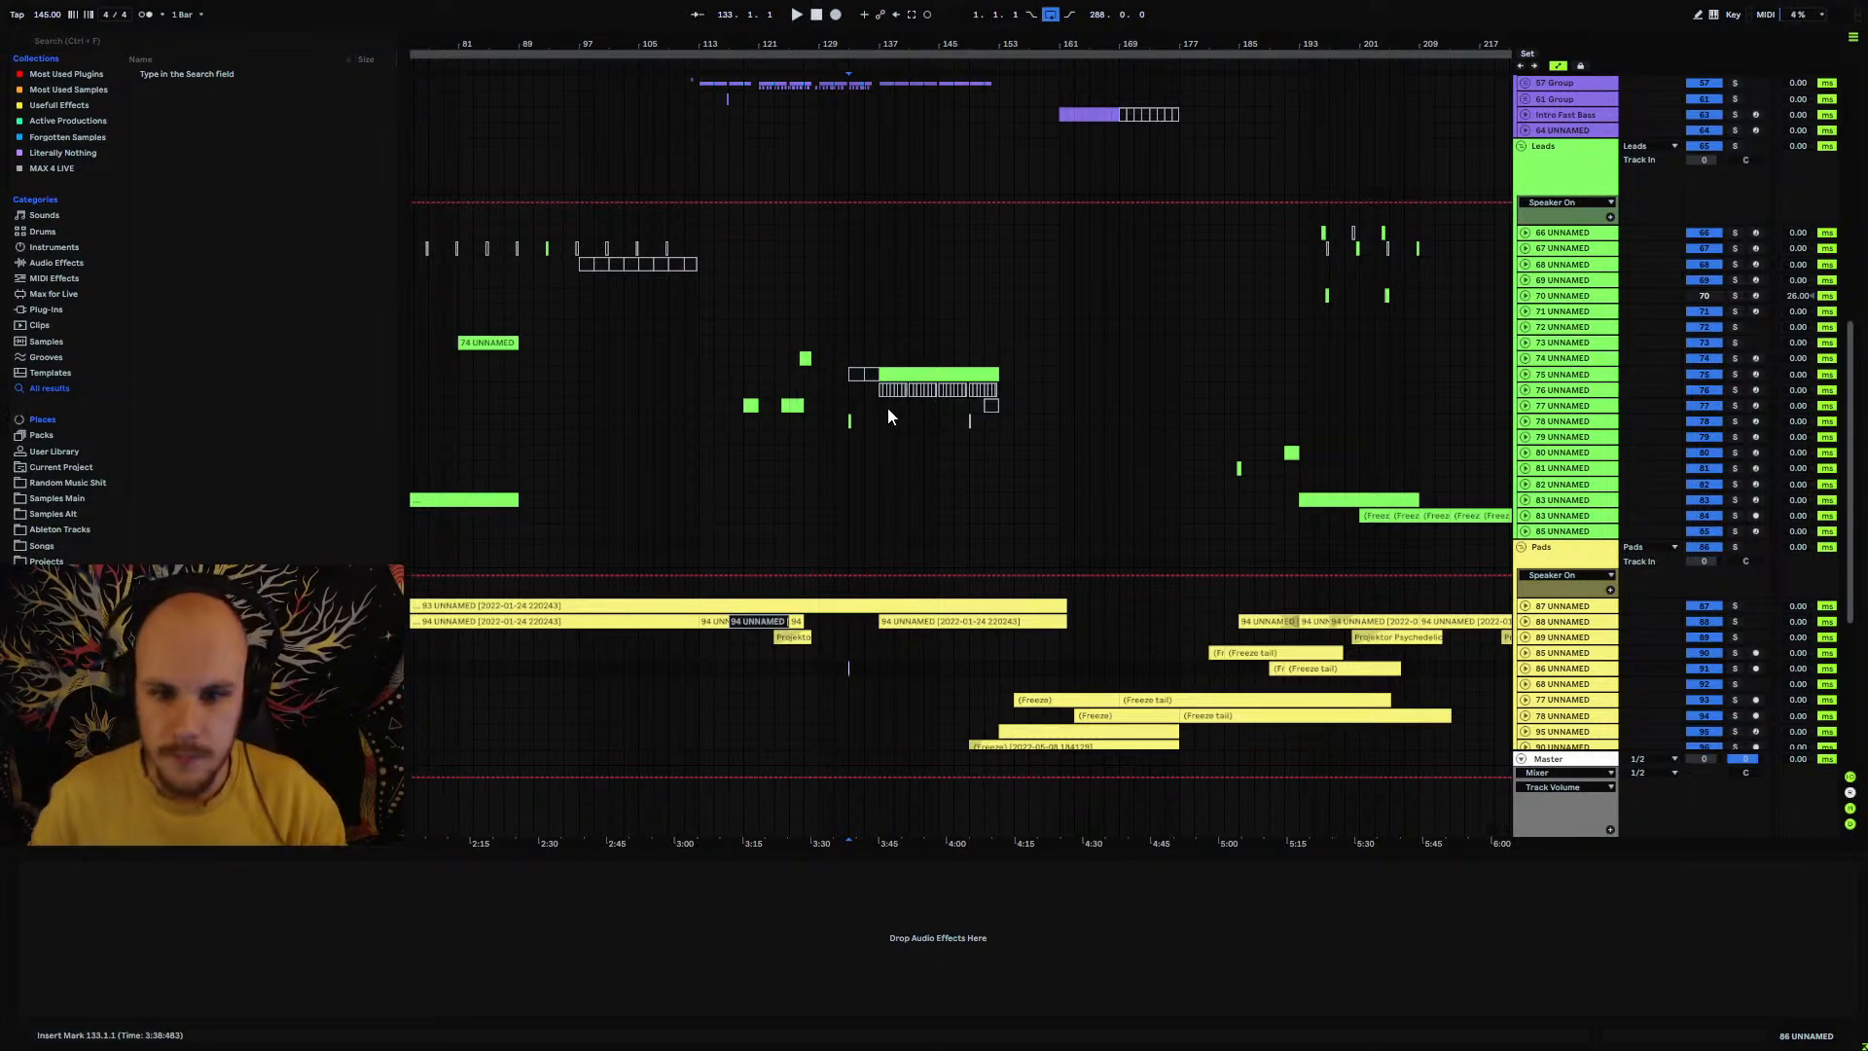
# Step: Collapse the Pads, Leads, 47 Group, Basses, Drums and Out tracks so the whole arrangement fits in one overview
pyautogui.moveTo(782, 42); pyautogui.dragTo(1060, 12)
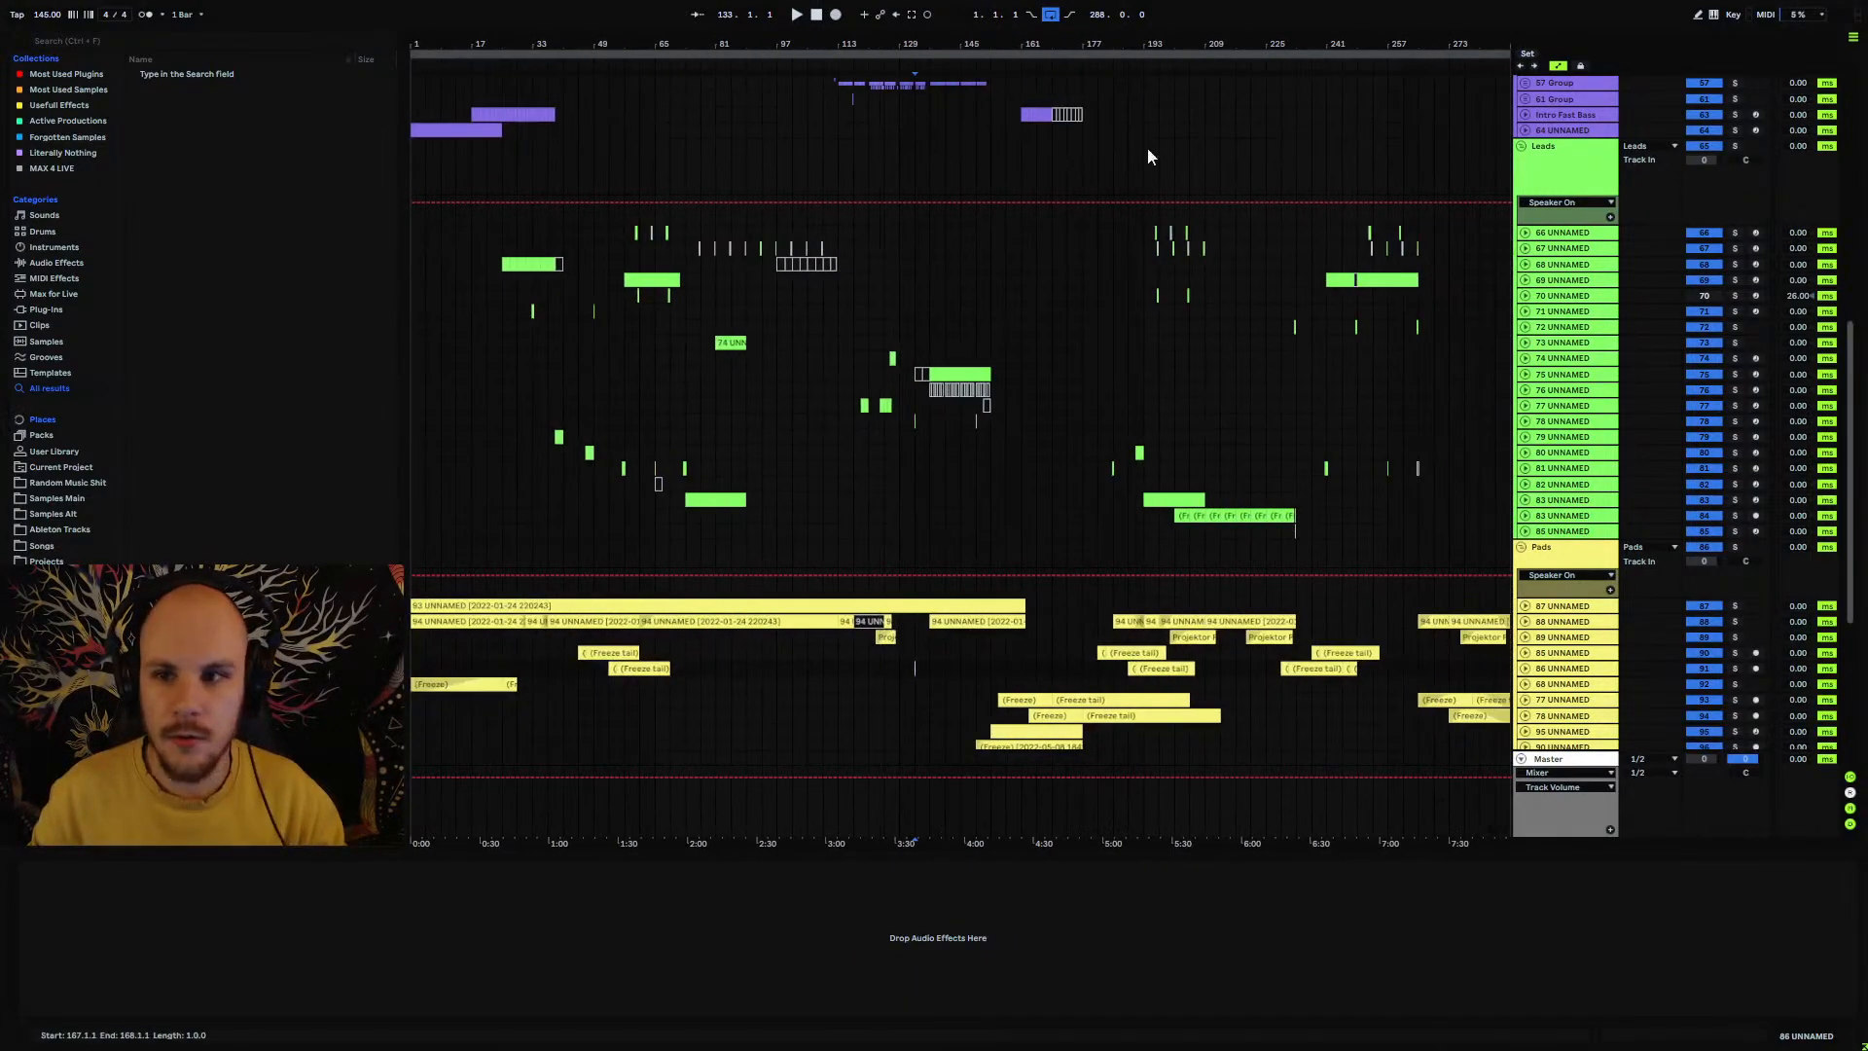
pyautogui.click(1521, 547)
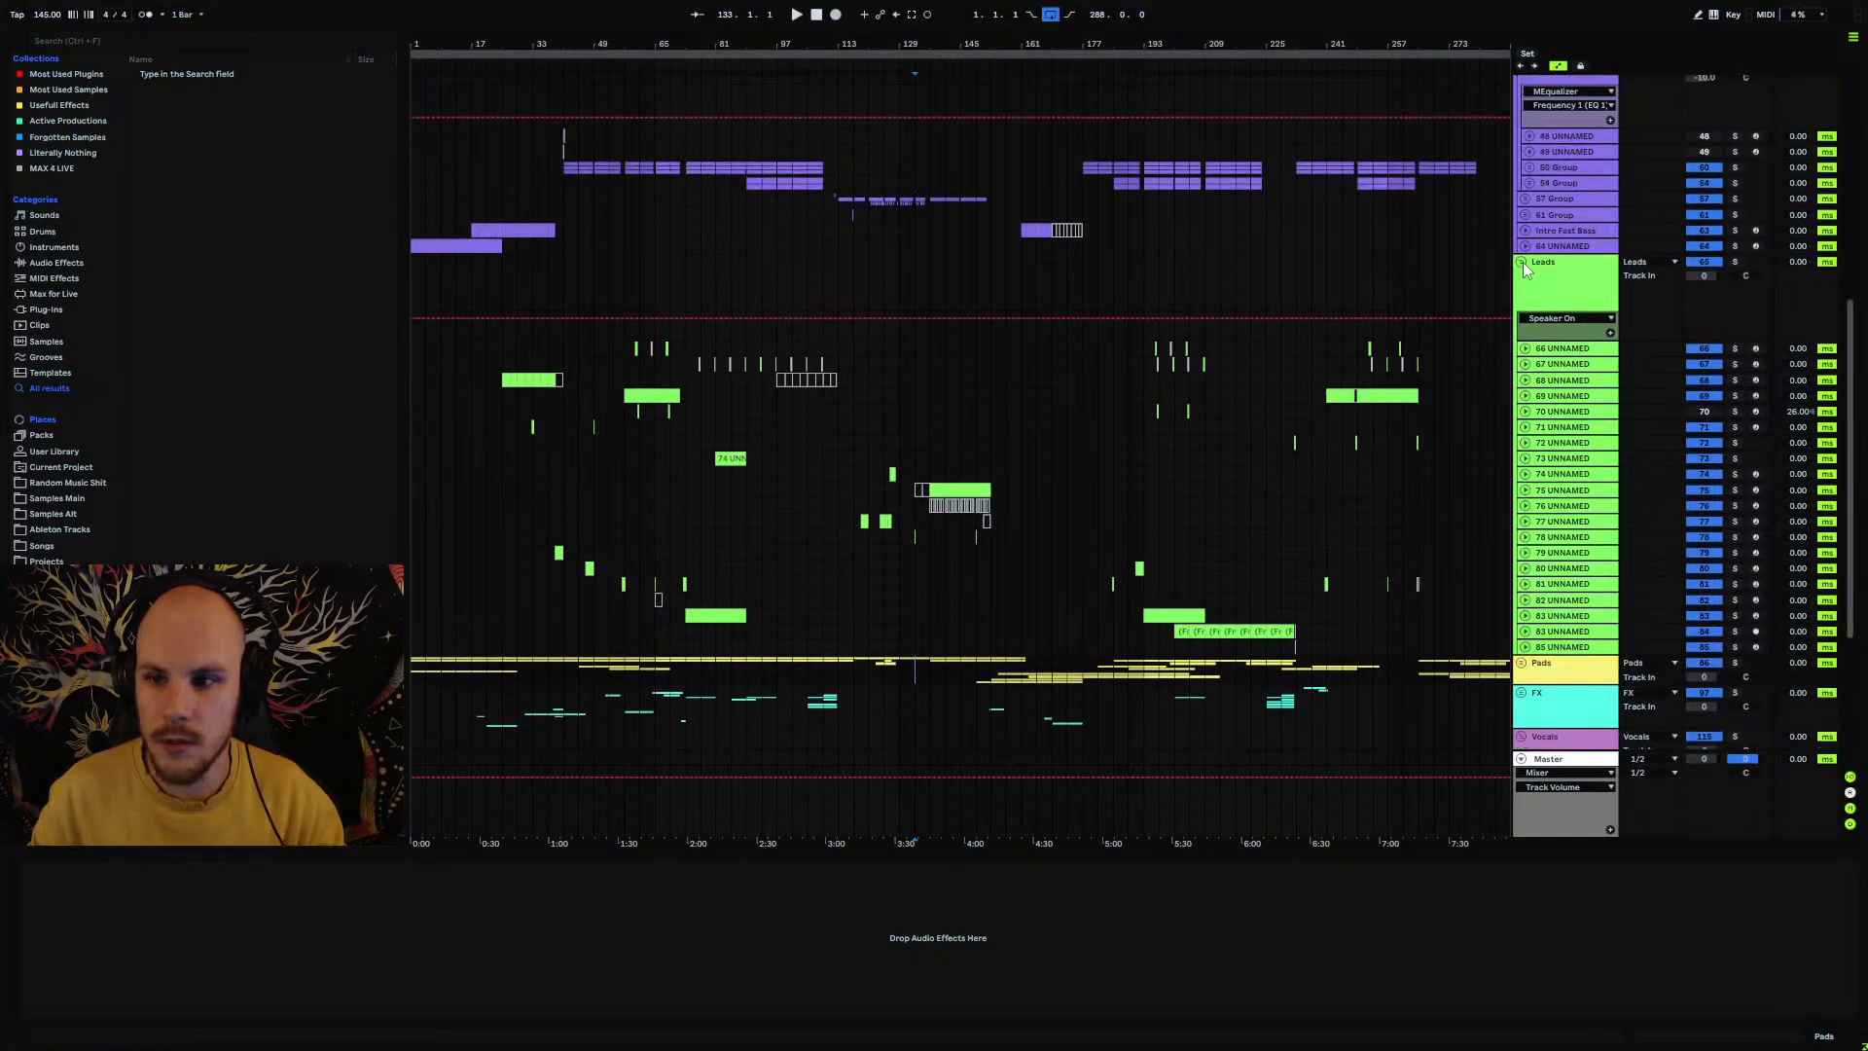
pyautogui.click(1522, 263)
pyautogui.click(1521, 395)
pyautogui.scroll(5, 1474, 419)
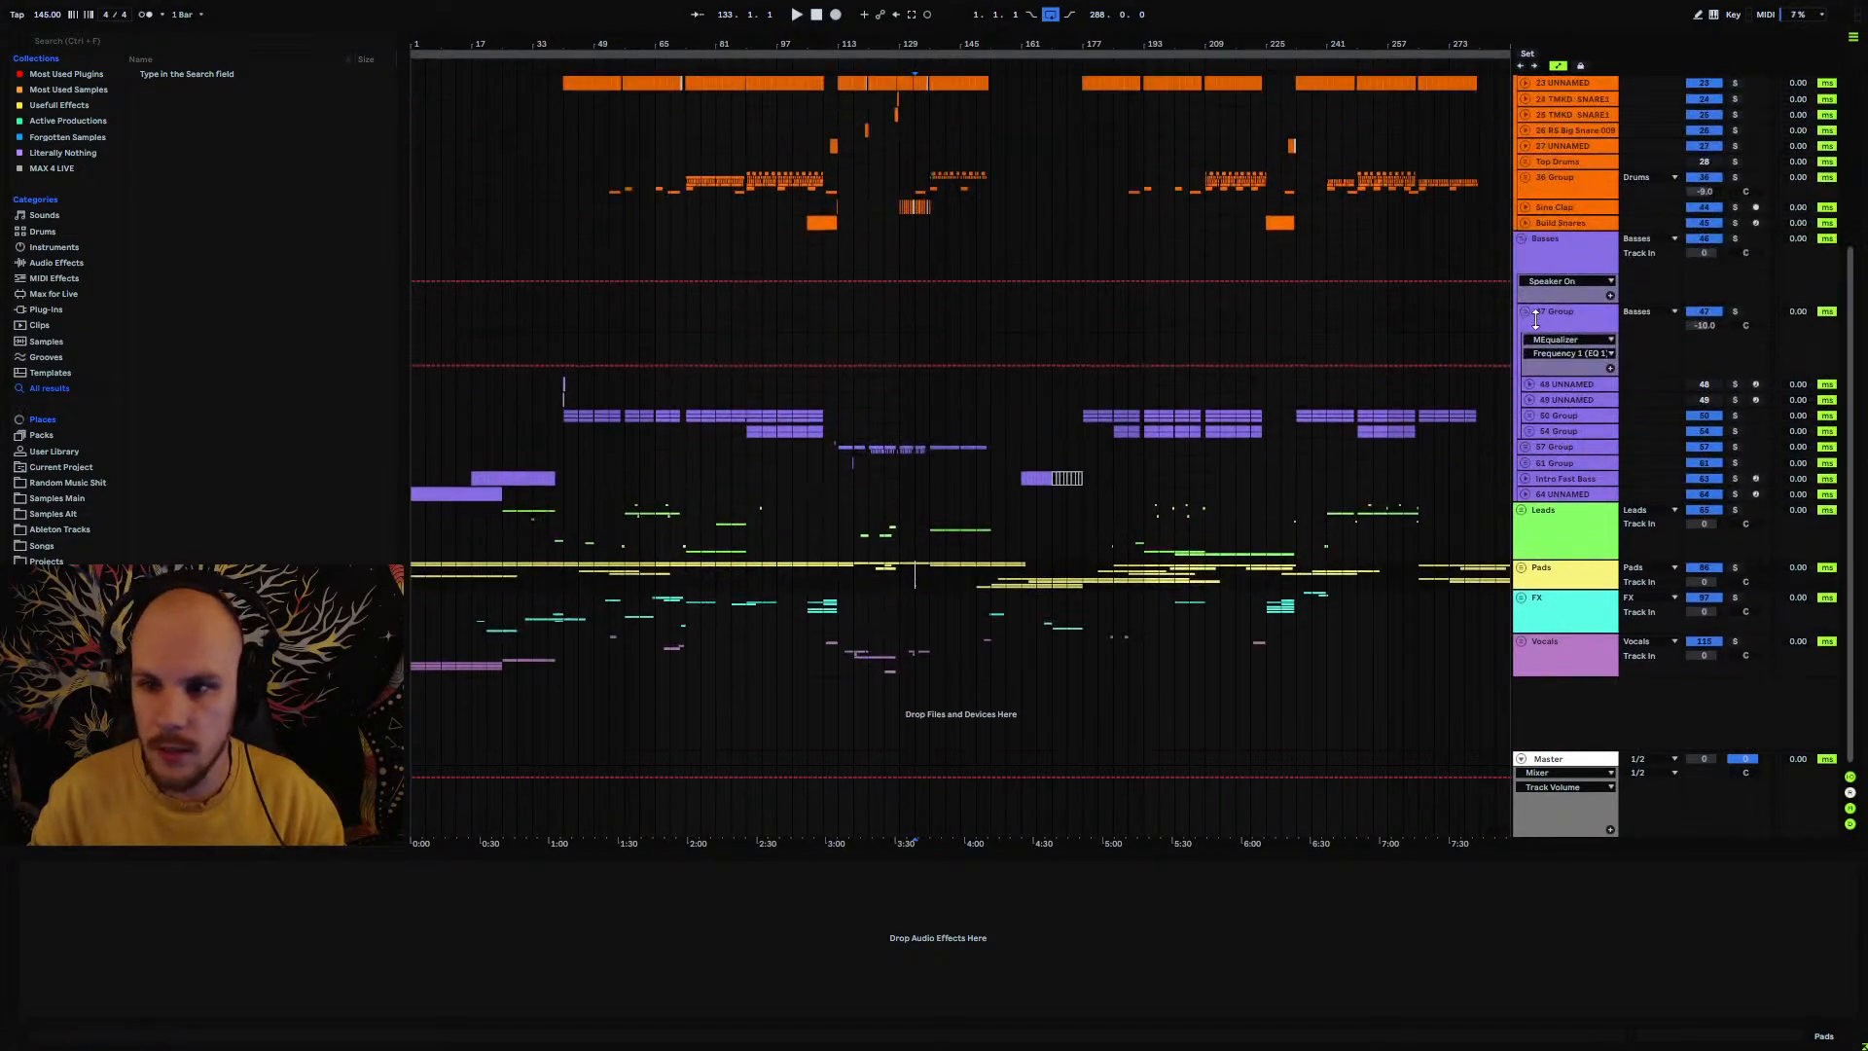
pyautogui.click(1524, 313)
pyautogui.click(1521, 241)
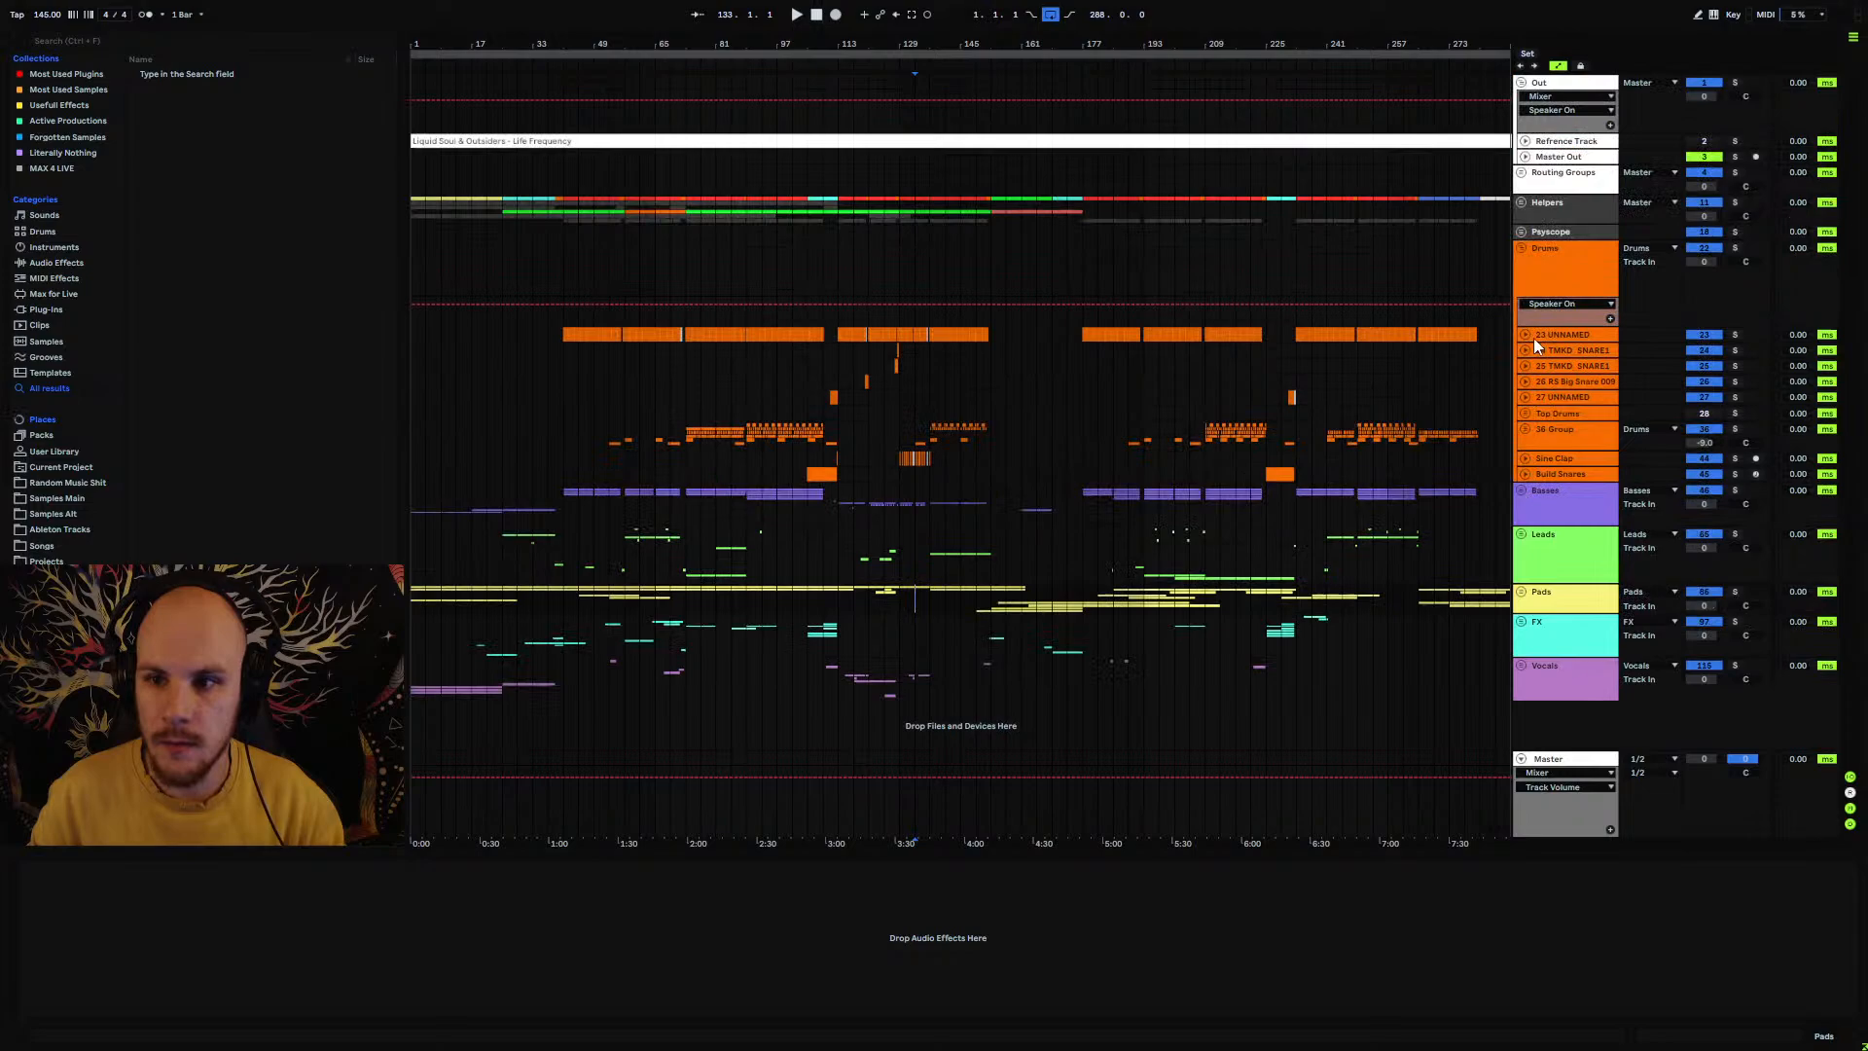
pyautogui.click(1522, 249)
pyautogui.click(1522, 83)
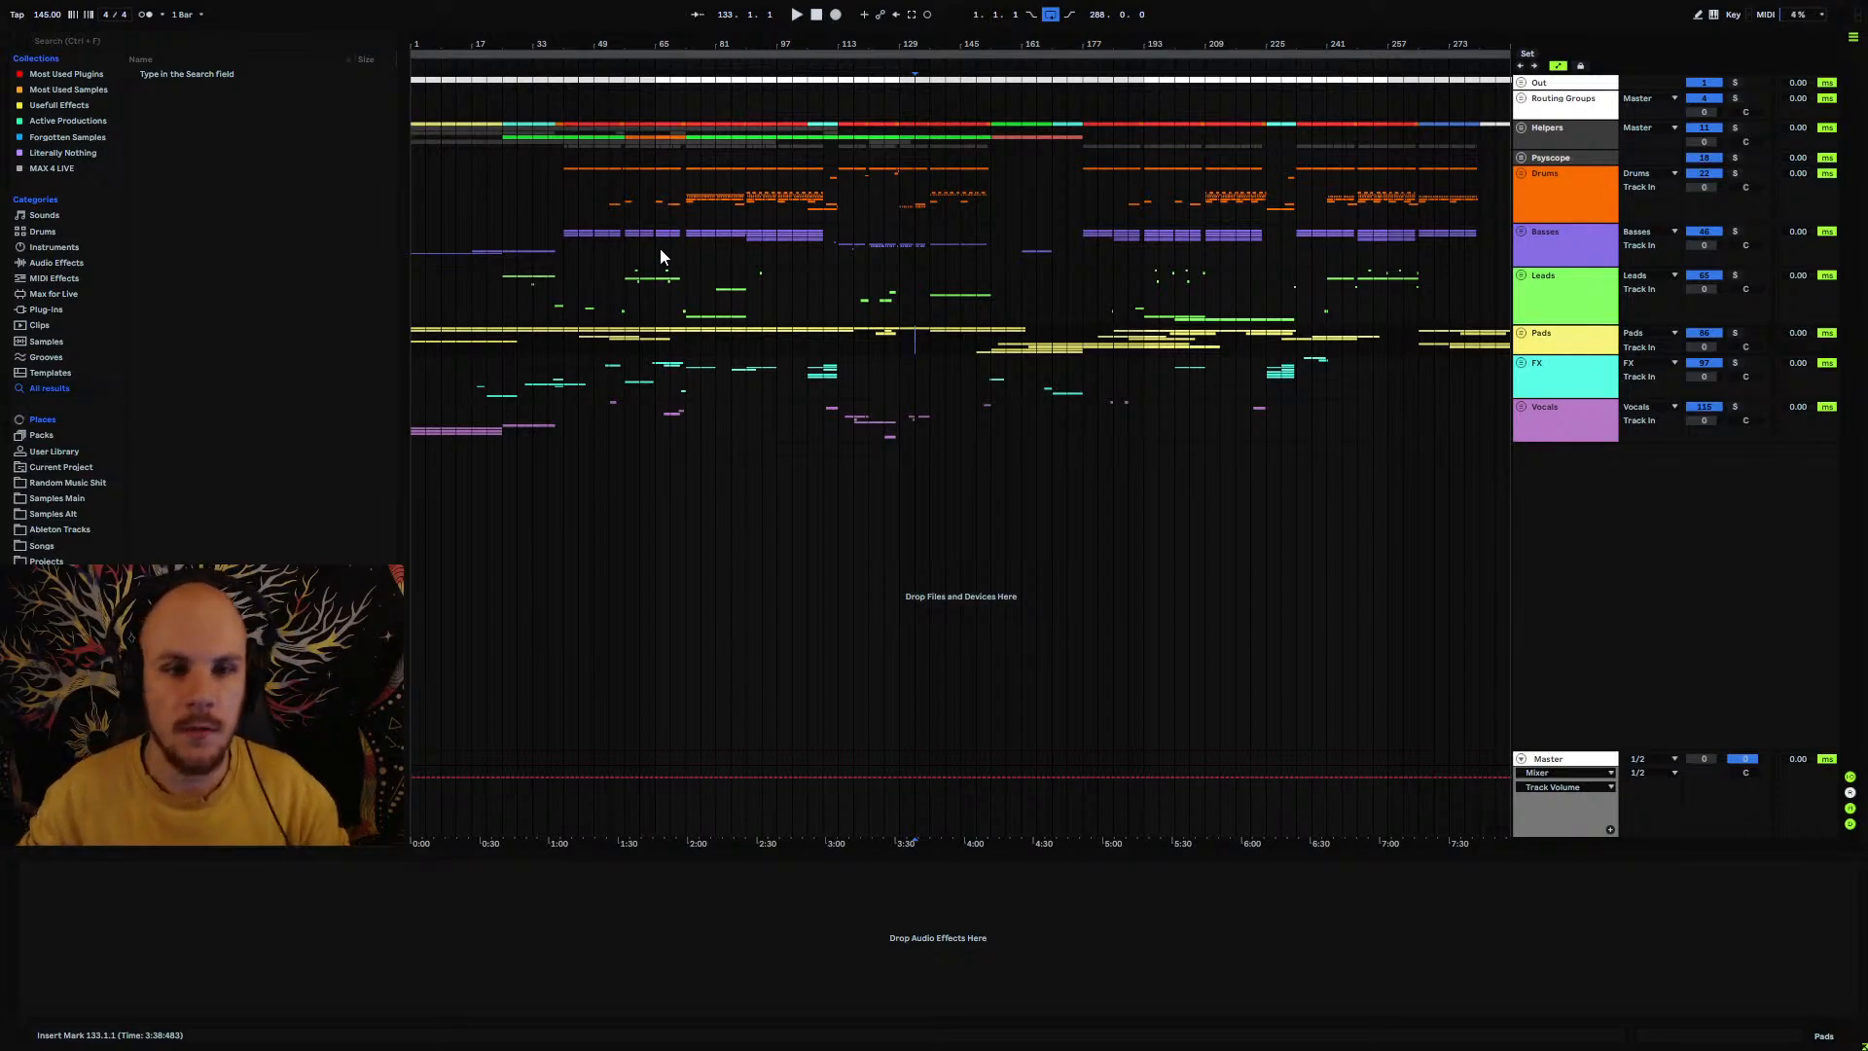
# Step: Mark out the section from bar 113 to bar 153 across the Drums, Basses and Leads groups, then clear the selection
pyautogui.moveTo(562, 170); pyautogui.dragTo(992, 317)
pyautogui.click(994, 284)
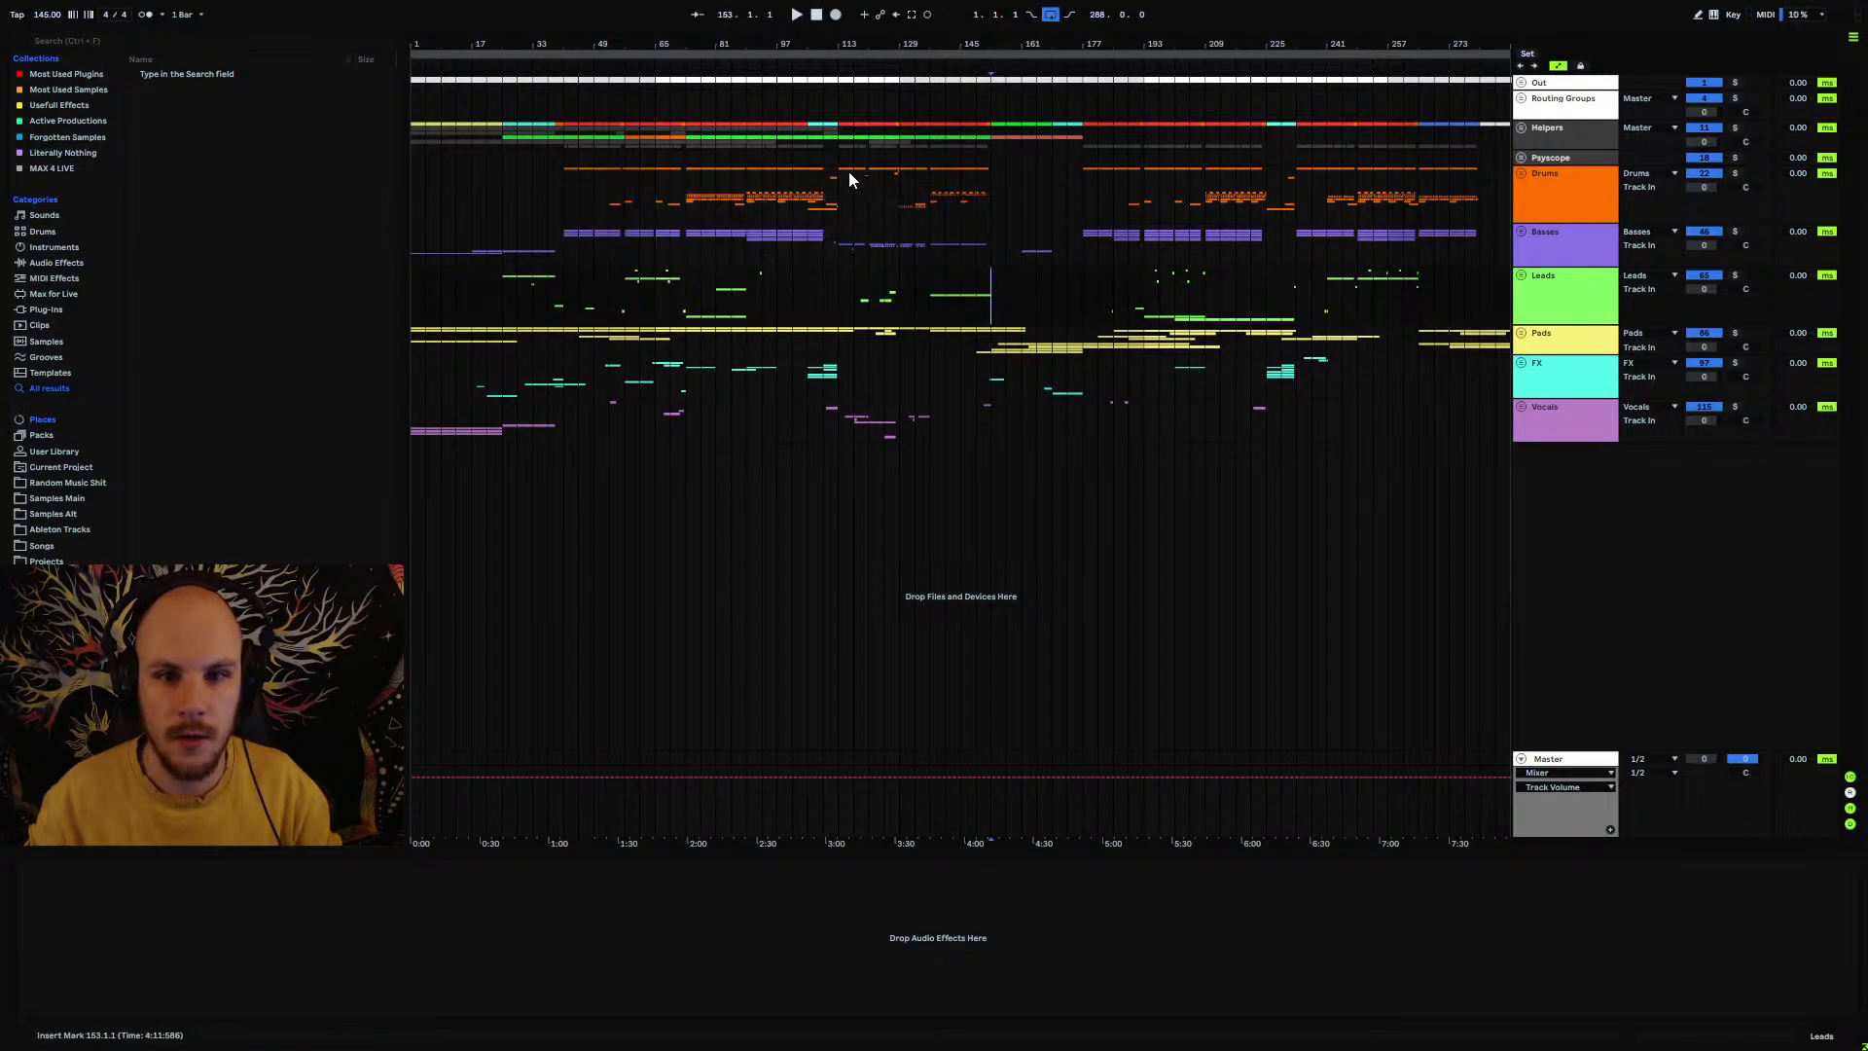
pyautogui.moveTo(842, 172); pyautogui.dragTo(978, 282)
pyautogui.click(977, 283)
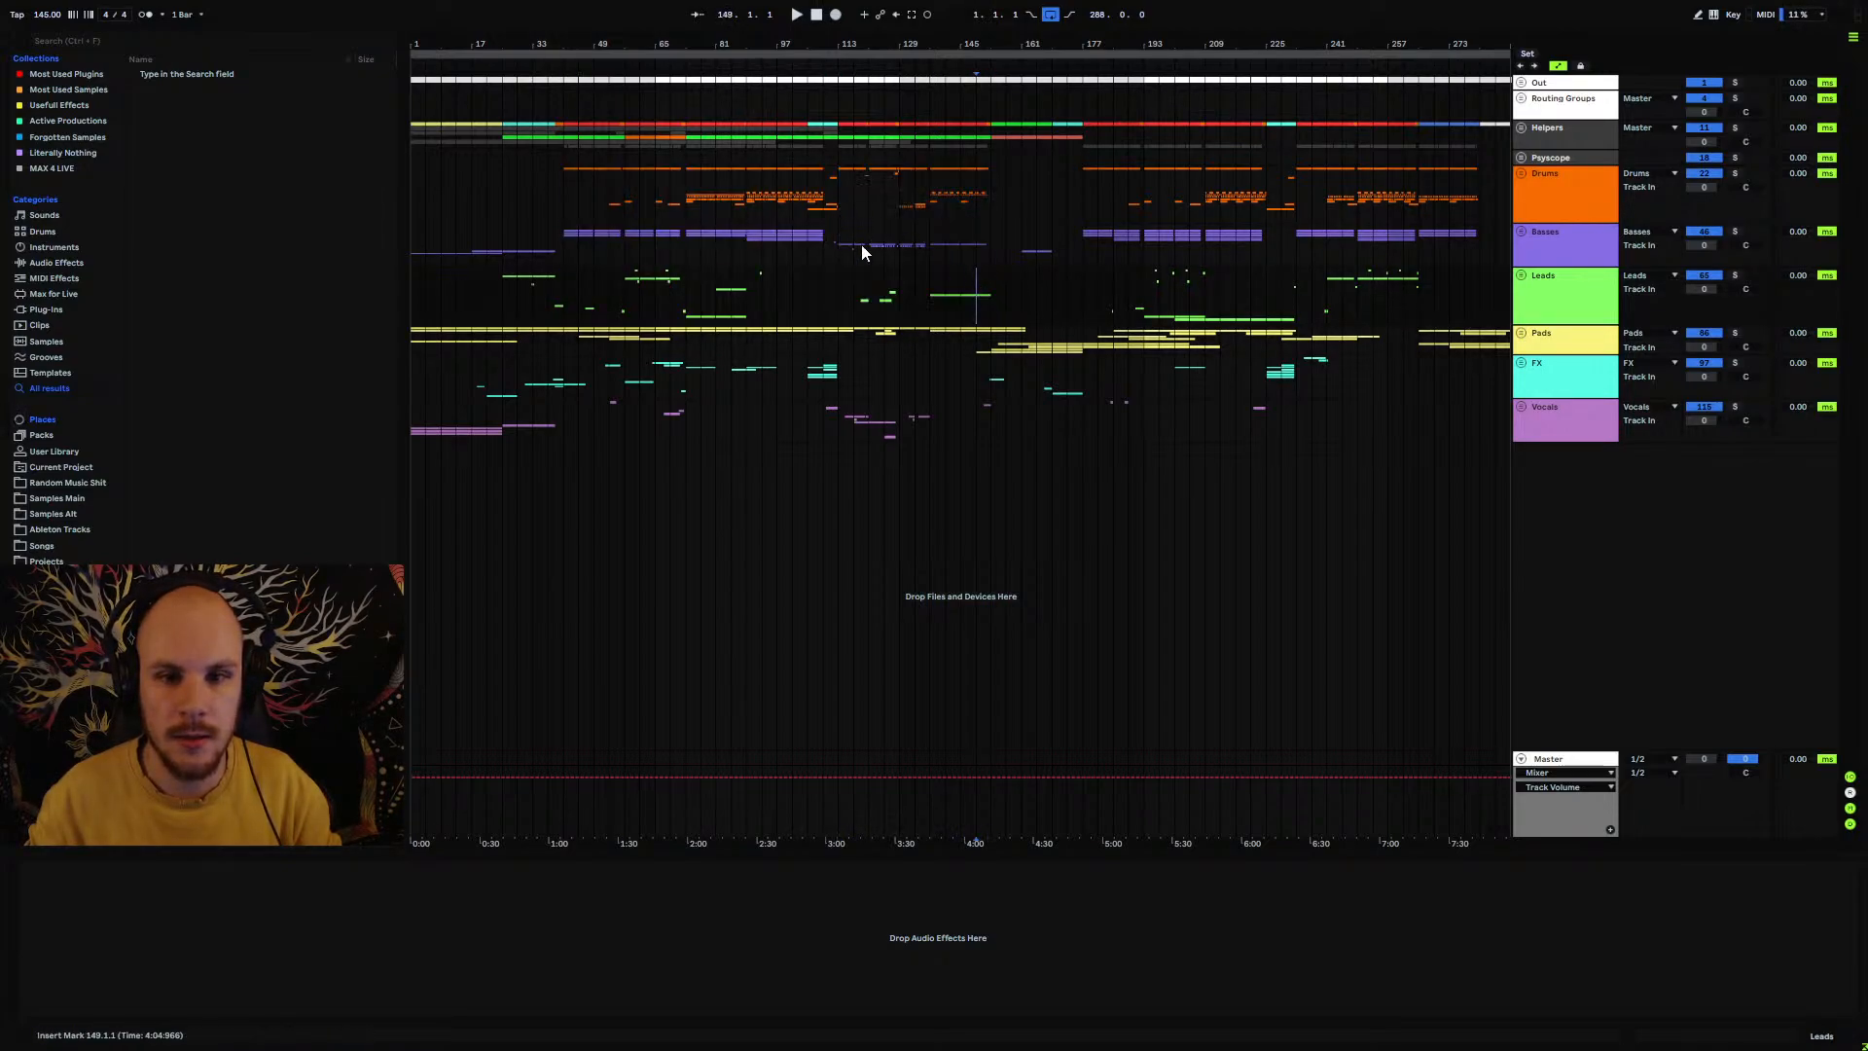
pyautogui.moveTo(843, 175); pyautogui.dragTo(982, 295)
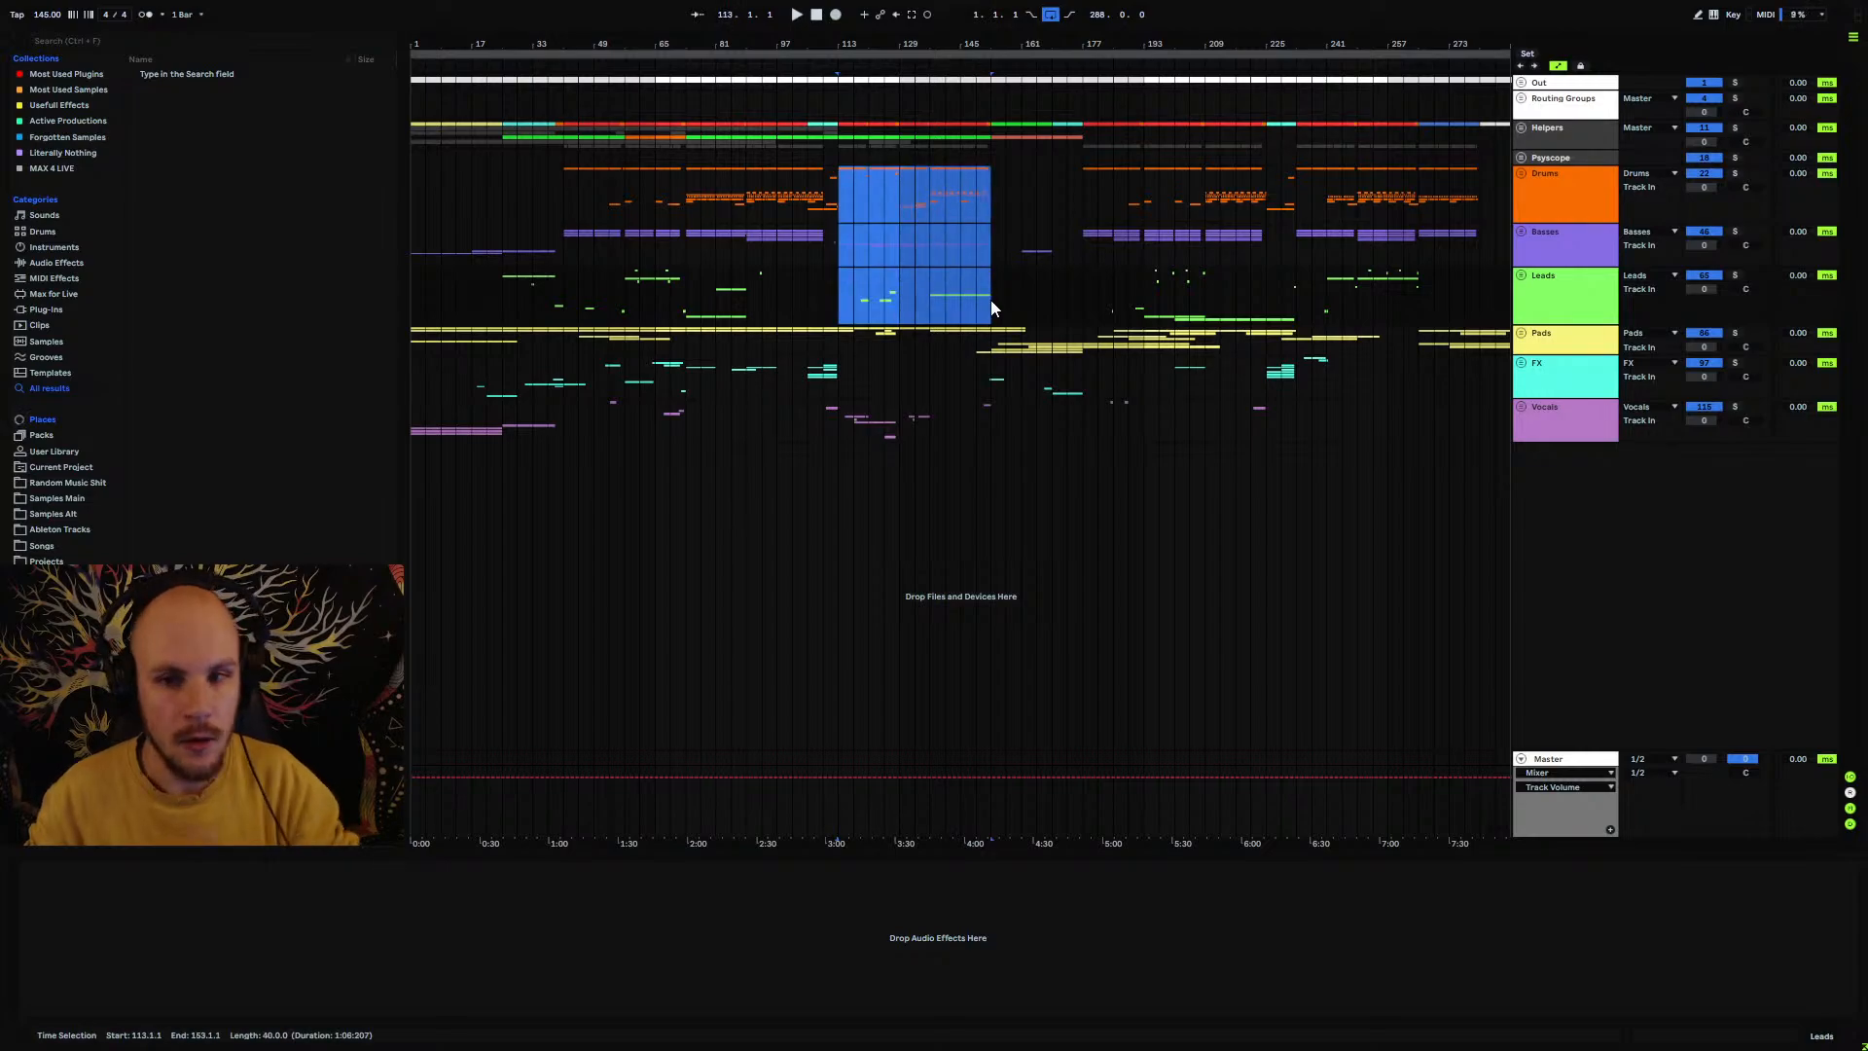
pyautogui.moveTo(841, 242); pyautogui.dragTo(999, 265)
pyautogui.click(792, 282)
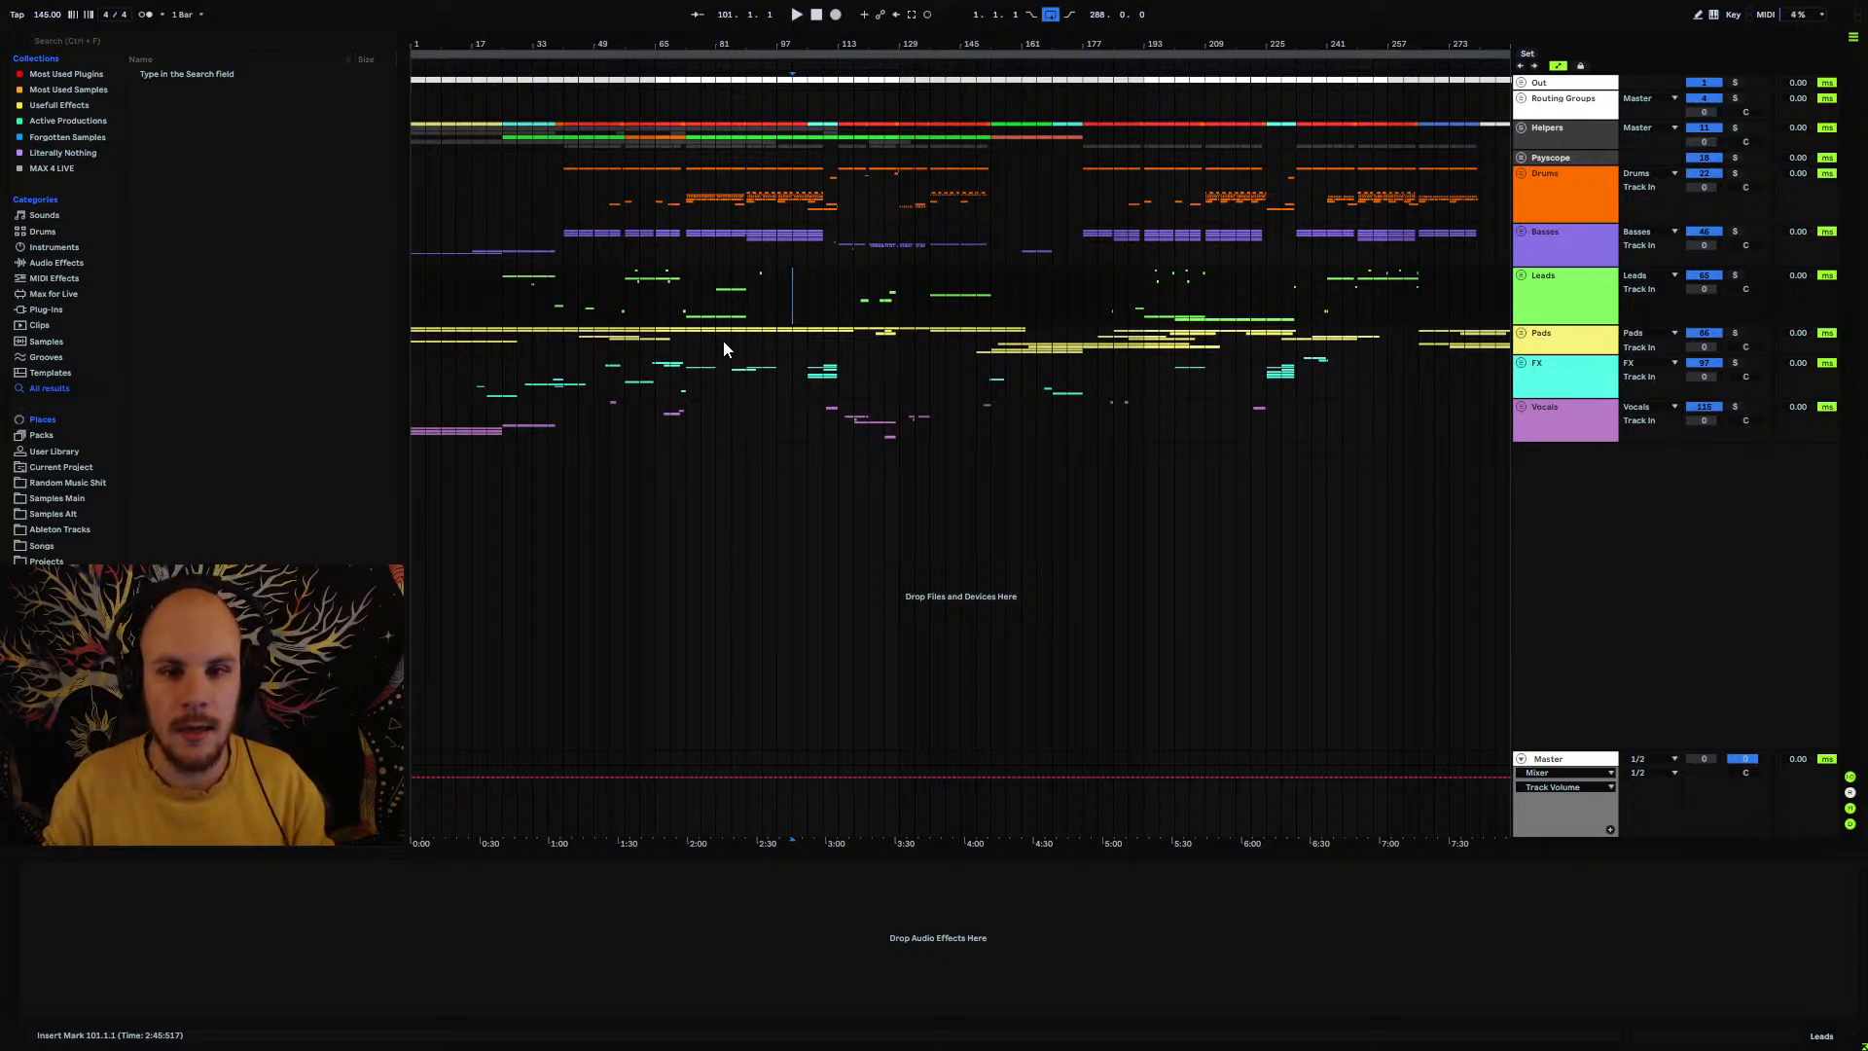
# Step: Start playback from bar 1 and fold the Master track
pyautogui.click(421, 288)
pyautogui.press('space')
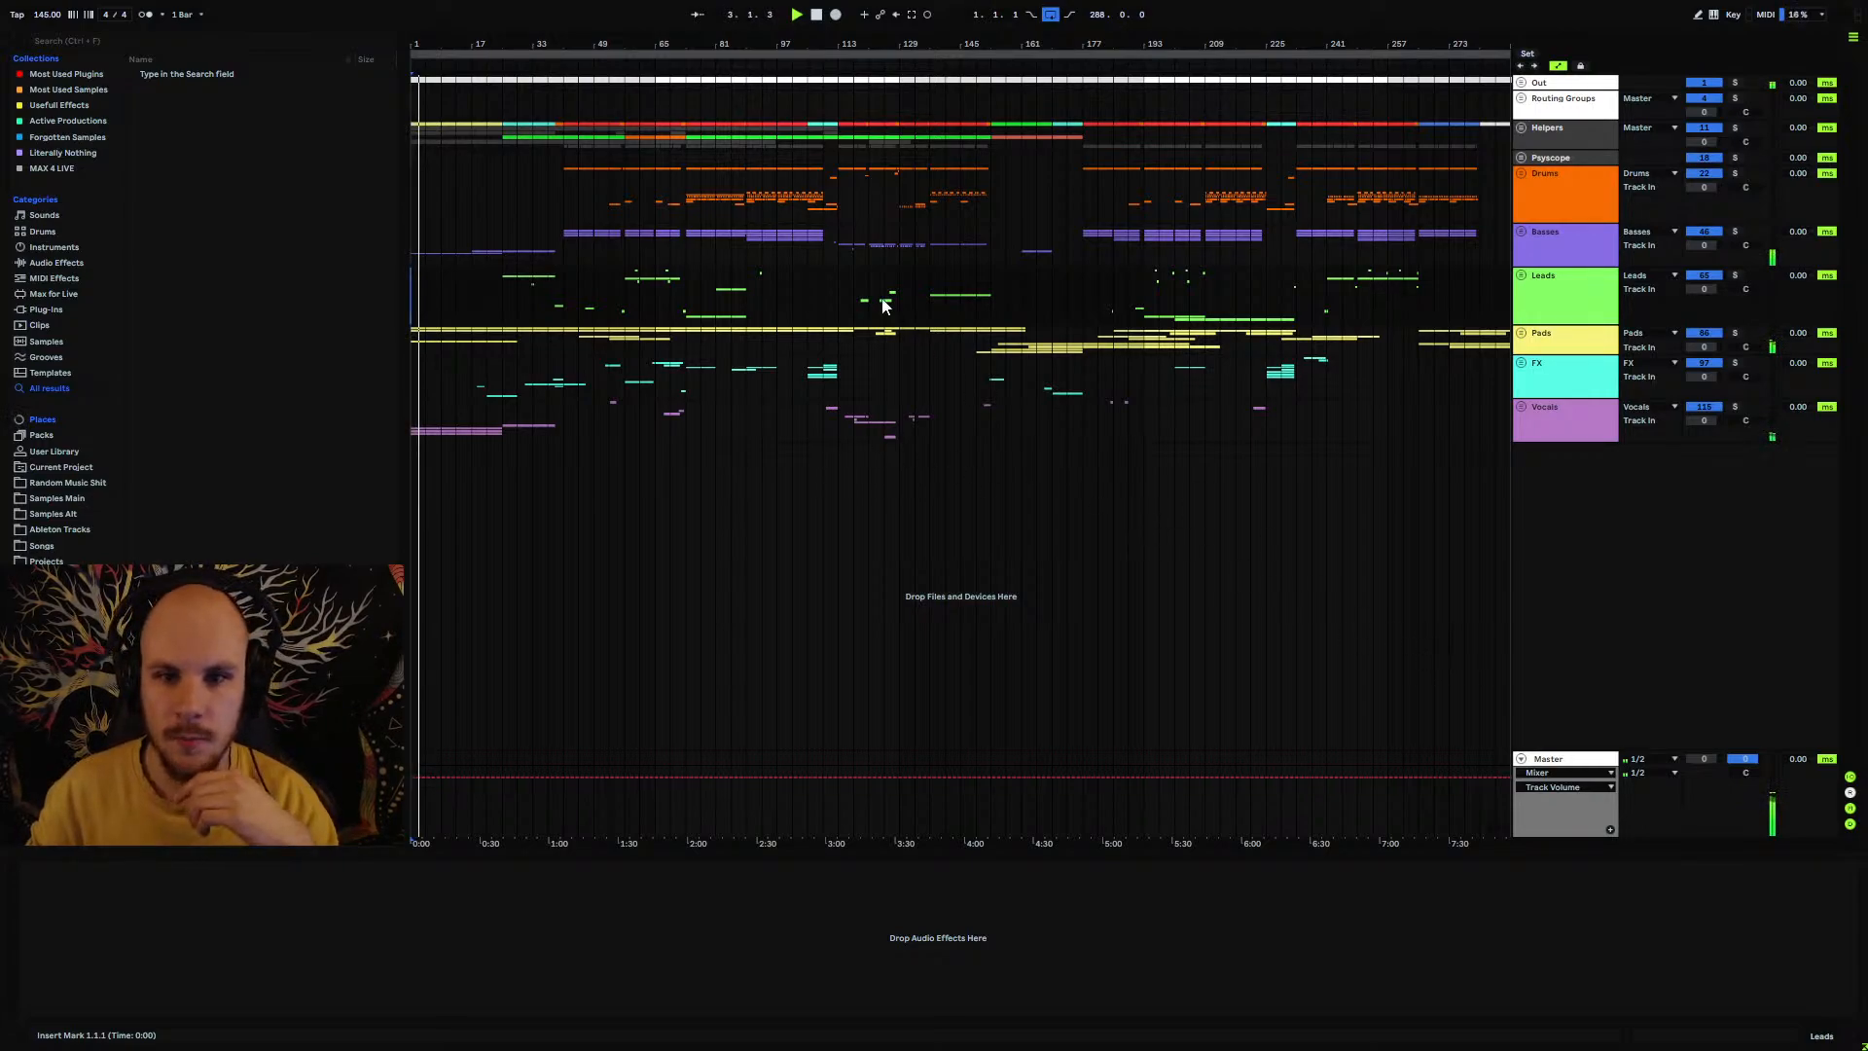
pyautogui.click(1521, 758)
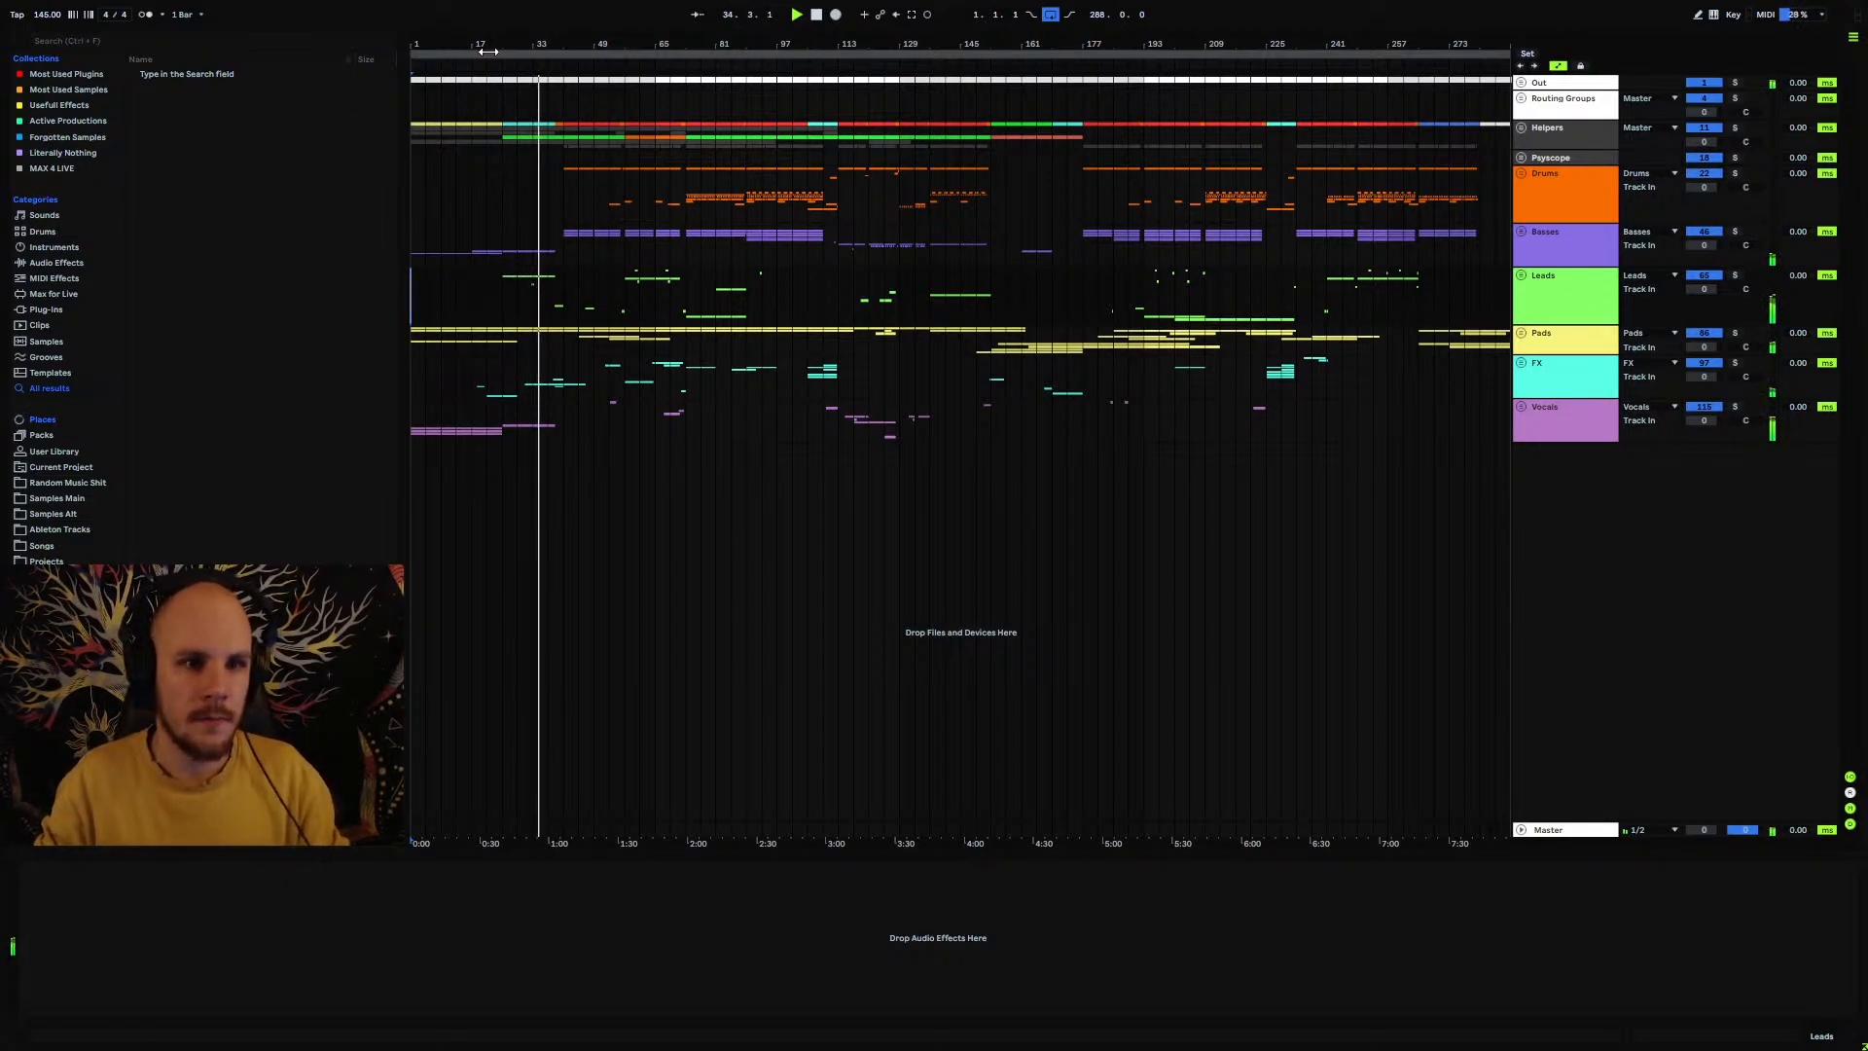
# Step: Follow the playback from the intro to about bar 71, examining how each group's clips enter and drop out
pyautogui.moveTo(487, 51); pyautogui.dragTo(487, 104)
pyautogui.moveTo(418, 340); pyautogui.dragTo(844, 346)
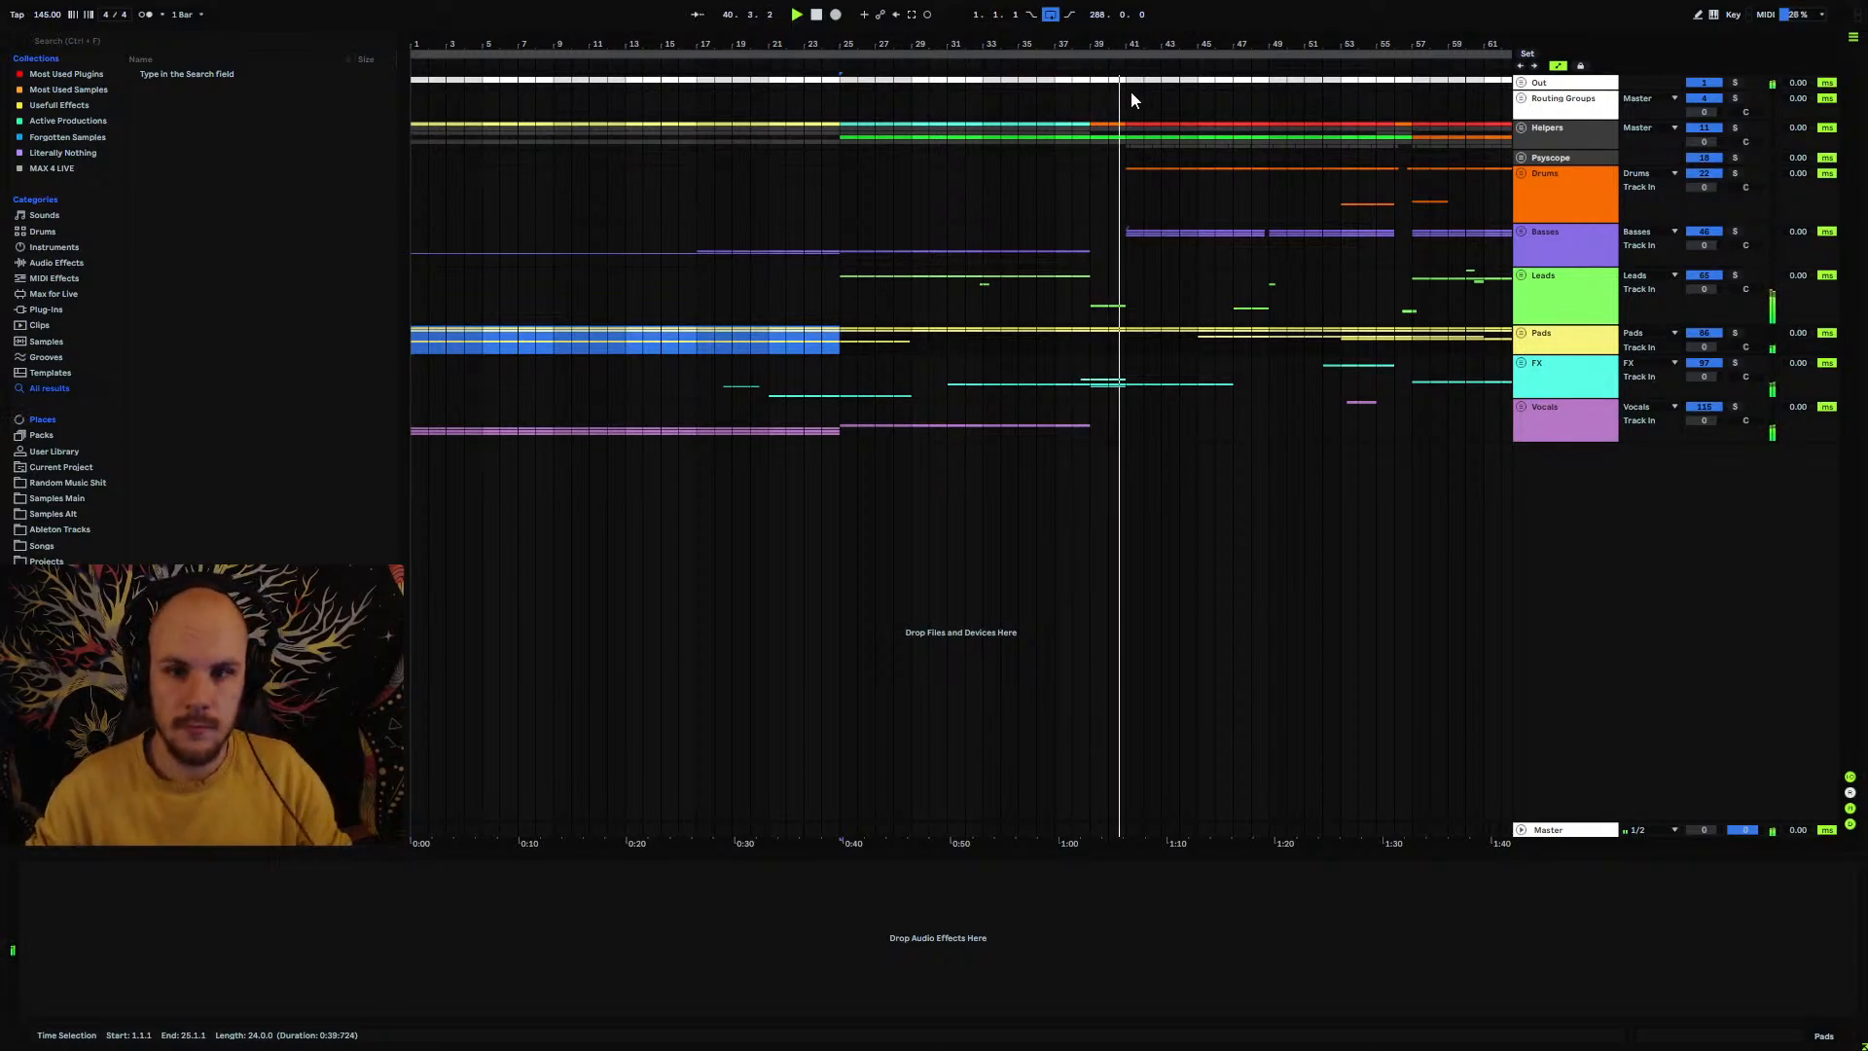
pyautogui.moveTo(1130, 44); pyautogui.dragTo(728, 45)
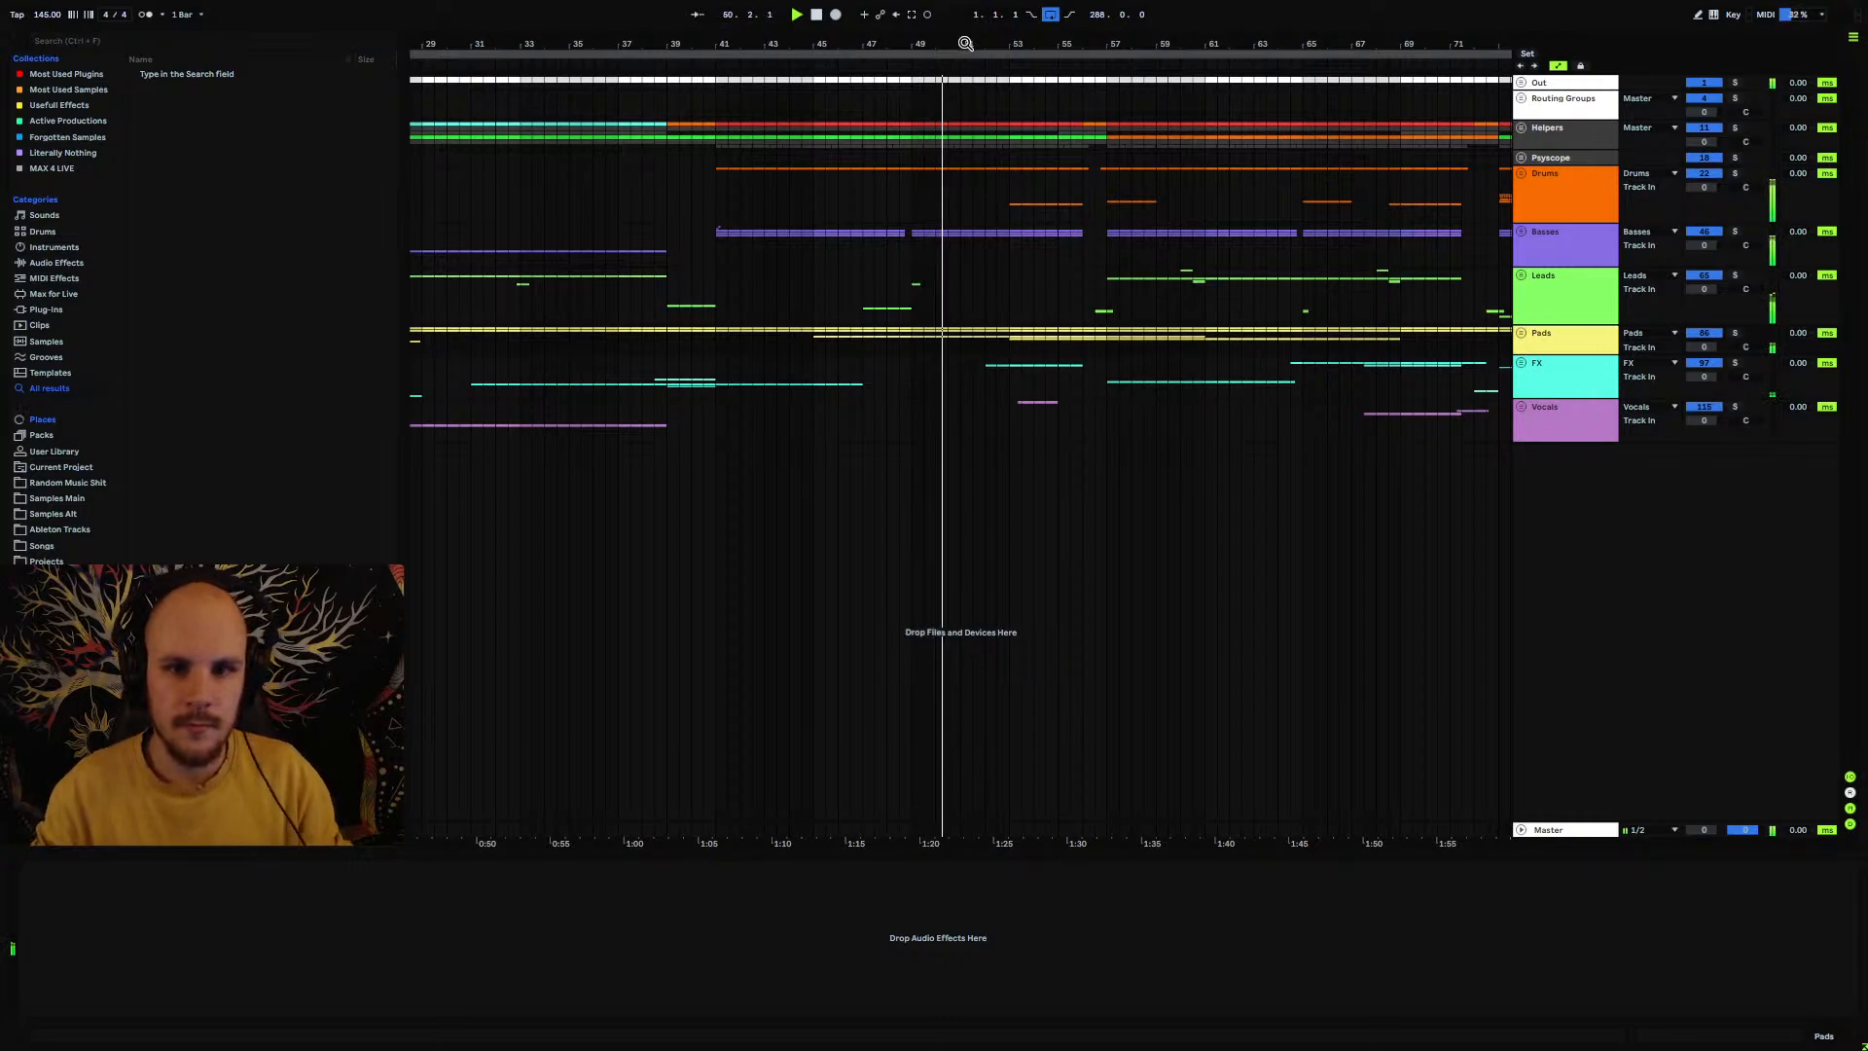
pyautogui.moveTo(965, 42); pyautogui.dragTo(854, 43)
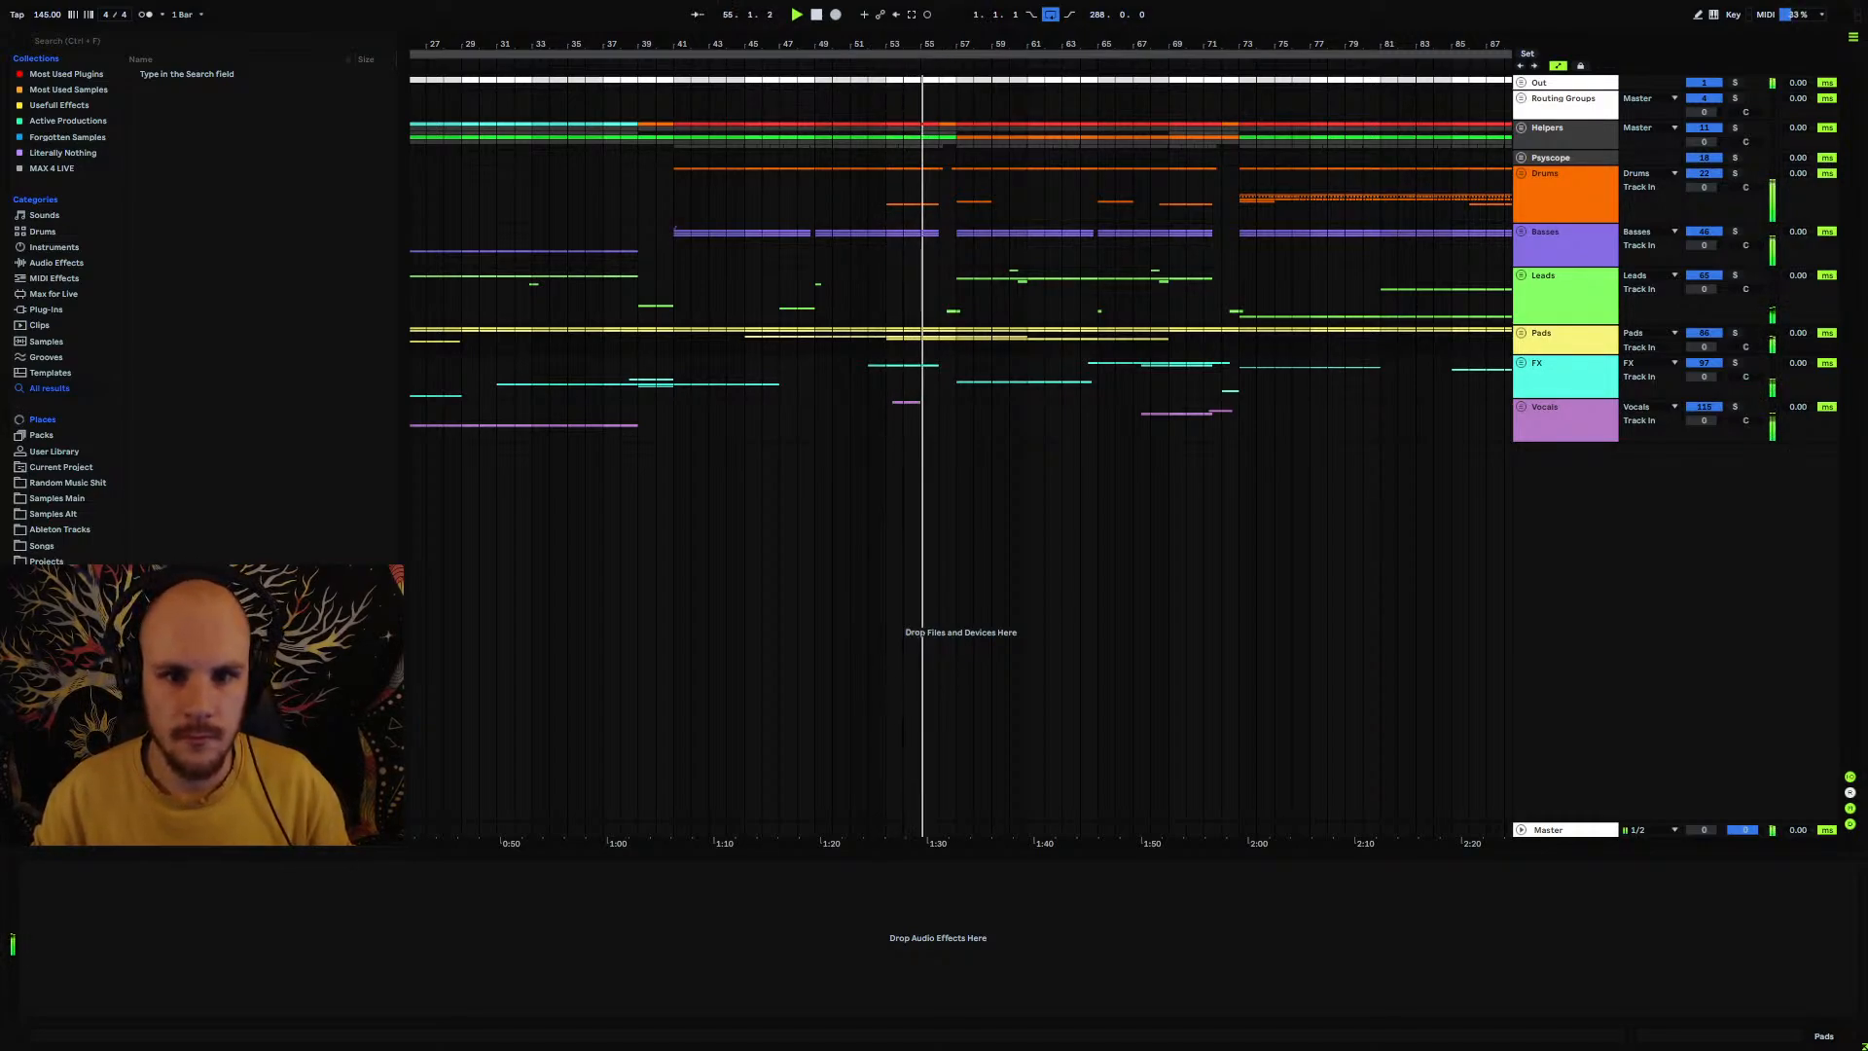
pyautogui.press('+')
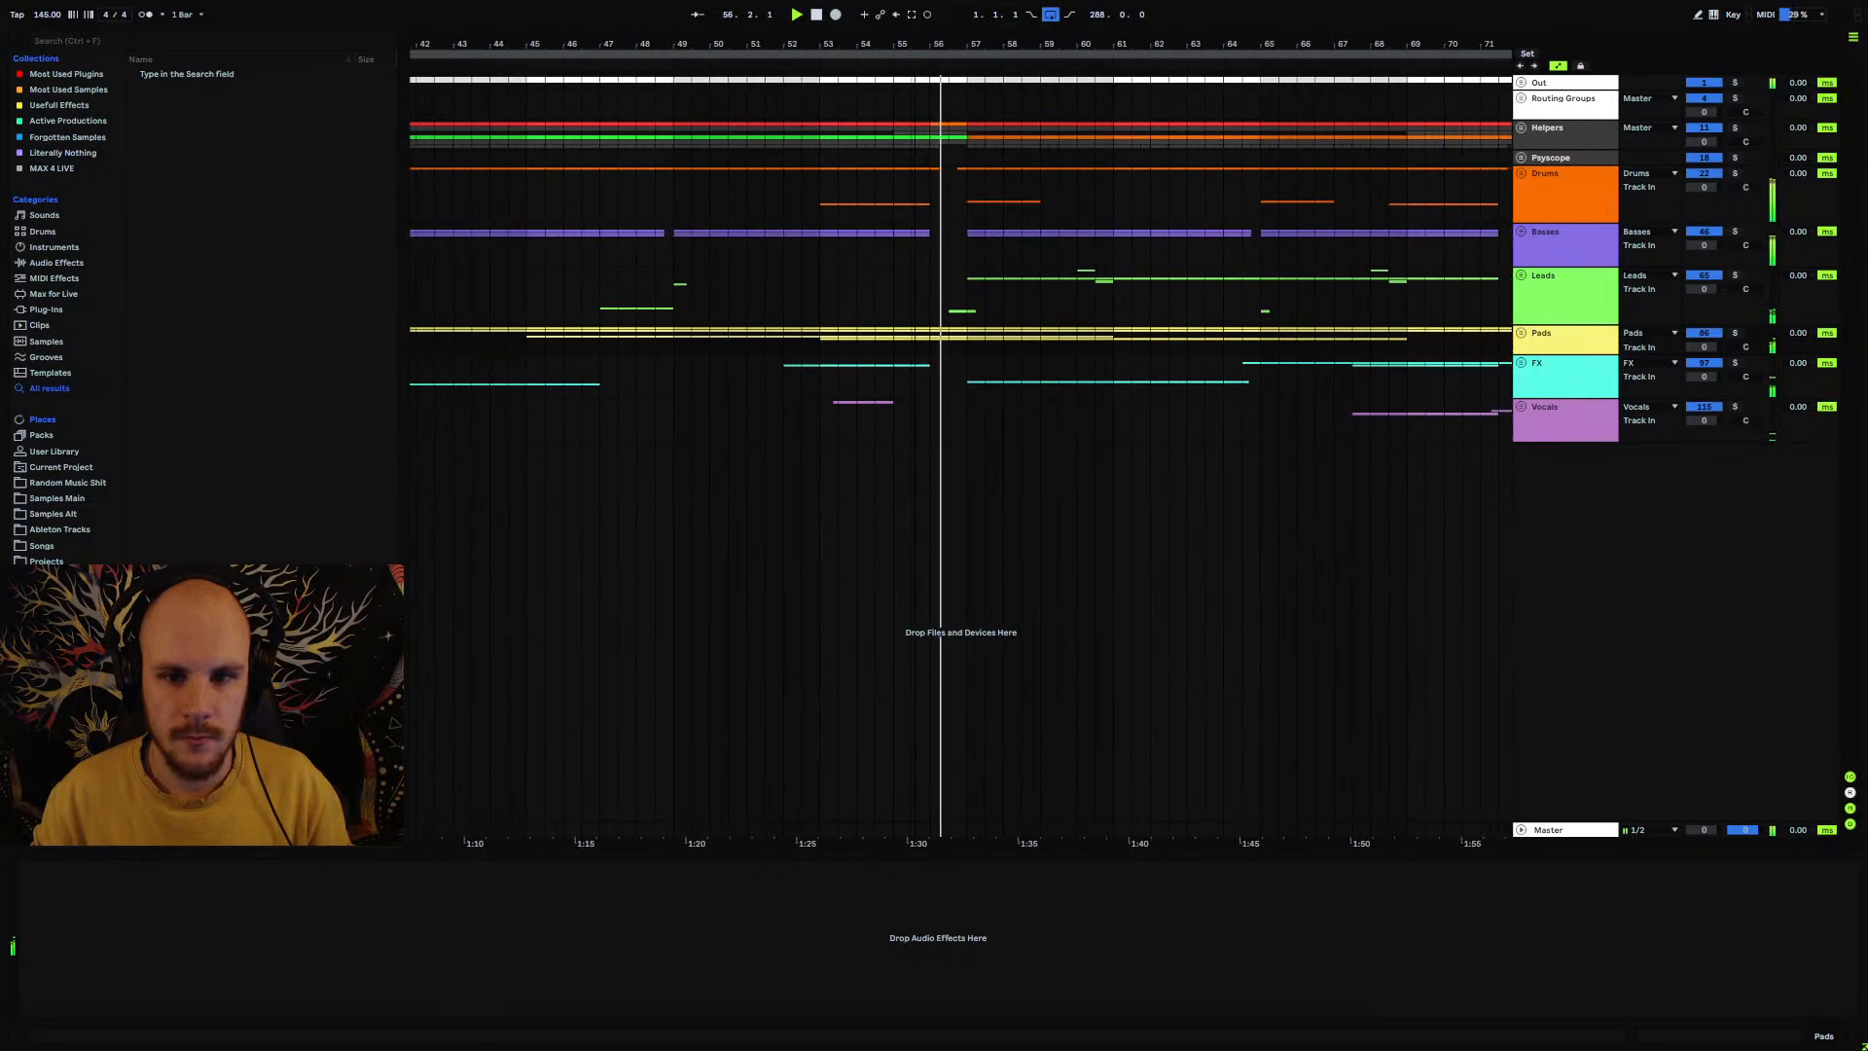
pyautogui.press('-')
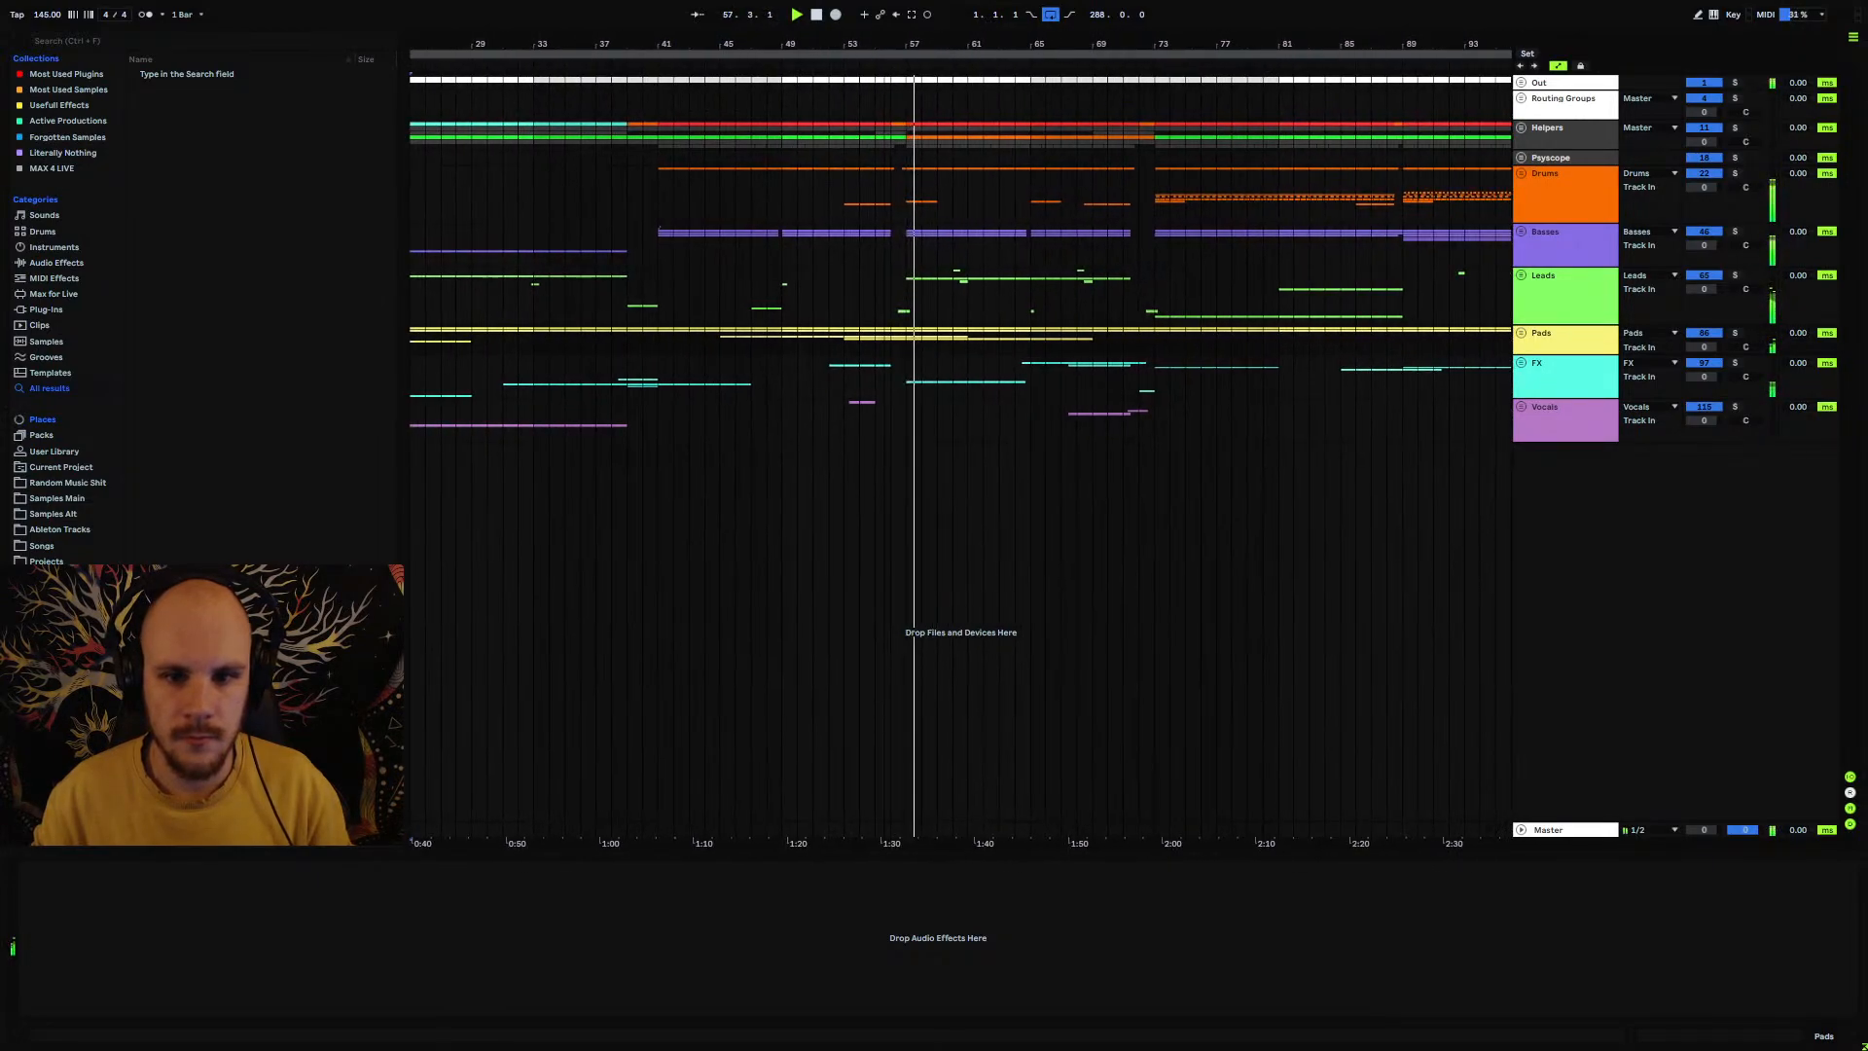
pyautogui.moveTo(883, 41); pyautogui.dragTo(883, 25)
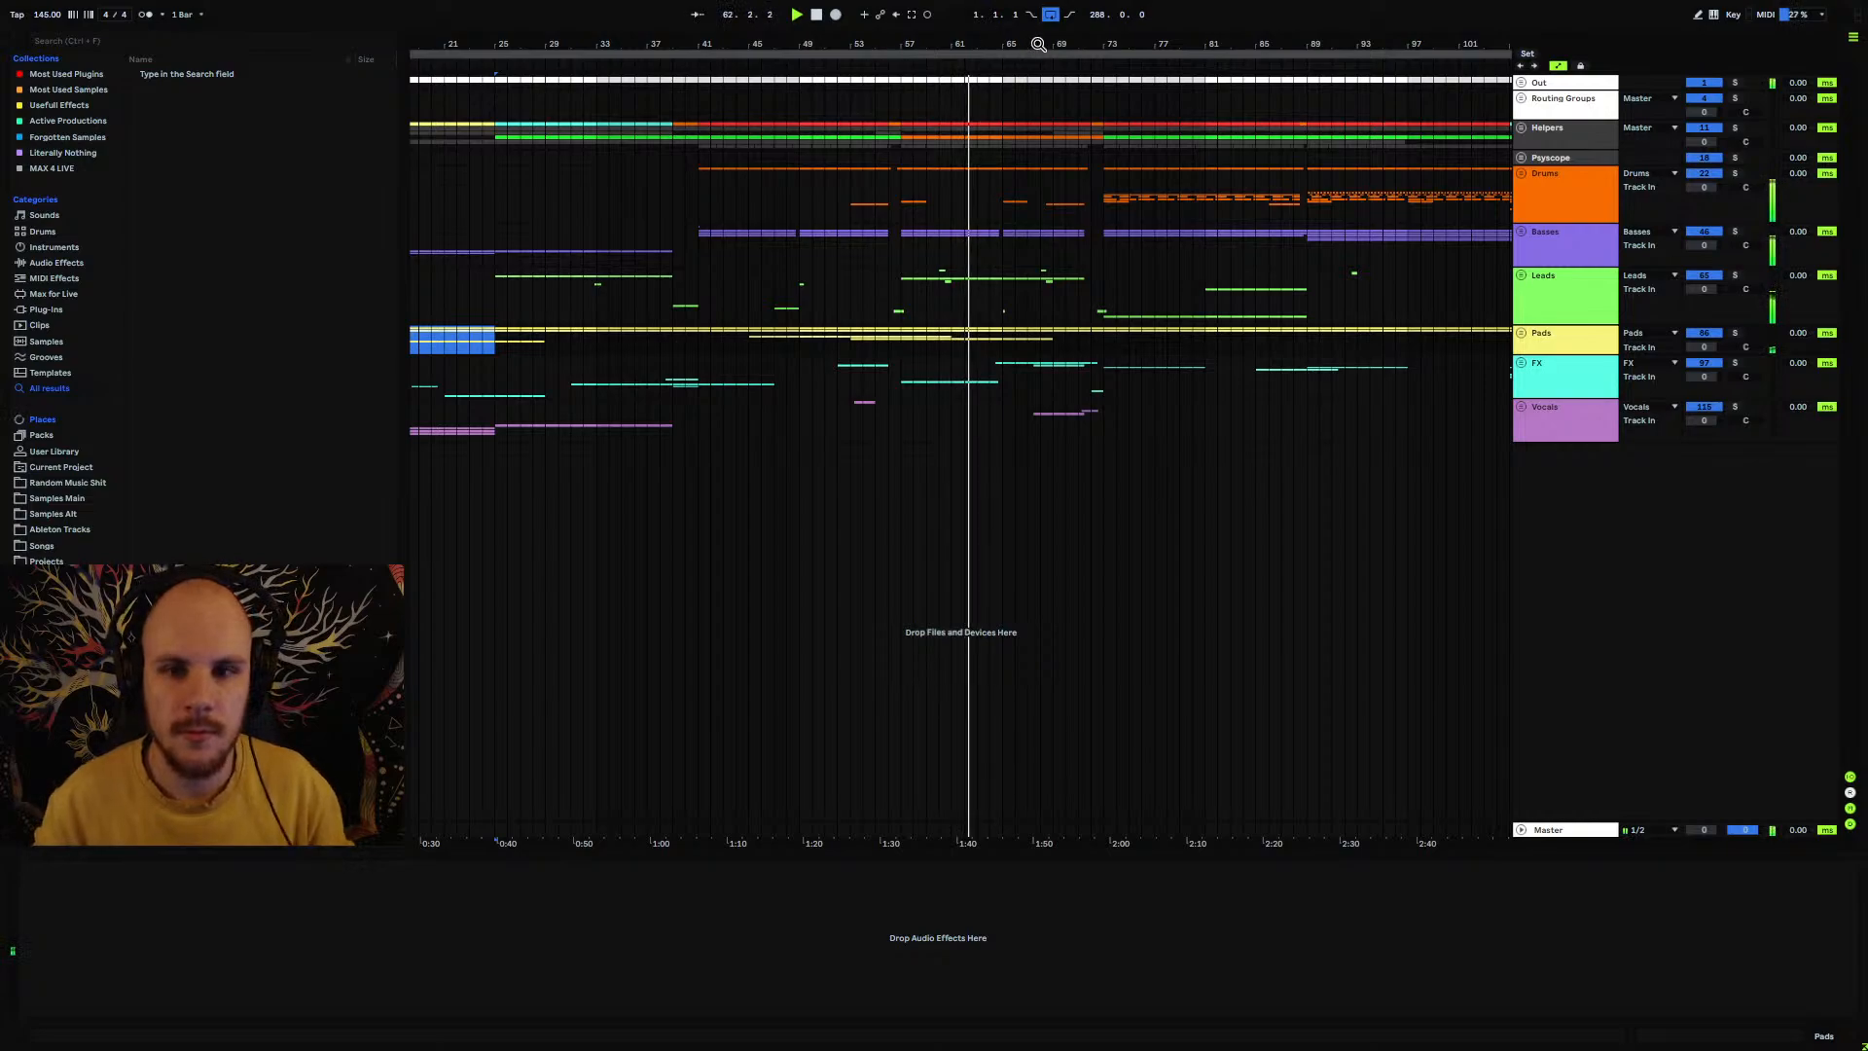
pyautogui.moveTo(1038, 44); pyautogui.dragTo(814, 40)
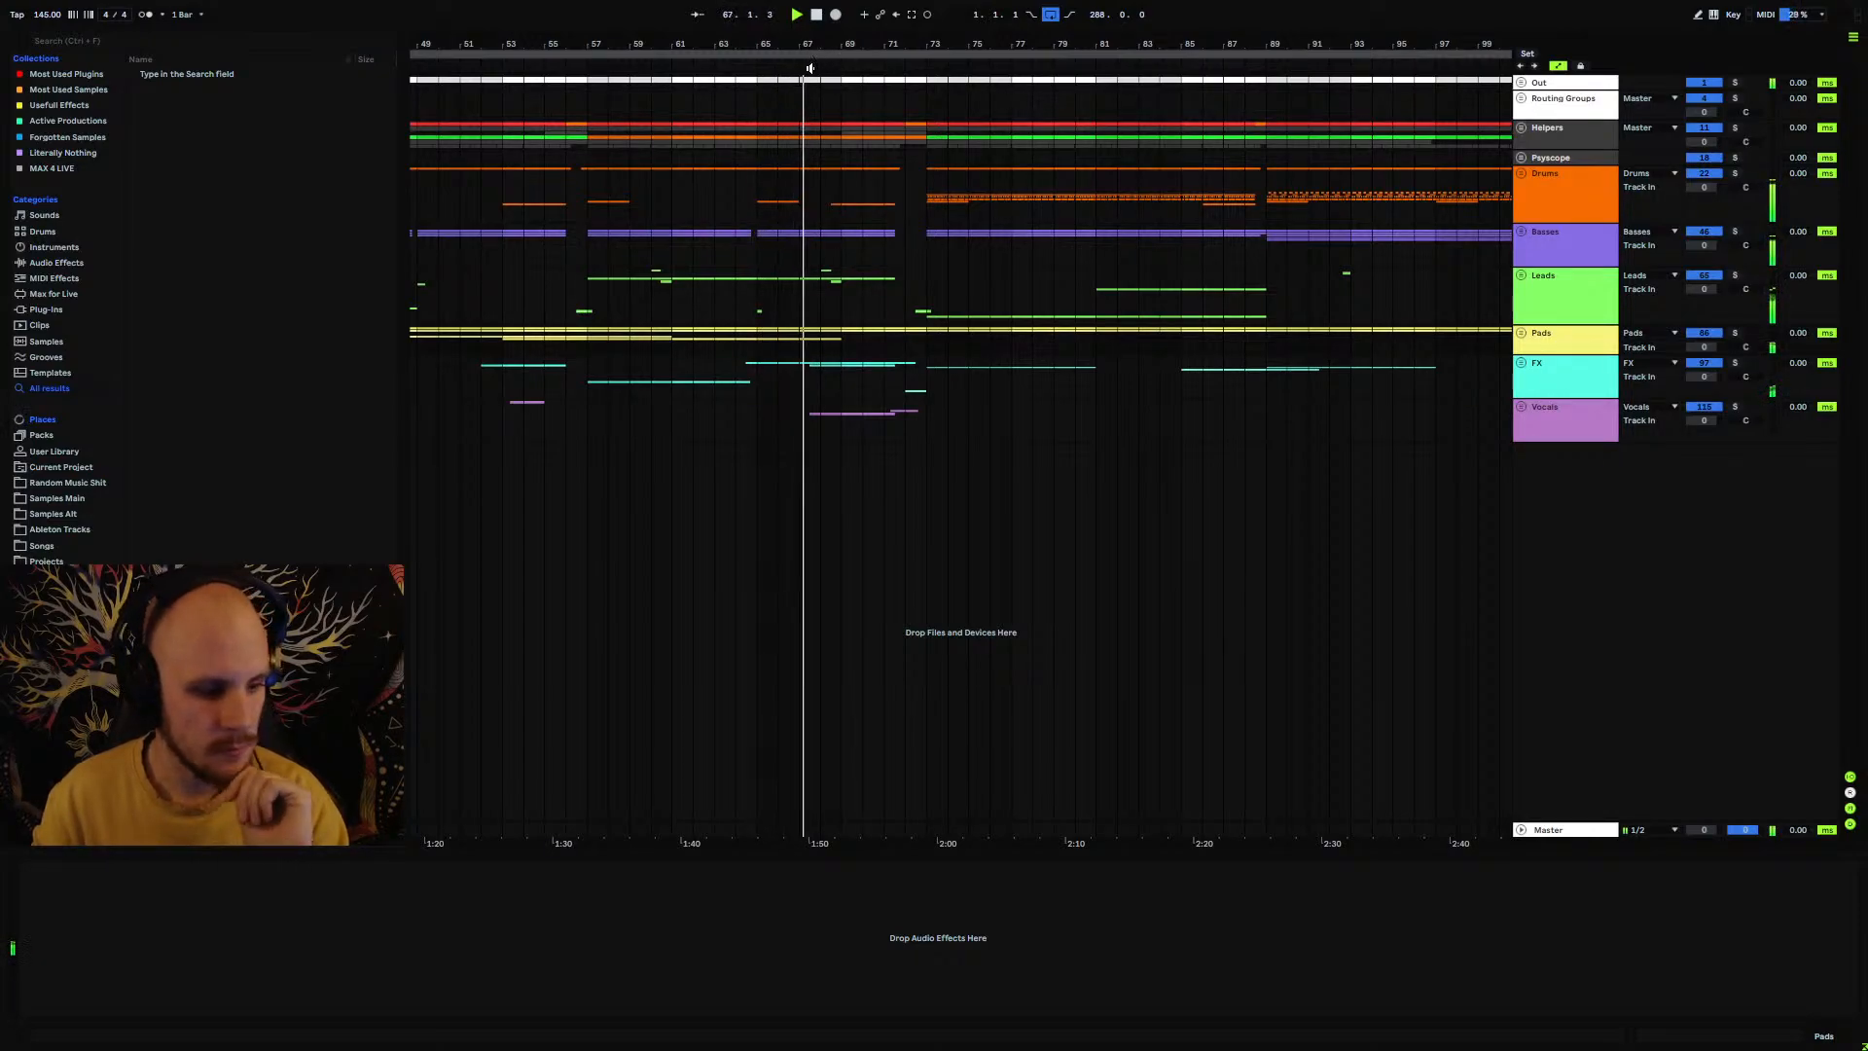
pyautogui.moveTo(844, 42); pyautogui.dragTo(848, 59)
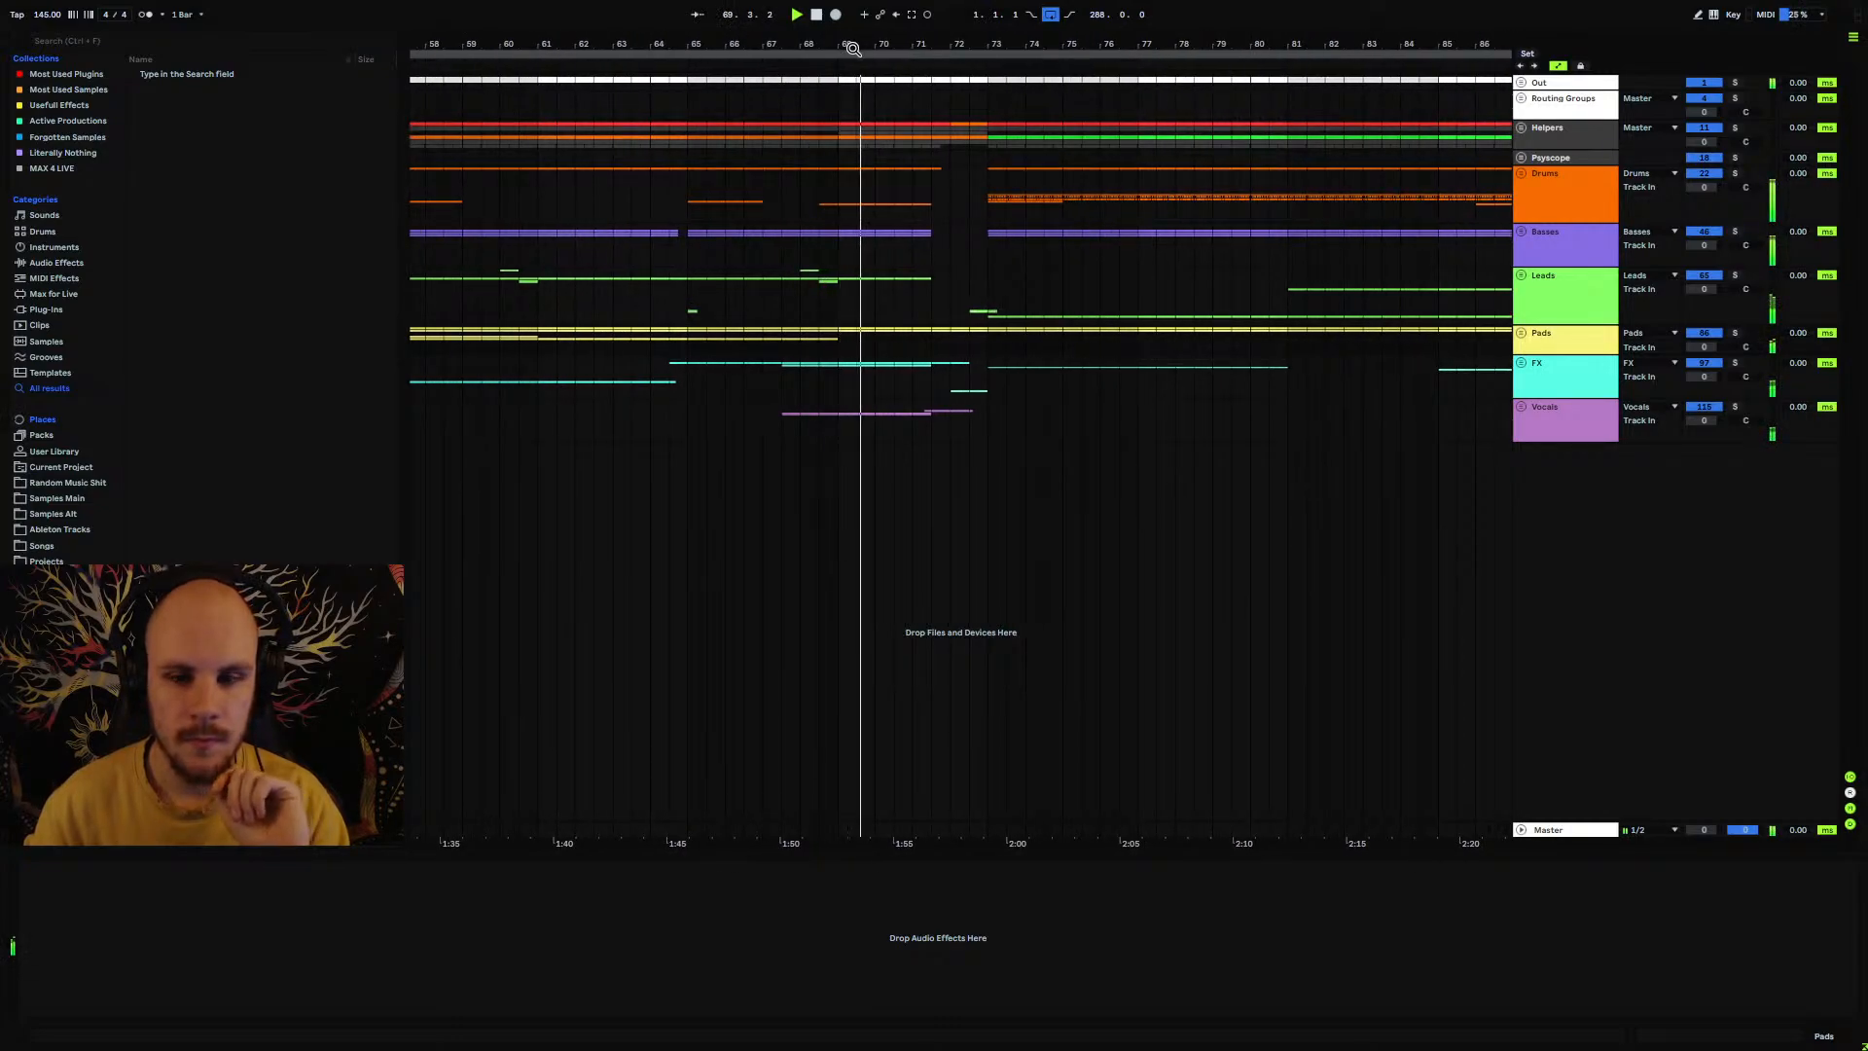
pyautogui.moveTo(852, 48); pyautogui.dragTo(776, 32)
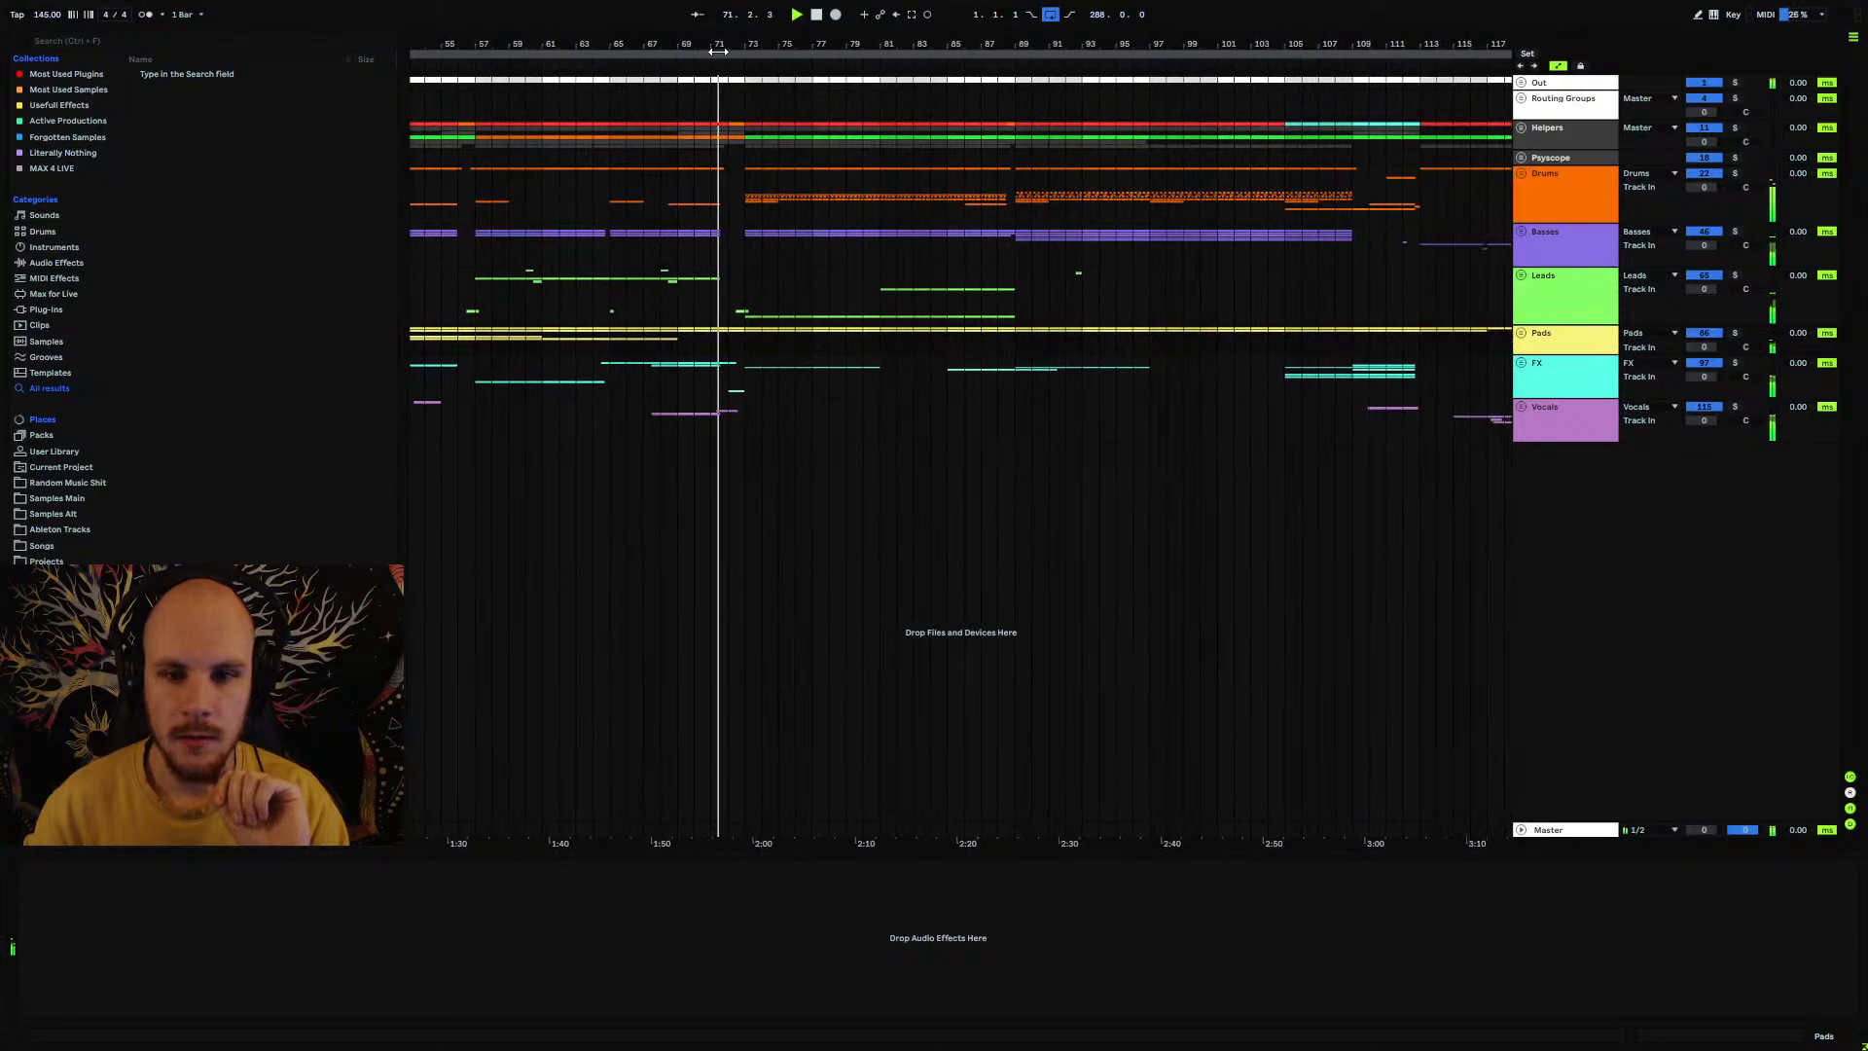
# Step: Unfold the Leads group and examine track 83's automation over its clip from bar 73 to 89, then fold that track
pyautogui.click(1521, 277)
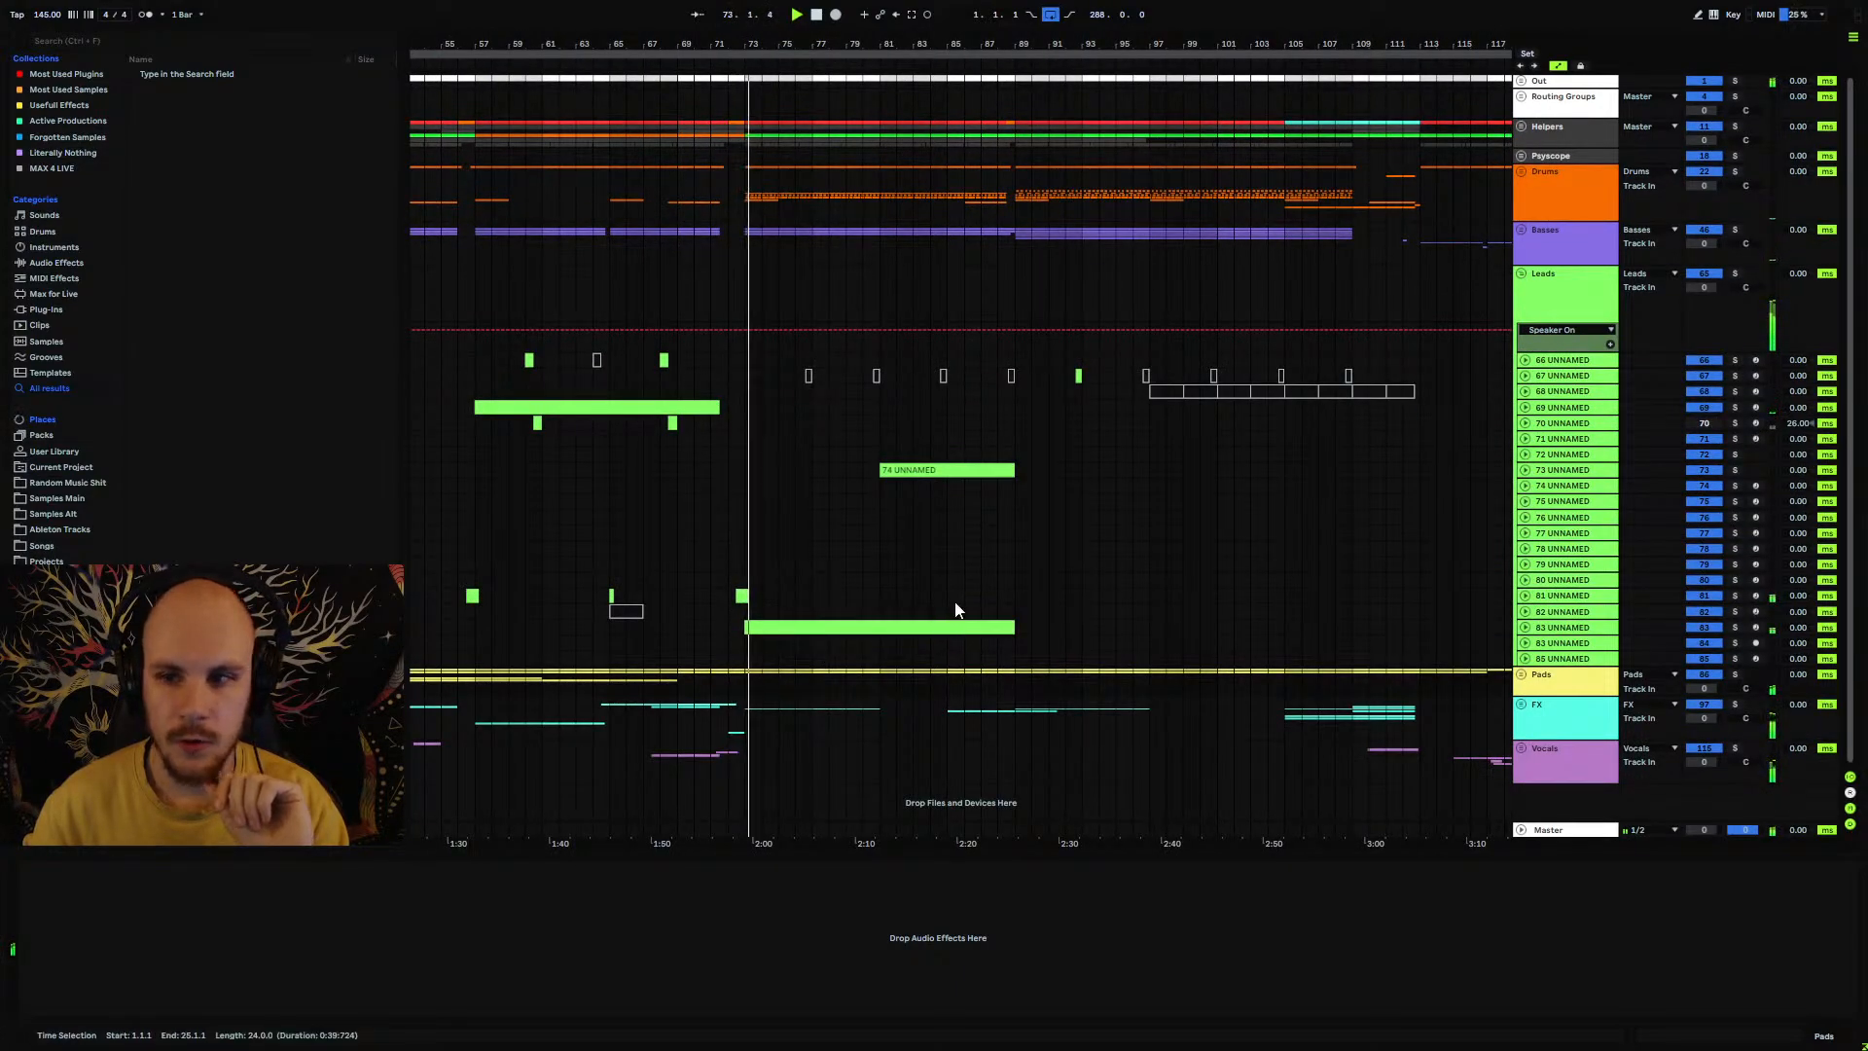
pyautogui.click(1548, 628)
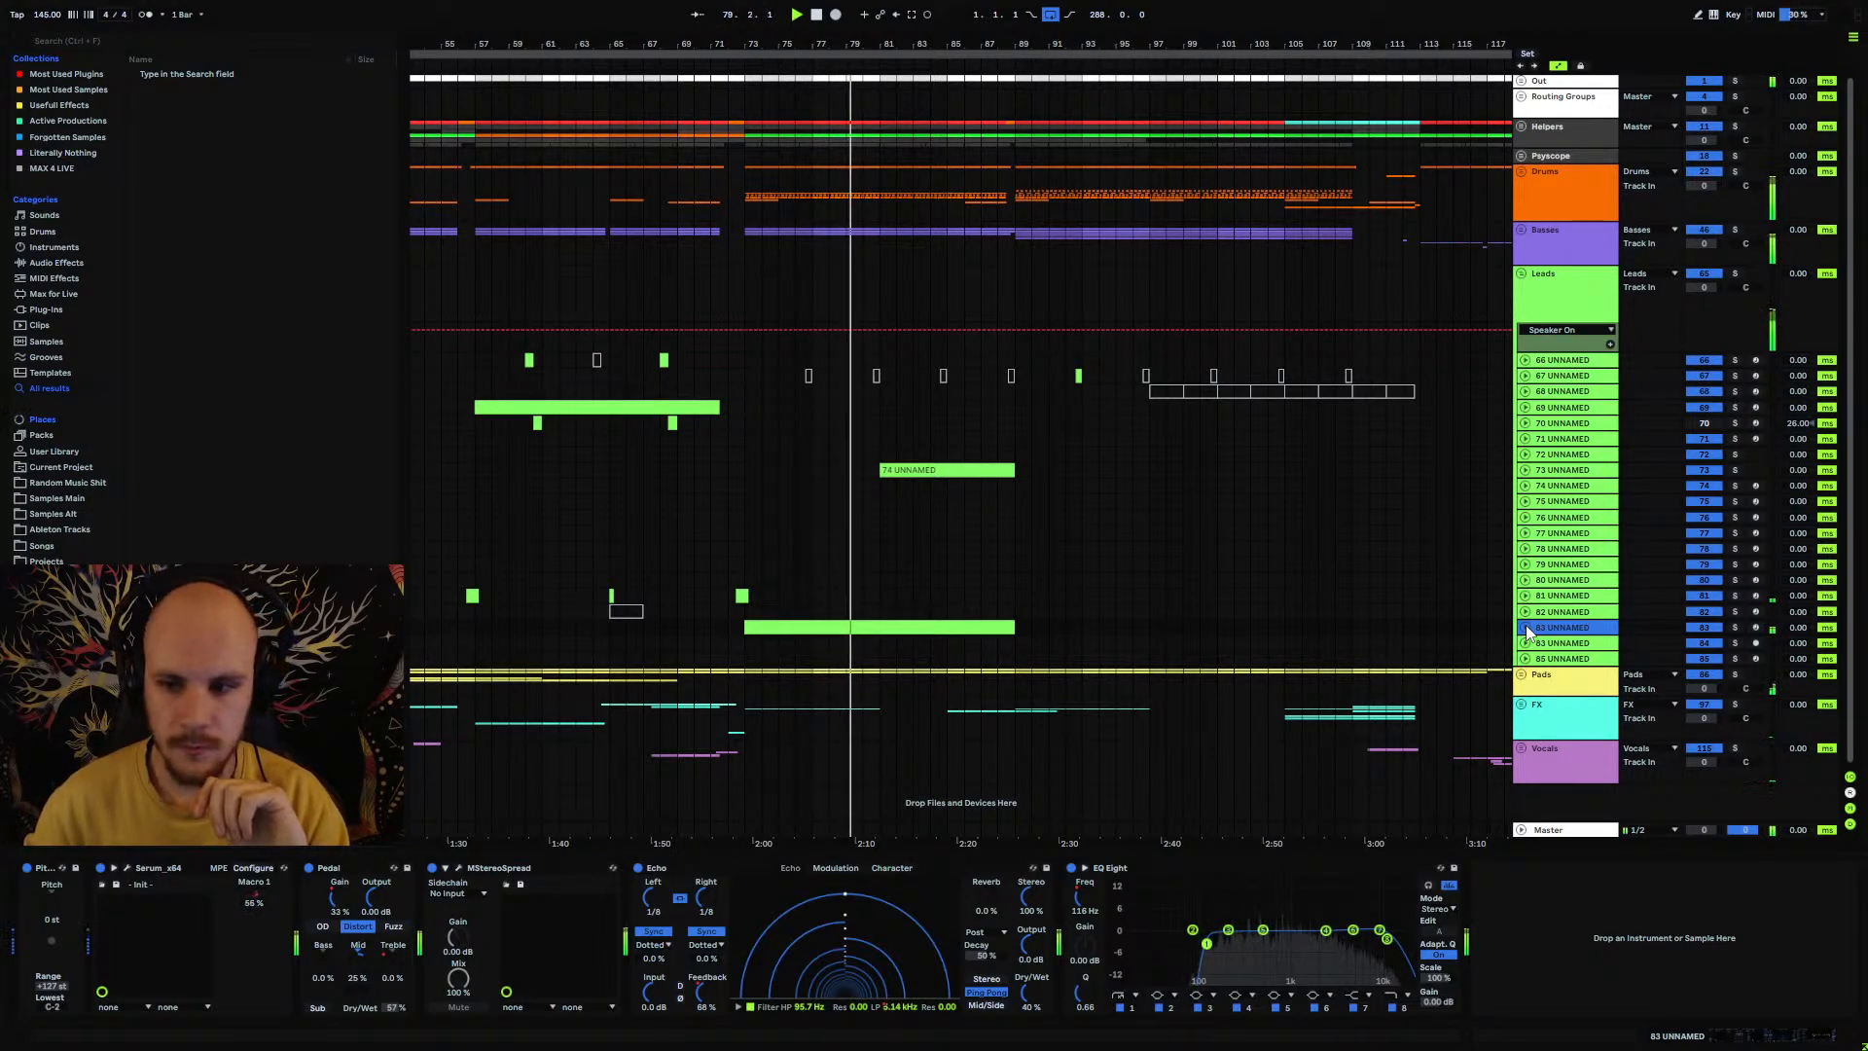
pyautogui.click(1526, 627)
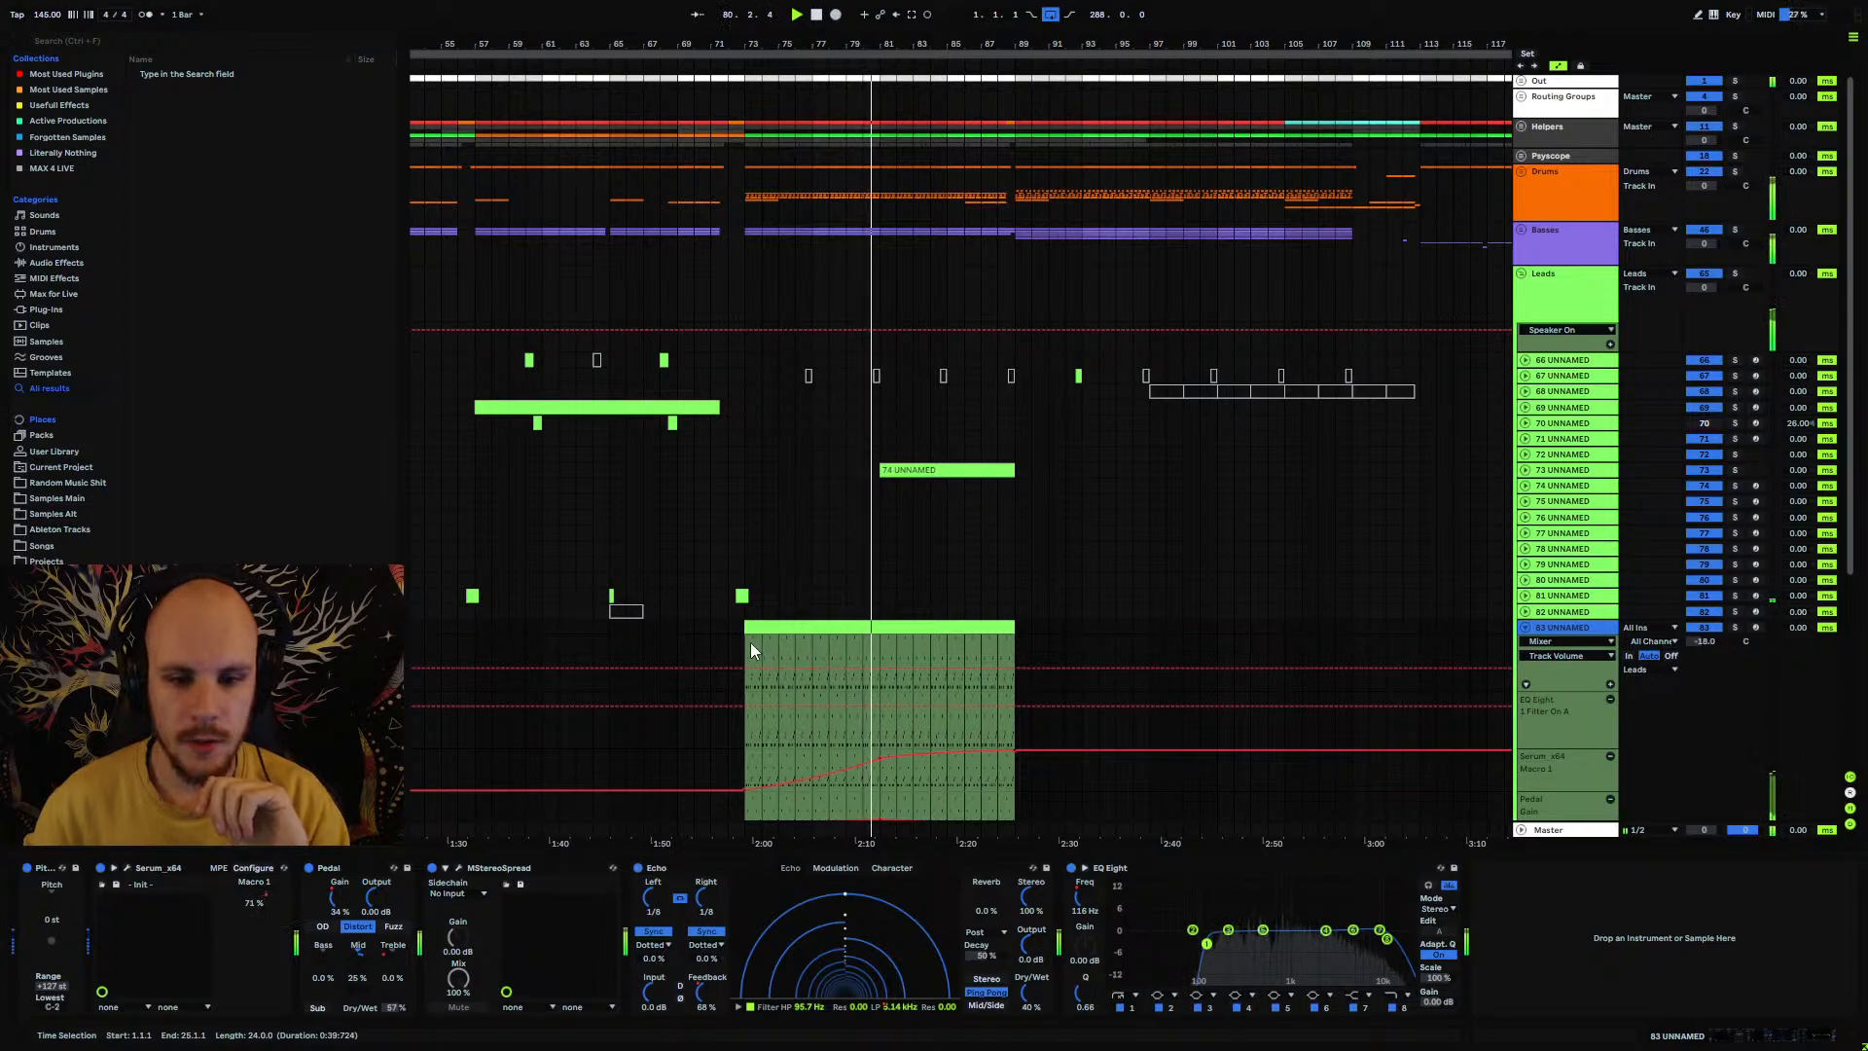
pyautogui.moveTo(746, 640); pyautogui.dragTo(1052, 650)
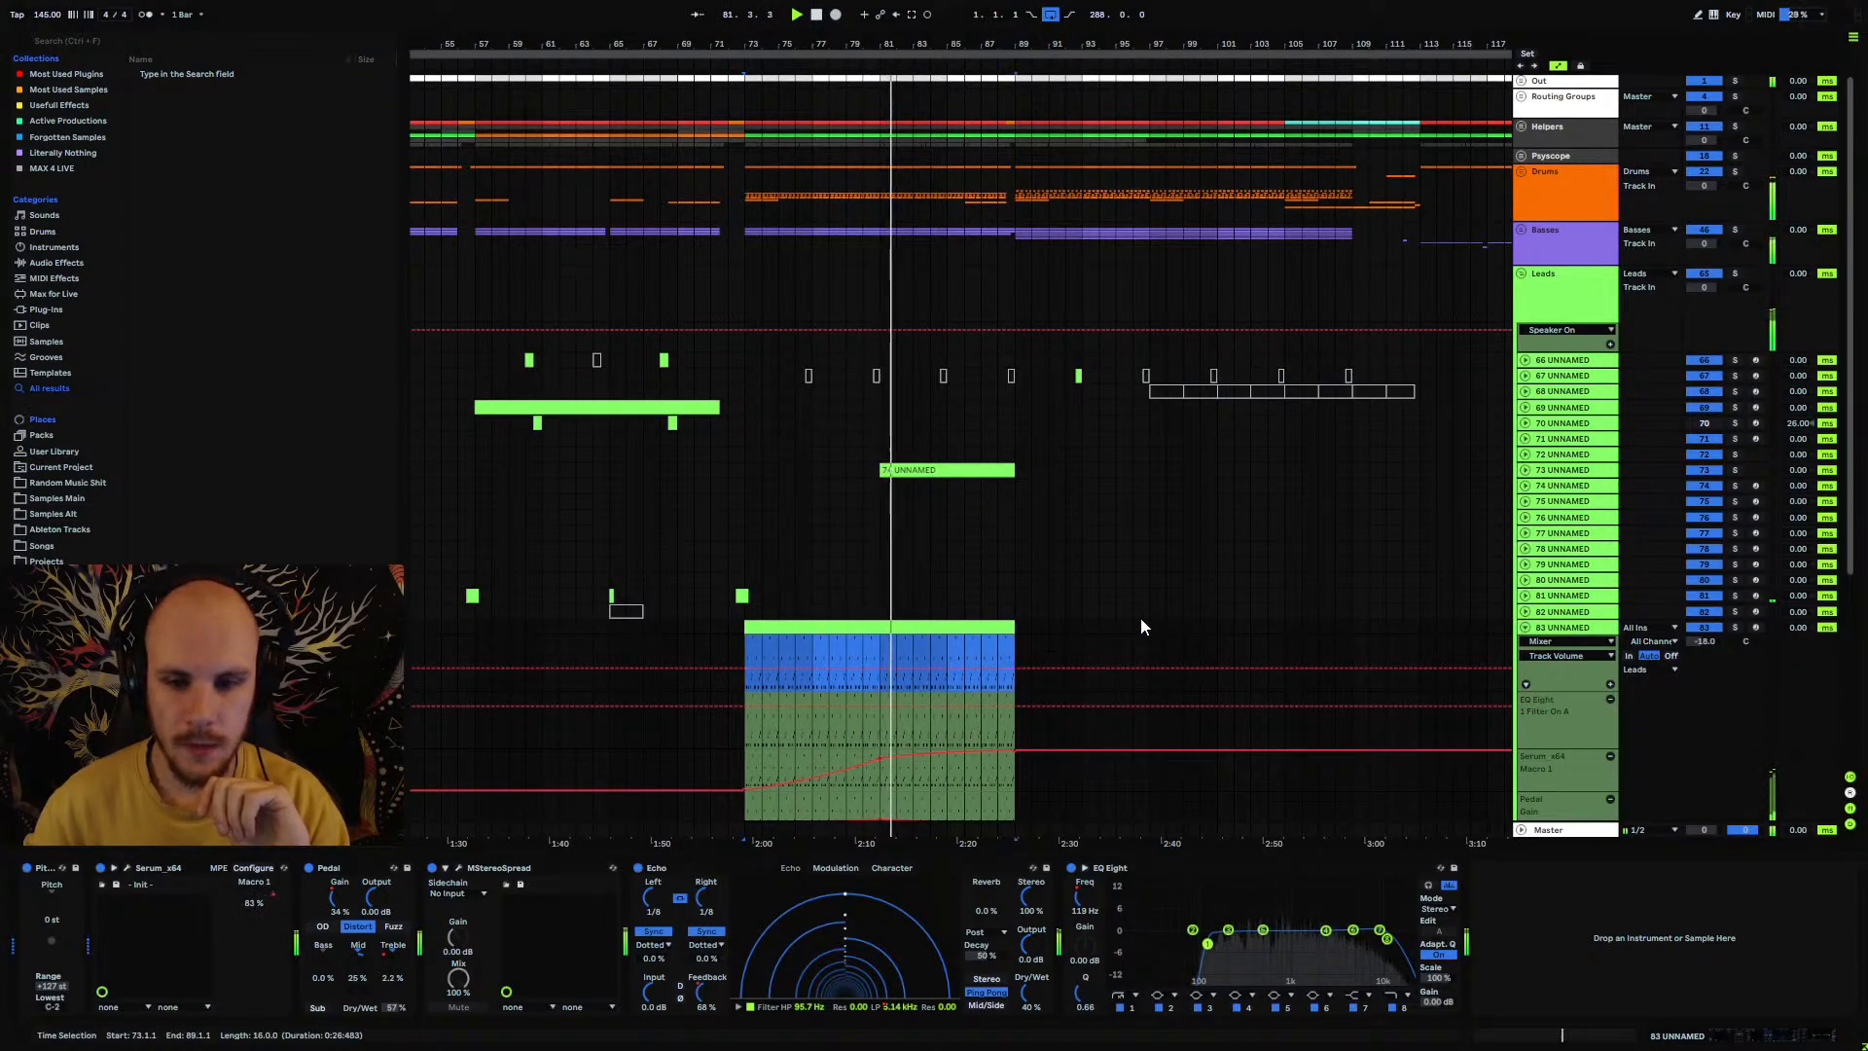
pyautogui.click(1525, 630)
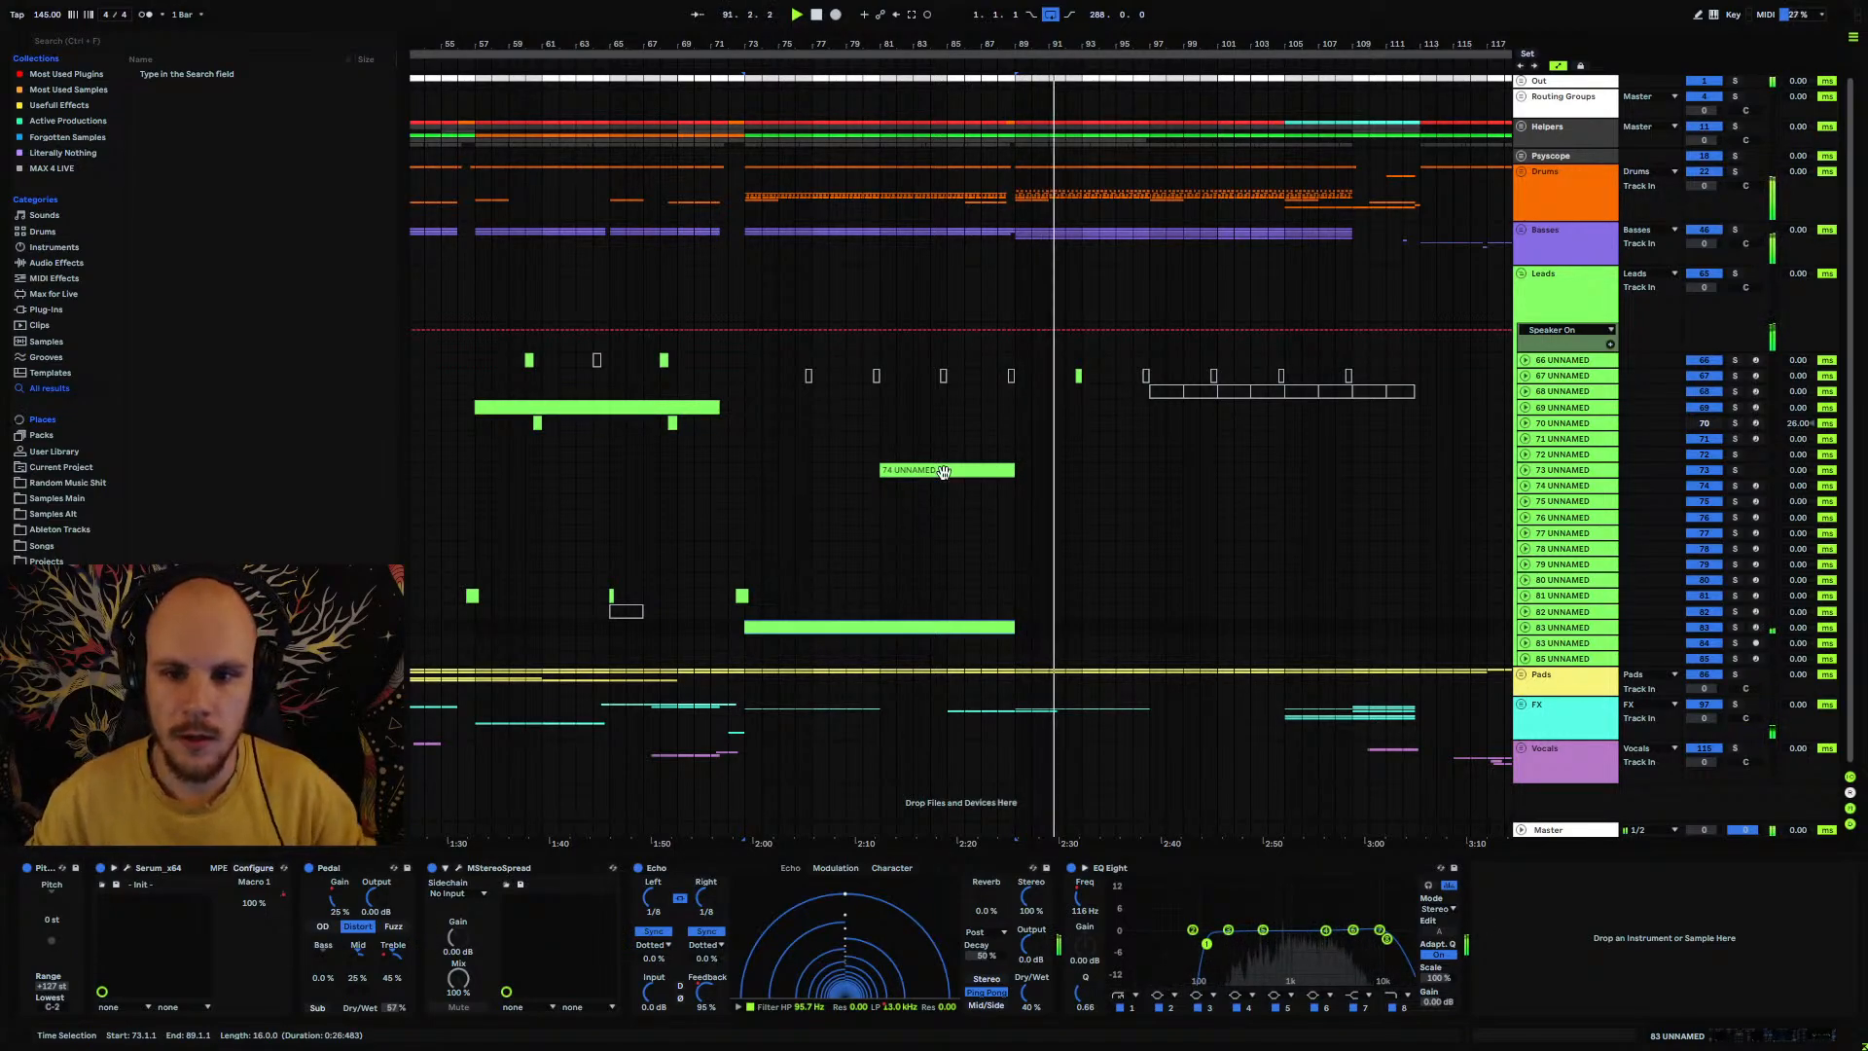
# Step: Unfold the Drums group's Build Snares track and turn the Hybrid Reverb Dry/Wet jump at bar 105 into a short ramp
pyautogui.moveTo(1059, 45); pyautogui.dragTo(617, 51)
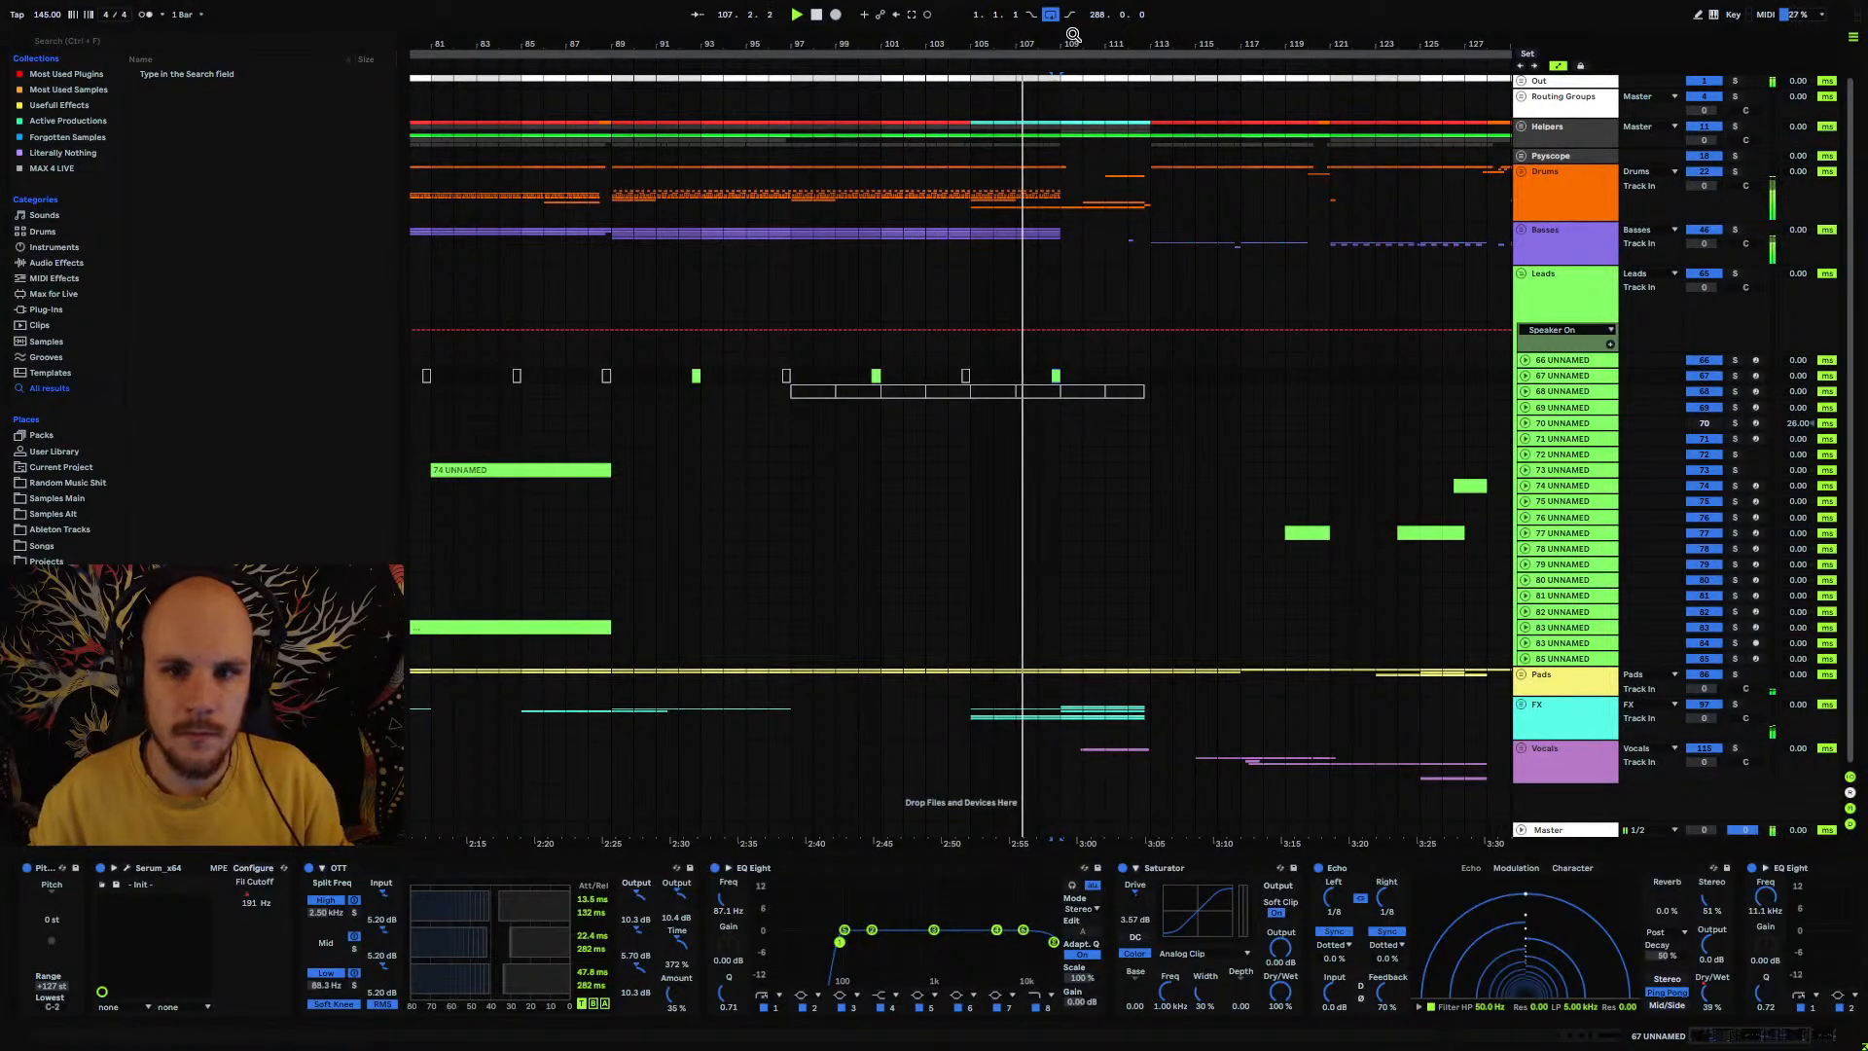
pyautogui.moveTo(1073, 35); pyautogui.dragTo(1181, 85)
pyautogui.click(1522, 172)
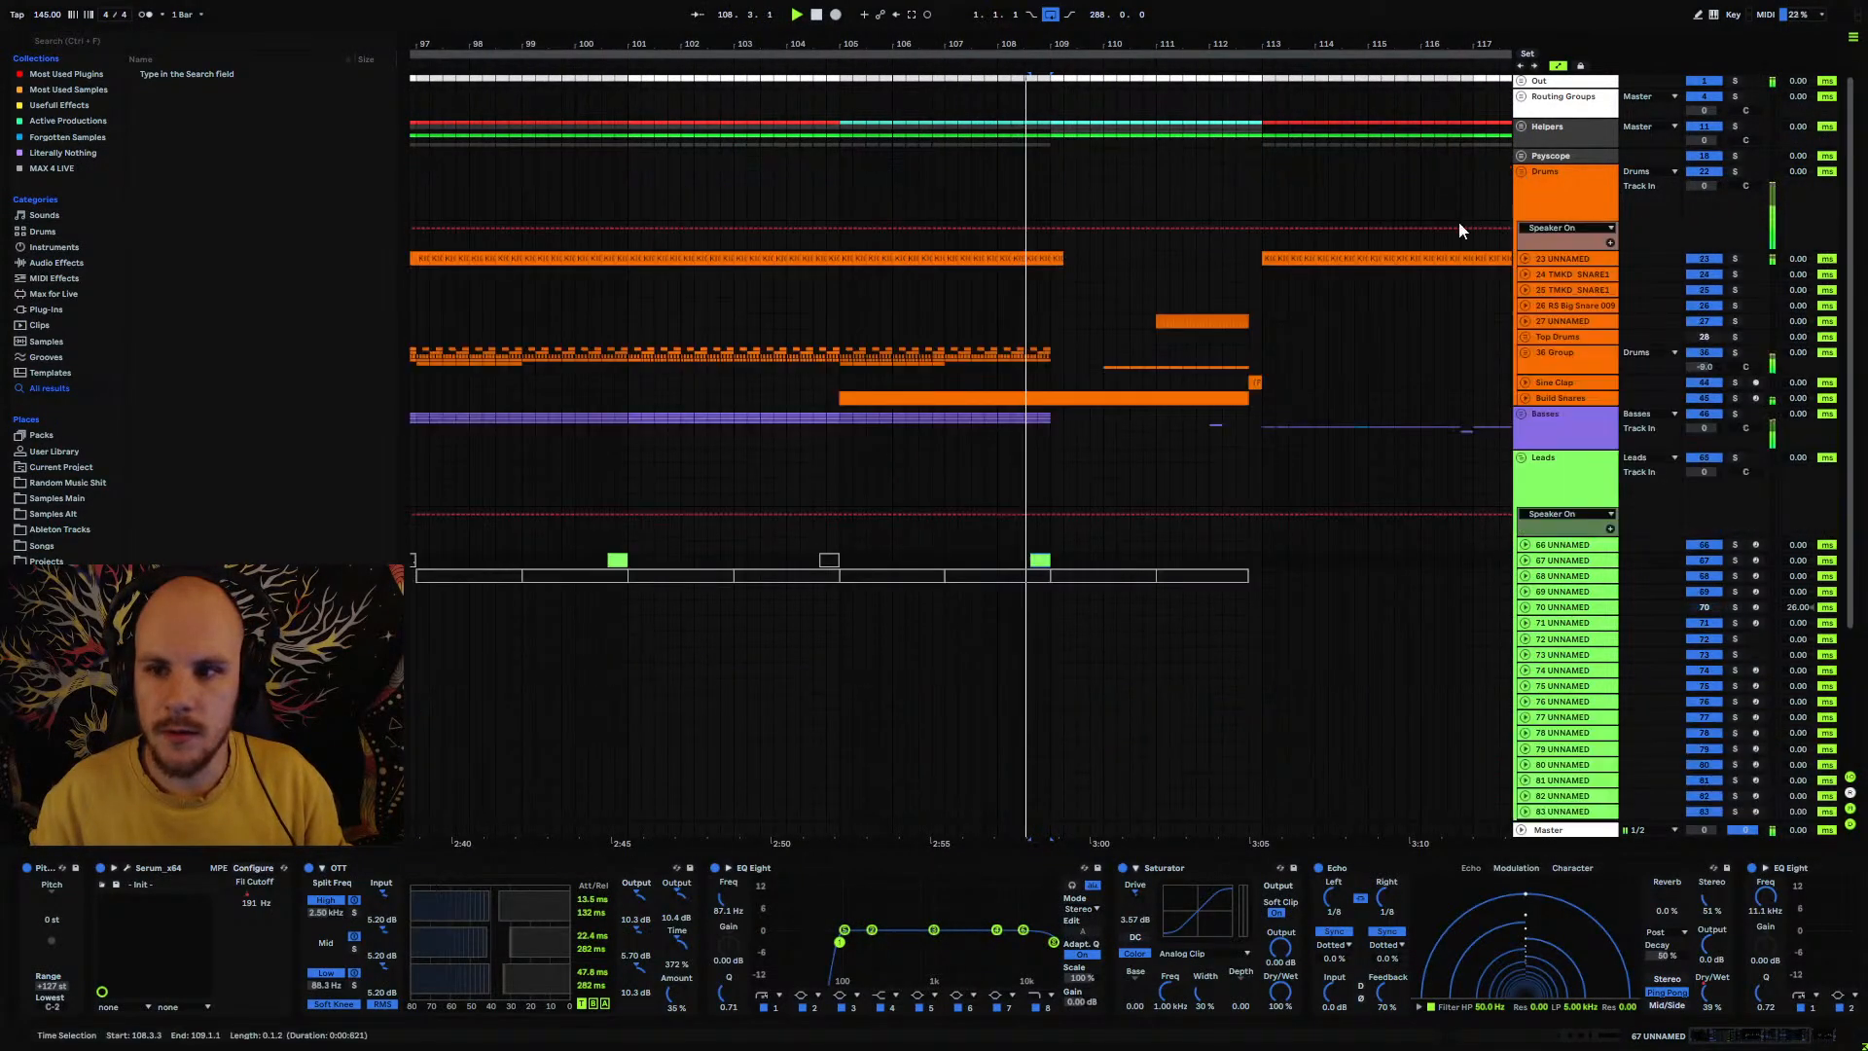
pyautogui.click(1525, 398)
pyautogui.click(943, 396)
pyautogui.click(944, 396)
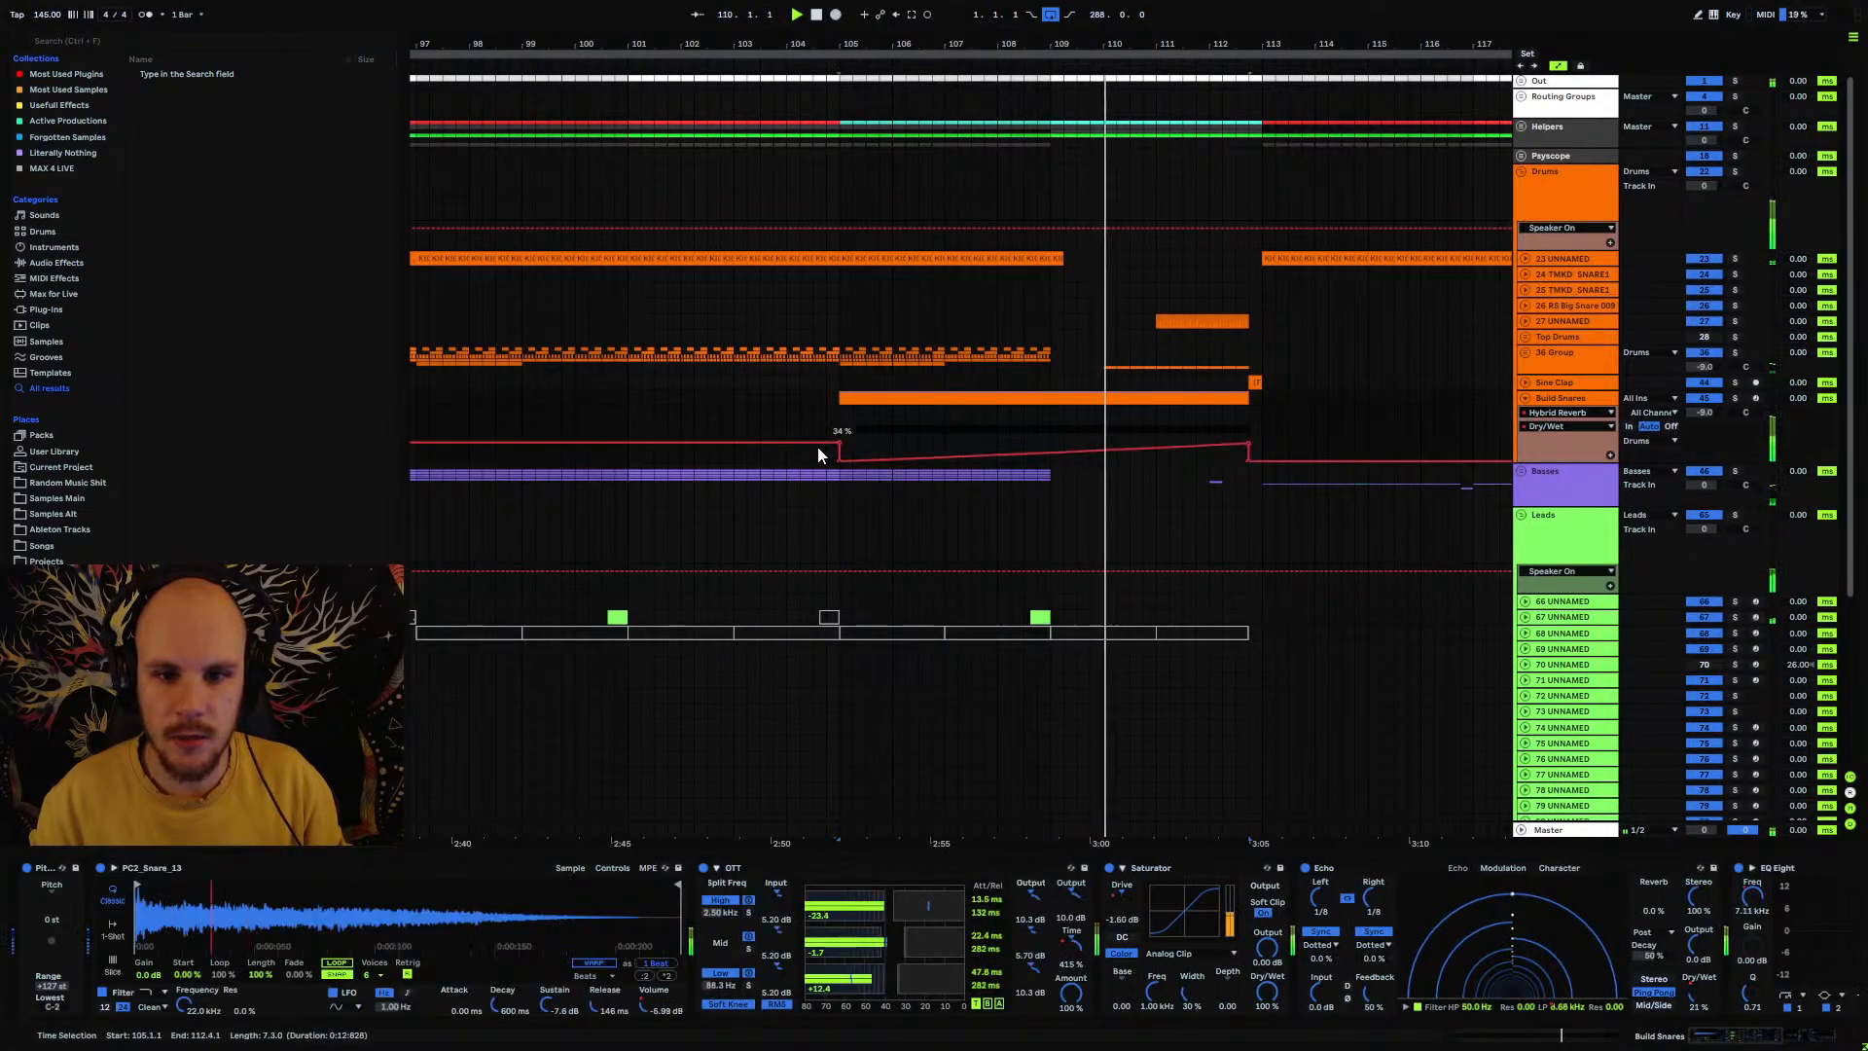
pyautogui.click(825, 442)
pyautogui.click(839, 442)
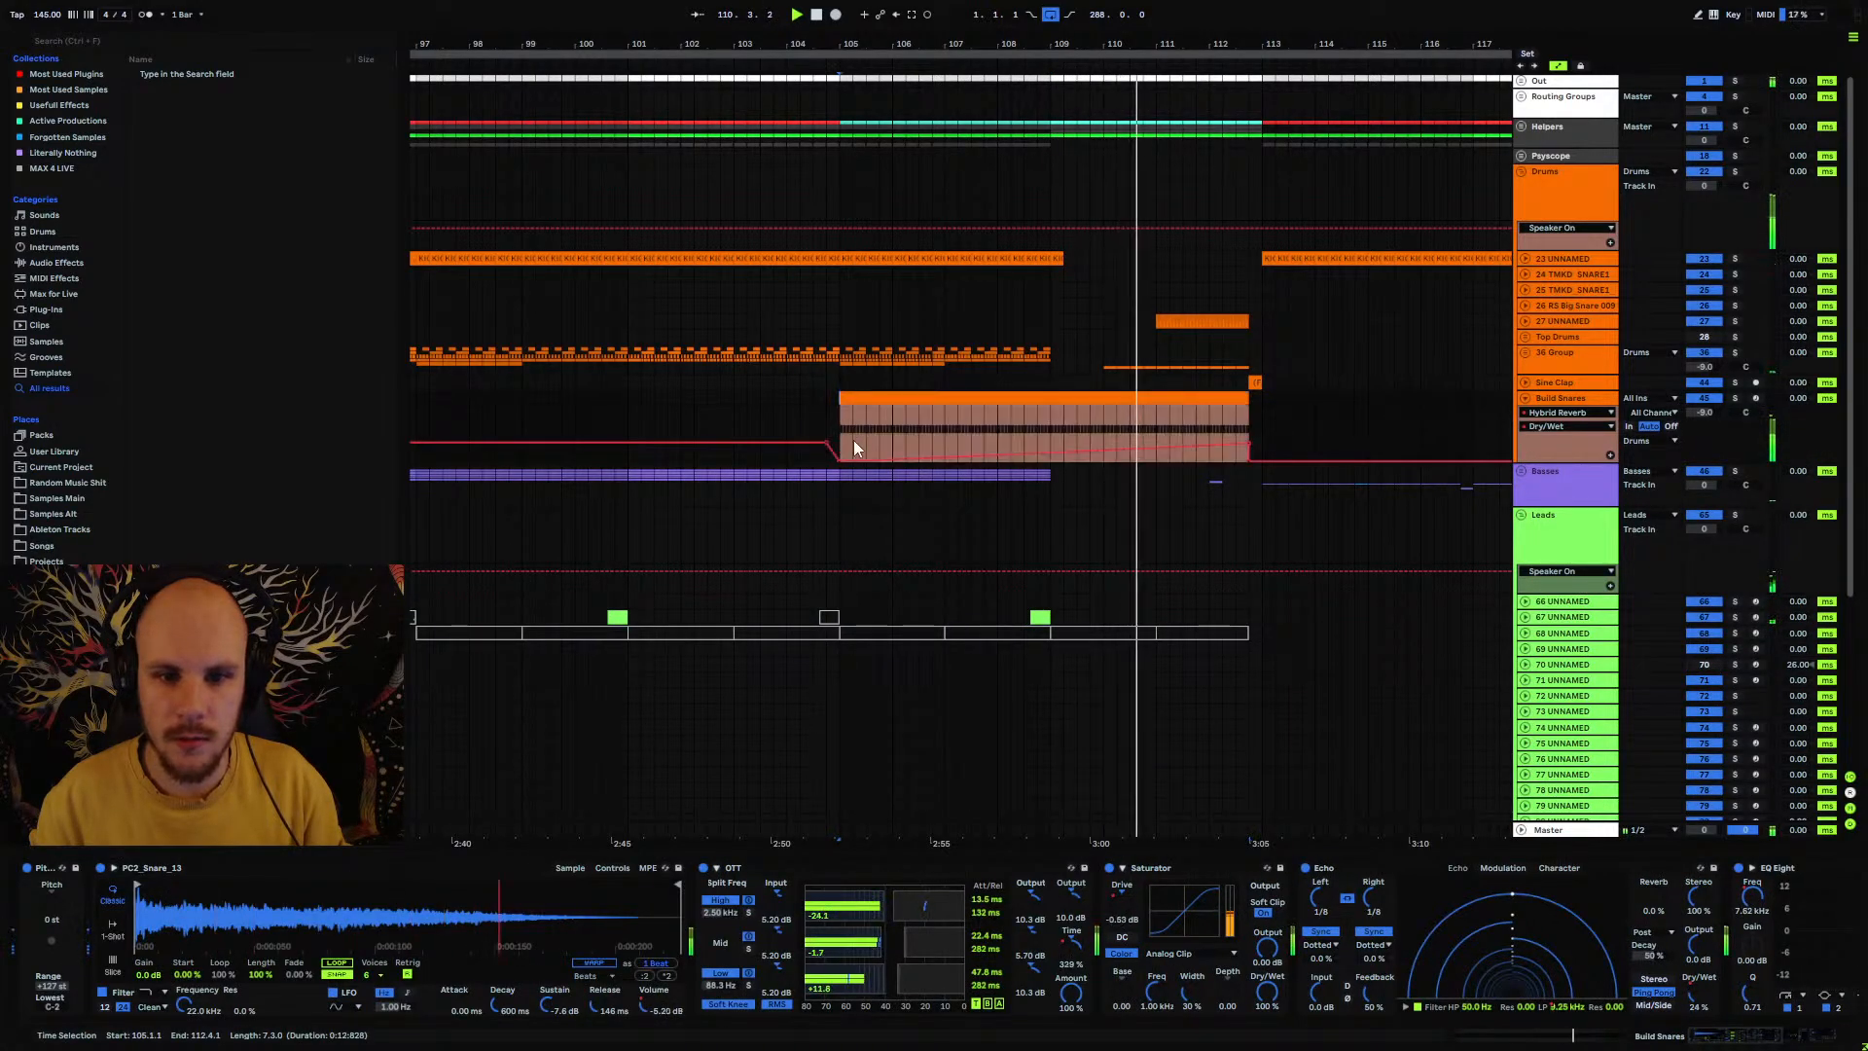
# Step: Show all Build Snares automation lanes and ramp the PC2_Snare_13 Volume and OTT Time Scaling jumps just before bar 105
pyautogui.click(1609, 454)
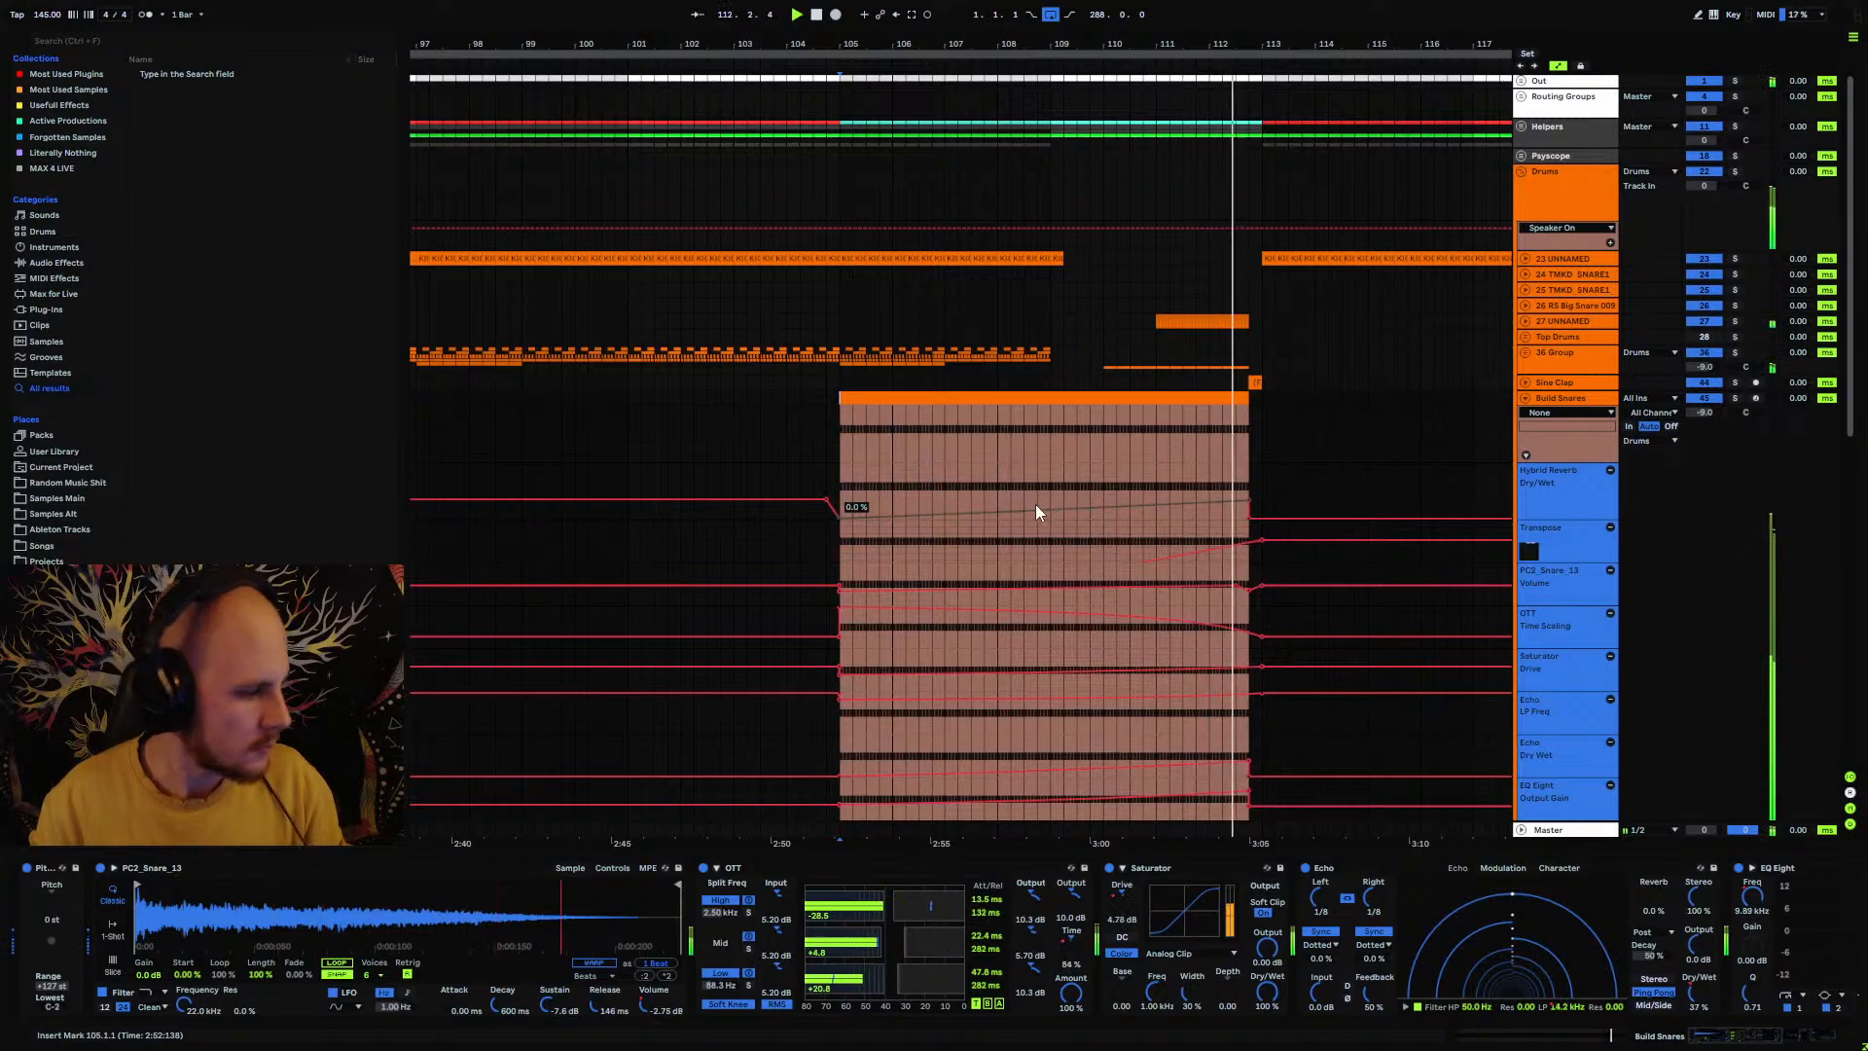
pyautogui.click(830, 584)
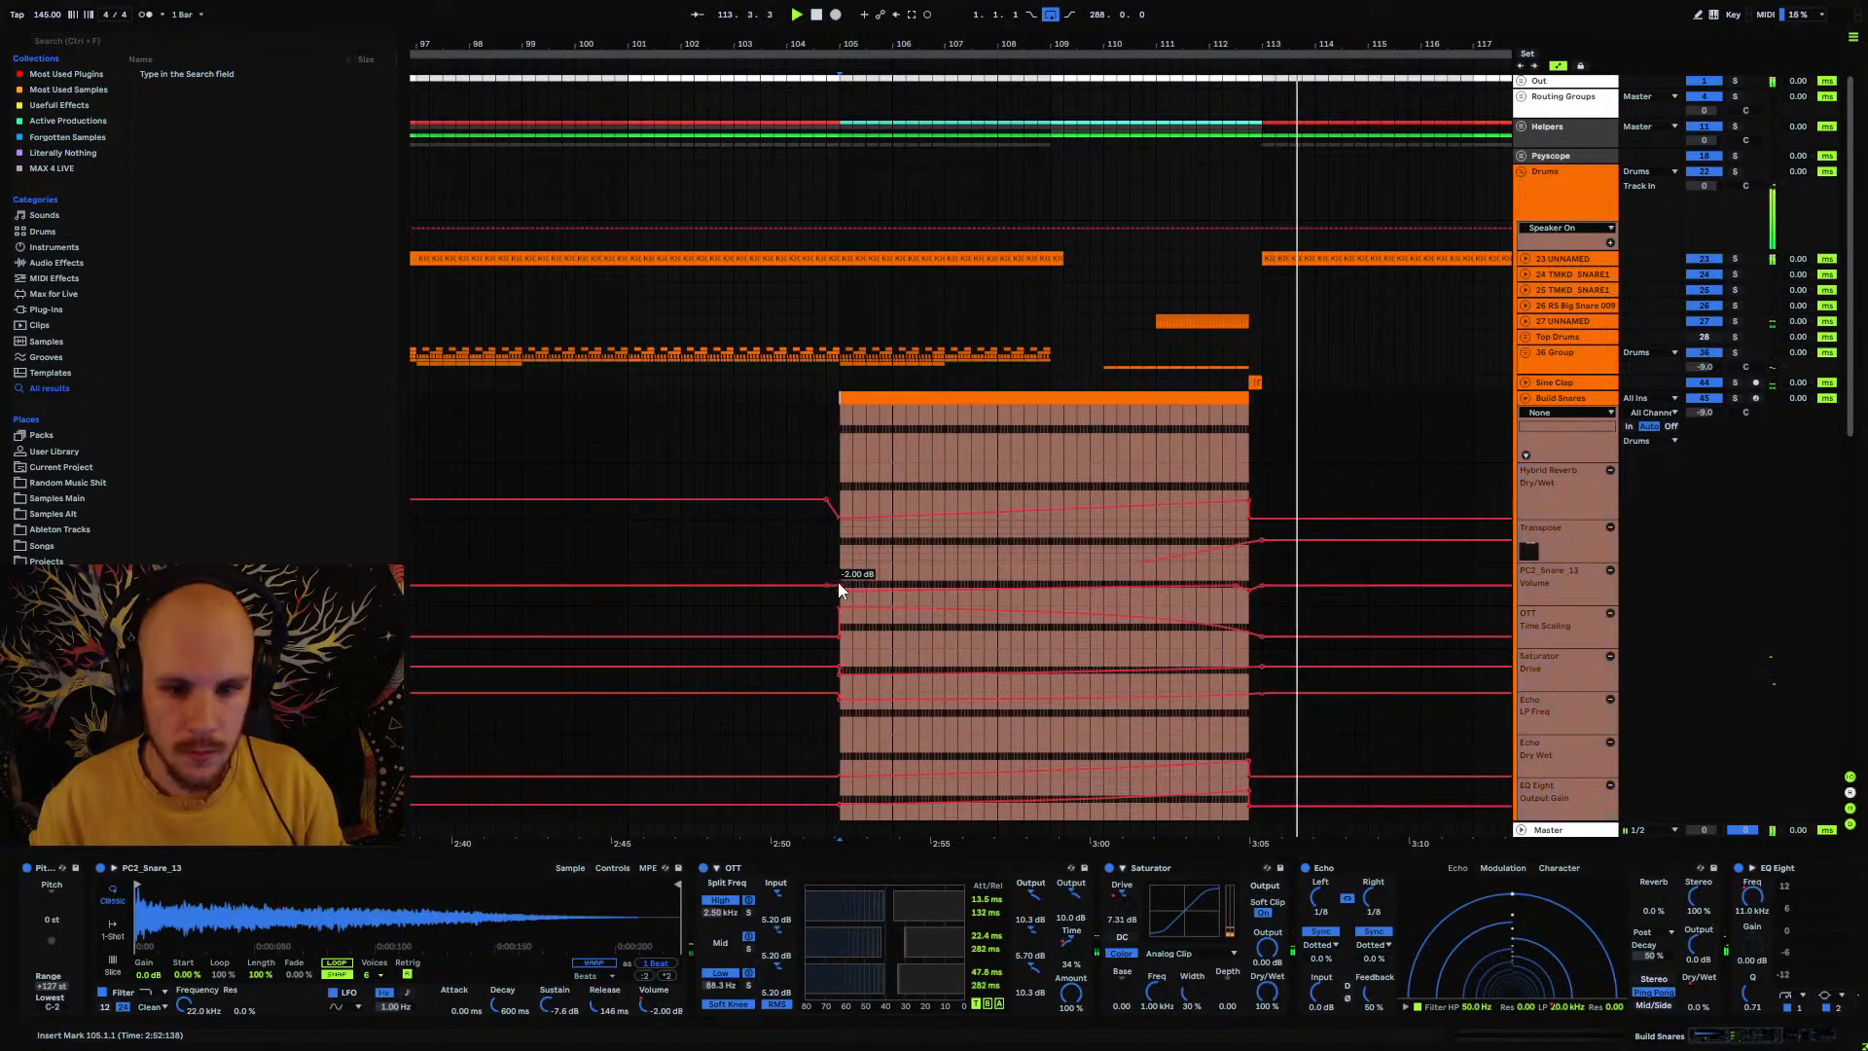
pyautogui.click(839, 585)
pyautogui.click(829, 636)
pyautogui.click(839, 636)
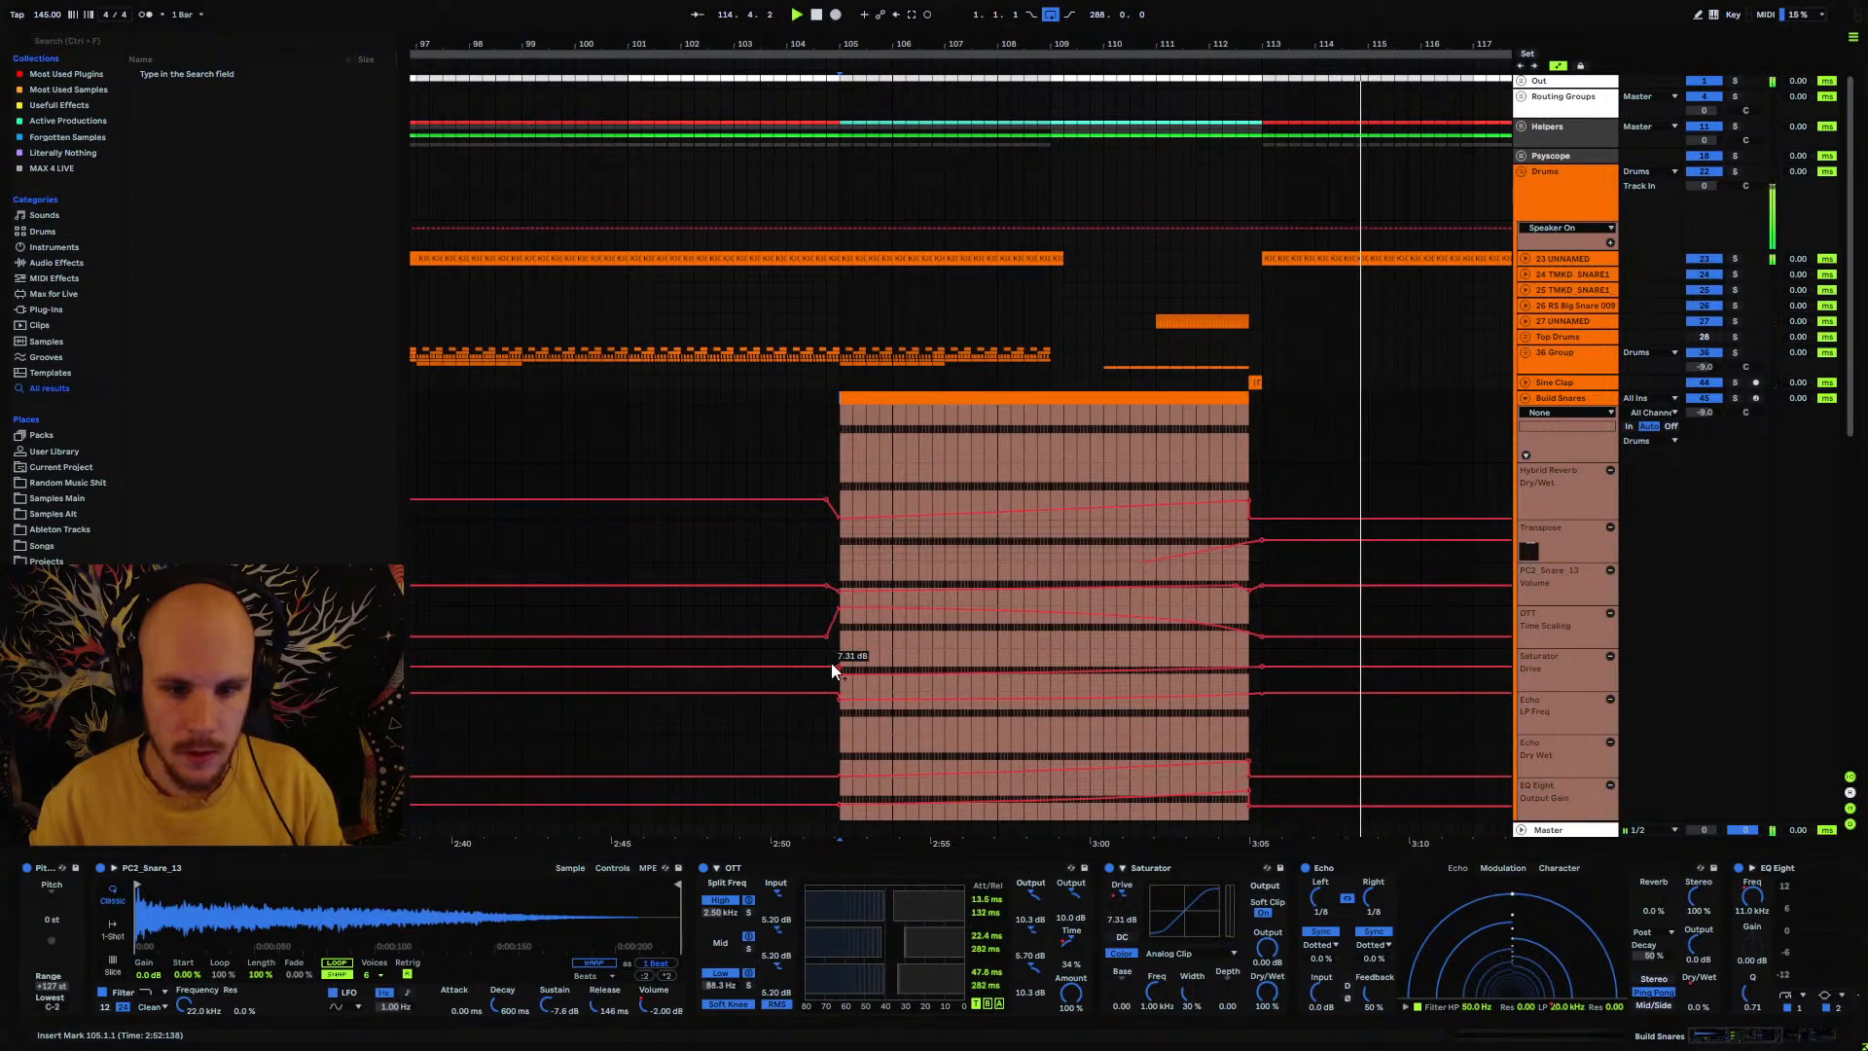
# Step: Replace the Saturator Drive and Echo LP Freq automation jumps at bar 105 with short ramps on the Build Snares track
pyautogui.click(827, 665)
pyautogui.click(838, 665)
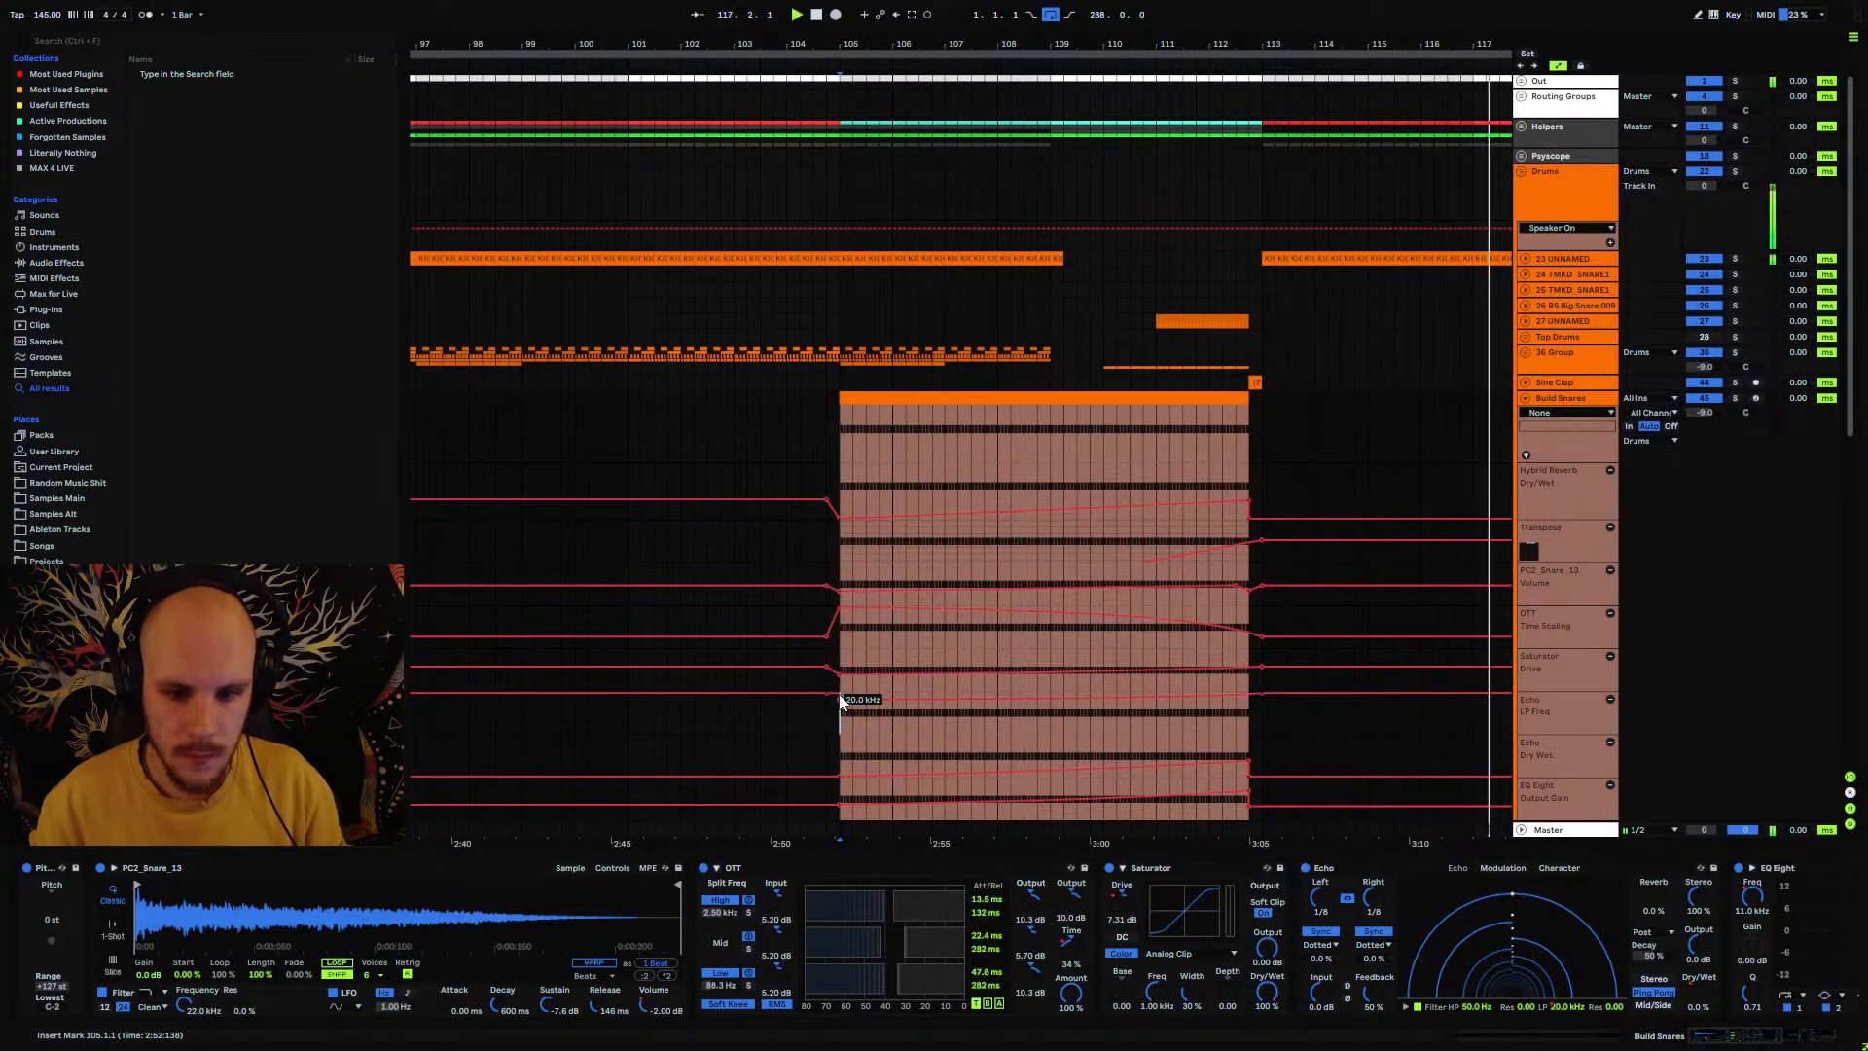
pyautogui.click(839, 694)
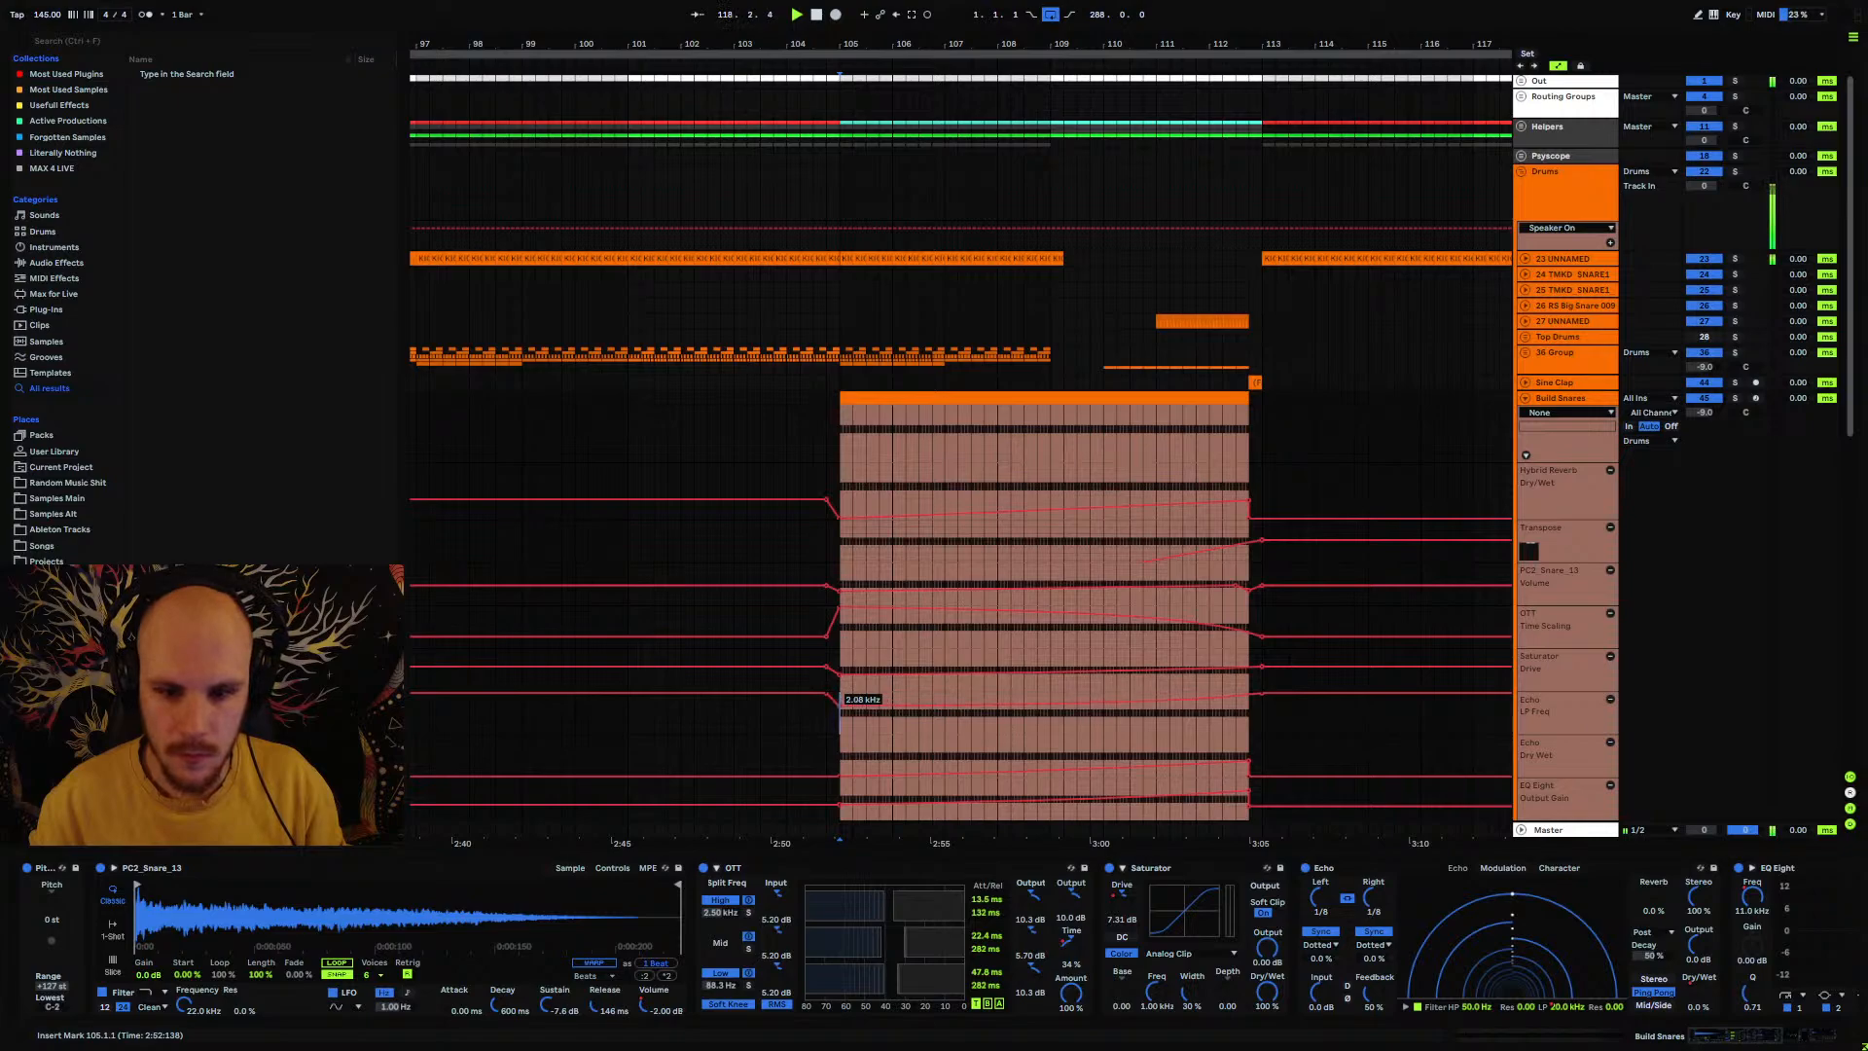
pyautogui.scroll(-3, 760, 749)
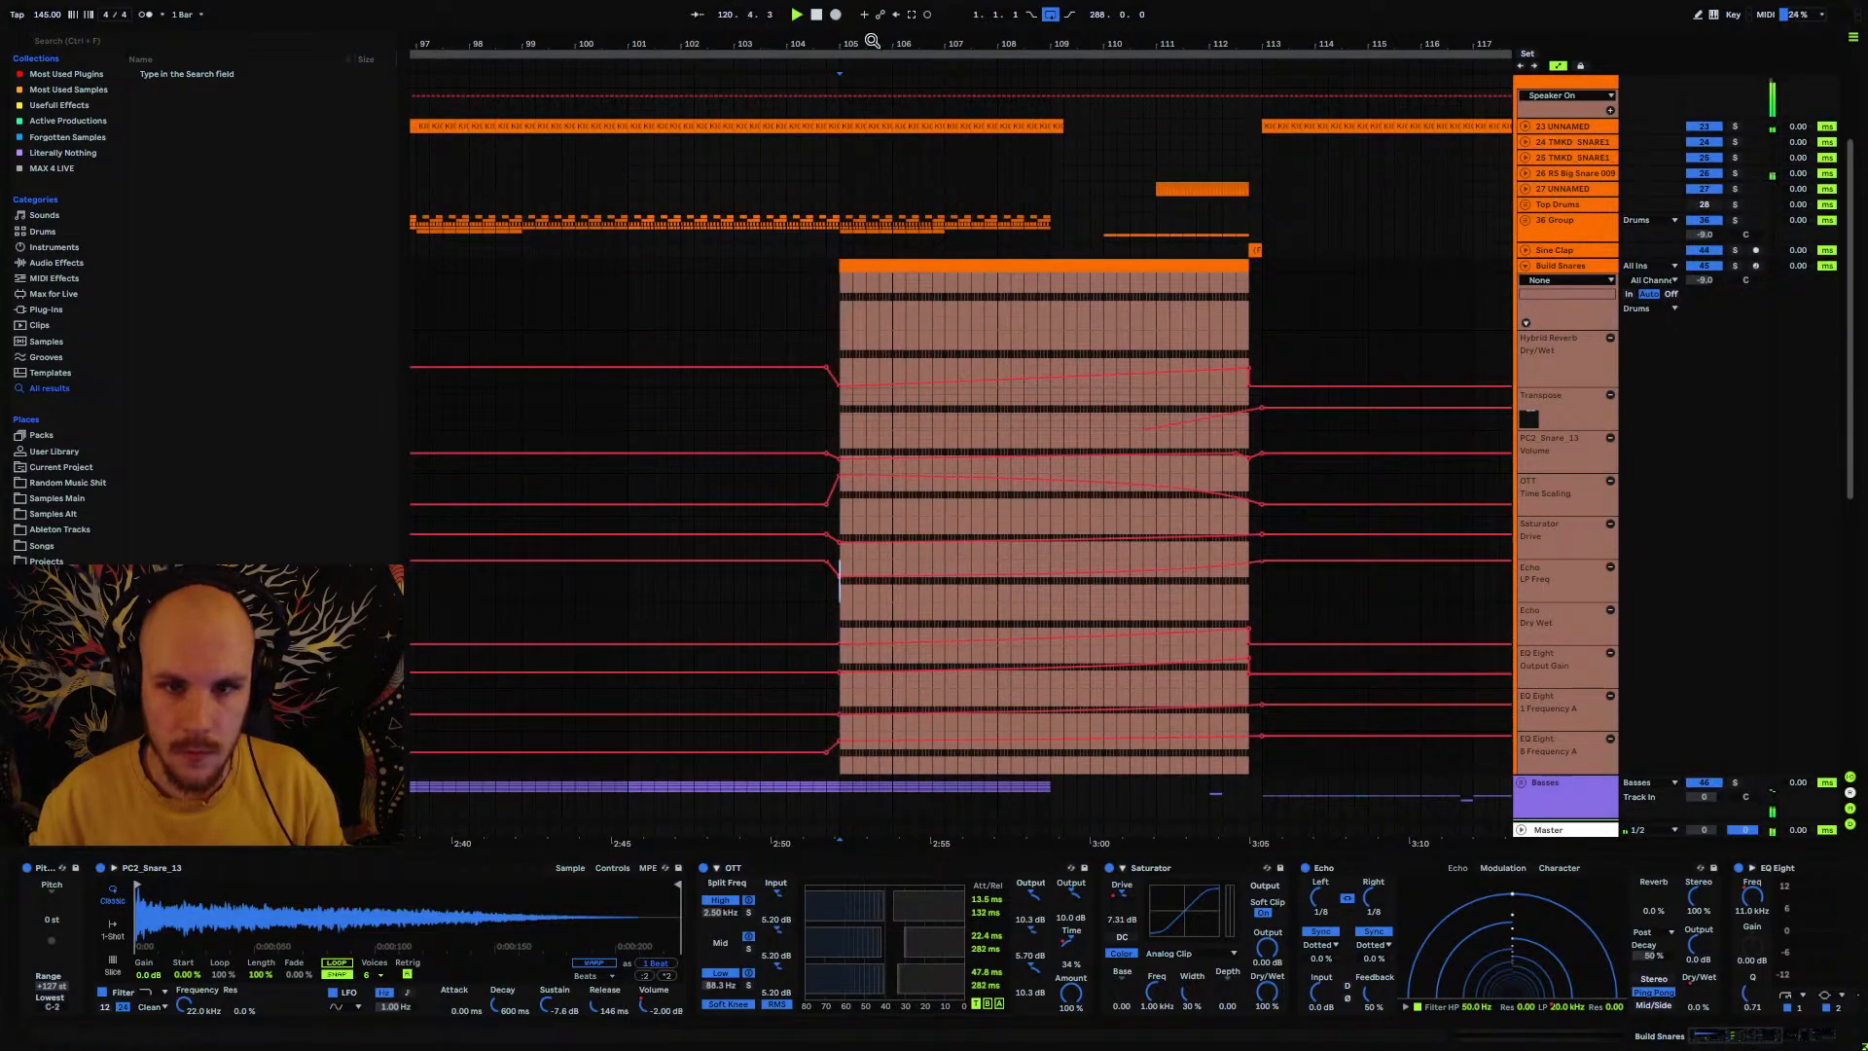
# Step: Make the arrangement view follow the playhead and fold the Build Snares track and the Drums group
pyautogui.click(696, 14)
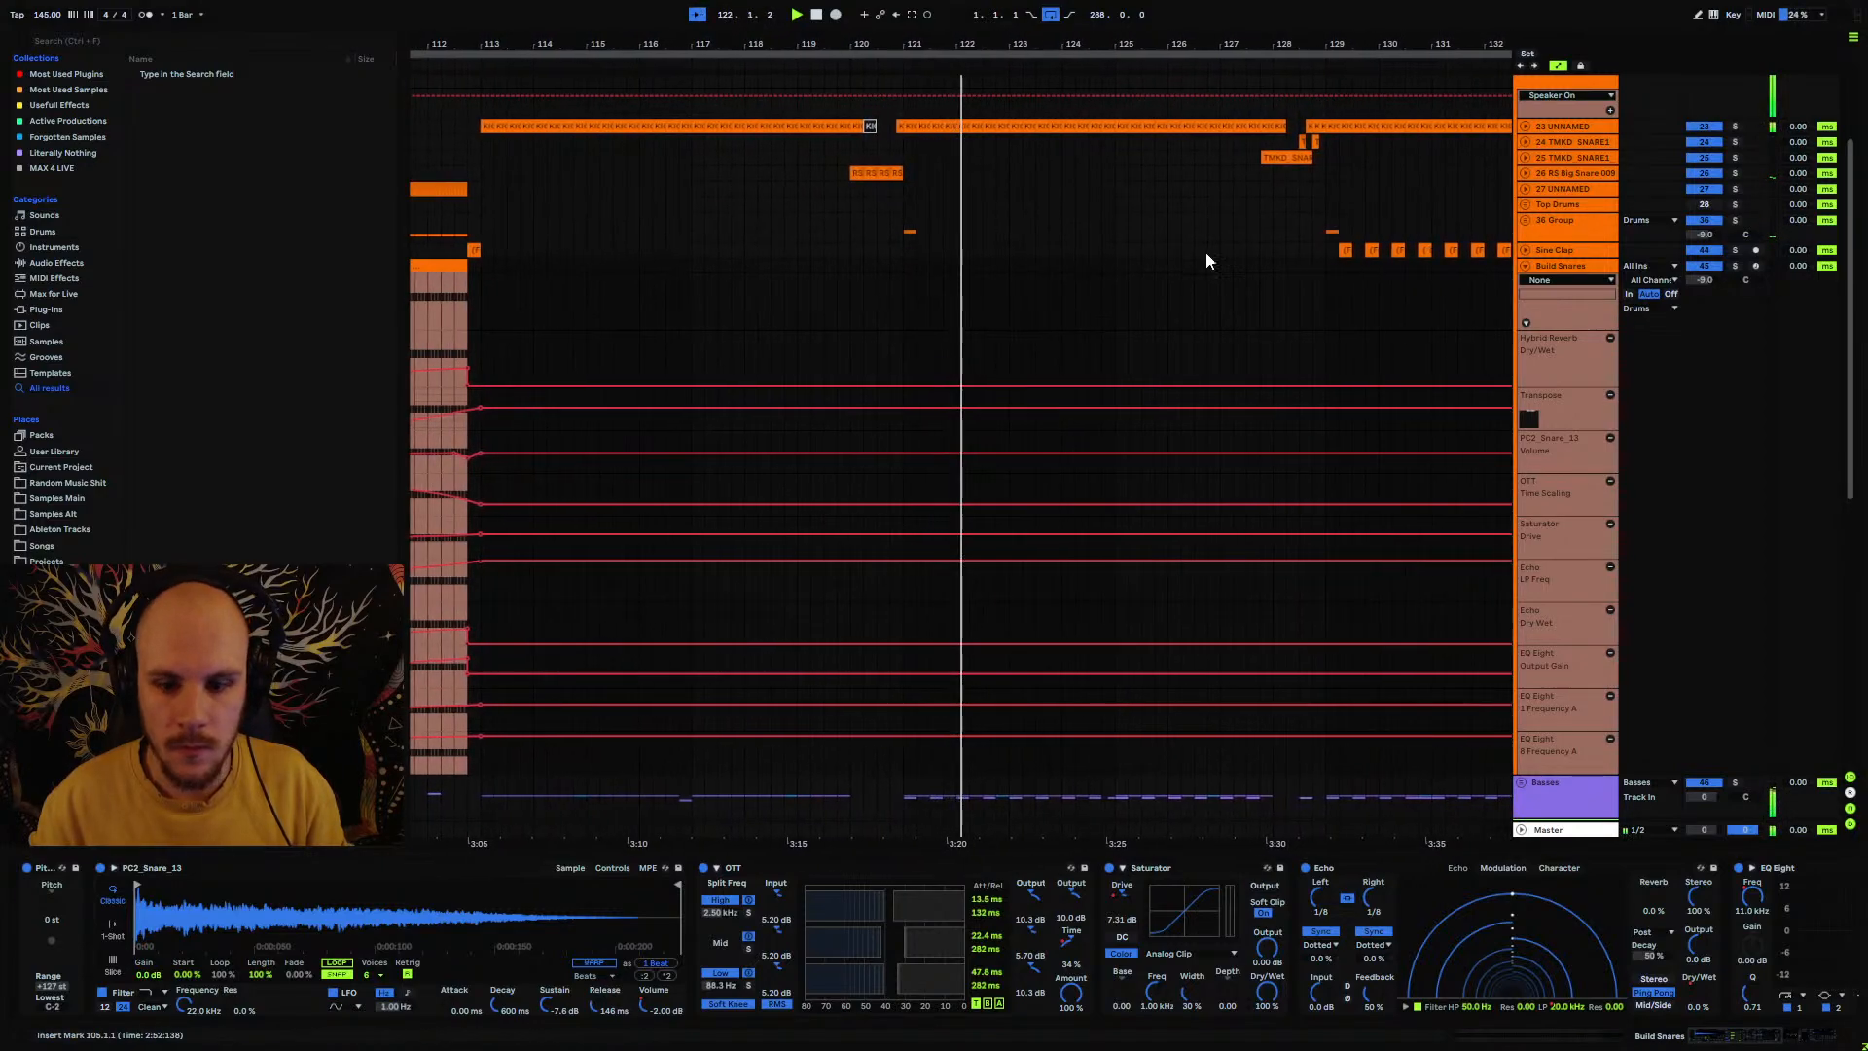
pyautogui.click(1523, 267)
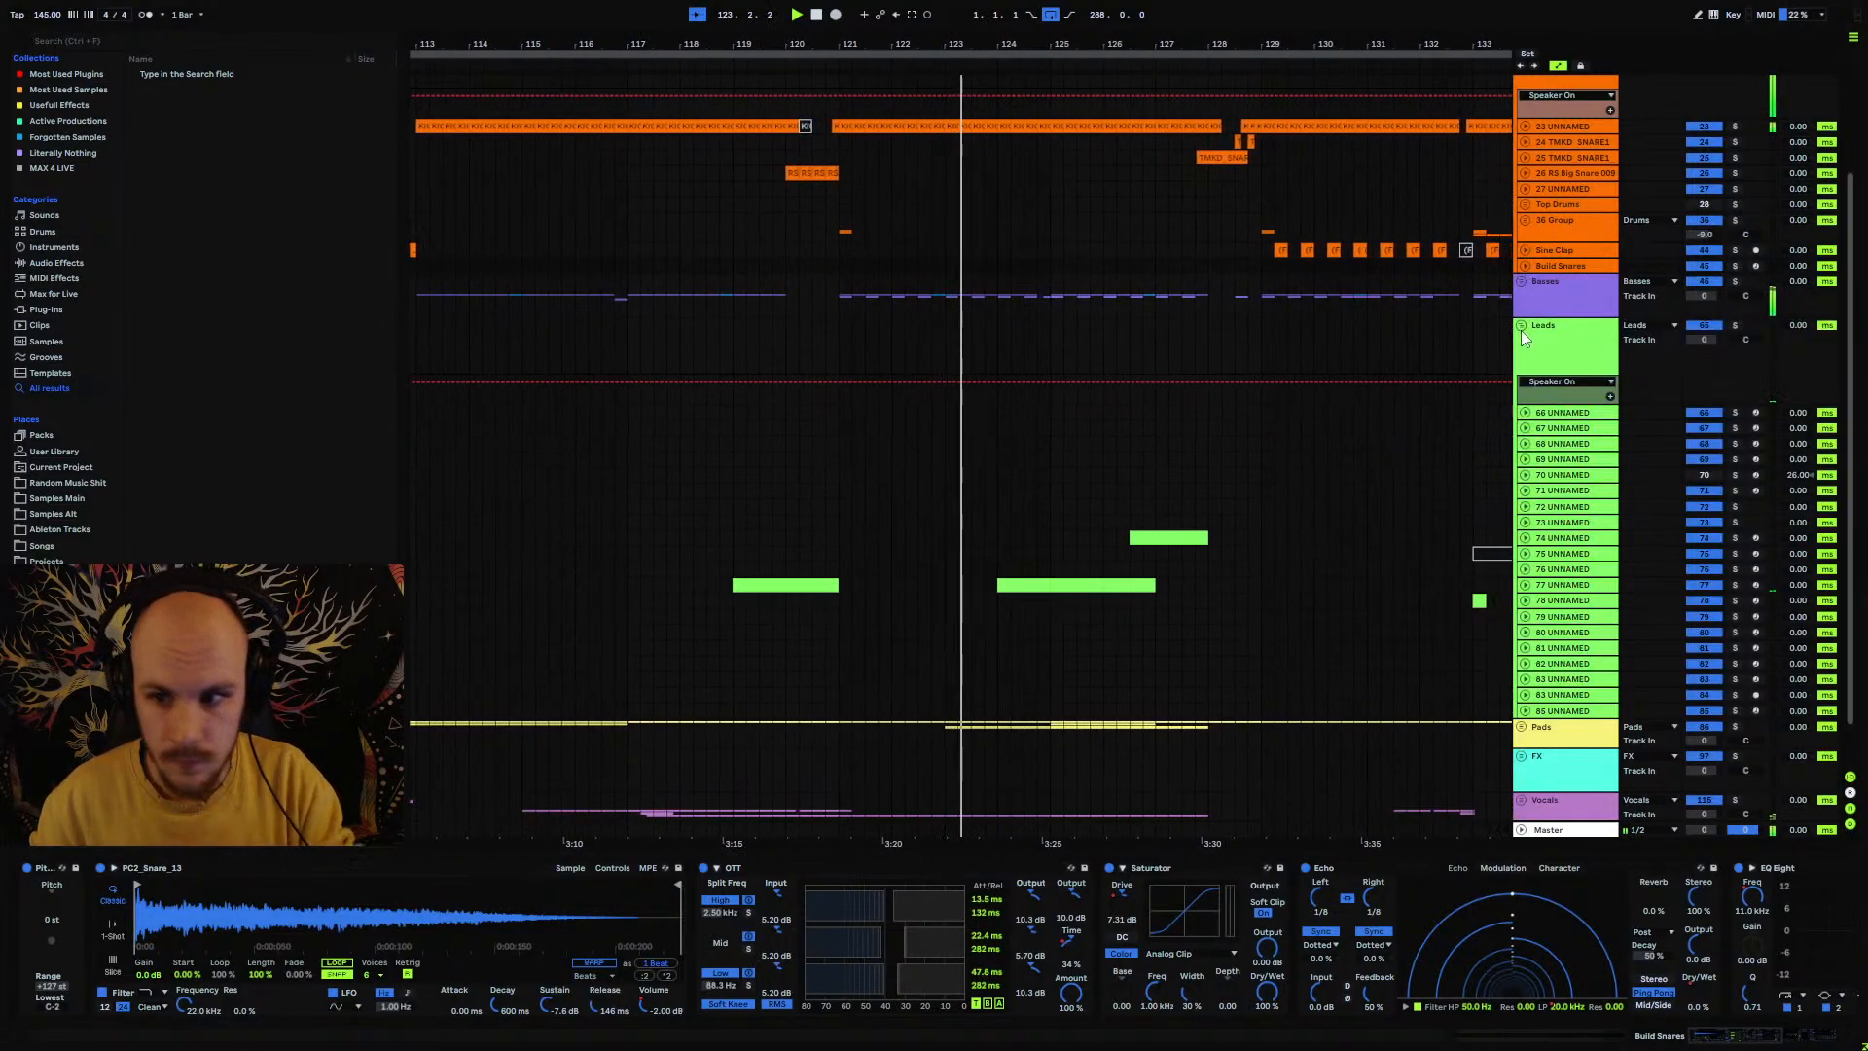
pyautogui.scroll(3, 1519, 243)
pyautogui.click(1524, 172)
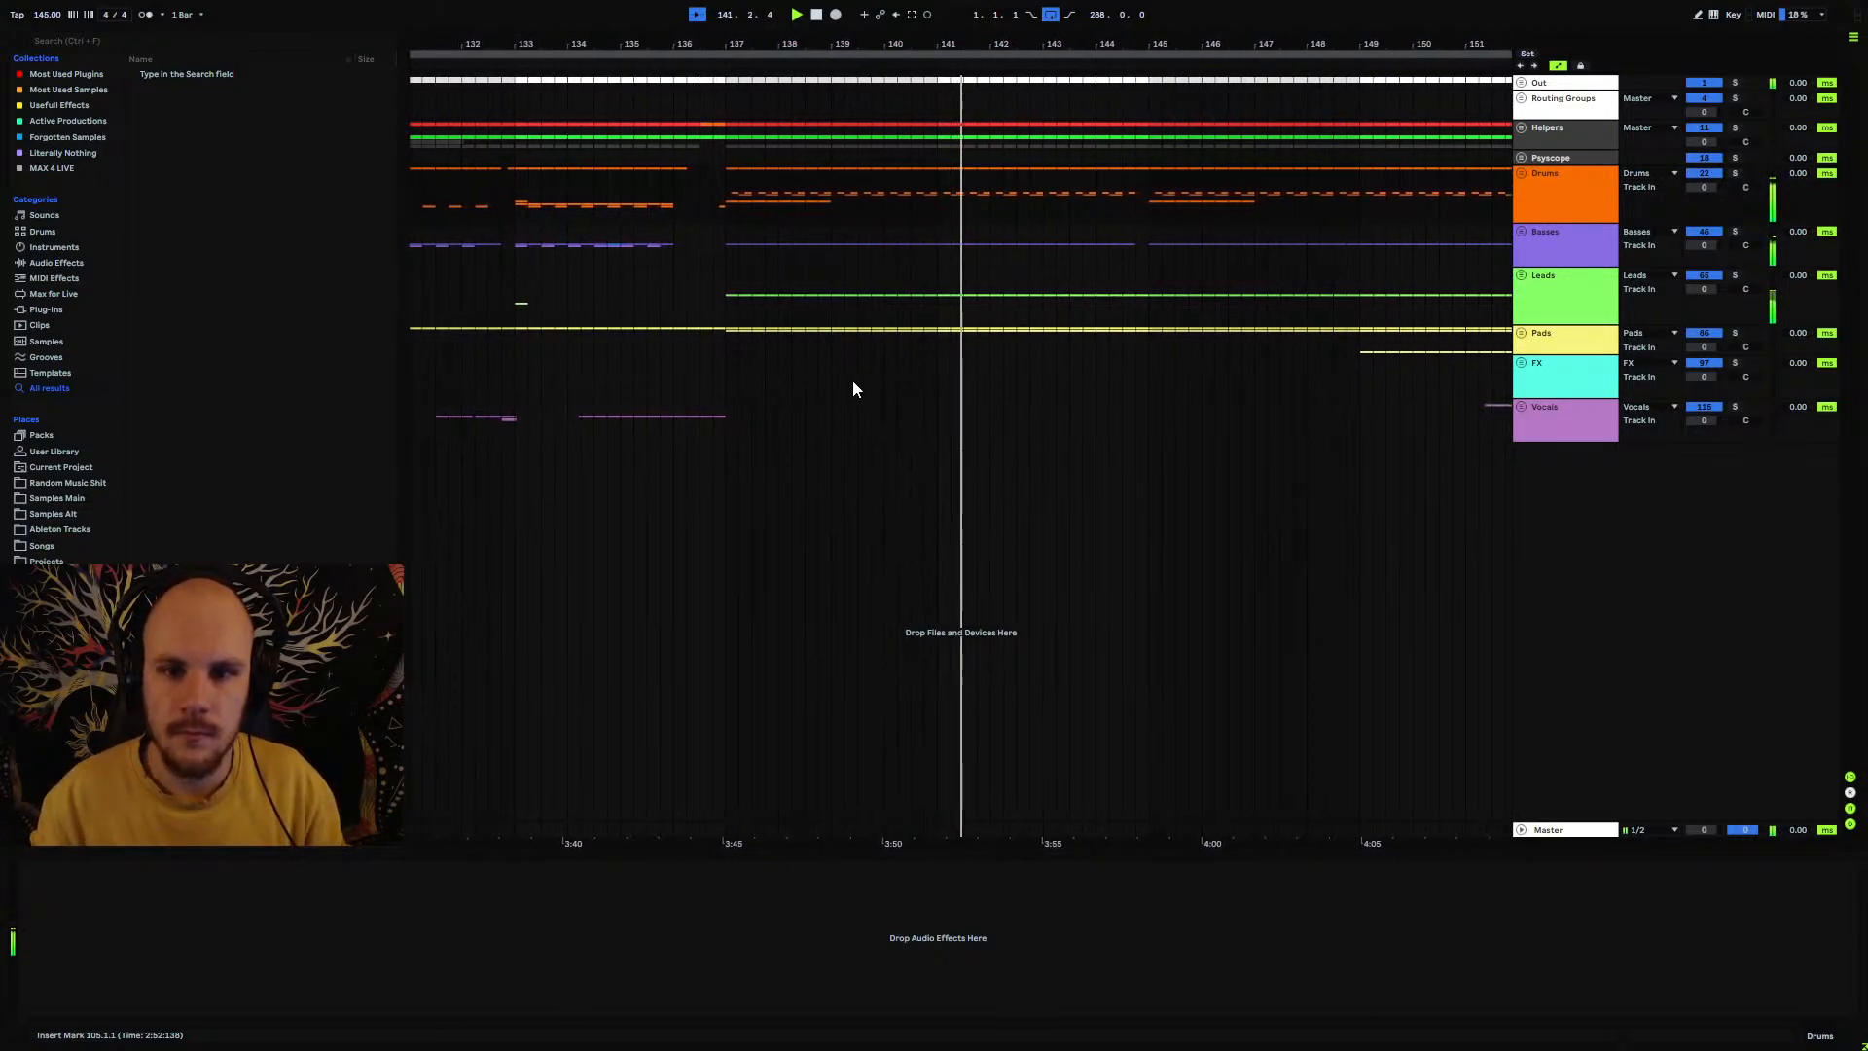
# Step: Unfold the Leads group and examine track 75's automation over its clip from bar 137 to 153, then fold that track
pyautogui.click(1521, 276)
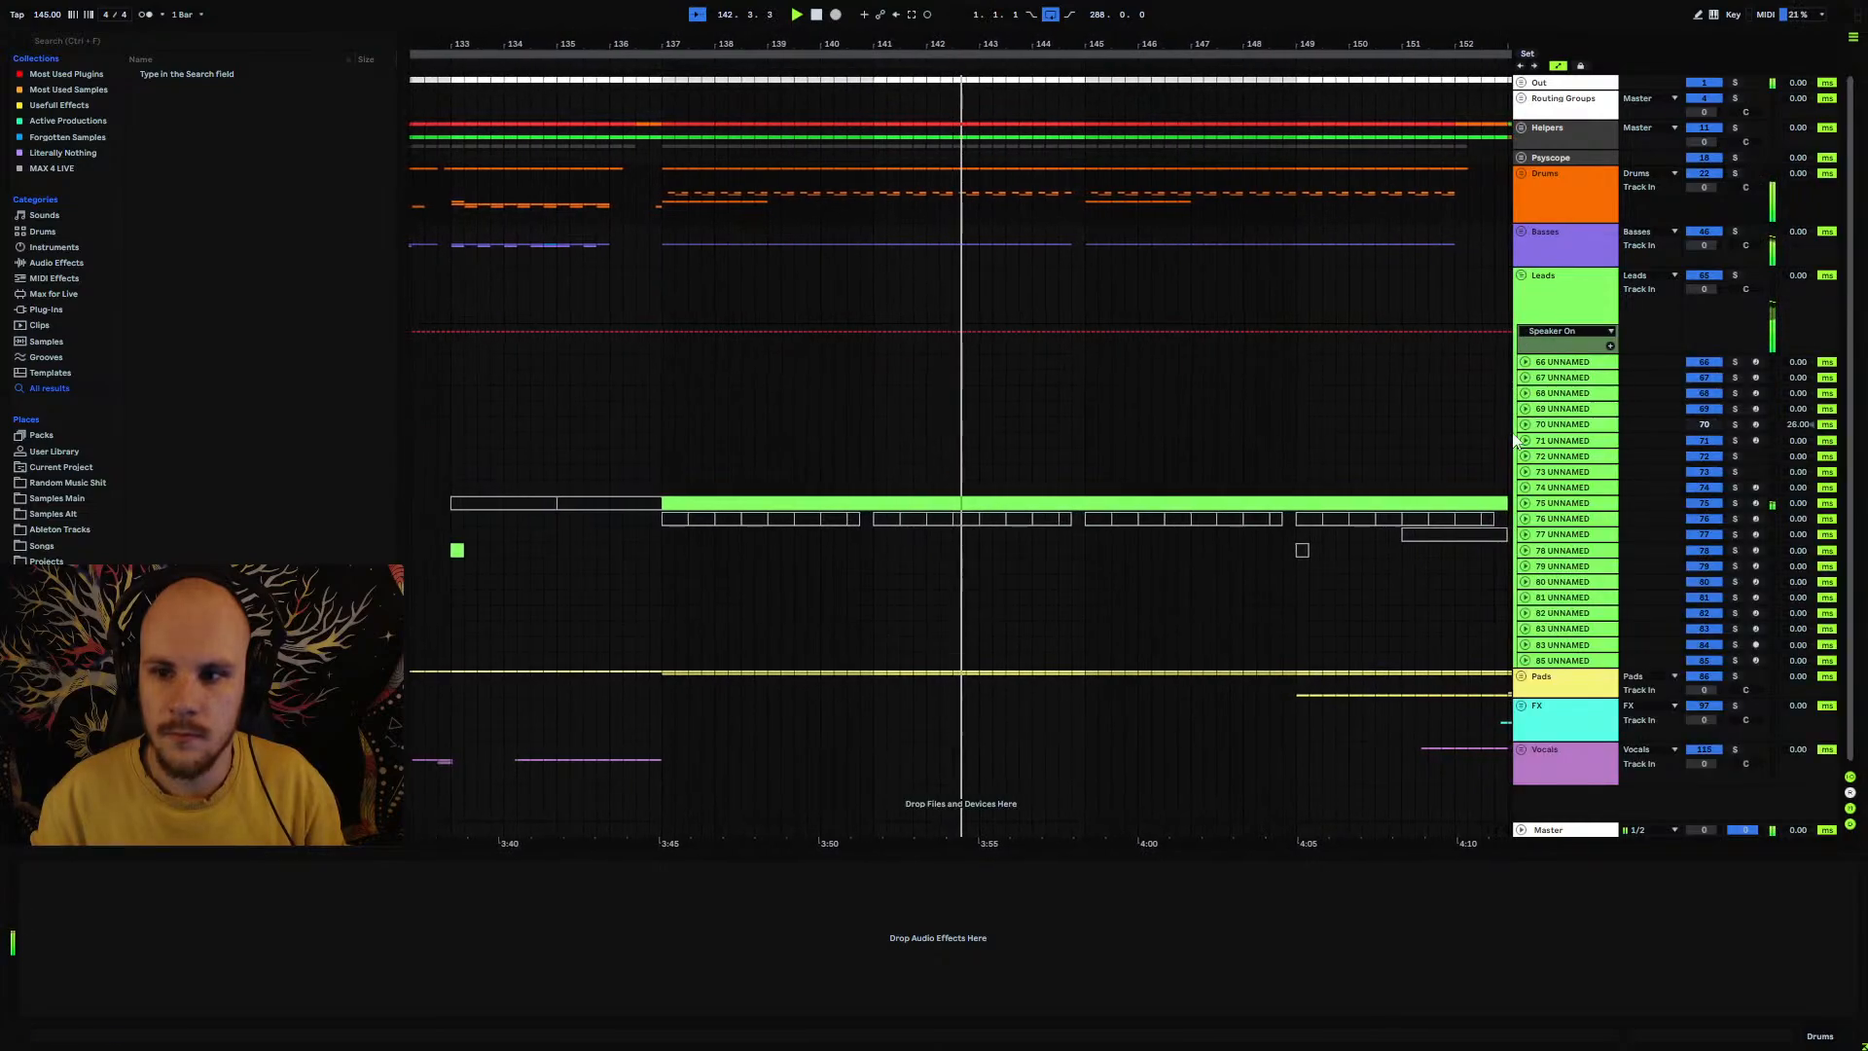
pyautogui.click(1525, 503)
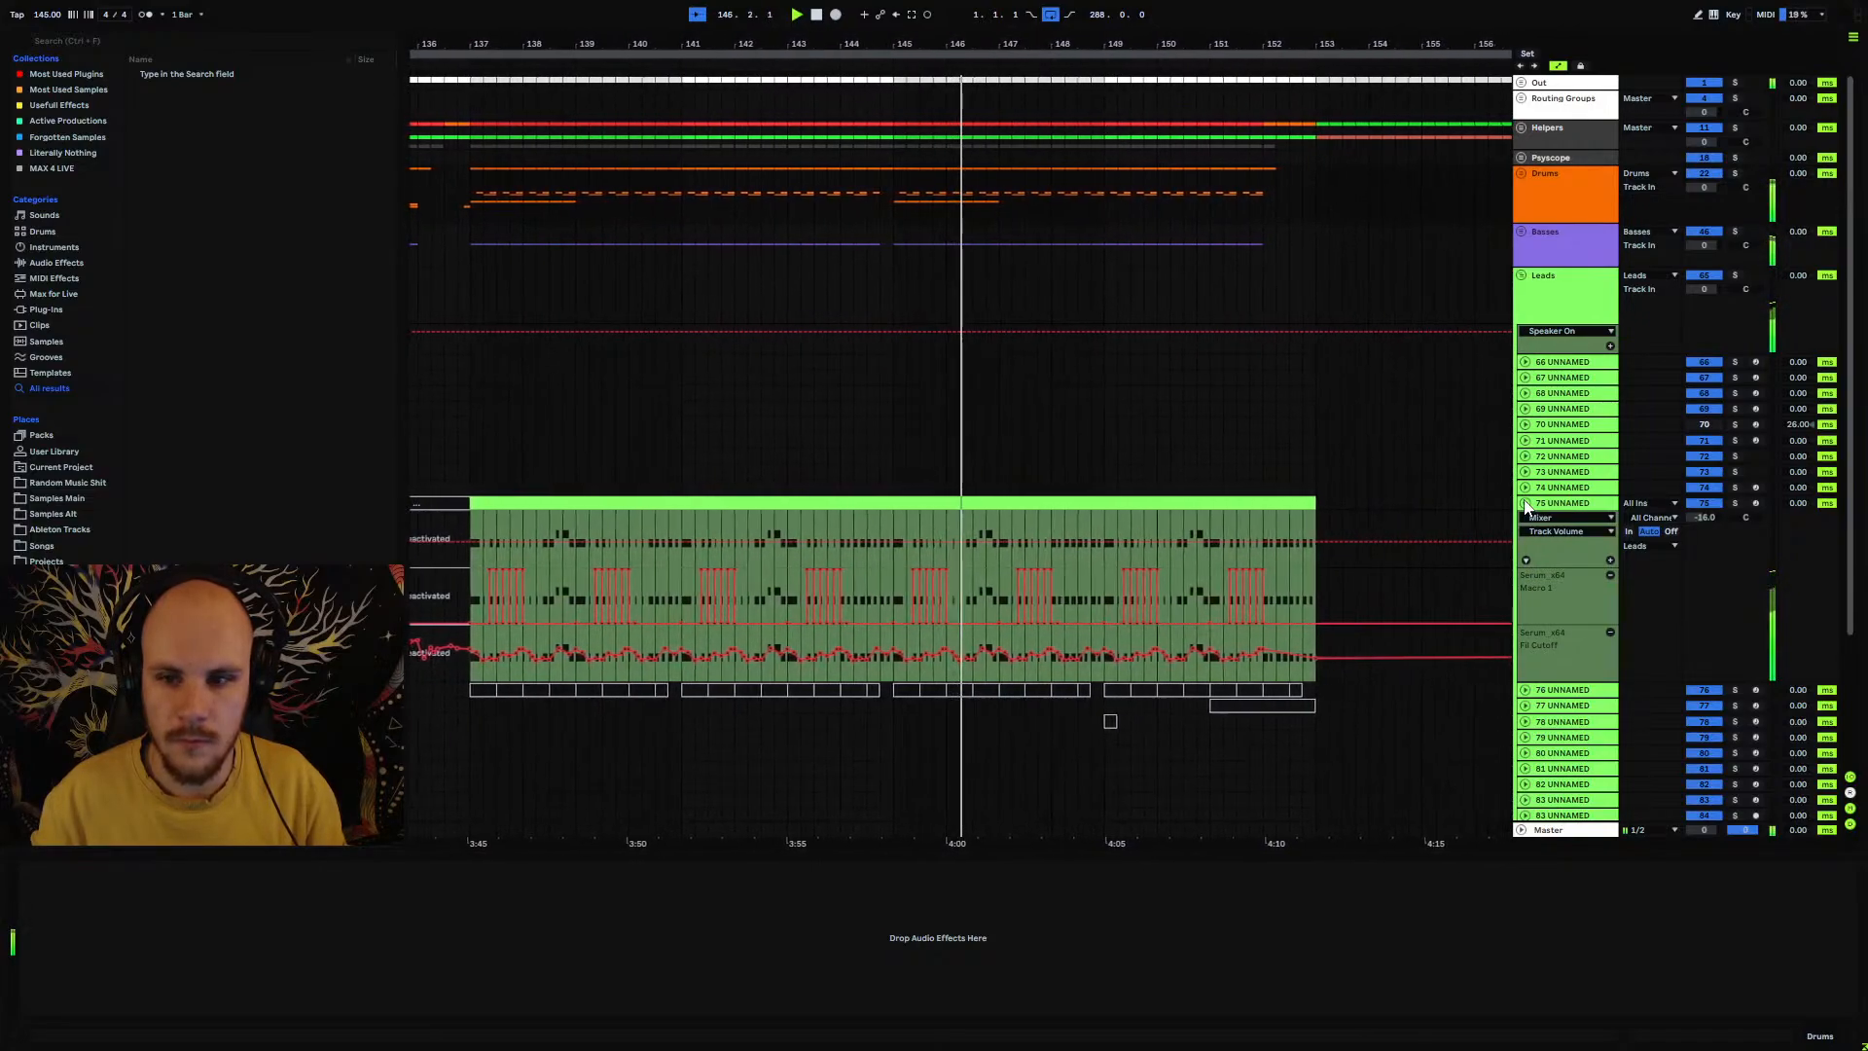
pyautogui.click(1525, 502)
# Step: Unfold the Basses group, inspect the clips inside 57 Group during playback, and fold both groups again
pyautogui.click(1520, 232)
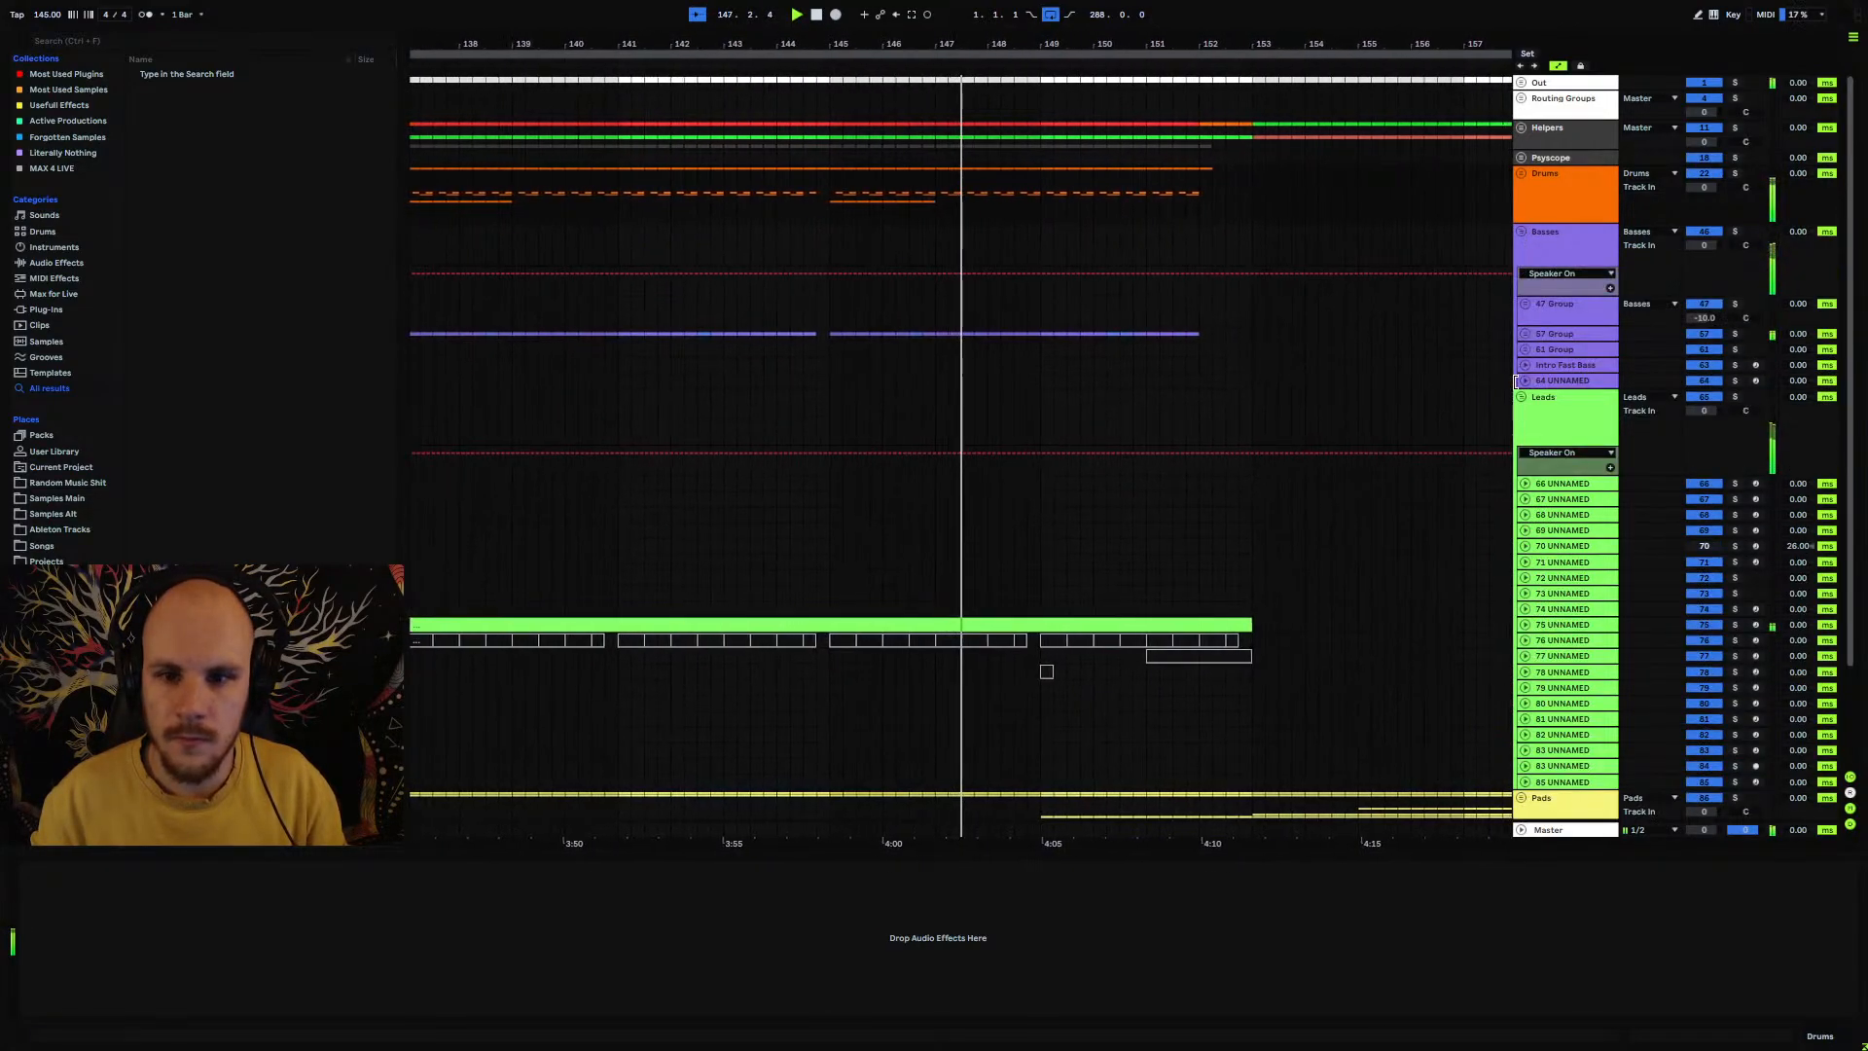
pyautogui.click(1523, 335)
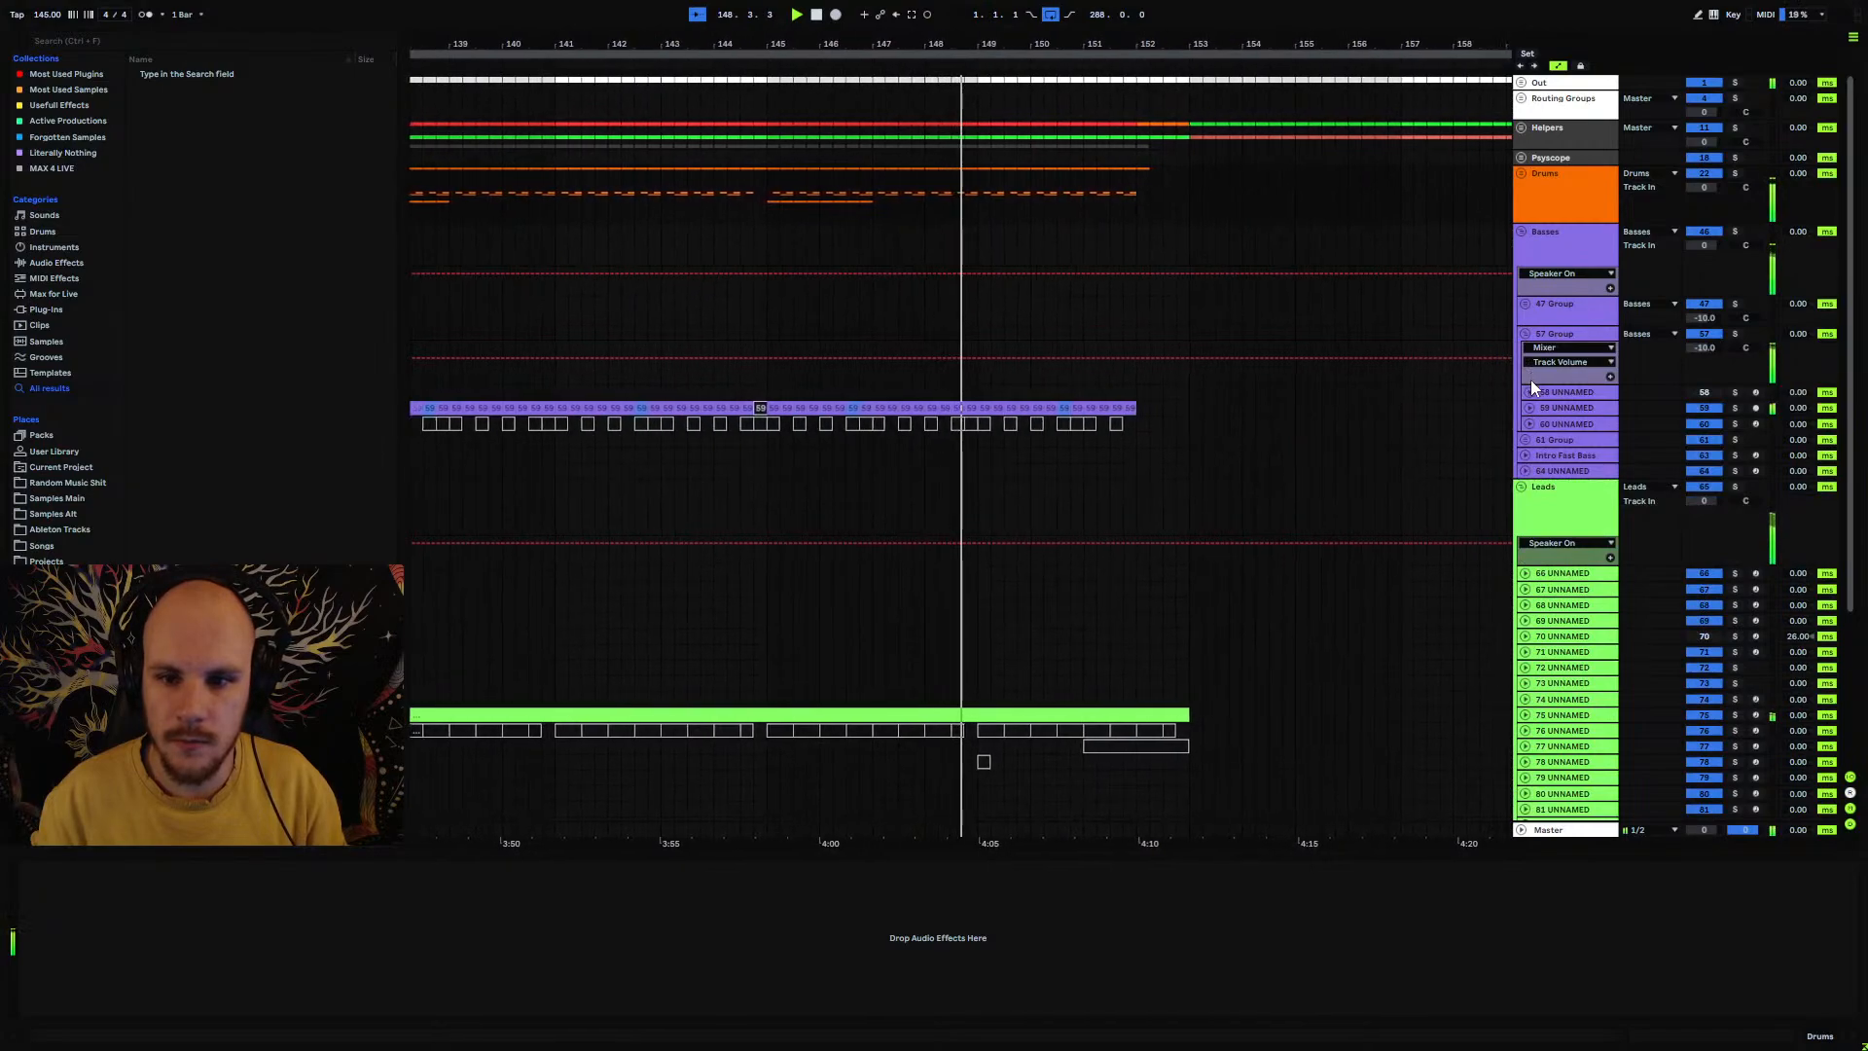
pyautogui.click(1524, 335)
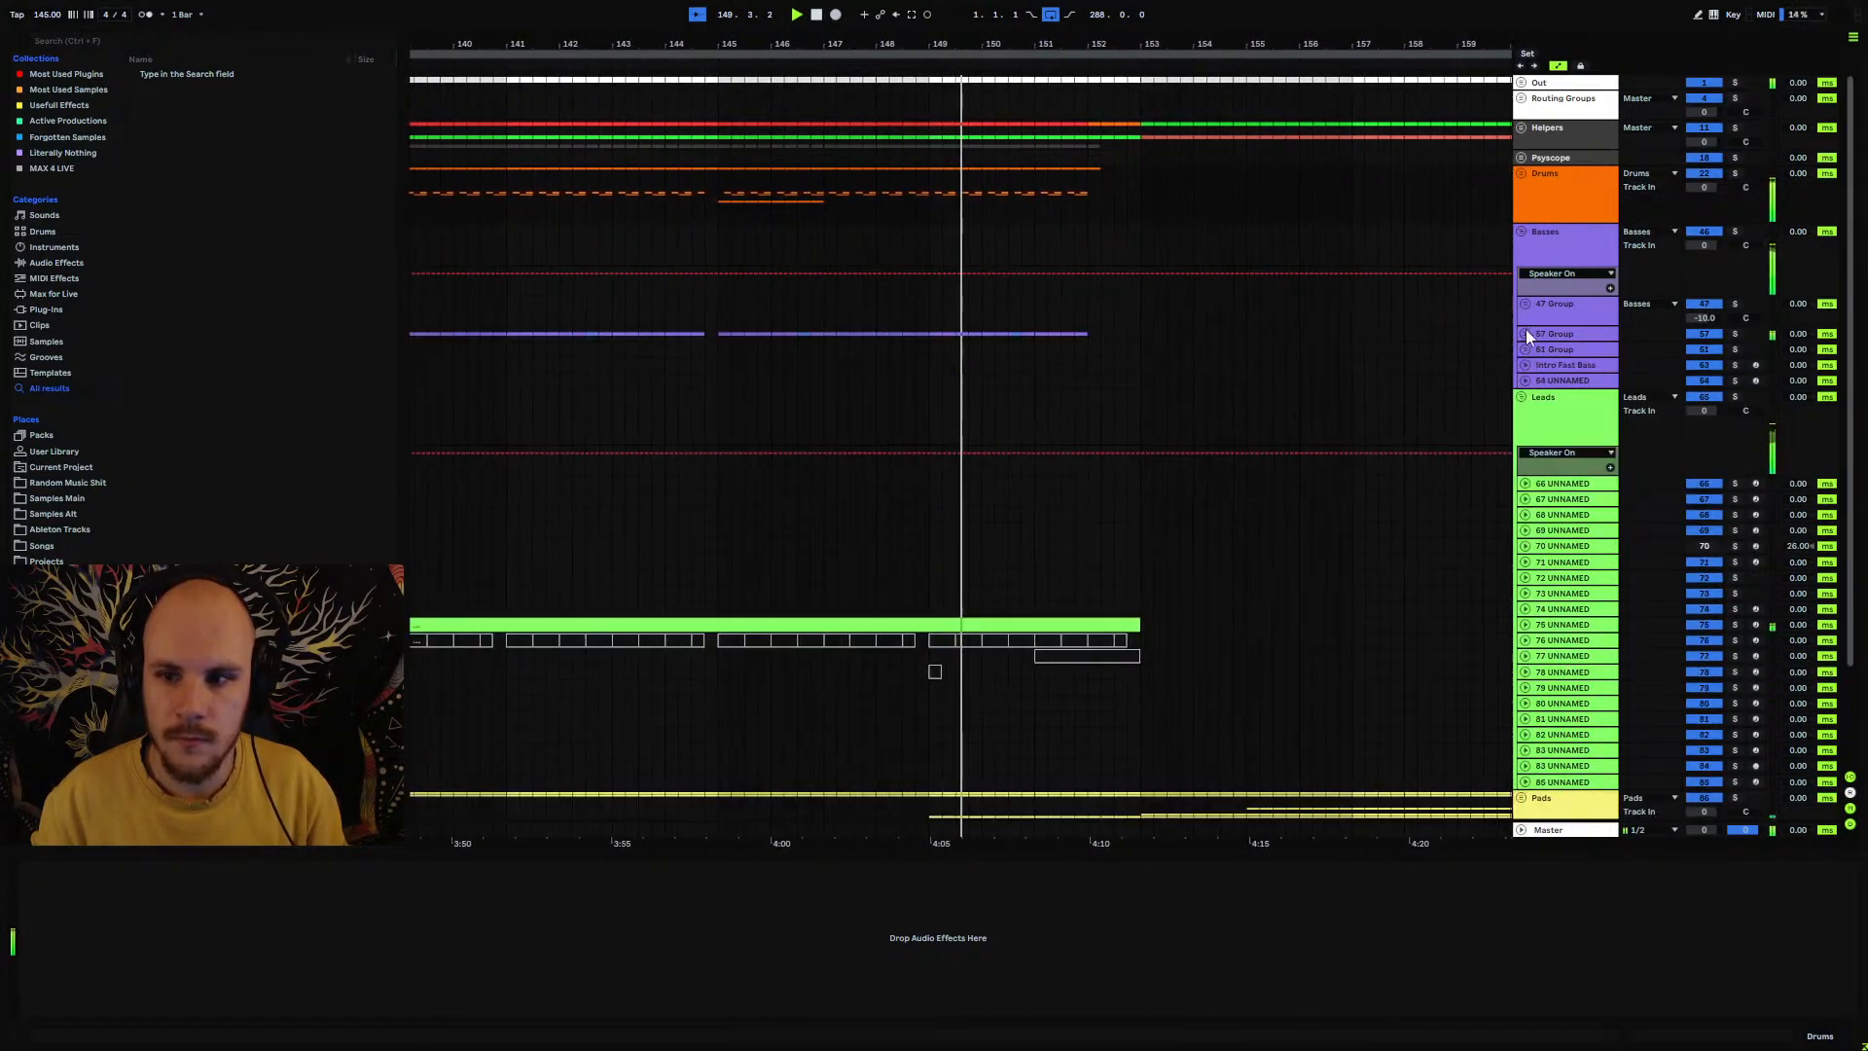
pyautogui.click(1520, 232)
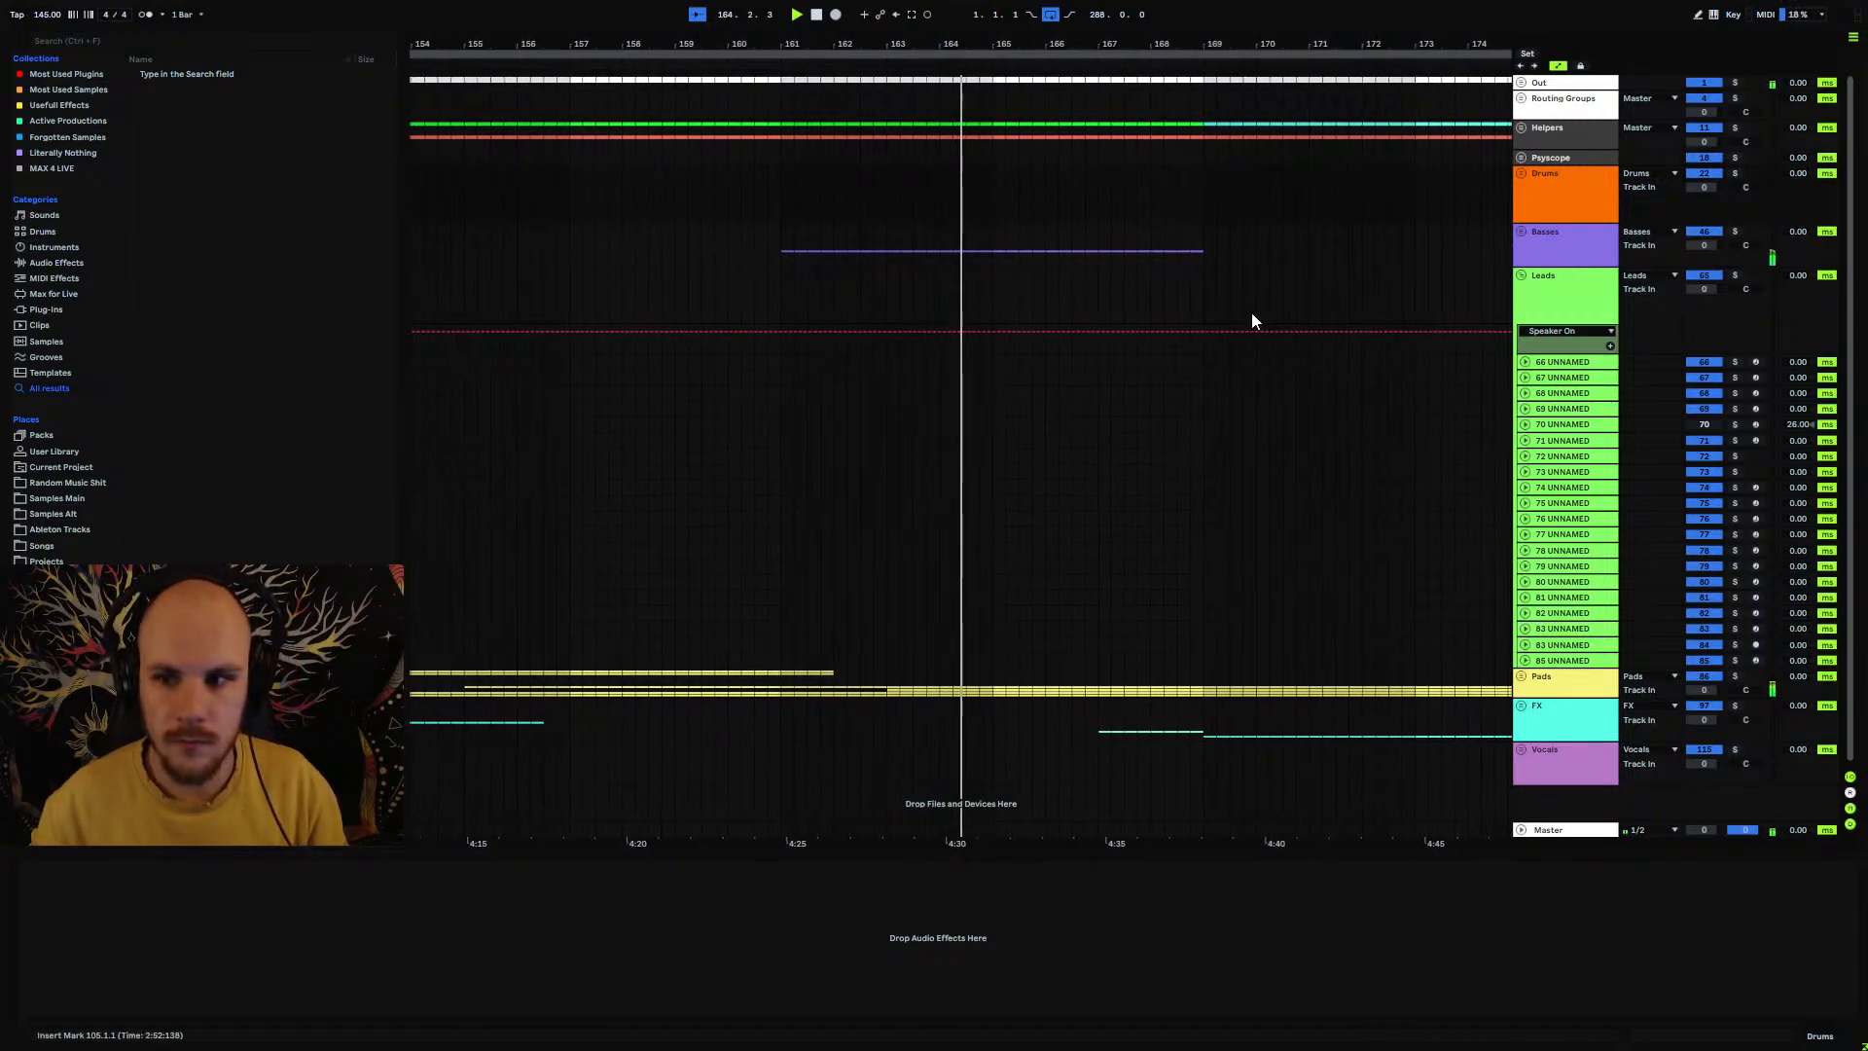
# Step: Unfold the Basses group, fold Leads, and examine the Intro Fast Bass track's automation lanes up to bar 177, then fold that track
pyautogui.click(1522, 233)
pyautogui.click(1524, 397)
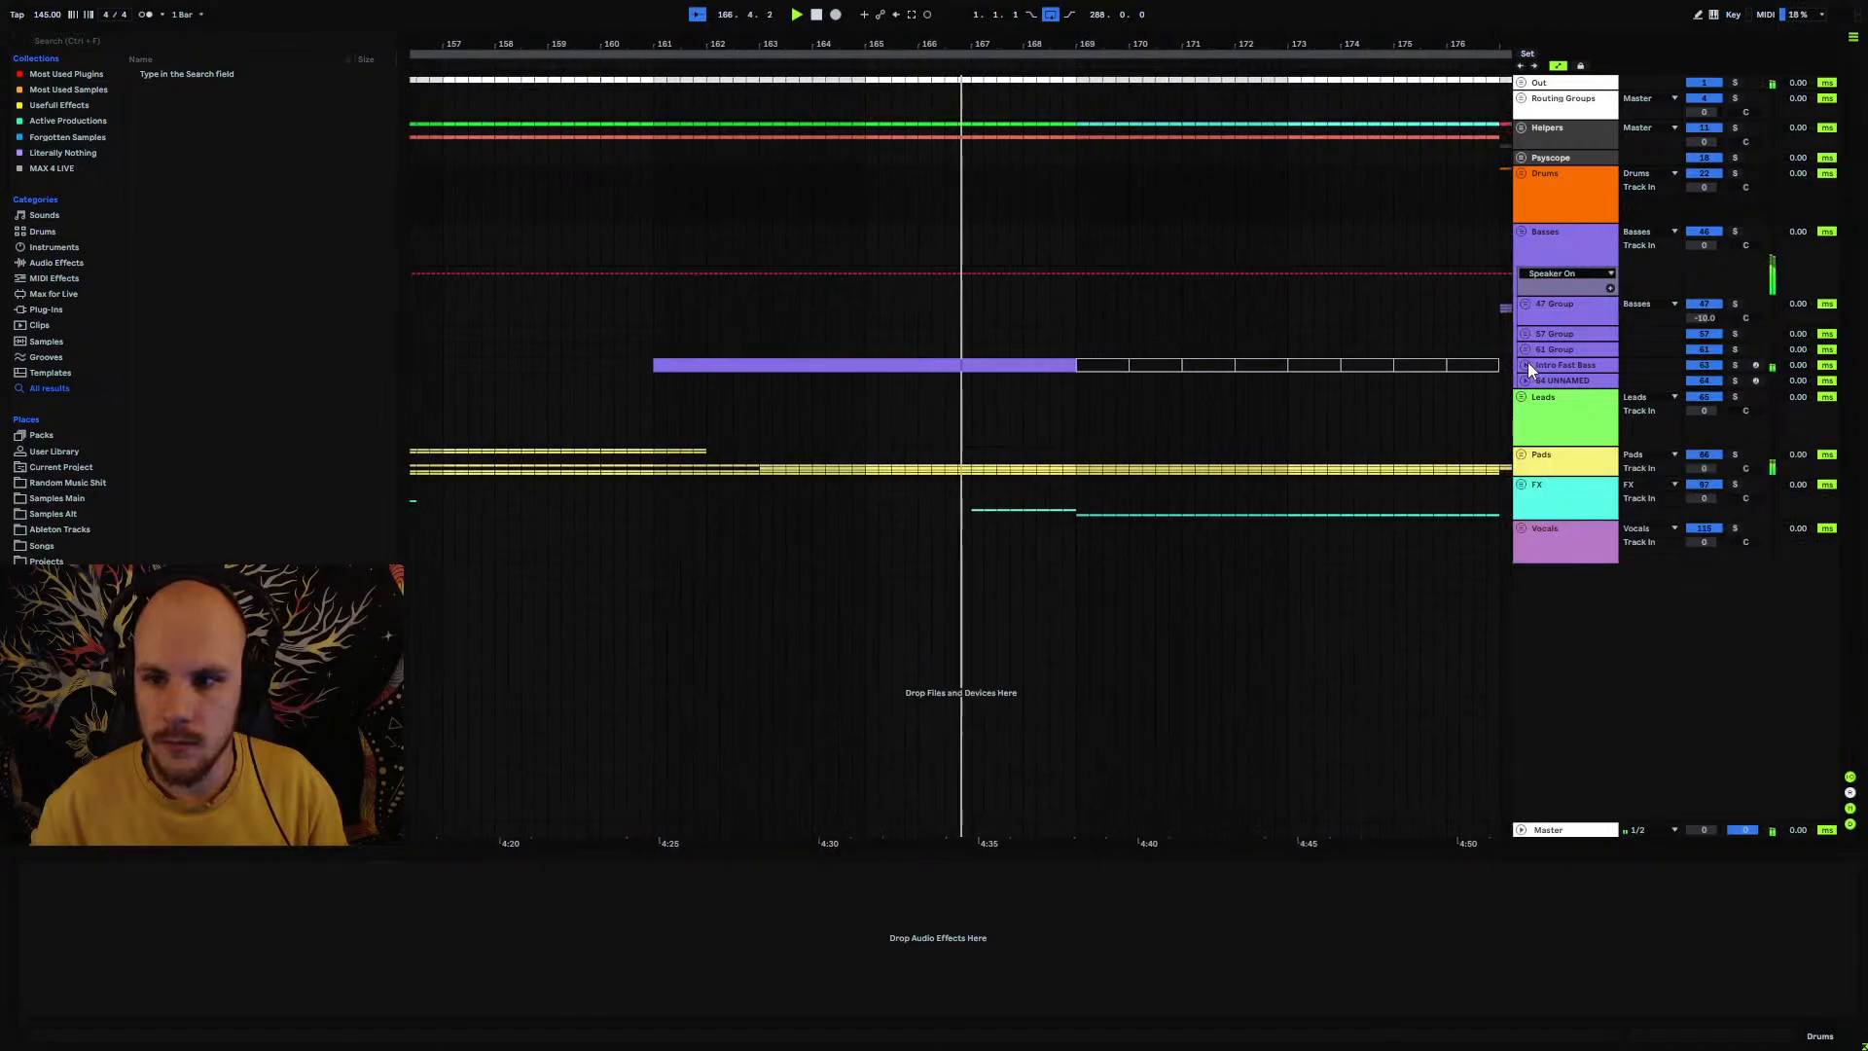
pyautogui.click(1527, 364)
pyautogui.click(1526, 365)
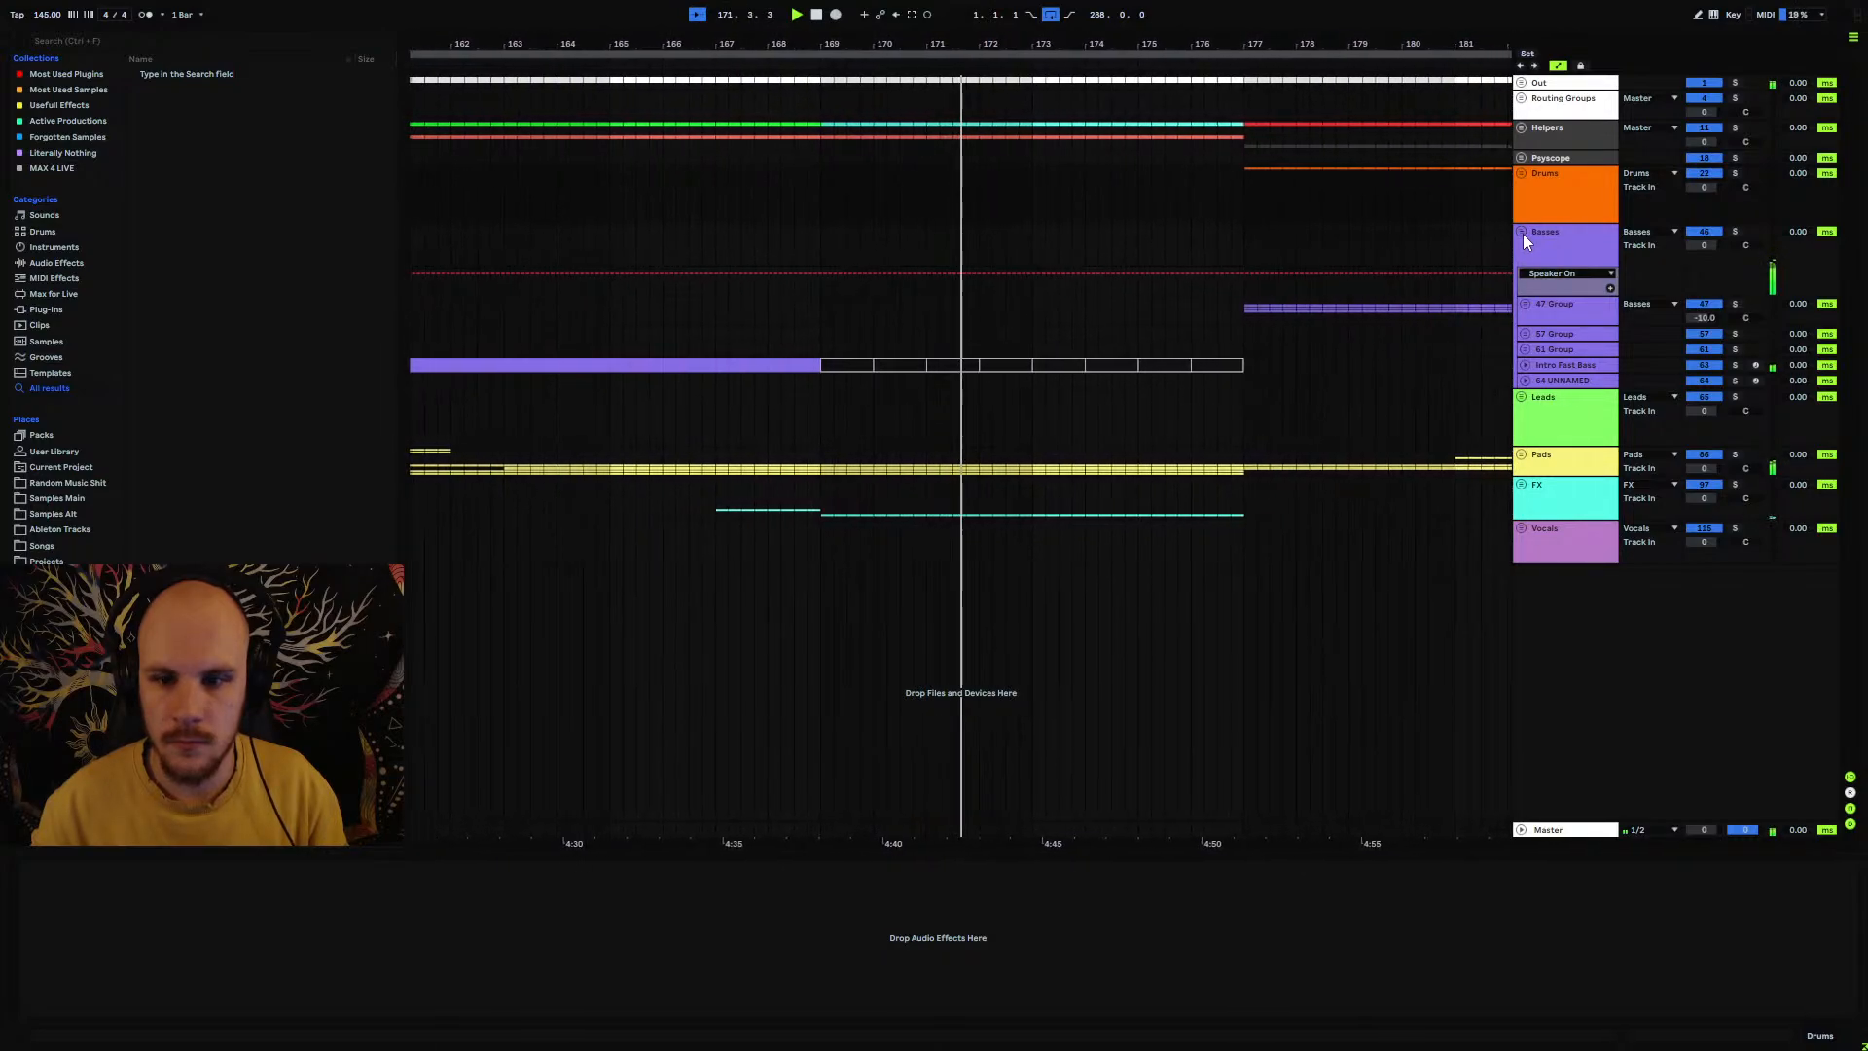
pyautogui.click(1525, 364)
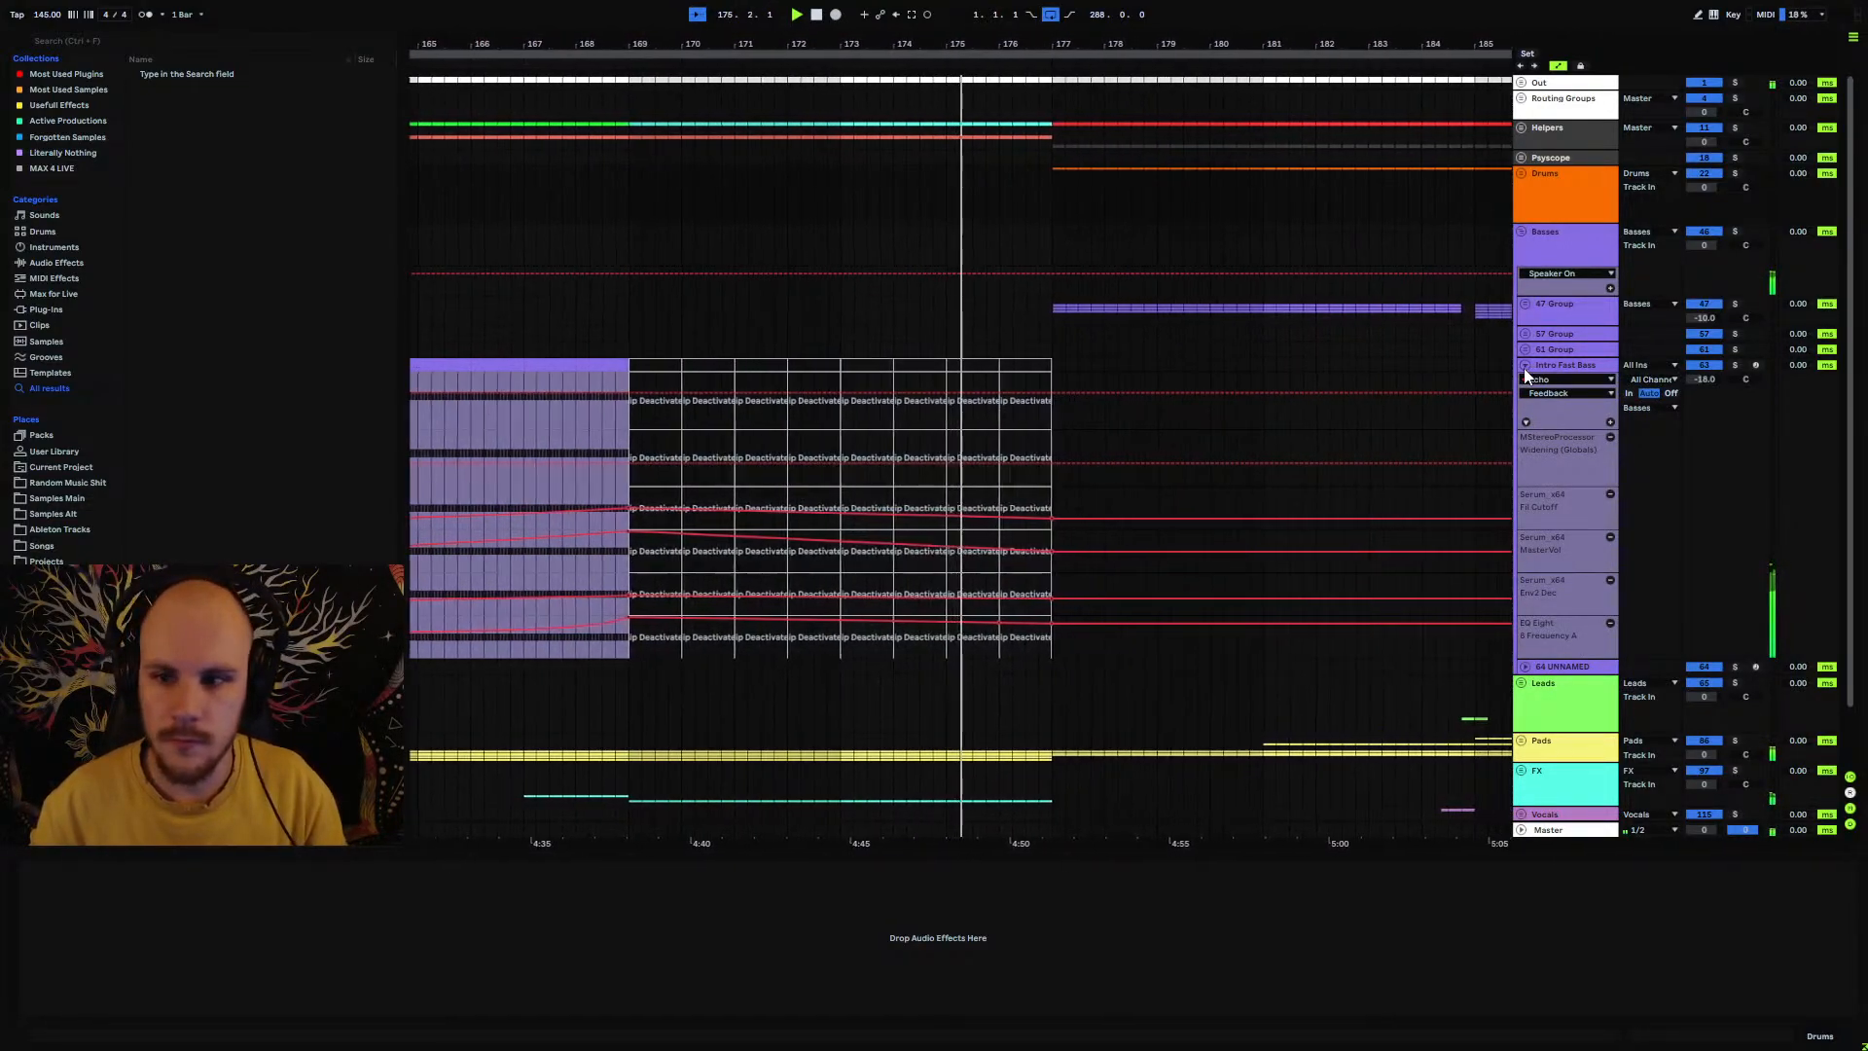
pyautogui.click(1524, 364)
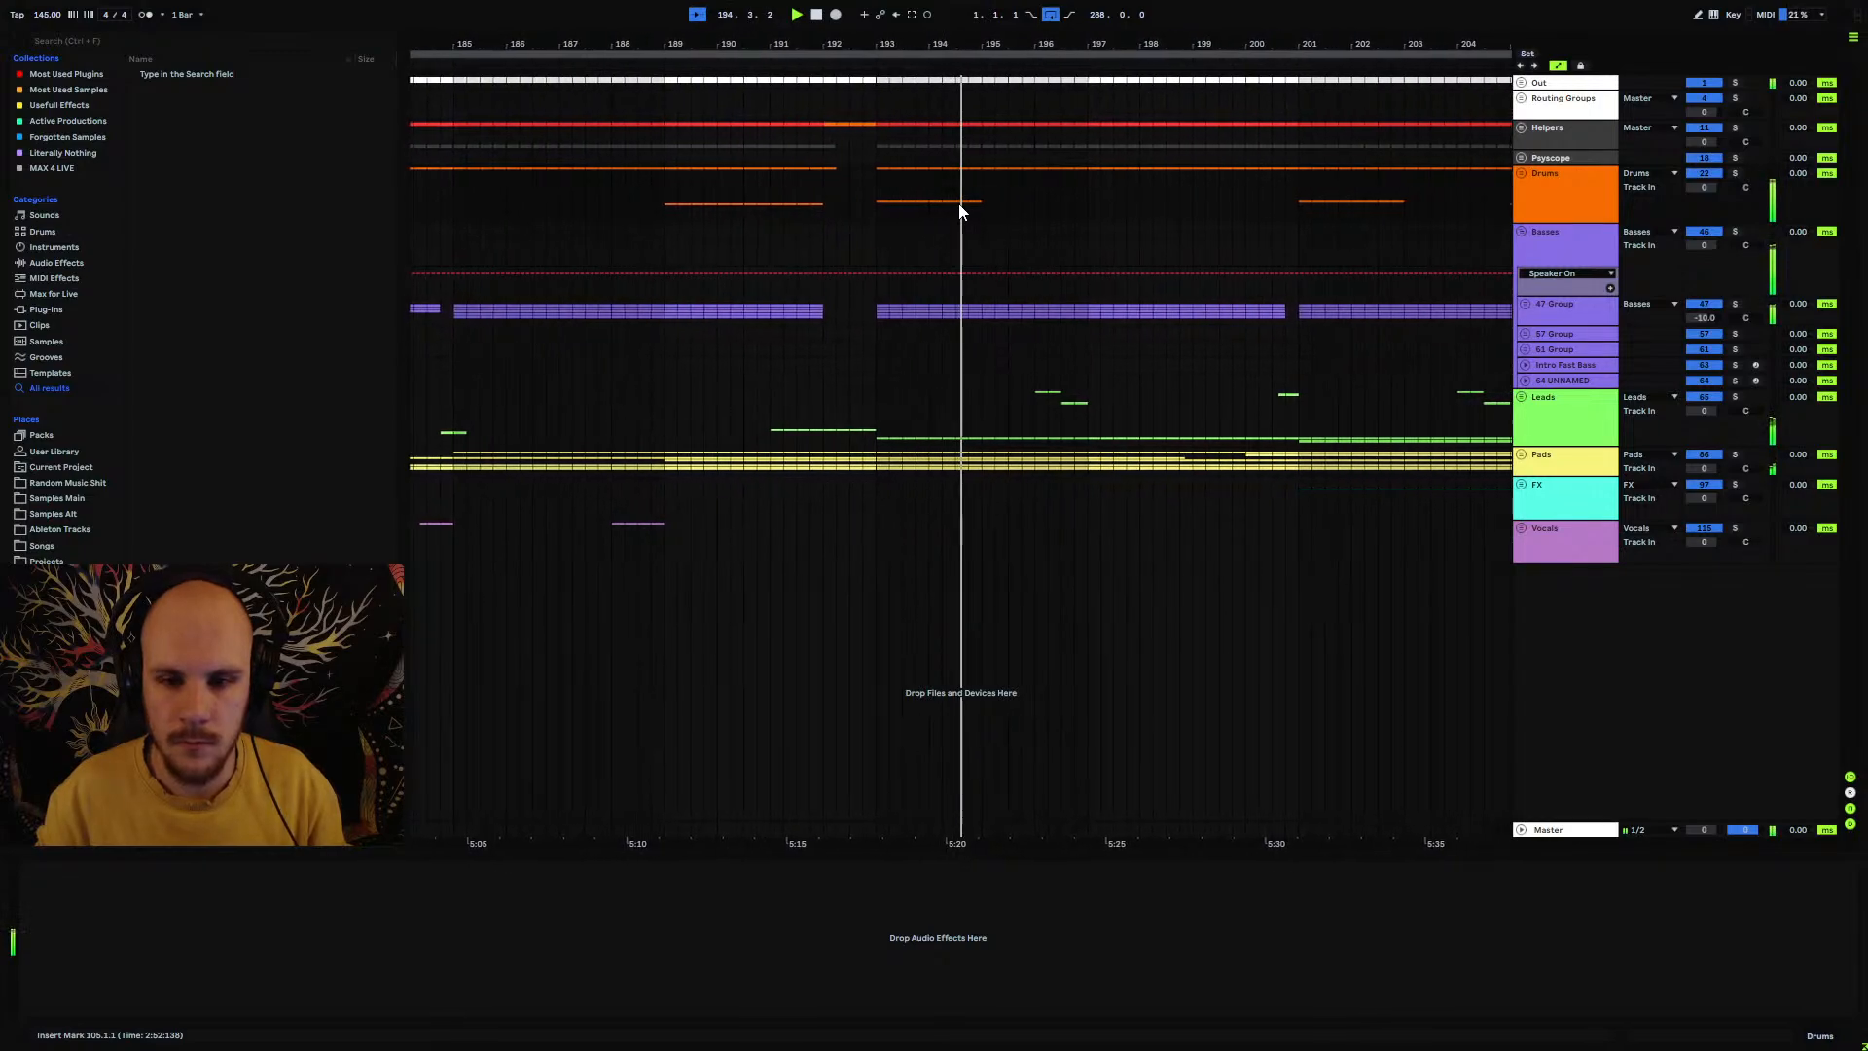
# Step: Unfold the Leads group and examine track 83's volume automation and the frozen track 83's Echo Dry/Wet automation during playback
pyautogui.click(1521, 398)
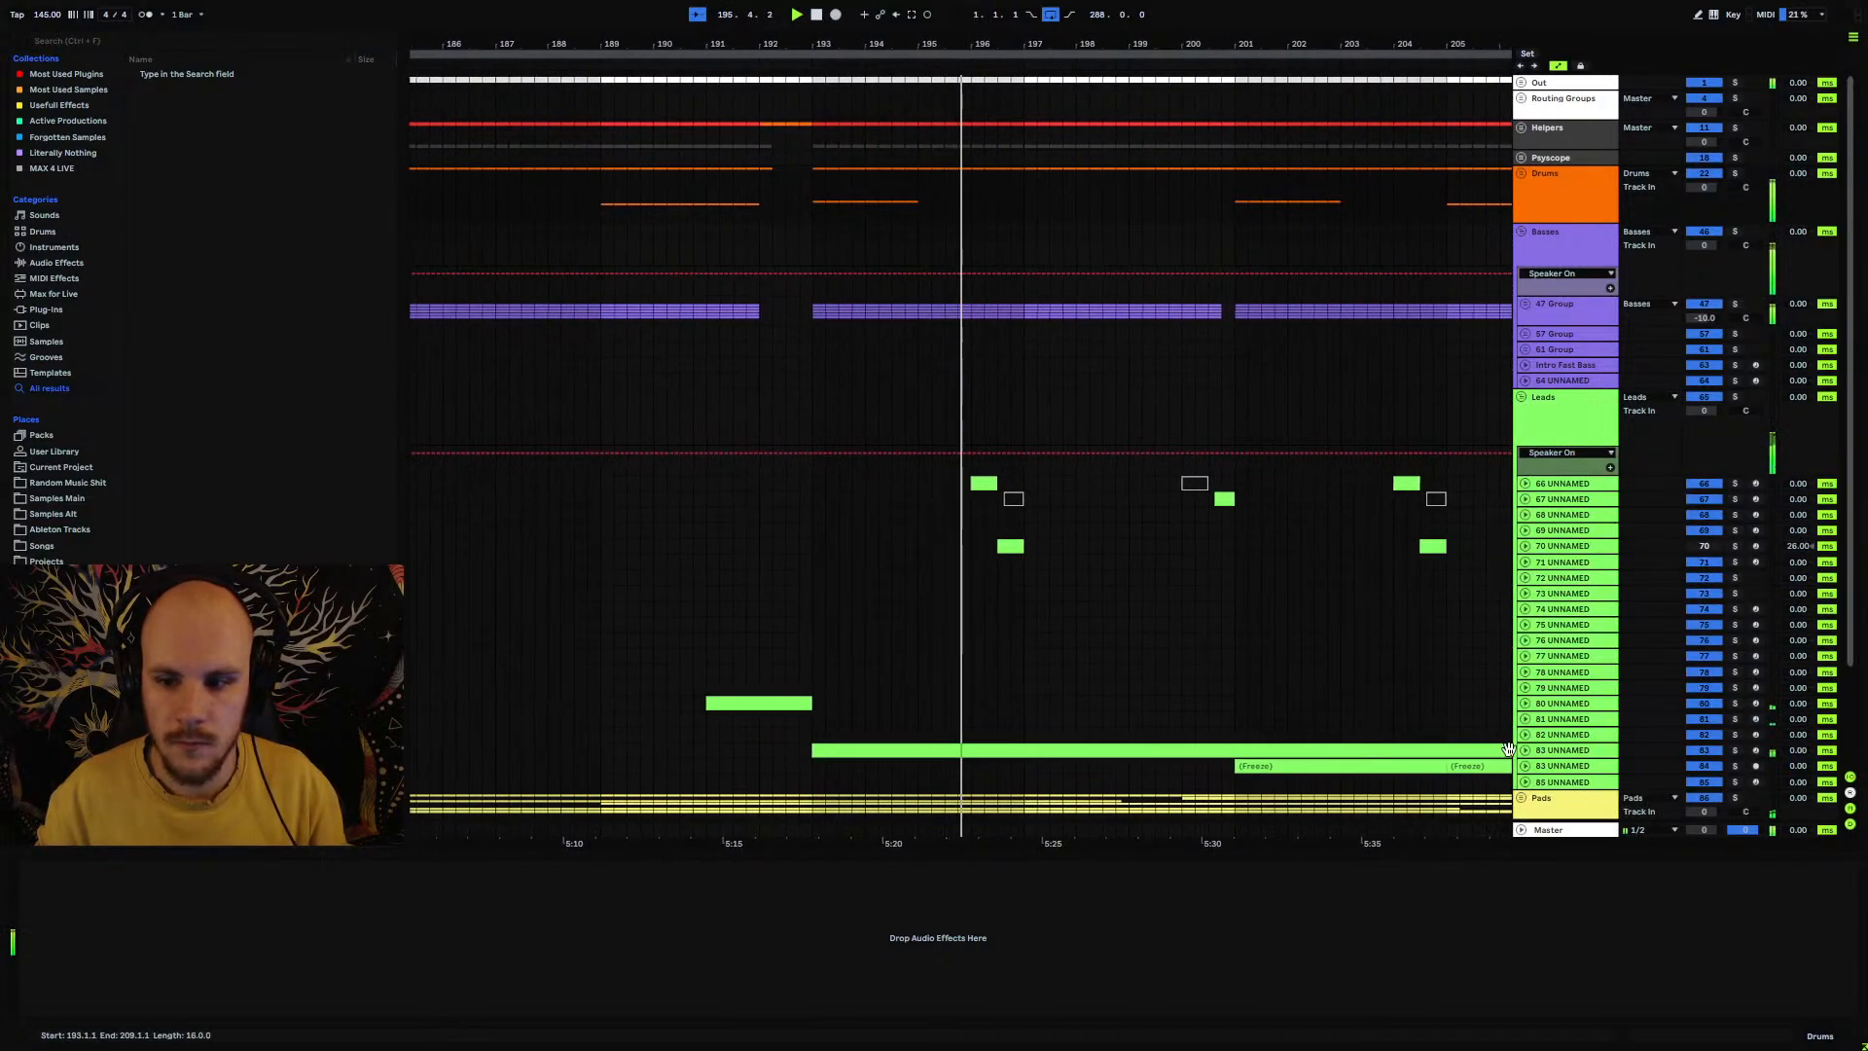
pyautogui.click(1525, 754)
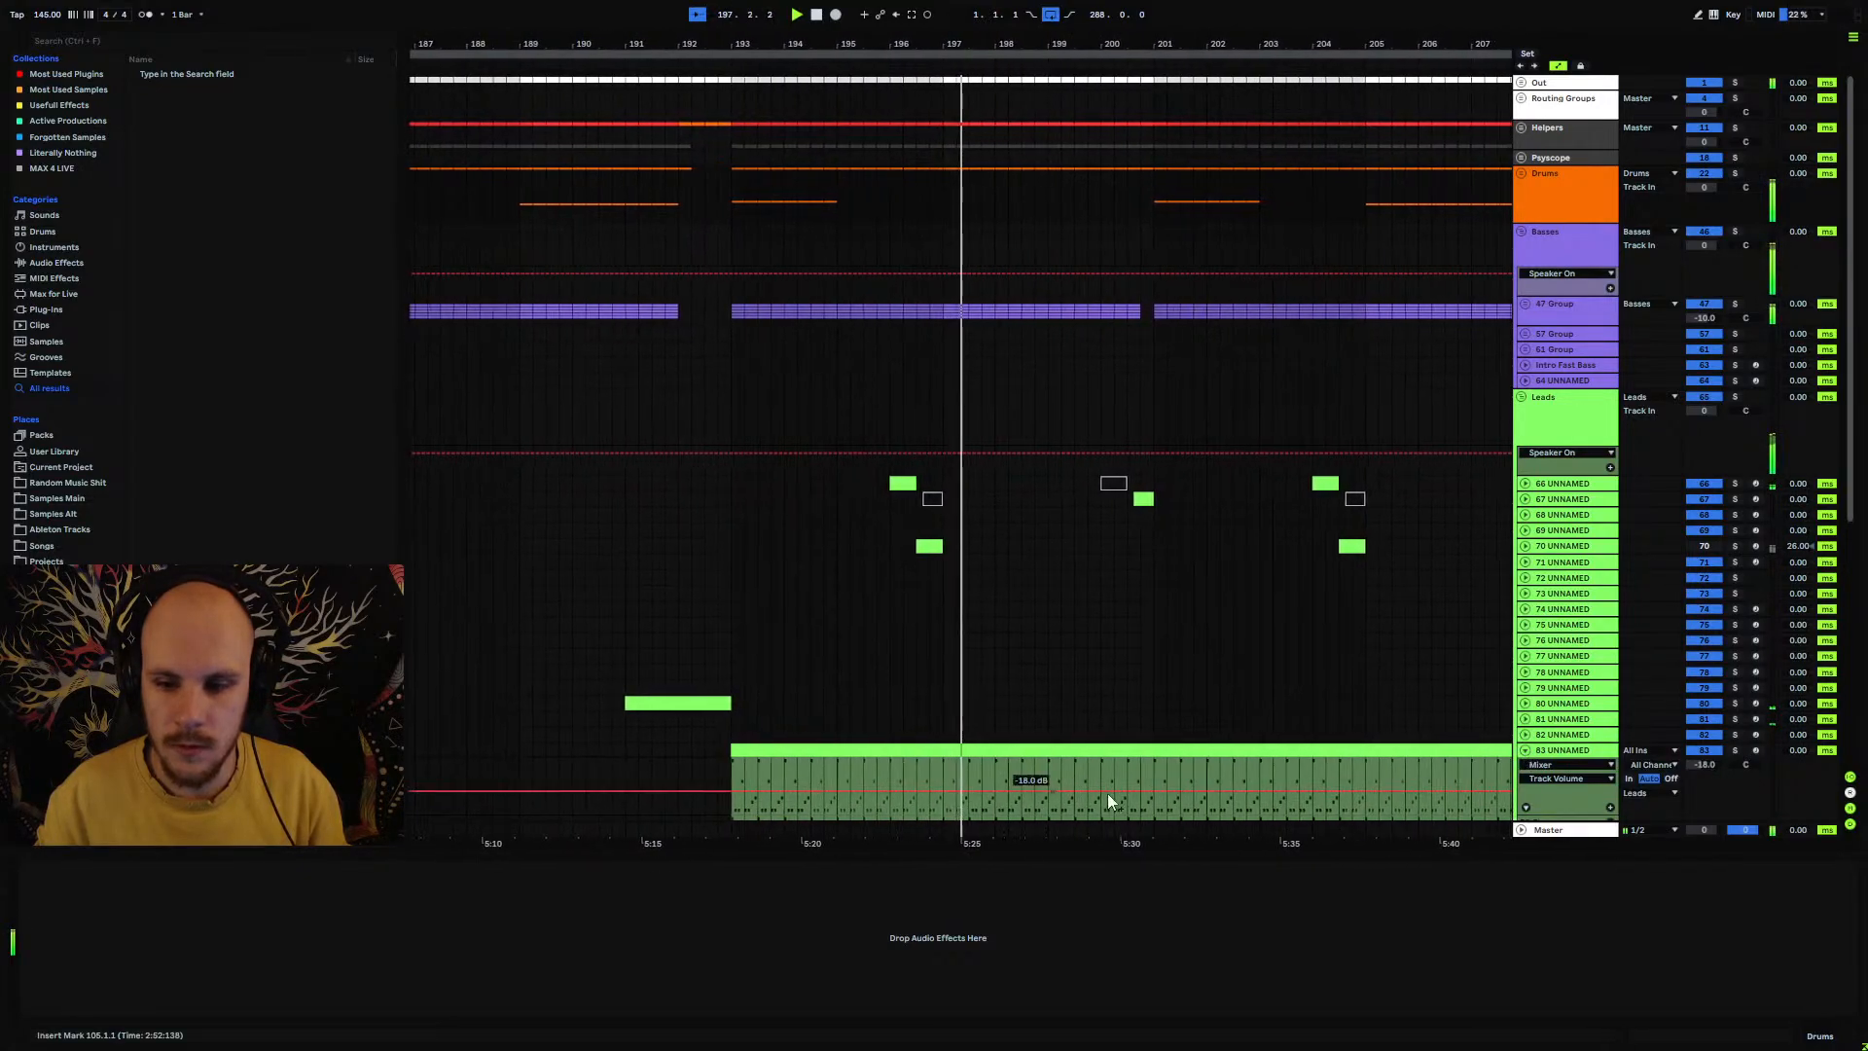
pyautogui.click(1524, 751)
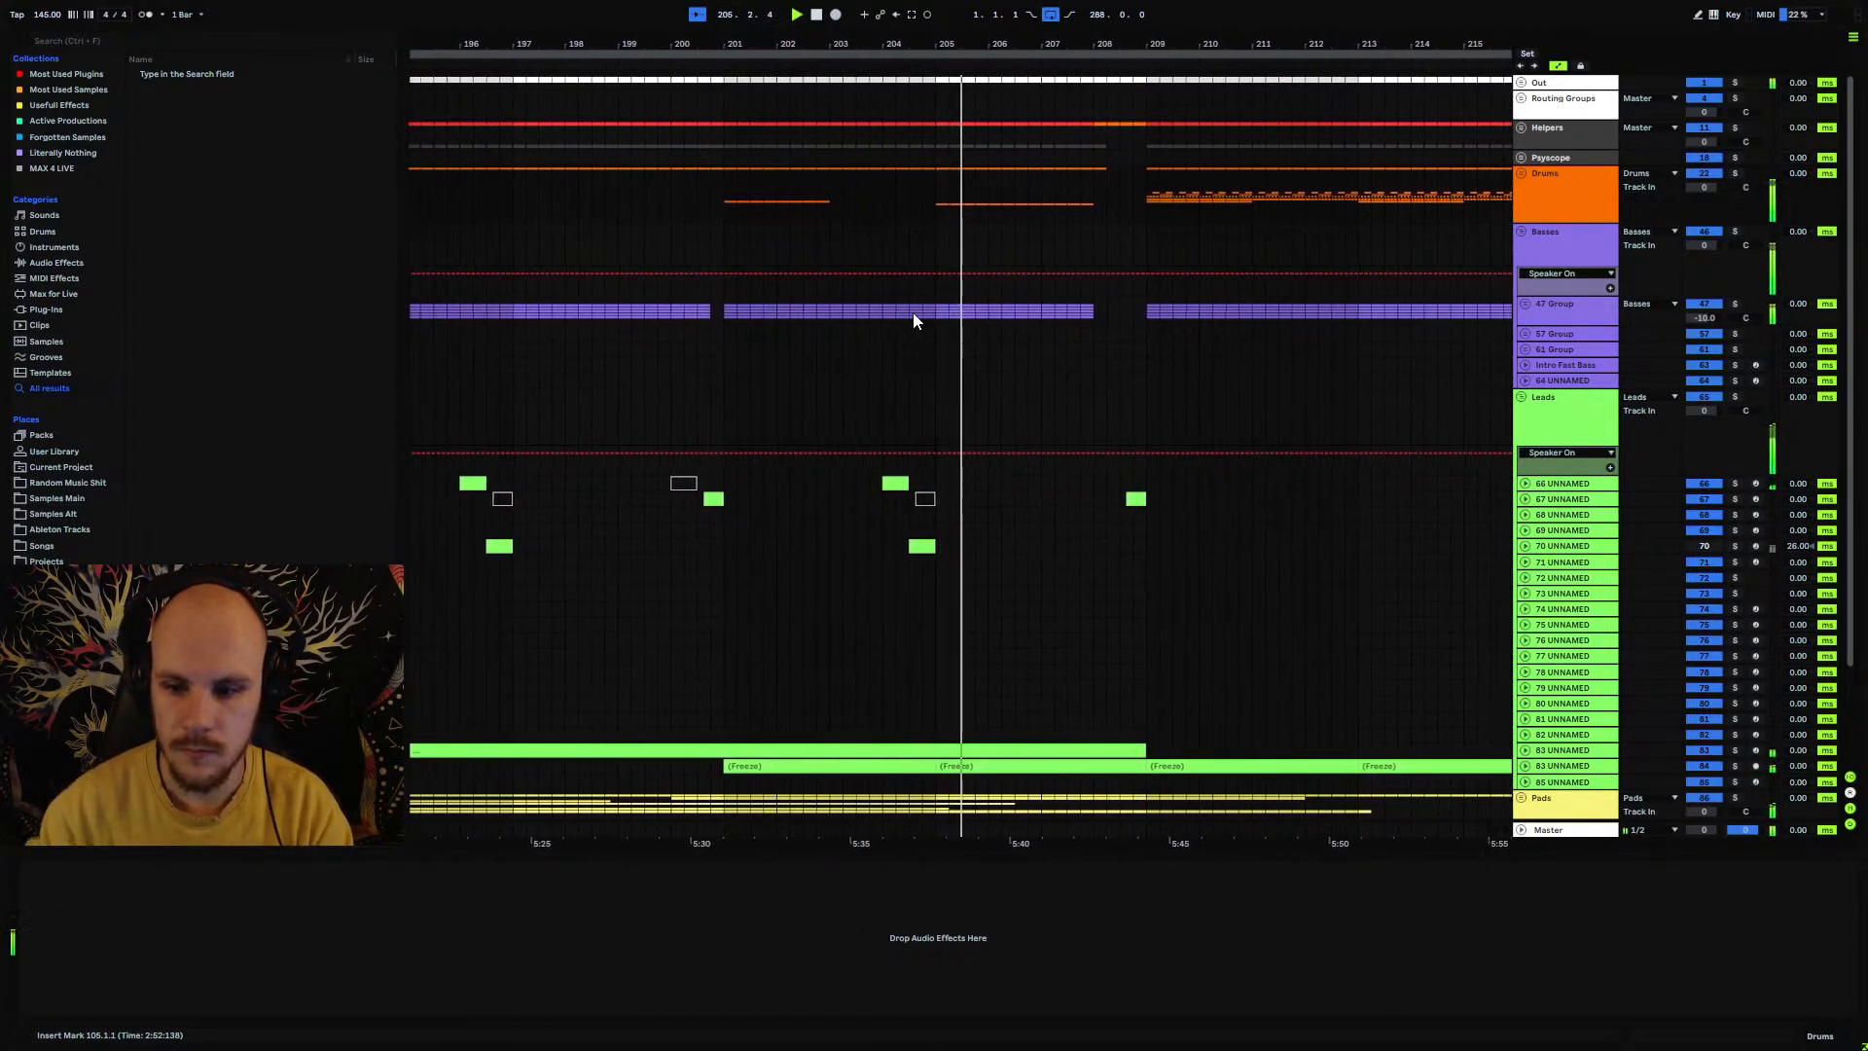
pyautogui.click(1525, 765)
pyautogui.click(1558, 767)
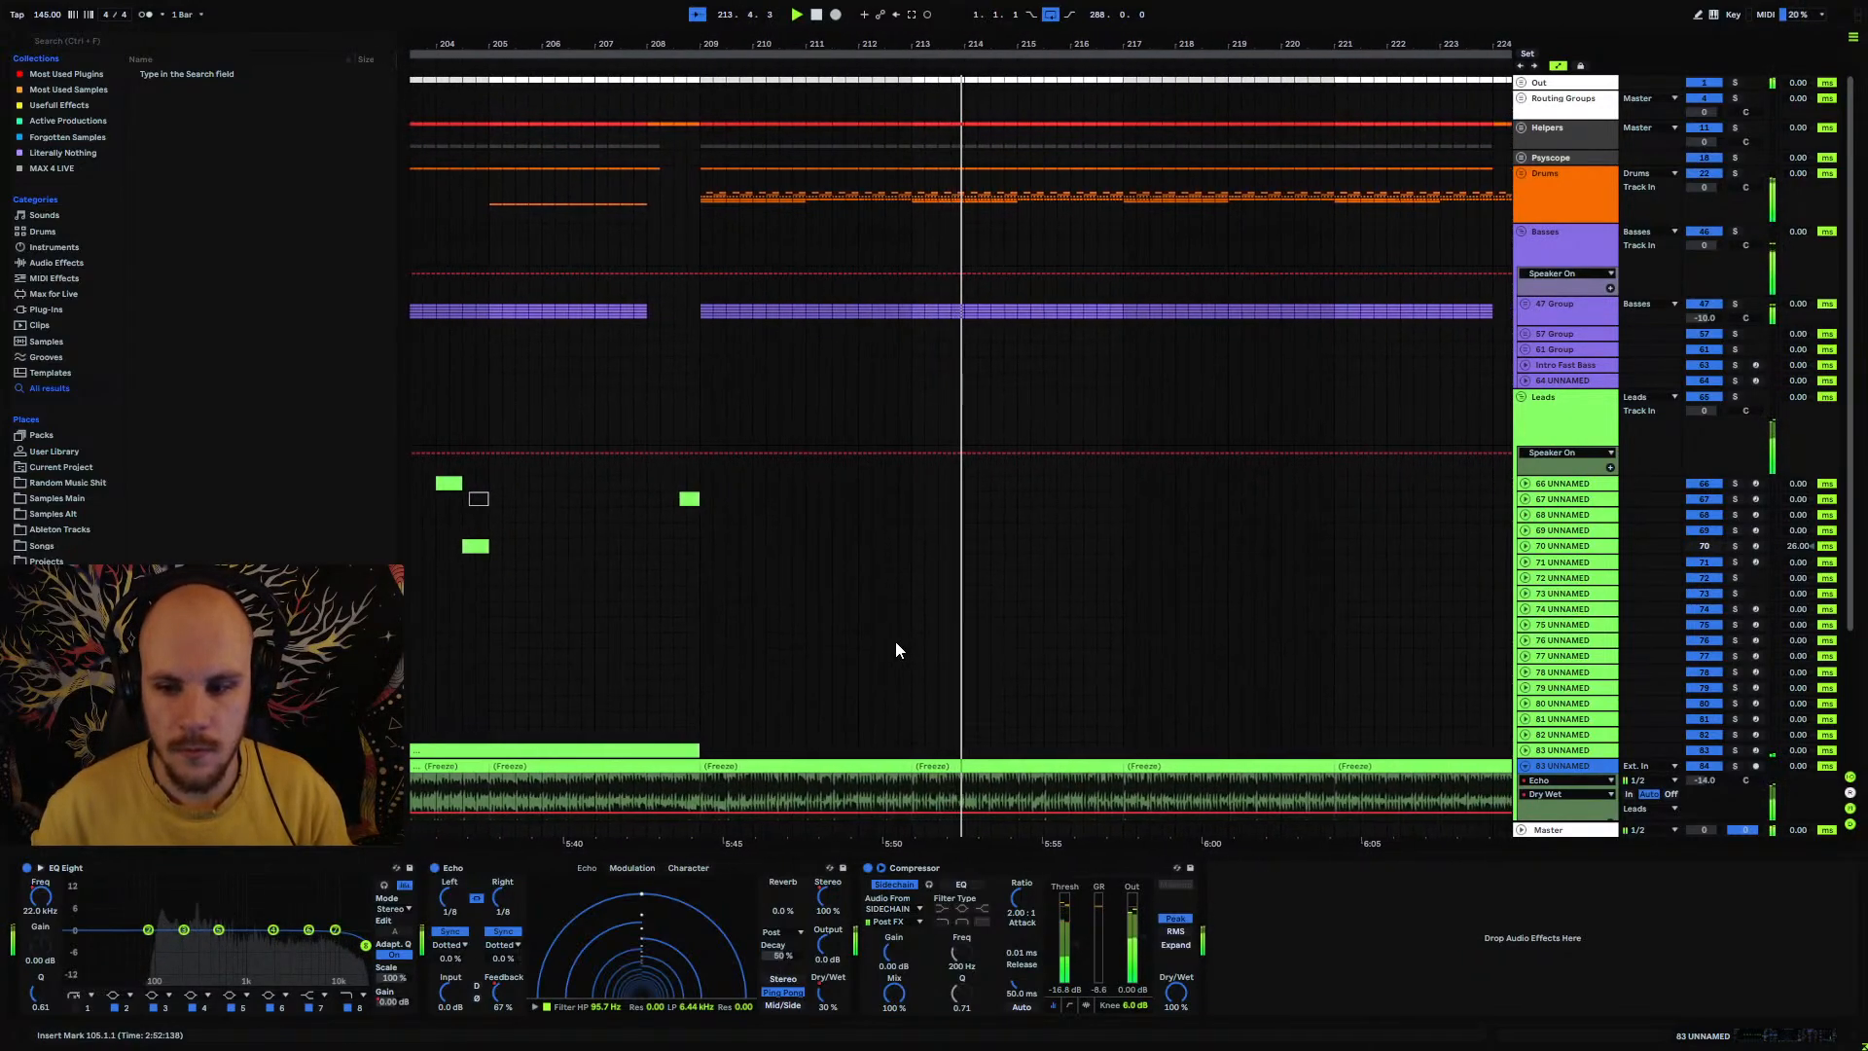
pyautogui.scroll(-4, 897, 650)
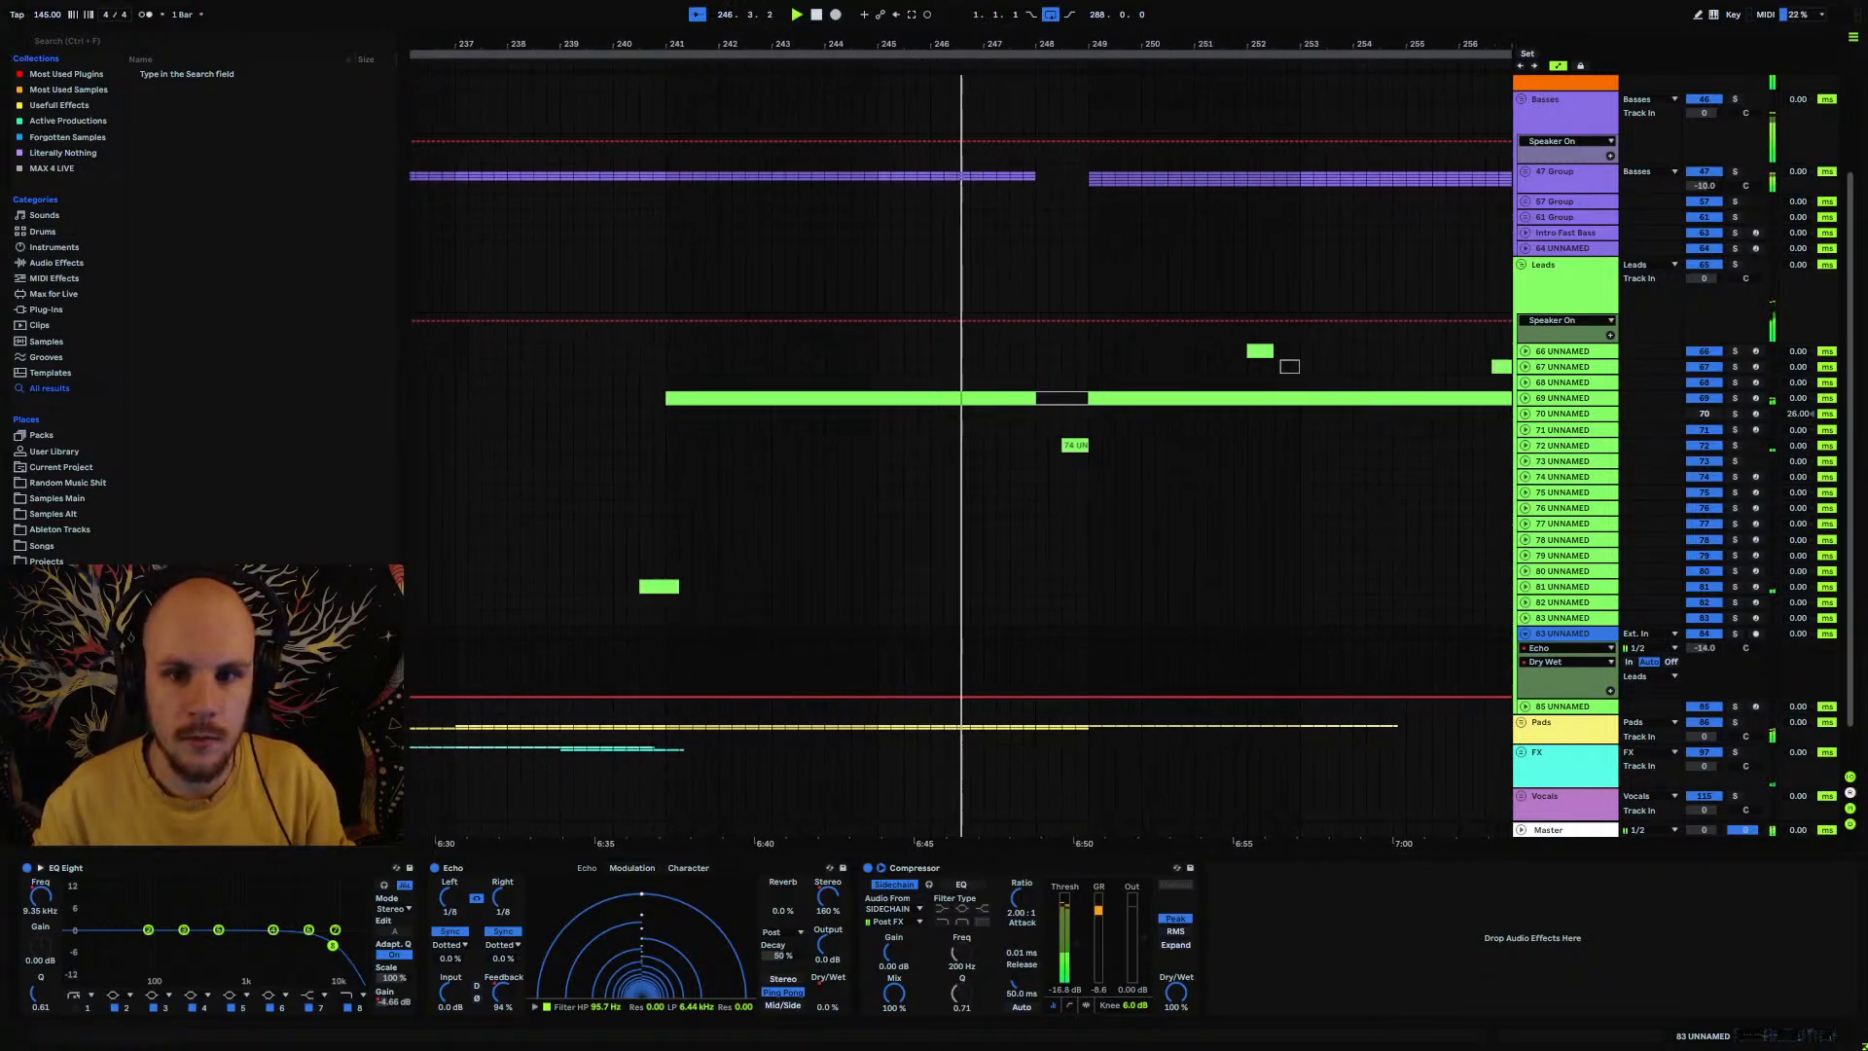
# Step: Copy the track 72 clip just before bar 249 and paste it on the same track so that it ends at bar 105
pyautogui.moveTo(924, 44); pyautogui.dragTo(1187, 1)
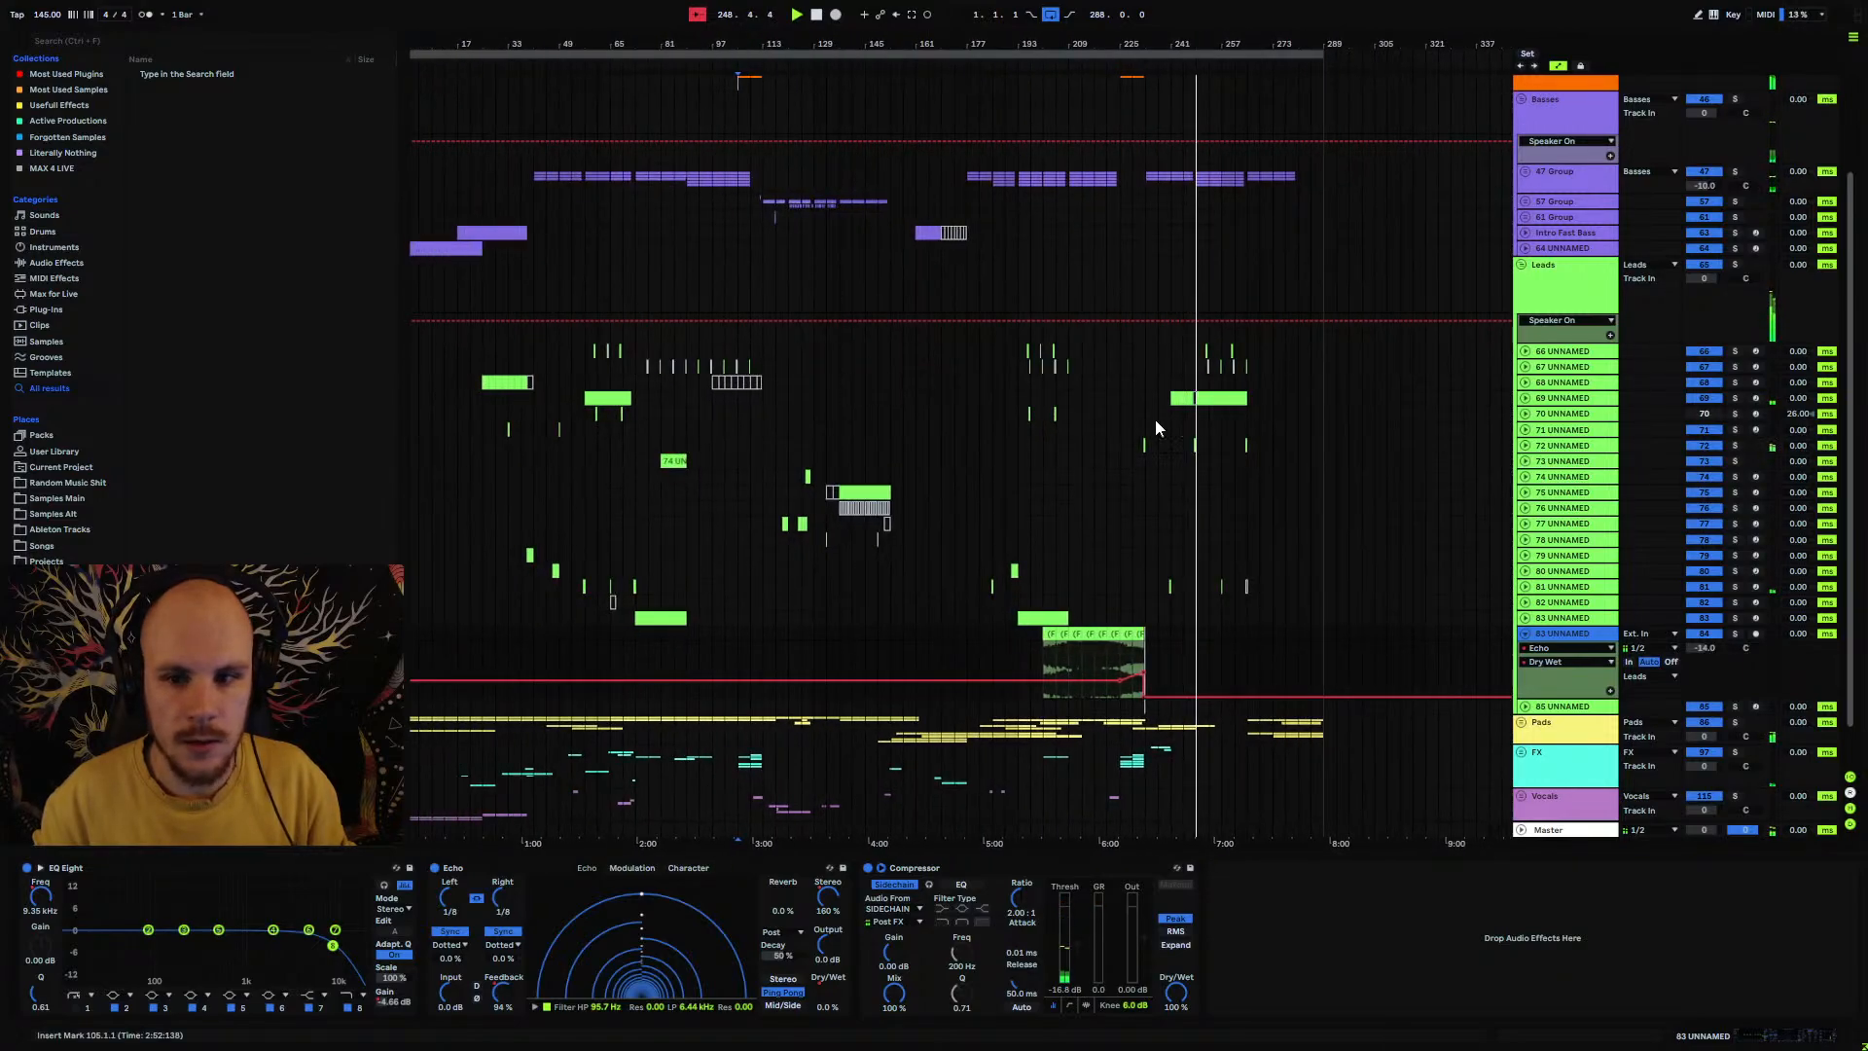
pyautogui.scroll(-2, 1207, 541)
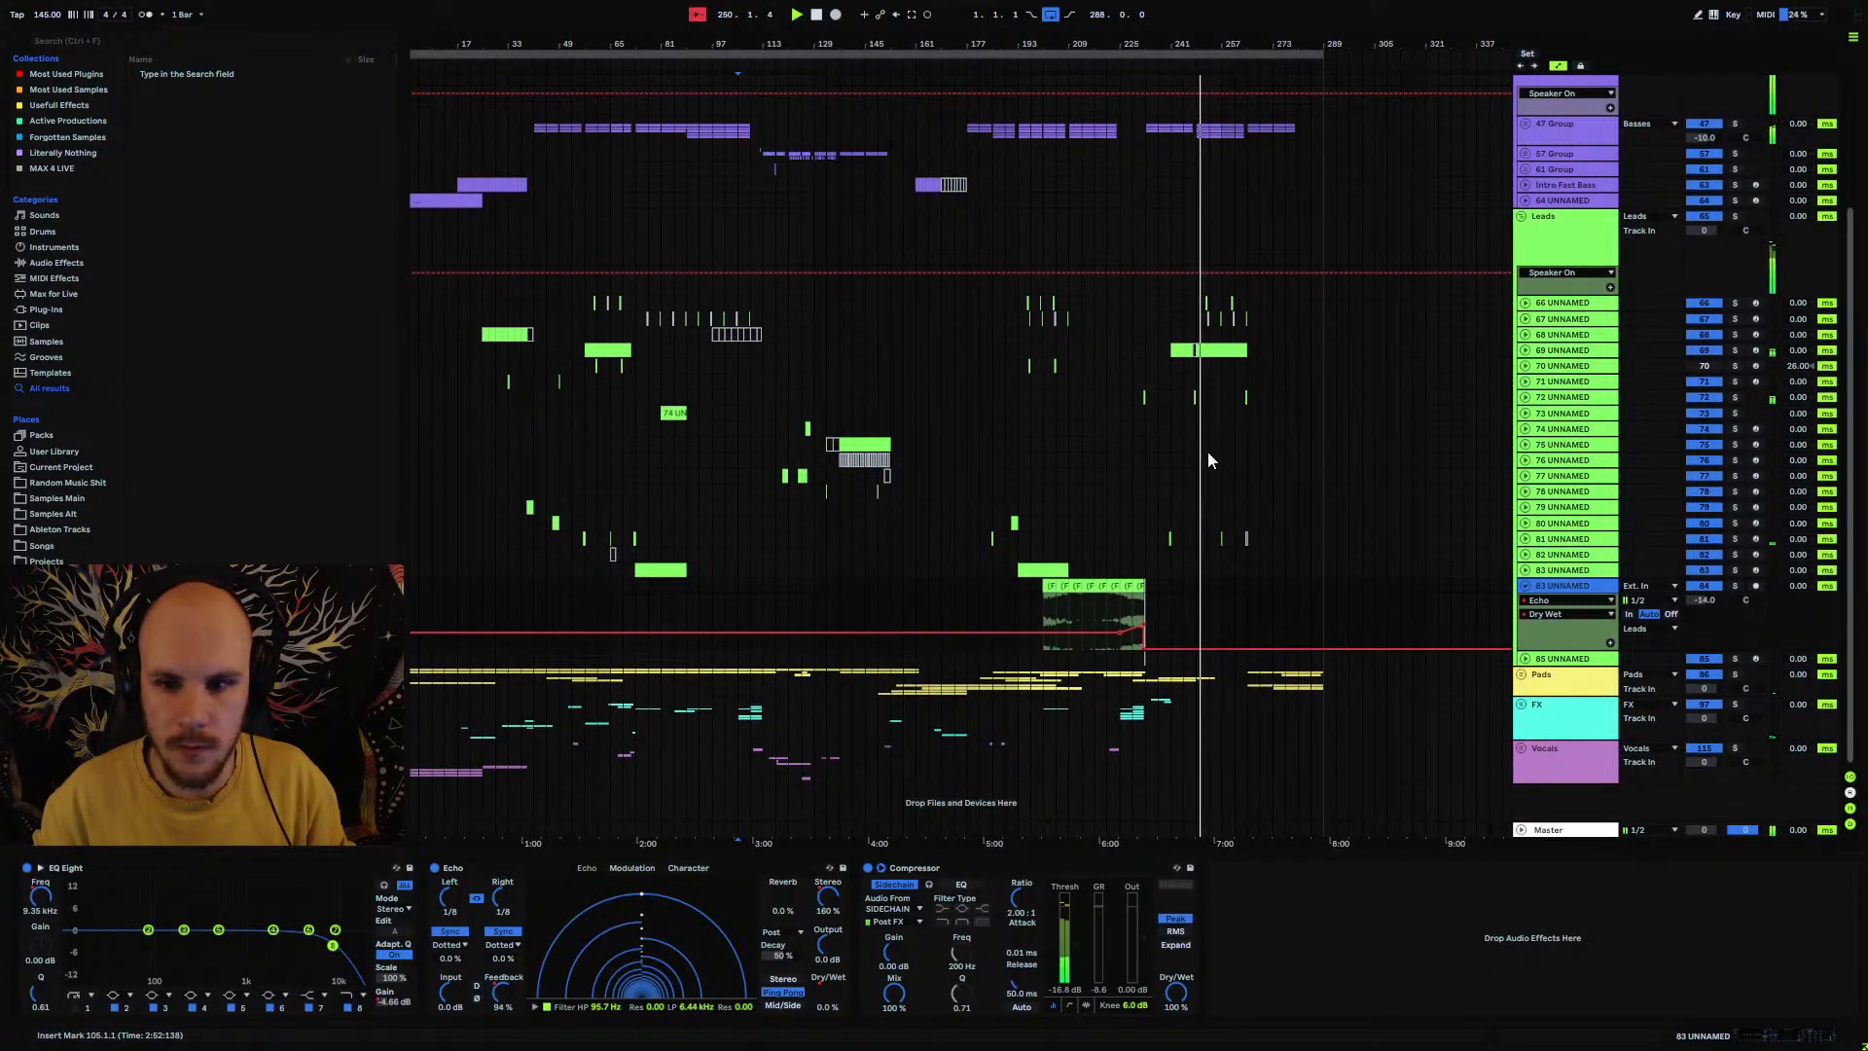
pyautogui.click(1188, 397)
pyautogui.press('space')
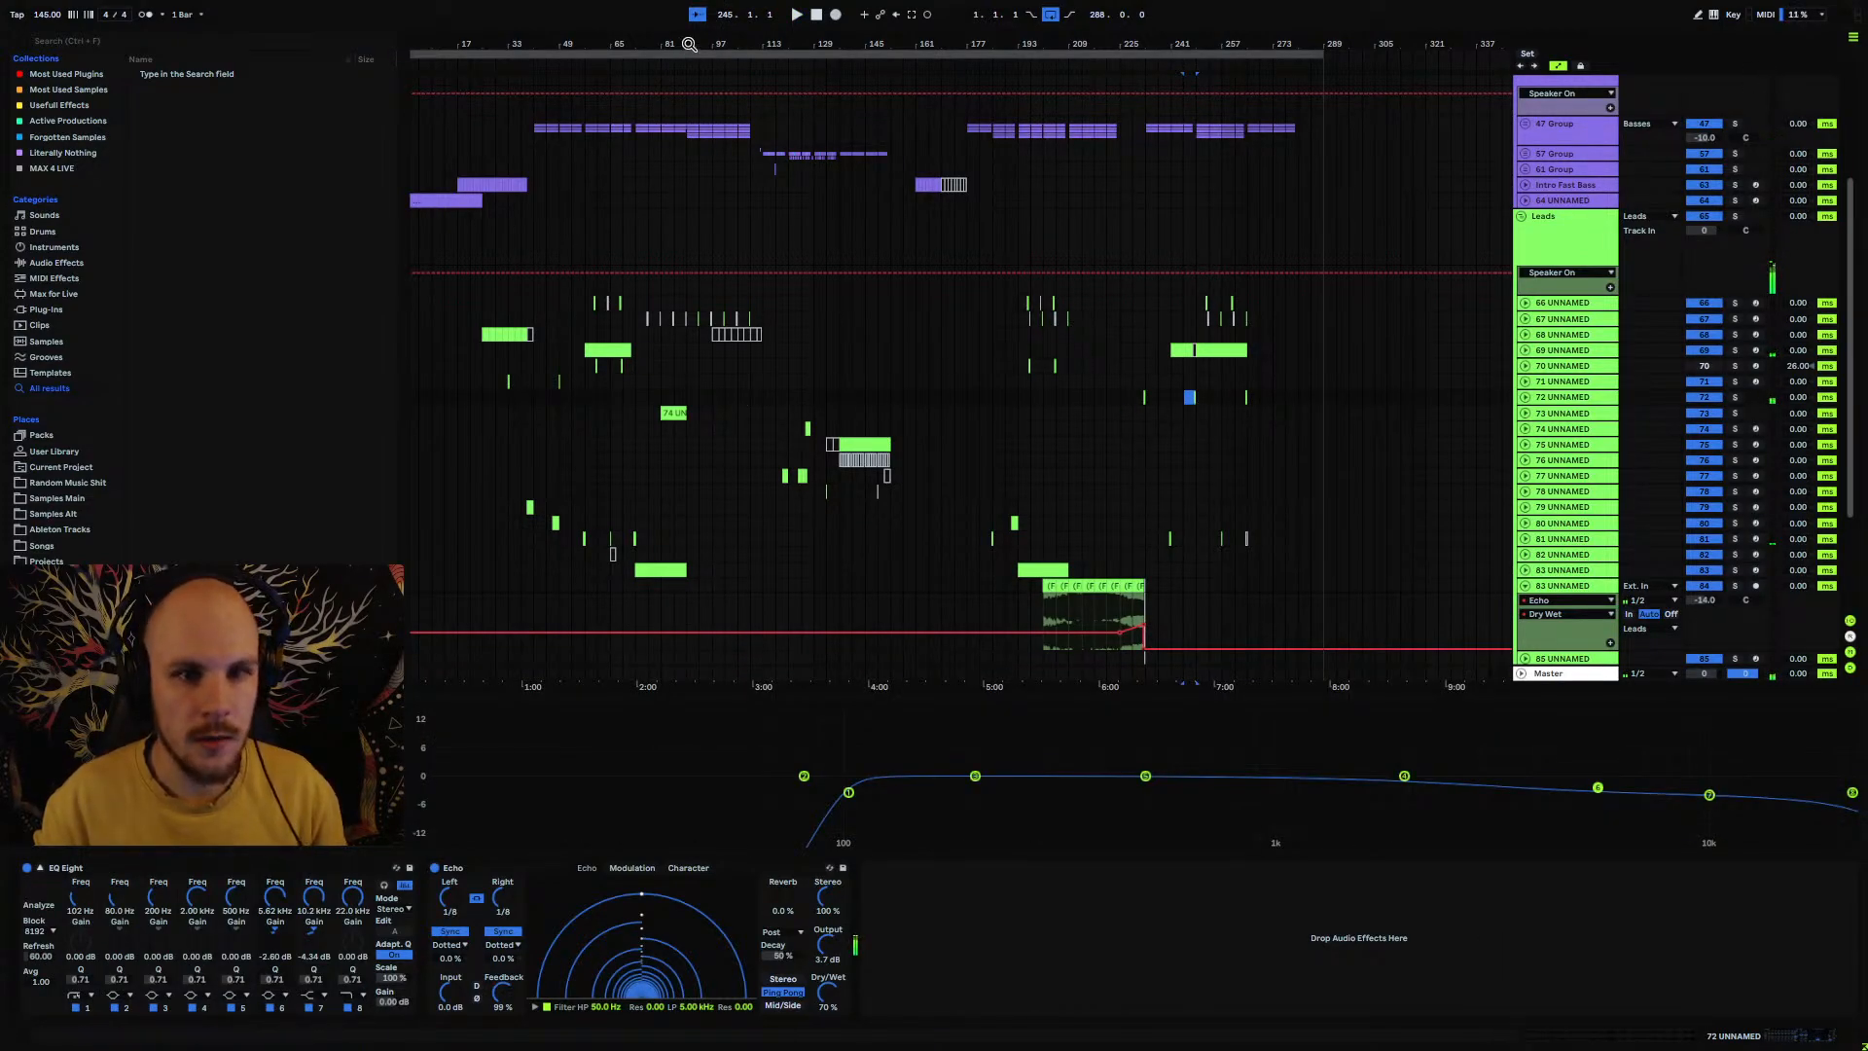
pyautogui.moveTo(689, 44)
pyautogui.mouseDown()
pyautogui.moveTo(784, 368)
pyautogui.moveTo(946, 400)
pyautogui.mouseUp()
pyautogui.click(790, 398)
pyautogui.hotkey('ctrl', 'v')
# Step: Audition the pasted track 72 clip from bar 104.3, with playback following turned off and the surrounding section enlarged
pyautogui.click(938, 399)
pyautogui.press('space')
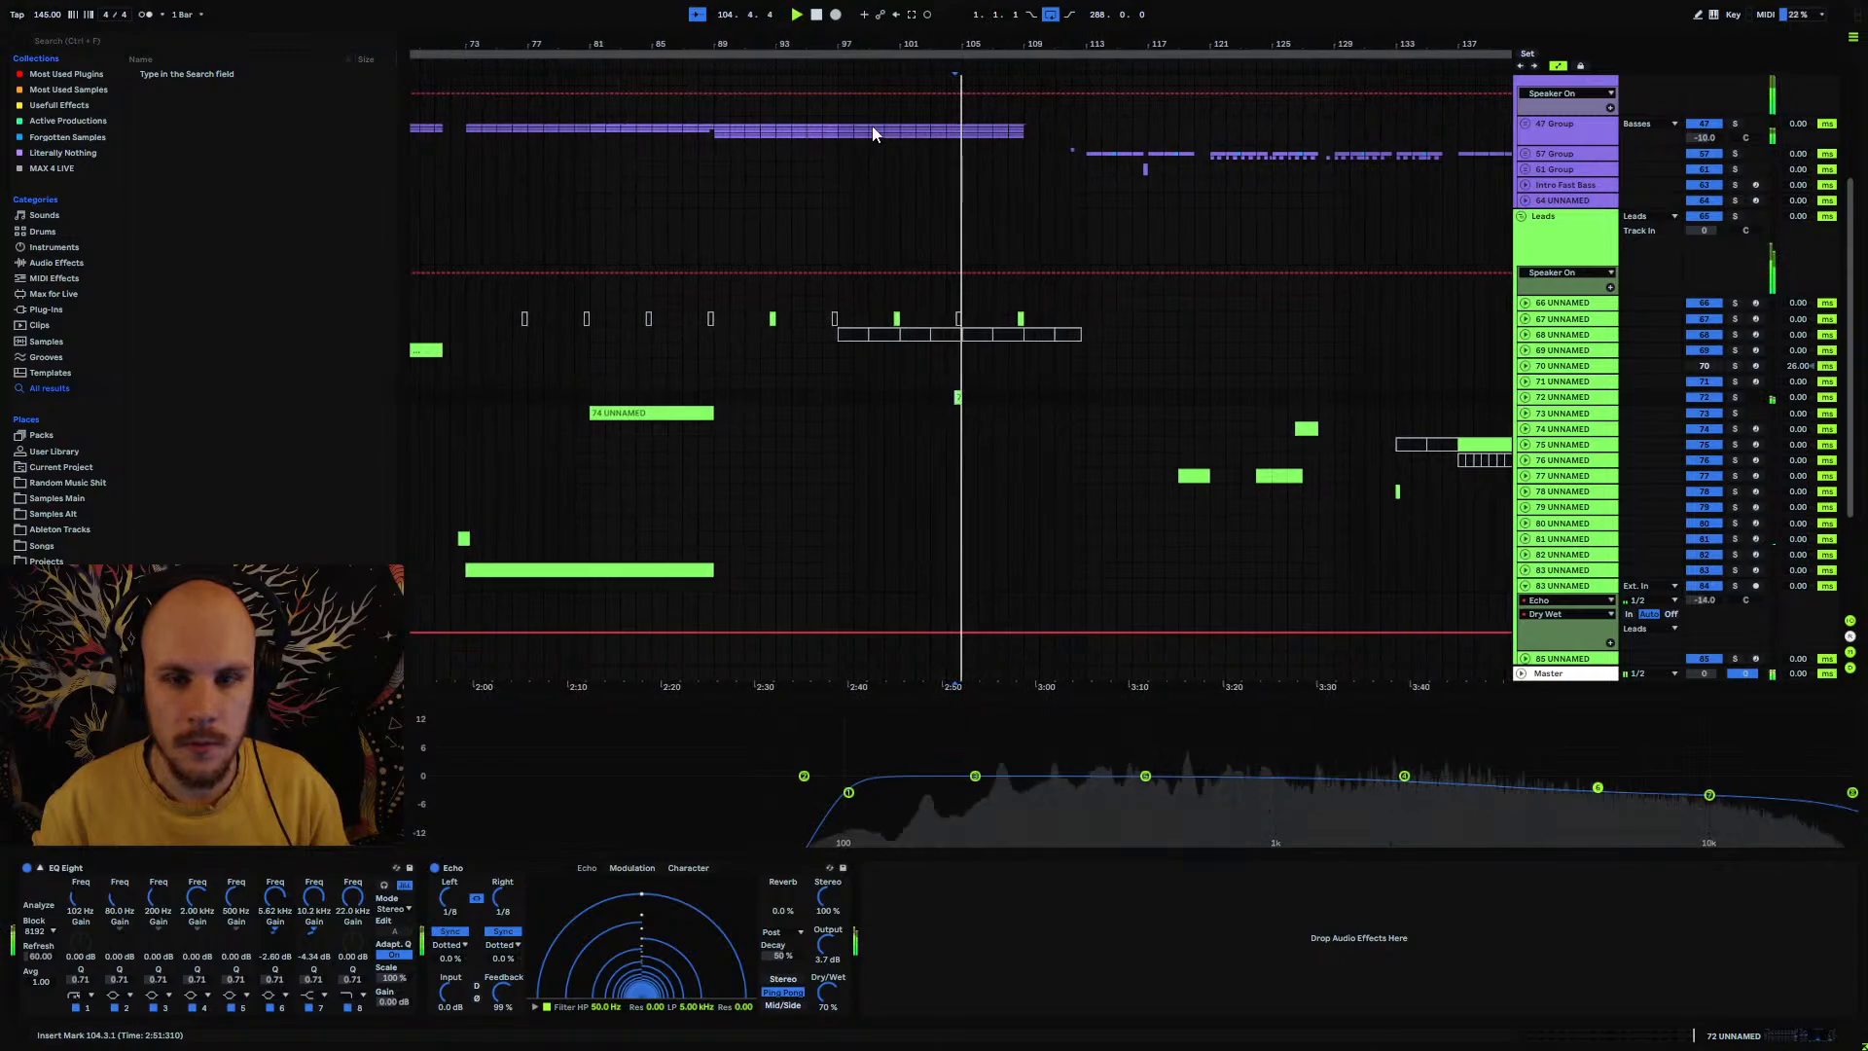
pyautogui.click(698, 14)
pyautogui.moveTo(970, 44); pyautogui.dragTo(1008, 193)
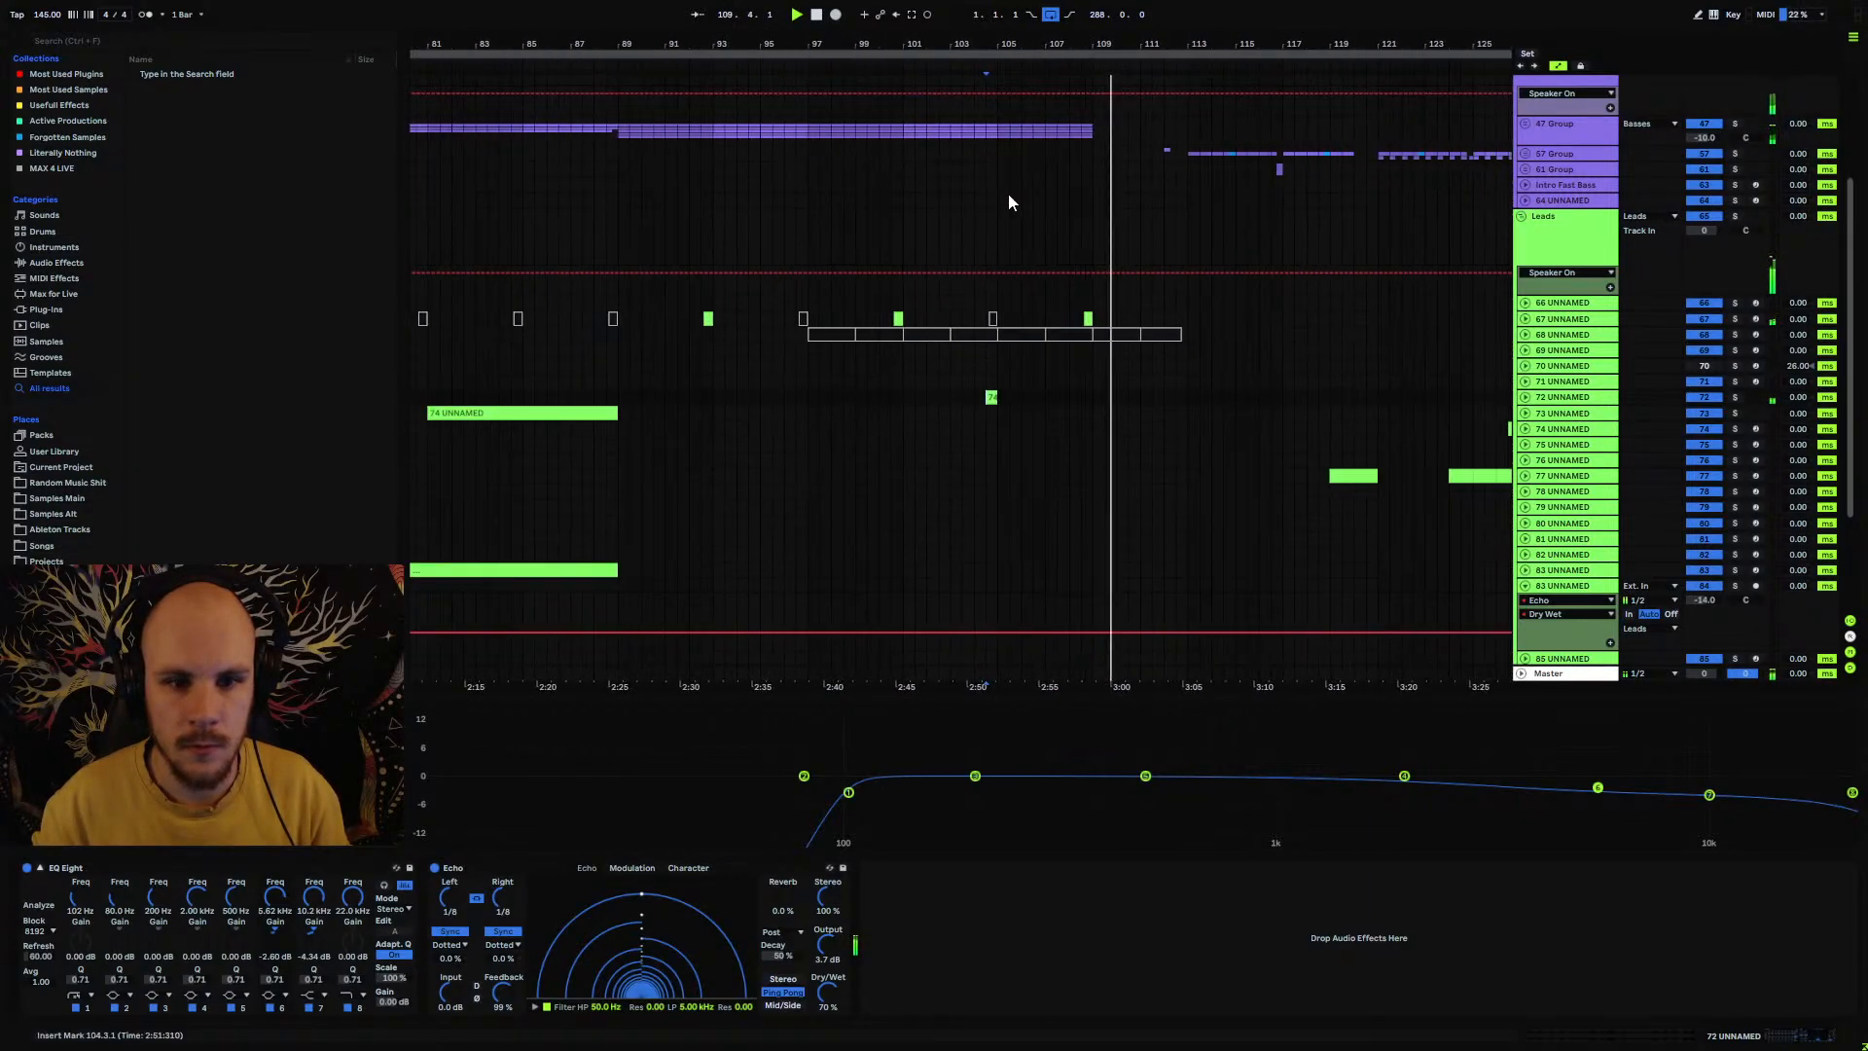
# Step: Copy track 72's range from 103.3.1 to 105.1.1, paste it at 87.3.1, and play back the transition into bar 89
pyautogui.click(619, 396)
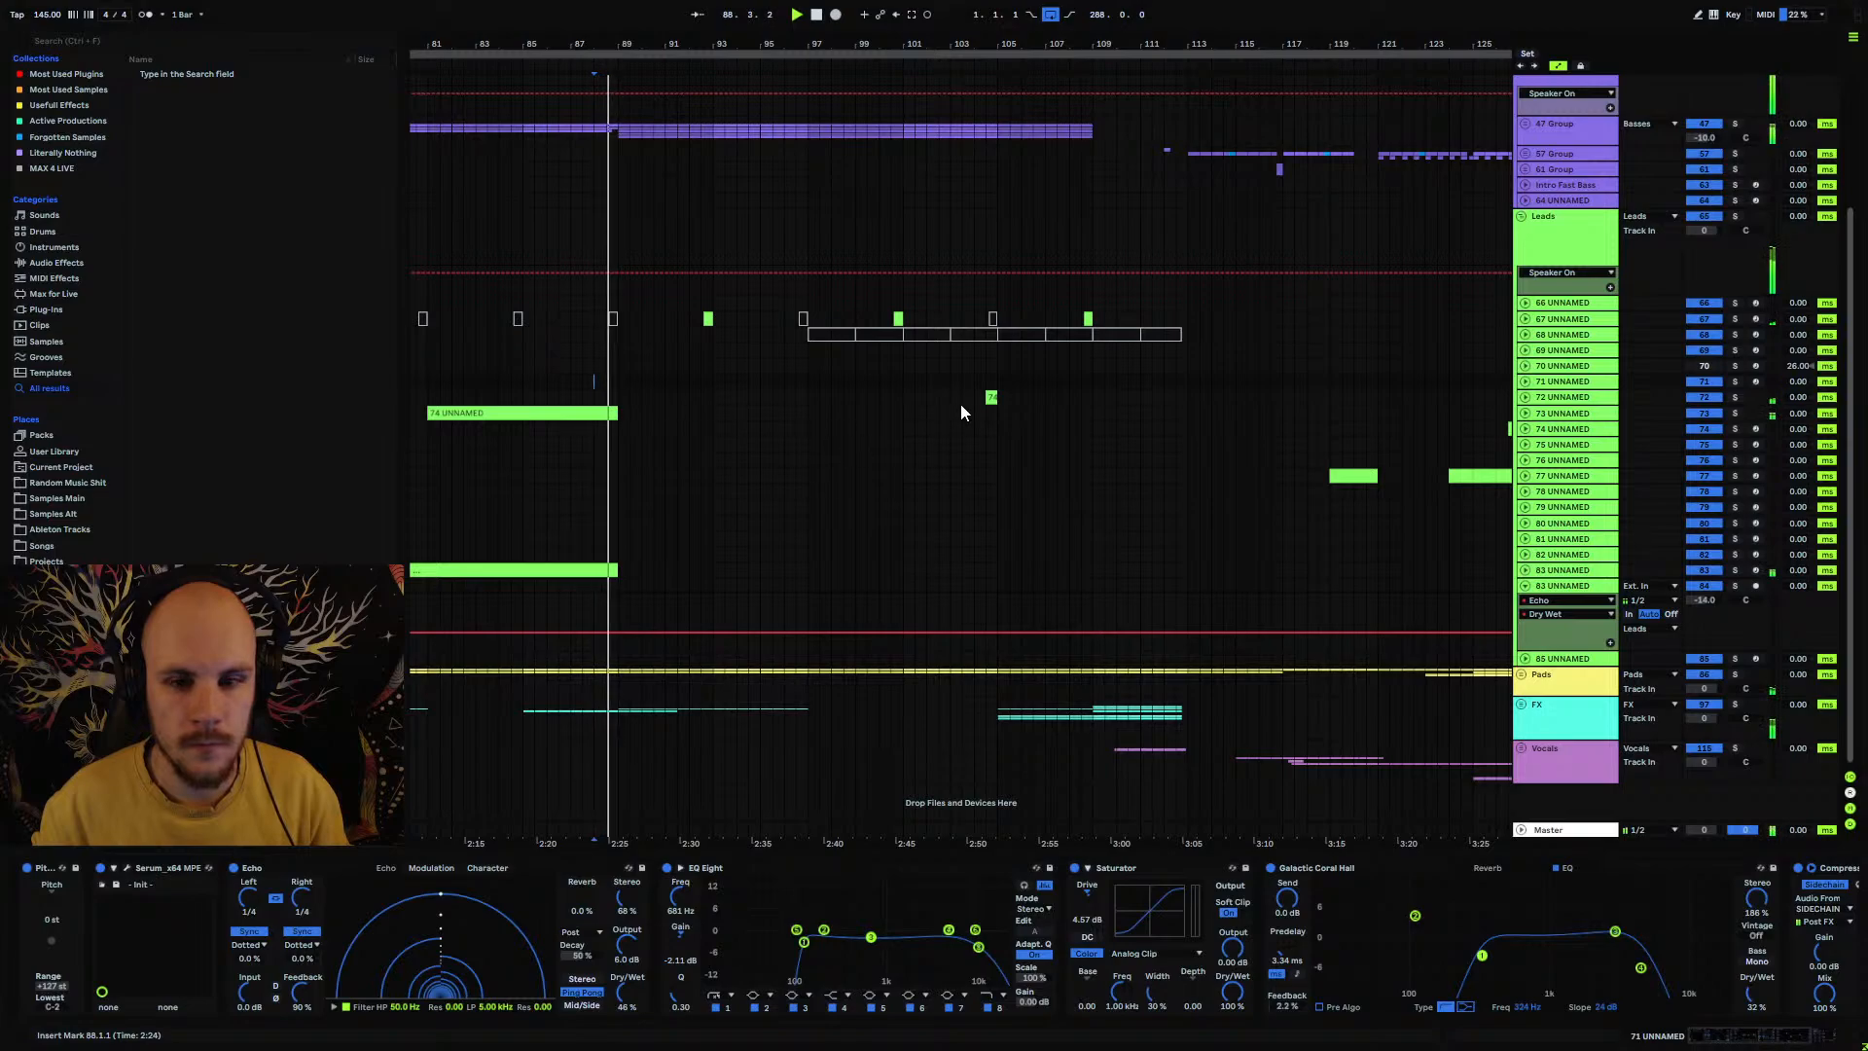
pyautogui.moveTo(967, 399); pyautogui.dragTo(1000, 401)
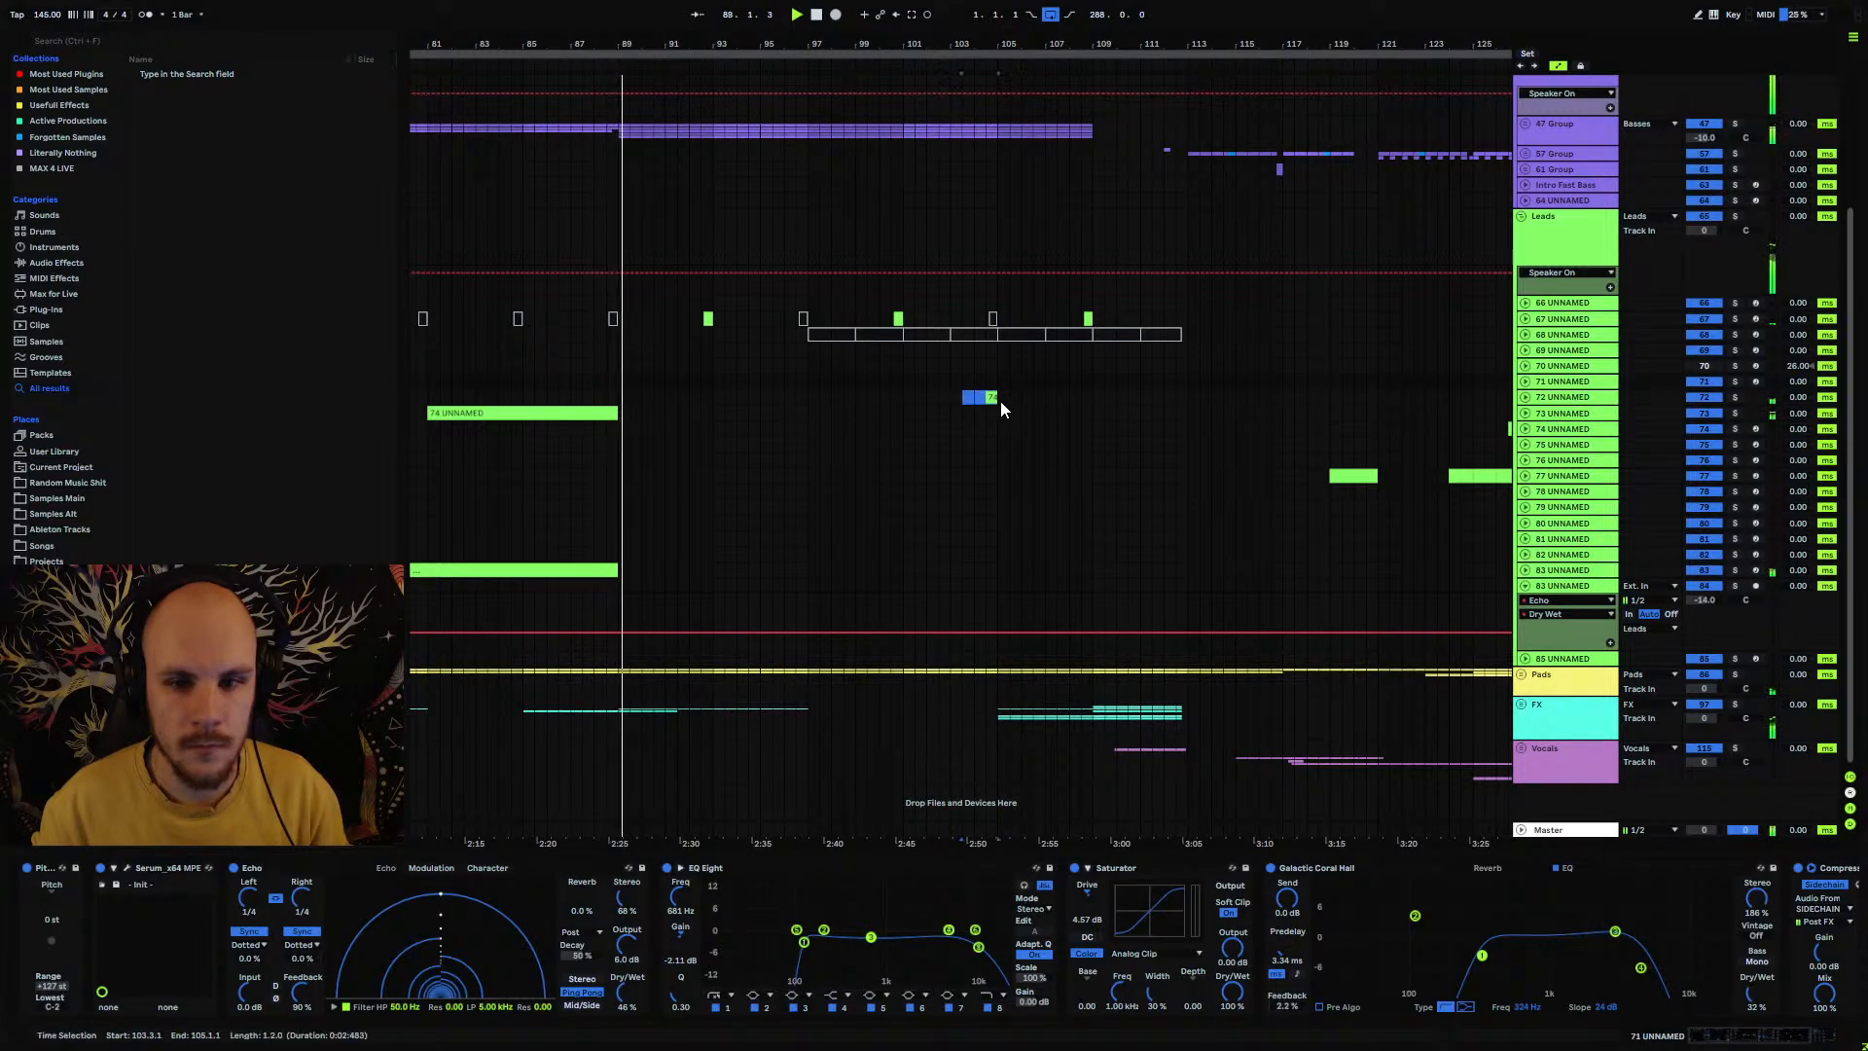
pyautogui.click(582, 399)
pyautogui.hotkey('ctrl', 'v')
pyautogui.press('space')
pyautogui.press('space')
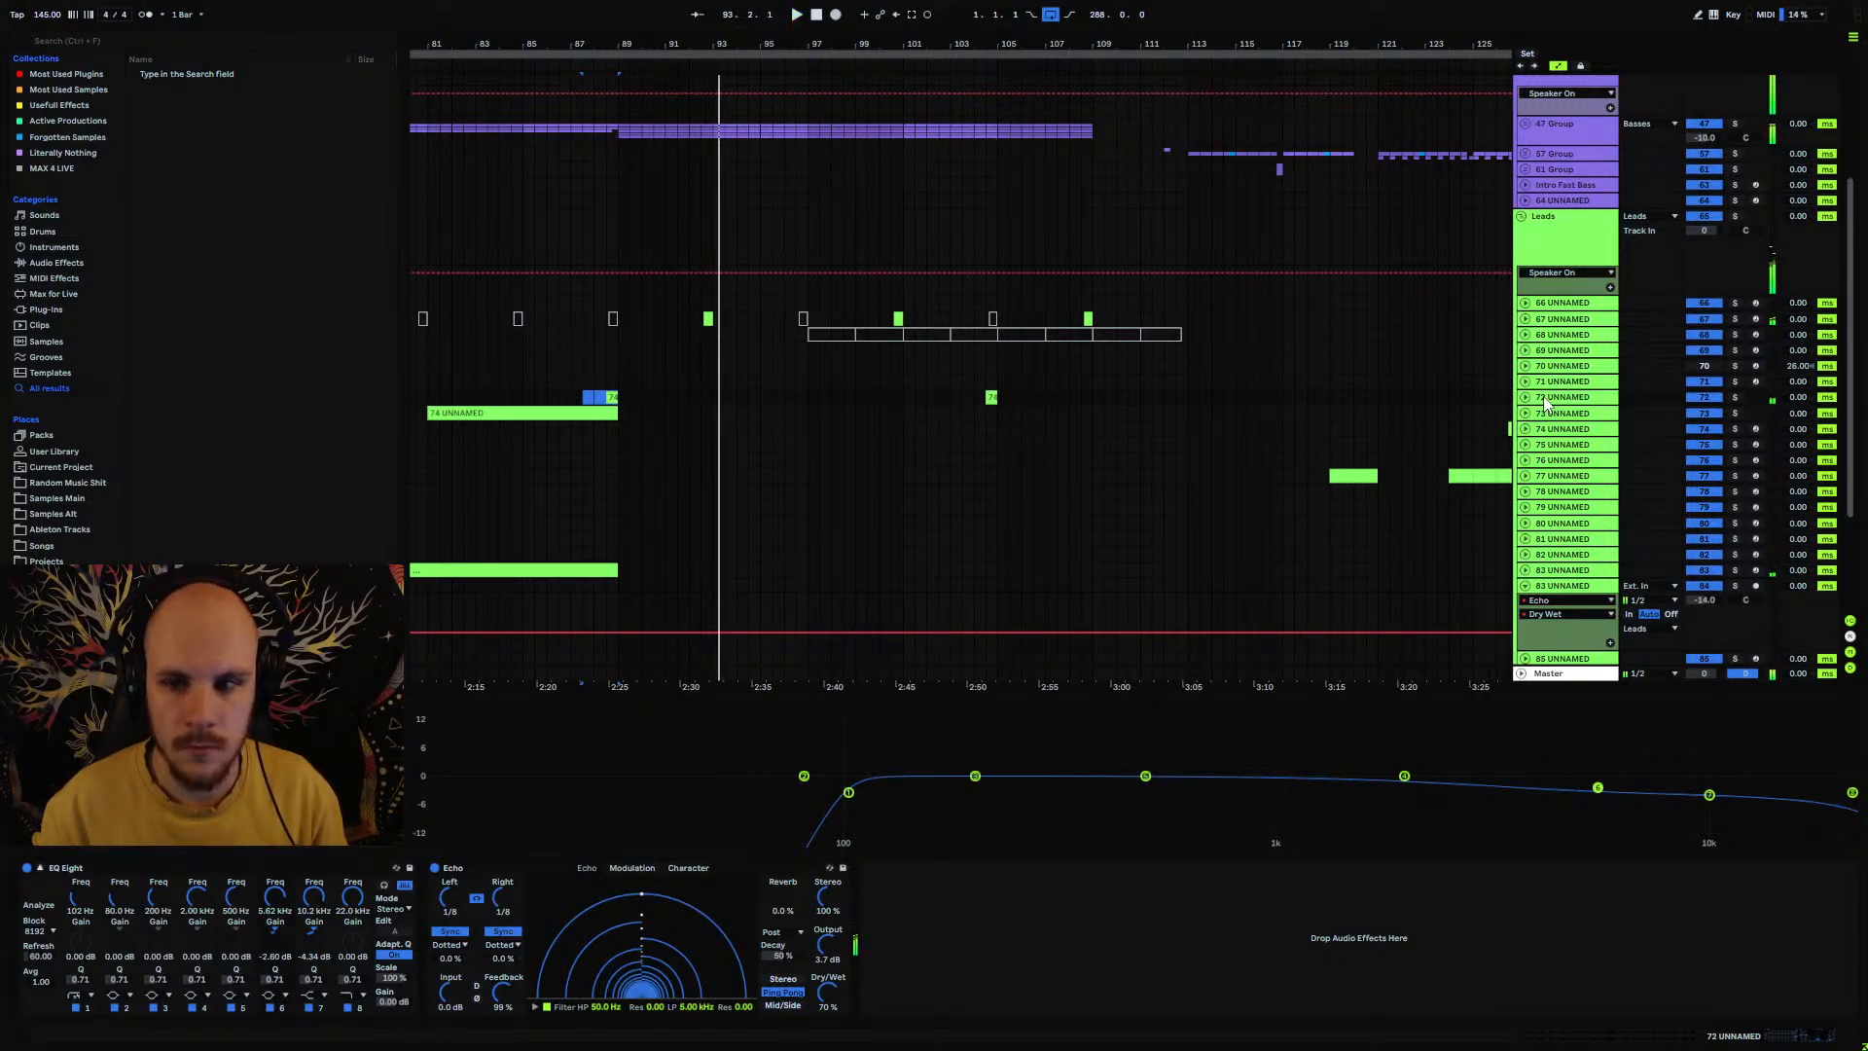
# Step: Insert an empty MIDI track below the frozen track 83 in the Leads group
pyautogui.click(1525, 587)
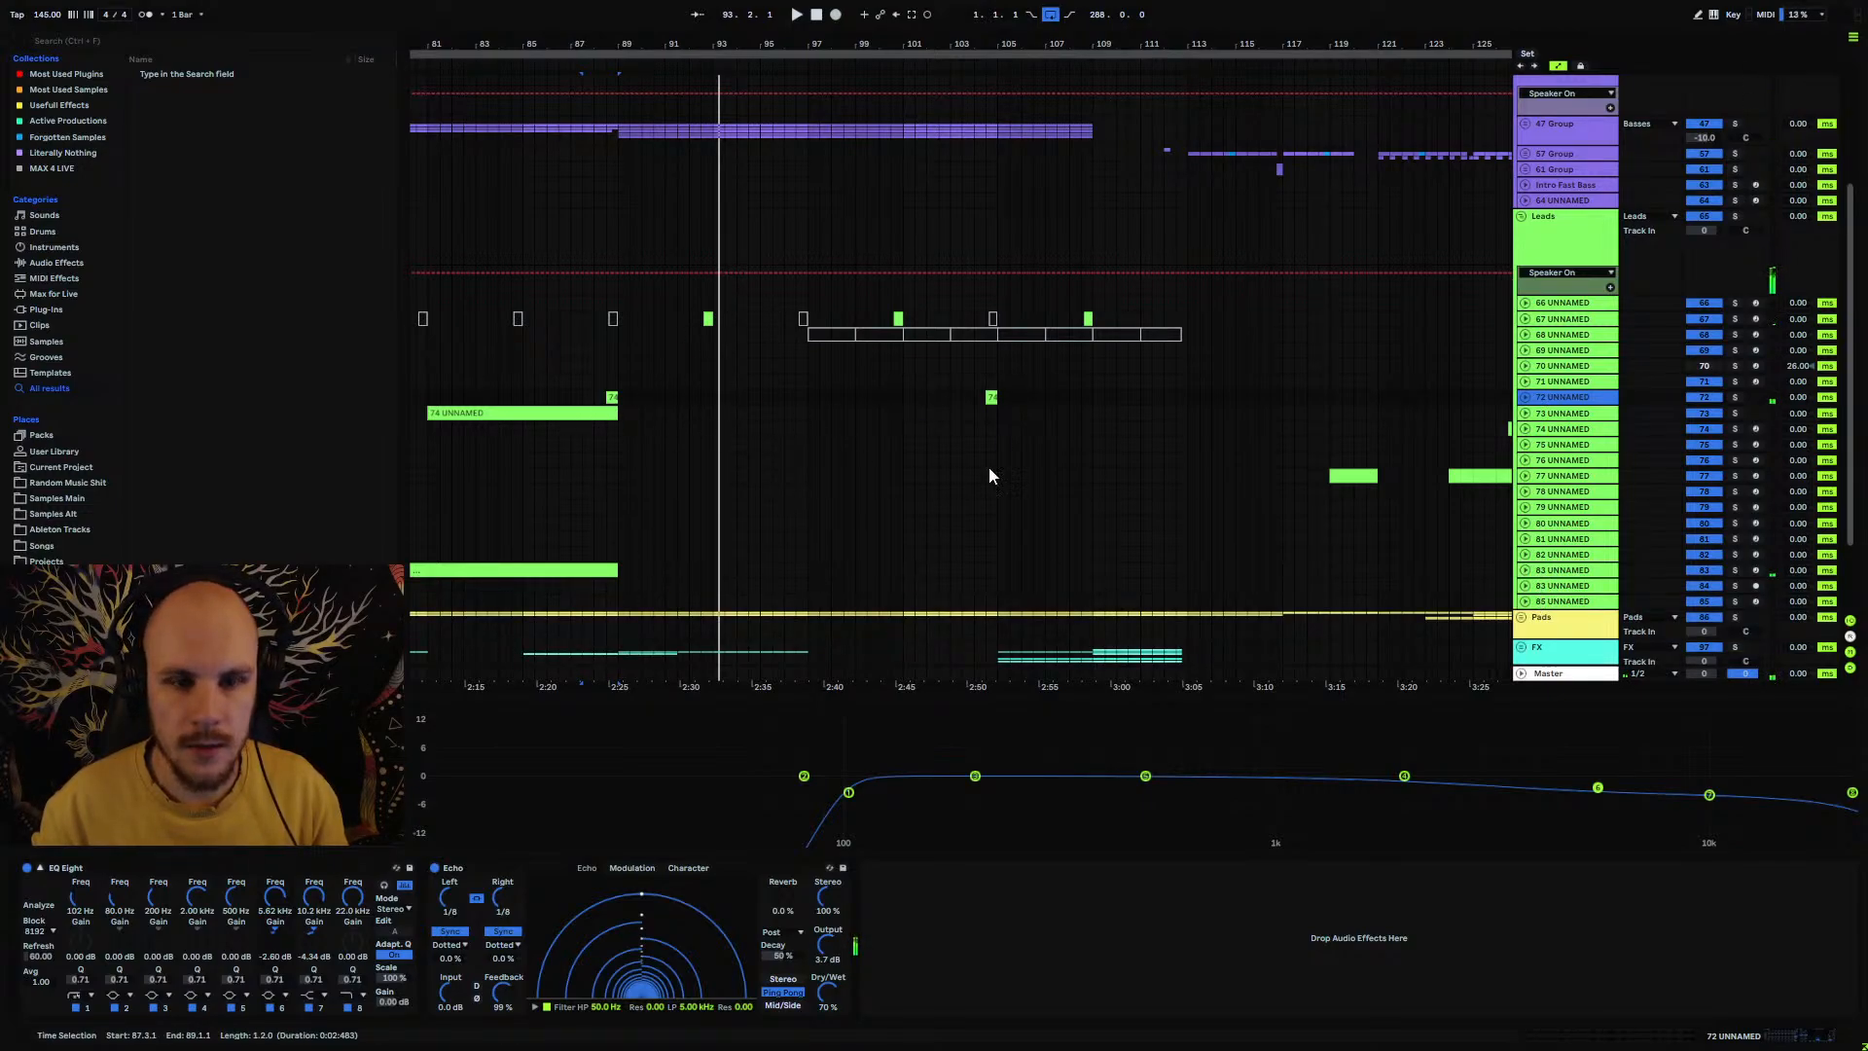
pyautogui.moveTo(768, 44); pyautogui.dragTo(530, 9)
pyautogui.click(1525, 586)
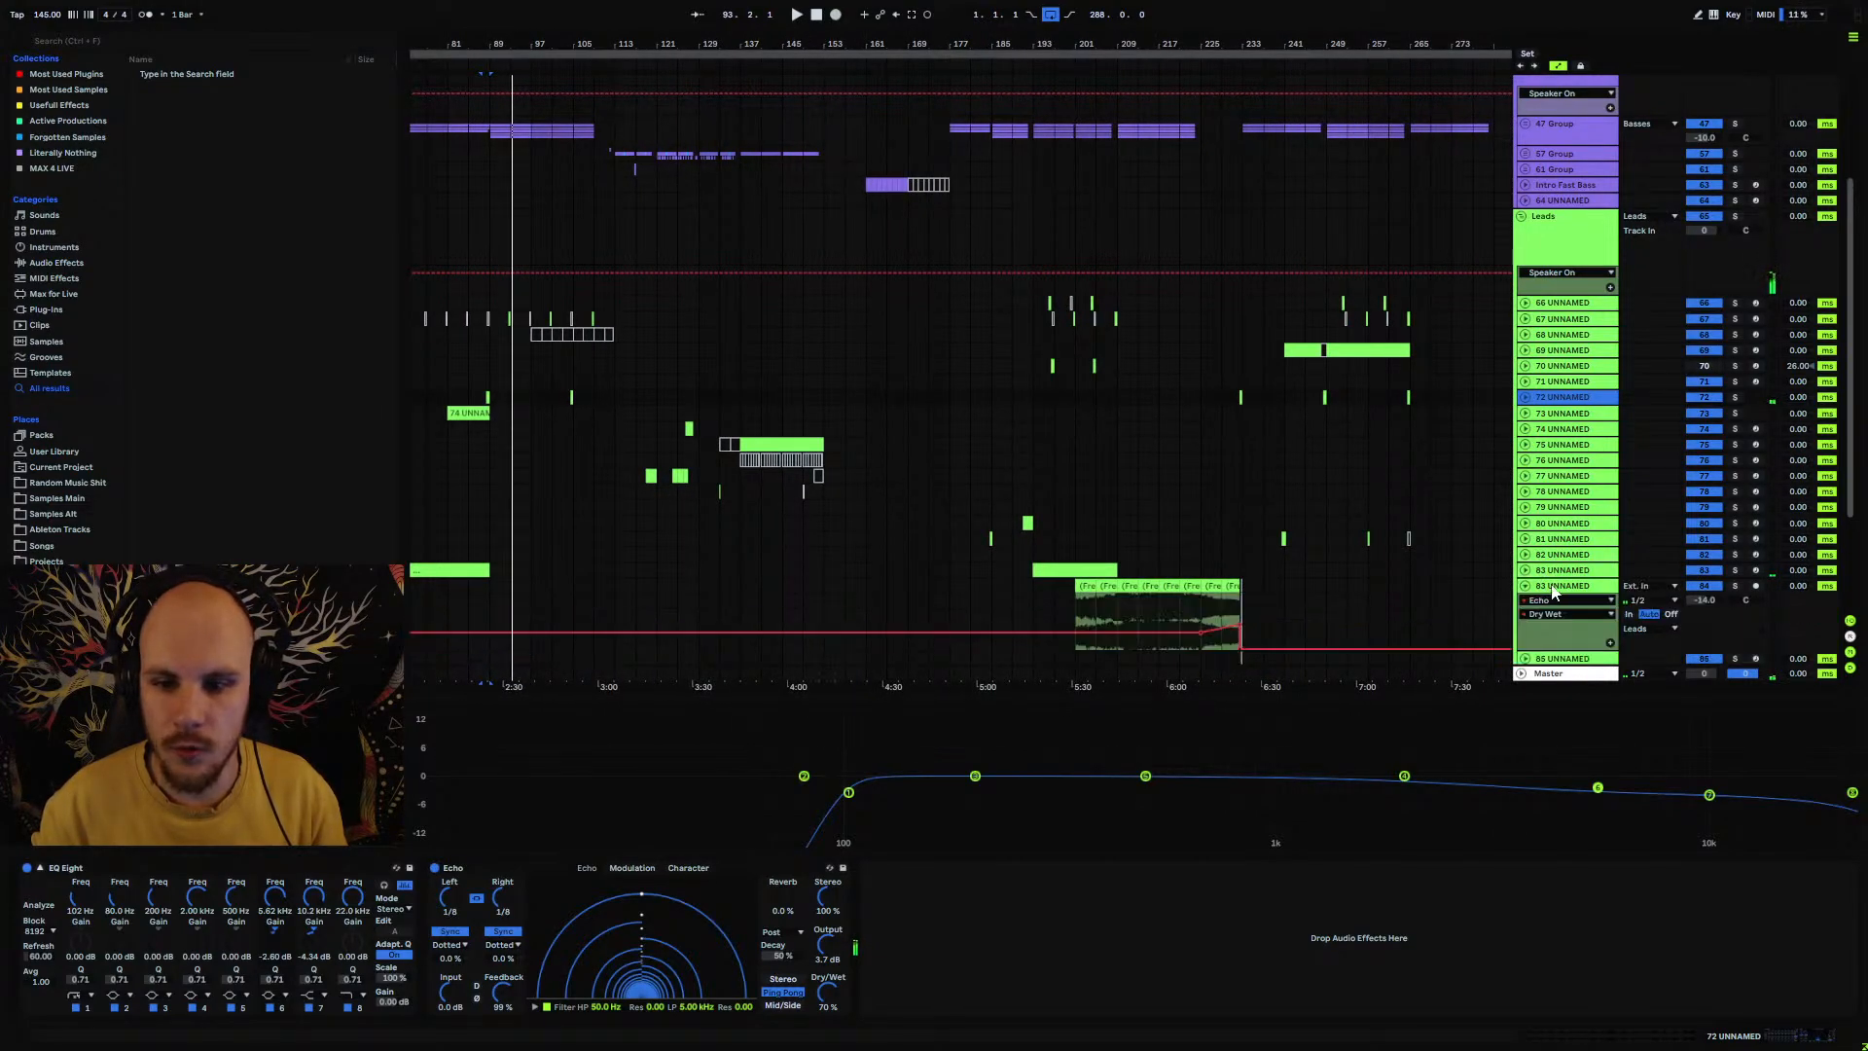
pyautogui.click(1571, 586)
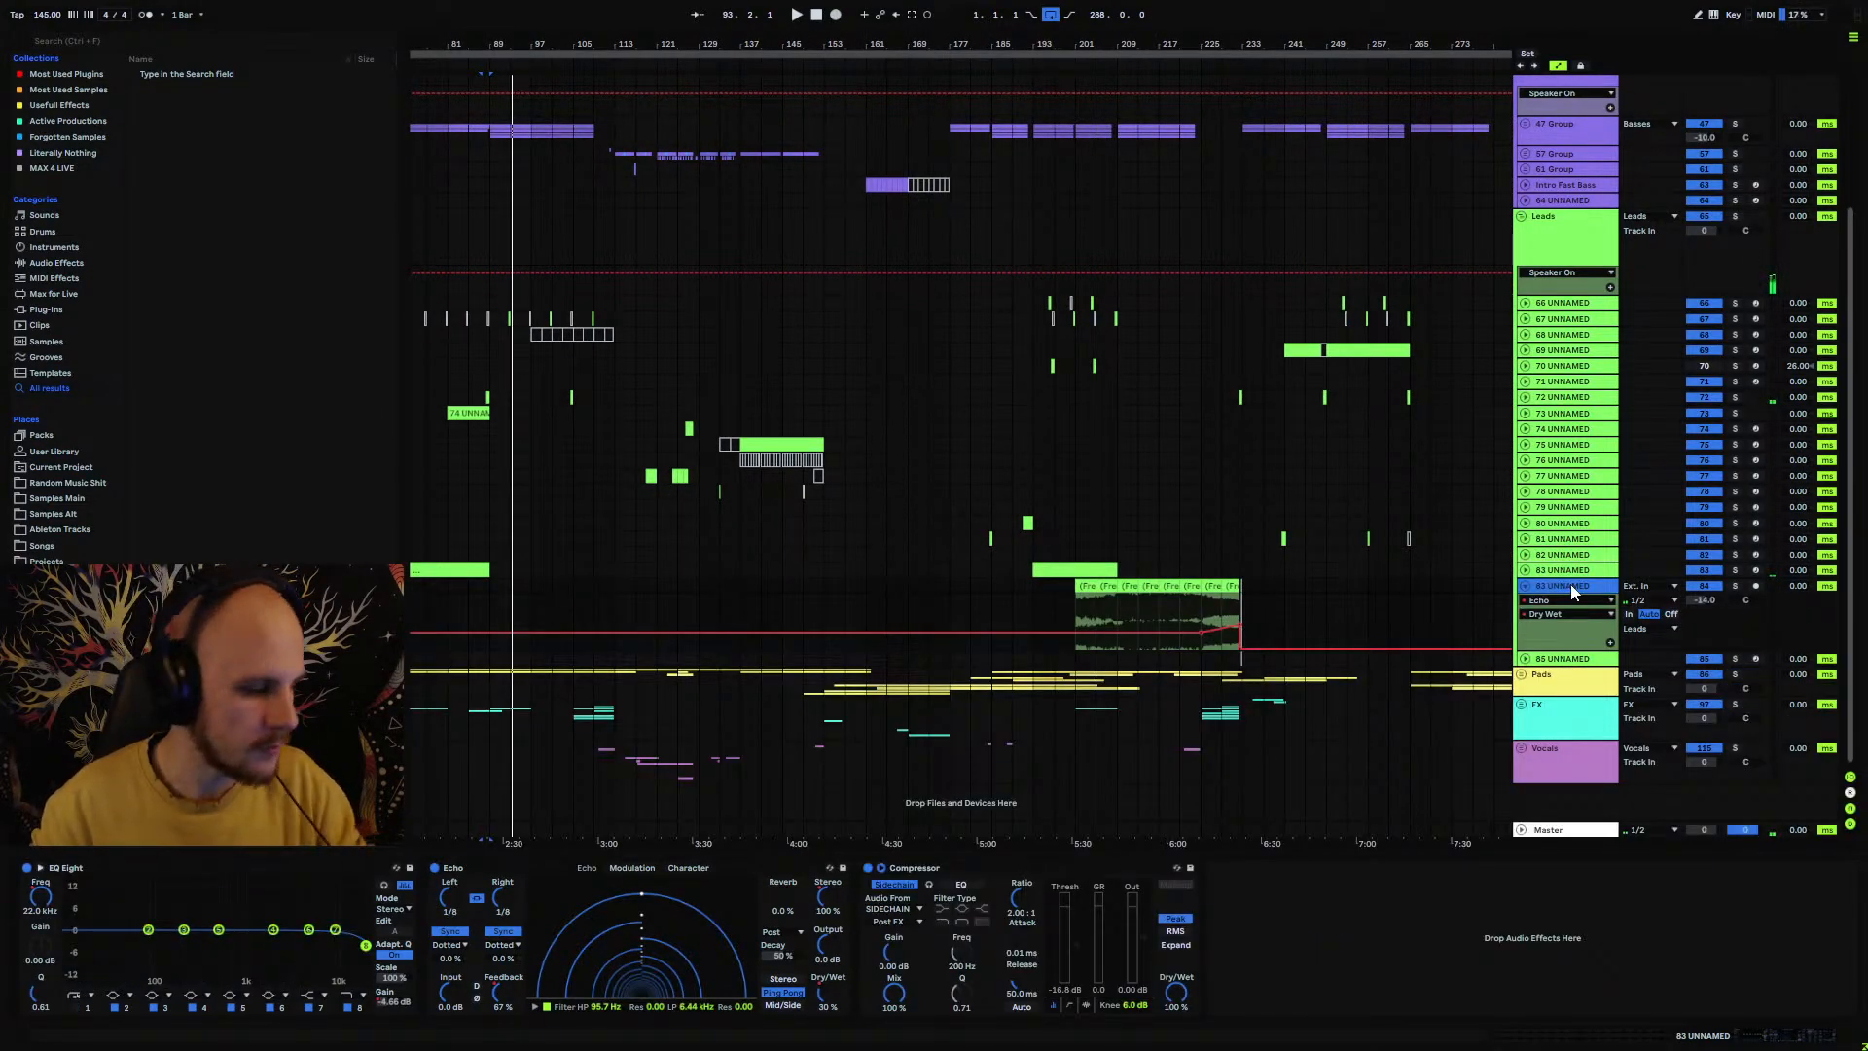
pyautogui.hotkey('ctrl', 'shift', 't')
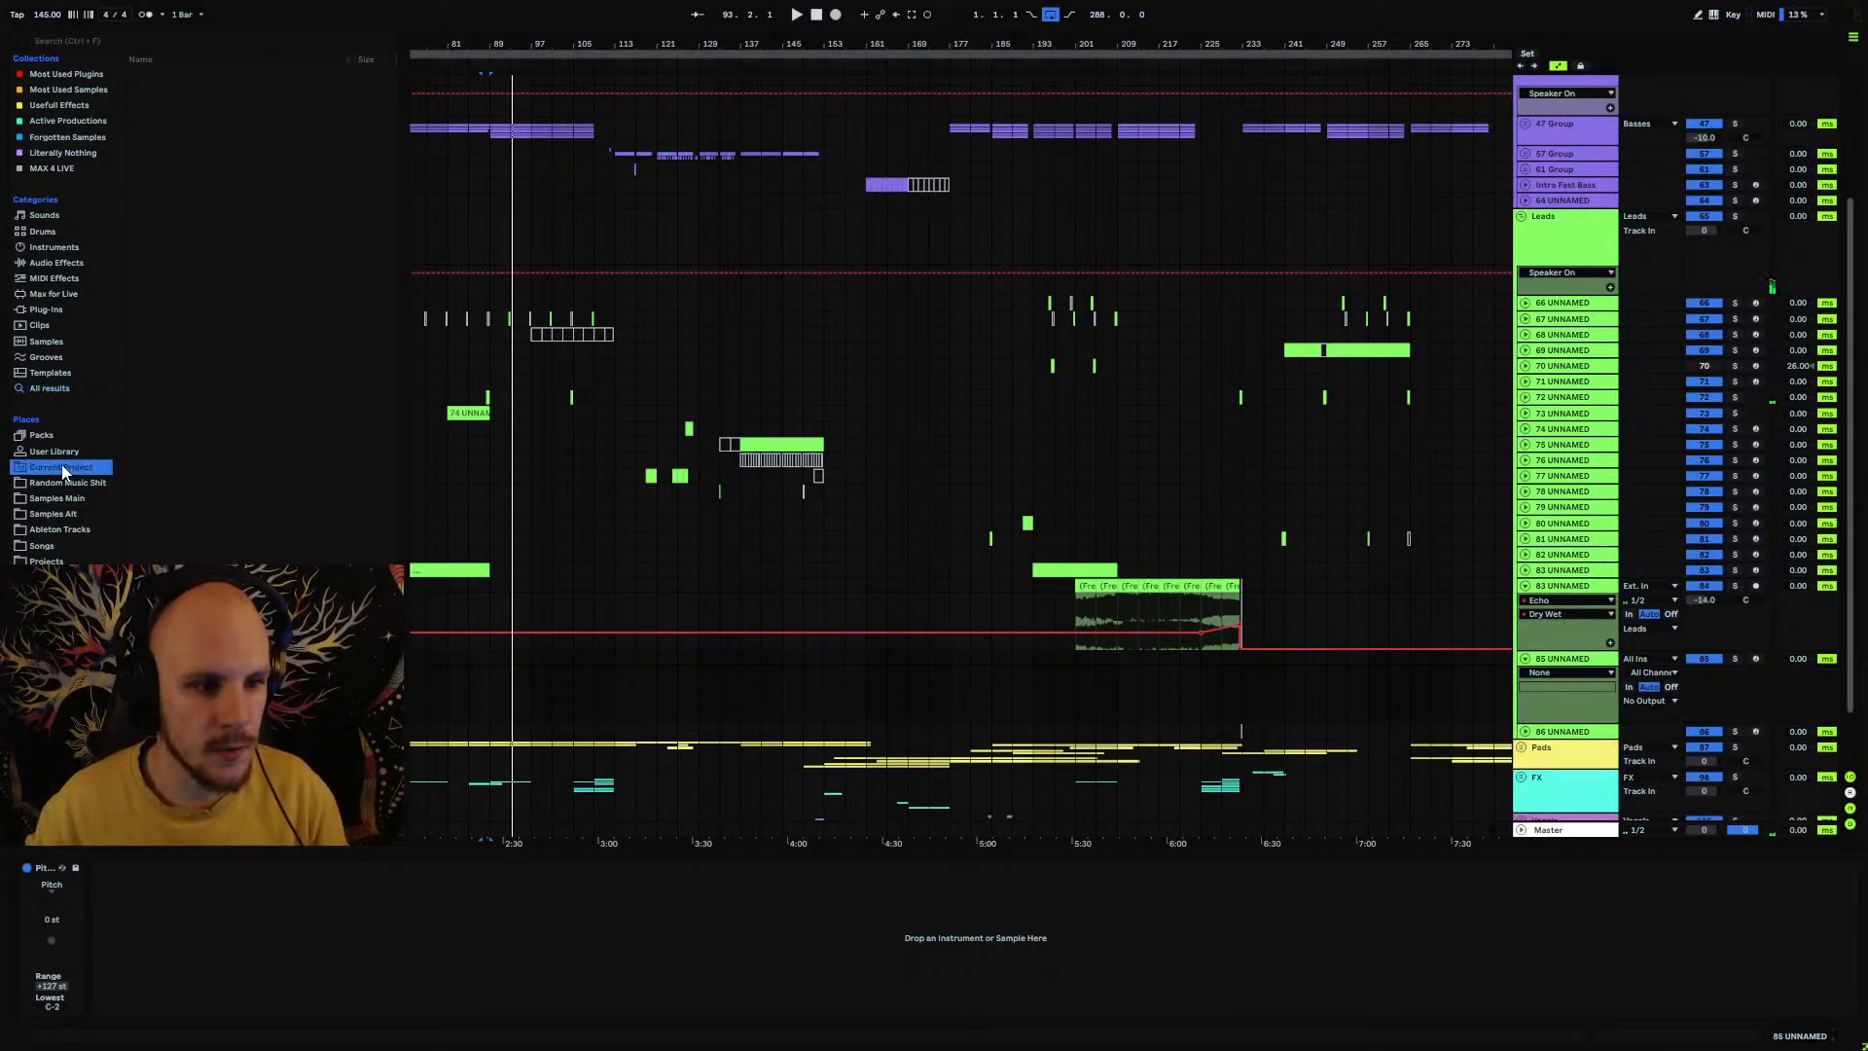
# Step: Open the current project's Rendered folder and expand 70-Group-1.als, 70-Group.als and 67-Group.als to inspect the tracks they contain
pyautogui.scroll(2, 299, 377)
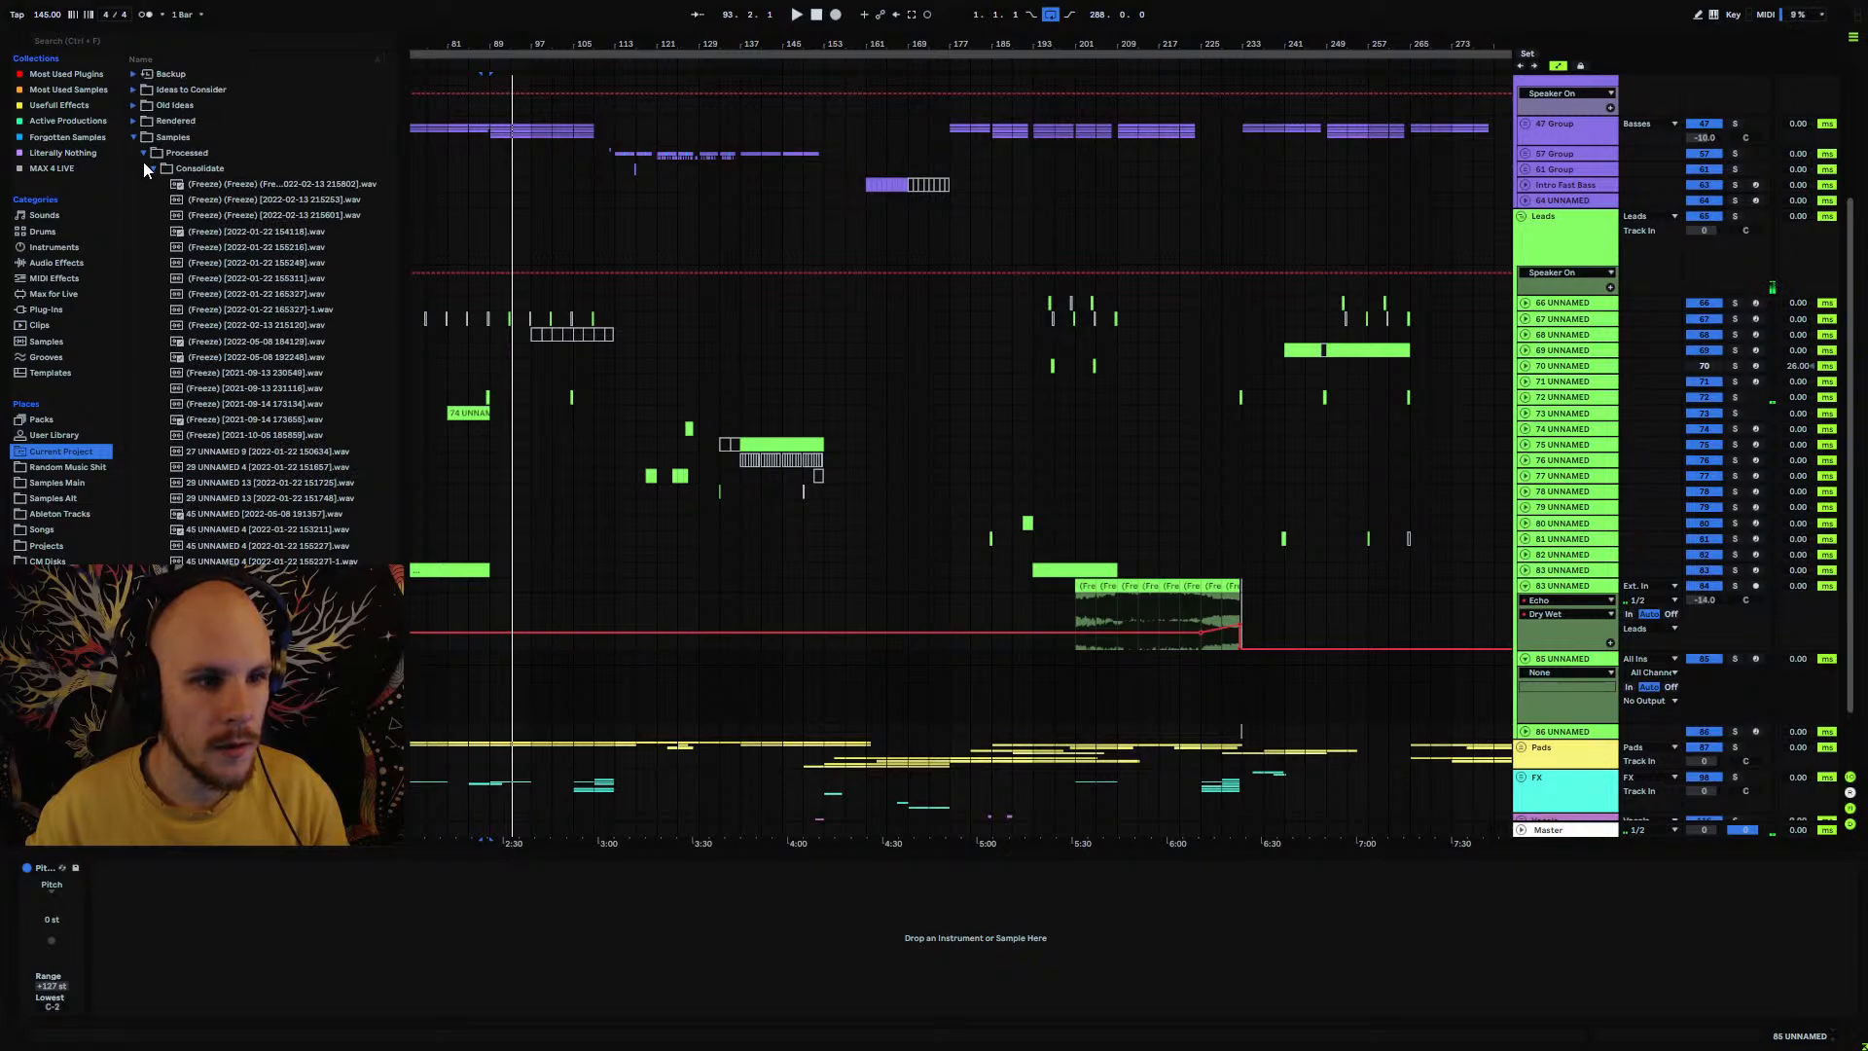
pyautogui.click(138, 120)
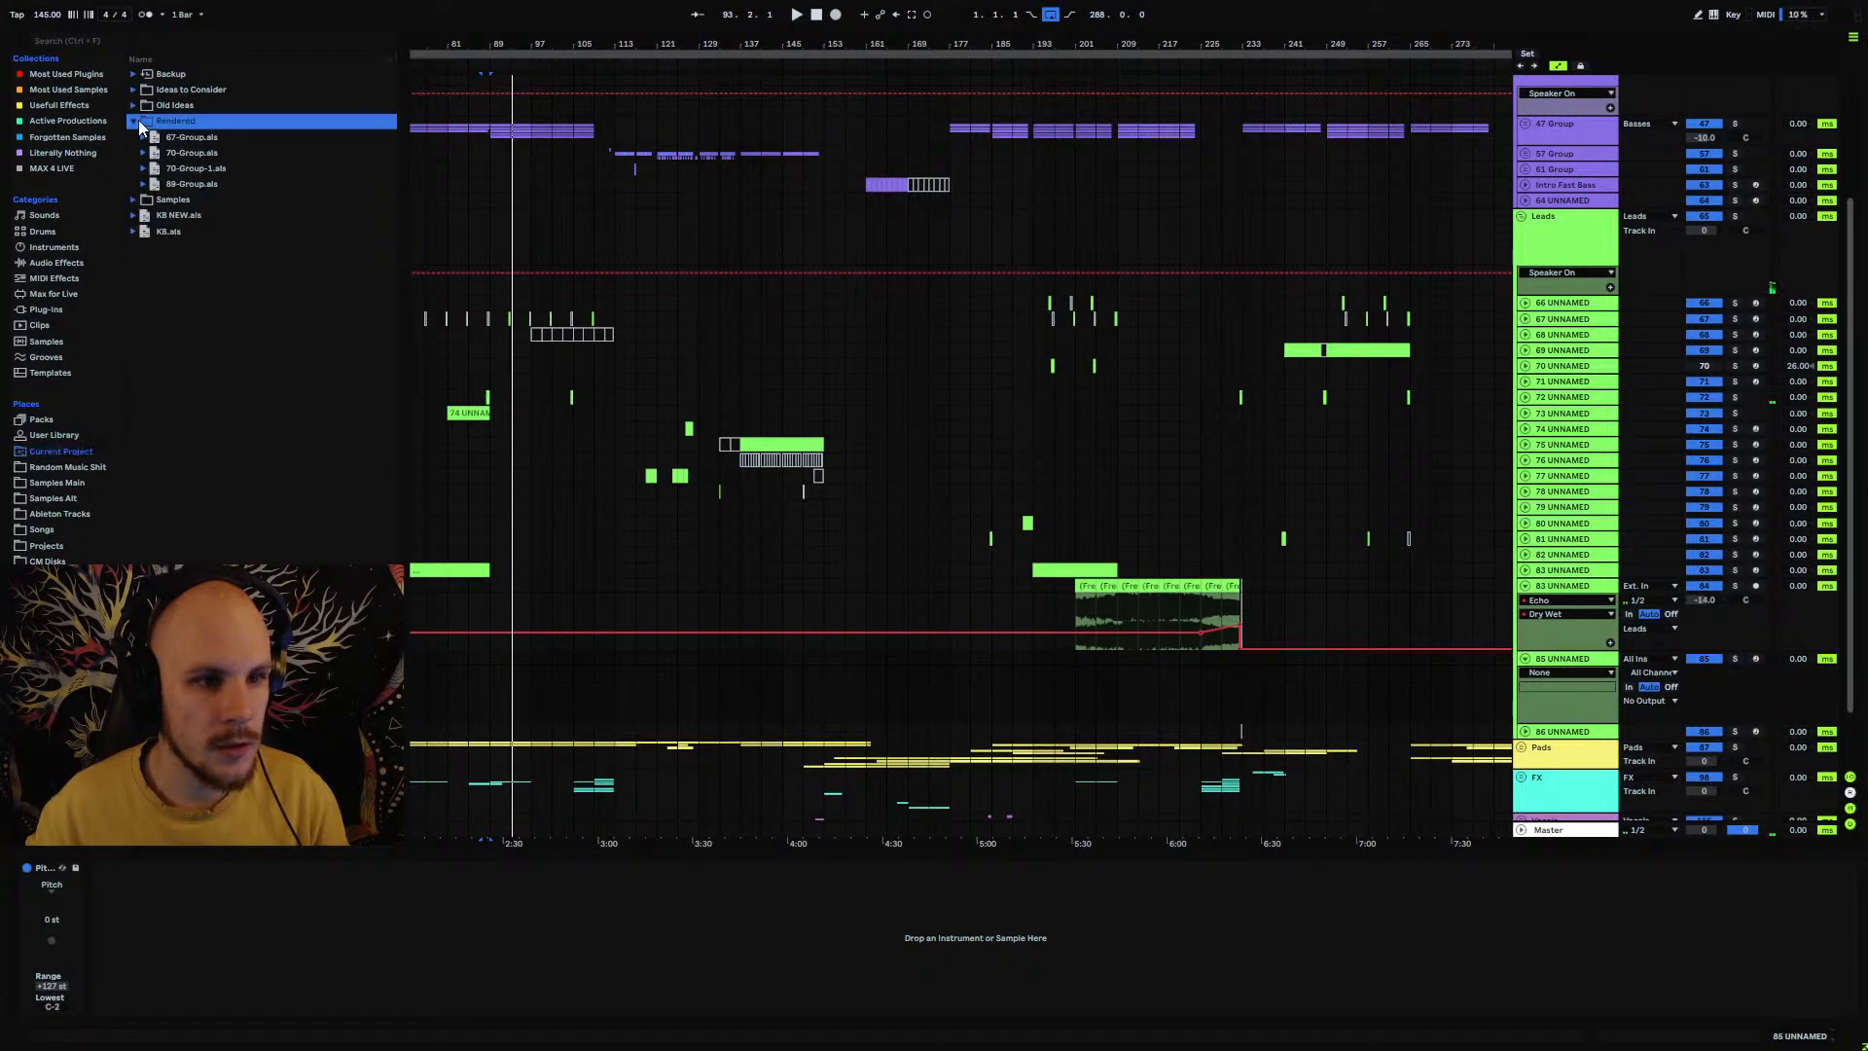
pyautogui.click(143, 169)
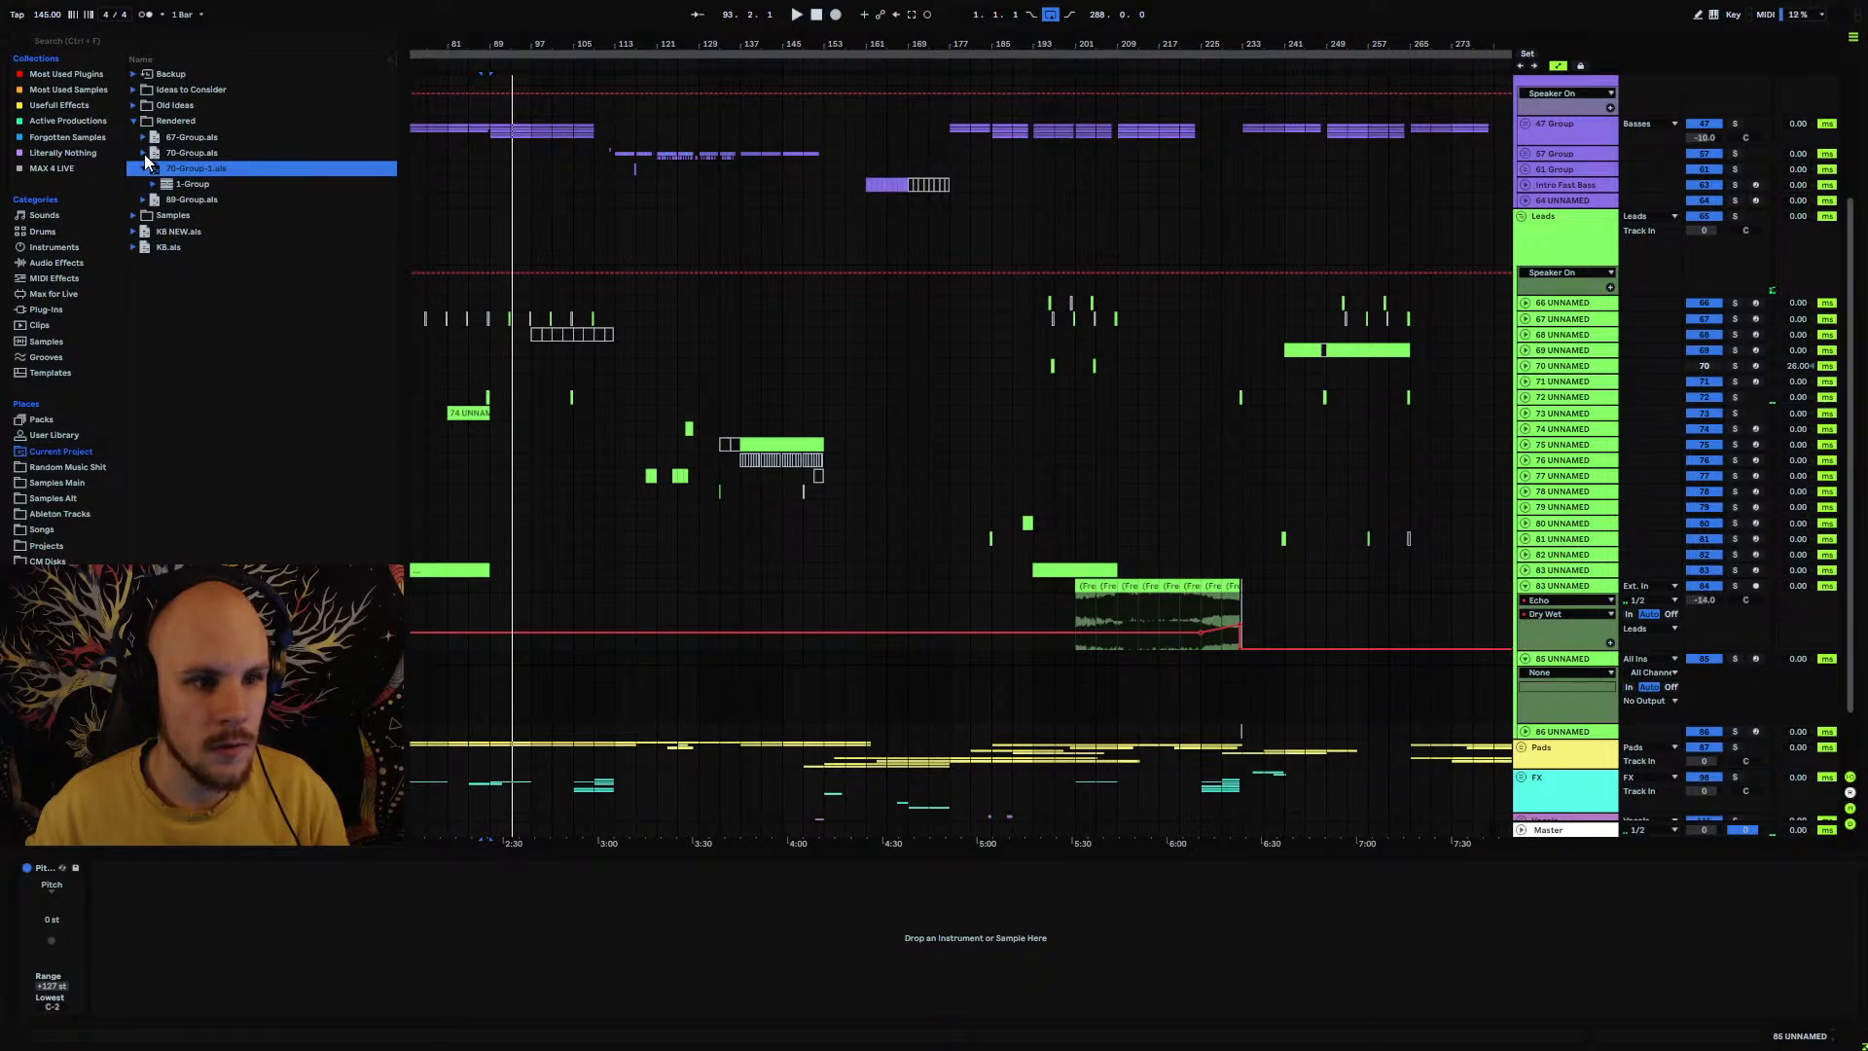
pyautogui.click(144, 154)
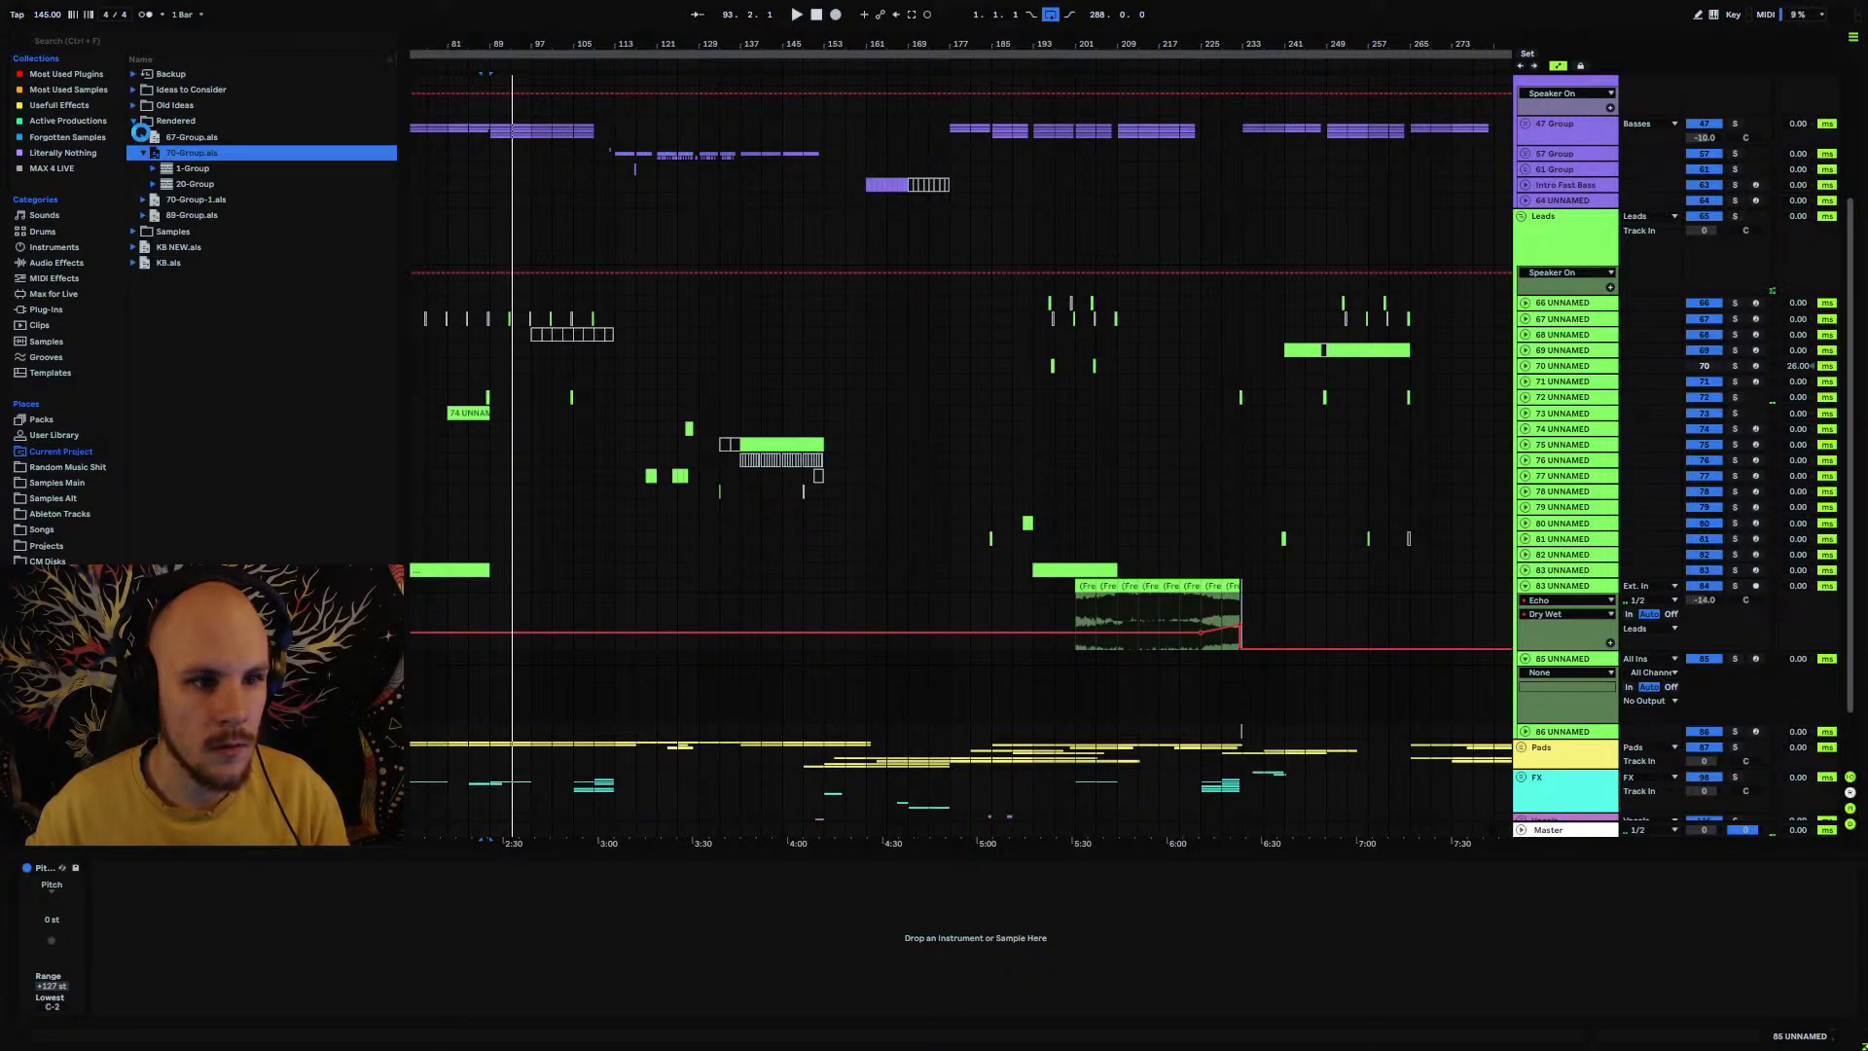
pyautogui.click(143, 137)
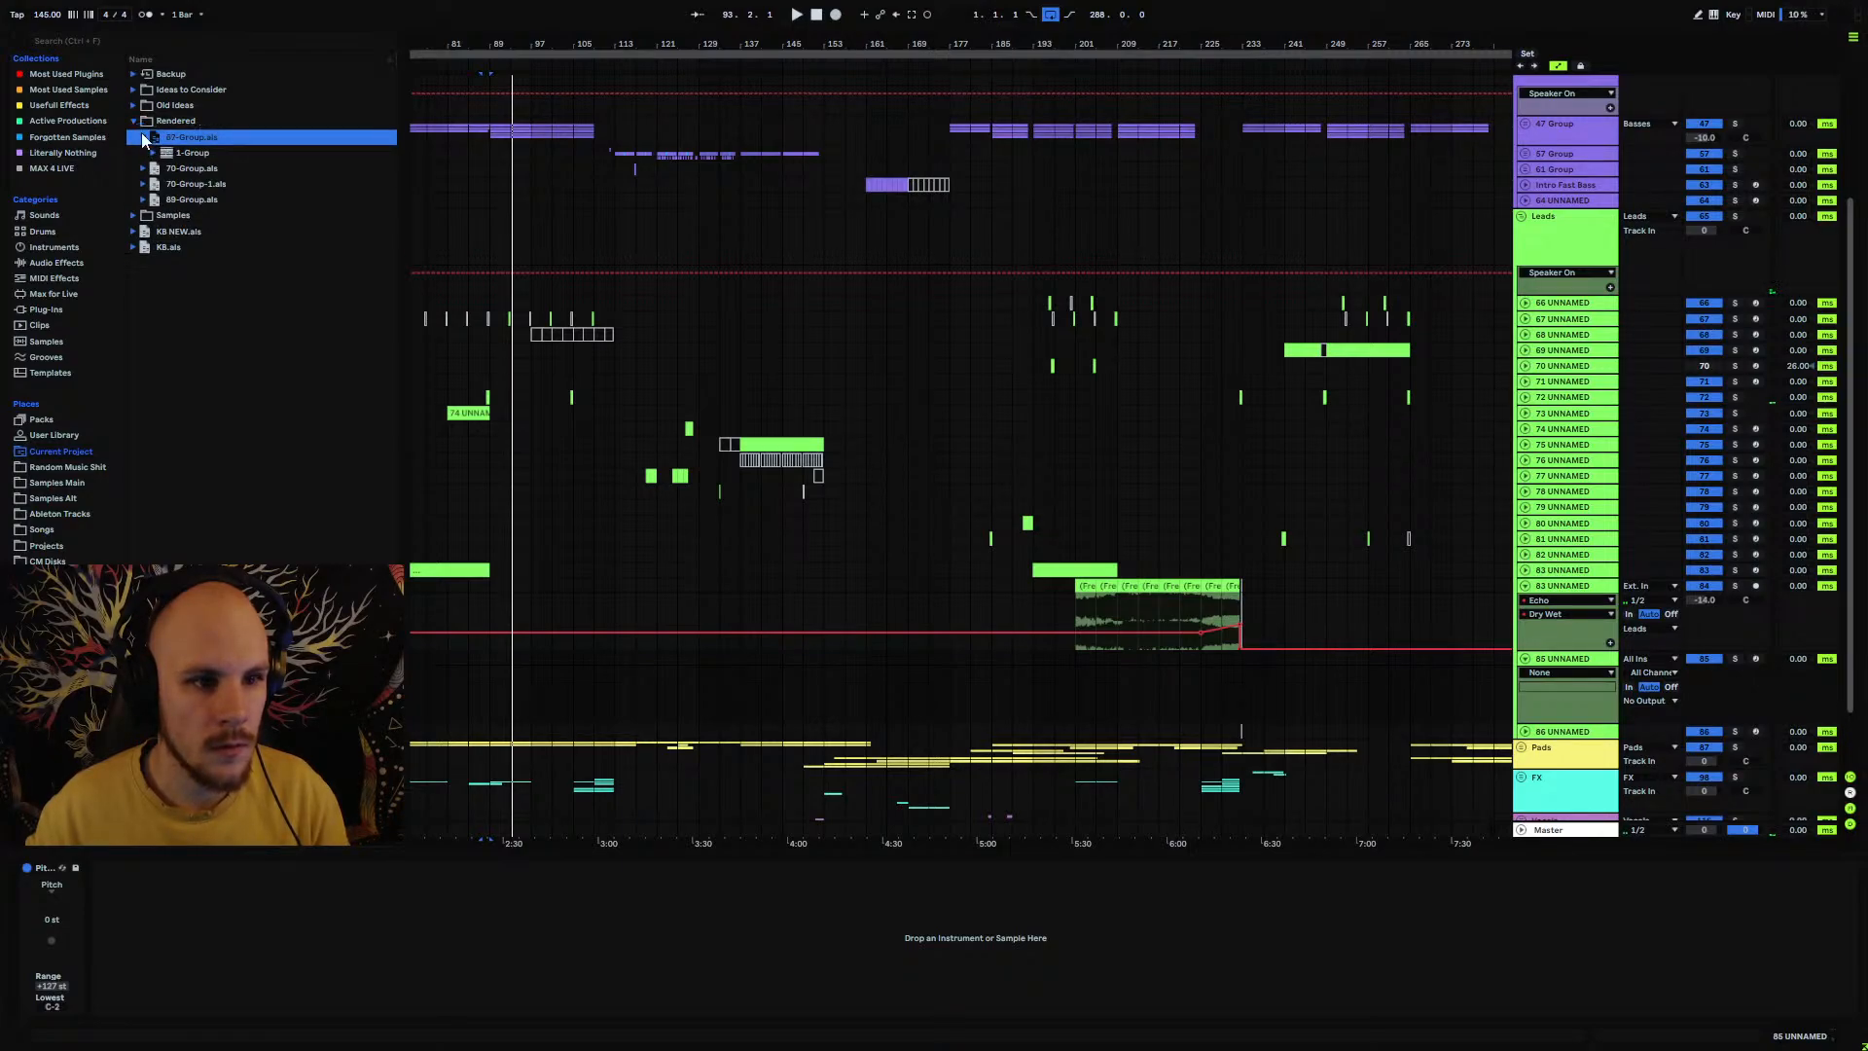
# Step: Unfold the Pads group and look over its clips along the arrangement
pyautogui.click(1520, 748)
pyautogui.scroll(-5, 1246, 705)
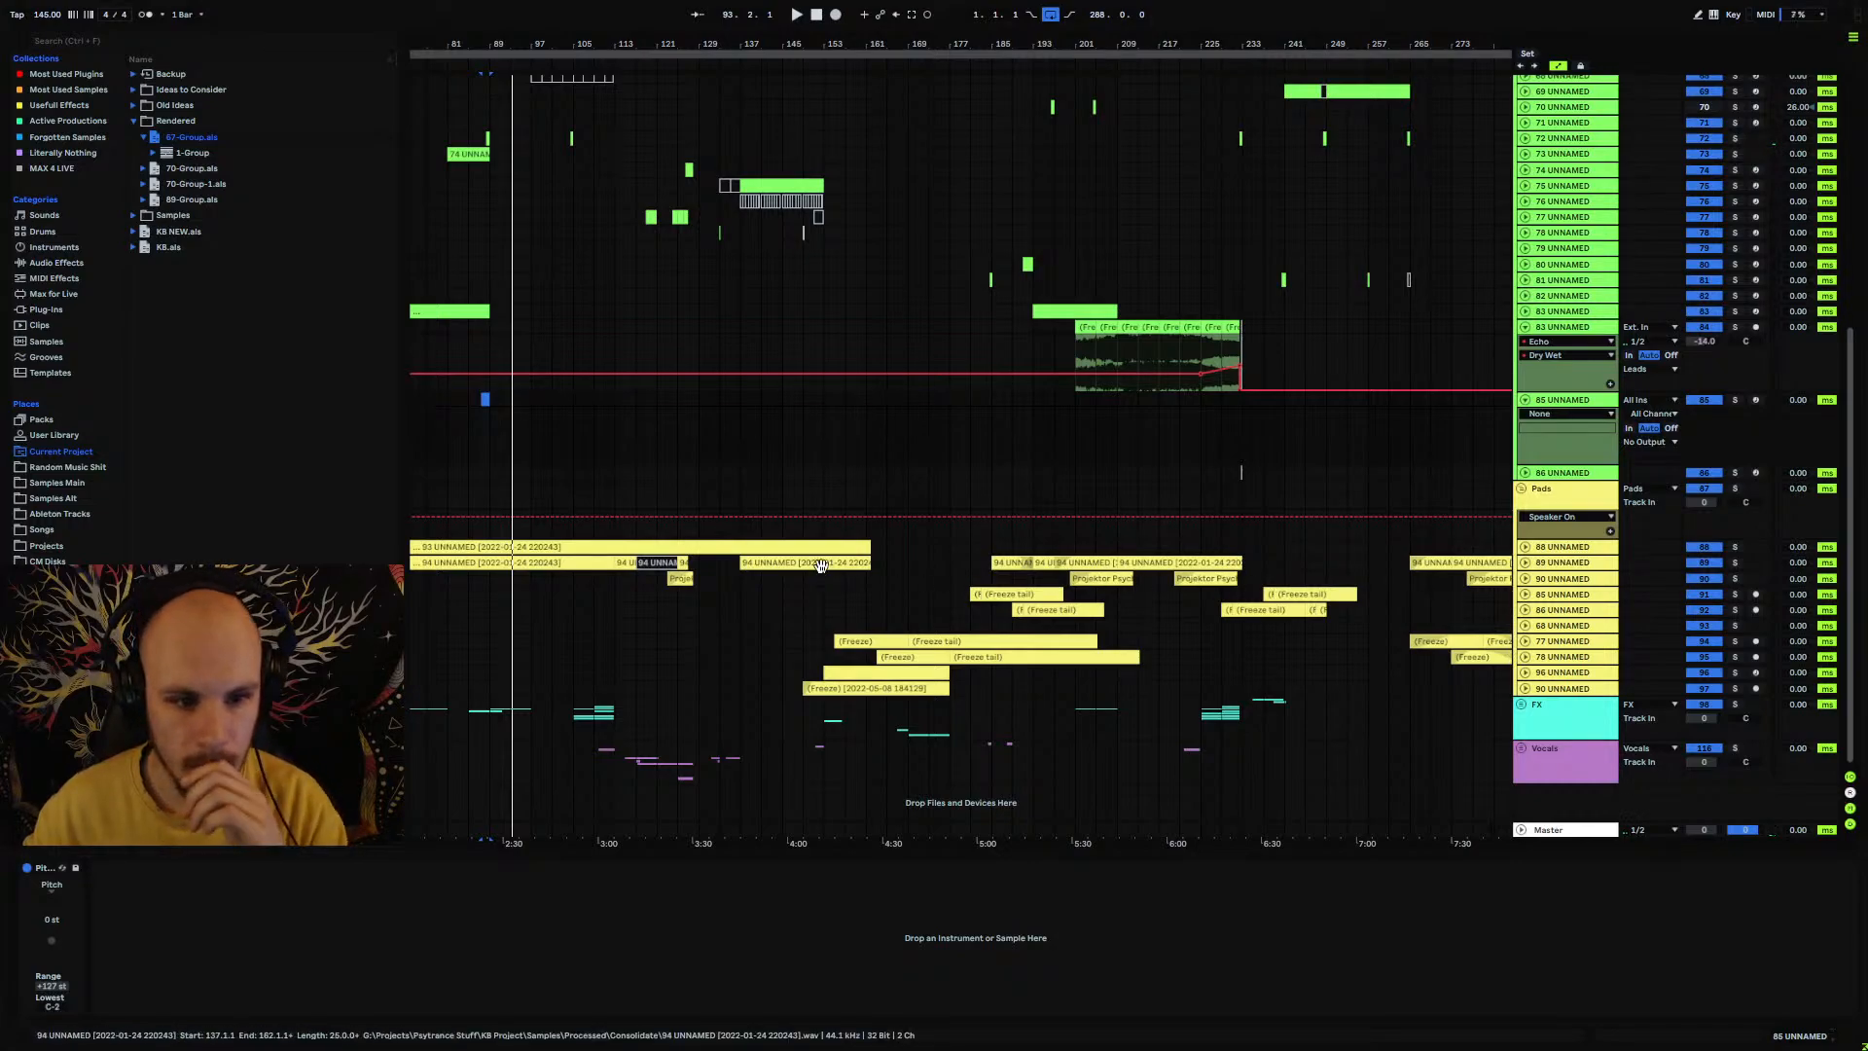
pyautogui.scroll(2, 1323, 641)
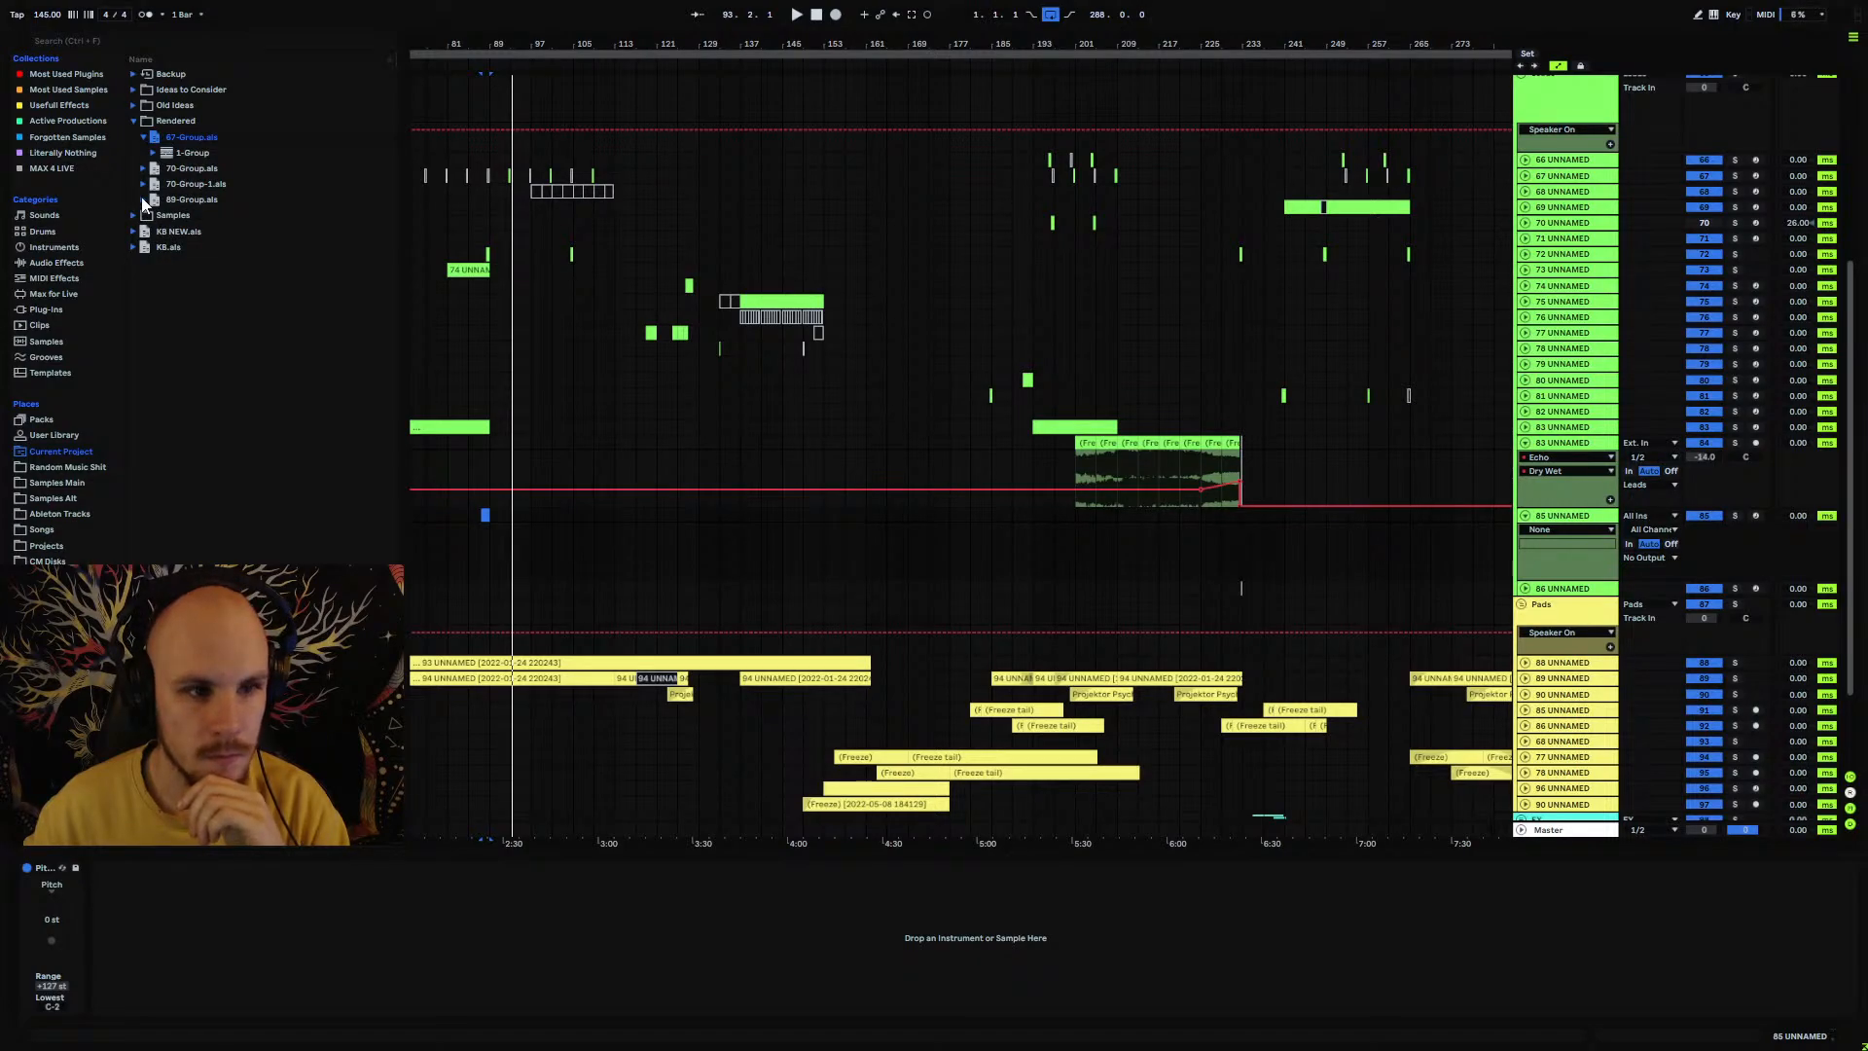
# Step: Solo the frozen track 83 and play its clips from bar 213
pyautogui.click(1136, 480)
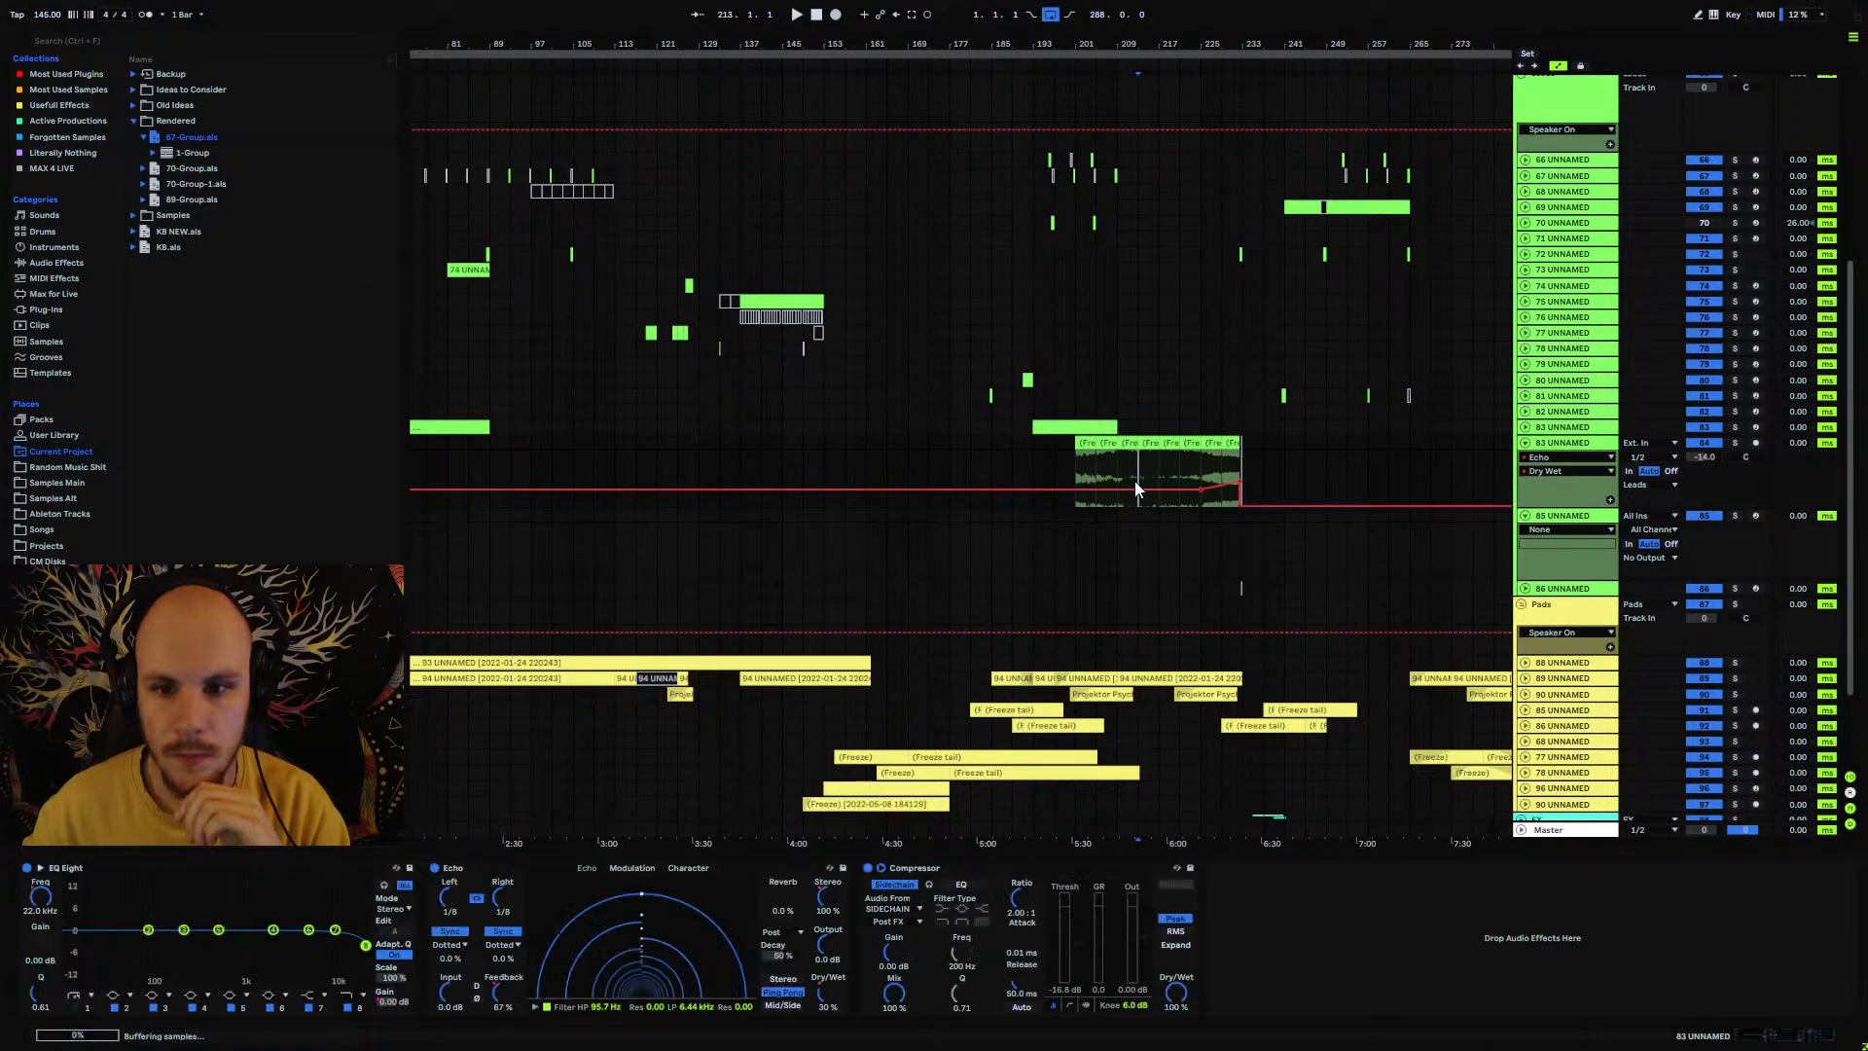
pyautogui.click(1735, 442)
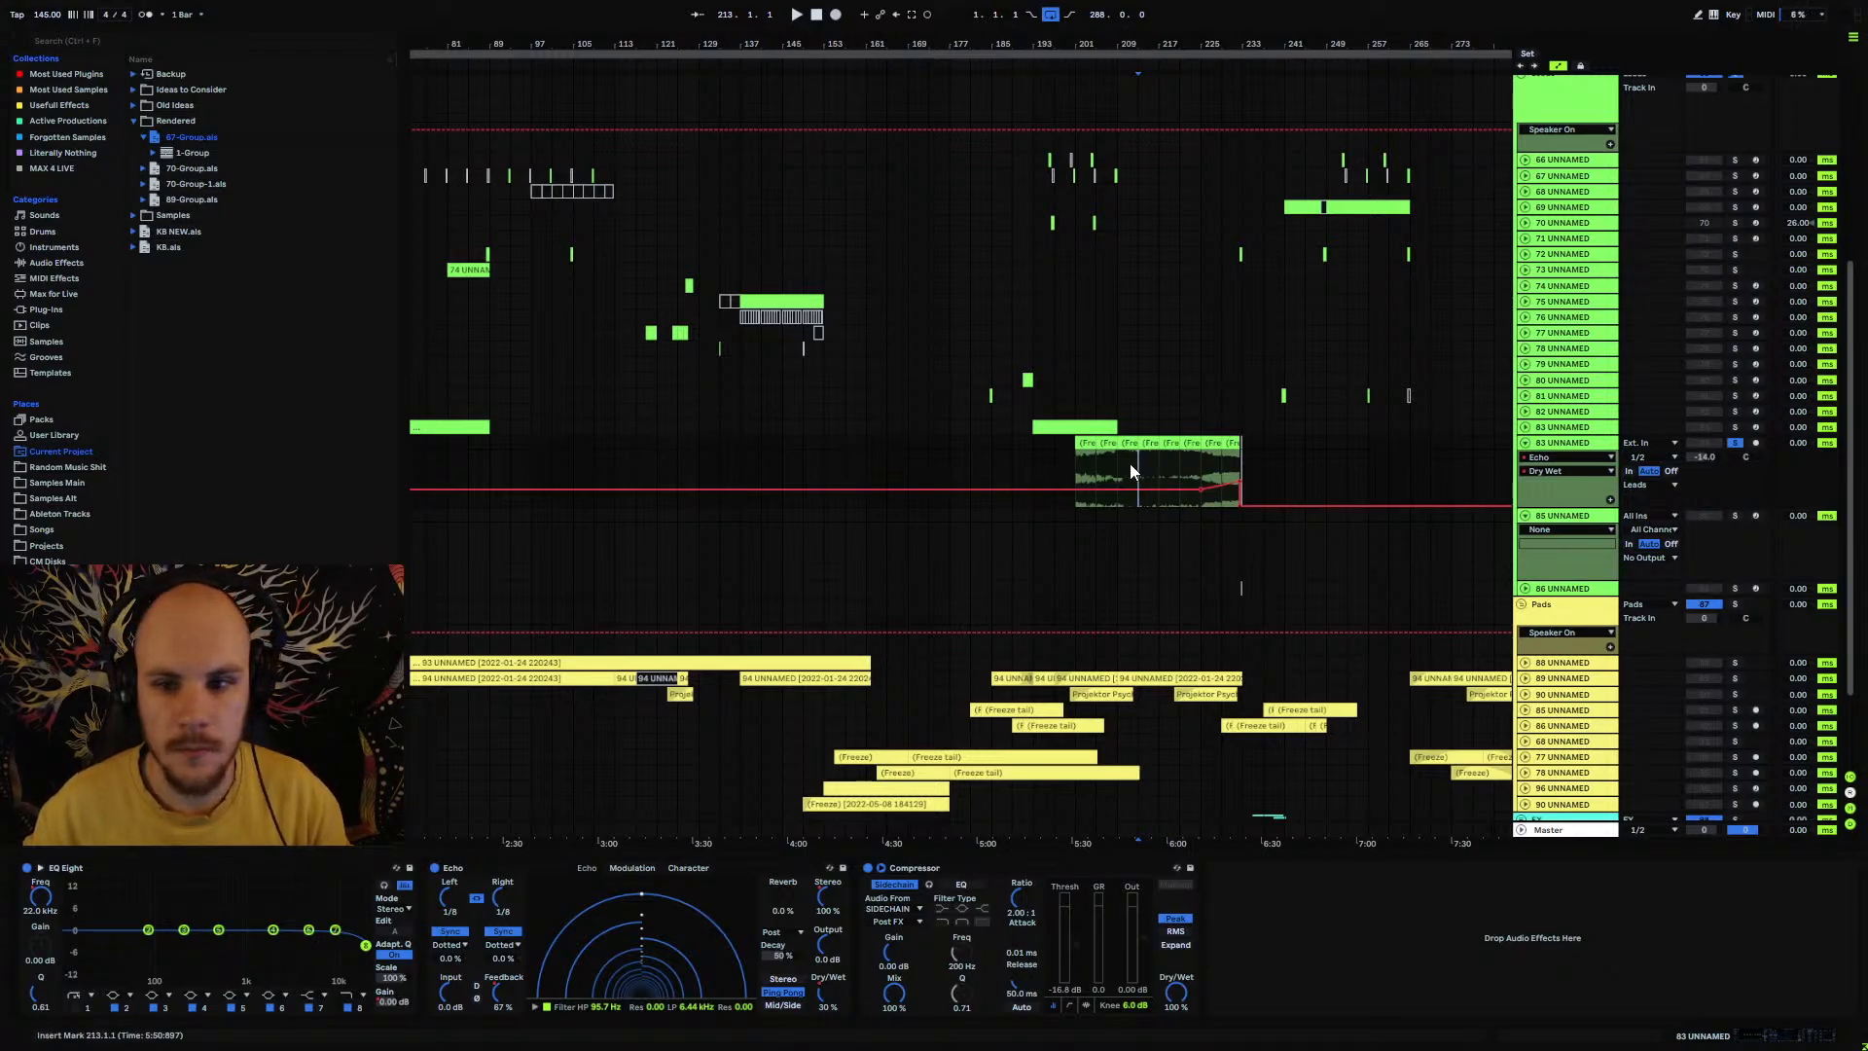
pyautogui.press('space')
# Step: Try importing the rendered 67-Group.als below track 83 in the Leads group, look through its tracks, and undo the import
pyautogui.click(1563, 442)
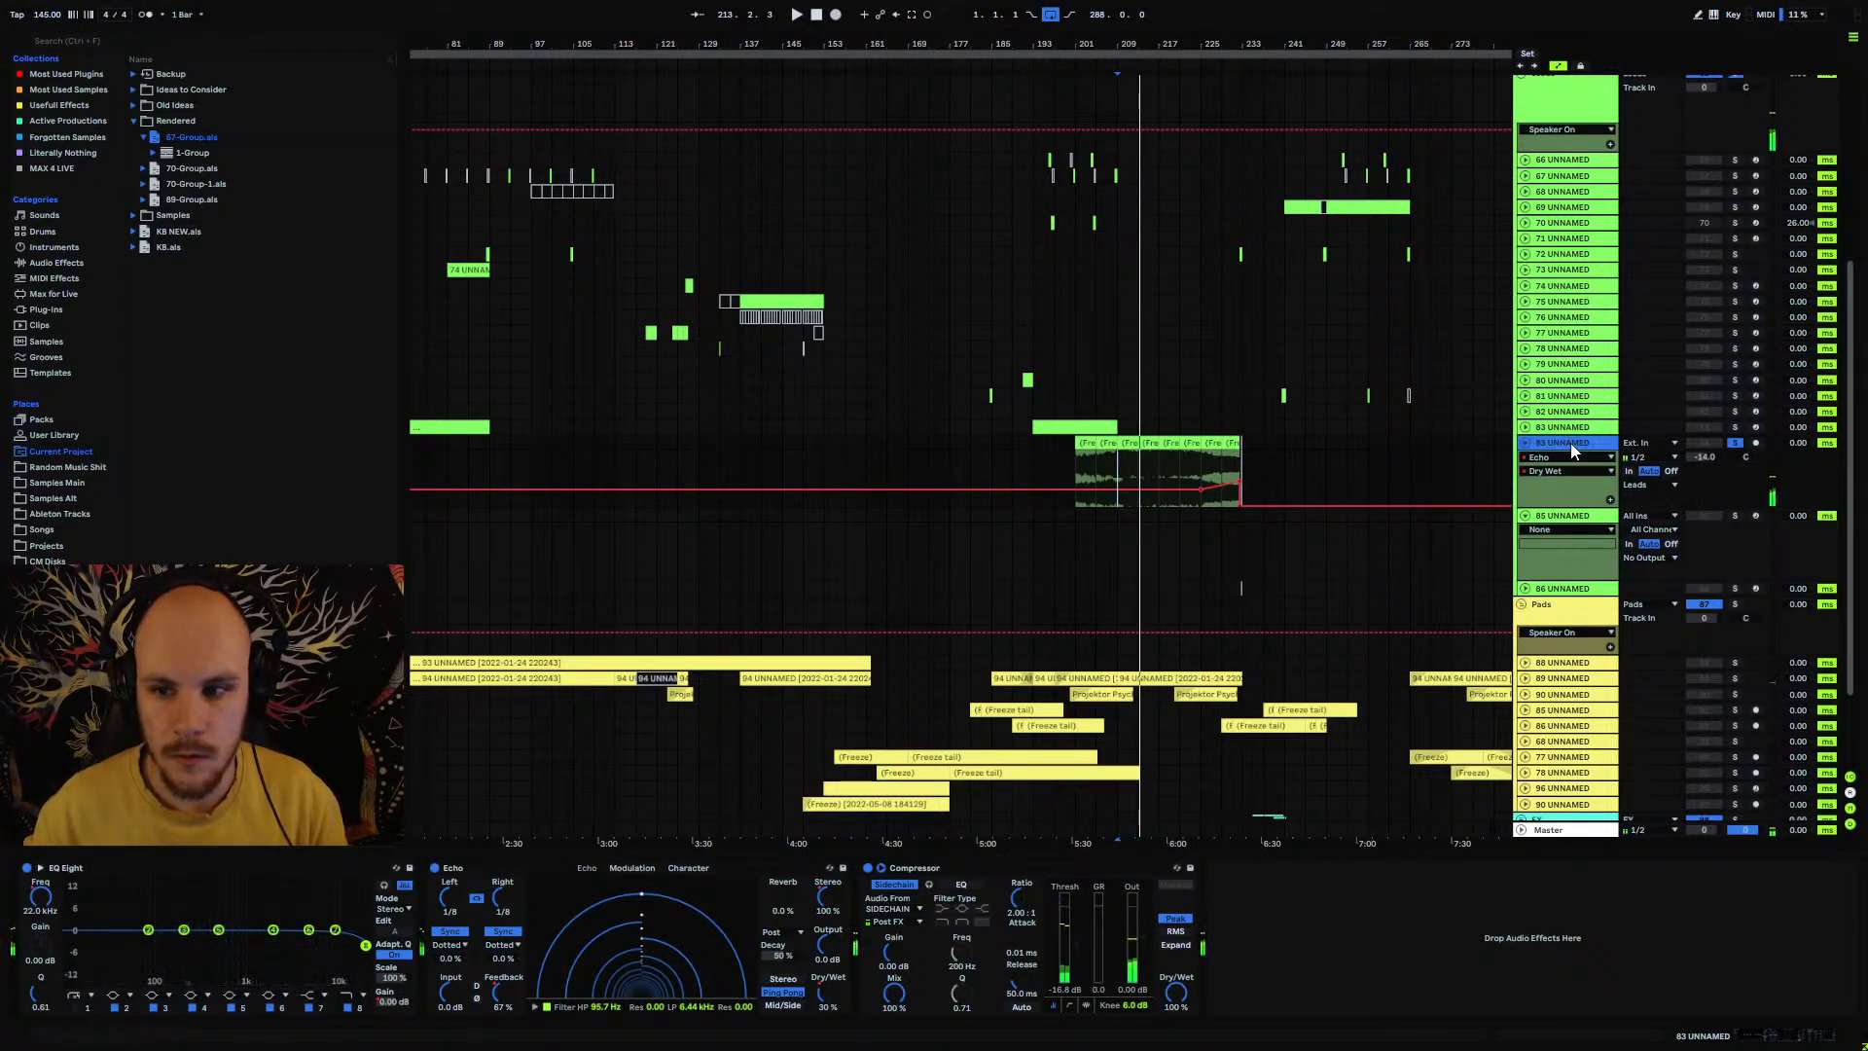
pyautogui.click(230, 136)
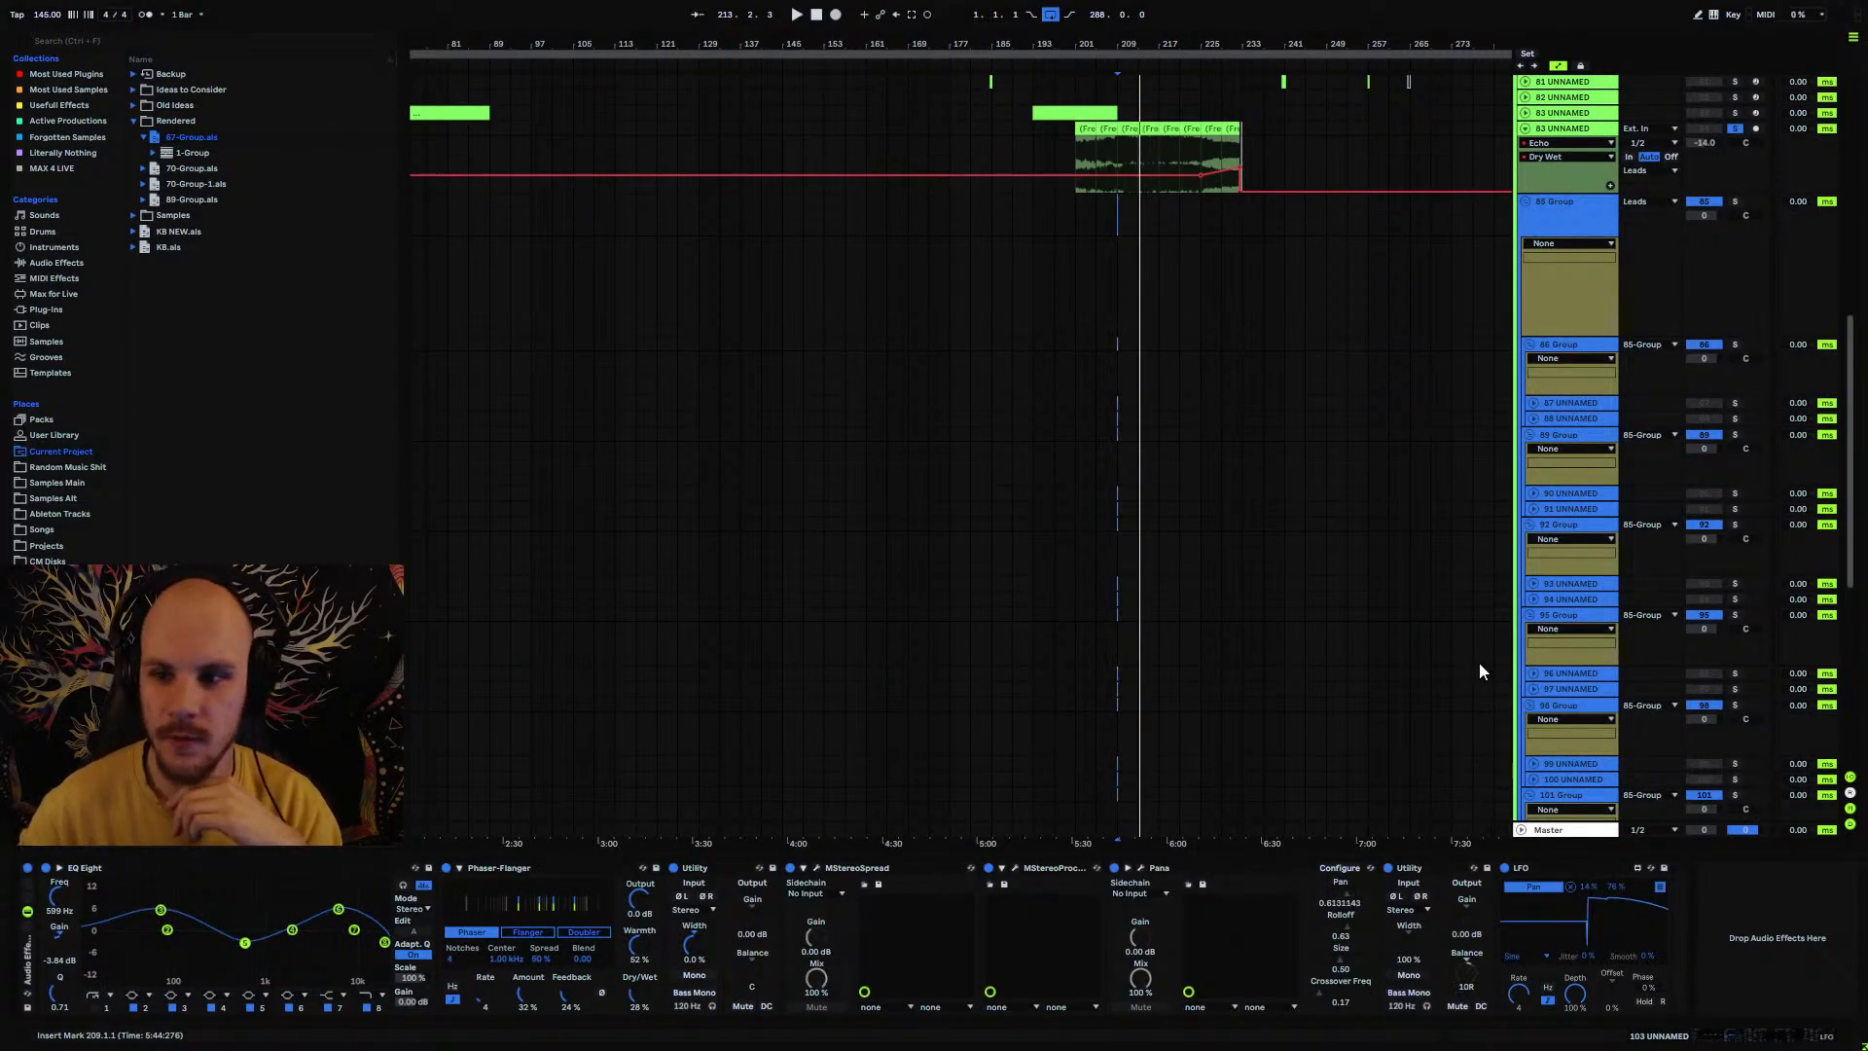
pyautogui.scroll(-4, 1409, 409)
pyautogui.scroll(10, 1521, 558)
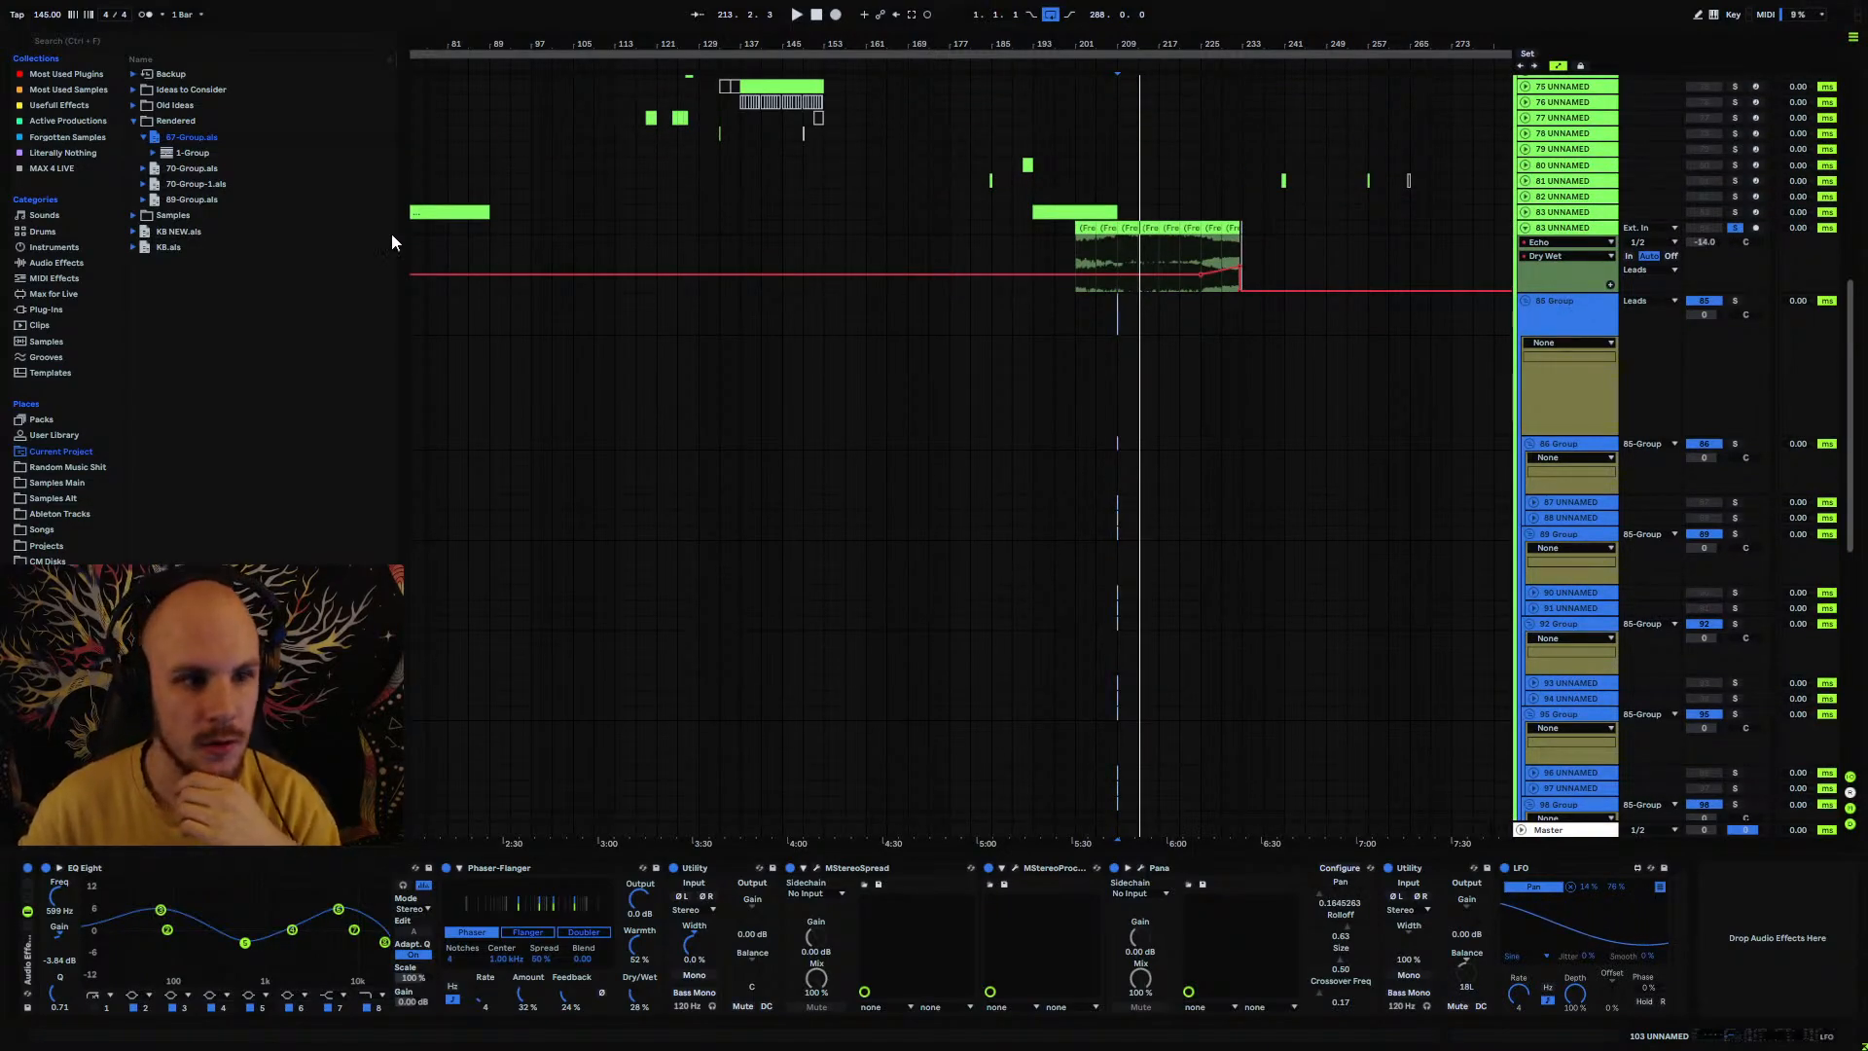
pyautogui.hotkey('ctrl', 'z')
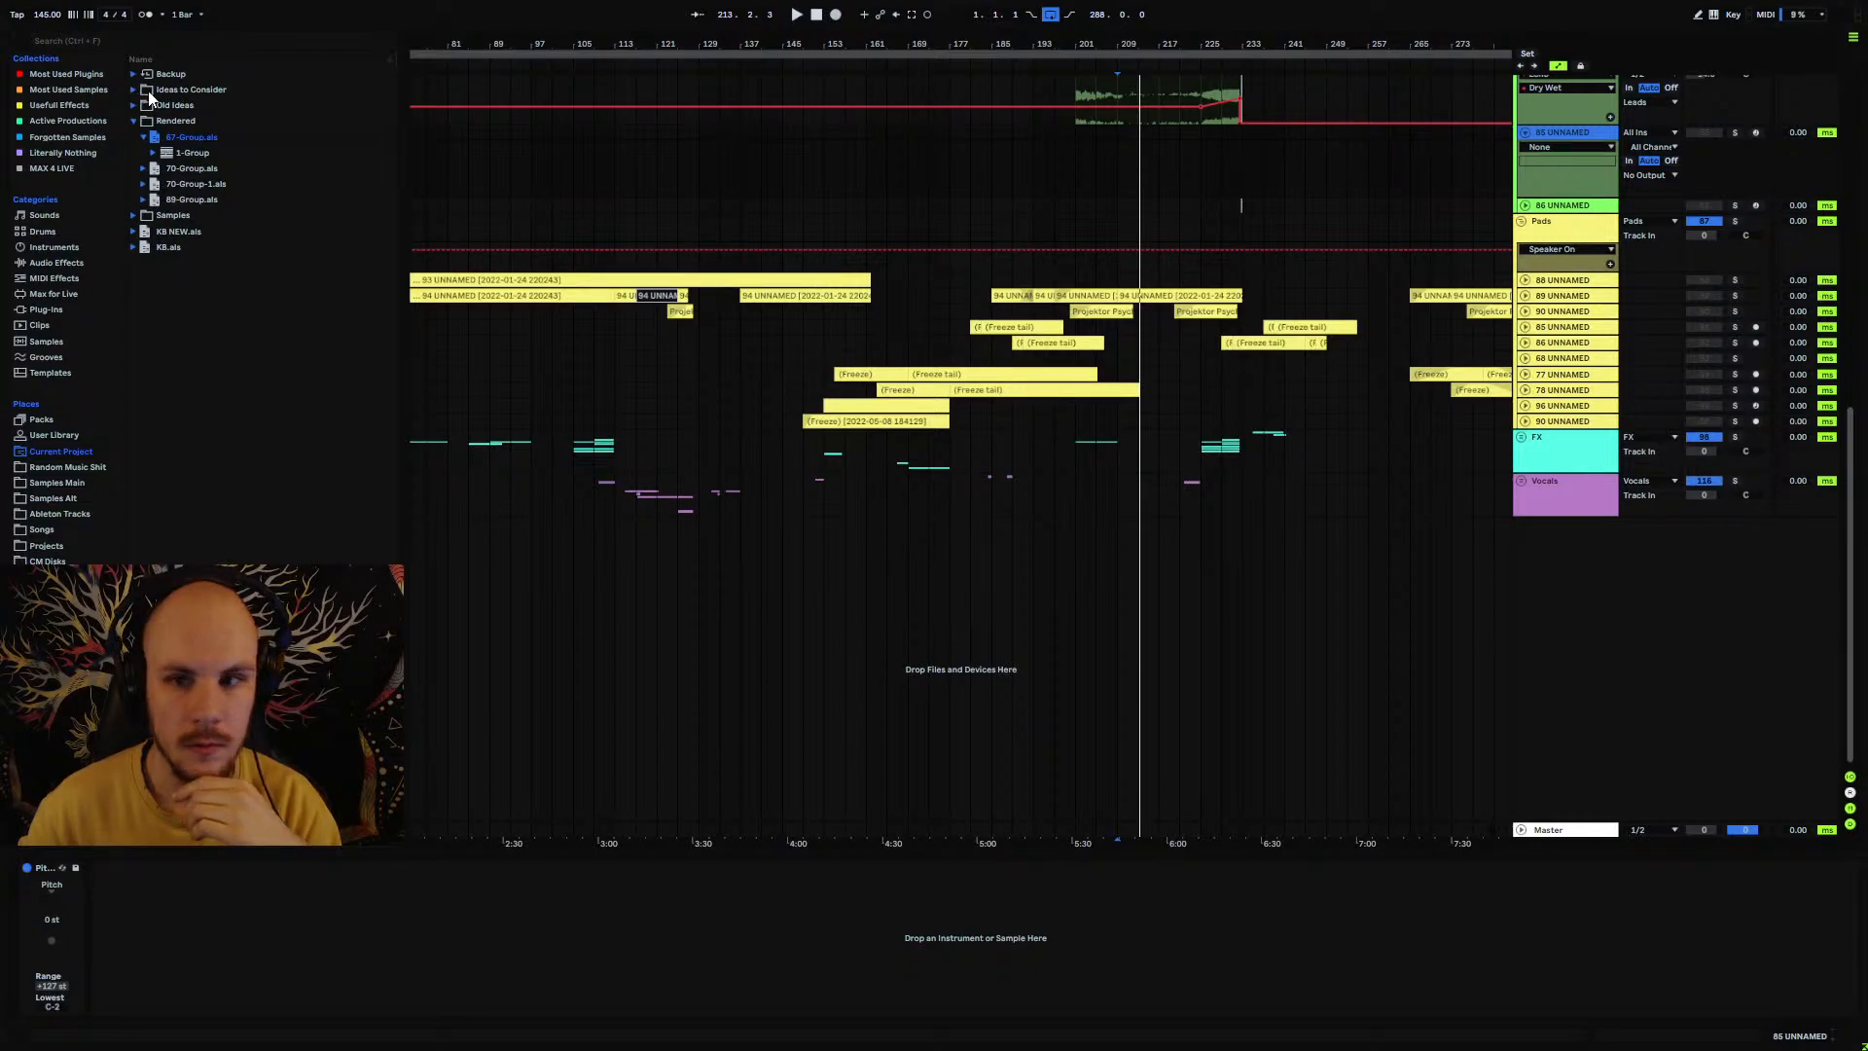
# Step: Audition the soloed track 83 from bar 209, with the section around the playhead enlarged
pyautogui.scroll(2, 1187, 274)
pyautogui.click(1116, 168)
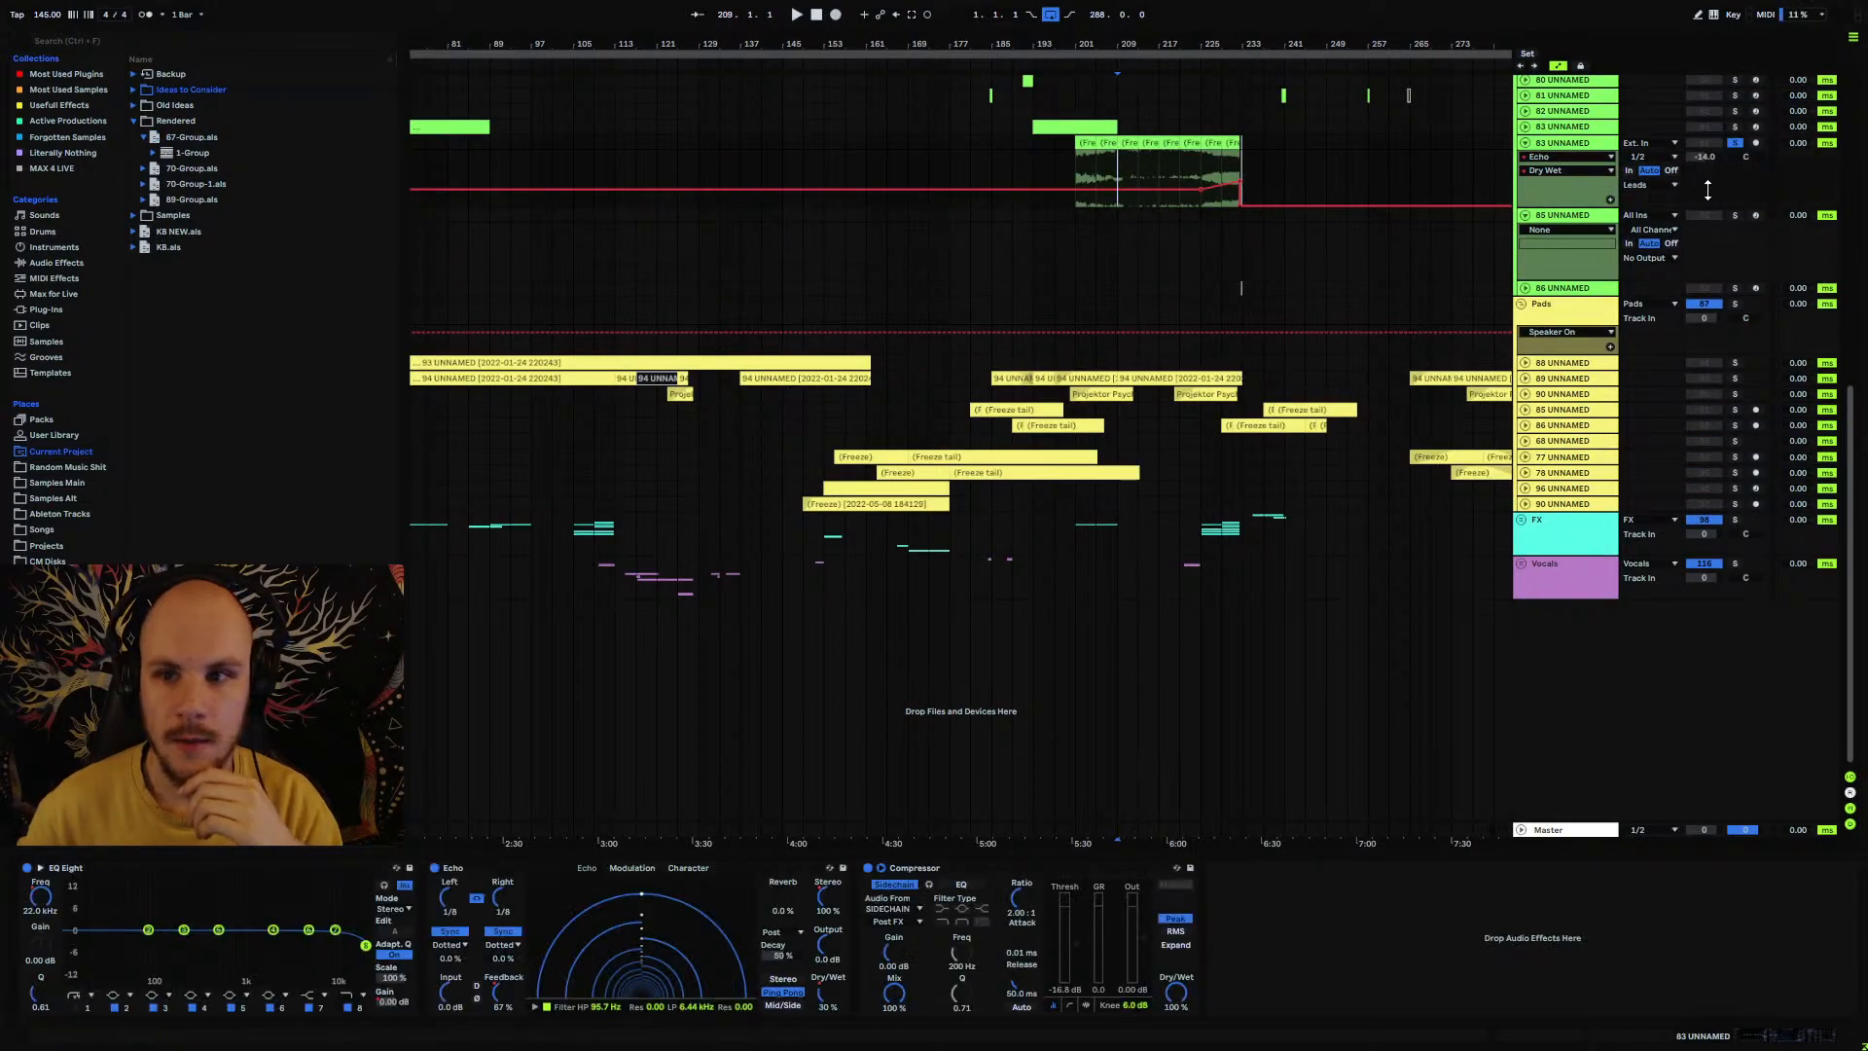
pyautogui.press('space')
pyautogui.moveTo(1145, 67); pyautogui.dragTo(1145, 234)
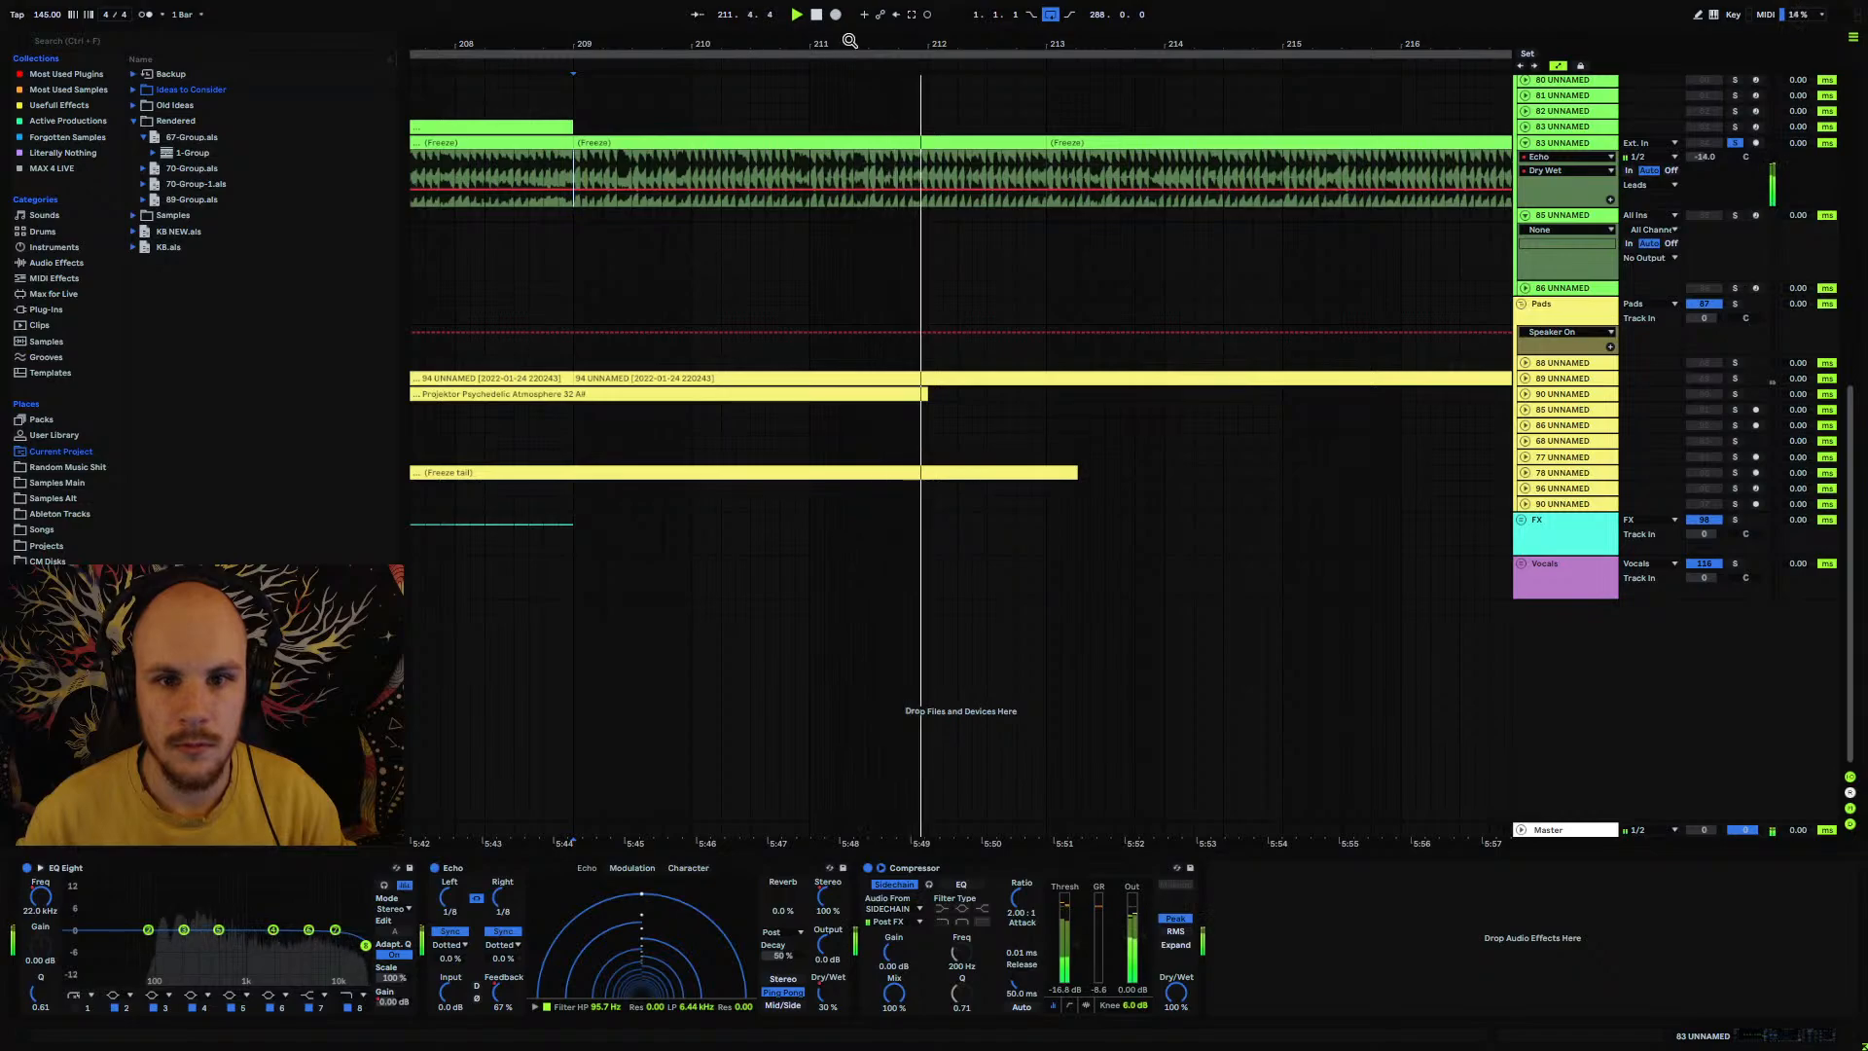
pyautogui.moveTo(853, 49); pyautogui.dragTo(762, 38)
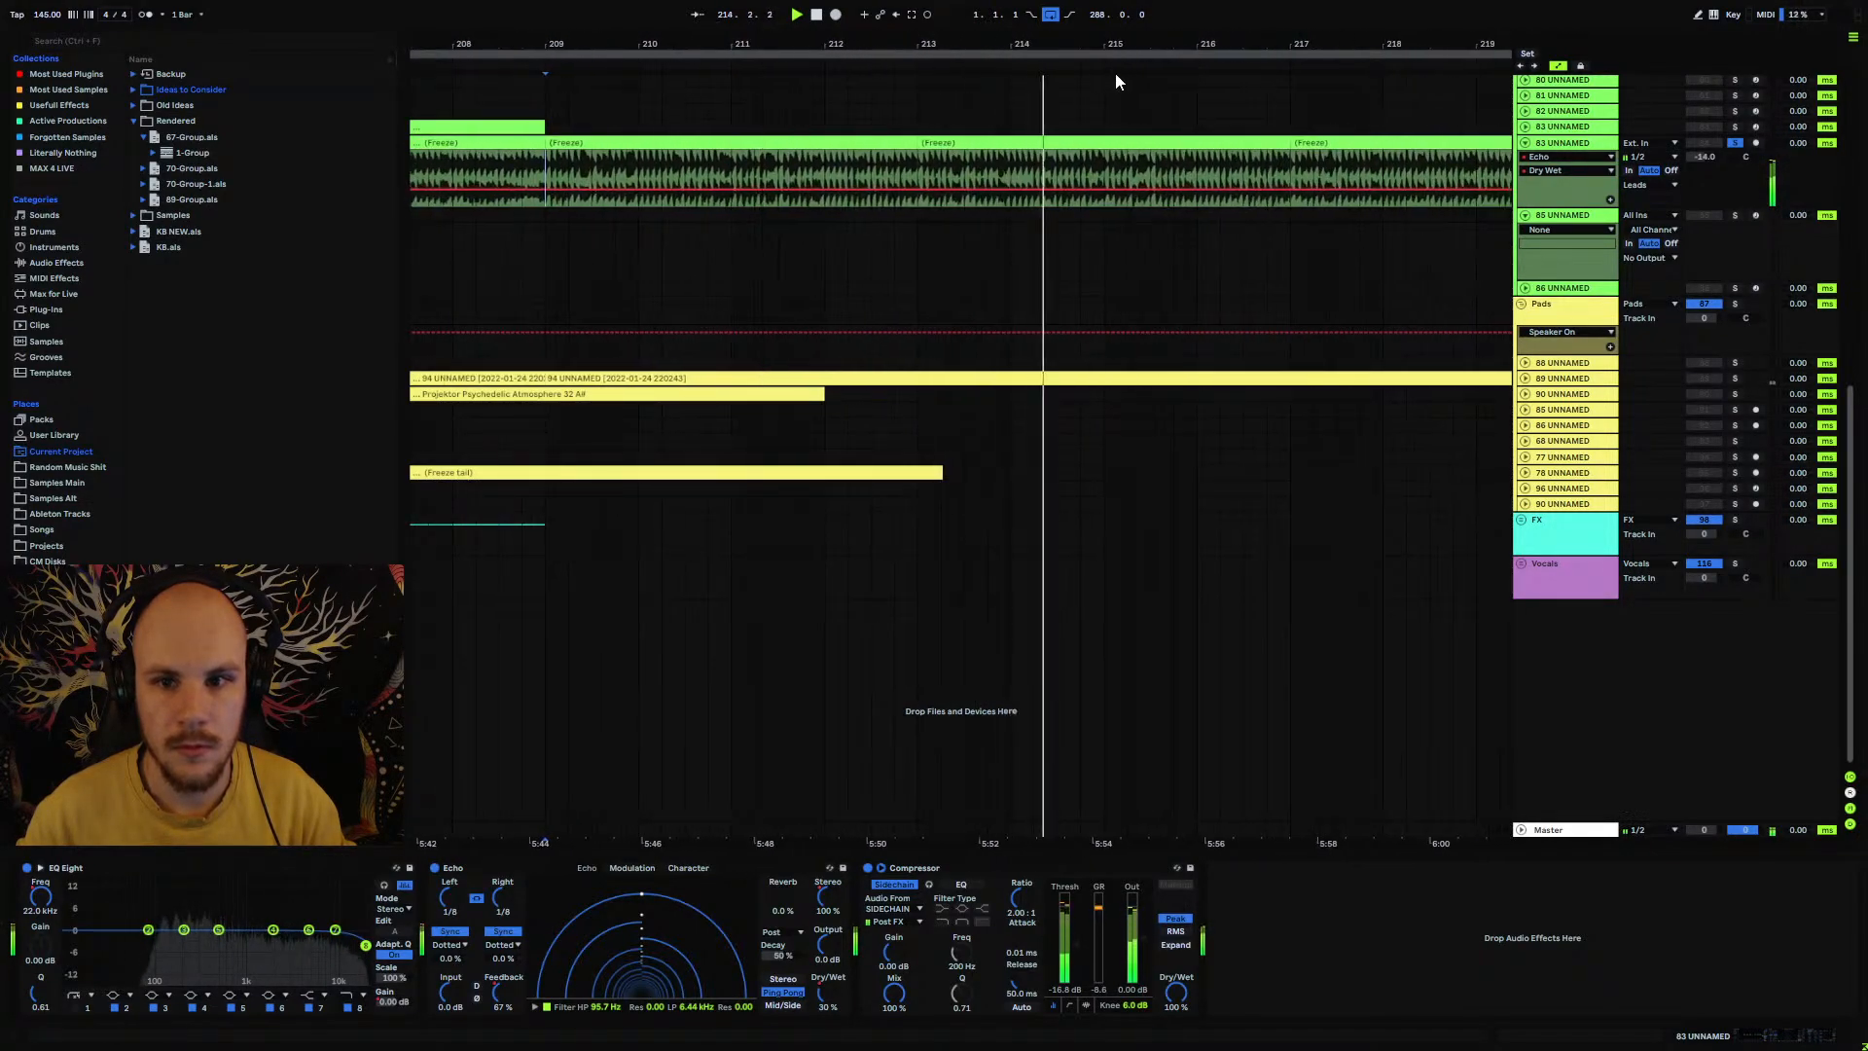
pyautogui.moveTo(1108, 45); pyautogui.dragTo(935, 31)
pyautogui.moveTo(934, 43); pyautogui.dragTo(934, 37)
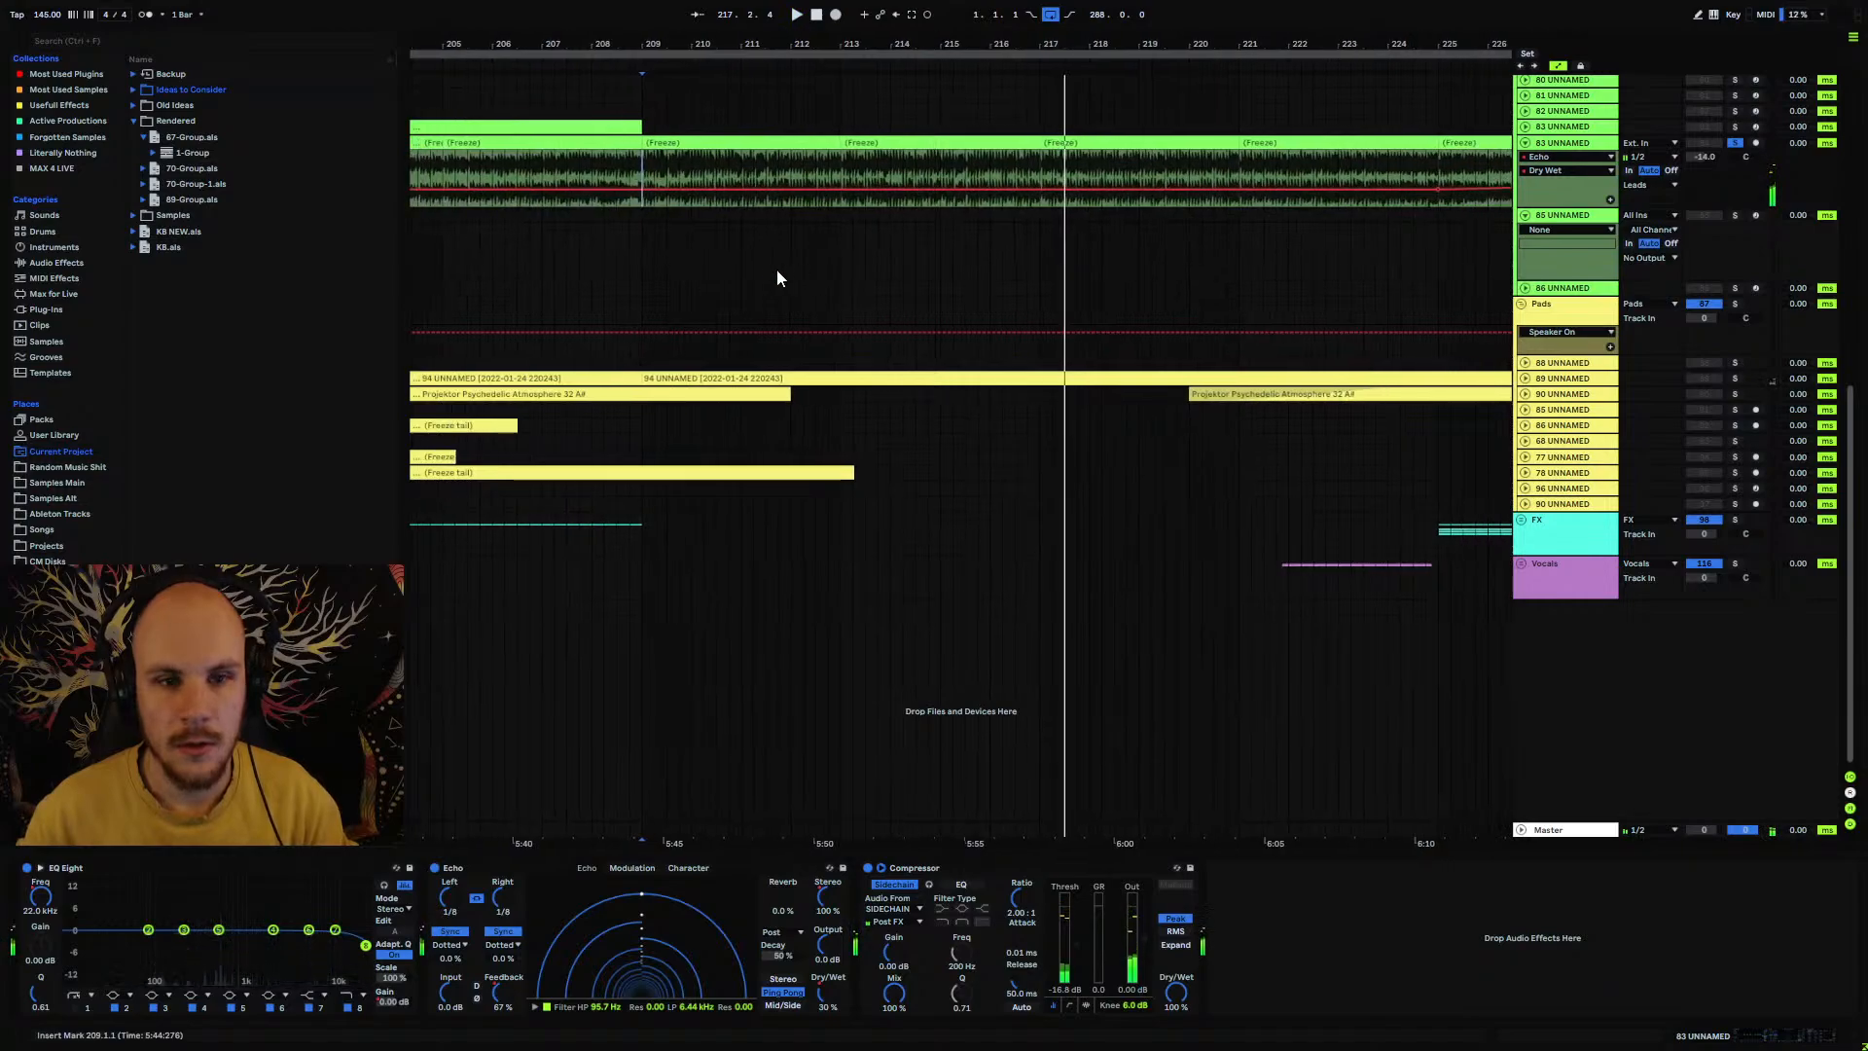
# Step: Collapse the Rendered folder and place the insert marker at bar 209 on the empty MIDI track below track 83
pyautogui.click(642, 225)
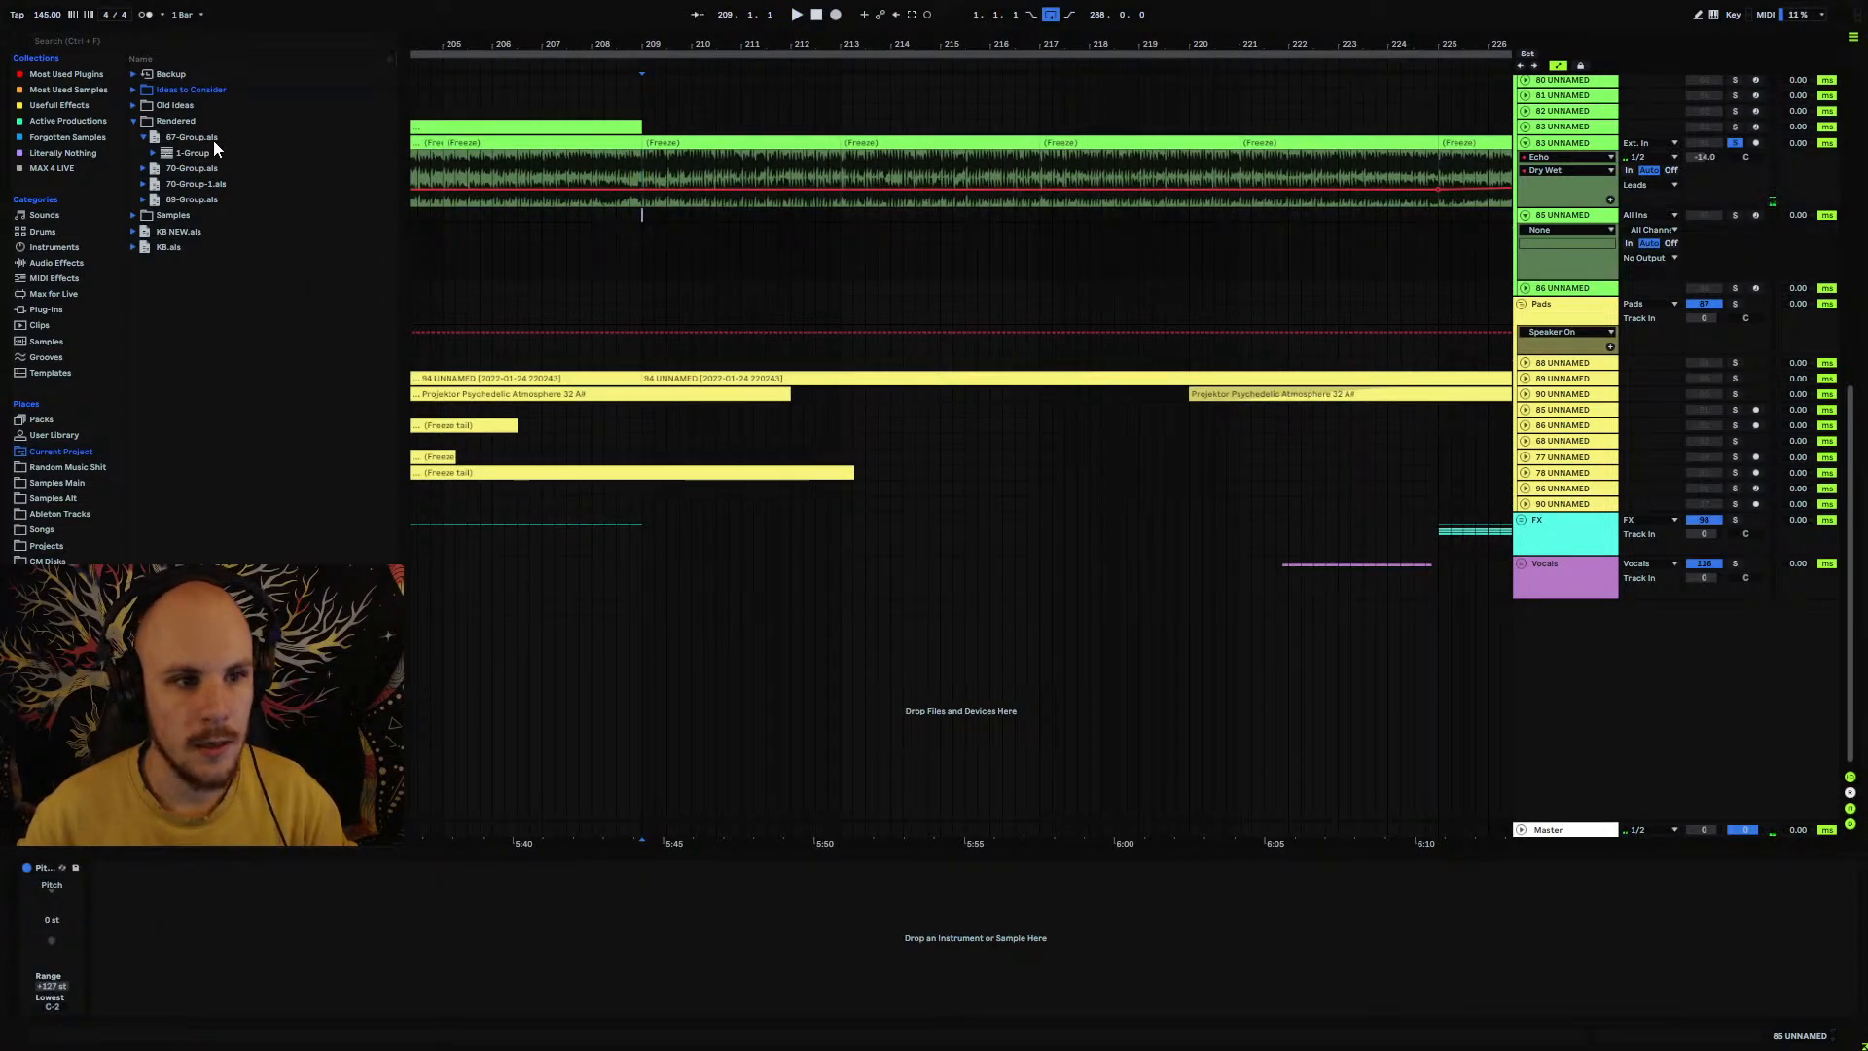
pyautogui.click(135, 122)
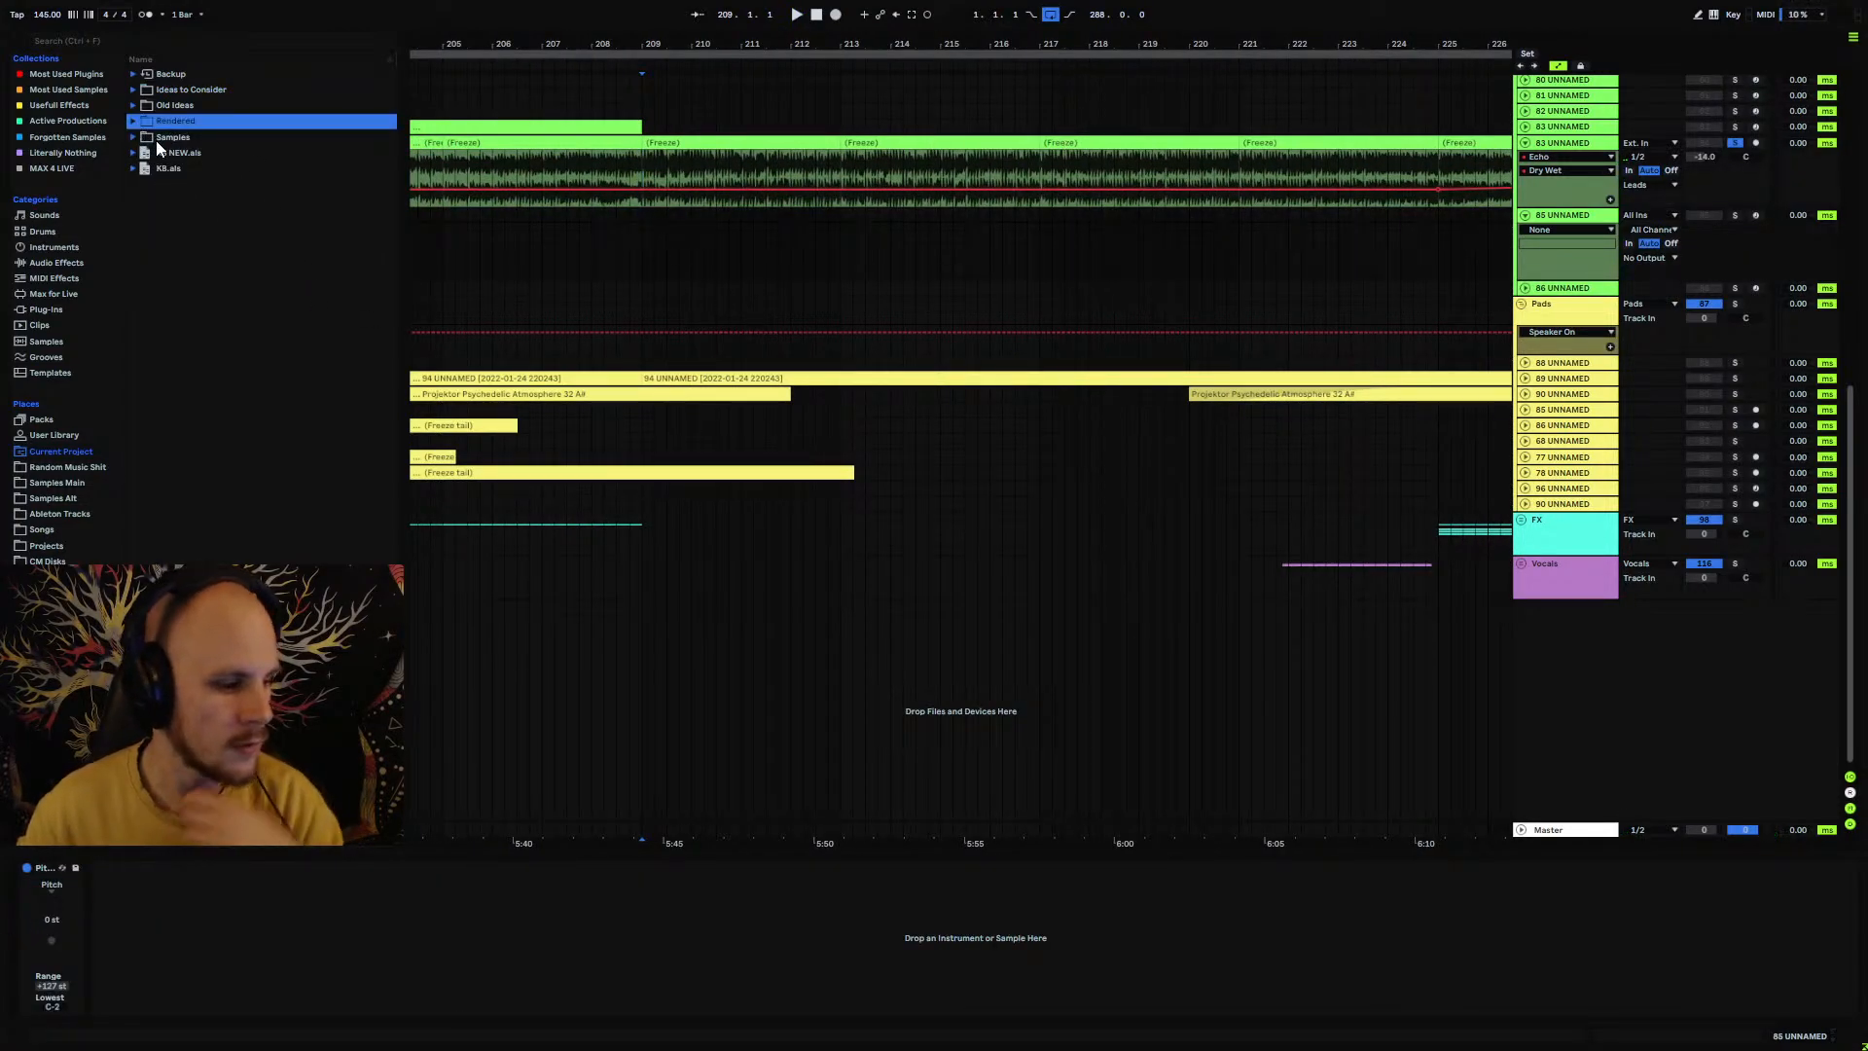
pyautogui.click(639, 223)
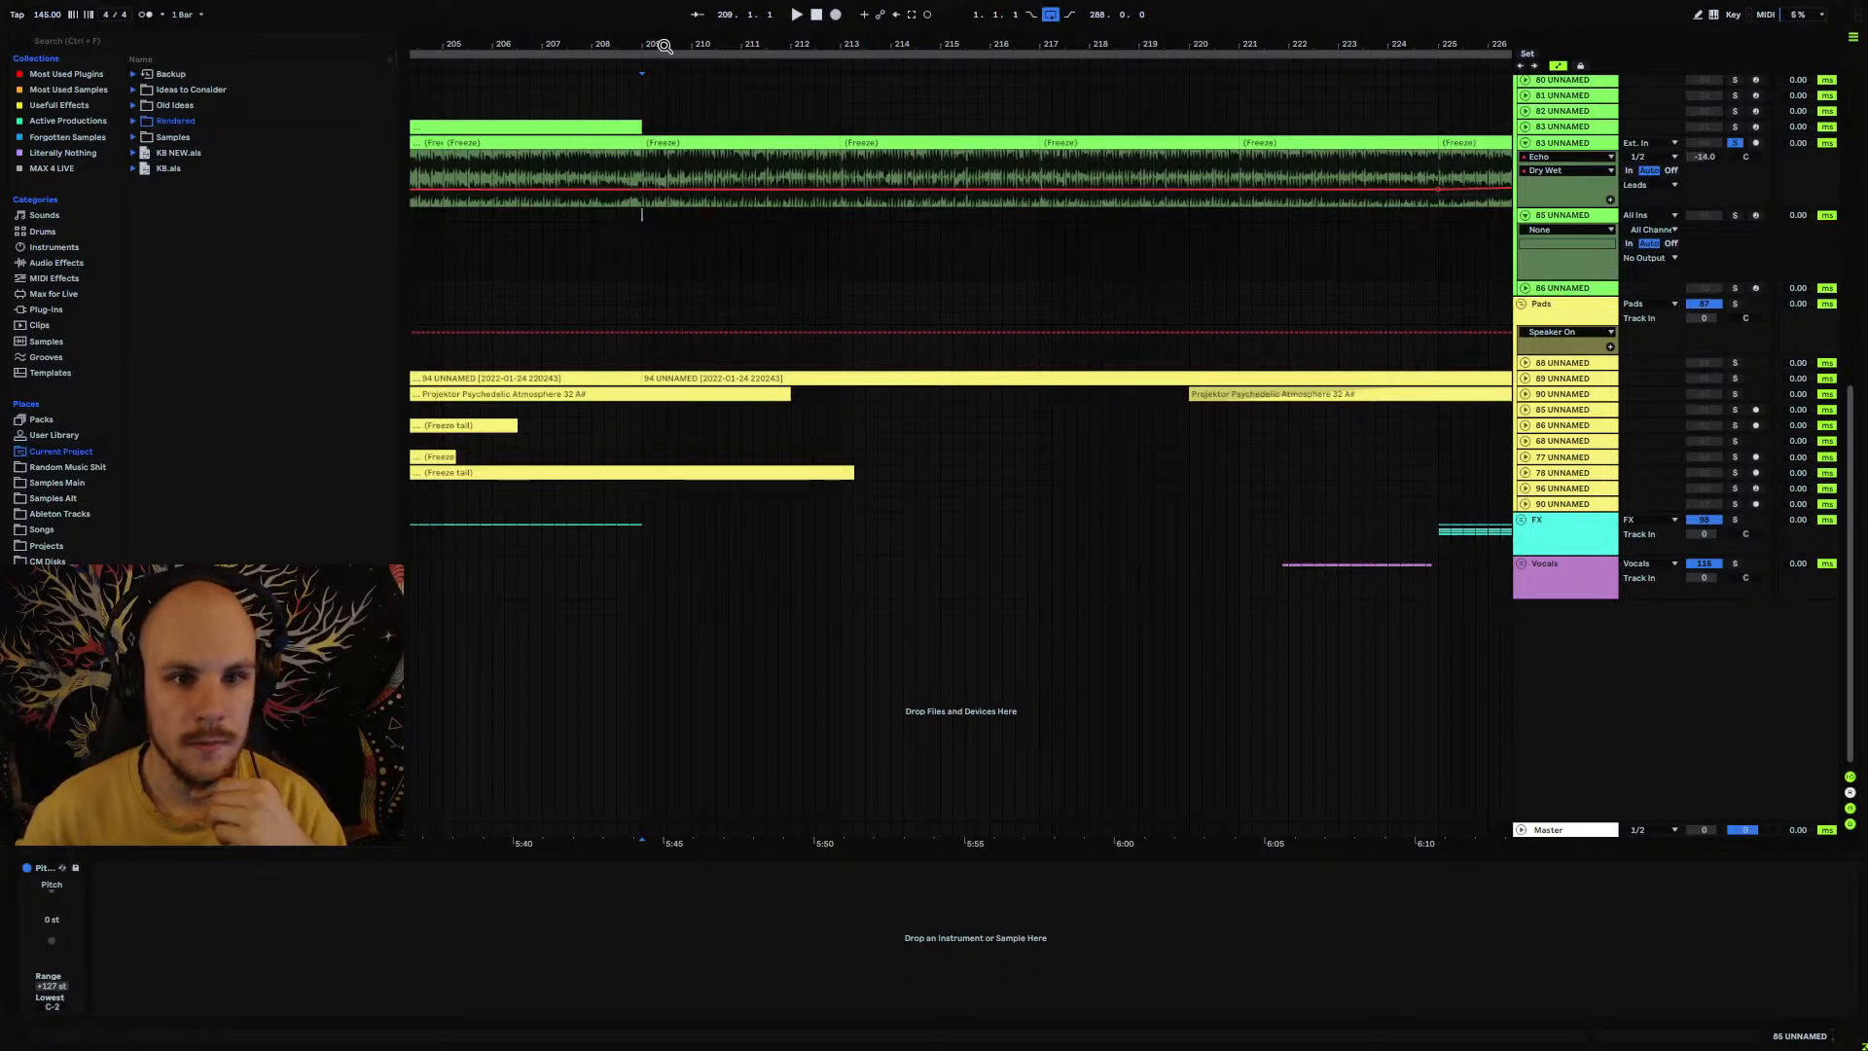
pyautogui.moveTo(667, 44); pyautogui.dragTo(667, 30)
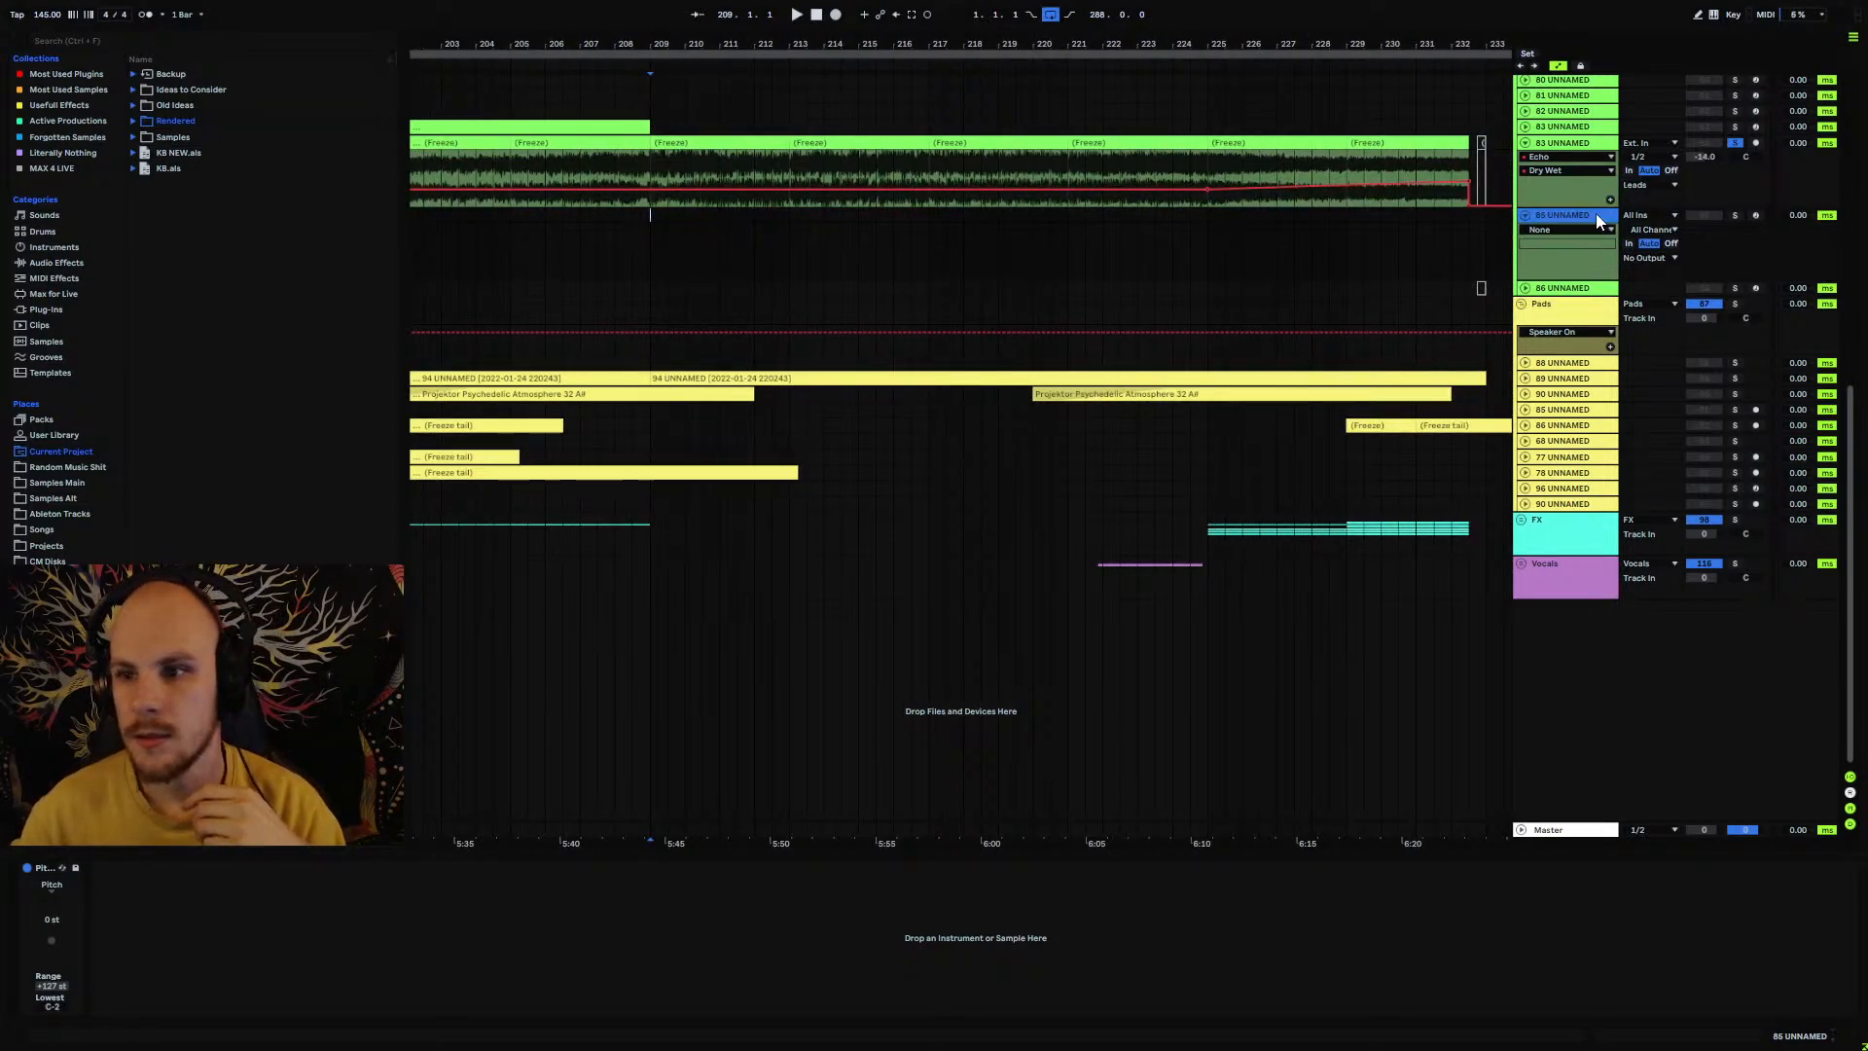
# Step: Load Phase Plant on the empty MIDI track 85 and add a Phaser effect to its Lane 1
pyautogui.rightClick(814, 250)
pyautogui.rightClick(760, 246)
pyautogui.rightClick(759, 246)
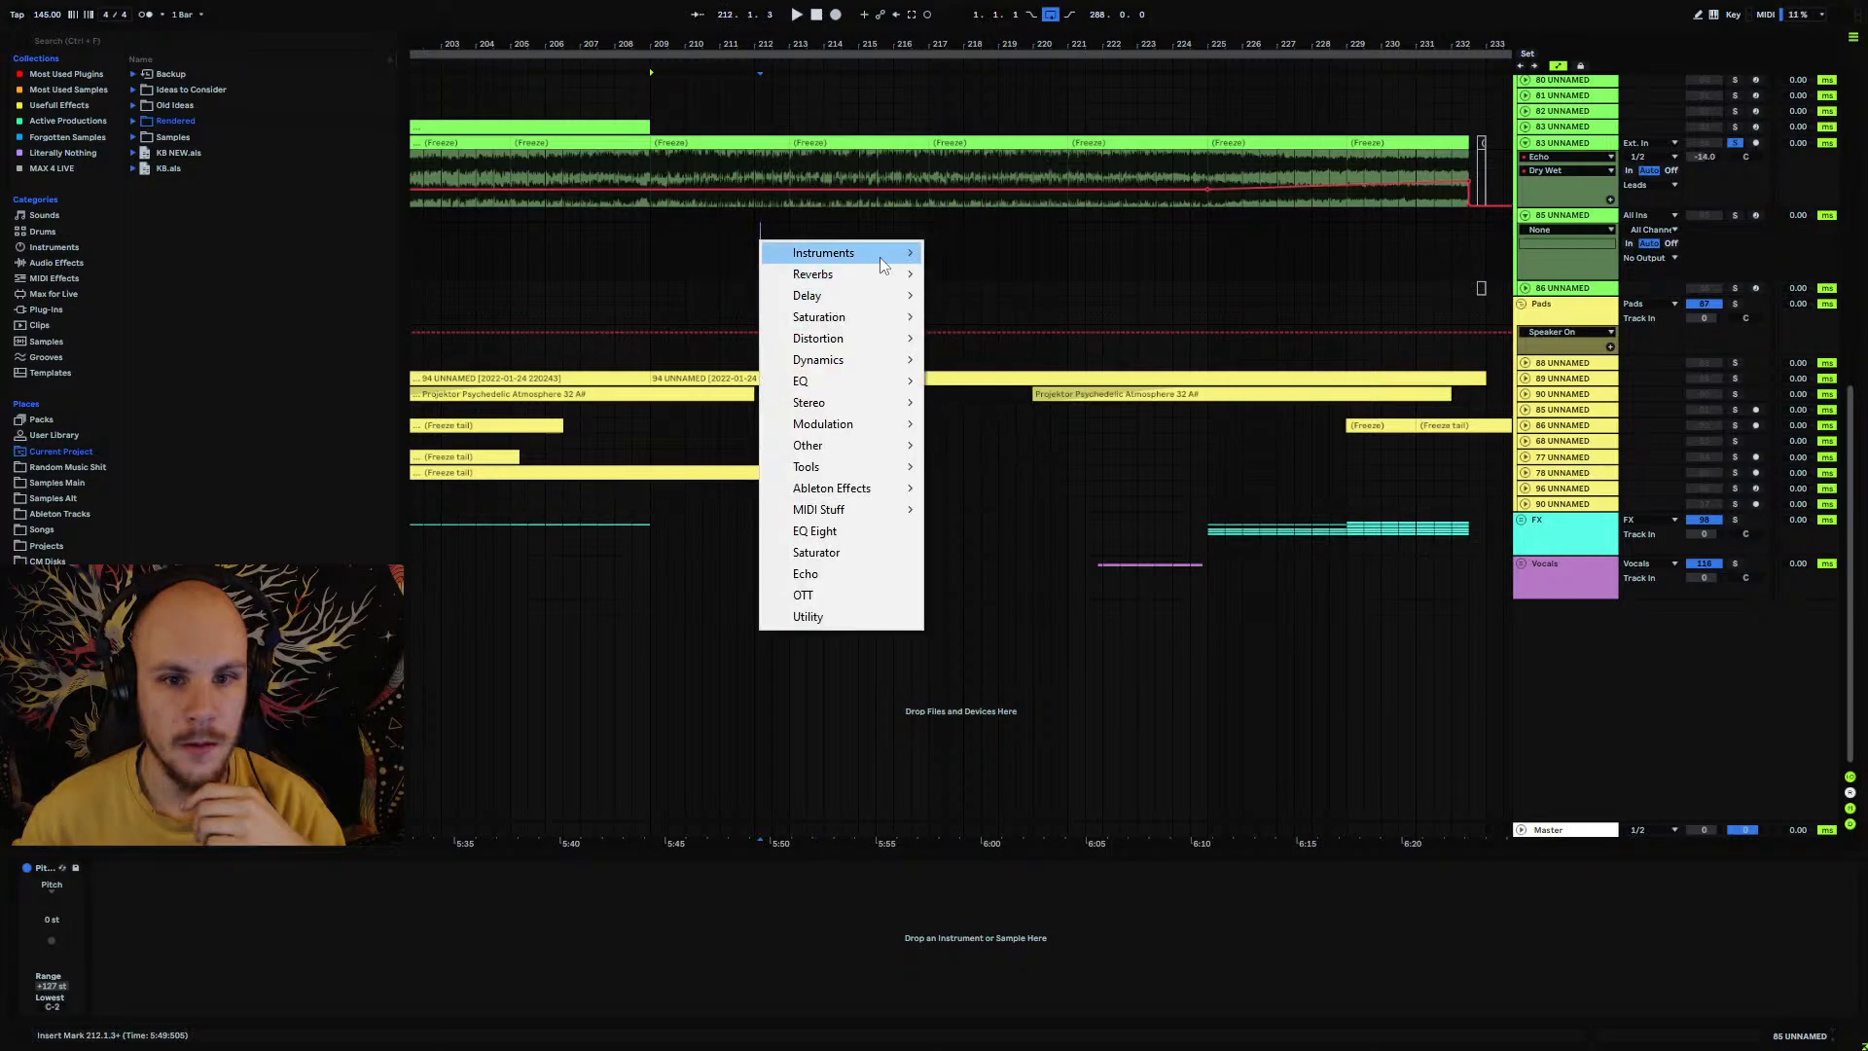
pyautogui.moveTo(823, 252)
pyautogui.click(1019, 295)
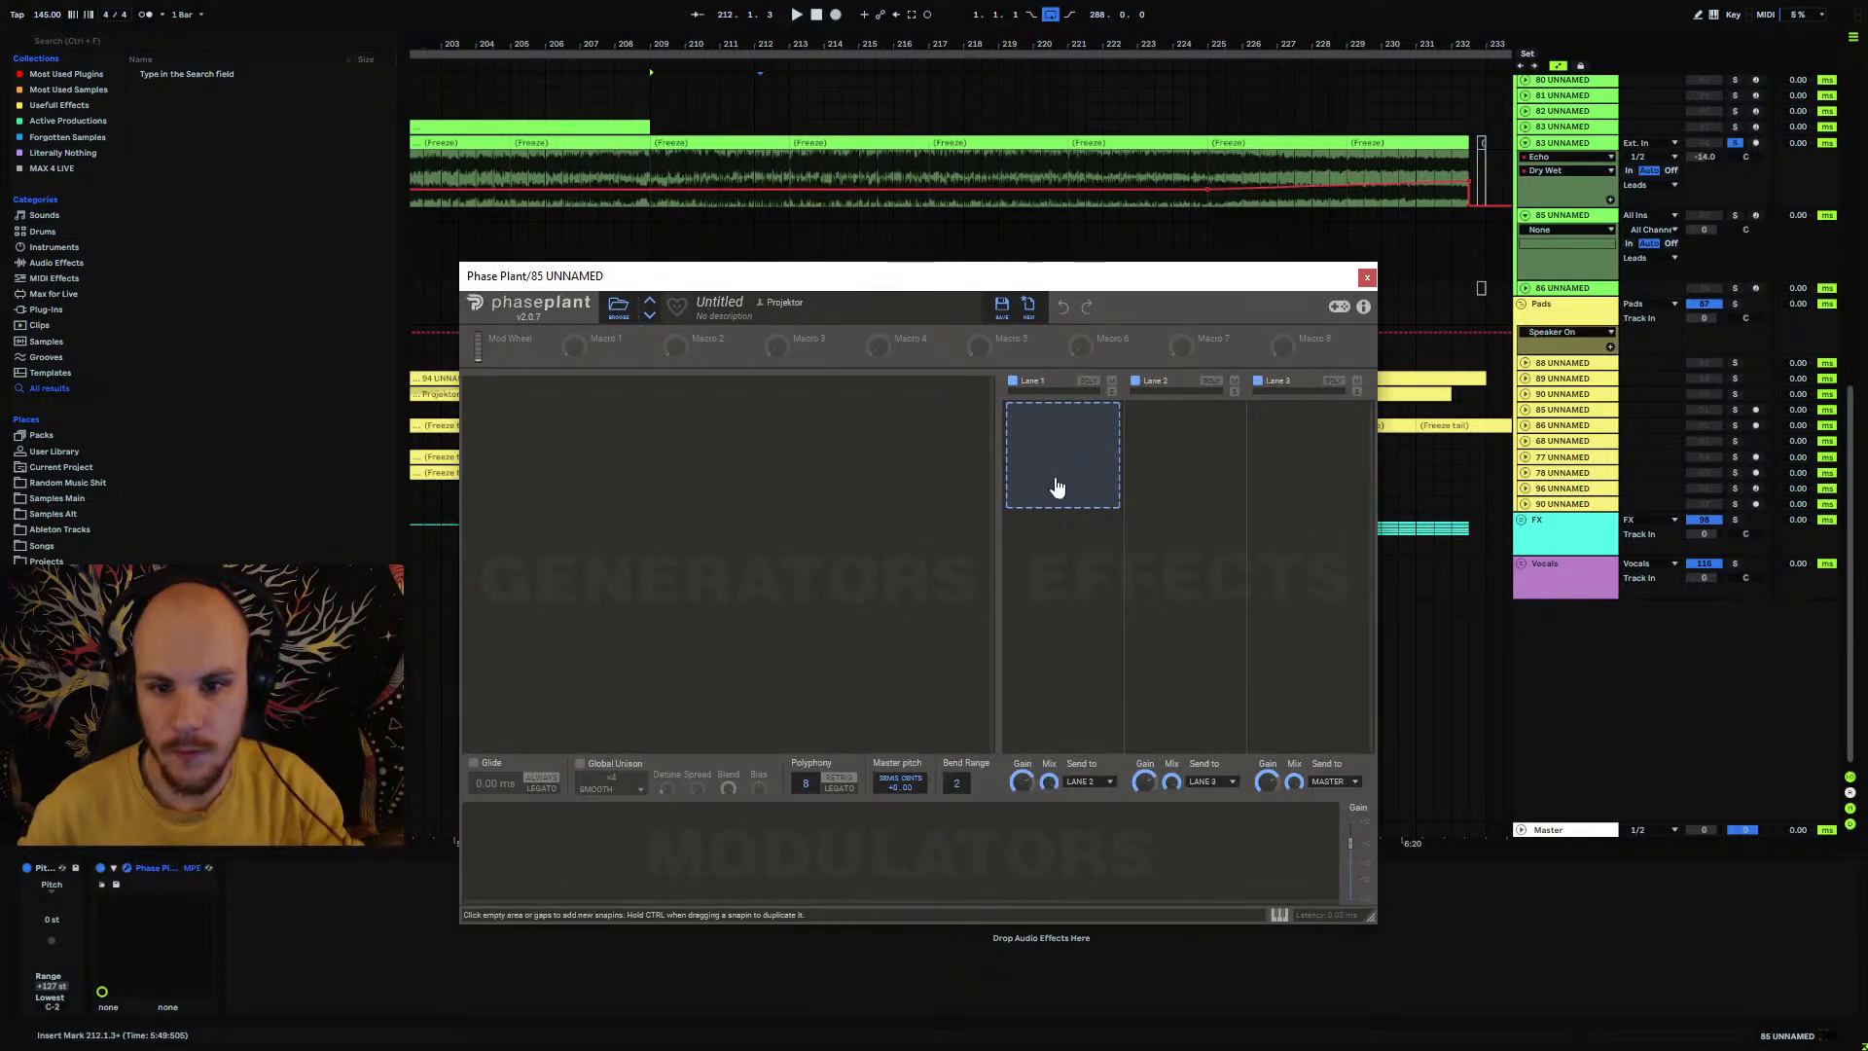
pyautogui.click(1055, 486)
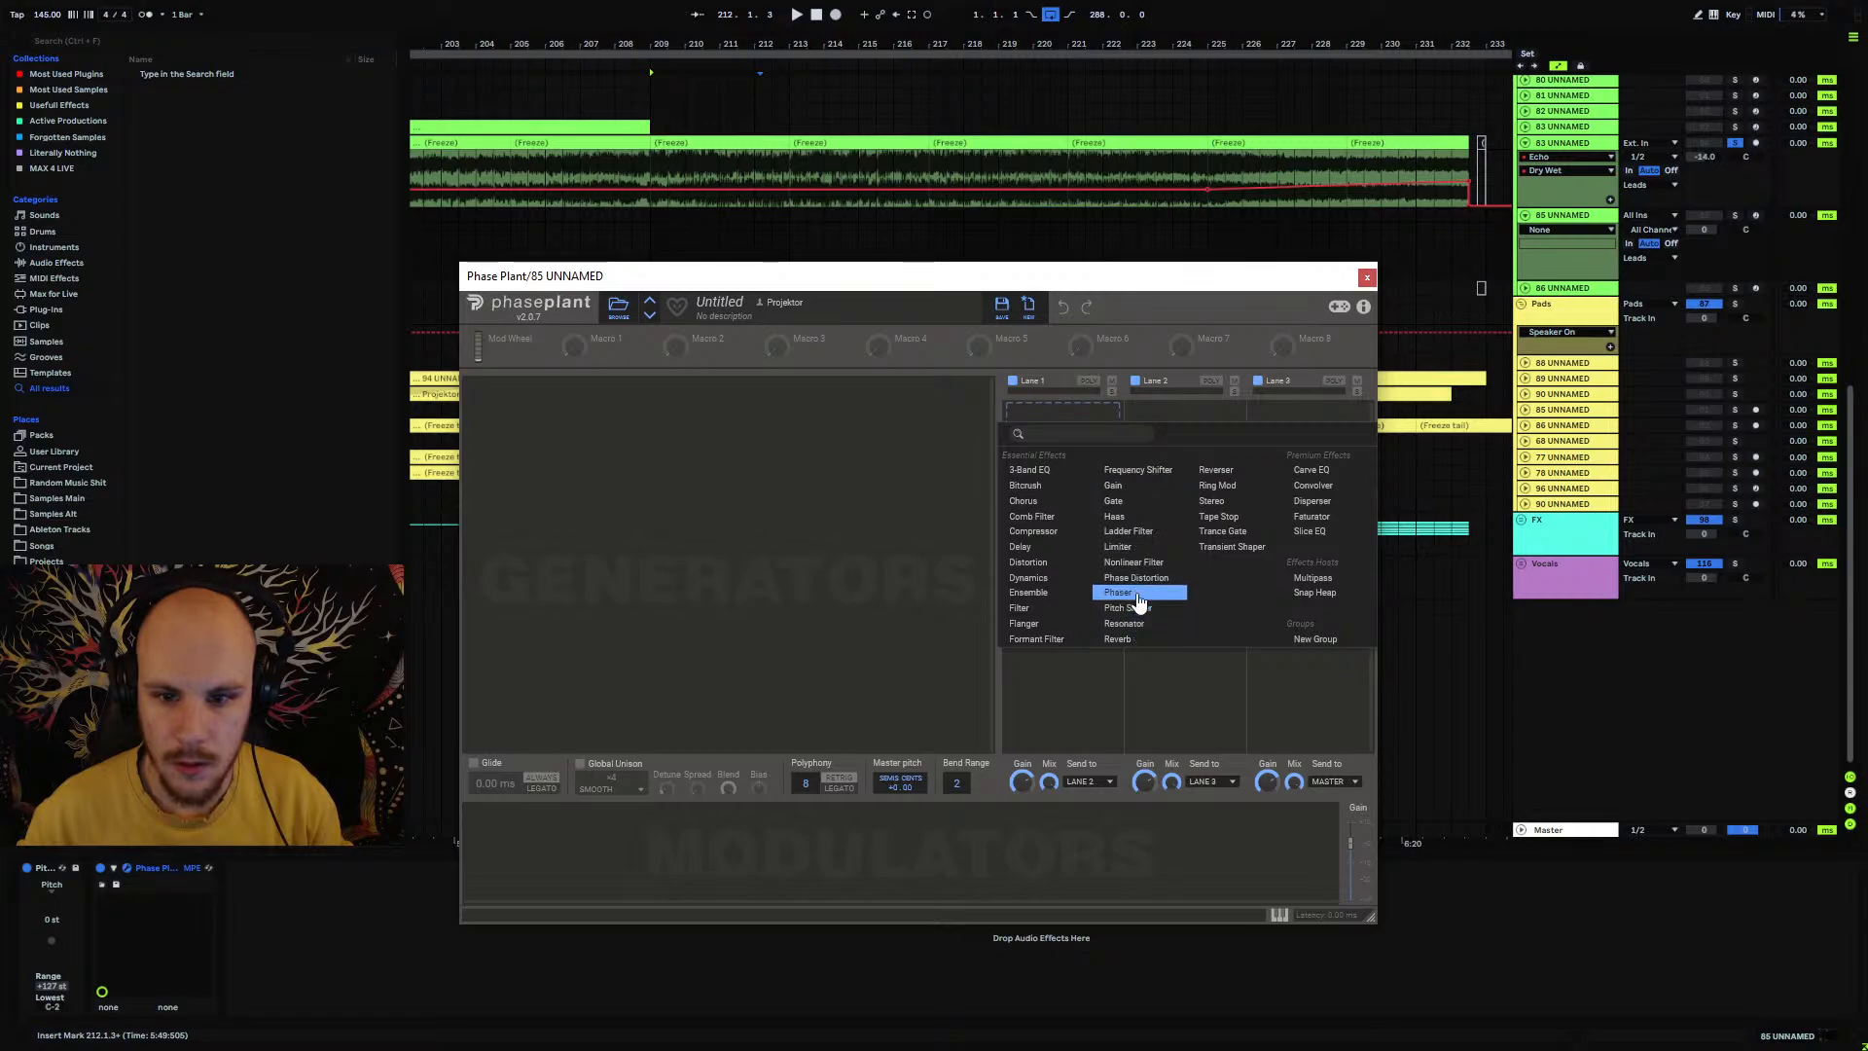
pyautogui.click(1136, 596)
# Step: Set the loop to track 83's range from bar 209 to bar 217 and audition the looped section
pyautogui.click(1682, 195)
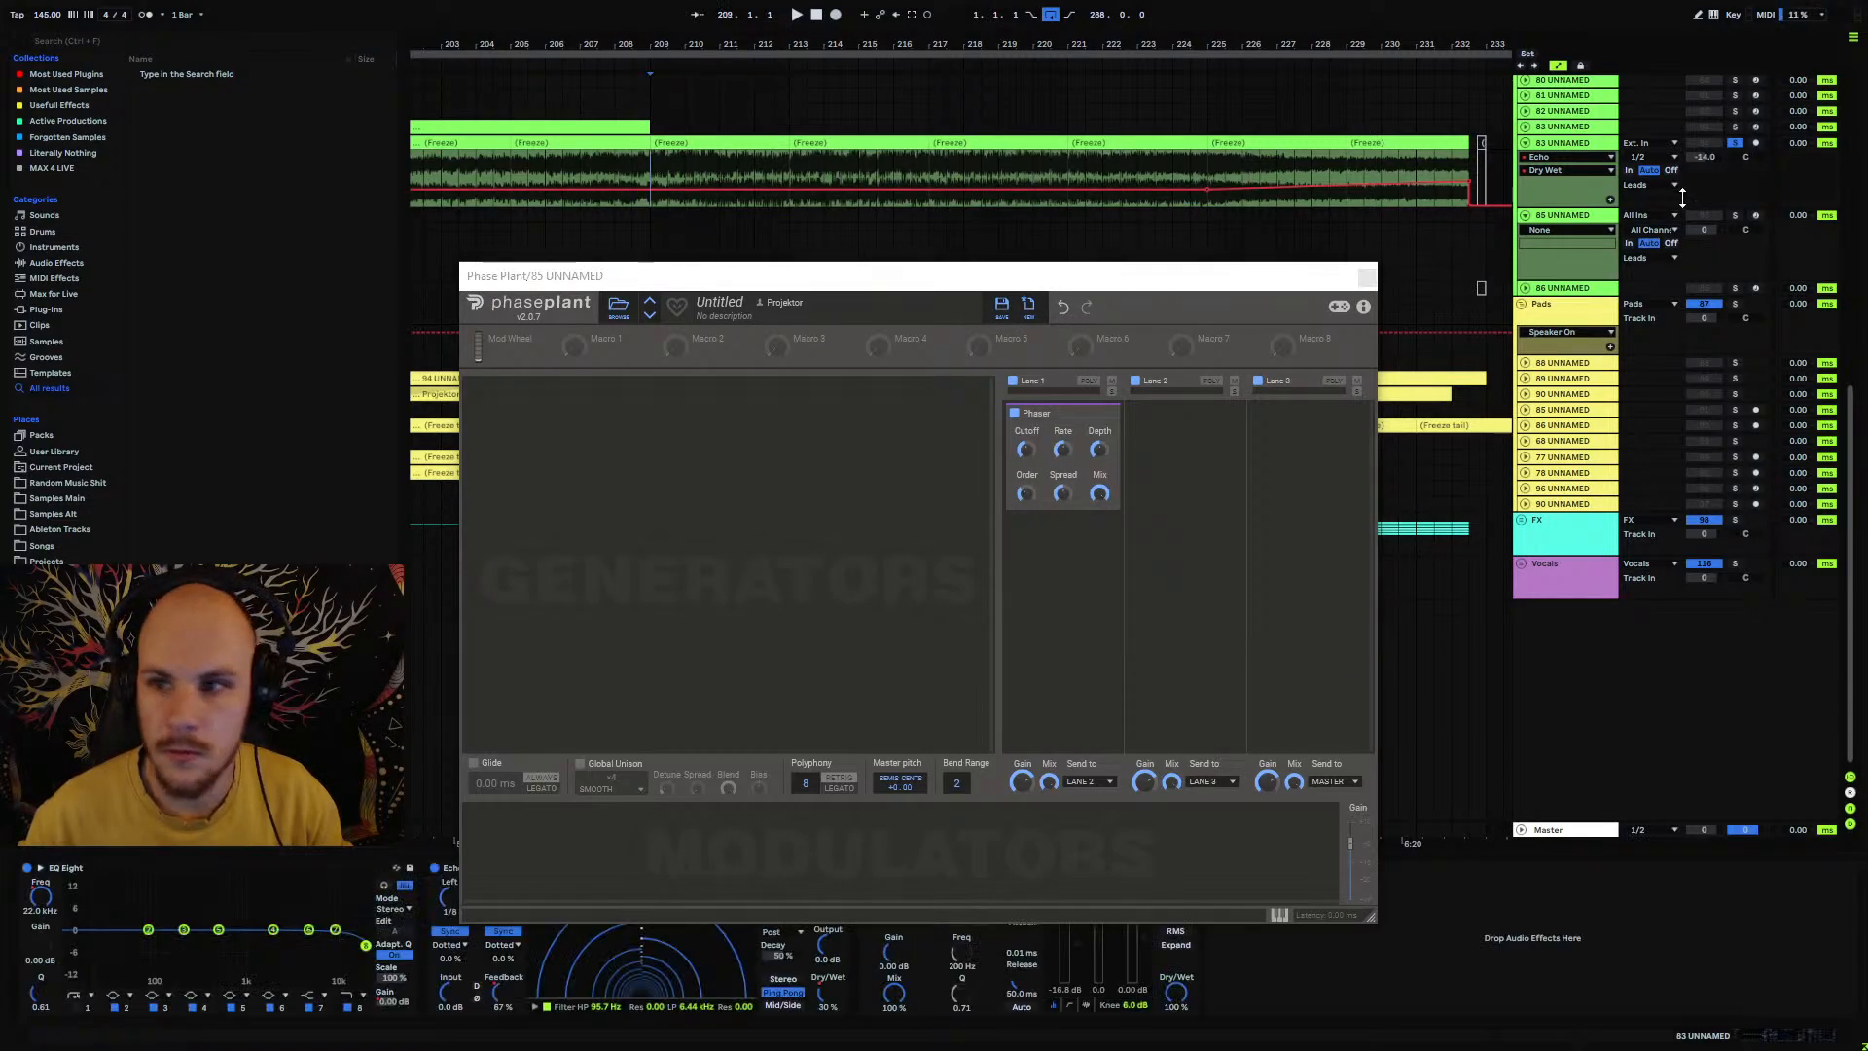
pyautogui.press('space')
pyautogui.keyDown('shift'); pyautogui.click(925, 161); pyautogui.keyUp('shift')
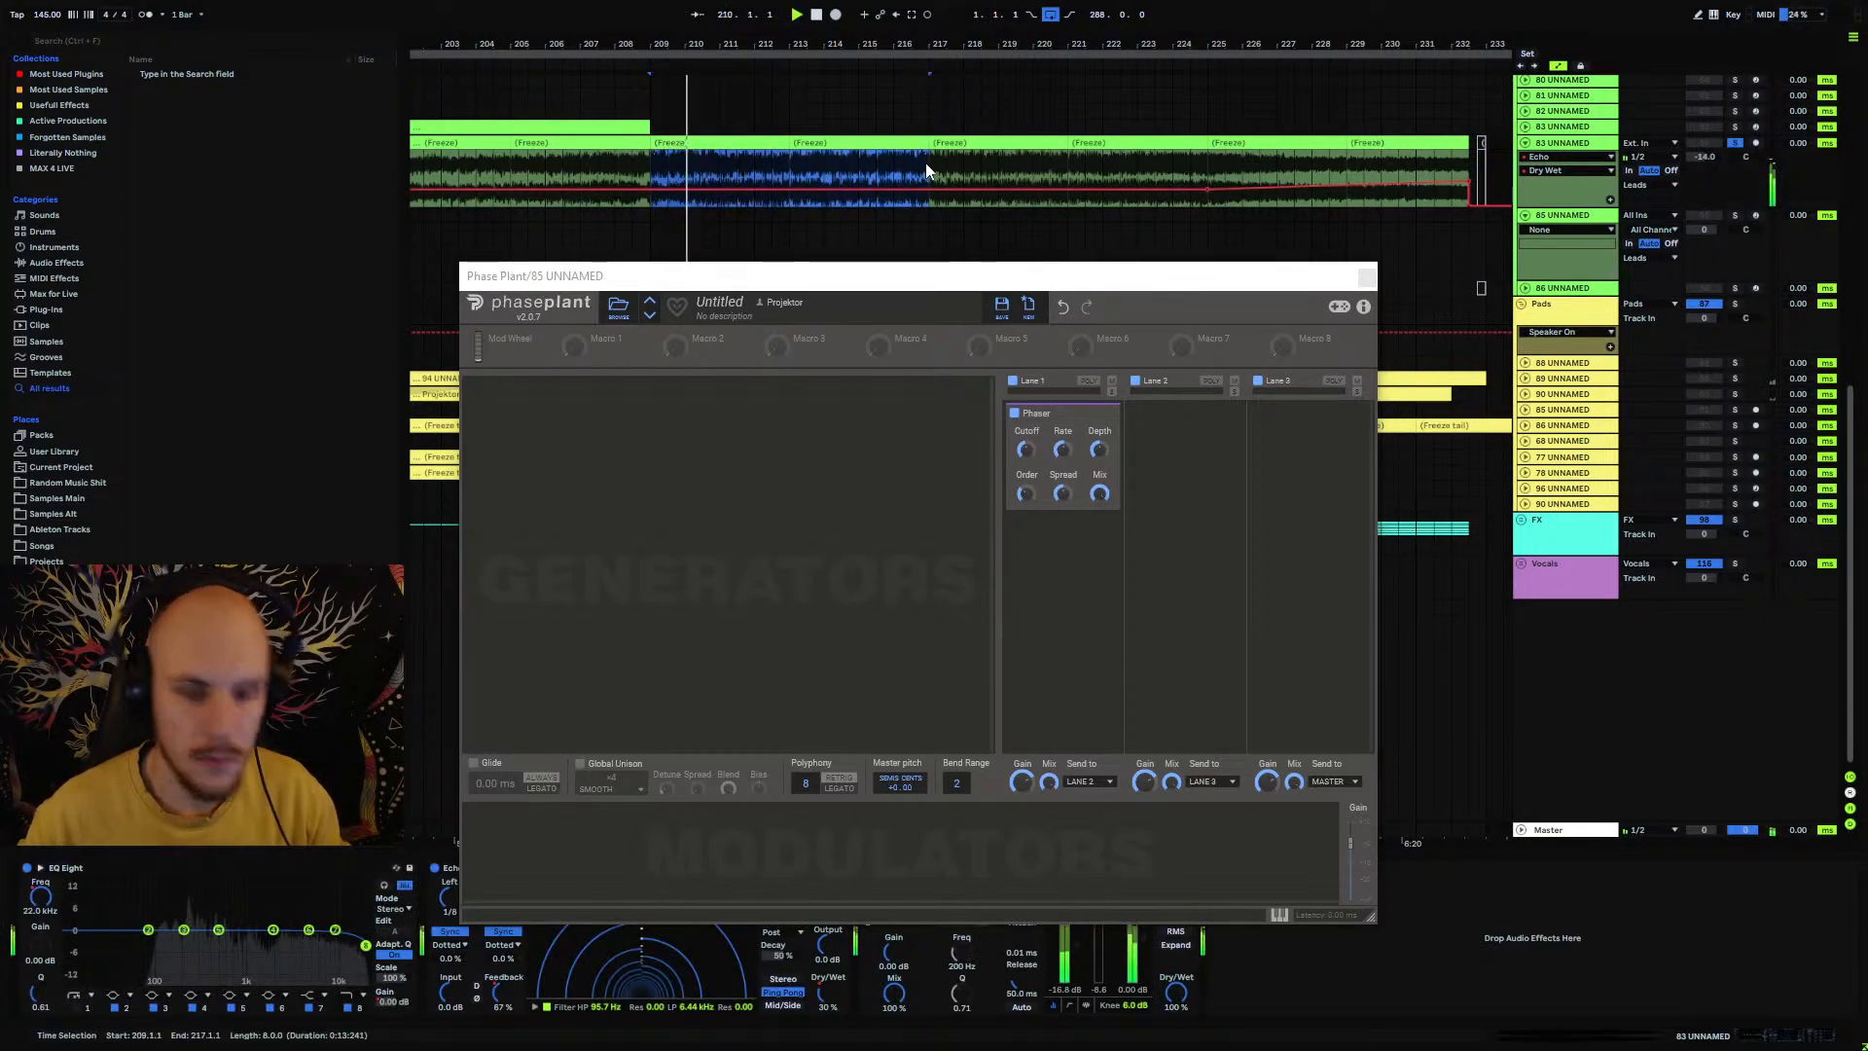
pyautogui.hotkey('ctrl', 'l')
pyautogui.press('space')
pyautogui.press('space')
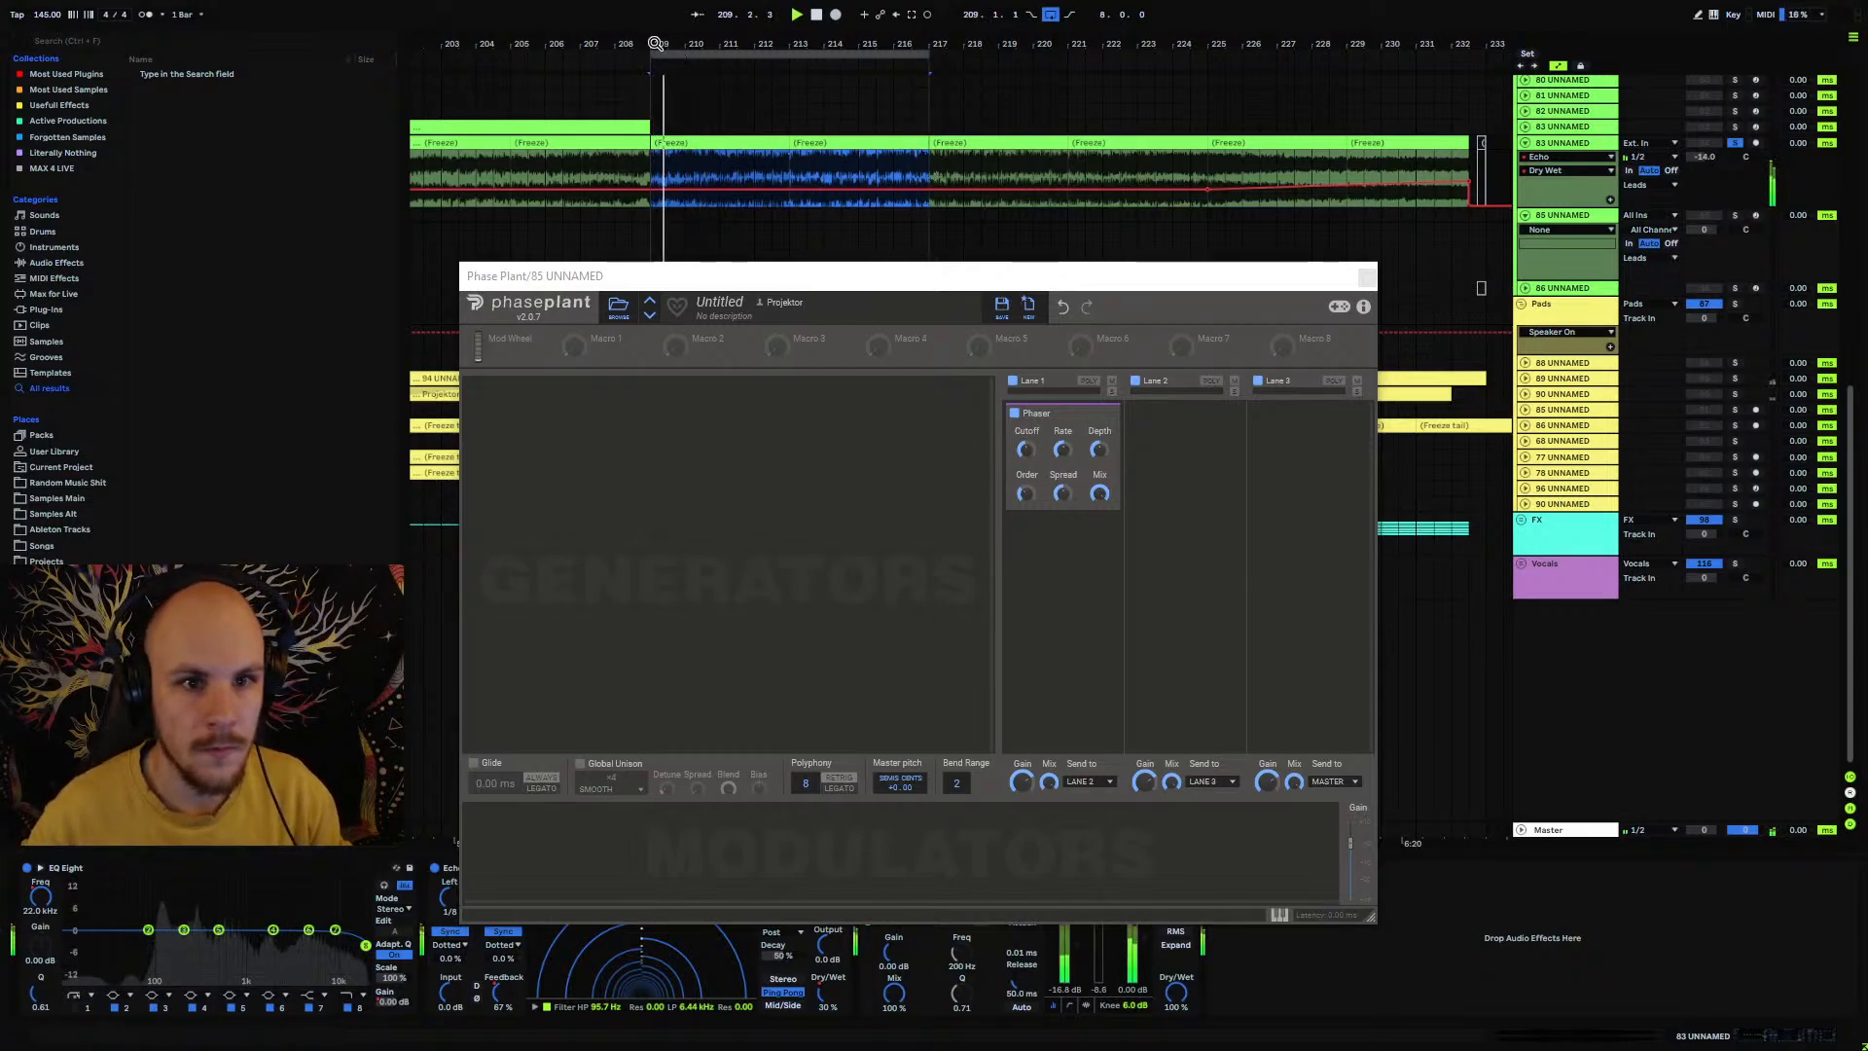
pyautogui.press('space')
# Step: Create an empty MIDI clip on track 85 from 209.1.1 to 209.3.1 and close the Phase Plant window
pyautogui.moveTo(655, 44); pyautogui.dragTo(679, 44)
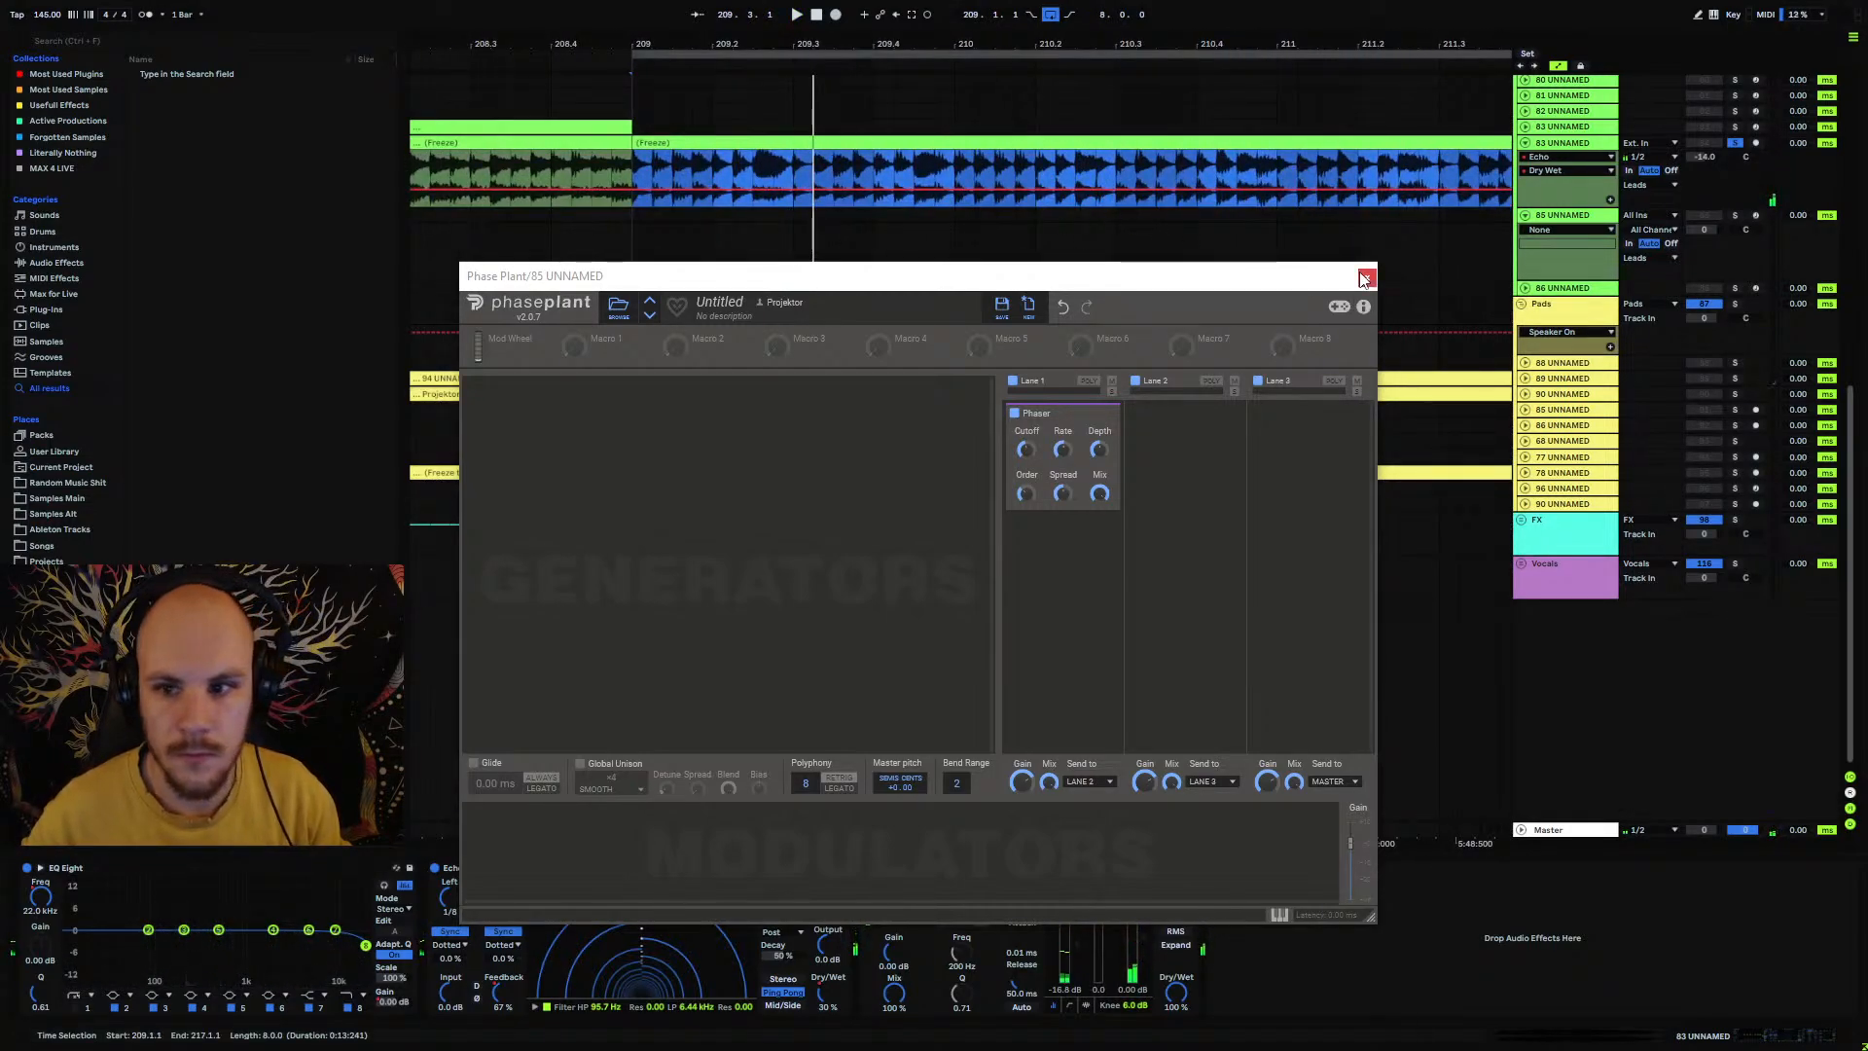
pyautogui.moveTo(630, 216); pyautogui.dragTo(794, 216)
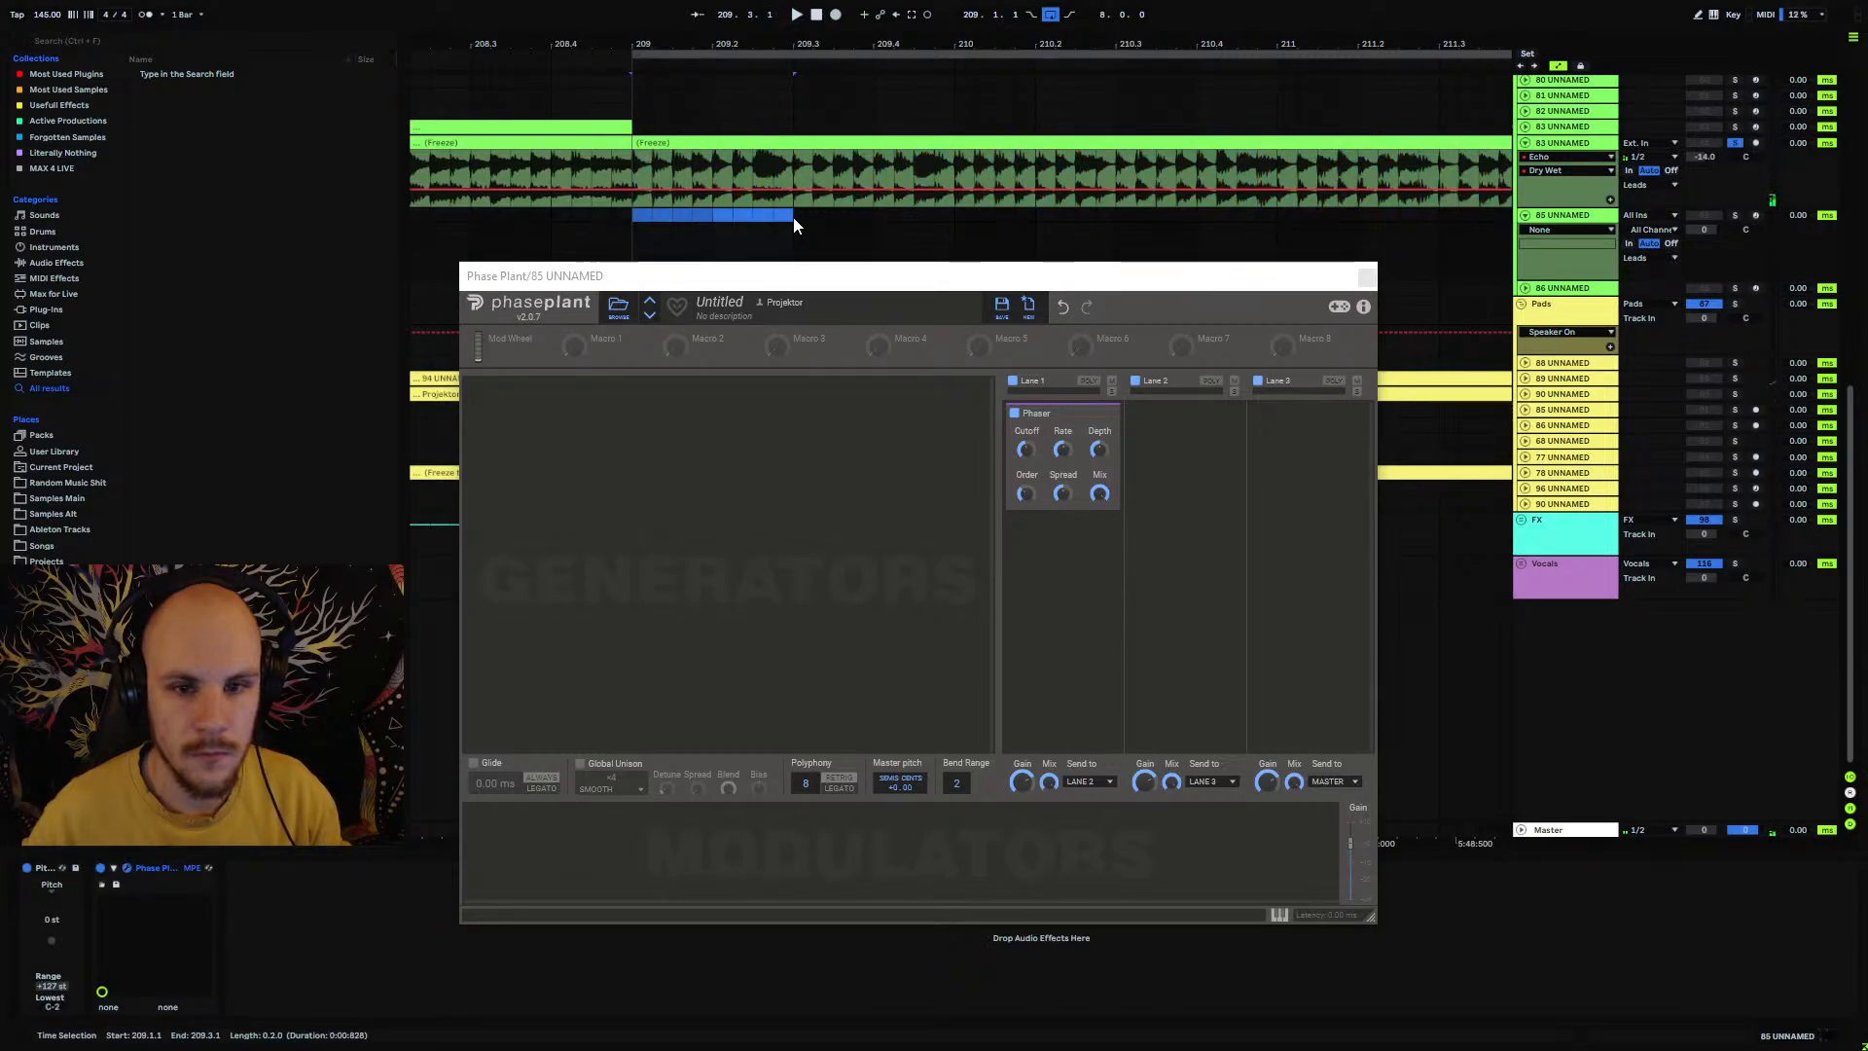
pyautogui.press('space')
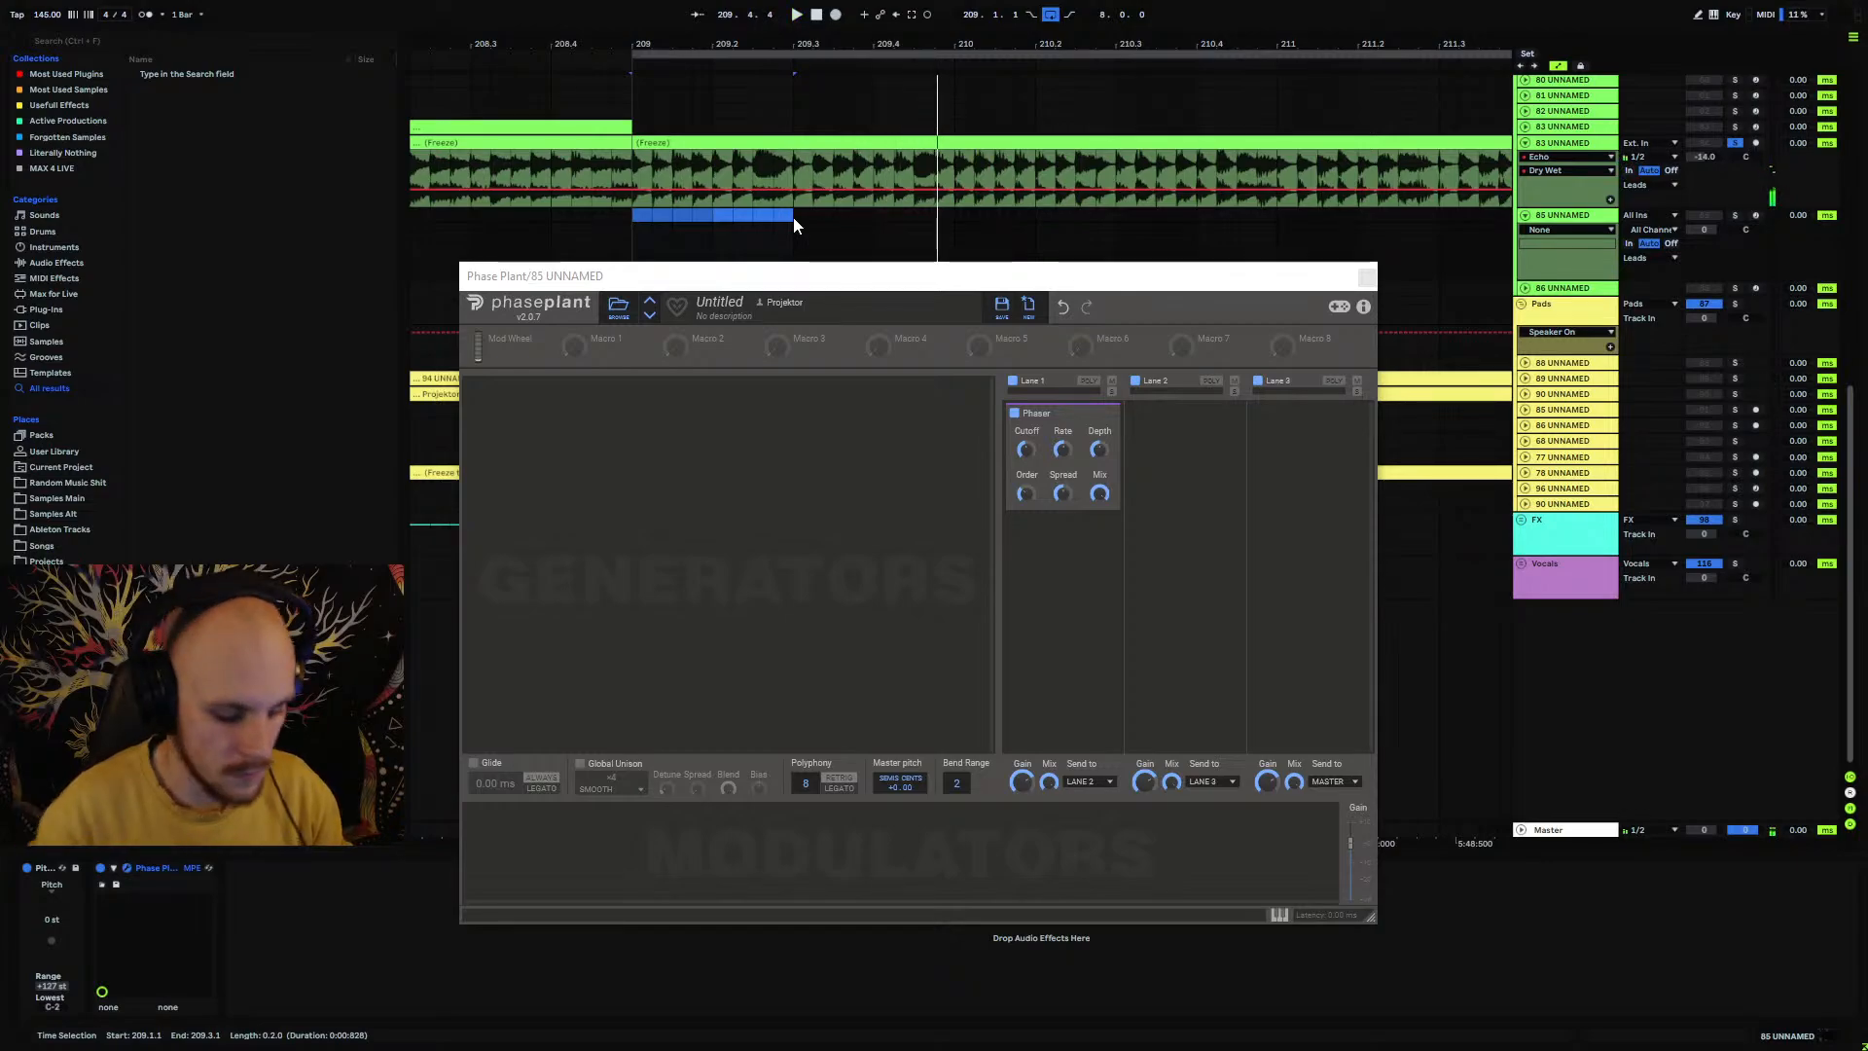
pyautogui.hotkey('ctrl', 'shift', 'm')
pyautogui.click(1365, 277)
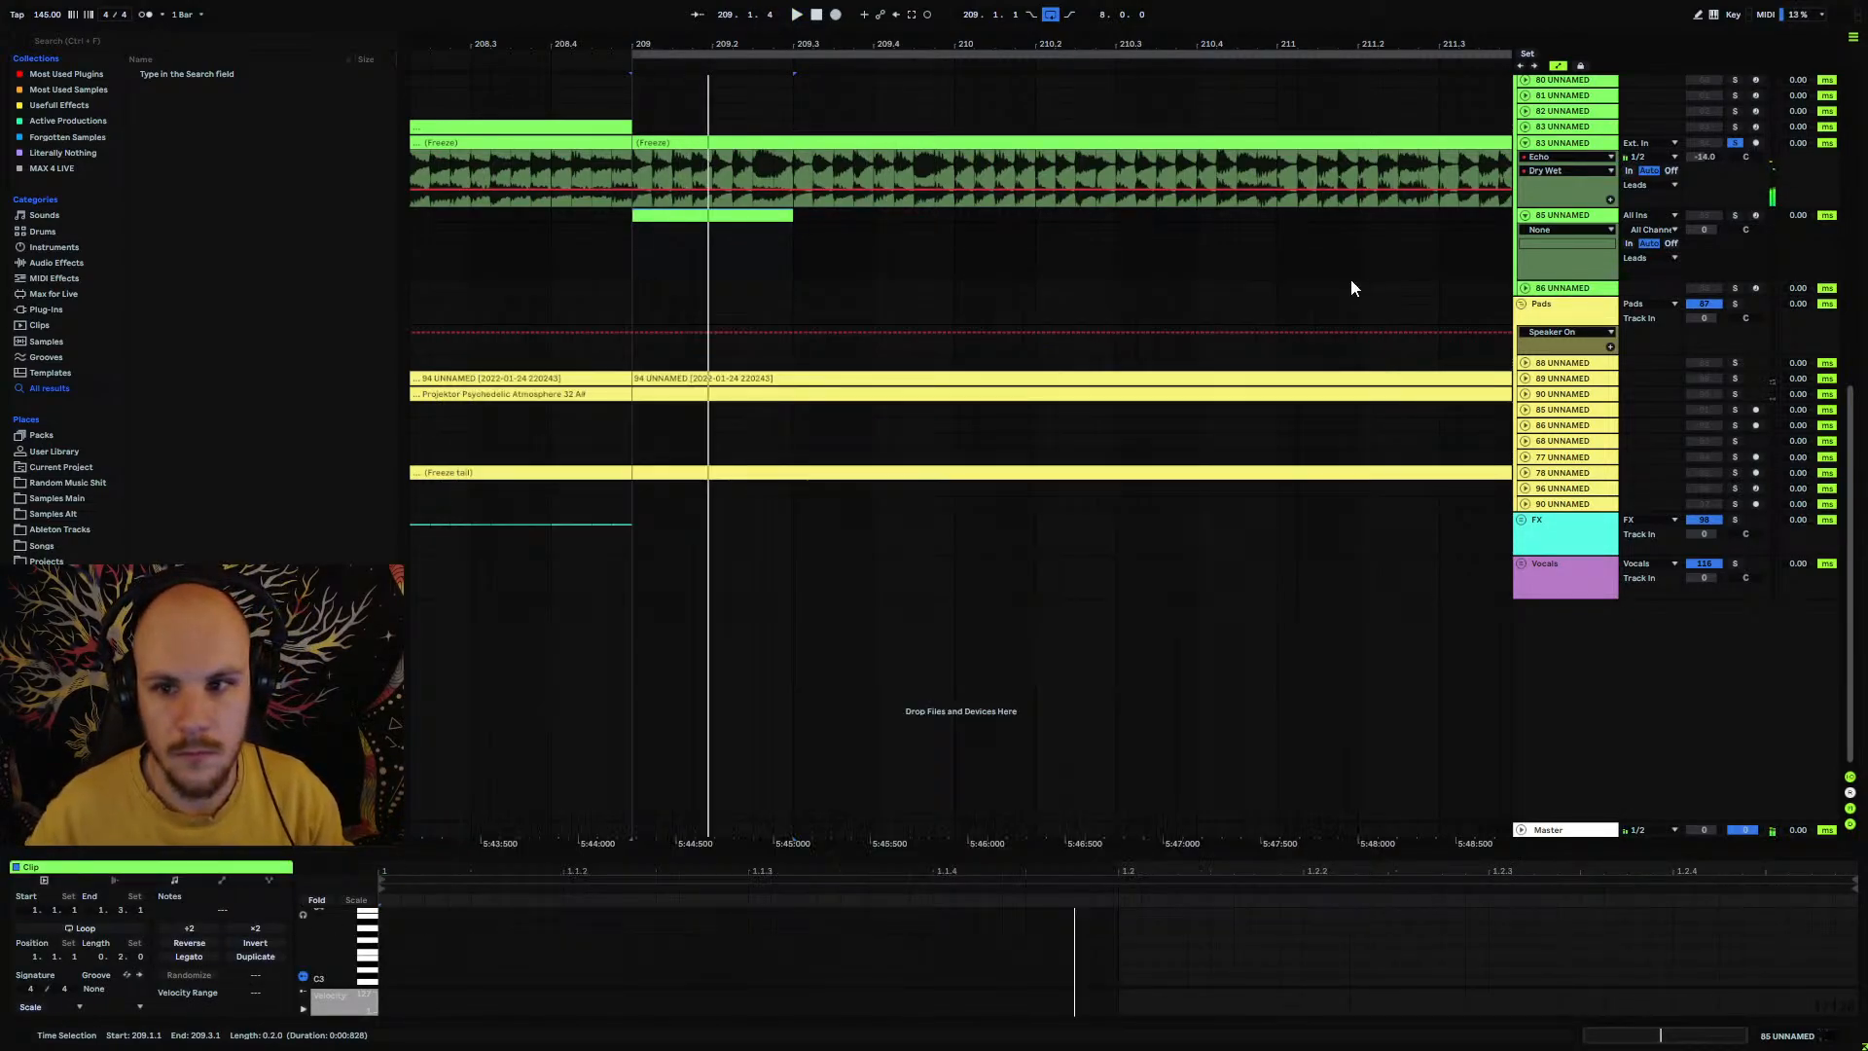
# Step: Draw an A#3 note at the clip's start, lengthen it to just under a sixteenth, transpose it down three octaves to A#0, and play back
pyautogui.doubleClick(387, 923)
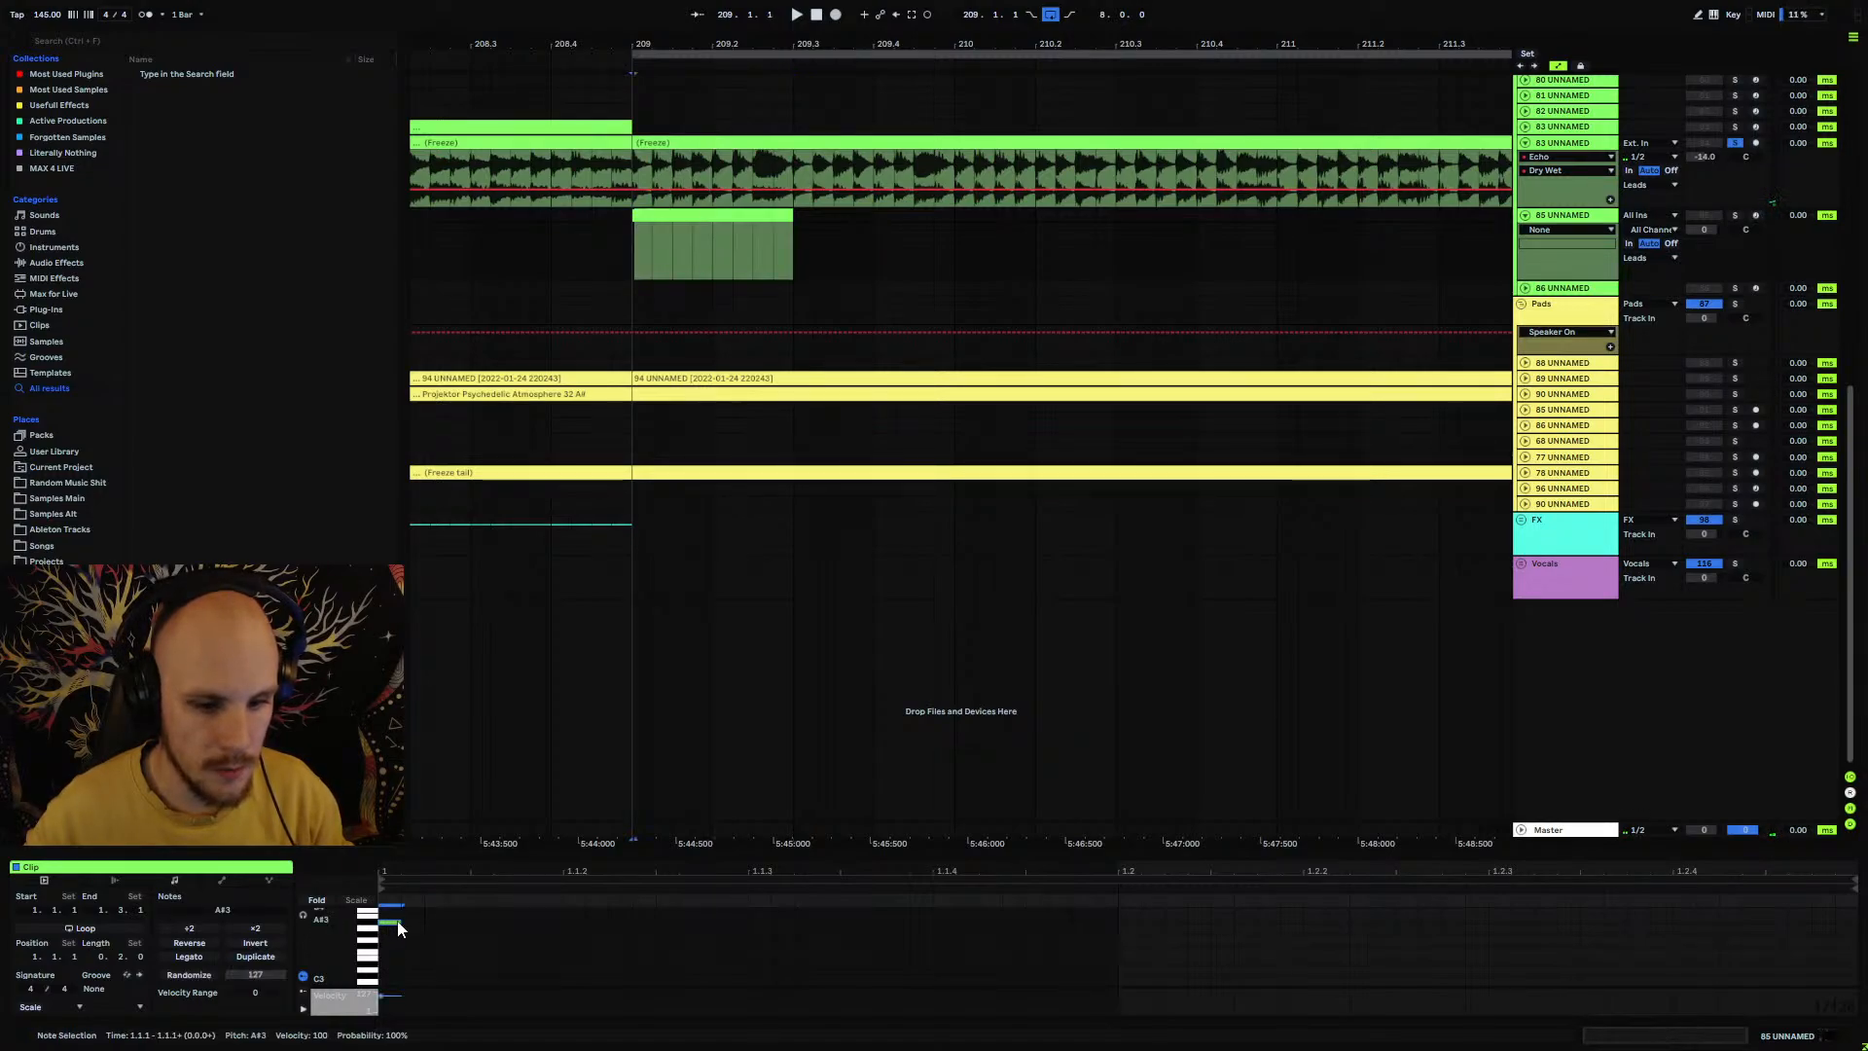
pyautogui.moveTo(399, 927); pyautogui.dragTo(534, 922)
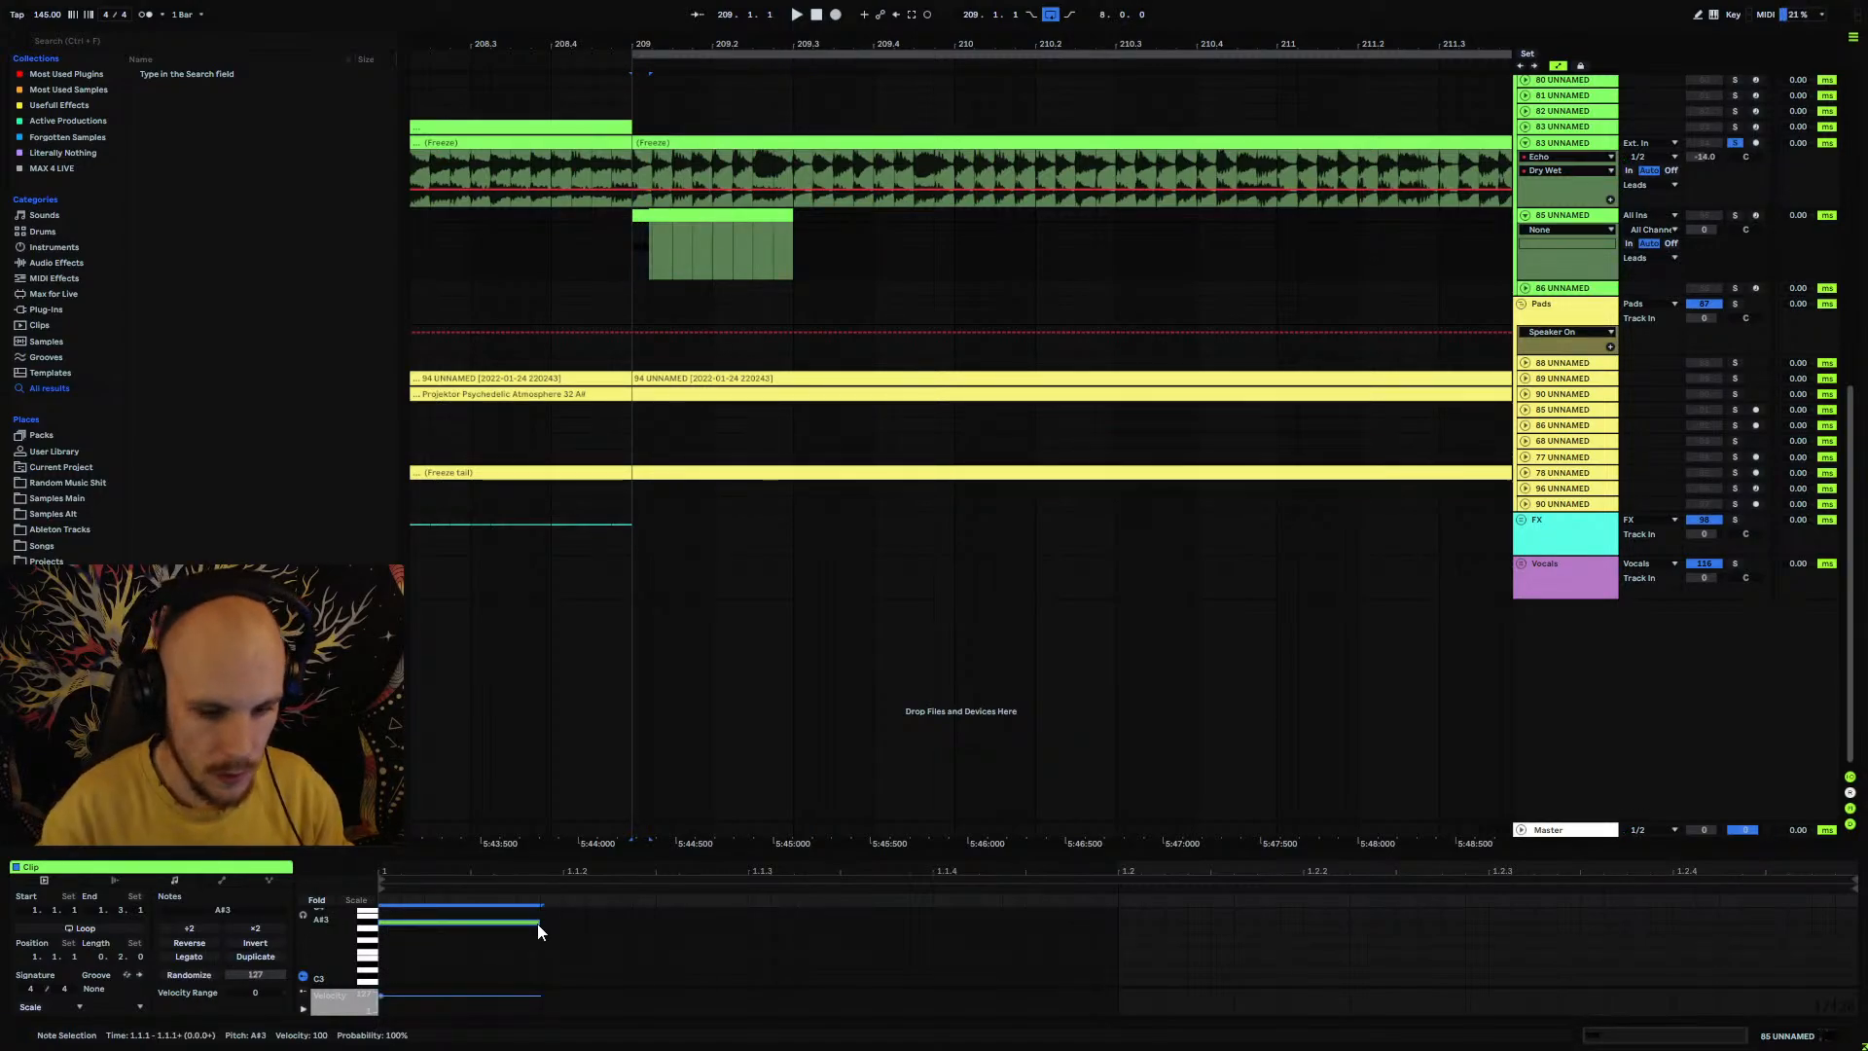
pyautogui.hotkey('shift', 'Down')
pyautogui.hotkey('shift', 'Down')
pyautogui.hotkey('shift', 'Down')
pyautogui.press('space')
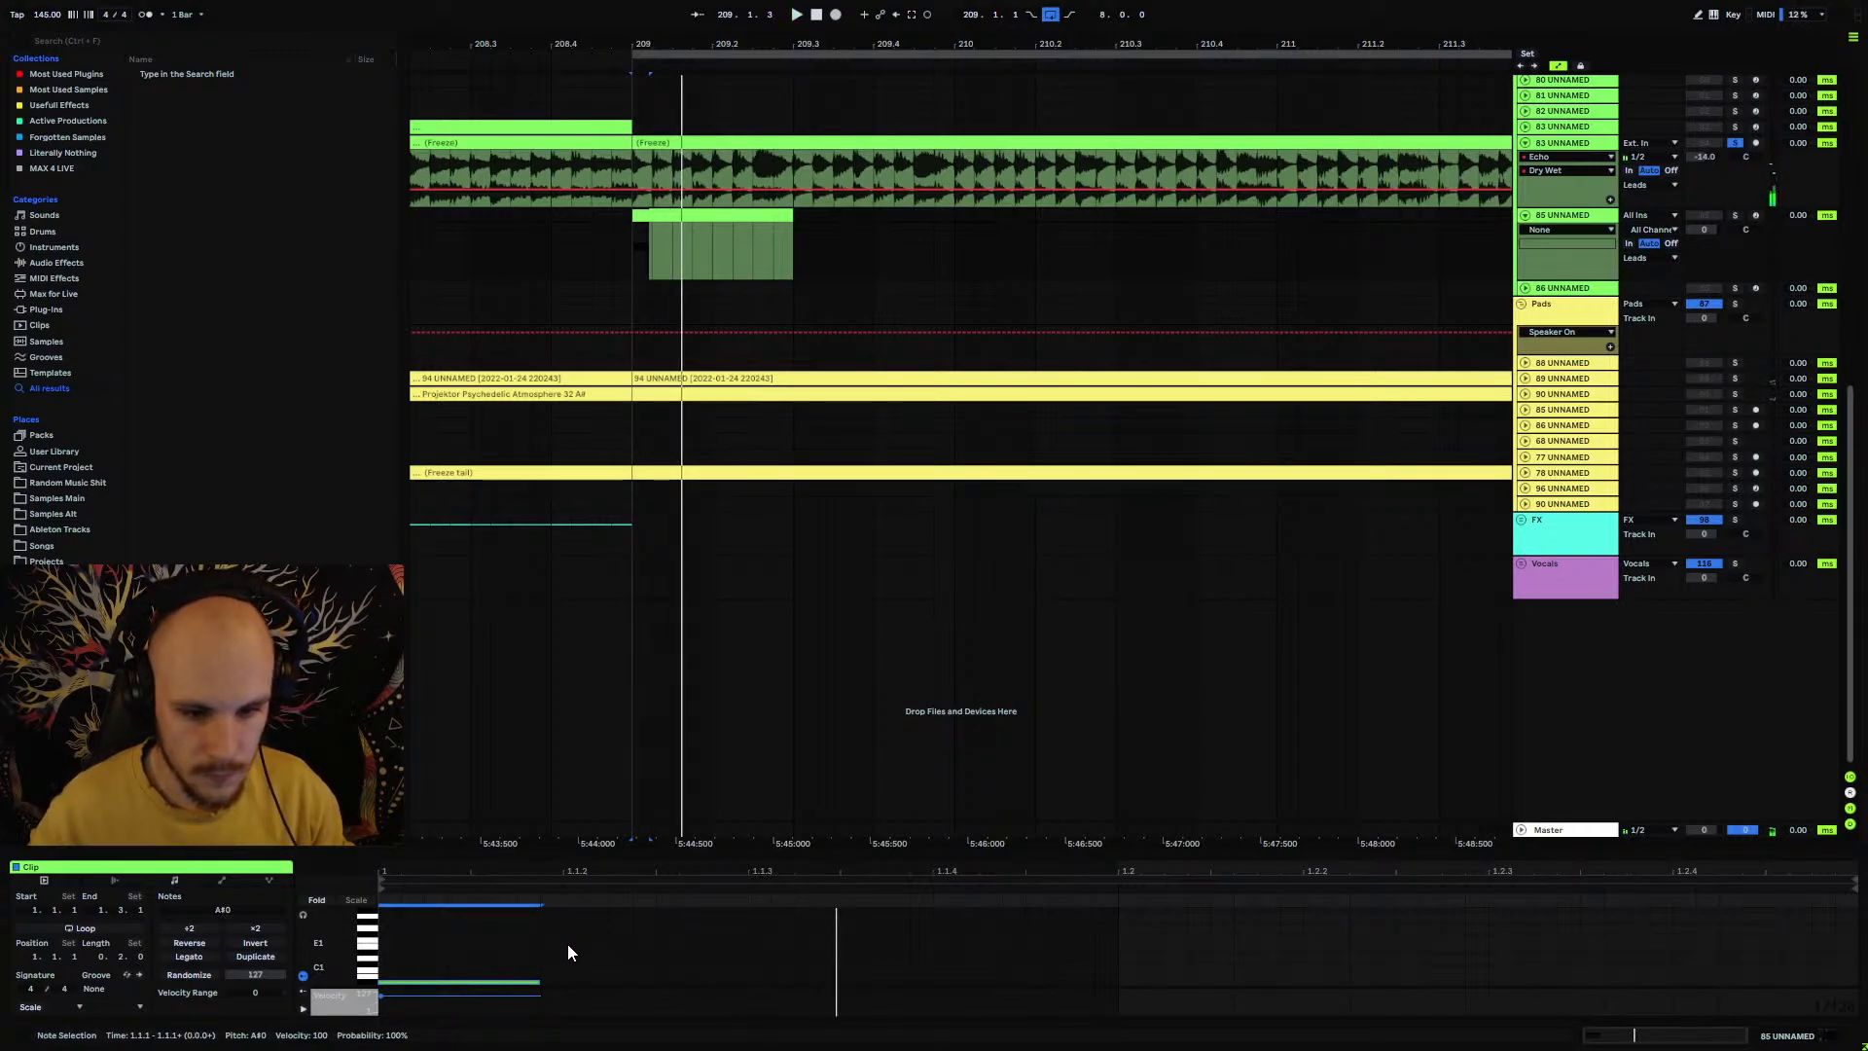
# Step: Duplicate the A#0 note three times to fill the clip's first beat with four evenly spaced notes
pyautogui.hotkey('ctrl', 'd')
pyautogui.press('space')
pyautogui.hotkey('ctrl', 'd')
pyautogui.hotkey('ctrl', 'd')
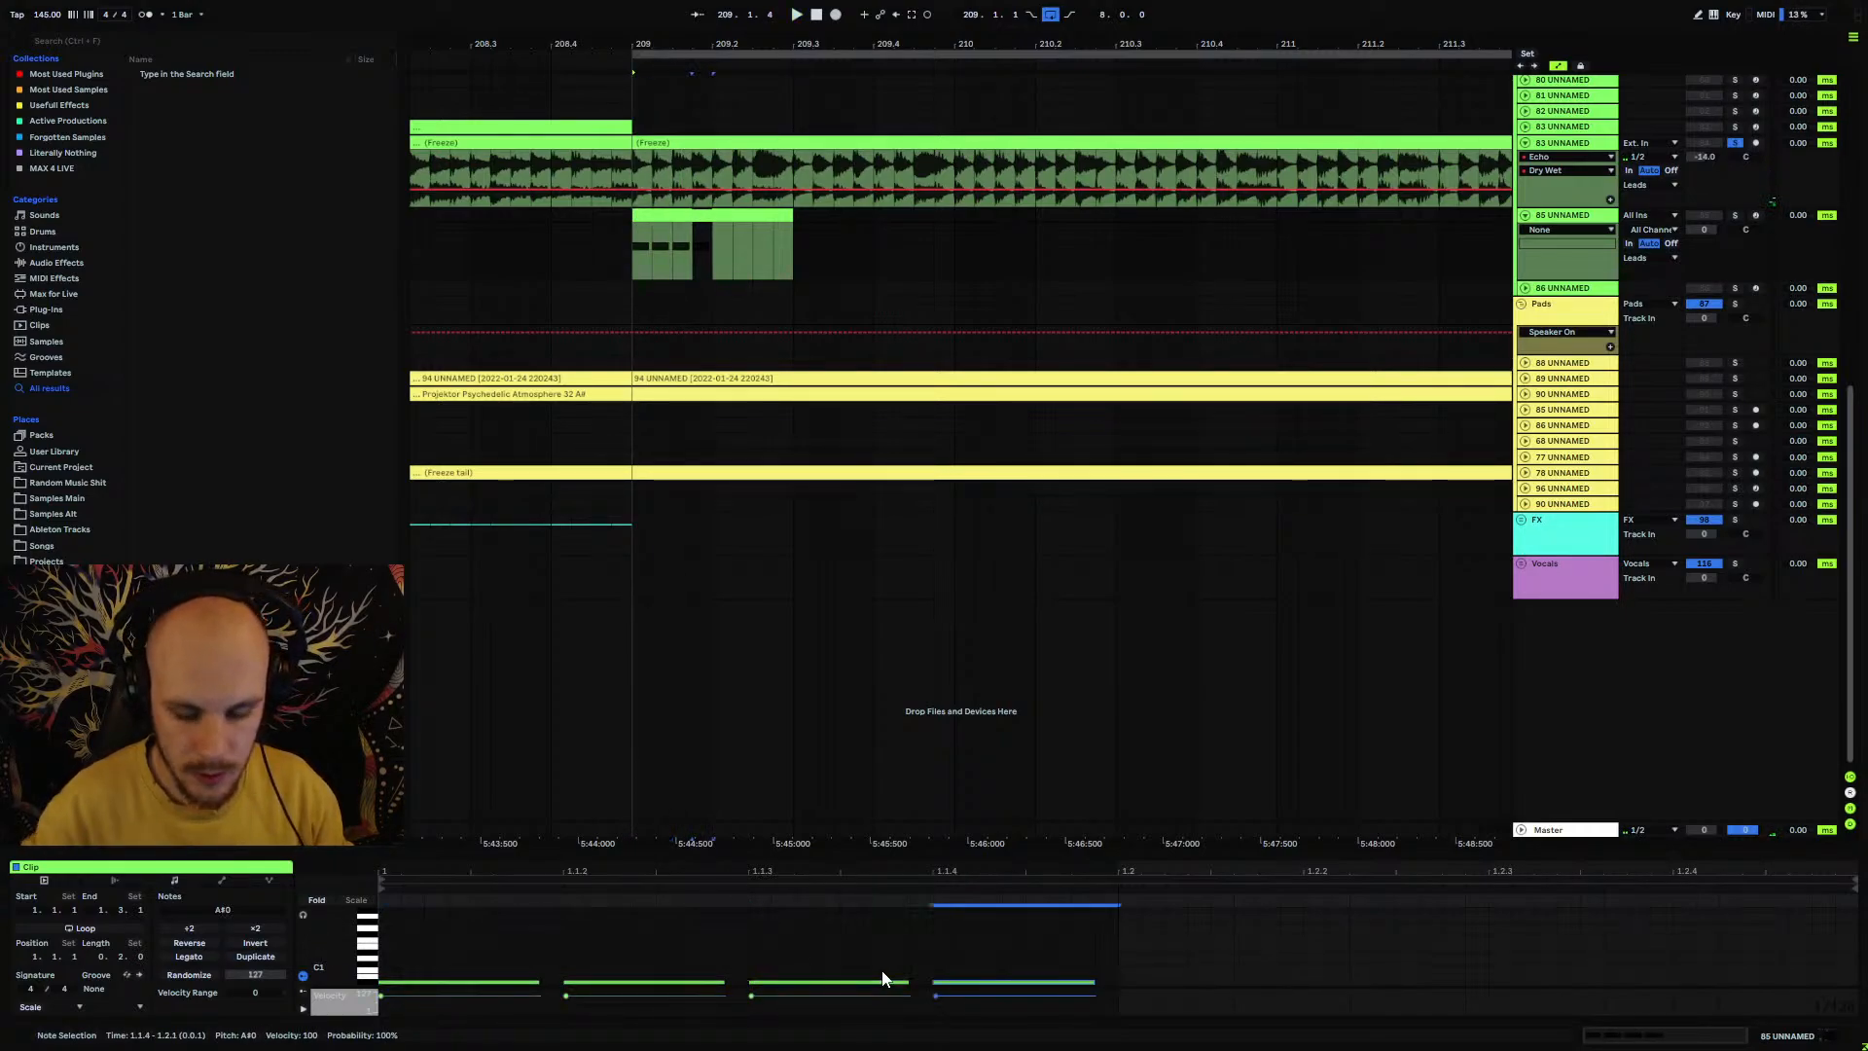
# Step: Raise the fourth note an octave to A#1, add an A#0 note at 1.2.1, and audition the pattern against the frozen lead
pyautogui.hotkey('shift', 'Up')
pyautogui.hotkey('ctrl', 'd')
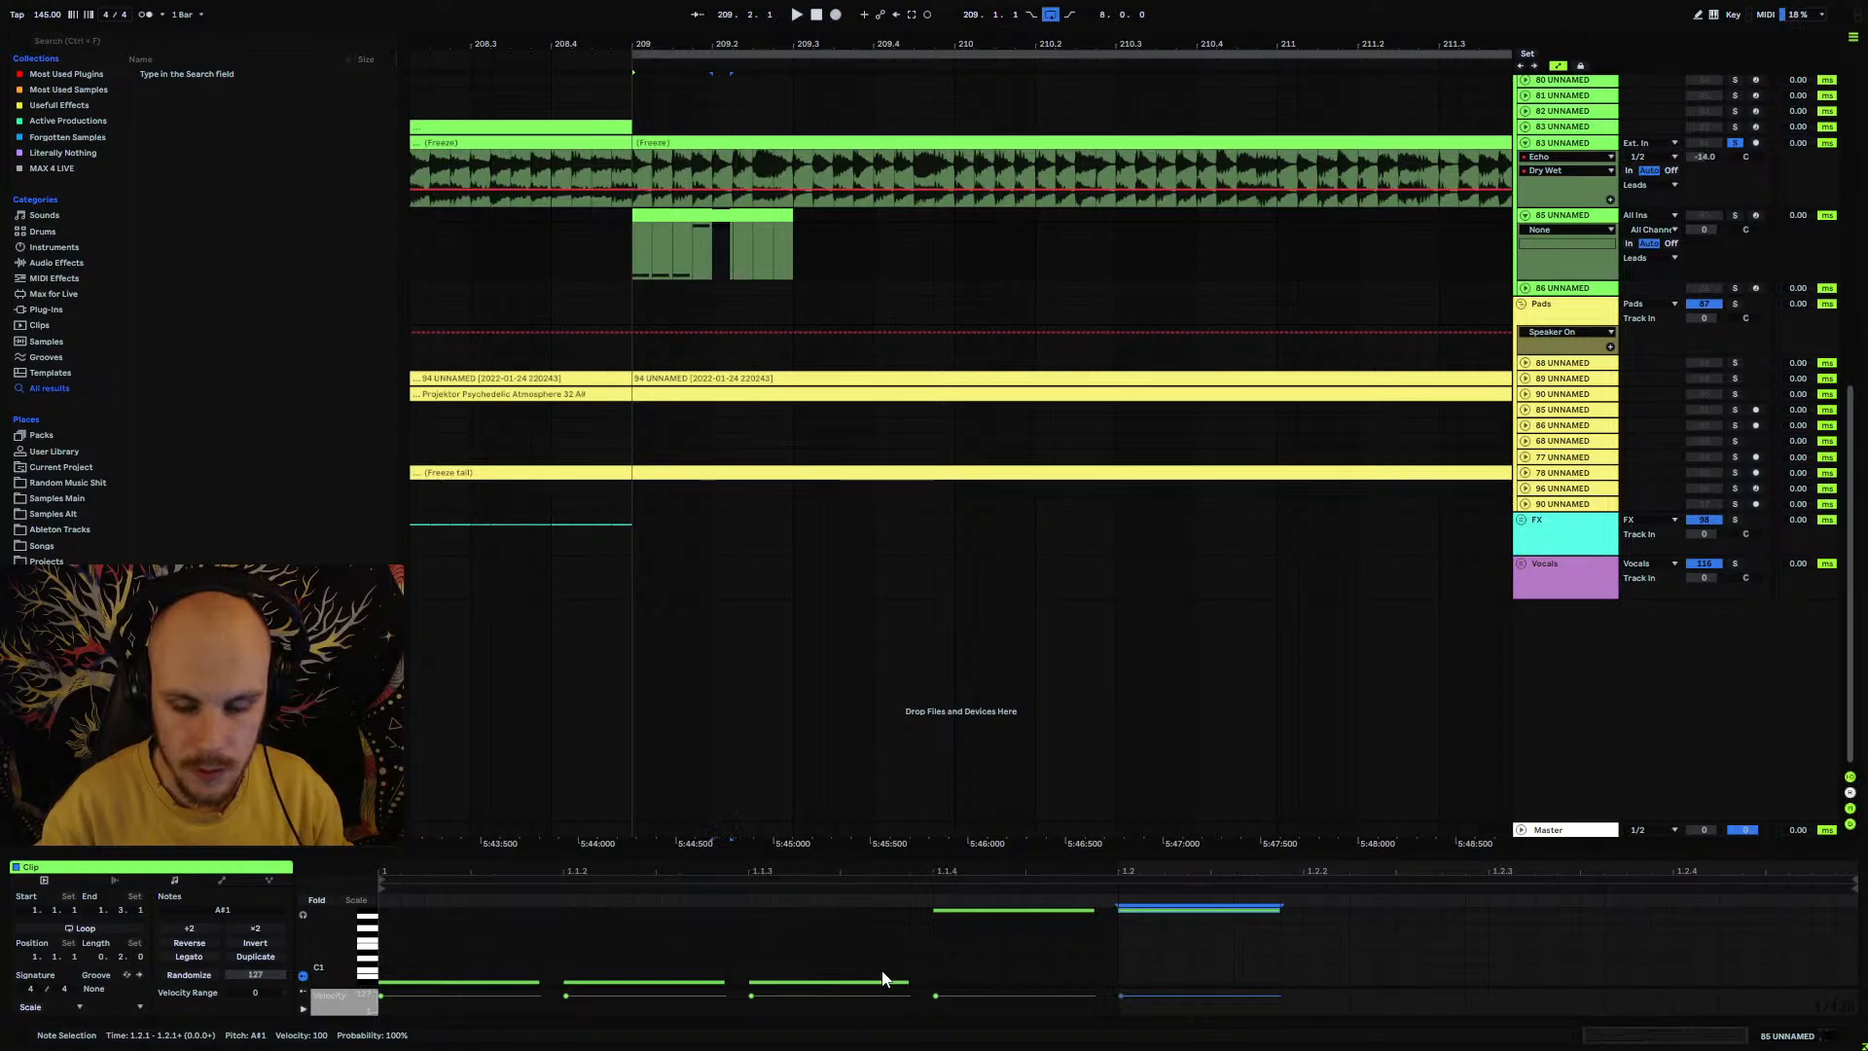
pyautogui.hotkey('shift', 'Down')
pyautogui.press('space')
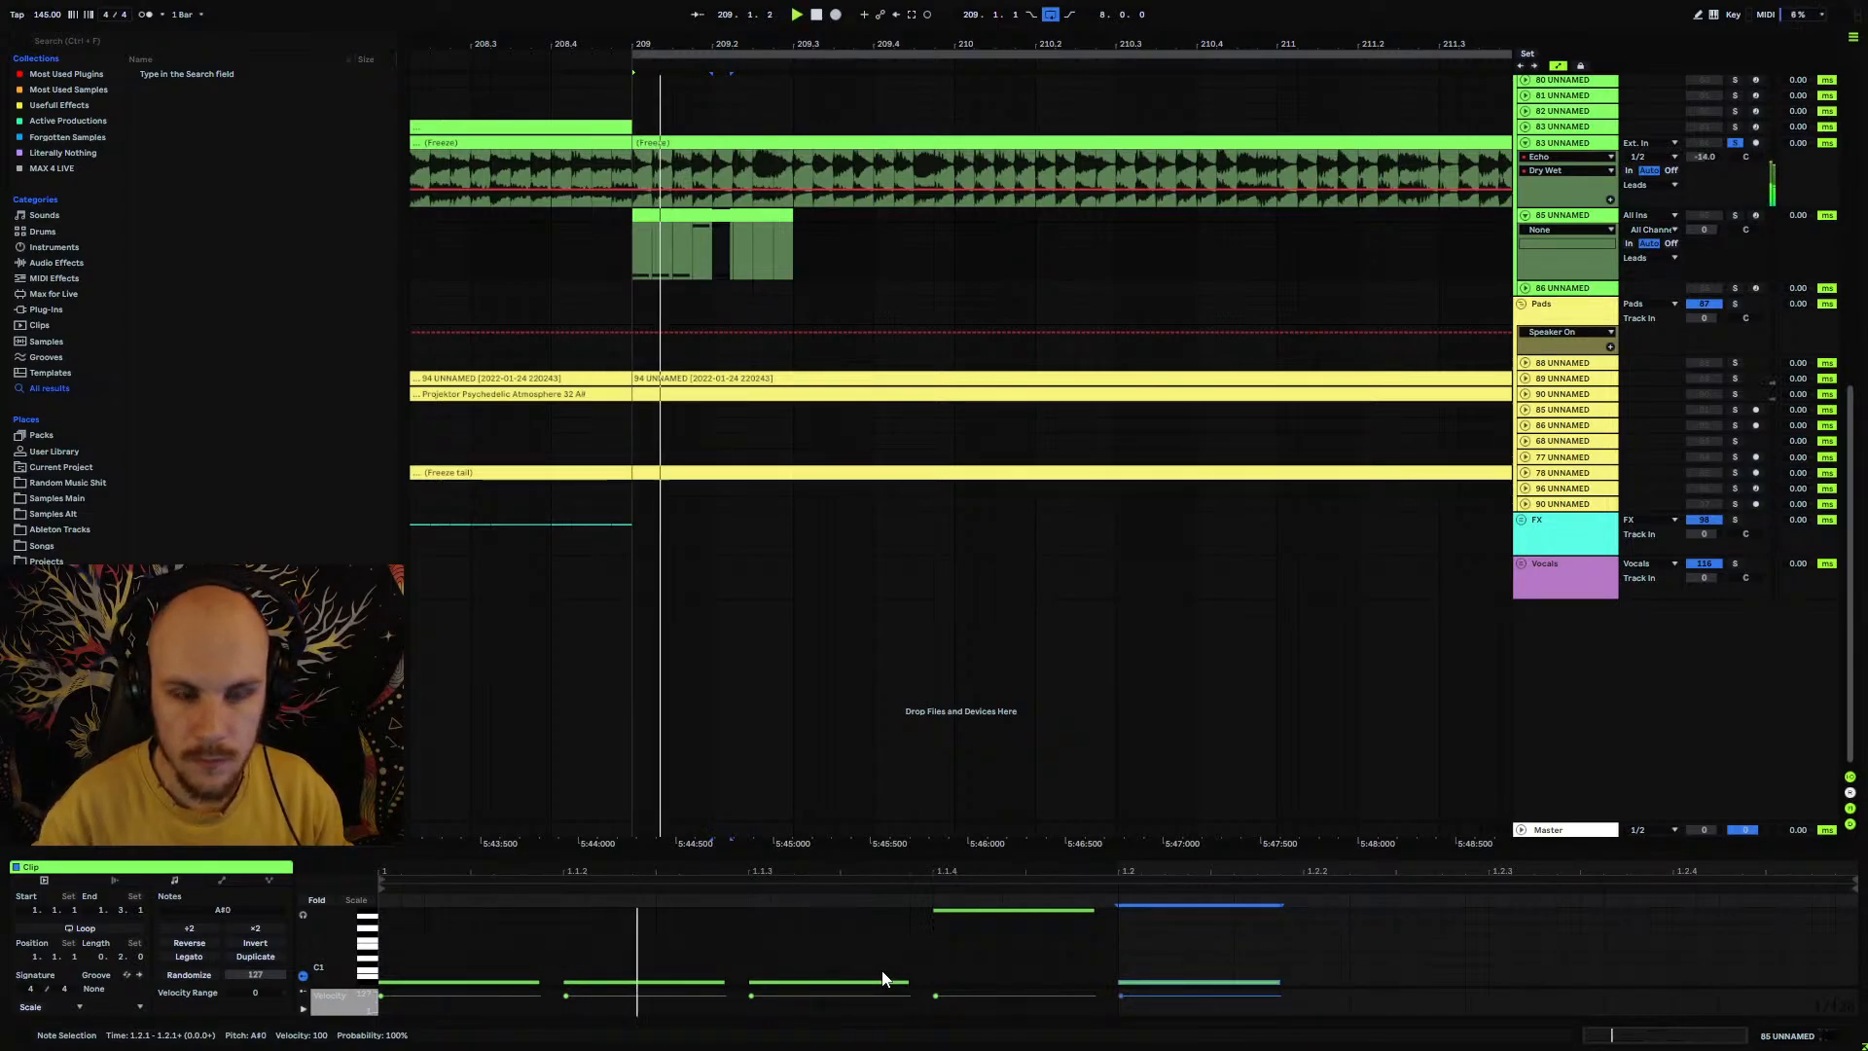
pyautogui.click(718, 621)
pyautogui.click(735, 171)
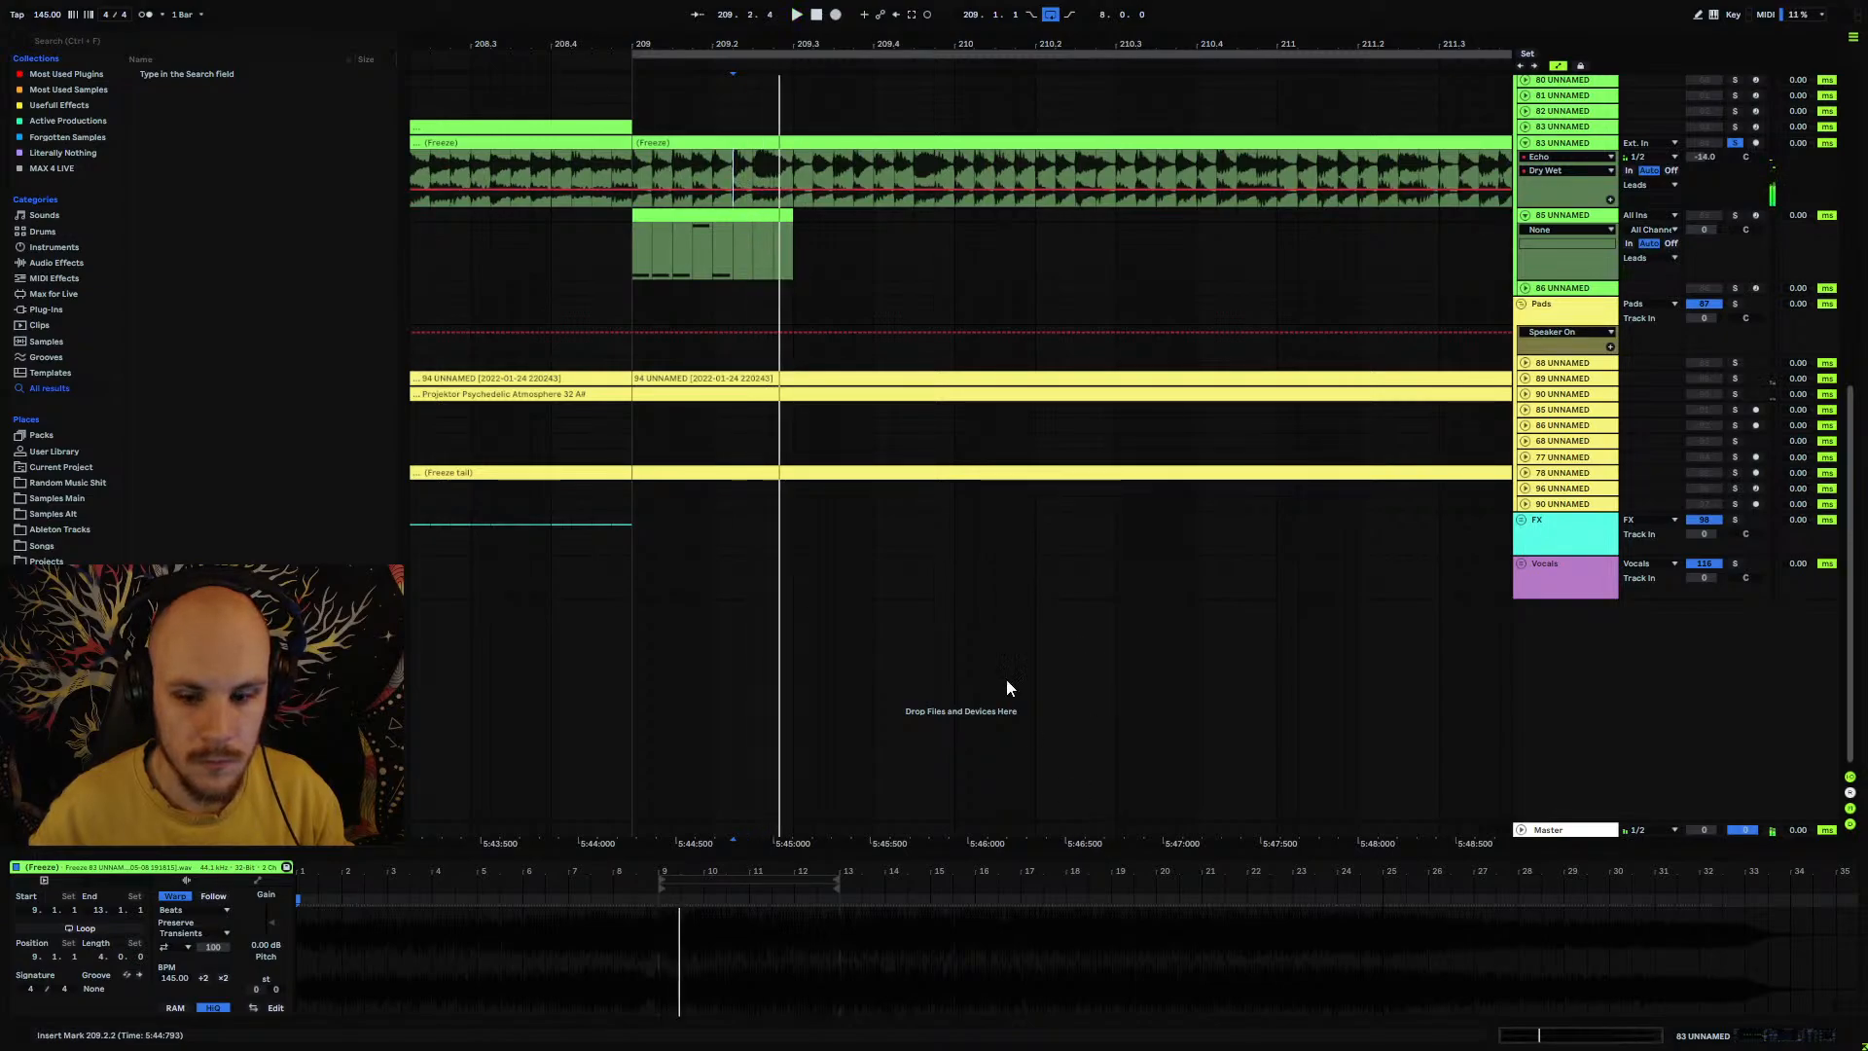
pyautogui.press('space')
# Step: Complete the clip's second beat with A#1 notes at 1.2.2 and 1.2.3 and an A#0 note at 1.2.4
pyautogui.click(758, 216)
pyautogui.moveTo(1234, 961); pyautogui.dragTo(1245, 1015)
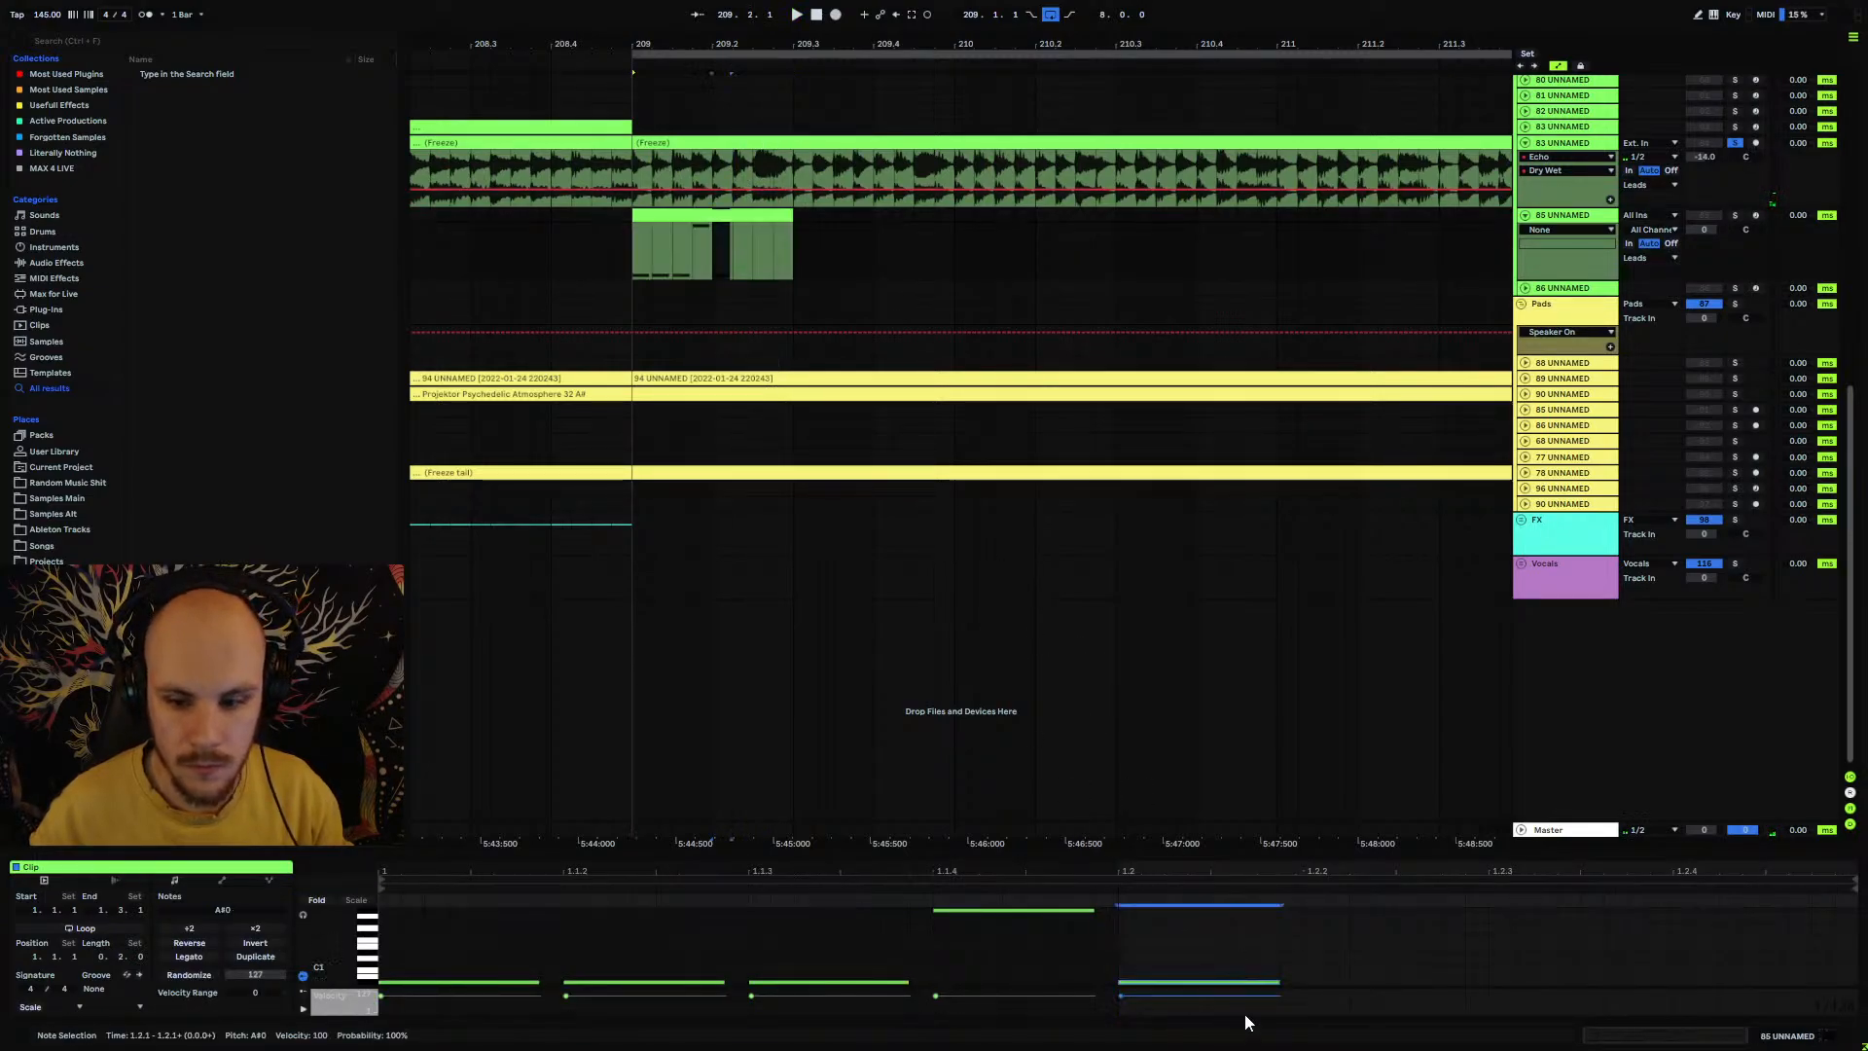
pyautogui.hotkey('ctrl', 'd')
pyautogui.press('Right')
pyautogui.hotkey('shift', 'Up')
pyautogui.hotkey('ctrl', 'd')
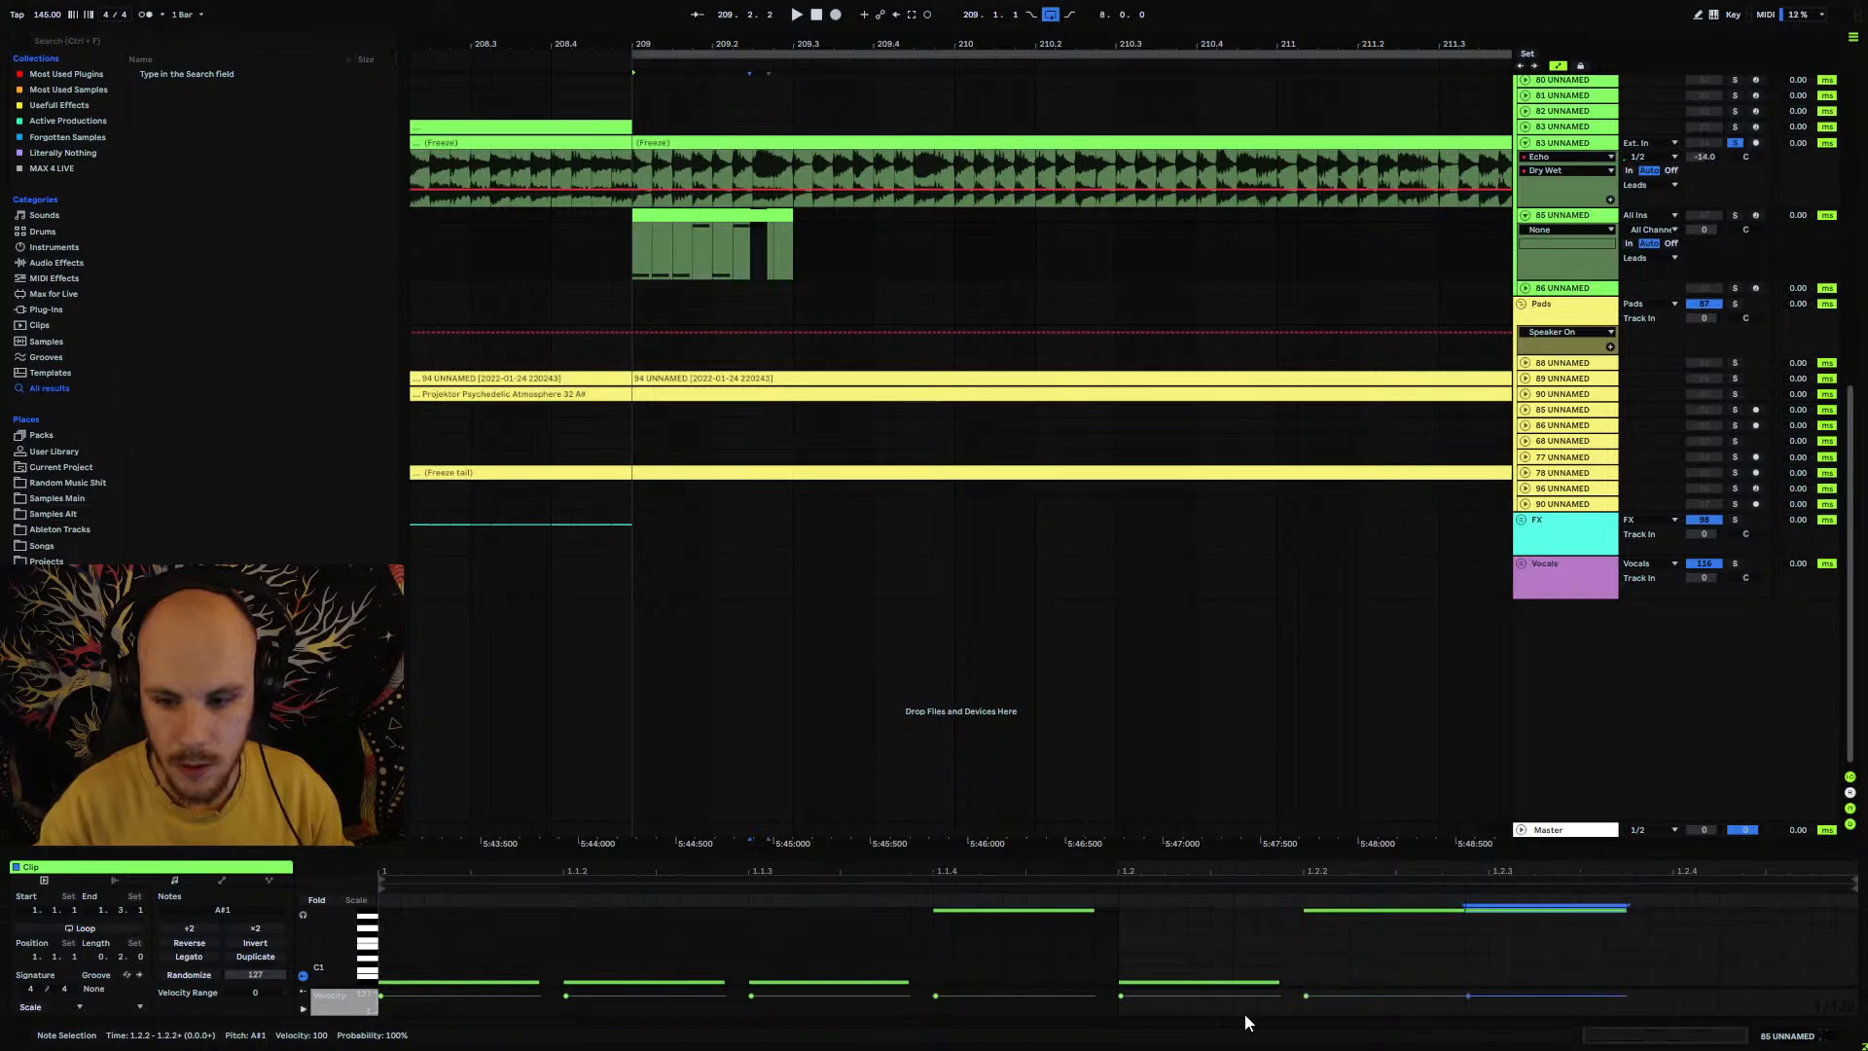
pyautogui.press('Right')
pyautogui.hotkey('ctrl', 'd')
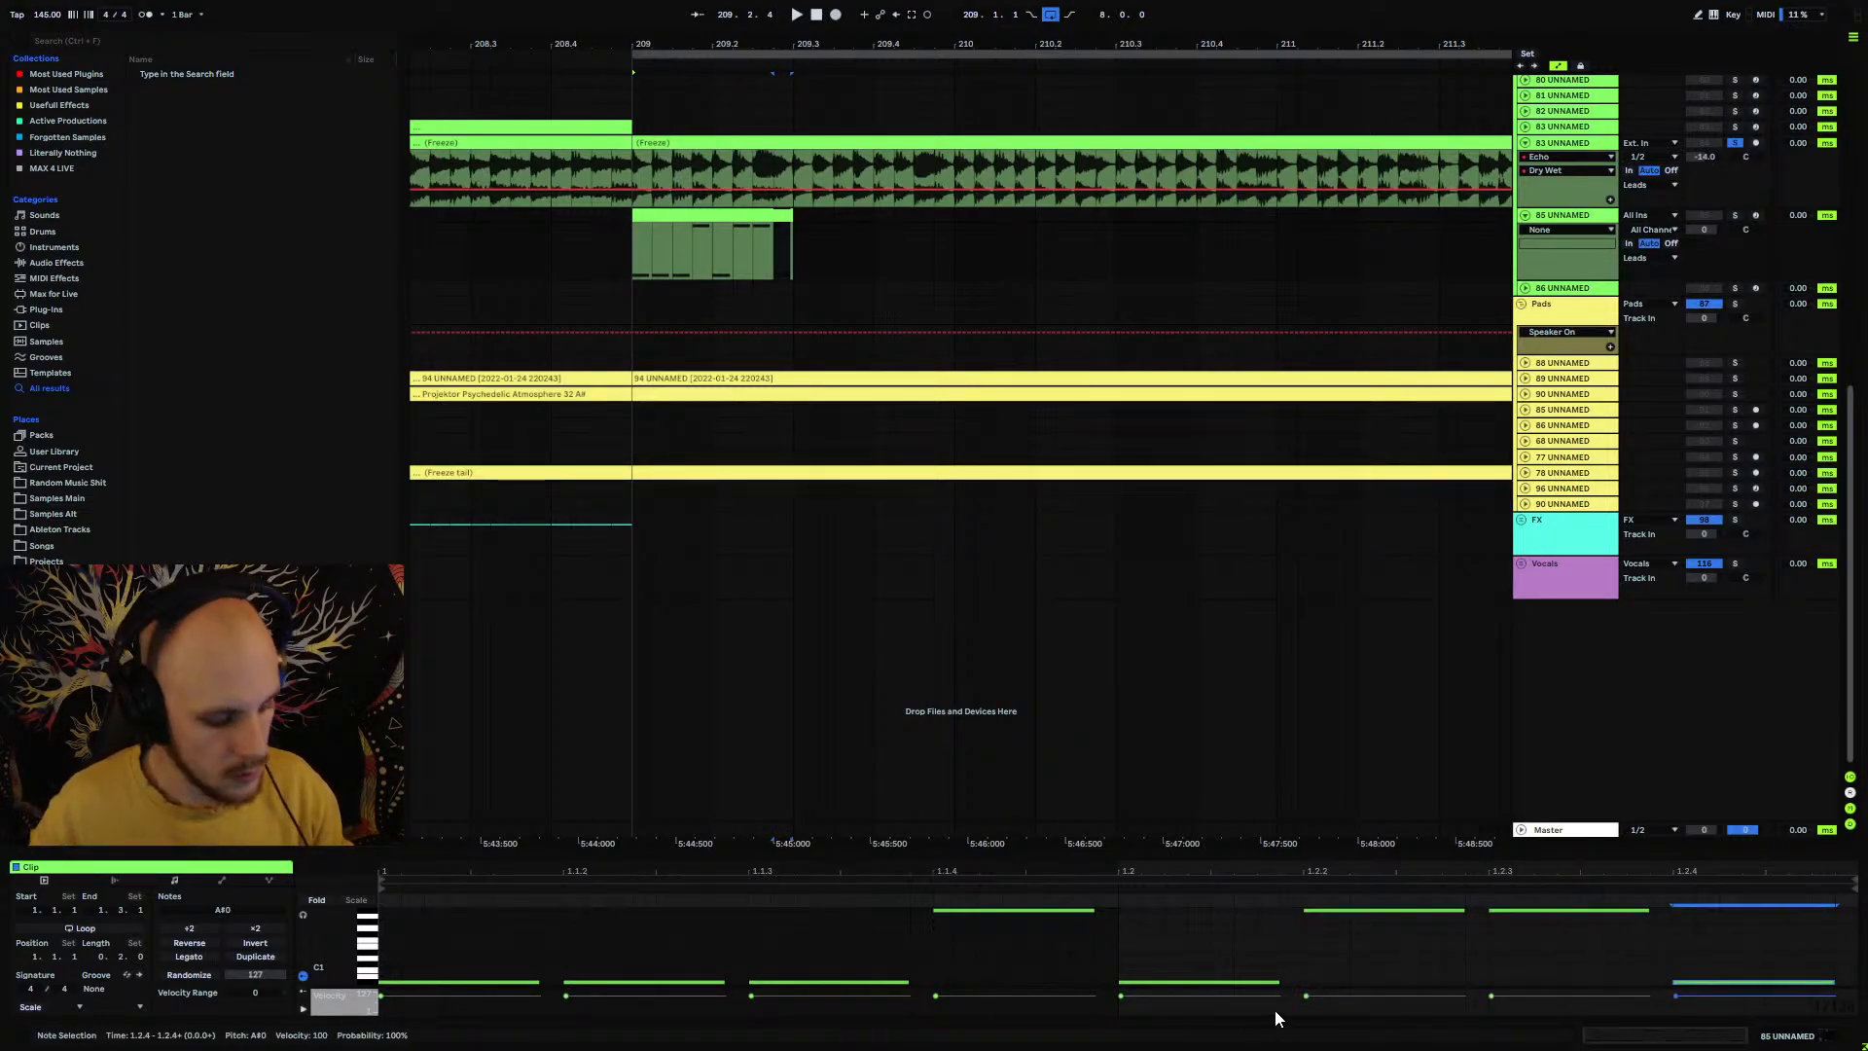
# Step: Shorten all notes to about a quarter of a sixteenth, lengthen only the A#1 at 1.2.3 to nearly a full sixteenth, and play back
pyautogui.hotkey('ctrl', 'a')
pyautogui.moveTo(1278, 980); pyautogui.dragTo(1164, 980)
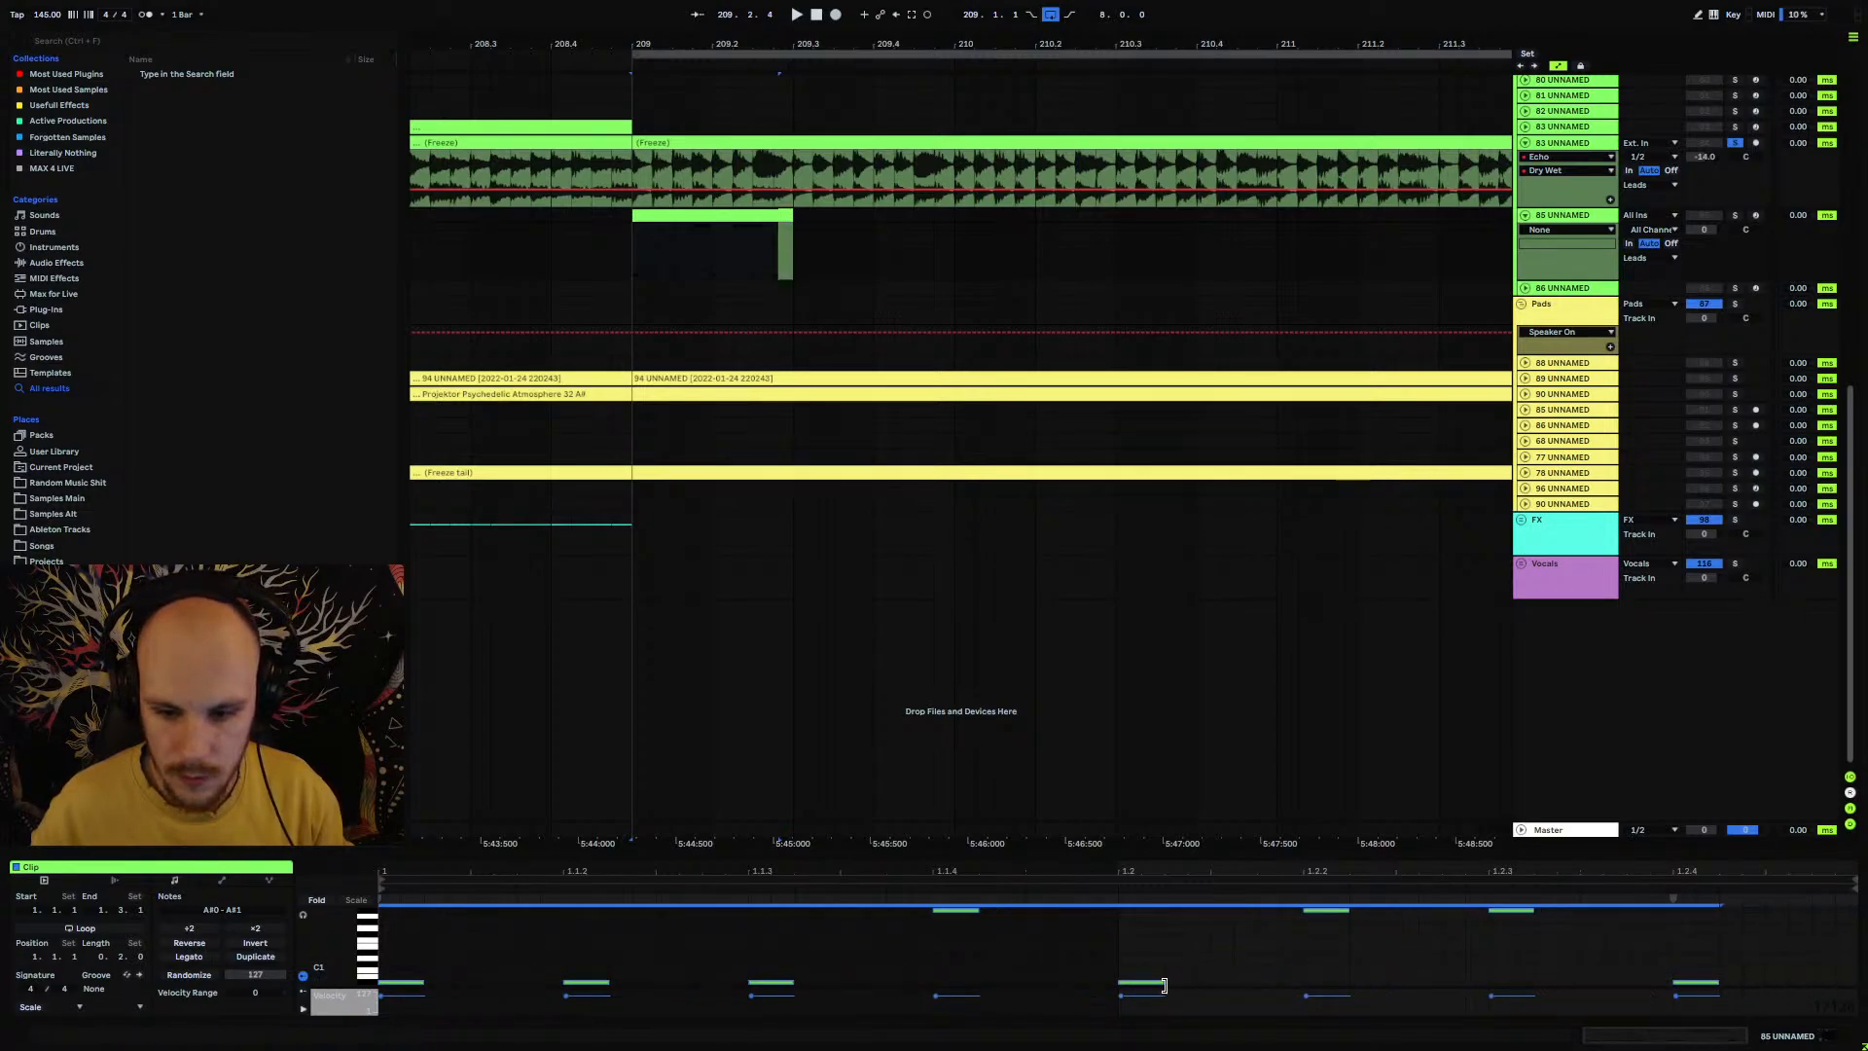
pyautogui.click(1257, 935)
pyautogui.moveTo(1530, 912); pyautogui.dragTo(1650, 919)
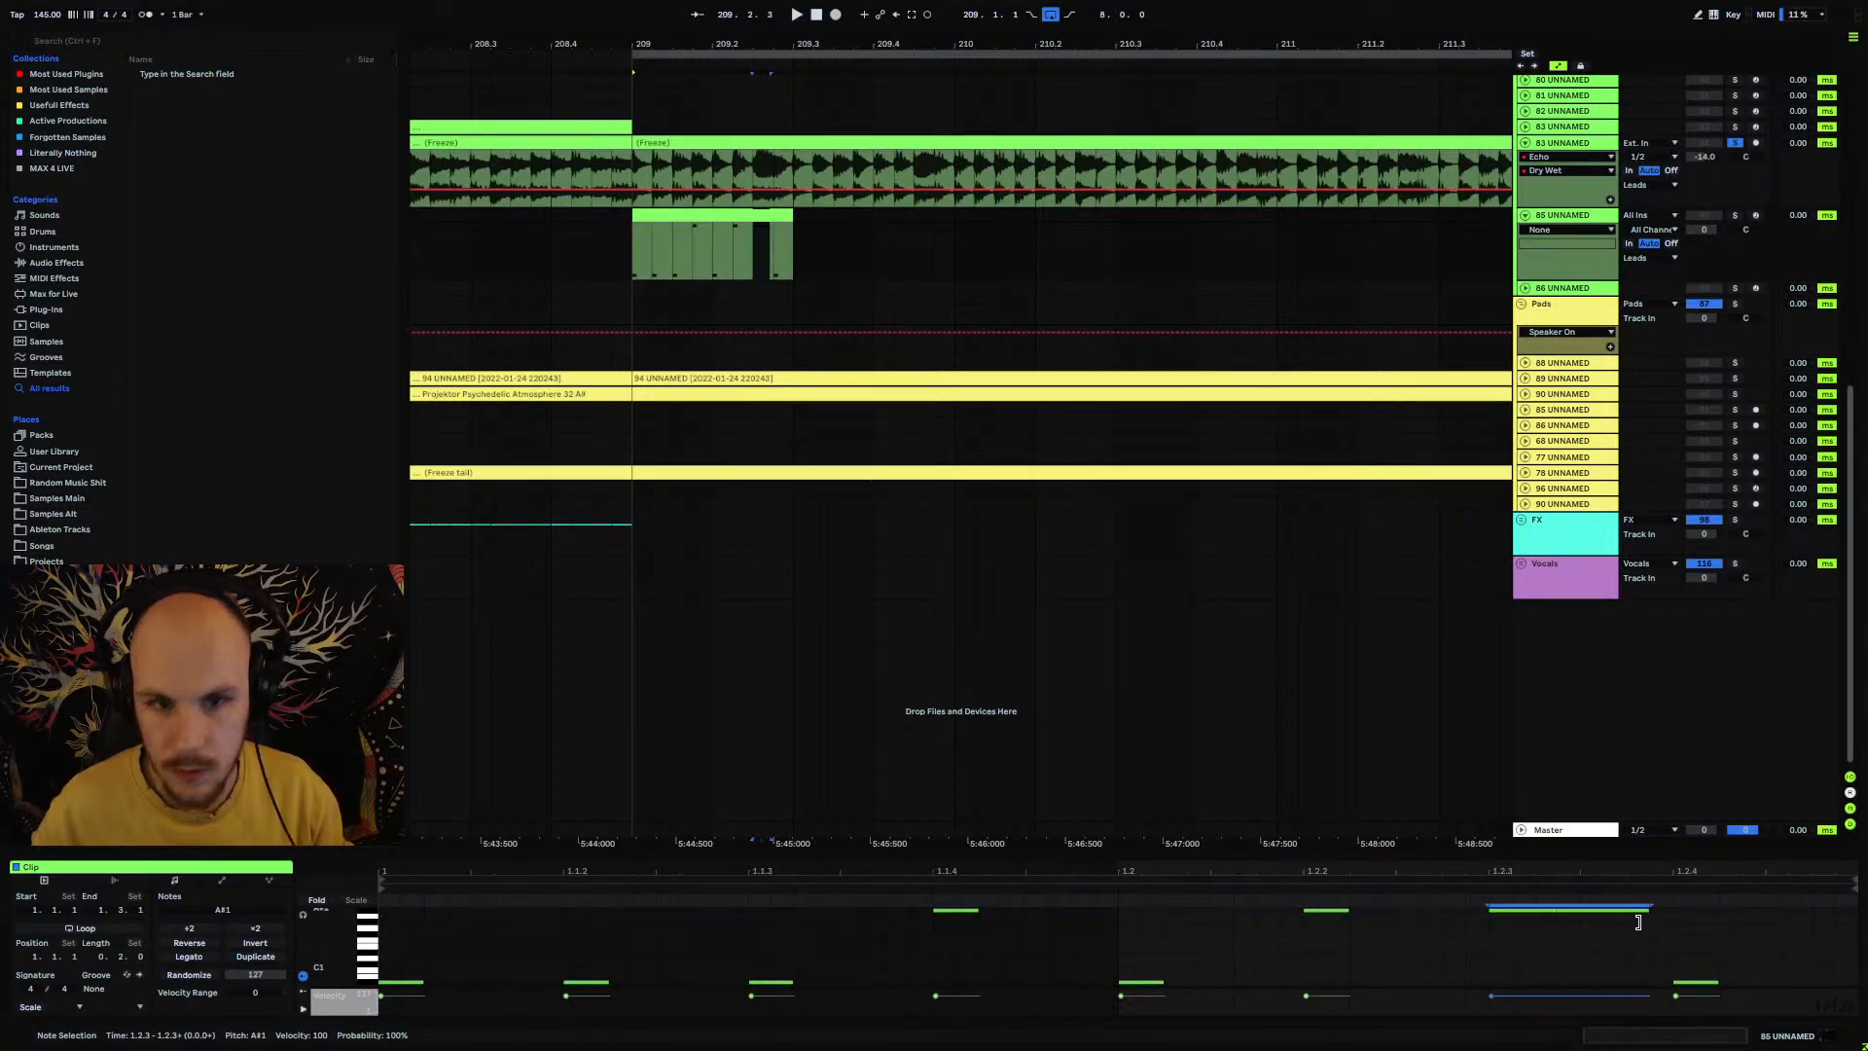
pyautogui.press('space')
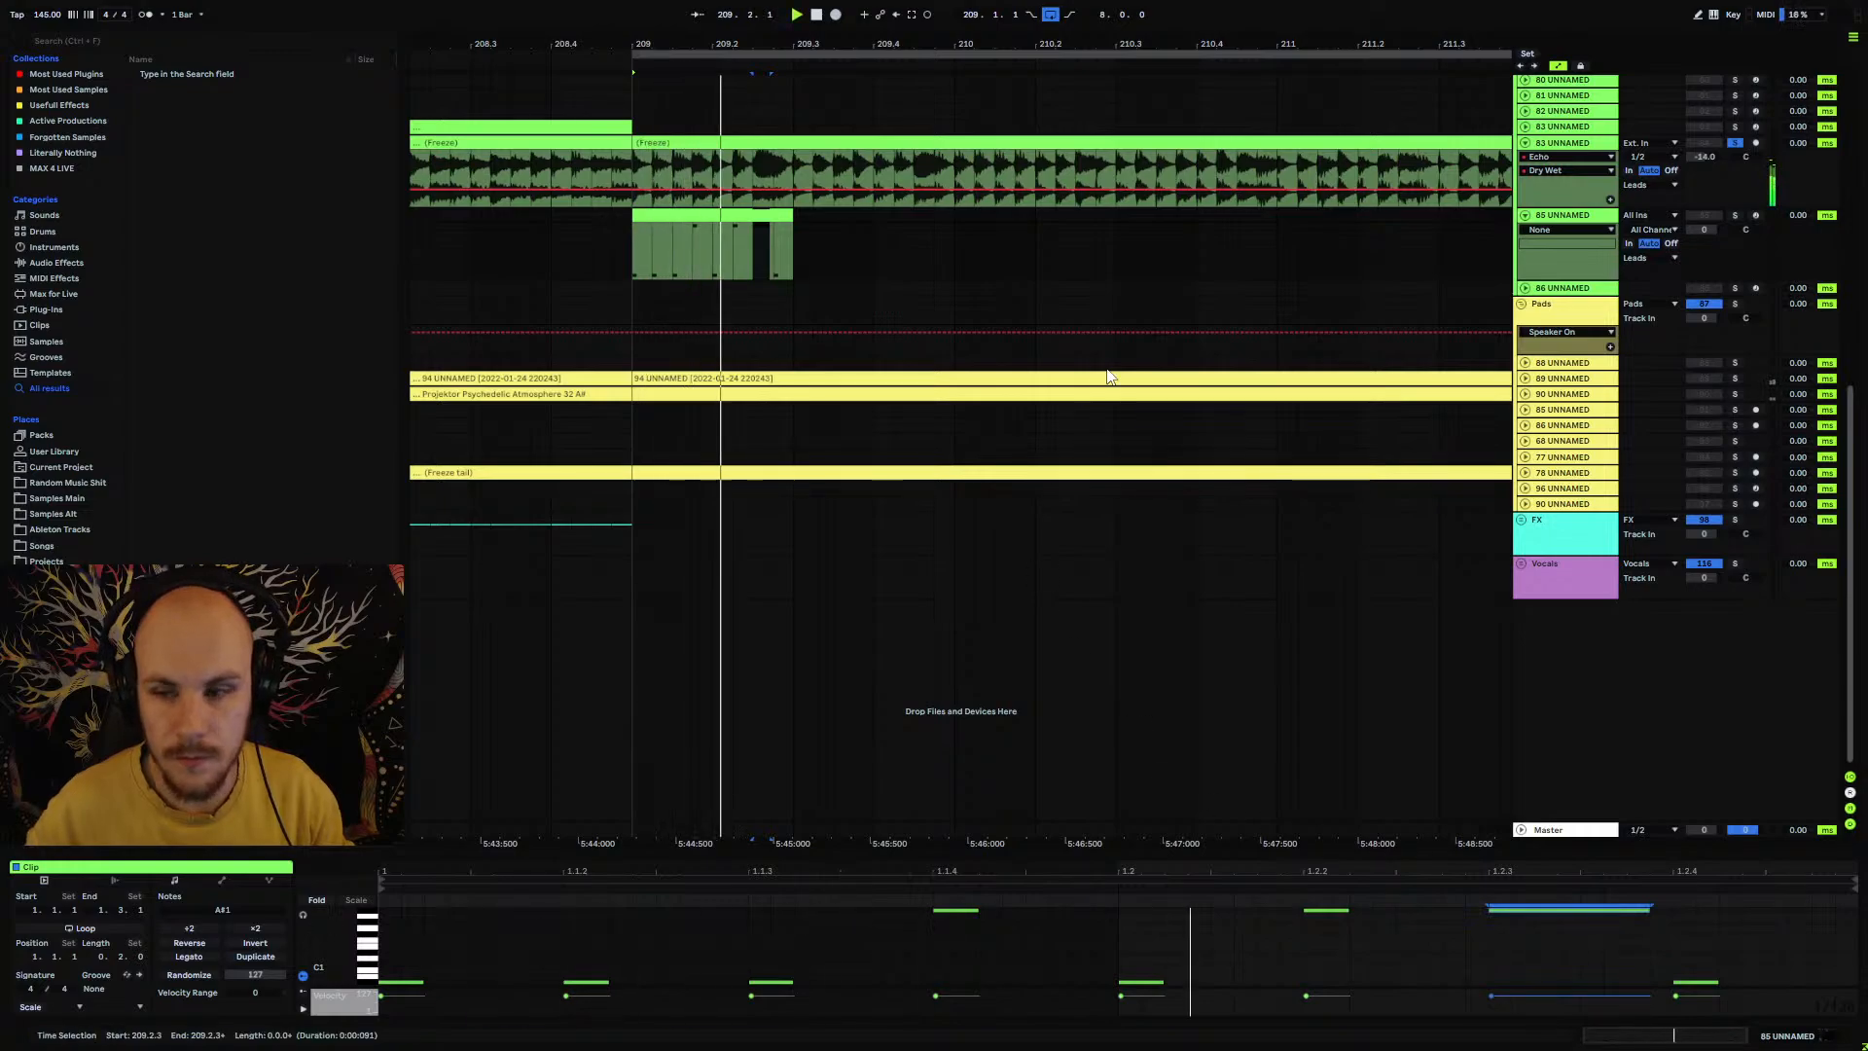
# Step: Open Phase Plant on track 85 and add an Analog oscillator to its generators
pyautogui.click(1498, 265)
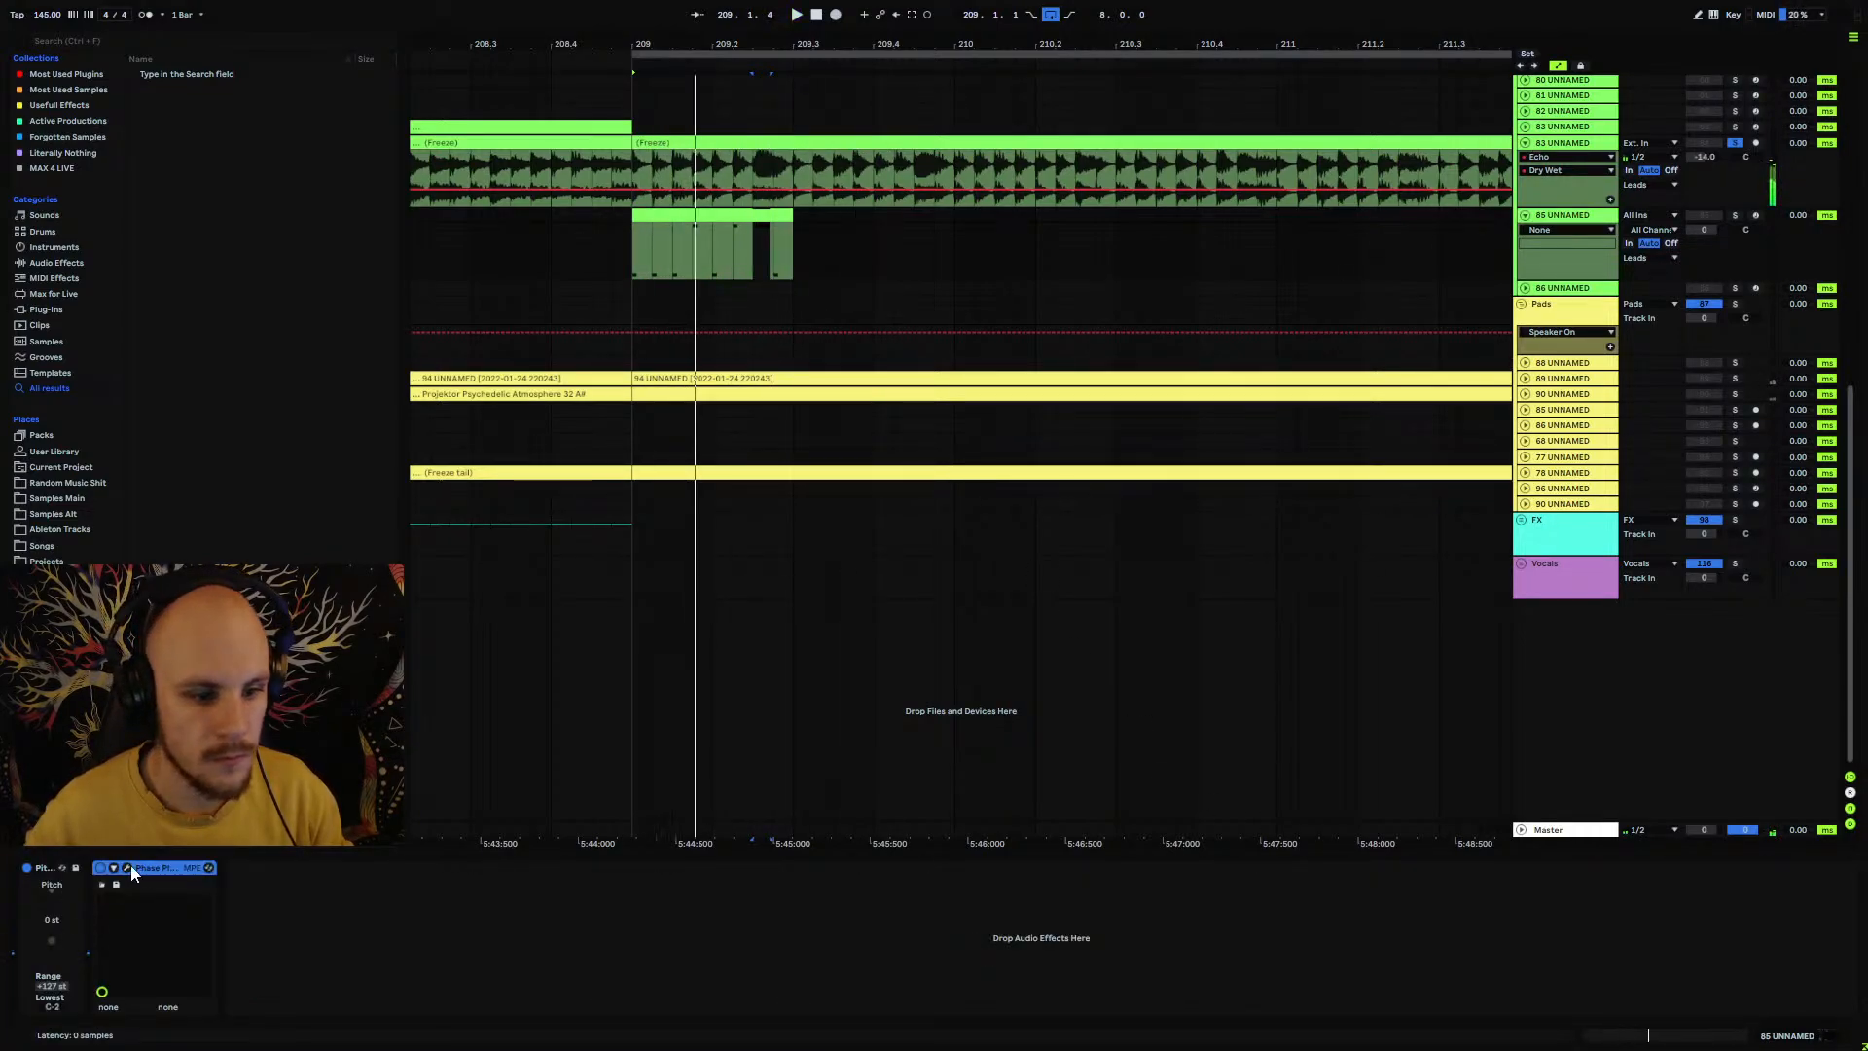
pyautogui.click(128, 868)
pyautogui.click(607, 428)
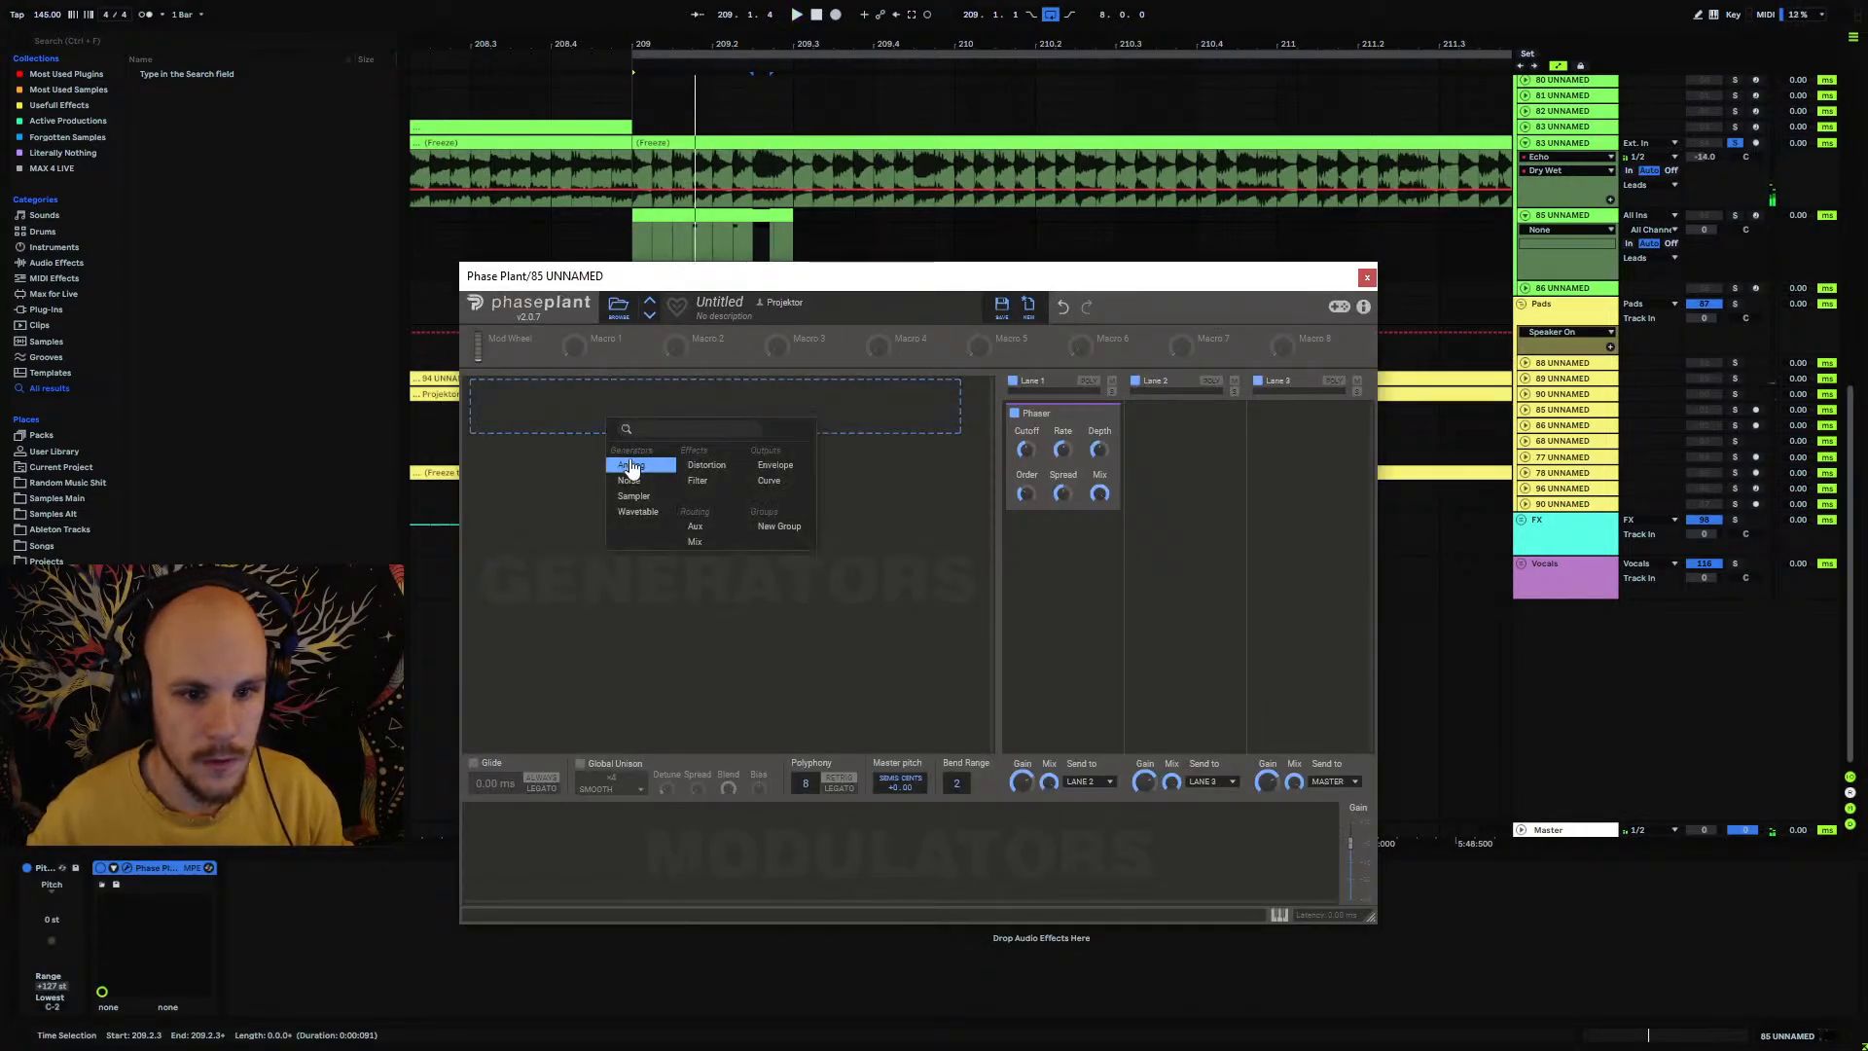
pyautogui.click(637, 469)
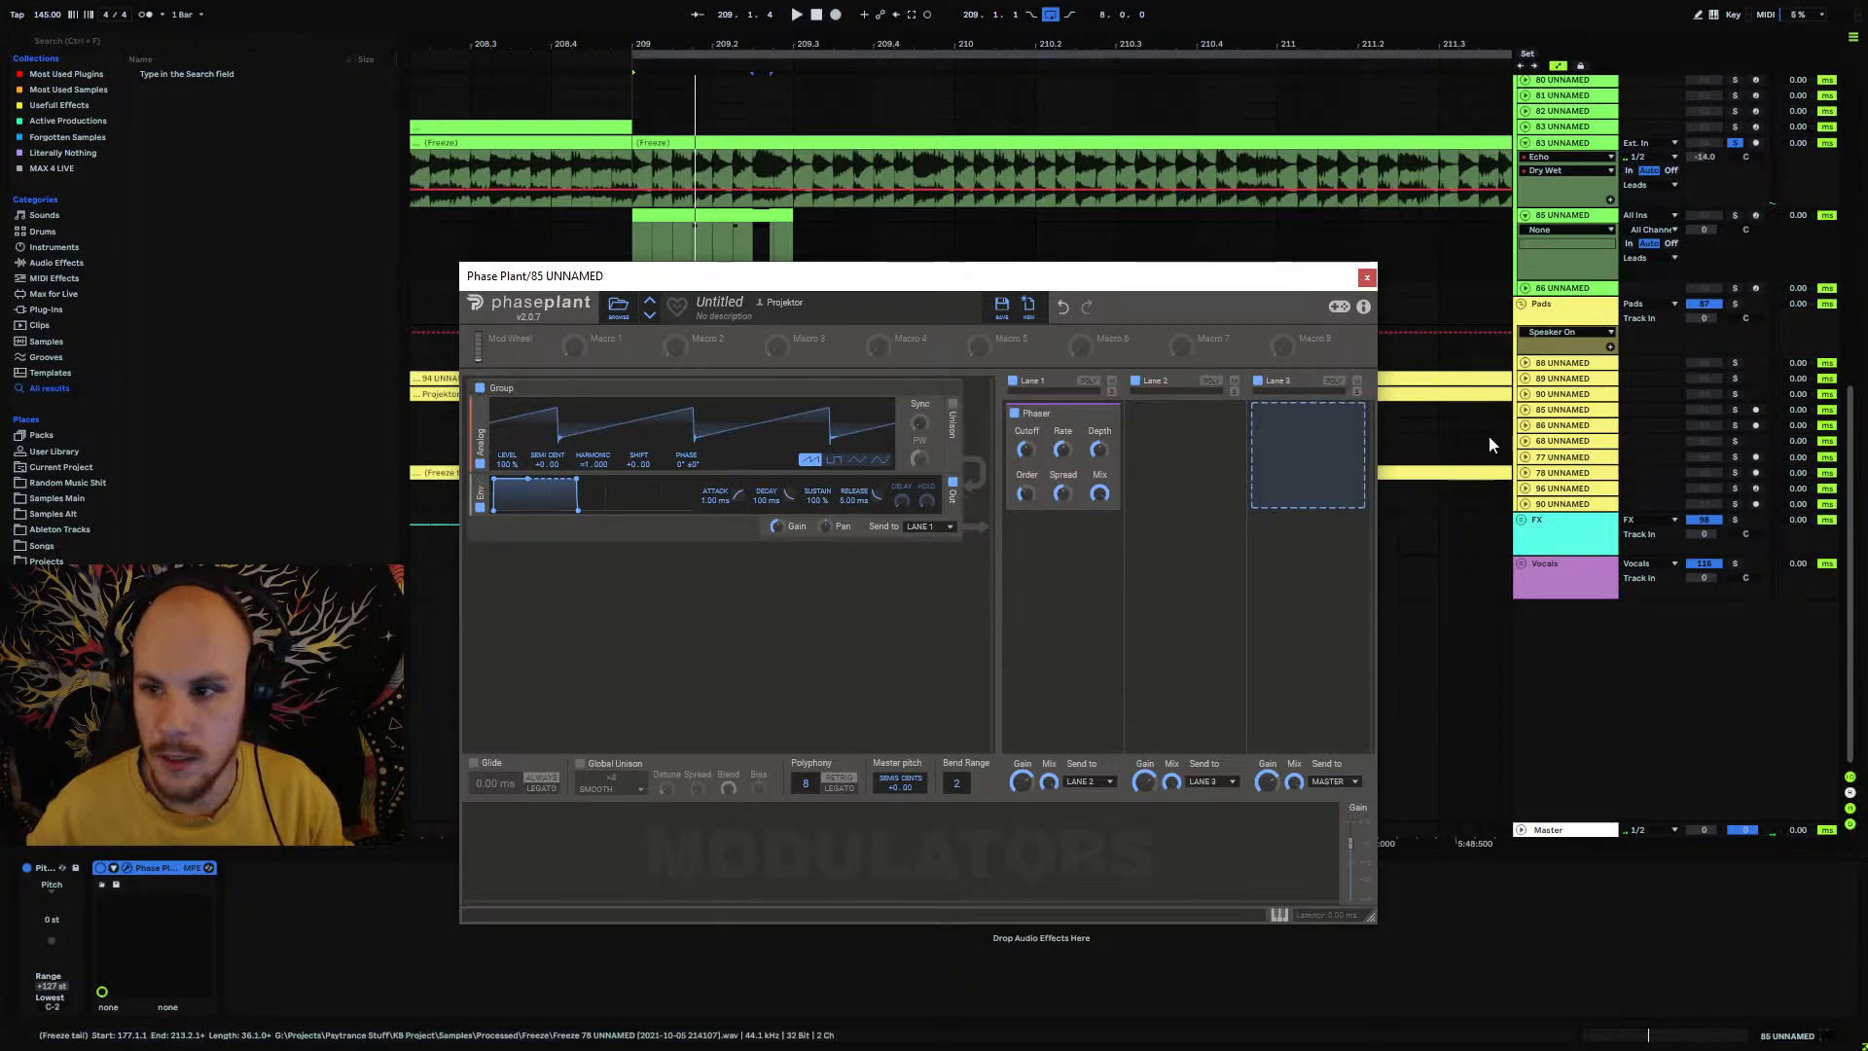
# Step: Solo track 85, loop its clip from 209.1.1 to 209.3.1, and raise the oscillator envelope's release to about 51 ms during playback
pyautogui.click(1735, 215)
pyautogui.press('space')
pyautogui.click(747, 217)
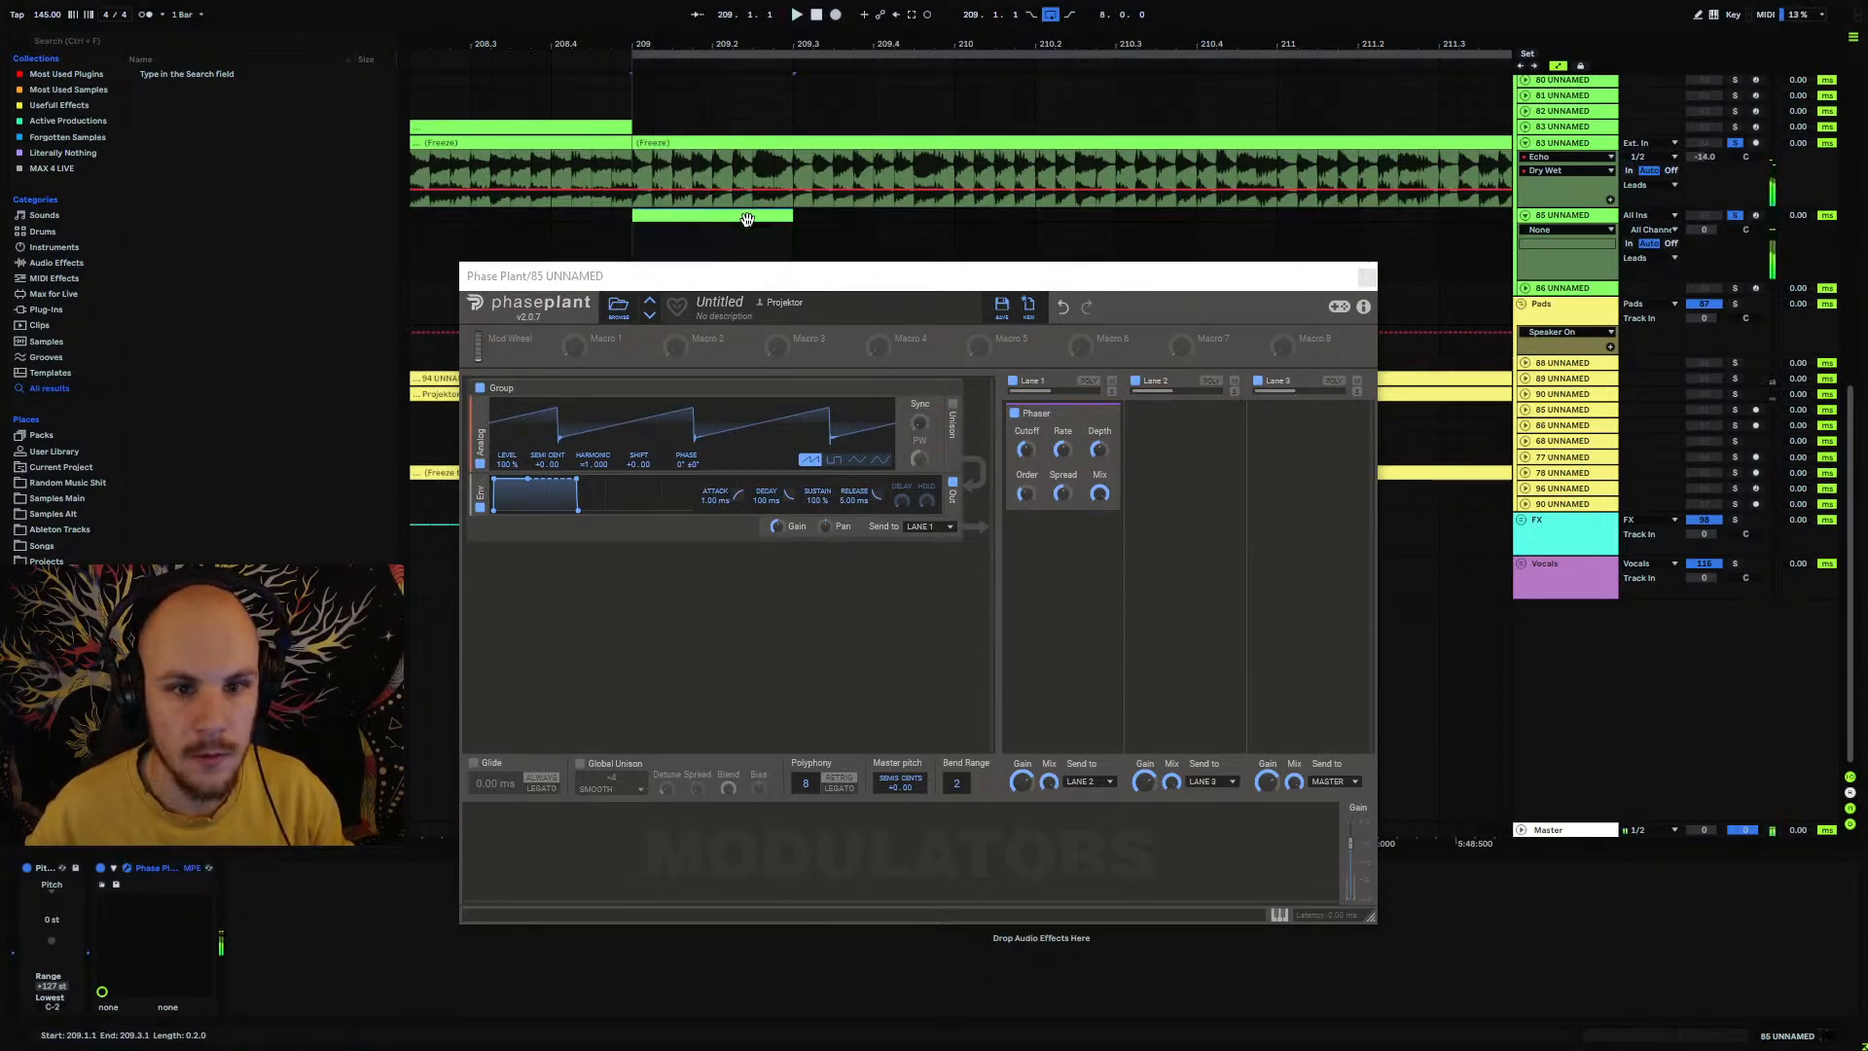
pyautogui.press('space')
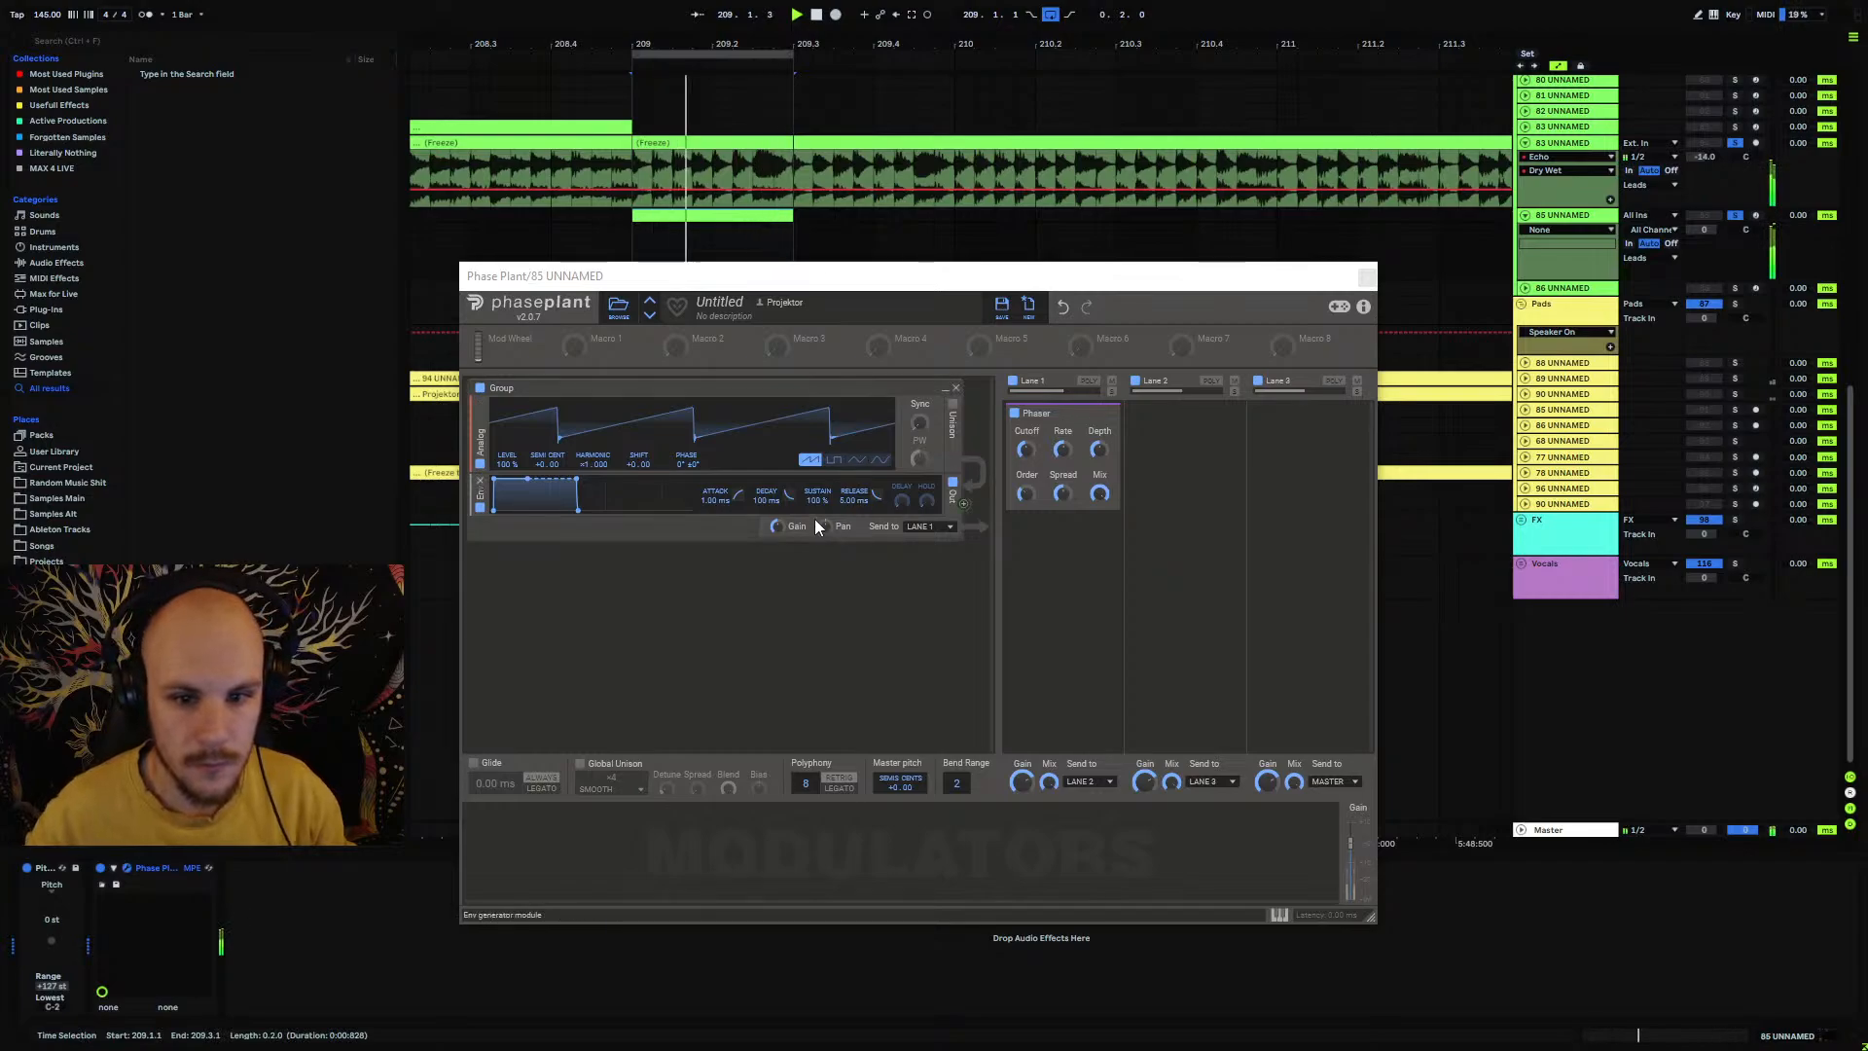
pyautogui.moveTo(854, 500); pyautogui.dragTo(853, 461)
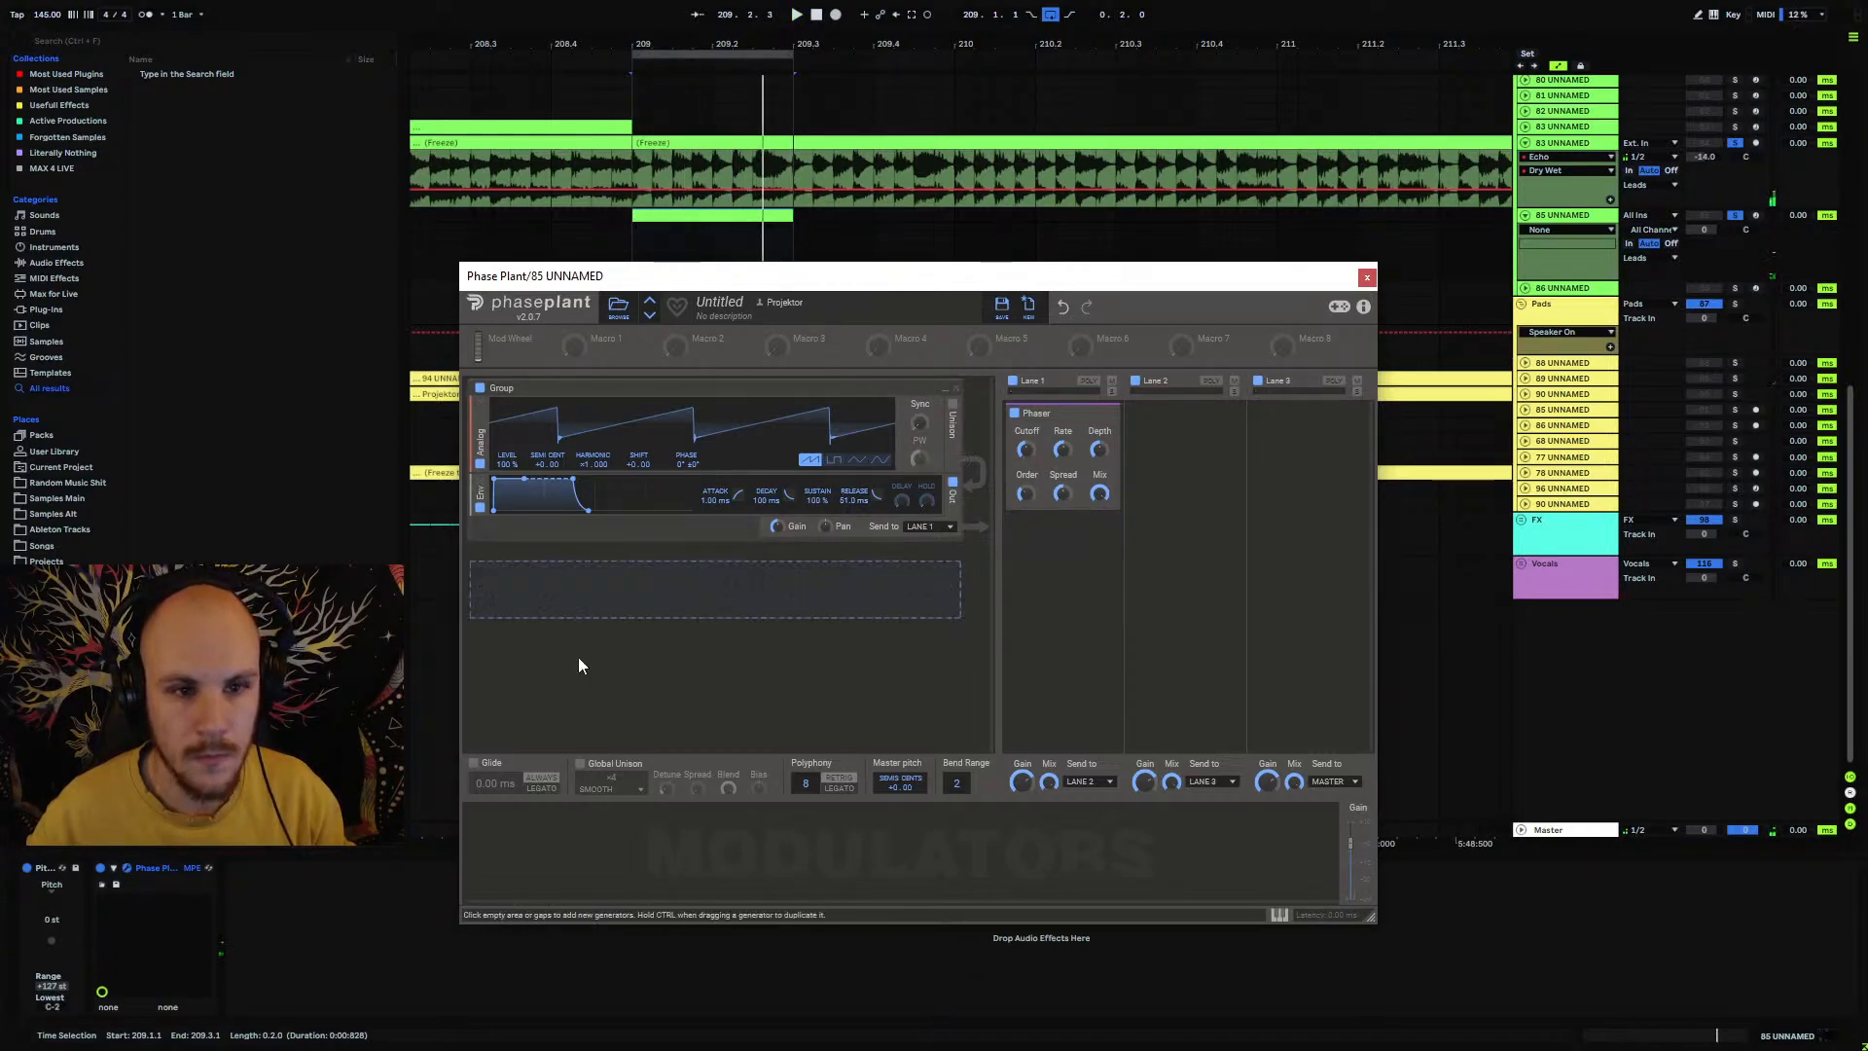
pyautogui.click(543, 820)
pyautogui.click(599, 779)
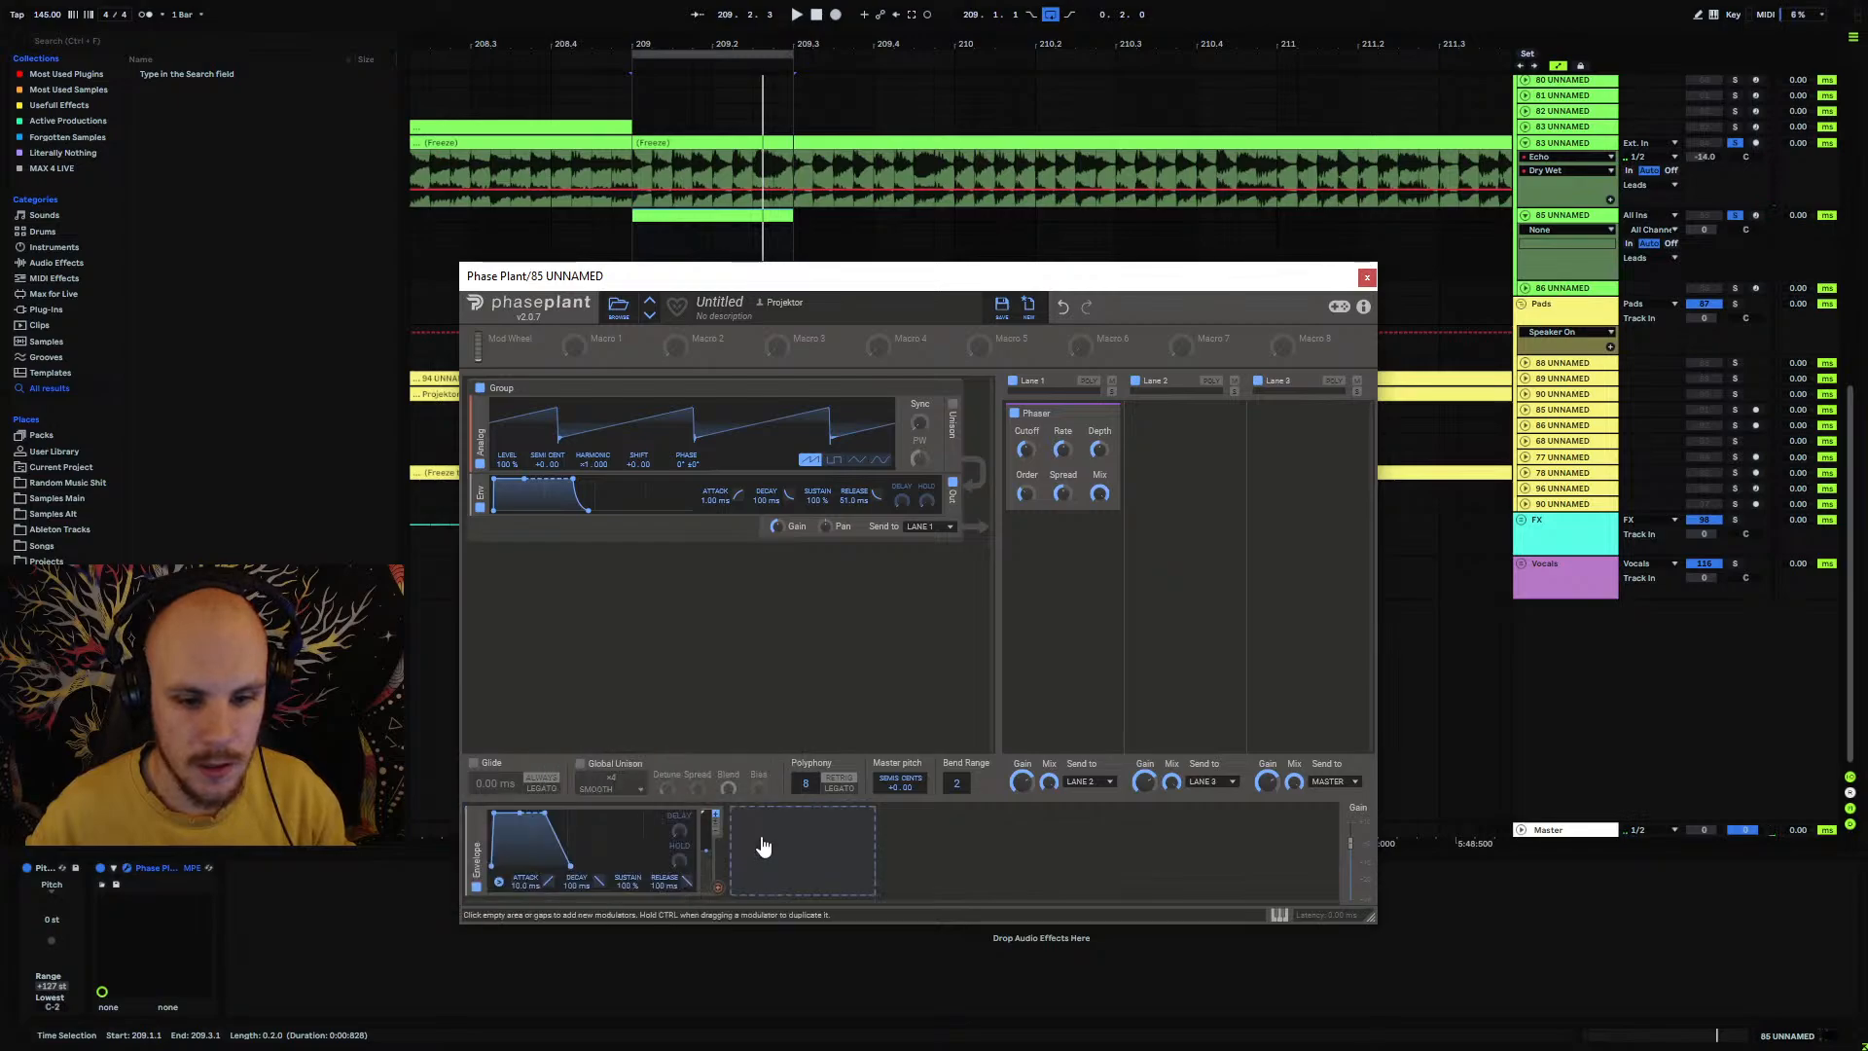
pyautogui.click(476, 816)
# Step: Add an LFO modulator and assign it to the Phaser's cutoff
pyautogui.click(530, 836)
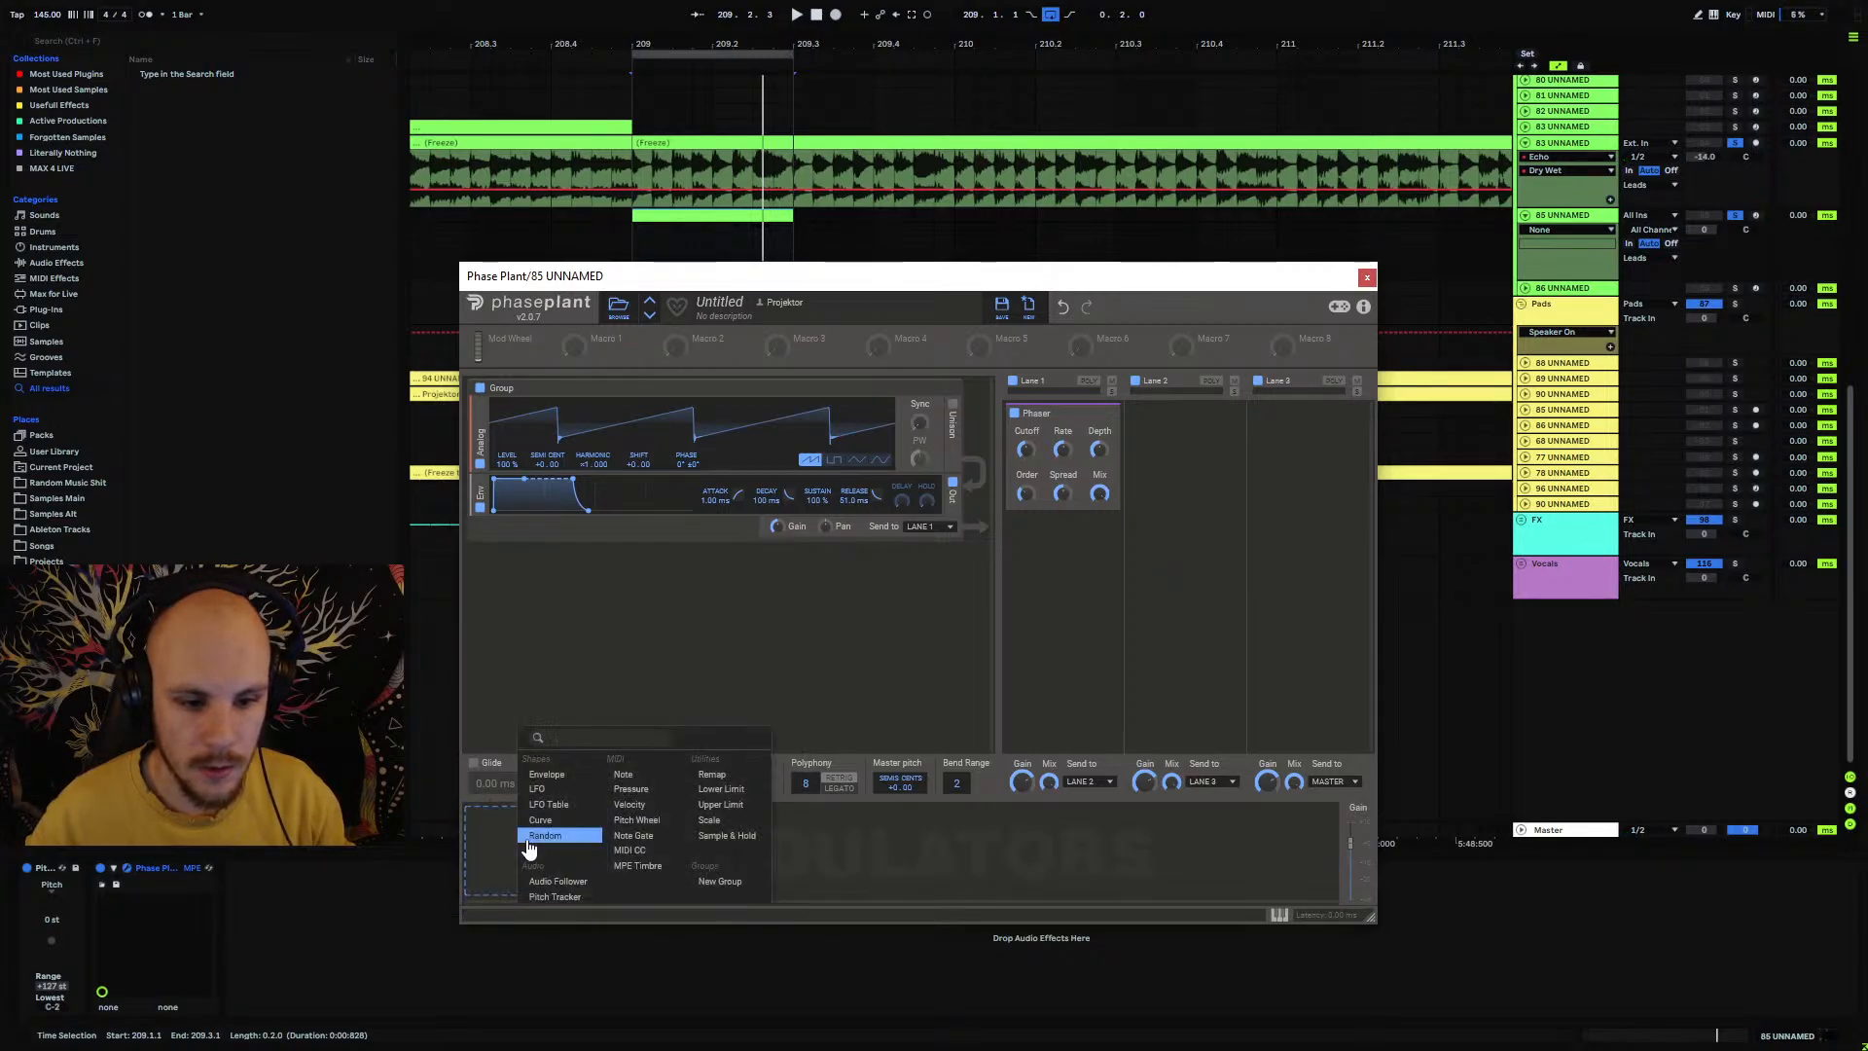
pyautogui.click(566, 789)
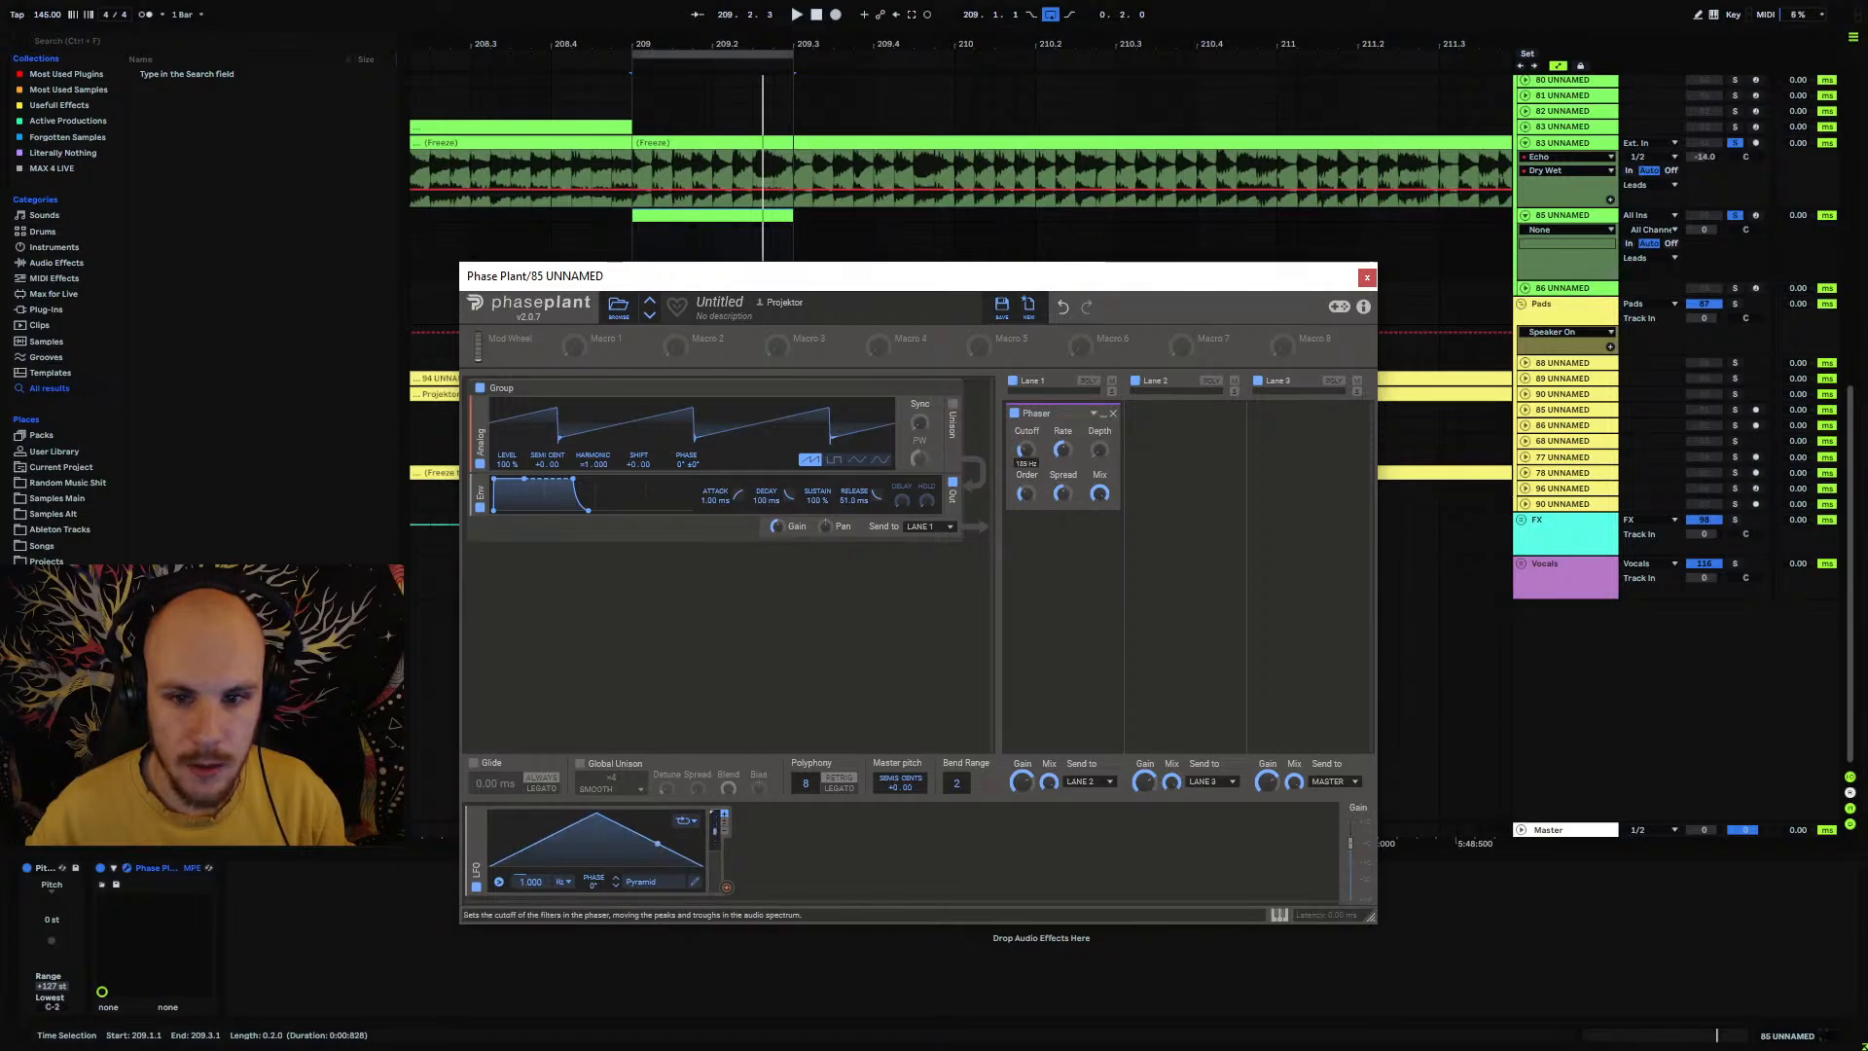
pyautogui.moveTo(727, 887); pyautogui.dragTo(1026, 430)
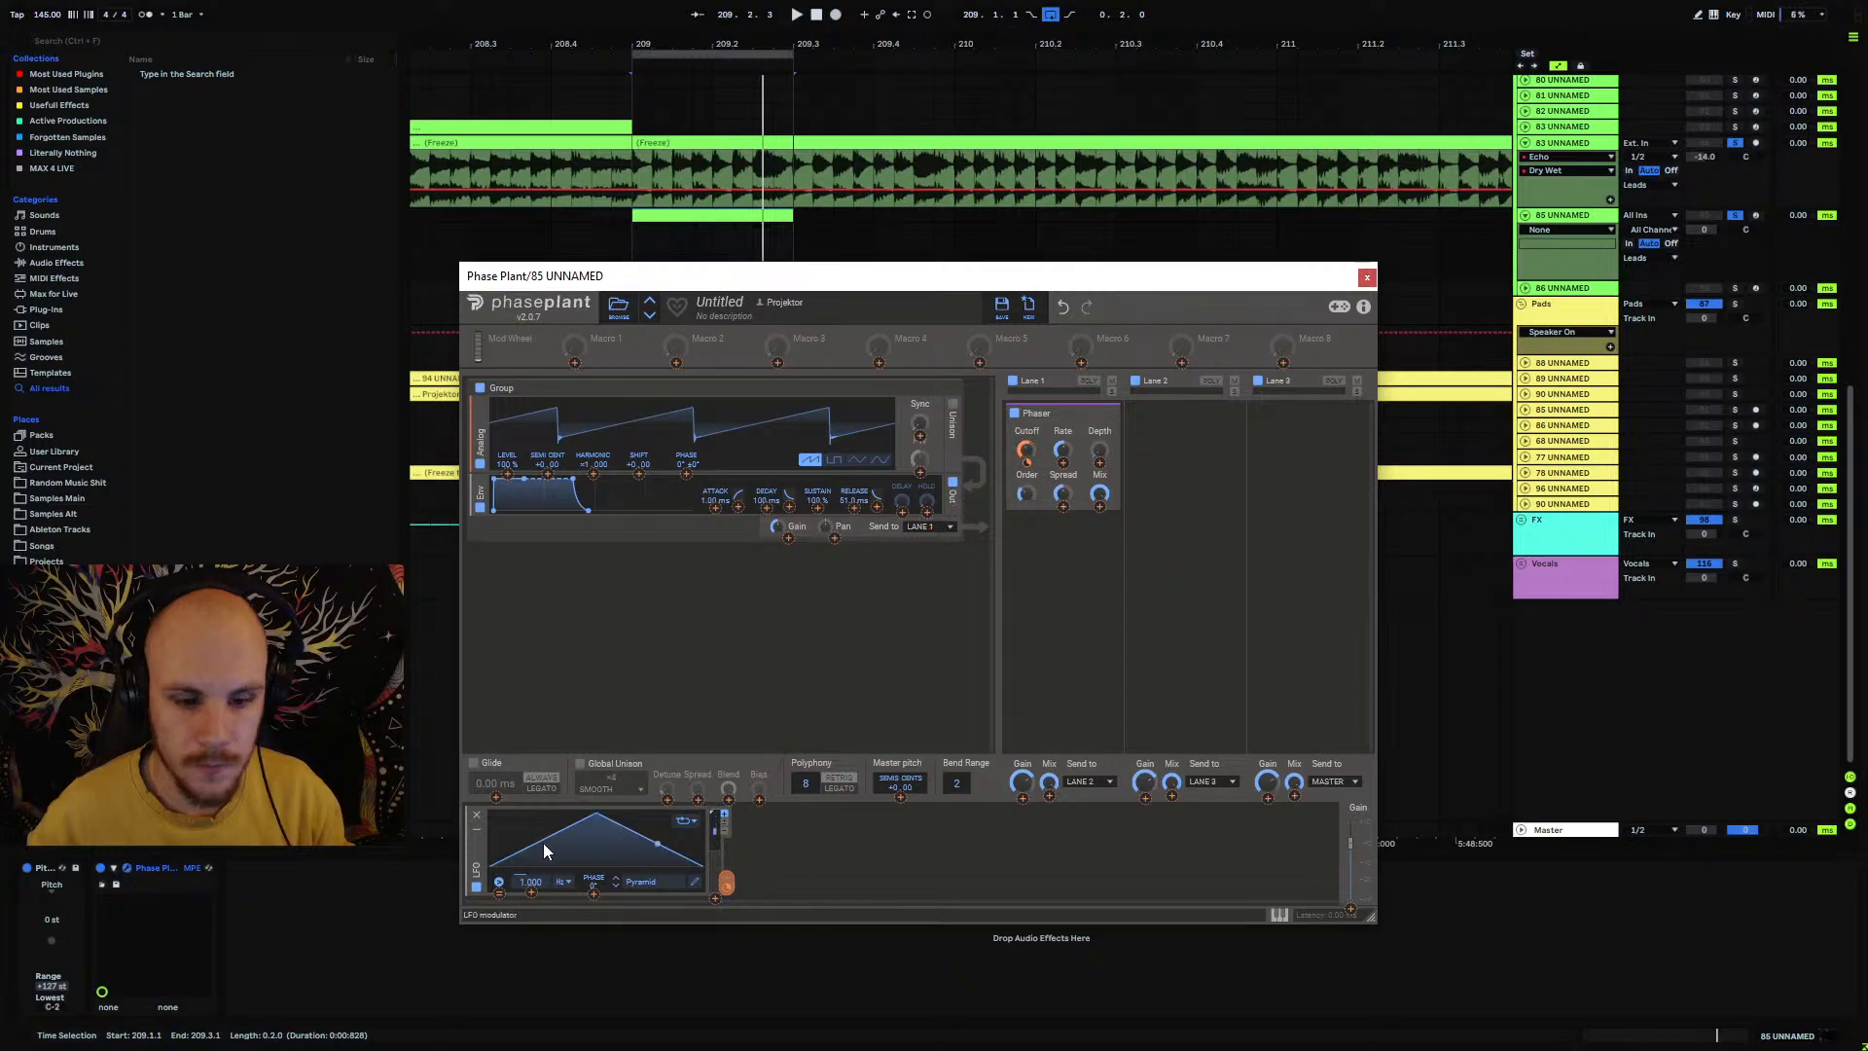
# Step: Sync the LFO to tempo at a rate of 16/4, change its note trigger mode, and close the Phase Plant window
pyautogui.click(566, 881)
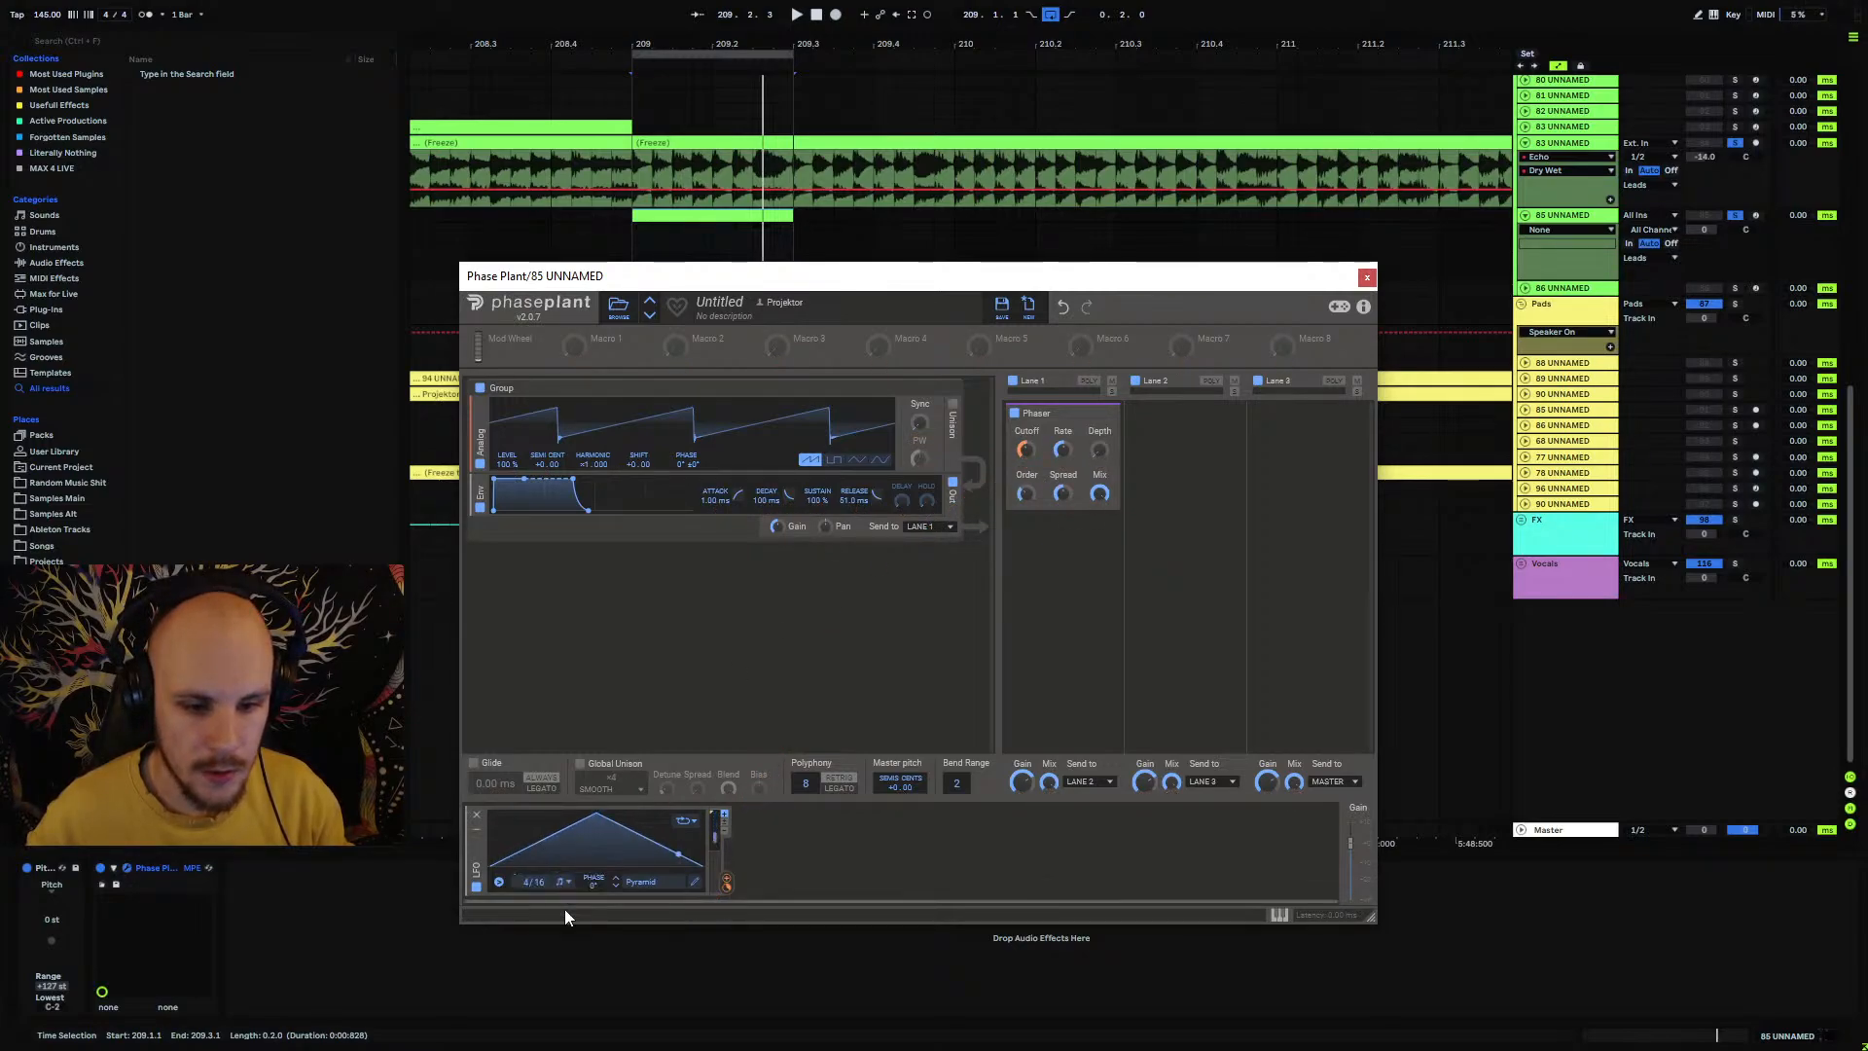
pyautogui.moveTo(531, 882); pyautogui.dragTo(531, 871)
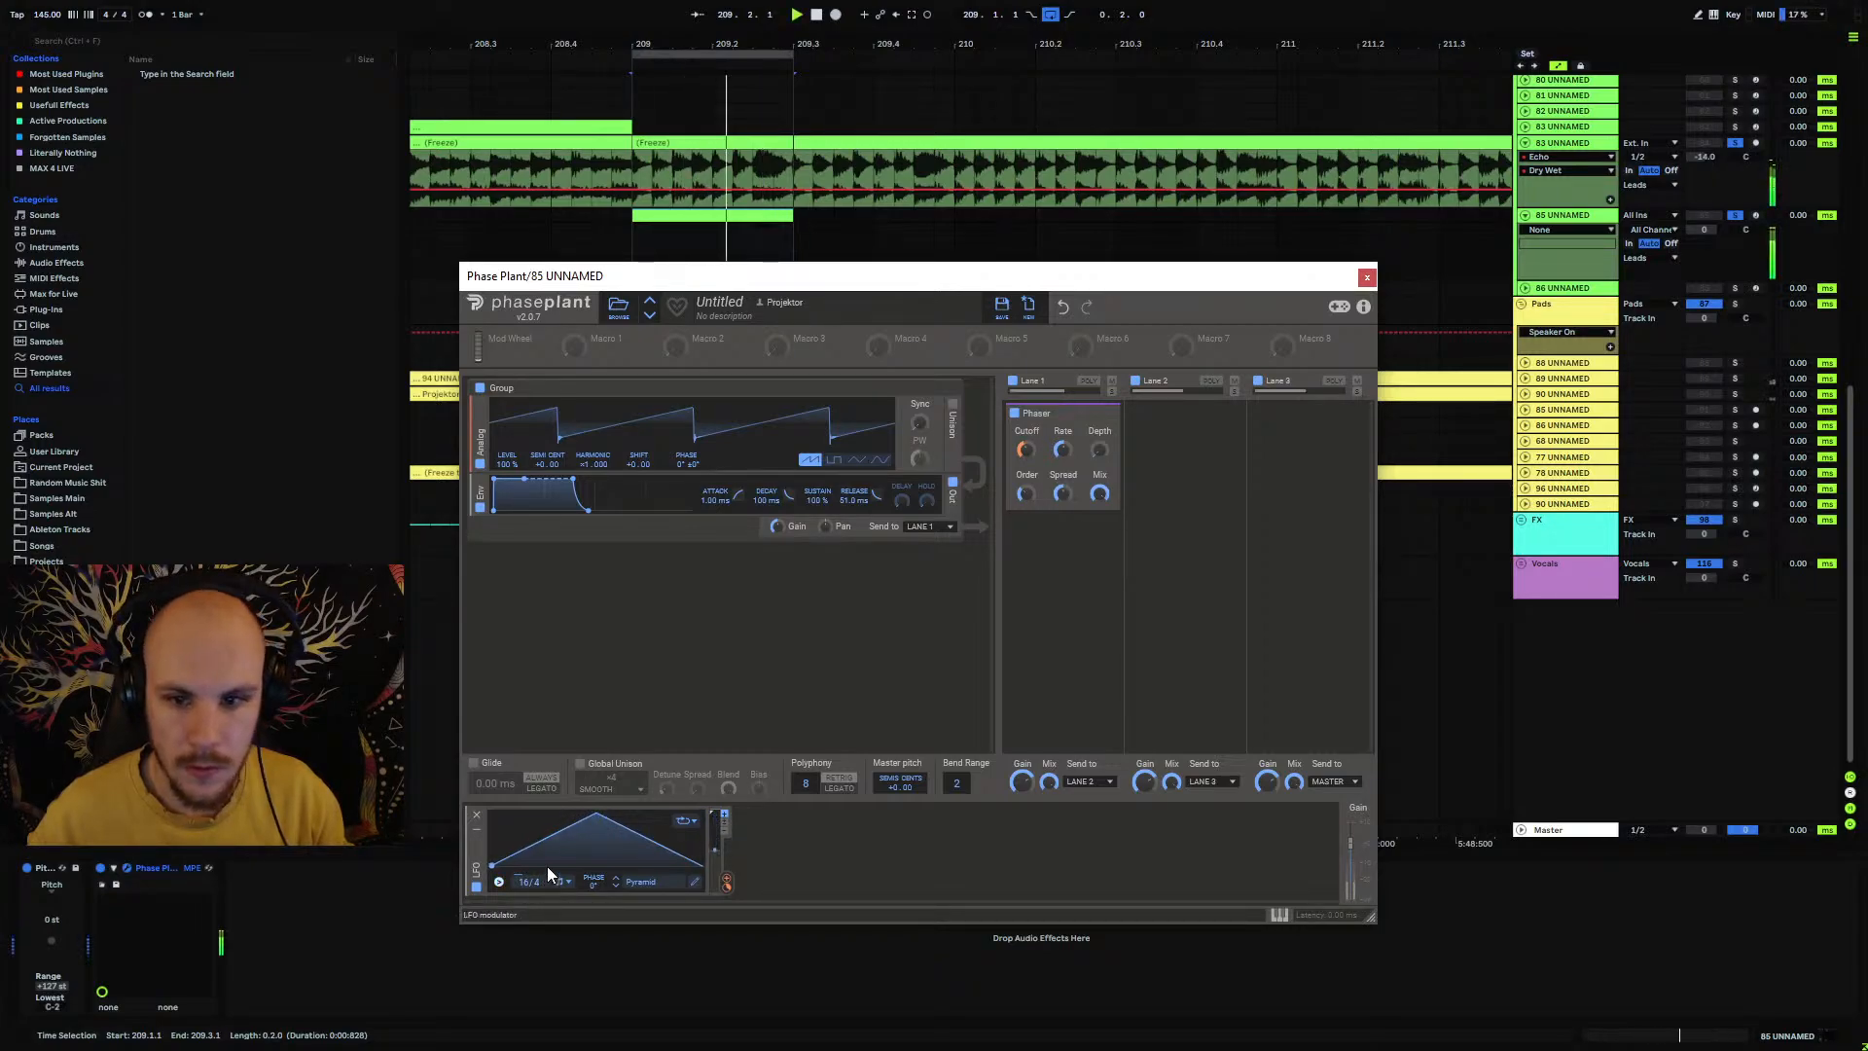
pyautogui.click(499, 883)
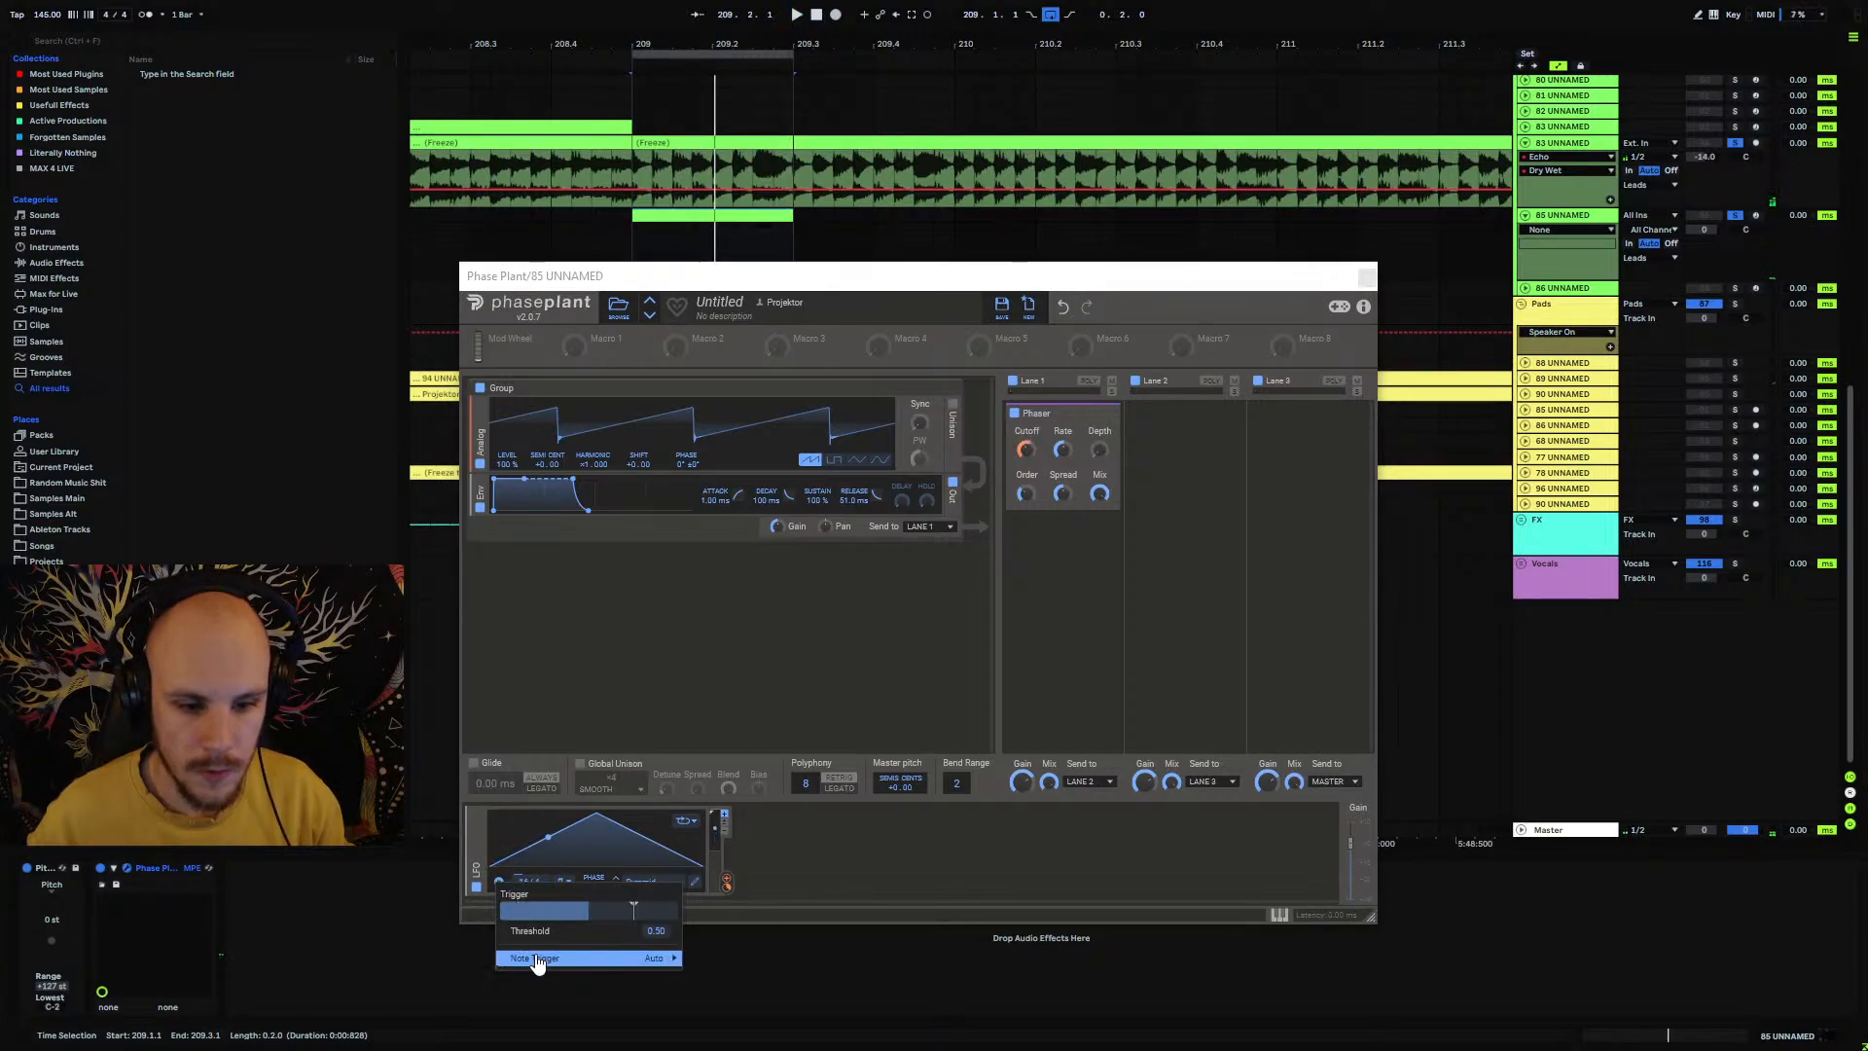
pyautogui.moveTo(637, 963)
pyautogui.click(798, 973)
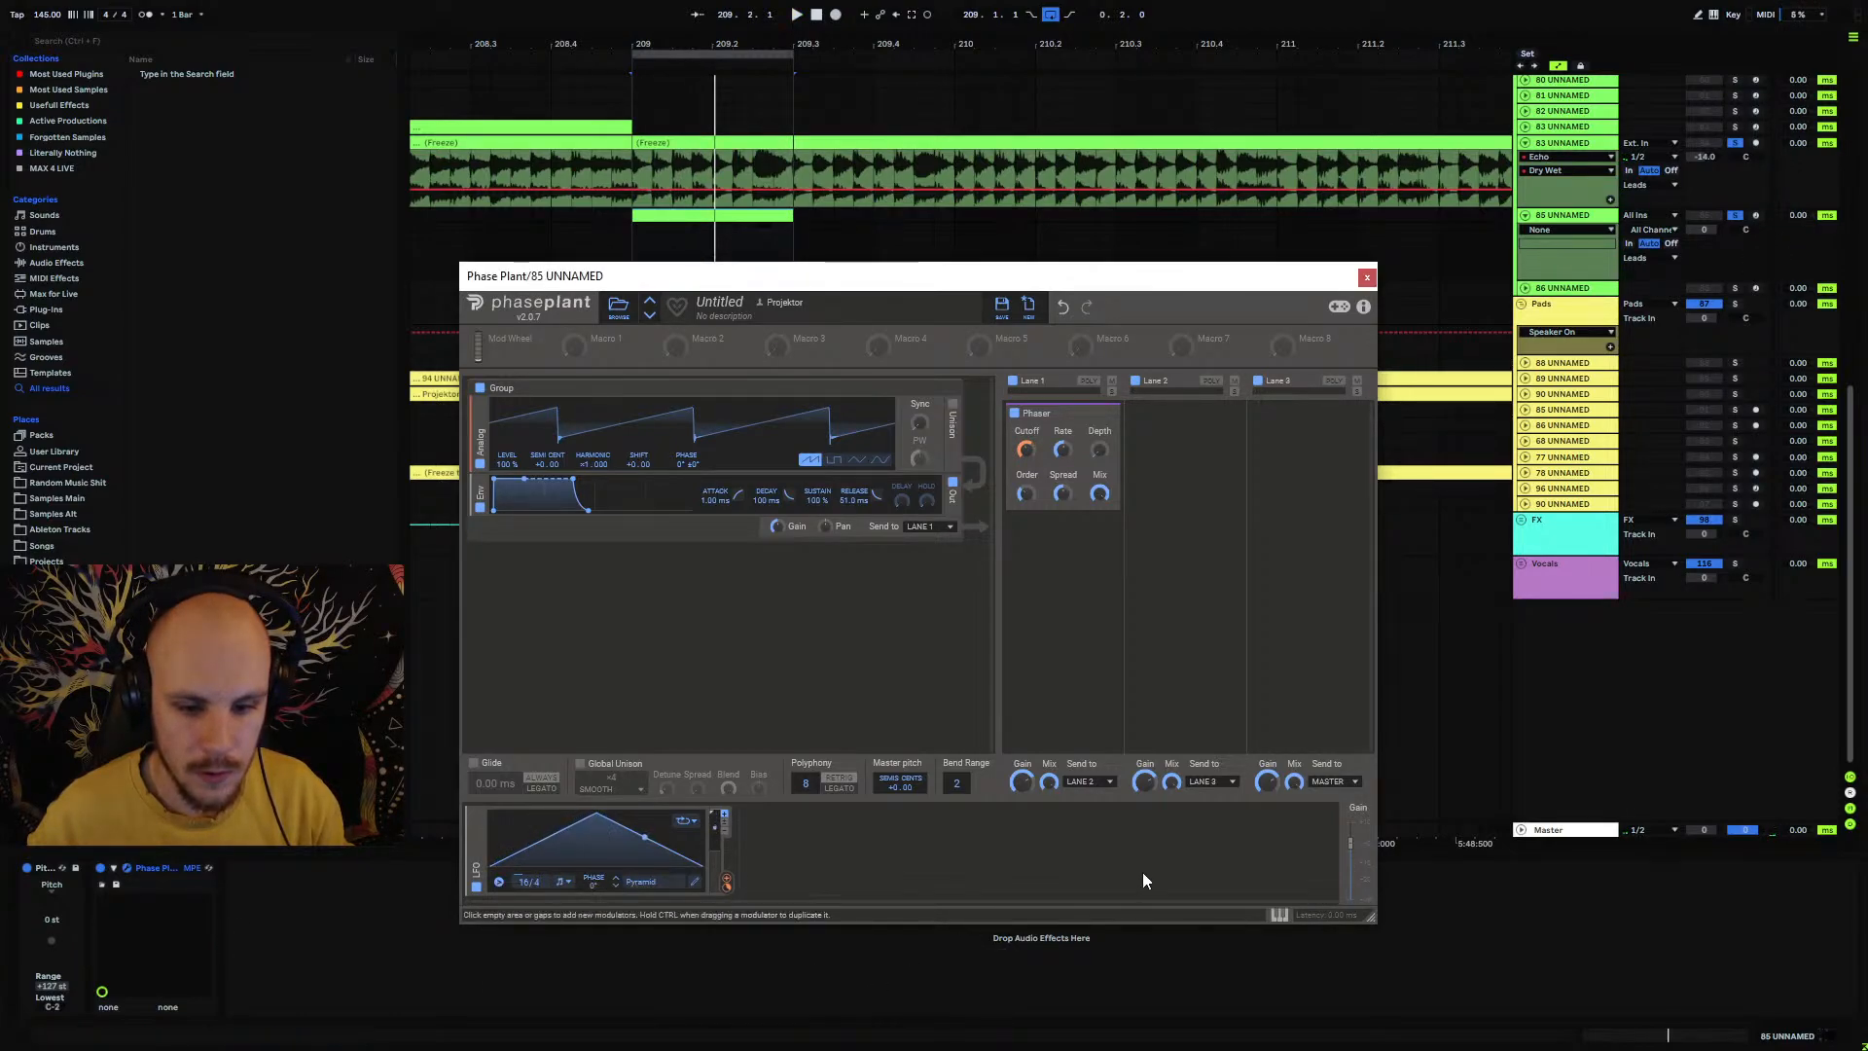
pyautogui.click(1367, 277)
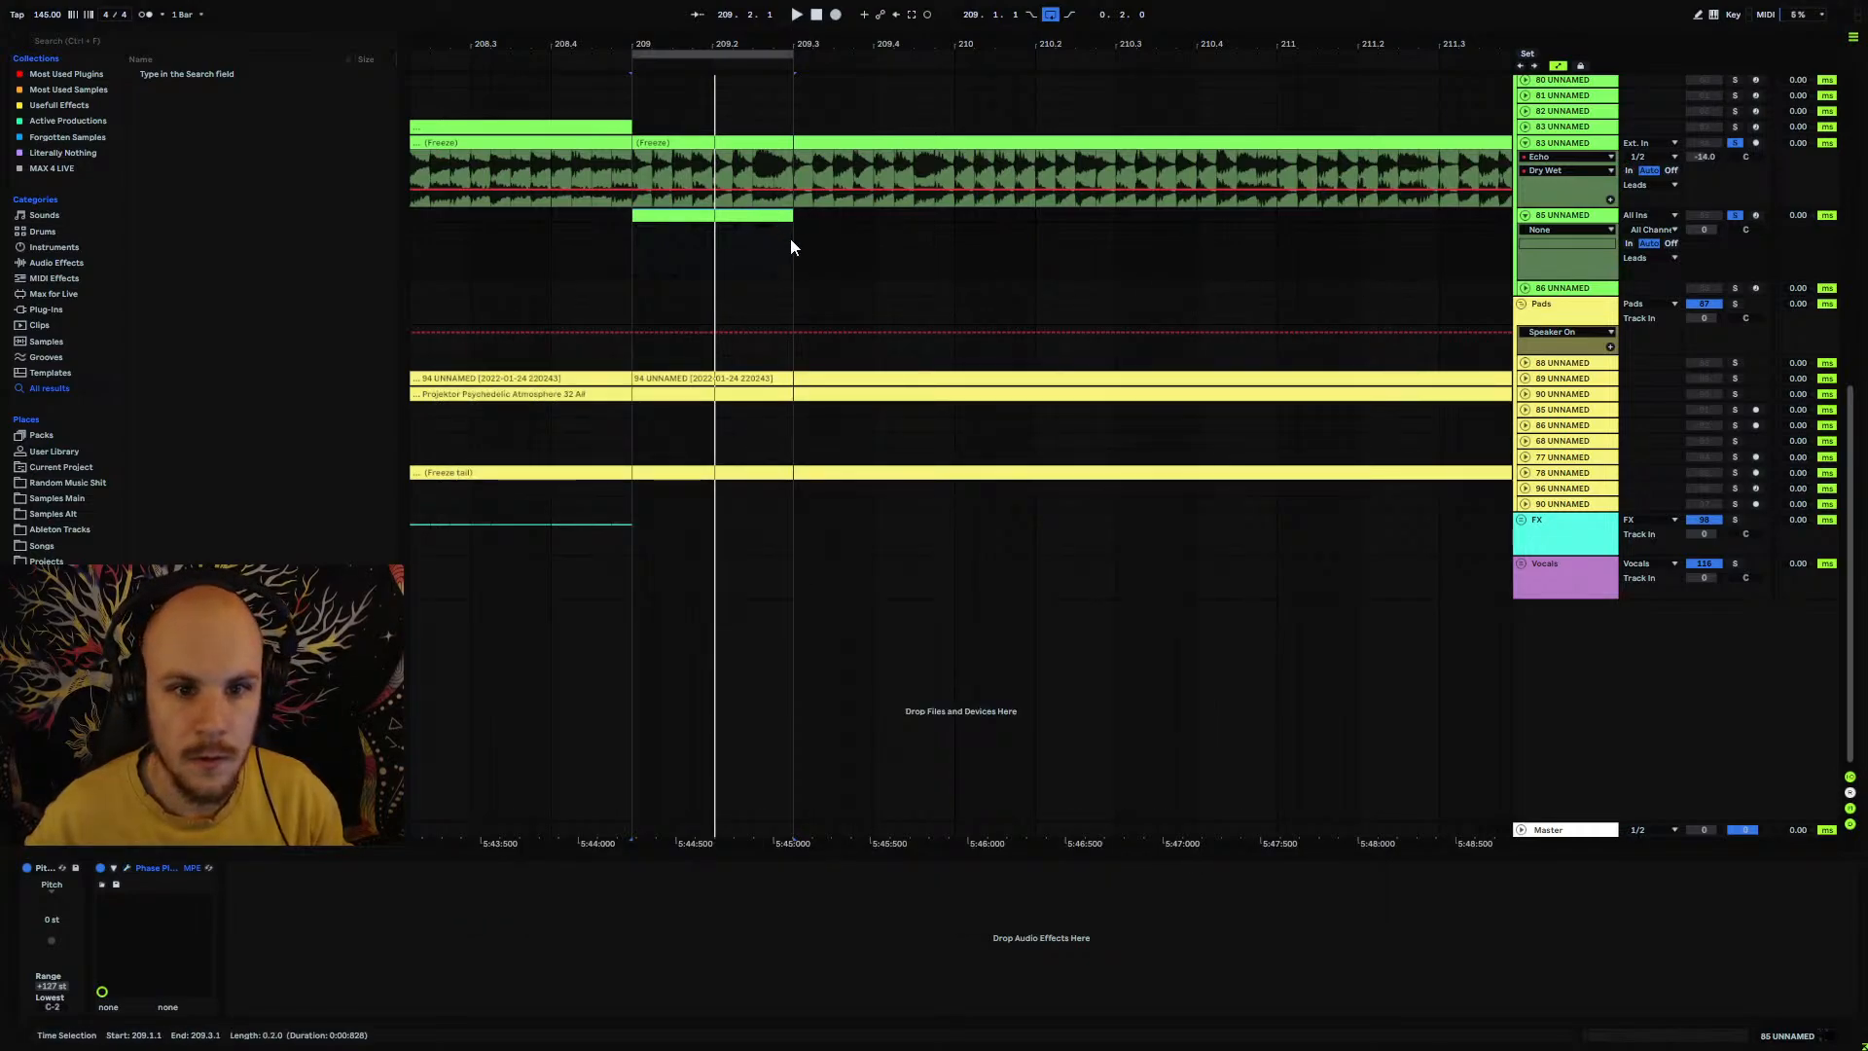
# Step: Duplicate the clip on track 85 seven times to fill bars 209 to 213, loop that range, and play it
pyautogui.moveTo(733, 49); pyautogui.dragTo(601, 42)
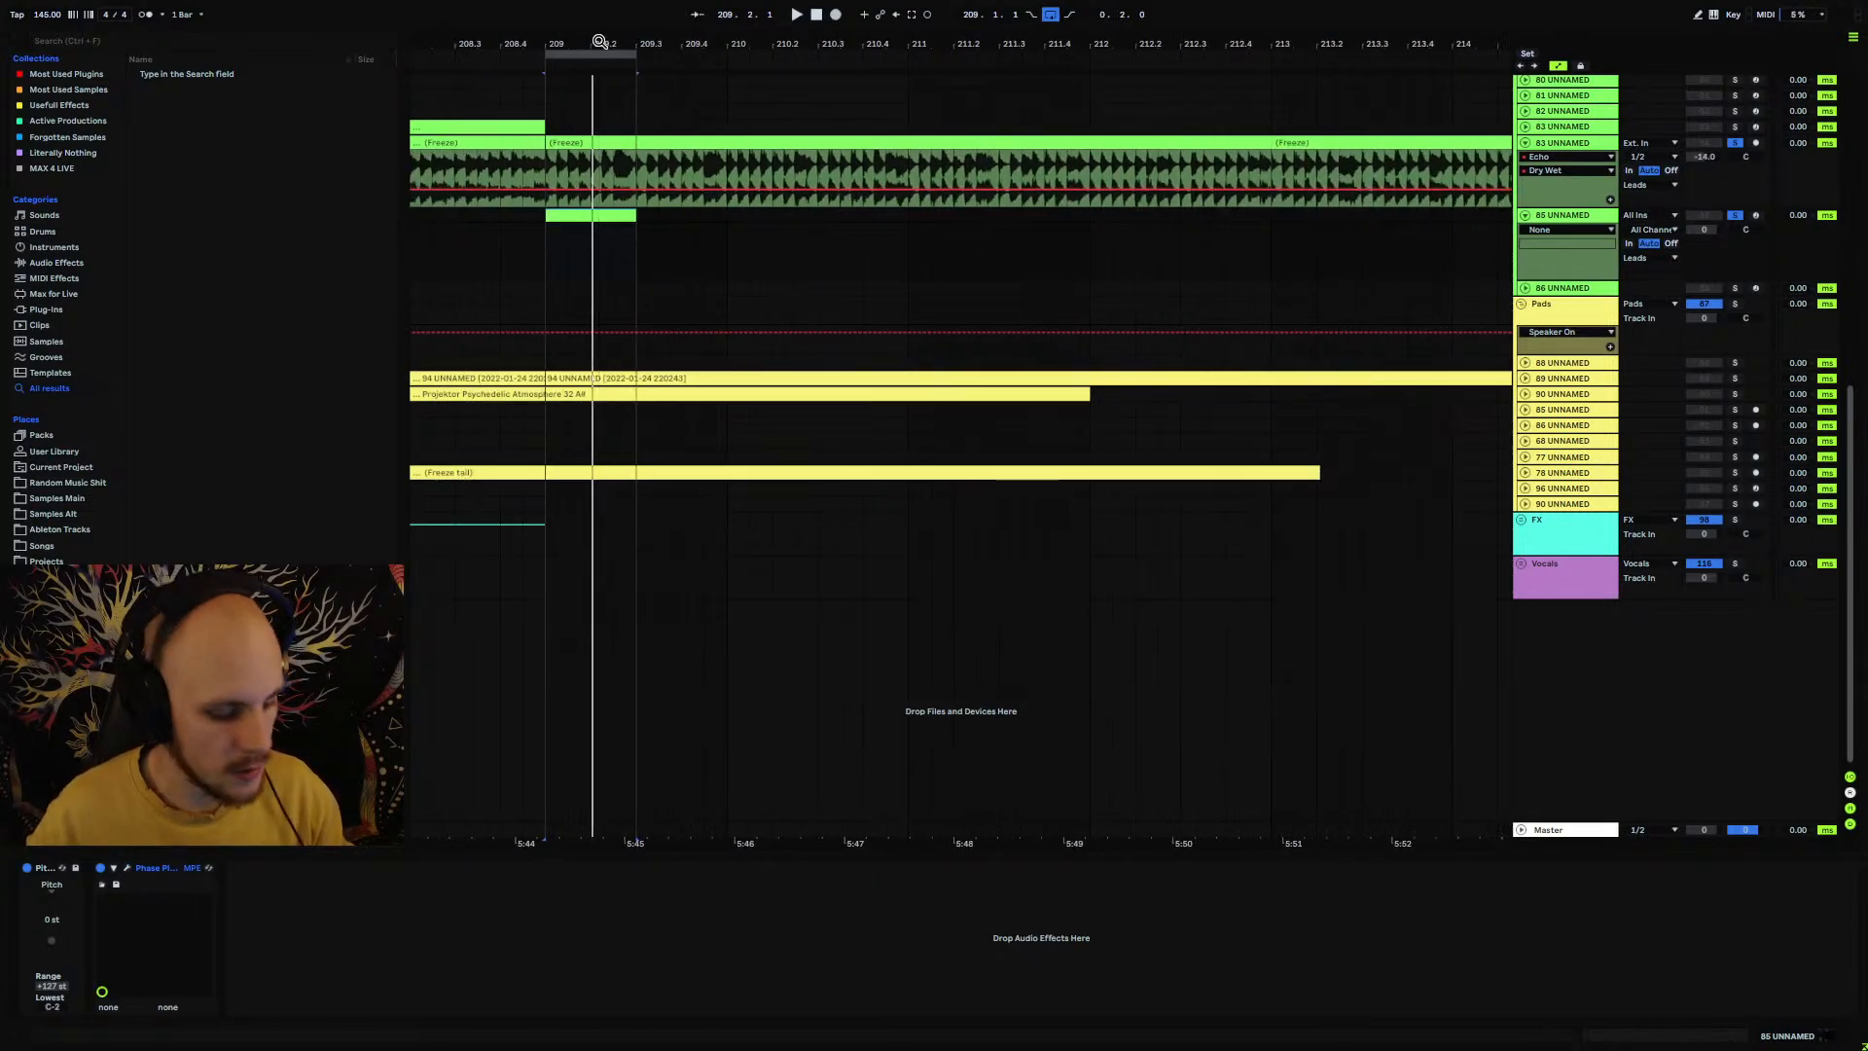
pyautogui.hotkey('ctrl', 'd')
pyautogui.hotkey('ctrl', 'd')
pyautogui.hotkey('ctrl', 'd')
pyautogui.hotkey('ctrl', 'd')
pyautogui.hotkey('ctrl', 'd')
pyautogui.hotkey('ctrl', 'd')
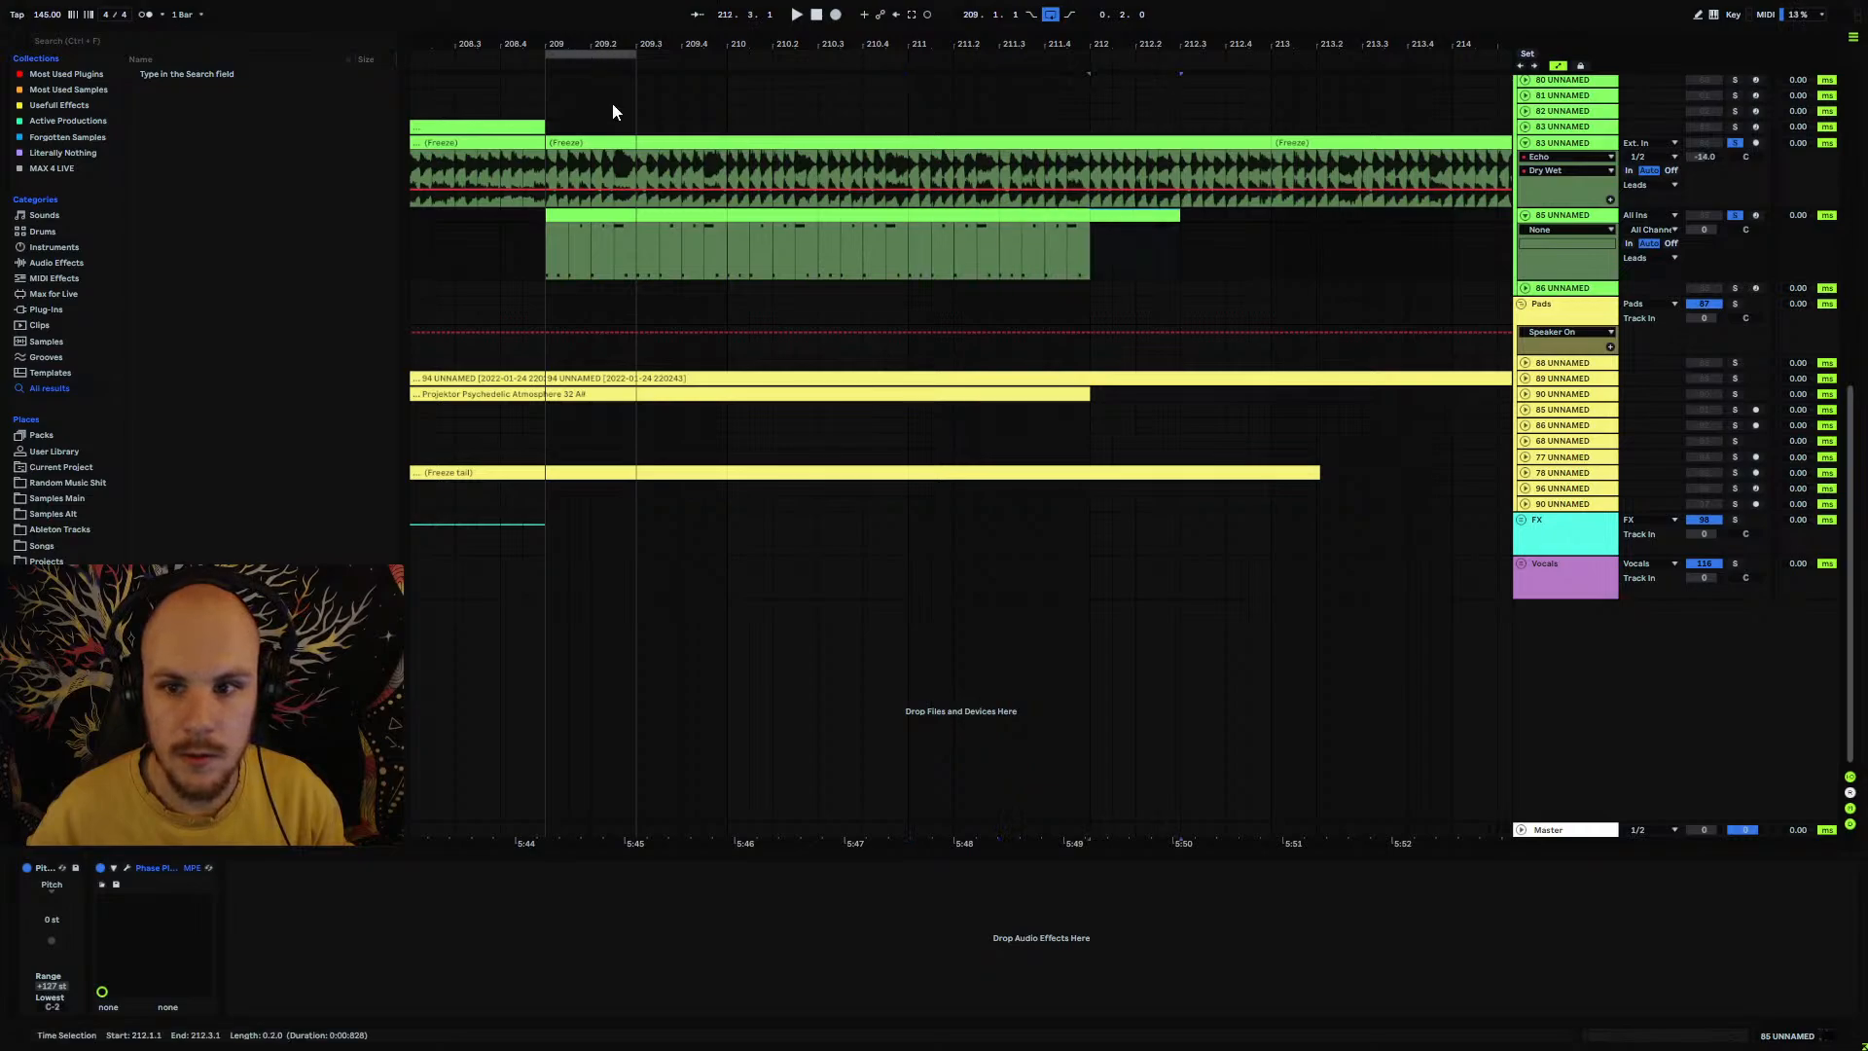
pyautogui.hotkey('ctrl', 'd')
pyautogui.click(583, 218)
pyautogui.press('space')
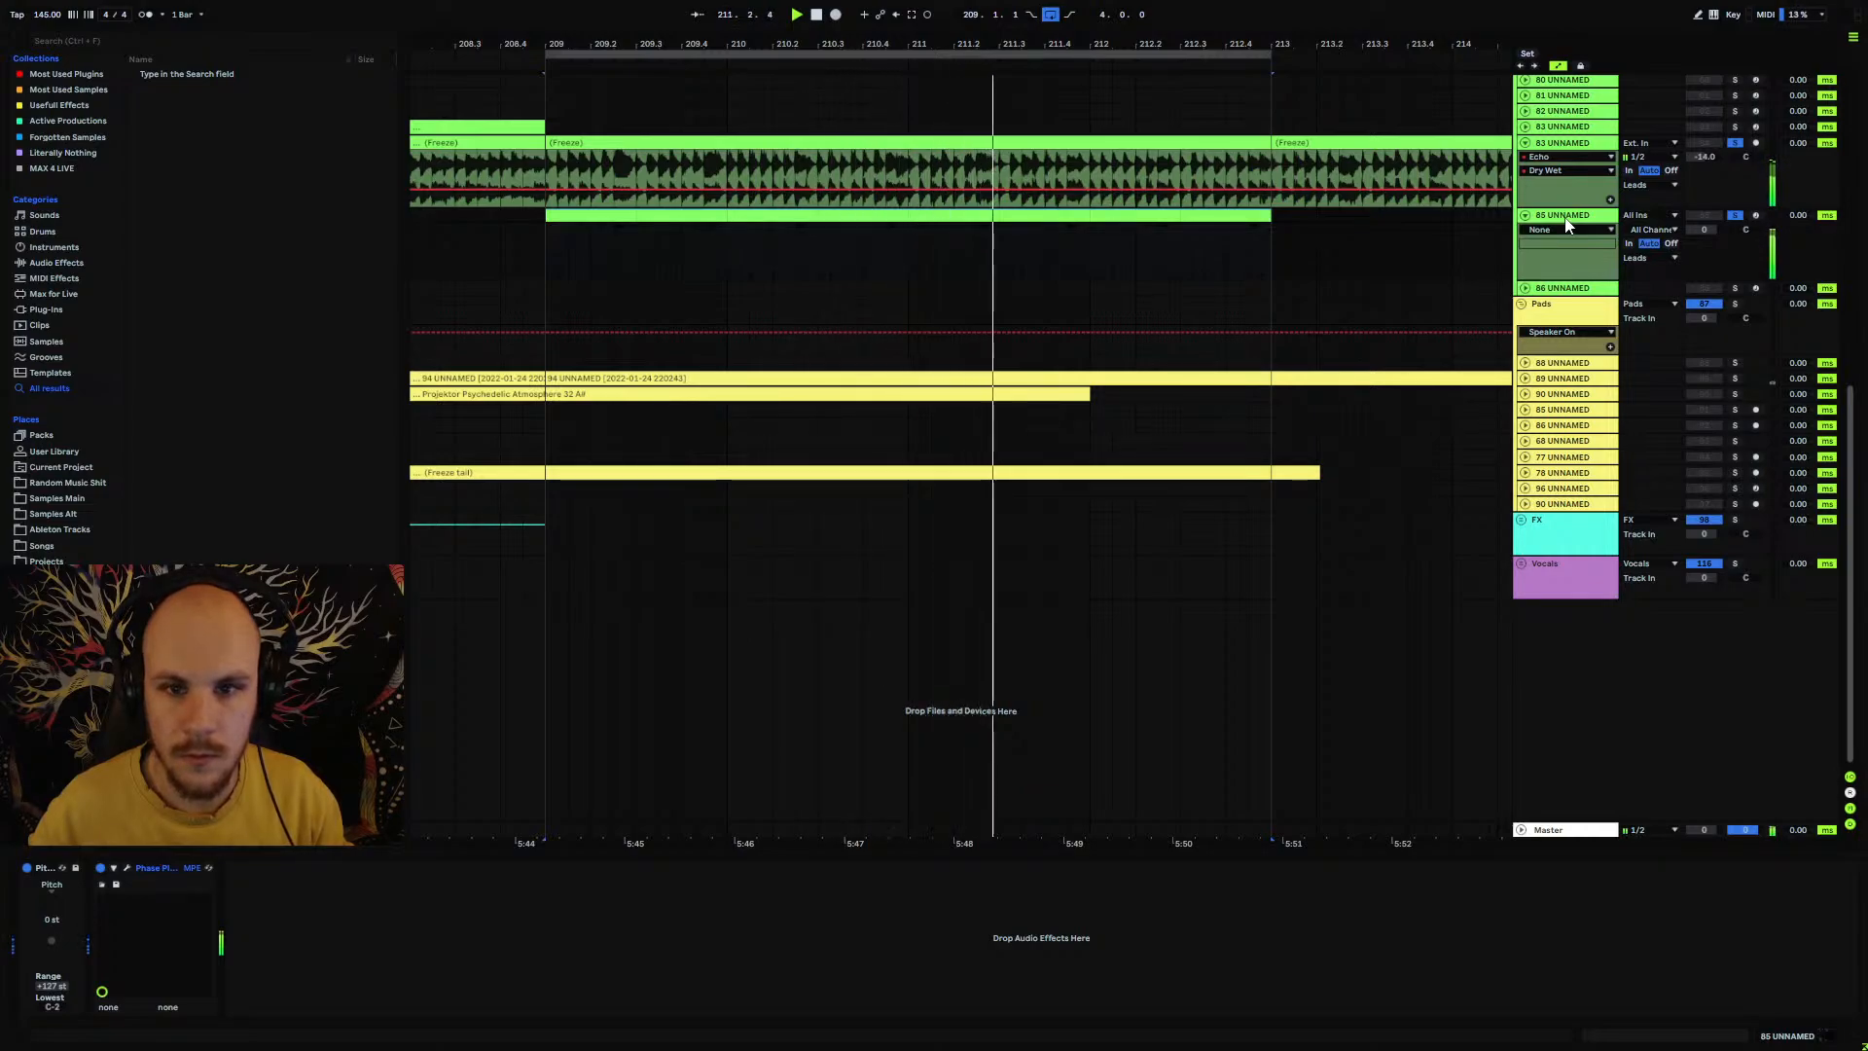
# Step: Audition track 85 from bar 210 and compare it with the frozen lead by soloing only track 83
pyautogui.press('space')
pyautogui.click(872, 251)
pyautogui.press('space')
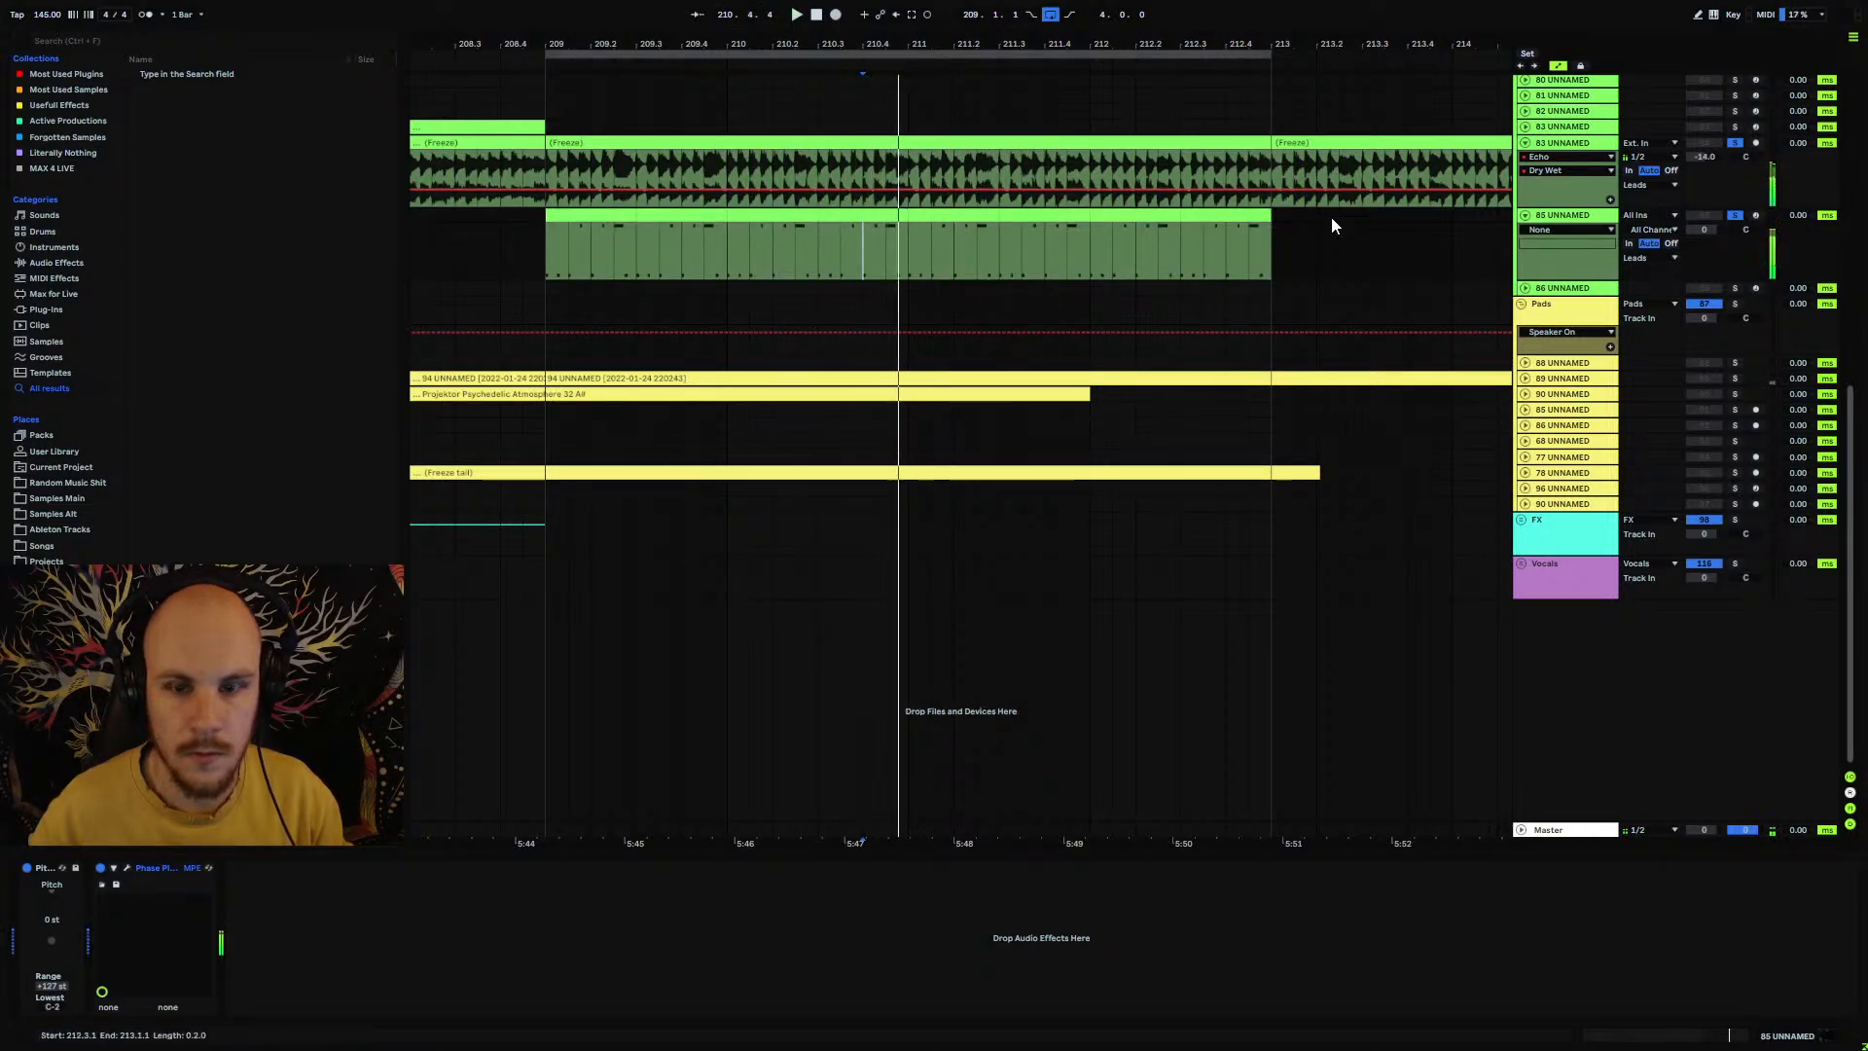
pyautogui.click(1734, 216)
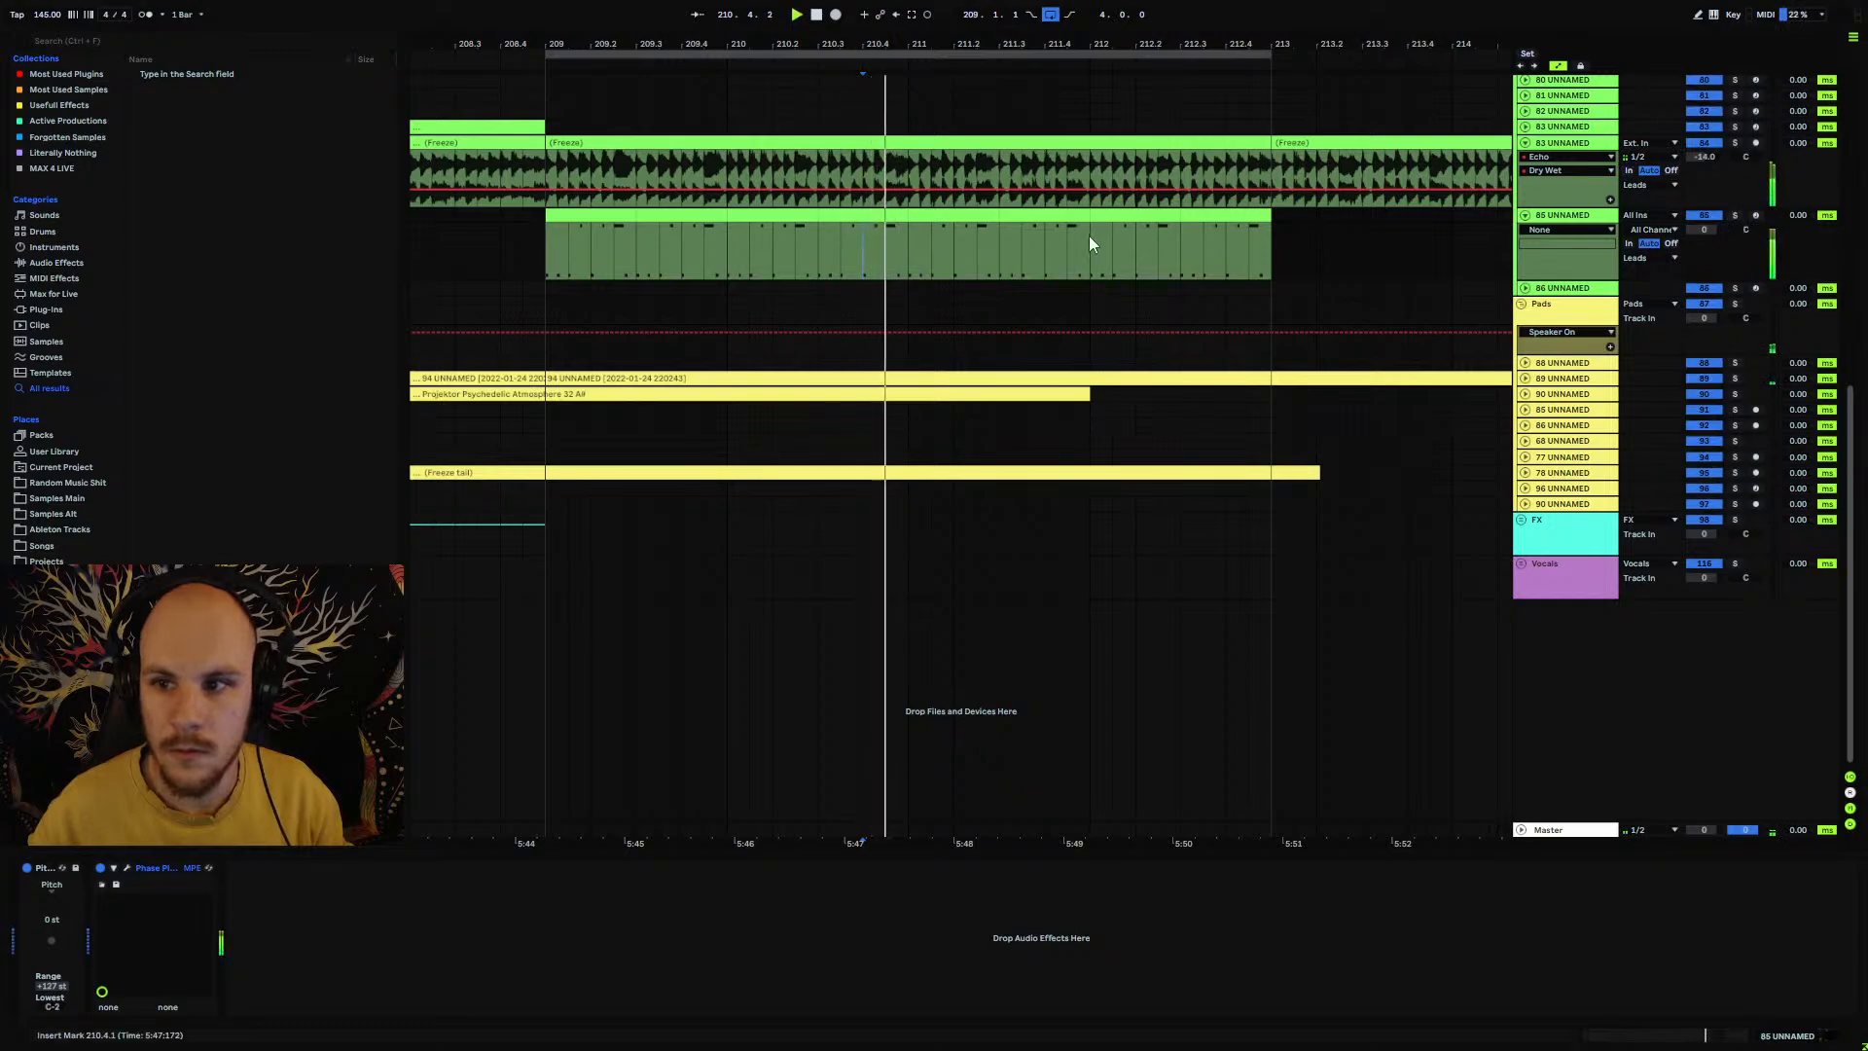
pyautogui.click(1733, 143)
pyautogui.click(814, 169)
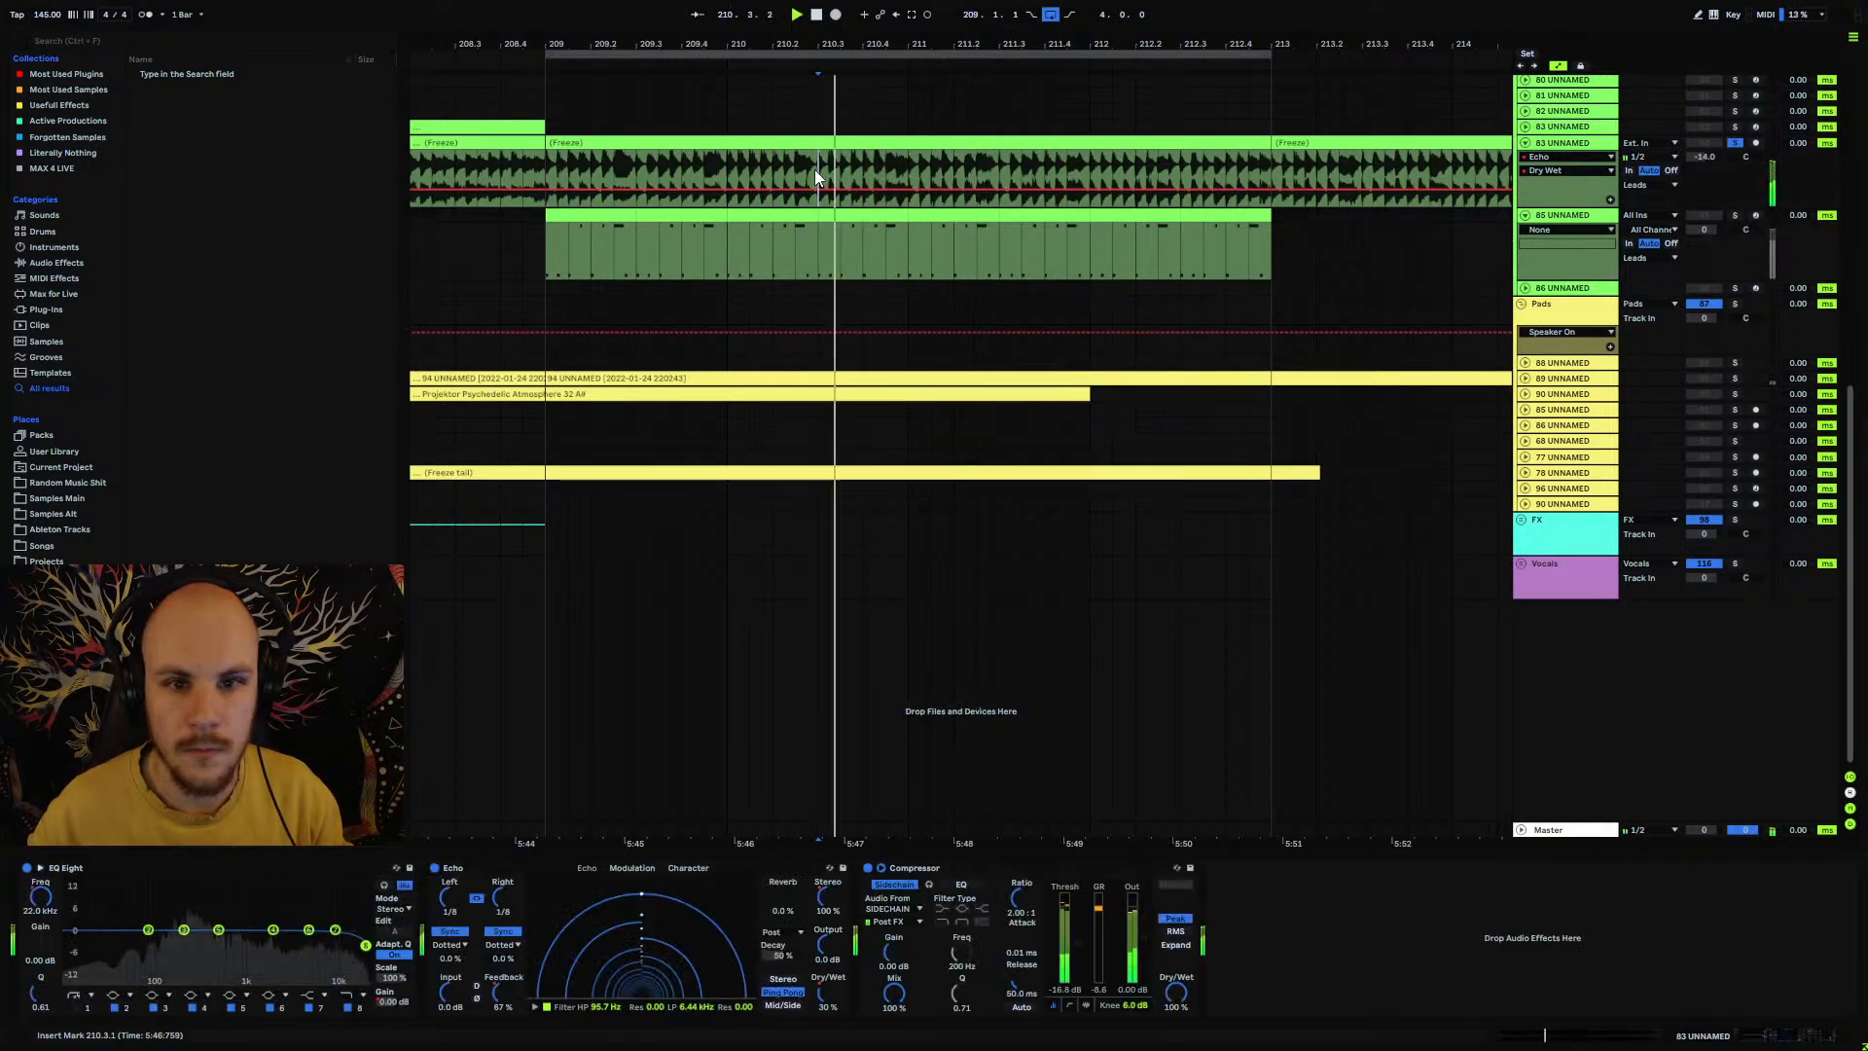
pyautogui.press('space')
pyautogui.press('space')
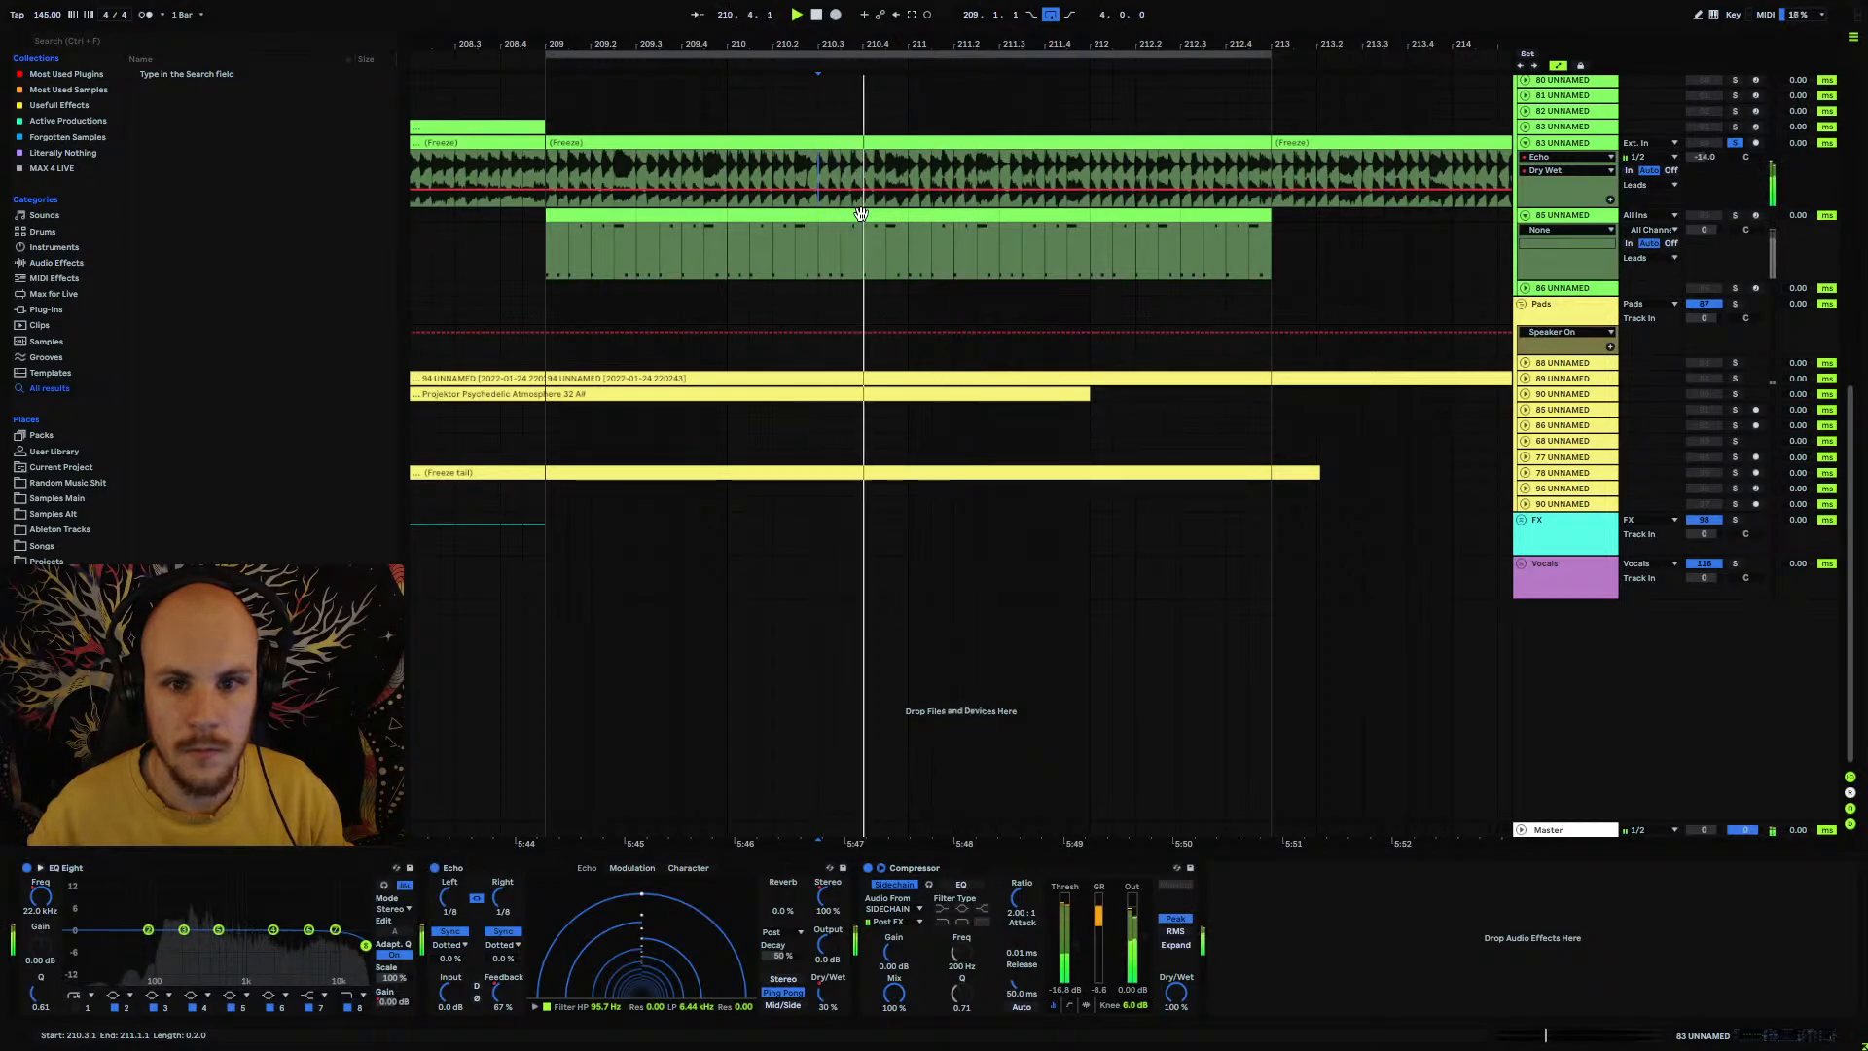
# Step: Replay the frozen lead on track 83 and expand its EQ Eight display to examine the frequency spectrum
pyautogui.press('space')
pyautogui.click(861, 215)
pyautogui.keyDown('shift'); pyautogui.click(560, 216); pyautogui.keyUp('shift')
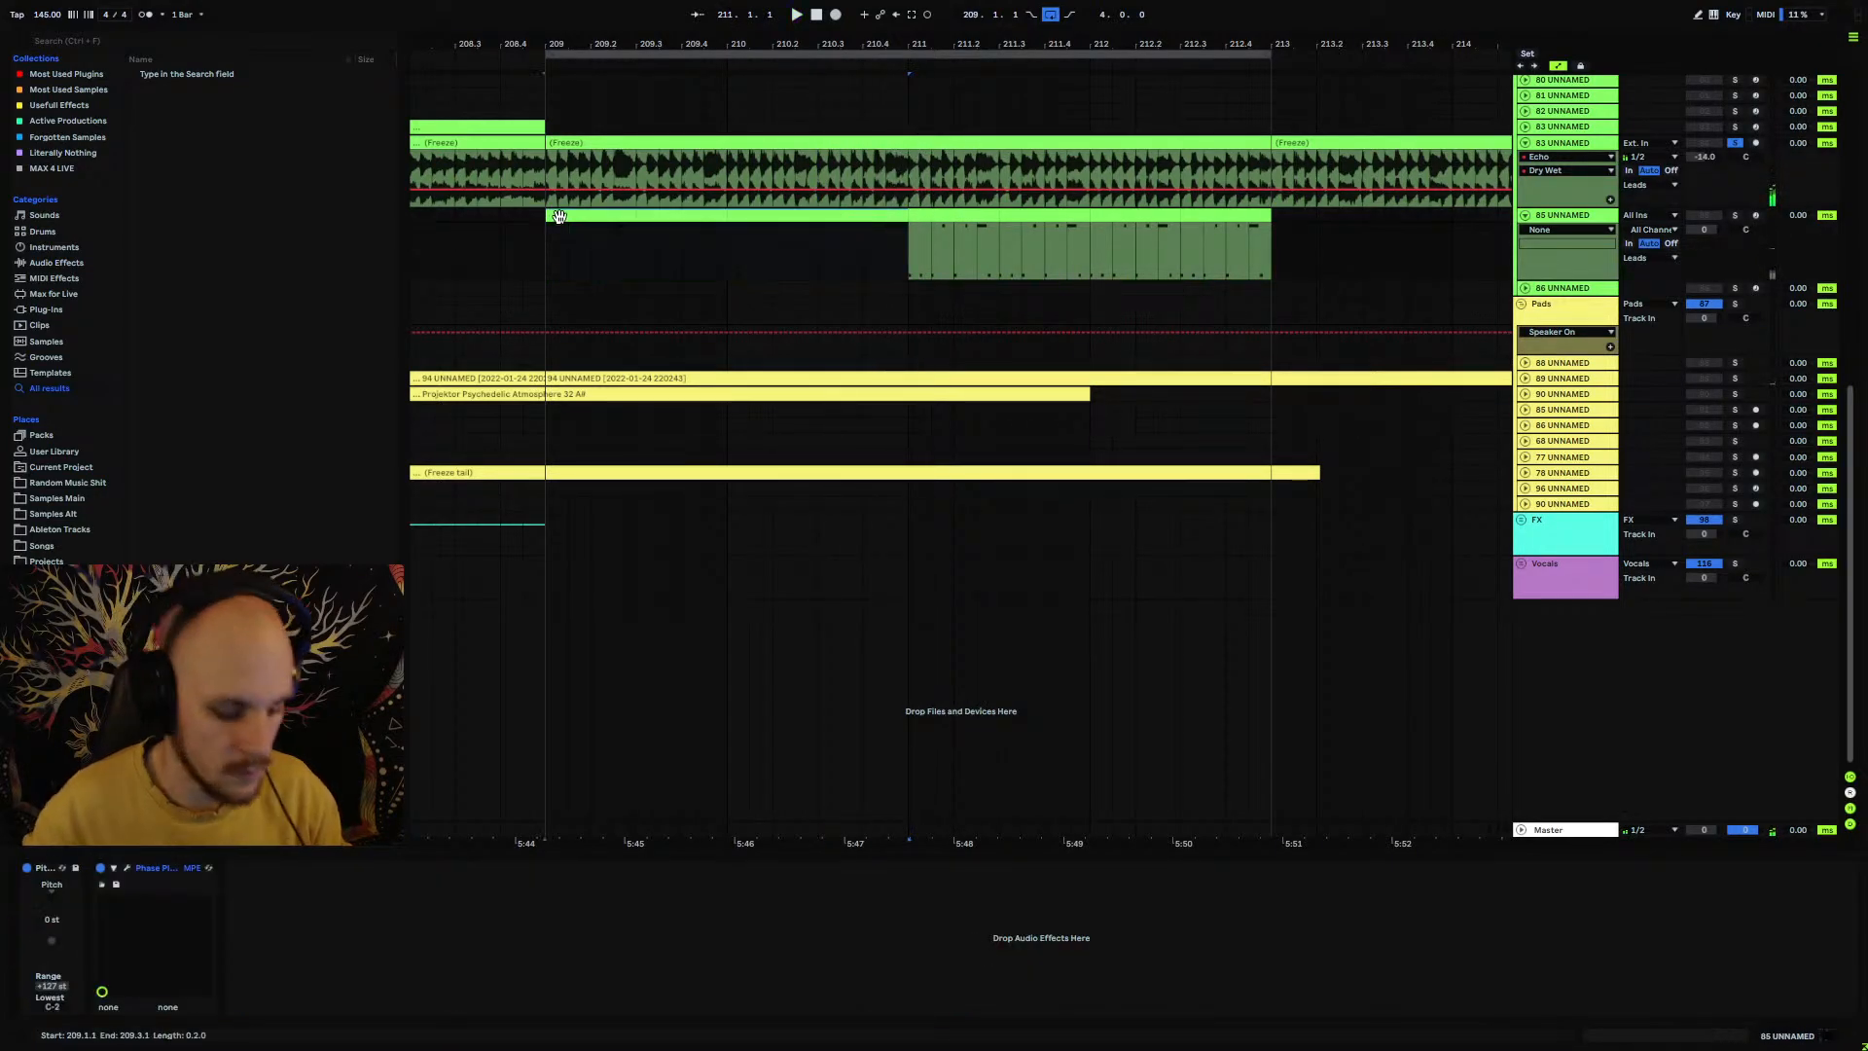
pyautogui.click(1095, 171)
pyautogui.press('space')
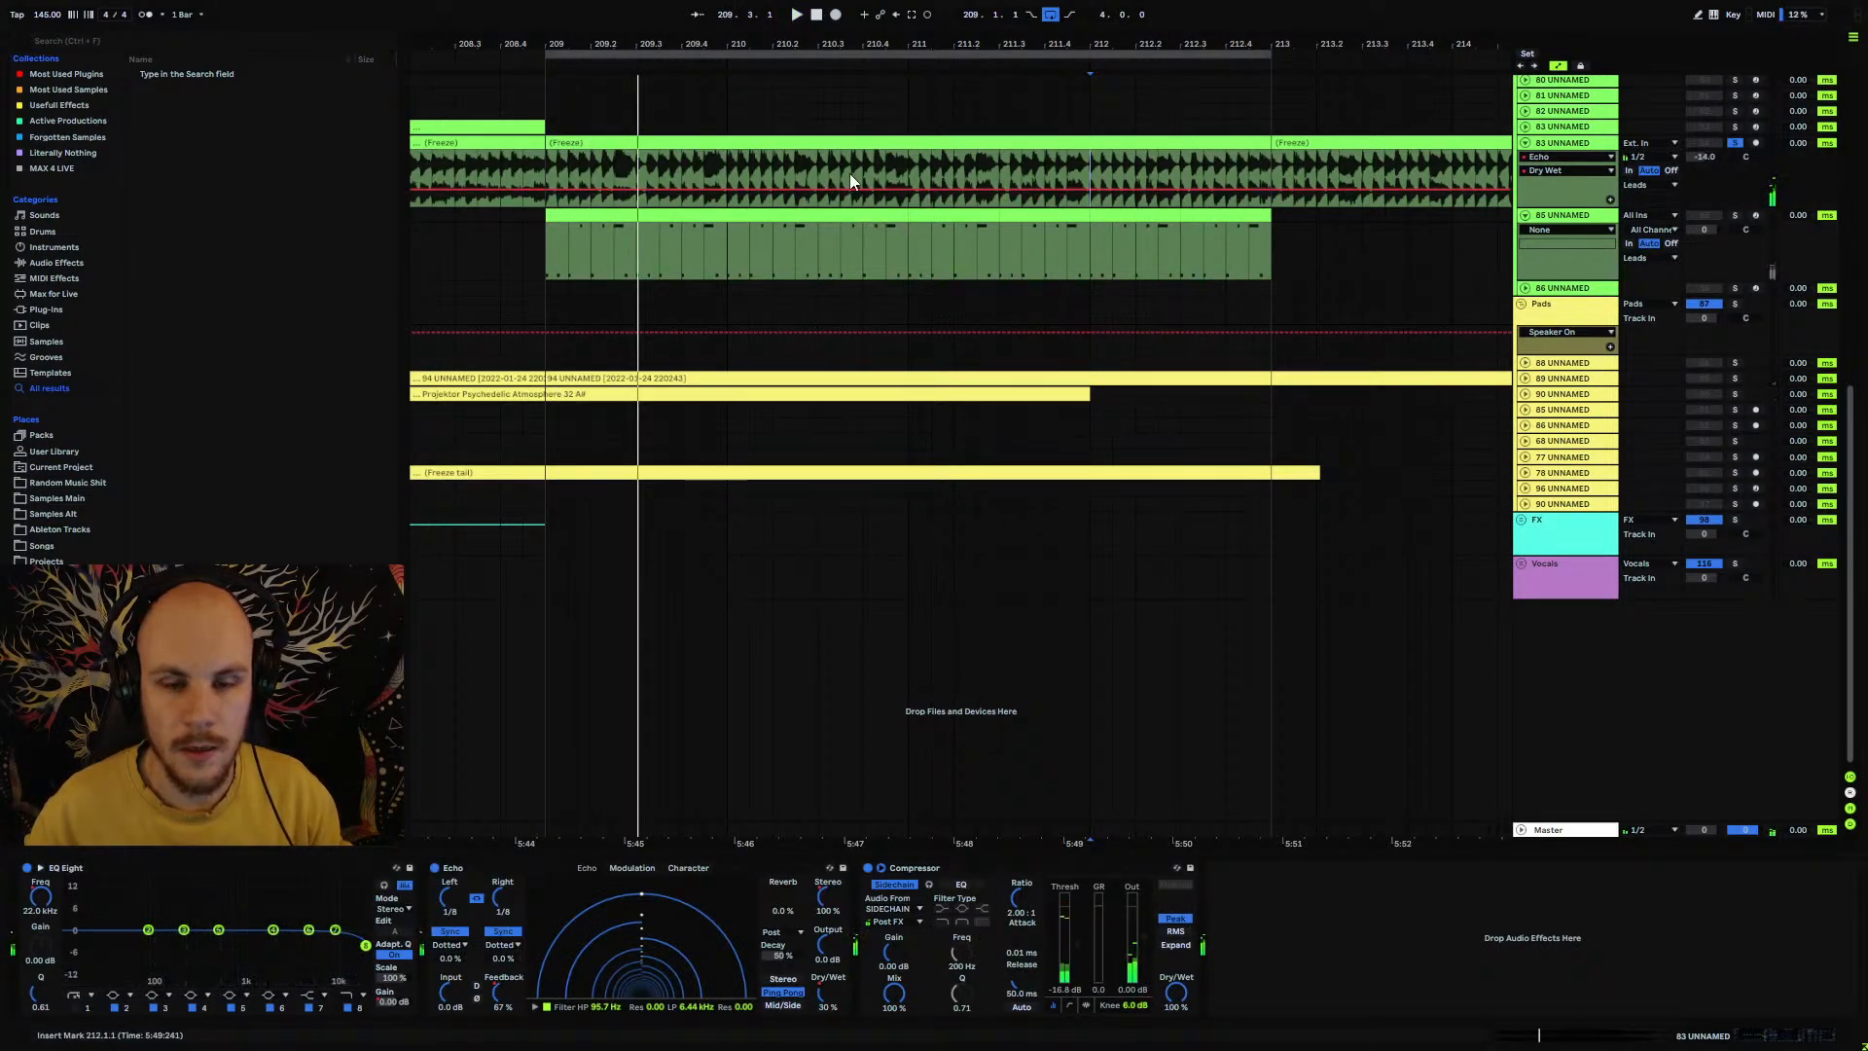
pyautogui.press('space')
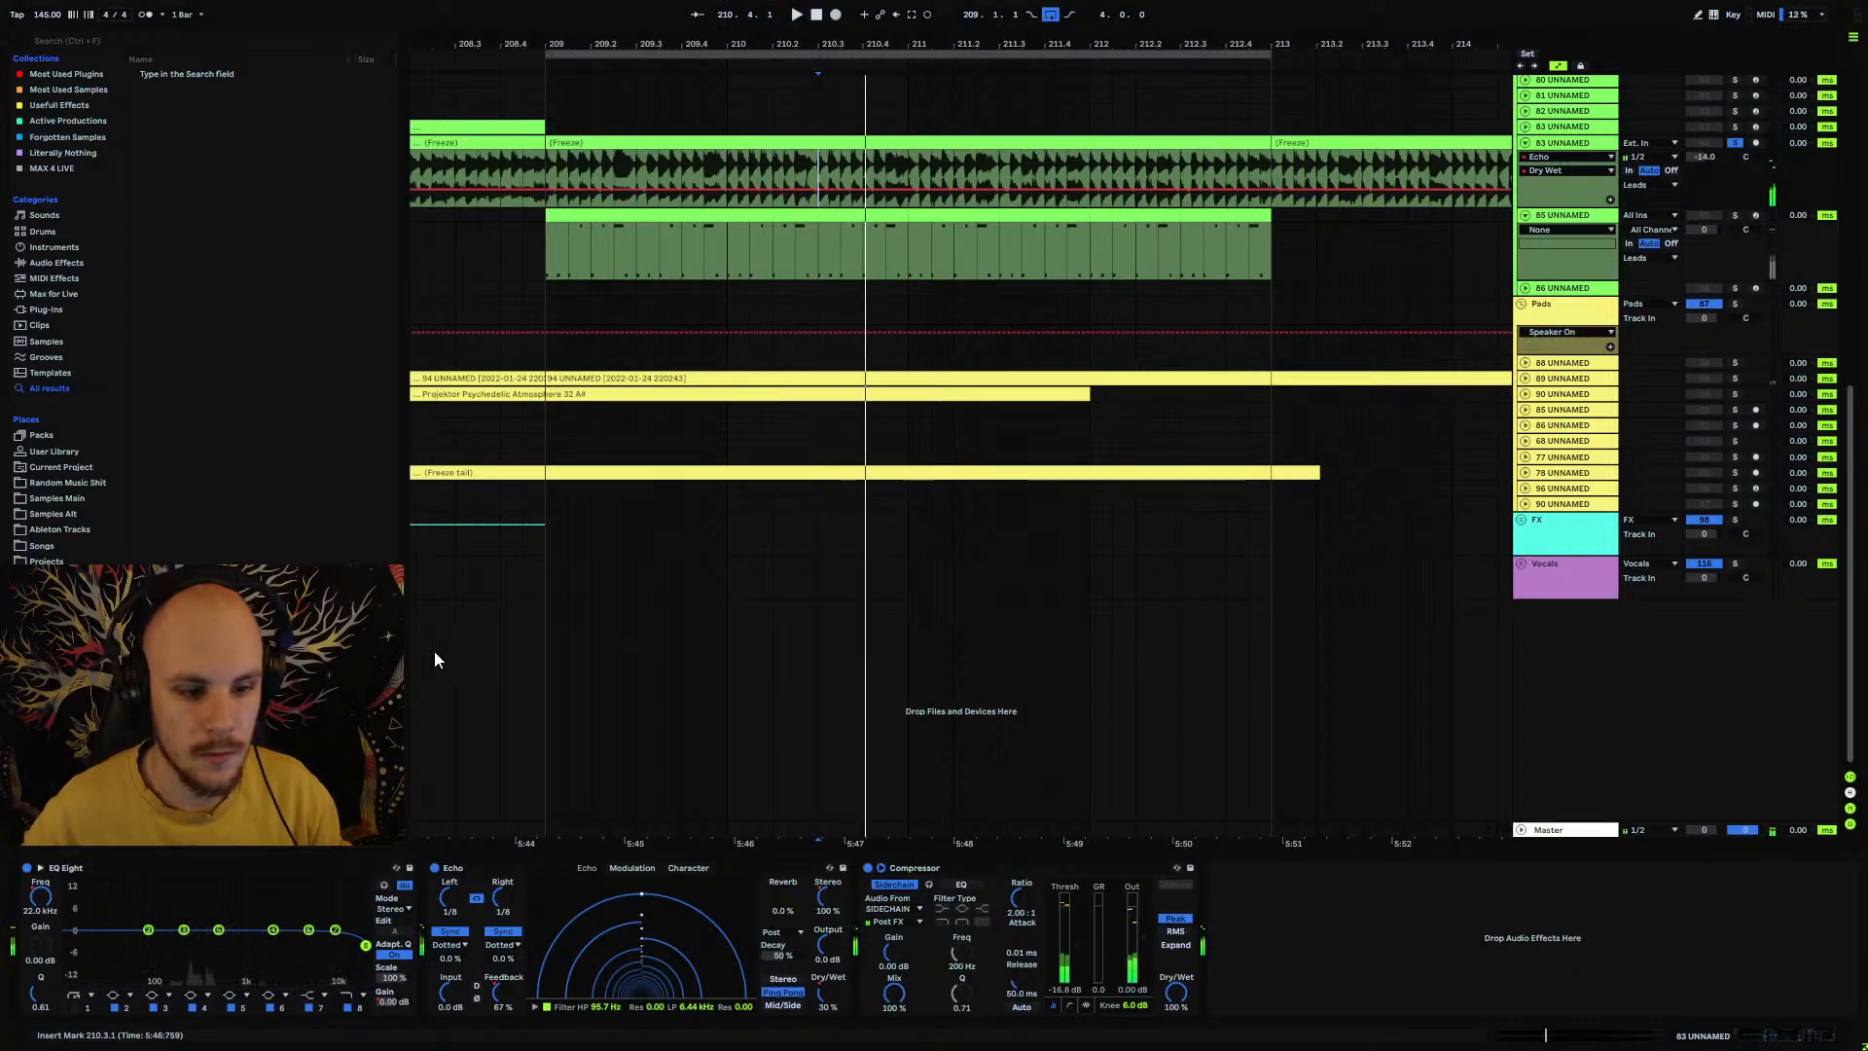
pyautogui.click(39, 869)
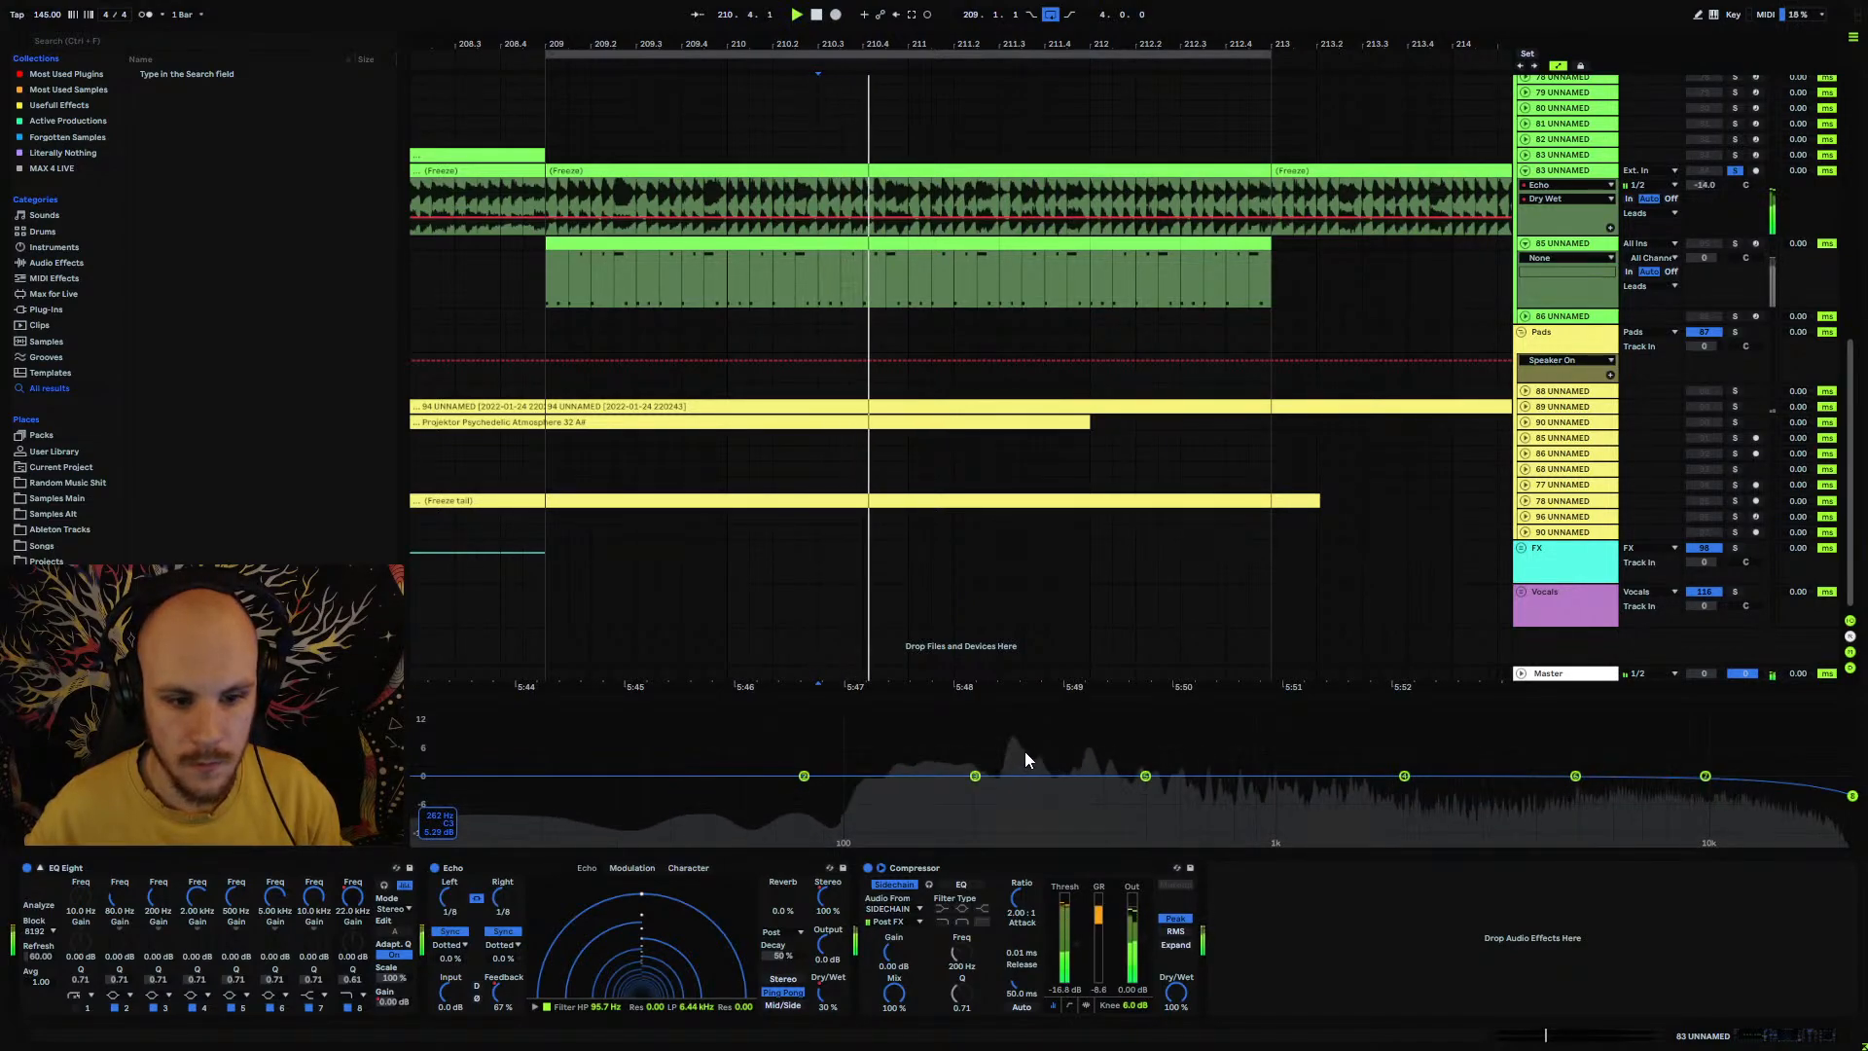
# Step: Open the first clip on track 85 in an enlarged note editor and focus the arrangement on bar 210
pyautogui.click(866, 255)
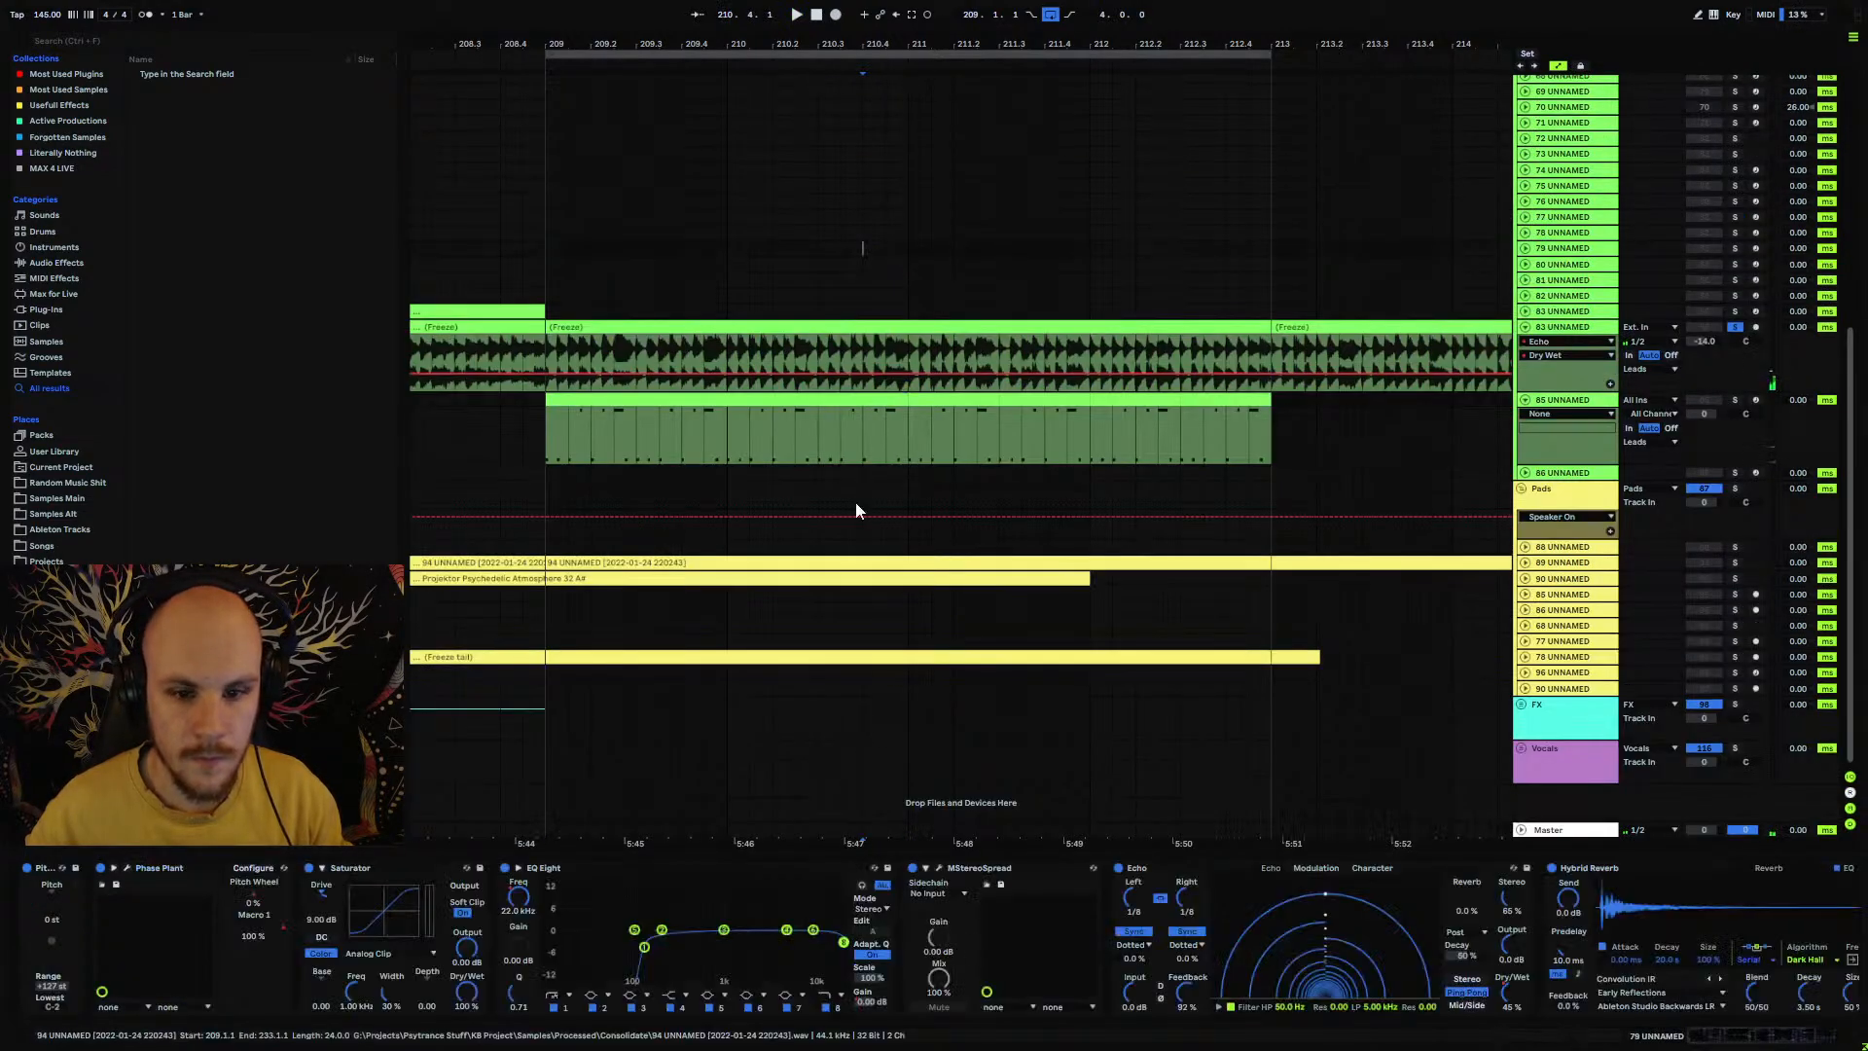
pyautogui.click(848, 394)
pyautogui.doubleClick(848, 394)
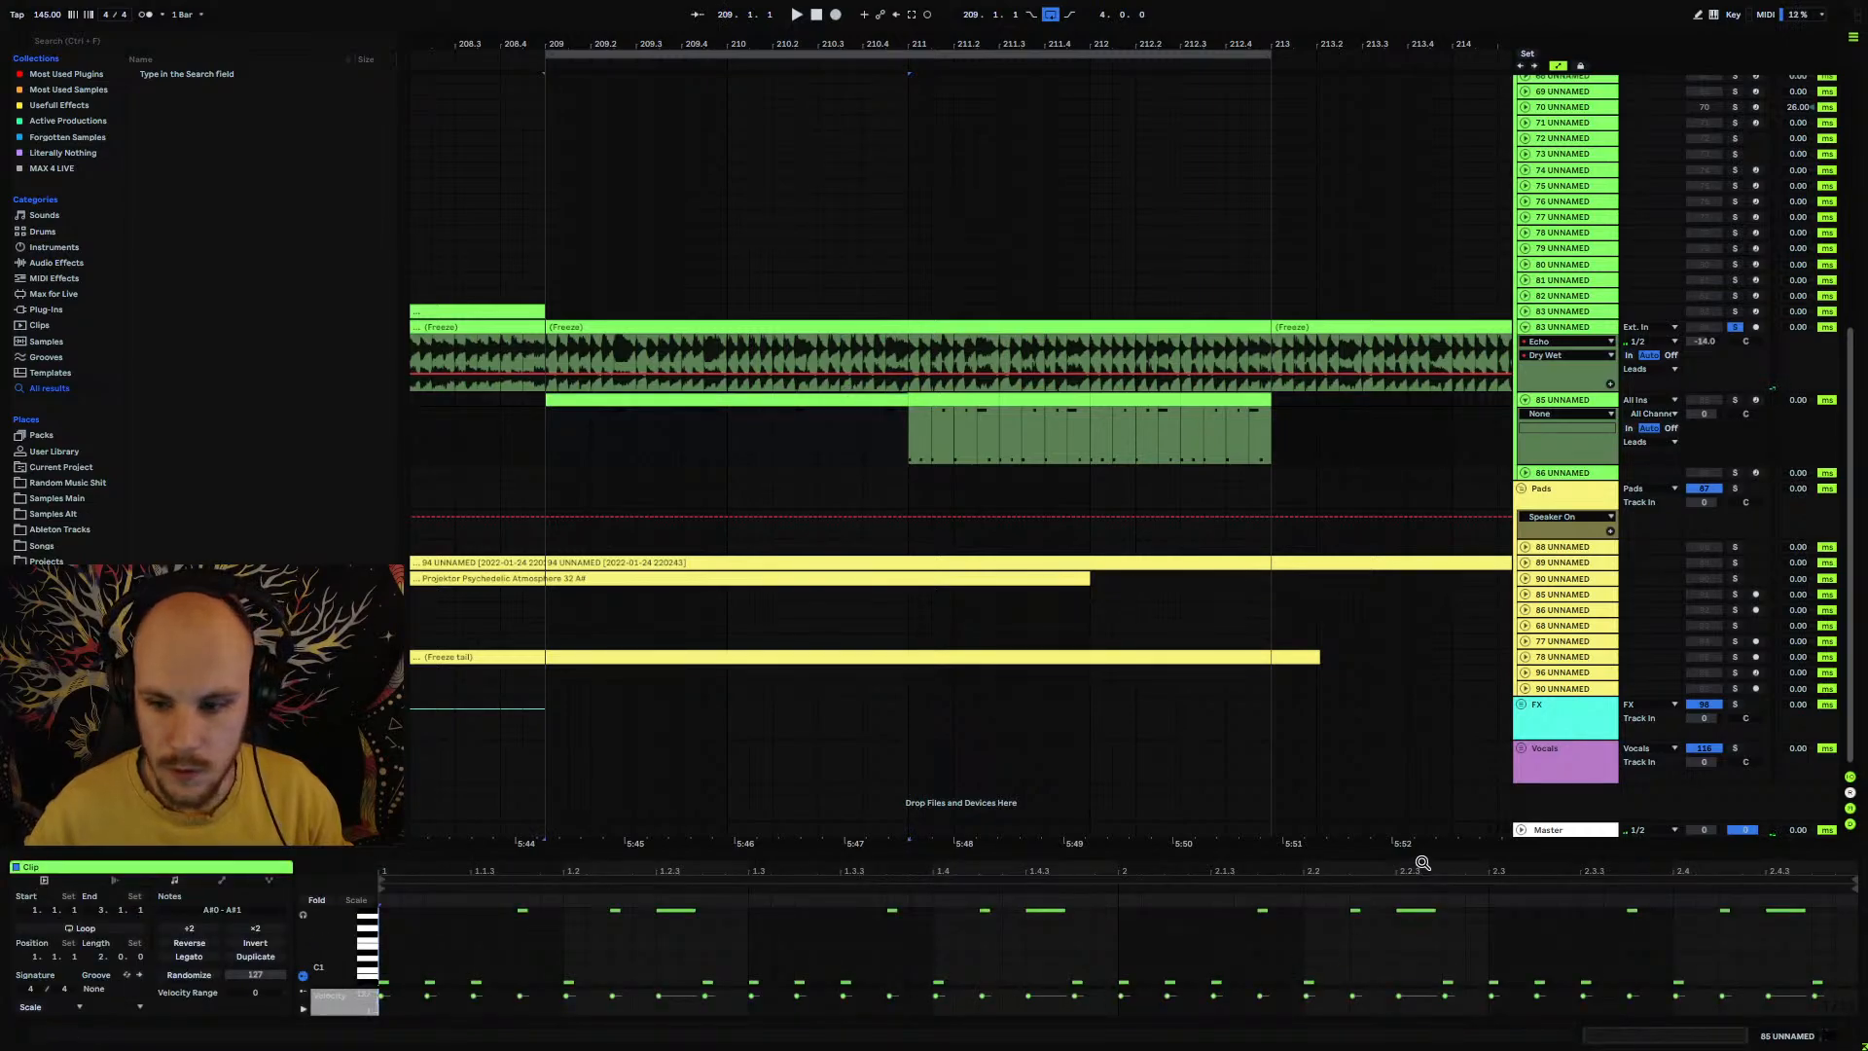
pyautogui.moveTo(1423, 859); pyautogui.dragTo(1339, 568)
pyautogui.moveTo(872, 44); pyautogui.dragTo(872, 195)
# Step: Replay the frozen lead on track 83 repeatedly from 210.3.1 and 210.3.2 to hear its individual notes
pyautogui.click(731, 354)
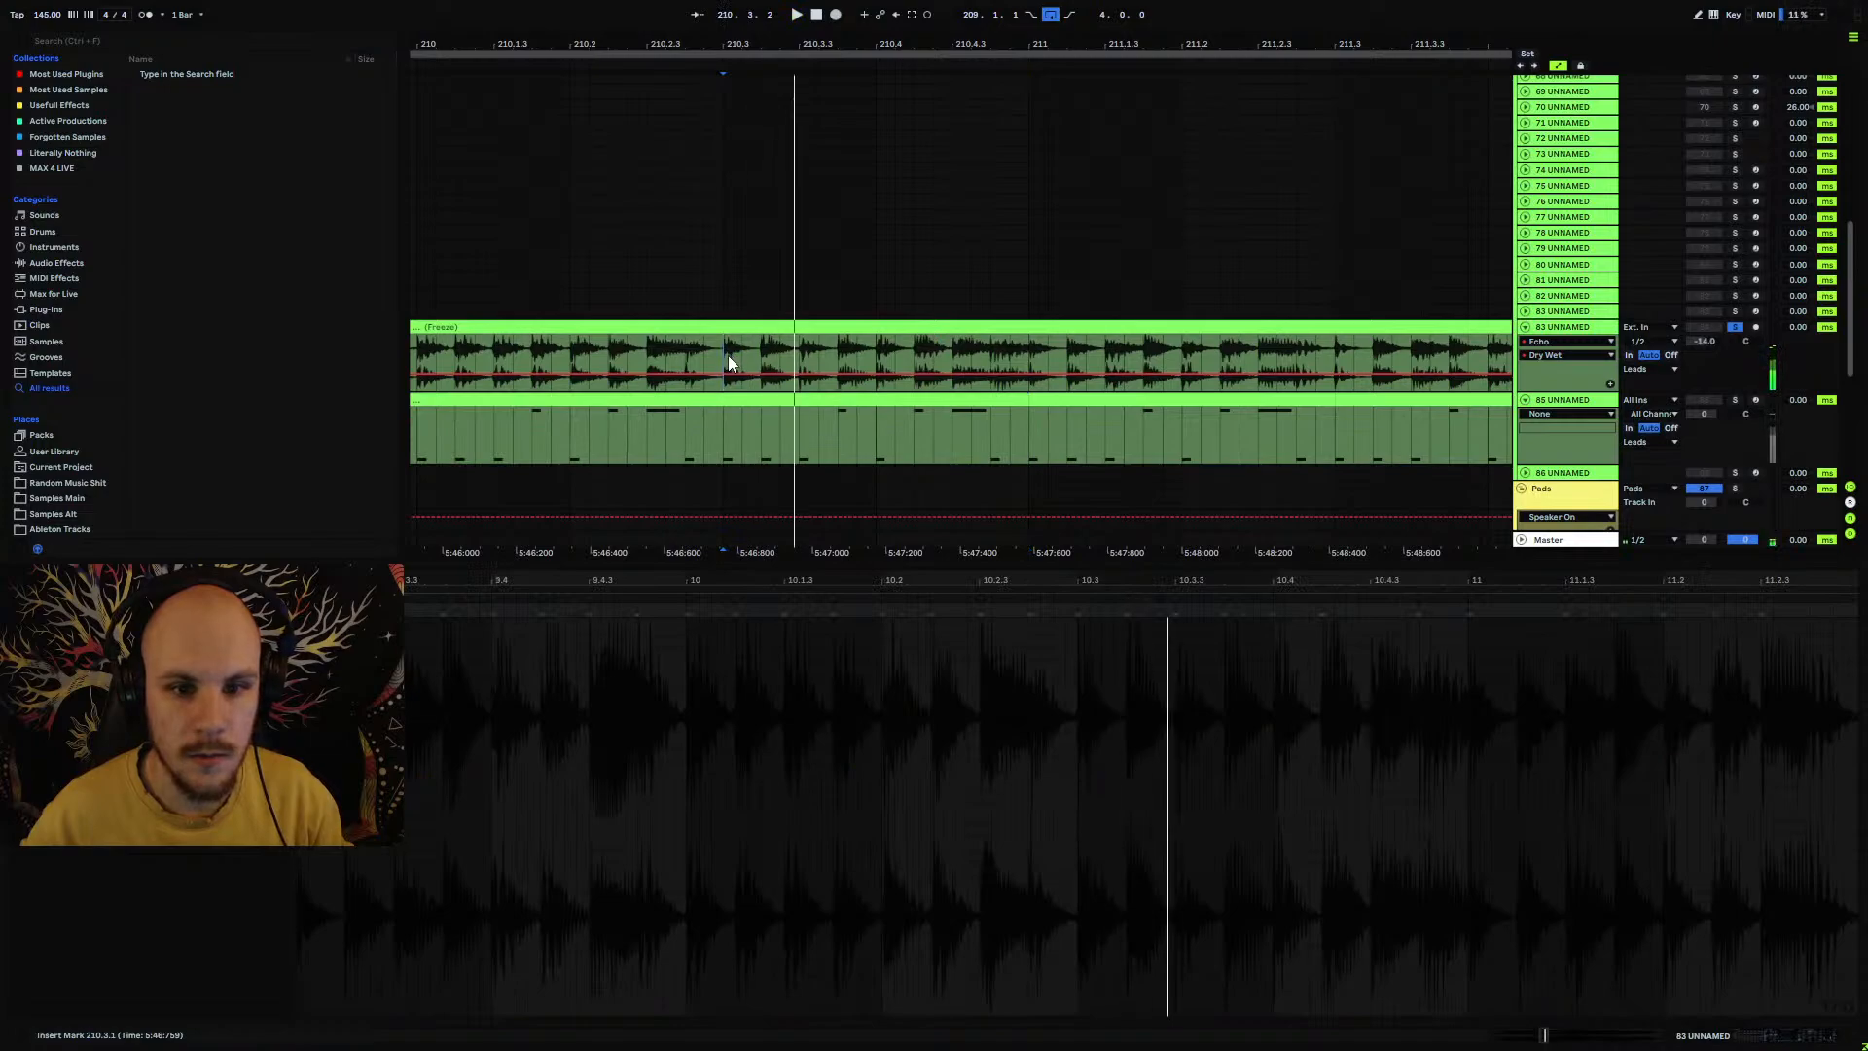
pyautogui.click(761, 352)
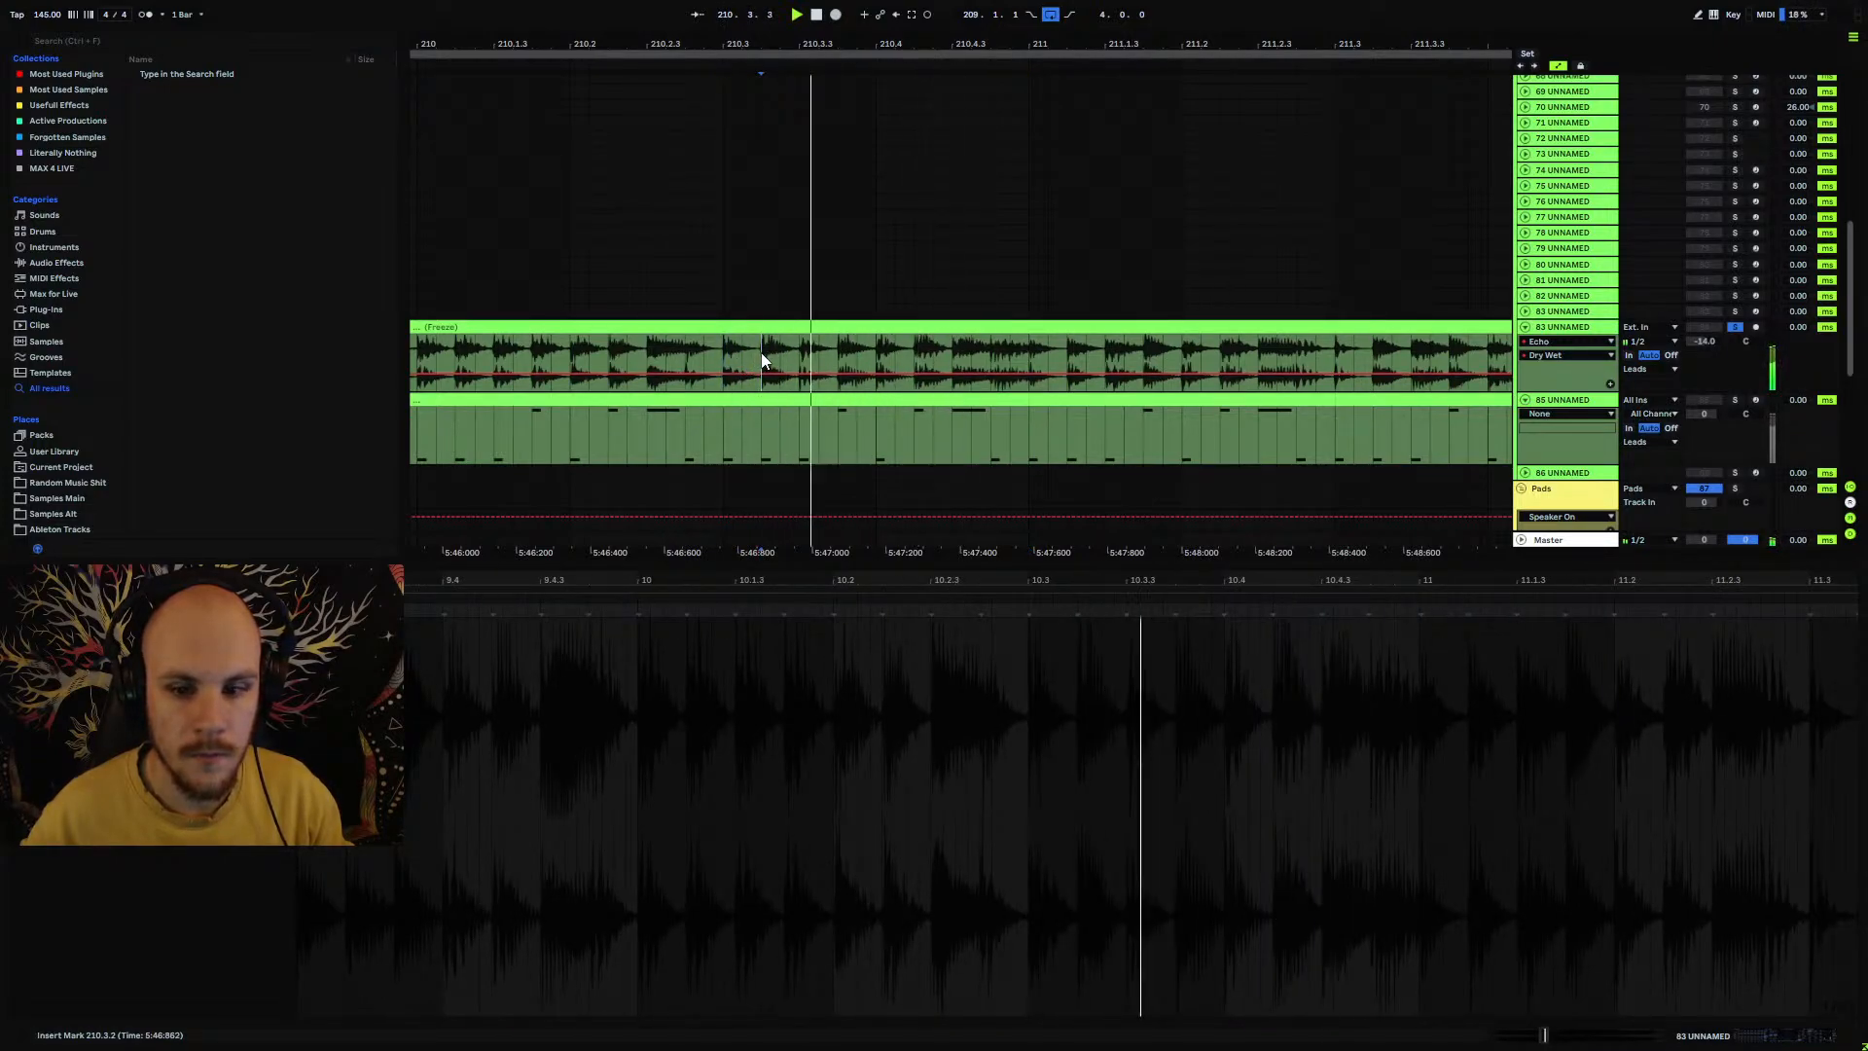
pyautogui.press('space')
pyautogui.press('space')
pyautogui.press('space')
pyautogui.press('space')
pyautogui.press('space')
pyautogui.press('space')
pyautogui.press('space')
pyautogui.press('space')
pyautogui.press('space')
pyautogui.press('space')
pyautogui.press('space')
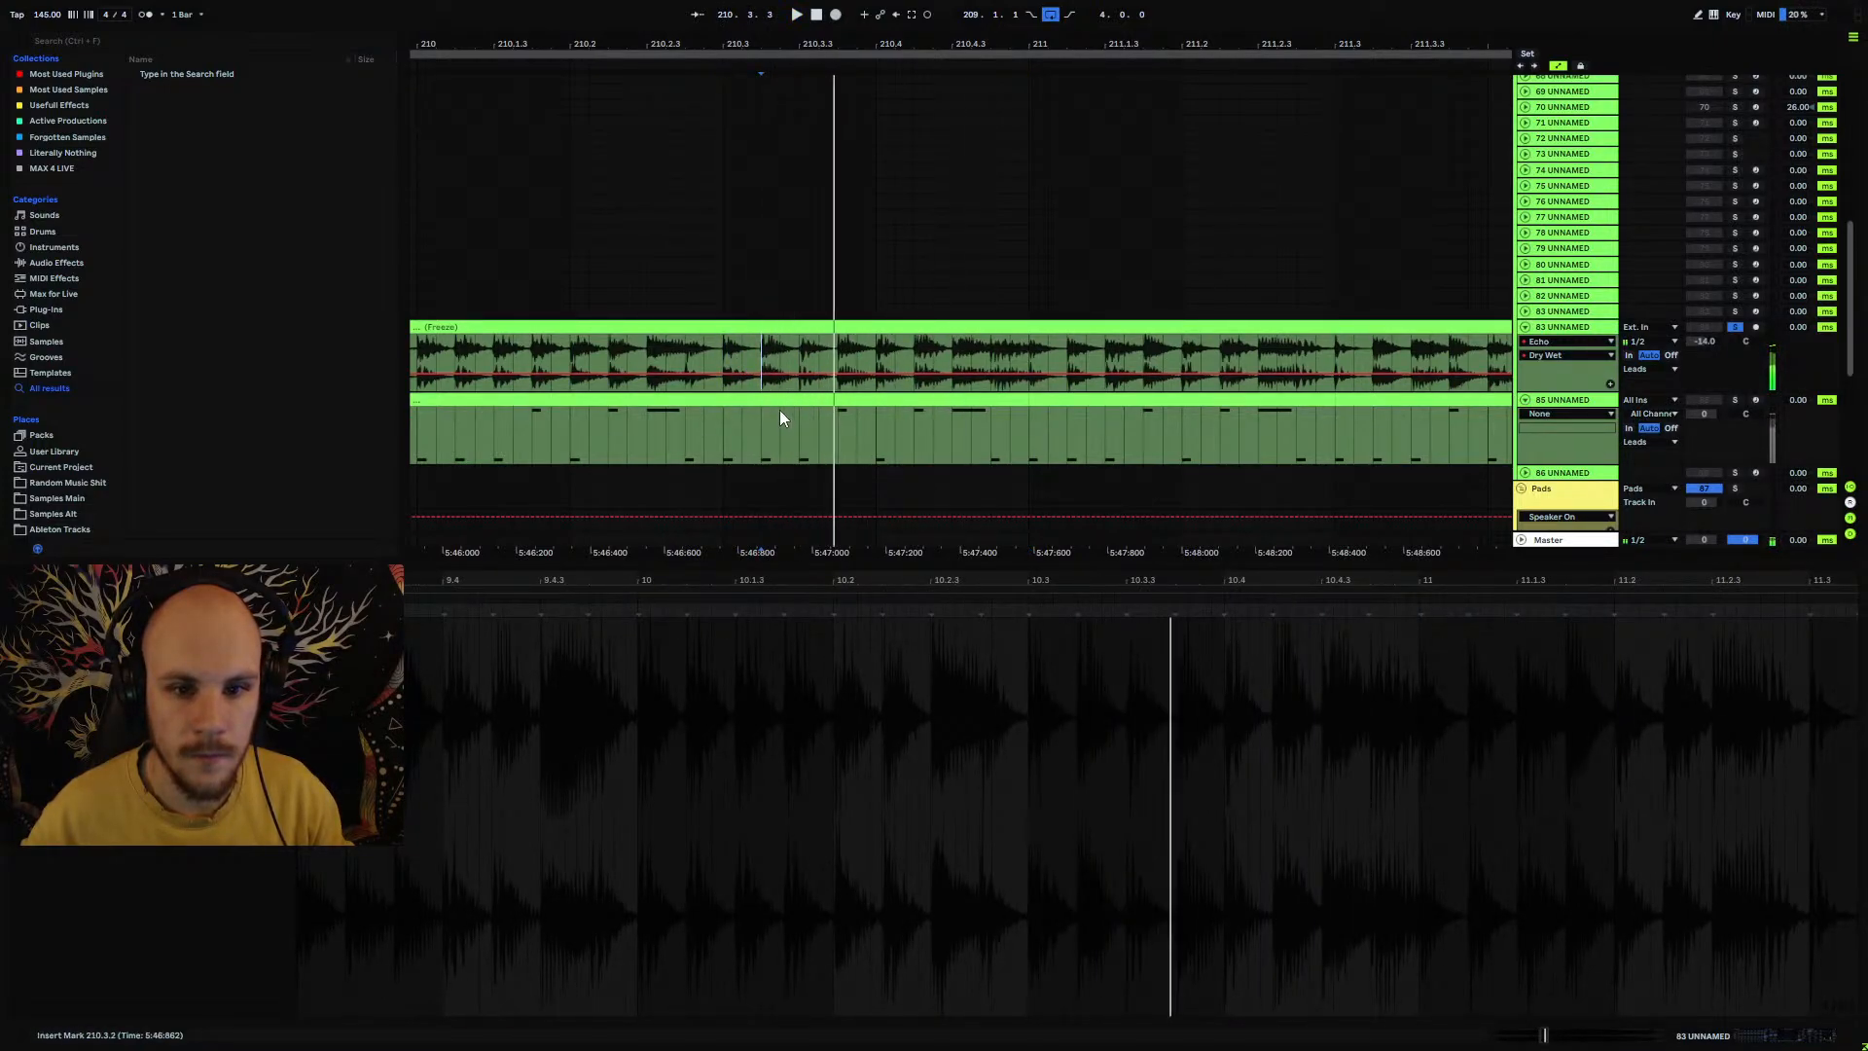
# Step: Examine the frozen lead's spectrum in its EQ Eight while replaying the note at 210.3.2
pyautogui.click(1568, 337)
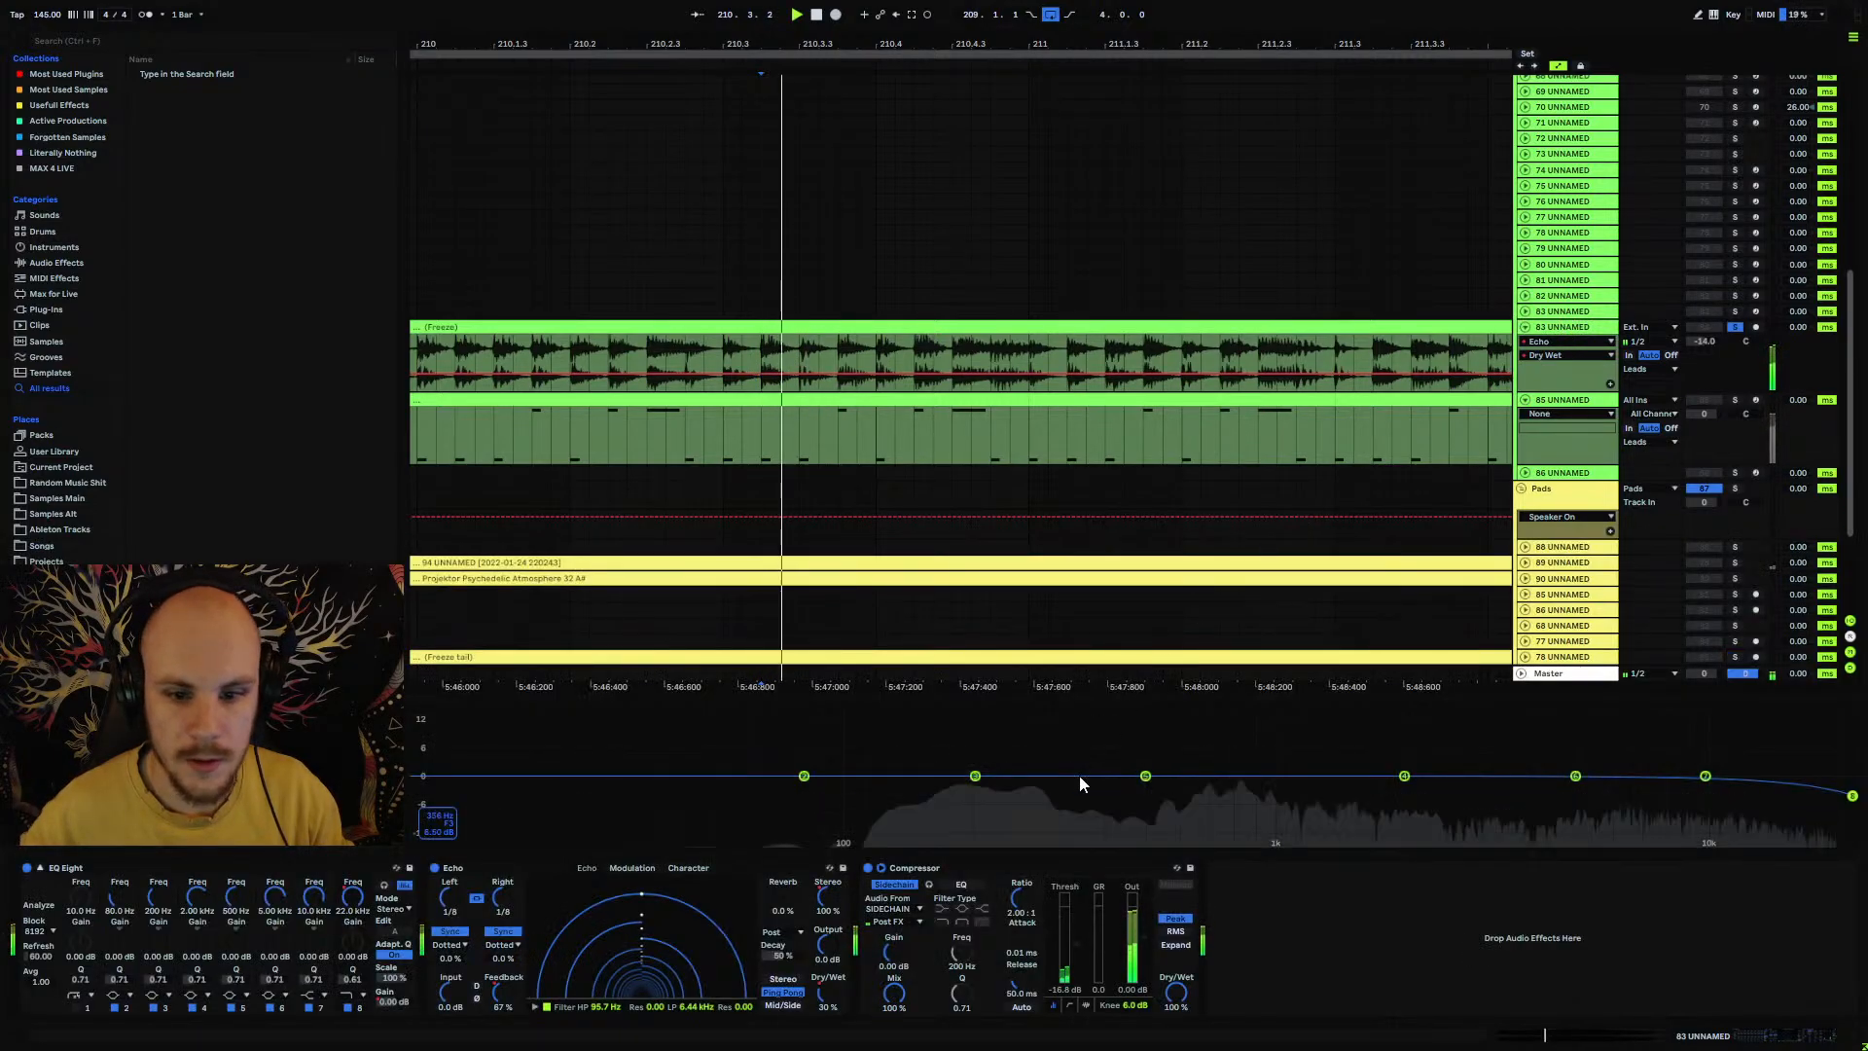
pyautogui.press('space')
pyautogui.press('space')
pyautogui.press('space')
pyautogui.press('space')
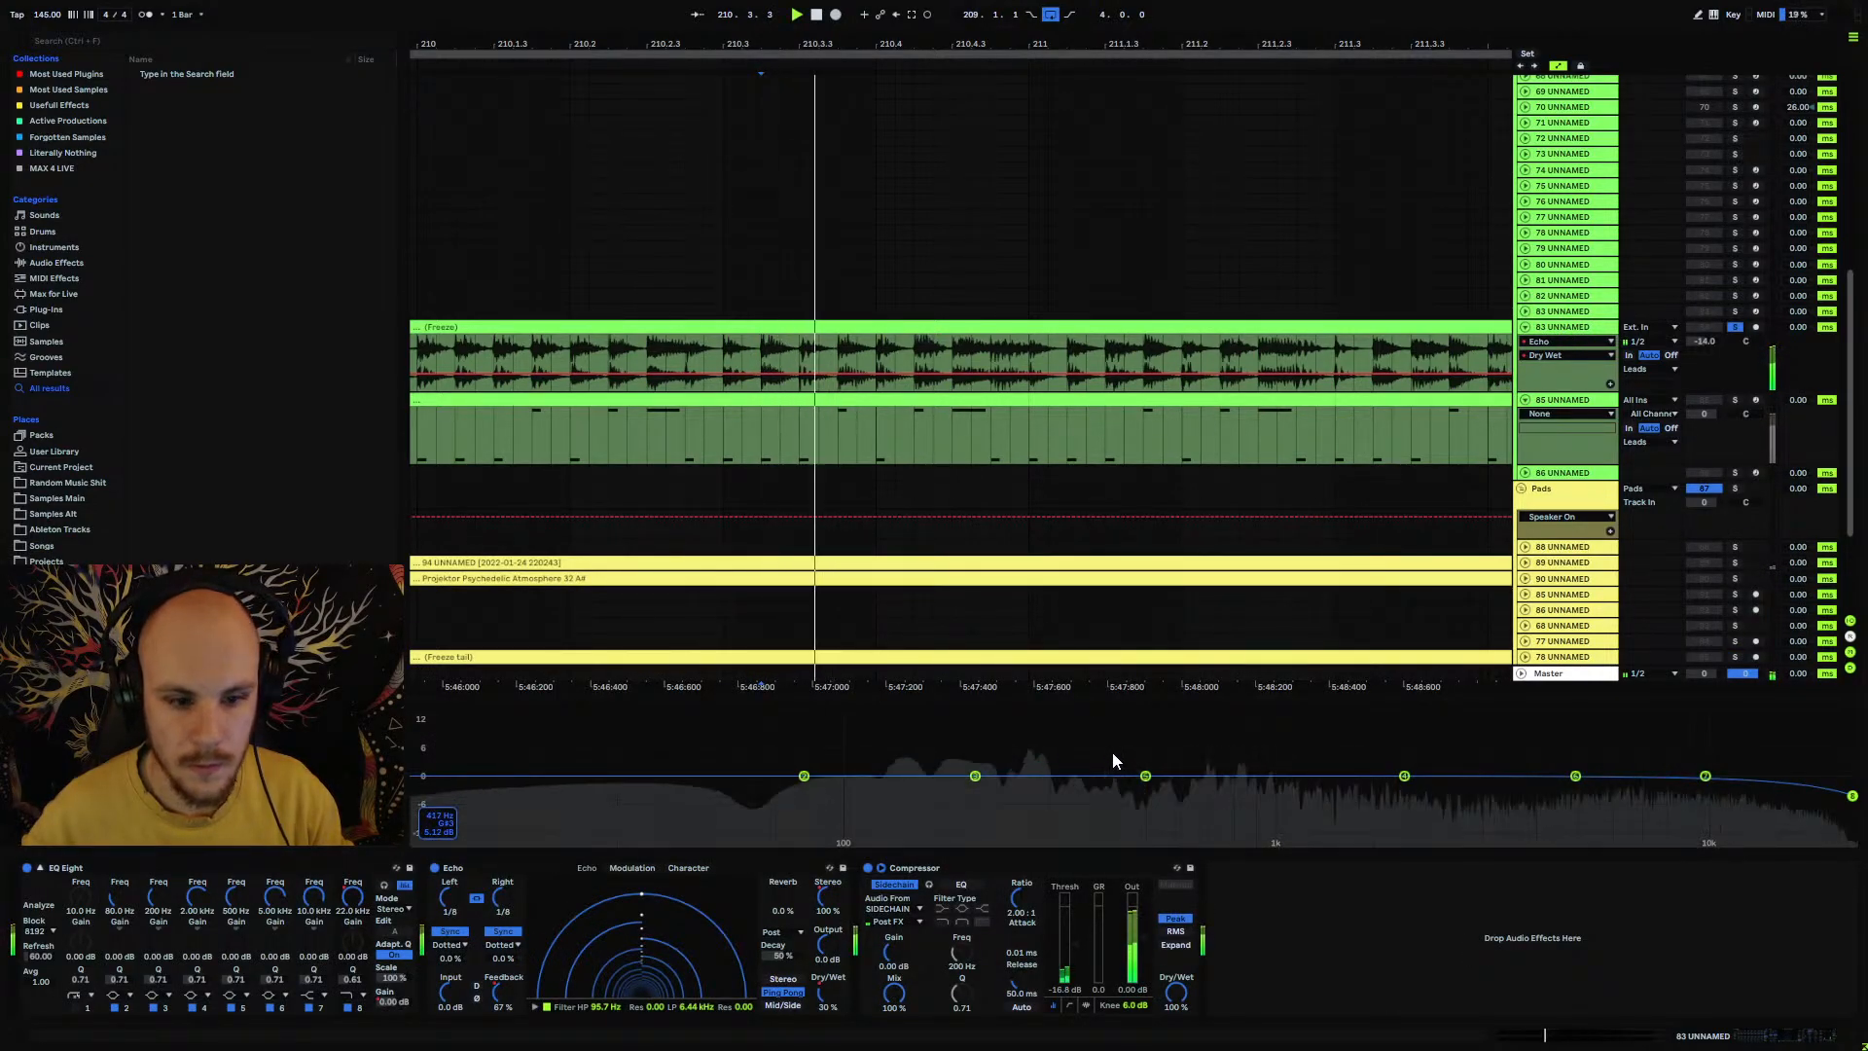
# Step: Change the note at 2.3.2 in the track 85 clip to G#1 and play it
pyautogui.doubleClick(760, 418)
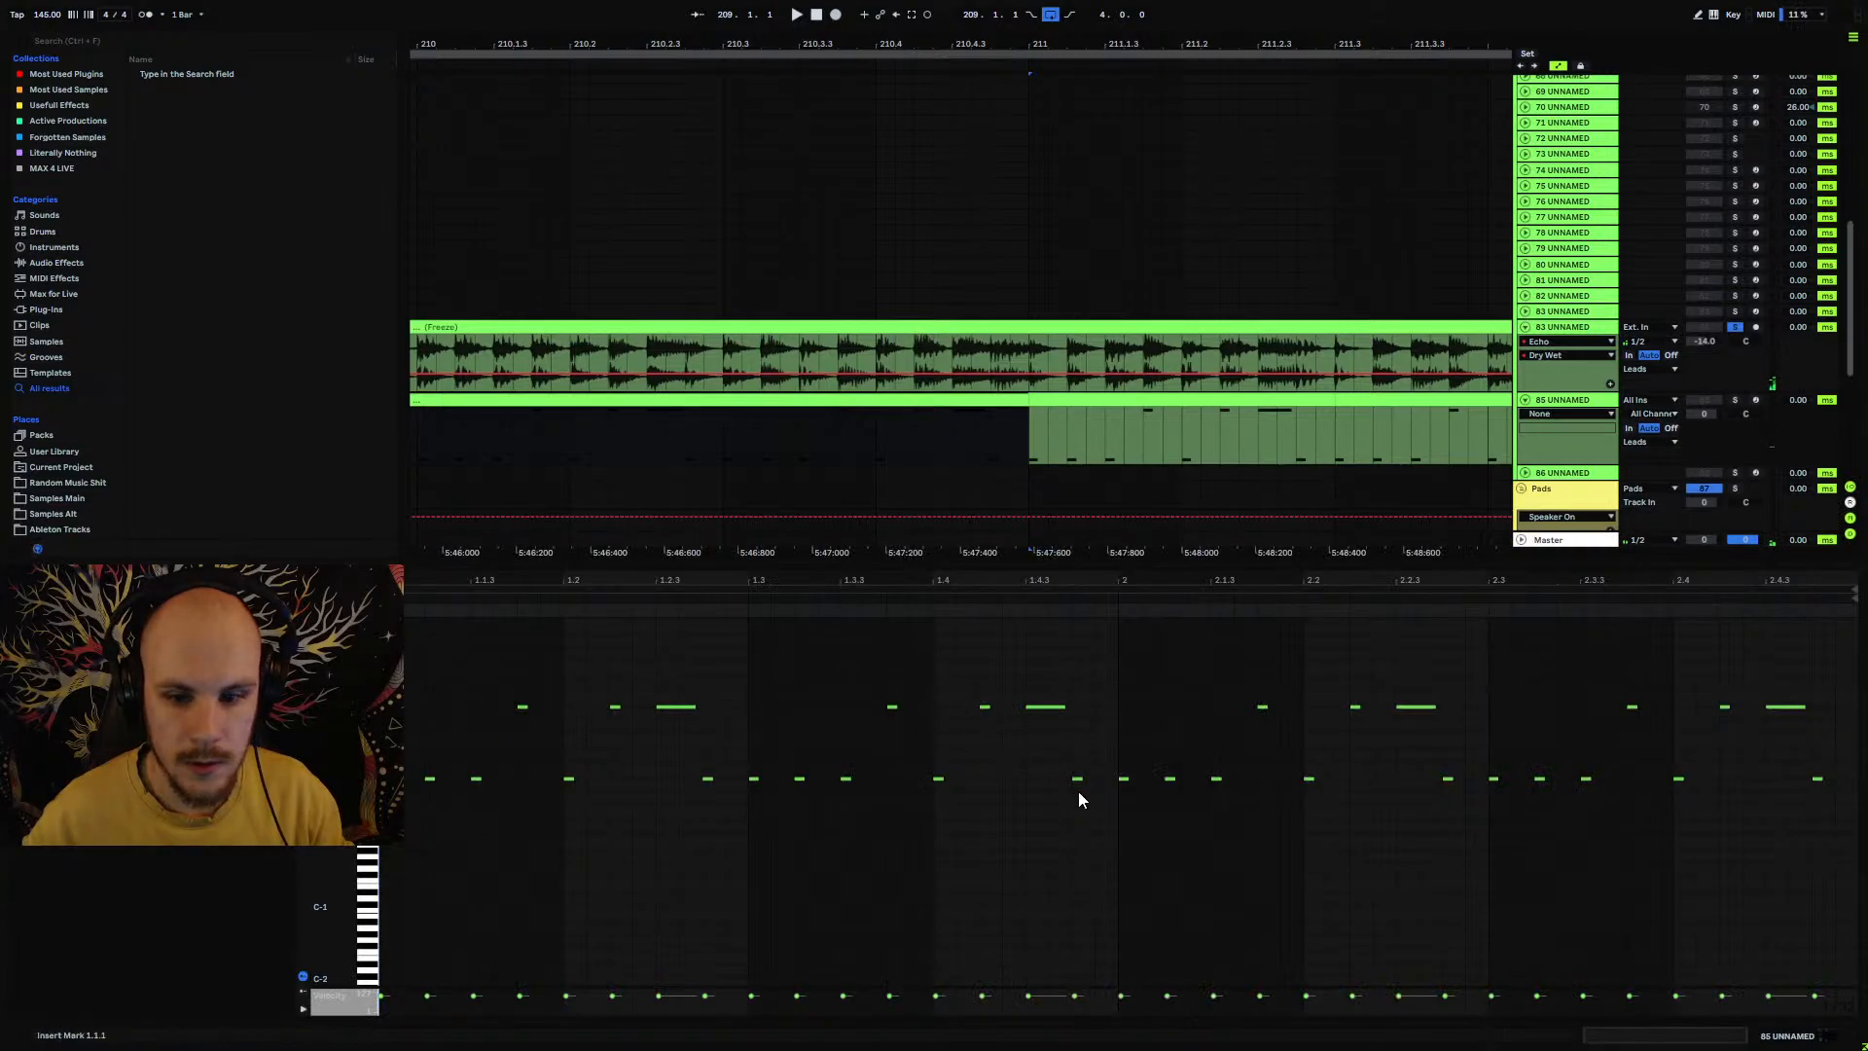
pyautogui.click(778, 454)
pyautogui.moveTo(761, 440); pyautogui.dragTo(796, 442)
pyautogui.moveTo(770, 586); pyautogui.dragTo(1271, 592)
pyautogui.moveTo(1279, 744); pyautogui.dragTo(1261, 817)
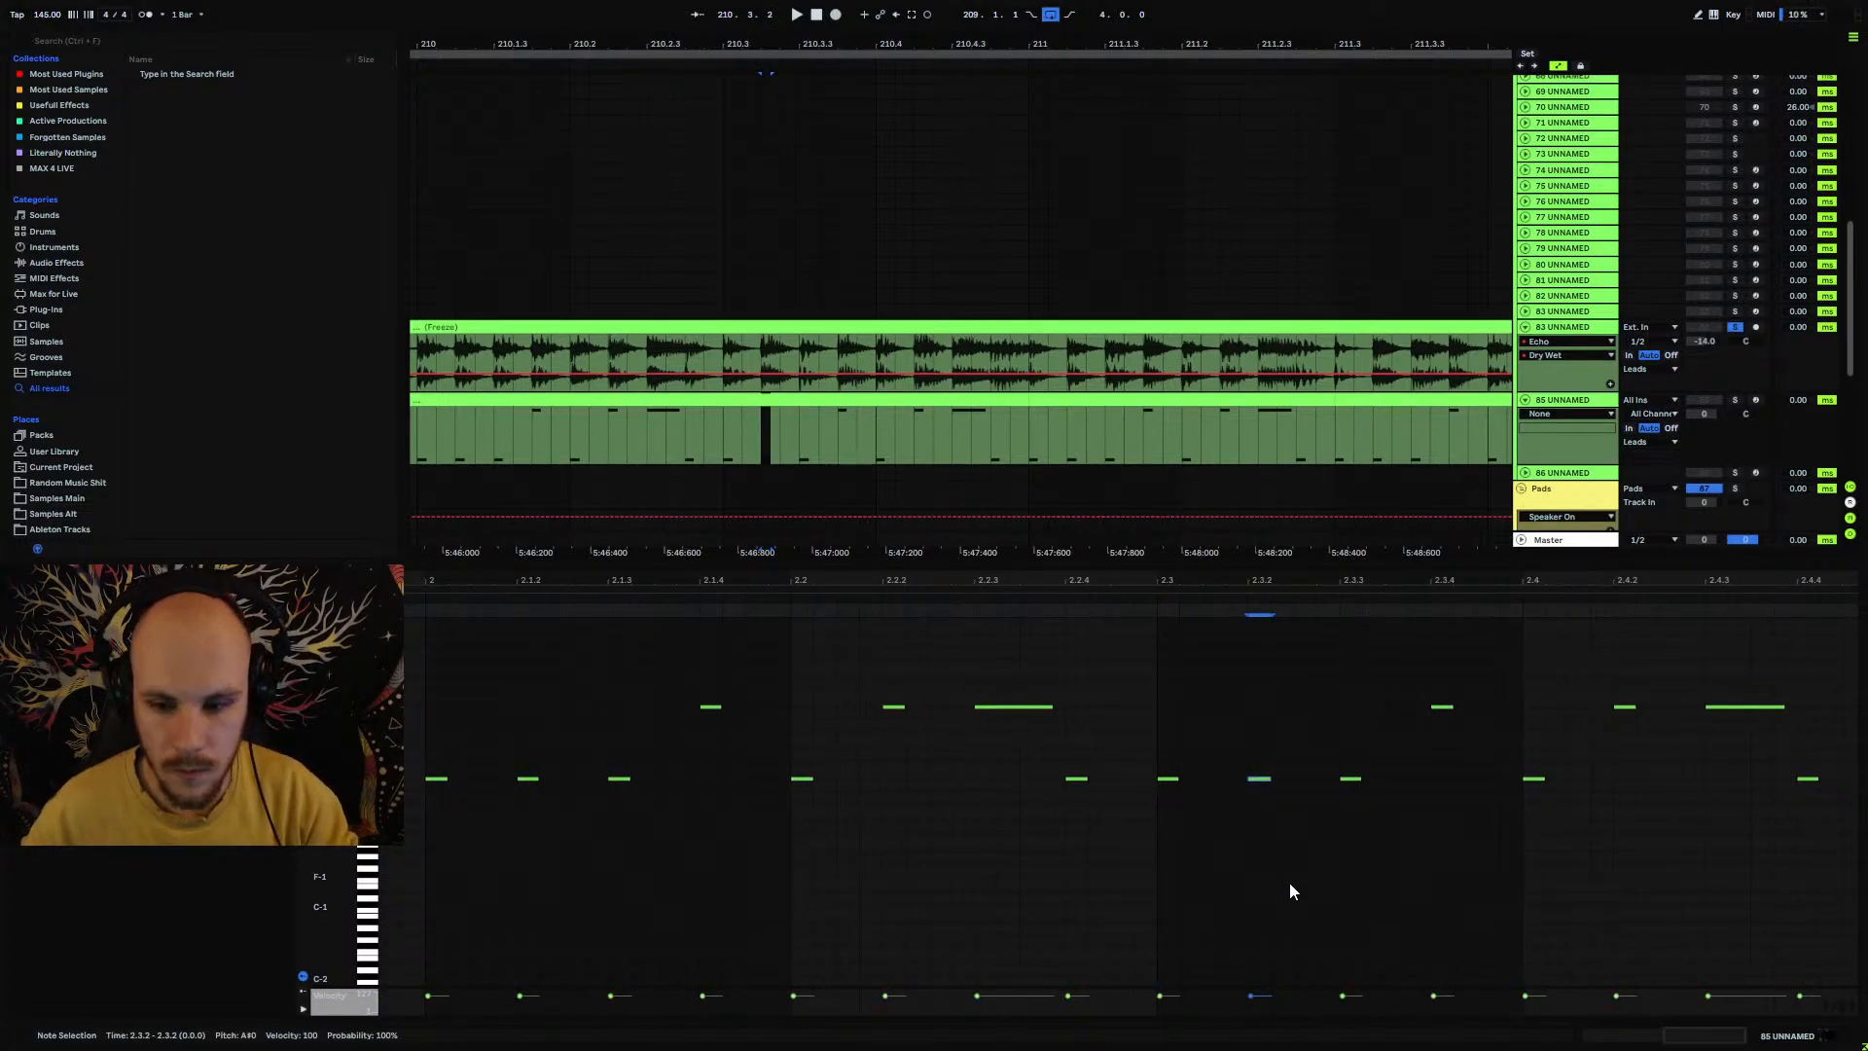
pyautogui.press('Down')
pyautogui.press('Down')
pyautogui.hotkey('shift', 'Up')
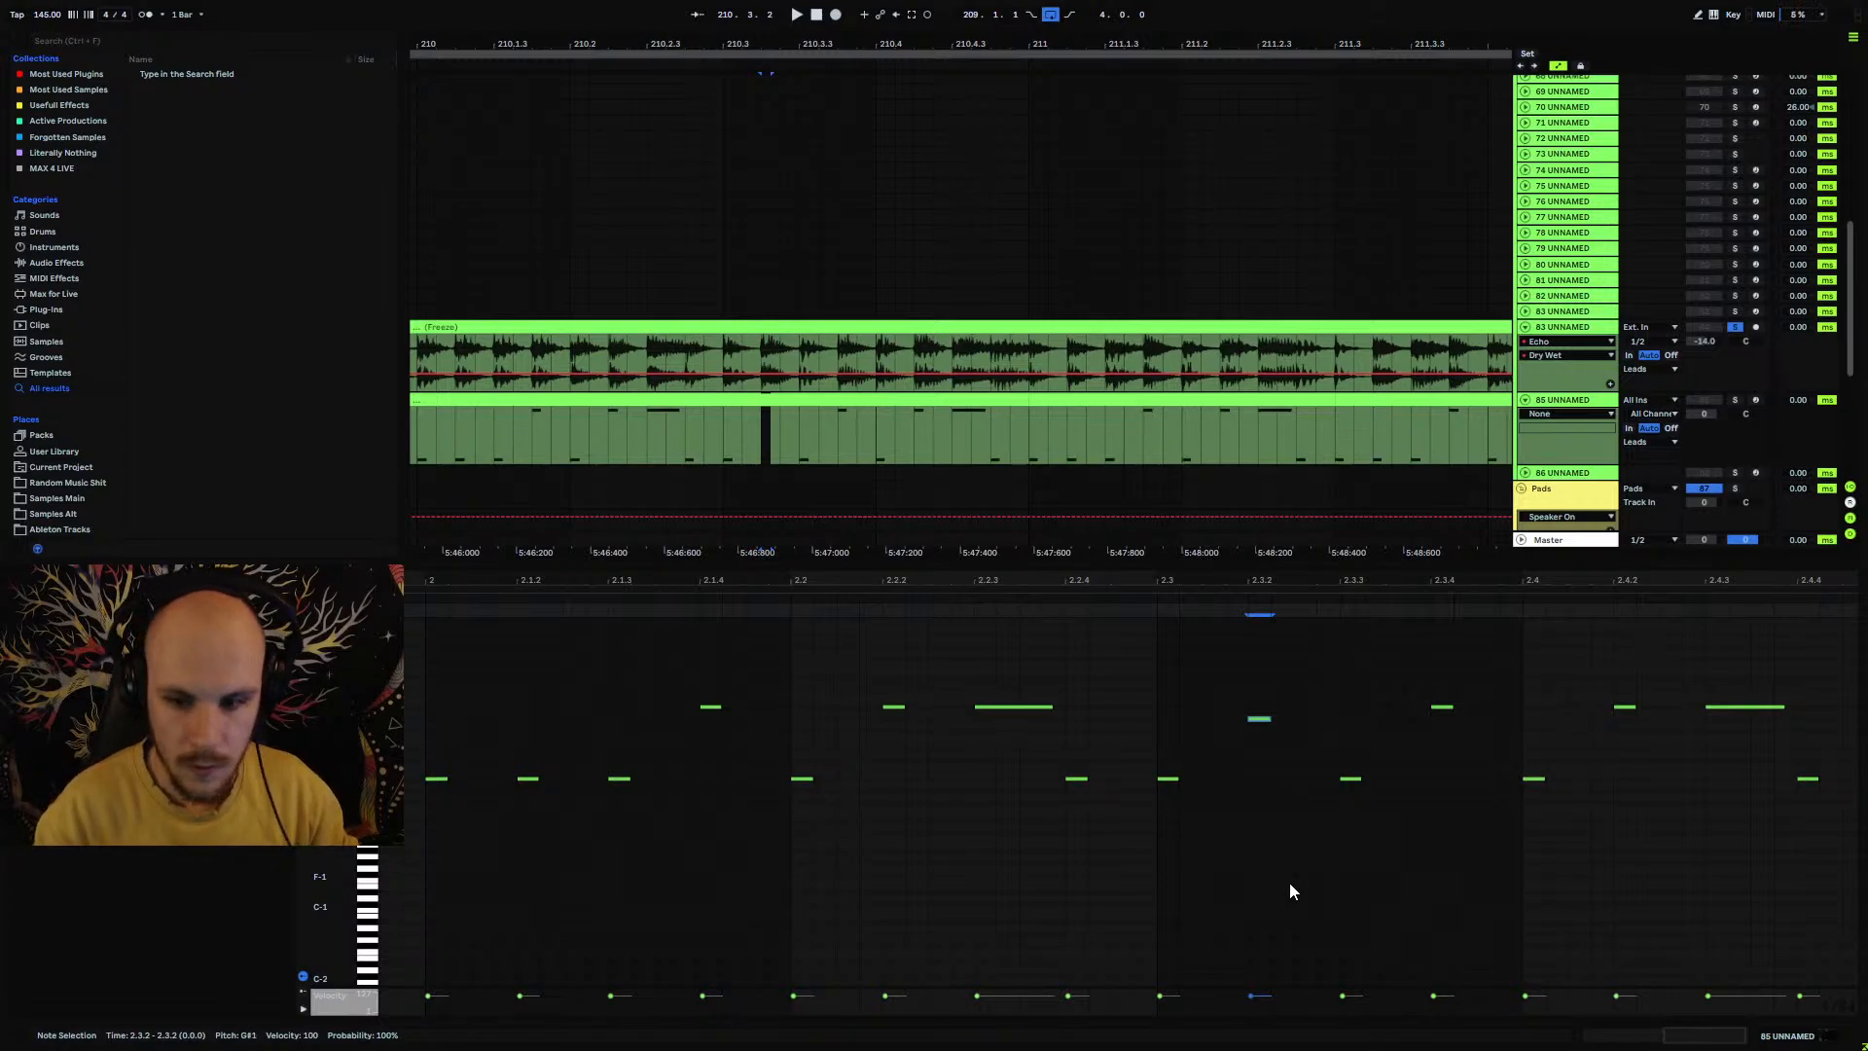
pyautogui.press('space')
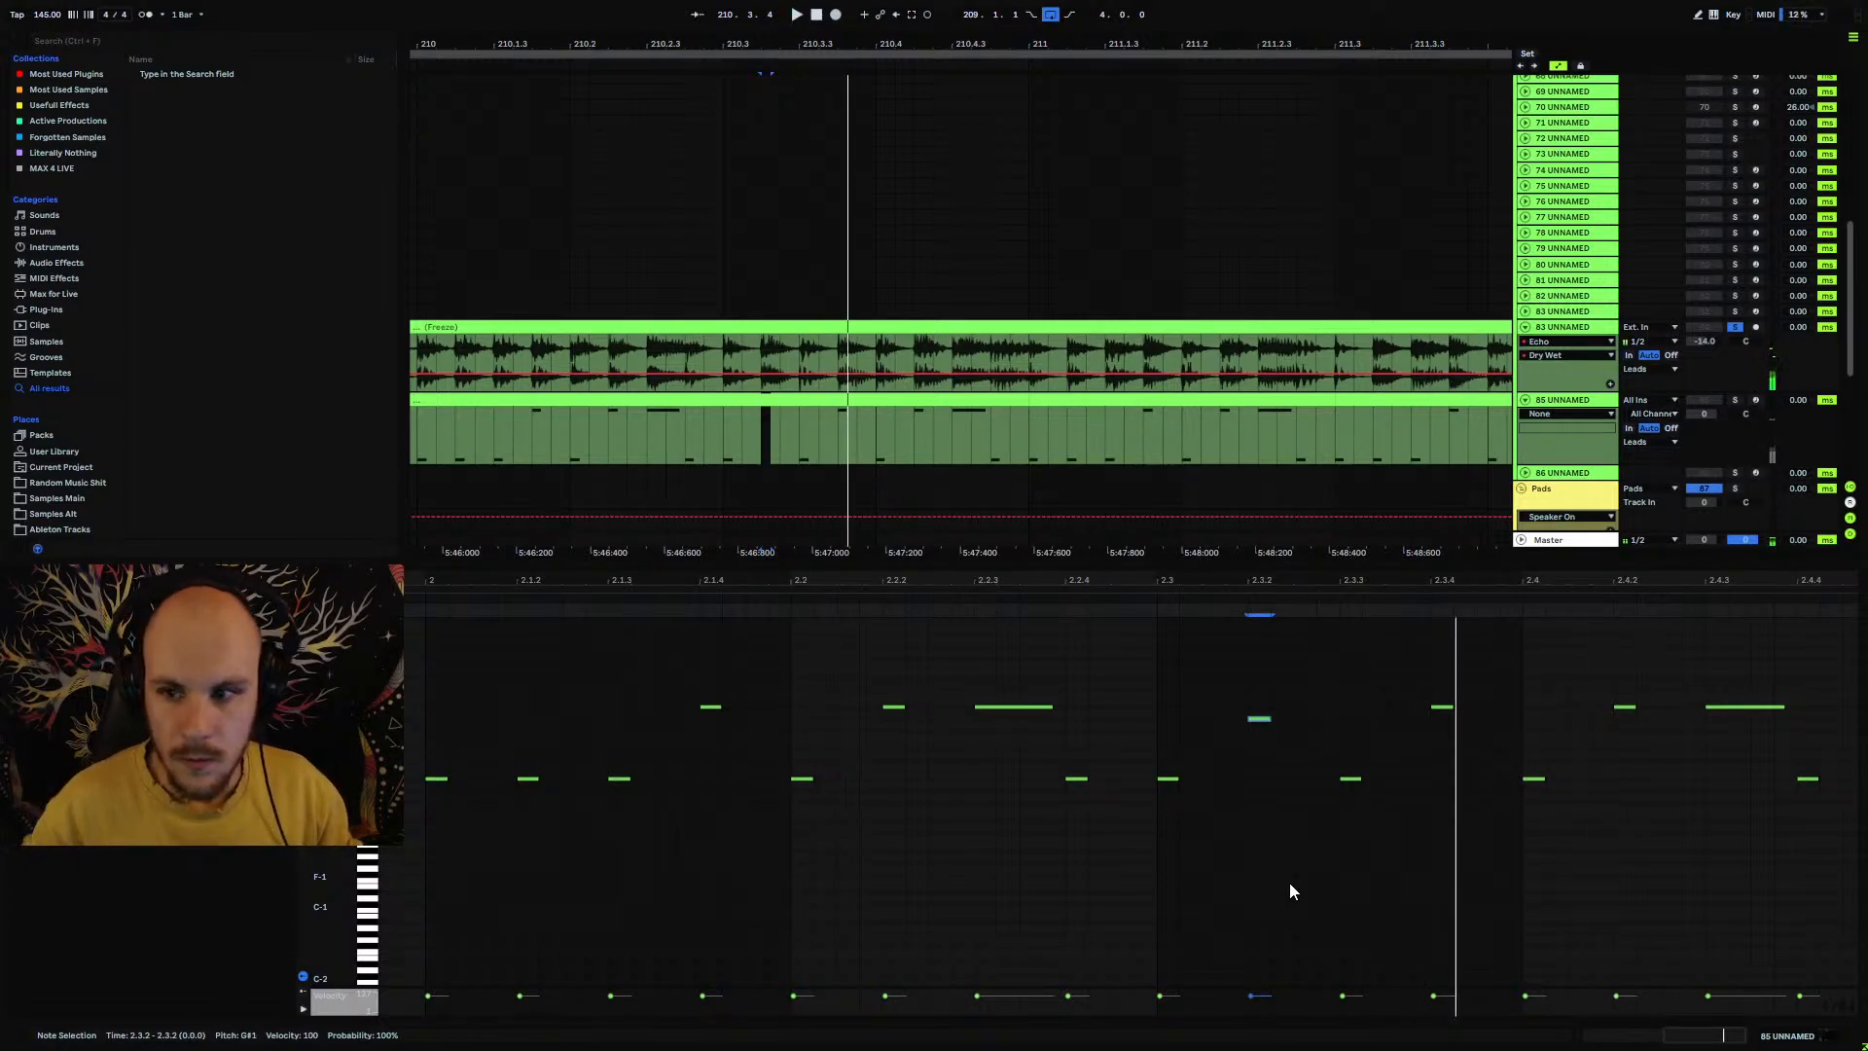
# Step: Try the note at 2.3.2 an octave higher at G#2 and compare track 85 with the frozen lead from 210.3.1
pyautogui.click(1735, 400)
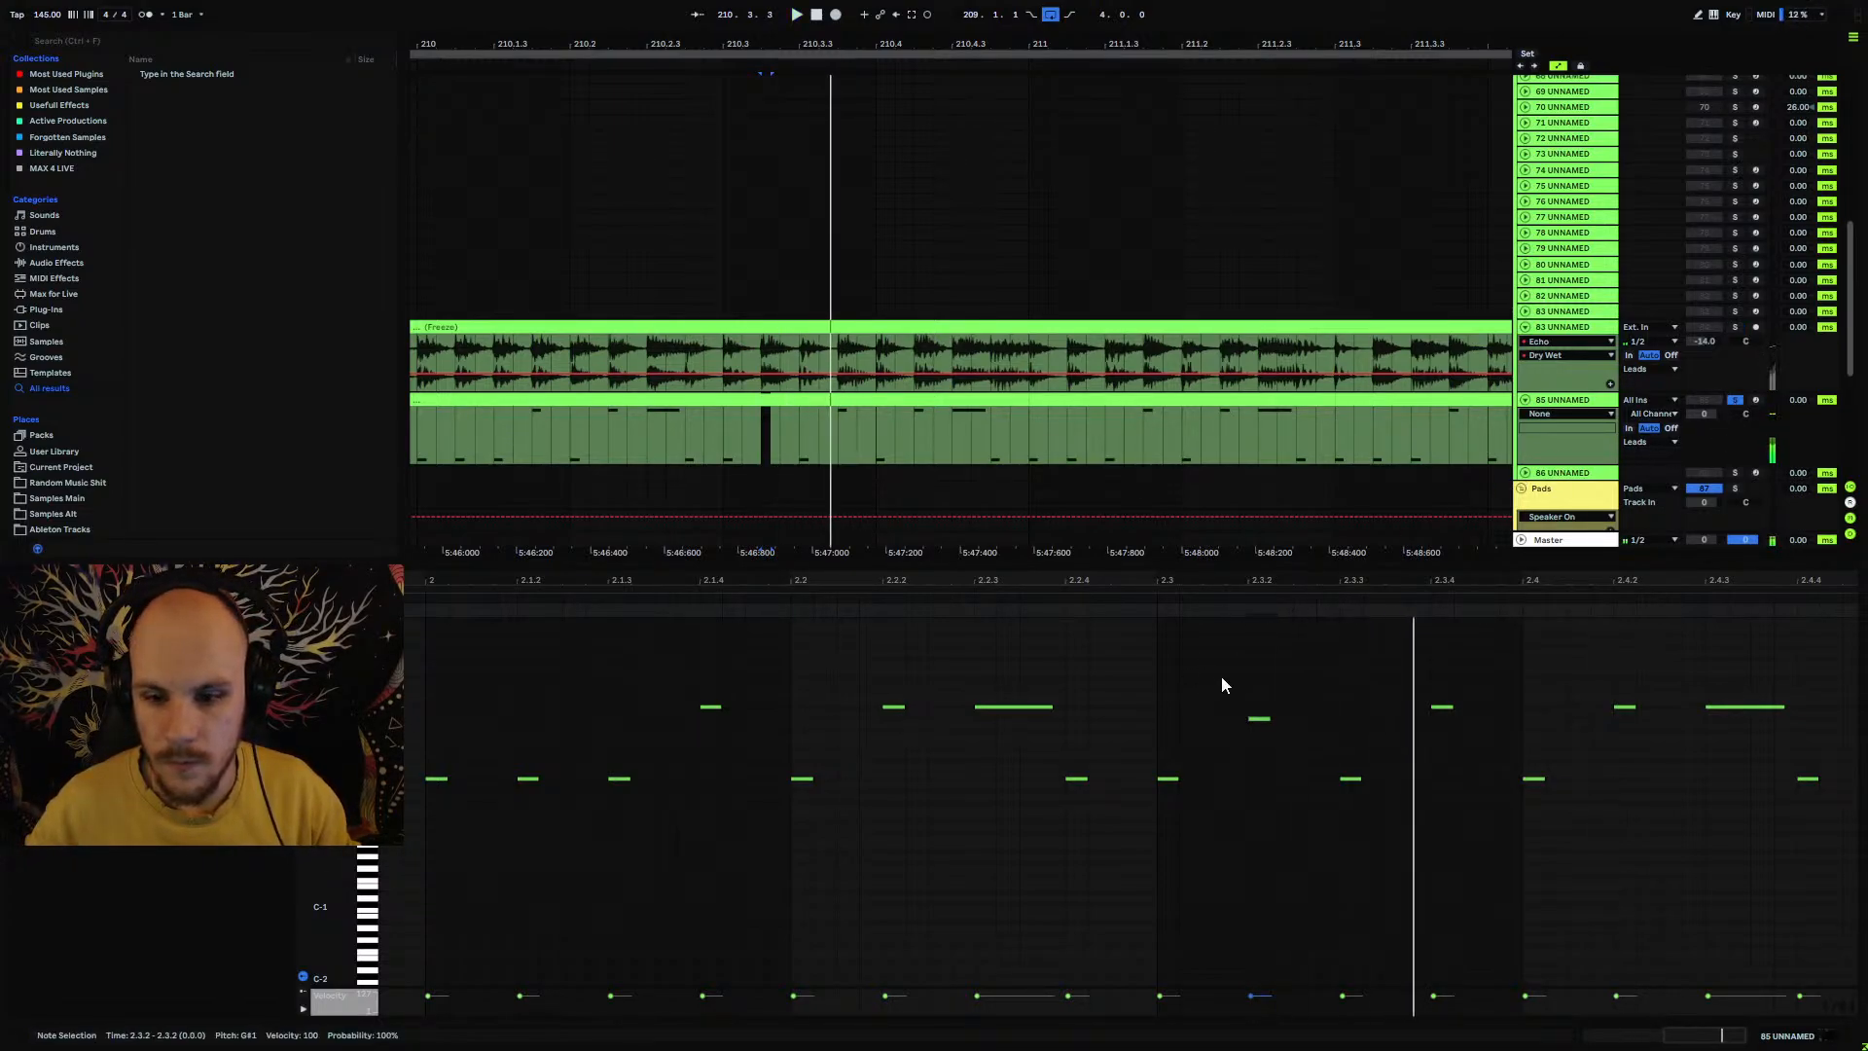
pyautogui.hotkey('shift', 'Up')
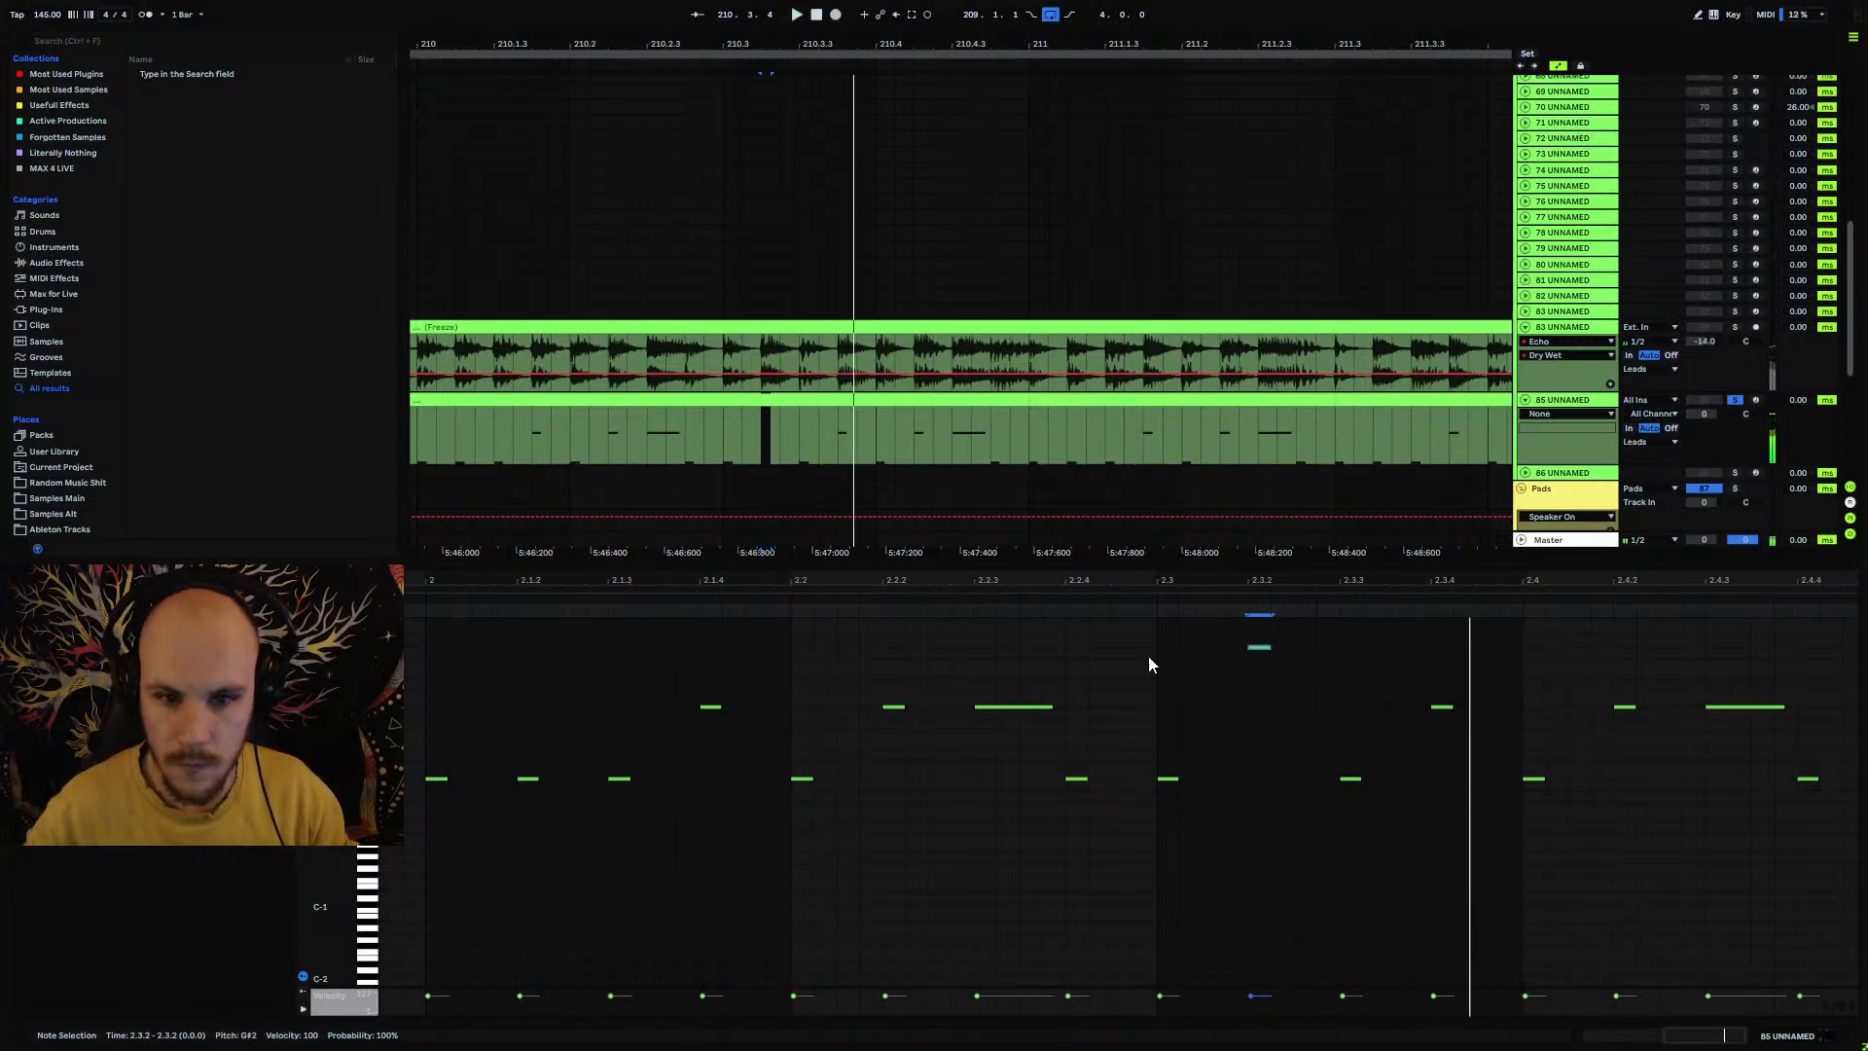
pyautogui.click(722, 425)
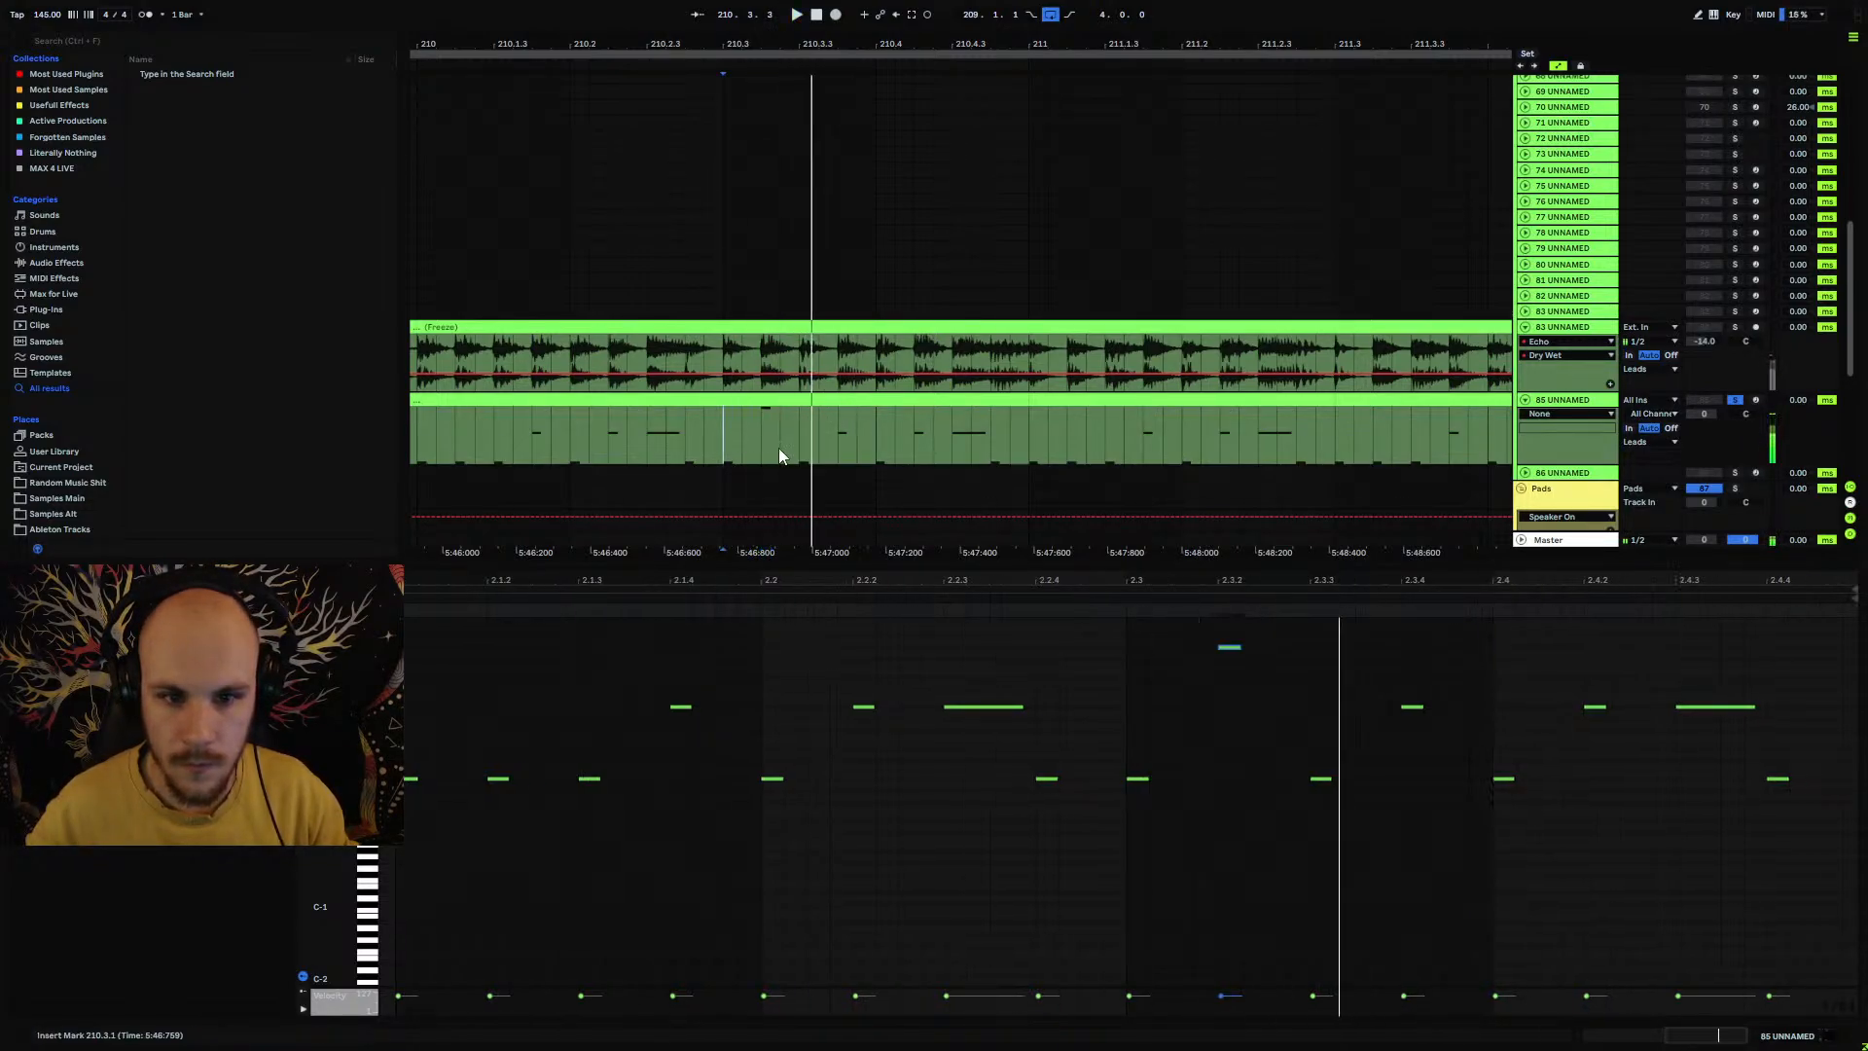
pyautogui.click(1735, 327)
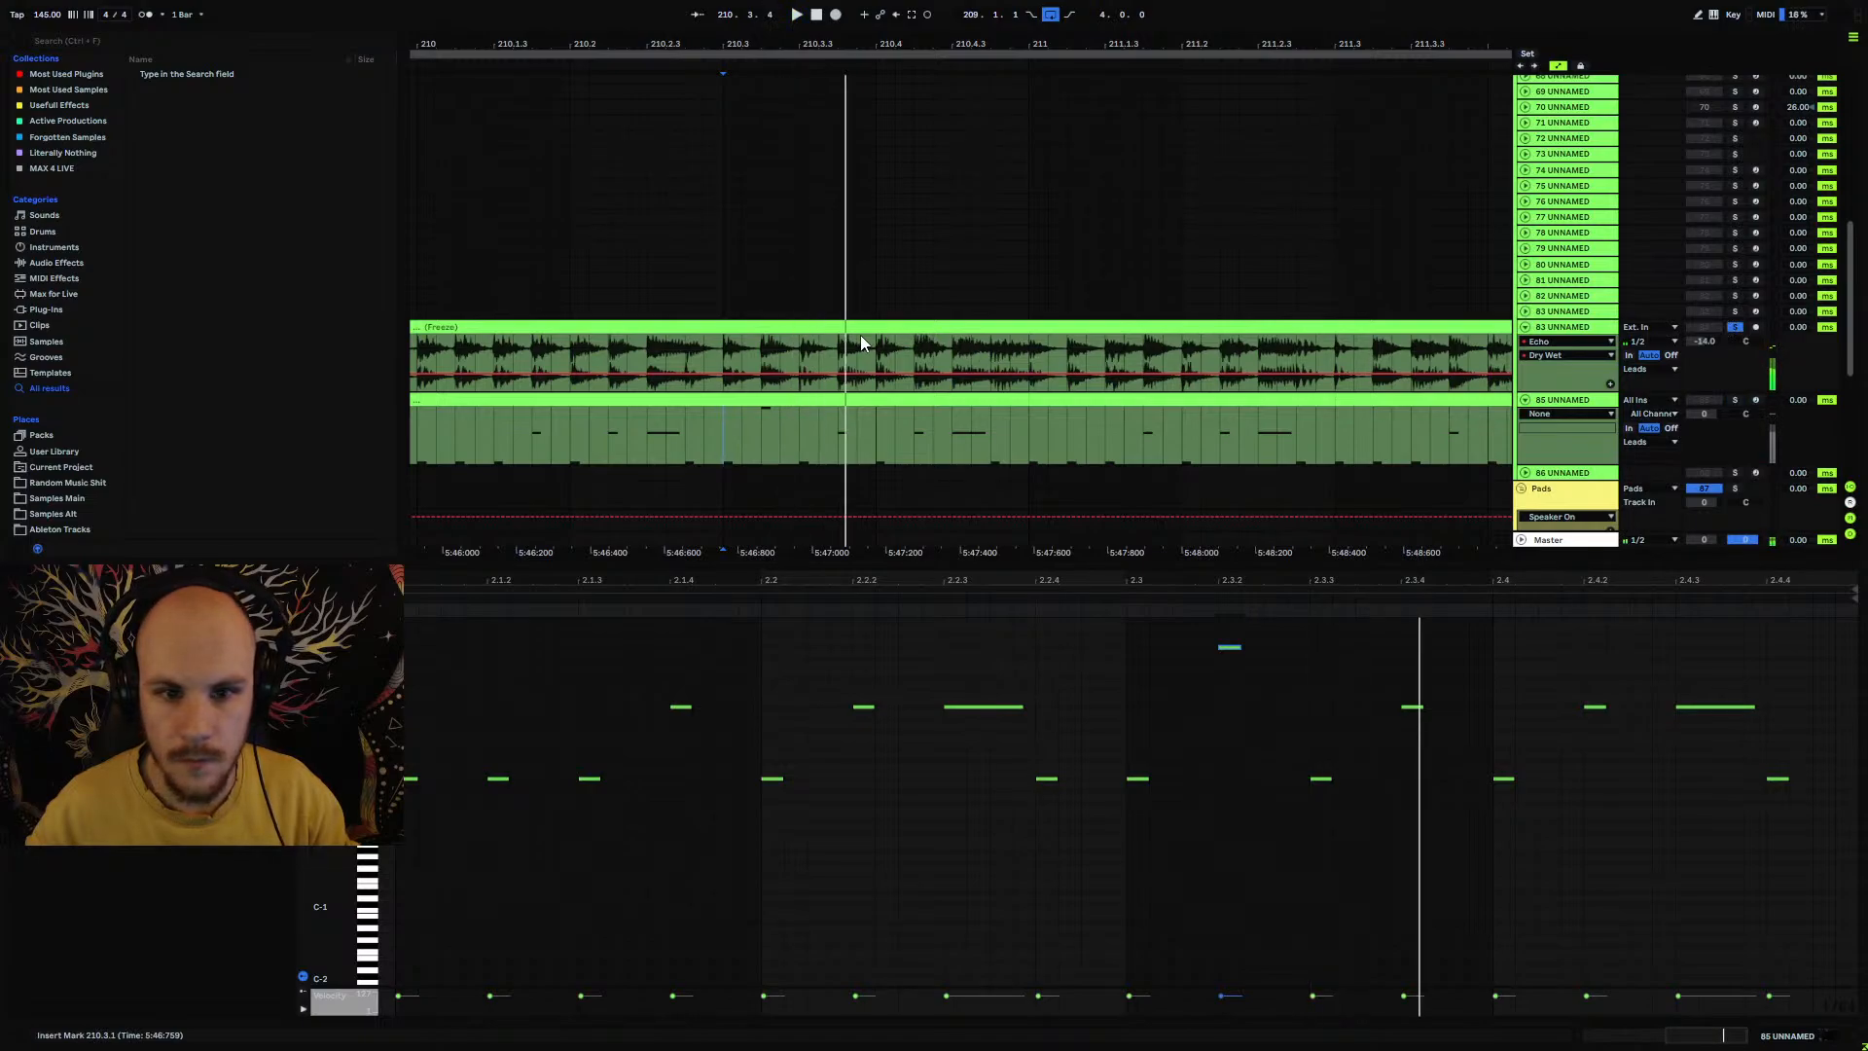
# Step: Replay the frozen lead repeatedly from 210.3.4 and examine that note's frequency peaks in EQ Eight
pyautogui.click(838, 349)
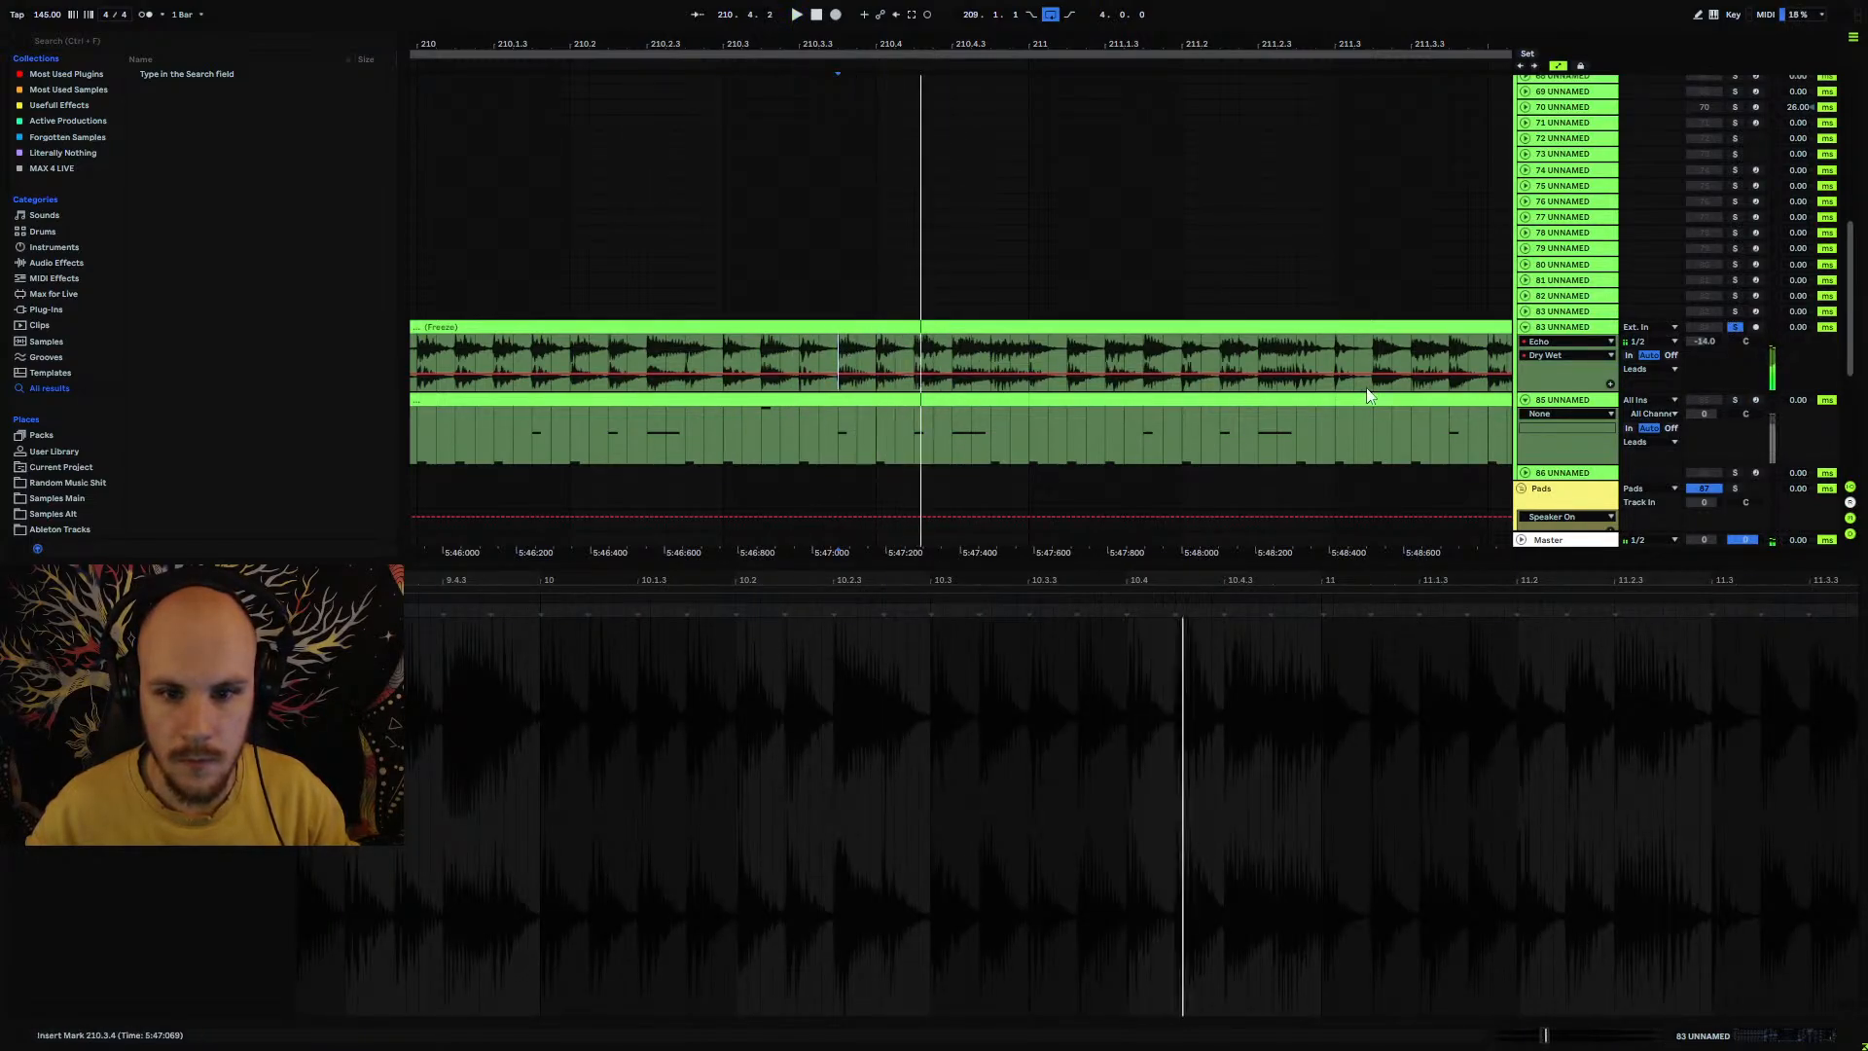
pyautogui.doubleClick(1596, 332)
pyautogui.press('space')
pyautogui.press('space')
pyautogui.press('space')
pyautogui.press('space')
pyautogui.press('space')
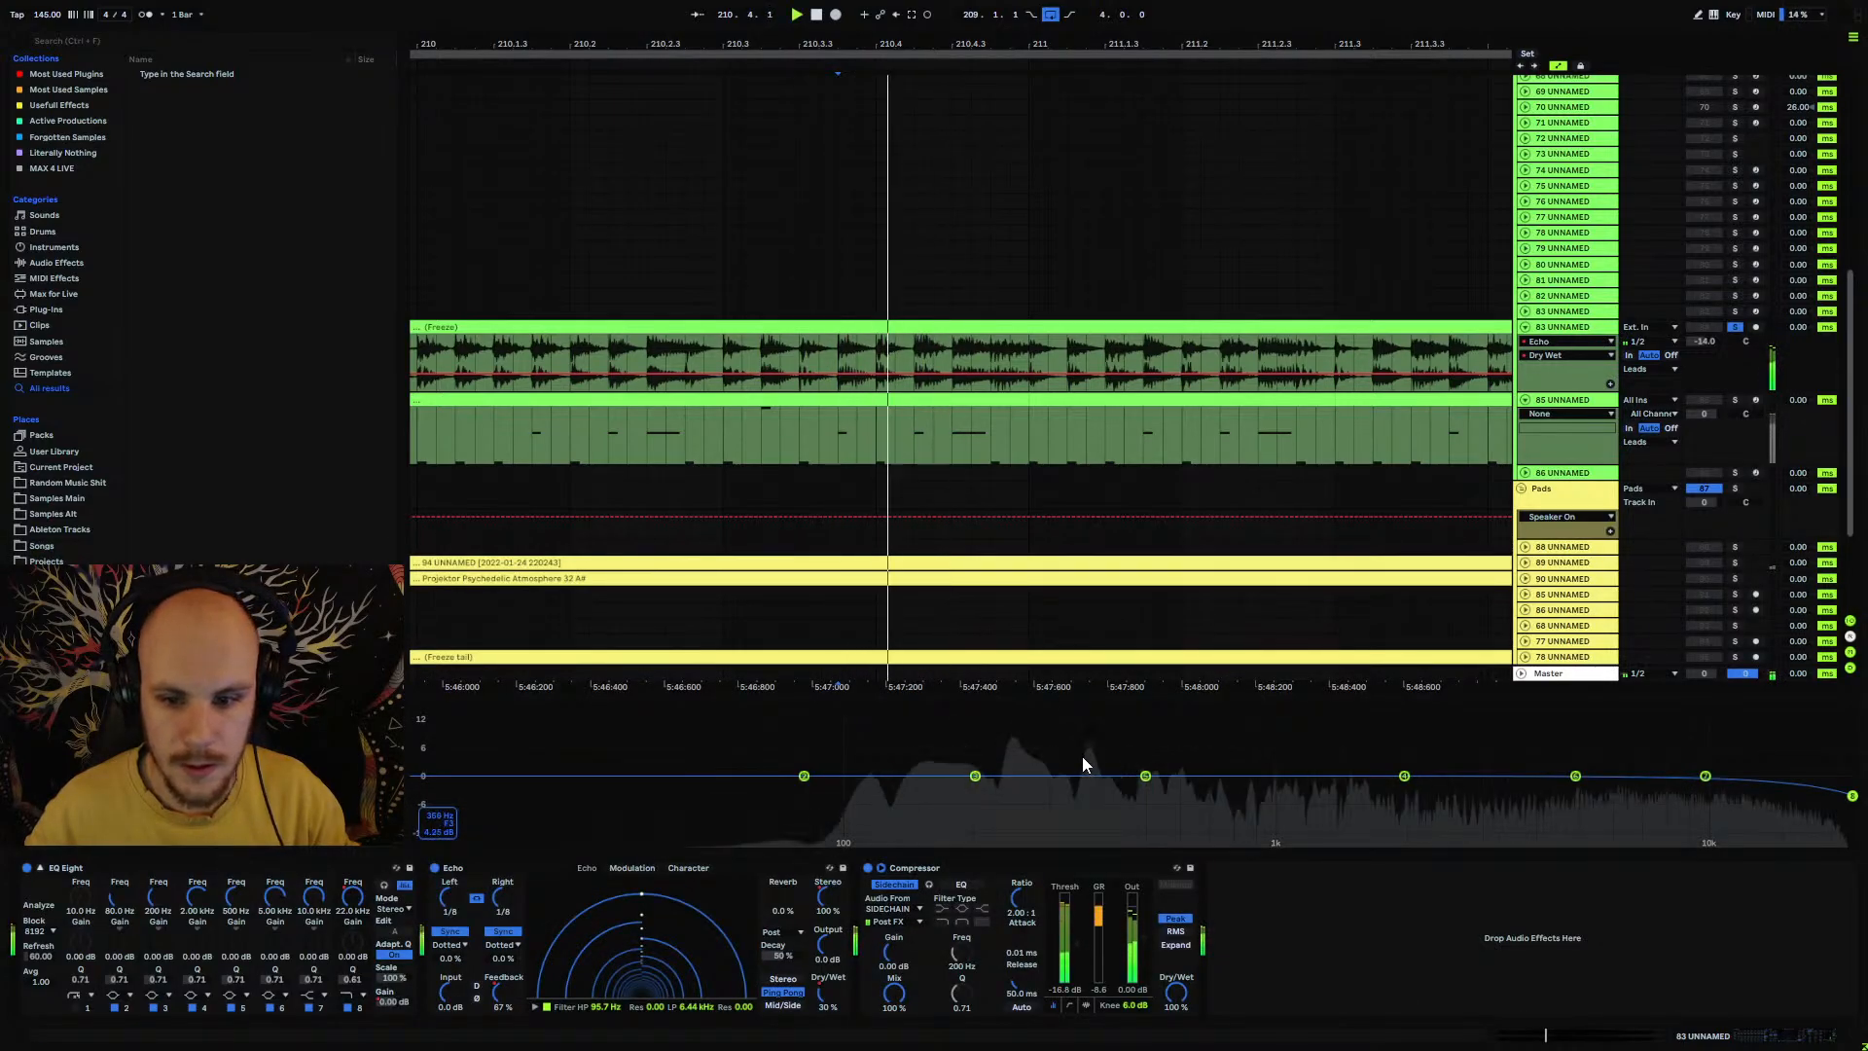
pyautogui.press('space')
pyautogui.press('space')
pyautogui.press('space')
pyautogui.press('space')
pyautogui.press('space')
pyautogui.press('space')
pyautogui.press('space')
pyautogui.press('space')
pyautogui.press('space')
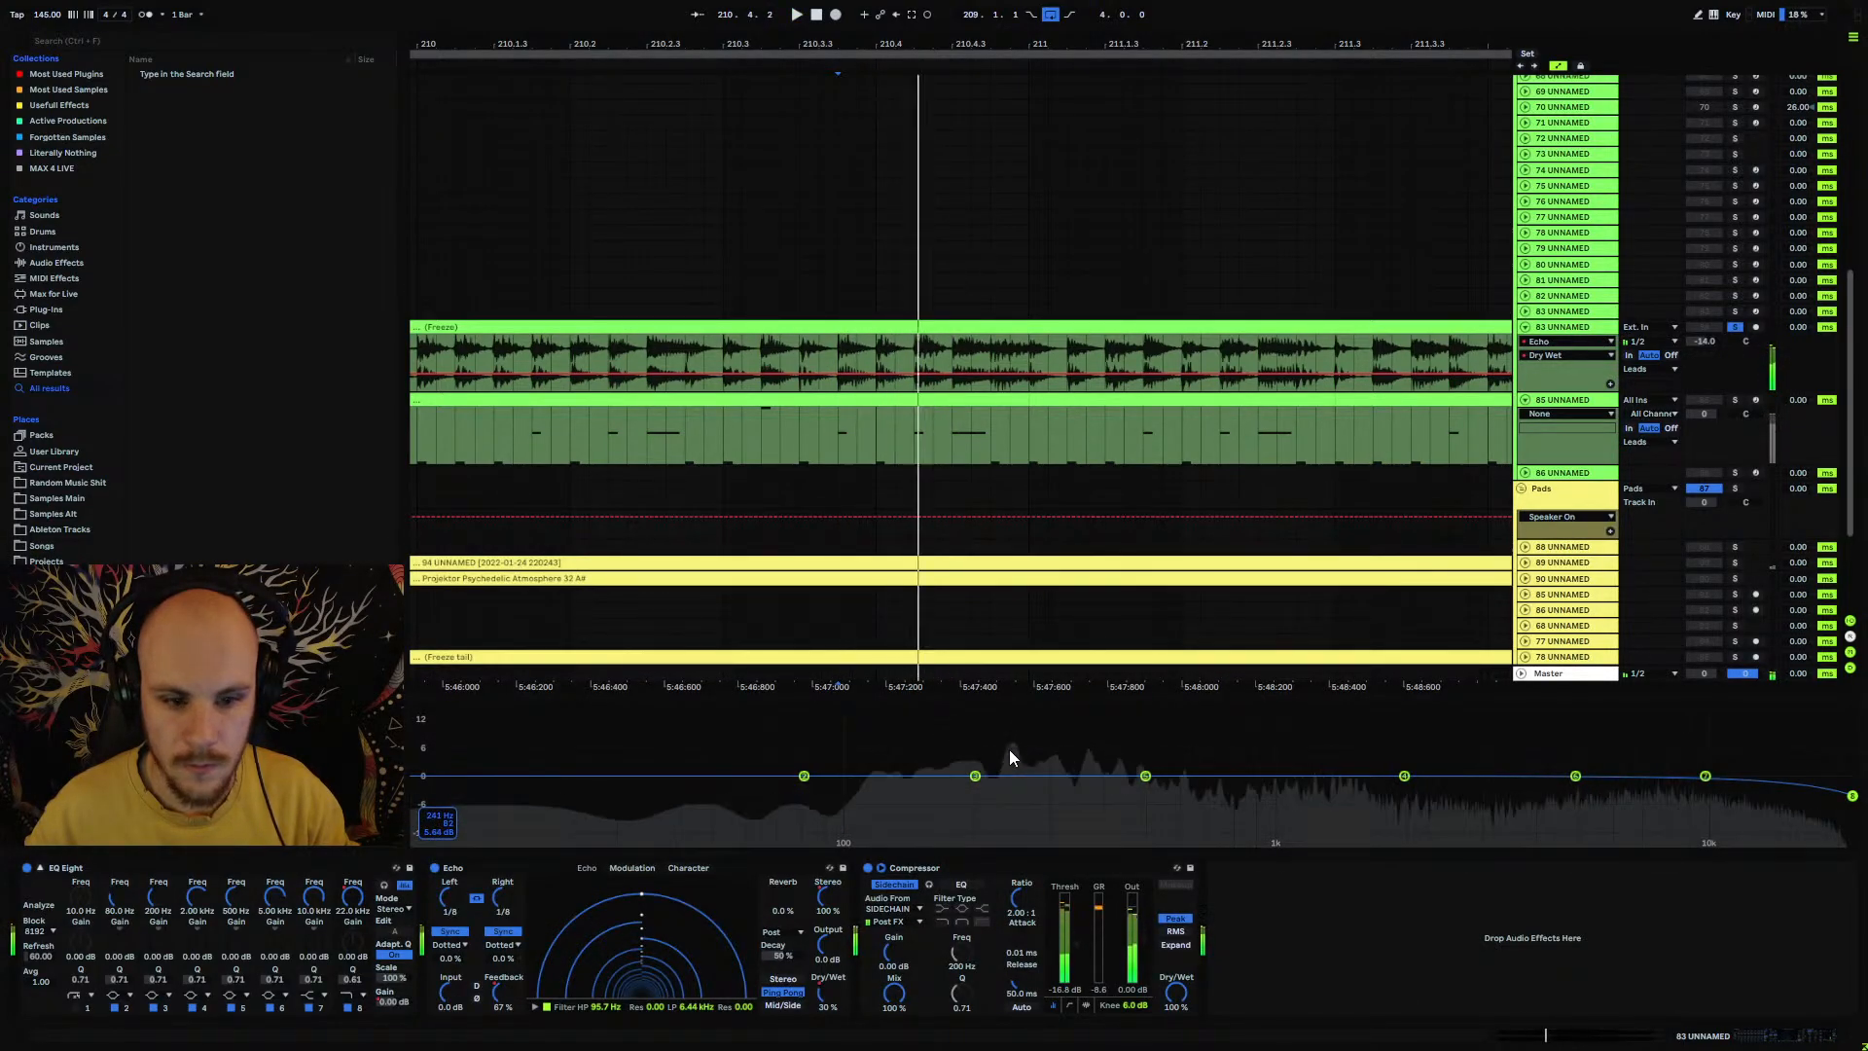
# Step: Try the note at 2.3.4 in the track 85 clip at C2 and audition the soloed track from 210.2.4
pyautogui.click(889, 403)
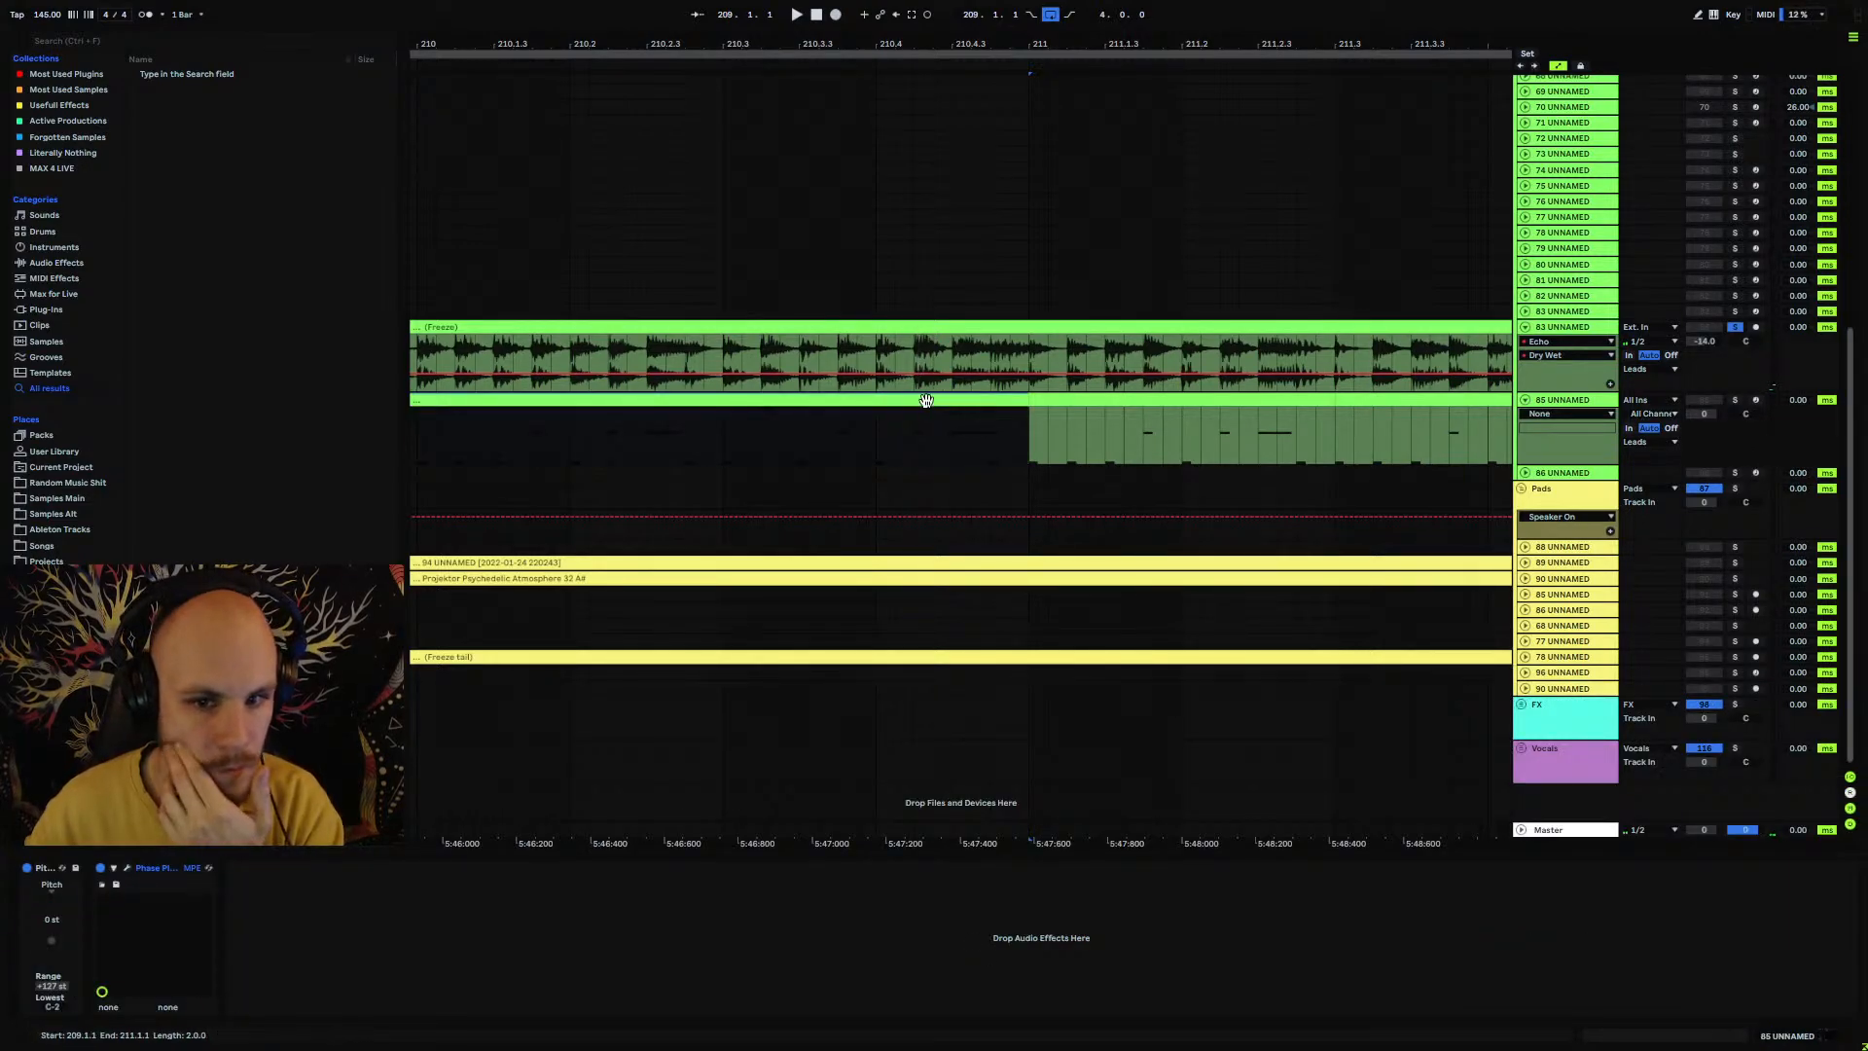
pyautogui.doubleClick(854, 401)
pyautogui.click(1631, 707)
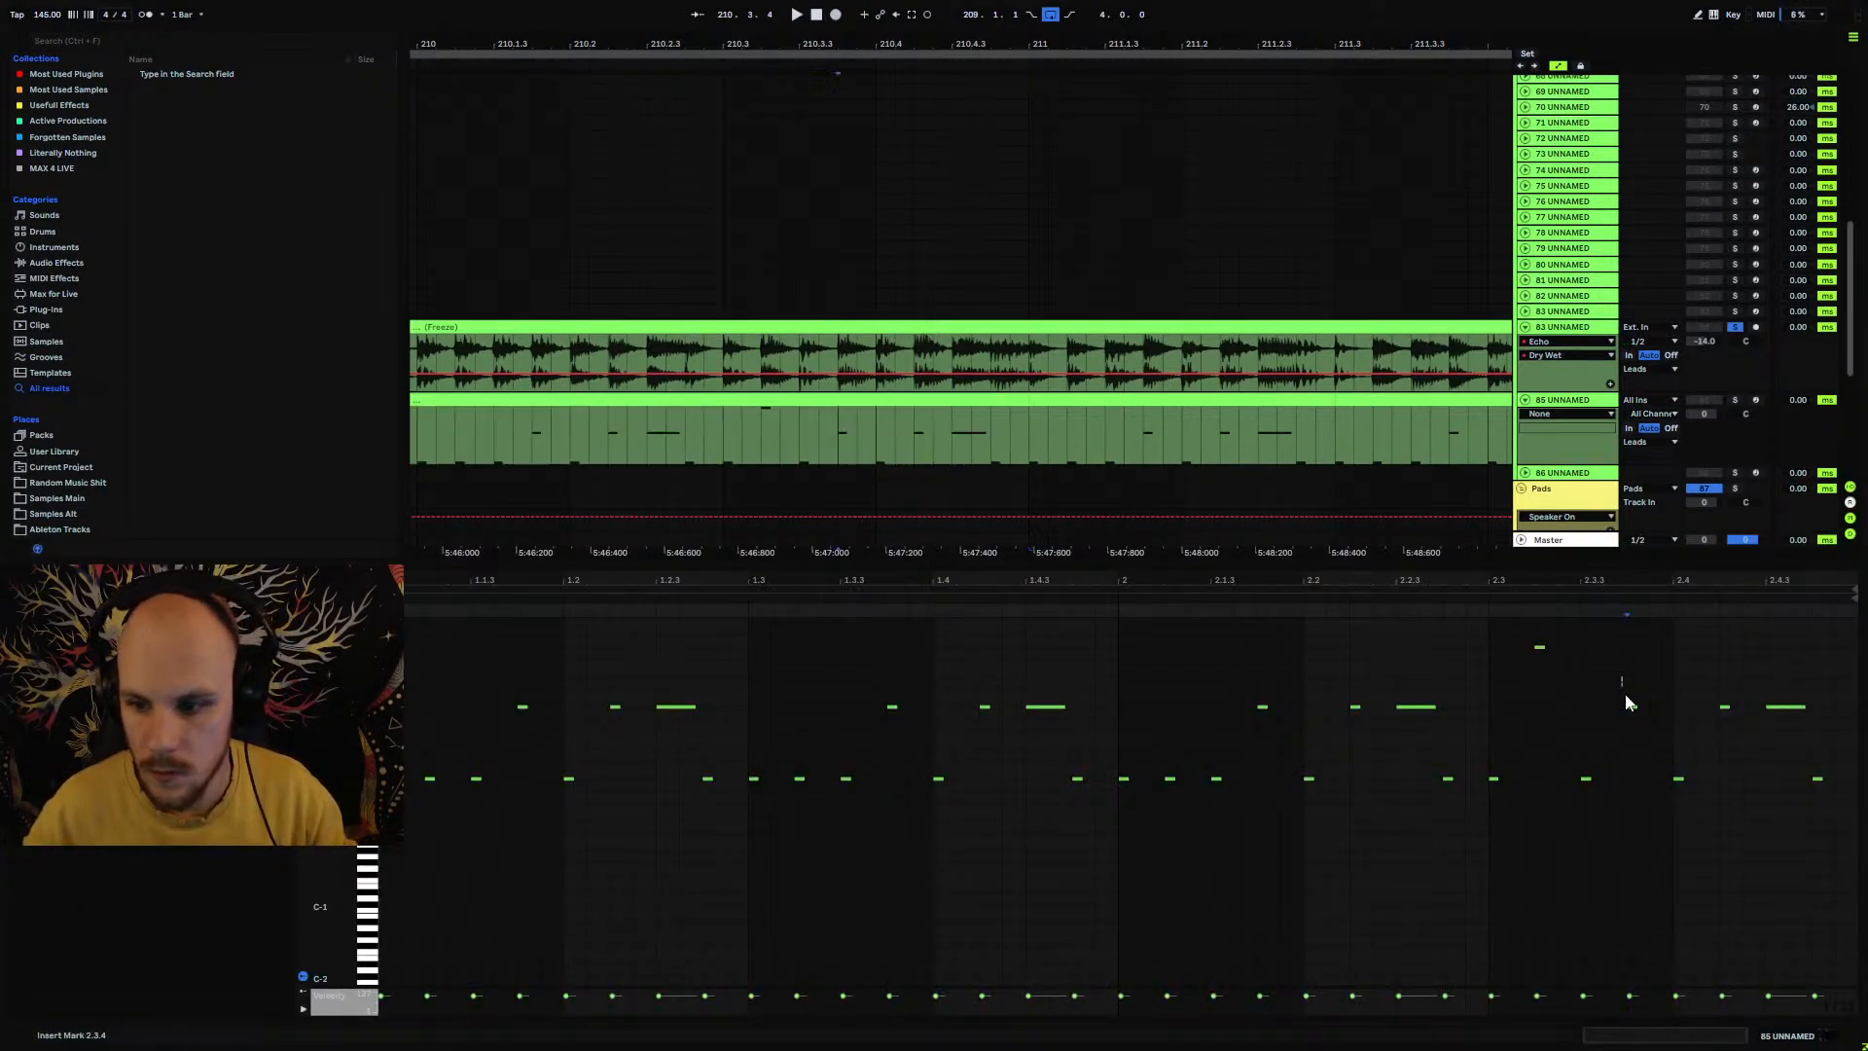
pyautogui.press('Up')
pyautogui.press('space')
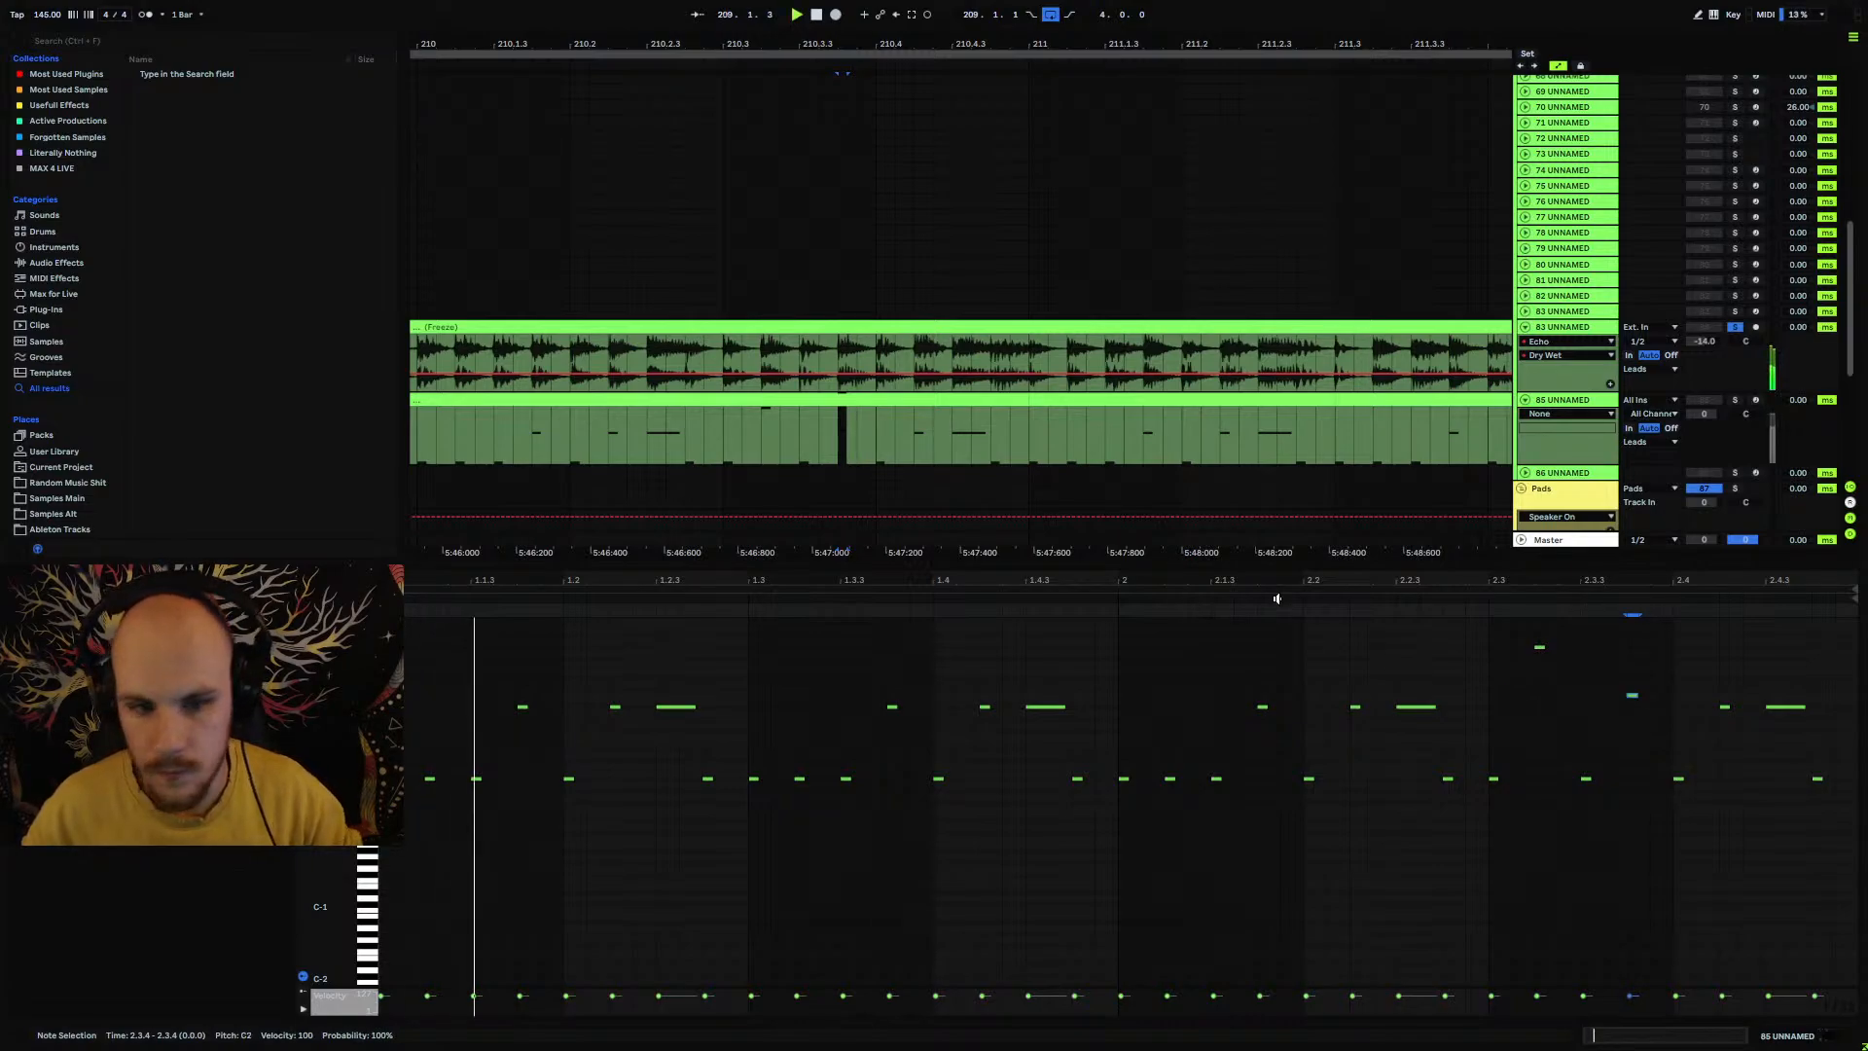
pyautogui.click(704, 428)
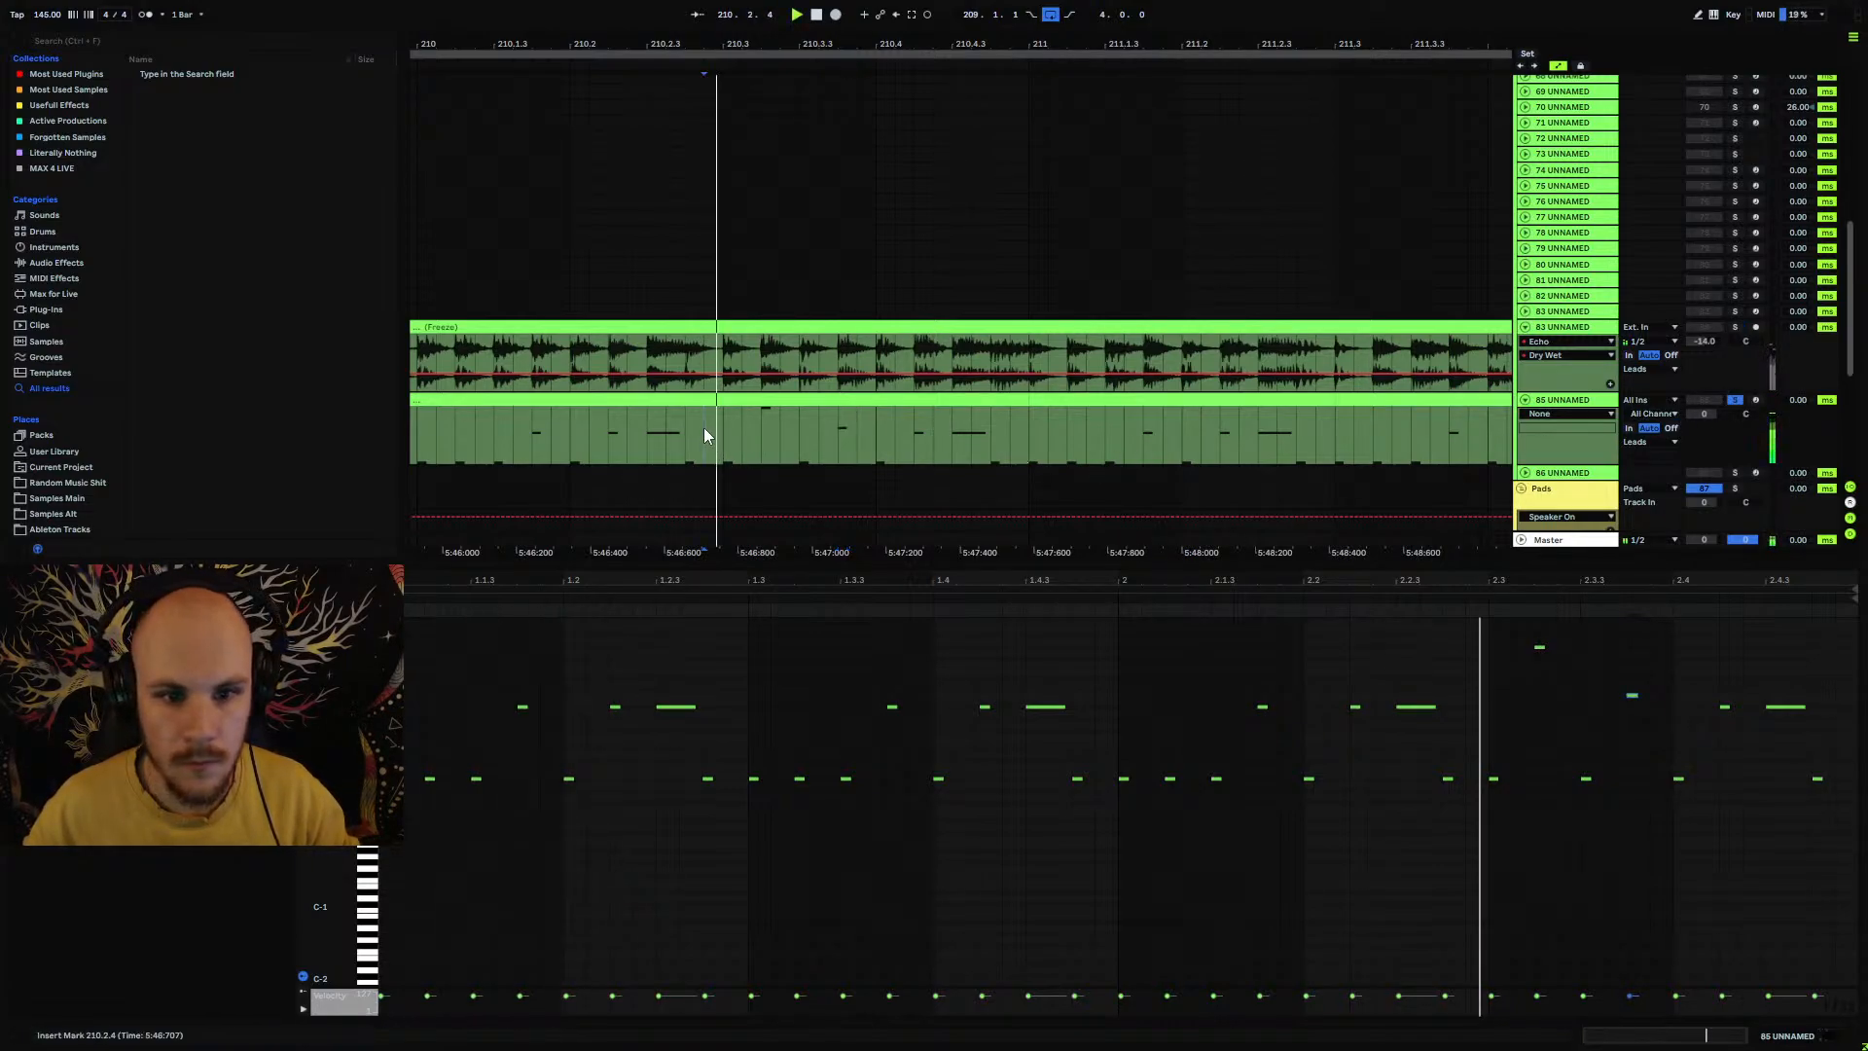
pyautogui.press('space')
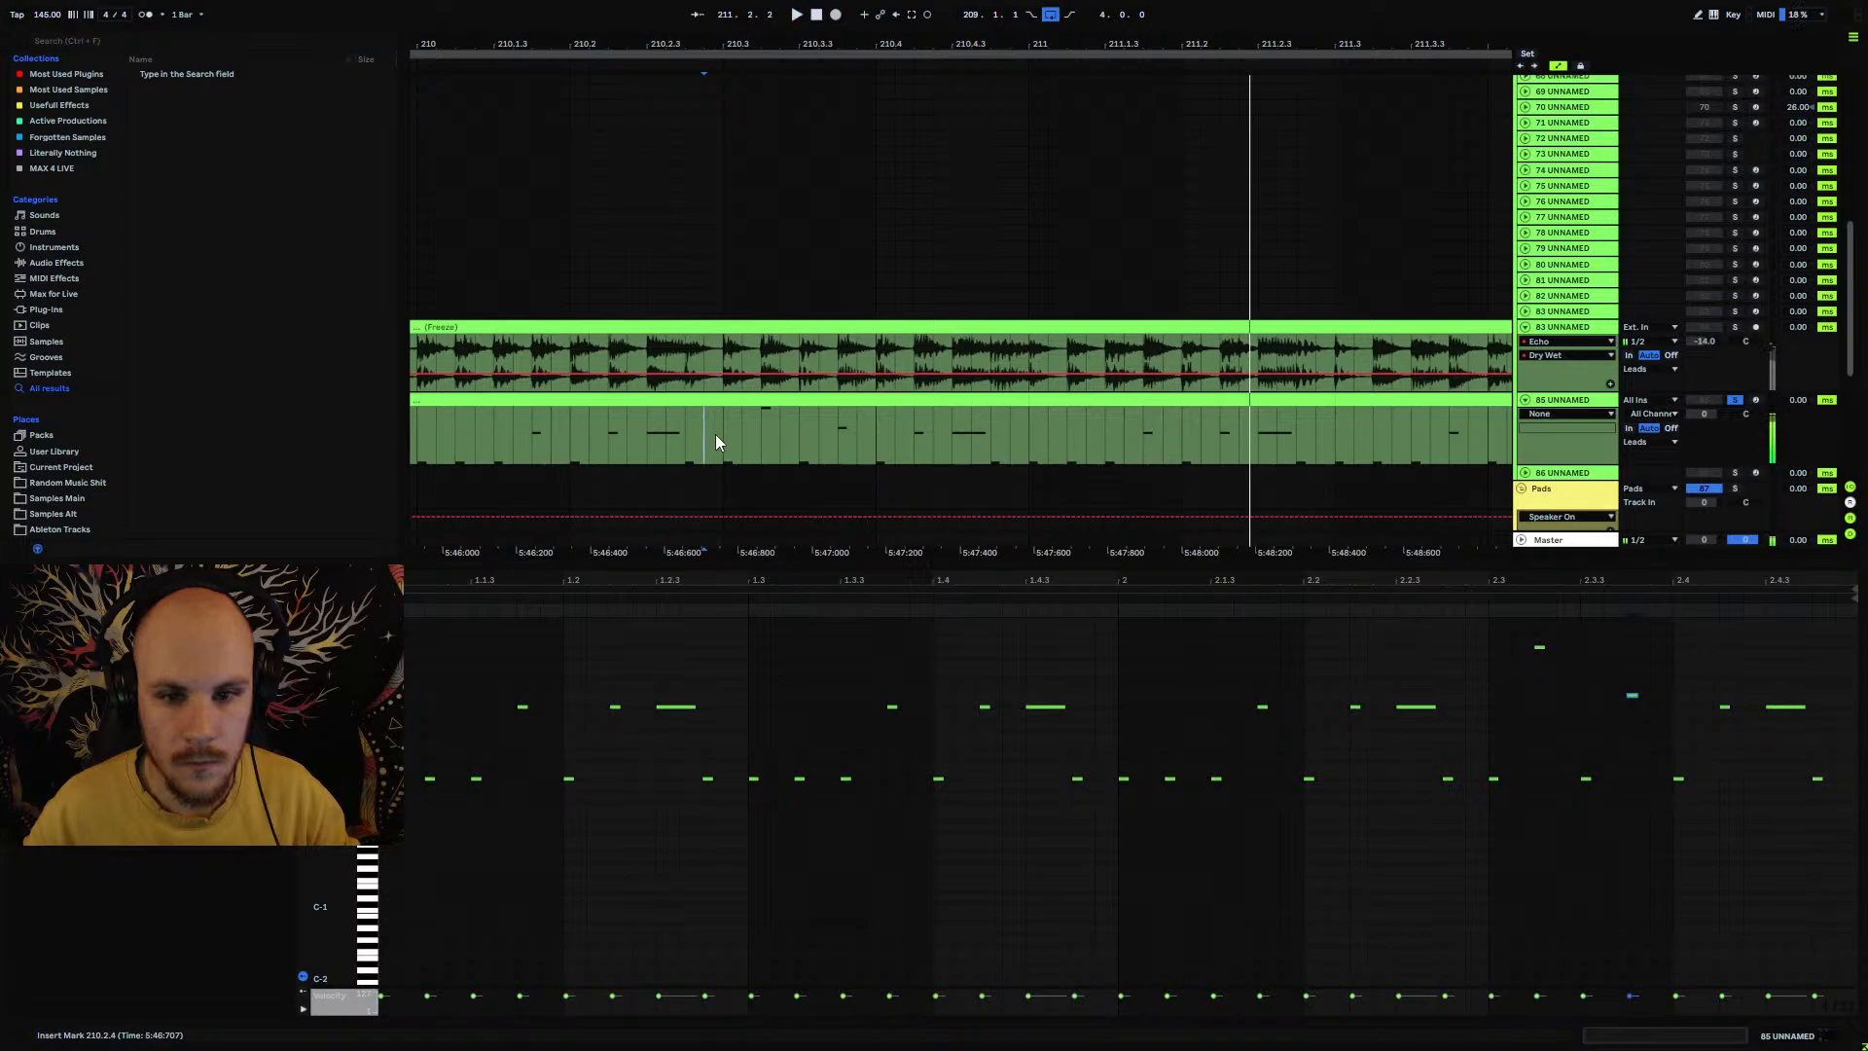
# Step: Lower the note at 2.3.2 by an octave to G#1 and audition track 85 from 210.3.1
pyautogui.doubleClick(771, 399)
pyautogui.moveTo(1573, 634); pyautogui.dragTo(1521, 651)
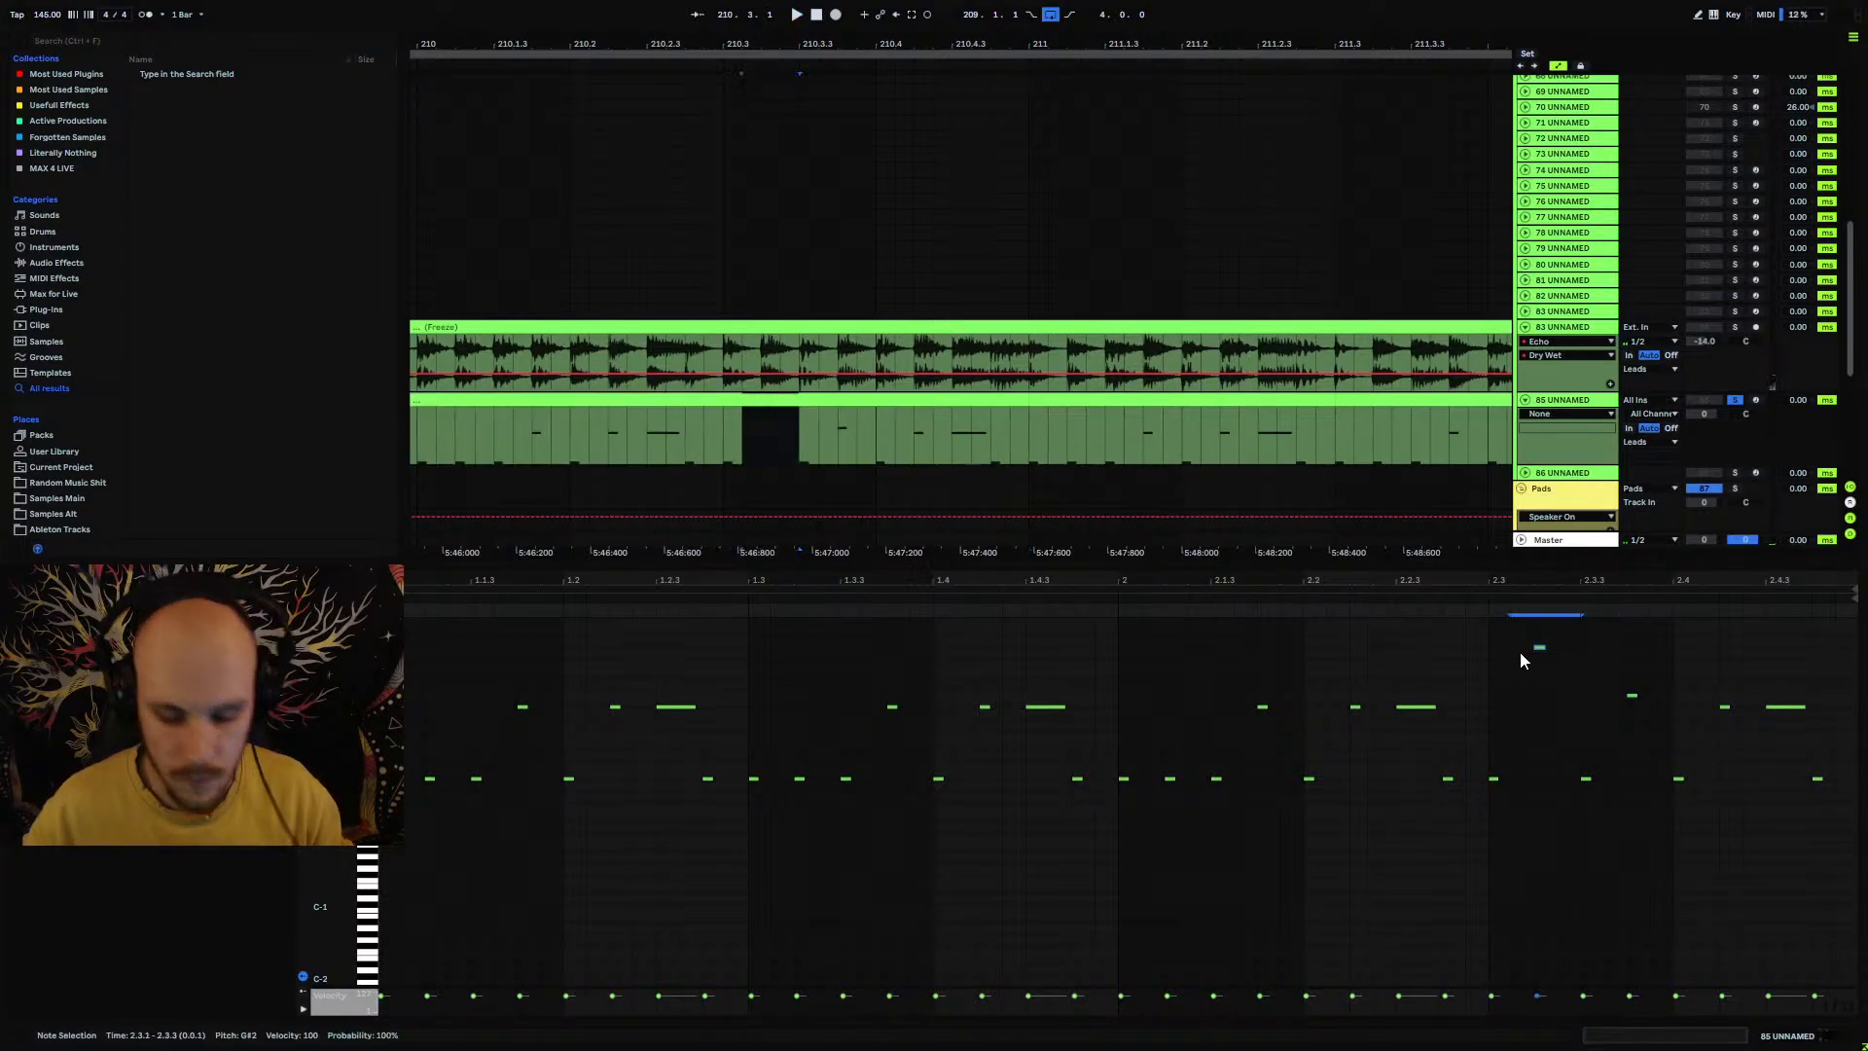
pyautogui.hotkey('shift', 'Down')
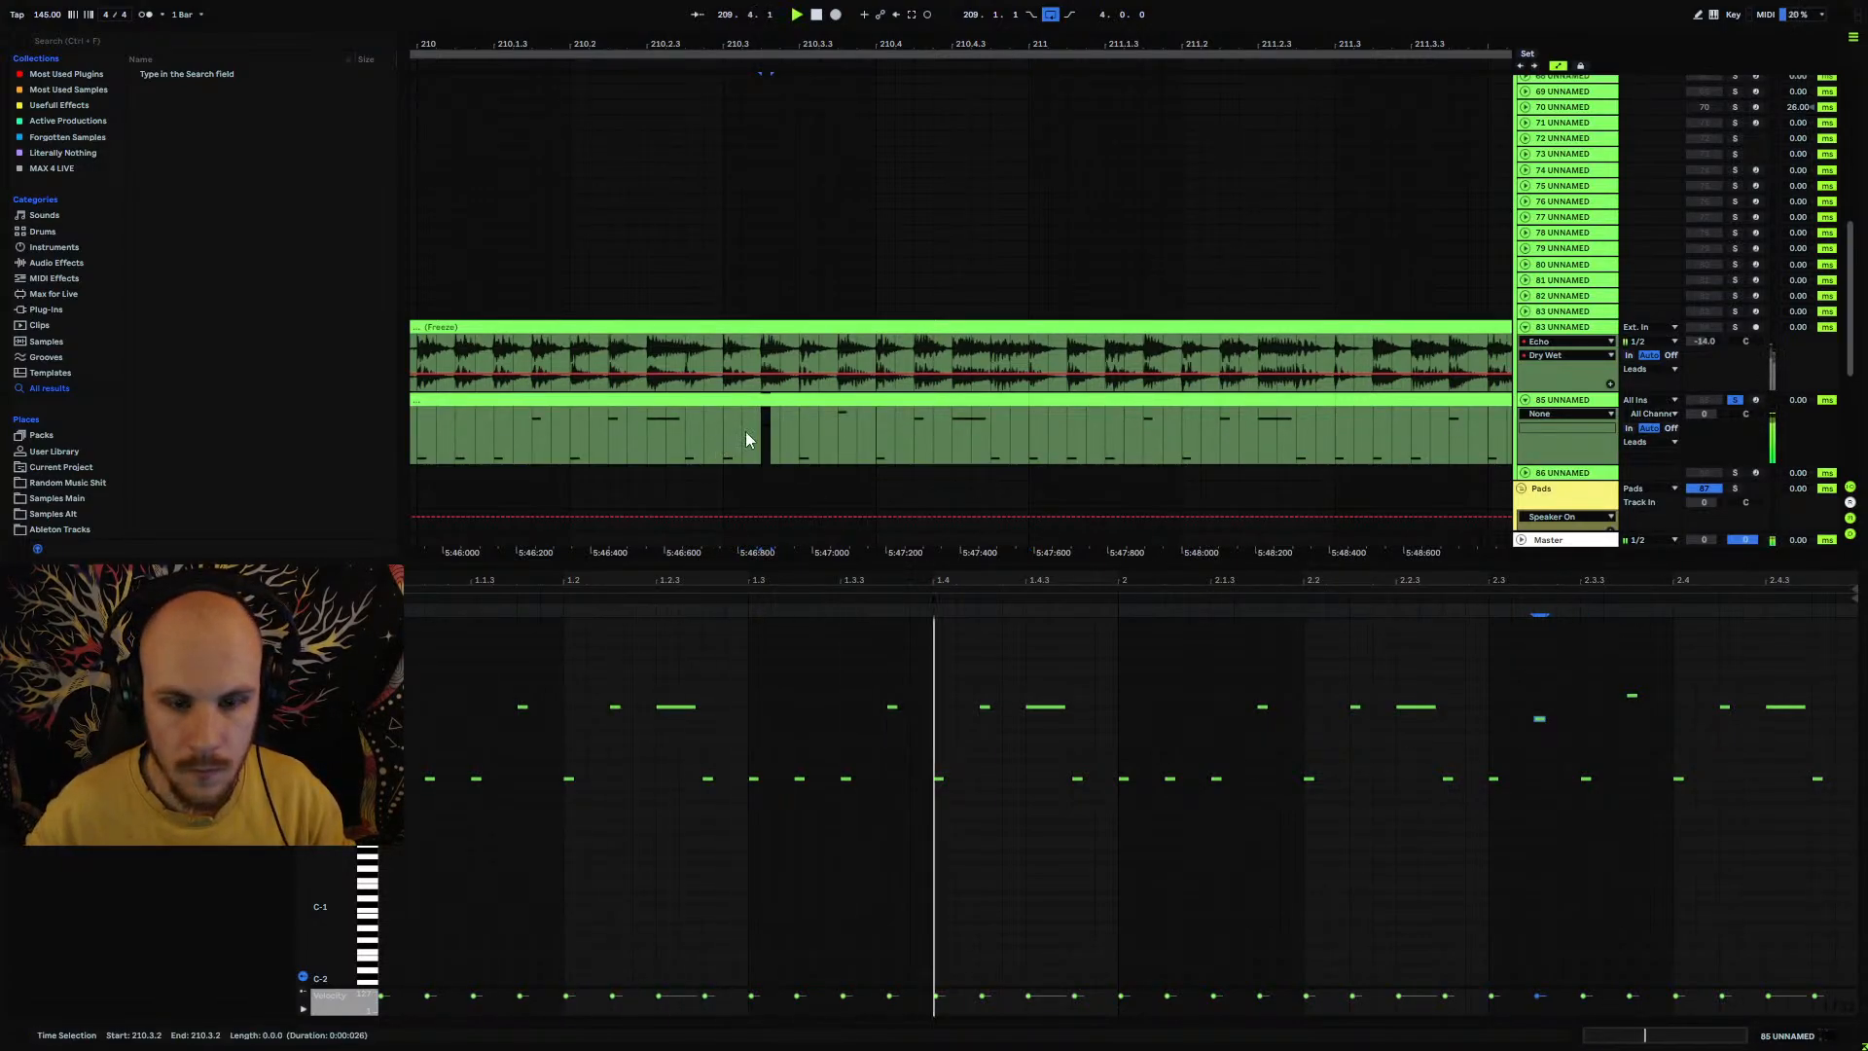
pyautogui.click(720, 430)
pyautogui.press('space')
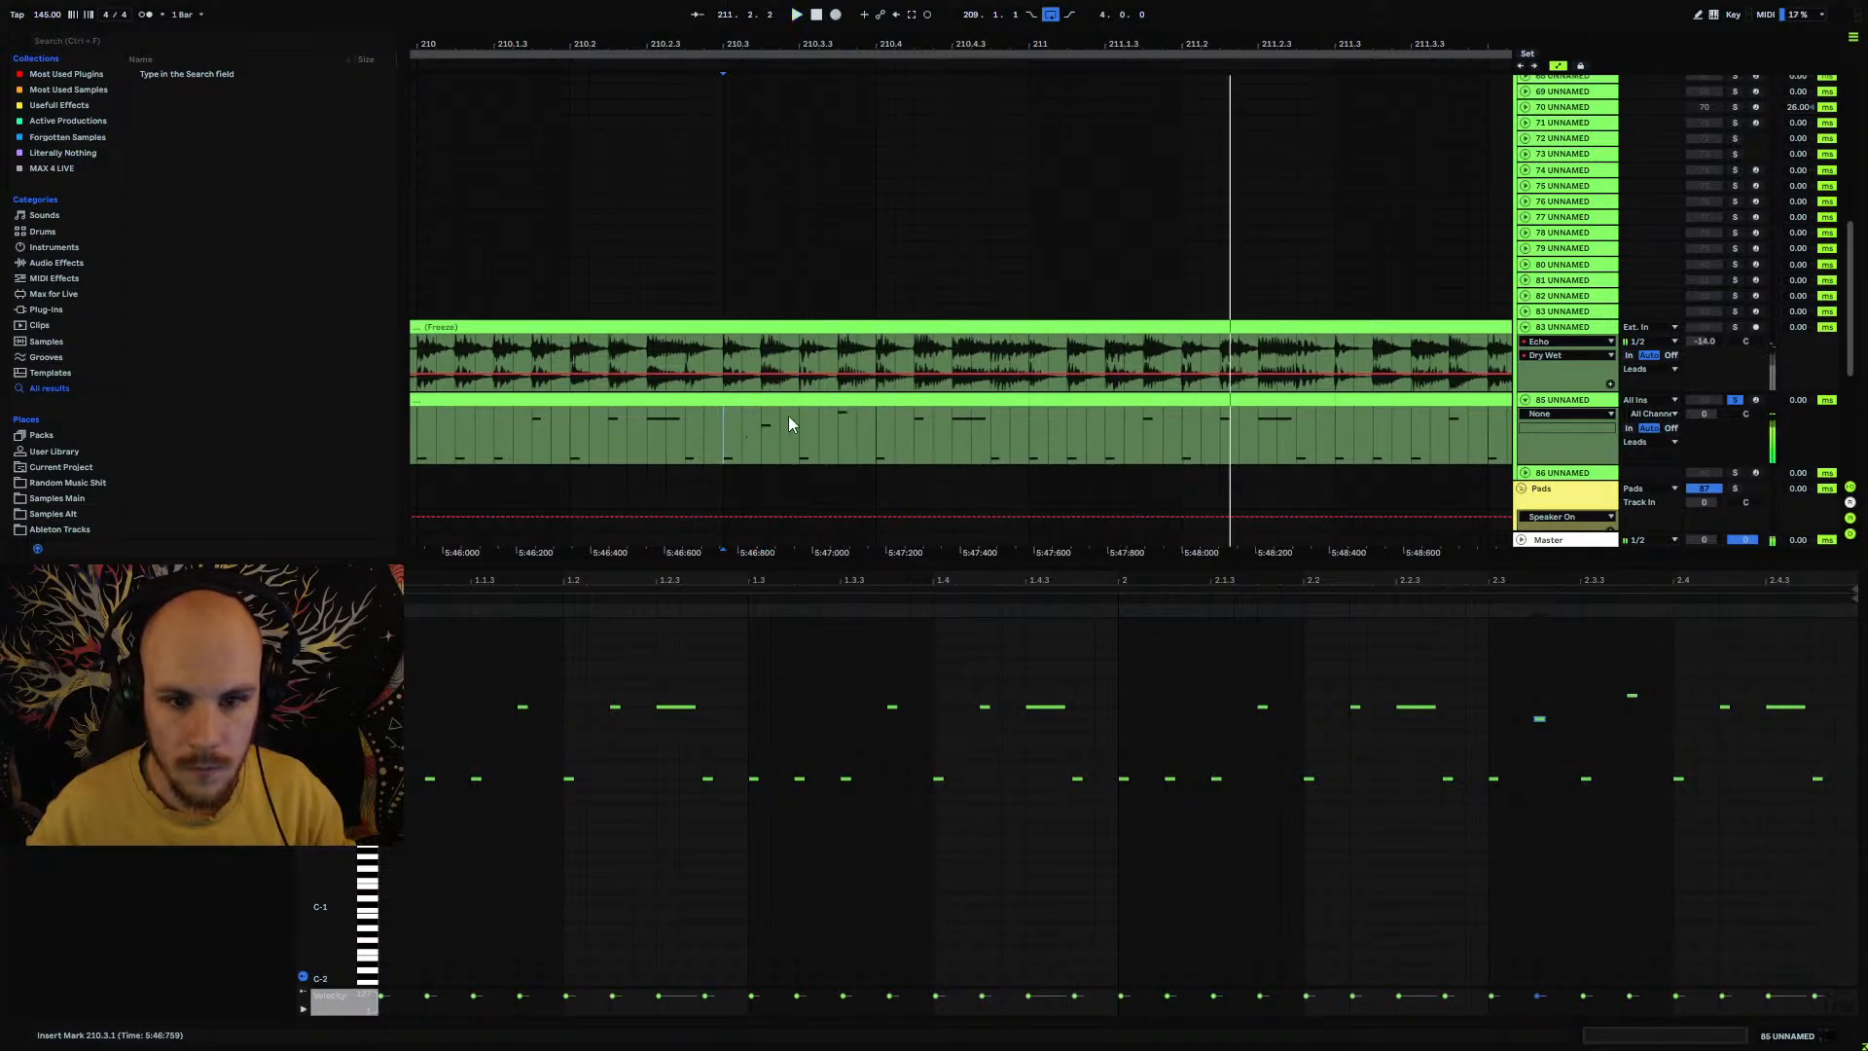
# Step: Set the notes at 2.3.2 and 2.3.4 in the track 85 clip to A#1
pyautogui.moveTo(1516, 689); pyautogui.dragTo(1575, 752)
pyautogui.press('Up')
pyautogui.press('Up')
pyautogui.click(1634, 696)
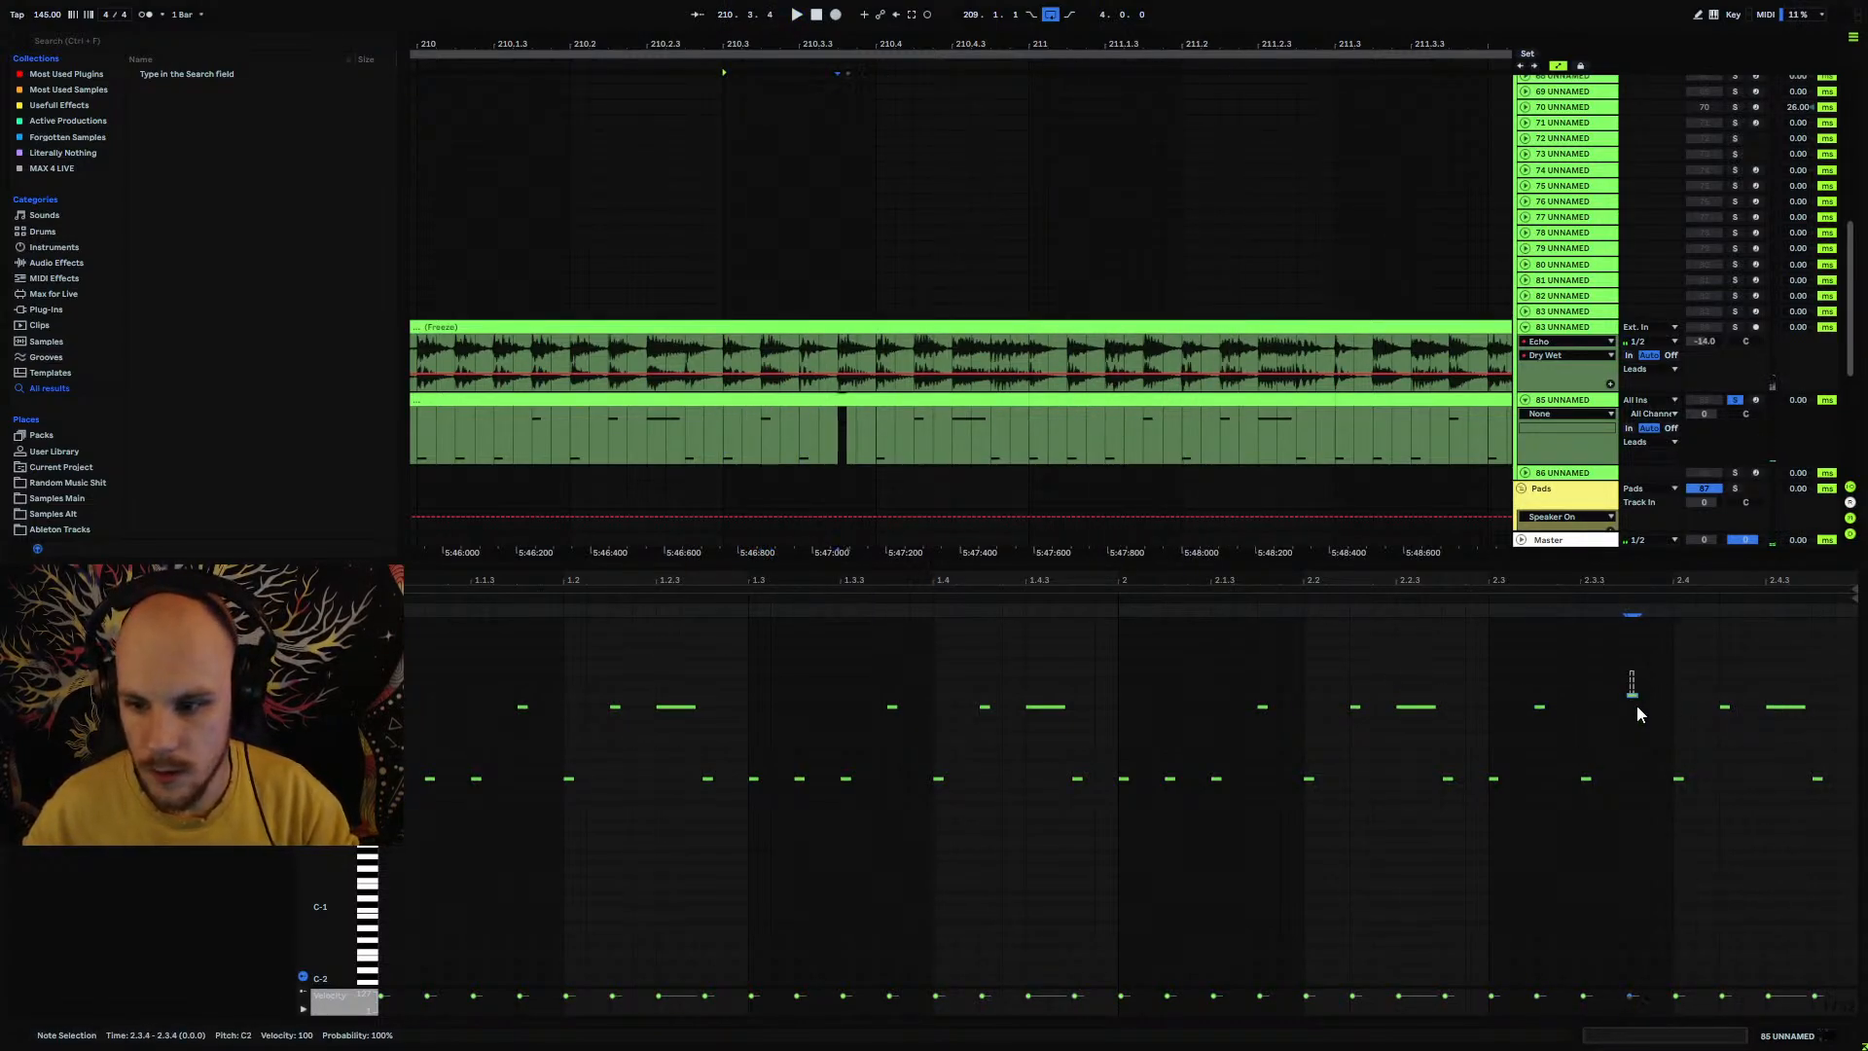
pyautogui.click(848, 548)
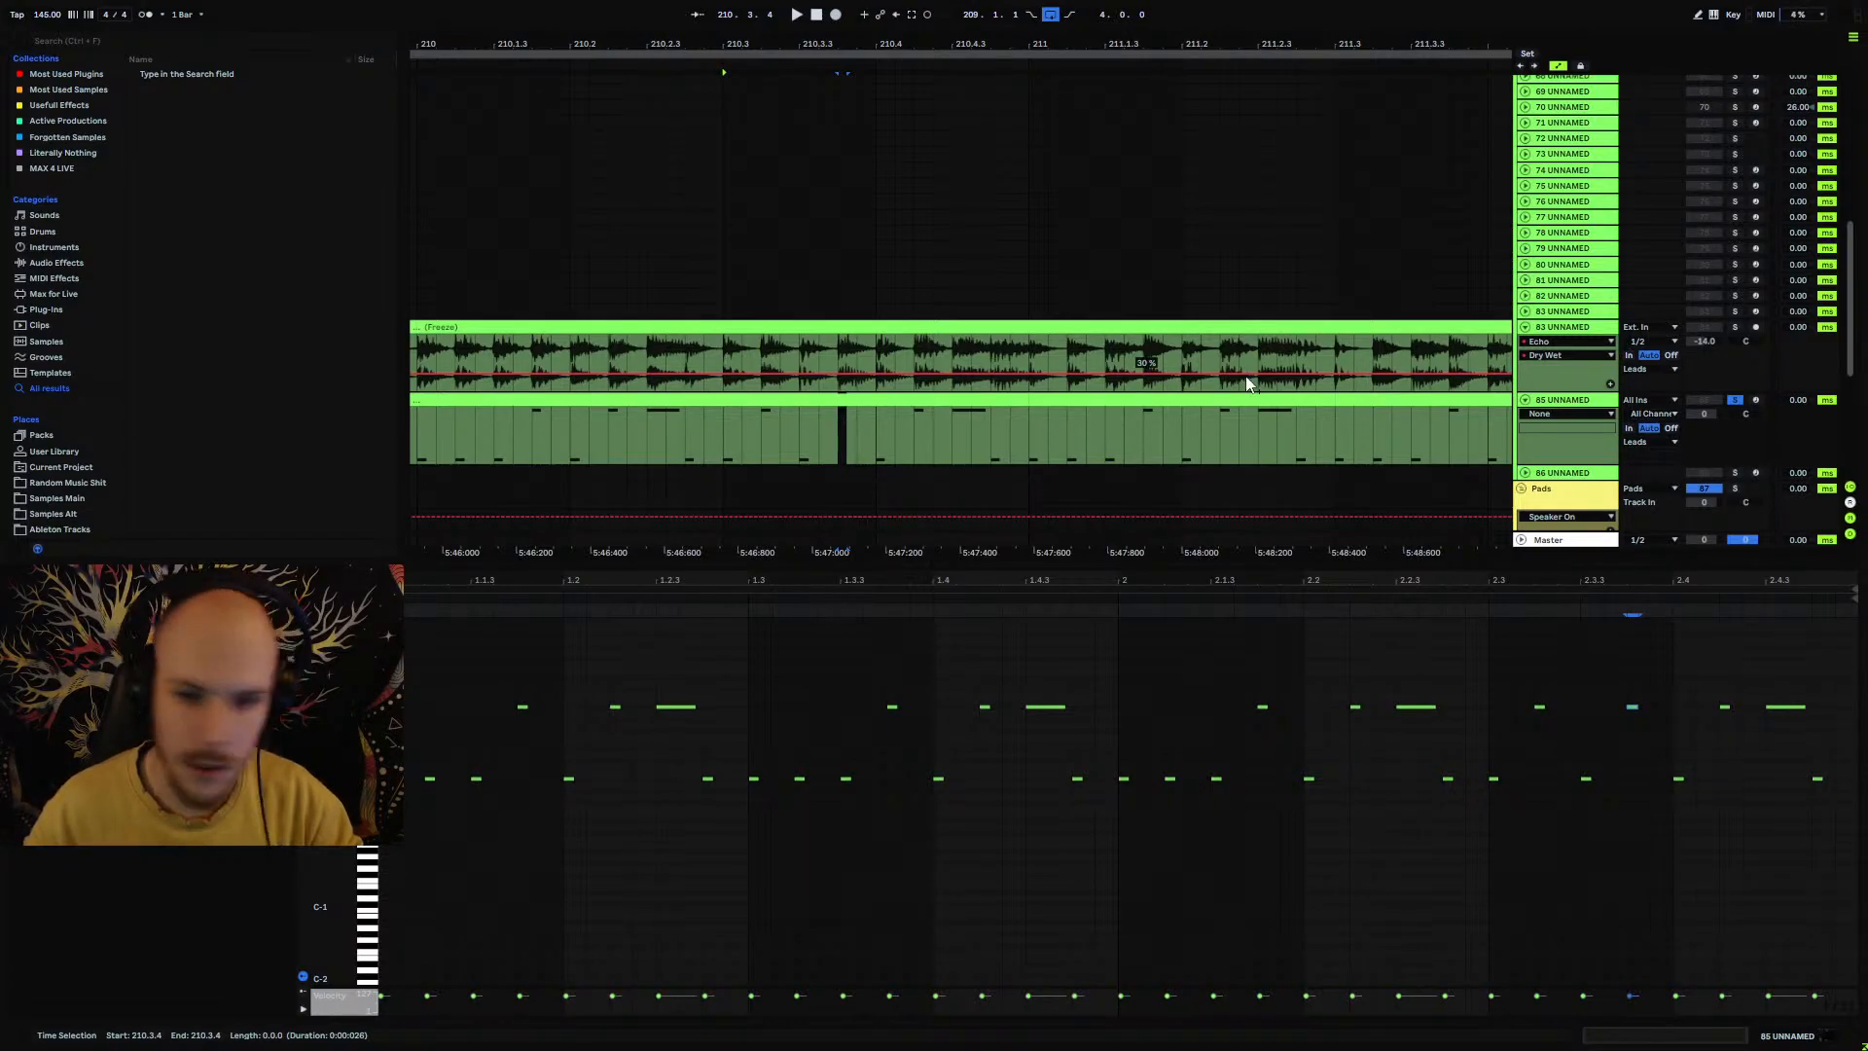
# Step: Split the frozen lead's section from 210.3.1 to 211.1.1 into its own clip and convert its melody to a new MIDI track
pyautogui.click(1547, 331)
pyautogui.moveTo(811, 45); pyautogui.dragTo(811, 19)
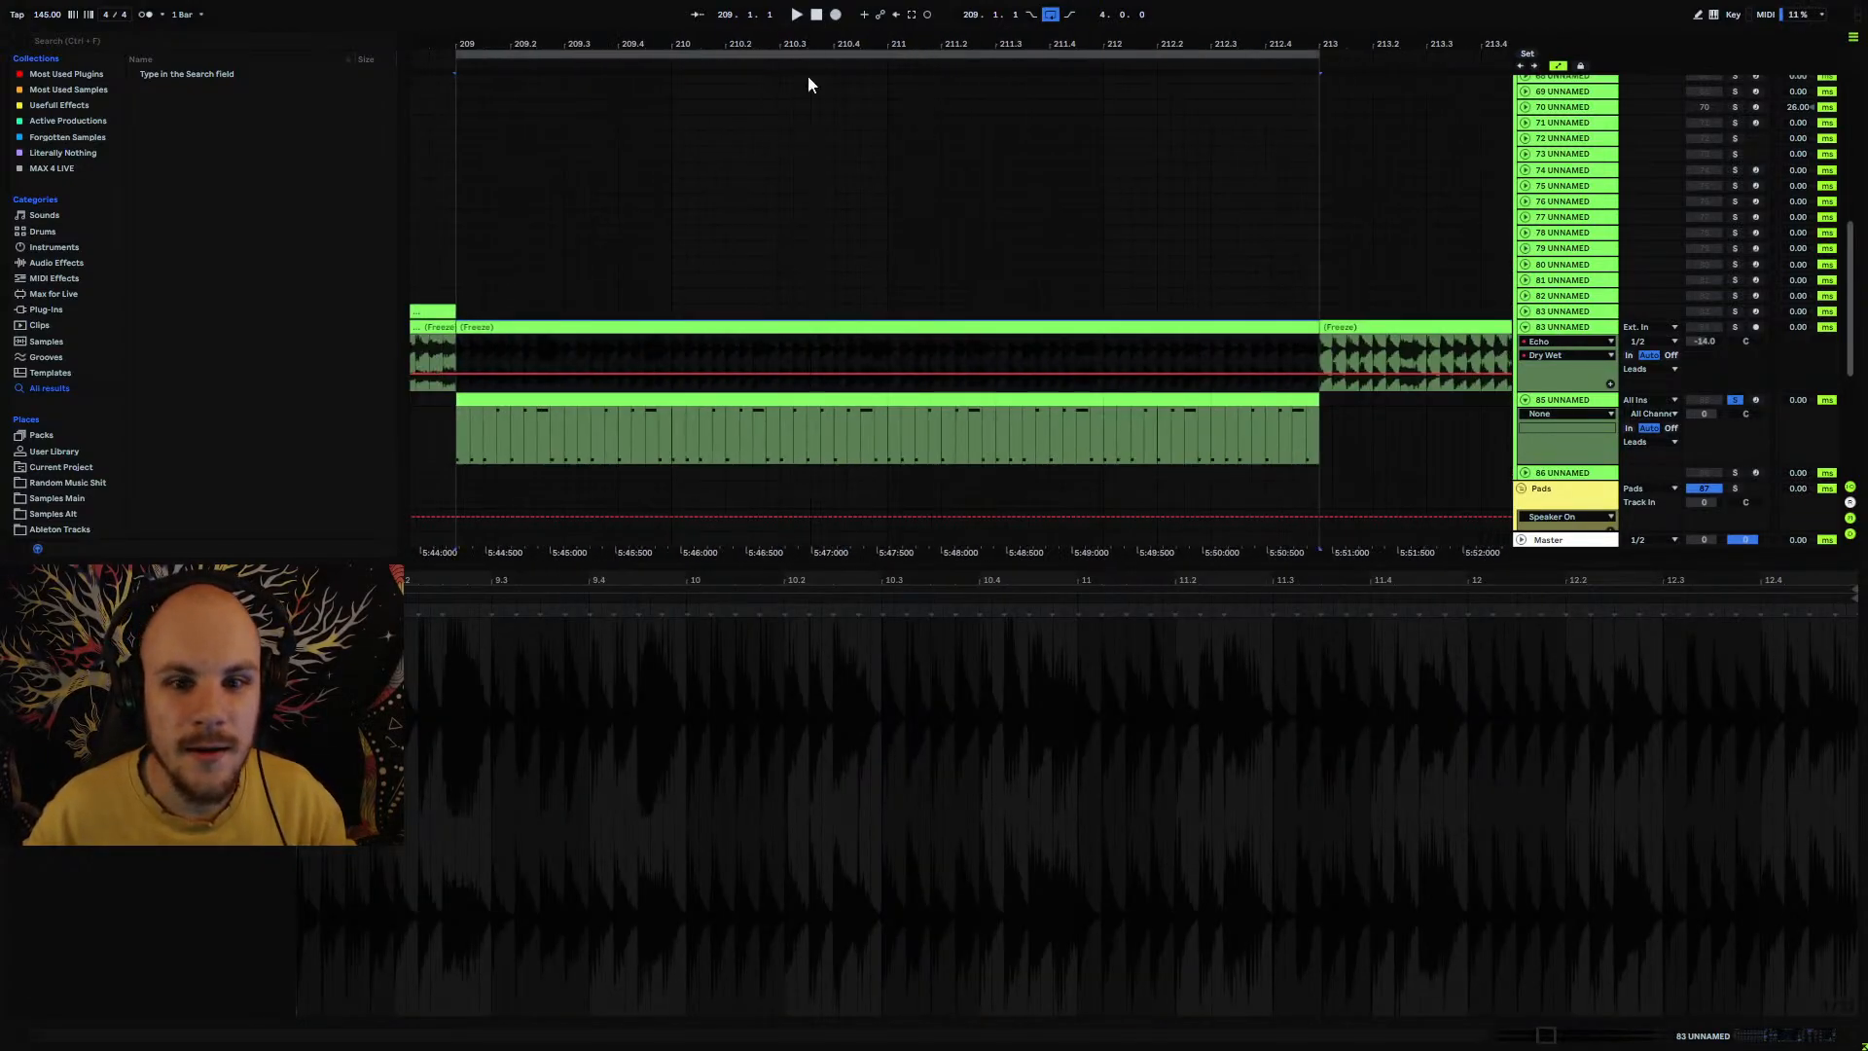
pyautogui.click(791, 368)
pyautogui.moveTo(778, 348); pyautogui.dragTo(881, 348)
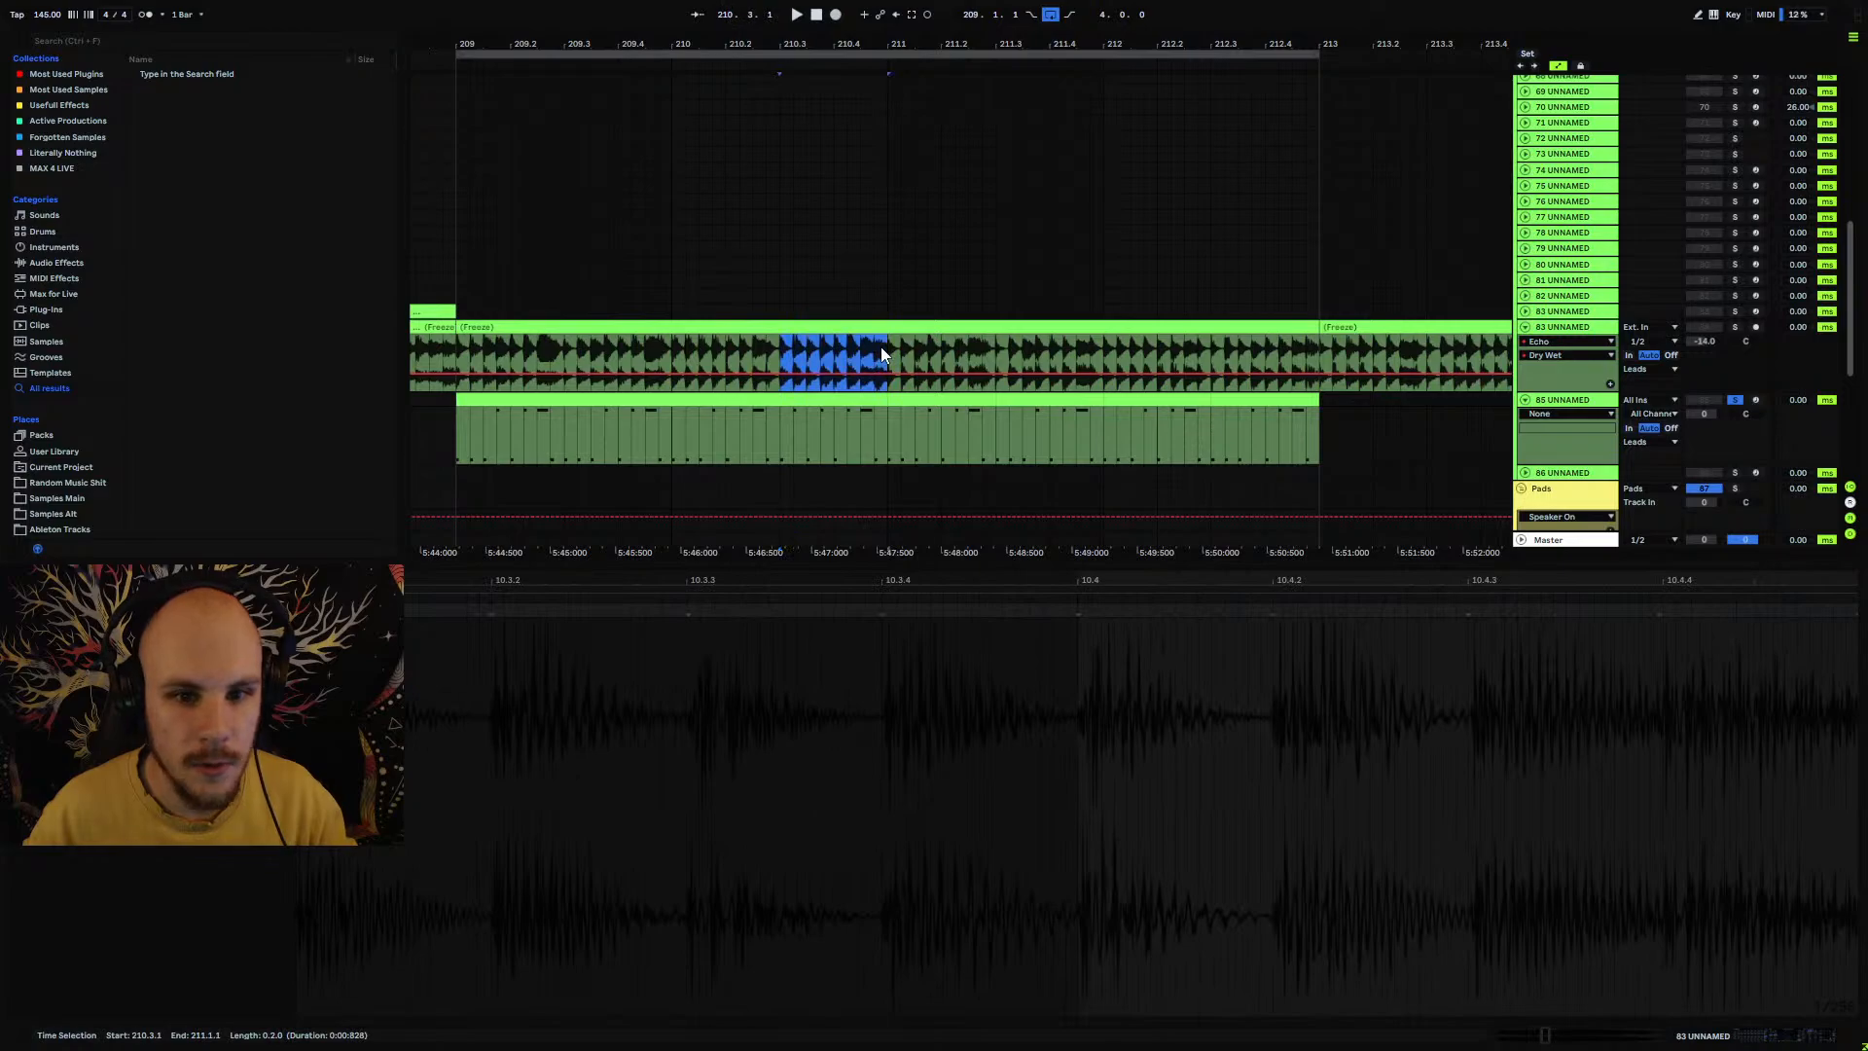
pyautogui.hotkey('ctrl', 'e')
pyautogui.rightClick(835, 337)
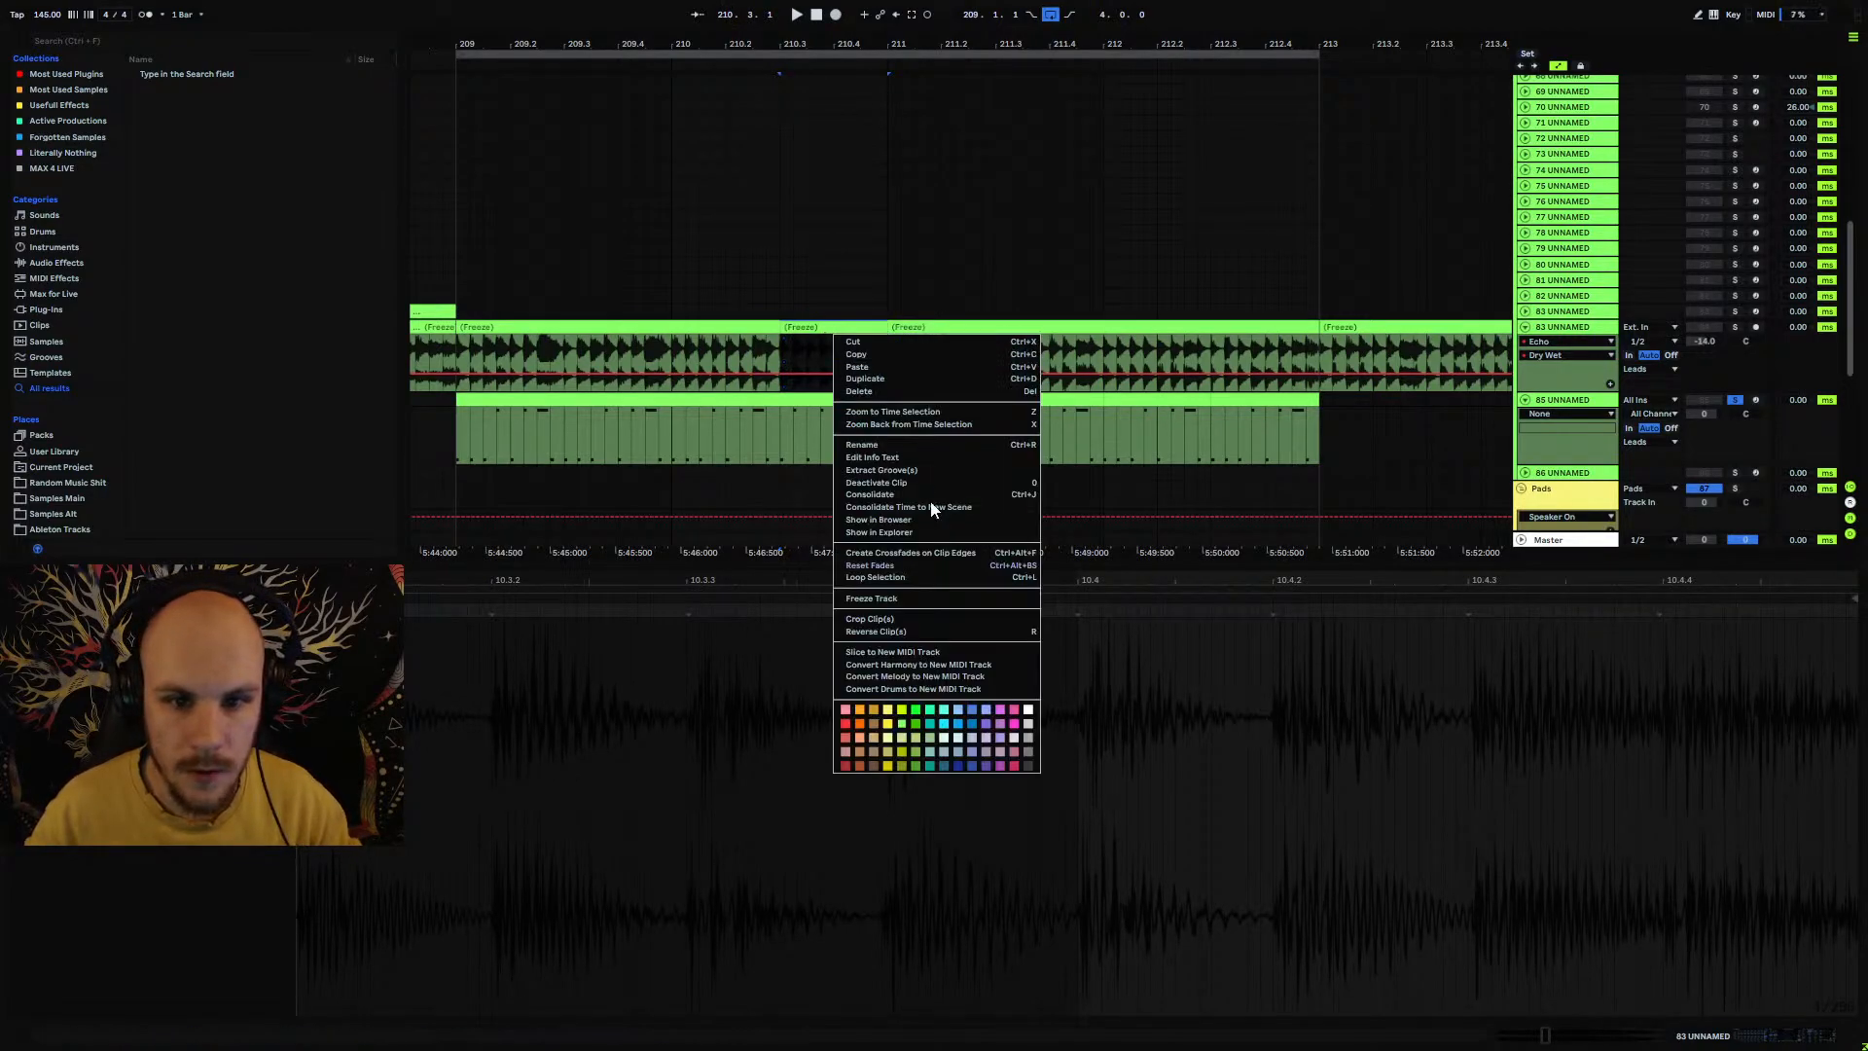
pyautogui.click(965, 679)
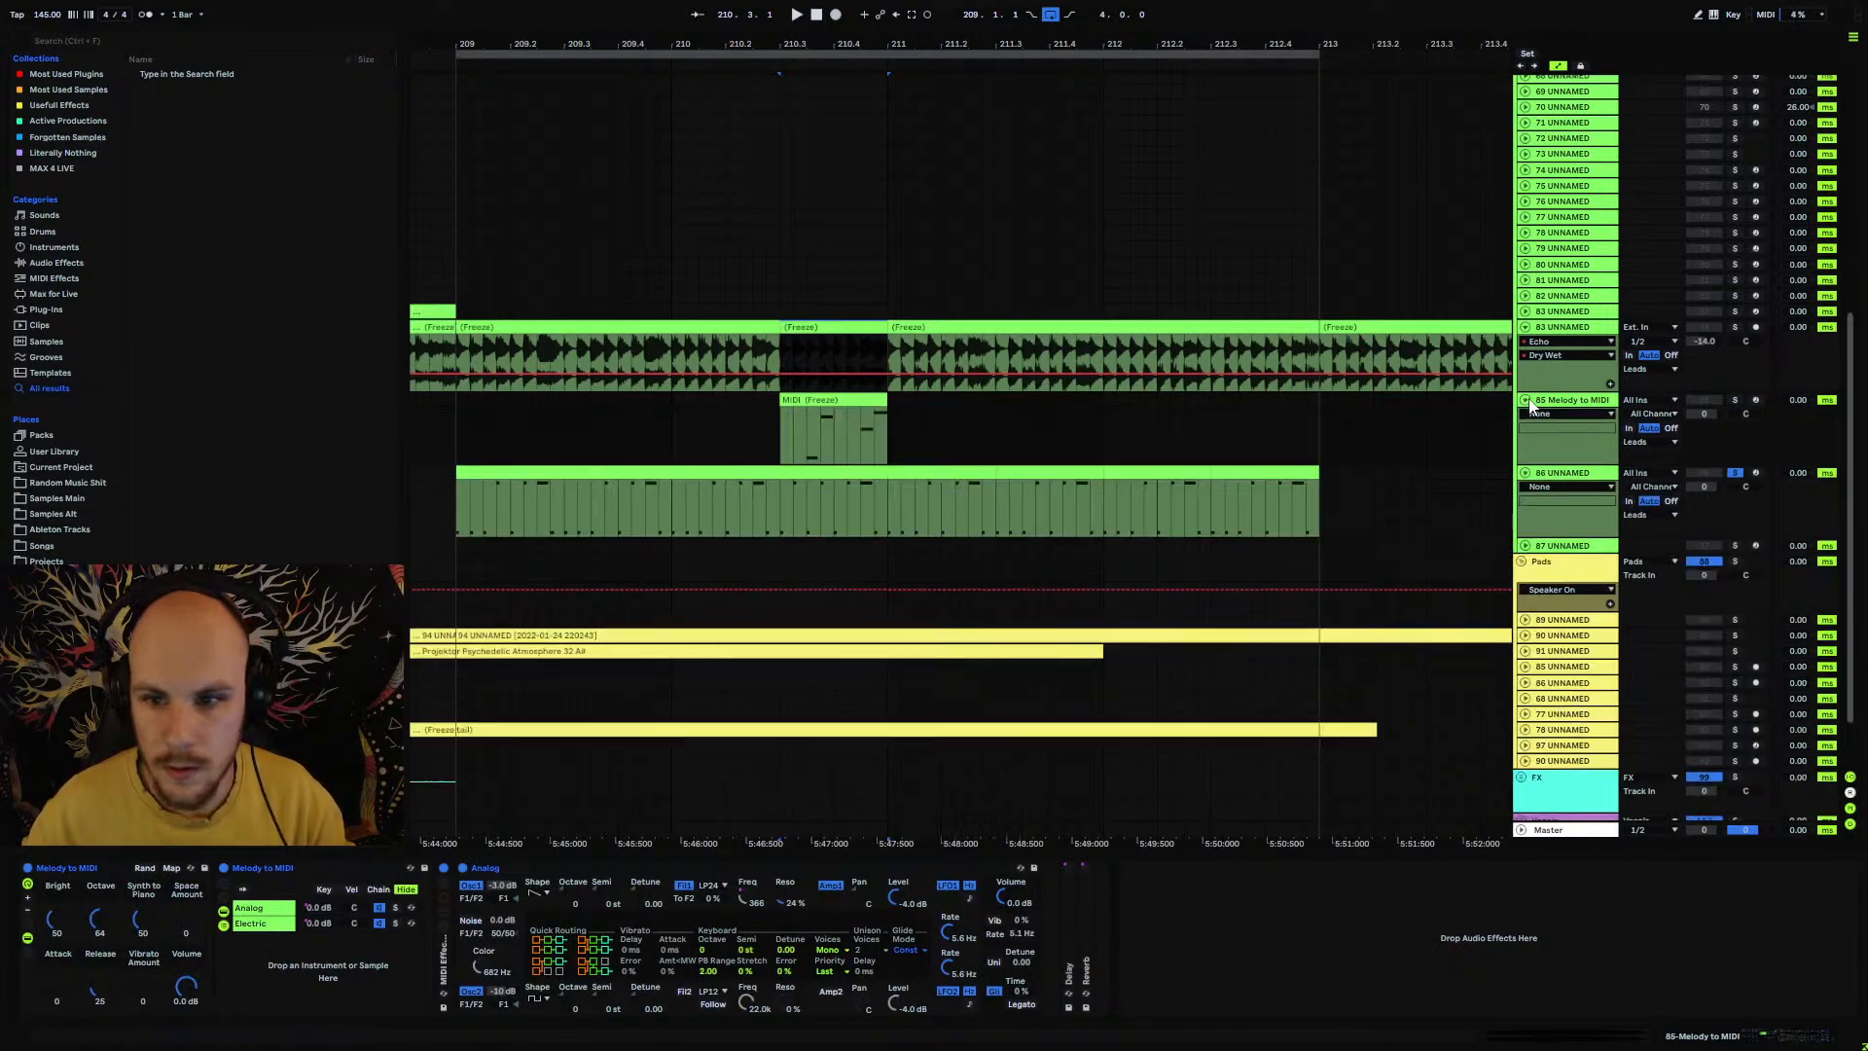
# Step: Solo the Melody to MIDI track and play the converted clip from 210.3.3
pyautogui.click(807, 442)
pyautogui.click(1734, 400)
pyautogui.press('space')
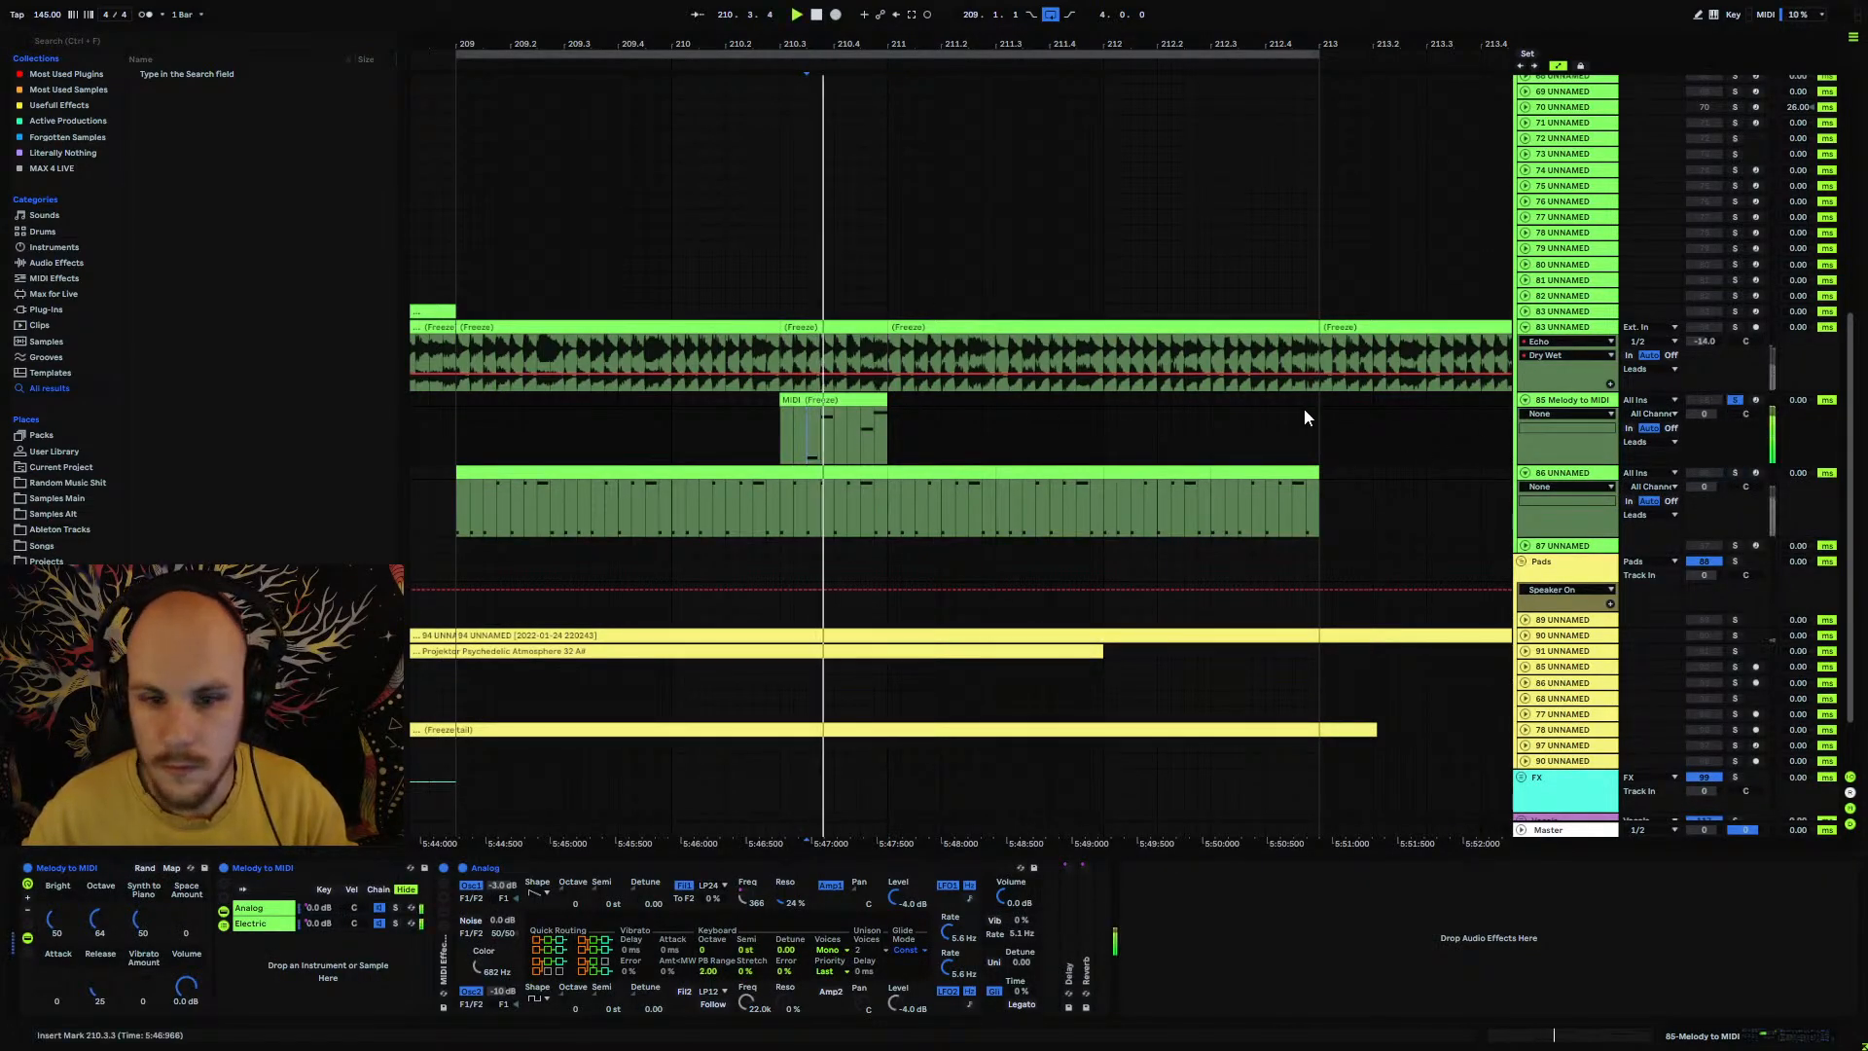
# Step: Inspect the notes of the converted melody clip, selecting them all, and open the first clip on track 86 for comparison
pyautogui.doubleClick(852, 401)
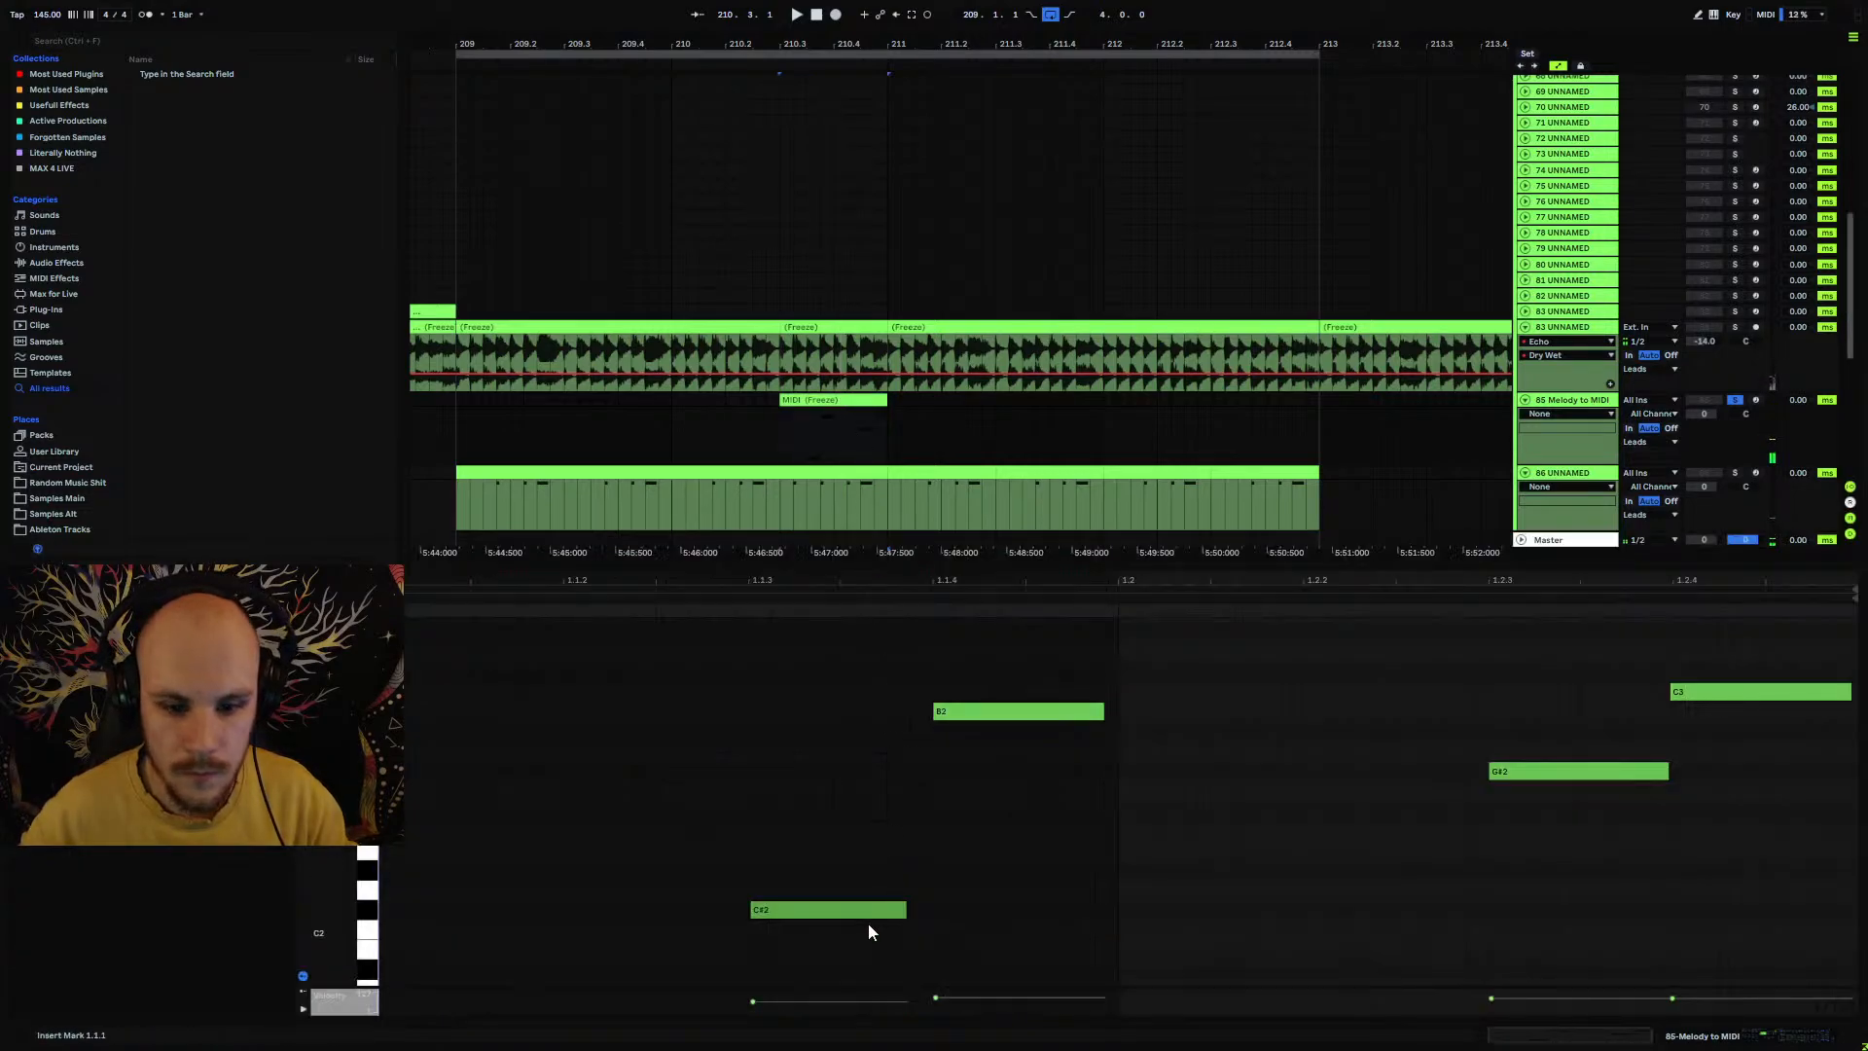
pyautogui.moveTo(799, 647); pyautogui.dragTo(1730, 948)
pyautogui.click(842, 472)
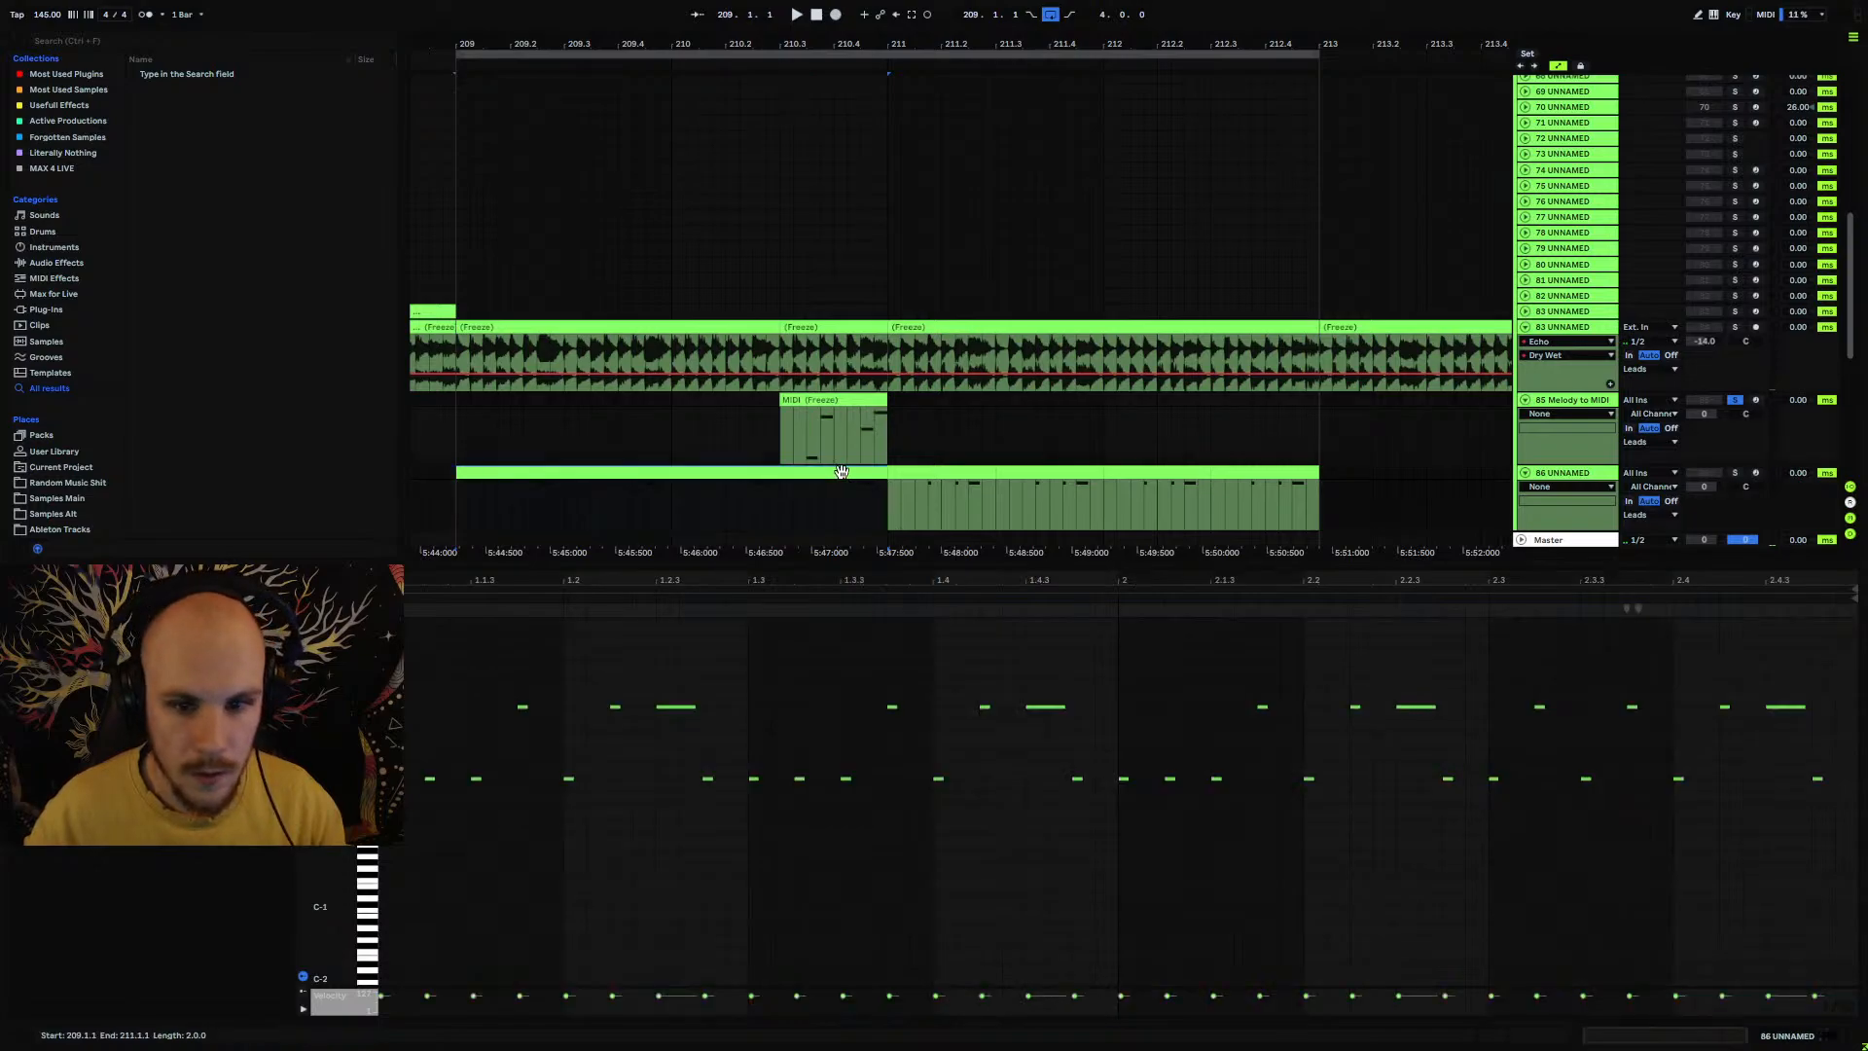
# Step: Paste the converted melody notes at 2.3.3 in track 86's first clip, solo the track and play the passage
pyautogui.click(1607, 662)
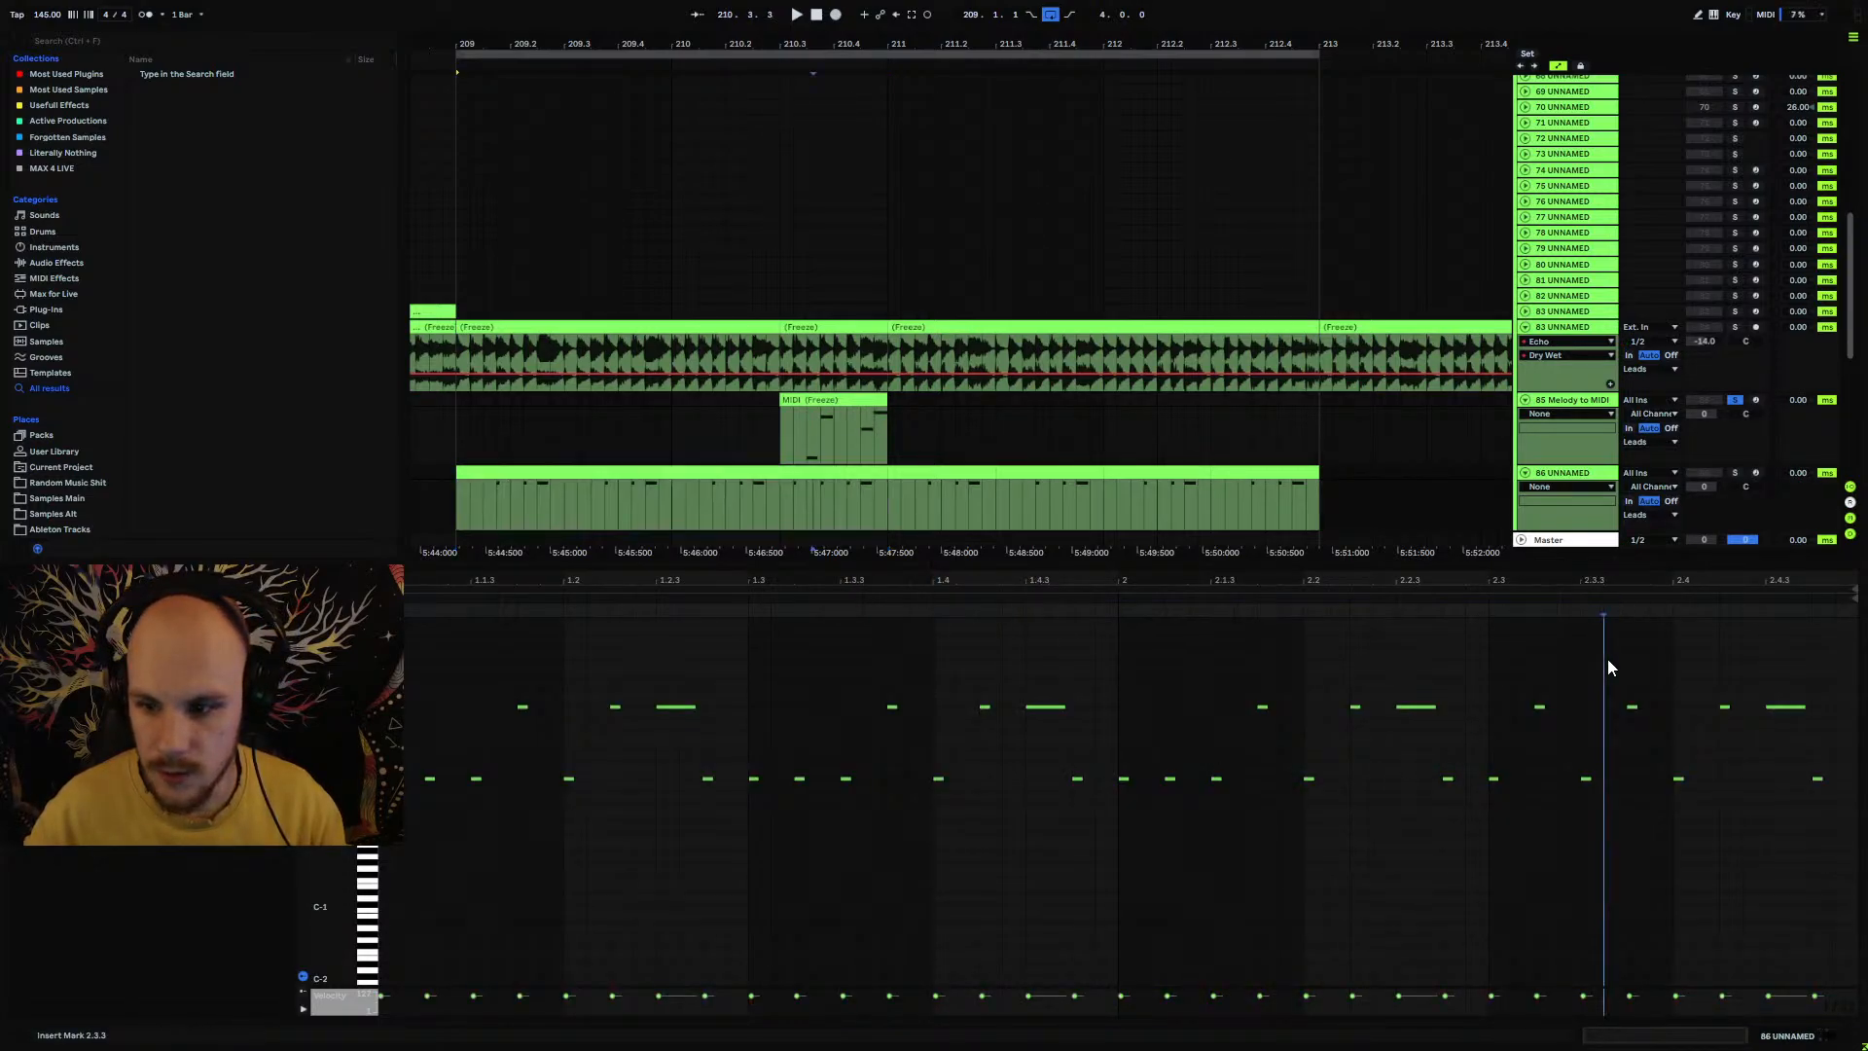
pyautogui.click(1584, 661)
pyautogui.hotkey('ctrl', 'v')
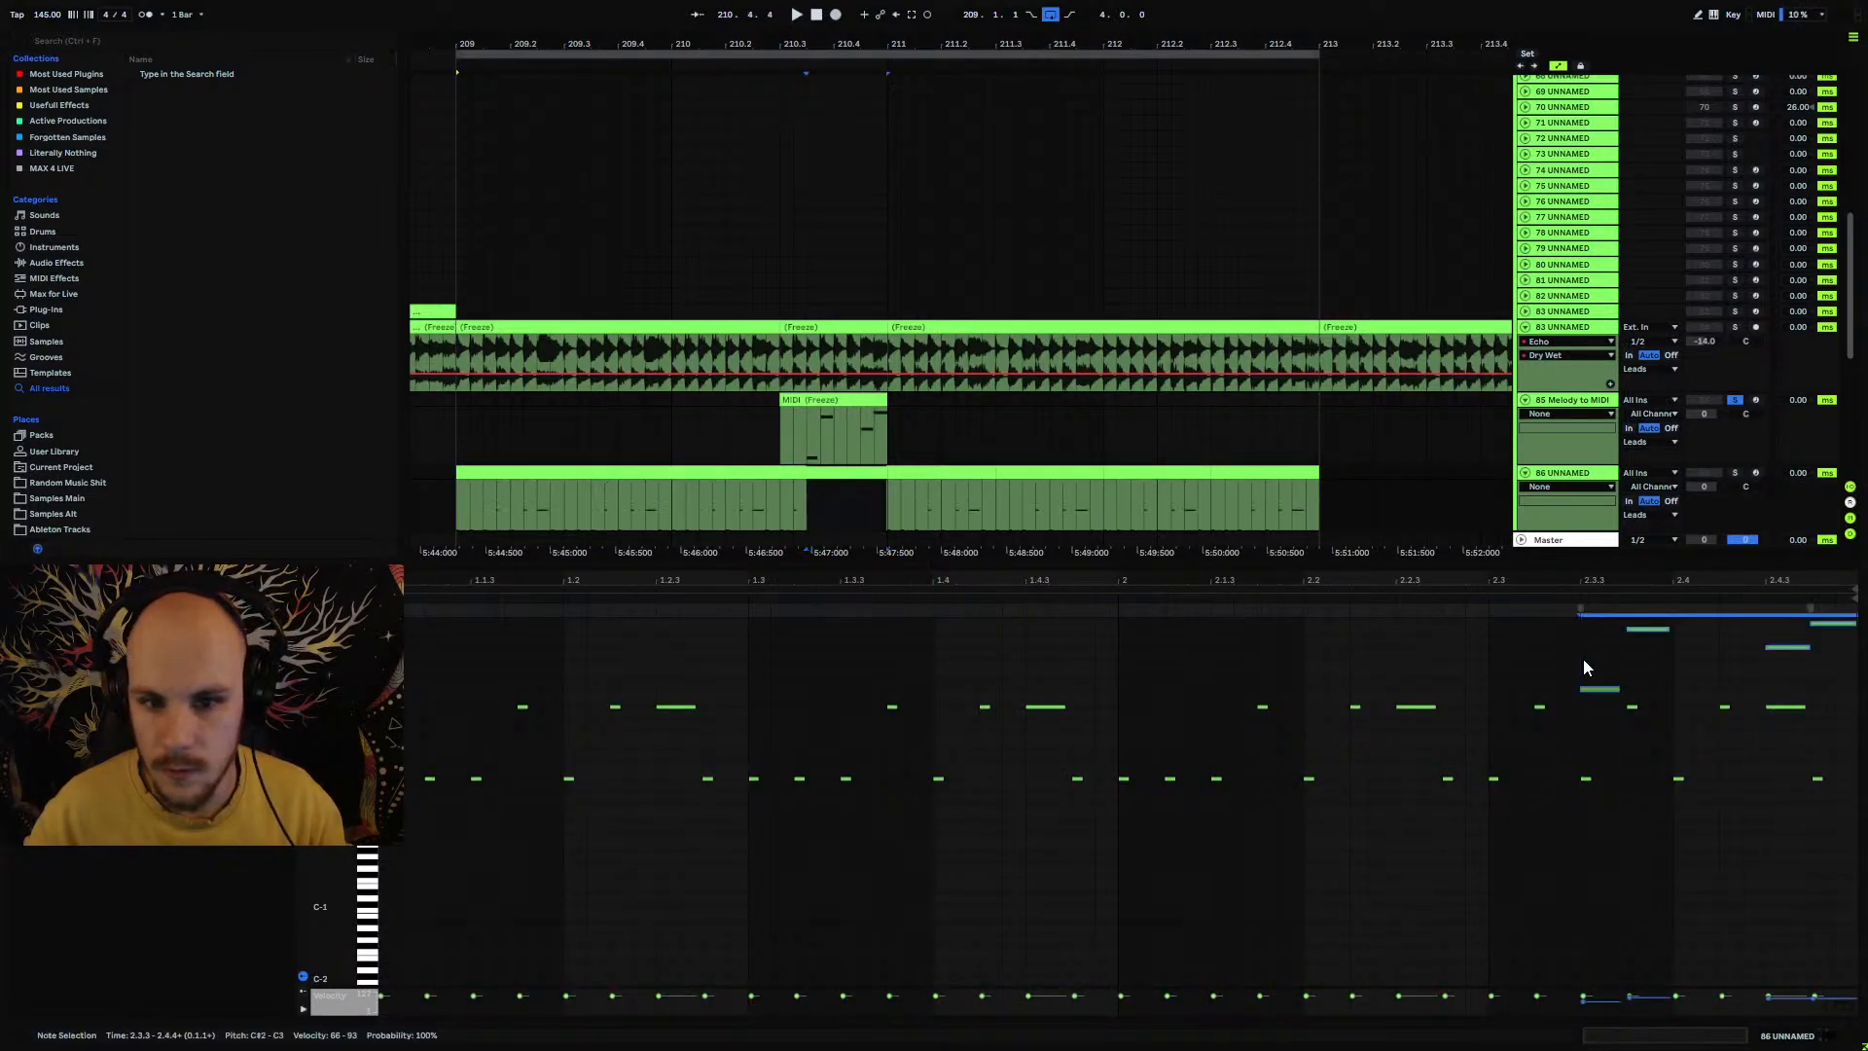
pyautogui.click(1566, 667)
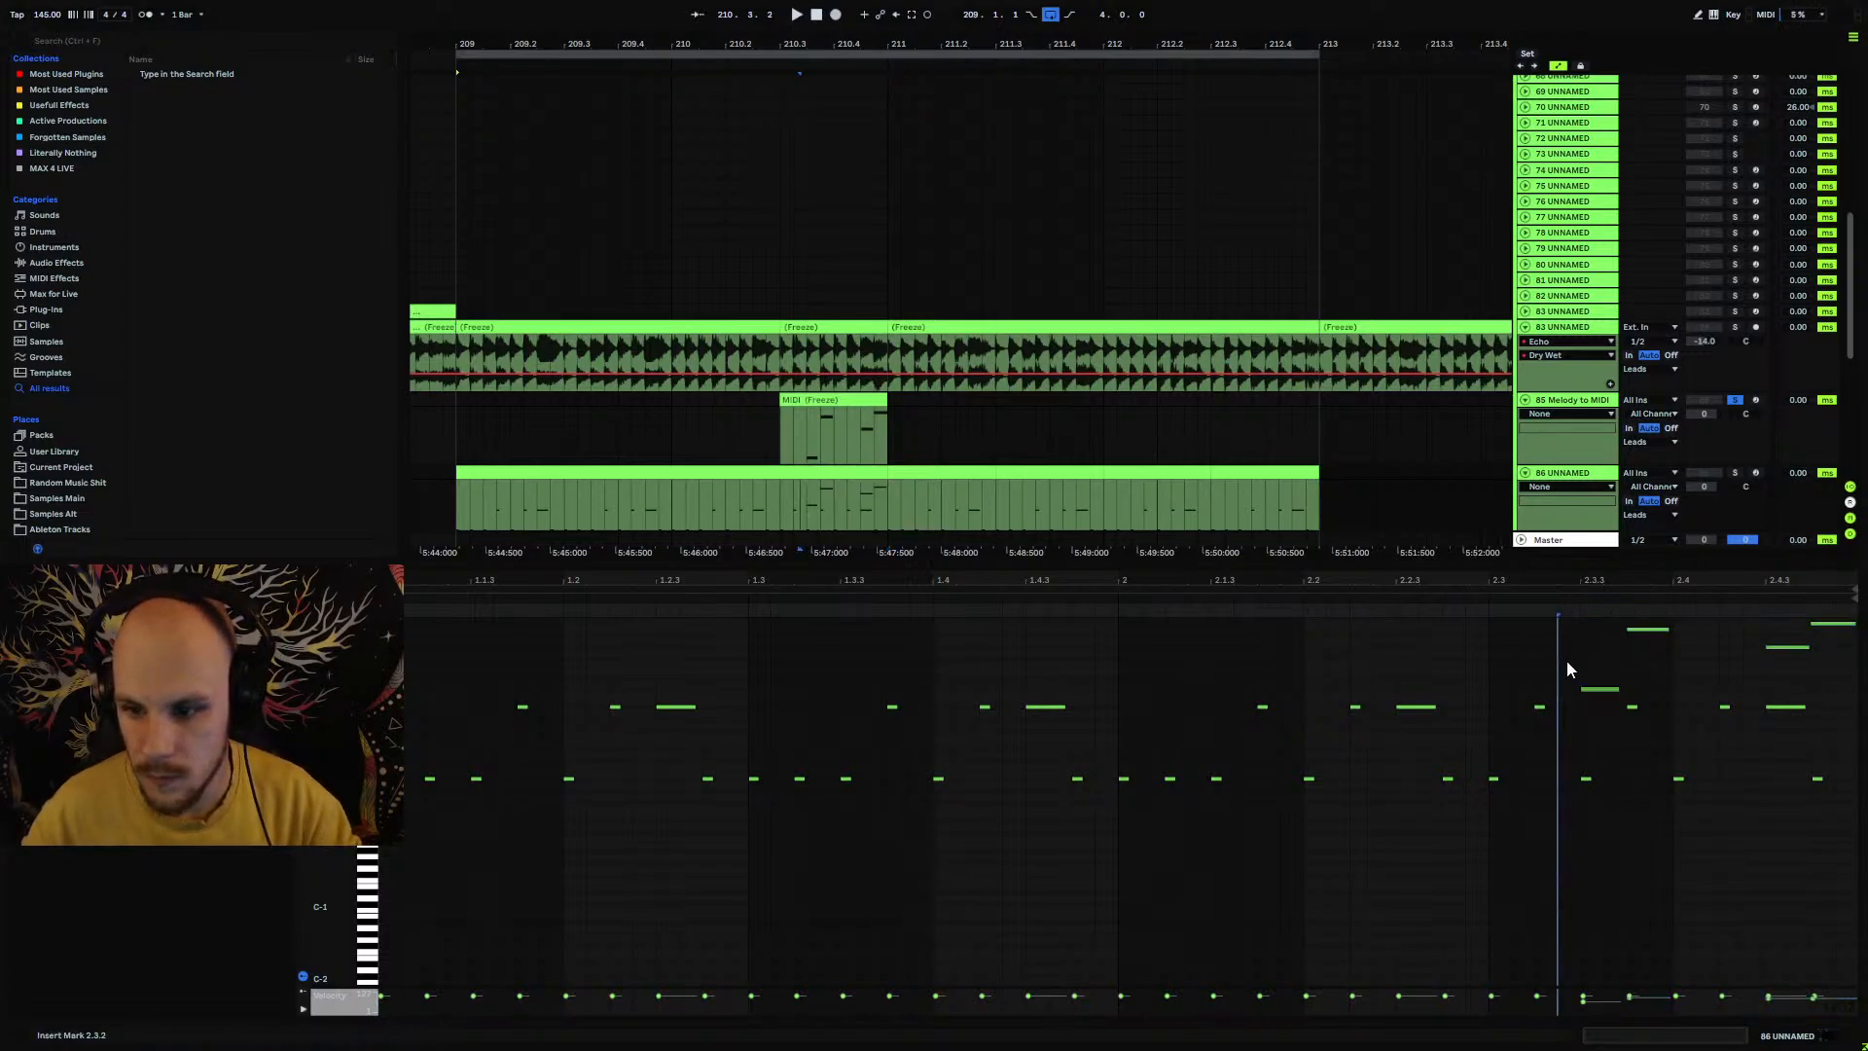
pyautogui.press('space')
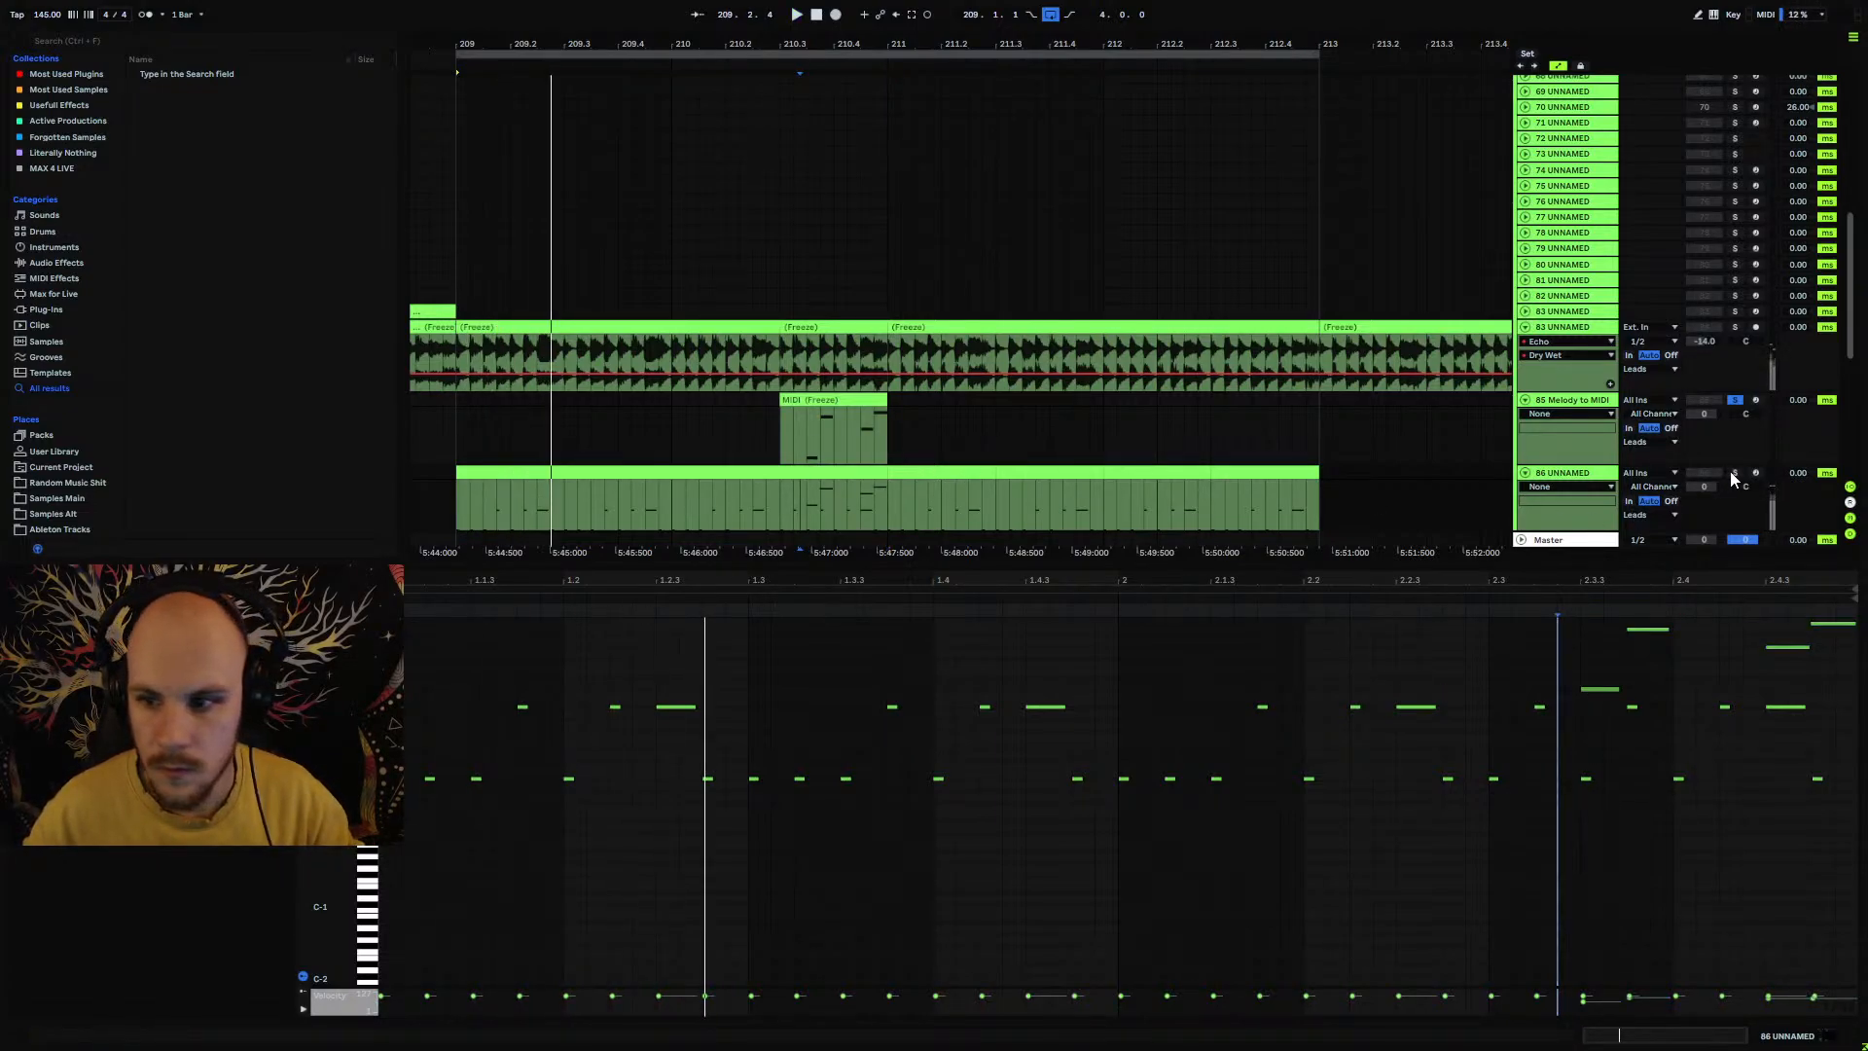
pyautogui.click(793, 505)
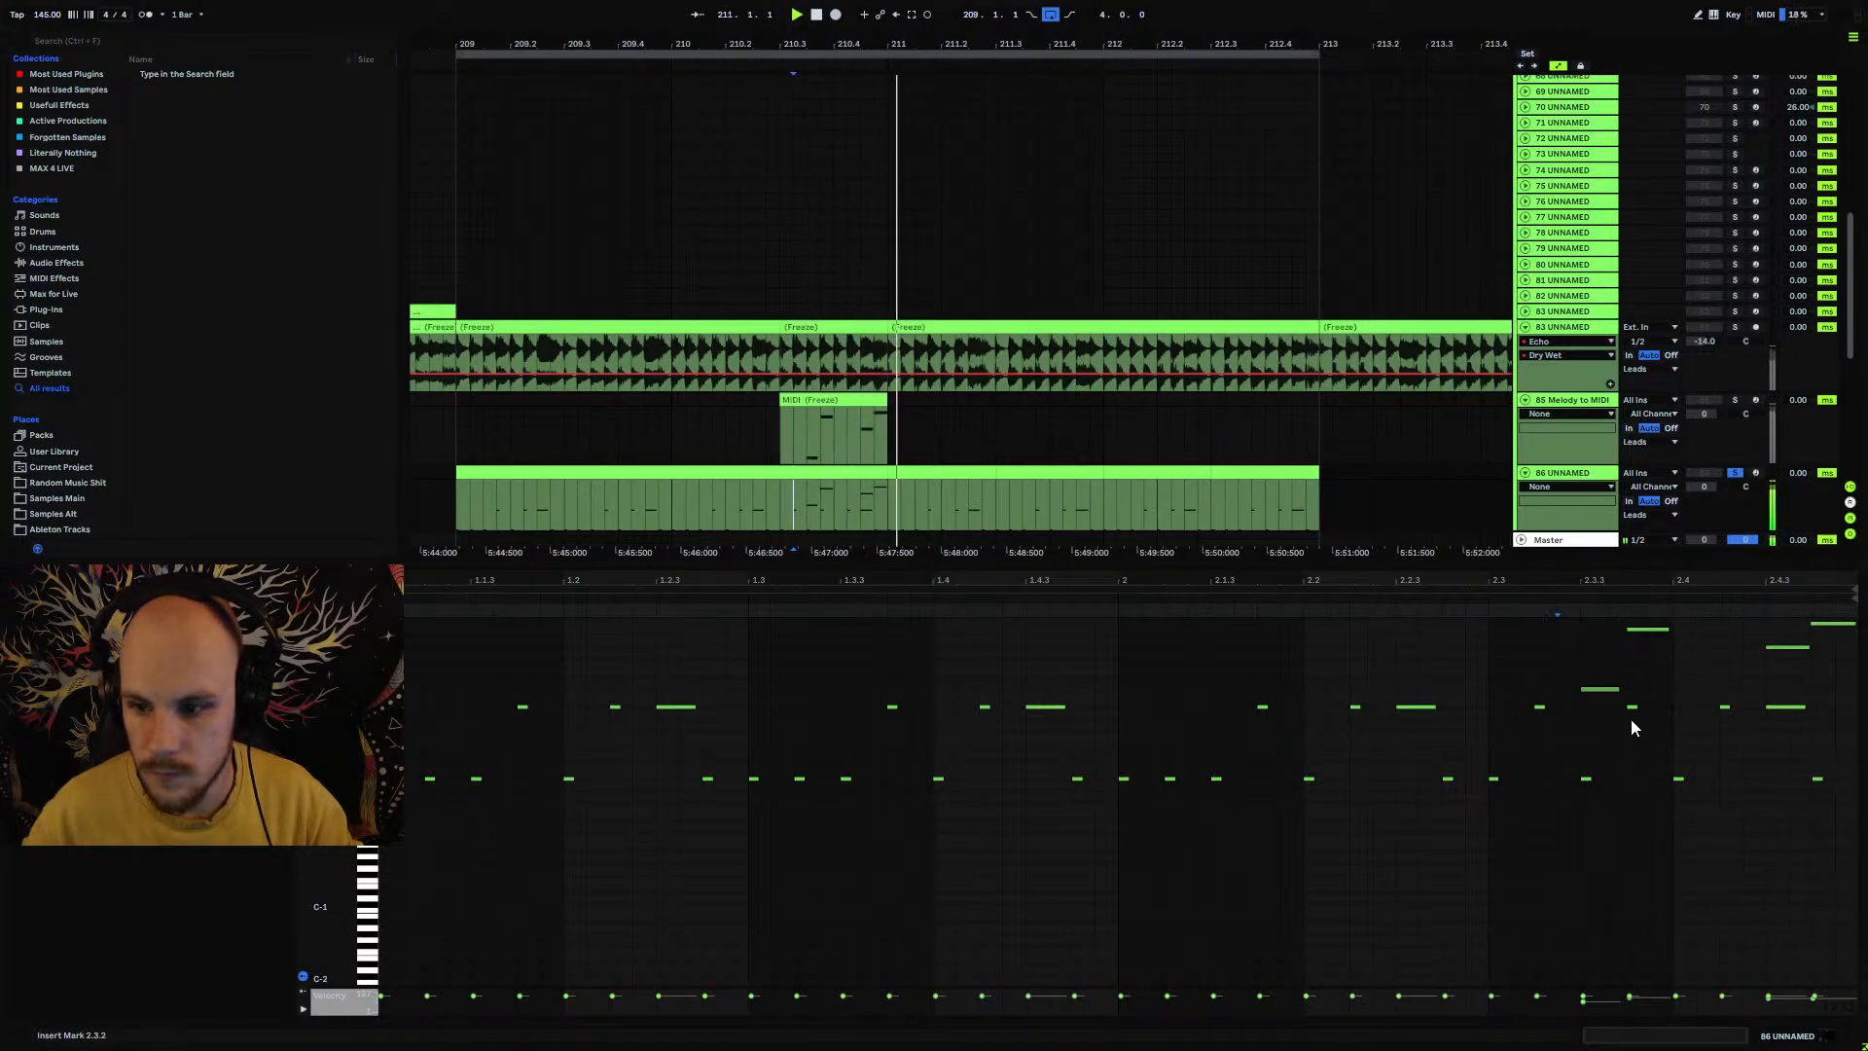
# Step: Lower the last pasted note to C2 and play from 210.3.1 to compare it with the frozen lead
pyautogui.click(1839, 624)
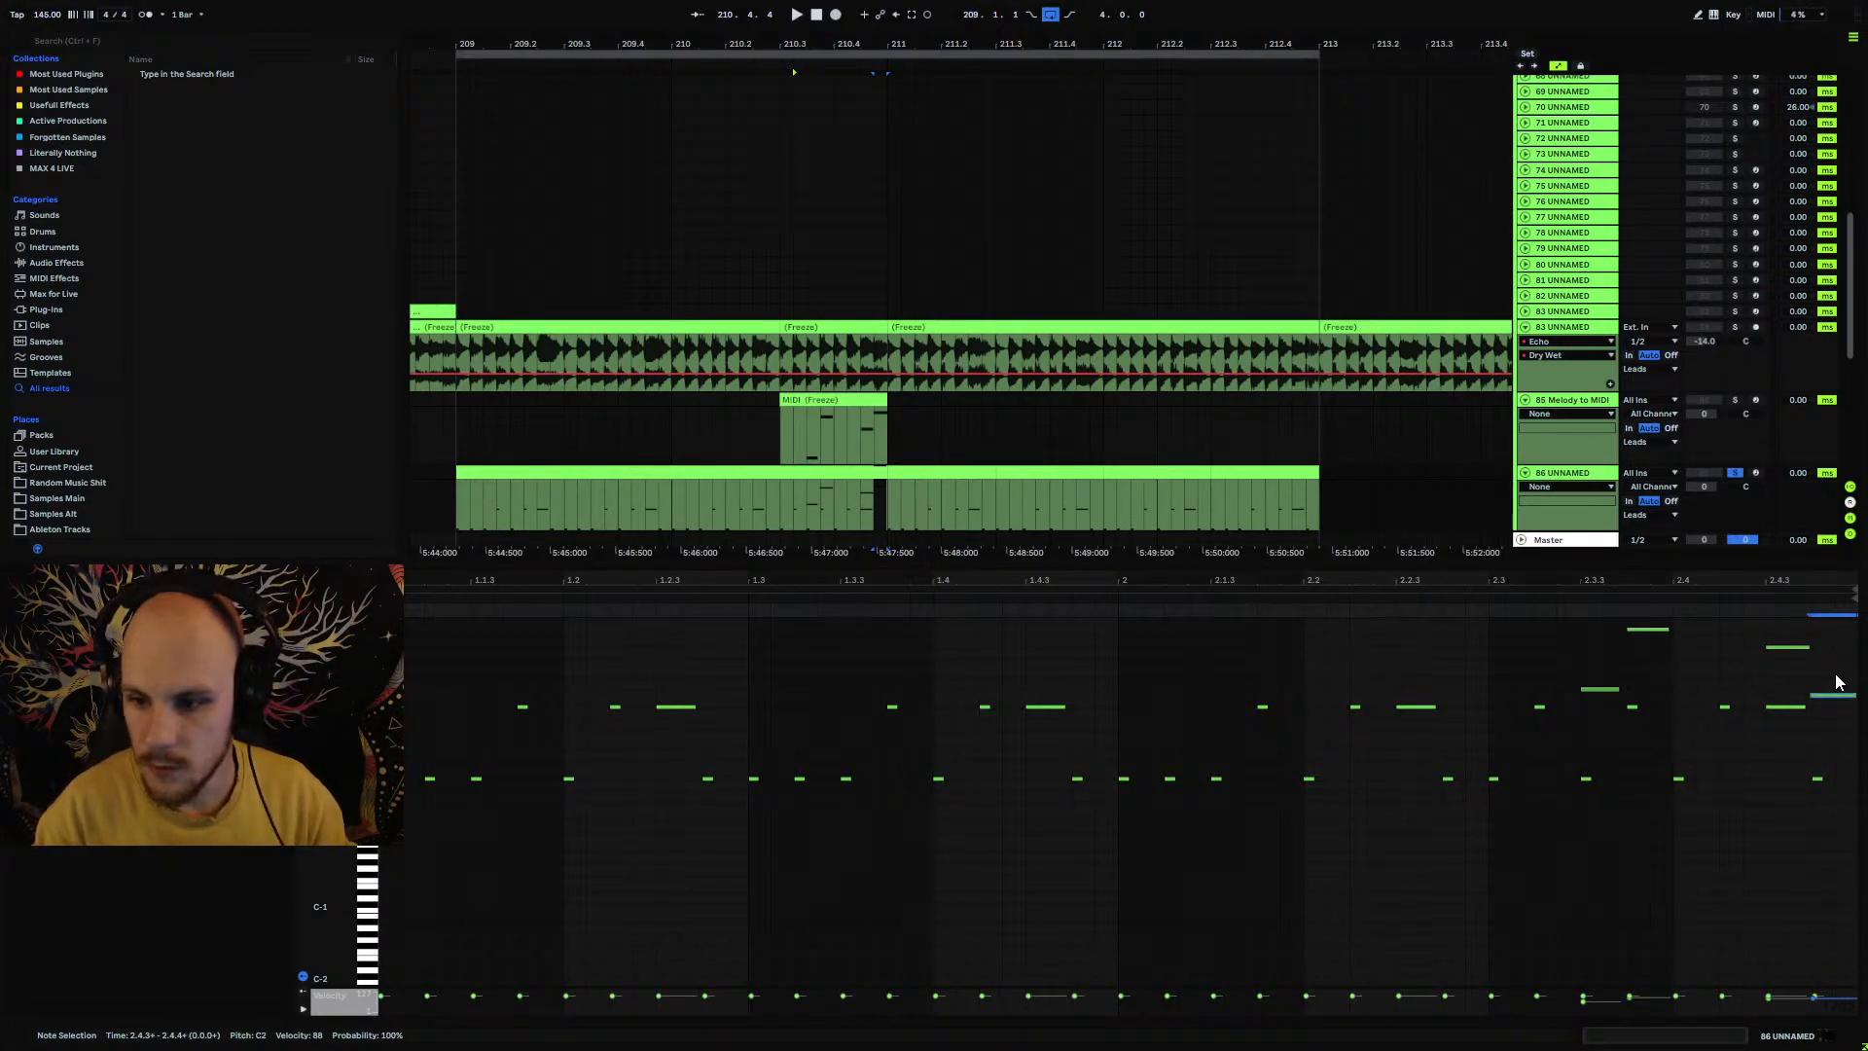
pyautogui.click(779, 340)
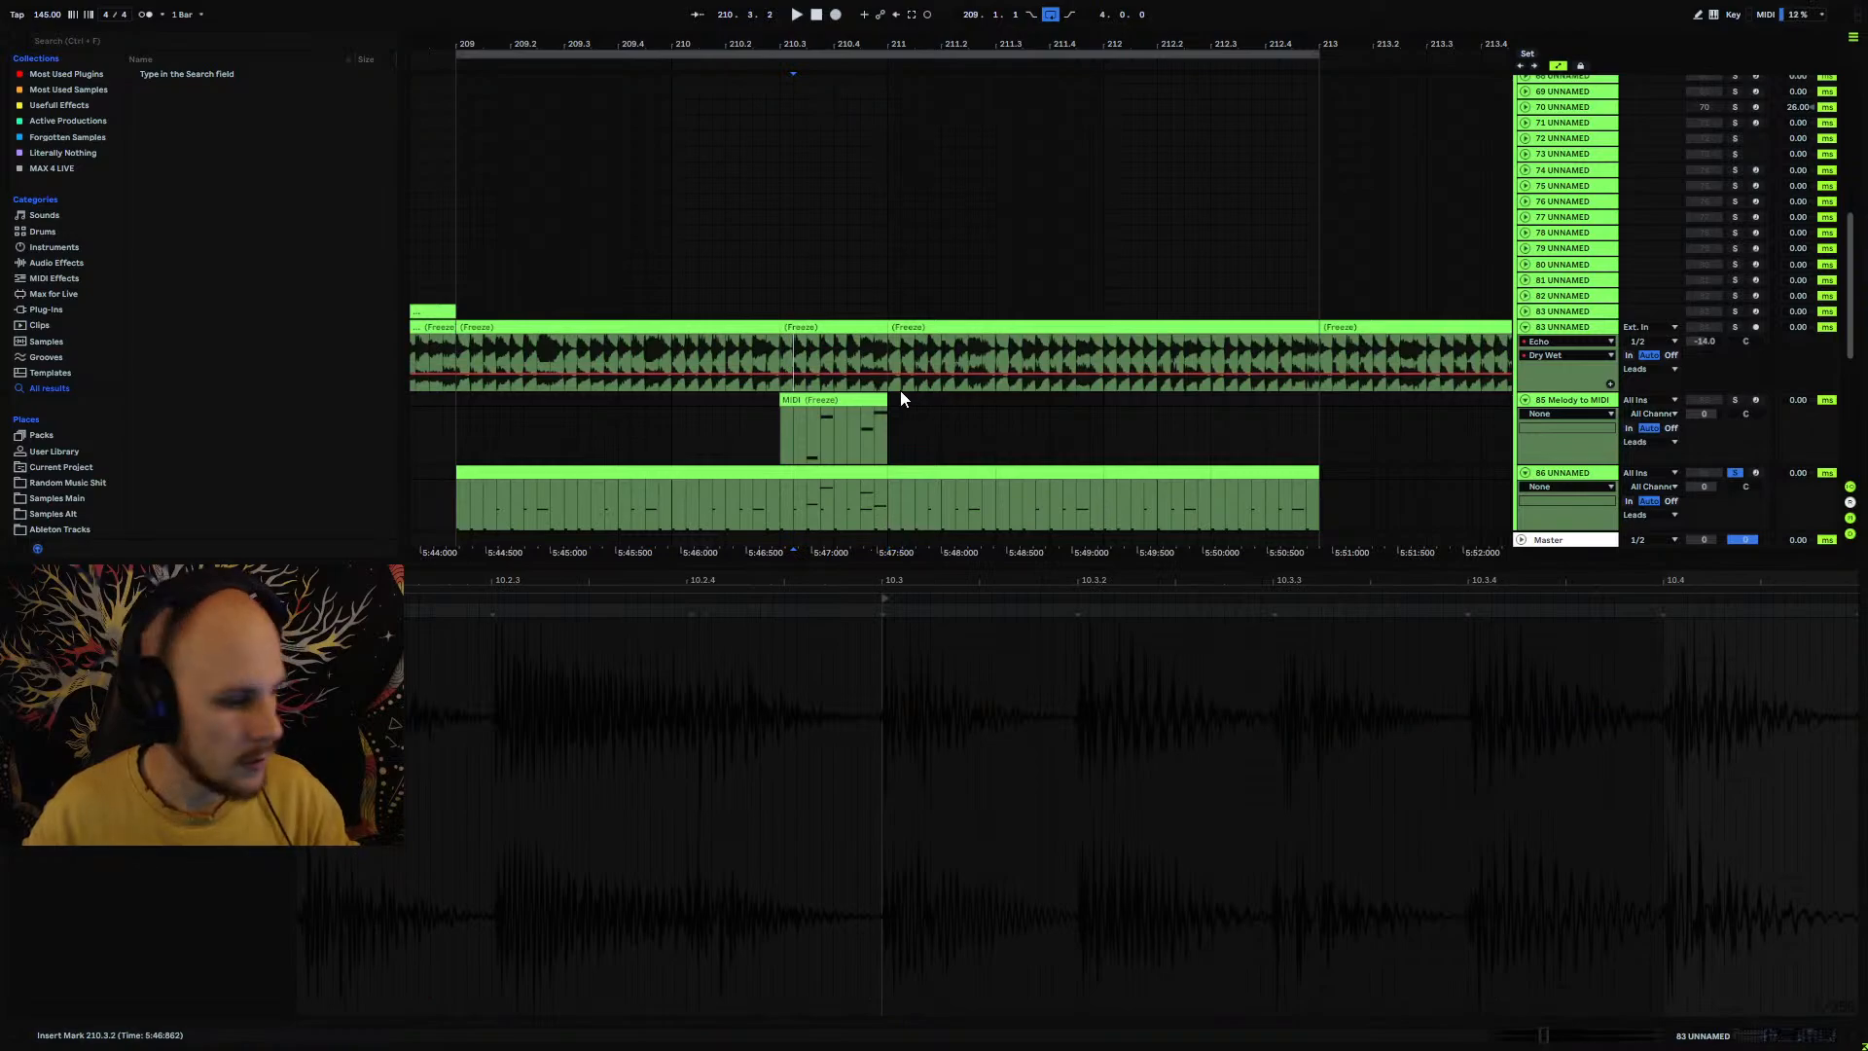
pyautogui.click(778, 348)
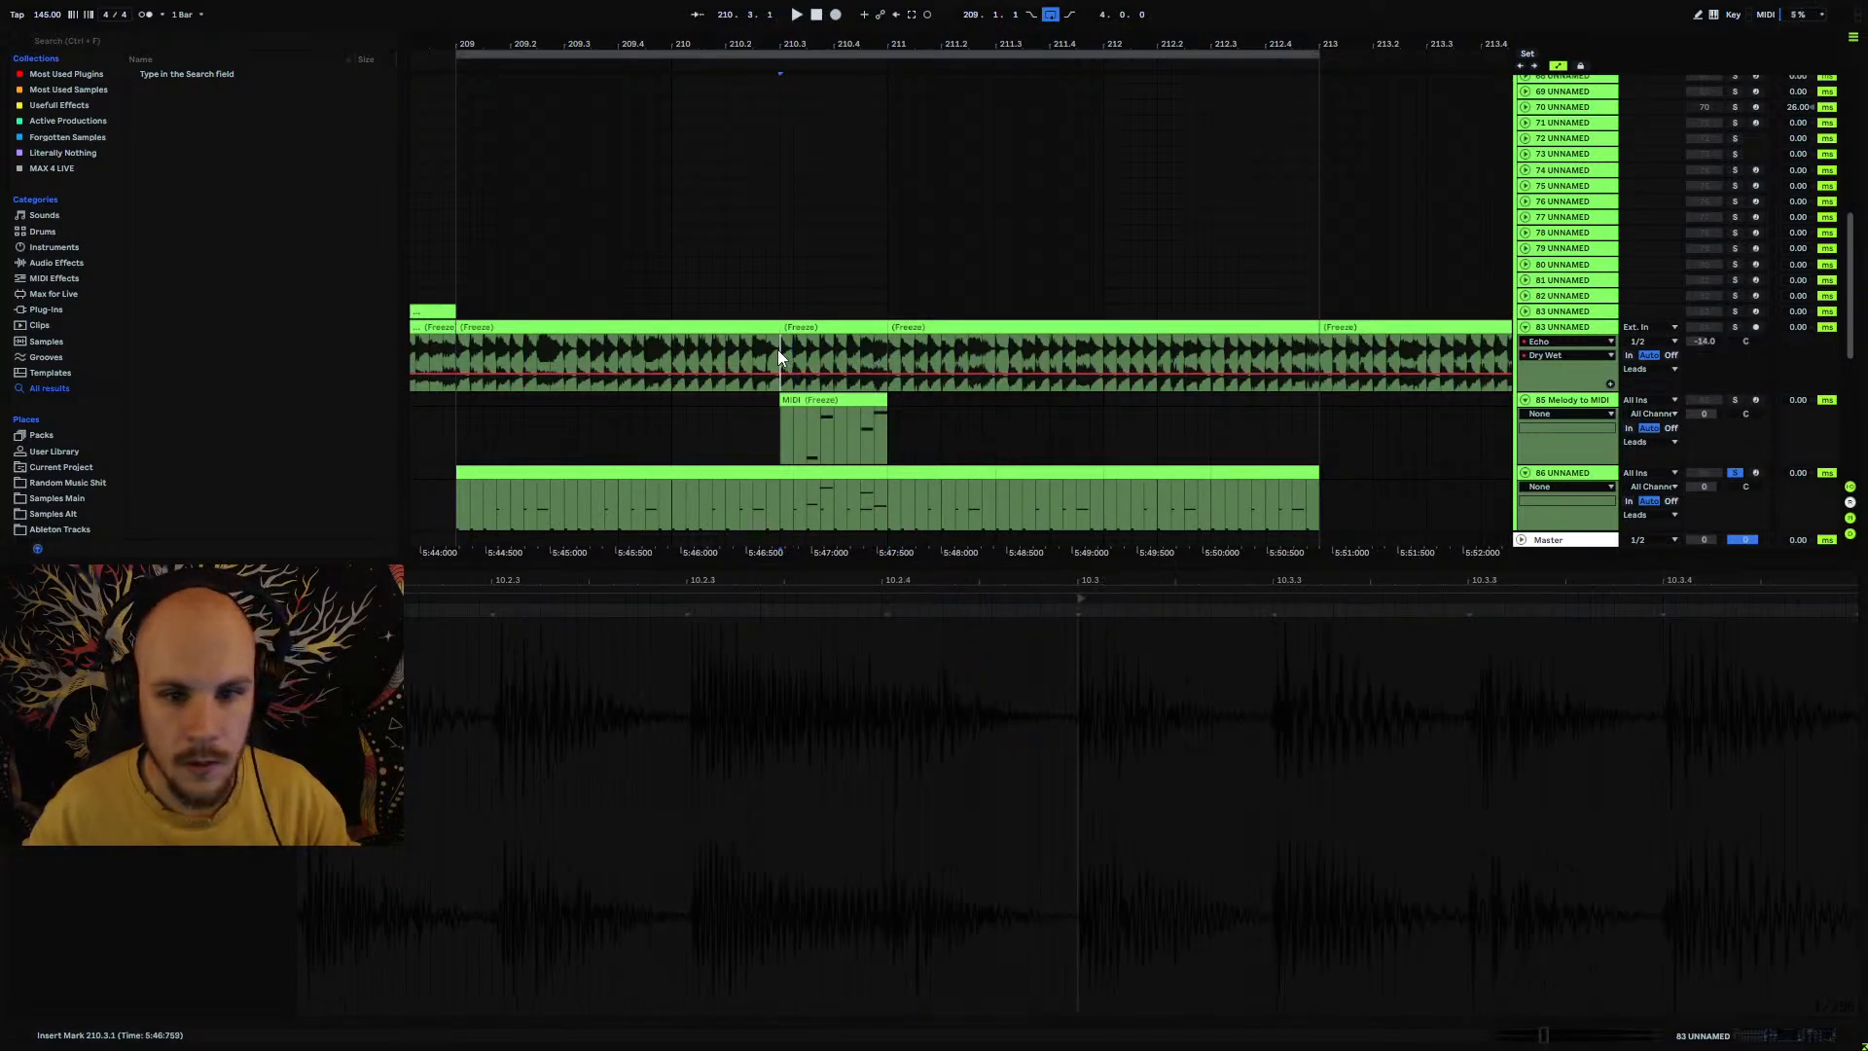
pyautogui.press('space')
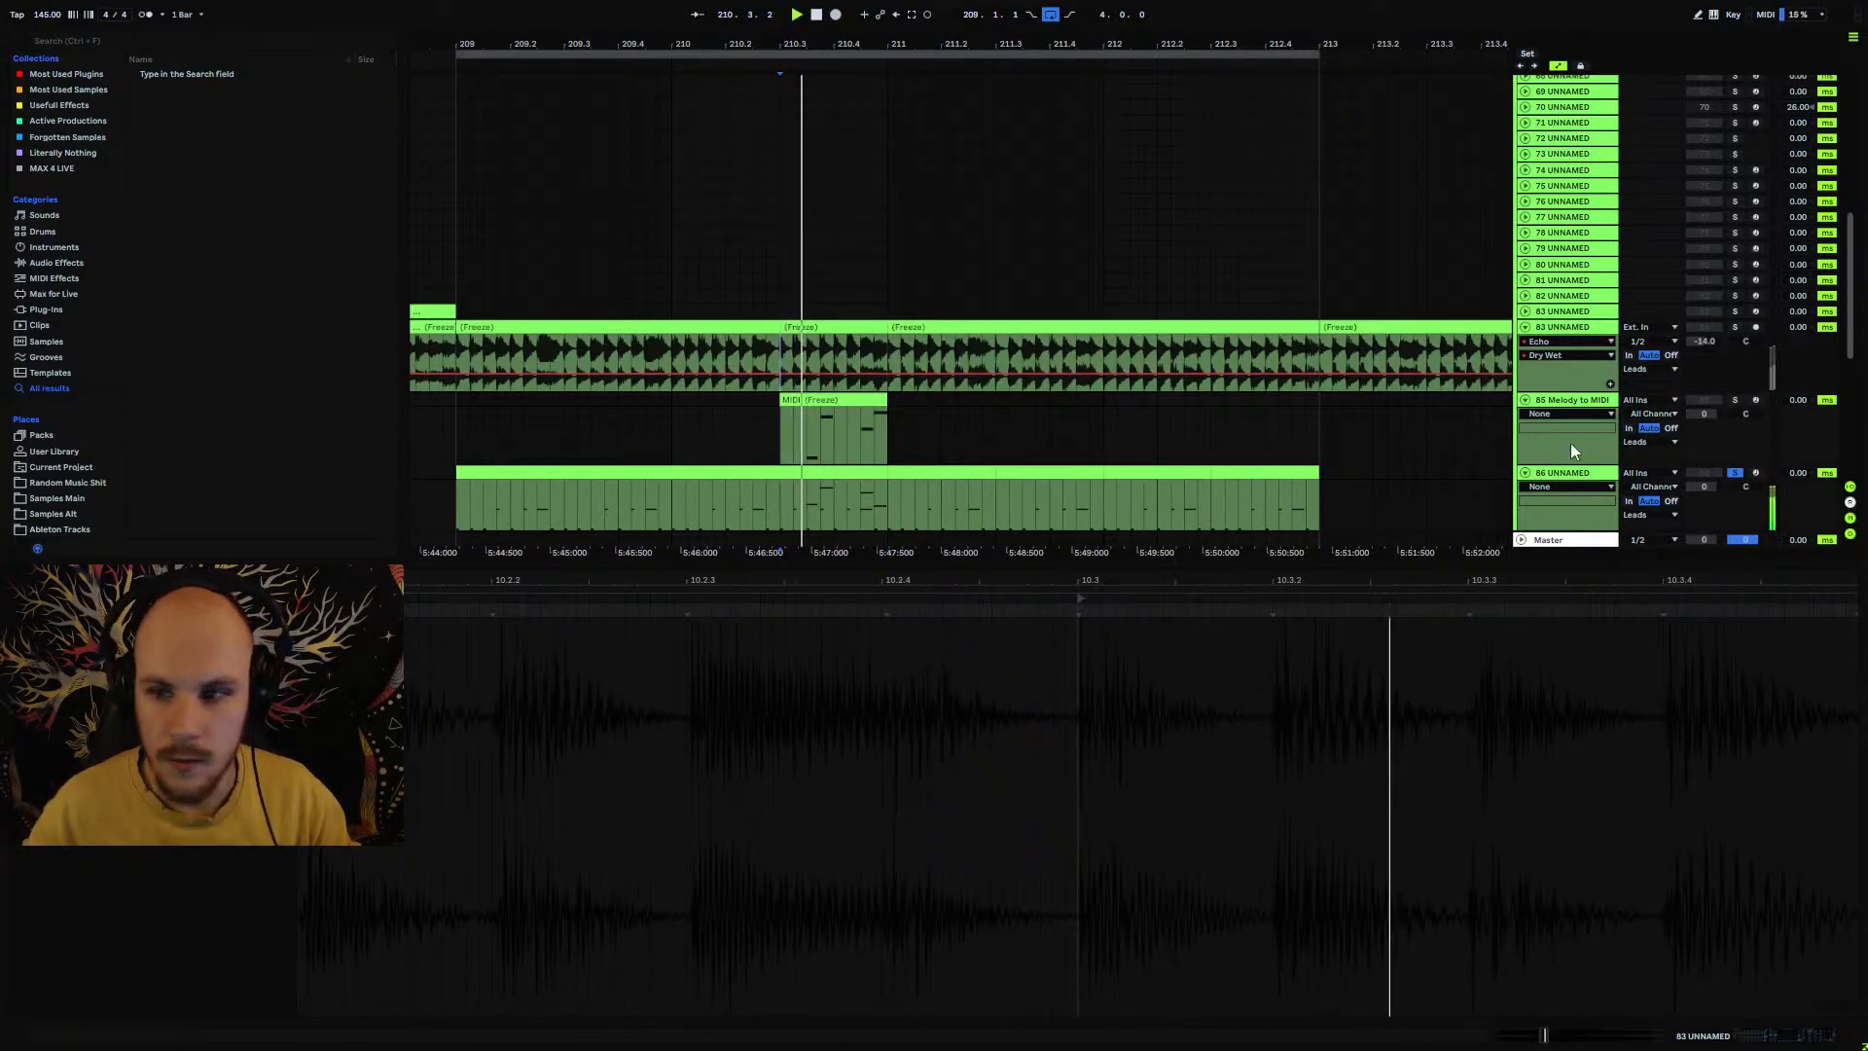
pyautogui.click(866, 470)
pyautogui.press('space')
# Step: Deactivate the original notes at 2.3.3, 2.3.4, 2.4.3 and 2.4.4 beneath the pasted melody
pyautogui.click(1817, 778)
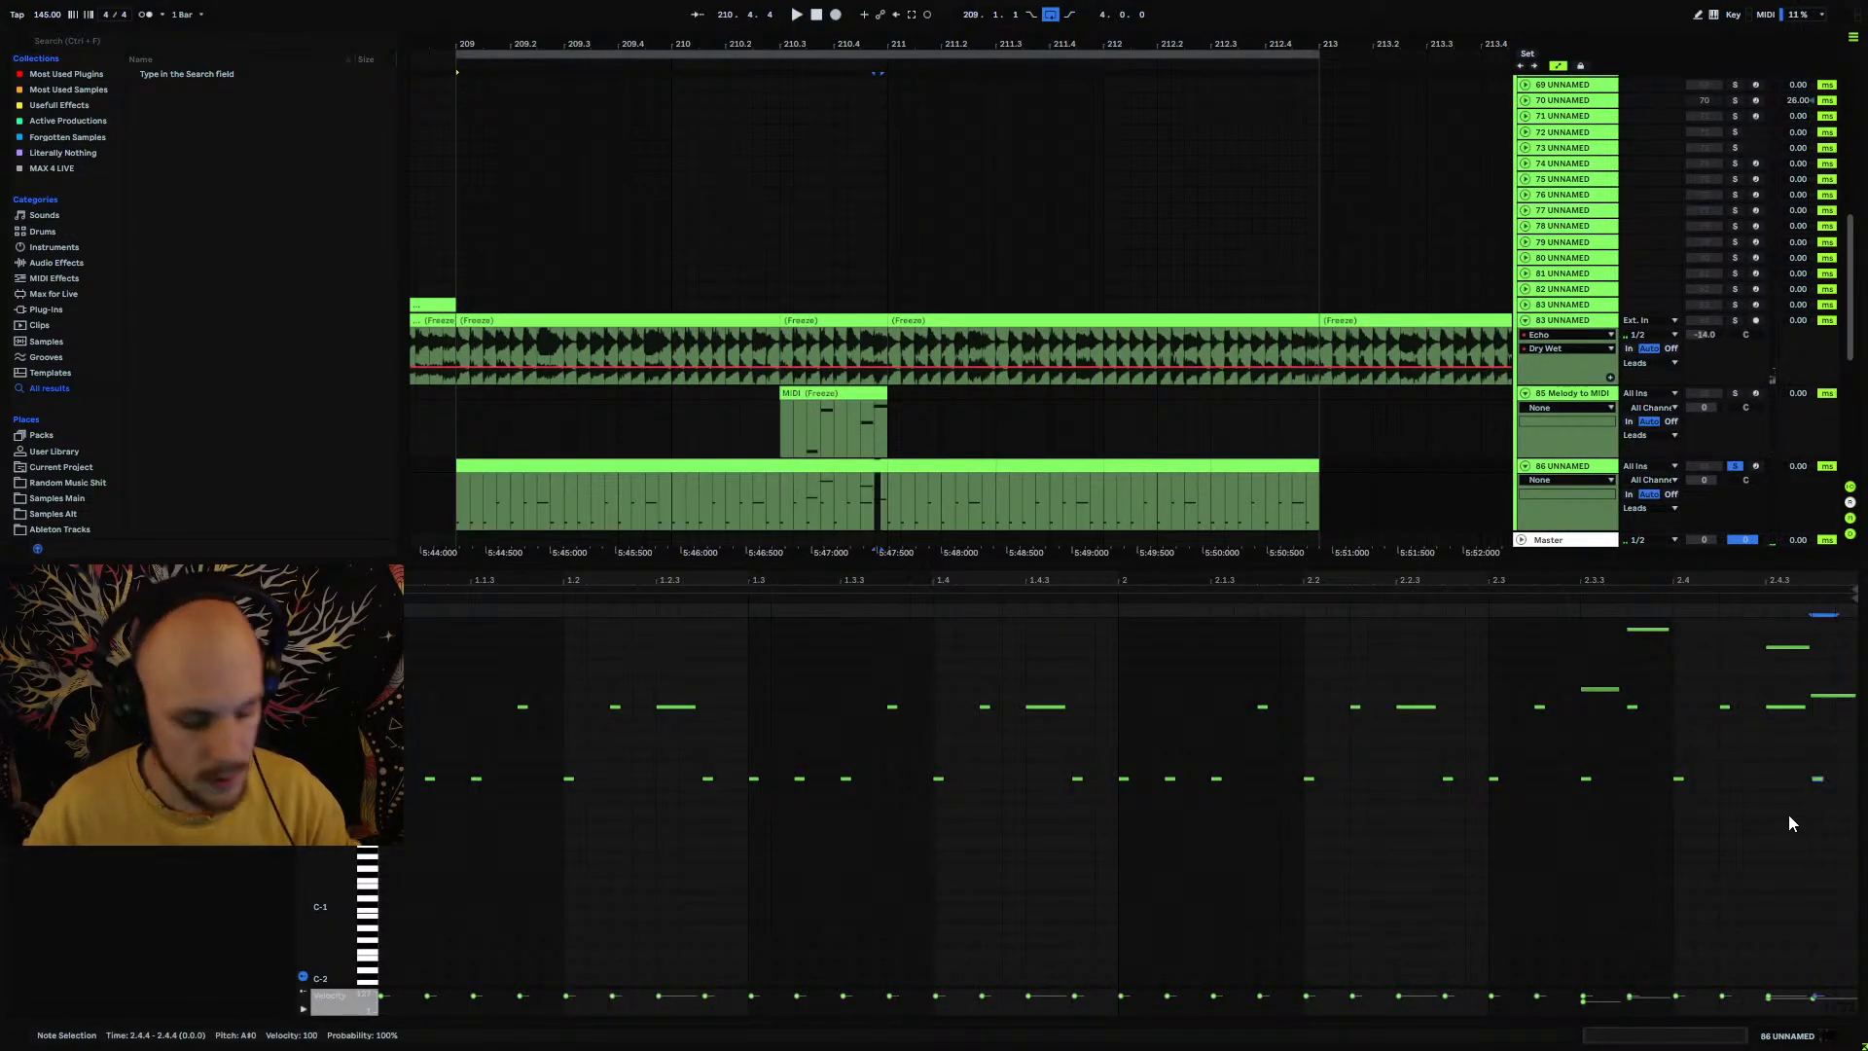
pyautogui.click(1780, 706)
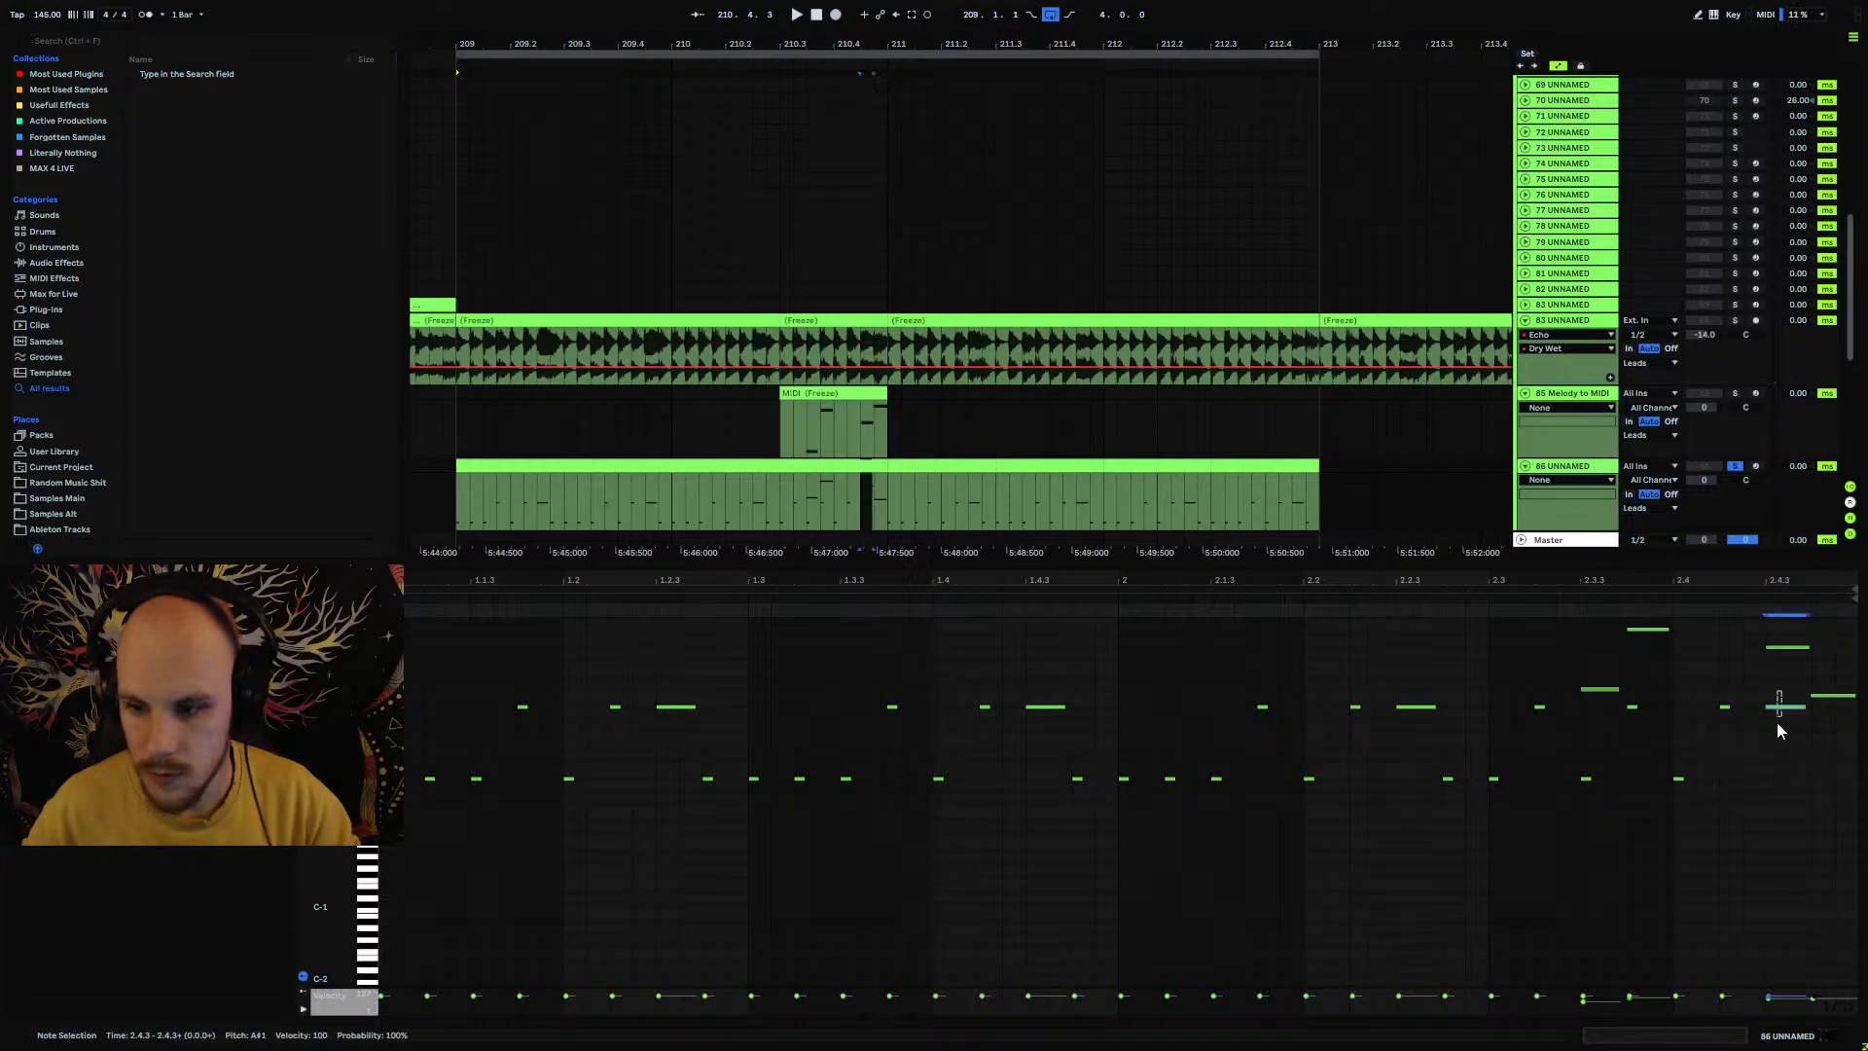
pyautogui.click(1633, 706)
pyautogui.click(1586, 778)
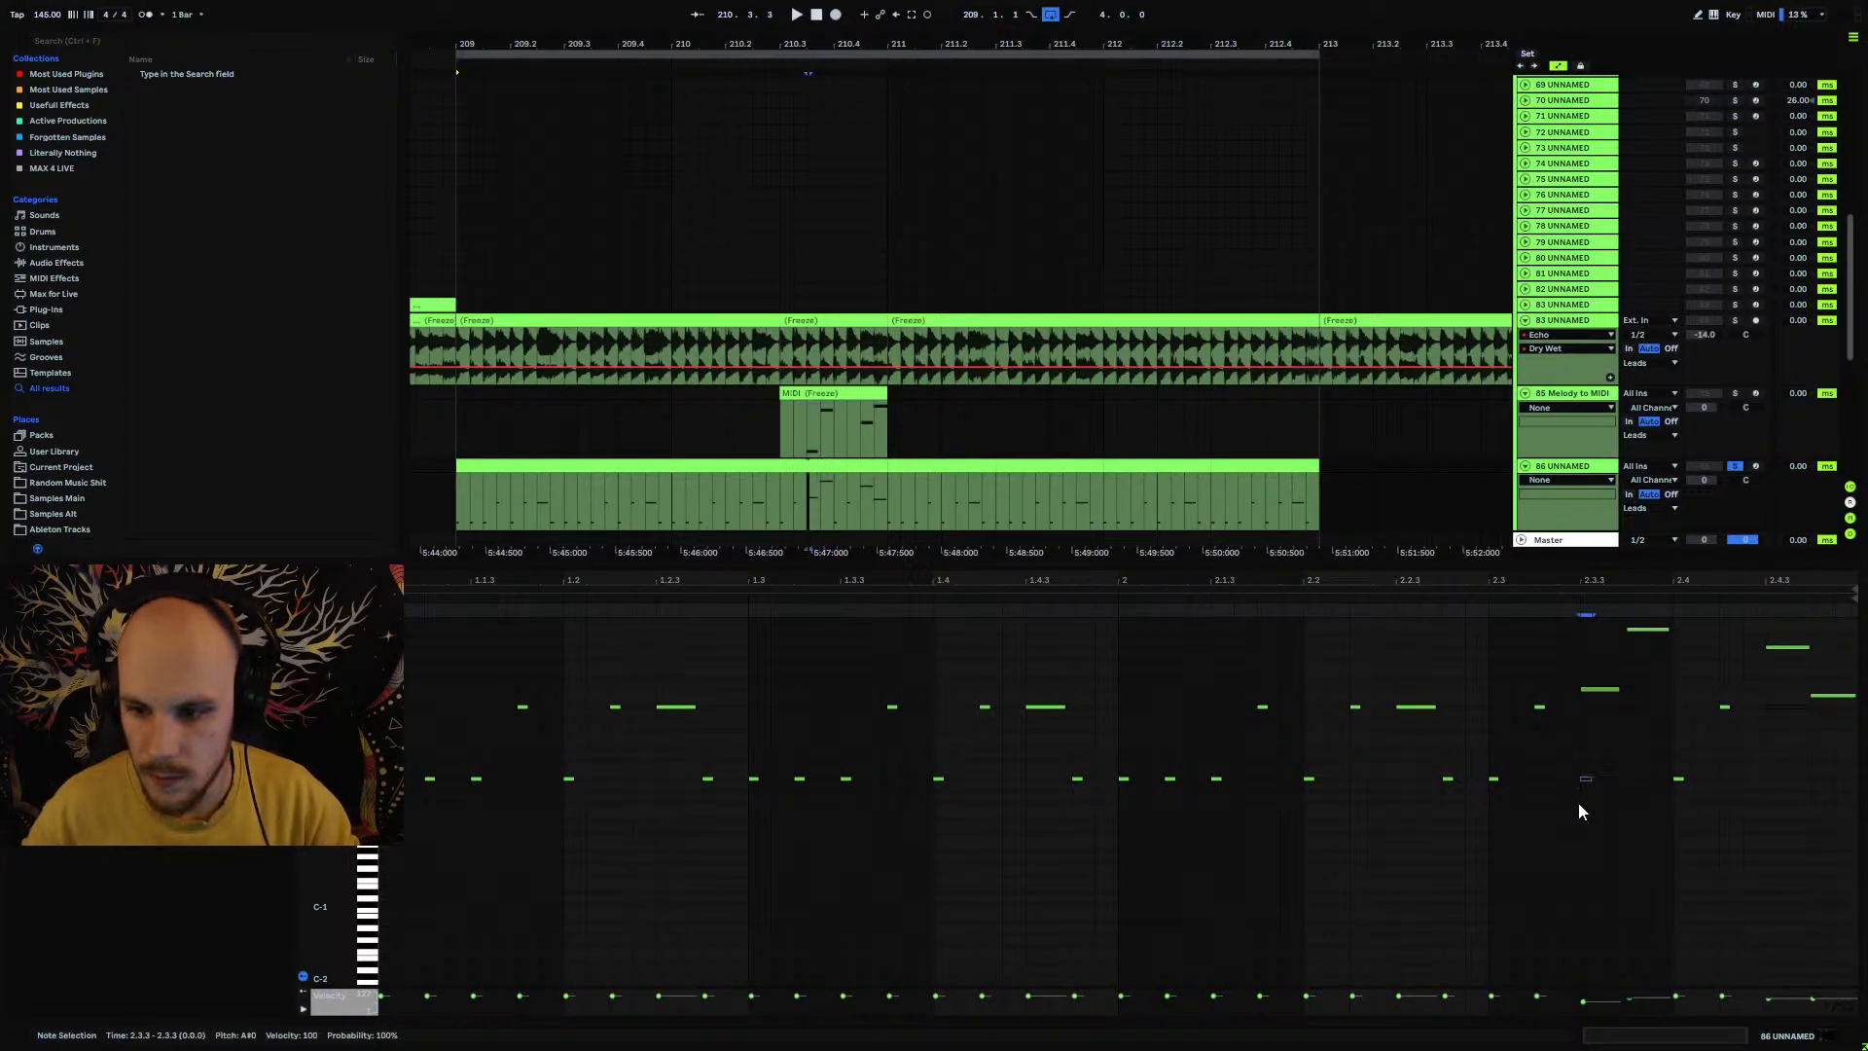
# Step: Play the passage from 210.3.1 and again from 210.3.3 to check the pasted notes by ear
pyautogui.press('space')
pyautogui.click(784, 411)
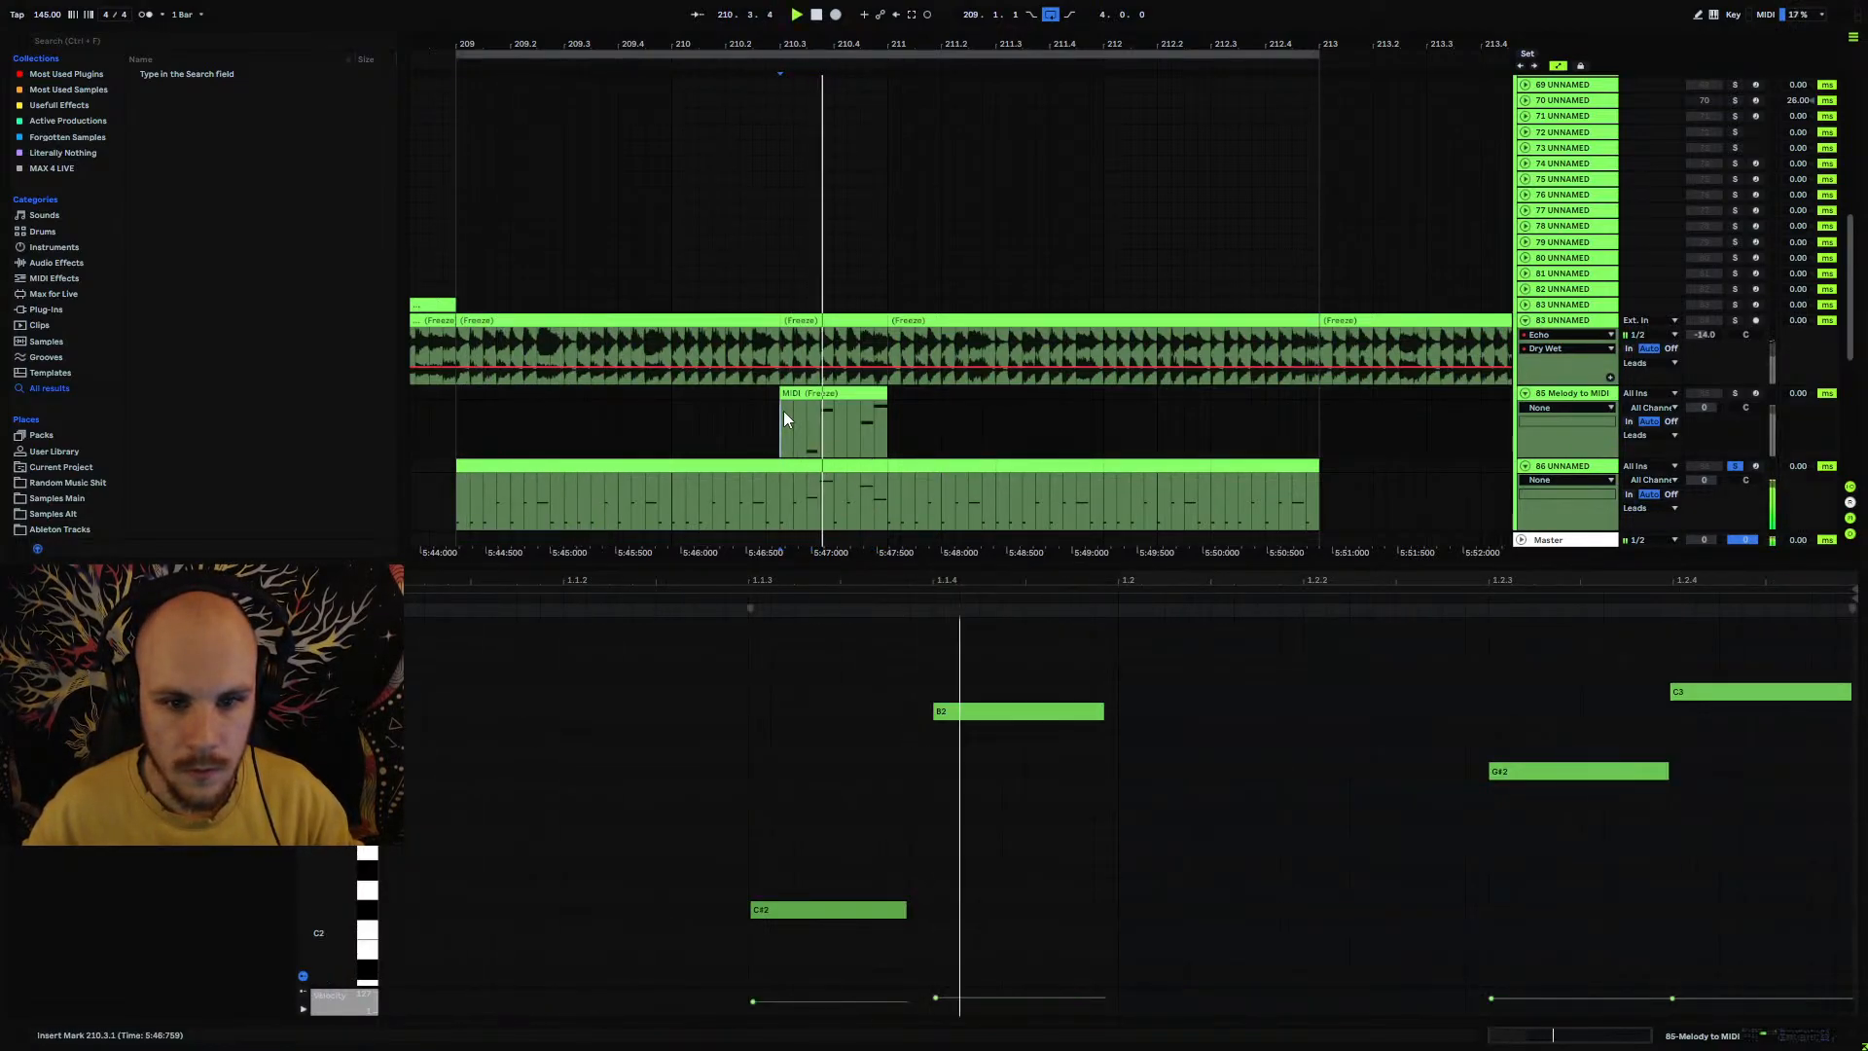
pyautogui.click(829, 461)
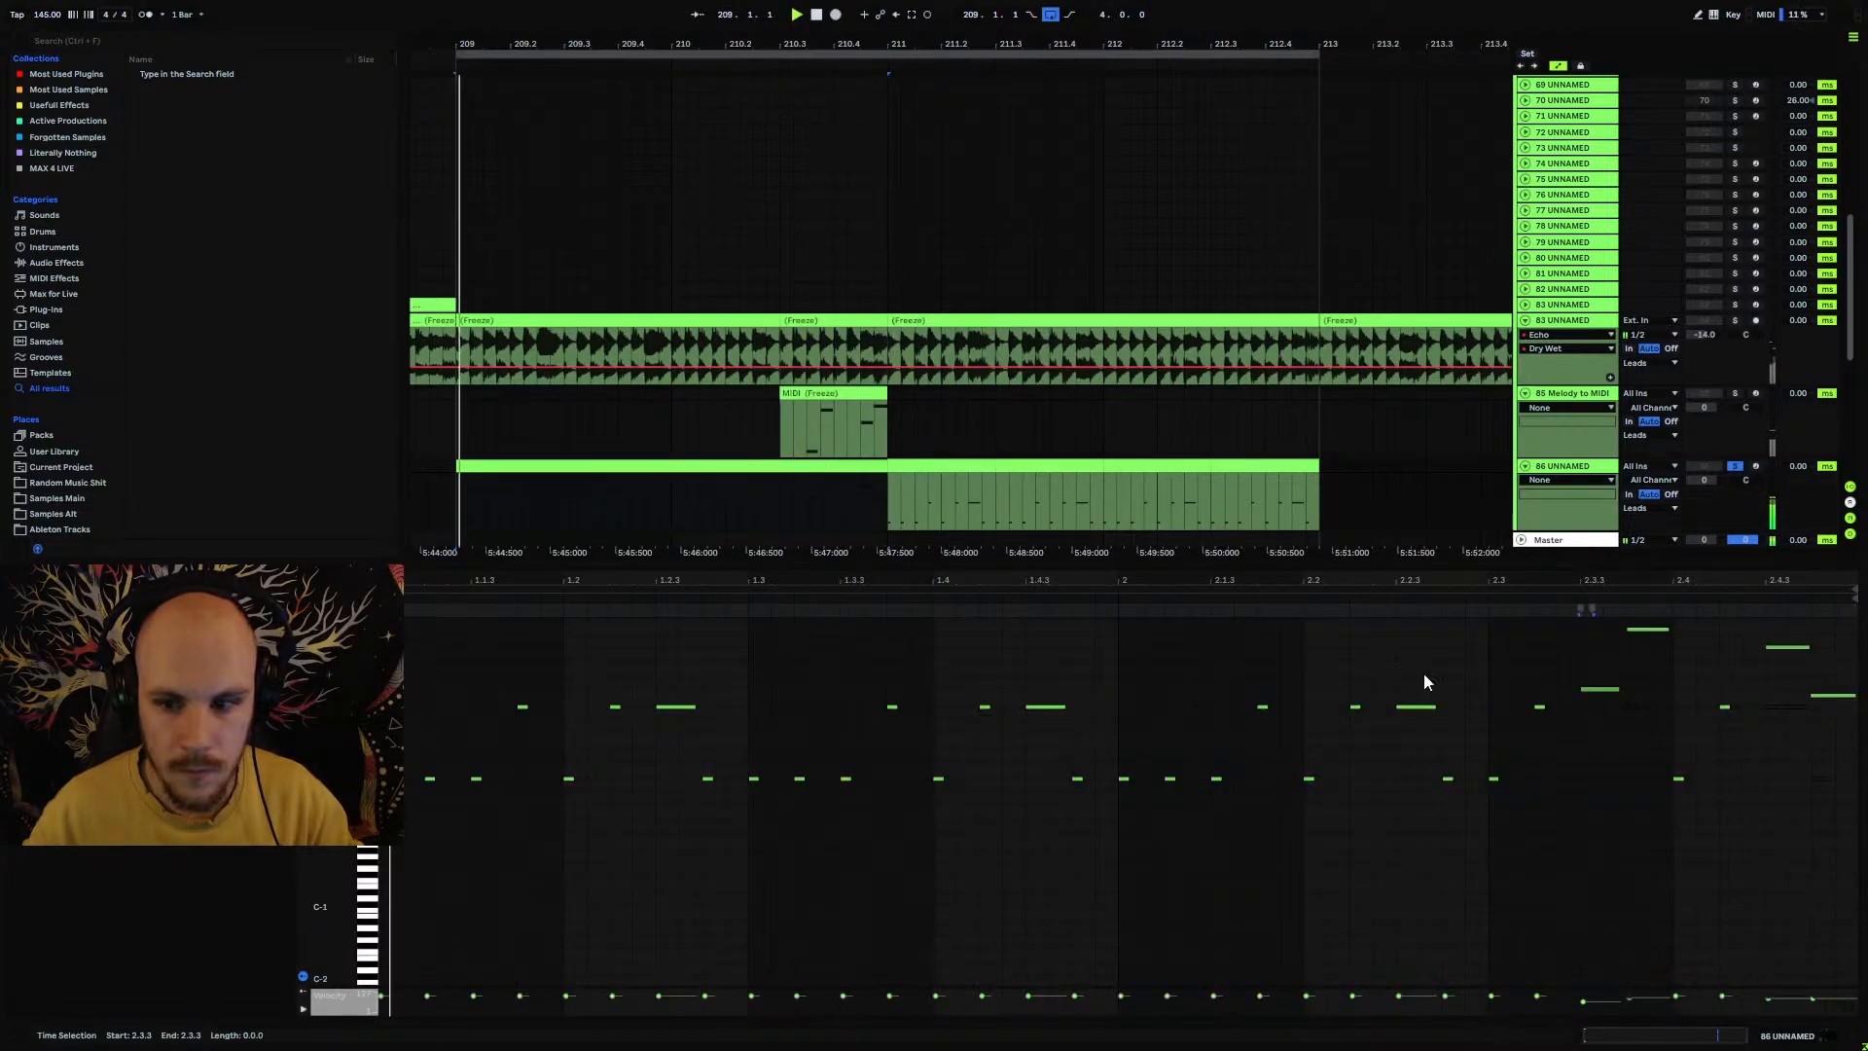
pyautogui.press('space')
pyautogui.click(811, 495)
pyautogui.press('space')
pyautogui.press('space')
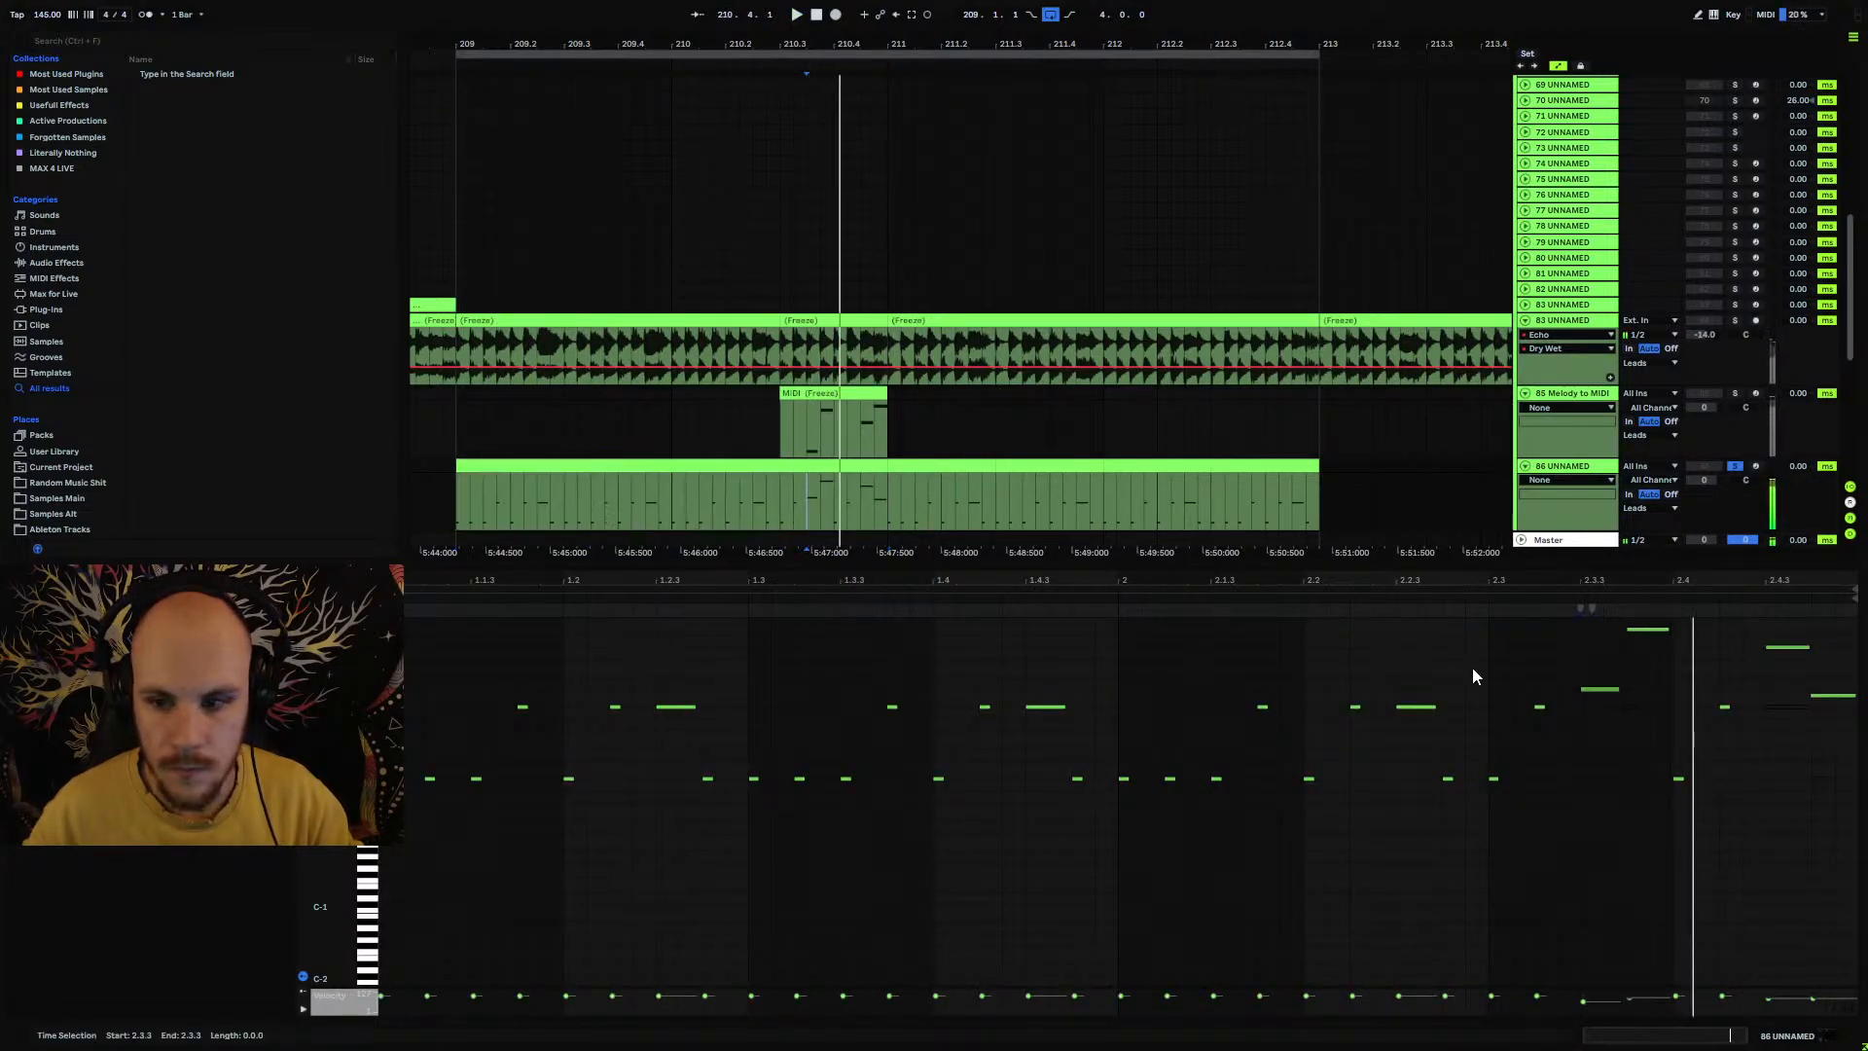
# Step: Set the pasted note at 2.3.3 in the track 86 clip to D#2
pyautogui.click(1595, 676)
pyautogui.click(1596, 690)
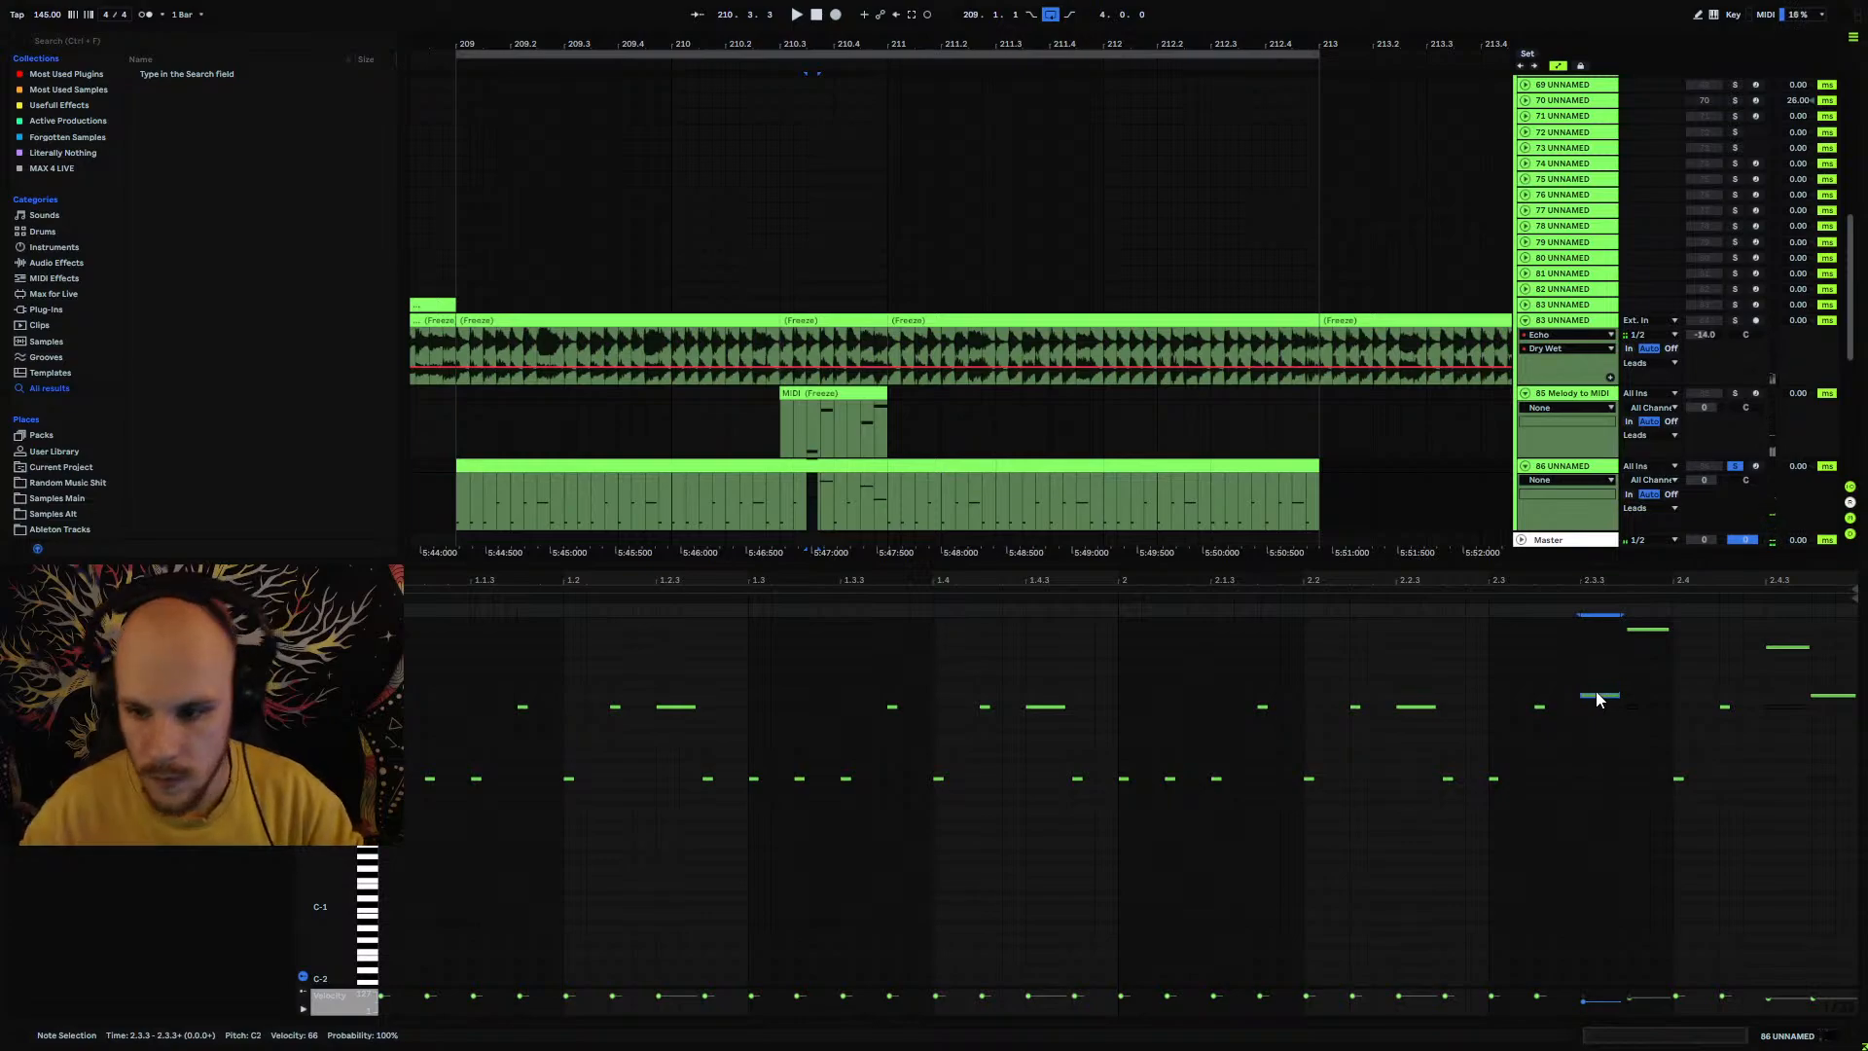
pyautogui.press('Down')
pyautogui.press('Down')
pyautogui.press('Down')
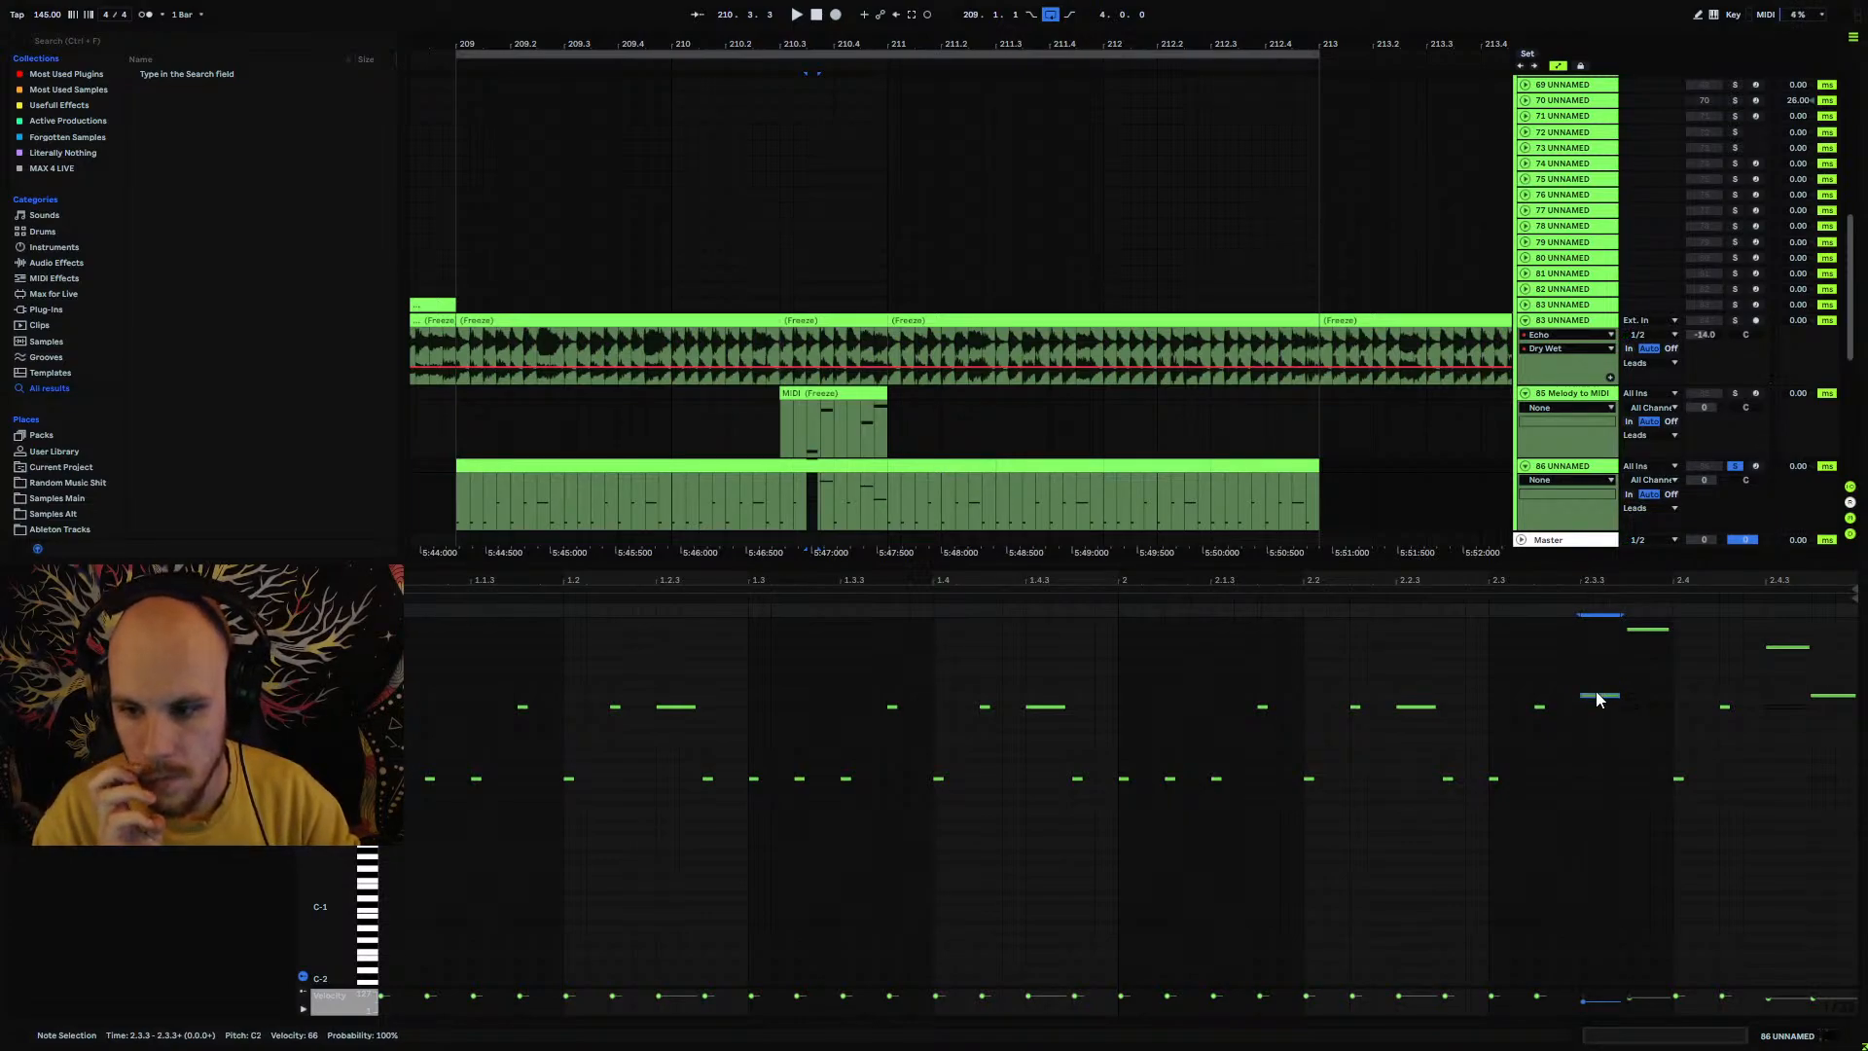
pyautogui.press('Up')
pyautogui.press('Up')
pyautogui.press('space')
# Step: Select the B2 note near 2.3.4 and replay the passage from 210.3.3
pyautogui.click(1654, 630)
pyautogui.press('space')
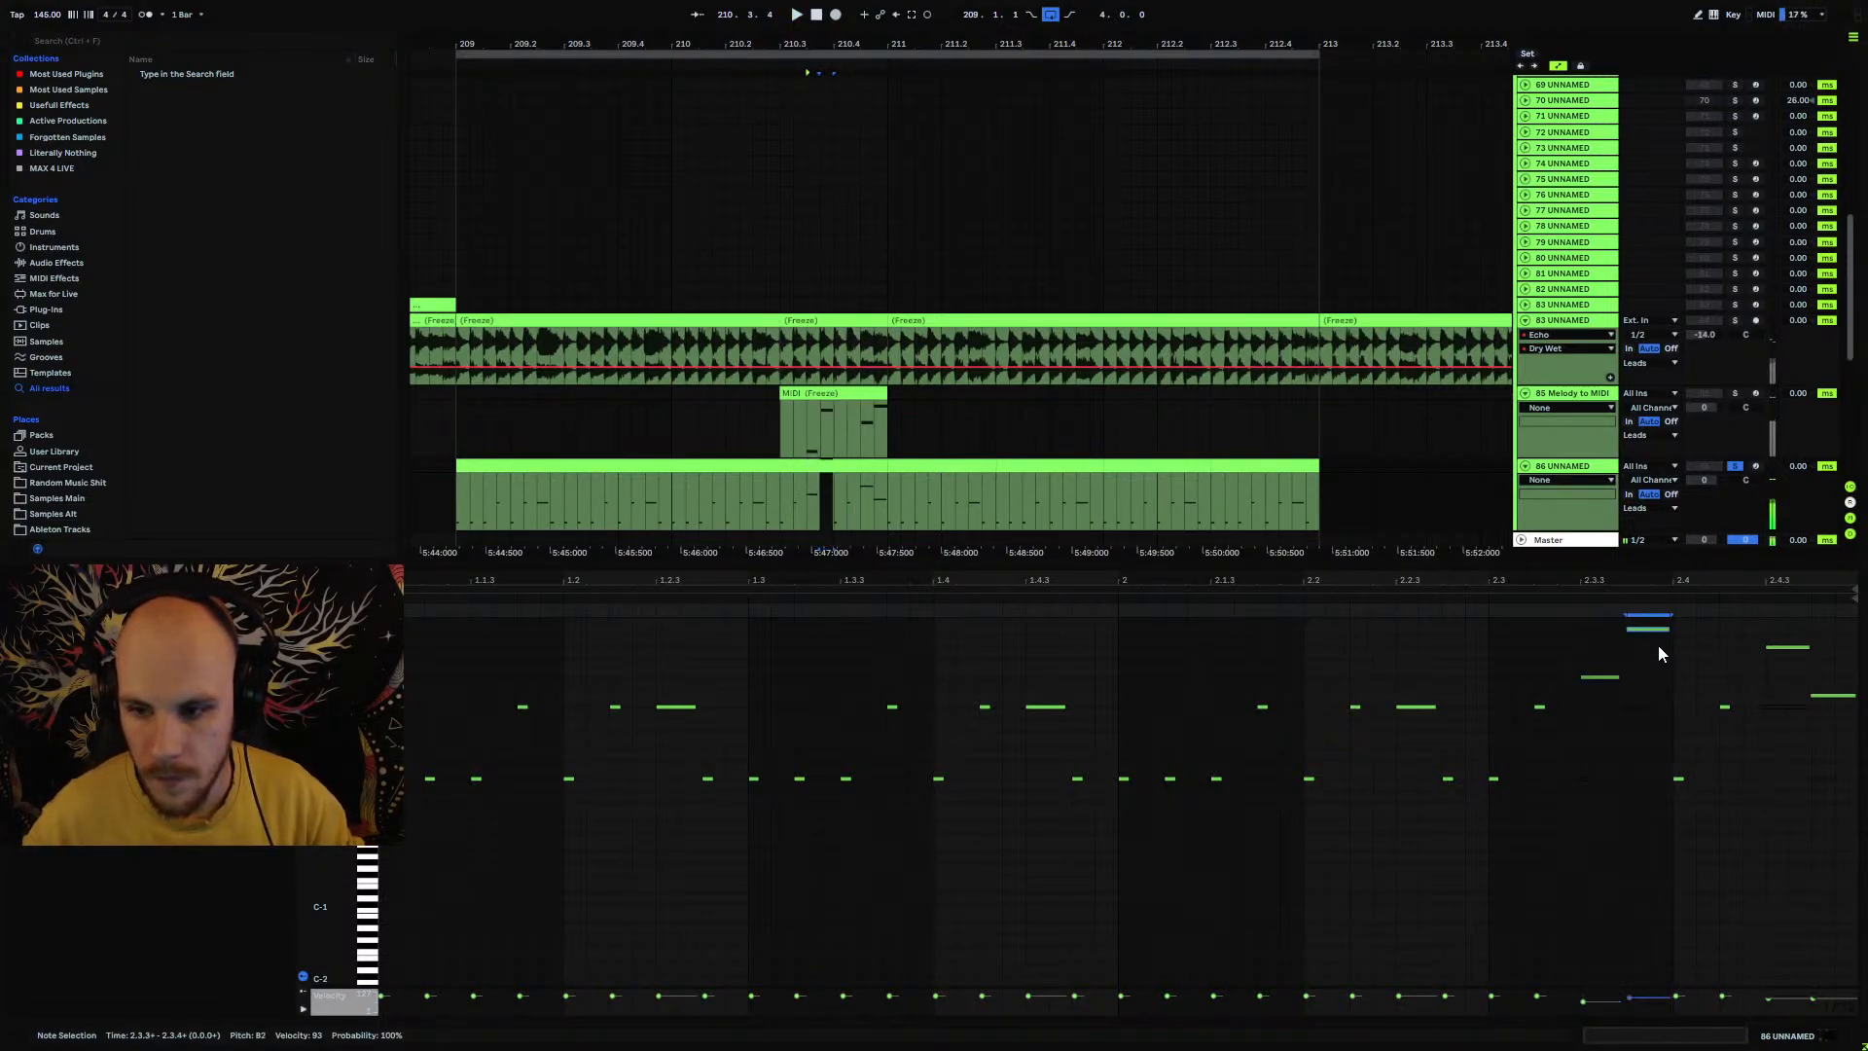
pyautogui.press('space')
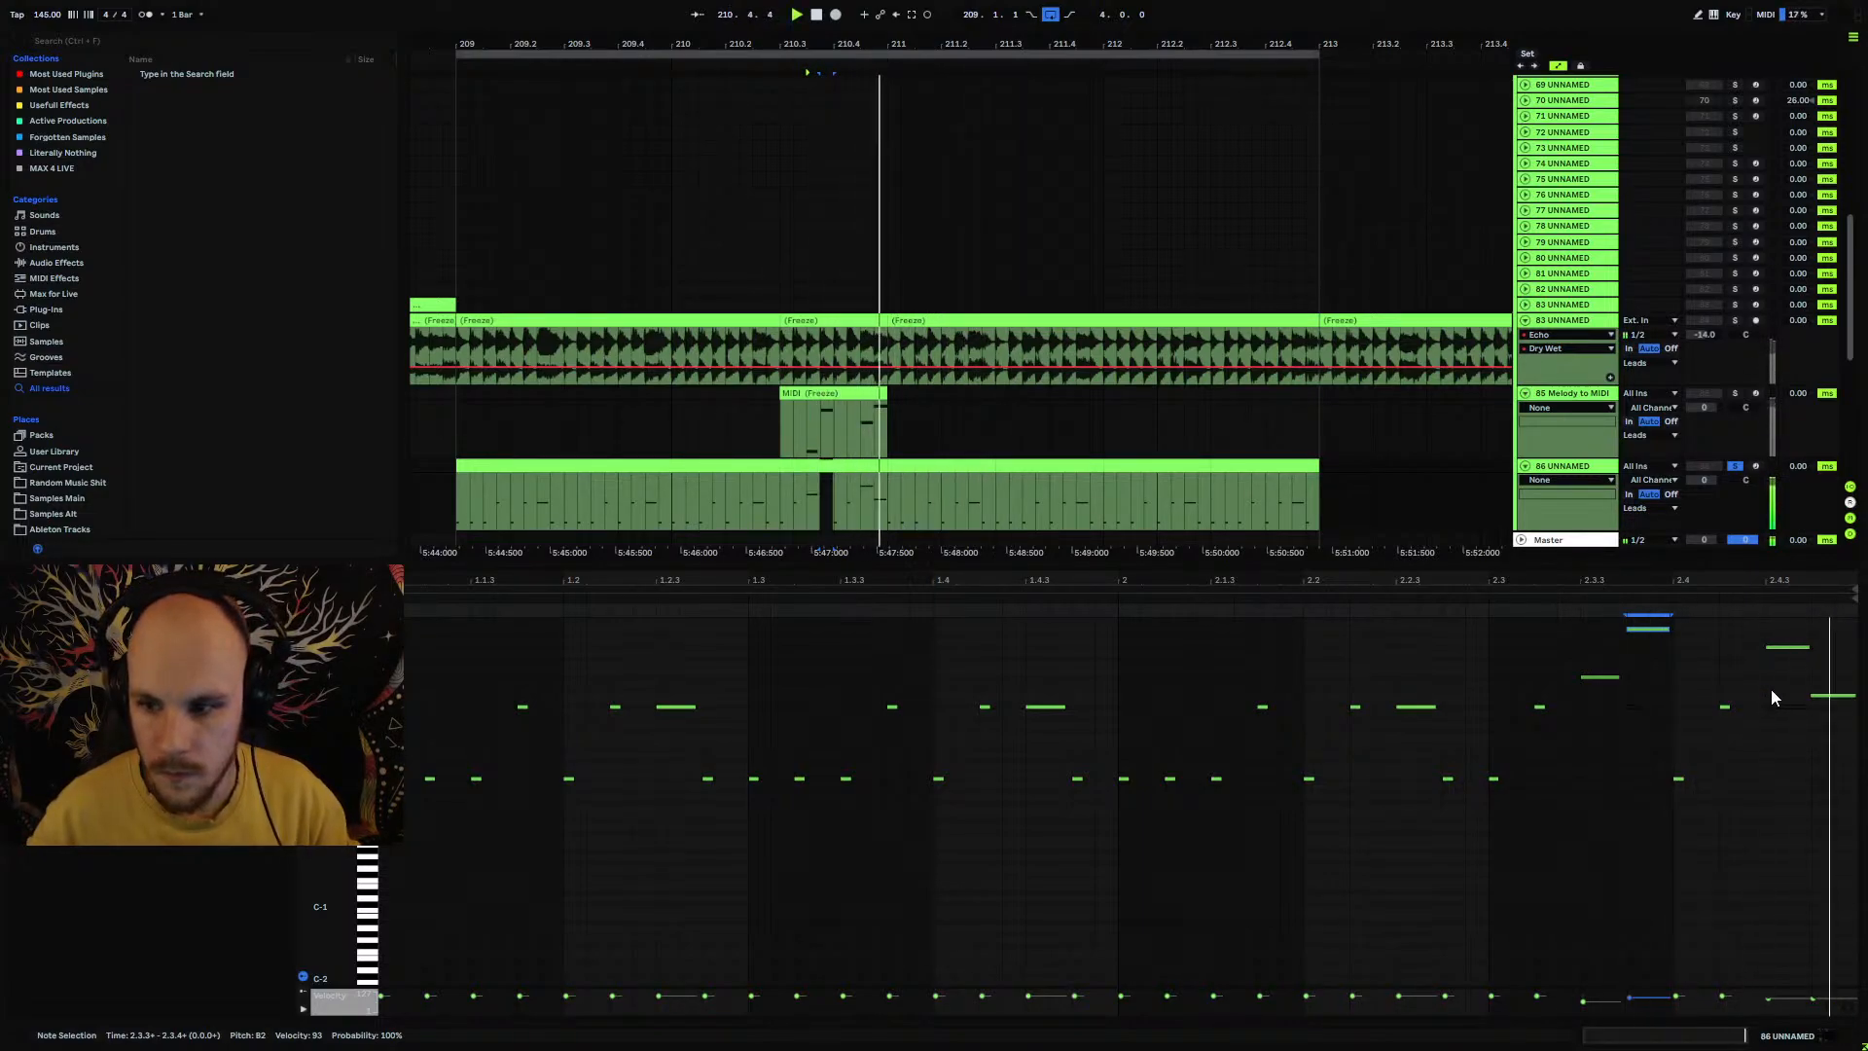
pyautogui.press('space')
pyautogui.press('space')
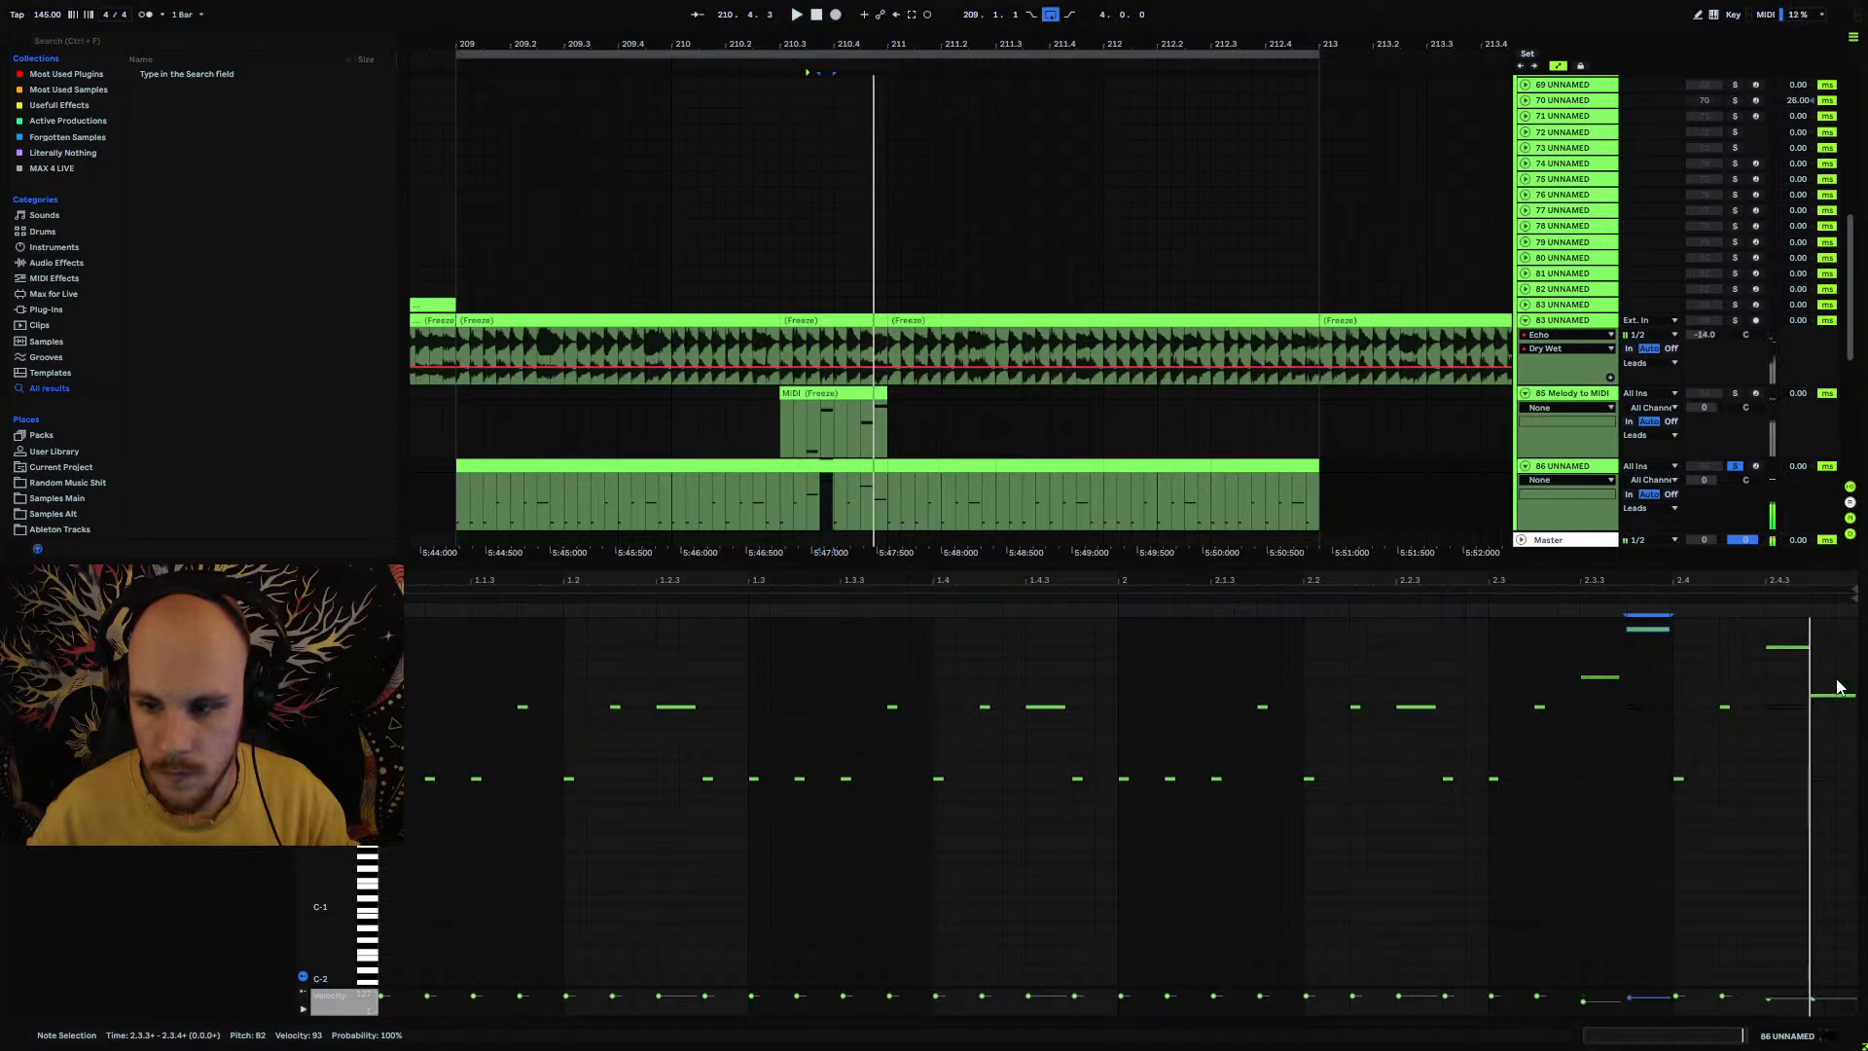
# Step: Set the clip's last note to G#1, shorten its end slightly and play the passage
pyautogui.click(1836, 695)
pyautogui.press('Down')
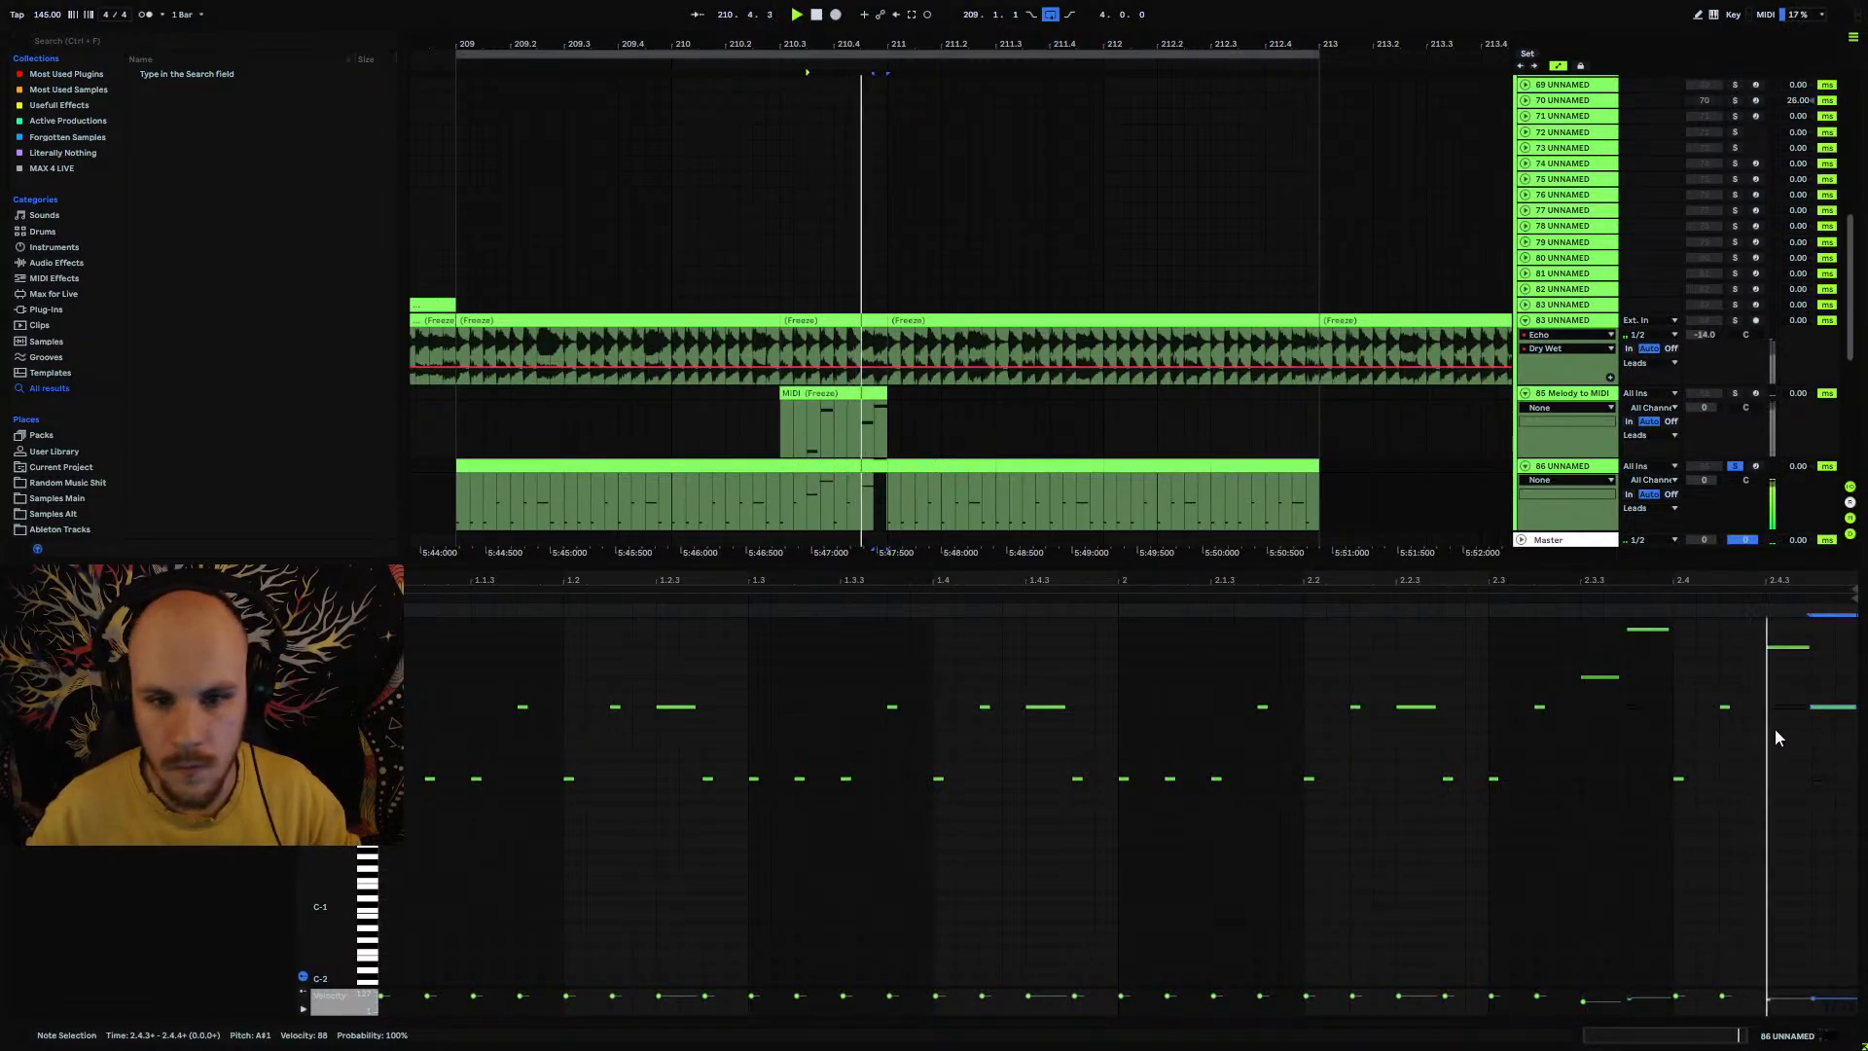
pyautogui.press('Down')
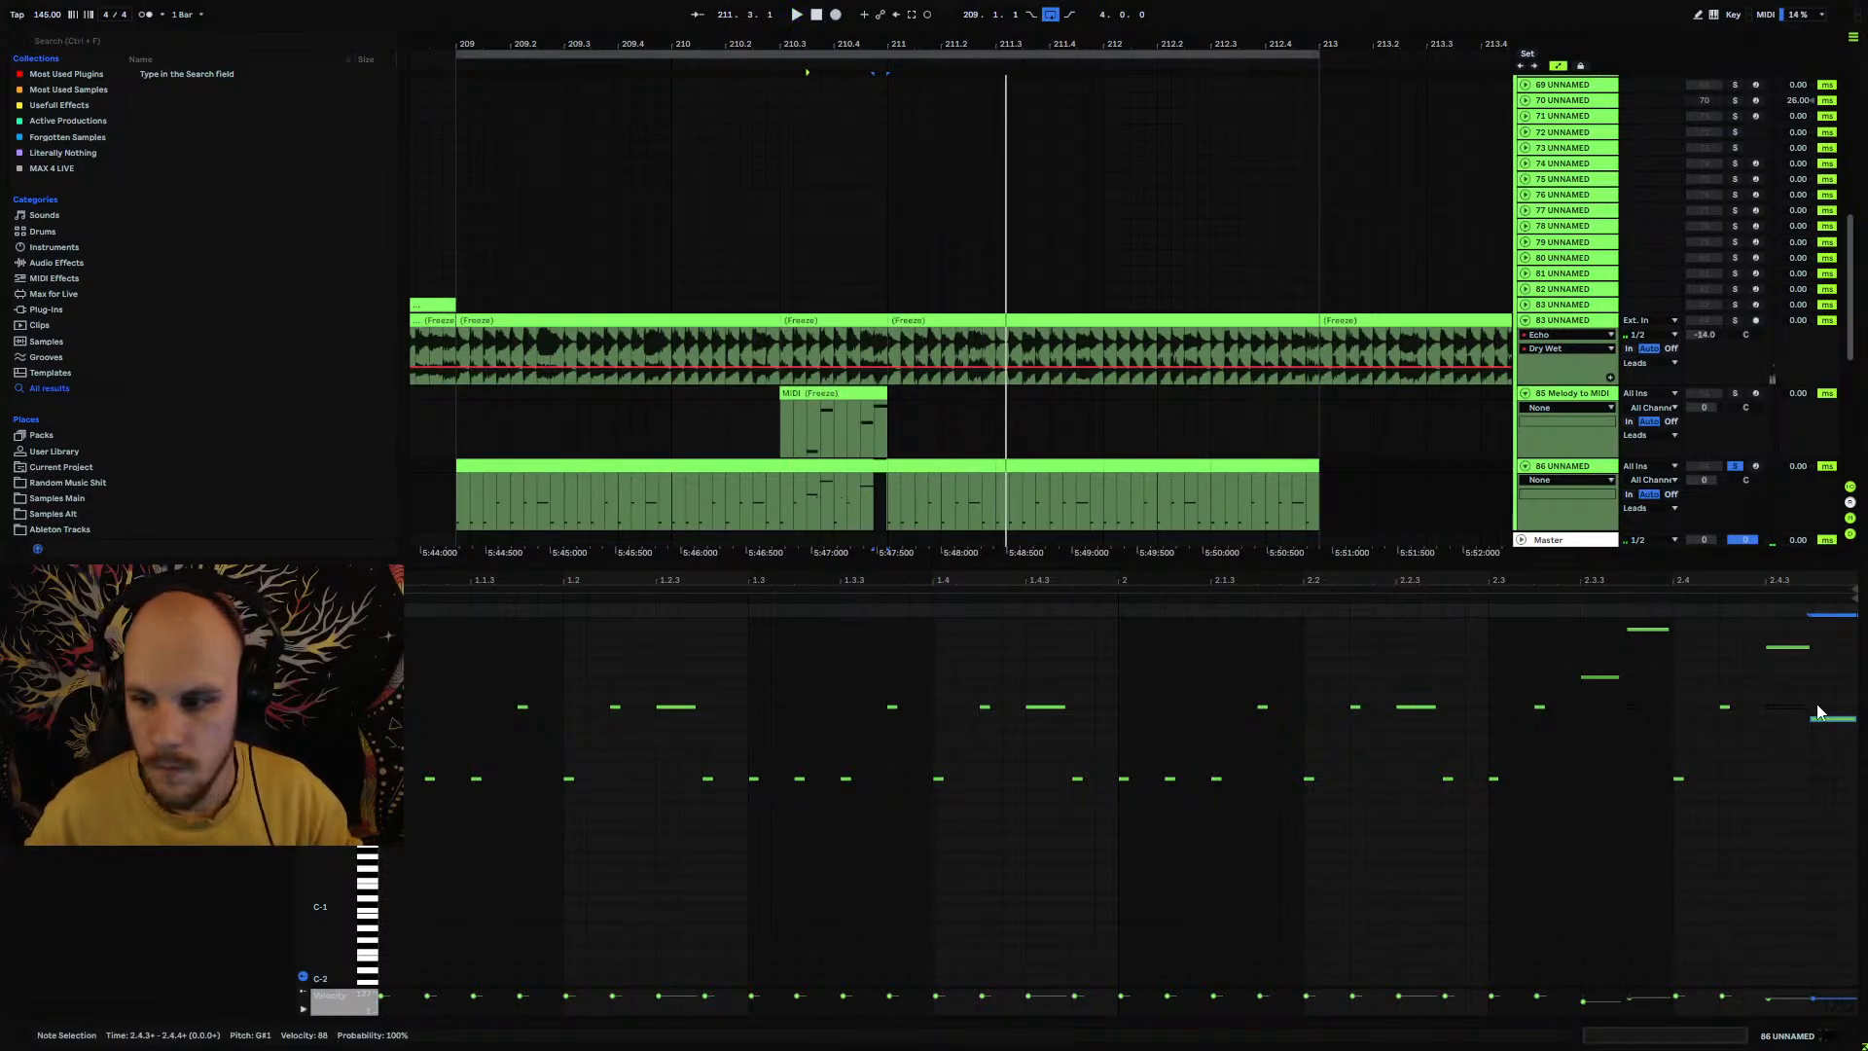
pyautogui.scroll(3, 1856, 729)
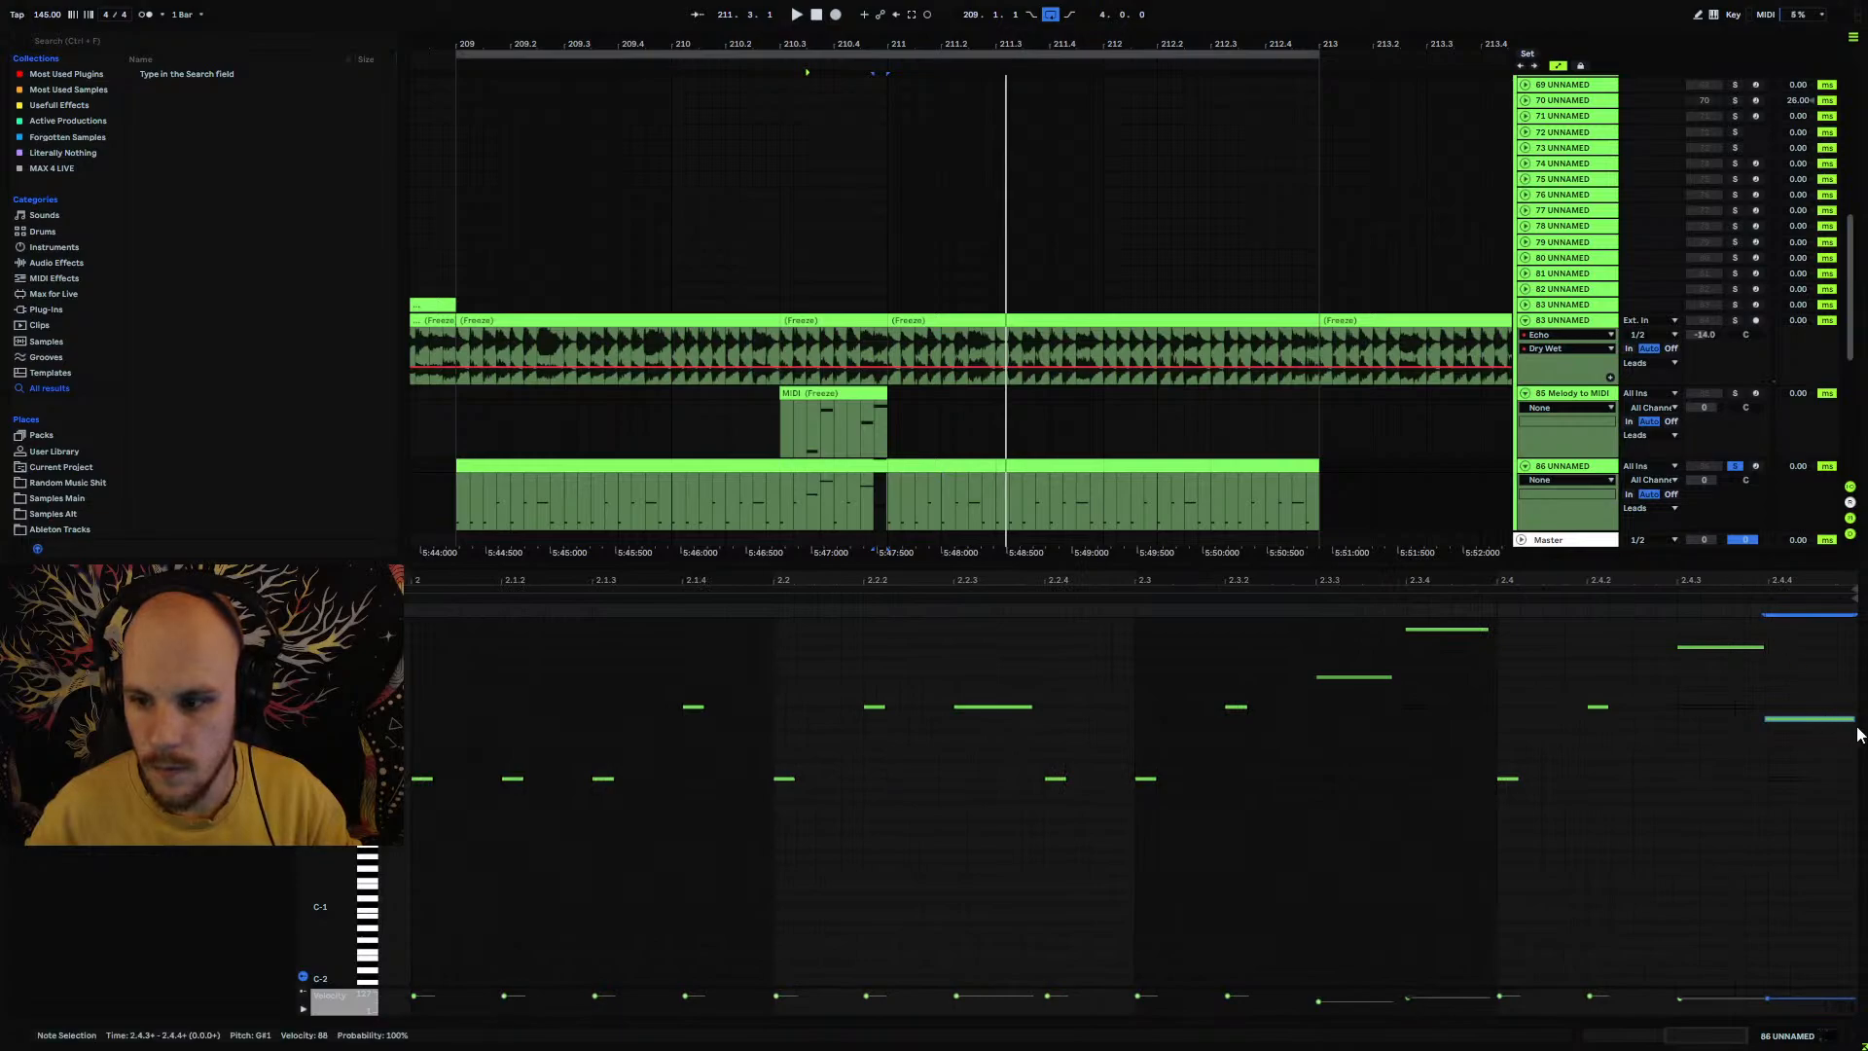
pyautogui.press('space')
pyautogui.moveTo(1813, 721)
pyautogui.mouseDown()
pyautogui.moveTo(1789, 721)
pyautogui.moveTo(1828, 728)
pyautogui.mouseUp()
pyautogui.press('space')
pyautogui.press('space')
# Step: Shorten the pasted notes at 2.3.4 and 2.3.3 in the track 86 clip and play them back
pyautogui.click(1486, 629)
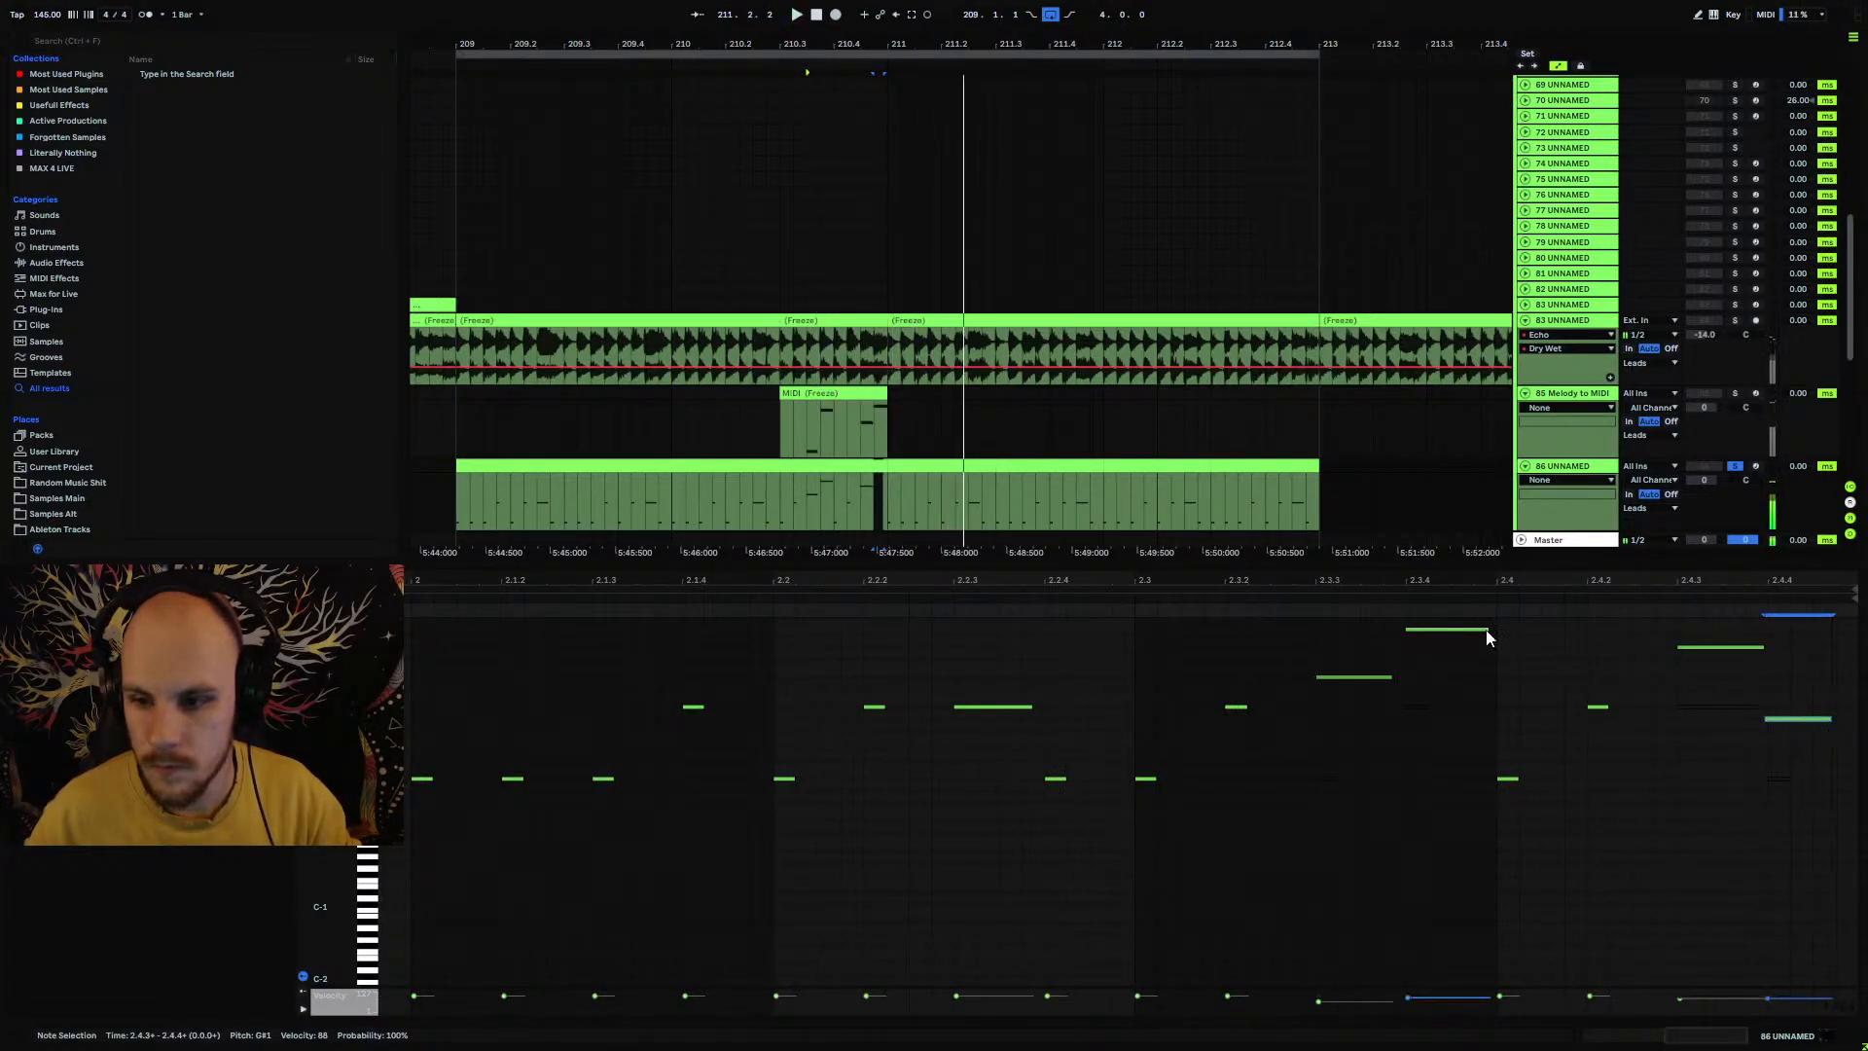
pyautogui.press('space')
pyautogui.moveTo(1489, 630); pyautogui.dragTo(1348, 685)
pyautogui.press('space')
pyautogui.press('space')
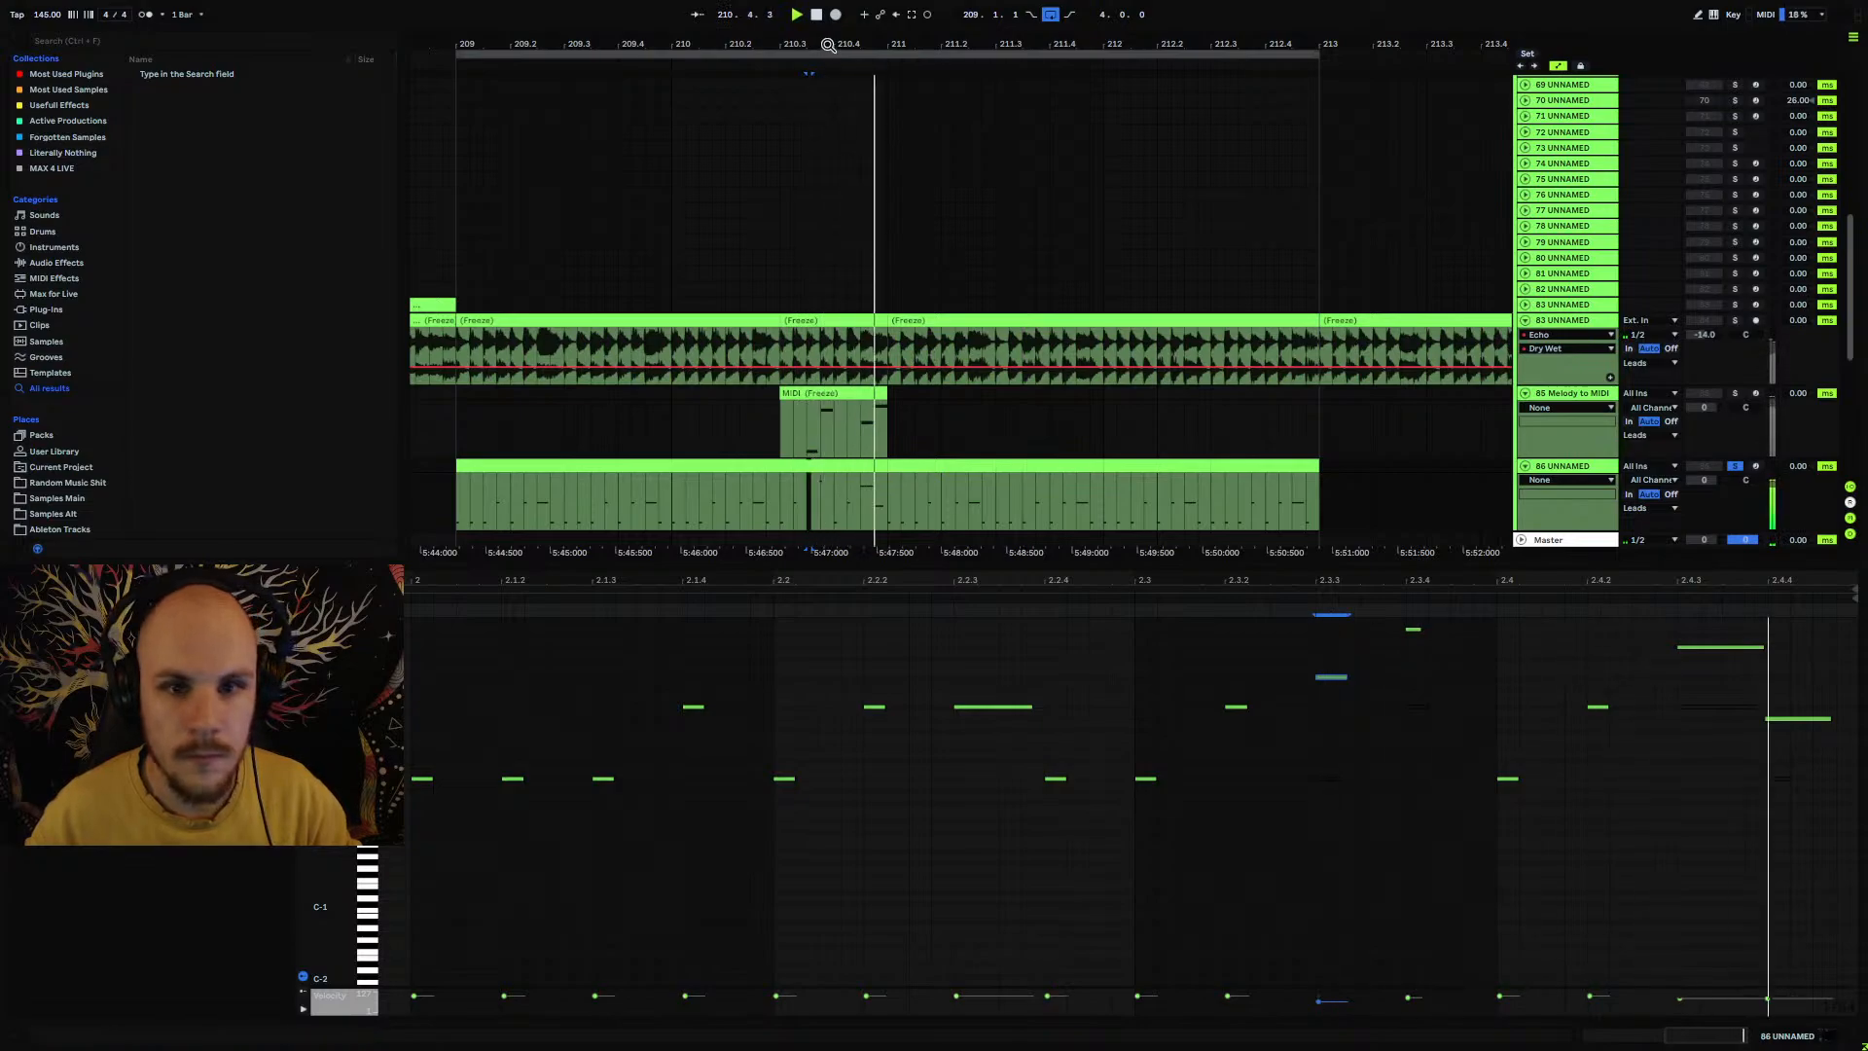
# Step: Duplicate the edited two-bar clip on track 86 over 211.1.1 to 213.1.1 and play from 209.1.1
pyautogui.scroll(-2, 839, 282)
pyautogui.click(697, 485)
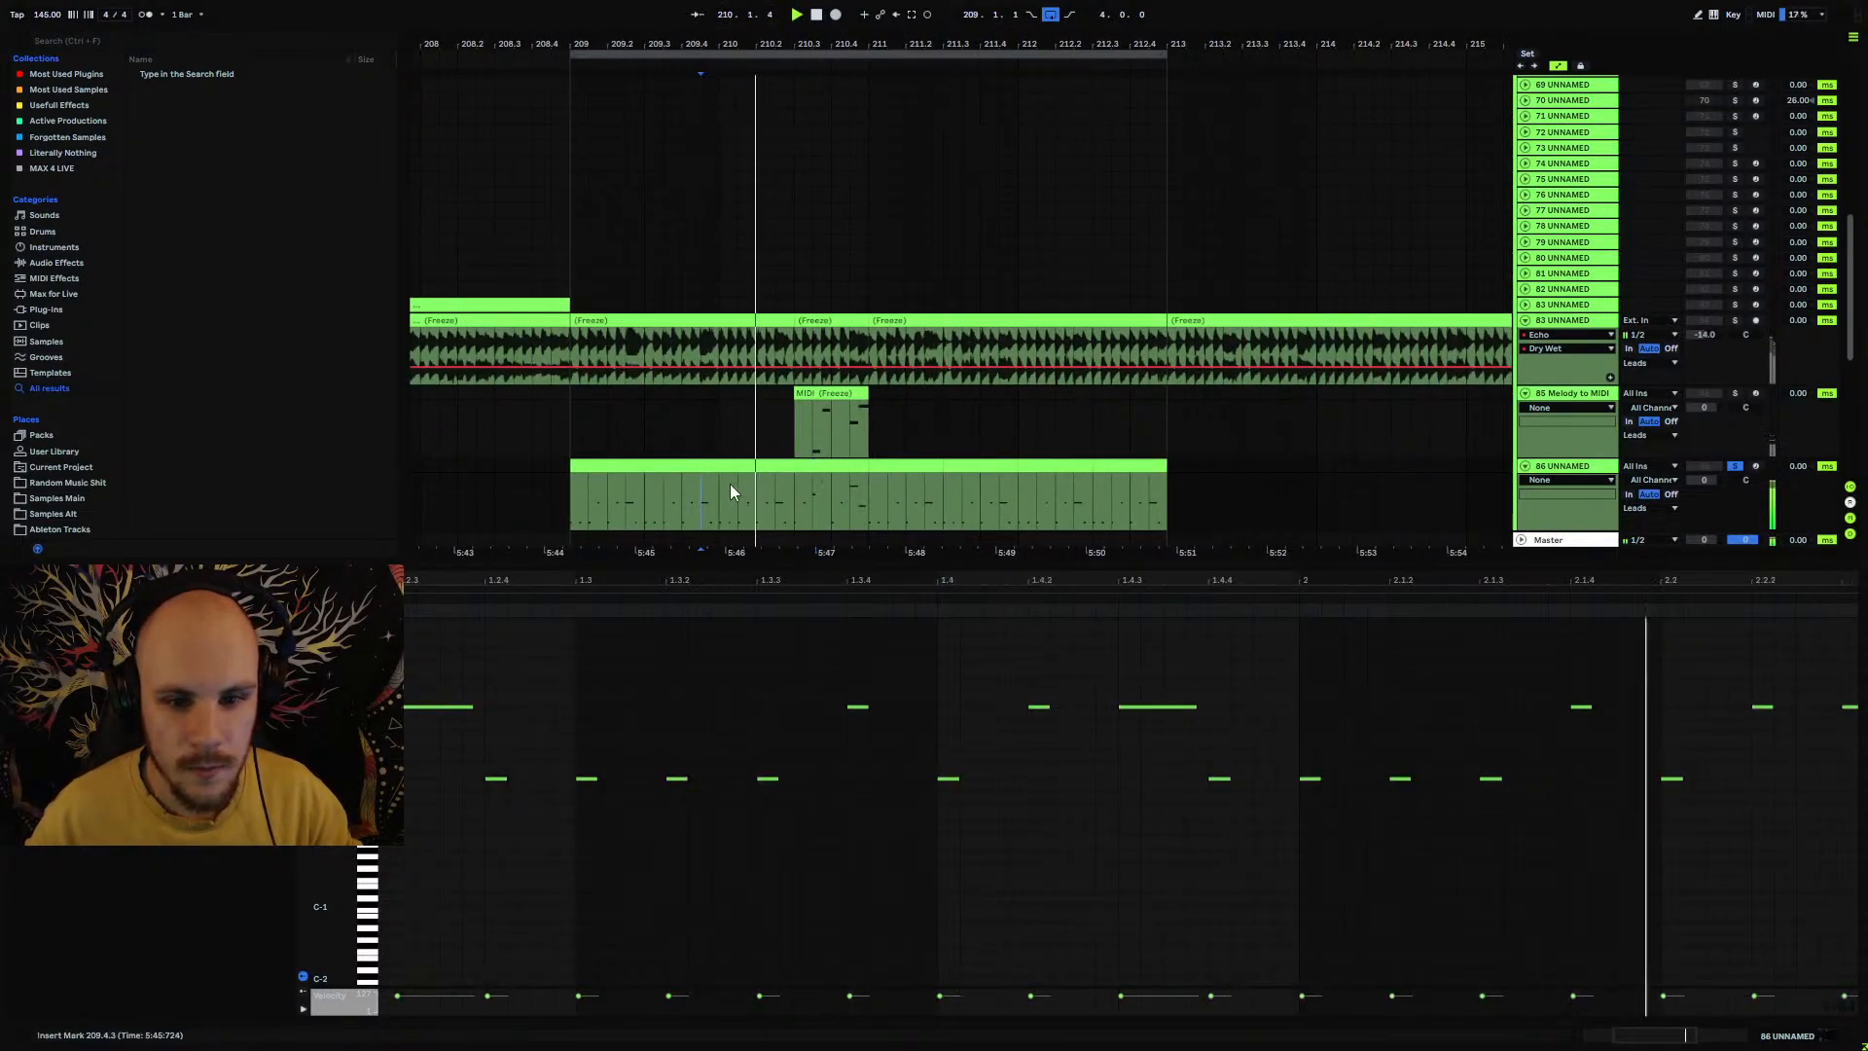
pyautogui.click(686, 466)
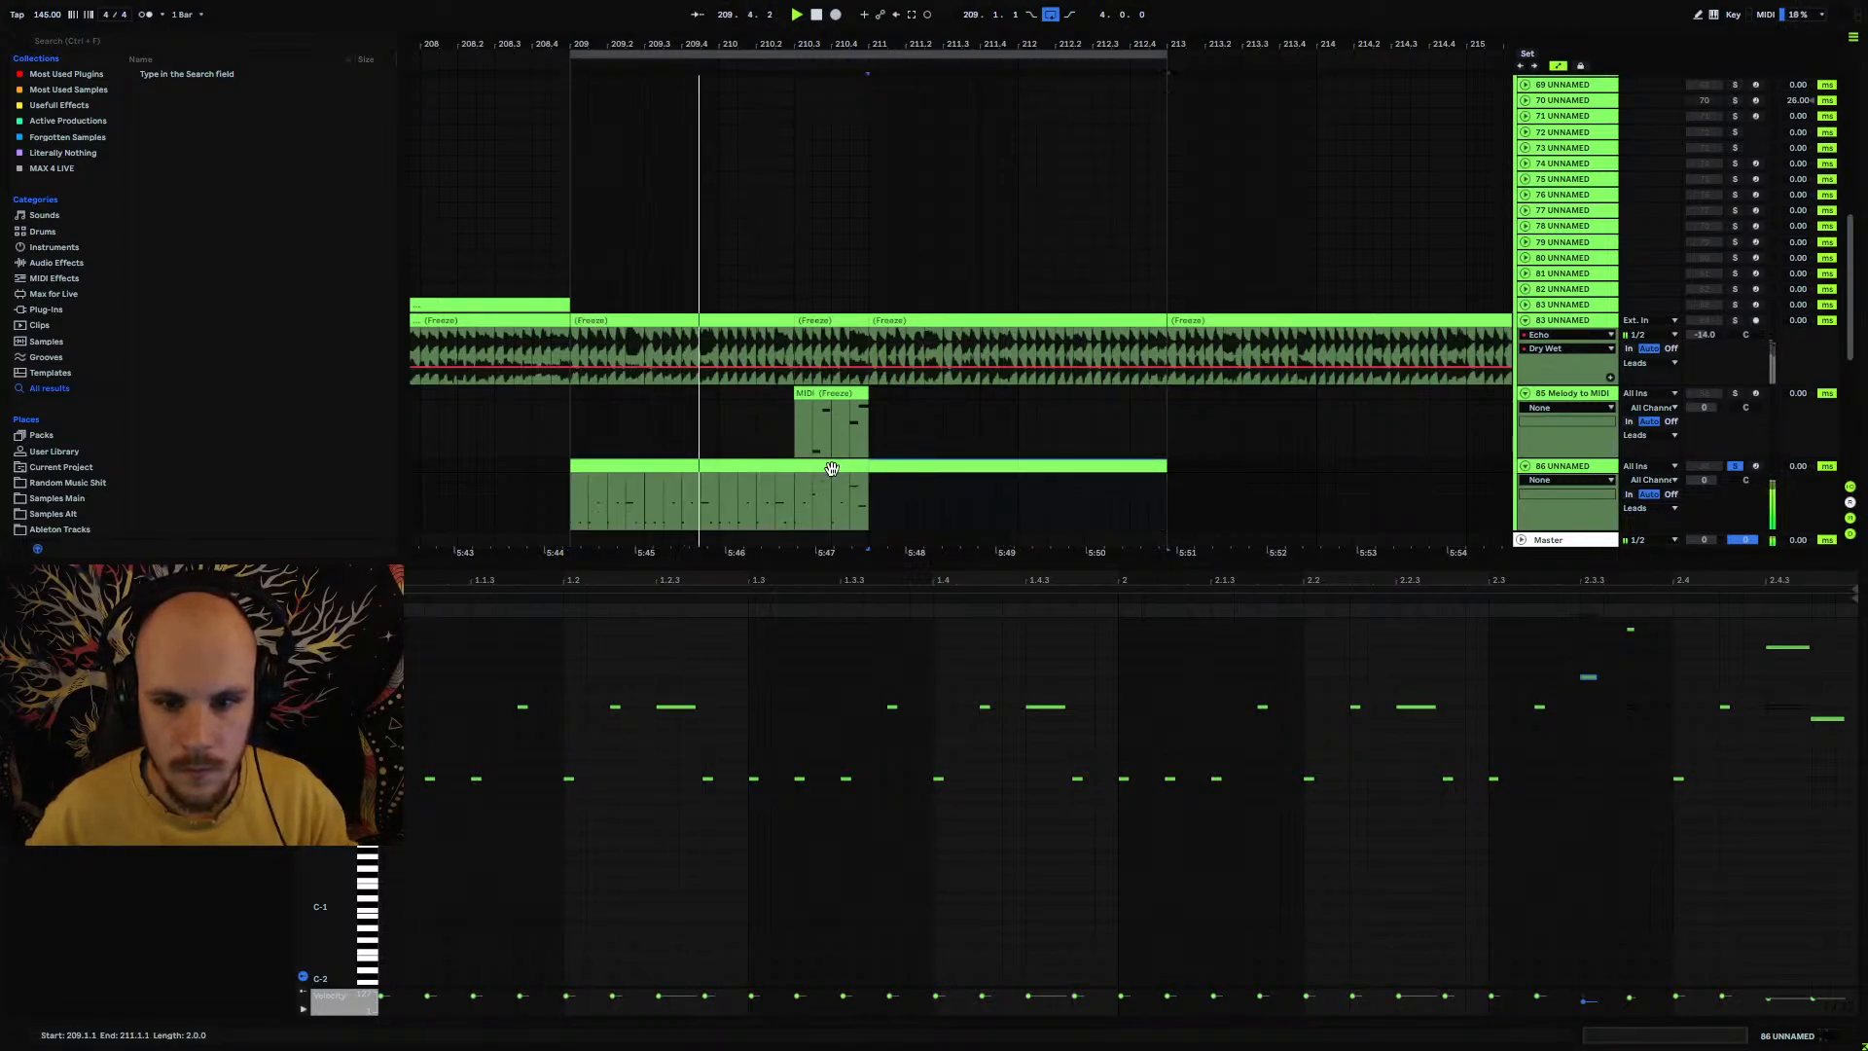
pyautogui.click(587, 502)
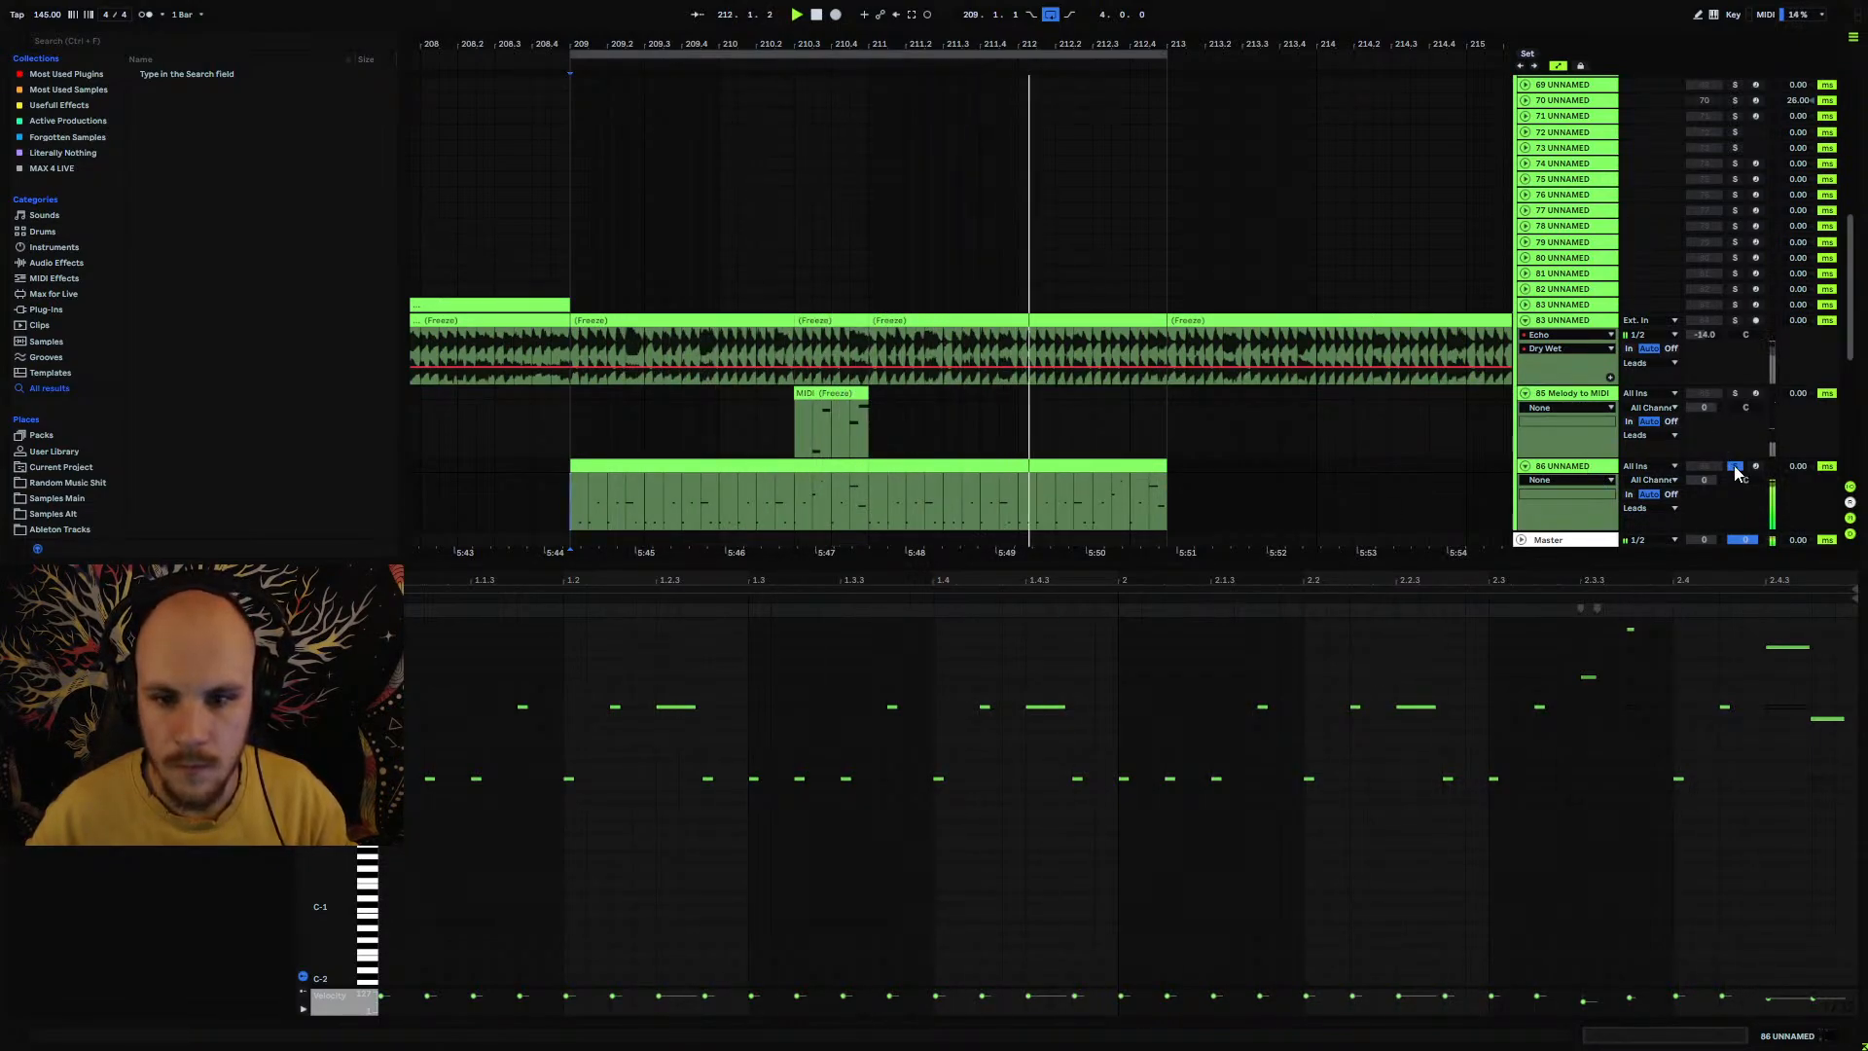
pyautogui.press('space')
# Step: In the track 86 clip at 211.1.1, set the note at 2.3.3 to B2 and the note at 2.3.4 to D#2
pyautogui.click(1147, 465)
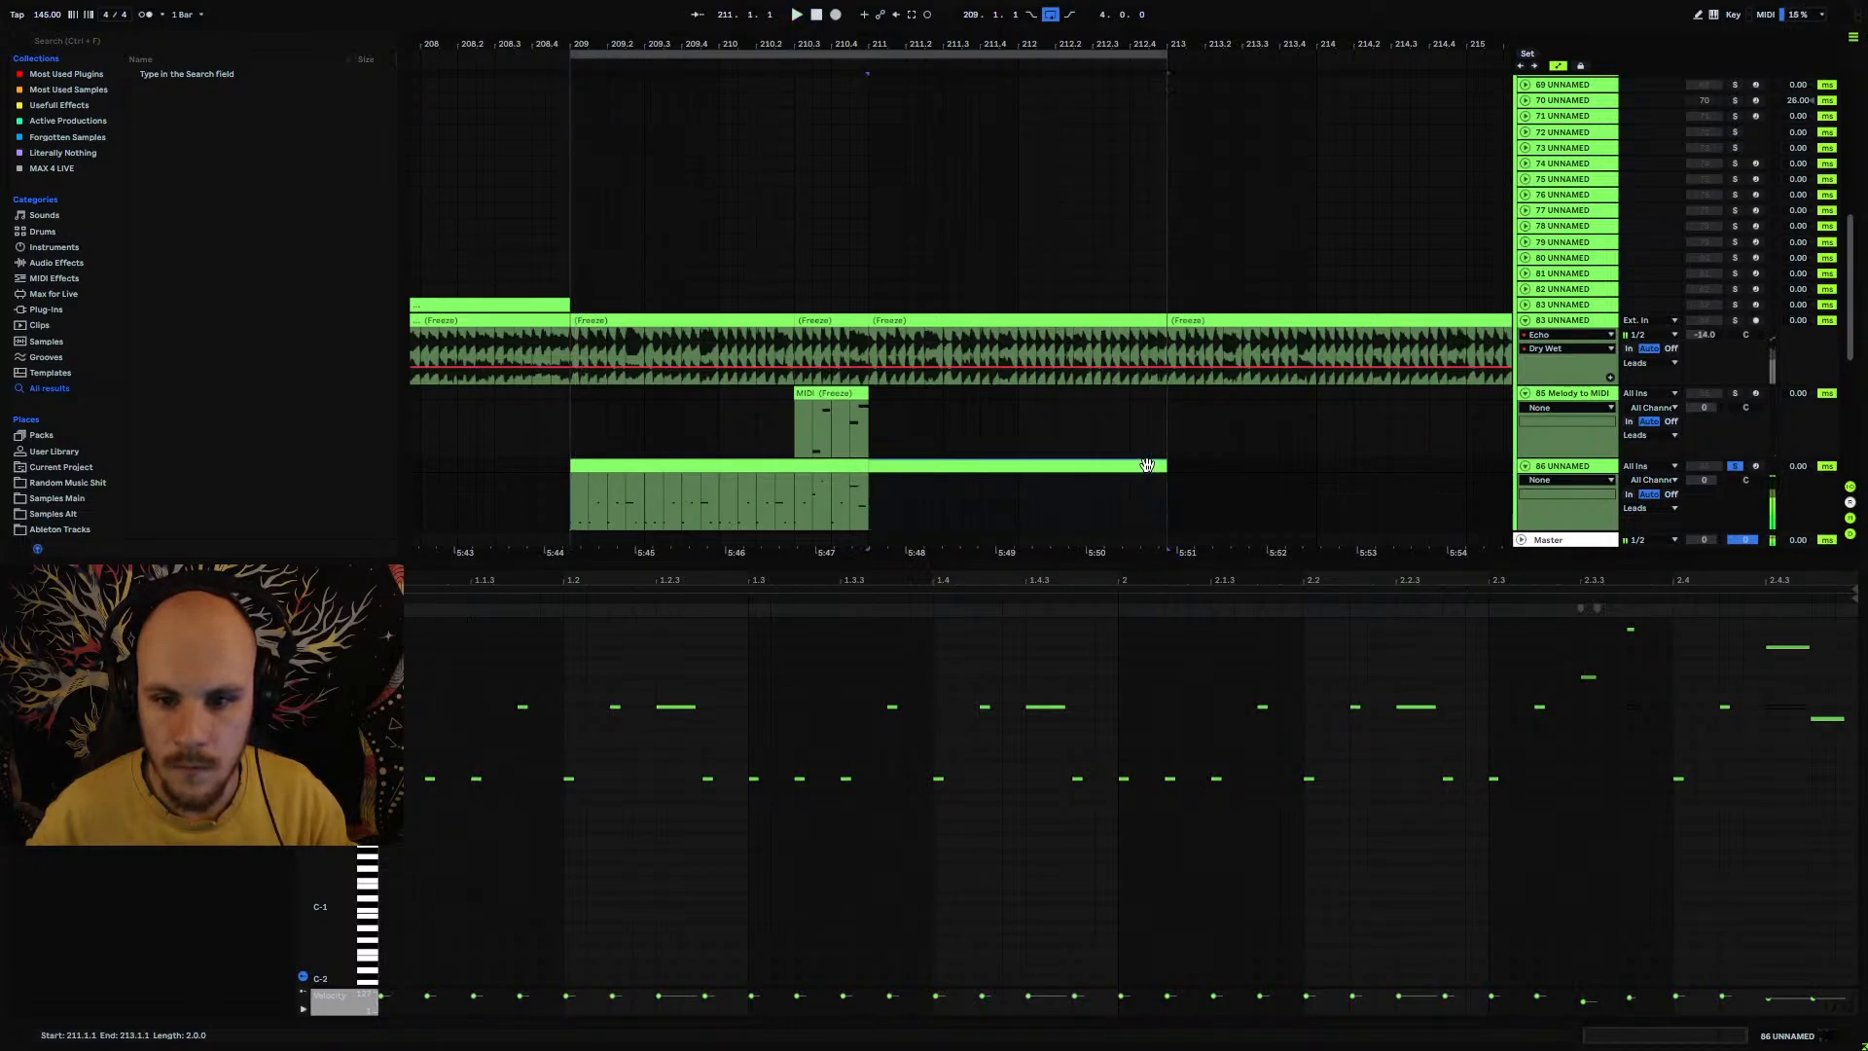
pyautogui.click(1587, 676)
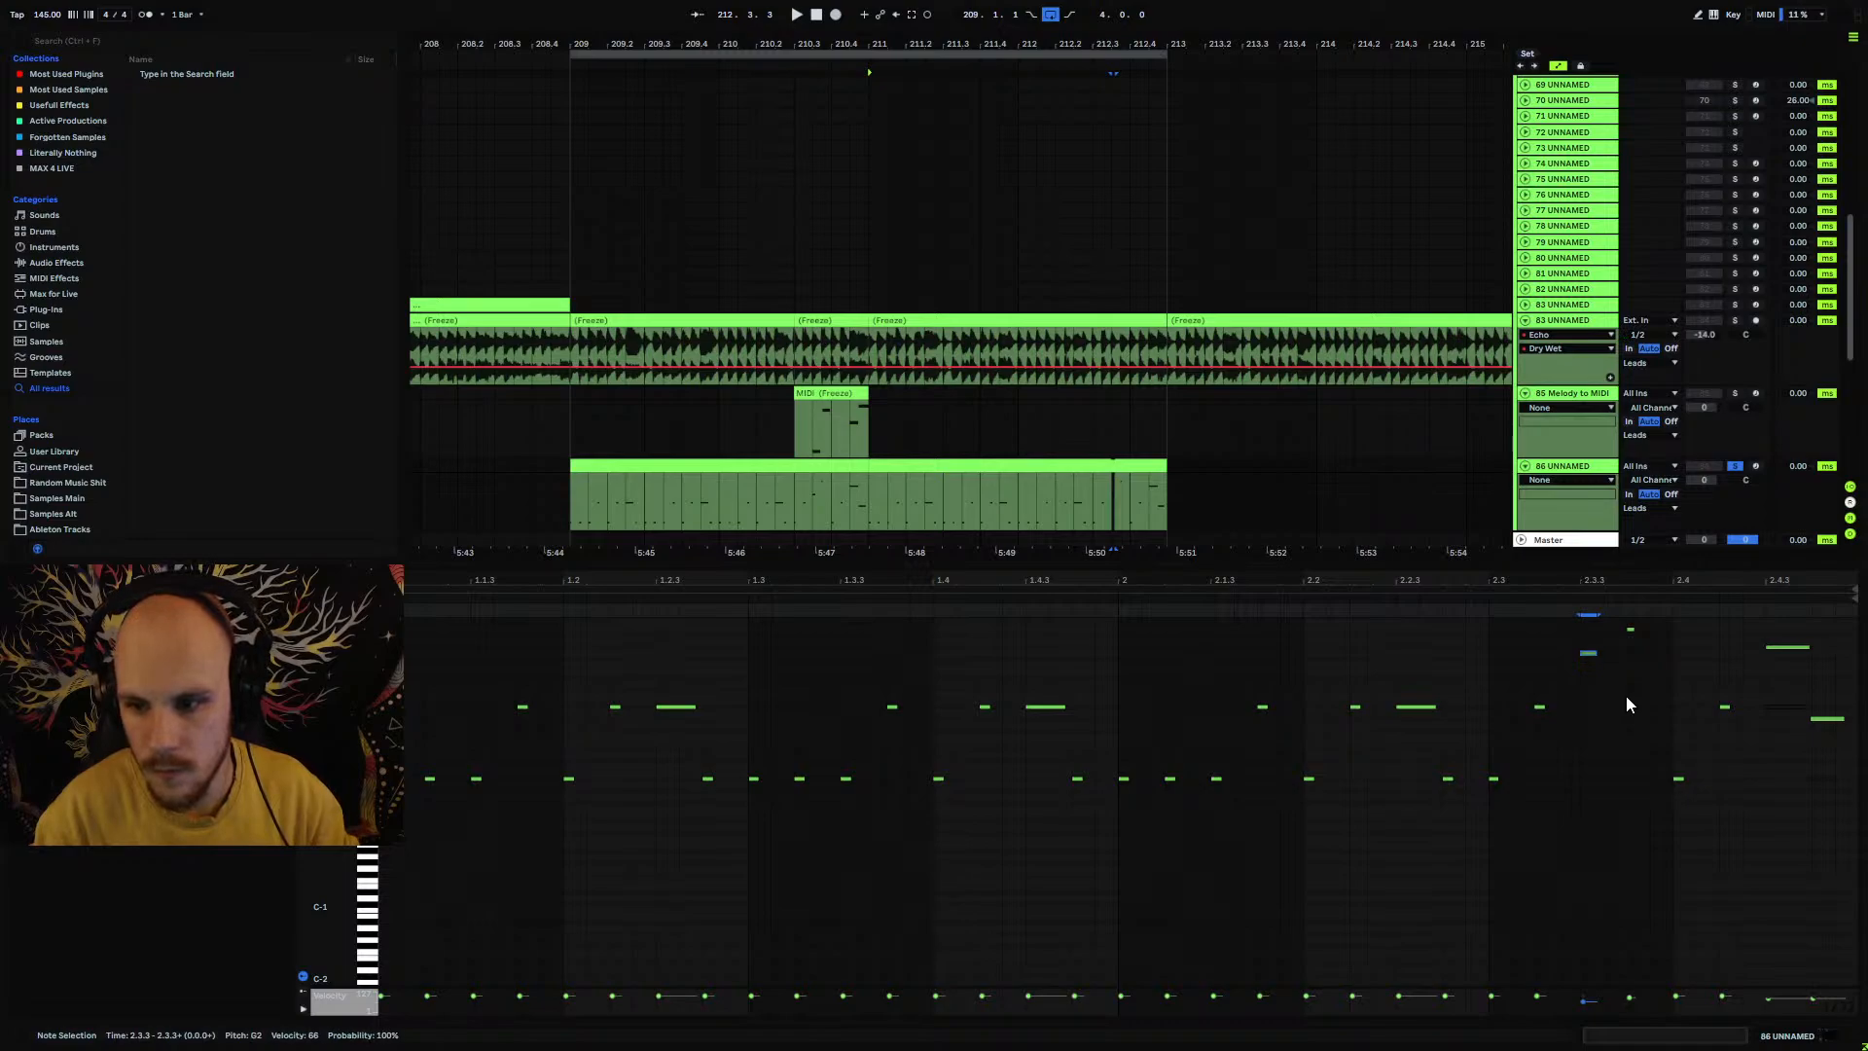
pyautogui.press('Up')
pyautogui.press('Up')
pyautogui.press('Up')
pyautogui.press('Up')
pyautogui.click(1630, 630)
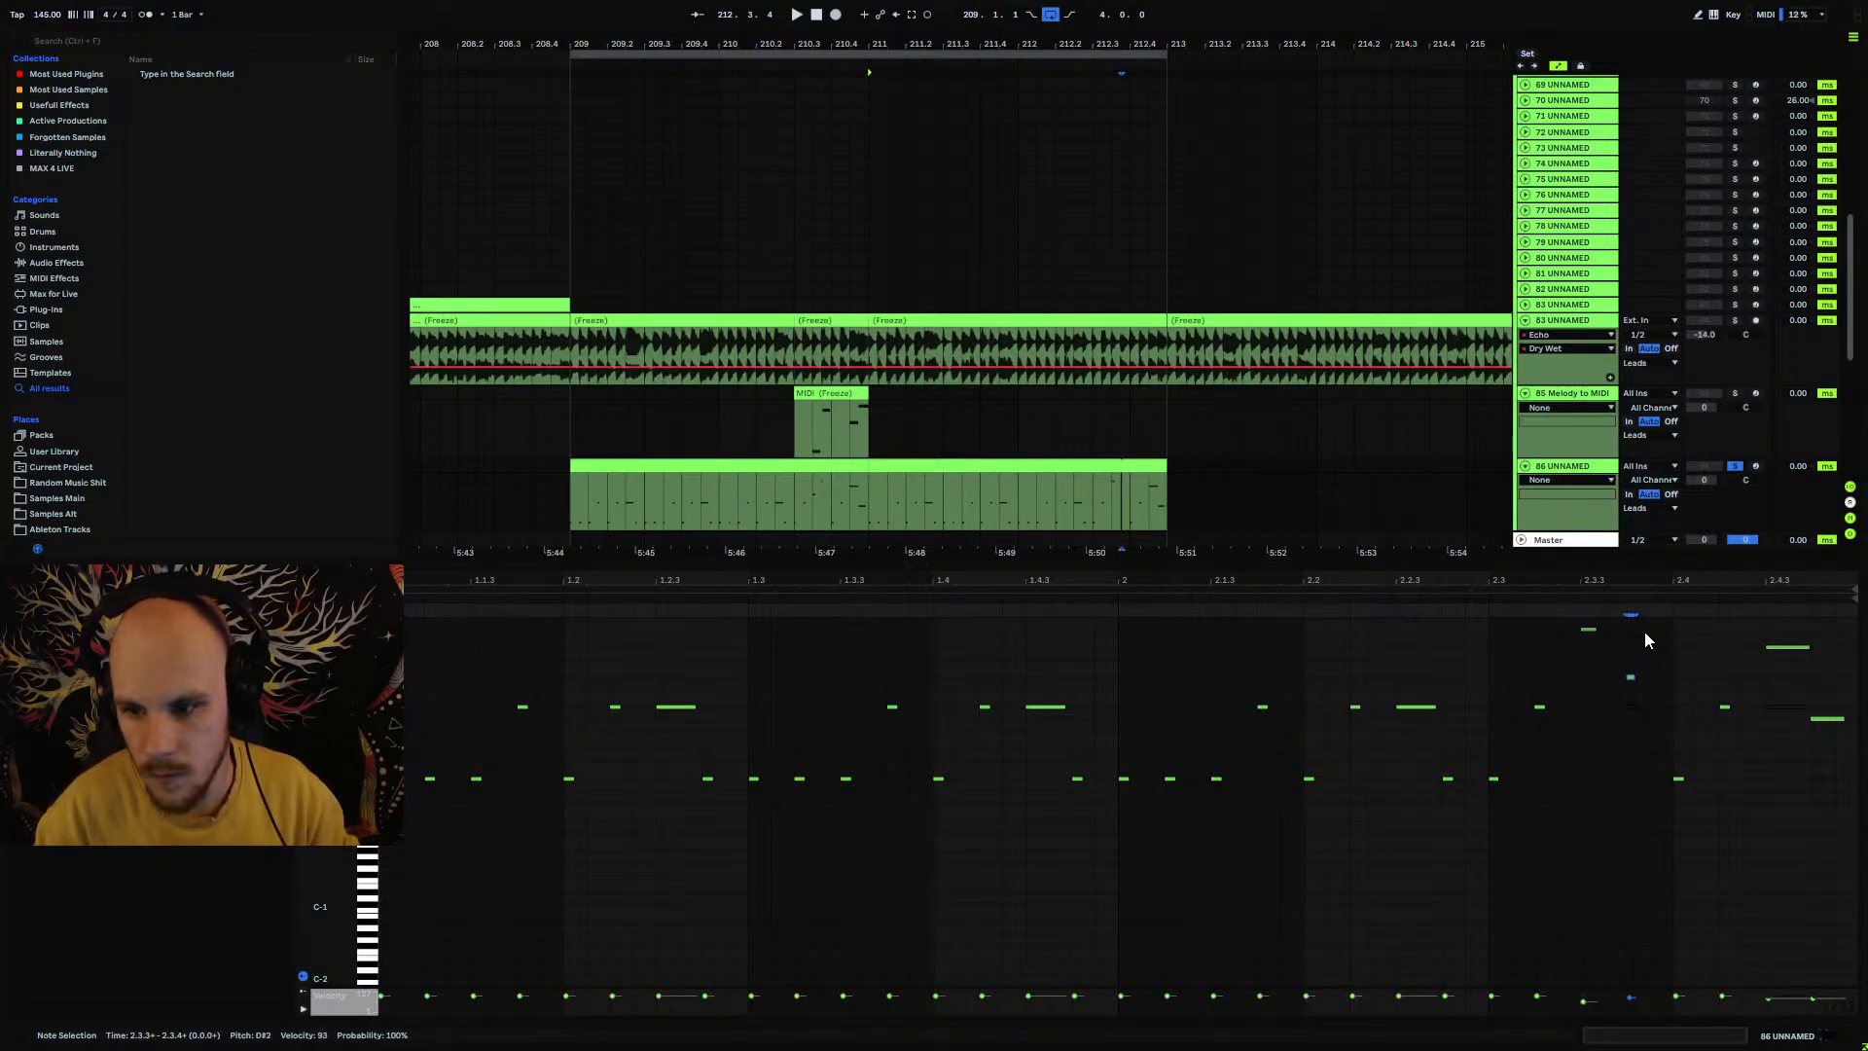
# Step: Lengthen the B2 note at 2.3.3, shorten the G#2 note at 2.4.3 and play the second clip
pyautogui.press('space')
pyautogui.click(1609, 630)
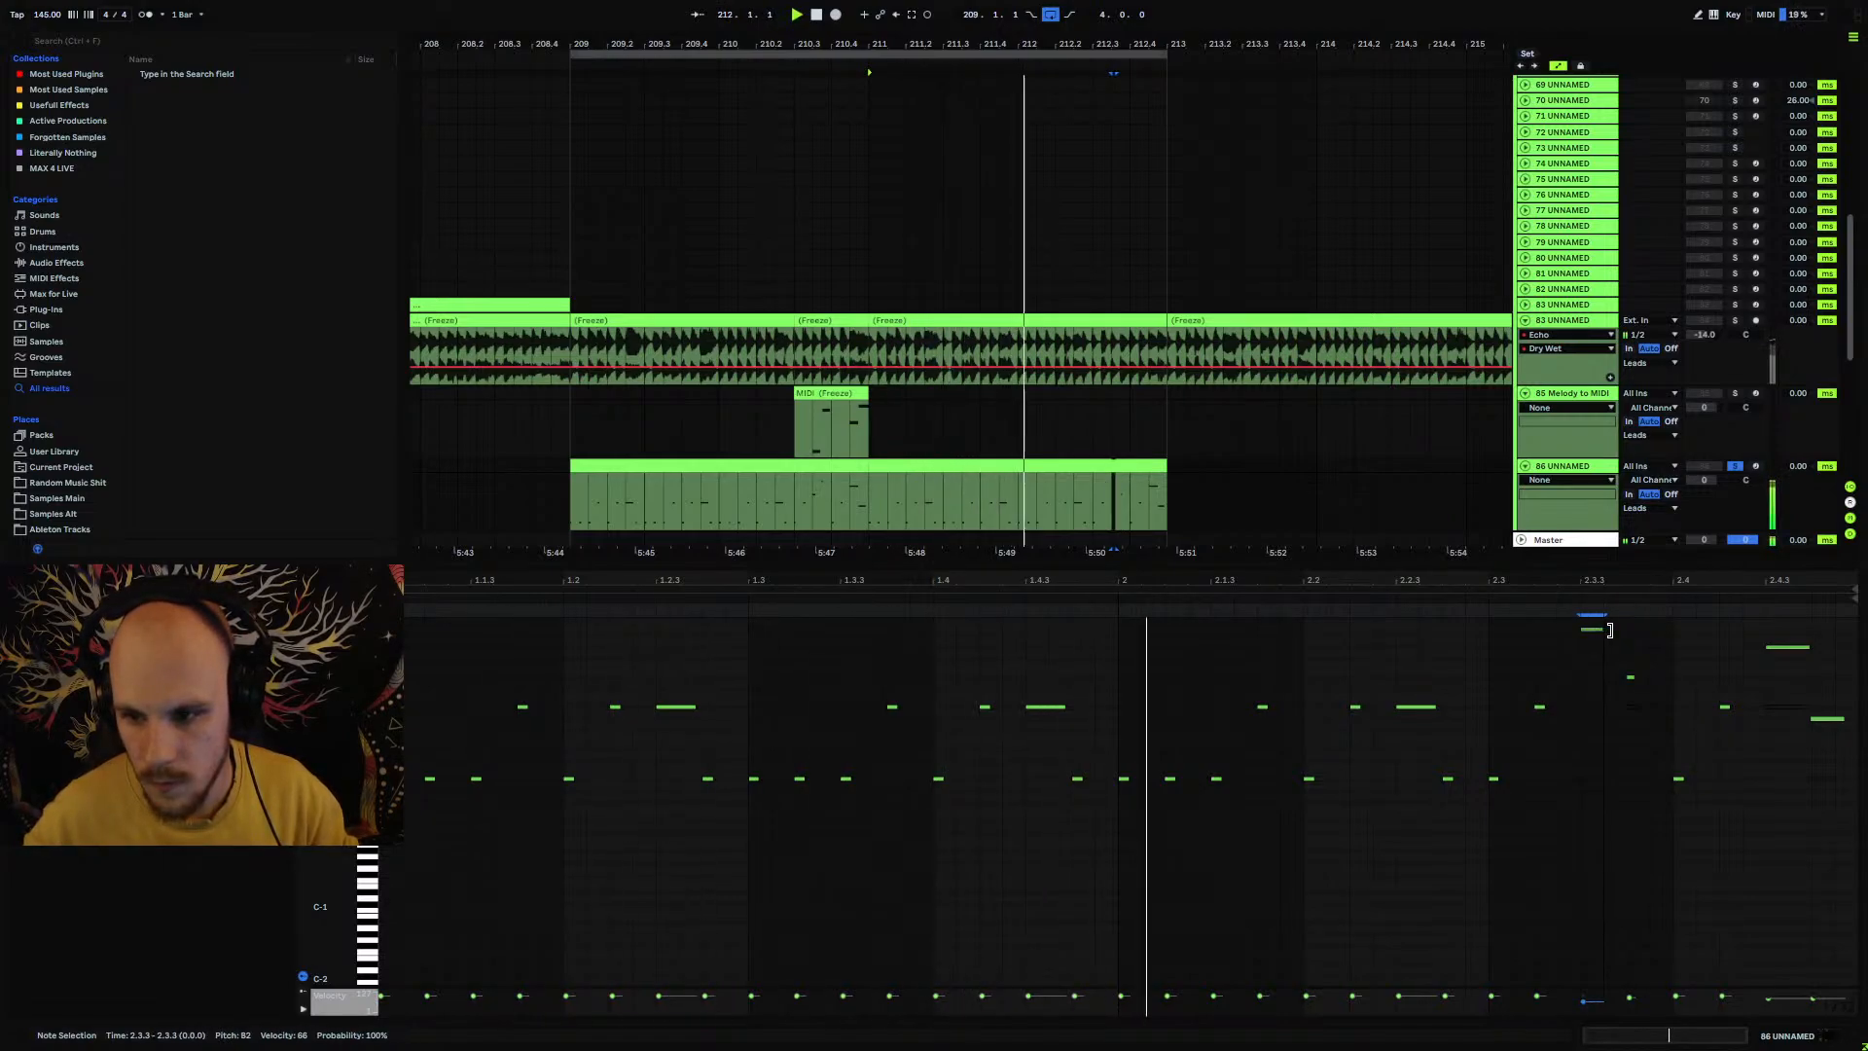
pyautogui.moveTo(1609, 630); pyautogui.dragTo(1623, 630)
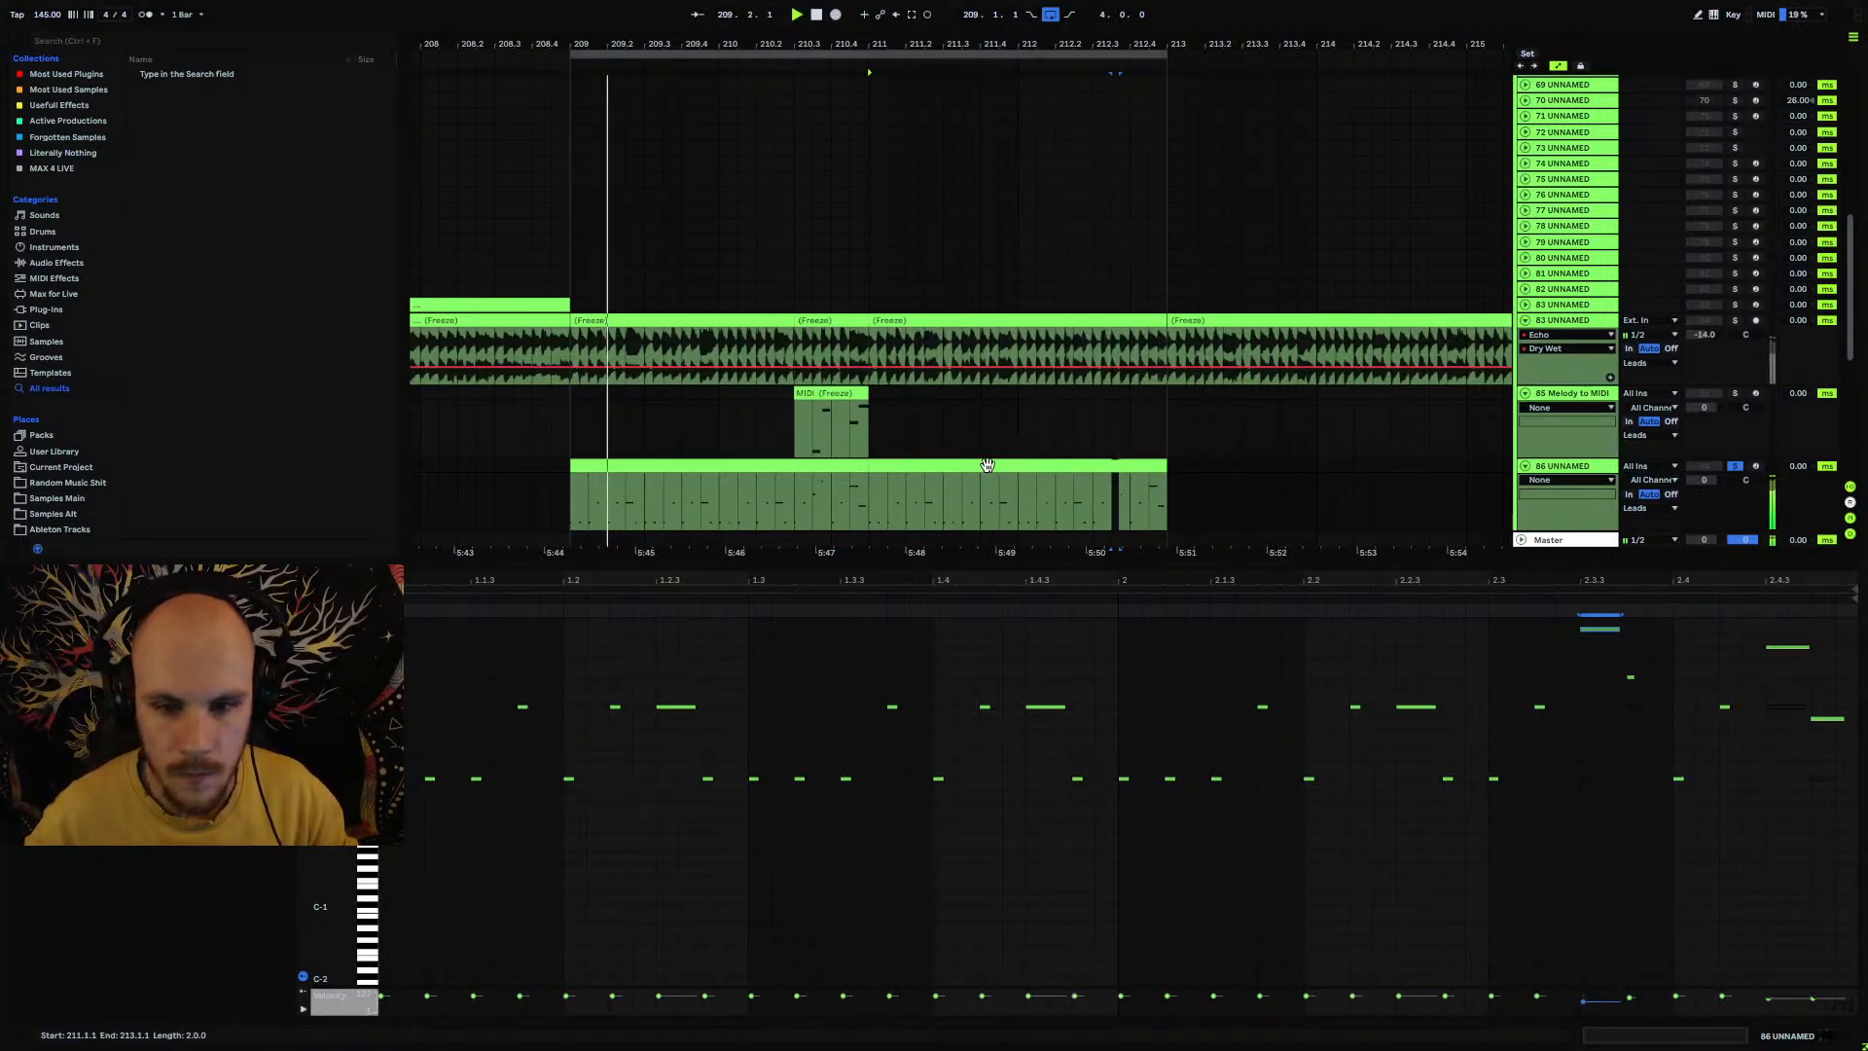
pyautogui.click(1790, 647)
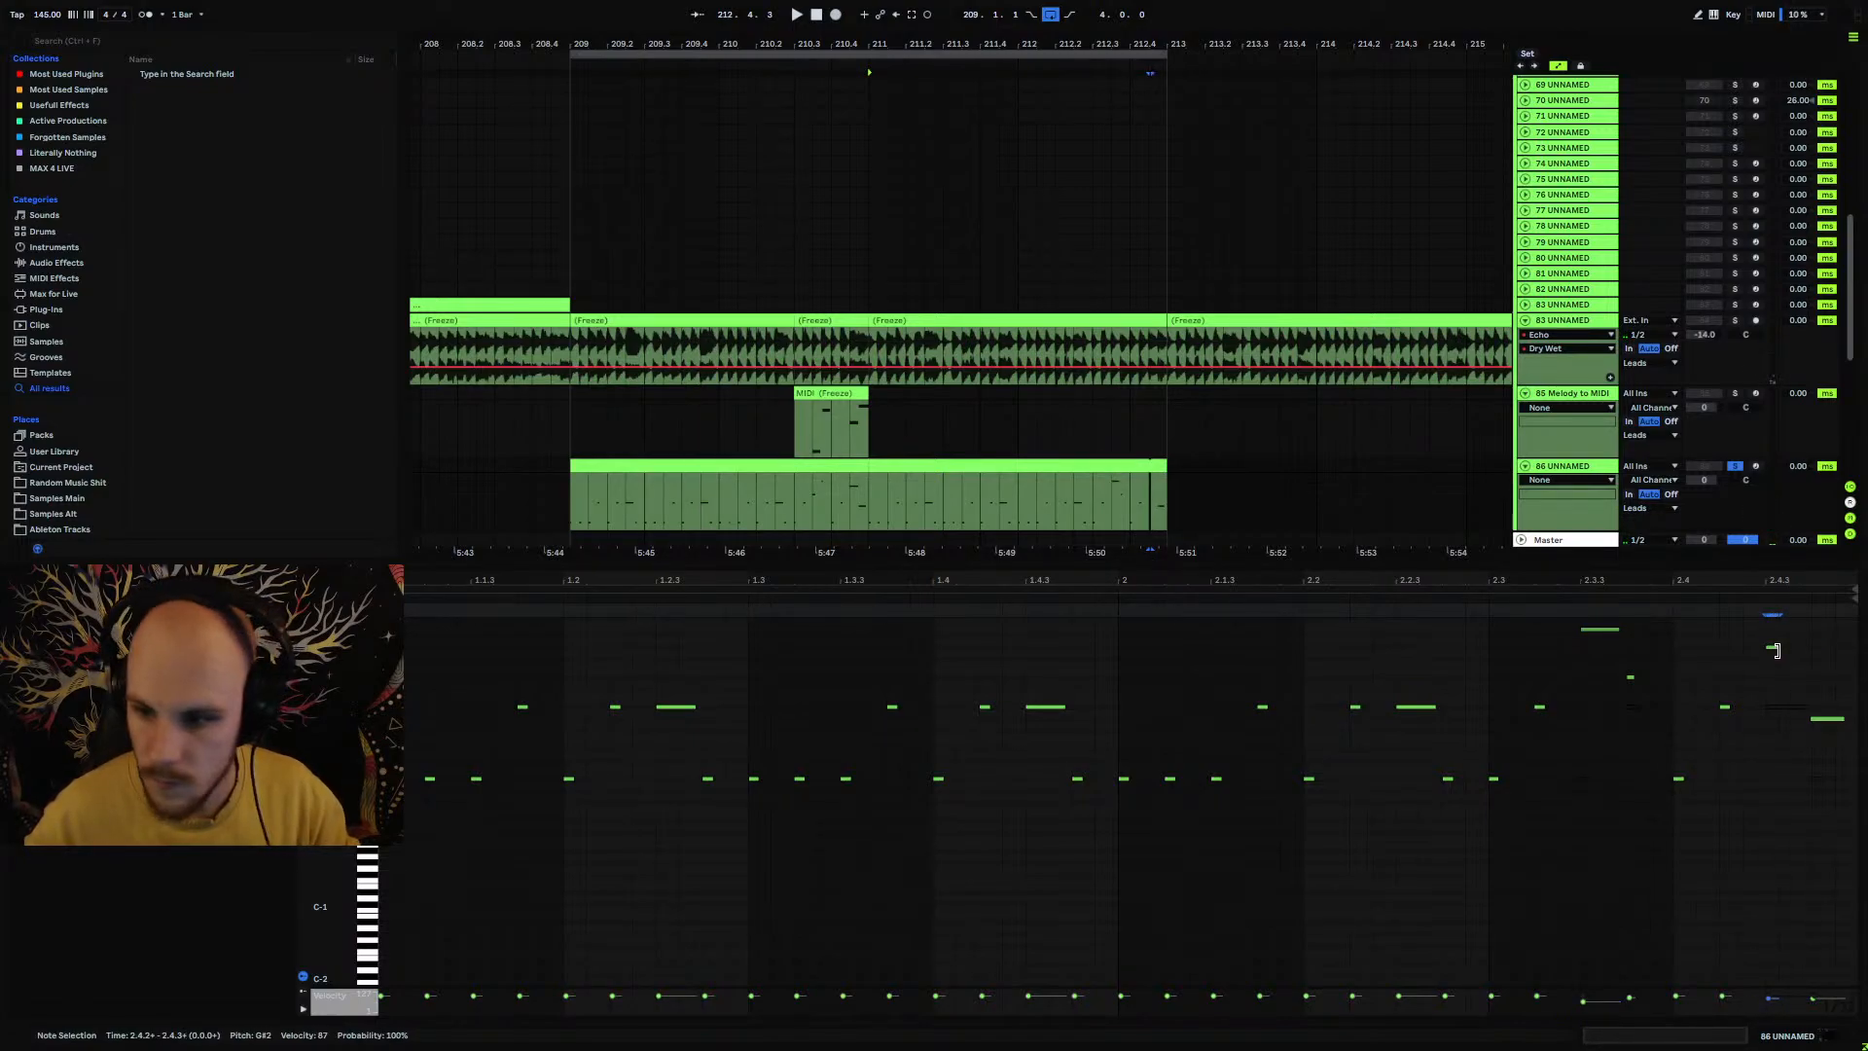
pyautogui.press('space')
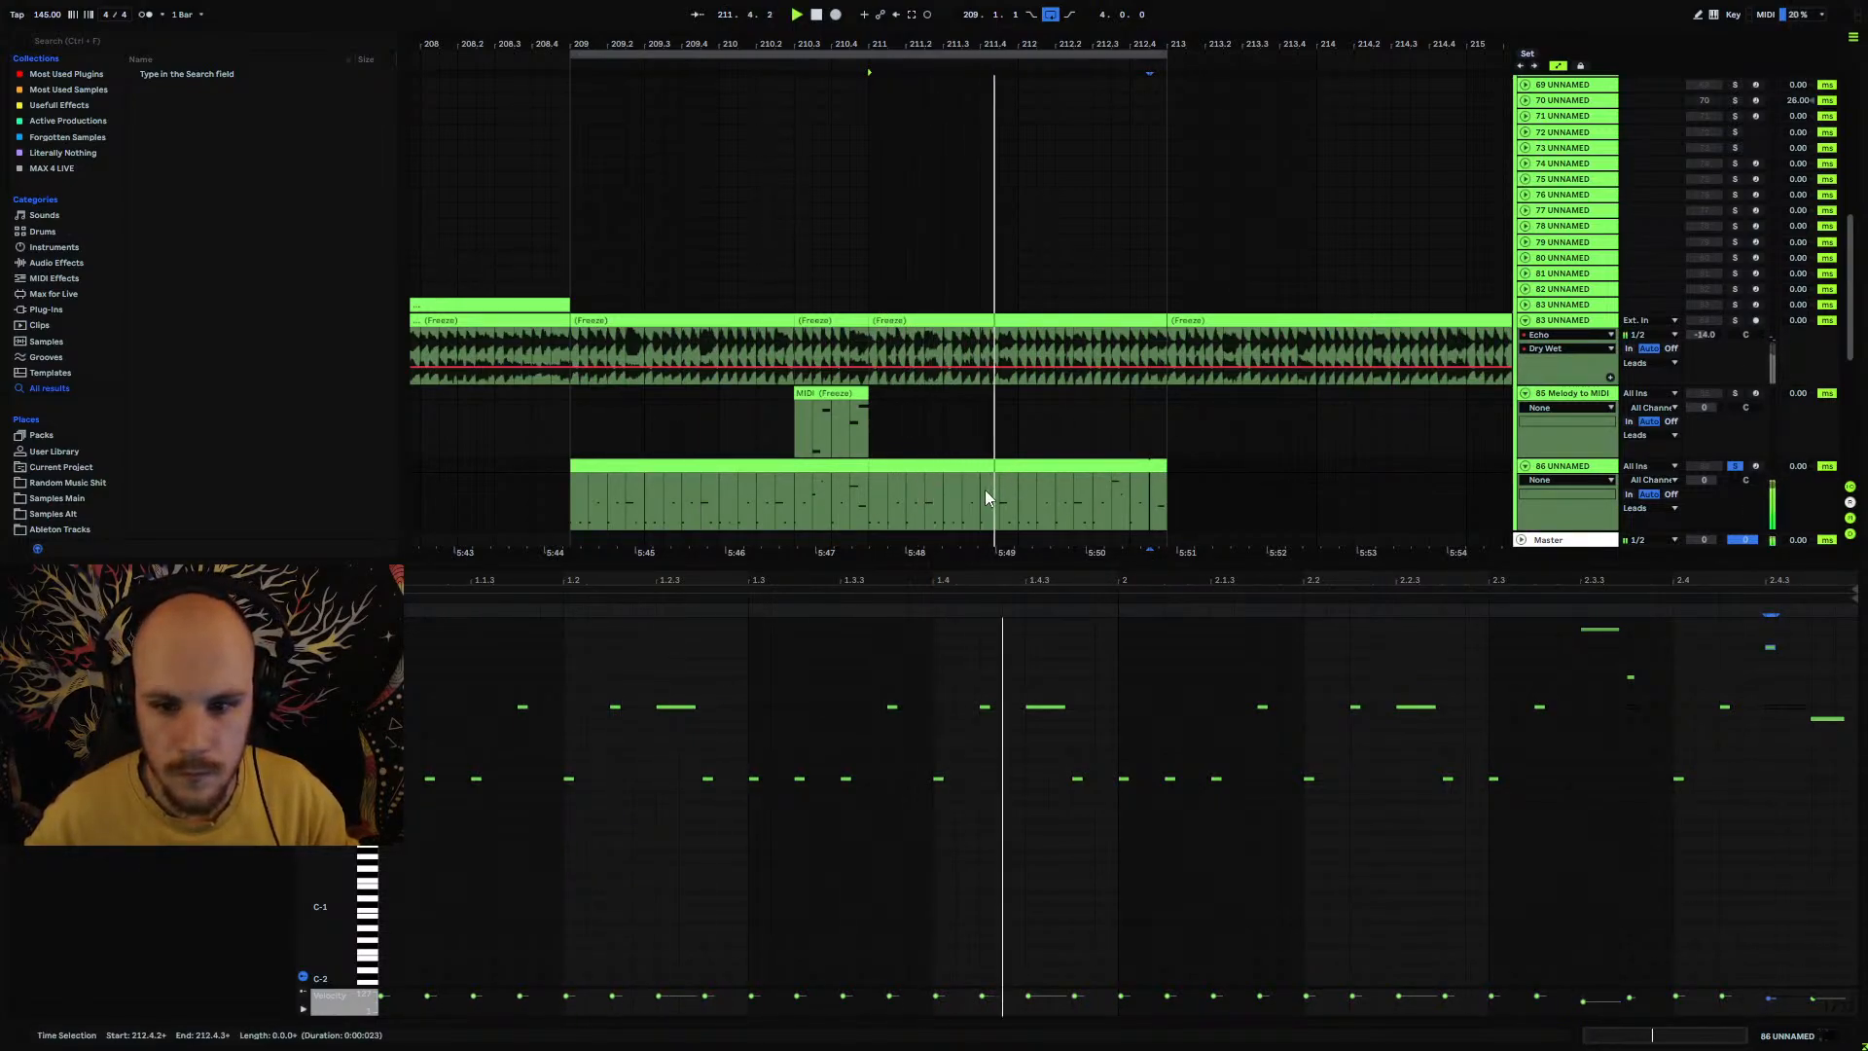
# Step: Consolidate the two two-bar clips on track 86 from 209.1.1 to 213.1.1 into one clip and play it
pyautogui.click(958, 467)
pyautogui.keyDown('shift'); pyautogui.click(817, 468); pyautogui.keyUp('shift')
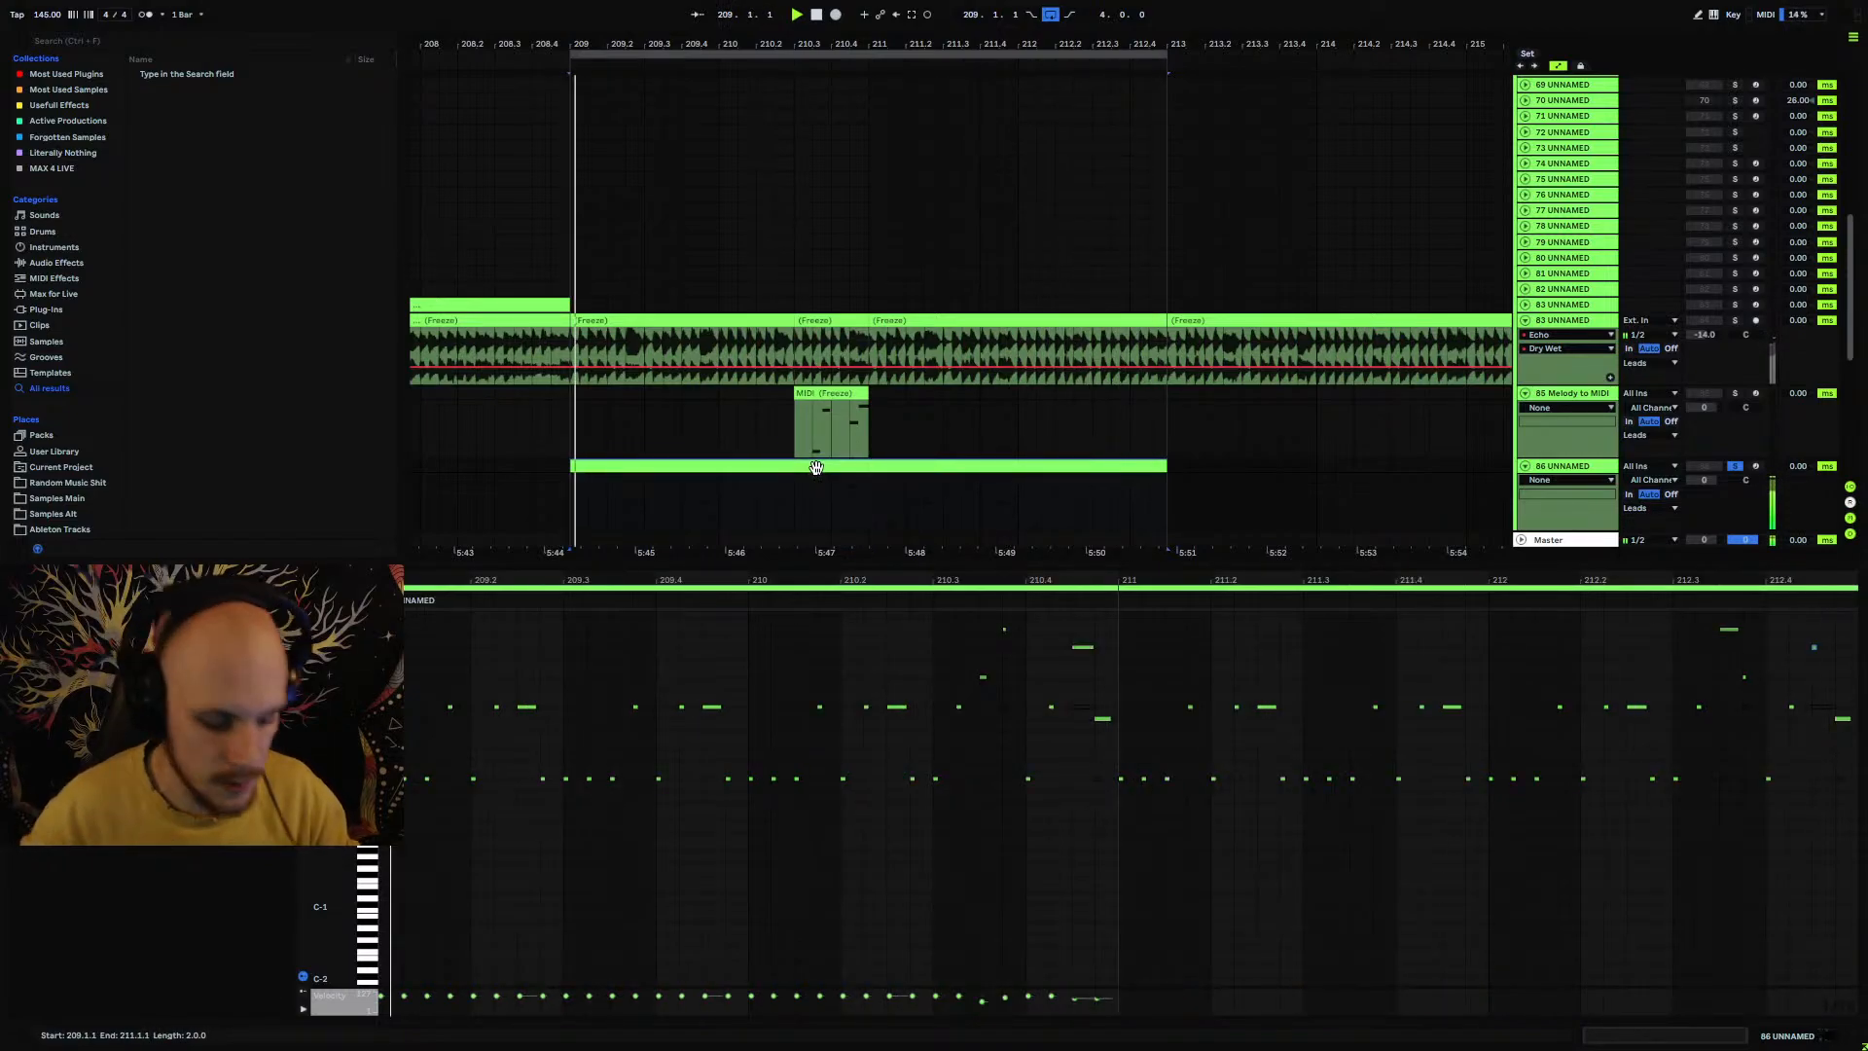
pyautogui.hotkey('ctrl', 'j')
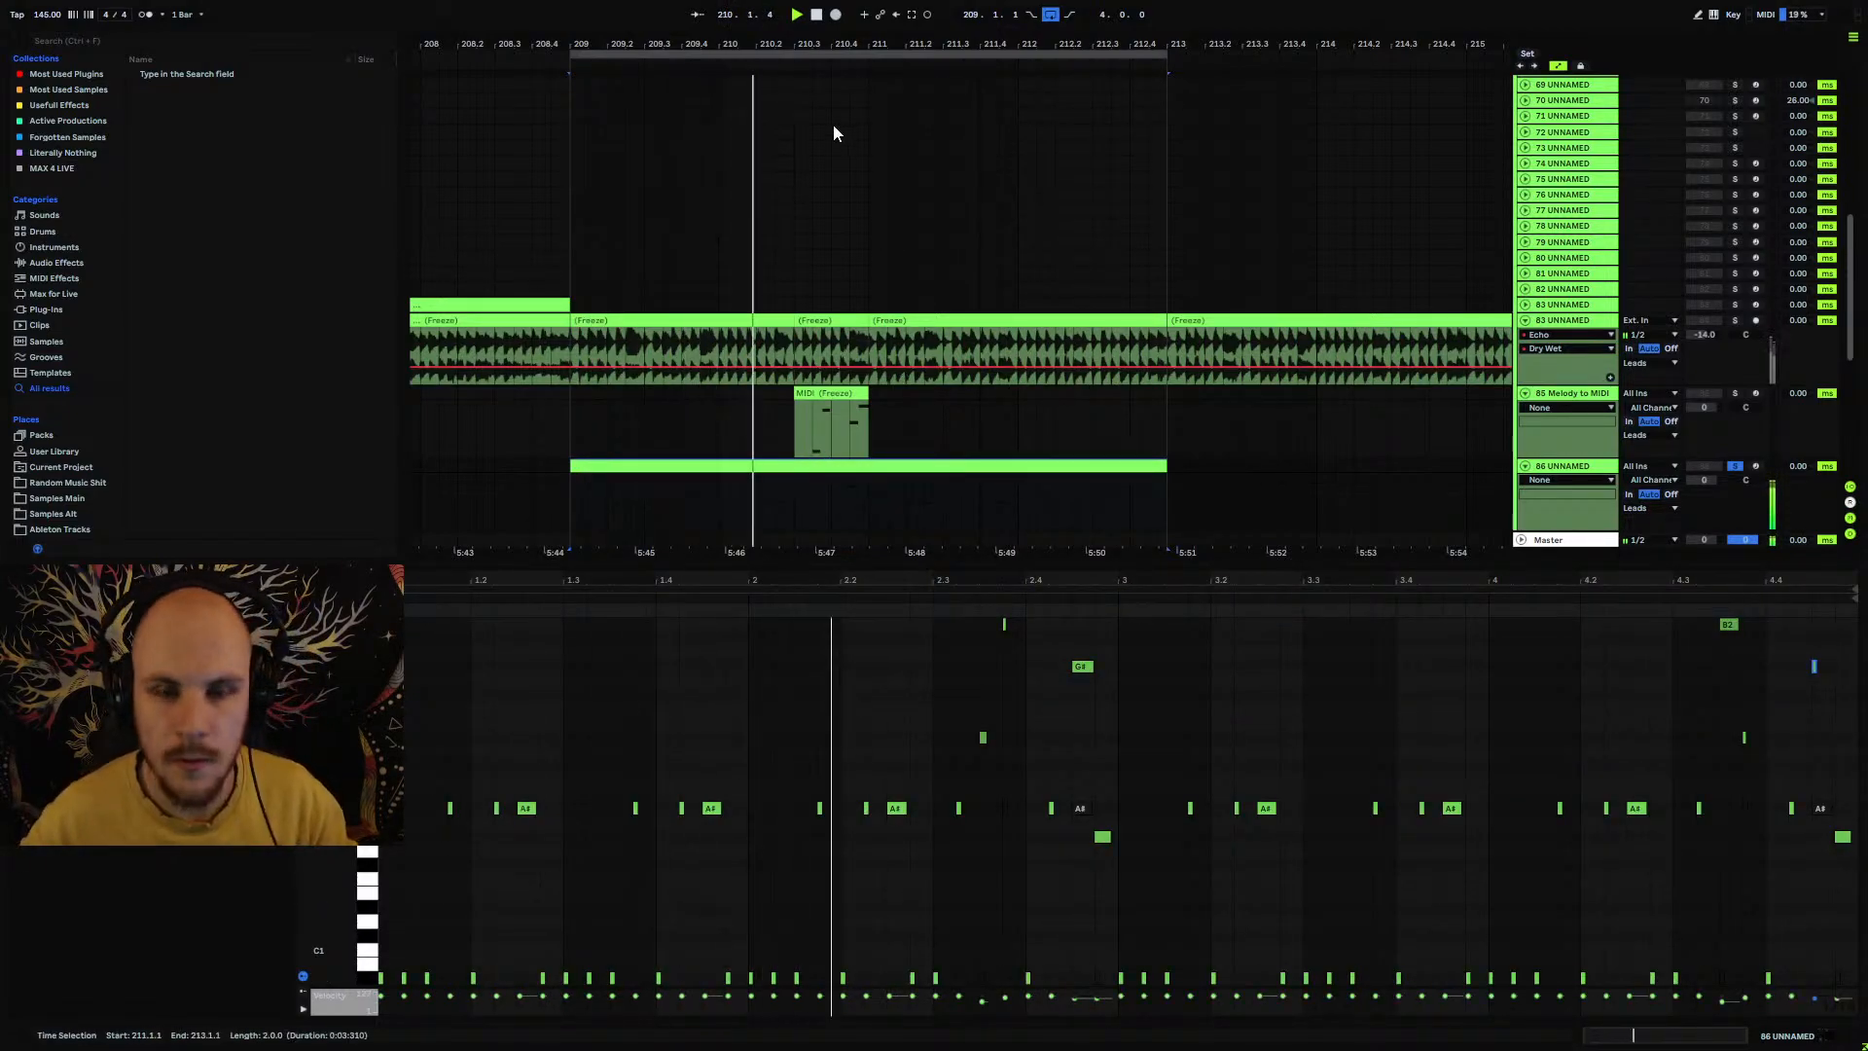
pyautogui.moveTo(729, 40); pyautogui.dragTo(750, 84)
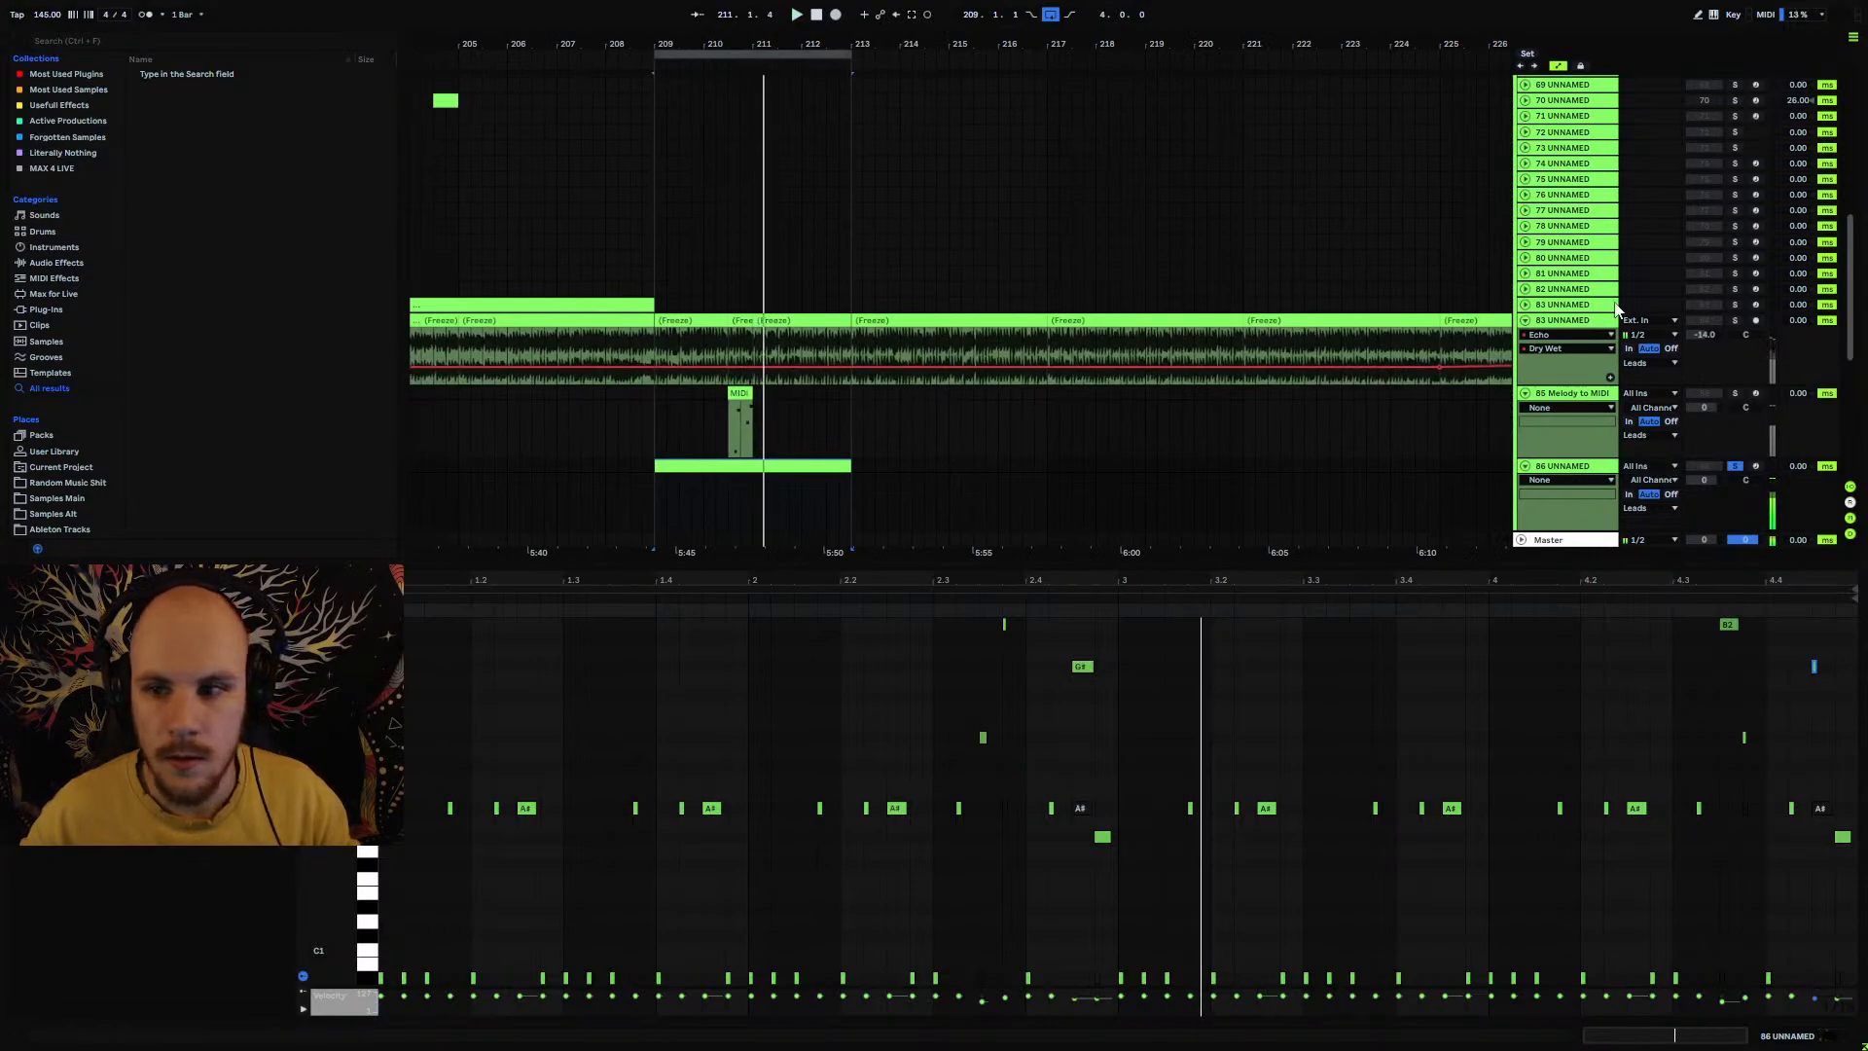
# Step: Solo track 83 to hear the frozen lead and open Phase Plant on track 86
pyautogui.click(1735, 321)
pyautogui.click(1586, 324)
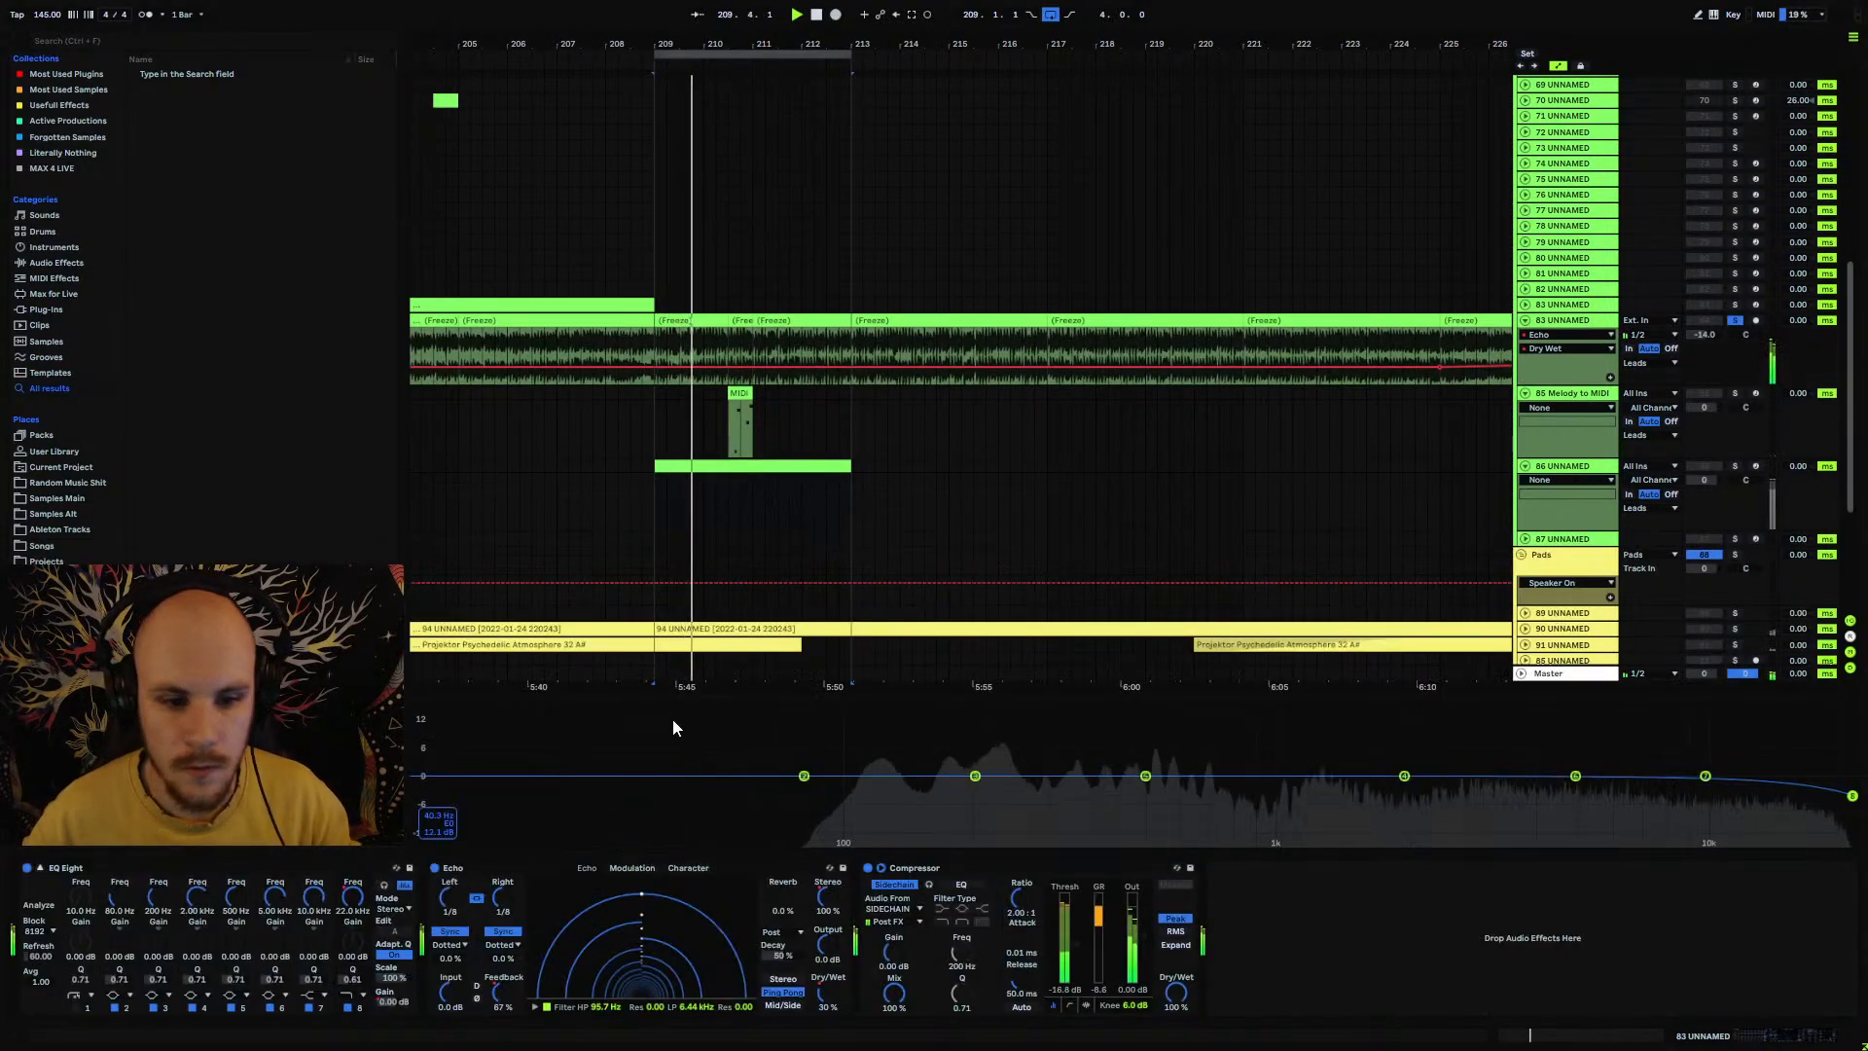
pyautogui.click(1576, 514)
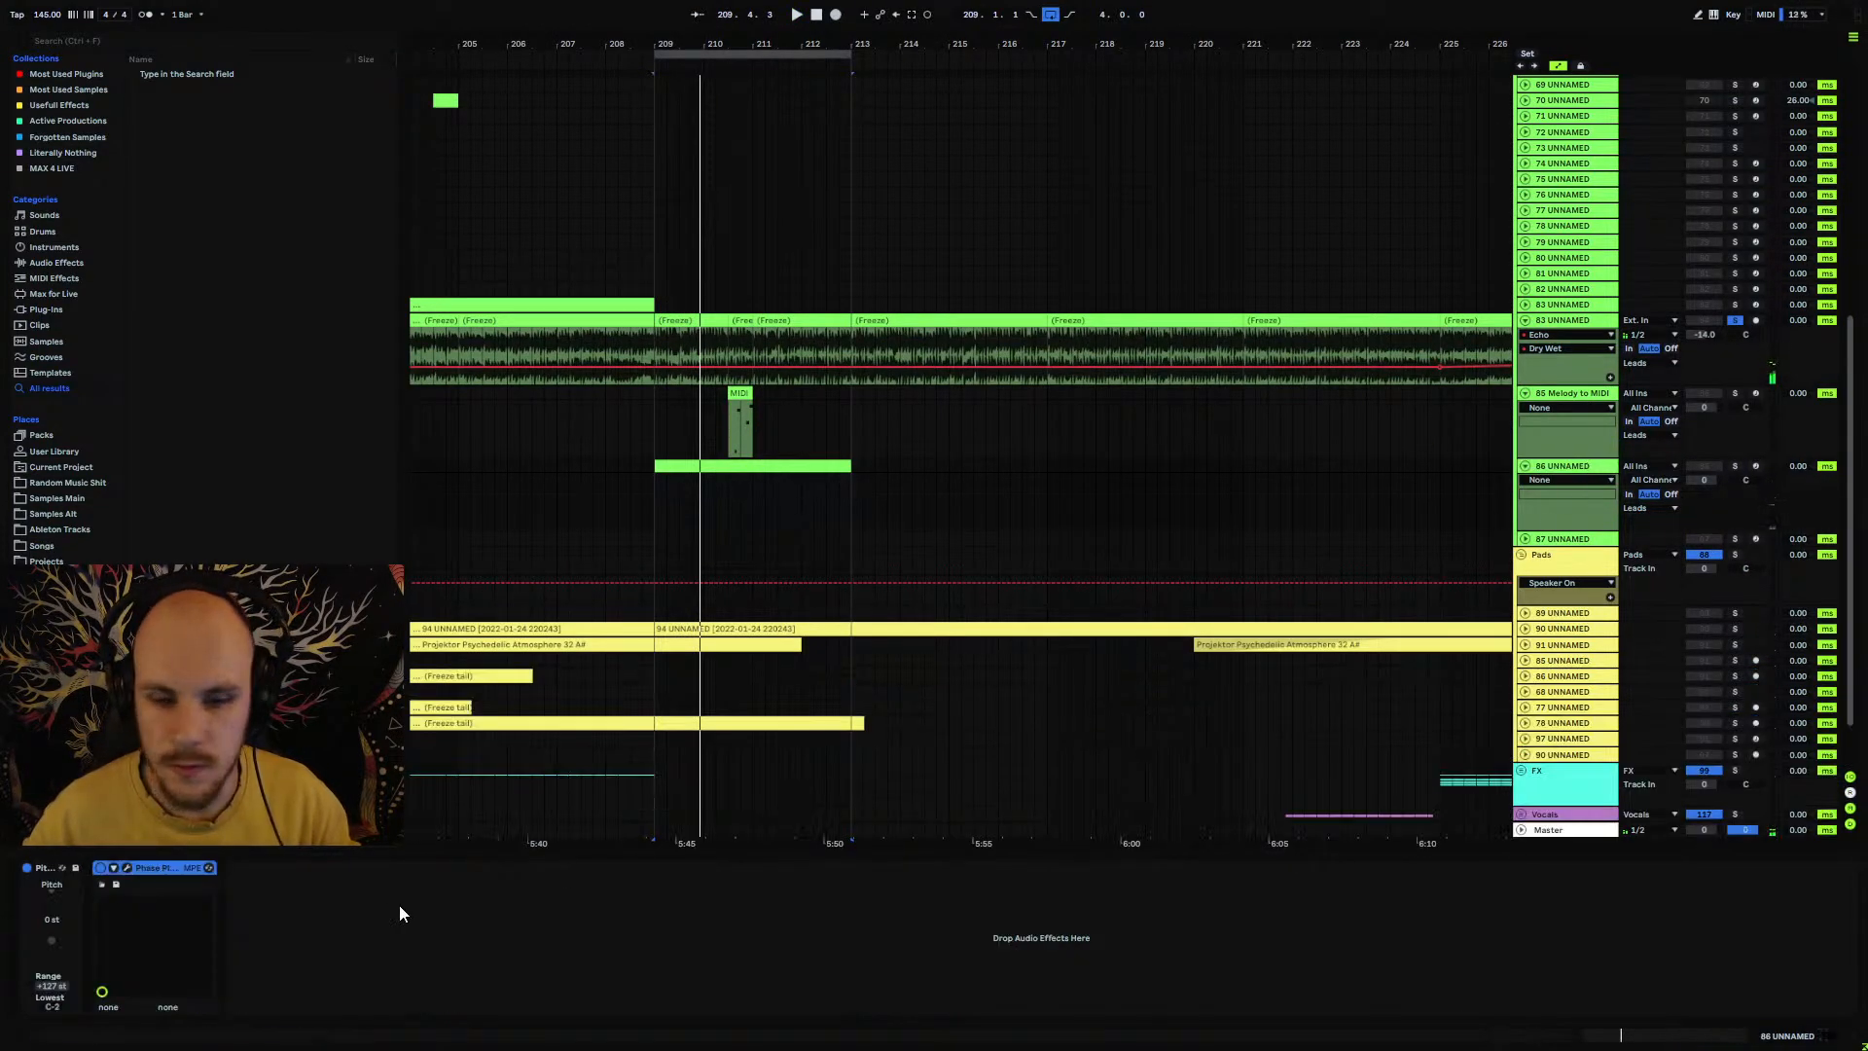
pyautogui.click(126, 867)
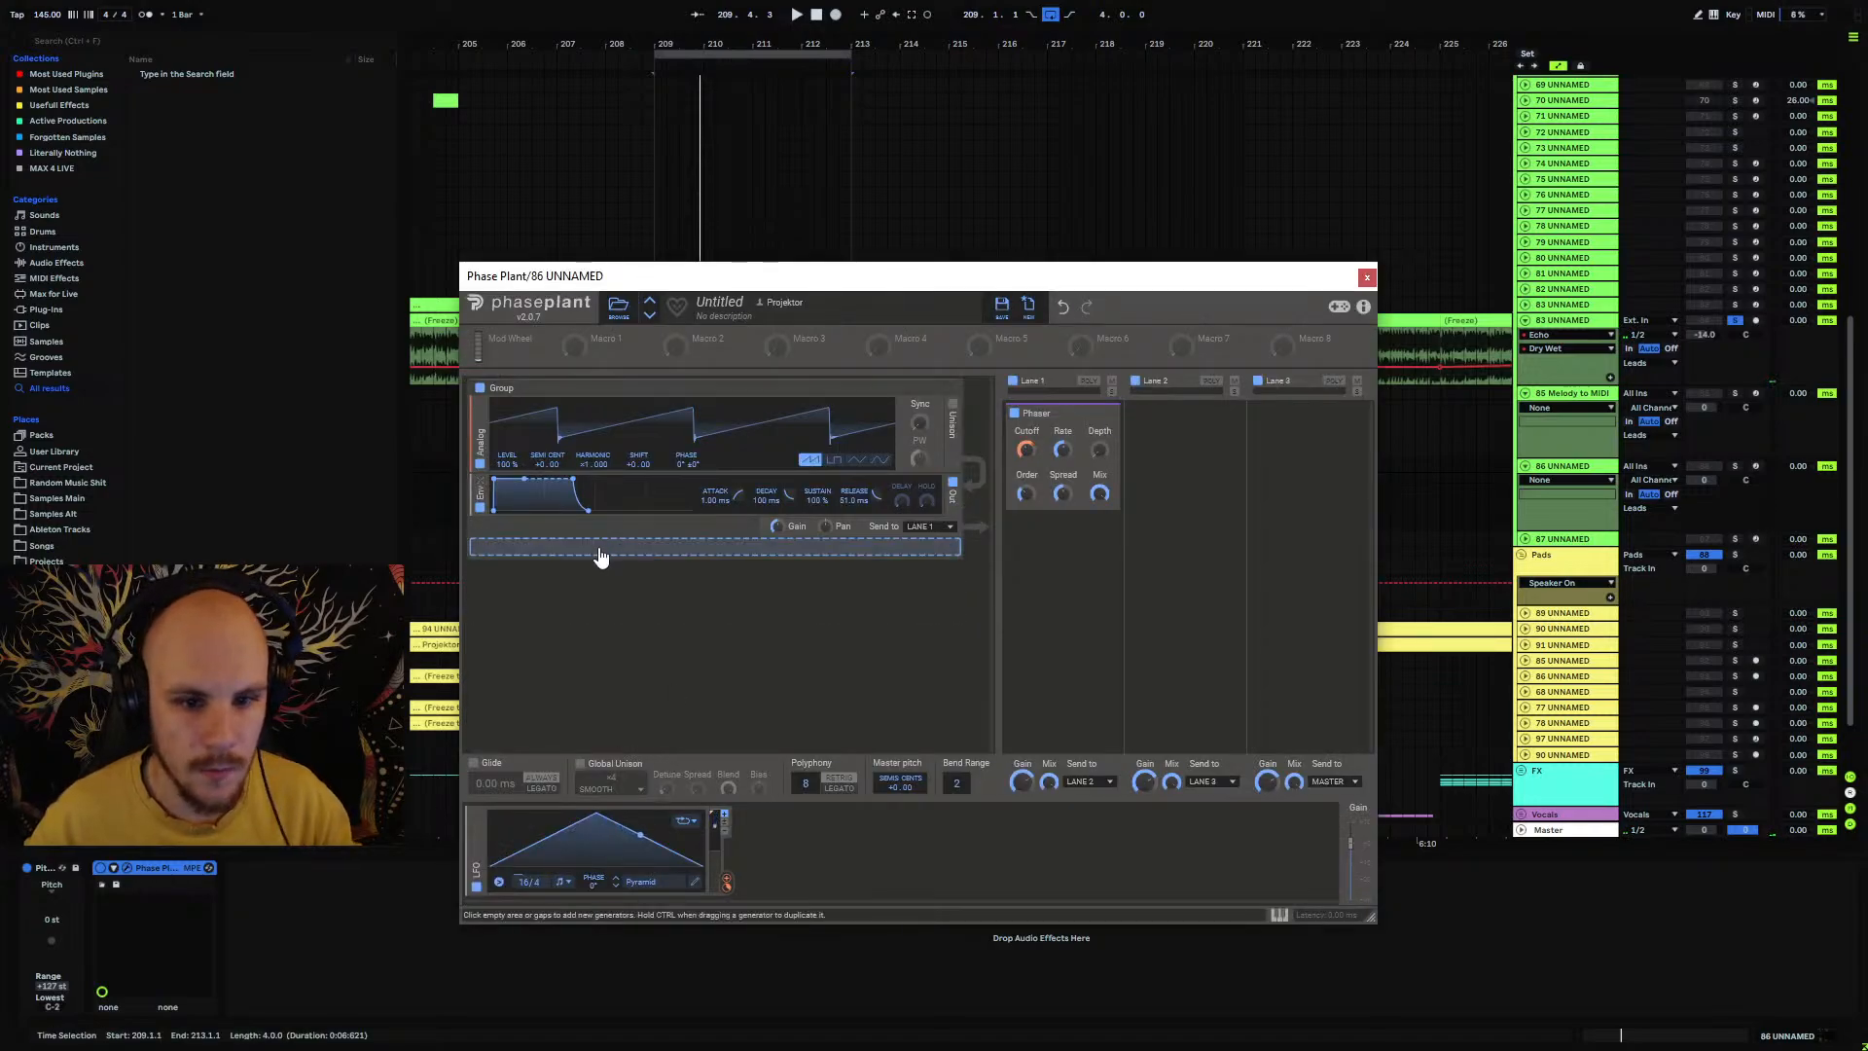
# Step: Add a Wavetable generator to Phase Plant and load the Saw Randomized wavetable from the User folder under Tables
pyautogui.click(664, 553)
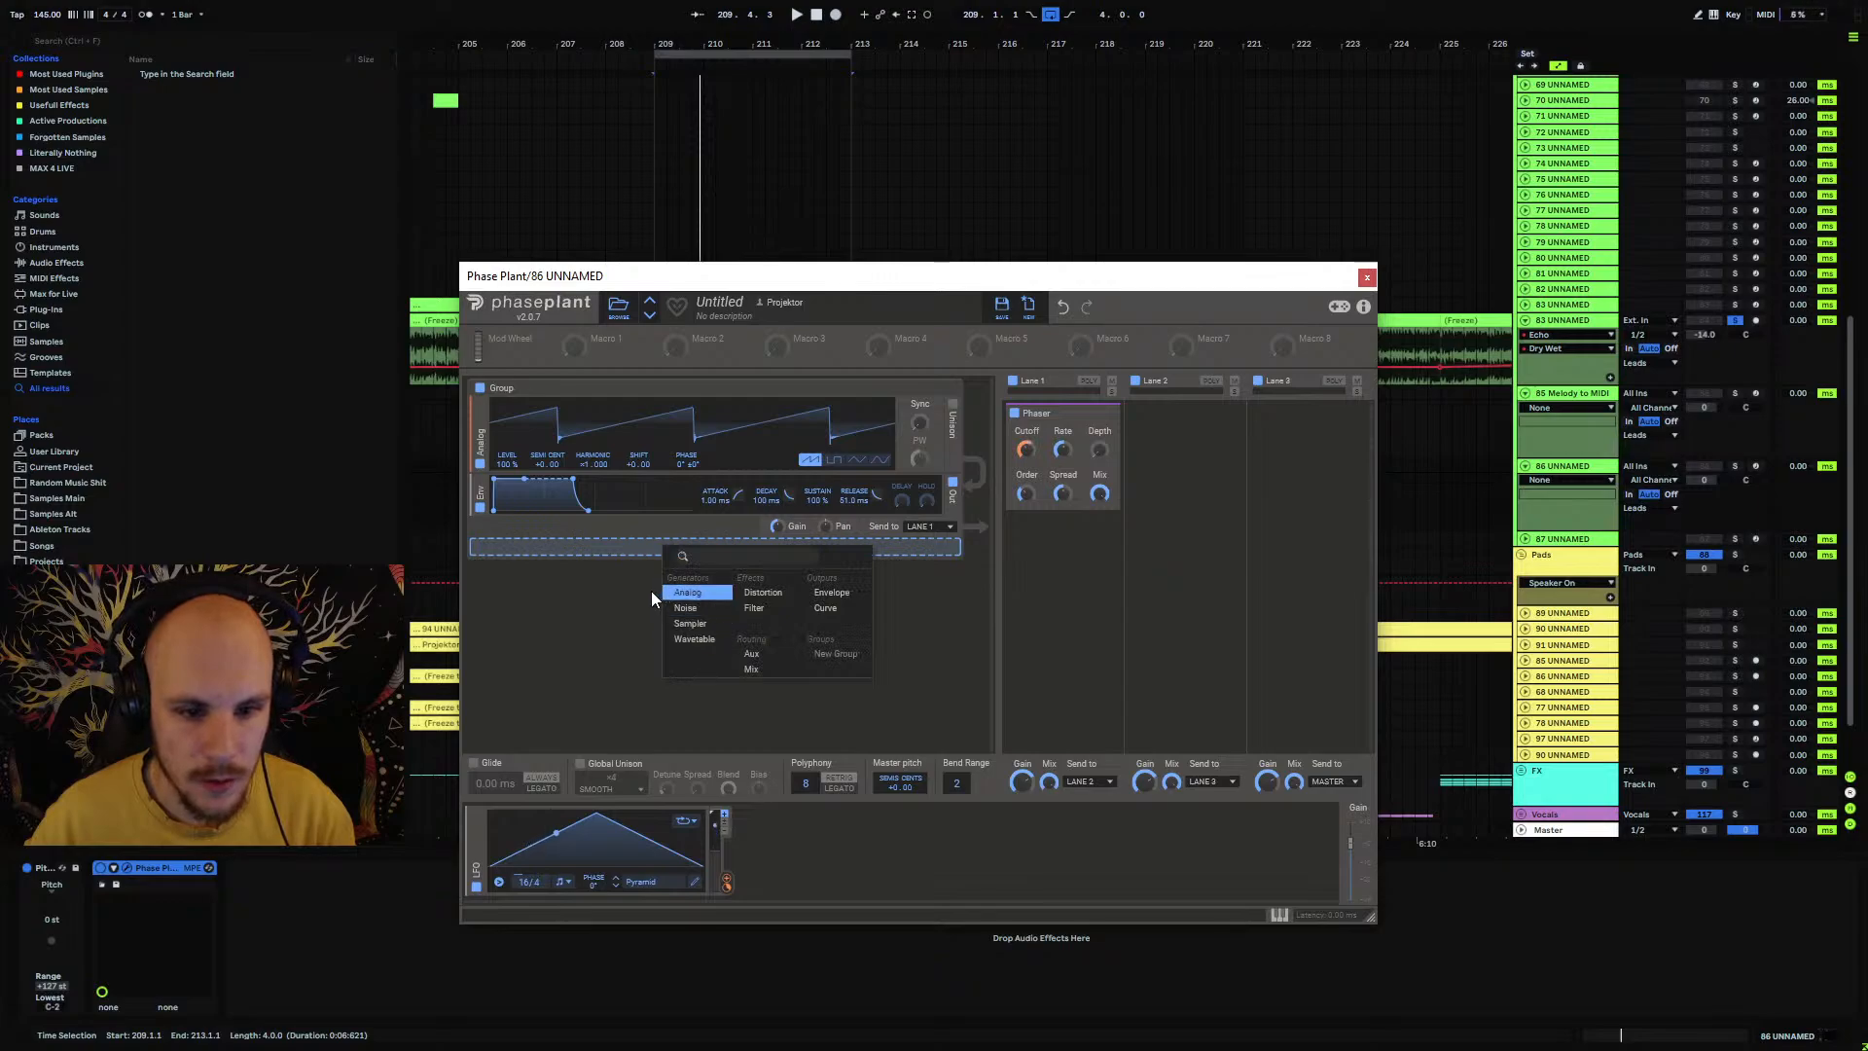
pyautogui.click(703, 641)
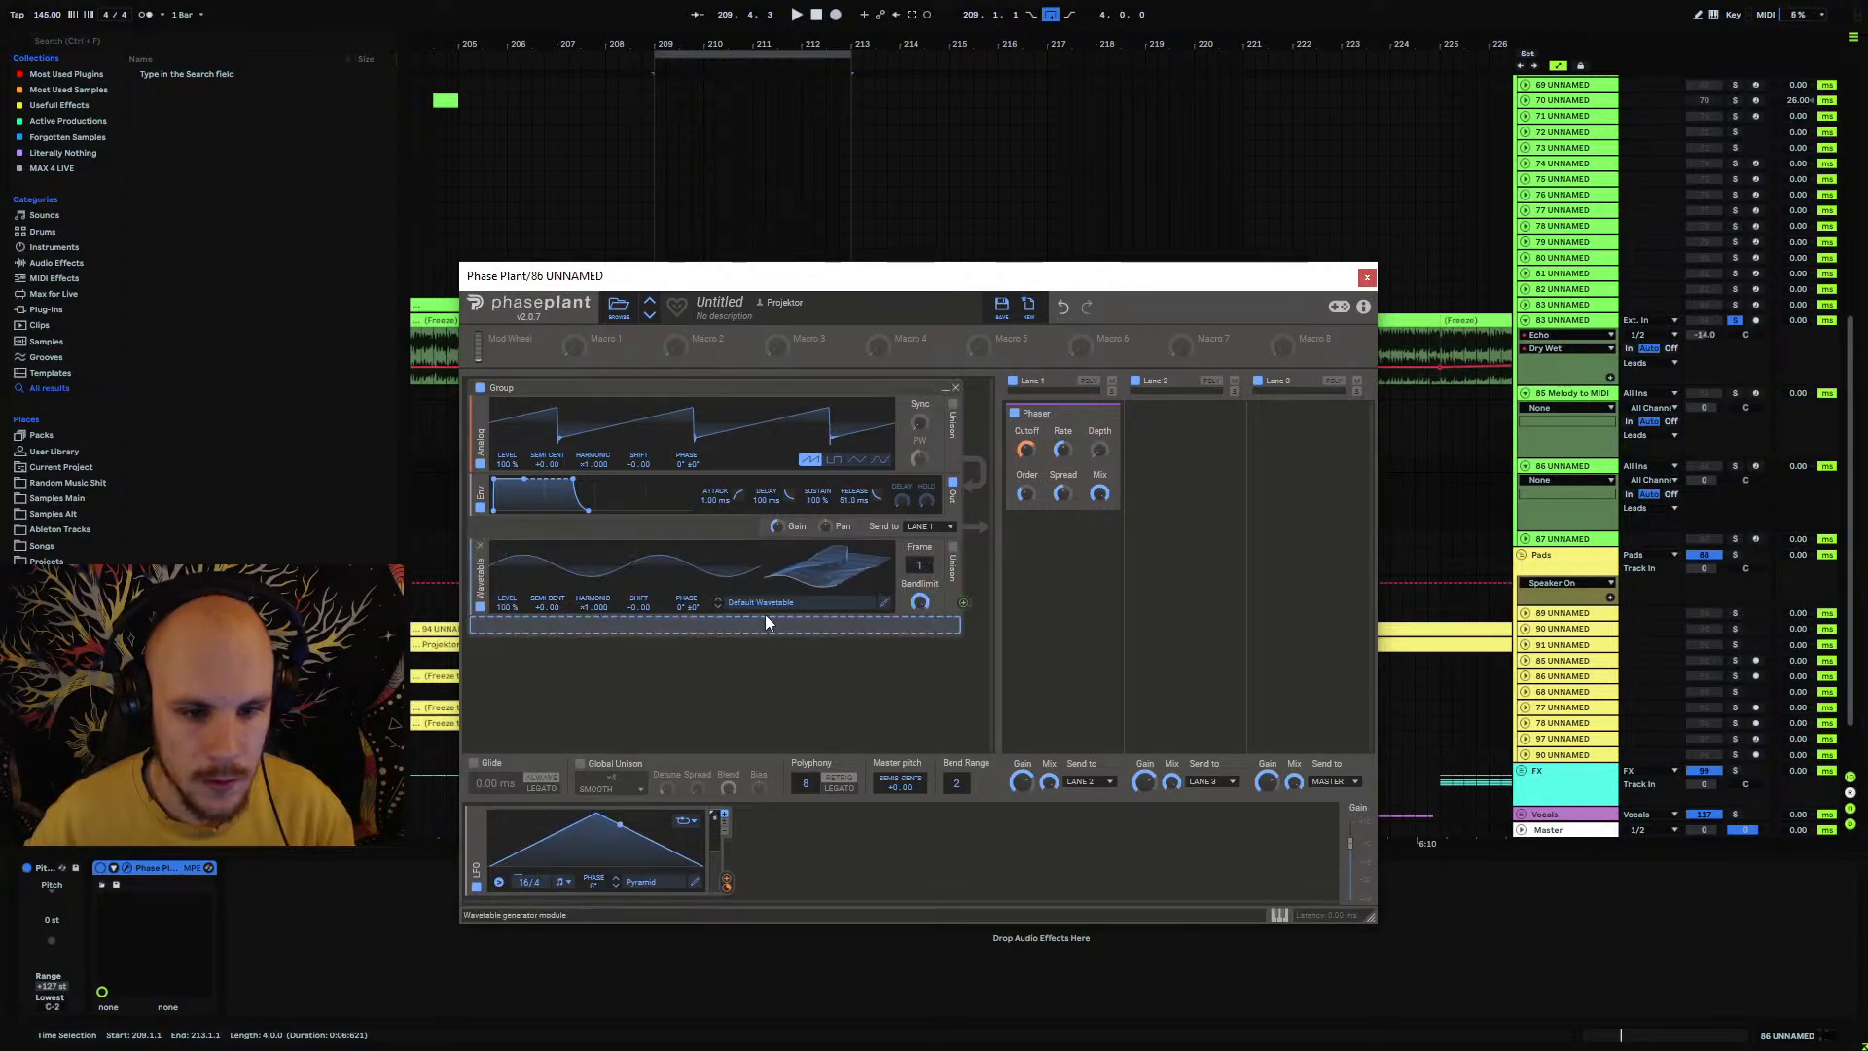
pyautogui.click(762, 611)
pyautogui.scroll(-3, 922, 739)
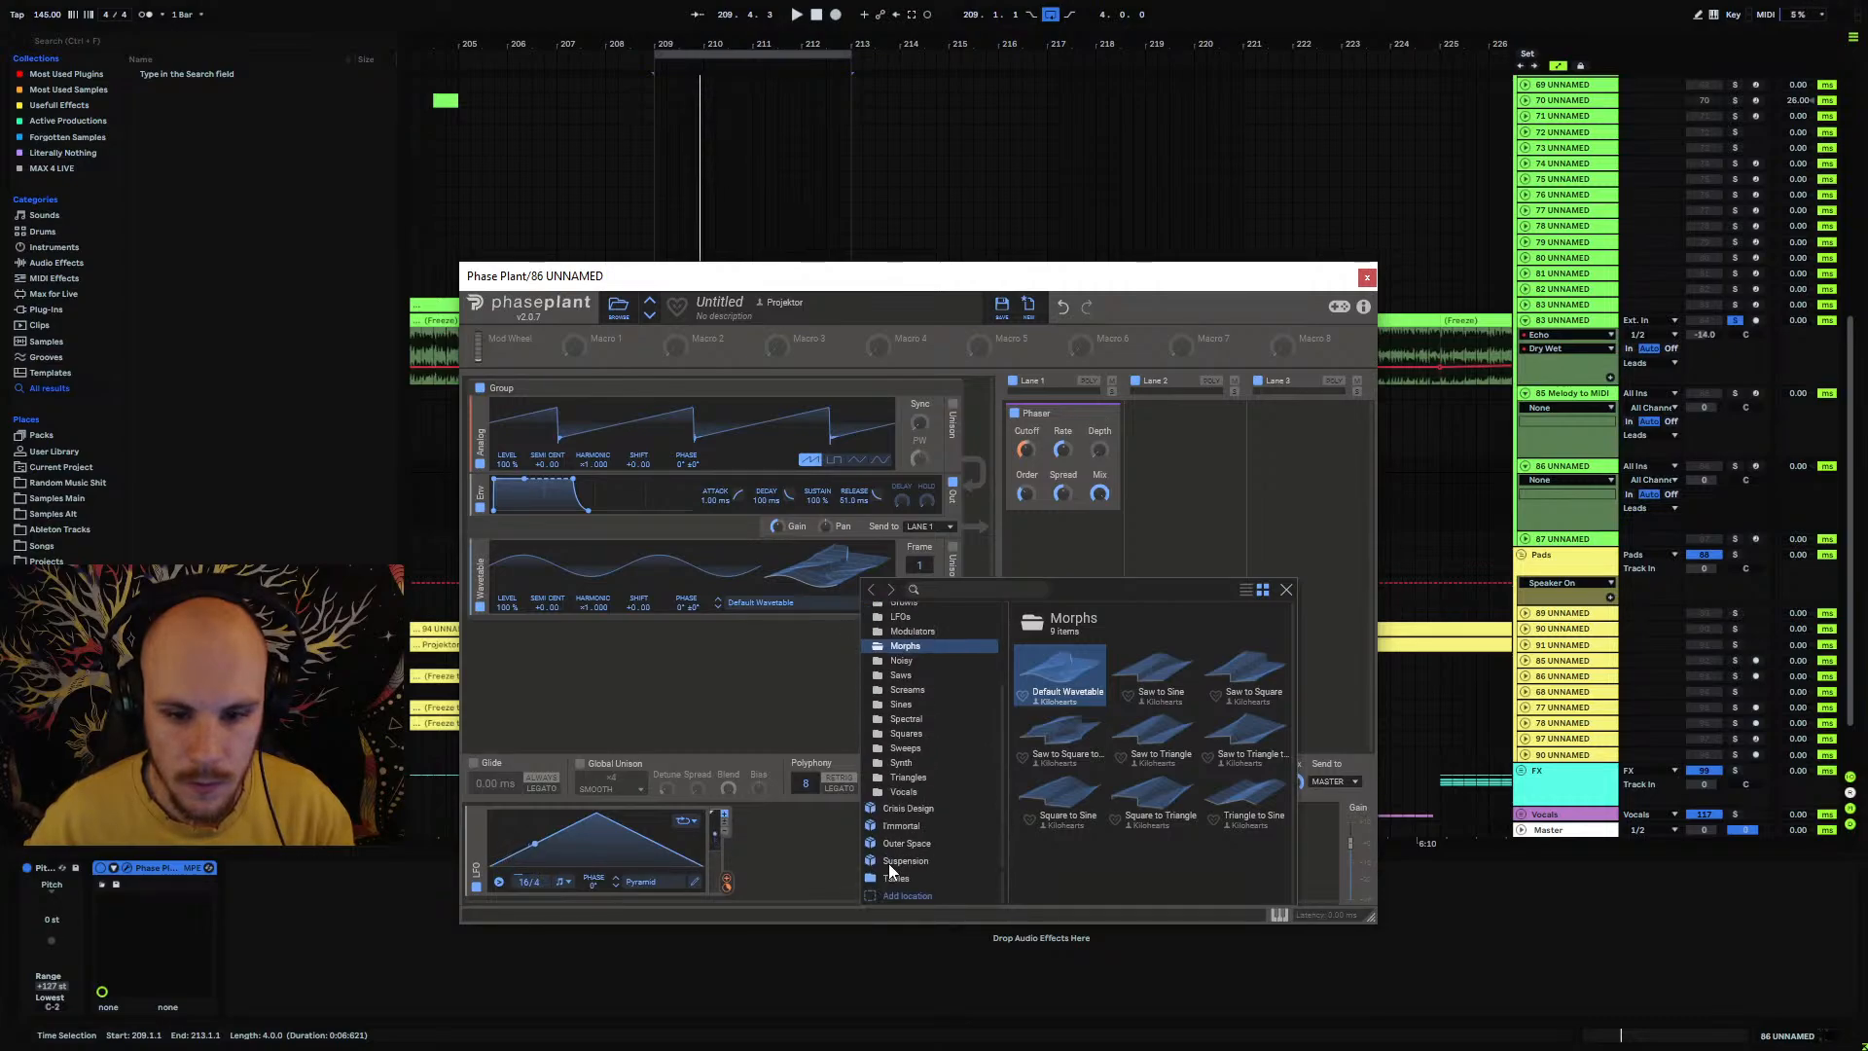
pyautogui.click(911, 878)
pyautogui.doubleClick(1242, 737)
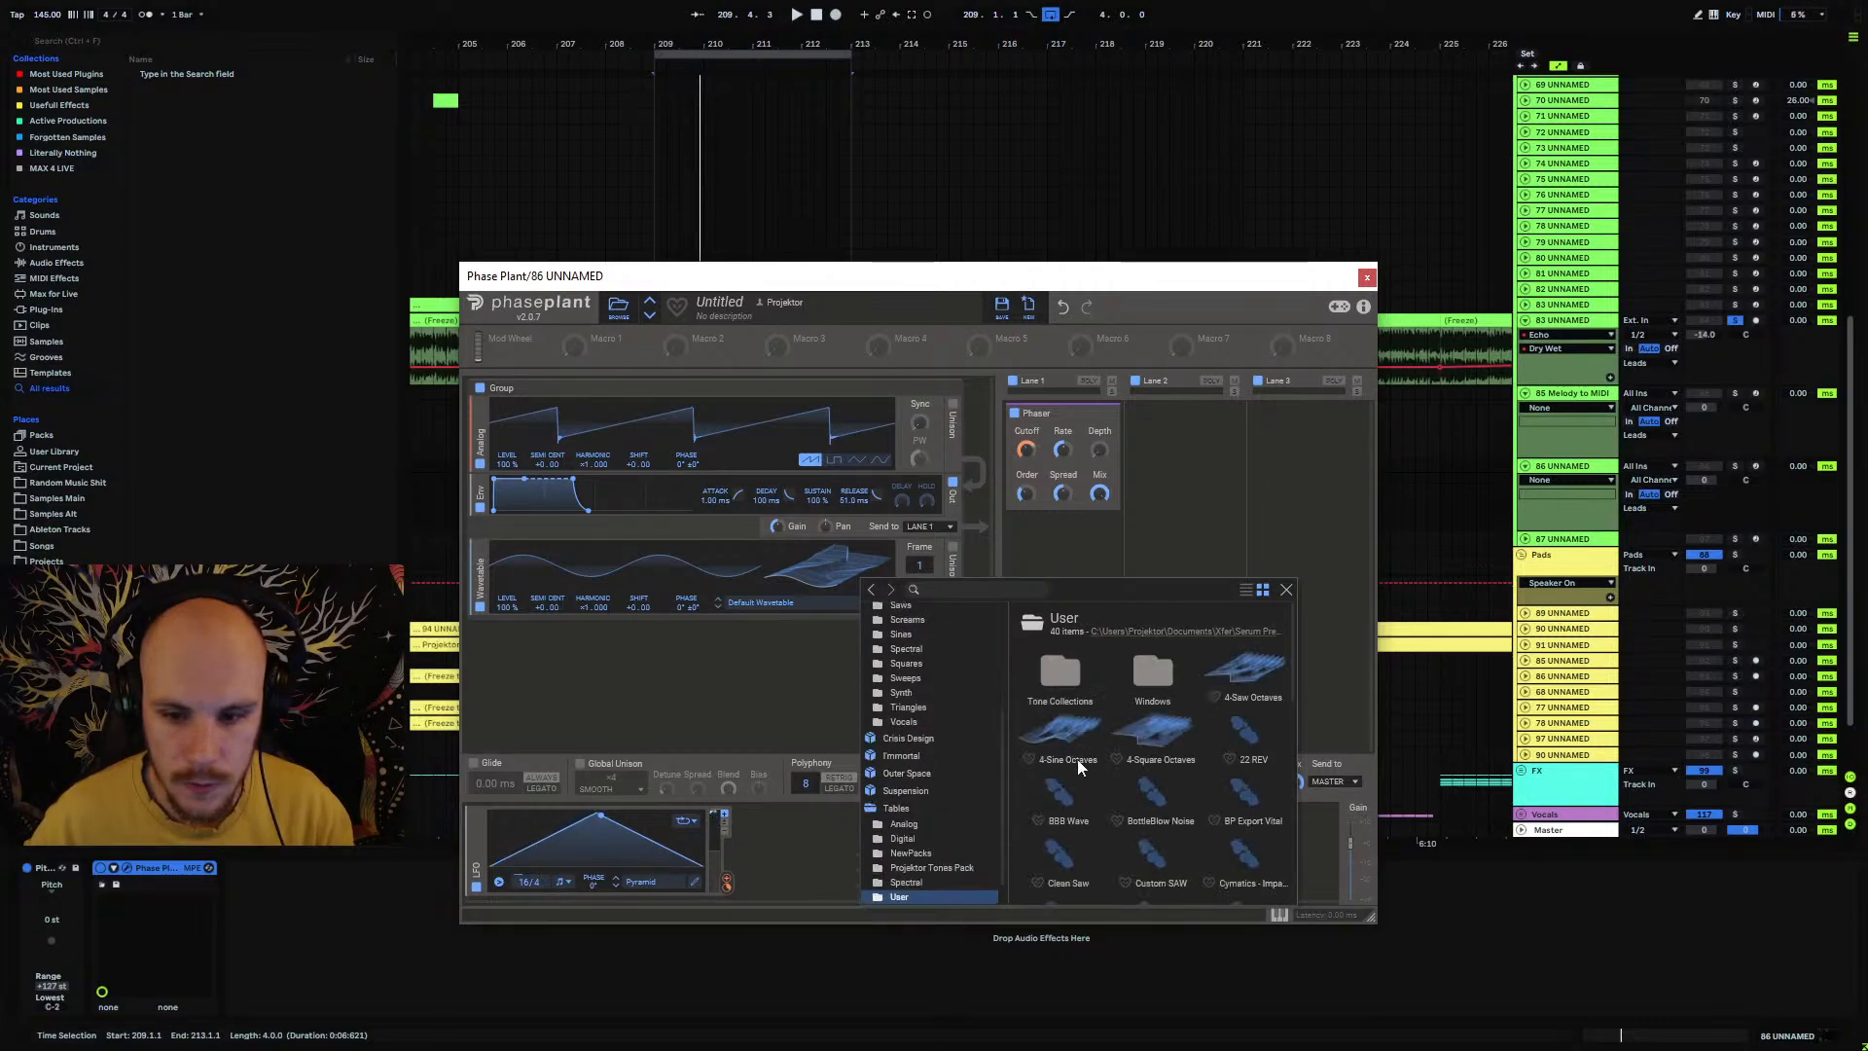
pyautogui.scroll(-1, 1242, 803)
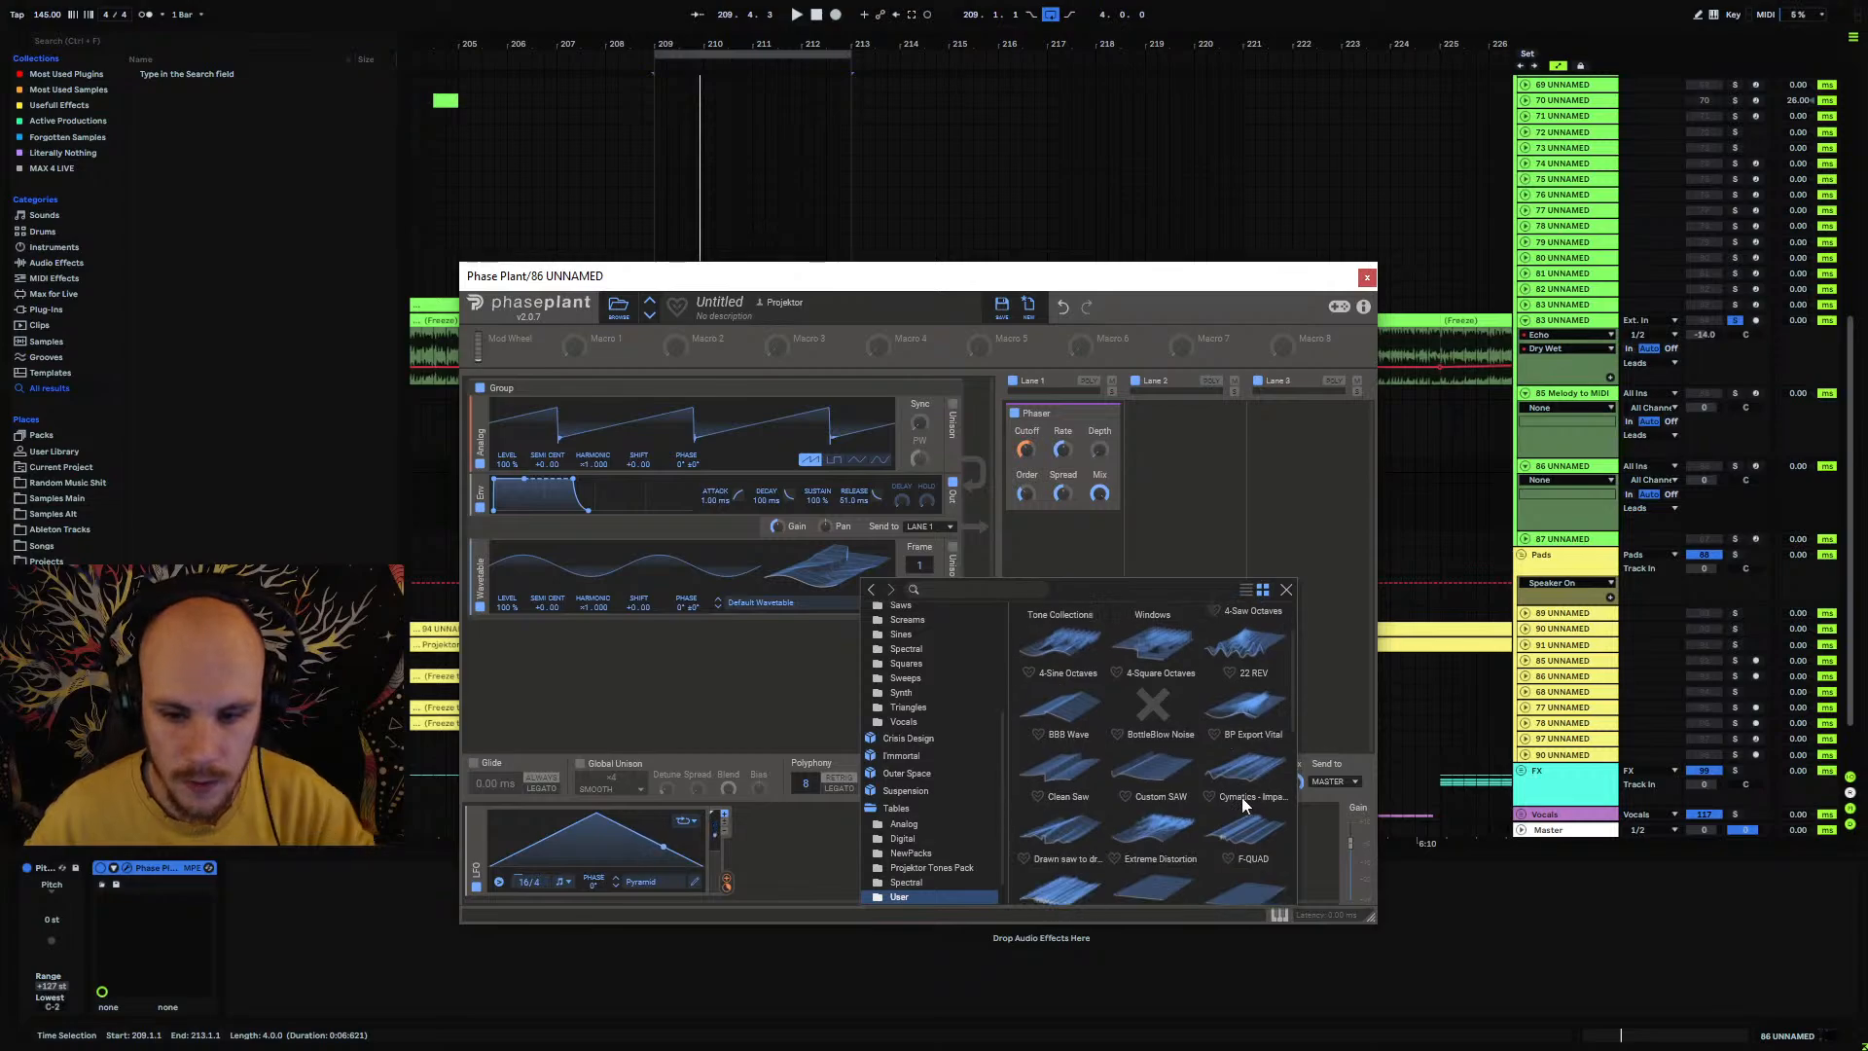
pyautogui.scroll(-6, 1239, 804)
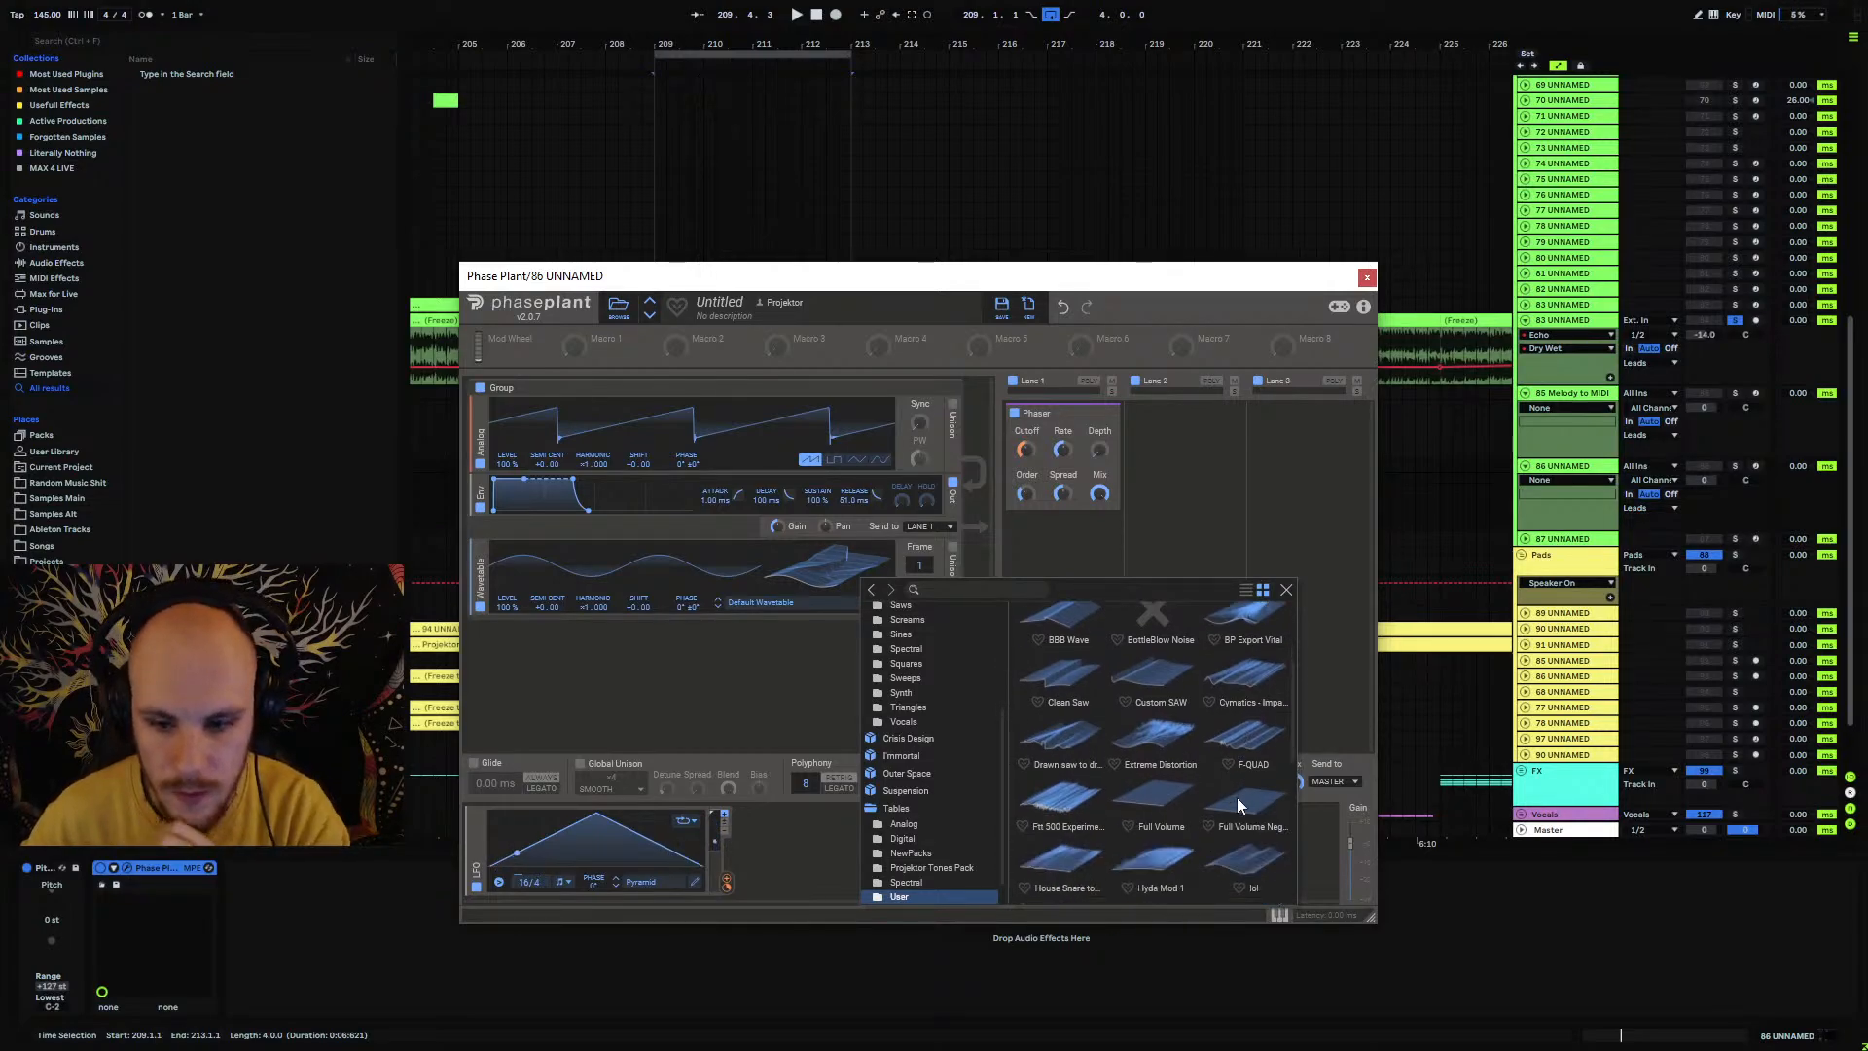
pyautogui.scroll(-3, 1238, 804)
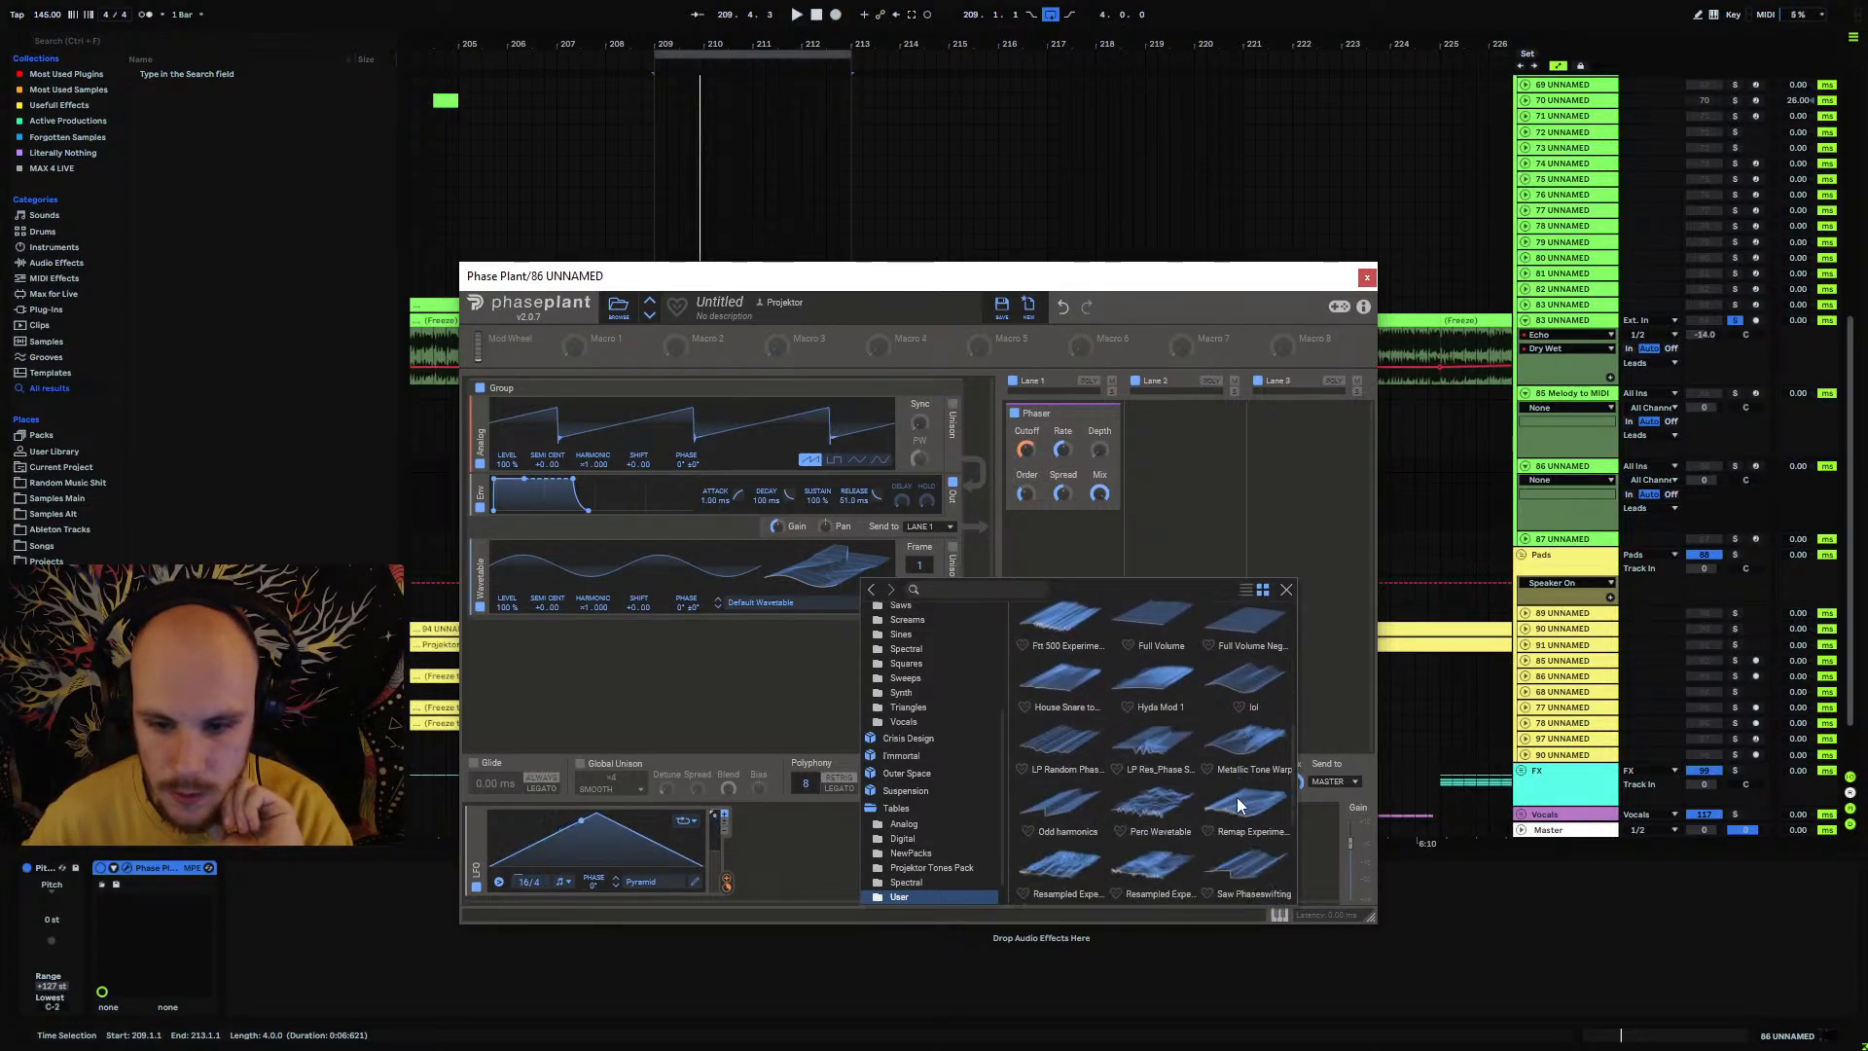
pyautogui.scroll(-1, 1238, 803)
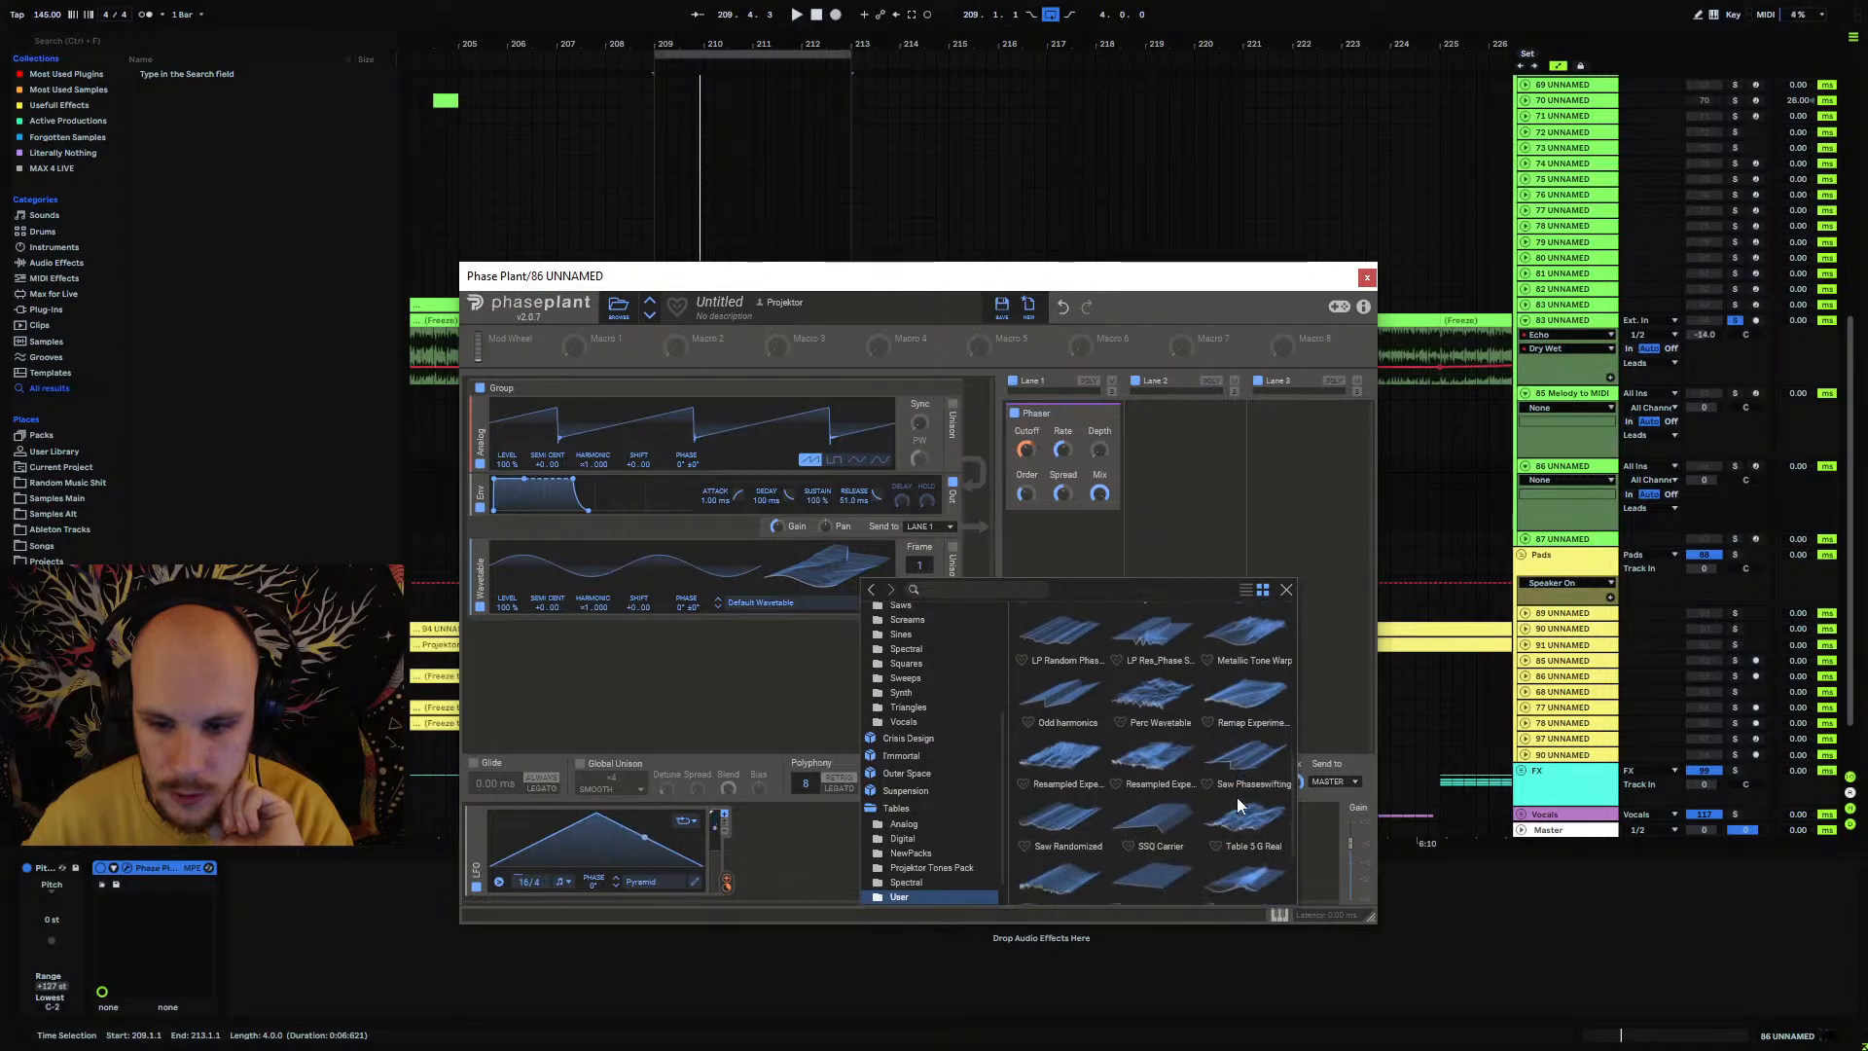
pyautogui.scroll(-1, 1238, 800)
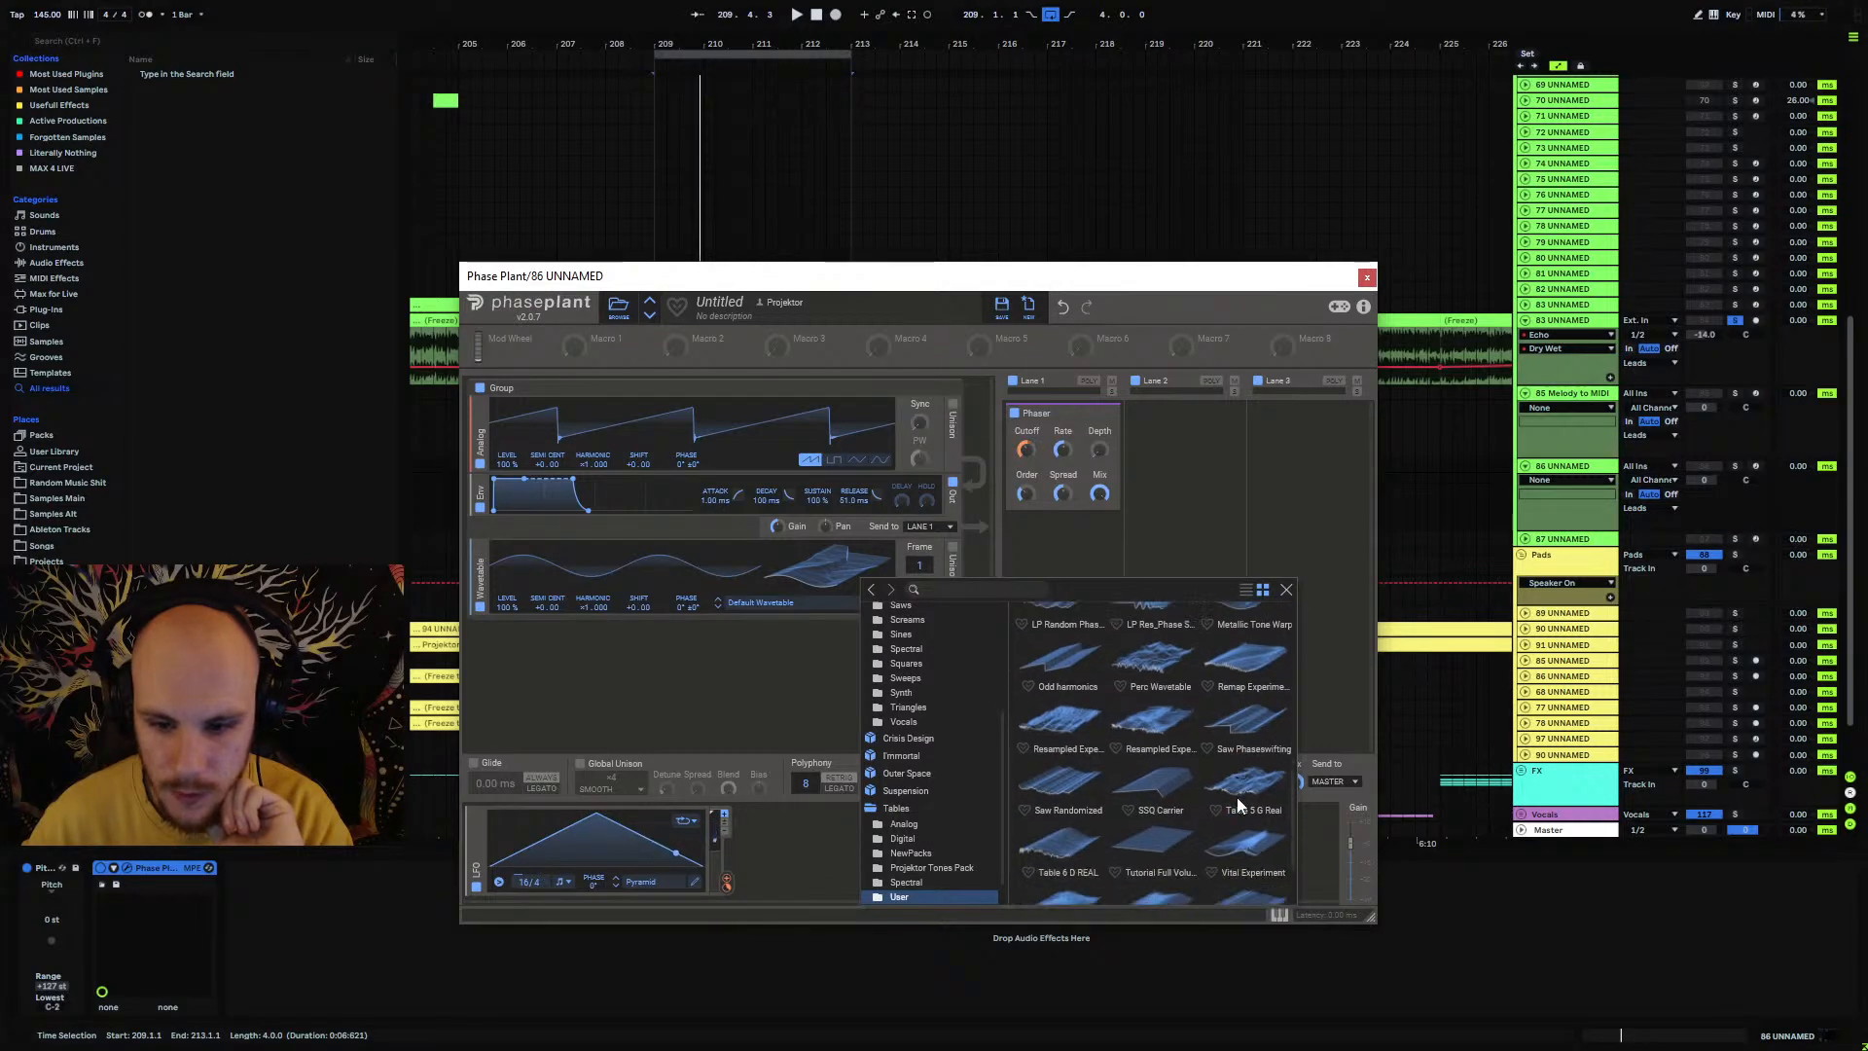
pyautogui.doubleClick(1069, 781)
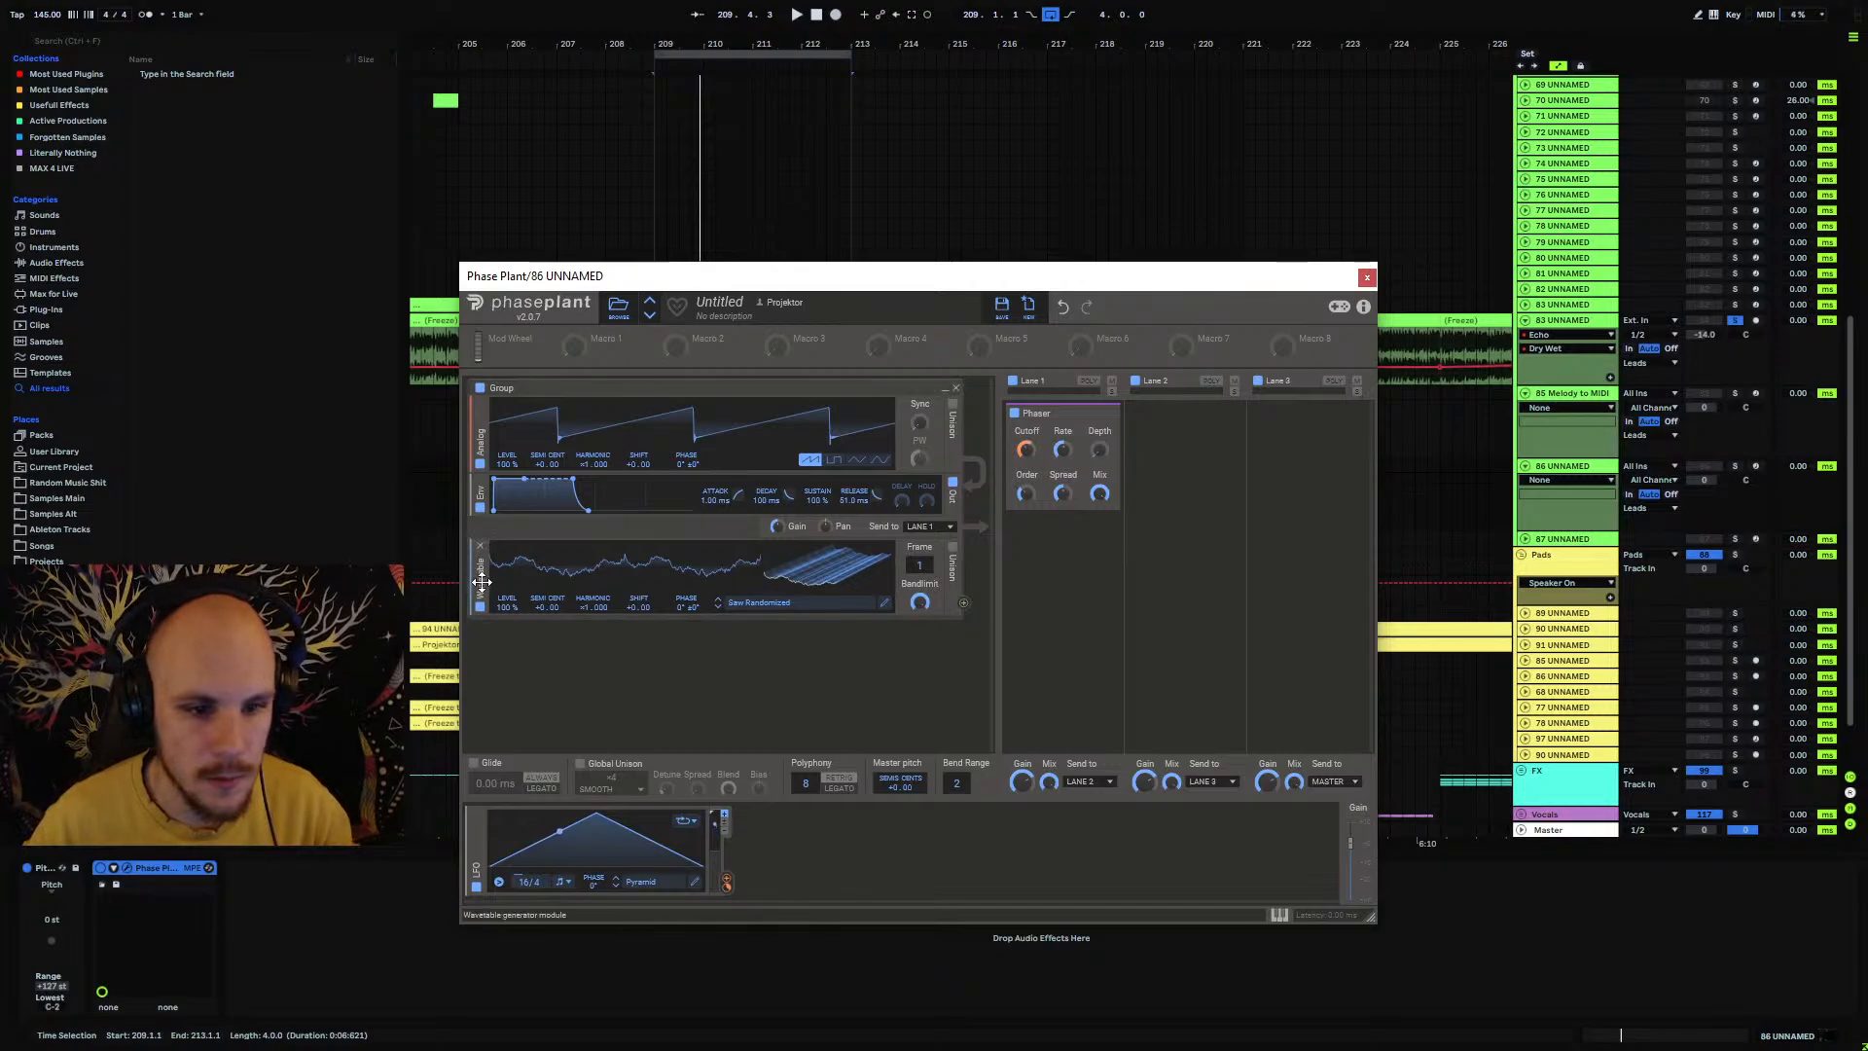
# Step: Move the Wavetable generator above the Analog oscillator, disable the oscillator and solo track 86 for comparison
pyautogui.moveTo(481, 582); pyautogui.dragTo(484, 477)
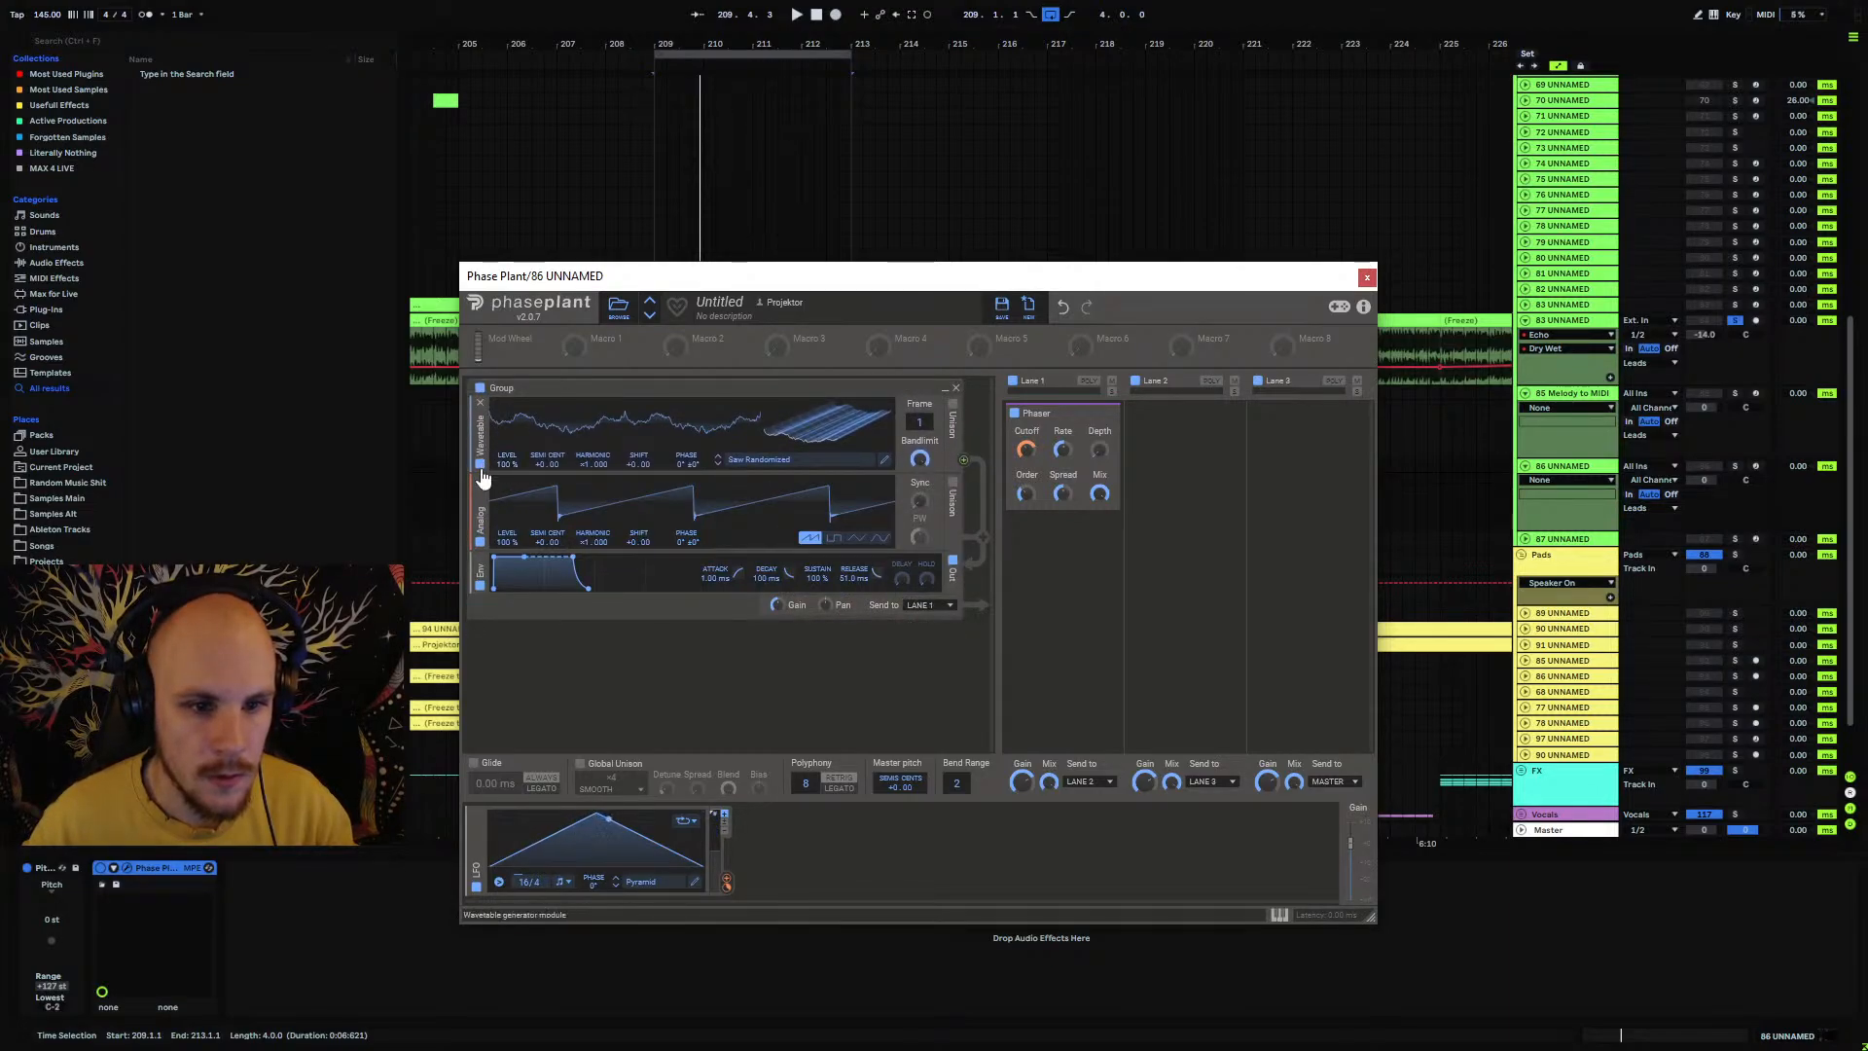
pyautogui.click(481, 542)
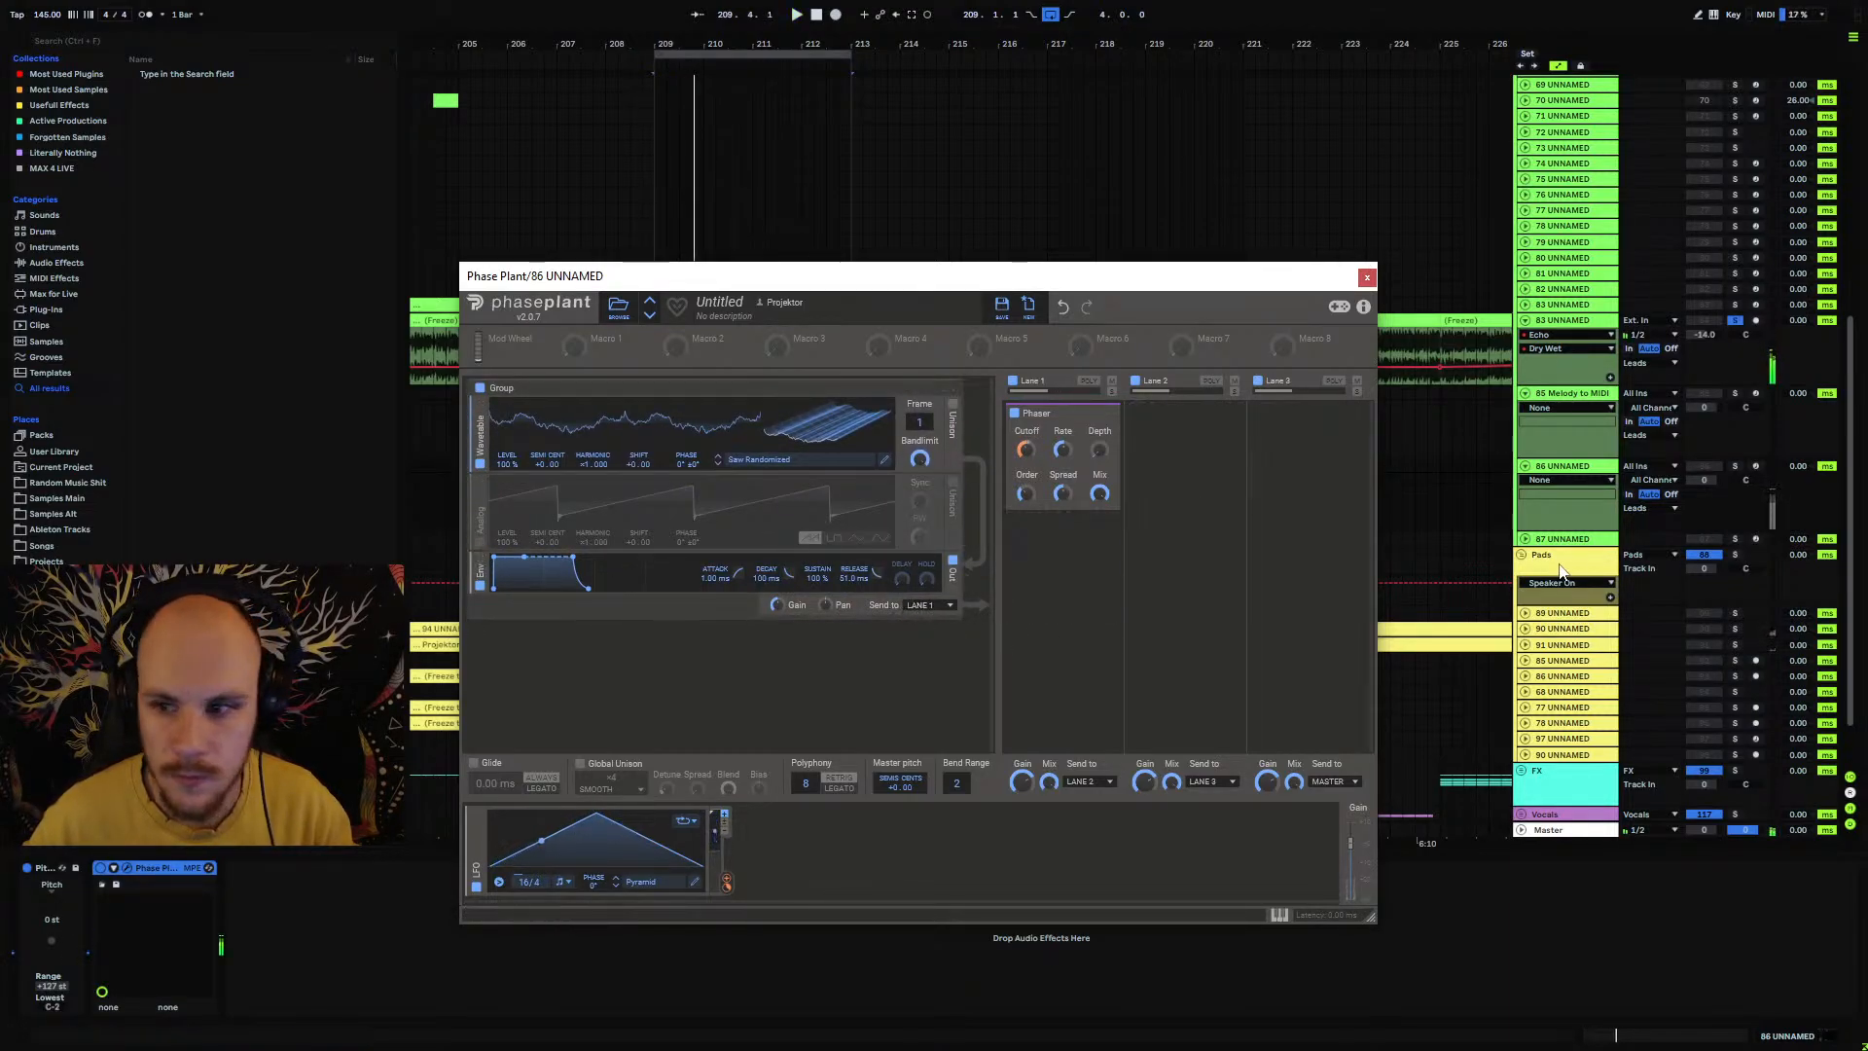
pyautogui.click(1735, 466)
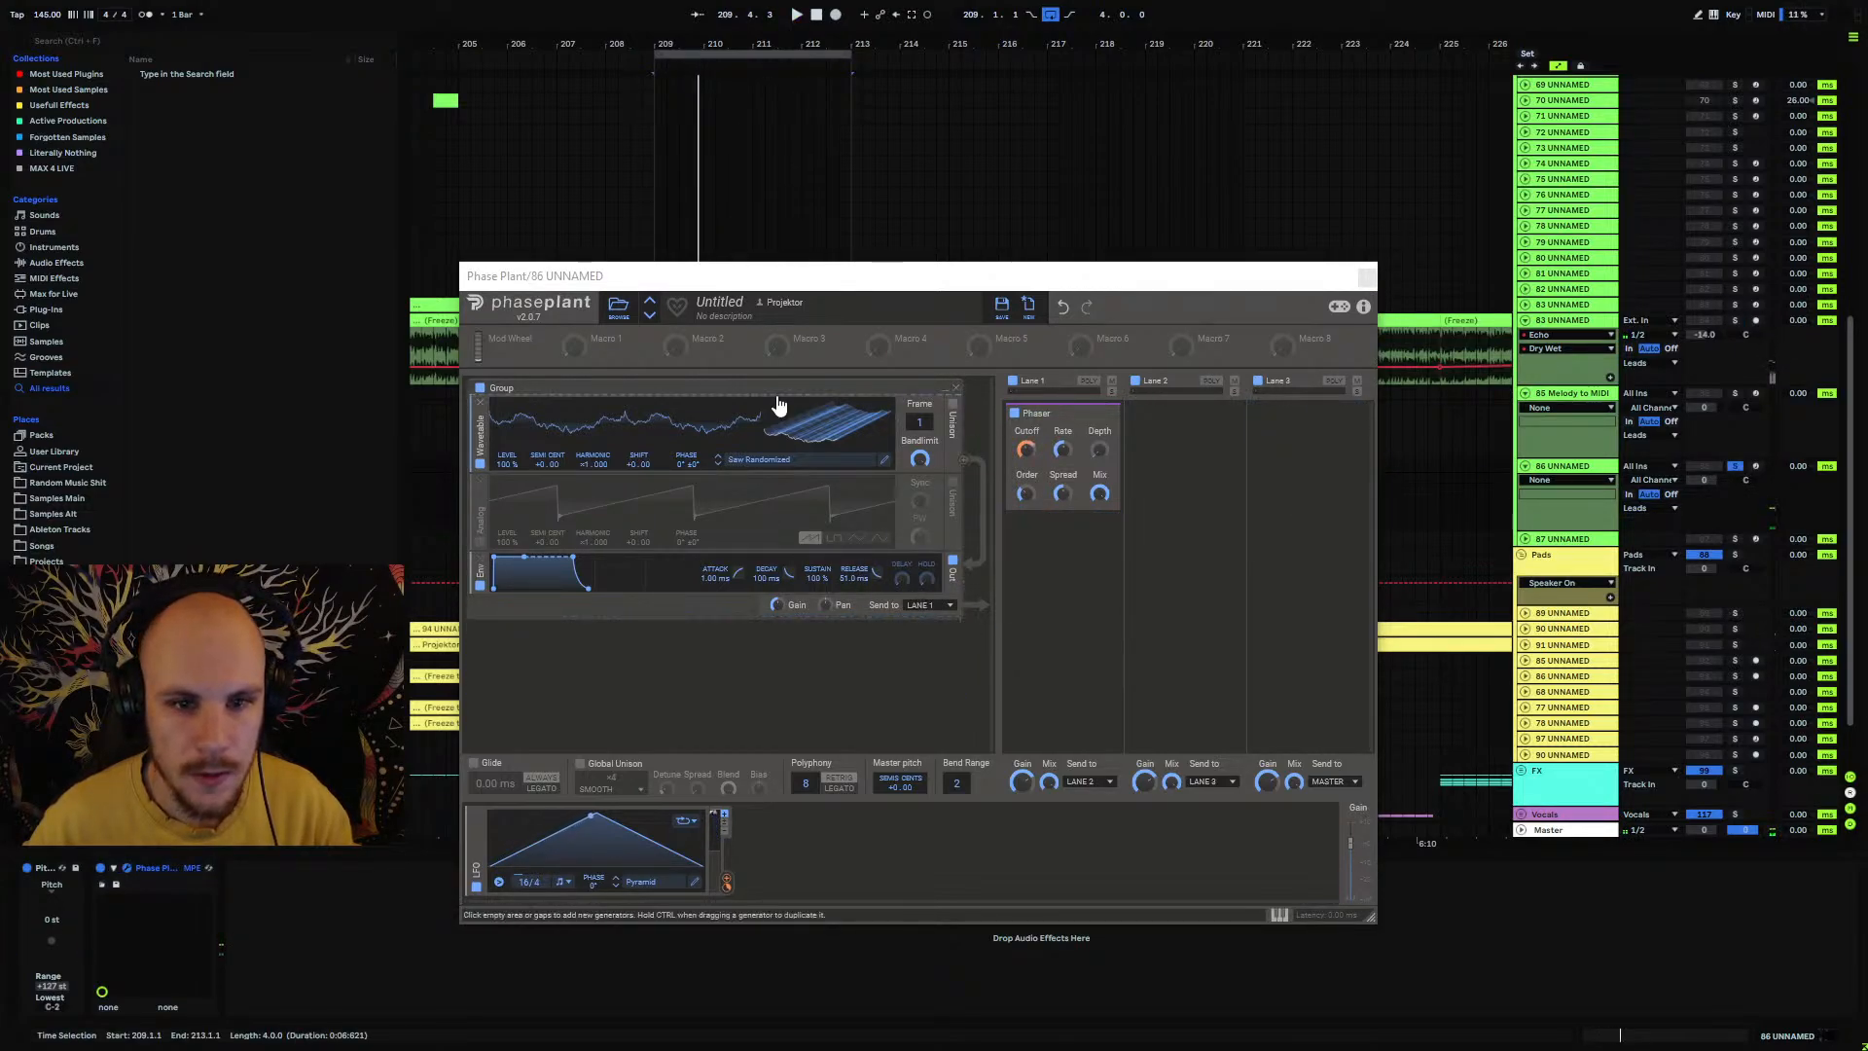
# Step: Close Phase Plant, play the soloed lead on track 83 to examine its EQ Eight spectrum, and collapse the enlarged EQ display
pyautogui.click(1367, 277)
pyautogui.click(1342, 351)
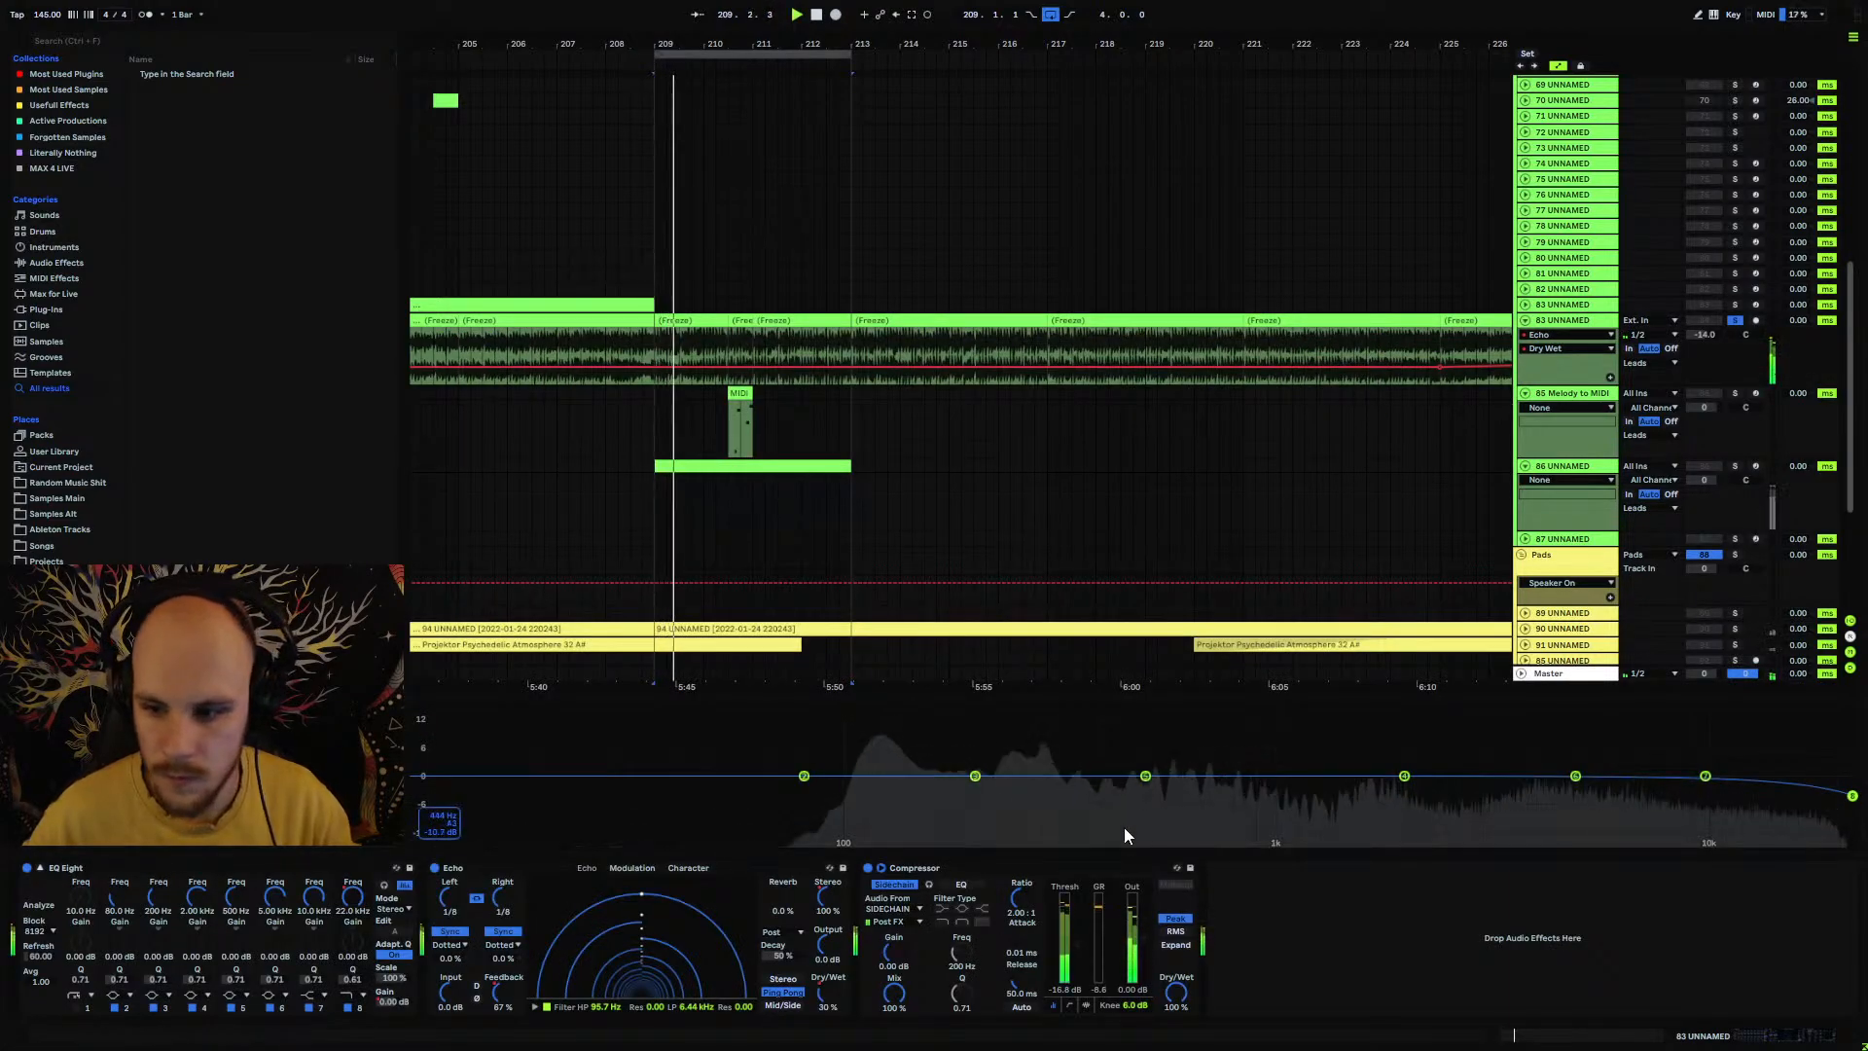
pyautogui.click(41, 868)
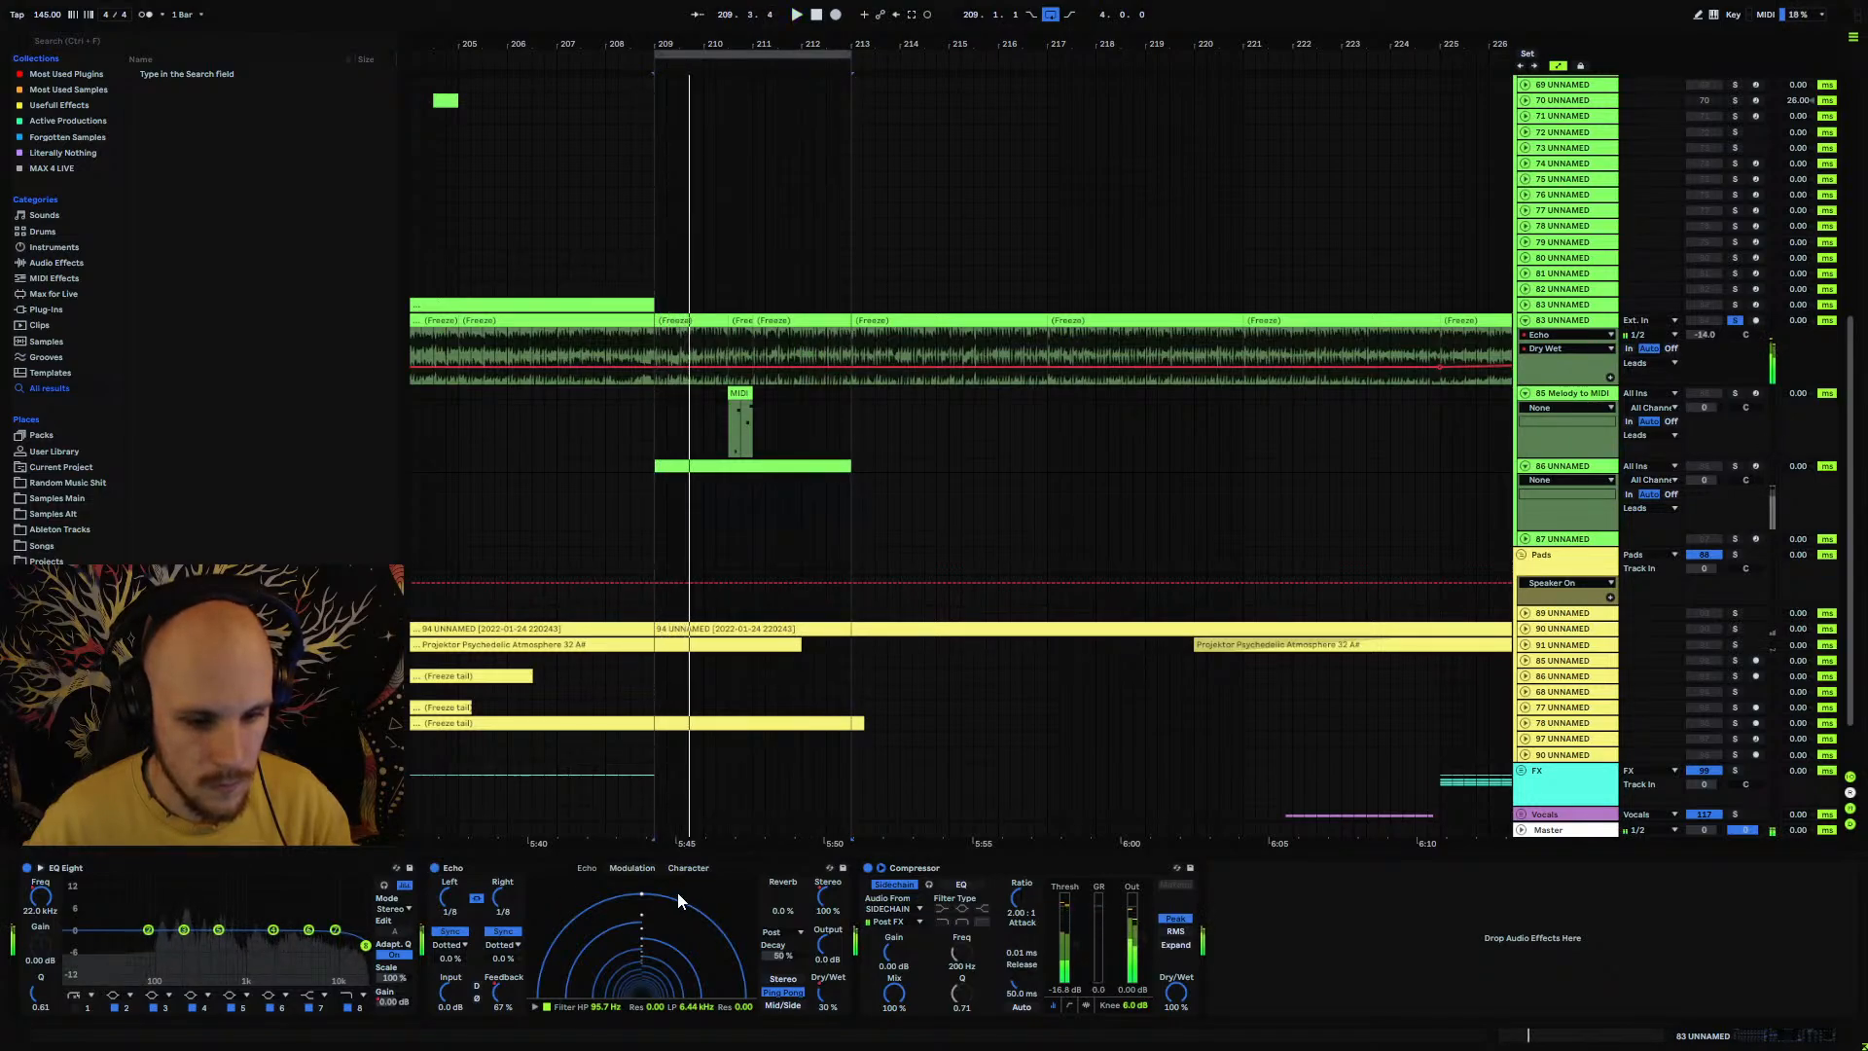
pyautogui.click(1562, 467)
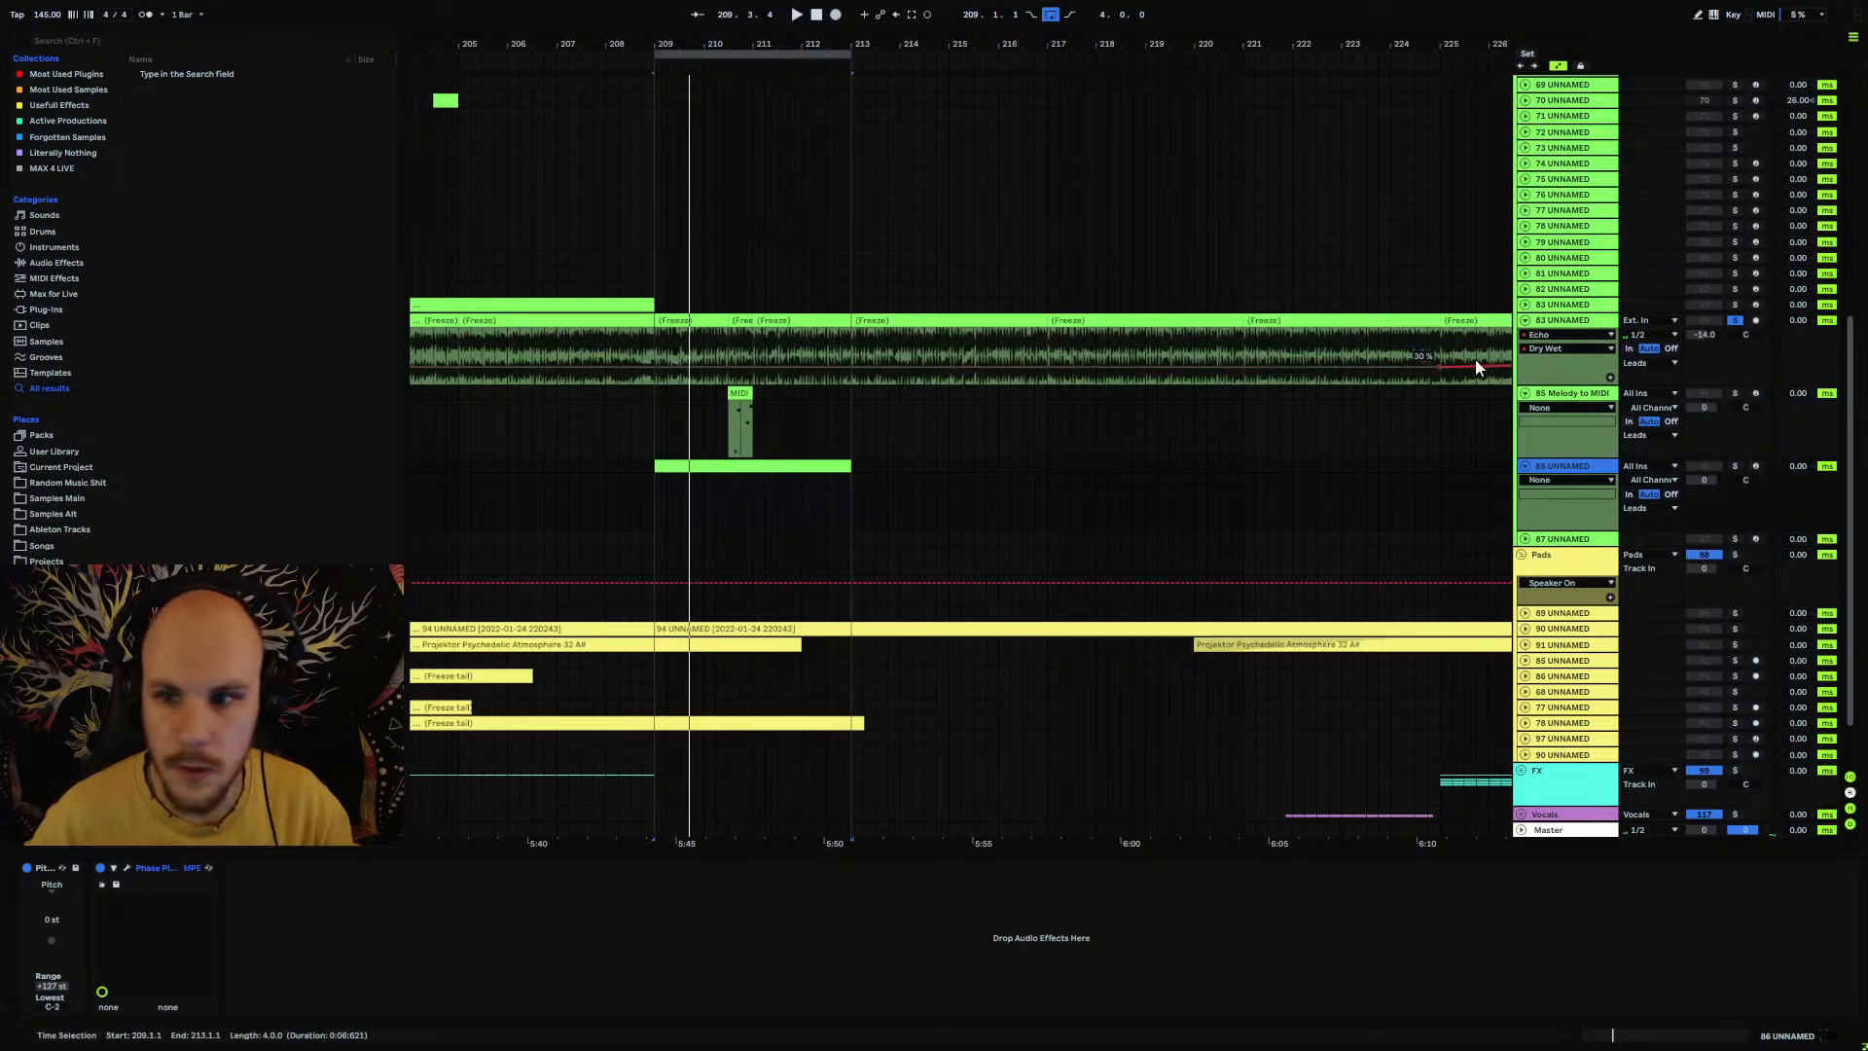
pyautogui.click(1551, 321)
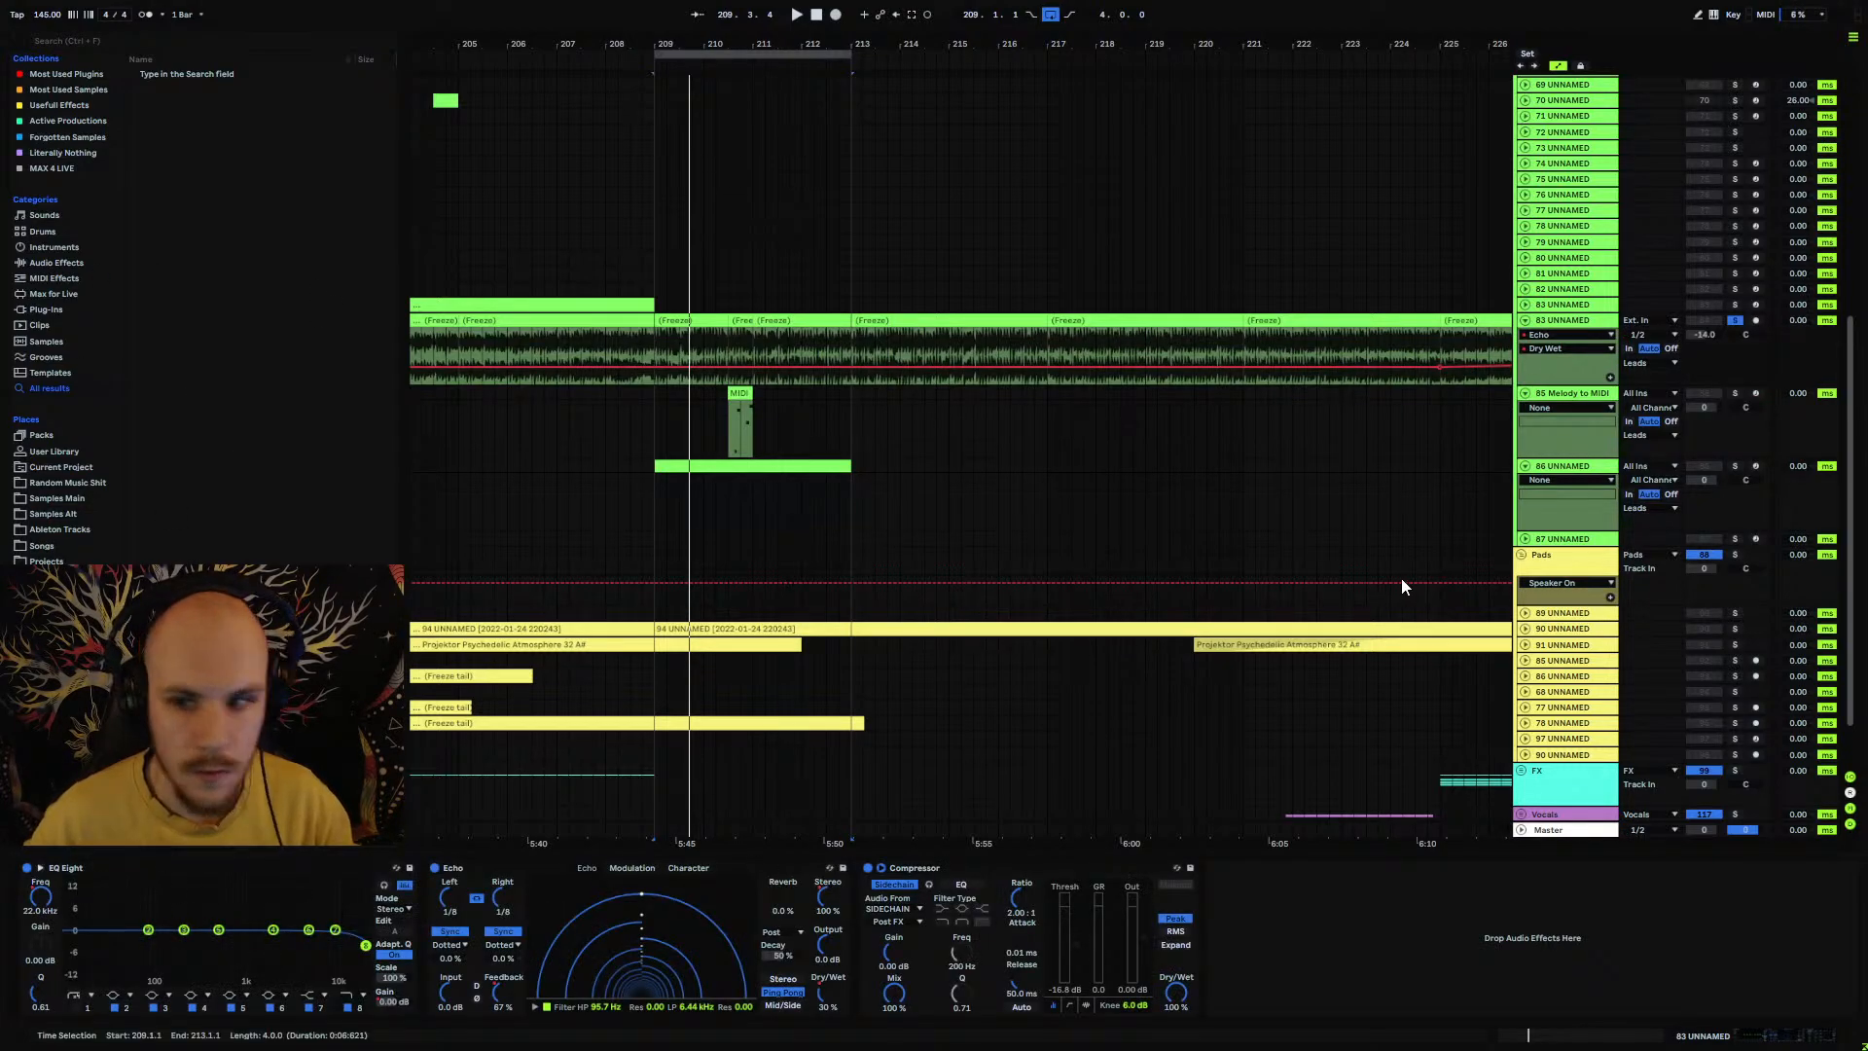
# Step: Reopen Phase Plant on track 86, solo the track and play the part
pyautogui.click(1562, 467)
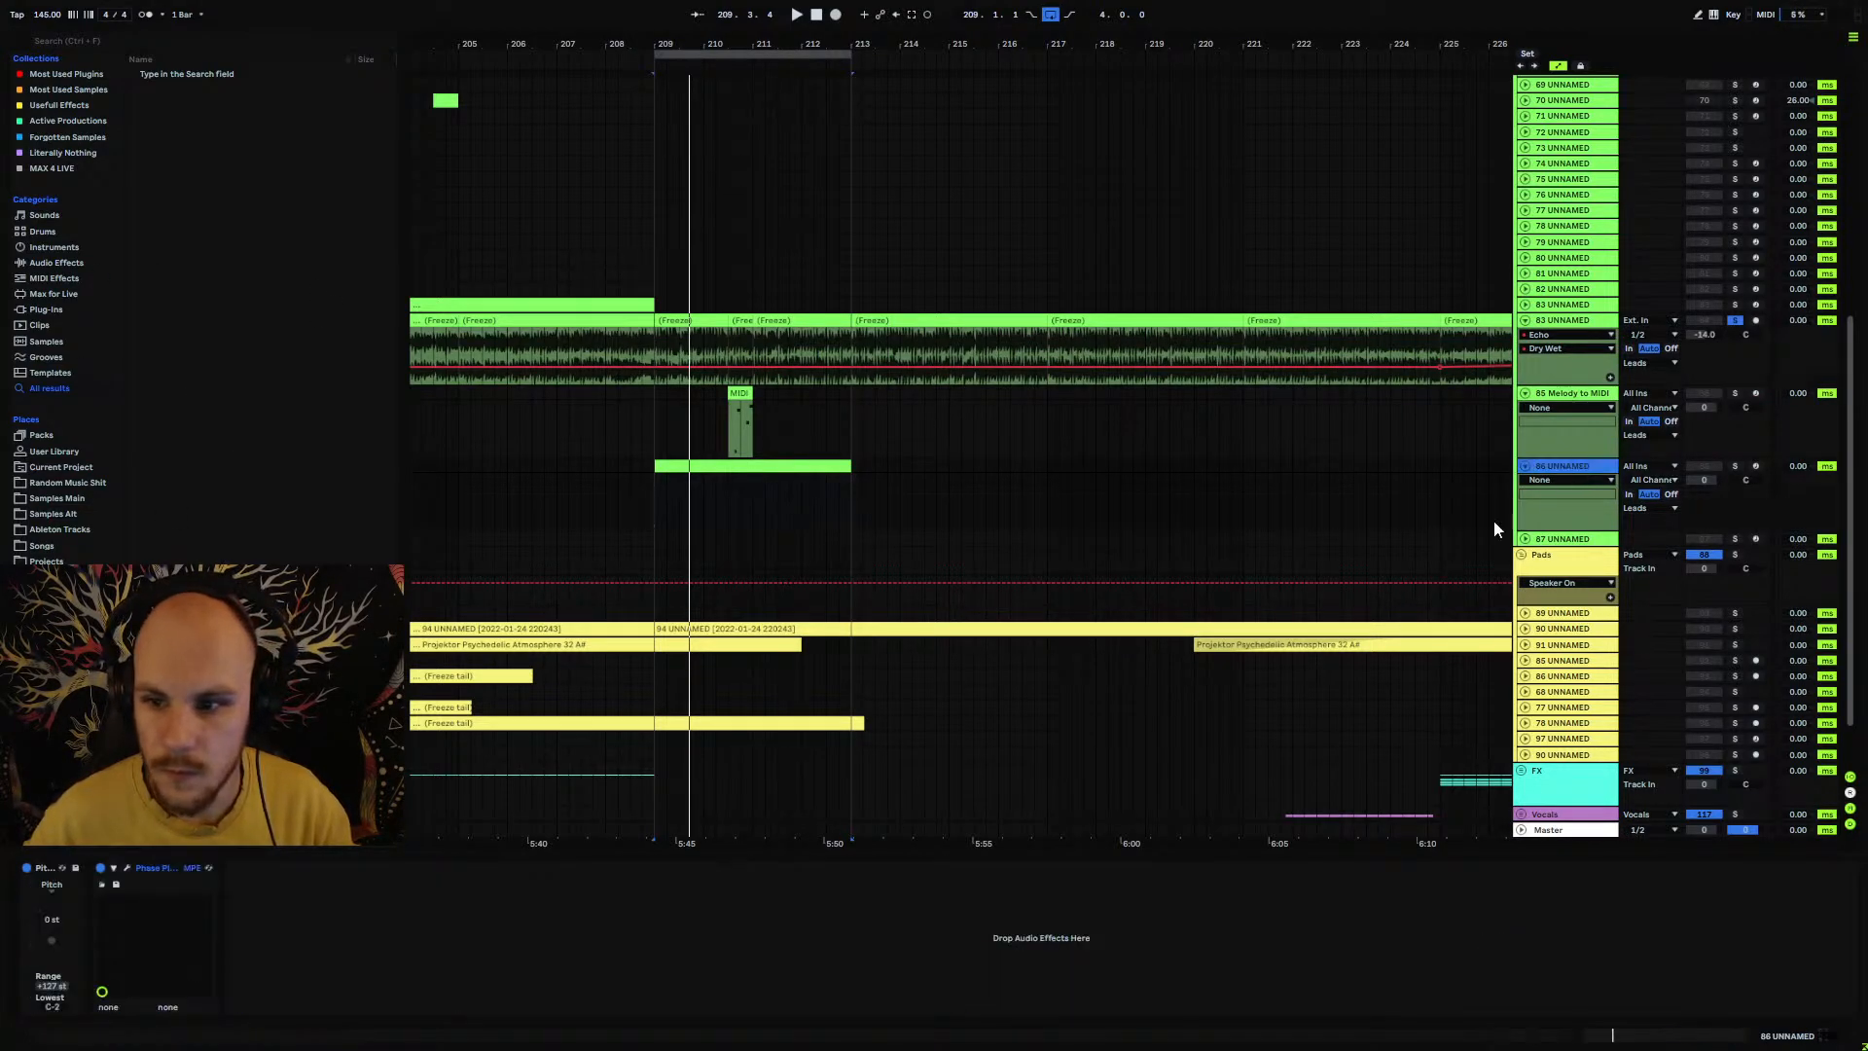
pyautogui.click(127, 867)
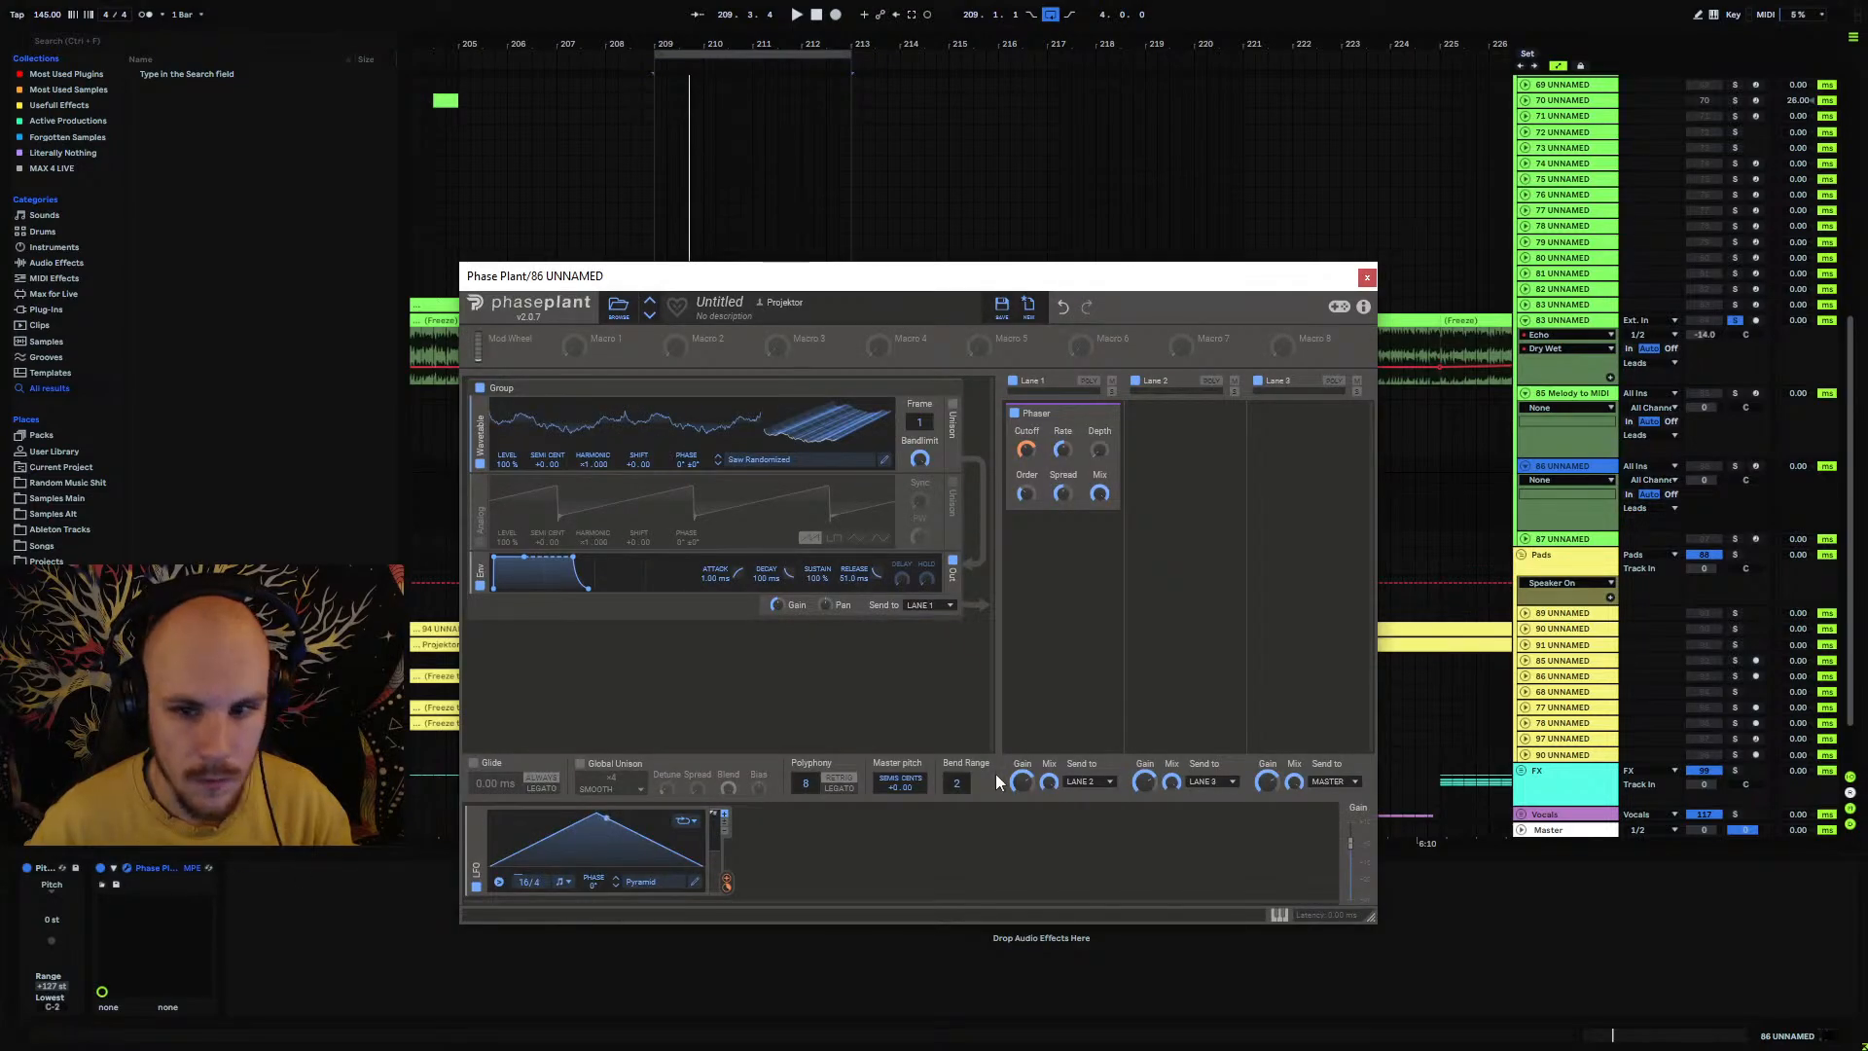
pyautogui.click(1733, 464)
pyautogui.press('space')
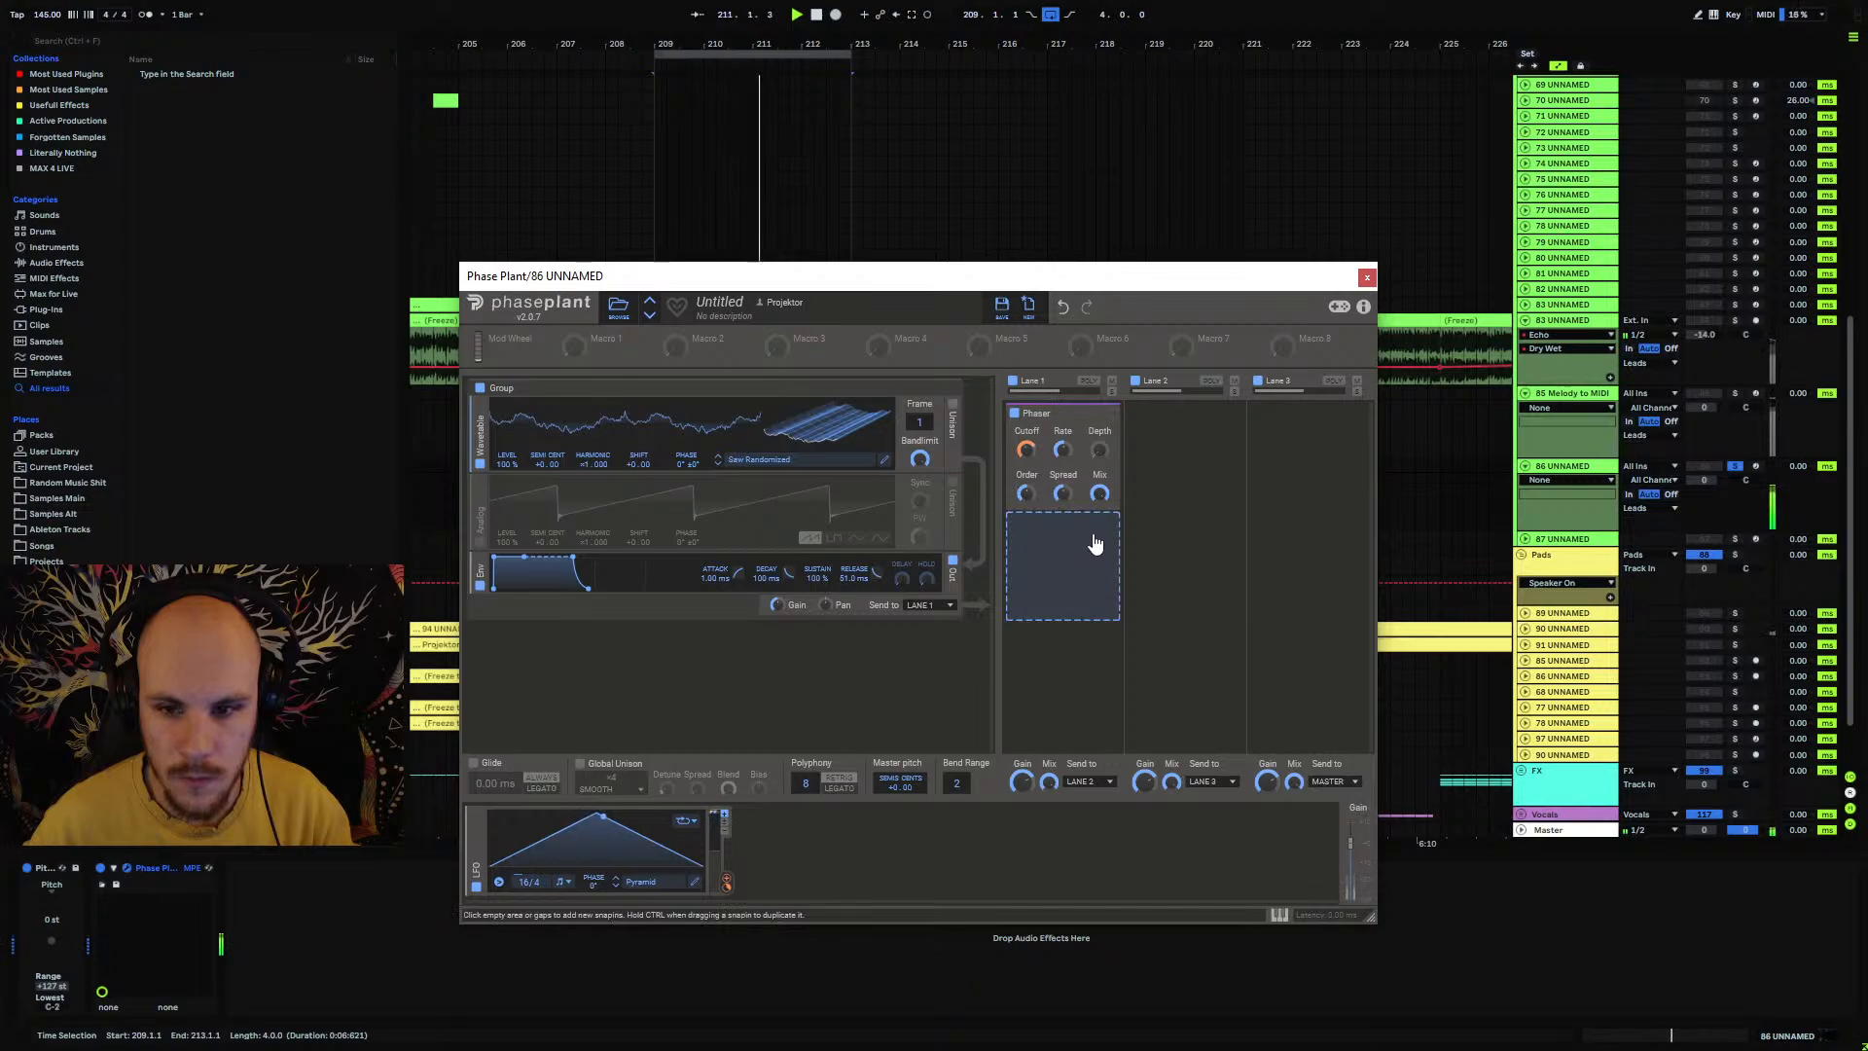
# Step: Add a Distortion module to Phase Plant and place it between the Analog oscillator and the envelope
pyautogui.click(1180, 438)
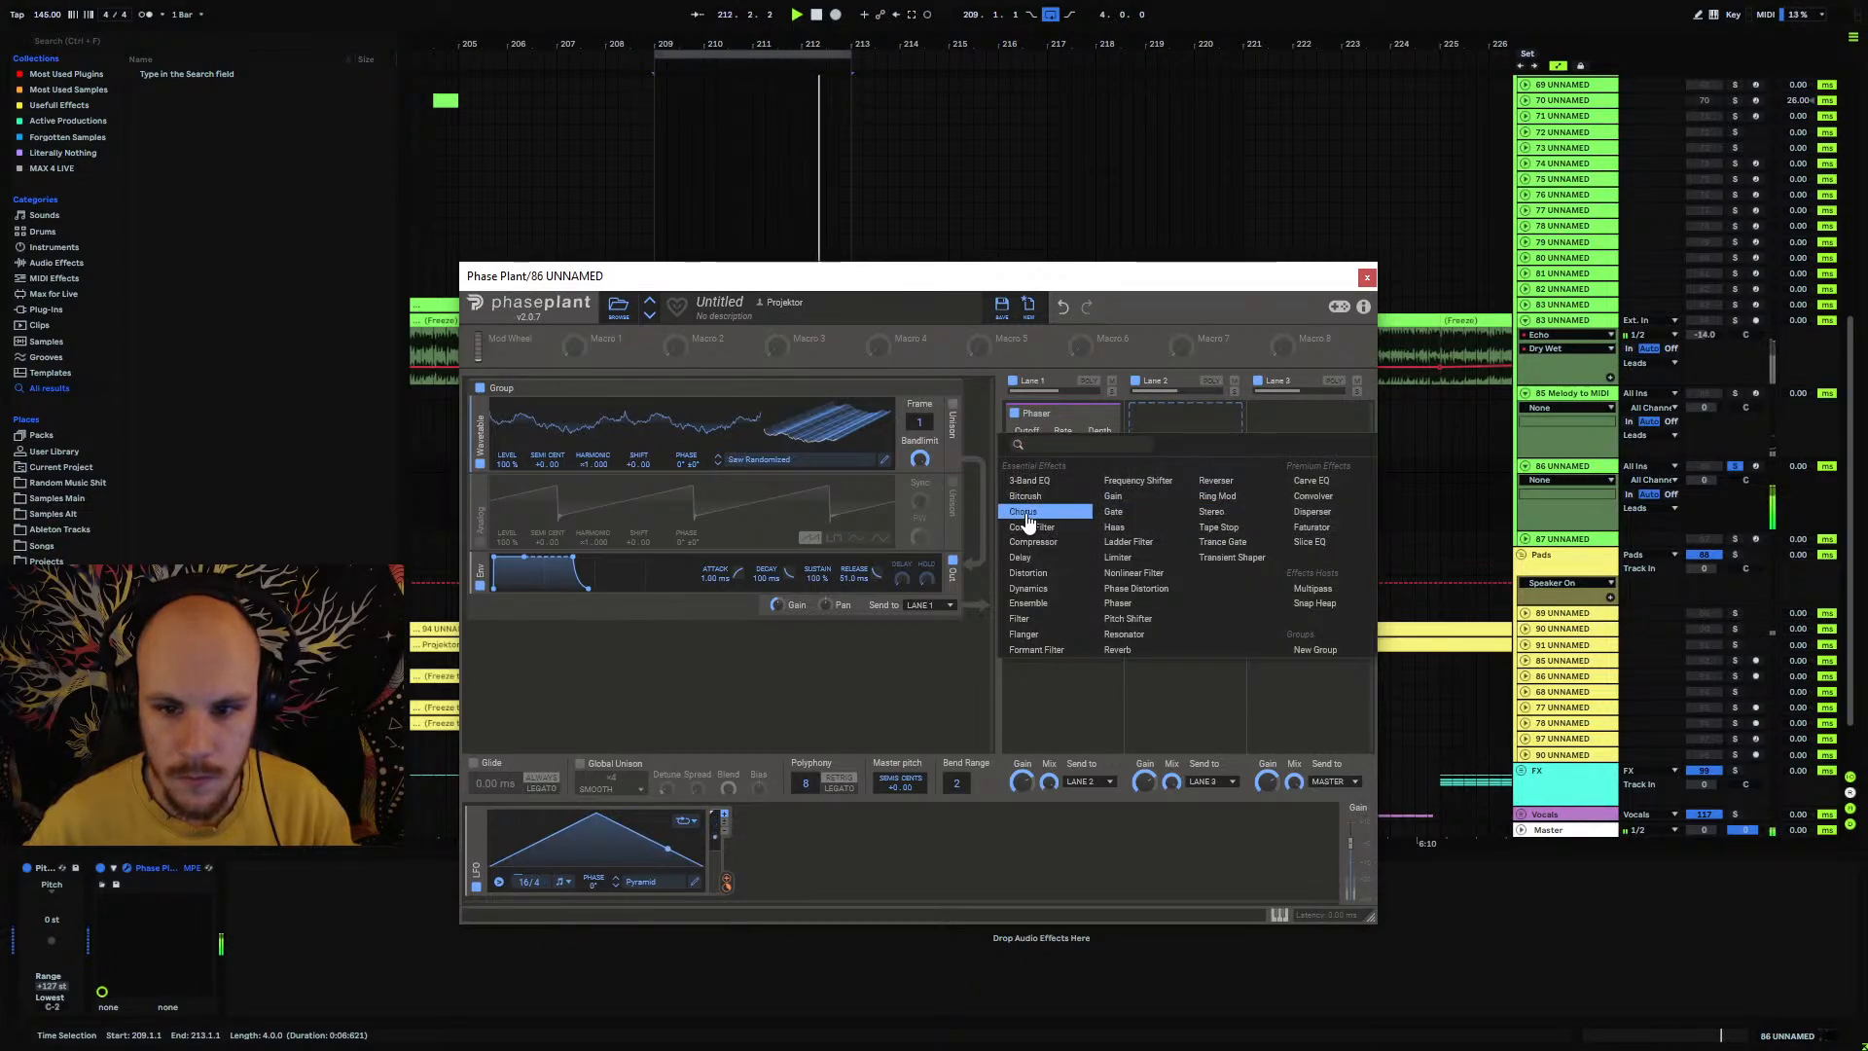
pyautogui.click(823, 692)
pyautogui.click(661, 676)
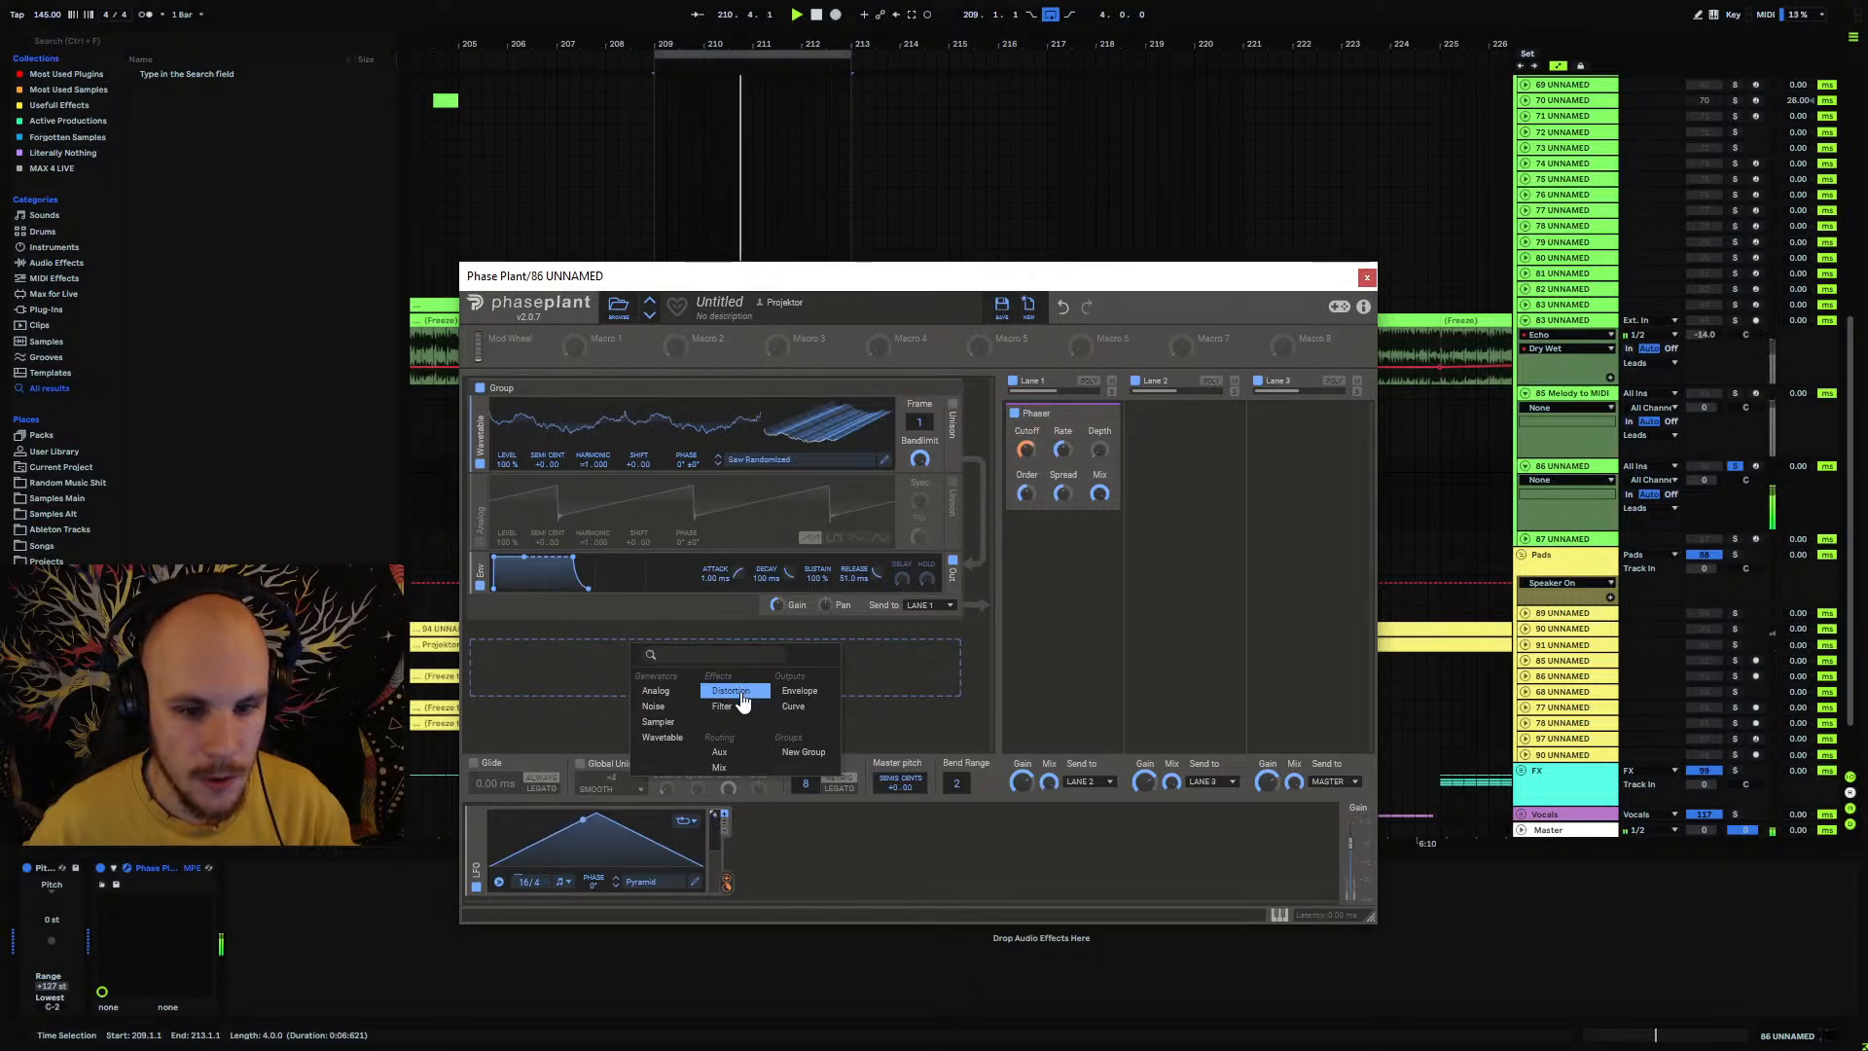
pyautogui.click(731, 691)
pyautogui.moveTo(479, 661); pyautogui.dragTo(477, 576)
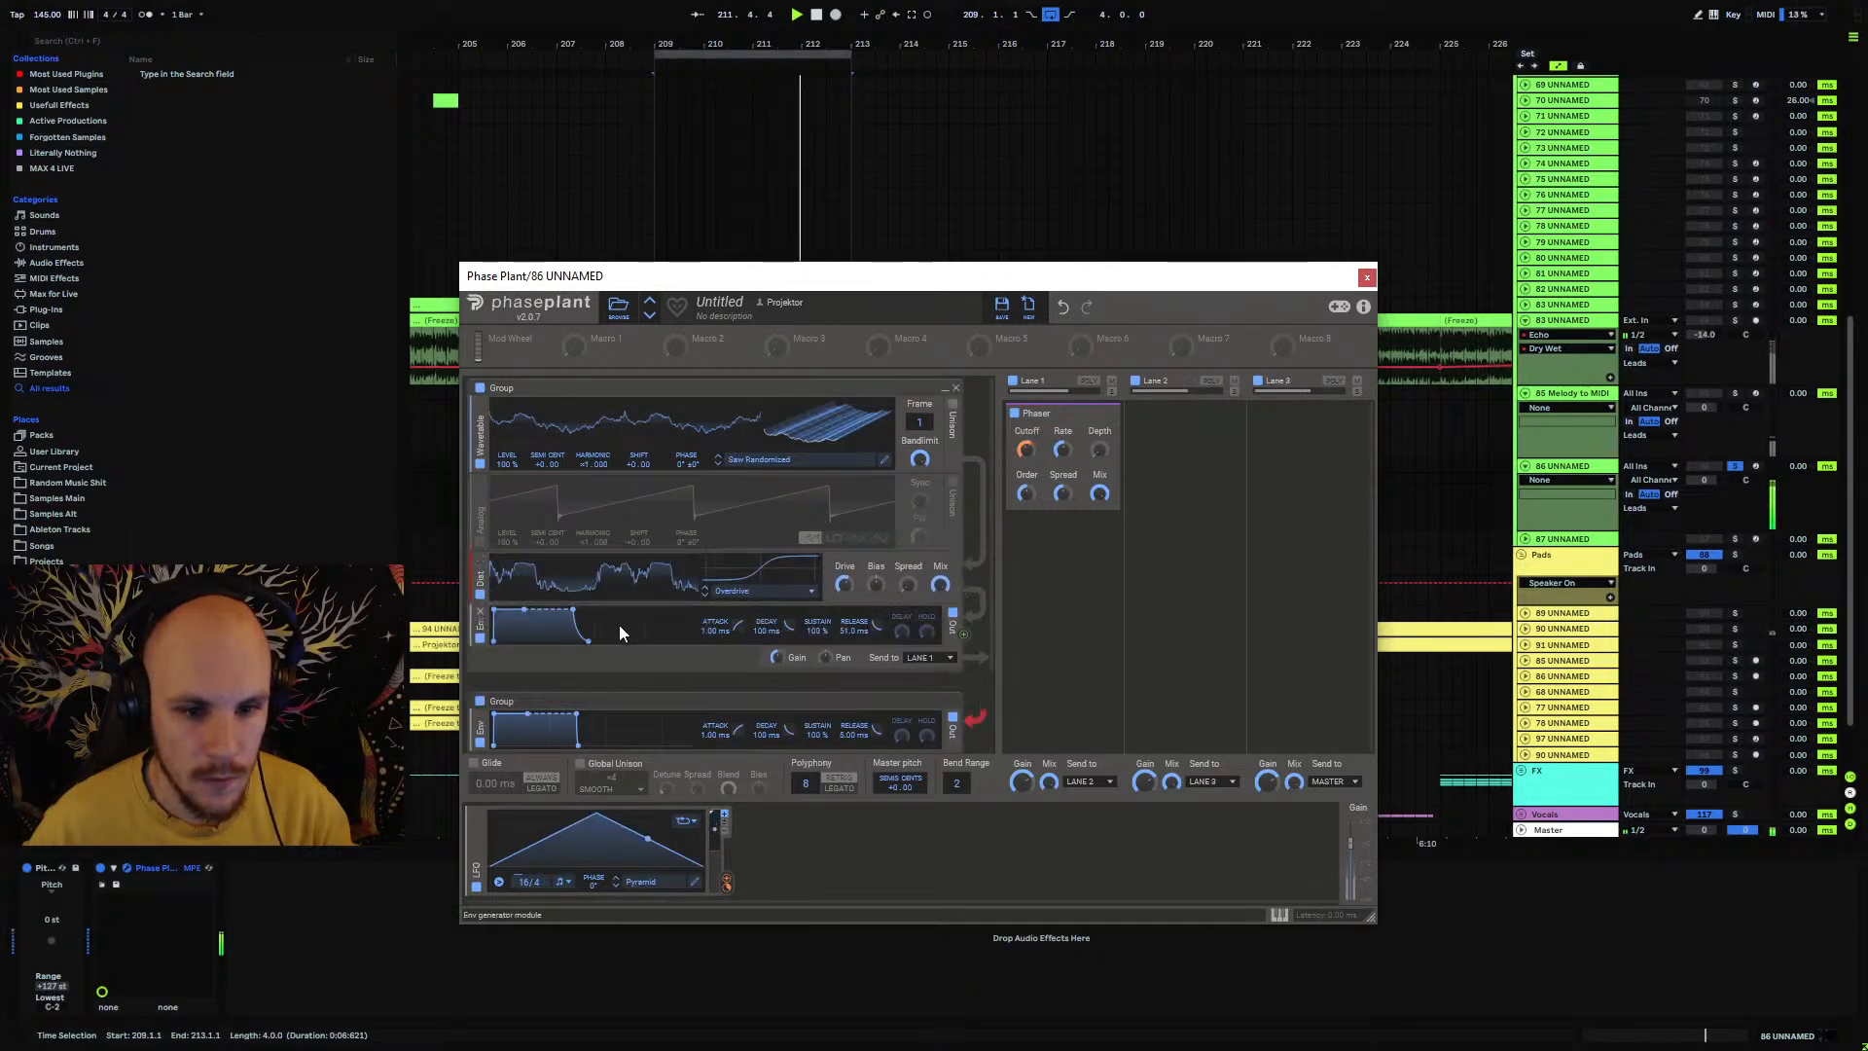
# Step: Add a Filter module above the Distortion, switch it to band pass and adjust its cutoff during playback
pyautogui.click(536, 679)
pyautogui.click(621, 736)
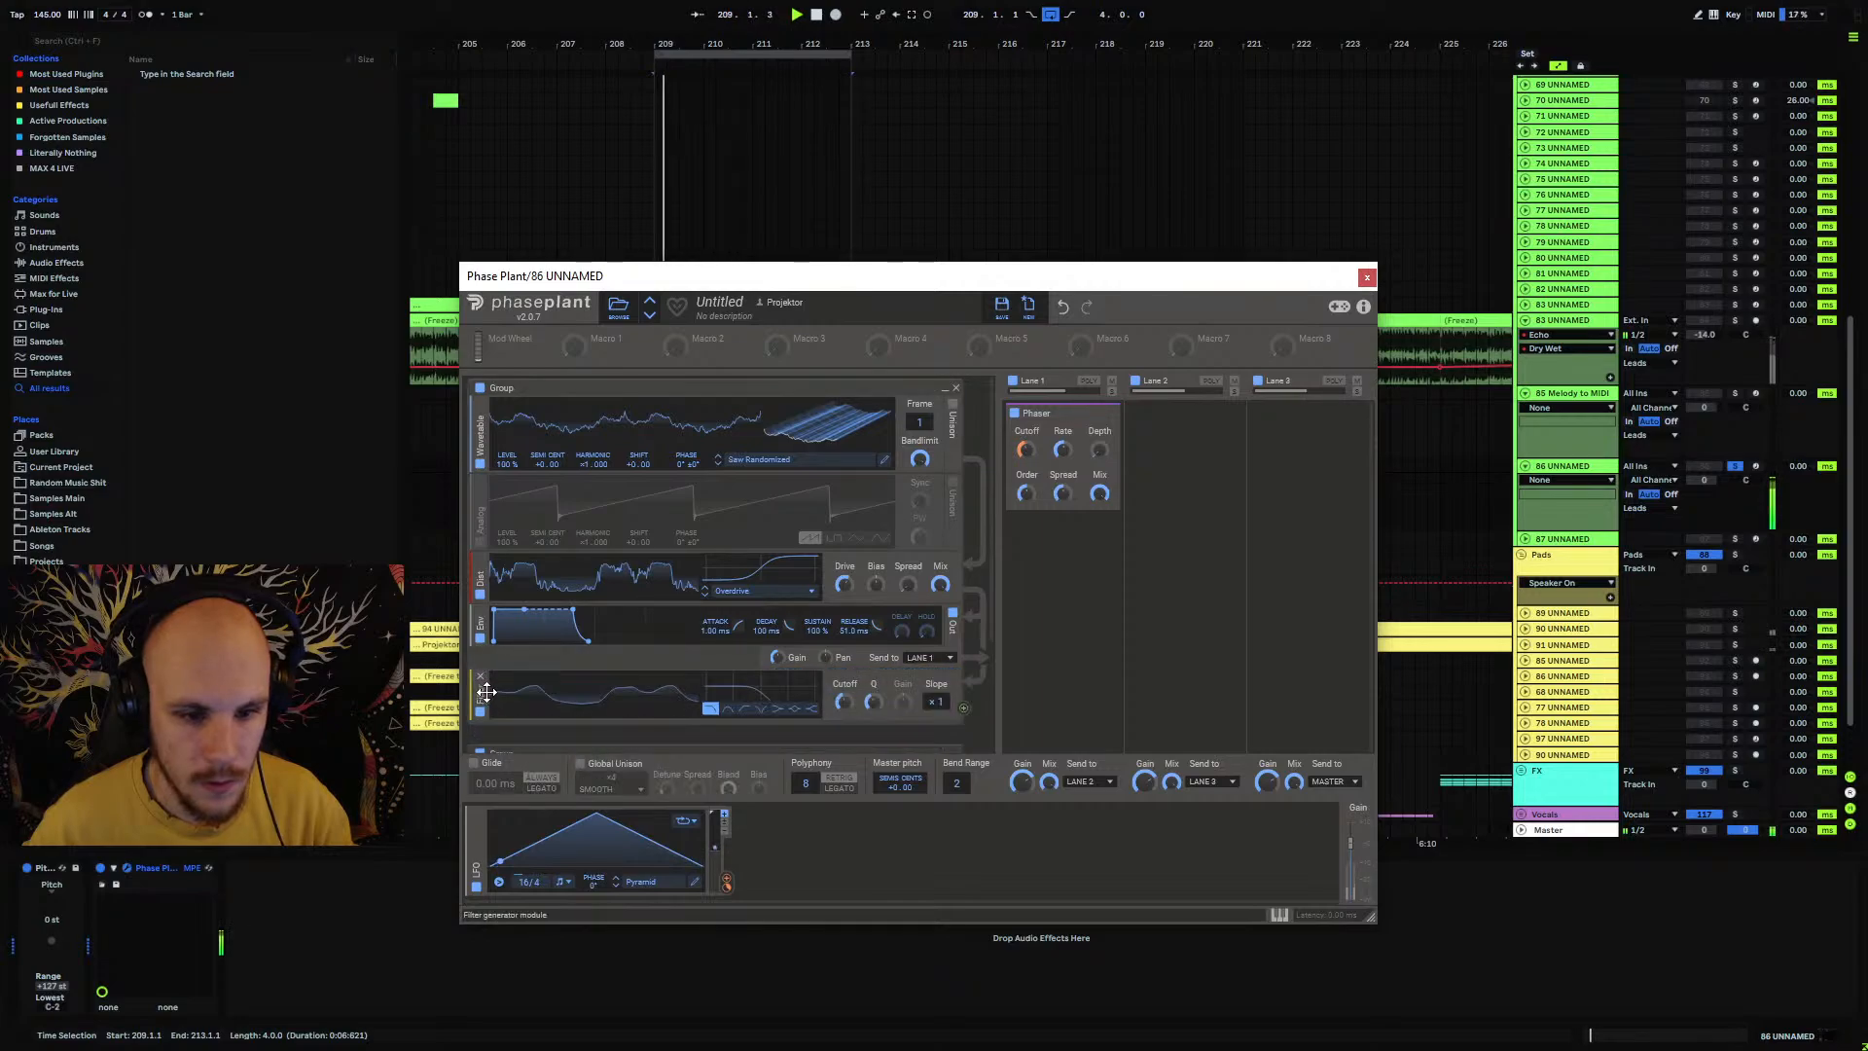
pyautogui.moveTo(483, 695); pyautogui.dragTo(480, 561)
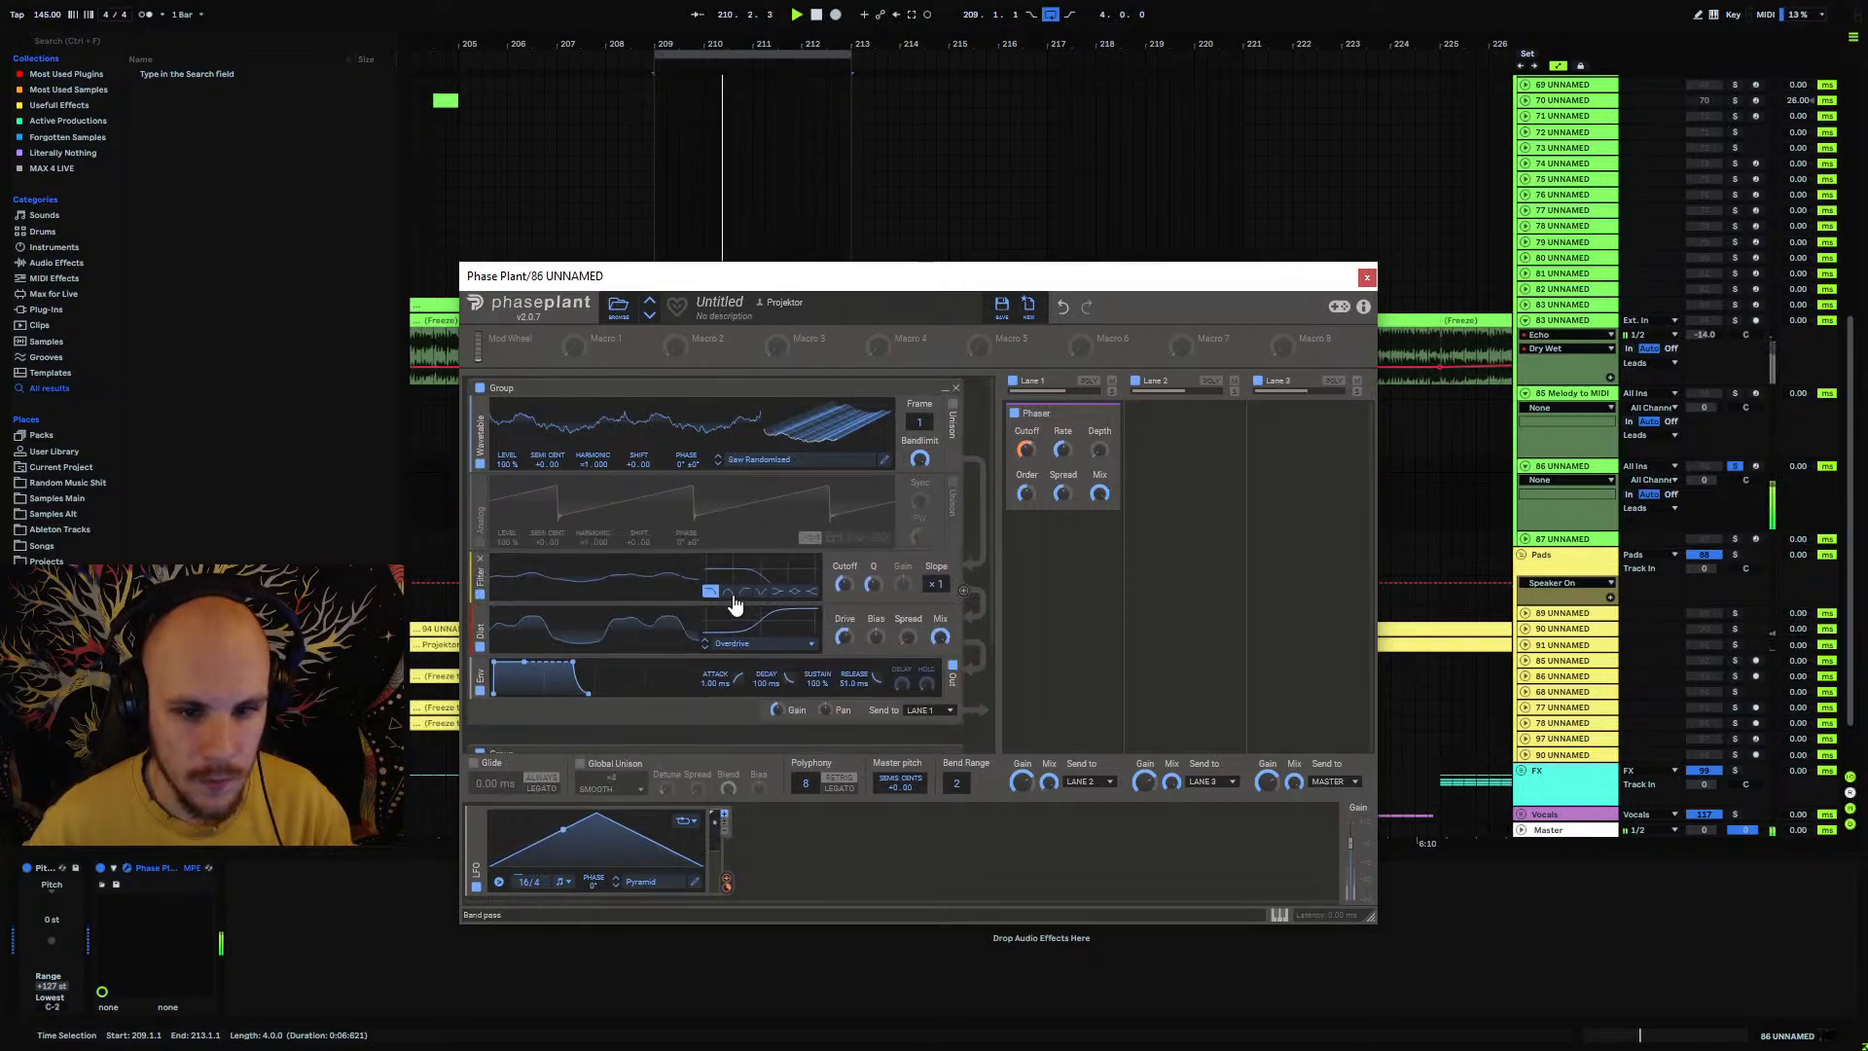
pyautogui.click(728, 593)
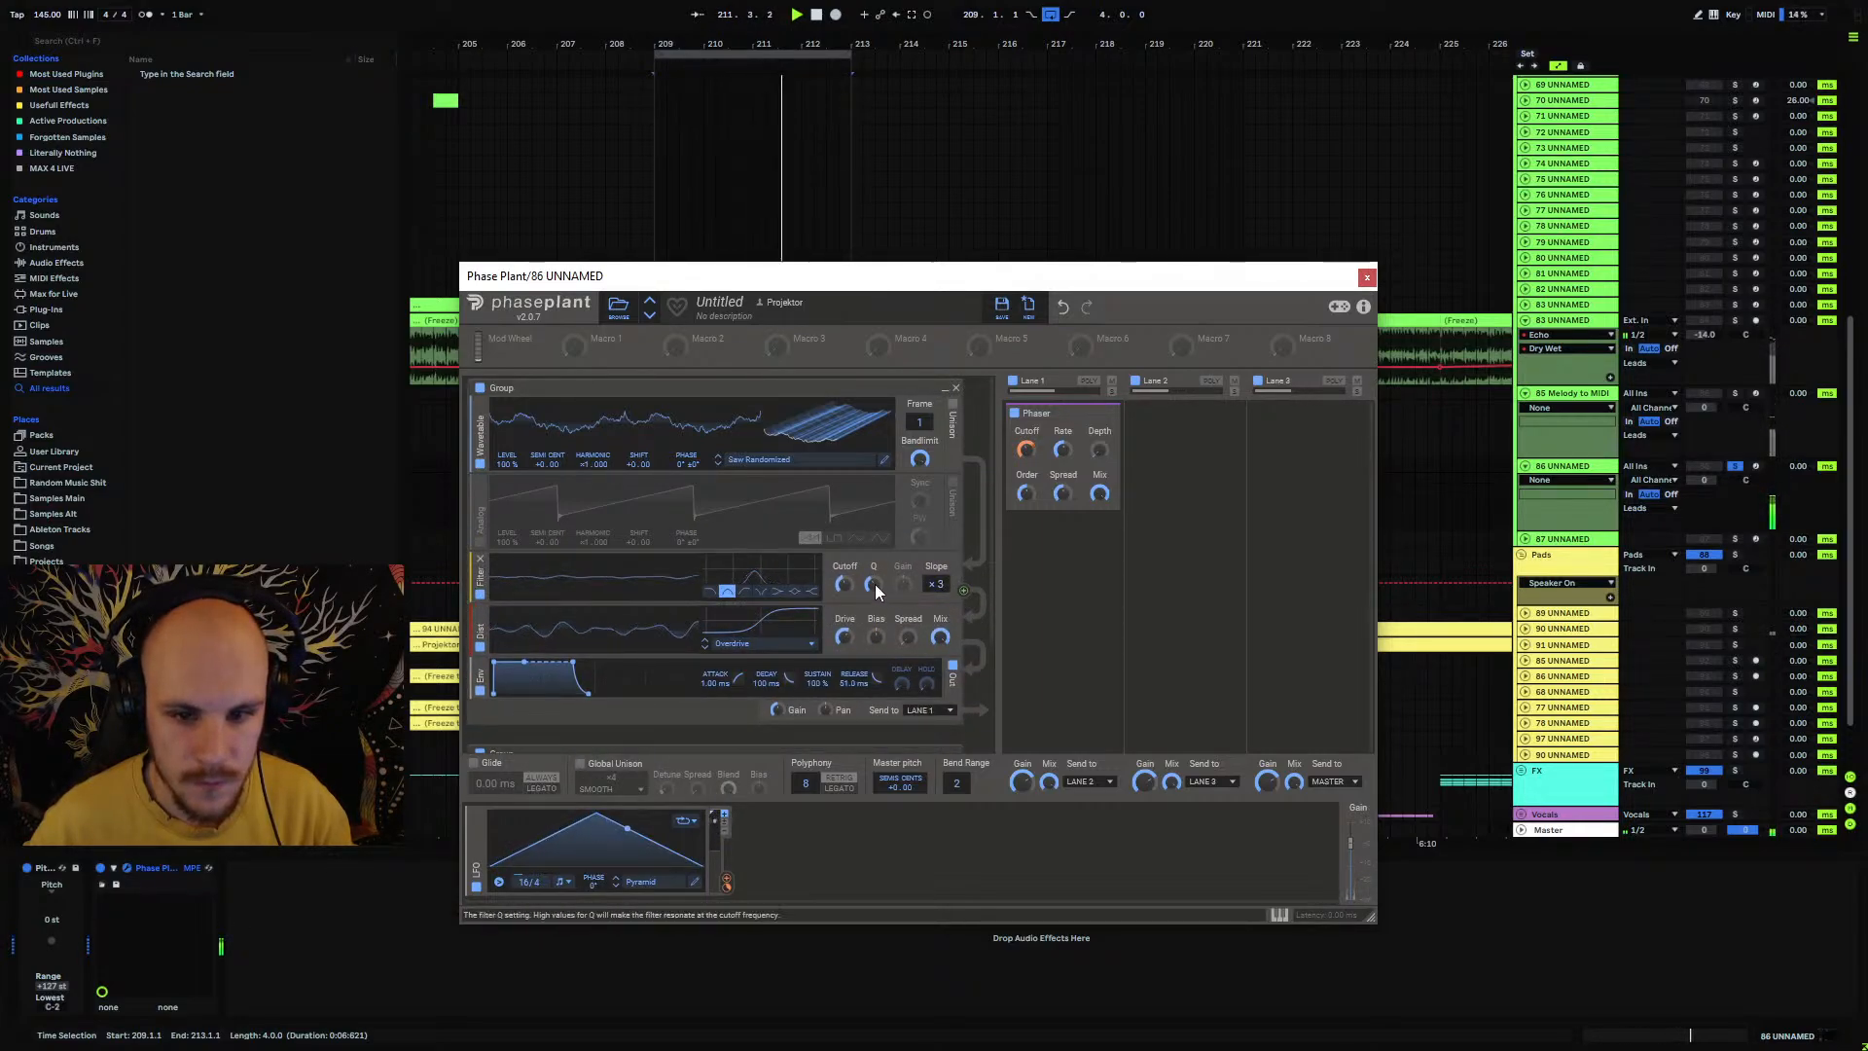
pyautogui.moveTo(844, 584); pyautogui.dragTo(843, 569)
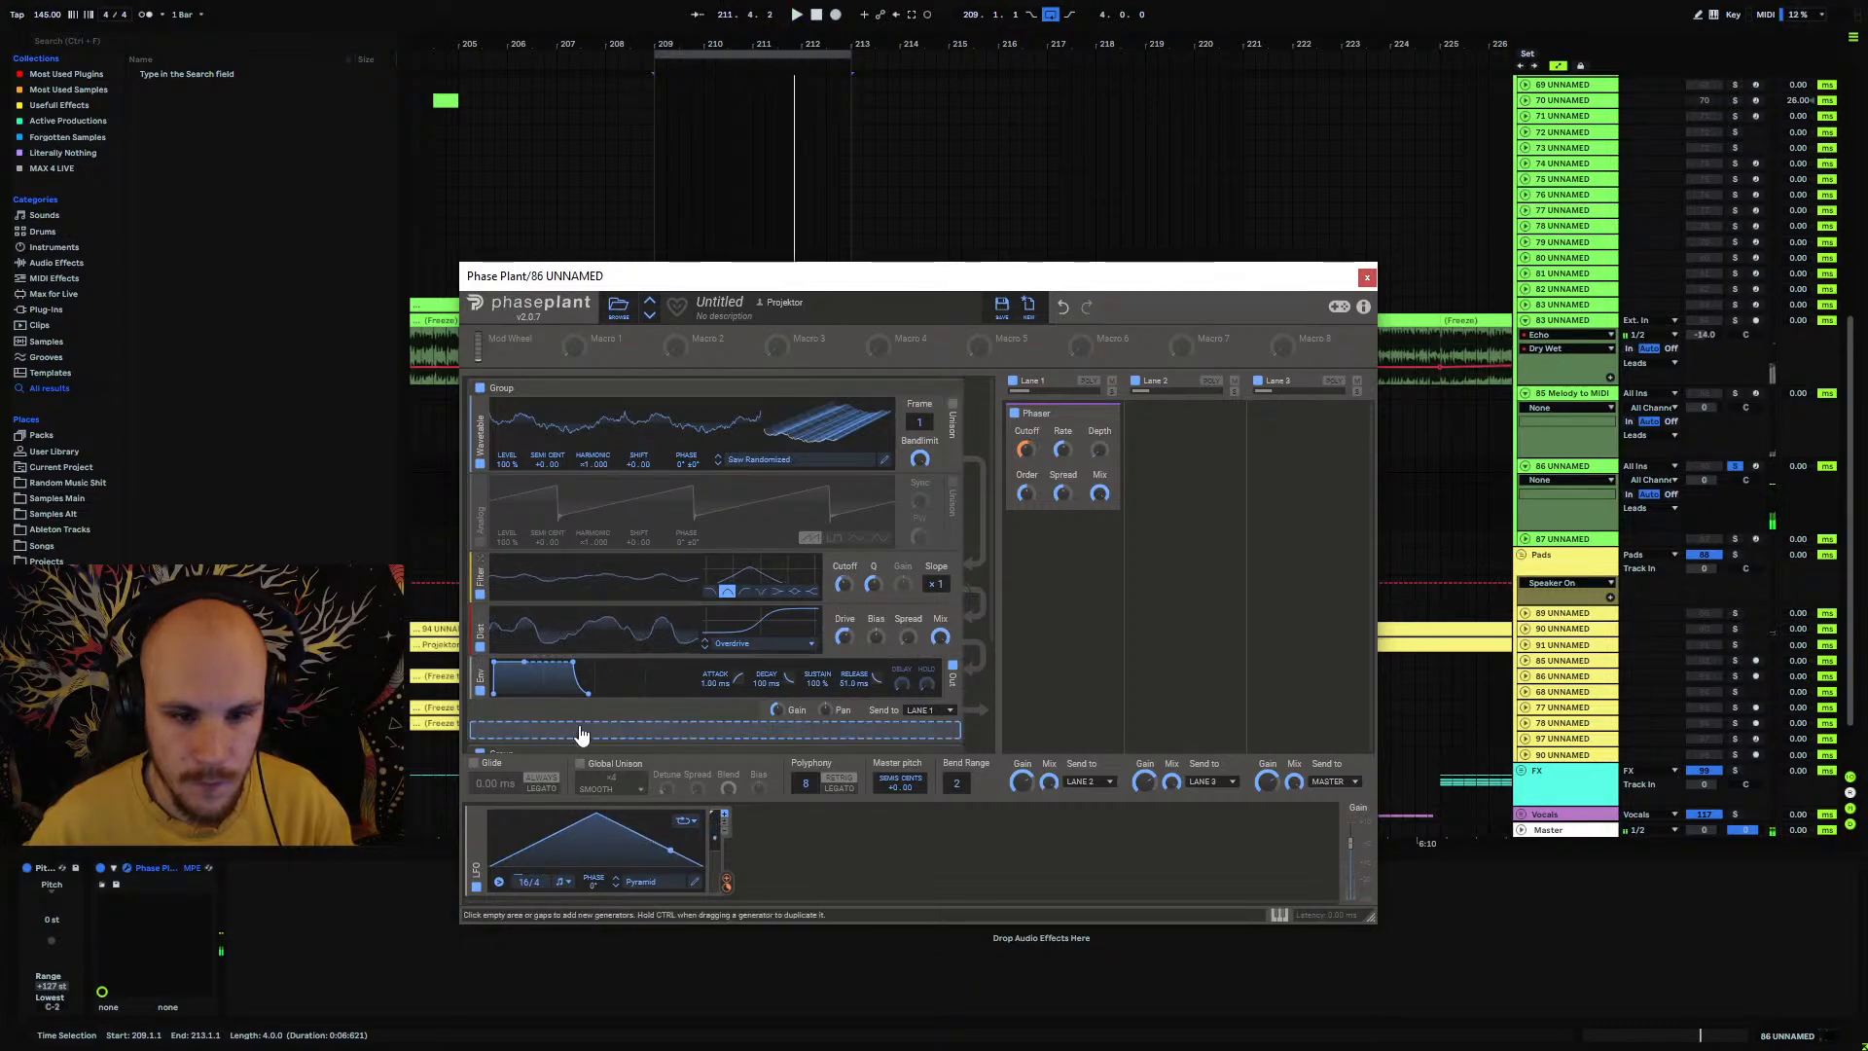
# Step: Remove the Analog oscillator from the first group and add a Mix and an Aux module below its envelope
pyautogui.click(481, 480)
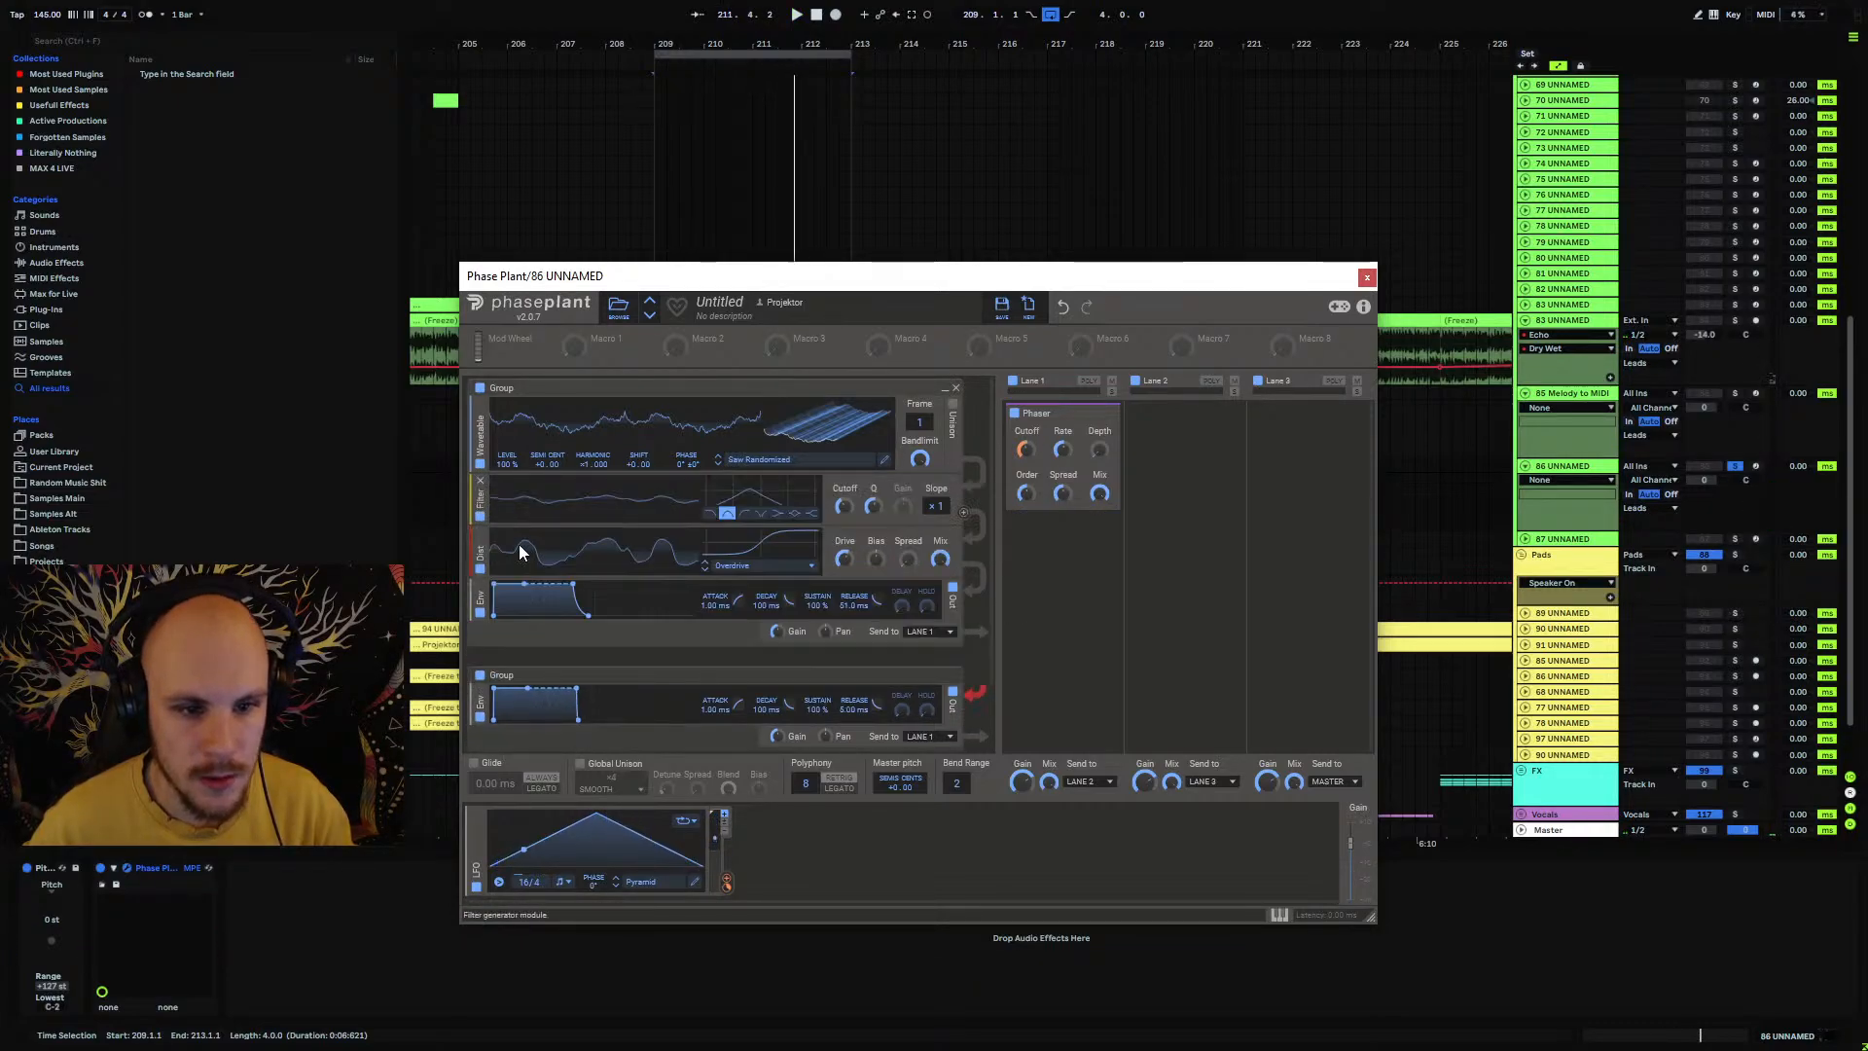
pyautogui.click(576, 650)
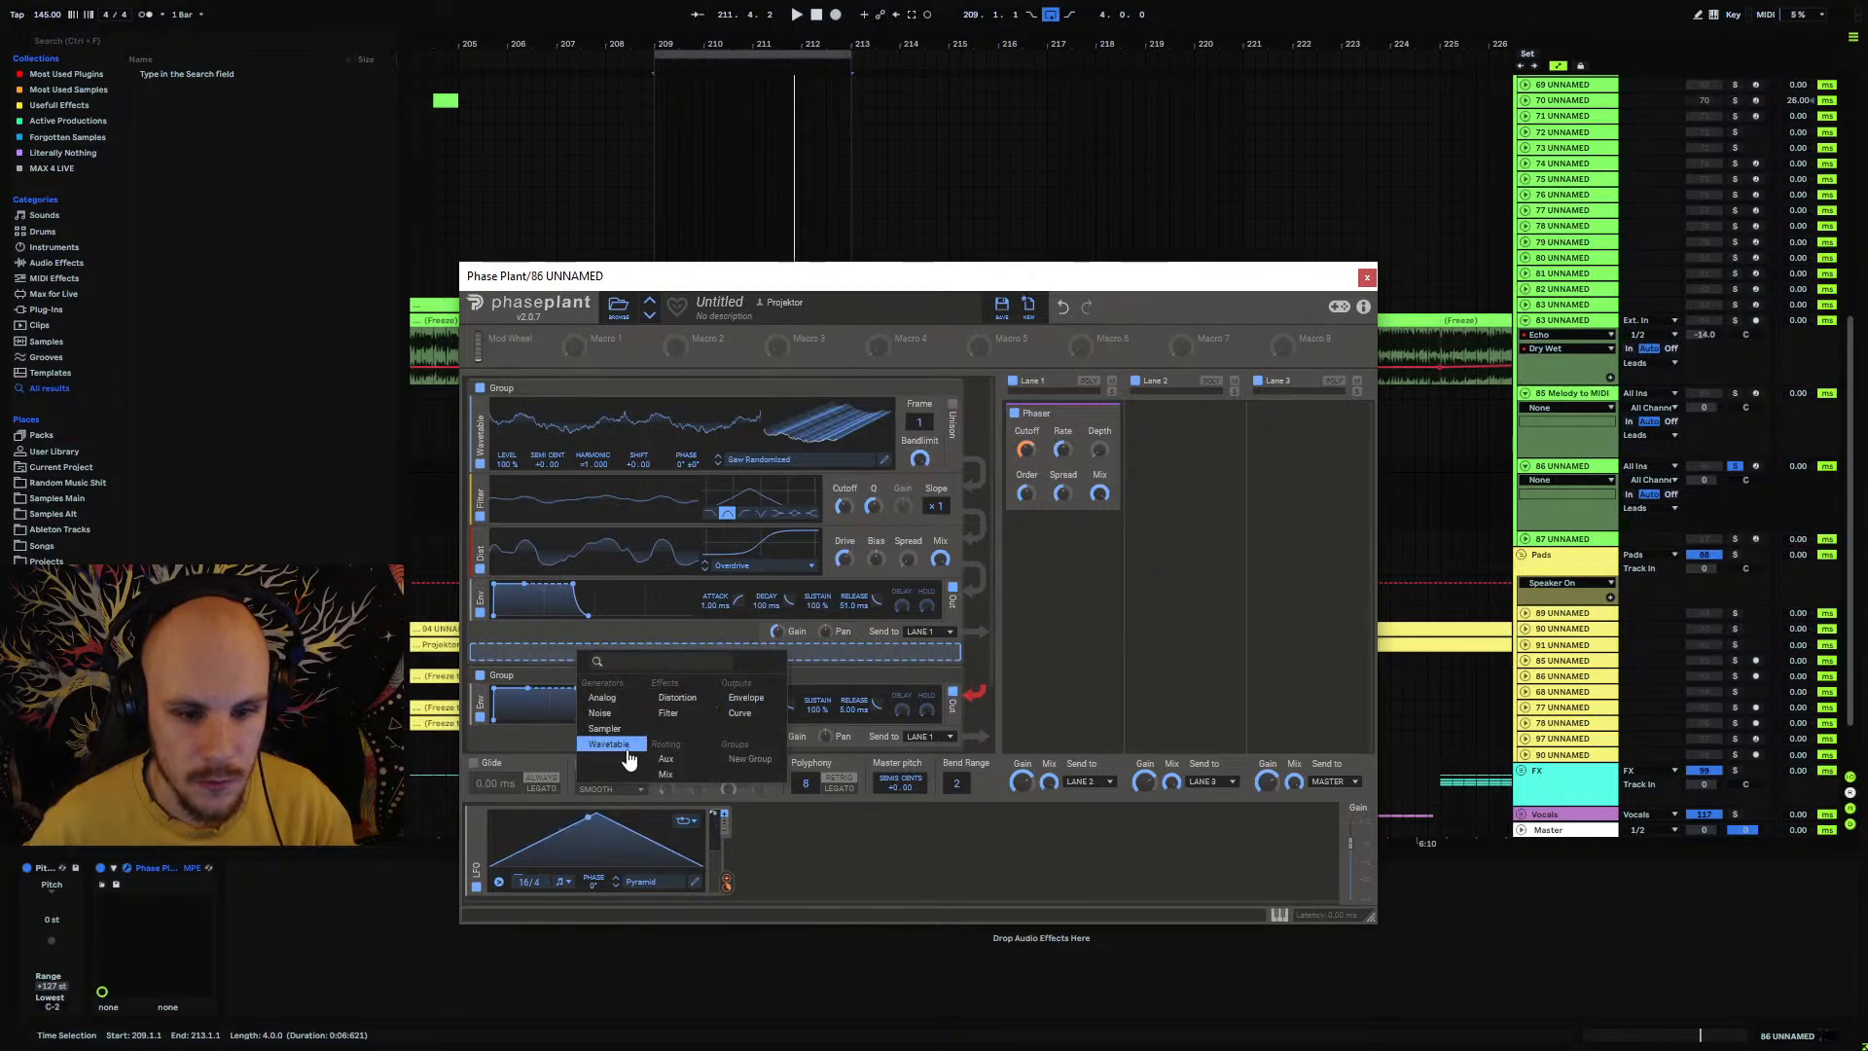
pyautogui.click(679, 774)
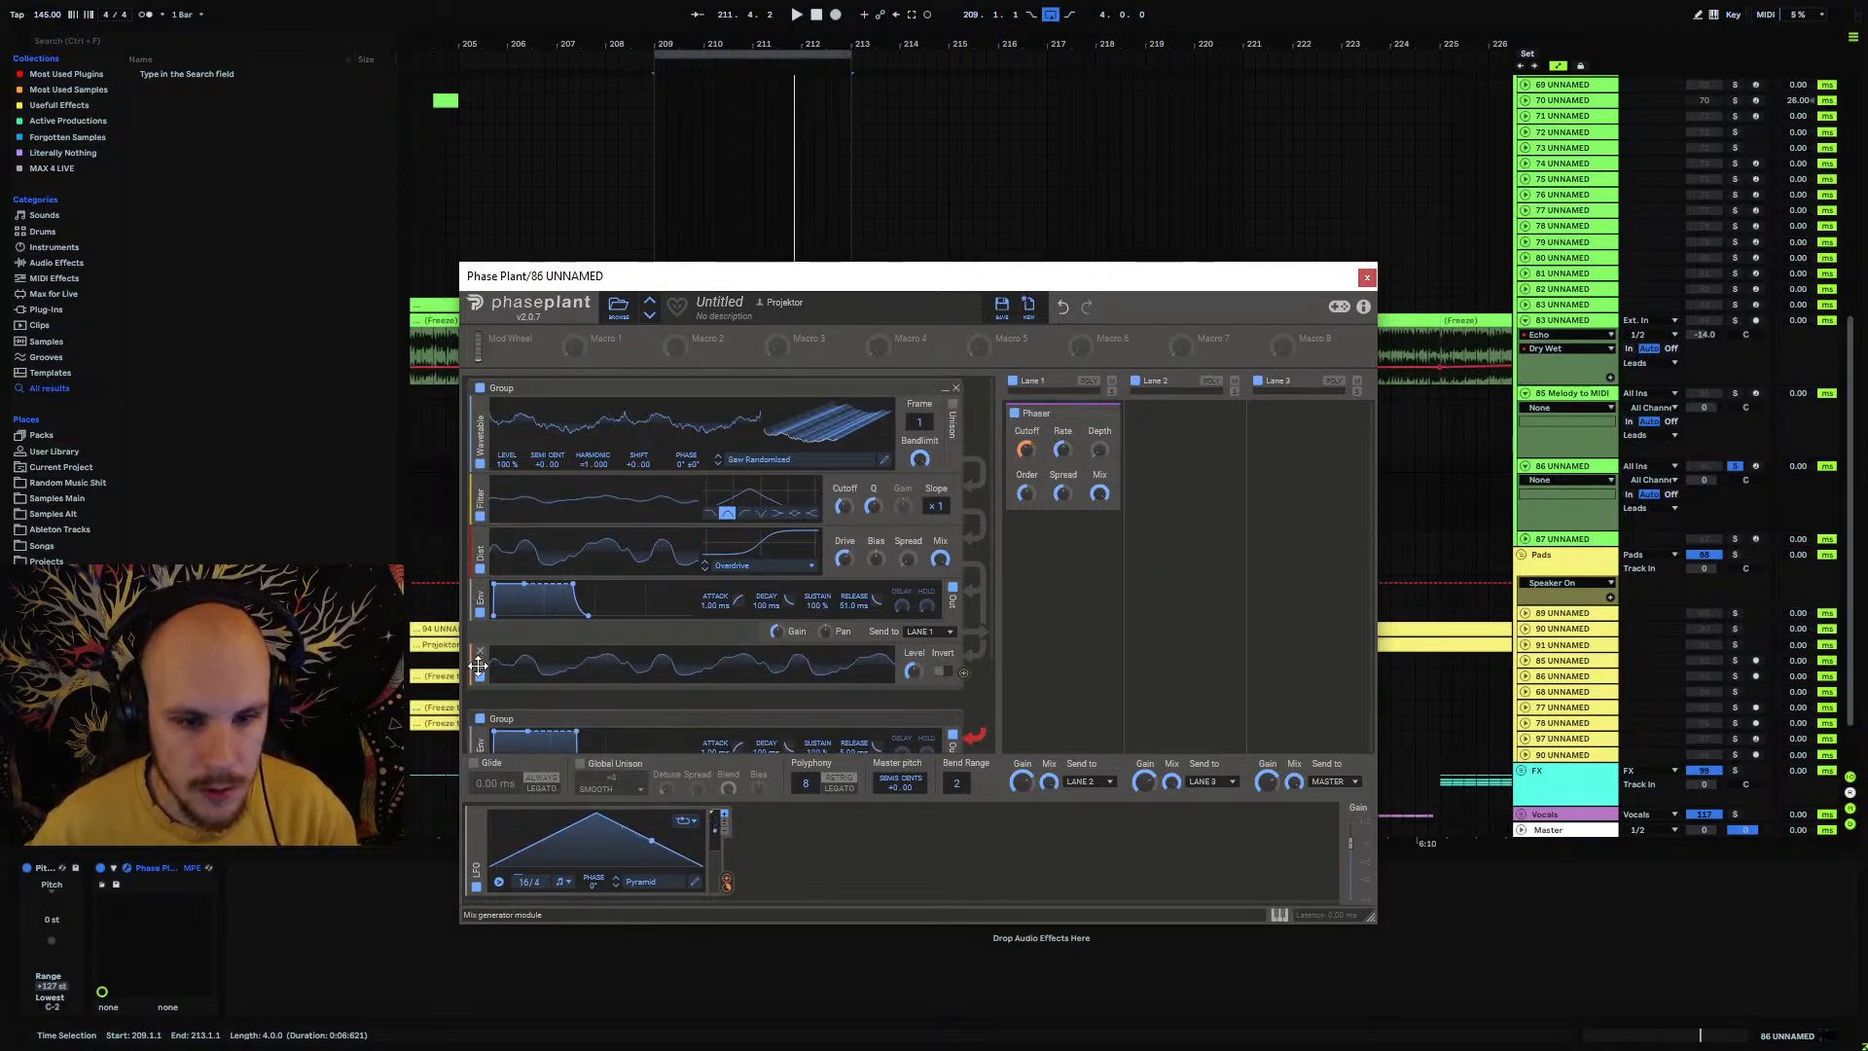
pyautogui.click(540, 696)
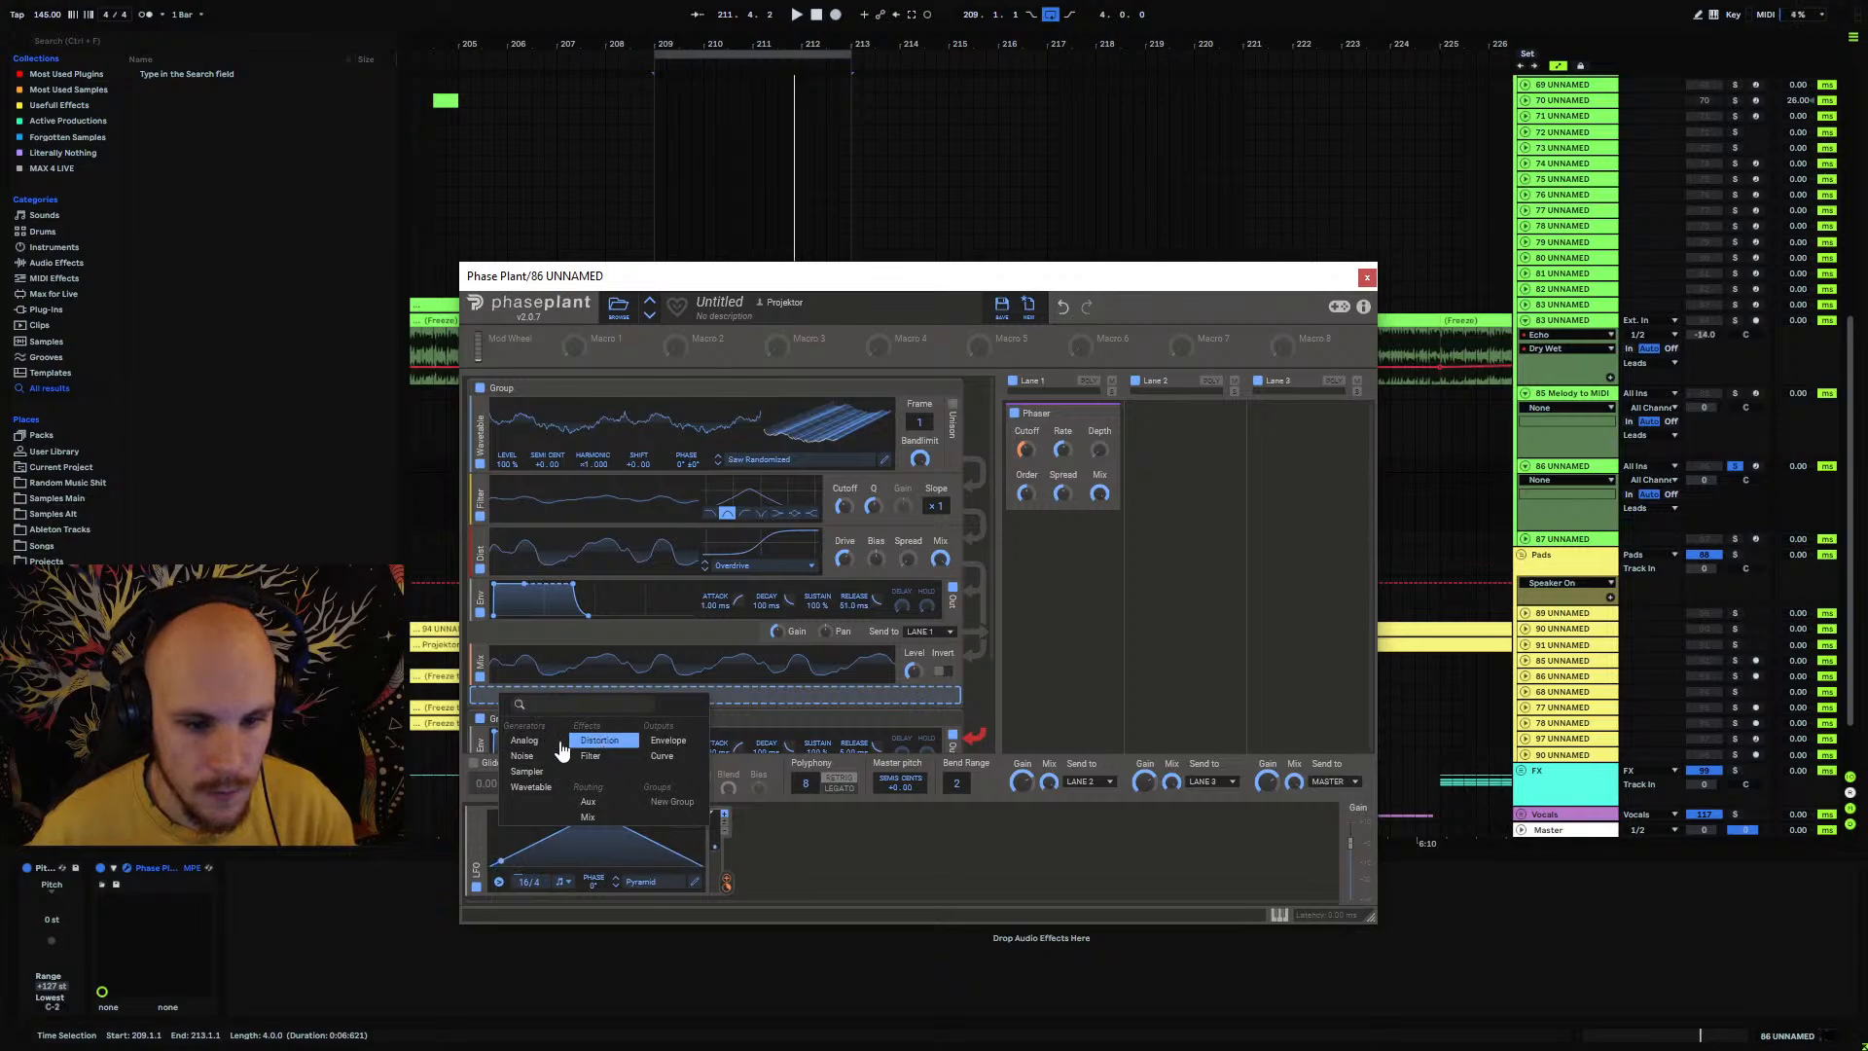
pyautogui.click(586, 820)
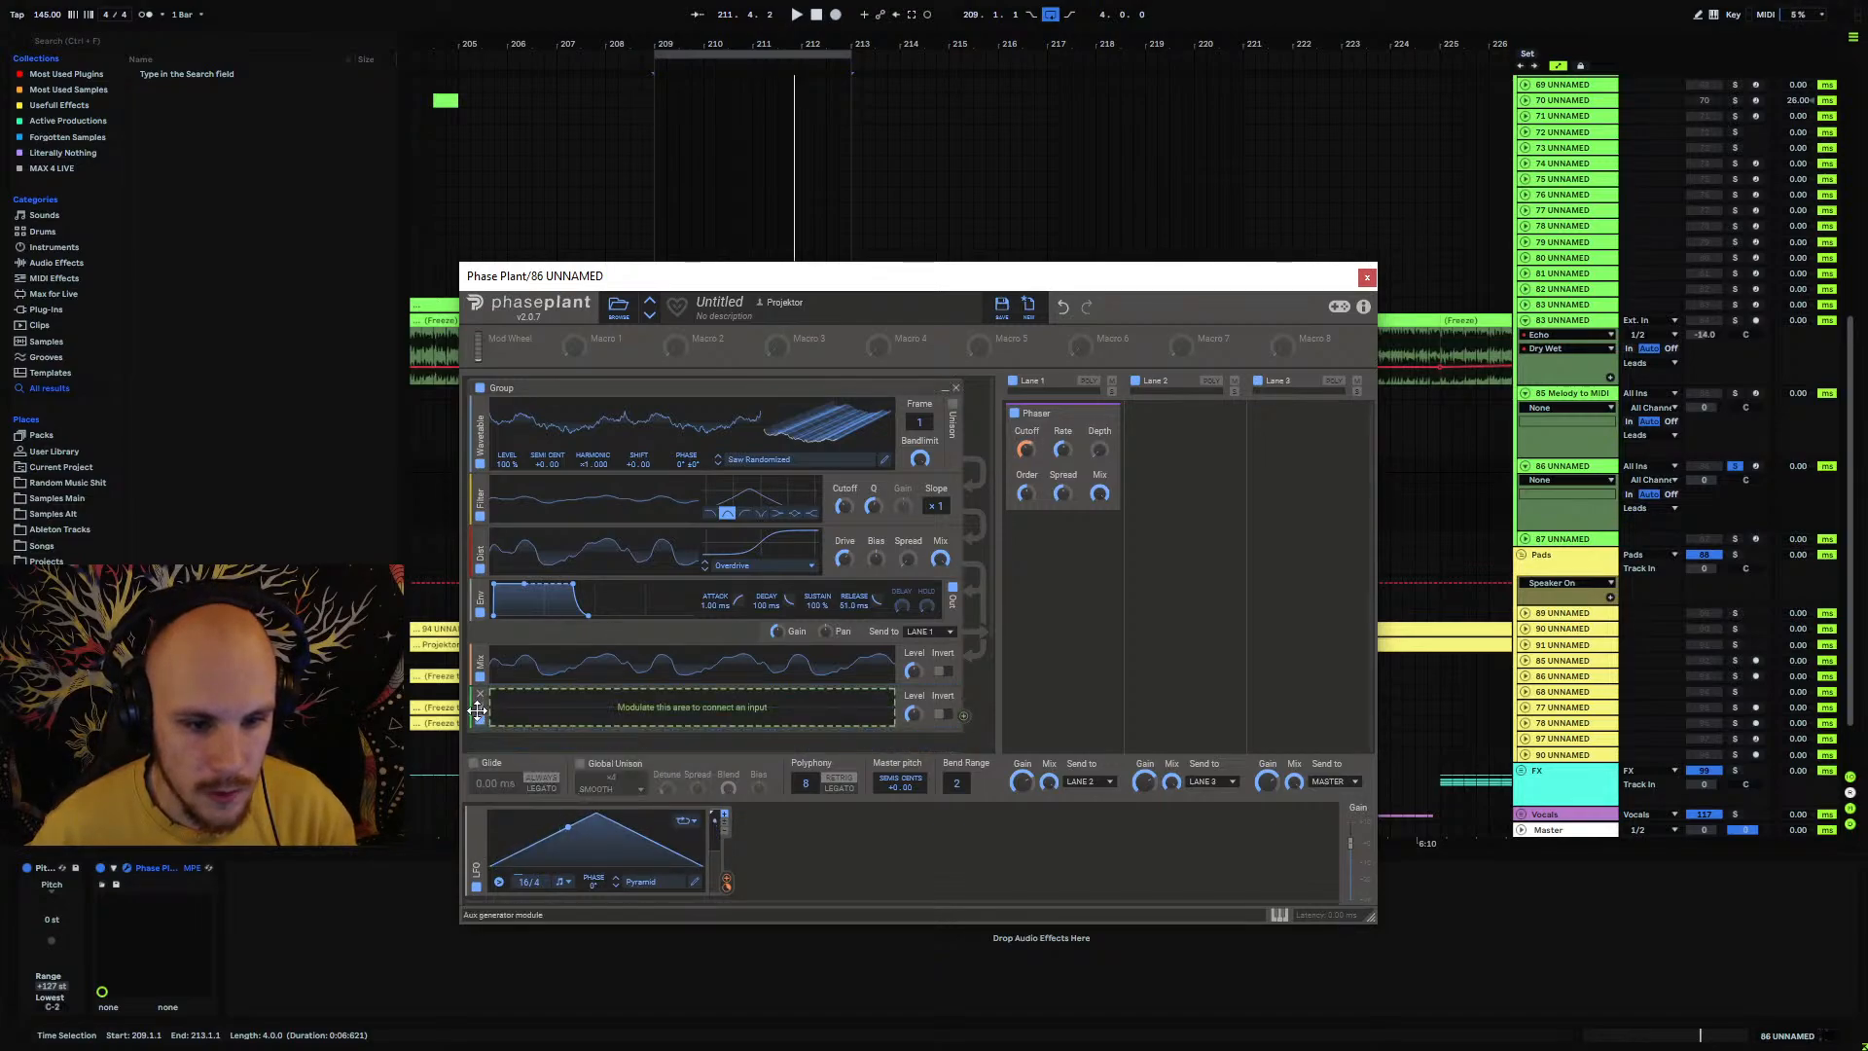
# Step: Place the Aux module between the envelope and the Mix, and feed the Wavetable oscillator's output into it
pyautogui.moveTo(494, 715); pyautogui.dragTo(494, 491)
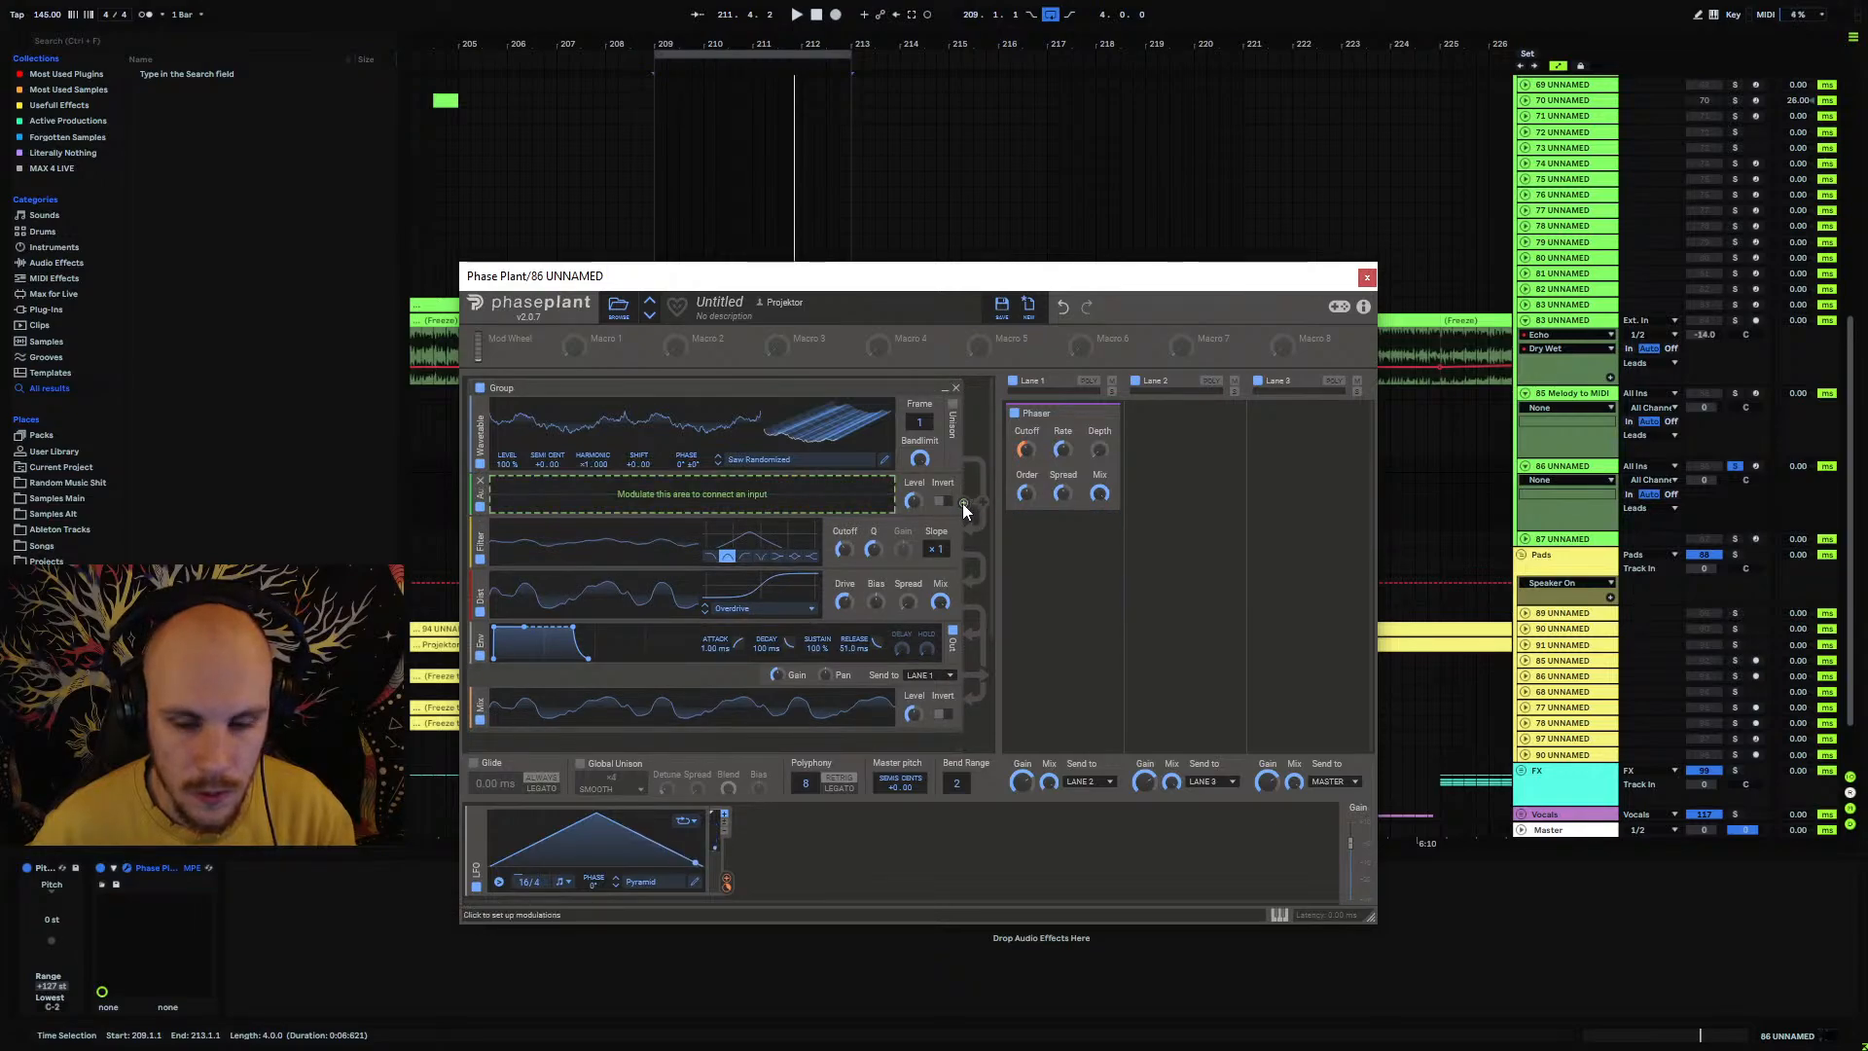
pyautogui.moveTo(961, 504); pyautogui.dragTo(820, 719)
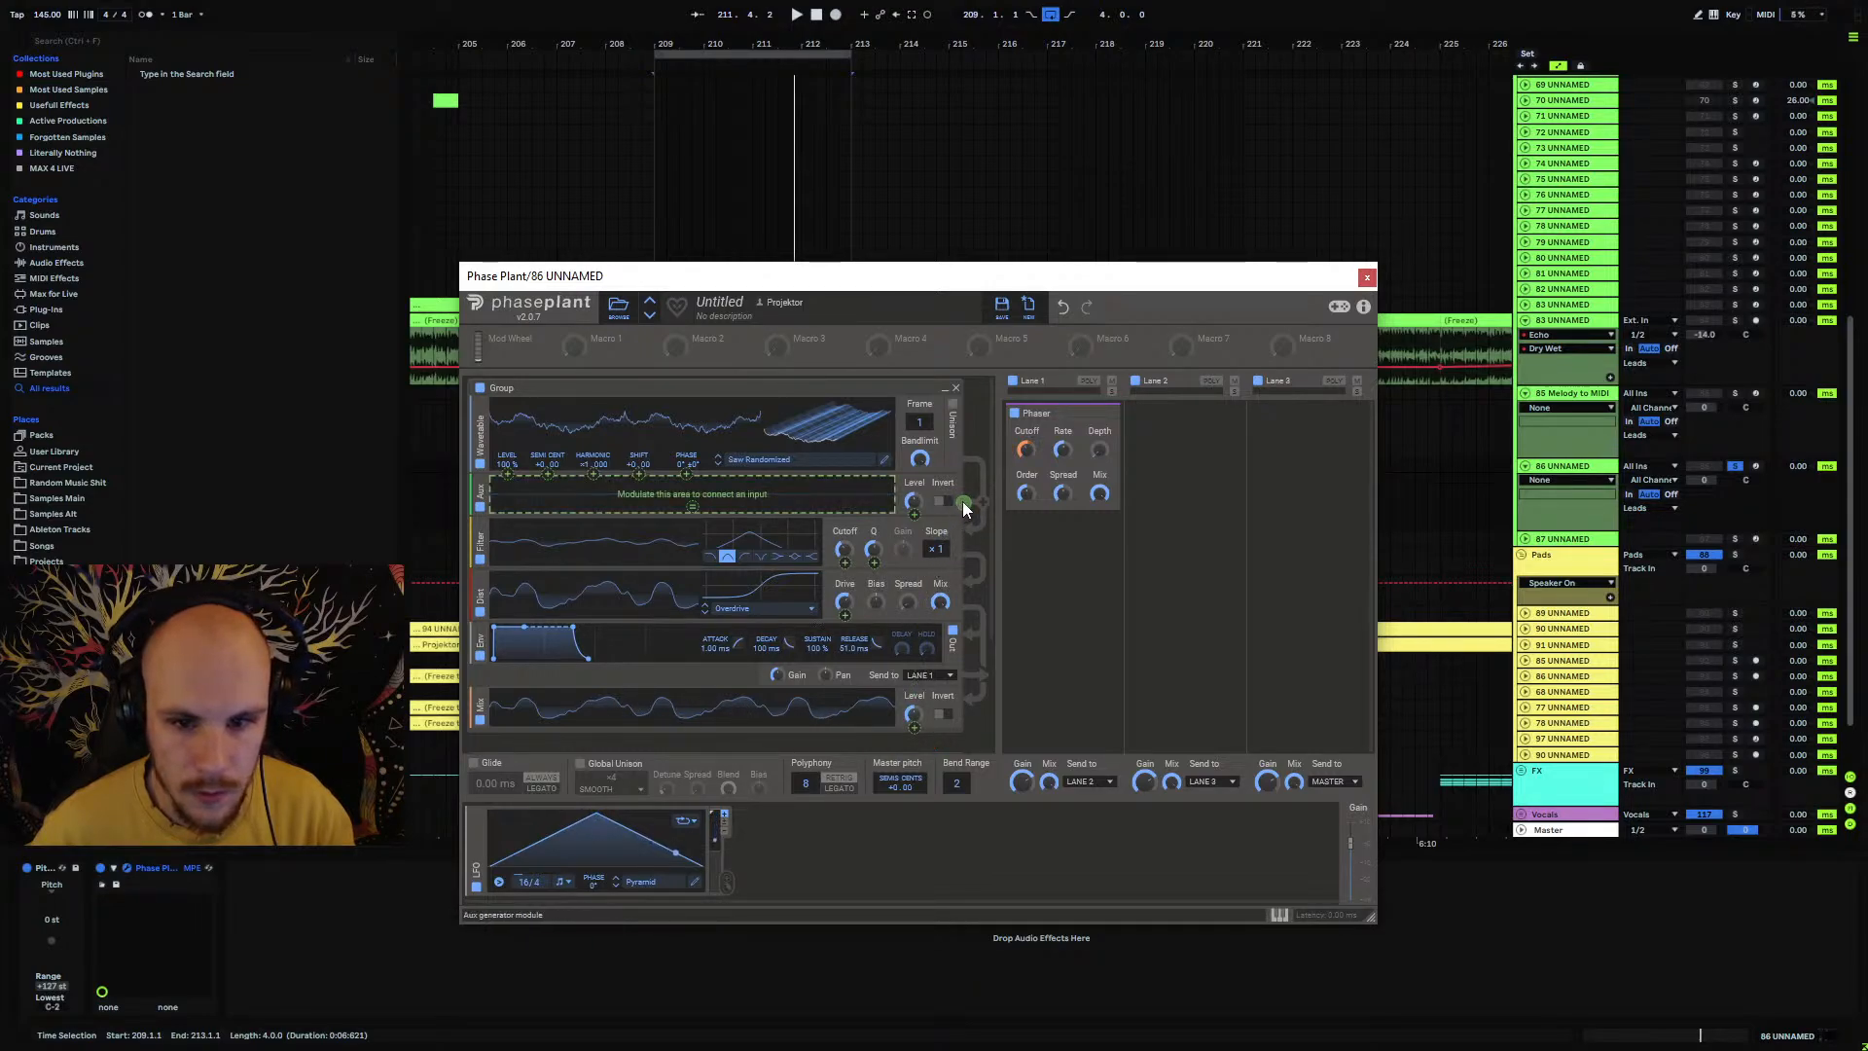
pyautogui.moveTo(961, 501); pyautogui.dragTo(961, 500)
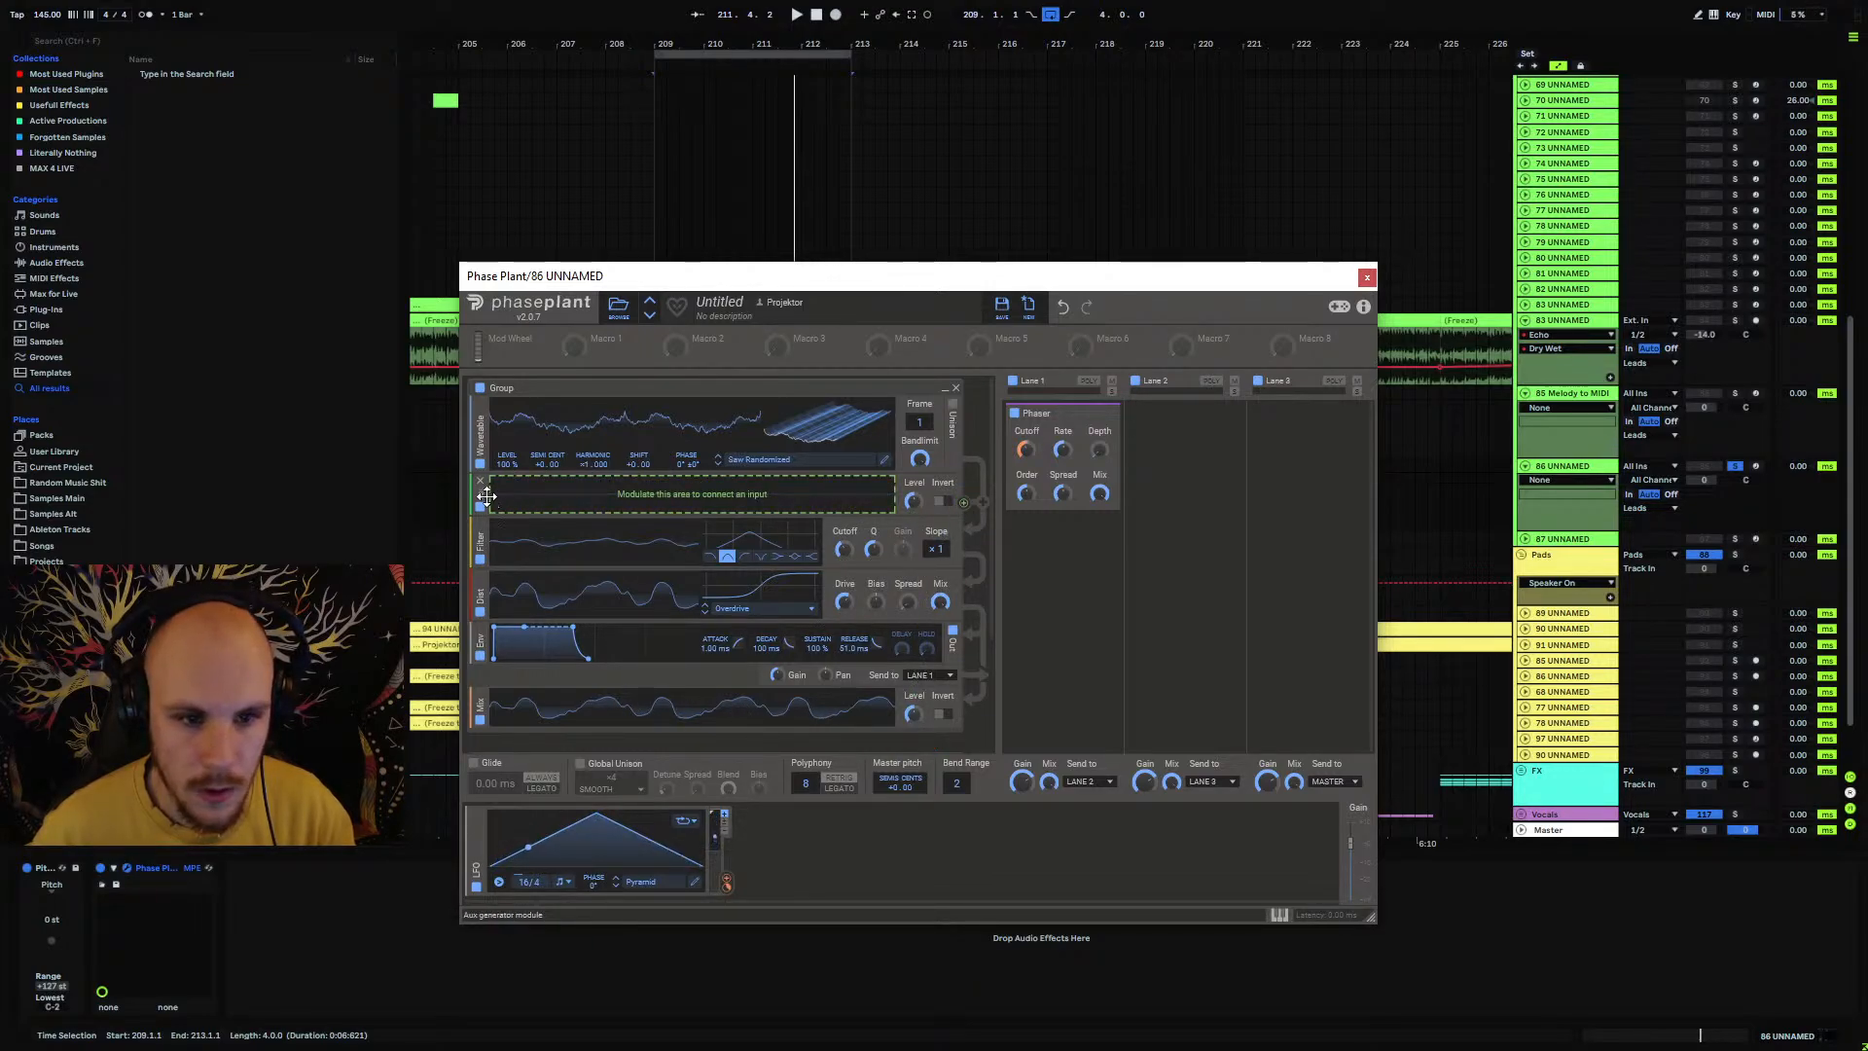
pyautogui.moveTo(485, 496); pyautogui.dragTo(501, 703)
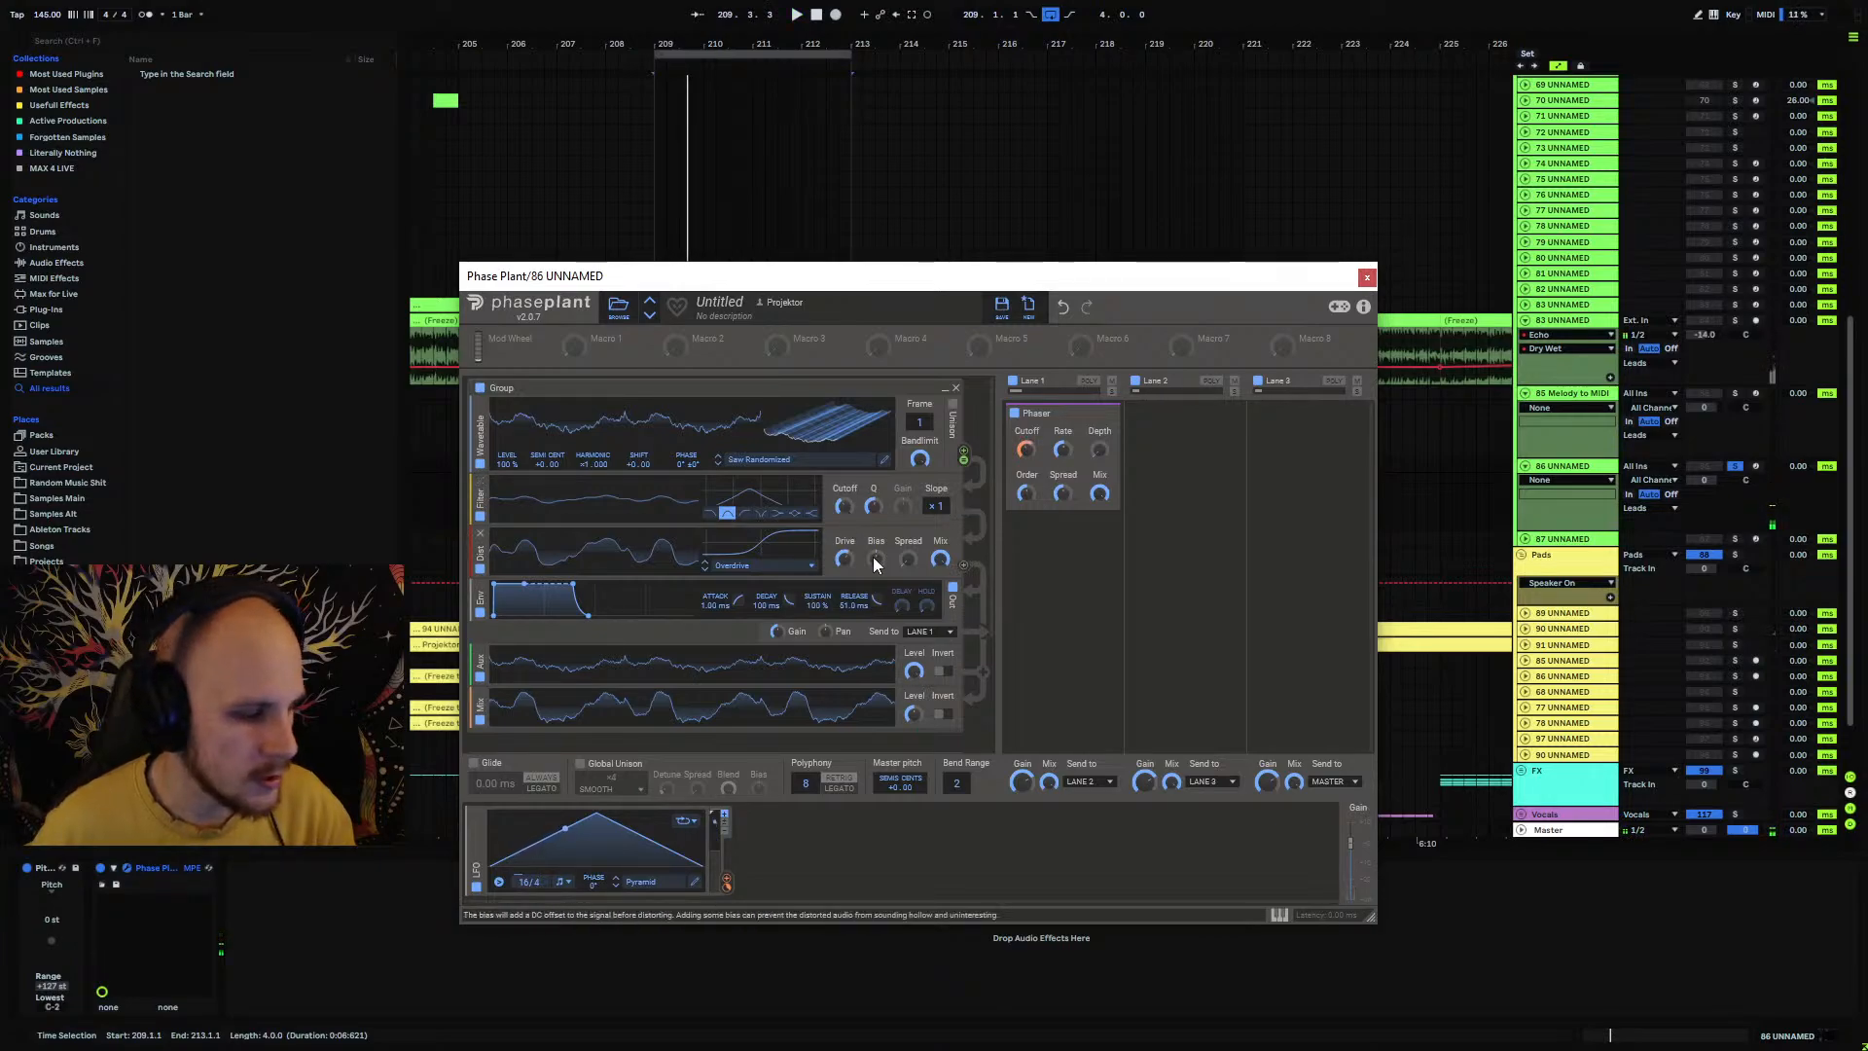
# Step: Shorten the envelope's decay, set its sustain to 50%, and adjust the band-pass filter's cutoff during playback
pyautogui.moveTo(846, 506)
pyautogui.mouseDown()
pyautogui.moveTo(846, 448)
pyautogui.moveTo(846, 485)
pyautogui.mouseUp()
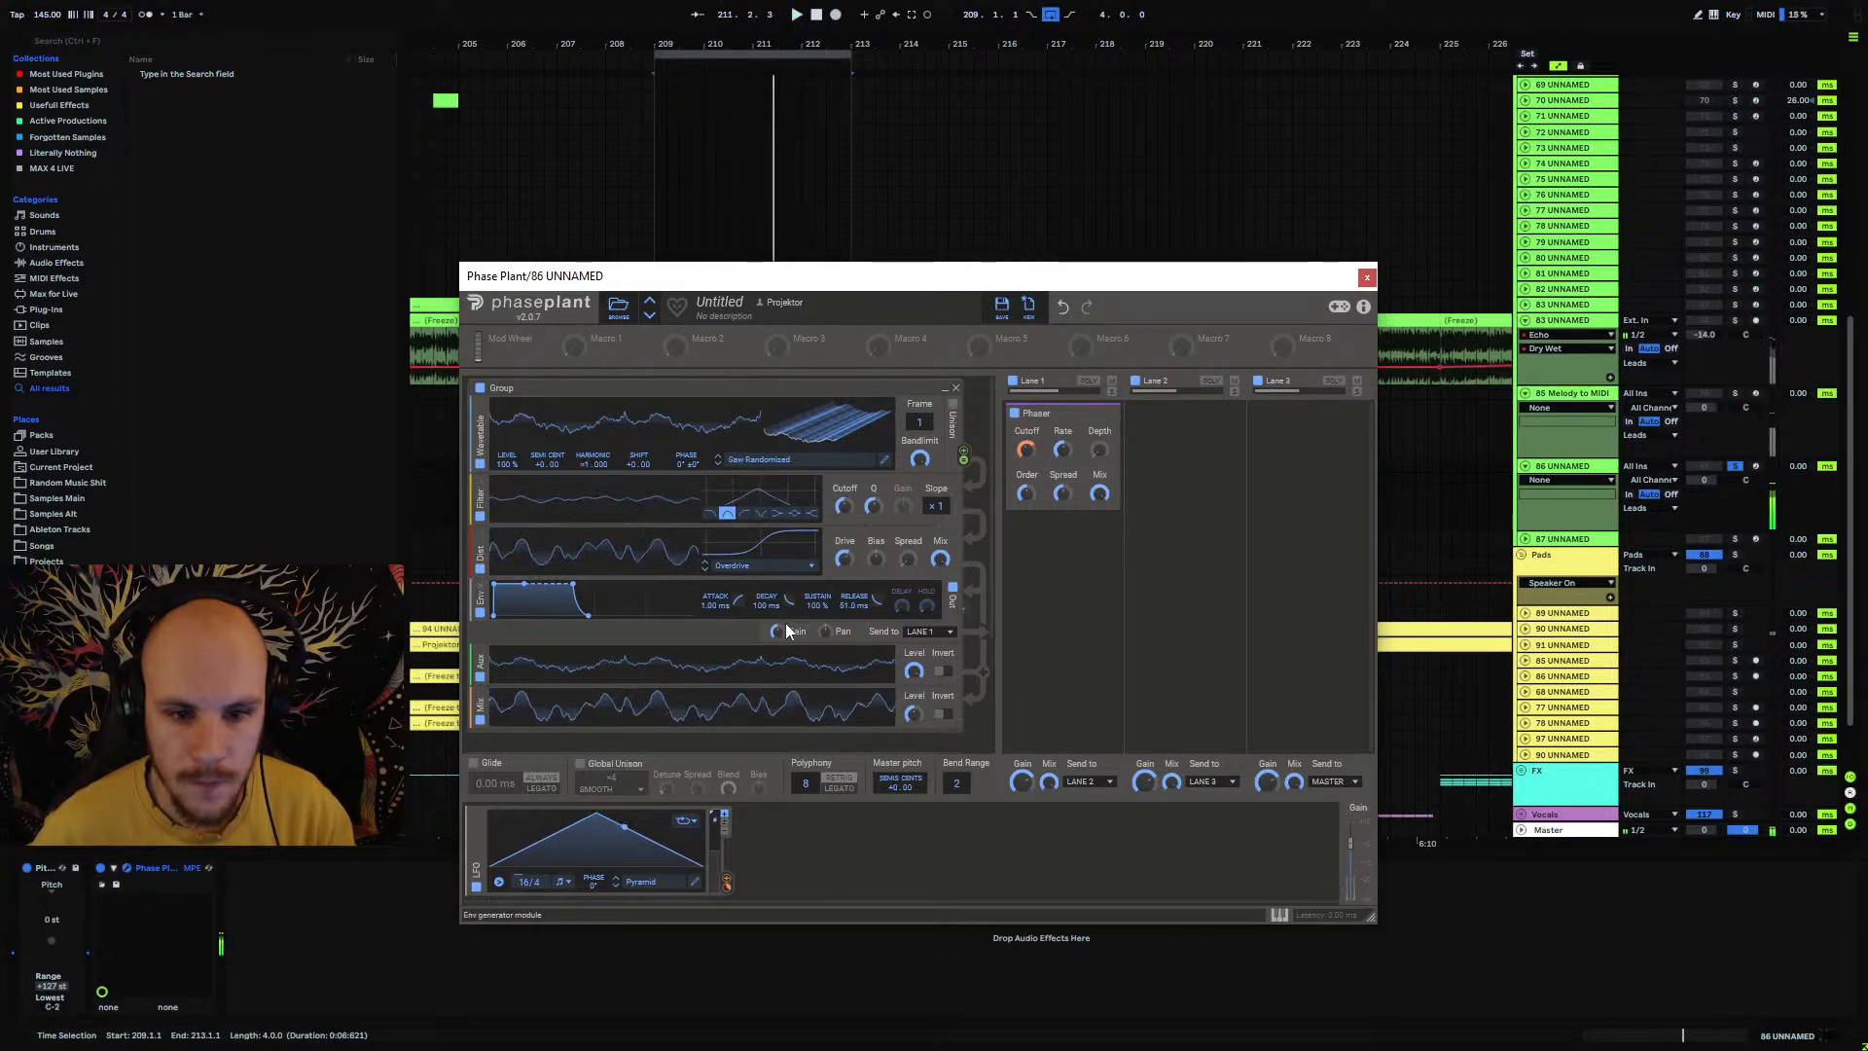
pyautogui.moveTo(814, 601); pyautogui.dragTo(814, 619)
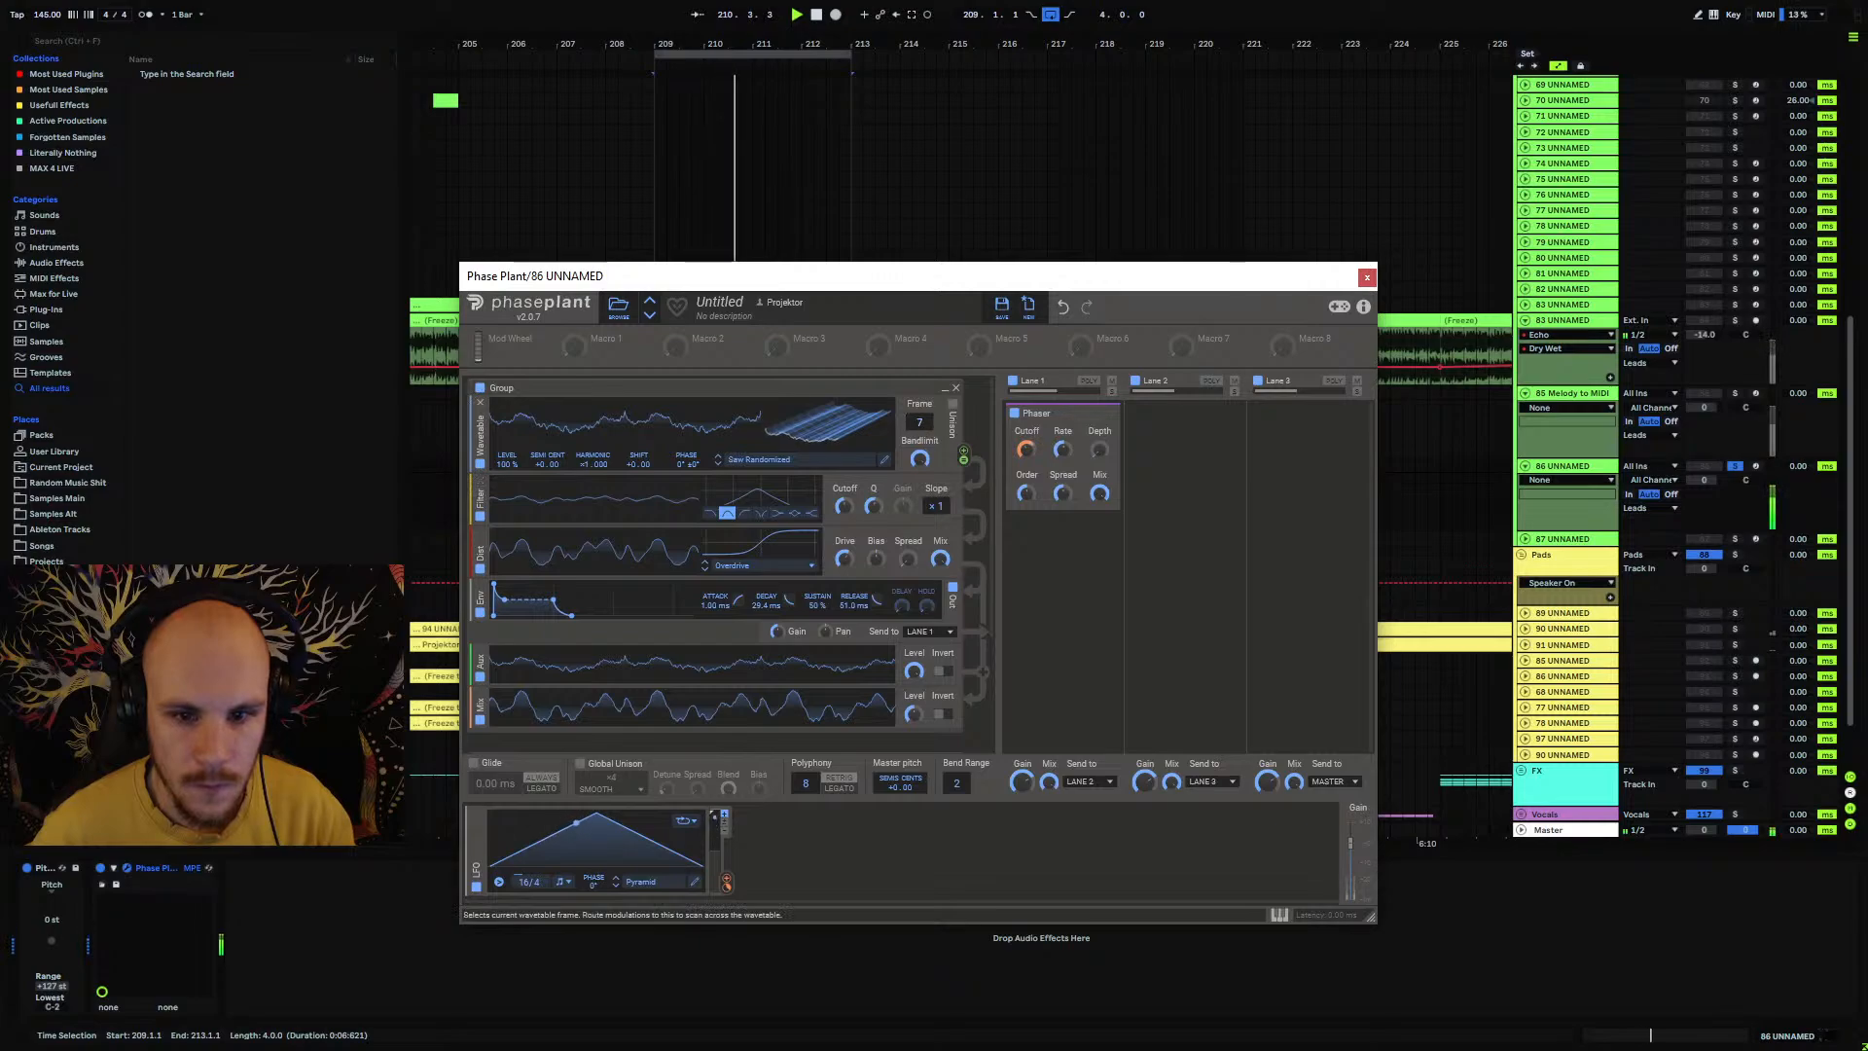
pyautogui.moveTo(843, 508); pyautogui.dragTo(843, 477)
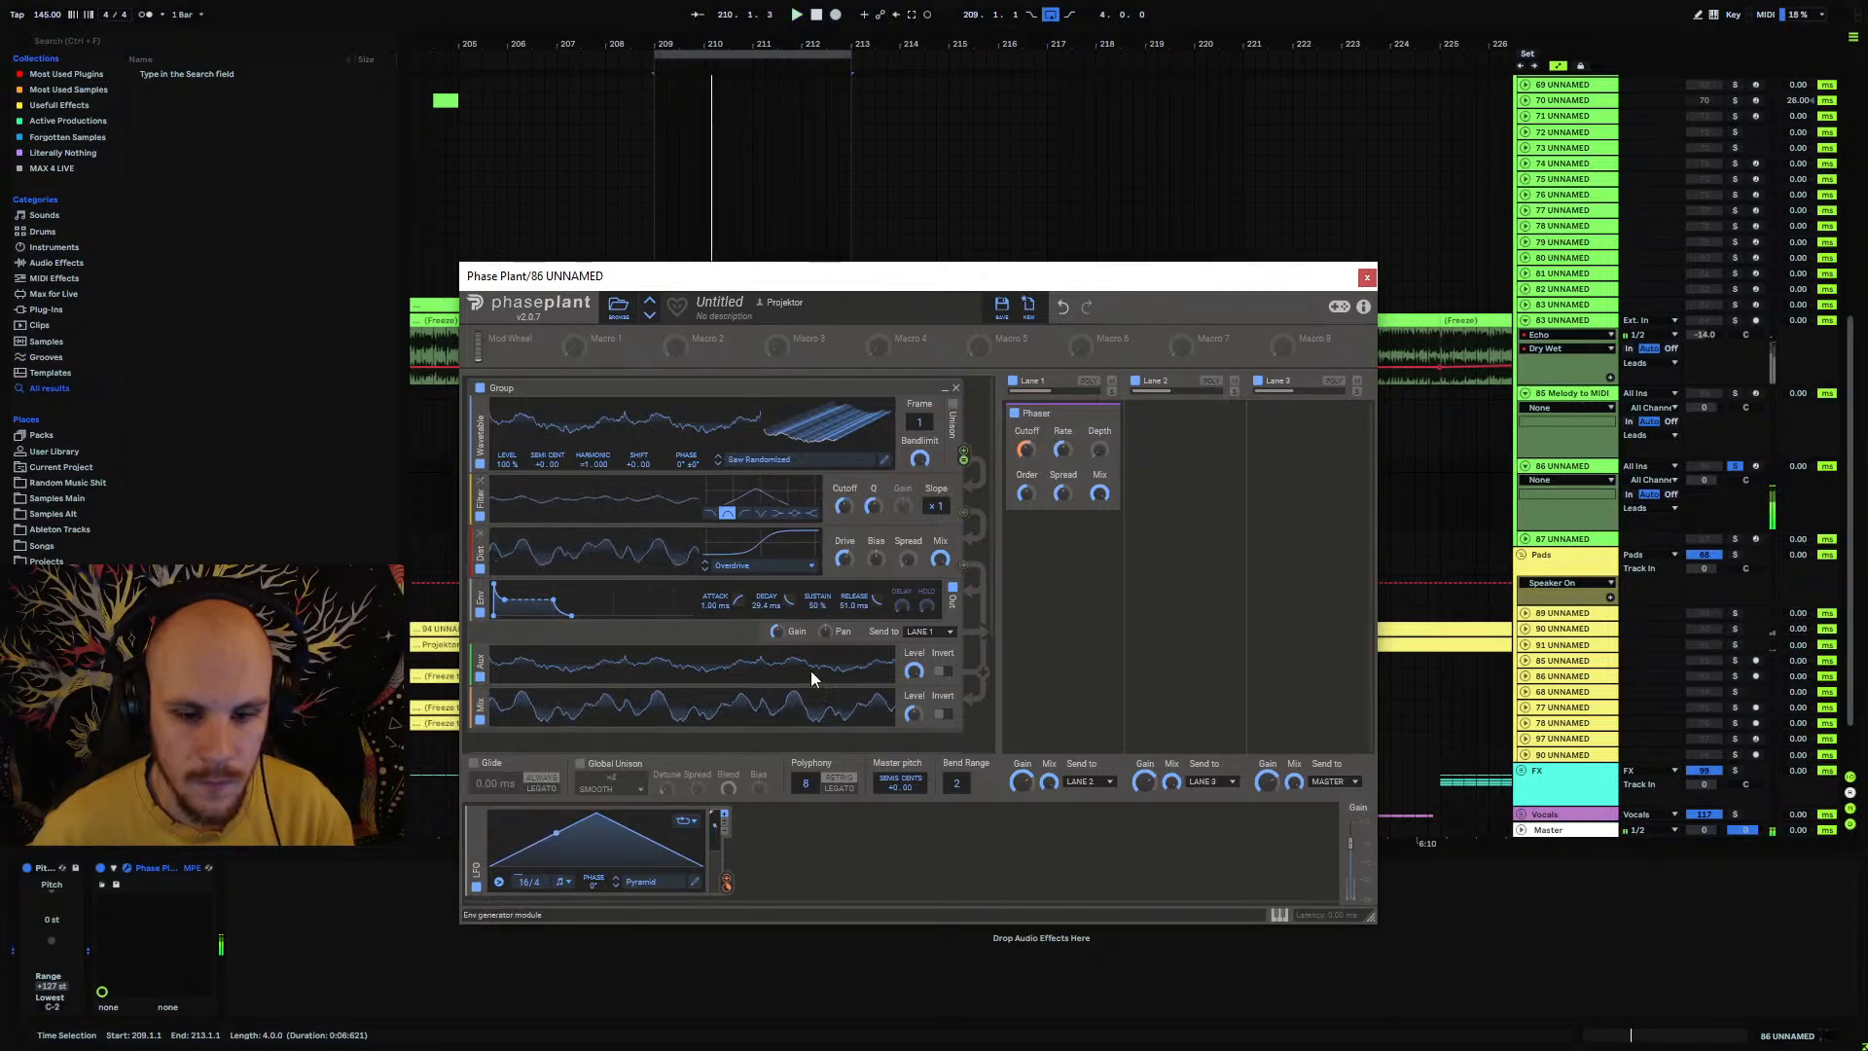
# Step: Add two Random modulators, each with smooth and chaos at 100%
pyautogui.click(768, 852)
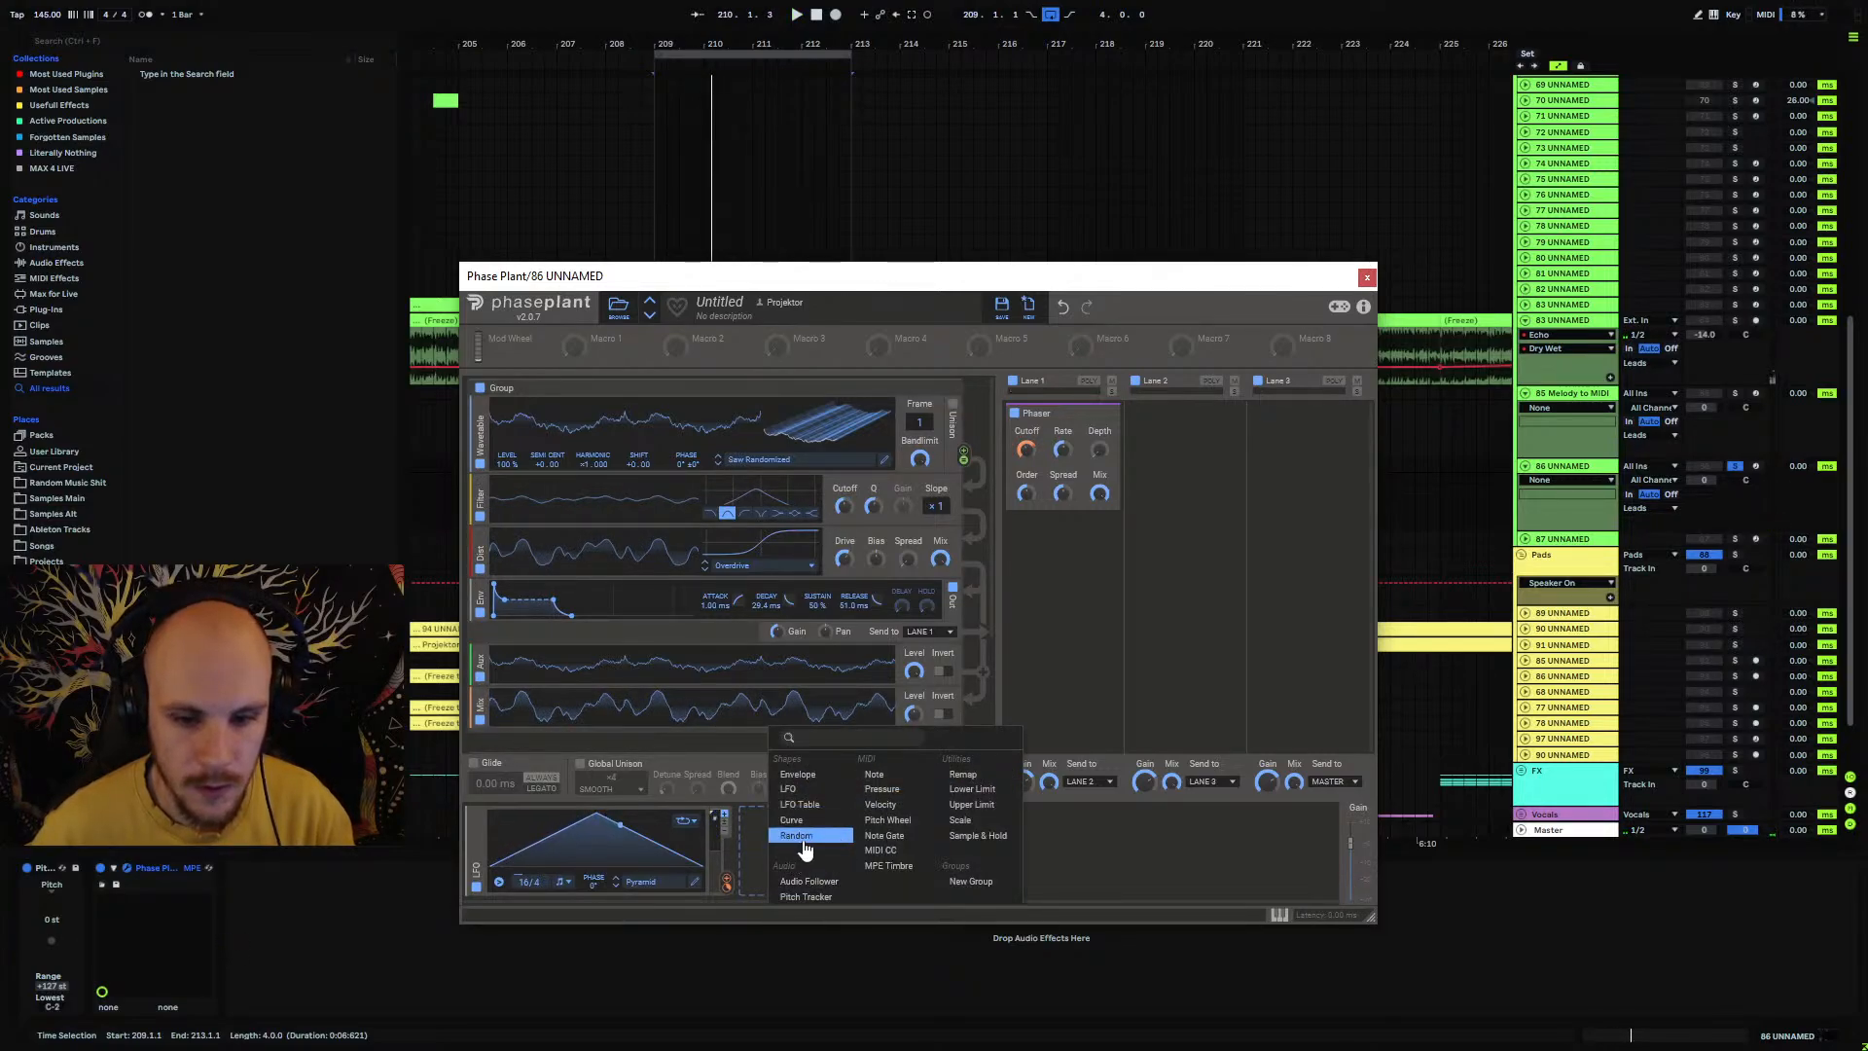
pyautogui.click(800, 839)
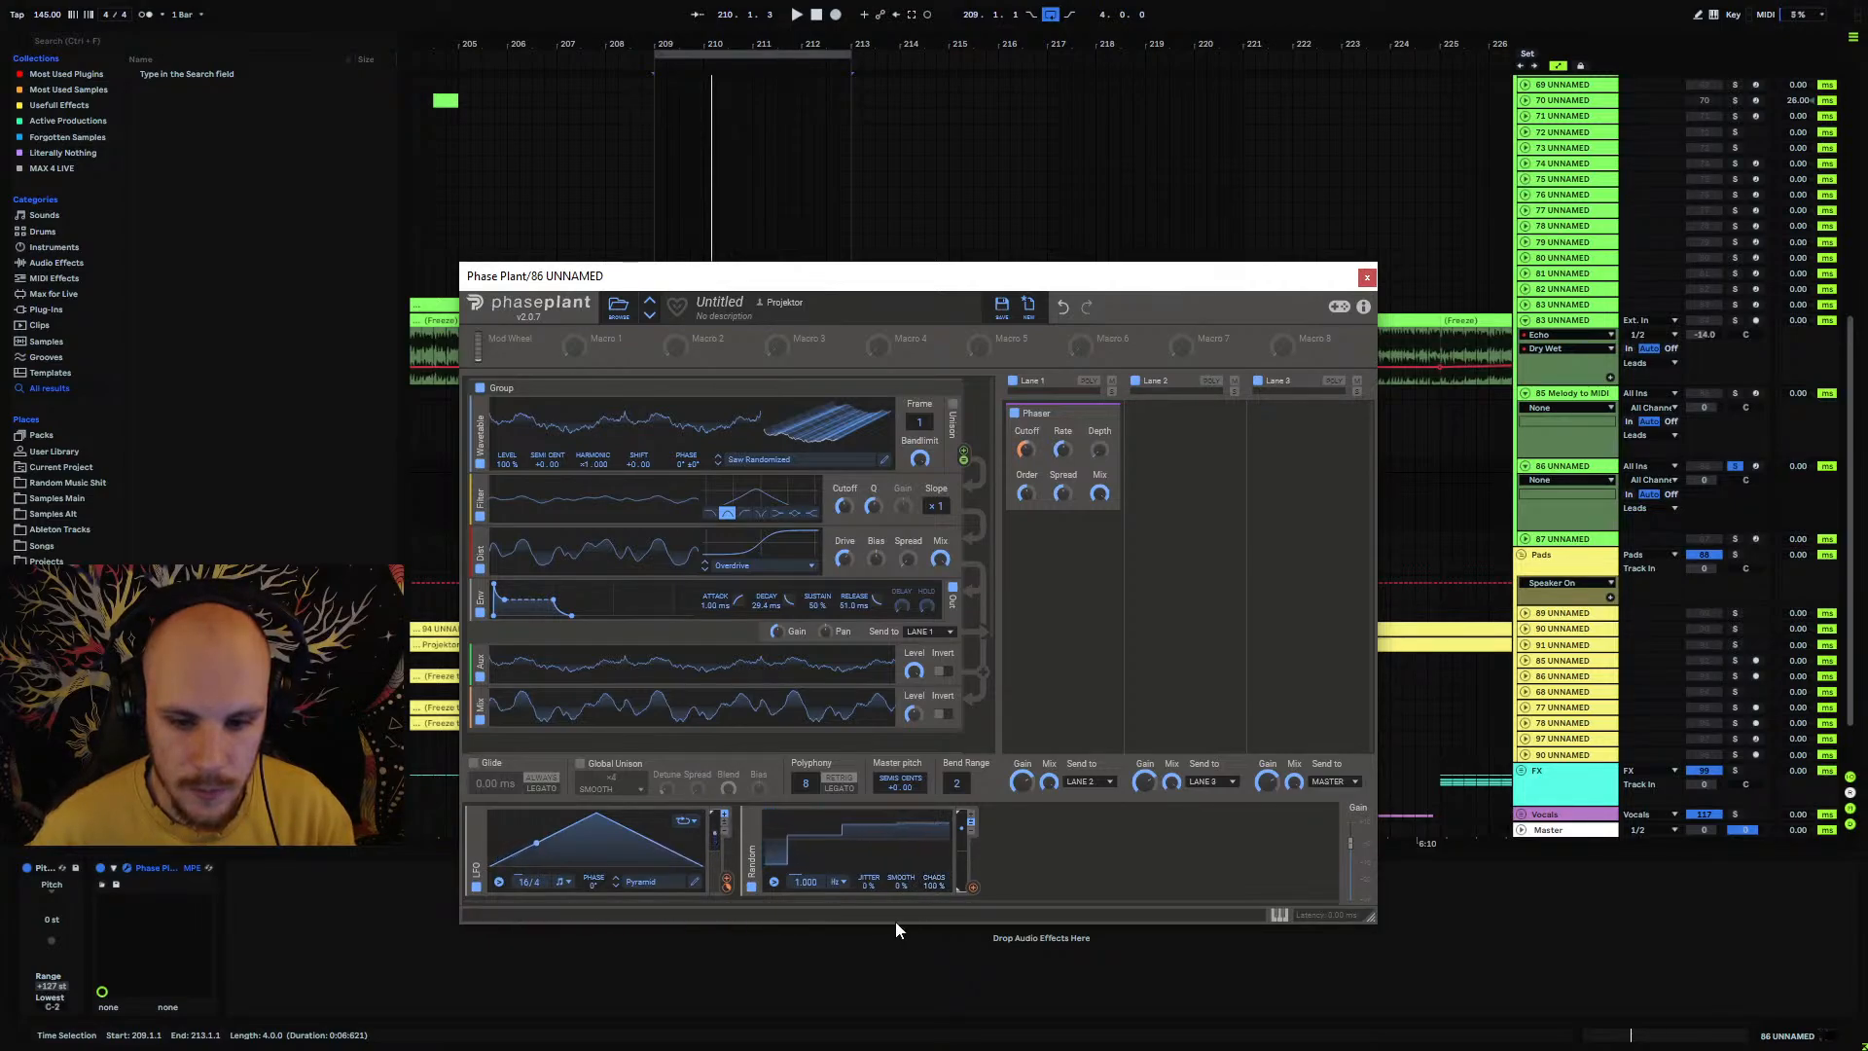
pyautogui.moveTo(901, 888); pyautogui.dragTo(901, 837)
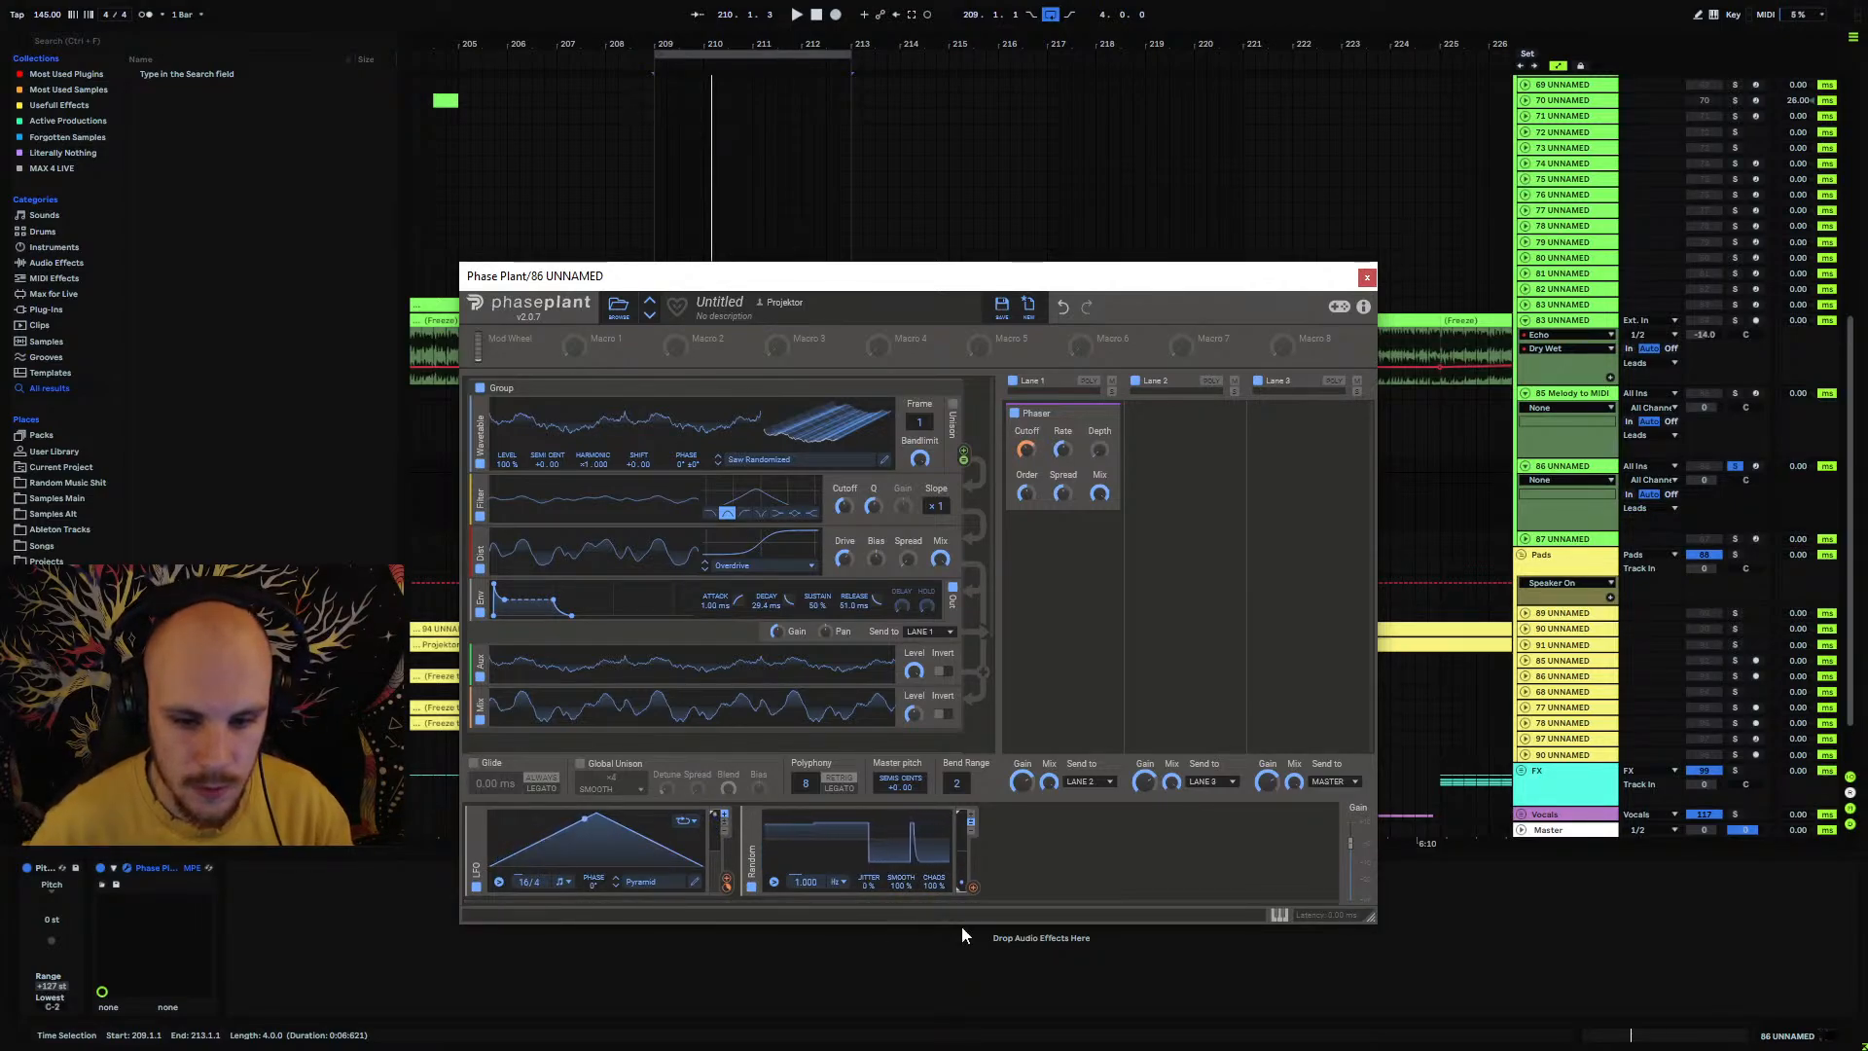
pyautogui.click(999, 852)
pyautogui.click(1051, 838)
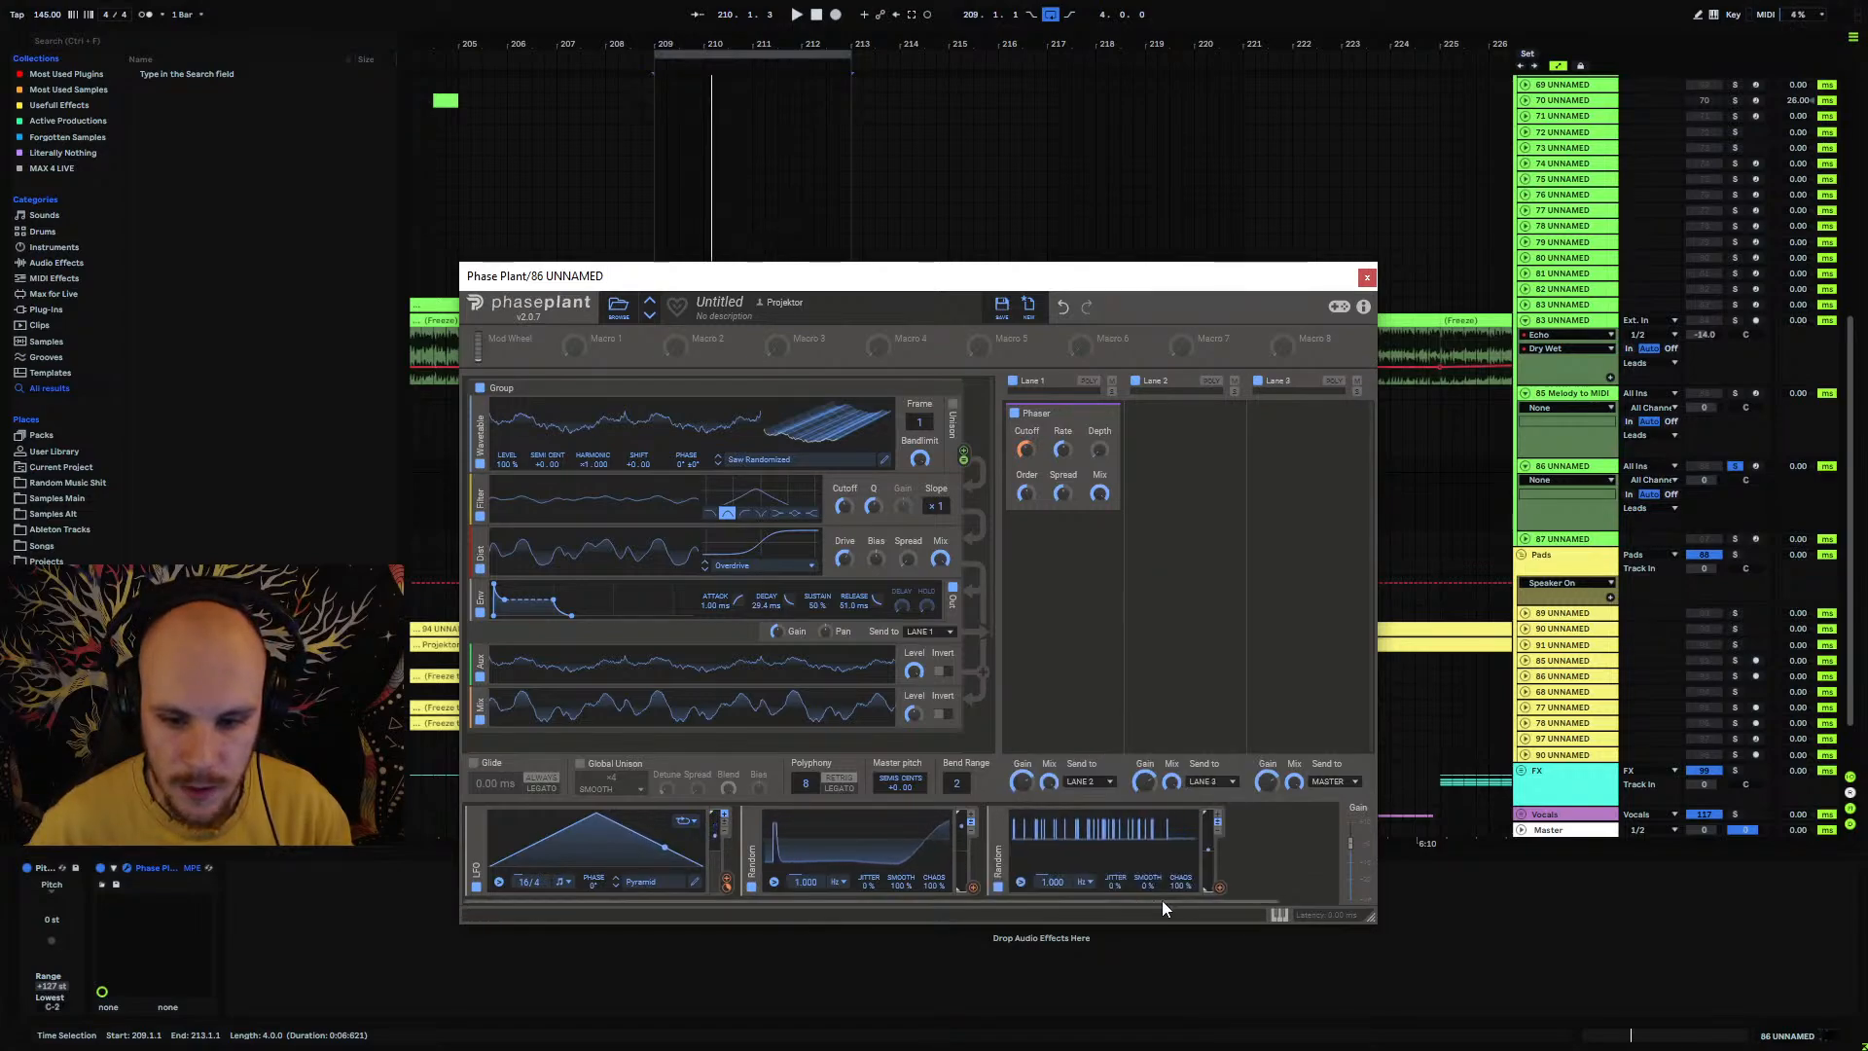
# Step: Cross-modulate the two Random modulators' rates and set the first one's rate to 0.701
pyautogui.moveTo(1217, 889); pyautogui.dragTo(806, 892)
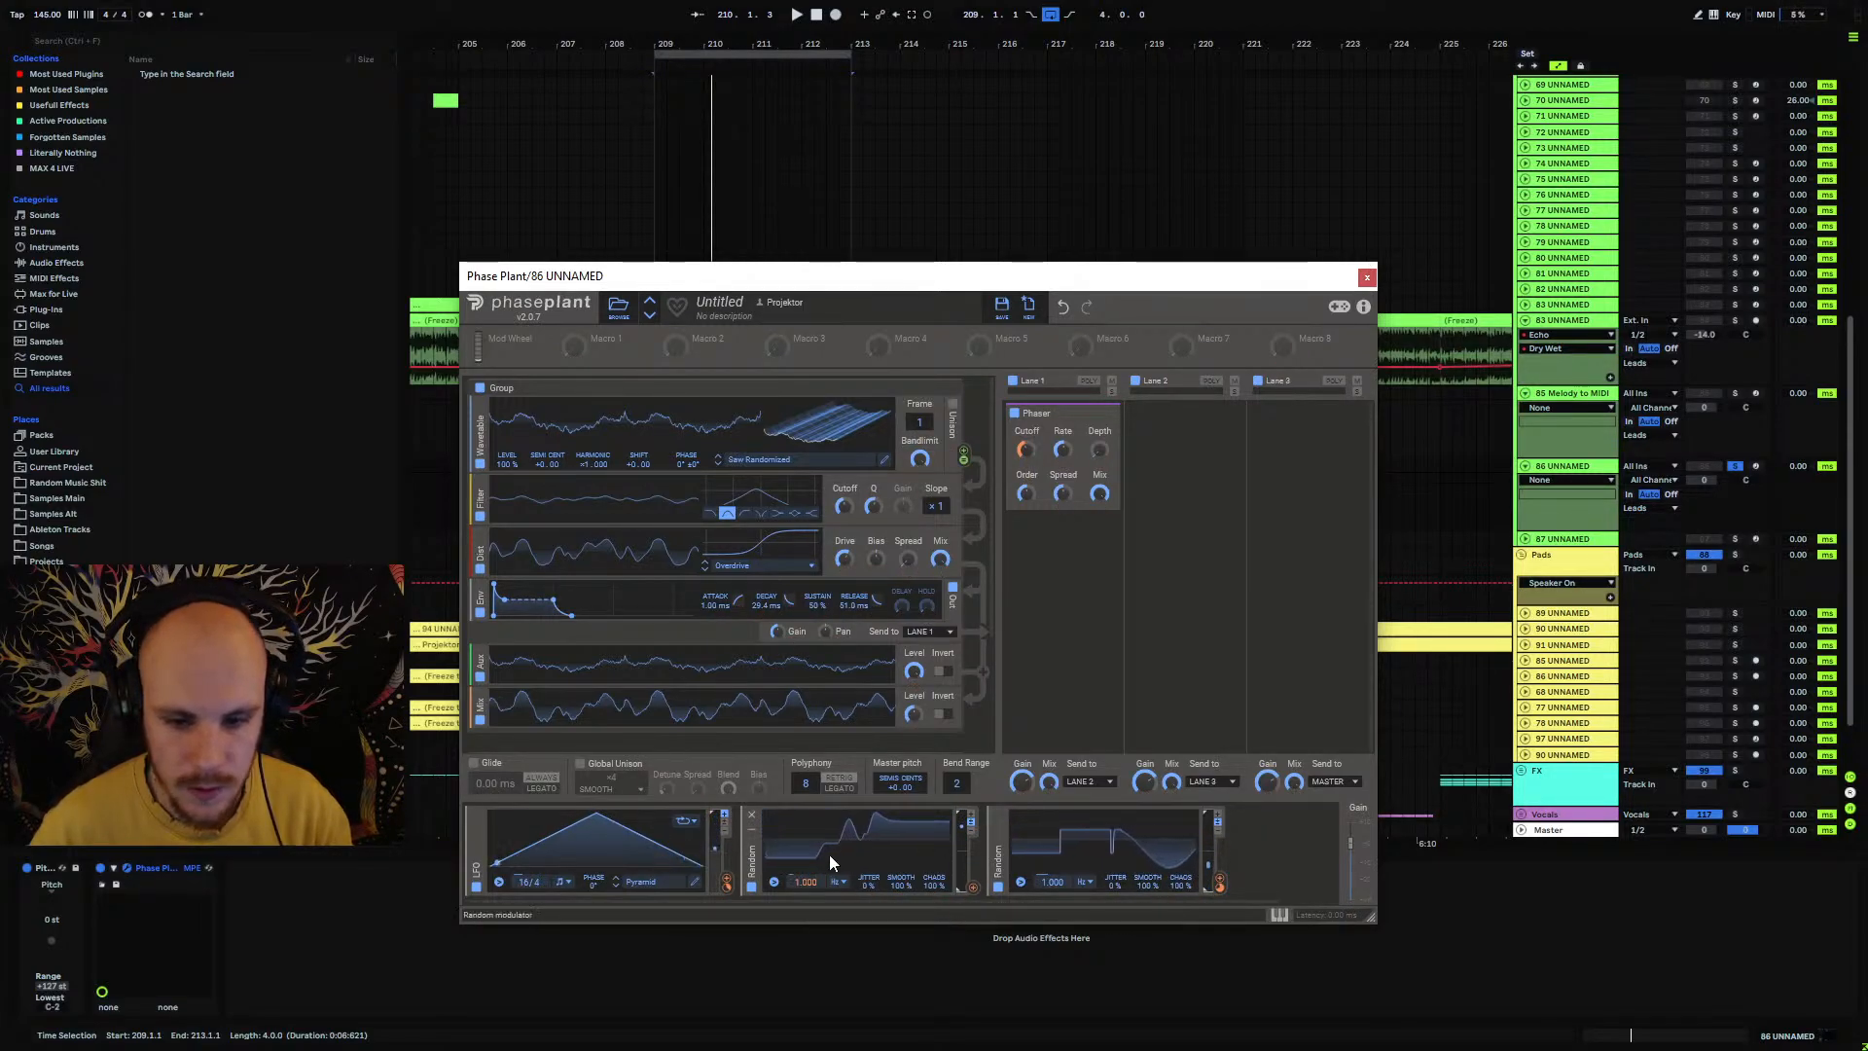
pyautogui.moveTo(972, 886); pyautogui.dragTo(1053, 891)
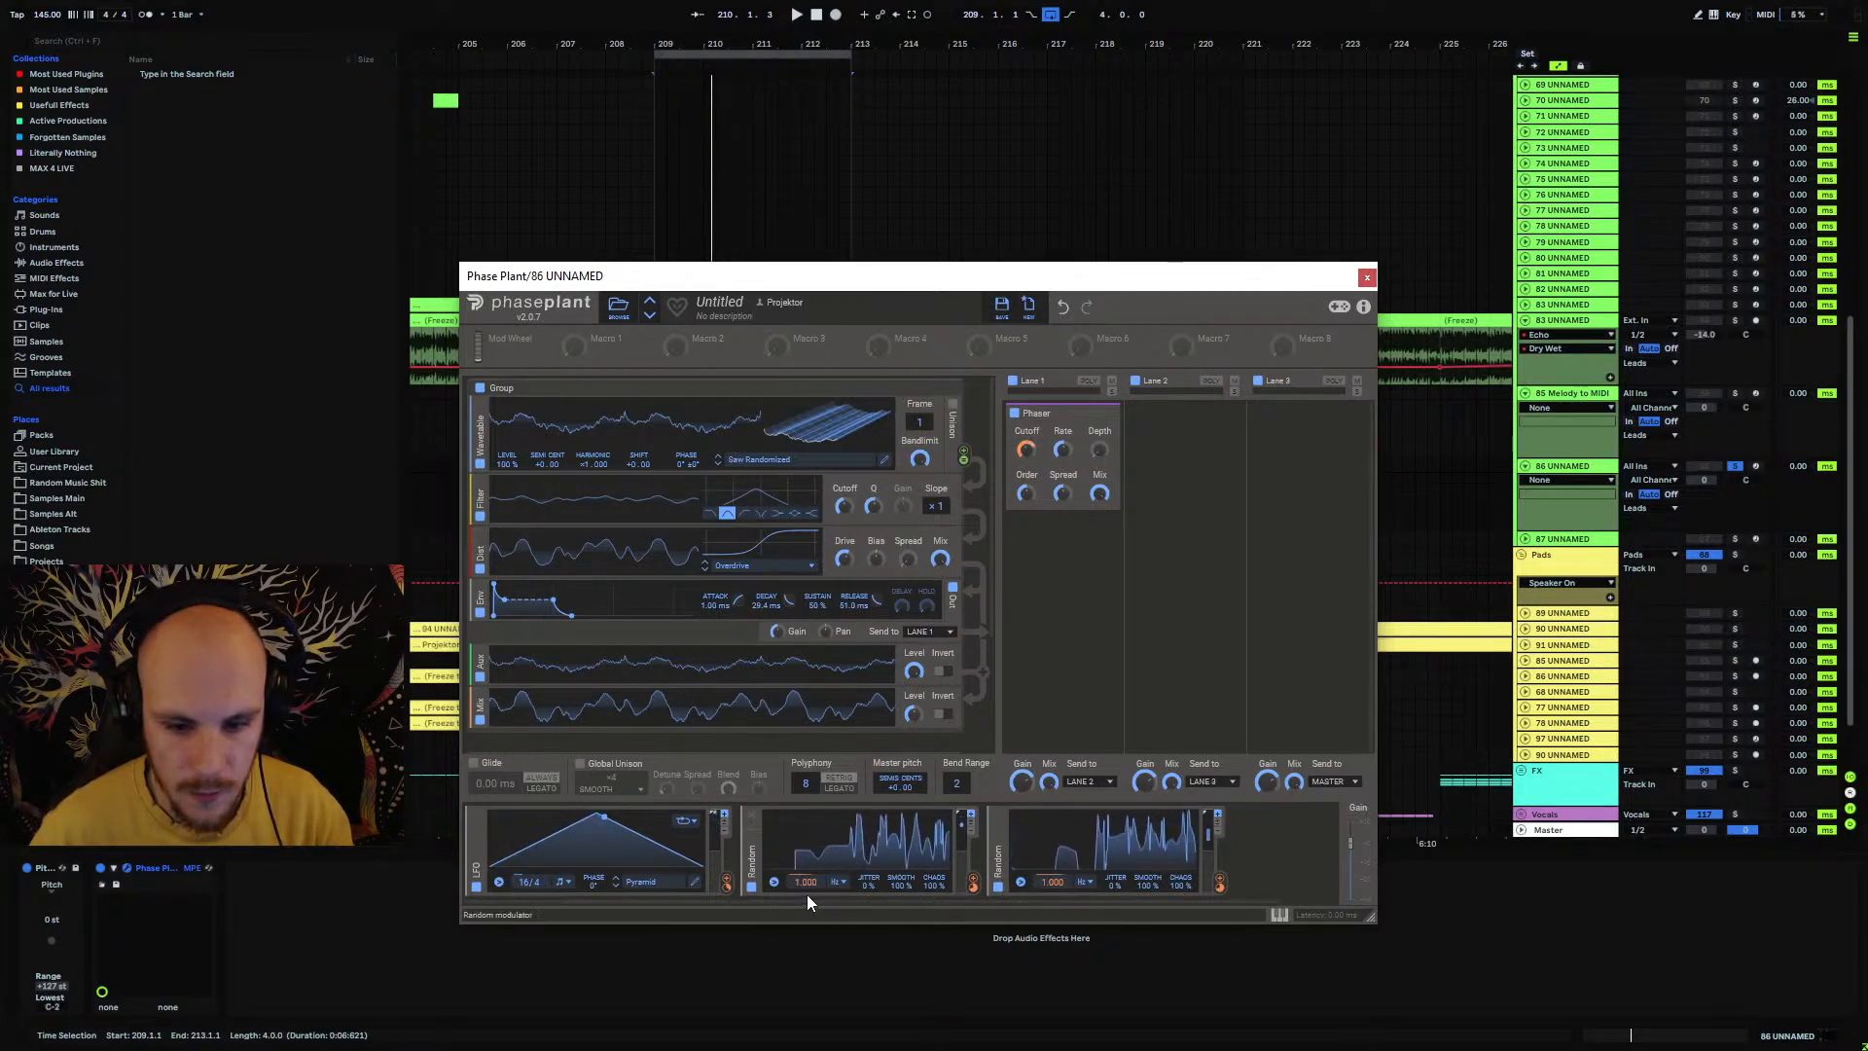
pyautogui.moveTo(805, 890); pyautogui.dragTo(806, 909)
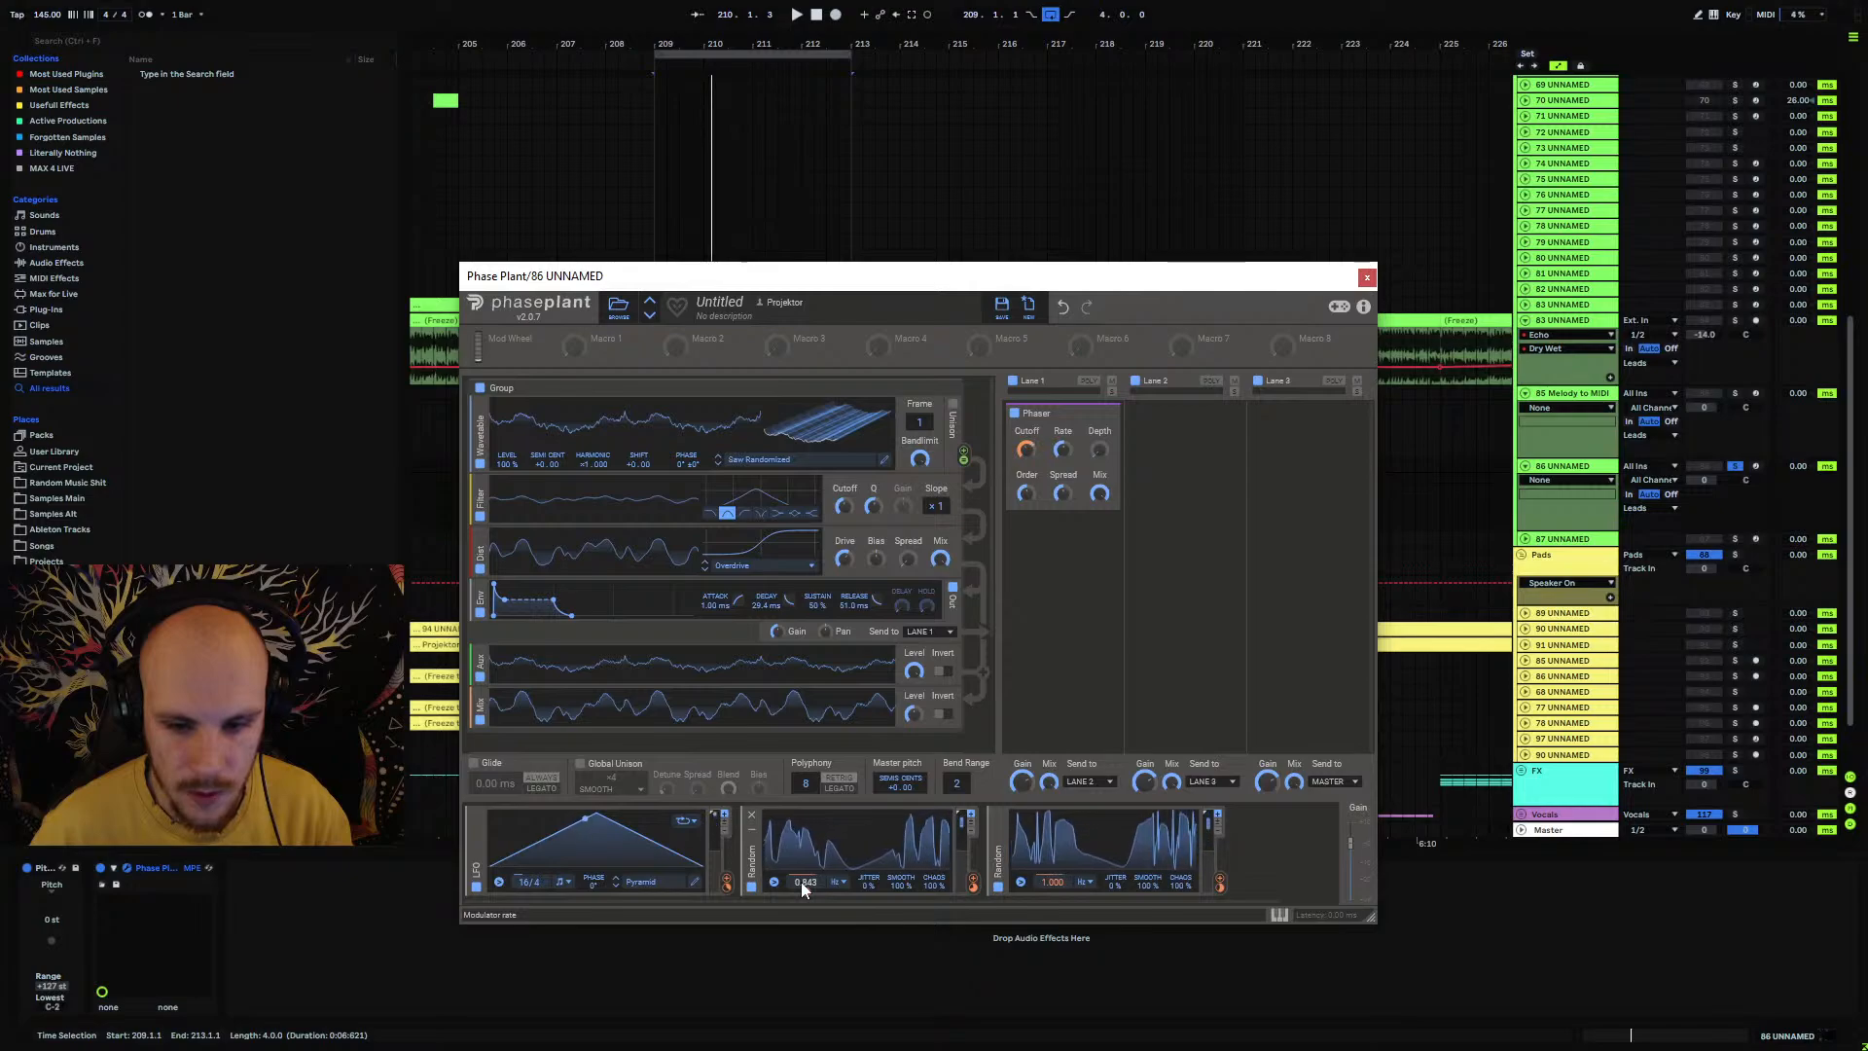
pyautogui.moveTo(801, 881); pyautogui.dragTo(802, 898)
pyautogui.moveTo(973, 882); pyautogui.dragTo(1052, 889)
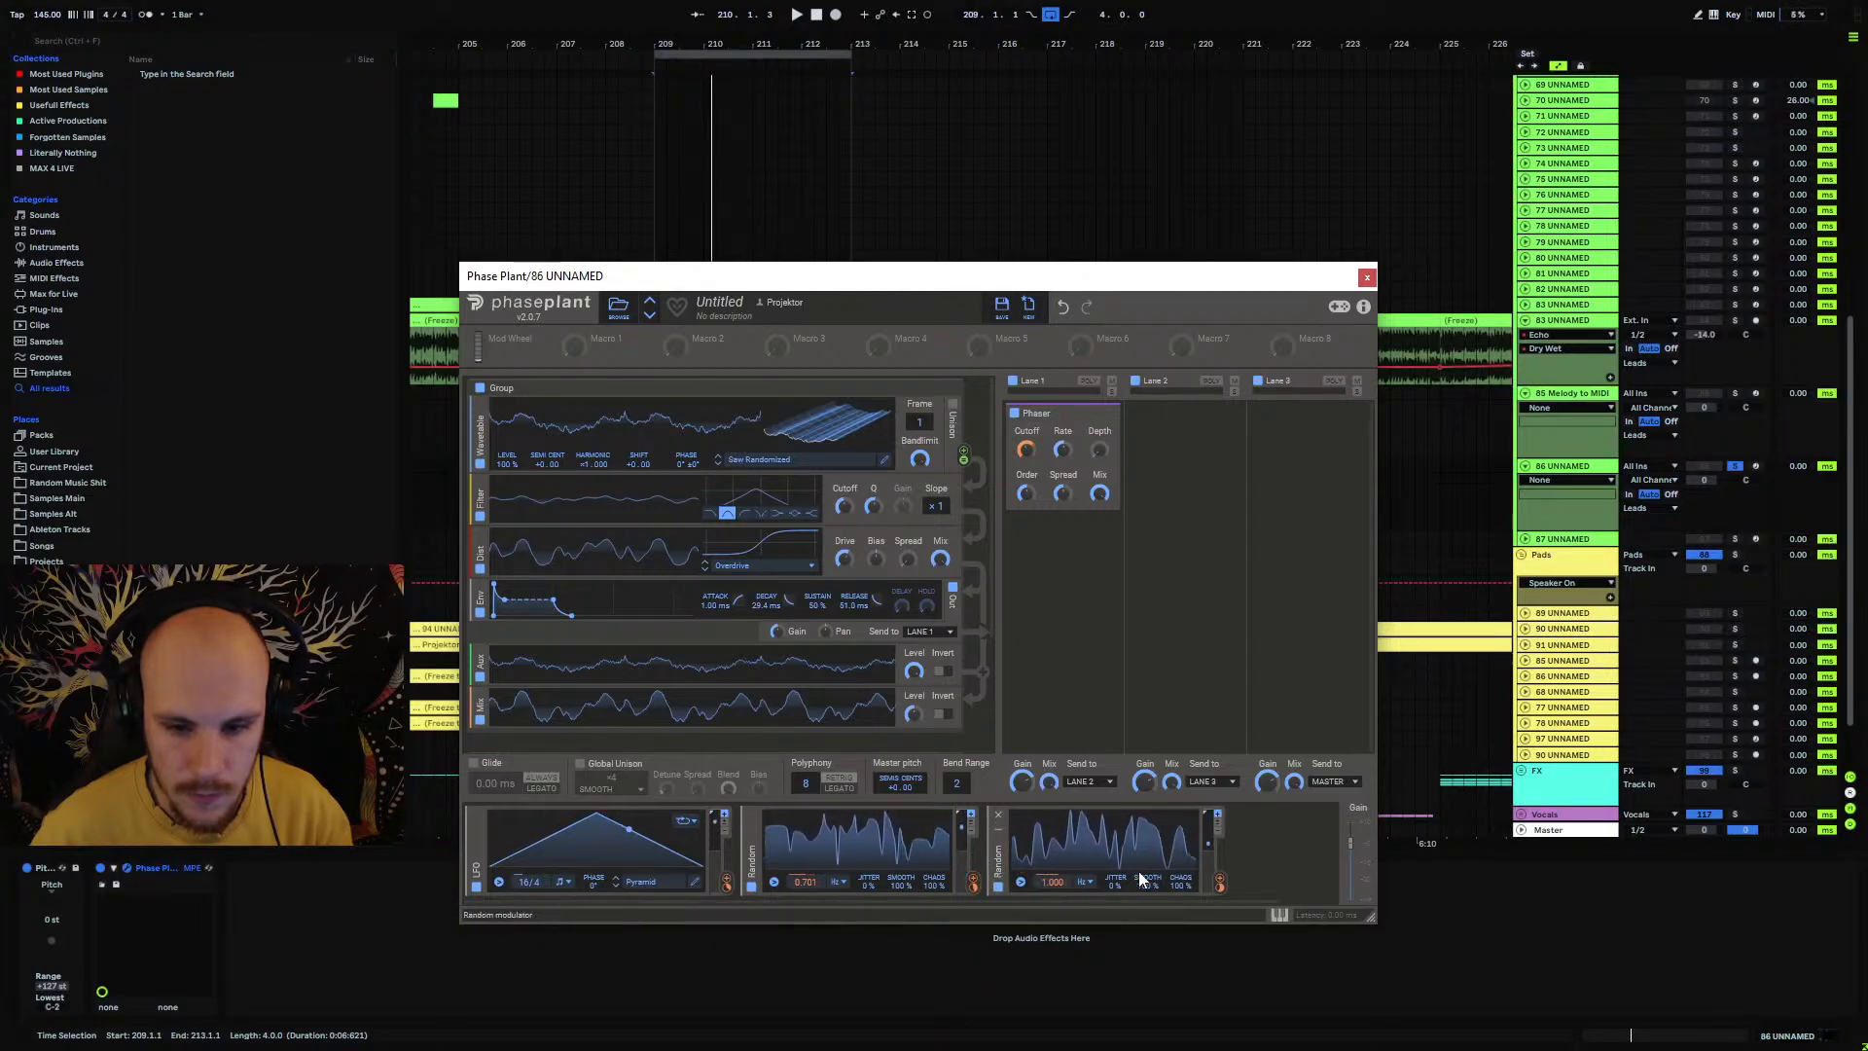
pyautogui.click(1282, 874)
pyautogui.click(1061, 687)
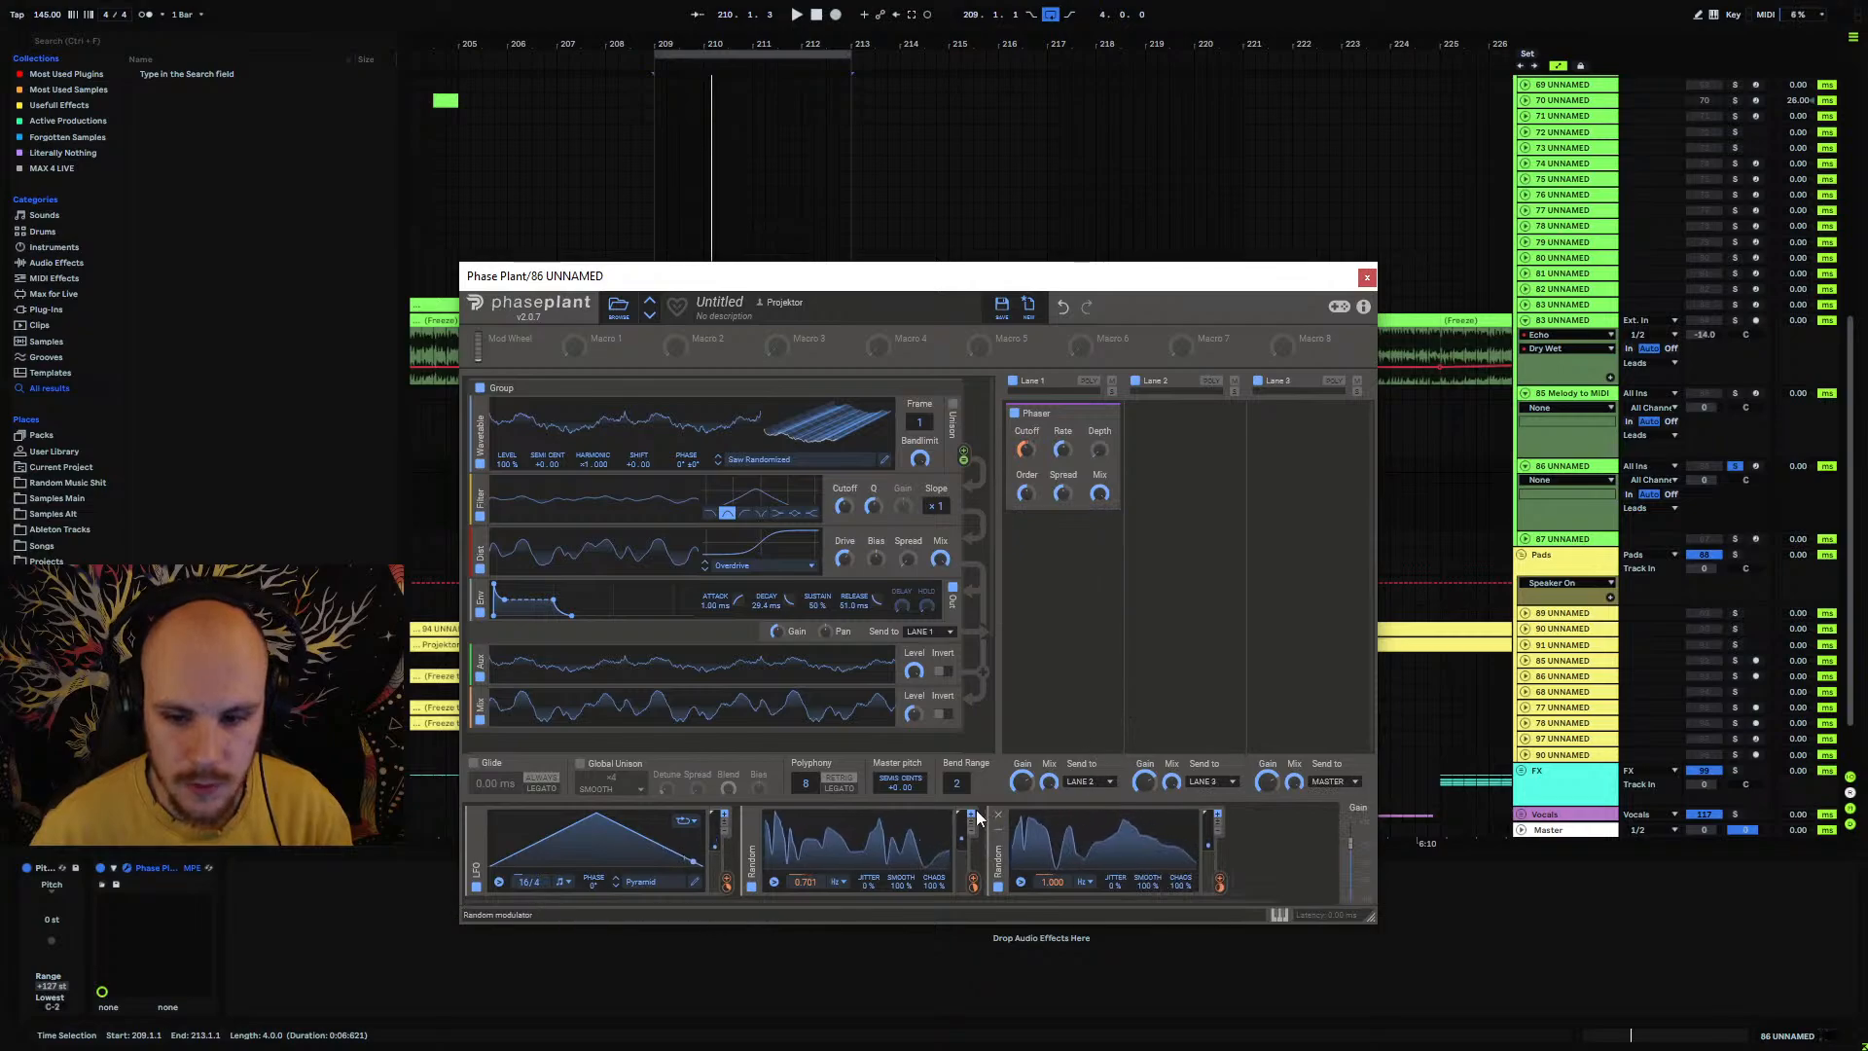
# Step: Route both Random modulators to the band-pass filter's cutoff and play the part
pyautogui.moveTo(973, 882); pyautogui.dragTo(843, 516)
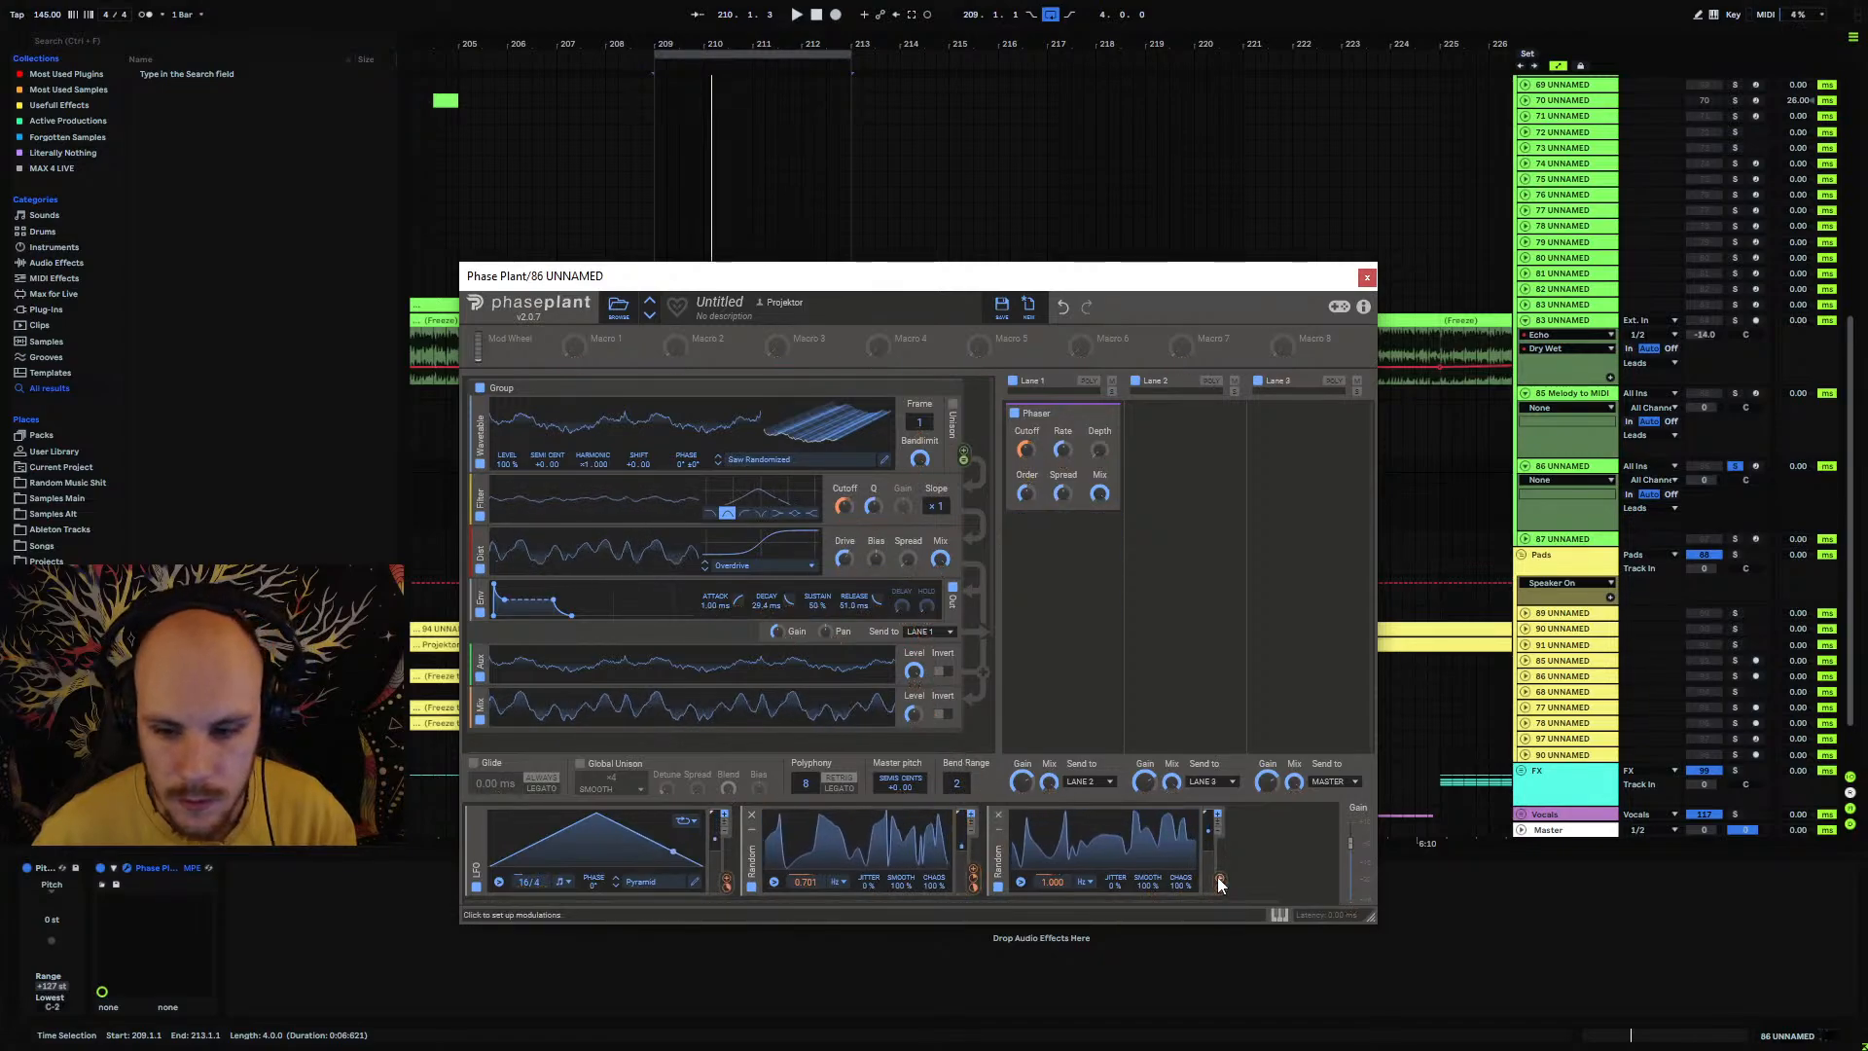
pyautogui.moveTo(1218, 878); pyautogui.dragTo(845, 515)
pyautogui.moveTo(1026, 475); pyautogui.dragTo(1033, 547)
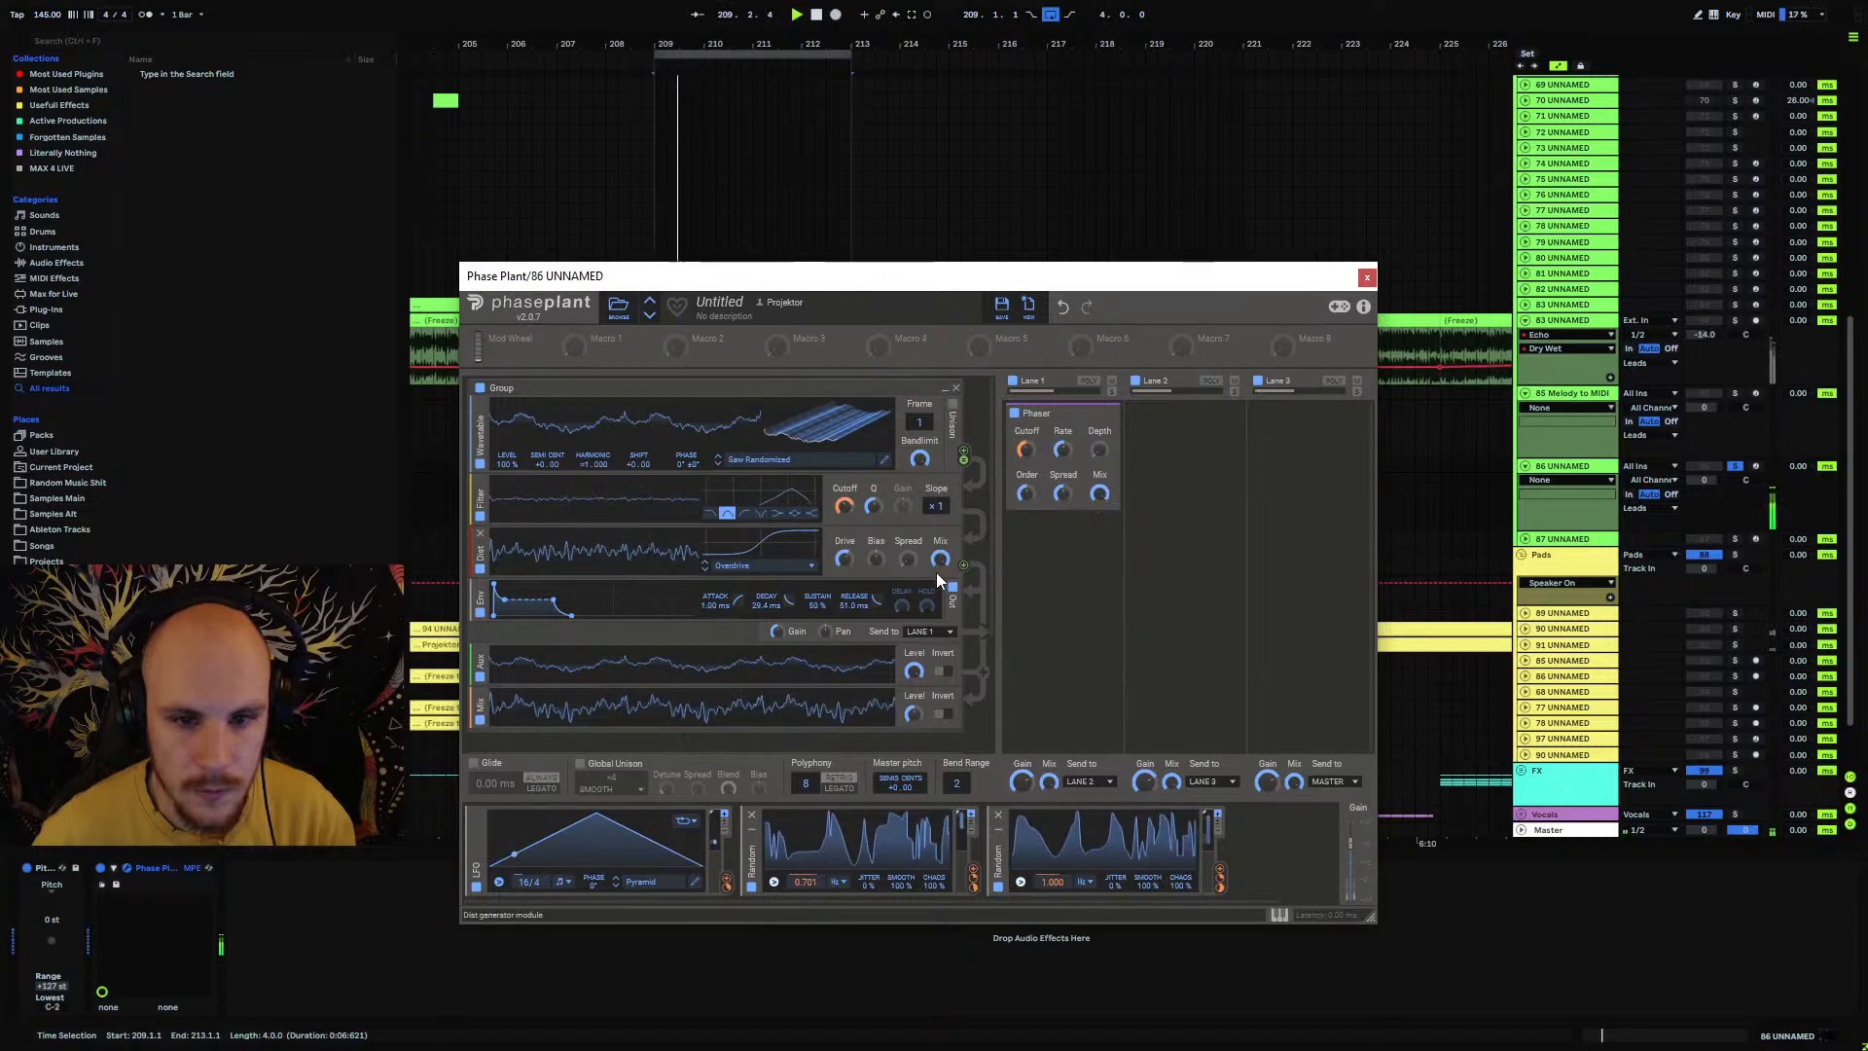
# Step: Set the note trigger of both Random modulators to Never and play the part again
pyautogui.click(1018, 883)
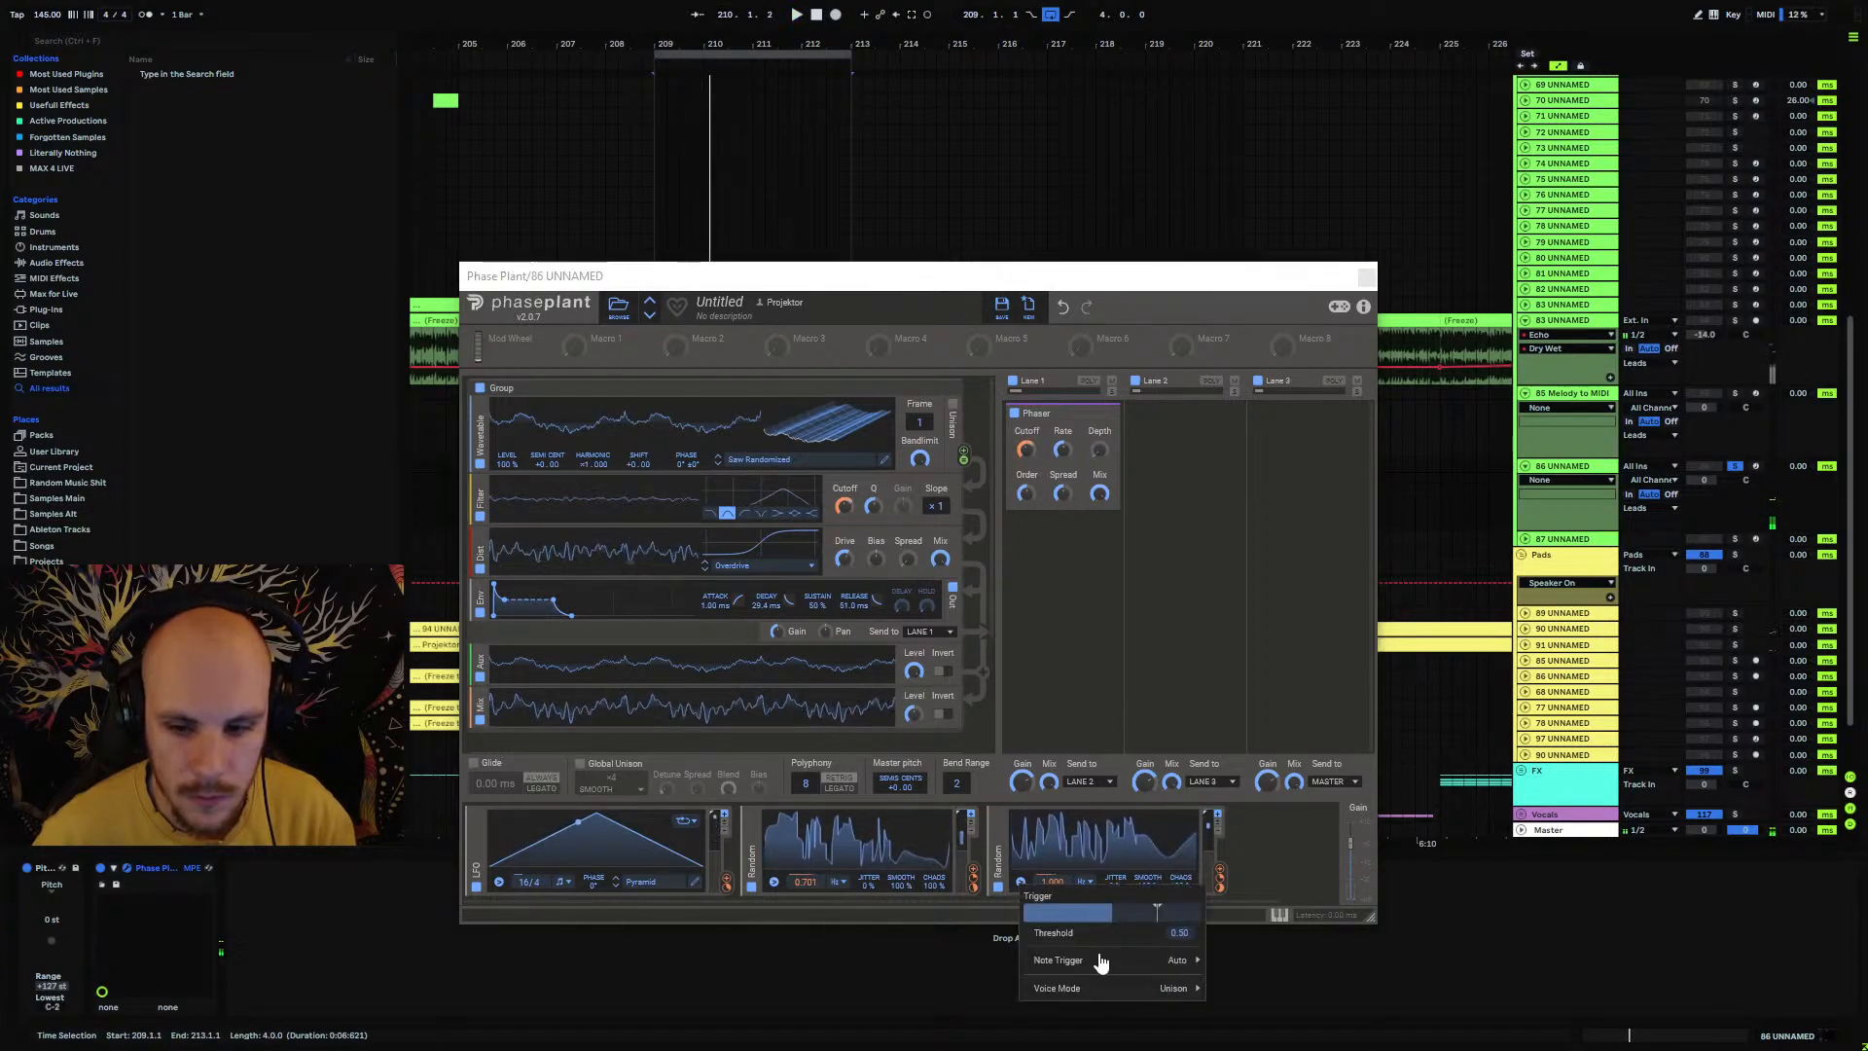
pyautogui.moveTo(1097, 999)
pyautogui.moveTo(1112, 961)
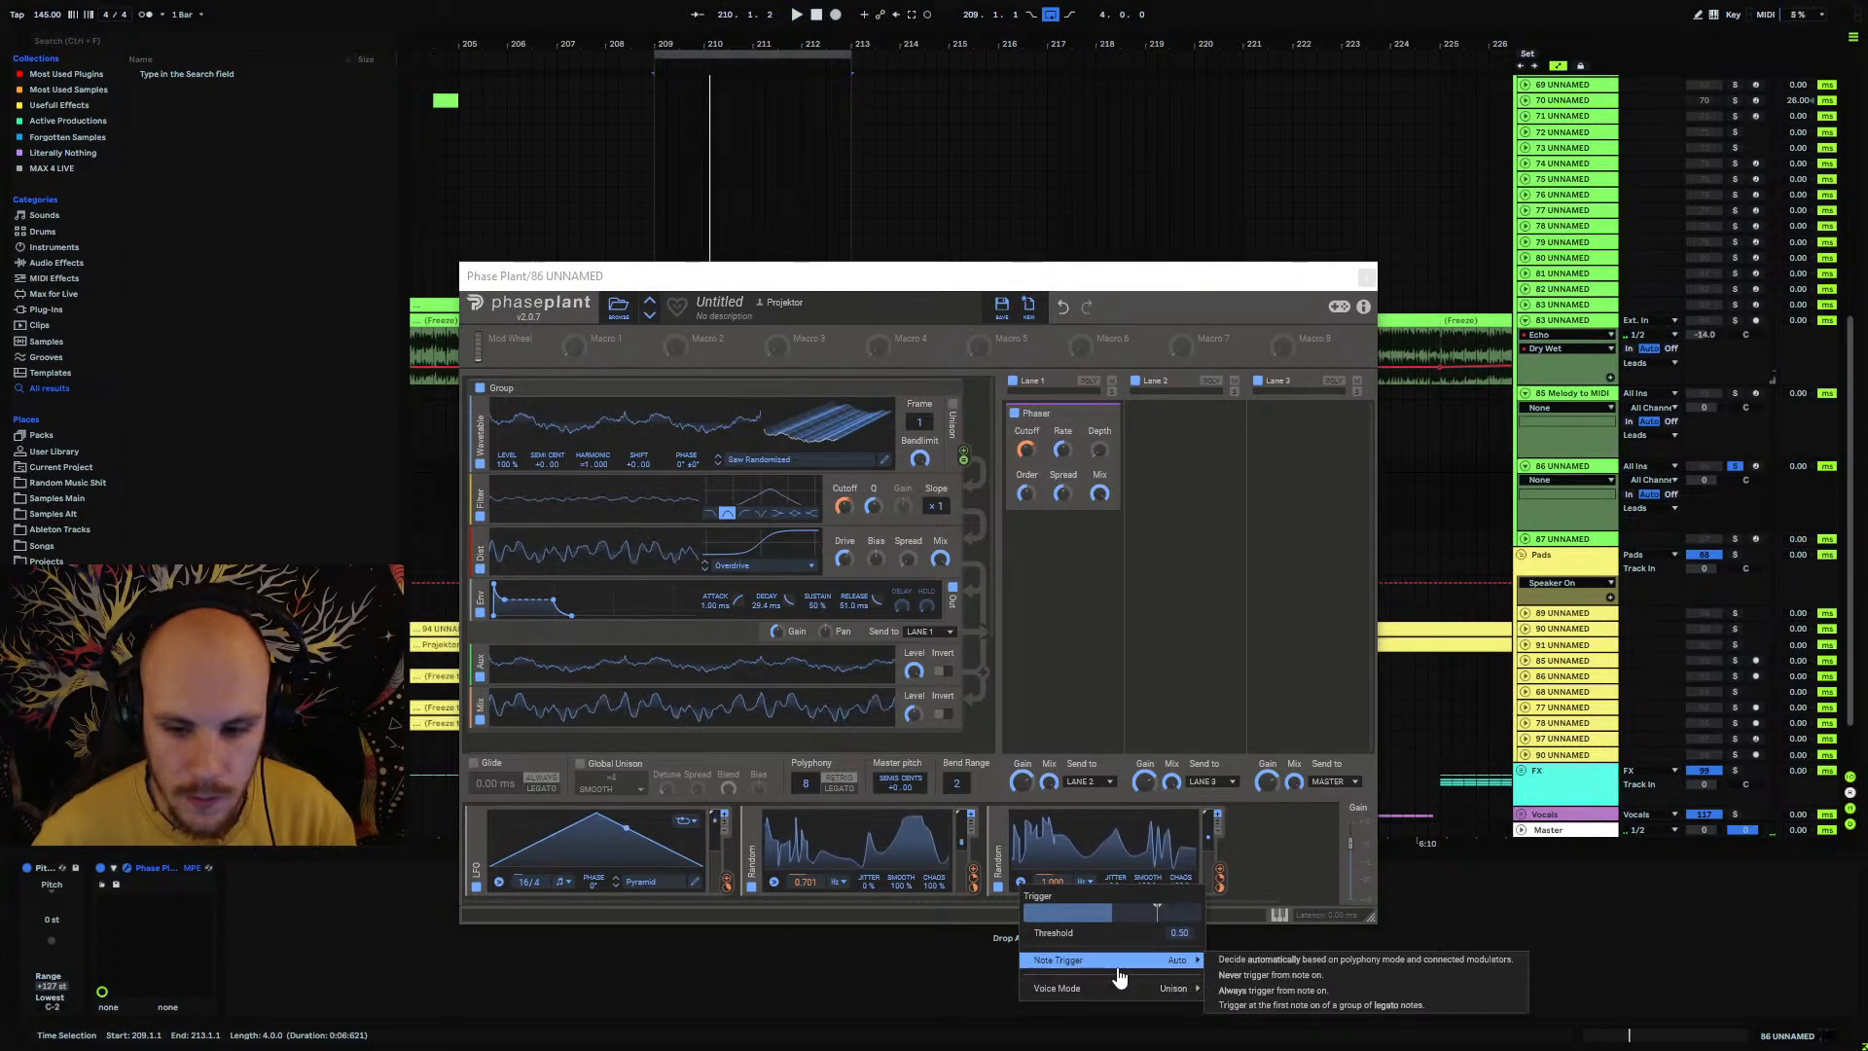
pyautogui.click(1282, 977)
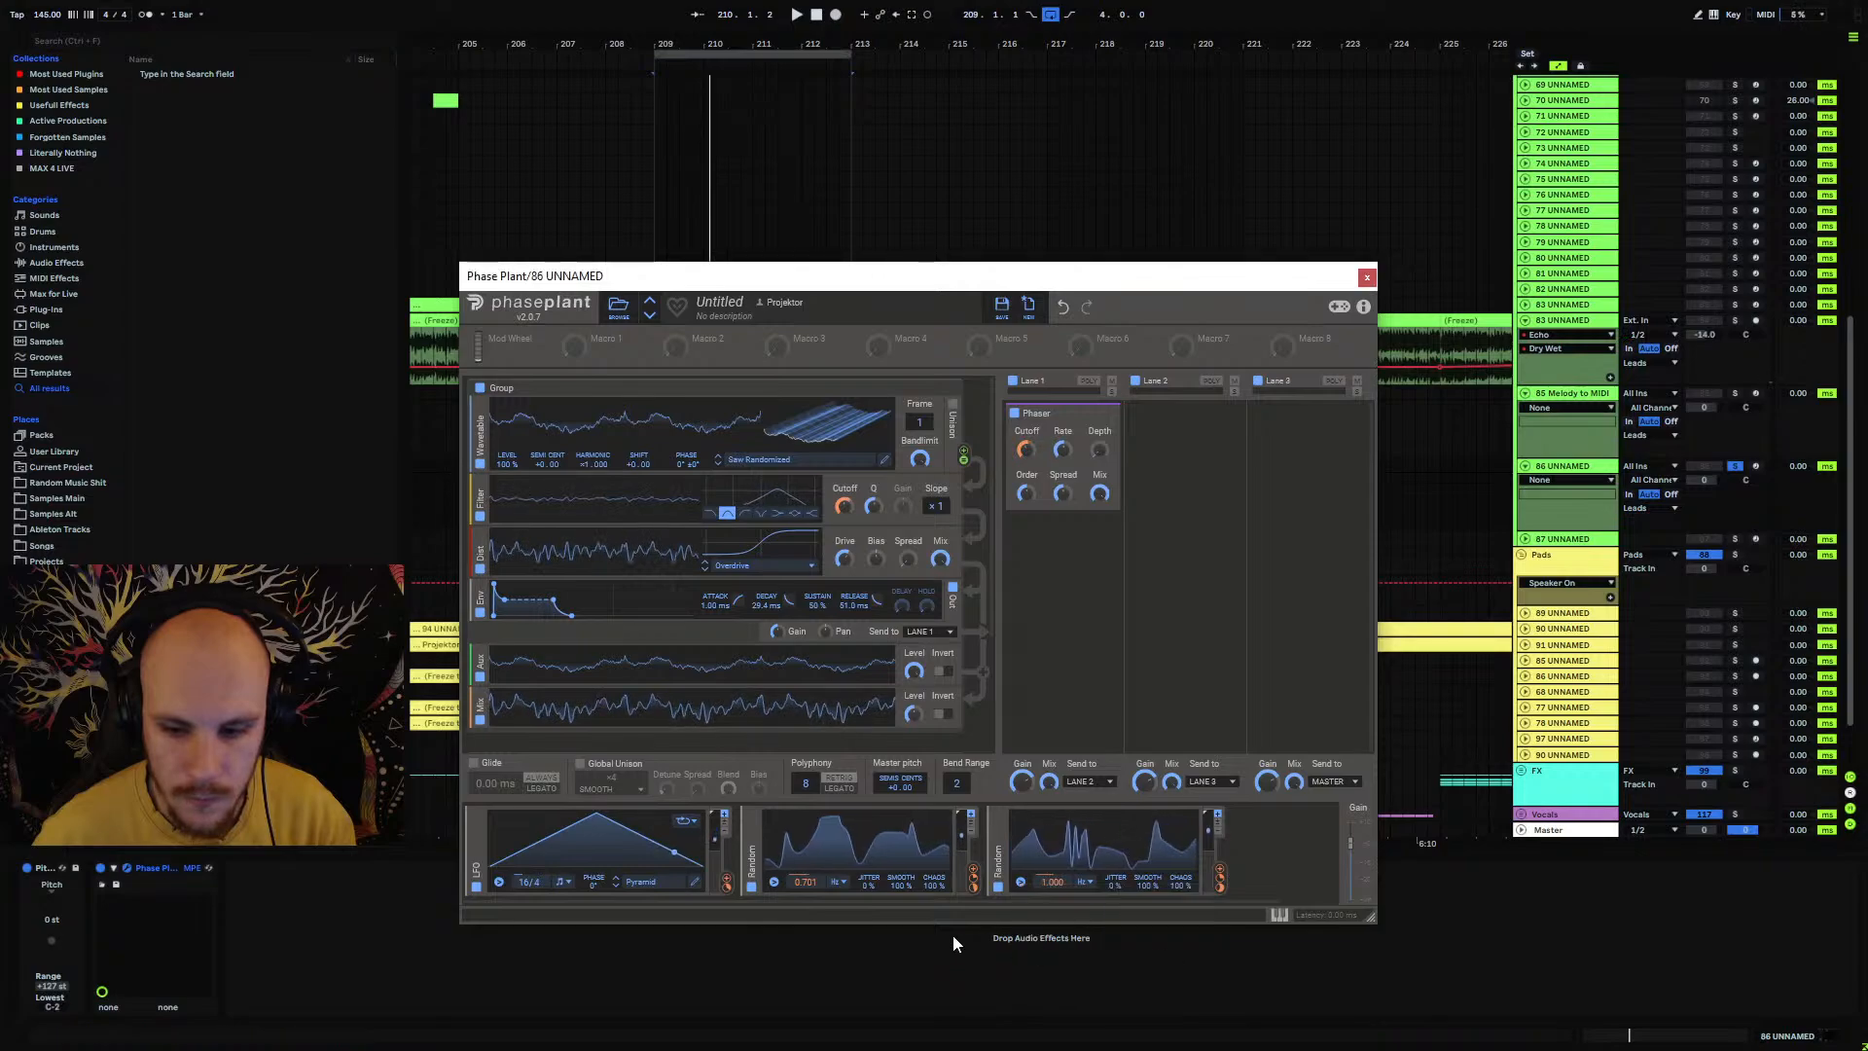
pyautogui.click(774, 881)
pyautogui.moveTo(875, 957)
pyautogui.click(1031, 974)
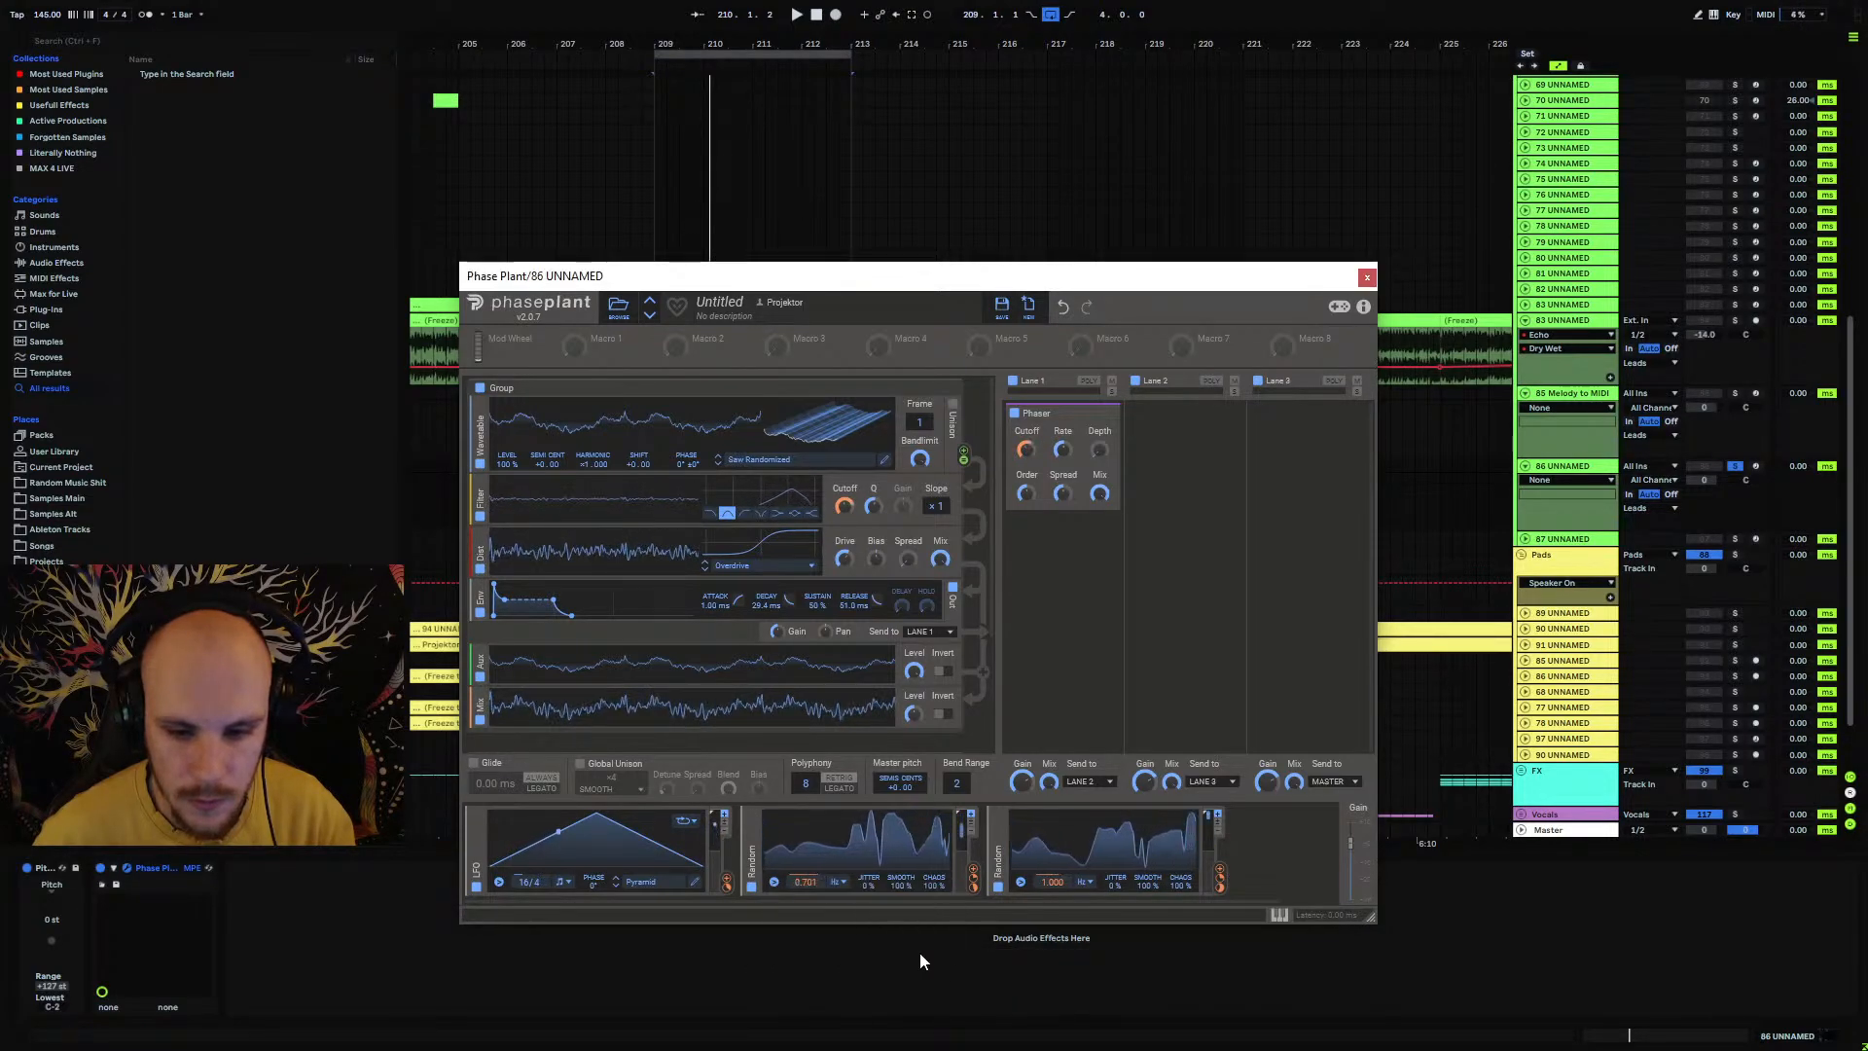
pyautogui.press('space')
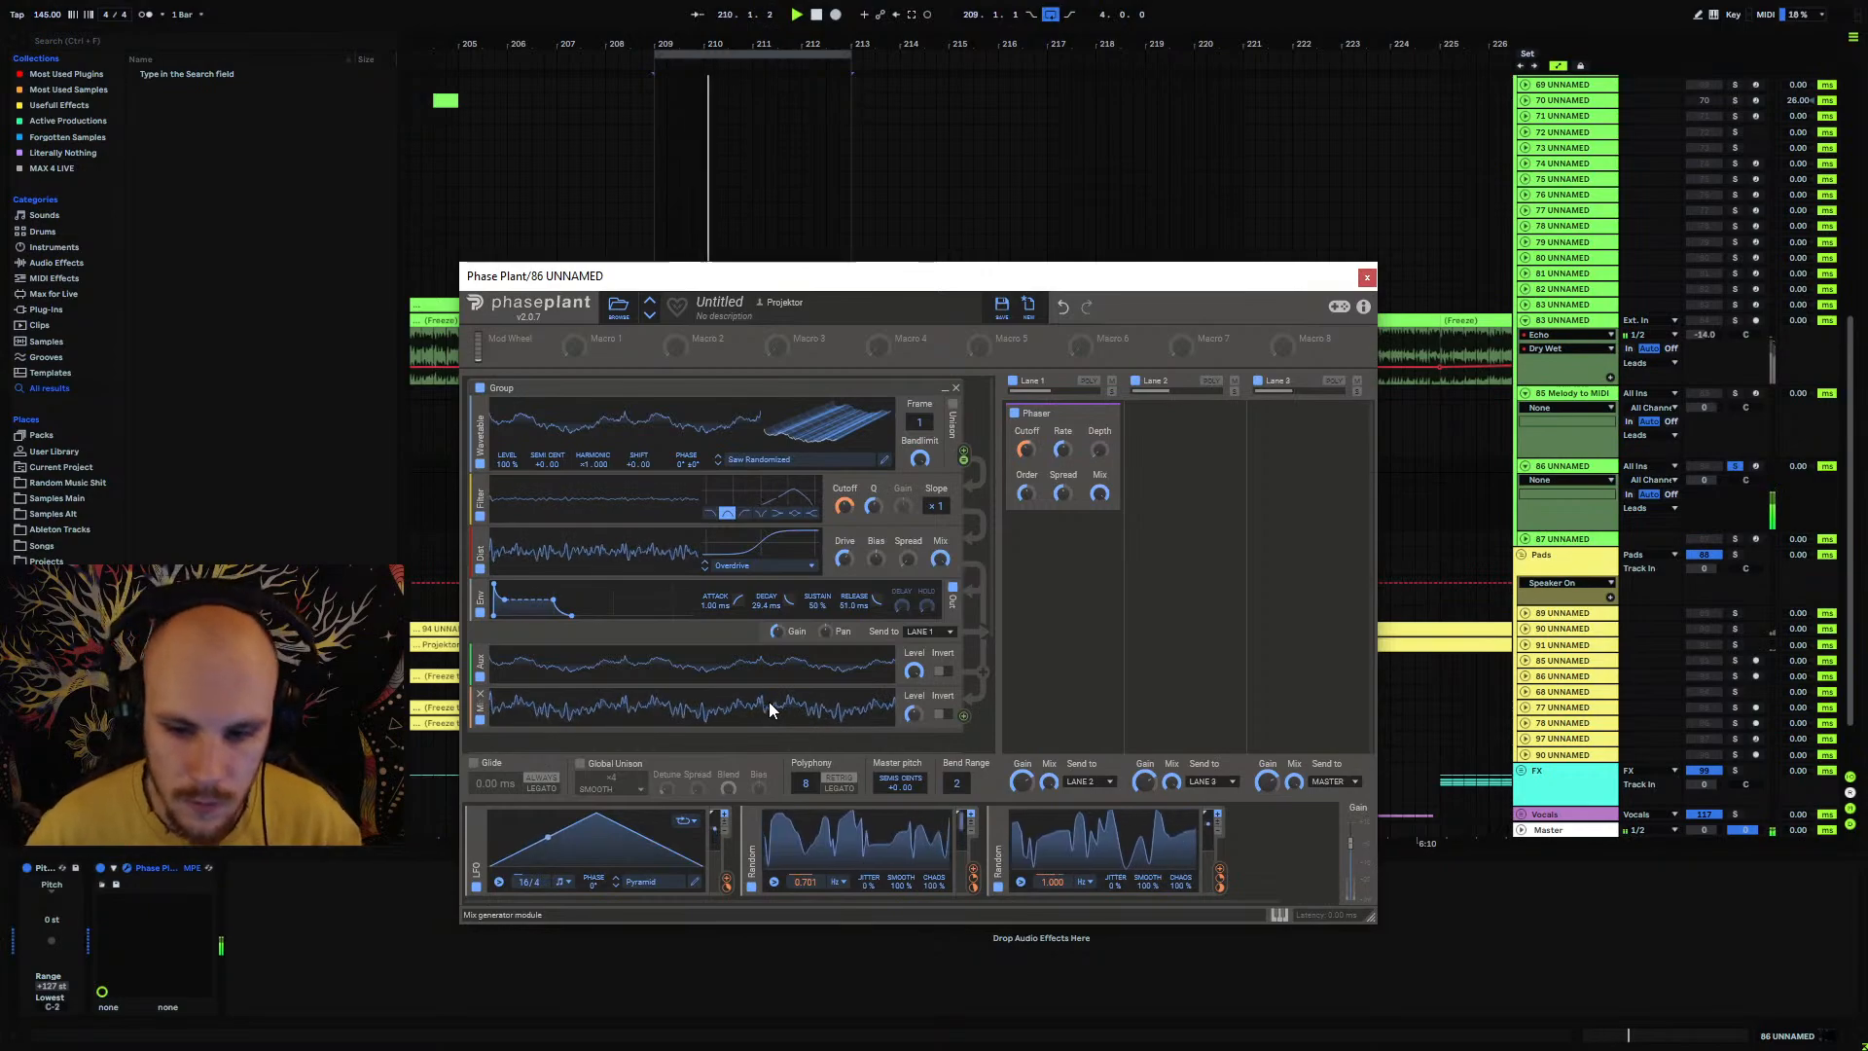
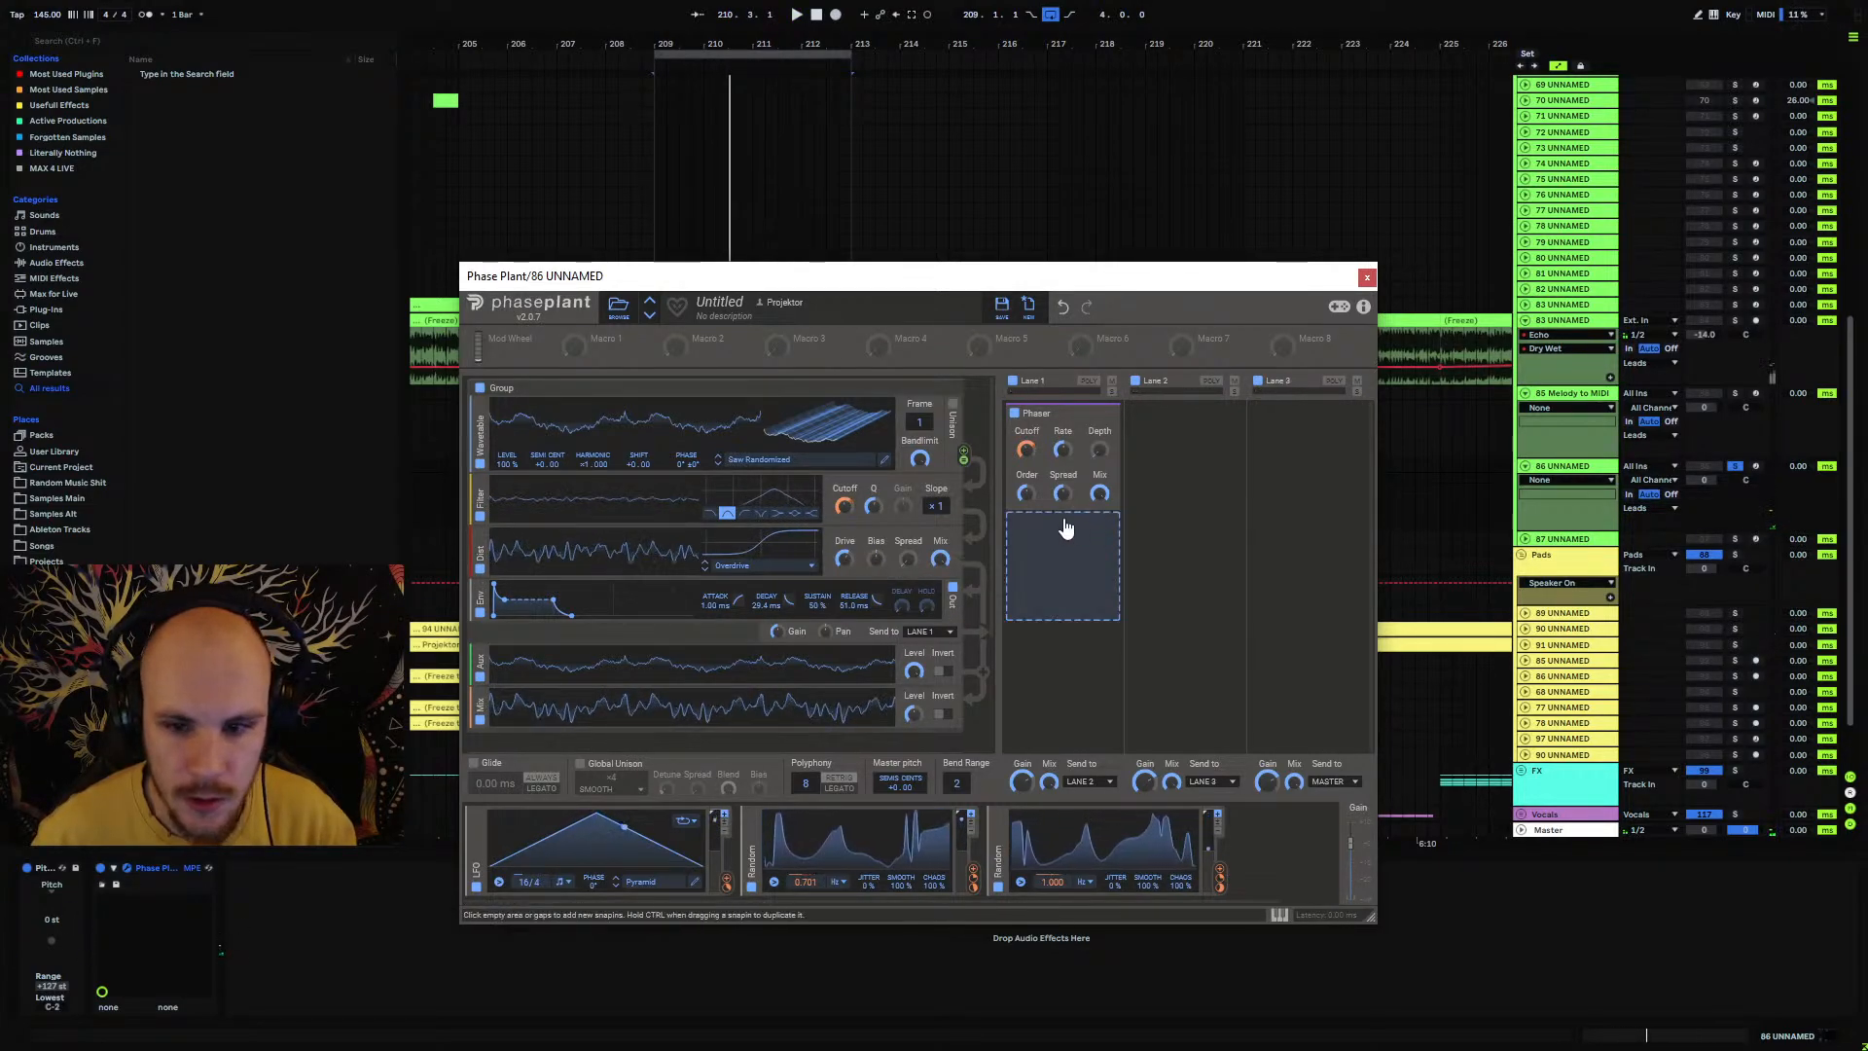
# Step: Add a Slice EQ after the Phaser in lane 1 and draw a curve that cuts the low end
pyautogui.click(1065, 543)
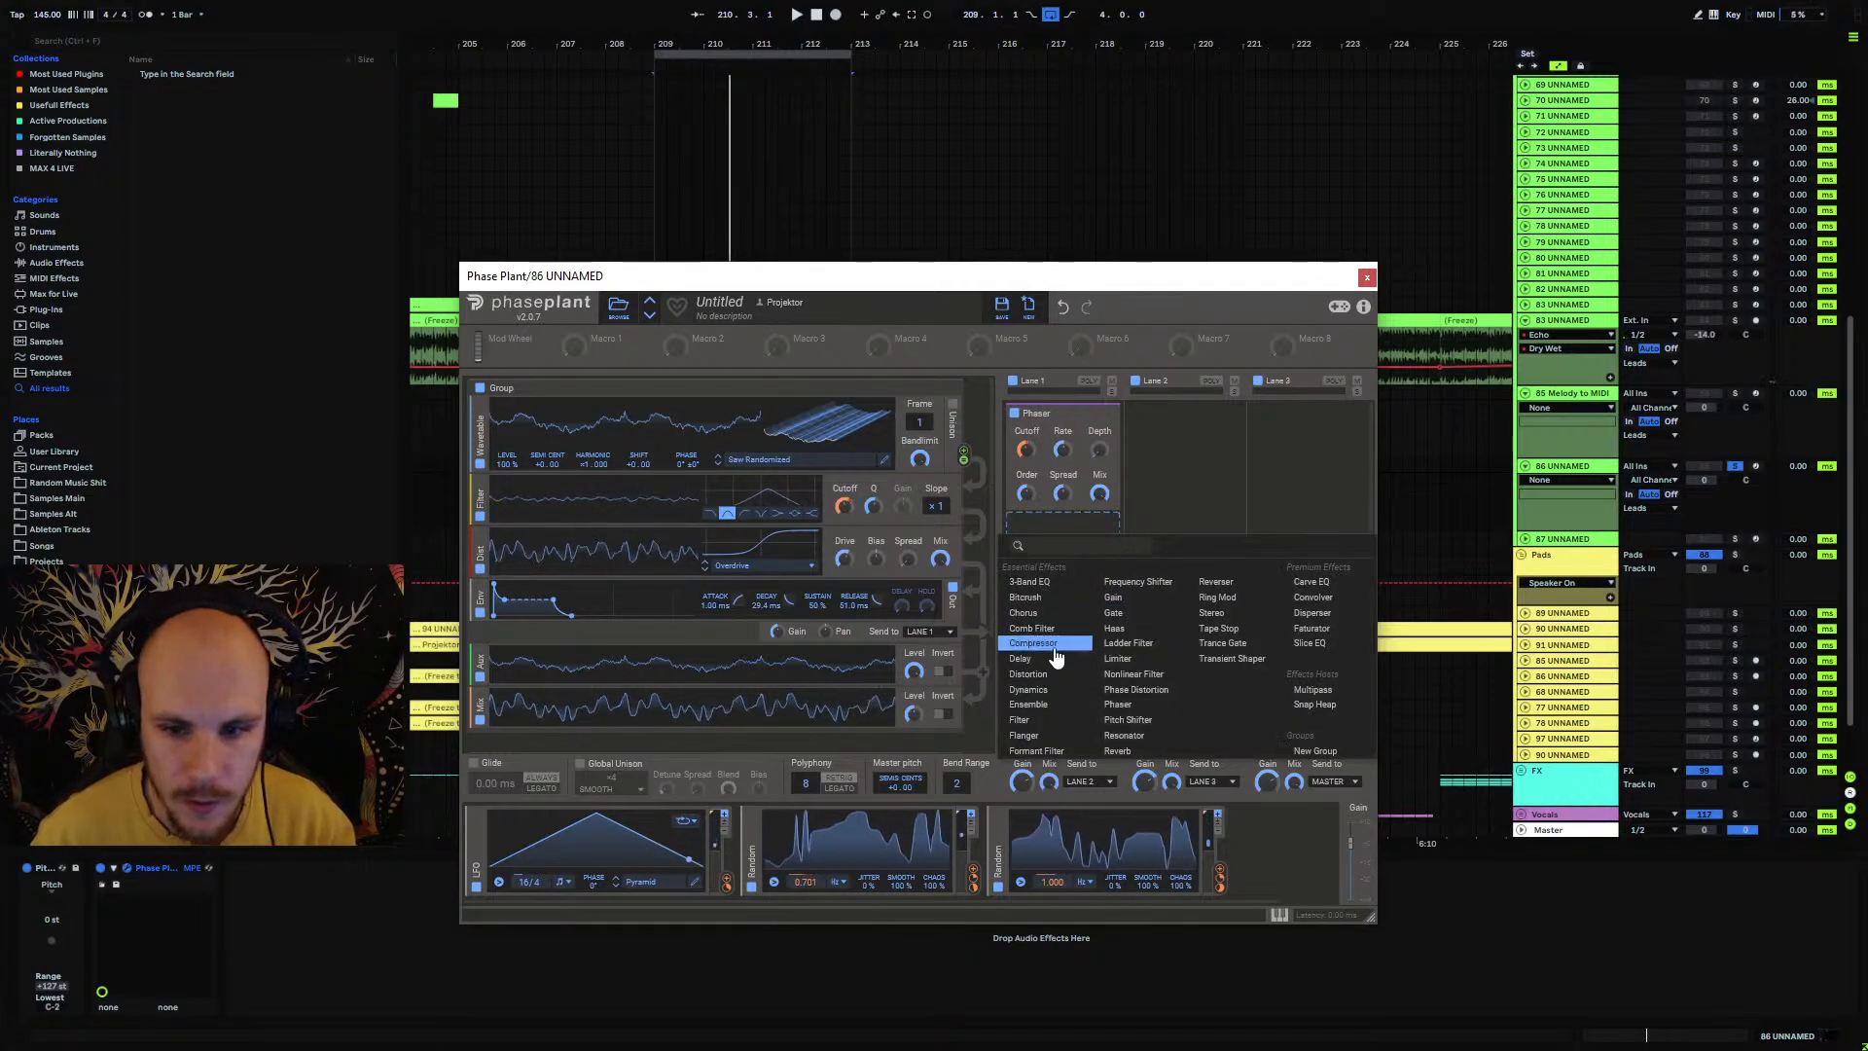
pyautogui.click(1316, 644)
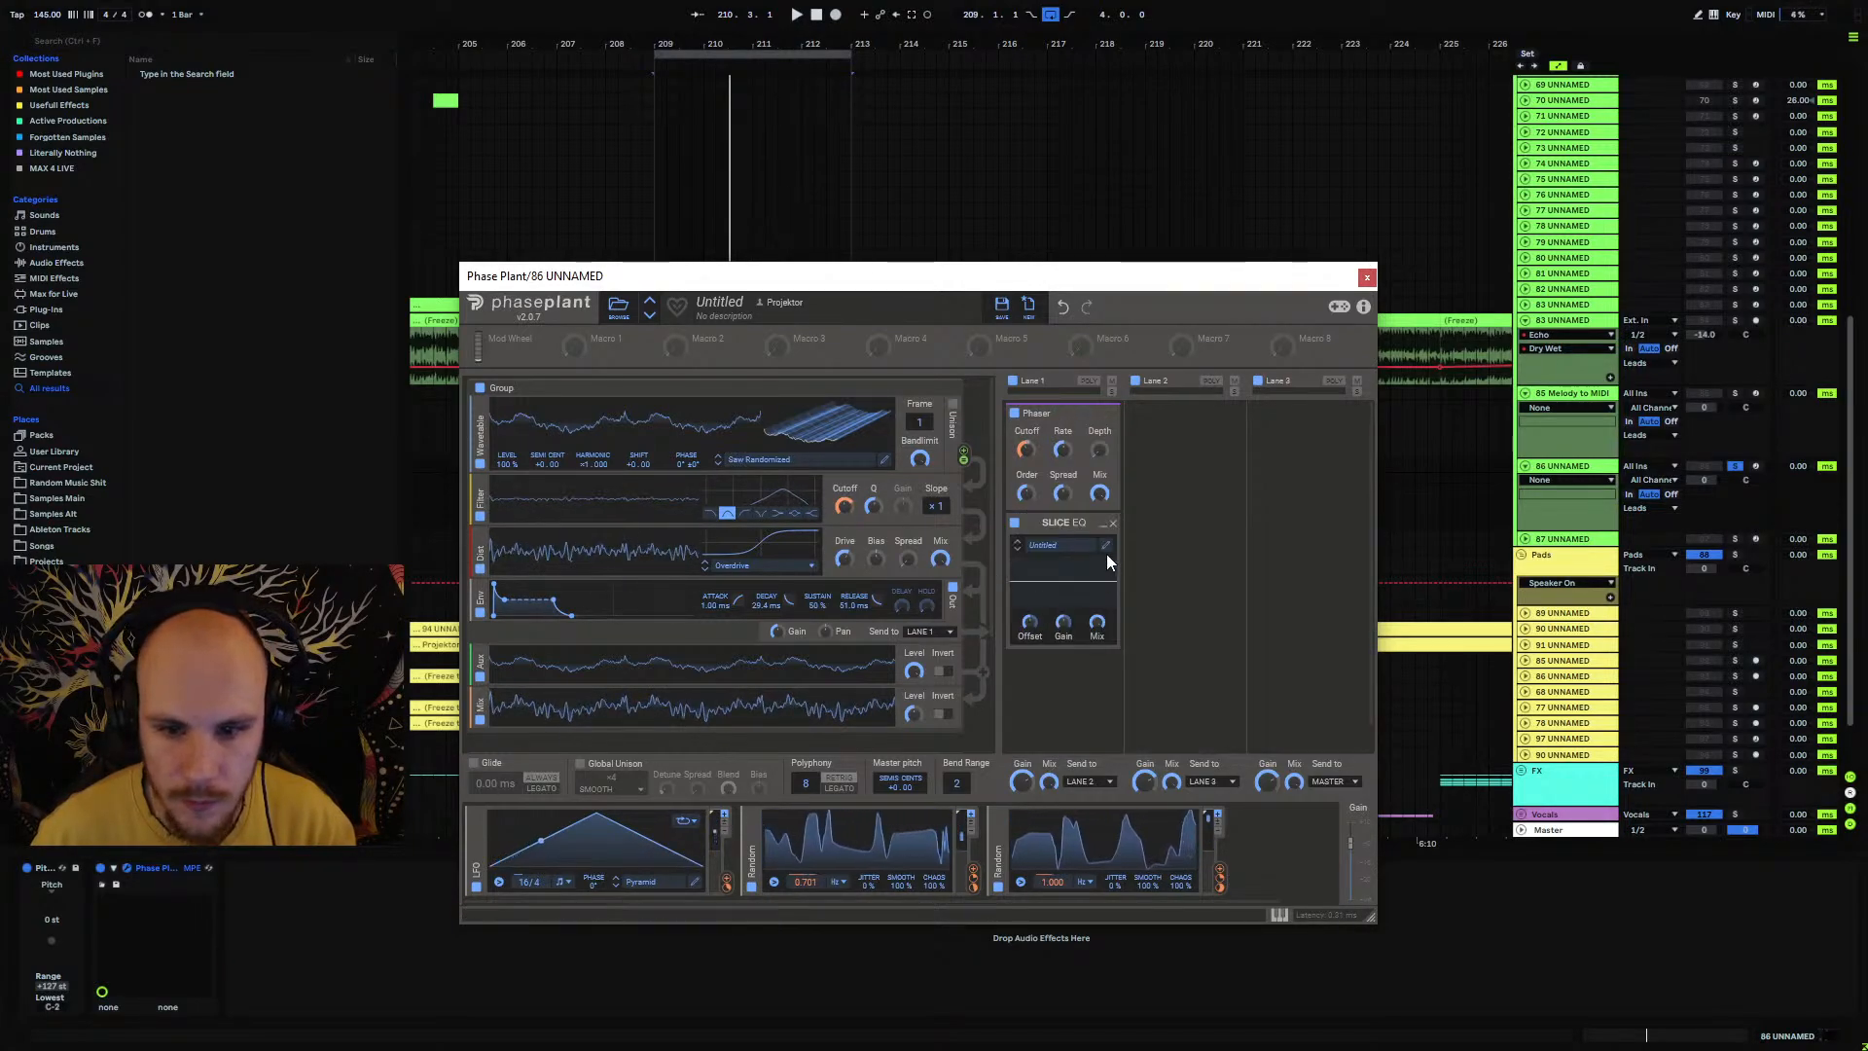
pyautogui.press('space')
pyautogui.click(1066, 587)
pyautogui.moveTo(548, 538); pyautogui.dragTo(735, 631)
pyautogui.click(1373, 211)
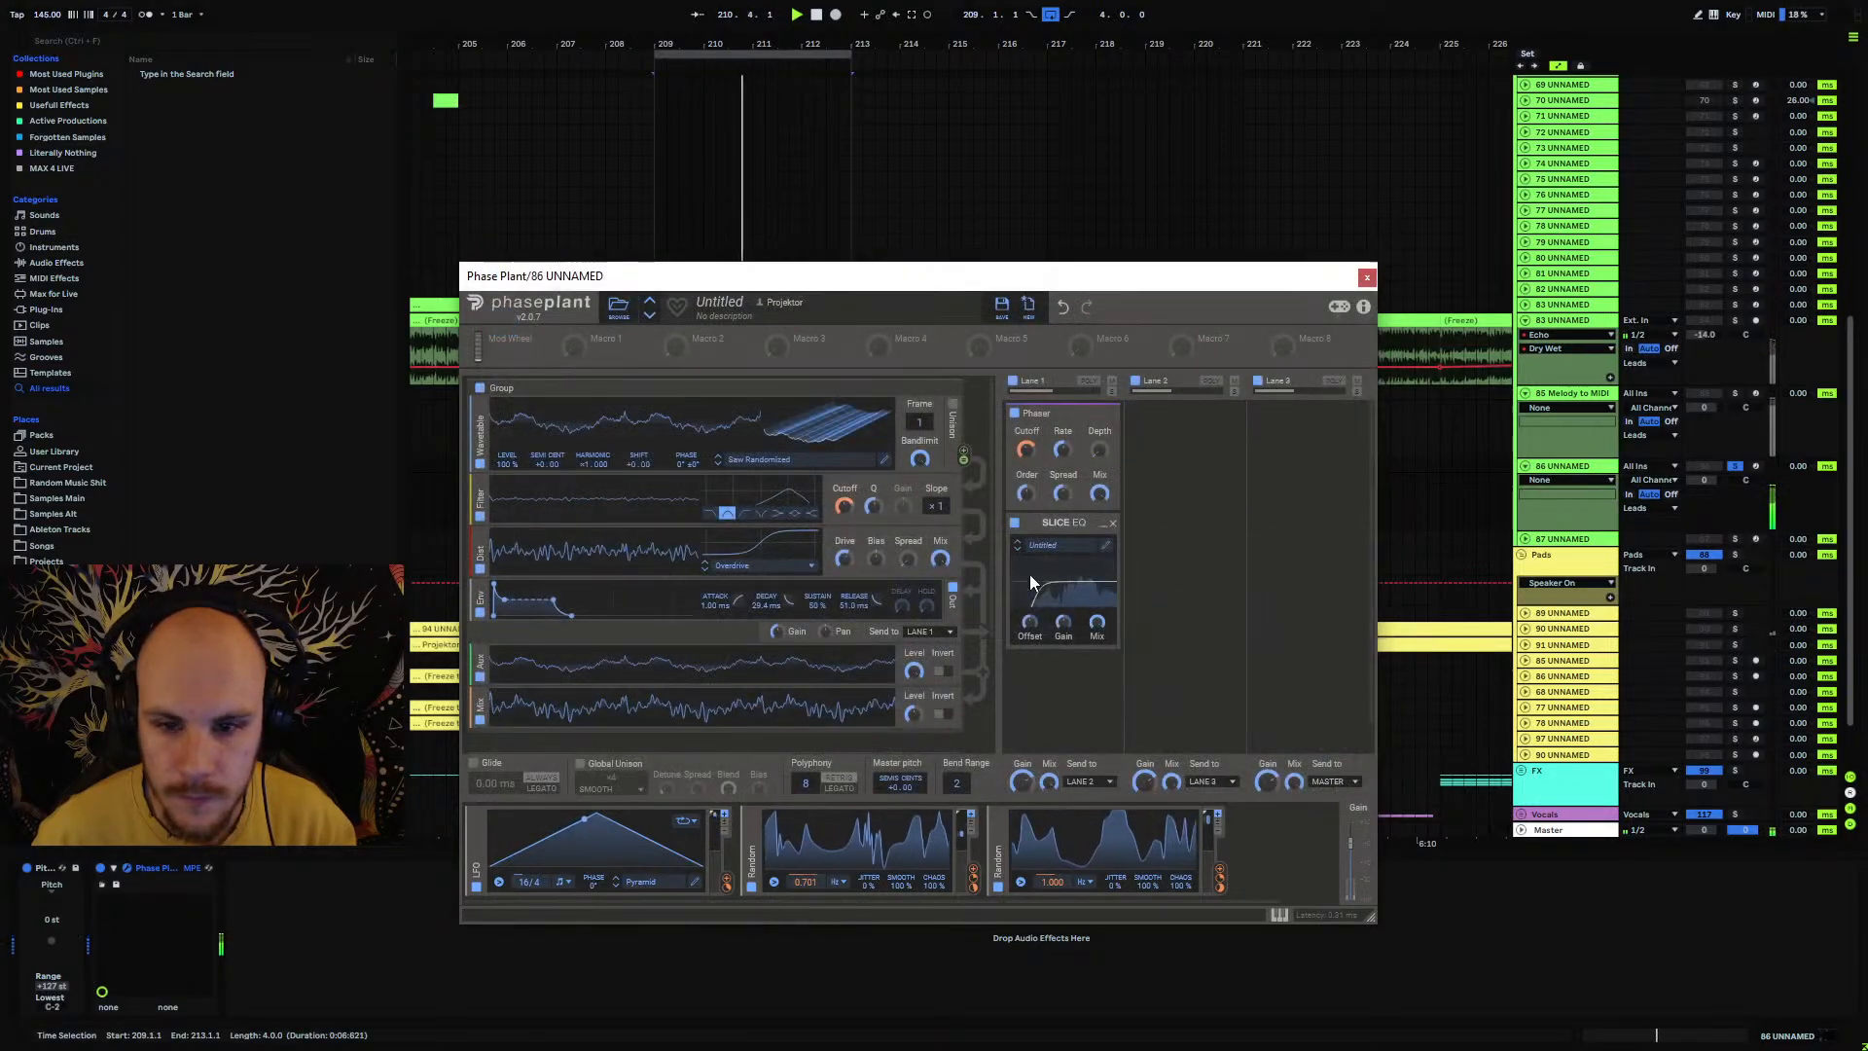
# Step: Try a Distortion effect after the Slice EQ in lane 1 and remove it again
pyautogui.click(1065, 670)
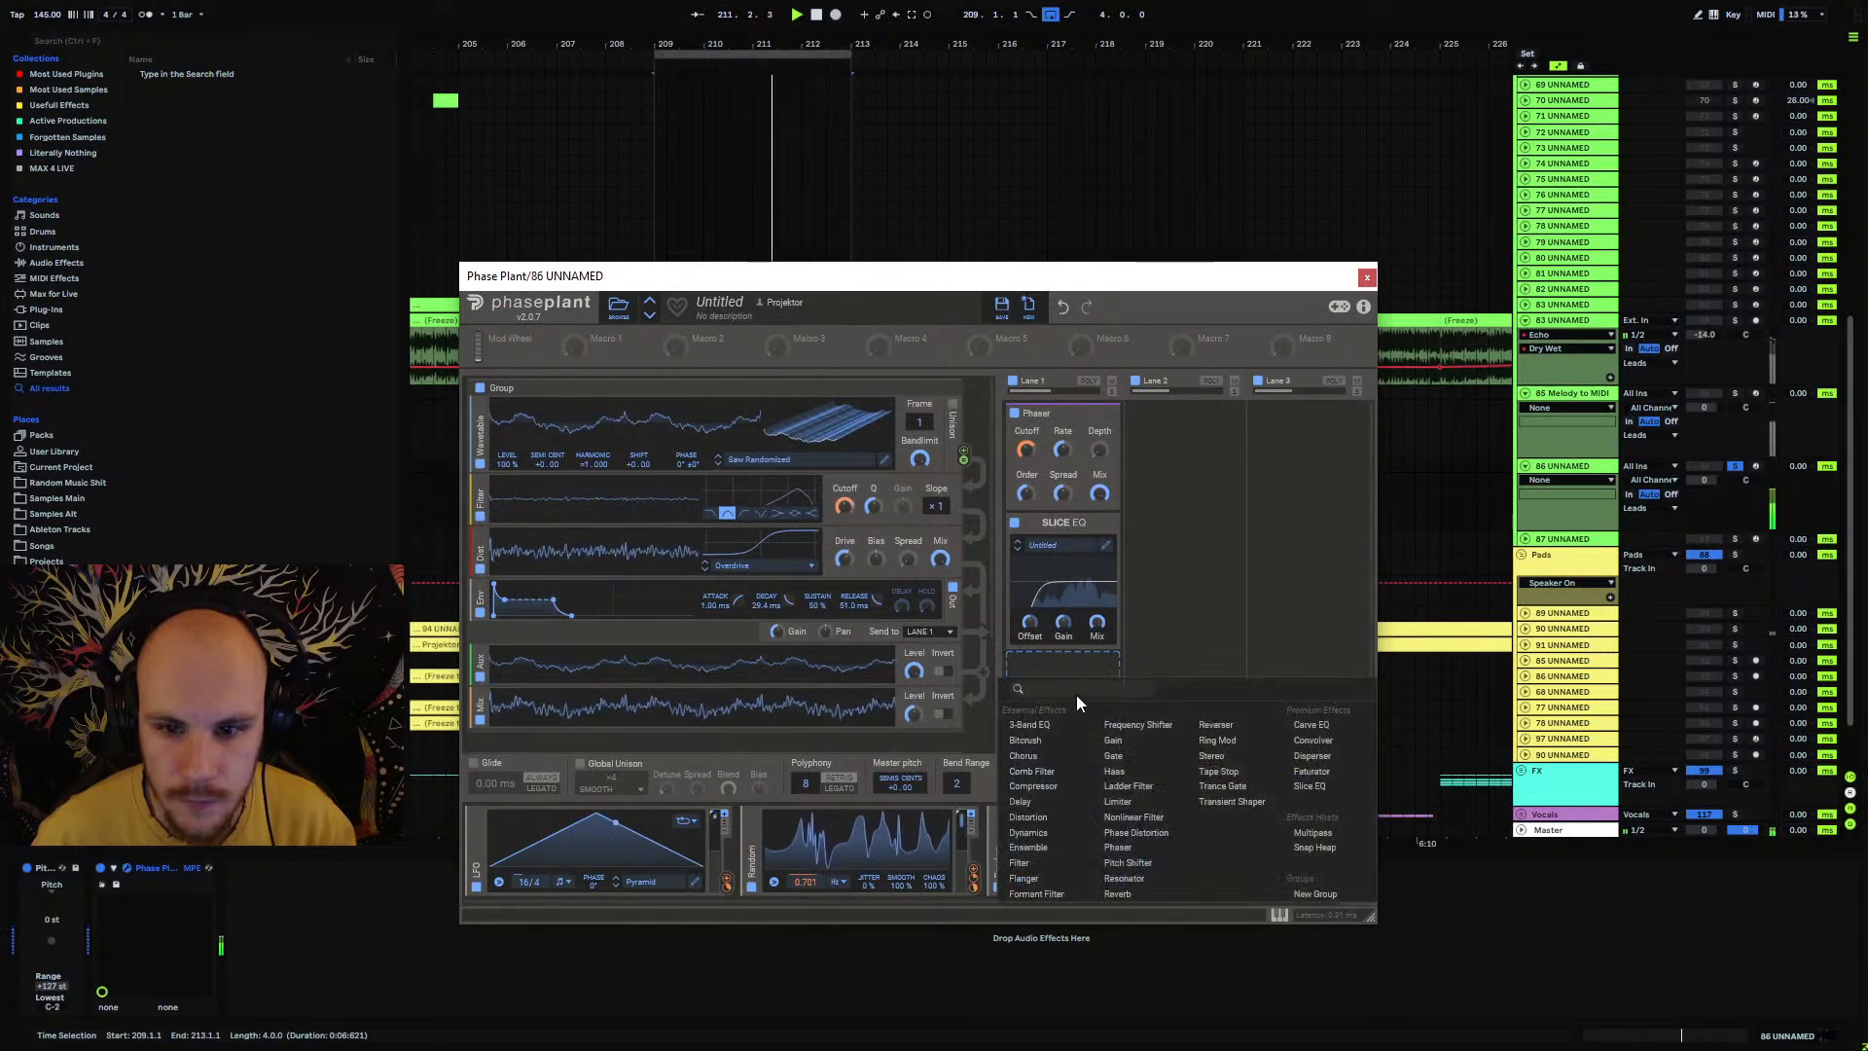
pyautogui.click(1051, 822)
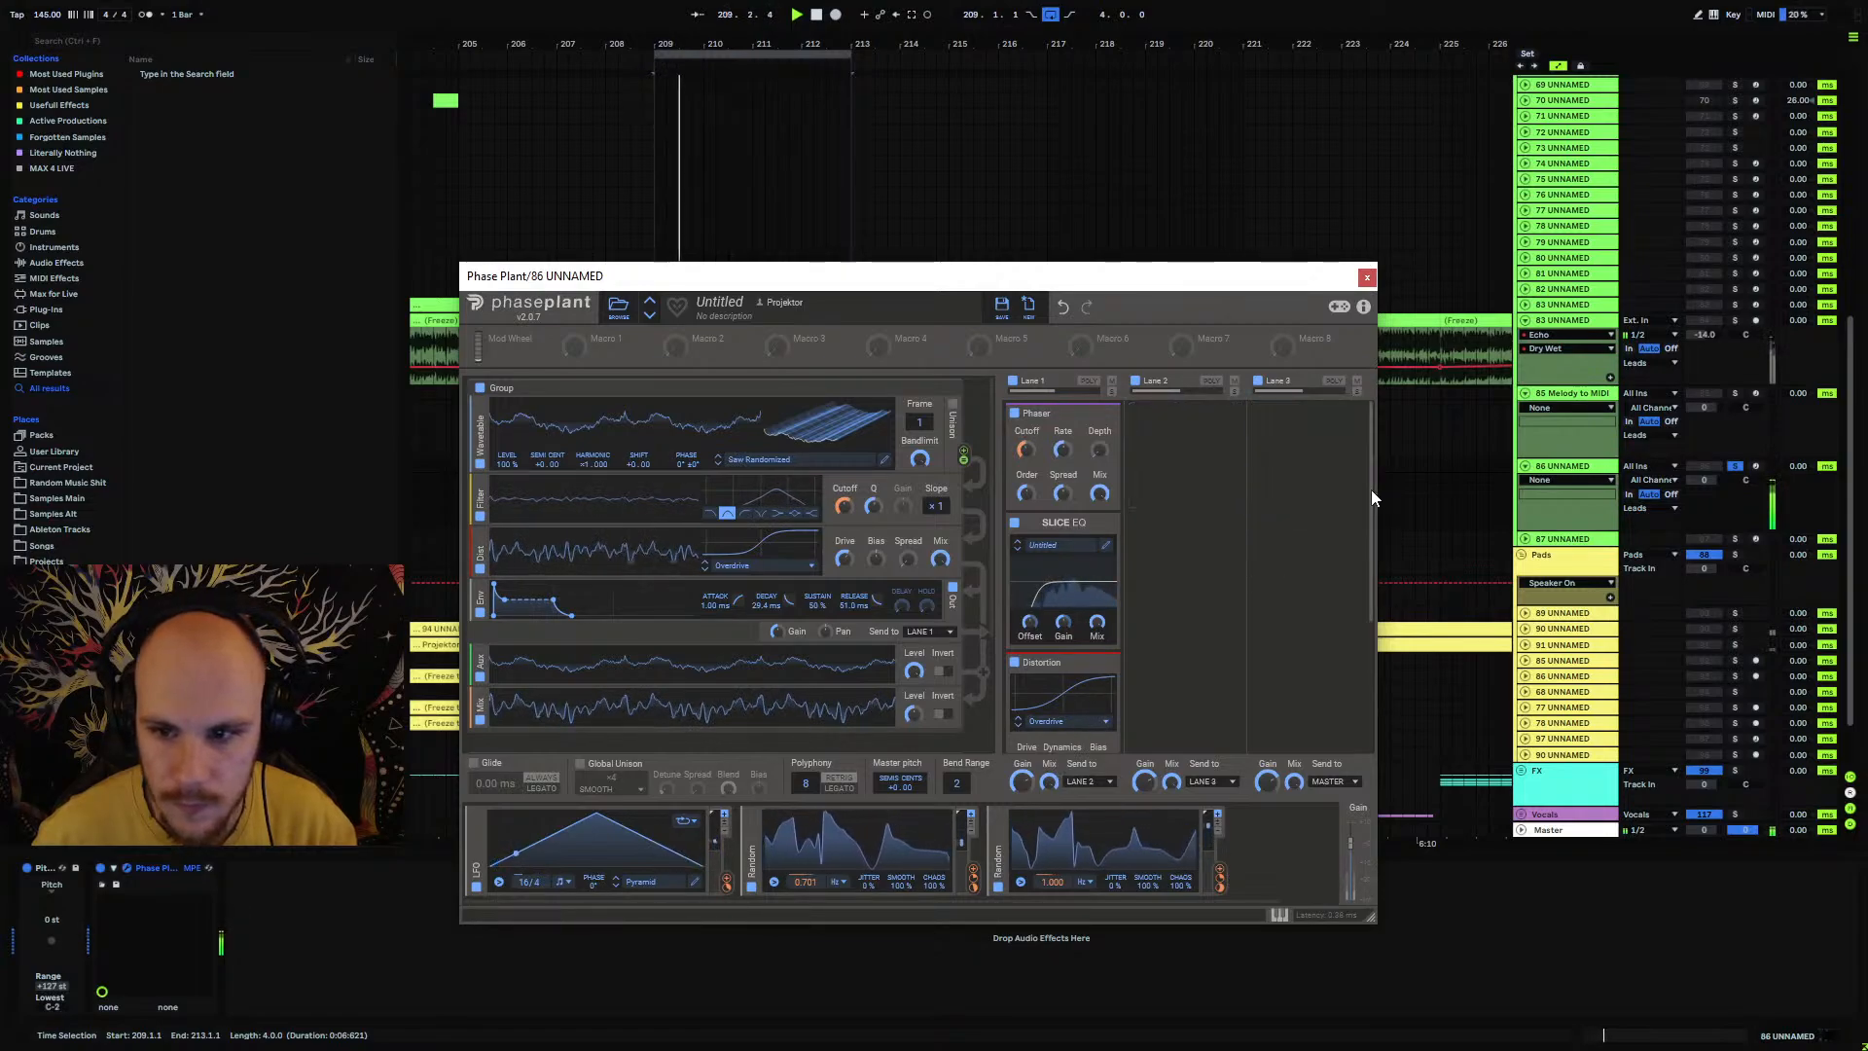
pyautogui.moveTo(1370, 489); pyautogui.dragTo(1367, 599)
pyautogui.click(1065, 572)
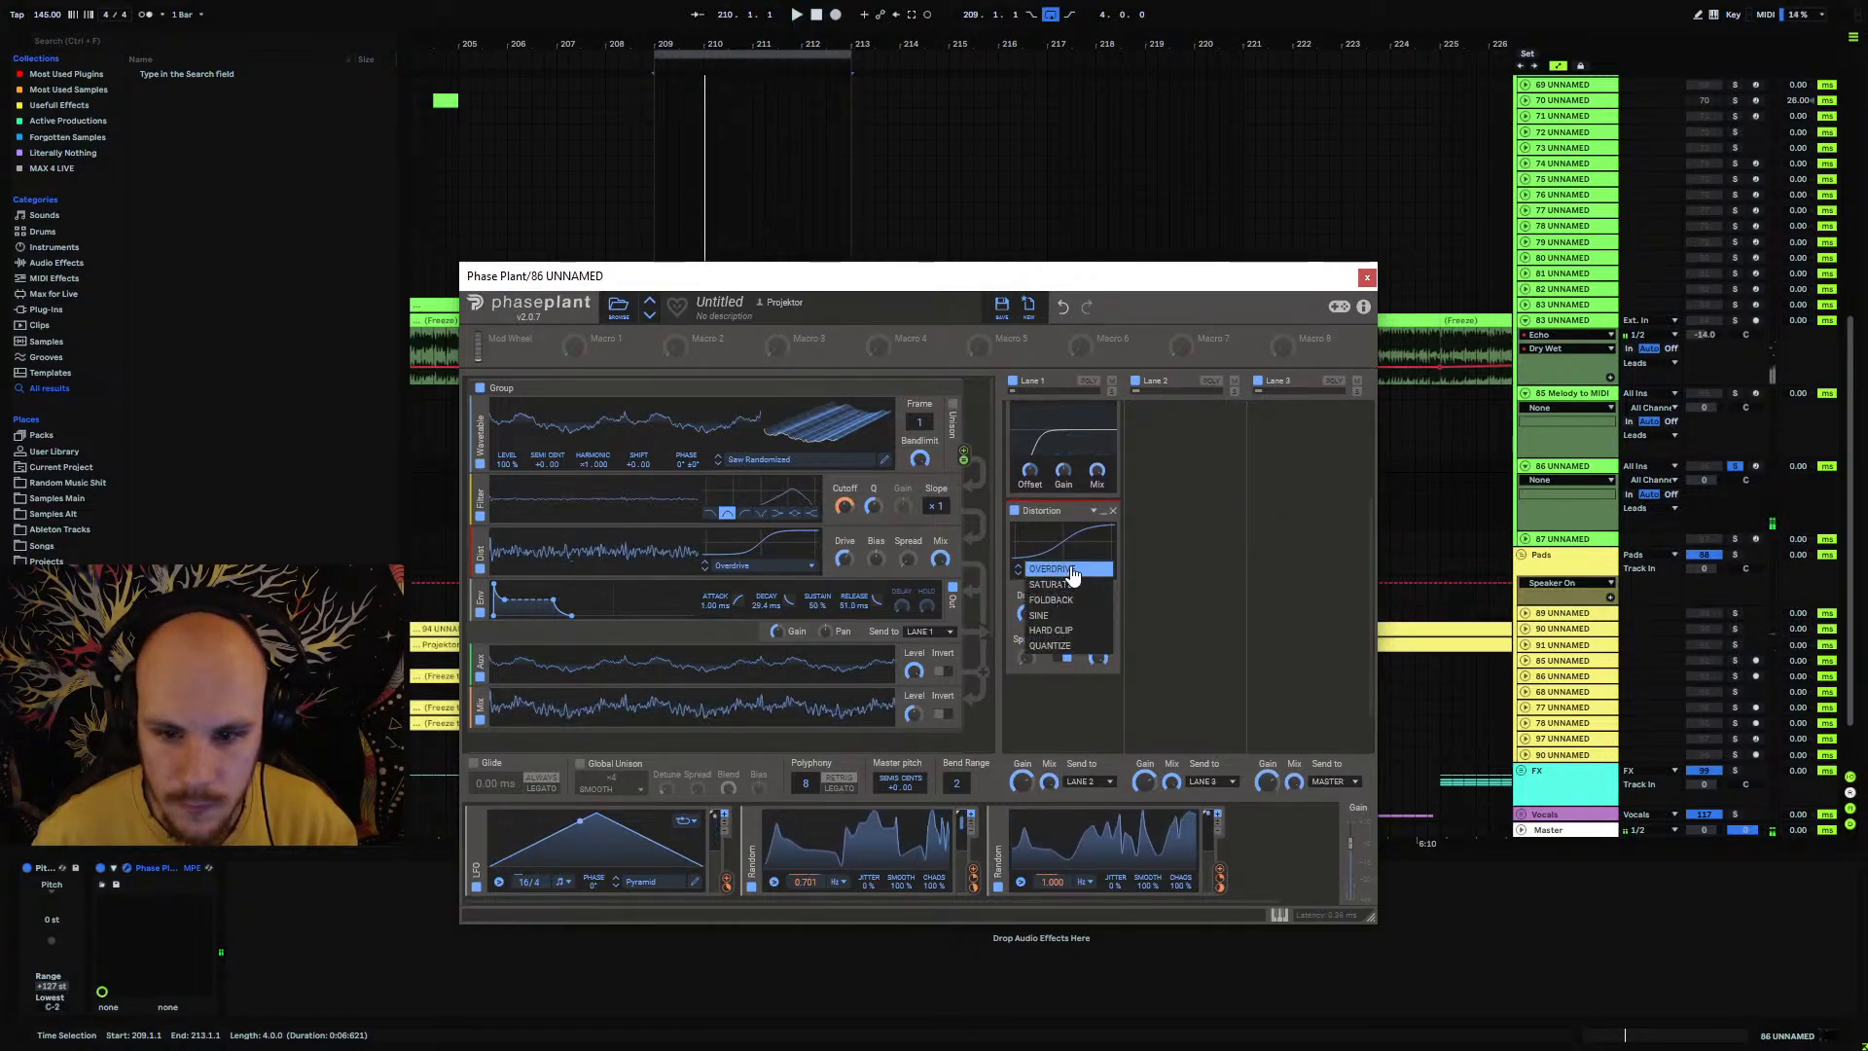
pyautogui.click(1113, 510)
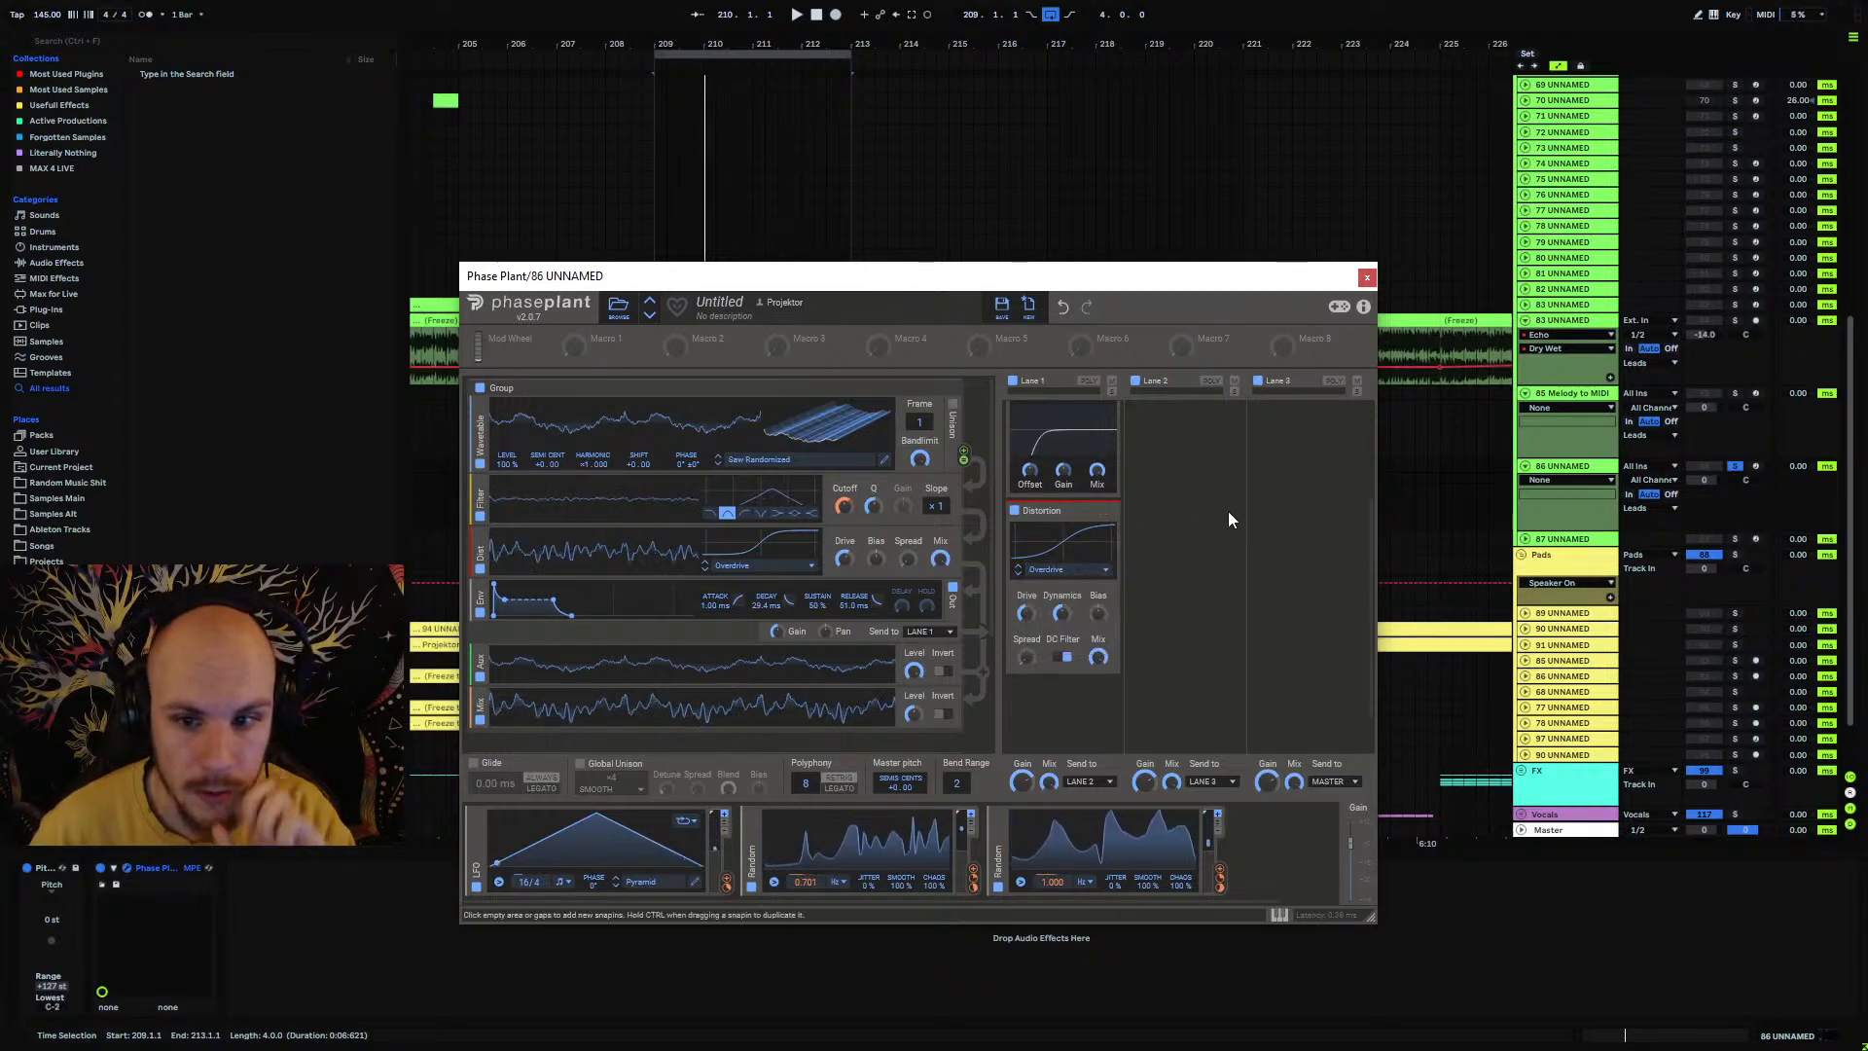
pyautogui.click(1114, 511)
# Step: Close the synth window, try MWaveShaper after Phase Plant on the track, and delete it
pyautogui.click(1367, 278)
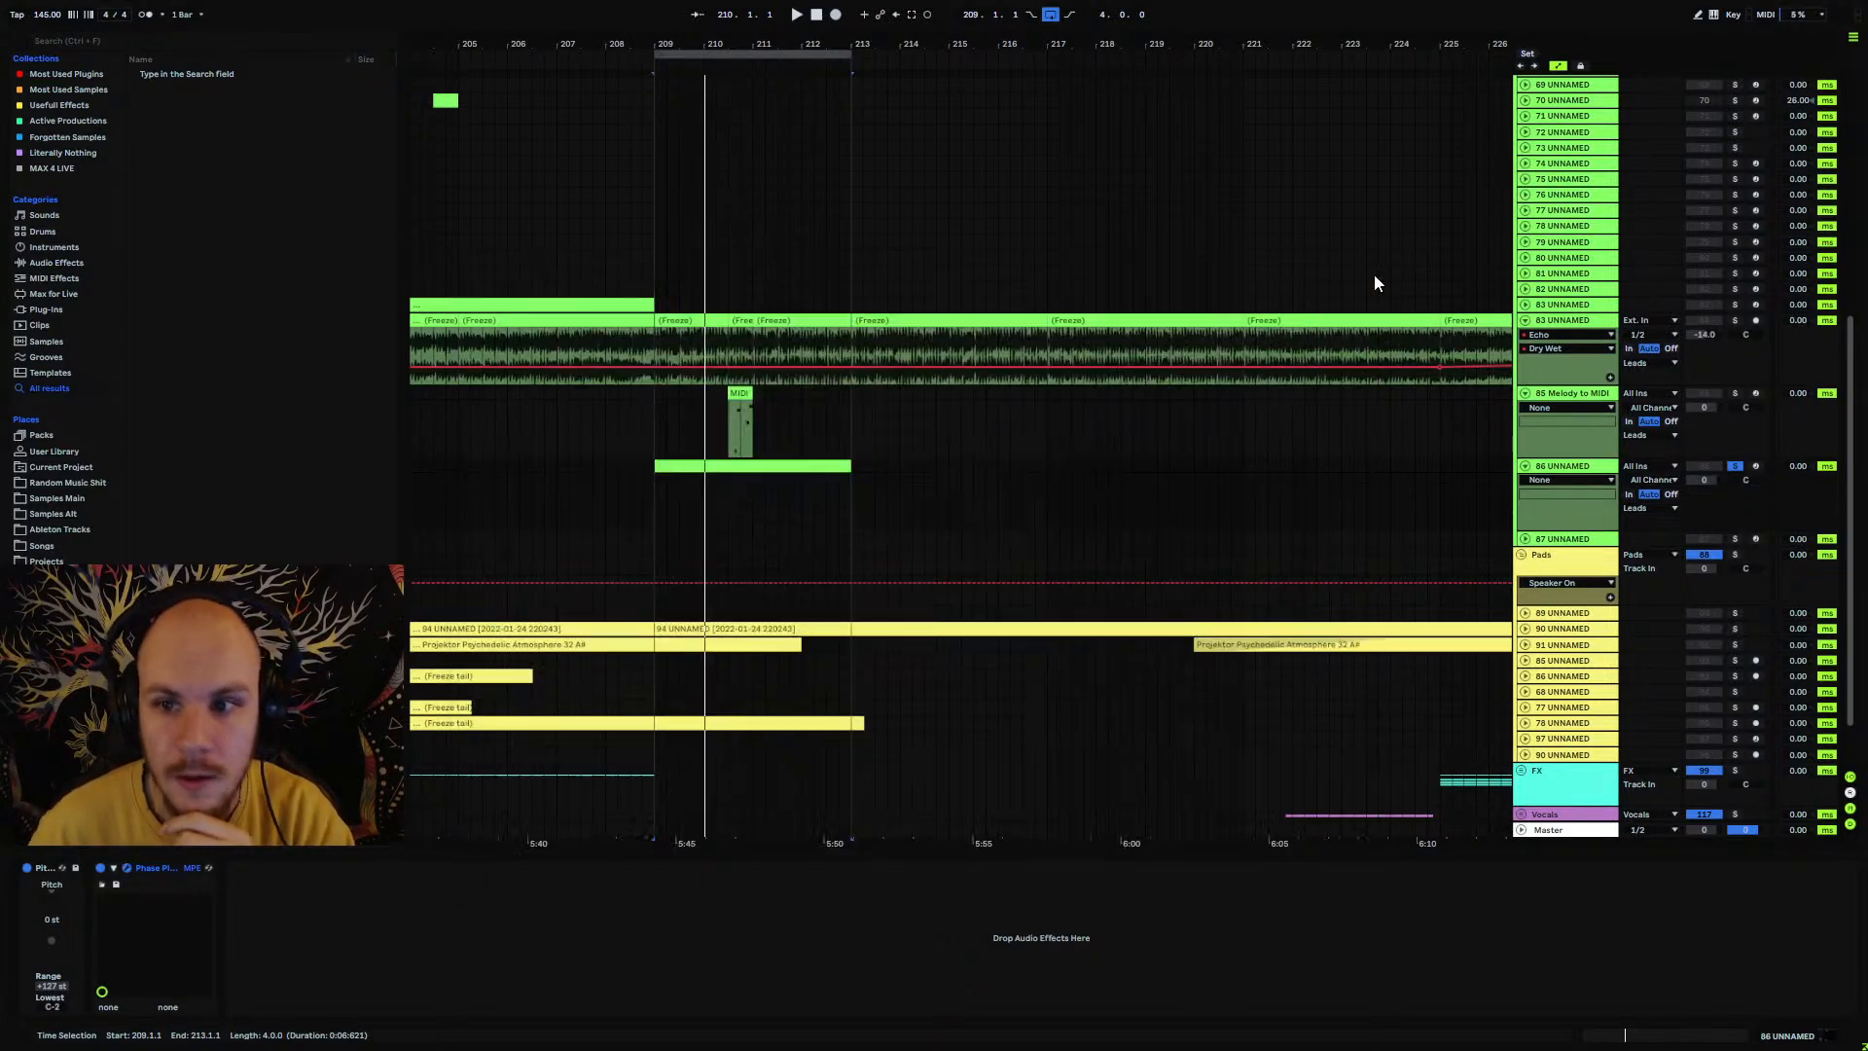
pyautogui.rightClick(379, 921)
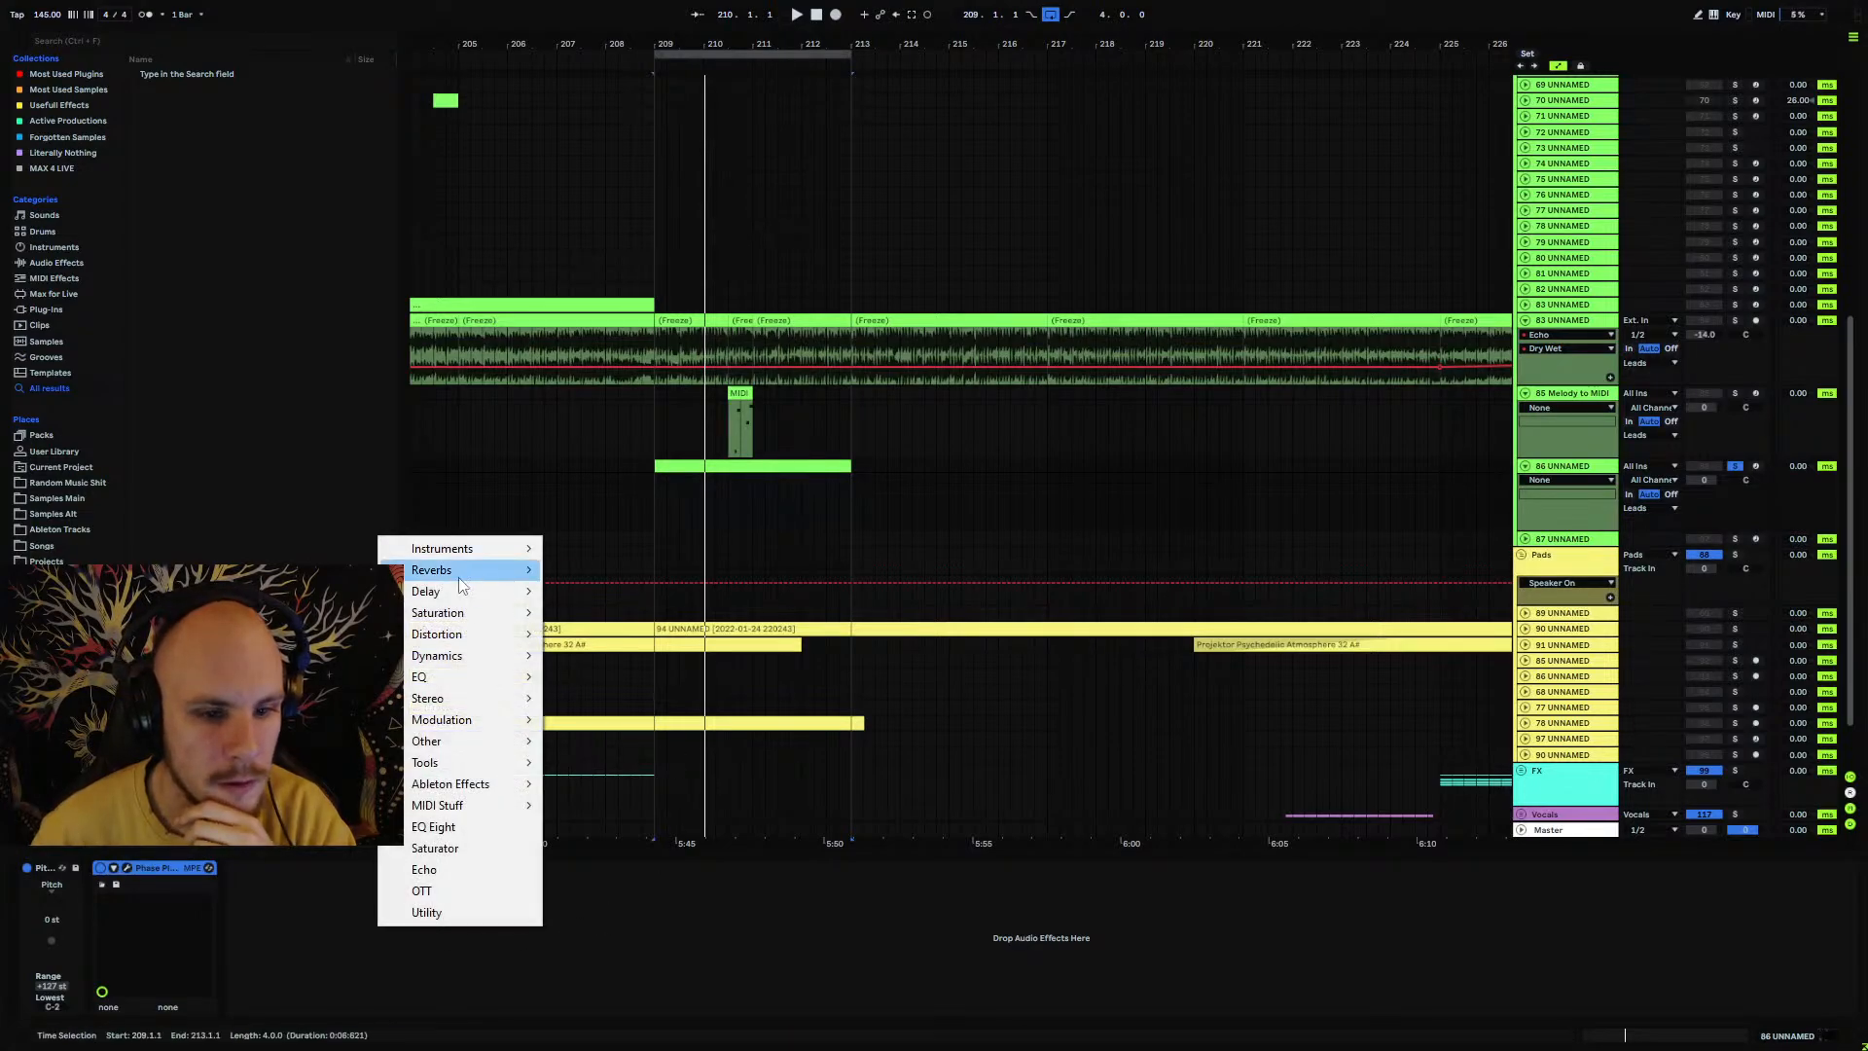
pyautogui.moveTo(455, 633)
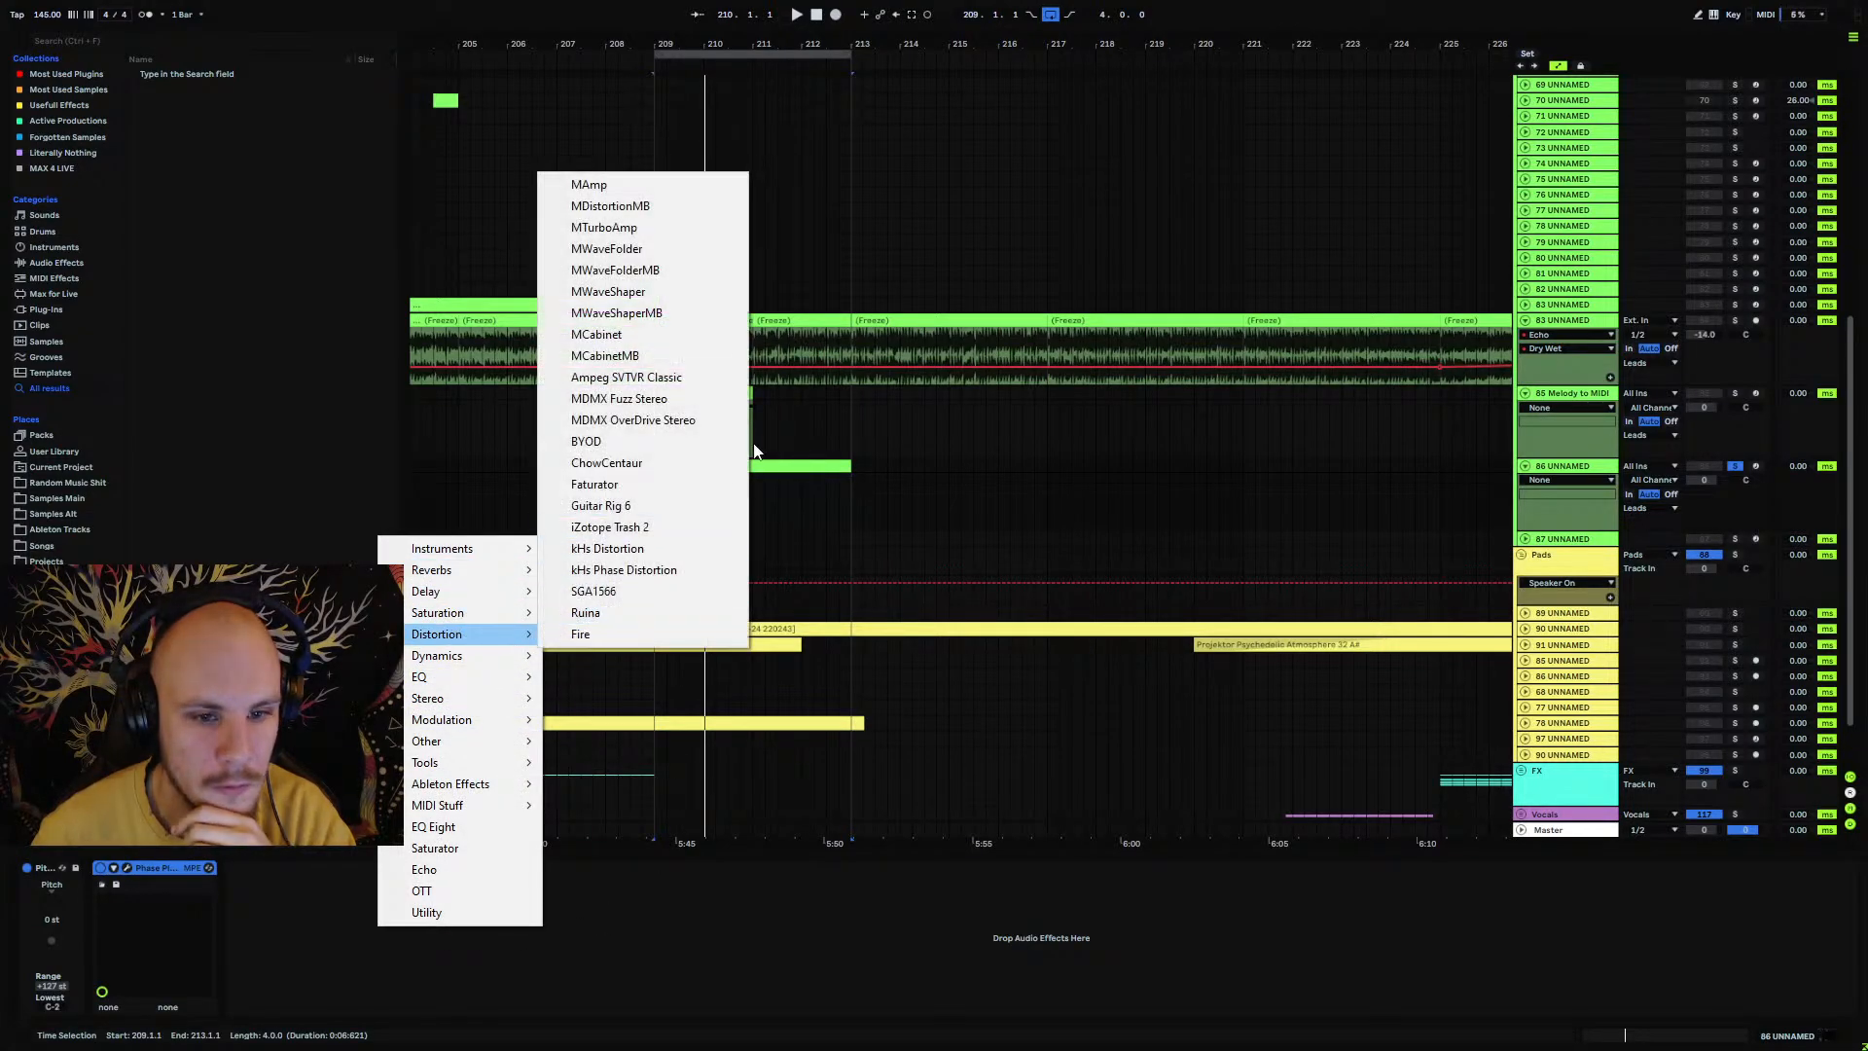
pyautogui.click(653, 294)
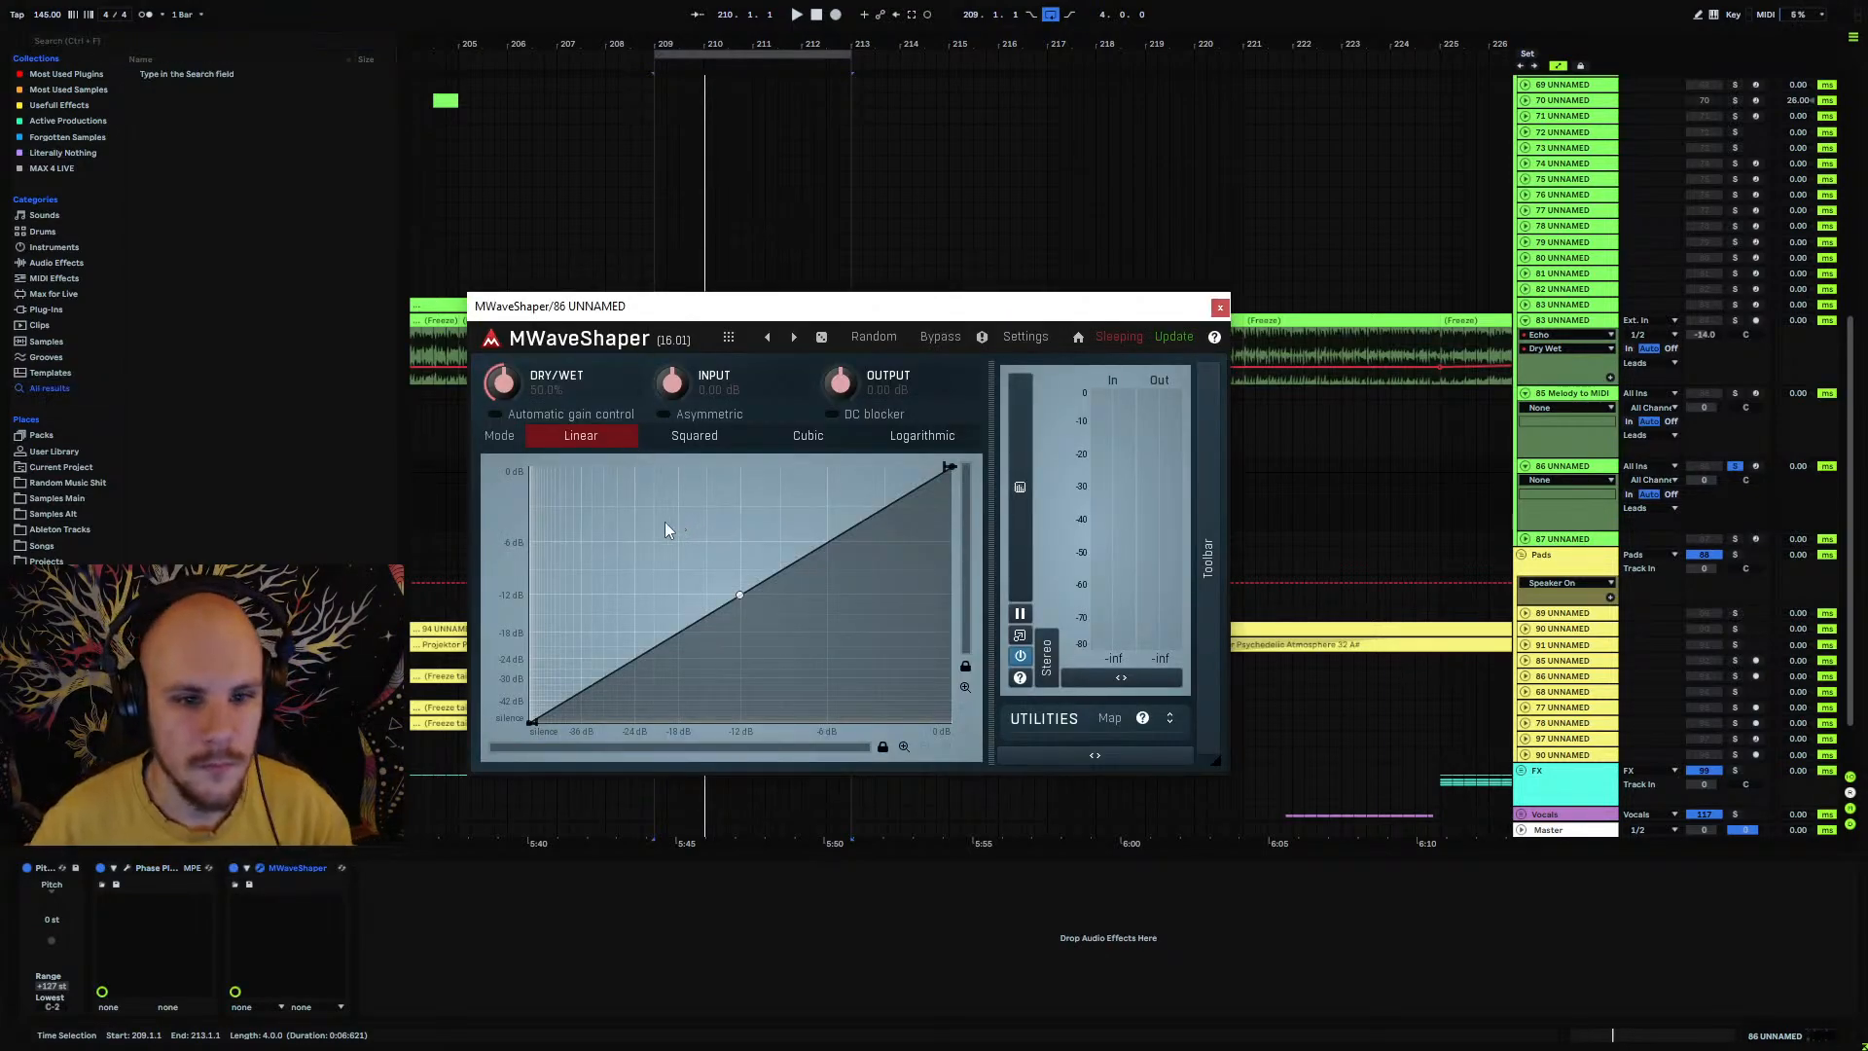
pyautogui.click(298, 868)
pyautogui.press('Delete')
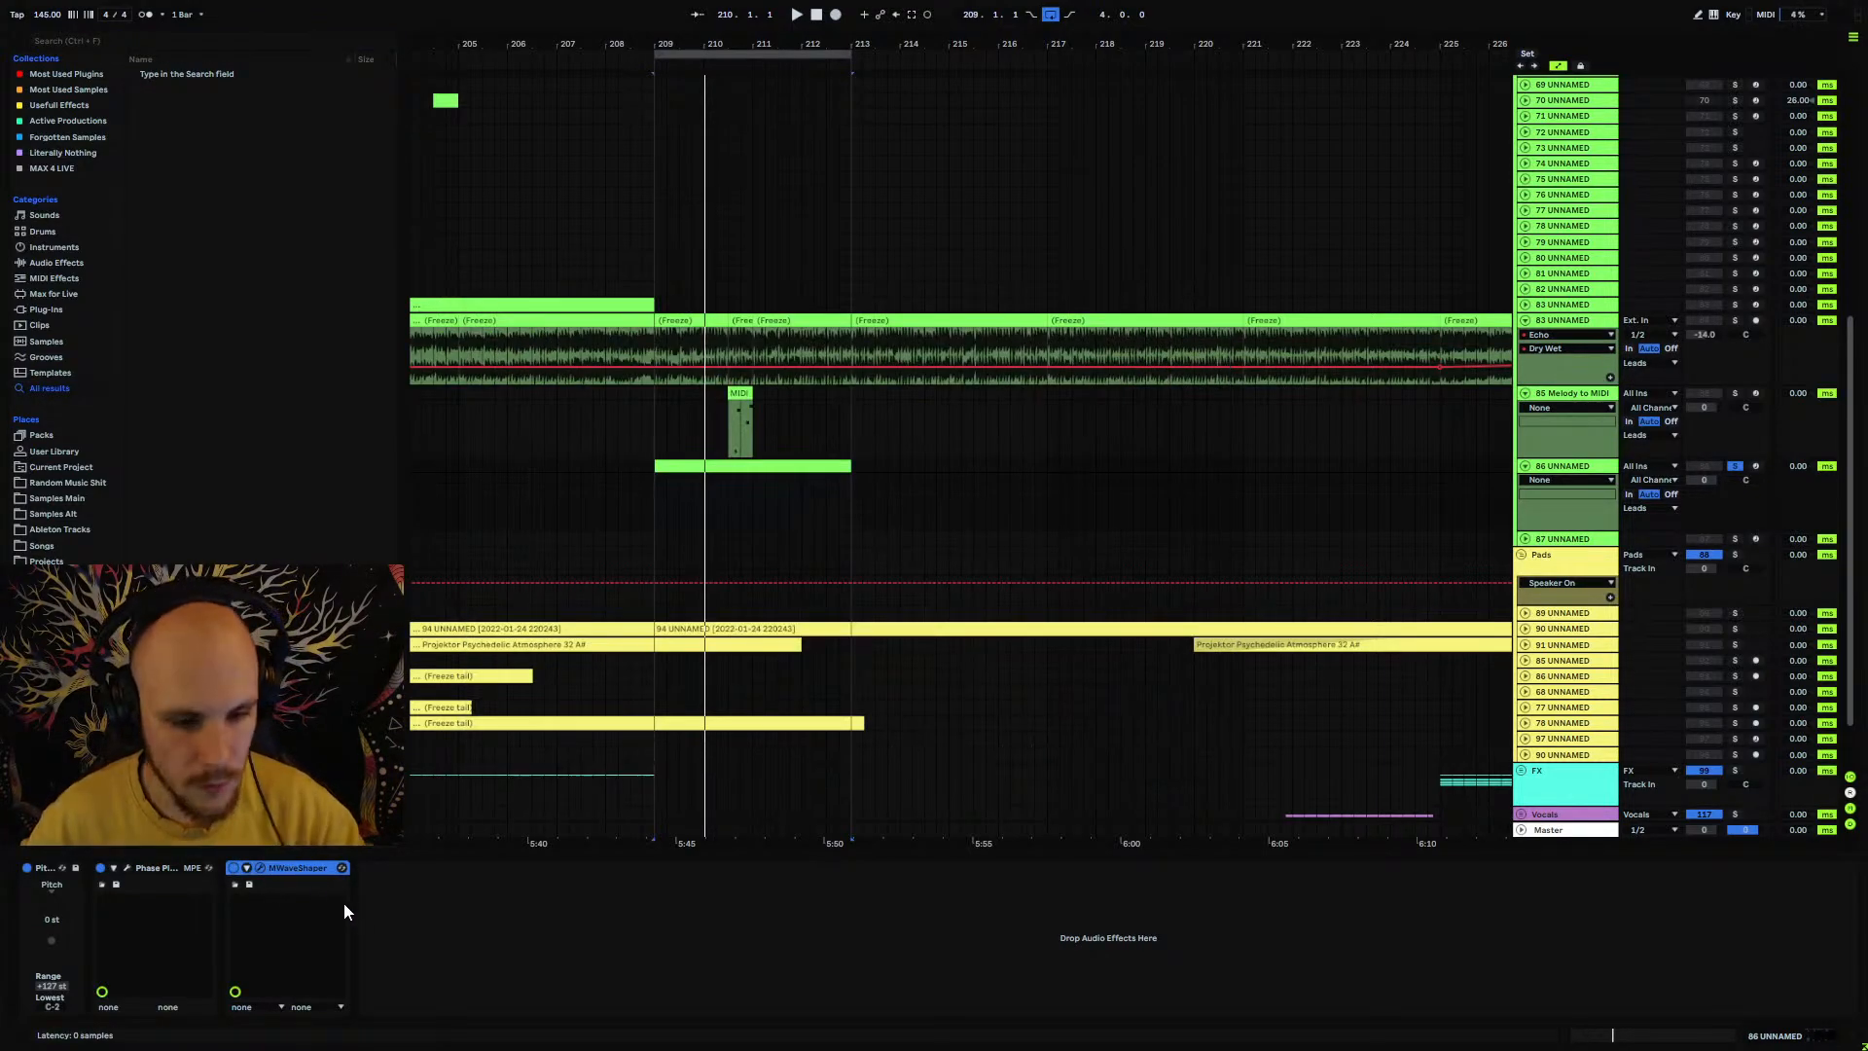
pyautogui.press('Delete')
# Step: Add MWaveShaperMB after Phase Plant, switch it to edit mode and create three default bands
pyautogui.rightClick(355, 910)
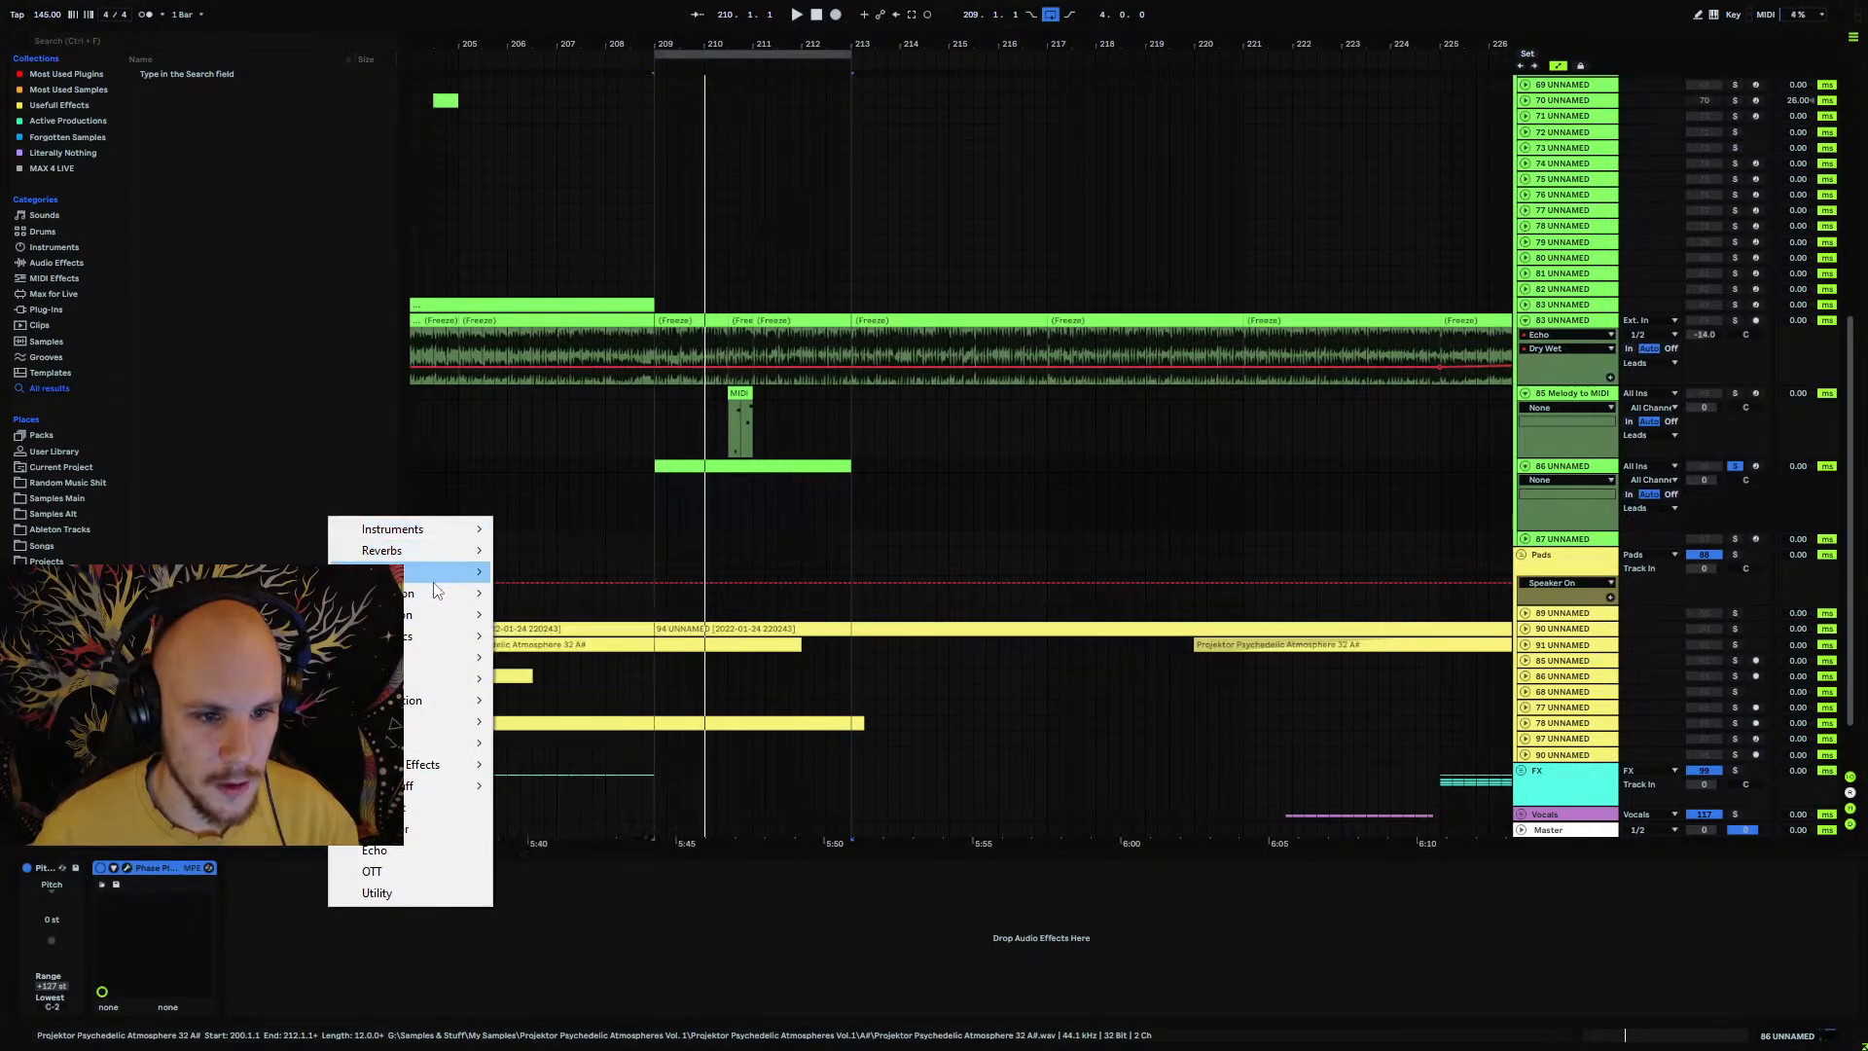
pyautogui.moveTo(428, 626)
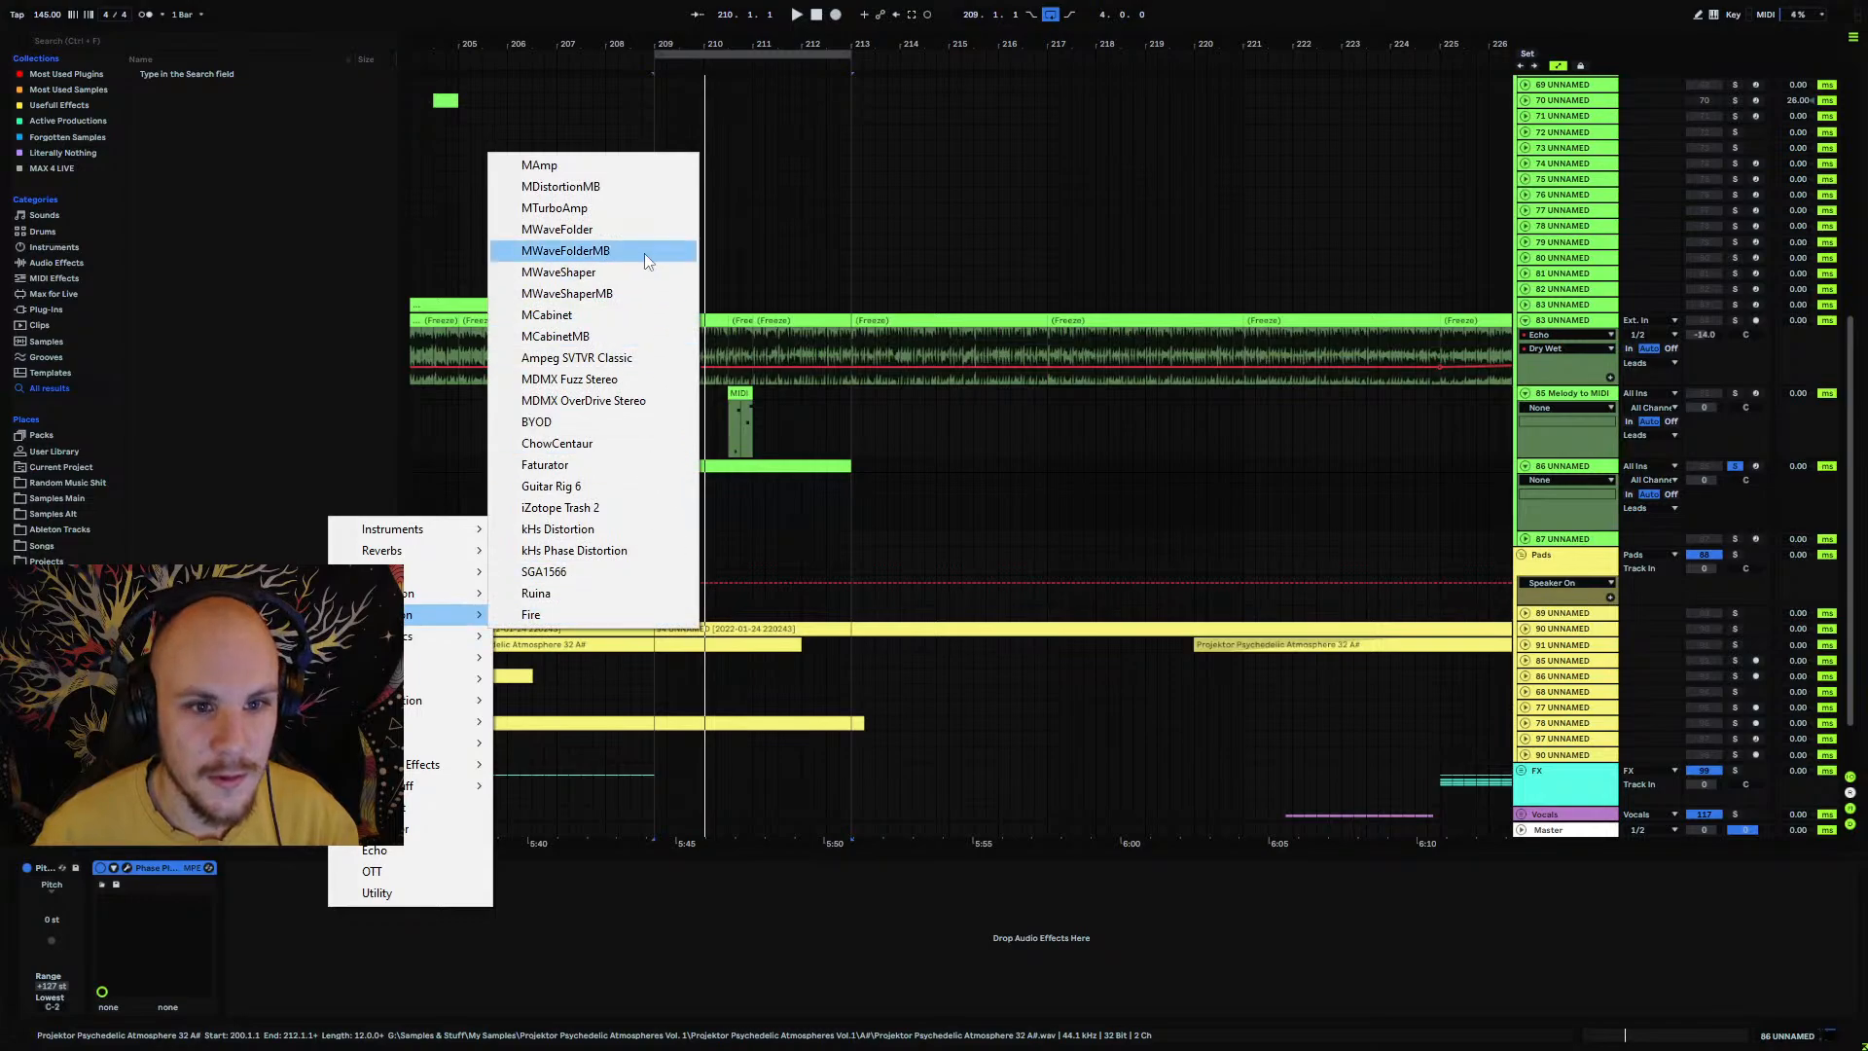
pyautogui.click(599, 292)
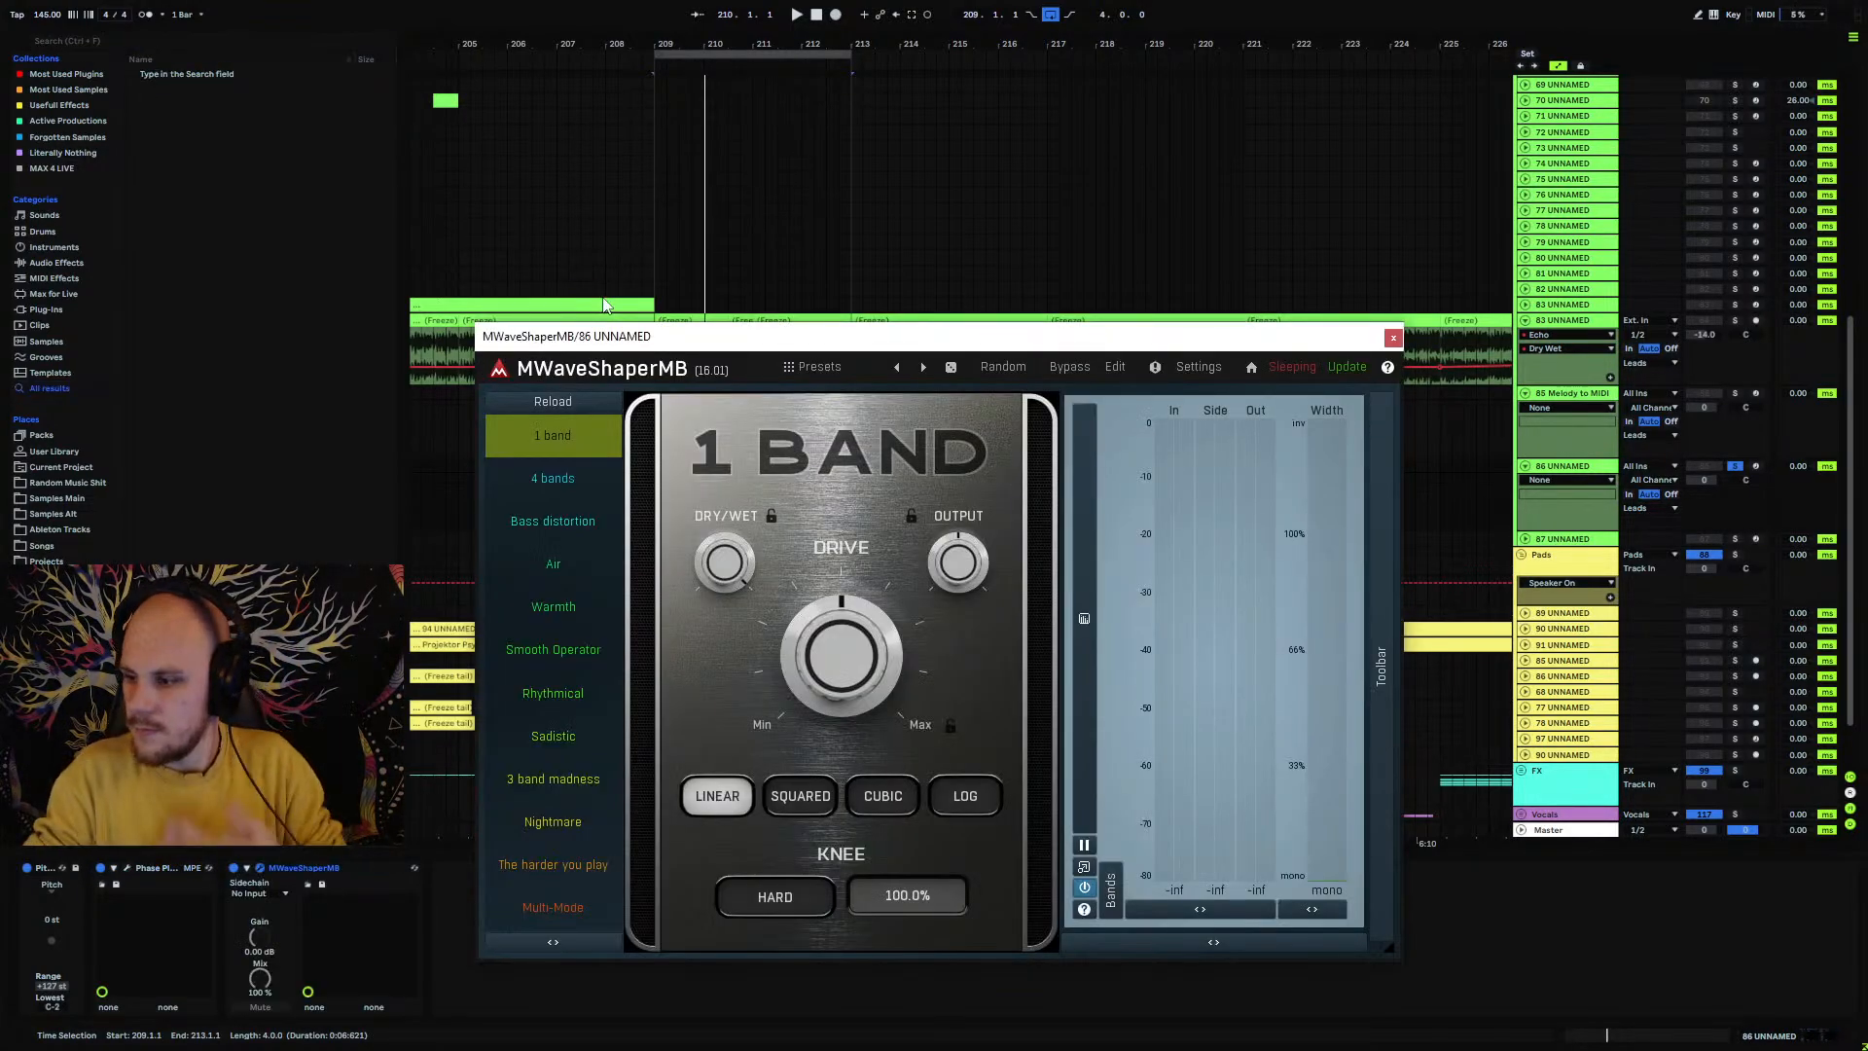
pyautogui.click(1122, 371)
pyautogui.rightClick(798, 477)
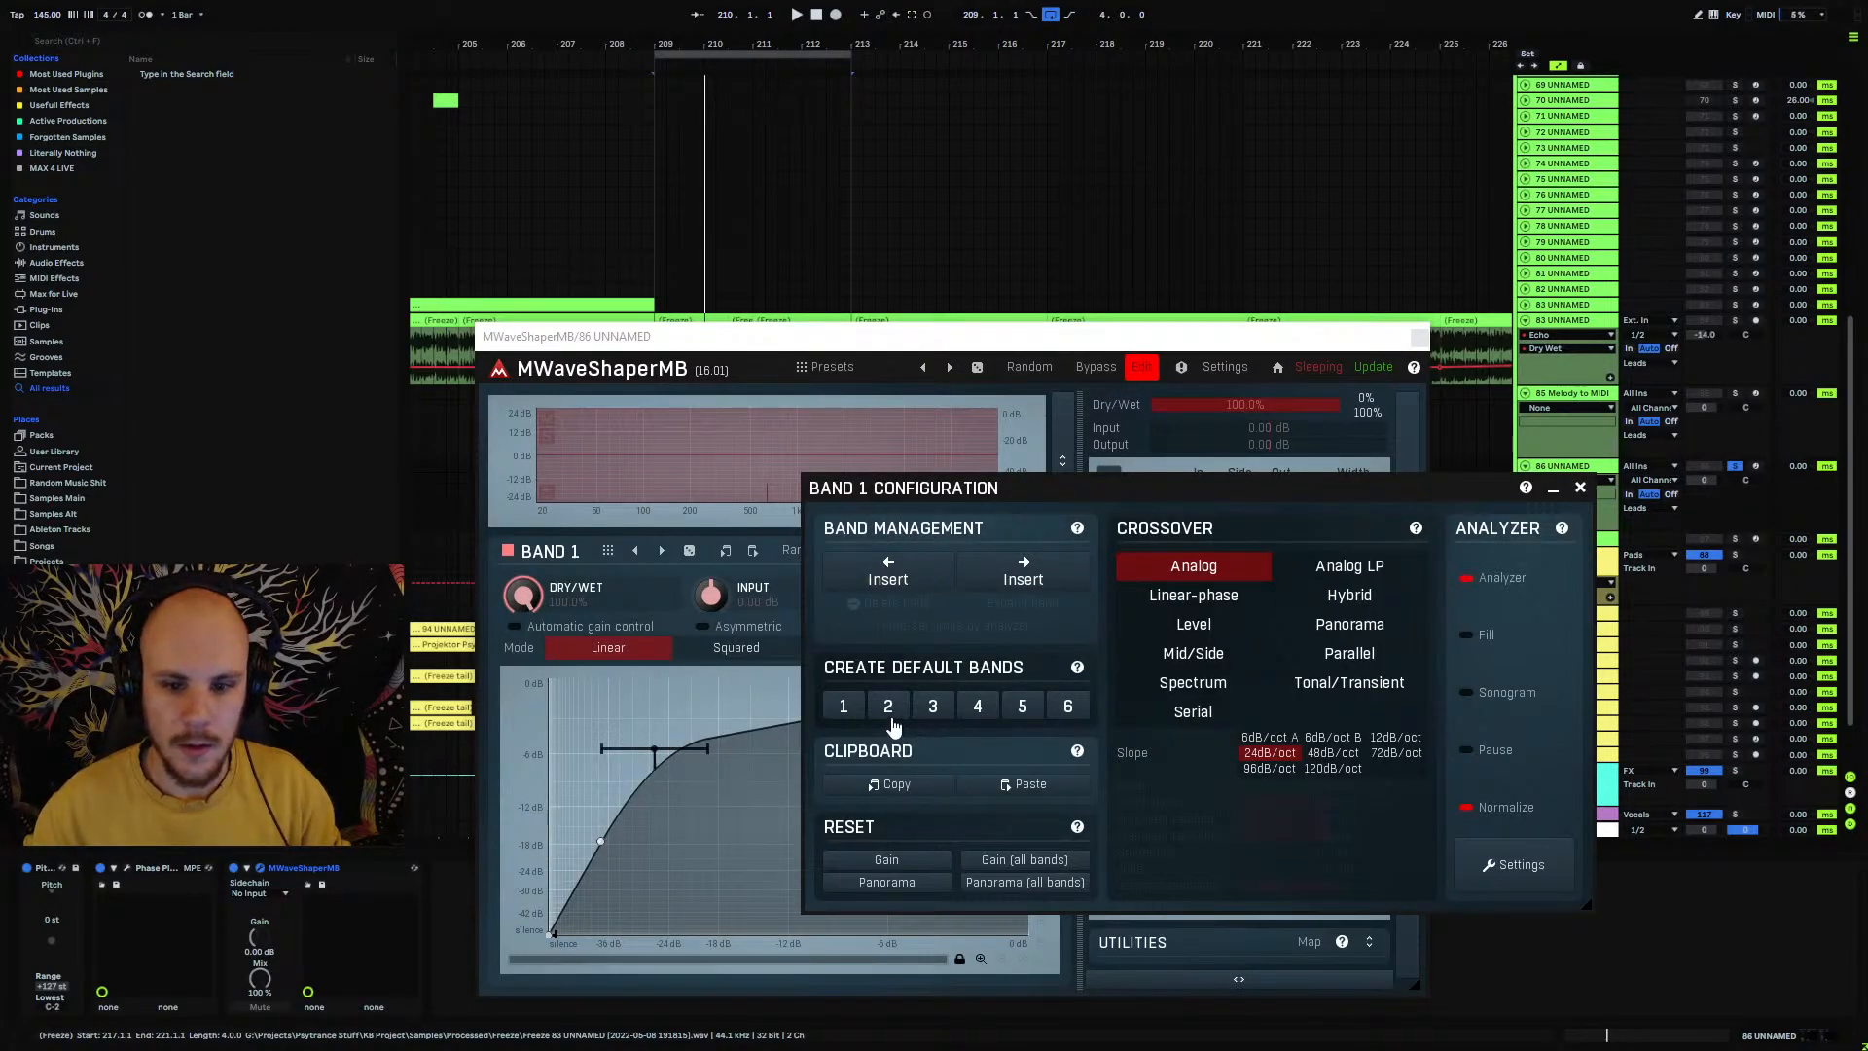
pyautogui.click(933, 713)
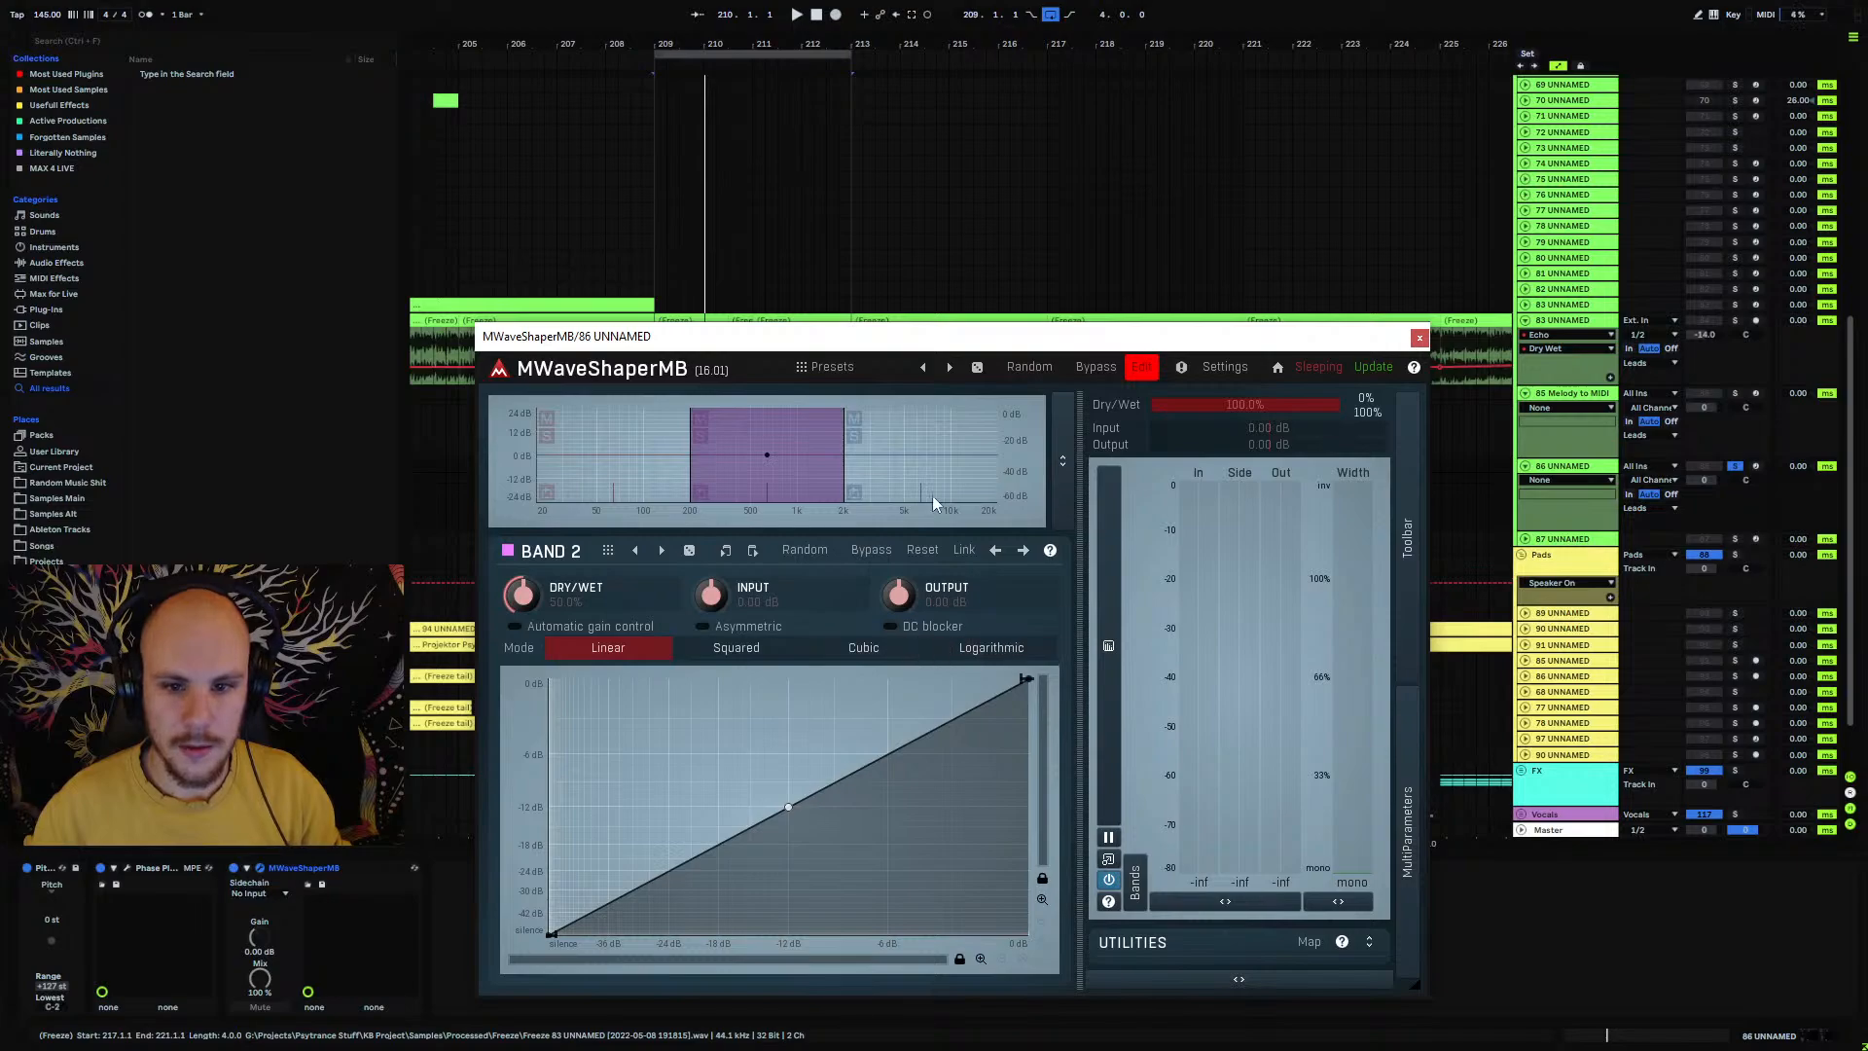
# Step: Widen band 2 by raising its upper crossover and lowering its lower crossover to about 113 Hz
pyautogui.click(899, 488)
pyautogui.moveTo(844, 480); pyautogui.dragTo(916, 480)
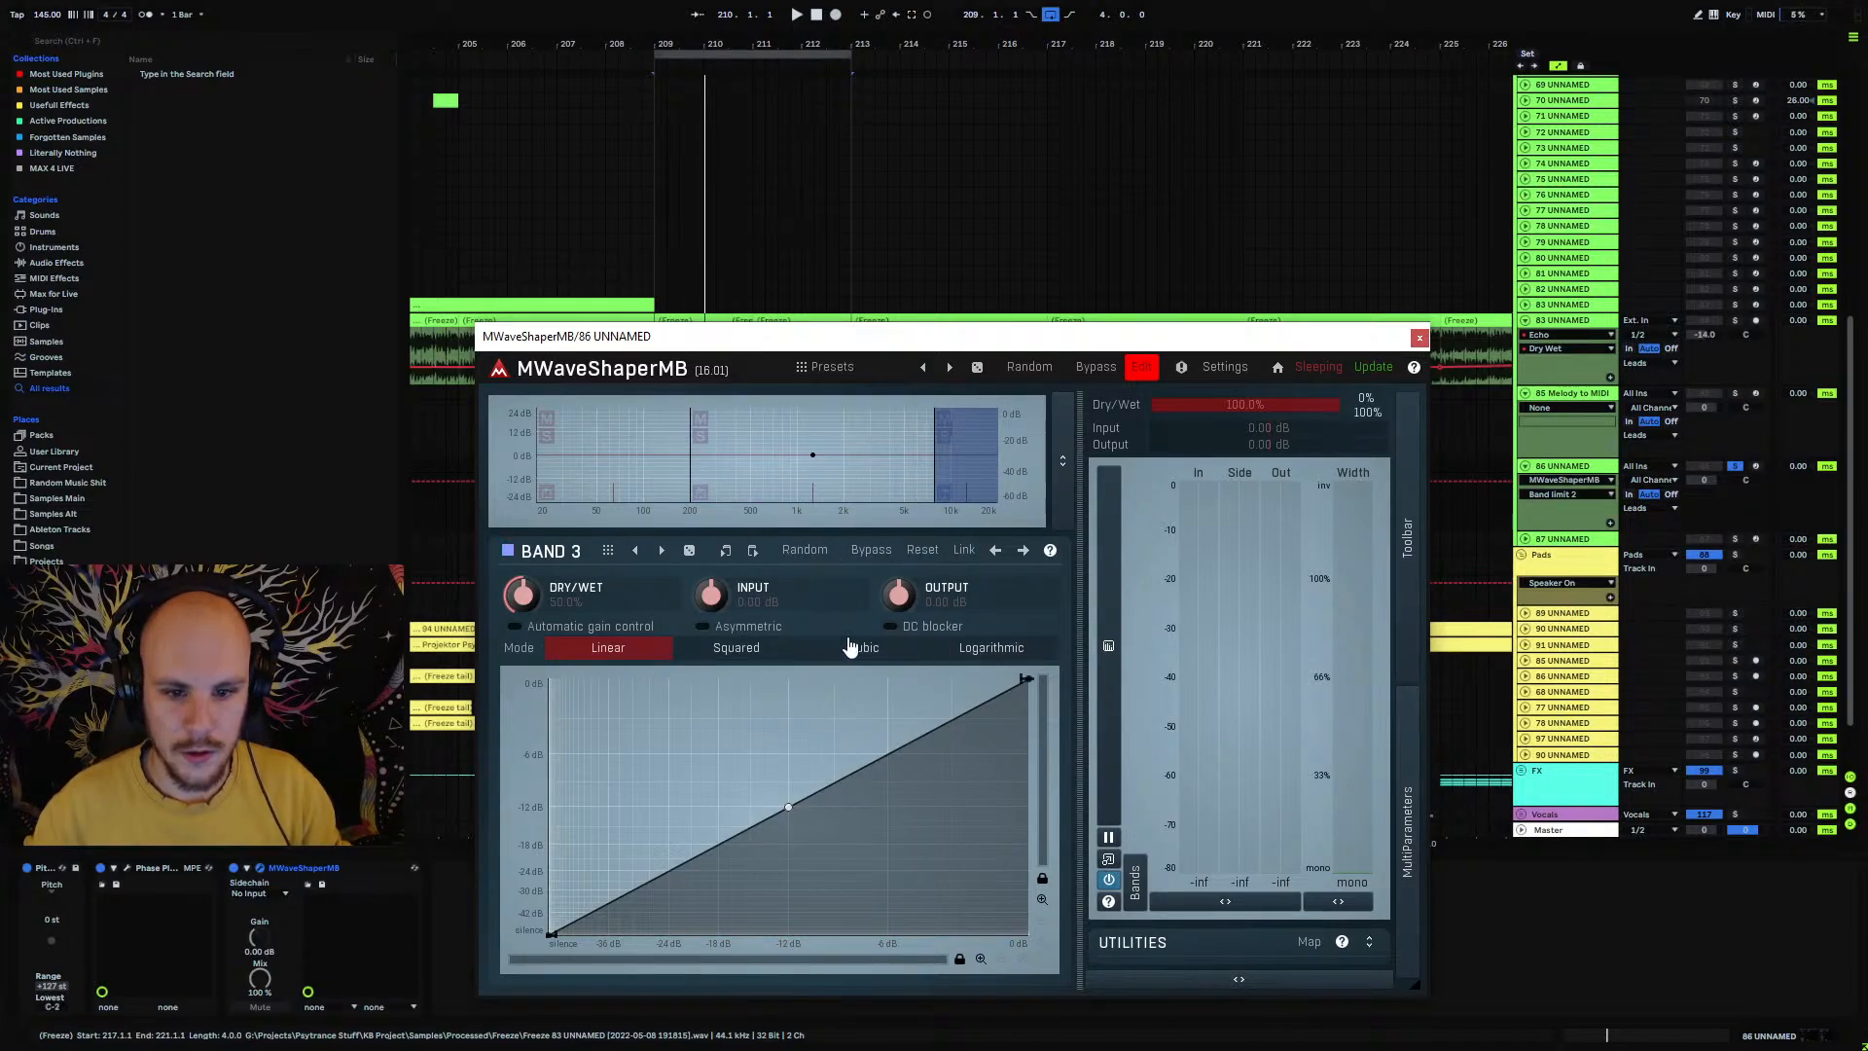
pyautogui.moveTo(700, 480); pyautogui.dragTo(650, 480)
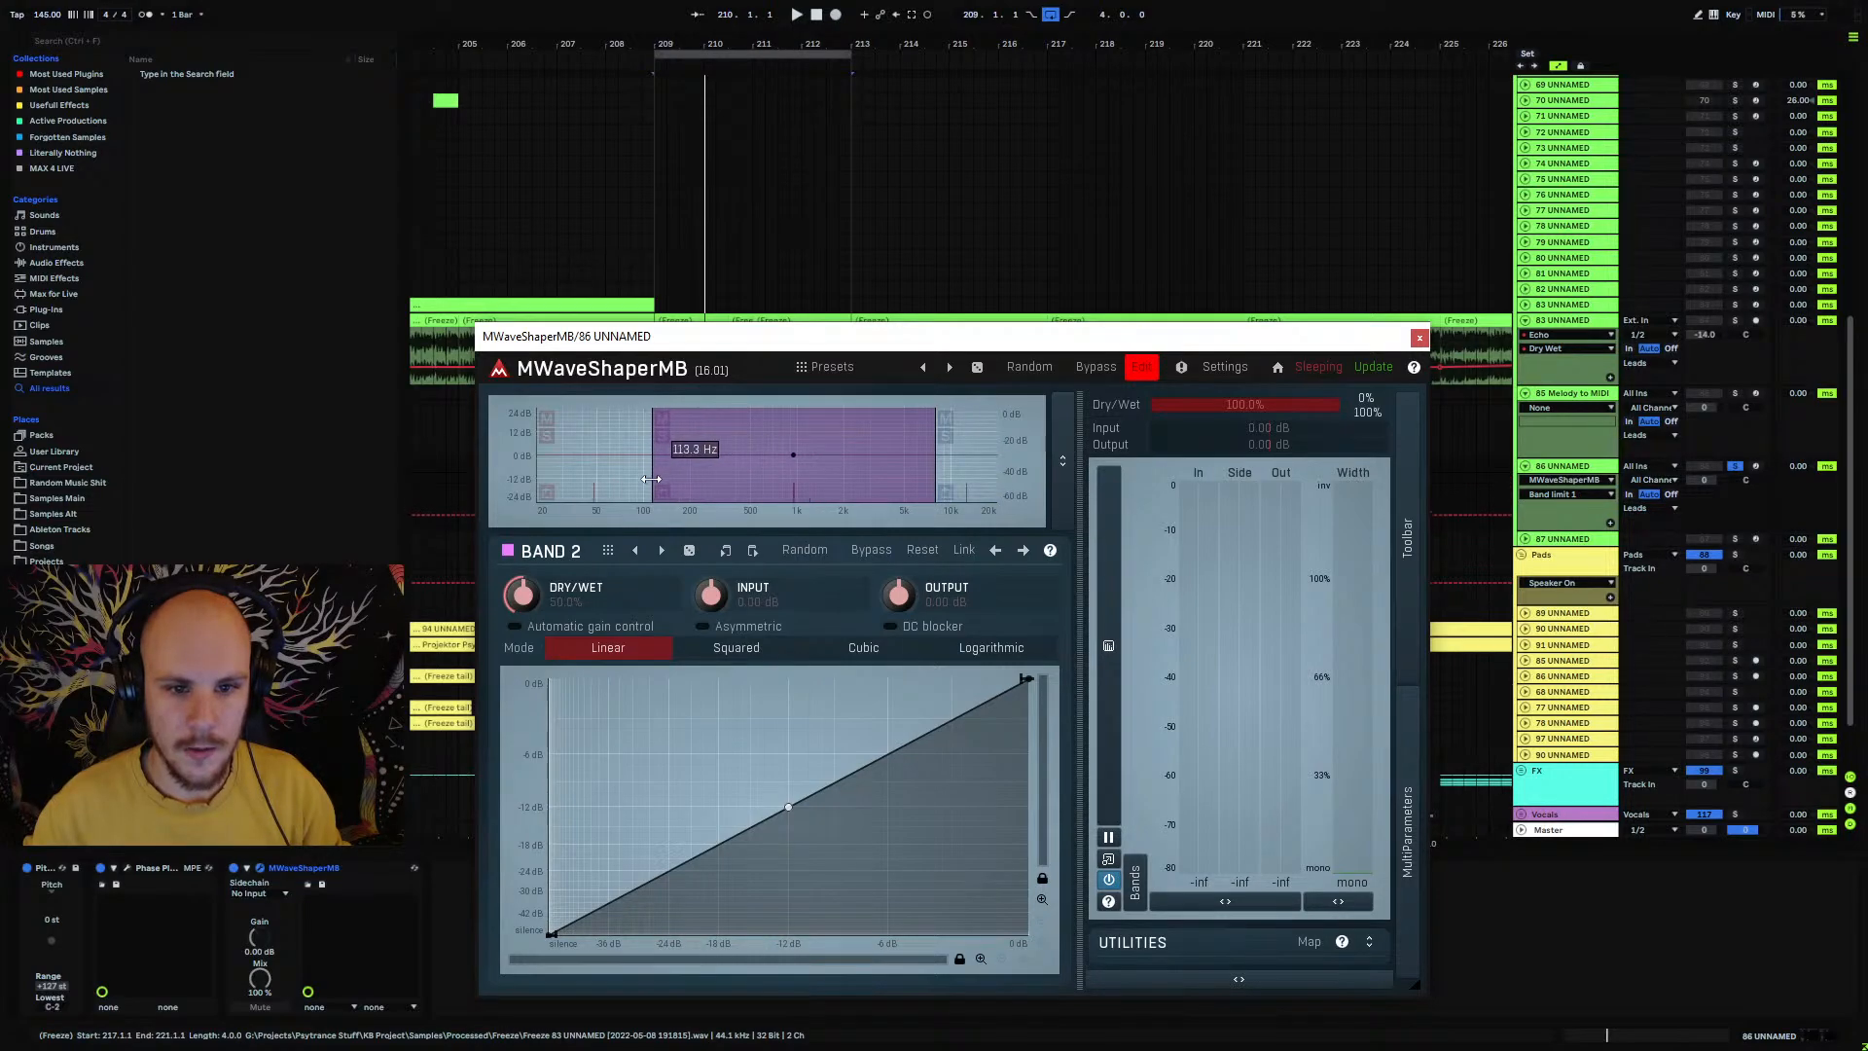
# Step: Make band 2 asymmetric with an S-shaped saturation curve and extend its lower crossover down to 20 Hz during playback
pyautogui.click(705, 628)
pyautogui.doubleClick(754, 769)
pyautogui.moveTo(754, 769); pyautogui.dragTo(788, 802)
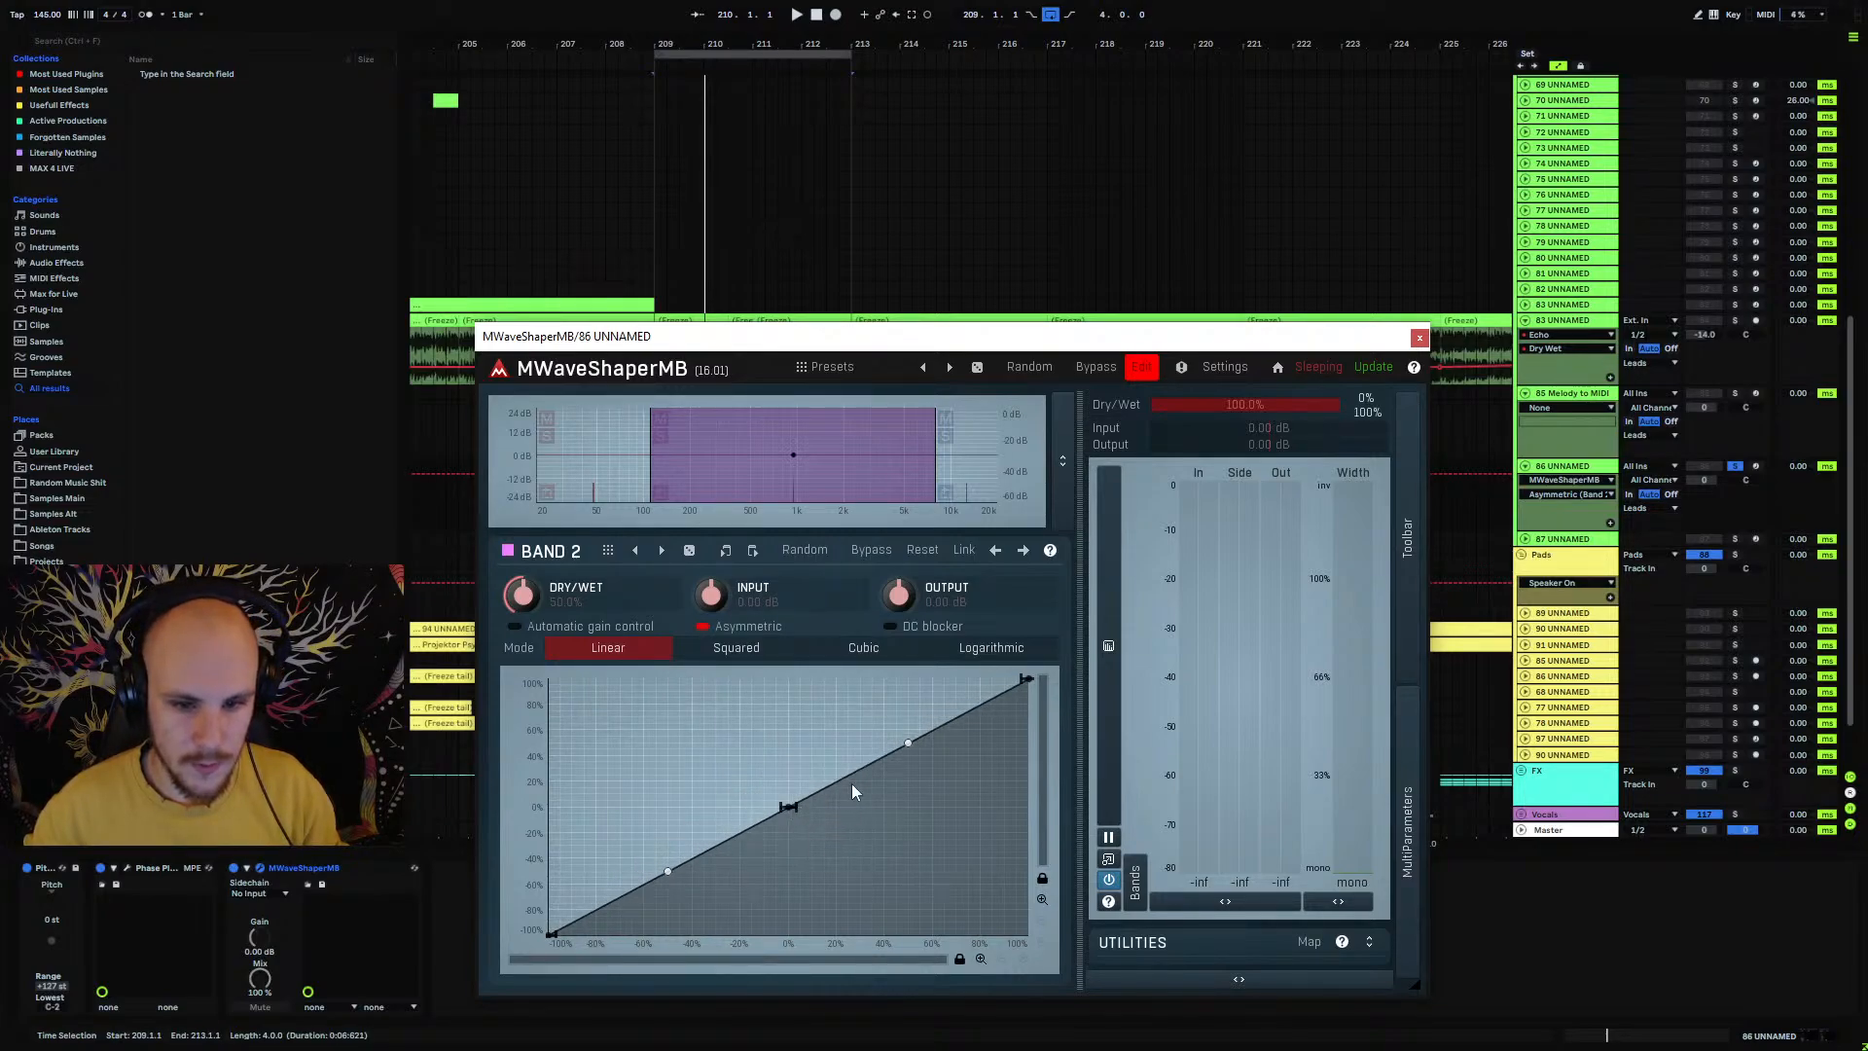
pyautogui.doubleClick(982, 732)
pyautogui.moveTo(982, 731); pyautogui.dragTo(949, 711)
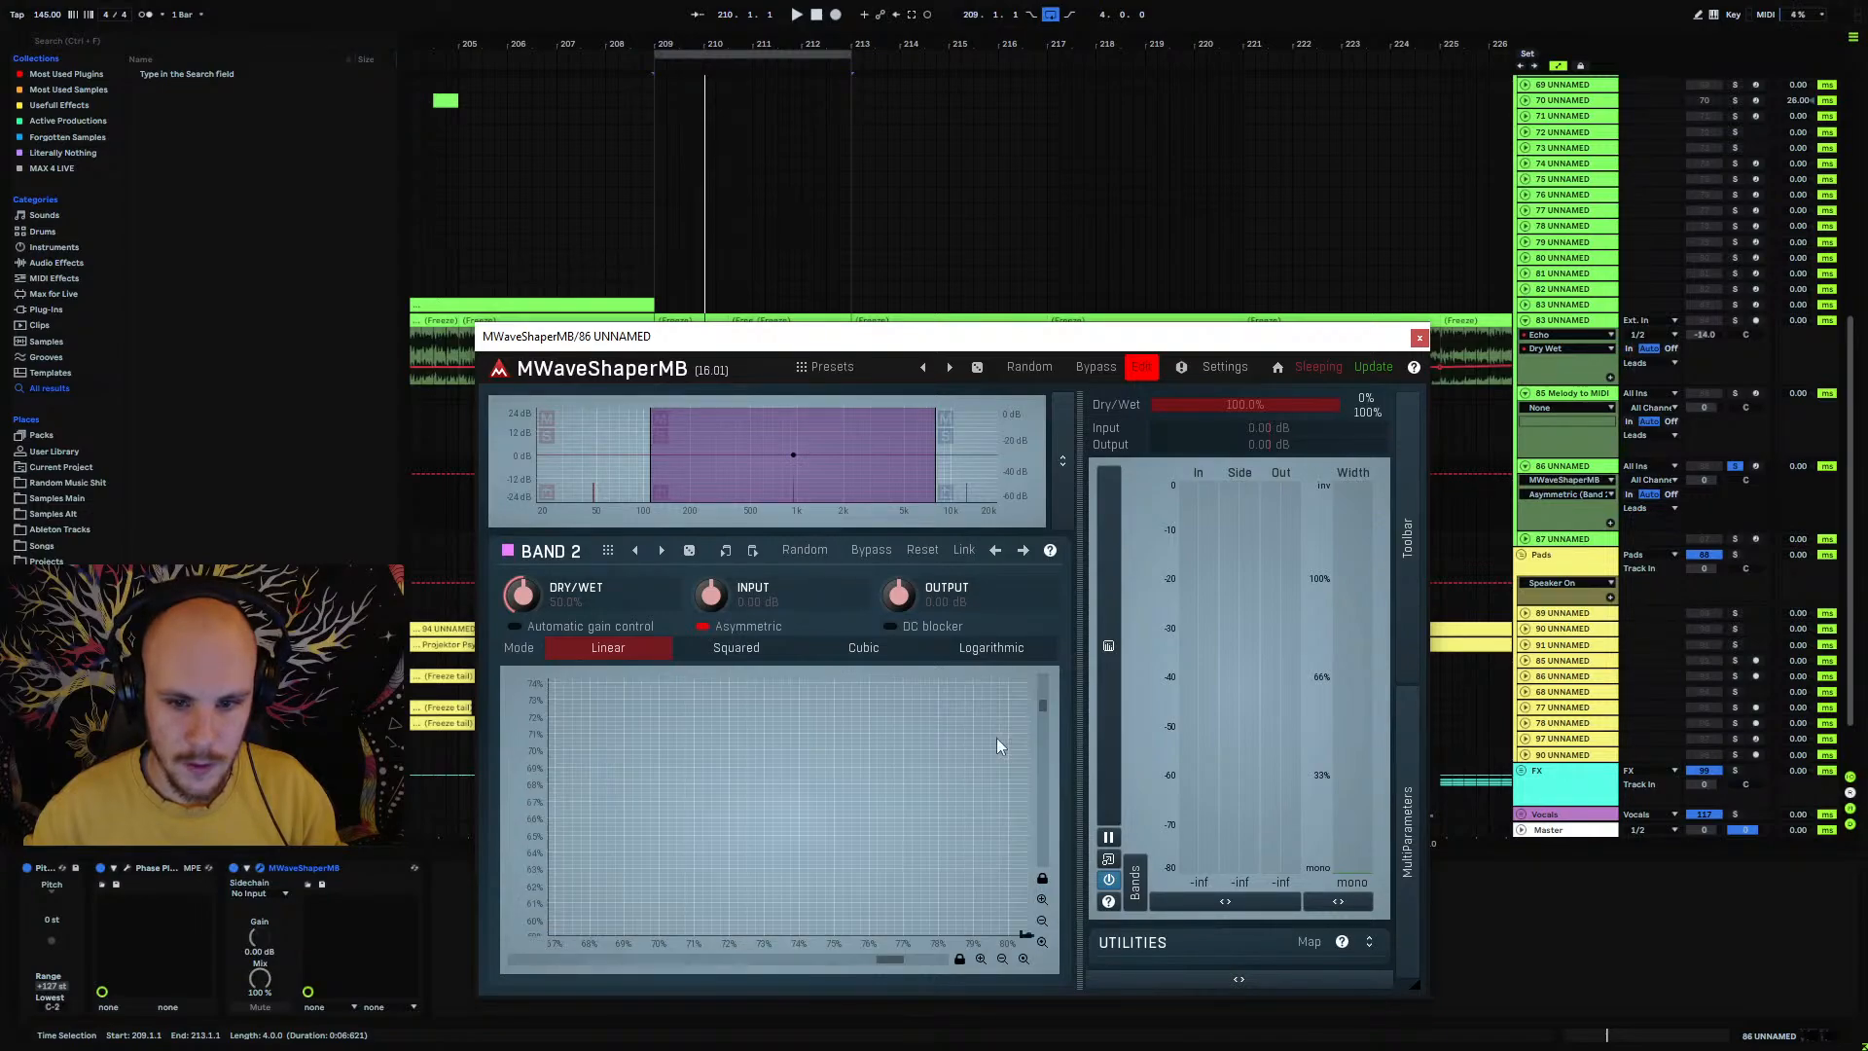
pyautogui.click(1043, 921)
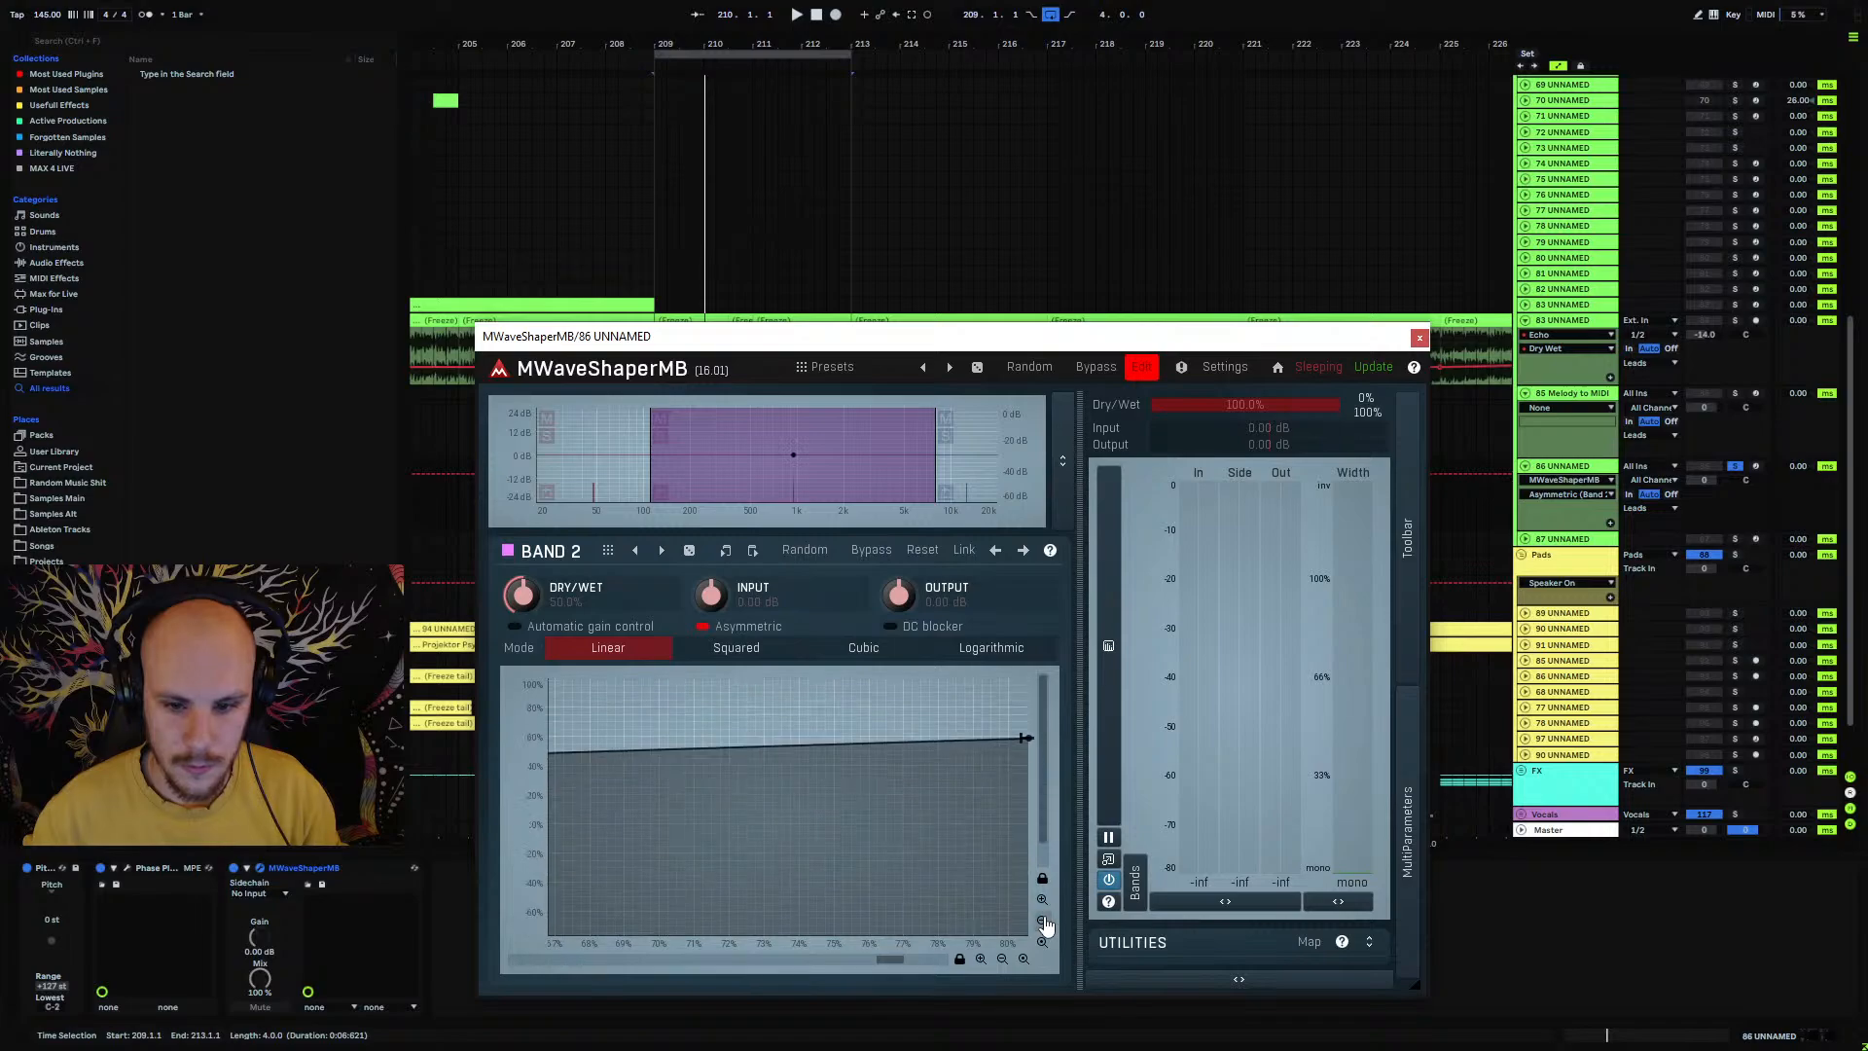
pyautogui.click(1025, 960)
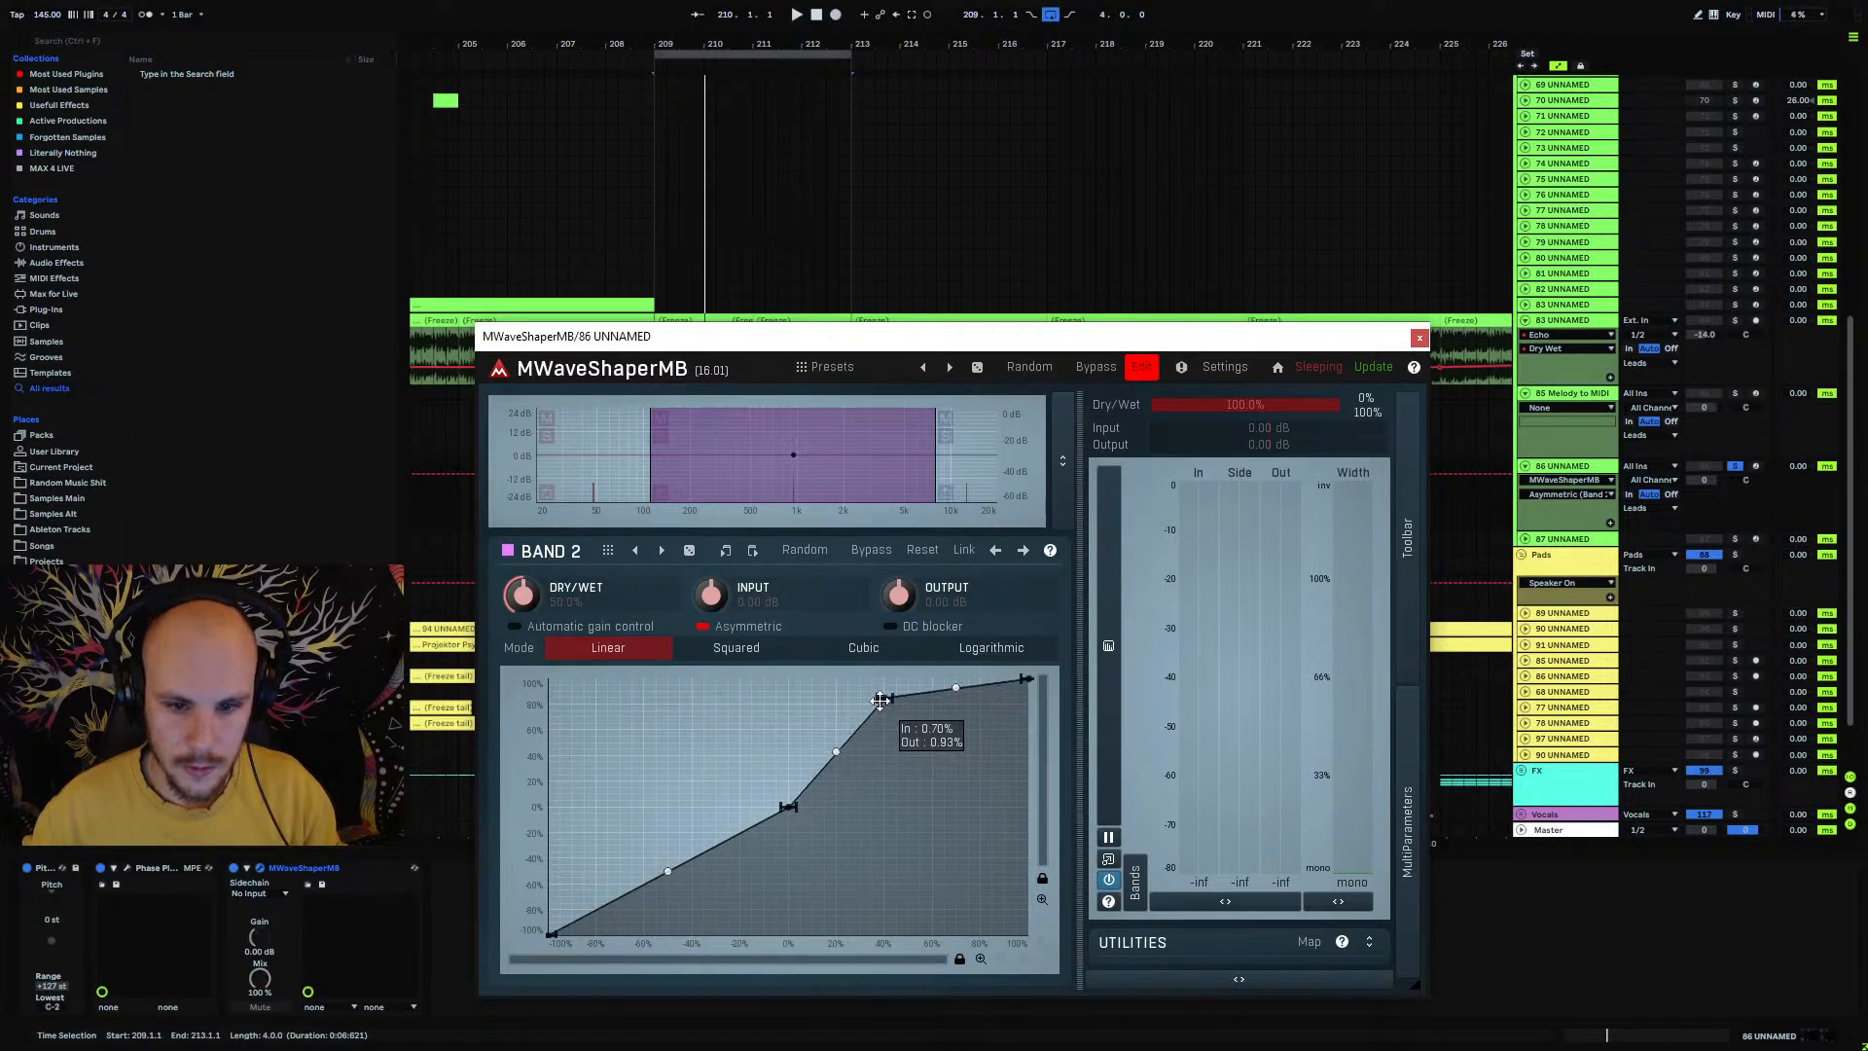
pyautogui.moveTo(678, 915); pyautogui.dragTo(684, 1038)
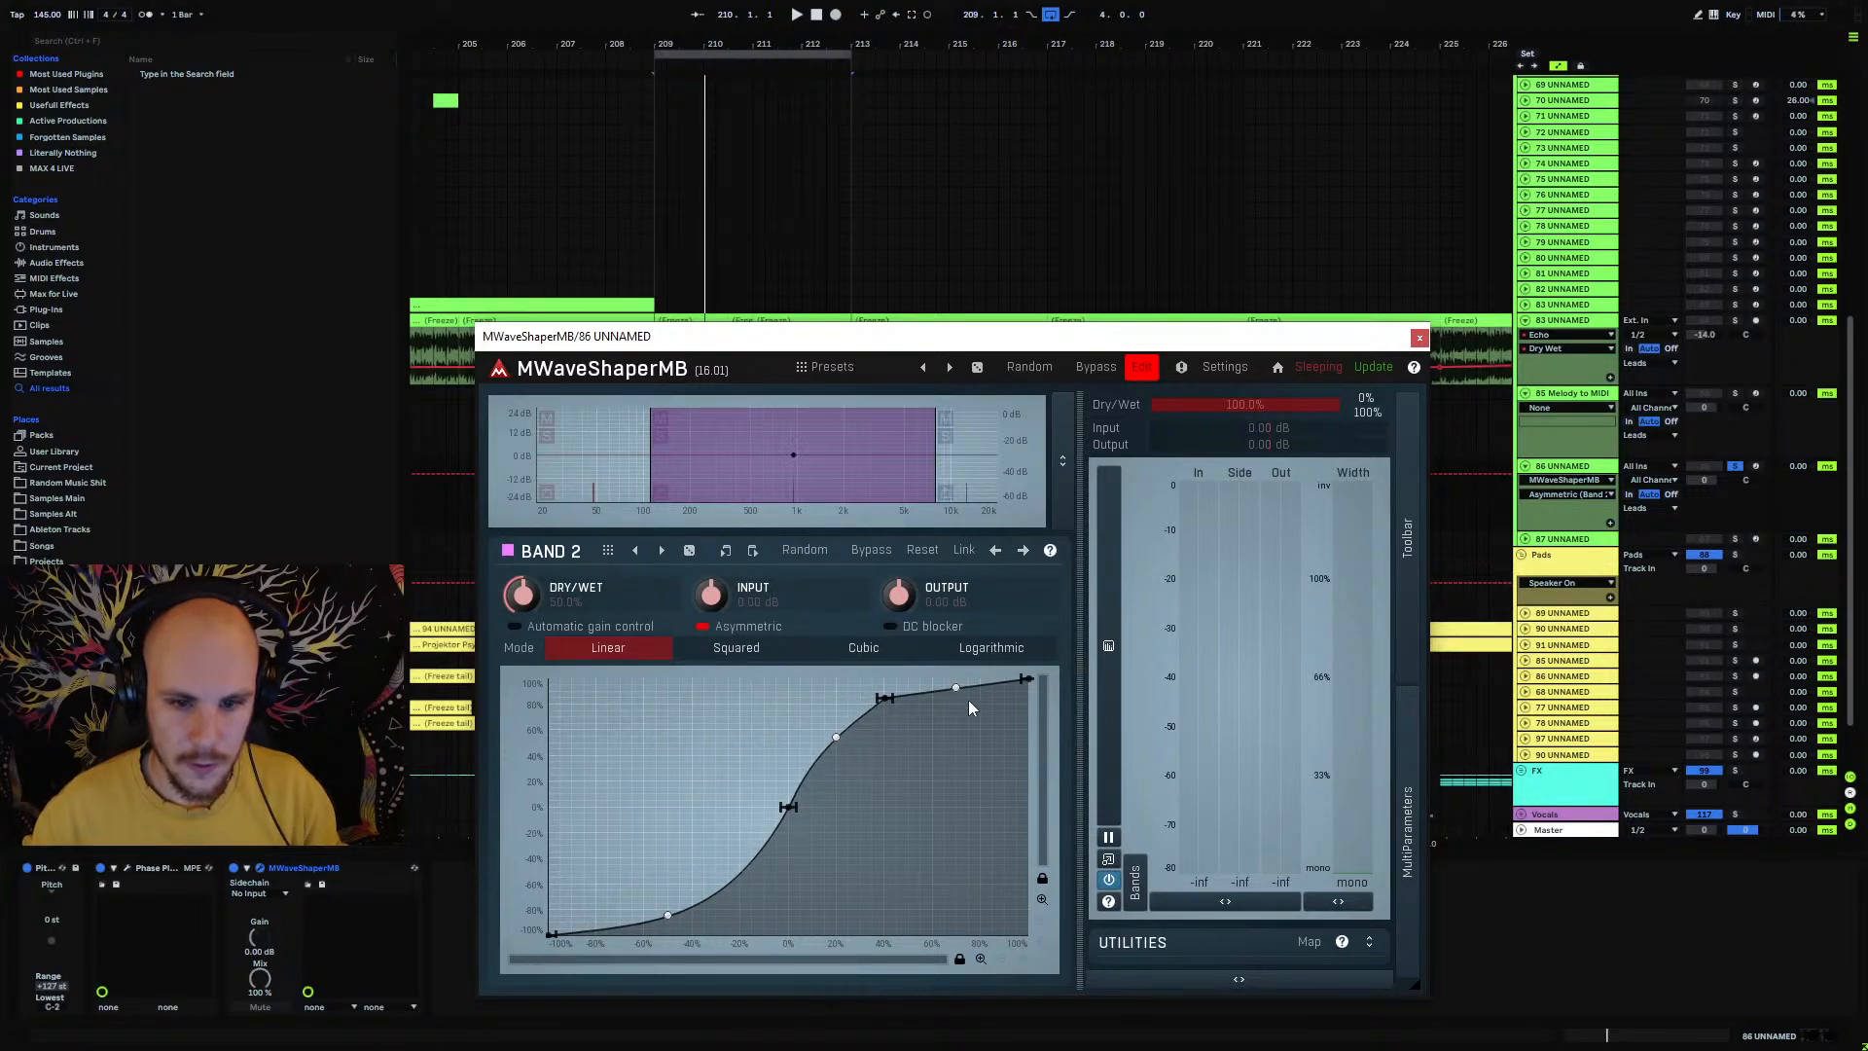
pyautogui.press('space')
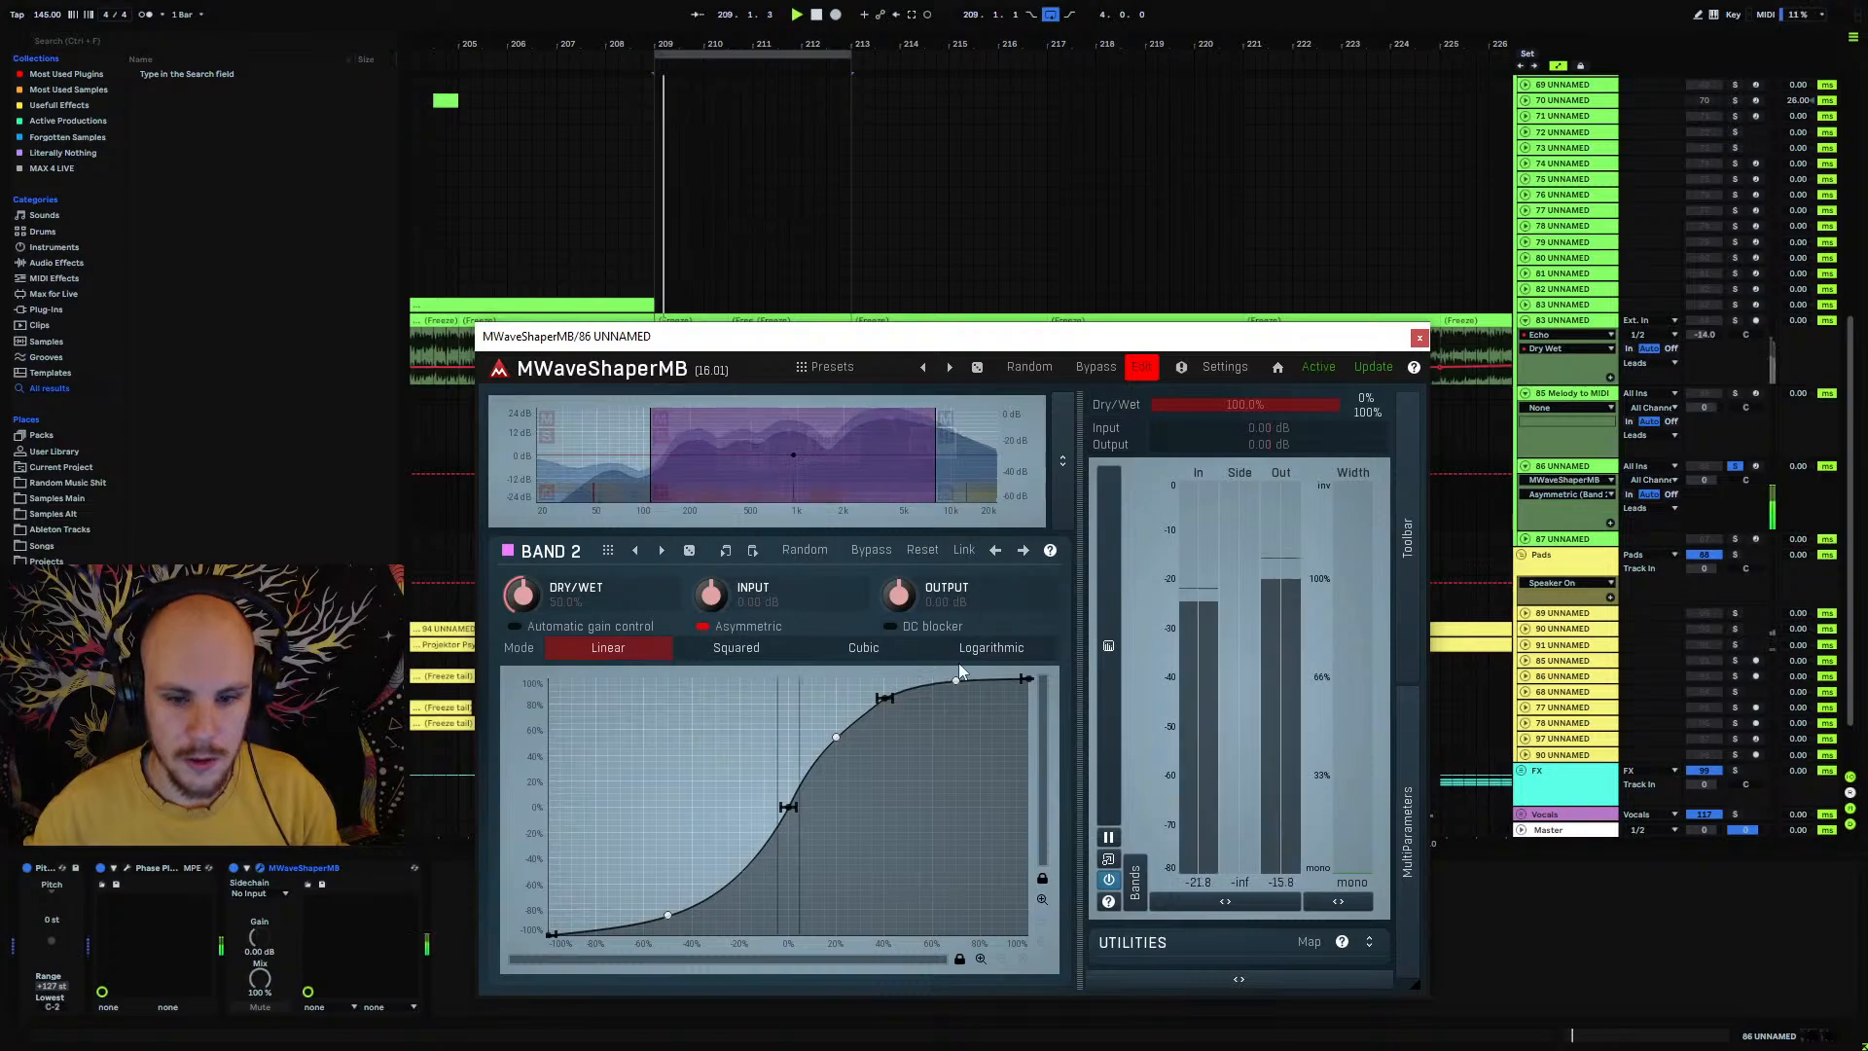
pyautogui.moveTo(650, 478); pyautogui.dragTo(540, 478)
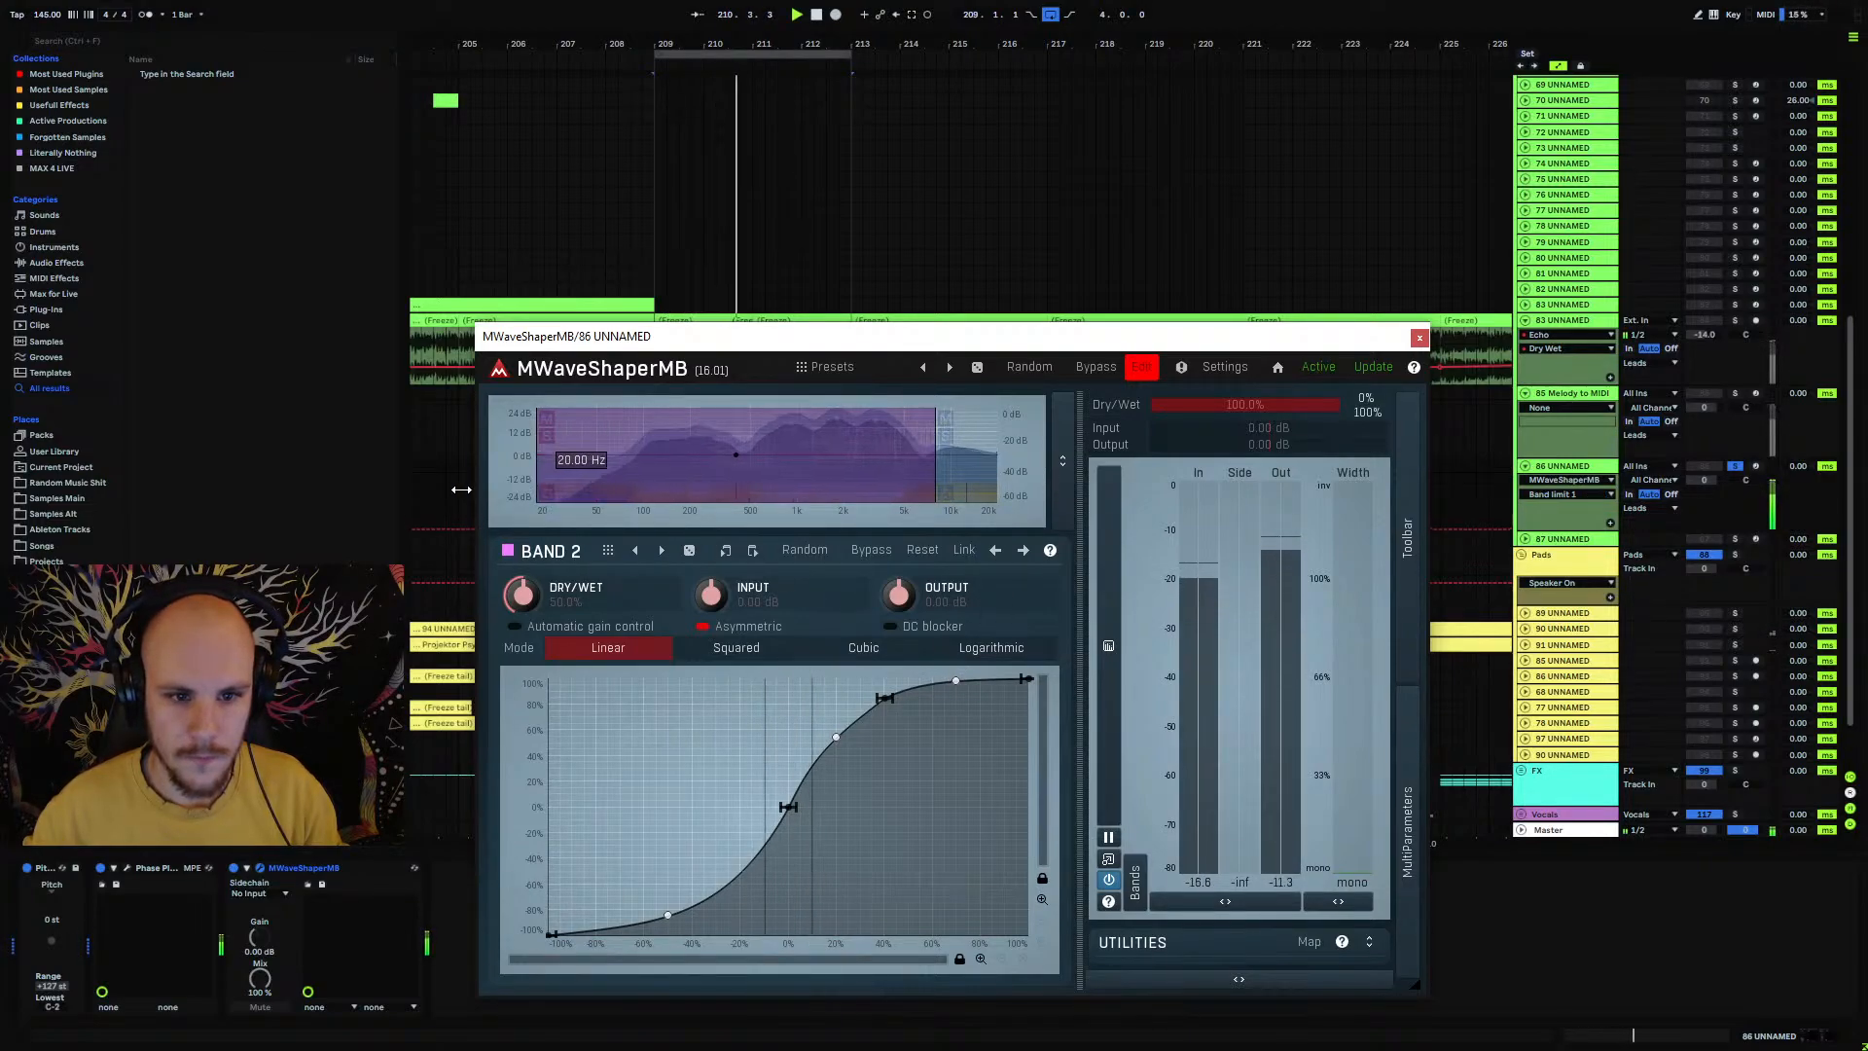
# Step: Bend band 3's transfer curve strongly upward with its endpoint at 0 dB, and lower its crossover with band 2
pyautogui.click(961, 475)
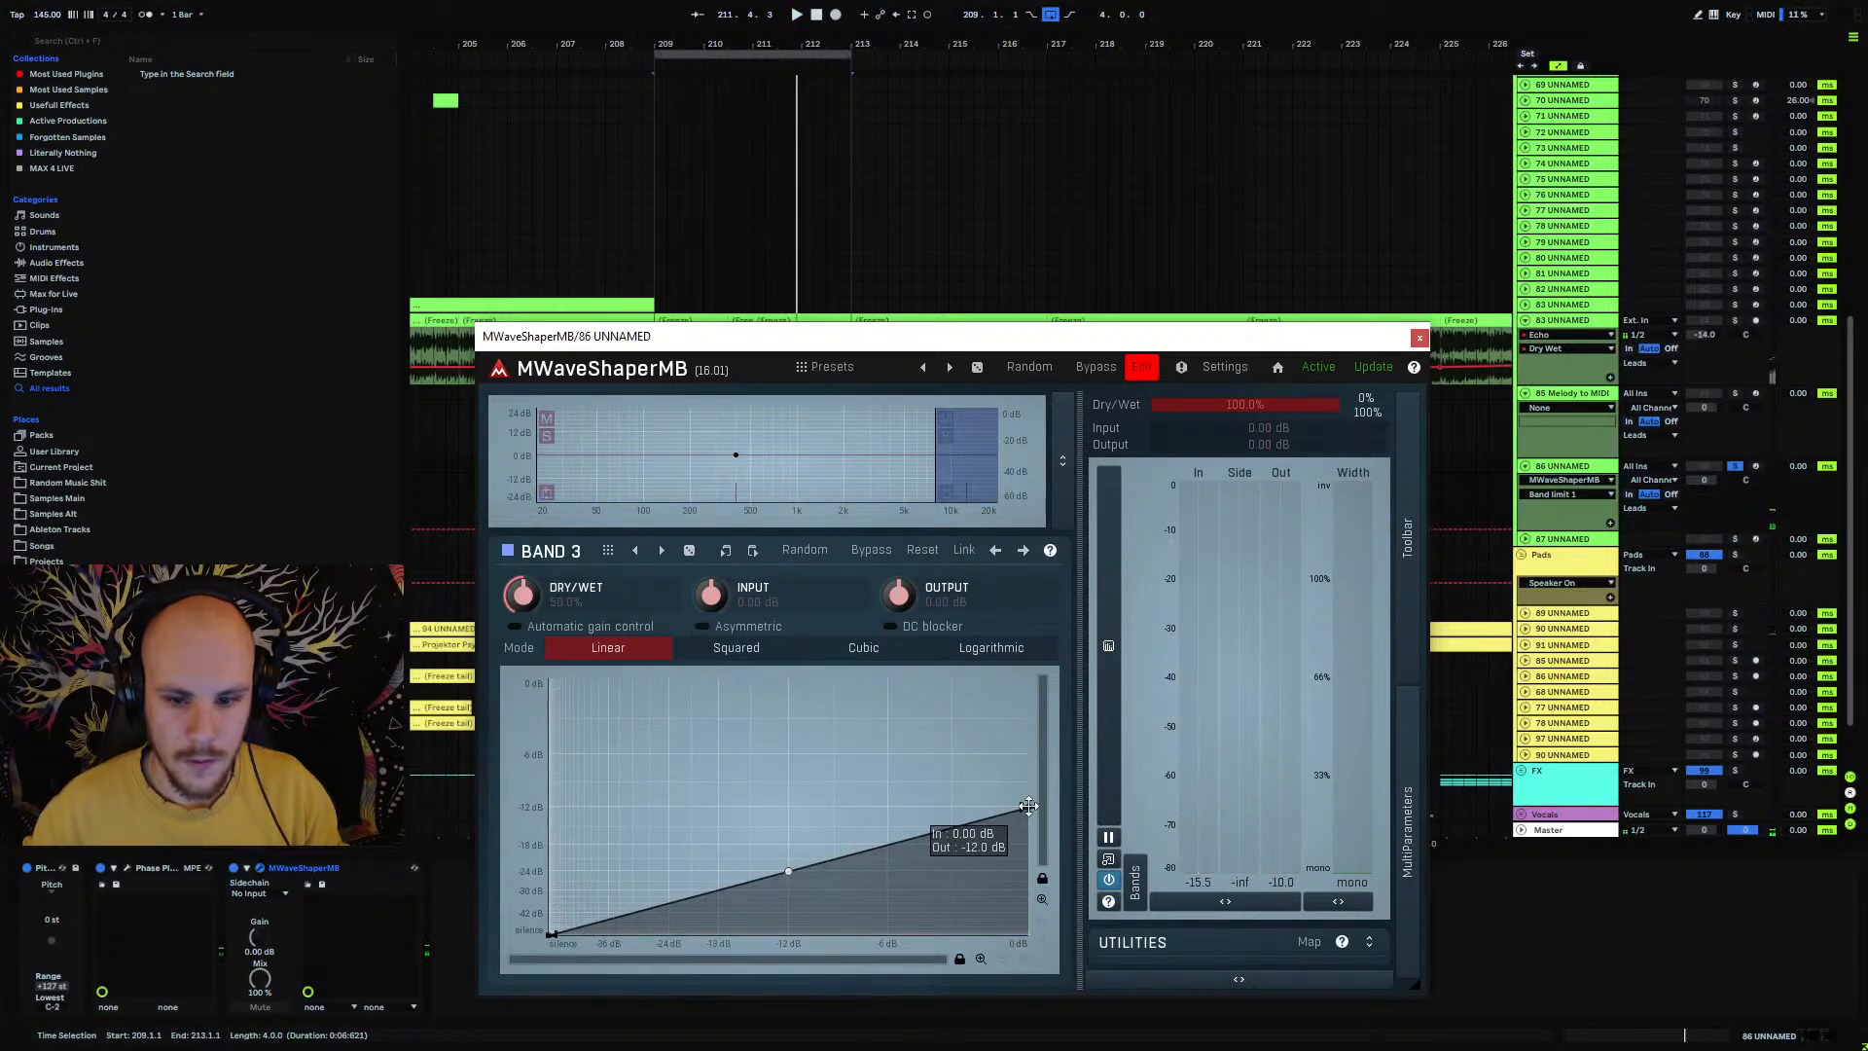
pyautogui.moveTo(1029, 804); pyautogui.dragTo(1028, 679)
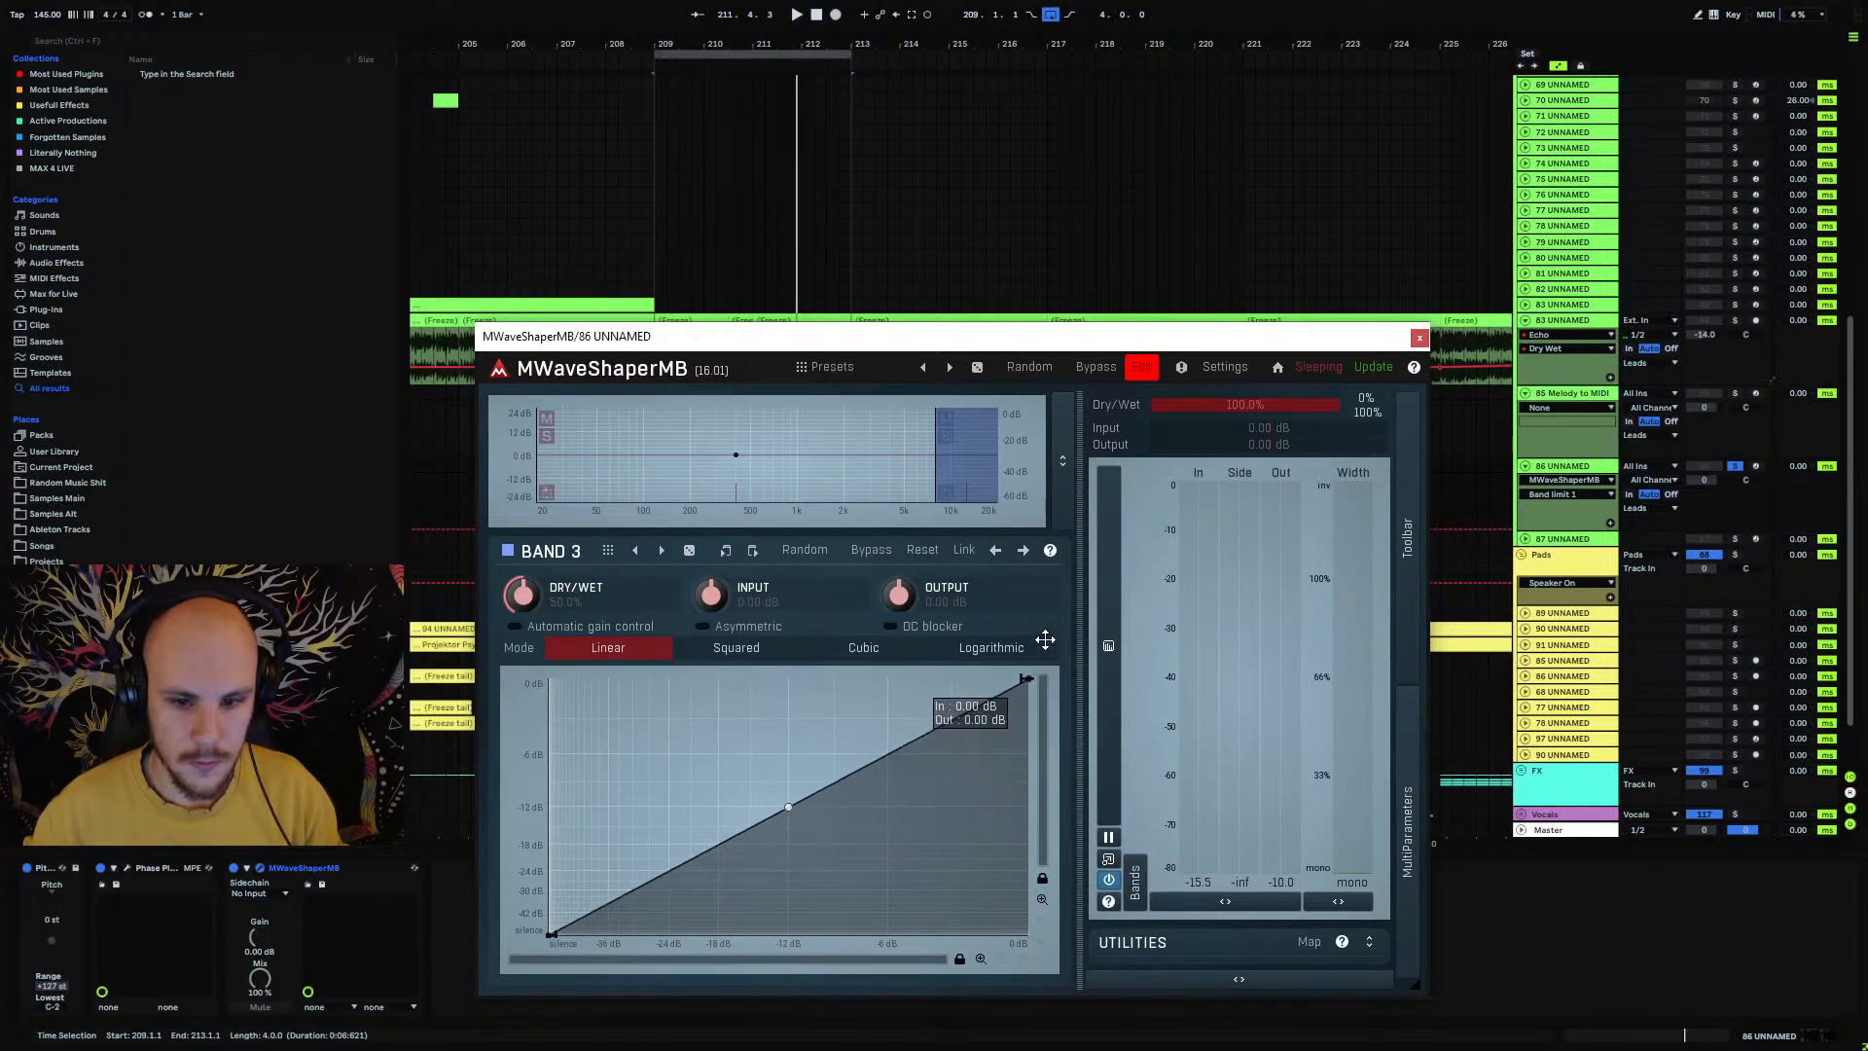
pyautogui.press('space')
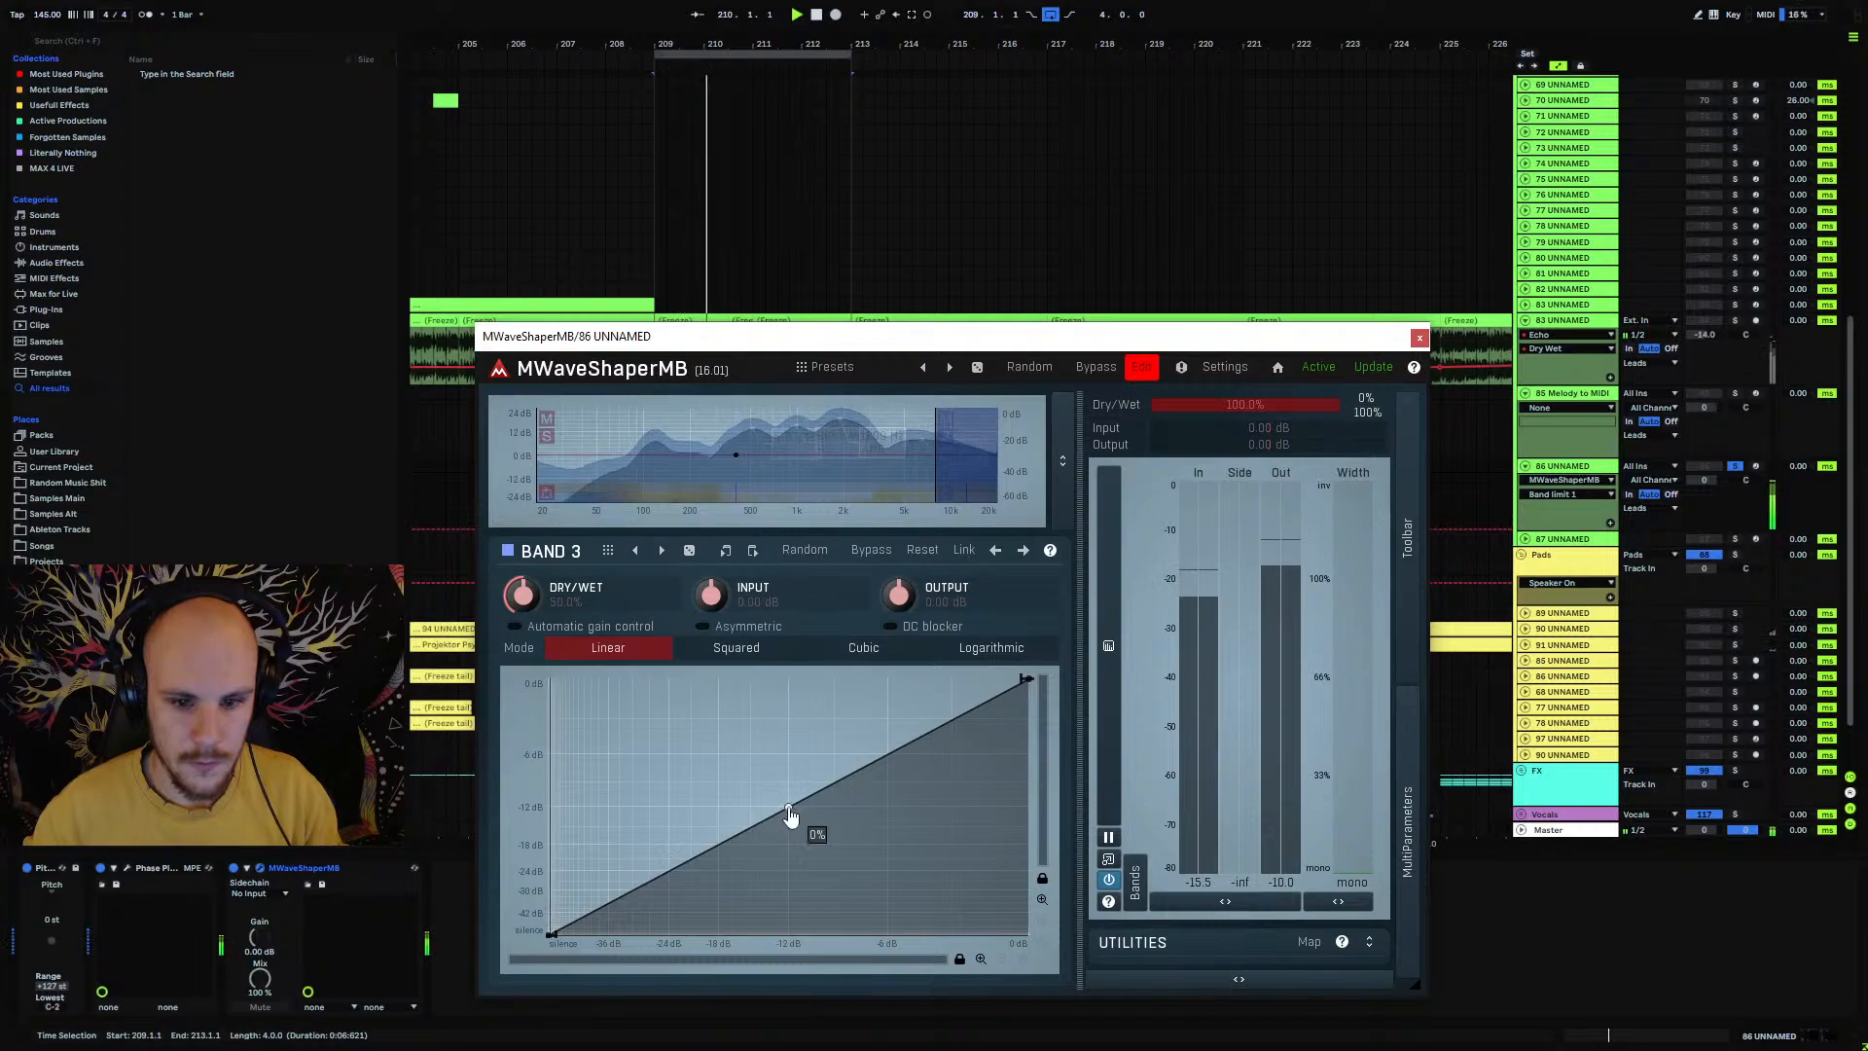
pyautogui.moveTo(792, 815); pyautogui.dragTo(800, 675)
pyautogui.moveTo(936, 486); pyautogui.dragTo(894, 480)
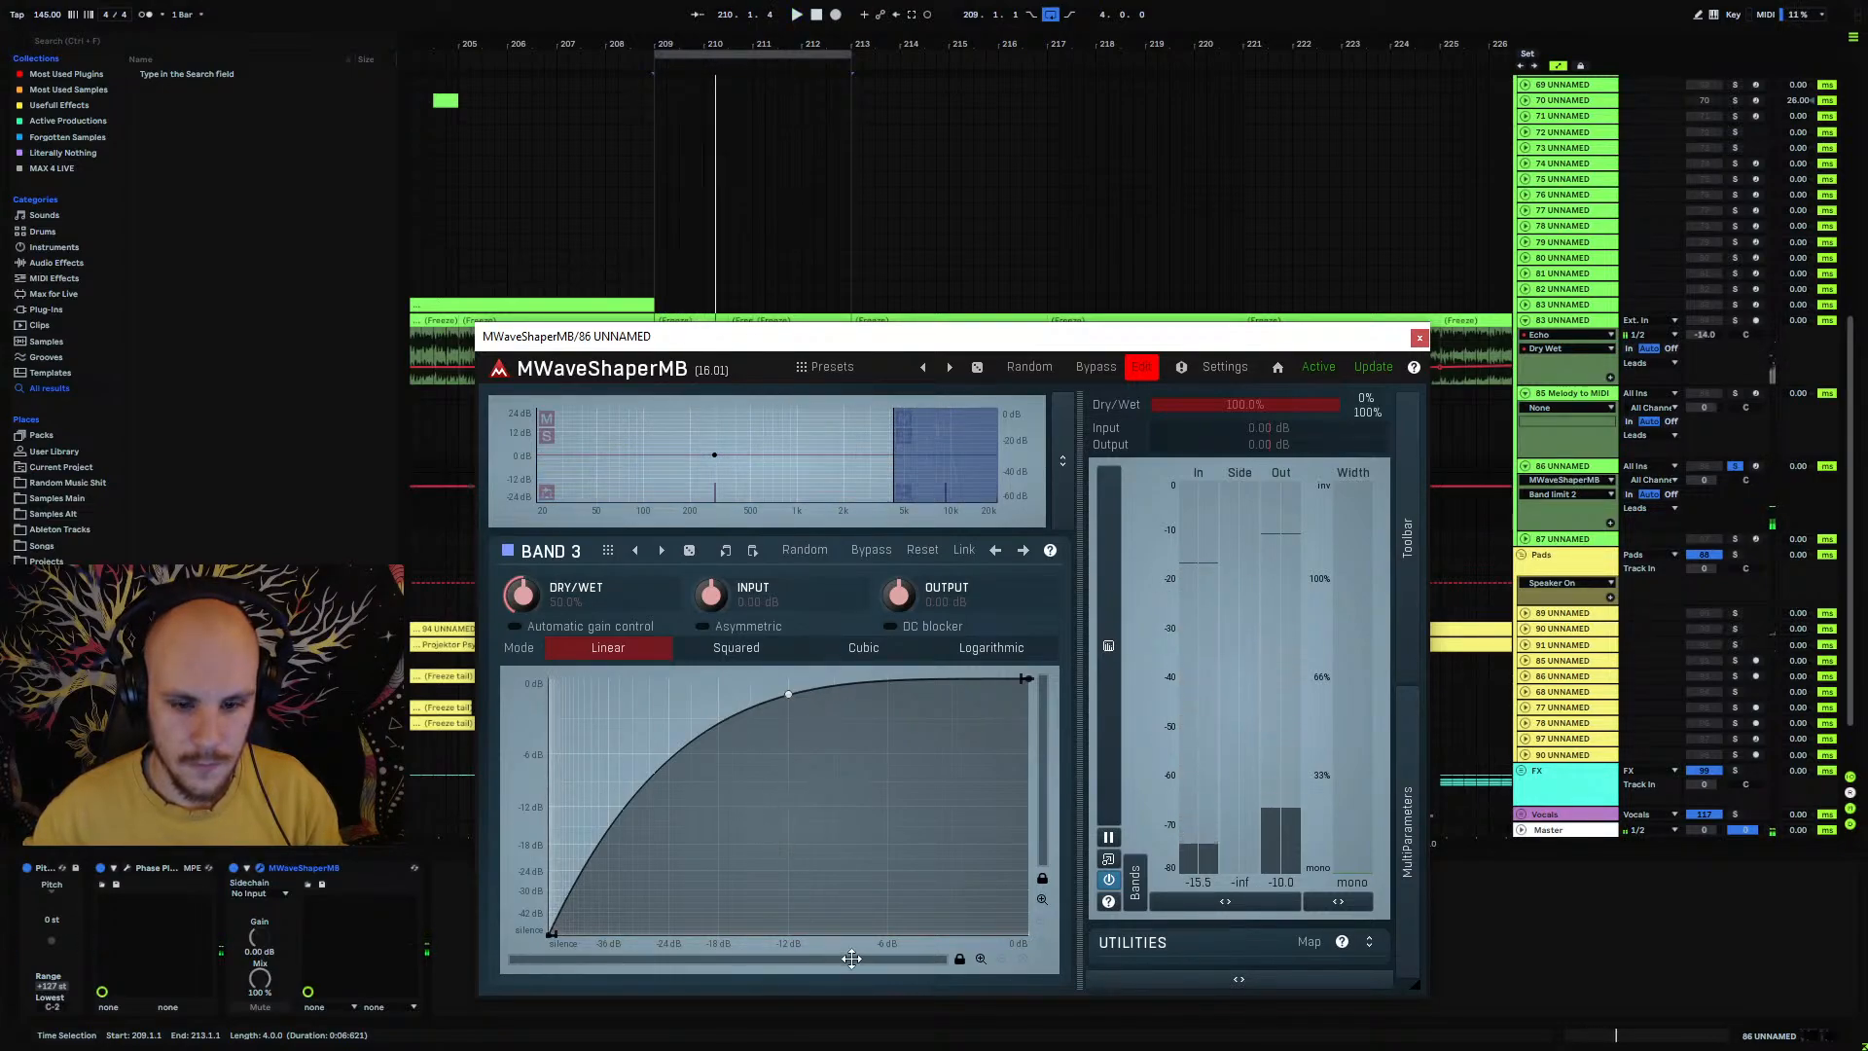
# Step: Set the dry/wet of bands 2 and 3 to 100% and play the part
pyautogui.click(715, 496)
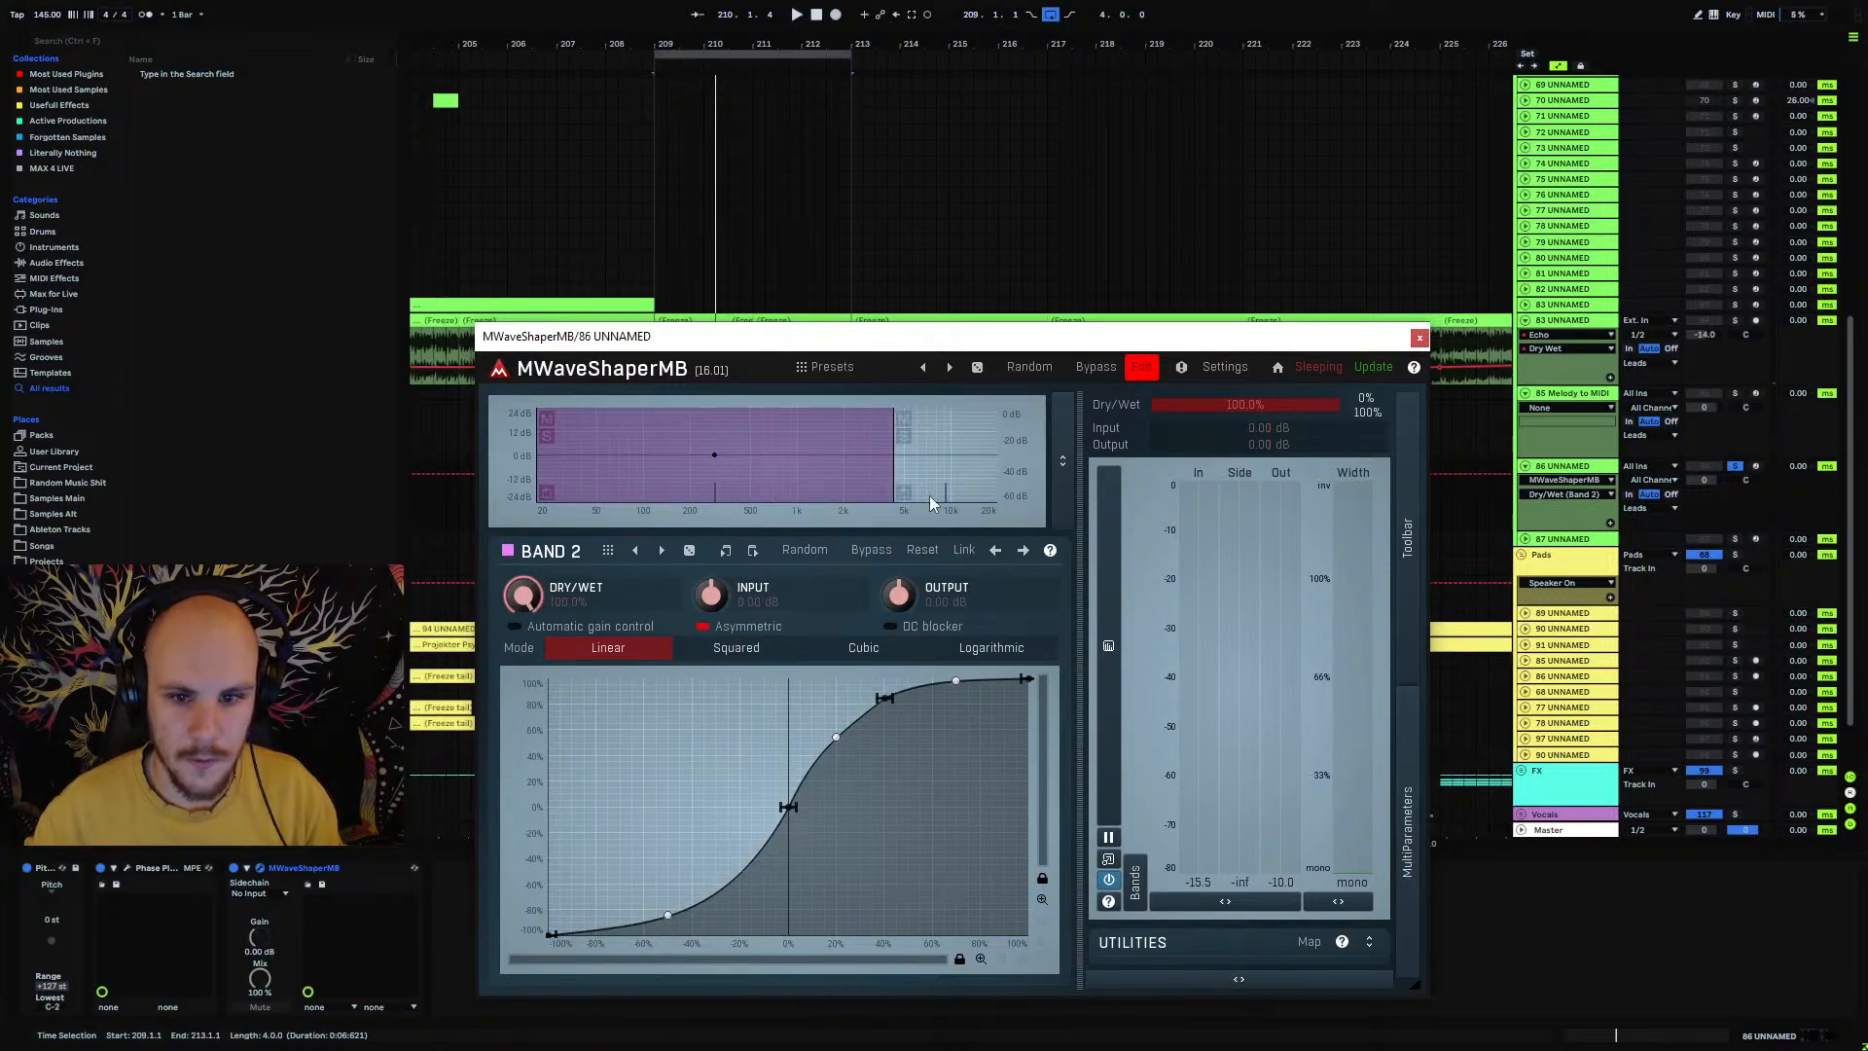
pyautogui.click(973, 473)
pyautogui.press('space')
pyautogui.press('space')
pyautogui.click(677, 479)
pyautogui.press('space')
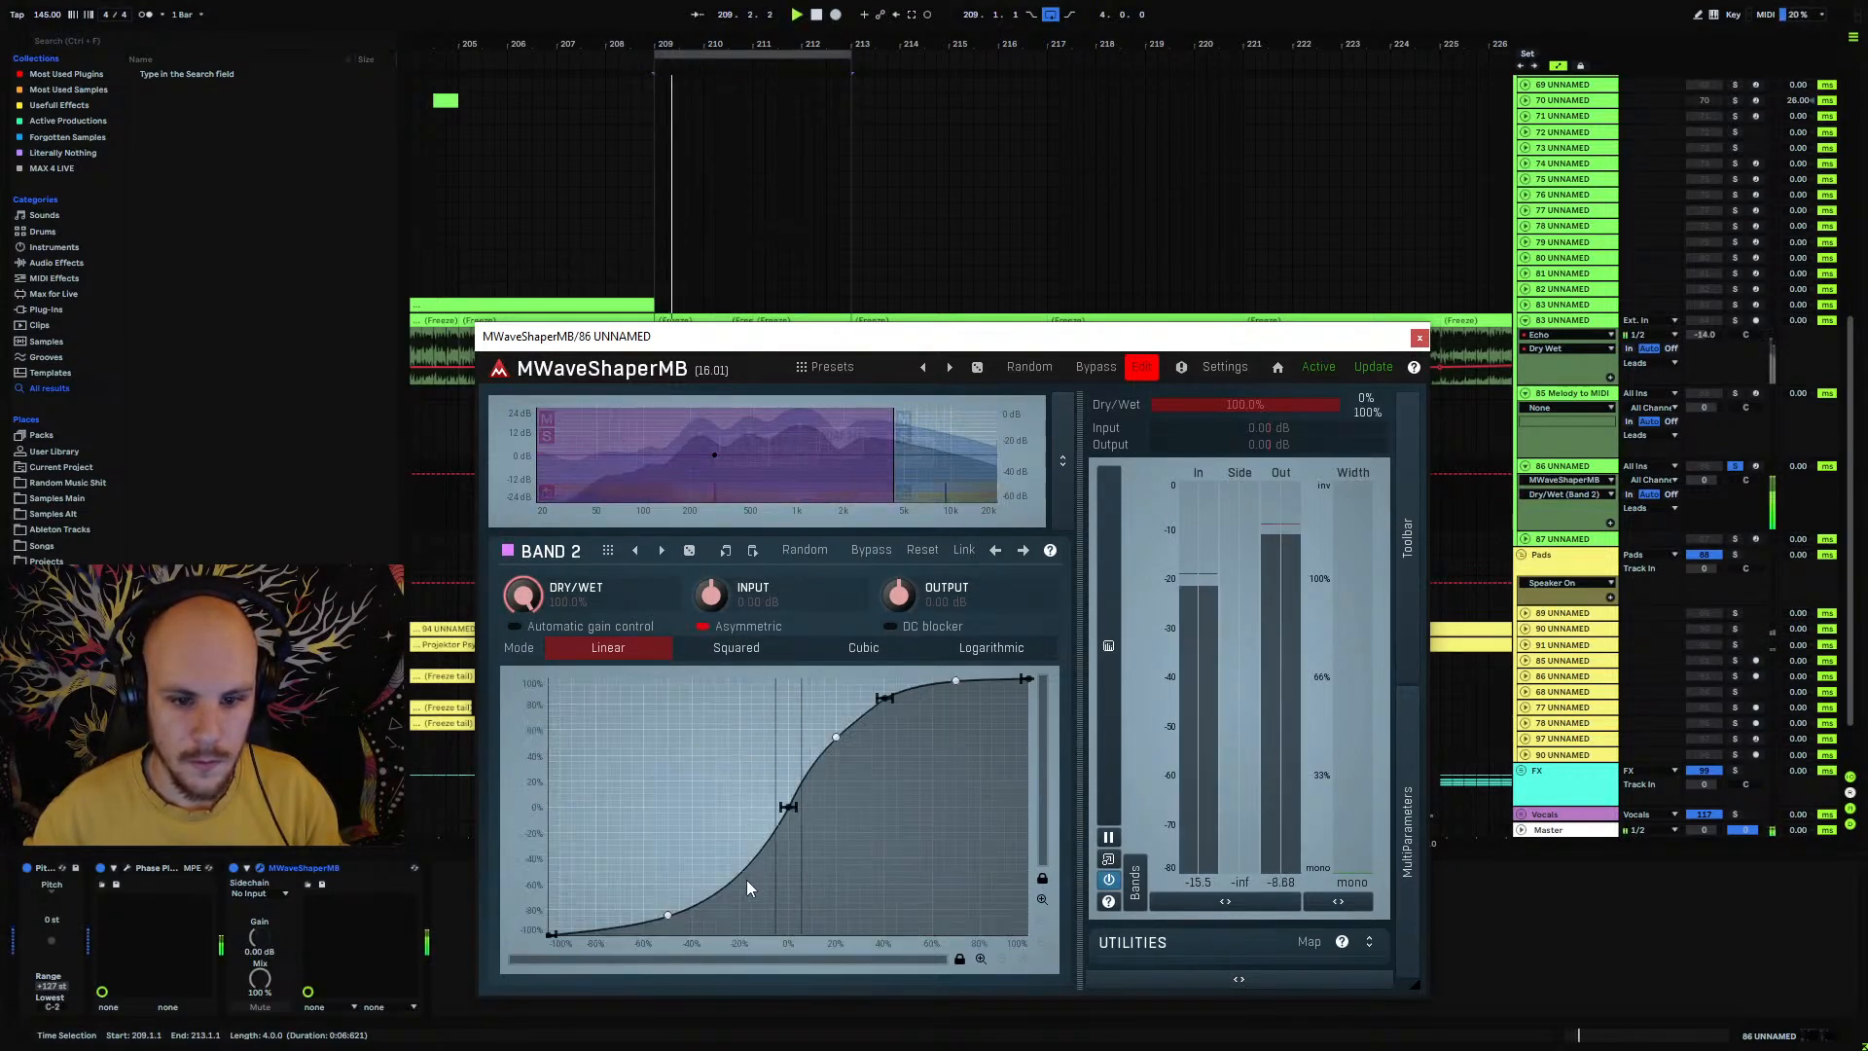
# Step: Raise band 2's input gain to about 10 dB and reduce its output gain to about -8 dB while playing the part
pyautogui.moveTo(713, 598); pyautogui.dragTo(725, 600)
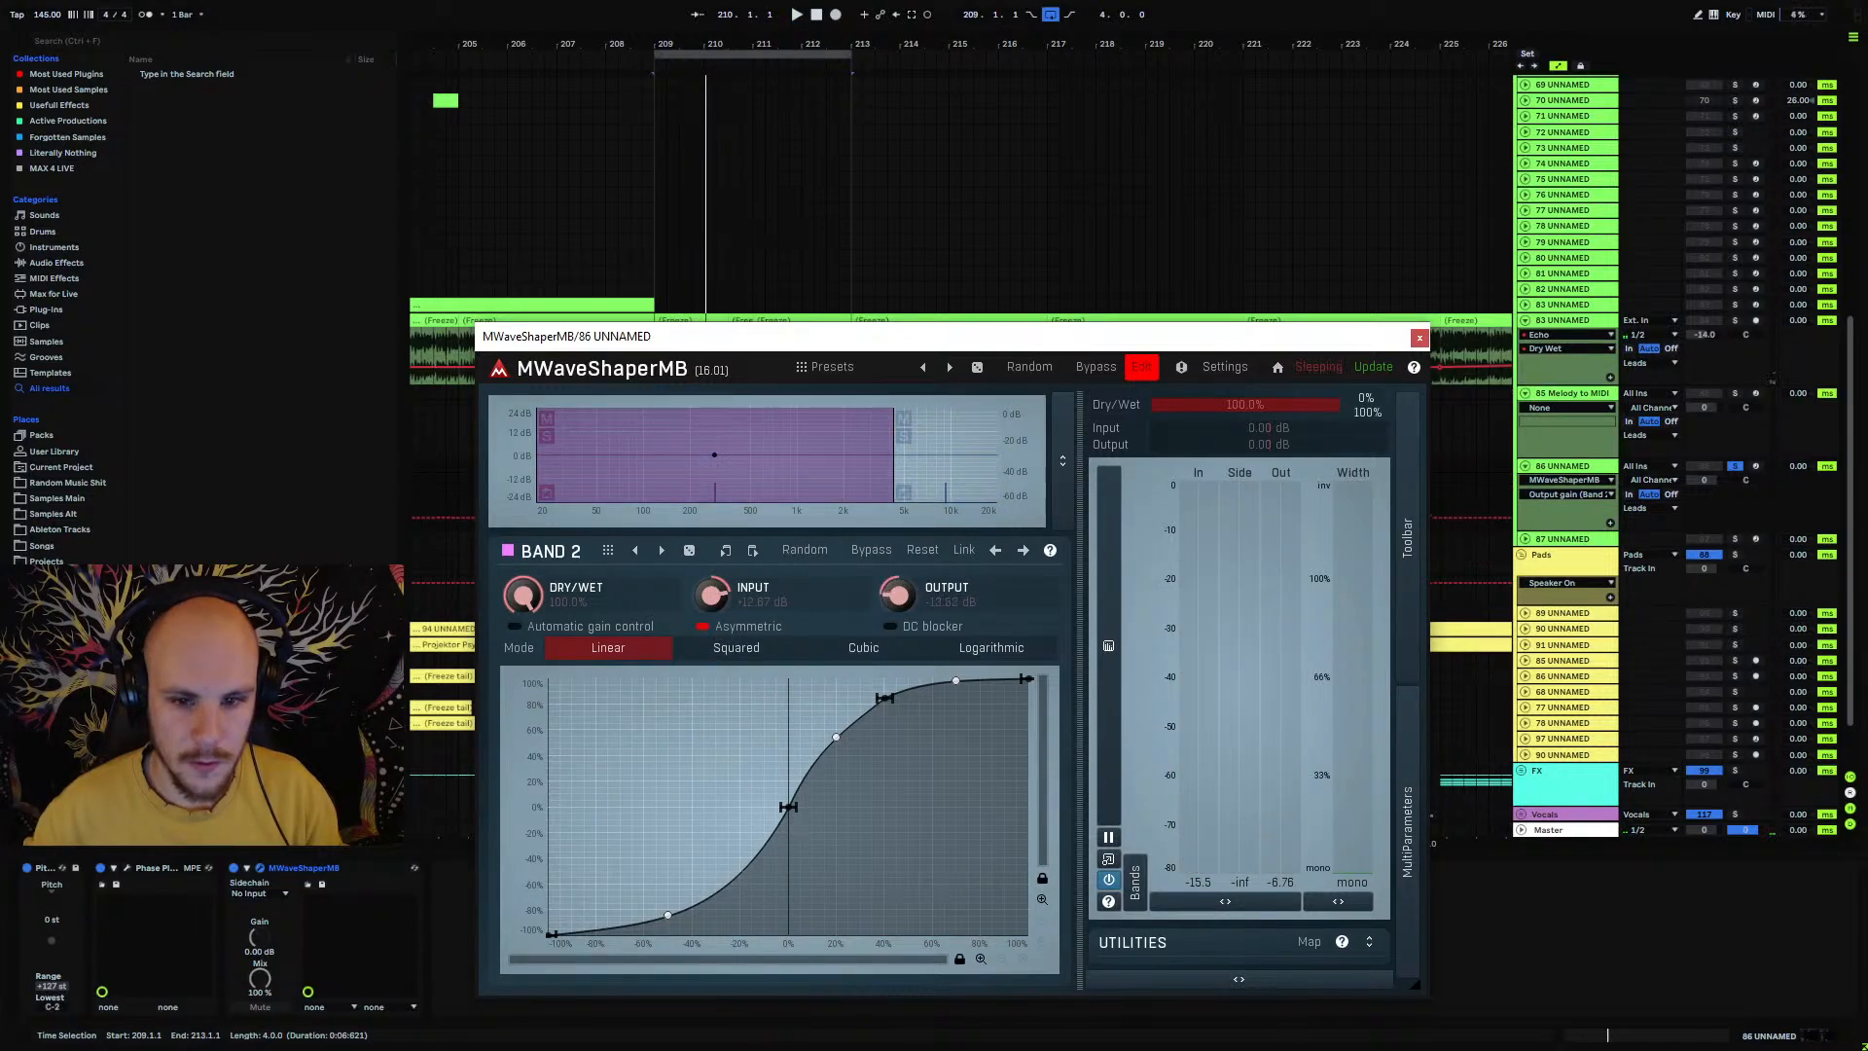
pyautogui.moveTo(862, 607); pyautogui.dragTo(862, 599)
pyautogui.press('space')
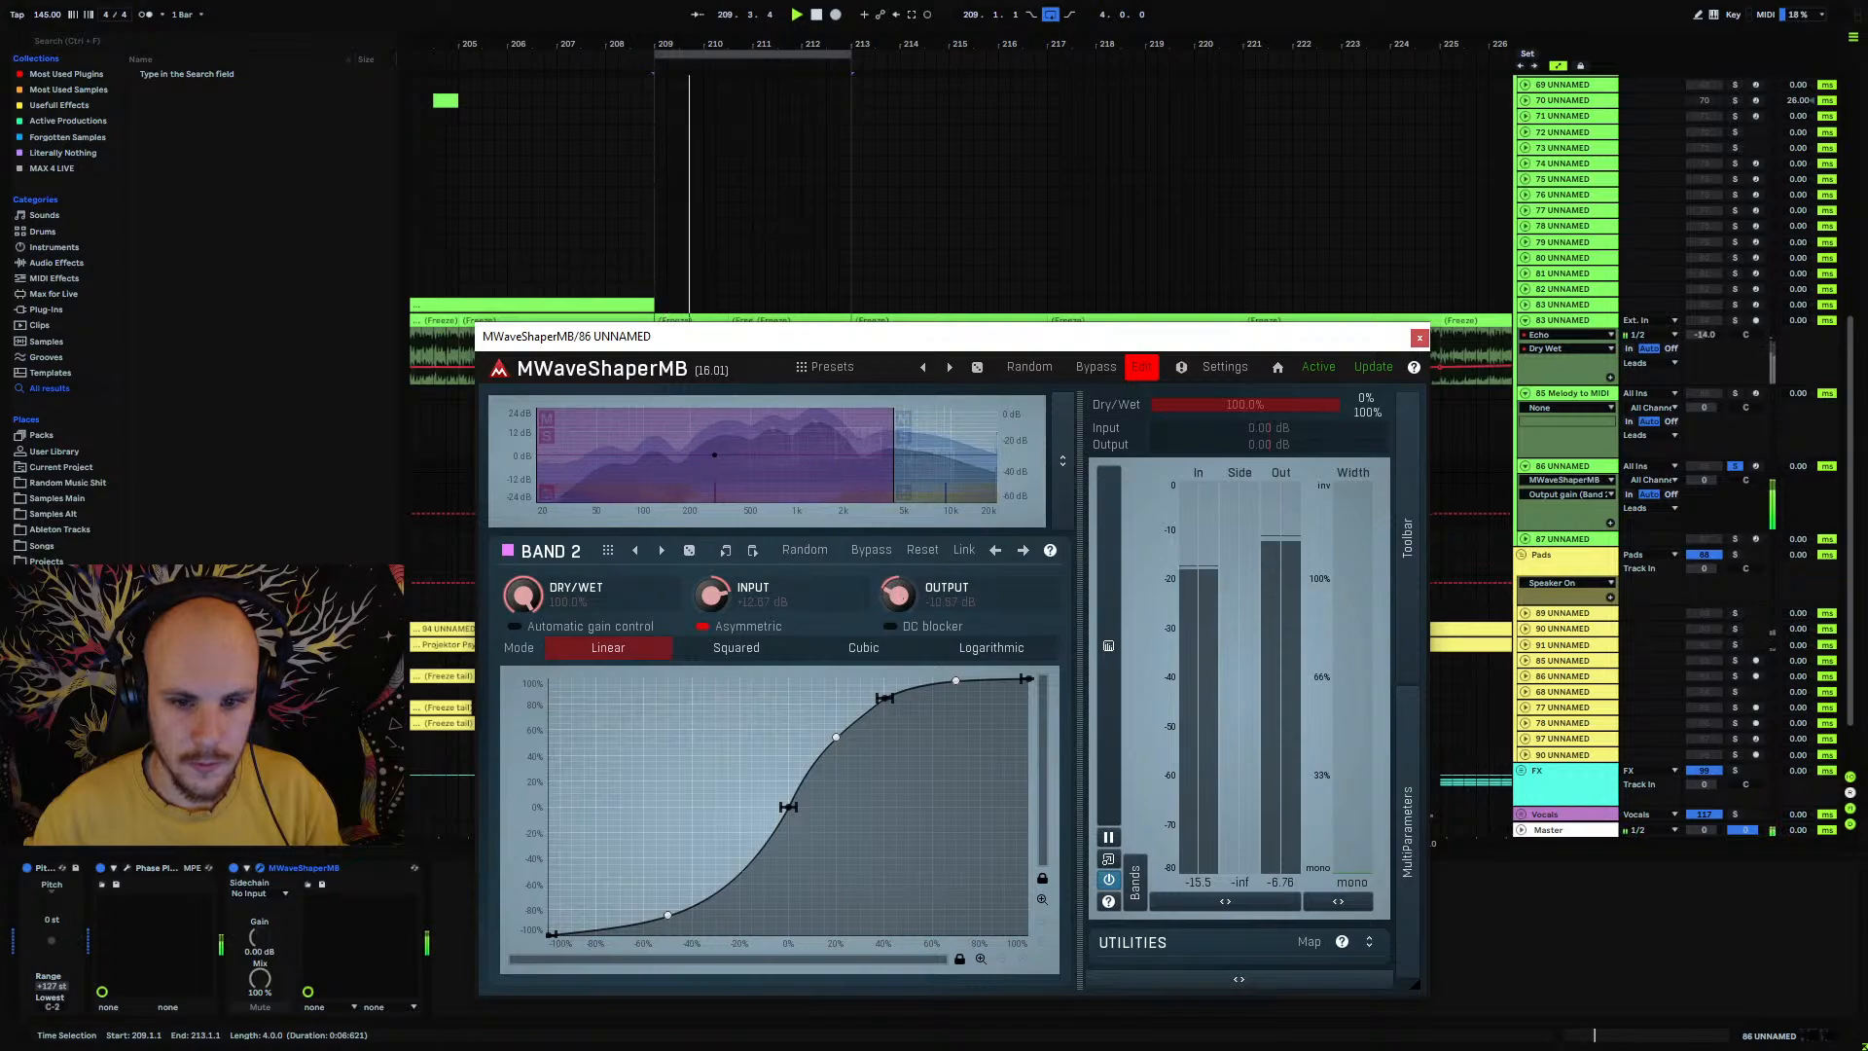
pyautogui.moveTo(713, 595); pyautogui.dragTo(713, 604)
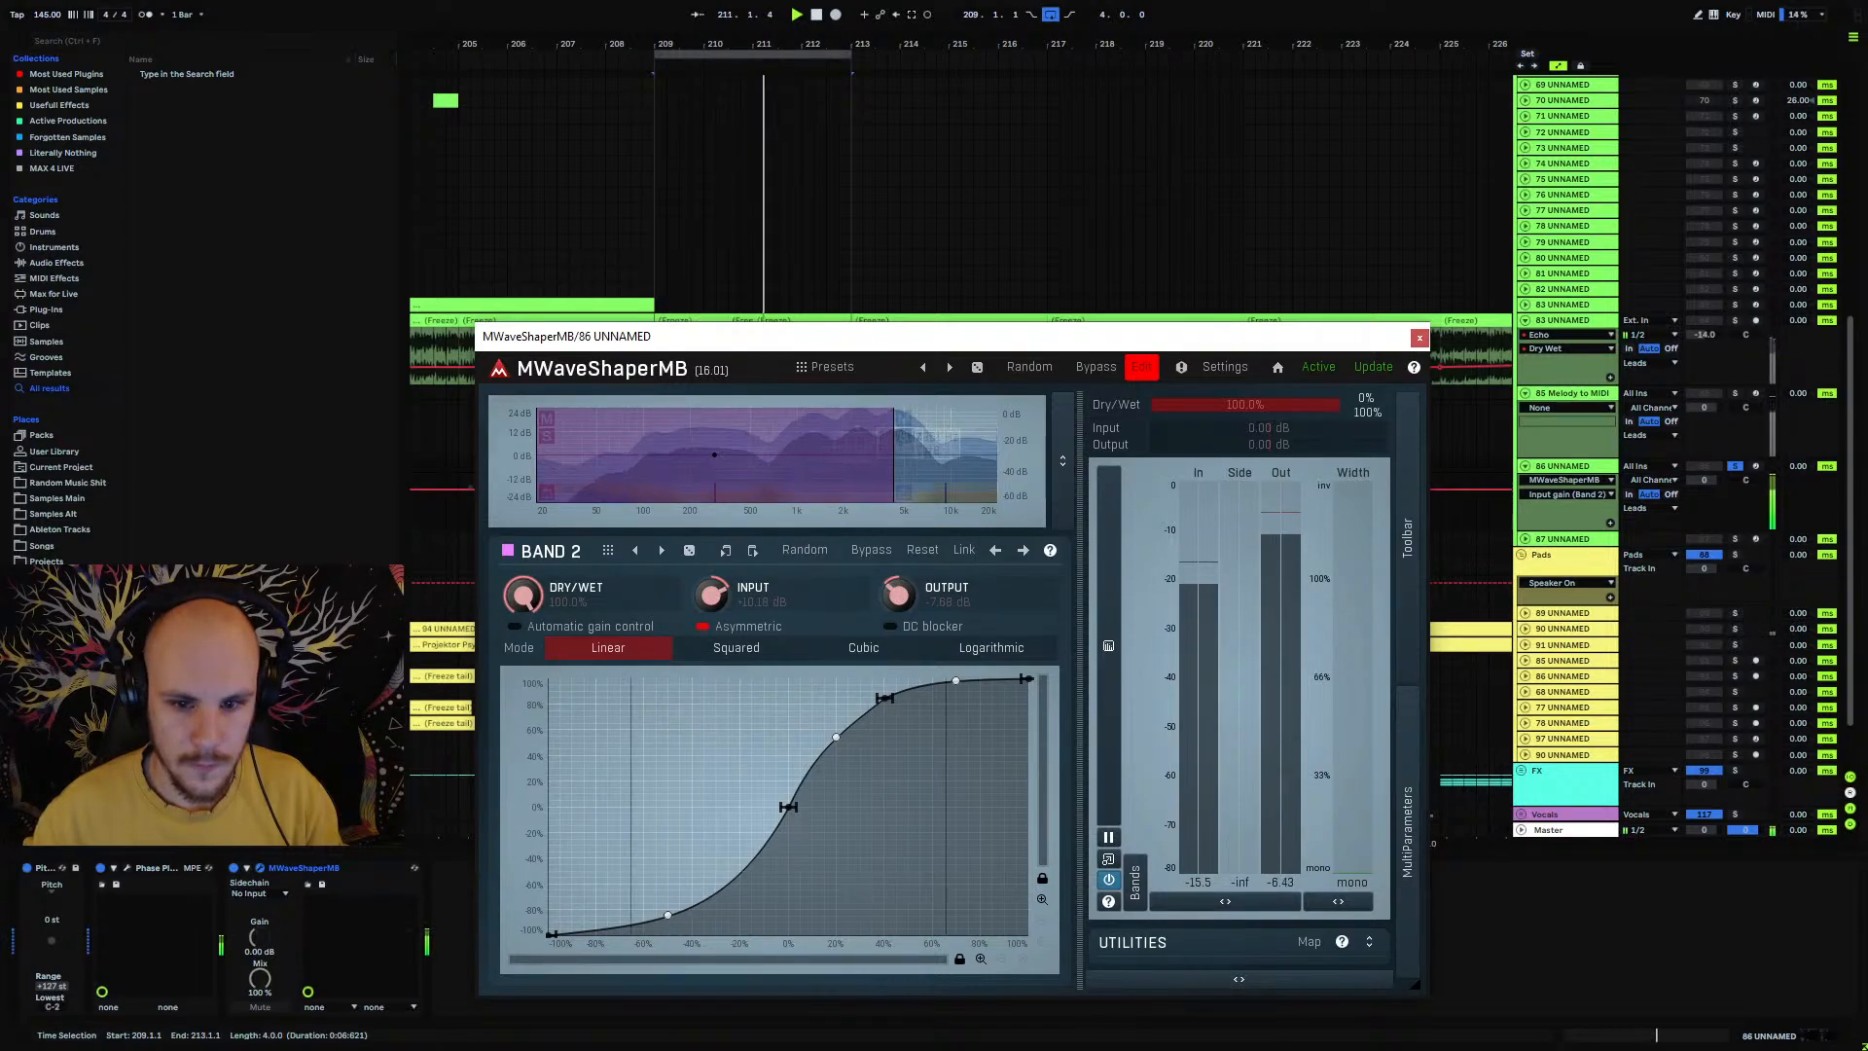
# Step: Raise band 3's input gain to about 12 dB, reduce its output gain to about -11 dB, and close MWaveShaperMB
pyautogui.click(930, 476)
pyautogui.moveTo(858, 605)
pyautogui.mouseDown()
pyautogui.moveTo(858, 559)
pyautogui.moveTo(884, 602)
pyautogui.mouseUp()
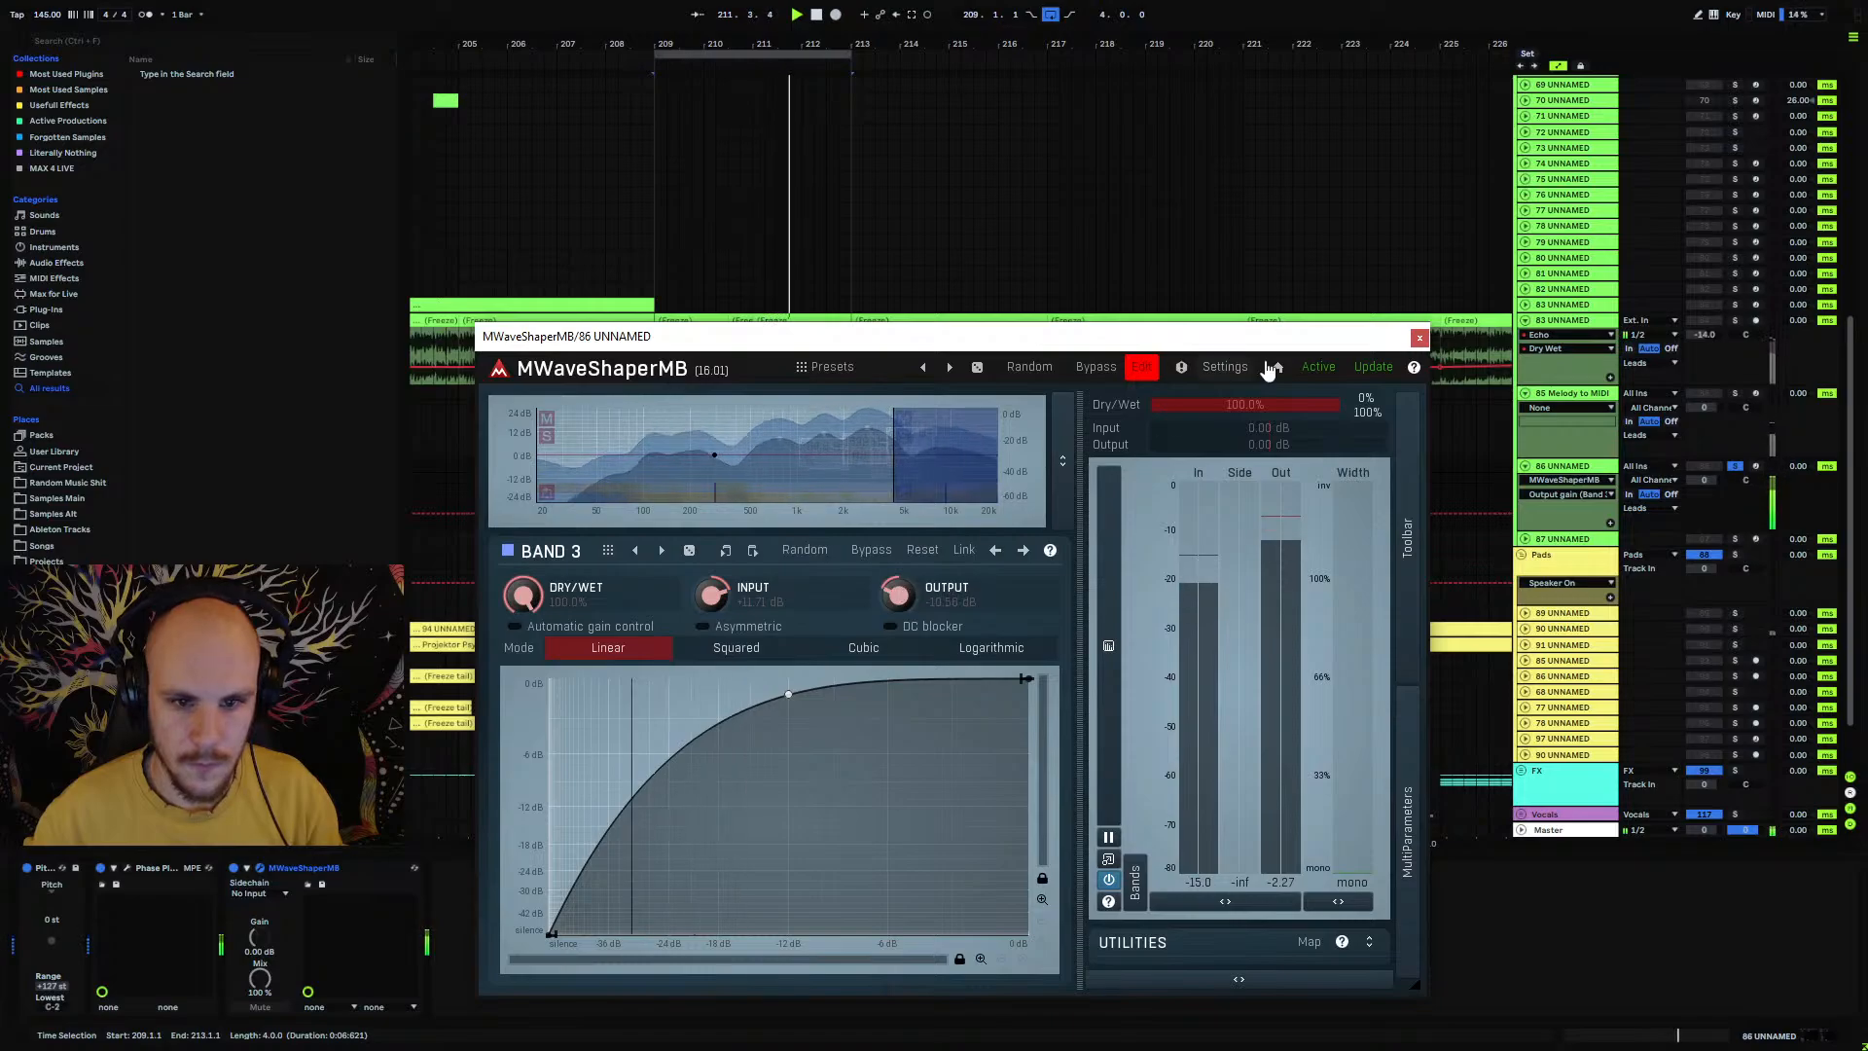
pyautogui.click(1419, 338)
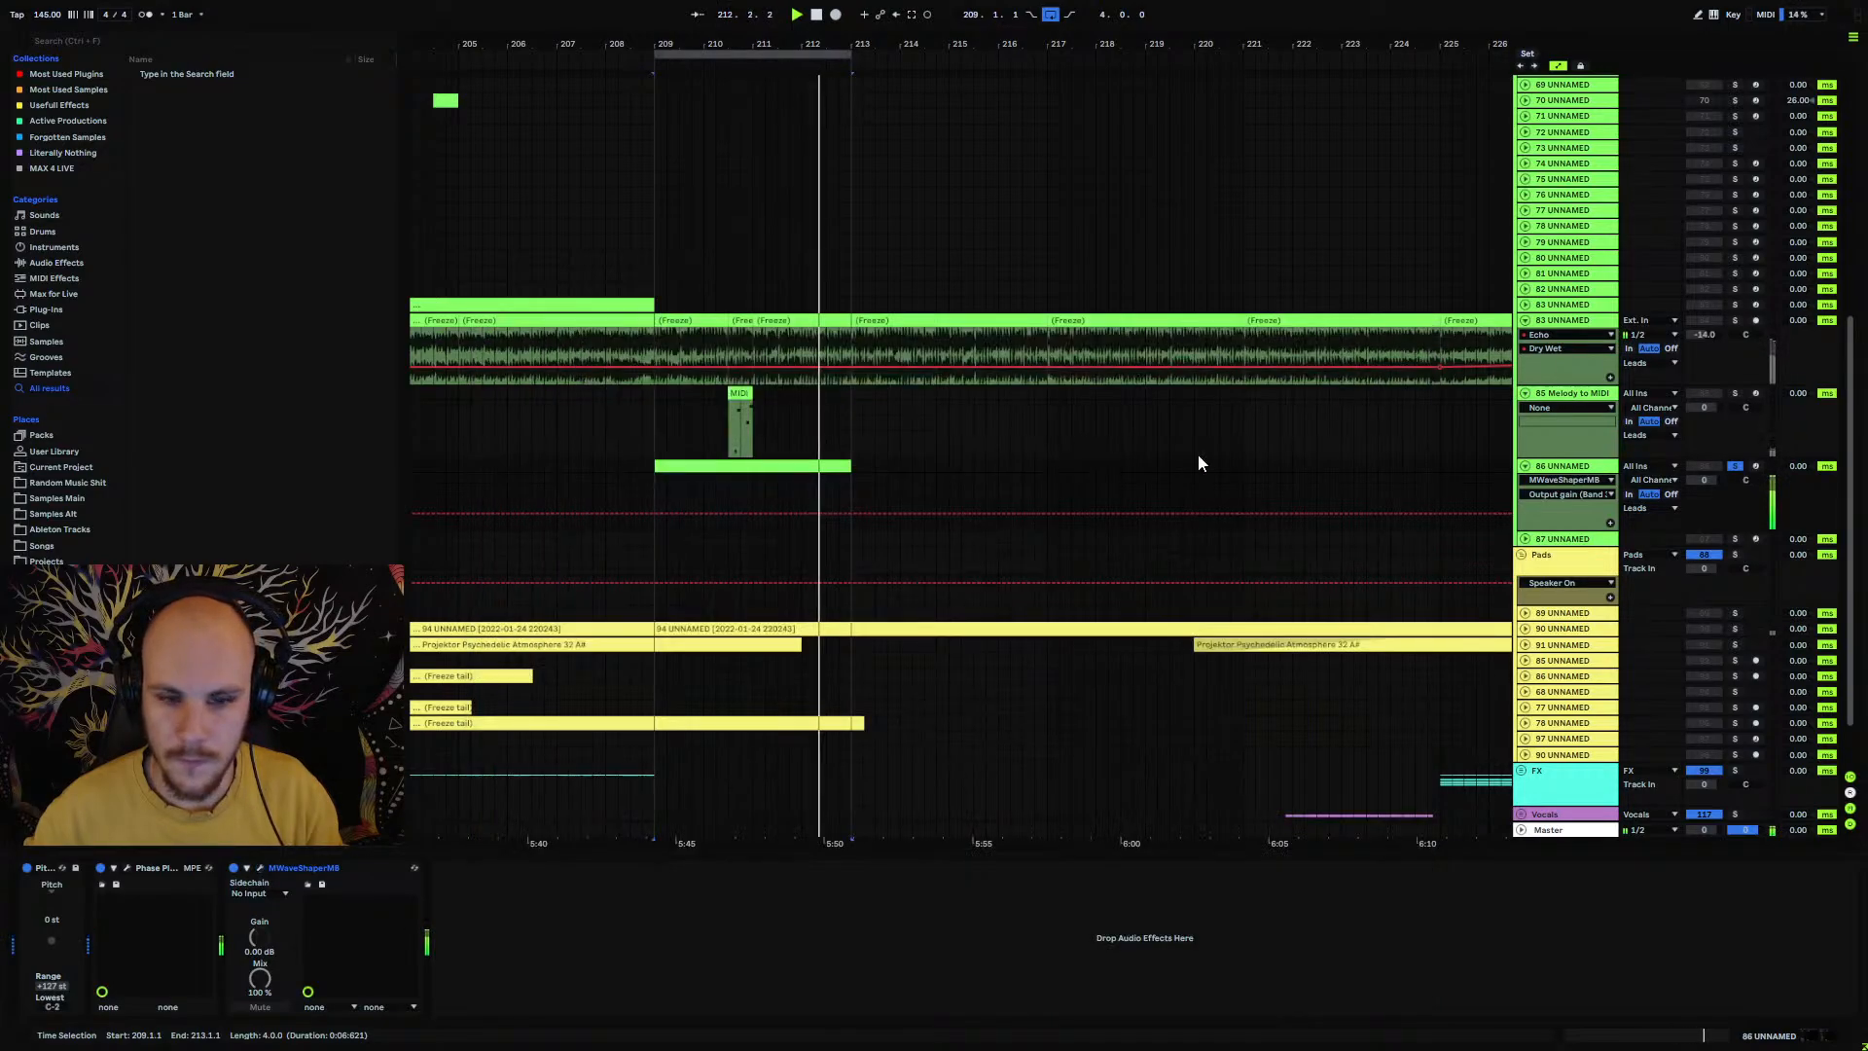
# Step: Reopen the Phase Plant window and play the part again with the wave shaper active
pyautogui.click(125, 867)
pyautogui.moveTo(1099, 463); pyautogui.dragTo(1218, 535)
pyautogui.press('space')
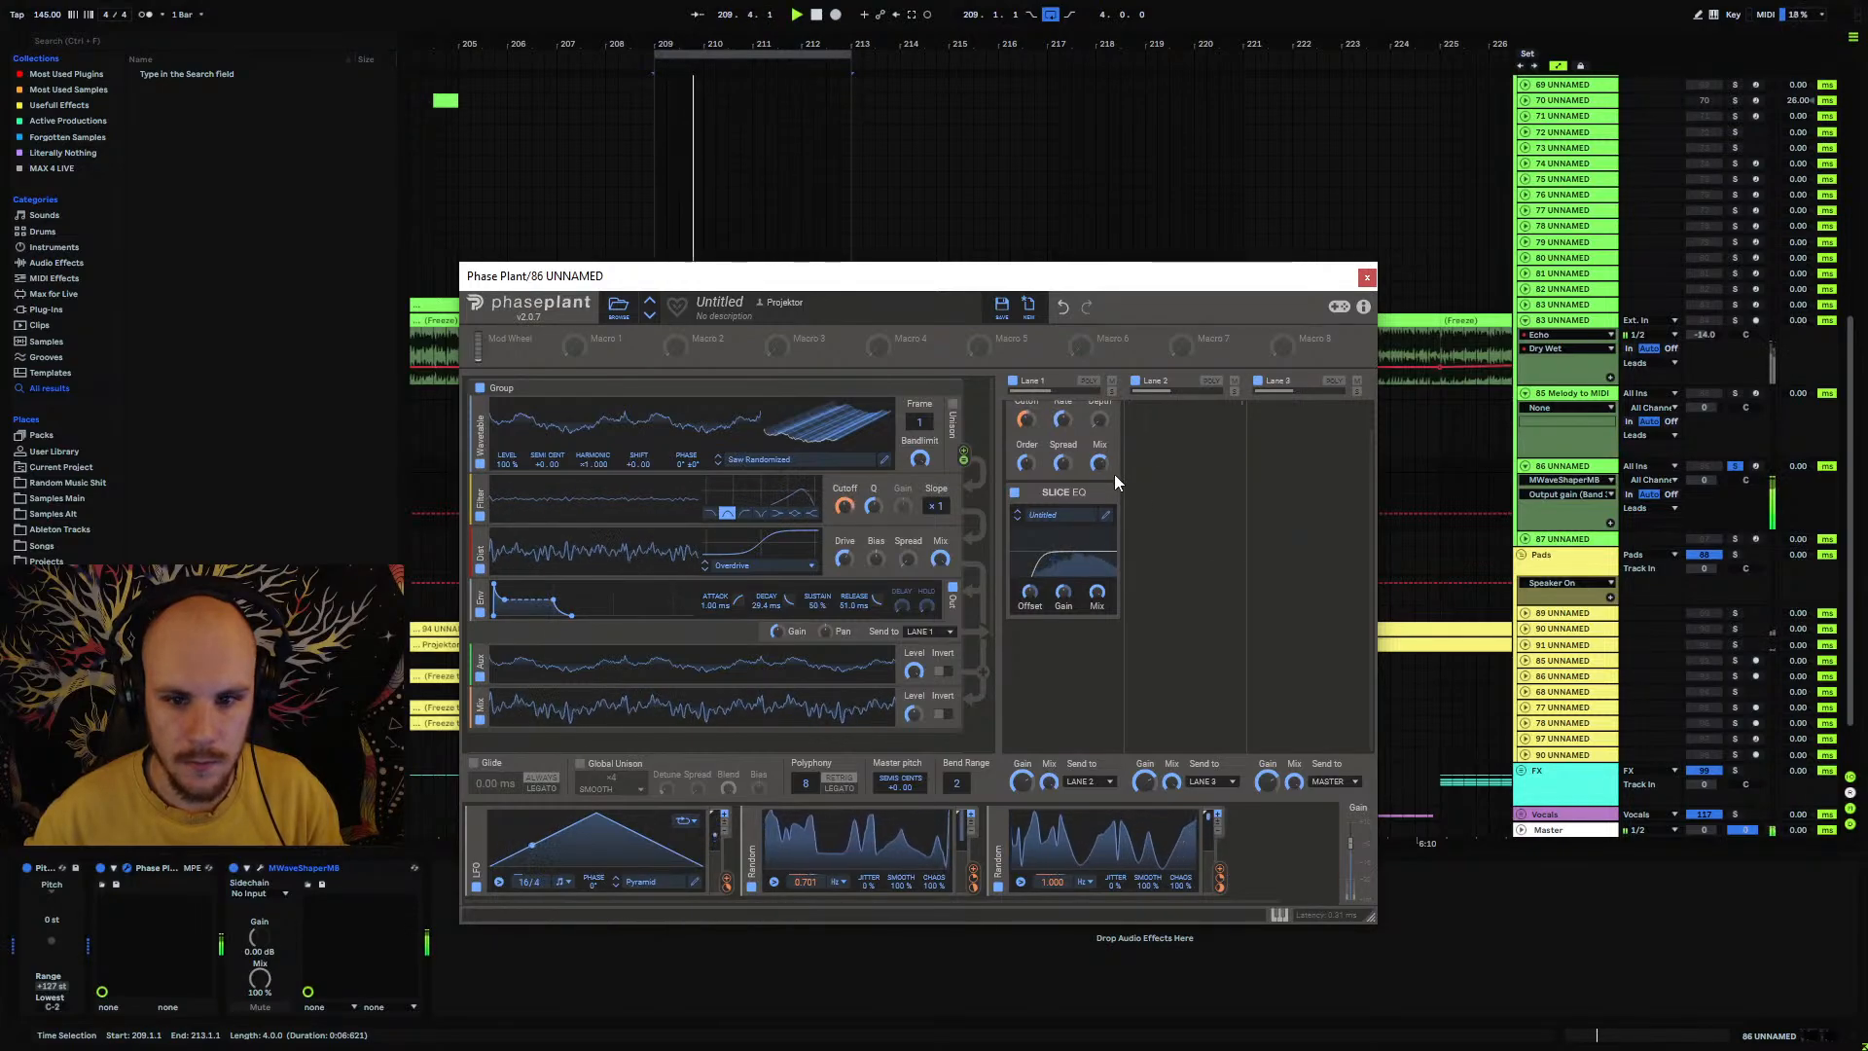
# Step: Fine-tune the lane 1 phaser while the part plays, and close Phase Plant
pyautogui.moveTo(1099, 464); pyautogui.dragTo(1099, 443)
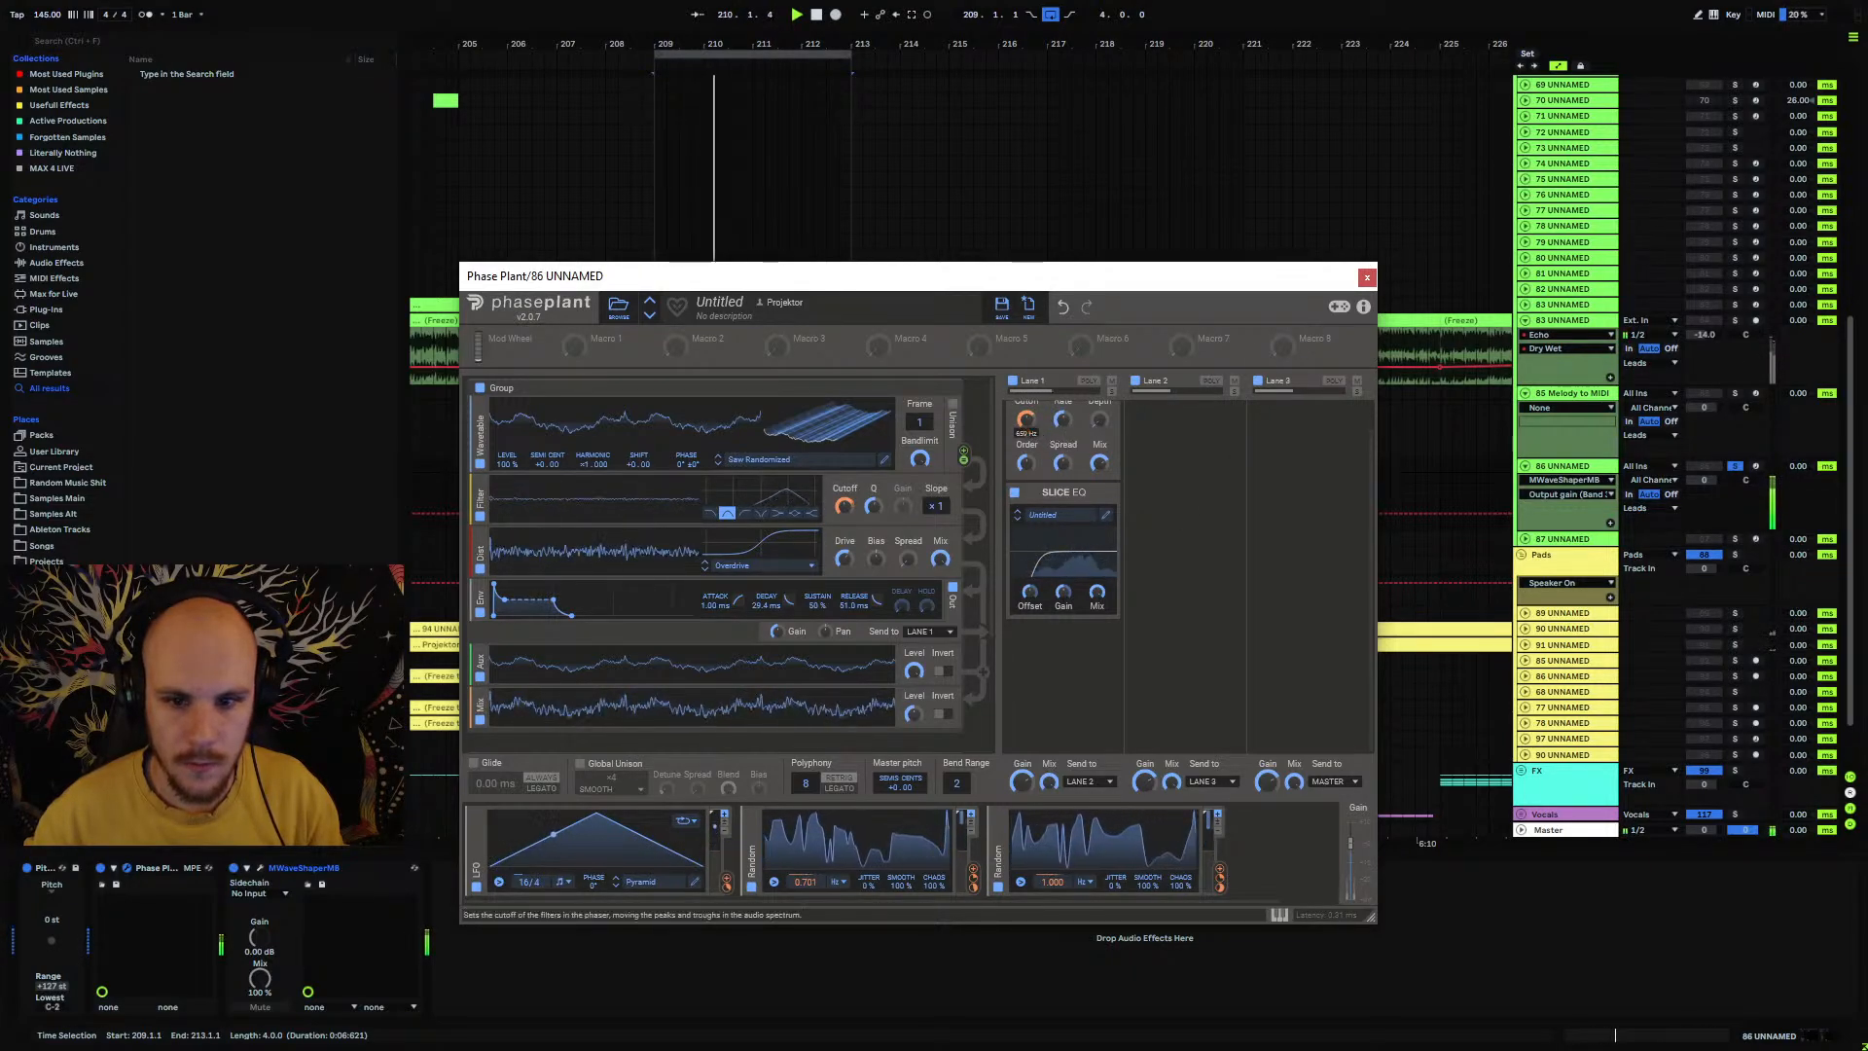
pyautogui.click(1367, 277)
# Step: Compare the new part with the frozen original lead by soloing the lead's track, and return the solo to track 86
pyautogui.click(673, 486)
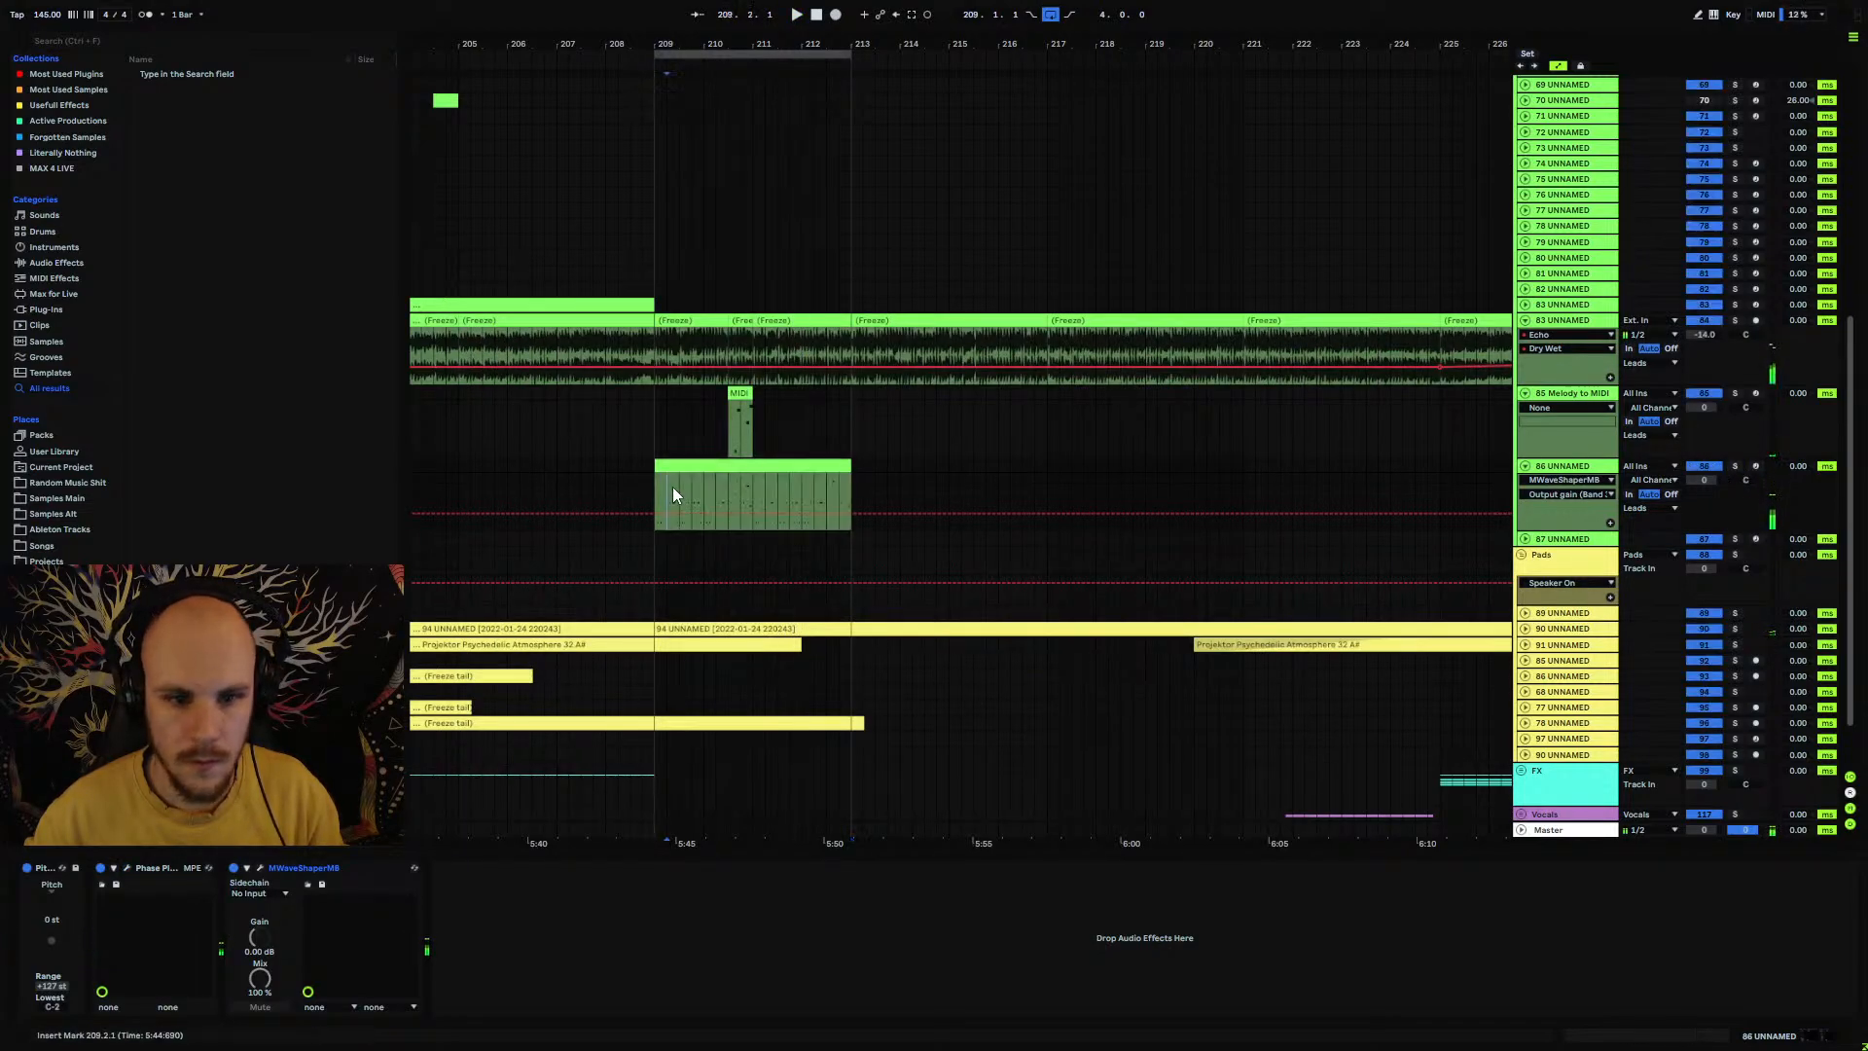
pyautogui.click(1734, 320)
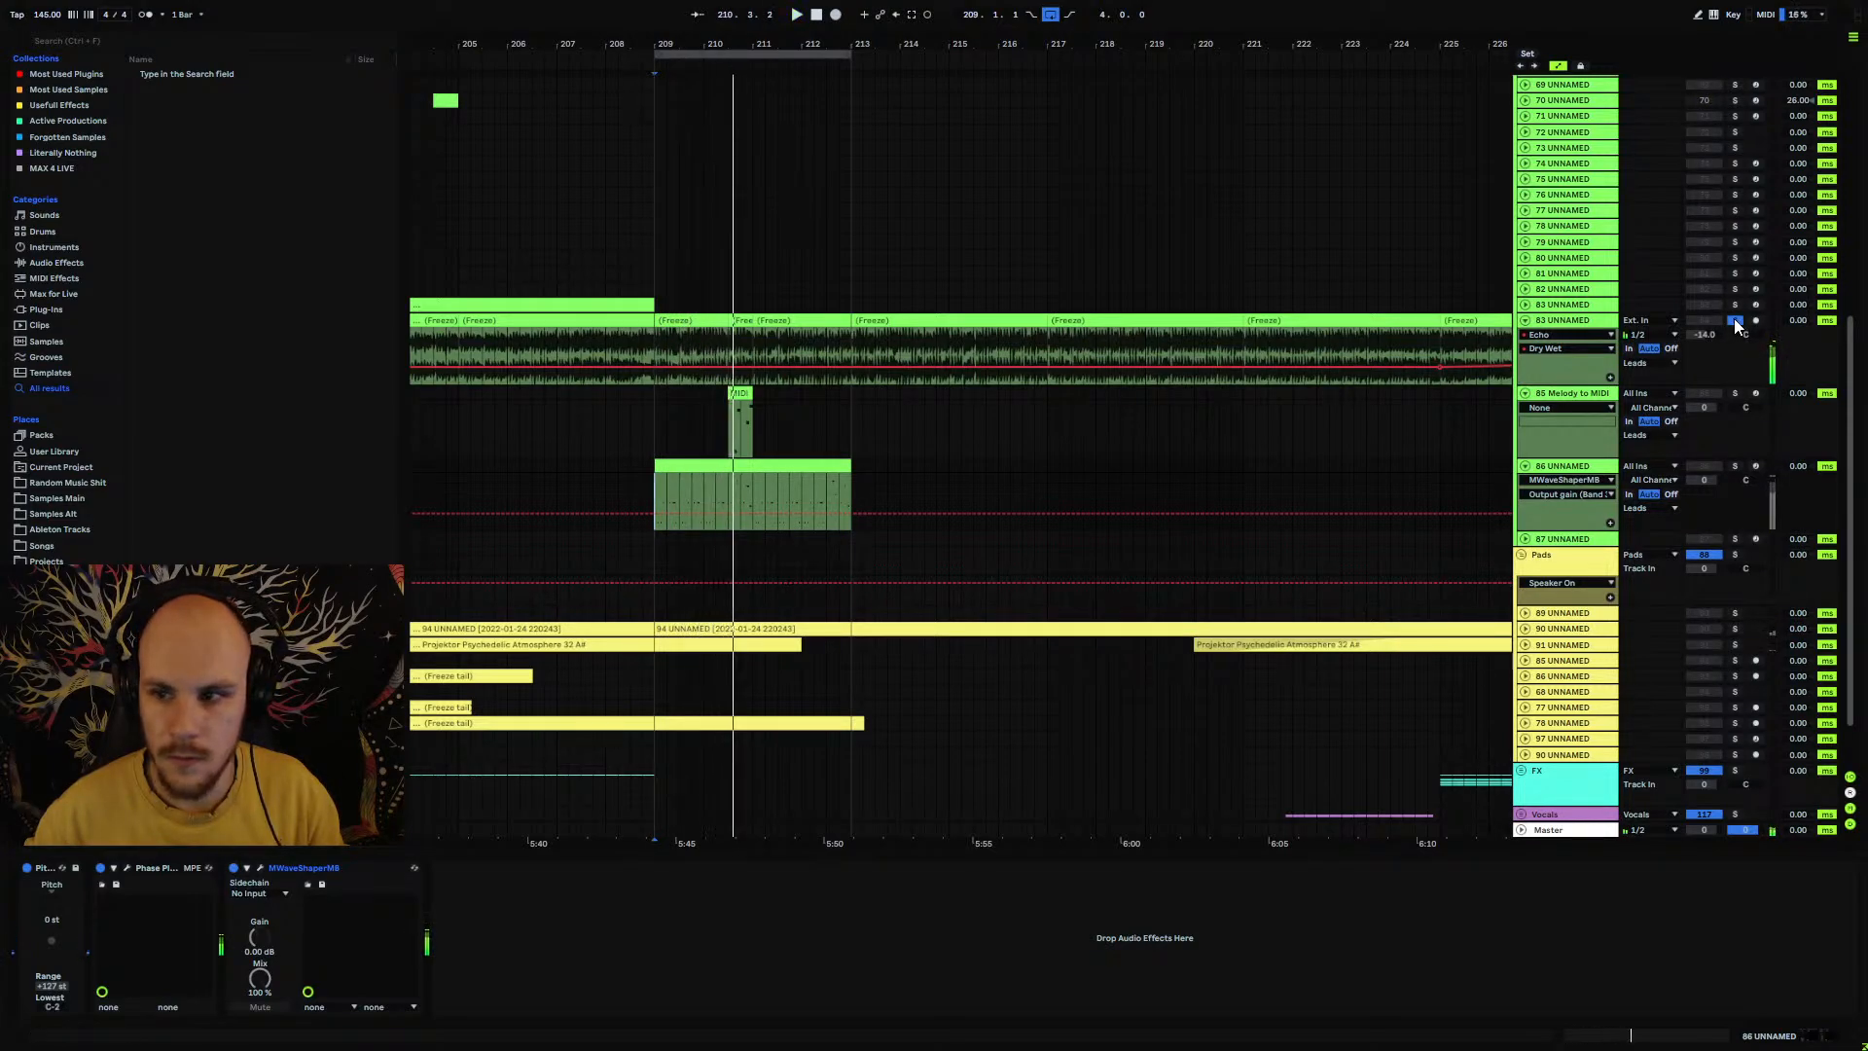
pyautogui.click(1735, 321)
pyautogui.click(1734, 466)
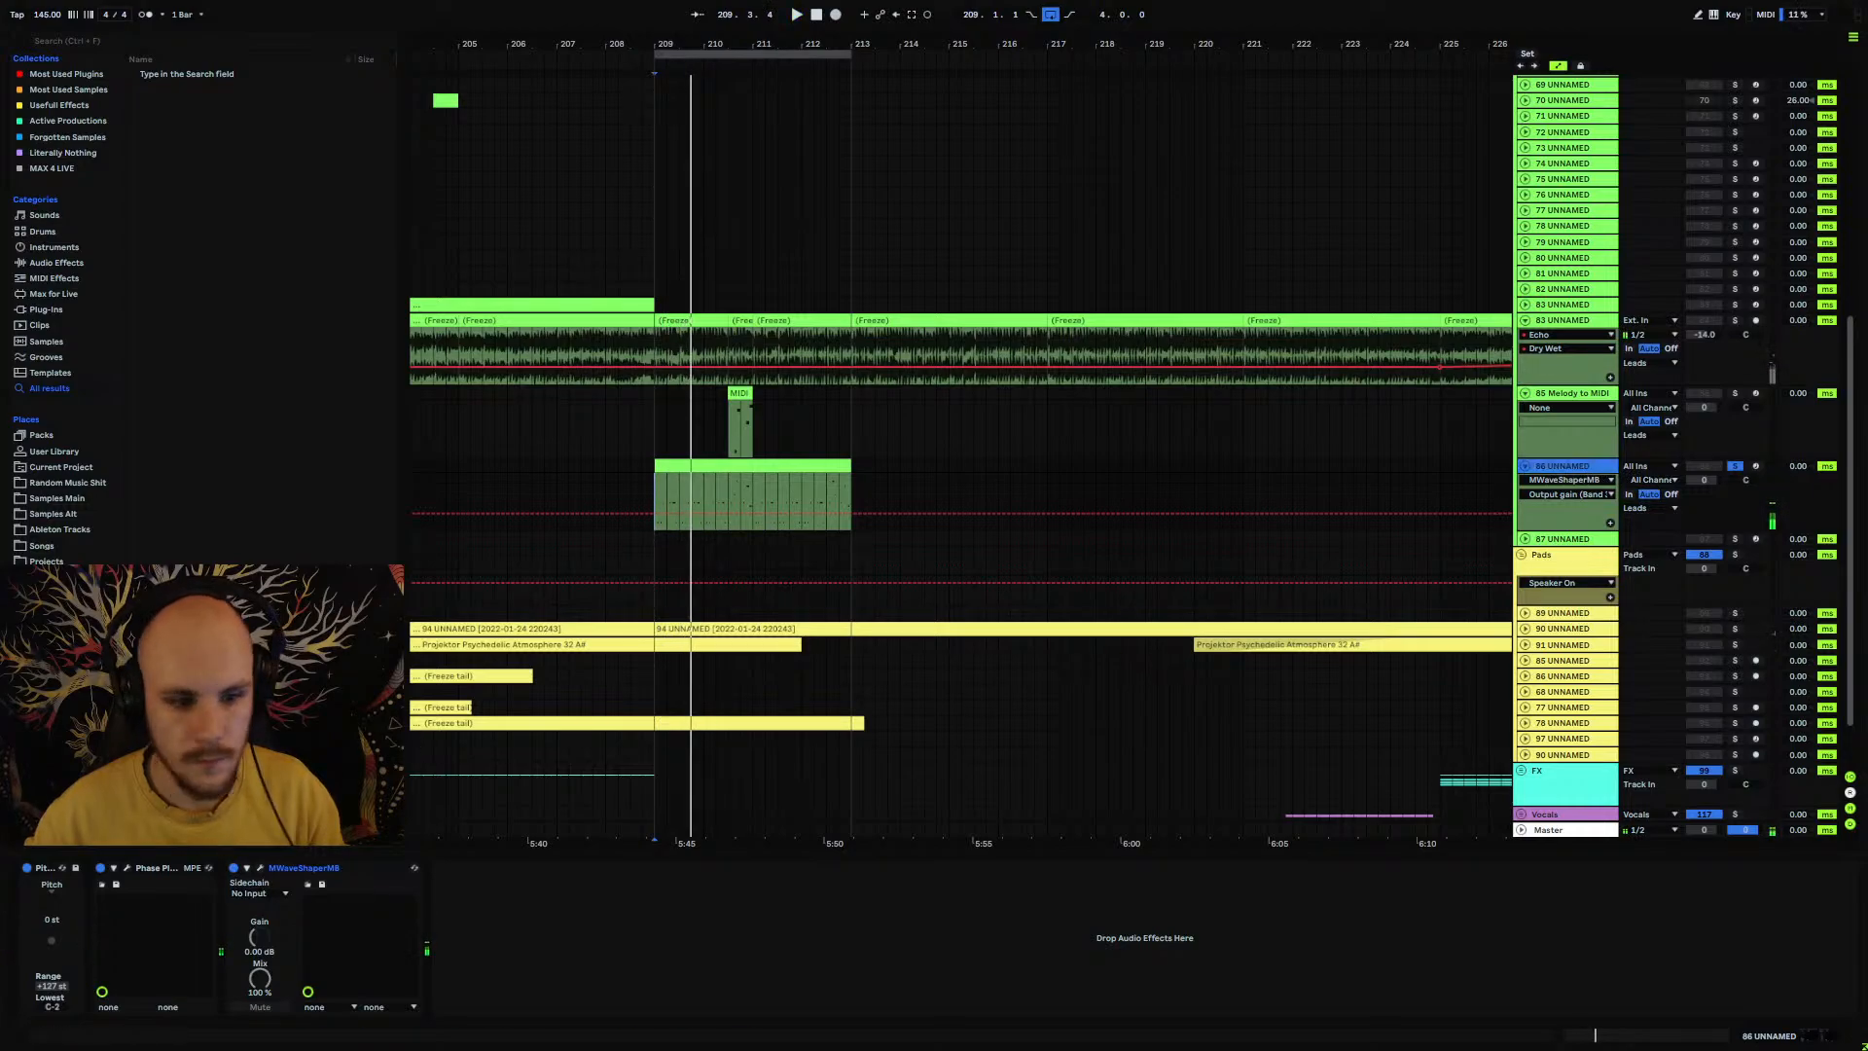
# Step: Reopen Phase Plant, collapse the first generator group, and add a second group with an envelope output sent to Lane 2
pyautogui.click(127, 868)
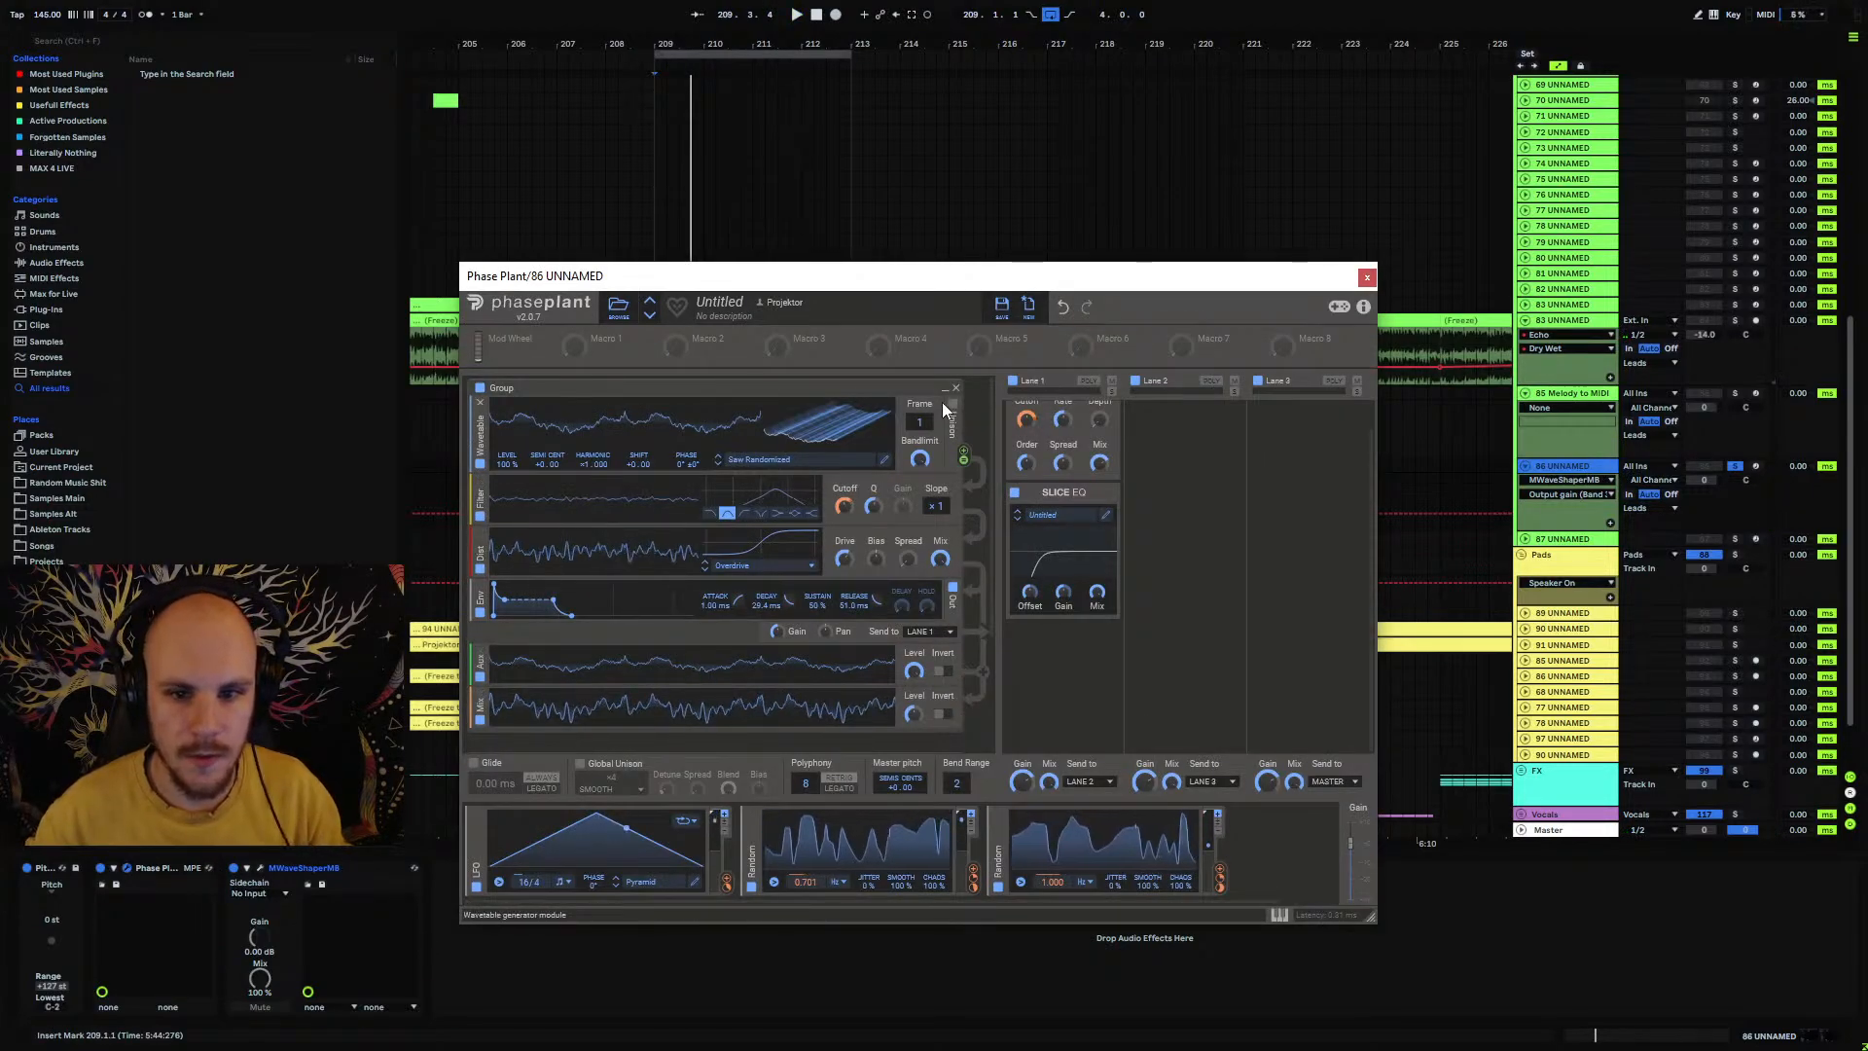
pyautogui.click(941, 393)
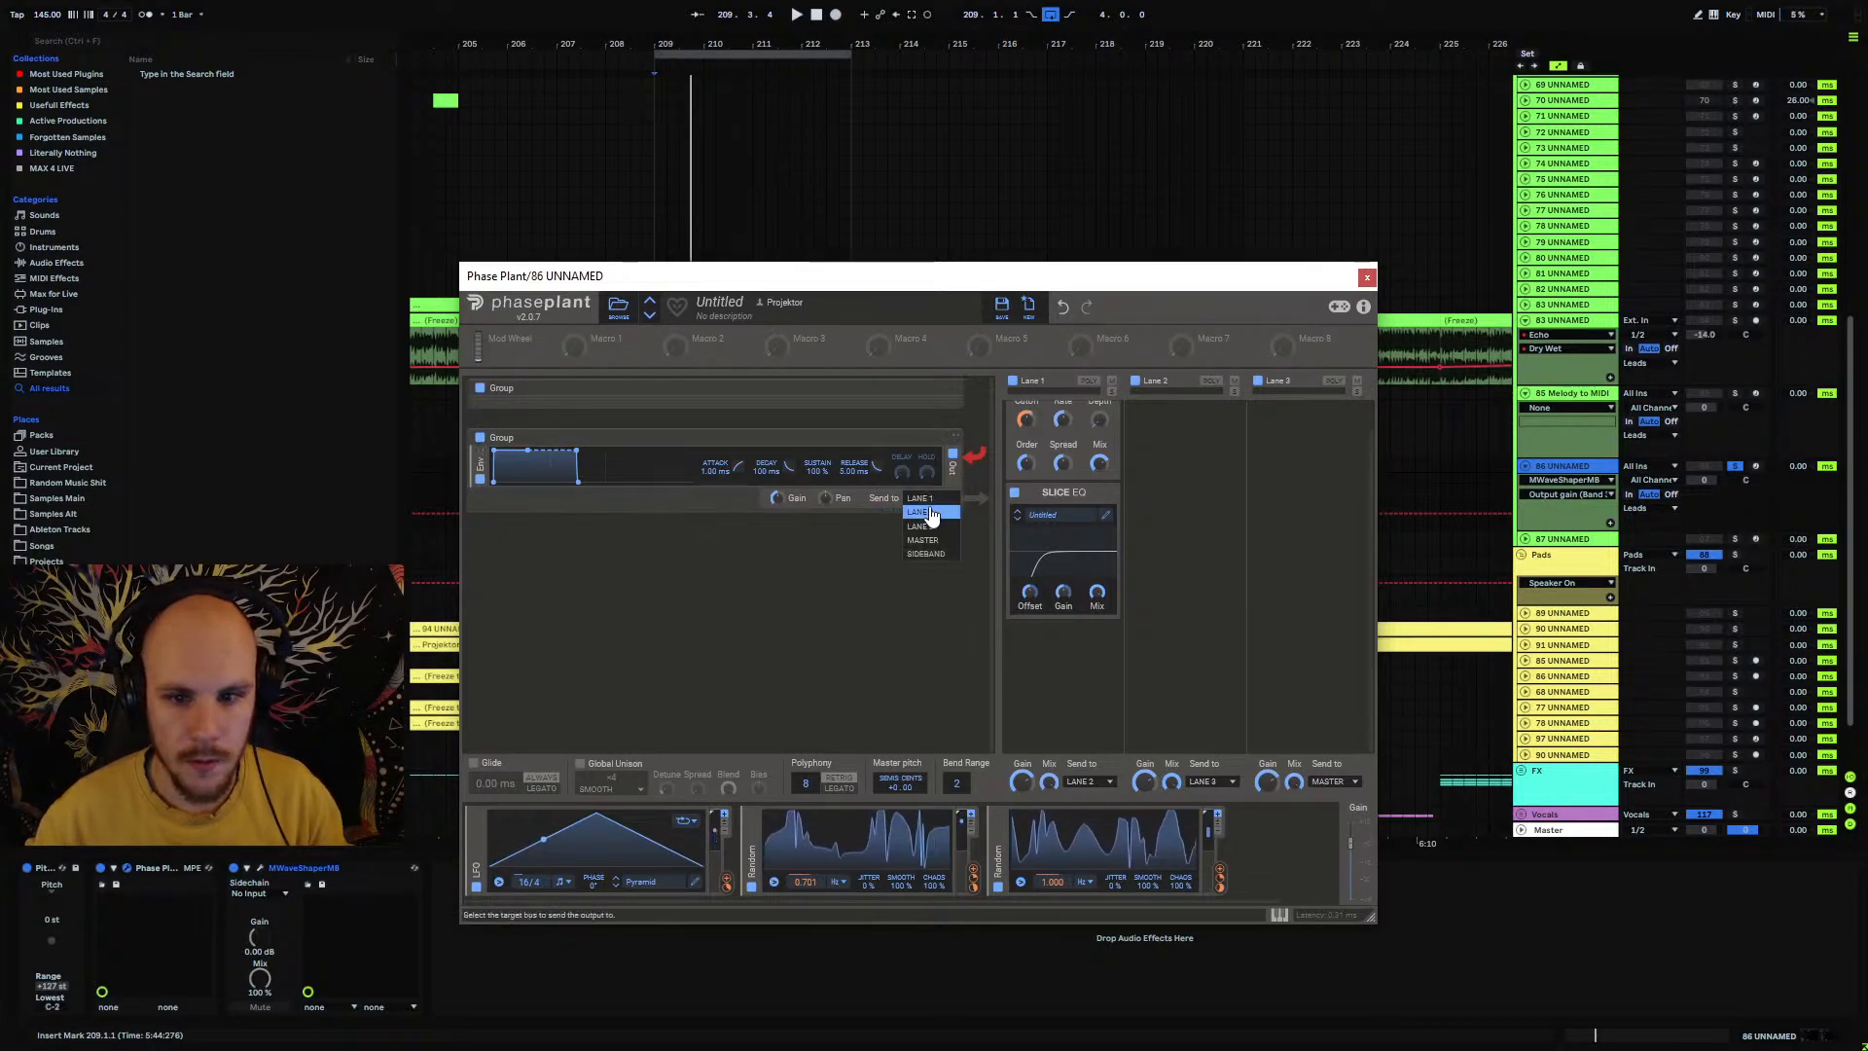
pyautogui.click(941, 513)
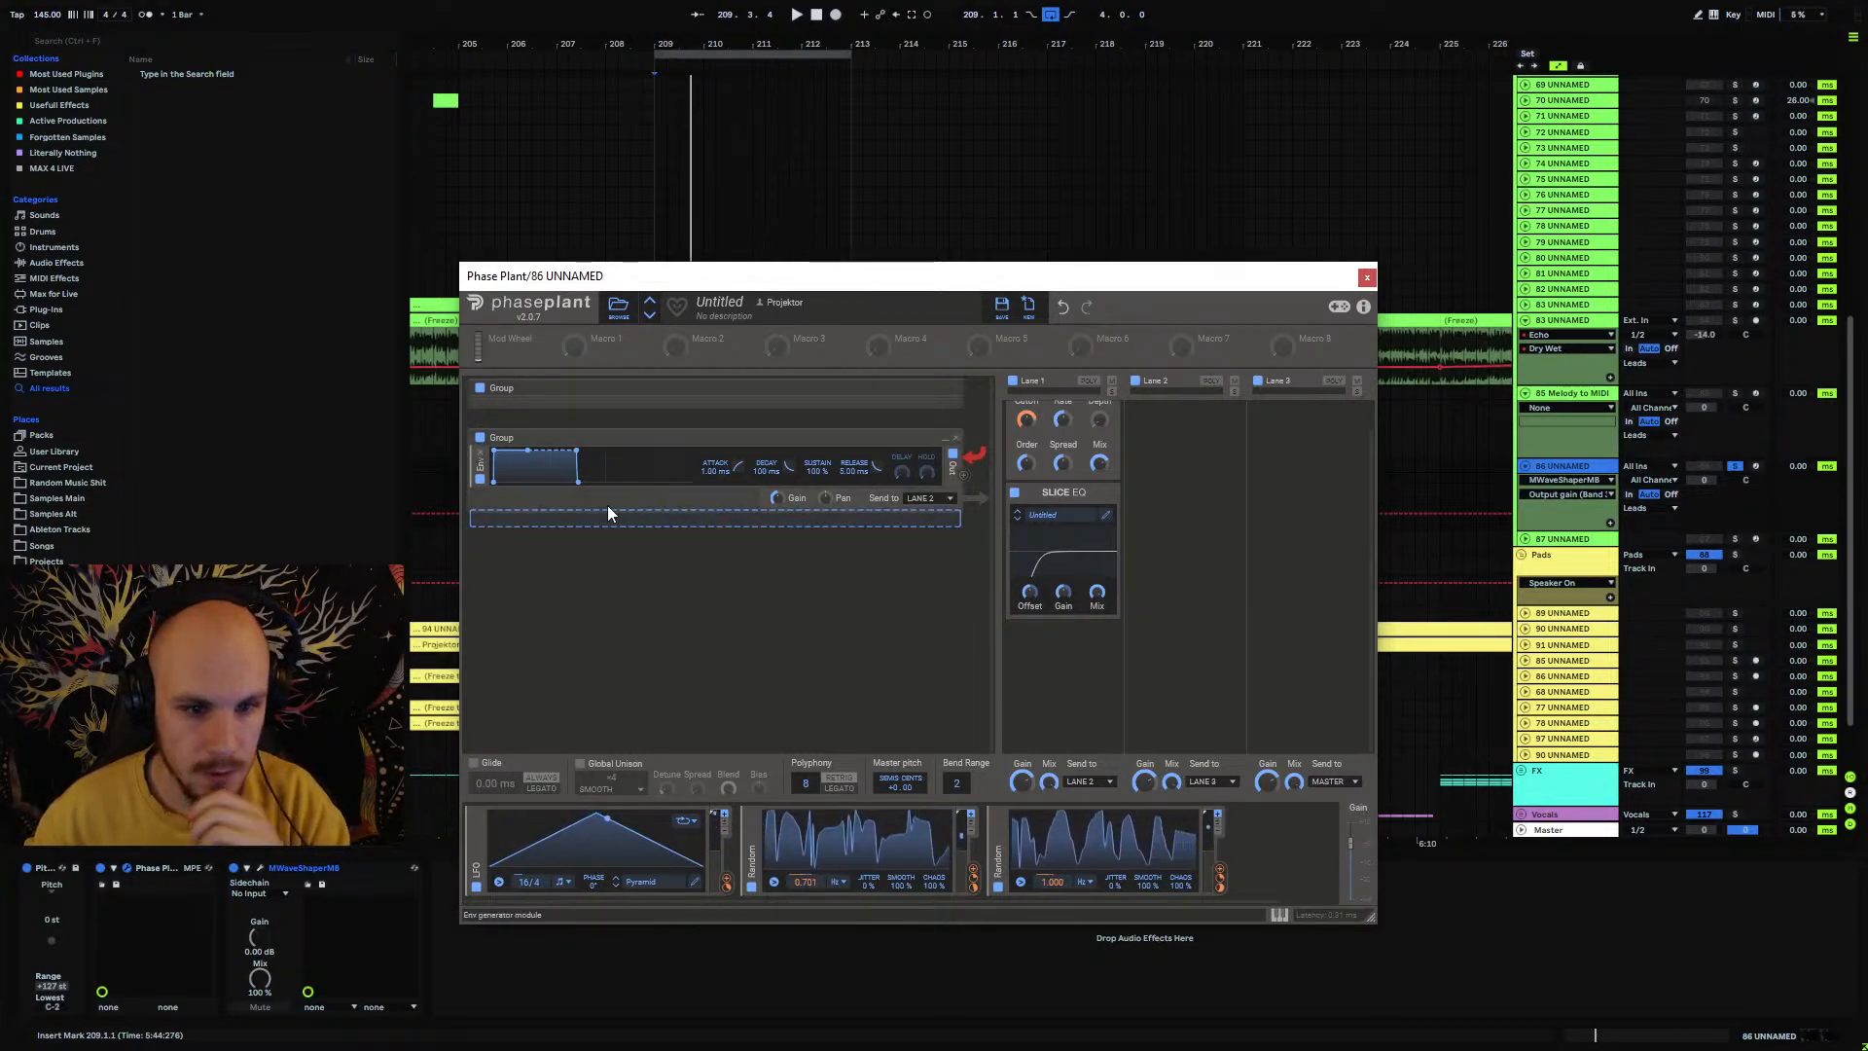
# Step: Add a Noise generator to the second group and place it above the envelope
pyautogui.click(608, 517)
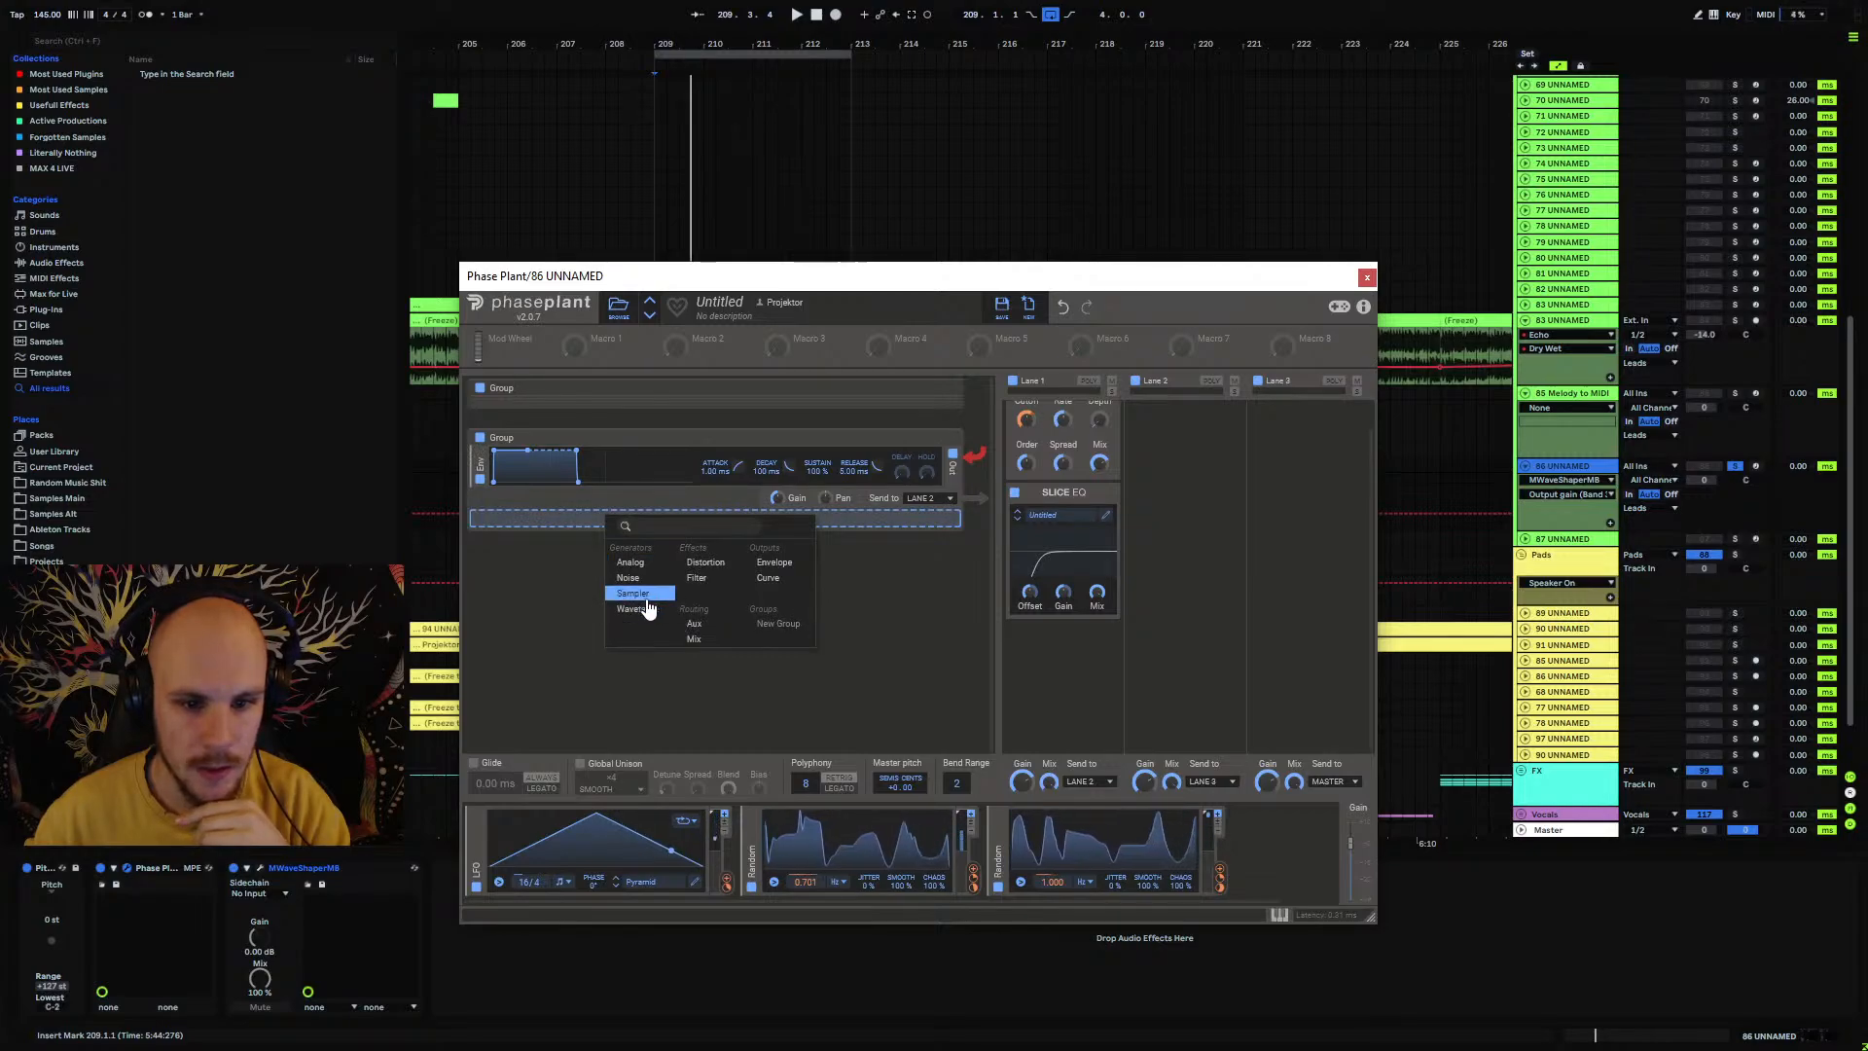
pyautogui.click(632, 578)
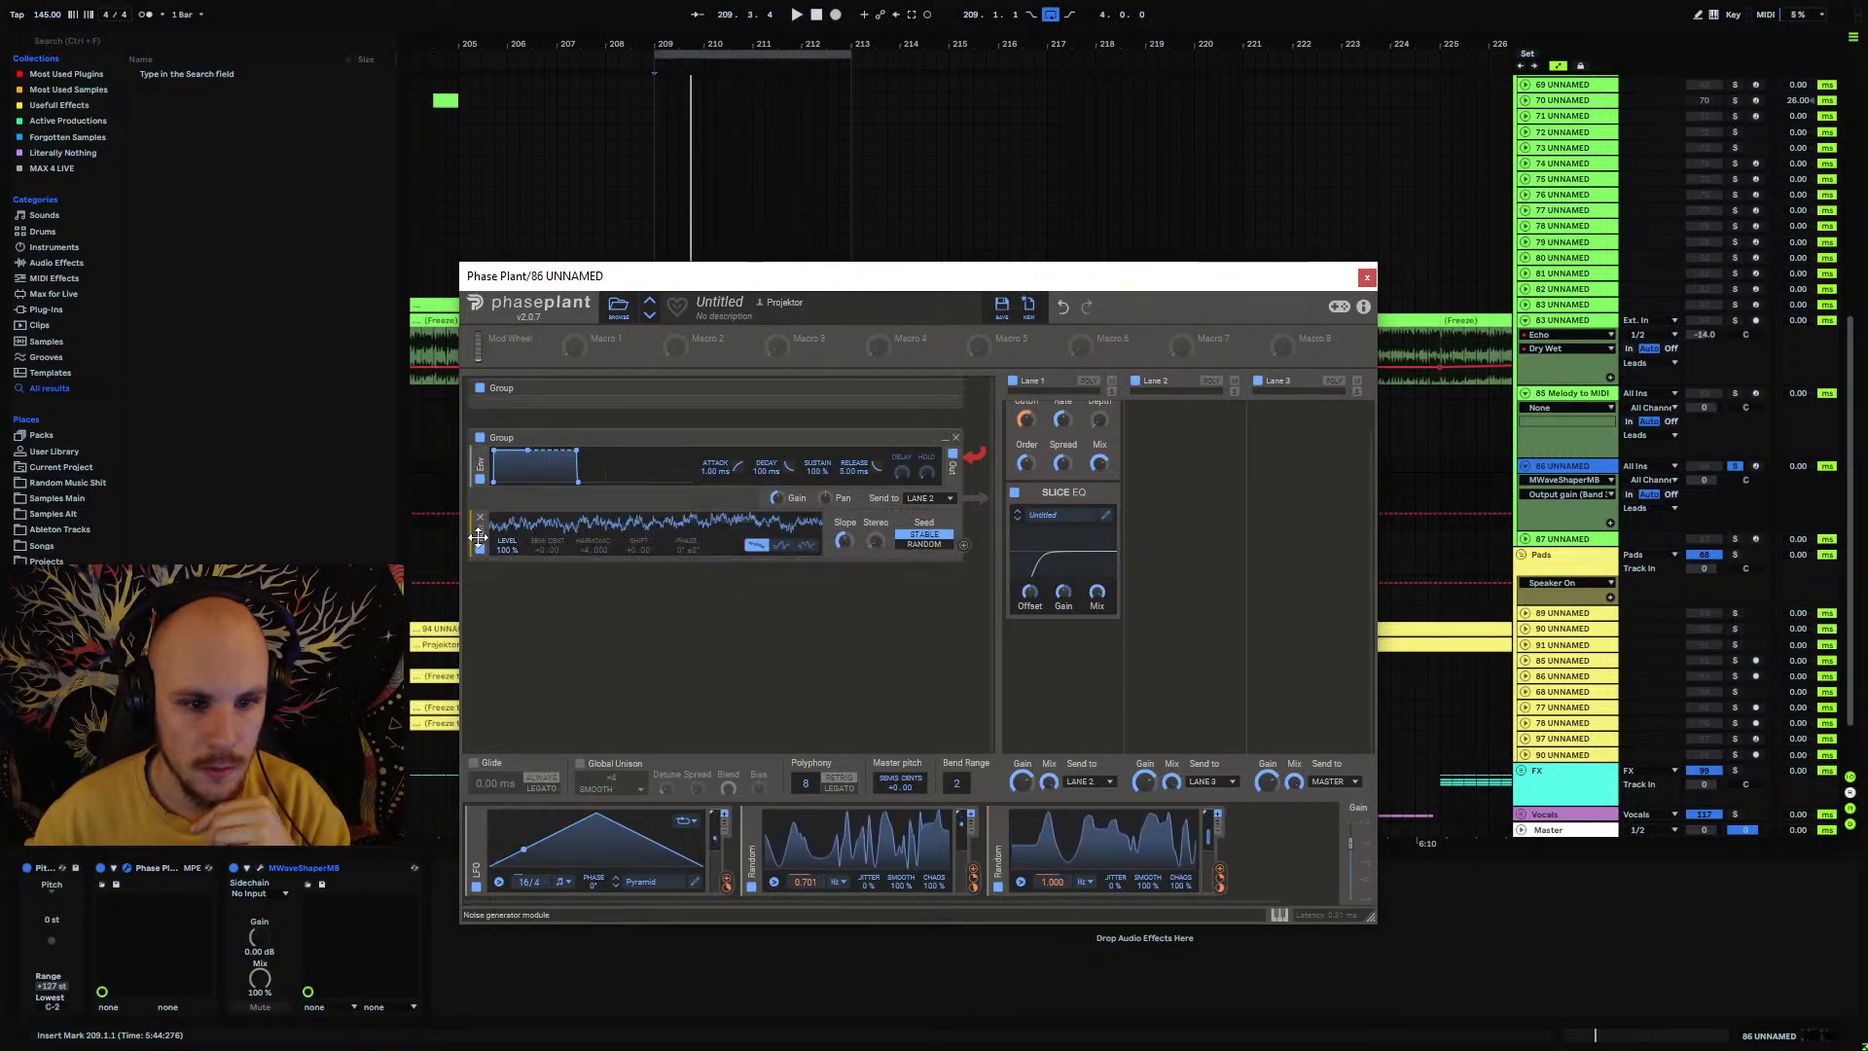
pyautogui.moveTo(478, 537); pyautogui.dragTo(478, 455)
# Step: Add an Analog oscillator with a sine wave and place it above the noise generator in the second group
pyautogui.click(560, 569)
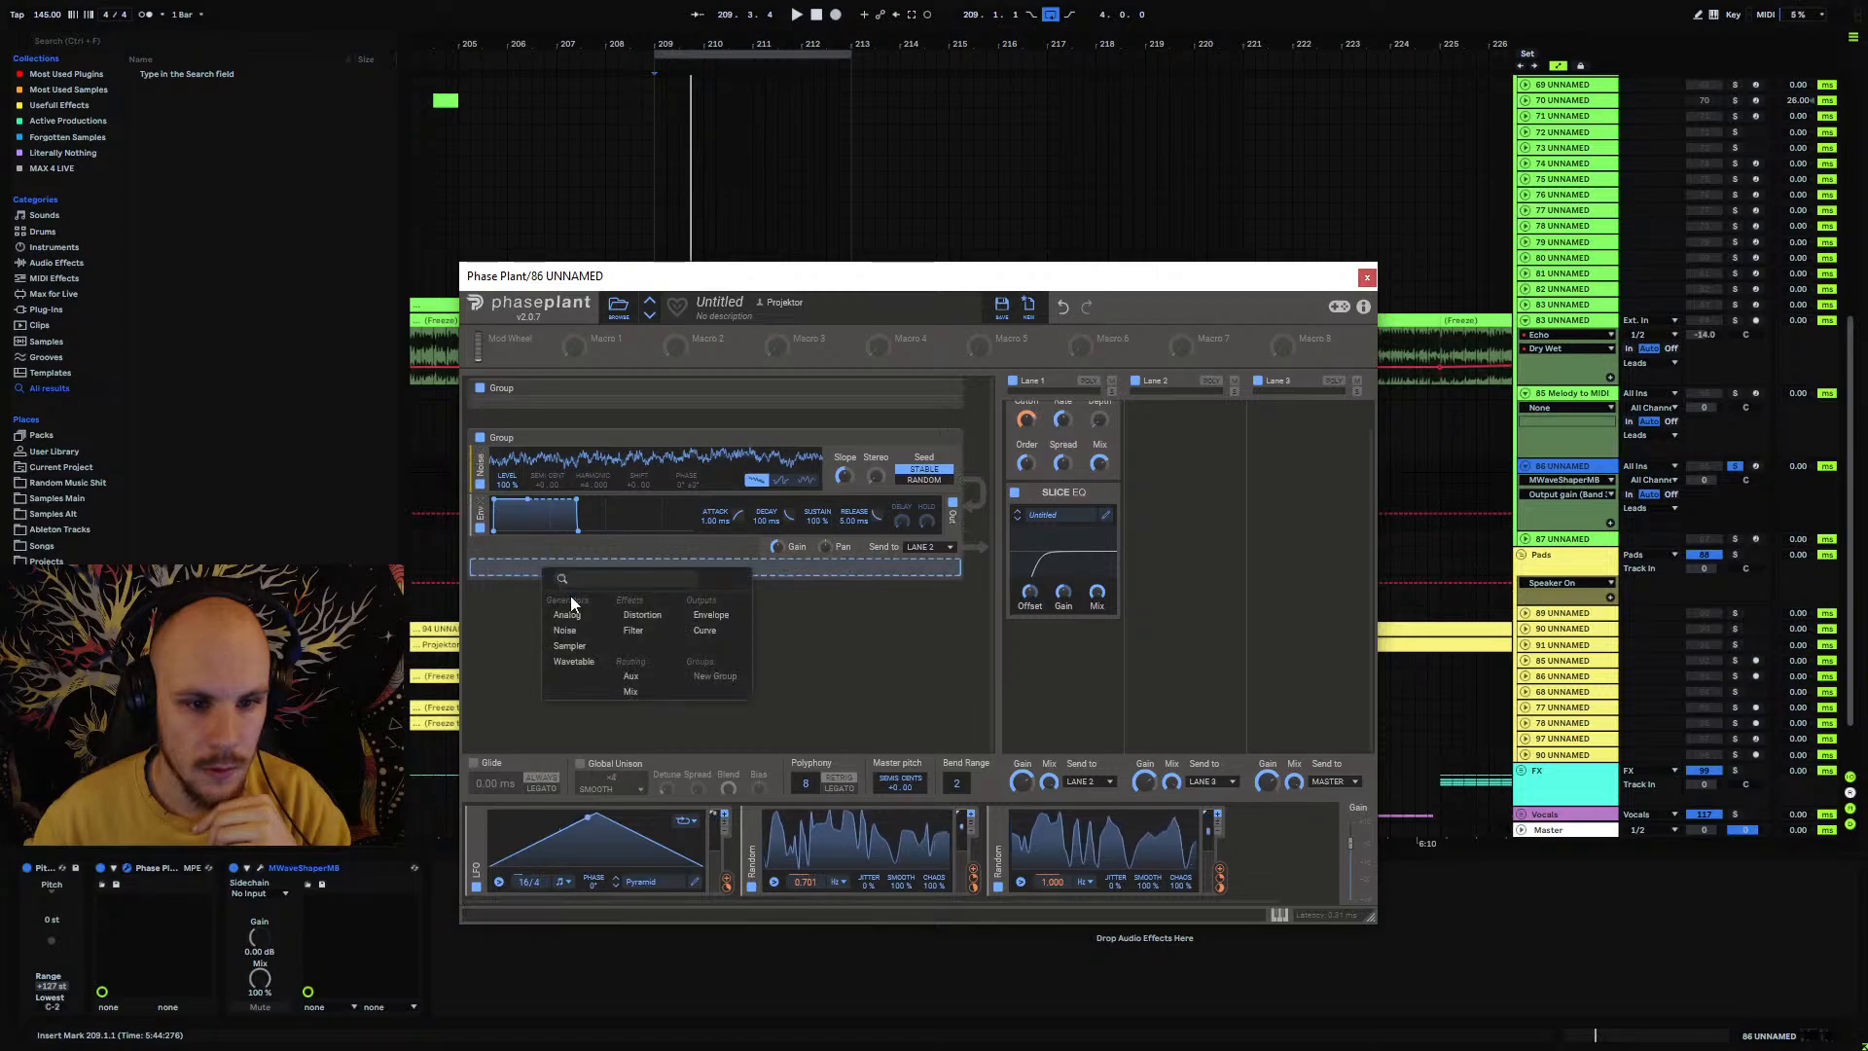
pyautogui.click(569, 616)
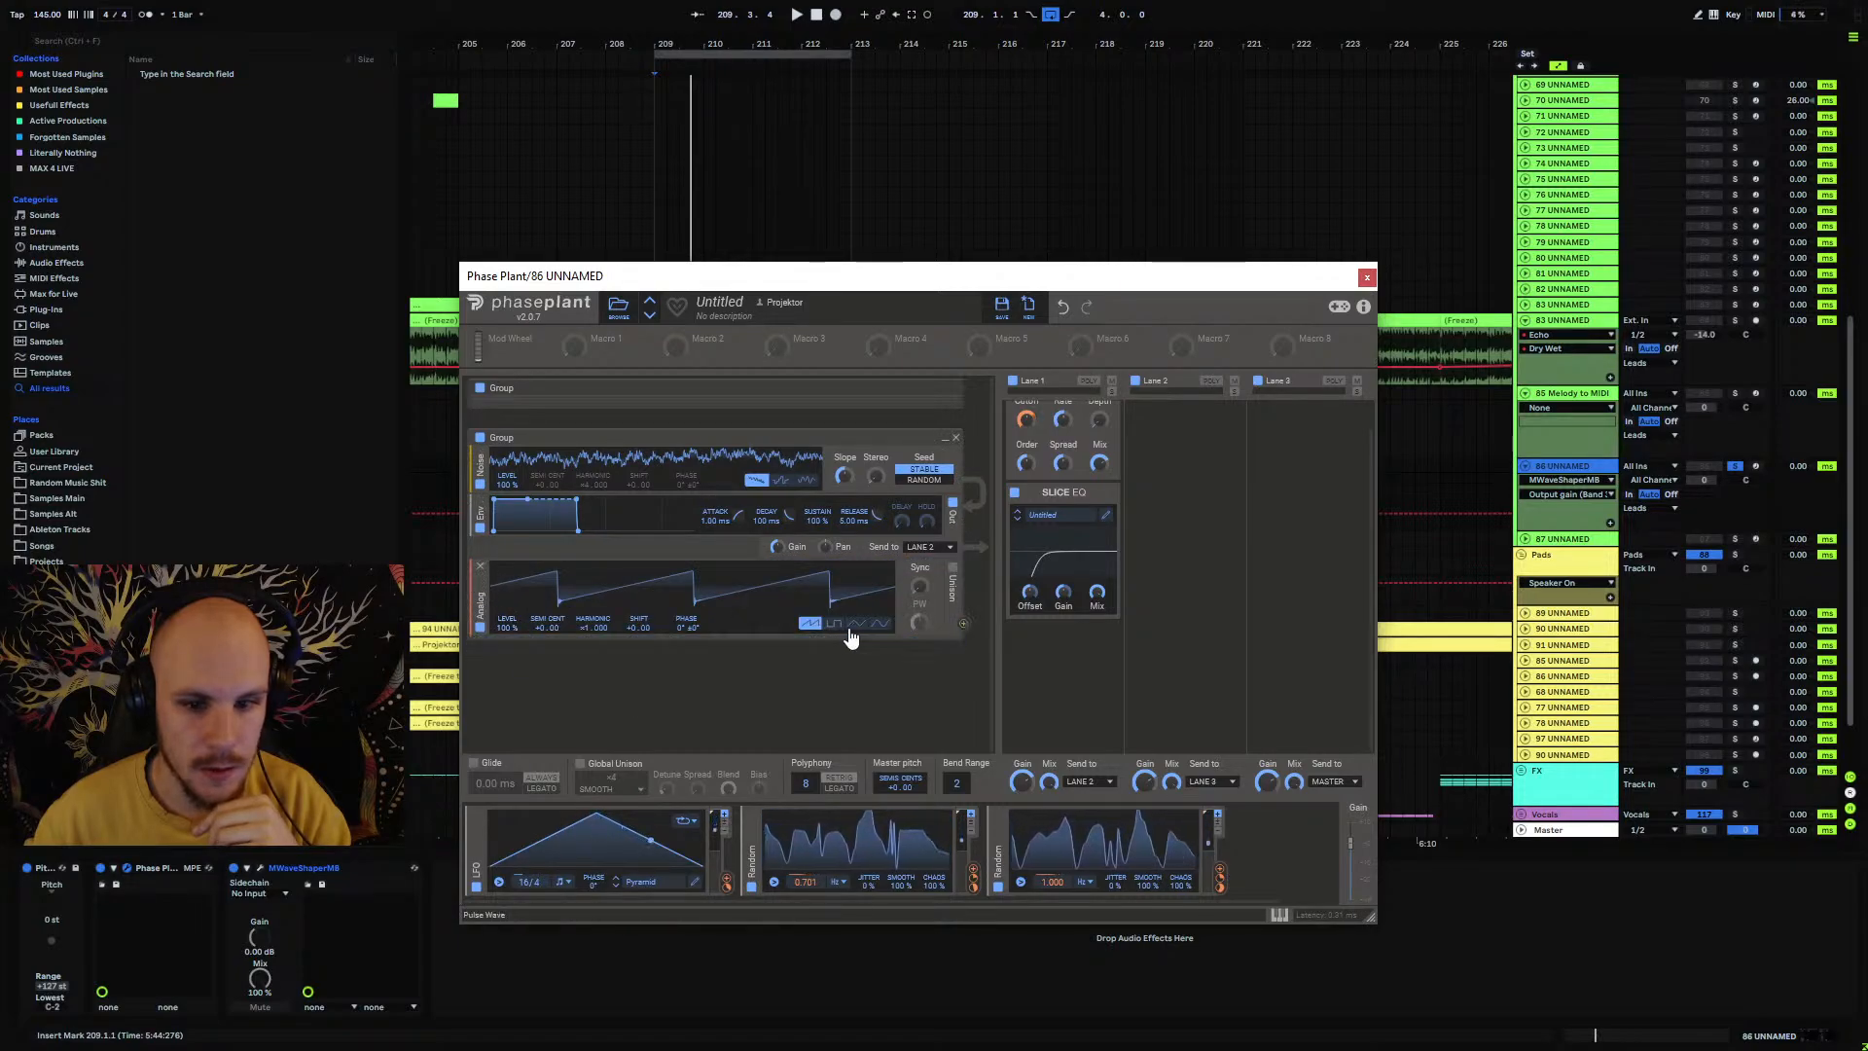
pyautogui.moveTo(479, 587); pyautogui.dragTo(479, 449)
# Step: Add an Overdrive Distortion between the noise and the envelope in the second group, adjust its bias and lower its mix
pyautogui.click(800, 646)
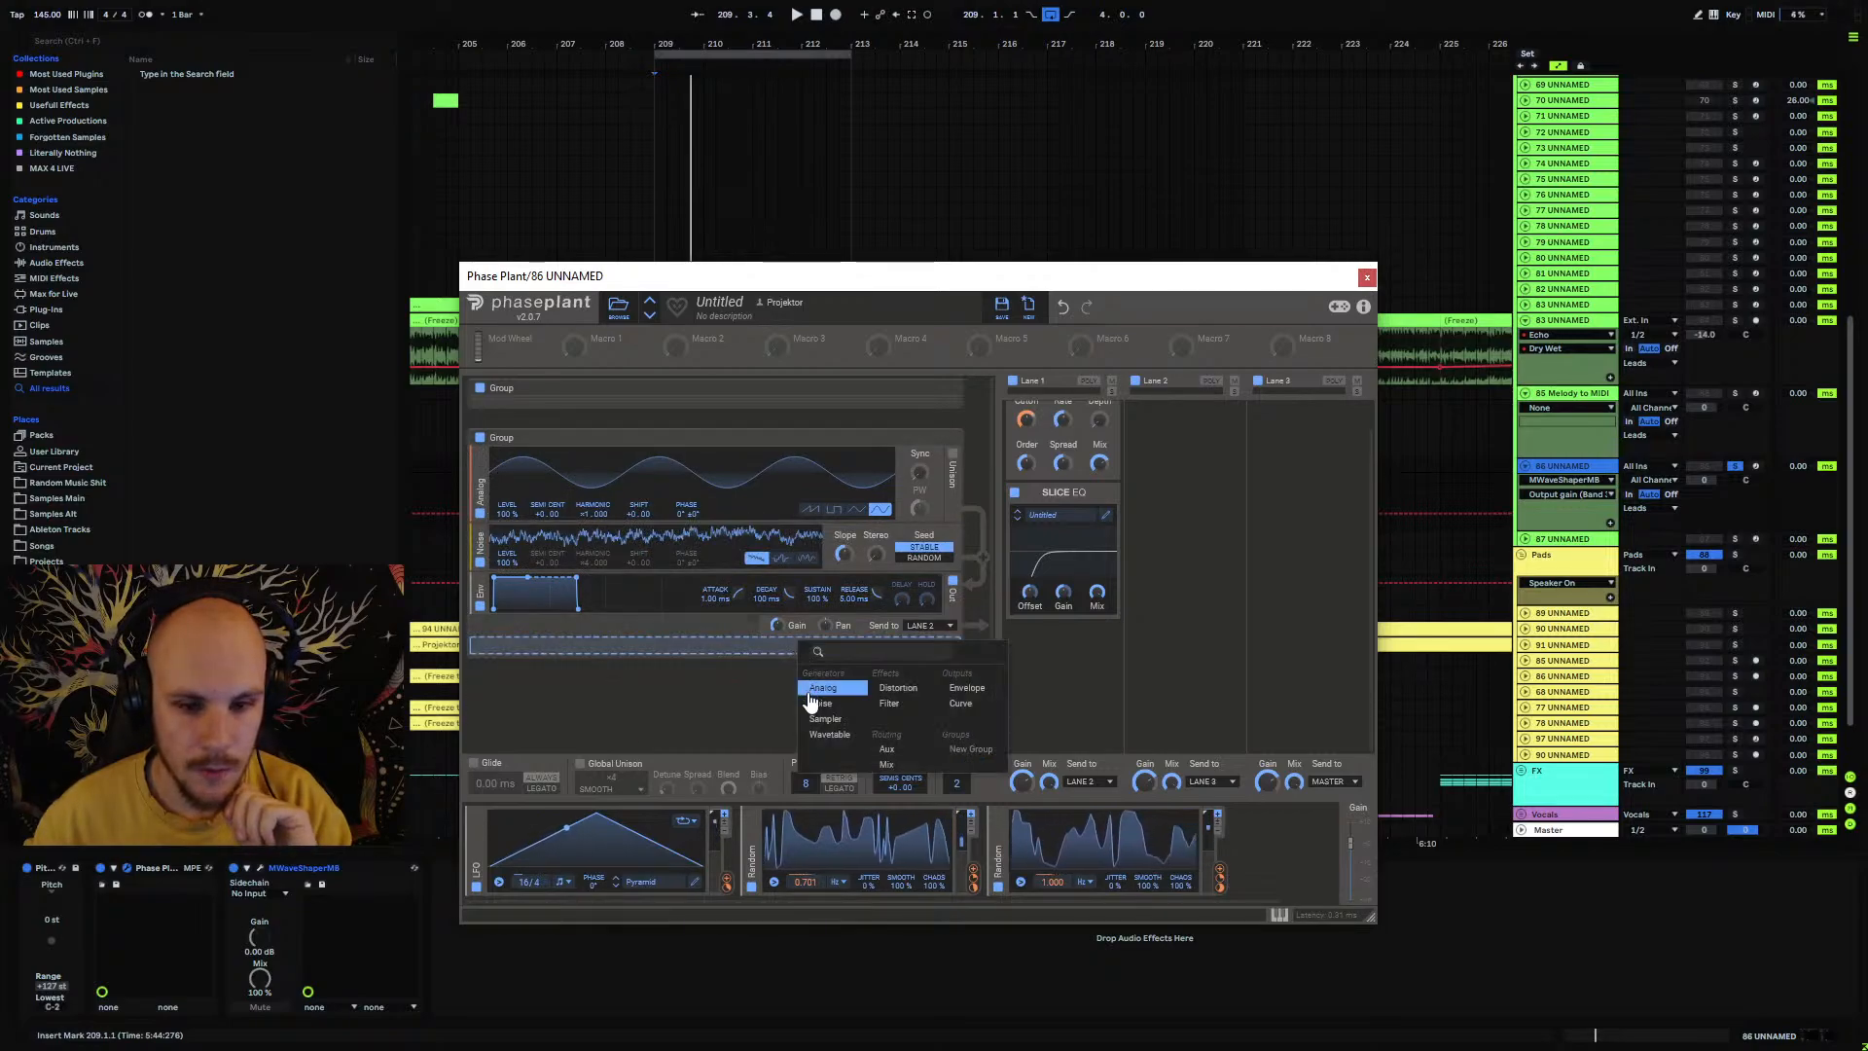
pyautogui.click(887, 690)
pyautogui.moveTo(474, 661); pyautogui.dragTo(891, 649)
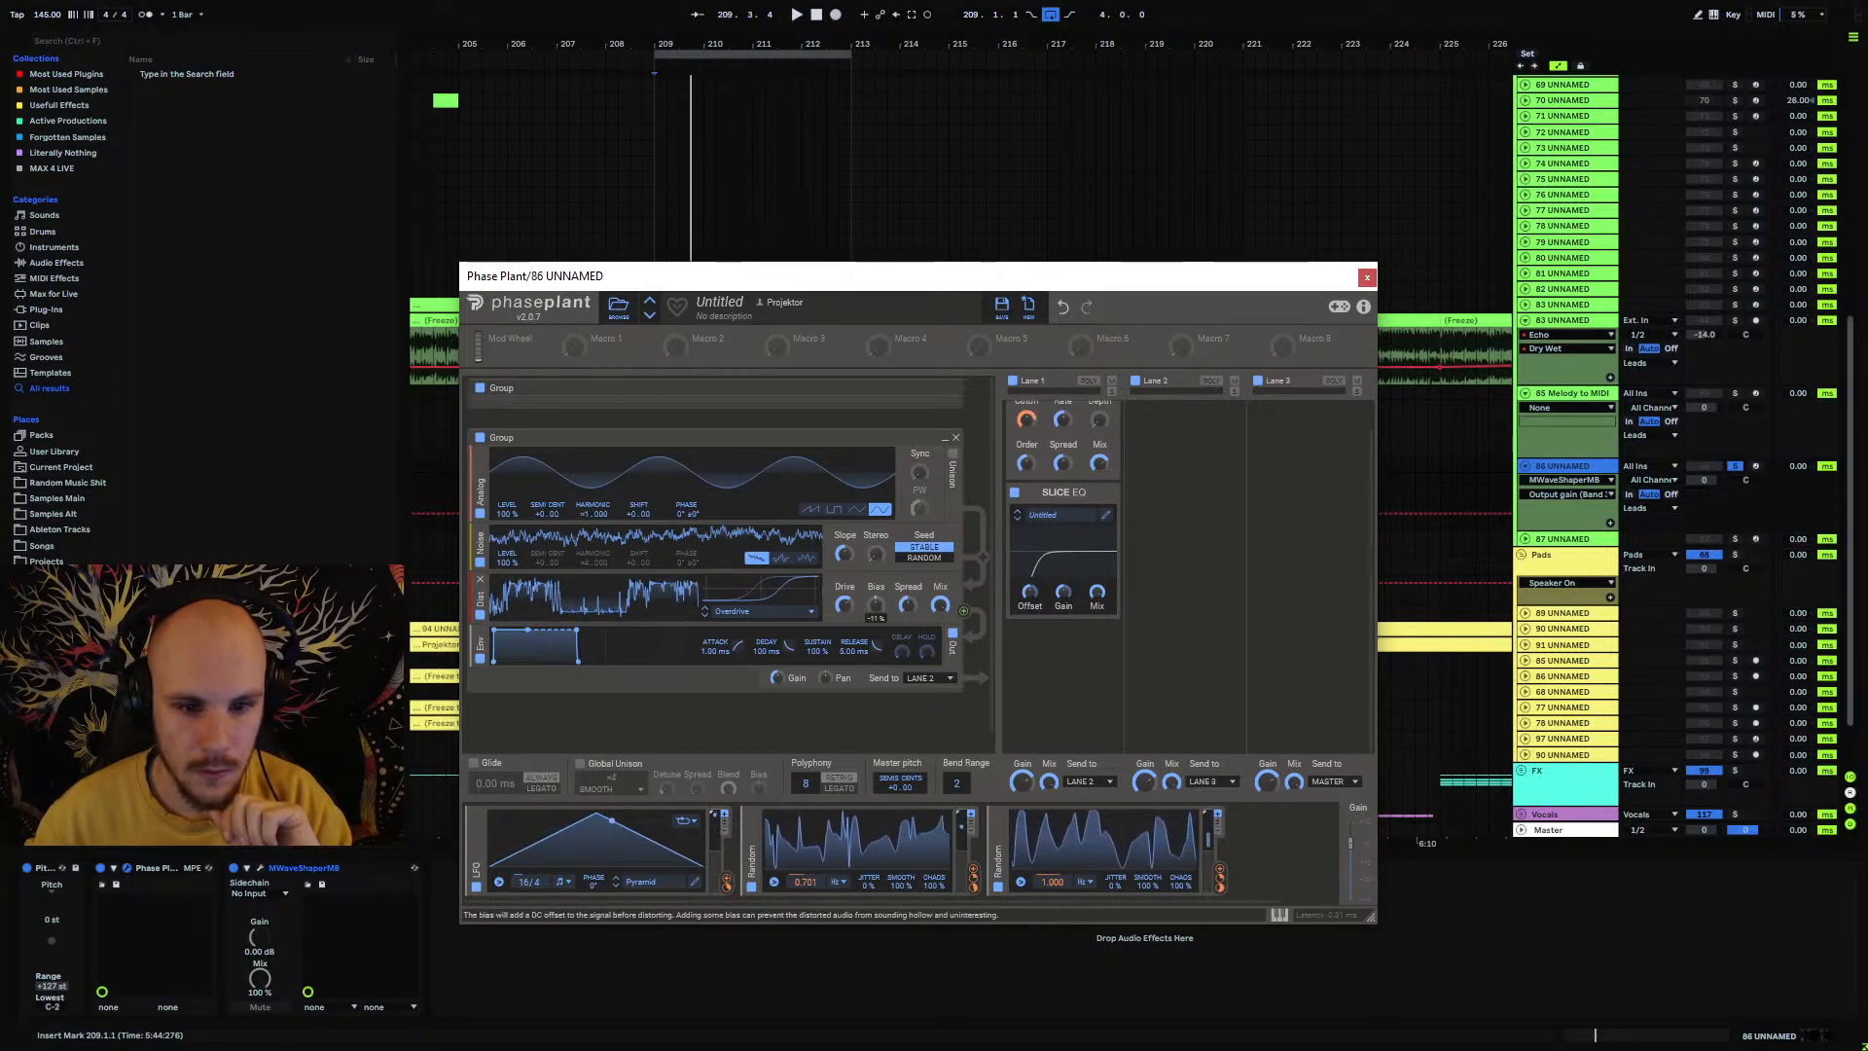
pyautogui.moveTo(875, 605); pyautogui.dragTo(940, 642)
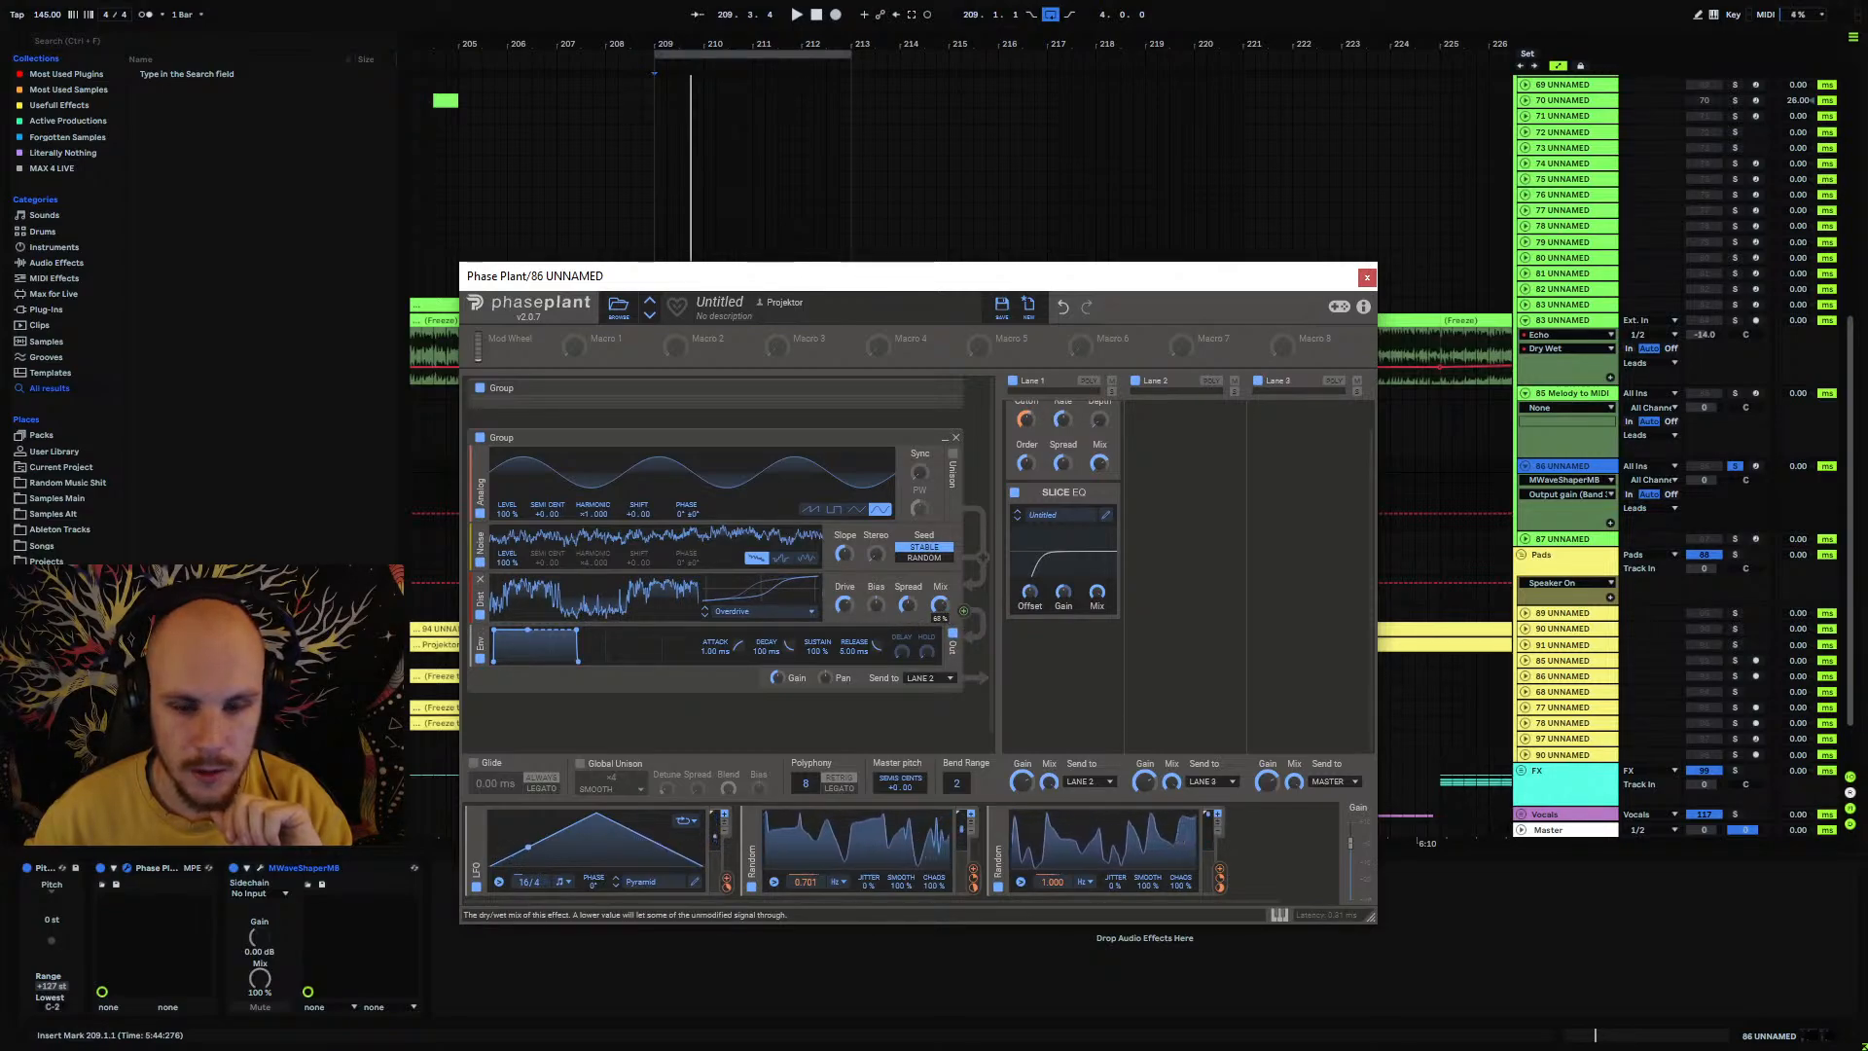
# Step: Add a Filter after the second group's distortion, switch it to high-pass, and adjust its cutoff and Q
pyautogui.click(735, 699)
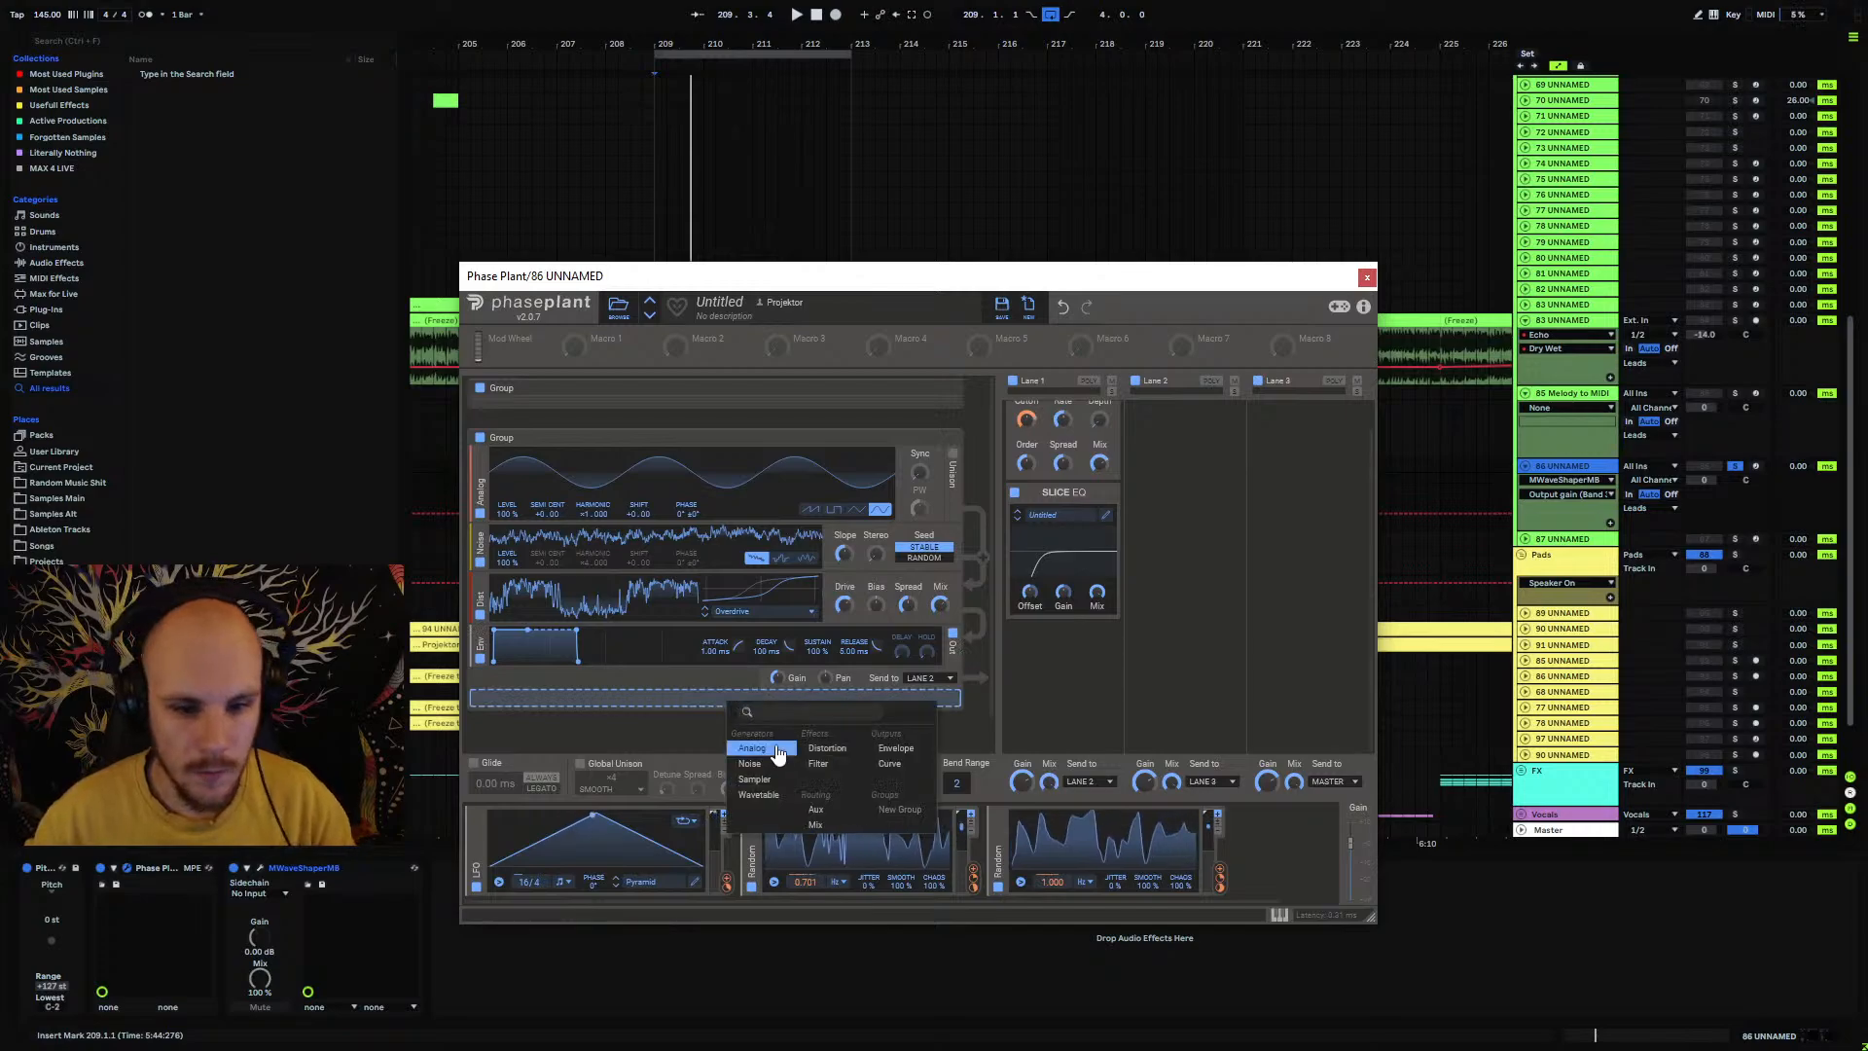
pyautogui.click(817, 764)
pyautogui.moveTo(472, 715); pyautogui.dragTo(474, 653)
pyautogui.click(744, 665)
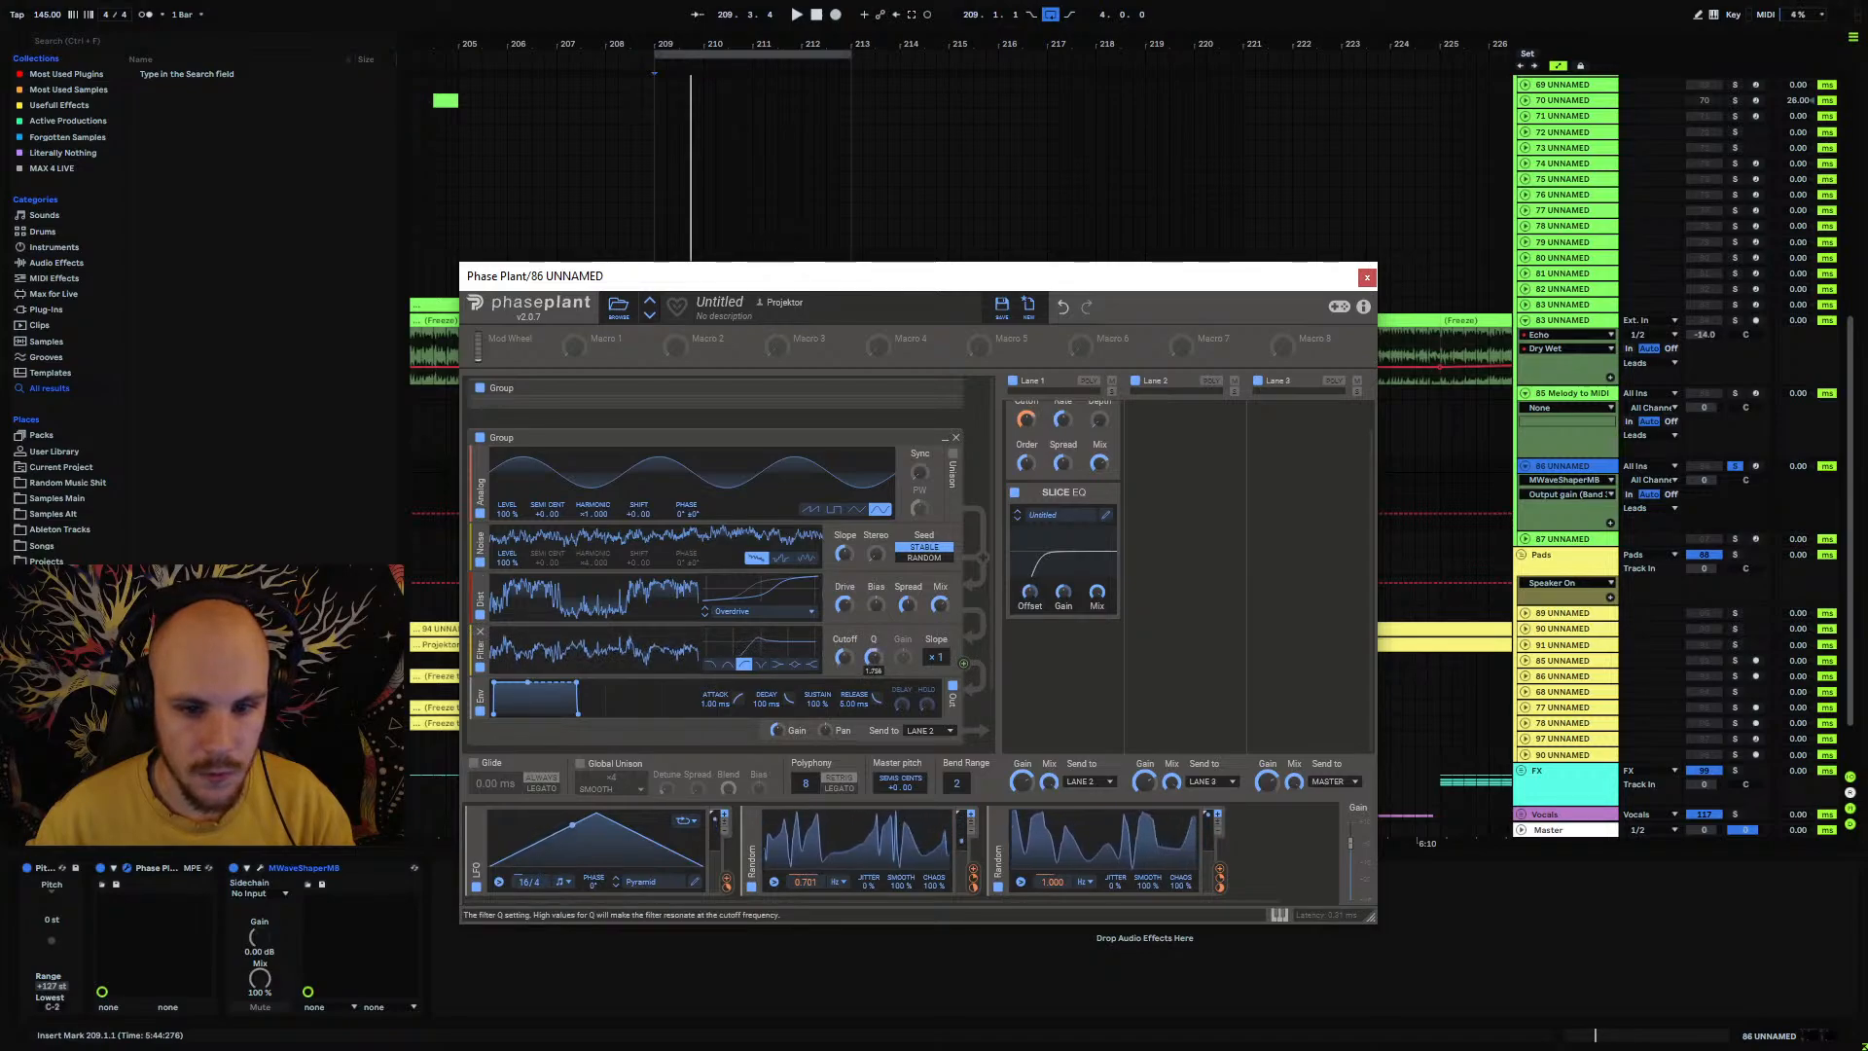
pyautogui.moveTo(843, 662); pyautogui.dragTo(843, 661)
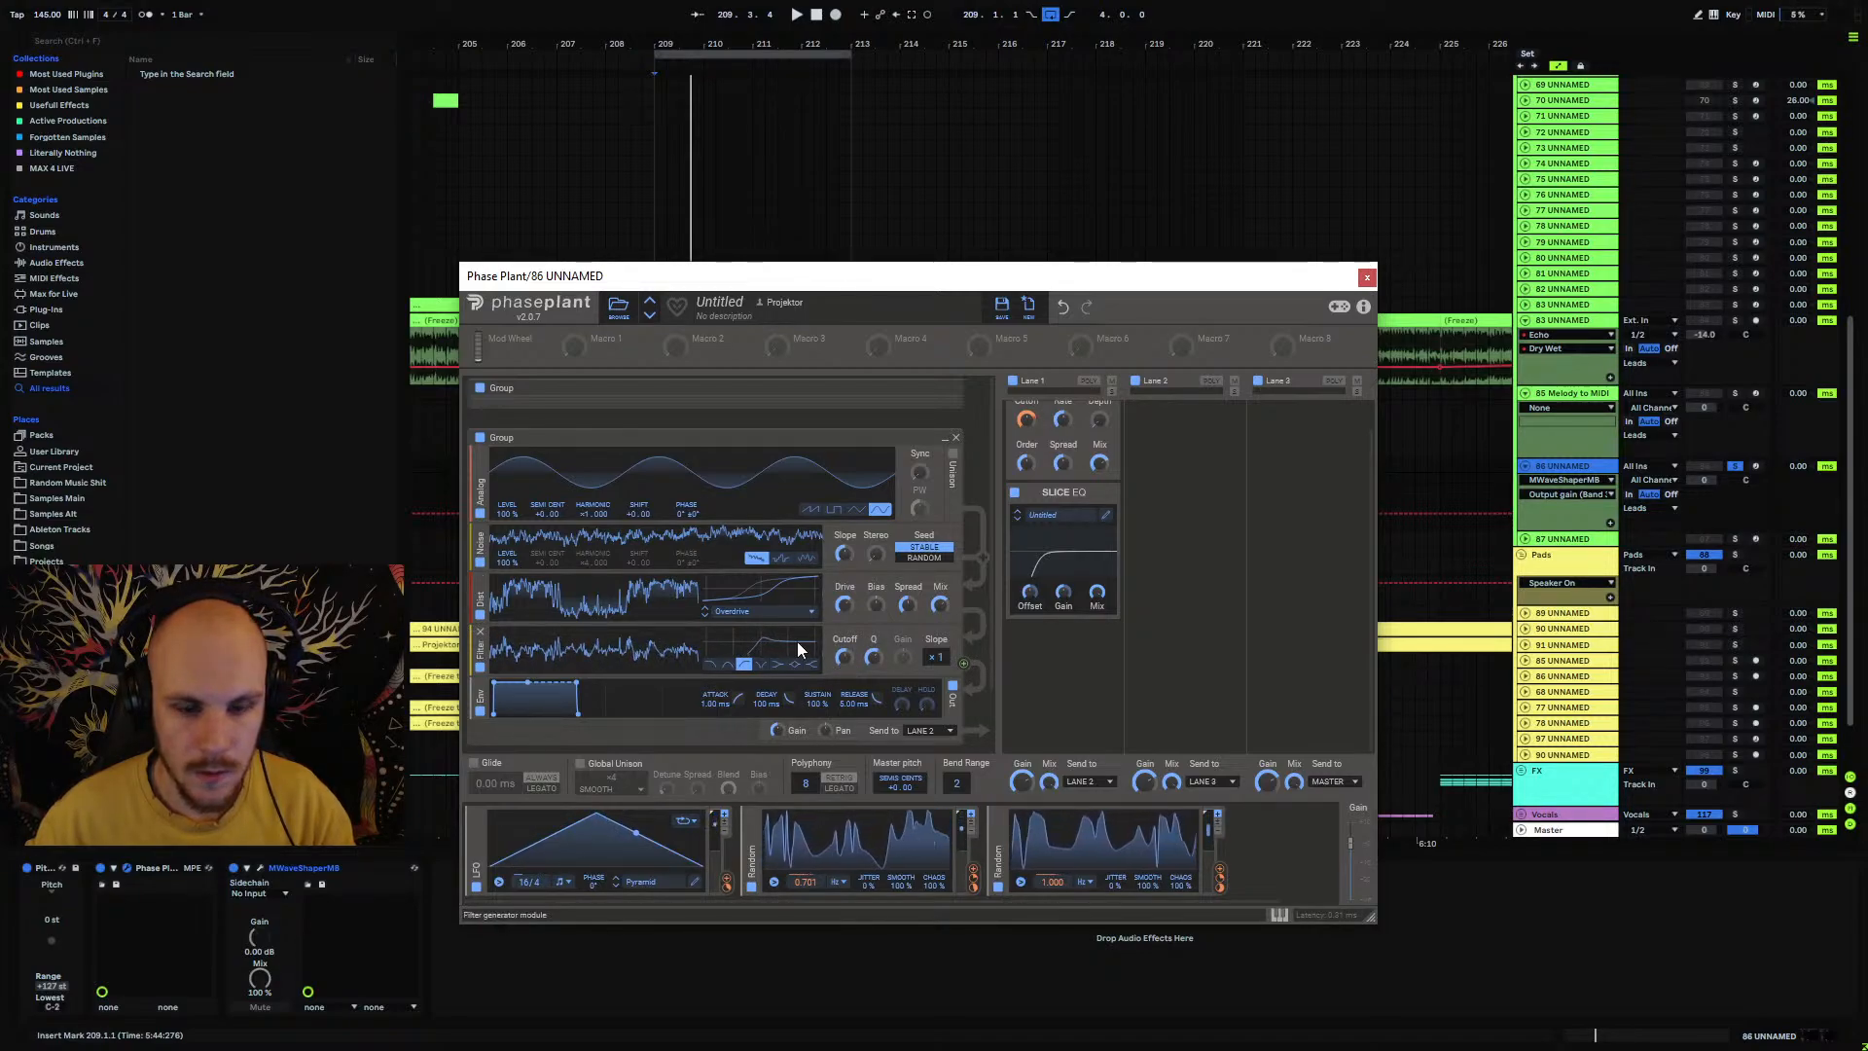
# Step: Play the part while lowering the new filter's Q and lengthening the second group's envelope release to about 70 ms
pyautogui.press('space')
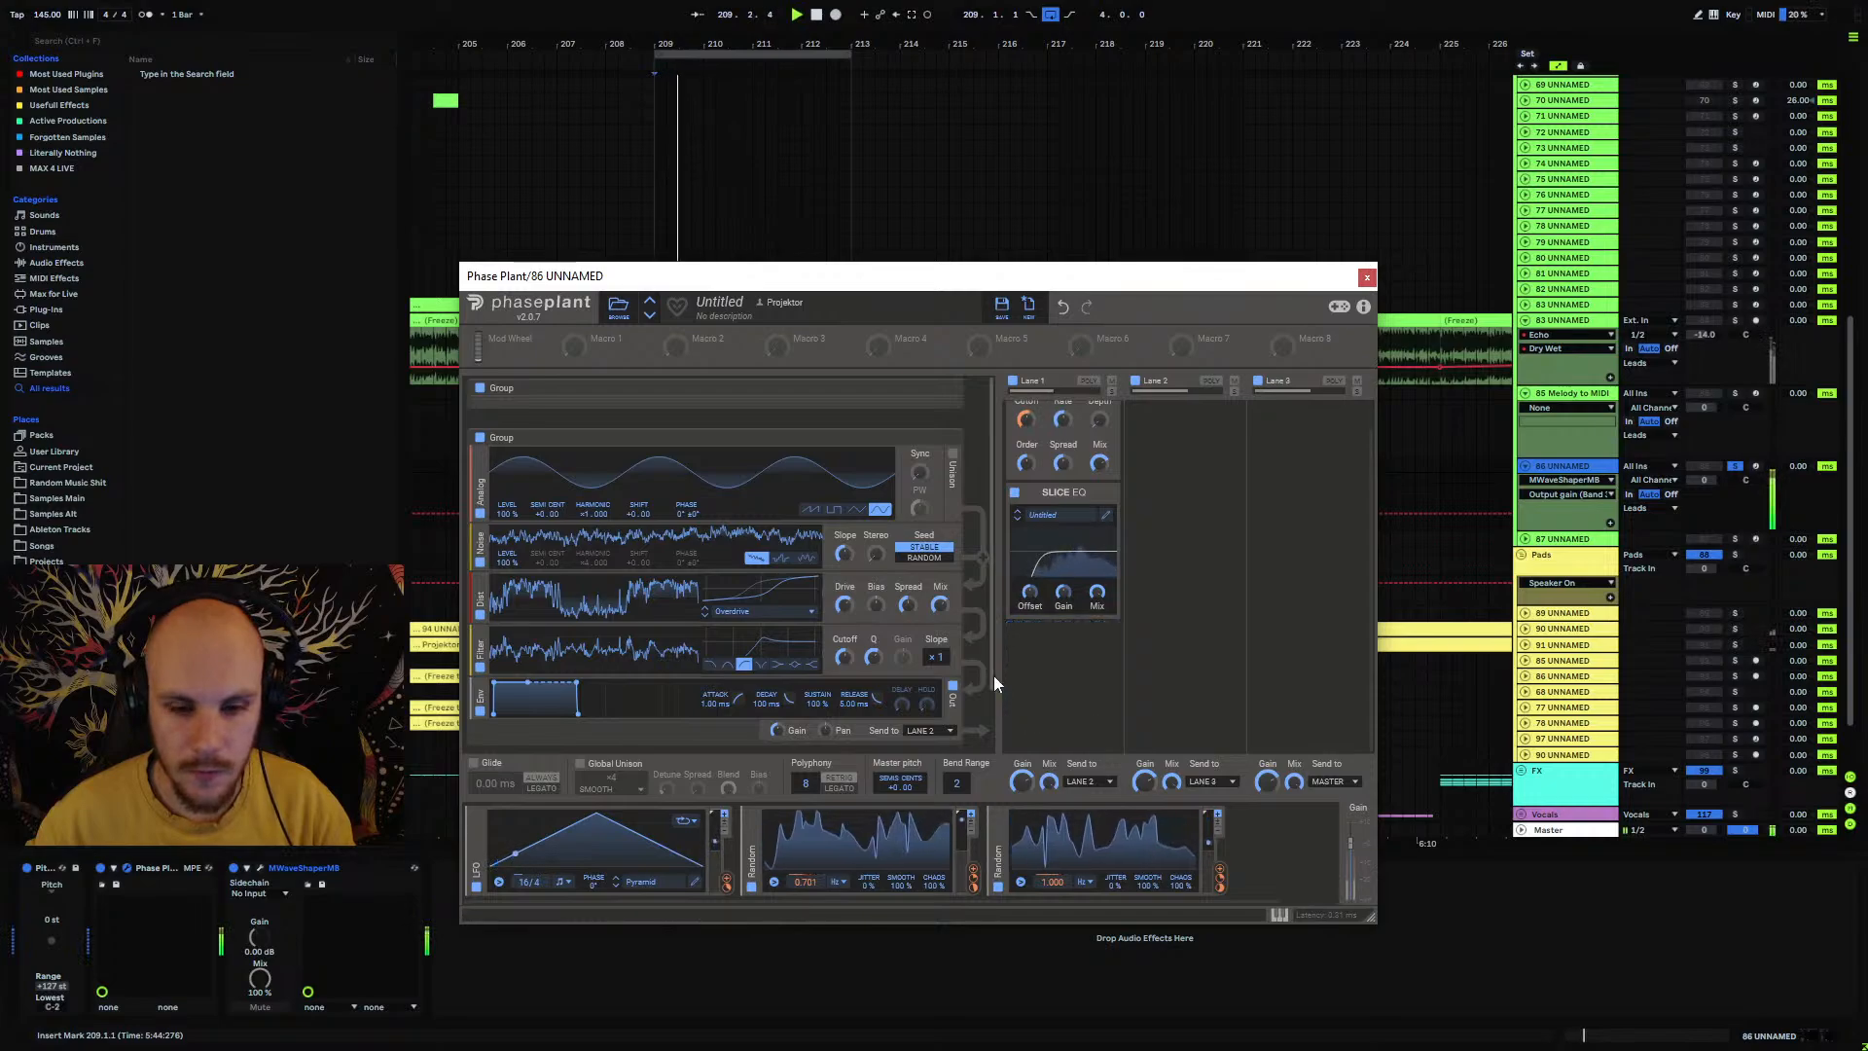
pyautogui.moveTo(989, 617); pyautogui.dragTo(990, 643)
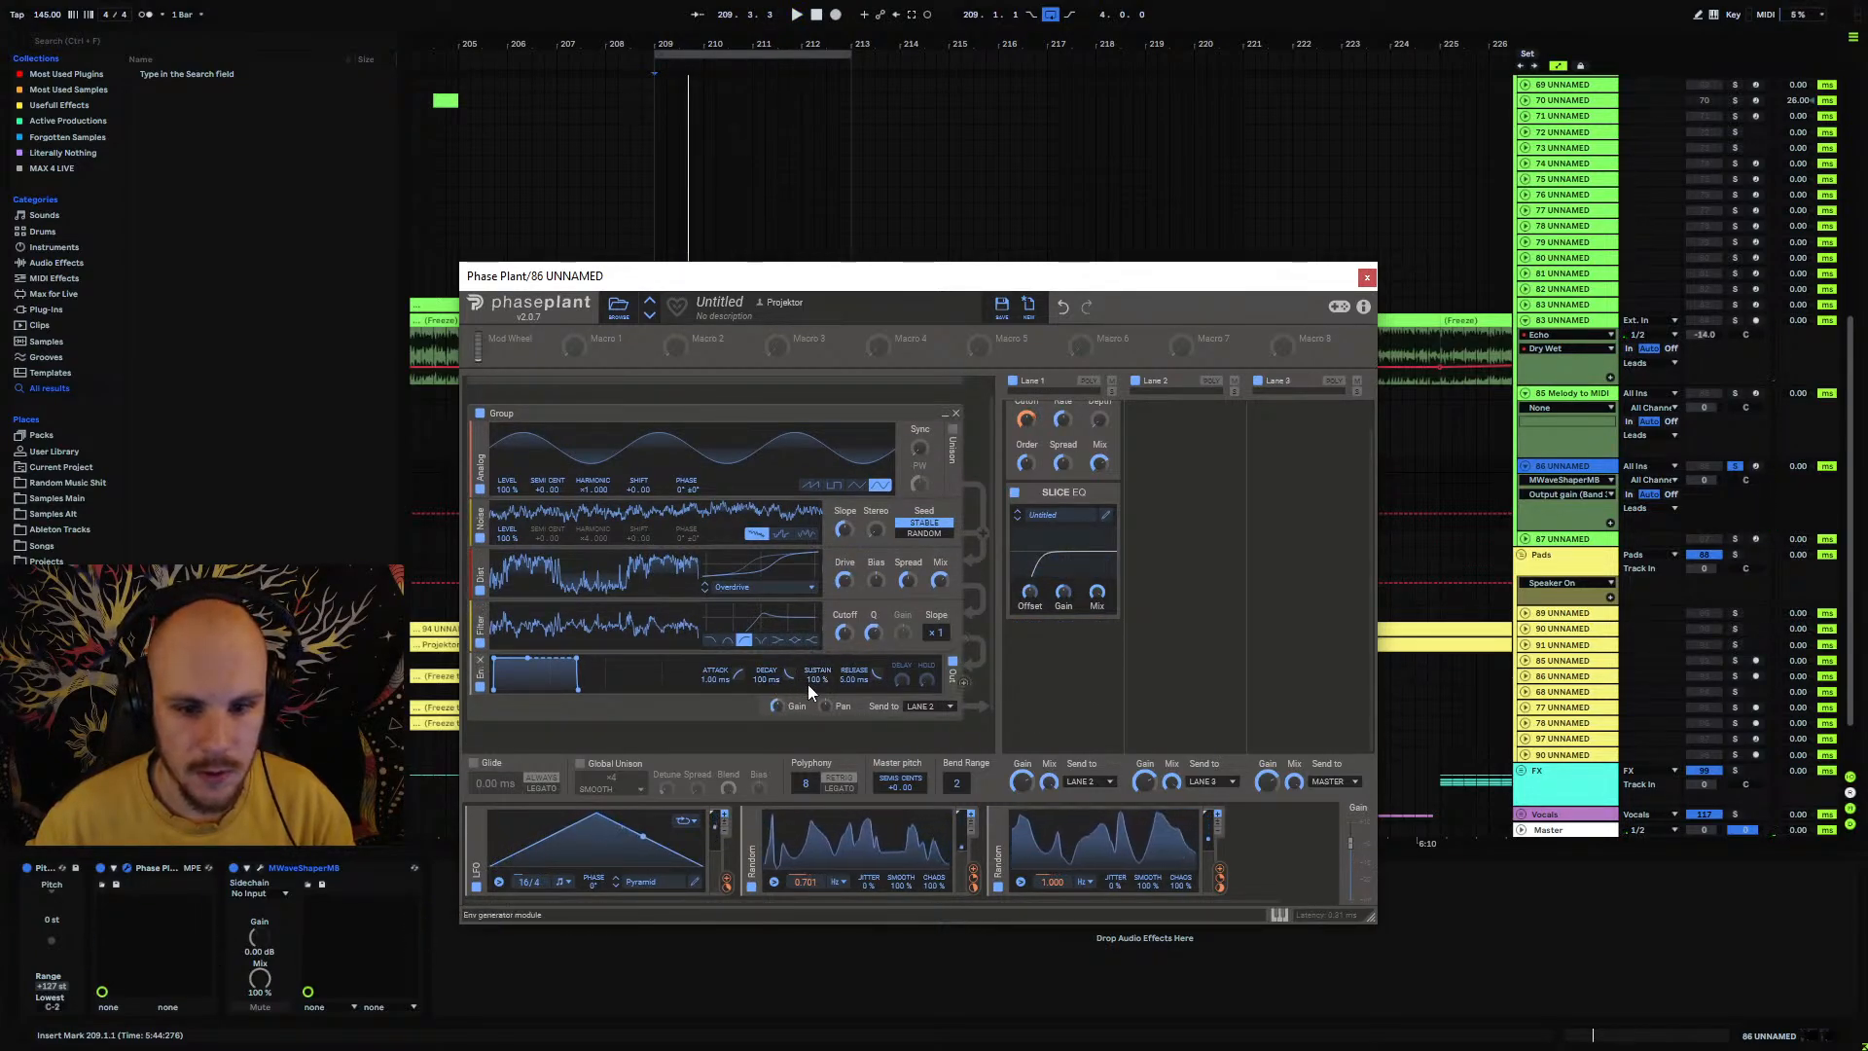
pyautogui.moveTo(872, 635); pyautogui.dragTo(872, 674)
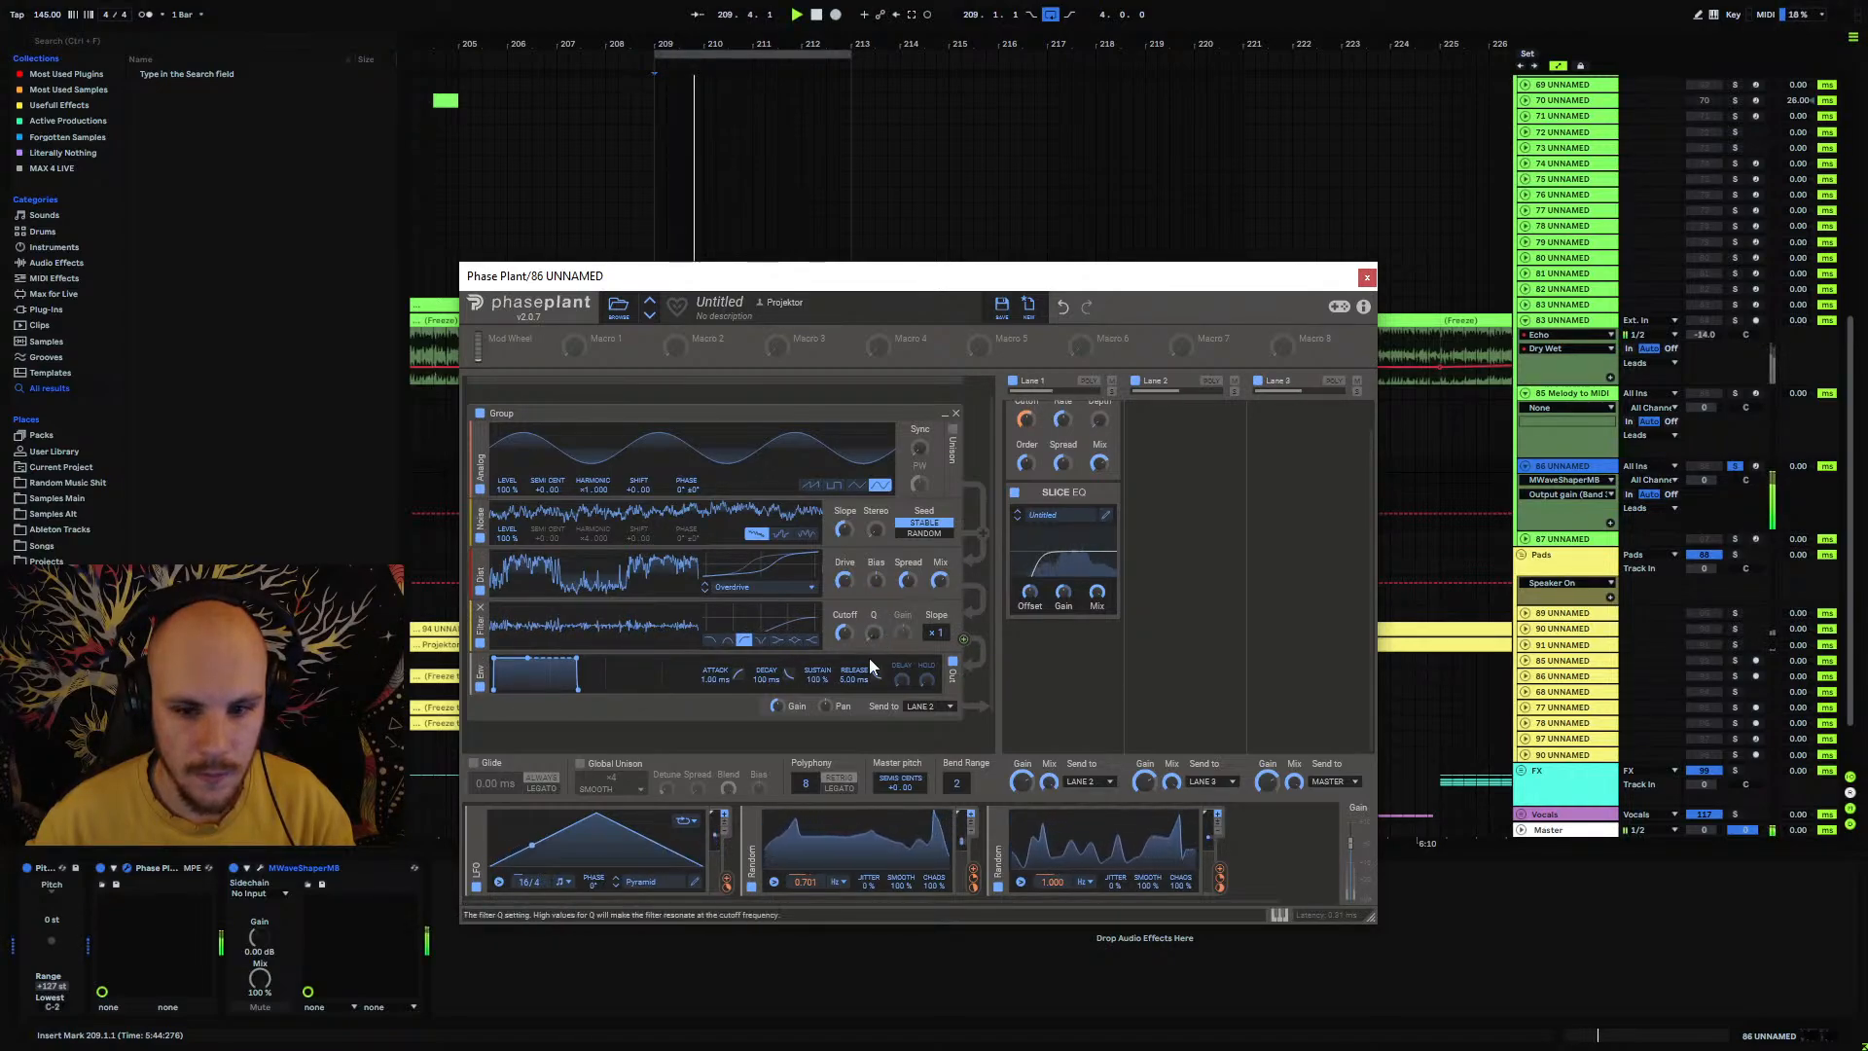
pyautogui.moveTo(854, 679); pyautogui.dragTo(853, 652)
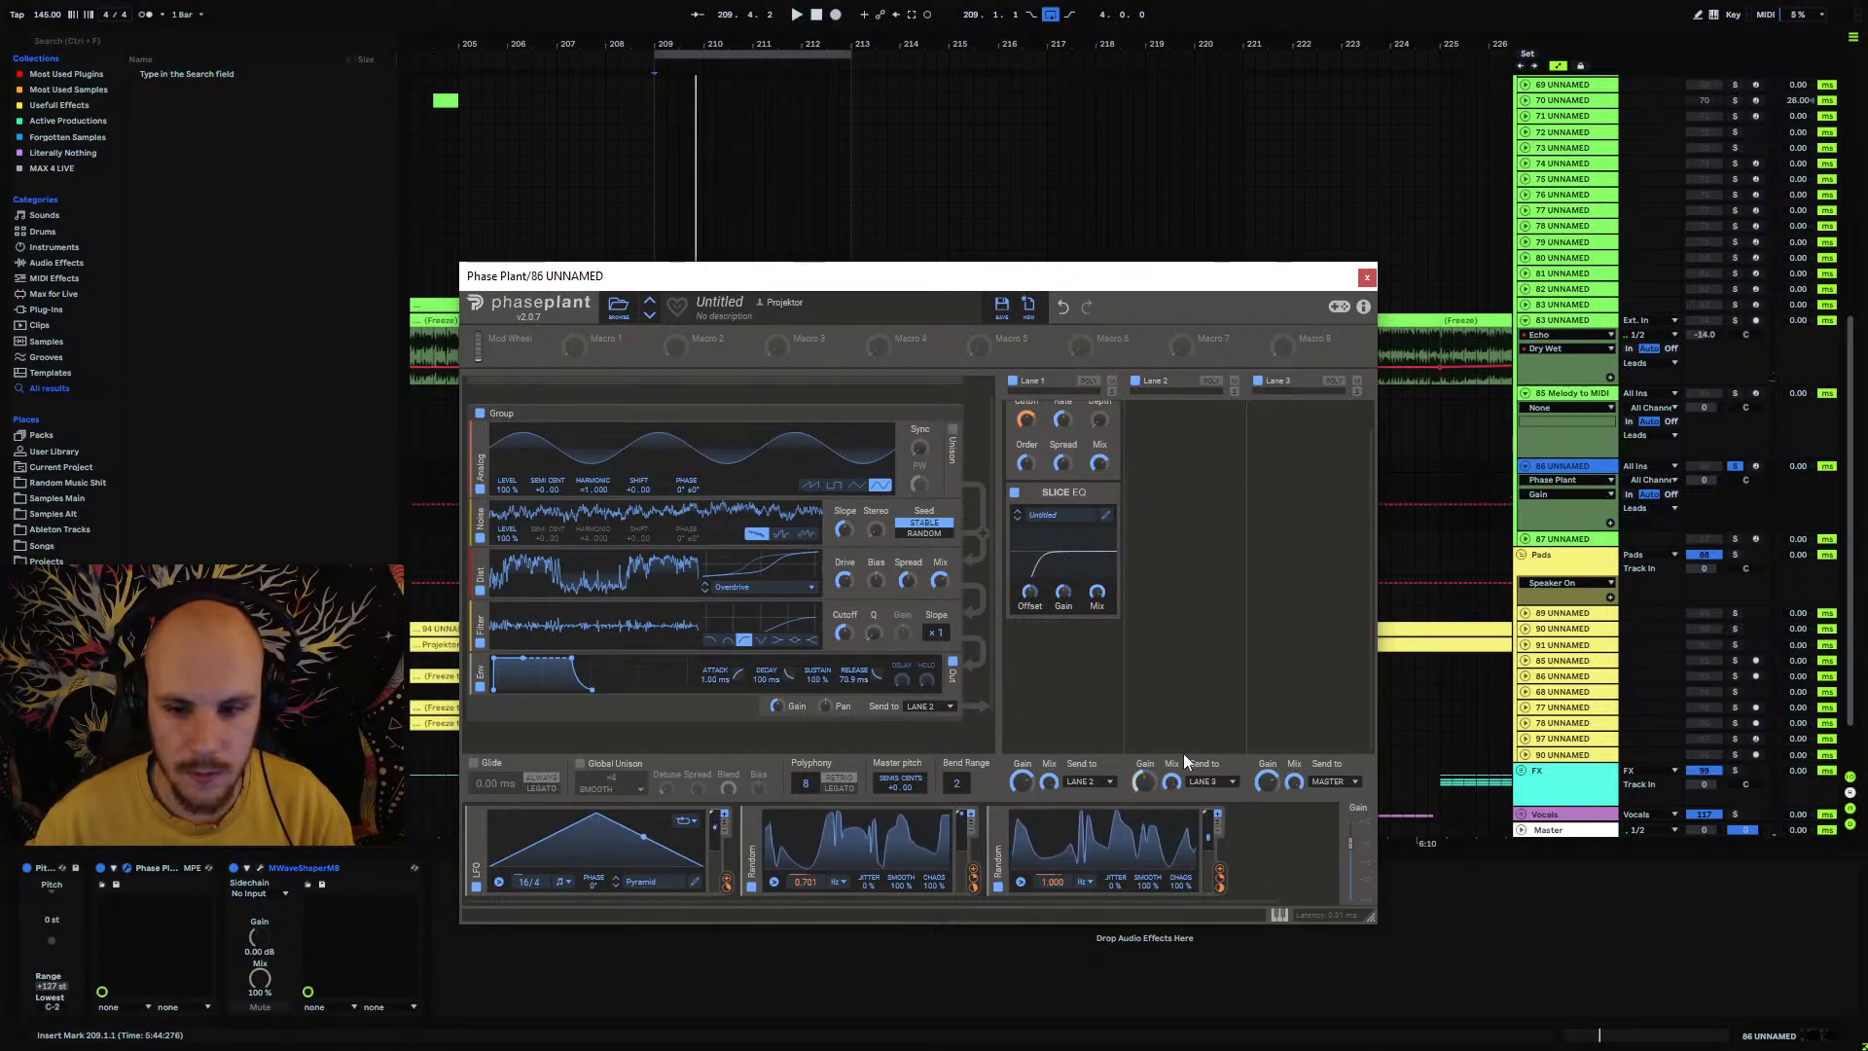
# Step: Lower lane 2's gain, route lane 1's output to Lane 3, and play the part
pyautogui.press('space')
pyautogui.moveTo(1144, 781); pyautogui.dragTo(1144, 817)
pyautogui.scroll(1, 1117, 623)
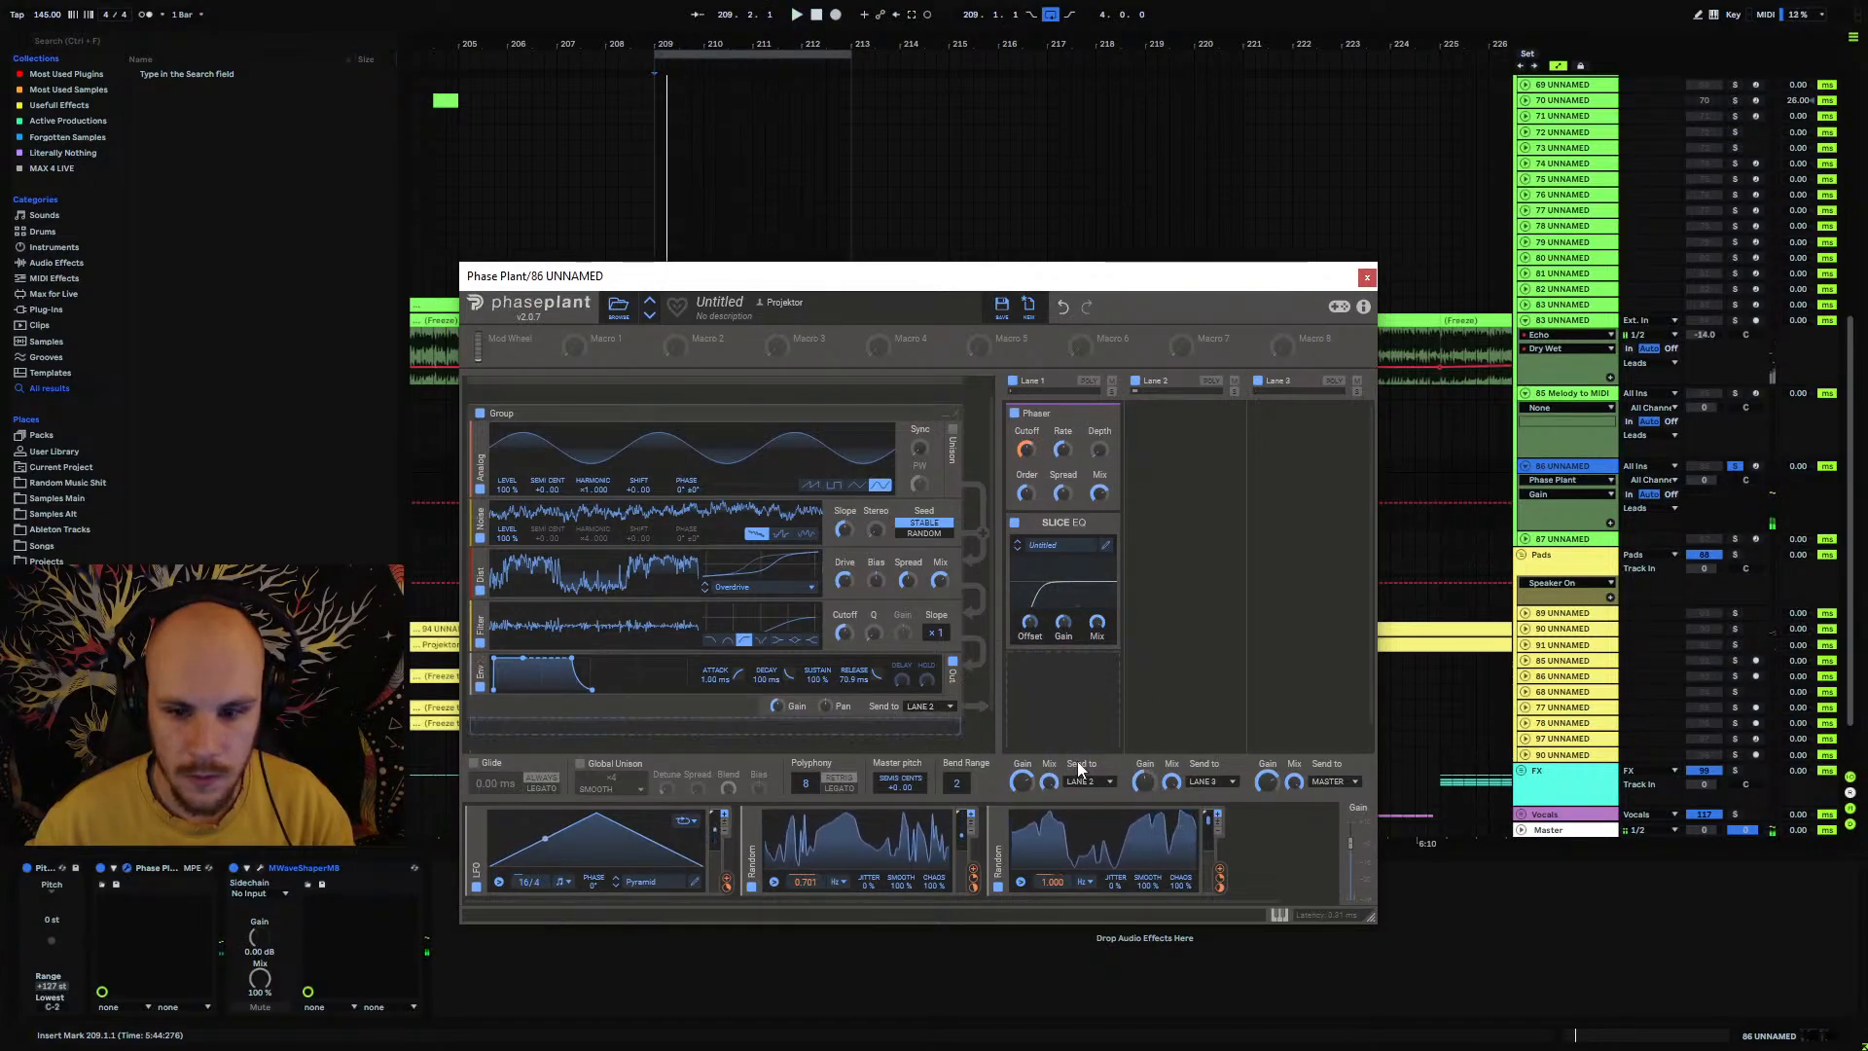
pyautogui.click(1107, 782)
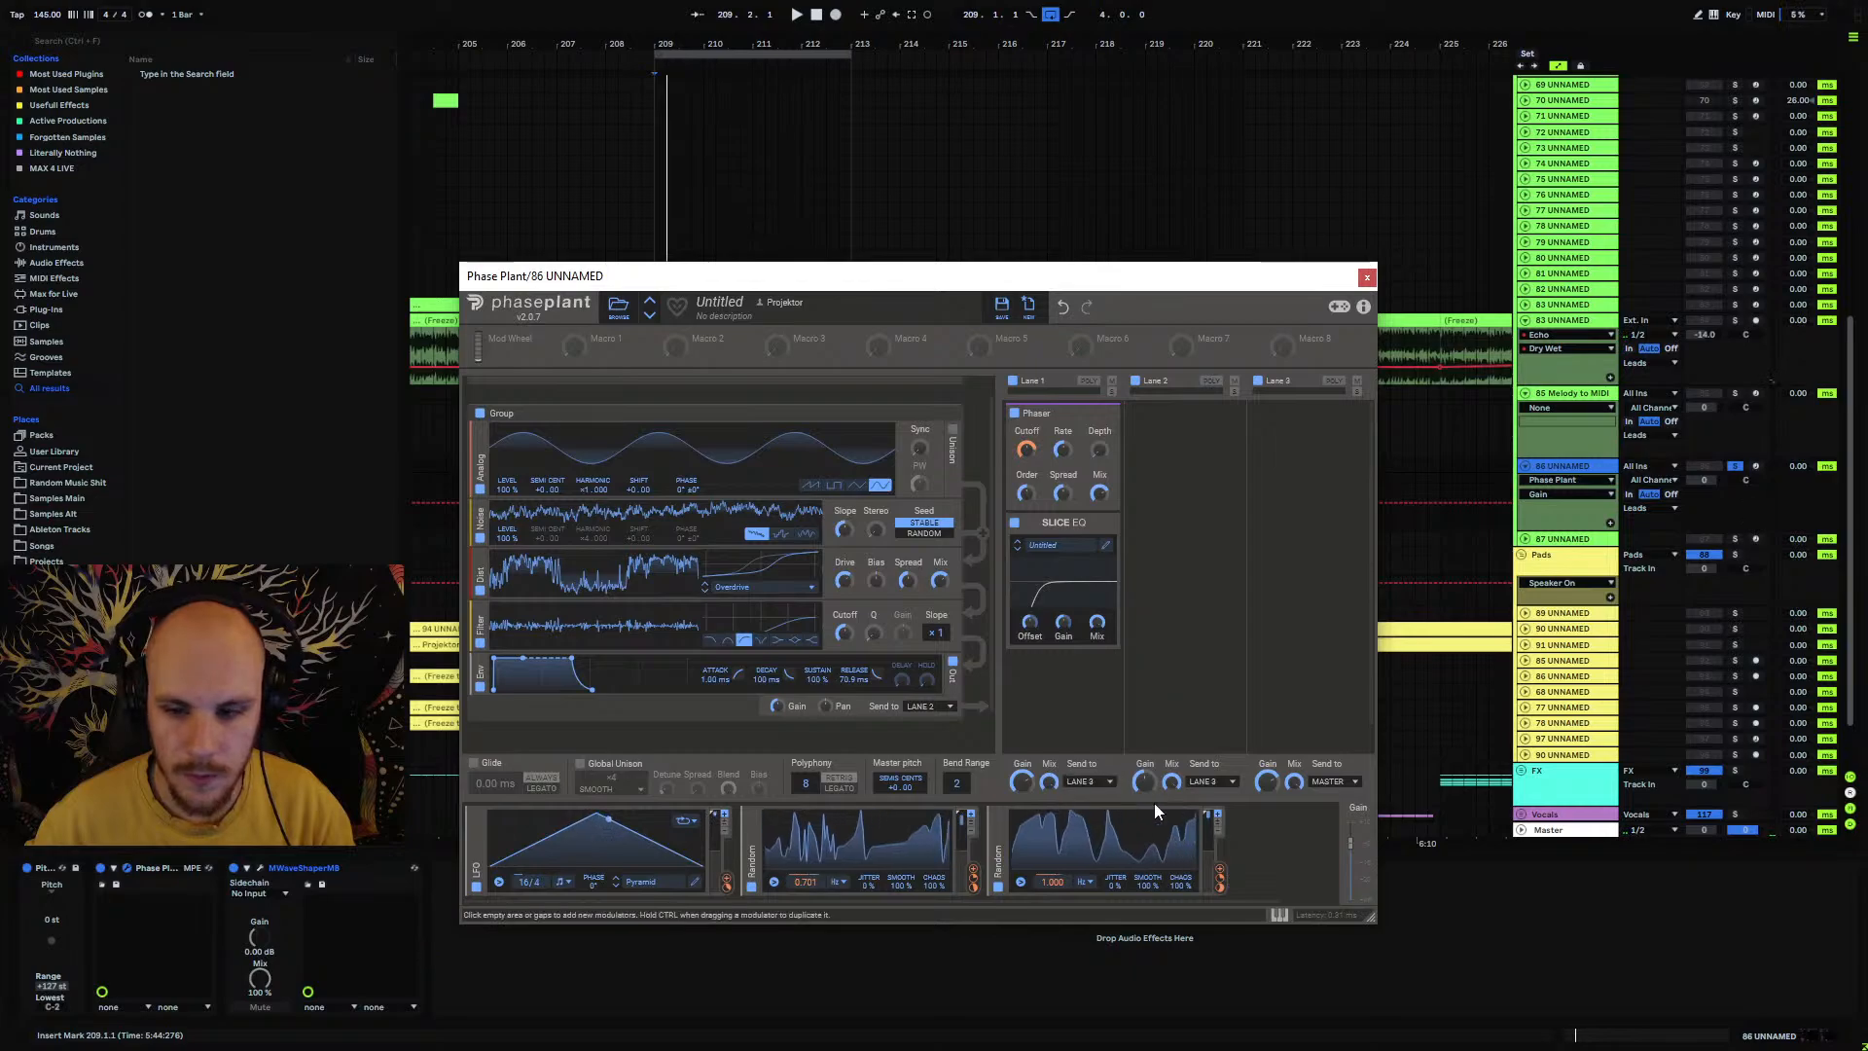
pyautogui.press('space')
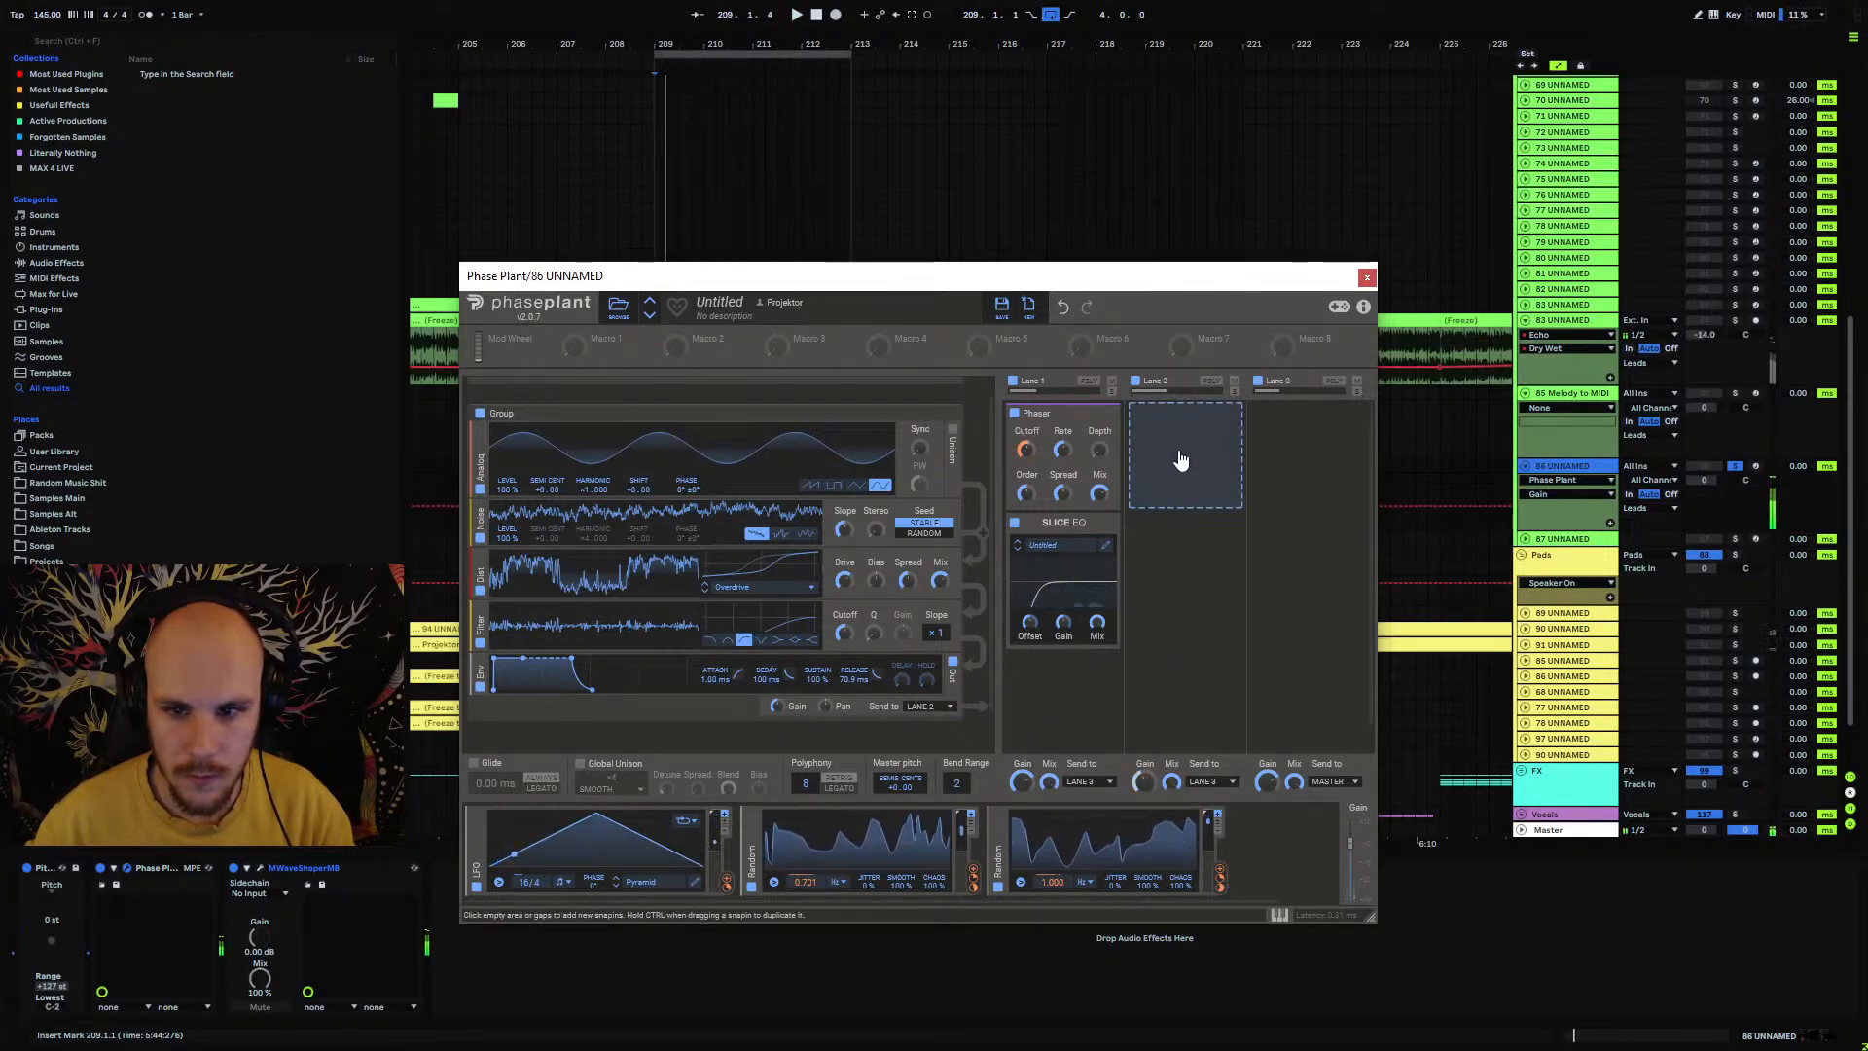
# Step: Add a Slice EQ to lane 2 and open its editor
pyautogui.click(1212, 476)
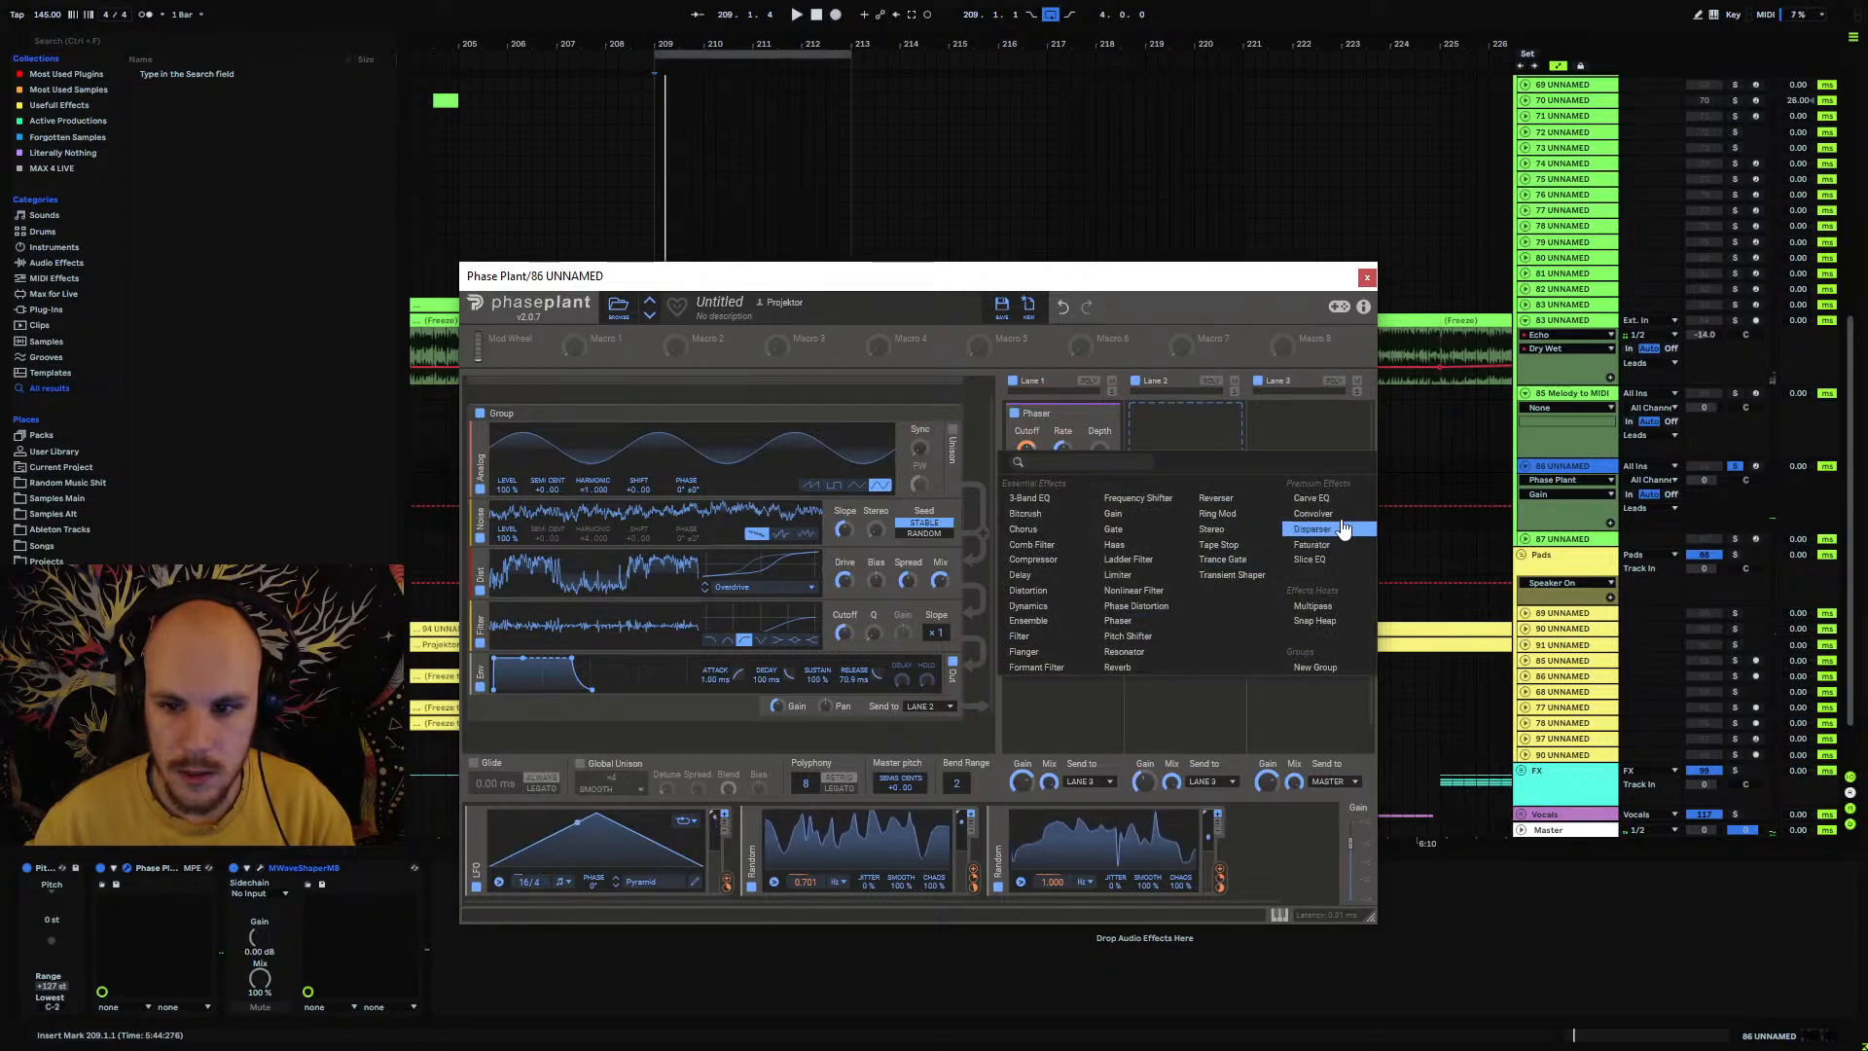
pyautogui.click(1311, 561)
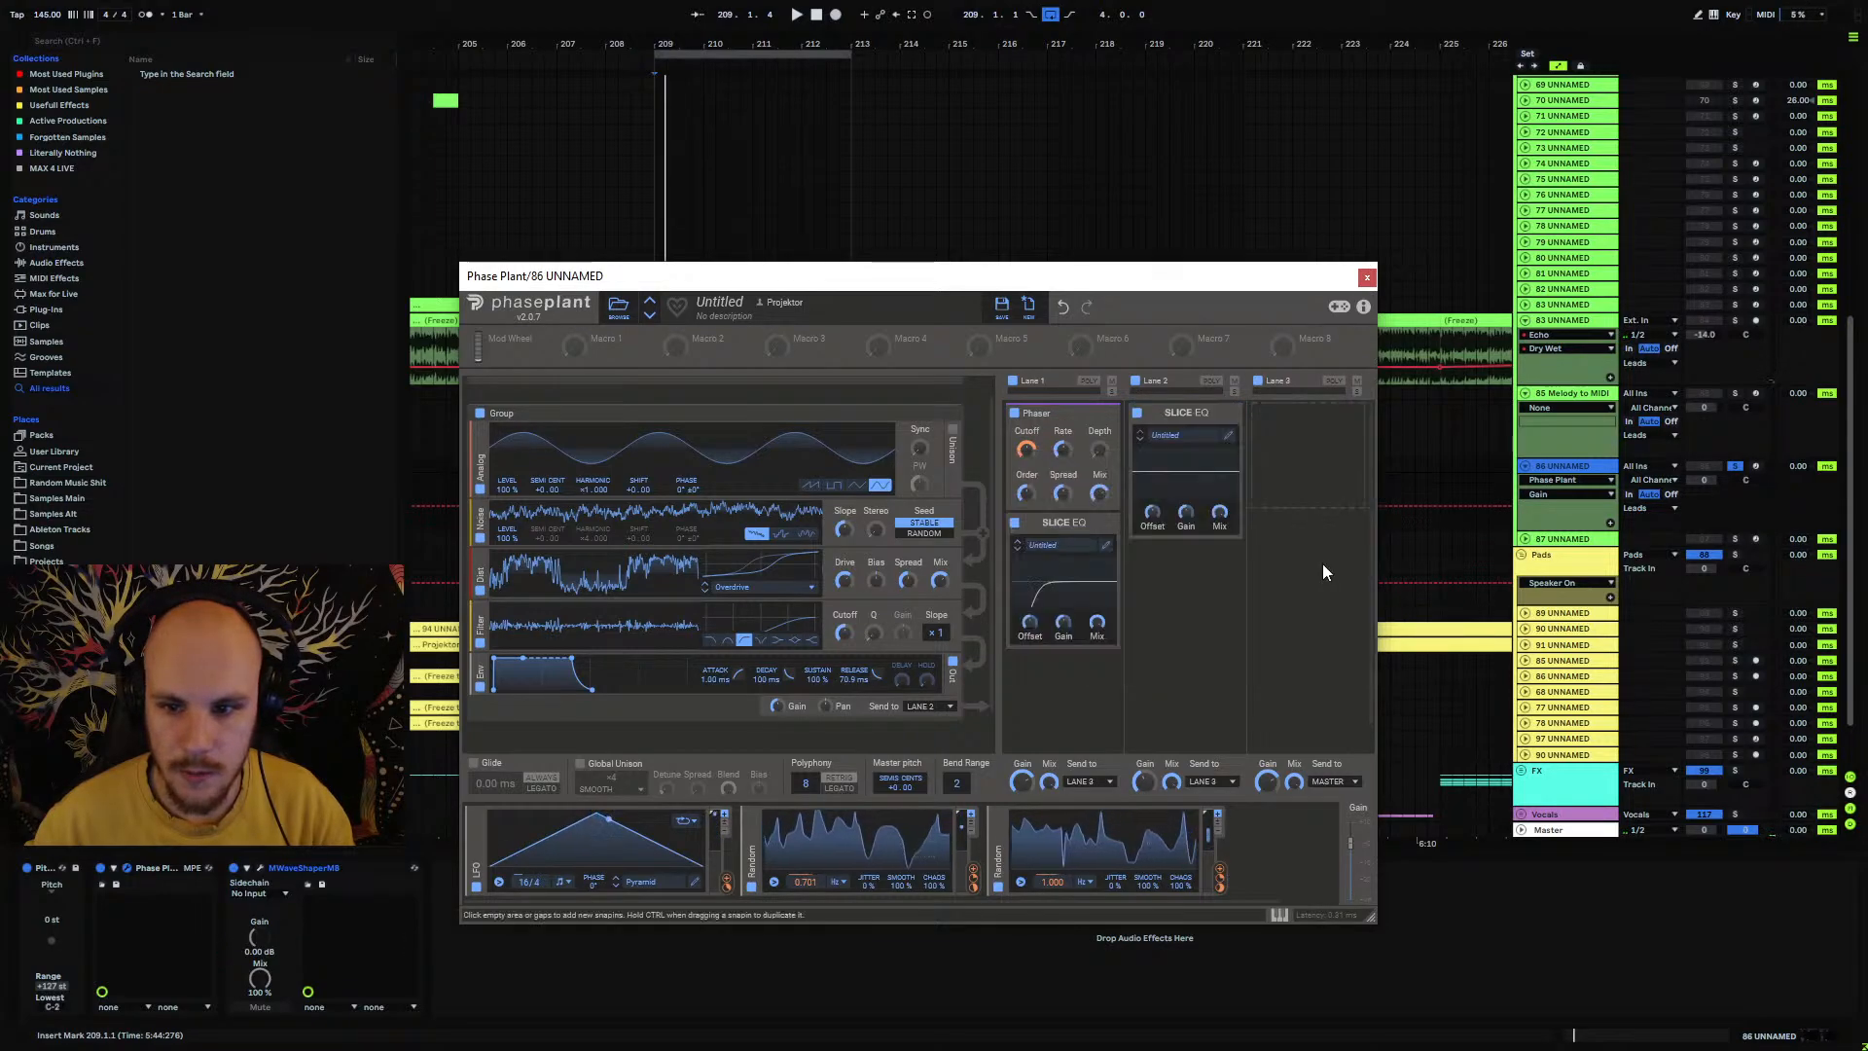
pyautogui.click(1228, 436)
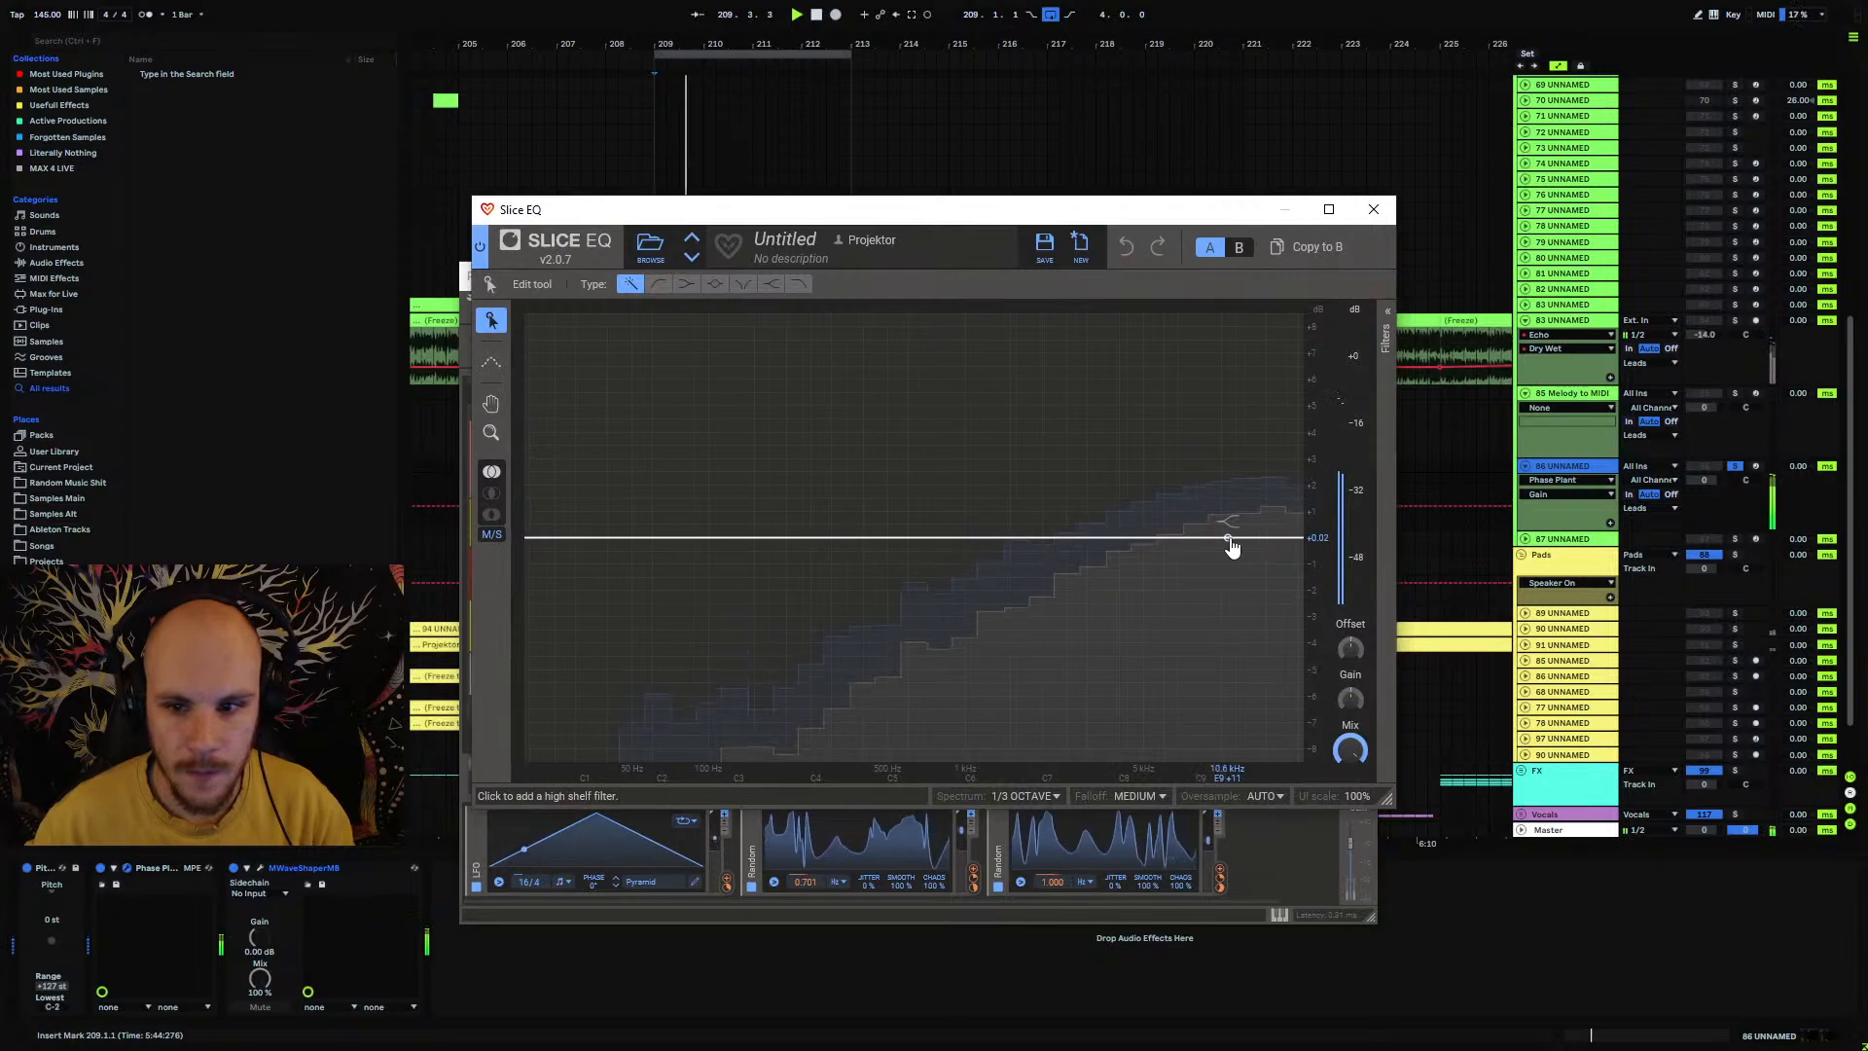
# Step: Shape lane 2's Slice EQ with a low cut, an upper-mid dip and a high cut, and close its editor
pyautogui.click(1272, 541)
pyautogui.moveTo(1274, 542); pyautogui.dragTo(1272, 455)
pyautogui.moveTo(1128, 535); pyautogui.dragTo(1126, 661)
pyautogui.moveTo(545, 555); pyautogui.dragTo(1004, 594)
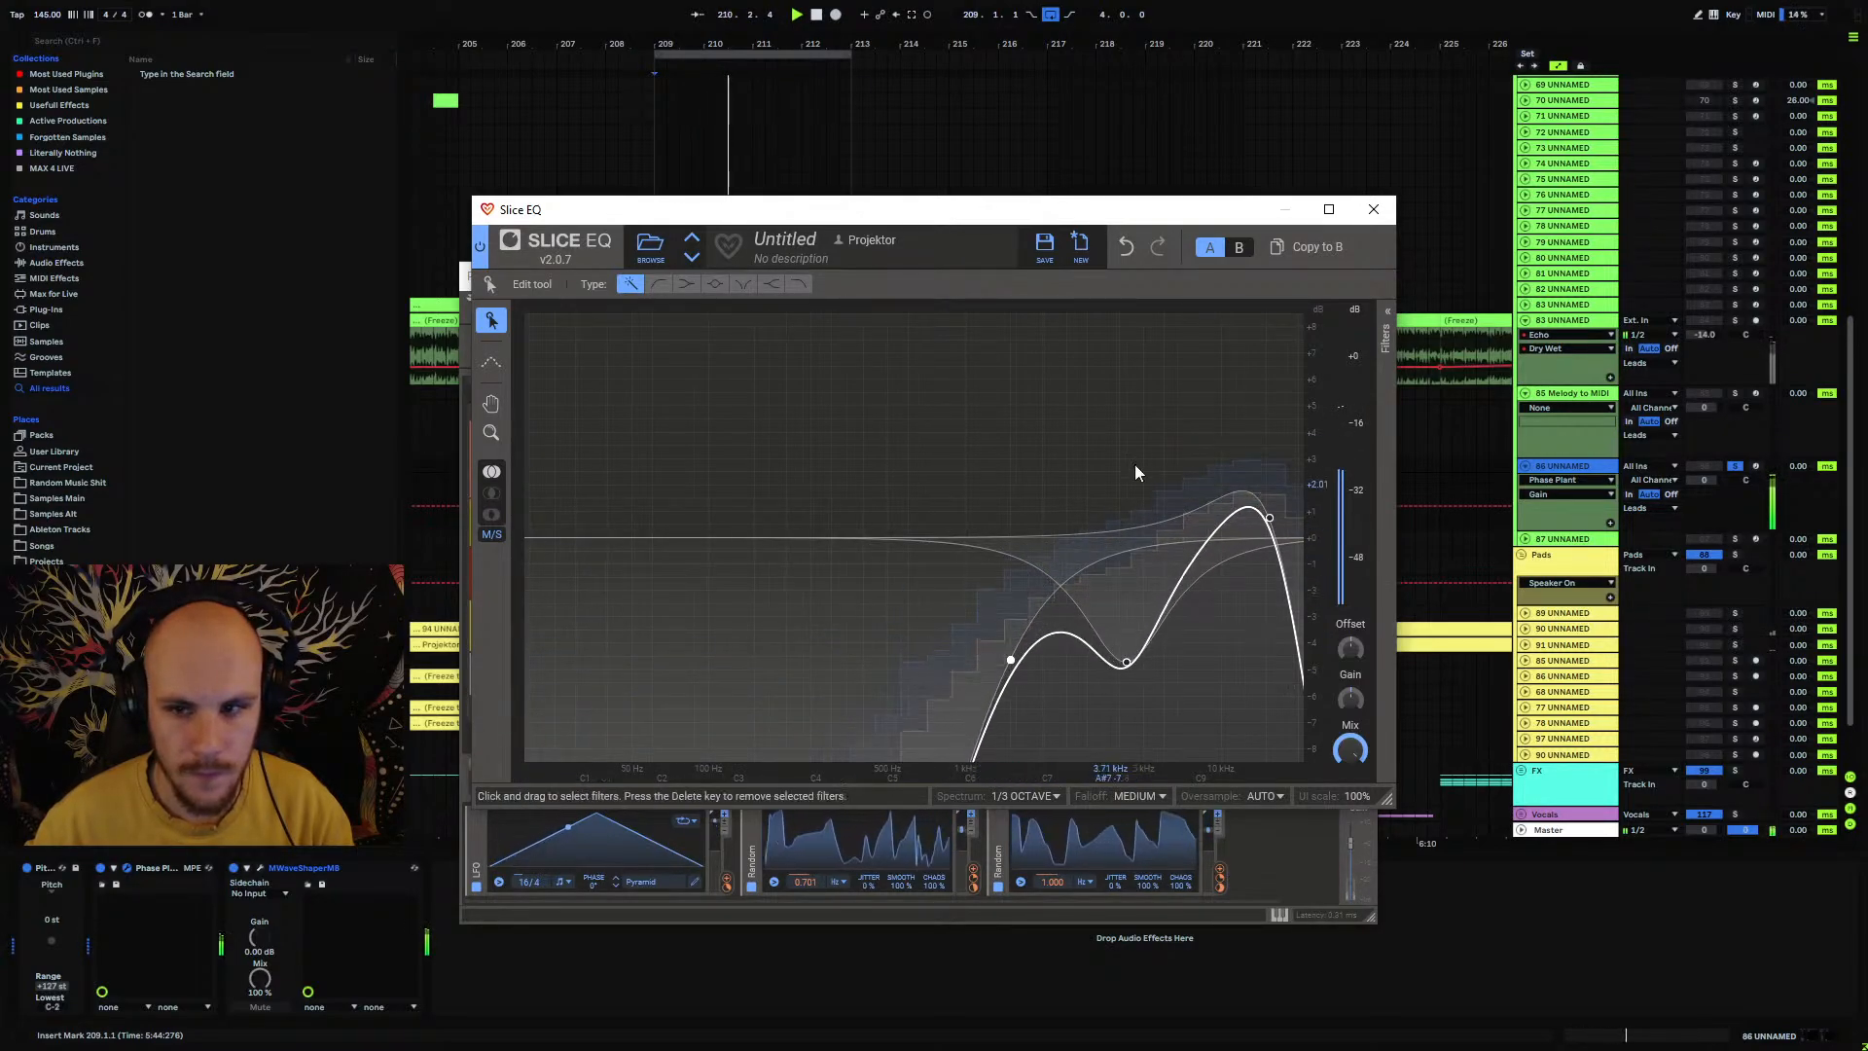
pyautogui.click(1371, 214)
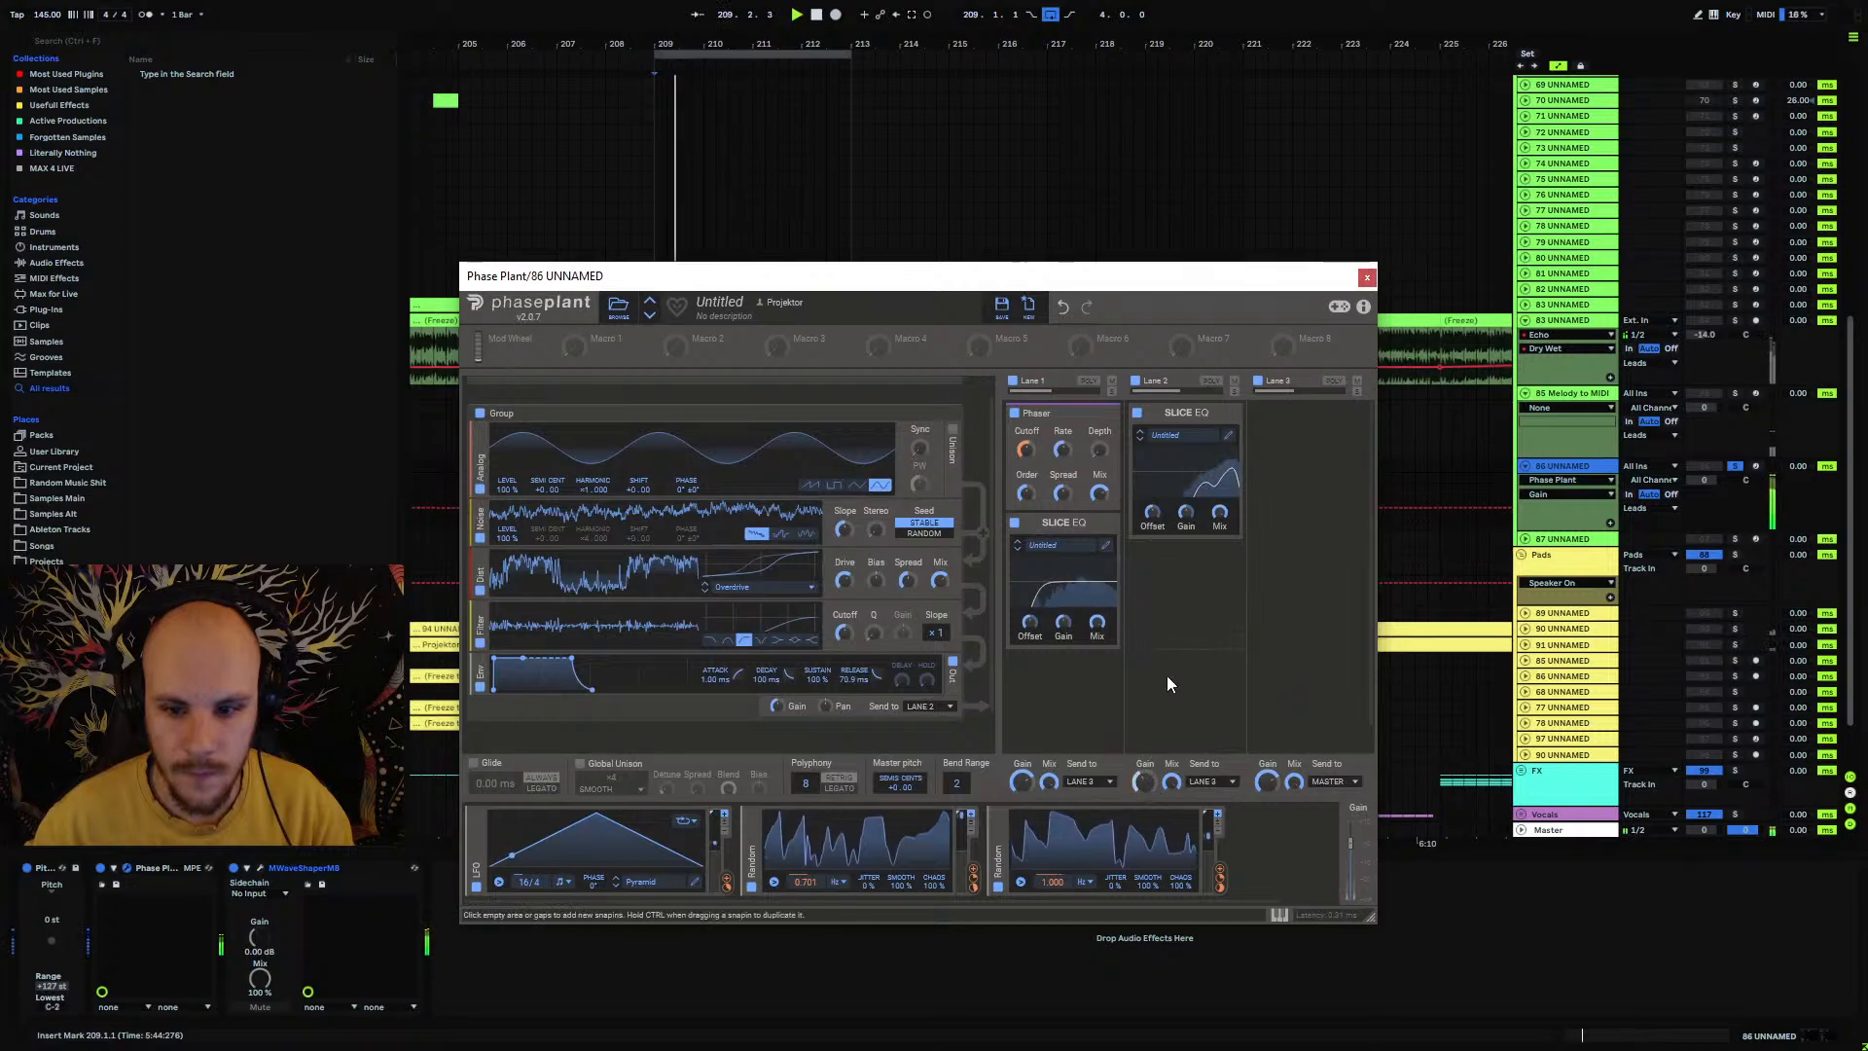
# Step: Add an Overdrive Distortion after the Slice EQ in lane 2, play the part, and collapse the lane's effects
pyautogui.click(1189, 574)
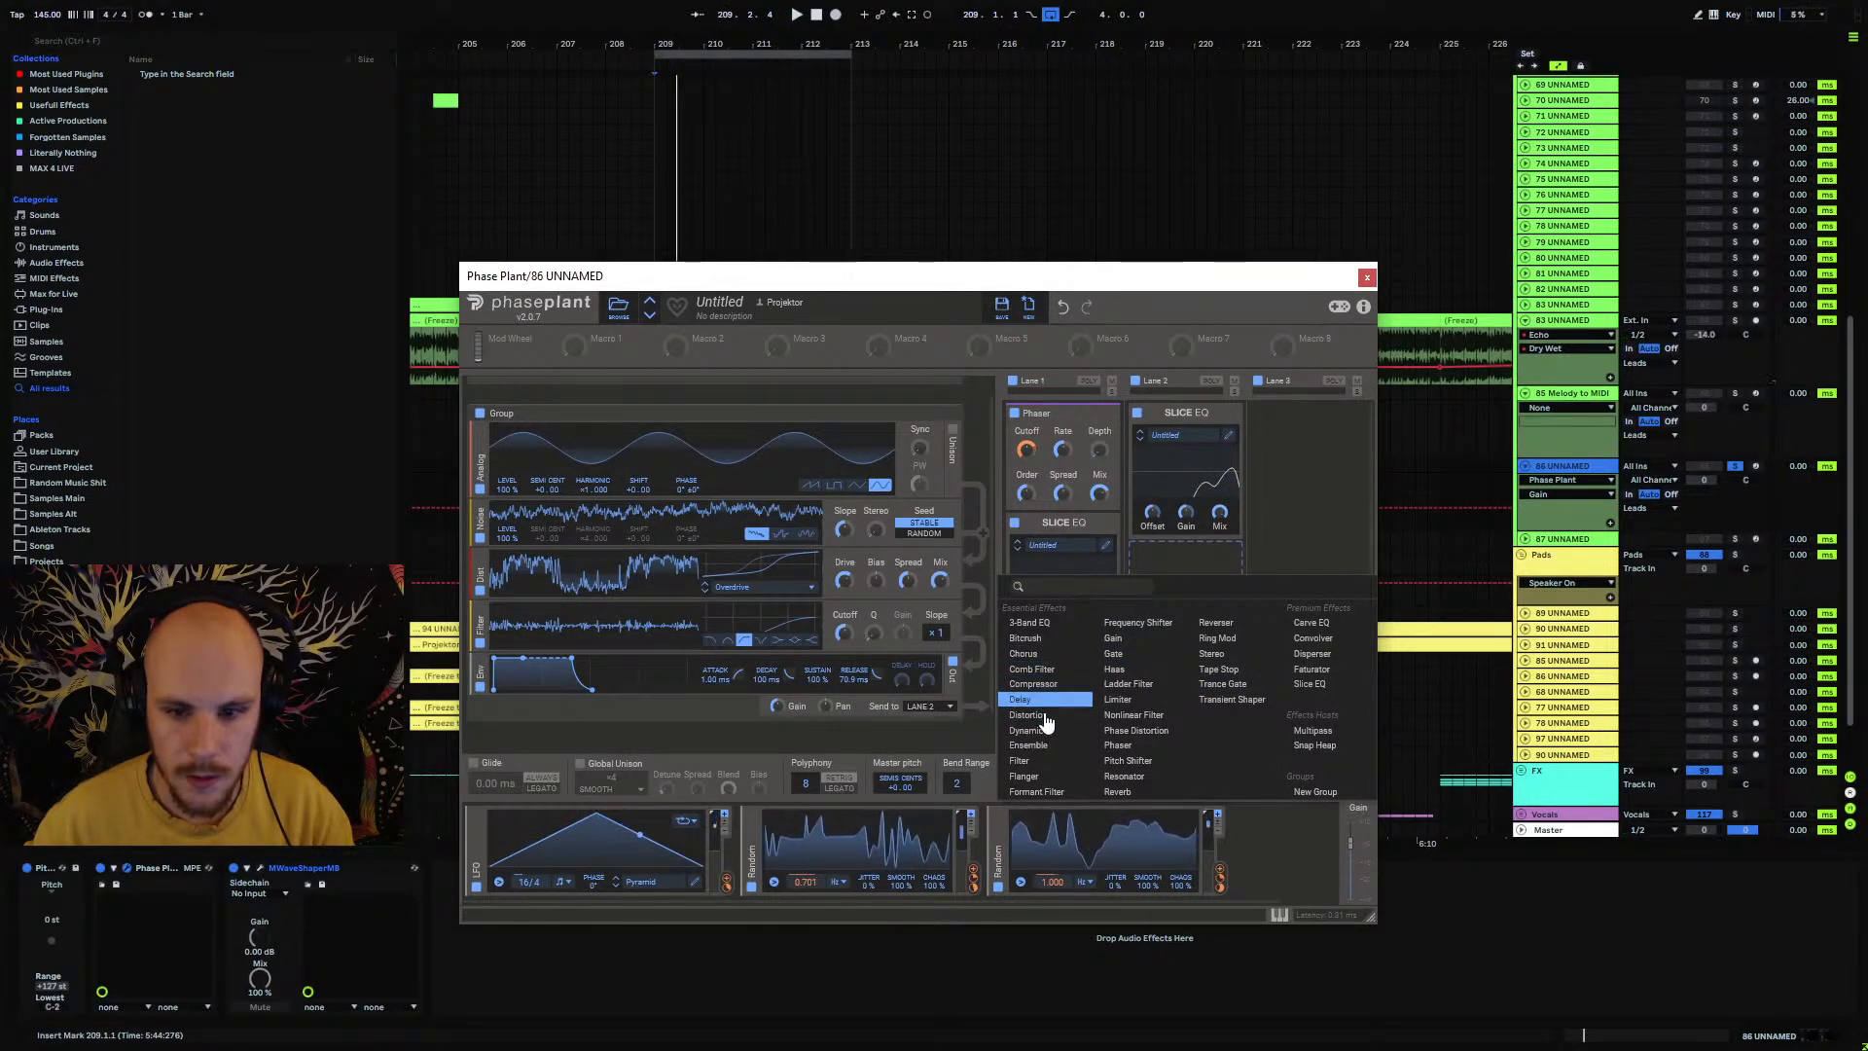
pyautogui.click(1051, 715)
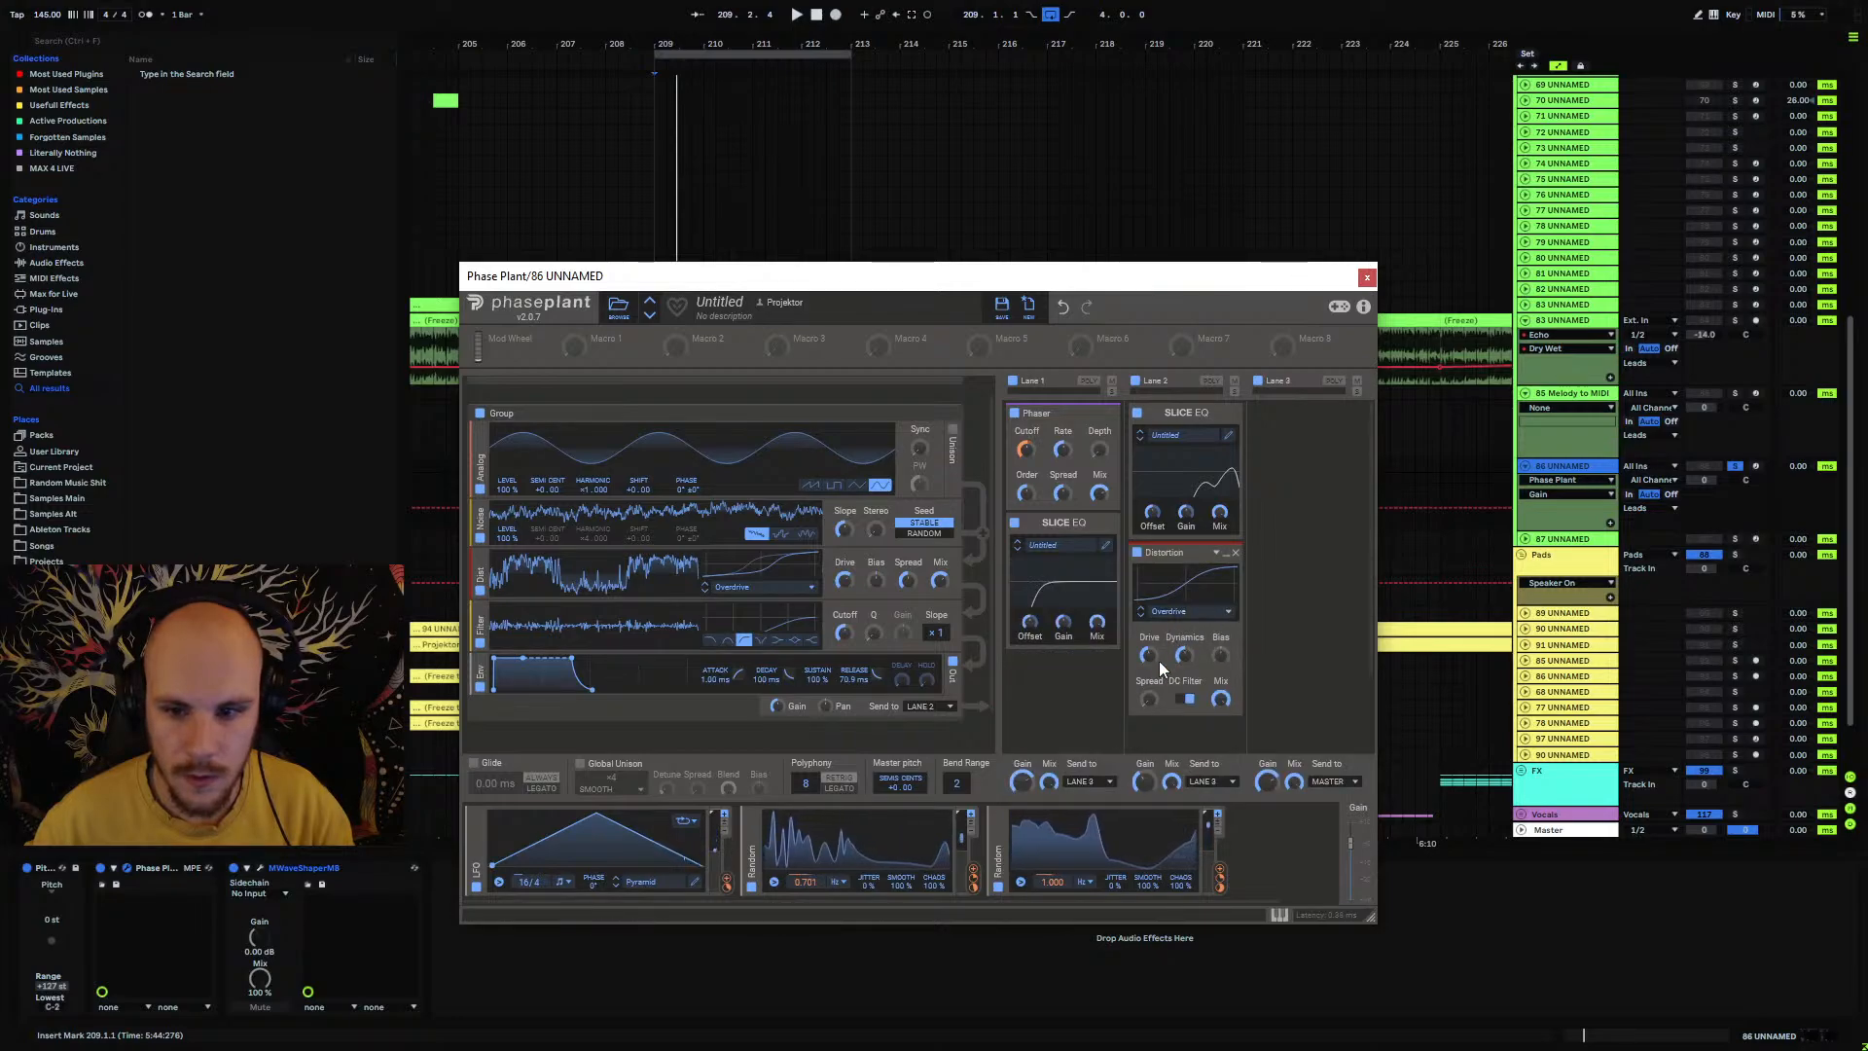
pyautogui.press('space')
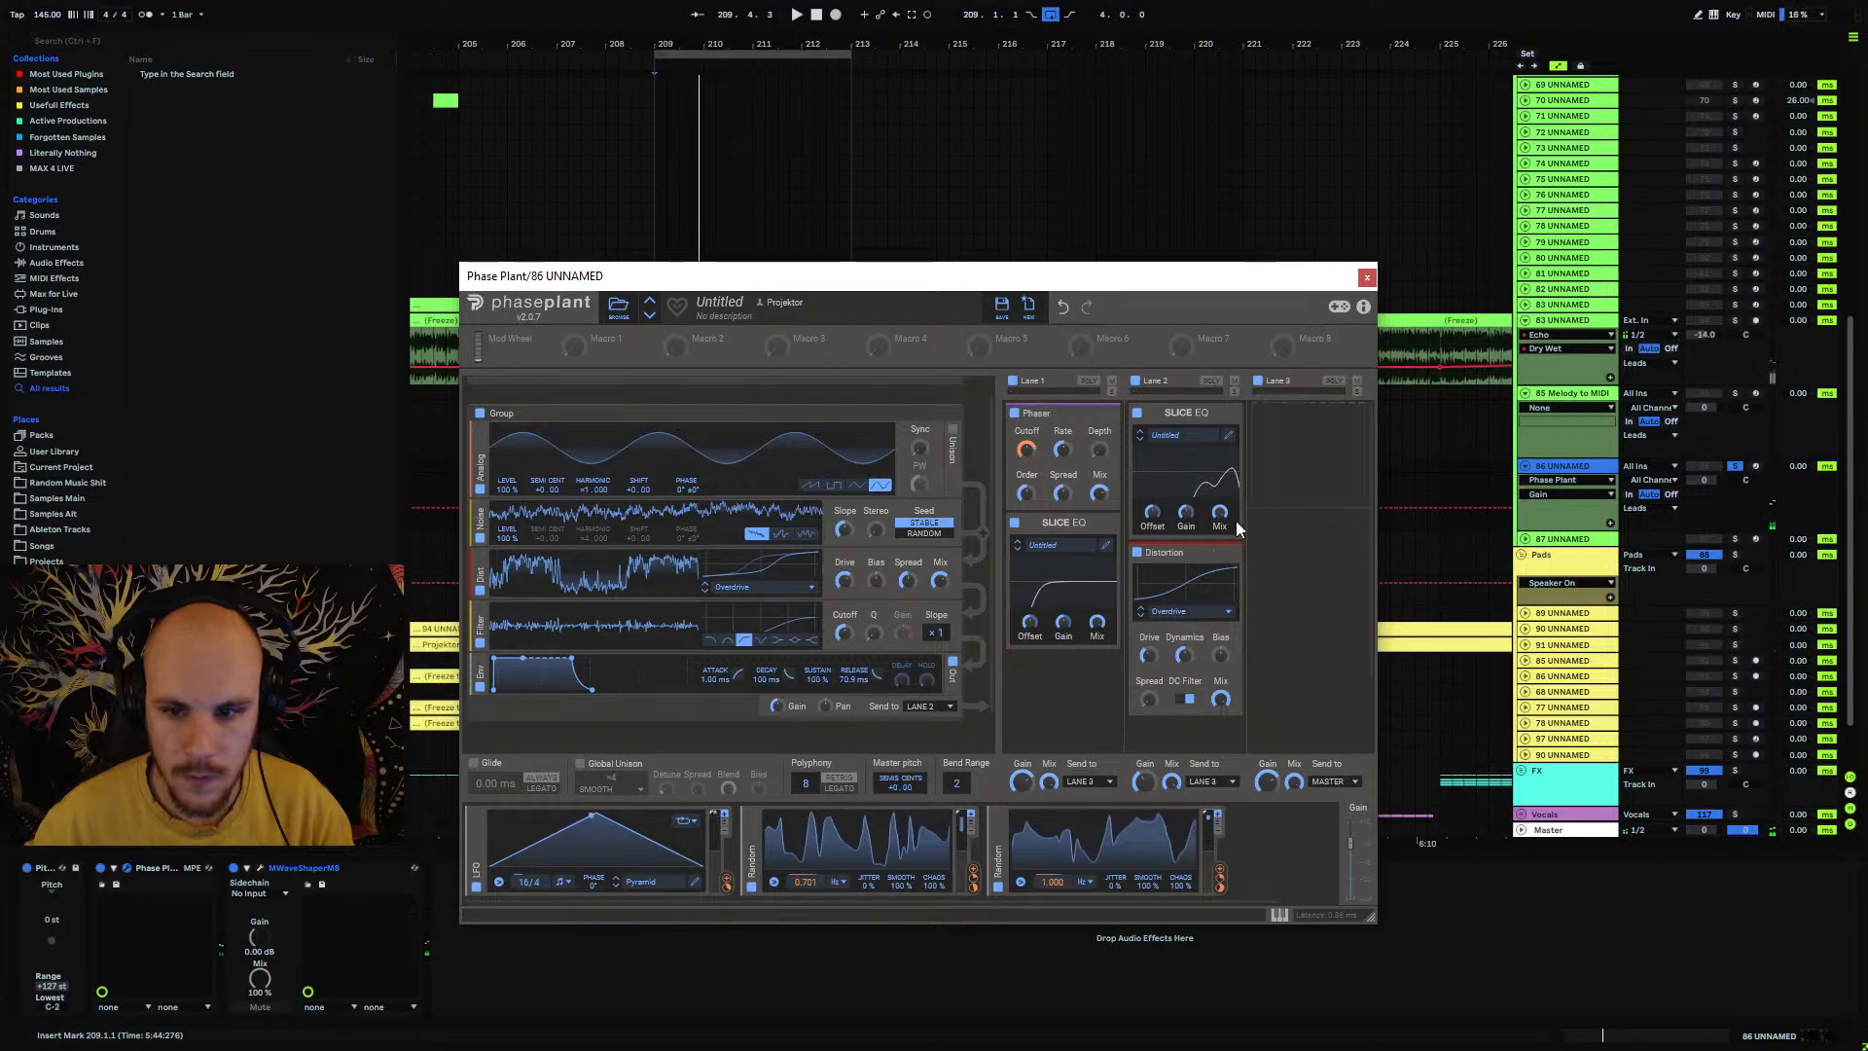
pyautogui.click(1228, 562)
# Step: Add a Reverb to lane 3 and adjust its mix and stereo width while playing the part
pyautogui.click(1288, 418)
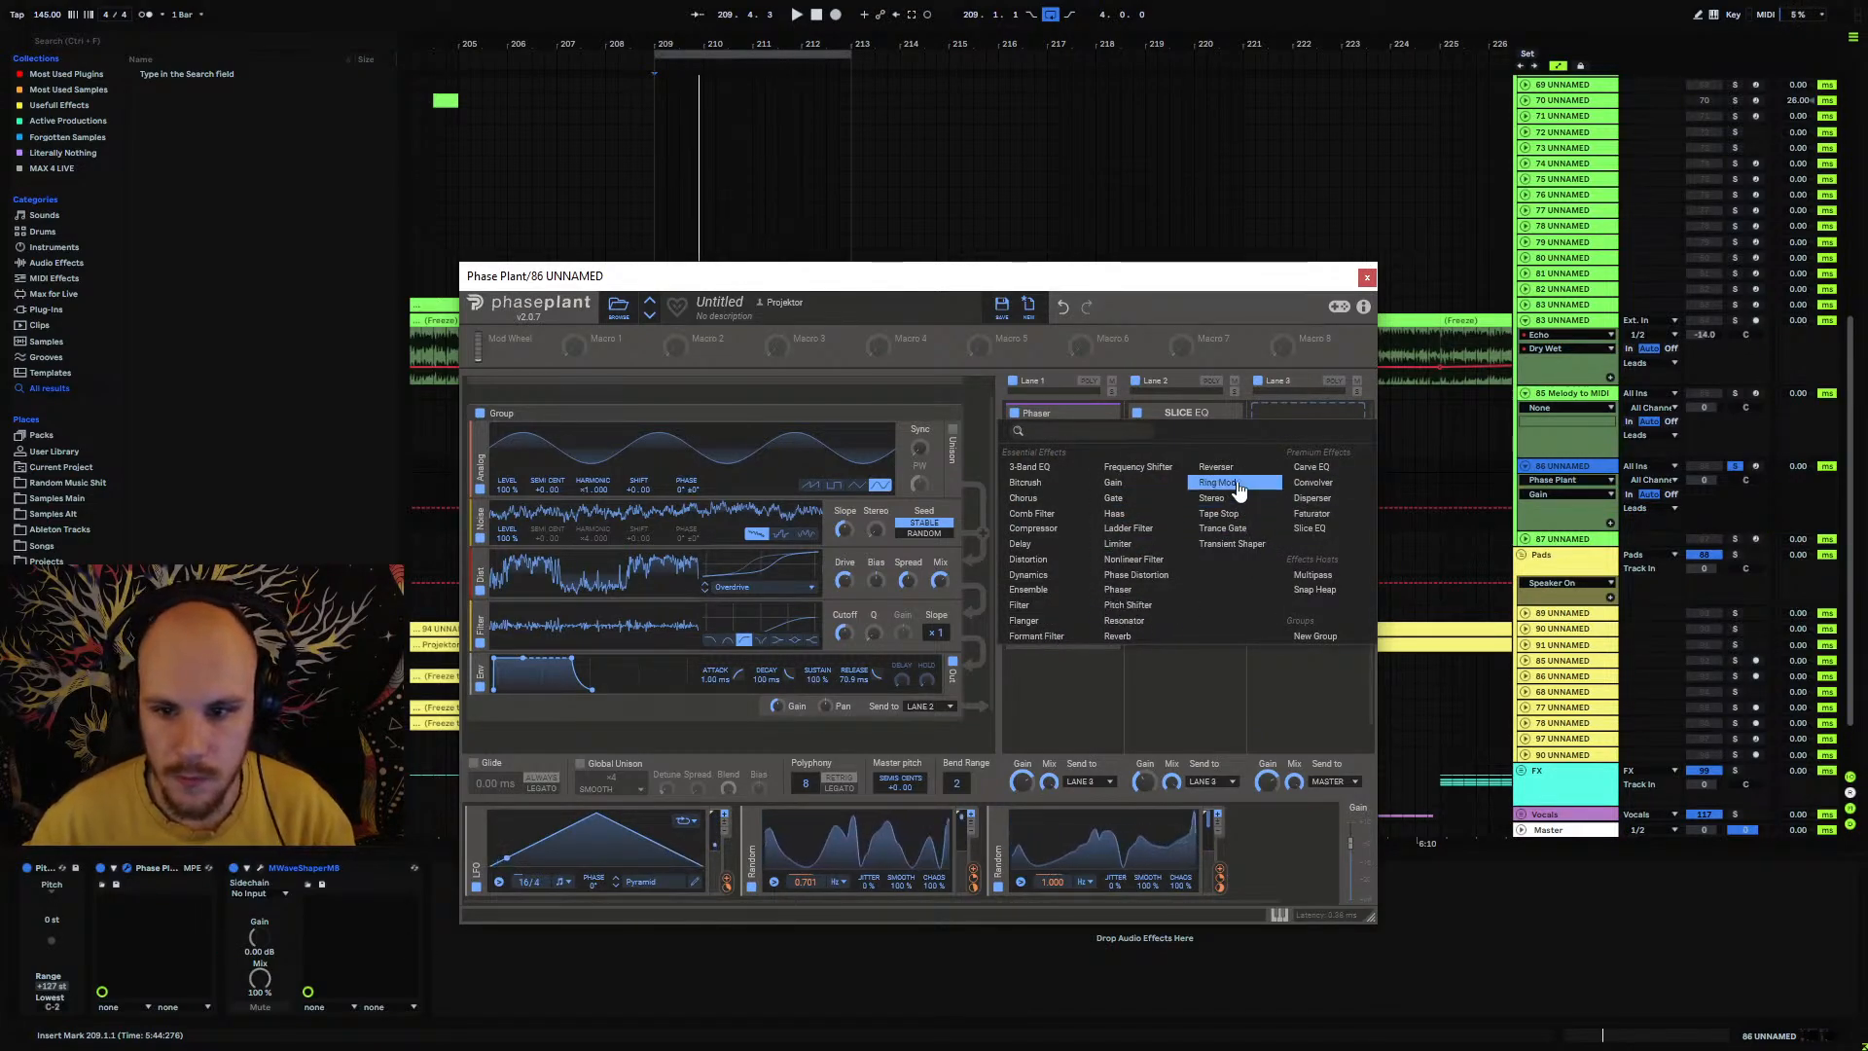
pyautogui.click(1129, 636)
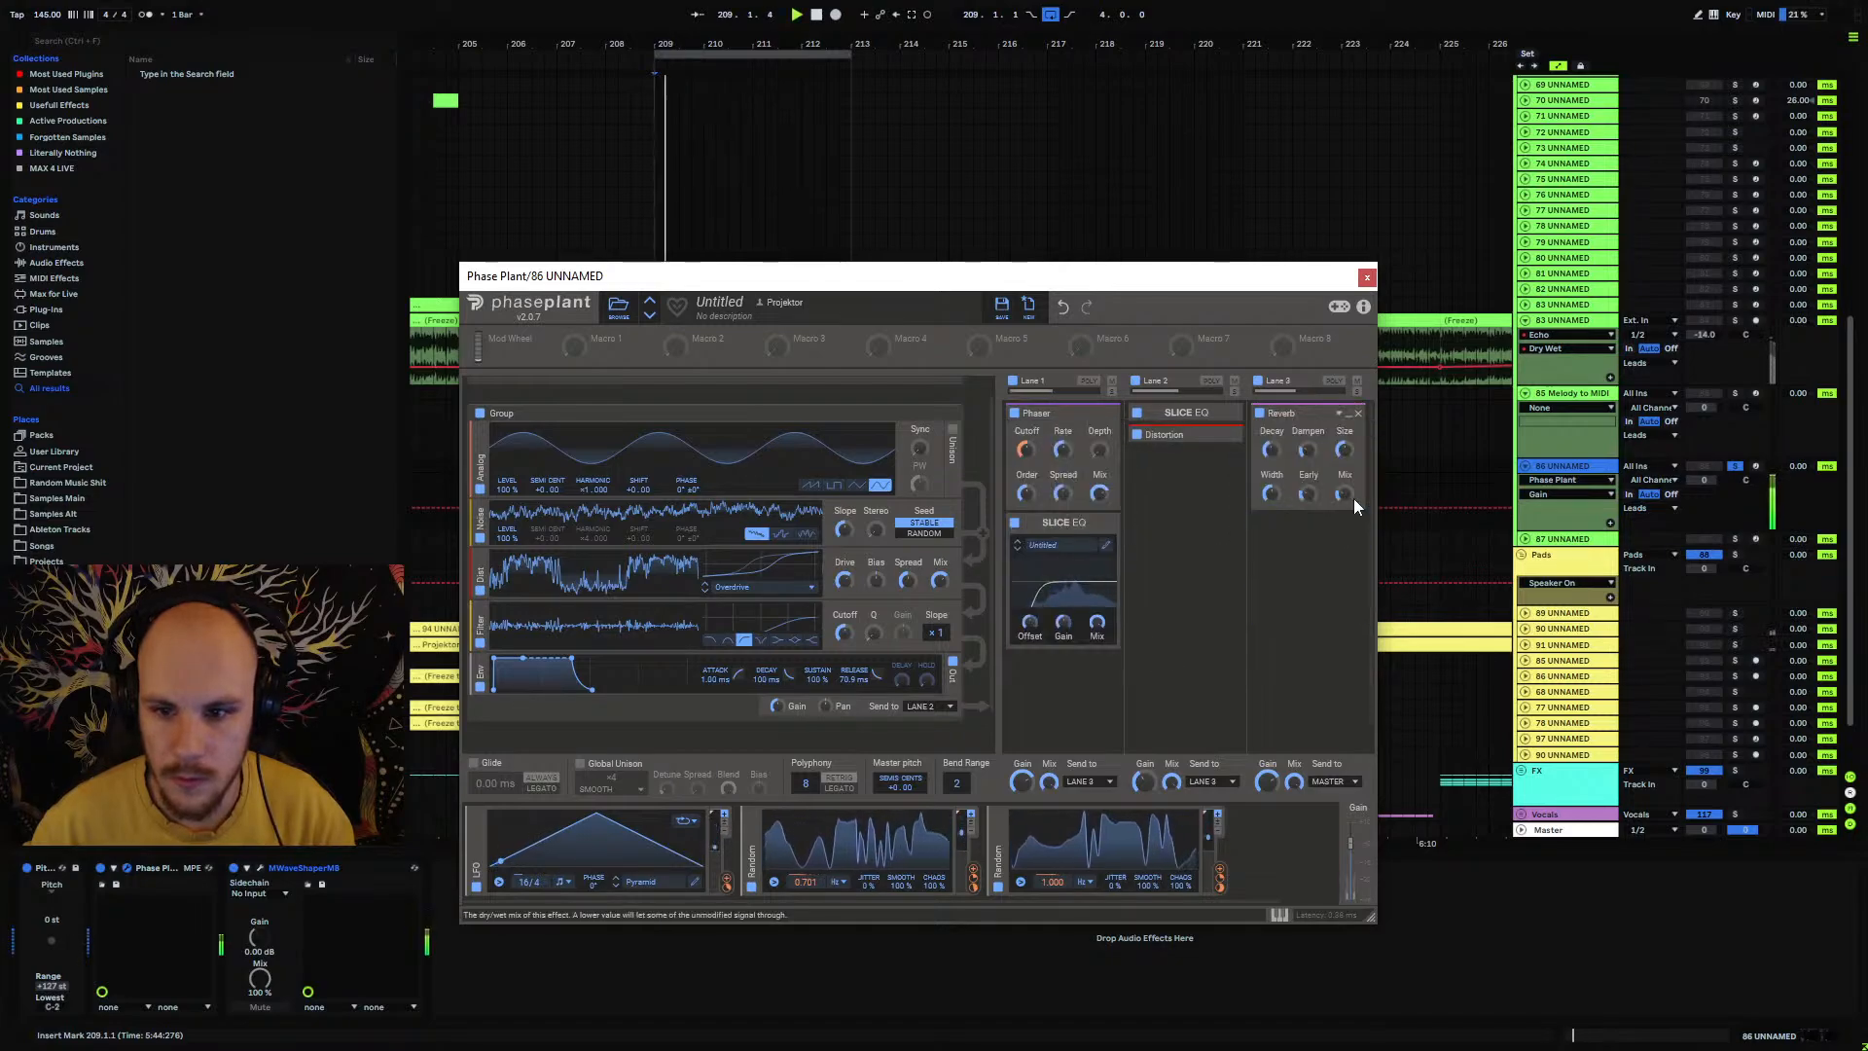
pyautogui.moveTo(1344, 494)
pyautogui.mouseDown()
pyautogui.moveTo(1344, 460)
pyautogui.moveTo(1271, 449)
pyautogui.moveTo(1308, 502)
pyautogui.mouseUp()
pyautogui.press('space')
pyautogui.press('space')
pyautogui.press('space')
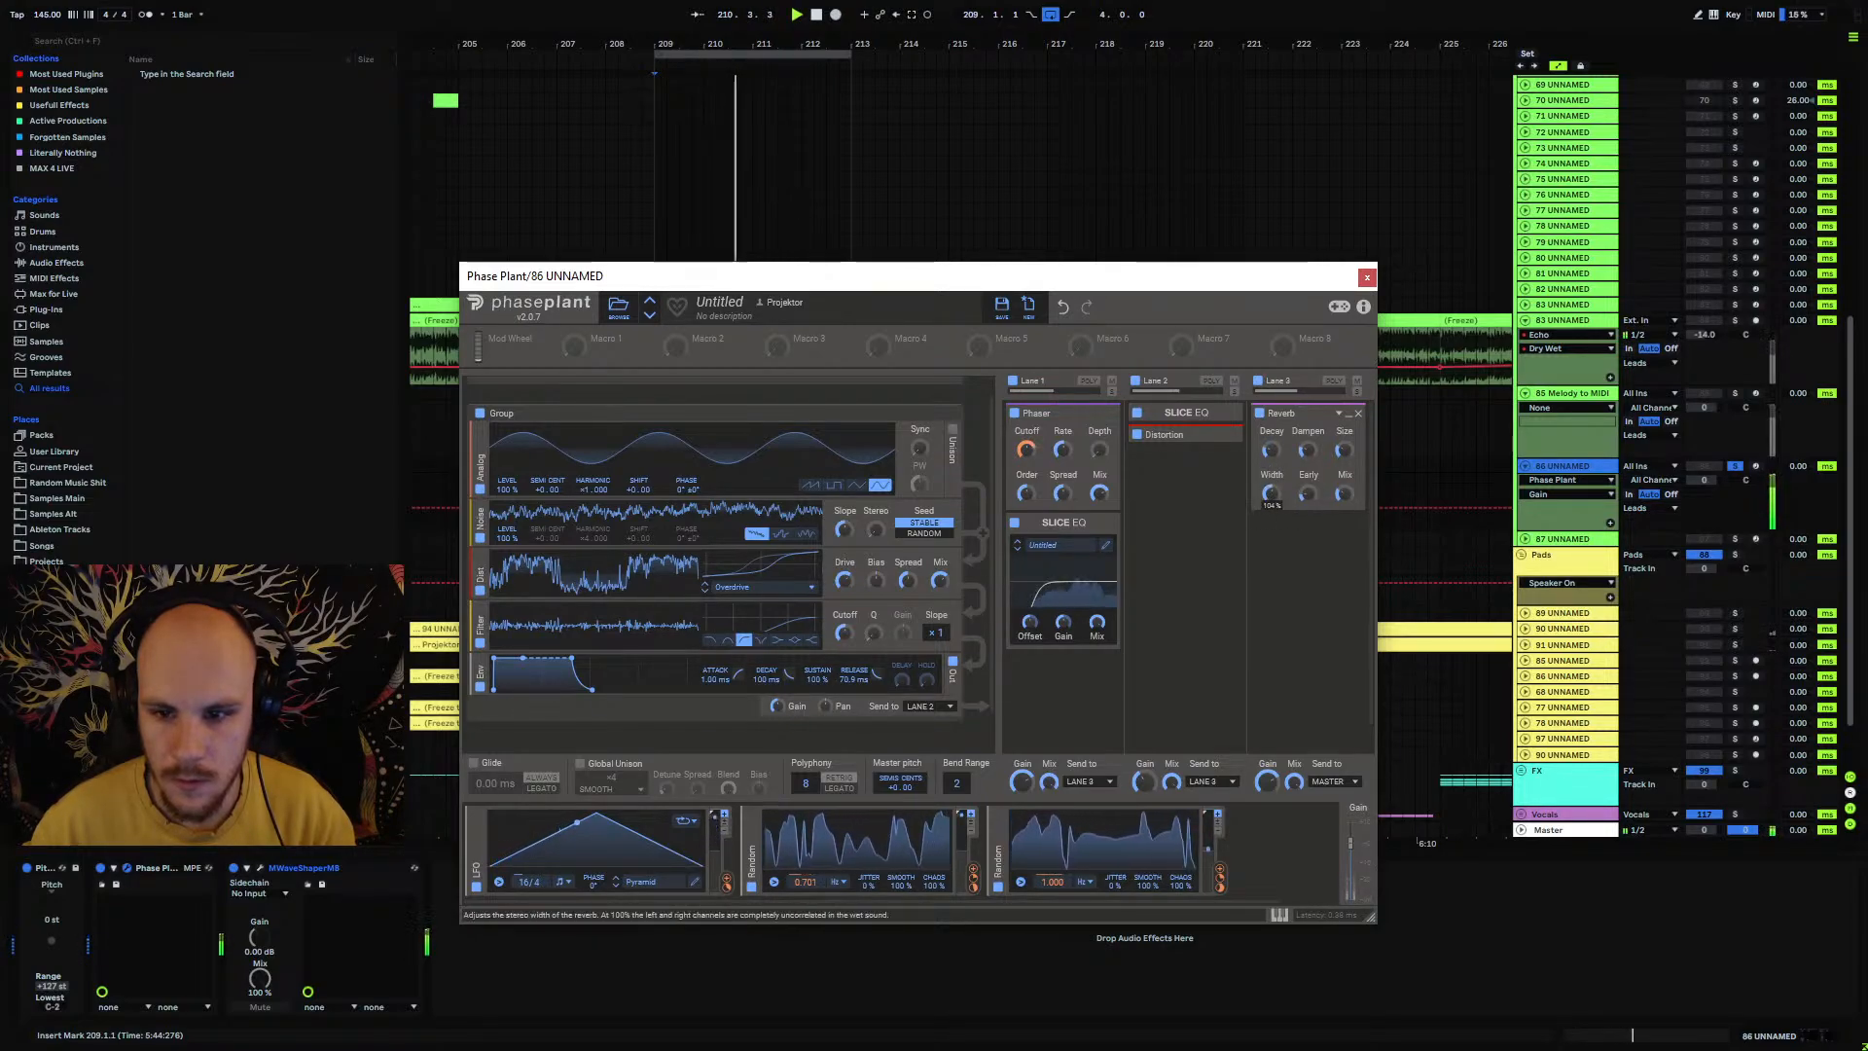
# Step: Add an Overdrive Distortion after the Reverb in lane 3 and adjust its drive while playing the part
pyautogui.click(1284, 540)
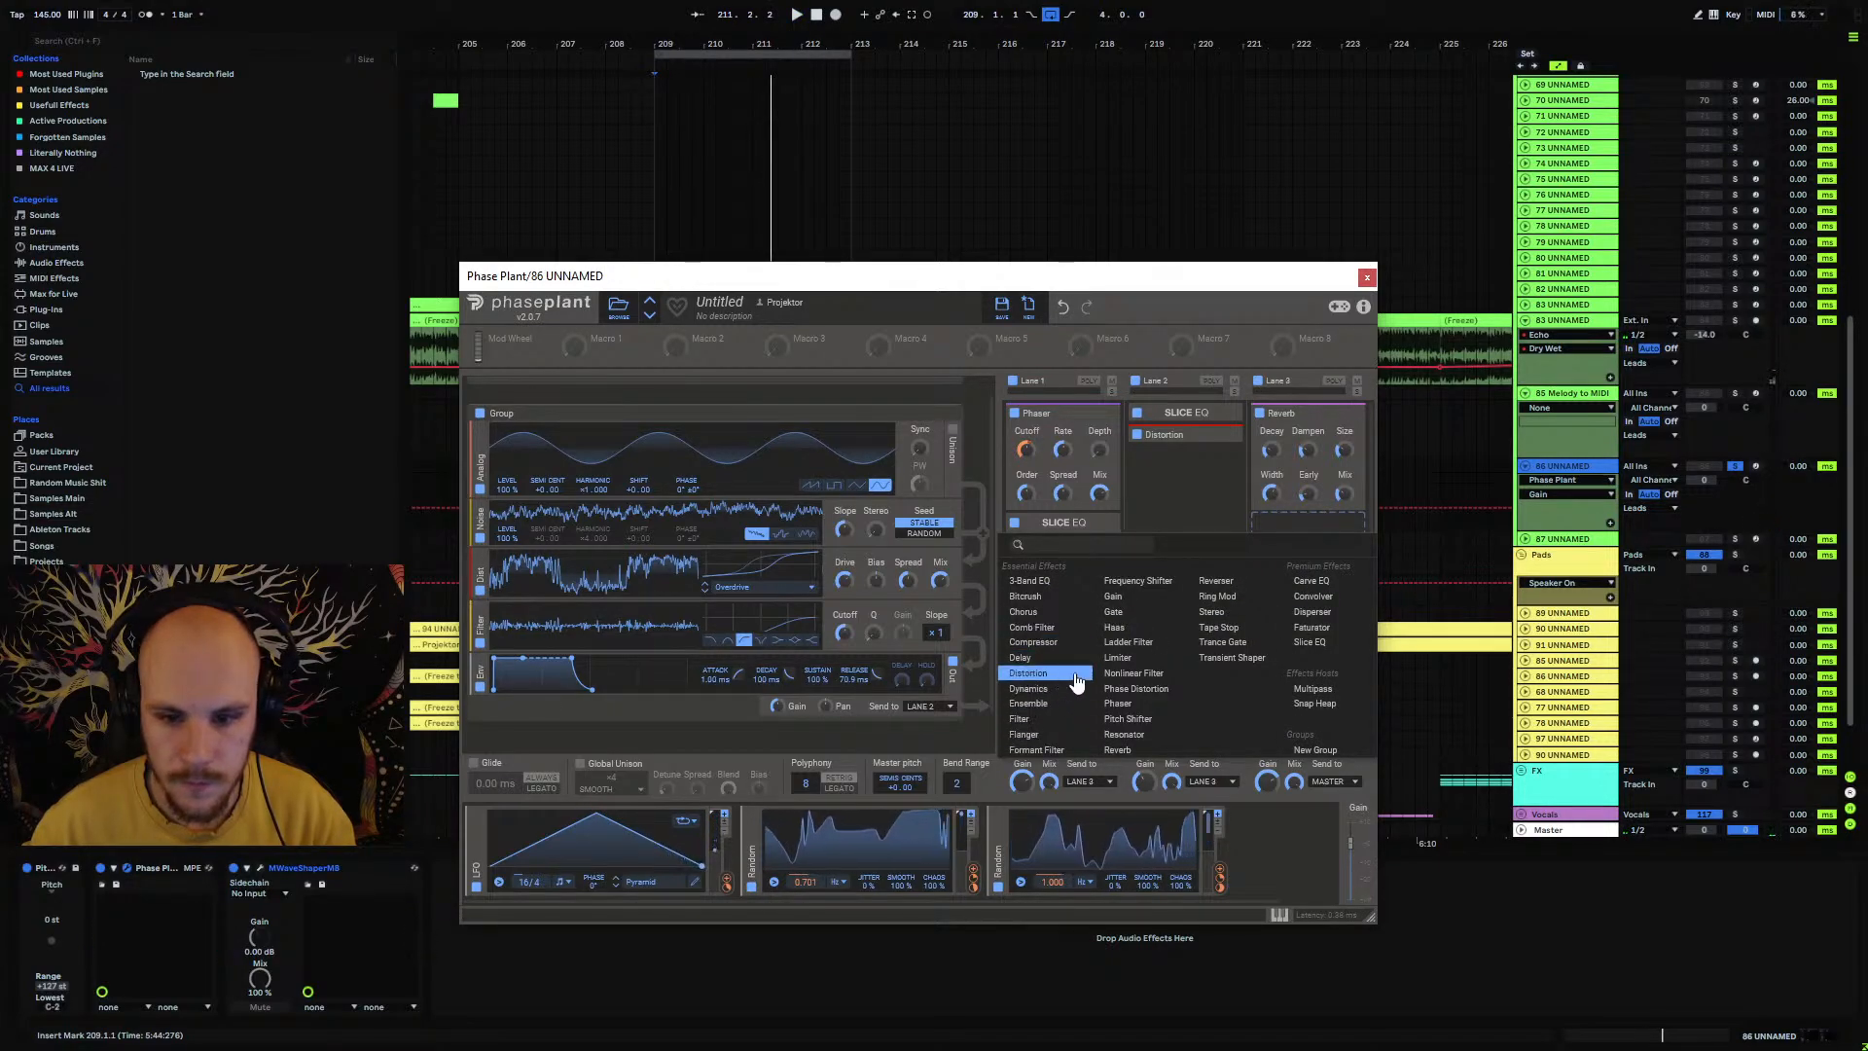
pyautogui.click(1029, 672)
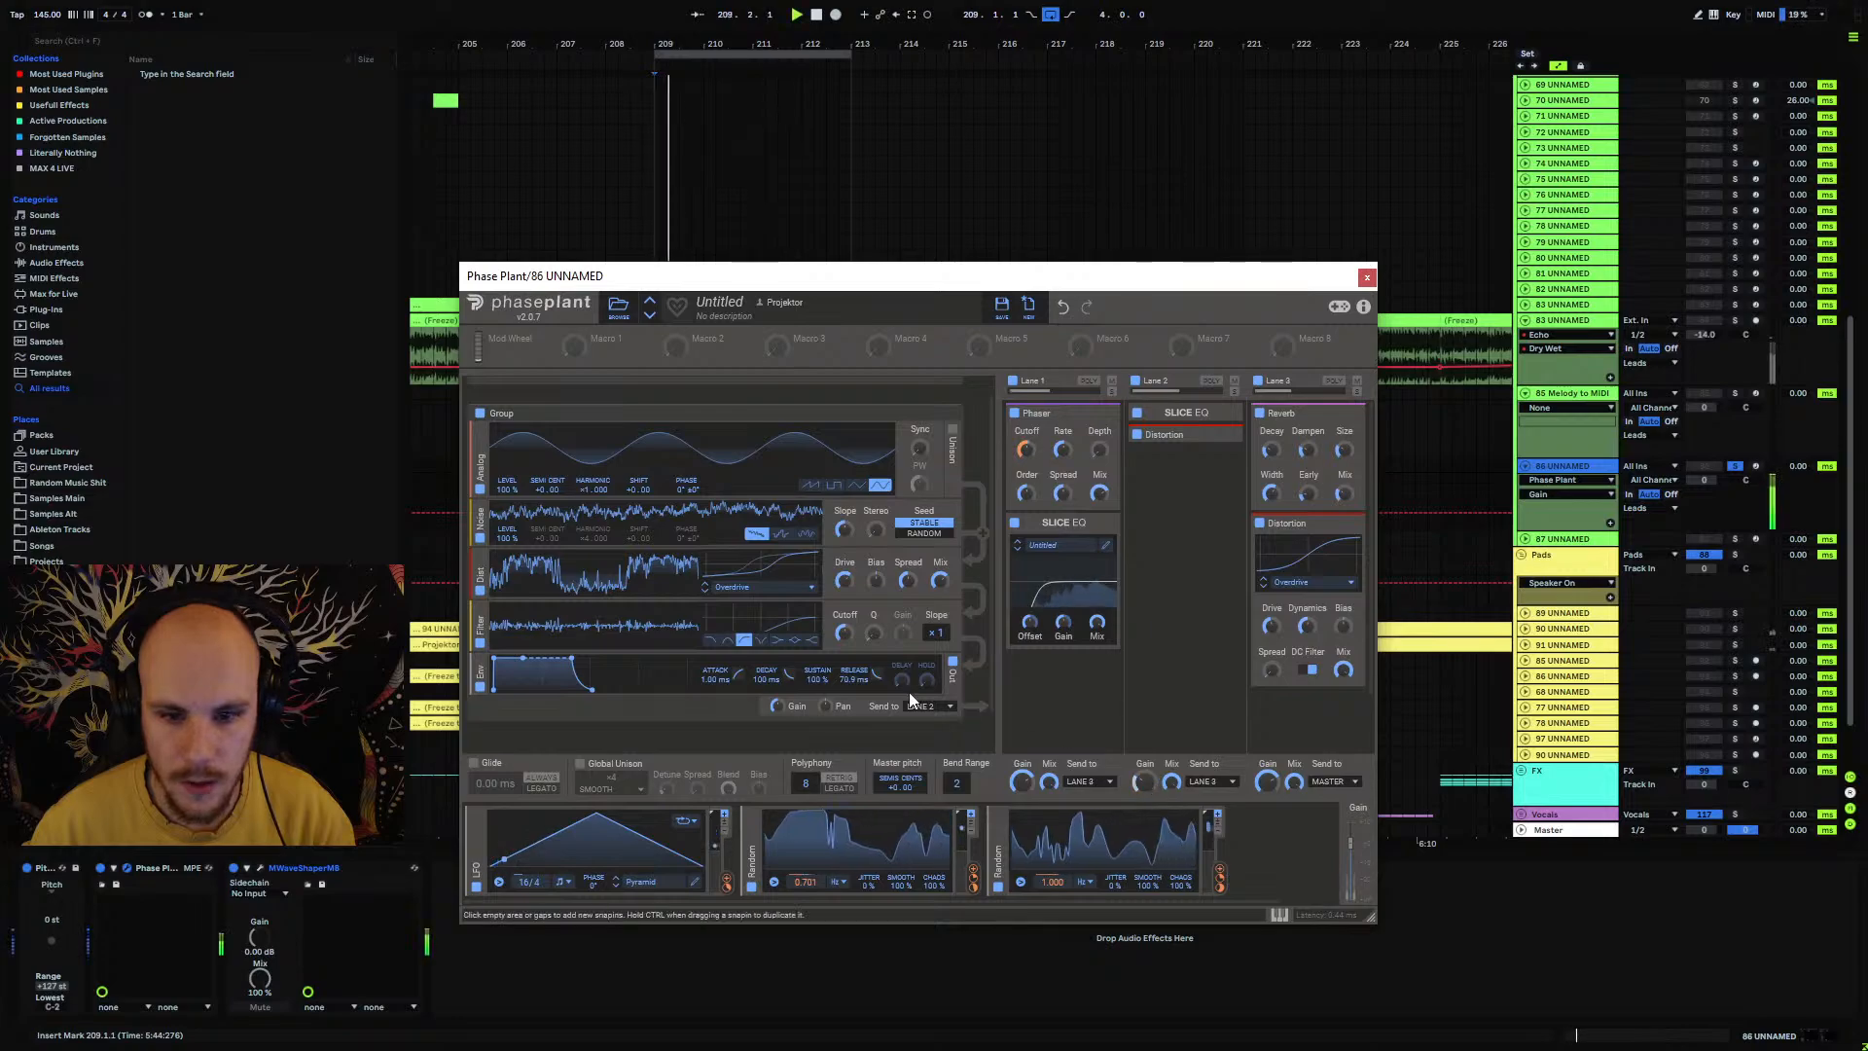
pyautogui.press('space')
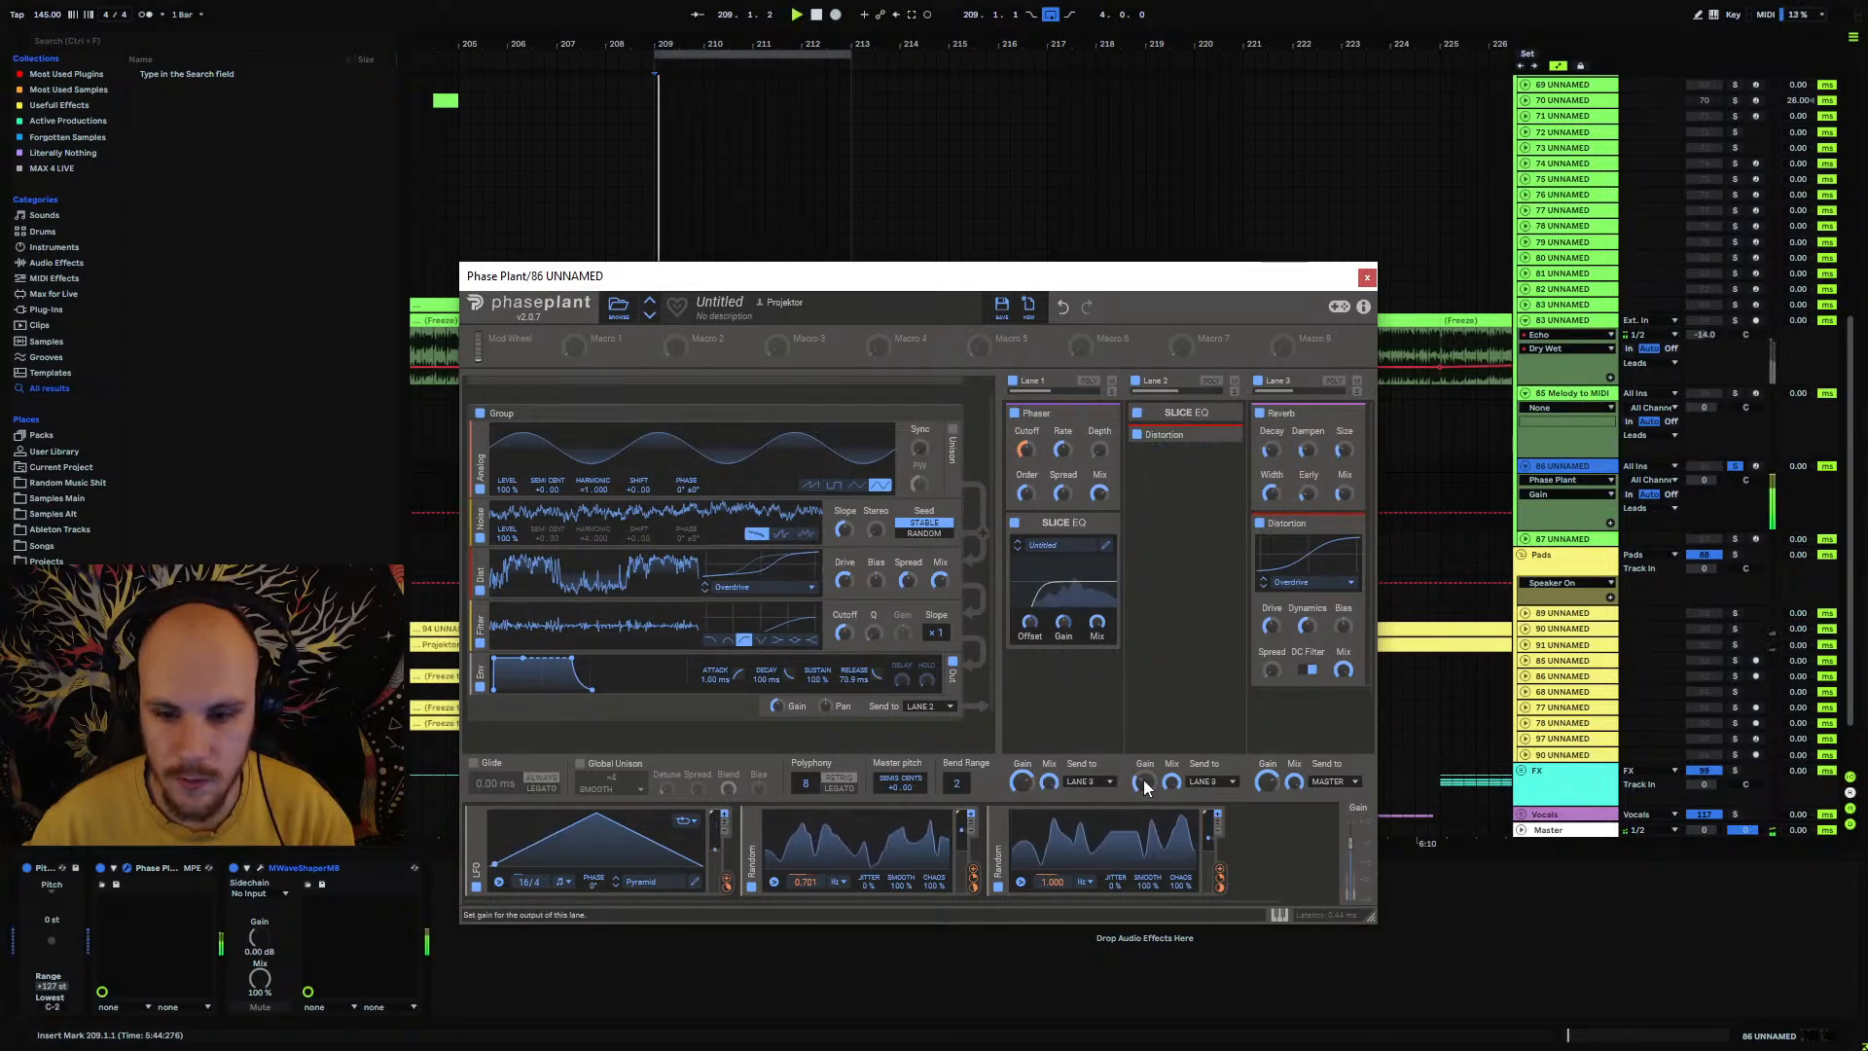
pyautogui.moveTo(1271, 626); pyautogui.dragTo(1272, 628)
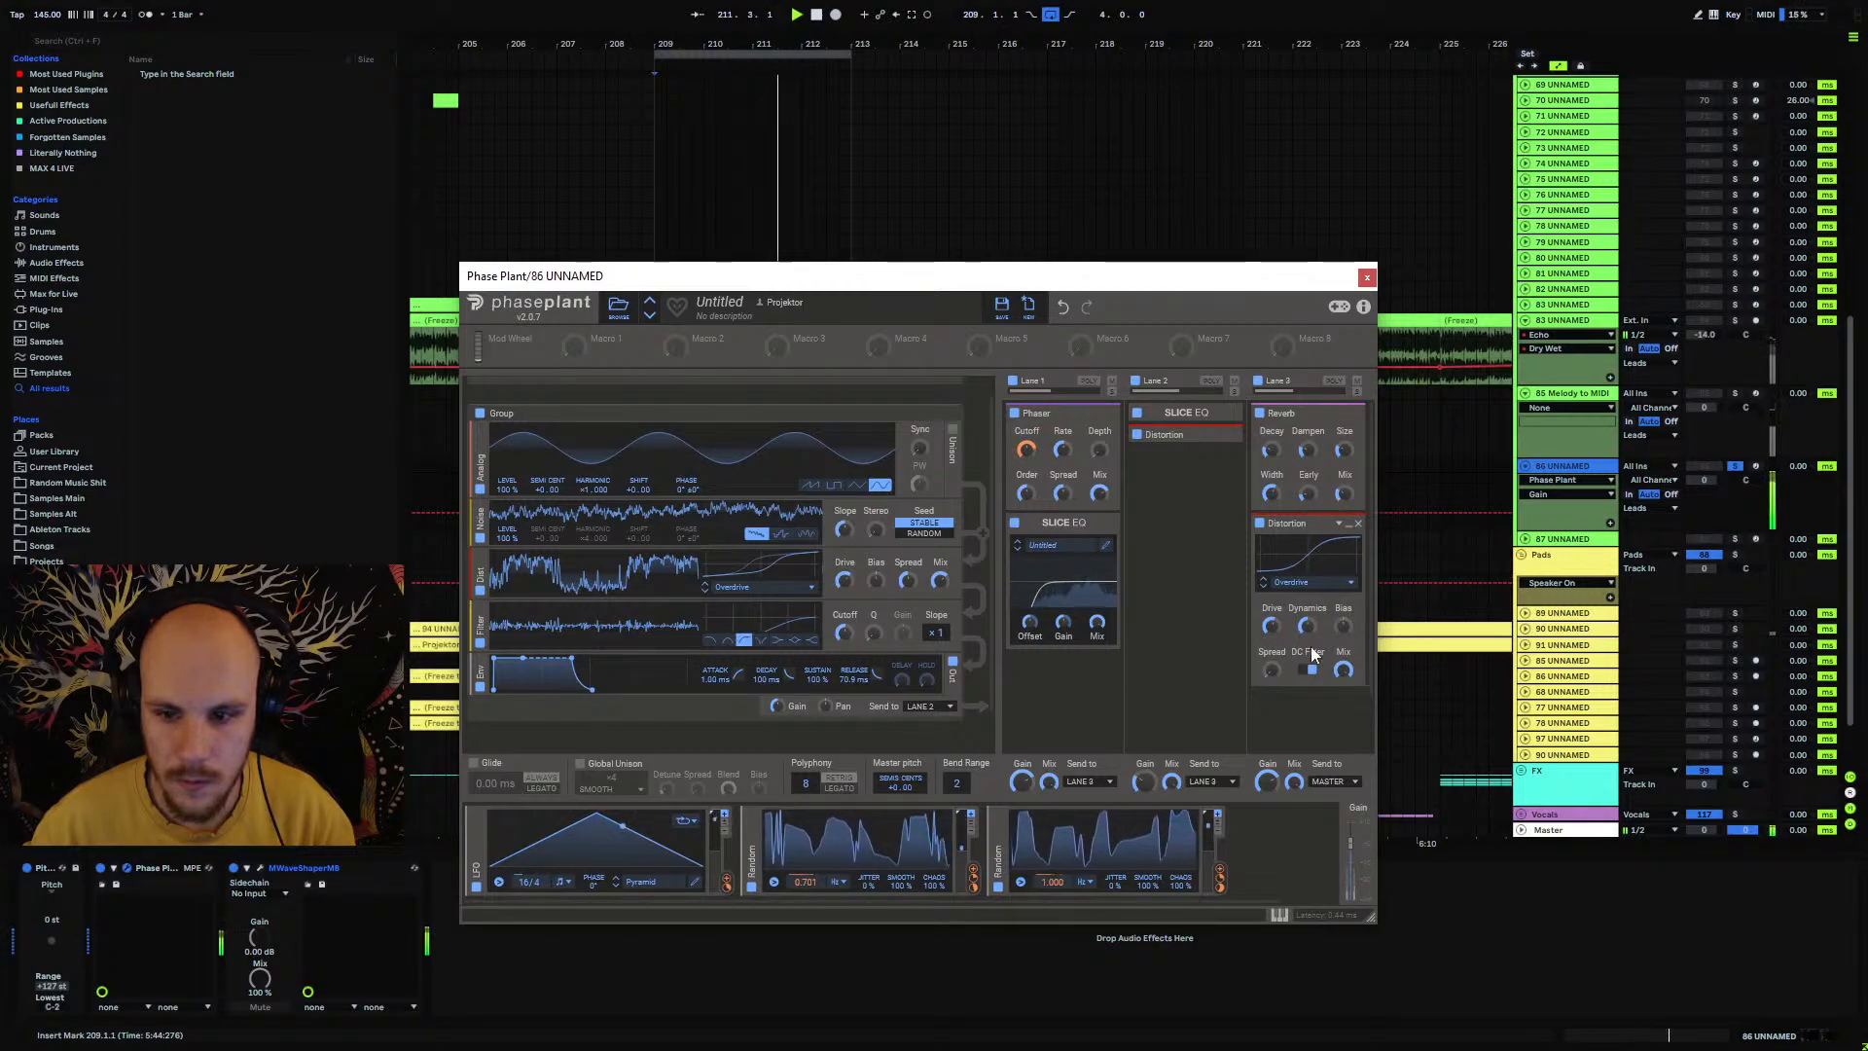
pyautogui.press('space')
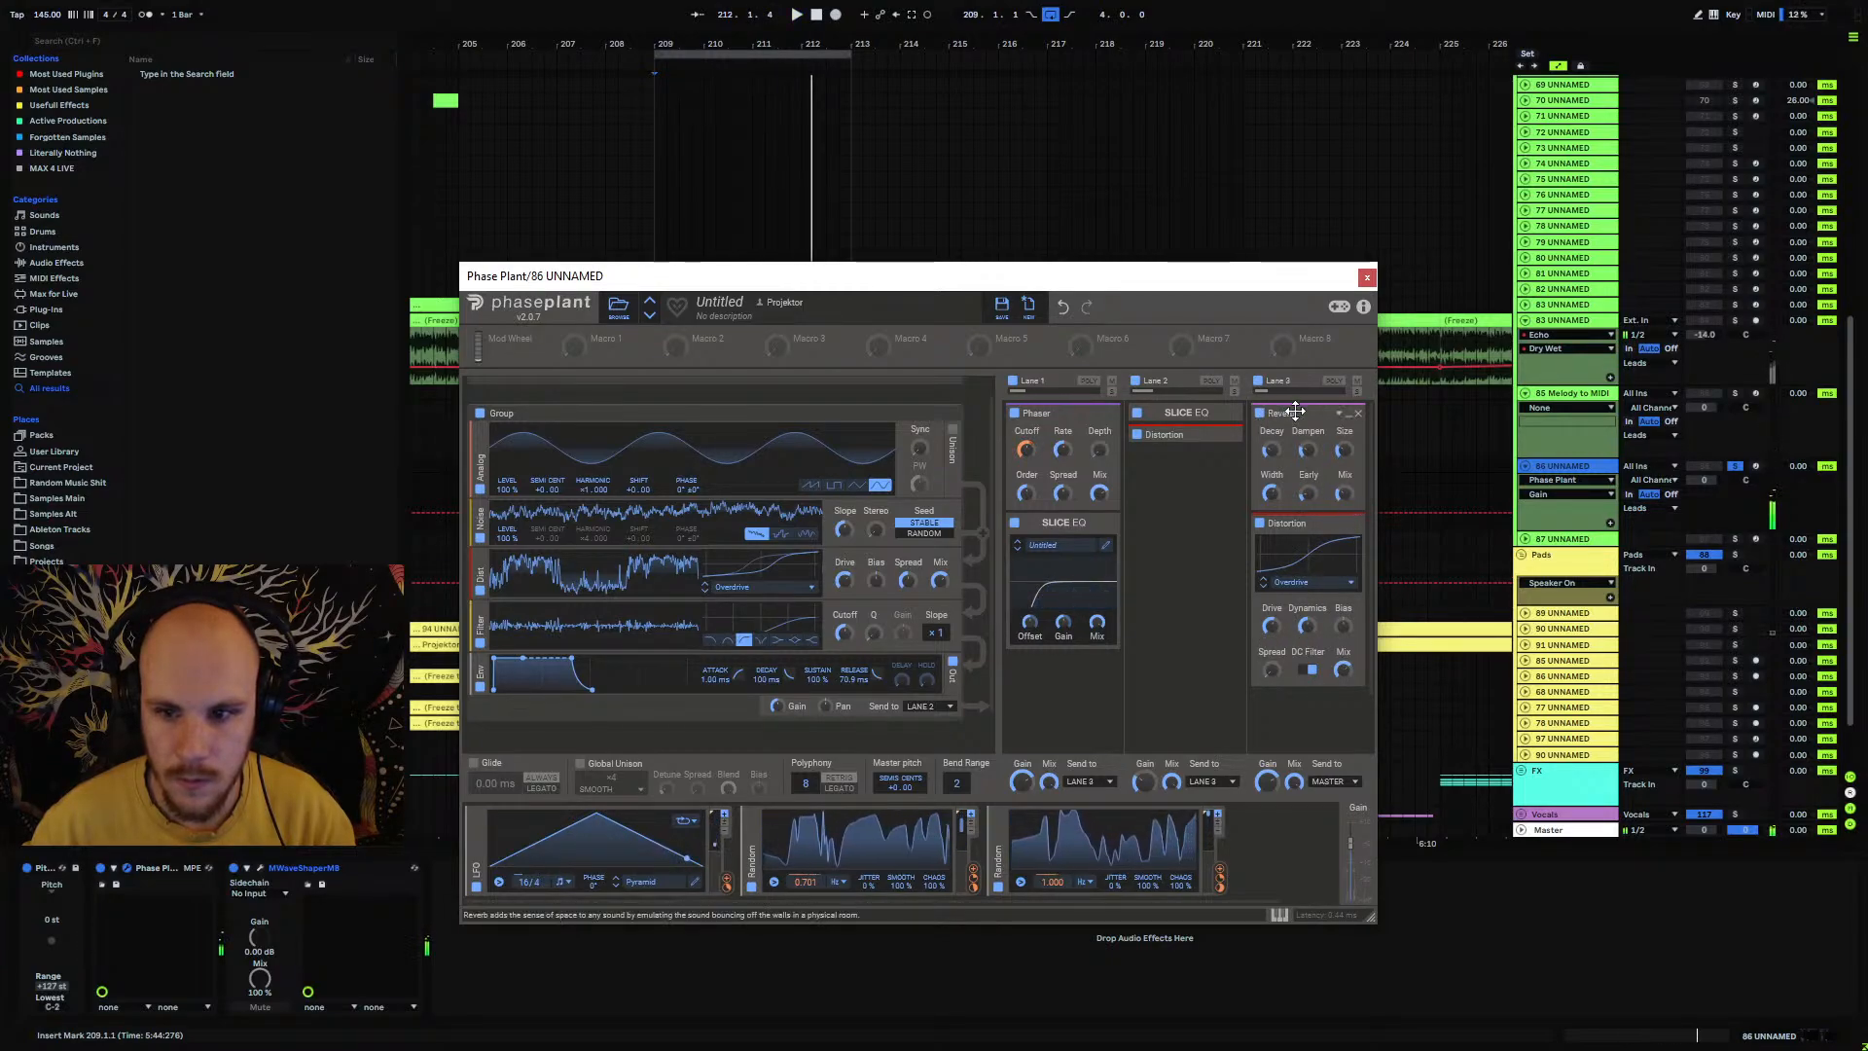
# Step: Remove the Reverb from lane 3, add a Reverb after the Distortion in lane 2, and play the part
pyautogui.moveTo(1294, 413); pyautogui.dragTo(1301, 721)
pyautogui.press('space')
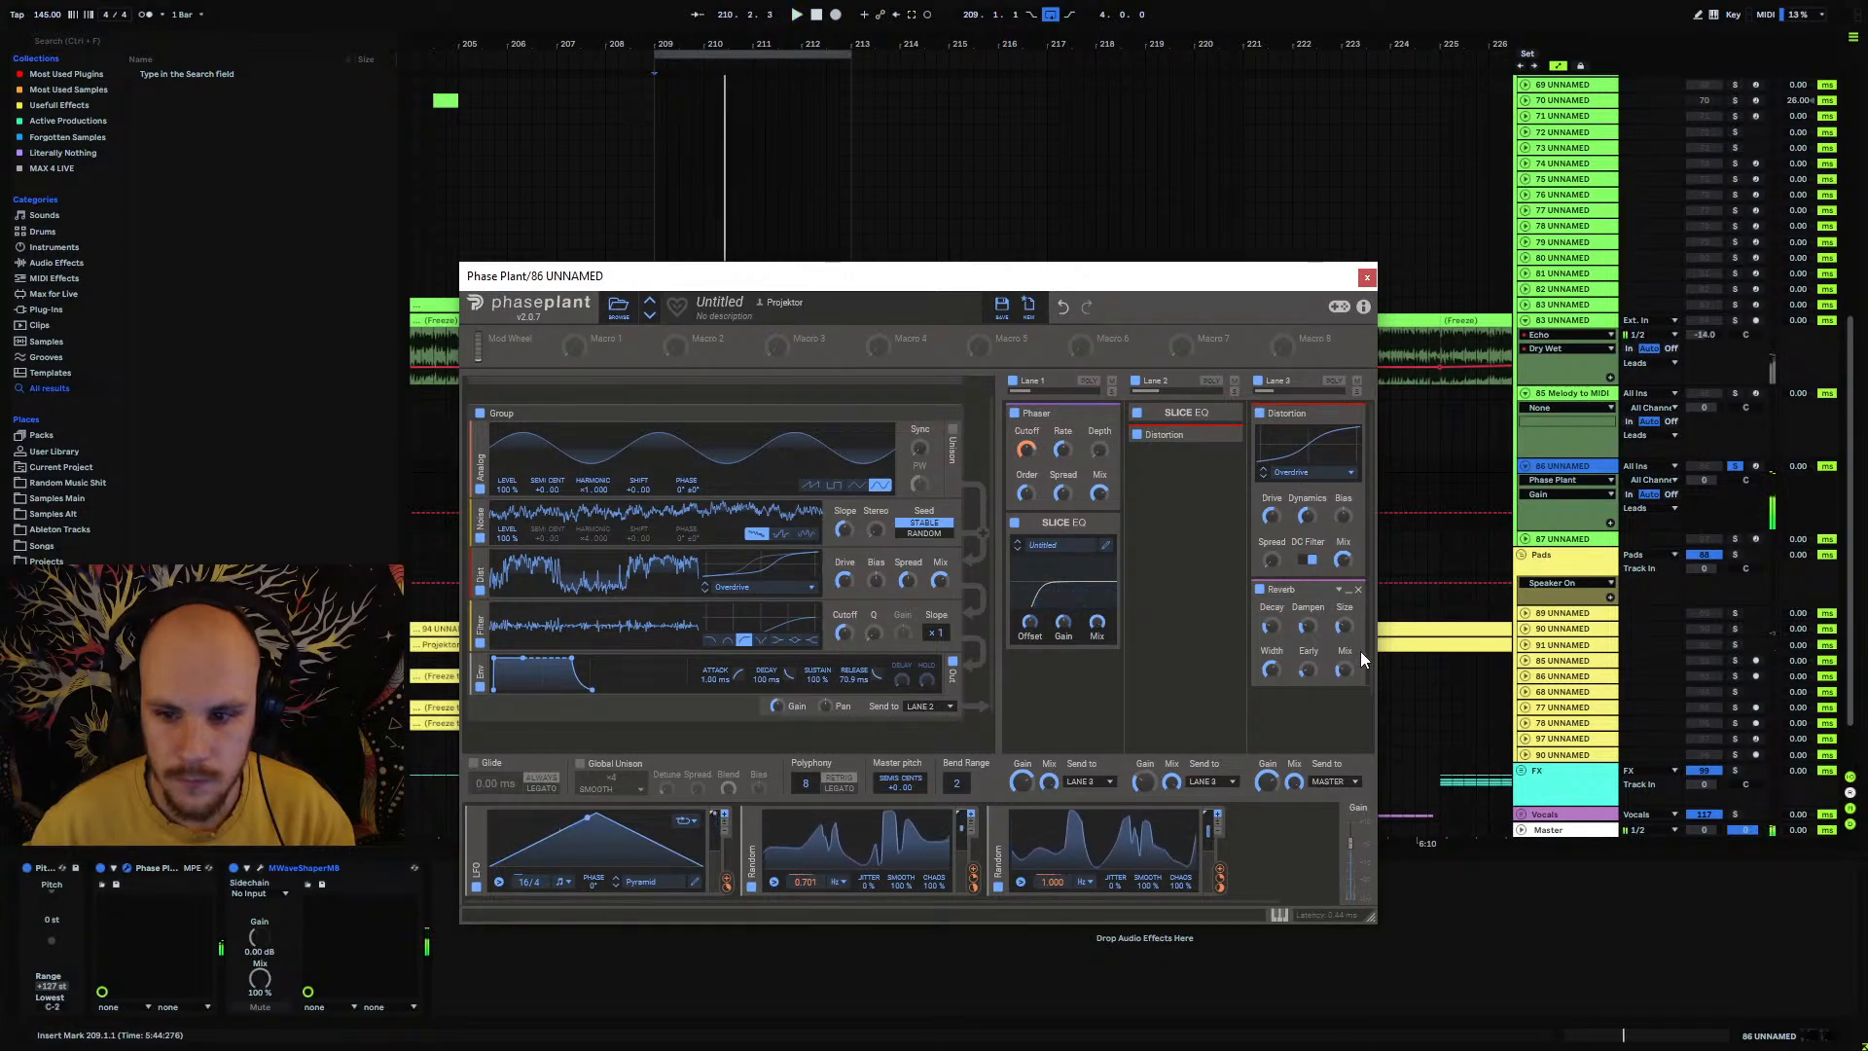
pyautogui.click(1358, 589)
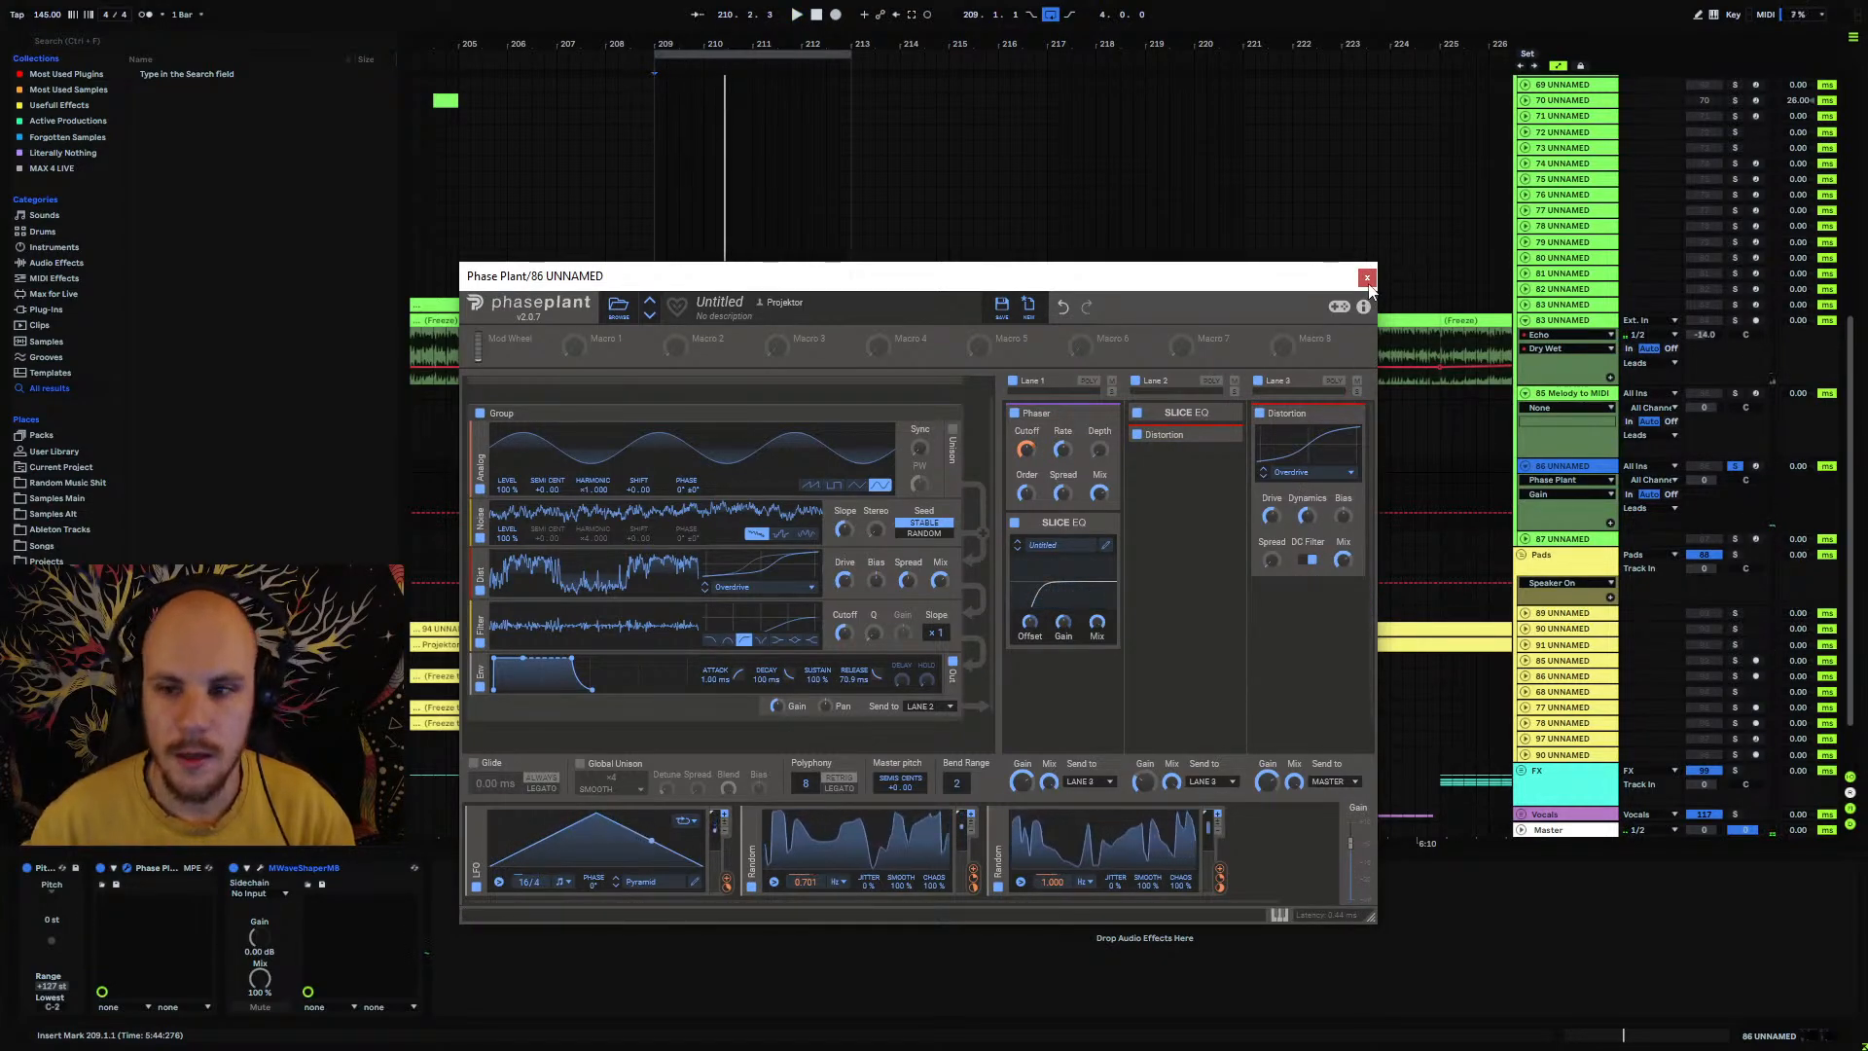
pyautogui.click(1206, 516)
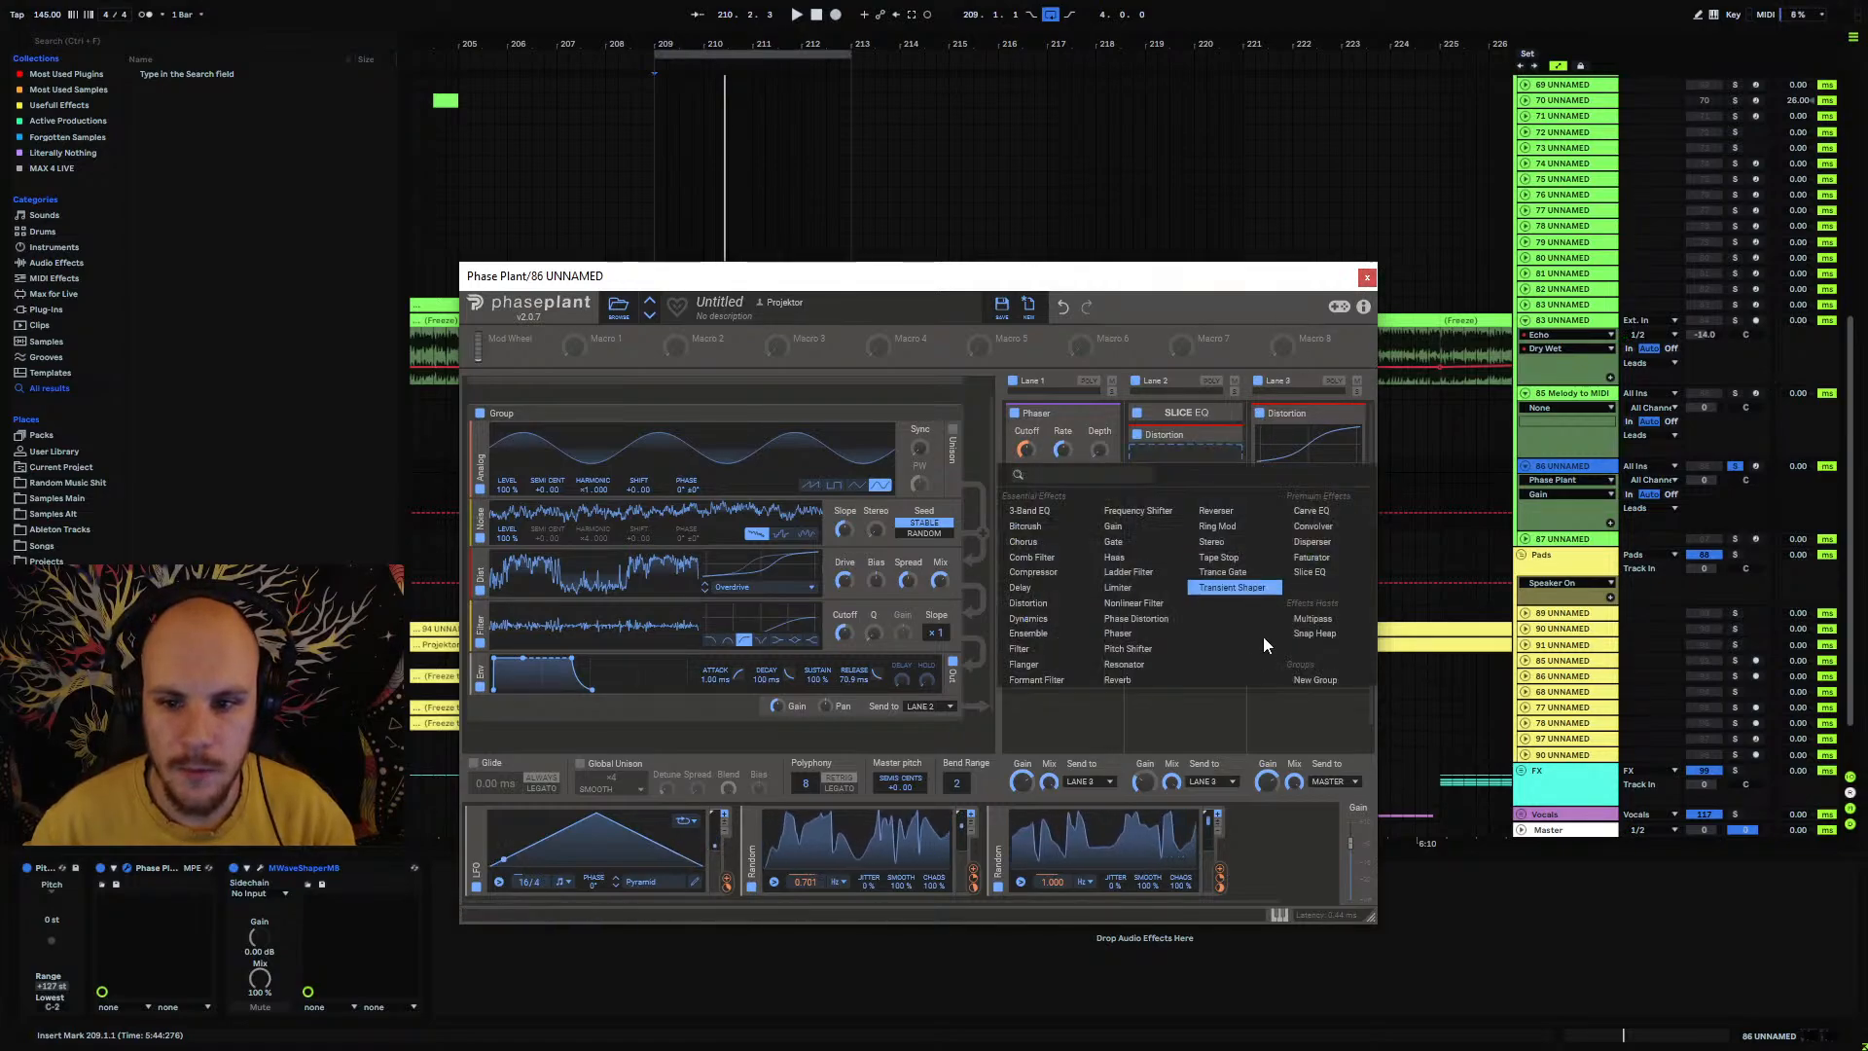
pyautogui.click(1140, 679)
pyautogui.press('space')
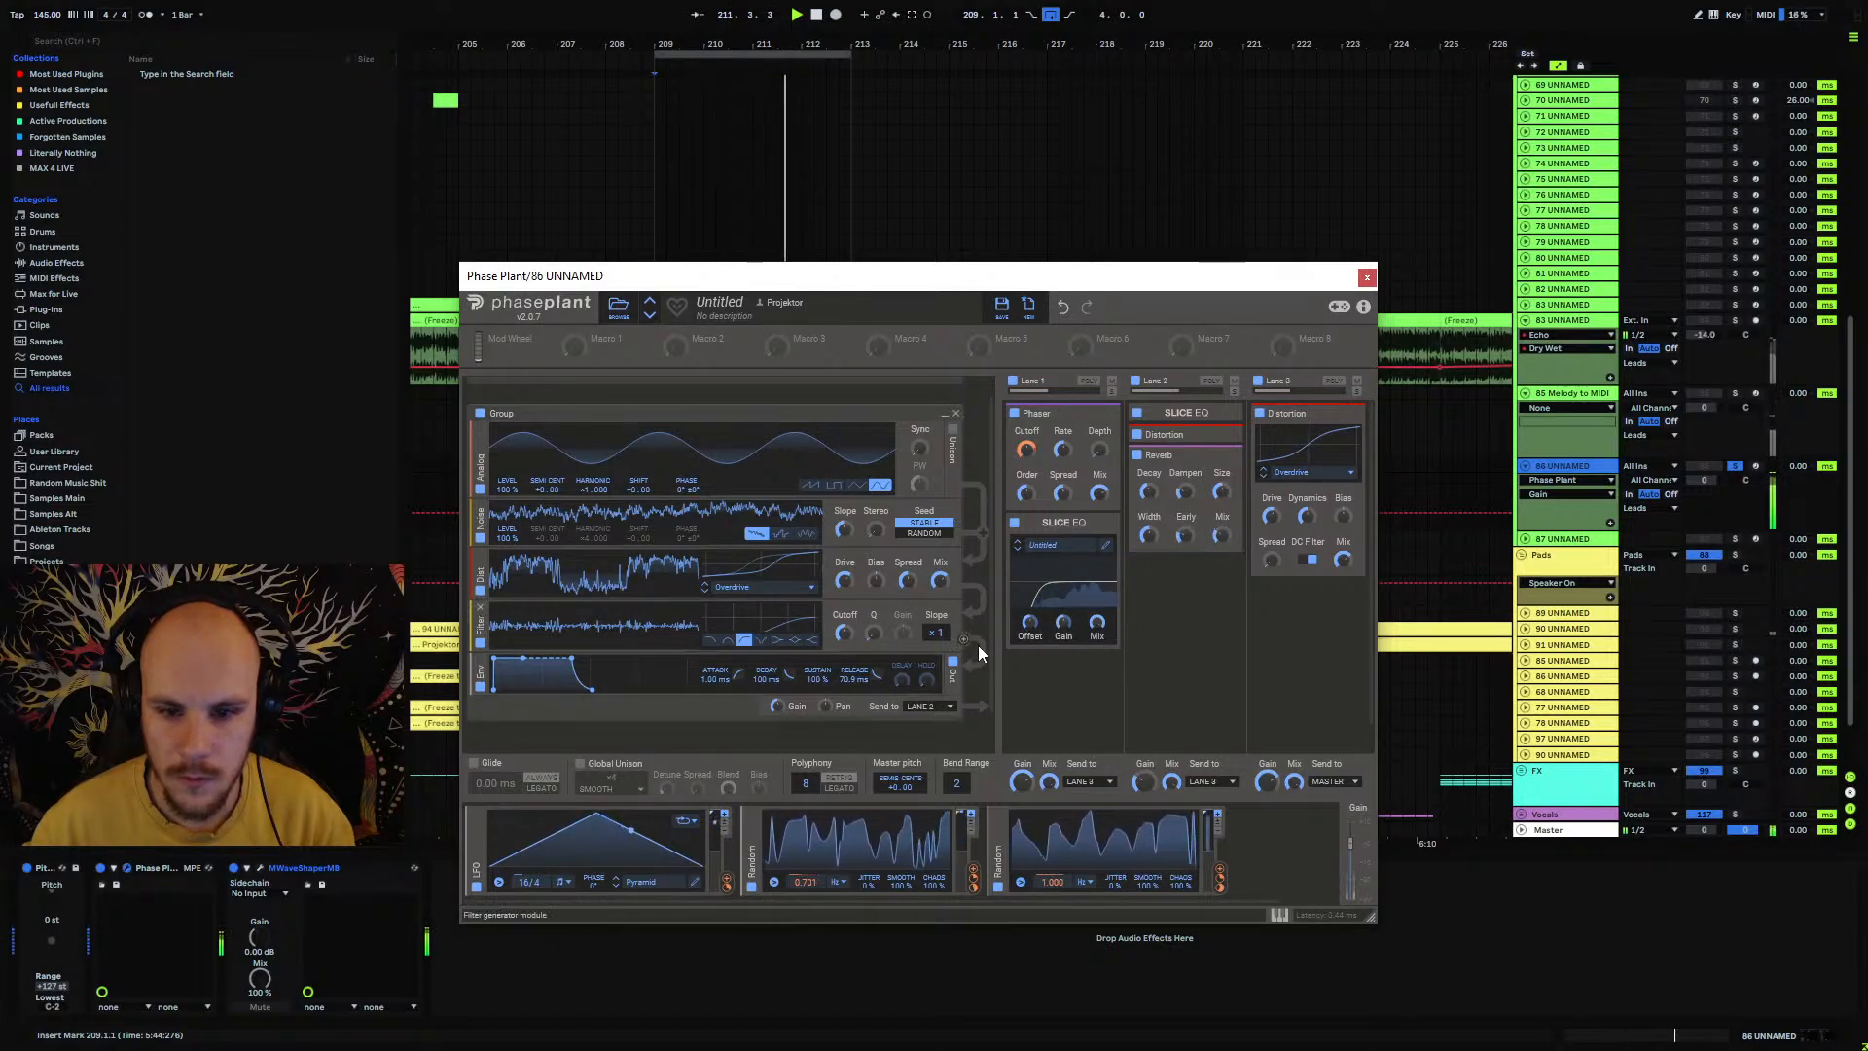
# Step: Add an Envelope modulator with 0 ms attack and 0% sustain, and assign it to lane 2's gain
pyautogui.click(1255, 855)
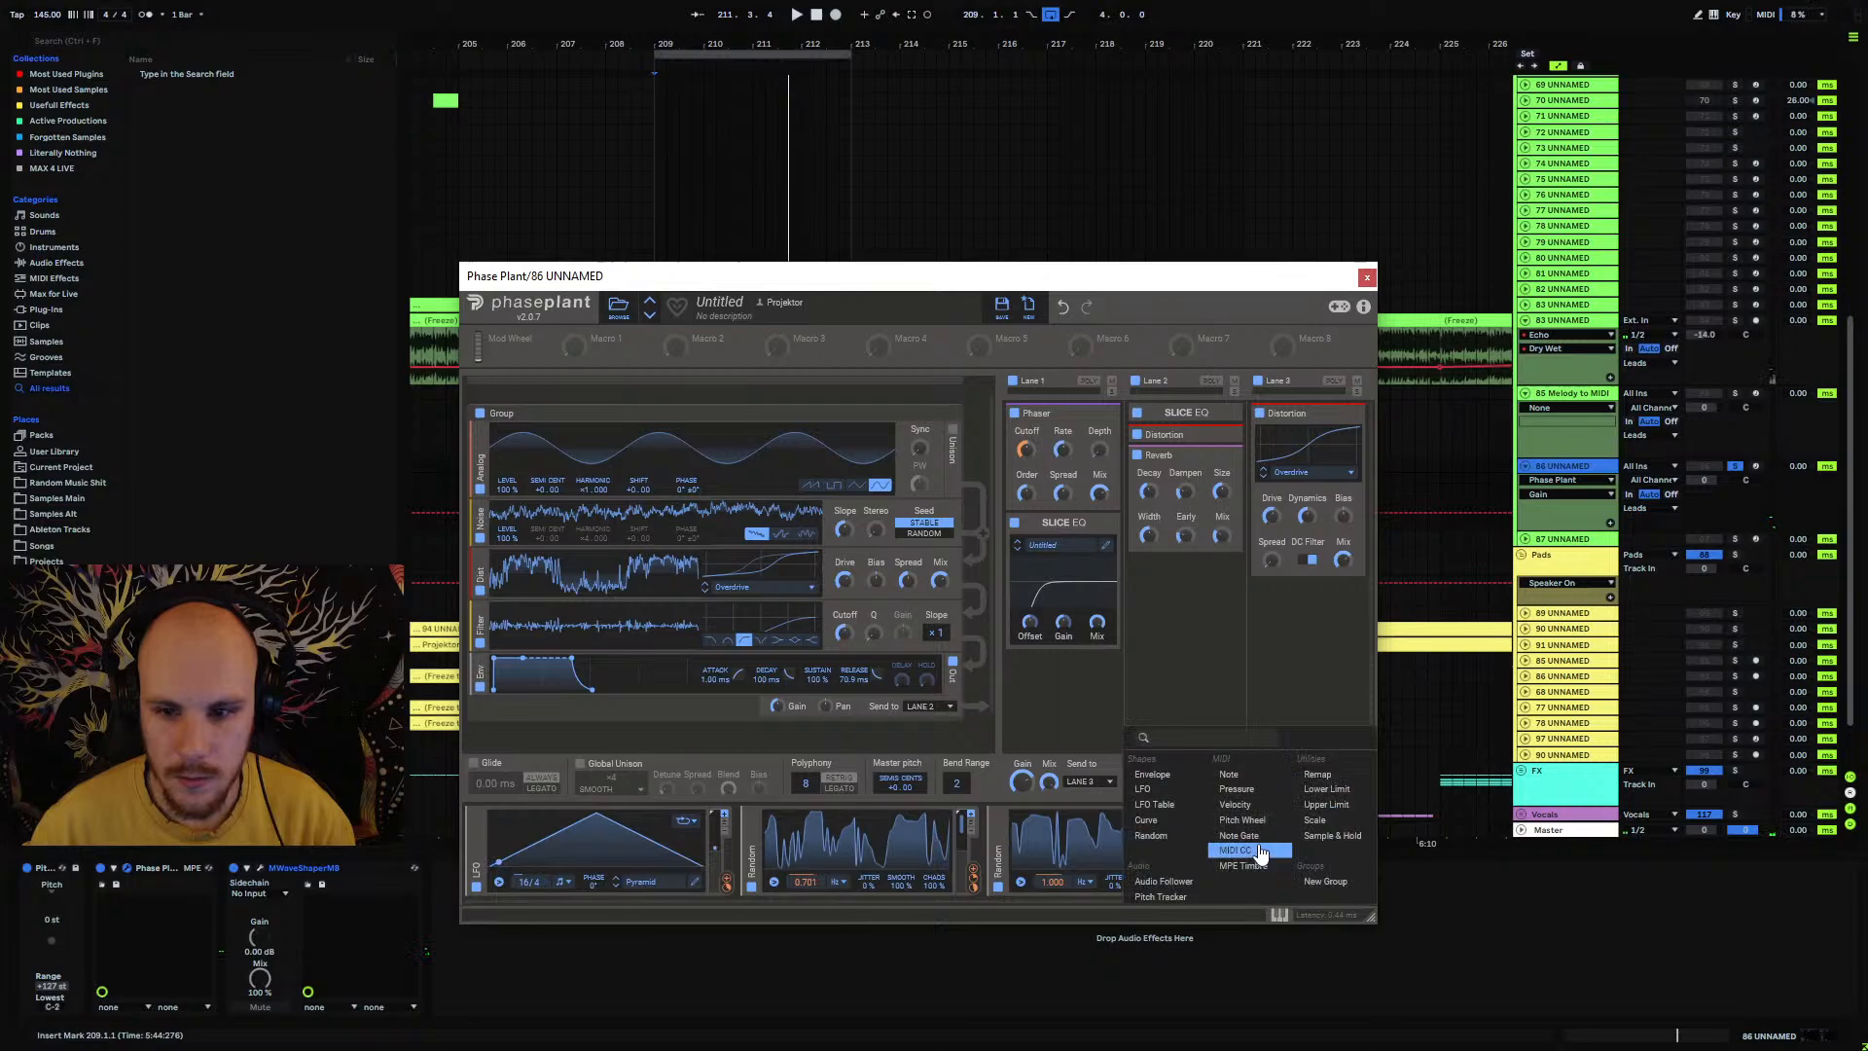
pyautogui.click(1152, 774)
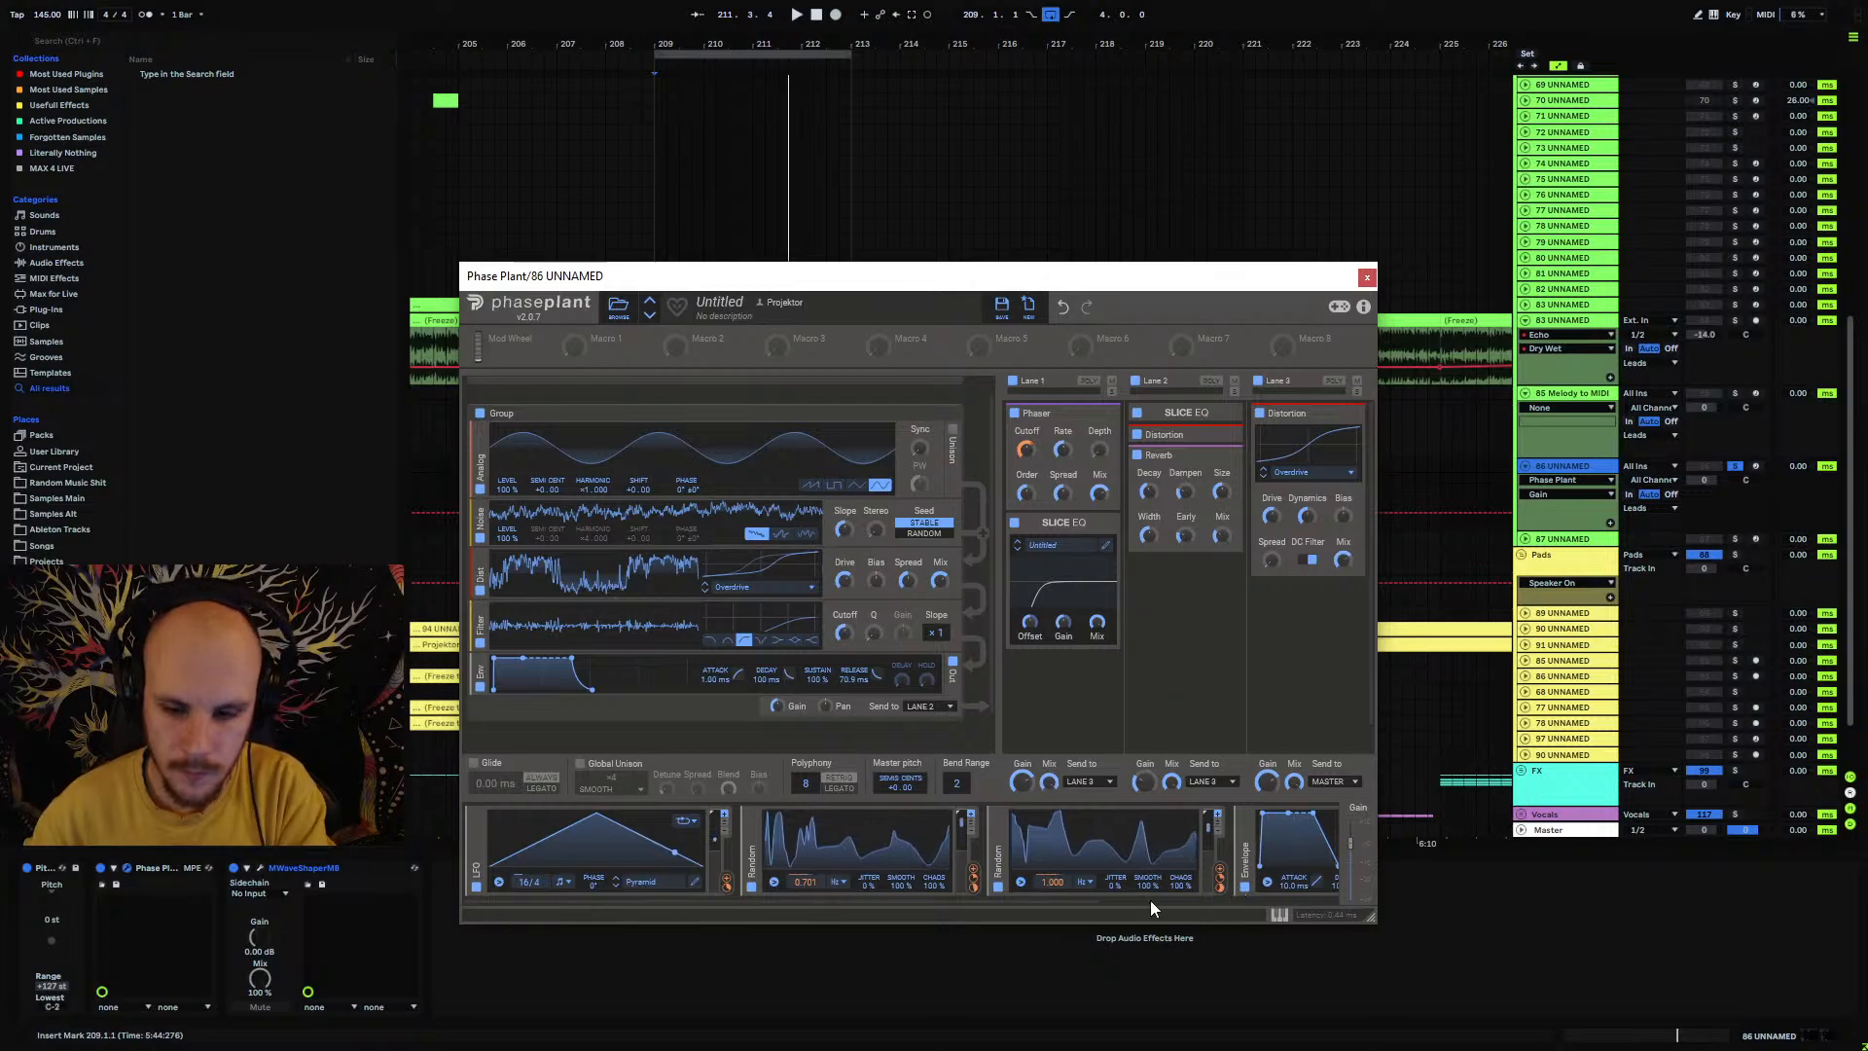
pyautogui.moveTo(1062, 903); pyautogui.dragTo(1344, 919)
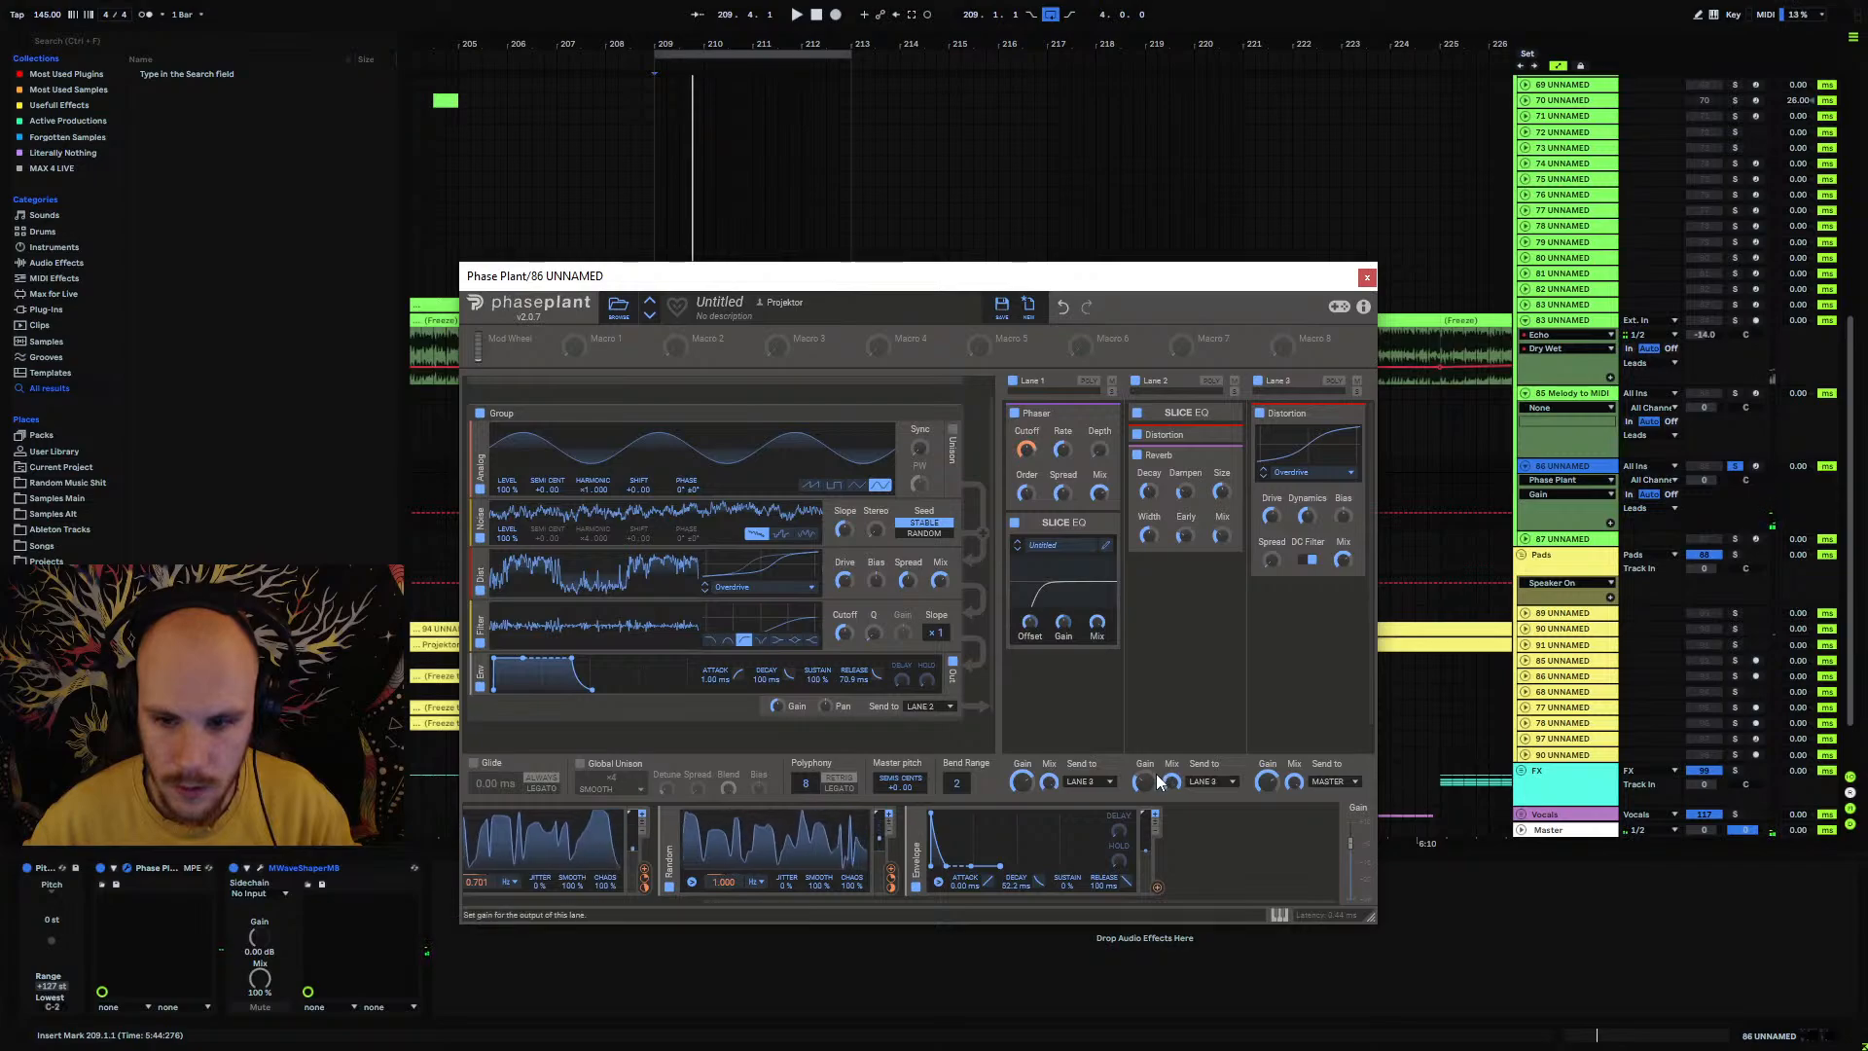
pyautogui.moveTo(1146, 781)
pyautogui.mouseDown()
pyautogui.moveTo(1146, 876)
pyautogui.moveTo(1144, 802)
pyautogui.mouseUp()
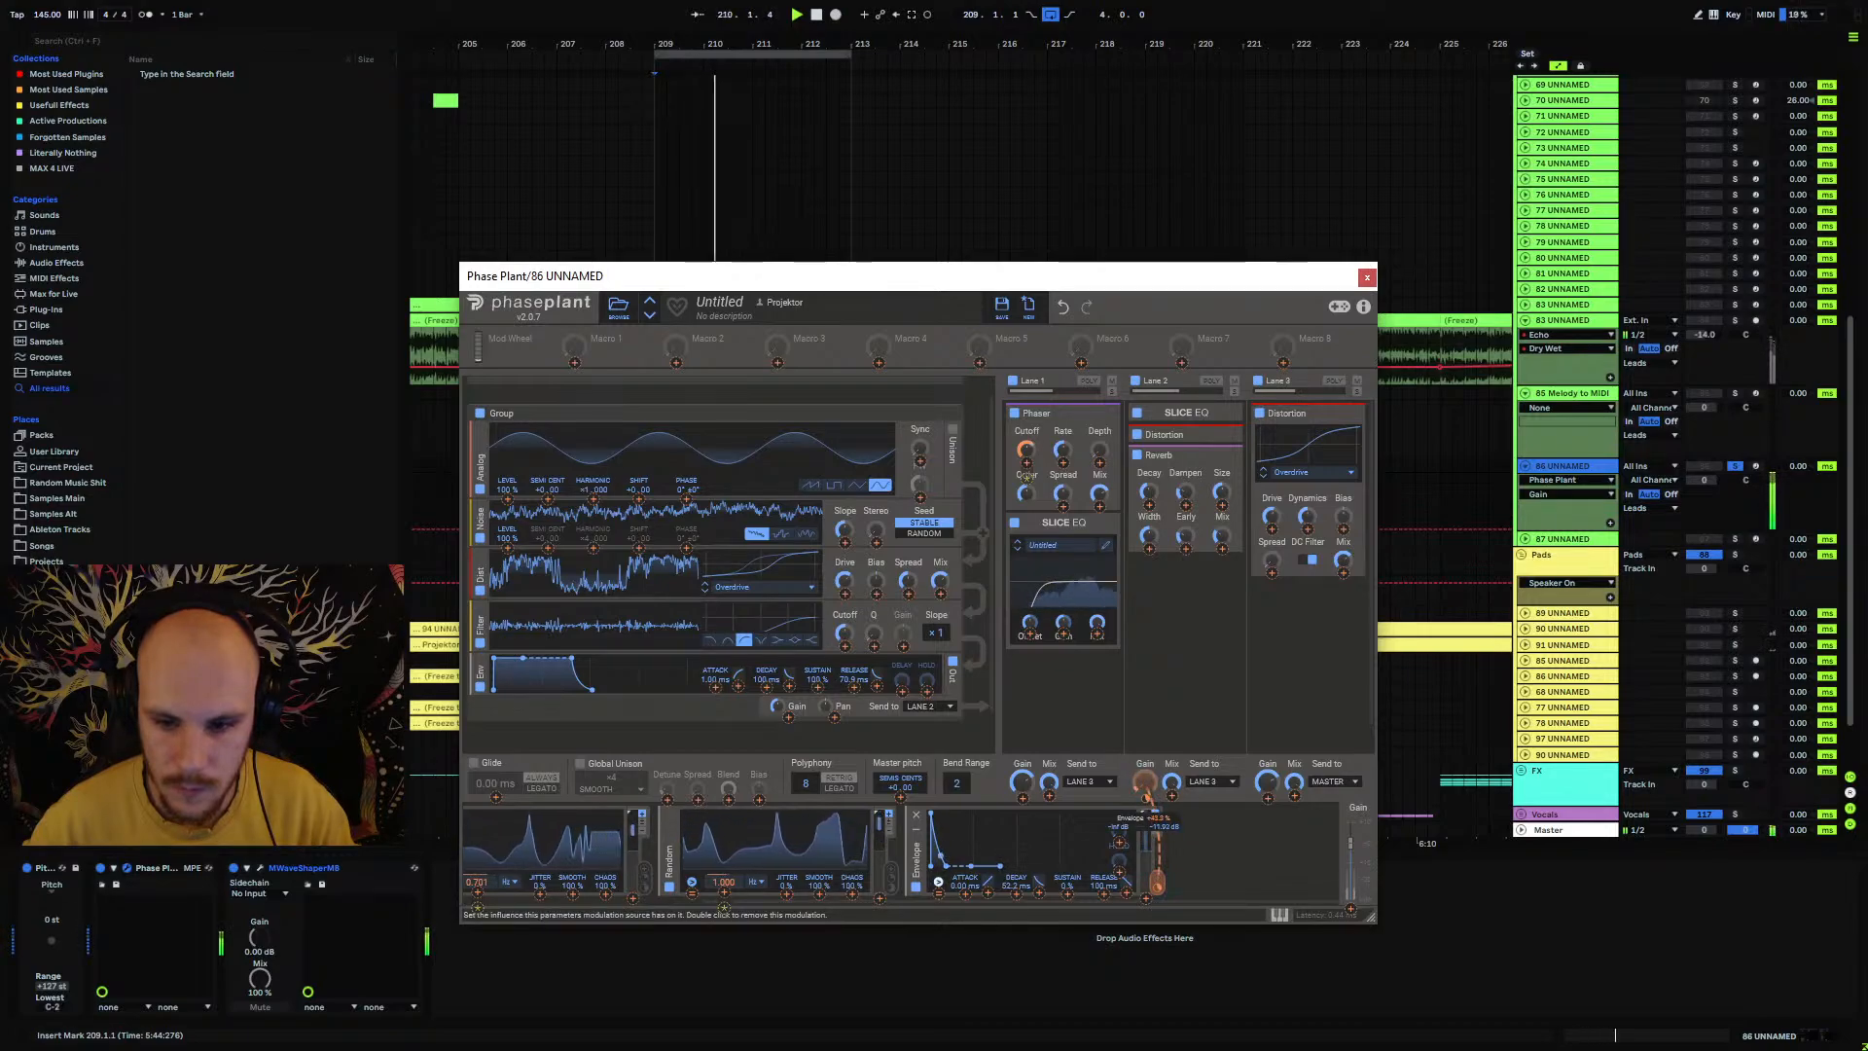
pyautogui.moveTo(1158, 883); pyautogui.dragTo(1017, 903)
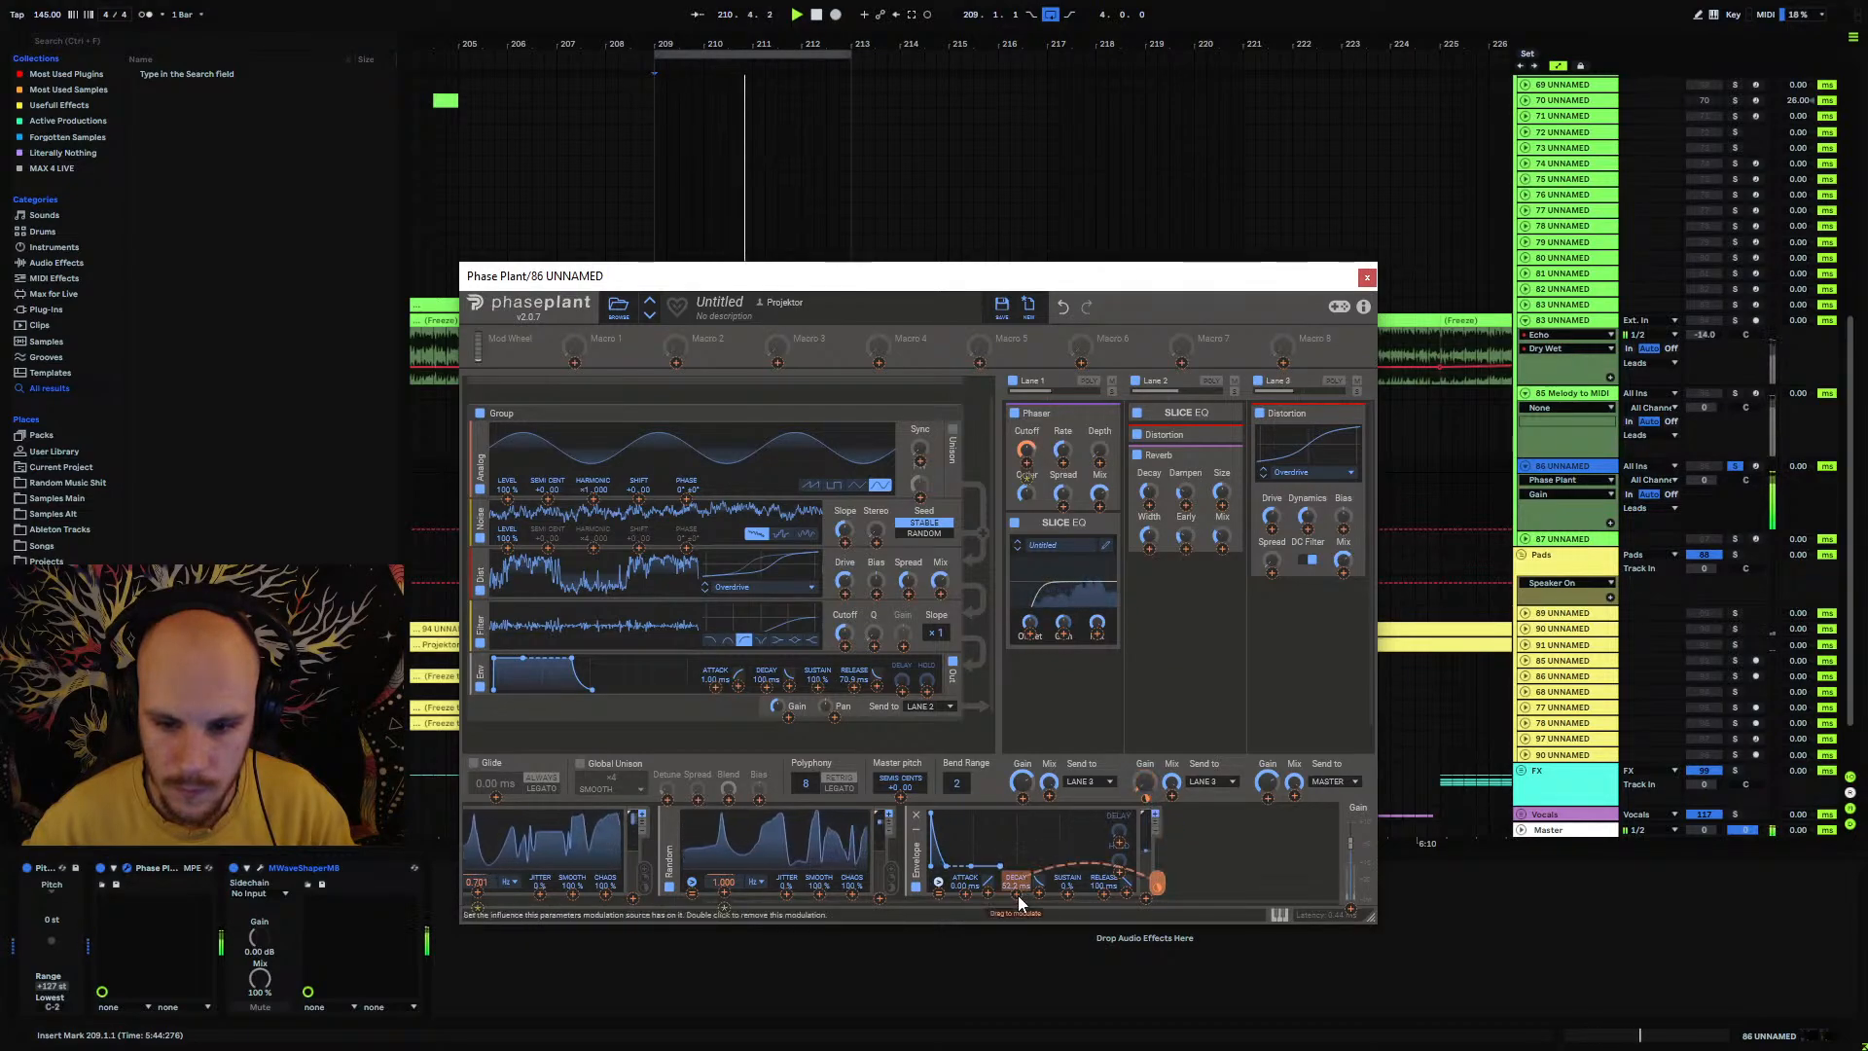
# Step: Set the Envelope modulator's sustain to 100%, decay to 22.4 ms and release to about 92 ms while playing the part
pyautogui.click(1246, 854)
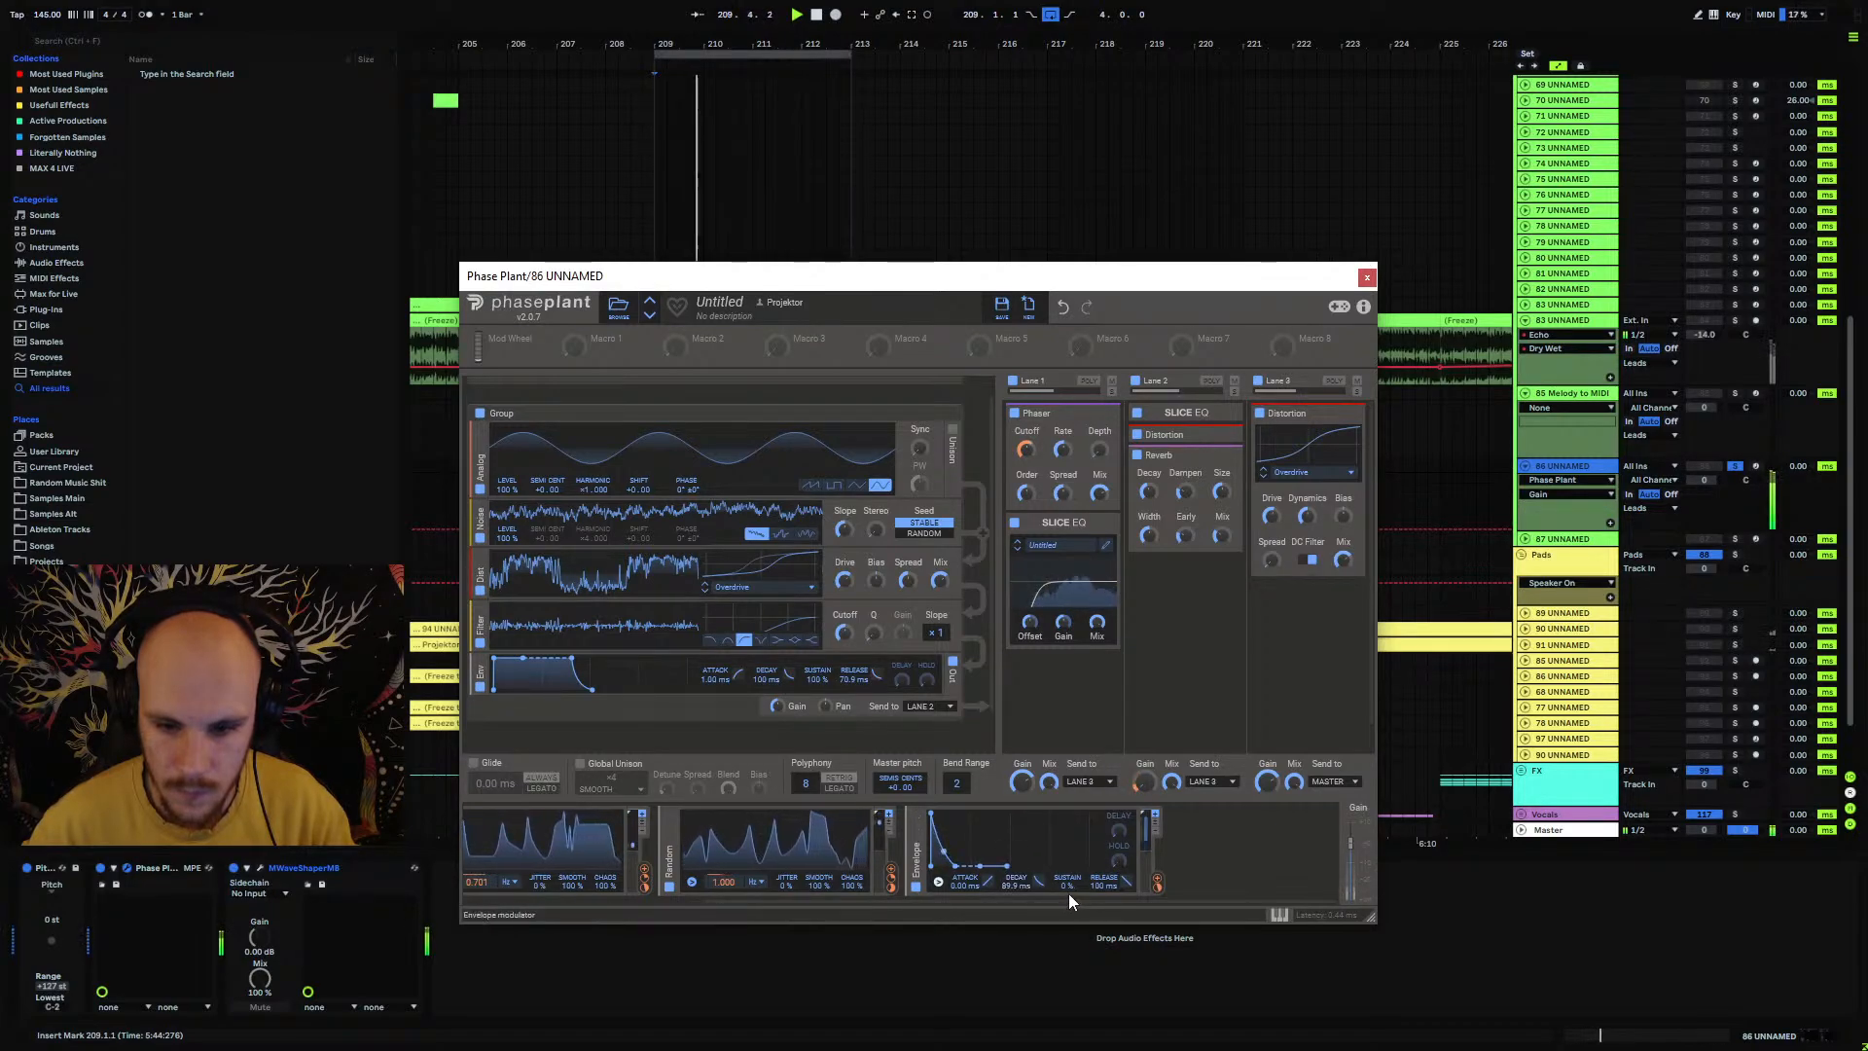
pyautogui.moveTo(1068, 888); pyautogui.dragTo(1068, 852)
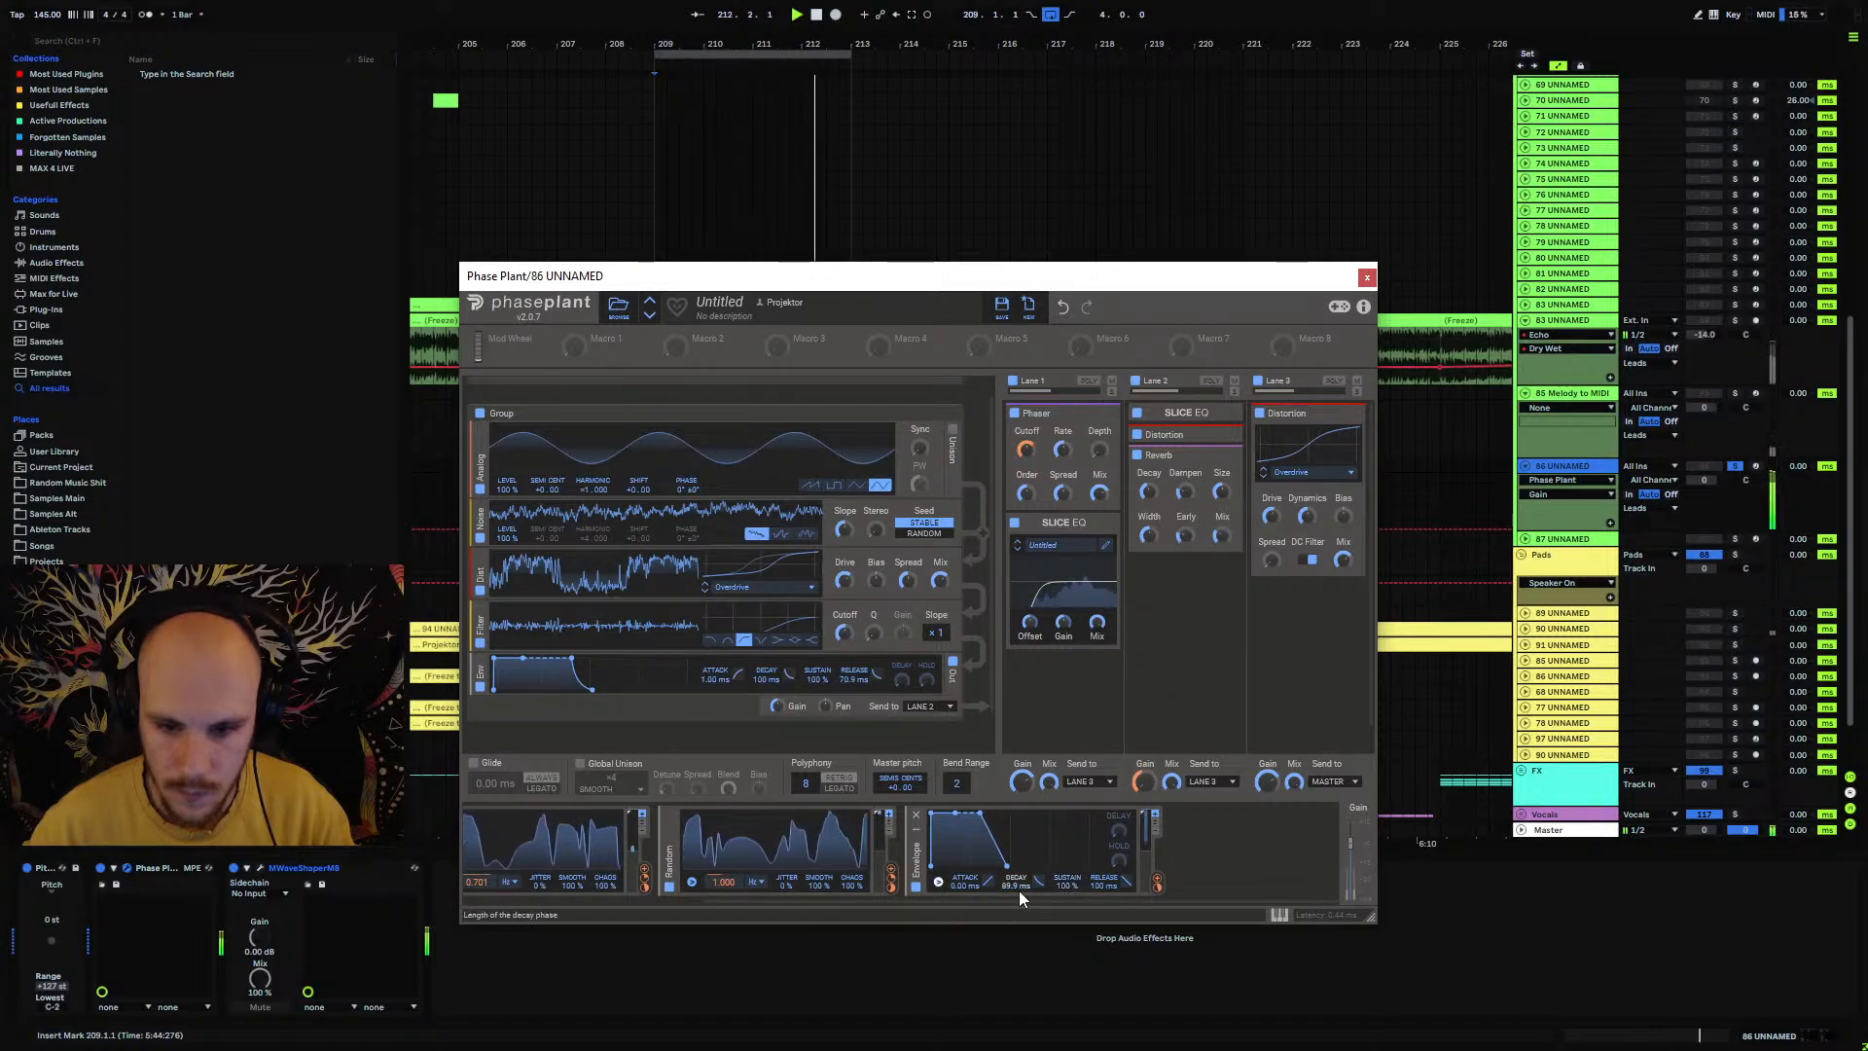
pyautogui.moveTo(1018, 890); pyautogui.dragTo(1019, 909)
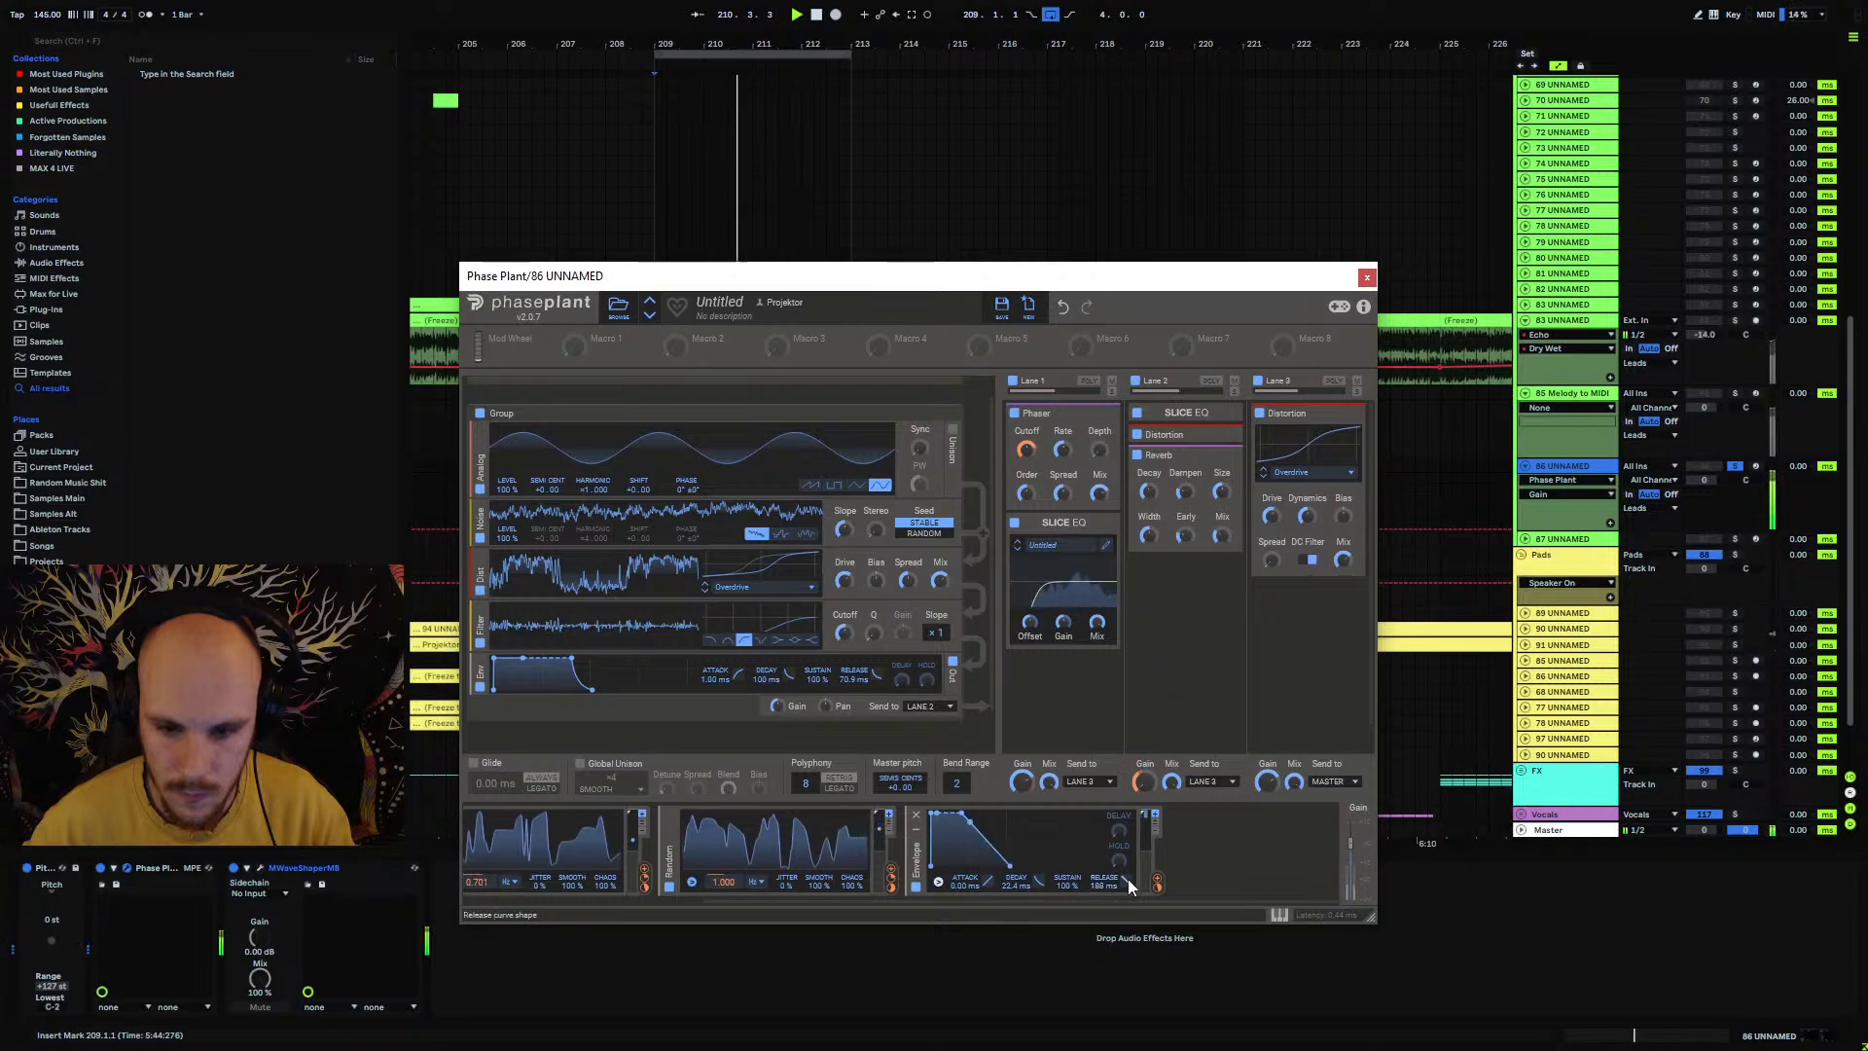
pyautogui.moveTo(1114, 888)
pyautogui.mouseDown()
pyautogui.moveTo(1114, 911)
pyautogui.moveTo(1108, 888)
pyautogui.mouseUp()
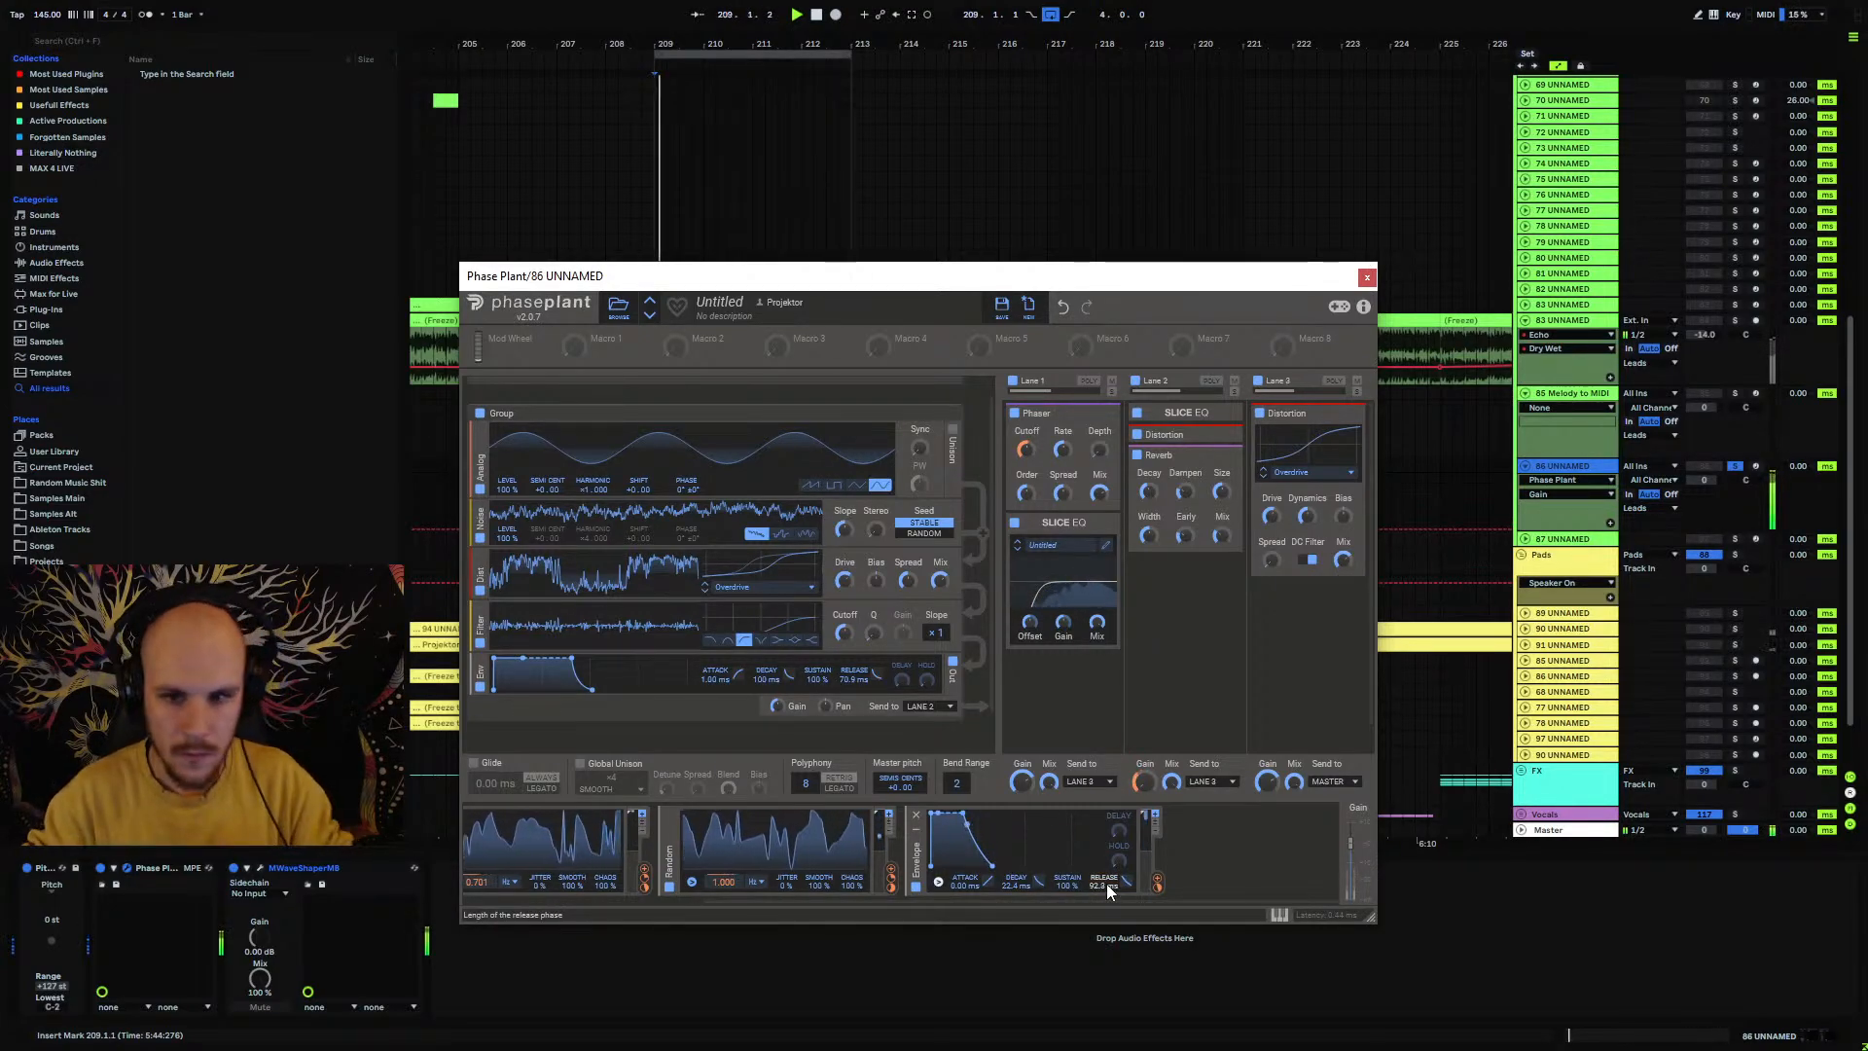
pyautogui.press('space')
# Step: Close the Phase Plant window and compare track 86 in the full mix with its soloed sound
pyautogui.click(1367, 278)
pyautogui.press('space')
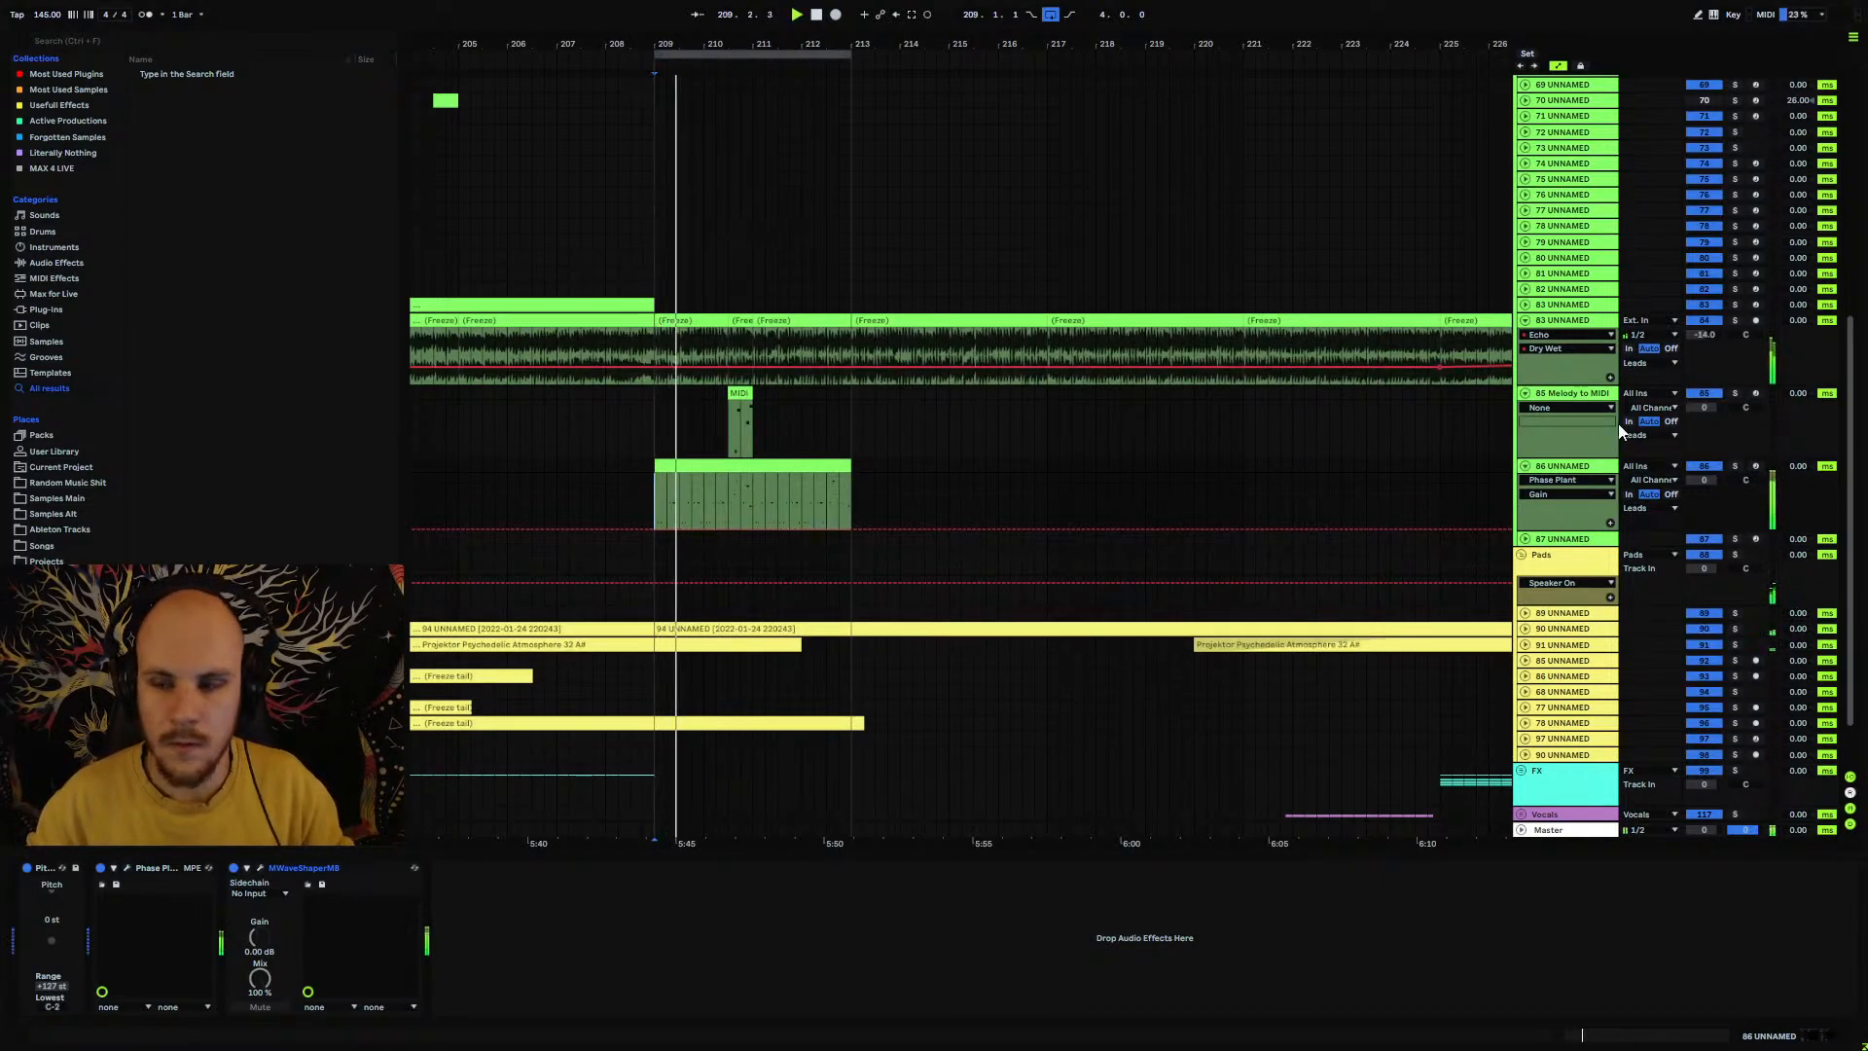
pyautogui.click(1737, 320)
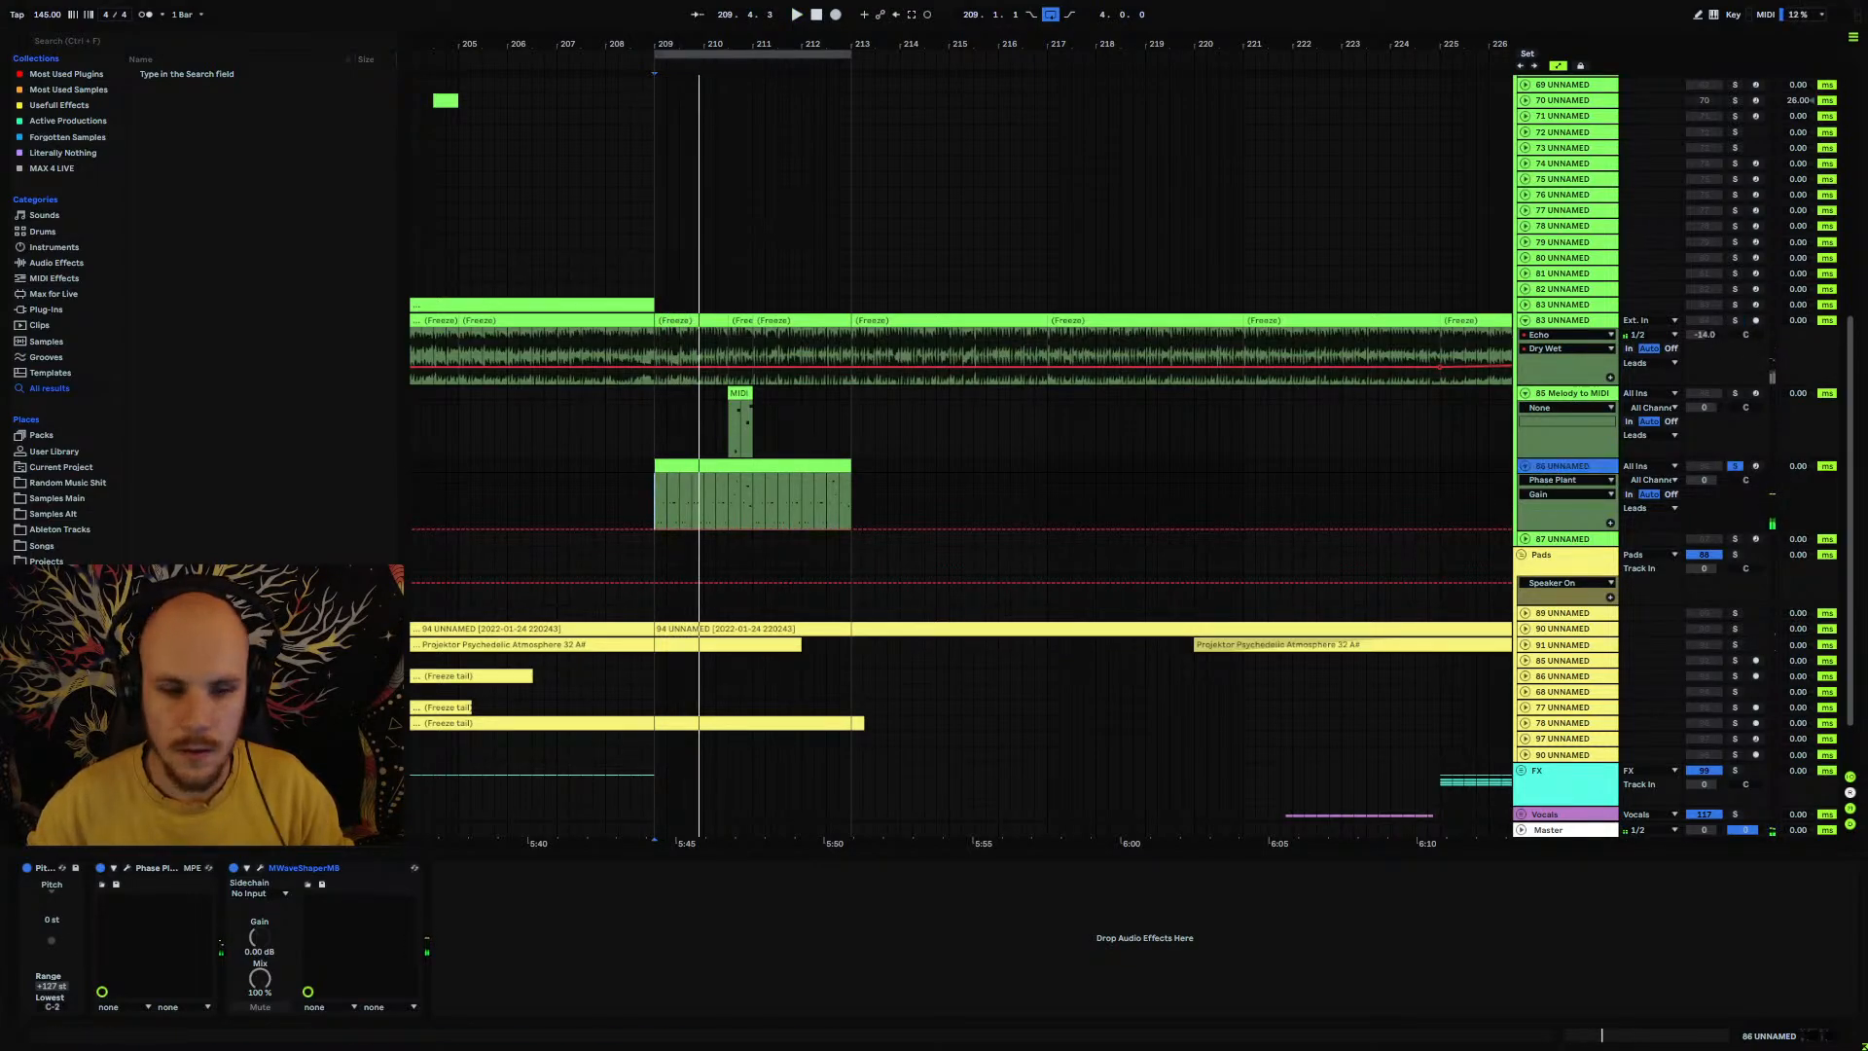
pyautogui.press('space')
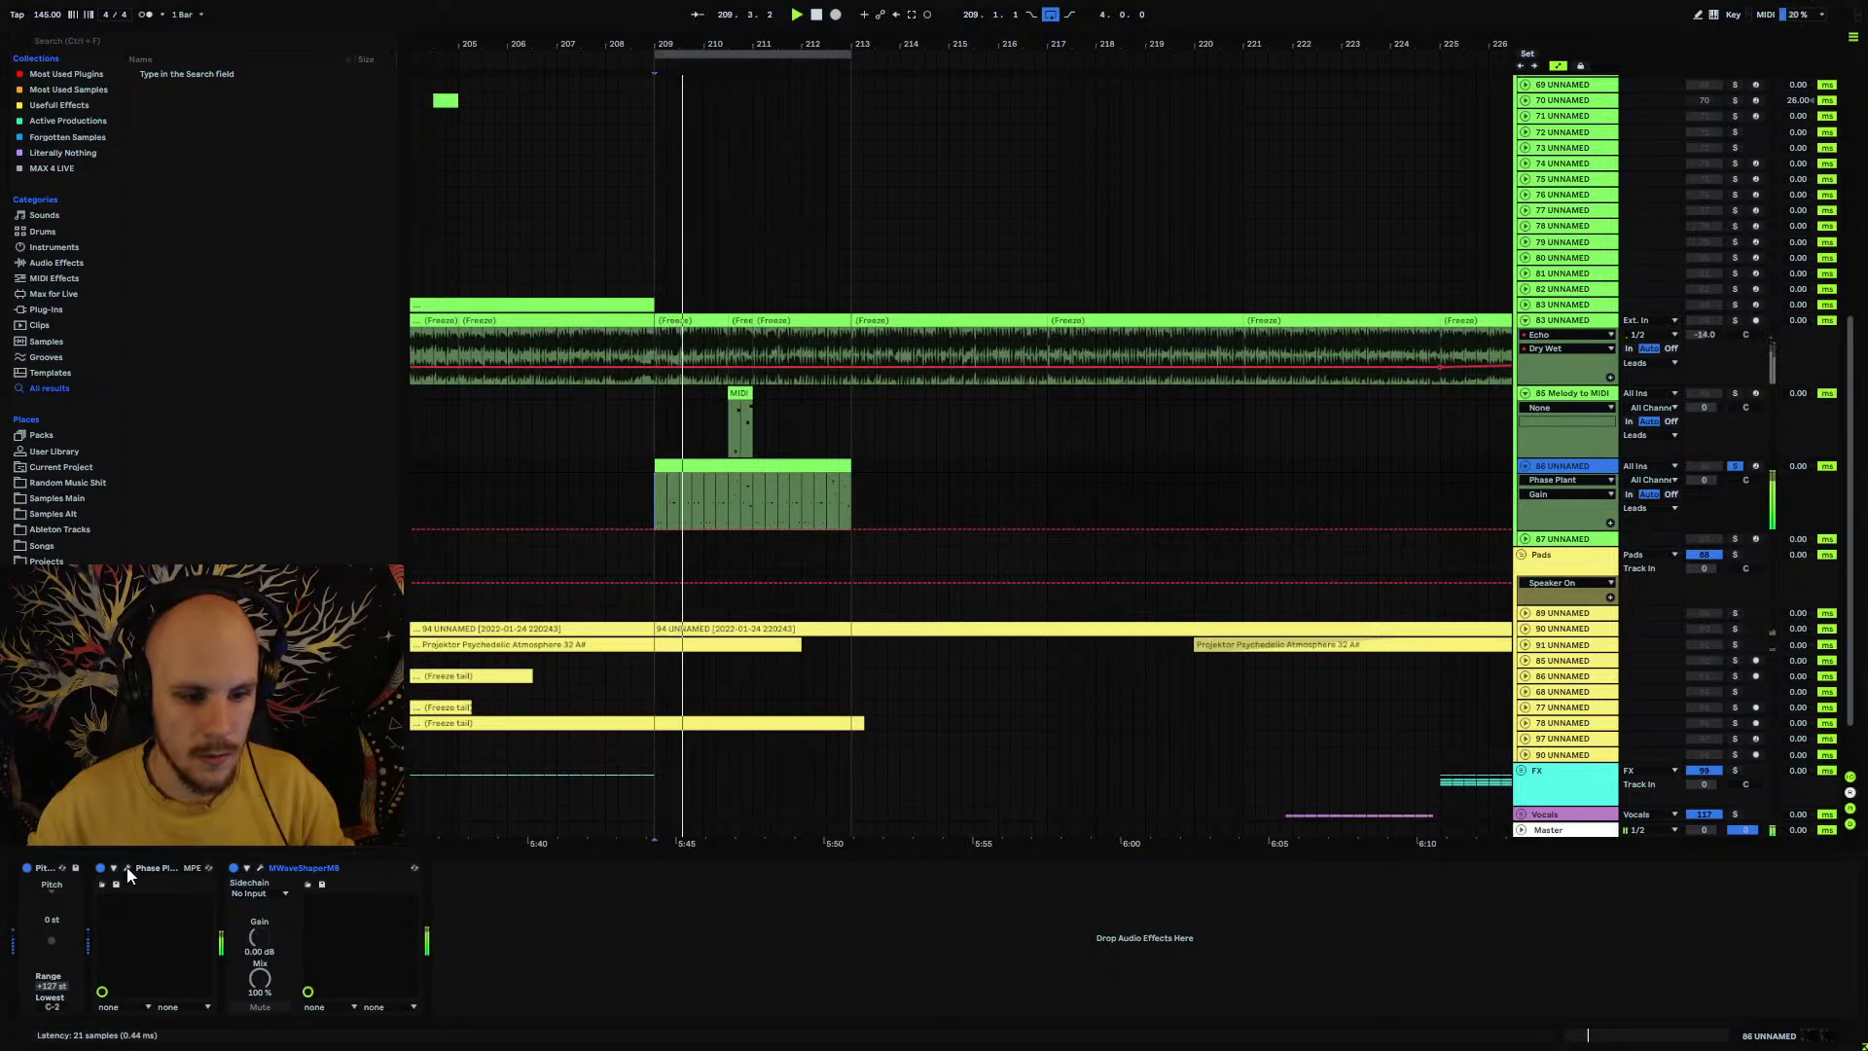
pyautogui.press('space')
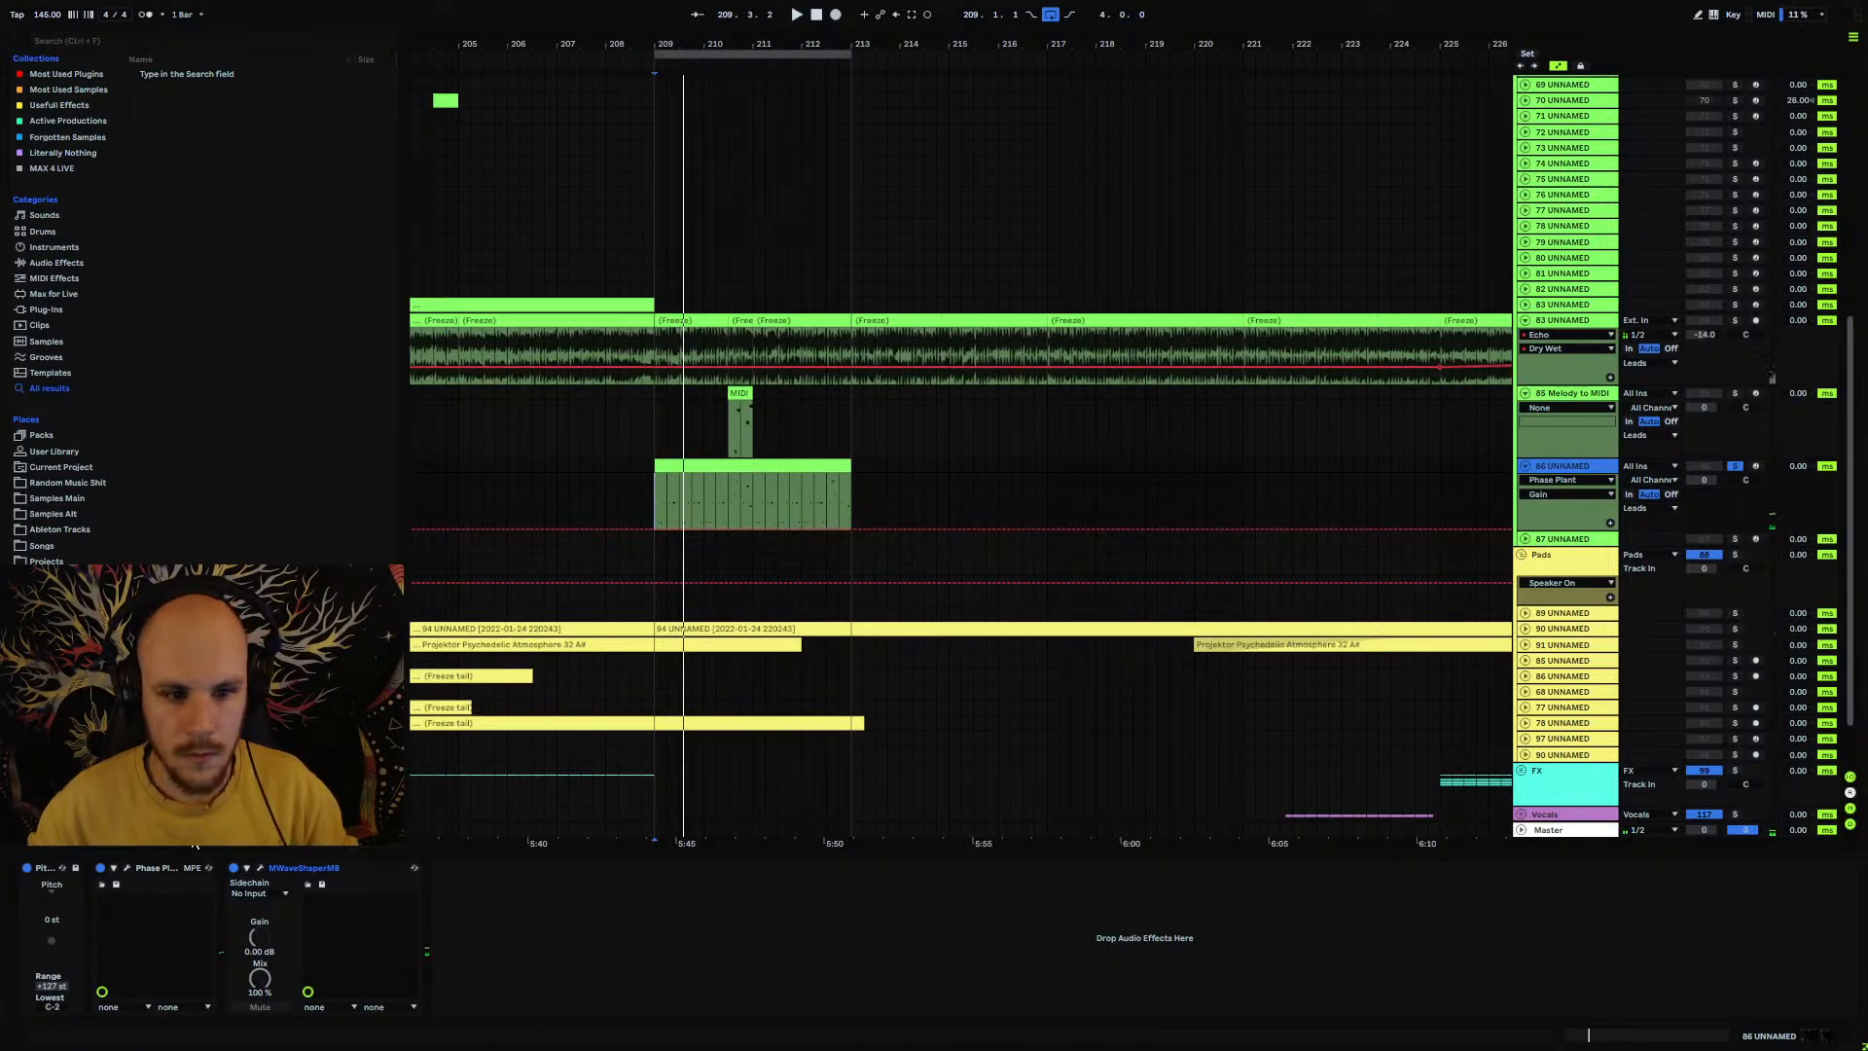
# Step: Reopen Phase Plant, switch the second group's Analog oscillator to a triangle wave and disable its Noise generator
pyautogui.click(127, 867)
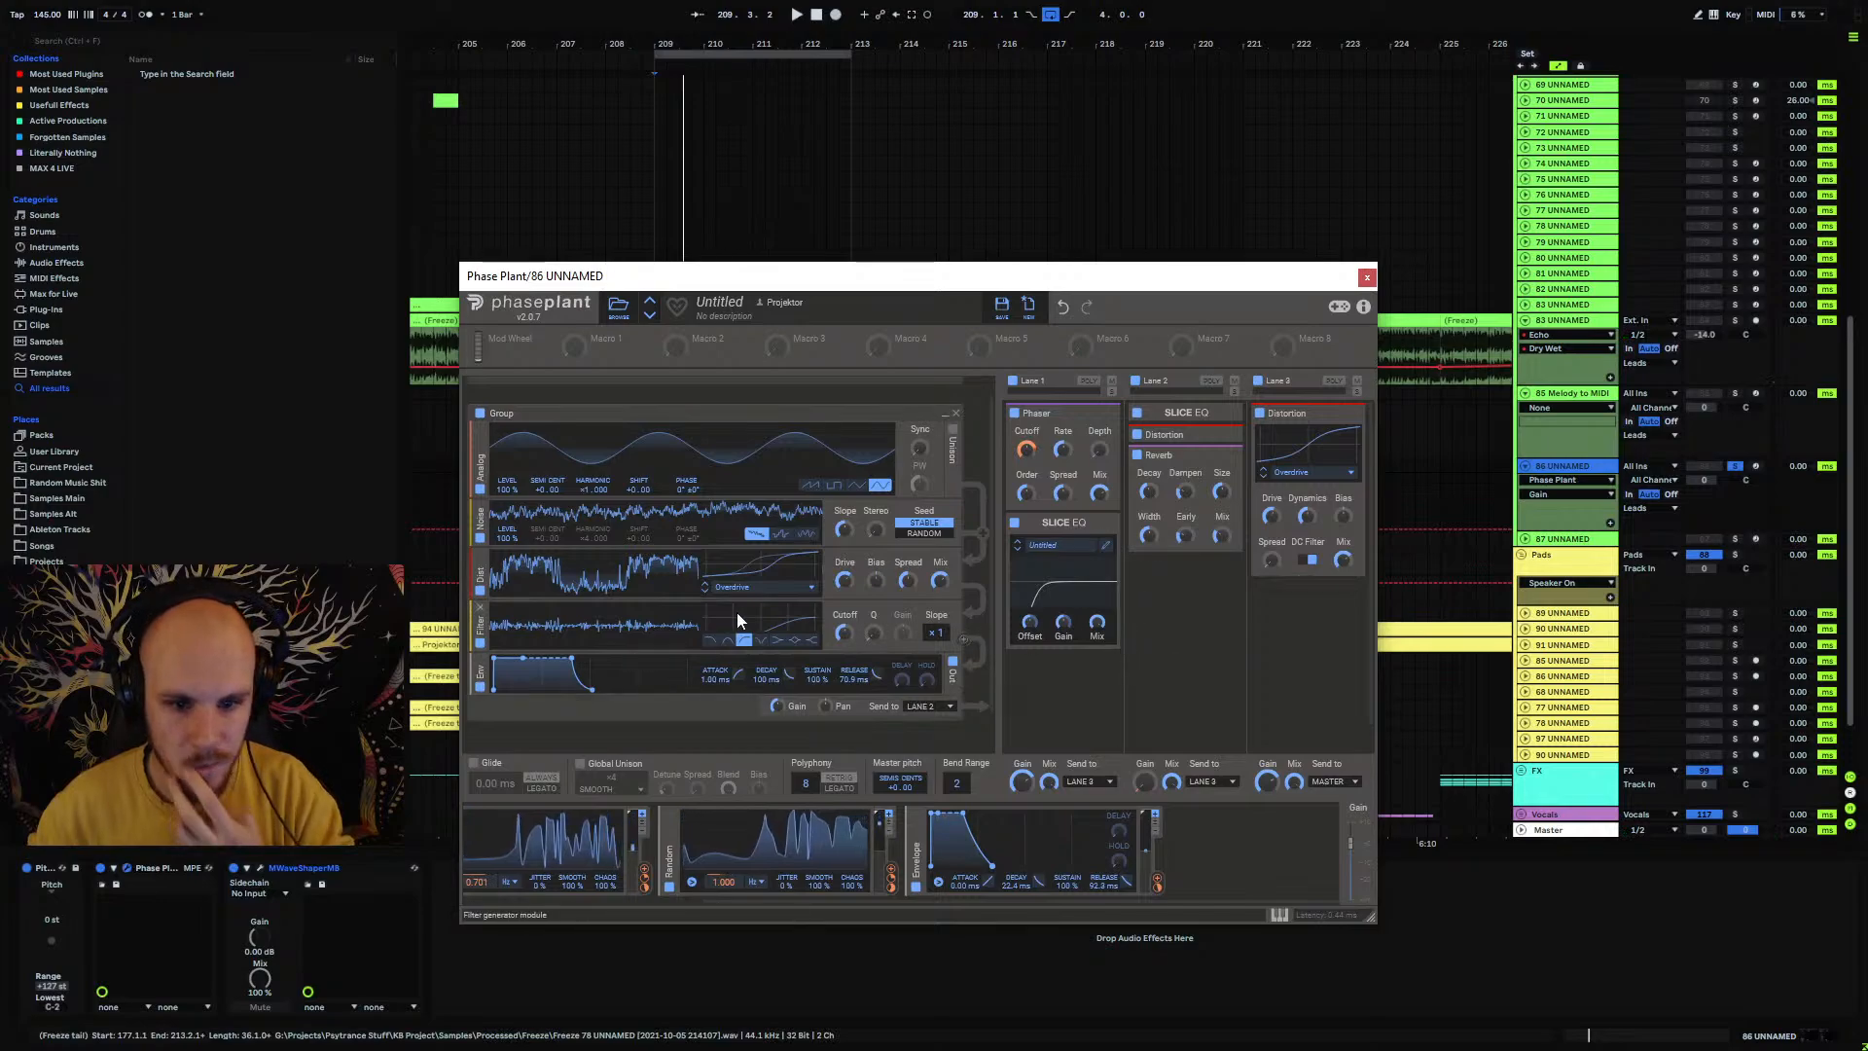
pyautogui.scroll(-2, 685, 589)
pyautogui.scroll(3, 847, 497)
pyautogui.click(857, 512)
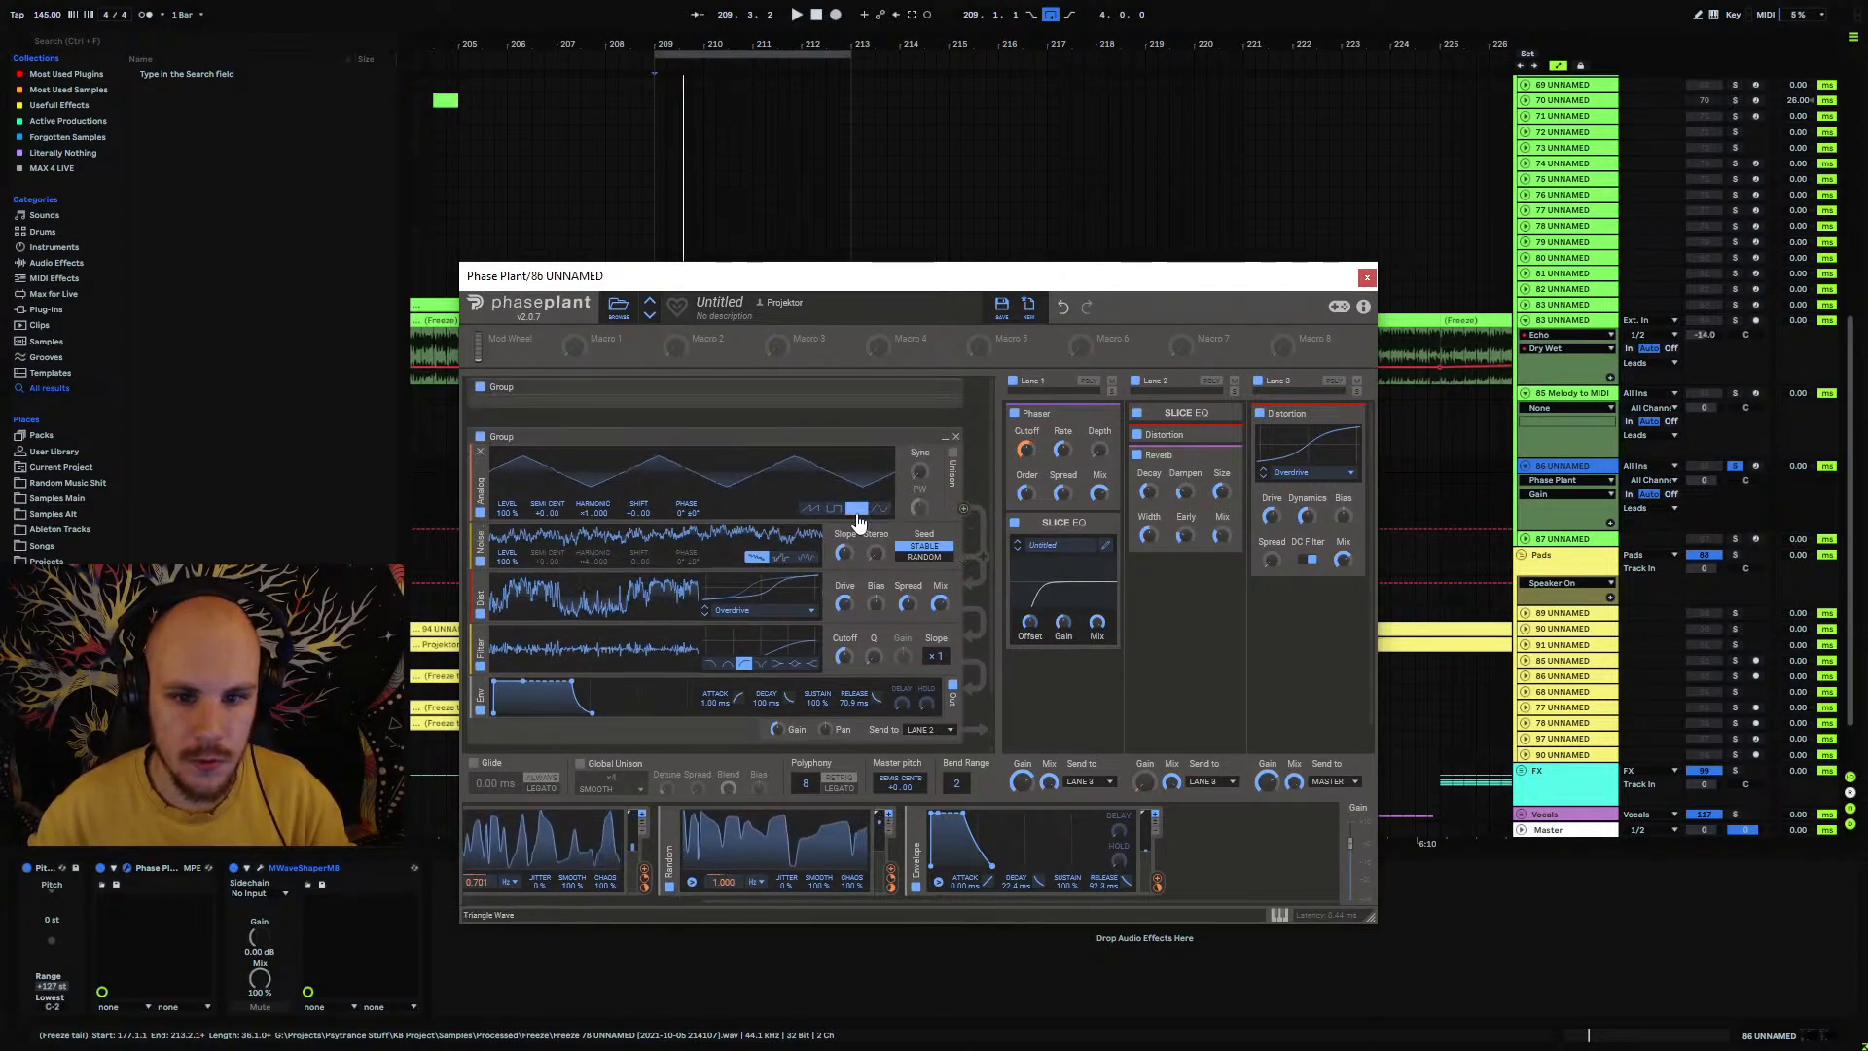
pyautogui.click(480, 562)
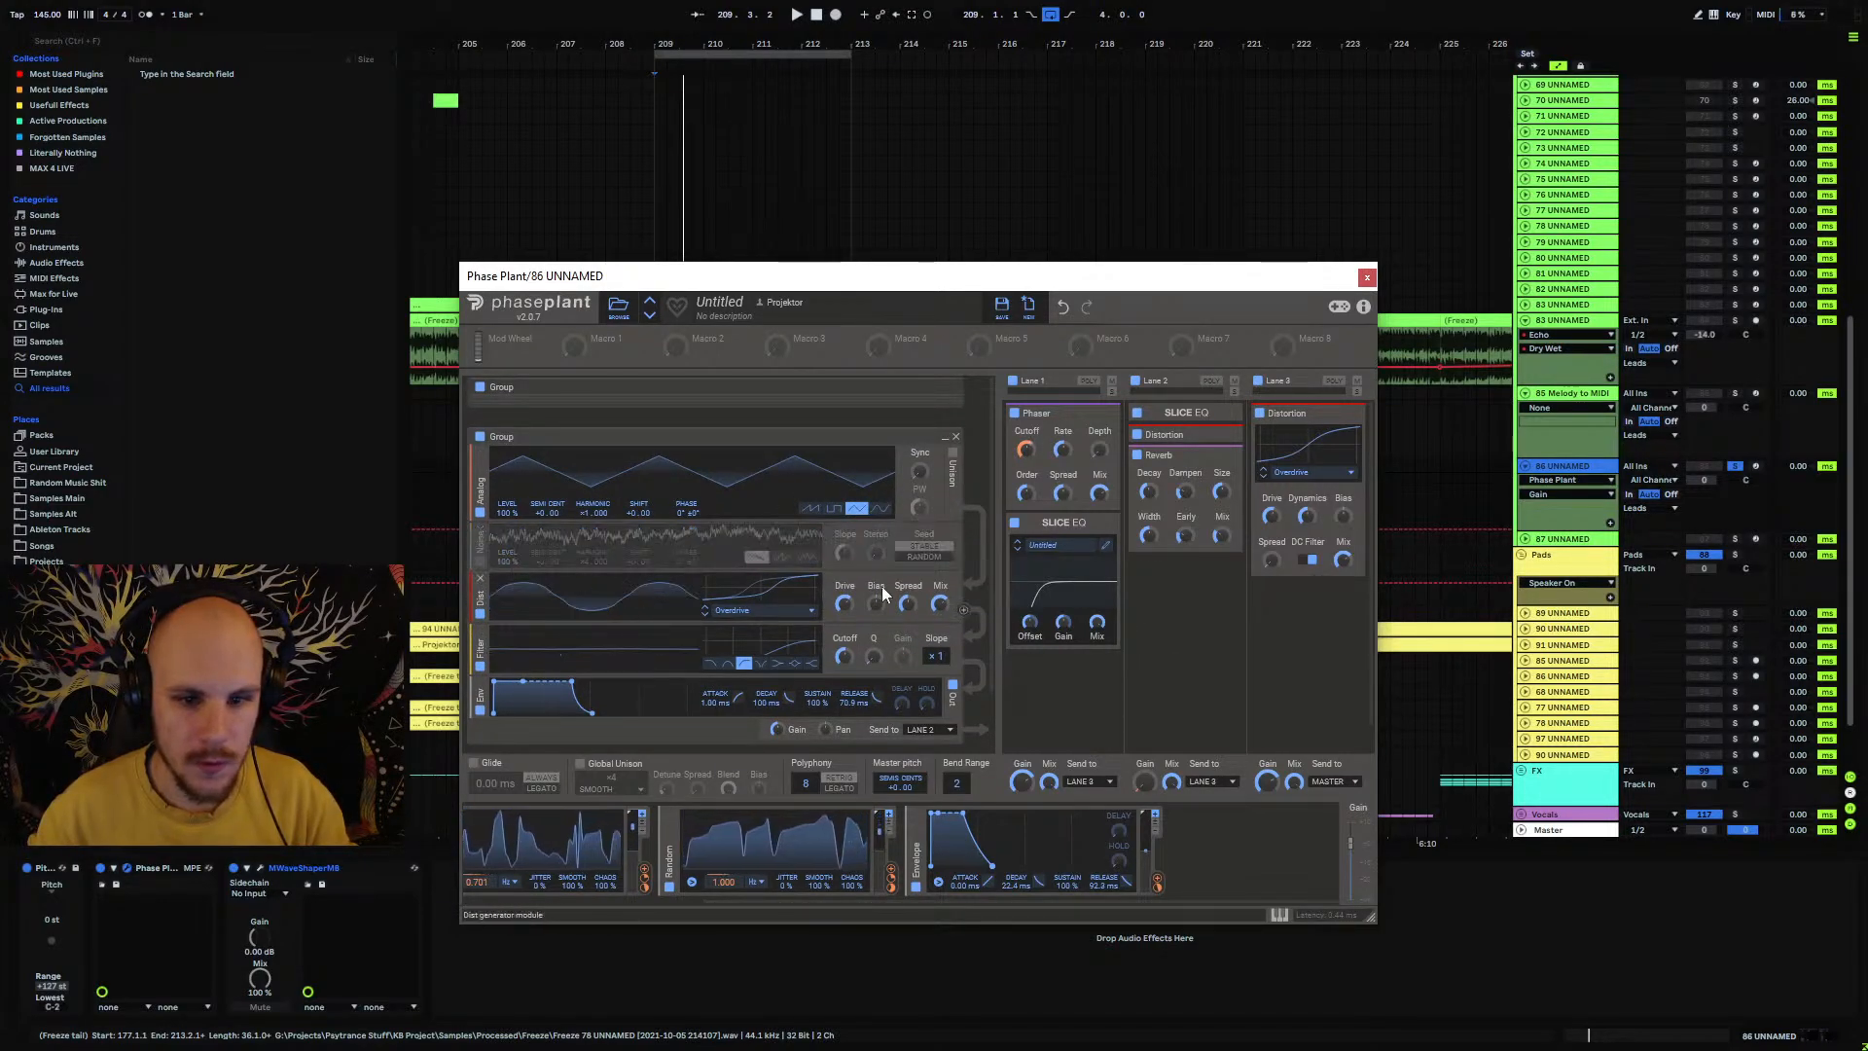
# Step: Enable unison on the second group's Analog oscillator and set the unison mode to Hard, auditioning the part
pyautogui.press('space')
pyautogui.click(952, 452)
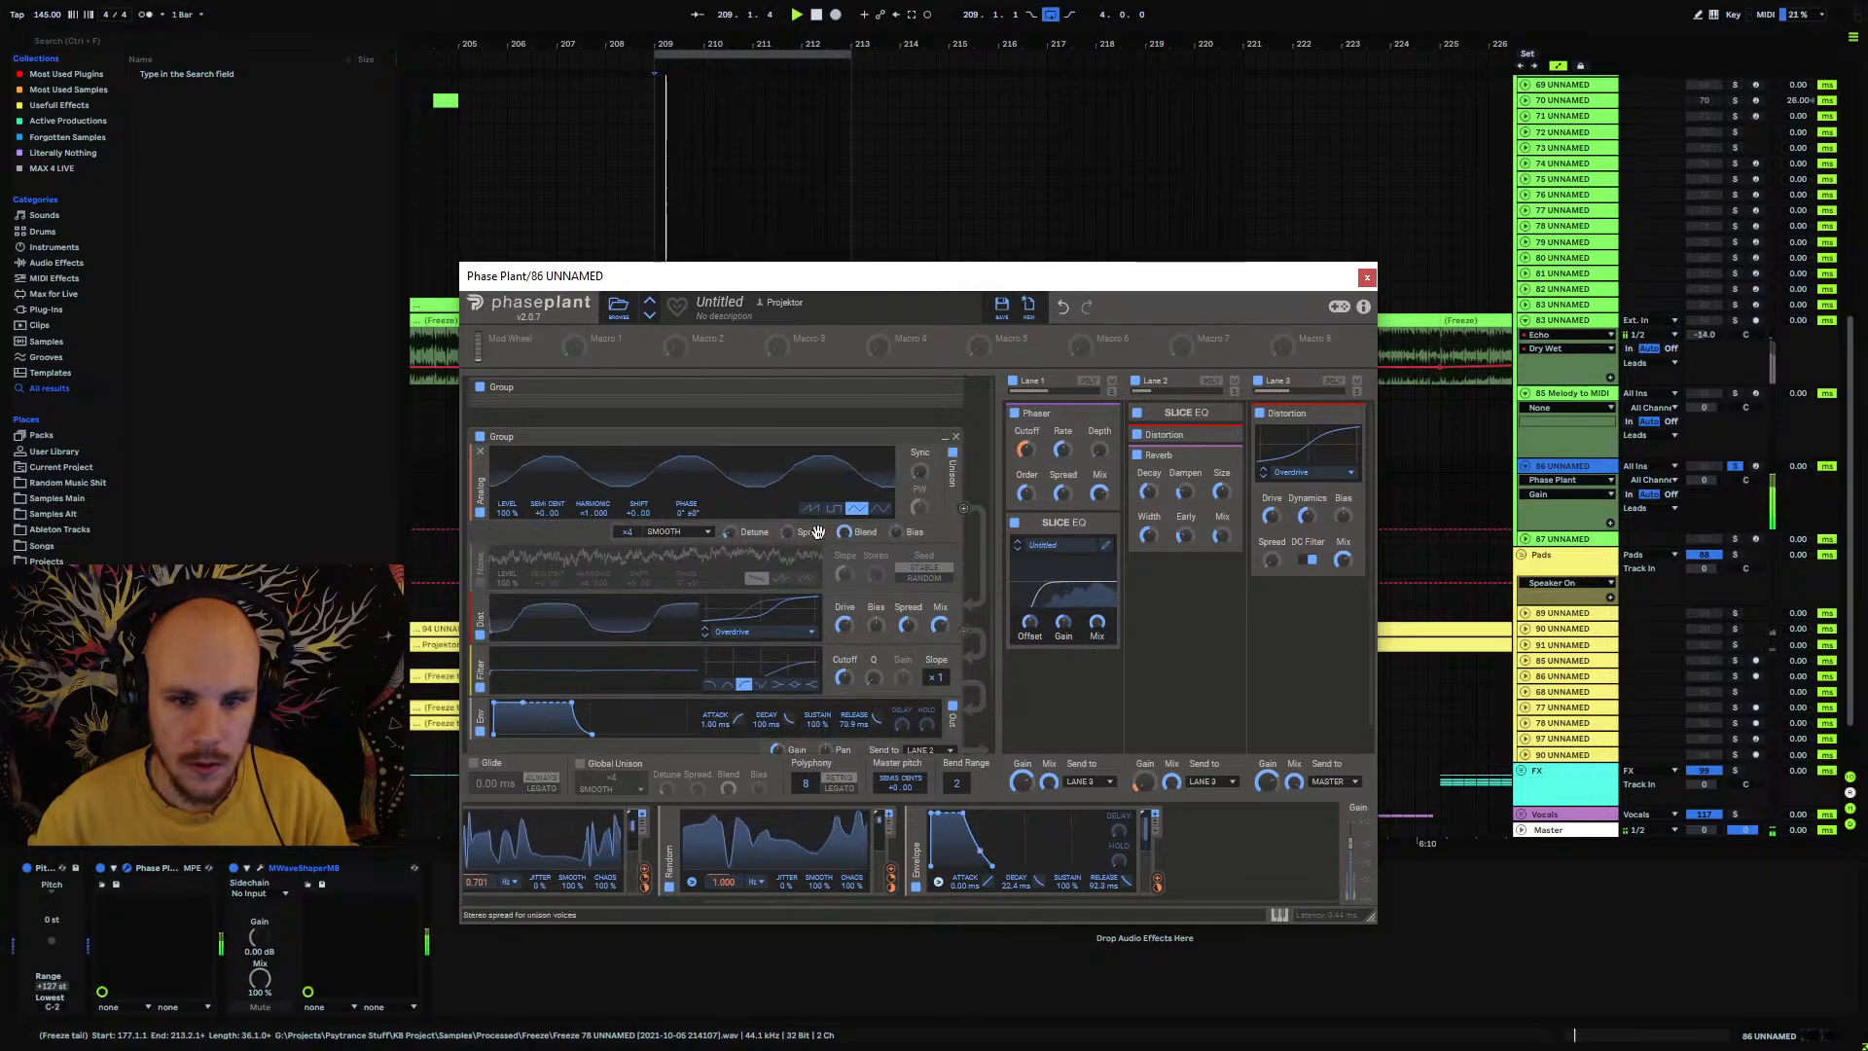
pyautogui.press('space')
pyautogui.click(668, 531)
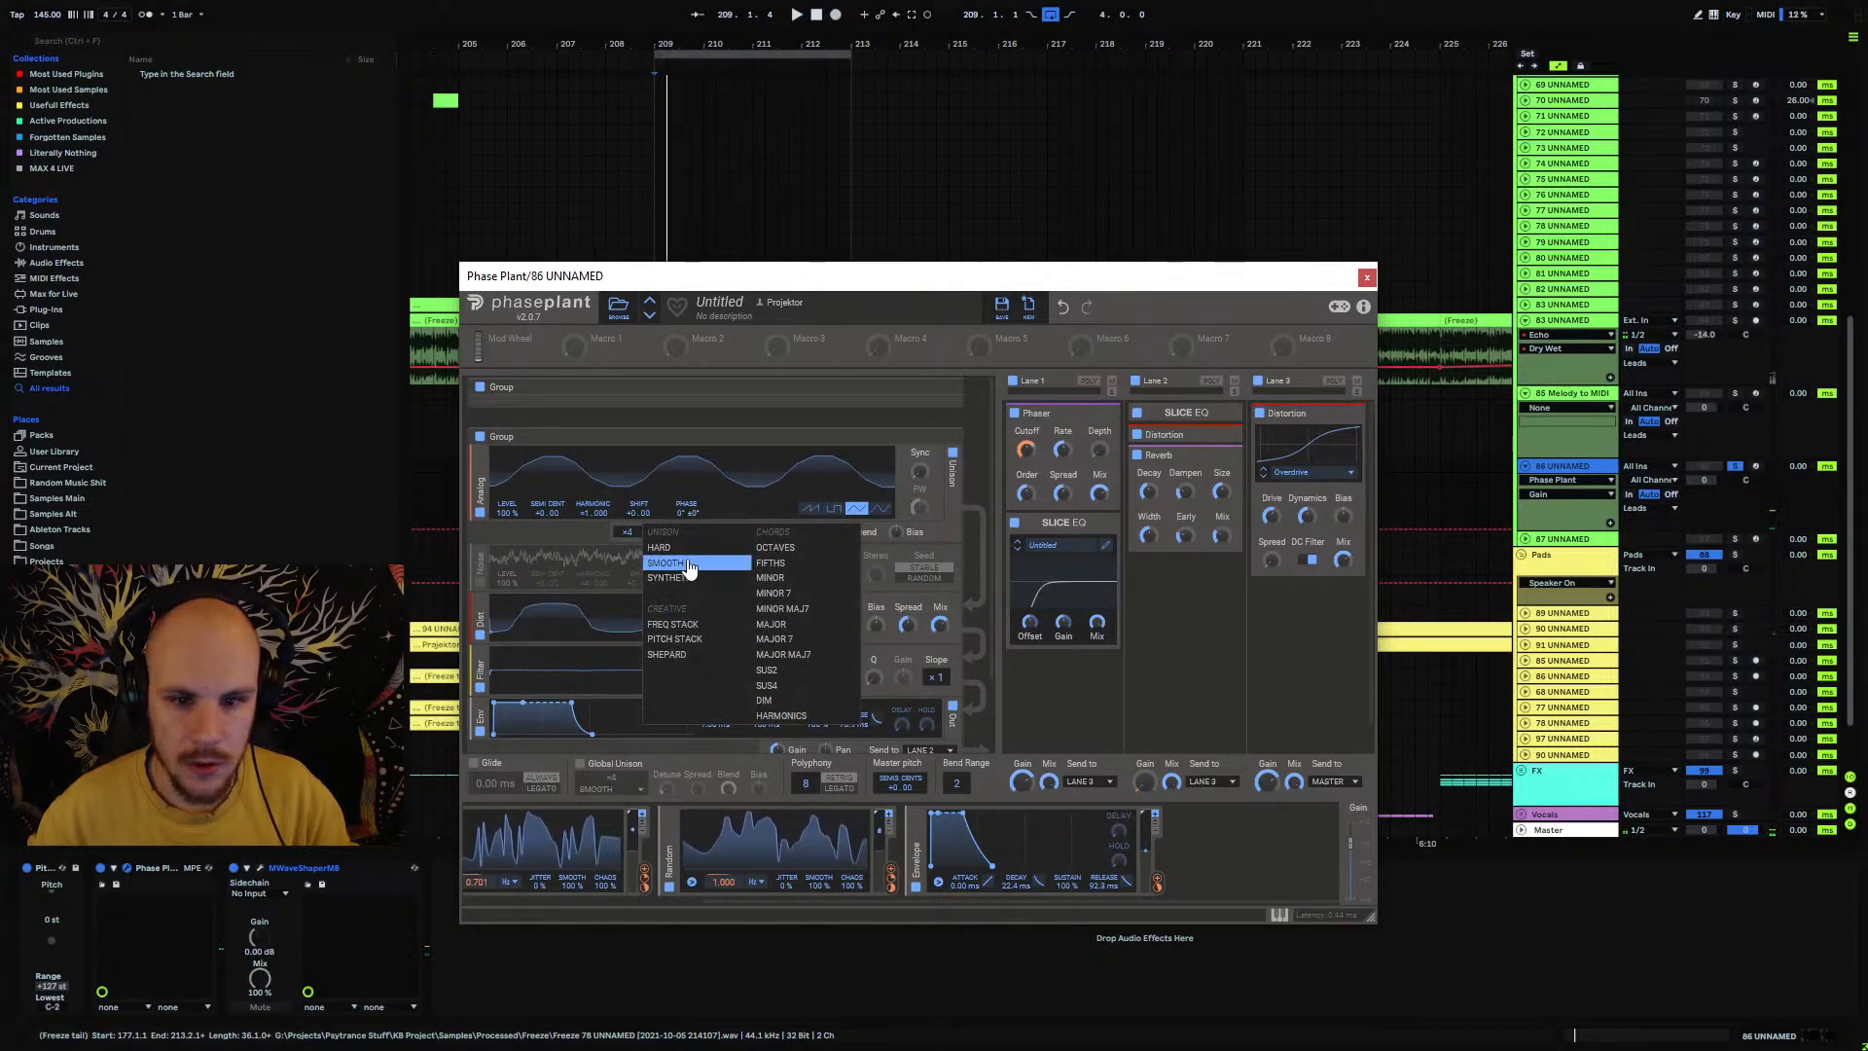
pyautogui.click(661, 547)
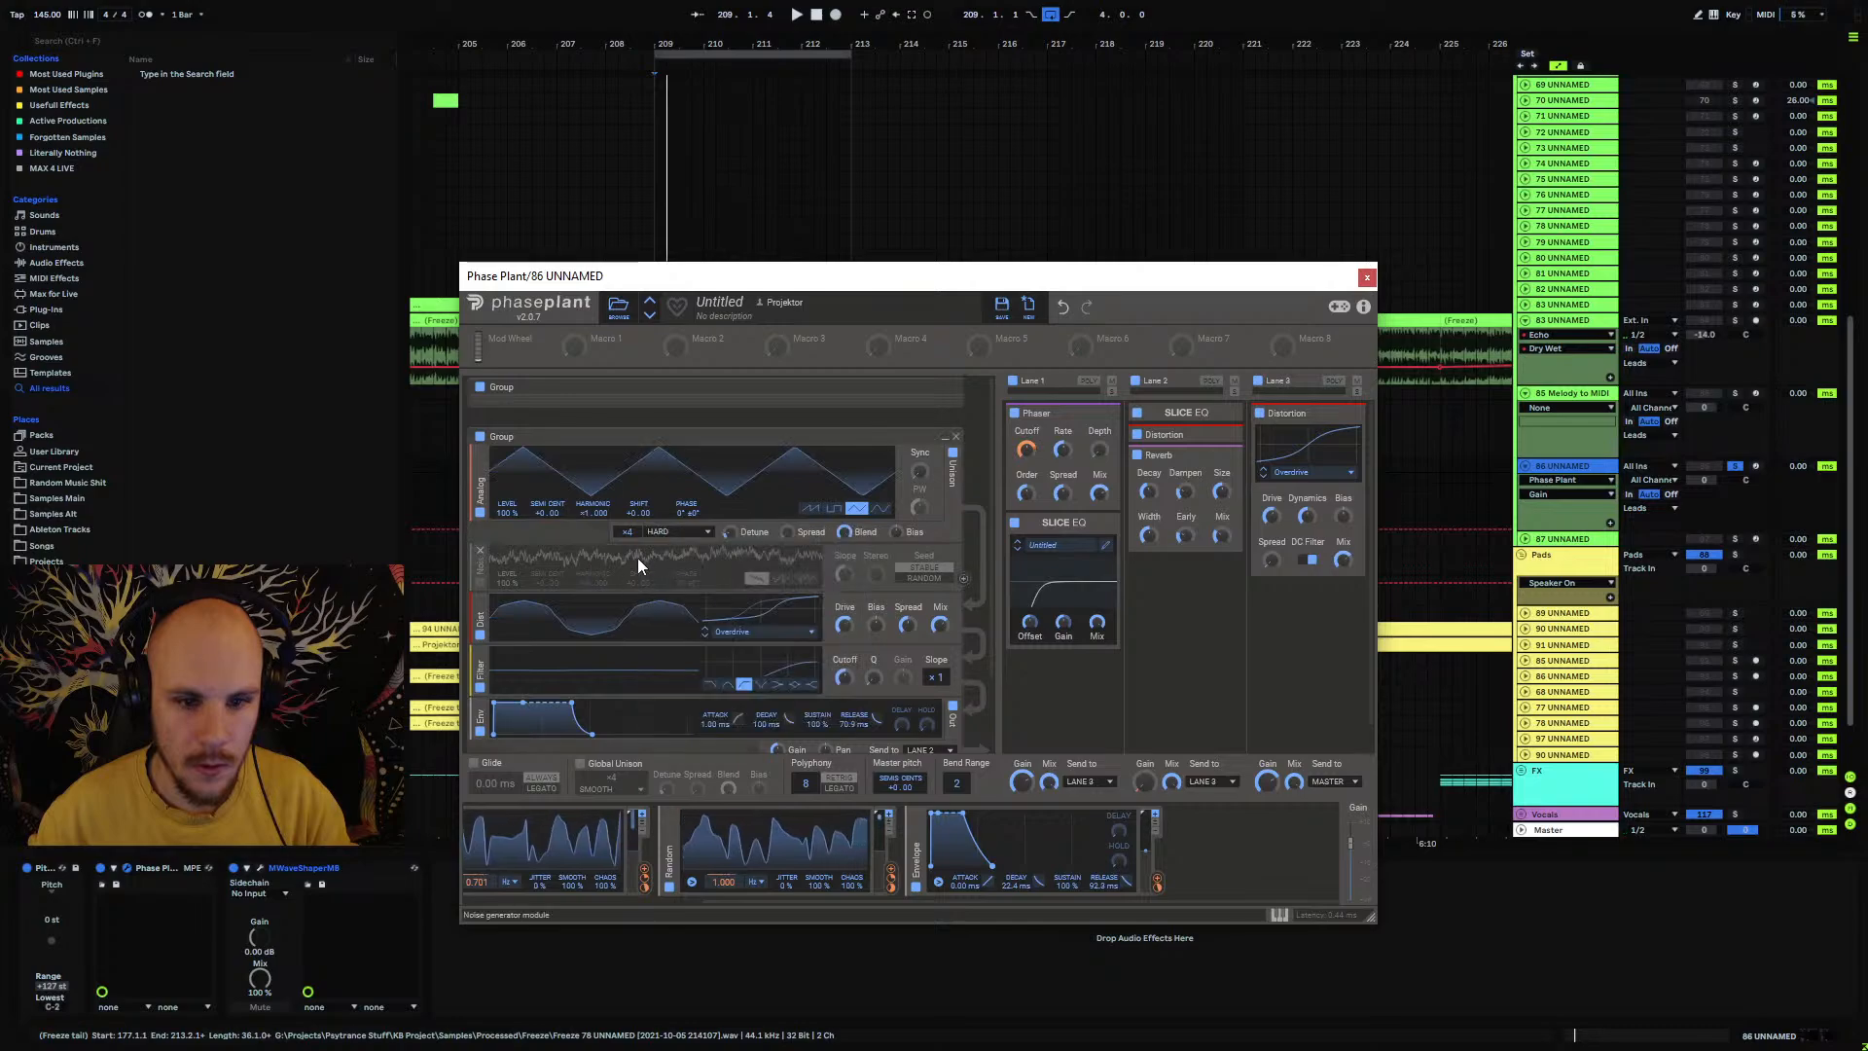
# Step: Switch the Analog oscillator to a saw wave with 8 unison voices in Smooth mode and play the part
pyautogui.click(809, 508)
pyautogui.press('space')
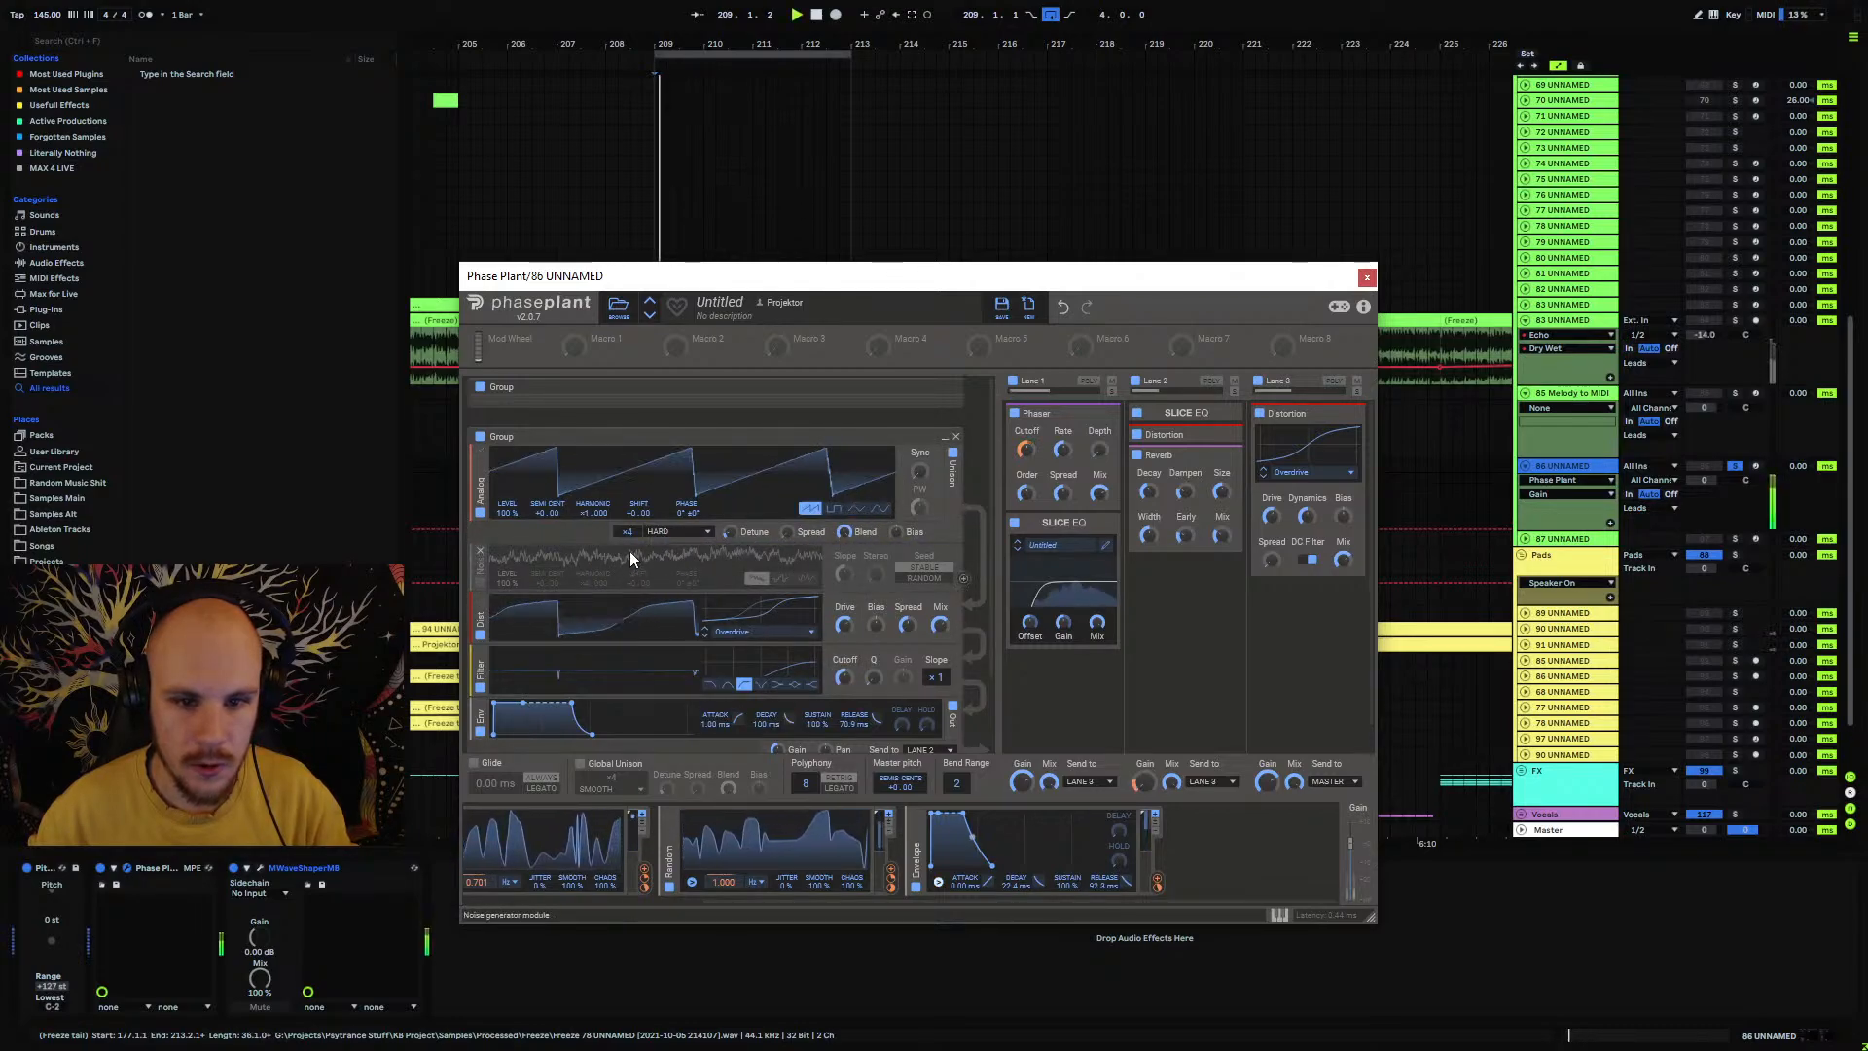
pyautogui.moveTo(623, 533); pyautogui.dragTo(622, 505)
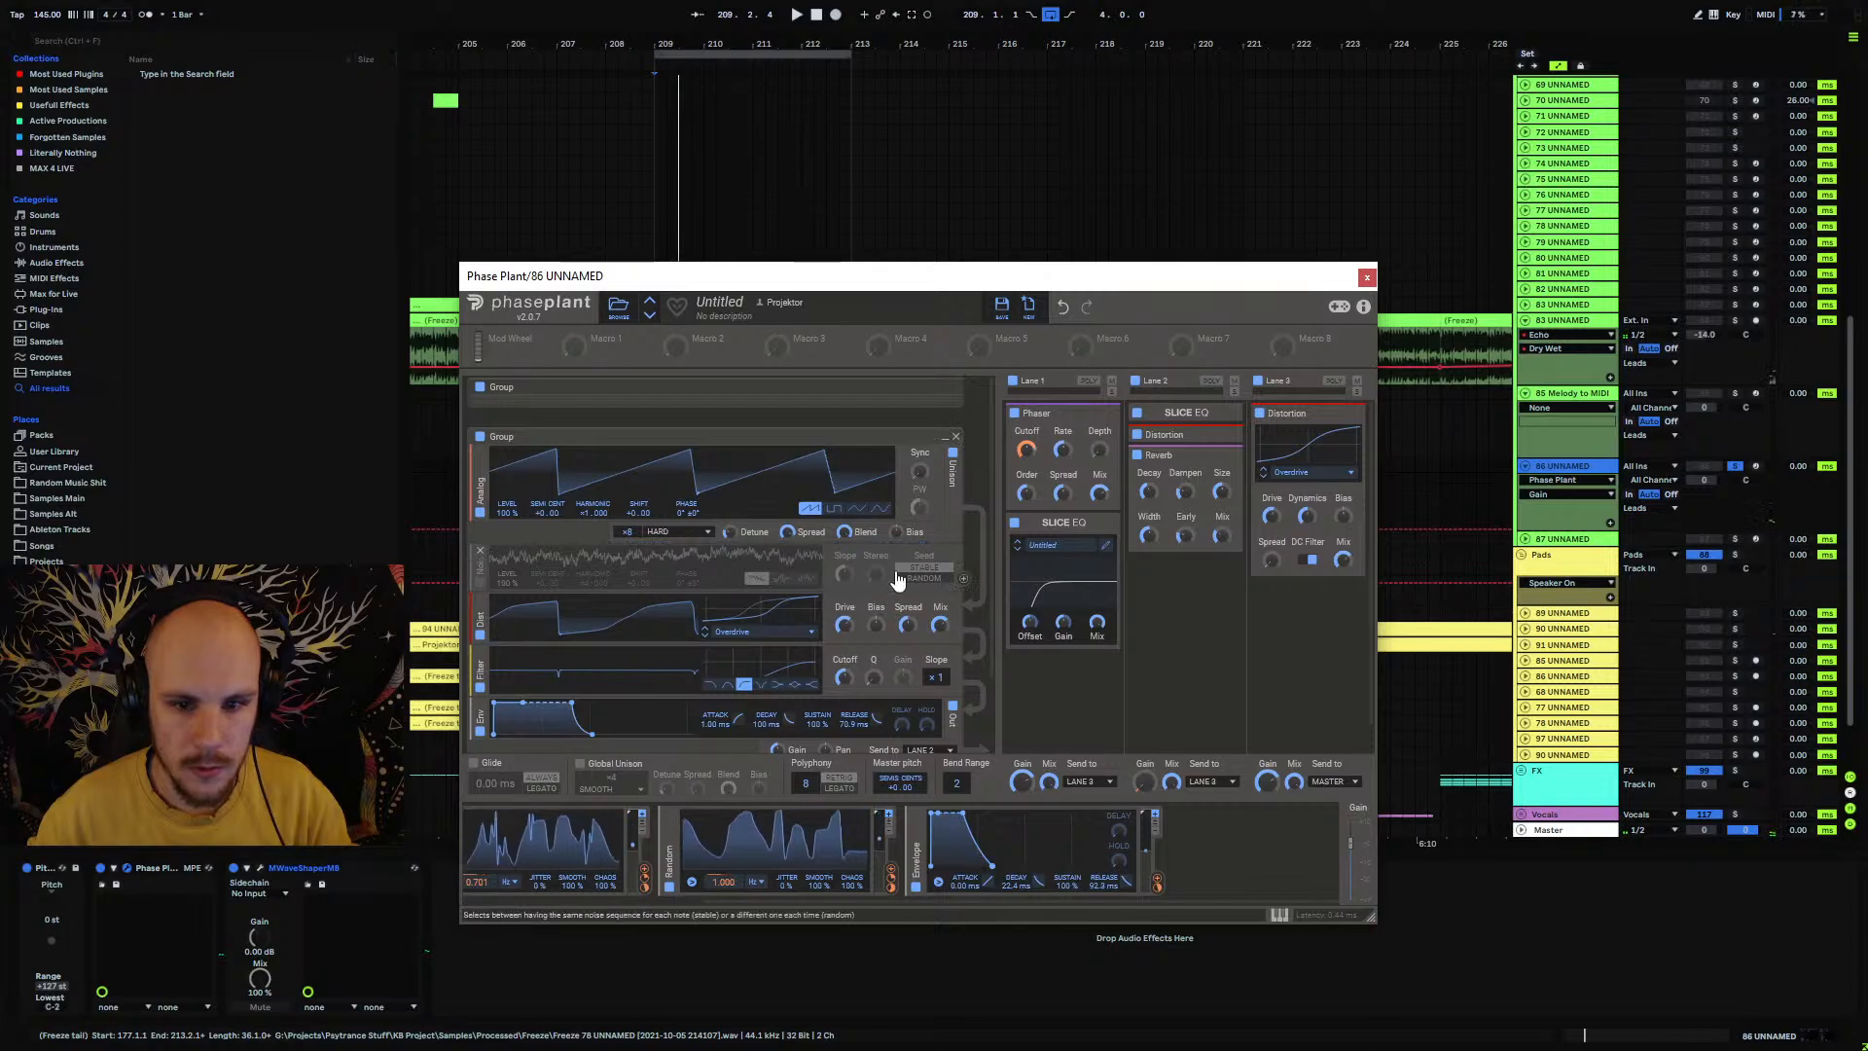
pyautogui.click(686, 533)
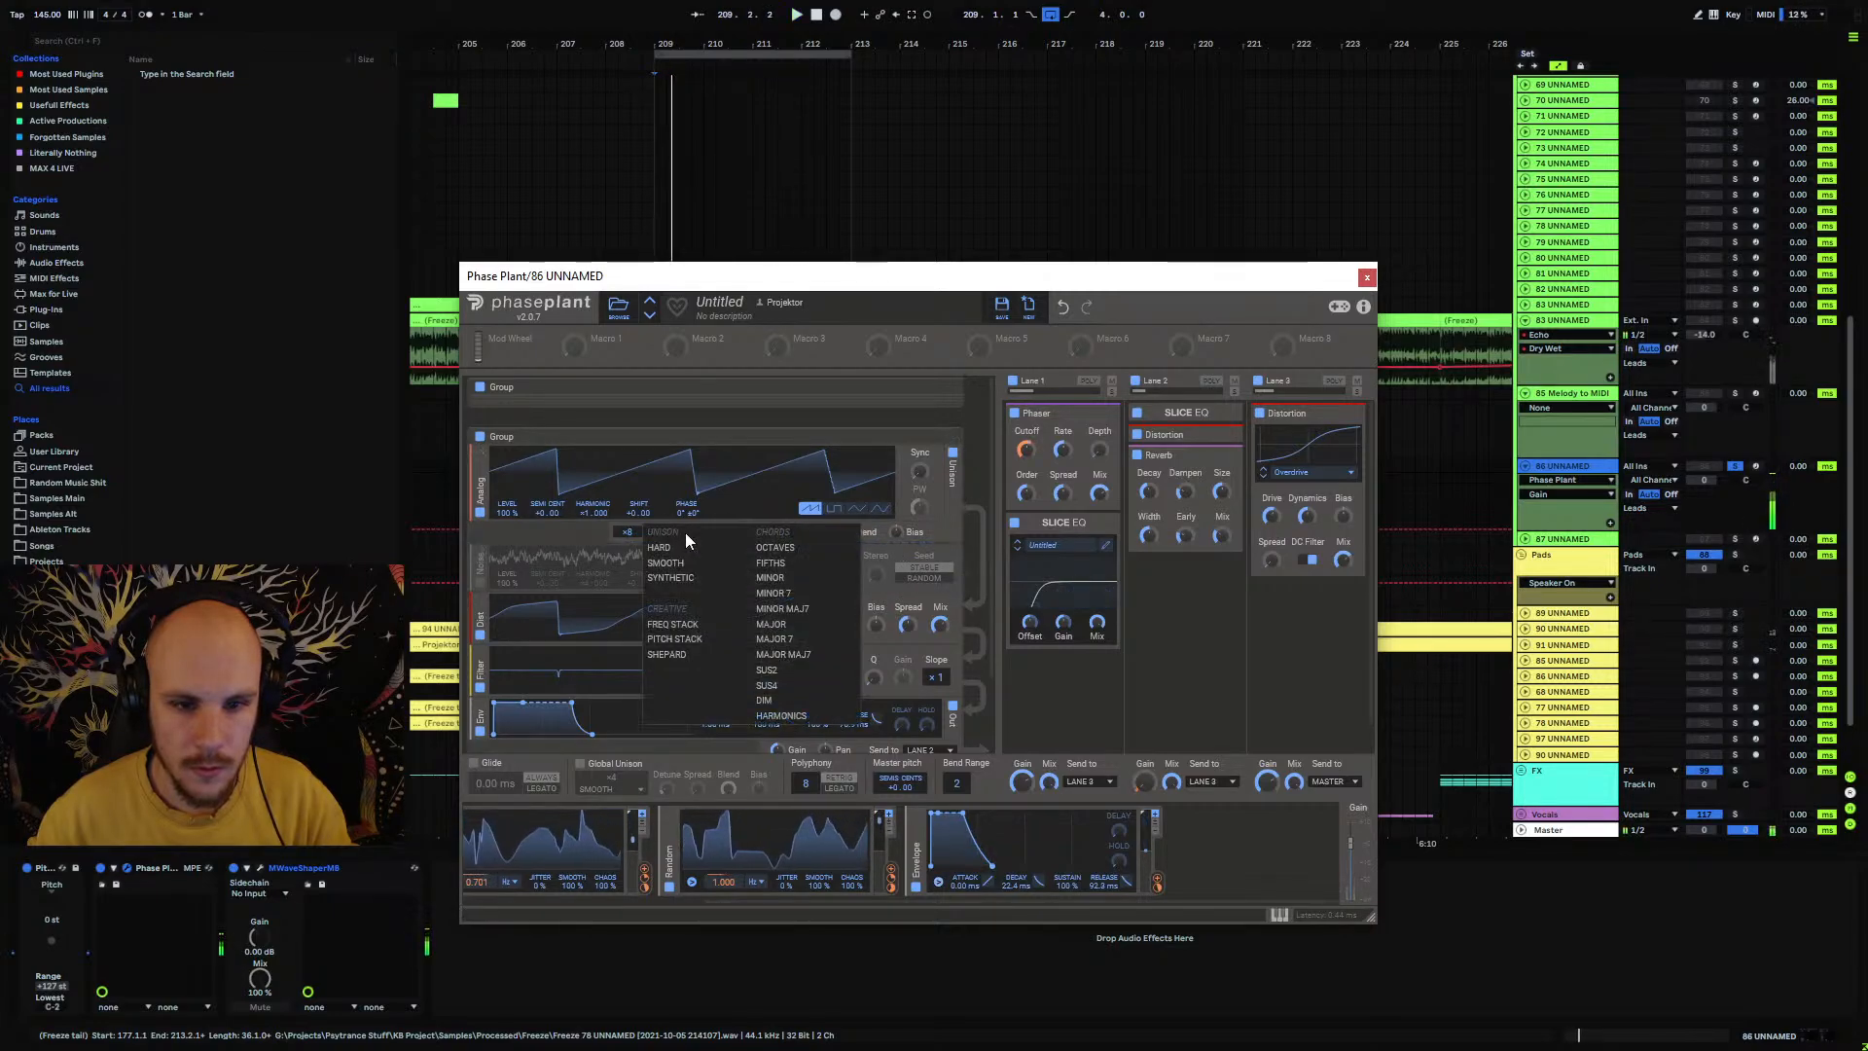
pyautogui.click(685, 564)
pyautogui.press('space')
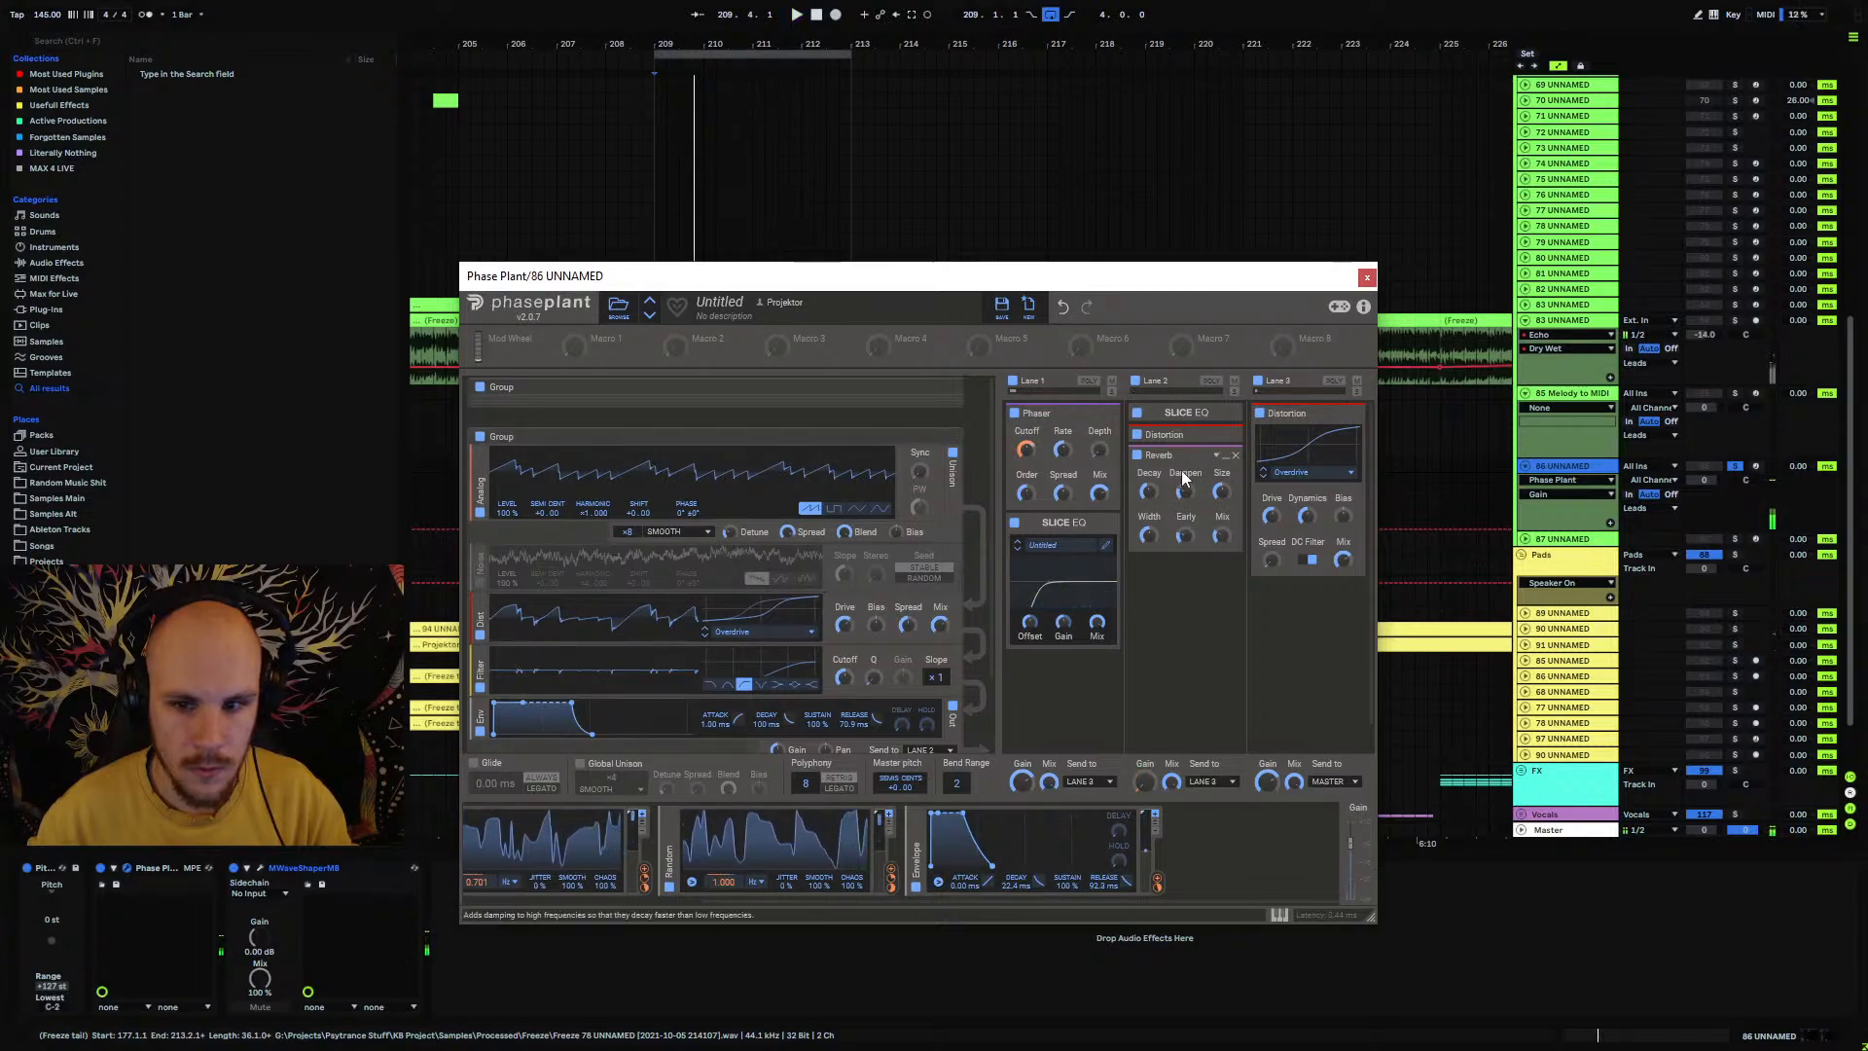
# Step: Close the Phase Plant window and play track 86 in the full mix without solo
pyautogui.moveTo(1145, 783)
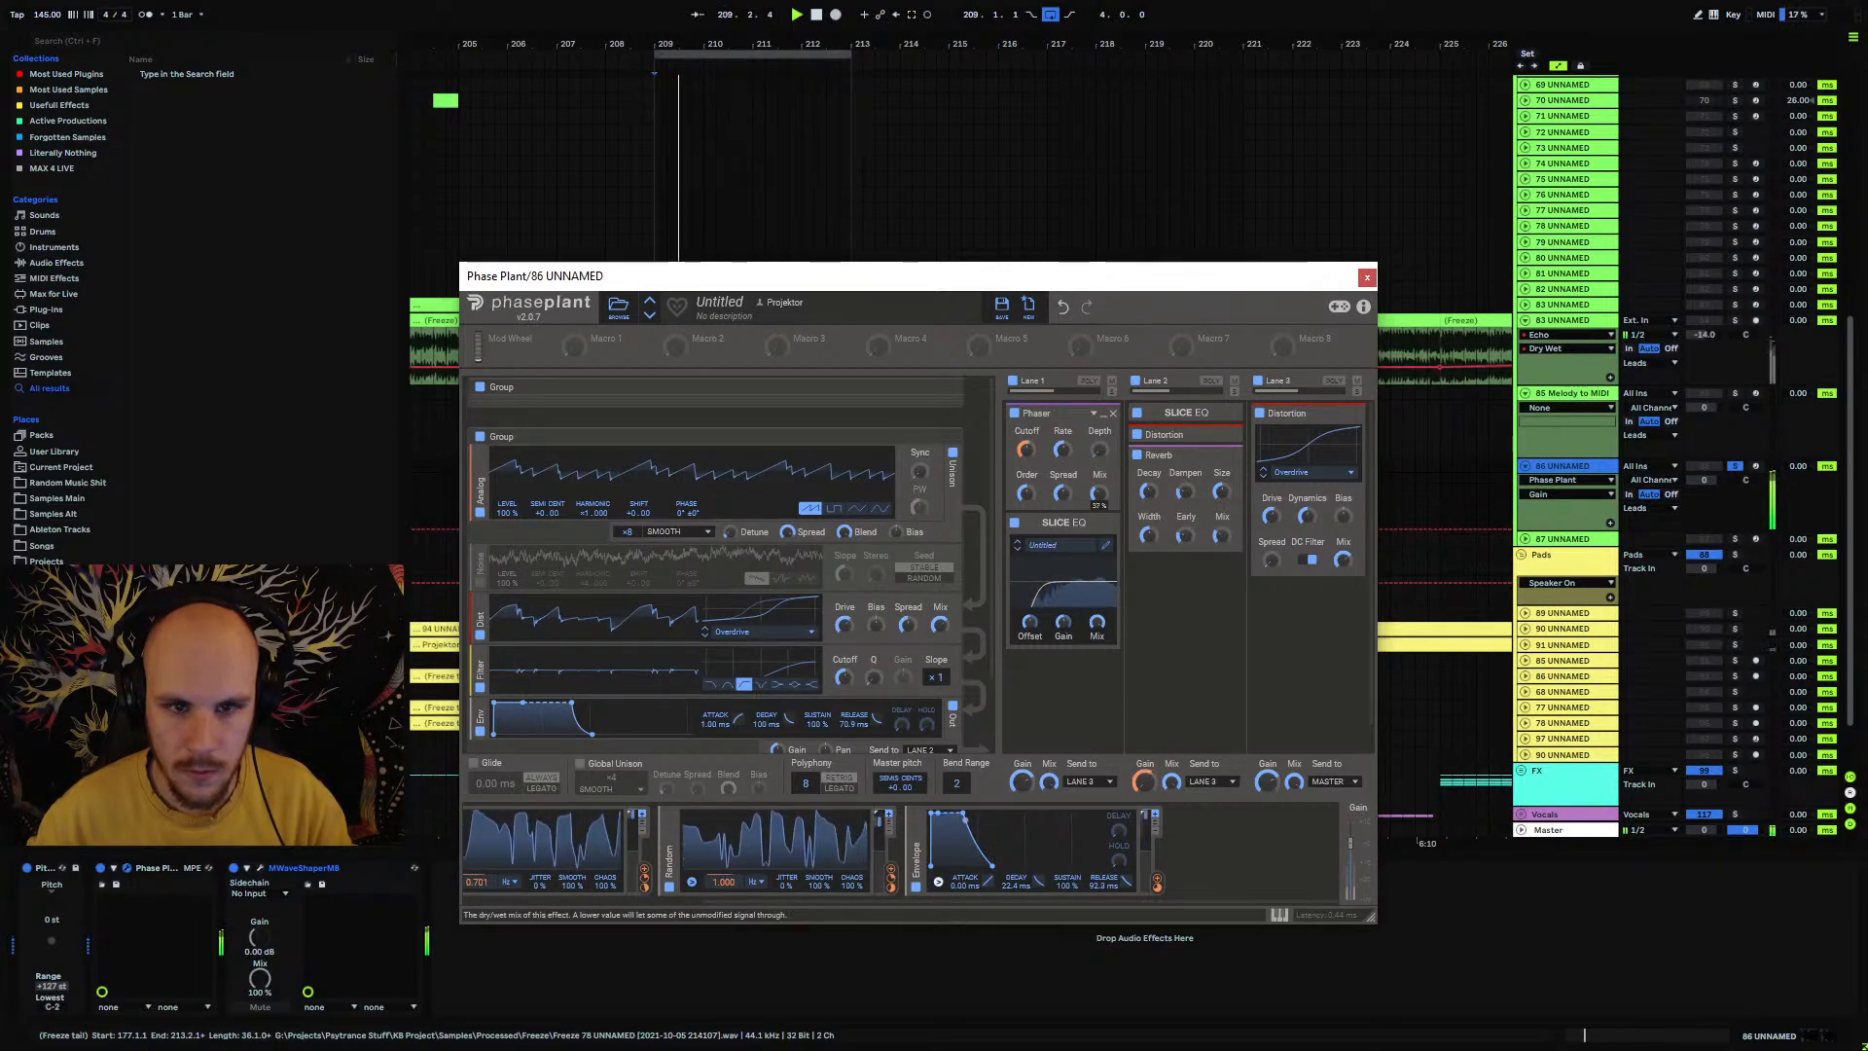
pyautogui.click(1367, 278)
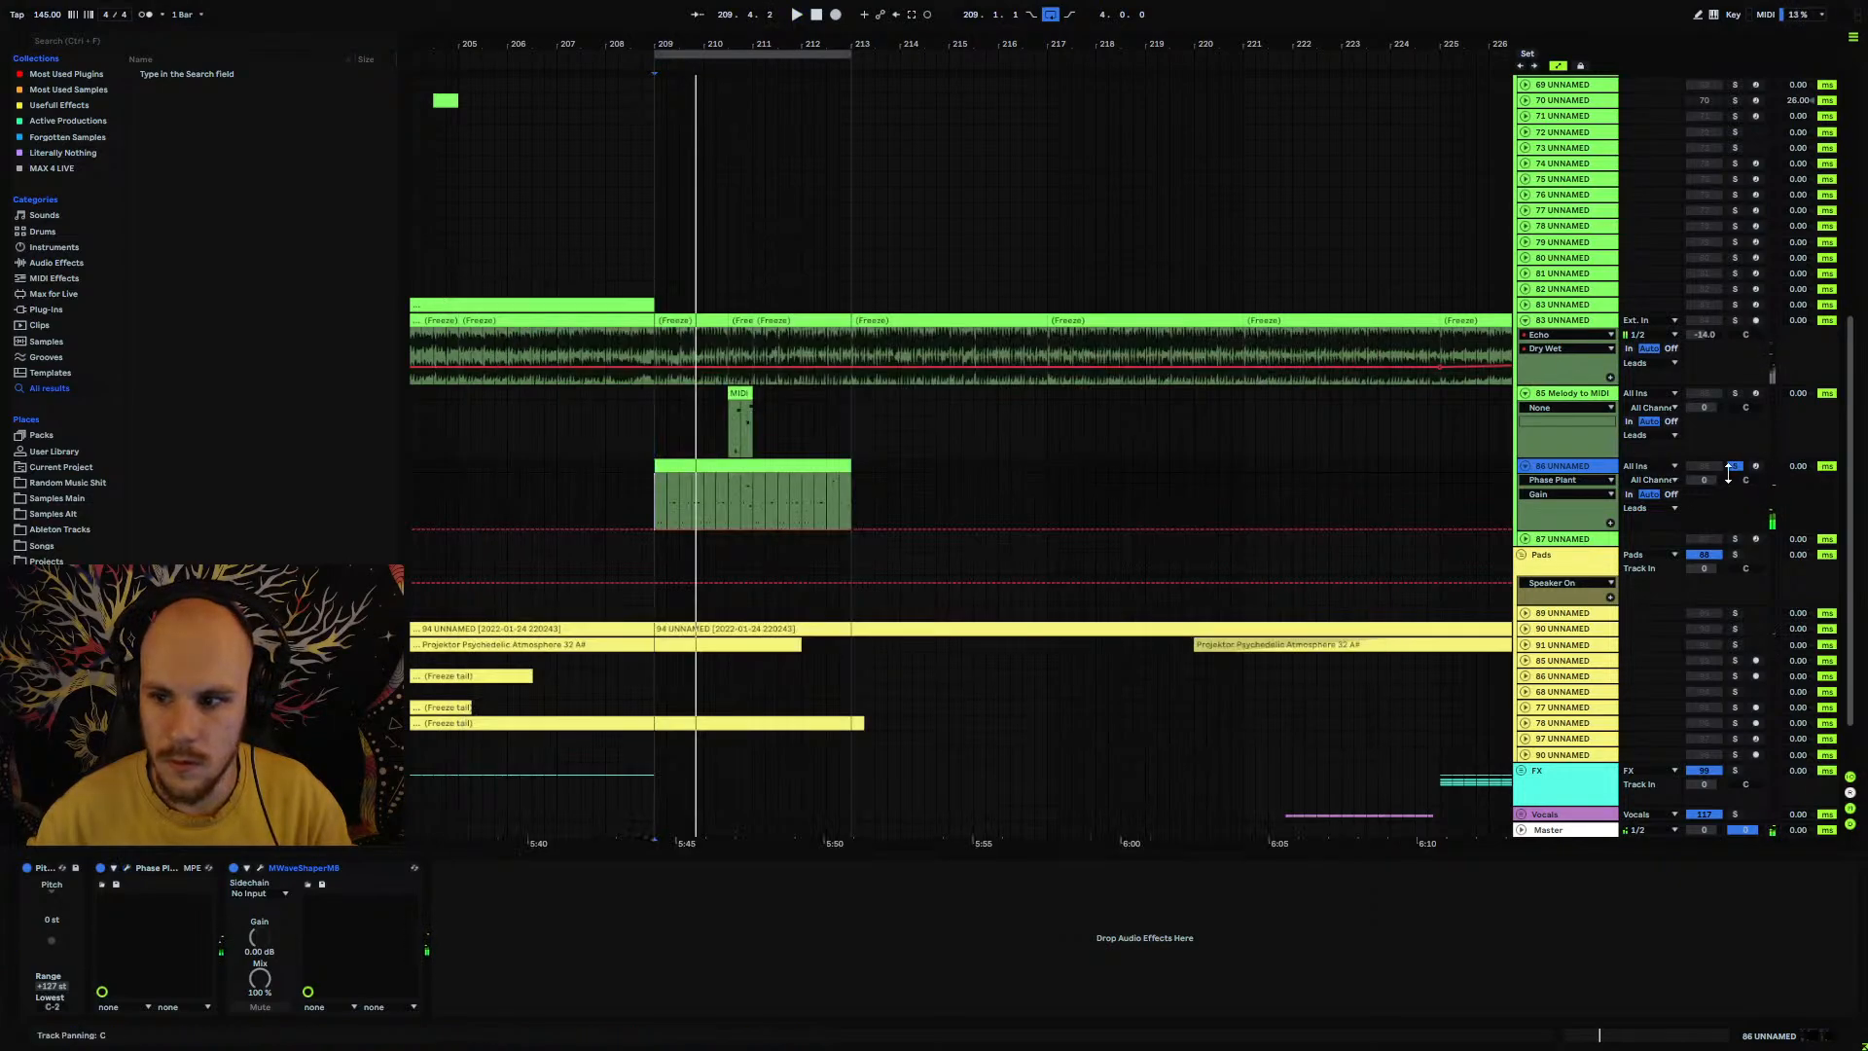
pyautogui.press('space')
pyautogui.press('space')
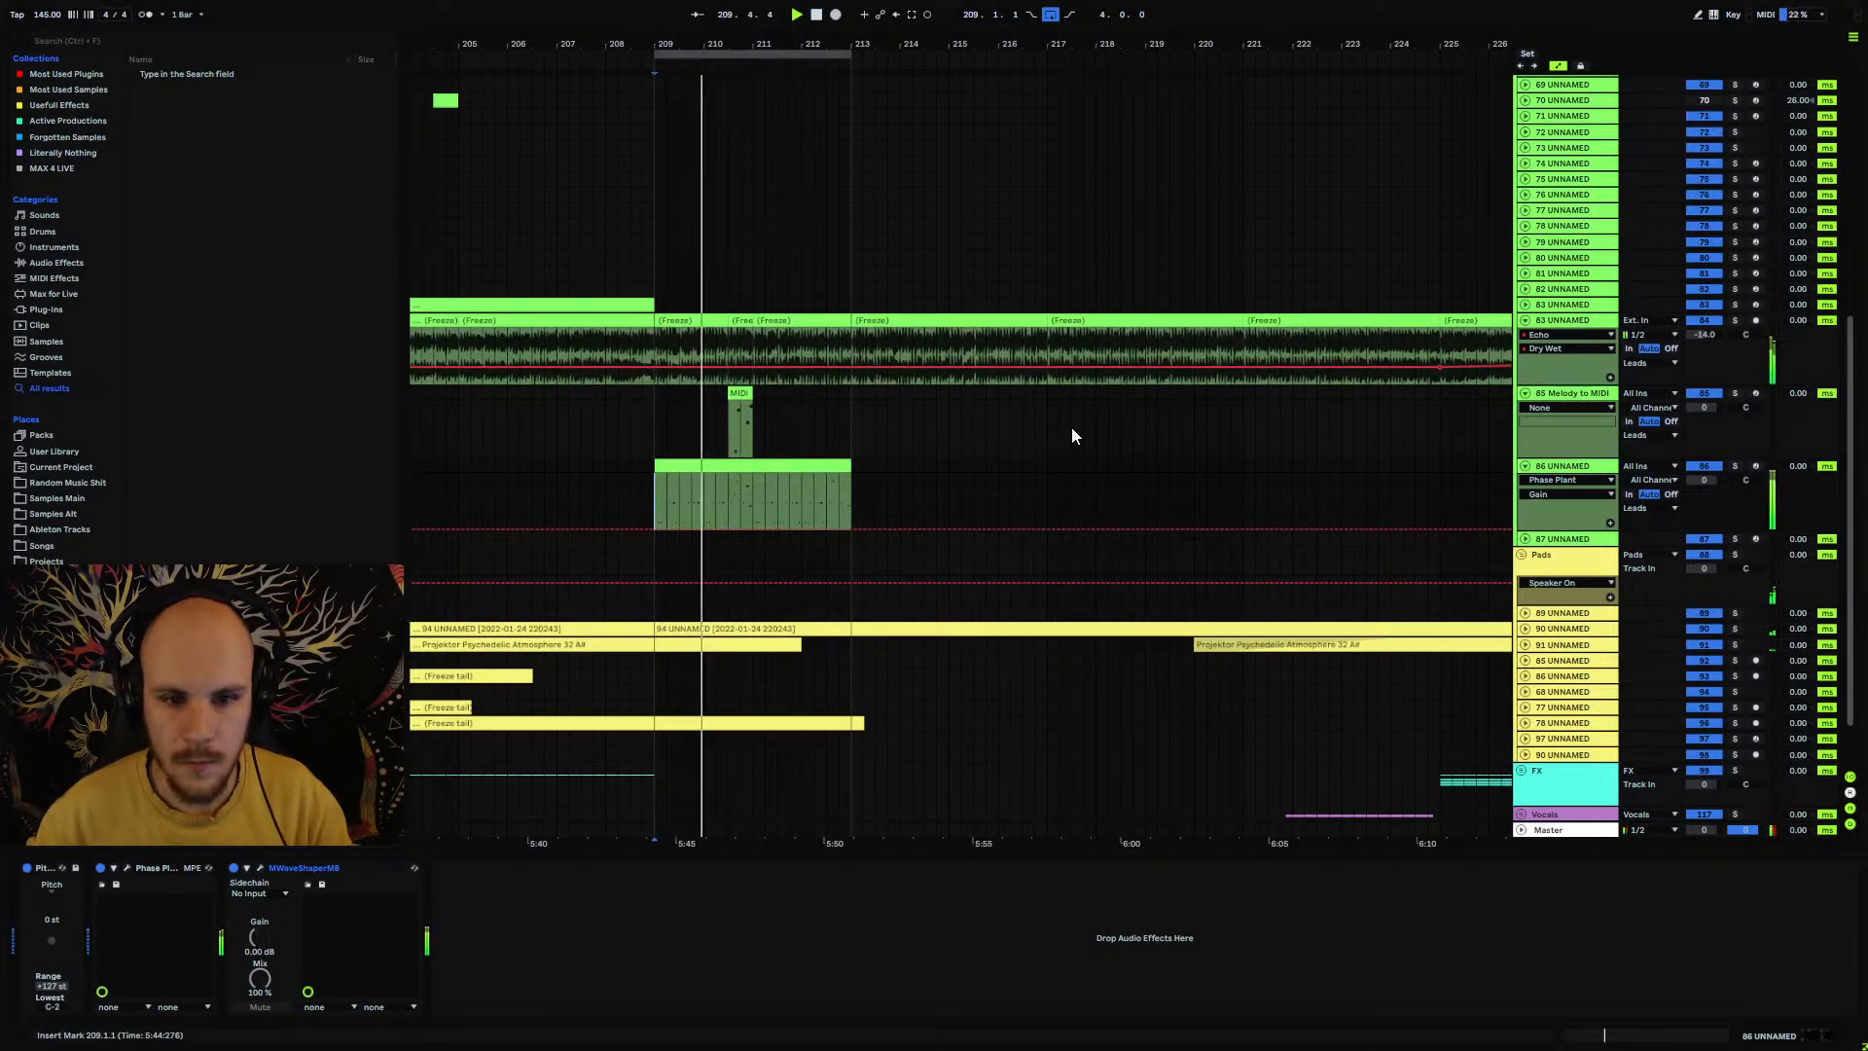
# Step: Mute the frozen lead on track 84 and delete the Melody to MIDI track
pyautogui.click(1707, 321)
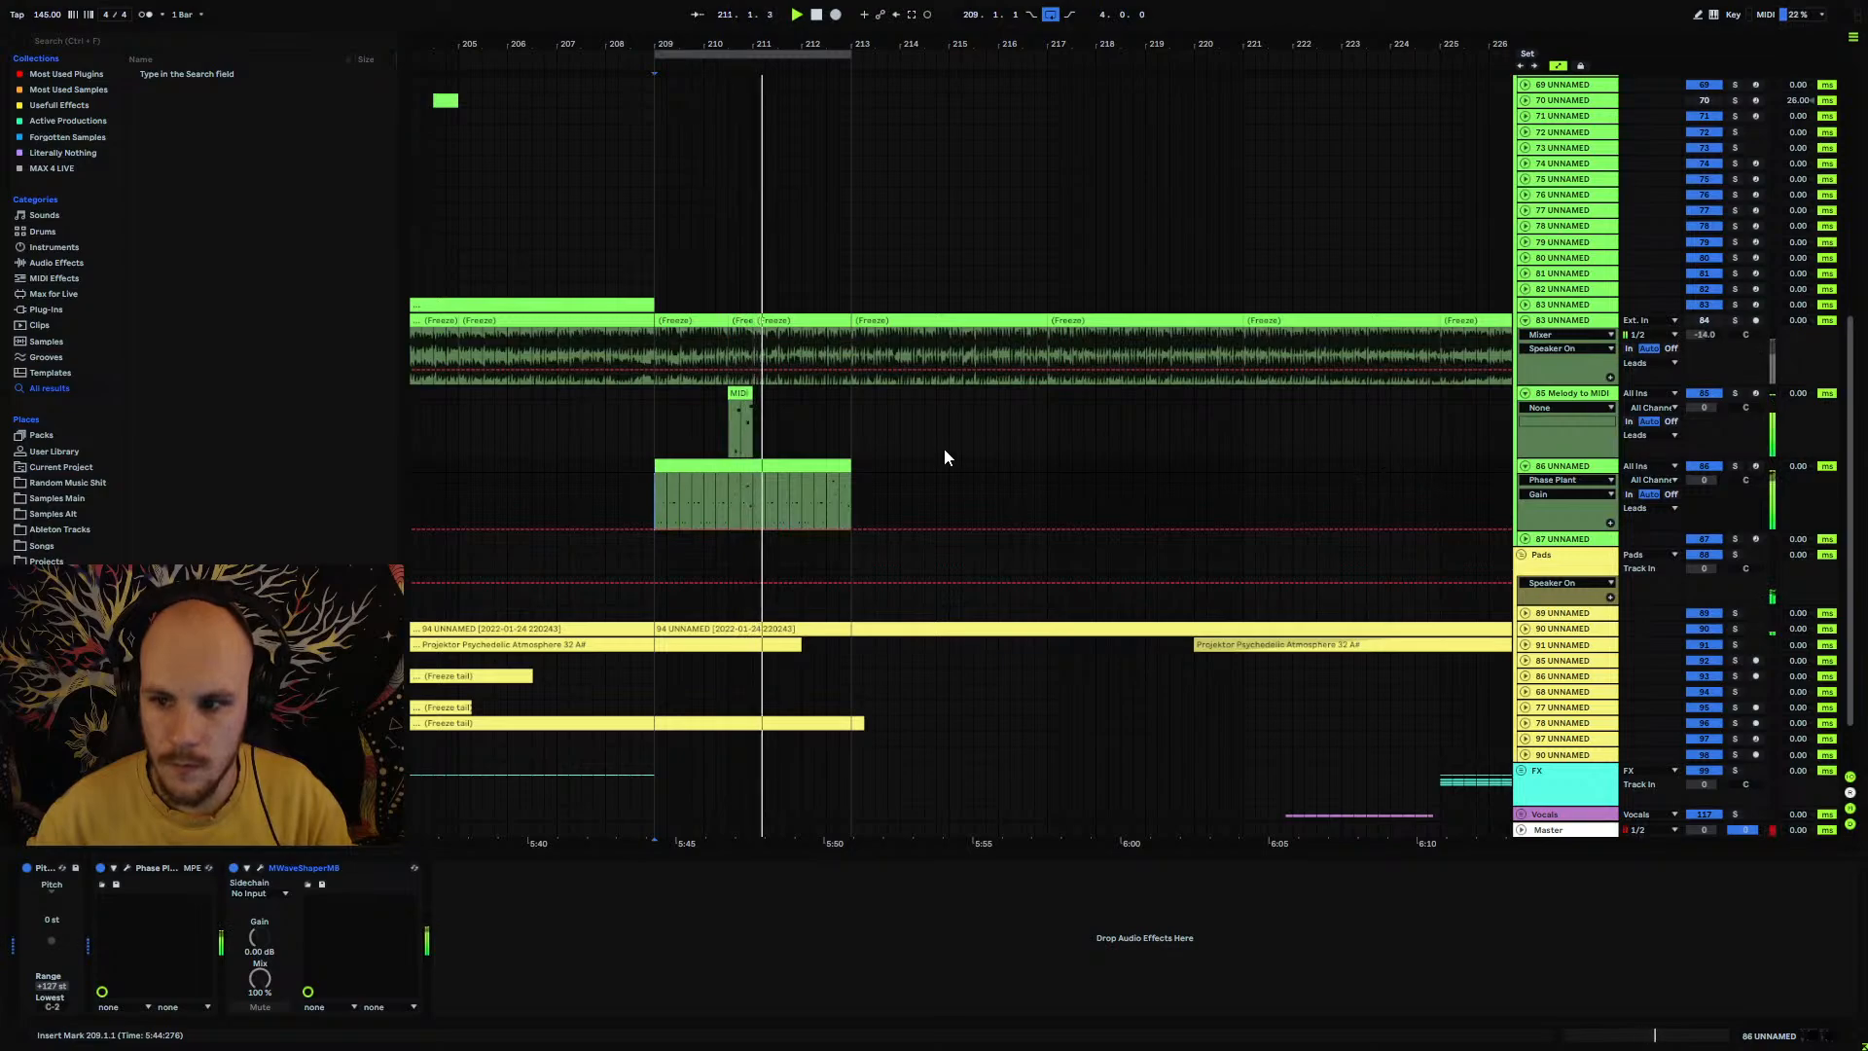
pyautogui.click(1595, 395)
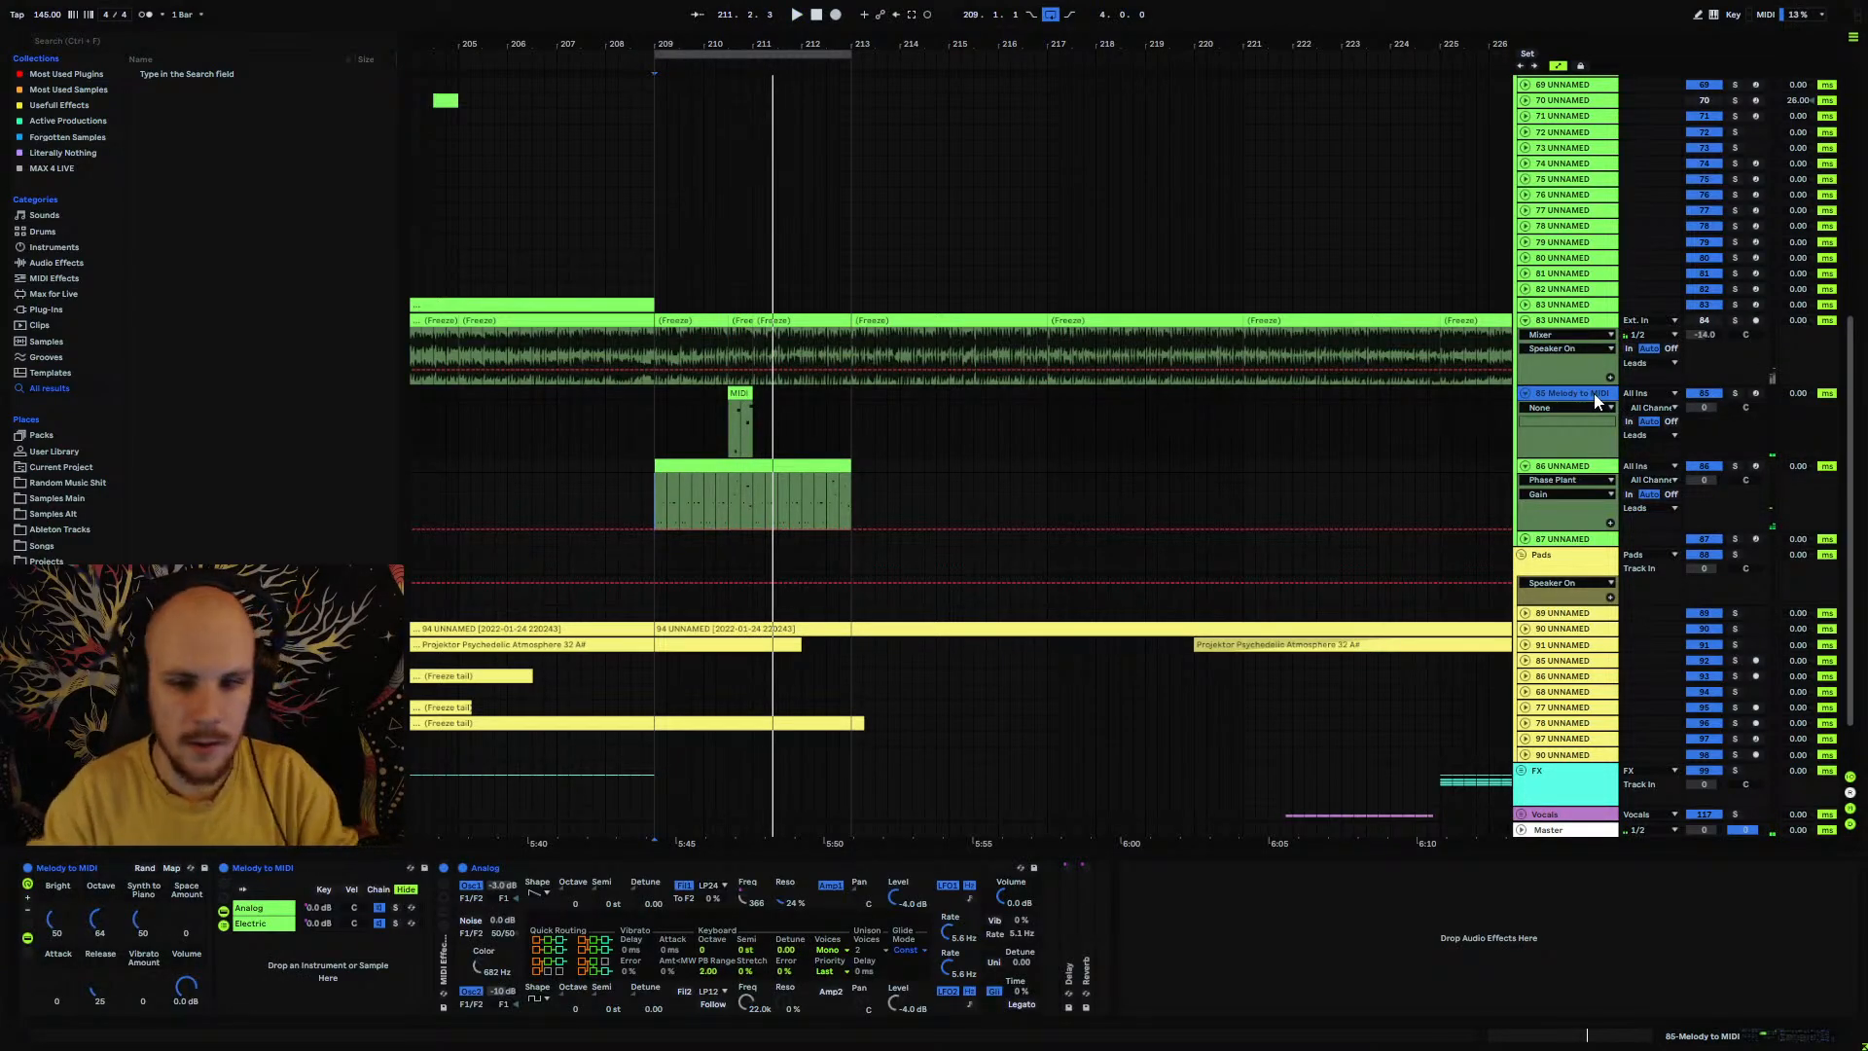
pyautogui.press('Delete')
# Step: Select the recreated lead's clip at bar 209, then compare the frozen lead and the Phase Plant track by soloing each in turn
pyautogui.click(766, 389)
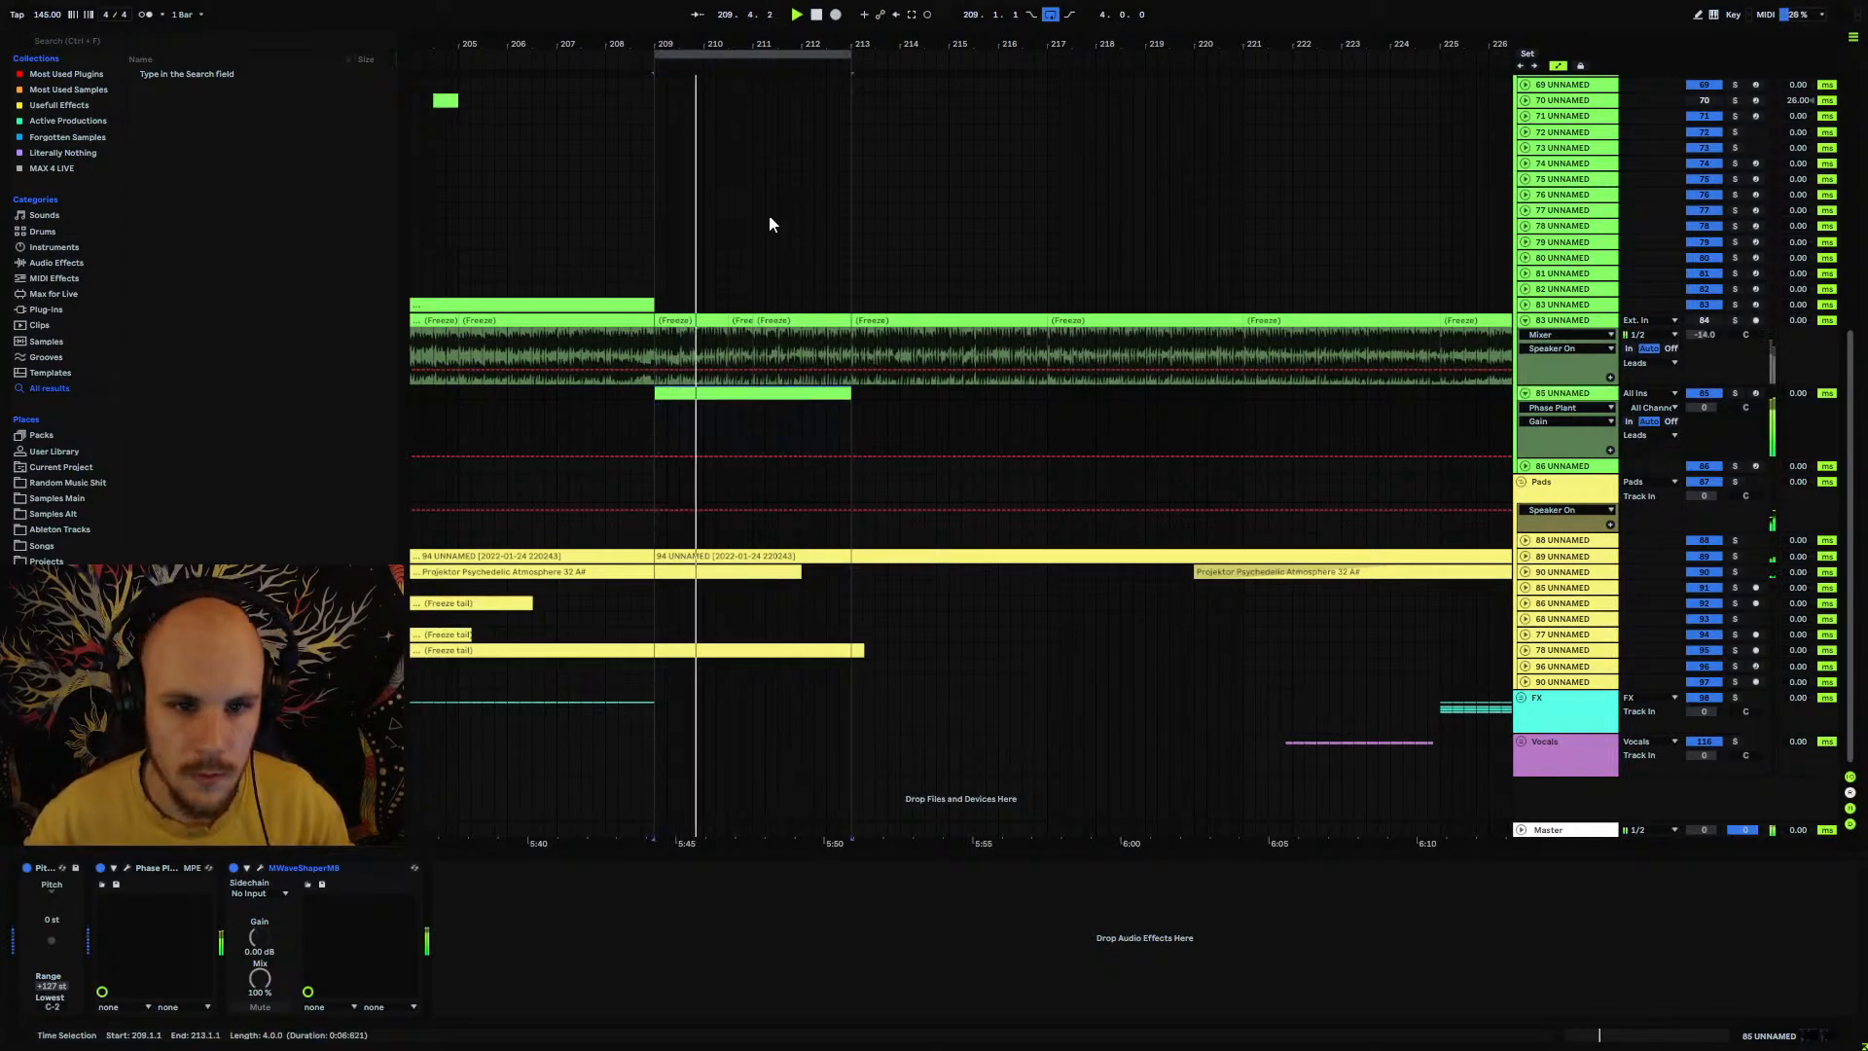
pyautogui.click(1734, 320)
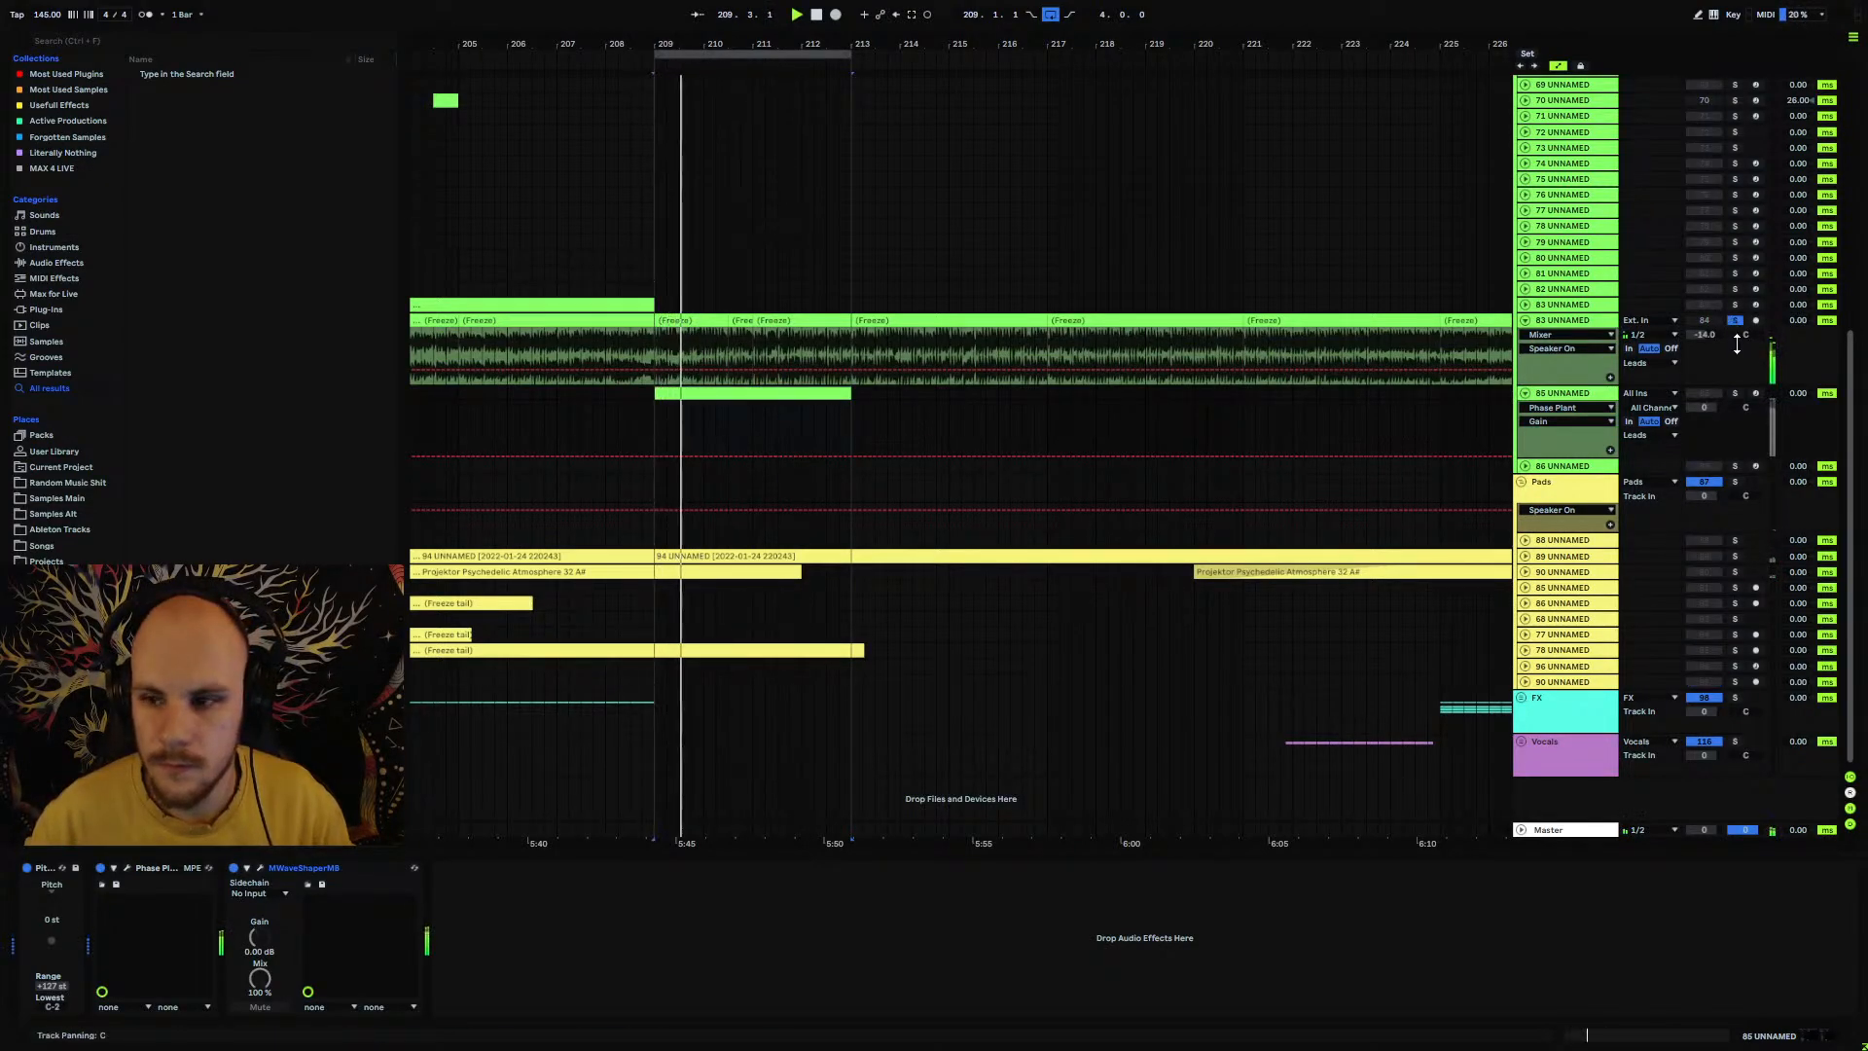
pyautogui.click(1736, 394)
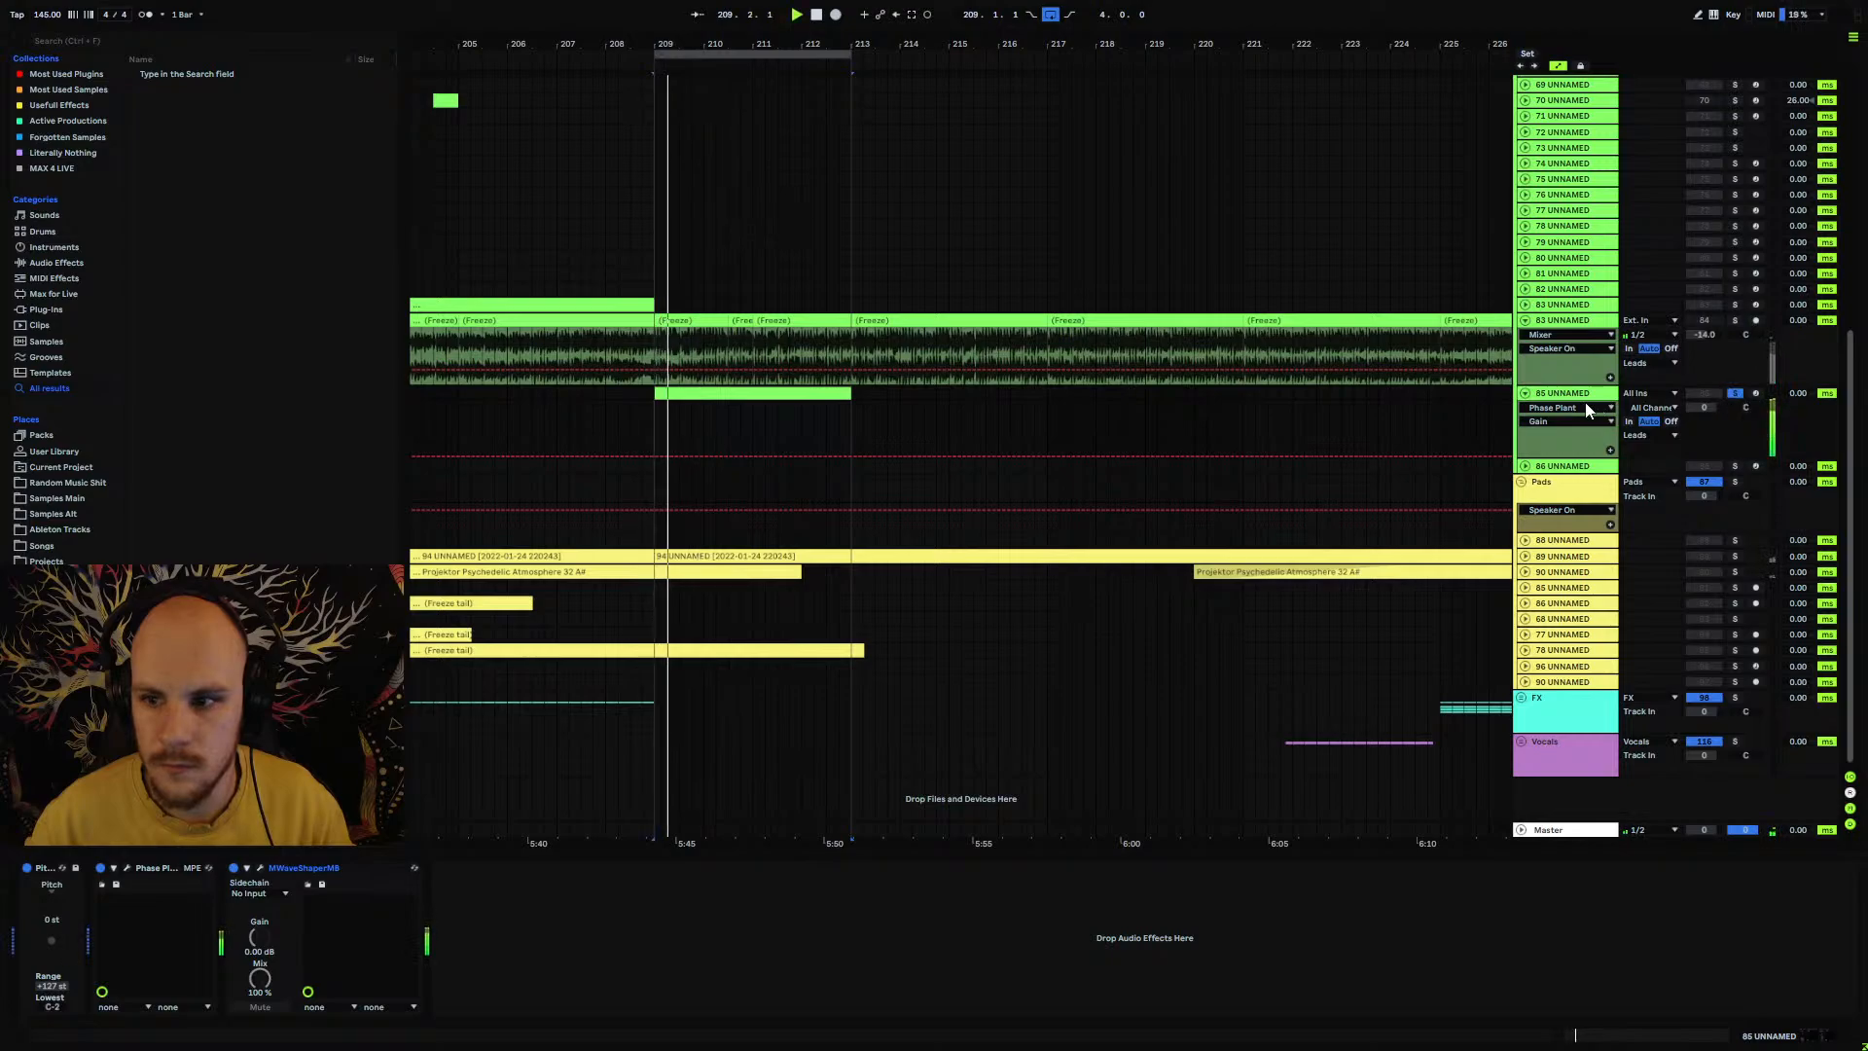
# Step: Reopen Phase Plant on the recreated lead track and bring up the list of effects to add below Distortion in Lane 3
pyautogui.click(350, 867)
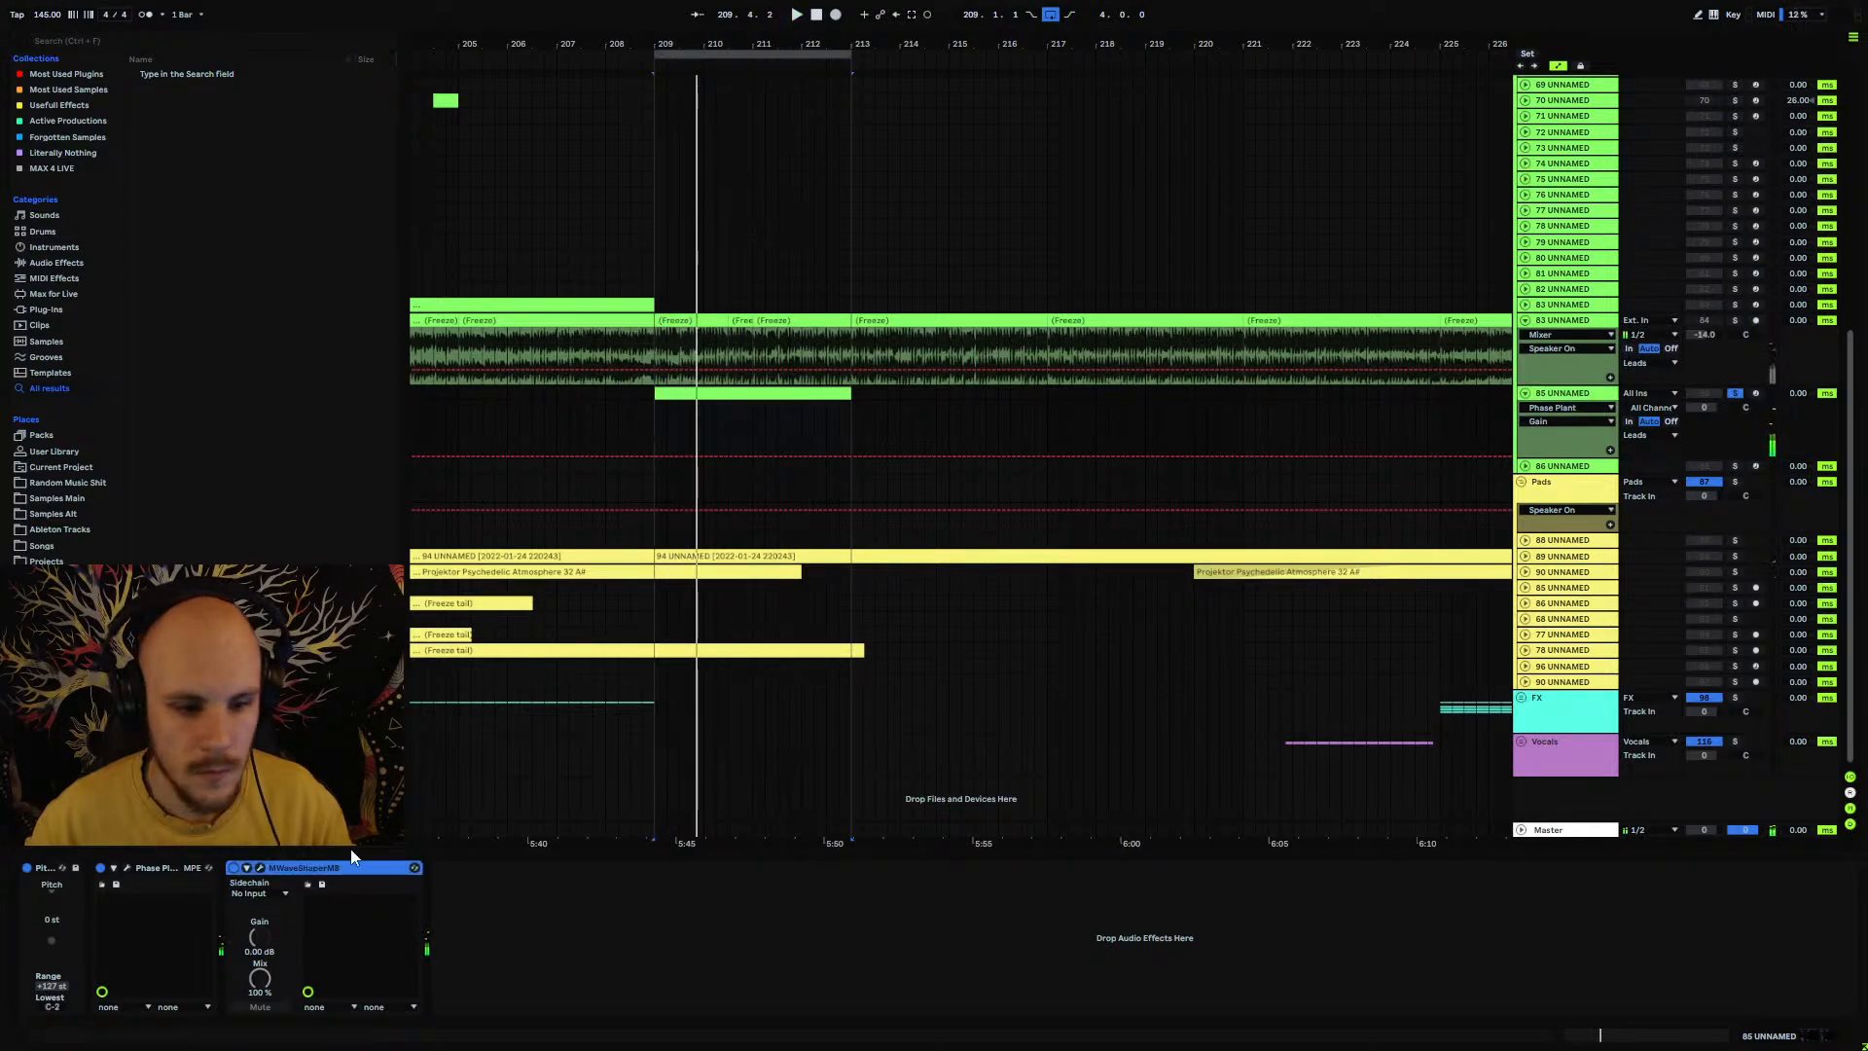
pyautogui.click(126, 867)
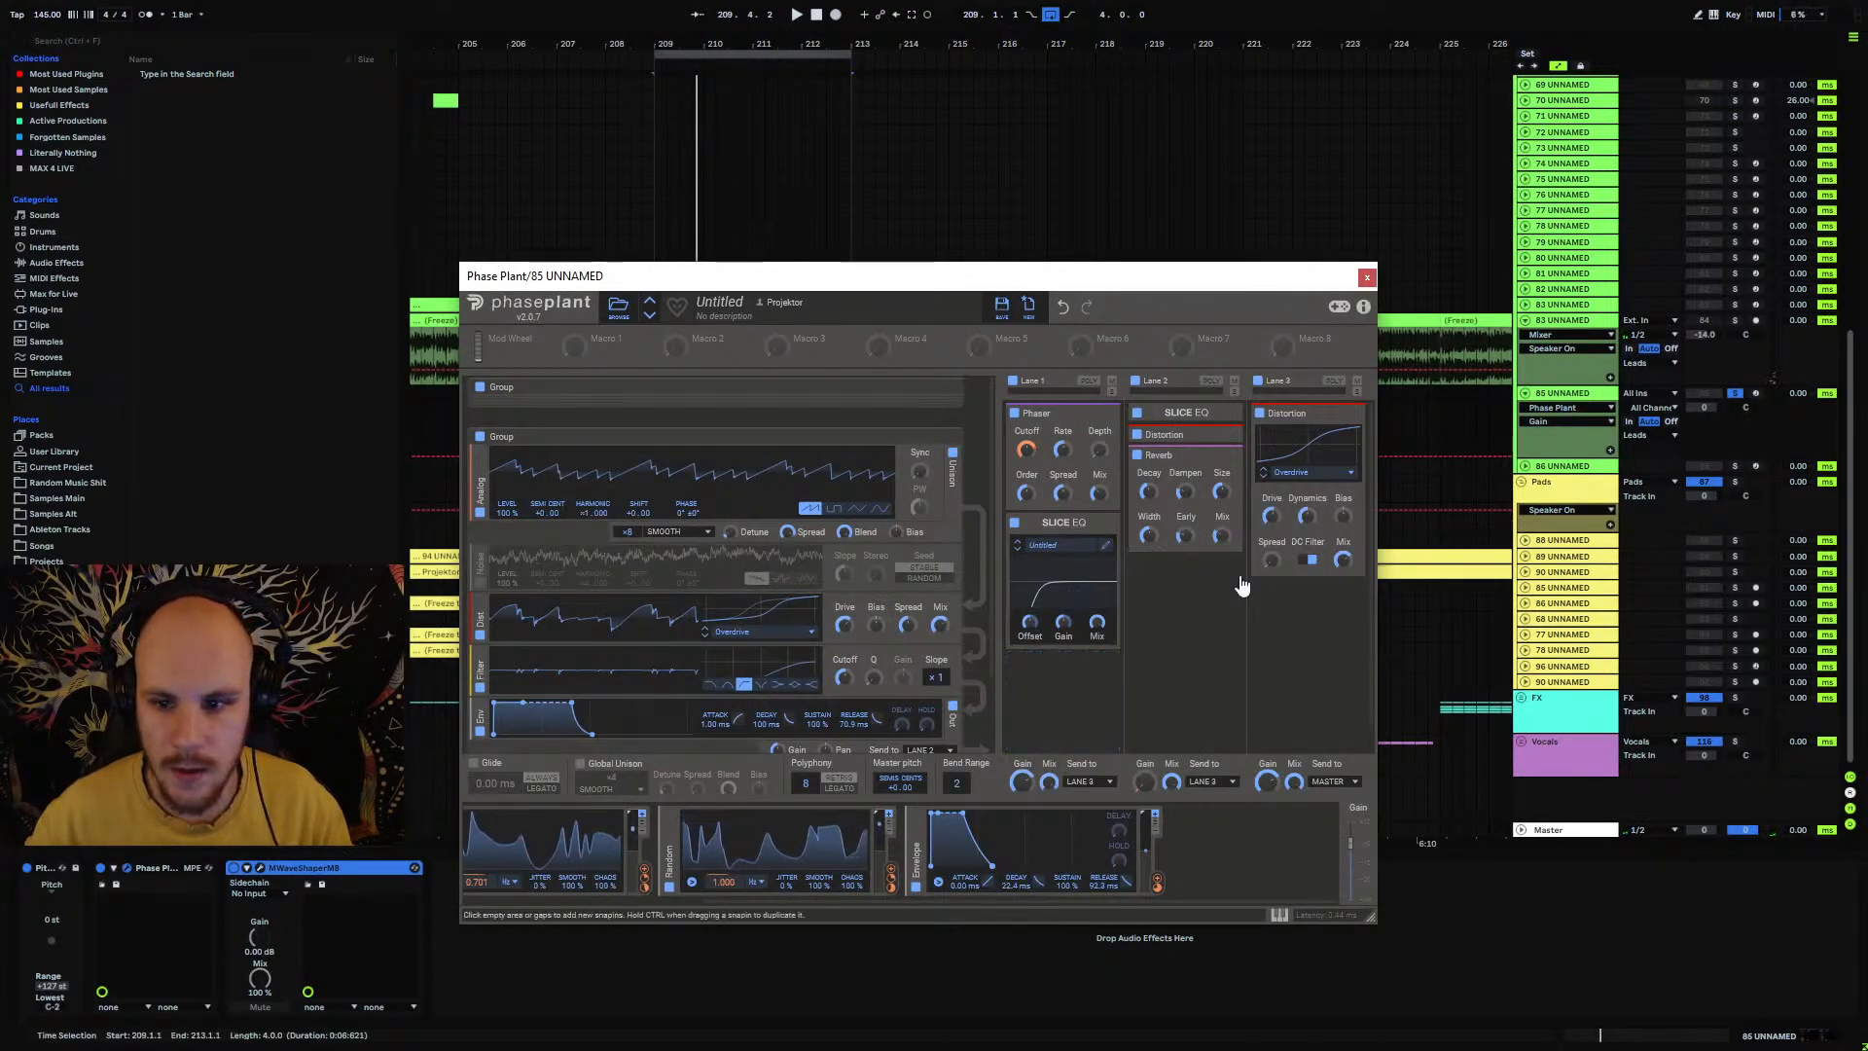
pyautogui.click(1303, 599)
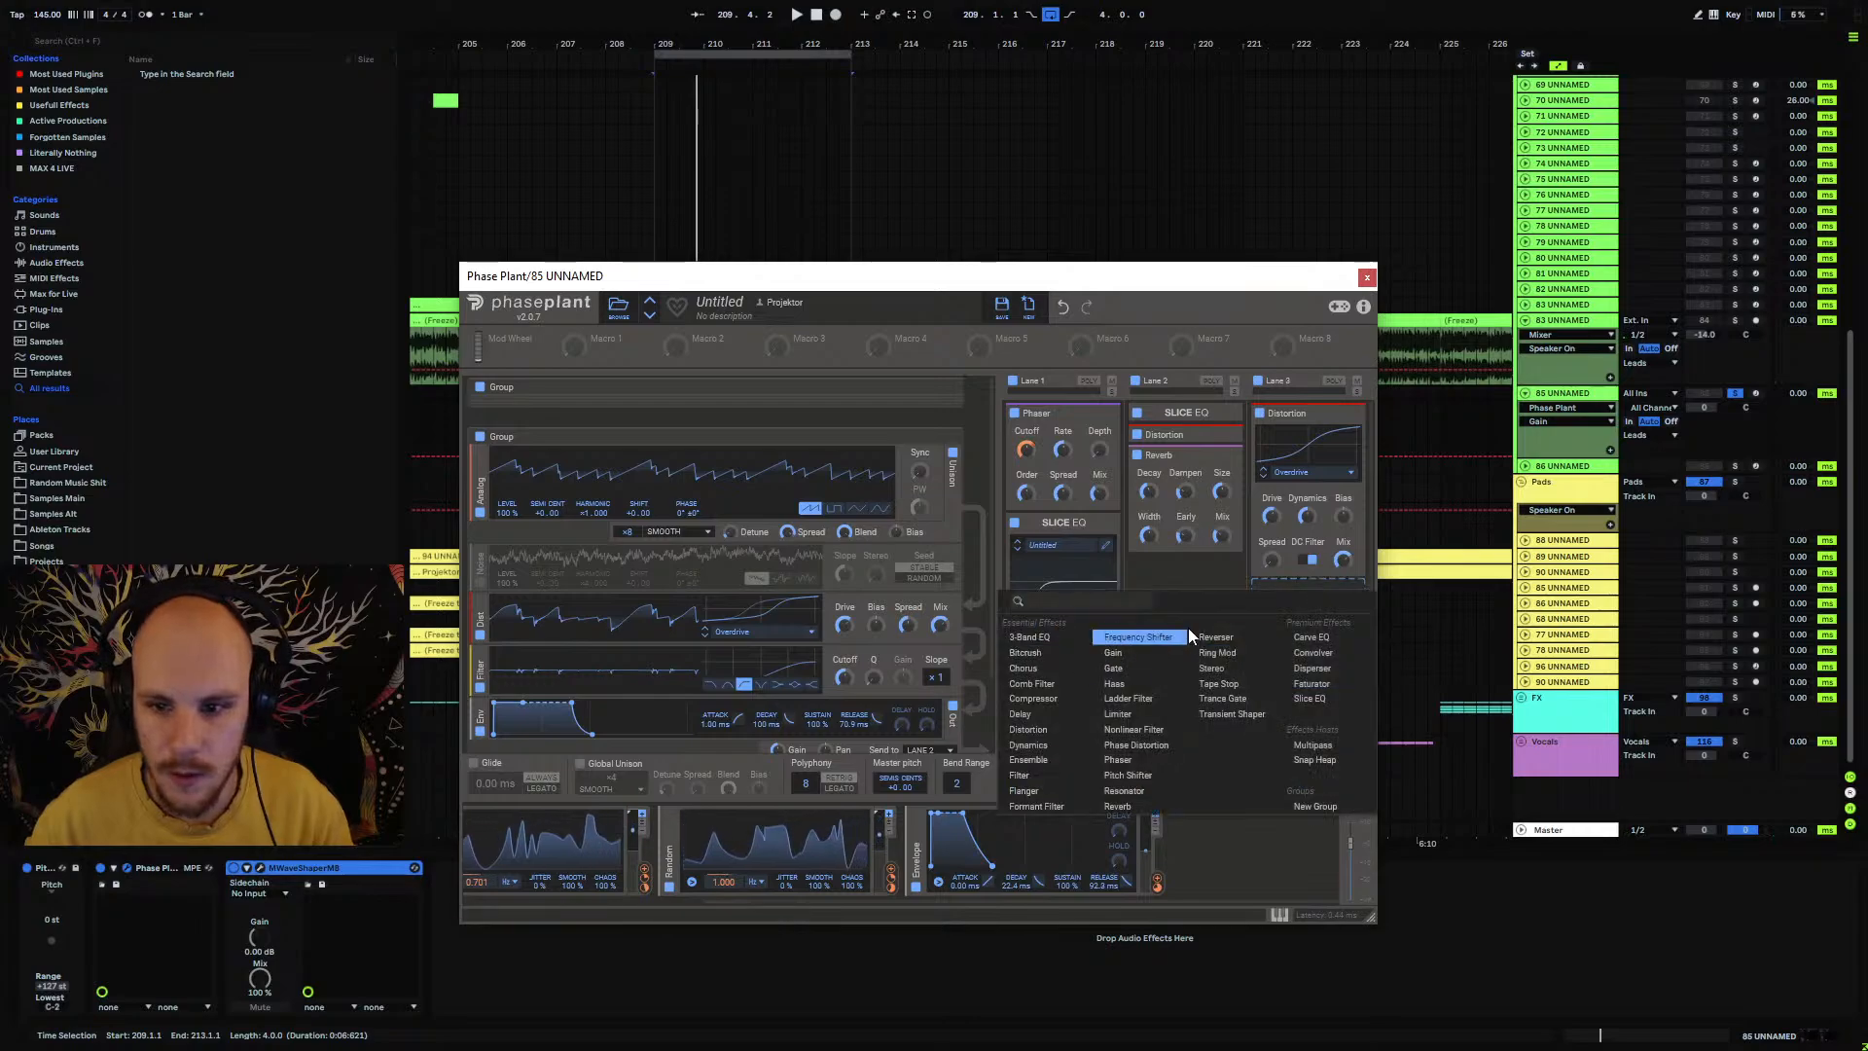
# Step: Add a Flanger below the Distortion in Lane 3 and tune its delay, motion and offset while auditioning the sound
pyautogui.click(1059, 793)
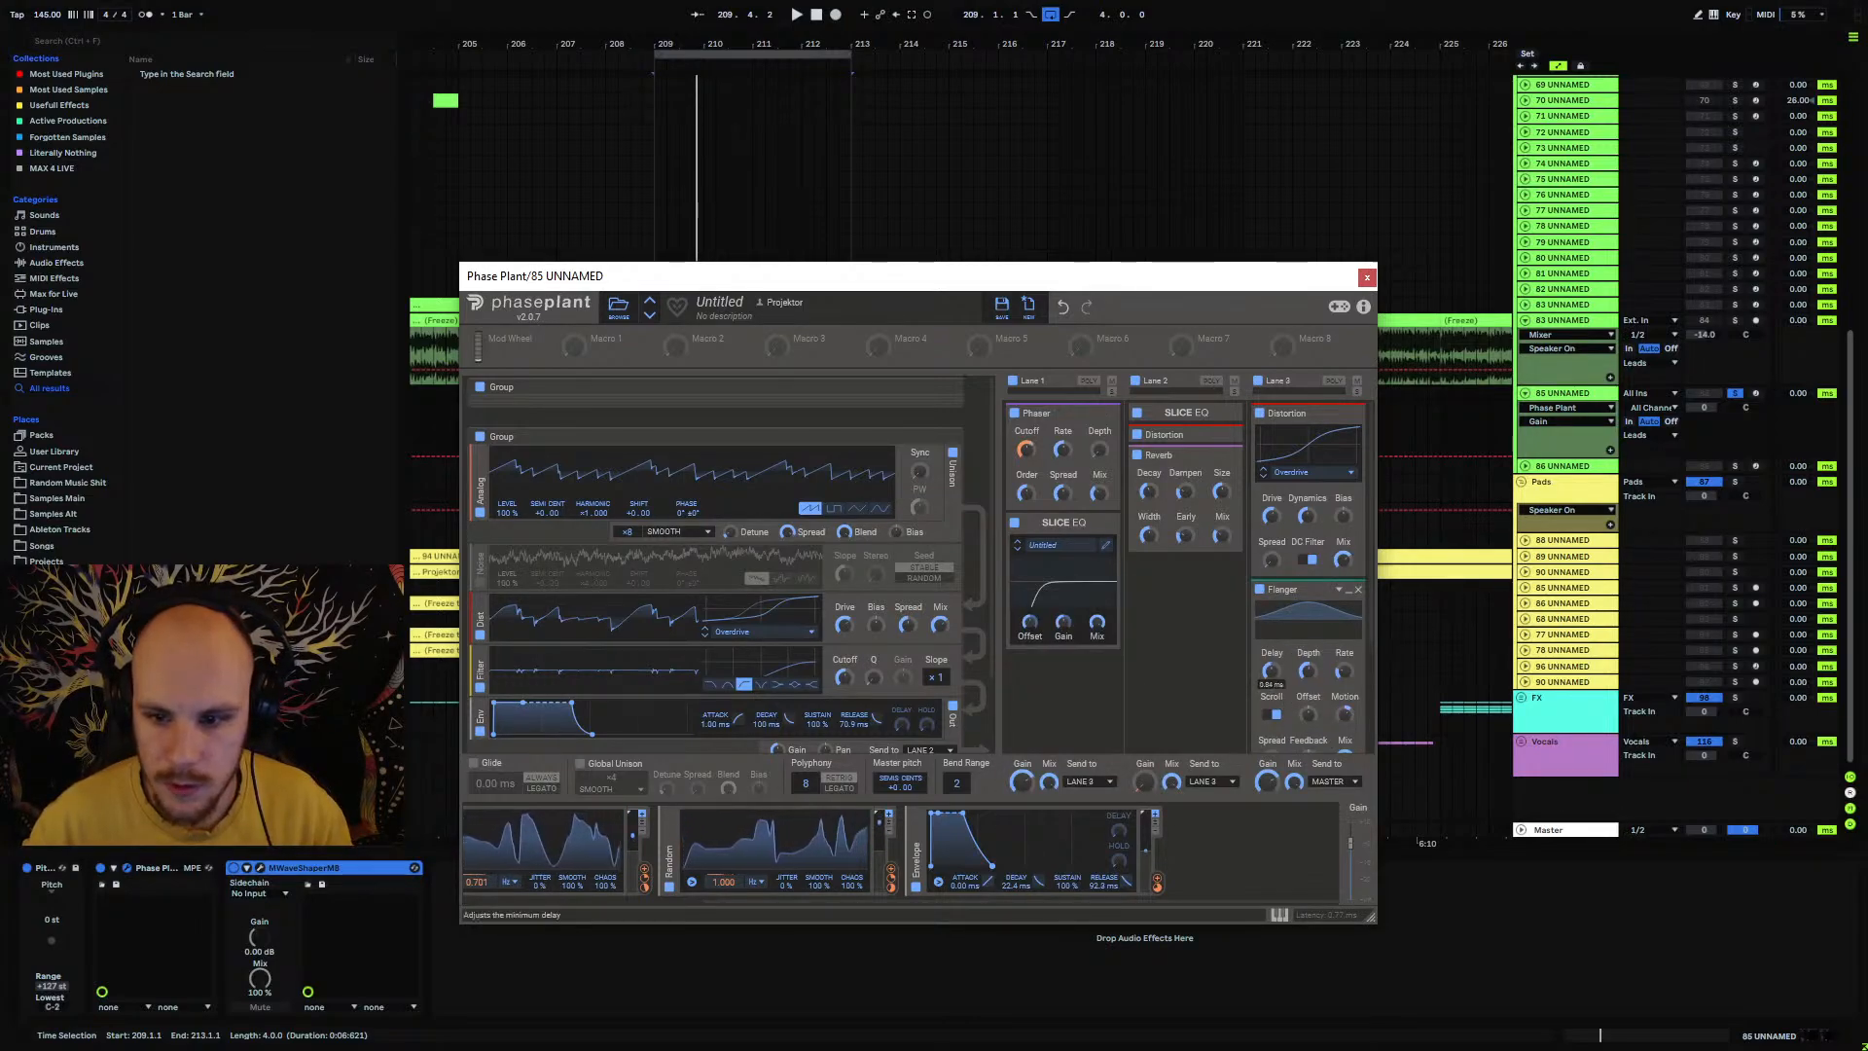
pyautogui.moveTo(1270, 671); pyautogui.dragTo(1271, 653)
pyautogui.press('space')
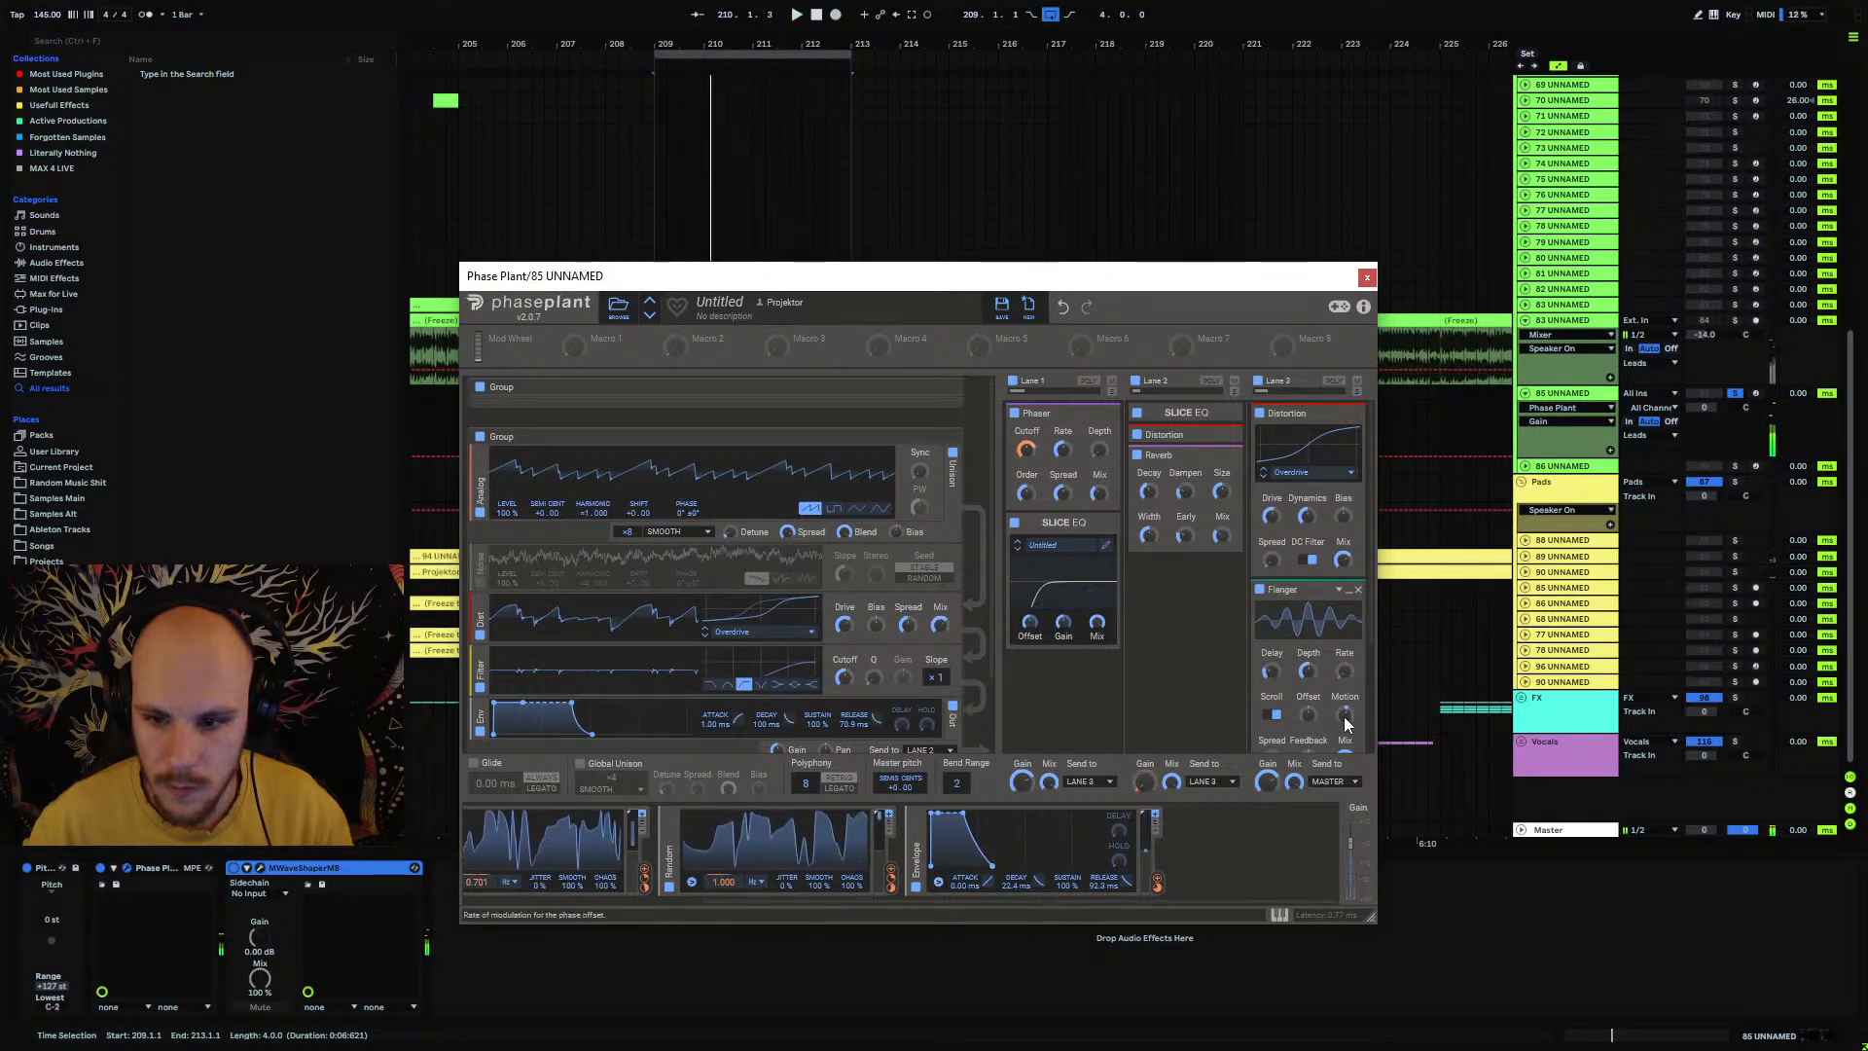
pyautogui.moveTo(1272, 673); pyautogui.dragTo(1273, 659)
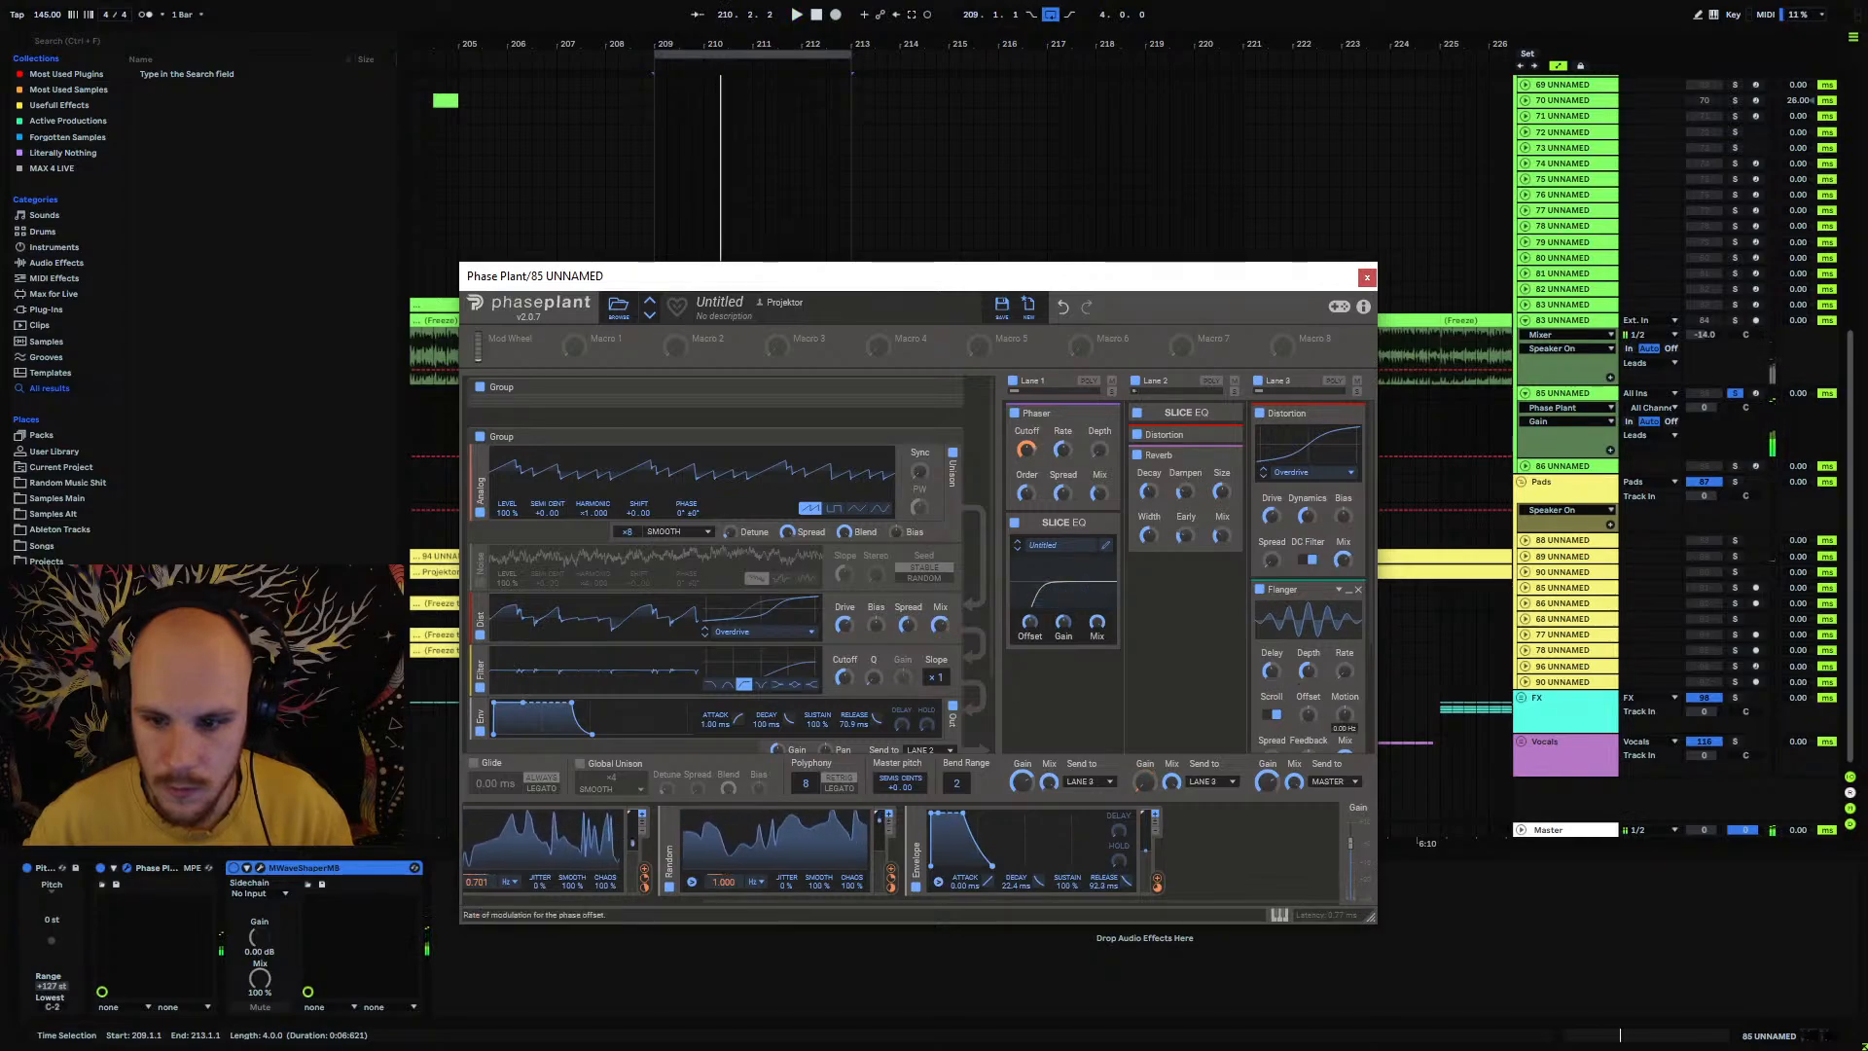
pyautogui.moveTo(1344, 714); pyautogui.dragTo(1345, 702)
pyautogui.press('space')
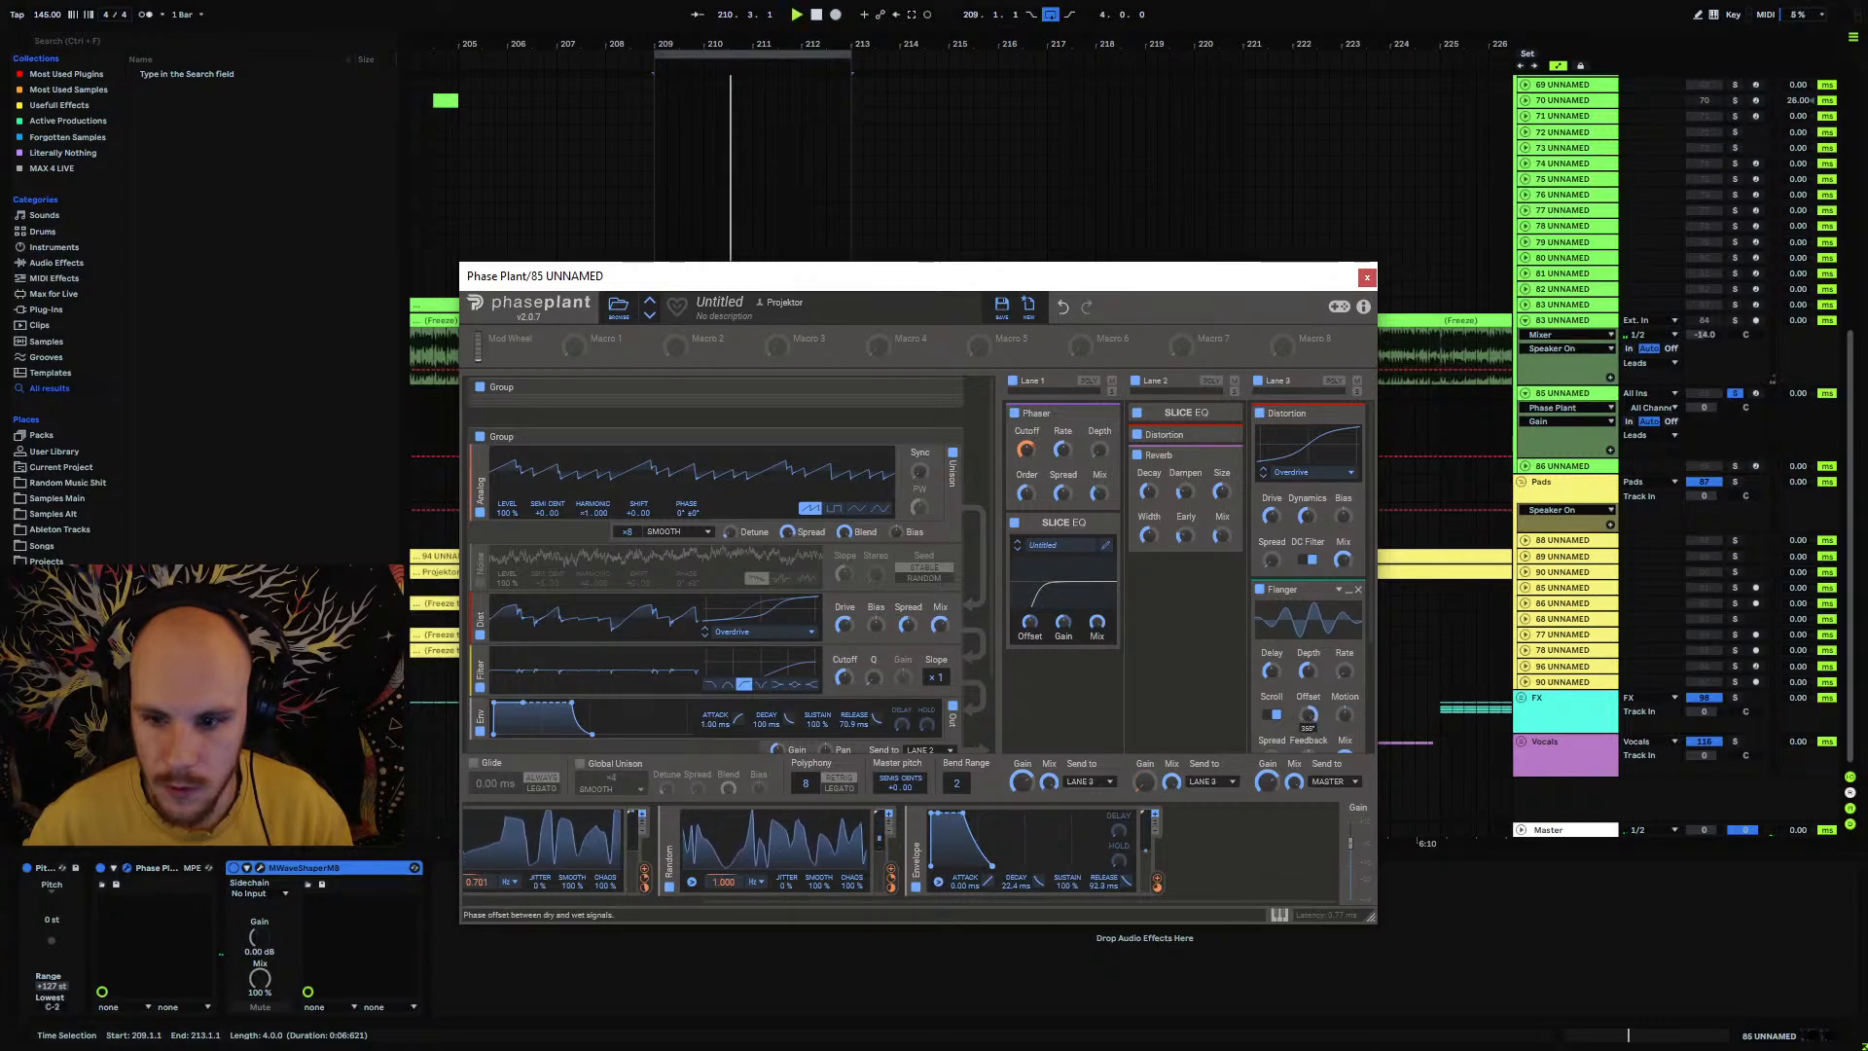
pyautogui.press('space')
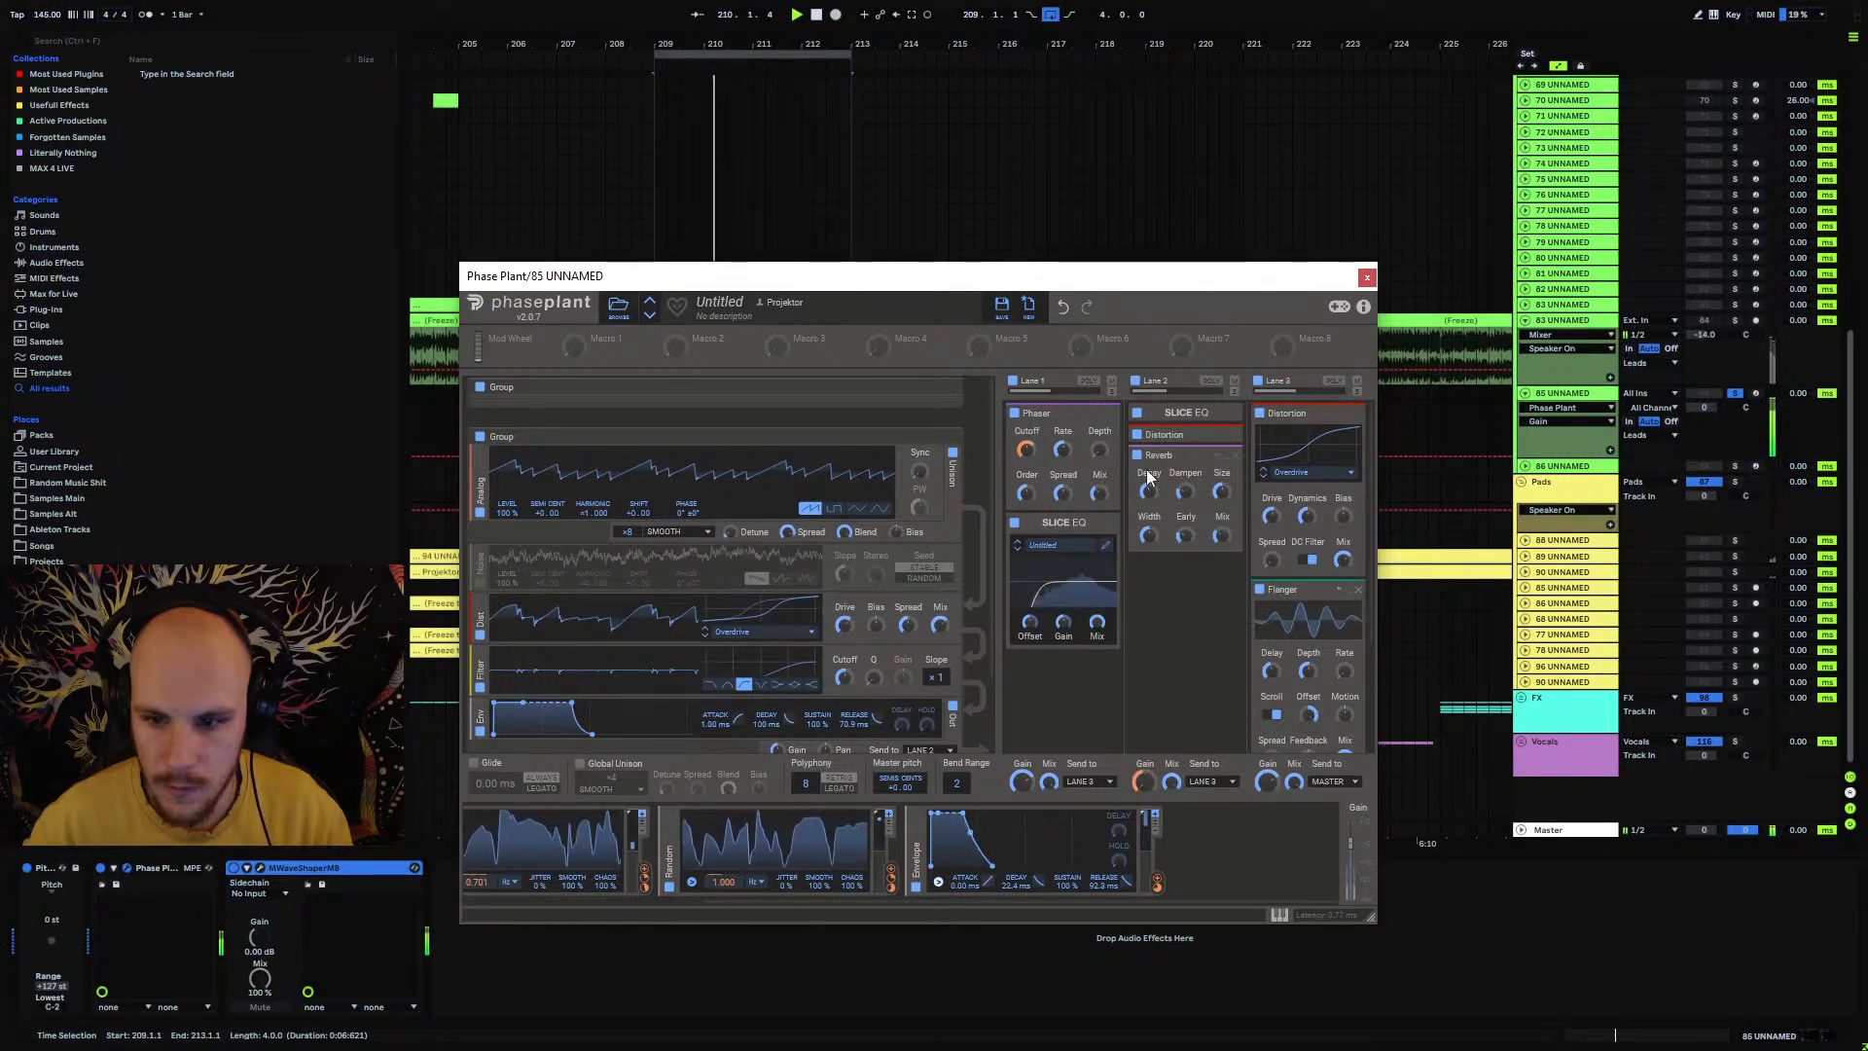
# Step: Add an LFO modulator after the envelope and give it the Classic Ramp Up shape
pyautogui.moveTo(1027, 276); pyautogui.dragTo(934, 88)
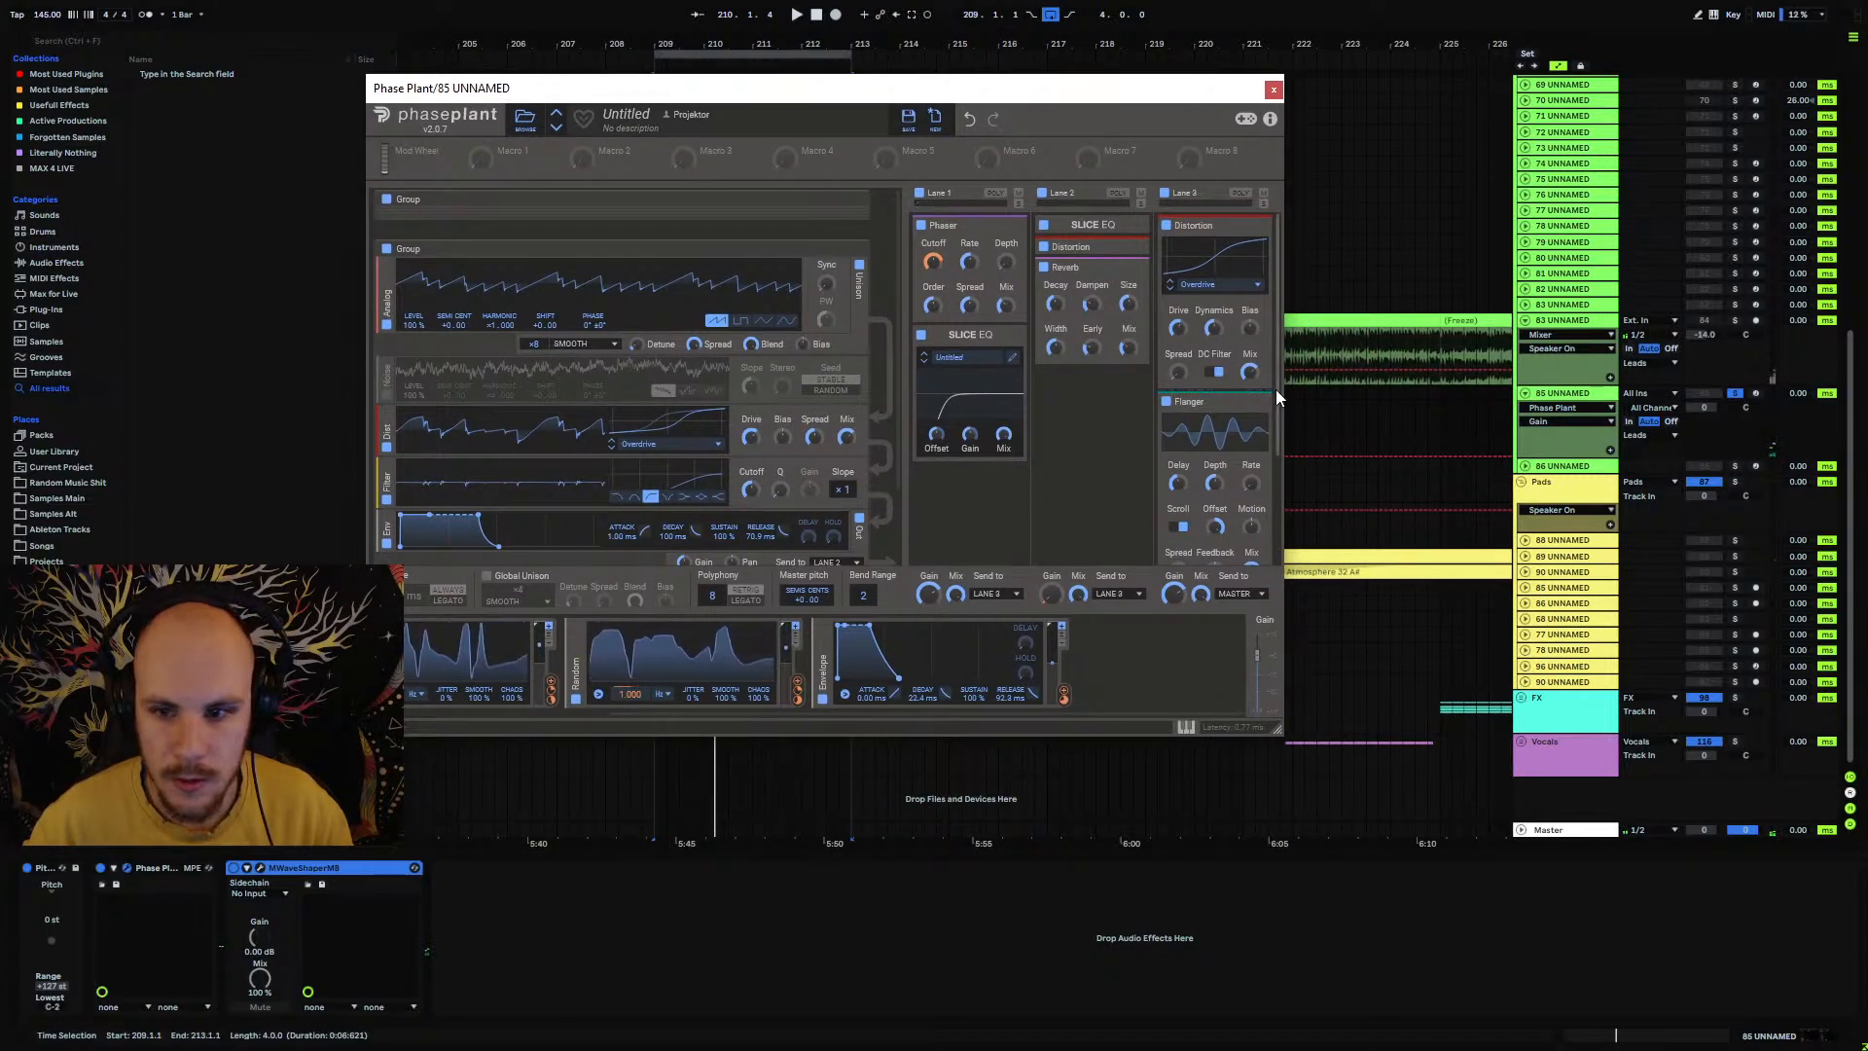
pyautogui.scroll(-1, 1275, 389)
pyautogui.click(1134, 646)
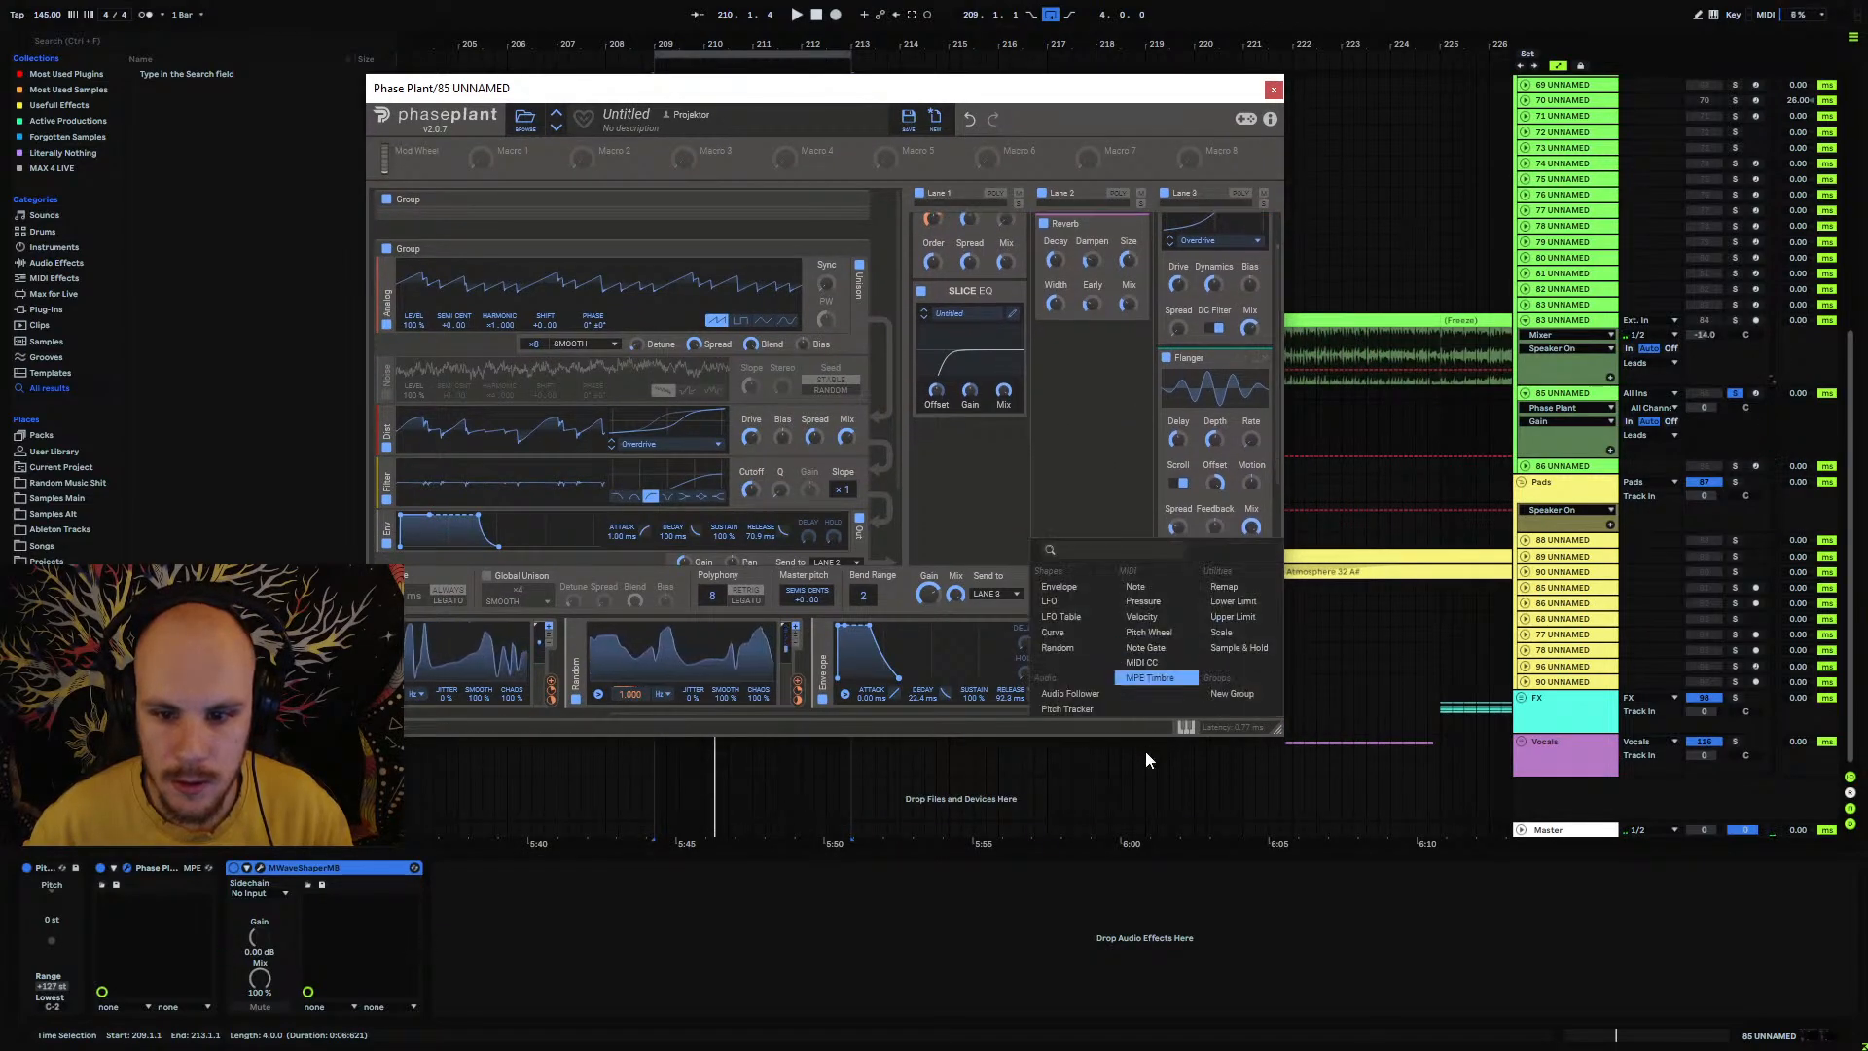
pyautogui.click(1068, 603)
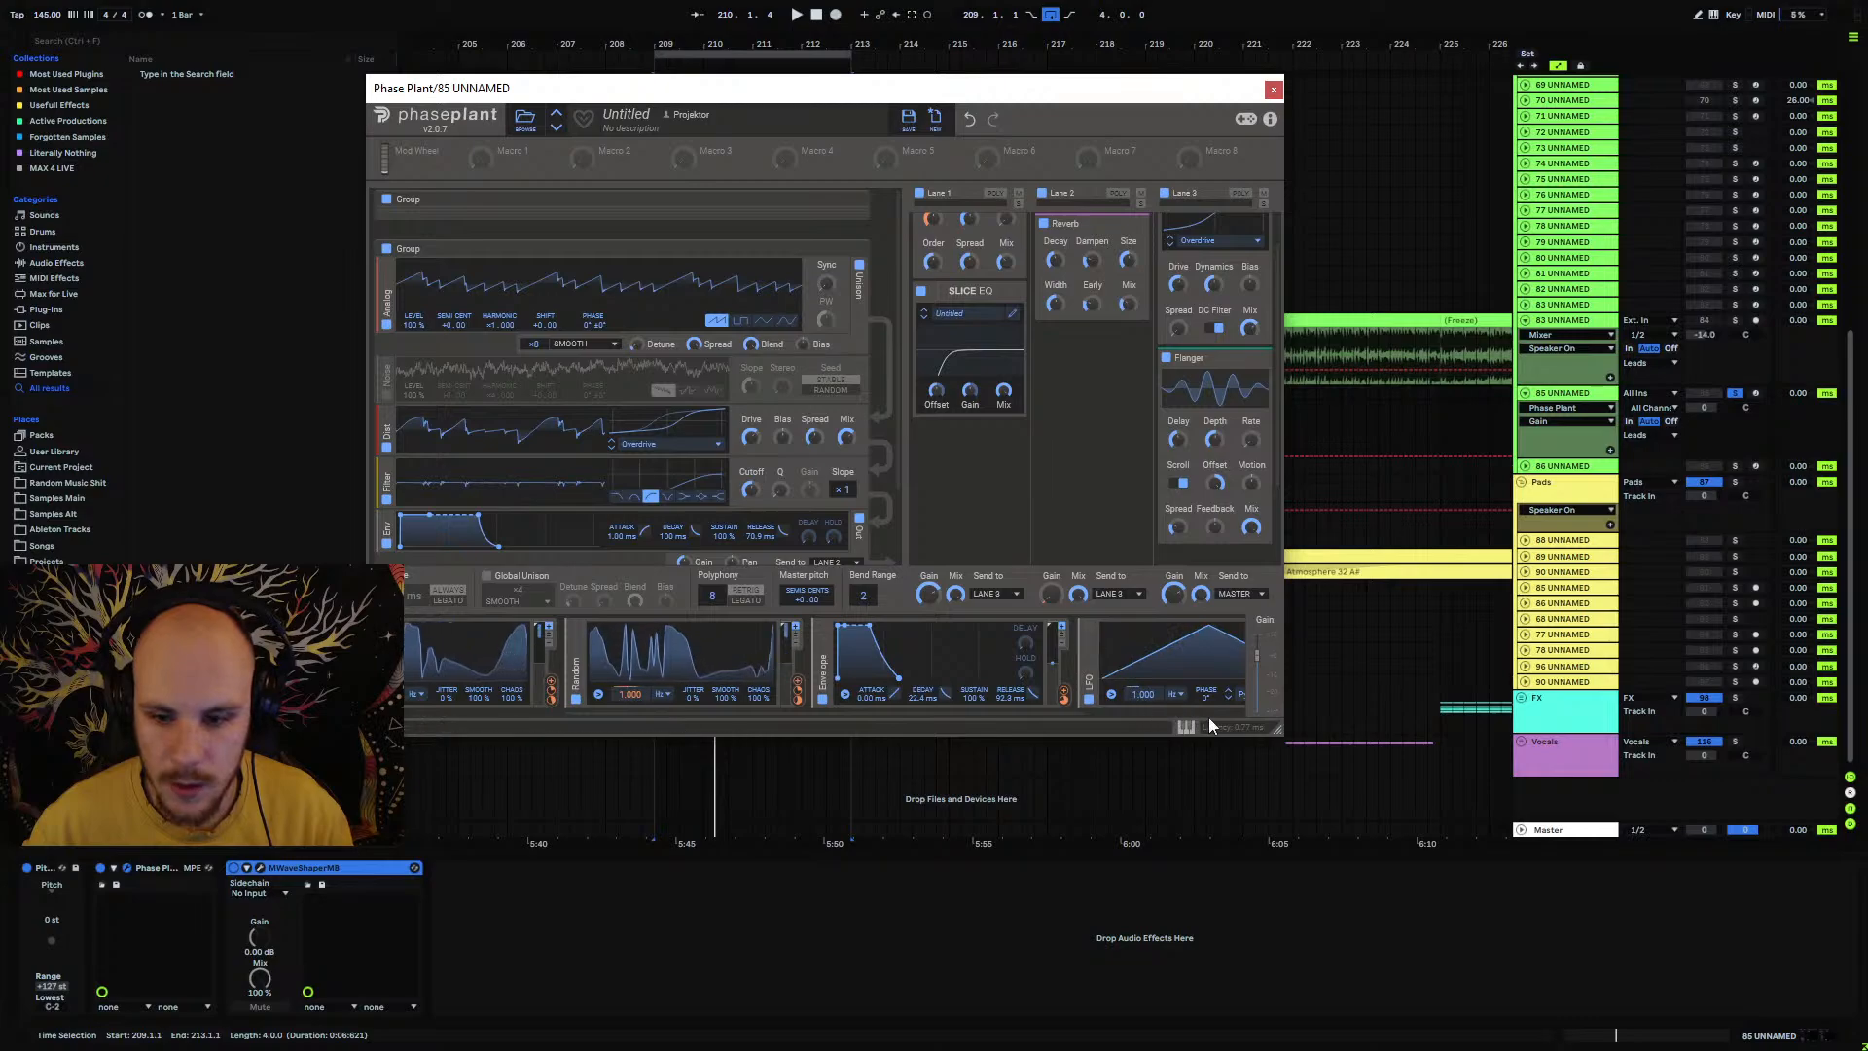
pyautogui.moveTo(1068, 715); pyautogui.dragTo(1181, 725)
pyautogui.click(1071, 696)
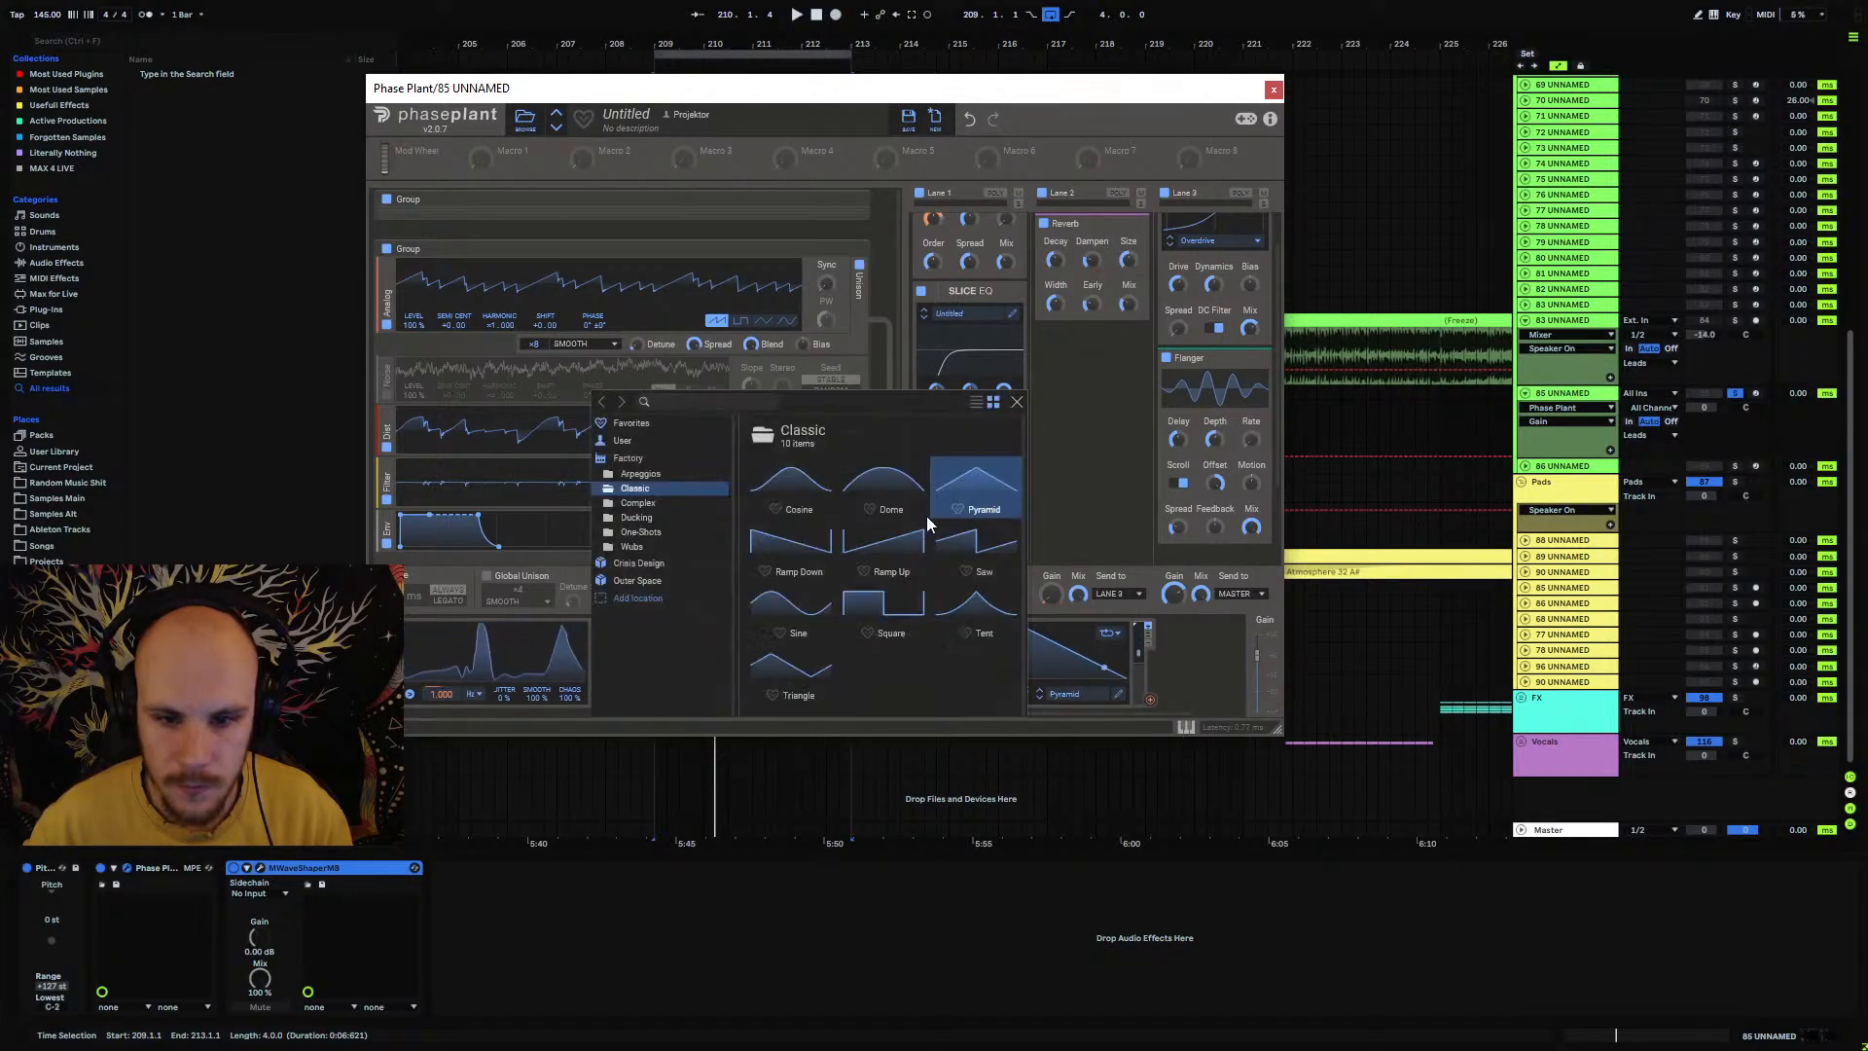
pyautogui.click(886, 540)
pyautogui.click(1018, 401)
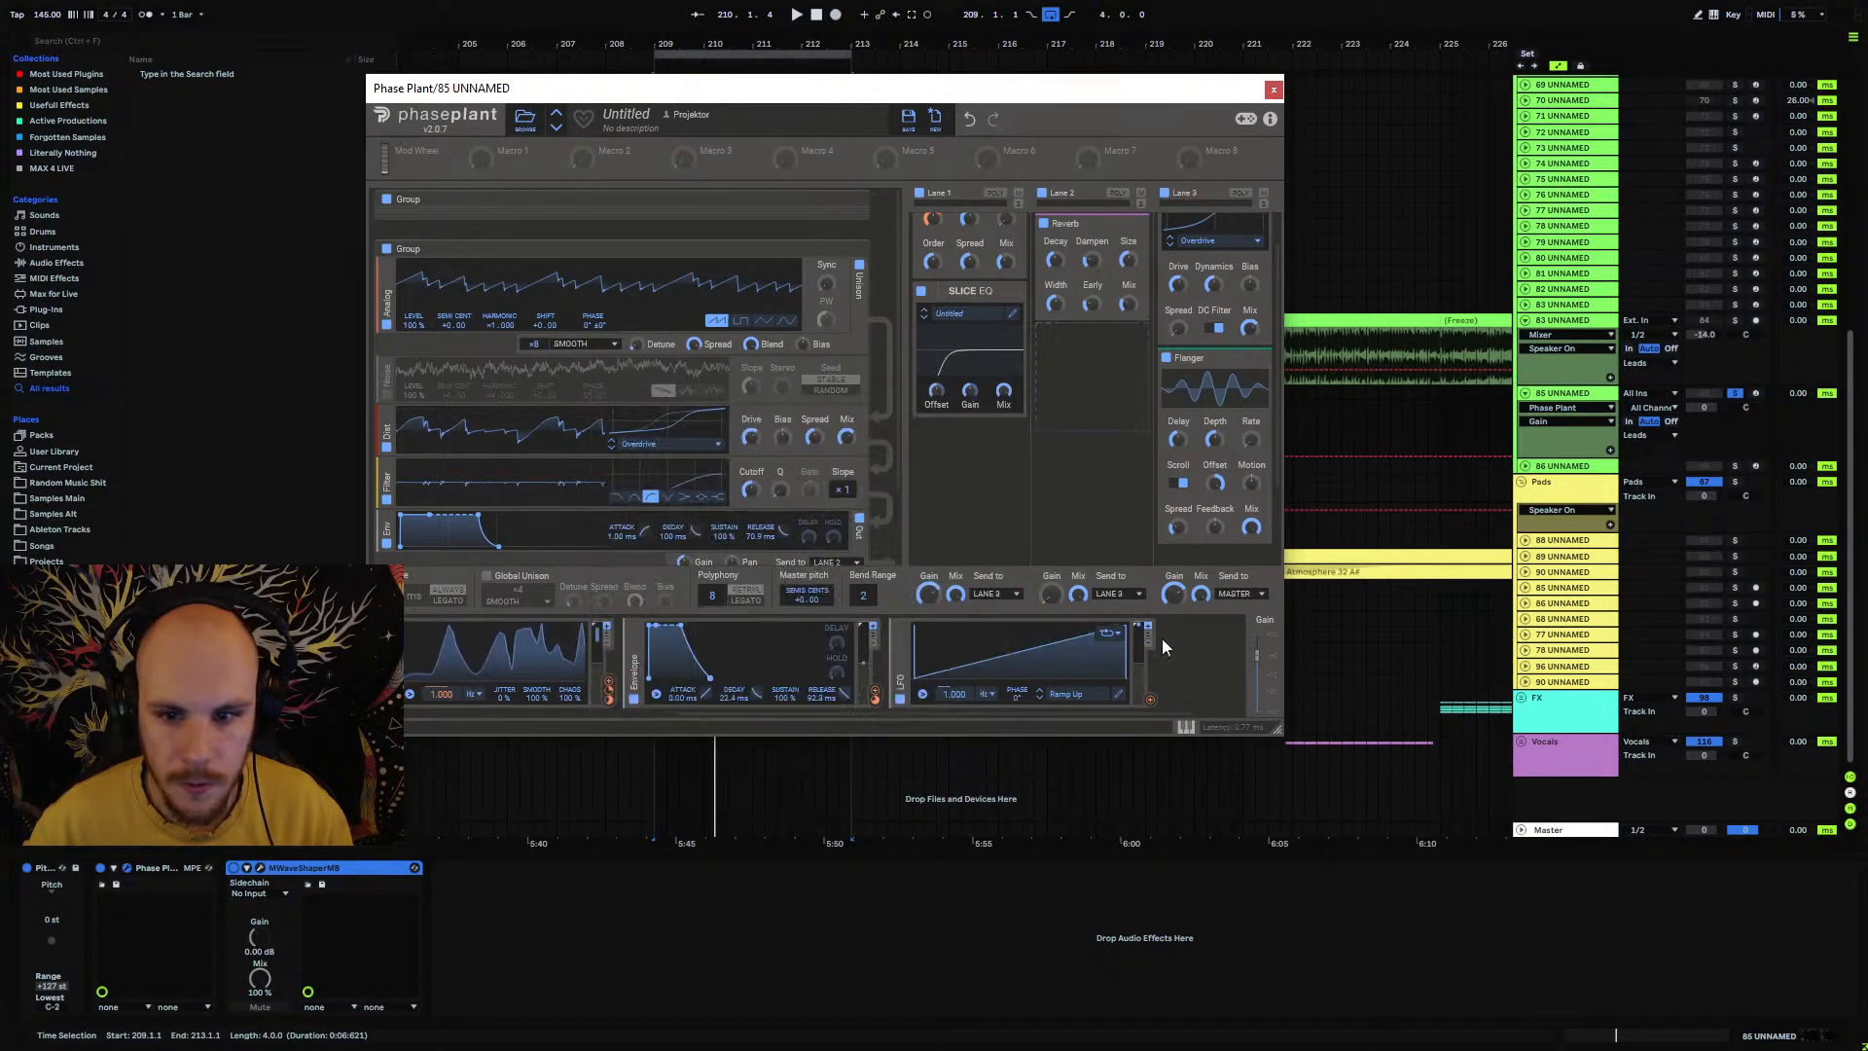
# Step: Assign the LFO to modulate the Flanger's offset and play back the result
pyautogui.click(1150, 697)
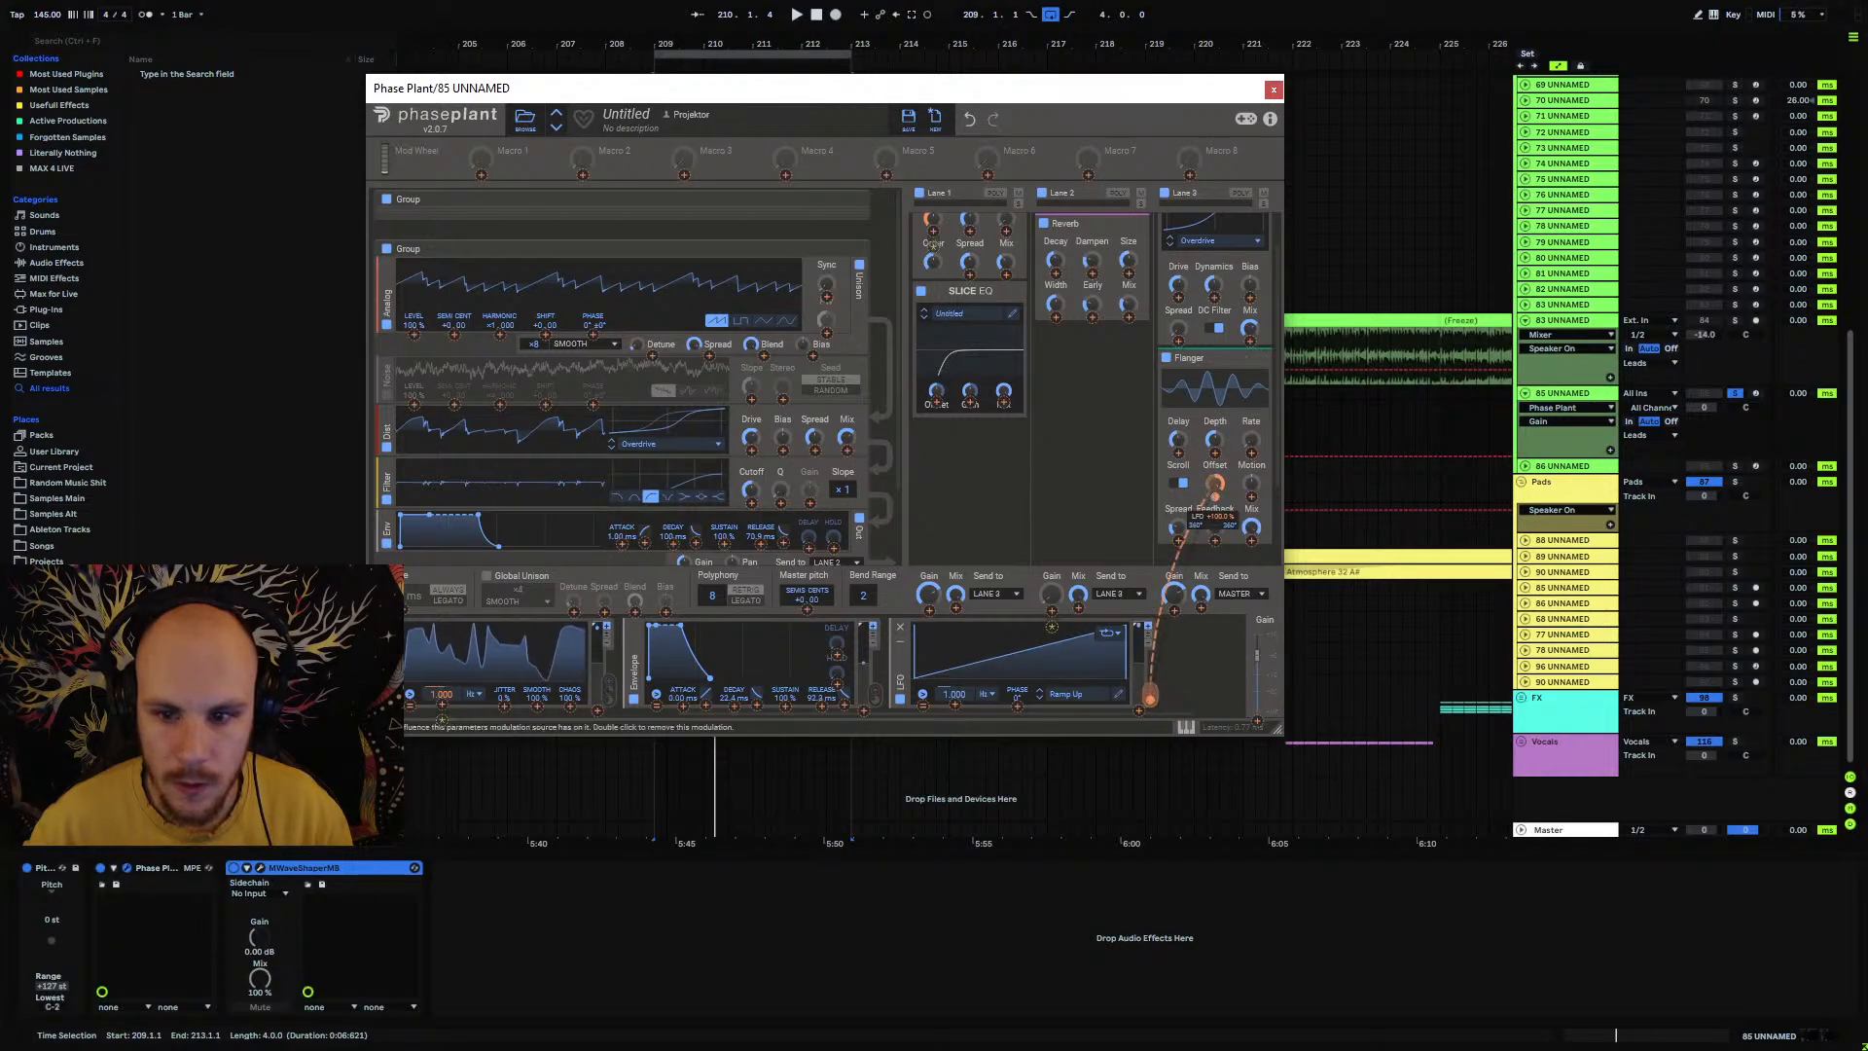
pyautogui.click(1146, 499)
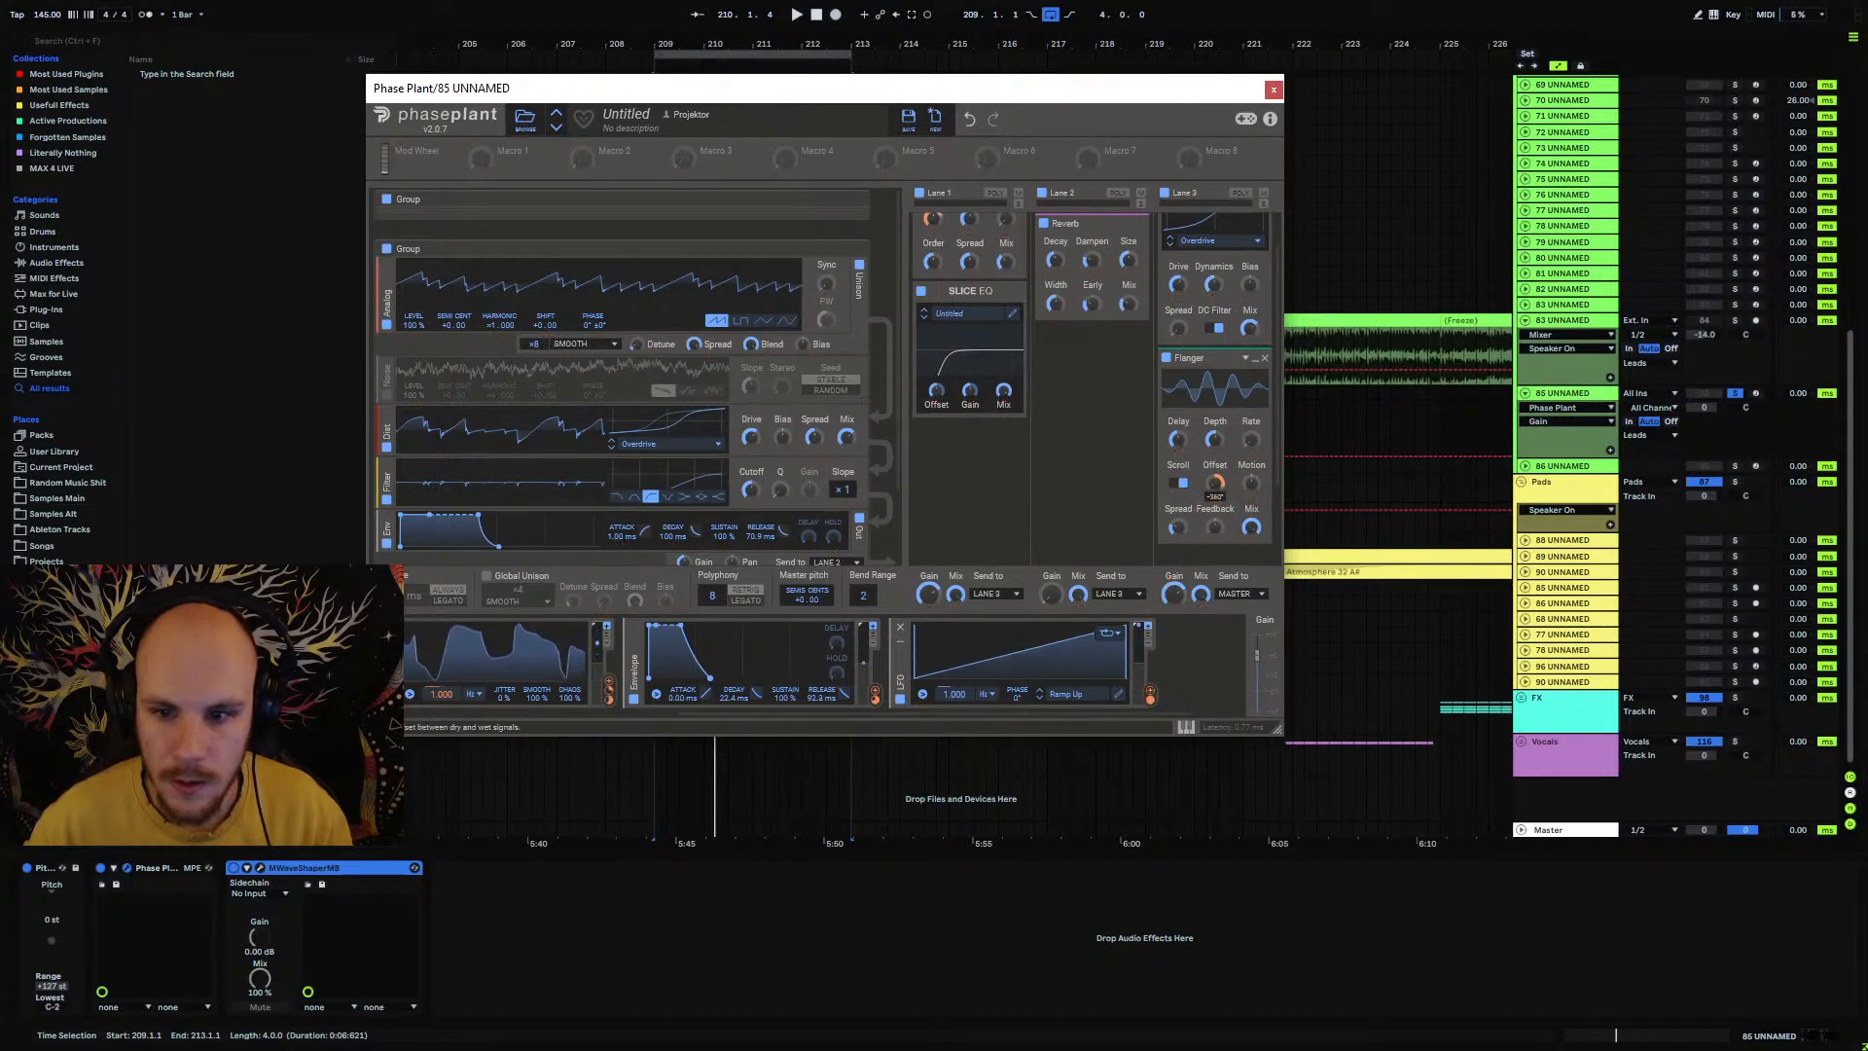
pyautogui.press('space')
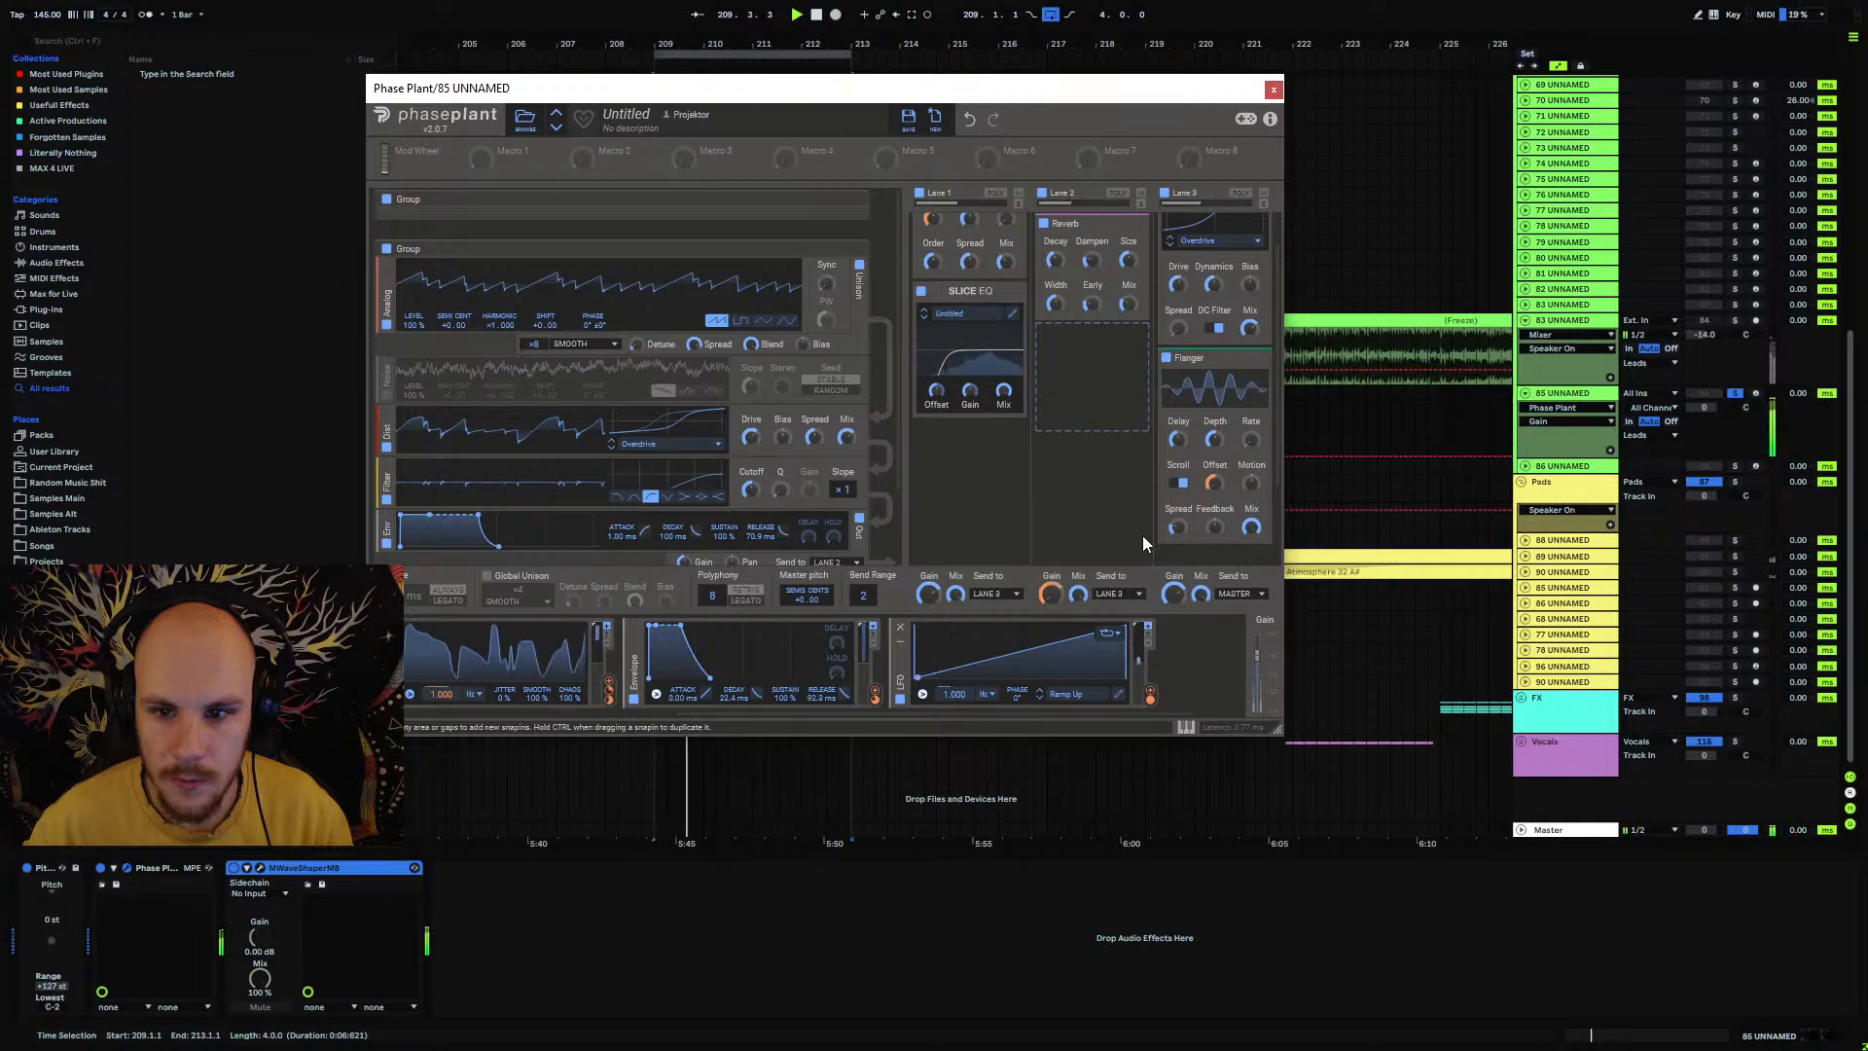
# Step: Set the LFO to never trigger from note on, lengthen its tempo-synced rate, and close the synth window
pyautogui.click(924, 694)
pyautogui.moveTo(1002, 770)
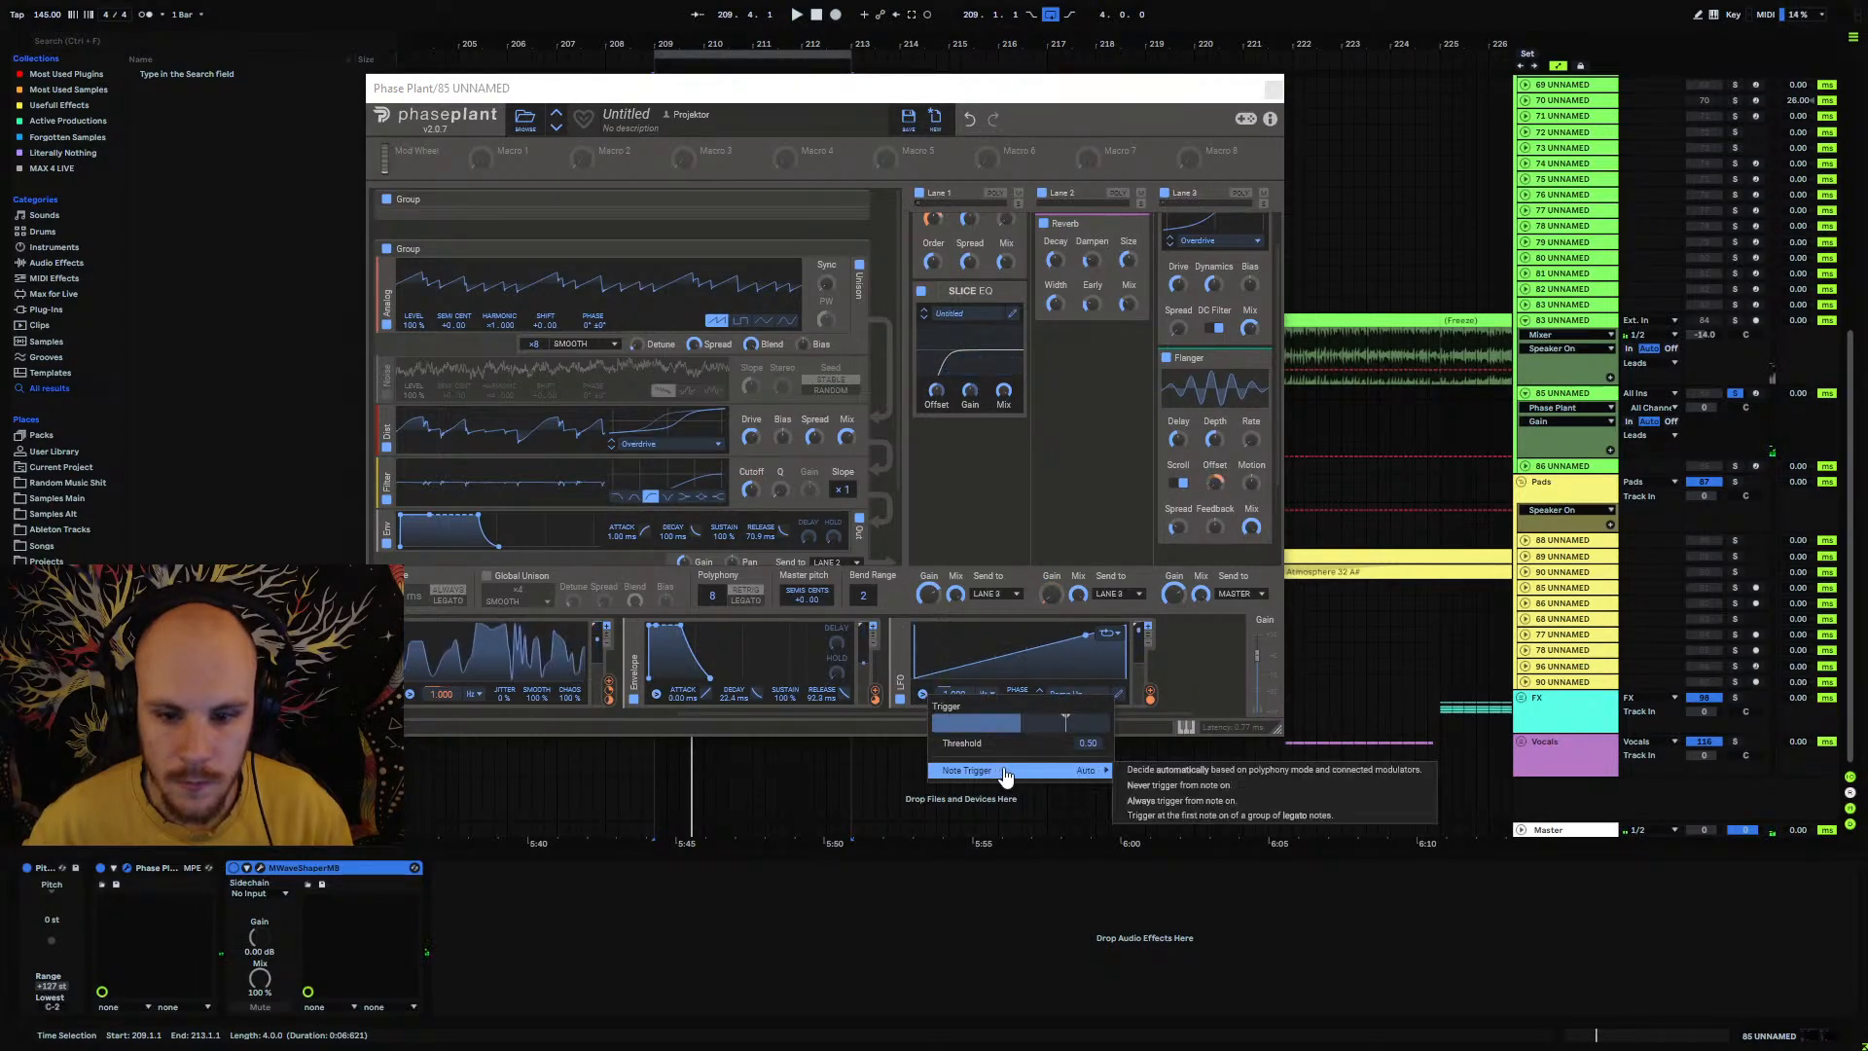
pyautogui.click(1163, 785)
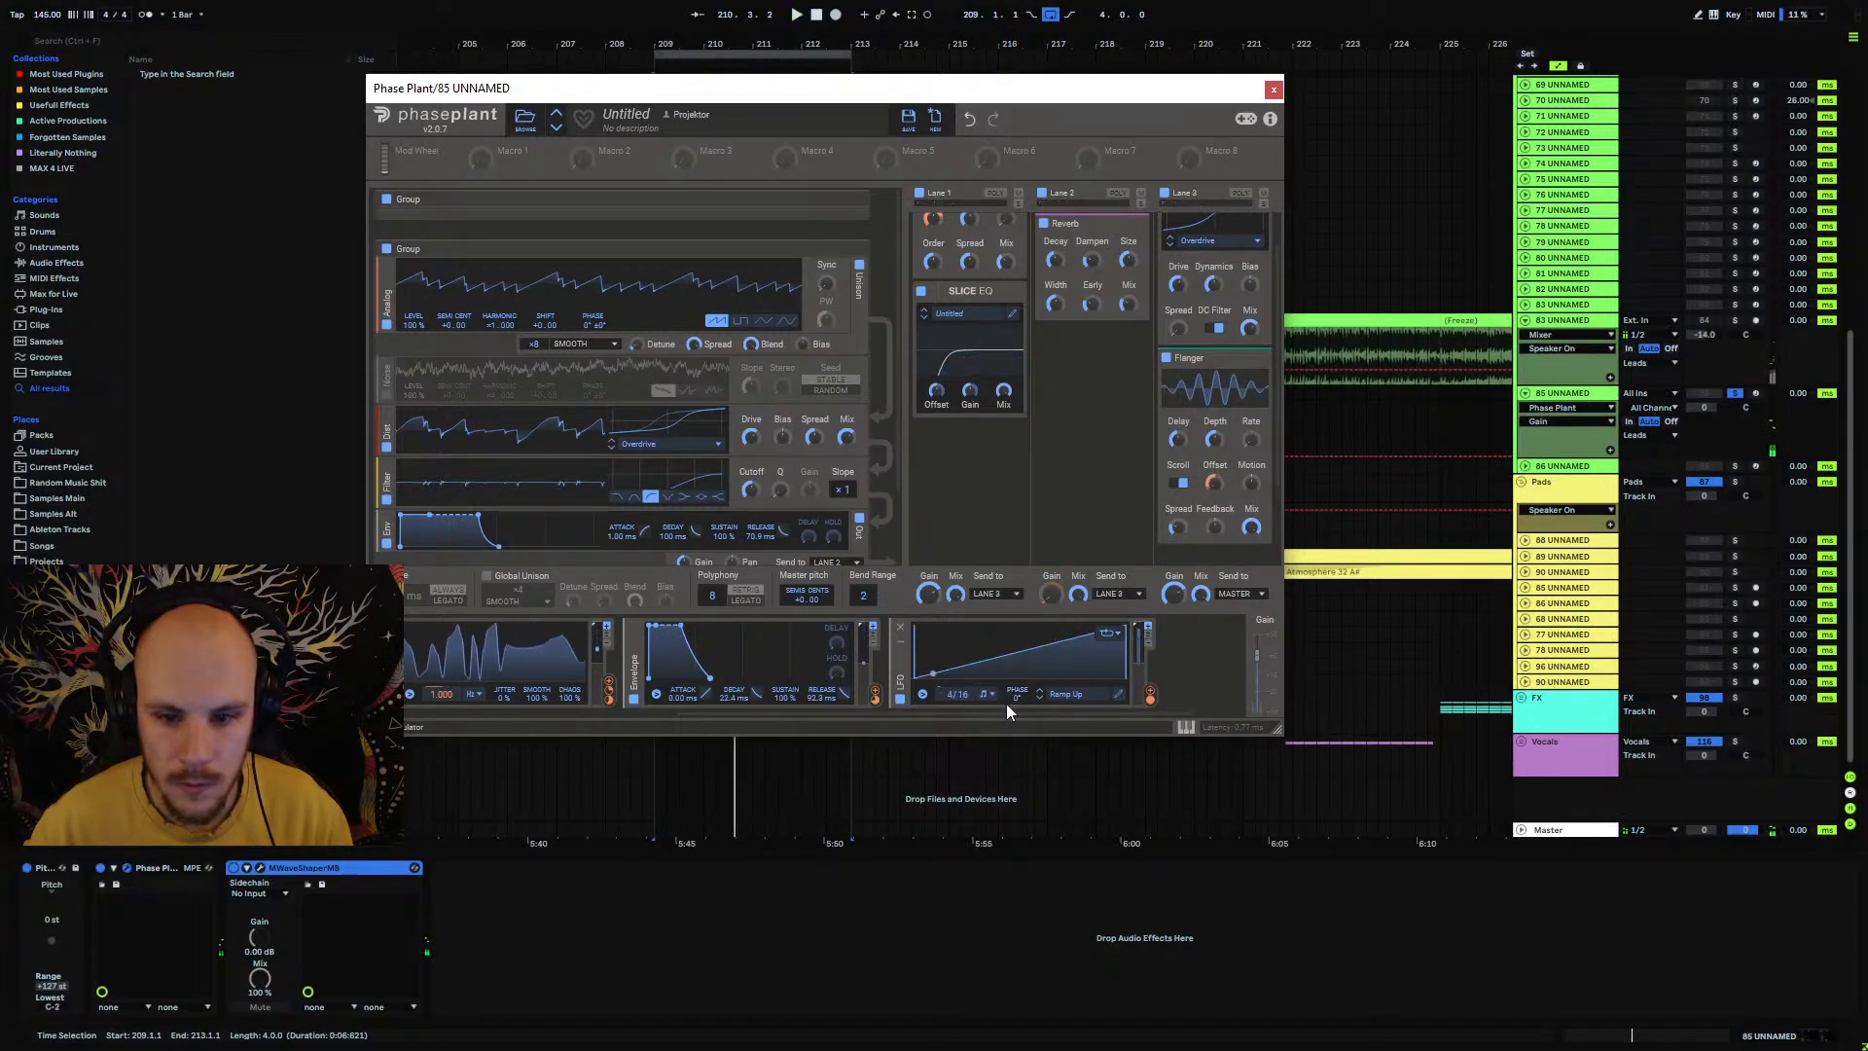
pyautogui.moveTo(949, 693); pyautogui.dragTo(949, 647)
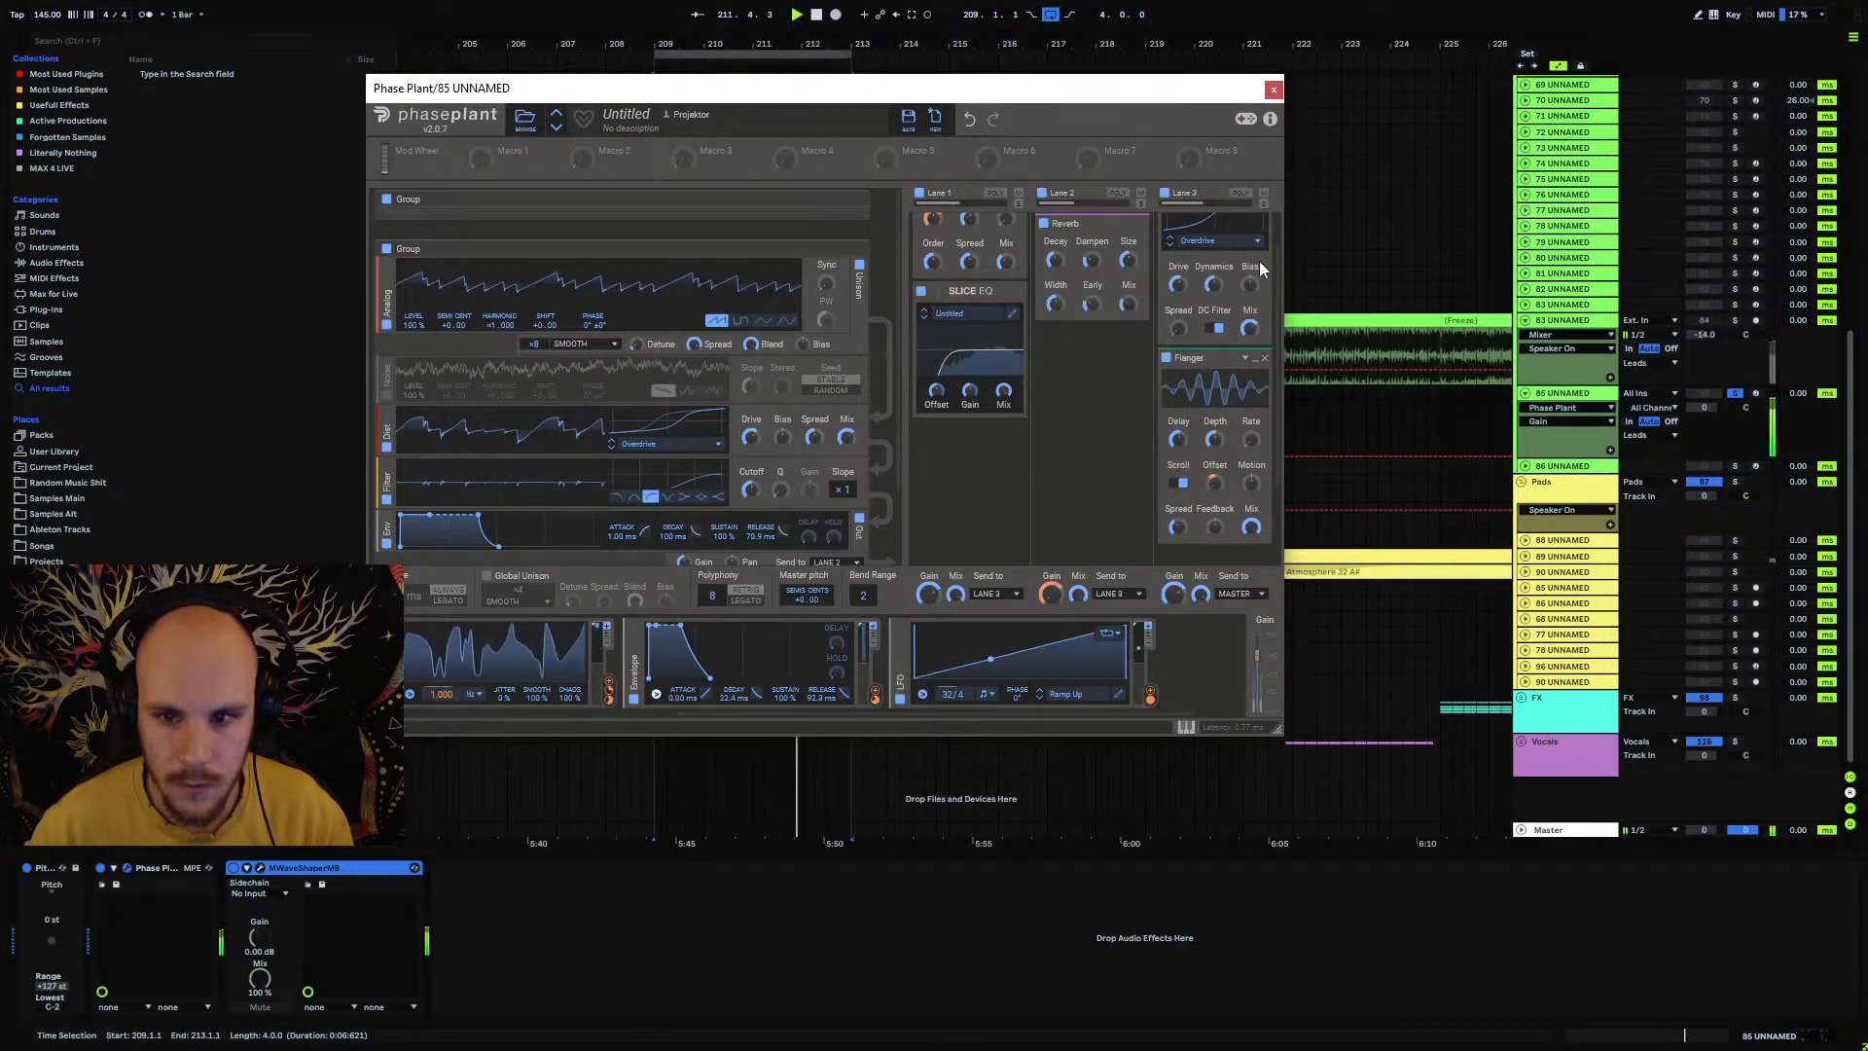
pyautogui.click(1273, 90)
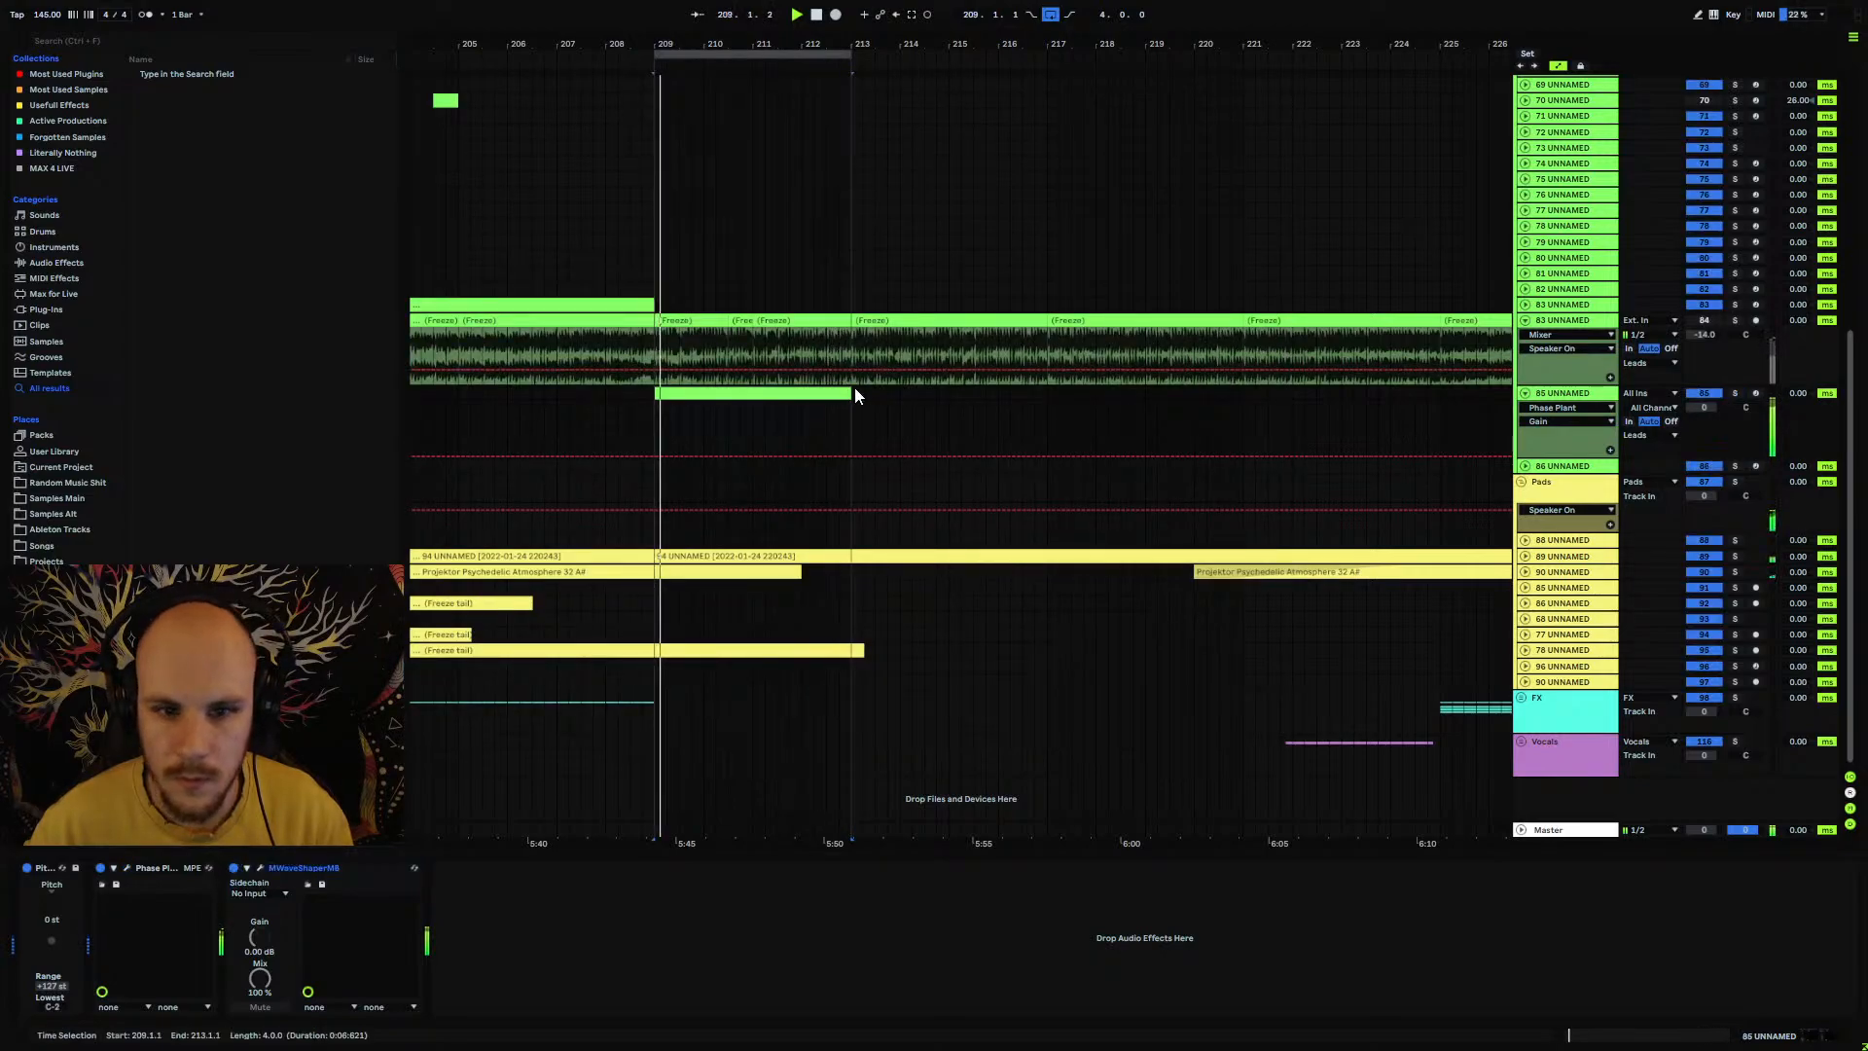
# Step: Duplicate the four-bar Phase Plant clip three times so copies run from bar 213 to bar 225
pyautogui.click(814, 397)
pyautogui.hotkey('ctrl', 'd')
pyautogui.hotkey('ctrl', 'd')
pyautogui.hotkey('ctrl', 'd')
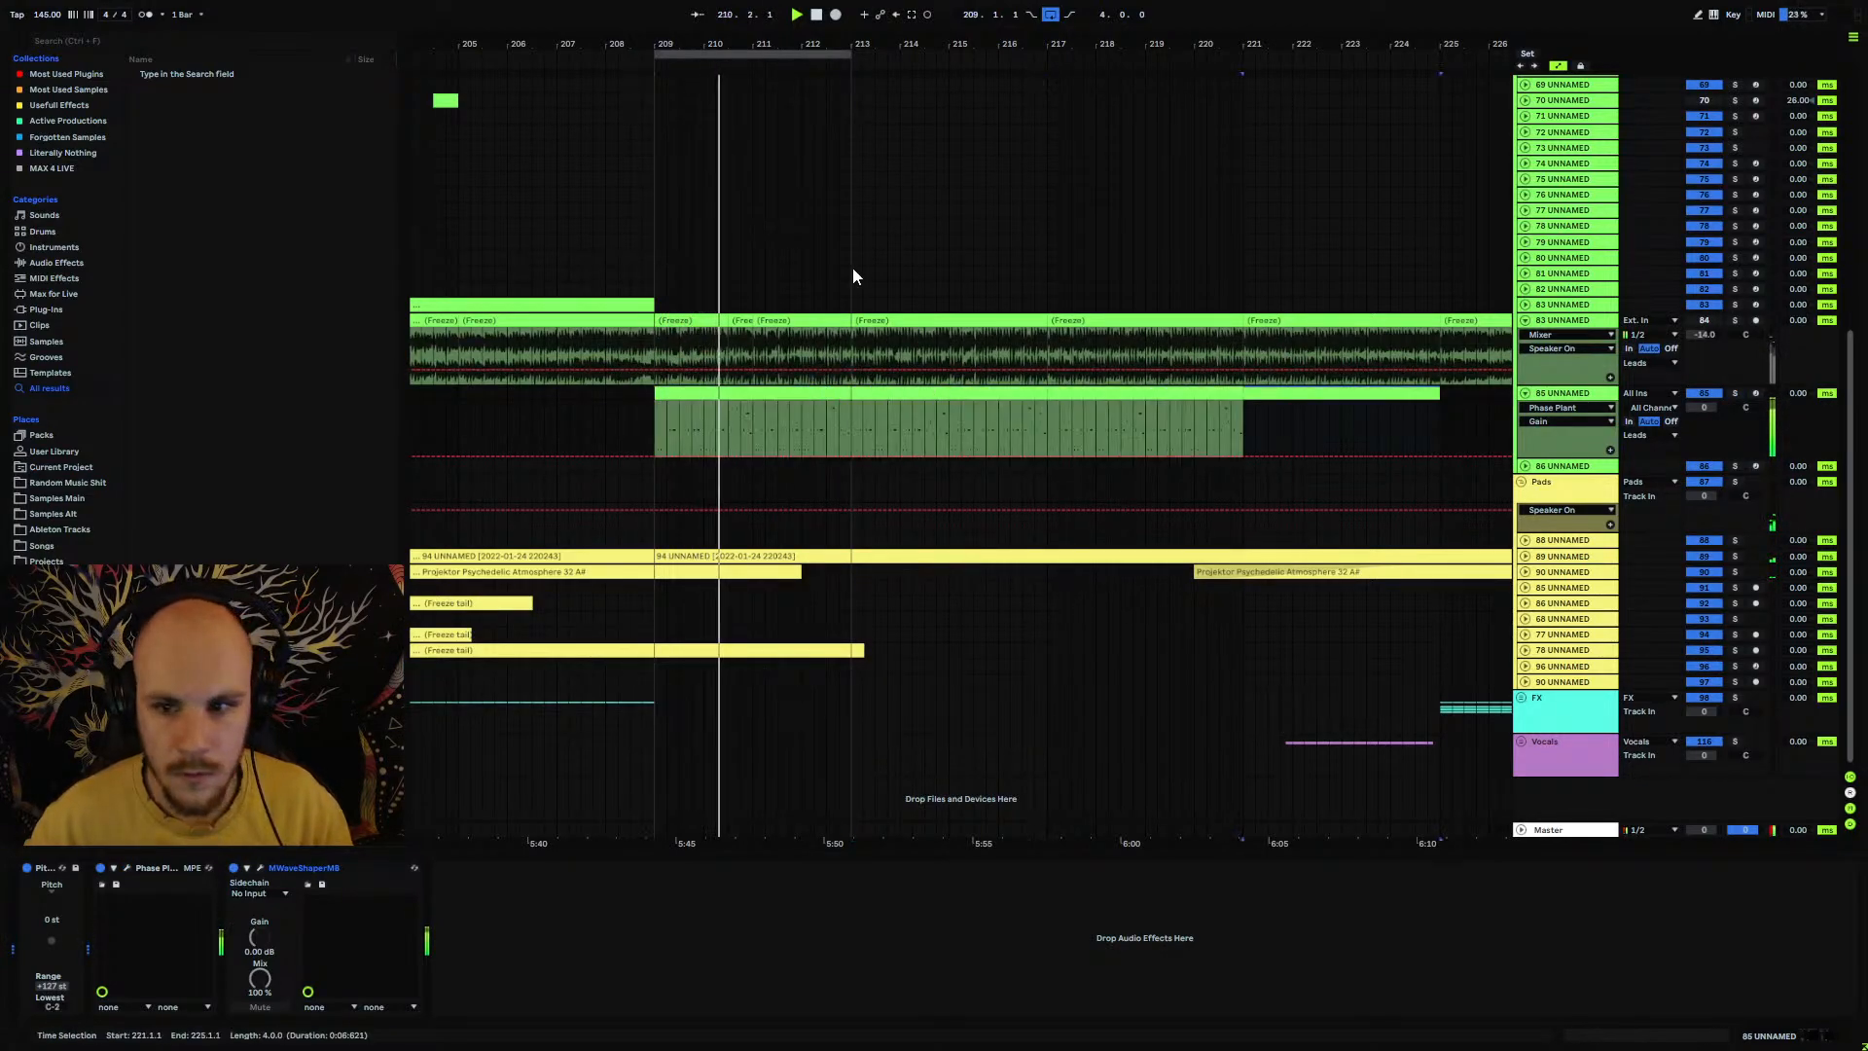
pyautogui.press('space')
# Step: Fill the Phase Plant track with clip copies from bar 201 to bar 233 and set the loop to that range
pyautogui.scroll(-4, 767, 93)
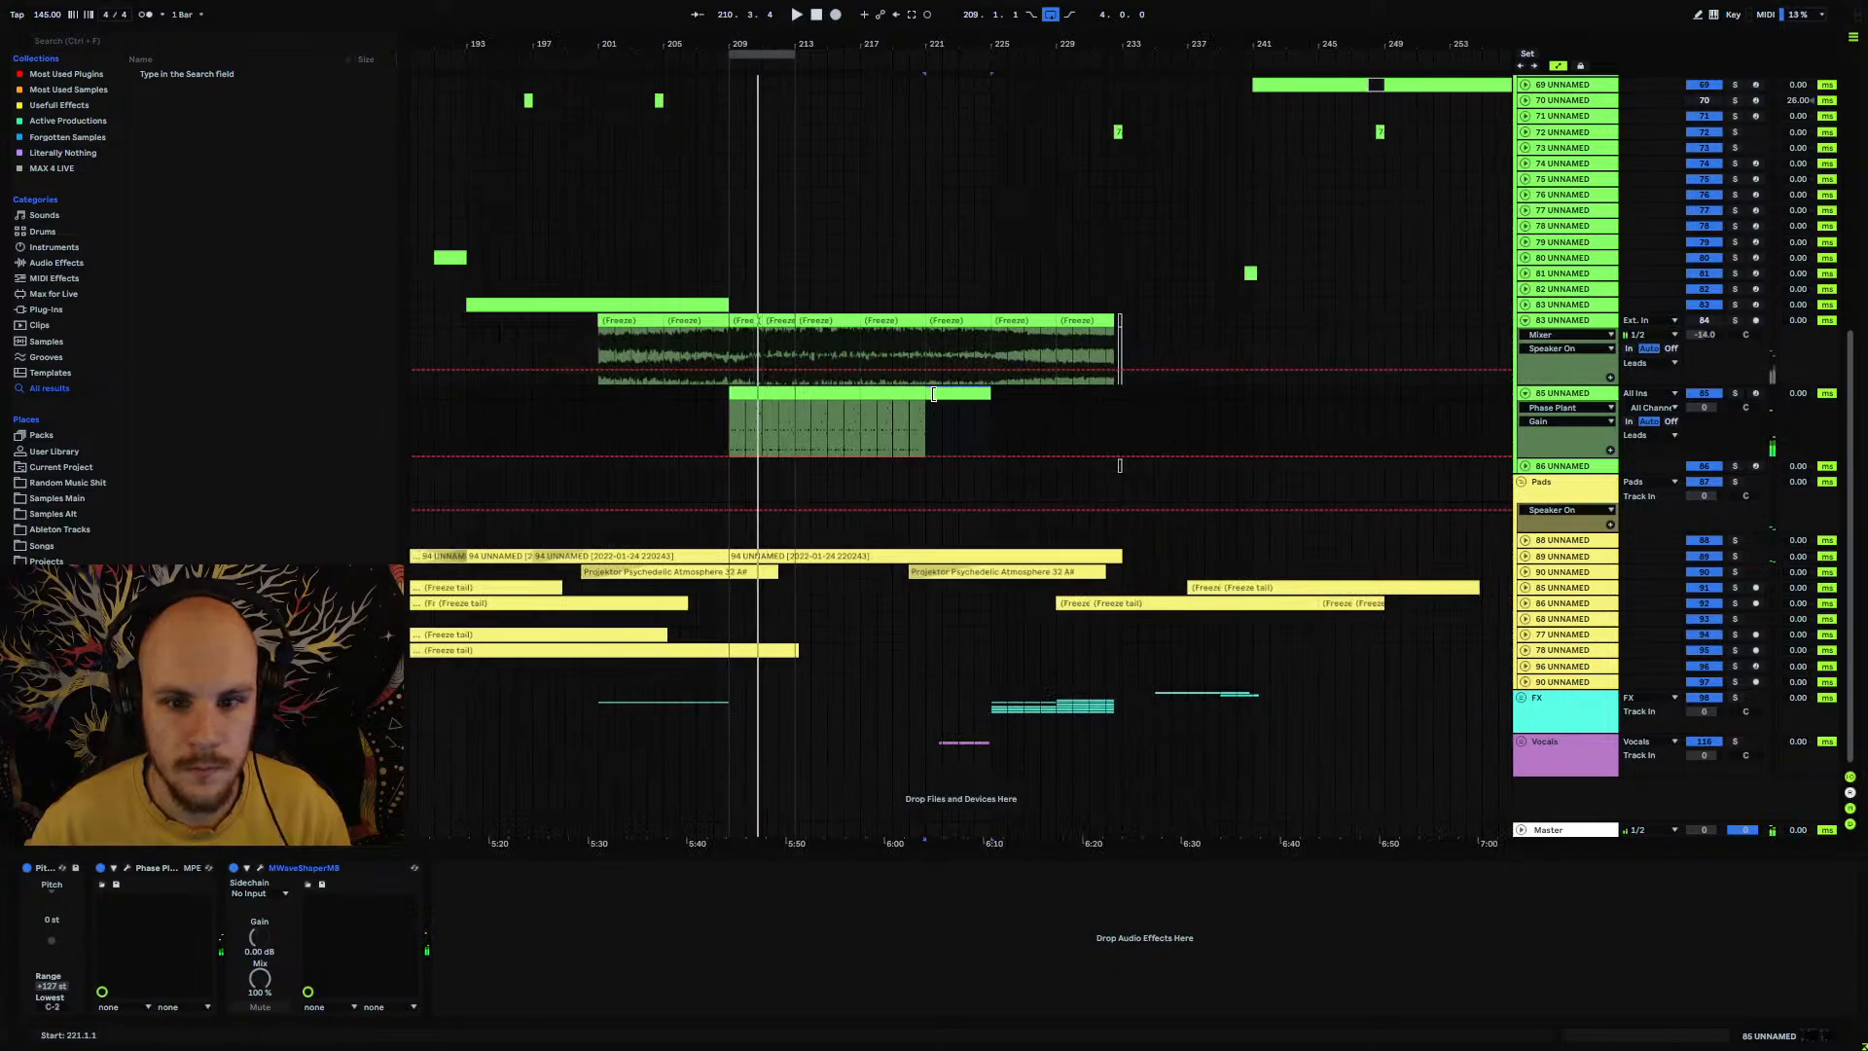
pyautogui.click(602, 398)
pyautogui.hotkey('ctrl', 'v')
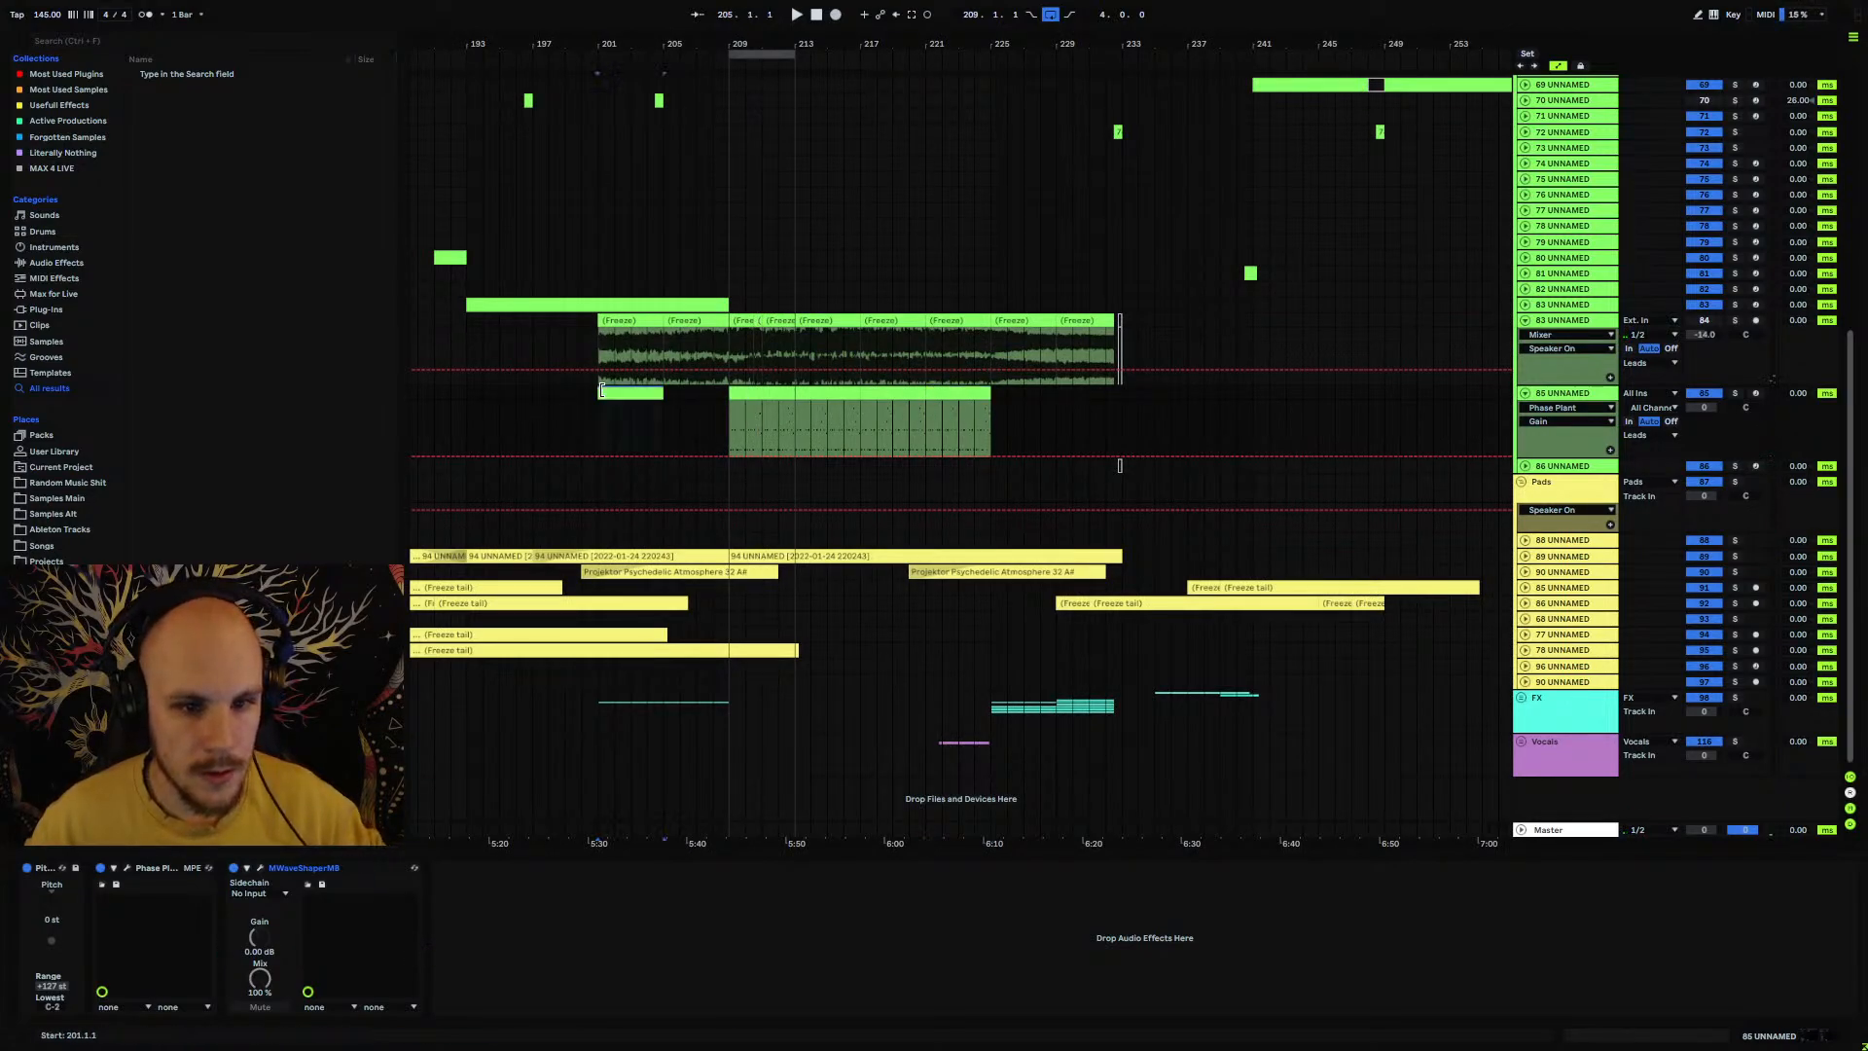
pyautogui.hotkey('ctrl', 'd')
pyautogui.click(955, 393)
pyautogui.hotkey('ctrl', 'd')
pyautogui.hotkey('ctrl', 'd')
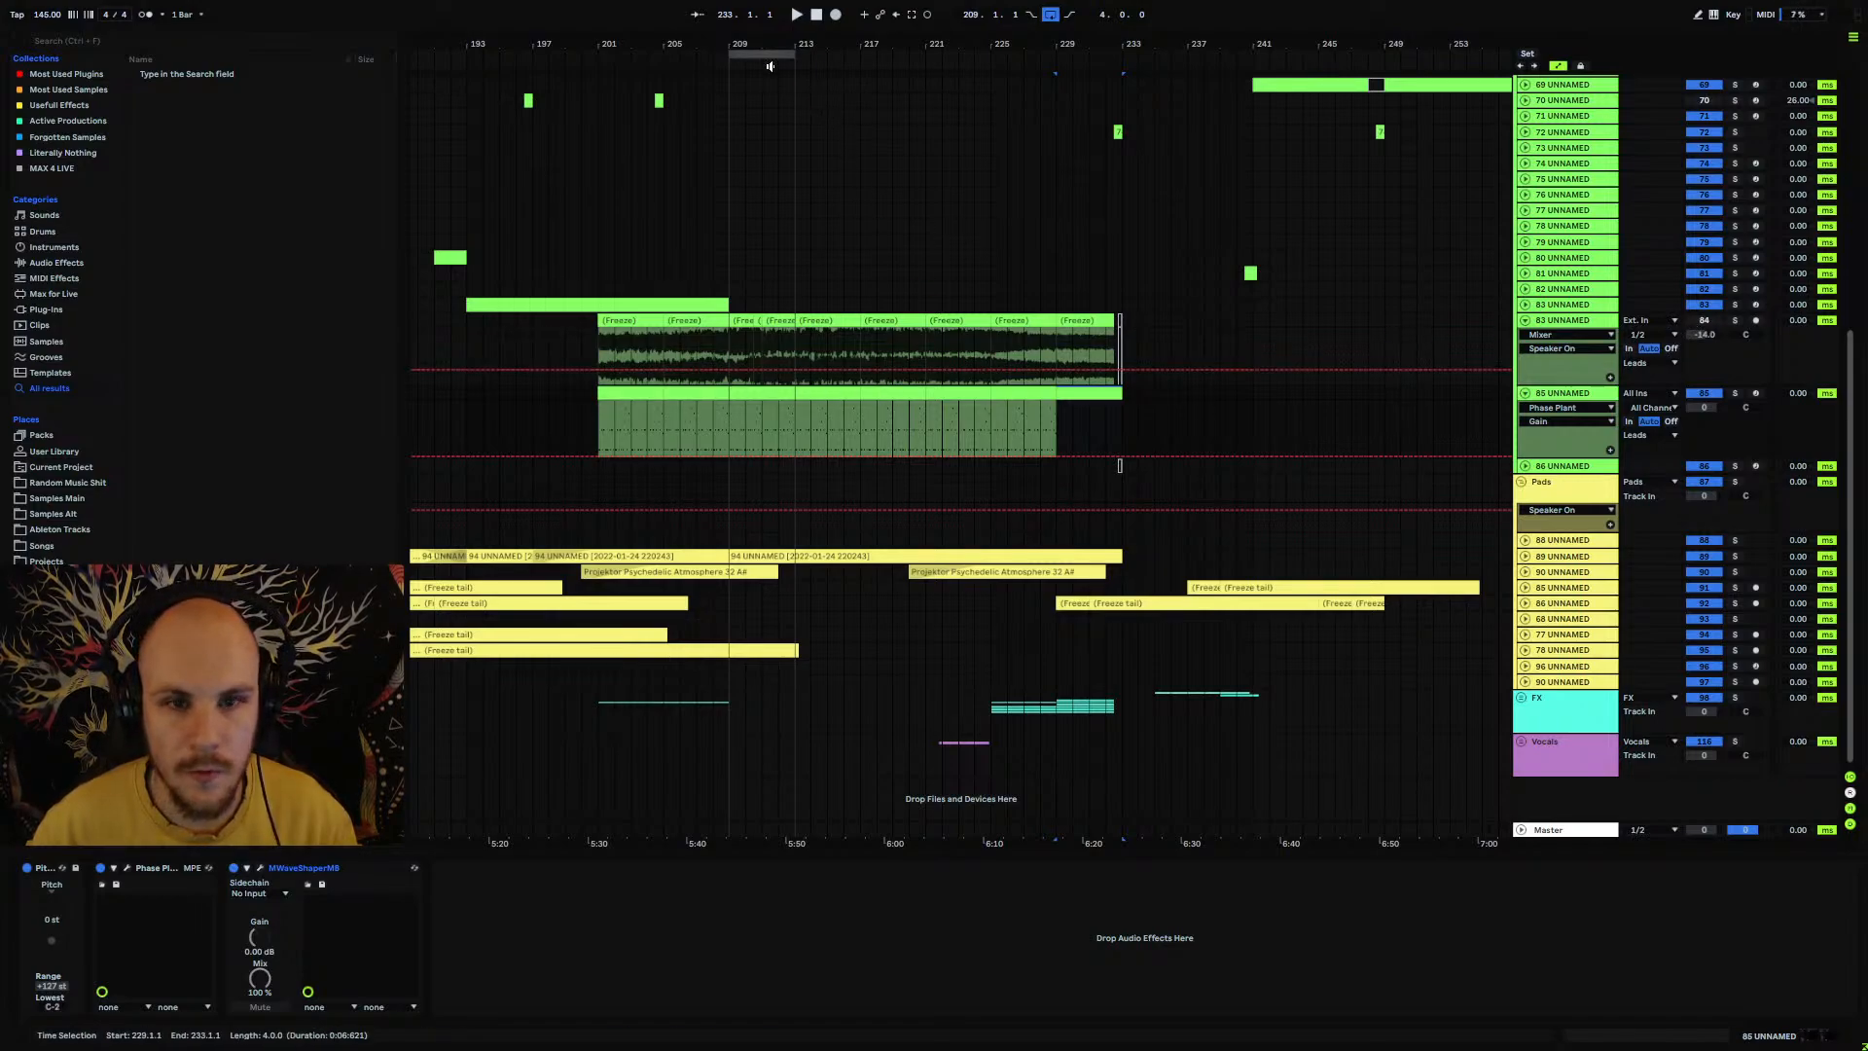
pyautogui.moveTo(735, 54); pyautogui.dragTo(623, 90)
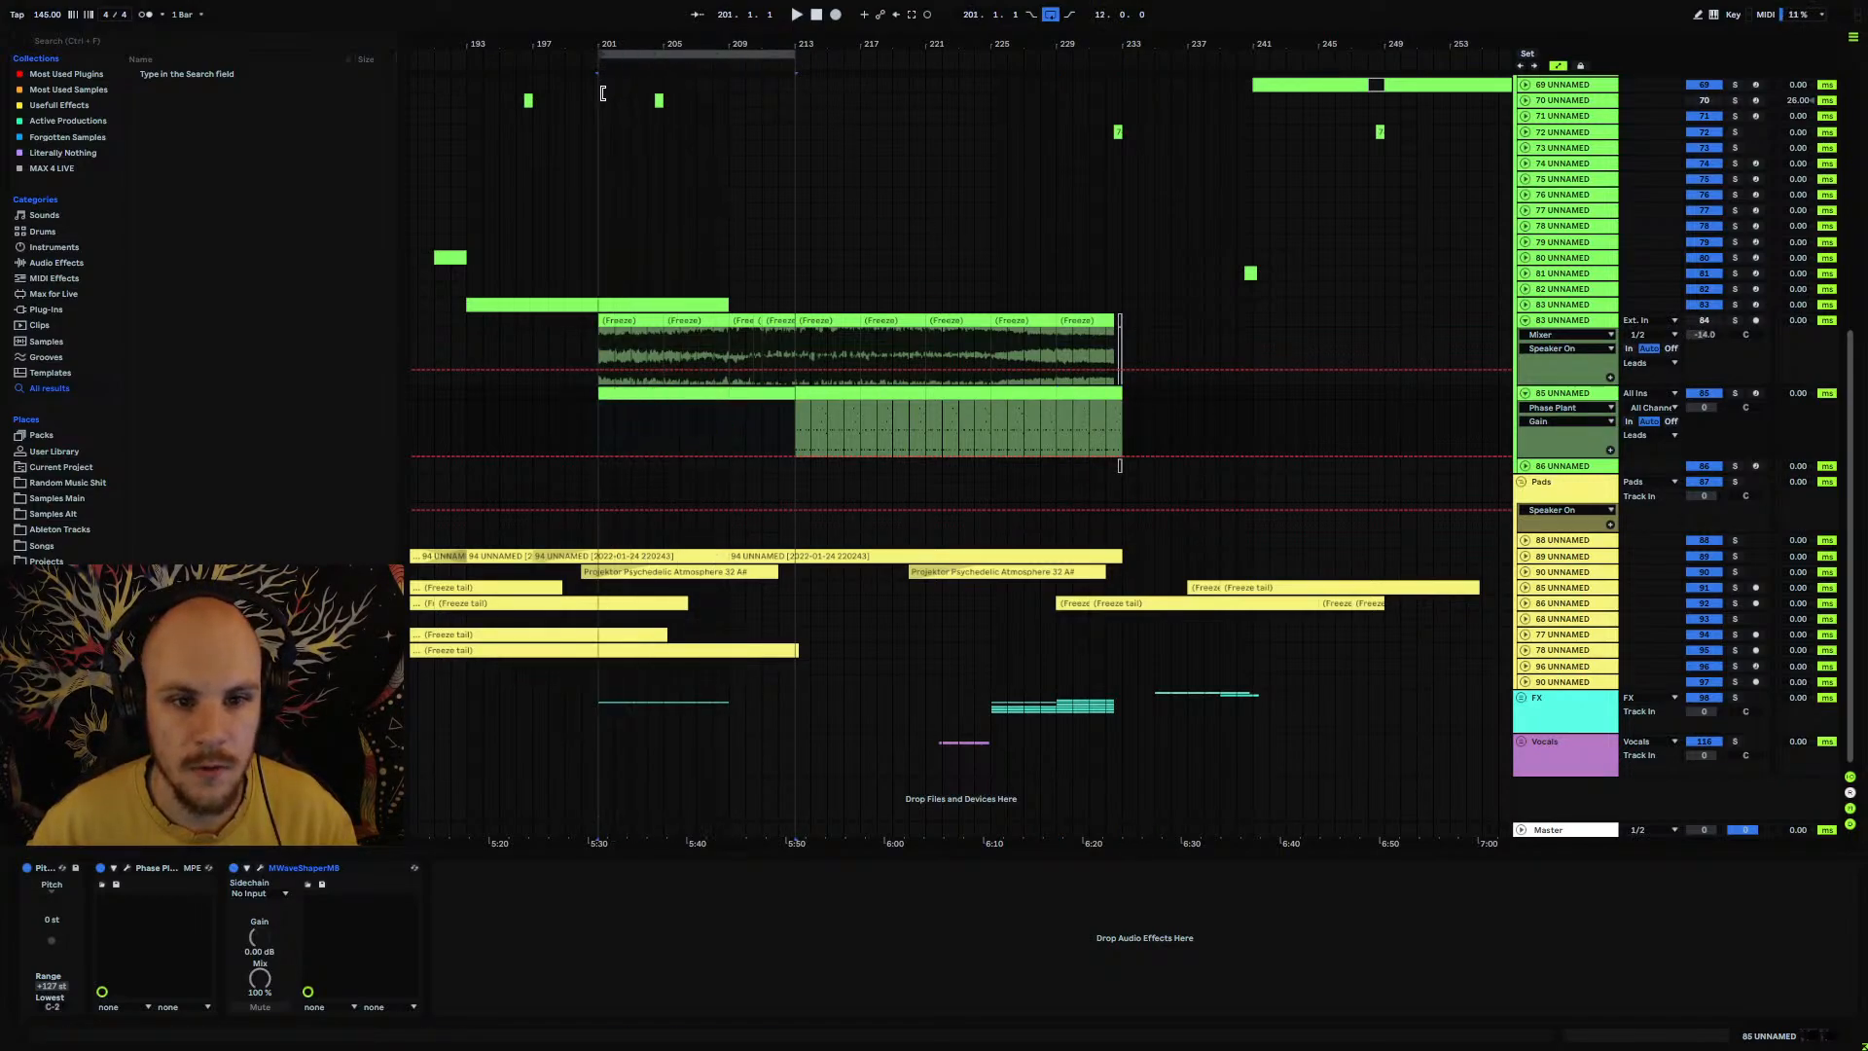
pyautogui.moveTo(794, 54); pyautogui.dragTo(1115, 136)
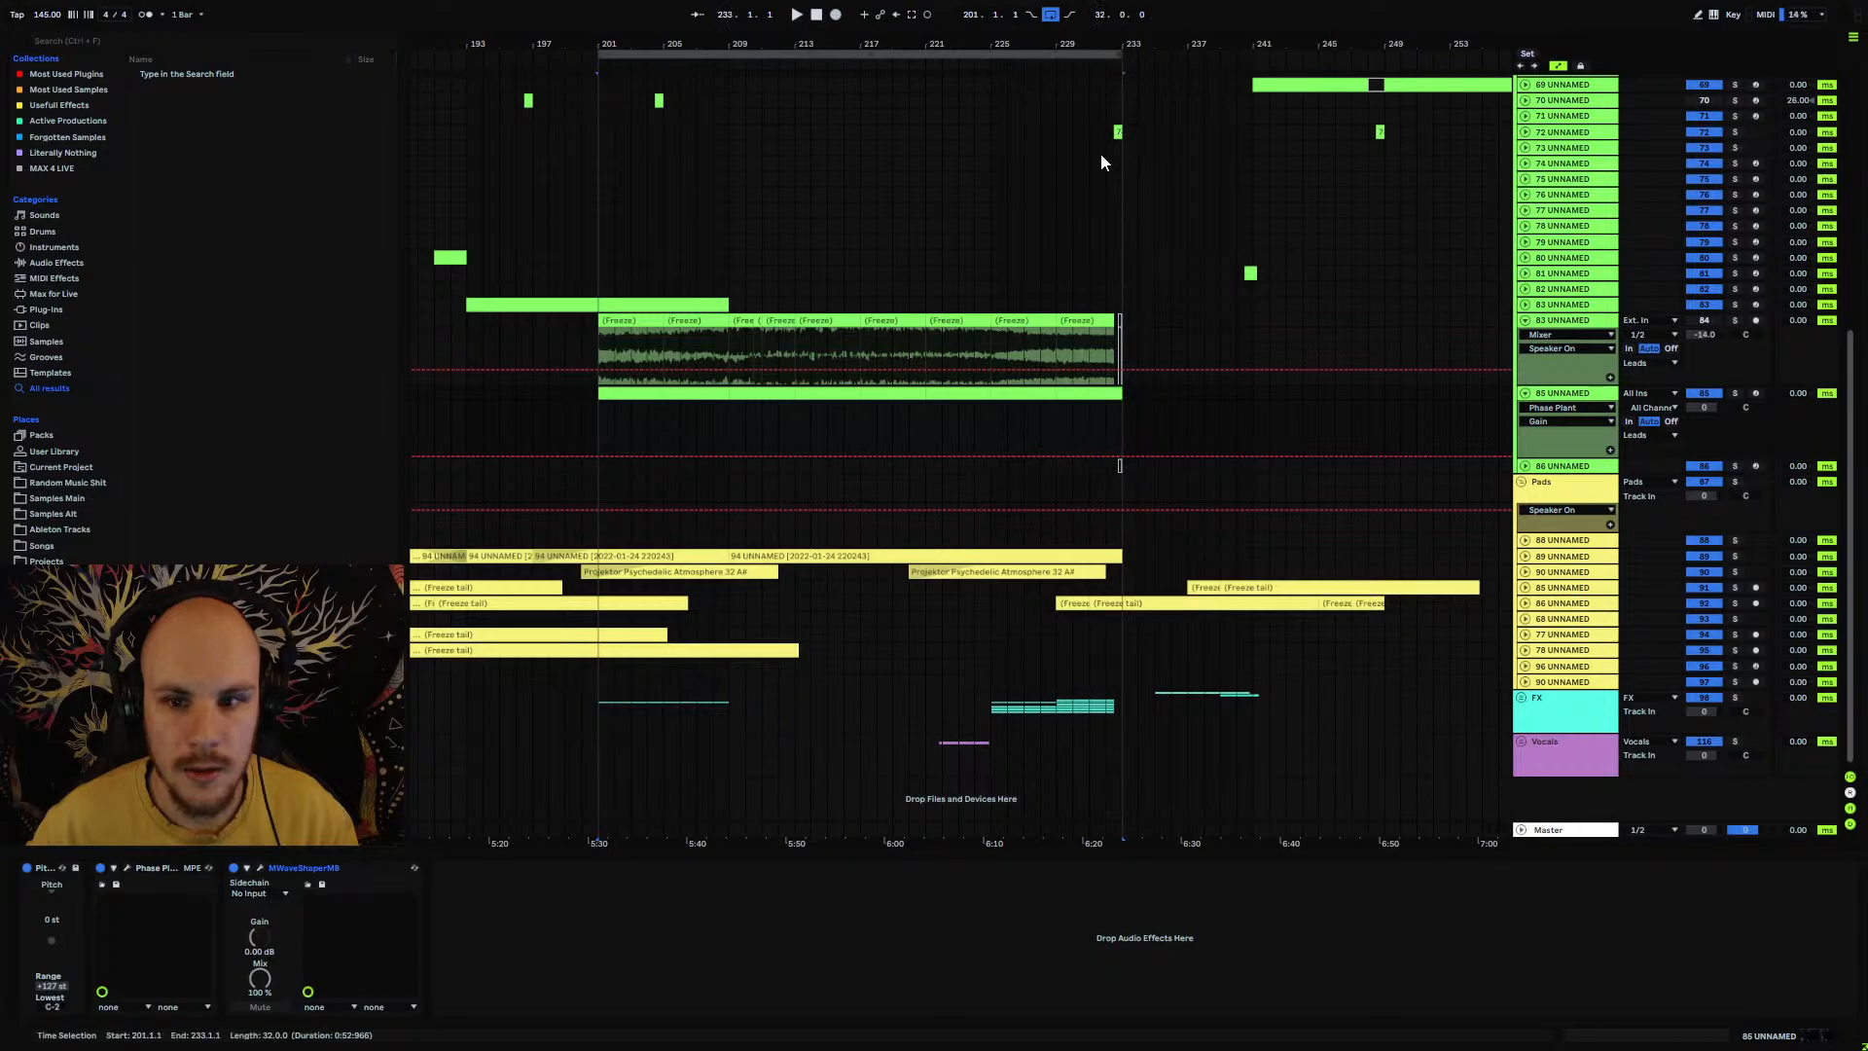
# Step: Delete the frozen audio track above the Phase Plant track and play the arrangement from bar 207
pyautogui.click(1596, 327)
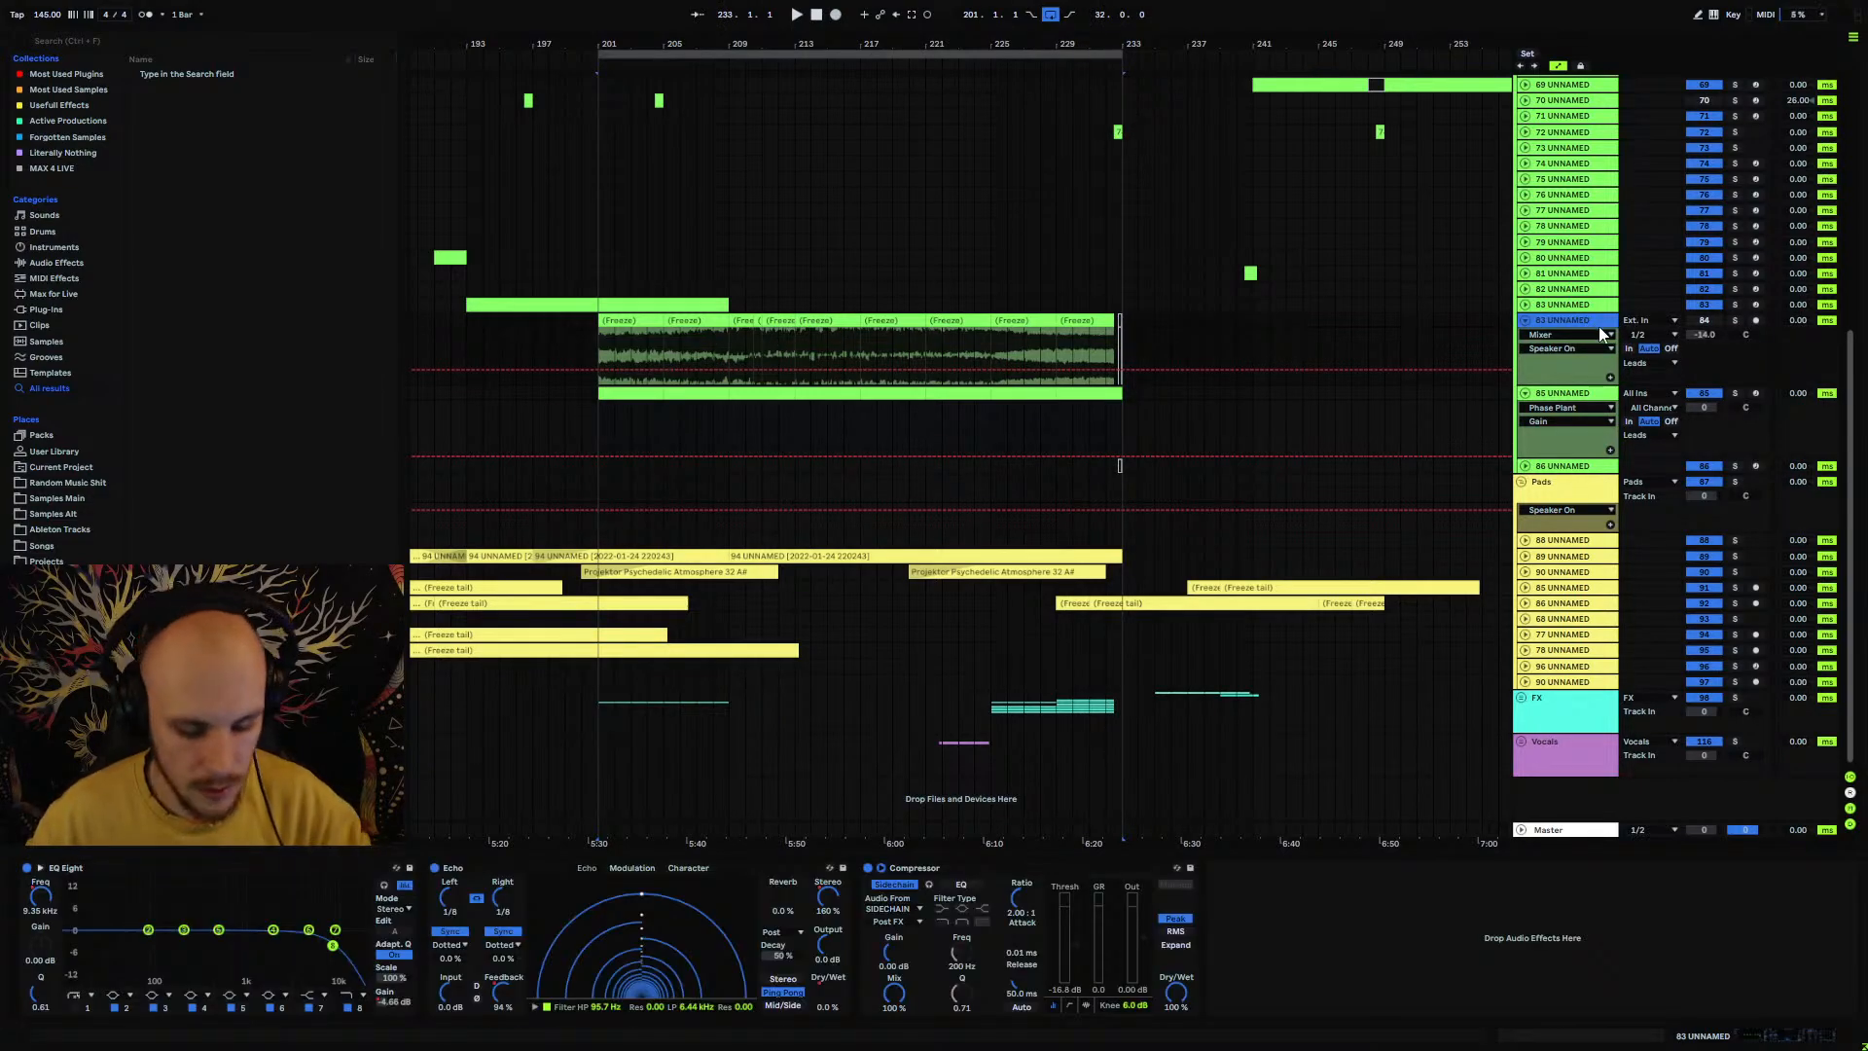
pyautogui.press('Delete')
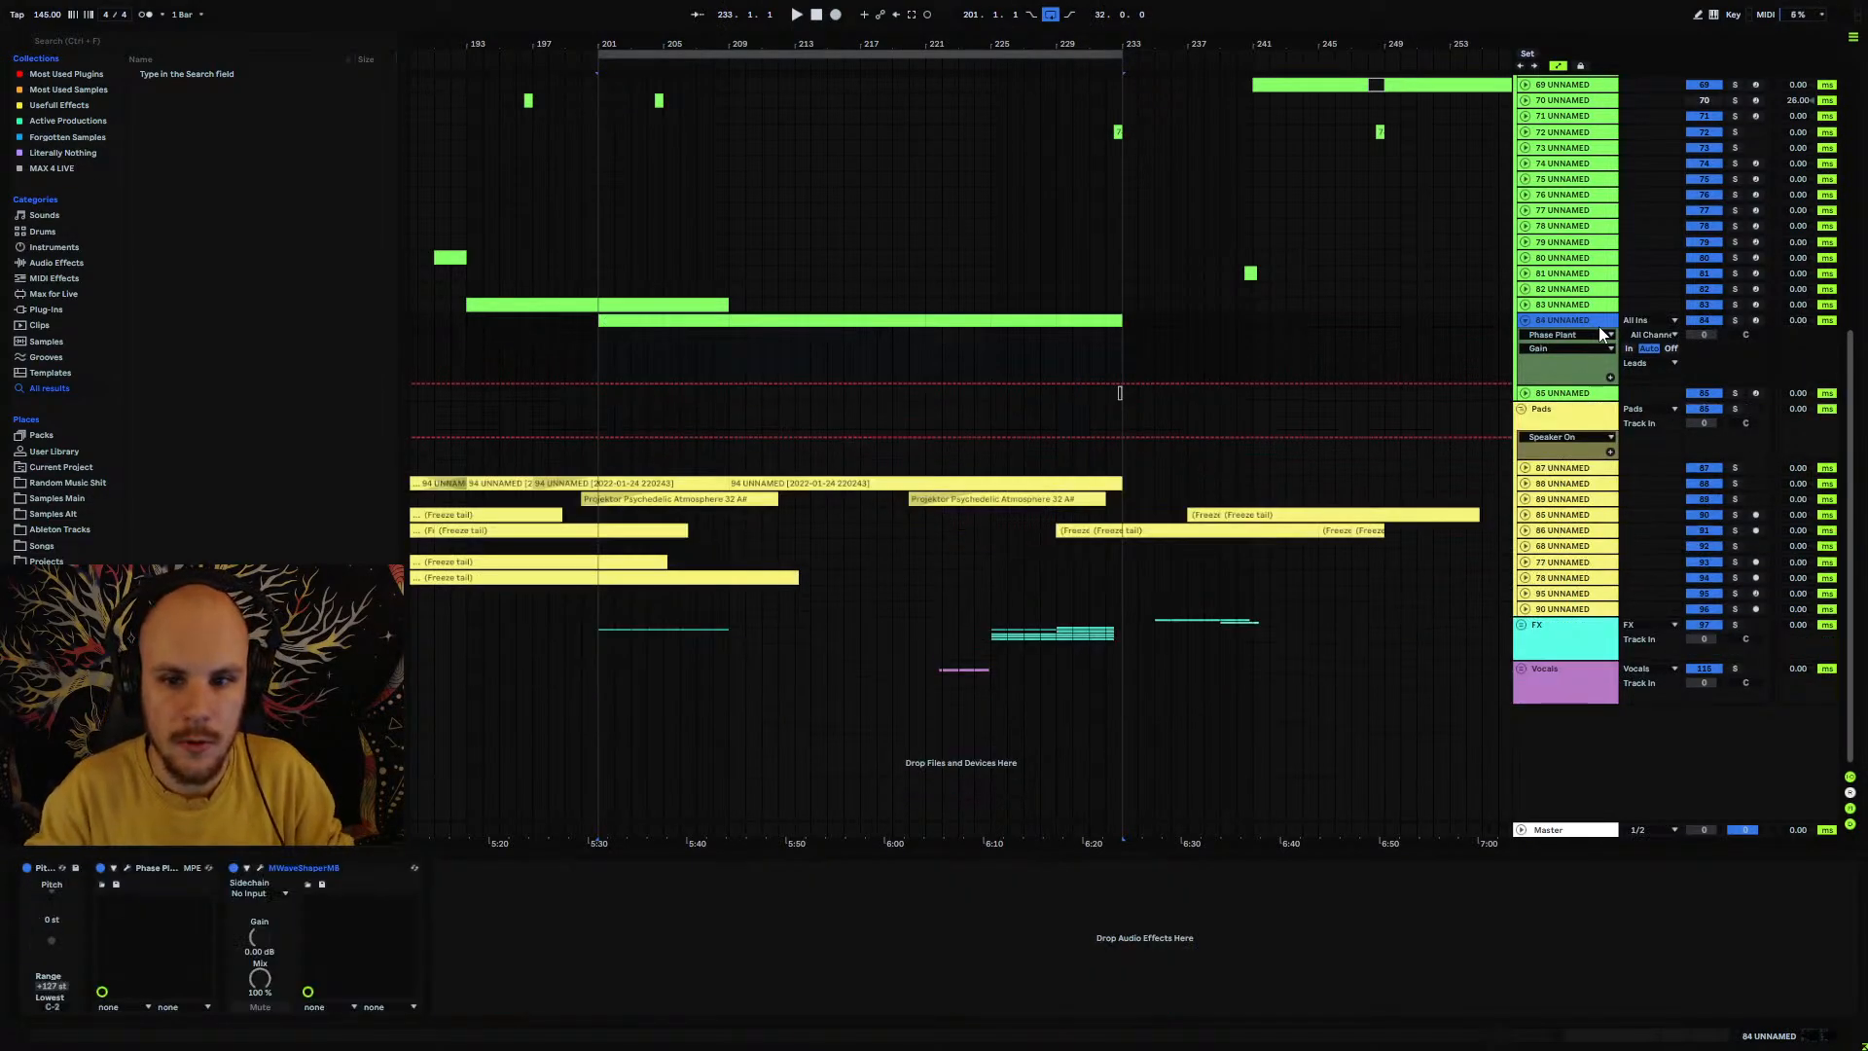
pyautogui.click(689, 337)
pyautogui.press('space')
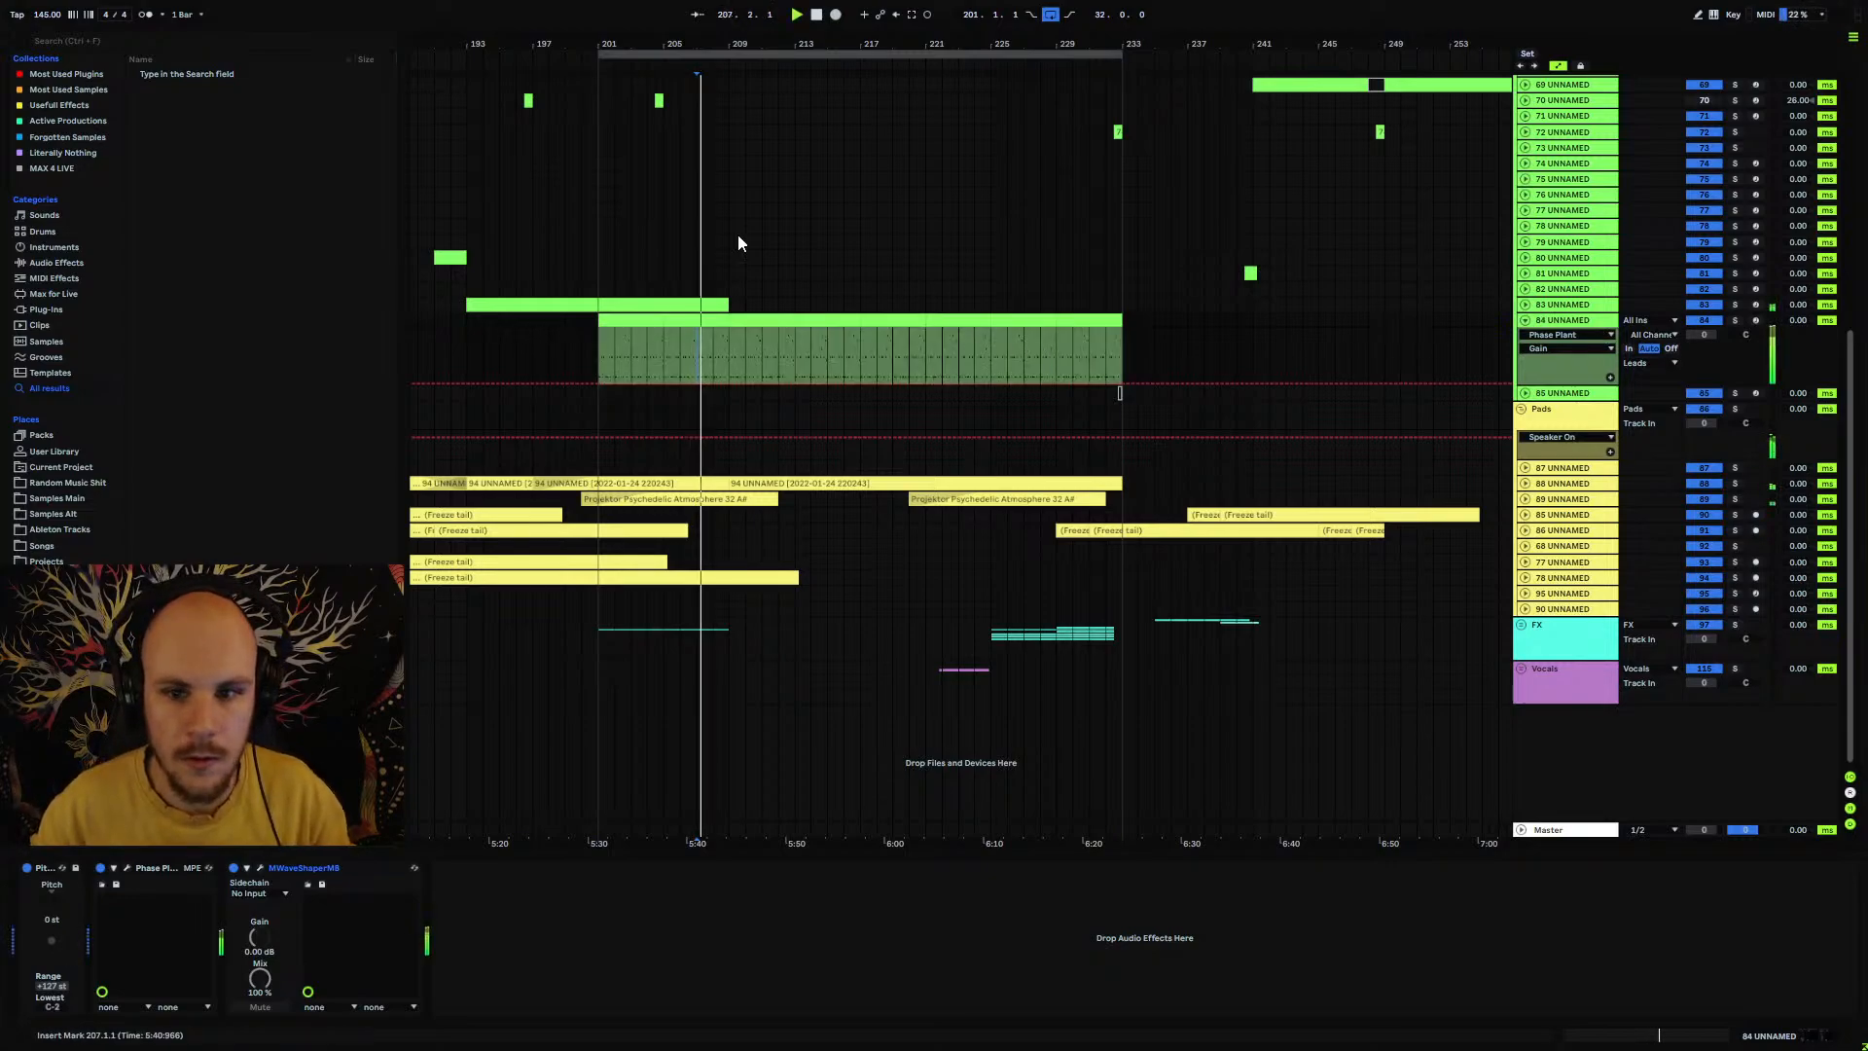
pyautogui.moveTo(797, 41); pyautogui.dragTo(812, 19)
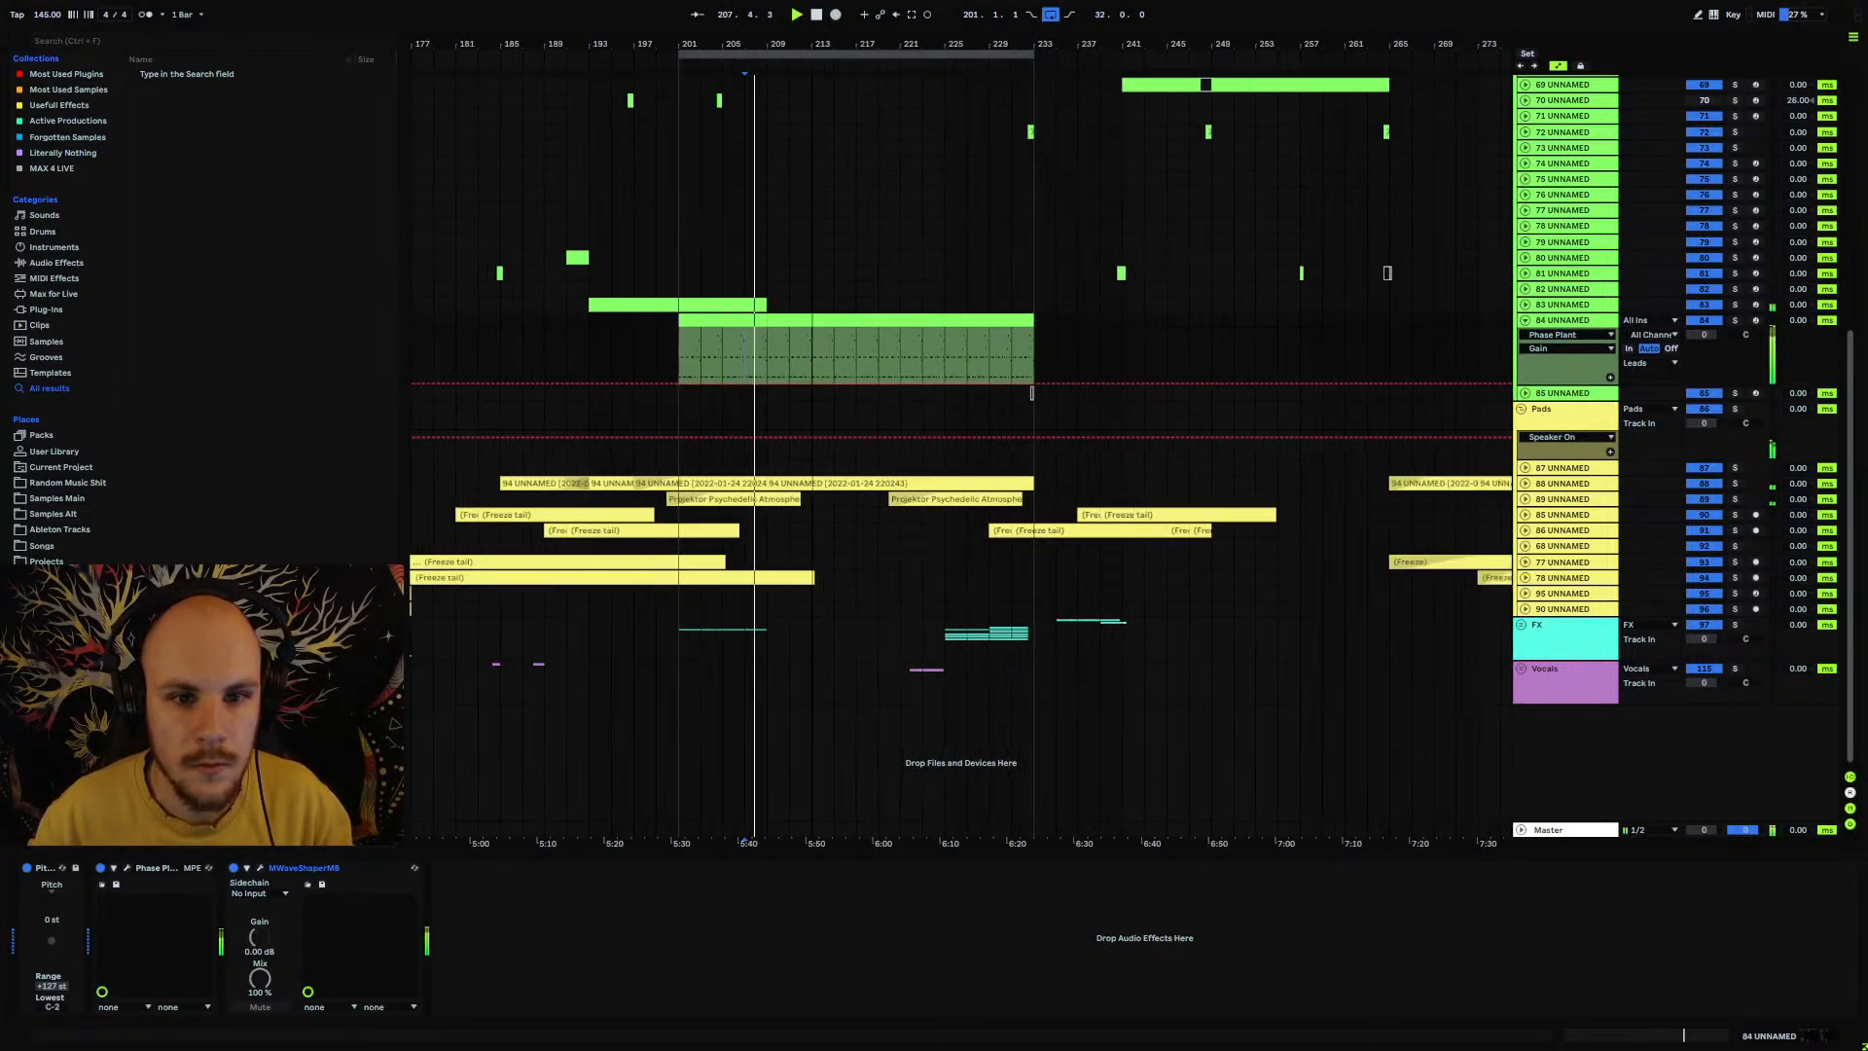
# Step: Set the Phase Plant track's volume to -14 dB
pyautogui.click(1695, 335)
pyautogui.write('-14')
pyautogui.press('Return')
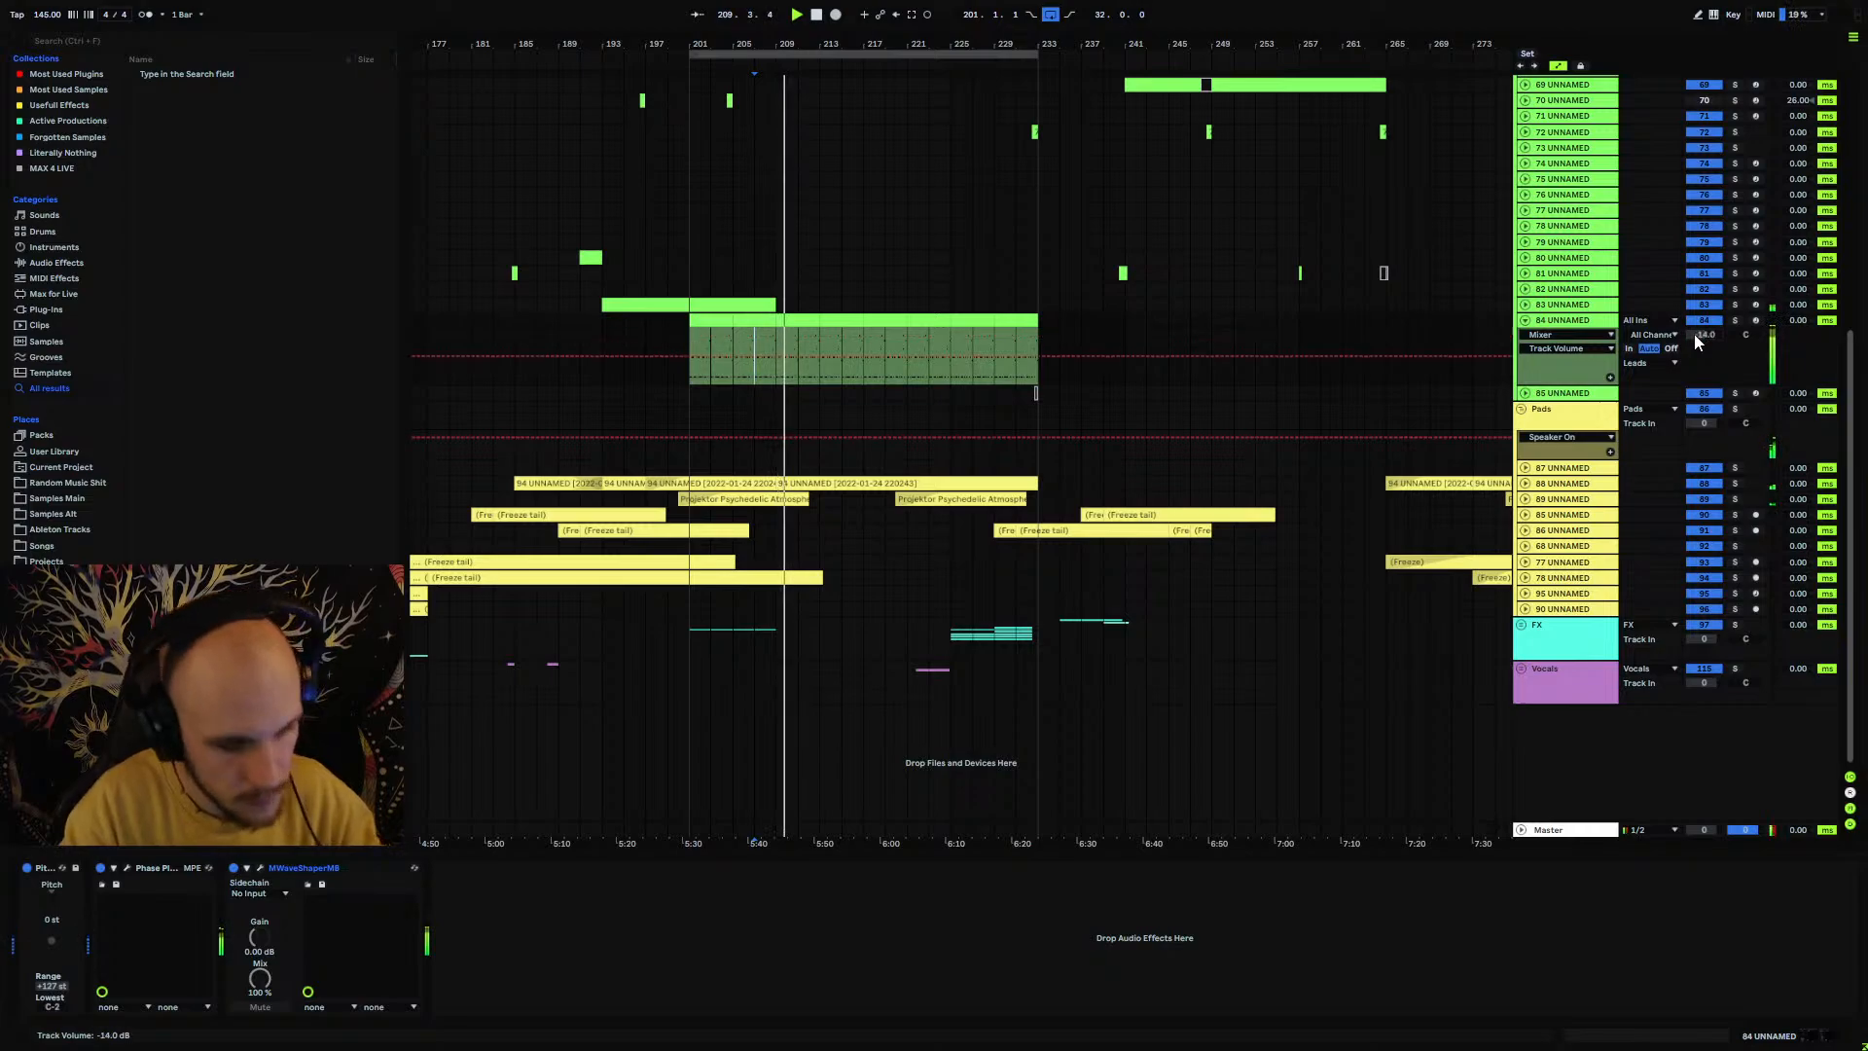
# Step: Add EQ Eight after MWaveShaperMB, with its first filter at 177 Hz and a cut of about 2.1 dB at 899 Hz
pyautogui.click(56, 263)
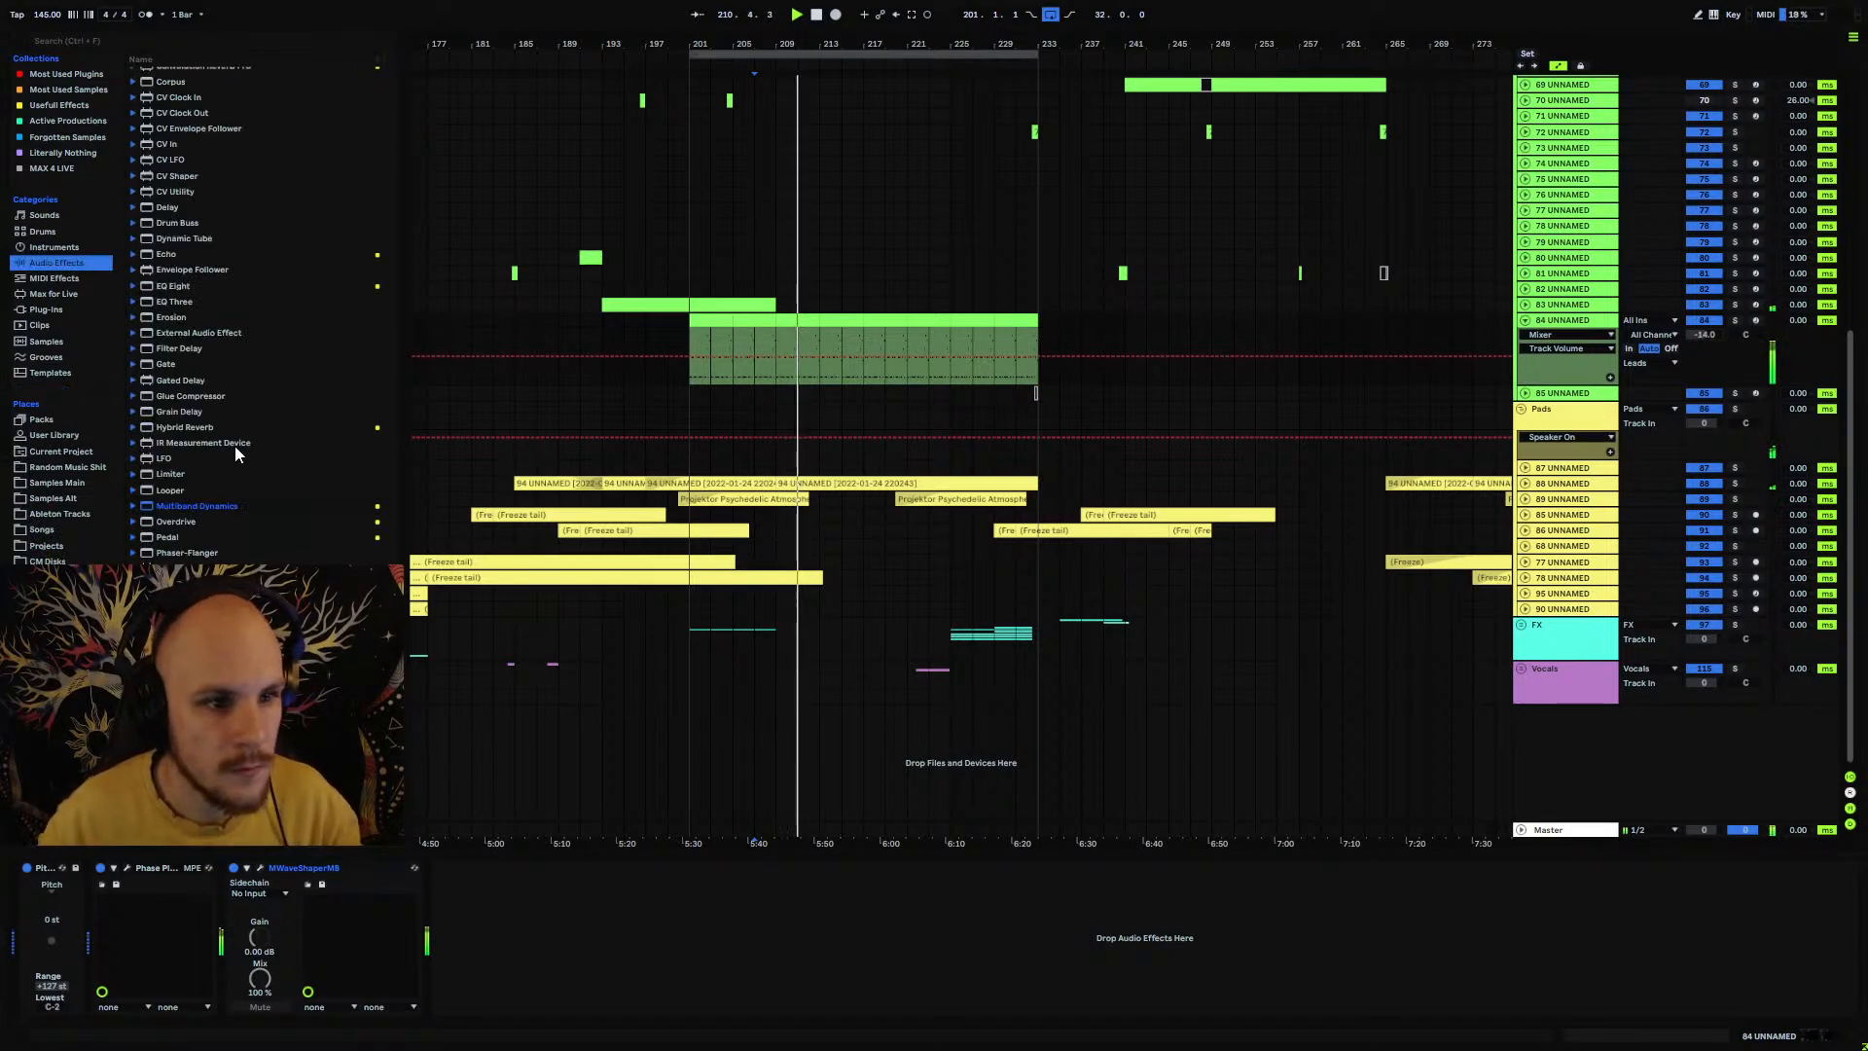
pyautogui.moveTo(179, 288)
pyautogui.mouseDown()
pyautogui.moveTo(574, 993)
pyautogui.moveTo(483, 1006)
pyautogui.mouseUp()
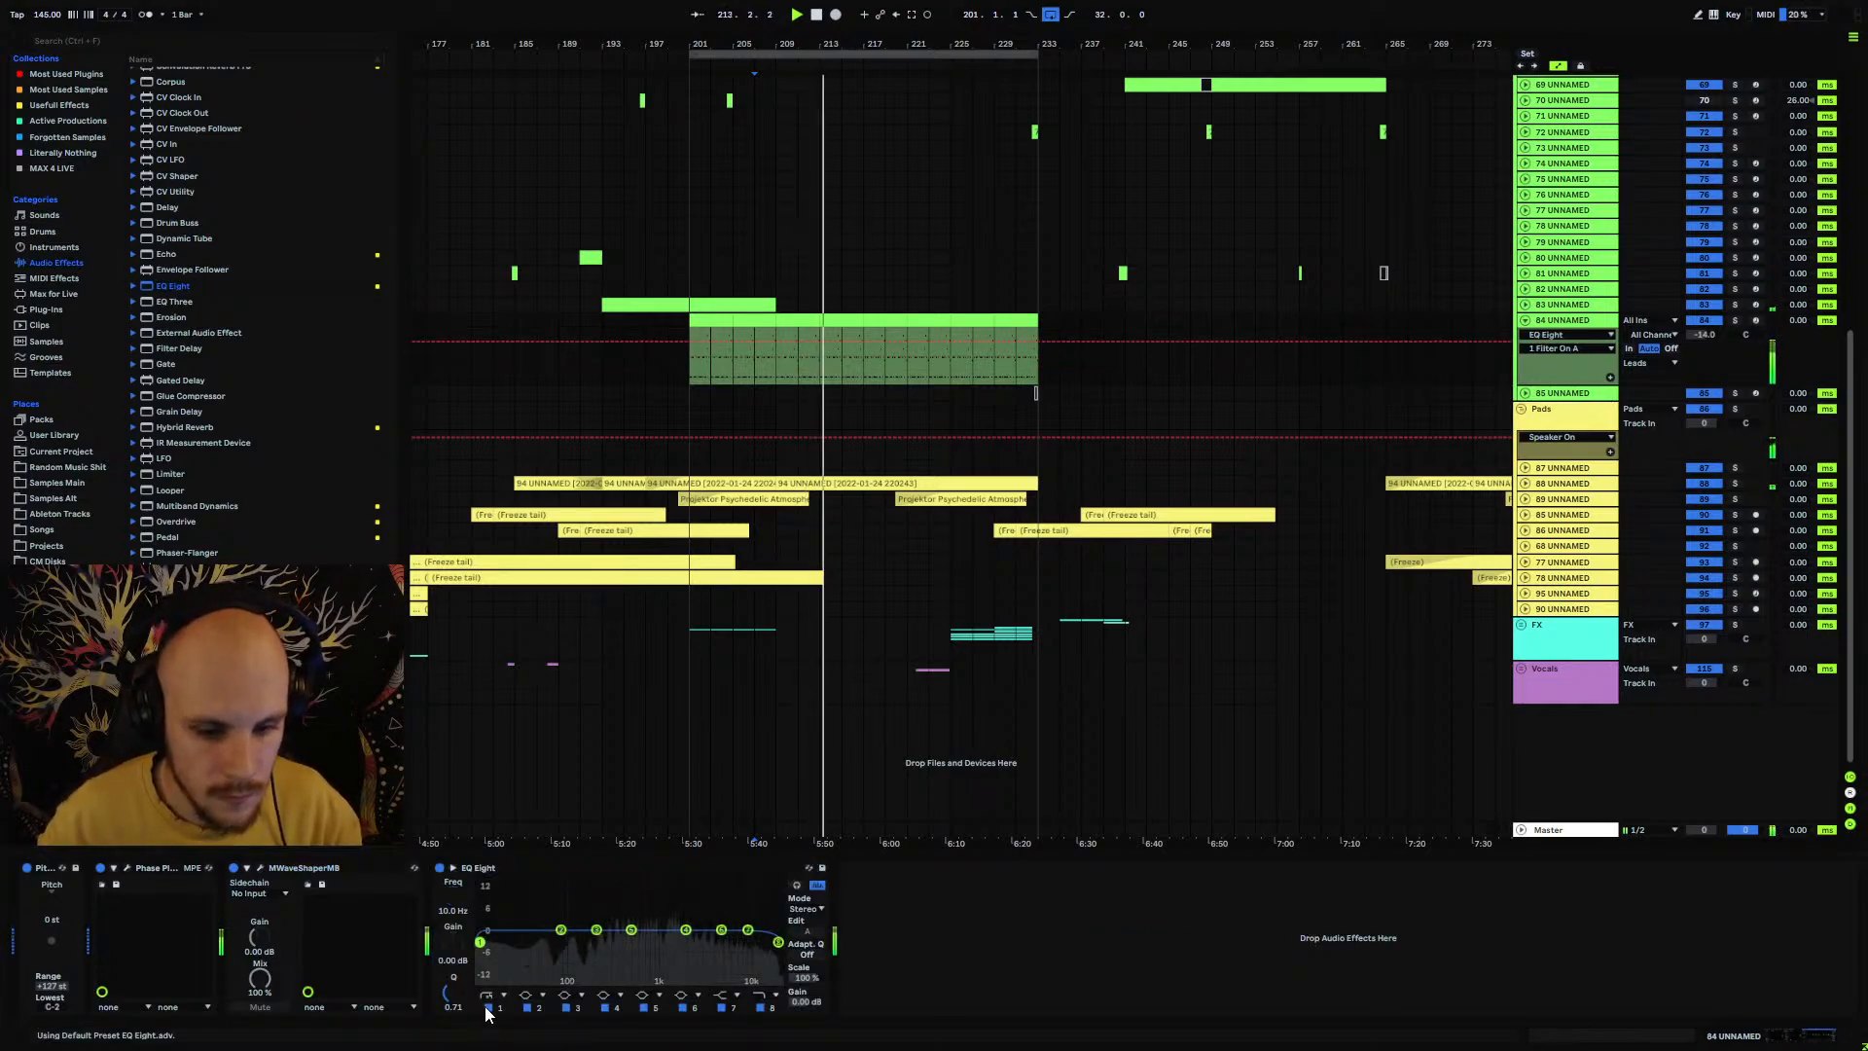
pyautogui.moveTo(605, 941); pyautogui.dragTo(591, 941)
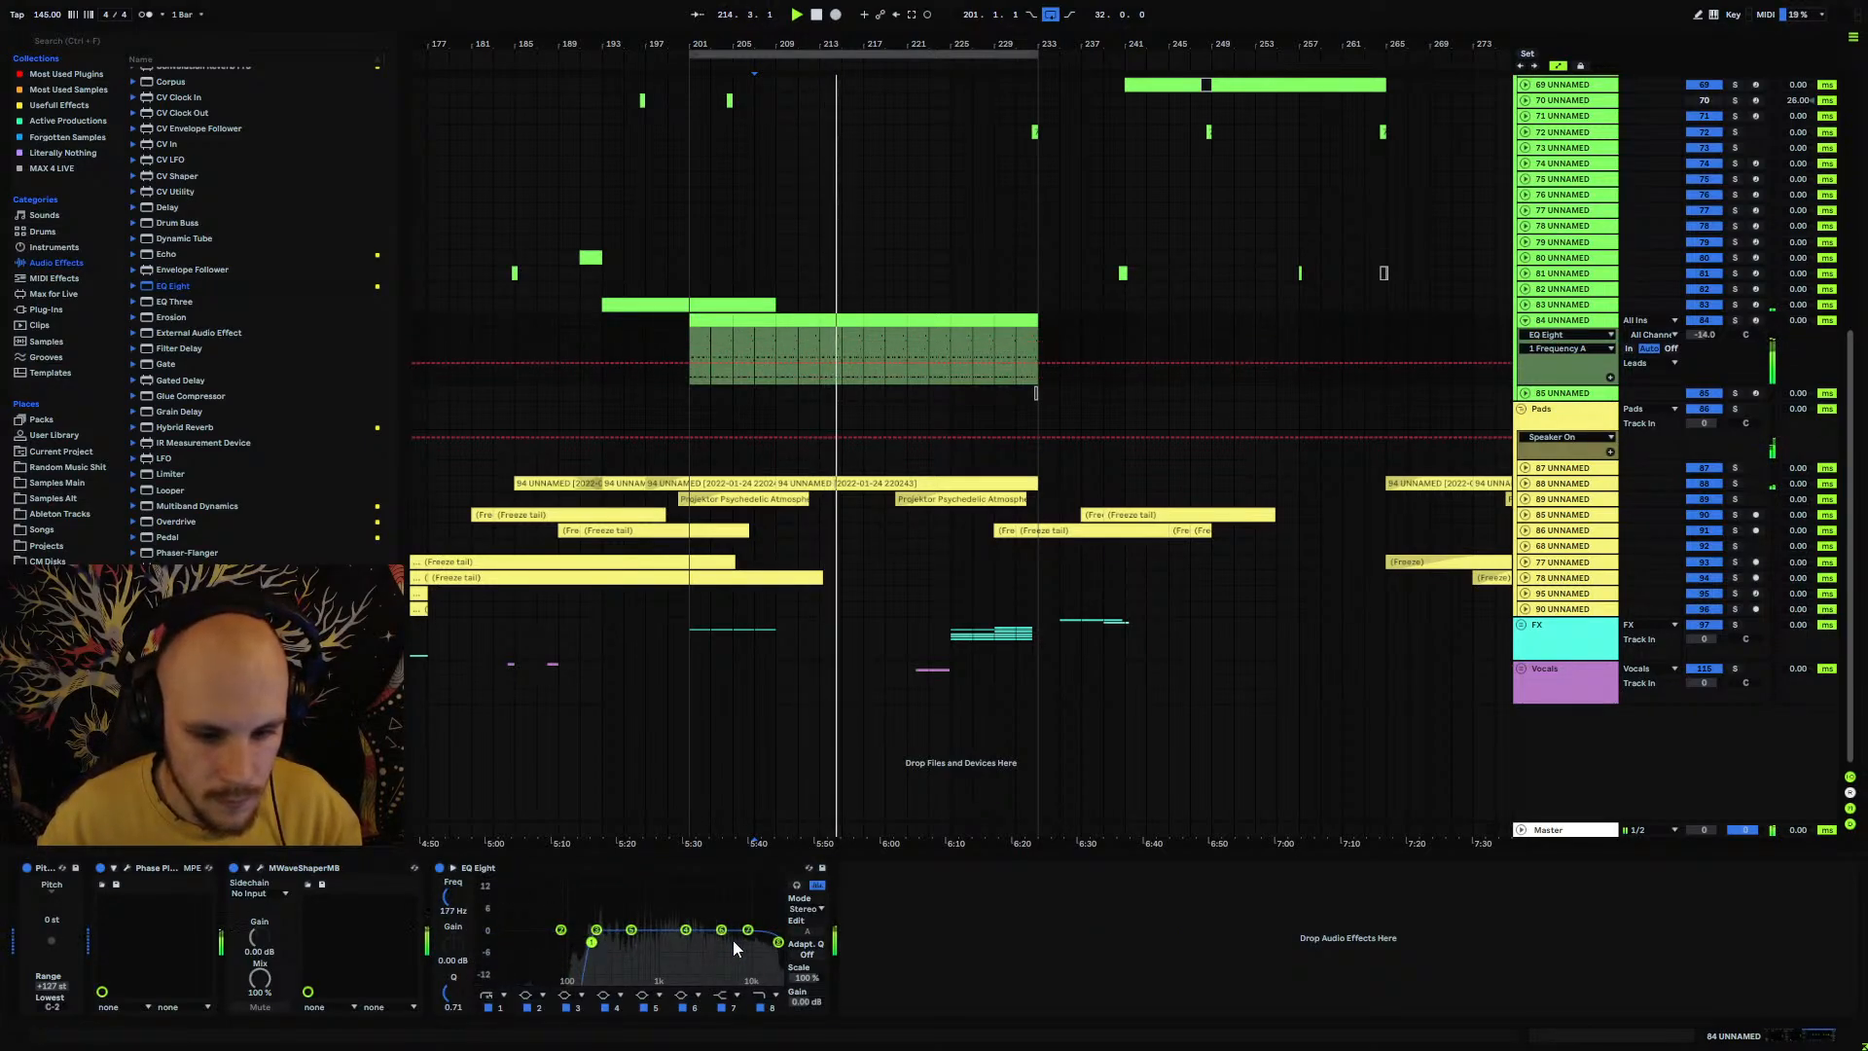
pyautogui.moveTo(779, 942); pyautogui.dragTo(655, 937)
# Step: Insert Multiband Dynamics with the OTT preset before EQ Eight, setting output to 10.9 dB, amount to 37% and time to 186%
pyautogui.moveTo(196, 506); pyautogui.dragTo(396, 949)
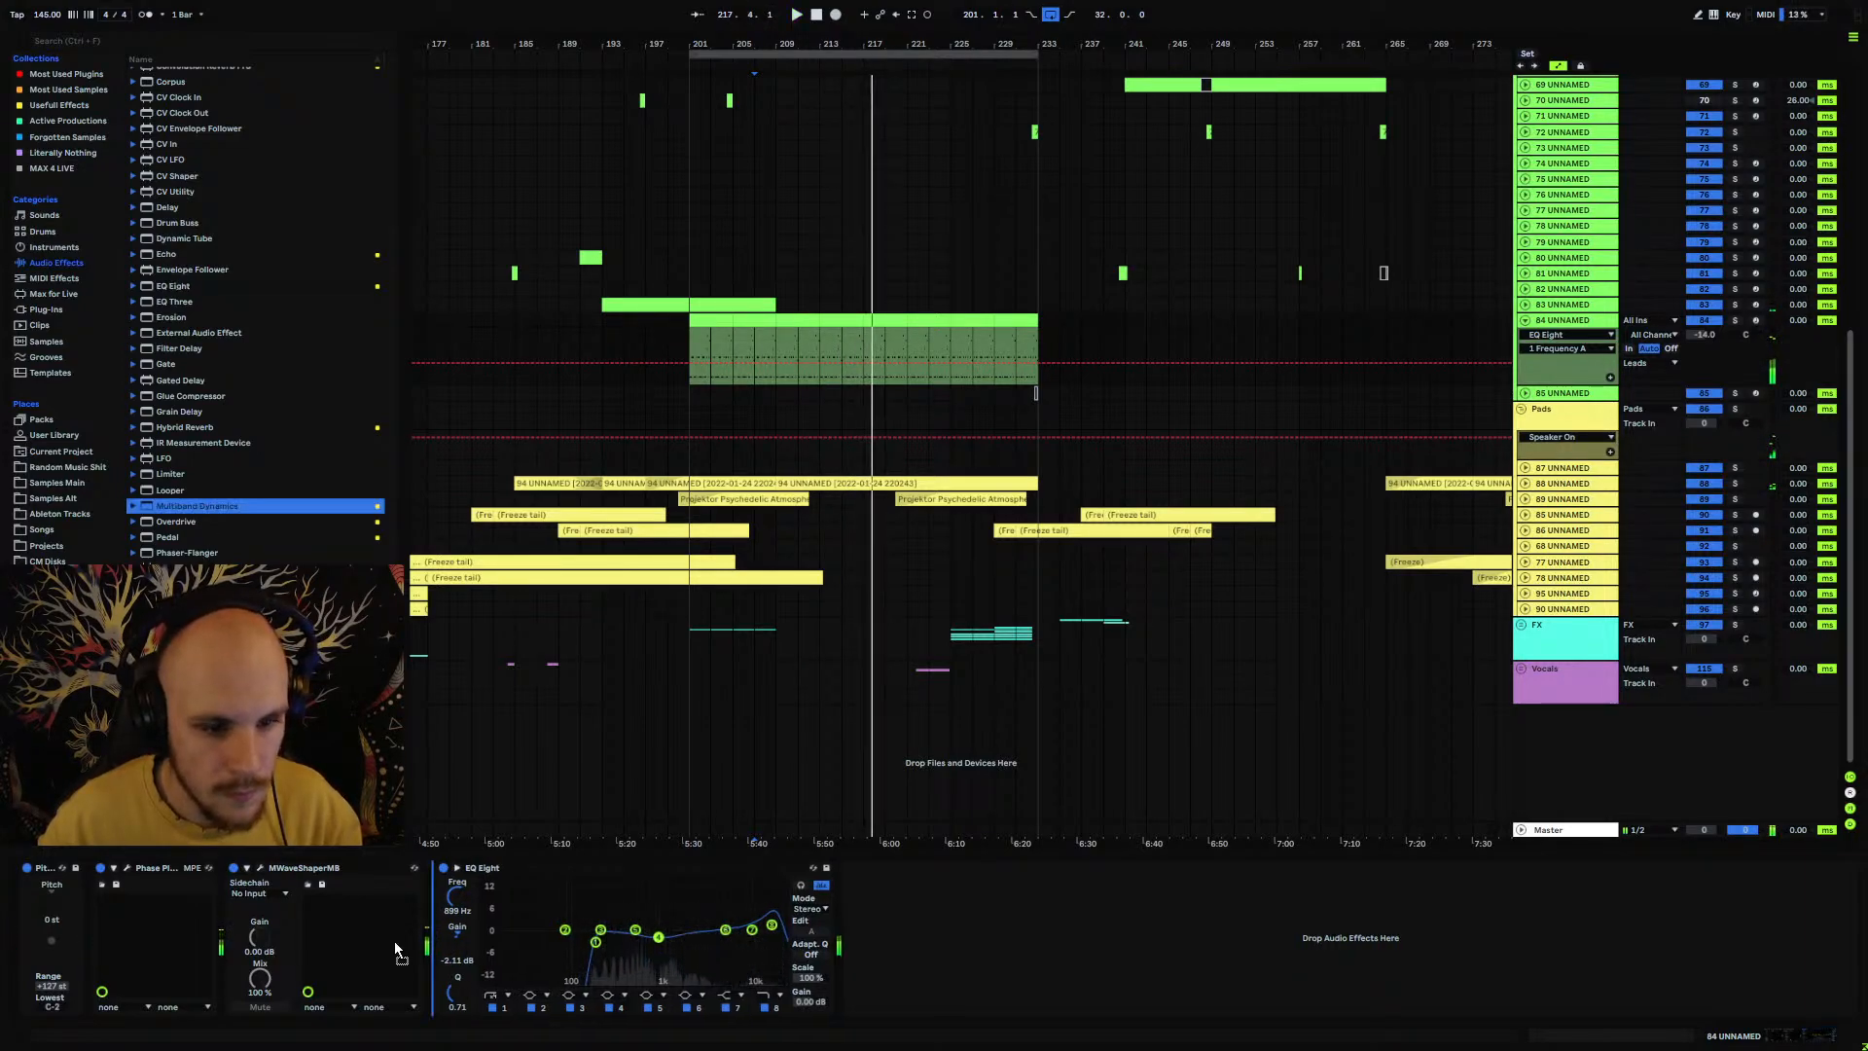
pyautogui.moveTo(574, 929); pyautogui.dragTo(575, 929)
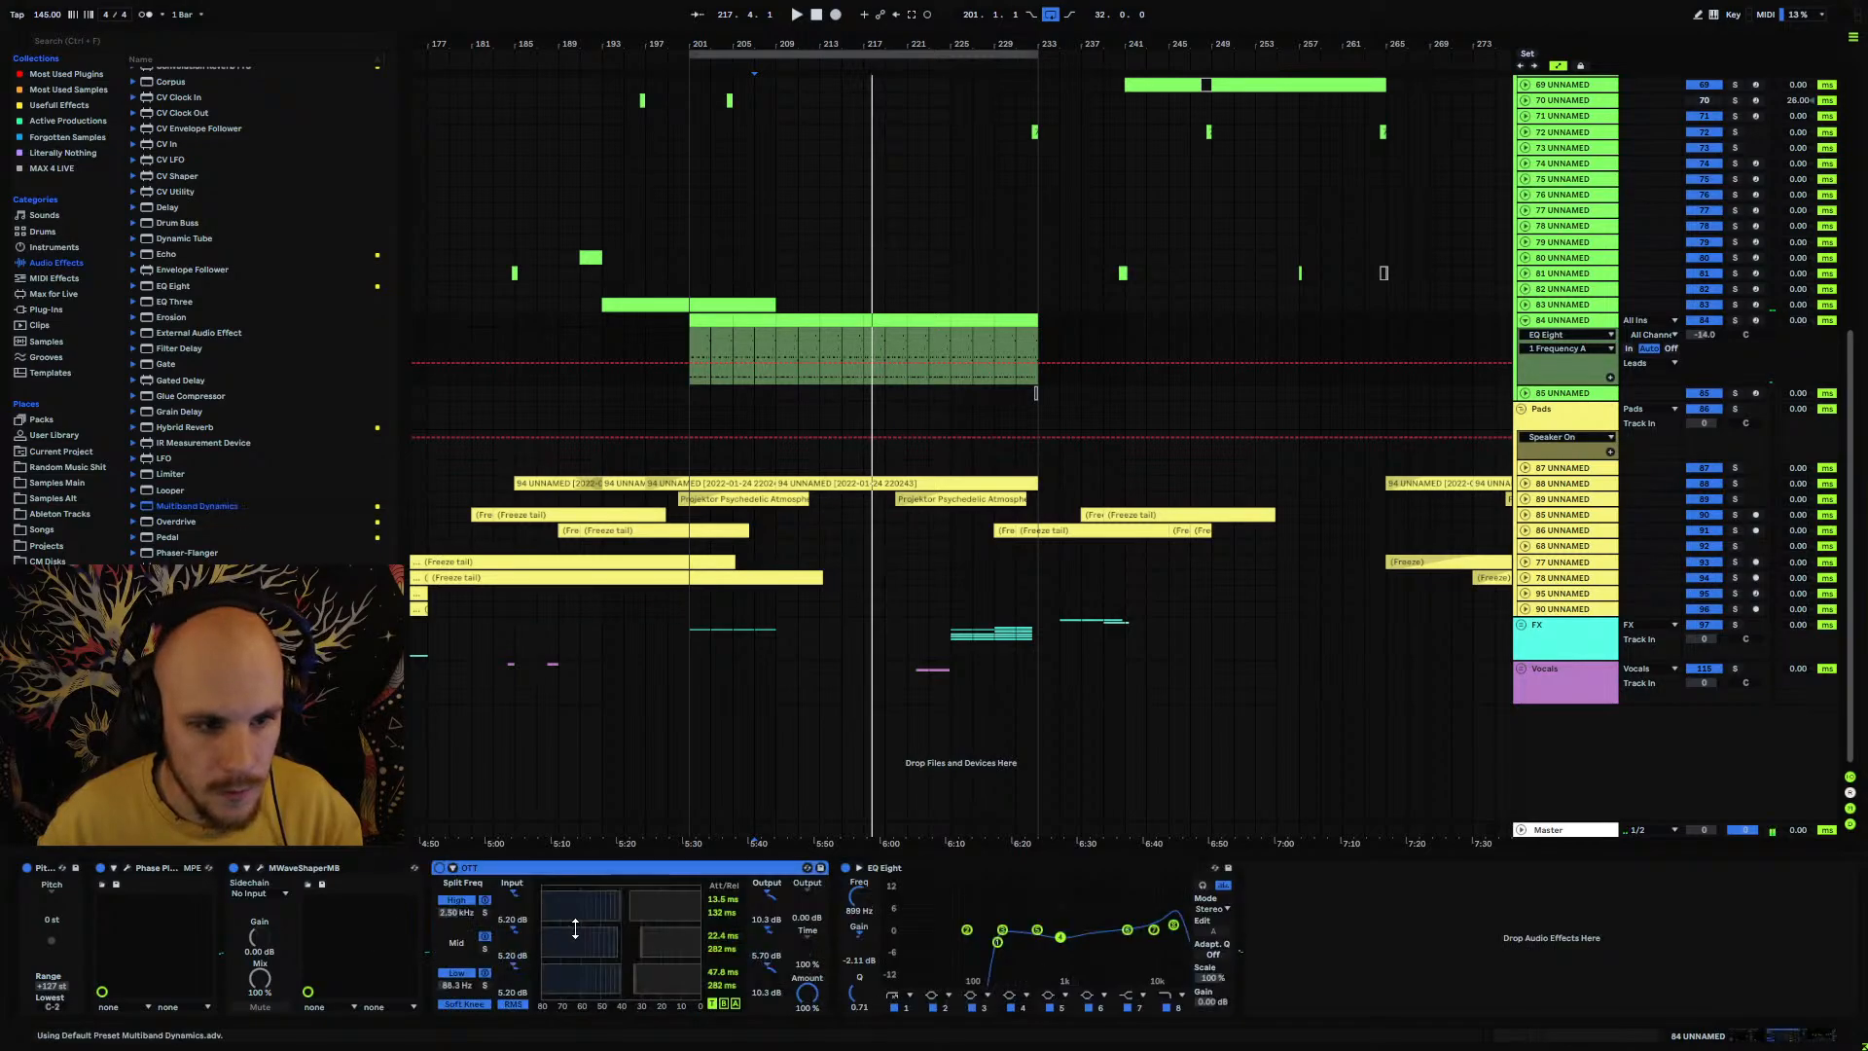
pyautogui.press('space')
pyautogui.moveTo(810, 917); pyautogui.dragTo(811, 881)
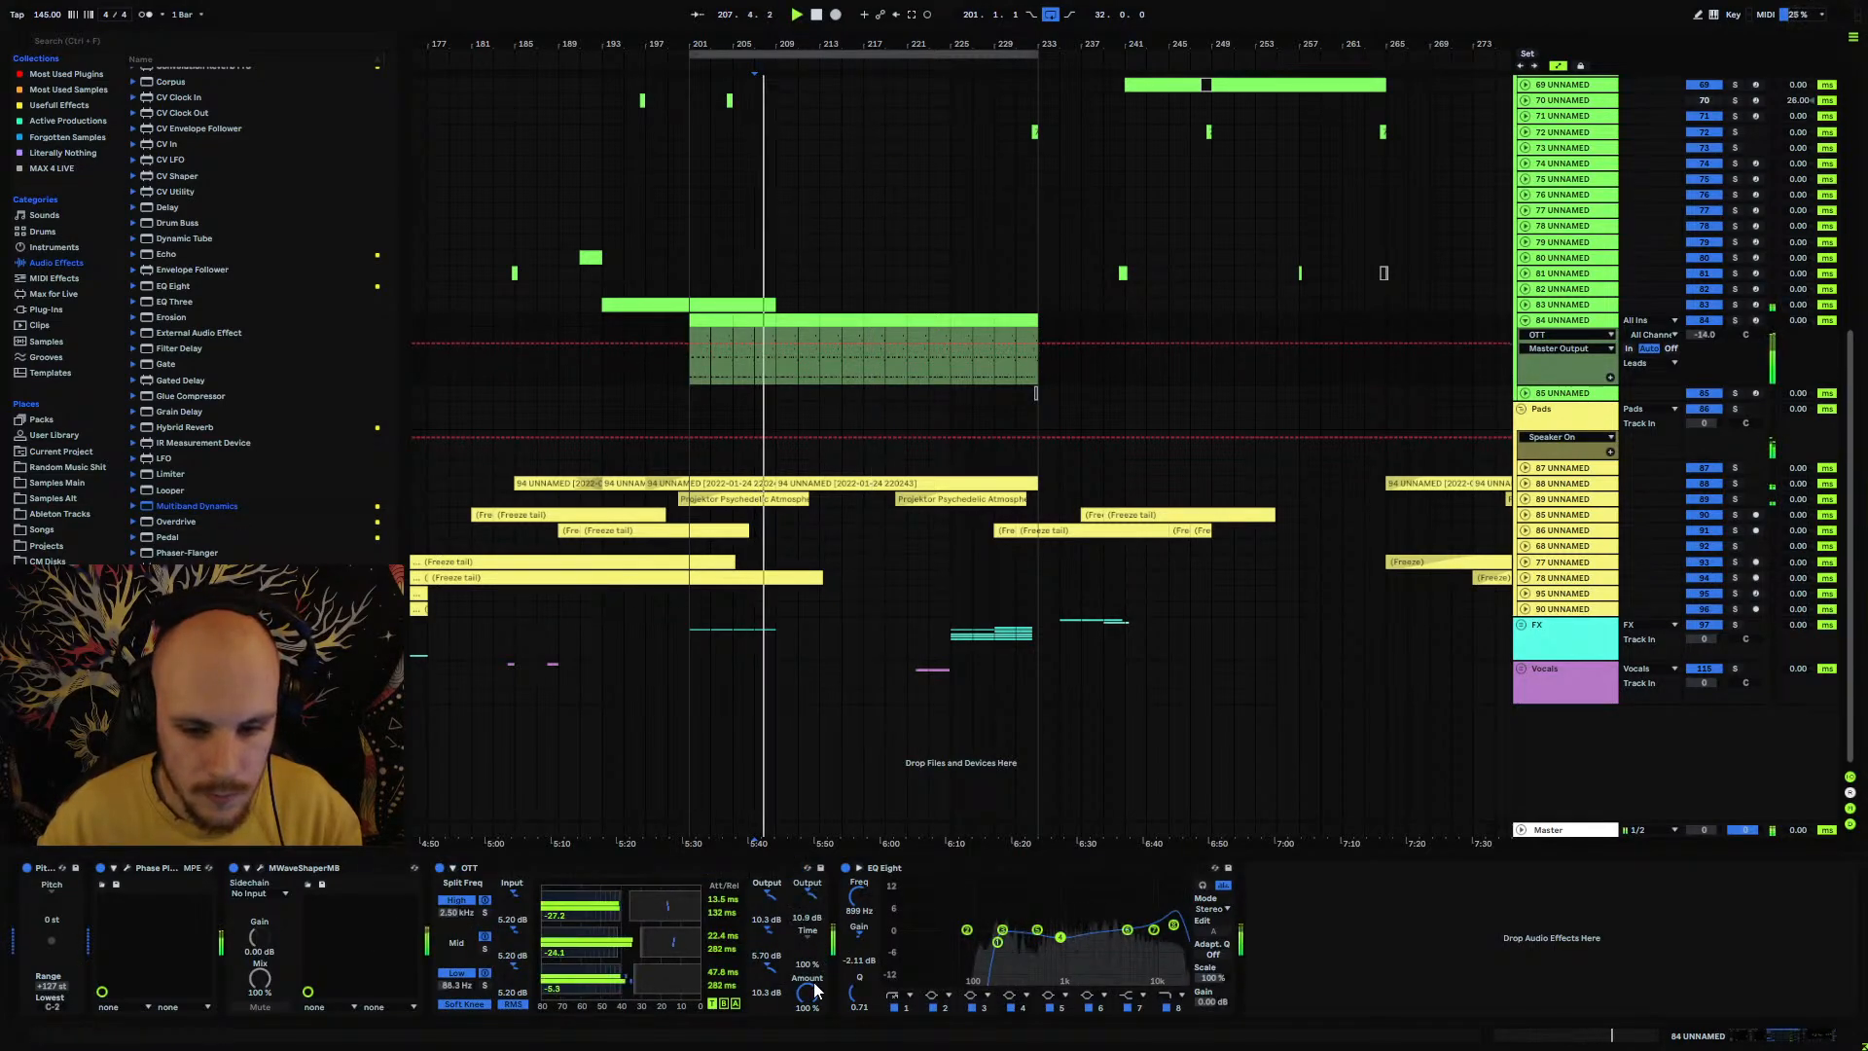
pyautogui.moveTo(810, 991); pyautogui.dragTo(810, 1050)
pyautogui.moveTo(809, 941); pyautogui.dragTo(809, 918)
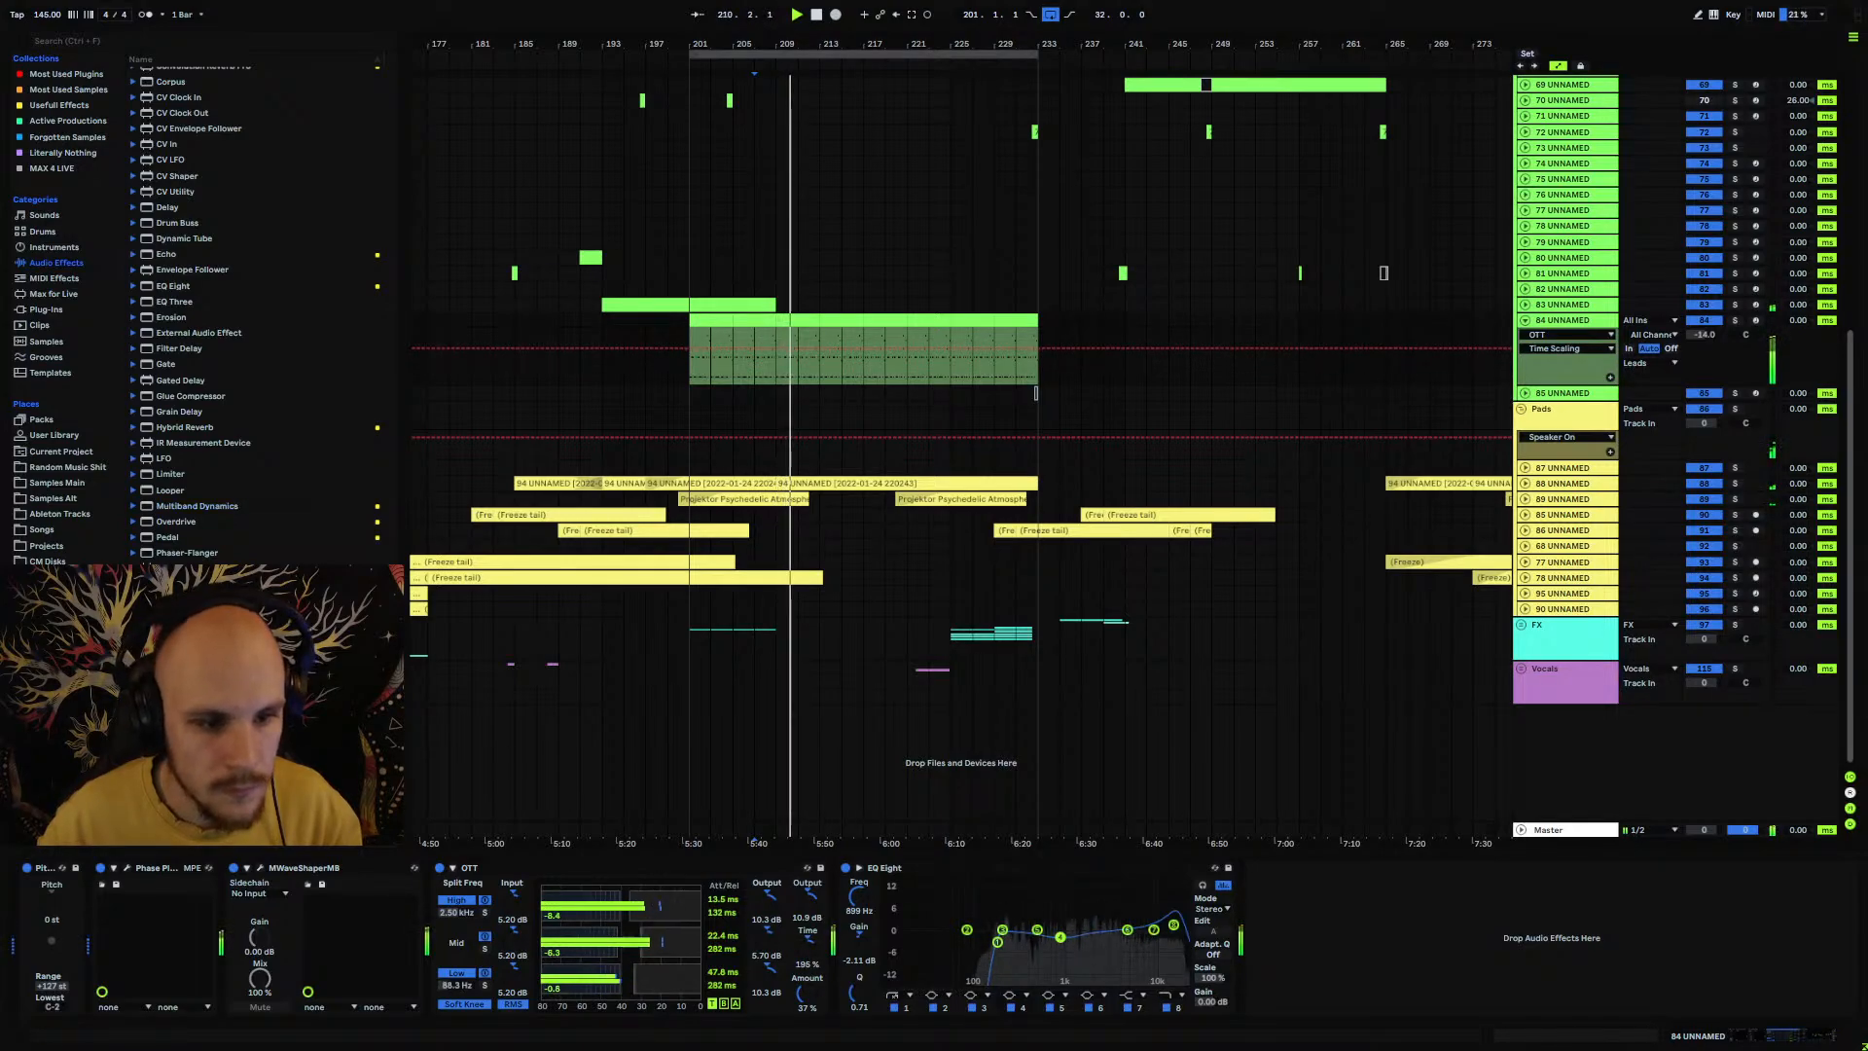
# Step: Insert a Saturator between OTT and EQ Eight on the Phase Plant track, with Soft Clip on and drive at 4 dB
pyautogui.click(836, 1002)
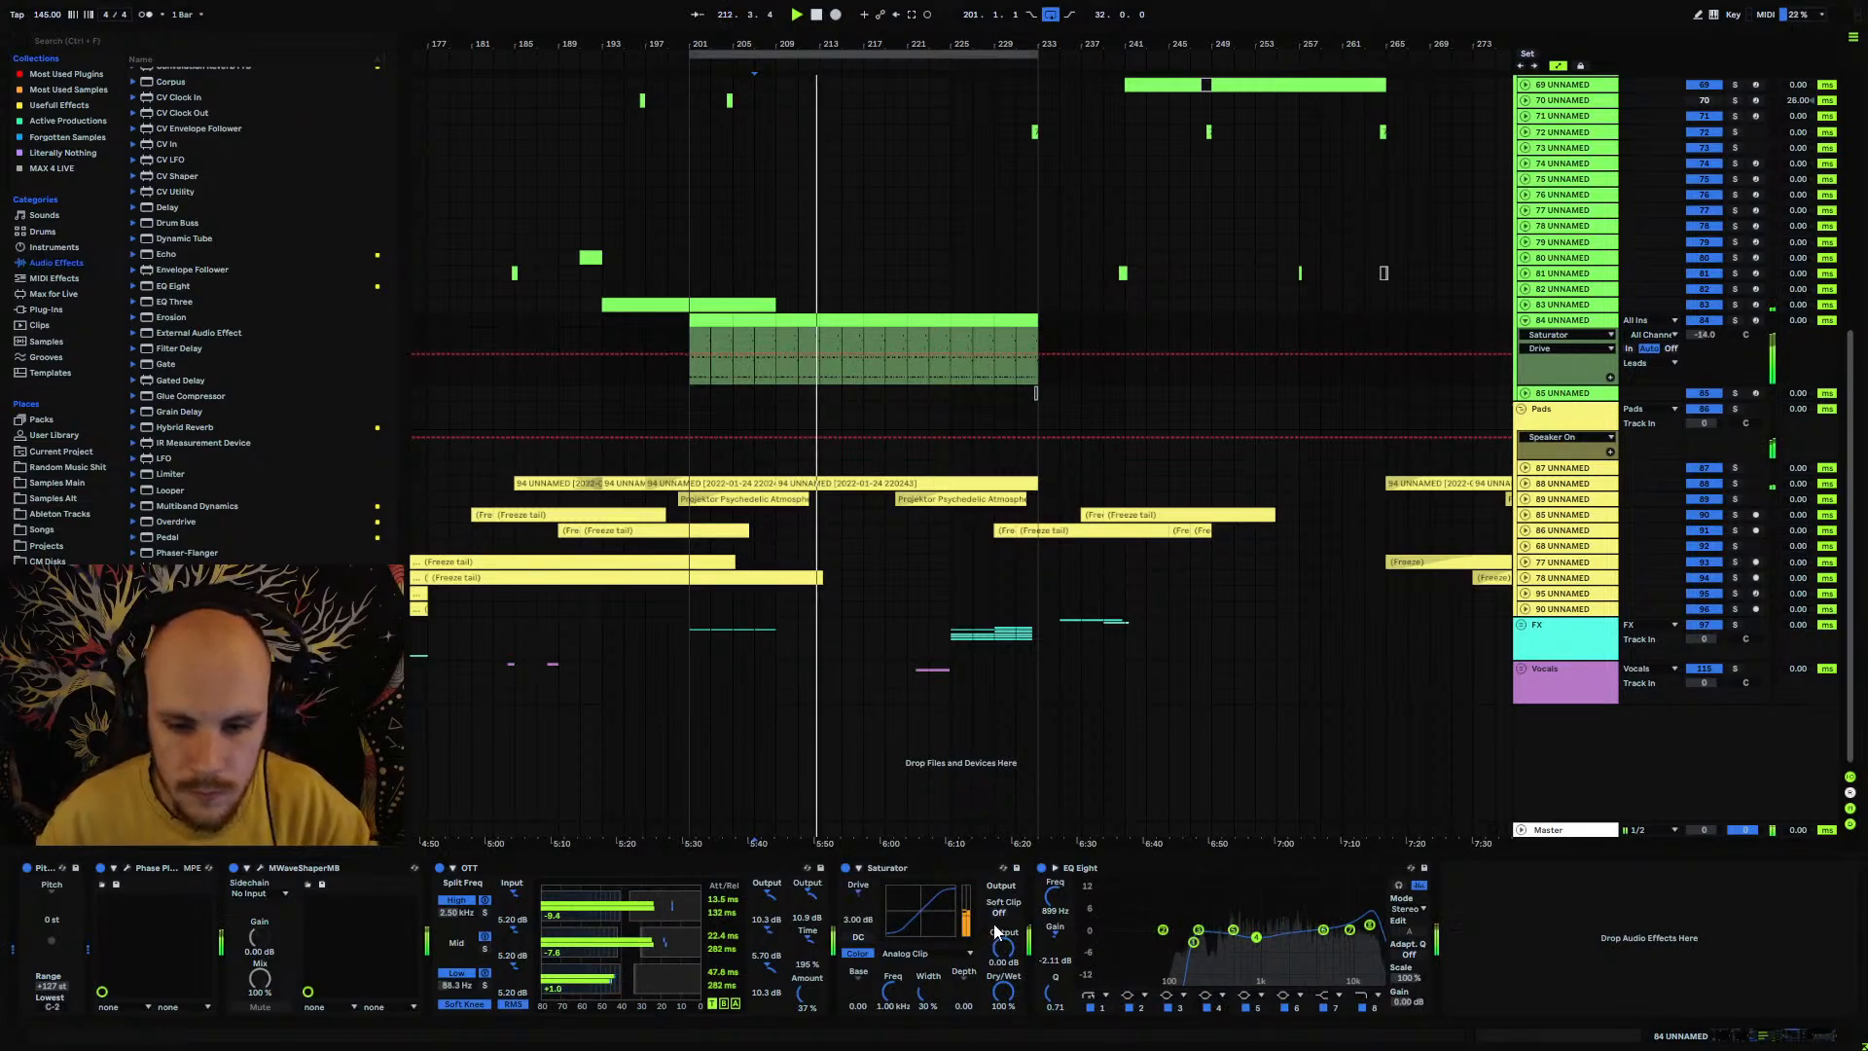
pyautogui.click(997, 914)
pyautogui.moveTo(859, 924); pyautogui.dragTo(861, 917)
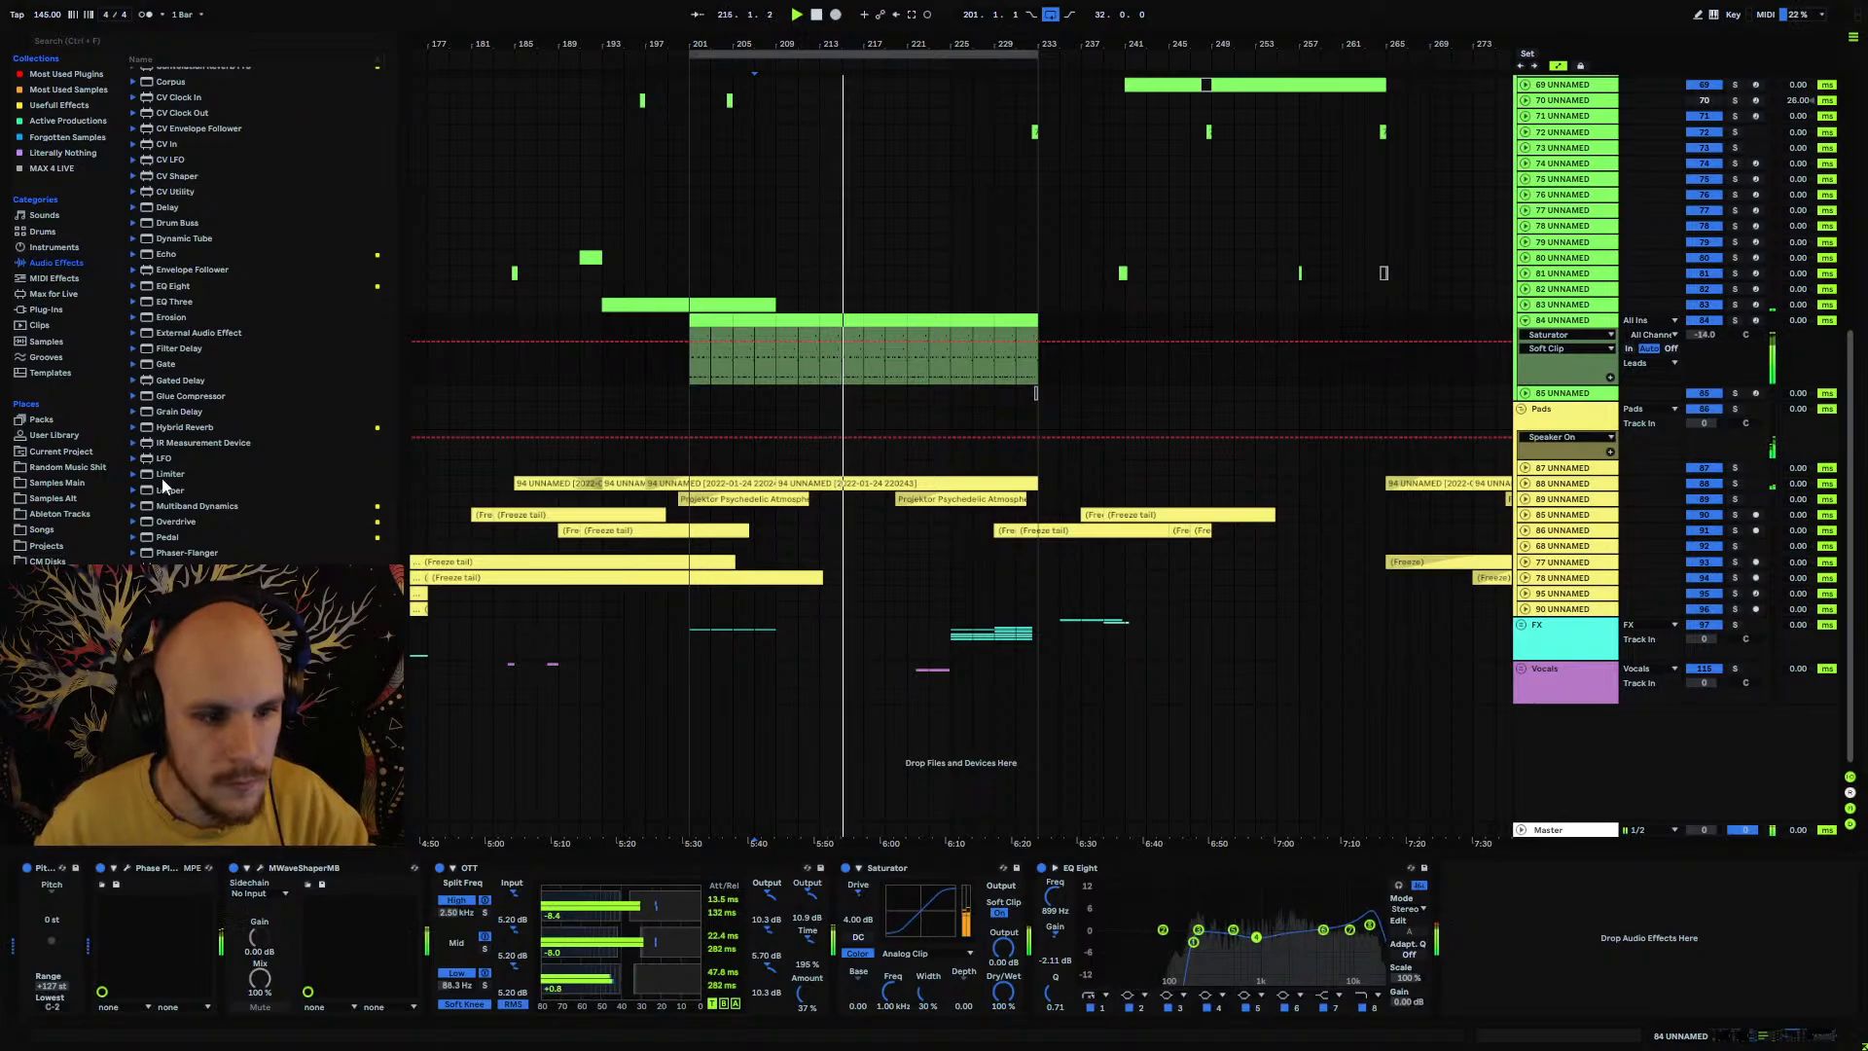
# Step: Unfold the Drums group and set the Phase Plant track's volume to -18 dB
pyautogui.moveTo(165, 255)
pyautogui.mouseDown()
pyautogui.moveTo(1381, 958)
pyautogui.moveTo(226, 397)
pyautogui.moveTo(161, 243)
pyautogui.mouseUp()
pyautogui.scroll(1, 932, 533)
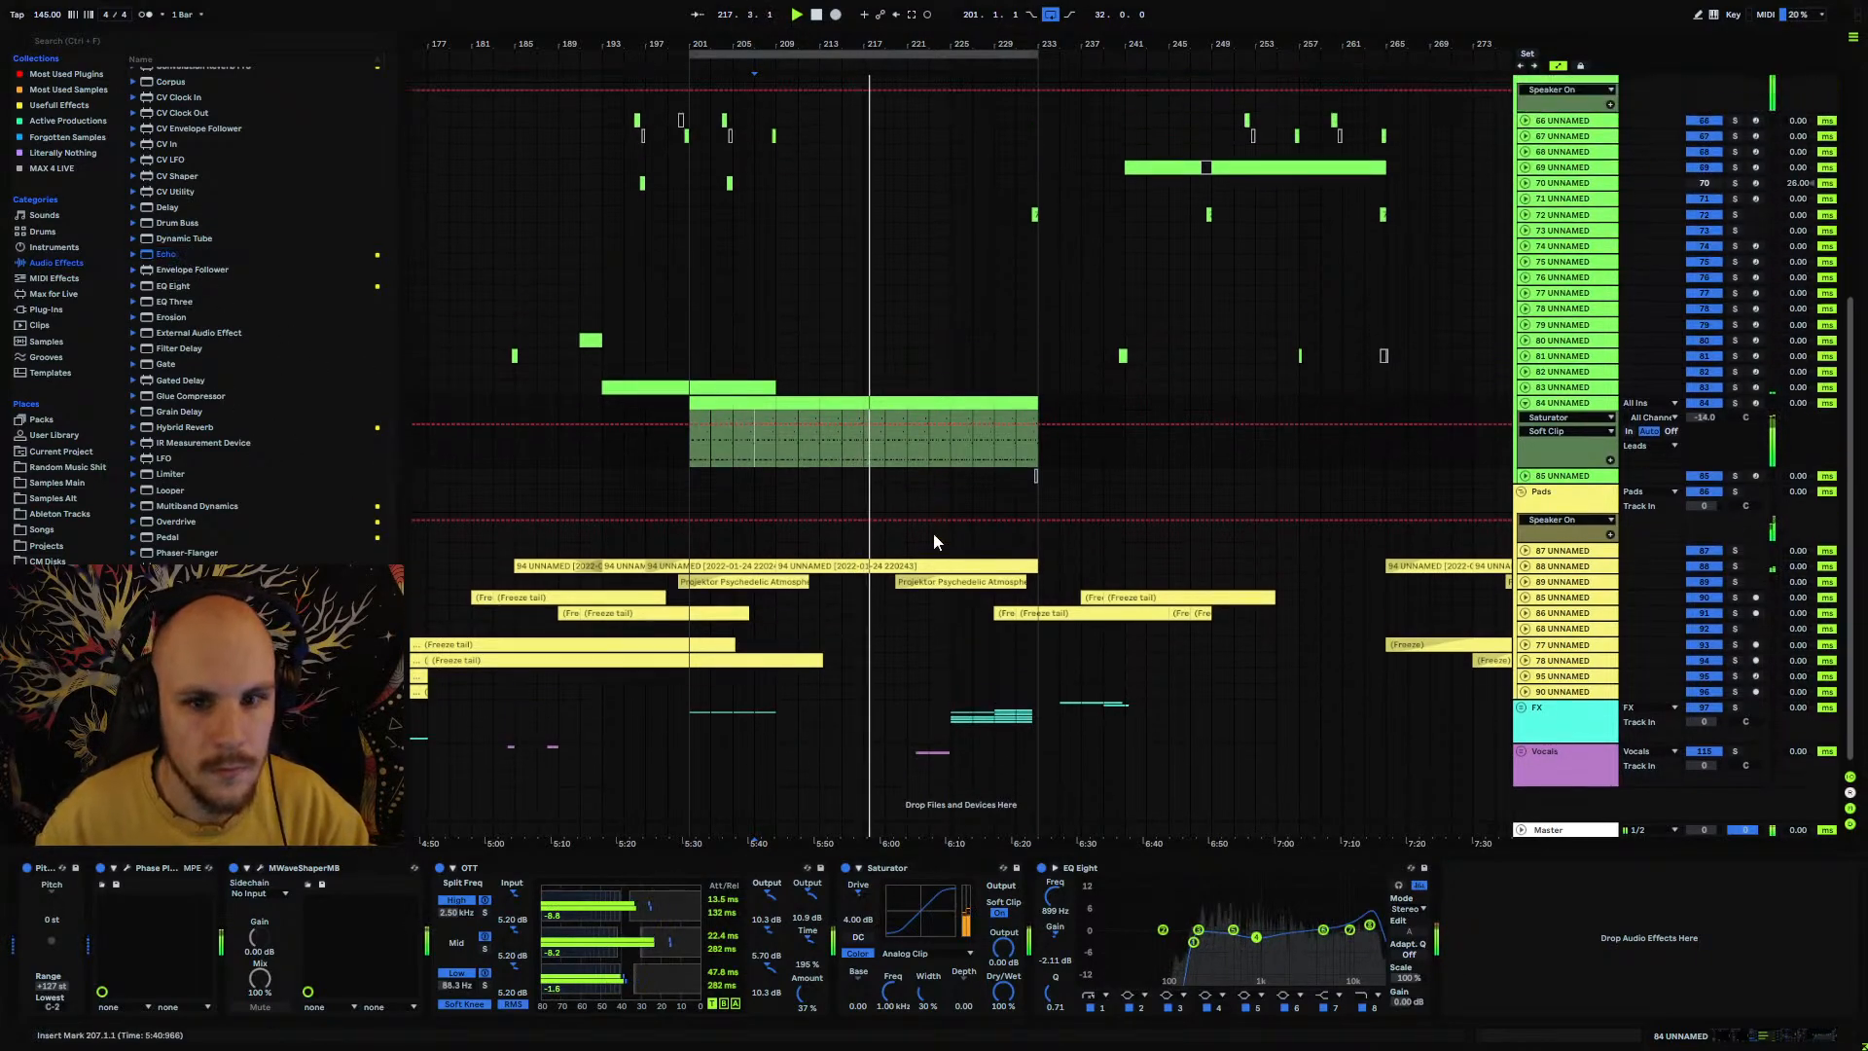
pyautogui.scroll(5, 876, 290)
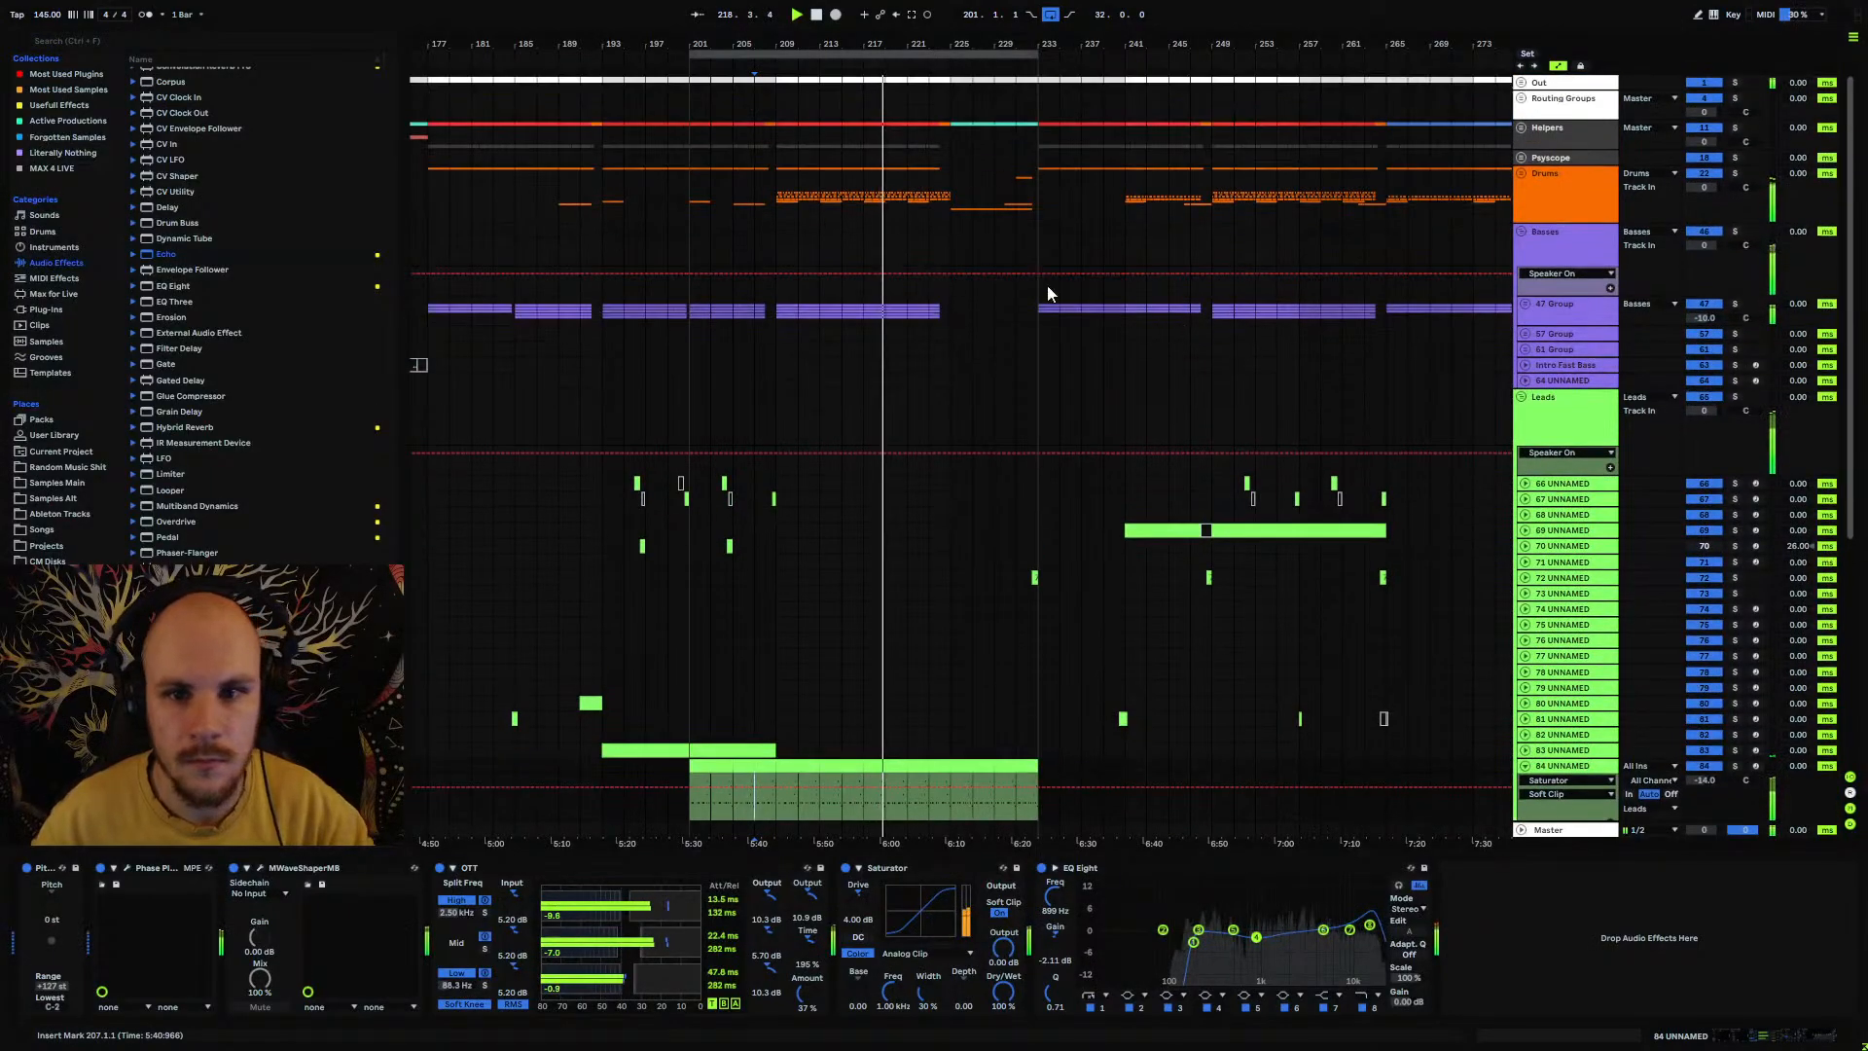
pyautogui.click(1522, 175)
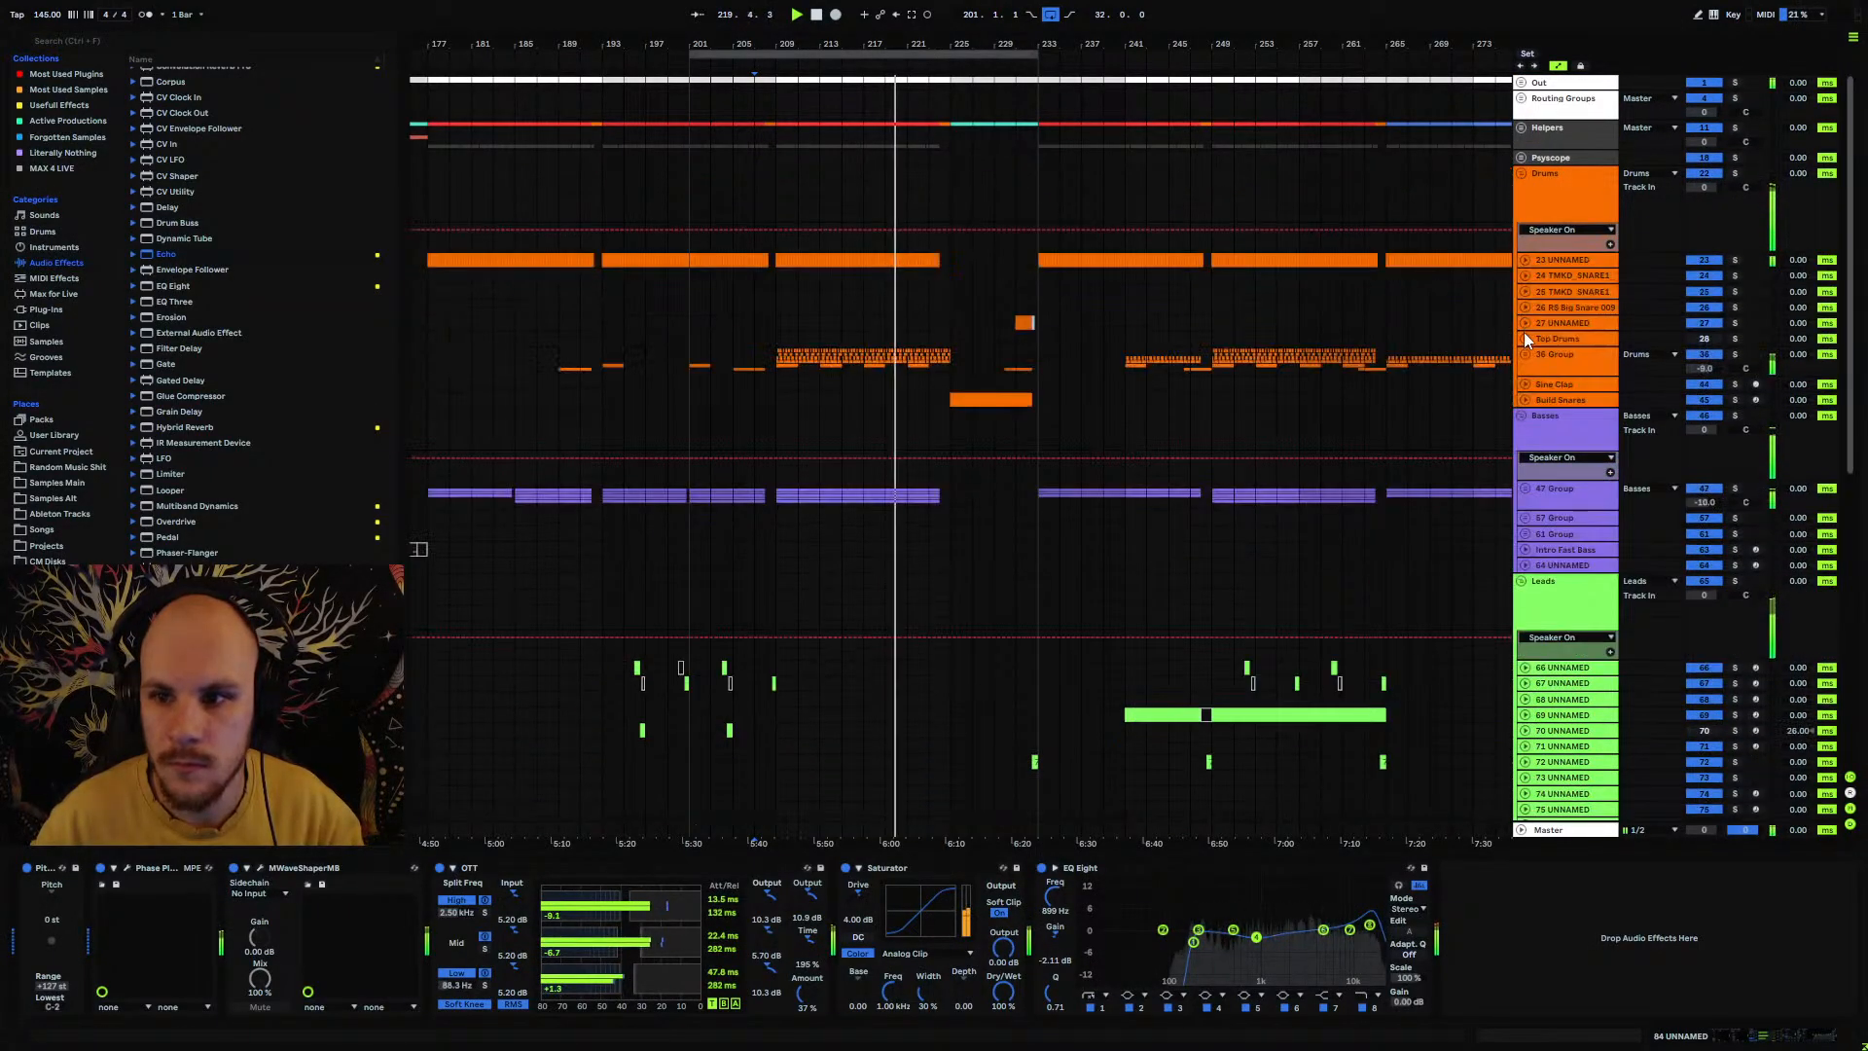
pyautogui.scroll(-3, 1222, 394)
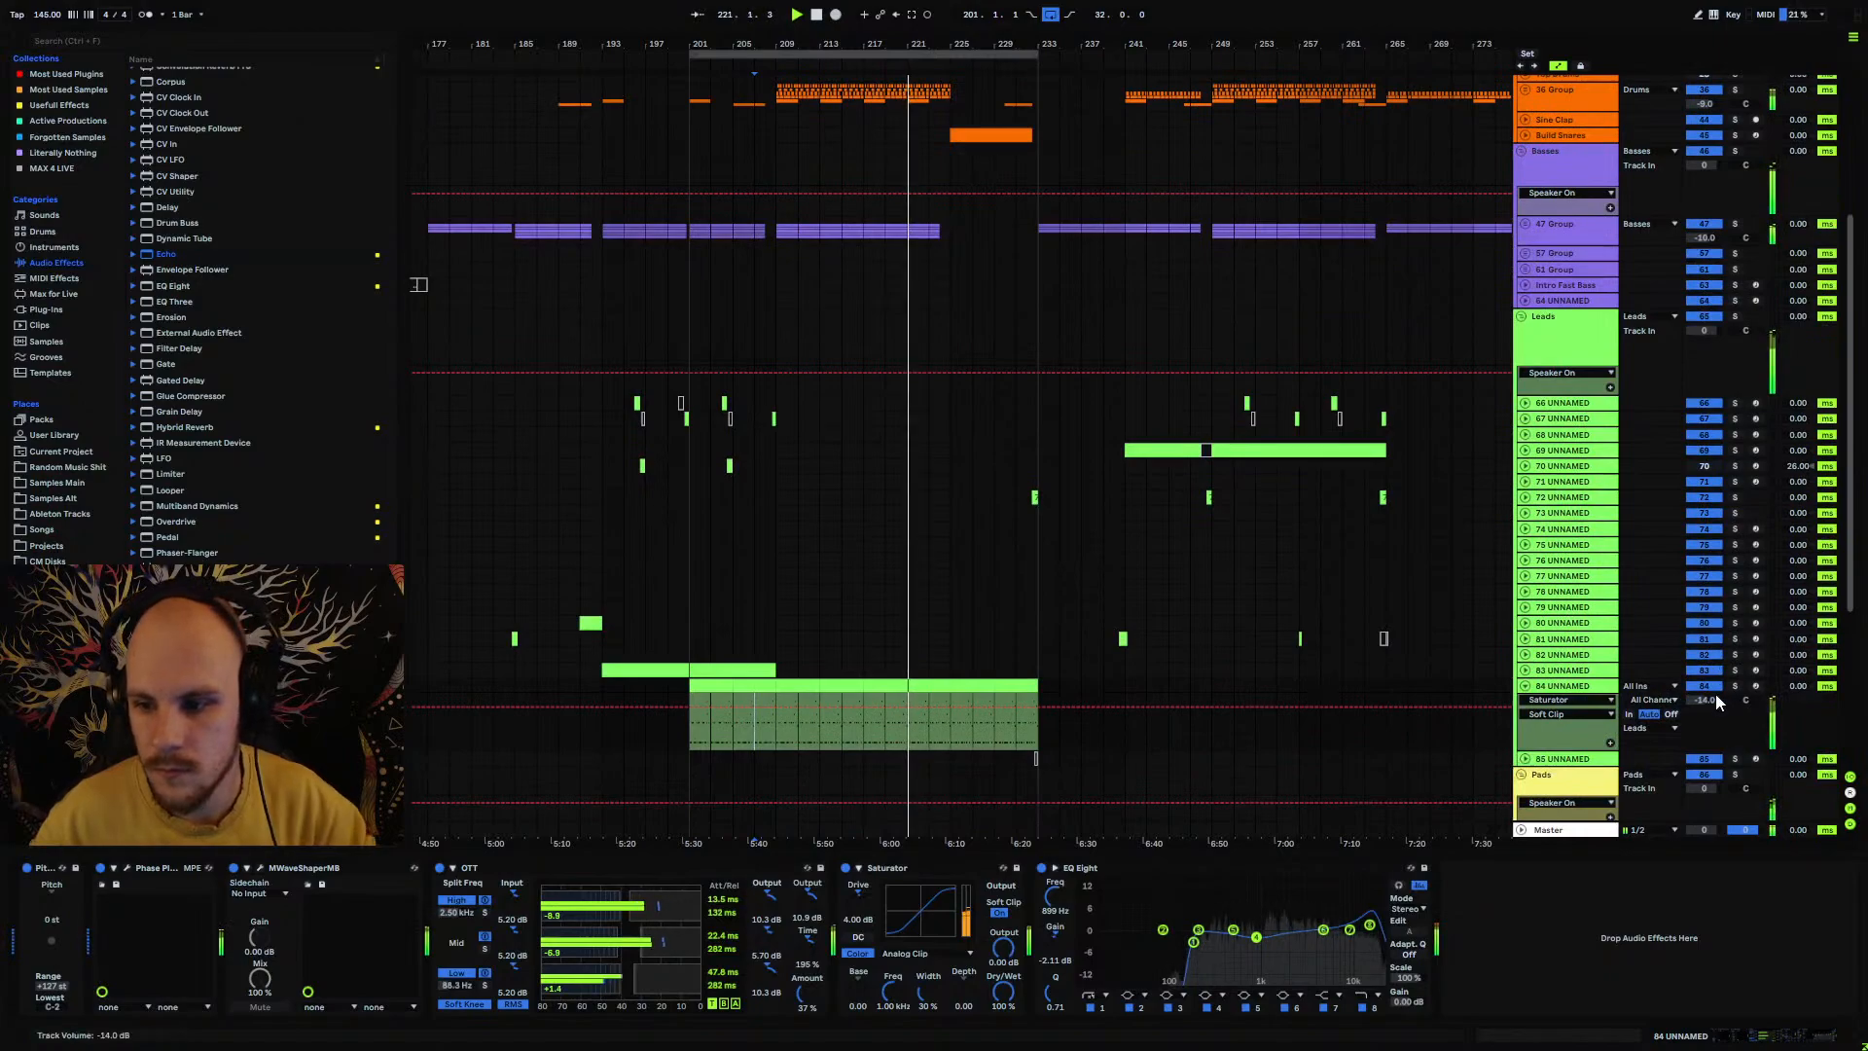
pyautogui.moveTo(1717, 702); pyautogui.dragTo(1717, 722)
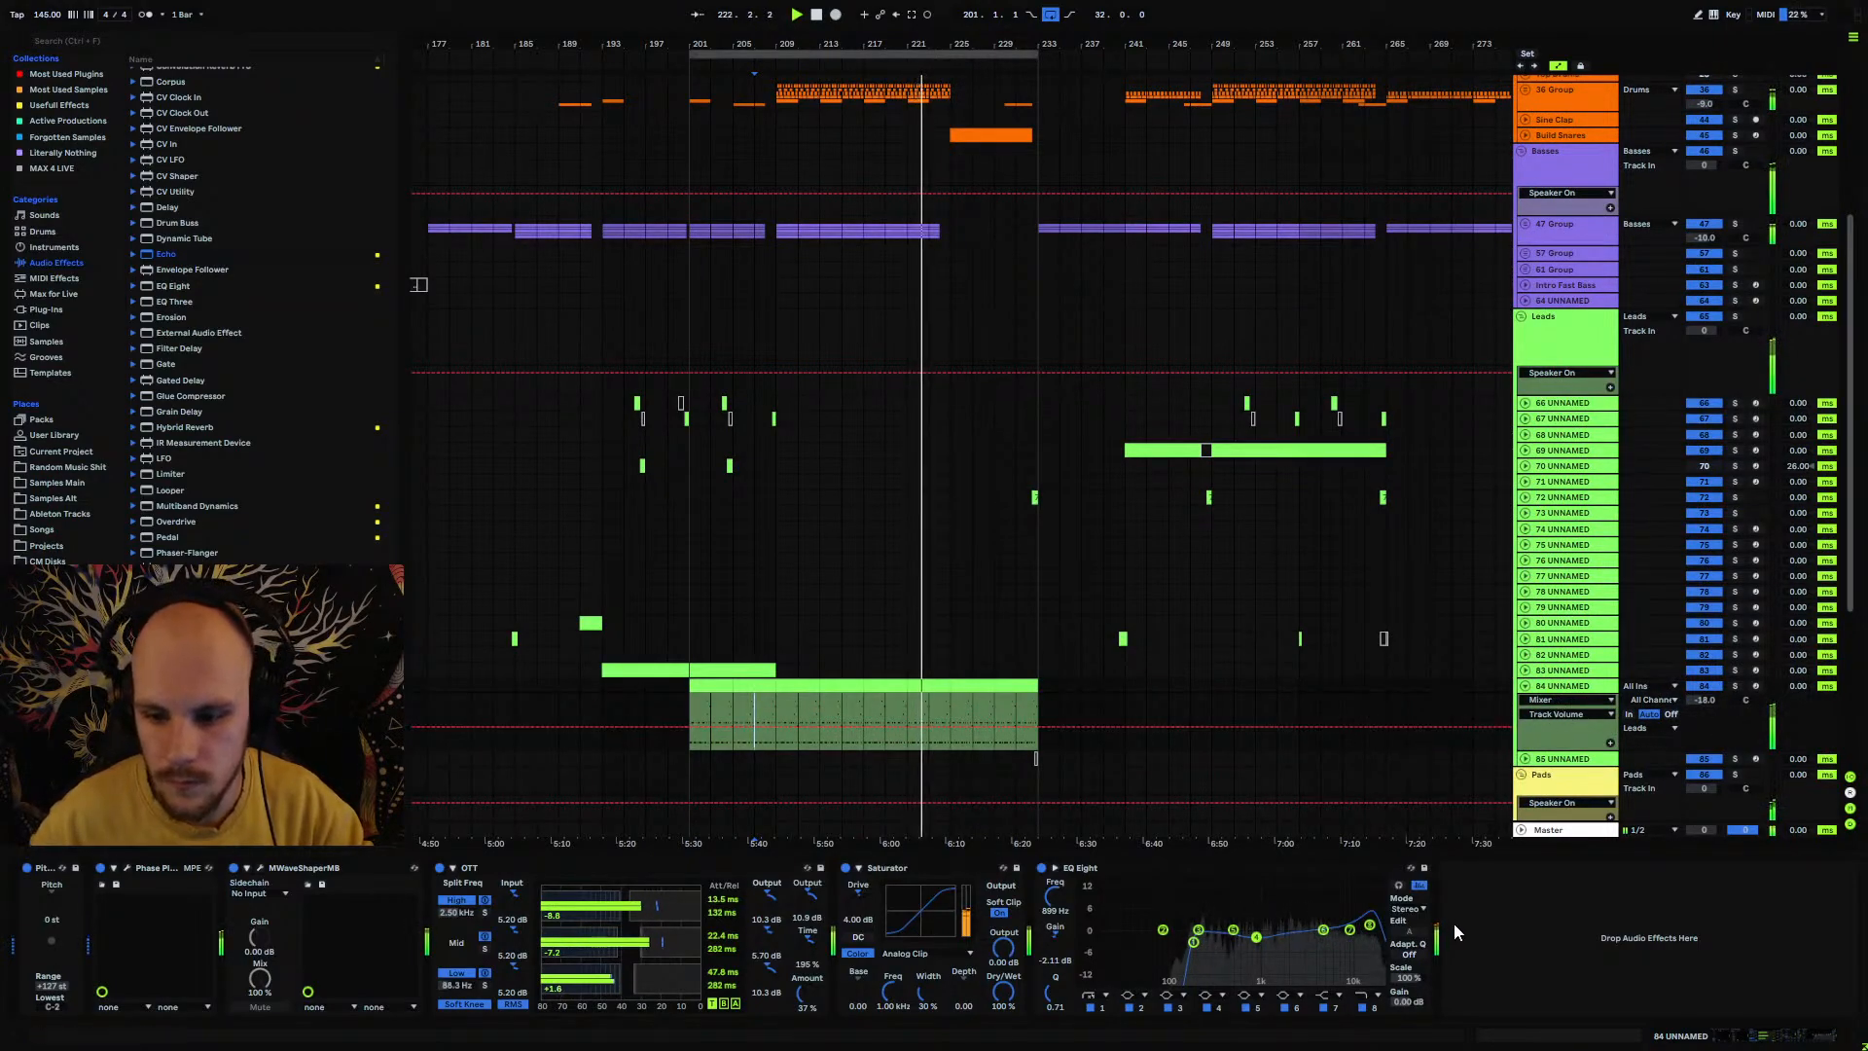
# Step: Move Saturator behind EQ Eight and extend the arrangement loop to bar 249
pyautogui.click(888, 867)
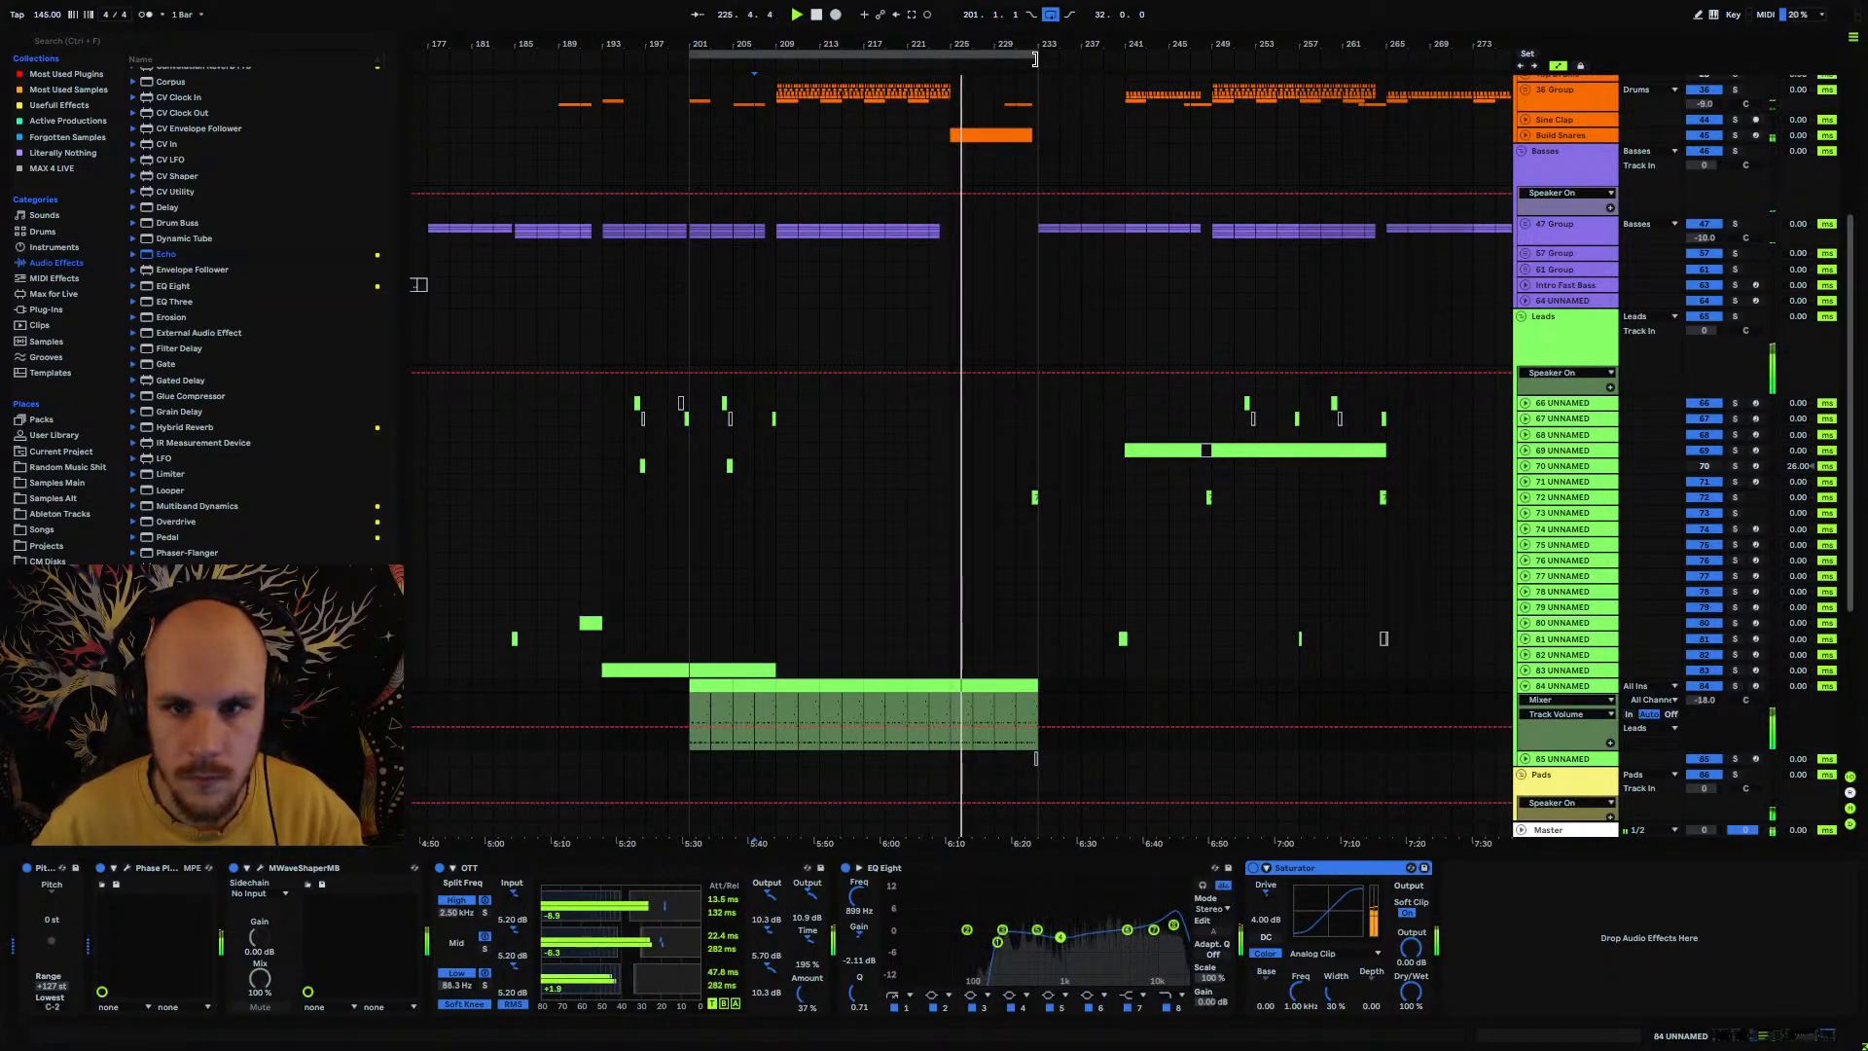
pyautogui.moveTo(1036, 55); pyautogui.dragTo(1211, 73)
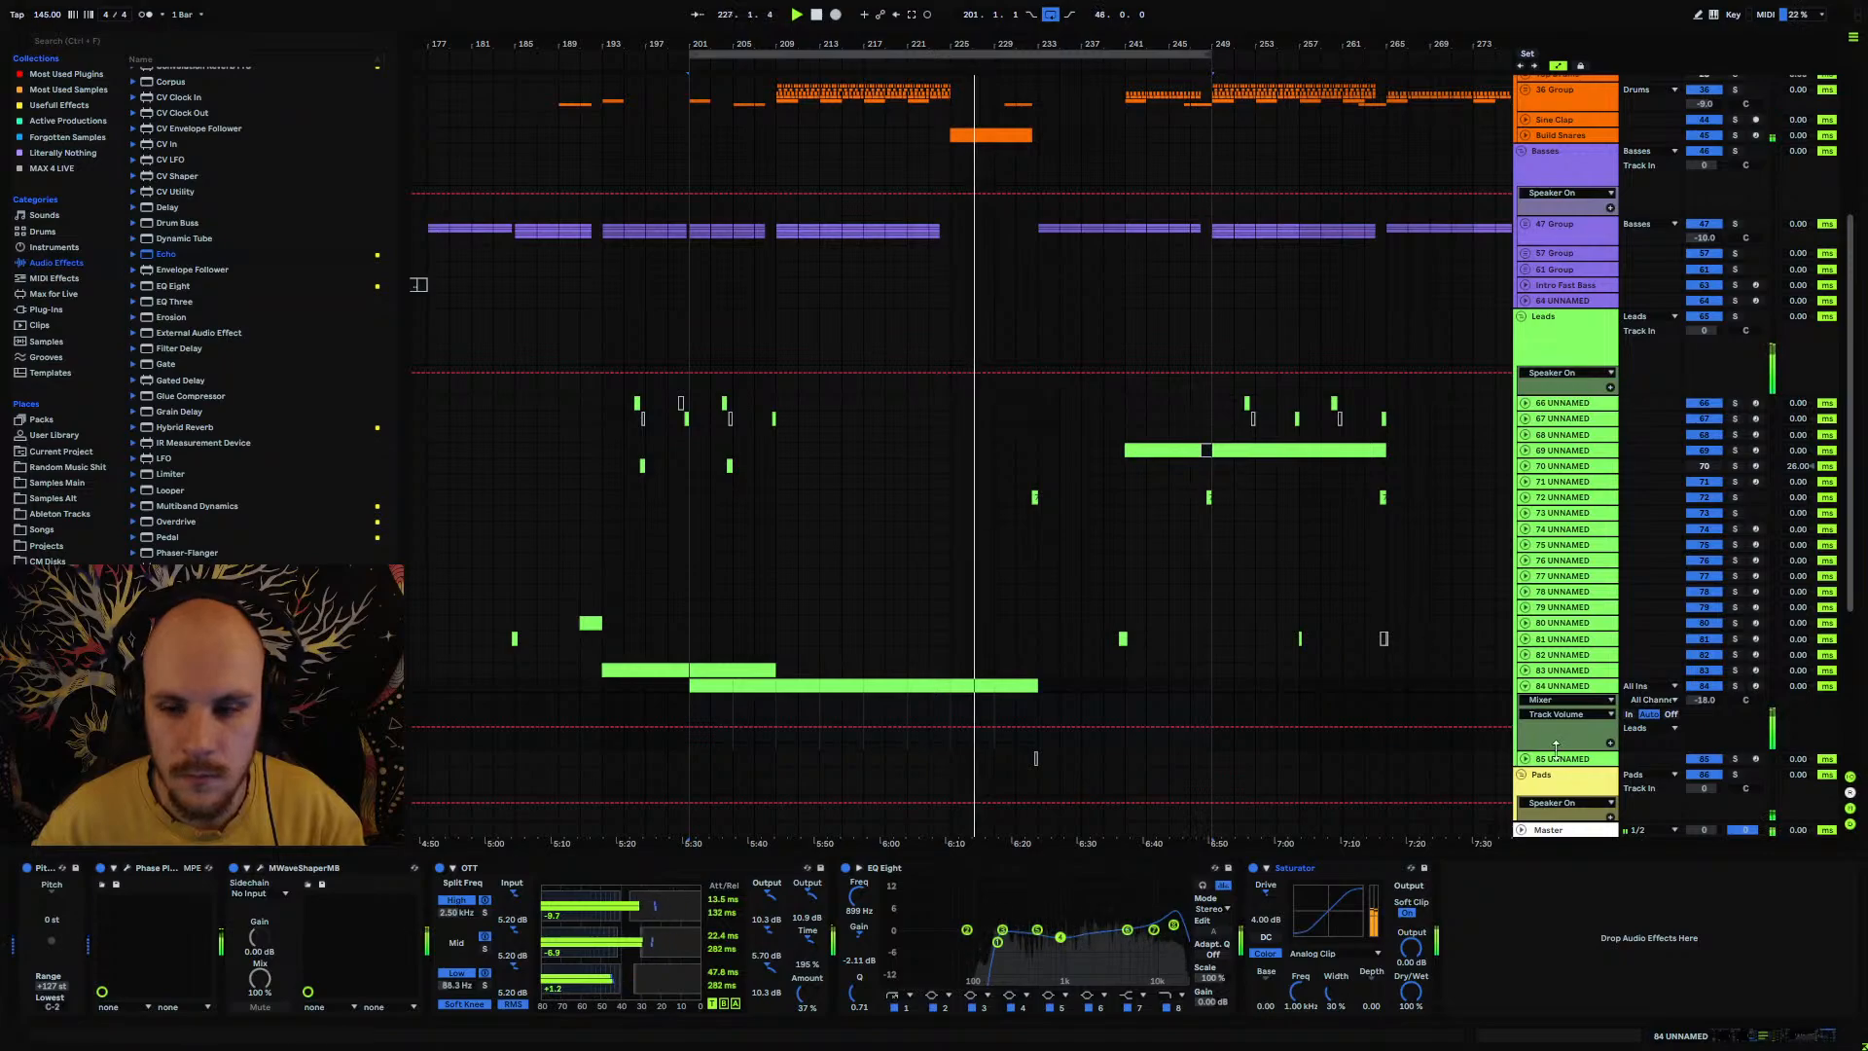
# Step: Automate EQ Eight's 8 Frequency A on the Phase Plant track with a curved dip between bars 225 and 233
pyautogui.click(1187, 895)
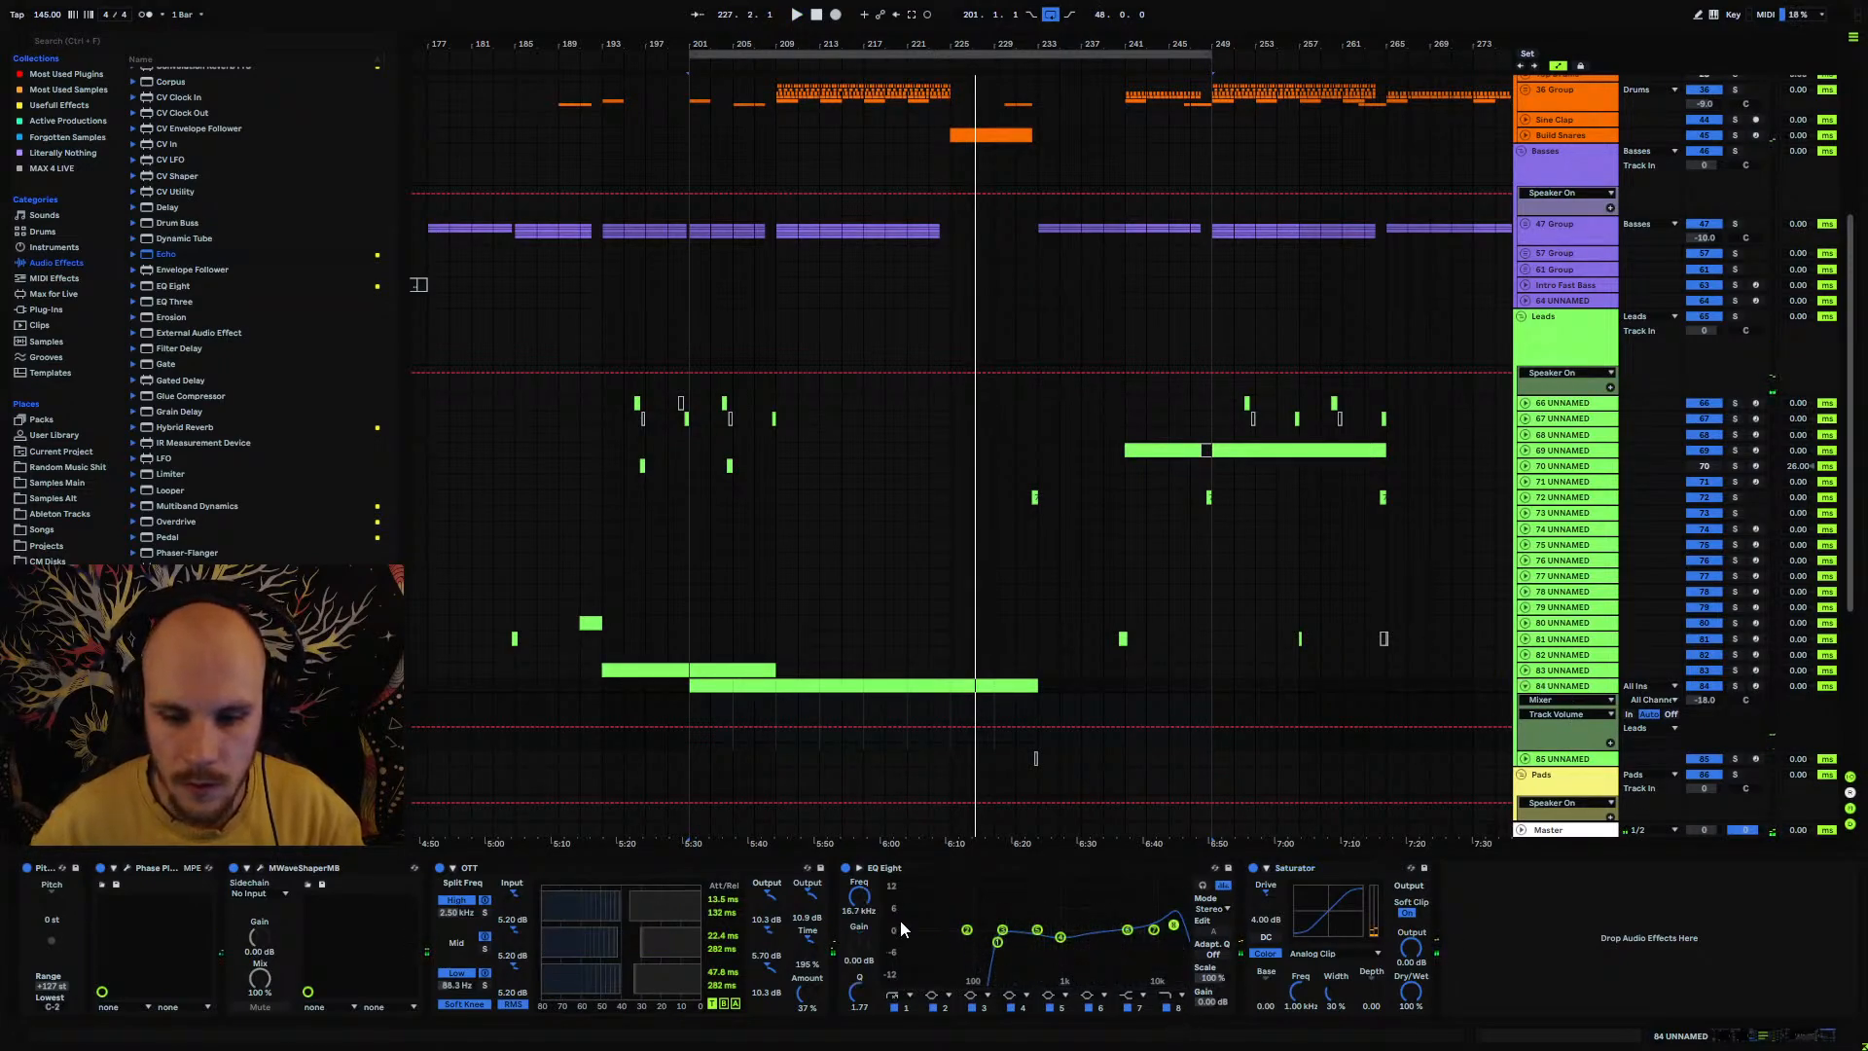
pyautogui.click(1174, 925)
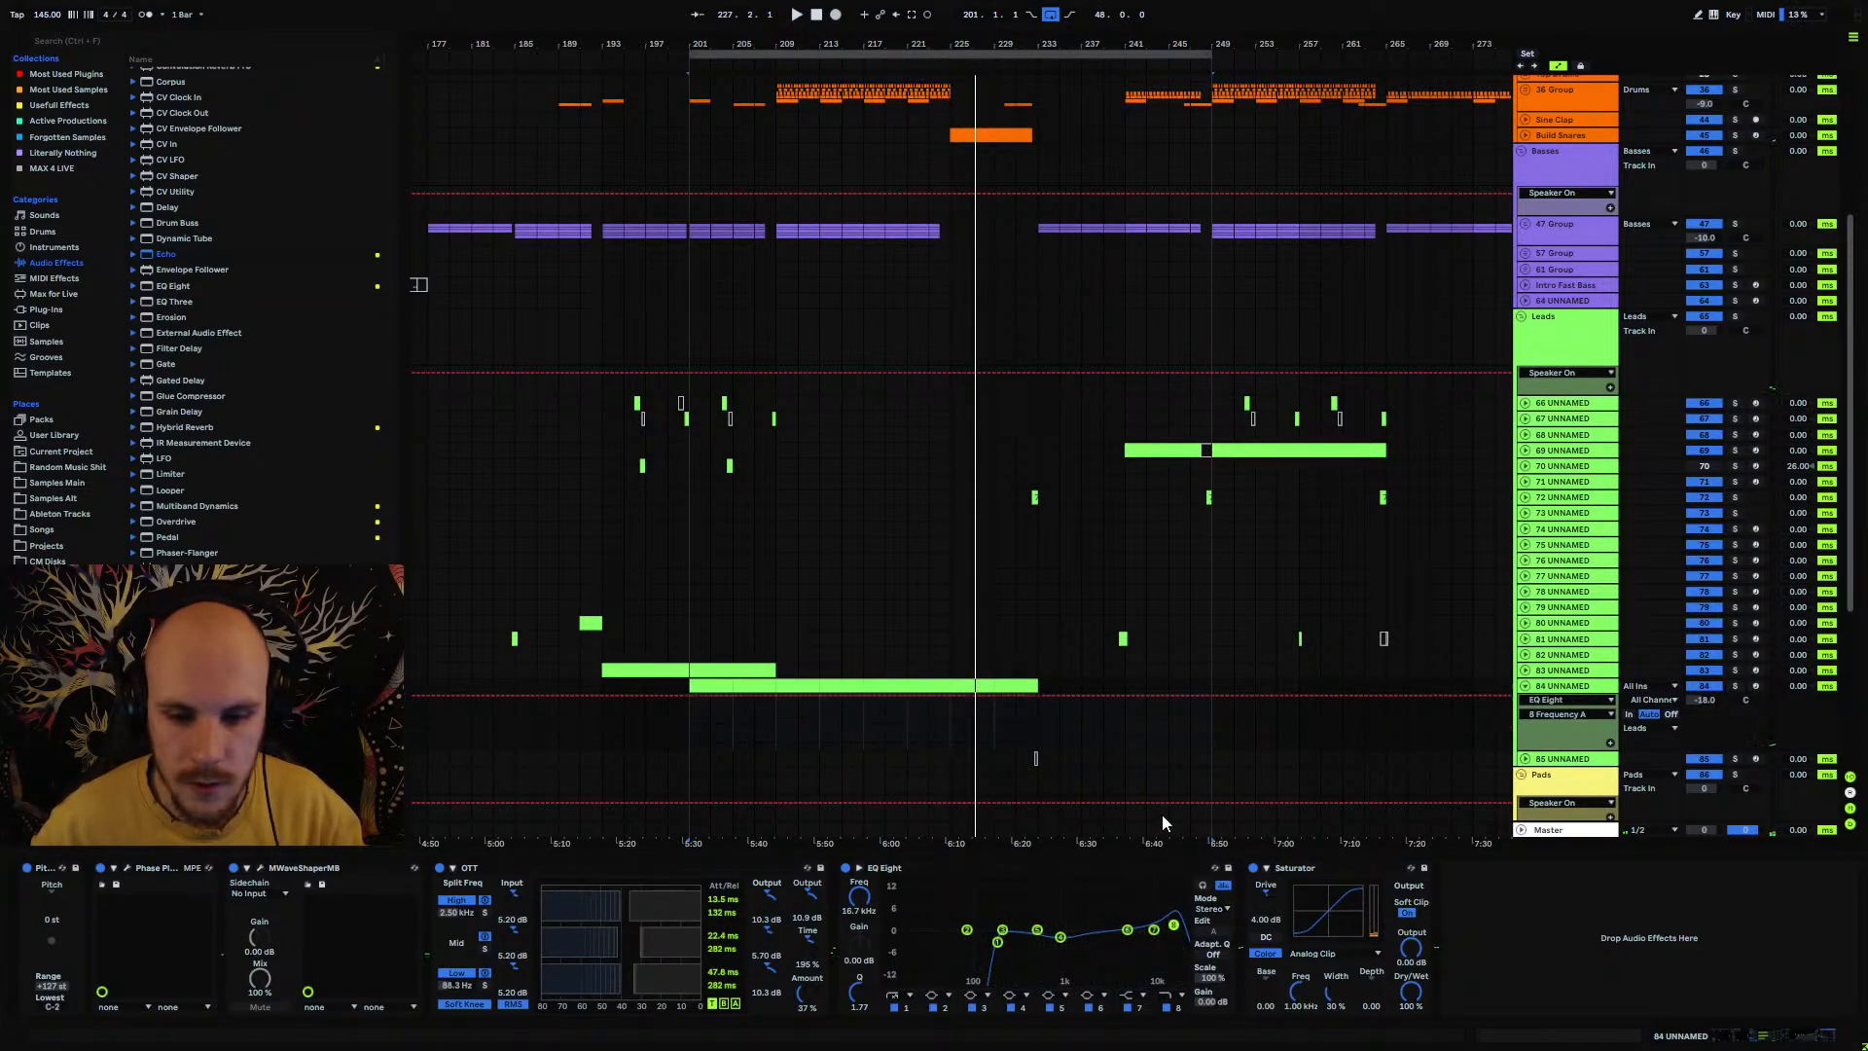
pyautogui.click(955, 713)
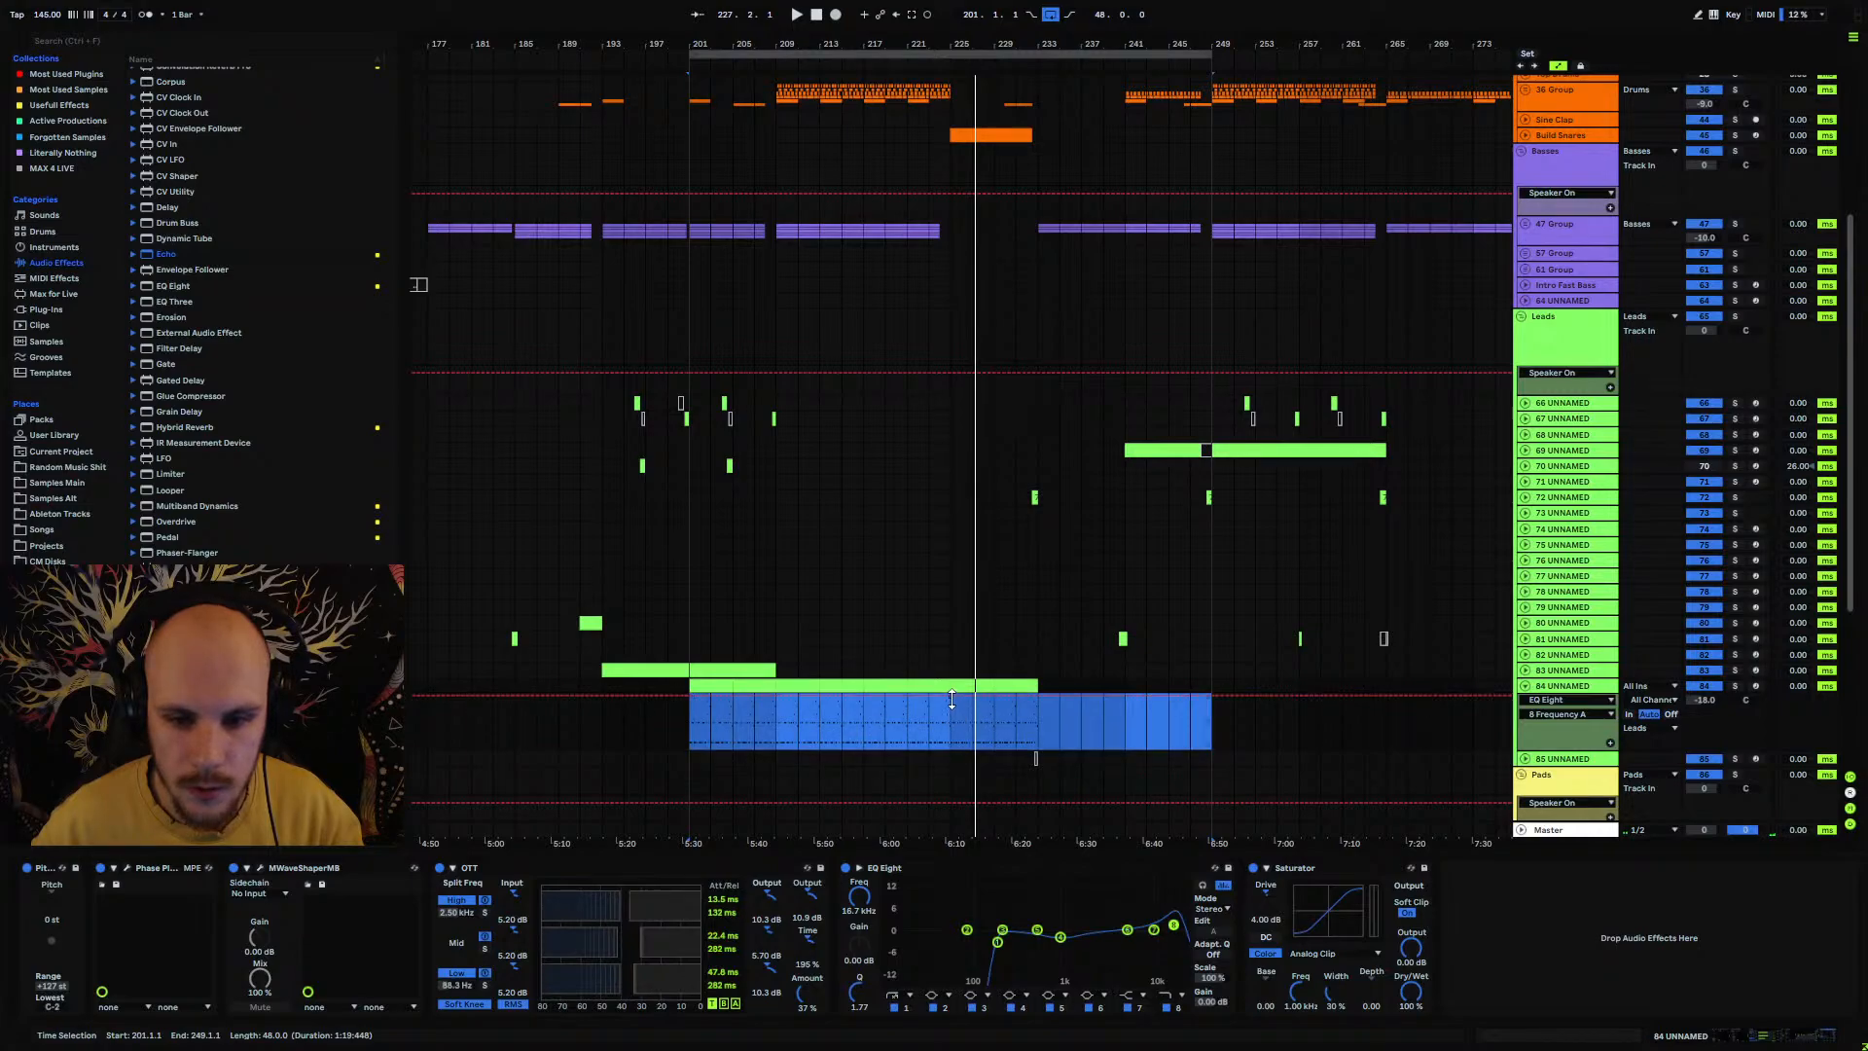
pyautogui.click(949, 711)
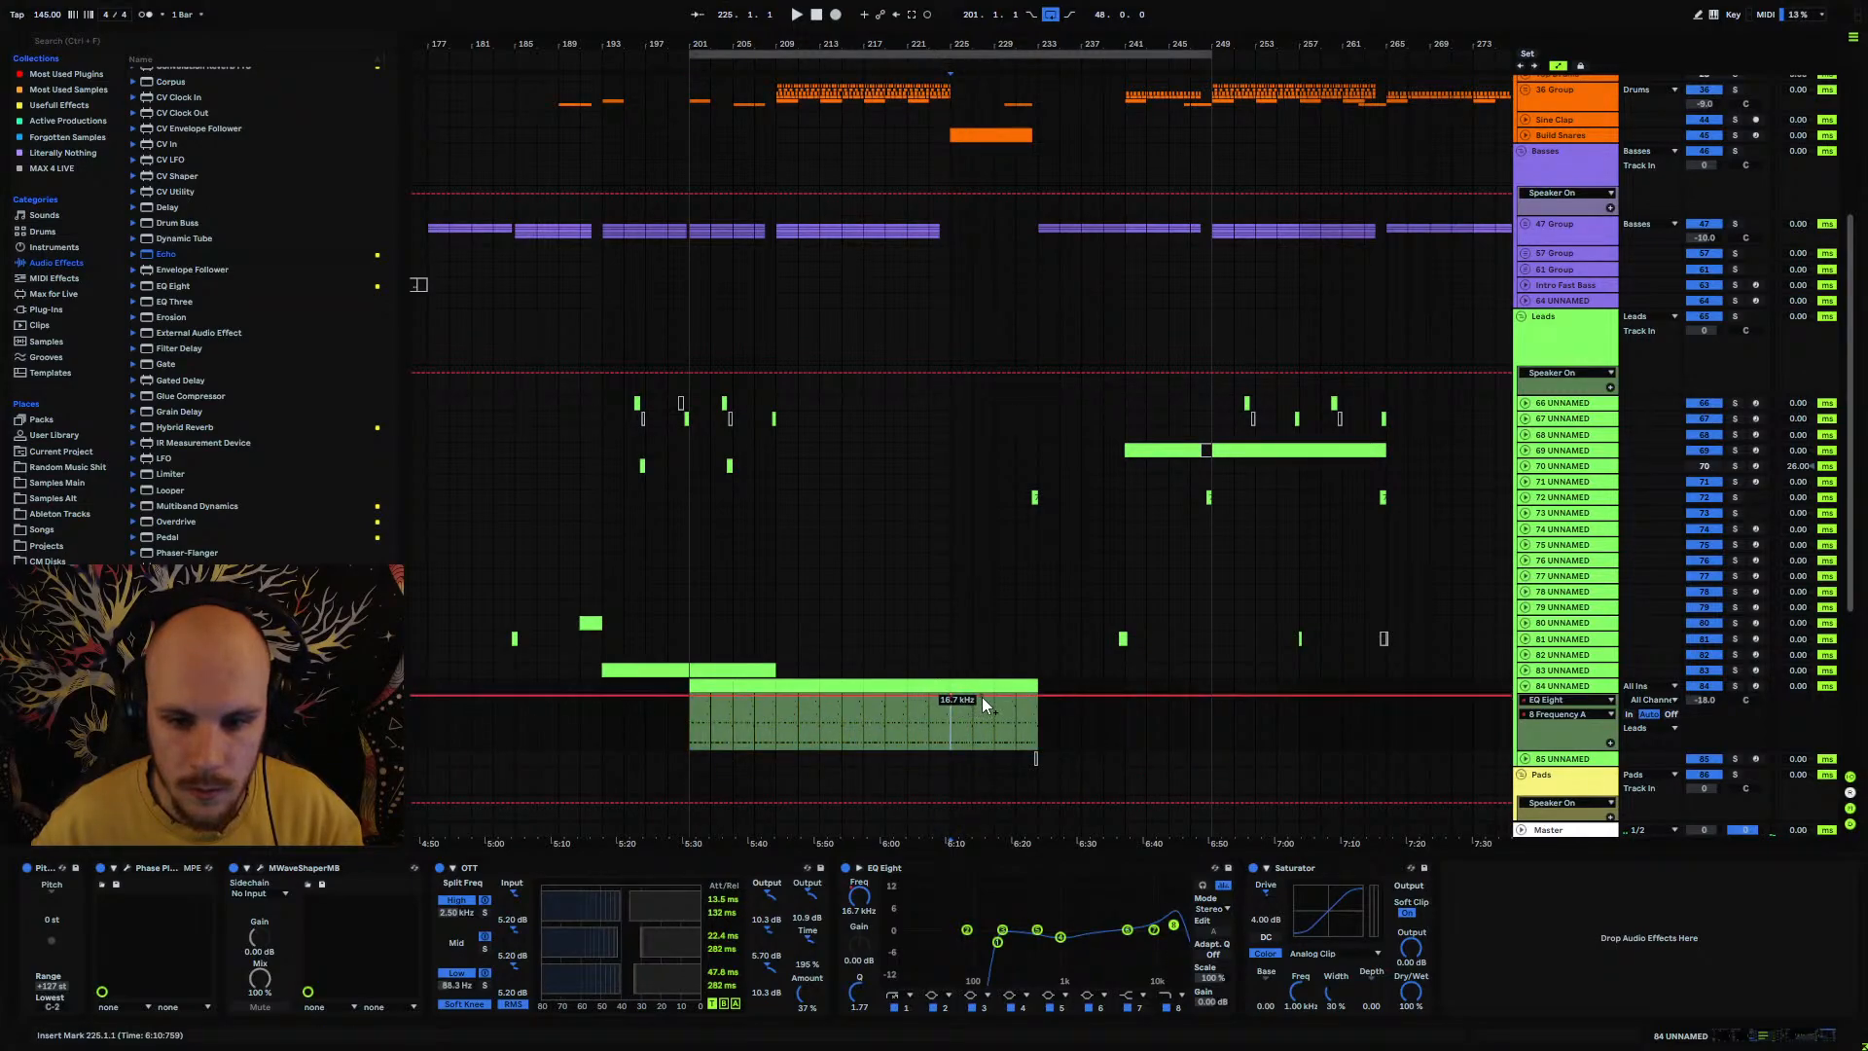
pyautogui.moveTo(983, 697); pyautogui.dragTo(980, 707)
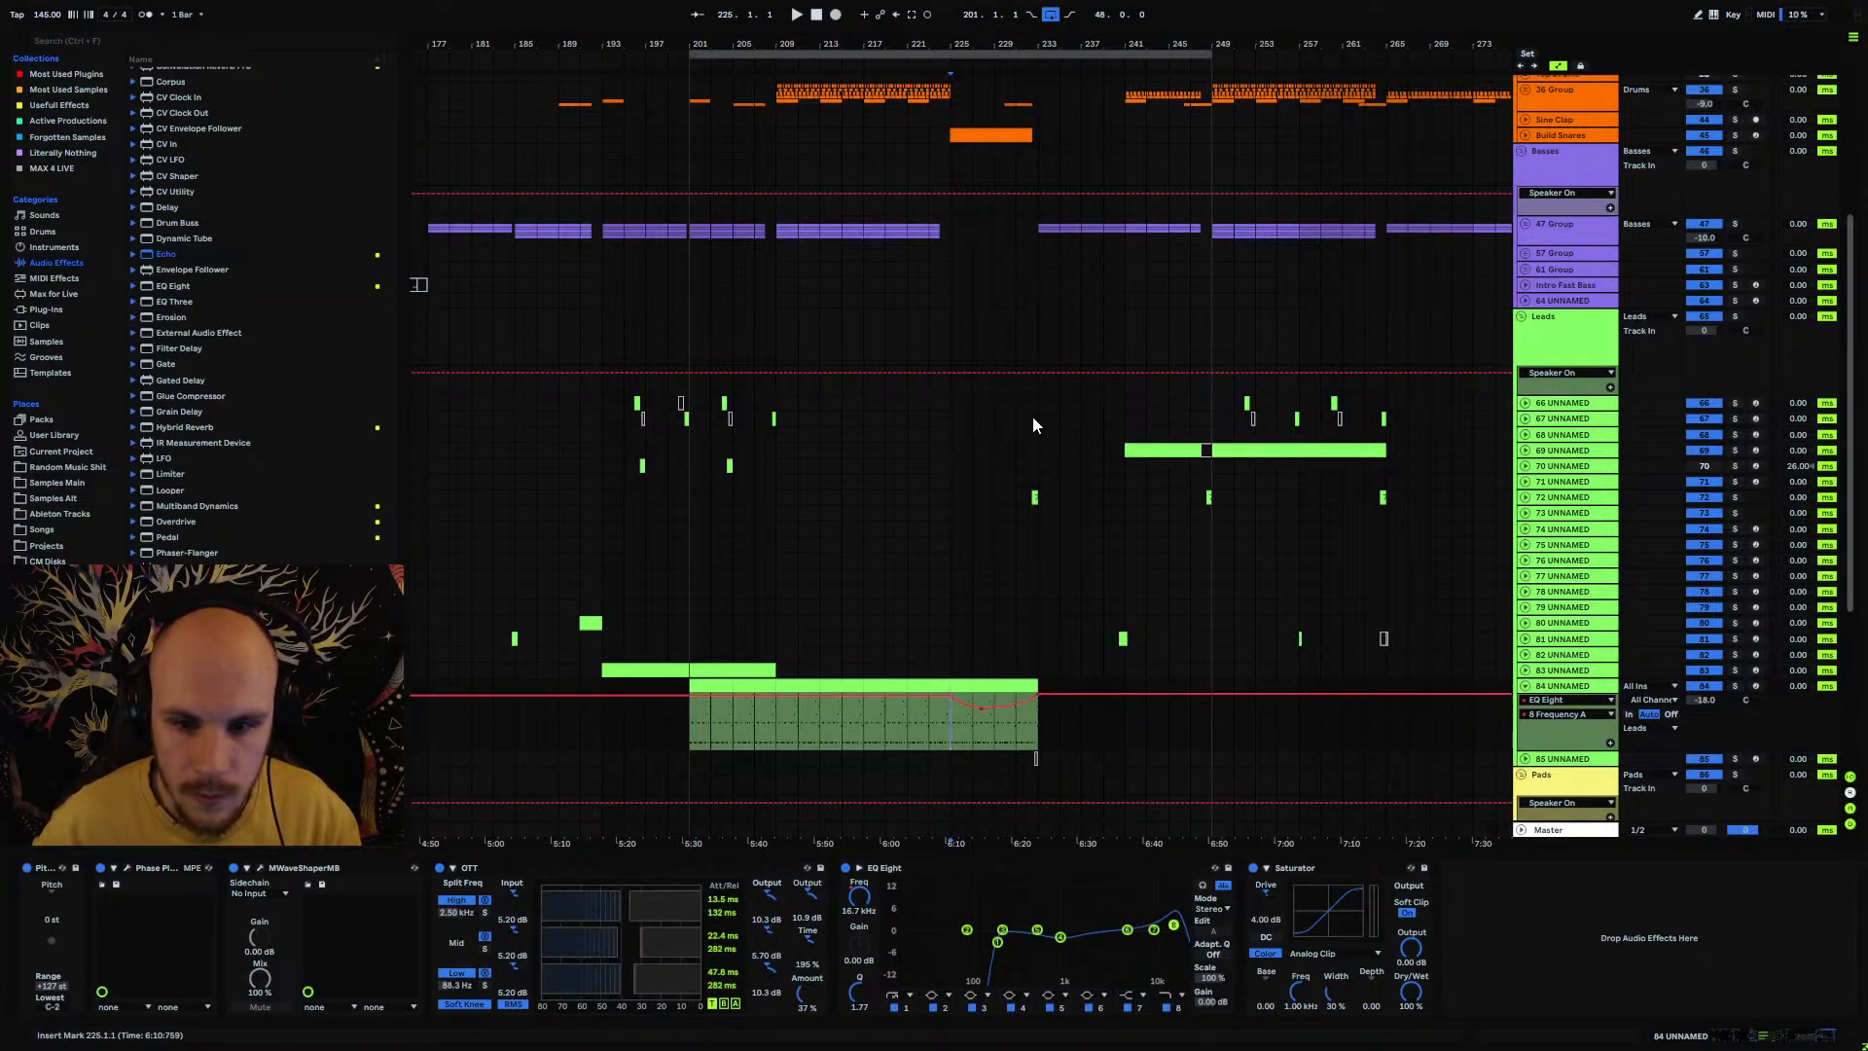
pyautogui.moveTo(1046, 53); pyautogui.dragTo(1039, 94)
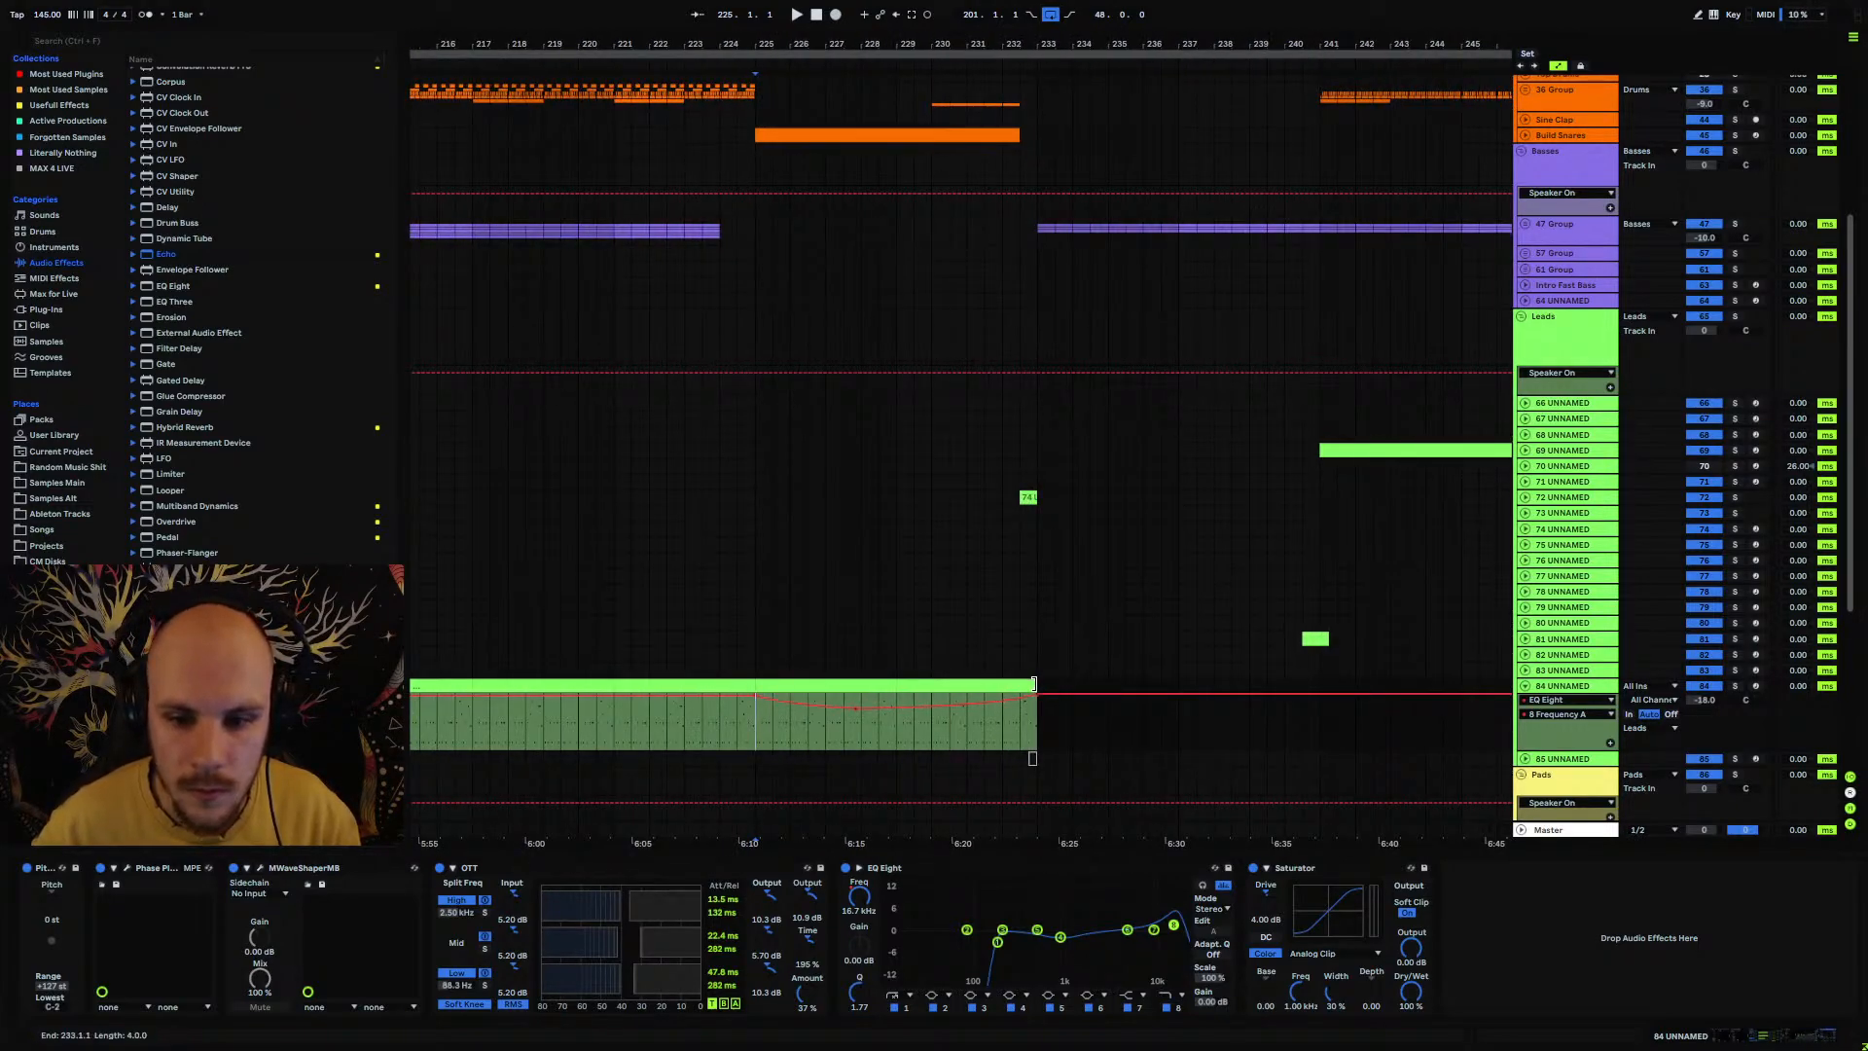
# Step: Trim the end of the Phase Plant lead to bar 232.3 and consolidate its clips from bar 225 into one
pyautogui.moveTo(1034, 685); pyautogui.dragTo(1018, 686)
pyautogui.click(762, 735)
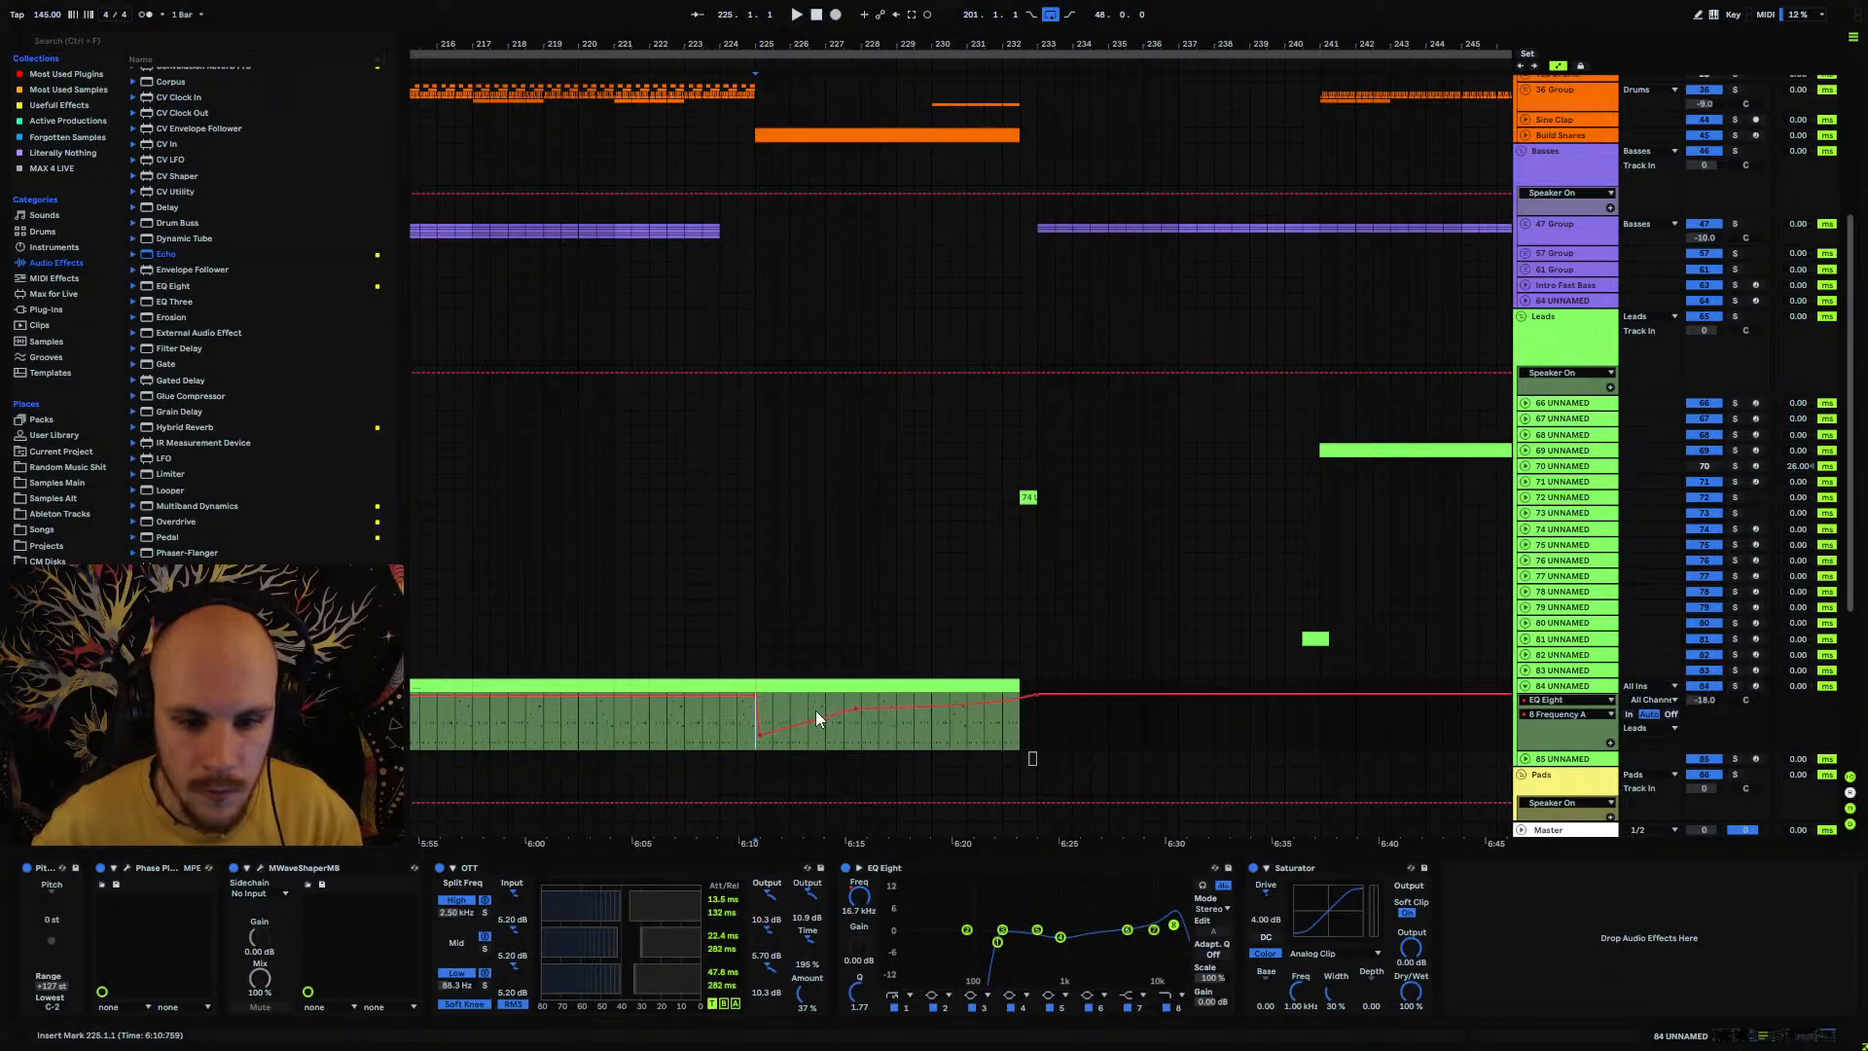
pyautogui.doubleClick(818, 686)
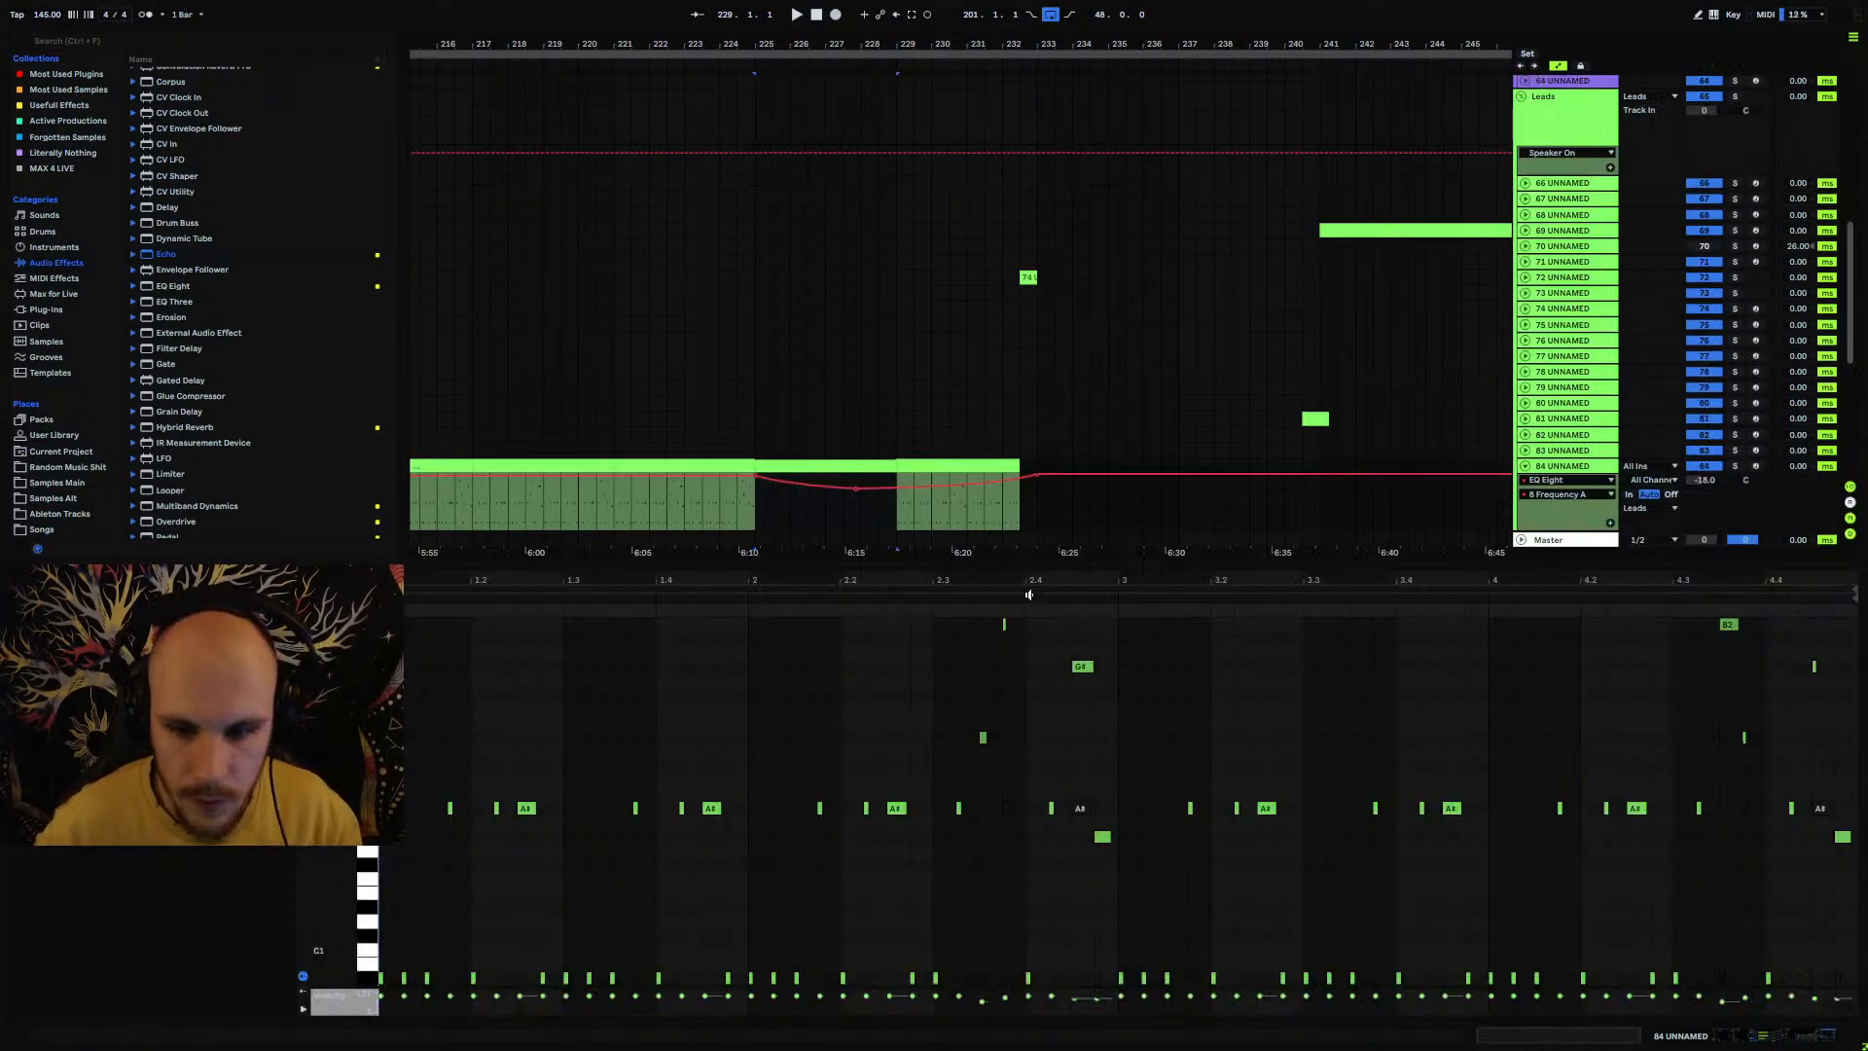
pyautogui.moveTo(1032, 564); pyautogui.dragTo(1032, 238)
pyautogui.moveTo(933, 336); pyautogui.dragTo(1857, 943)
pyautogui.click(850, 138)
pyautogui.keyDown('shift'); pyautogui.click(928, 142); pyautogui.keyUp('shift')
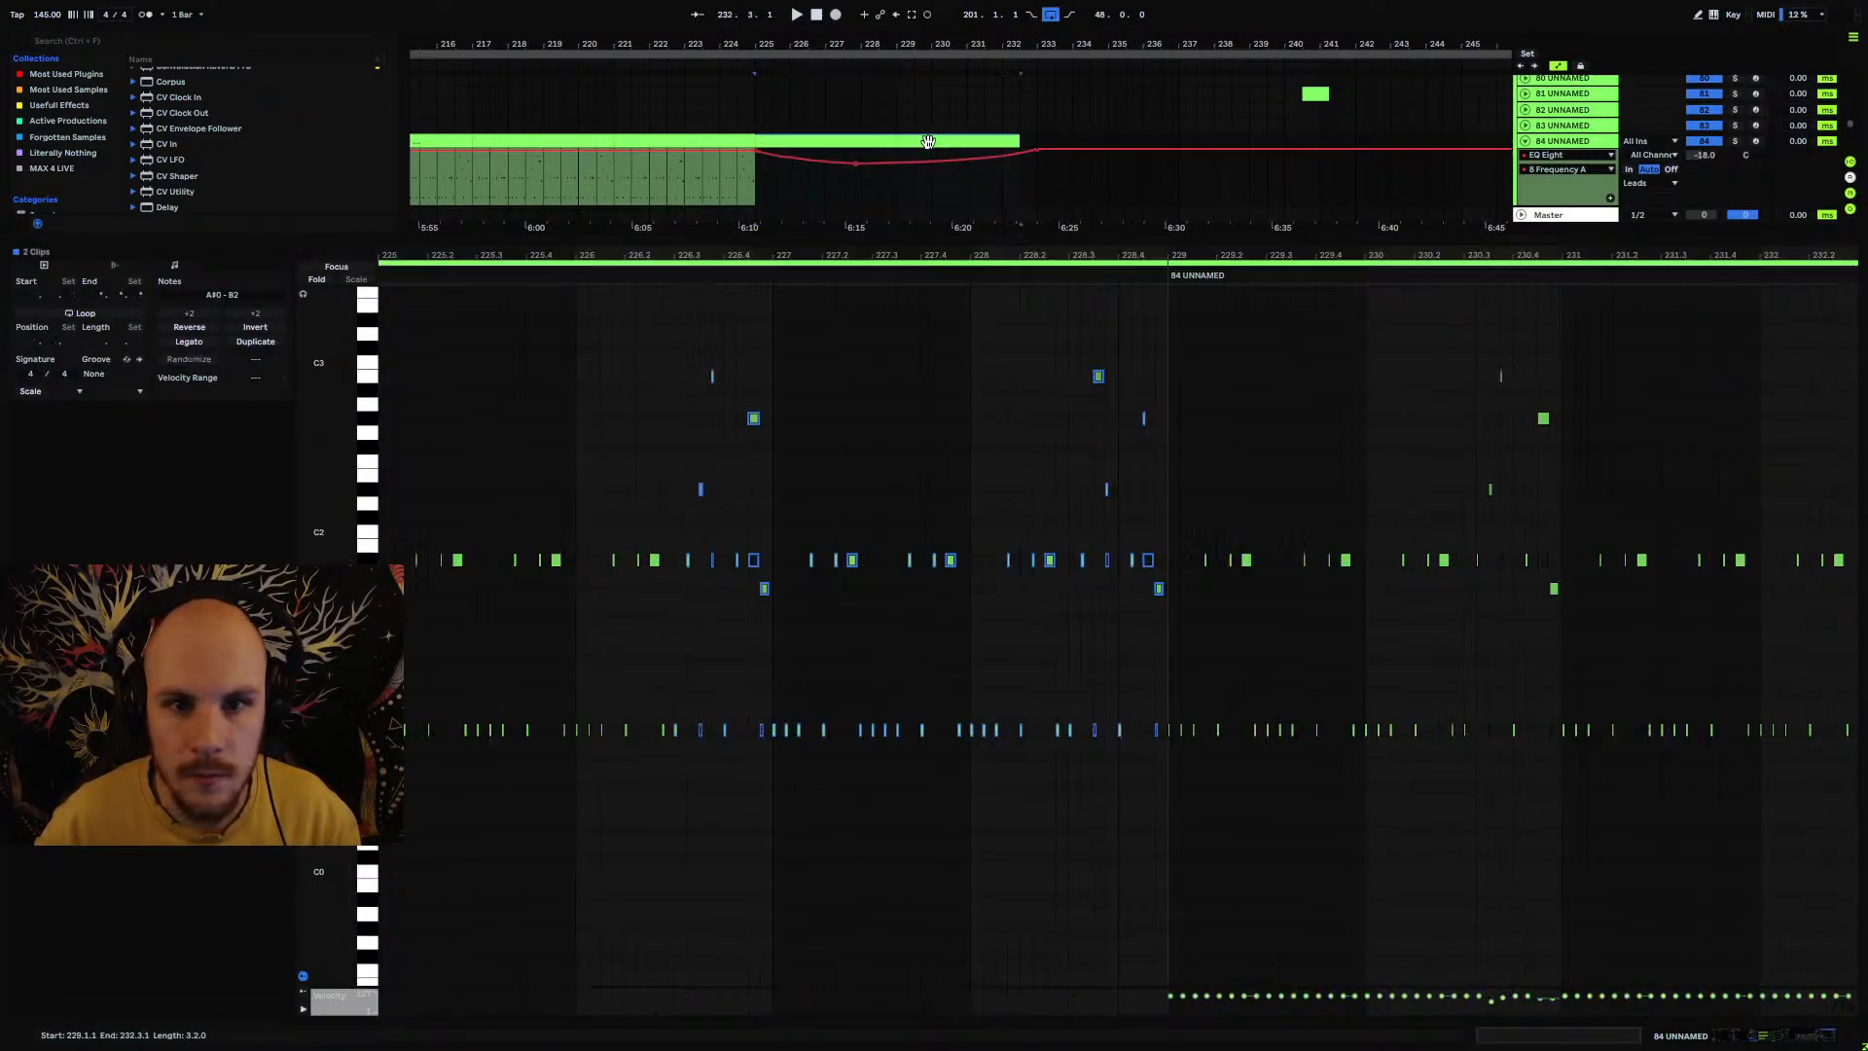
pyautogui.hotkey('ctrl', 'j')
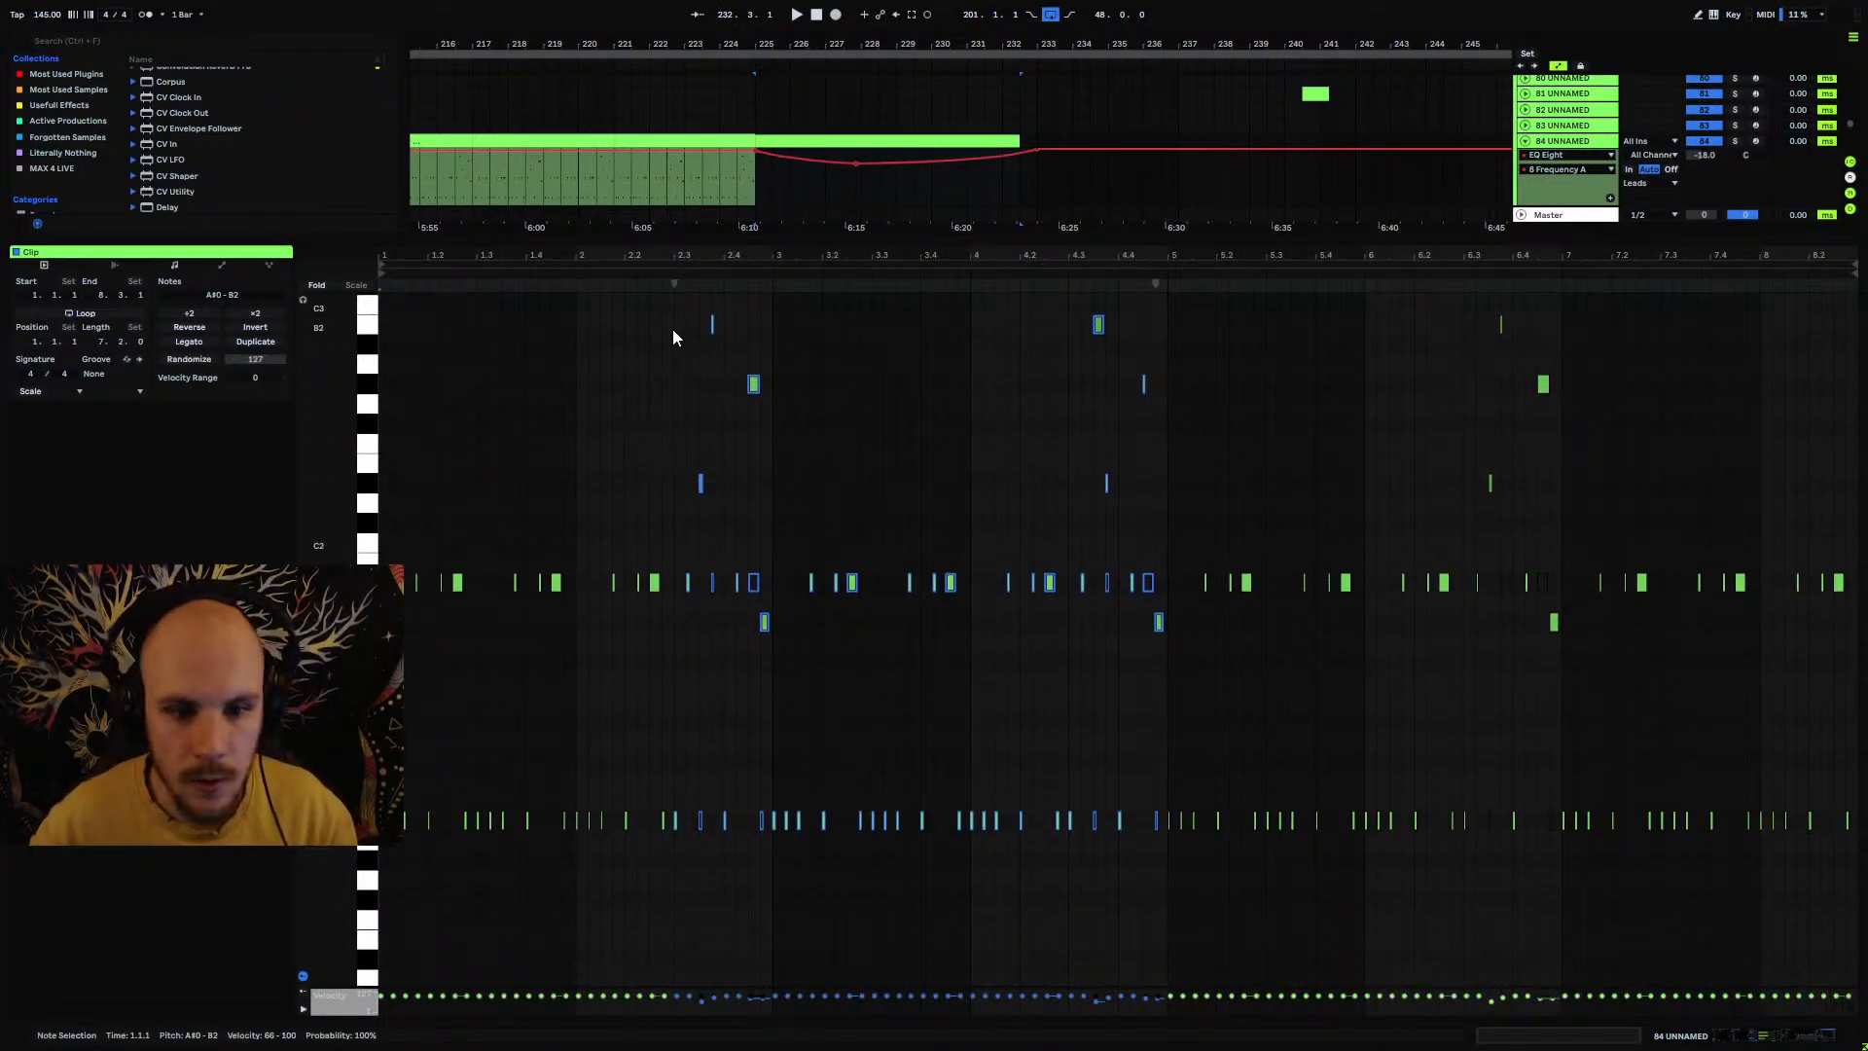
# Step: Delete the clip's notes from 2.3 onward and duplicate the half-bar pattern at 2.1 to 2.3 until the clip's end
pyautogui.moveTo(674, 315); pyautogui.dragTo(1686, 874)
pyautogui.press('Delete')
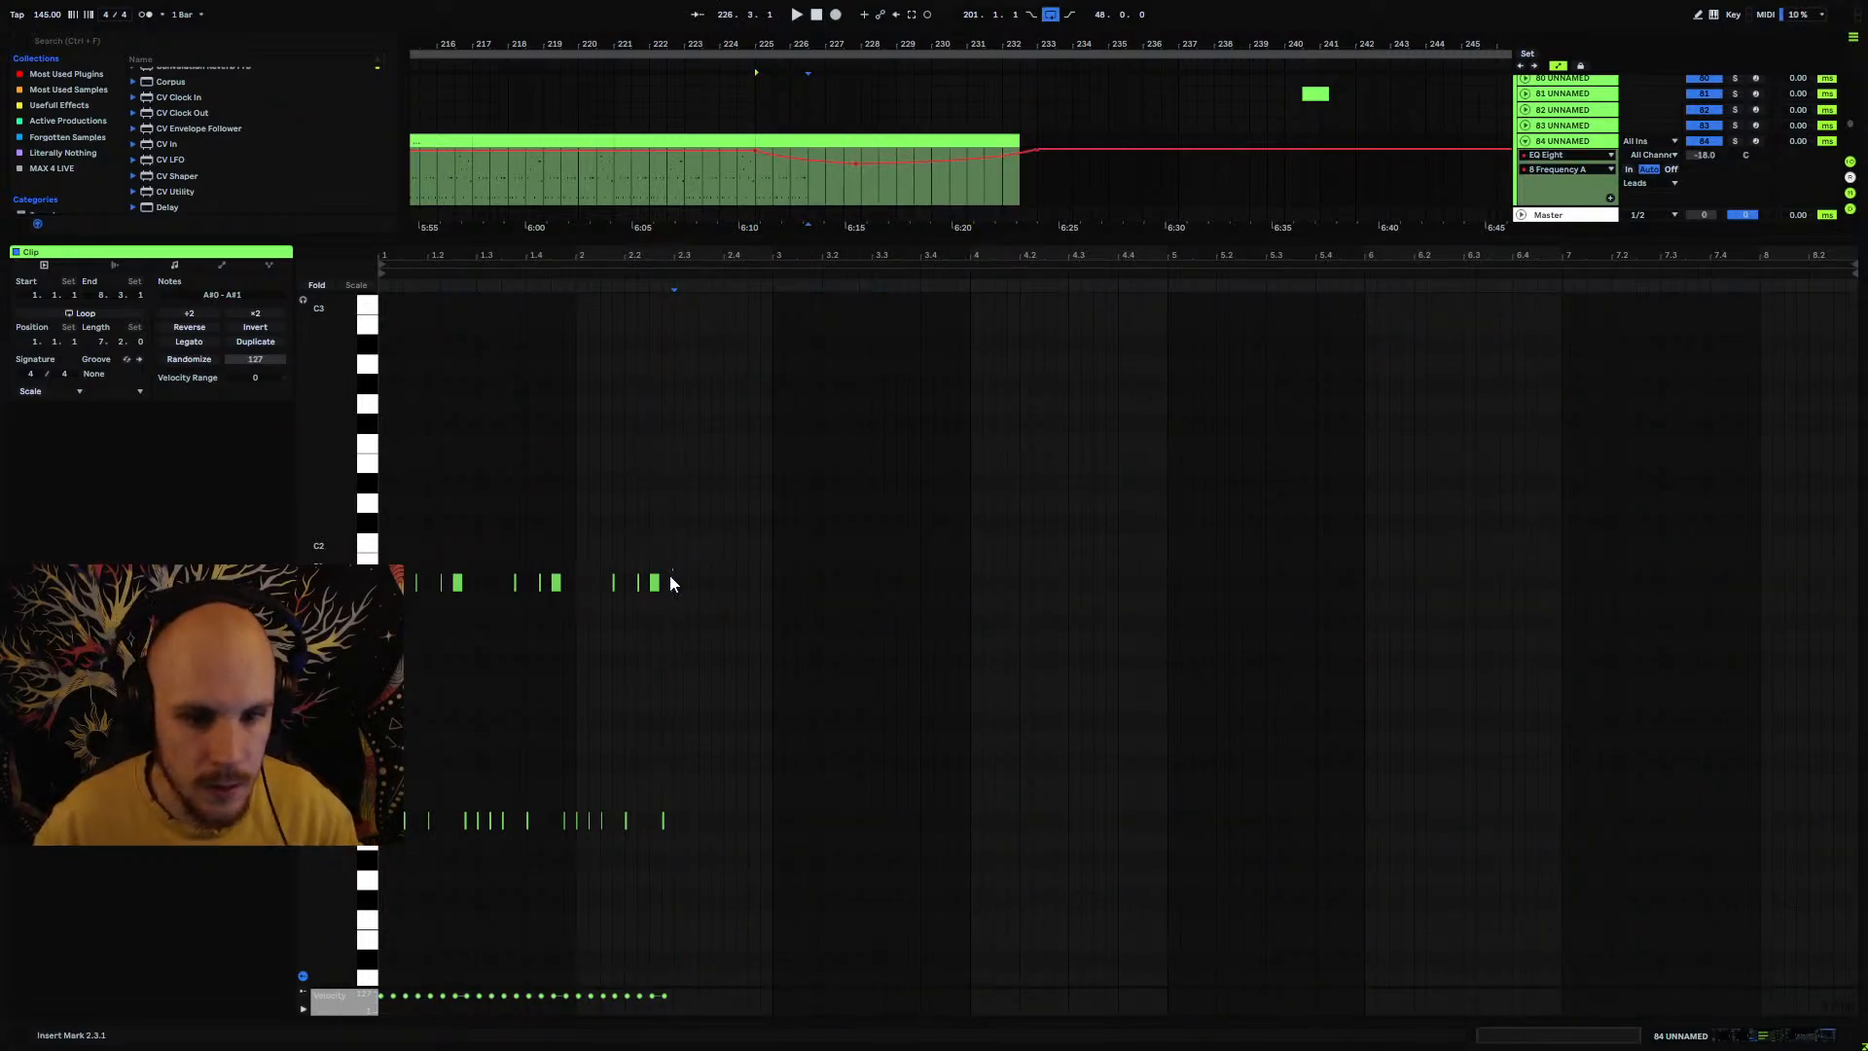
pyautogui.moveTo(670, 575); pyautogui.dragTo(576, 838)
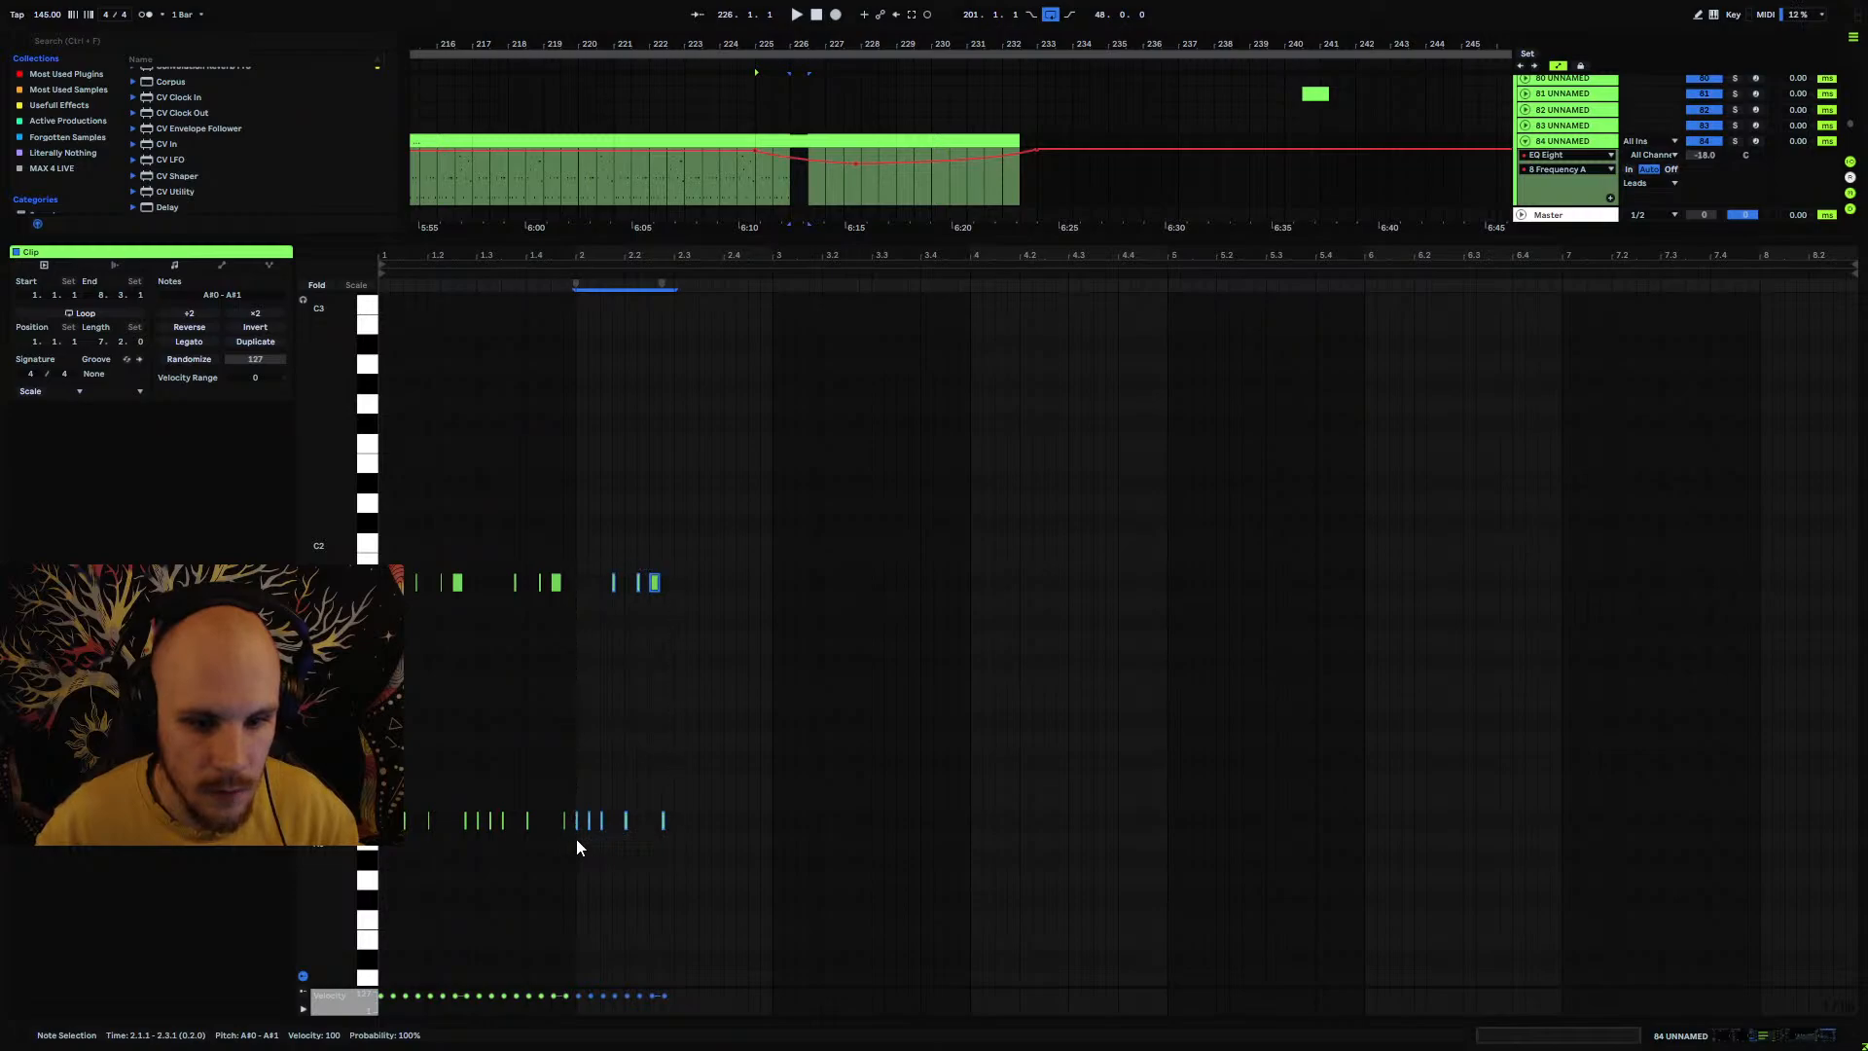
pyautogui.hotkey('ctrl', 'd')
pyautogui.hotkey('ctrl', 'd')
pyautogui.hotkey('ctrl', 'd')
pyautogui.hotkey('ctrl', 'd')
pyautogui.hotkey('ctrl', 'd')
pyautogui.hotkey('ctrl', 'd')
pyautogui.hotkey('ctrl', 'd')
pyautogui.hotkey('ctrl', 'd')
pyautogui.hotkey('ctrl', 'd')
pyautogui.hotkey('ctrl', 'd')
pyautogui.hotkey('ctrl', 'd')
pyautogui.hotkey('ctrl', 'd')
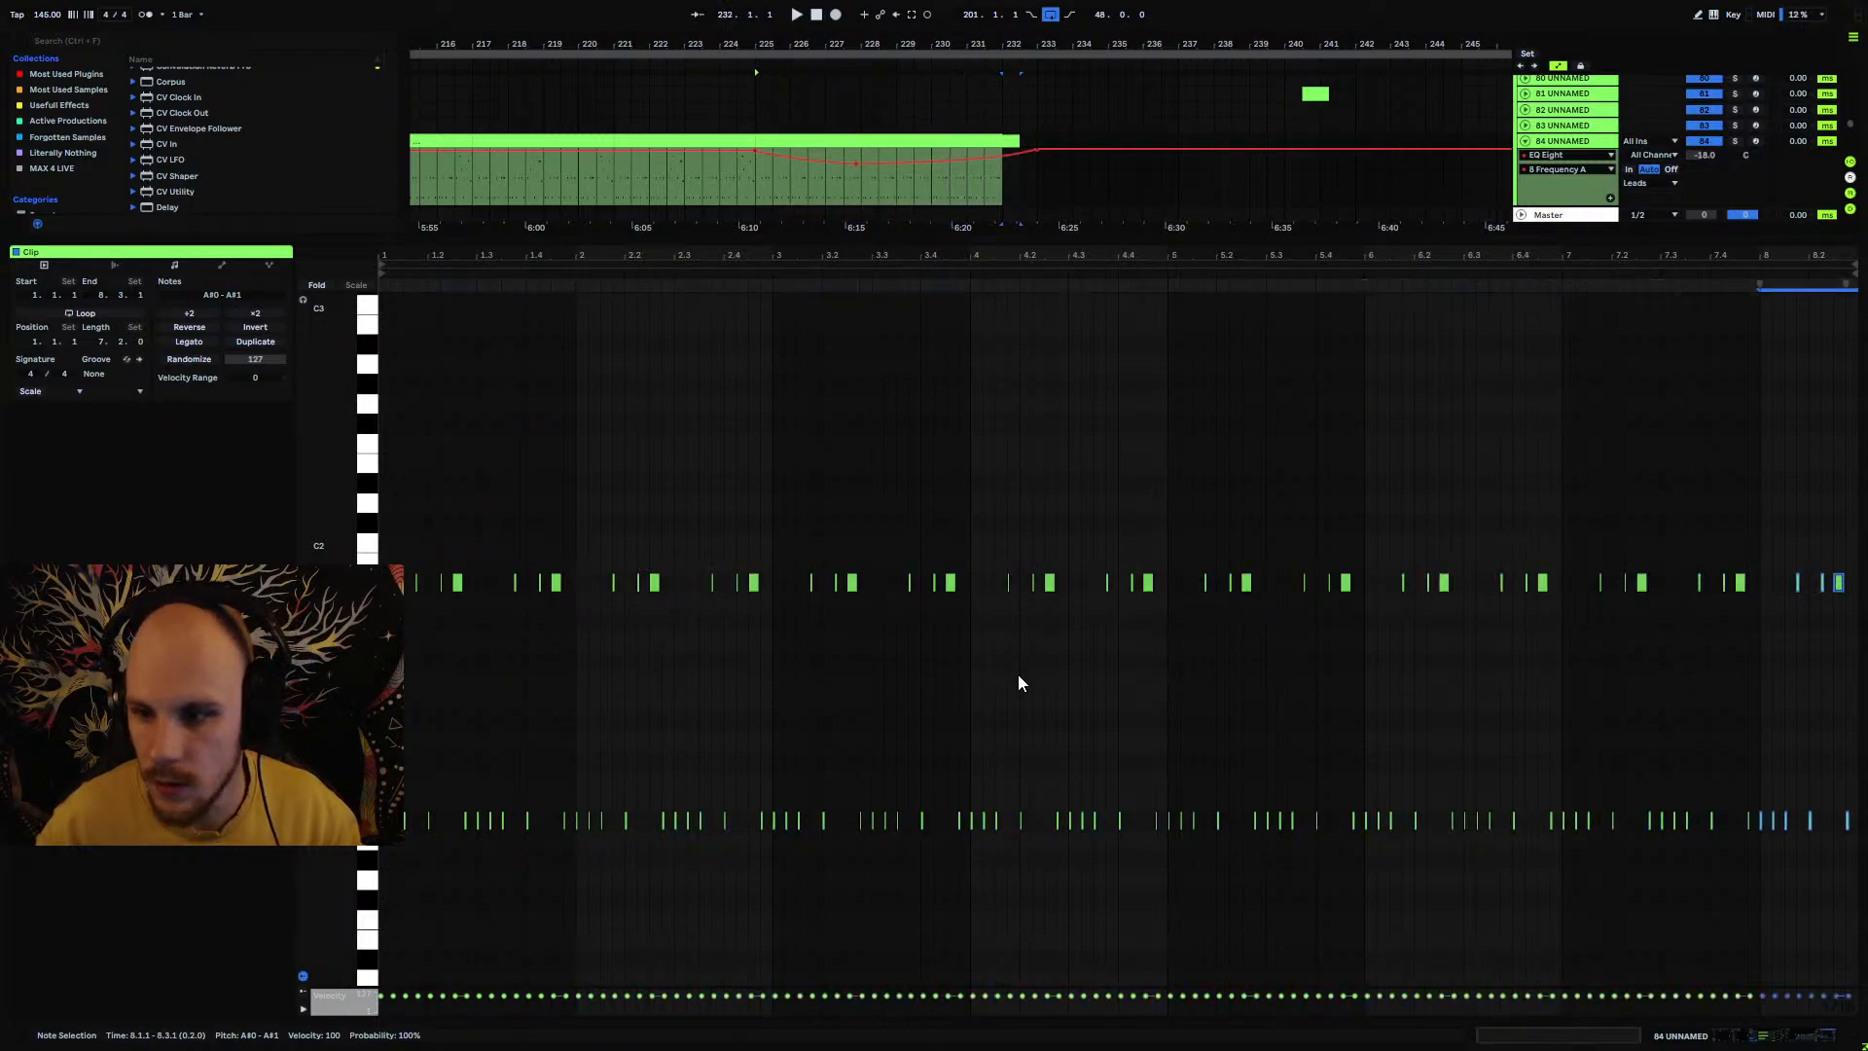
# Step: Set Phase Plant's bend range to 12 and show its keyboard to make the Pitch Wheel available for automation
pyautogui.doubleClick(1558, 143)
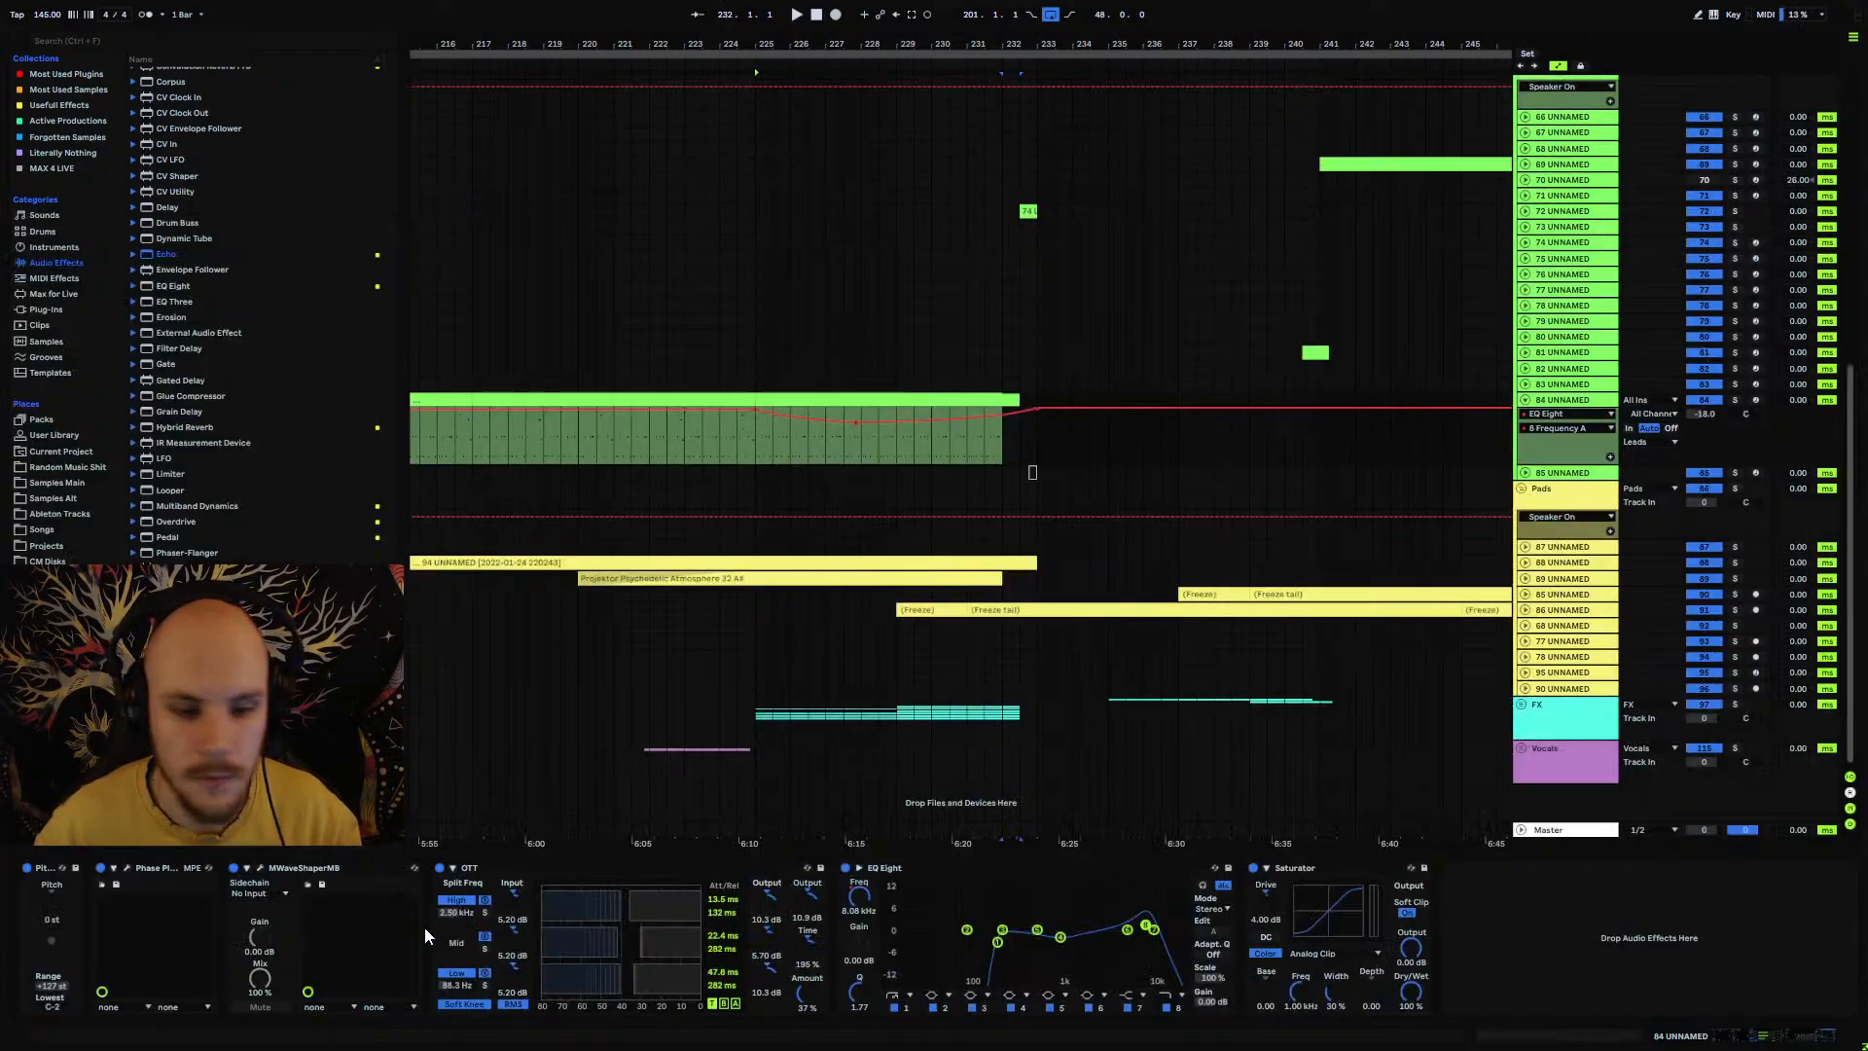
pyautogui.click(128, 867)
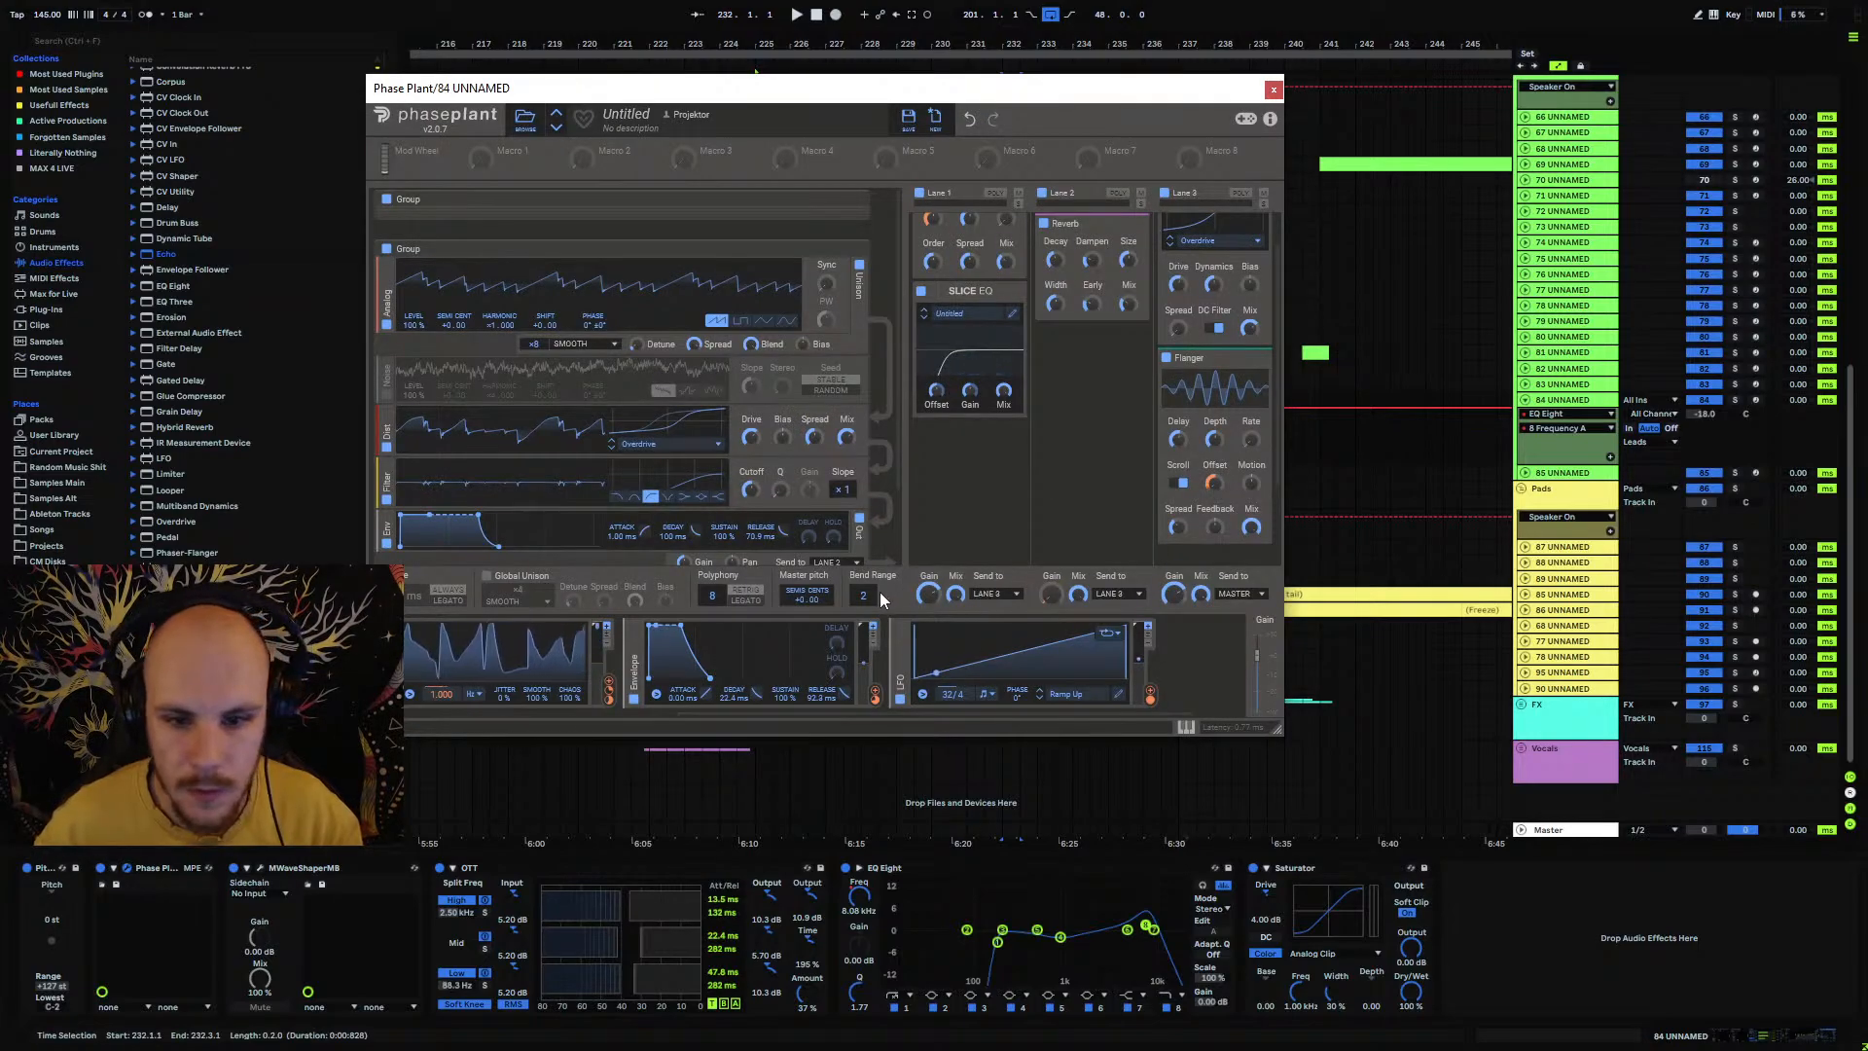
pyautogui.moveTo(863, 595); pyautogui.dragTo(863, 580)
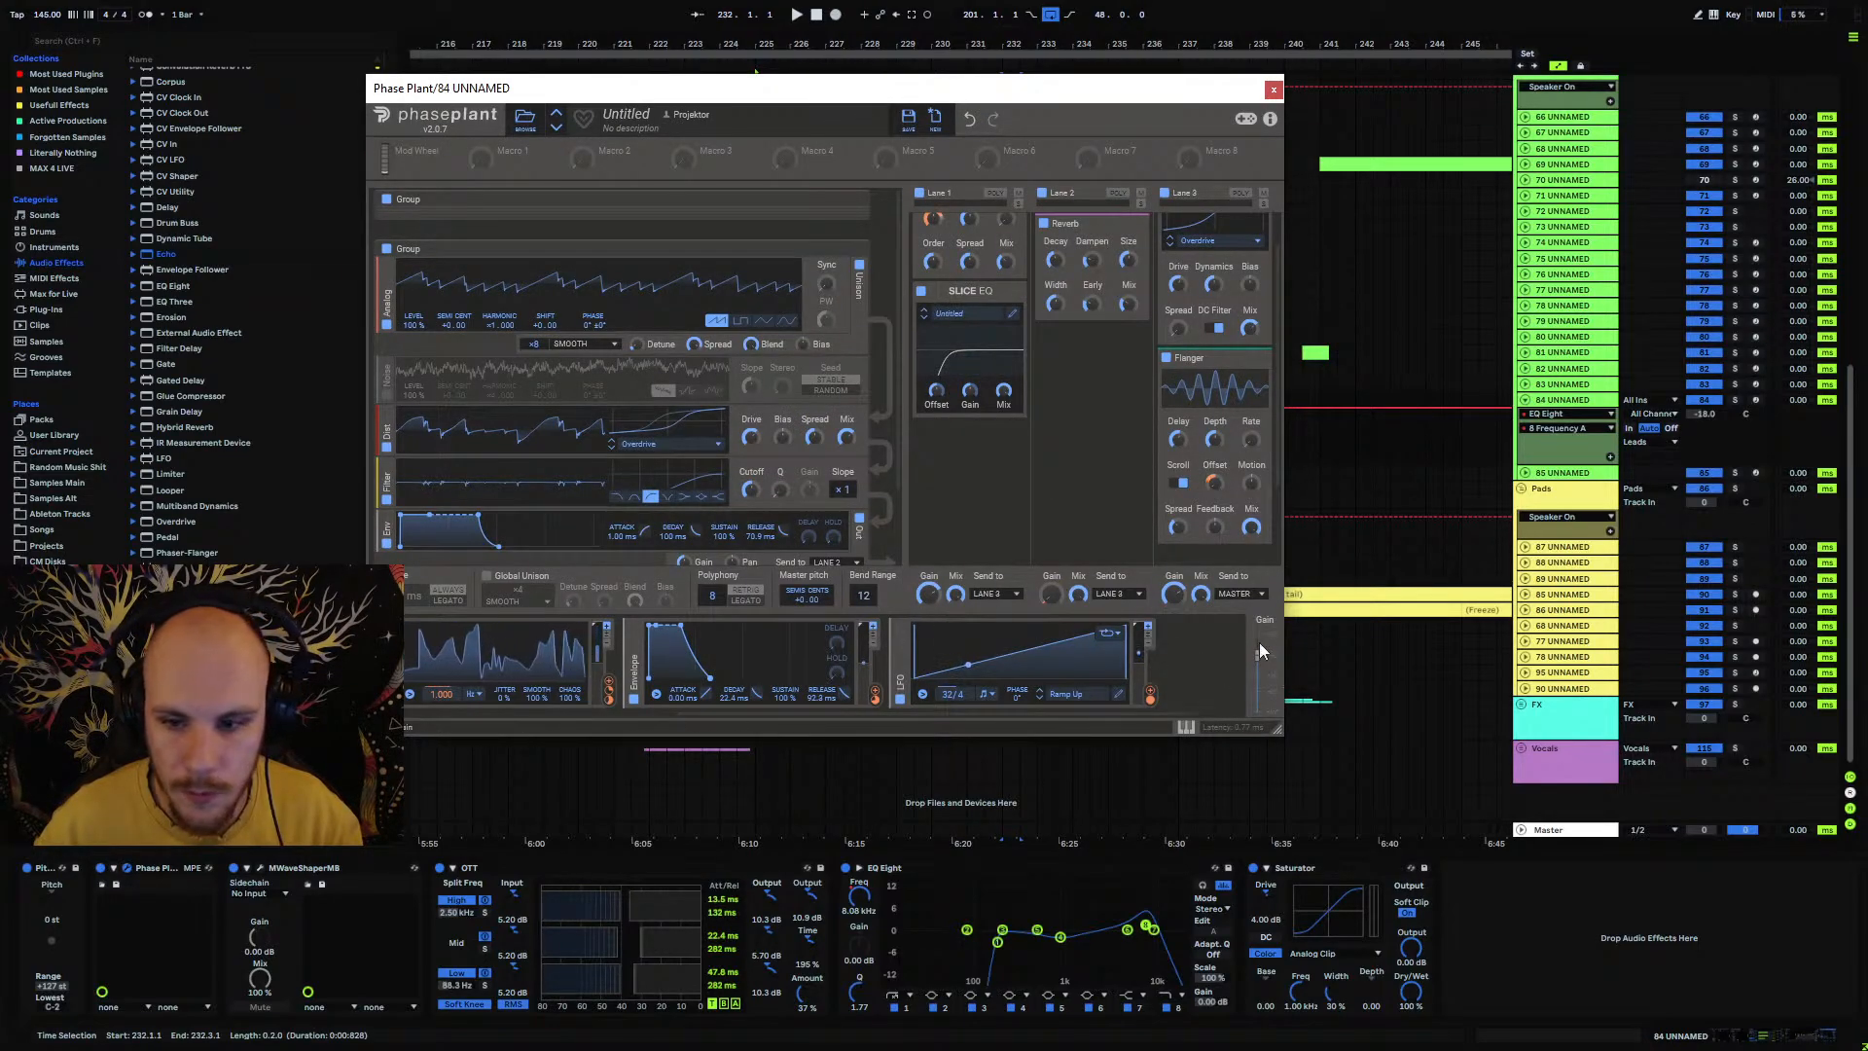
pyautogui.click(1186, 727)
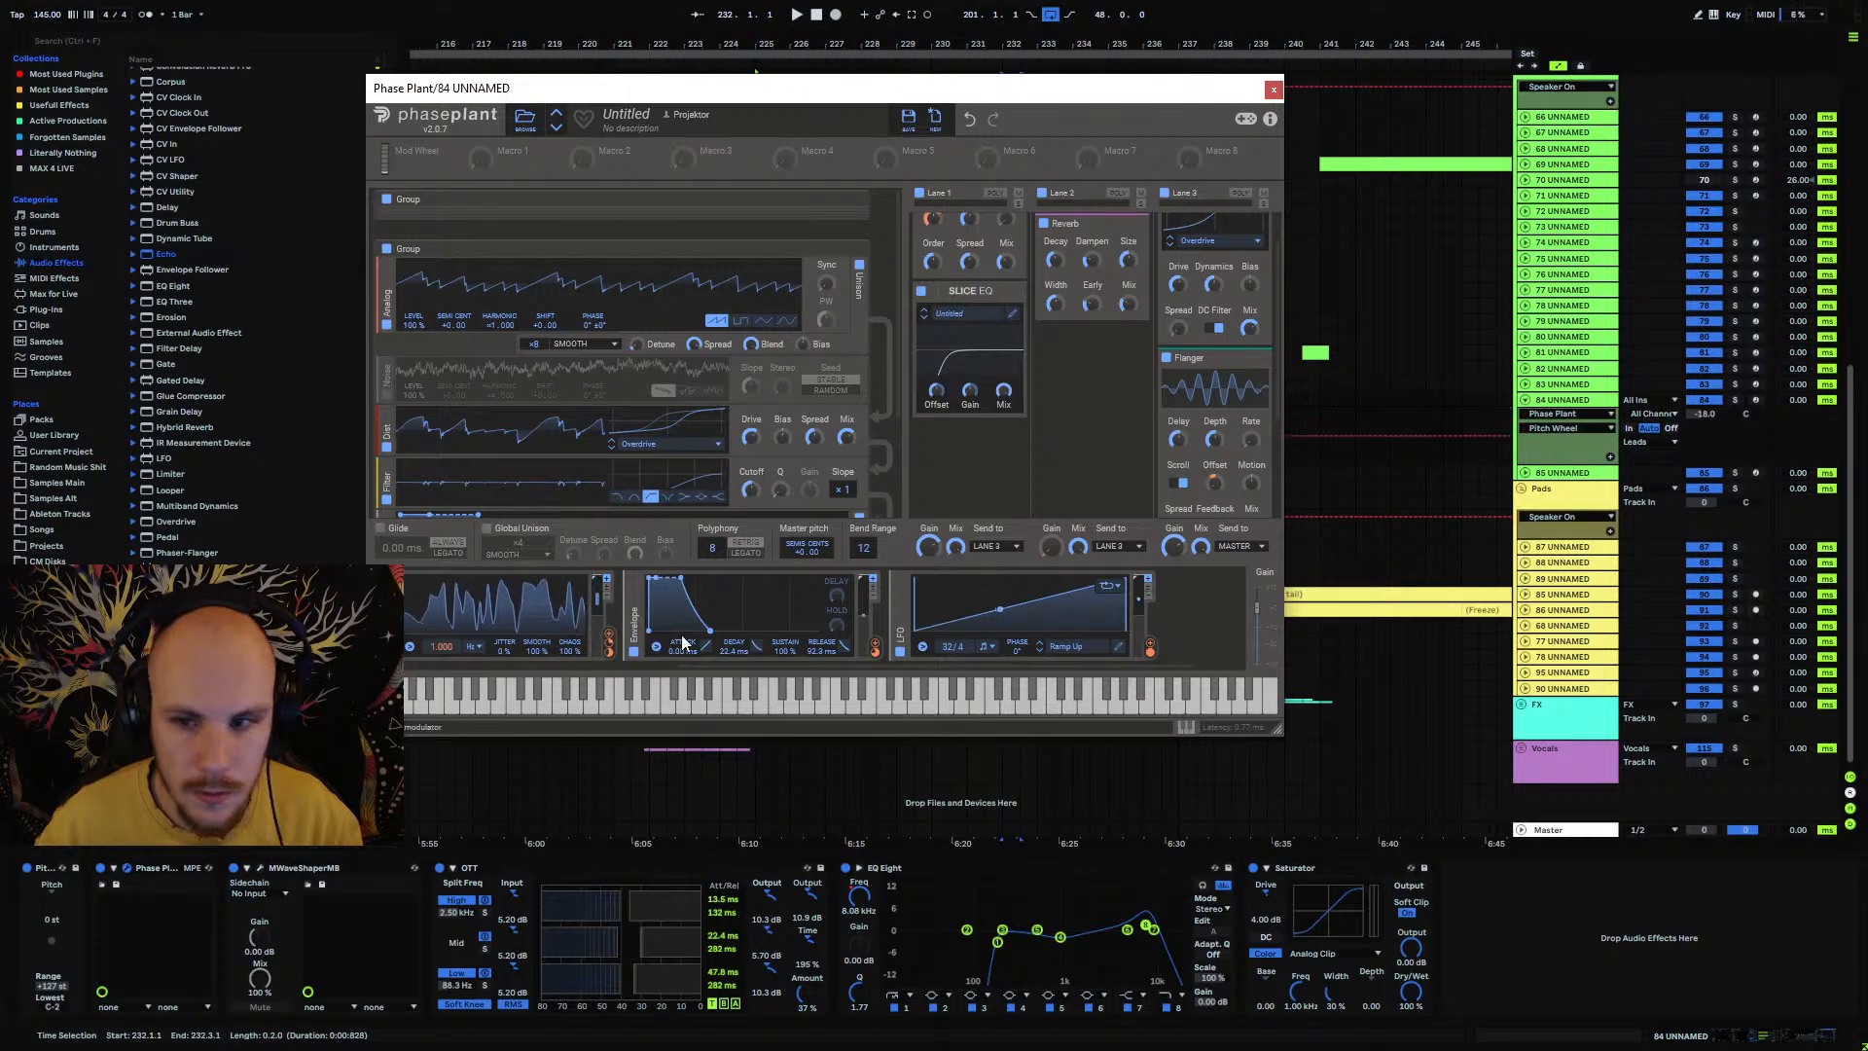
pyautogui.click(1273, 89)
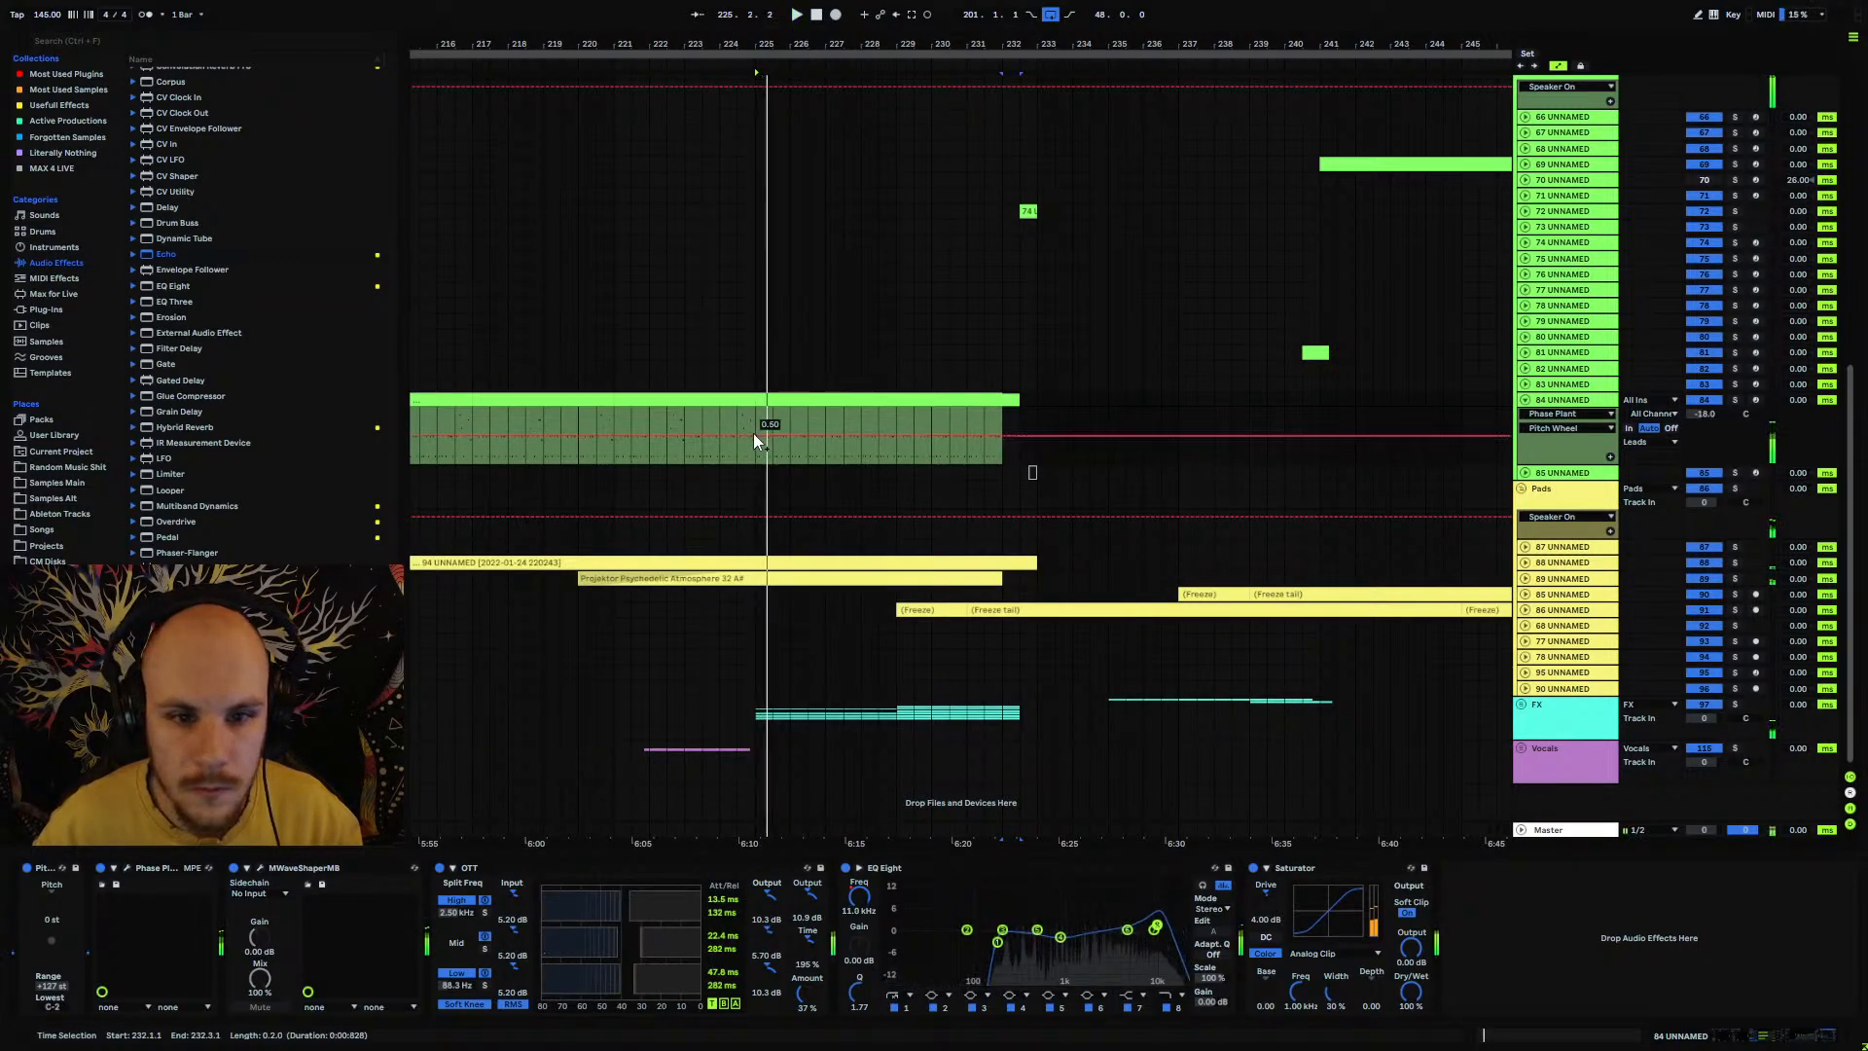
# Step: Automate the Pitch Wheel from 0.50 at bar 225 in an upward curve to its maximum at bar 232.3, and play it back
pyautogui.moveTo(1018, 434); pyautogui.dragTo(1018, 407)
pyautogui.press('space')
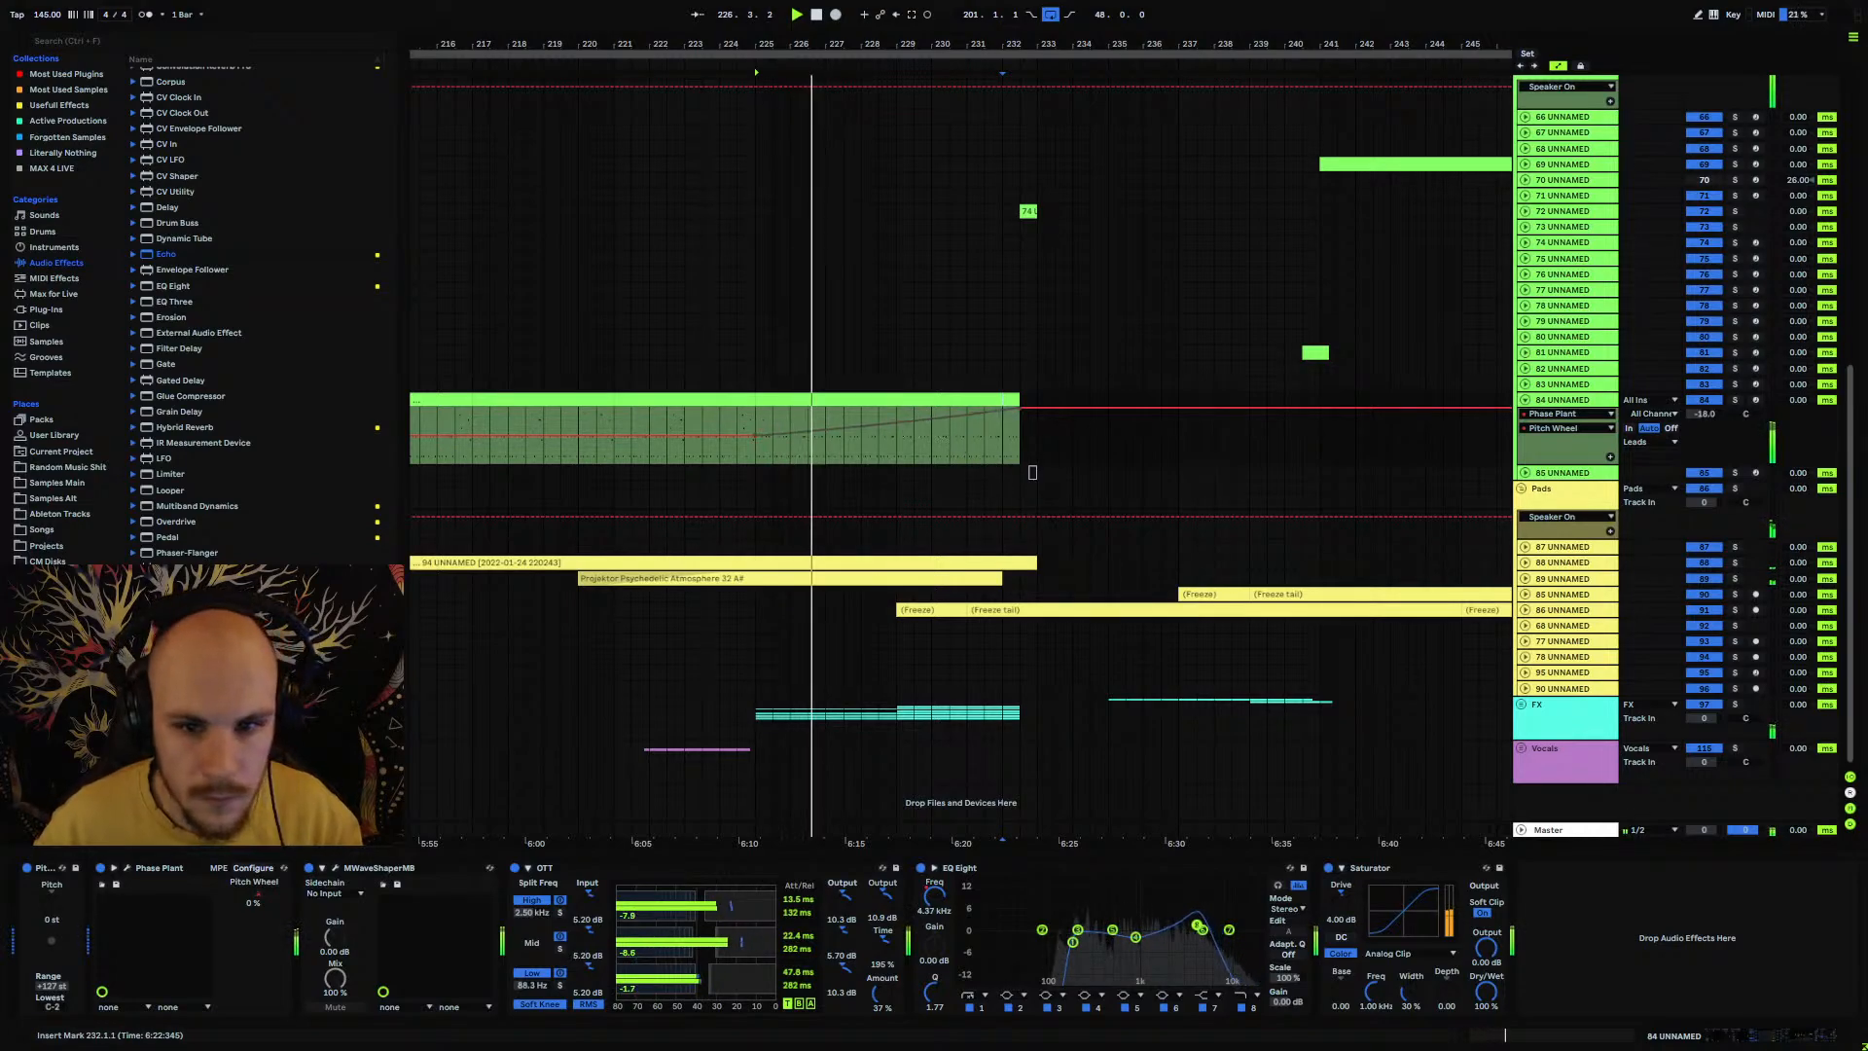
pyautogui.moveTo(931, 417); pyautogui.dragTo(931, 433)
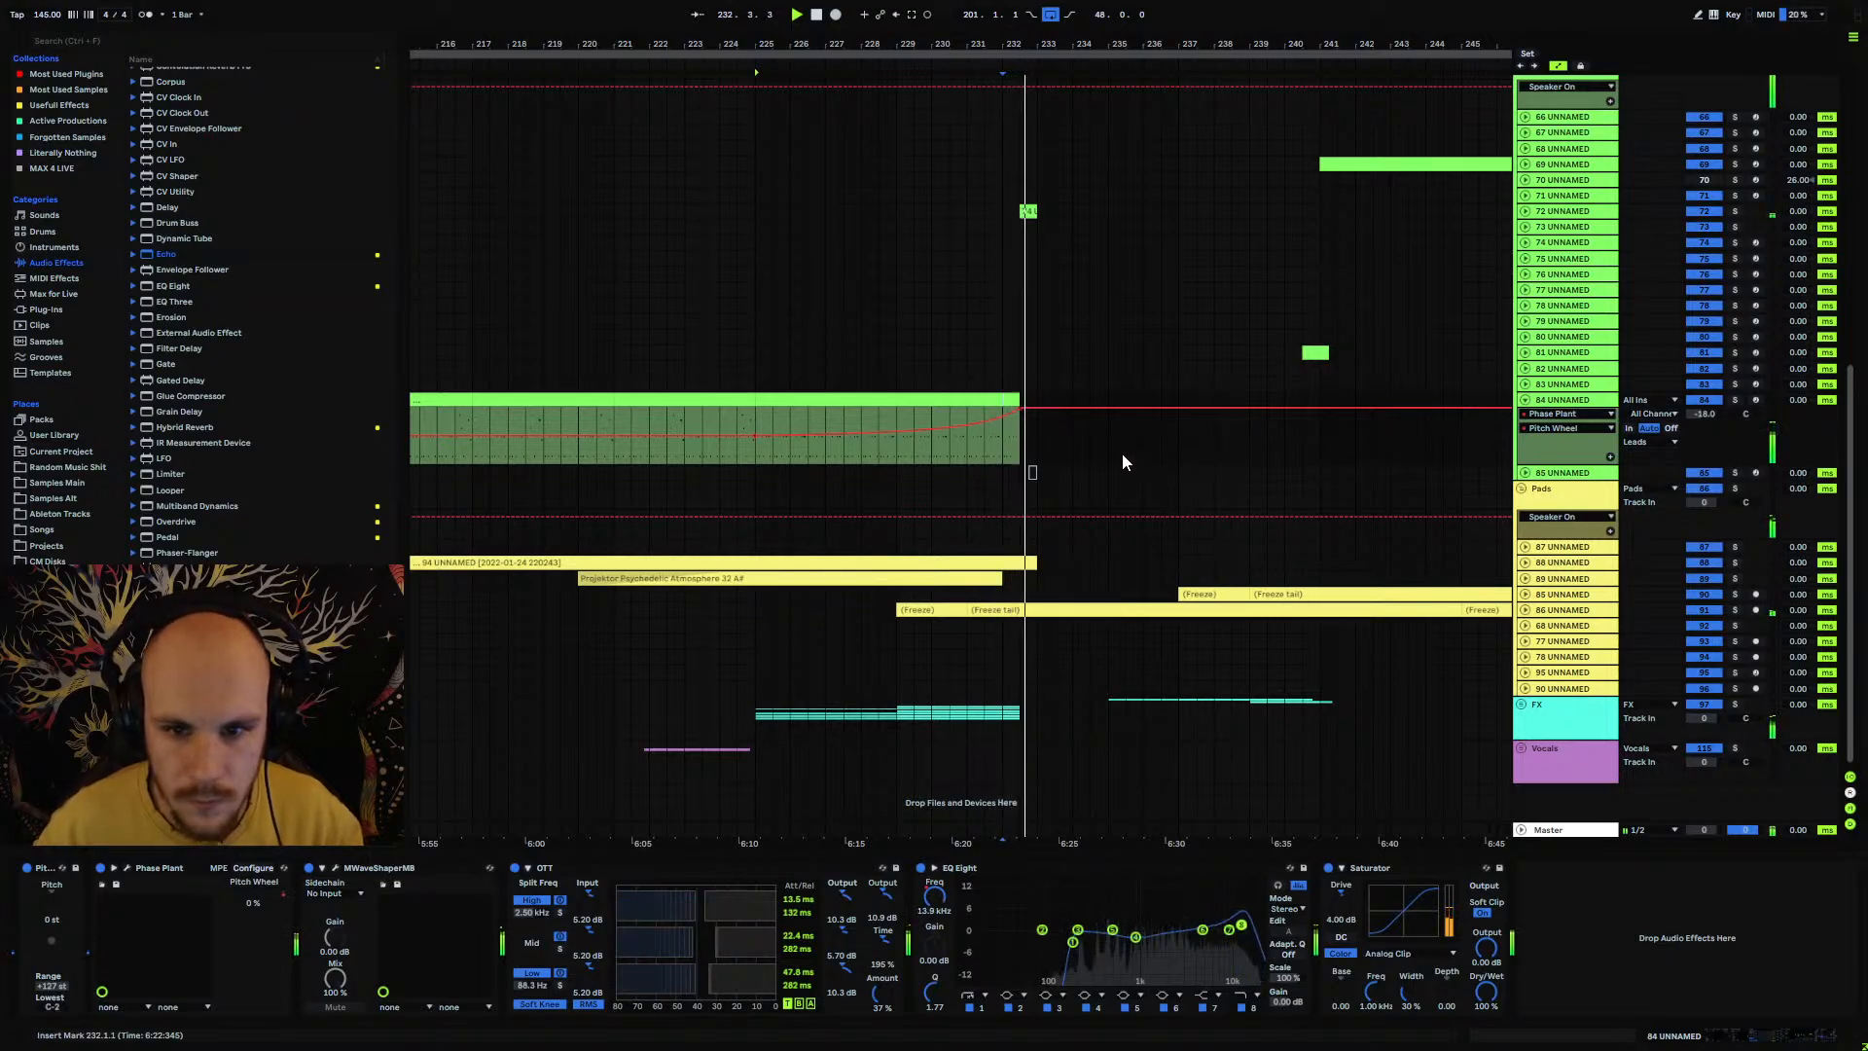
# Step: Automate EQ Eight's 8 Frequency A to rise from a low cutoff at bar 201 up to bar 209, and play from bar 201
pyautogui.click(1526, 403)
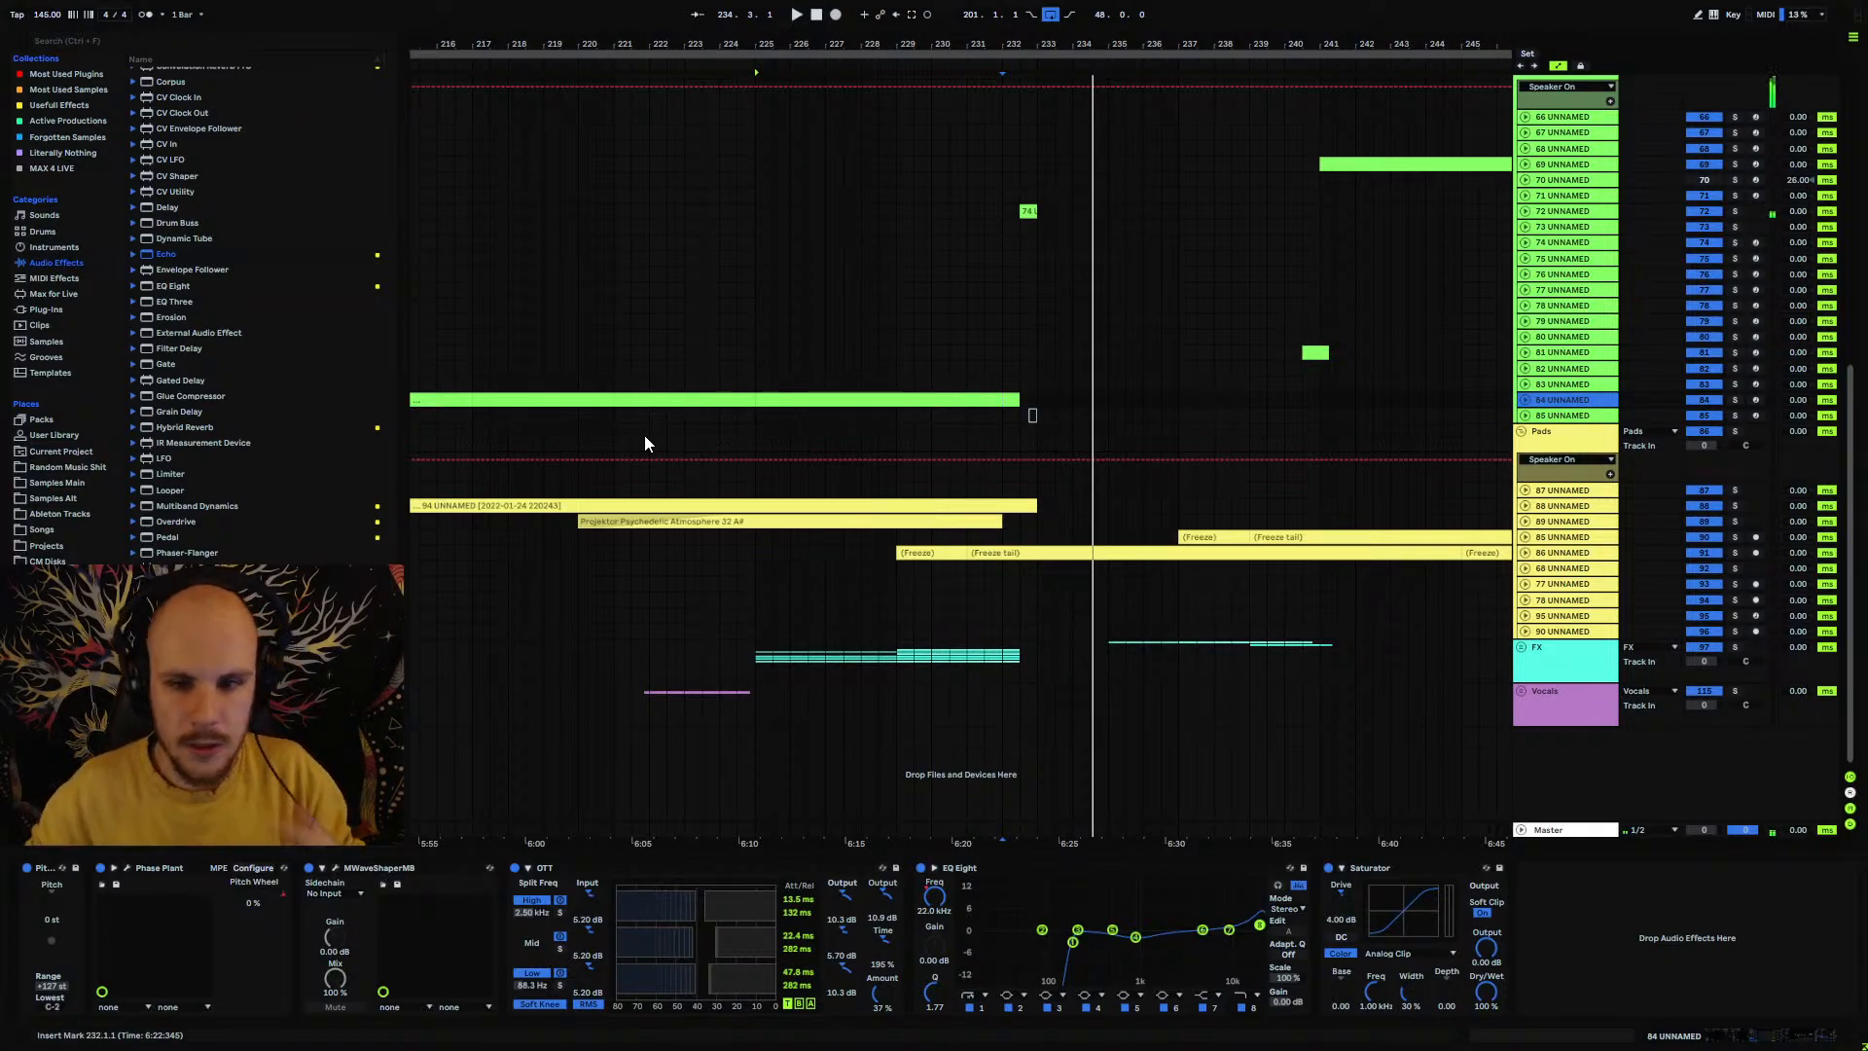
pyautogui.keyDown('ctrl'); pyautogui.scroll(-2, 644, 434); pyautogui.keyUp('ctrl')
pyautogui.keyDown('ctrl'); pyautogui.keyDown('alt'); pyautogui.moveTo(644, 434); pyautogui.dragTo(1110, 530); pyautogui.keyUp('alt'); pyautogui.keyUp('ctrl')
pyautogui.click(1524, 402)
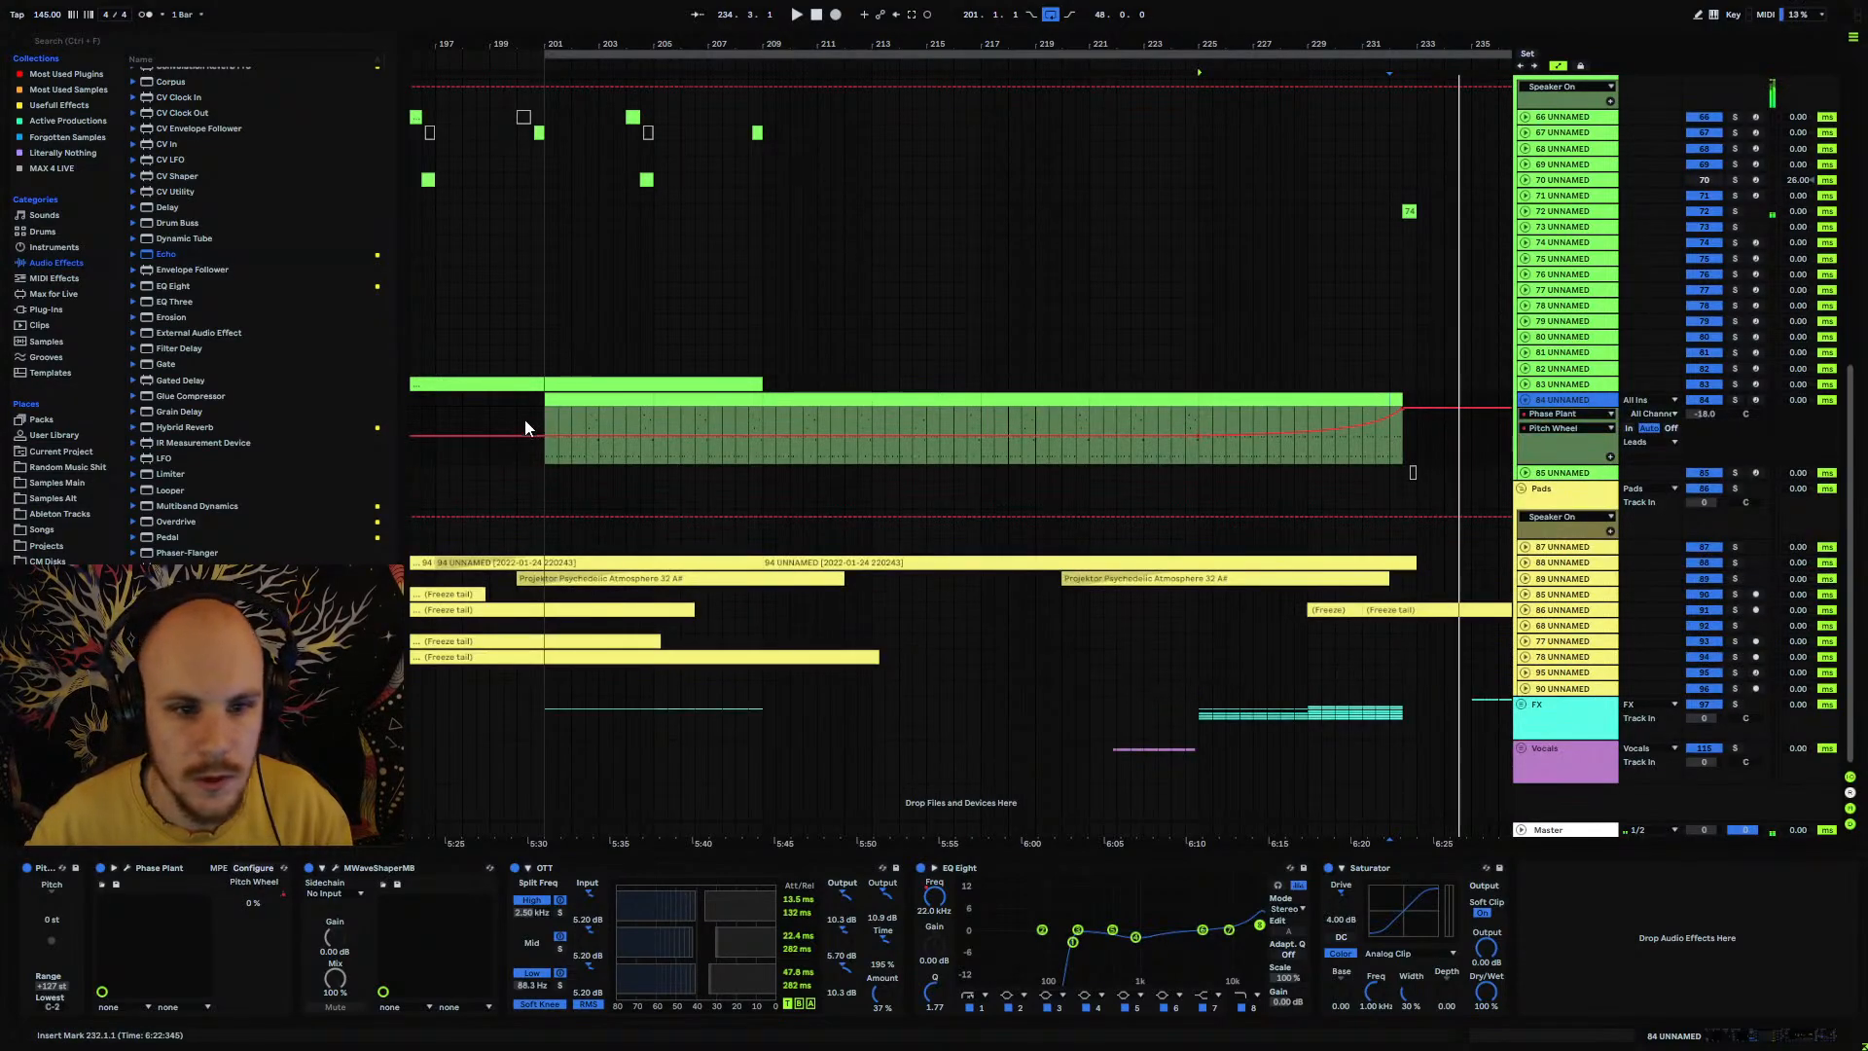
pyautogui.press('space')
pyautogui.press('space')
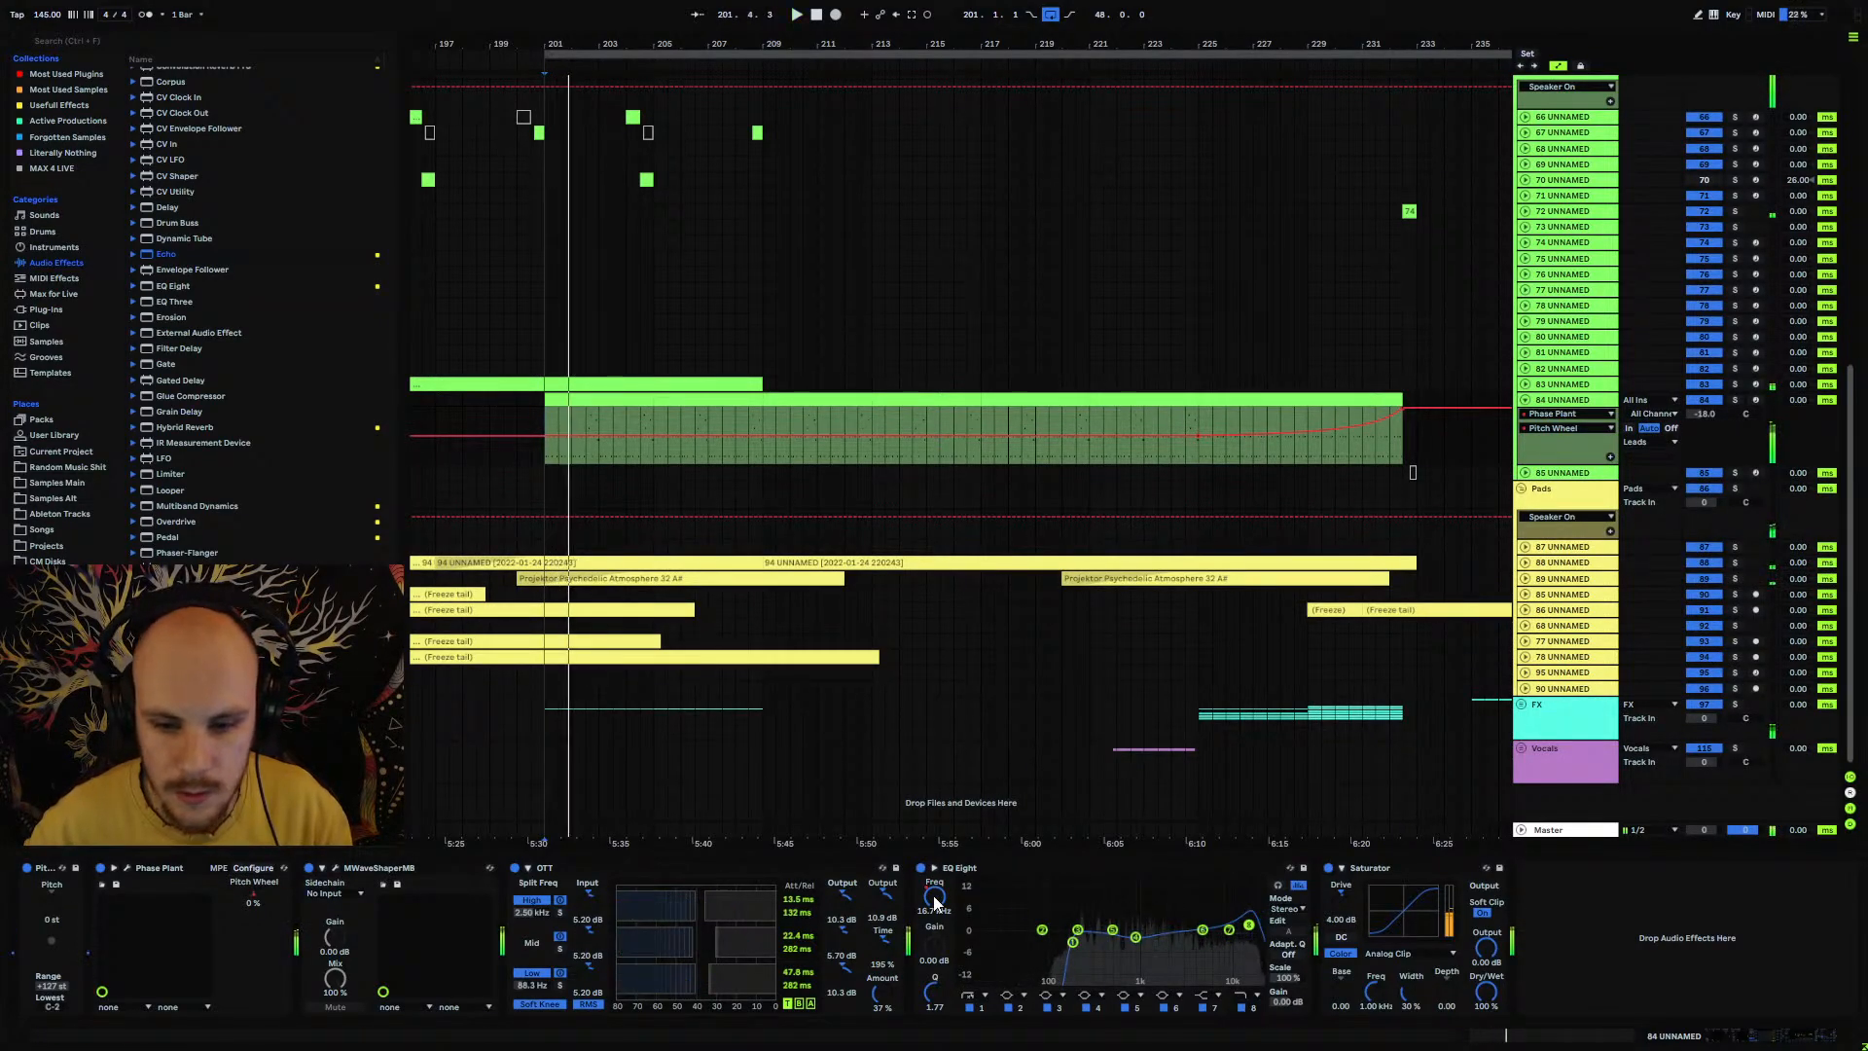
pyautogui.click(1255, 1011)
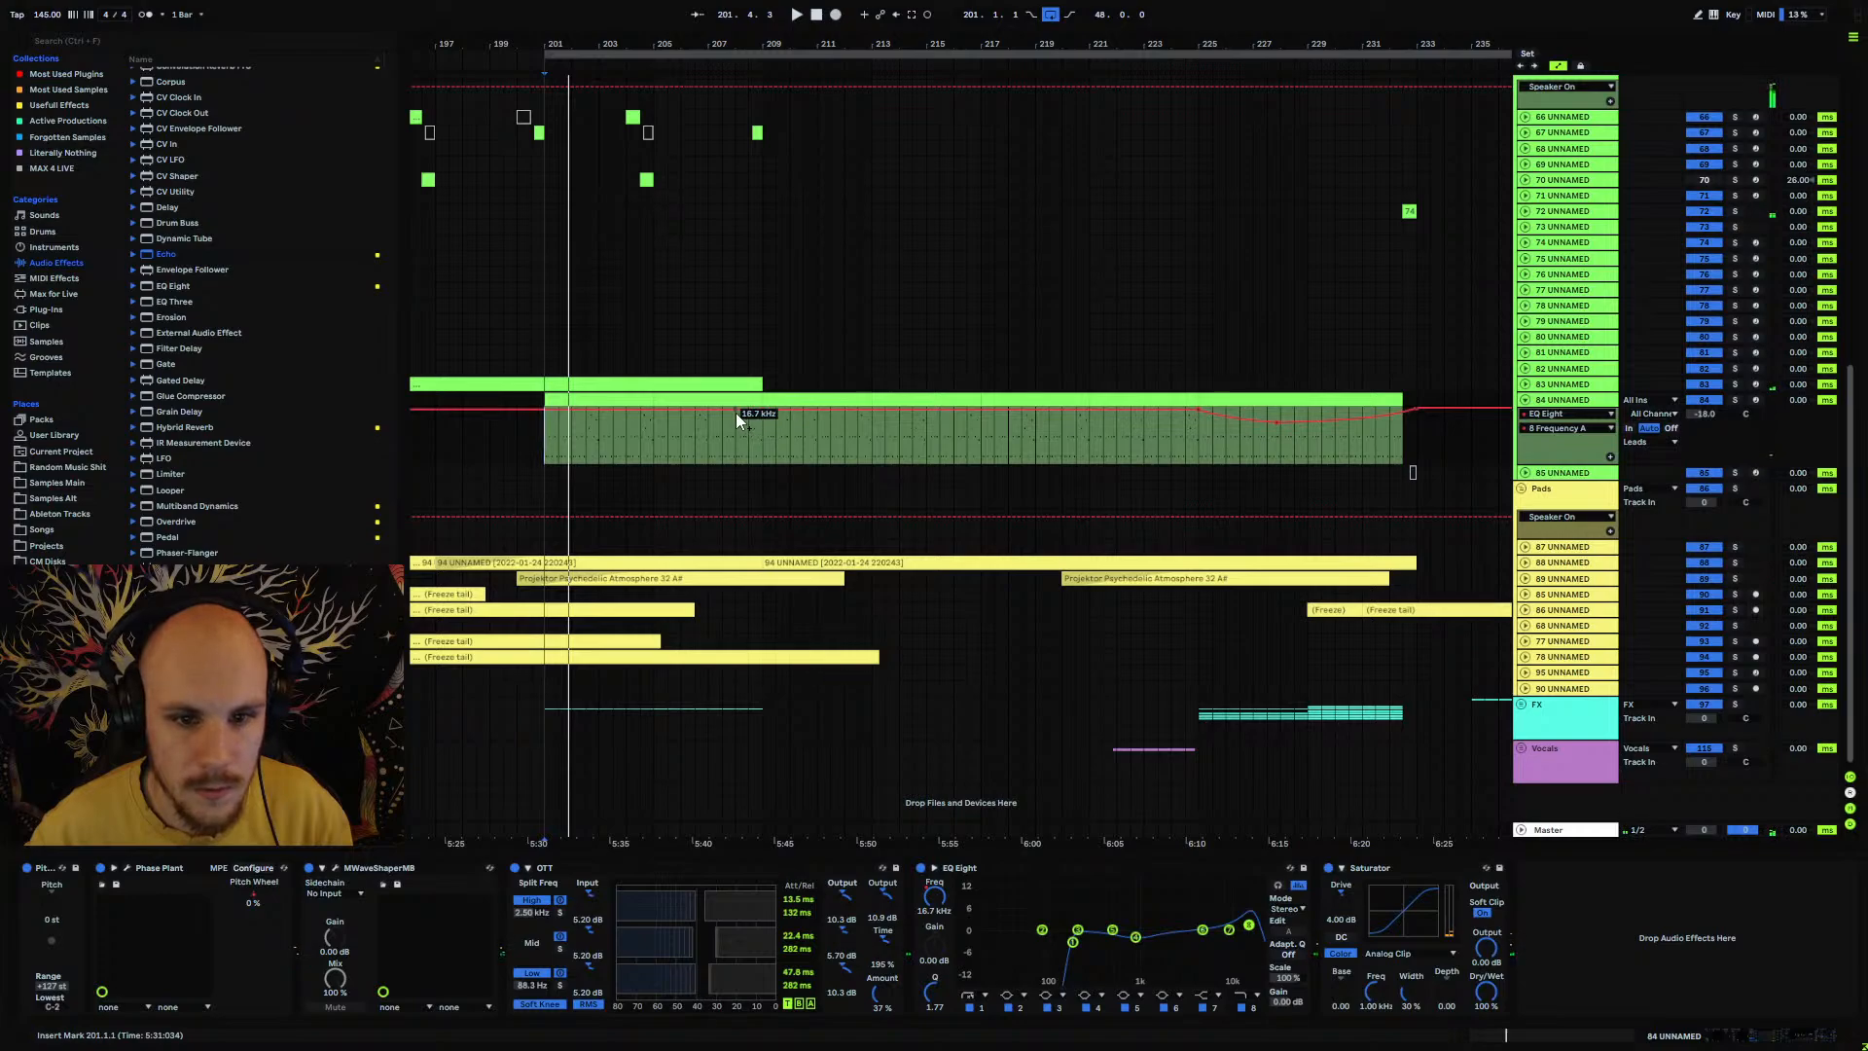
pyautogui.click(749, 413)
pyautogui.moveTo(743, 411); pyautogui.dragTo(743, 418)
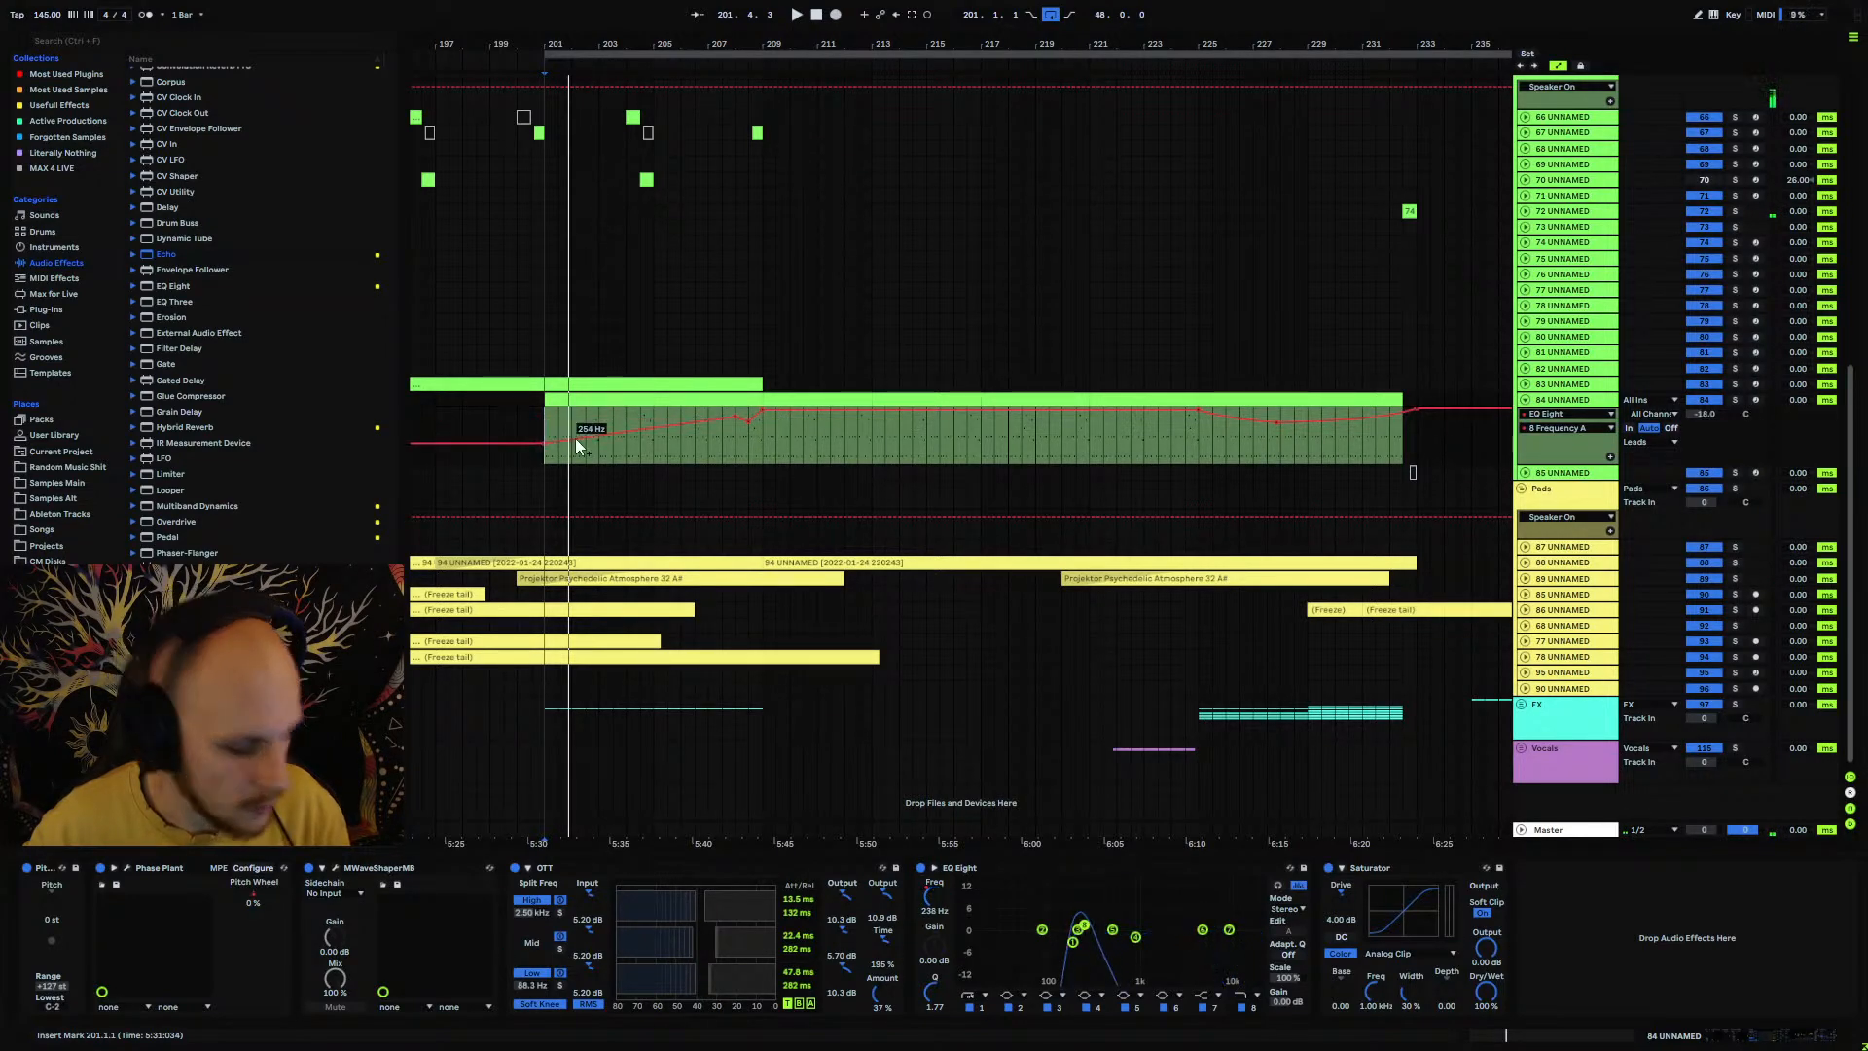
pyautogui.press('space')
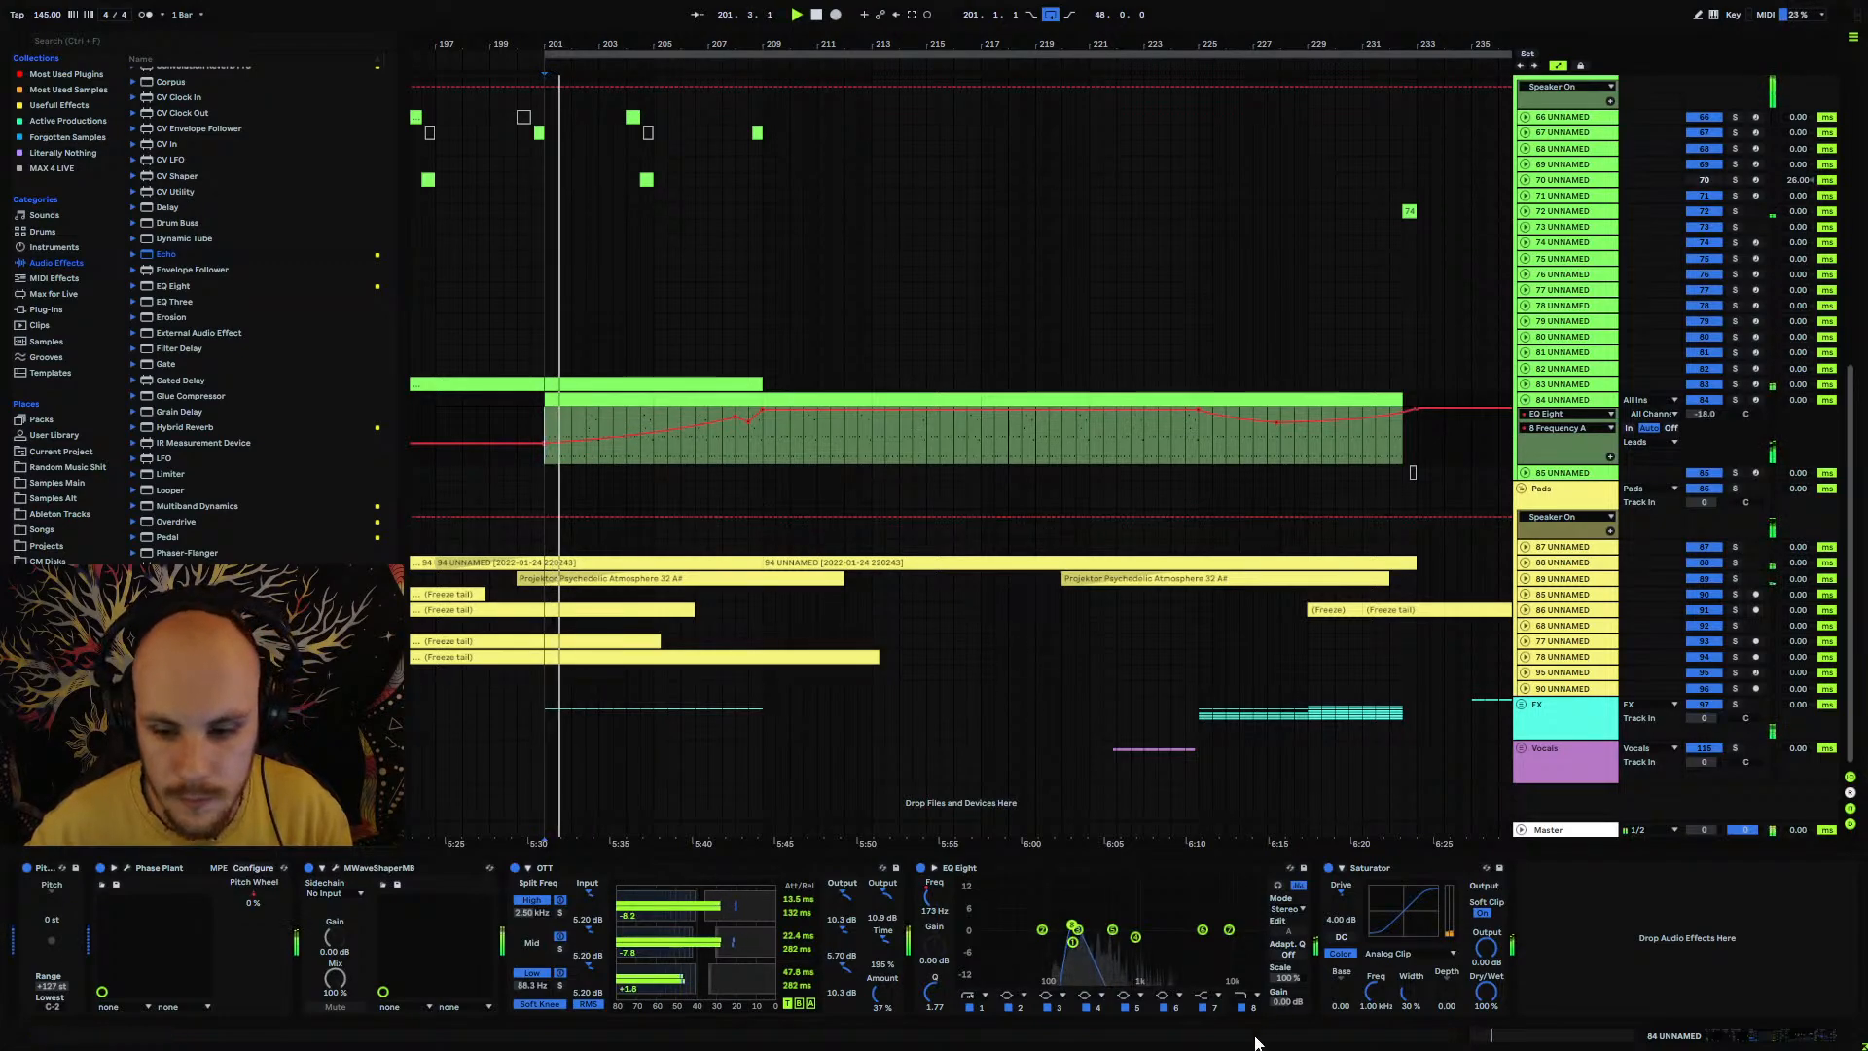
# Step: Automate EQ Eight's 1 Resonance A in a curve from a low value at bar 201 up to 0.71 at bar 209
pyautogui.click(981, 1013)
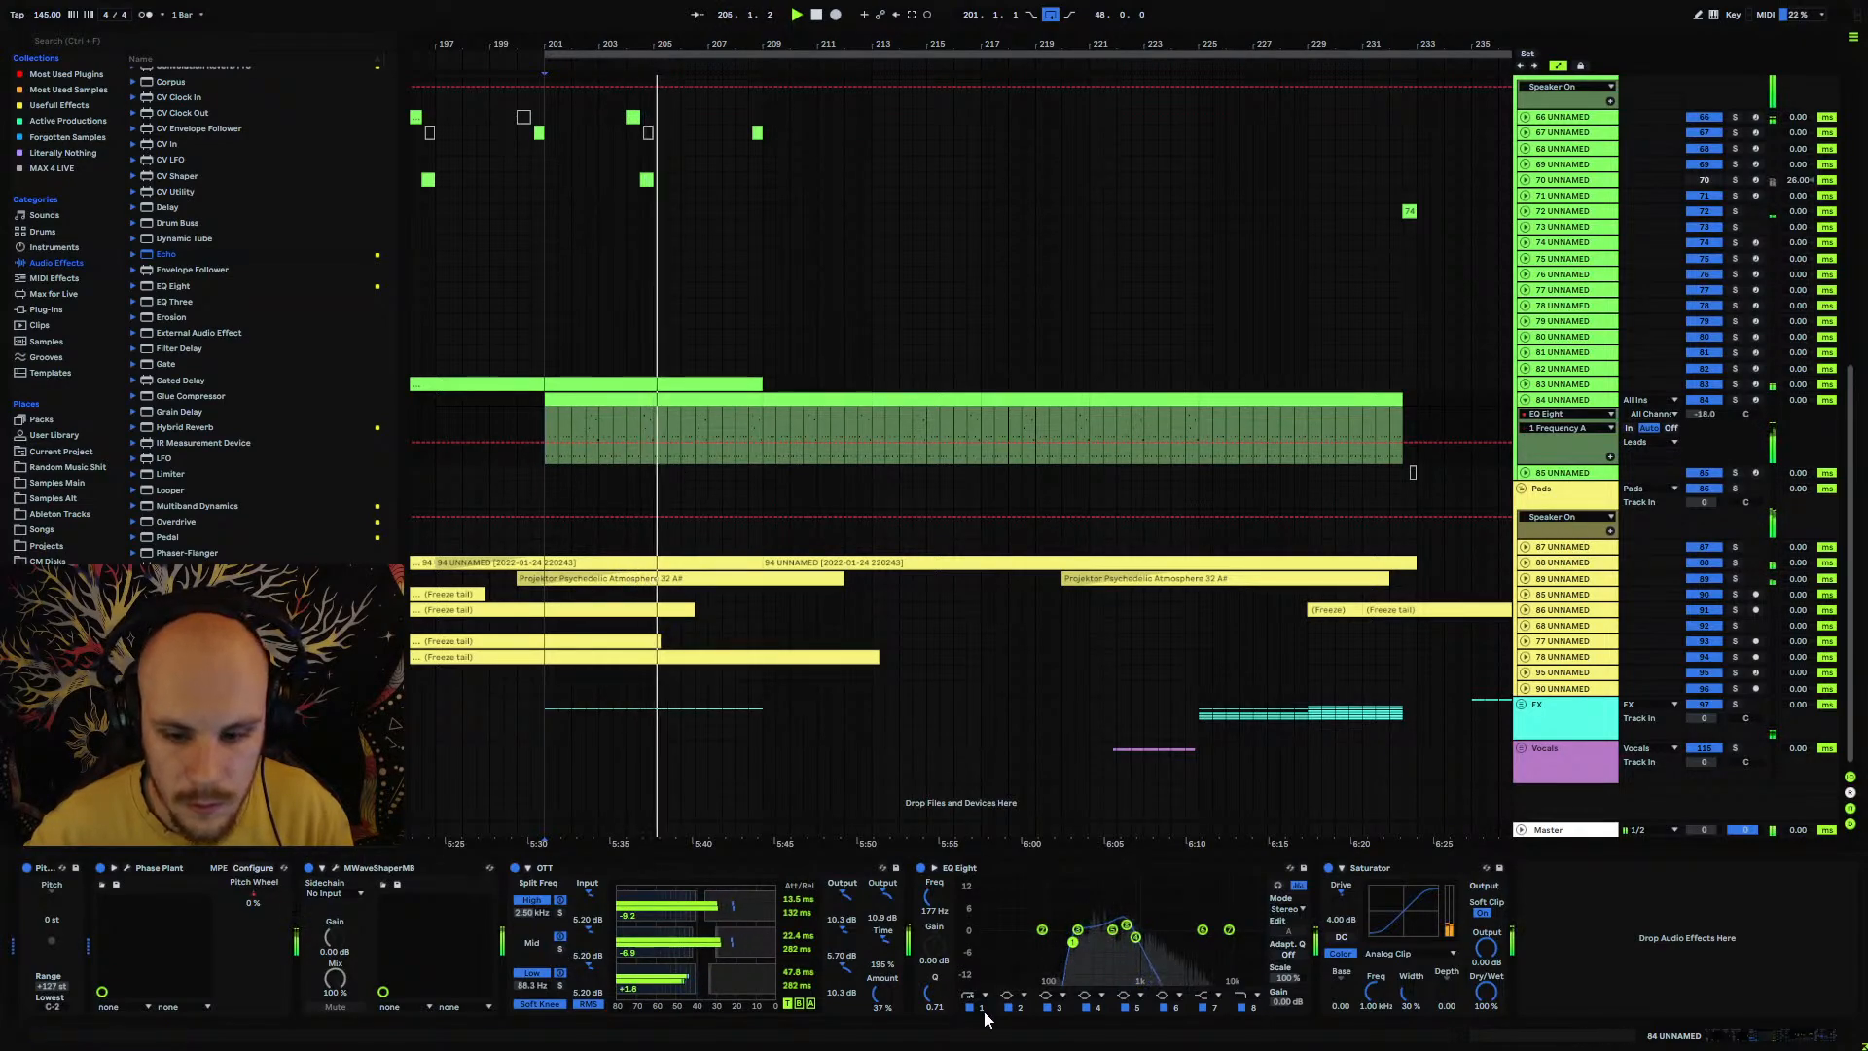
pyautogui.click(936, 1005)
pyautogui.click(759, 441)
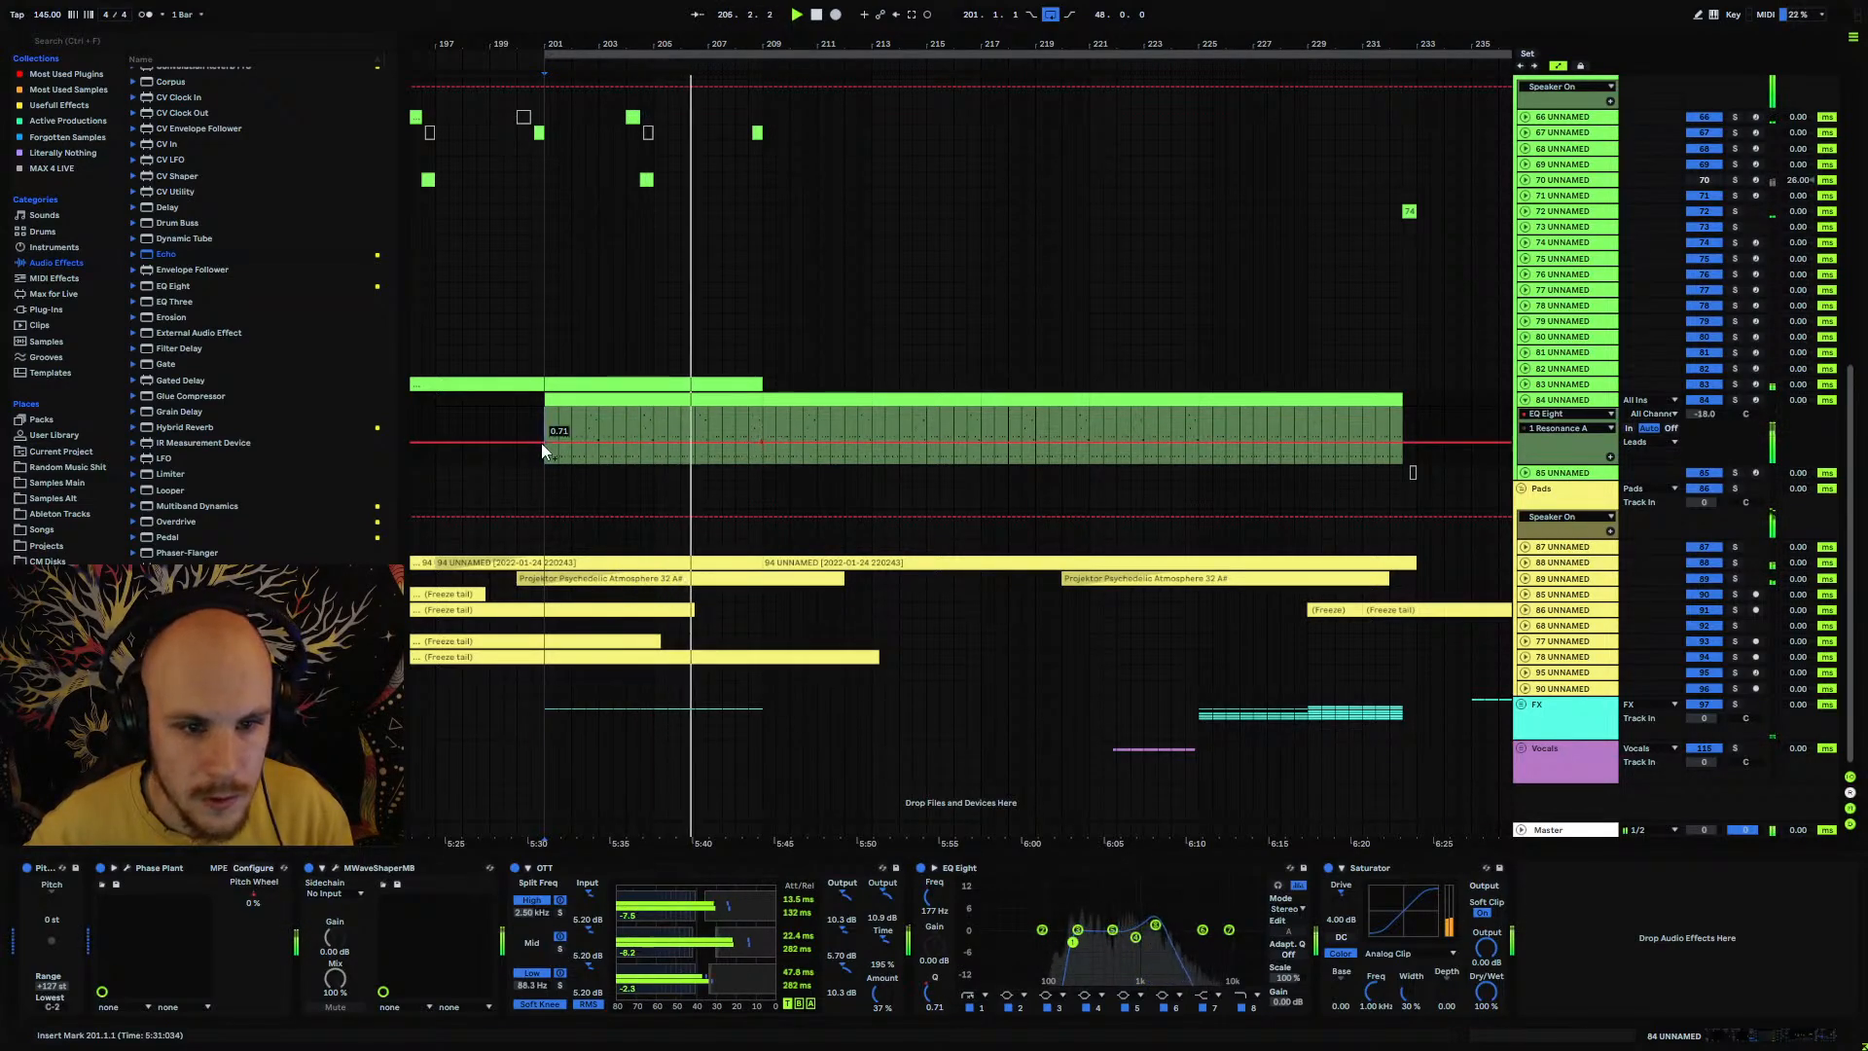
pyautogui.moveTo(603, 442); pyautogui.dragTo(683, 454)
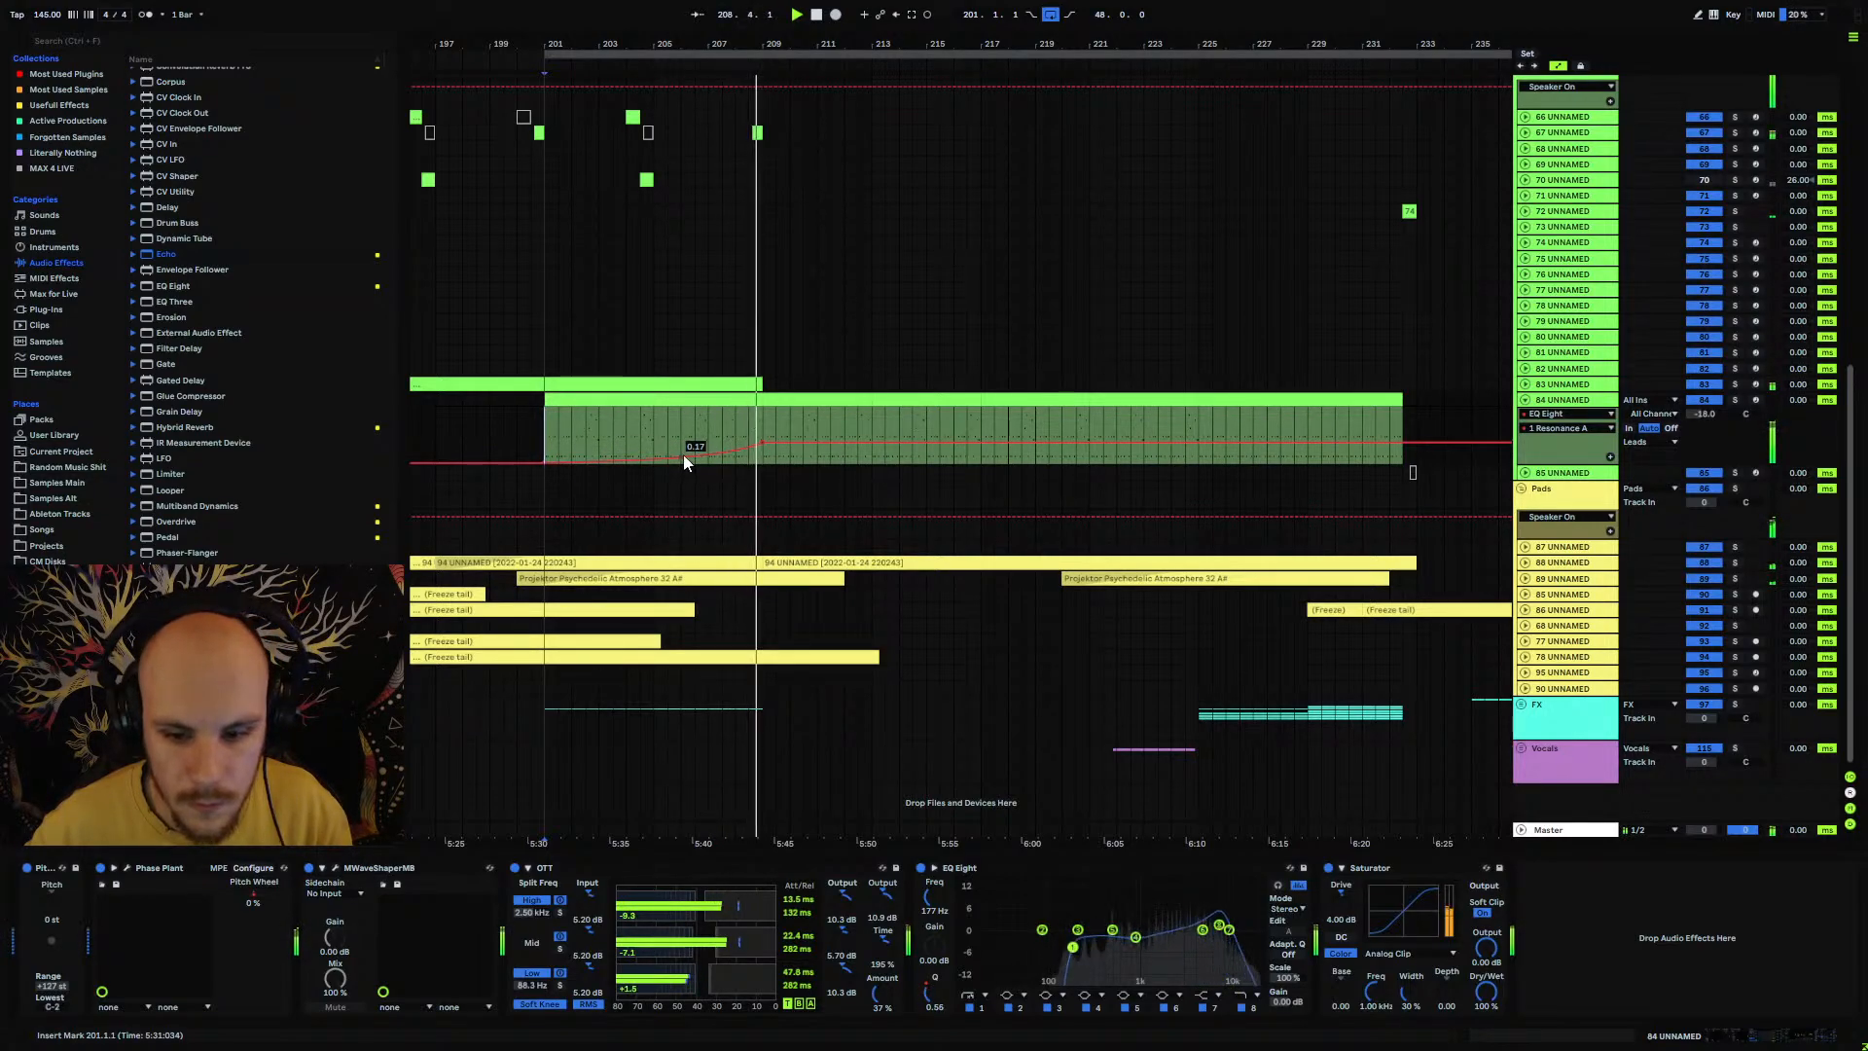
pyautogui.click(1526, 400)
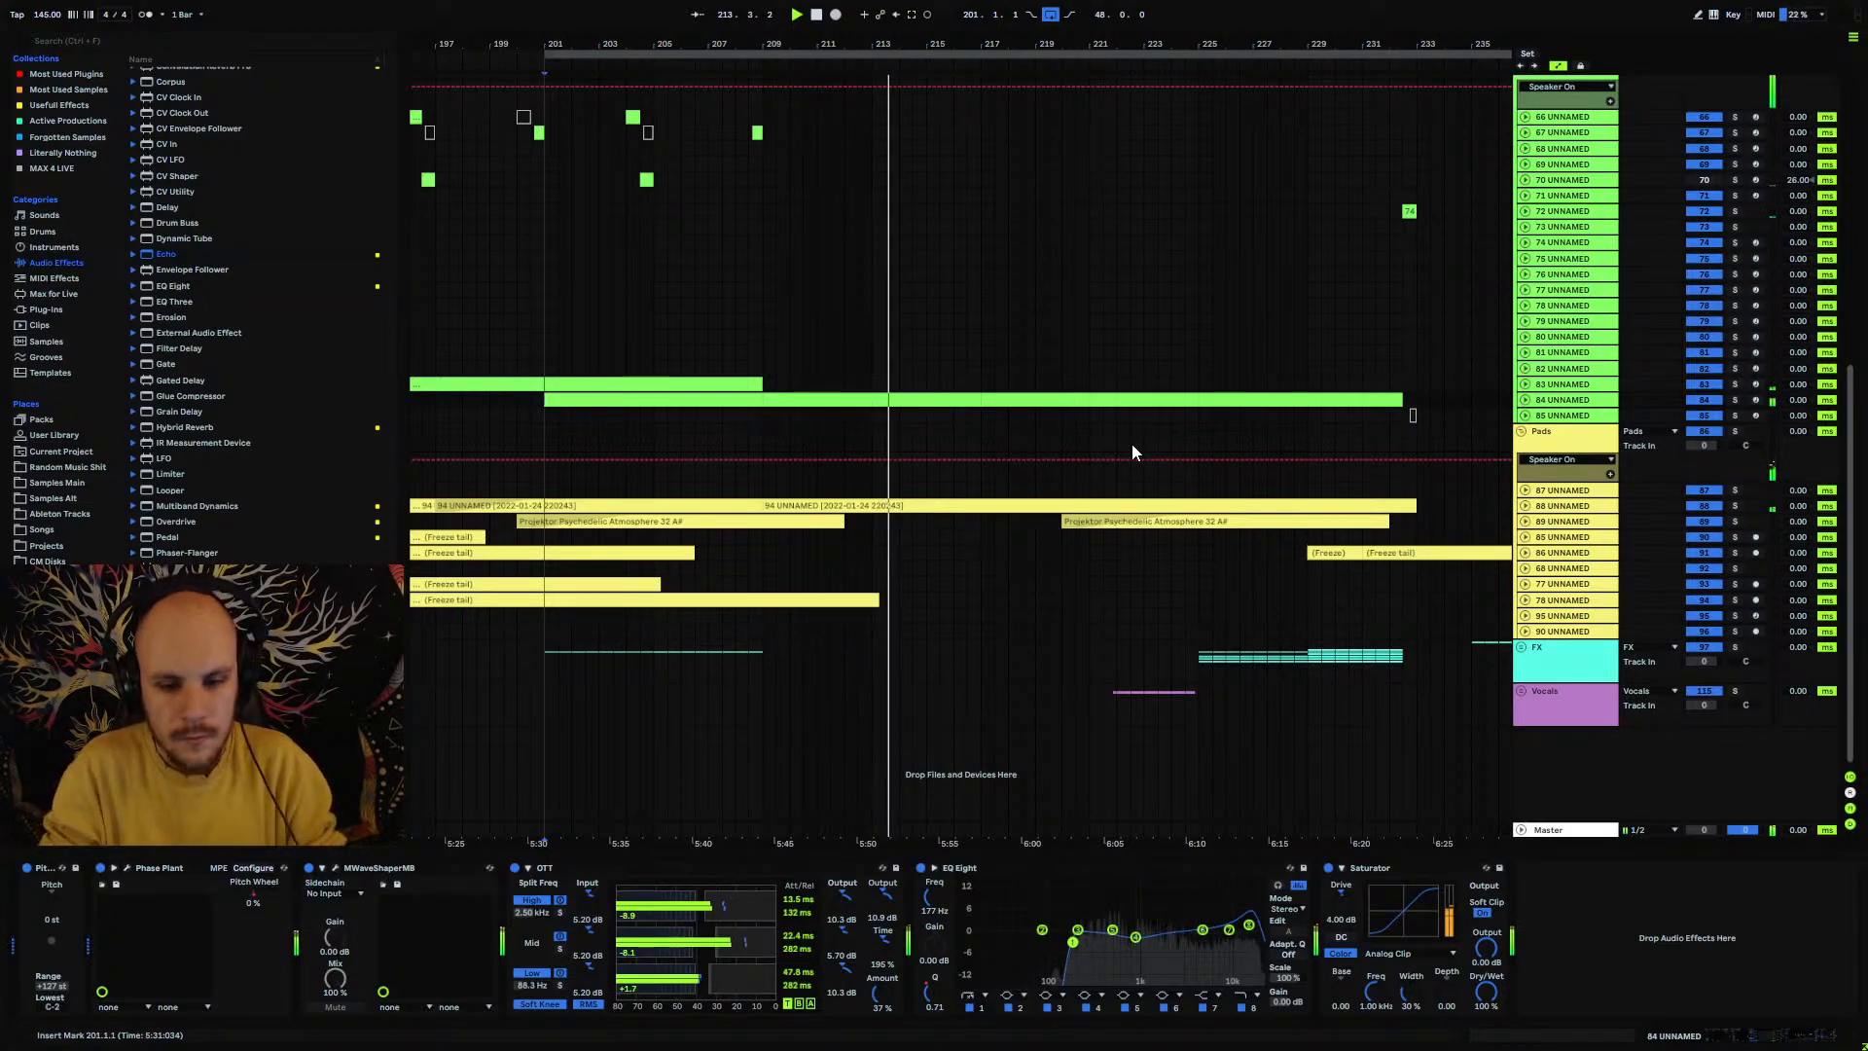
# Step: Bring up the Track Volume automation of track 84, then fold the track again
pyautogui.moveTo(796, 44); pyautogui.dragTo(913, 5)
pyautogui.click(1526, 400)
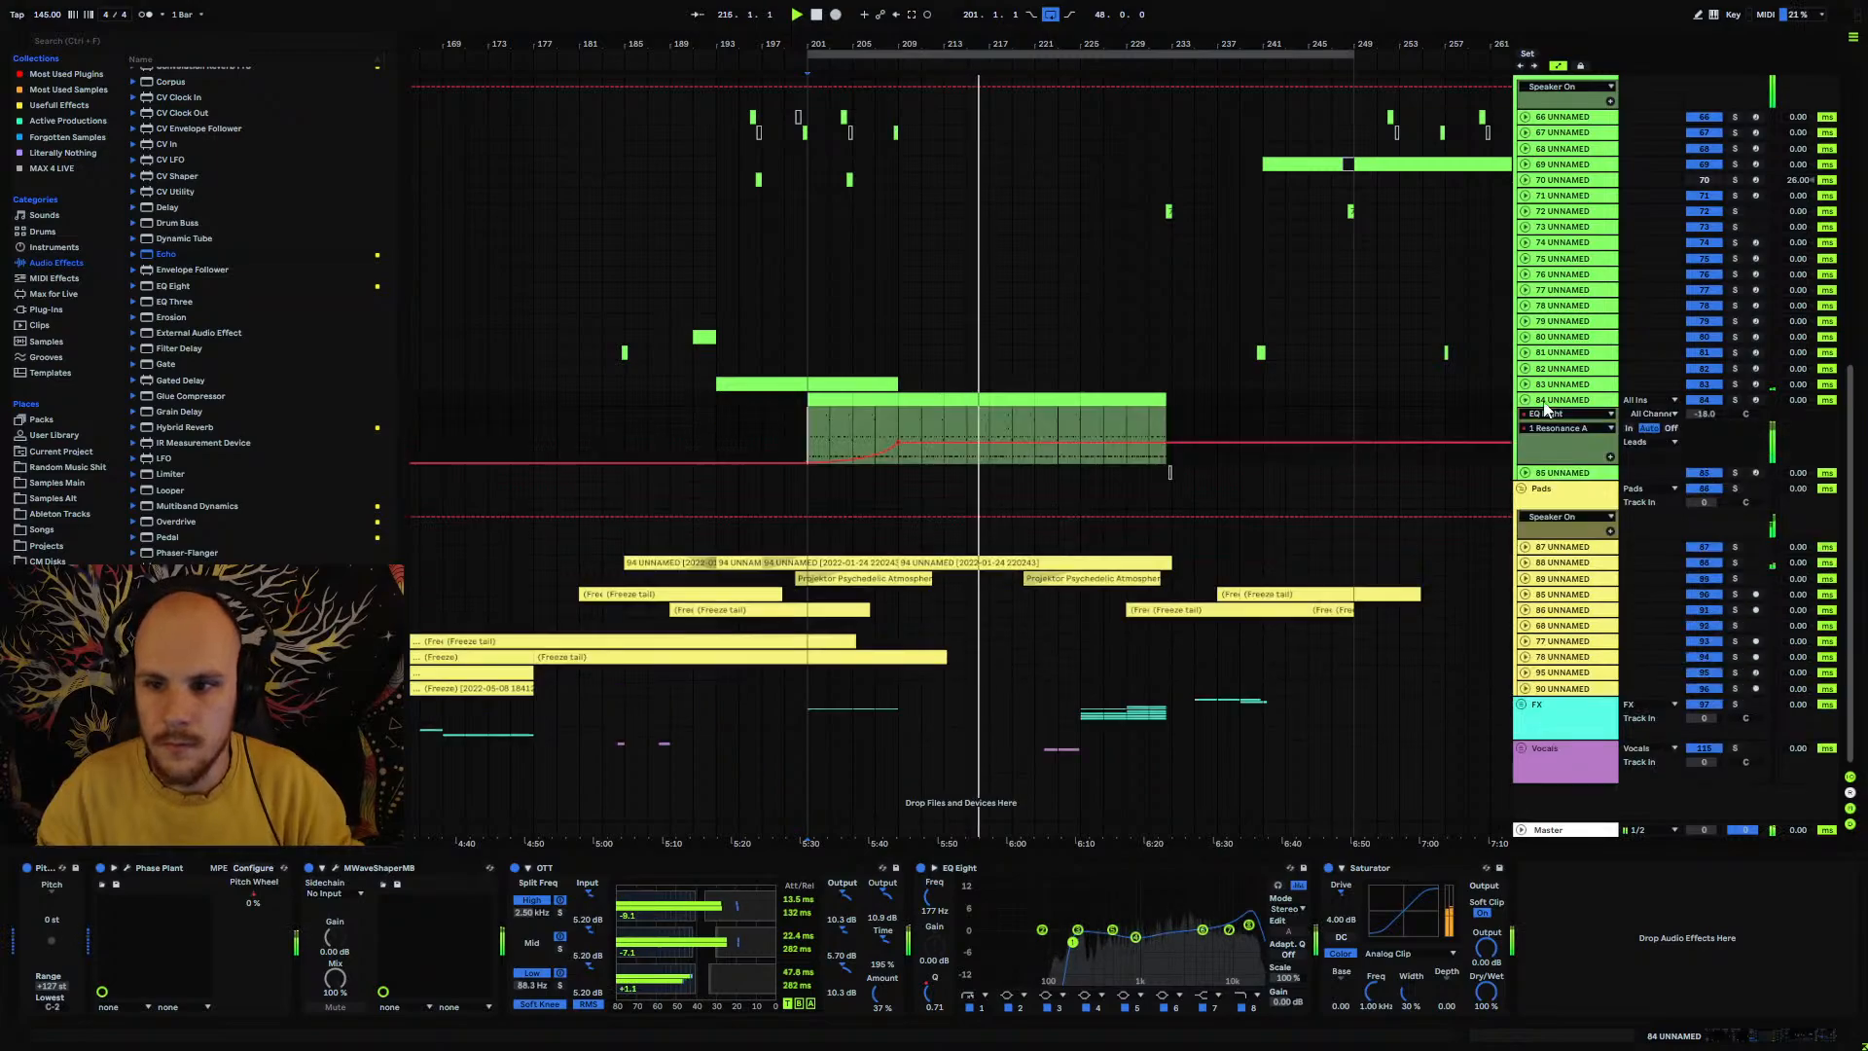
pyautogui.click(1706, 413)
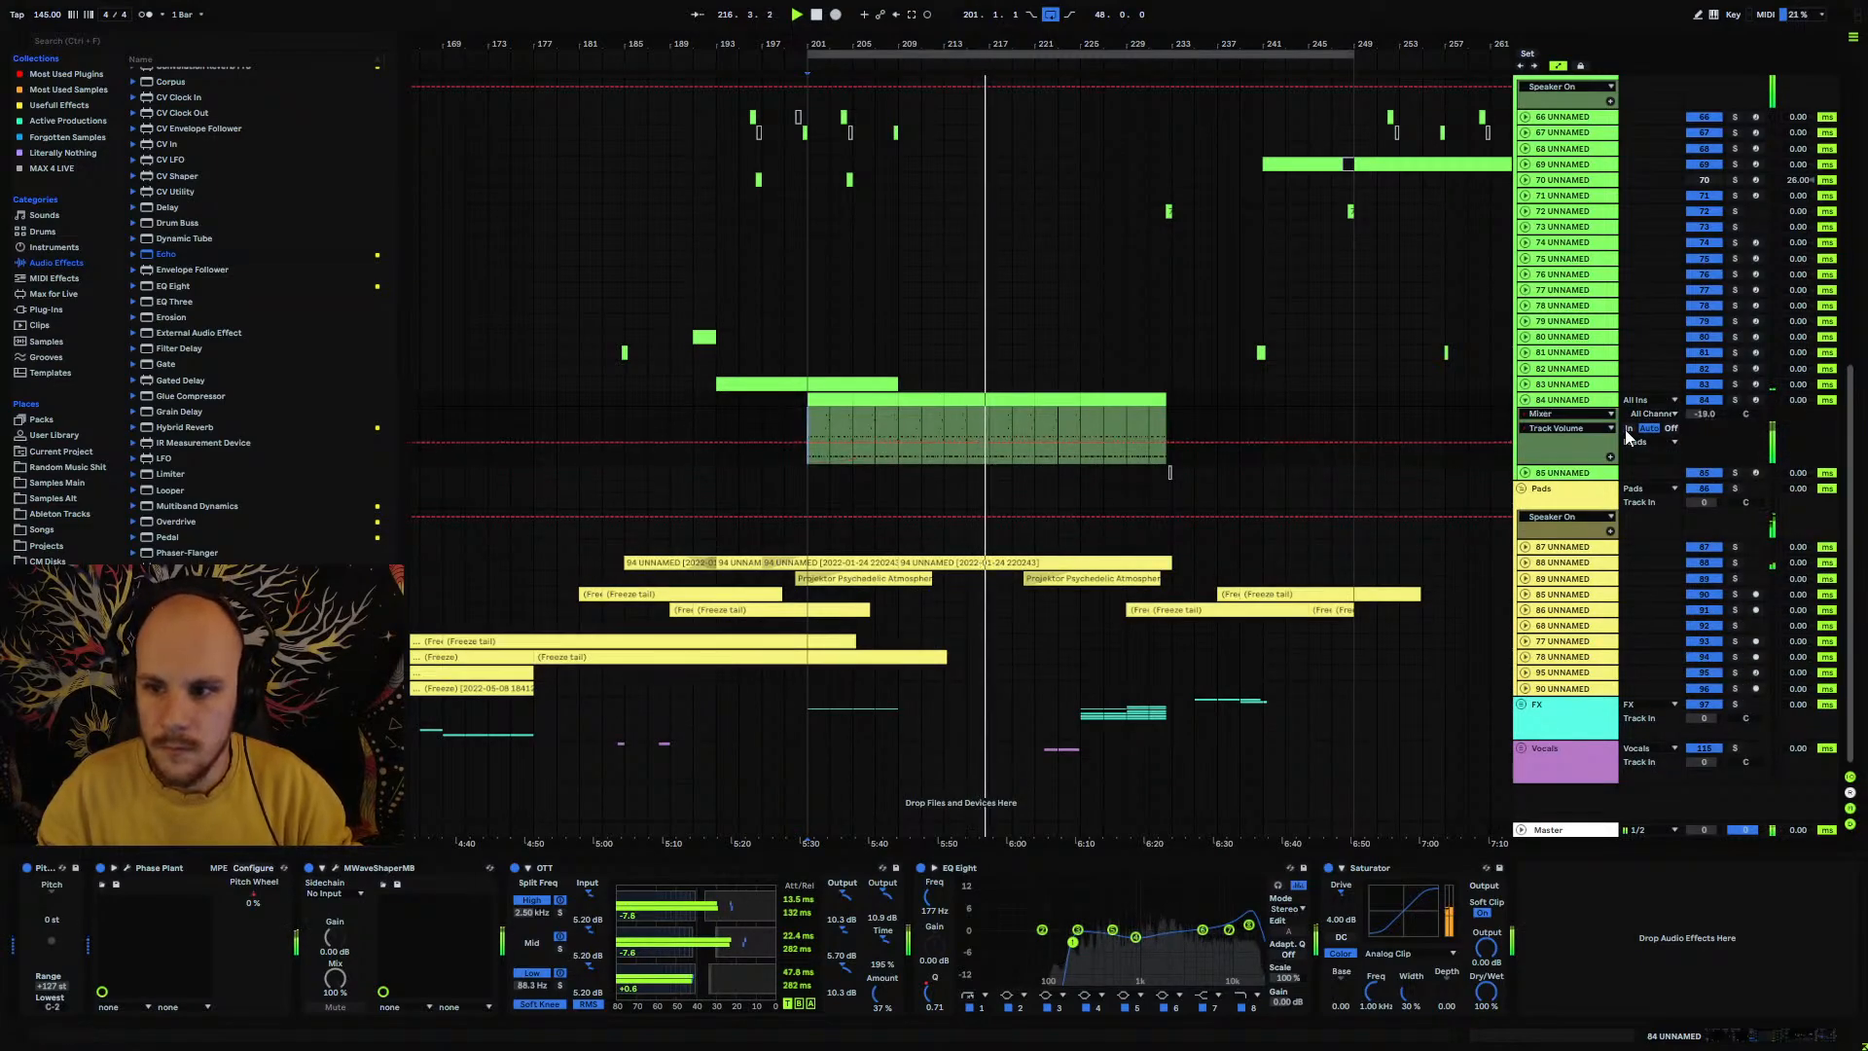
pyautogui.click(1525, 400)
# Step: Extend the loop over the whole arrangement, from bar 1 for 288 bars, and stop playback
pyautogui.moveTo(814, 44); pyautogui.dragTo(412, 118)
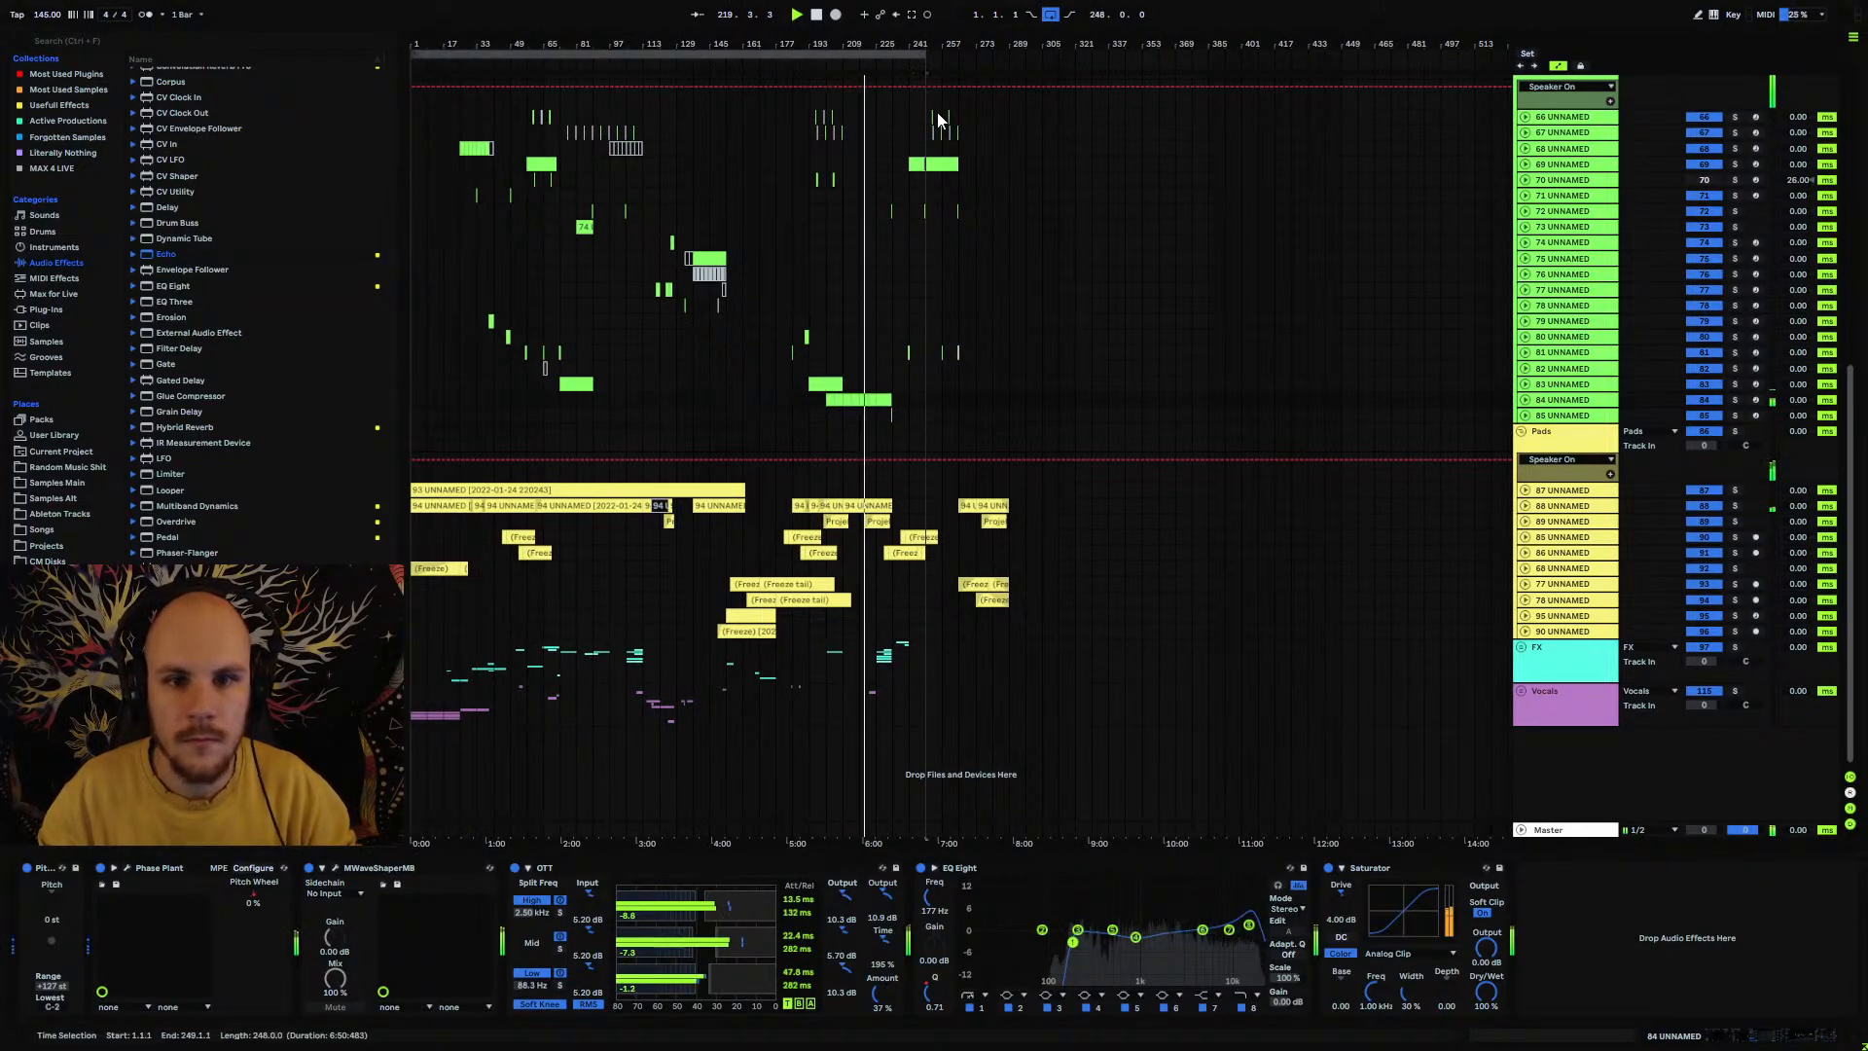
pyautogui.moveTo(930, 61); pyautogui.dragTo(1011, 88)
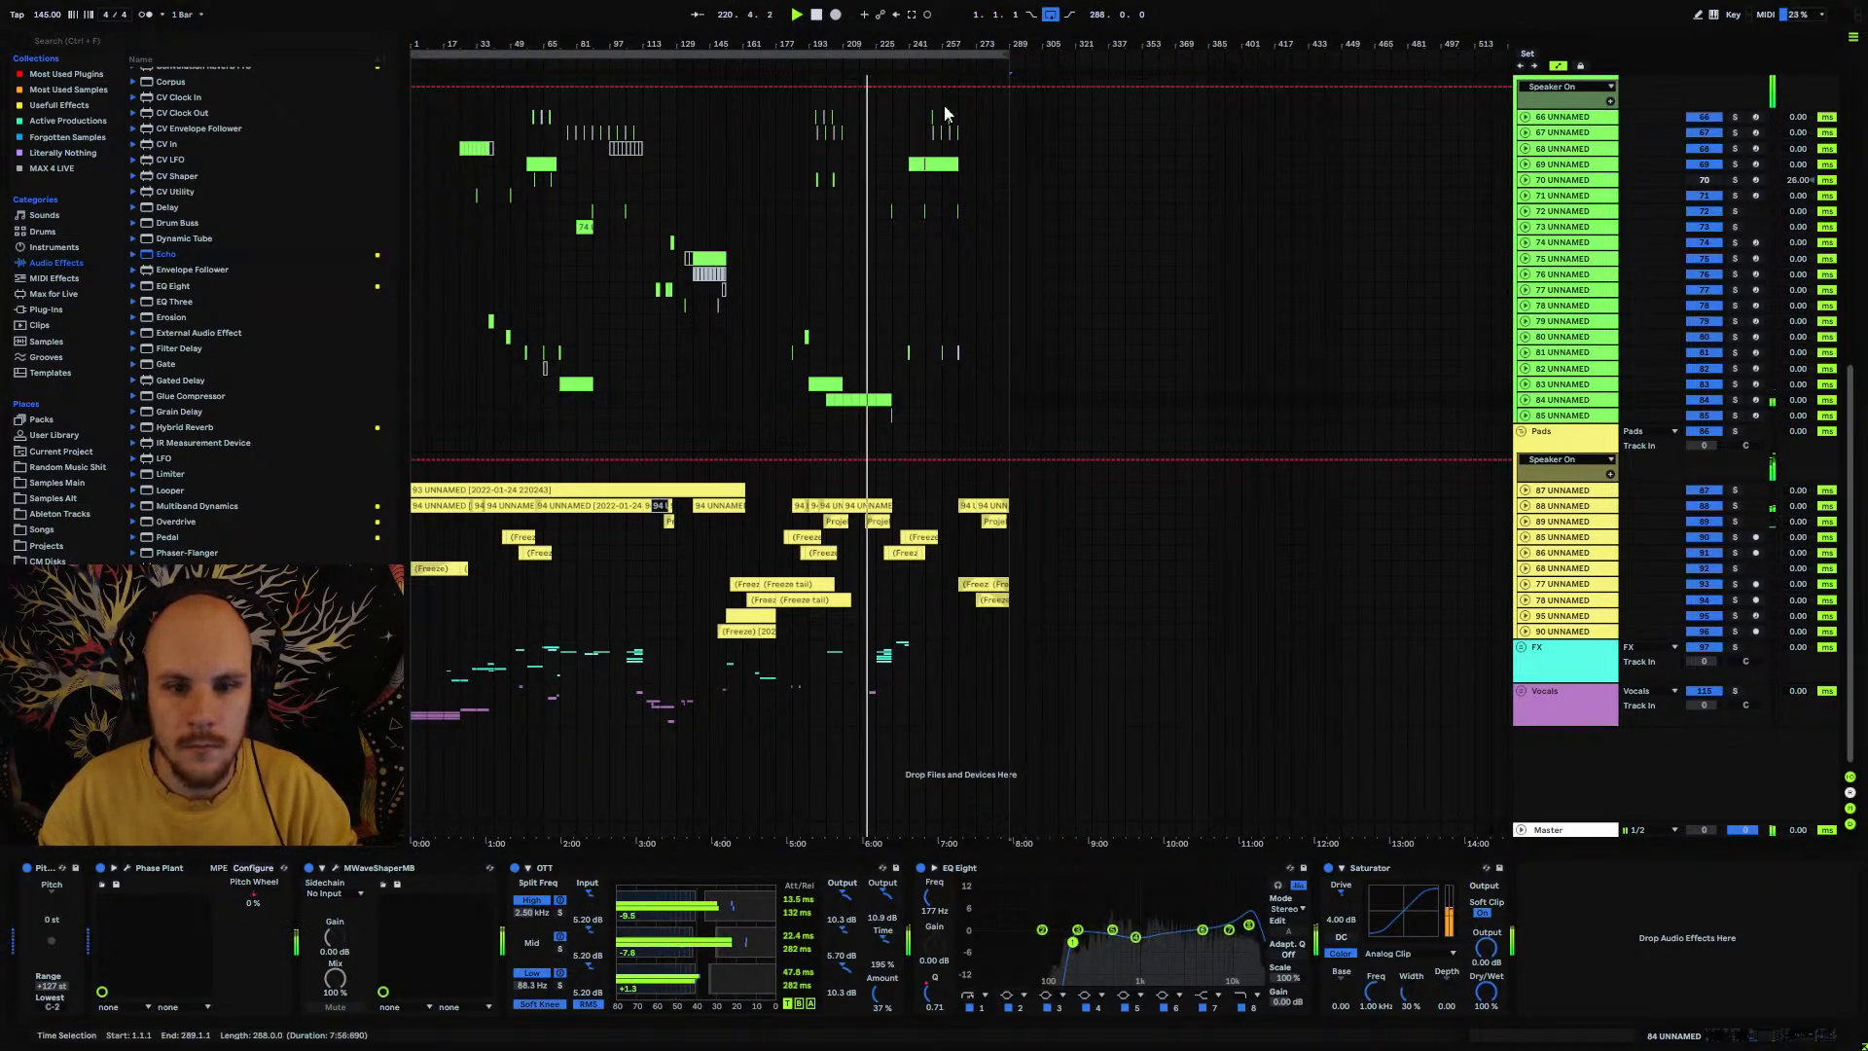
pyautogui.press('space')
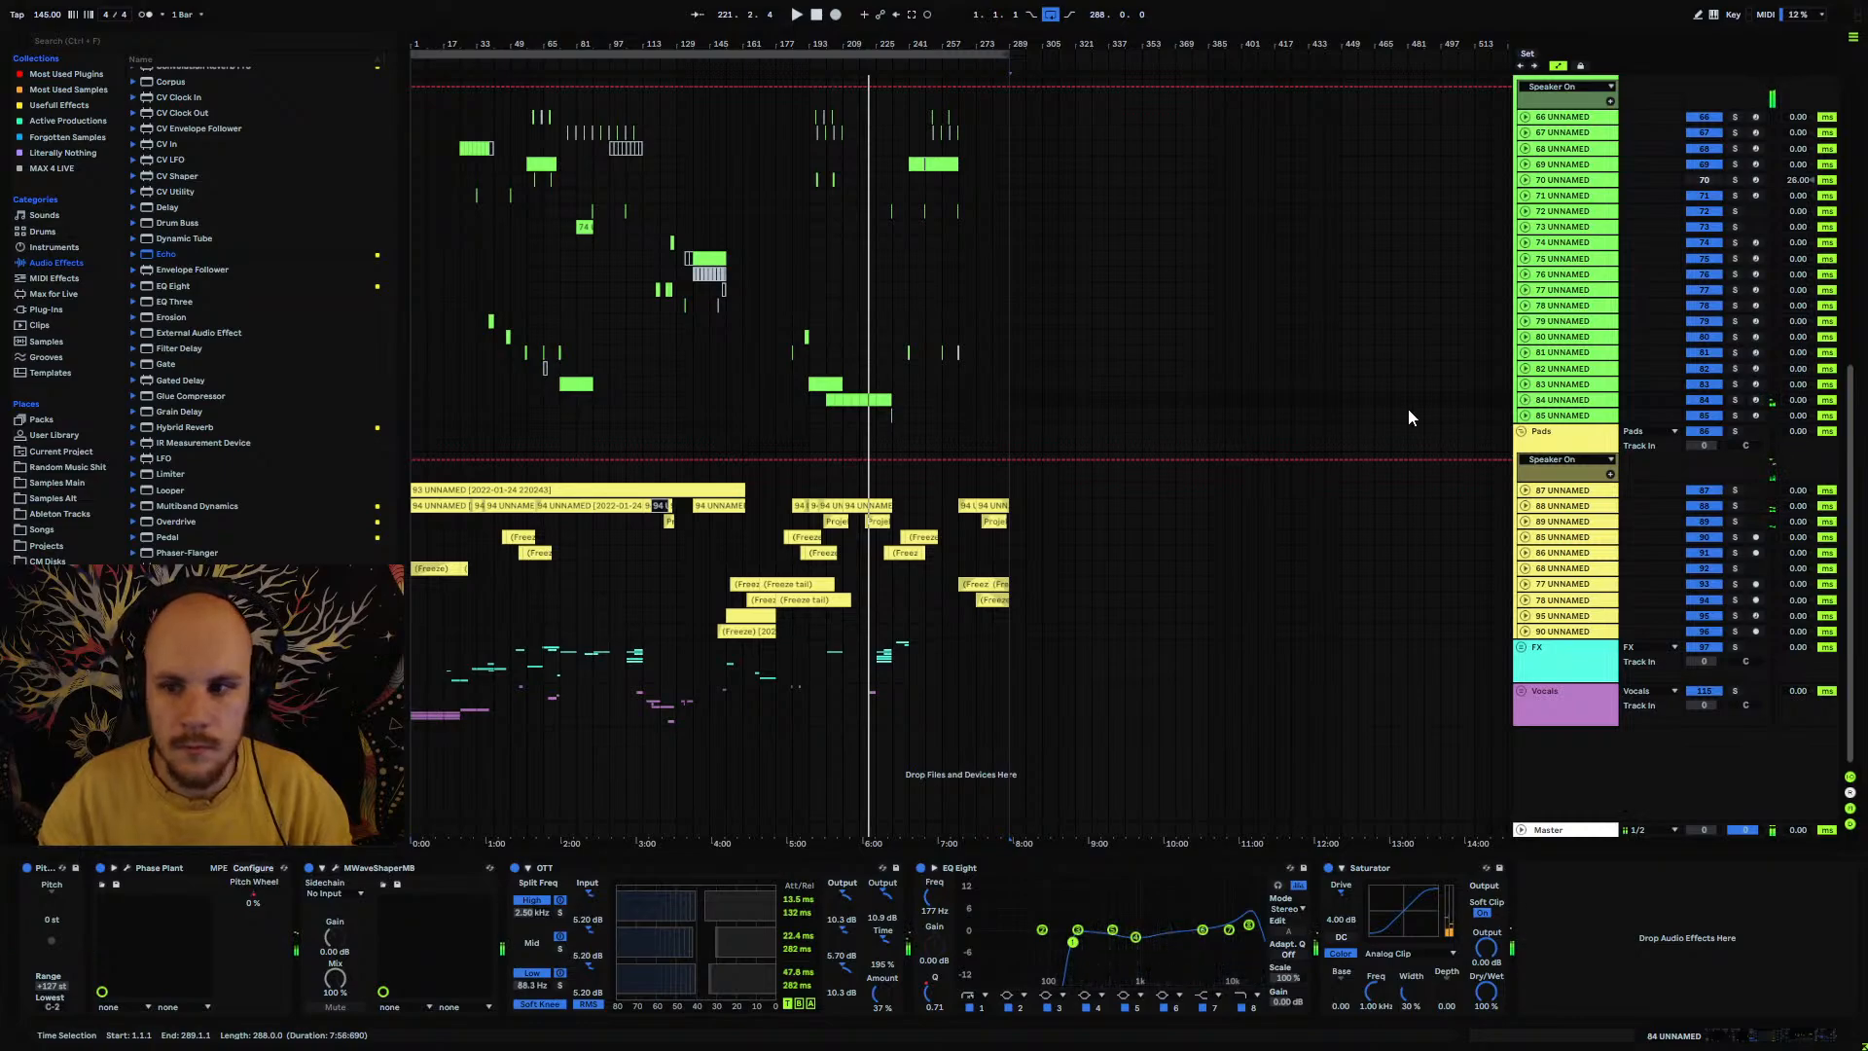
# Step: Examine the drum, bass and lead clips around bar 89 and across the rest of the arrangement for places lacking a lead
pyautogui.moveTo(610, 39); pyautogui.dragTo(809, 229)
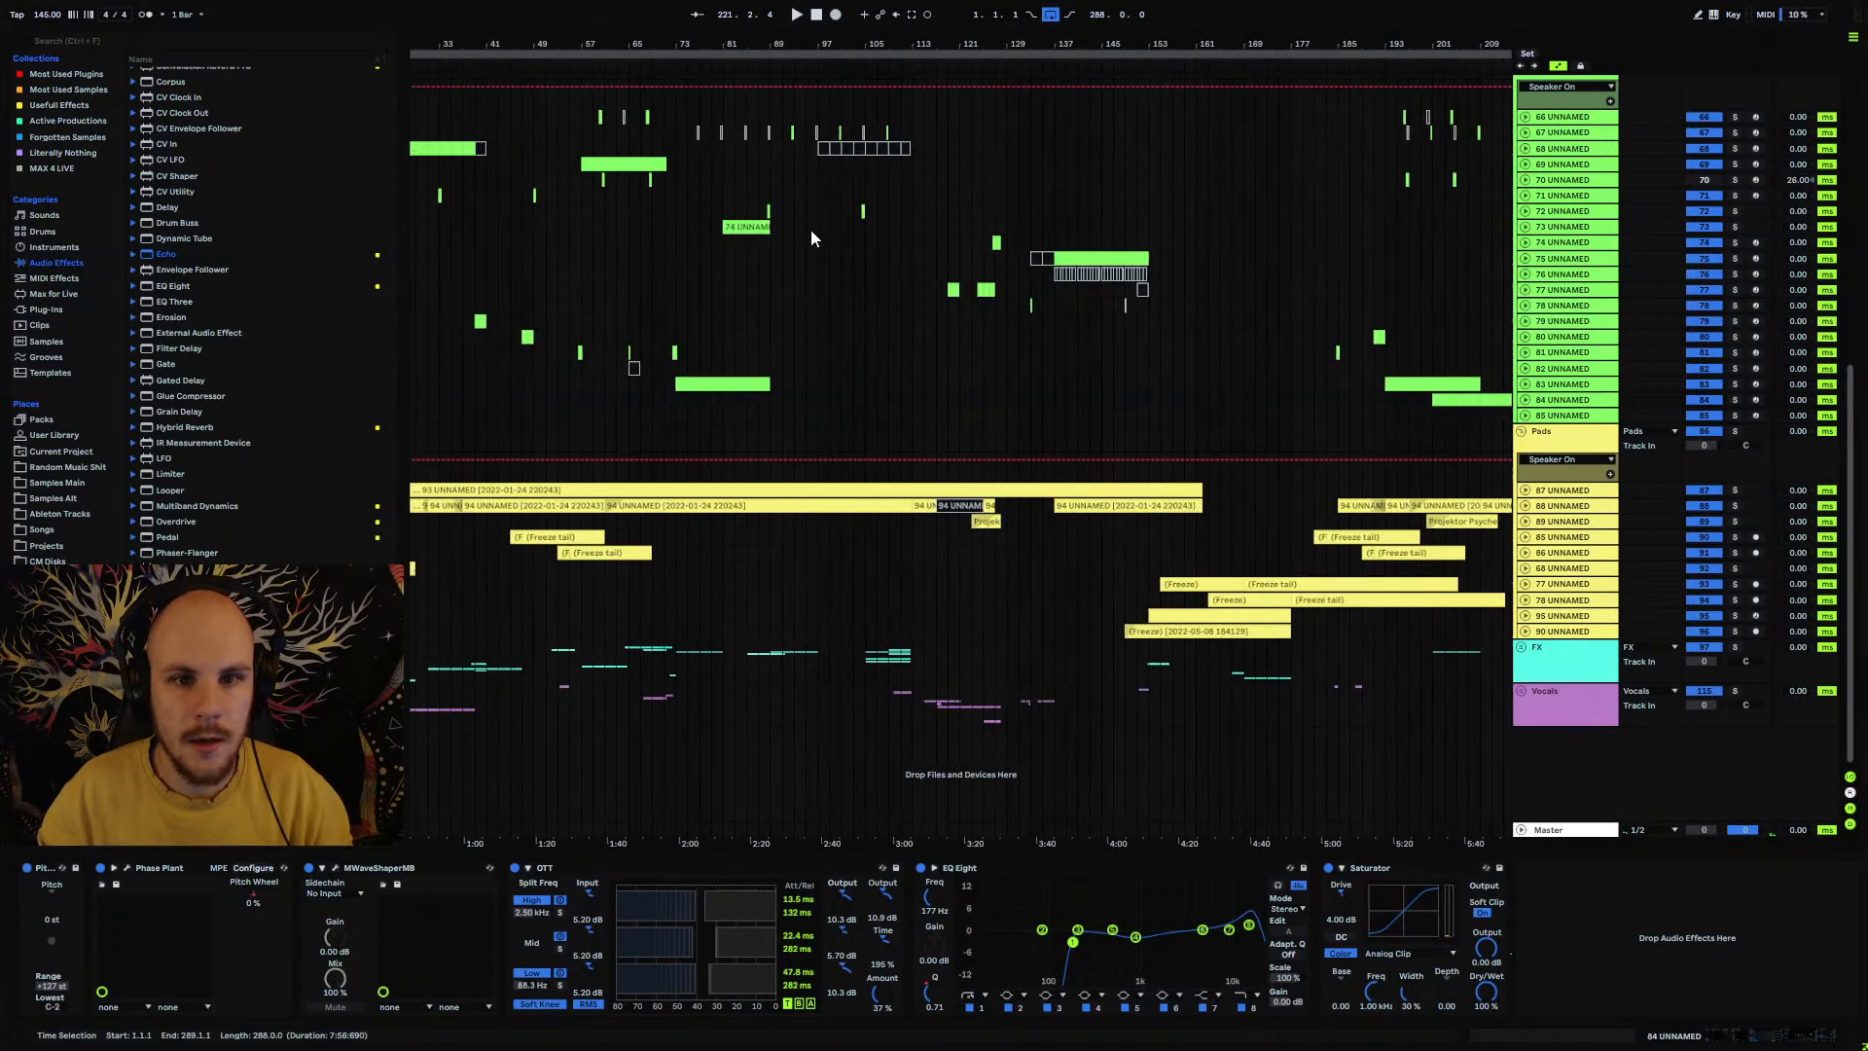
pyautogui.scroll(2, 805, 264)
pyautogui.scroll(2, 806, 265)
pyautogui.click(758, 232)
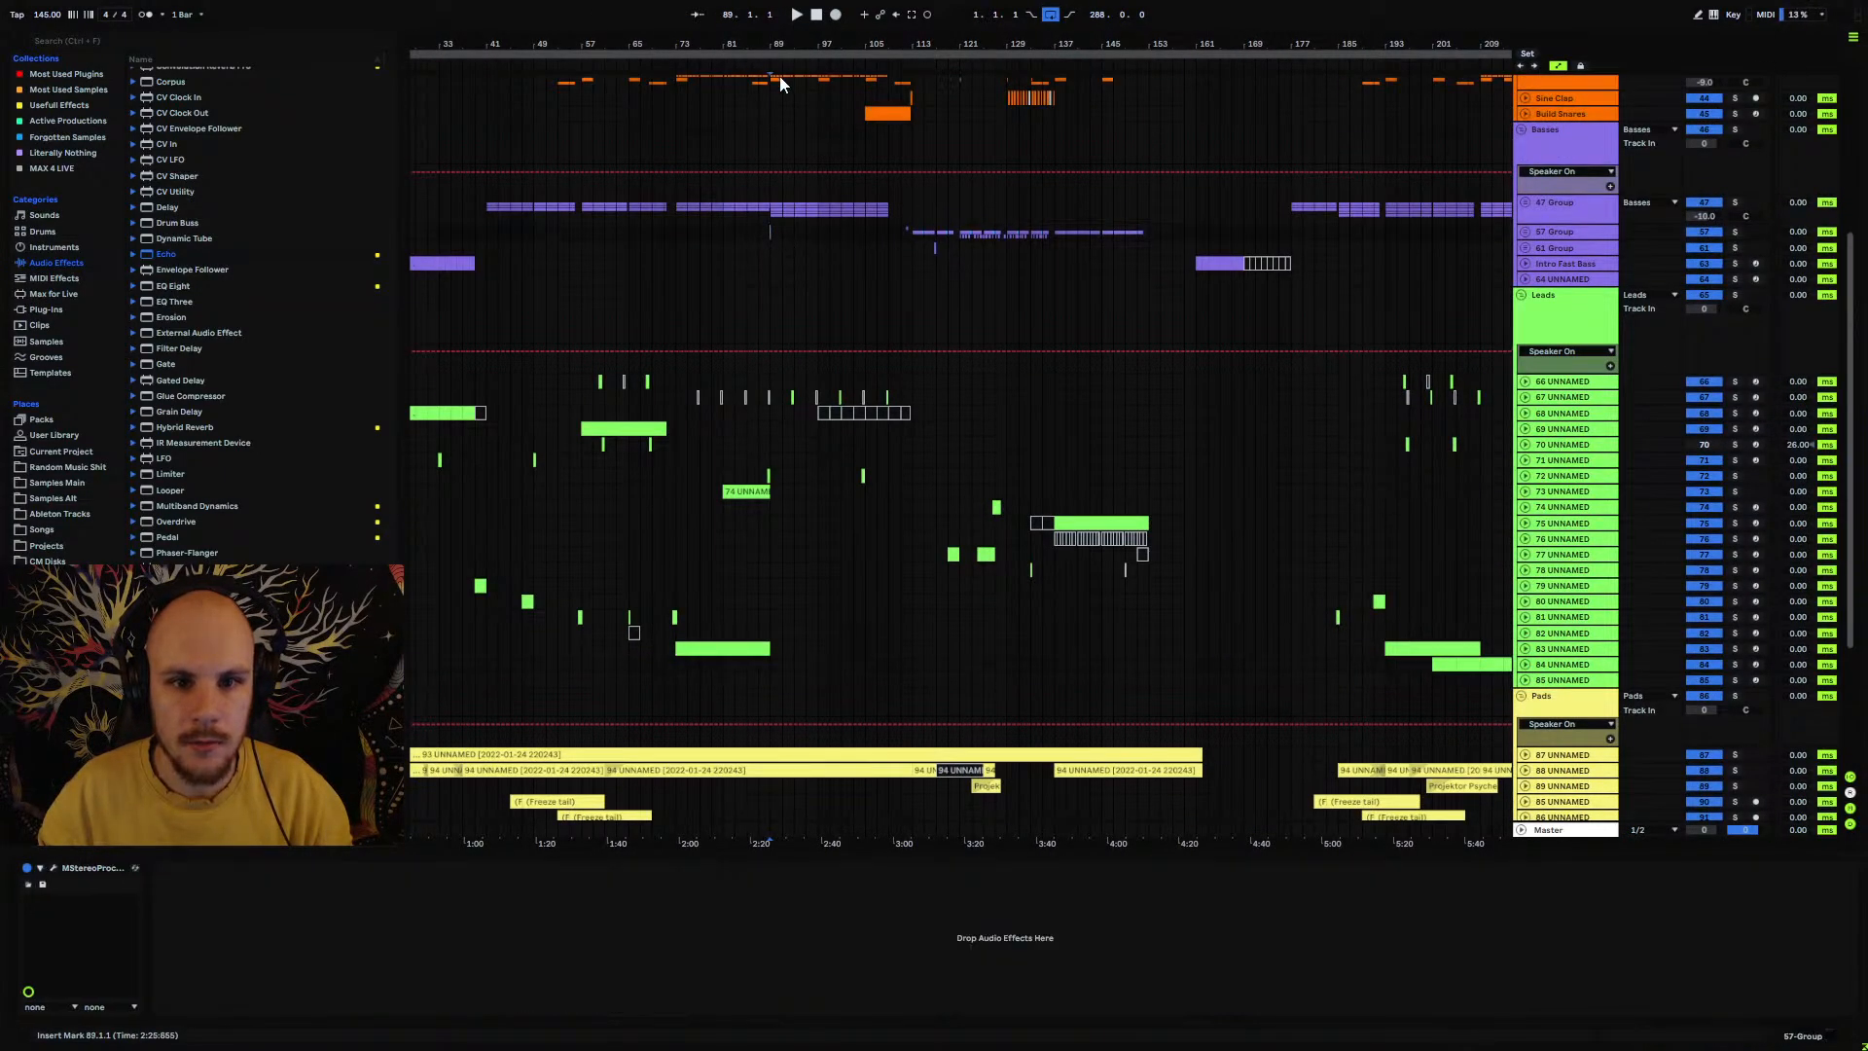
pyautogui.moveTo(766, 39); pyautogui.dragTo(692, 37)
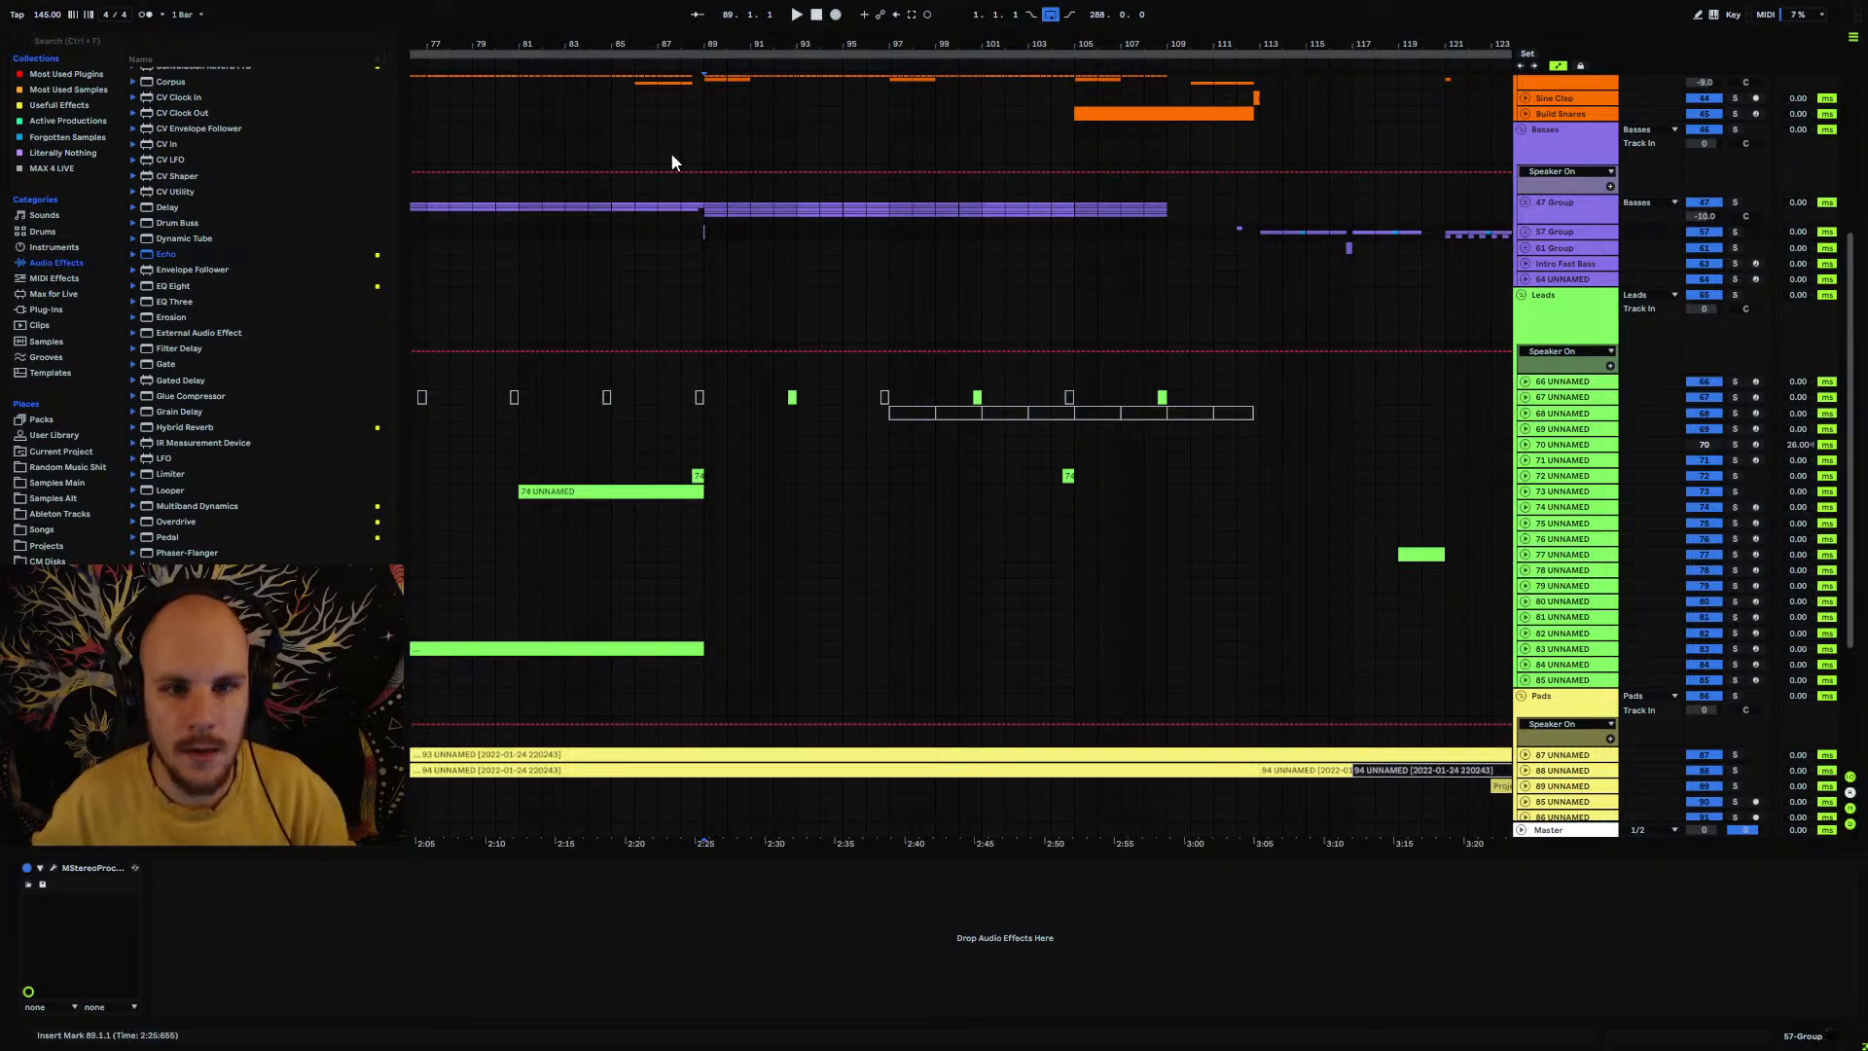
pyautogui.scroll(2, 733, 248)
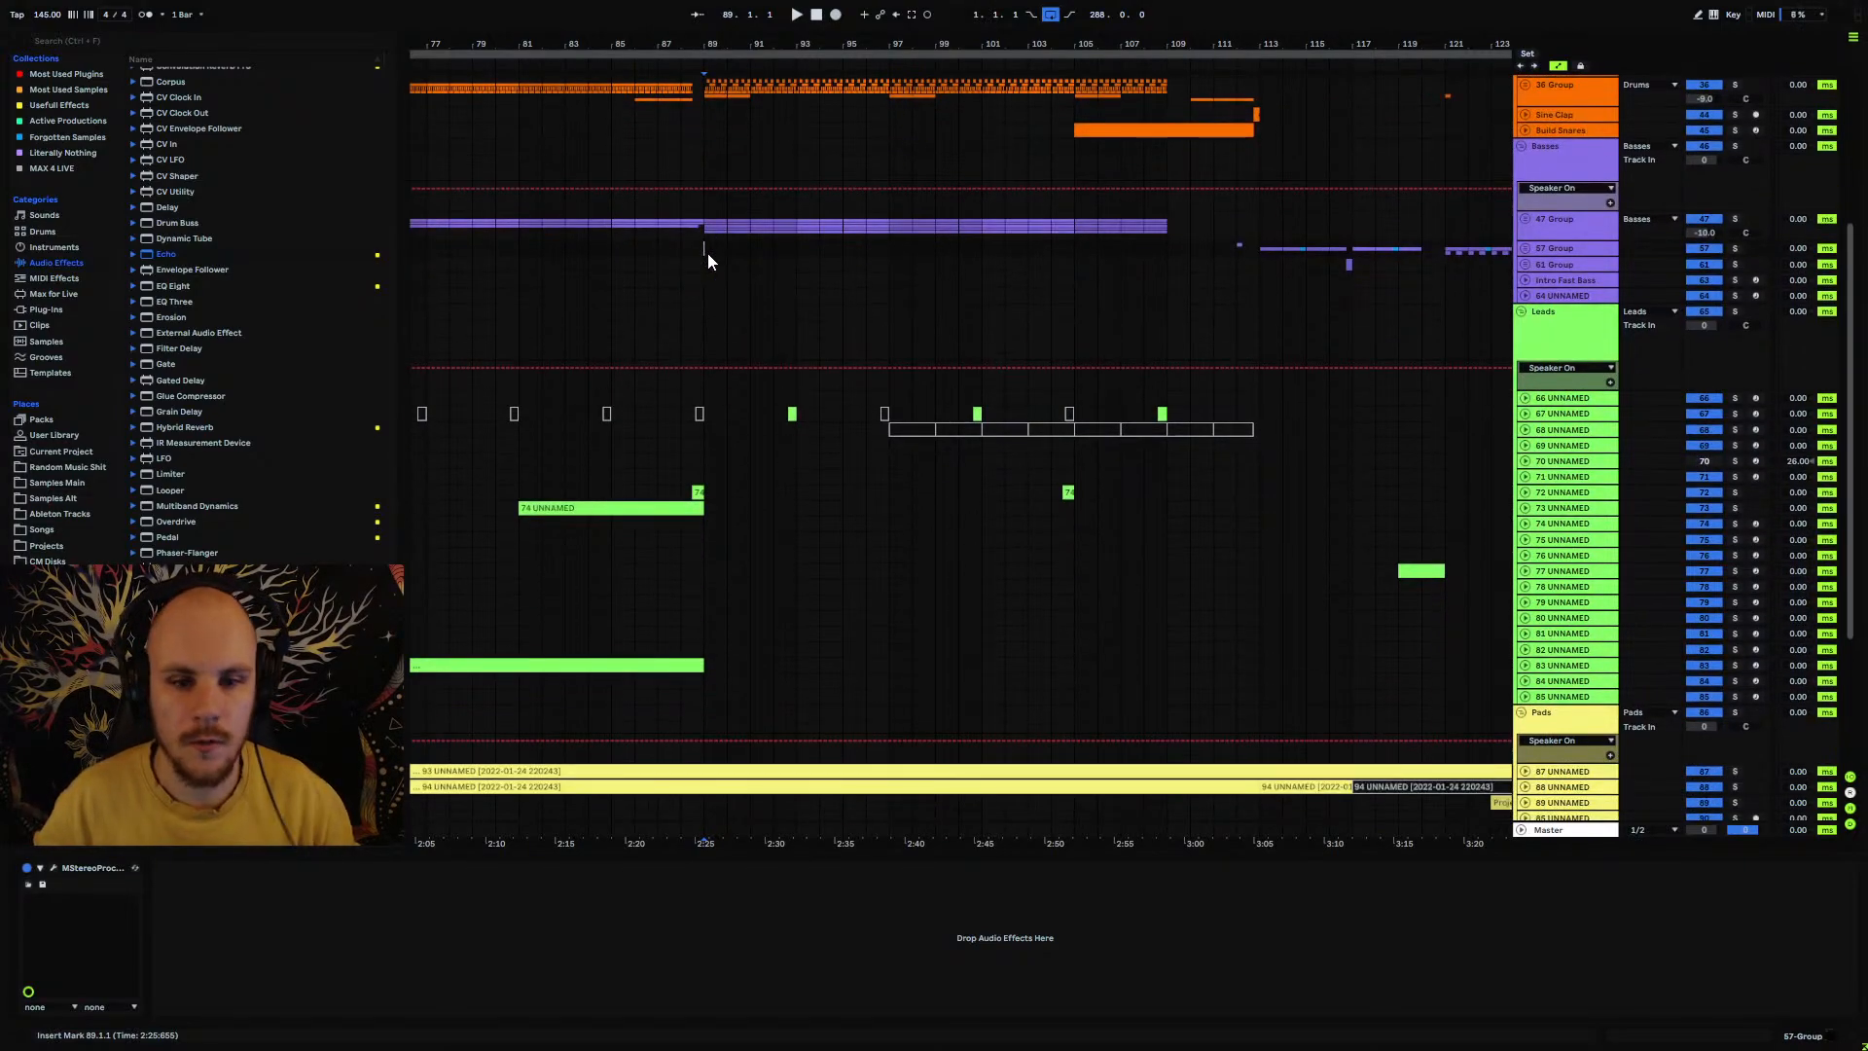
pyautogui.scroll(5, 709, 179)
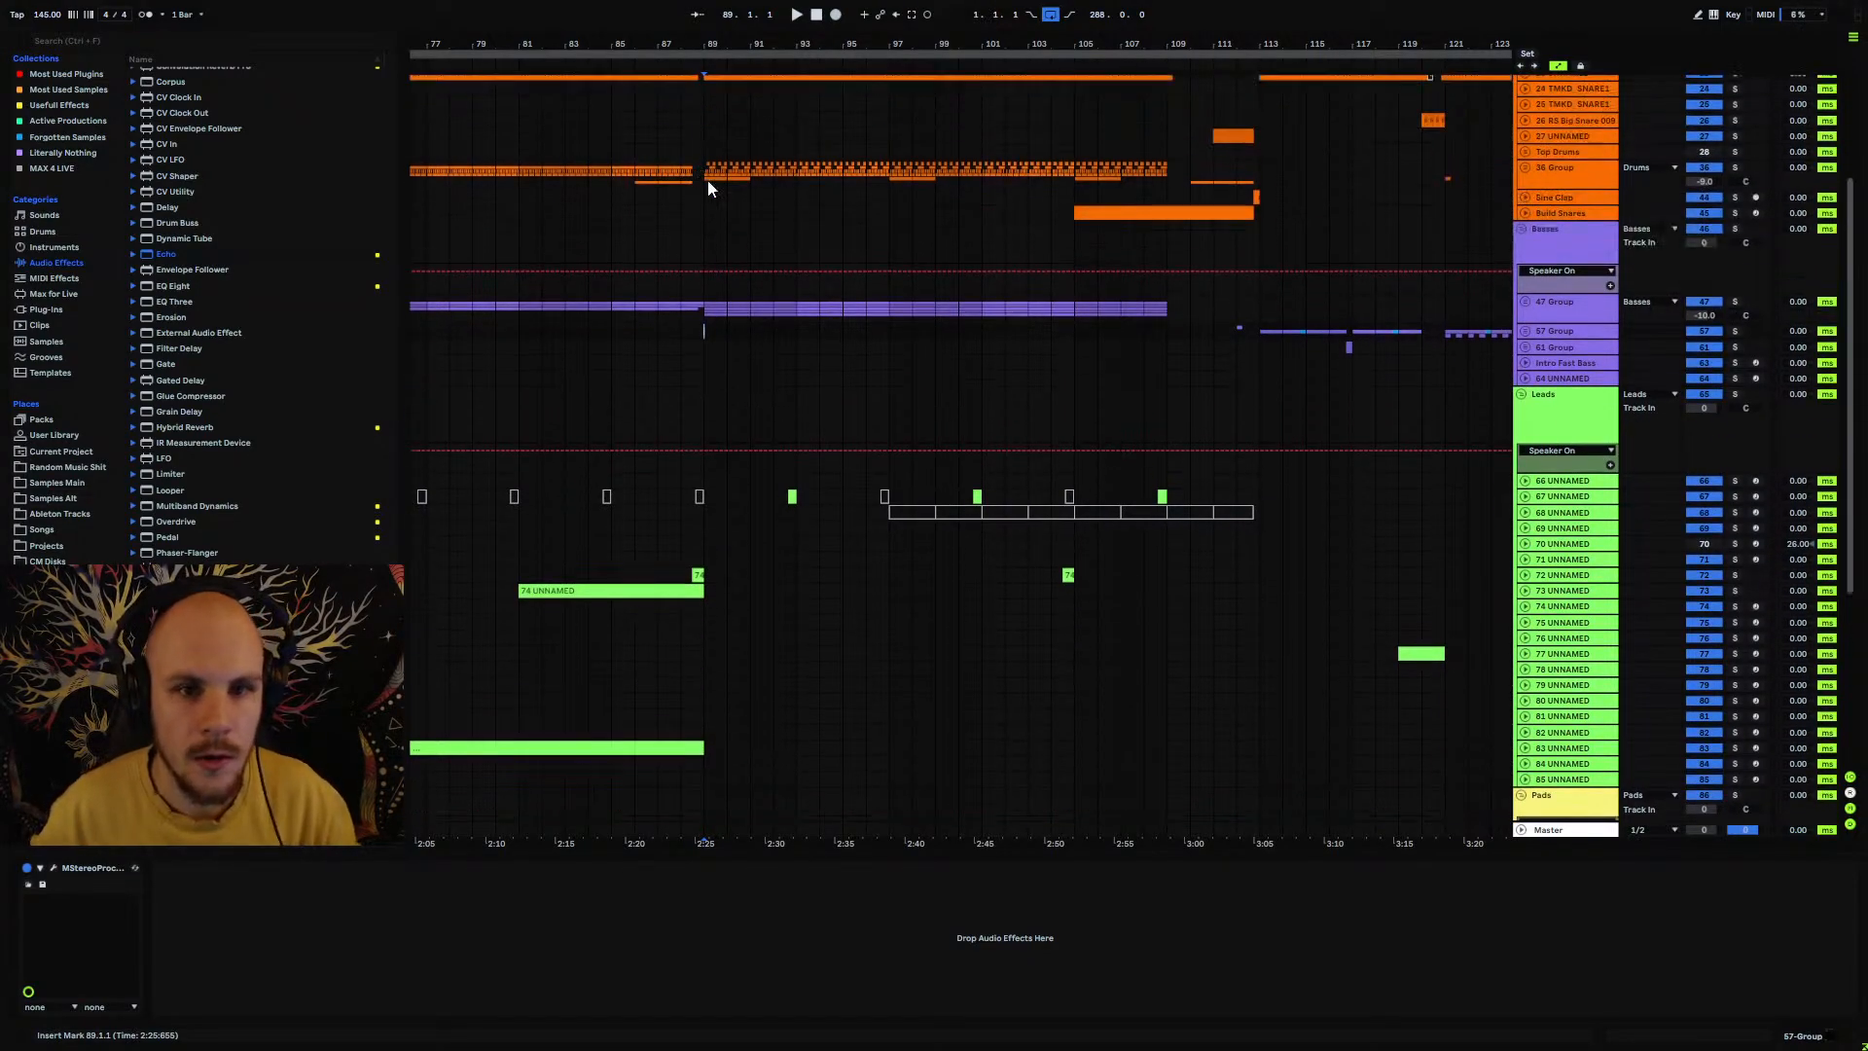
pyautogui.scroll(-5, 724, 236)
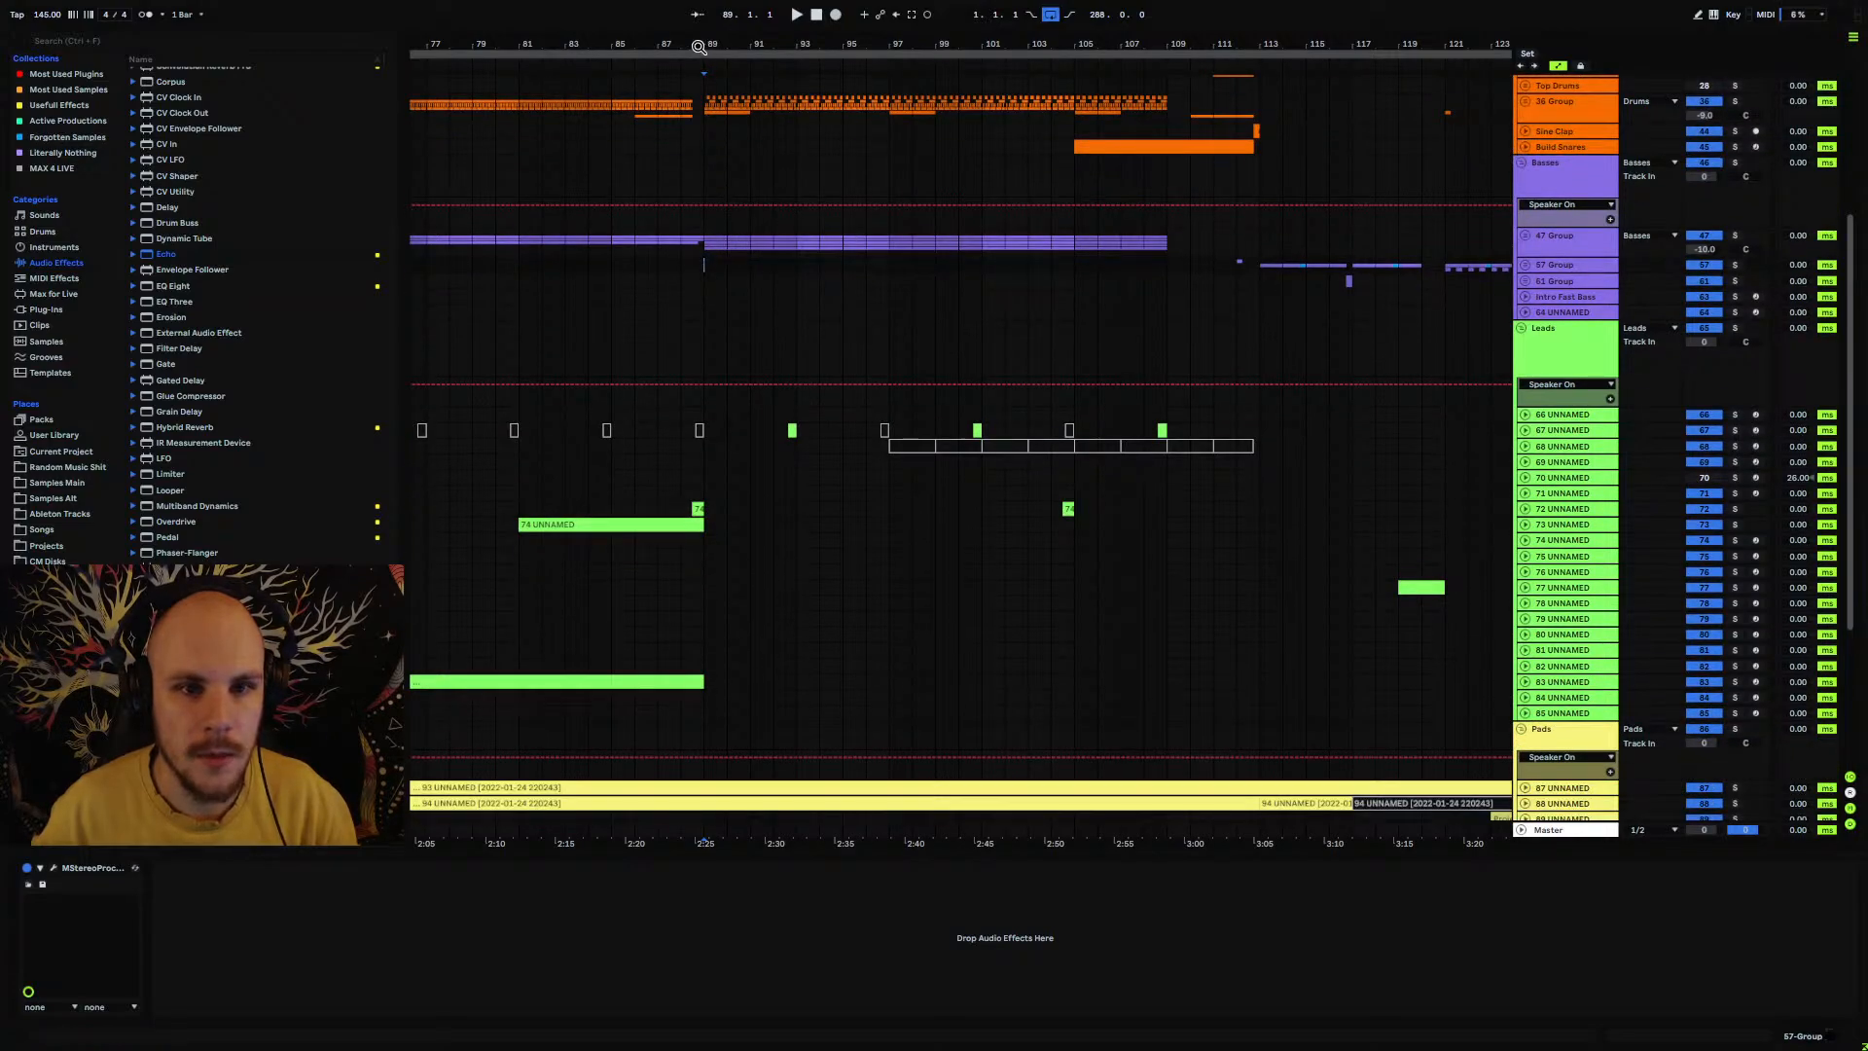
pyautogui.moveTo(958, 43); pyautogui.dragTo(455, 11)
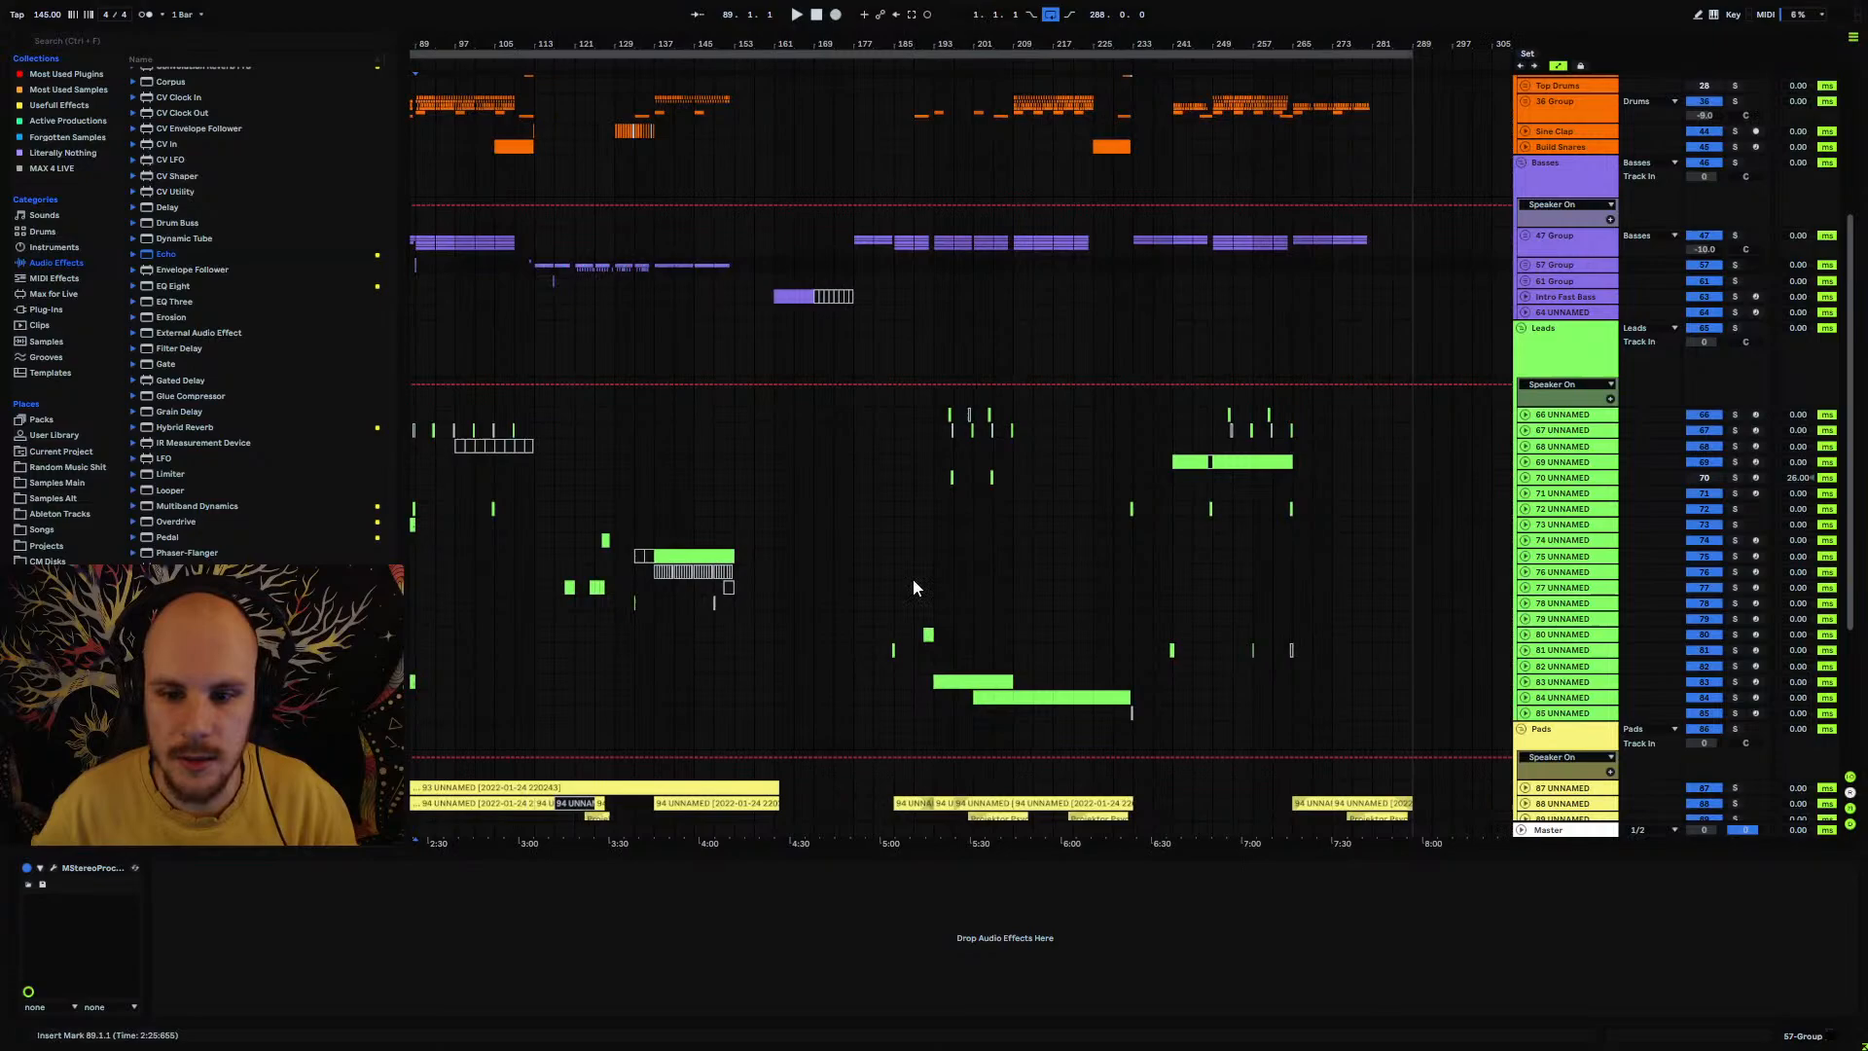
pyautogui.click(1039, 694)
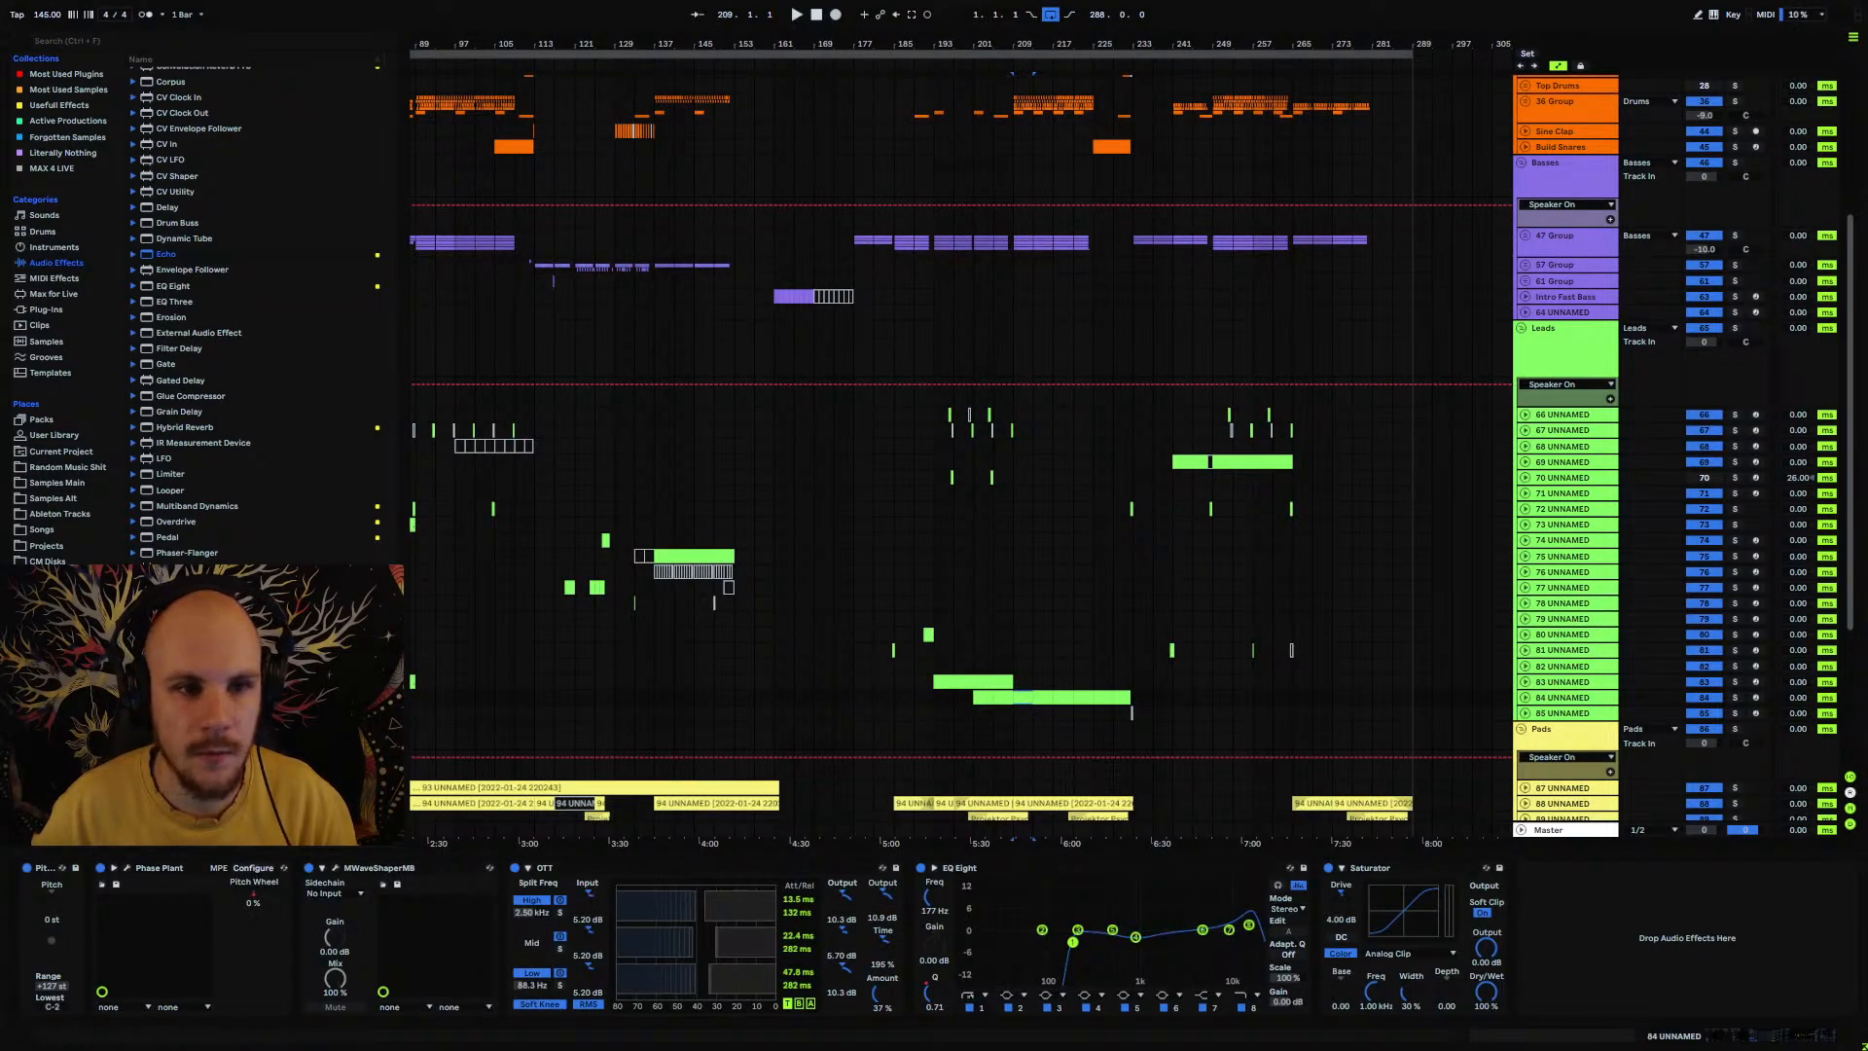
# Step: Play from bar 88 and check the drum group from bar 89 to 93 and the track 67 clip just before bar 93
pyautogui.moveTo(461, 42); pyautogui.dragTo(758, 107)
pyautogui.click(712, 173)
pyautogui.press('space')
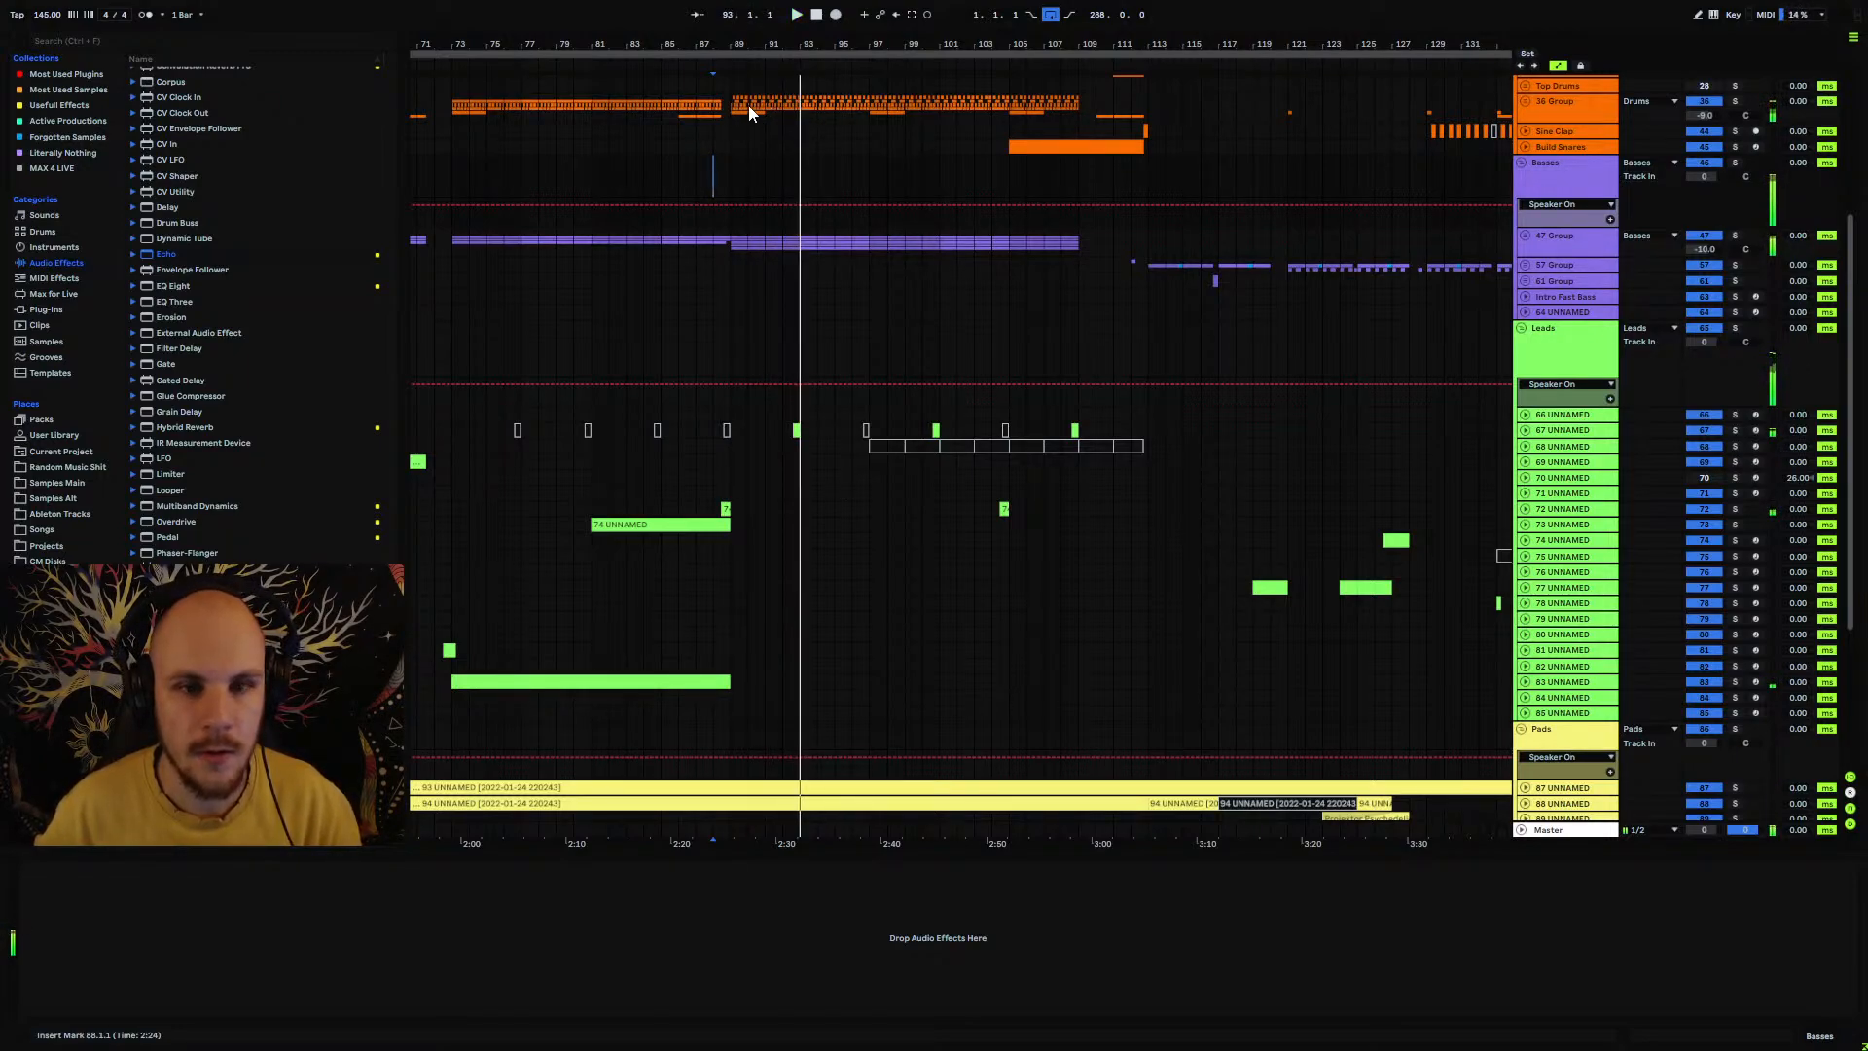
pyautogui.moveTo(749, 105); pyautogui.dragTo(781, 105)
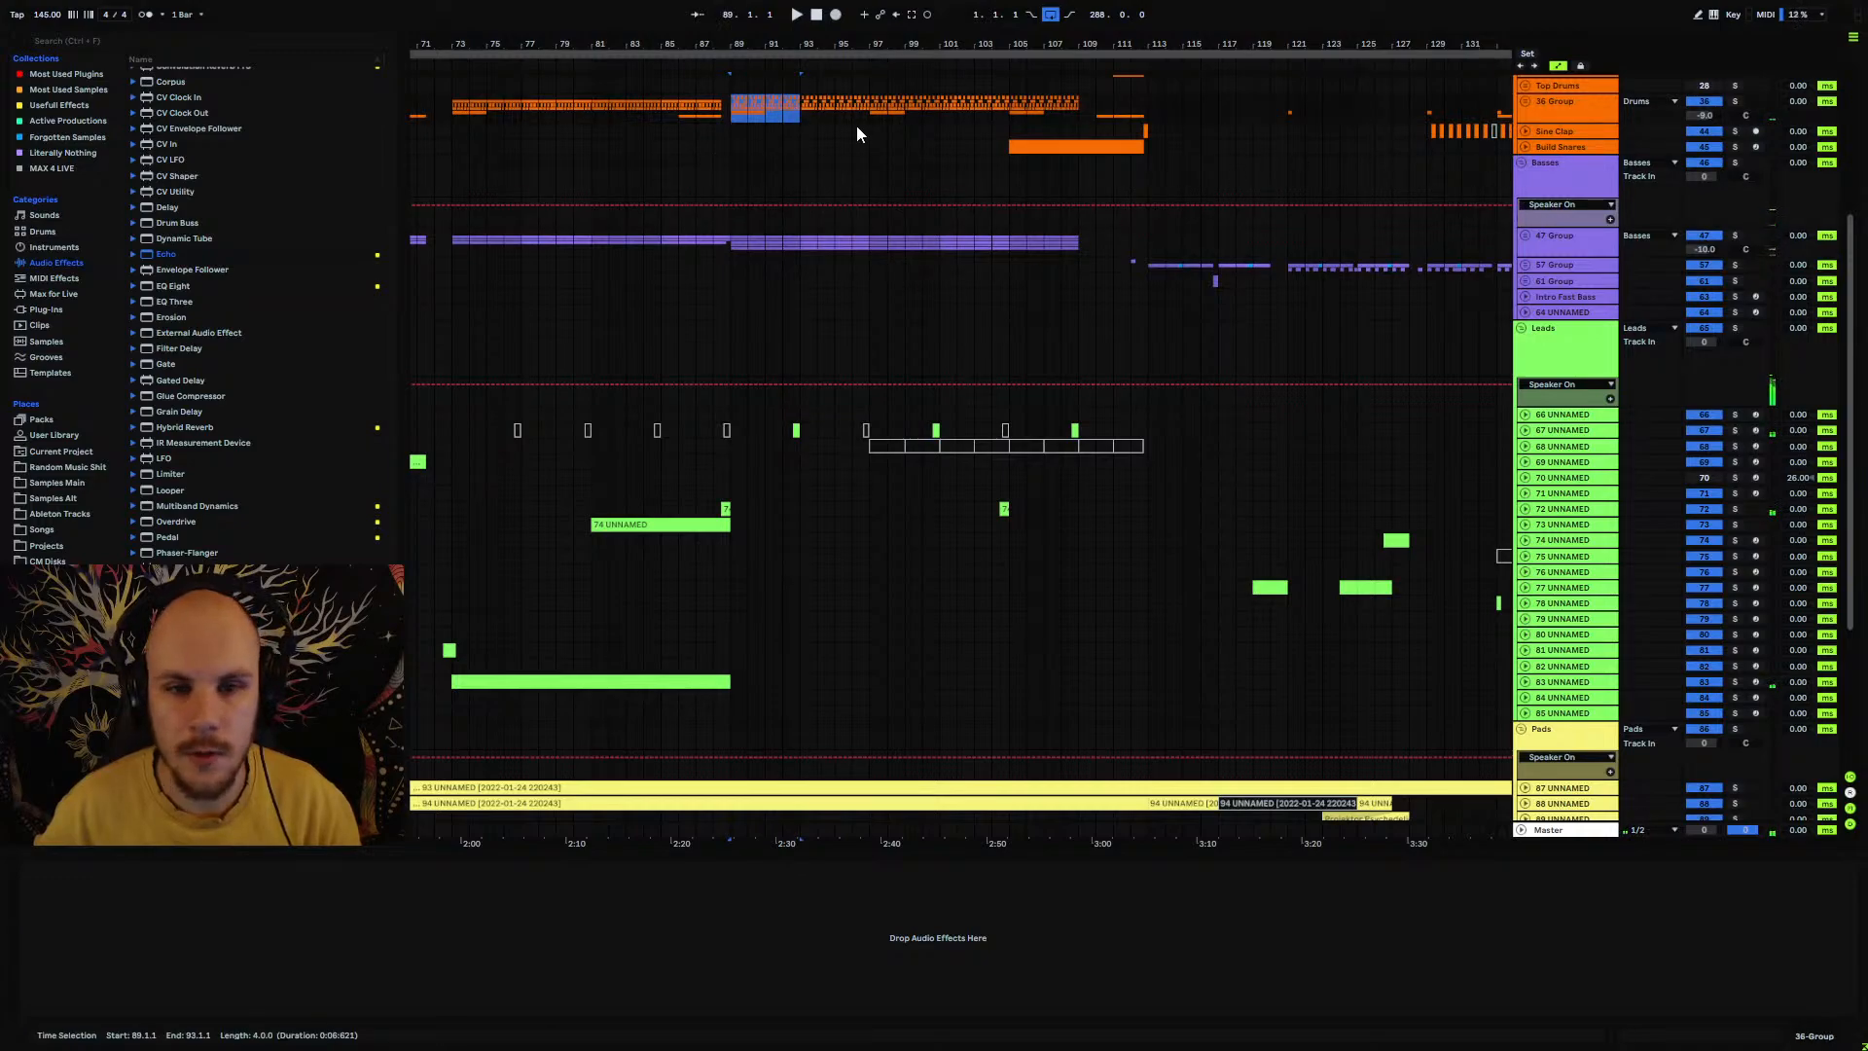
pyautogui.moveTo(764, 42); pyautogui.dragTo(810, 233)
pyautogui.click(830, 430)
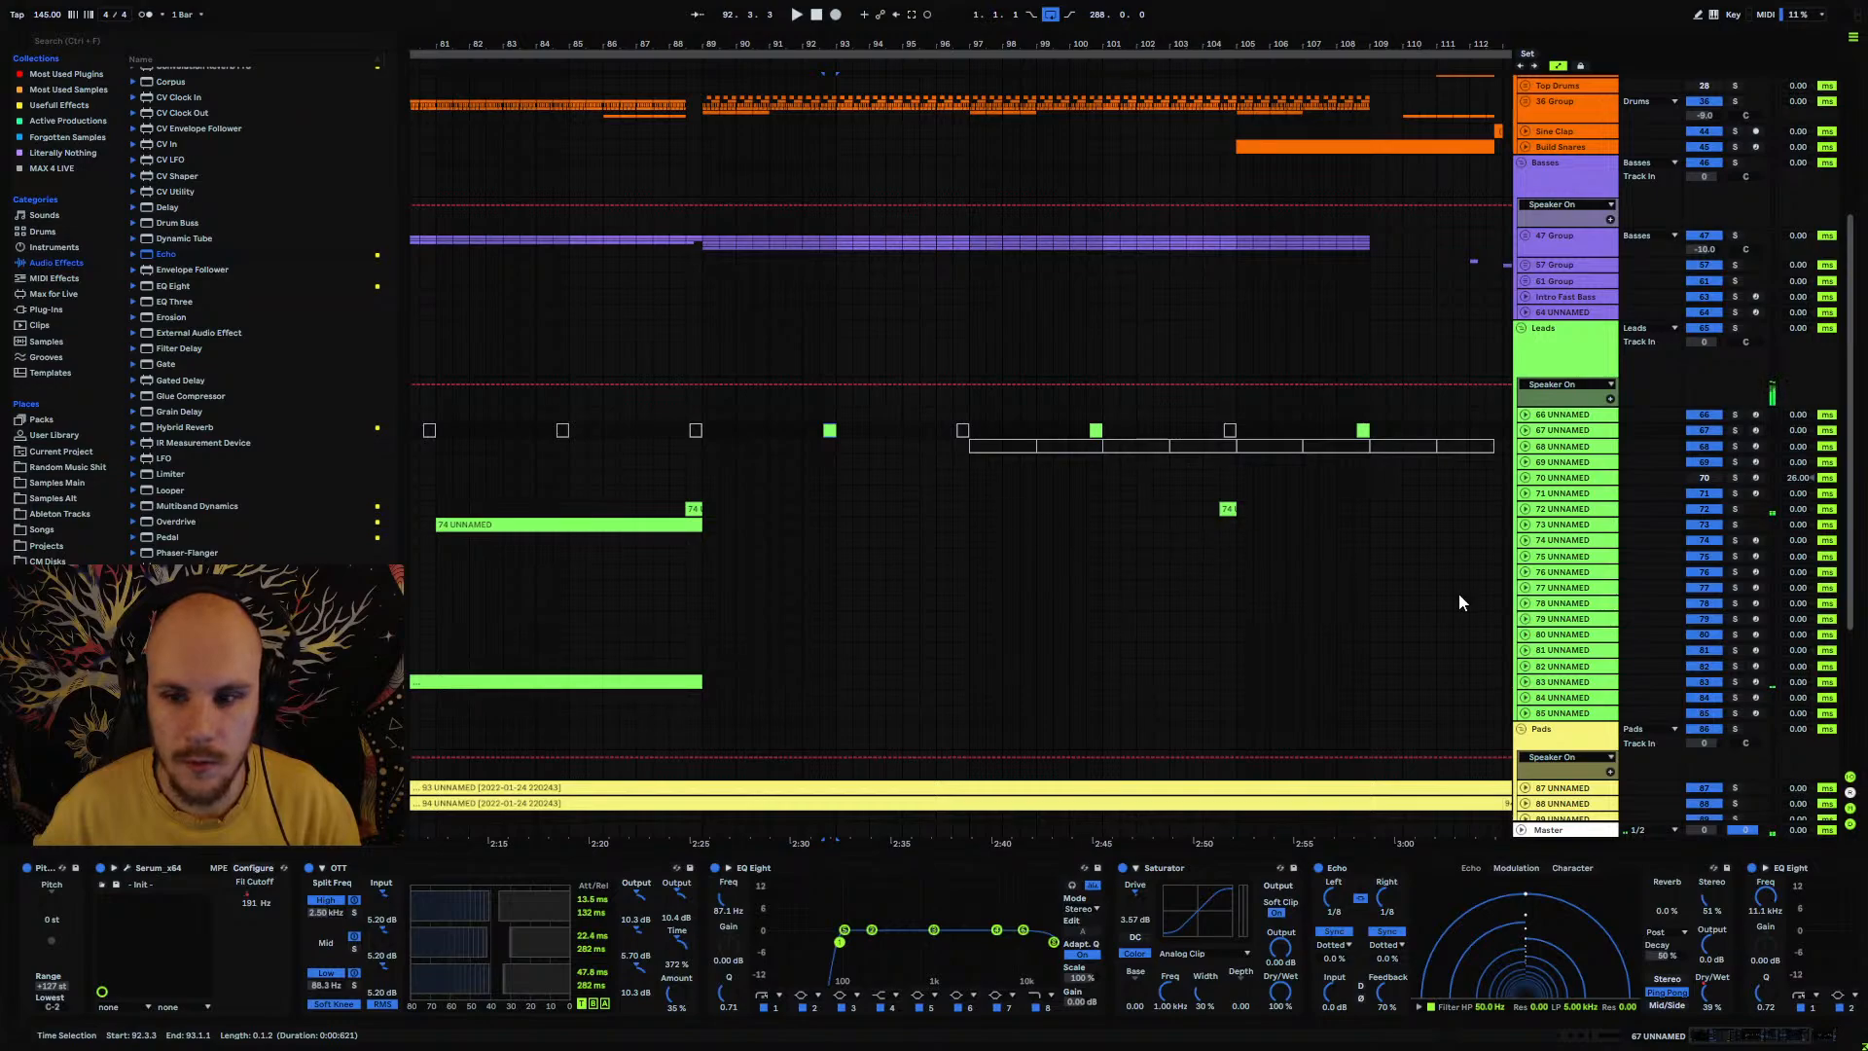
# Step: Insert a new MIDI track below track 85 and load the Vital instrument on it
pyautogui.click(1568, 714)
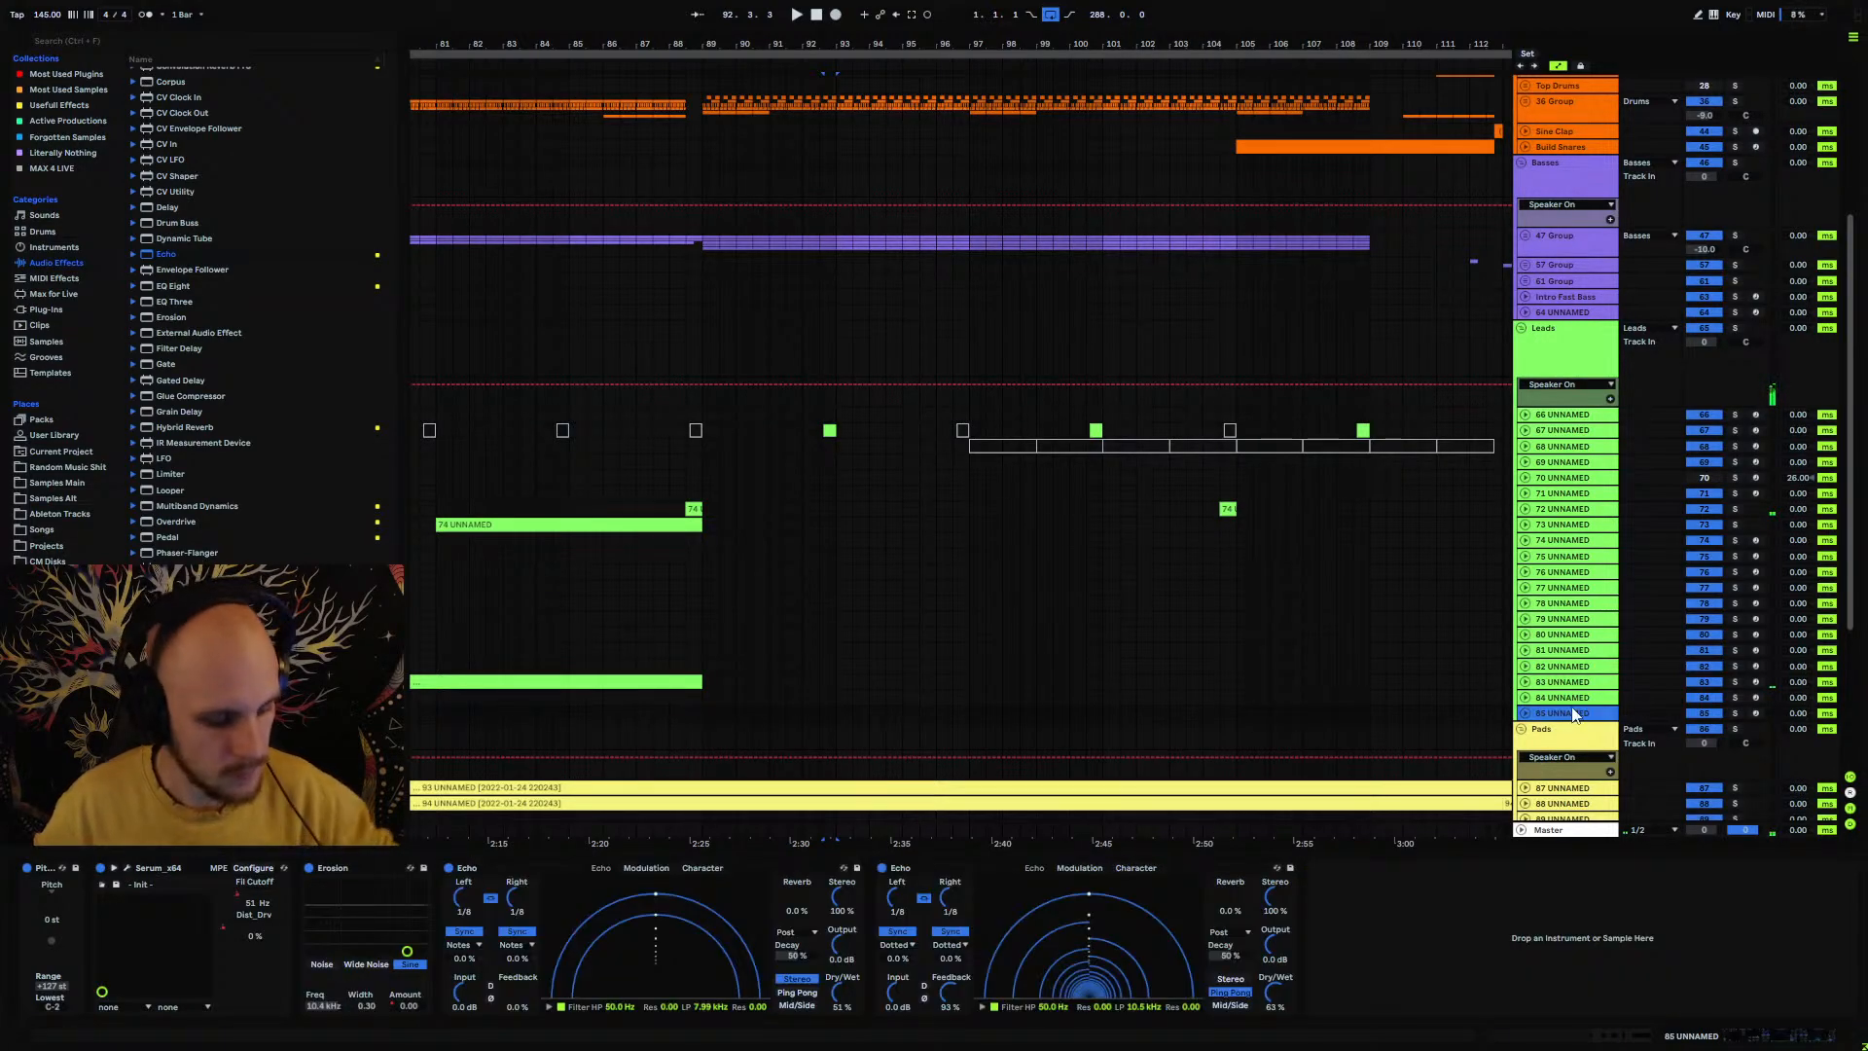
pyautogui.hotkey('ctrl', 'shift', 't')
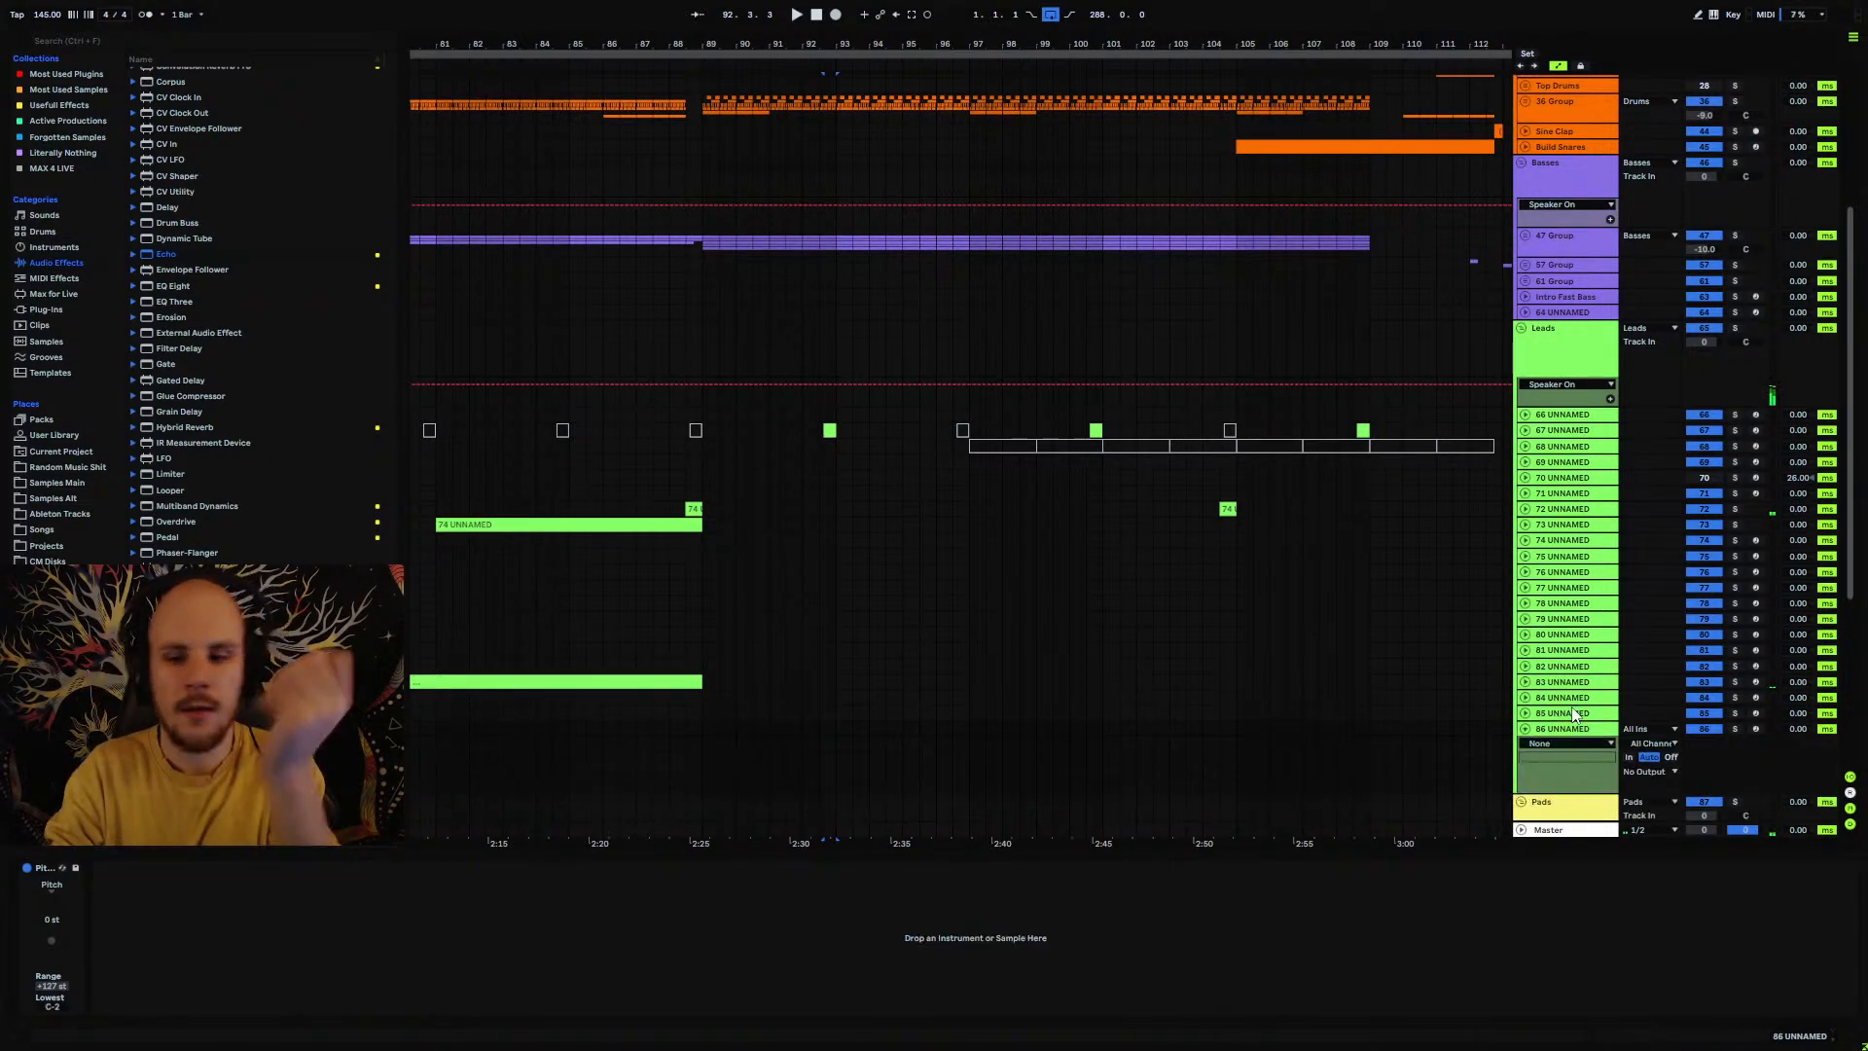
pyautogui.click(46, 310)
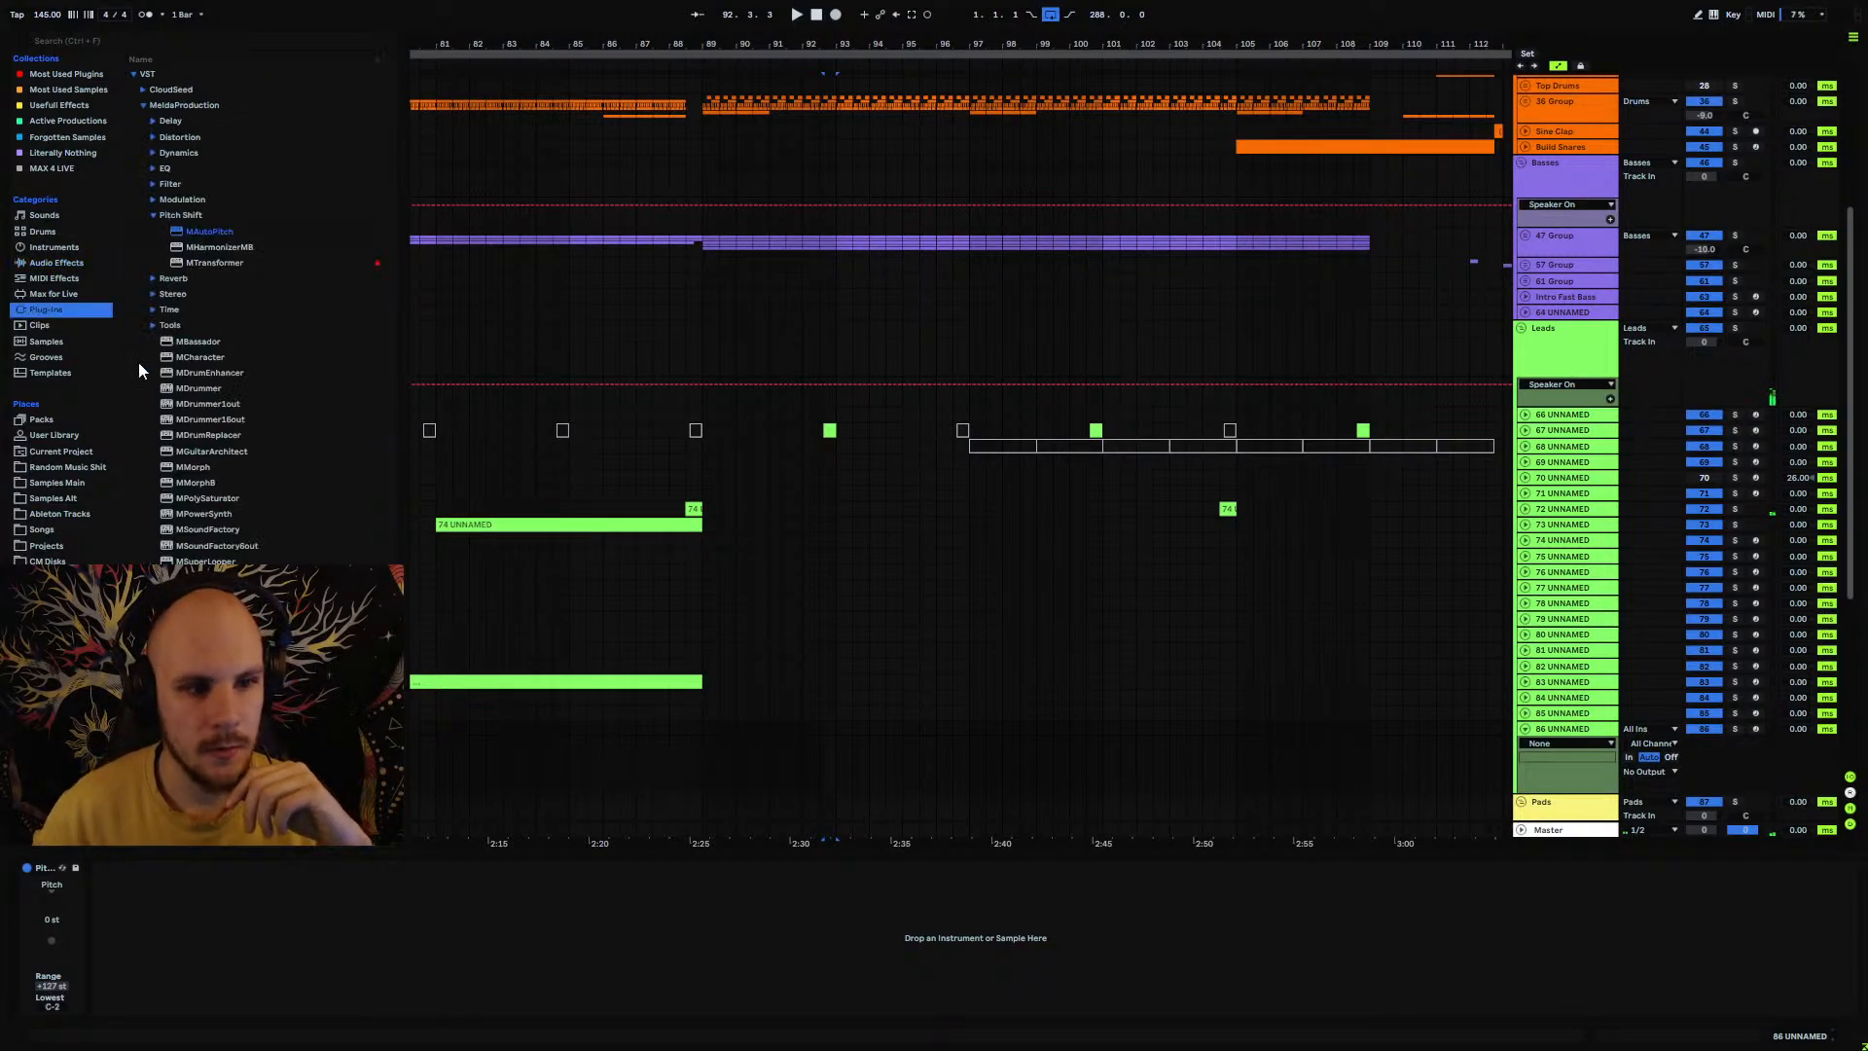
pyautogui.click(154, 216)
pyautogui.click(143, 105)
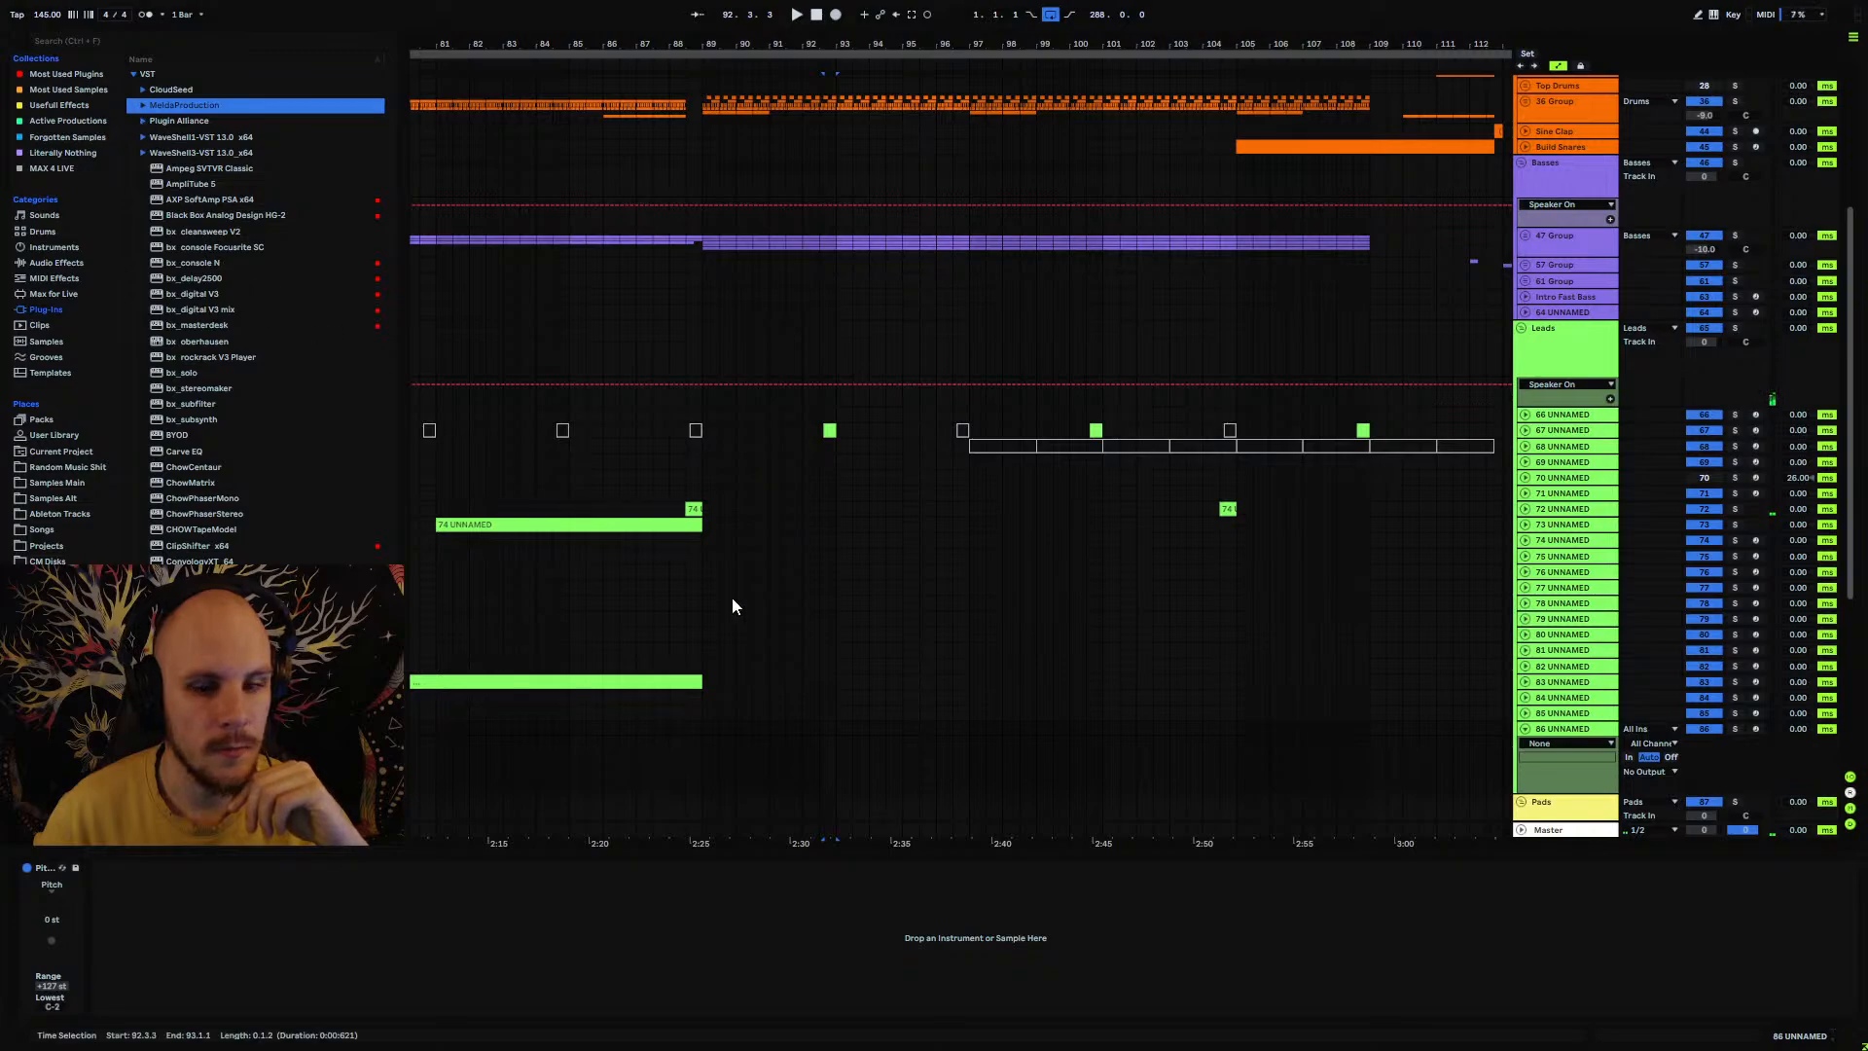
pyautogui.rightClick(867, 755)
pyautogui.rightClick(867, 756)
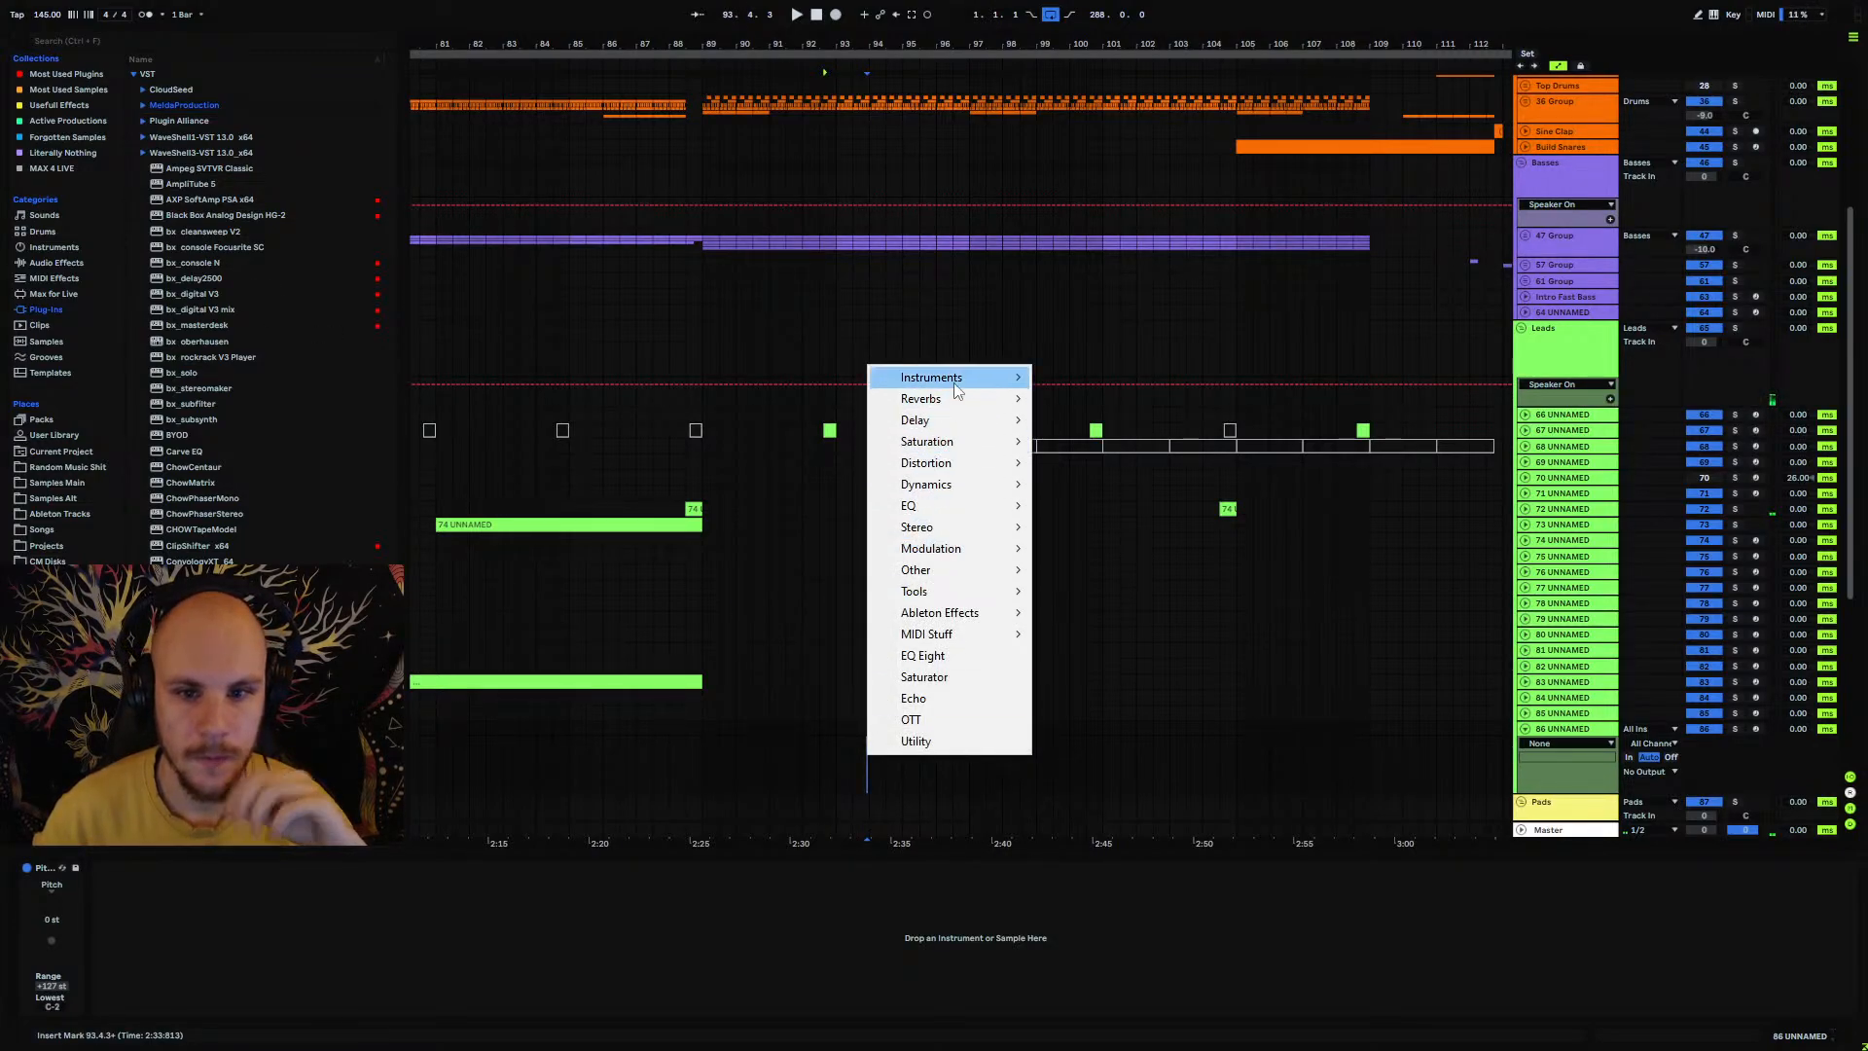
pyautogui.moveTo(955, 387)
pyautogui.click(1105, 401)
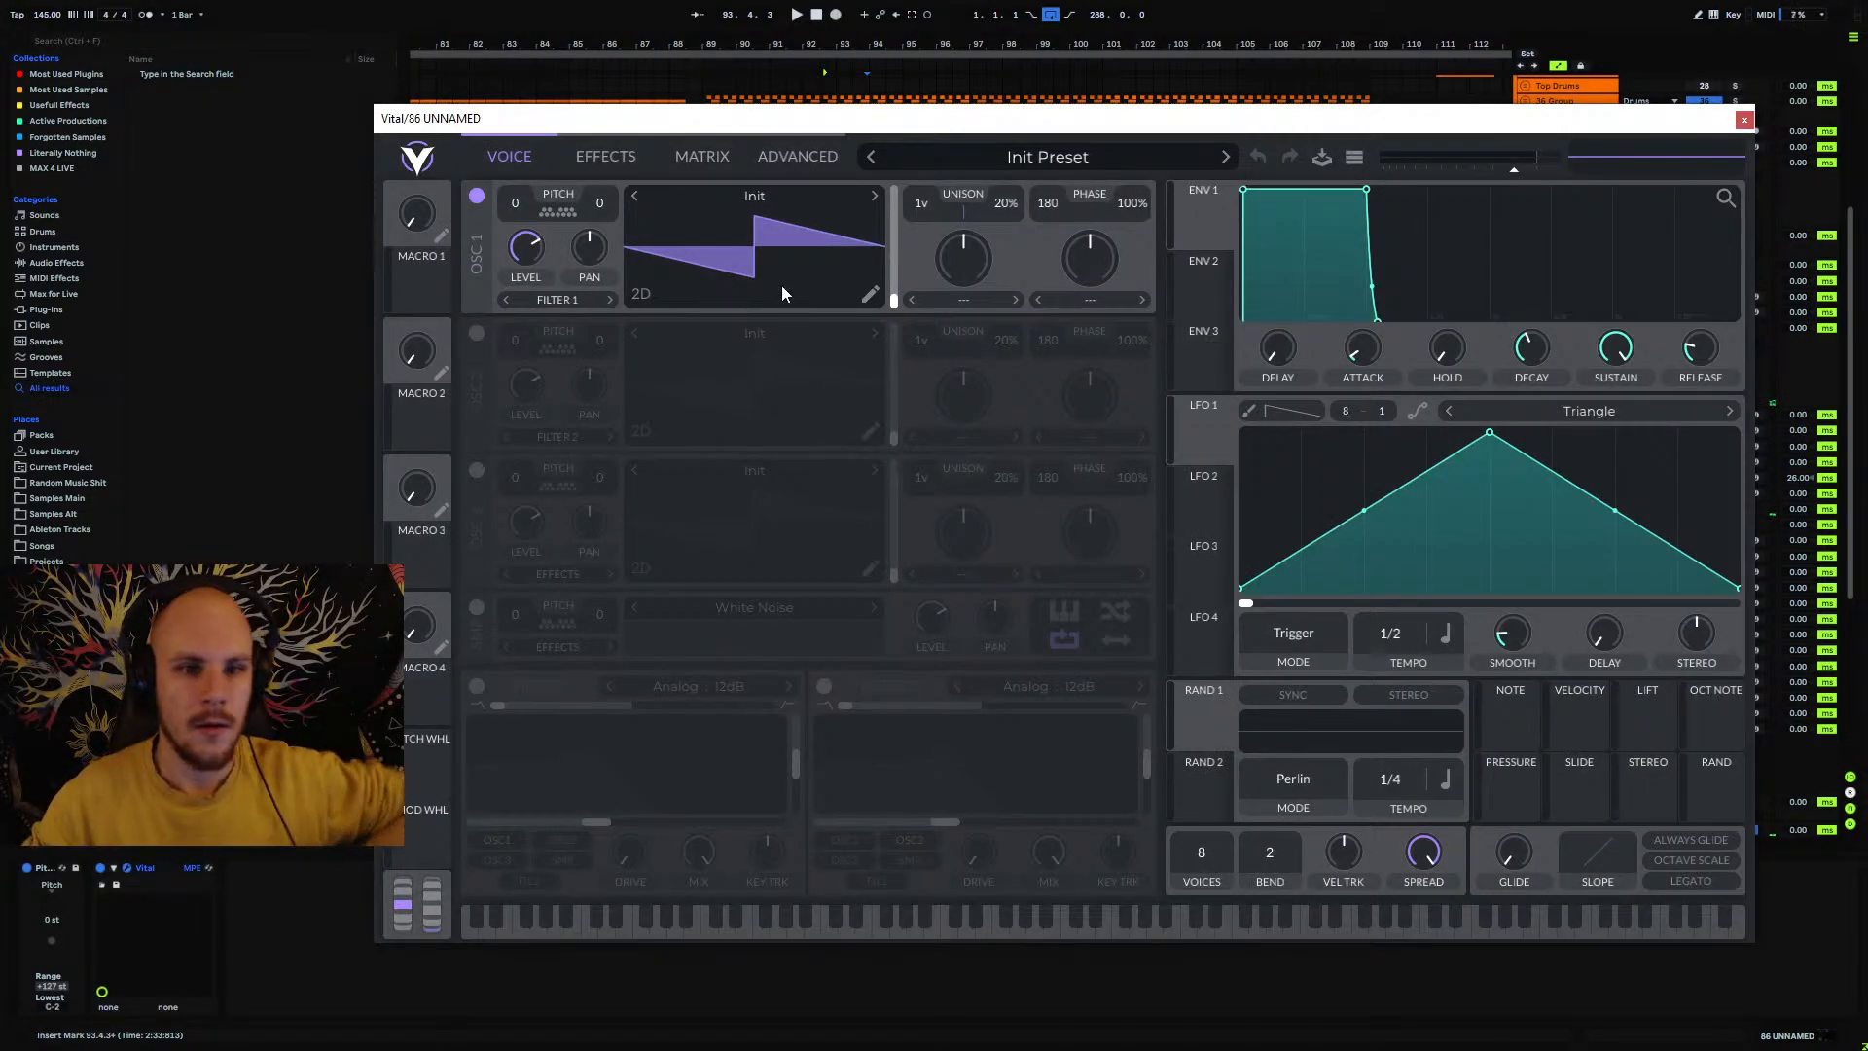
# Step: Load The Mushroom wavetable from Glitch Psytrance Essentials Vol3 into Vital's oscillator 1
pyautogui.click(753, 197)
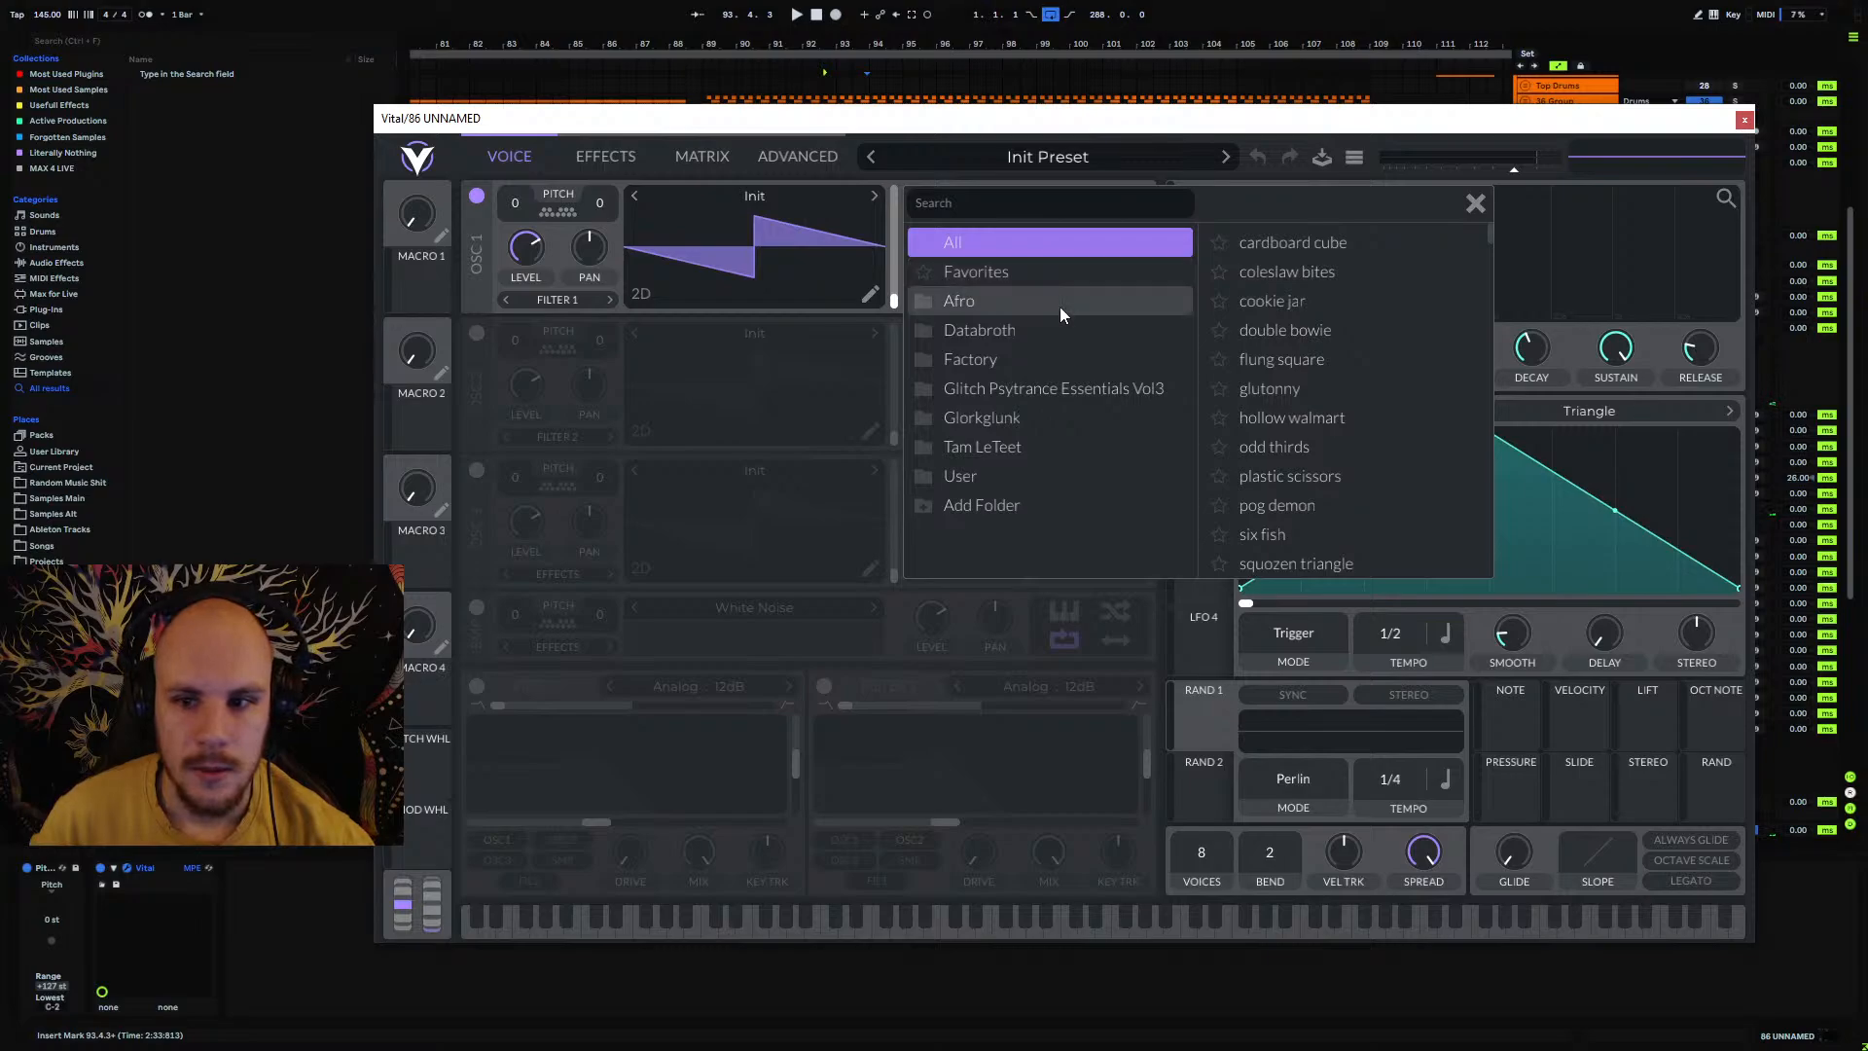
pyautogui.click(1080, 388)
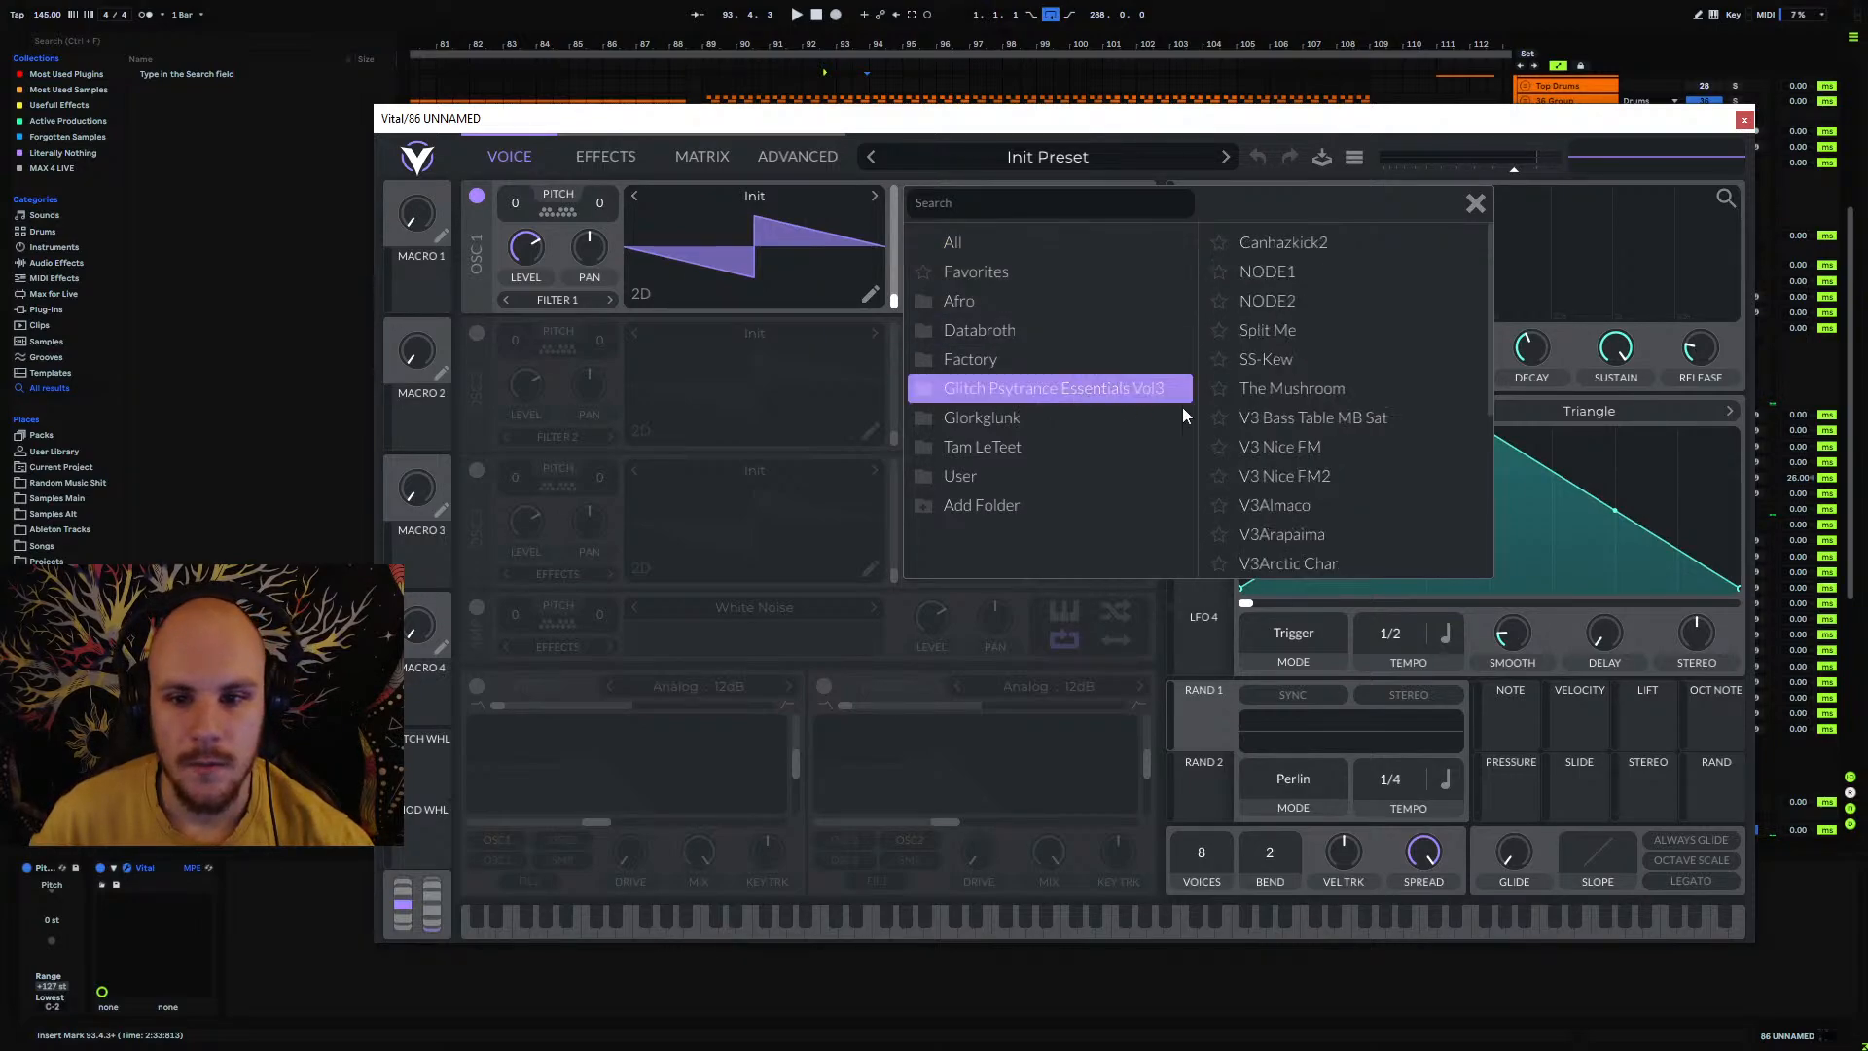
pyautogui.click(1311, 391)
pyautogui.click(1475, 203)
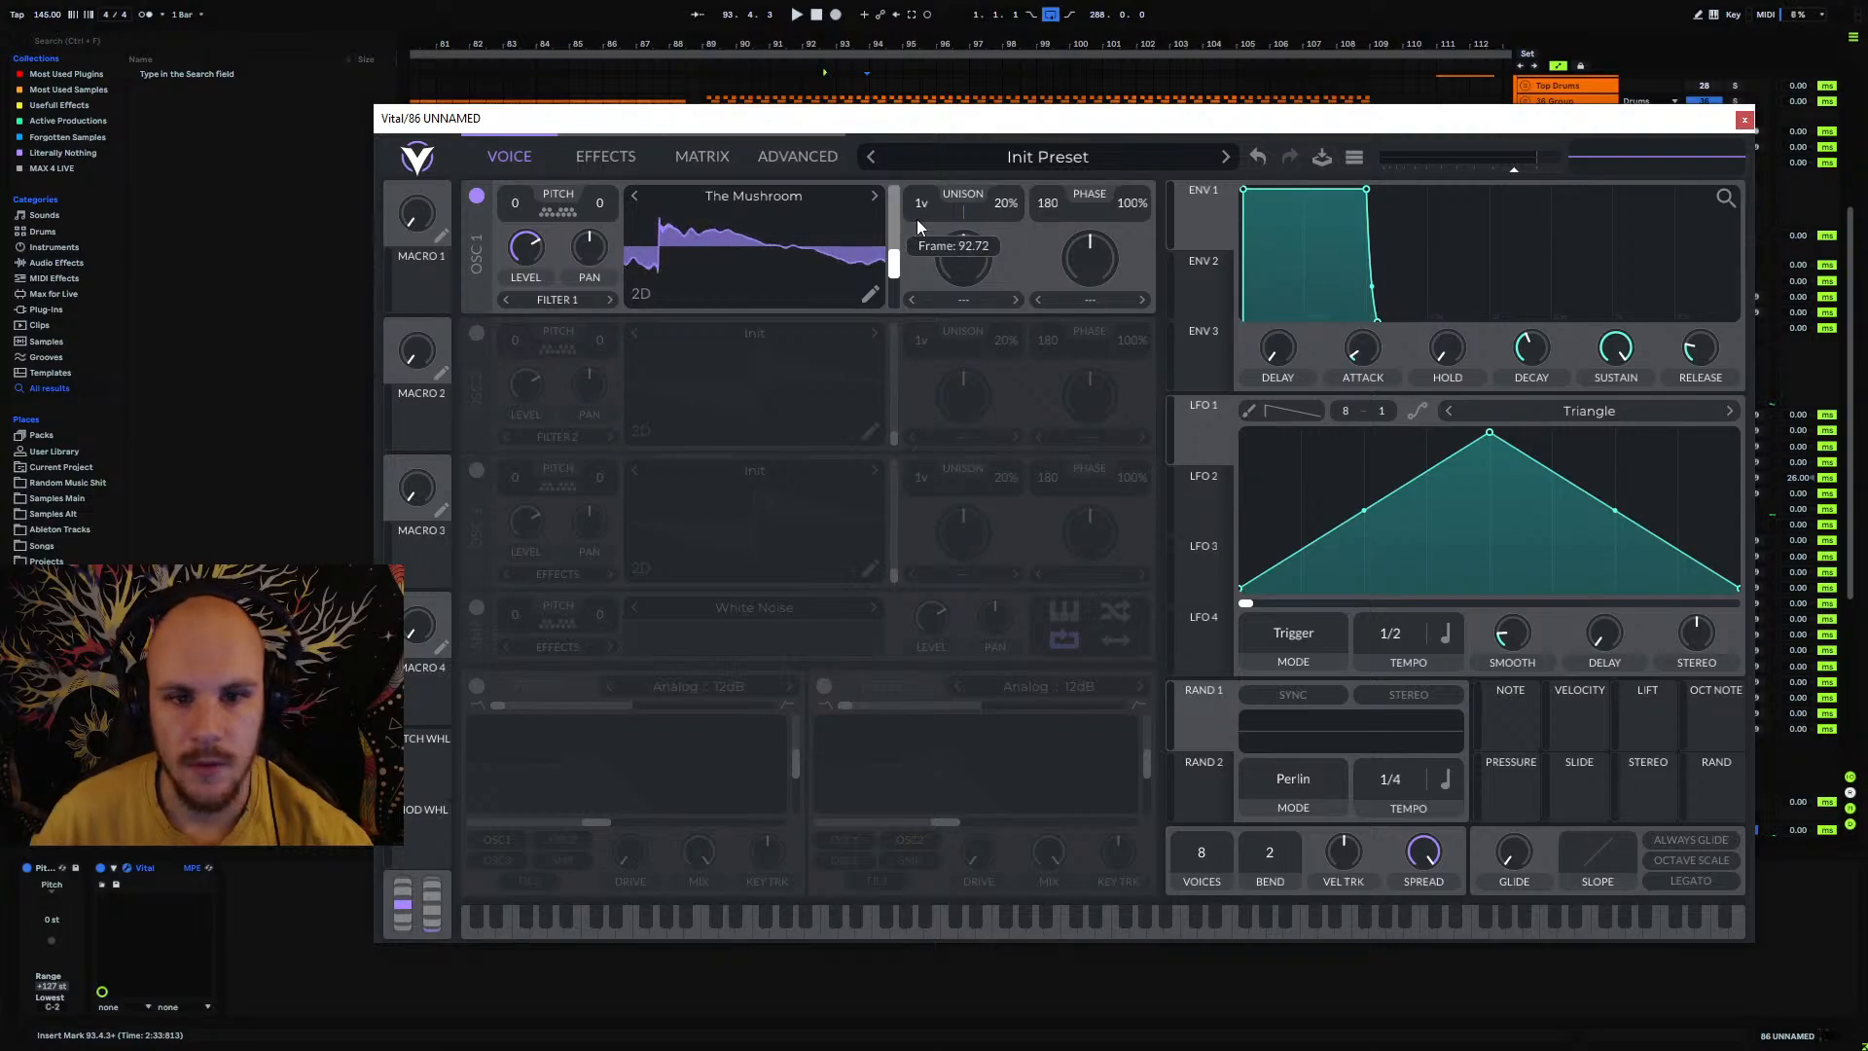
pyautogui.moveTo(1056, 118); pyautogui.dragTo(797, 105)
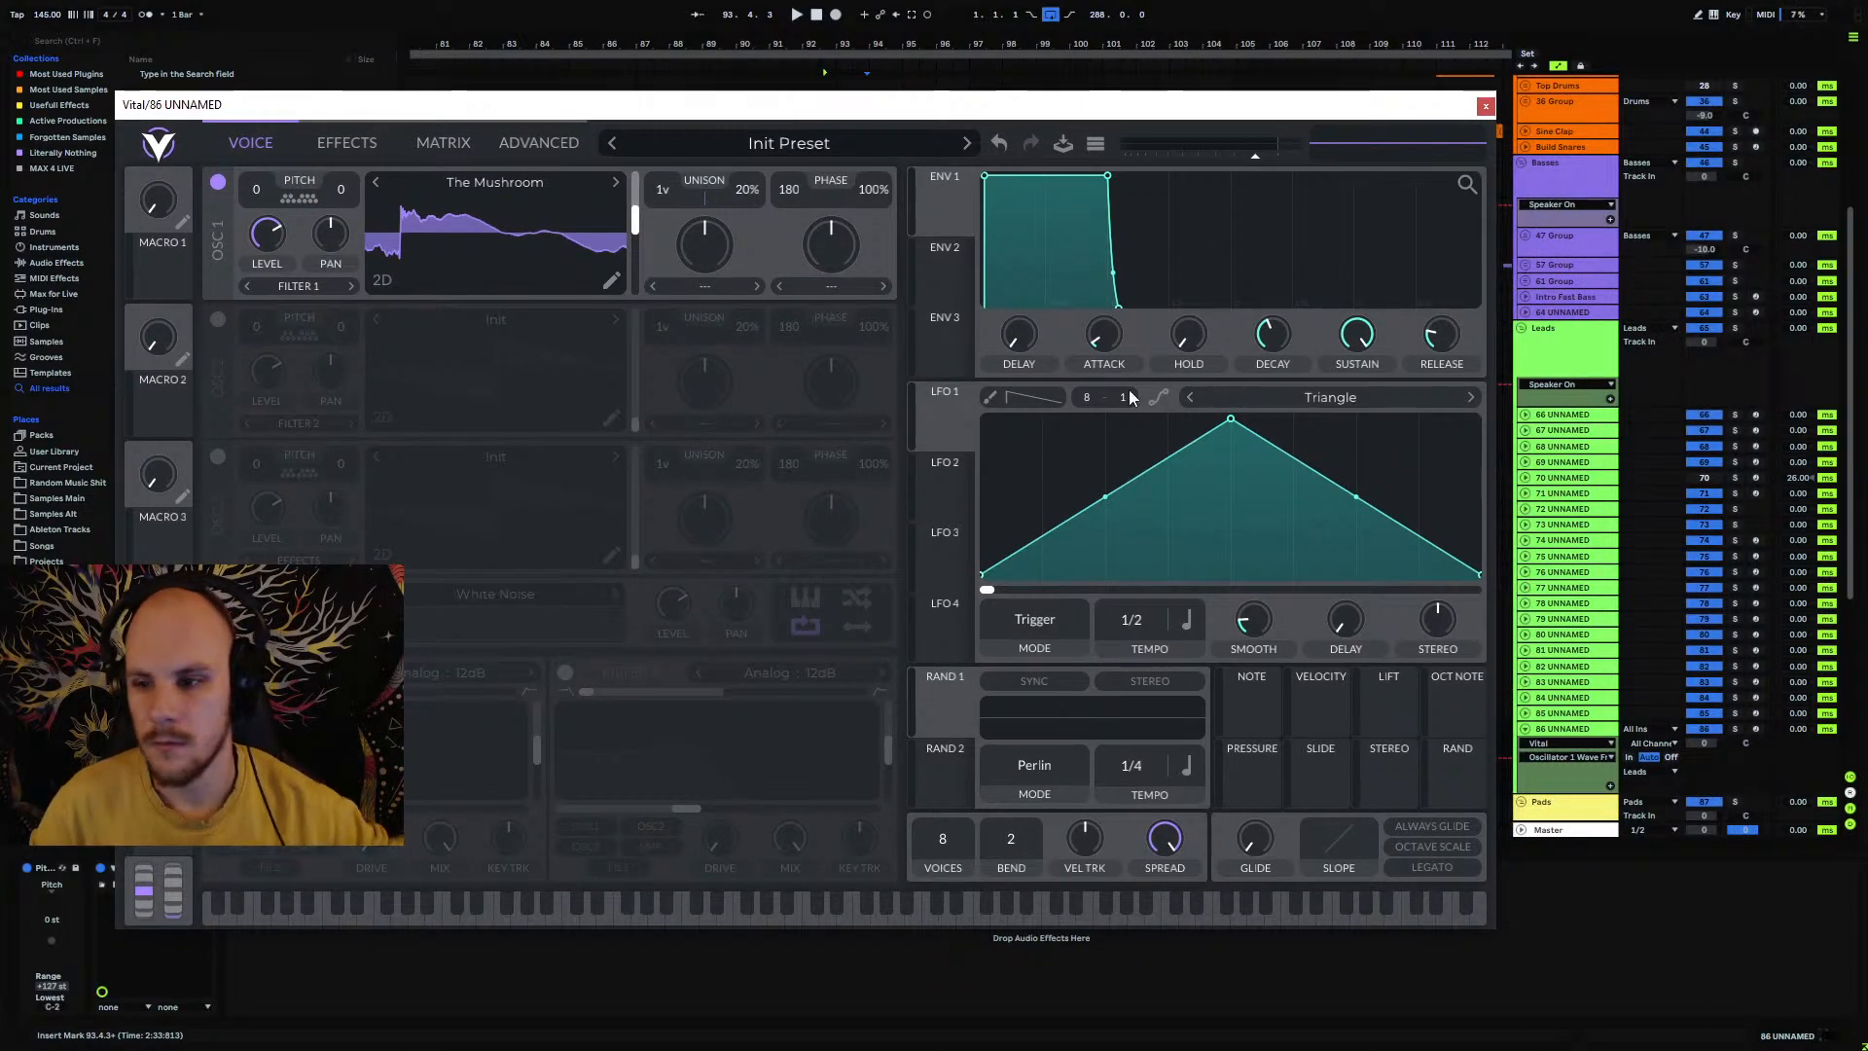
# Step: Arm the Vital track, audition it with test notes, and switch oscillator 1 to the V3Arctic Char wavetable
pyautogui.click(1755, 729)
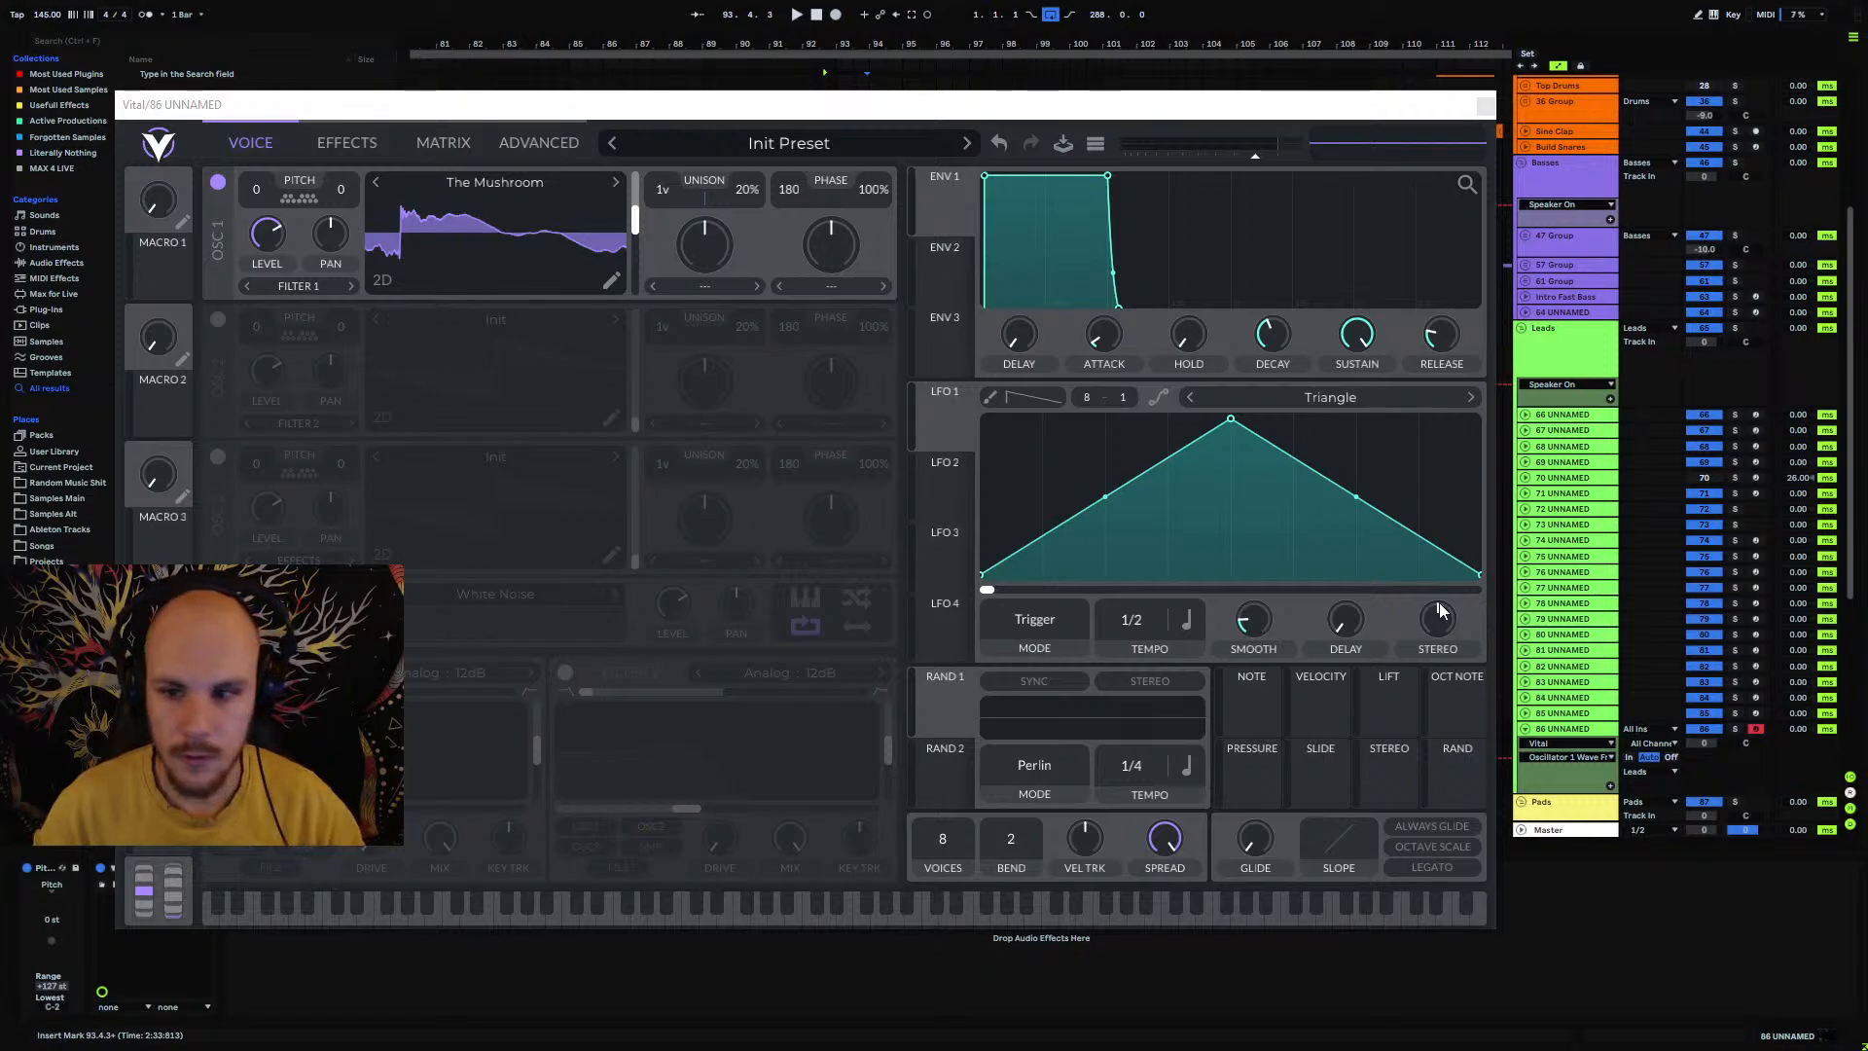
pyautogui.press('u')
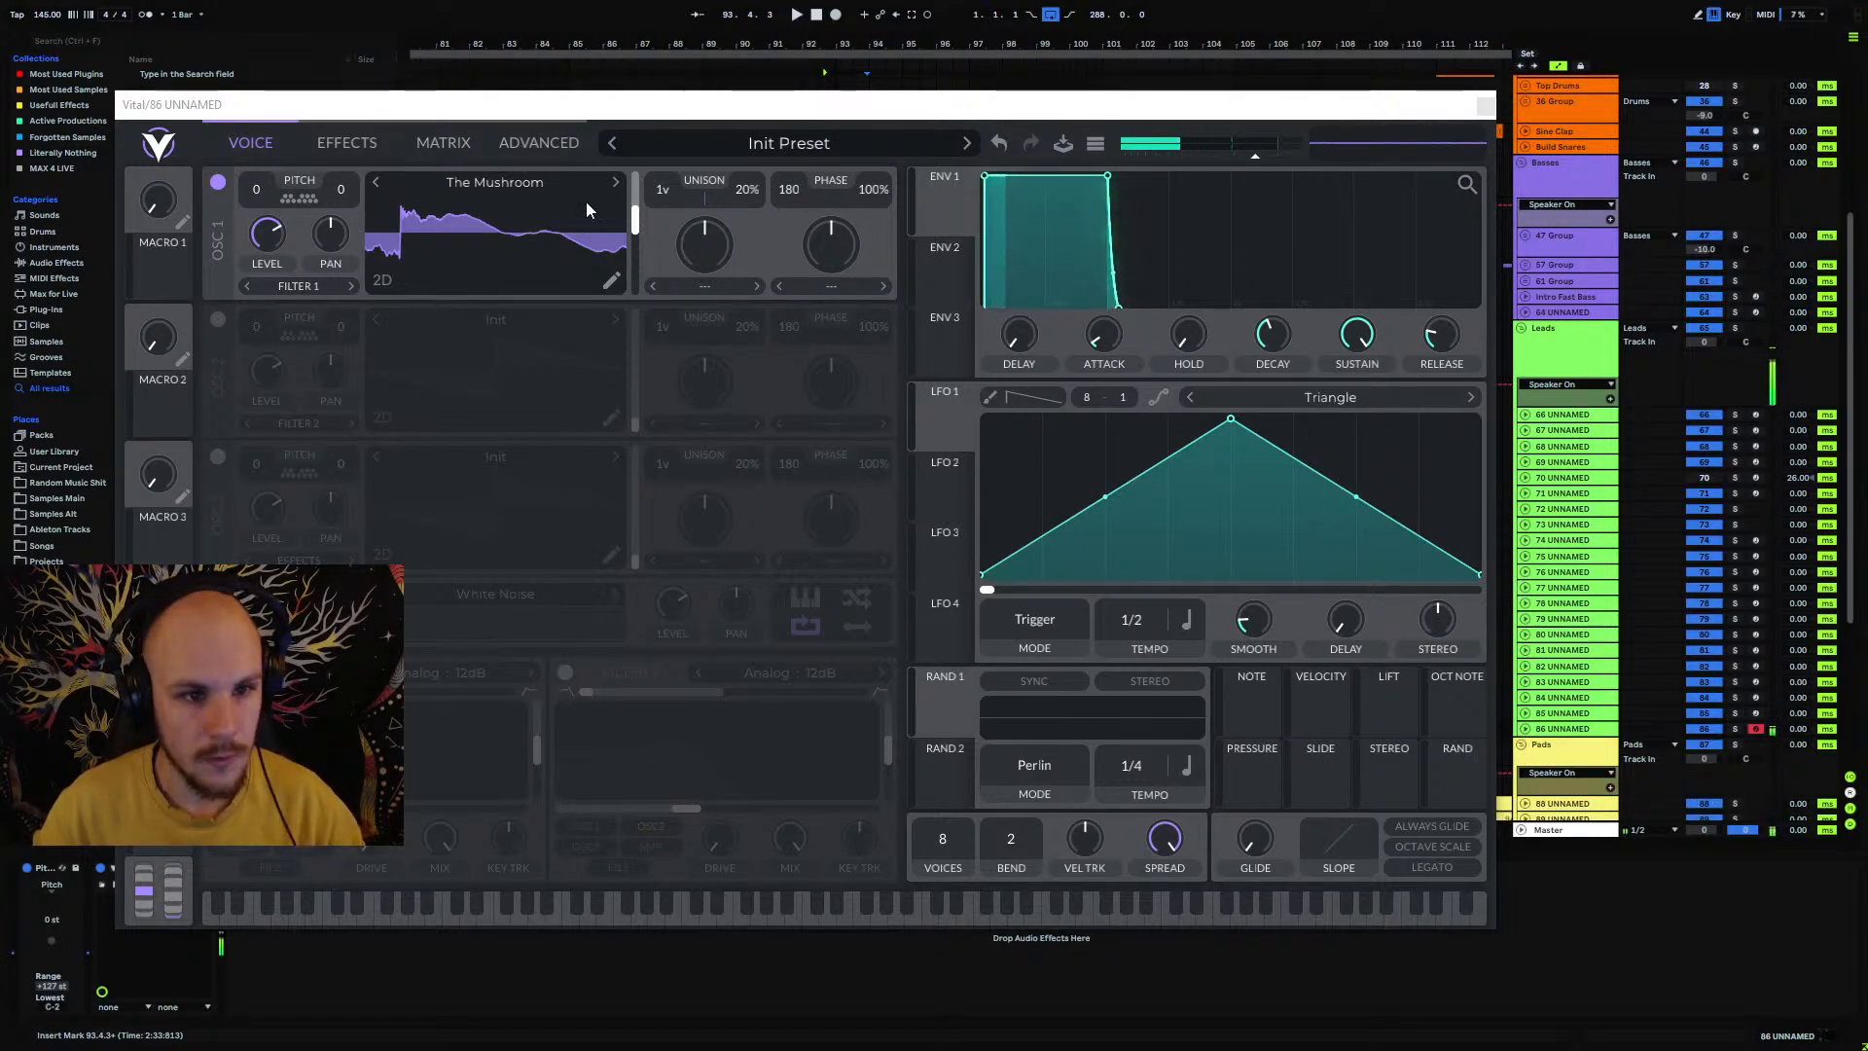
pyautogui.click(615, 182)
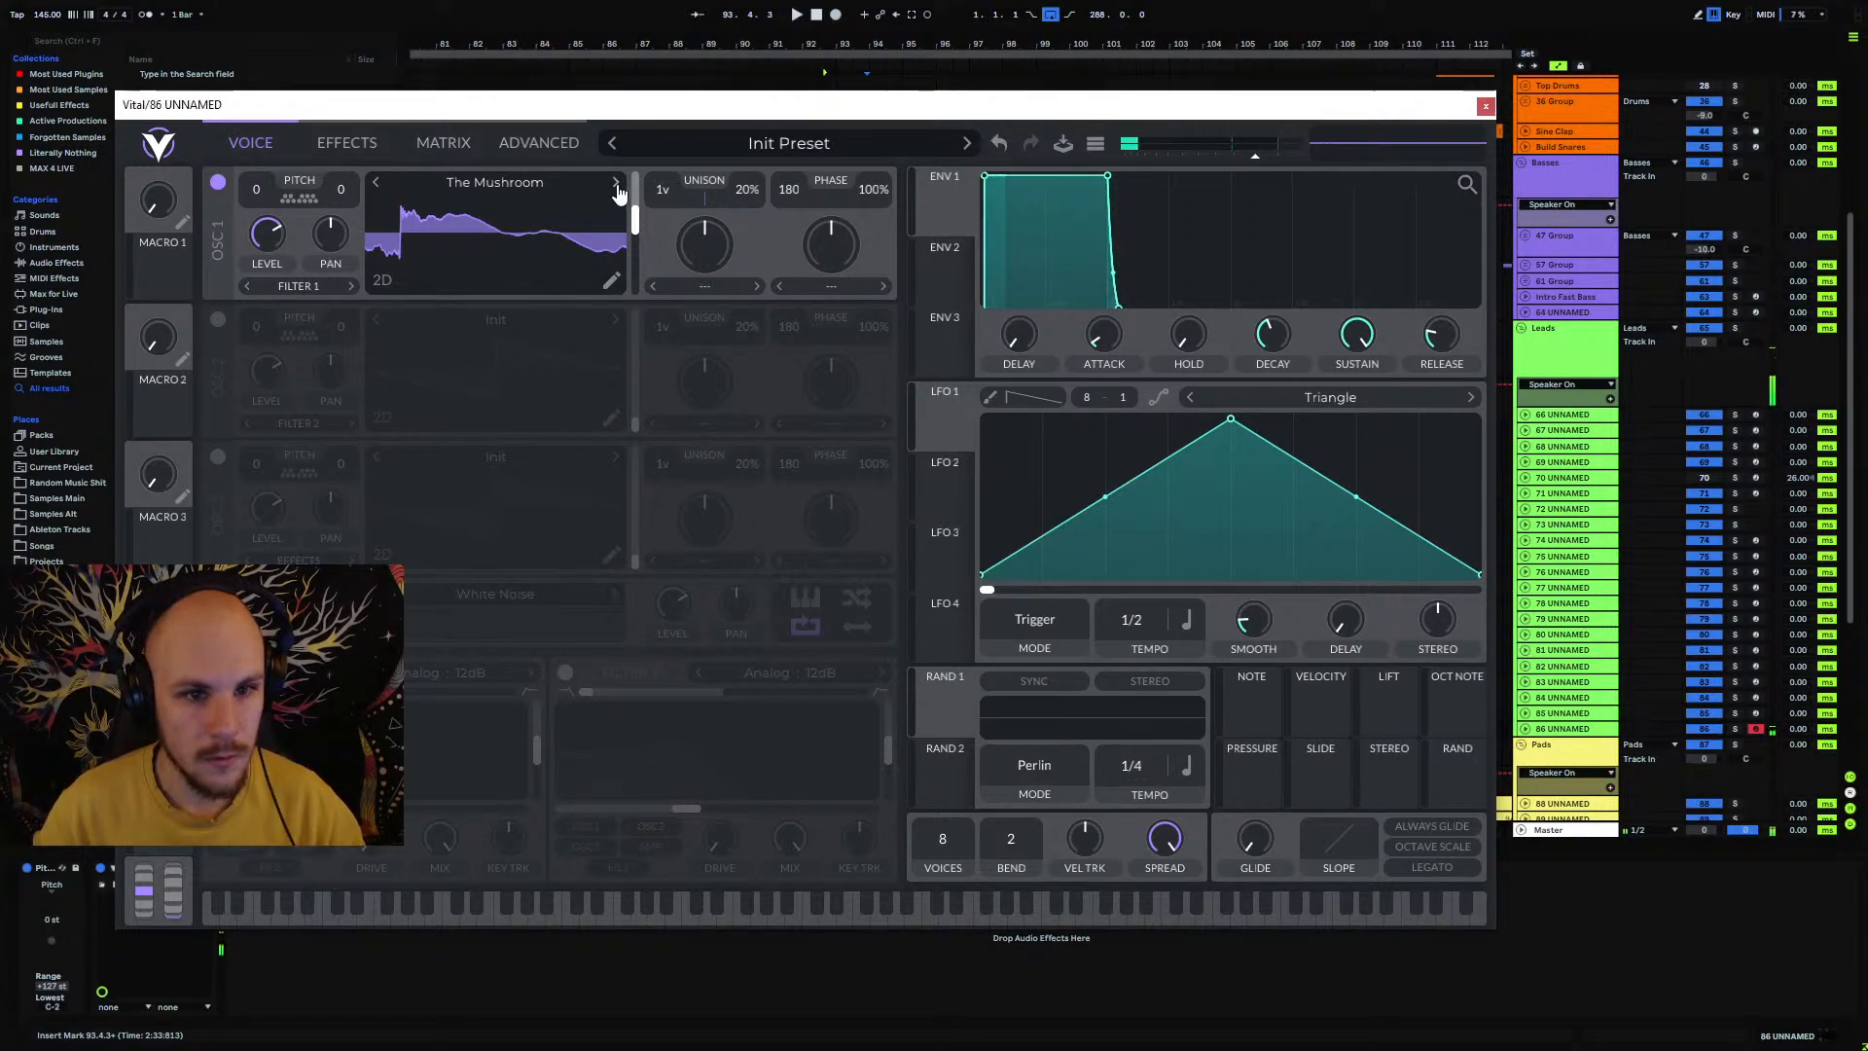
pyautogui.click(518, 190)
pyautogui.scroll(-2, 1099, 426)
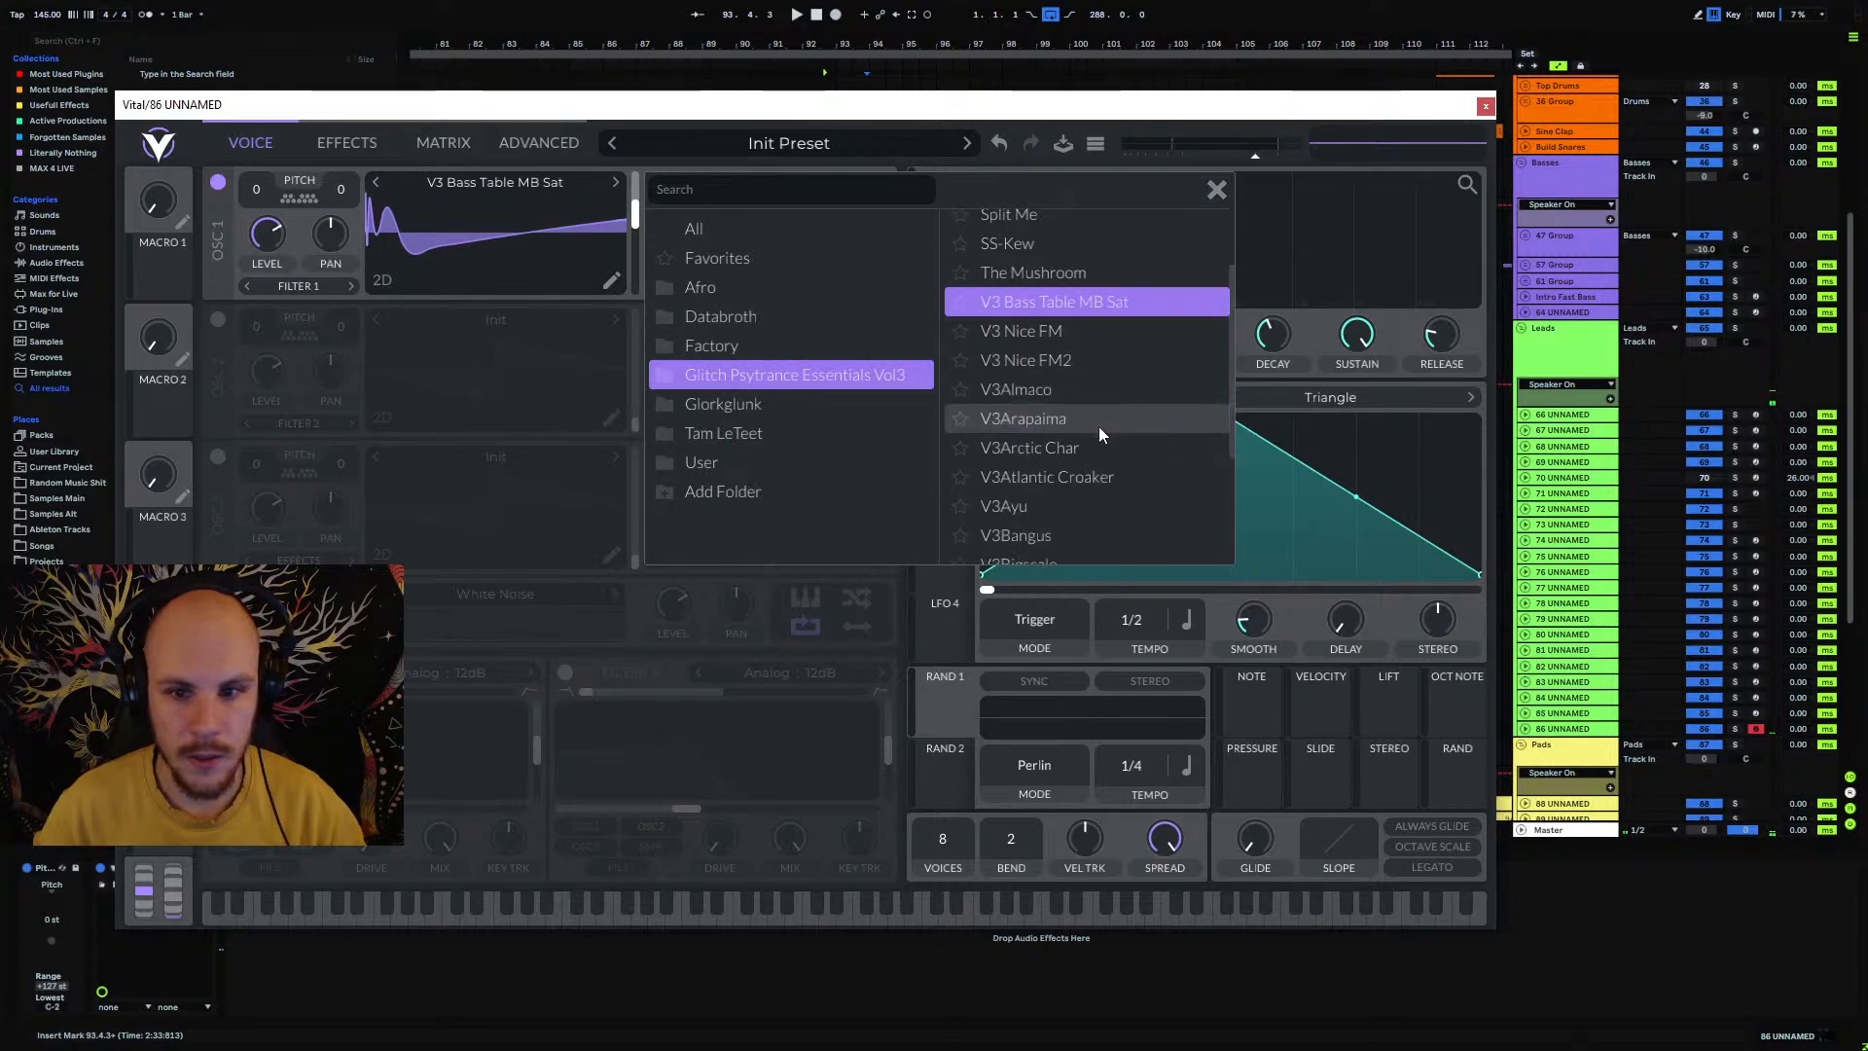
pyautogui.click(1037, 448)
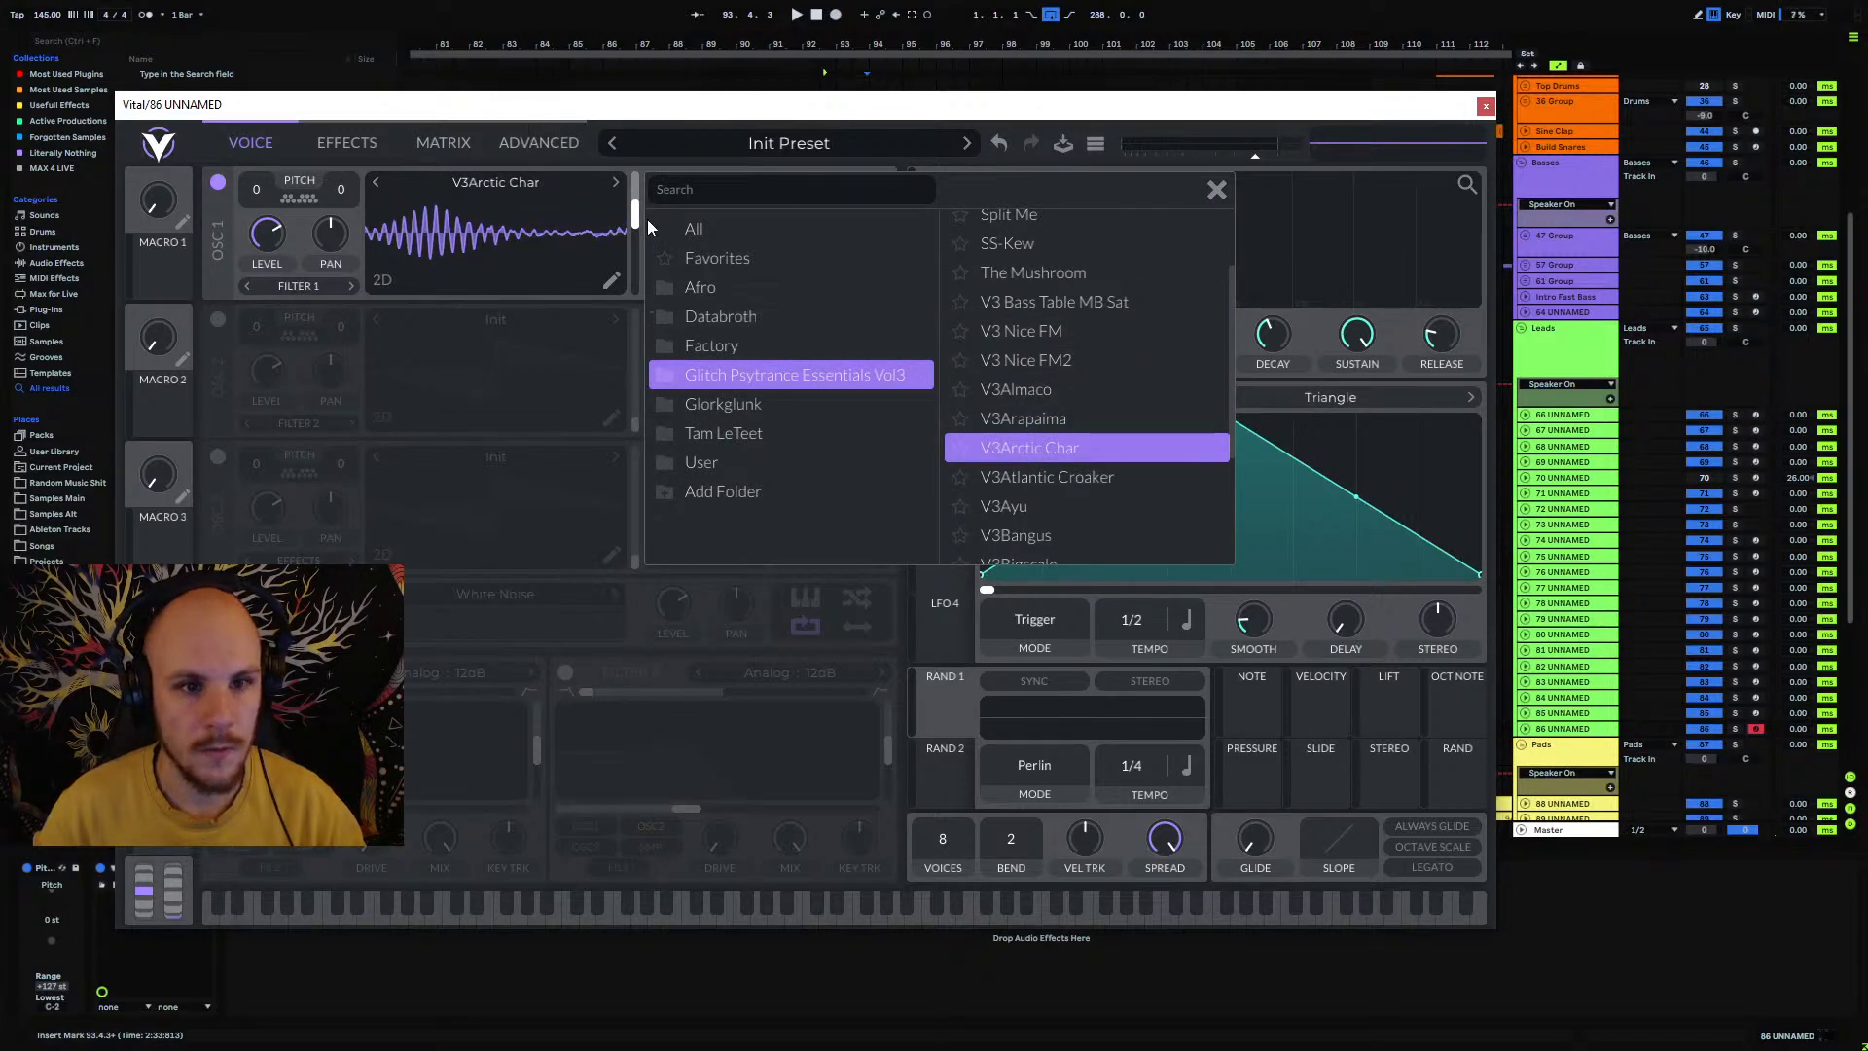
# Step: Audition the V3Bangus, V3Ayu and V3Bigscale wavetables at different frames in oscillator 1, and leave V3Dab loaded
pyautogui.moveTo(635, 212)
pyautogui.mouseDown()
pyautogui.moveTo(637, 283)
pyautogui.moveTo(645, 214)
pyautogui.mouseUp()
pyautogui.click(1008, 475)
pyautogui.click(1015, 534)
pyautogui.click(1003, 505)
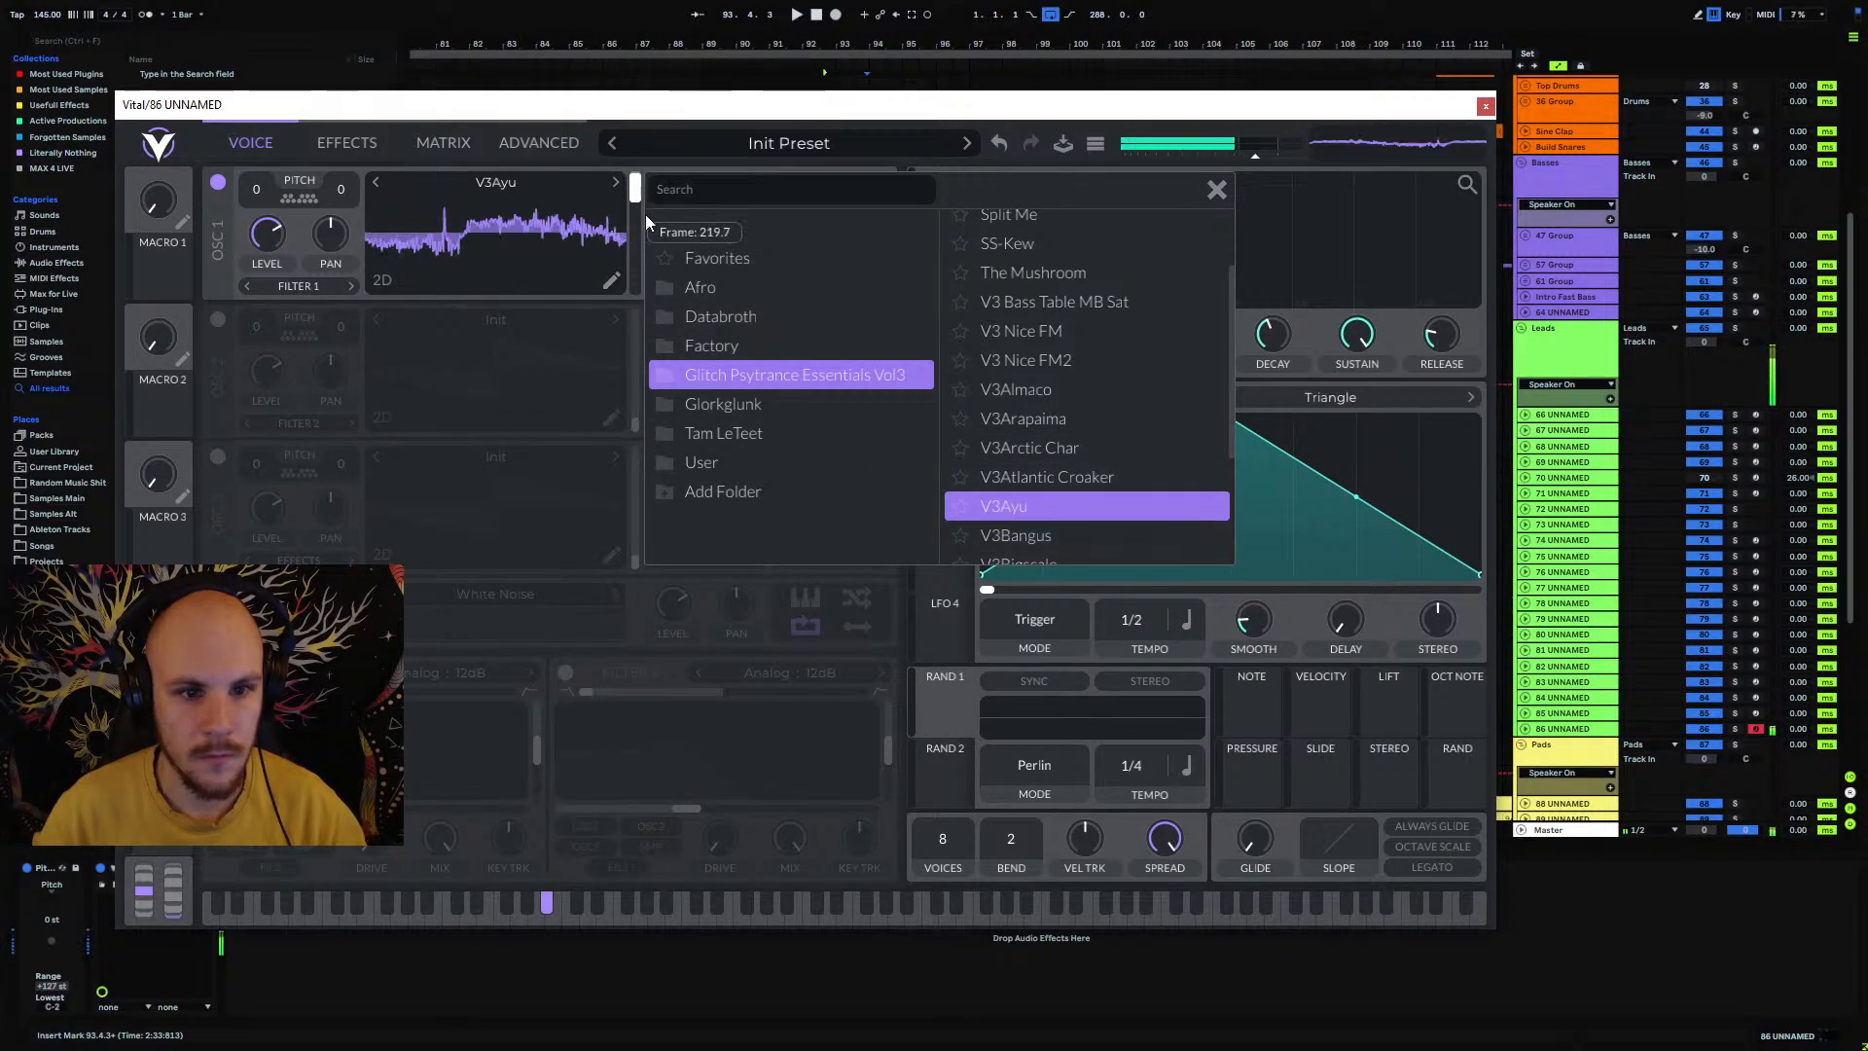
pyautogui.click(1055, 560)
pyautogui.moveTo(639, 289); pyautogui.dragTo(636, 180)
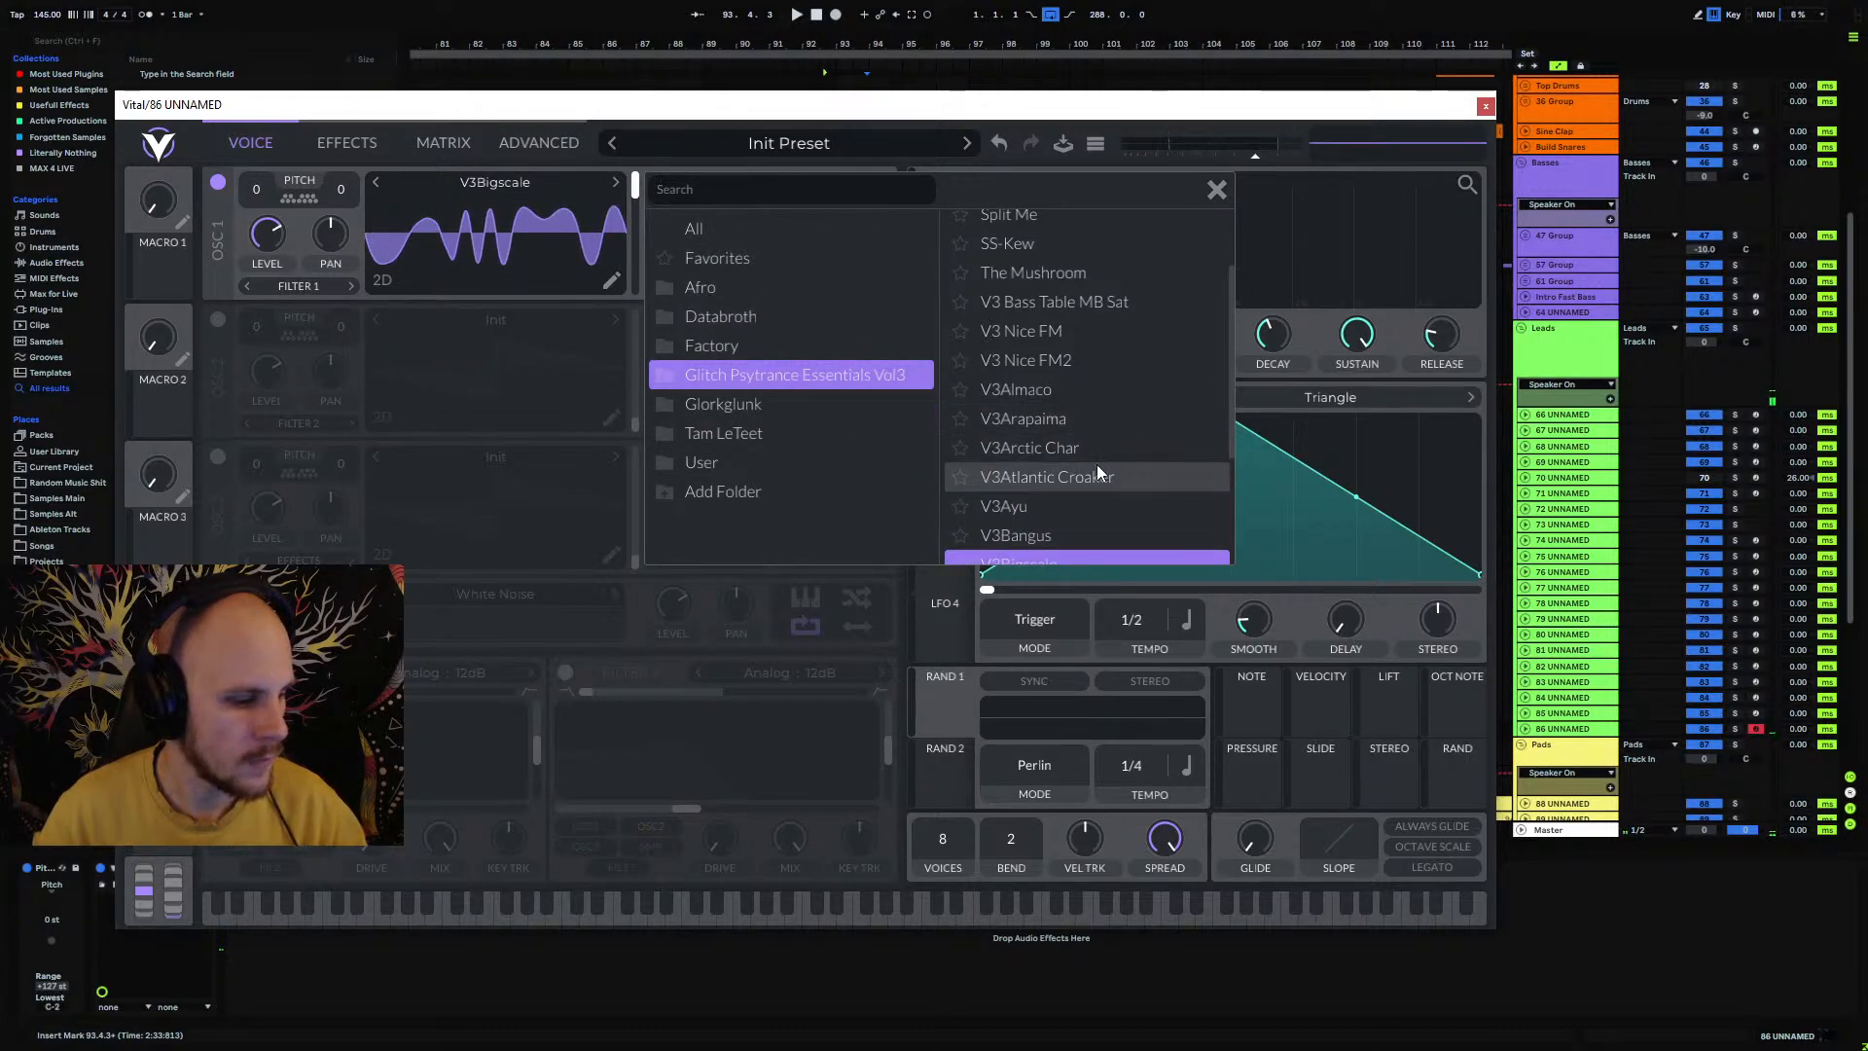
pyautogui.scroll(-2, 1119, 457)
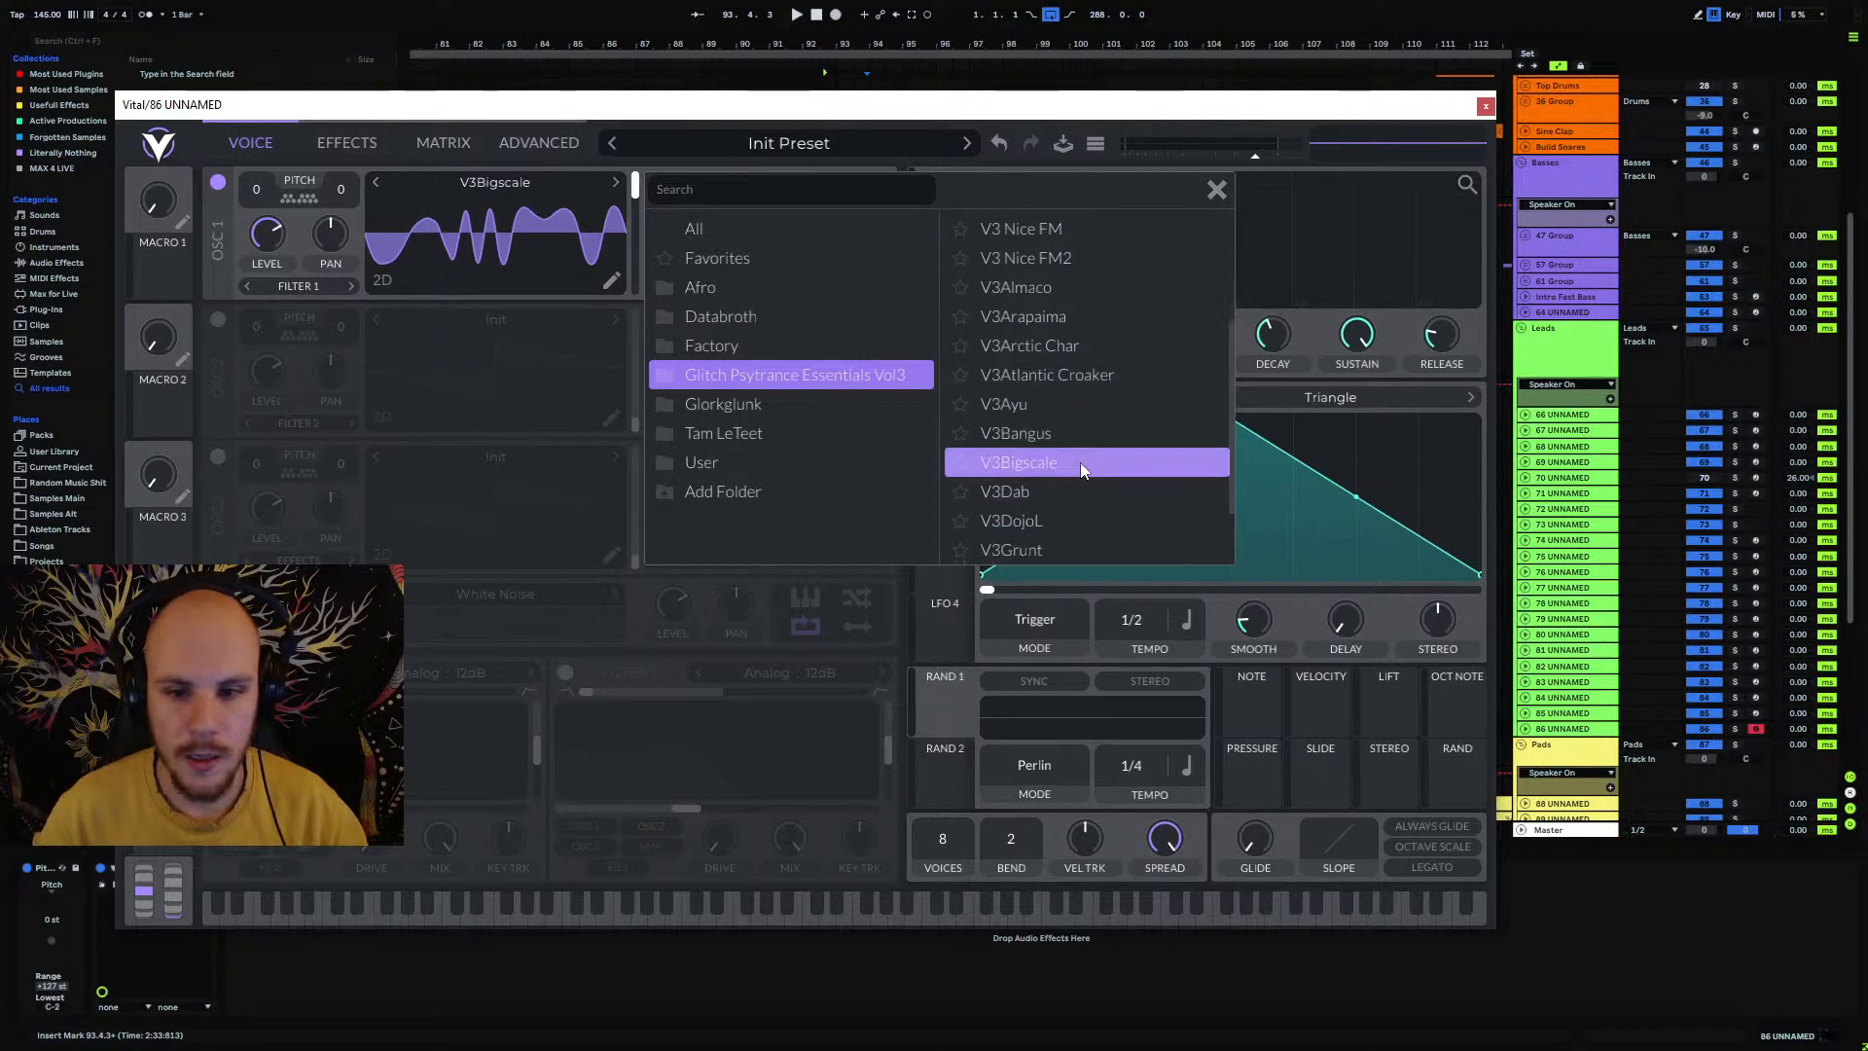
pyautogui.click(1027, 491)
pyautogui.moveTo(635, 182)
pyautogui.mouseDown()
pyautogui.moveTo(637, 301)
pyautogui.moveTo(635, 195)
pyautogui.mouseUp()
pyautogui.click(1217, 189)
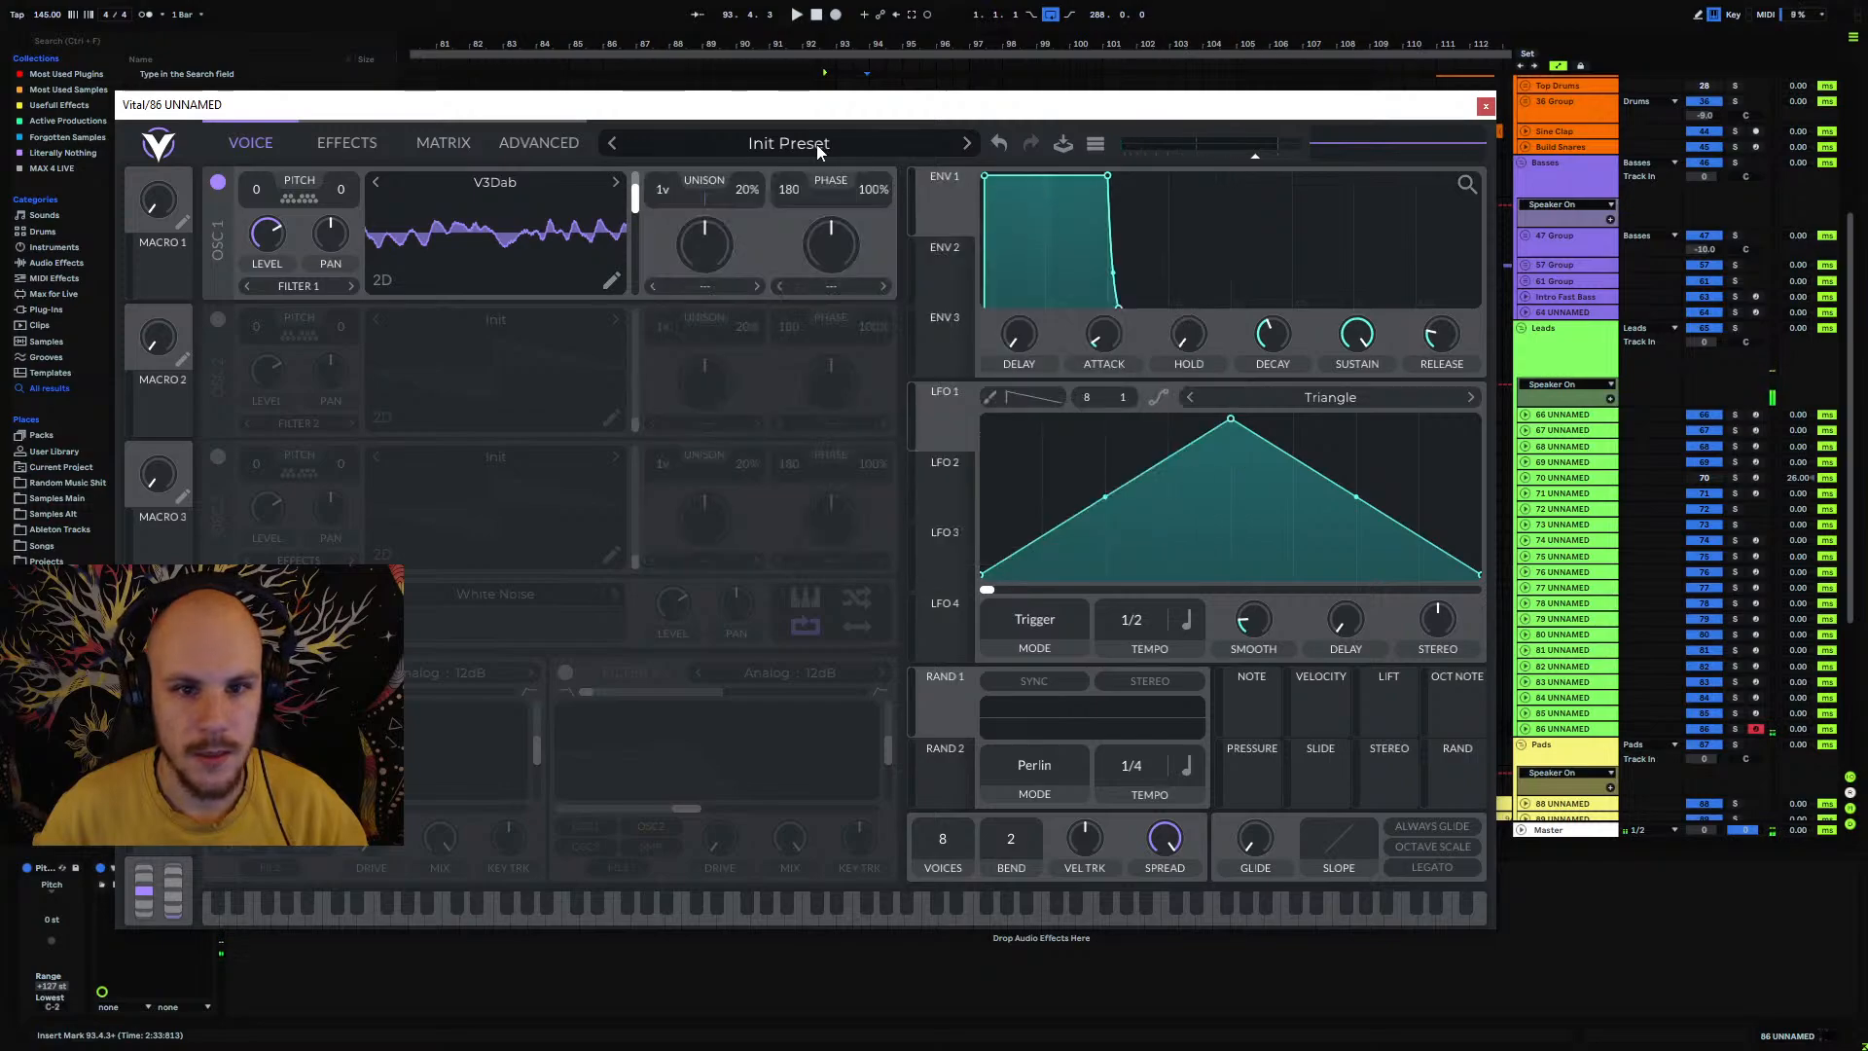
# Step: Open Vital's preset browser and filter the presets to the Glitch Psytrance Essentials Vol3 folder
pyautogui.click(815, 145)
pyautogui.scroll(-2, 406, 829)
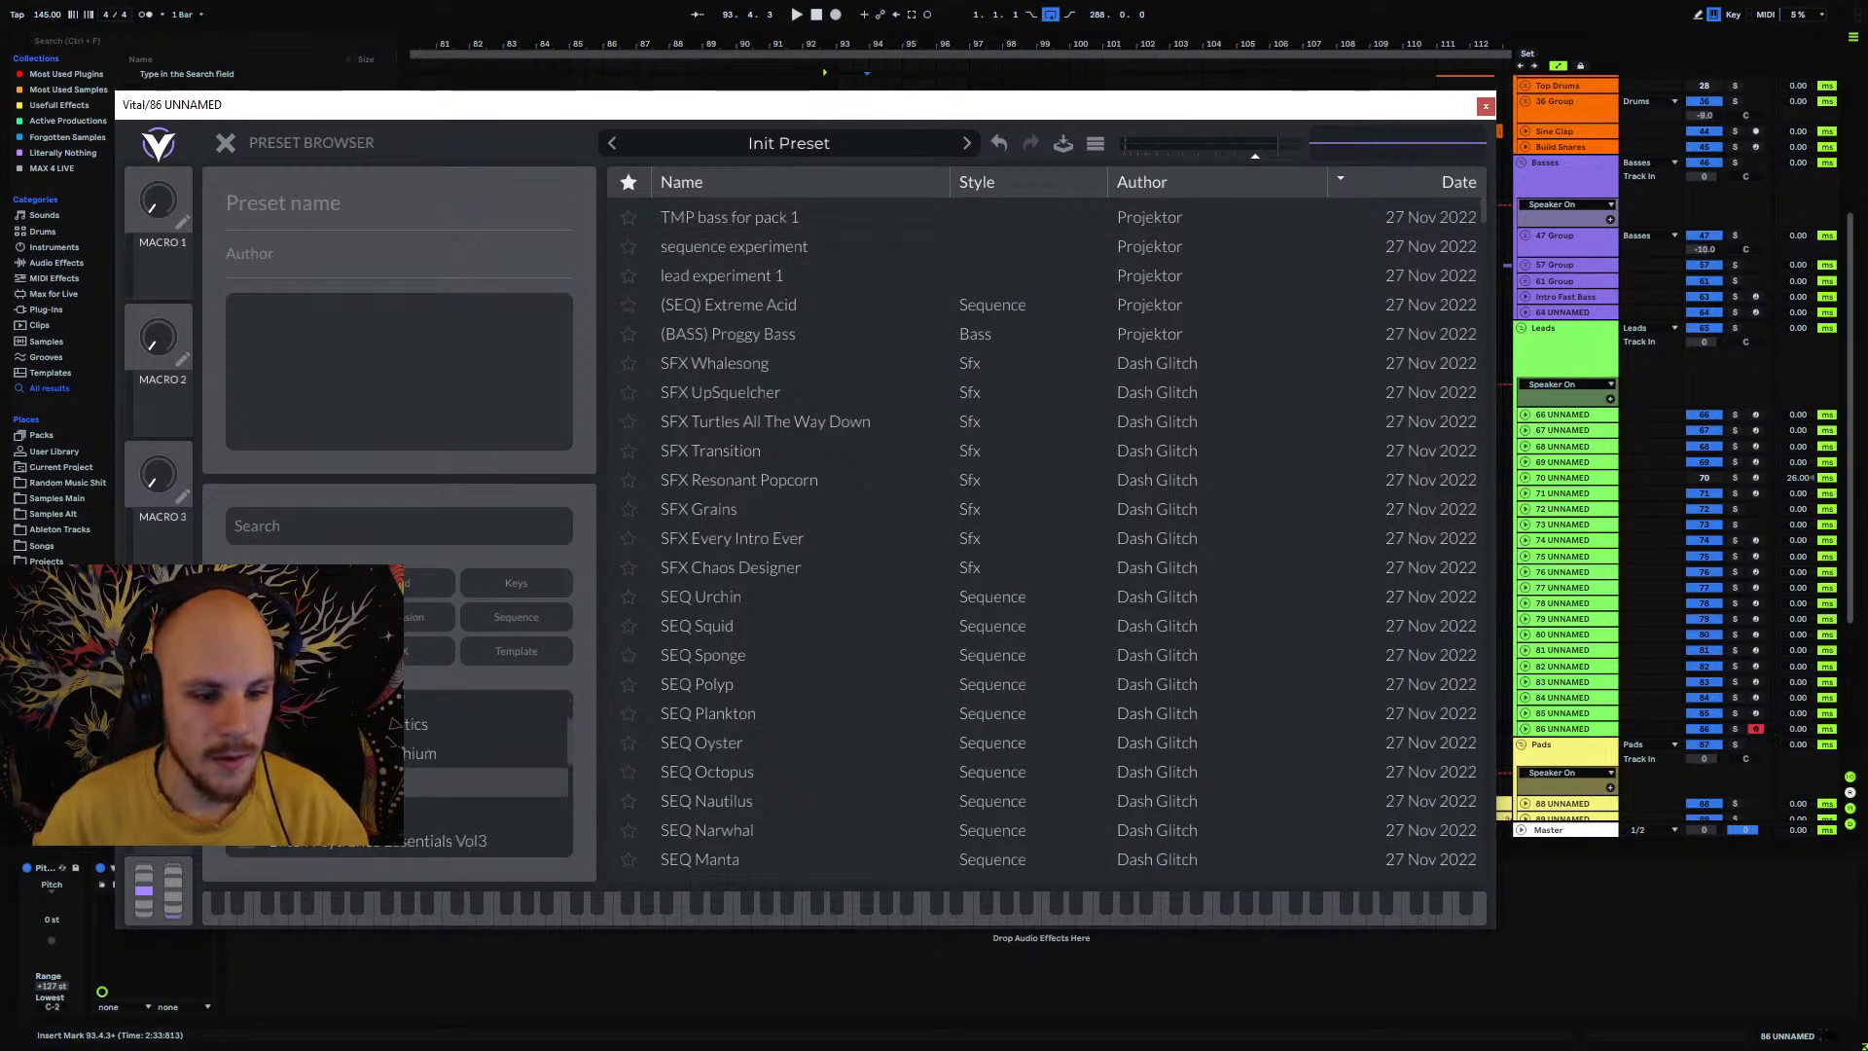
pyautogui.click(408, 834)
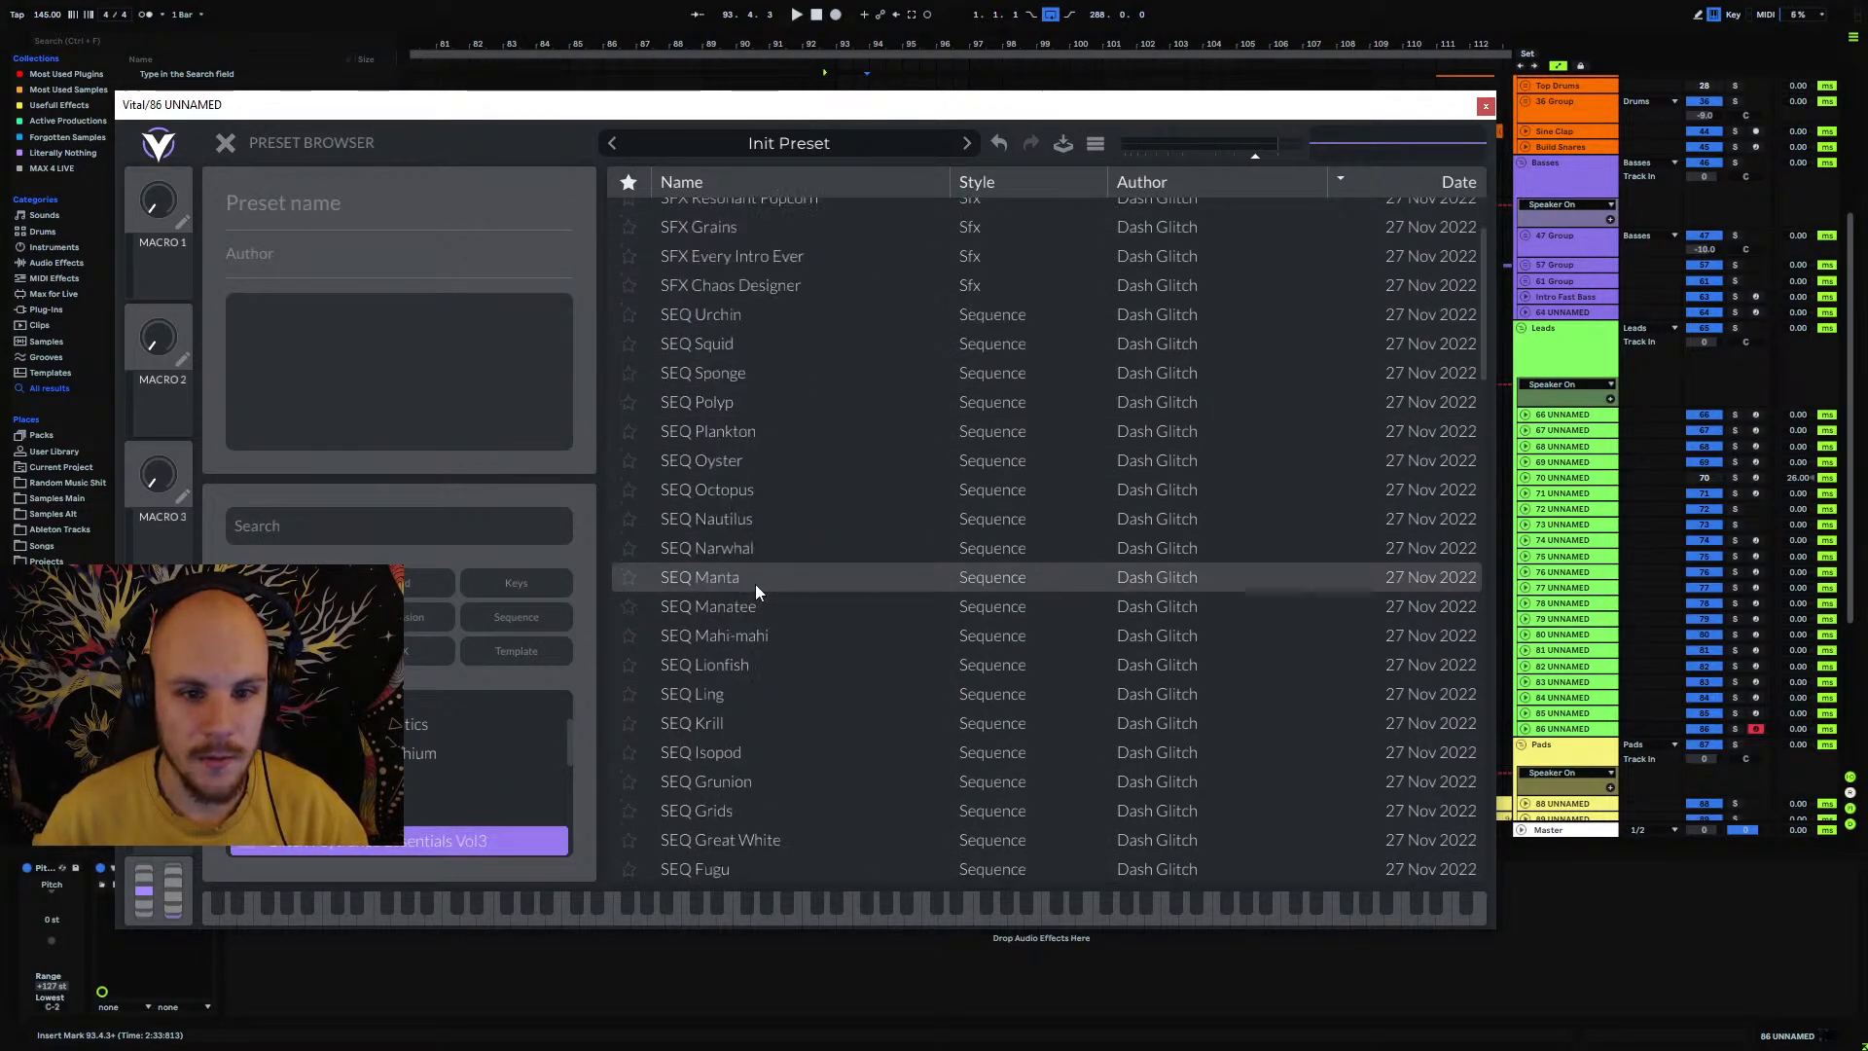
# Step: Audition the sequence presets SEQ Squid, SEQ Sponge, SEQ Plankton and SEQ Crown of Thorns with test notes
pyautogui.click(727, 481)
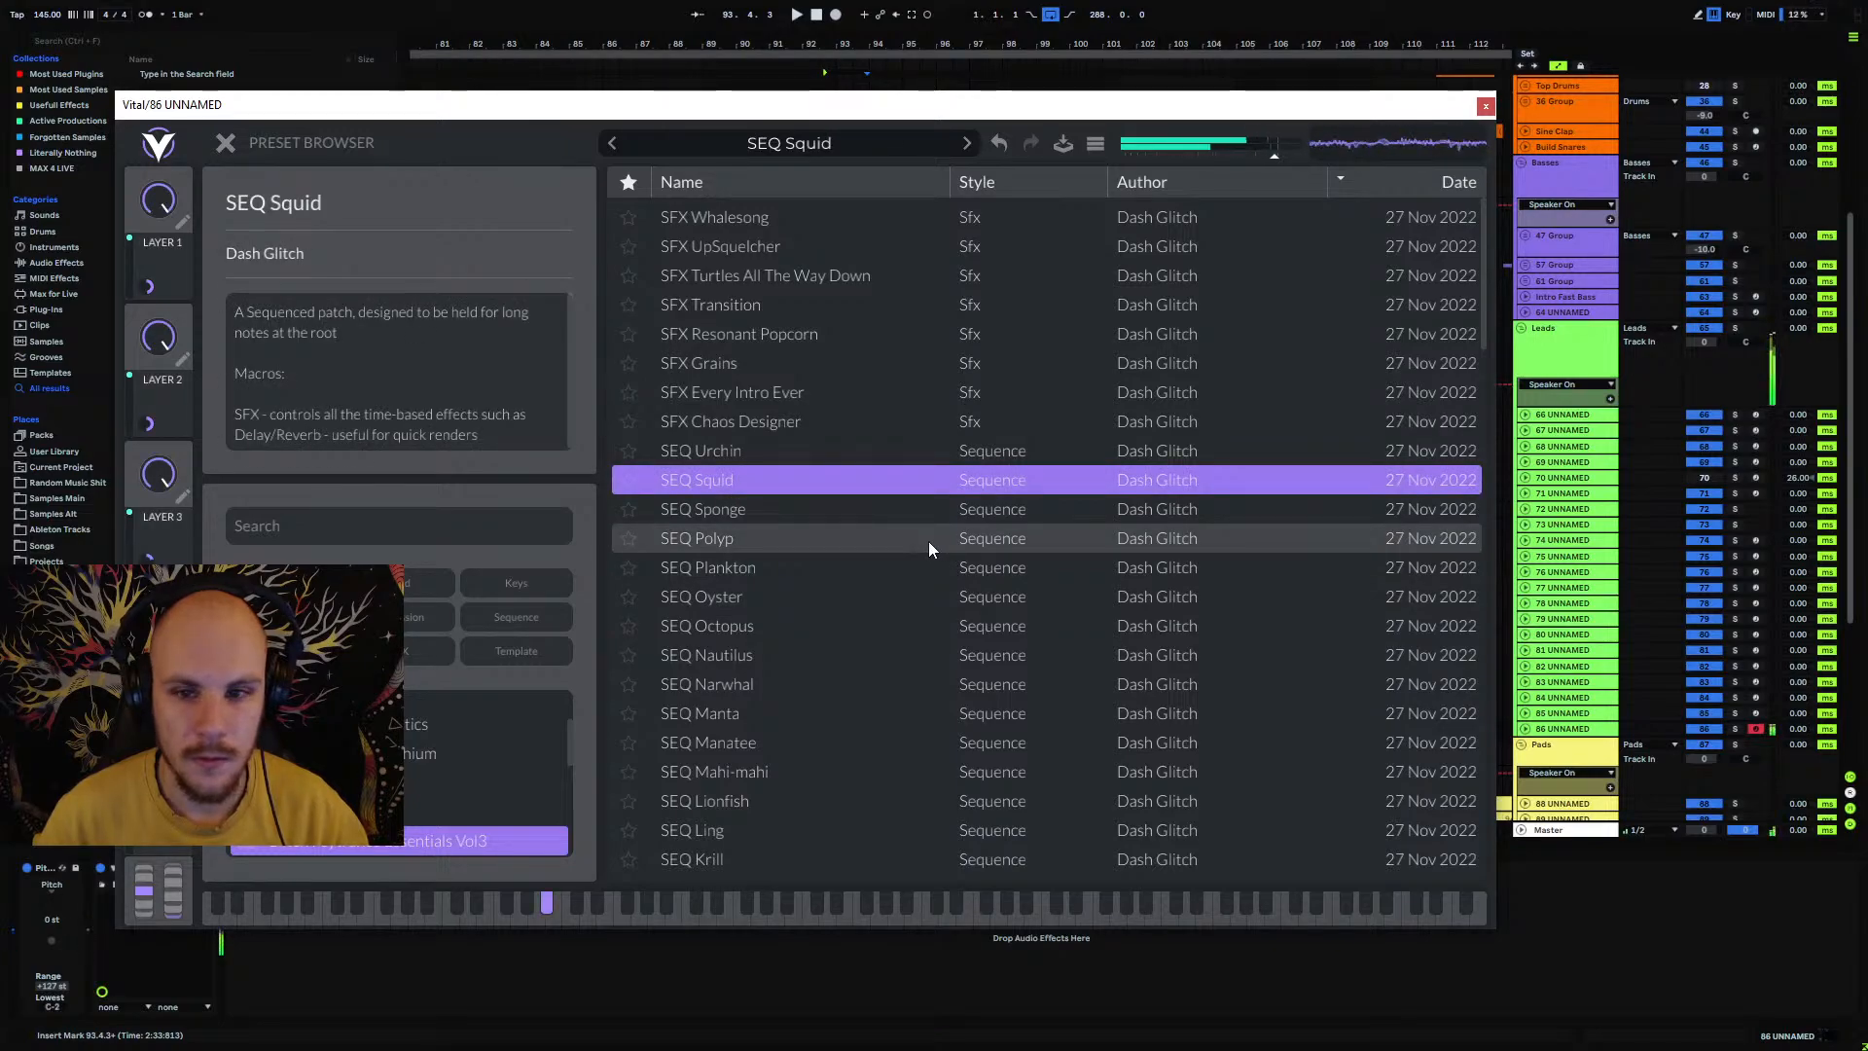
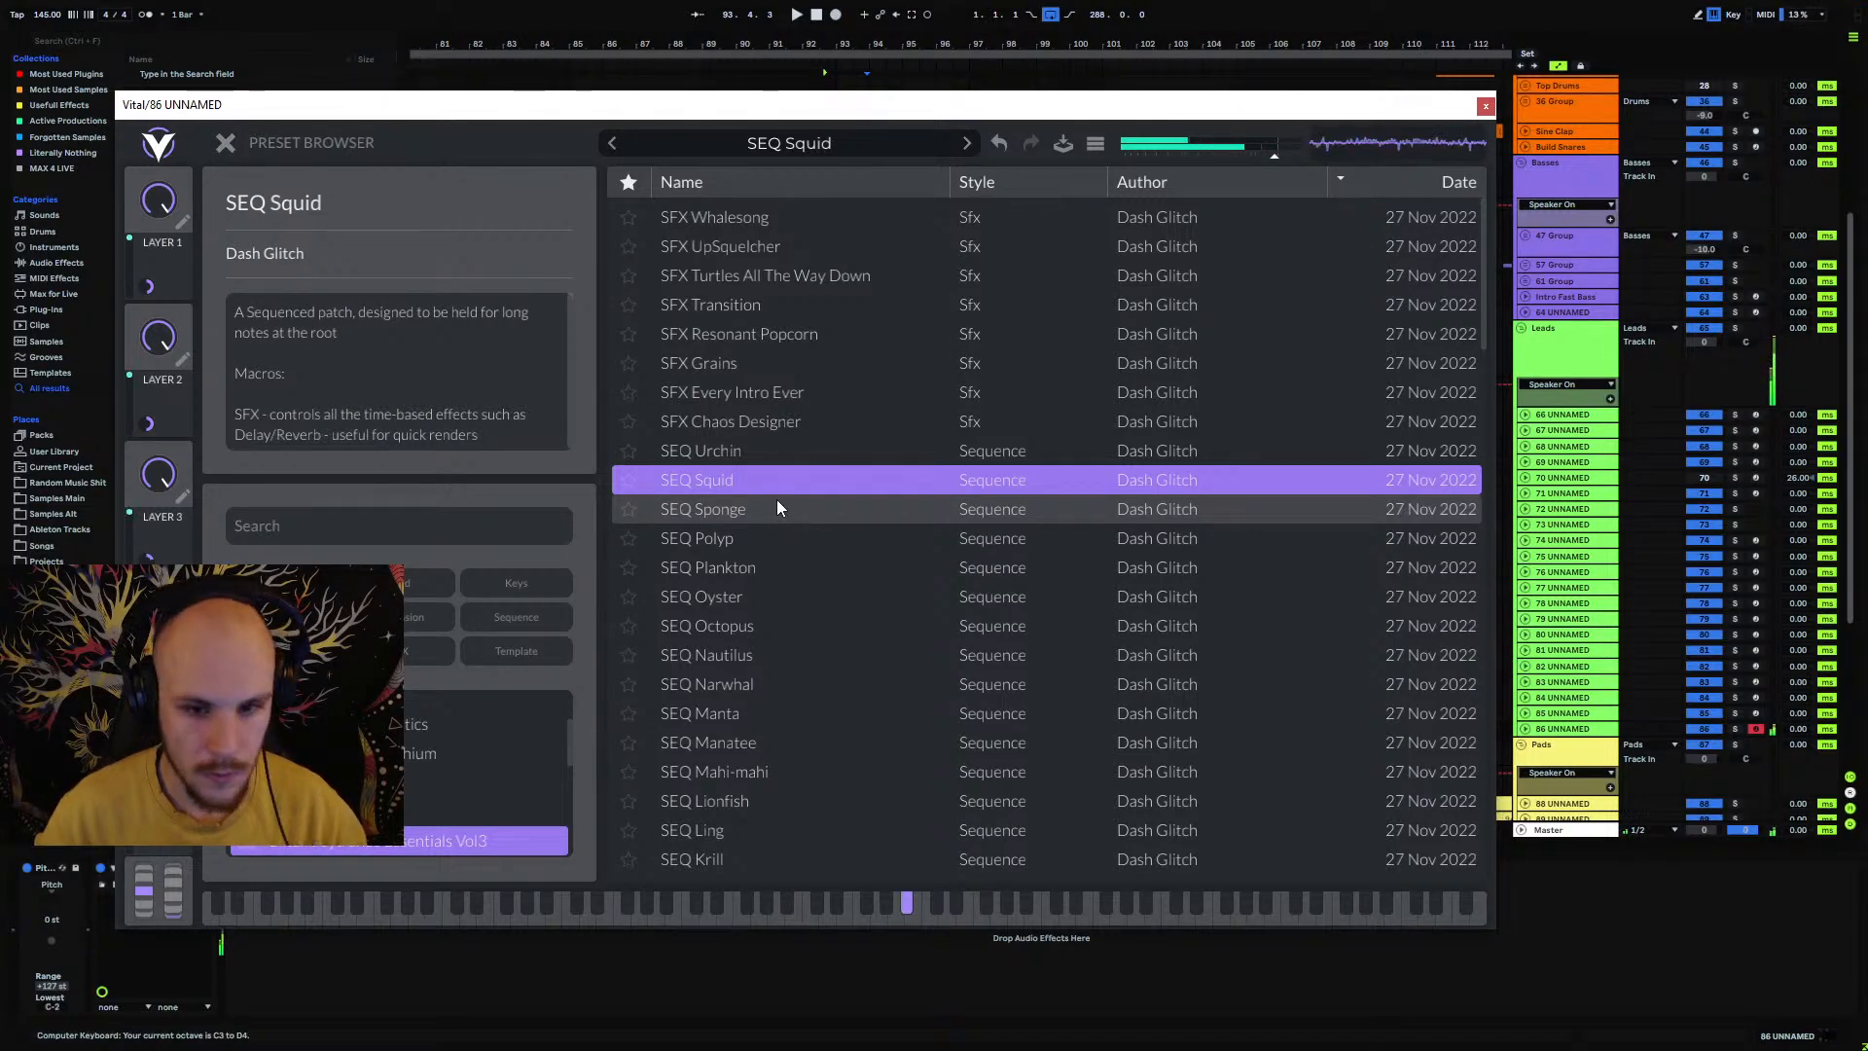
pyautogui.click(745, 508)
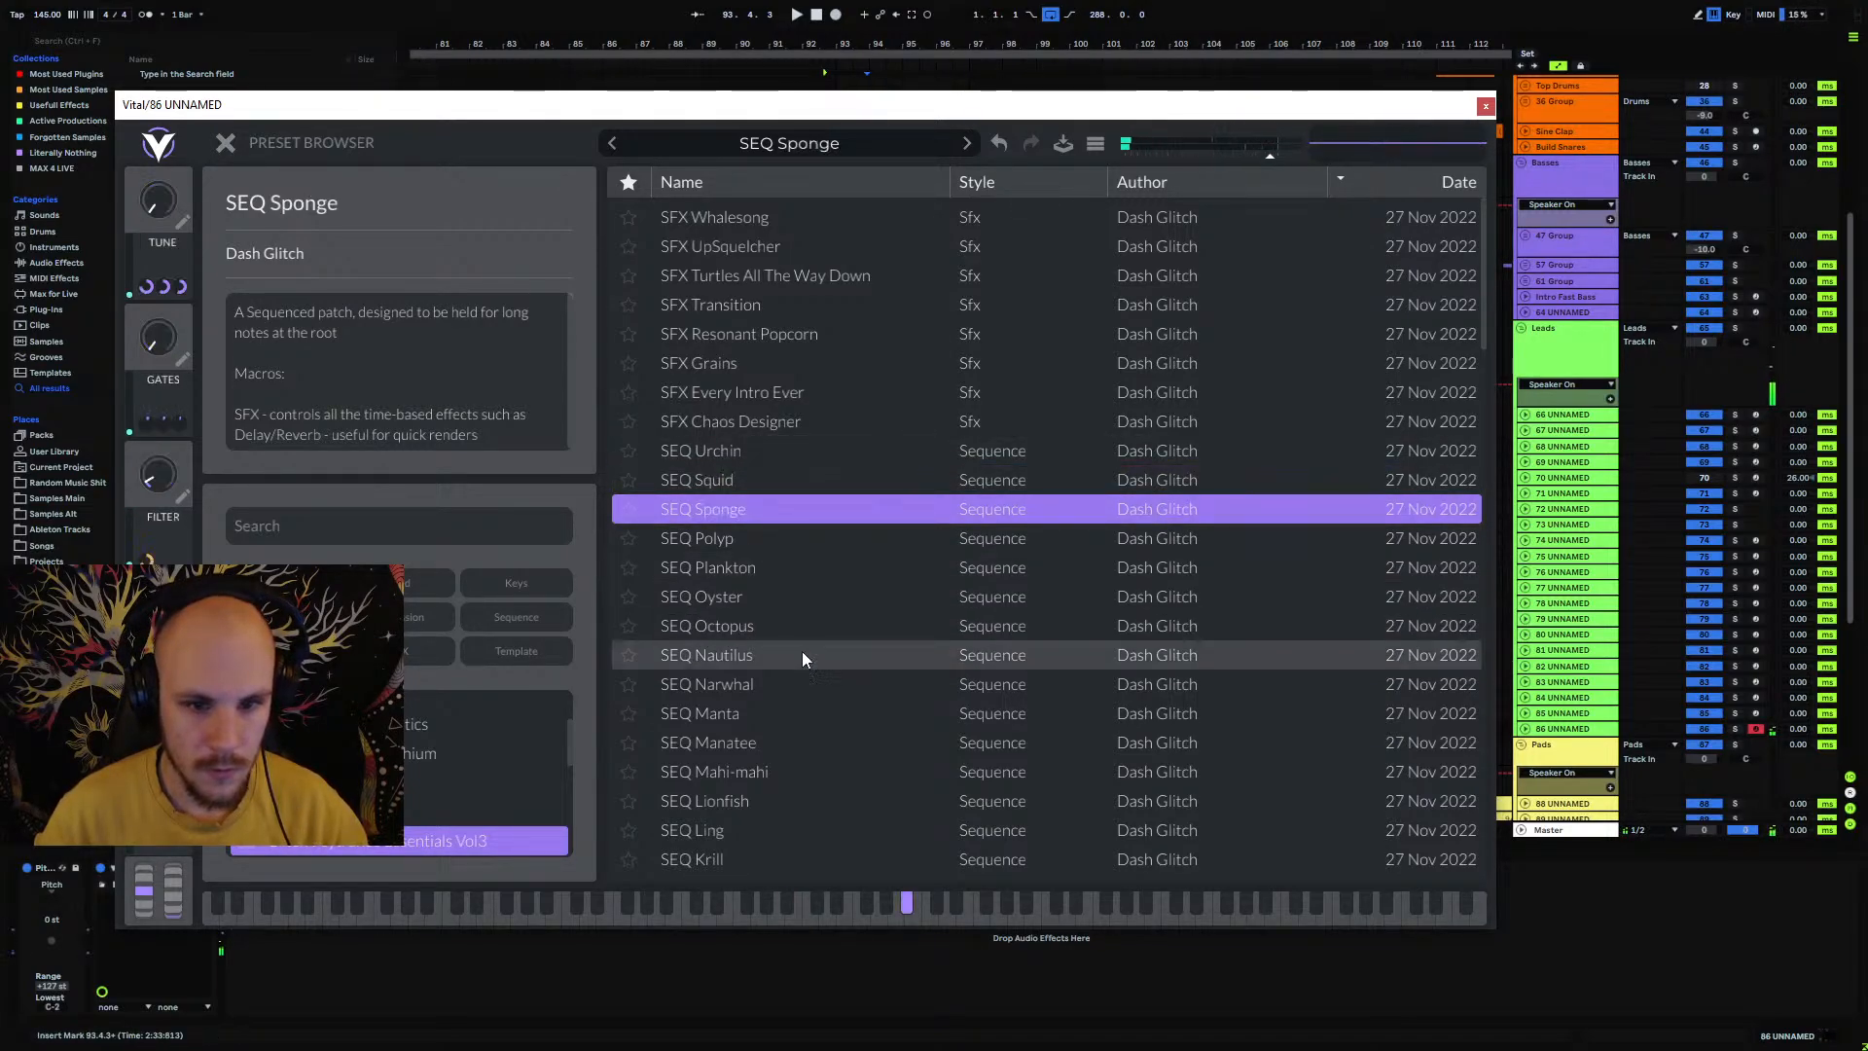
pyautogui.click(770, 567)
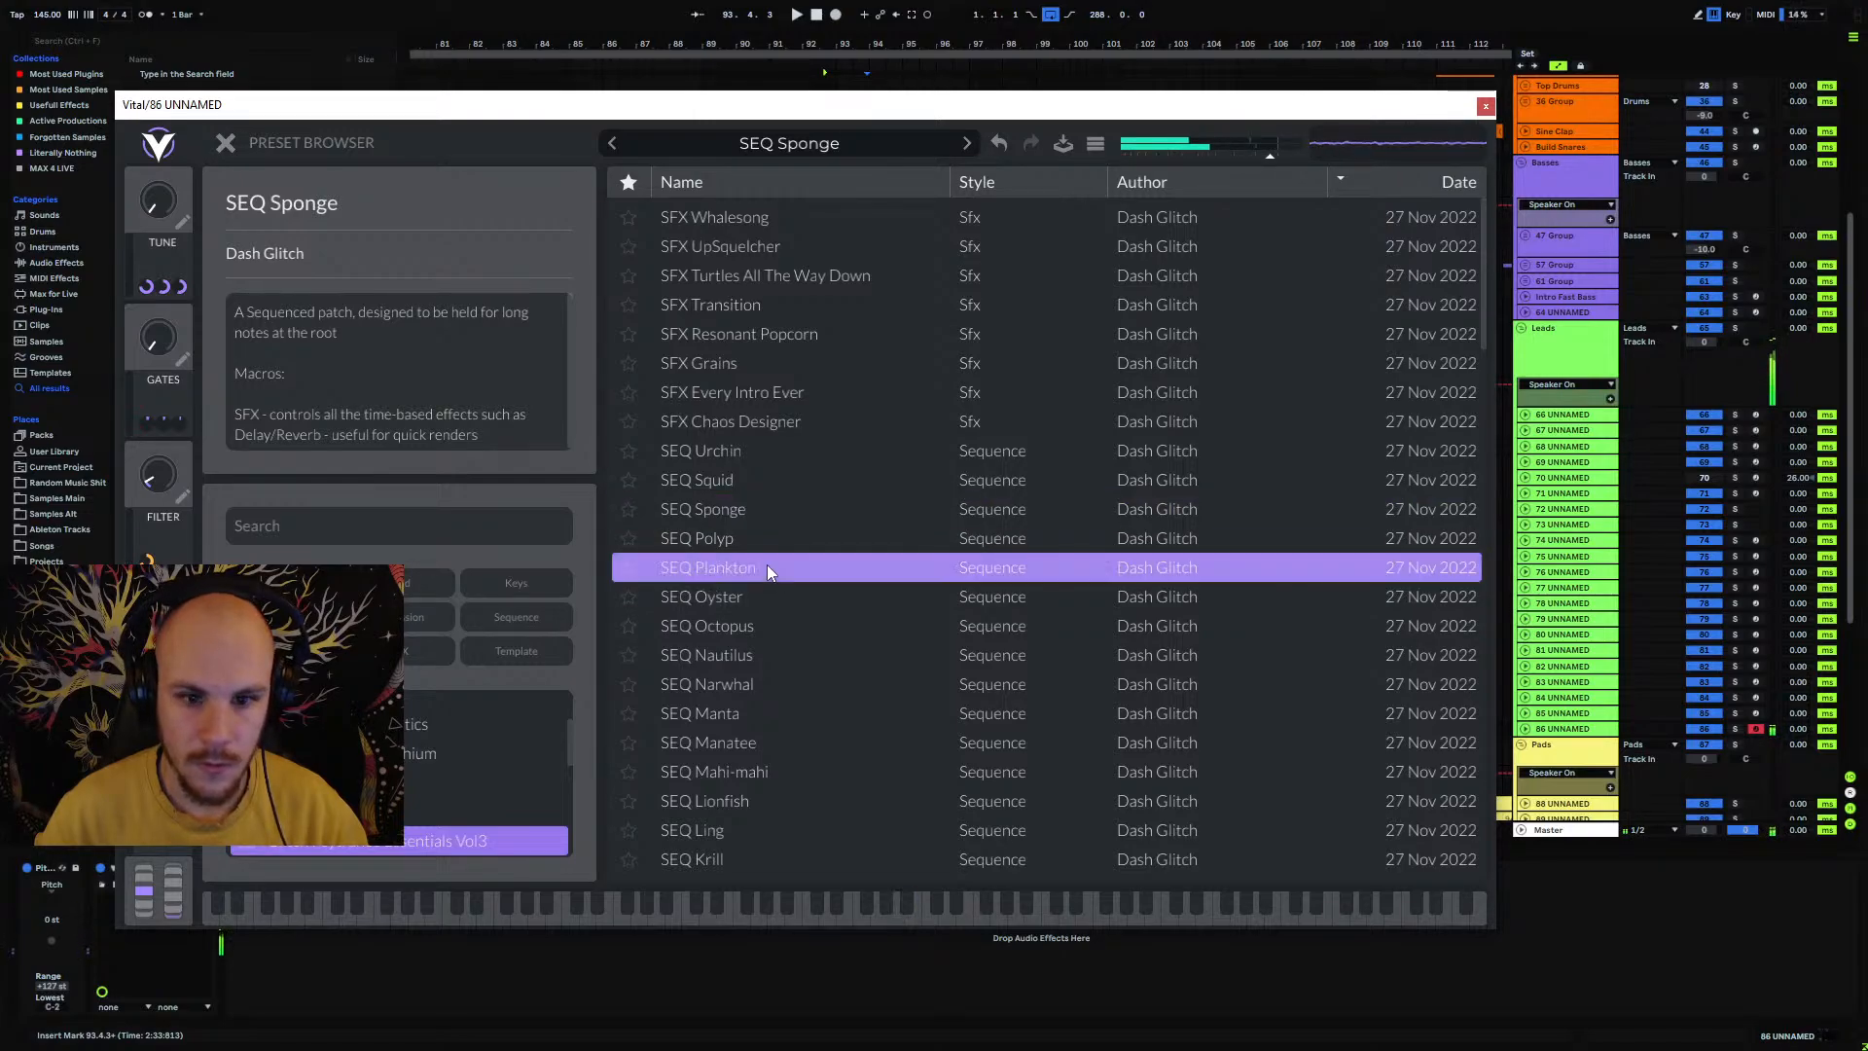
pyautogui.scroll(-4, 747, 640)
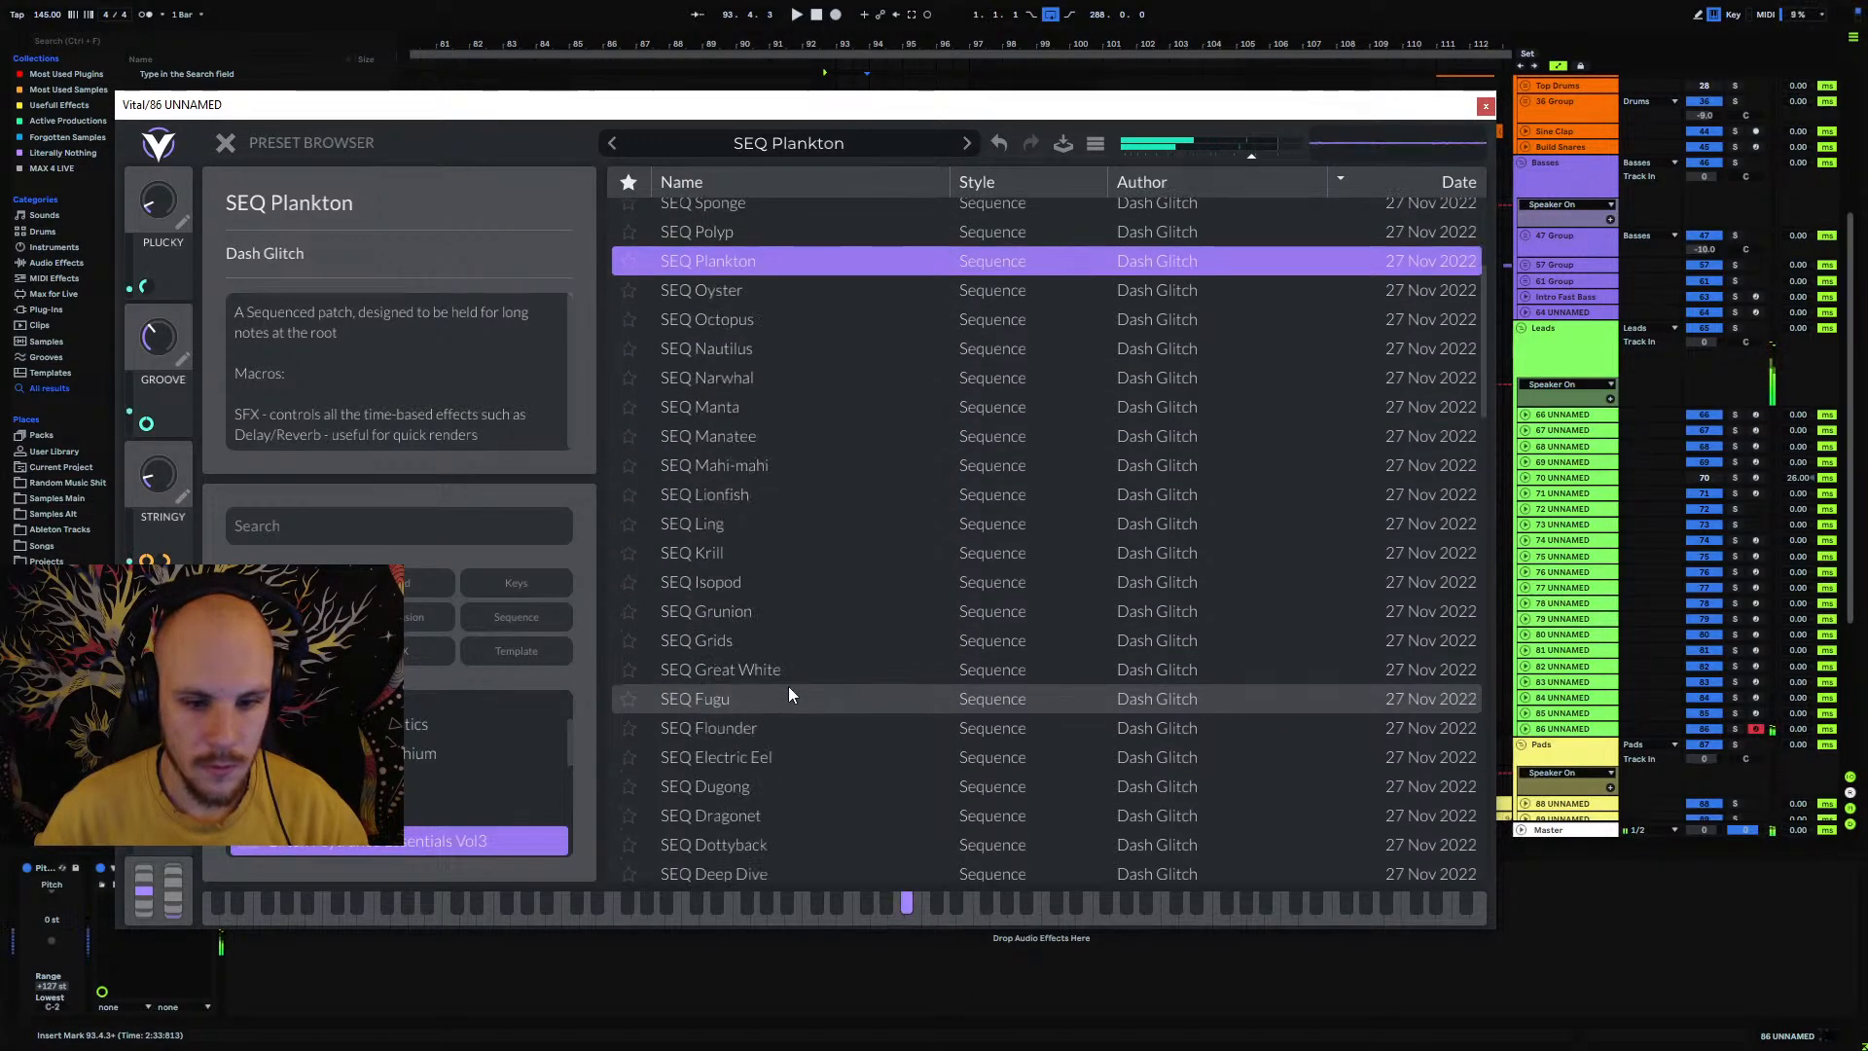
pyautogui.scroll(-3, 785, 681)
pyautogui.click(788, 662)
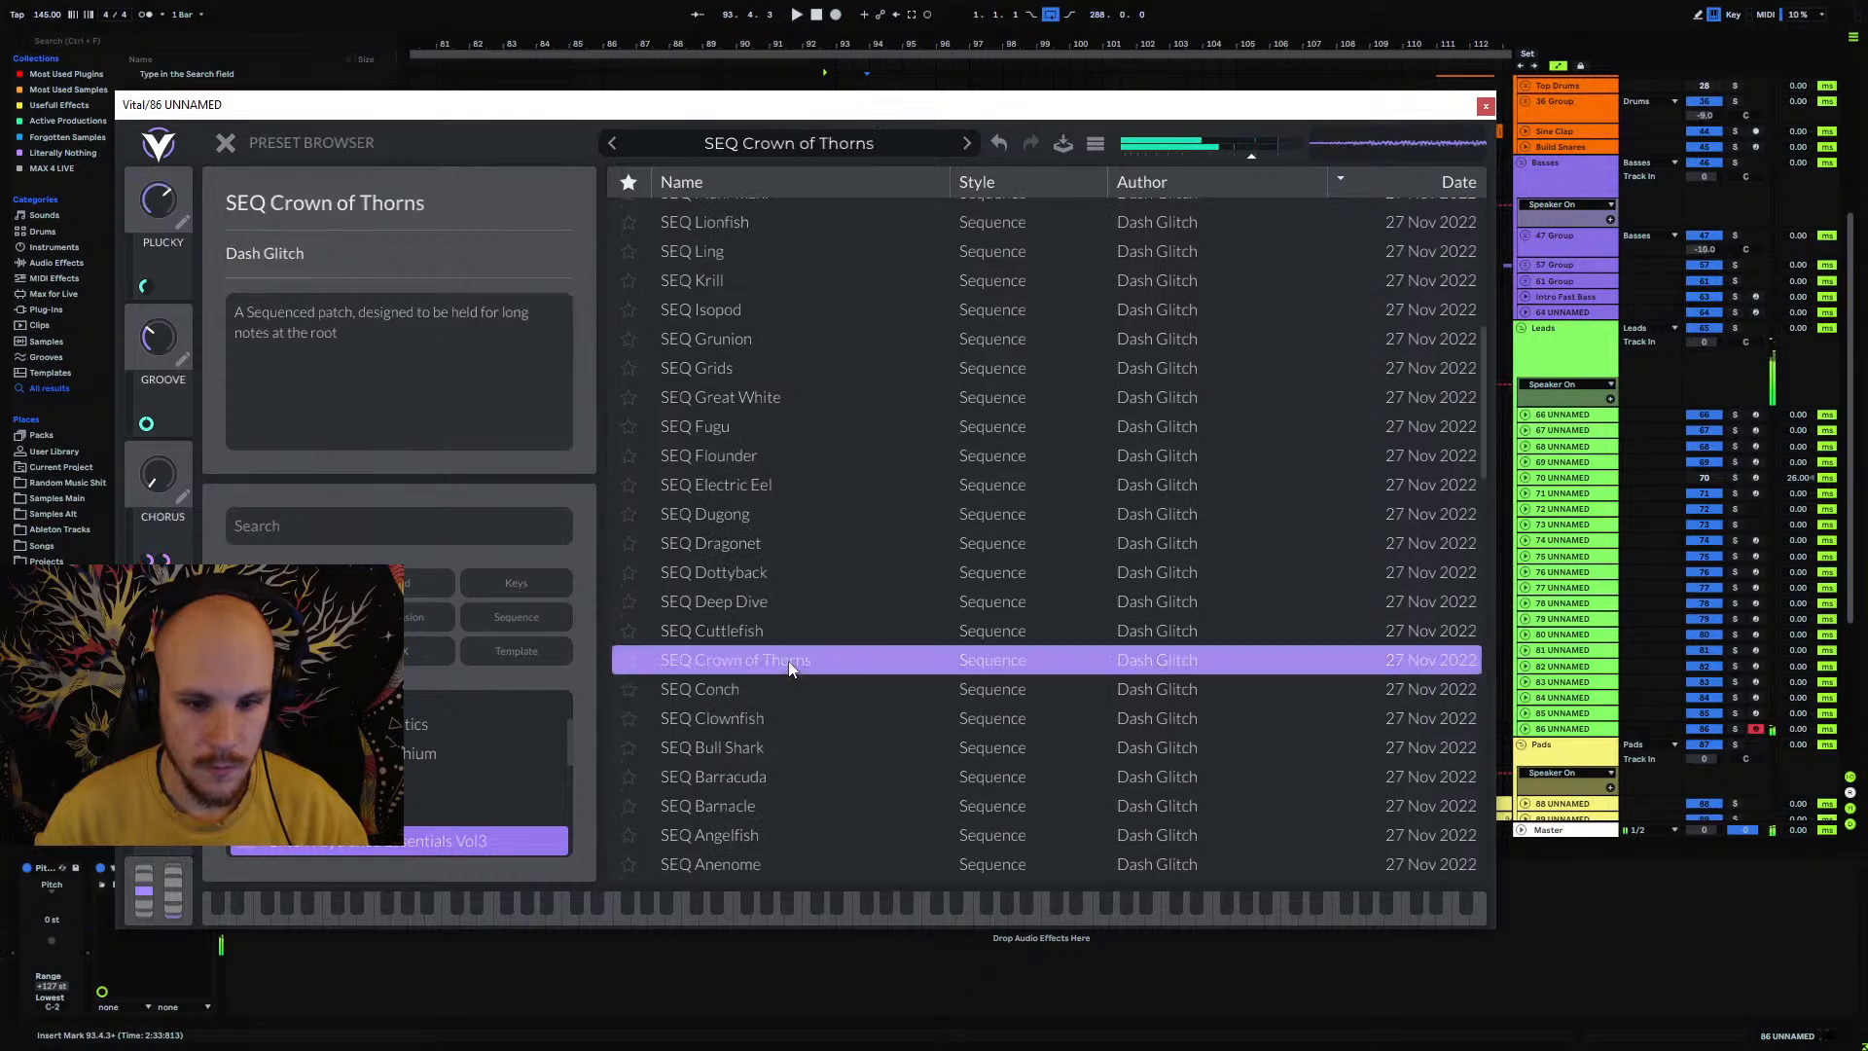
pyautogui.scroll(-7, 813, 747)
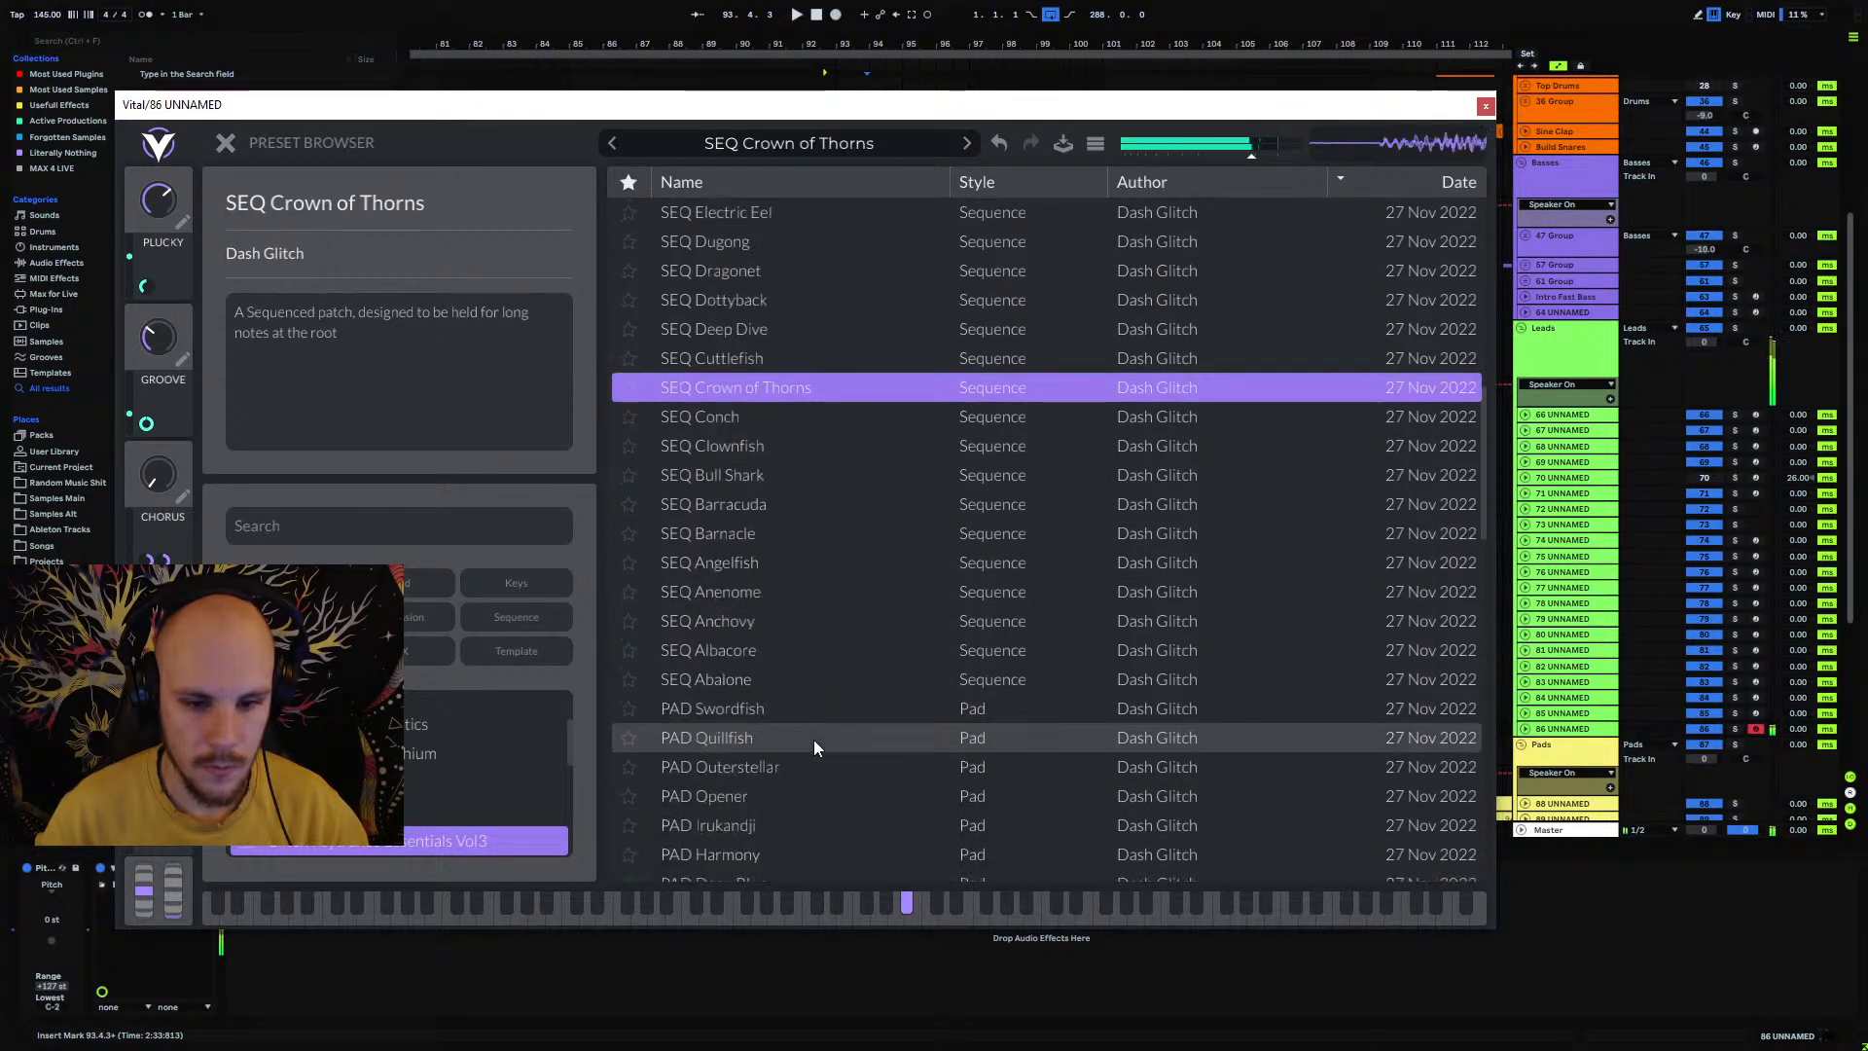
# Step: Audition the lead presets LD Phasegun, LD Prawn and LD Node Acid, load LD Lemon Tetra, and close the Vital window
pyautogui.click(768, 692)
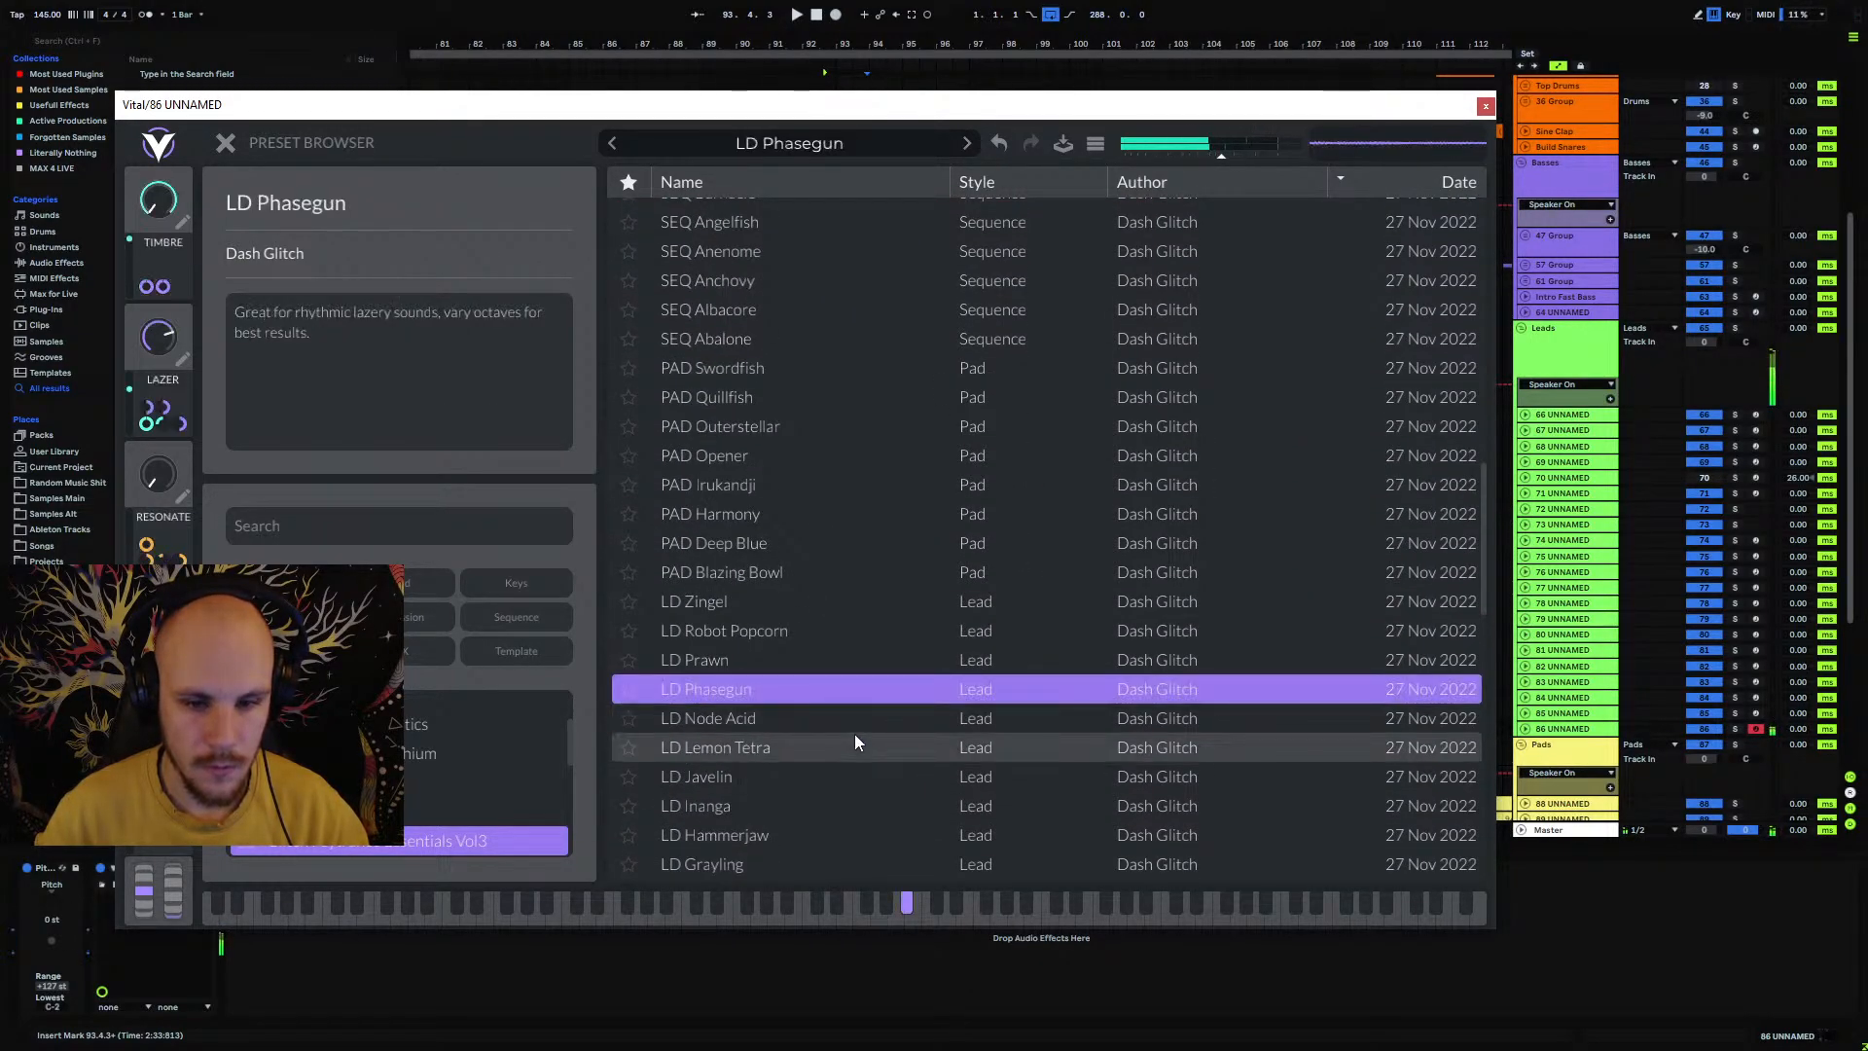
pyautogui.click(702, 659)
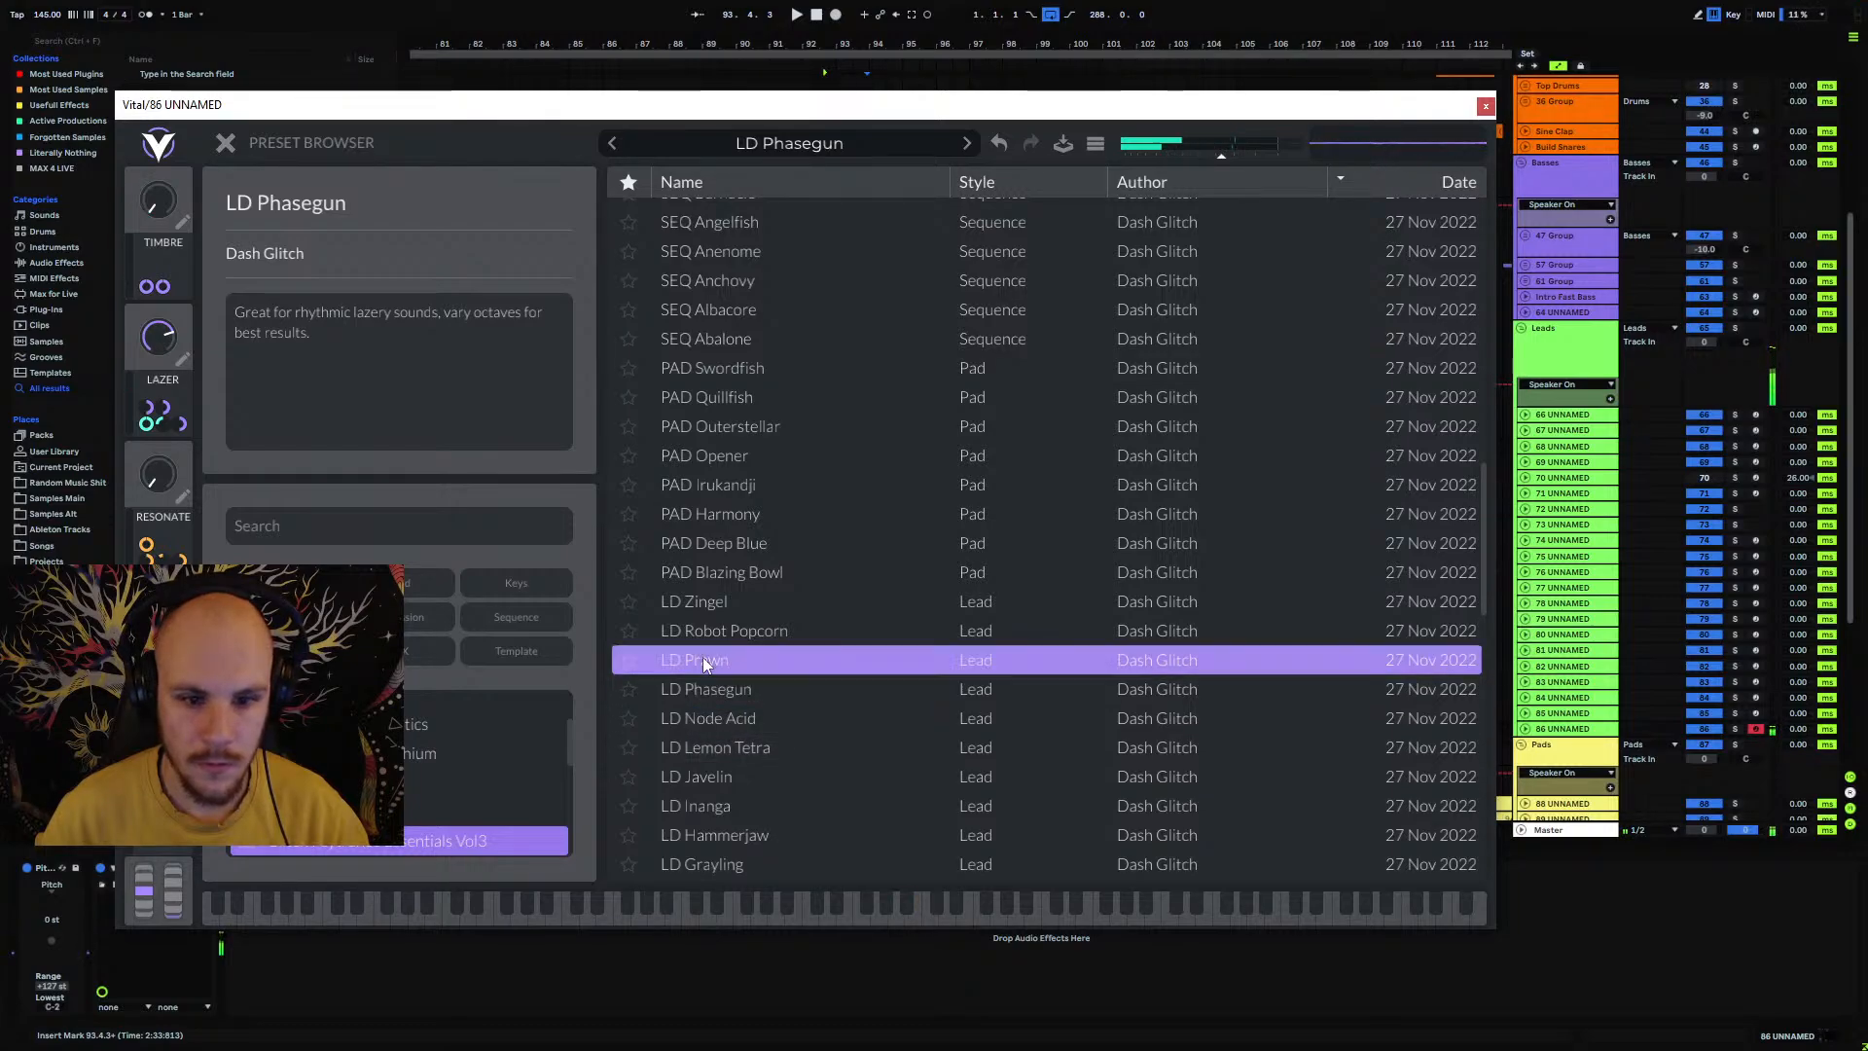
pyautogui.click(792, 690)
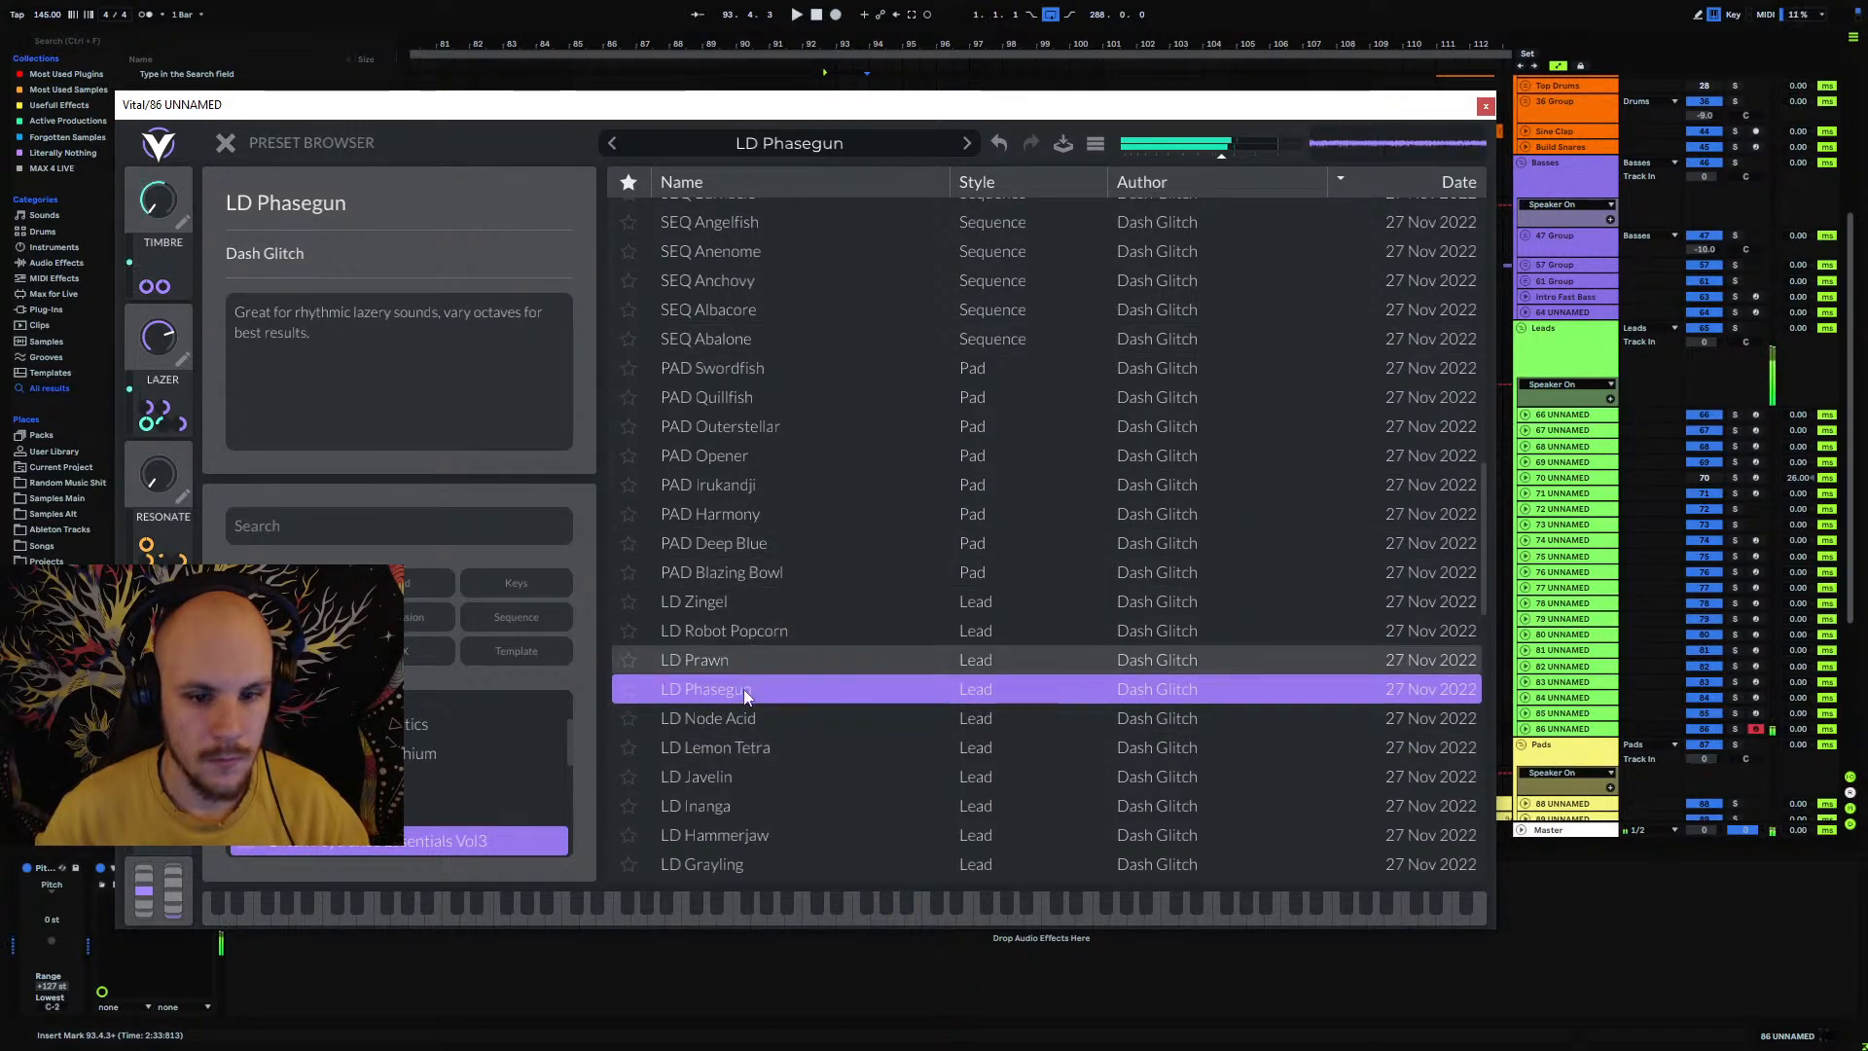
pyautogui.click(743, 720)
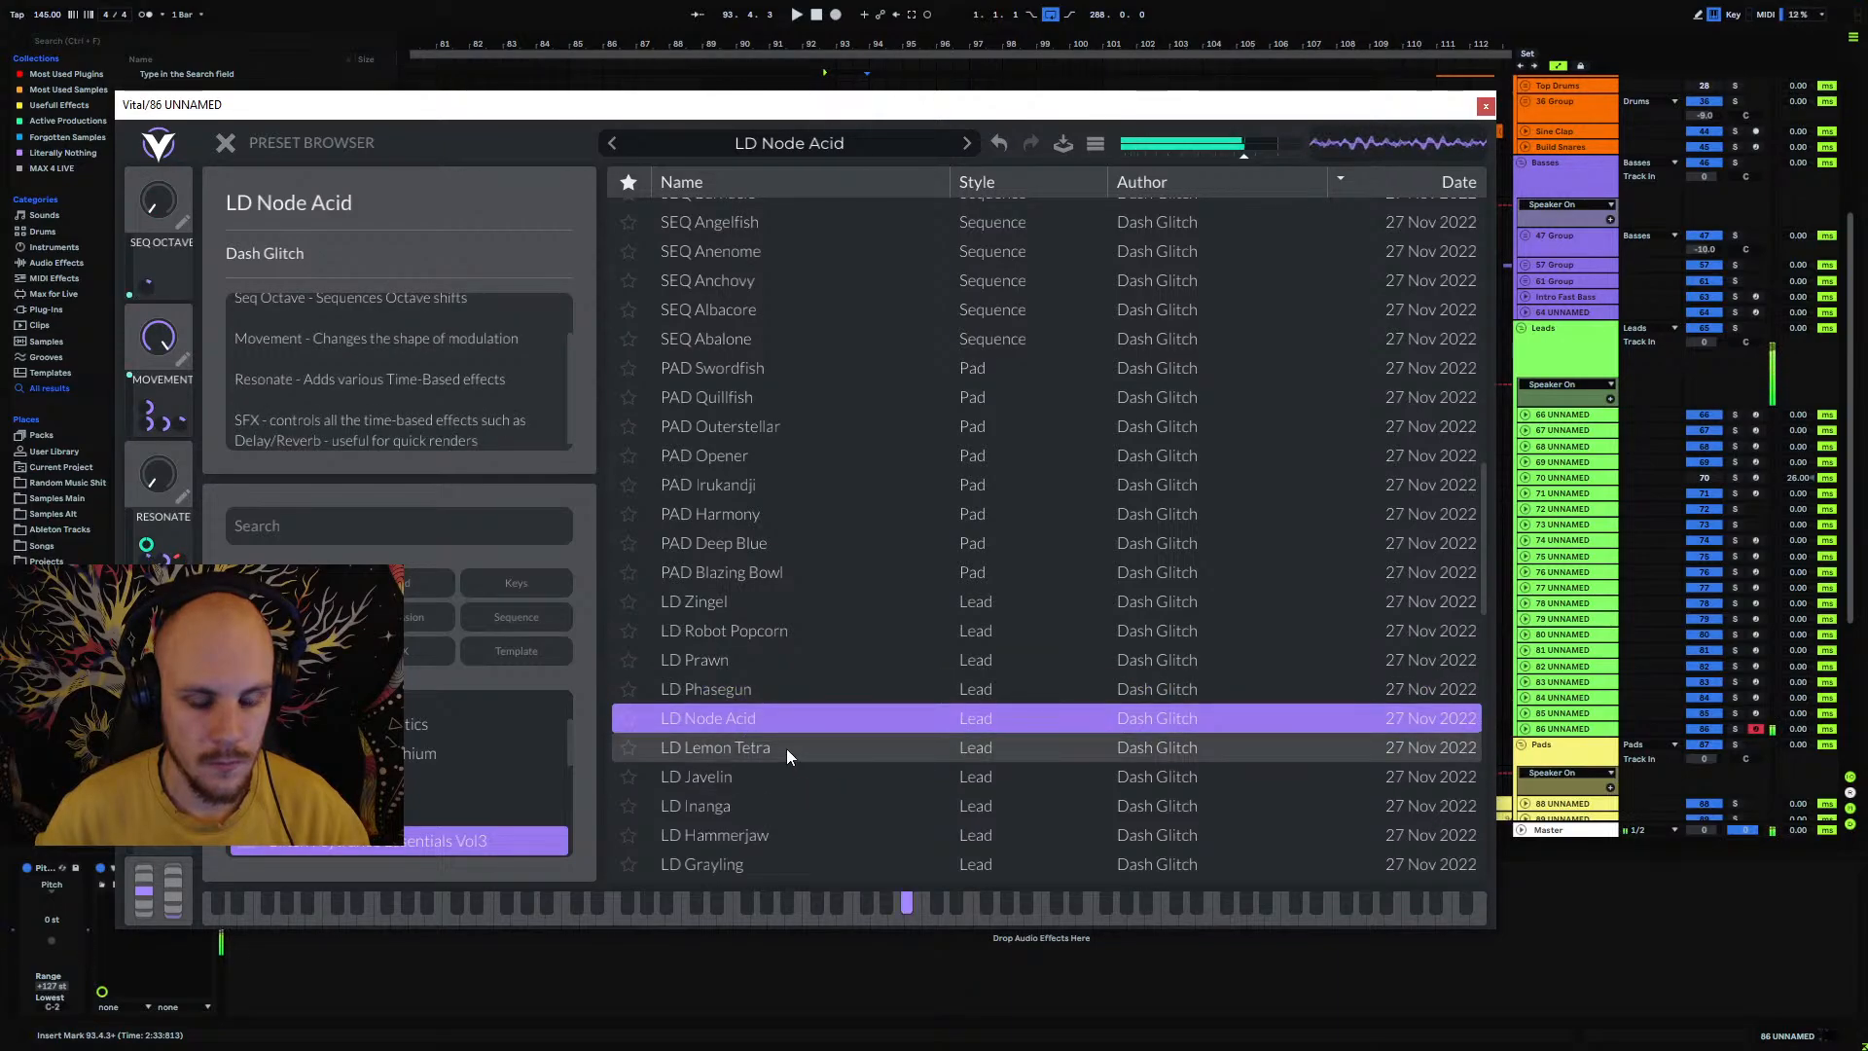
pyautogui.click(780, 749)
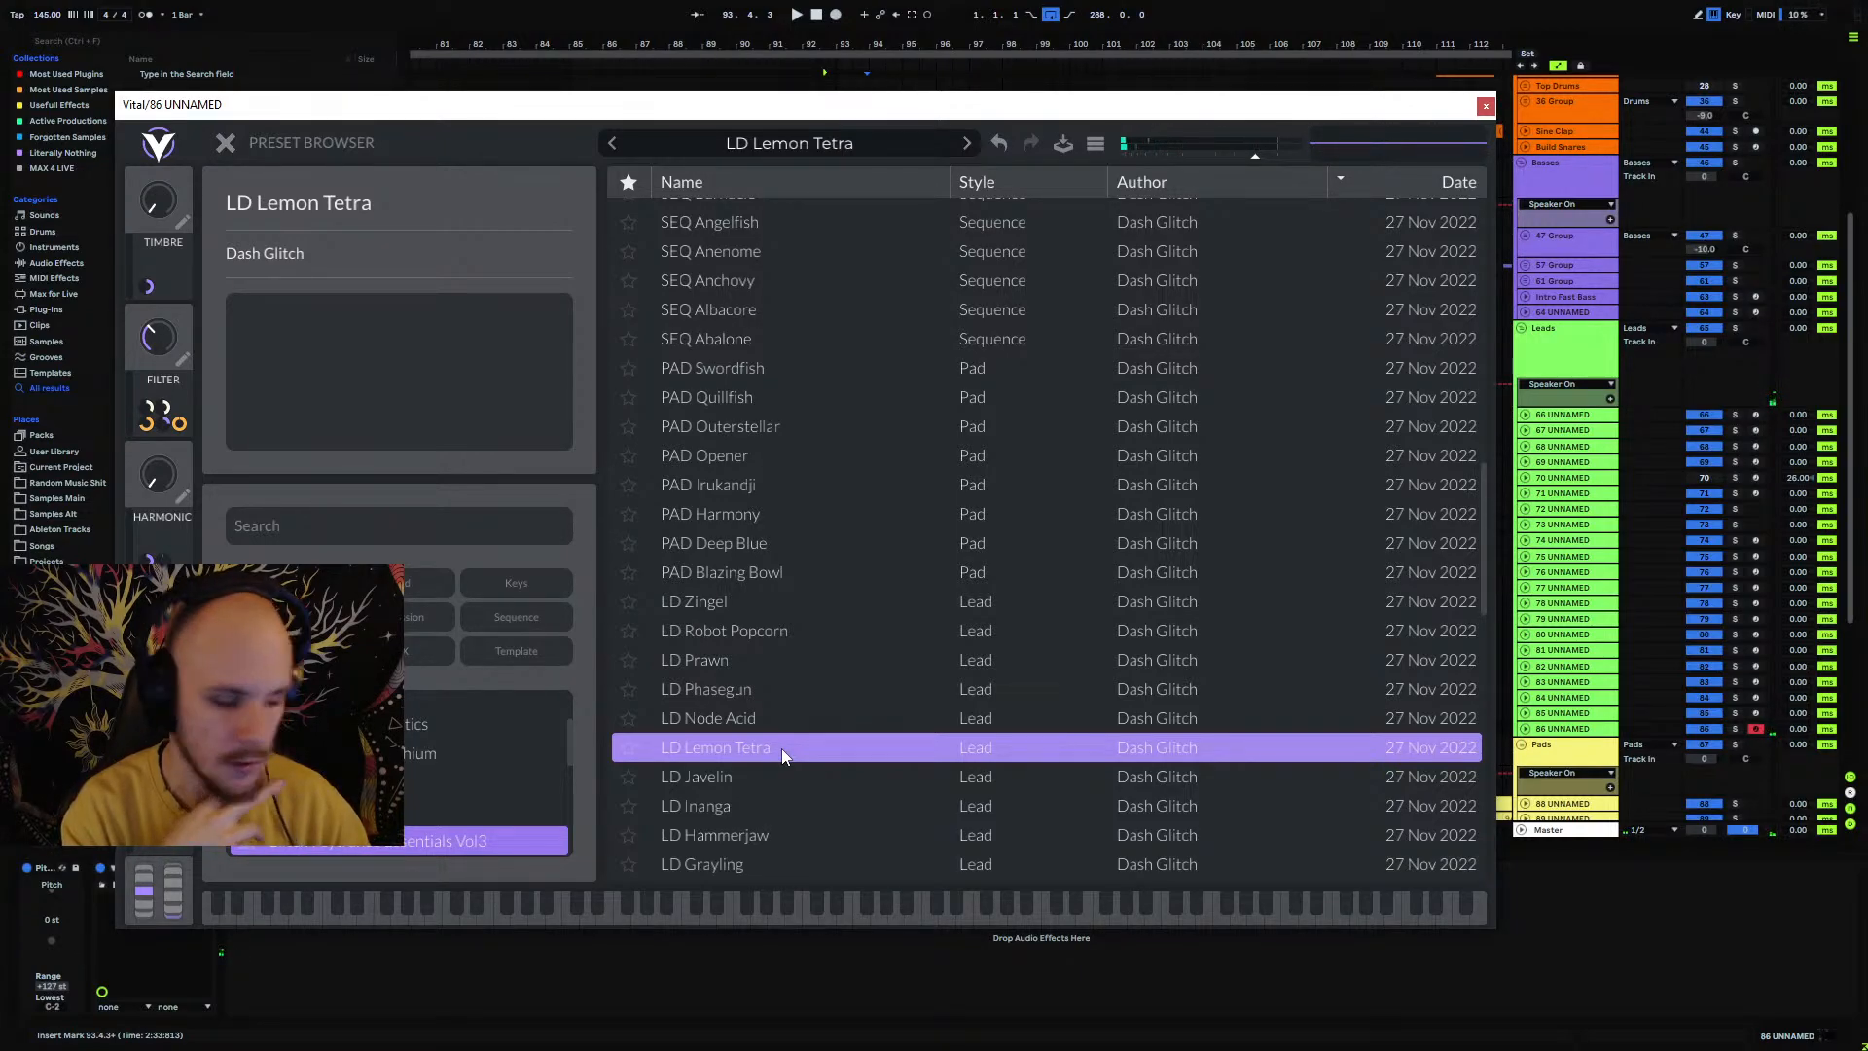
pyautogui.click(1486, 105)
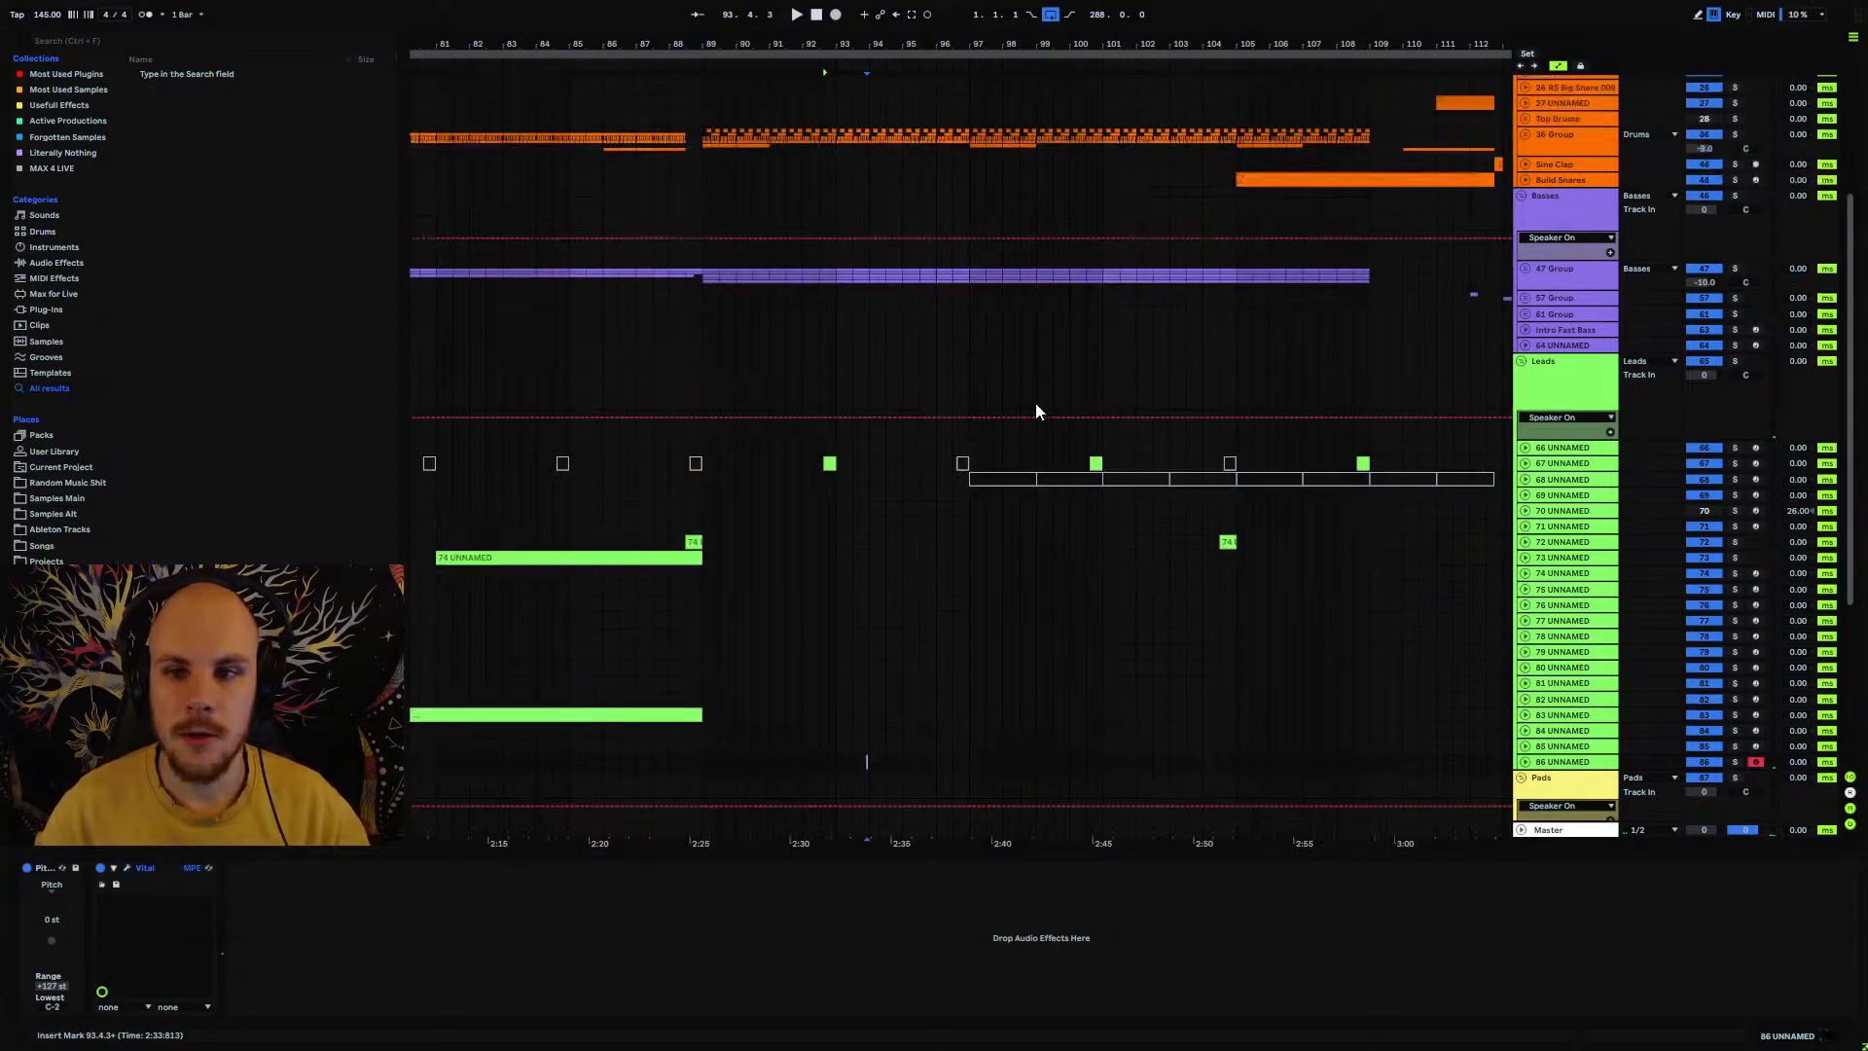
# Step: Unfold the 36 Group and its track 37, and open the first open hat clip near bar 89 for inspection
pyautogui.scroll(3, 788, 368)
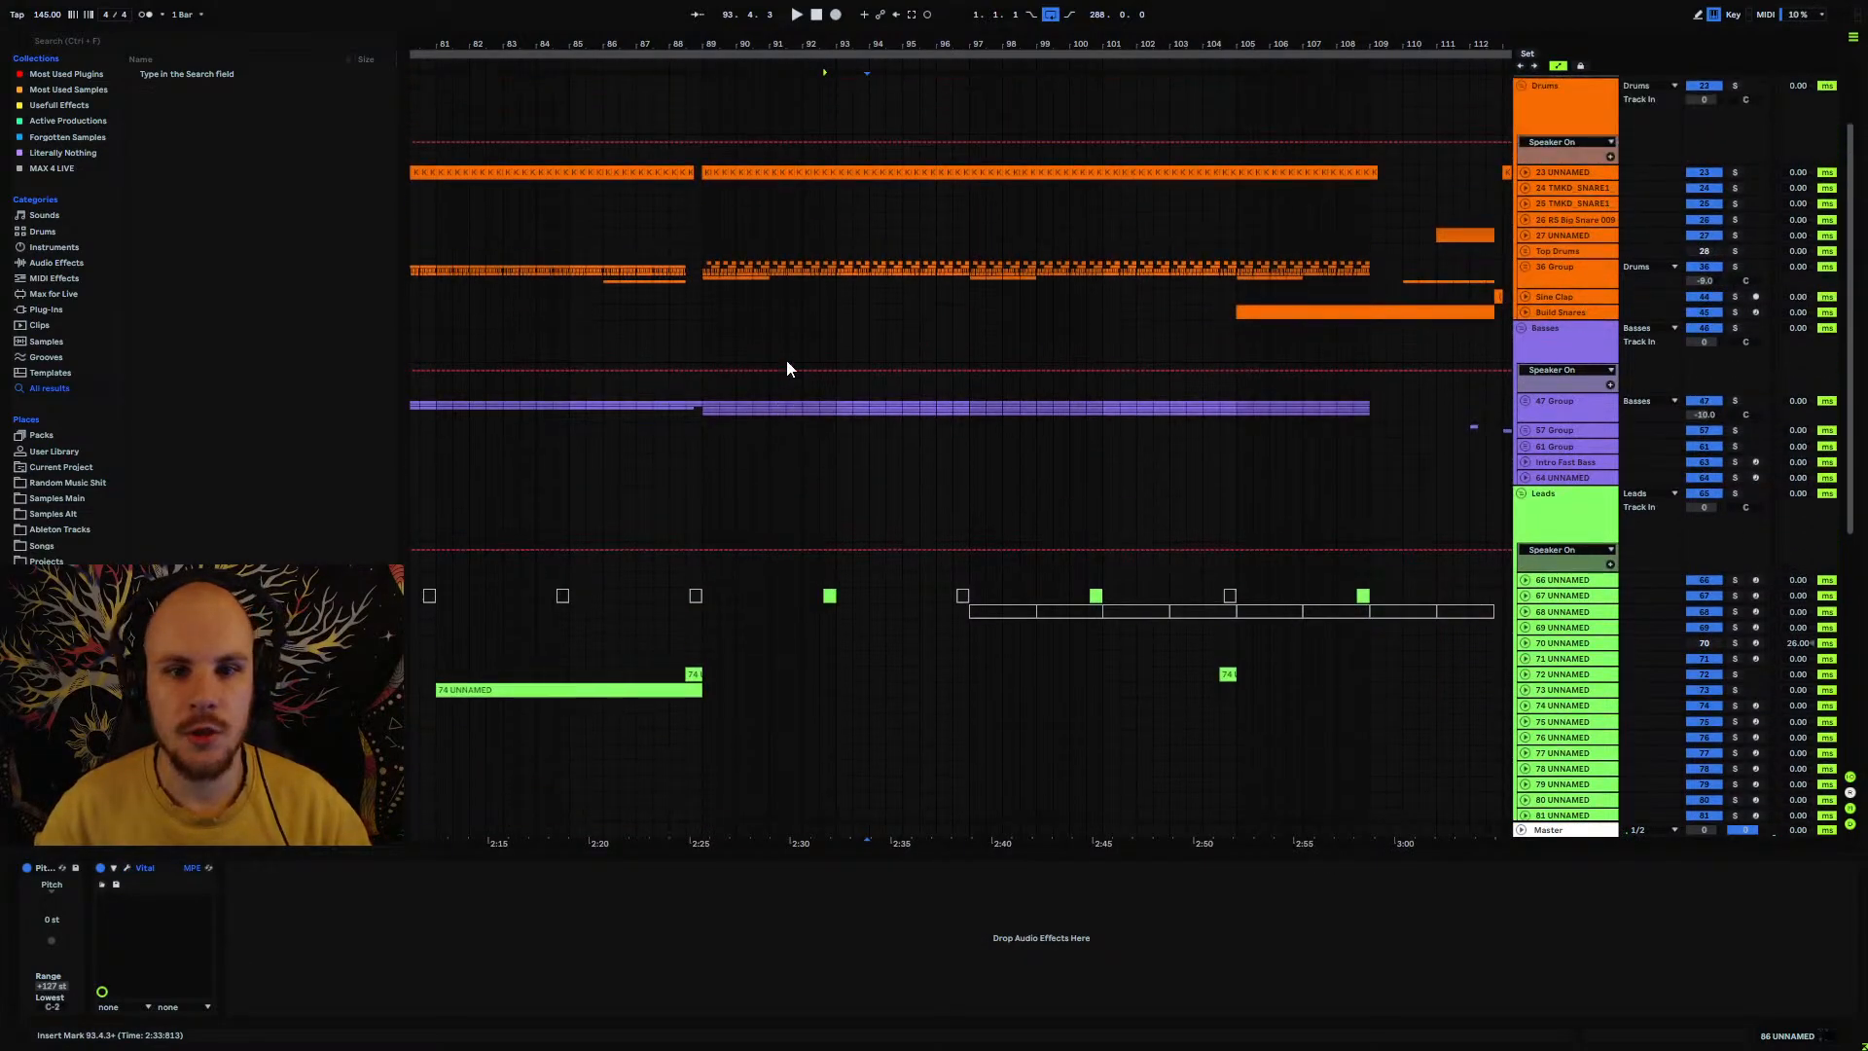
pyautogui.click(1525, 266)
pyautogui.click(1530, 354)
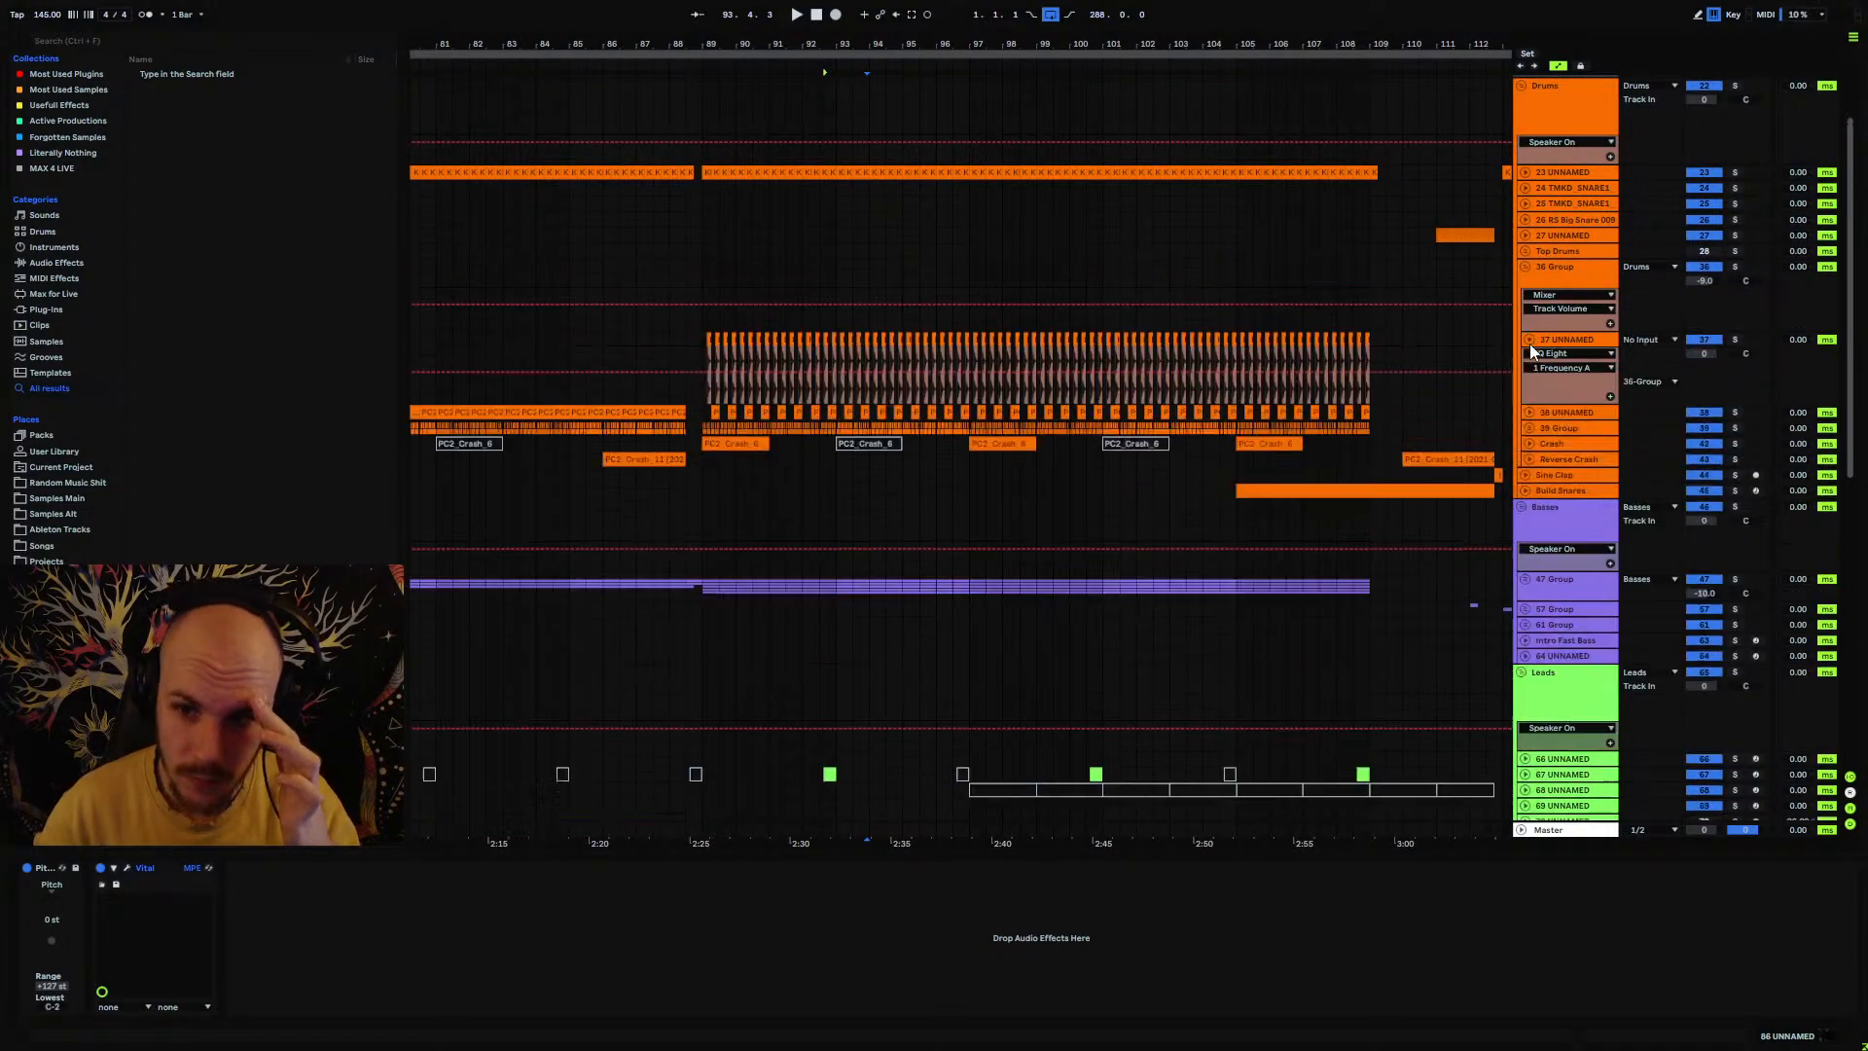
pyautogui.doubleClick(708, 338)
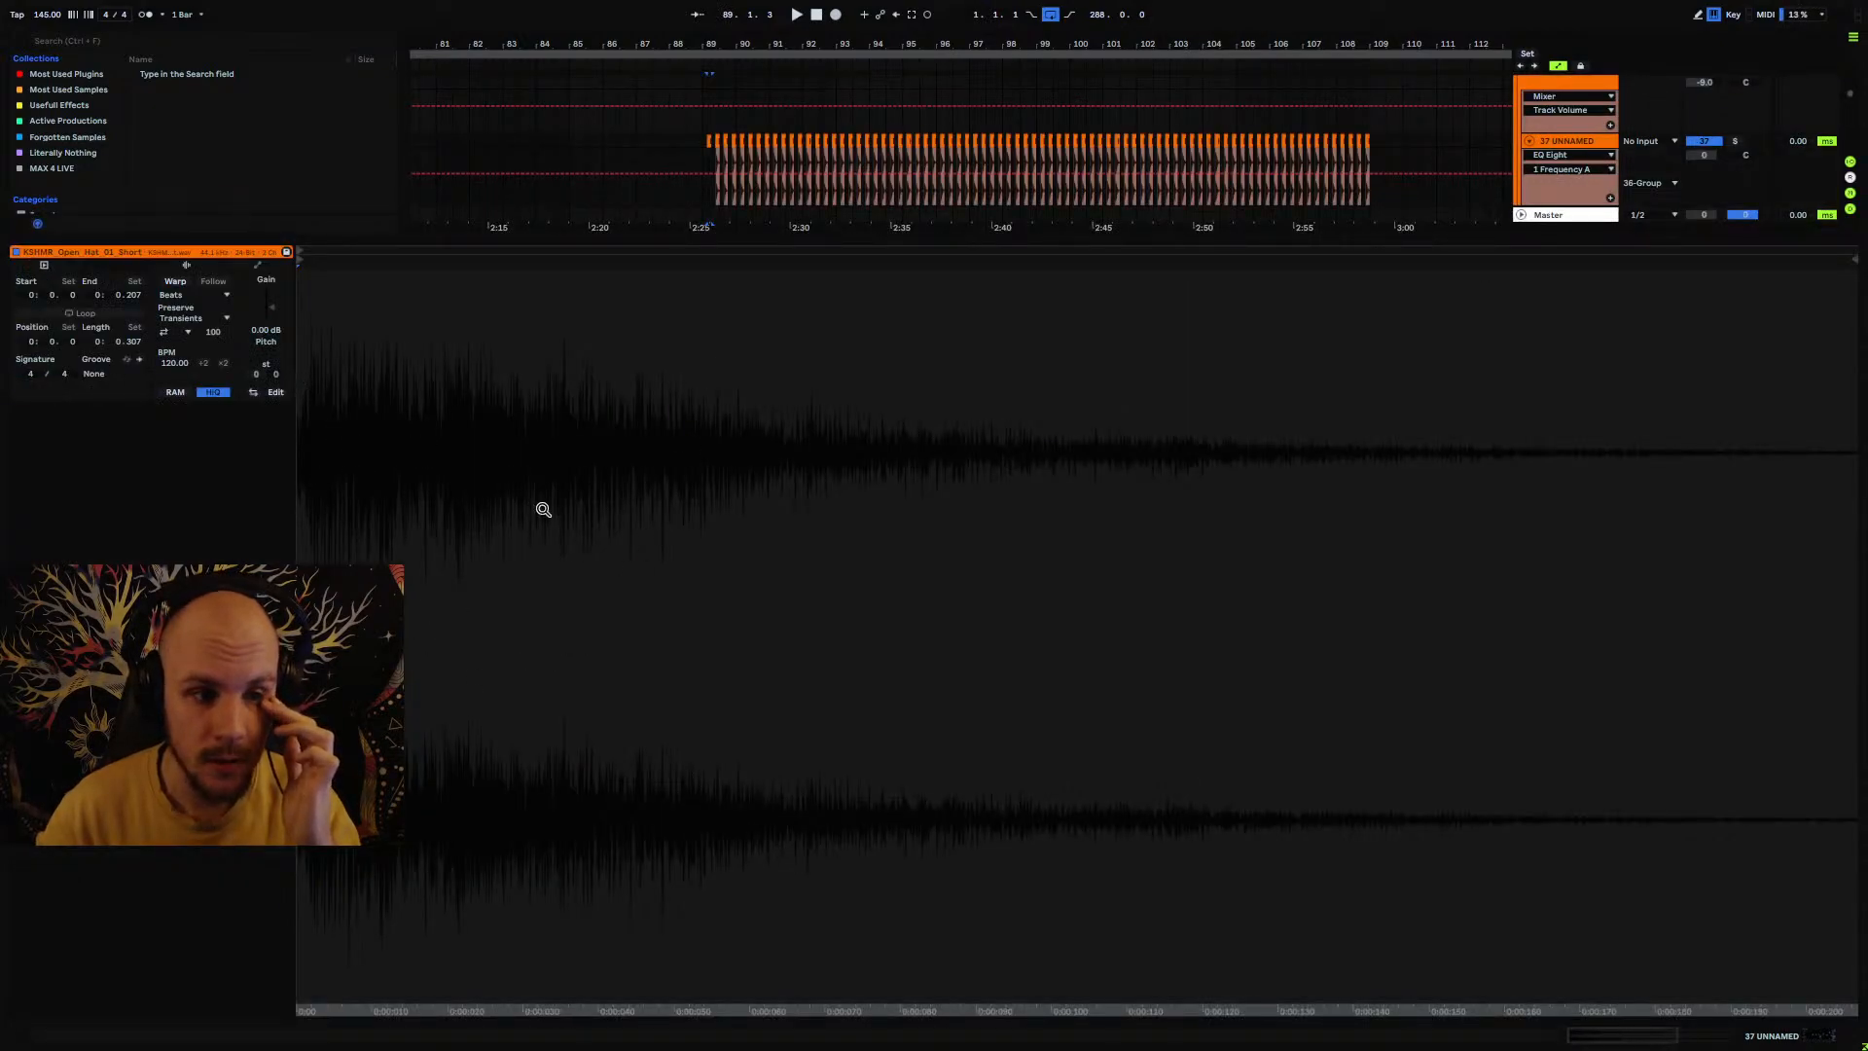
# Step: Fold track 37 and shrink the clip view so the arrangement regains most of the window height
pyautogui.click(1529, 141)
pyautogui.scroll(2, 1537, 152)
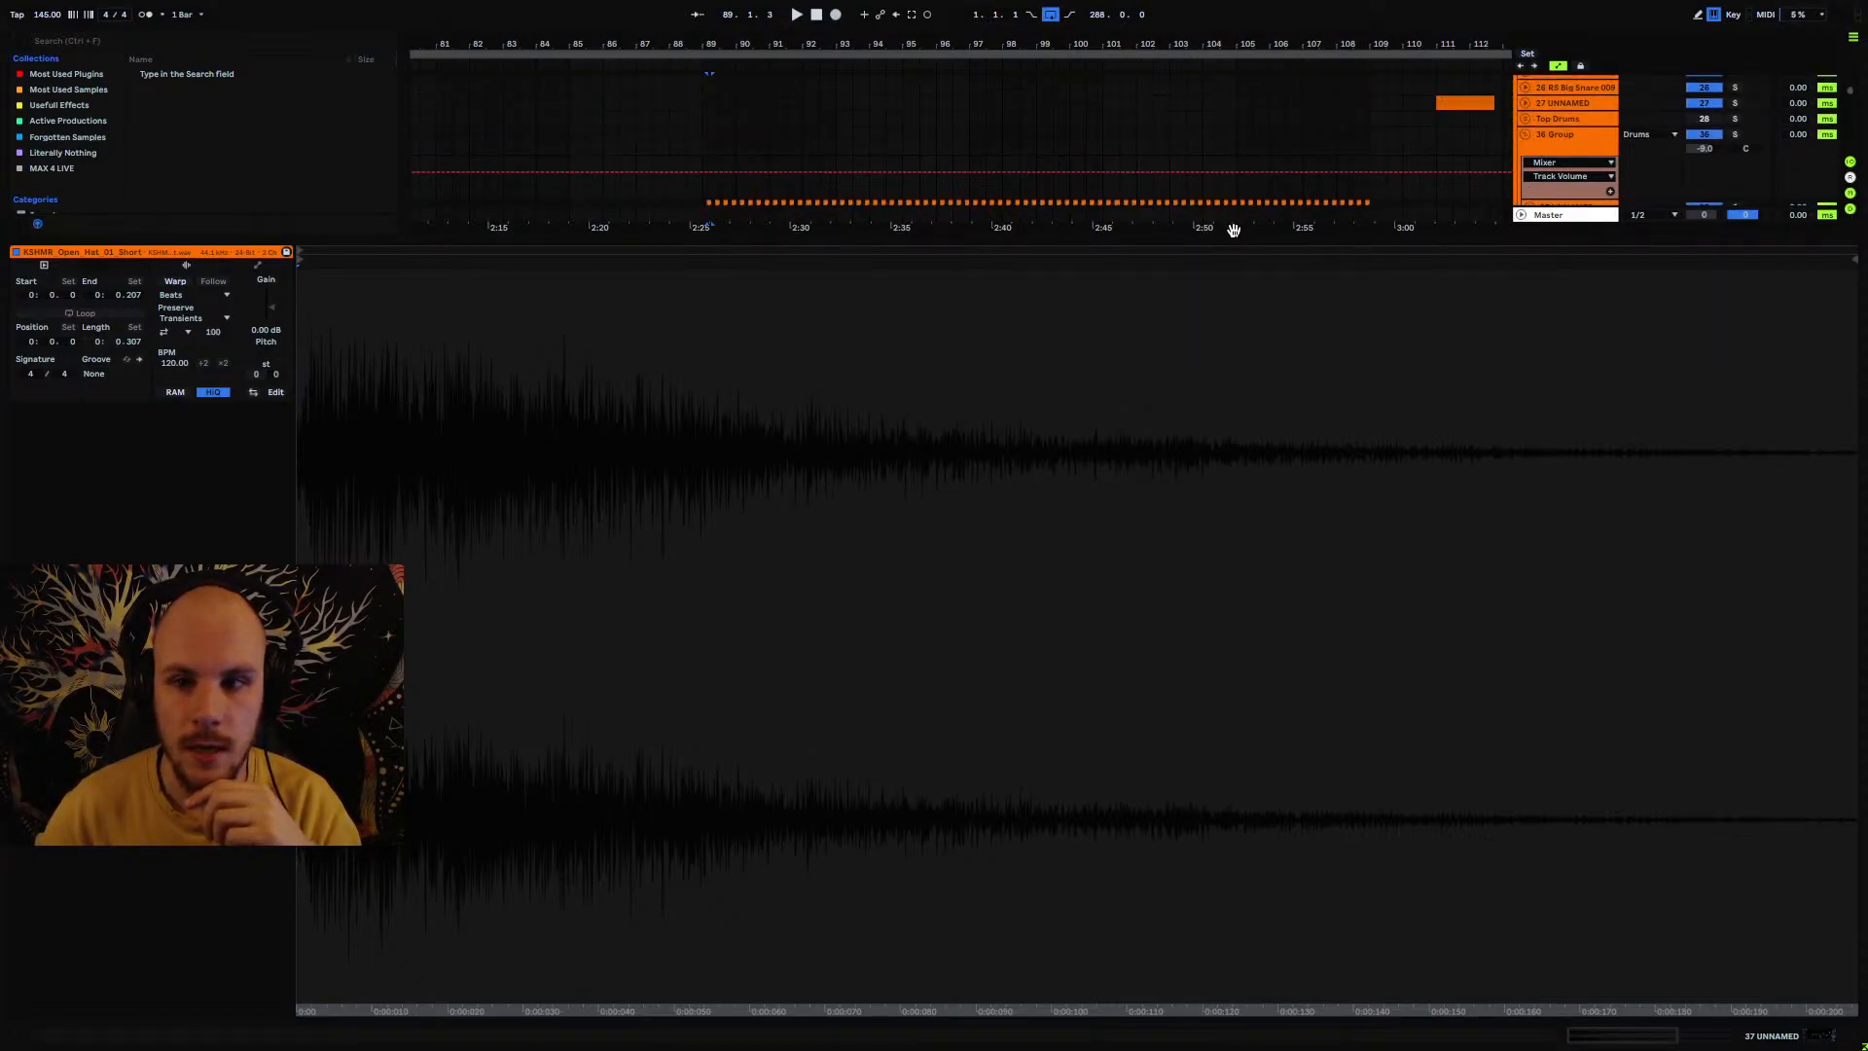
pyautogui.moveTo(1231, 238); pyautogui.dragTo(1196, 854)
pyautogui.scroll(-2, 813, 487)
pyautogui.scroll(2, 1092, 248)
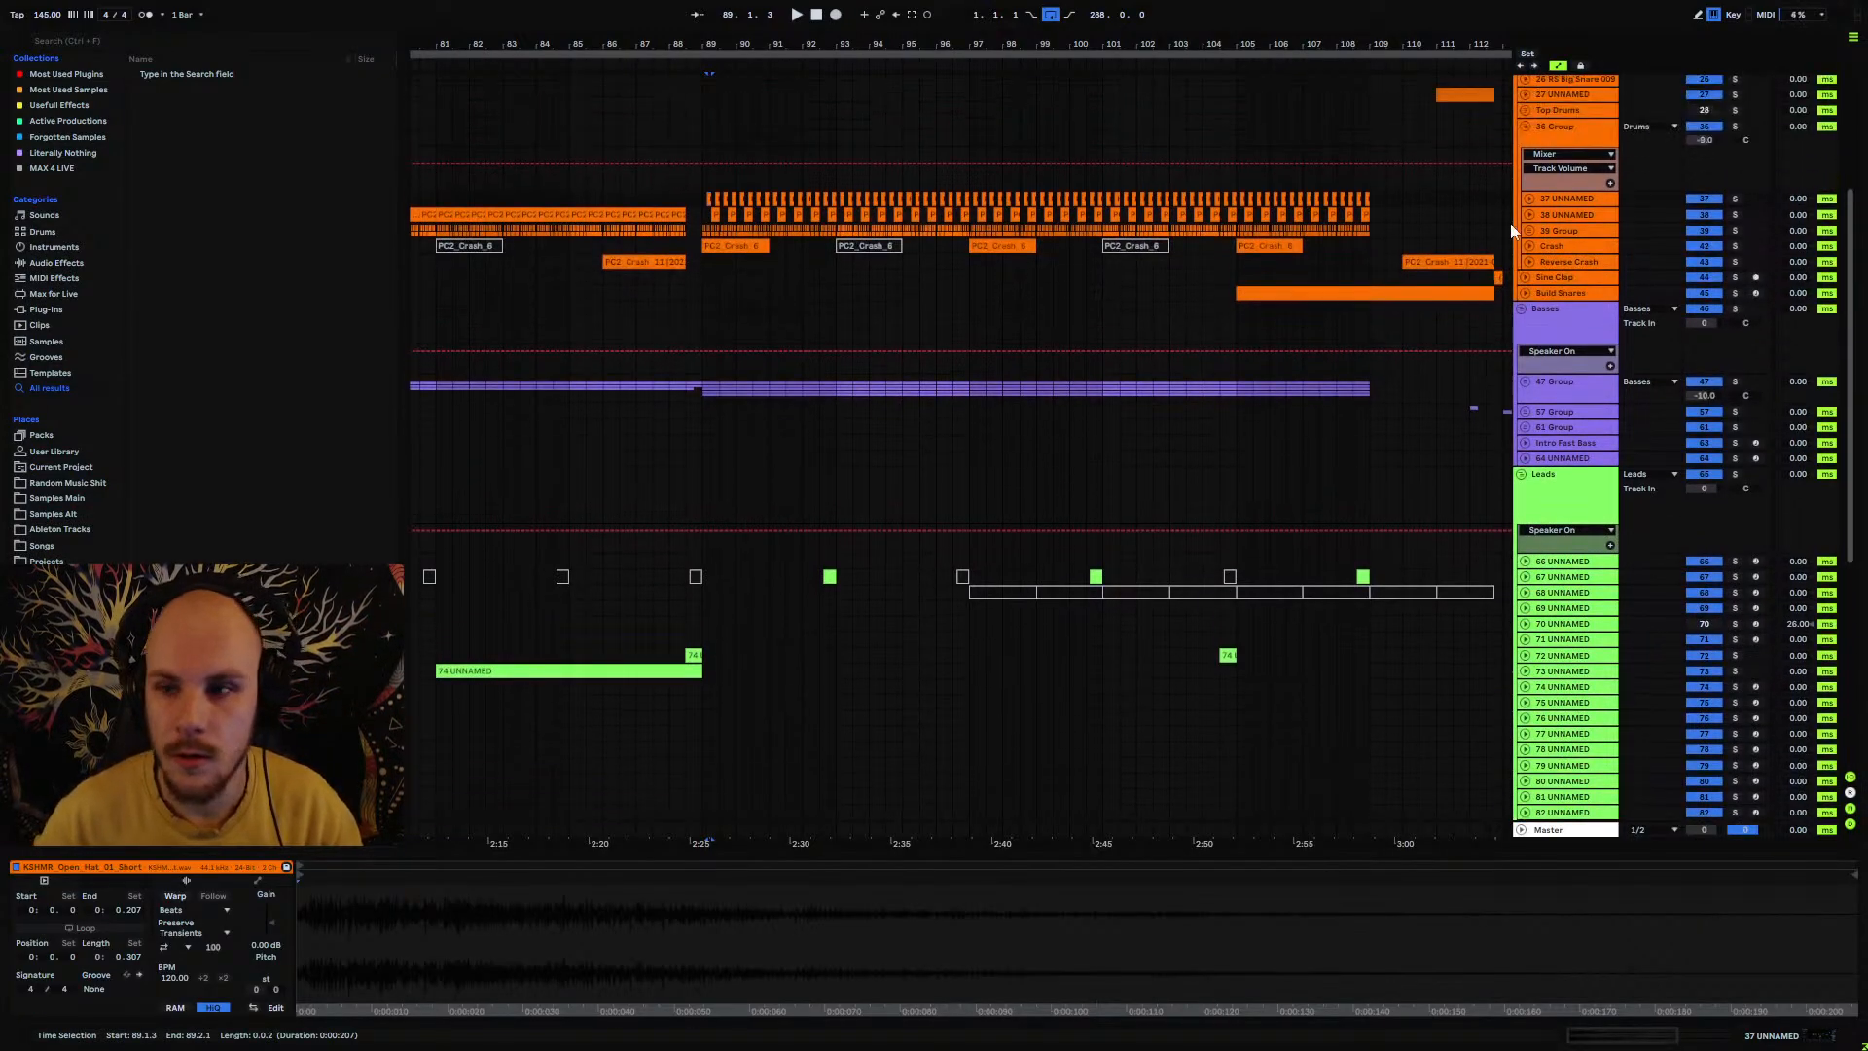
# Step: Unfold track 37, enlarge its EQ Eight display, and play from bar 89 to check the open hat's spectrum
pyautogui.click(1529, 198)
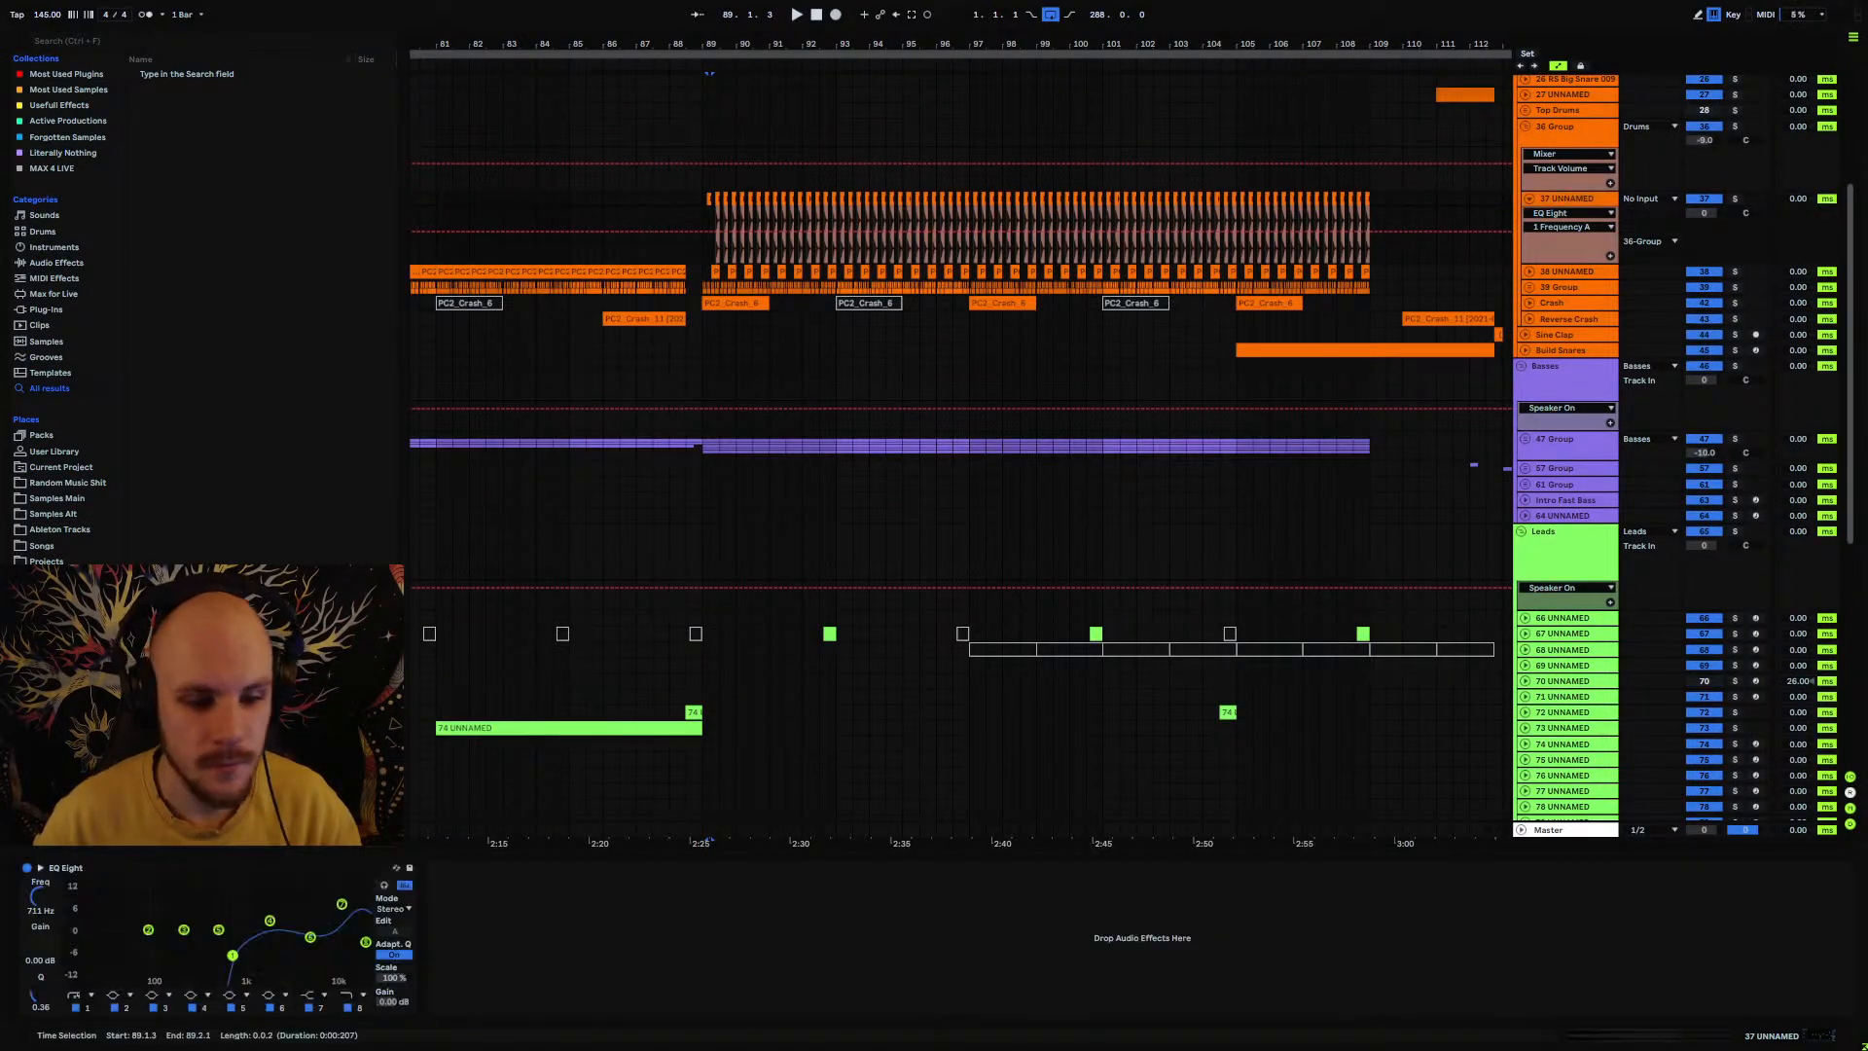
pyautogui.click(40, 867)
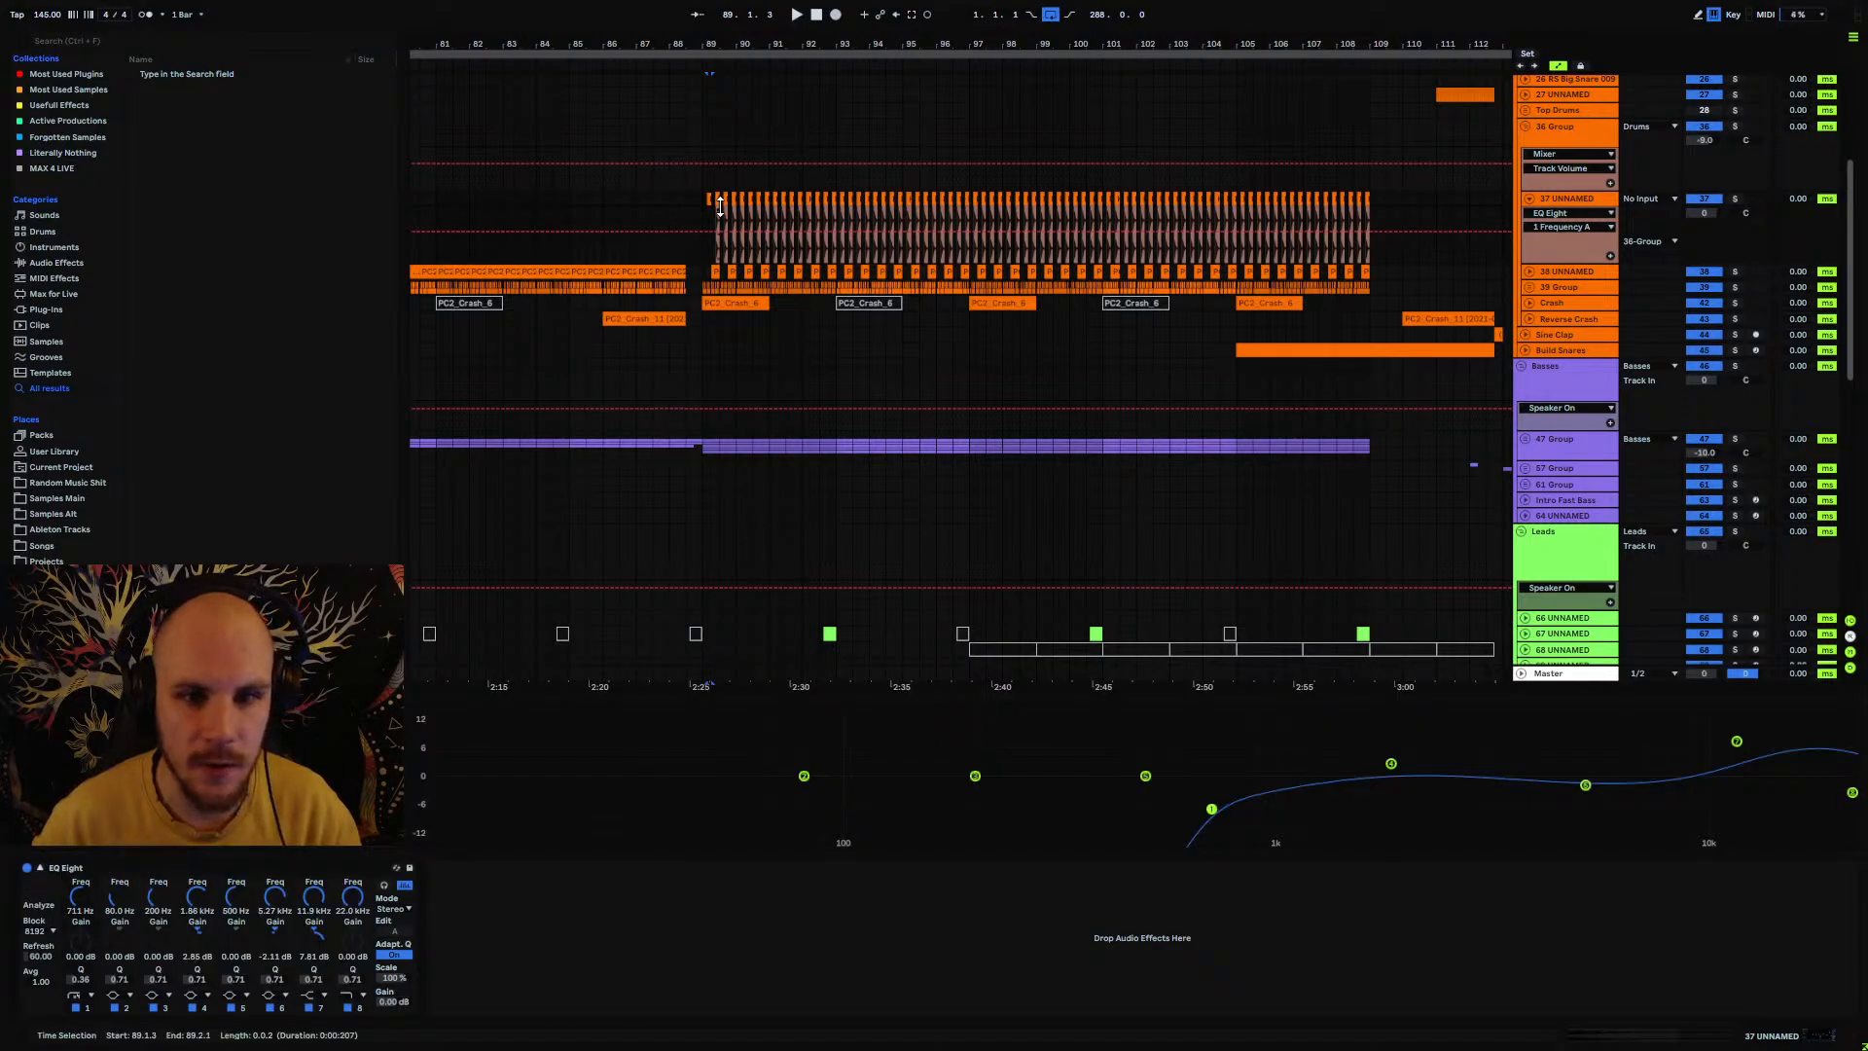
pyautogui.press('space')
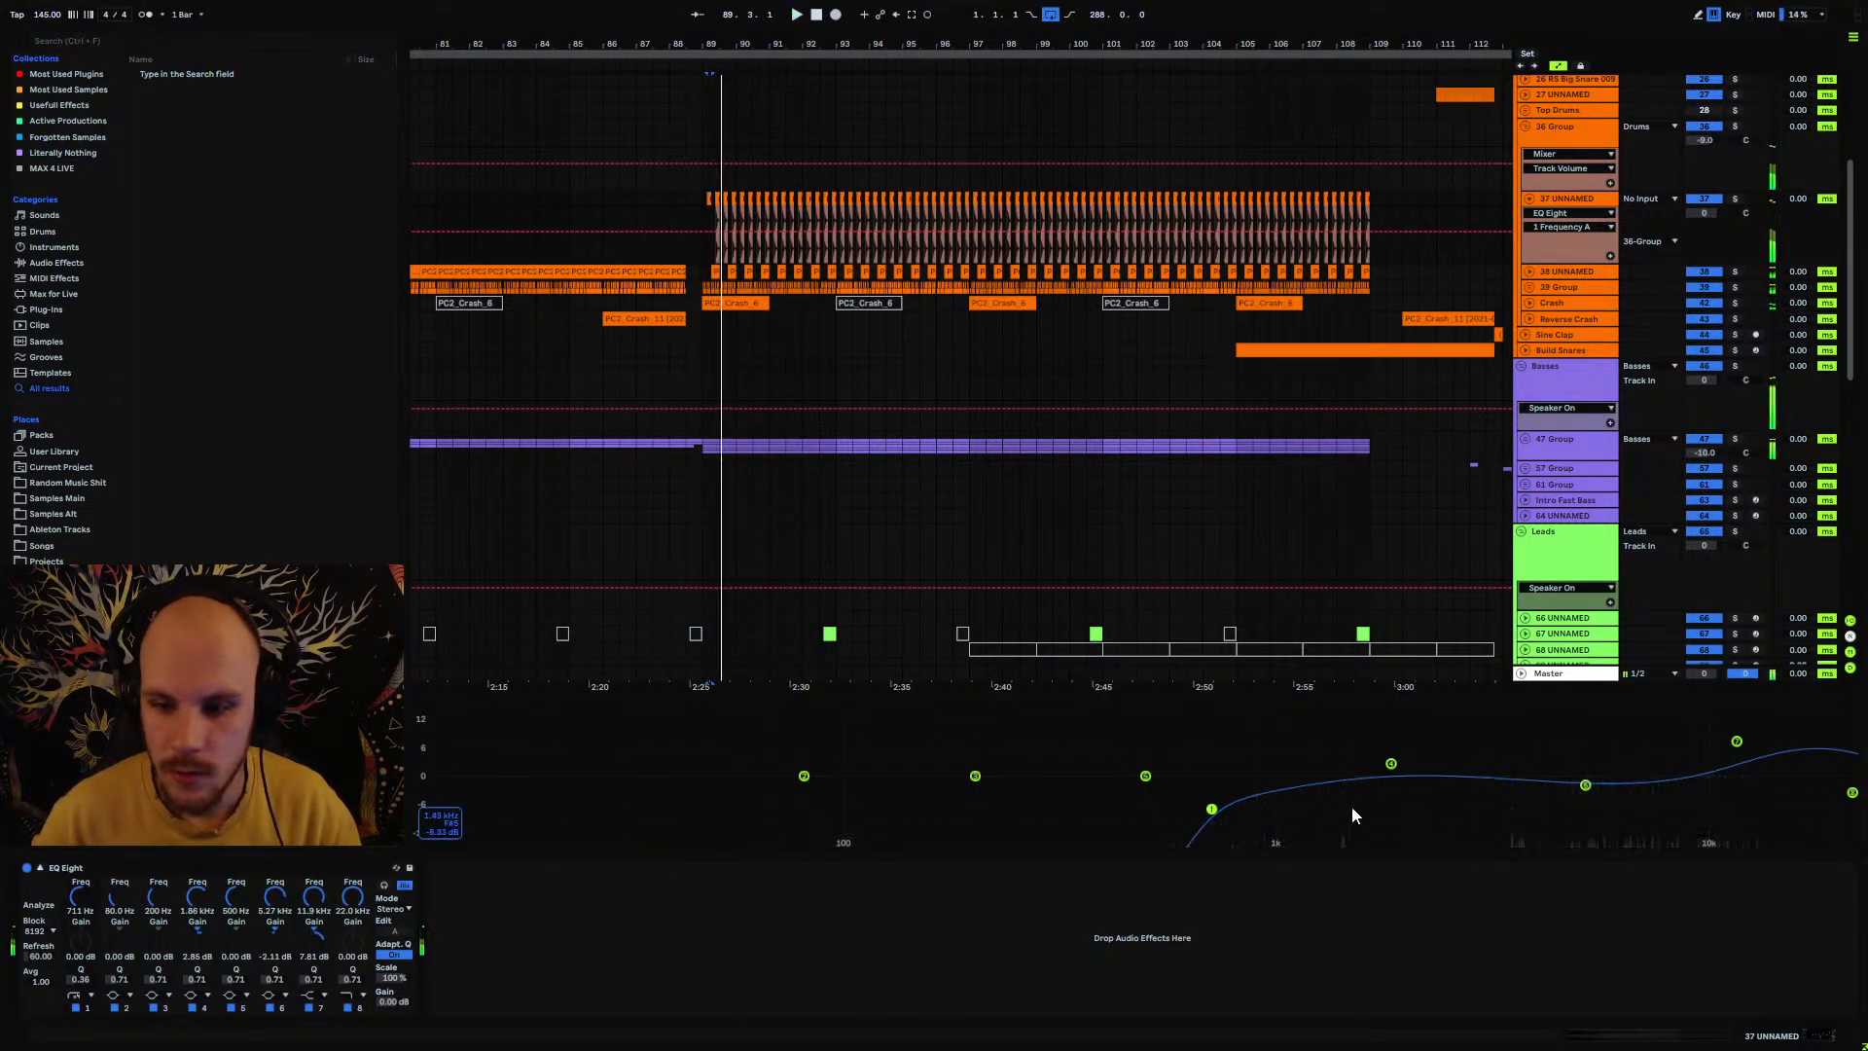
pyautogui.press('space')
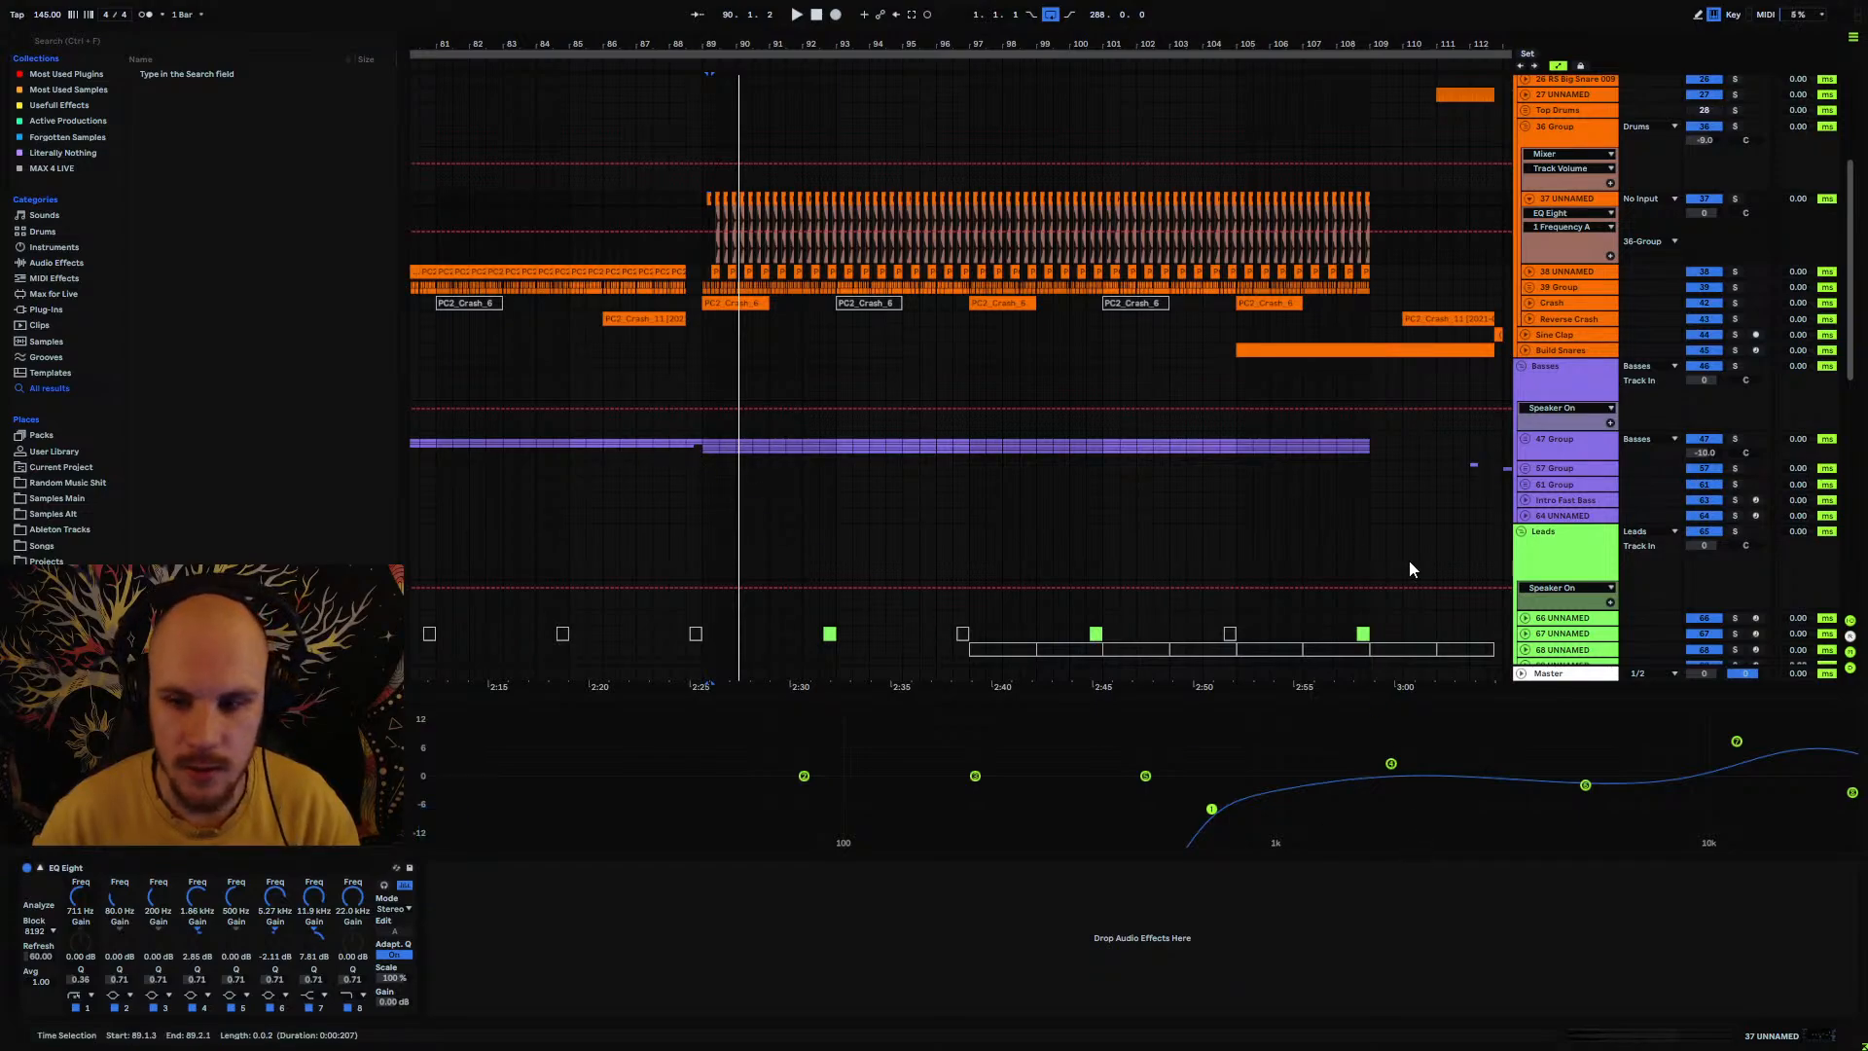
# Step: Move the Vital track from the end of the Leads group up to directly below track 80
pyautogui.scroll(-10, 1273, 388)
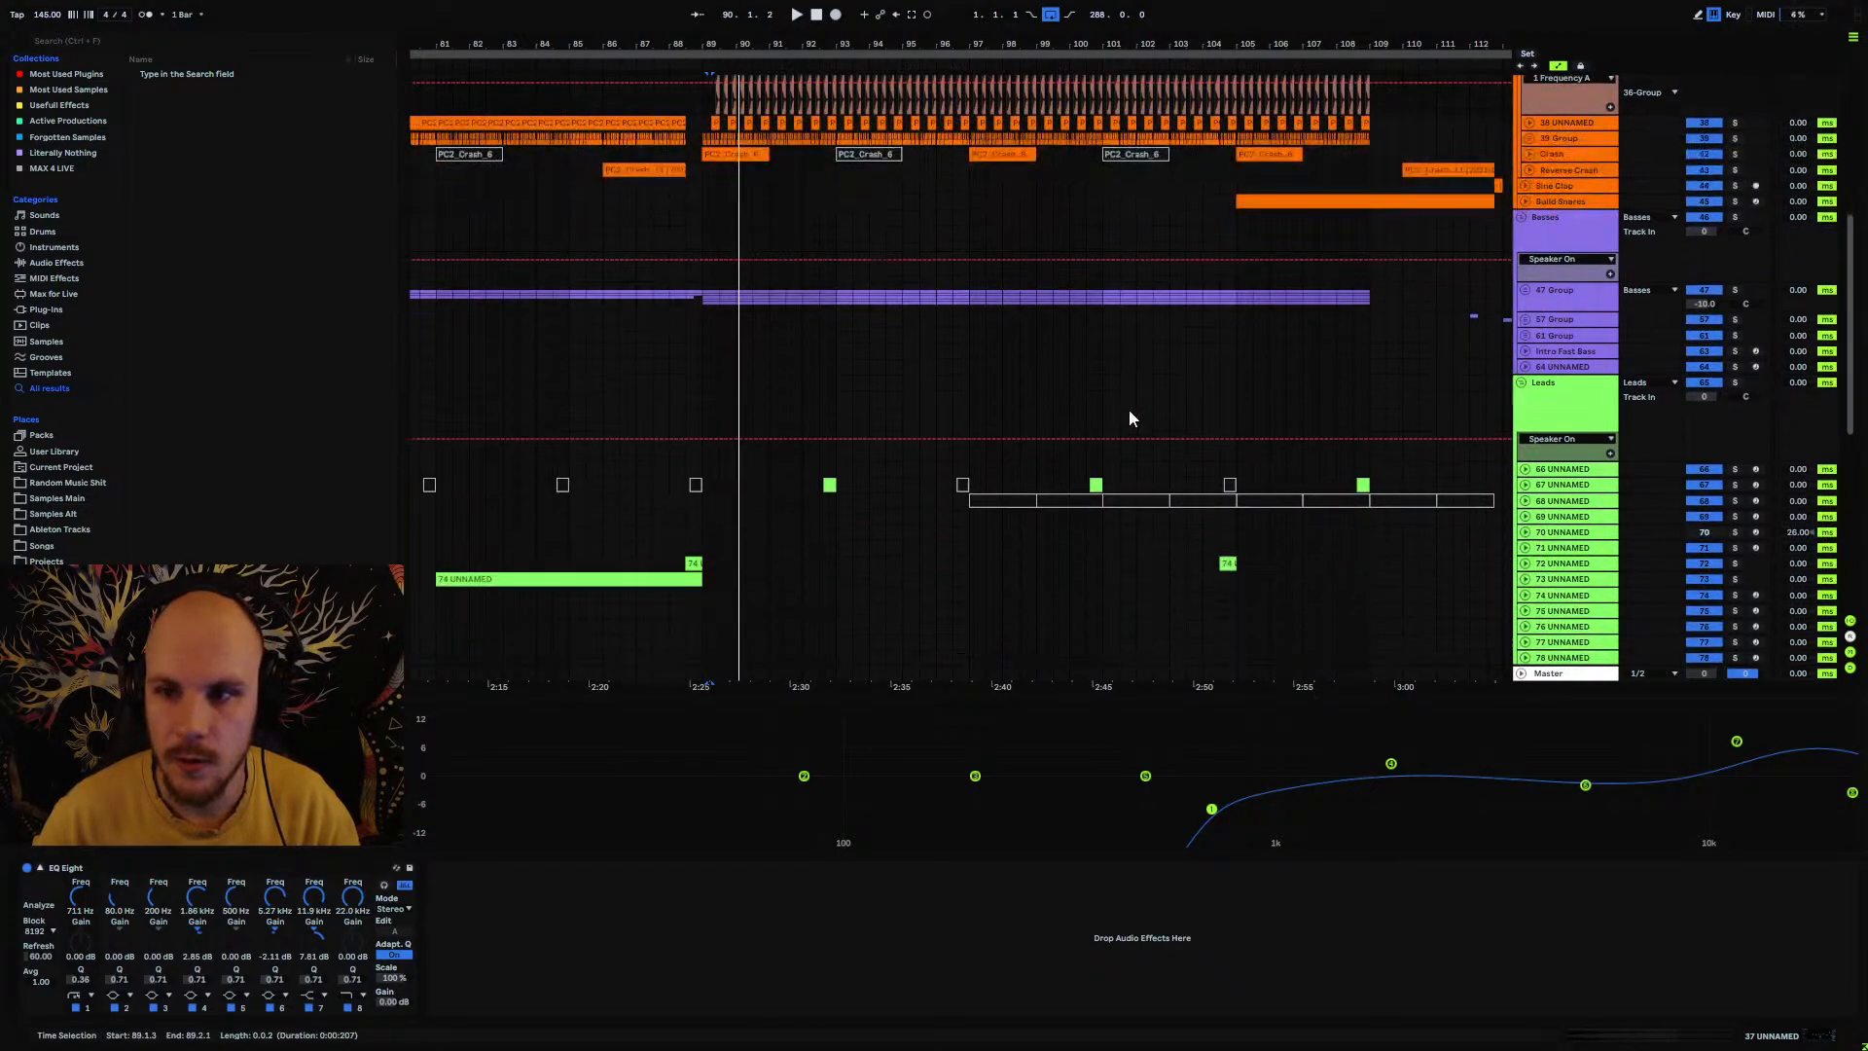
pyautogui.scroll(-5, 1153, 511)
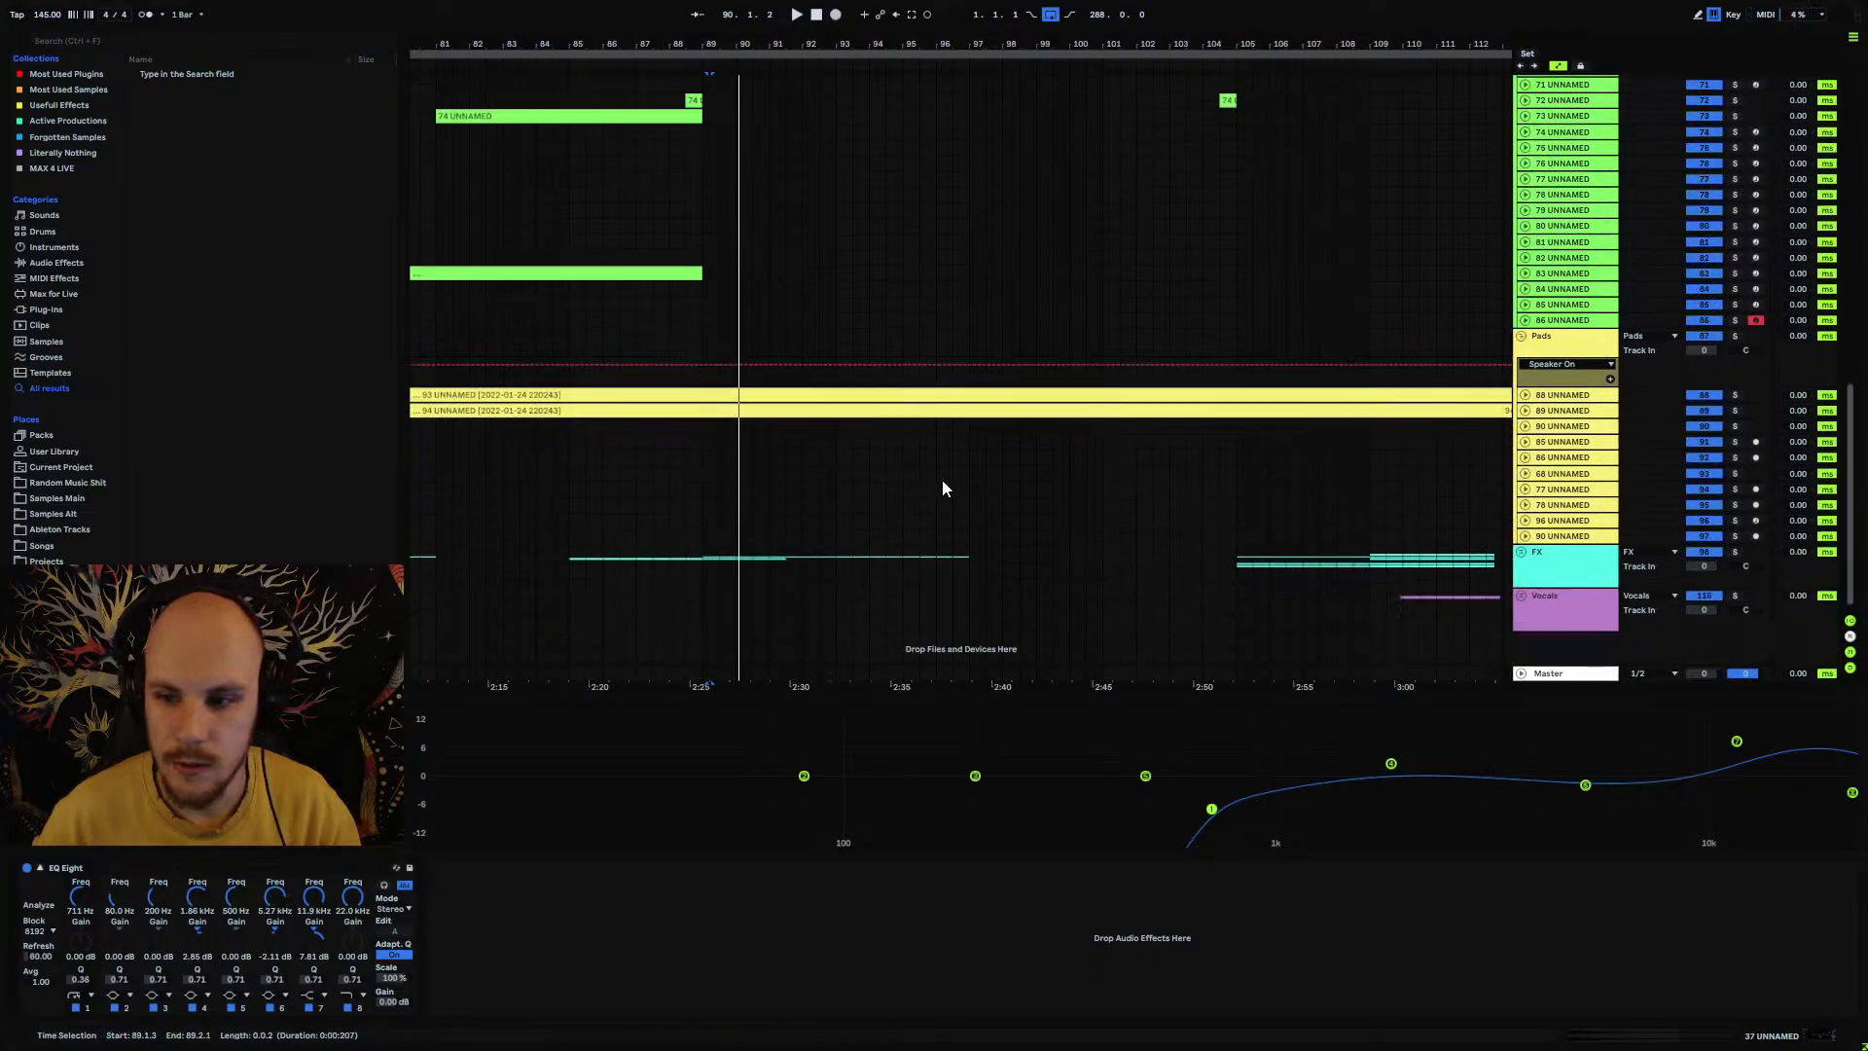
pyautogui.scroll(2, 996, 475)
pyautogui.click(1561, 386)
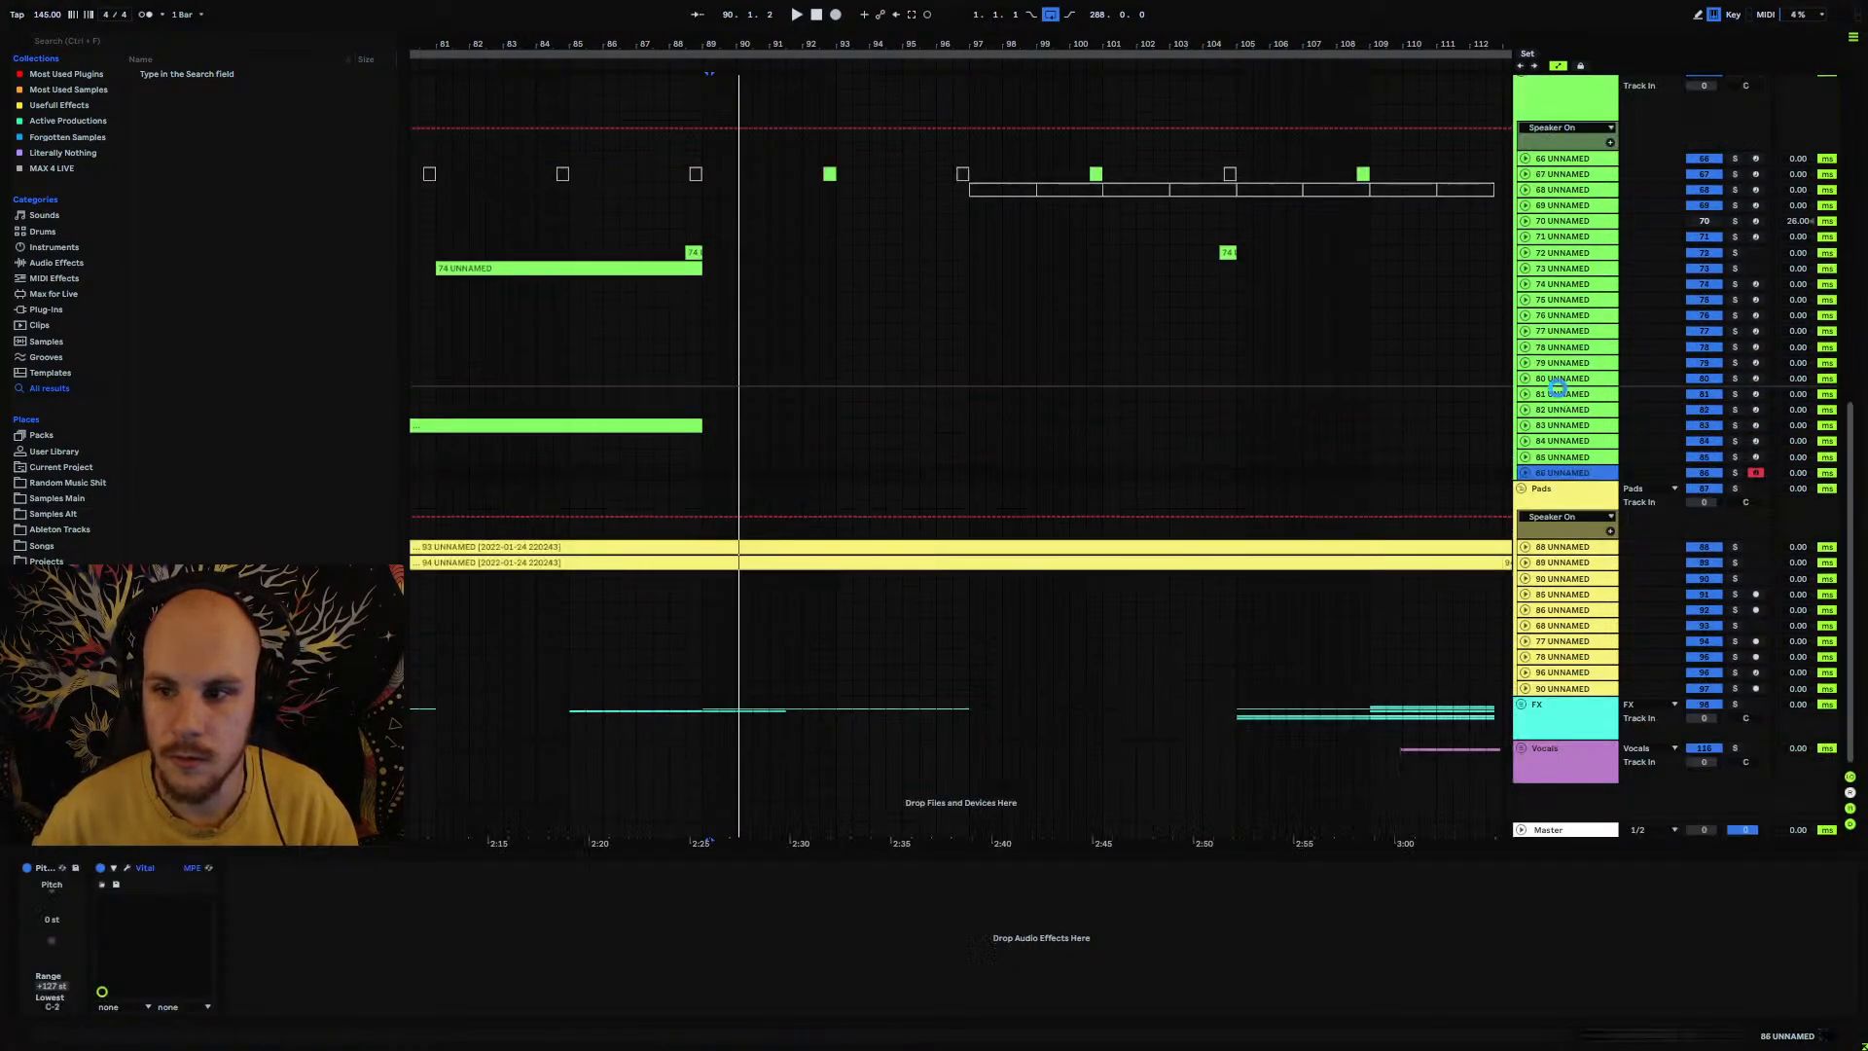
pyautogui.click(717, 394)
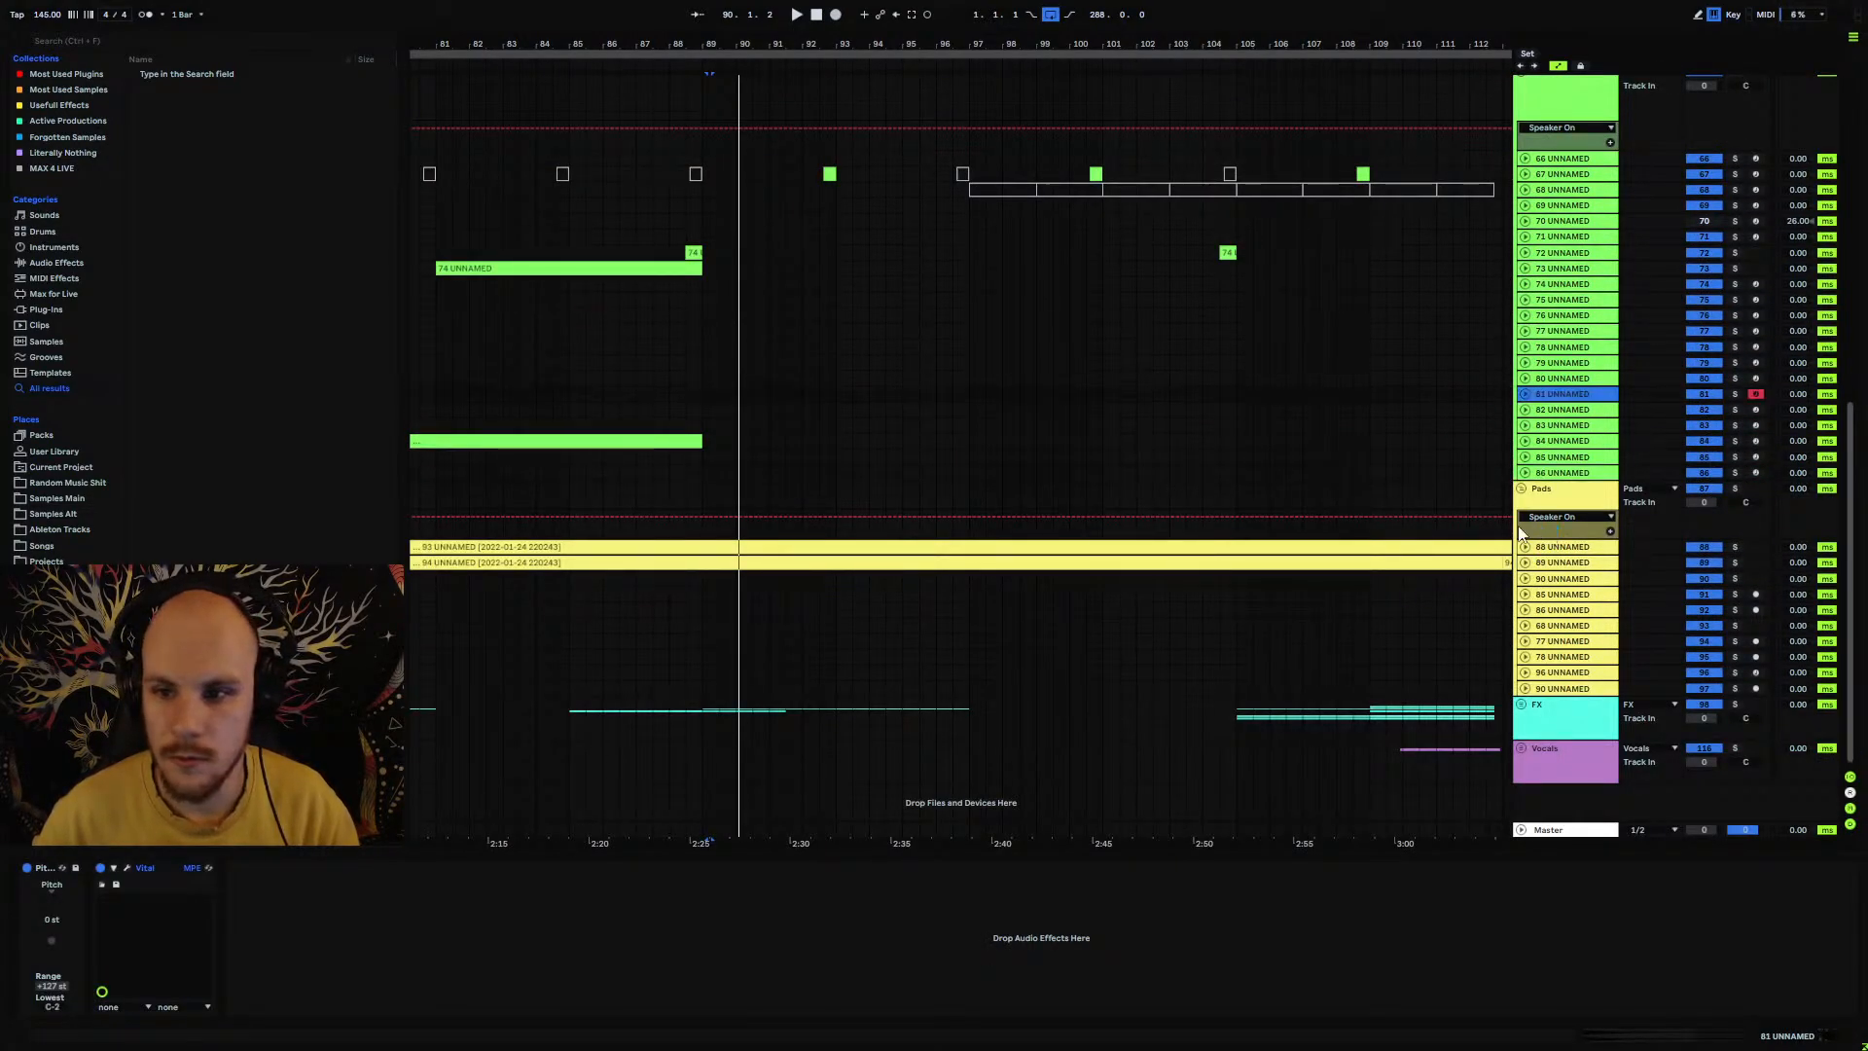
# Step: Return the Vital track to the end of the Leads group, directly above the Pads group
pyautogui.scroll(3, 1390, 530)
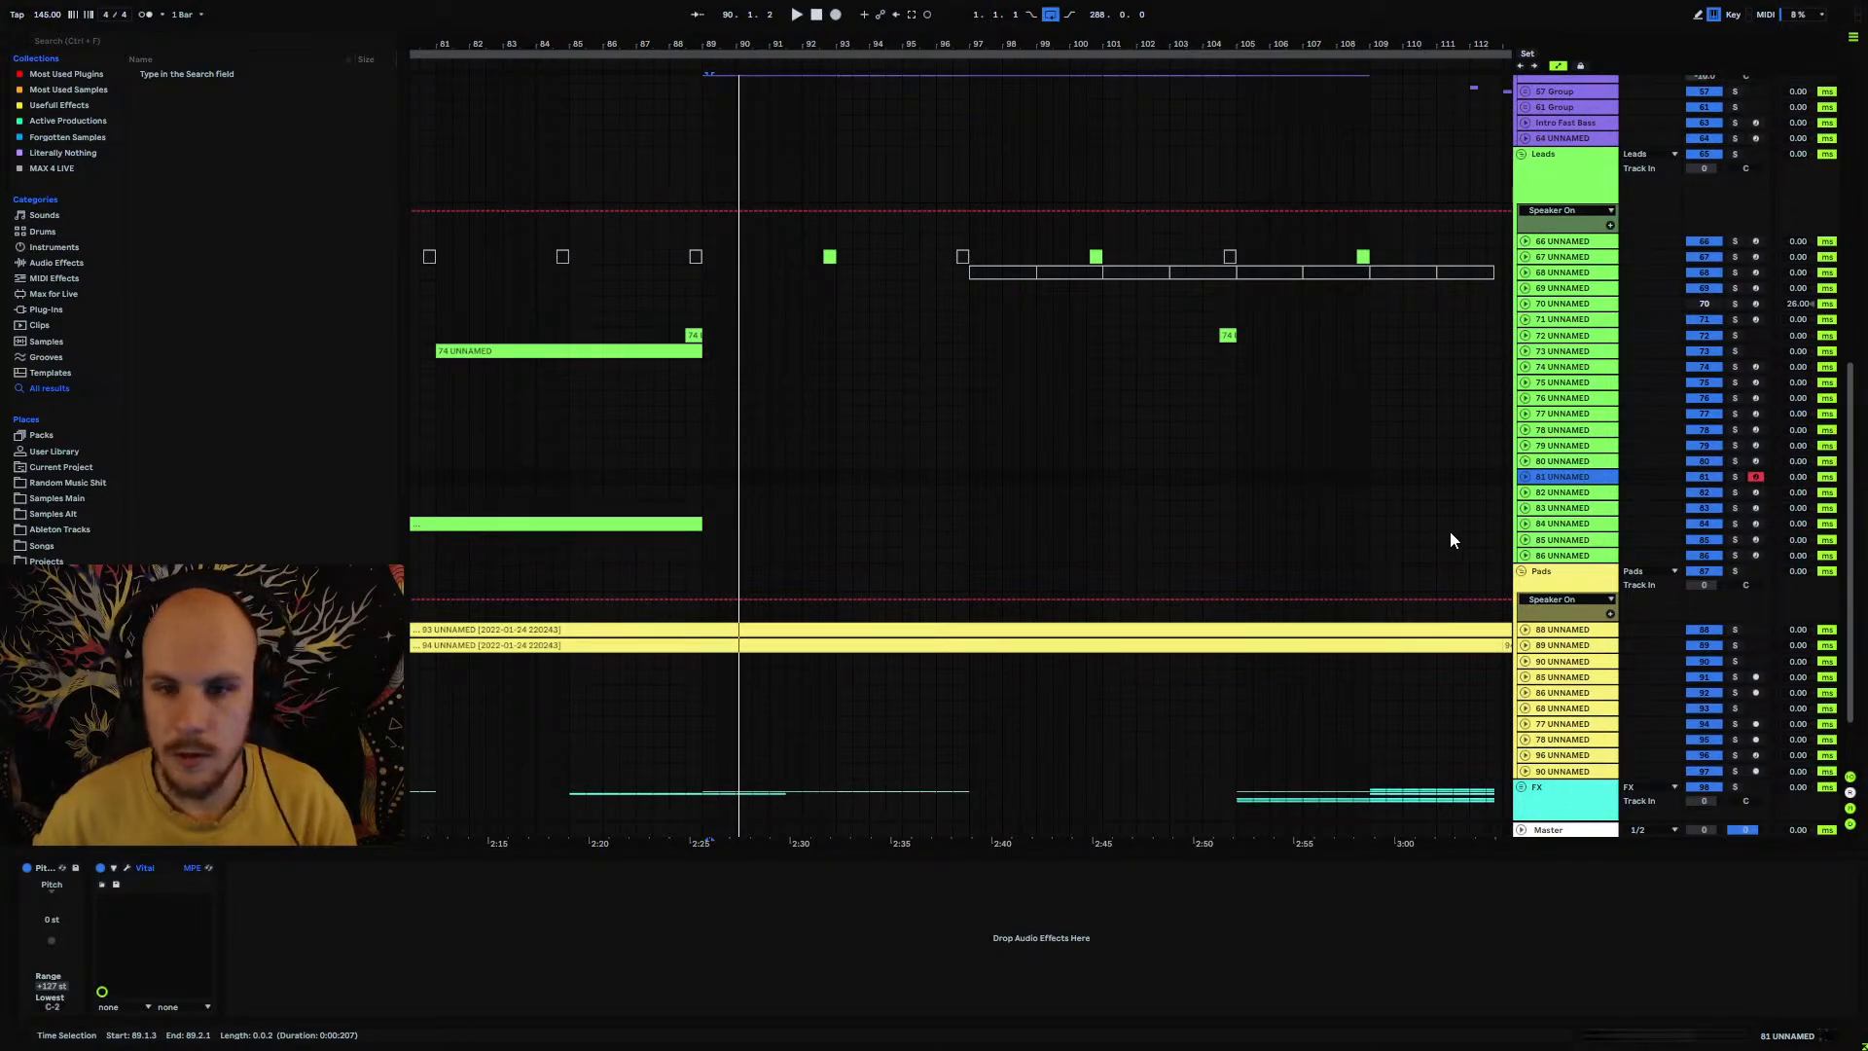
pyautogui.click(1561, 554)
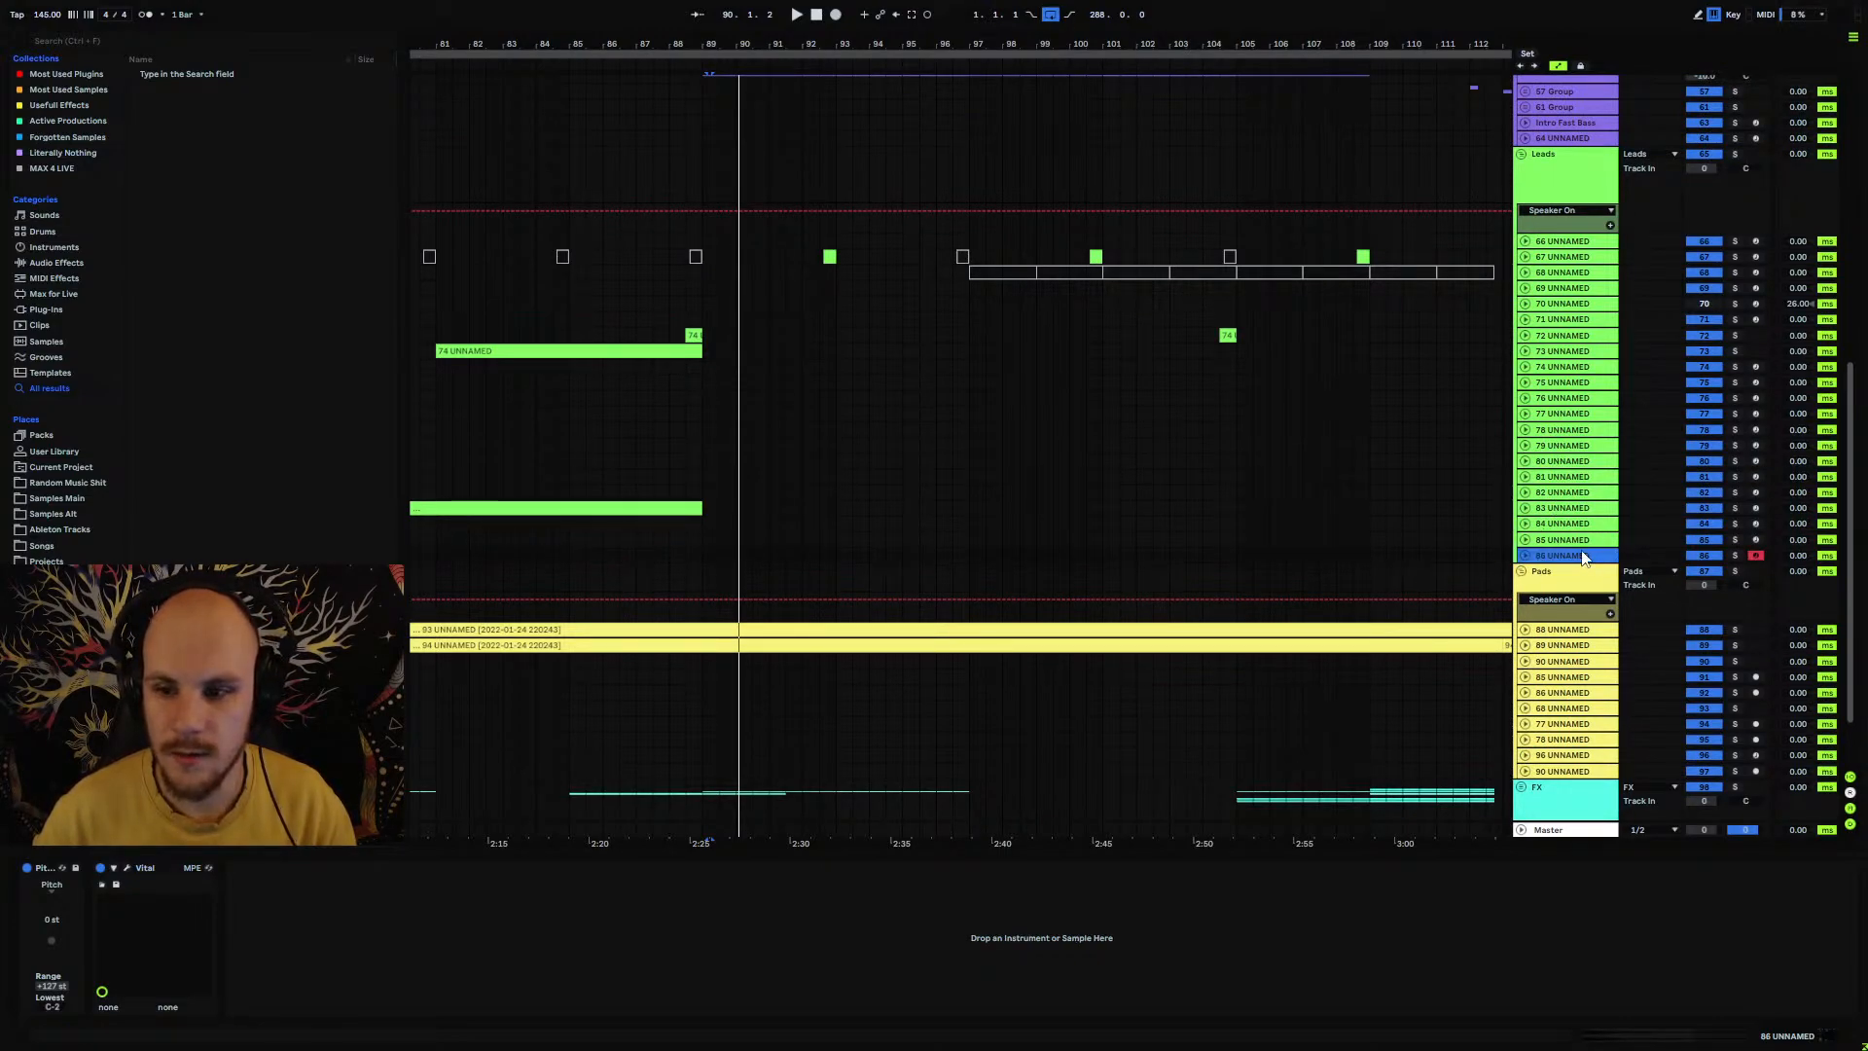
pyautogui.scroll(4, 1526, 309)
pyautogui.scroll(2, 1522, 303)
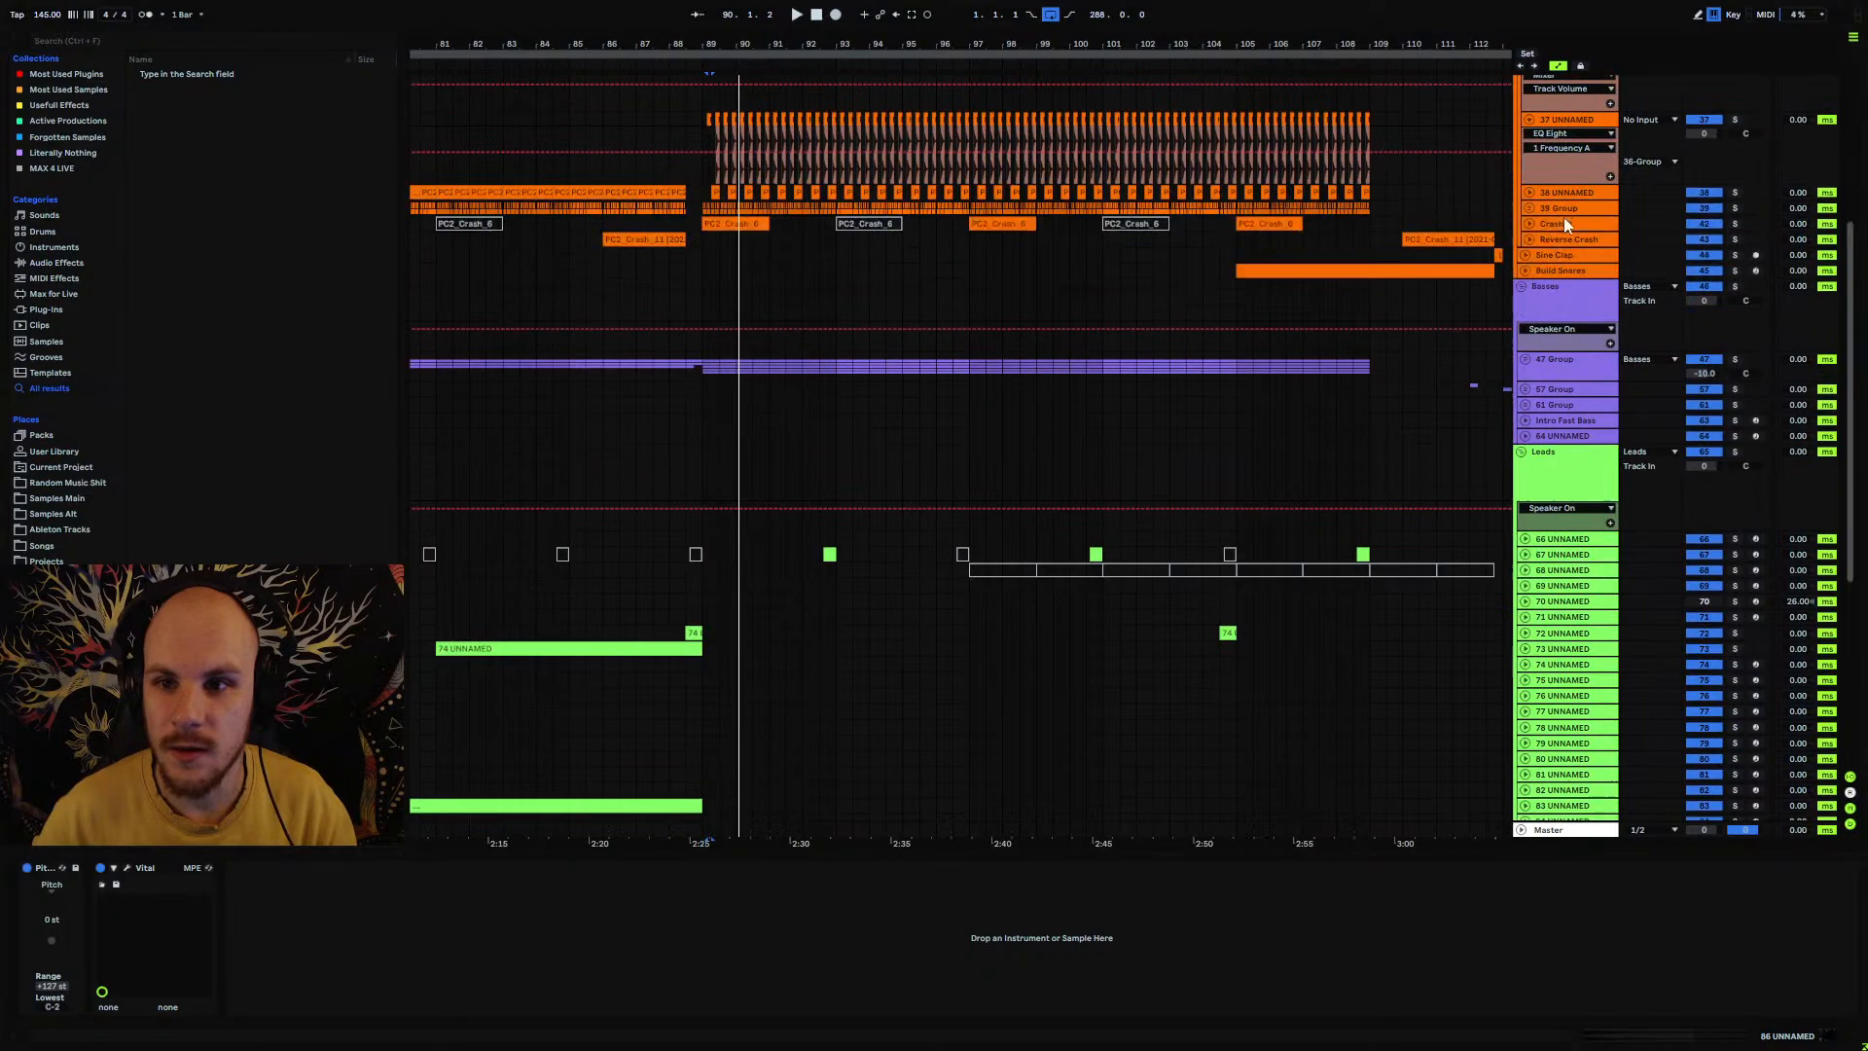
# Step: Collapse the enlarged EQ Eight display on track 37 and open the Vital editor on track 86
pyautogui.click(1582, 122)
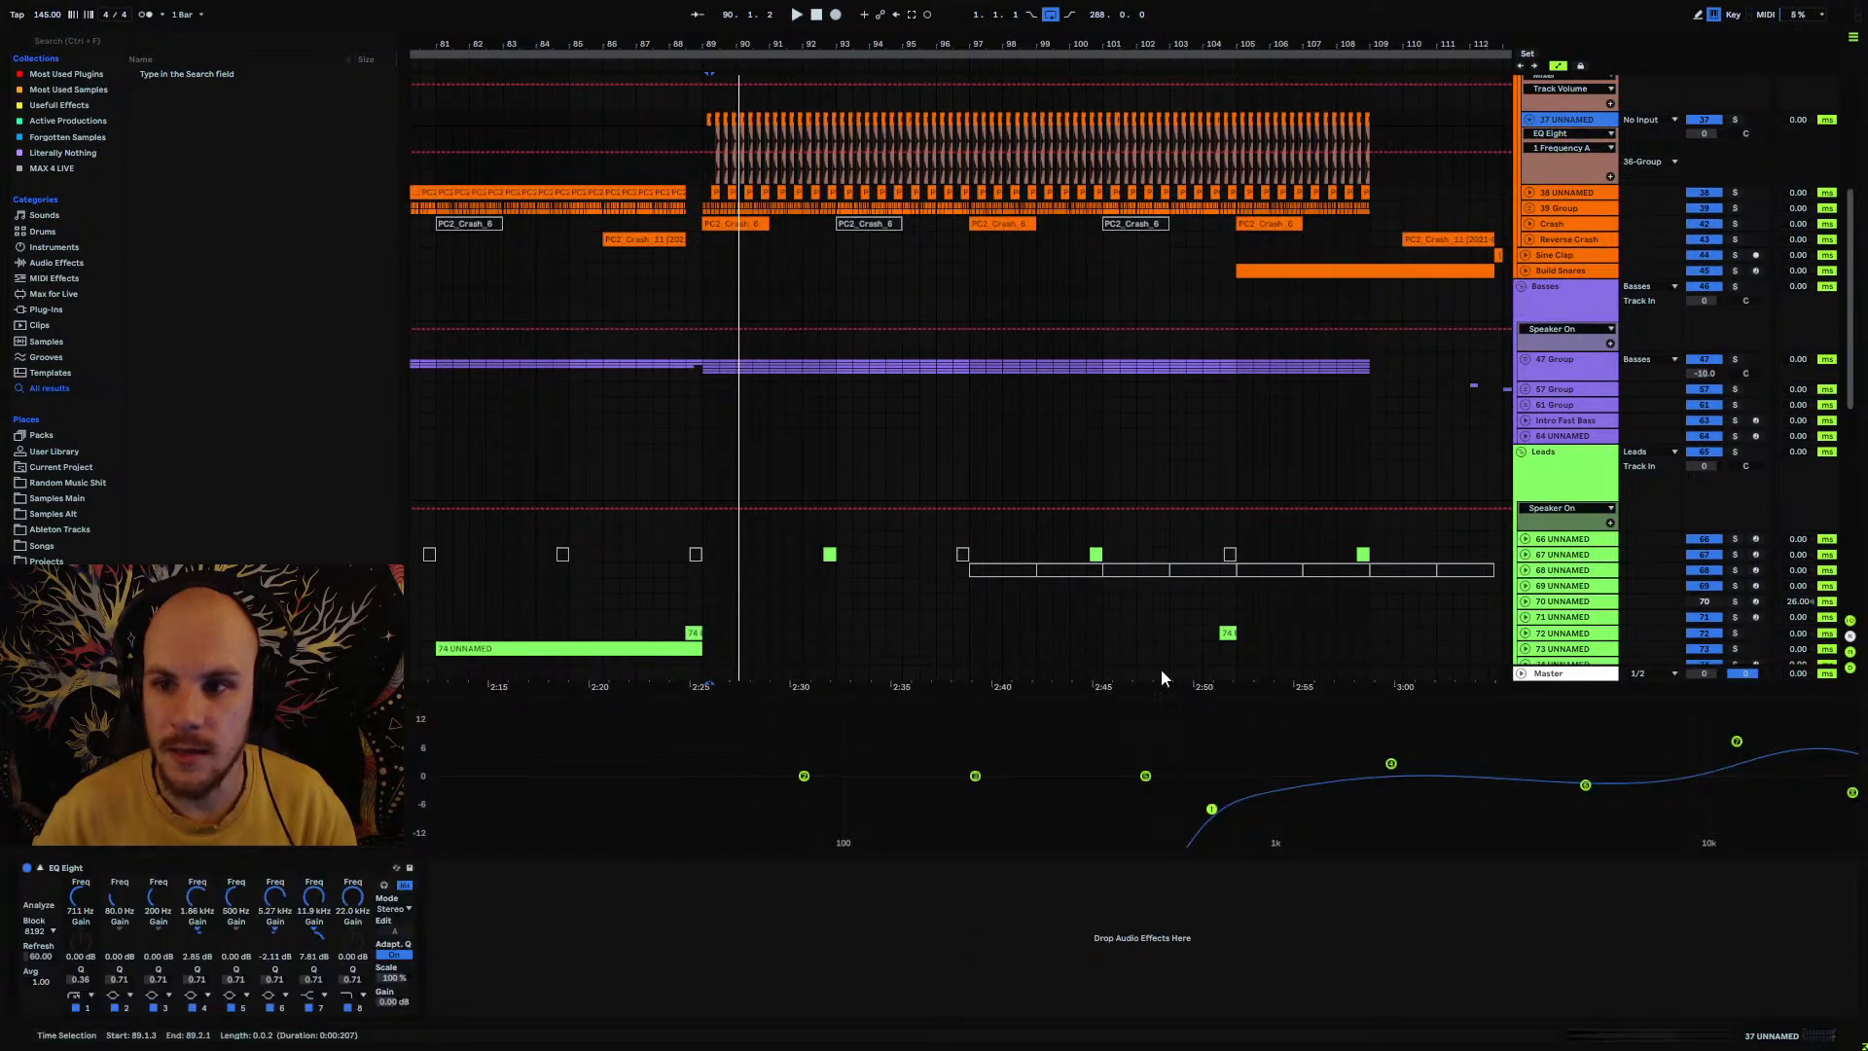
pyautogui.click(40, 870)
pyautogui.scroll(-4, 809, 561)
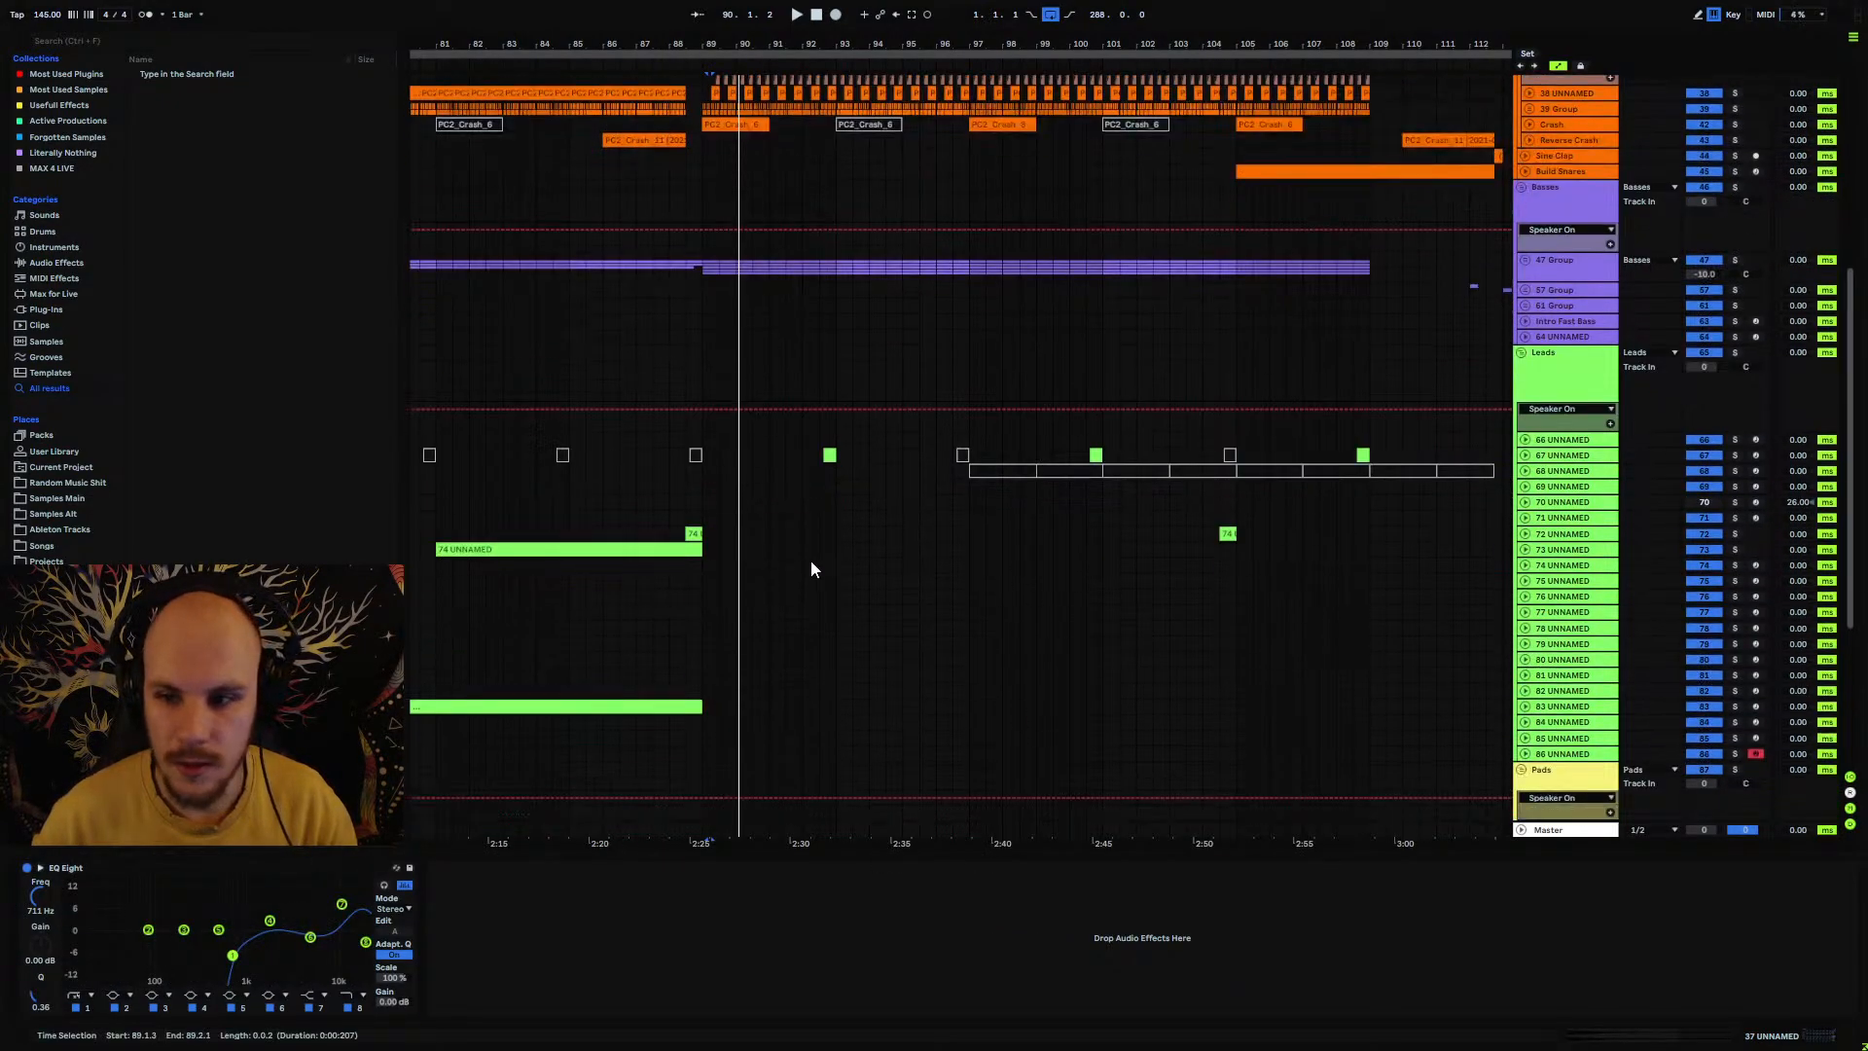
pyautogui.click(1562, 688)
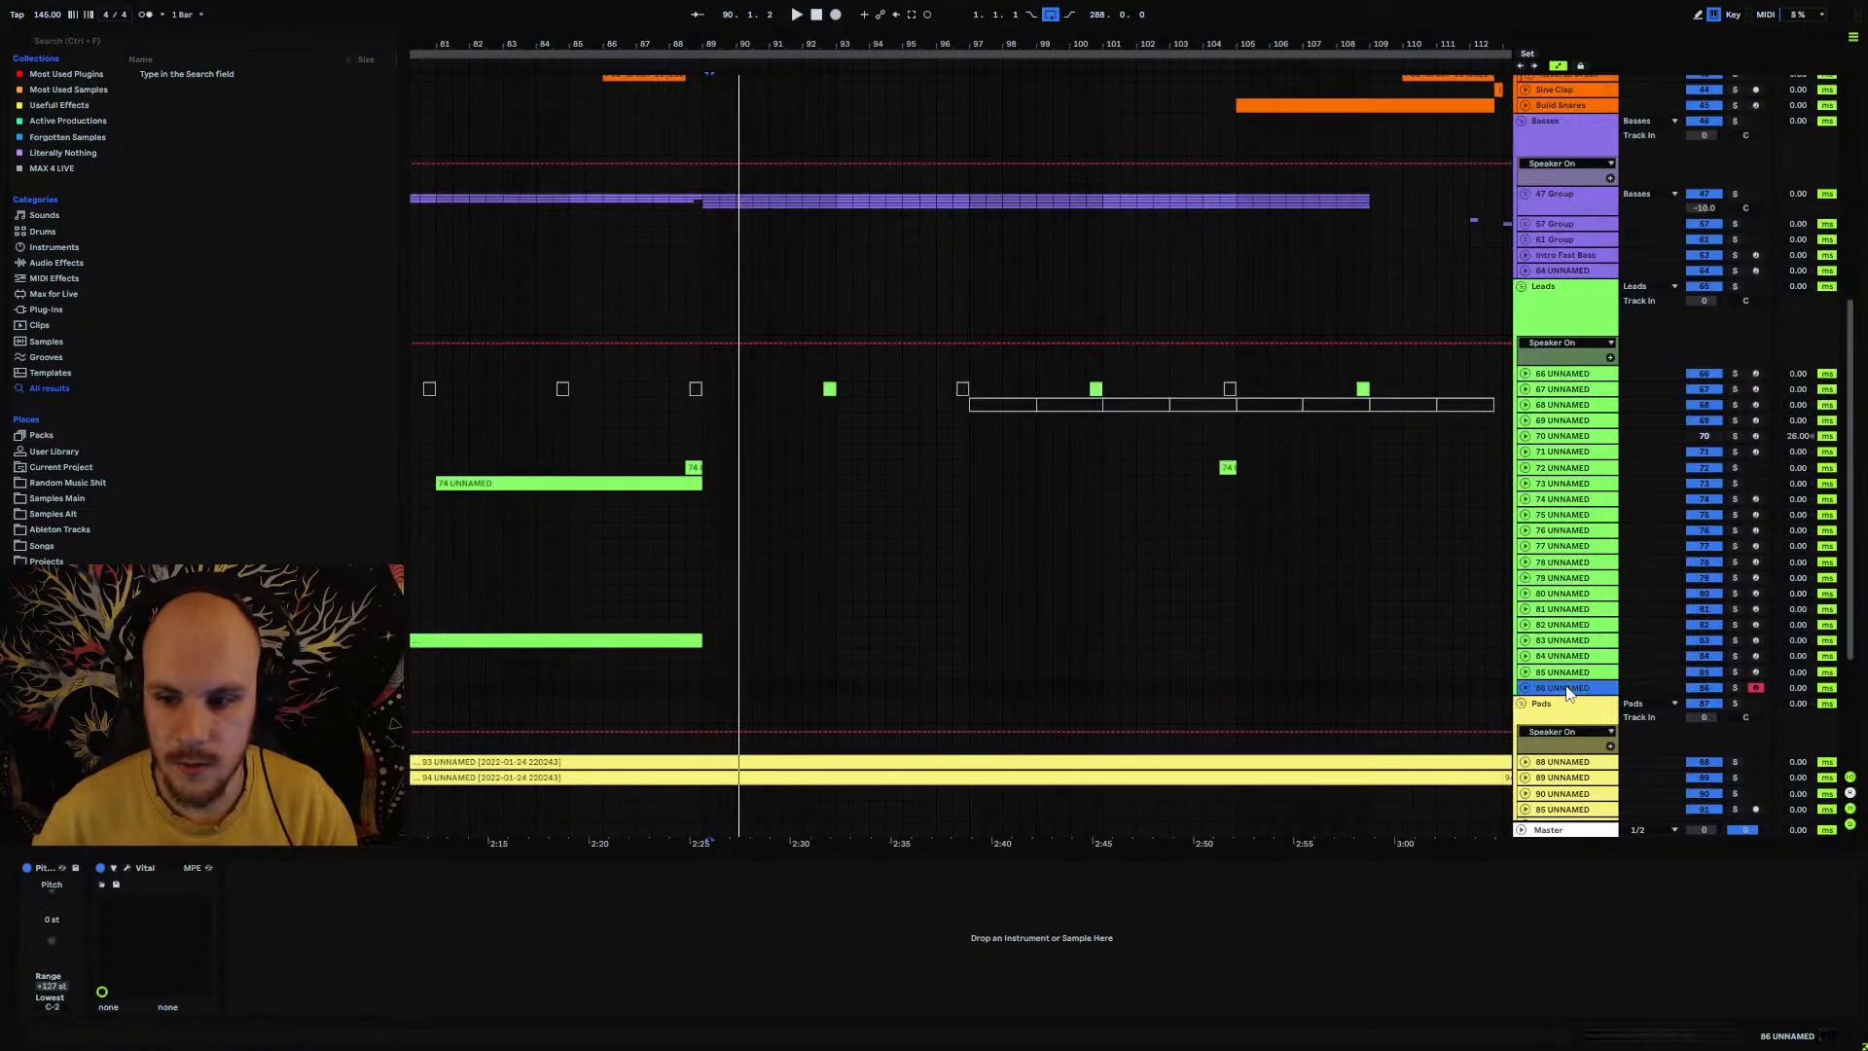
pyautogui.click(127, 868)
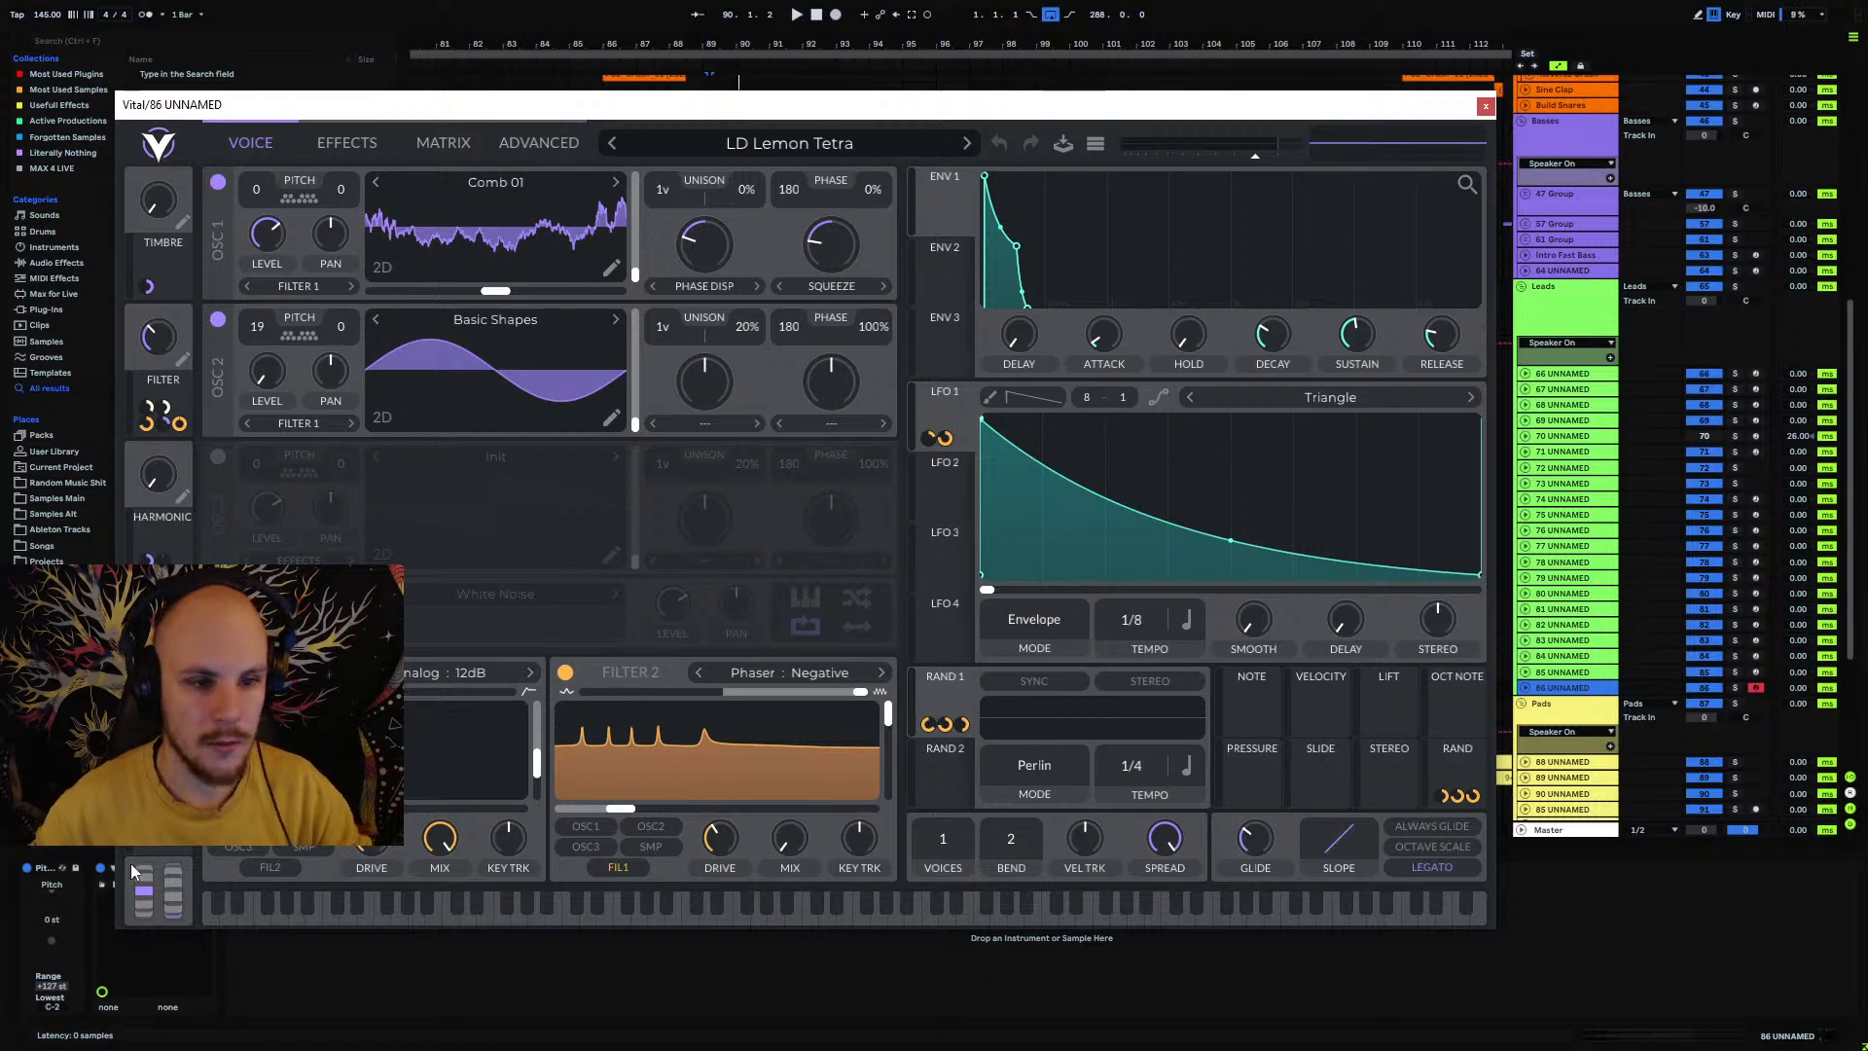
# Step: Audition LD Lemon Tetra and its next preset, and list the Essentials Vol3 presets by name in Vital's preset browser
pyautogui.press('a')
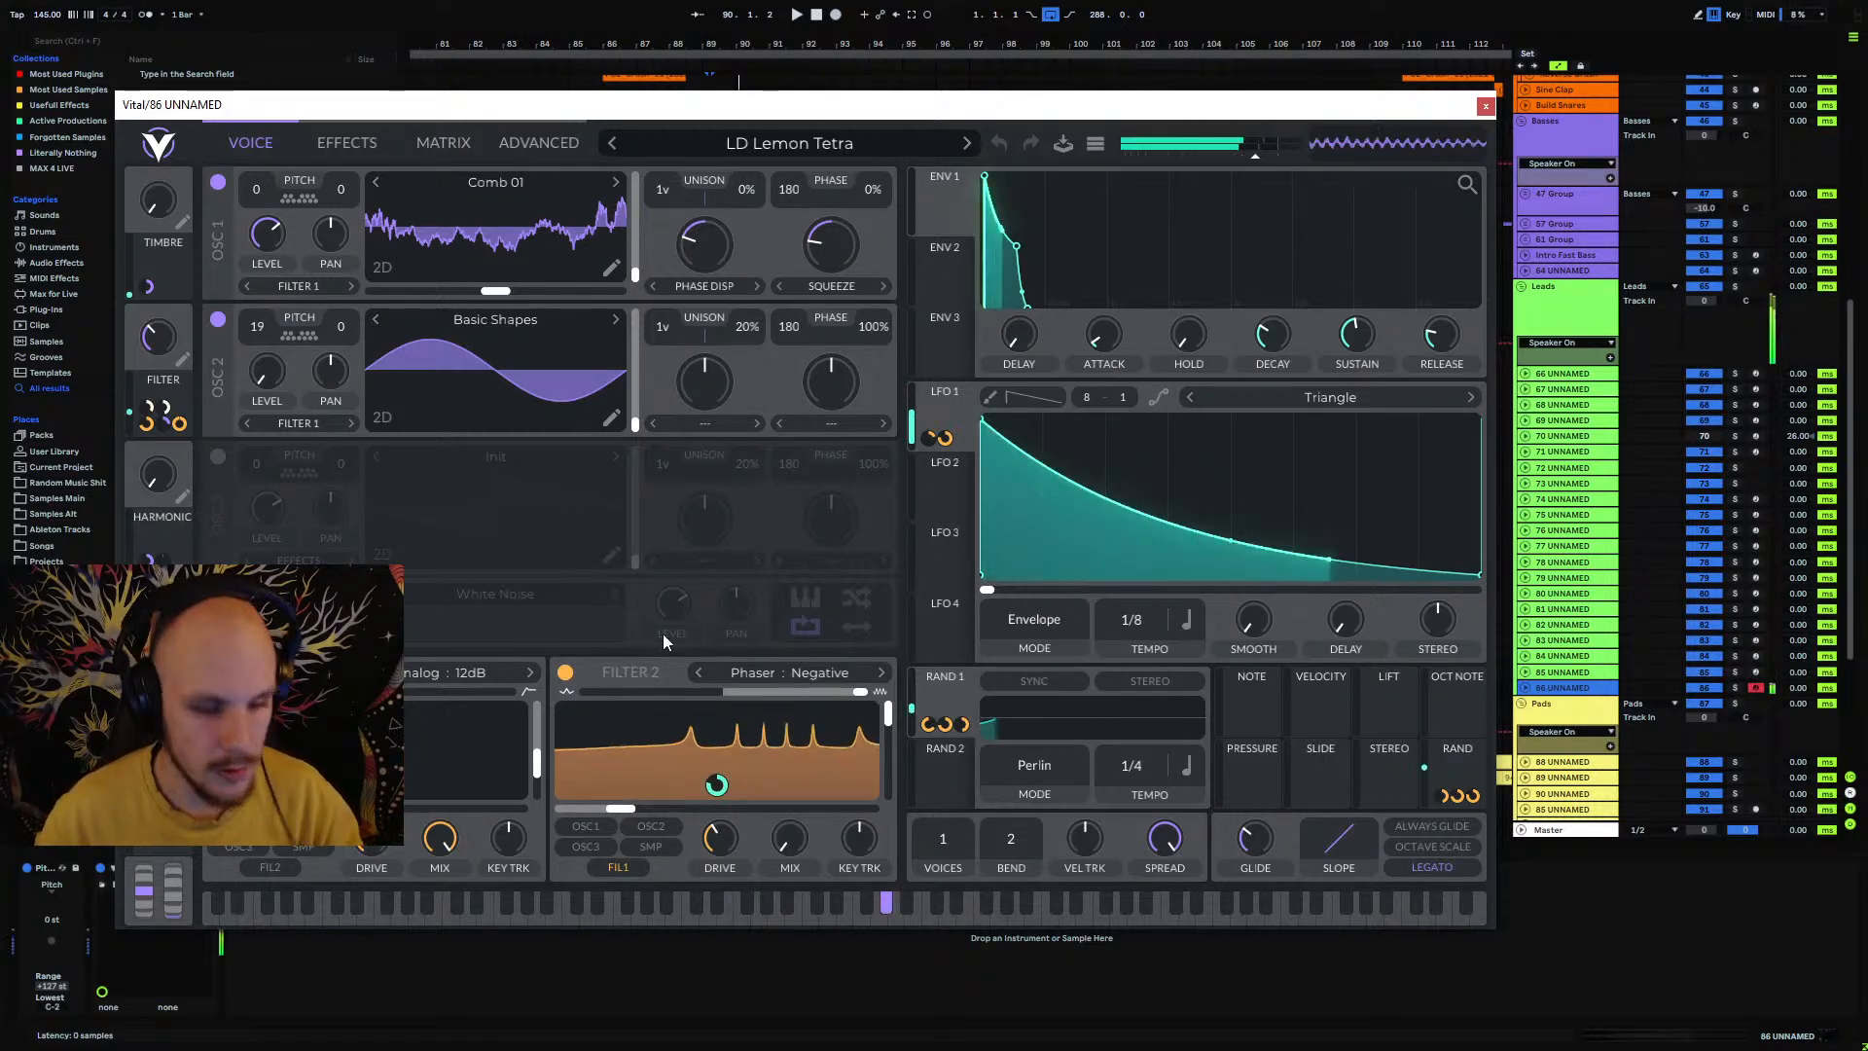
pyautogui.click(972, 149)
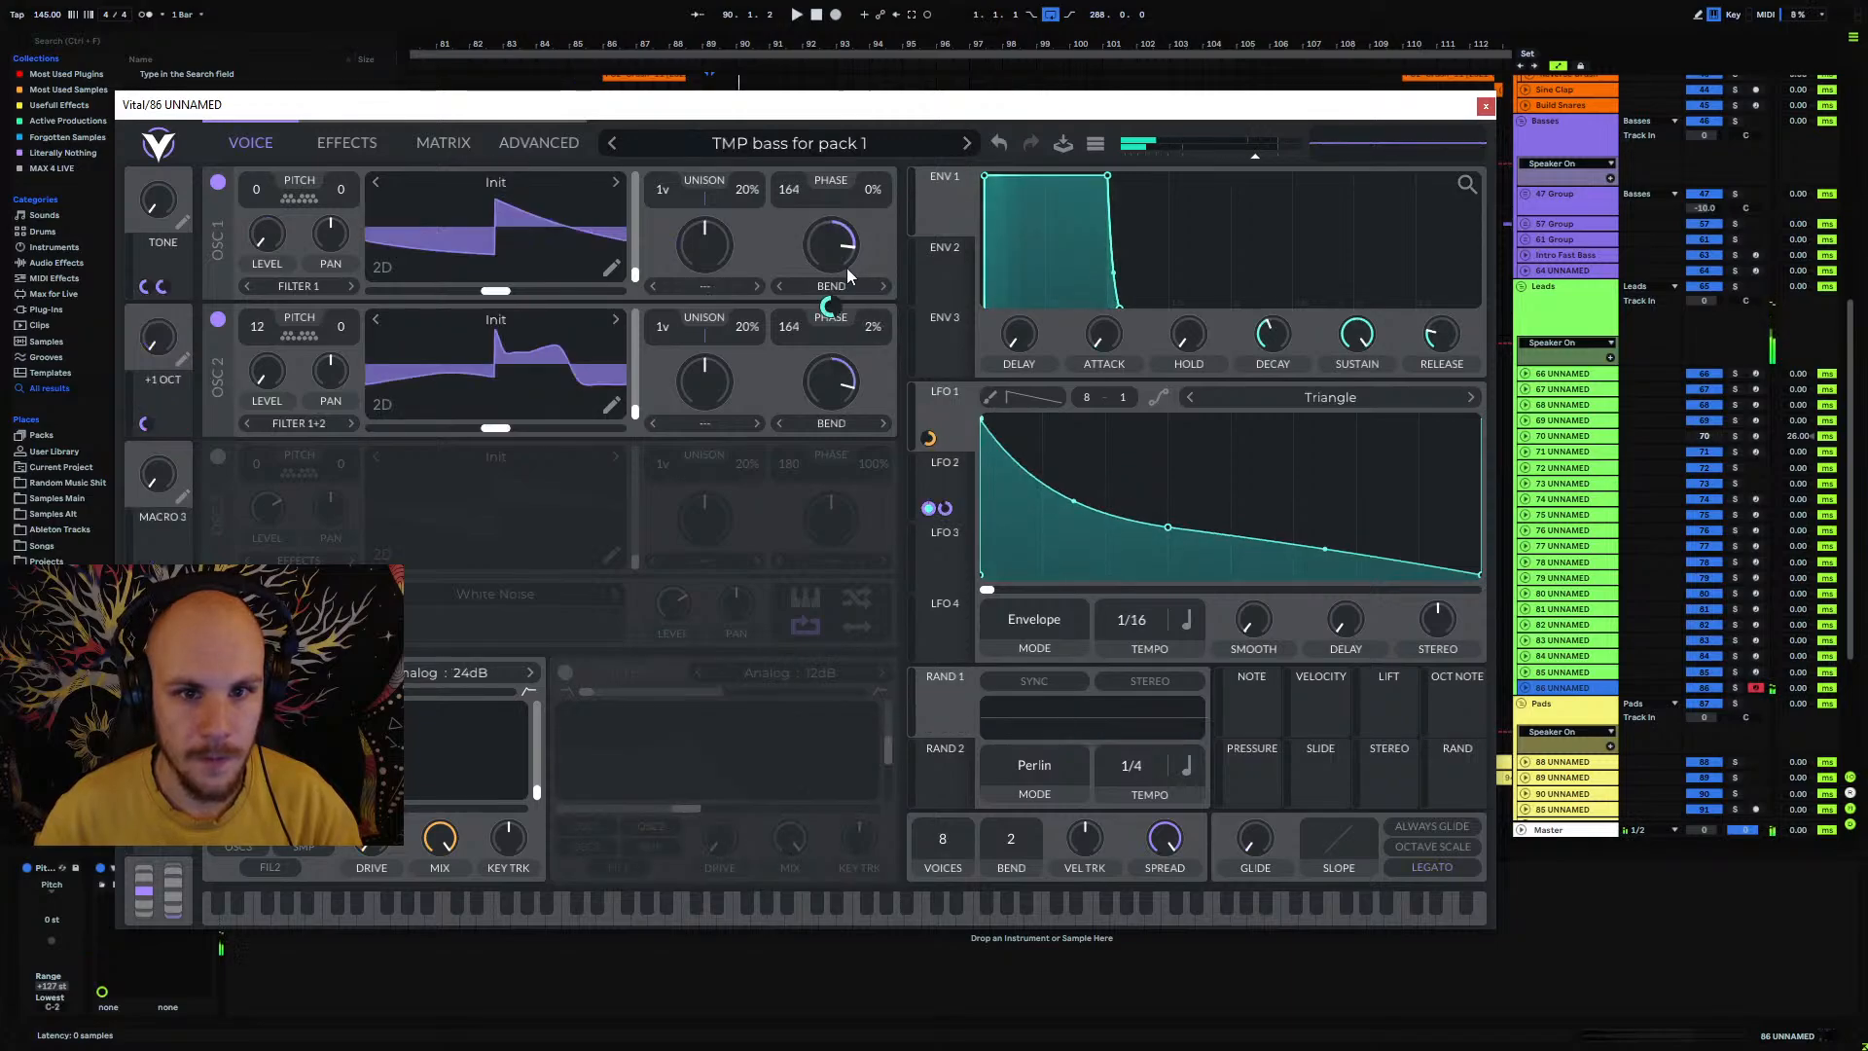
pyautogui.click(791, 146)
pyautogui.scroll(-3, 486, 769)
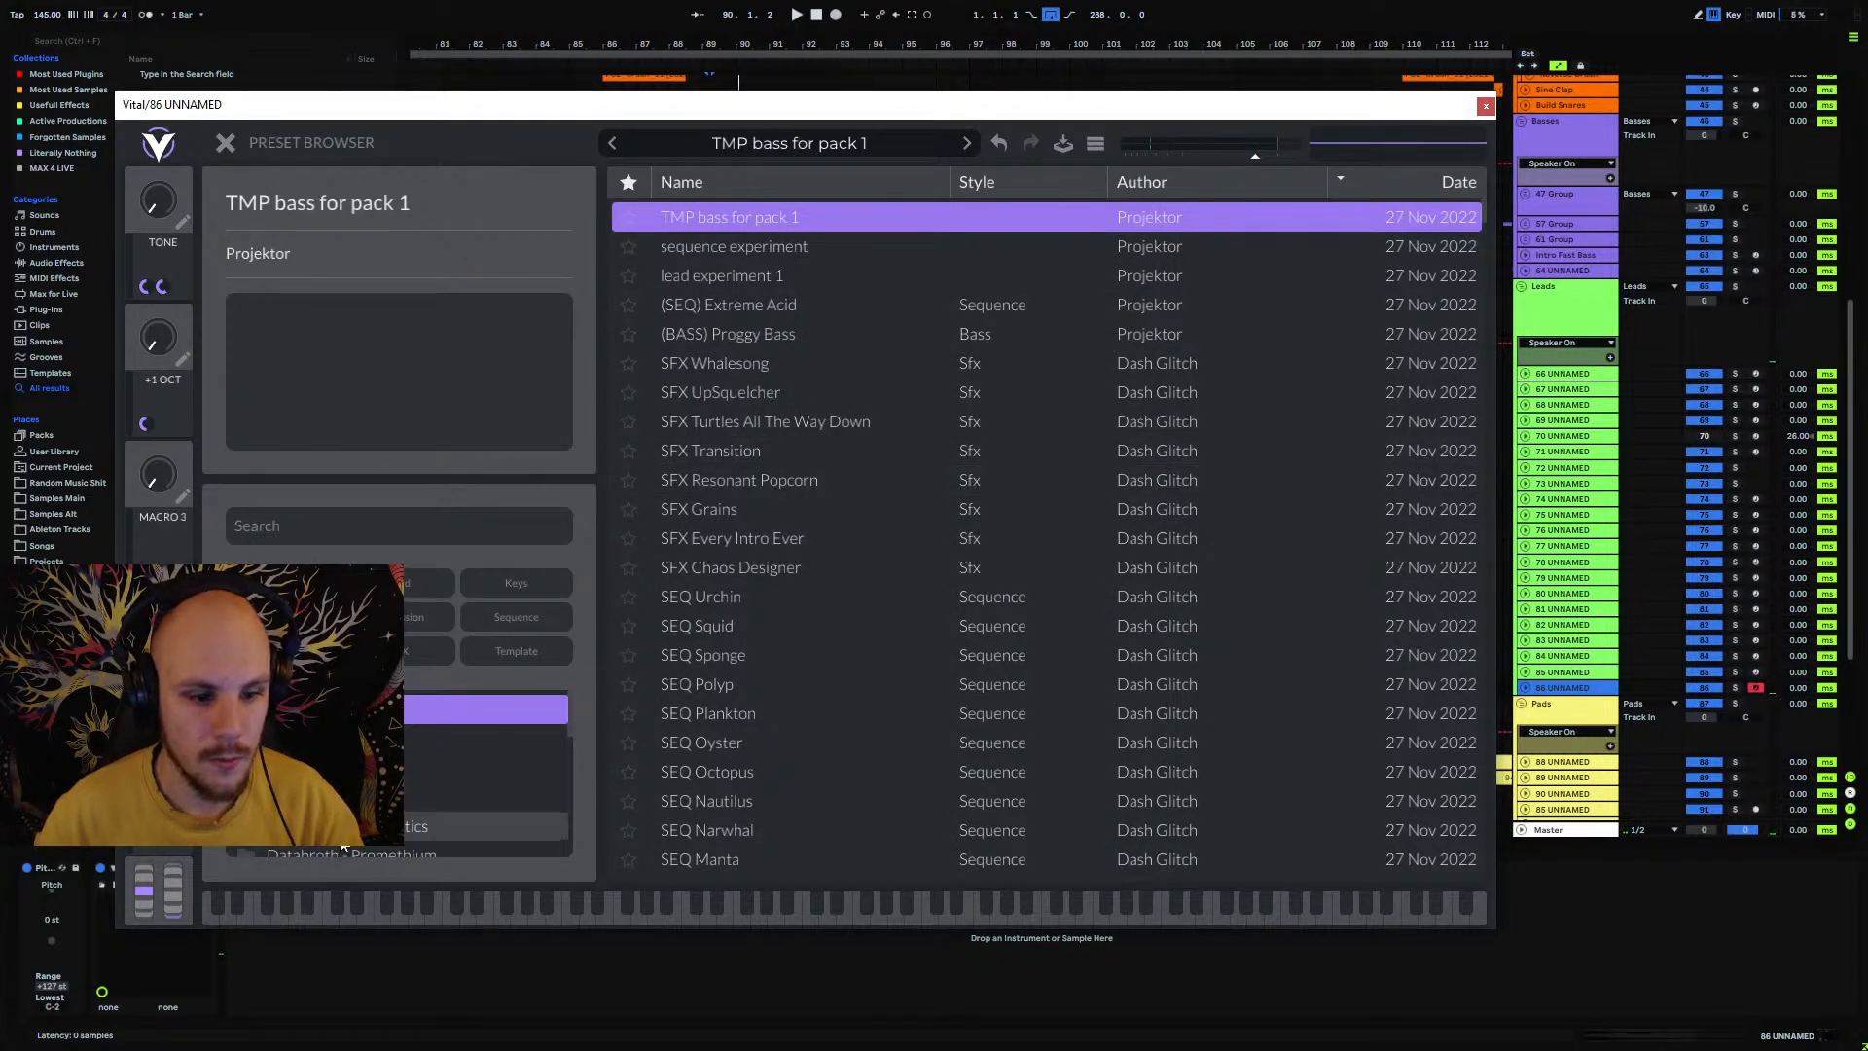
pyautogui.click(487, 806)
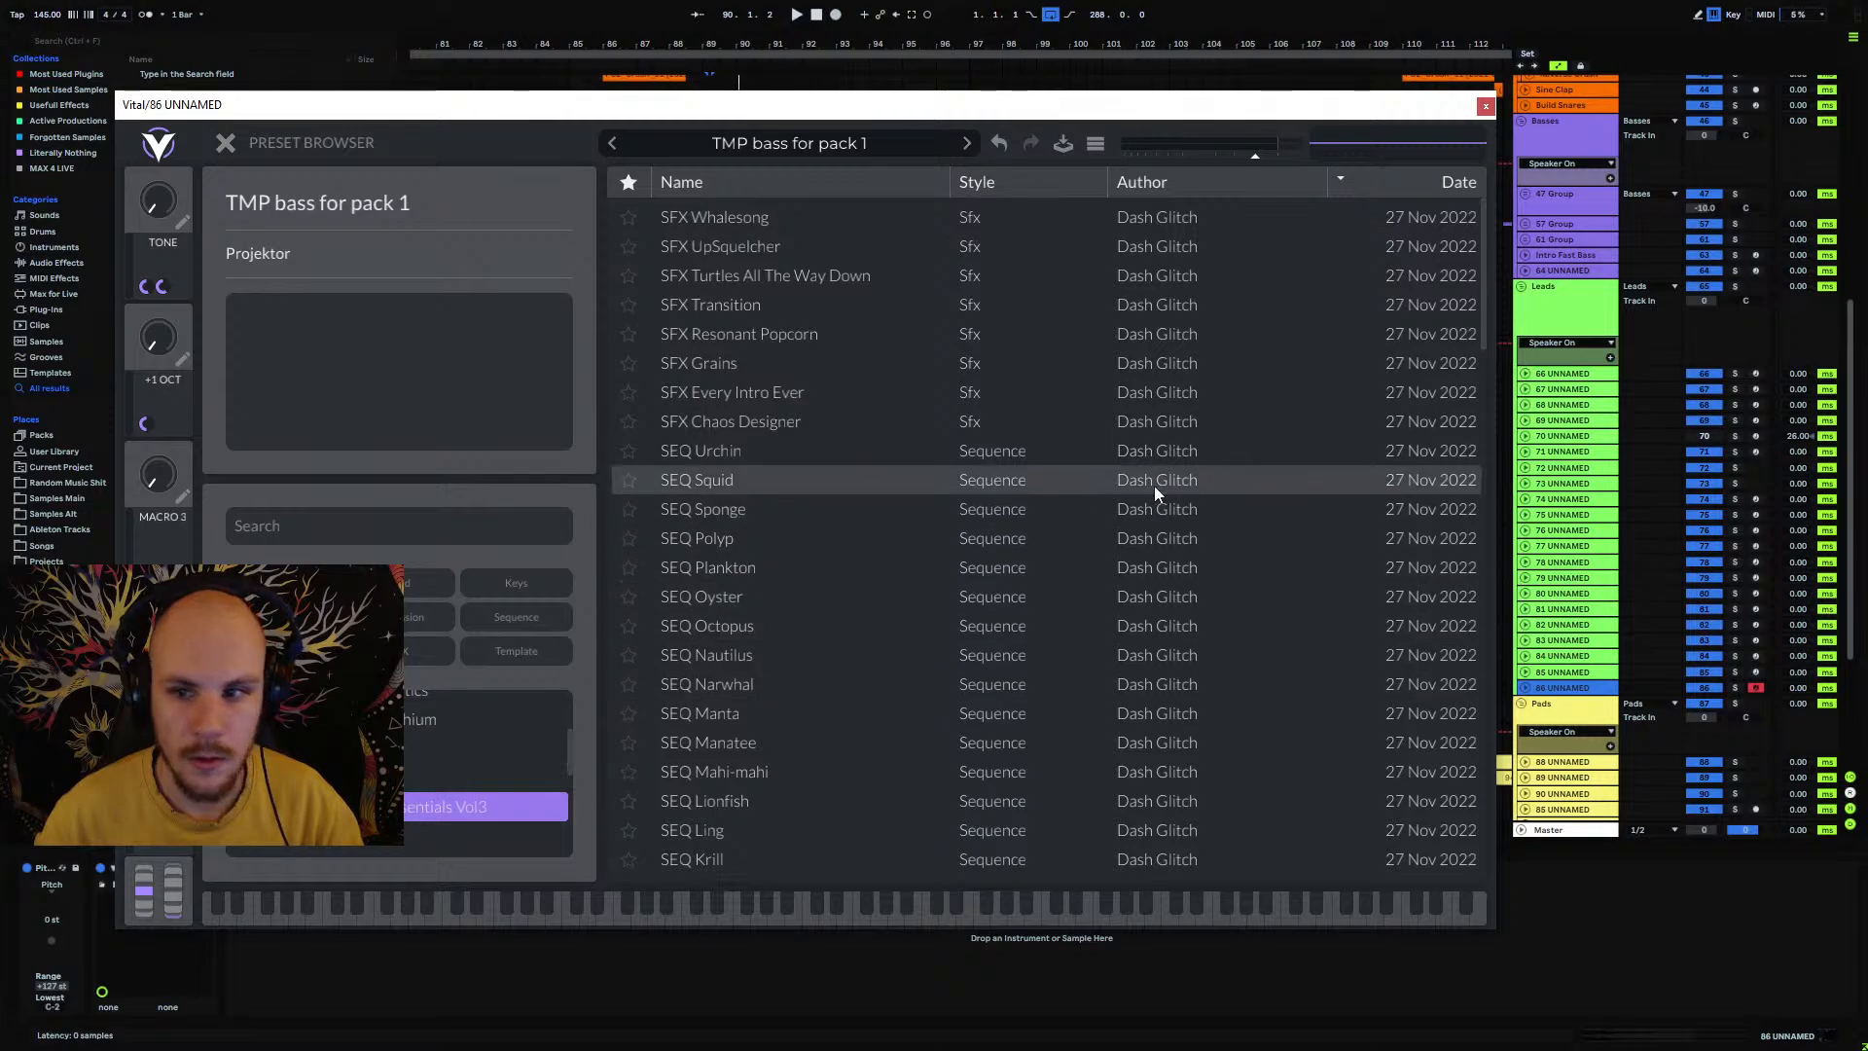
pyautogui.click(1363, 182)
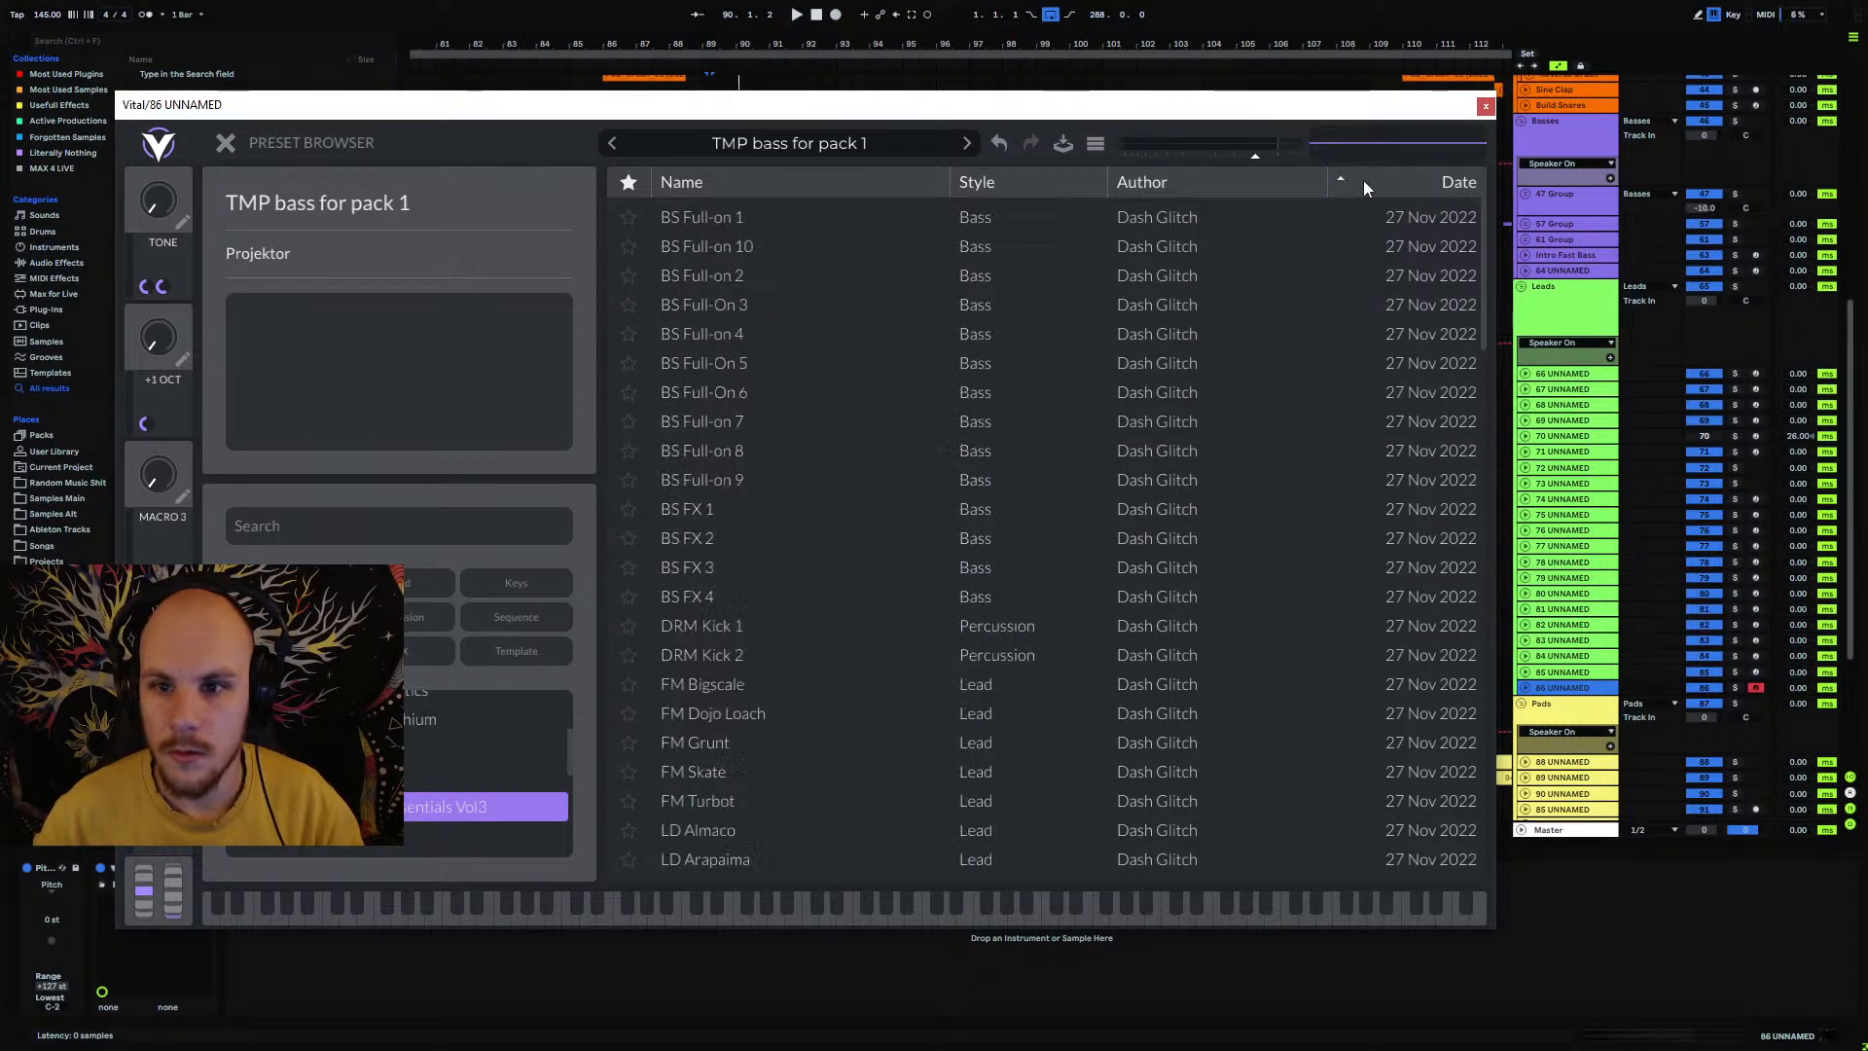
pyautogui.click(879, 181)
pyautogui.scroll(-1, 815, 603)
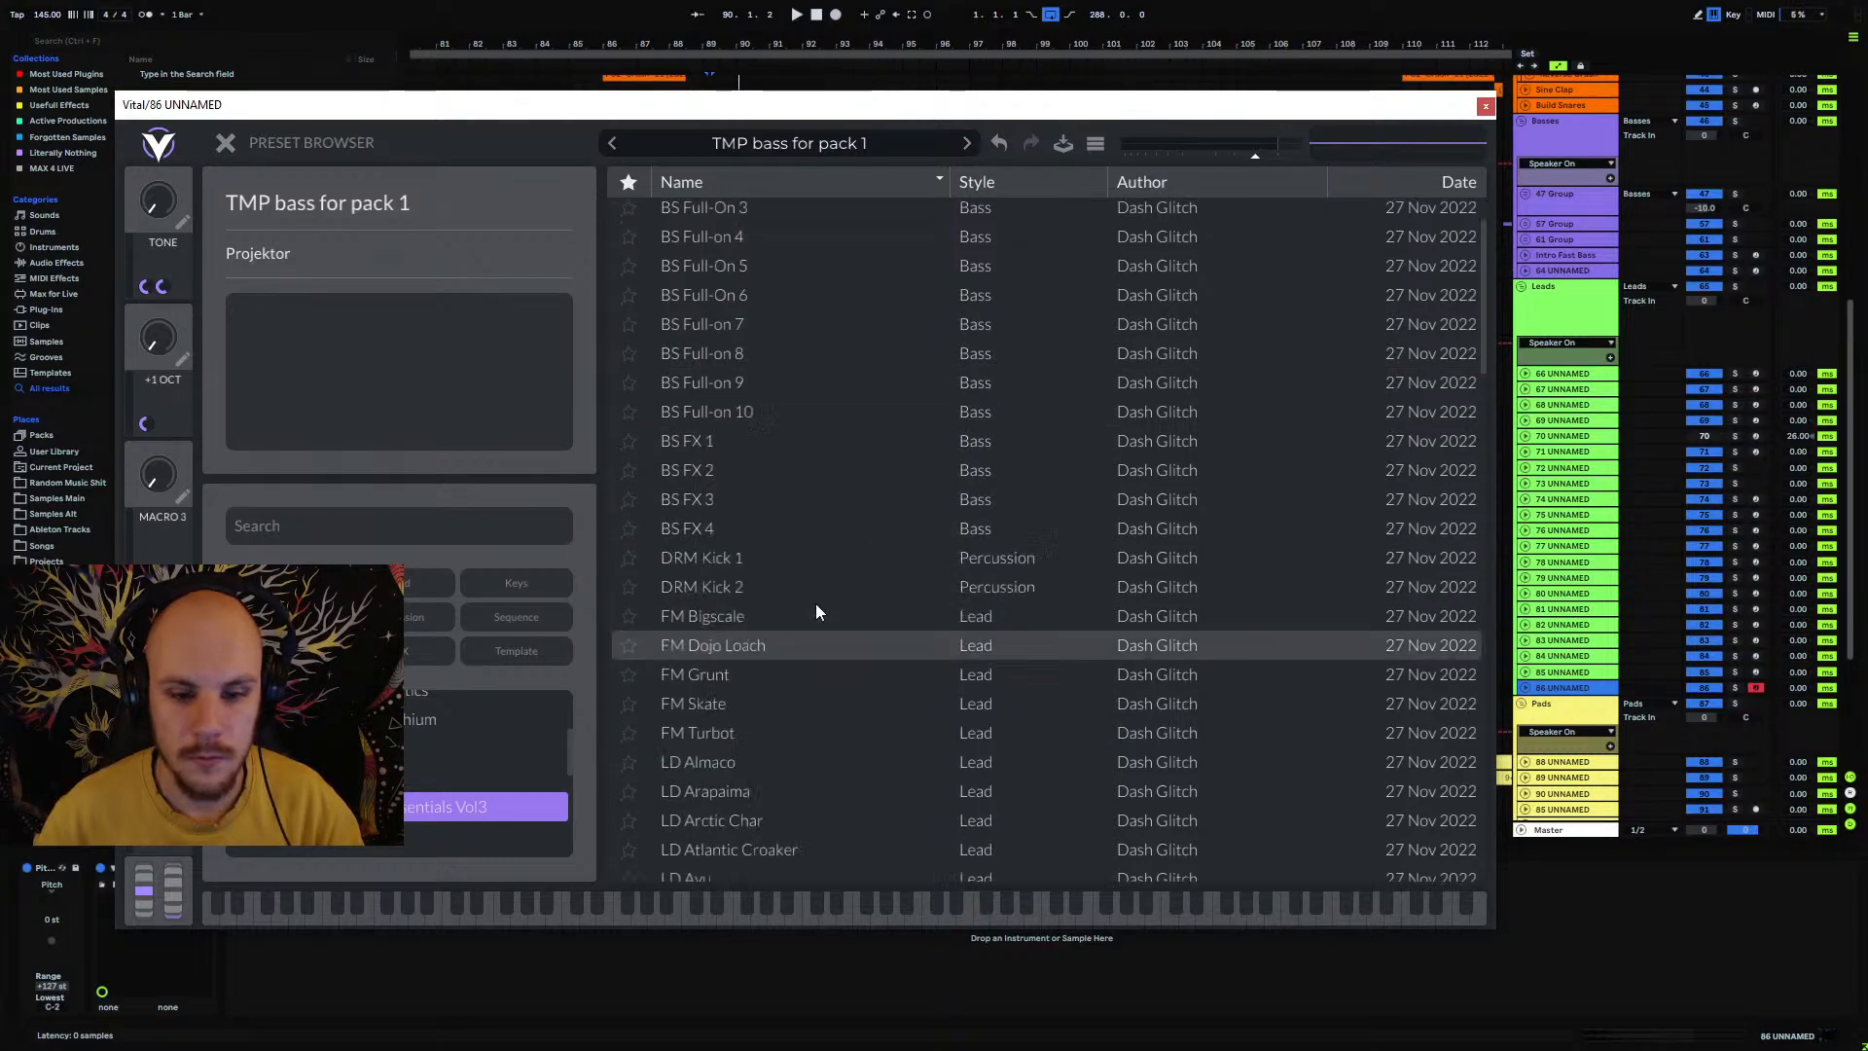
# Step: Audition the lead presets LD Almaco, LD Arapaima, LD Arctic Char and LD Atlantic Croaker
pyautogui.scroll(-3, 815, 603)
pyautogui.click(721, 490)
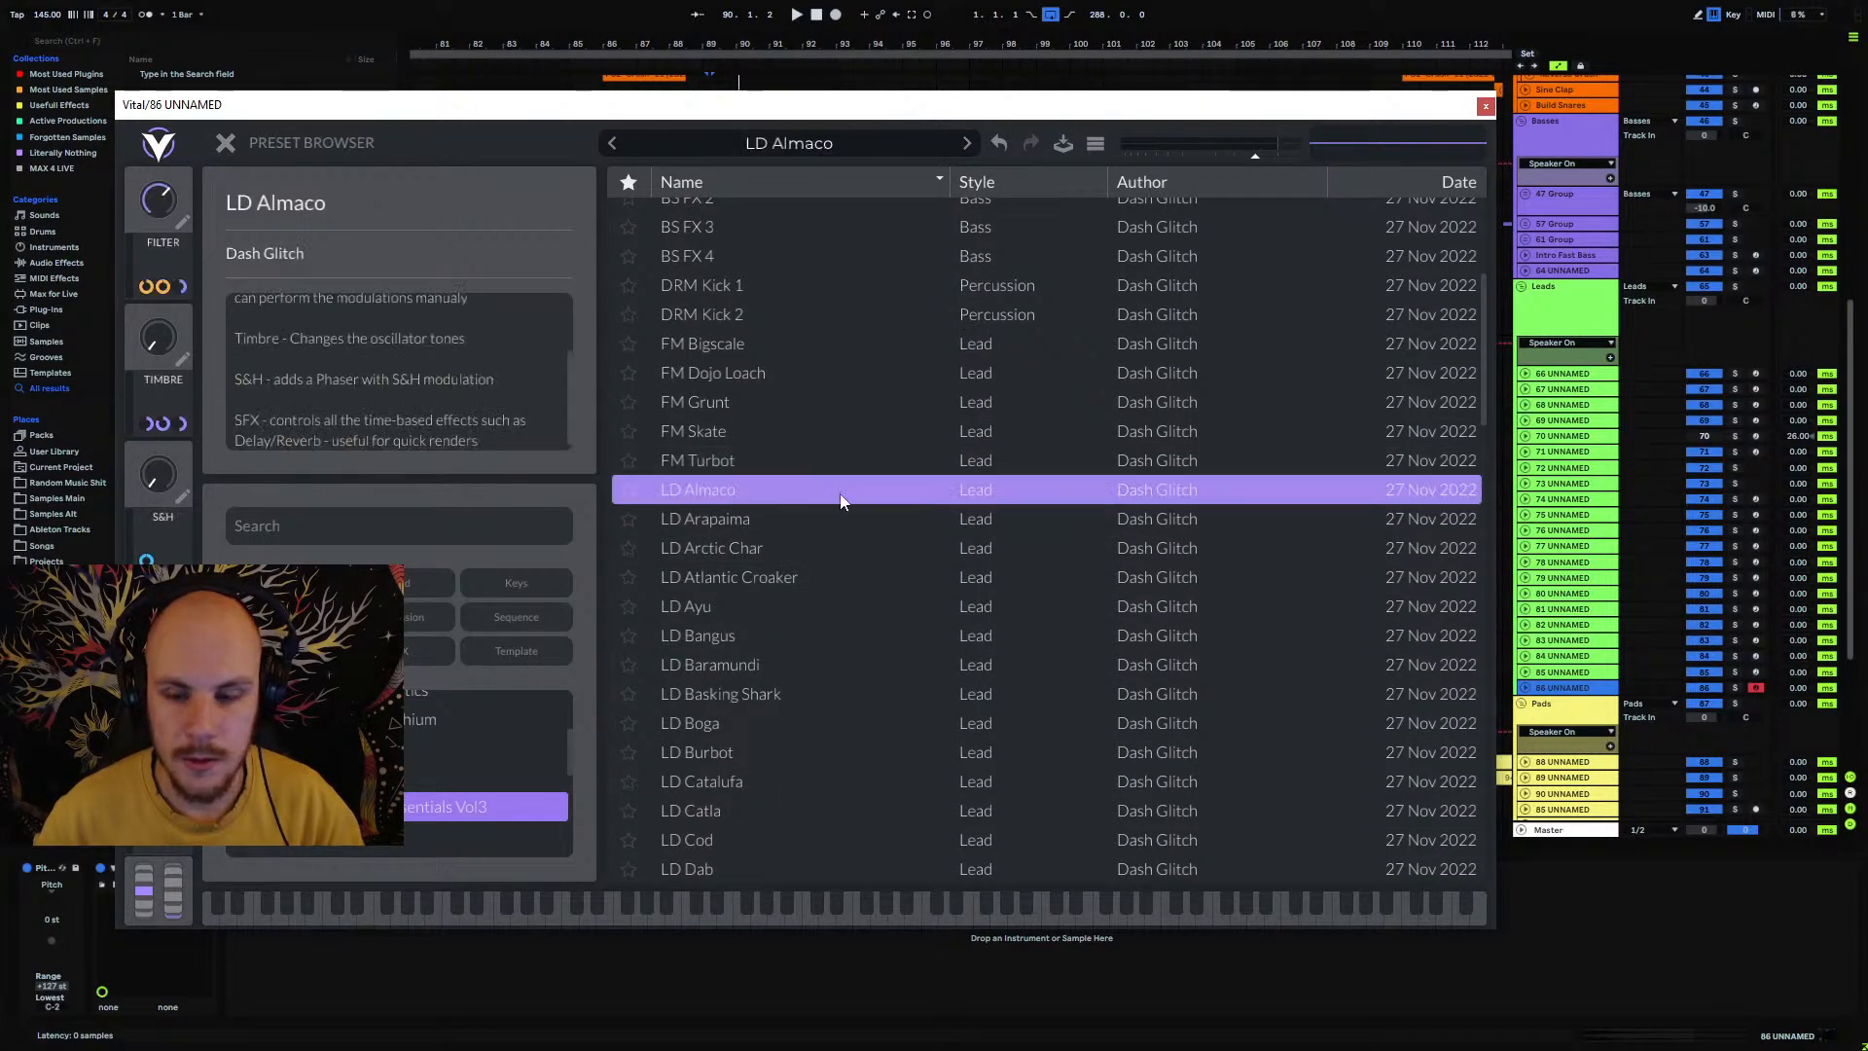
pyautogui.click(793, 516)
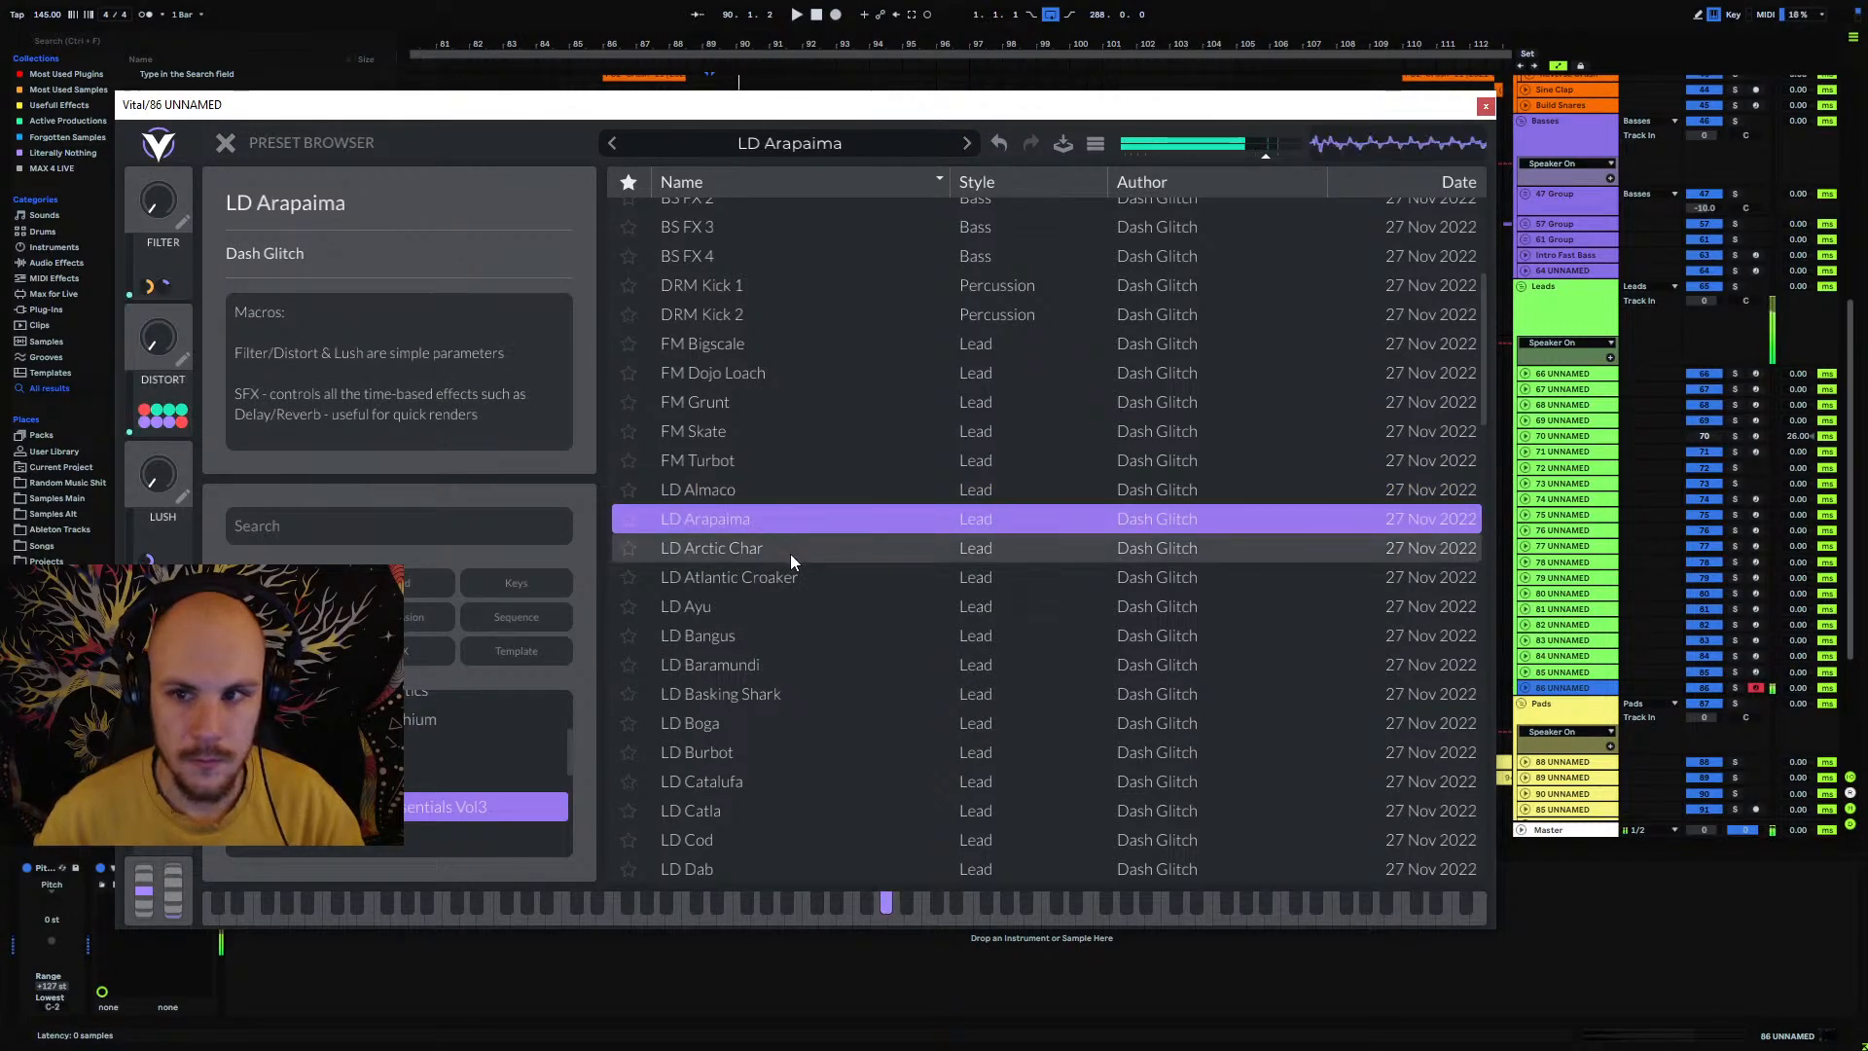
pyautogui.click(790, 554)
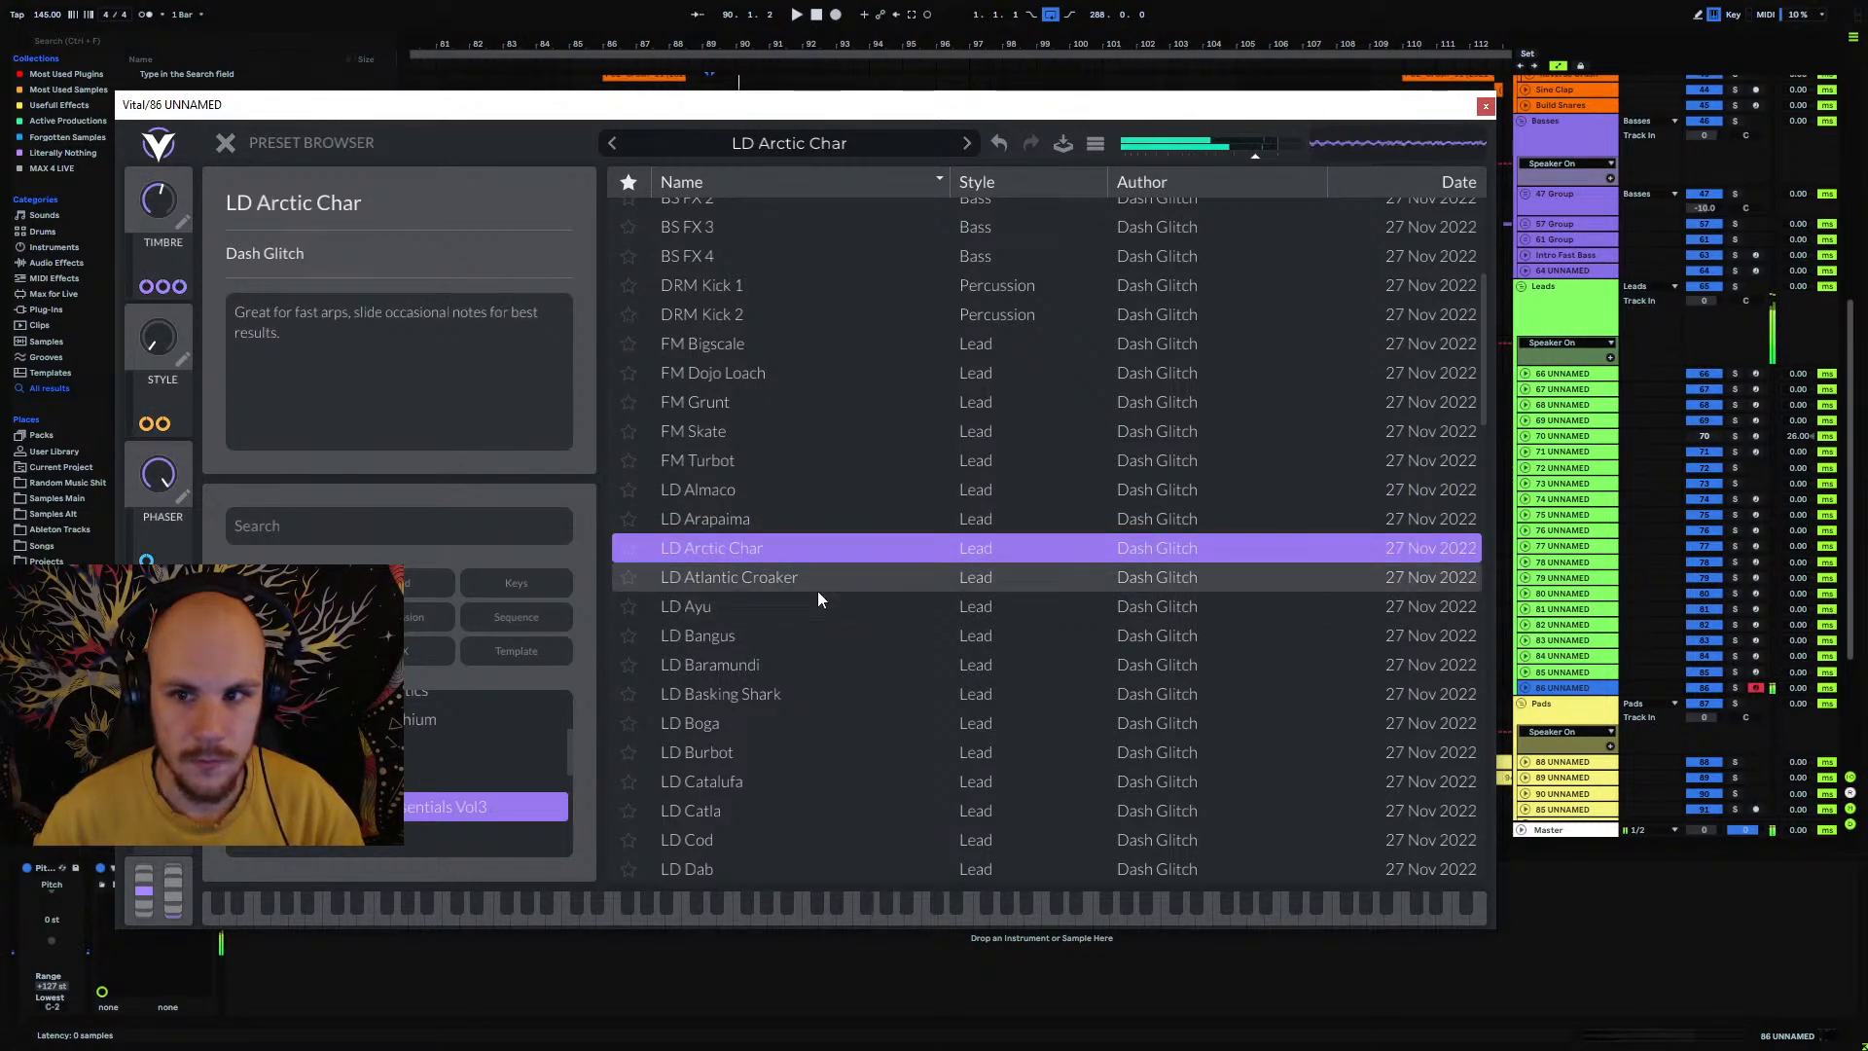
pyautogui.click(808, 580)
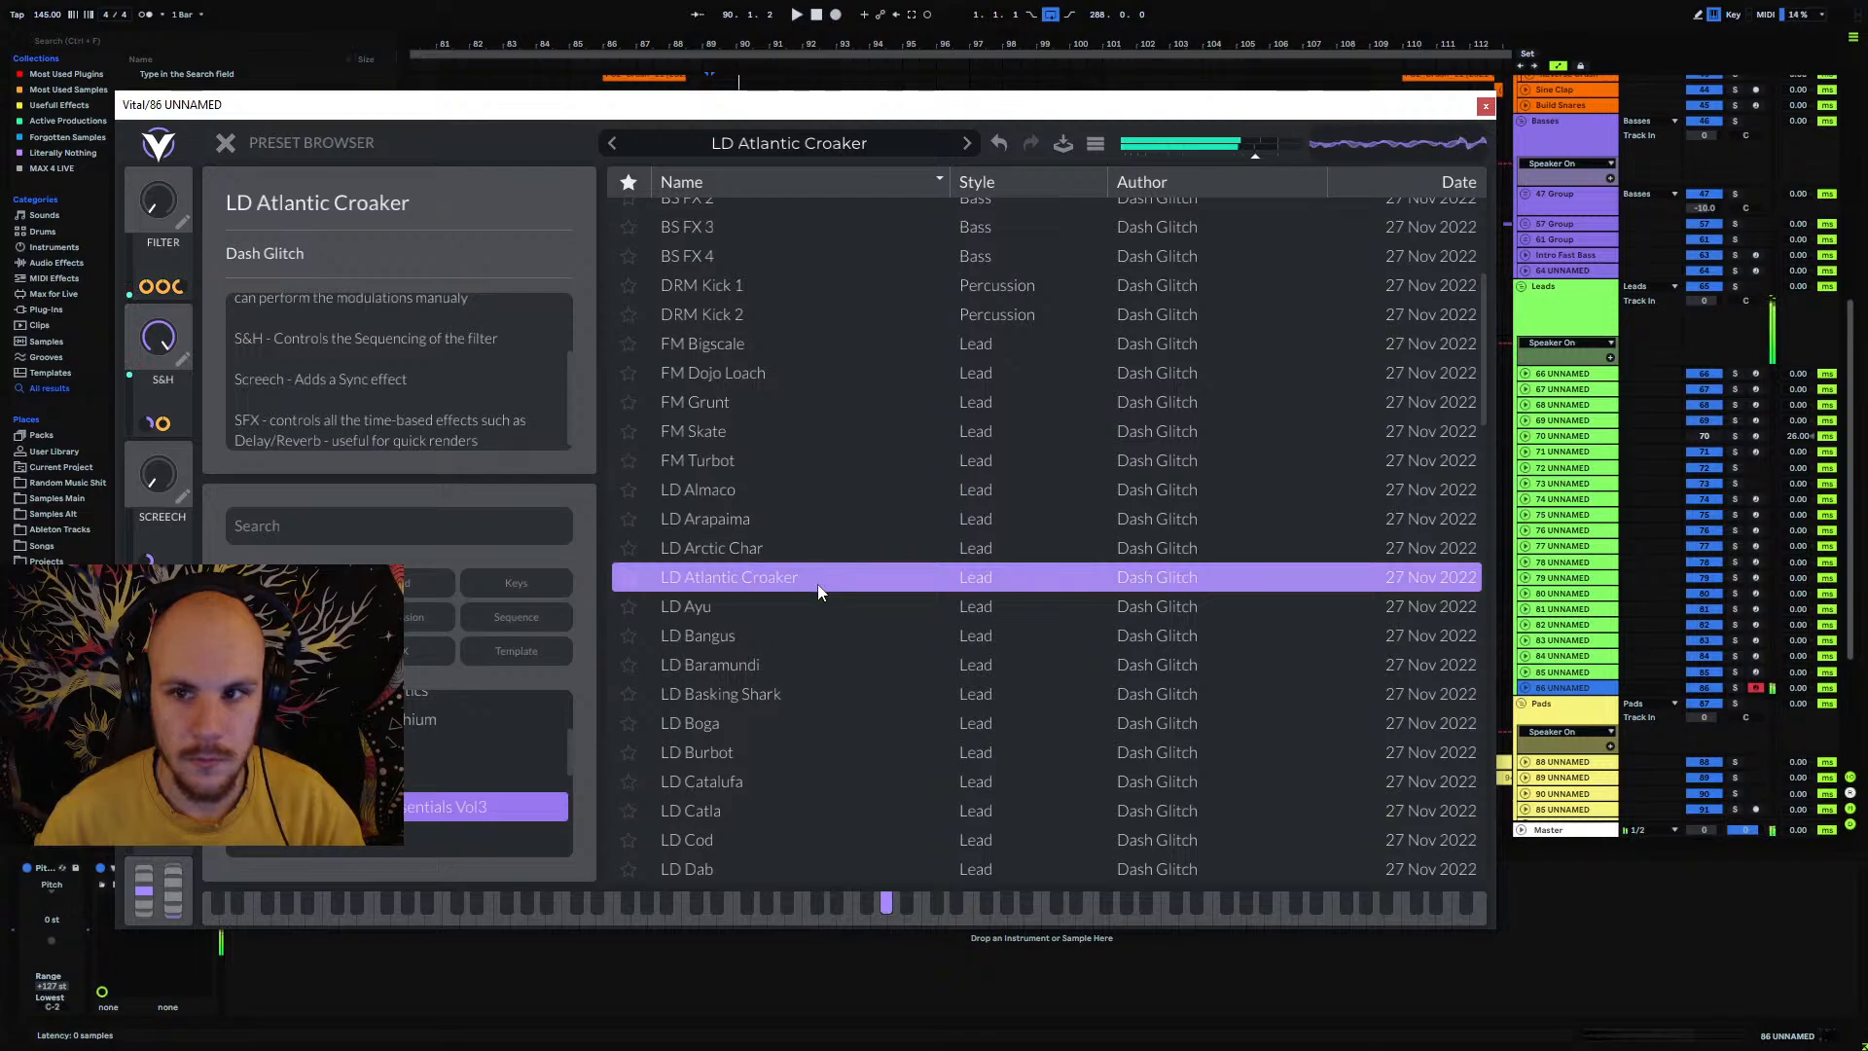
# Step: Compare the presets LD Ayu and LD Atlantic Croaker by playing notes in different low octaves
pyautogui.click(755, 603)
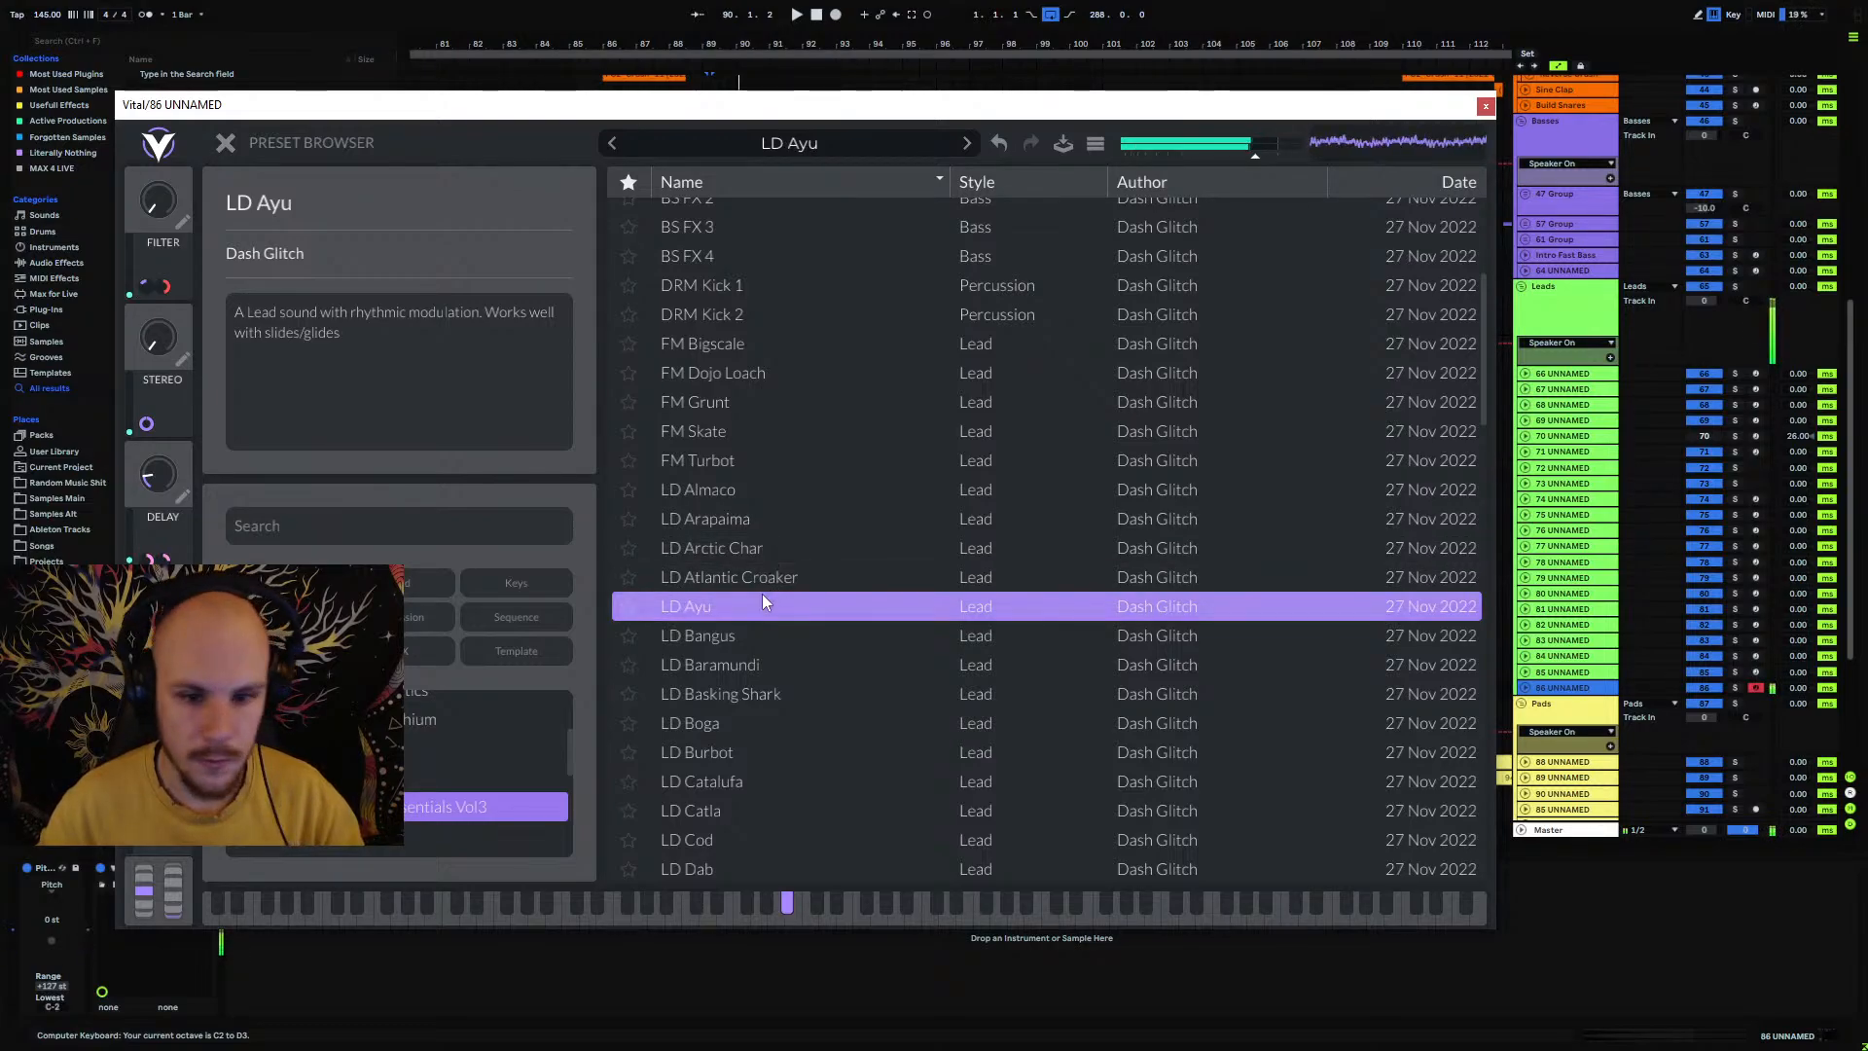
pyautogui.press('z')
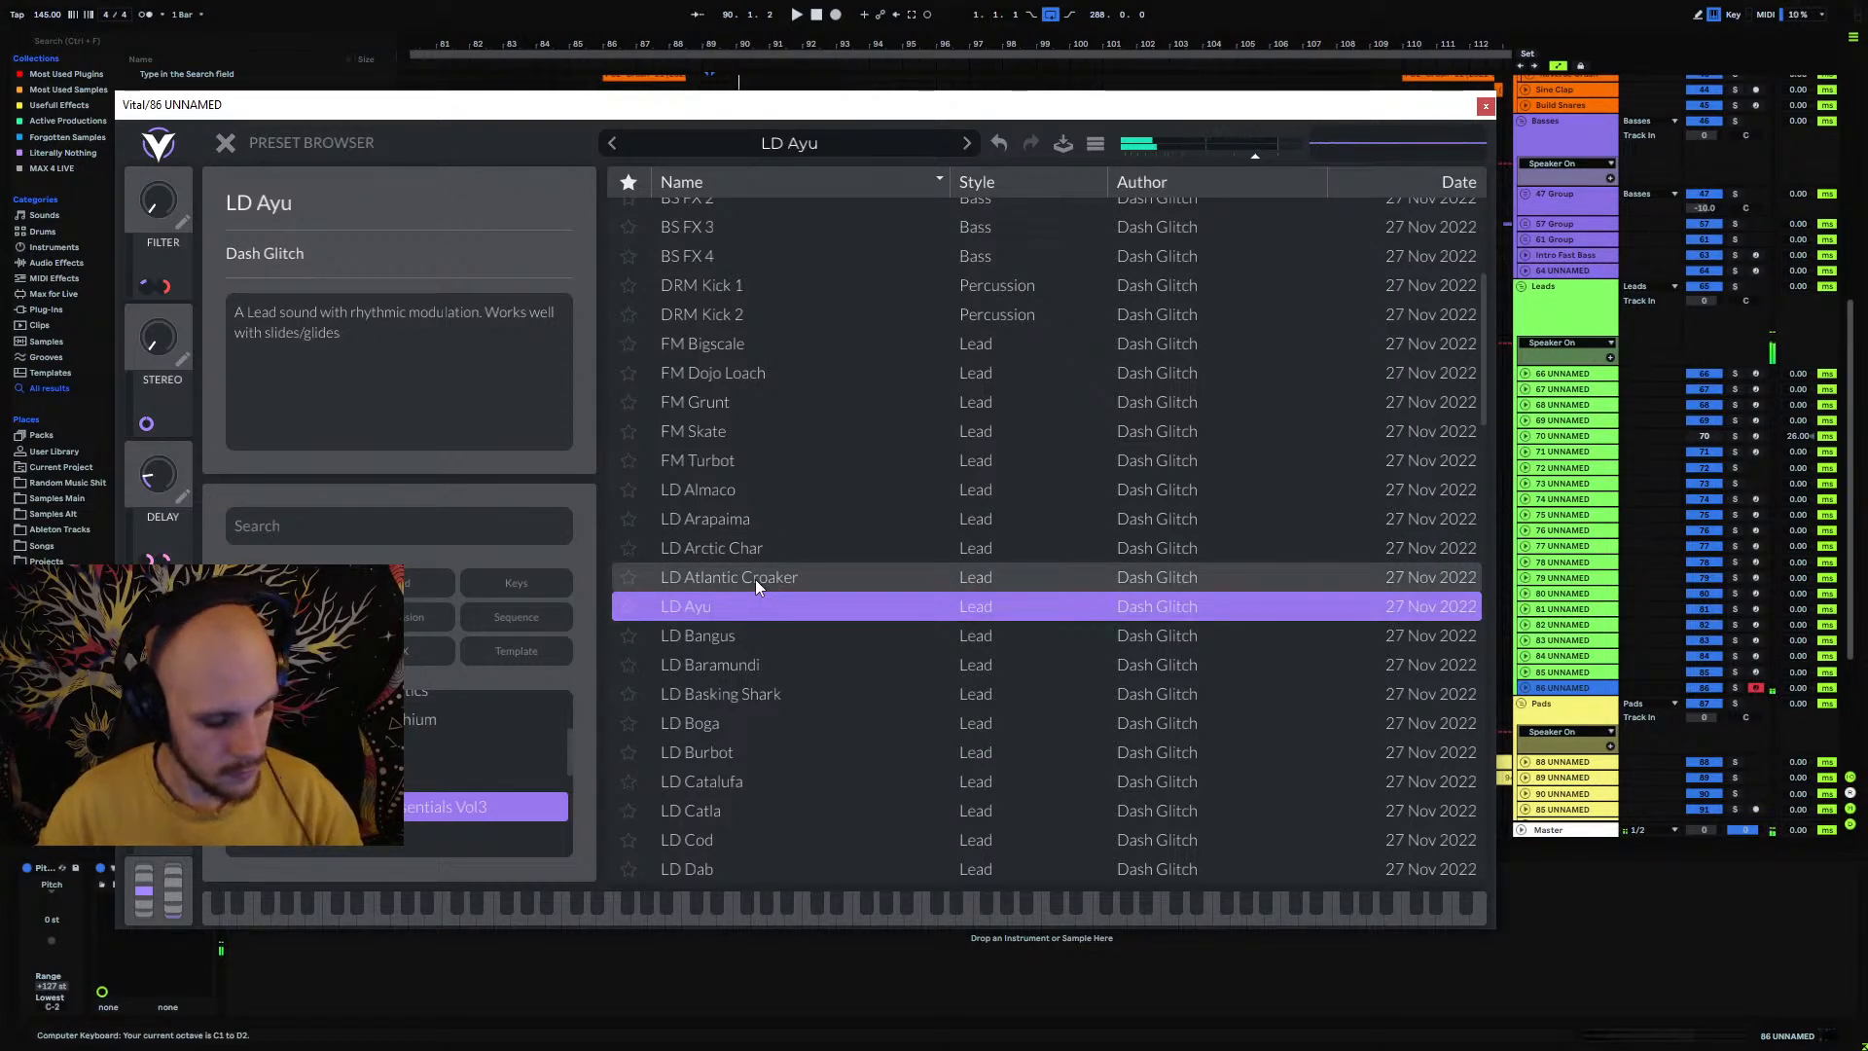
pyautogui.press('u')
pyautogui.click(755, 580)
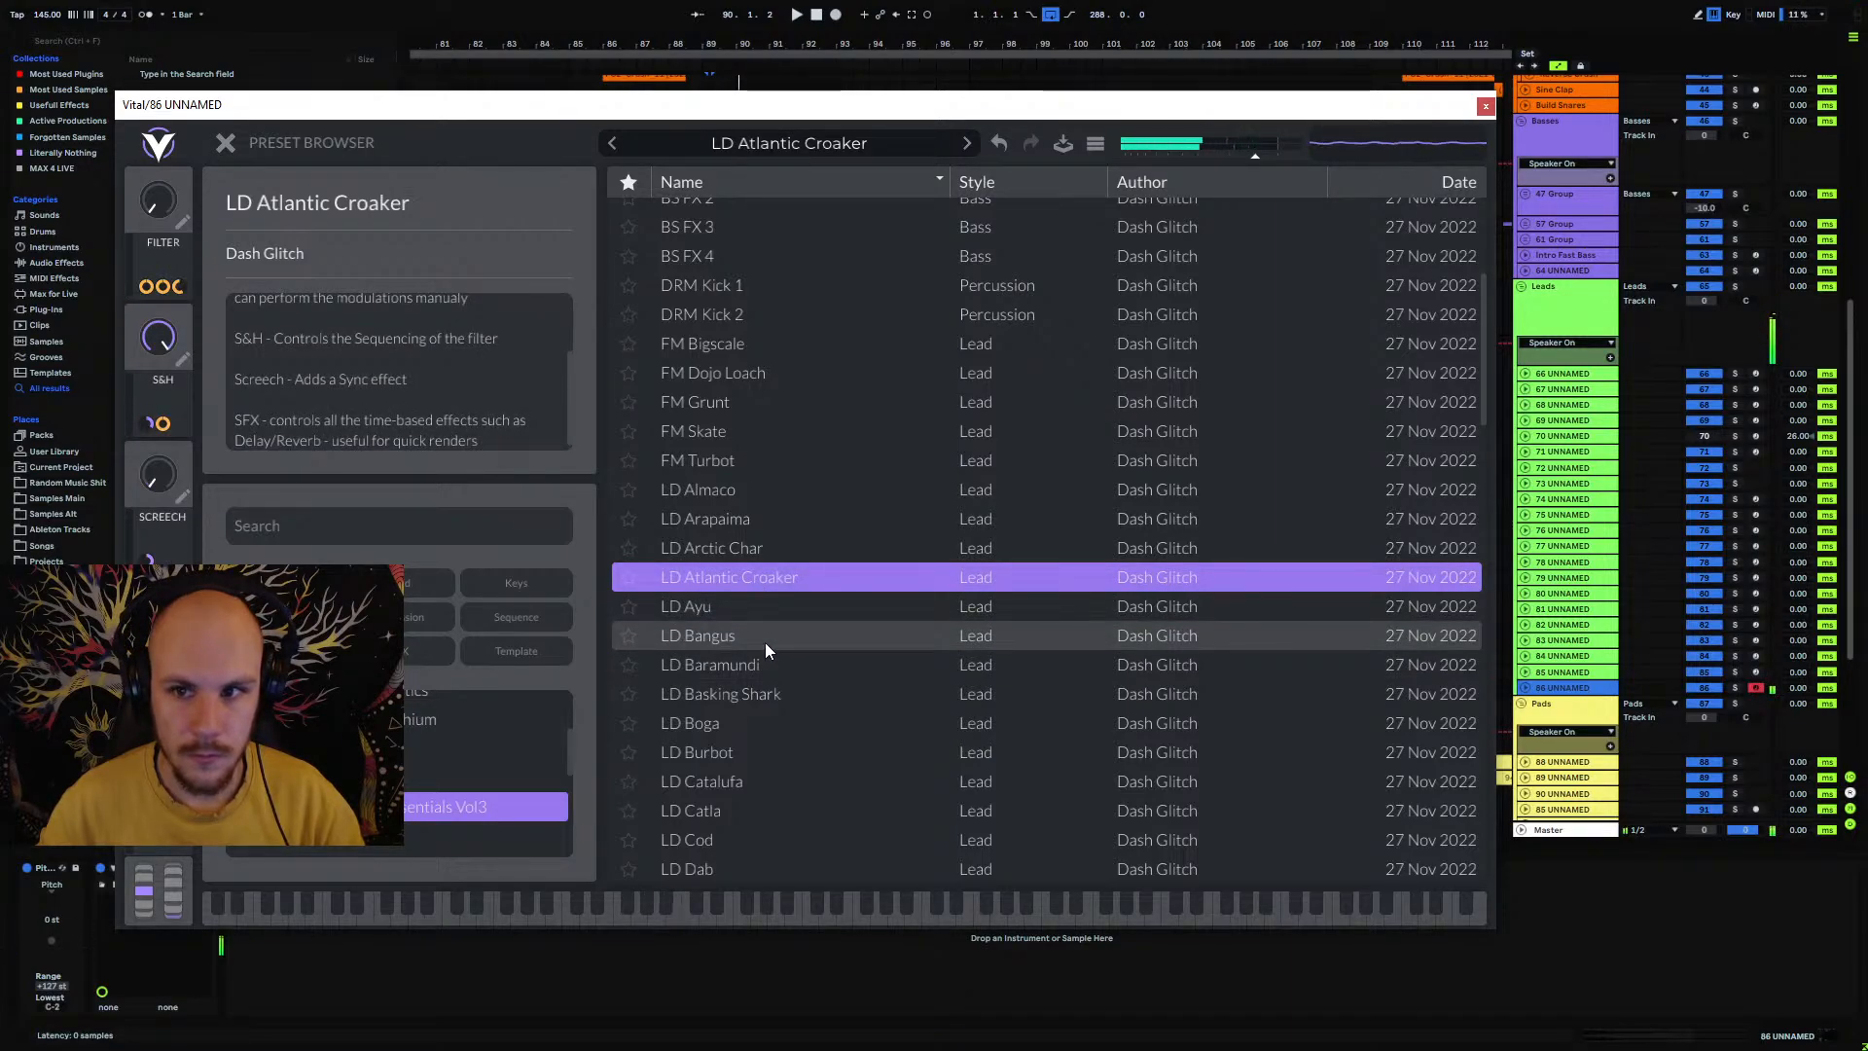
pyautogui.press('x')
pyautogui.press('u')
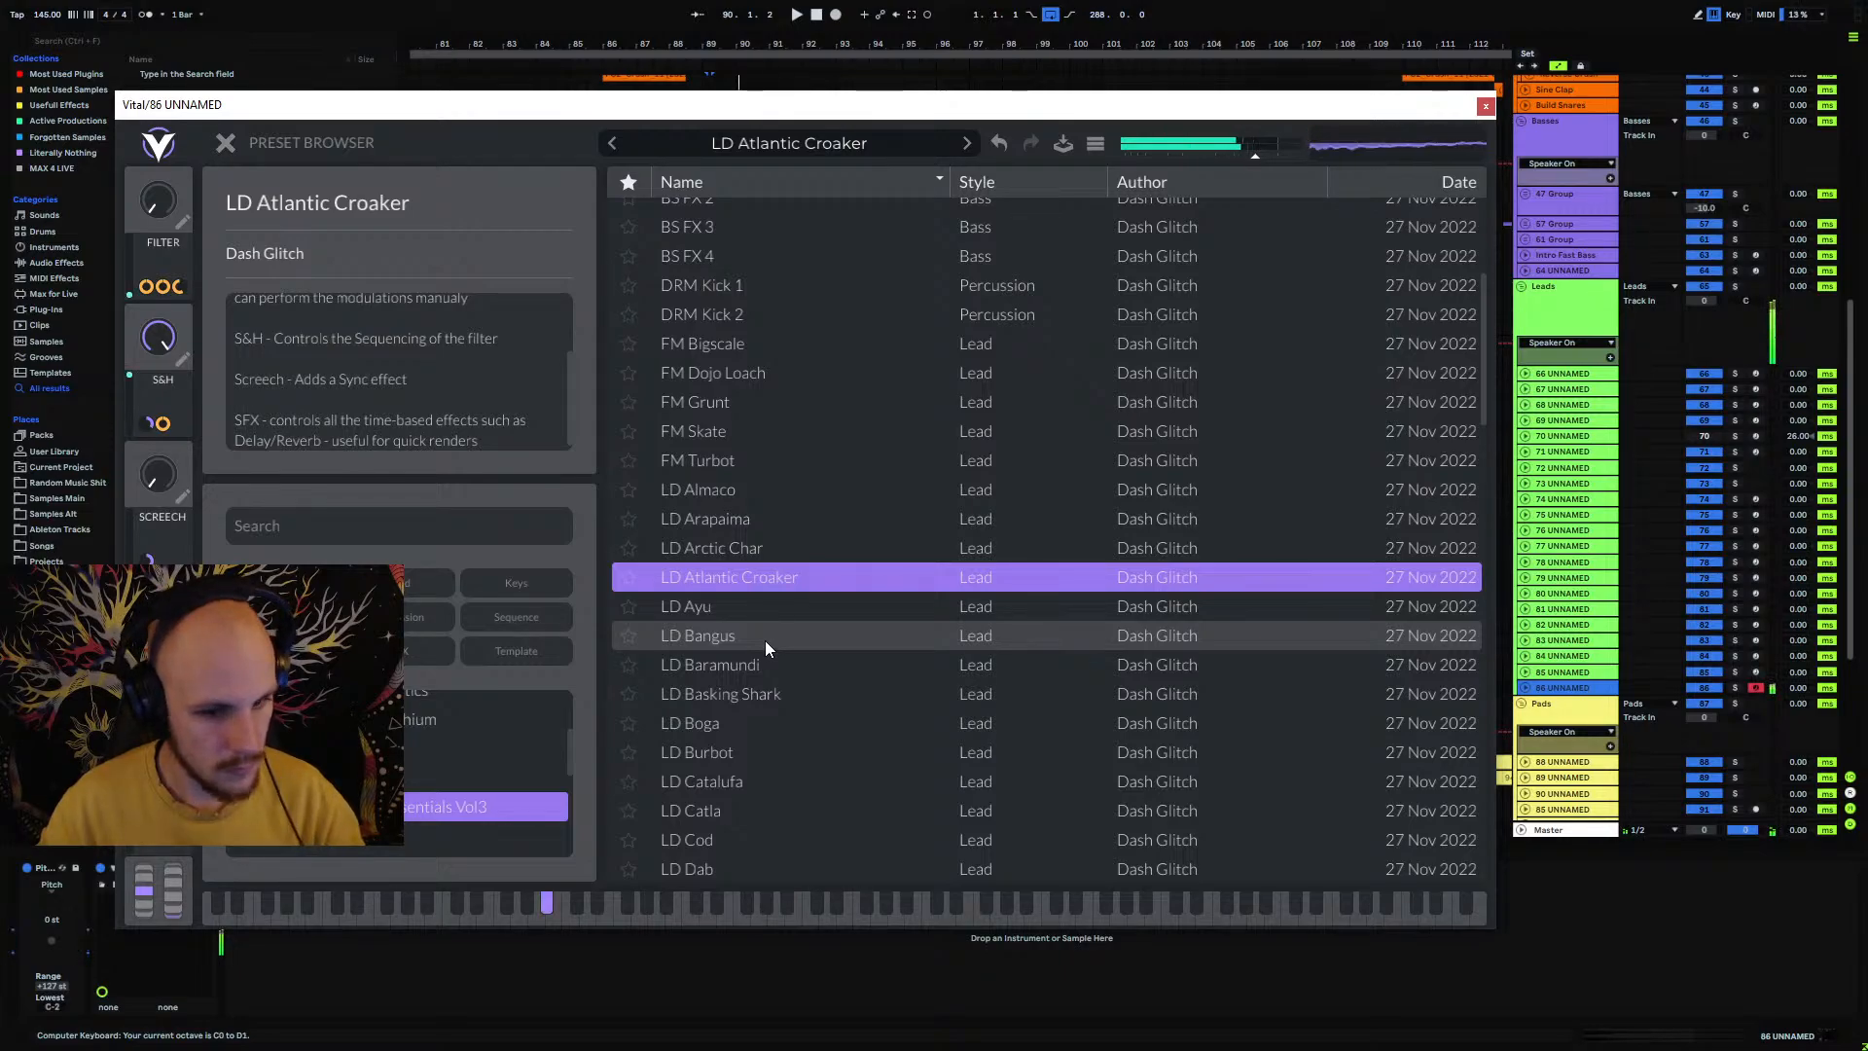
pyautogui.press('x')
pyautogui.press('u')
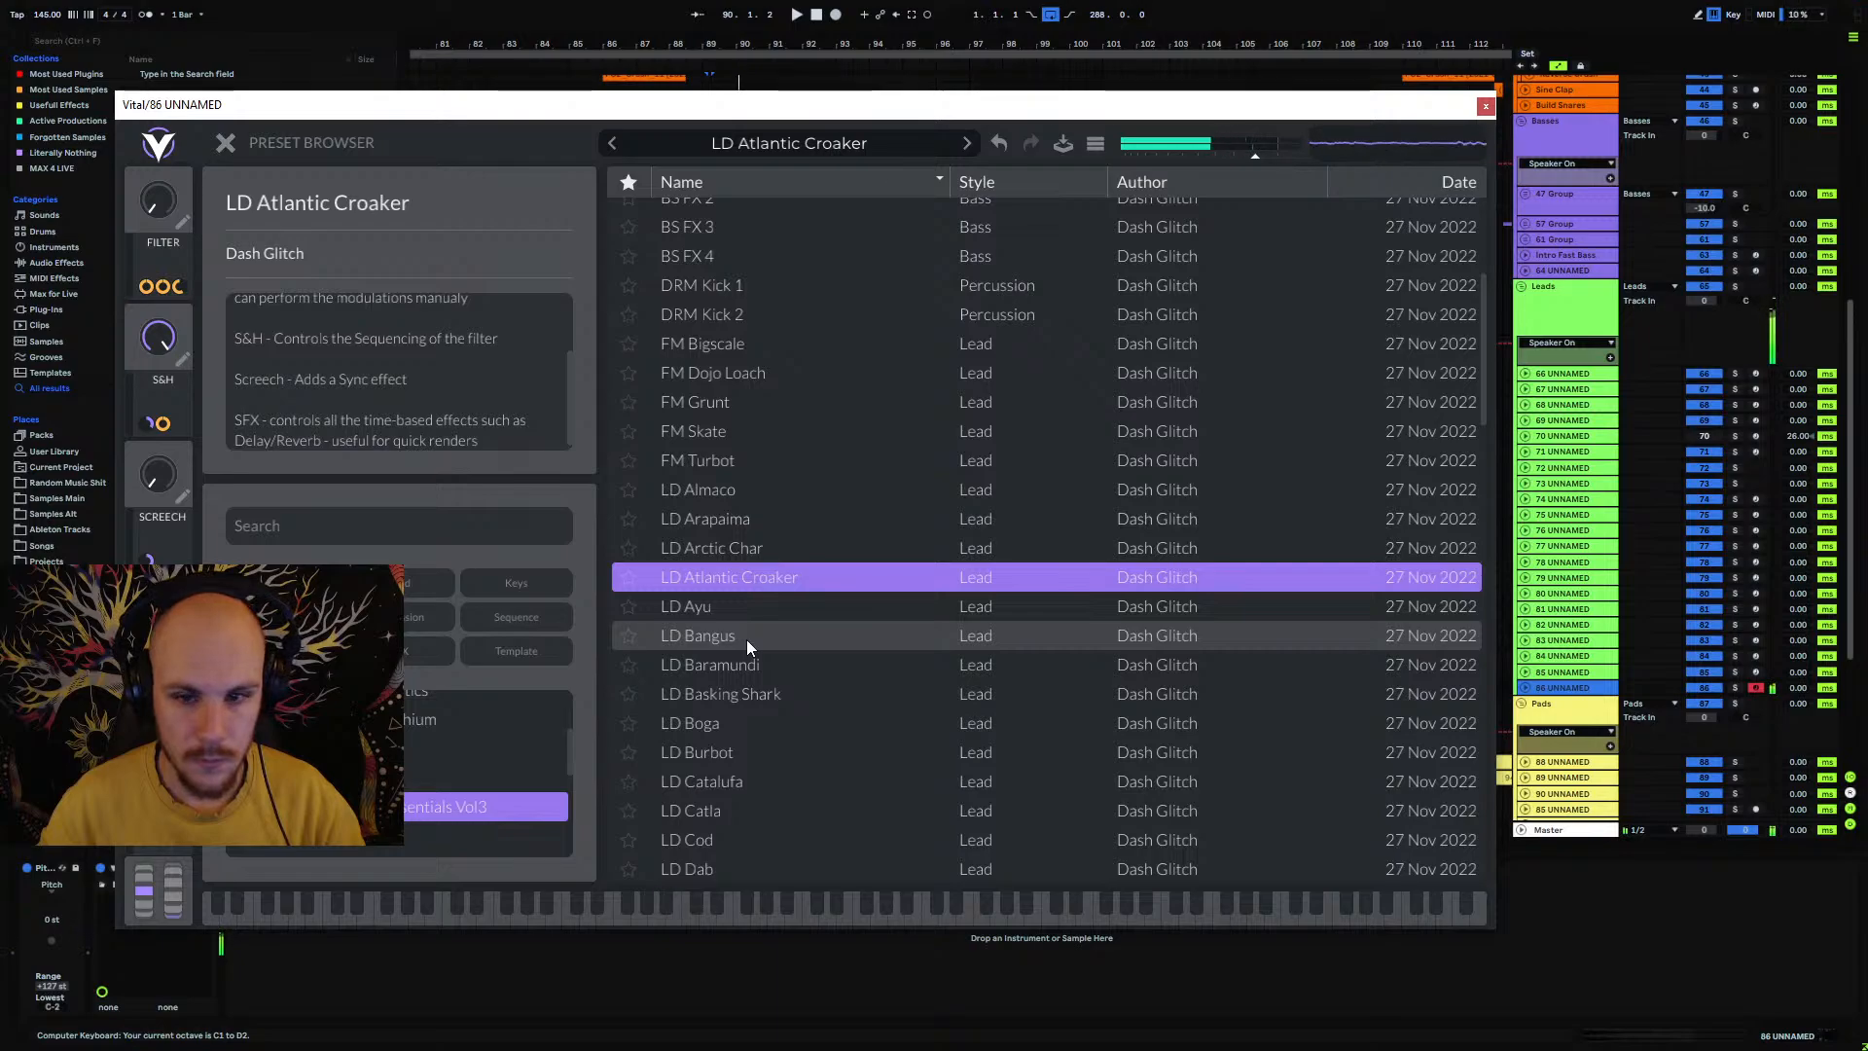
# Step: Audition the lead presets LD Bangus and LD Baramundi with repeated notes
pyautogui.click(745, 639)
pyautogui.press('u')
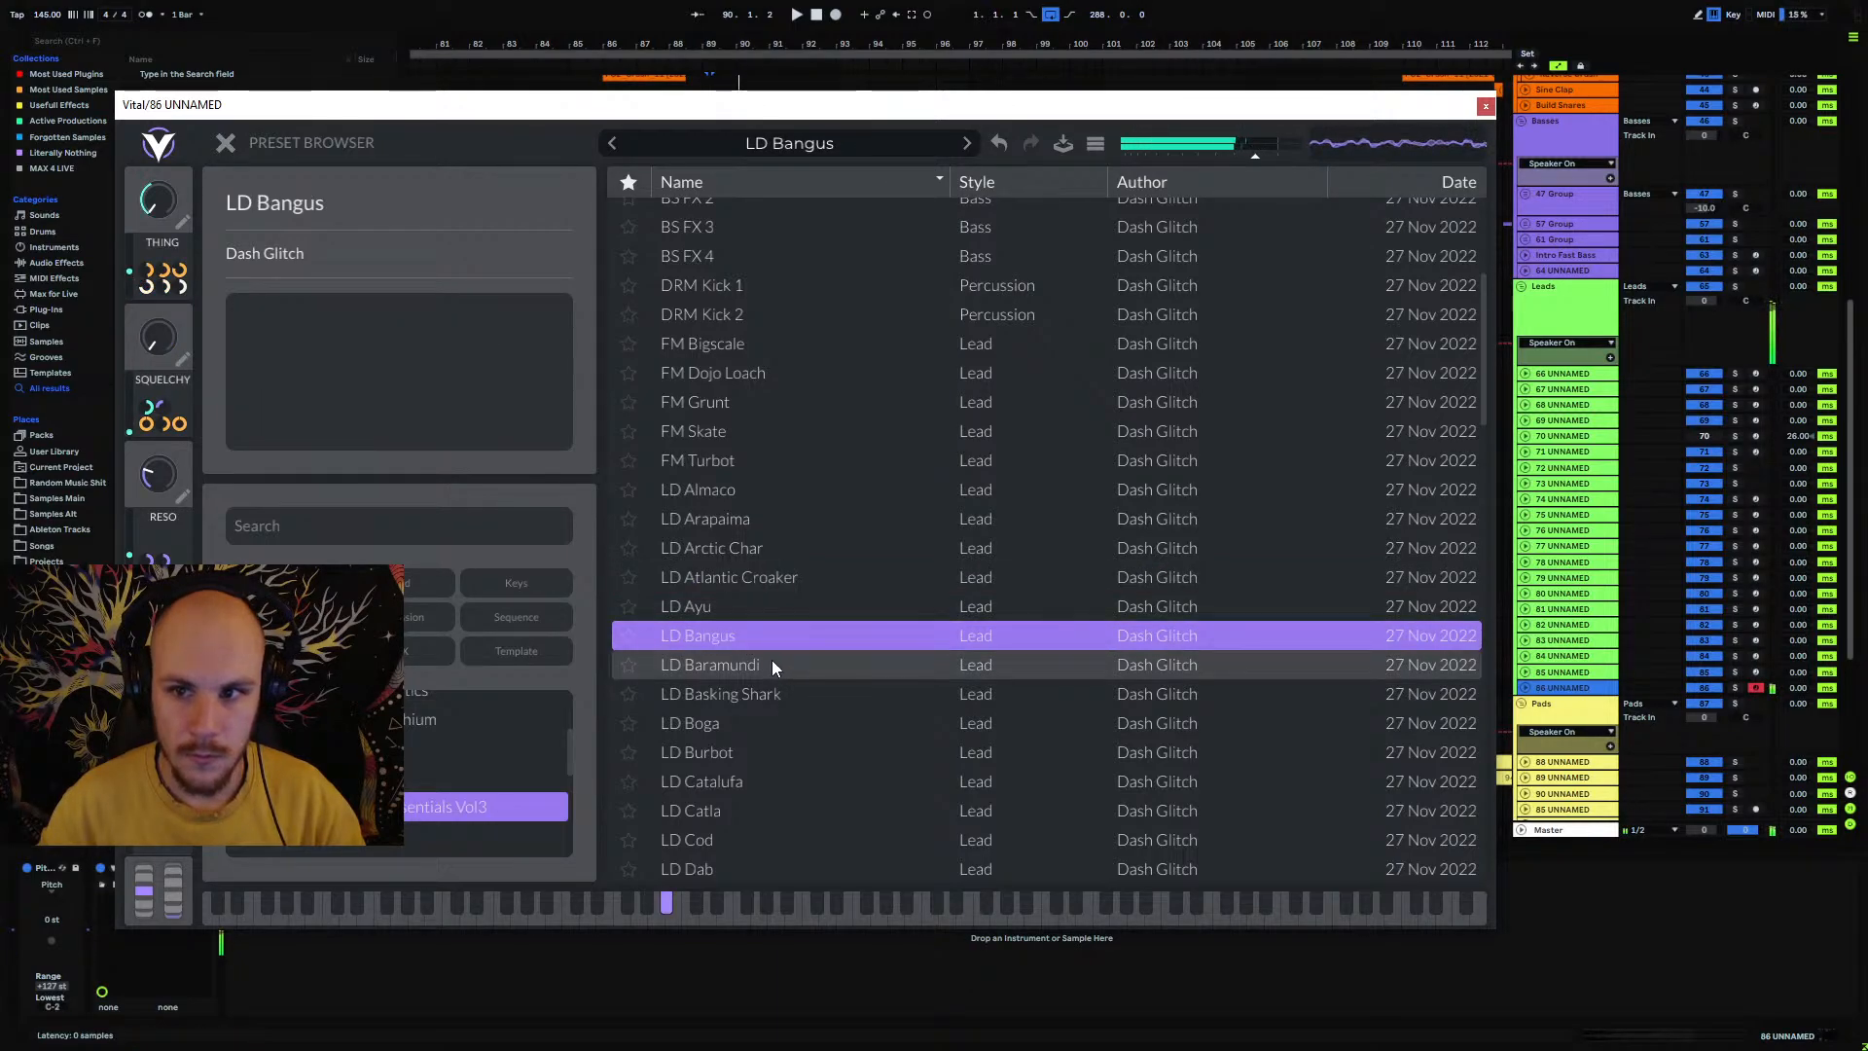
pyautogui.press('u')
pyautogui.press('u')
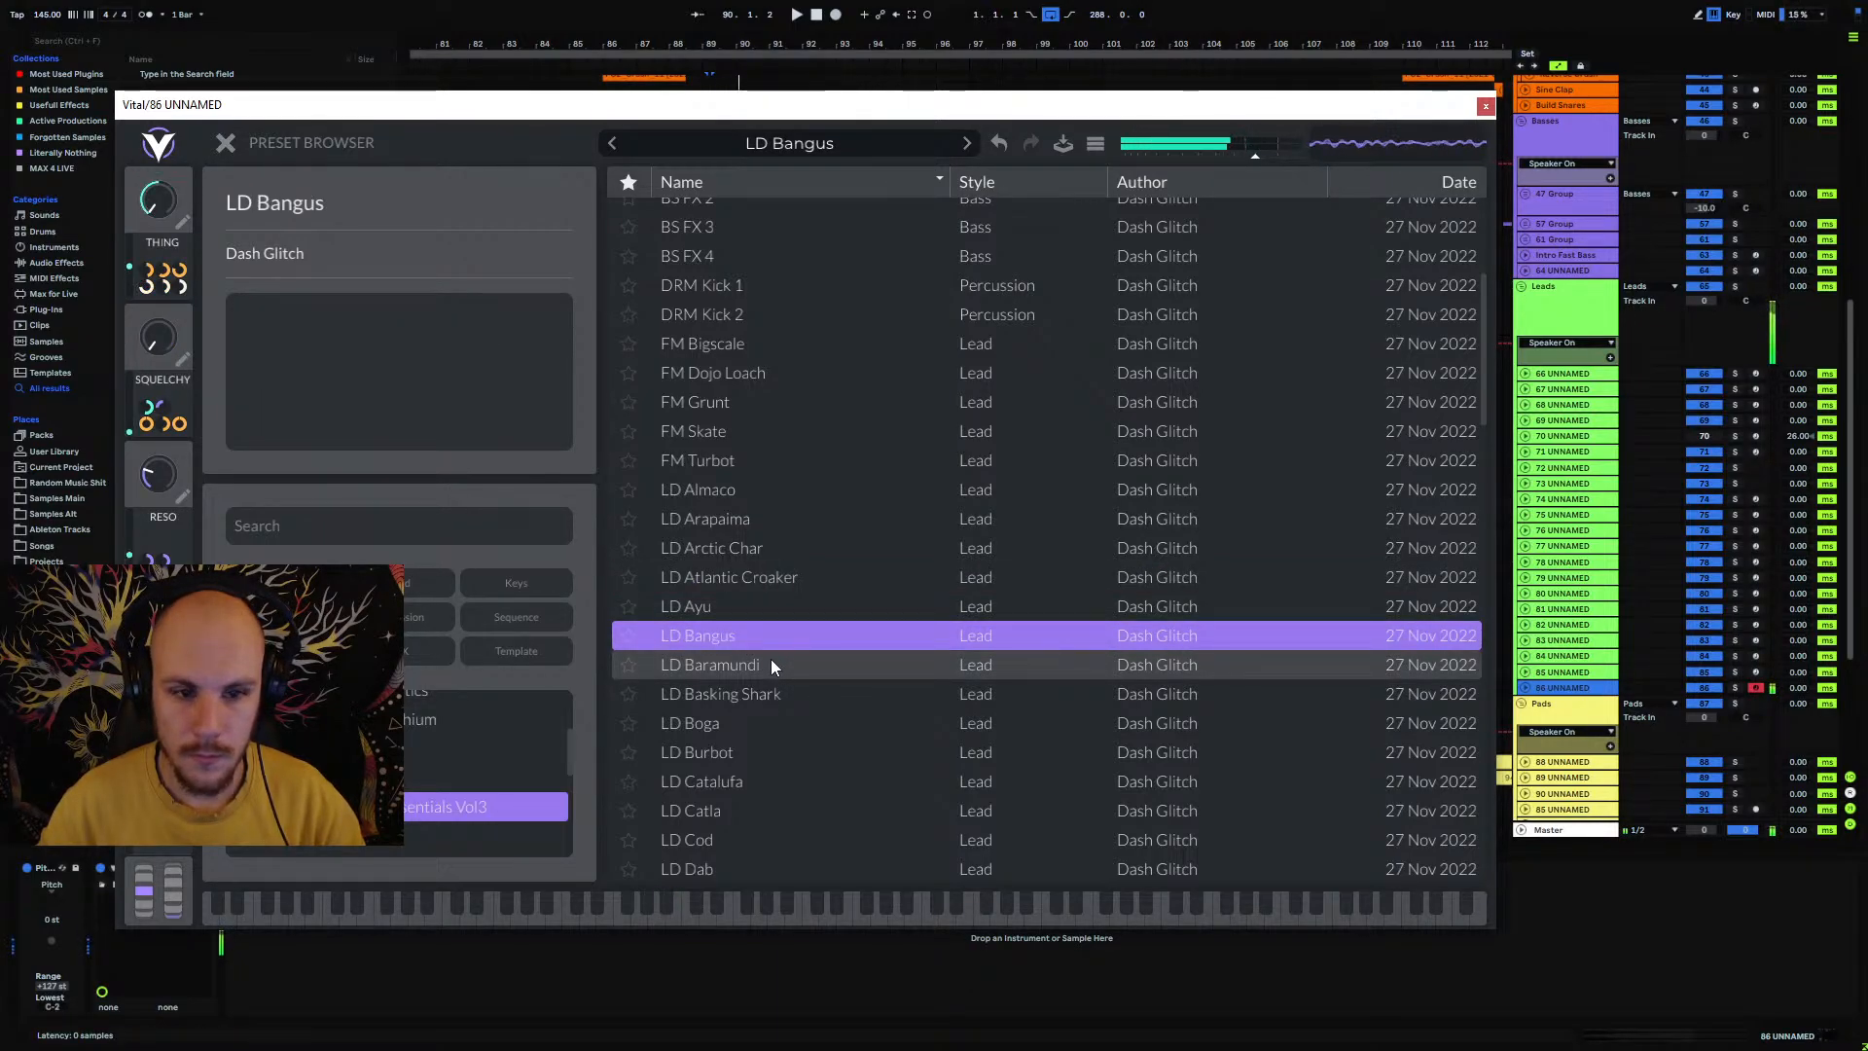
pyautogui.click(765, 664)
pyautogui.press('u')
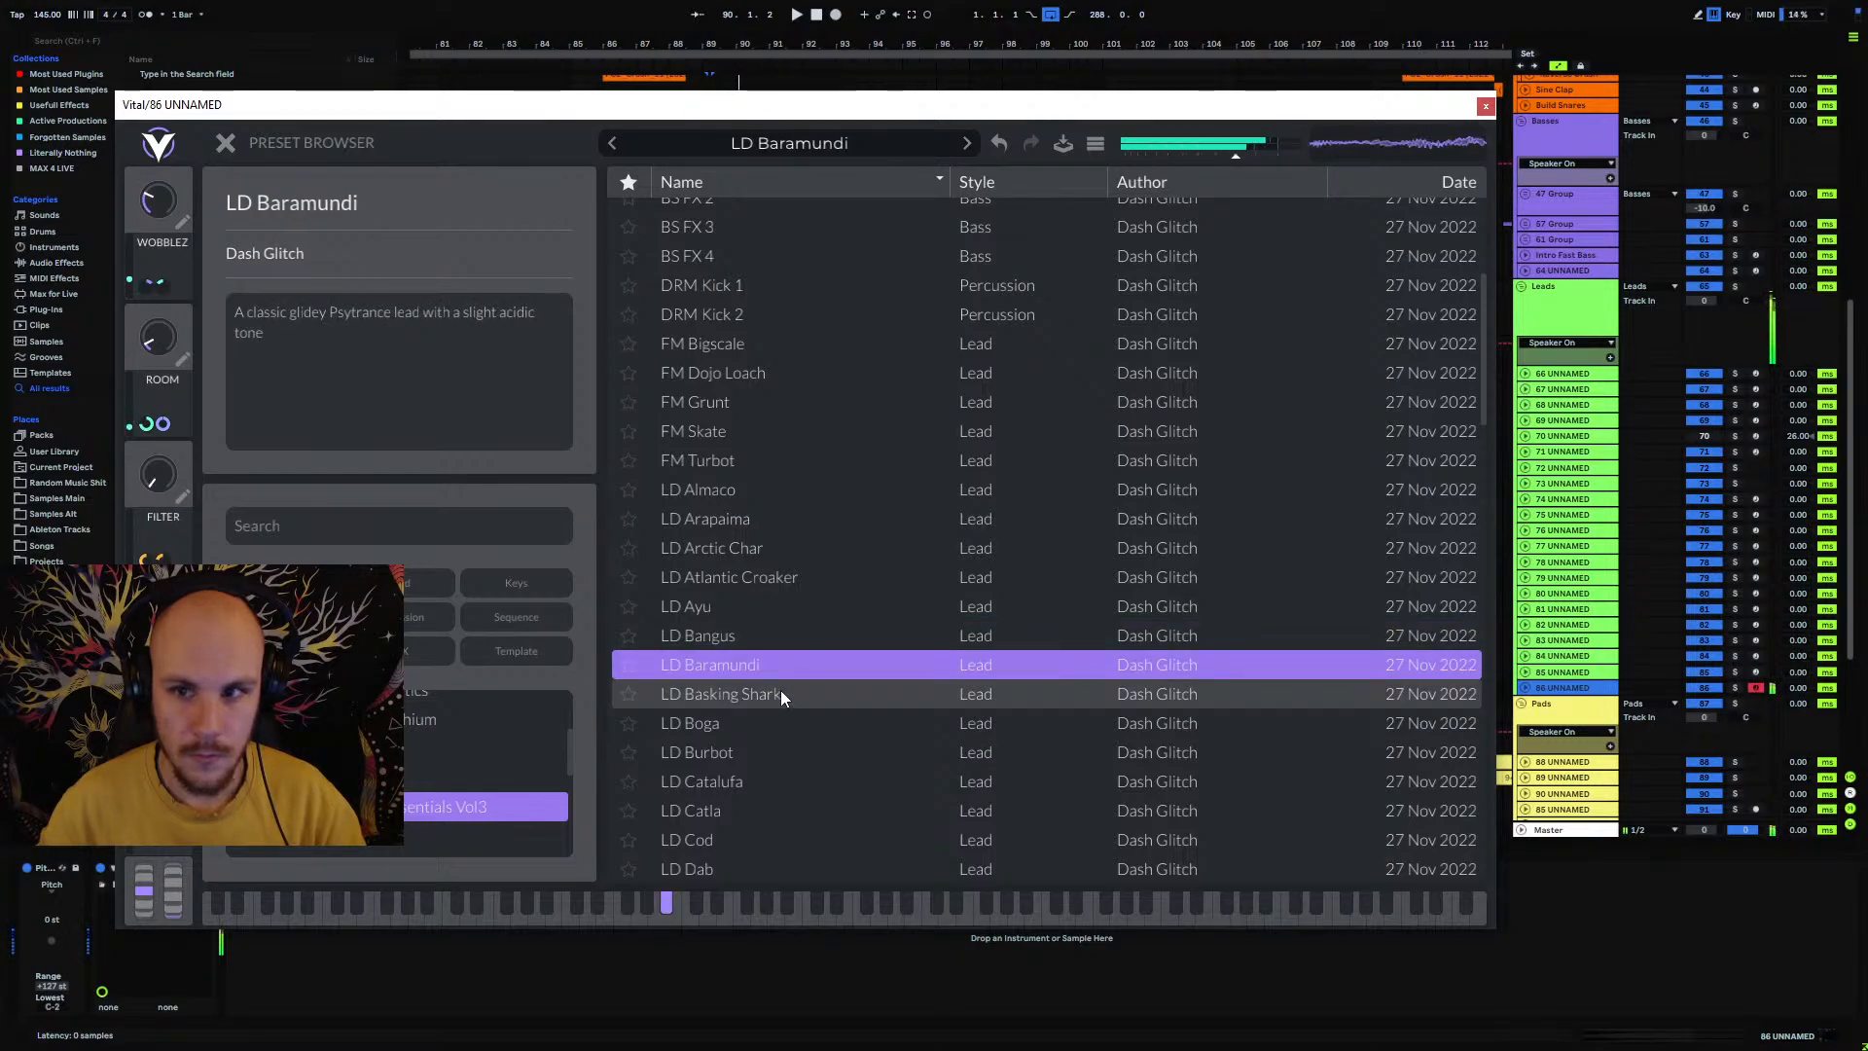
# Step: Load LD Basking Shark and play notes while lowering its Filter macro and raising its Metalic macro
pyautogui.click(781, 693)
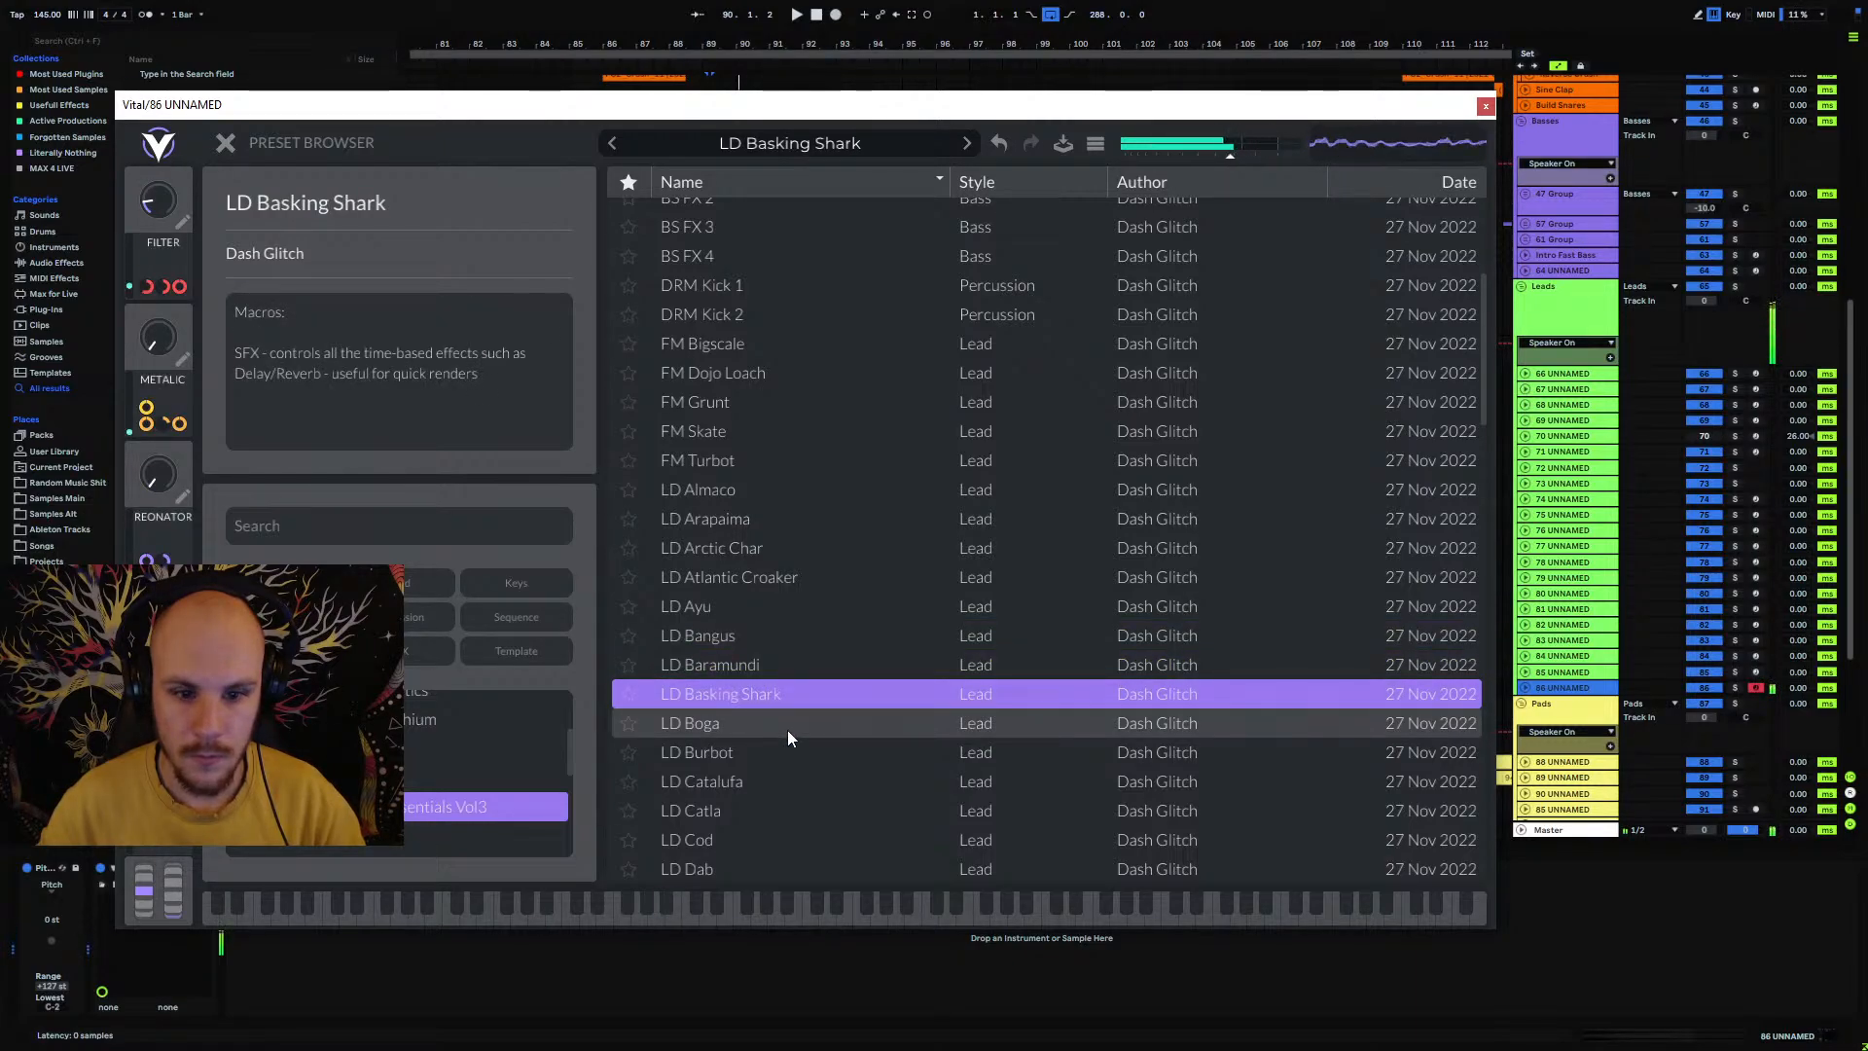
pyautogui.press('u')
pyautogui.press('u')
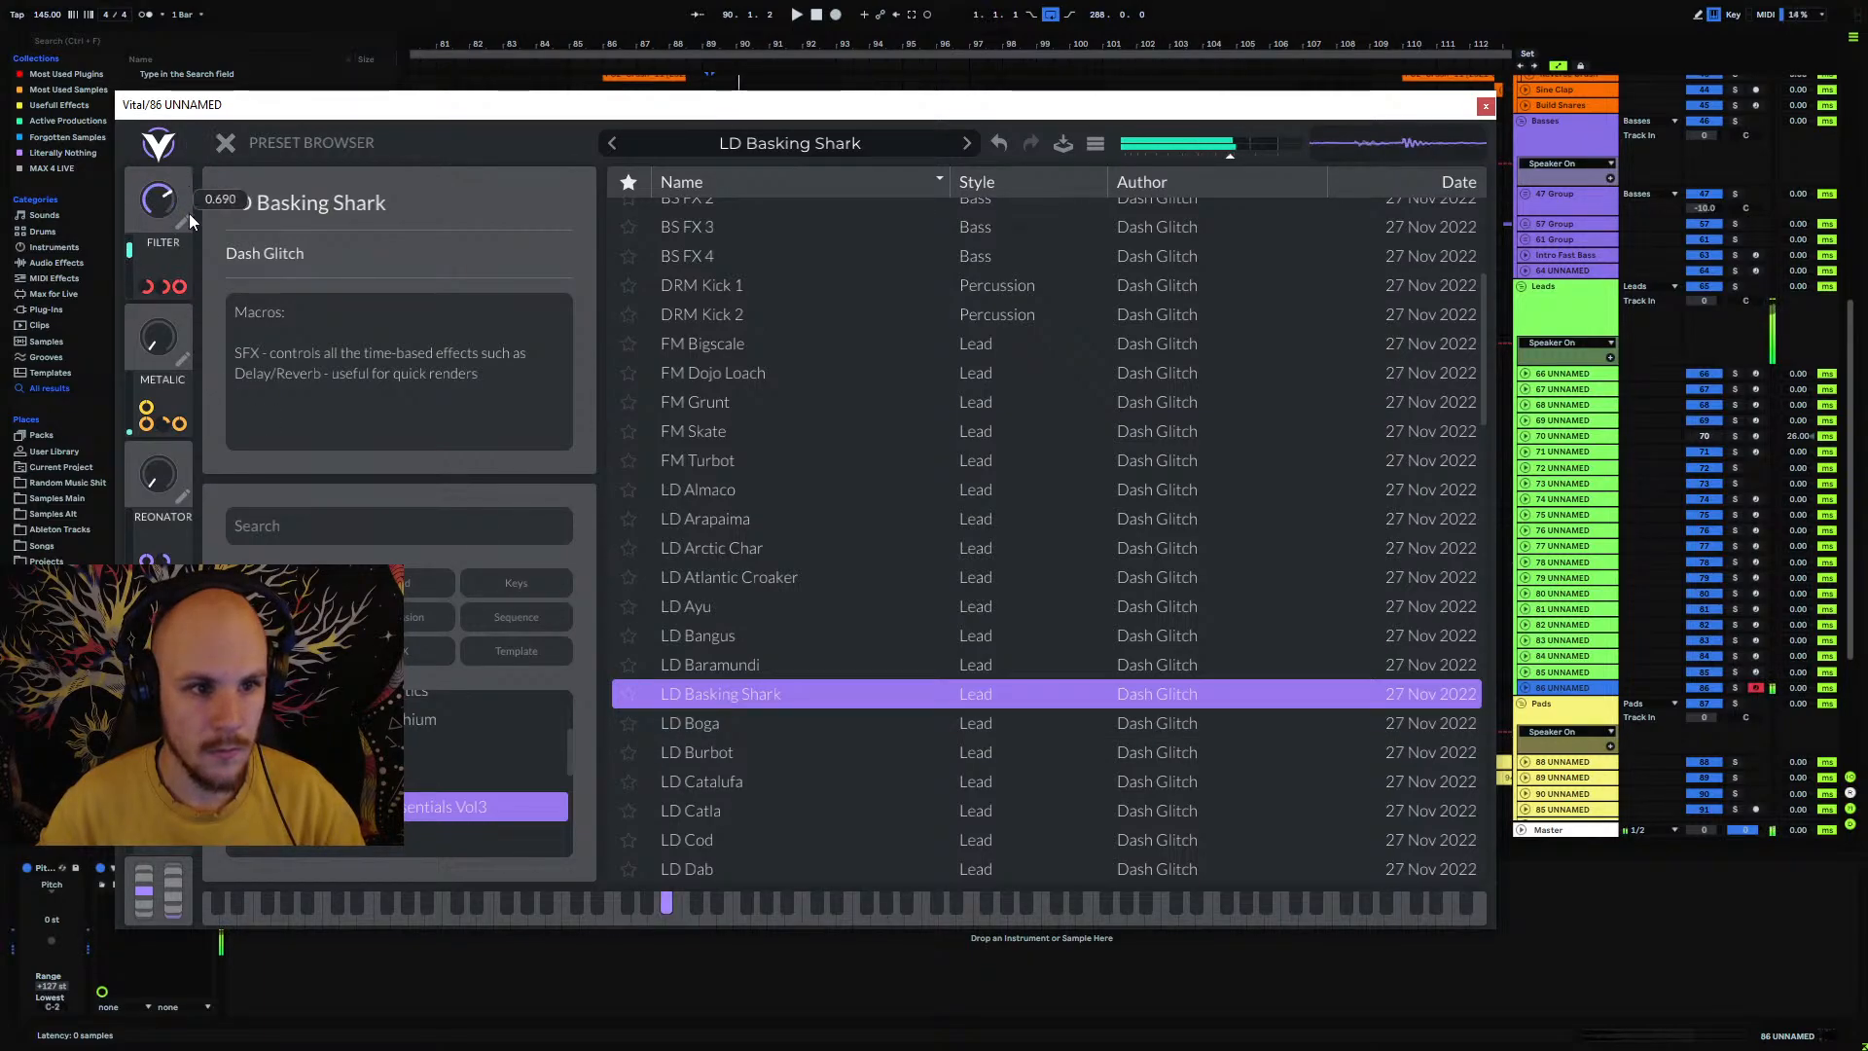
pyautogui.moveTo(188, 213); pyautogui.dragTo(189, 263)
pyautogui.press('u')
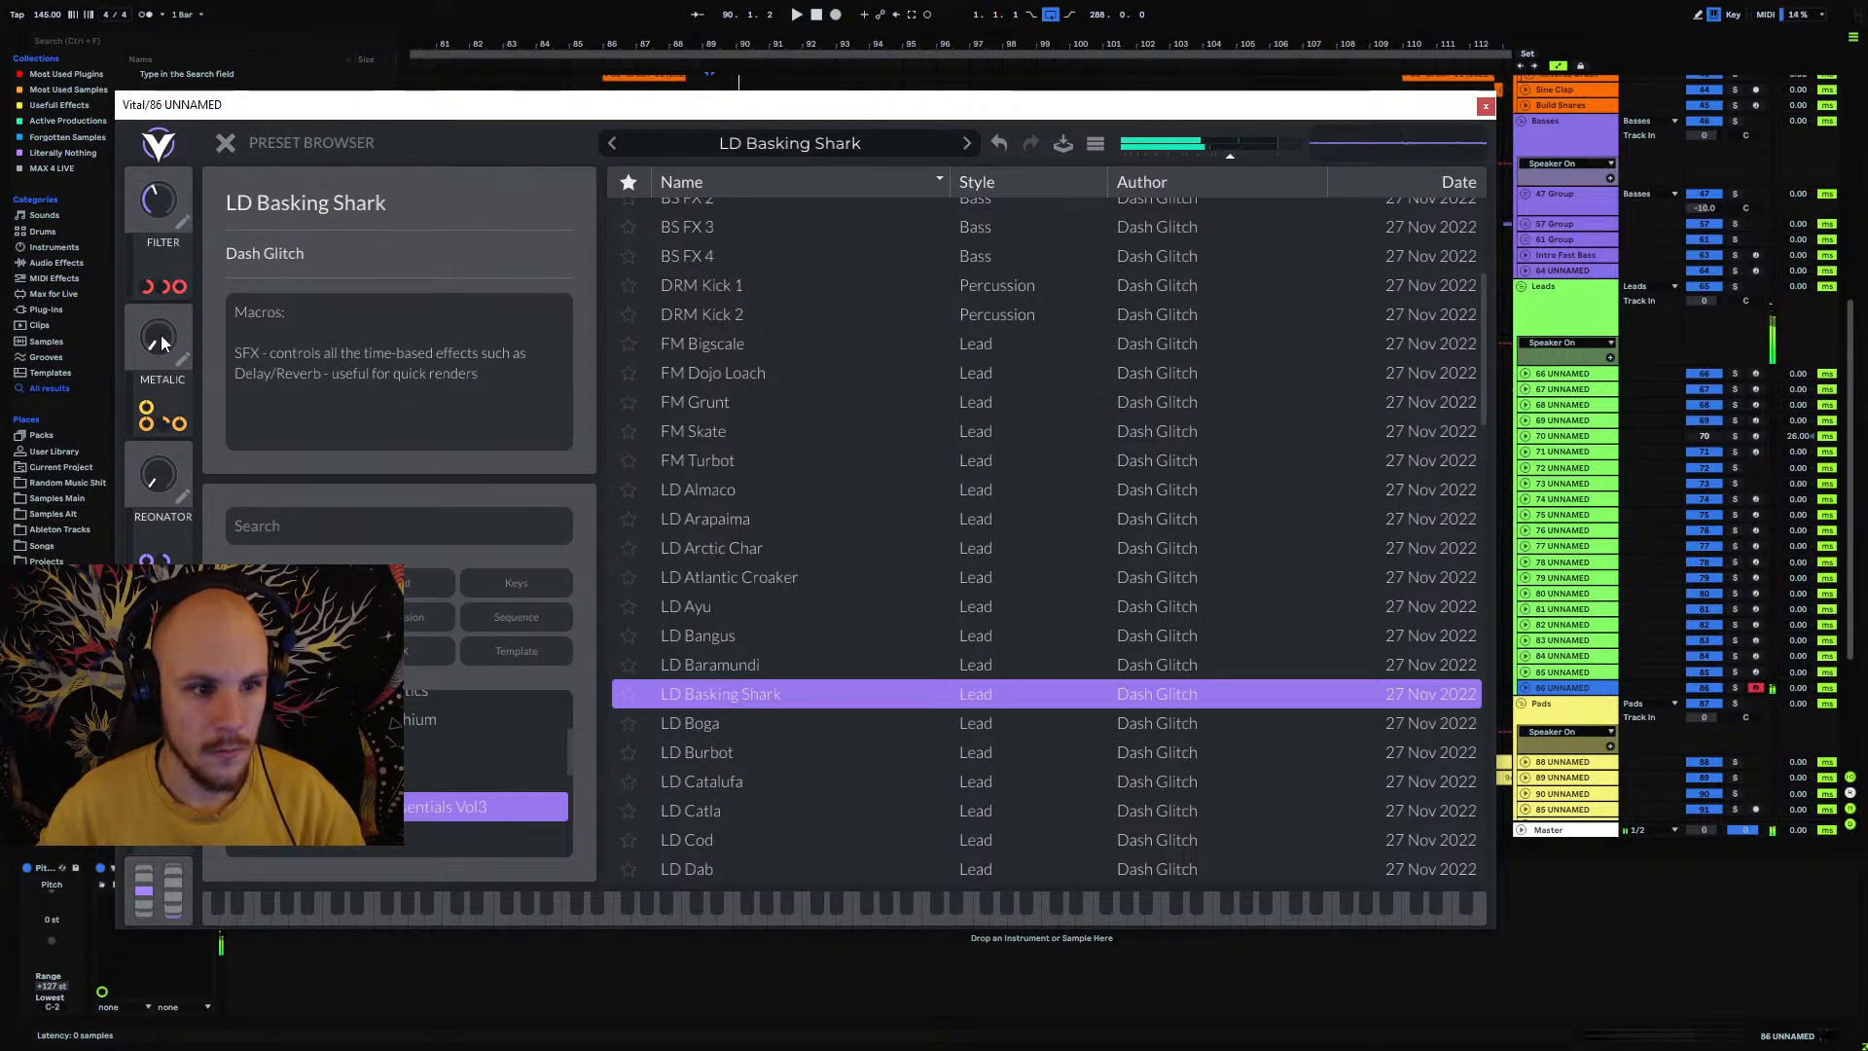
pyautogui.press('u')
pyautogui.moveTo(162, 336); pyautogui.dragTo(155, 232)
pyautogui.press('u')
# Step: Load LD Boga and play notes while sweeping its Timbre, Filter and SFX macros
pyautogui.click(735, 722)
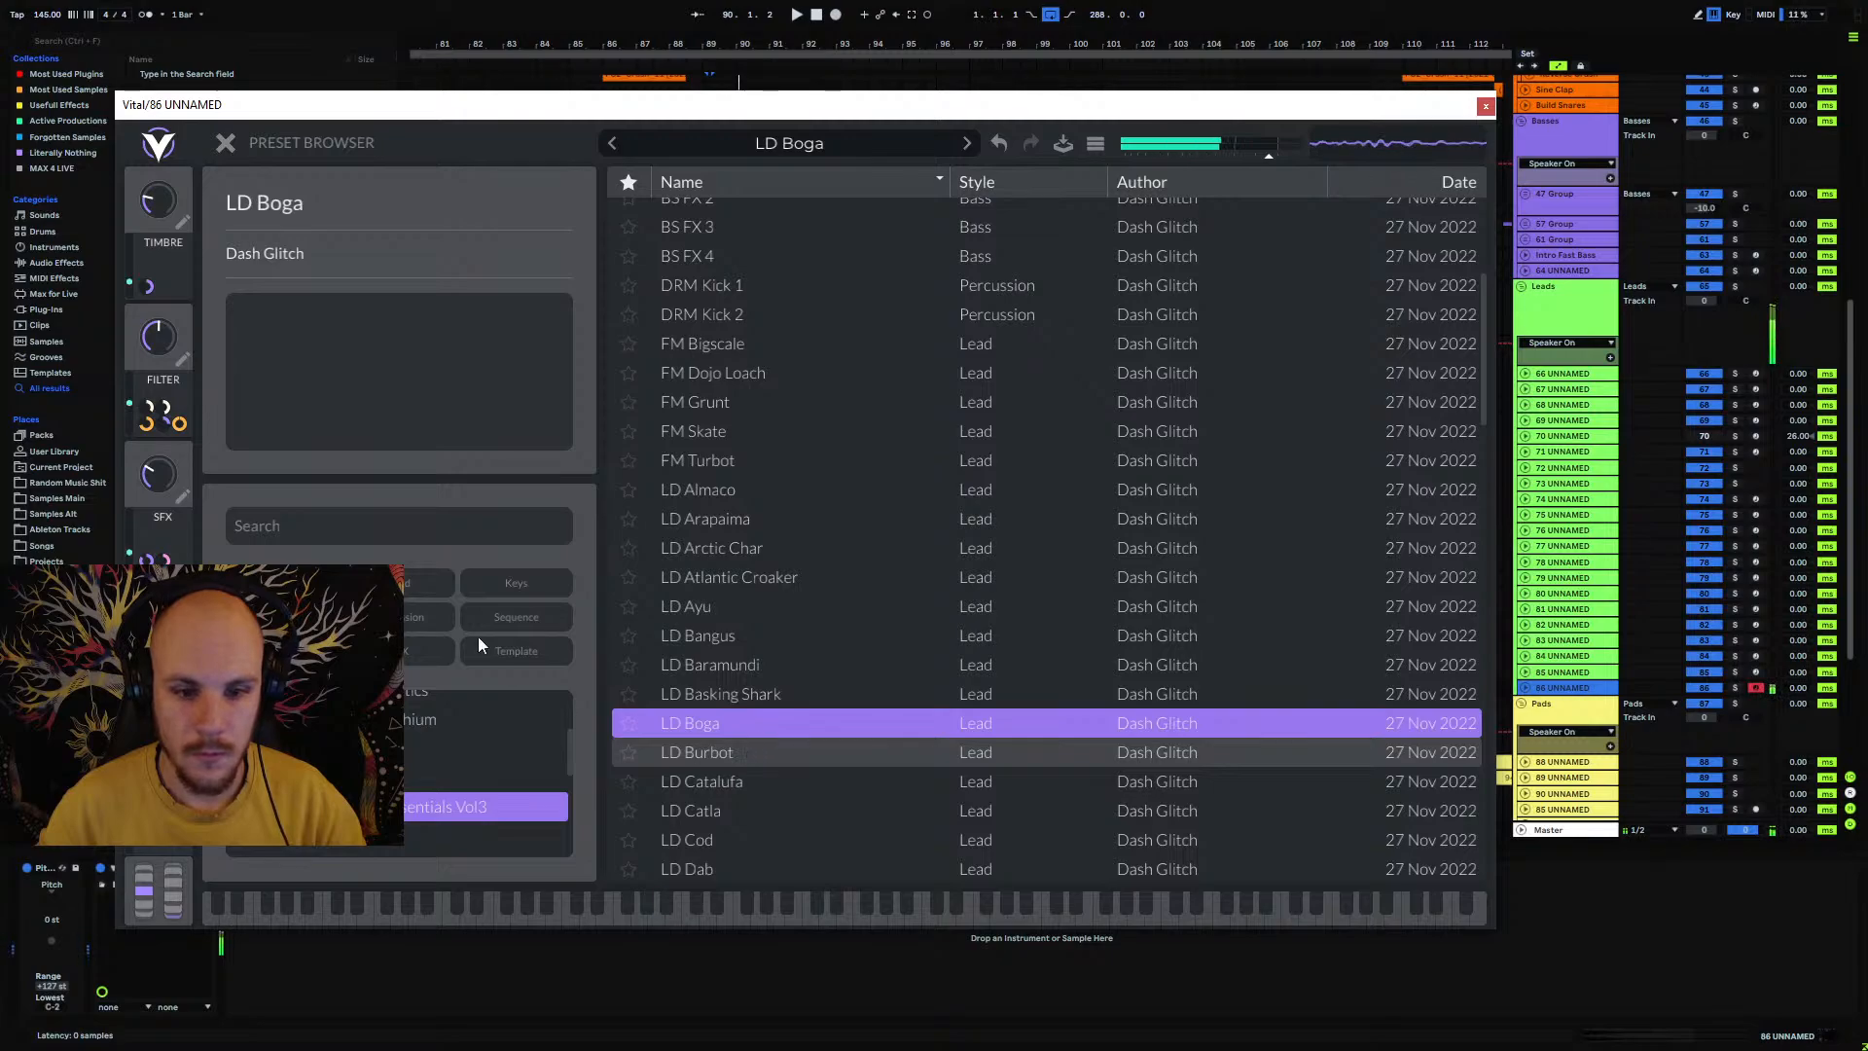
pyautogui.moveTo(176, 228); pyautogui.dragTo(172, 185)
pyautogui.press('u')
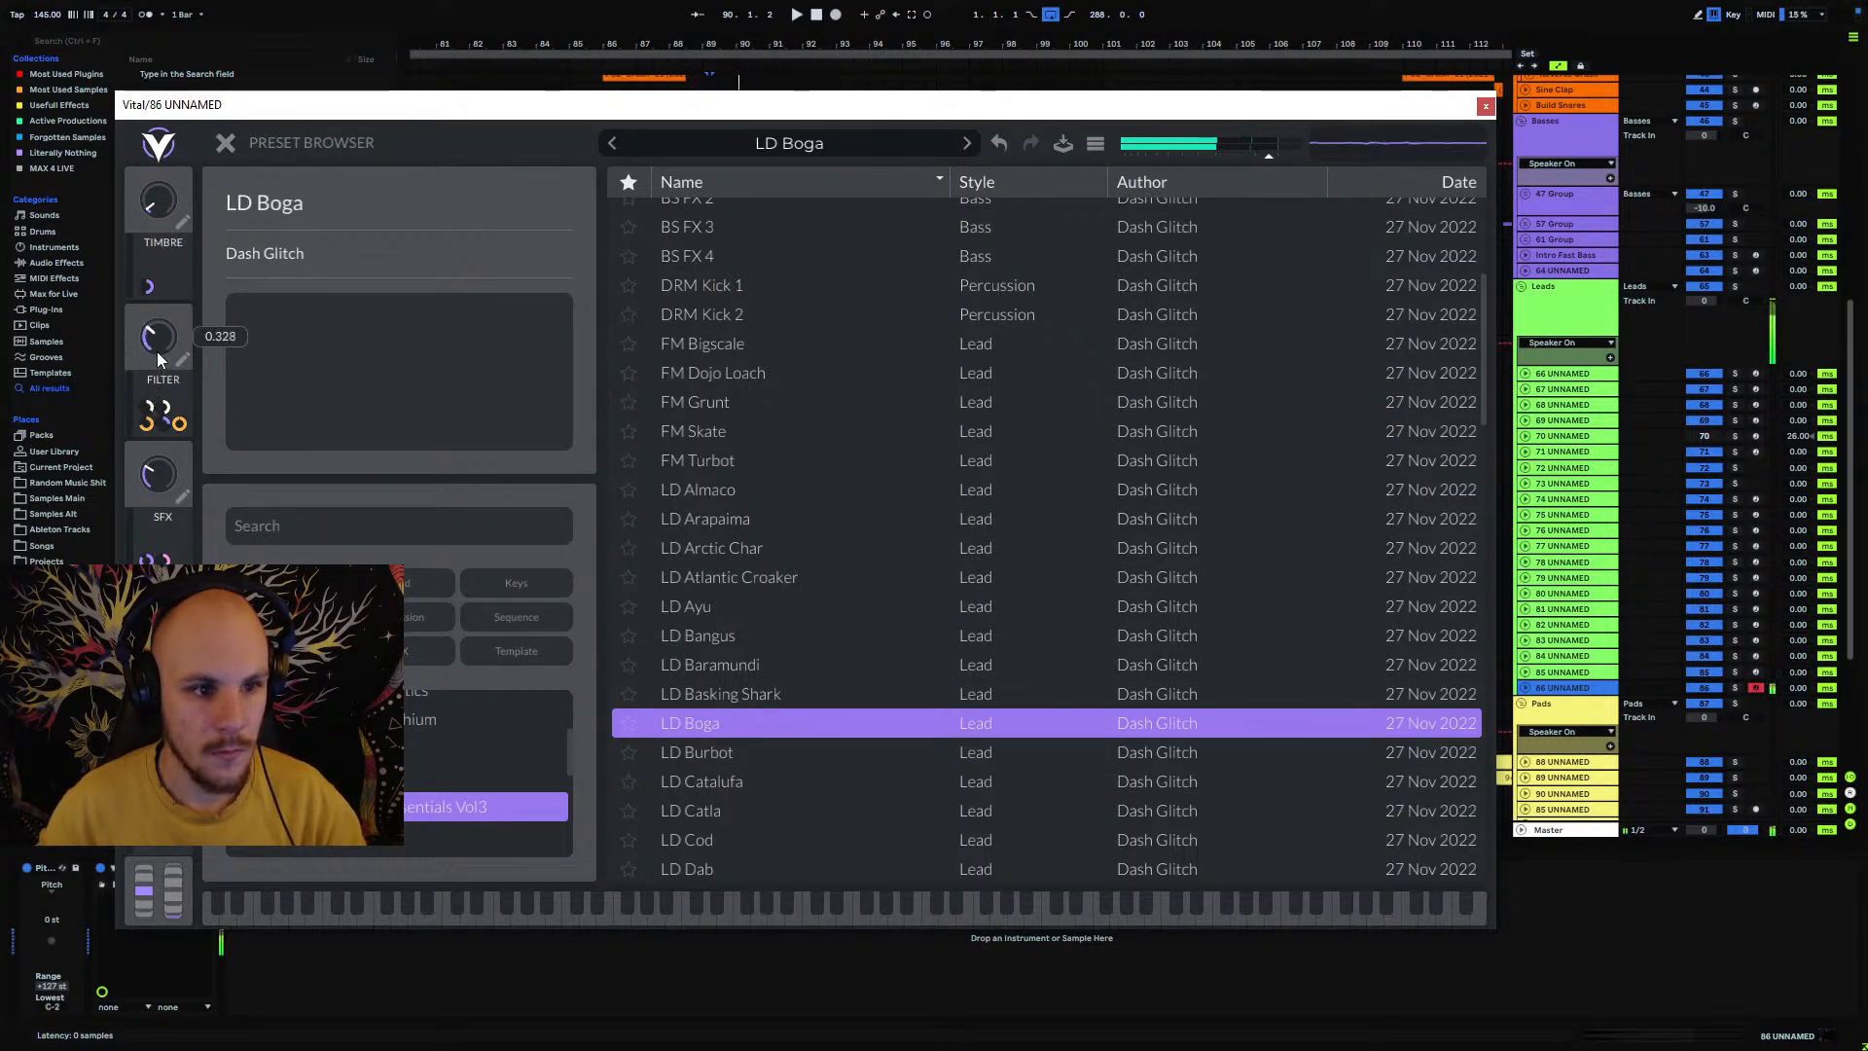
pyautogui.moveTo(173, 289); pyautogui.dragTo(186, 472)
pyautogui.press('u')
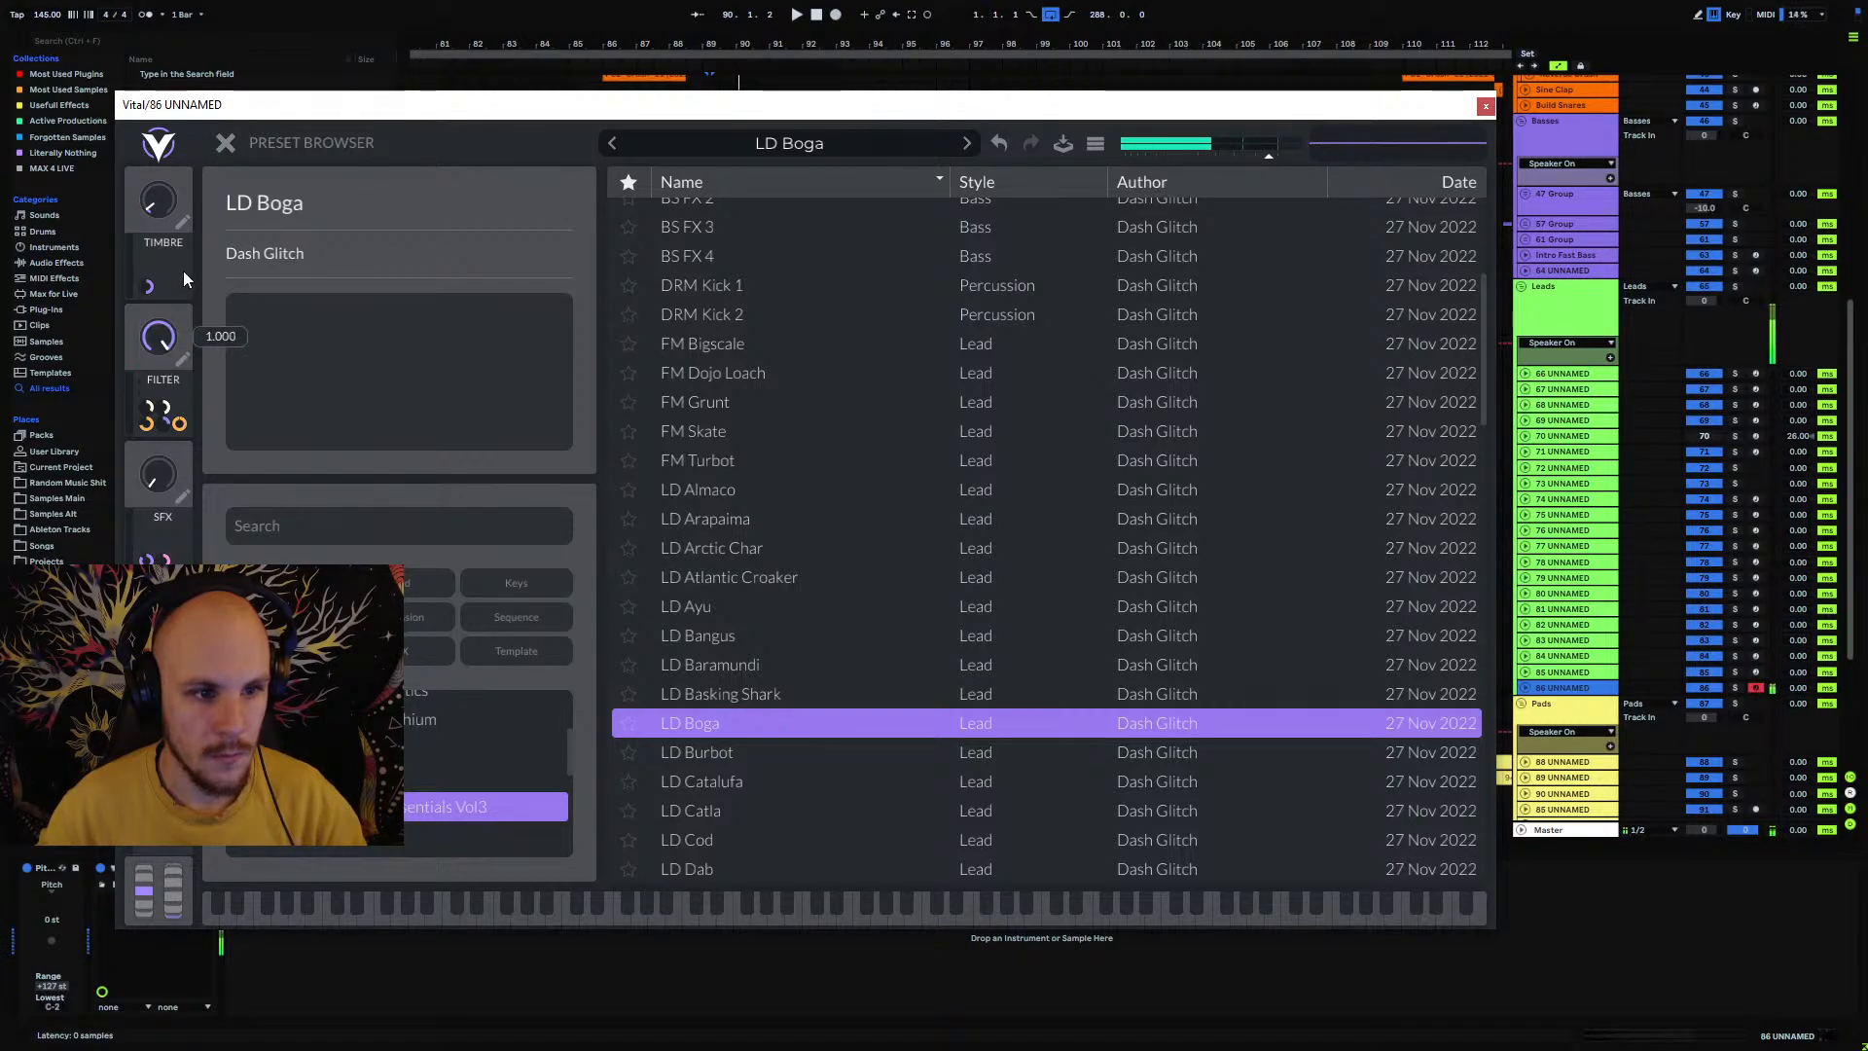
pyautogui.moveTo(156, 210); pyautogui.dragTo(179, 56)
pyautogui.moveTo(153, 331); pyautogui.dragTo(216, 250)
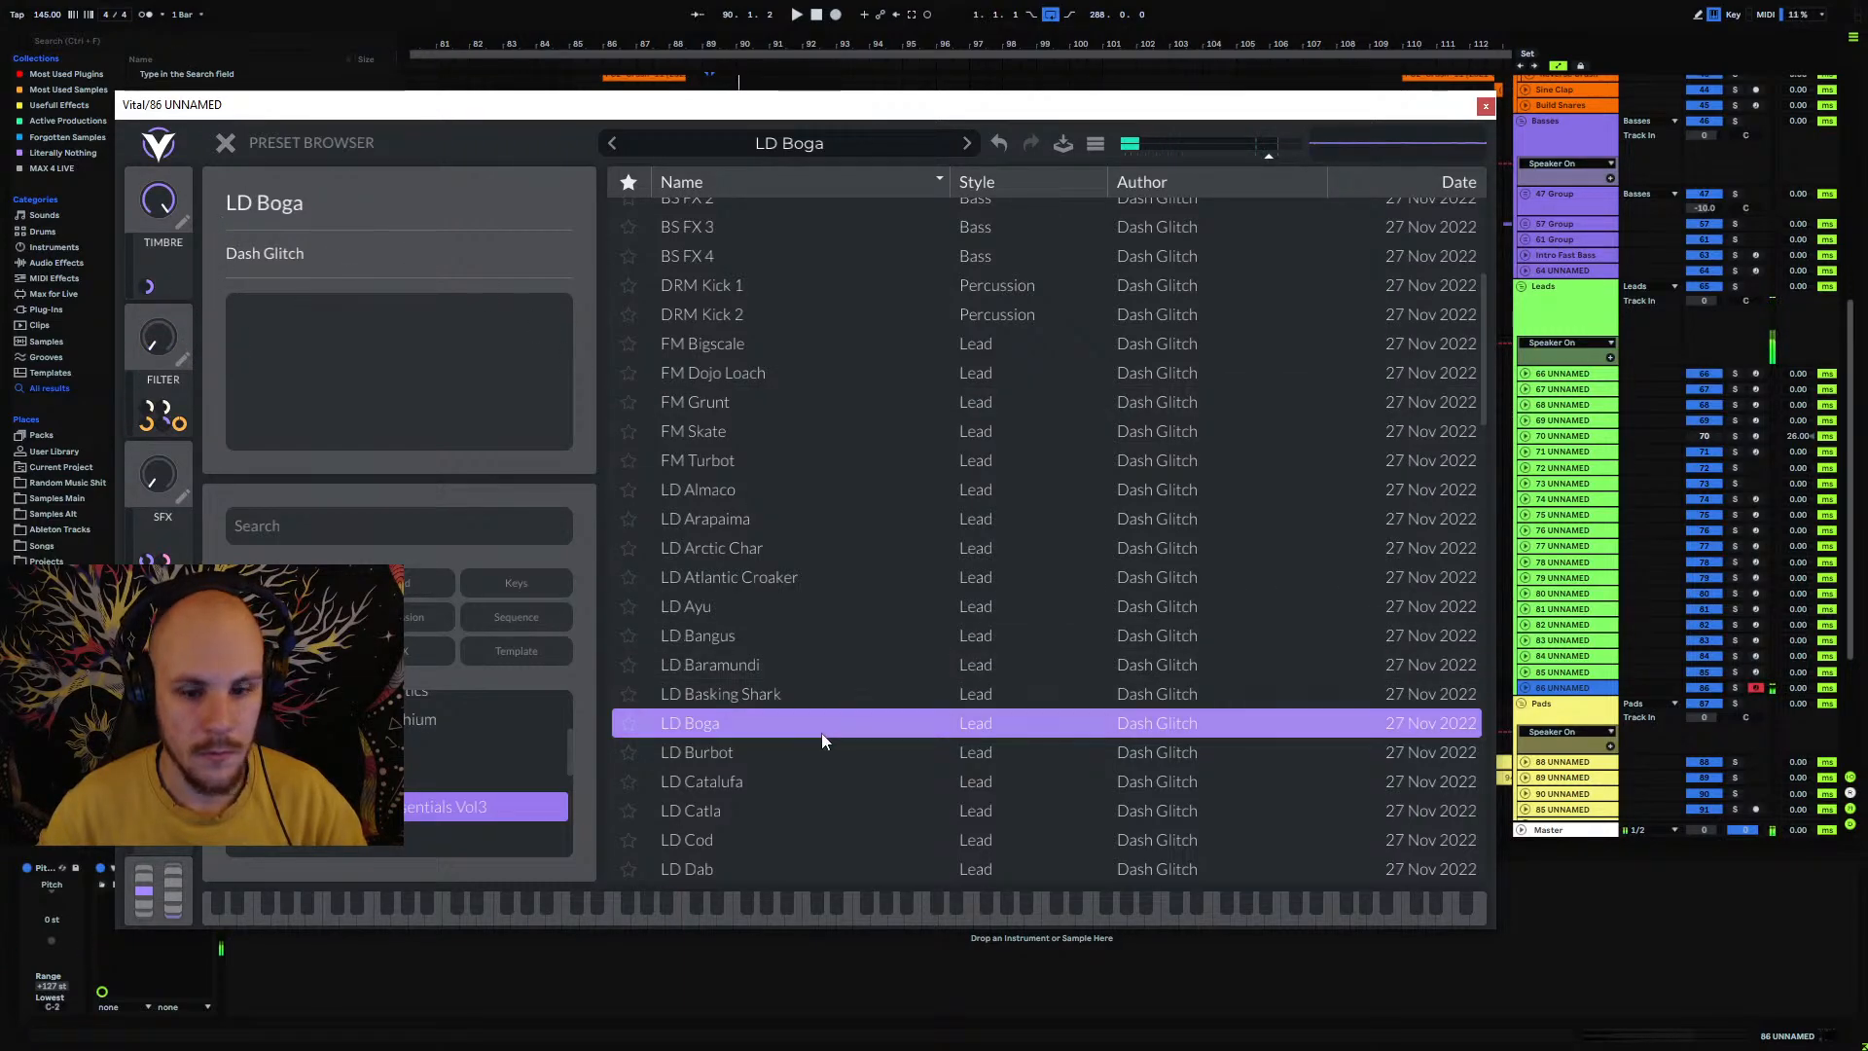
# Step: Audition the lead presets LD Burbot, LD Catalufa and LD Catla, trying LD Burbot in another octave
pyautogui.click(759, 753)
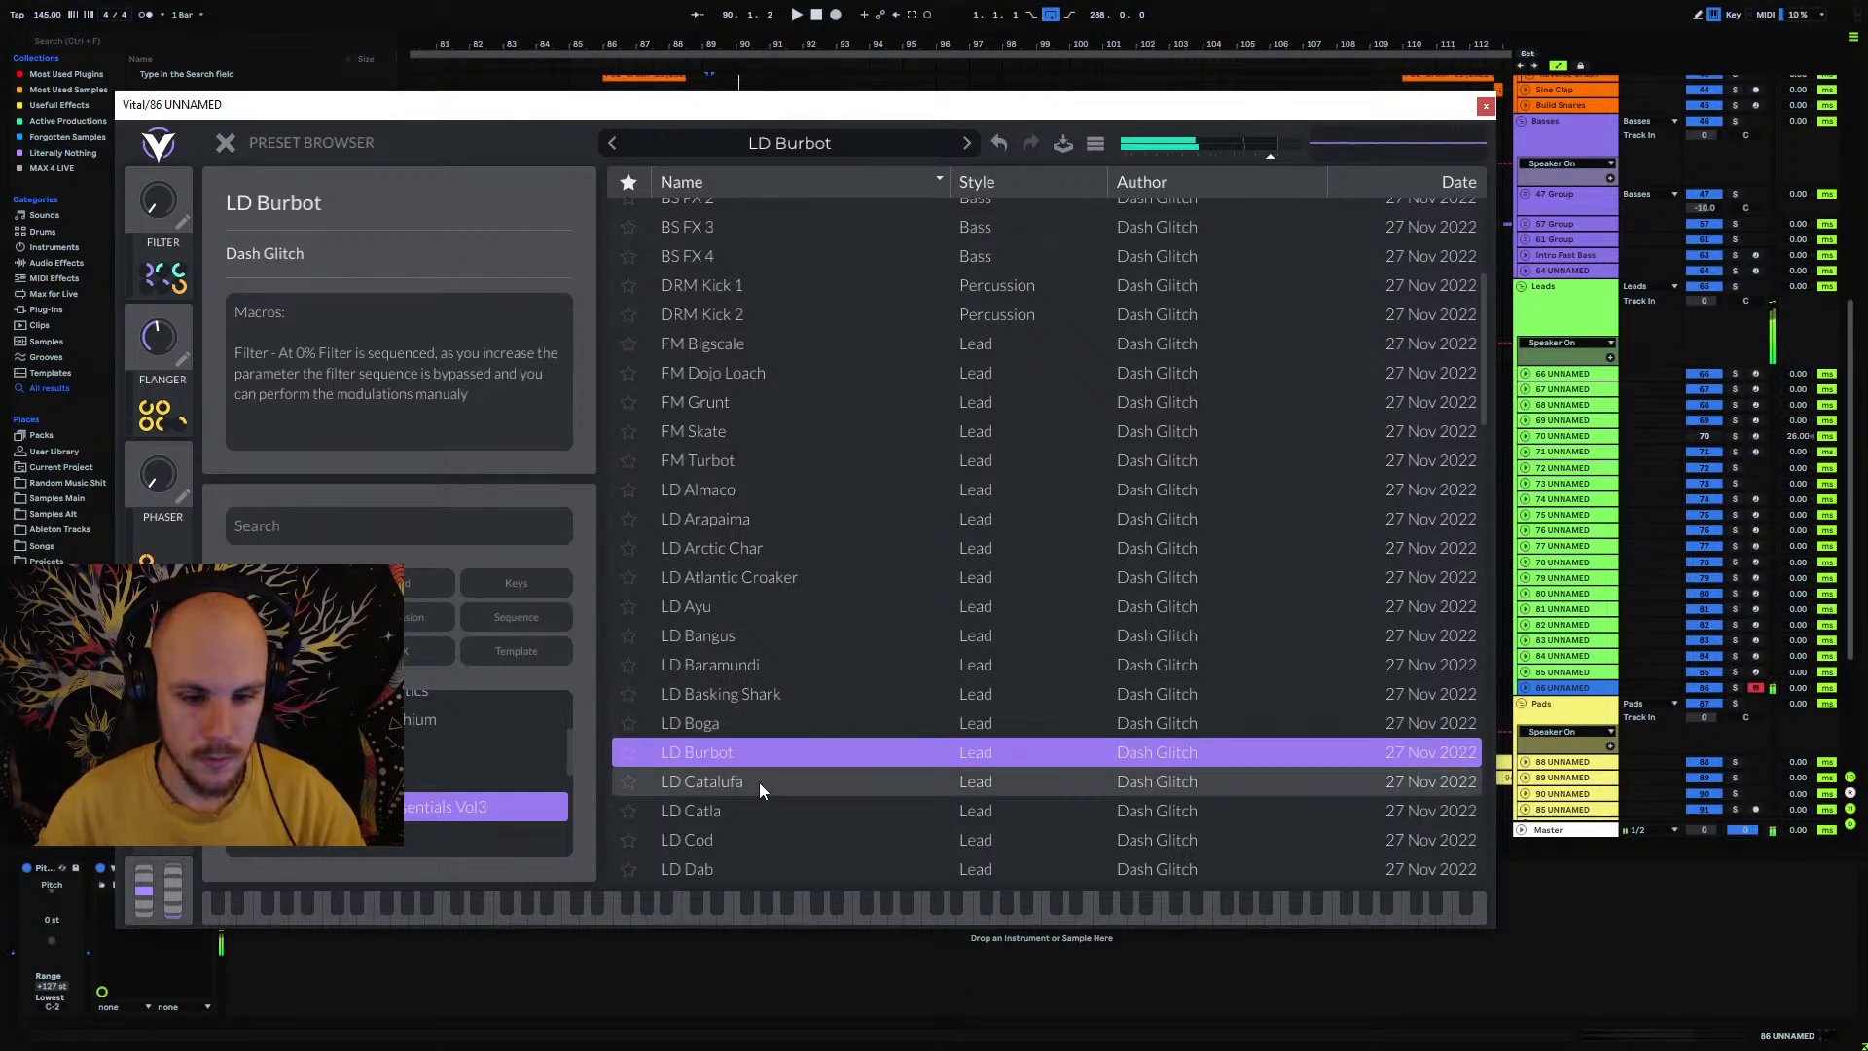
pyautogui.press('z')
pyautogui.press('u')
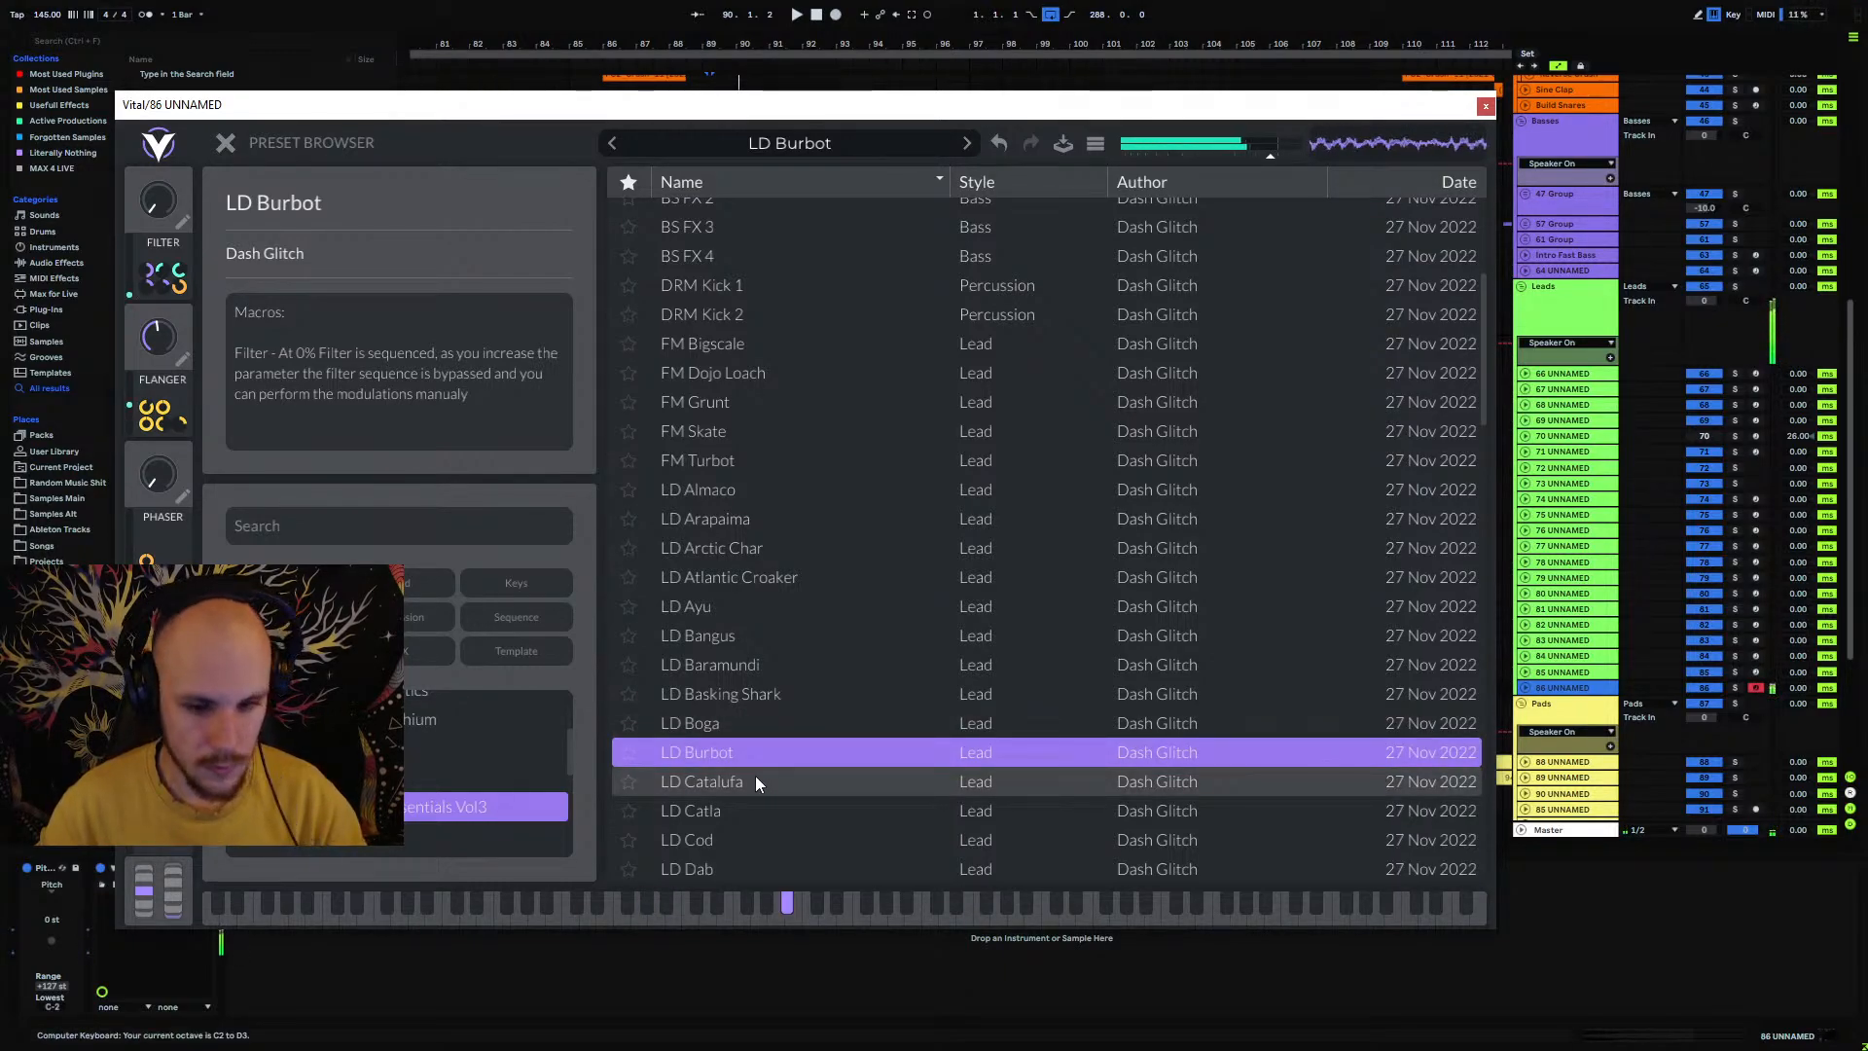
pyautogui.click(751, 780)
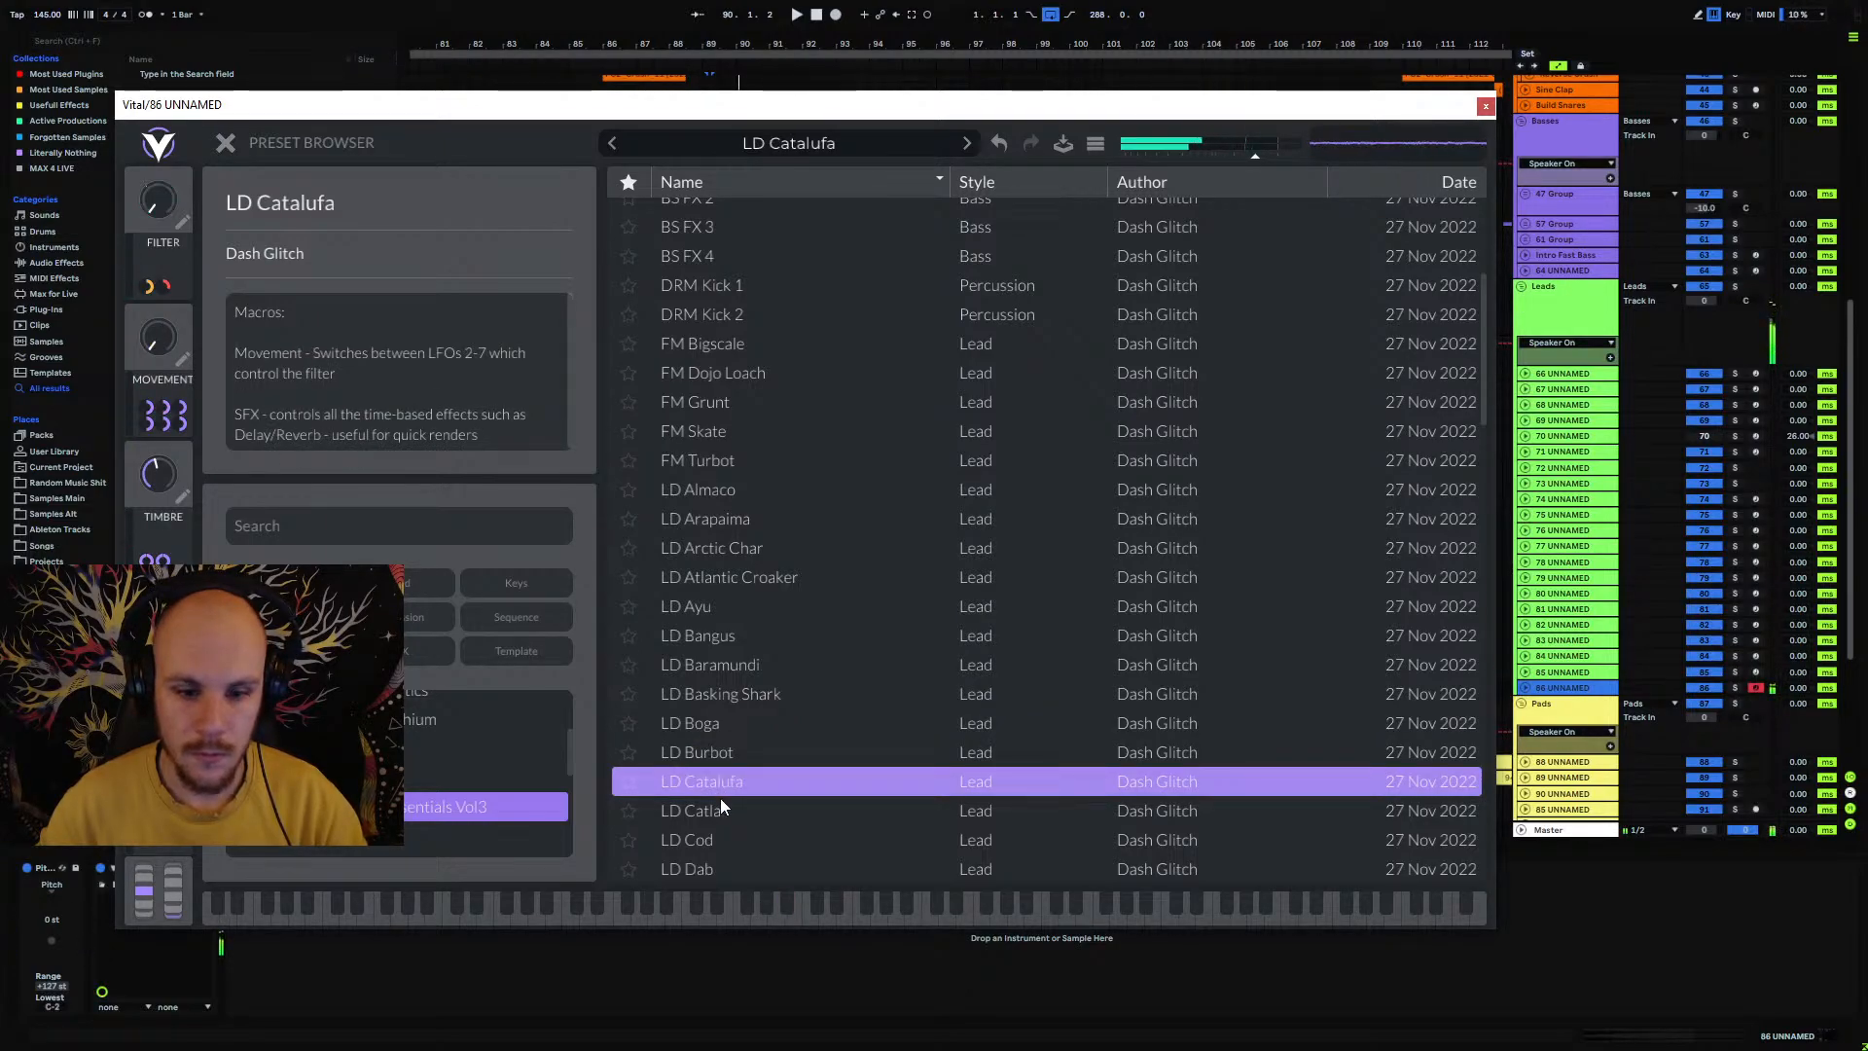
pyautogui.click(718, 809)
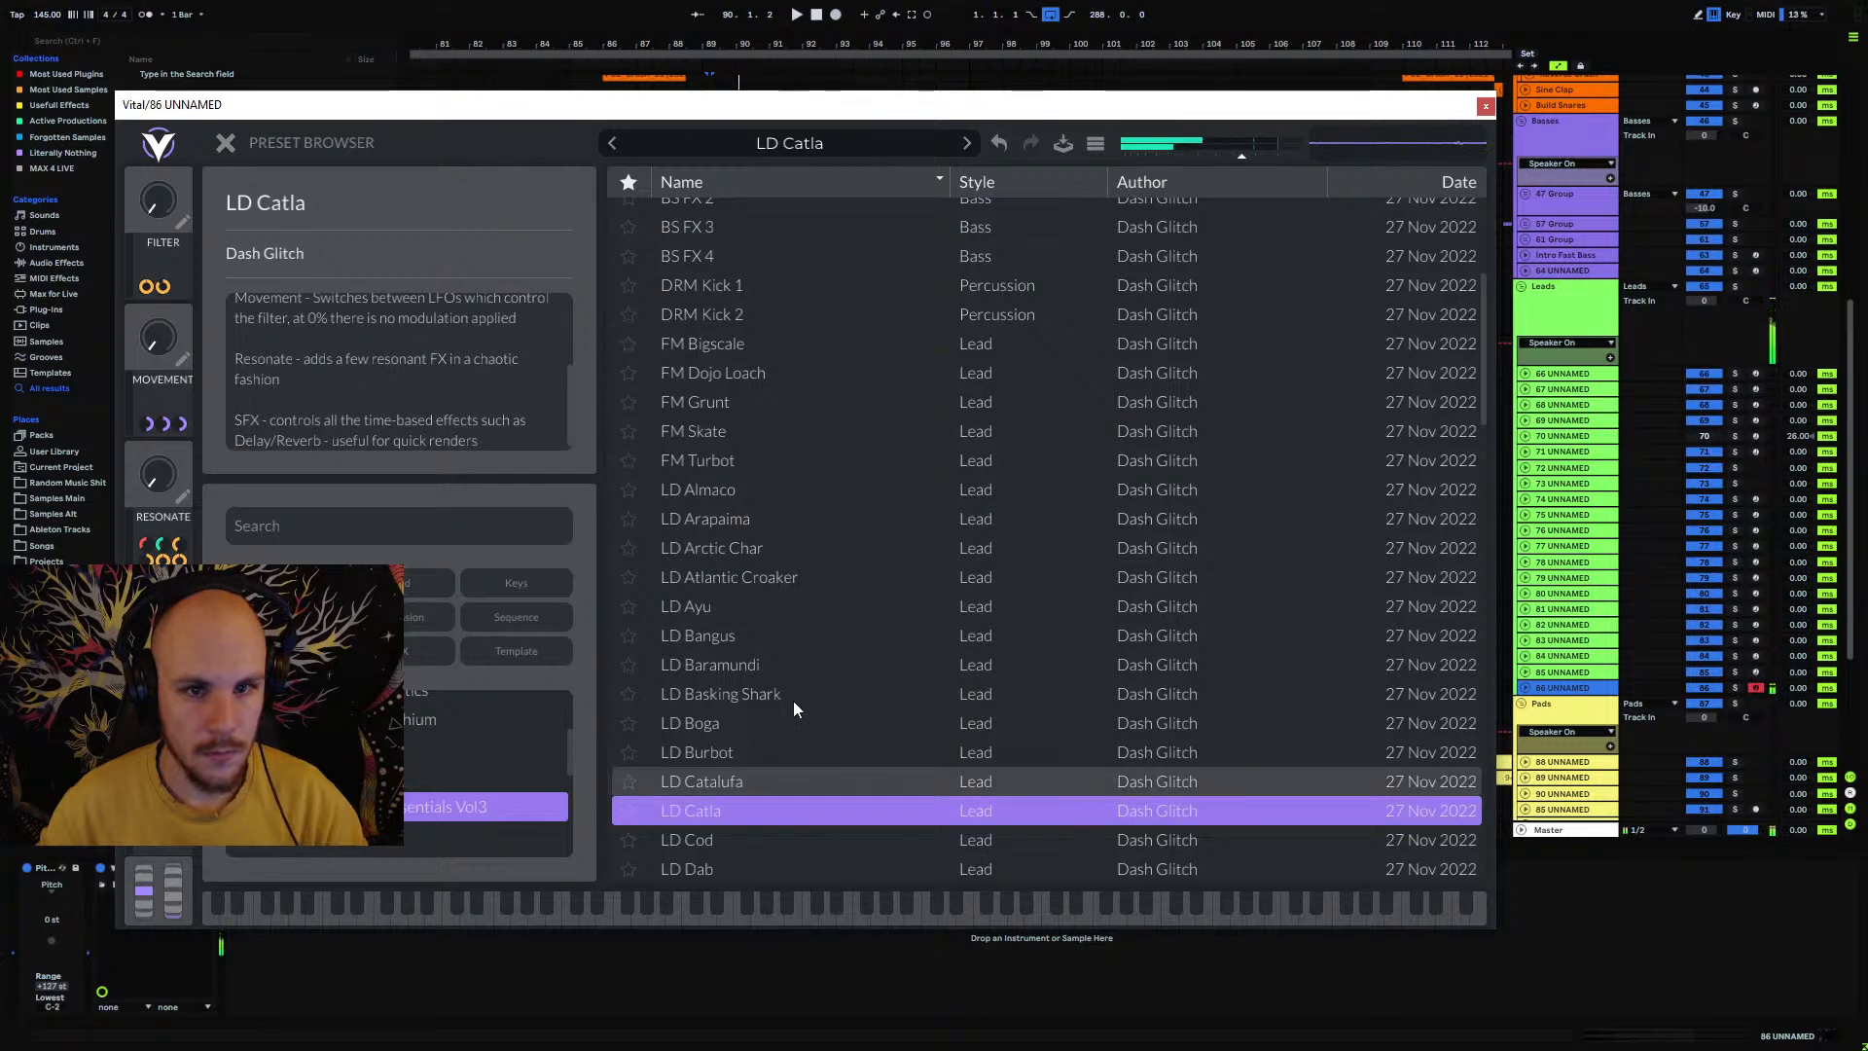
# Step: Initialize the Vital preset on track 86
pyautogui.click(1096, 143)
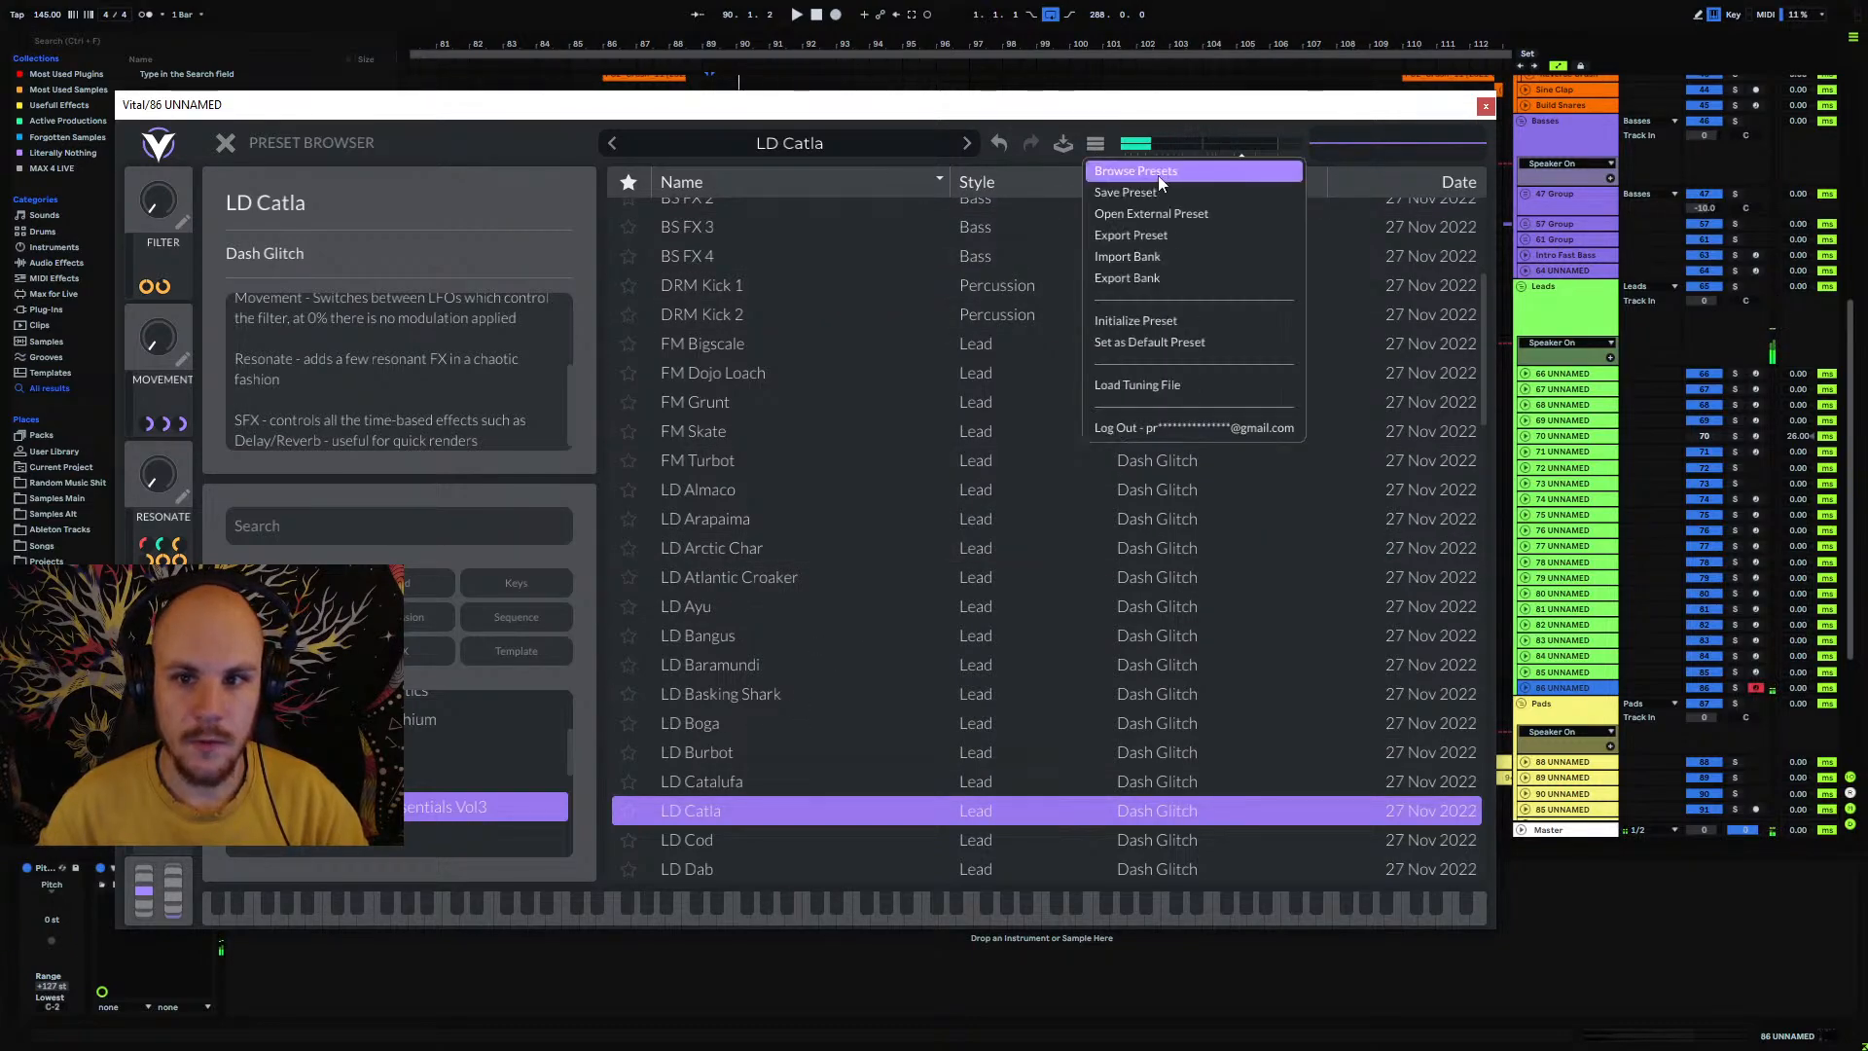
pyautogui.click(1147, 325)
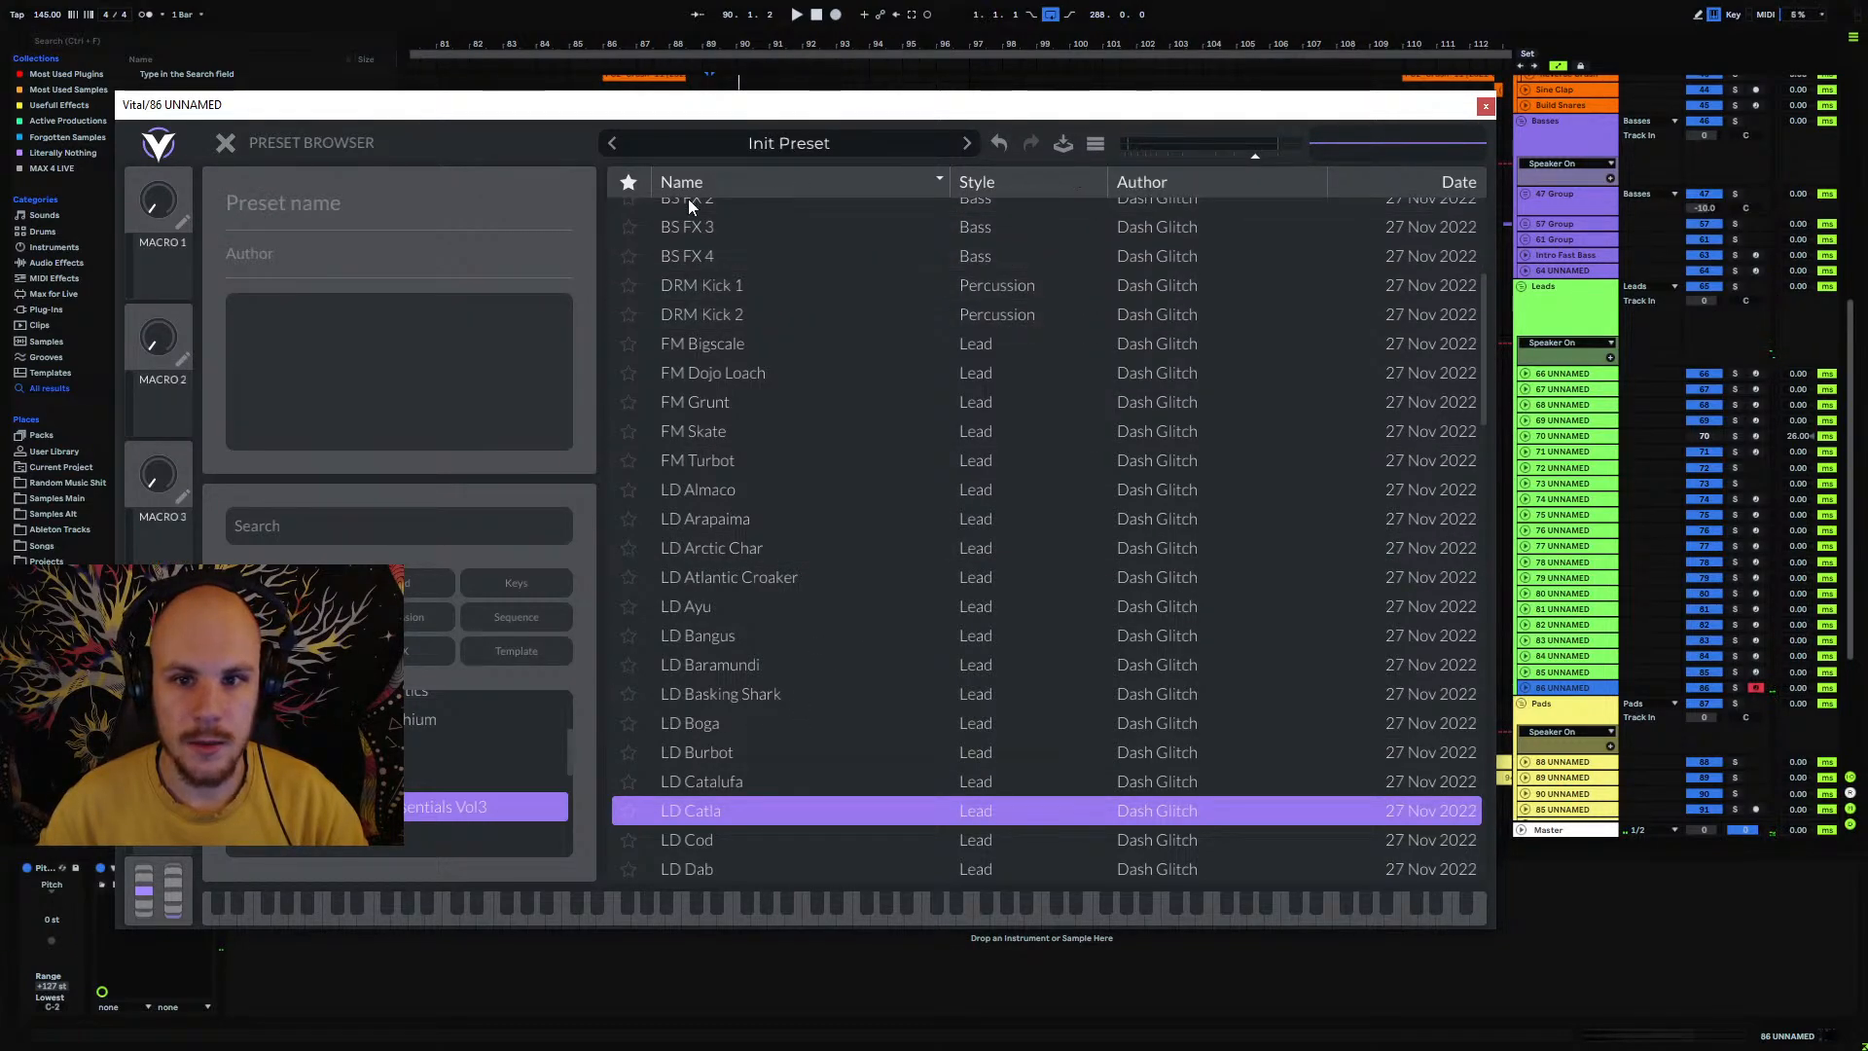
# Step: Load the Grist wavetable from the Databroth folder into oscillator 1 and raise its wave frame almost fully
pyautogui.click(227, 143)
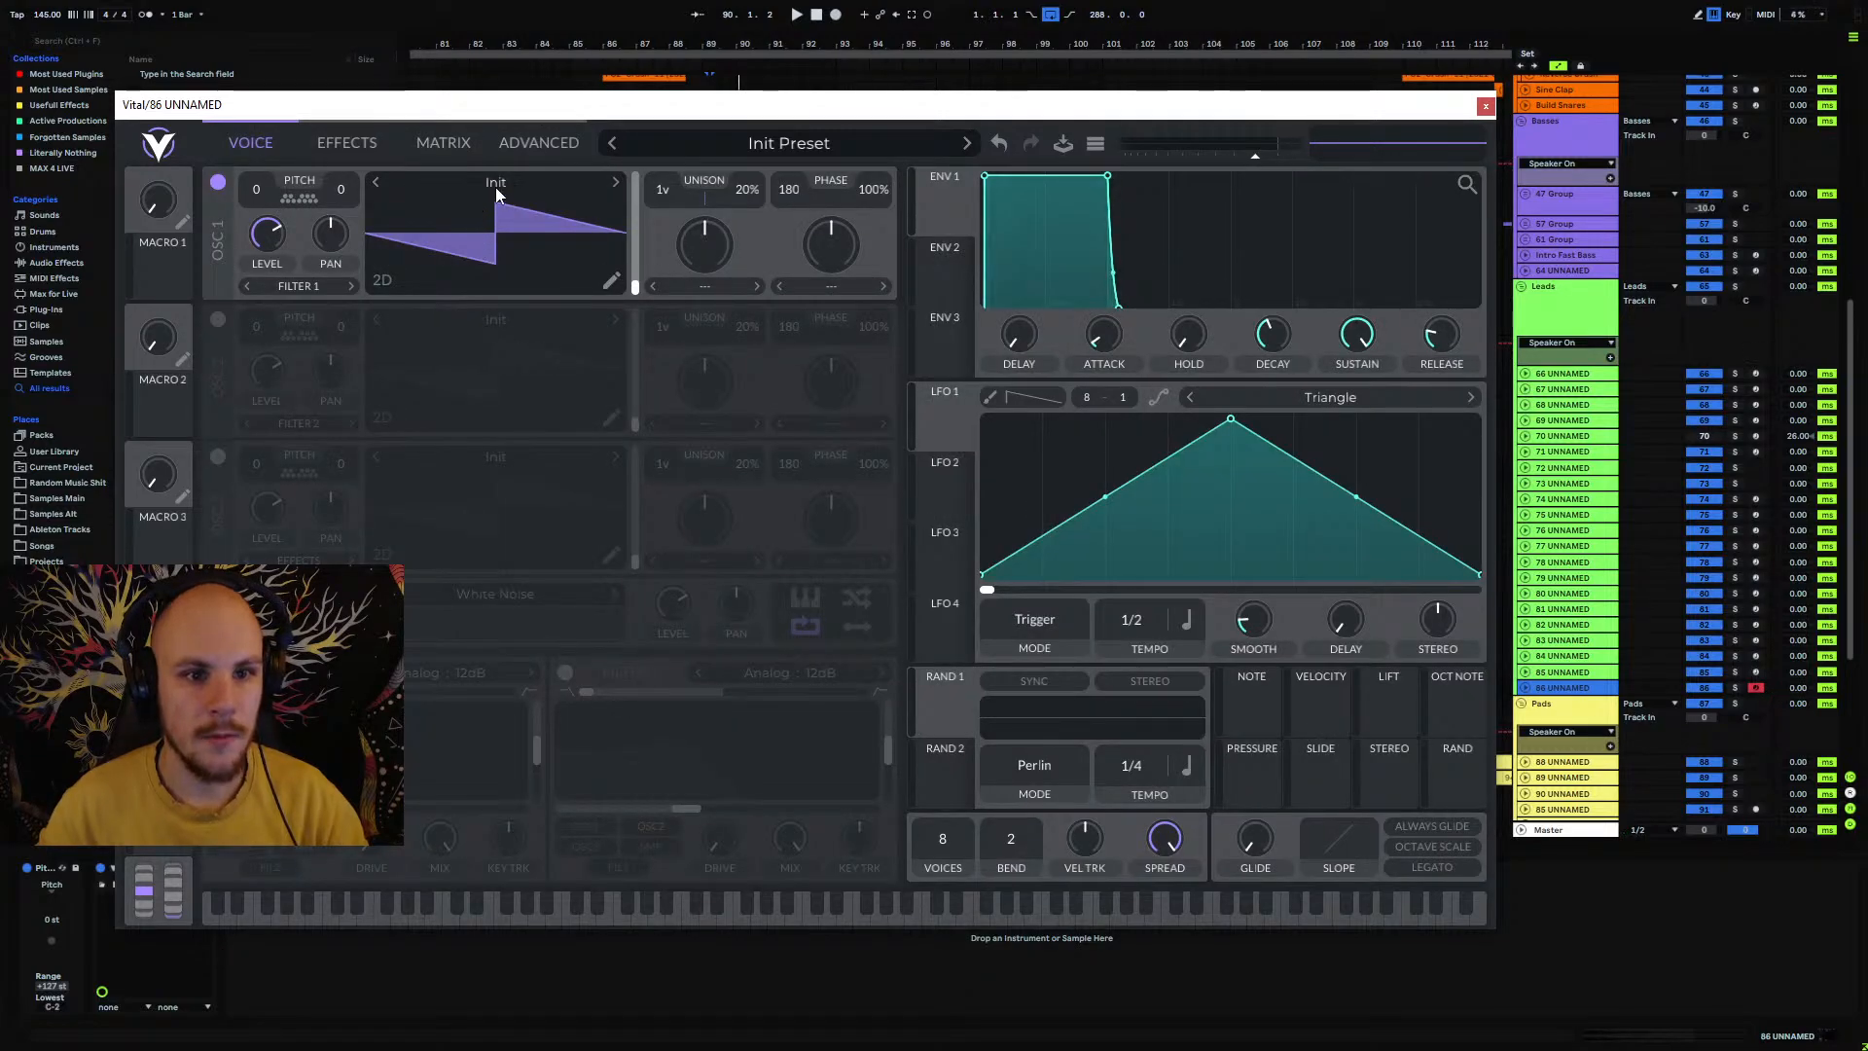
pyautogui.click(496, 190)
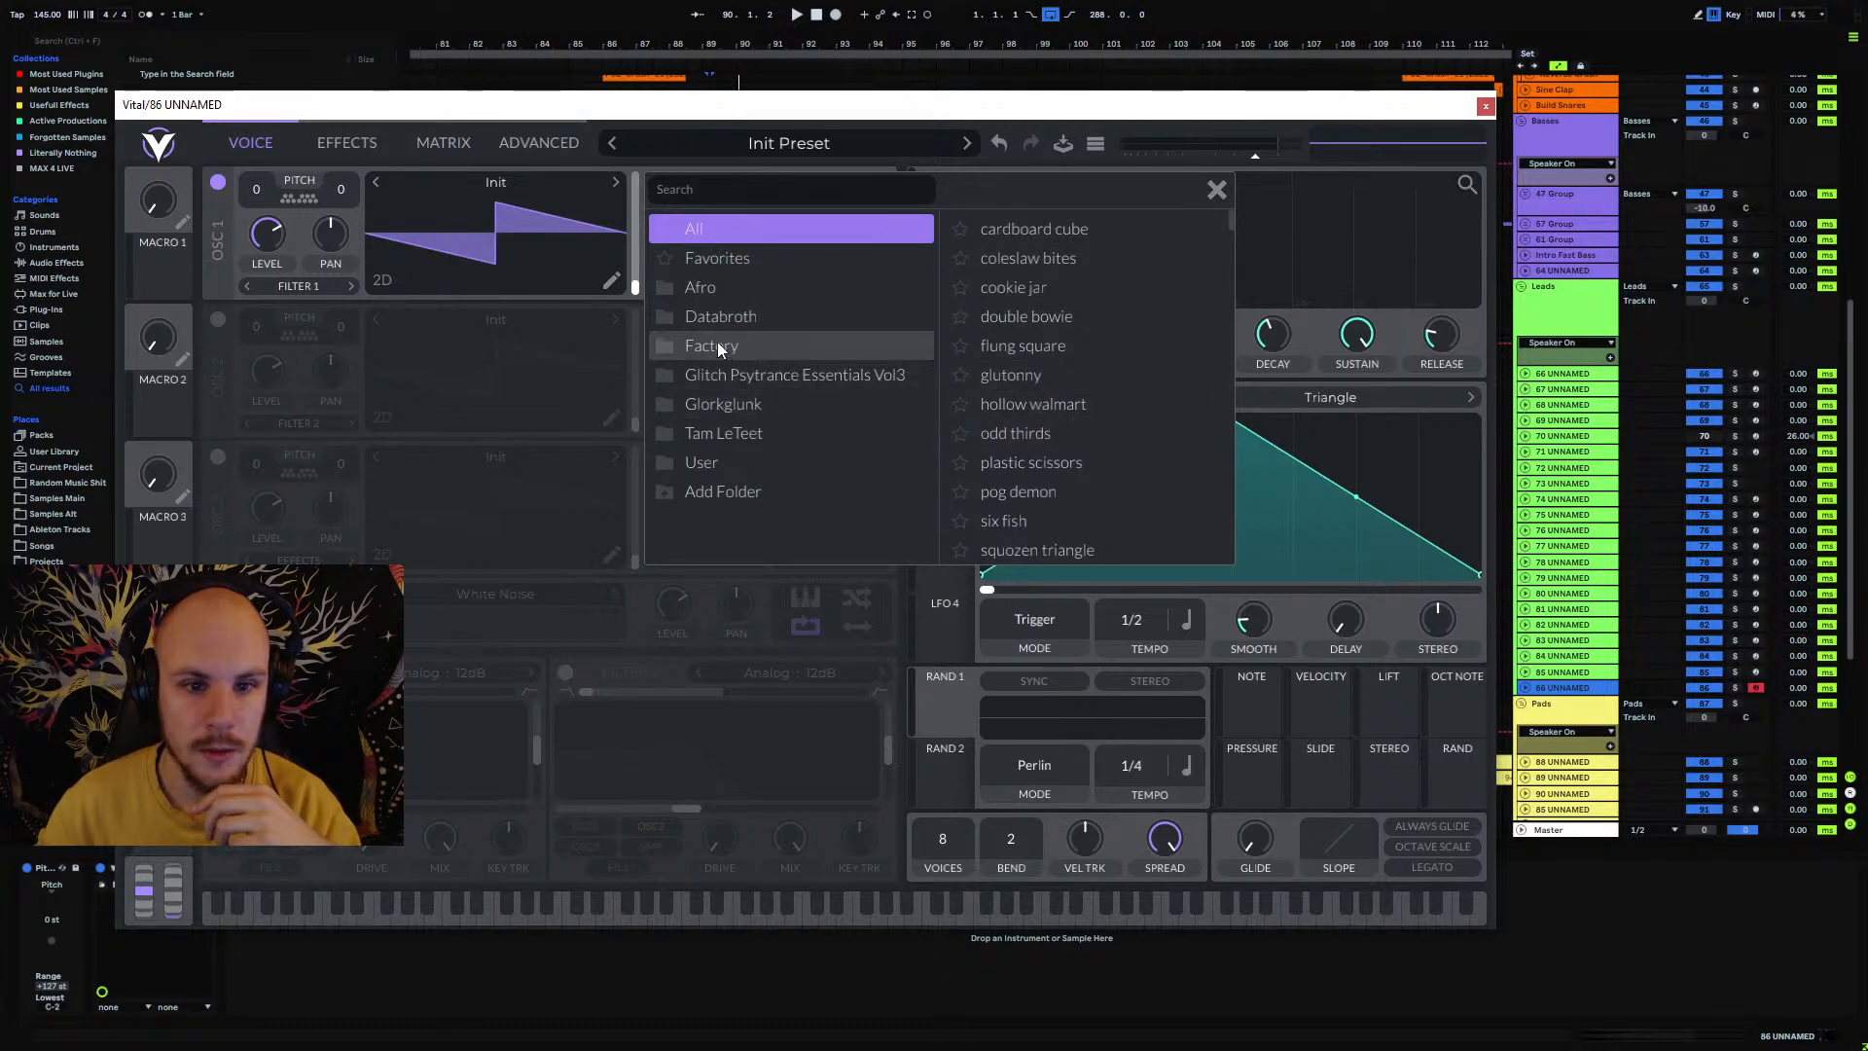
pyautogui.click(724, 317)
pyautogui.scroll(-3, 1019, 481)
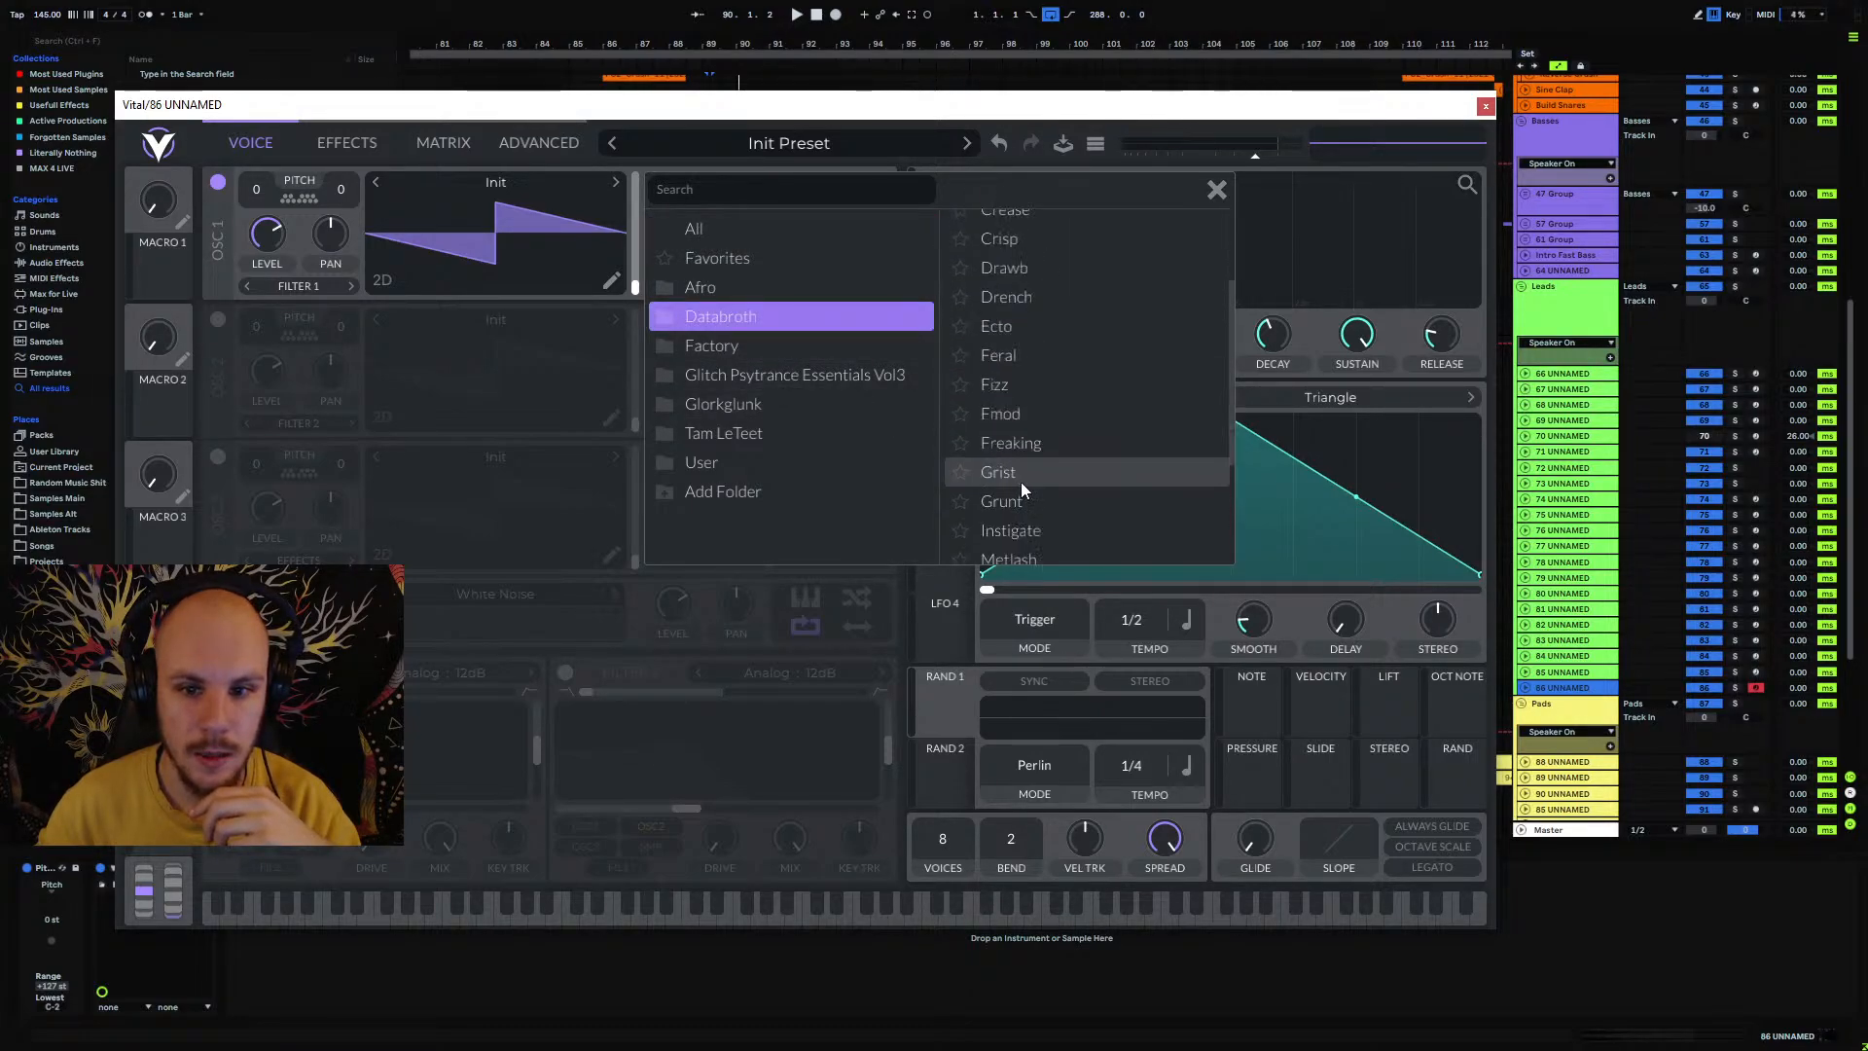
pyautogui.scroll(-2, 1020, 482)
pyautogui.doubleClick(1004, 306)
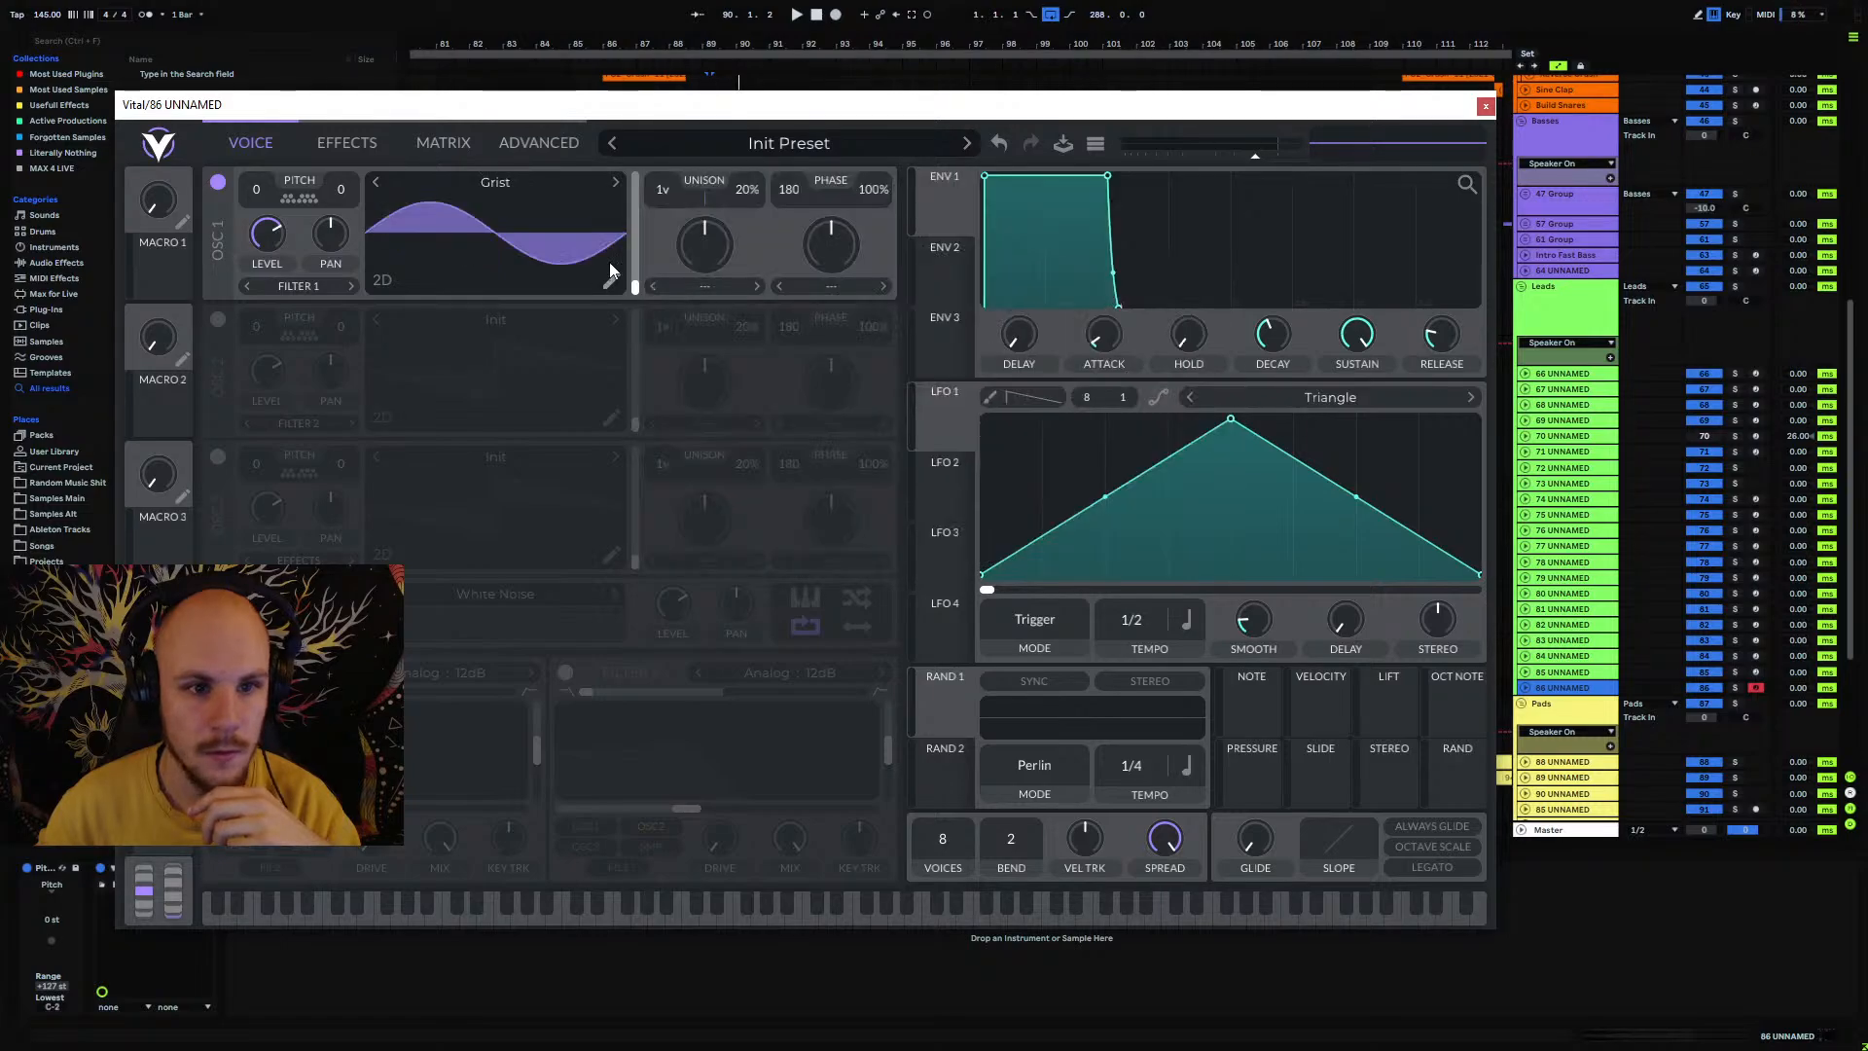
pyautogui.moveTo(635, 290); pyautogui.dragTo(664, 177)
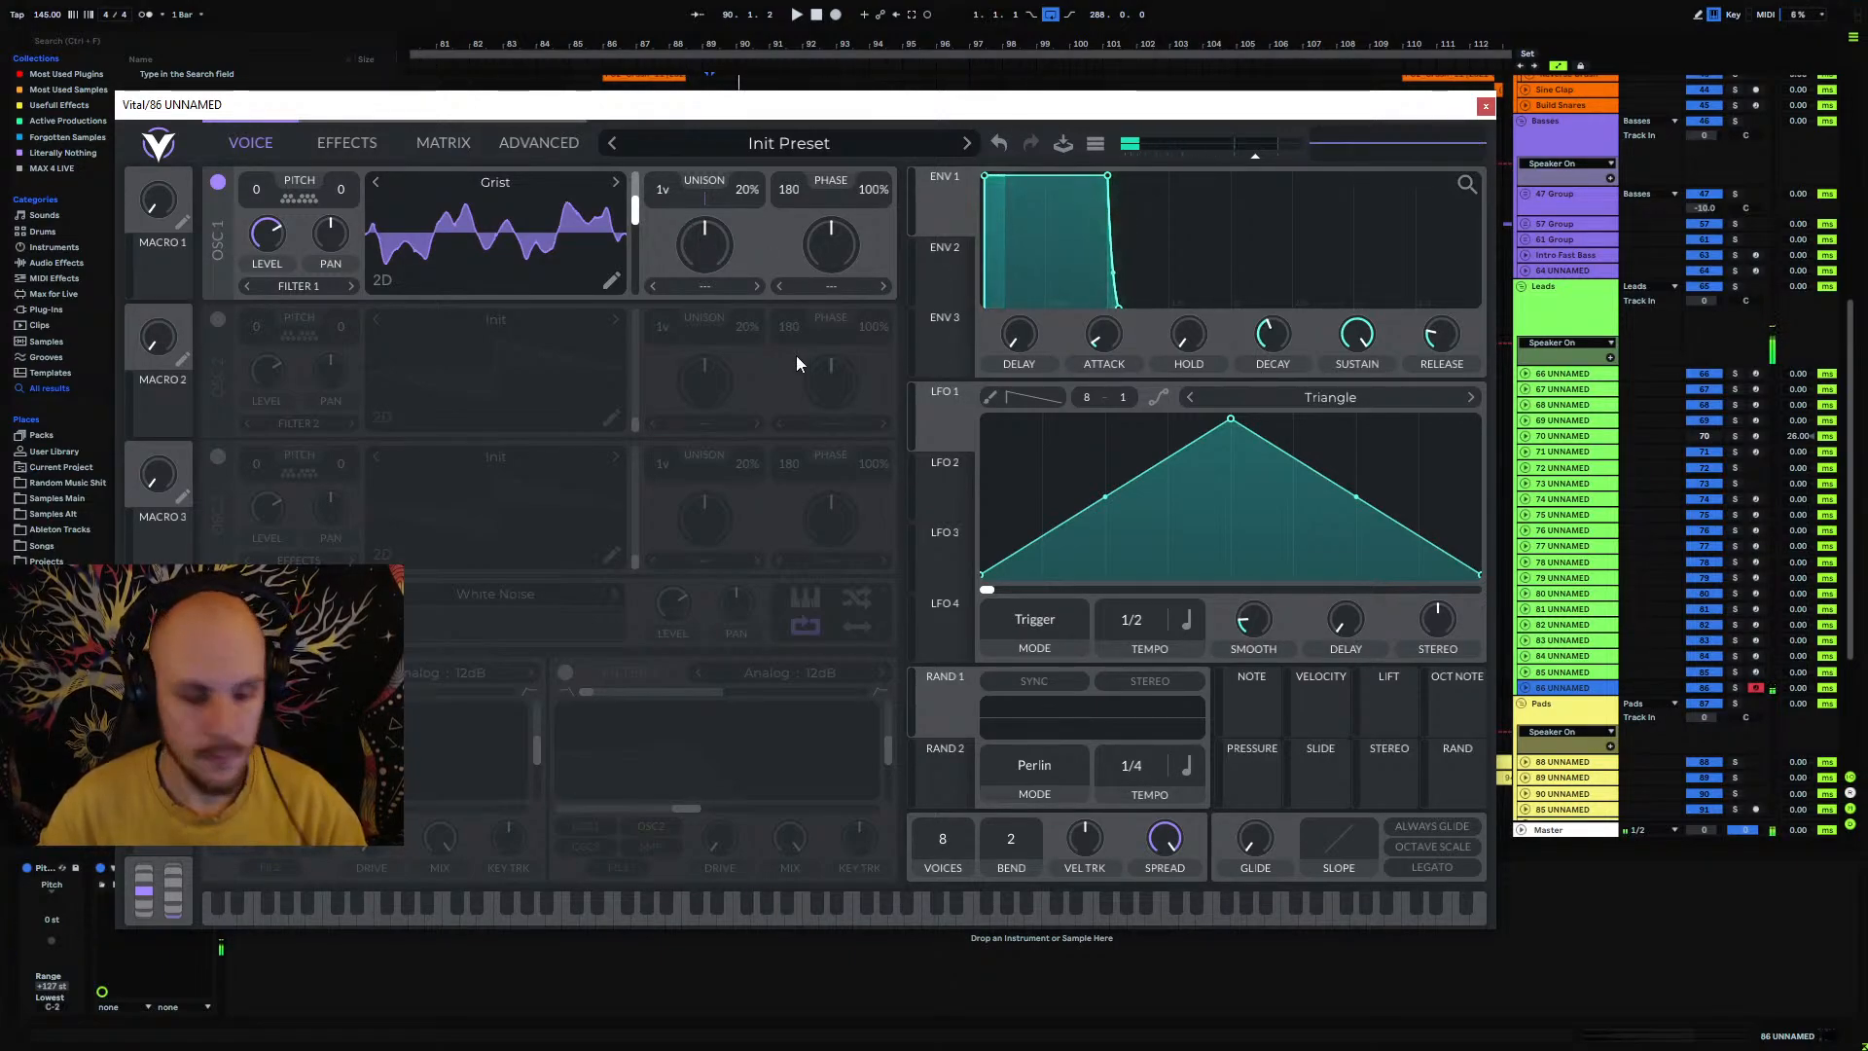
# Step: Try the Phase Disperse spectral morph on oscillator 1 at full amount while playing notes
pyautogui.click(711, 288)
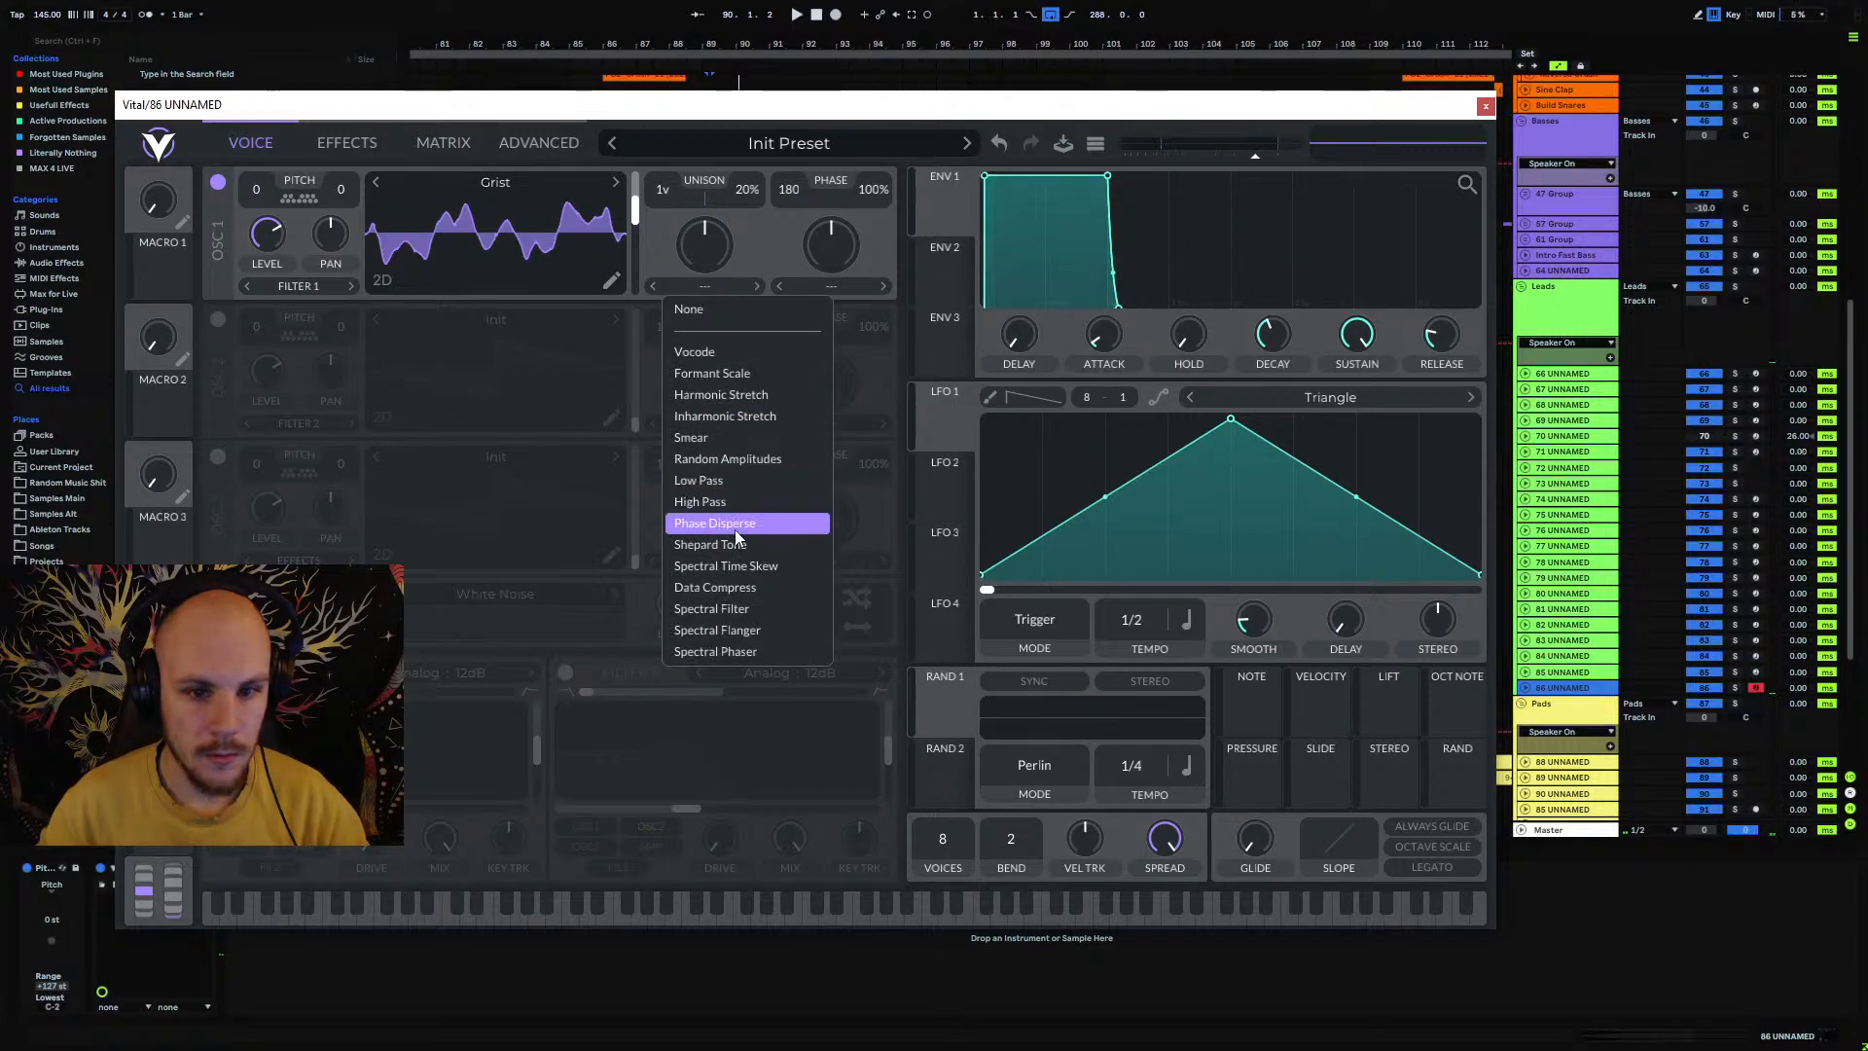
pyautogui.click(768, 522)
pyautogui.moveTo(711, 249); pyautogui.dragTo(762, 128)
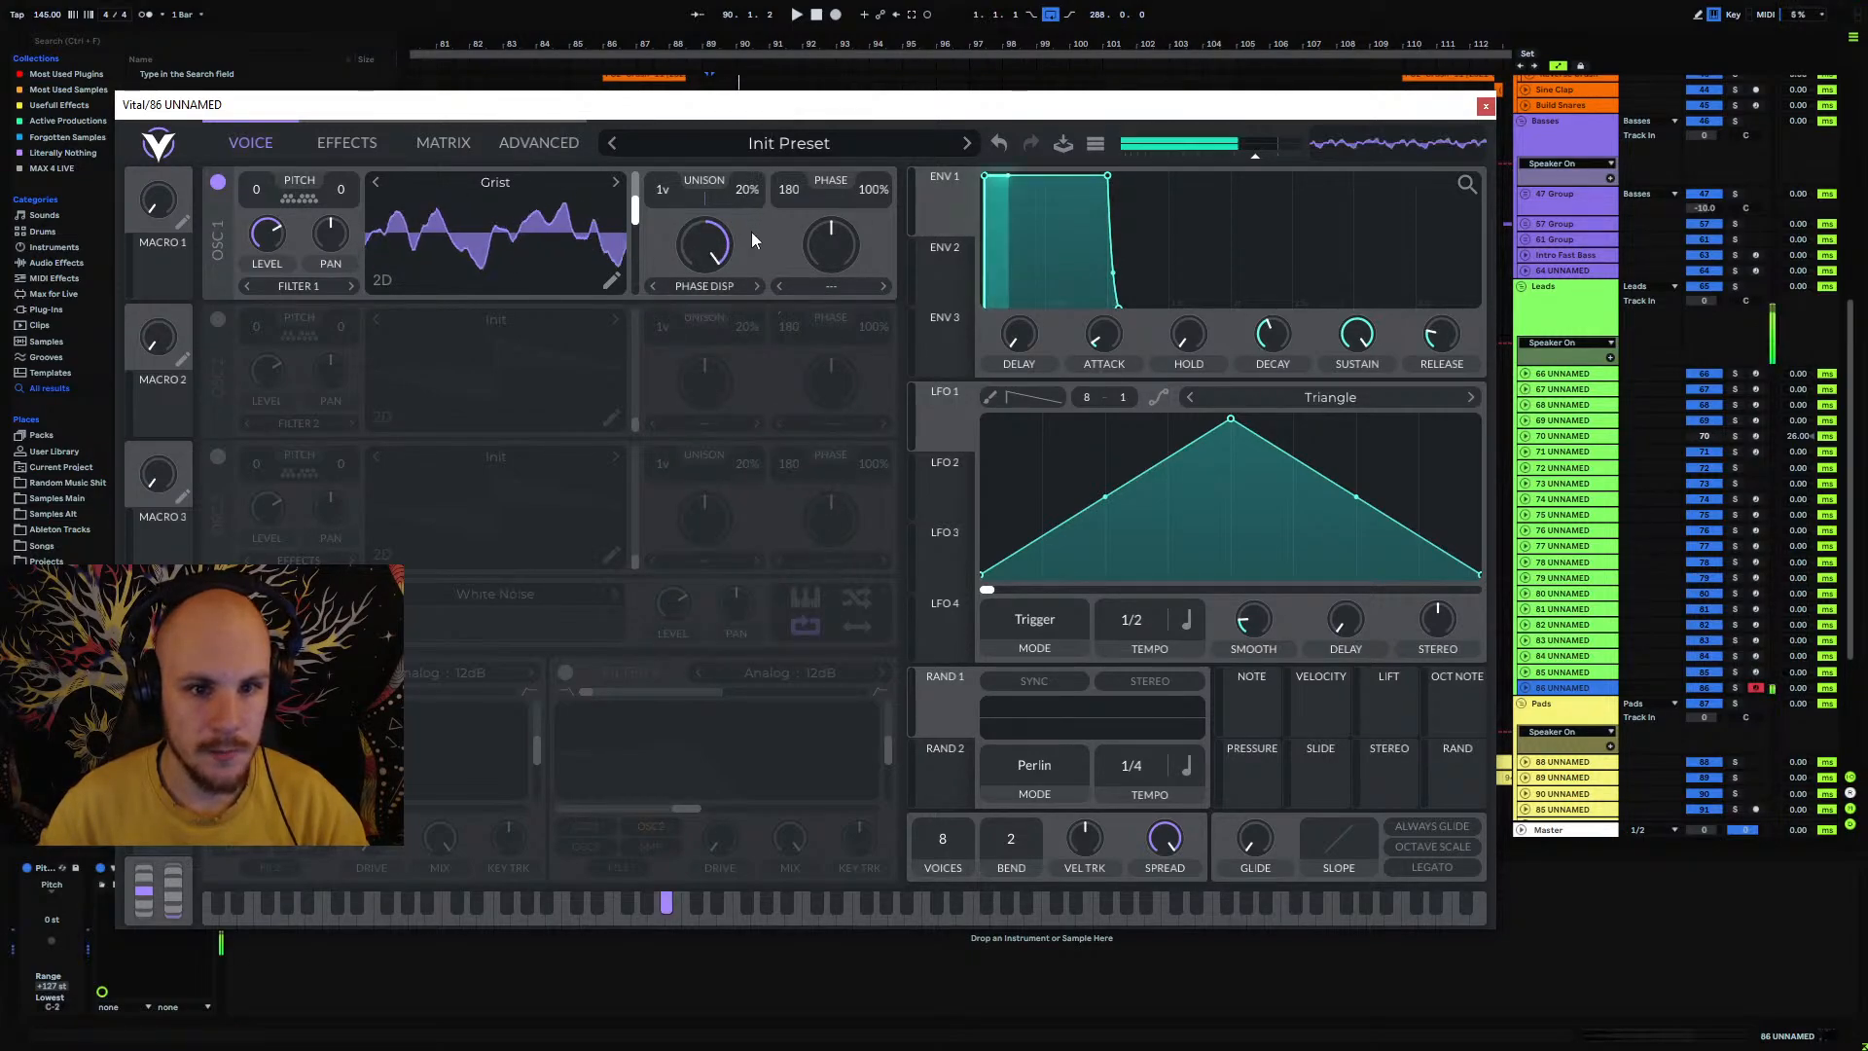
pyautogui.click(728, 286)
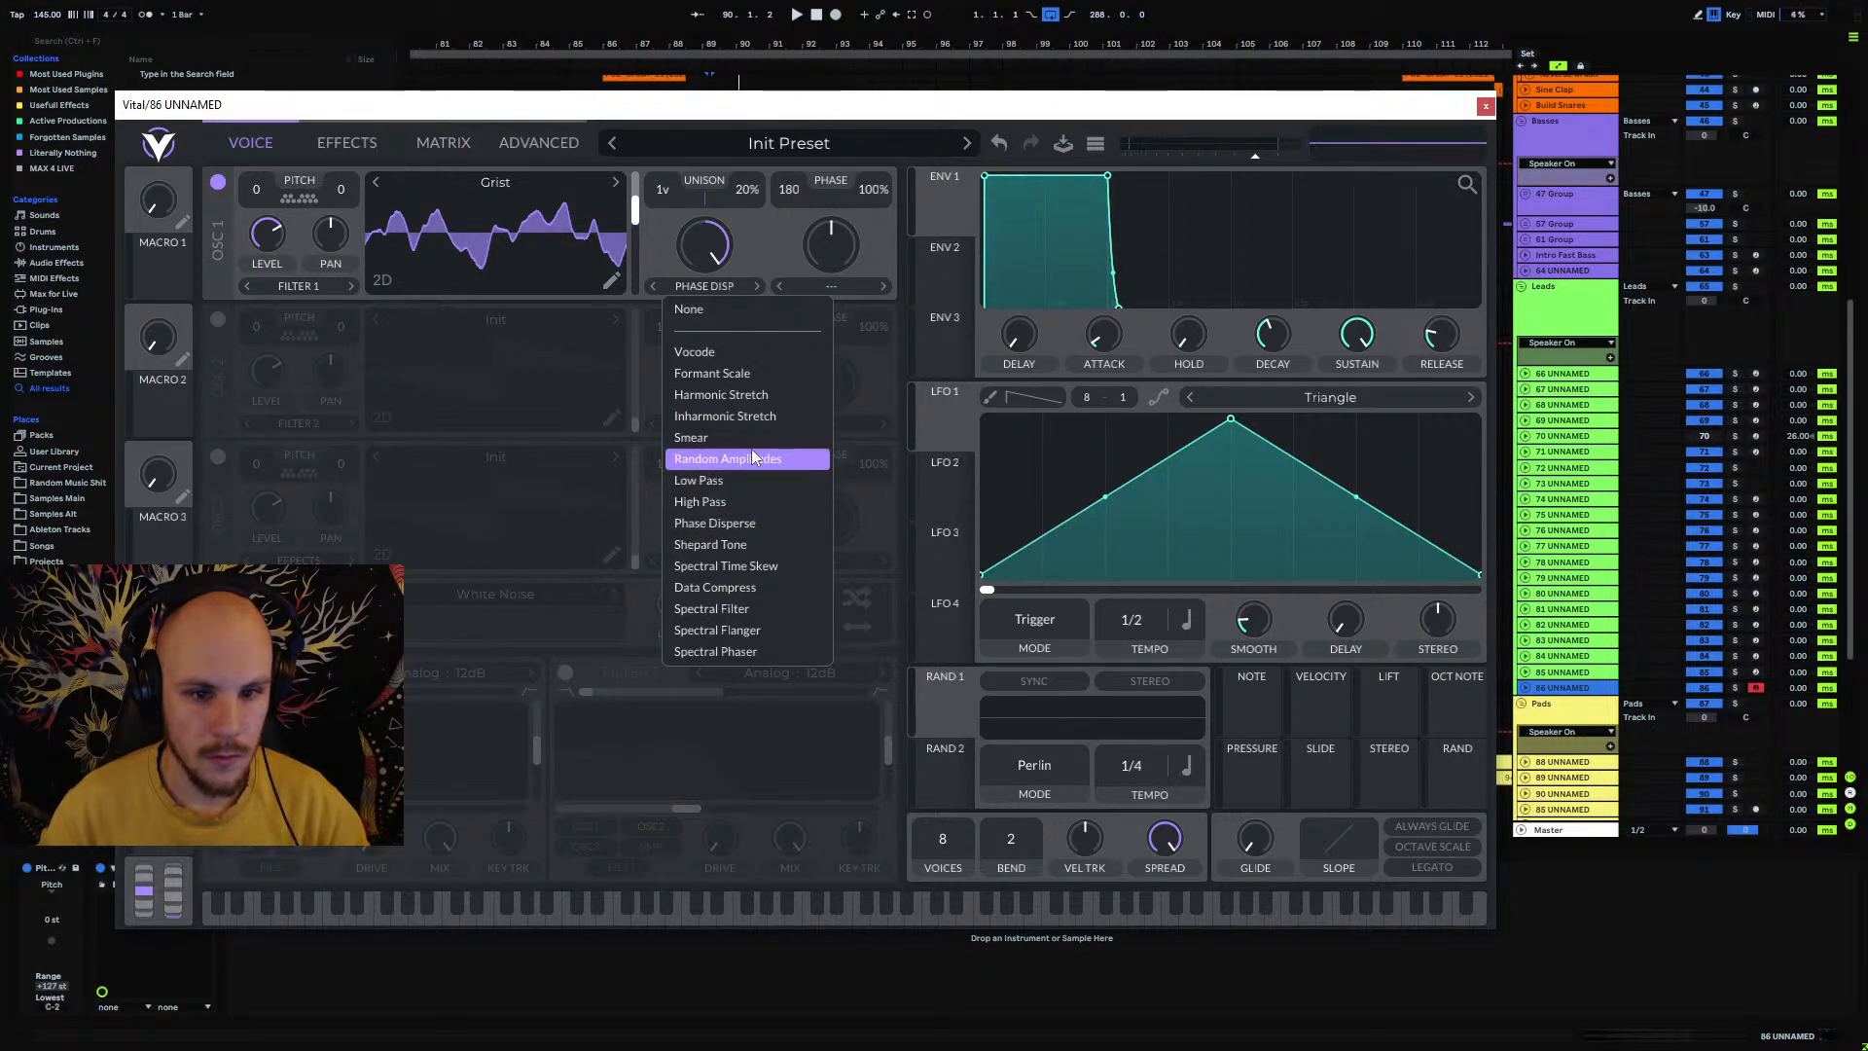
pyautogui.click(797, 274)
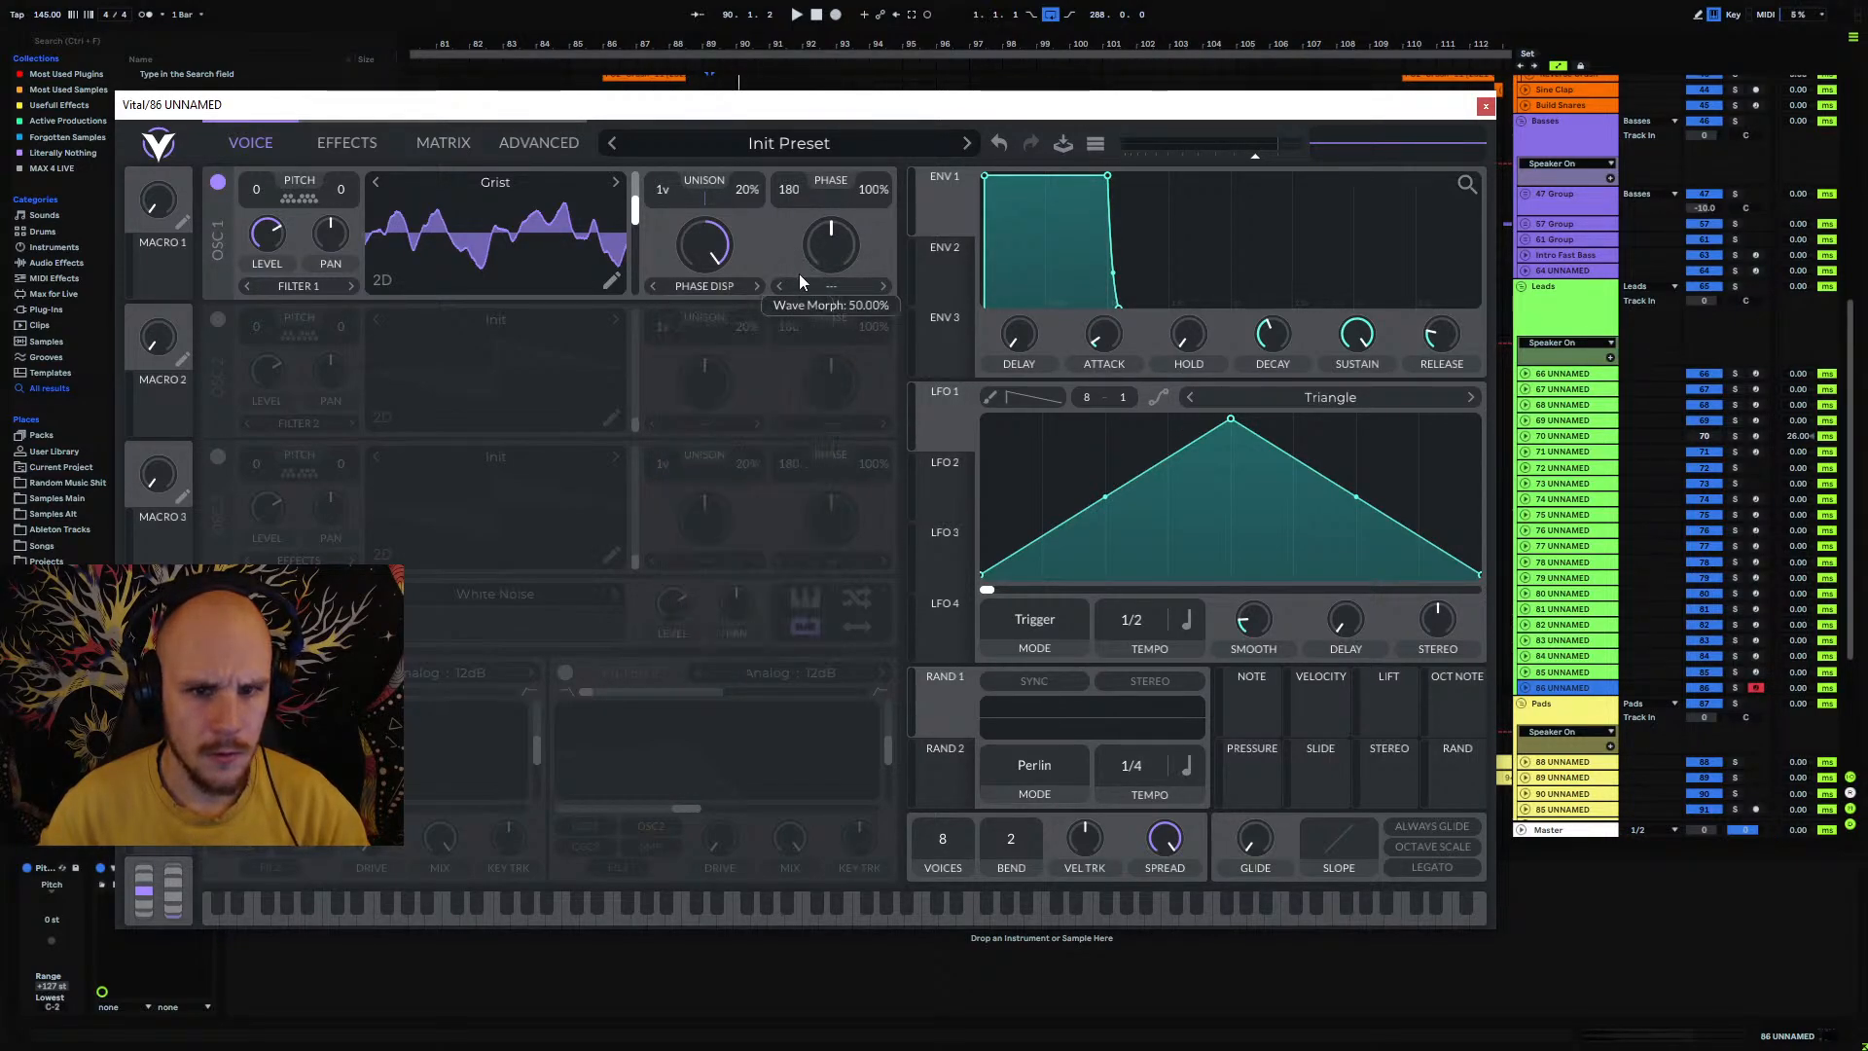
# Step: Set oscillator 1's wave morph to FM from Osc 2 and move the Vital window aside
pyautogui.click(811, 287)
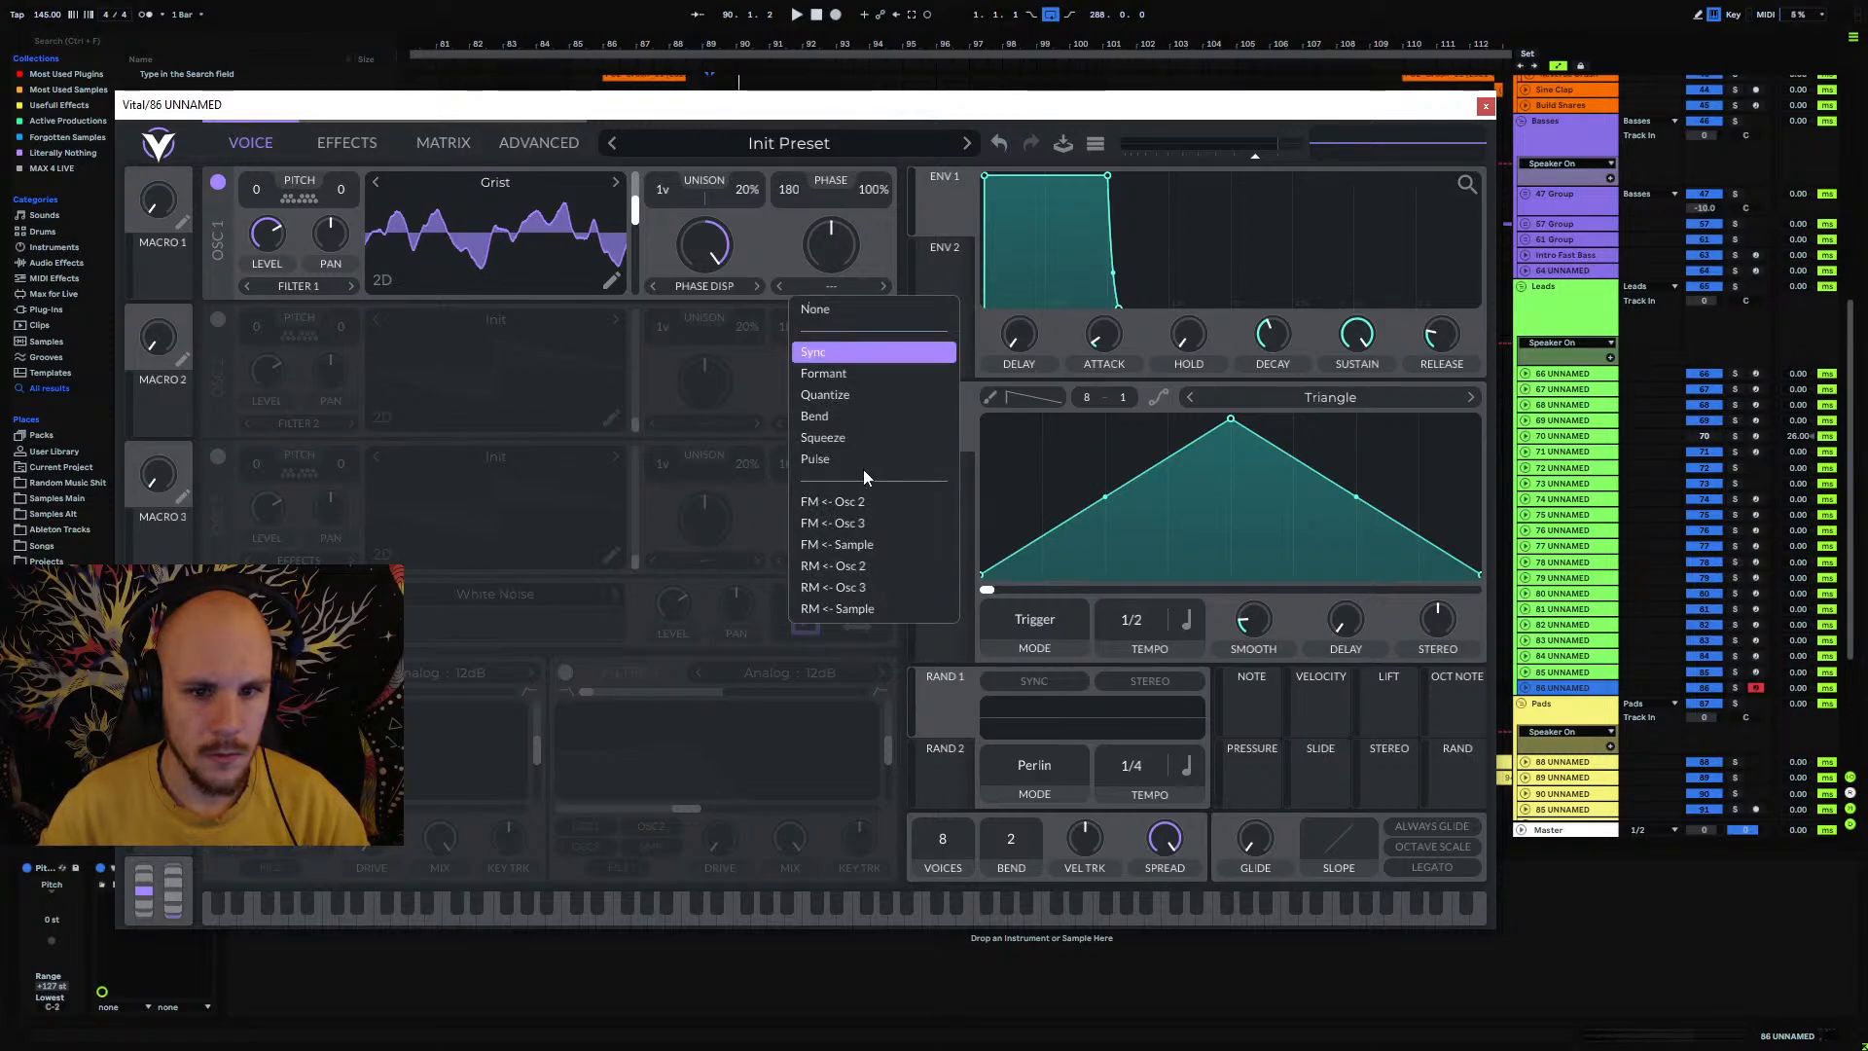
pyautogui.click(850, 506)
pyautogui.moveTo(580, 111); pyautogui.dragTo(728, 103)
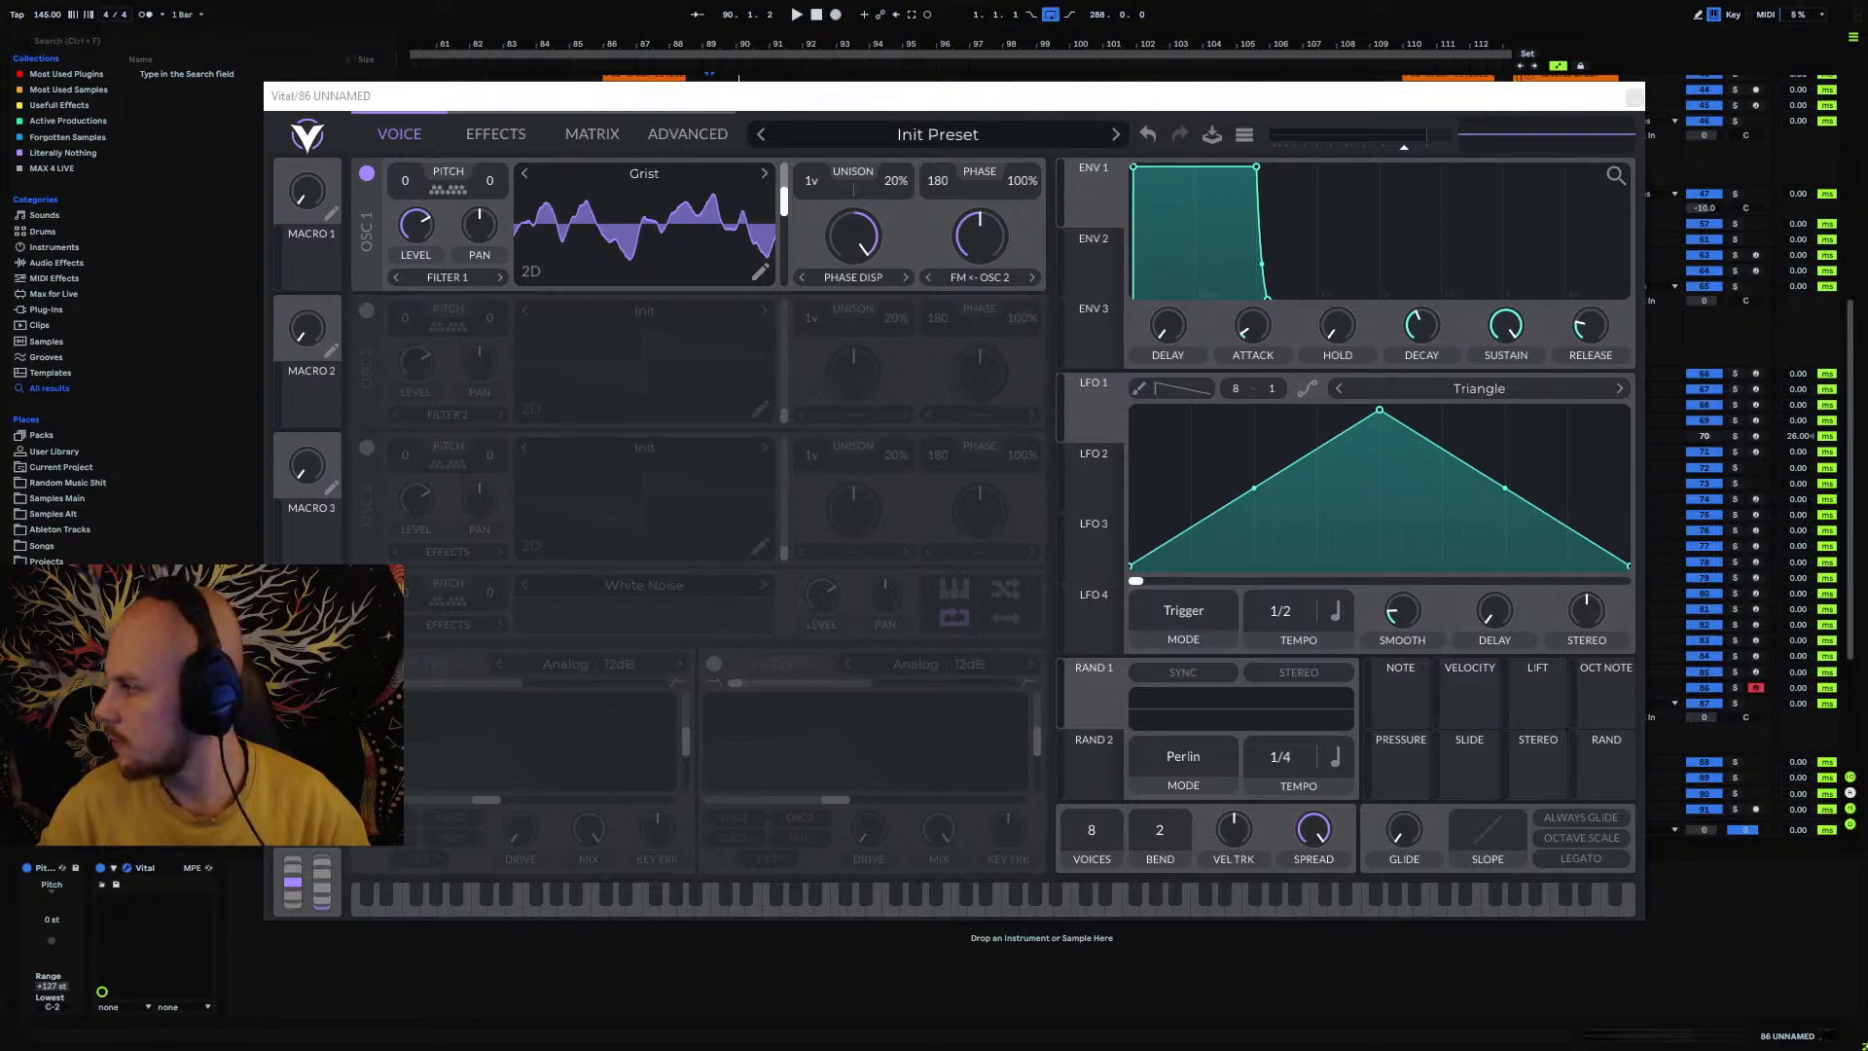
pyautogui.click(1029, 95)
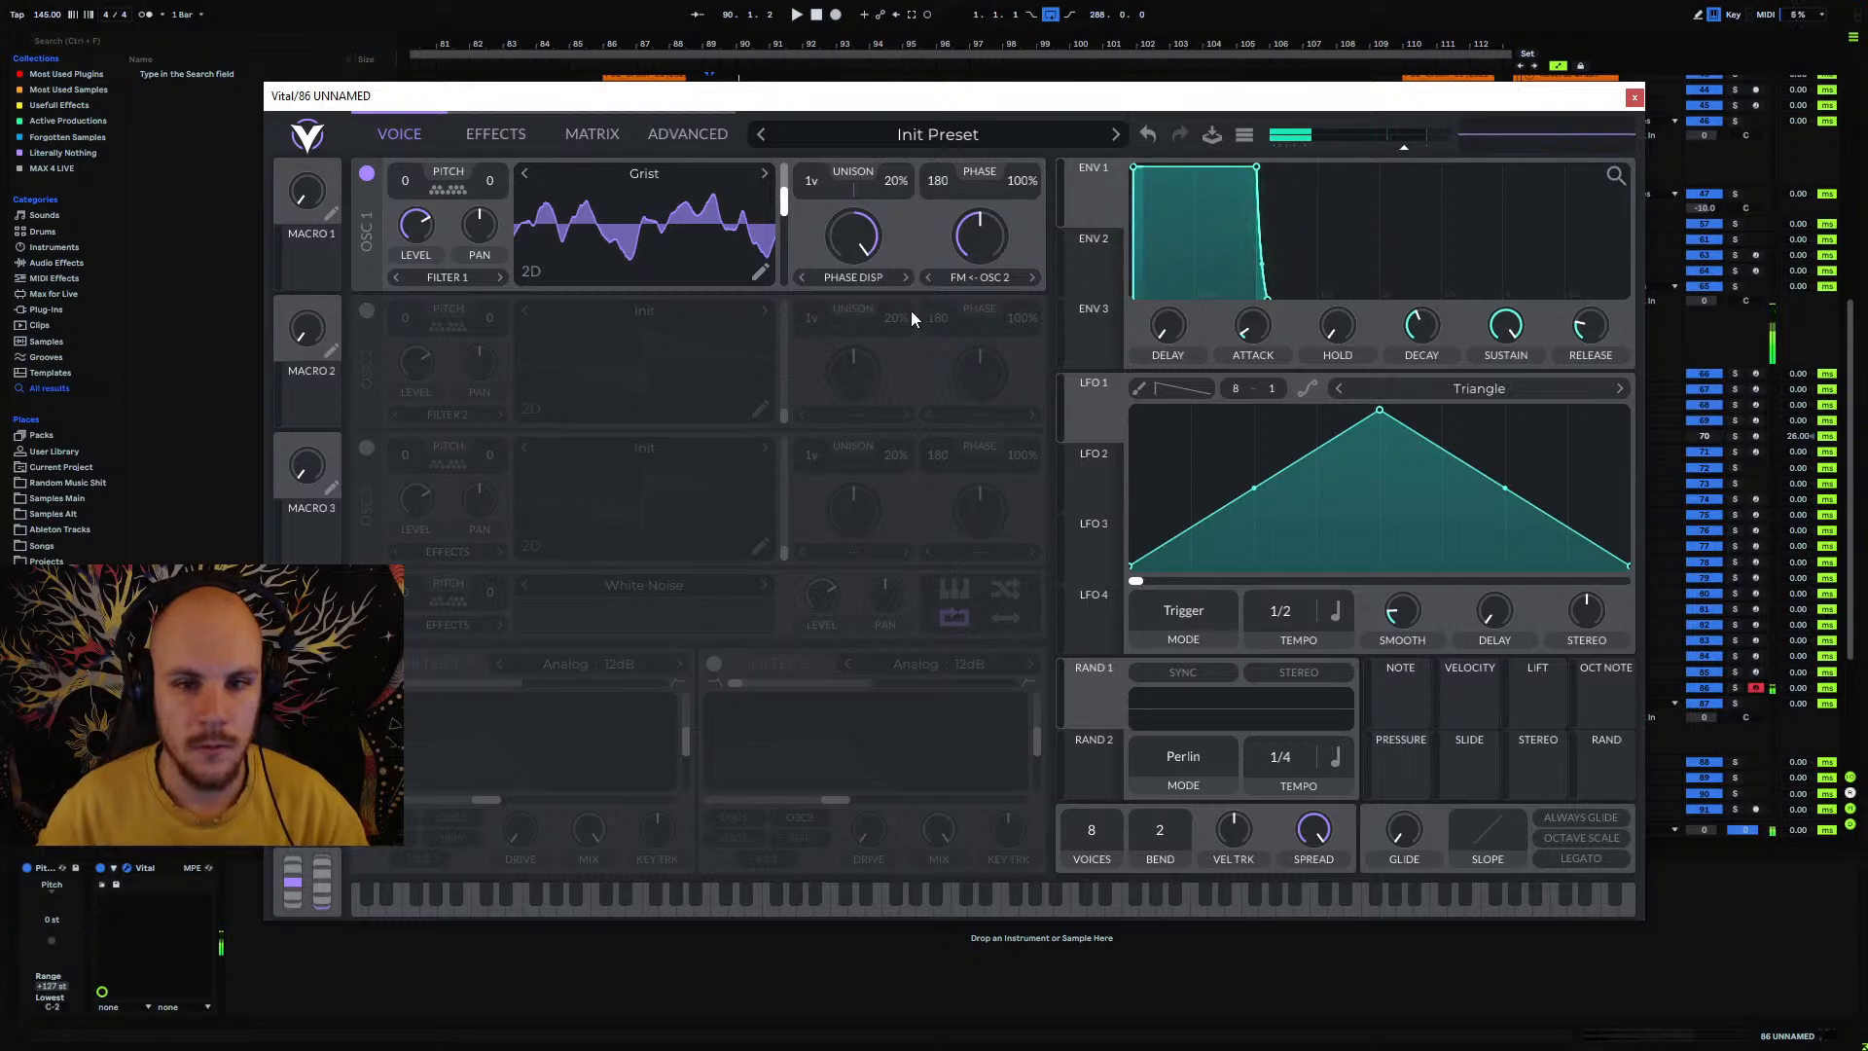
# Step: Enable oscillator 2 at a low level and set oscillator 1's spectral morph to Vocode
pyautogui.click(366, 311)
pyautogui.click(853, 278)
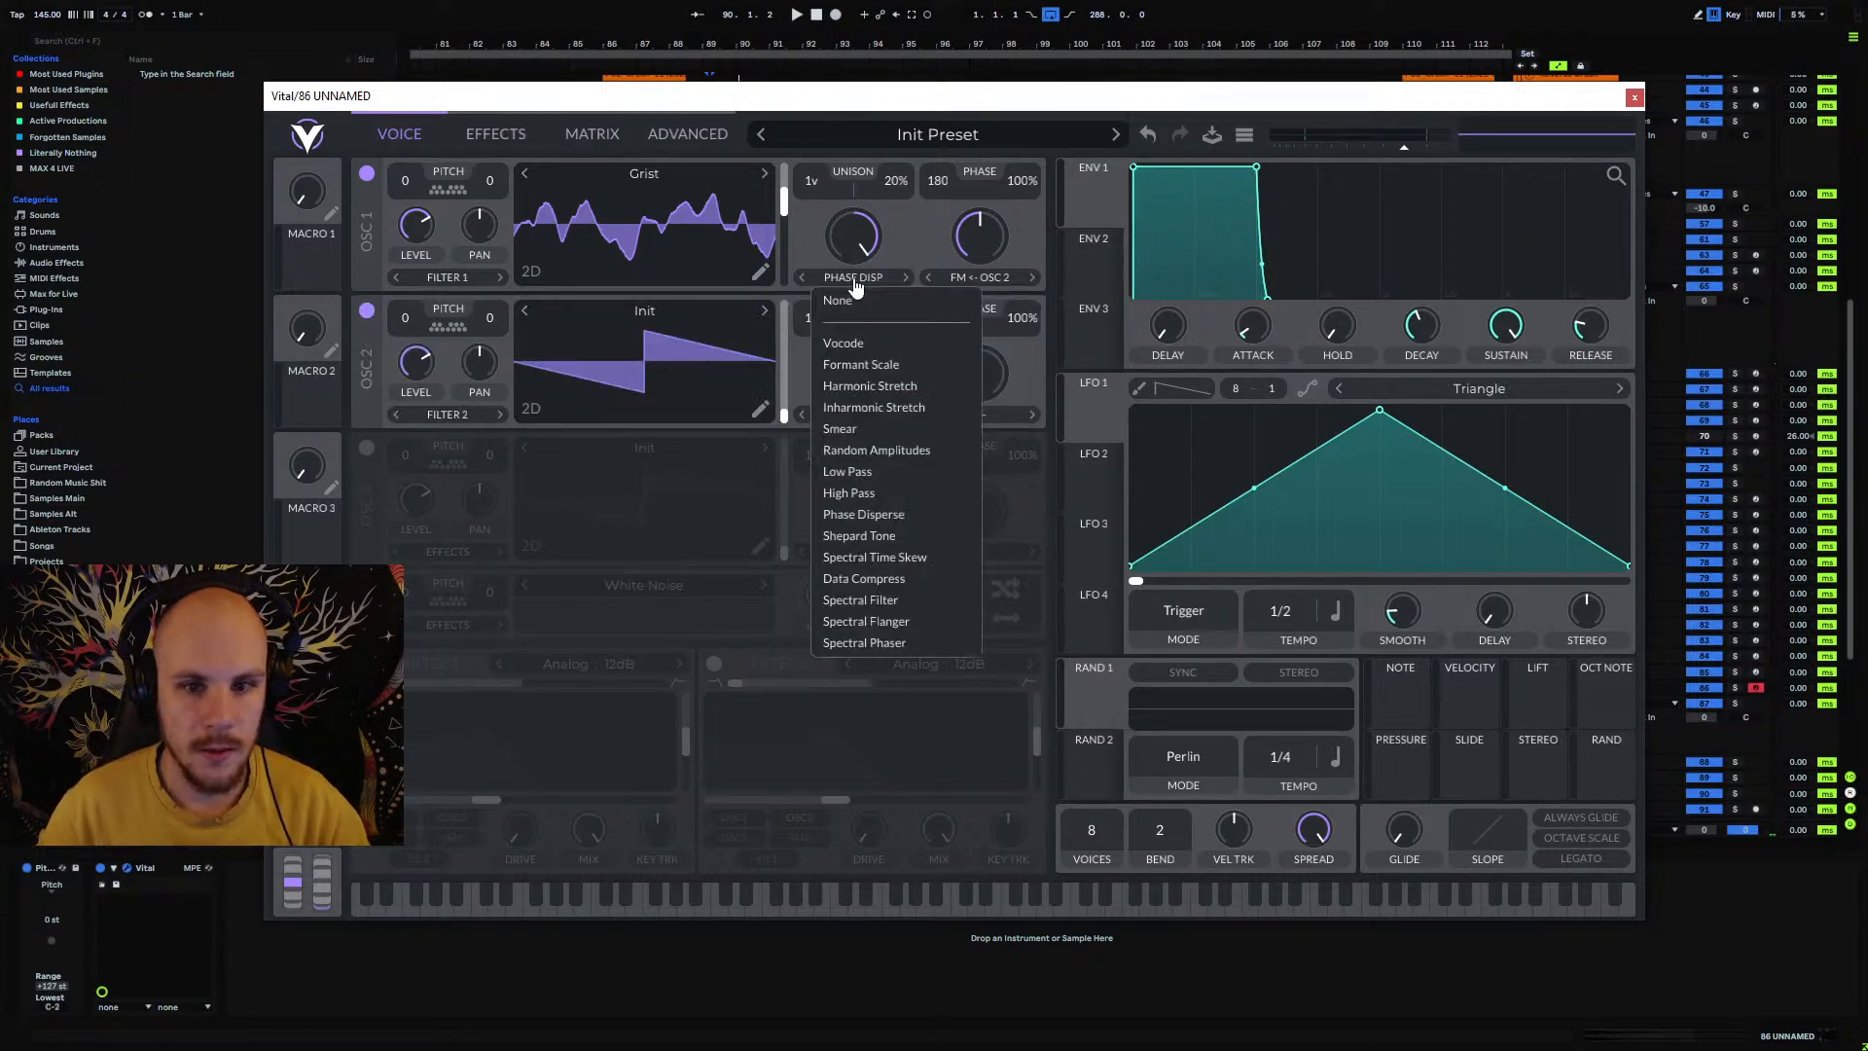
pyautogui.click(897, 347)
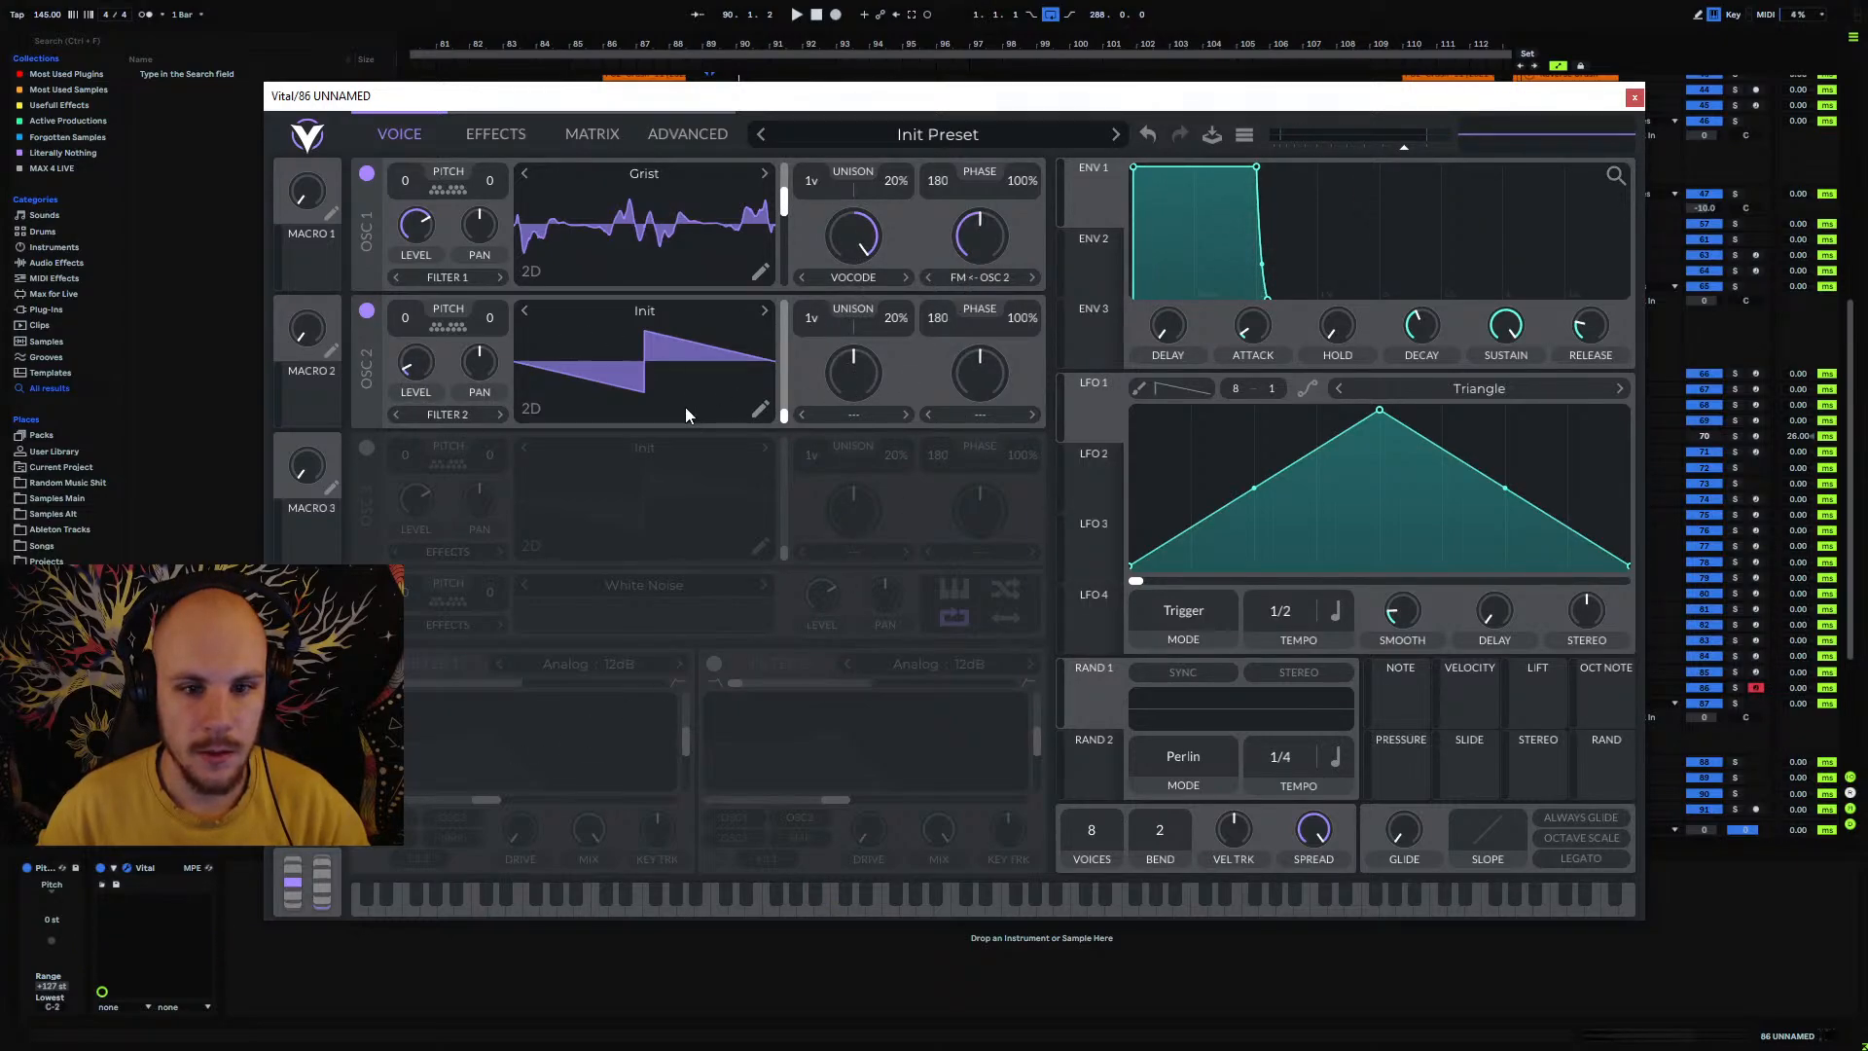
# Step: Load the Basic Shapes wavetable from the Favorites into oscillator 2
pyautogui.click(649, 315)
pyautogui.click(866, 362)
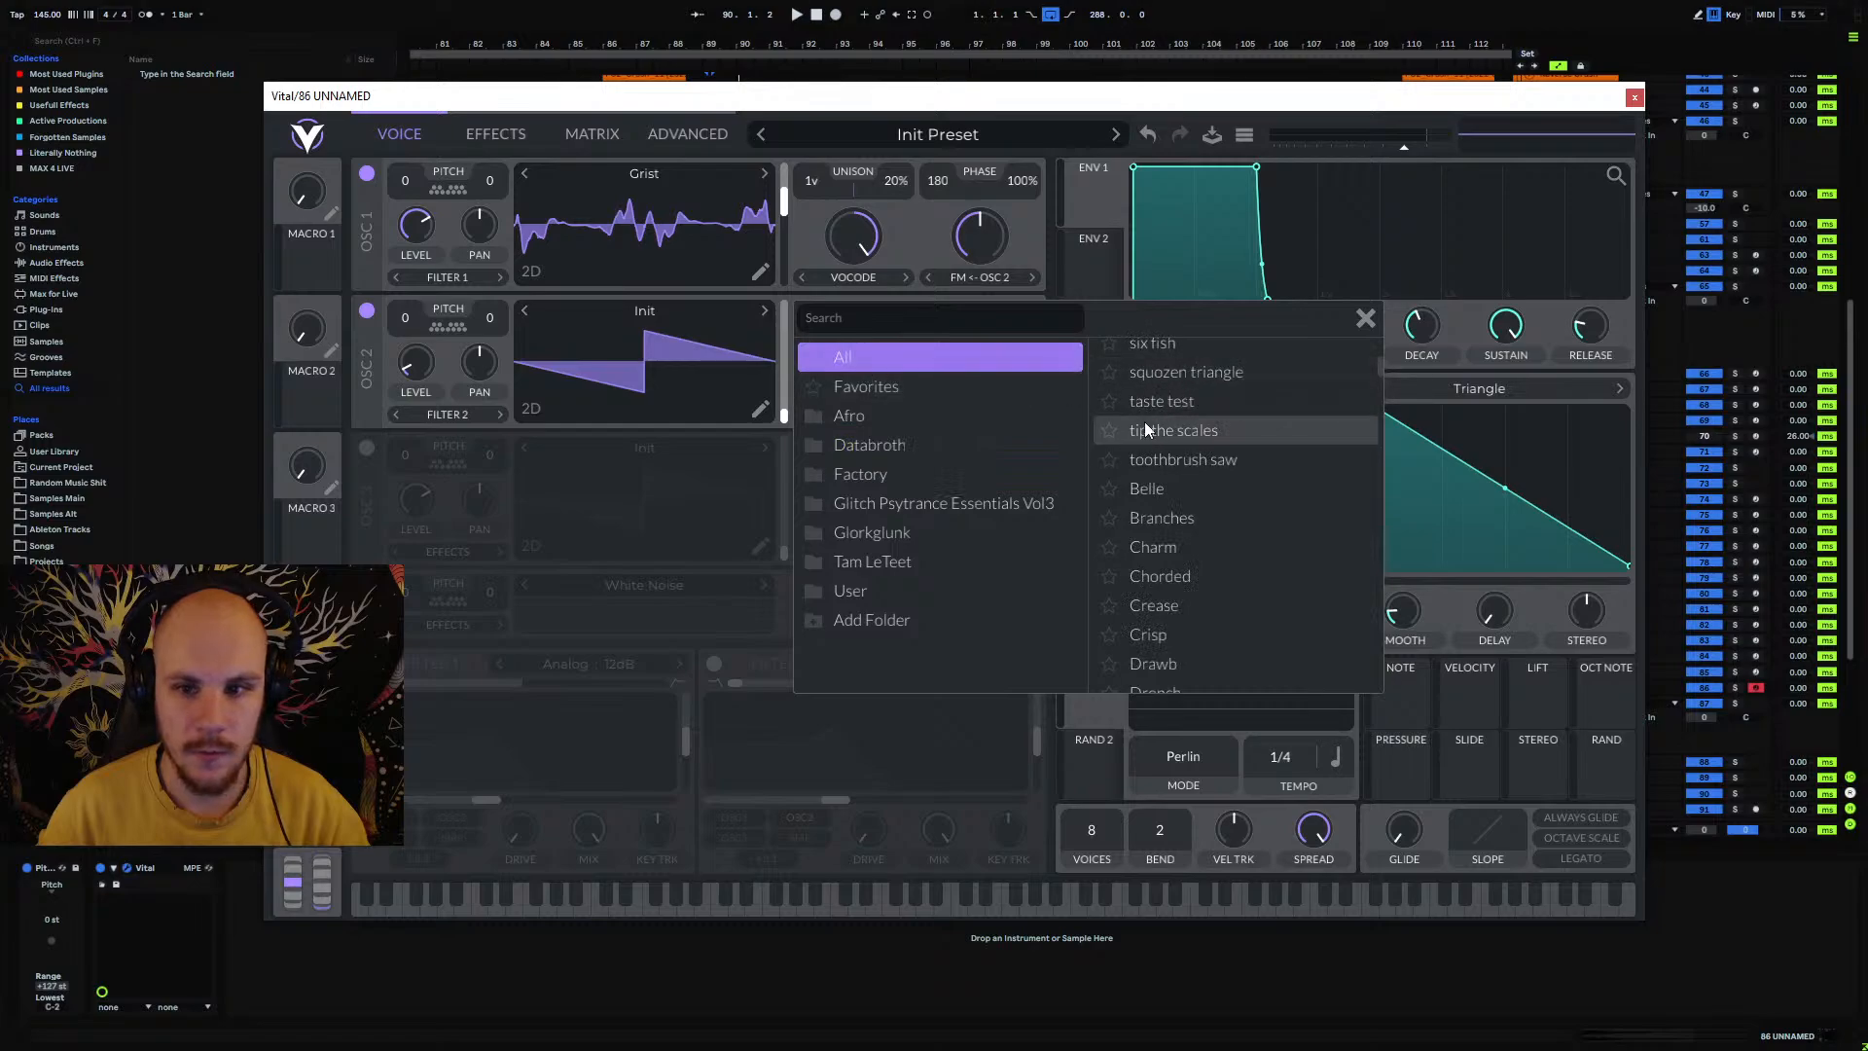
pyautogui.scroll(3, 1206, 428)
pyautogui.scroll(2, 1212, 426)
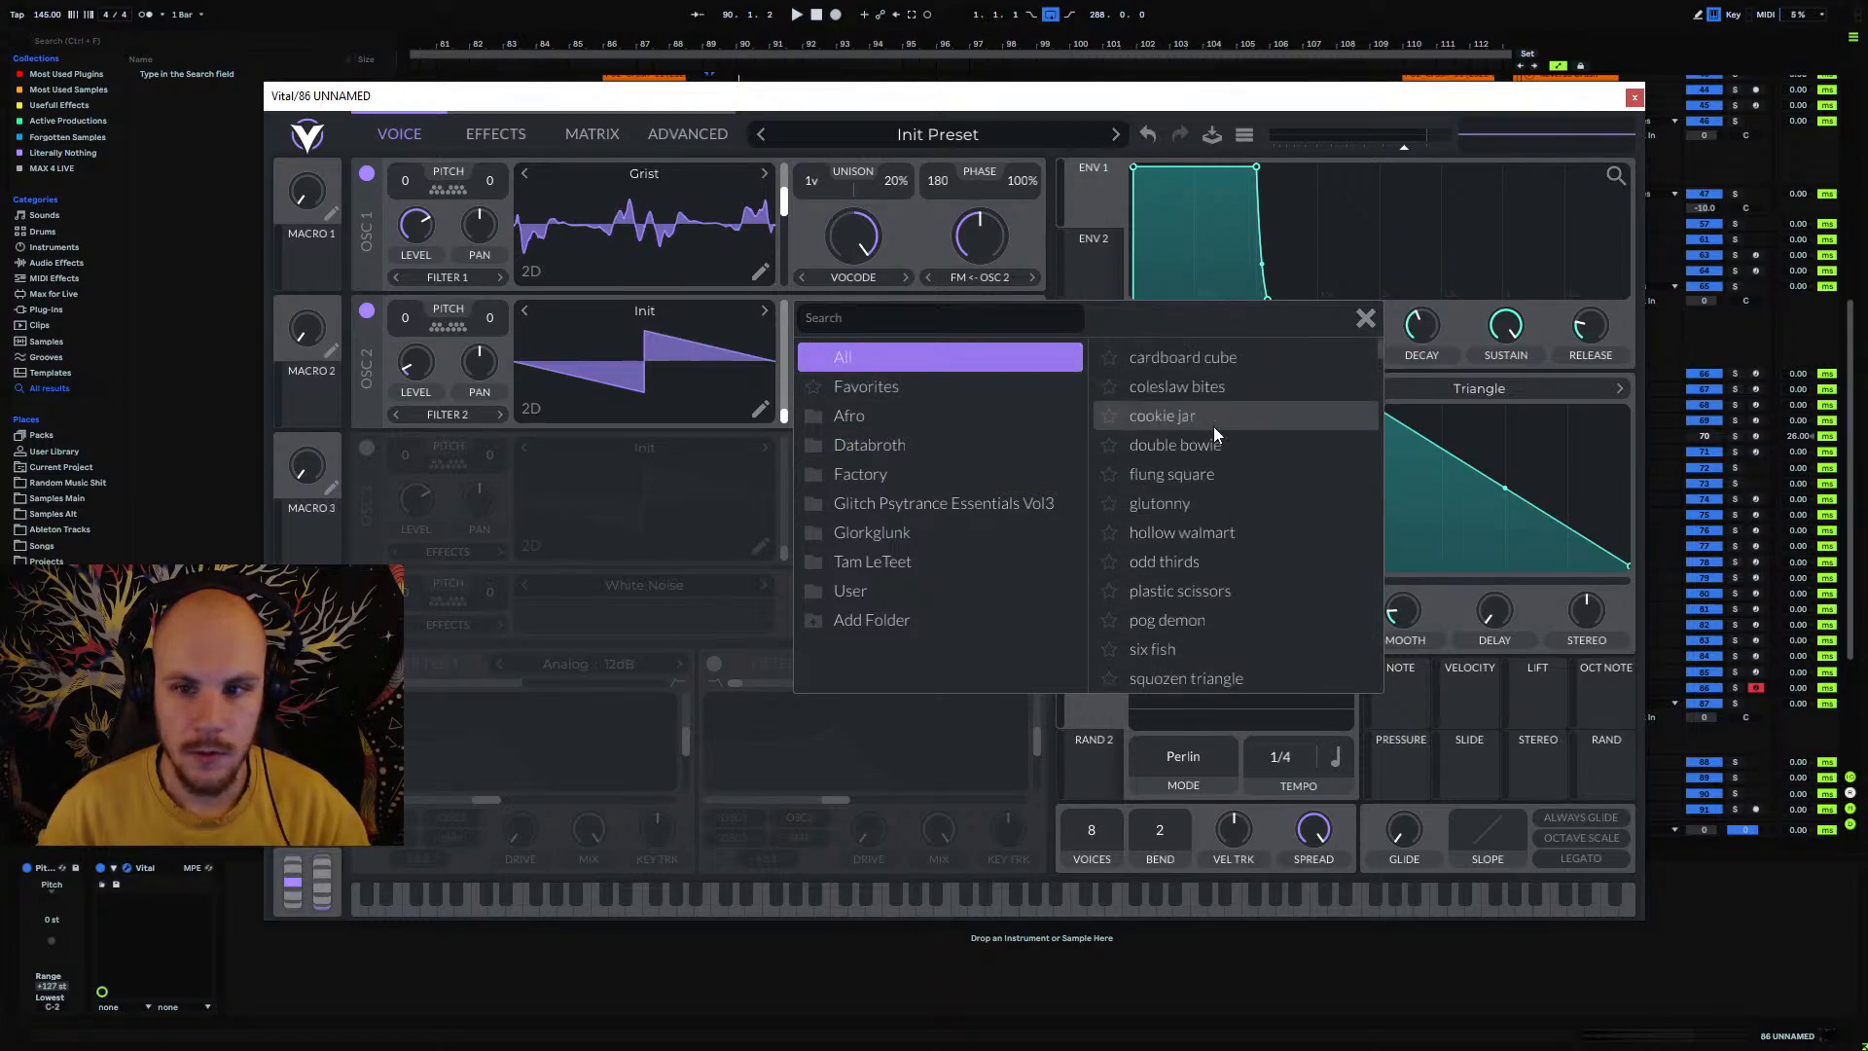
pyautogui.click(865, 386)
pyautogui.click(1159, 369)
pyautogui.click(1366, 318)
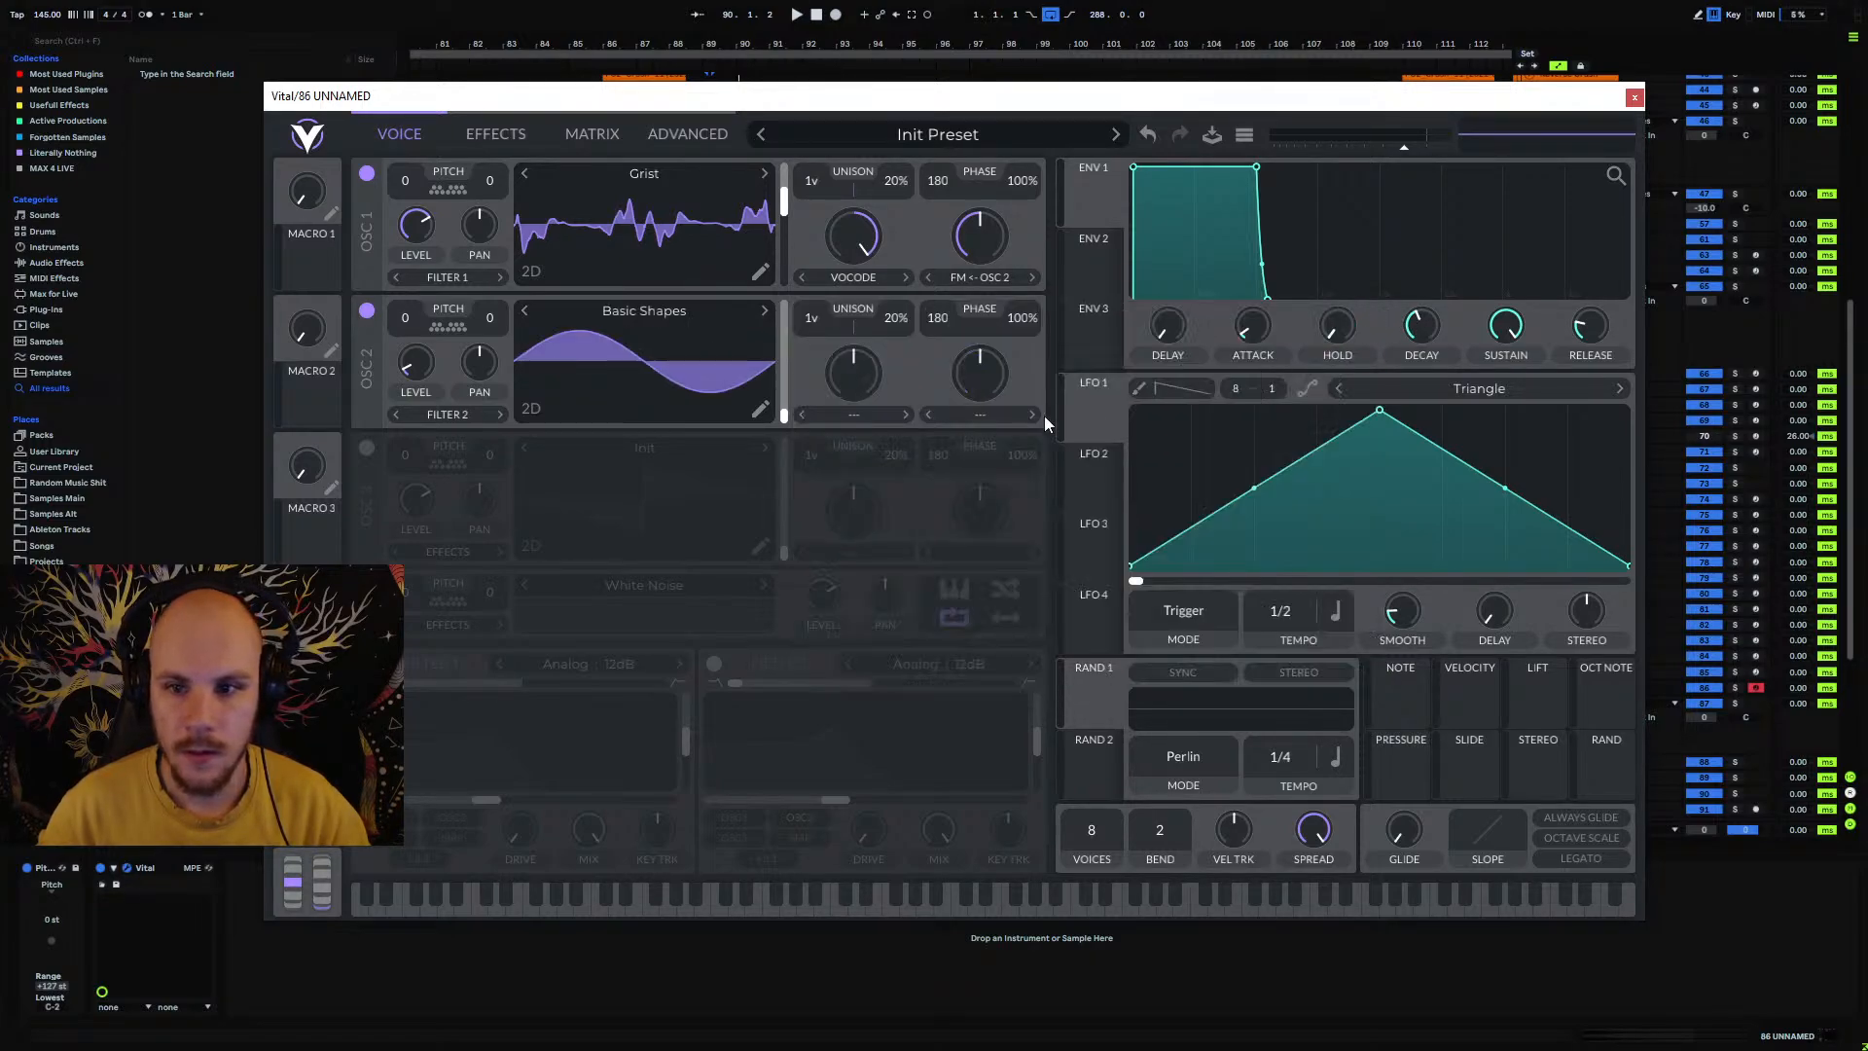
# Step: Raise oscillator 1's FM amount, sweep its Vocode amount, and move its wave frame to the maximum
pyautogui.moveTo(994, 255); pyautogui.dragTo(999, 232)
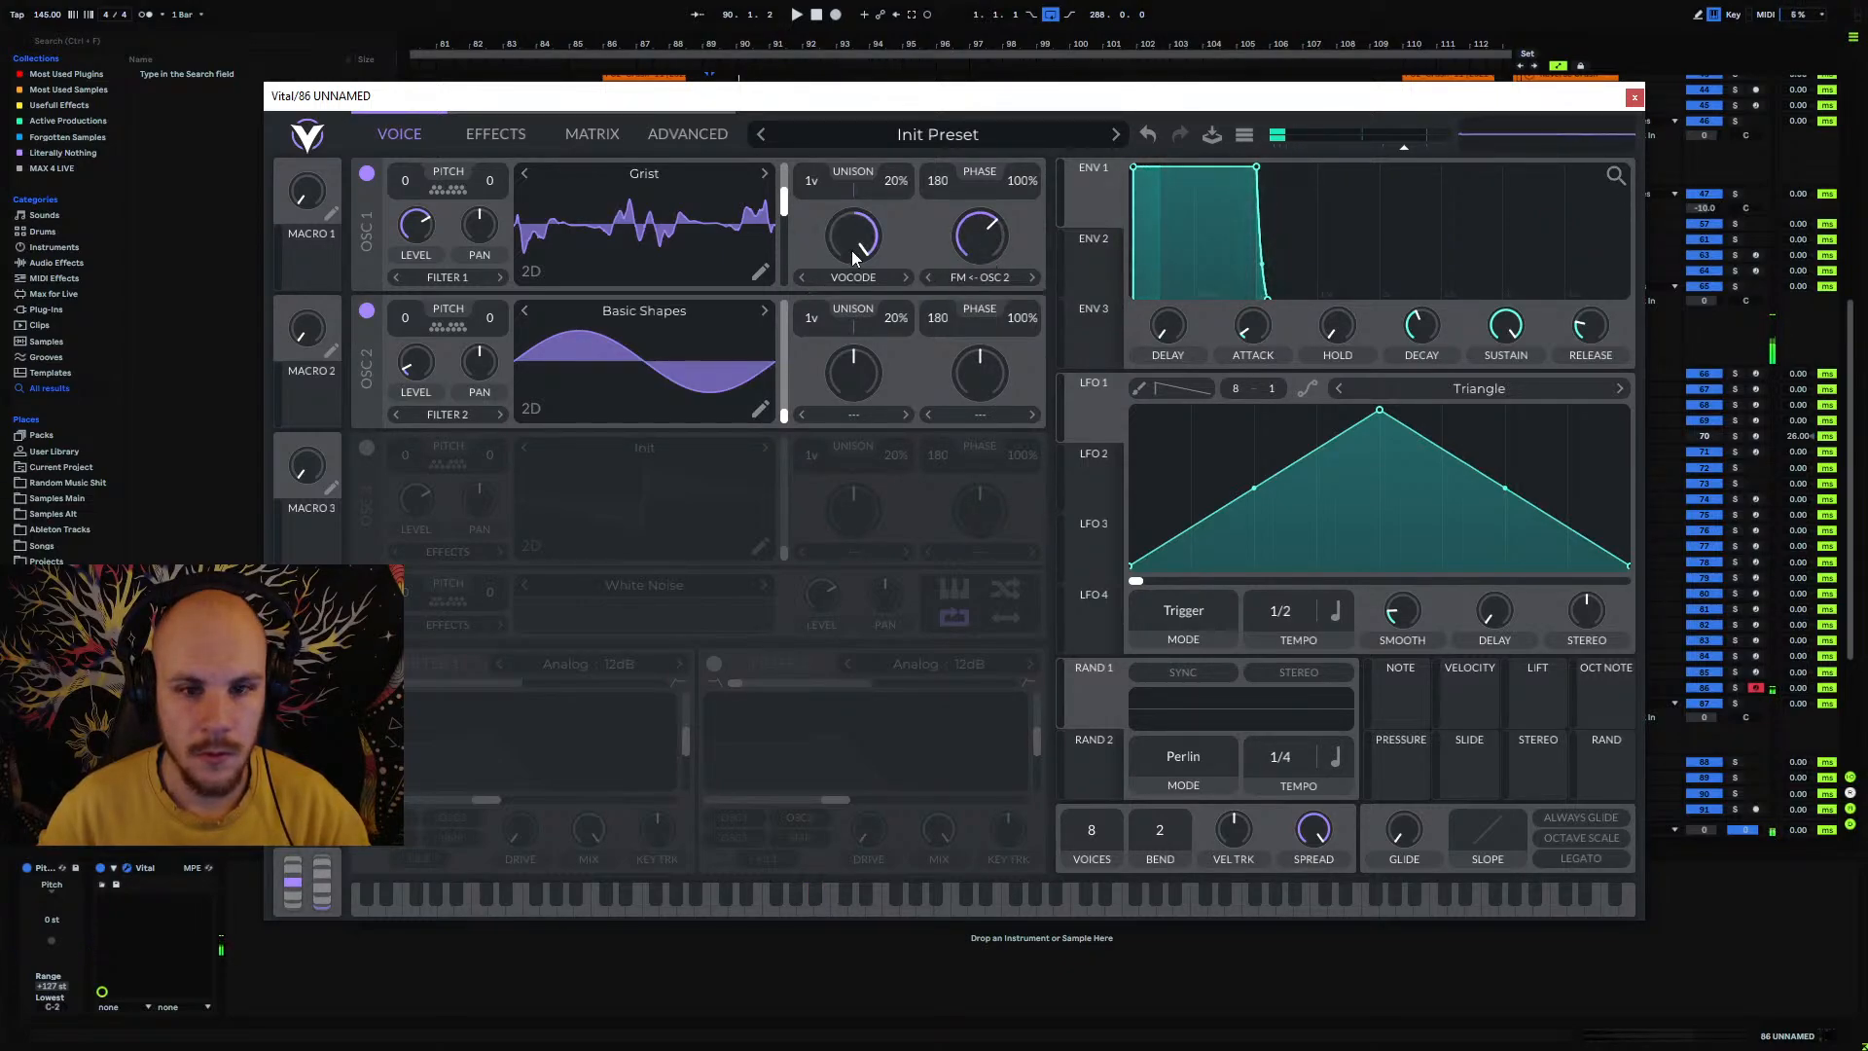
pyautogui.moveTo(848, 247); pyautogui.dragTo(850, 288)
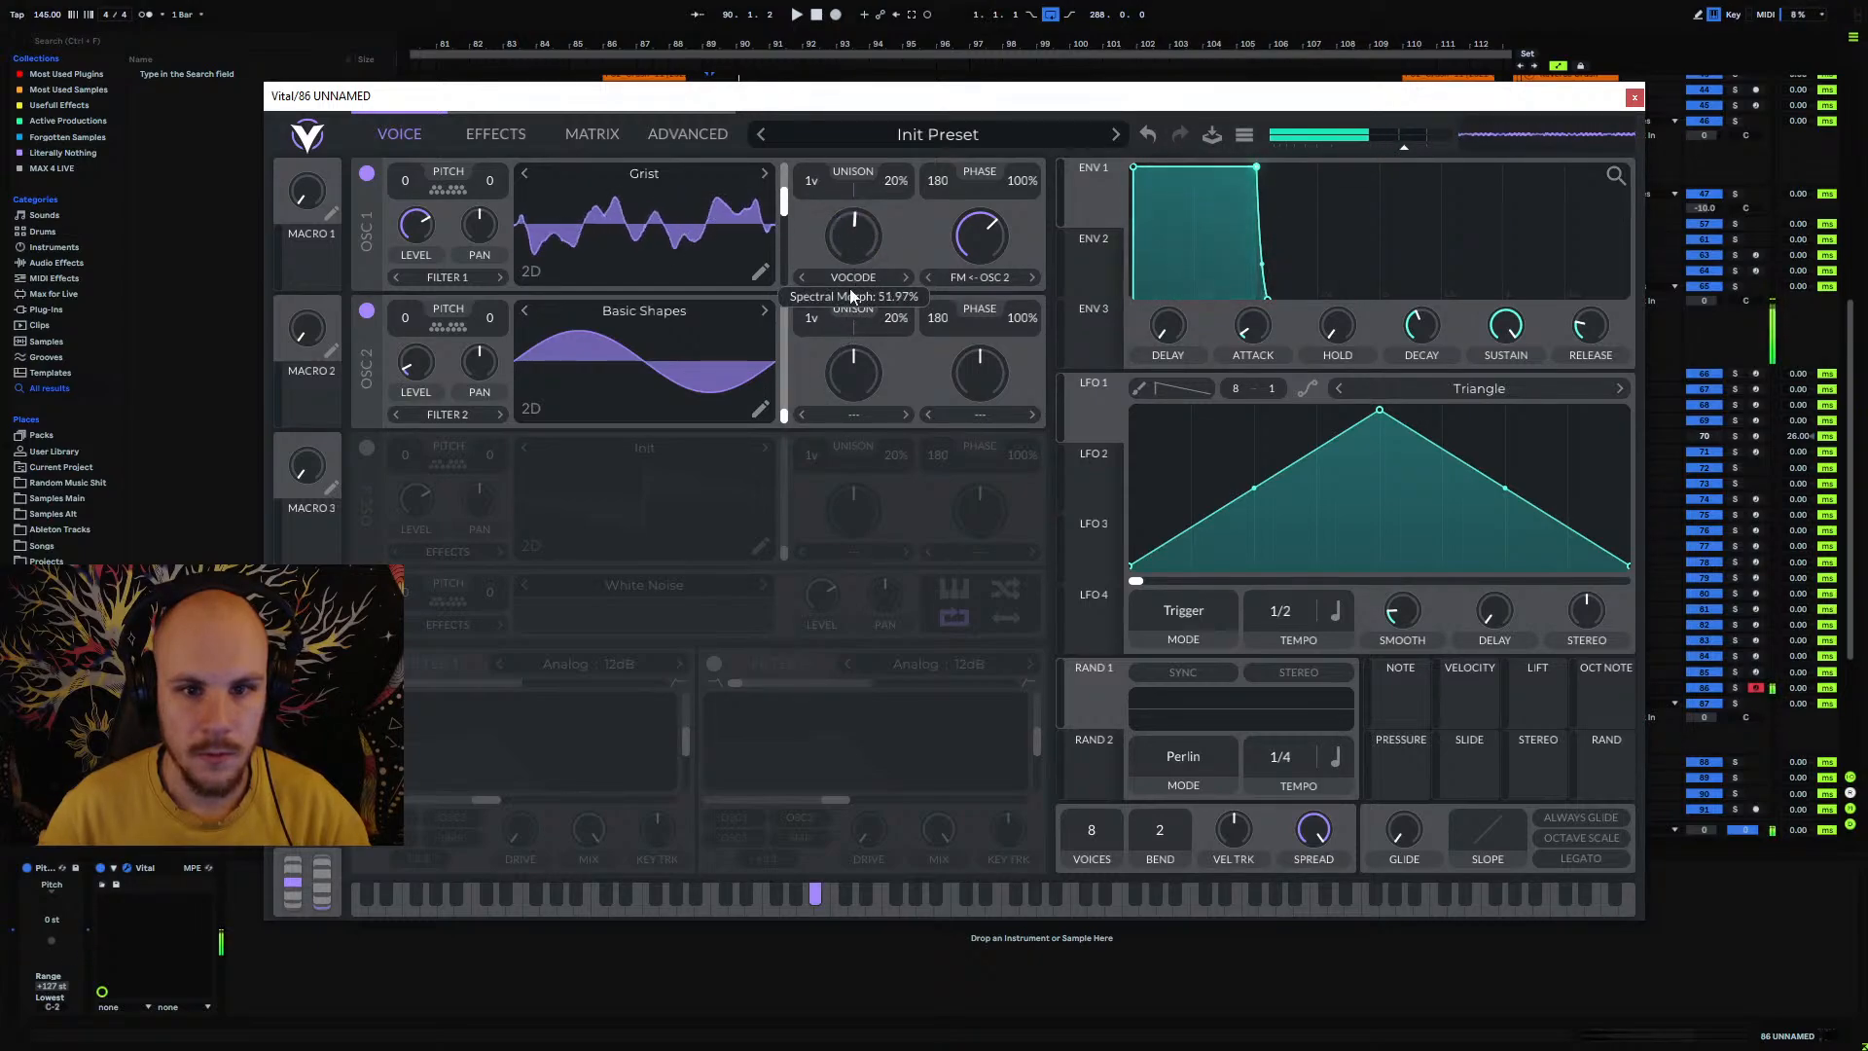
pyautogui.moveTo(784, 199); pyautogui.dragTo(797, 164)
# Step: Try the Harmonic Stretch, Inharmonic Stretch and Smear spectral morphs on oscillator 1, reducing the Smear amount
pyautogui.click(863, 279)
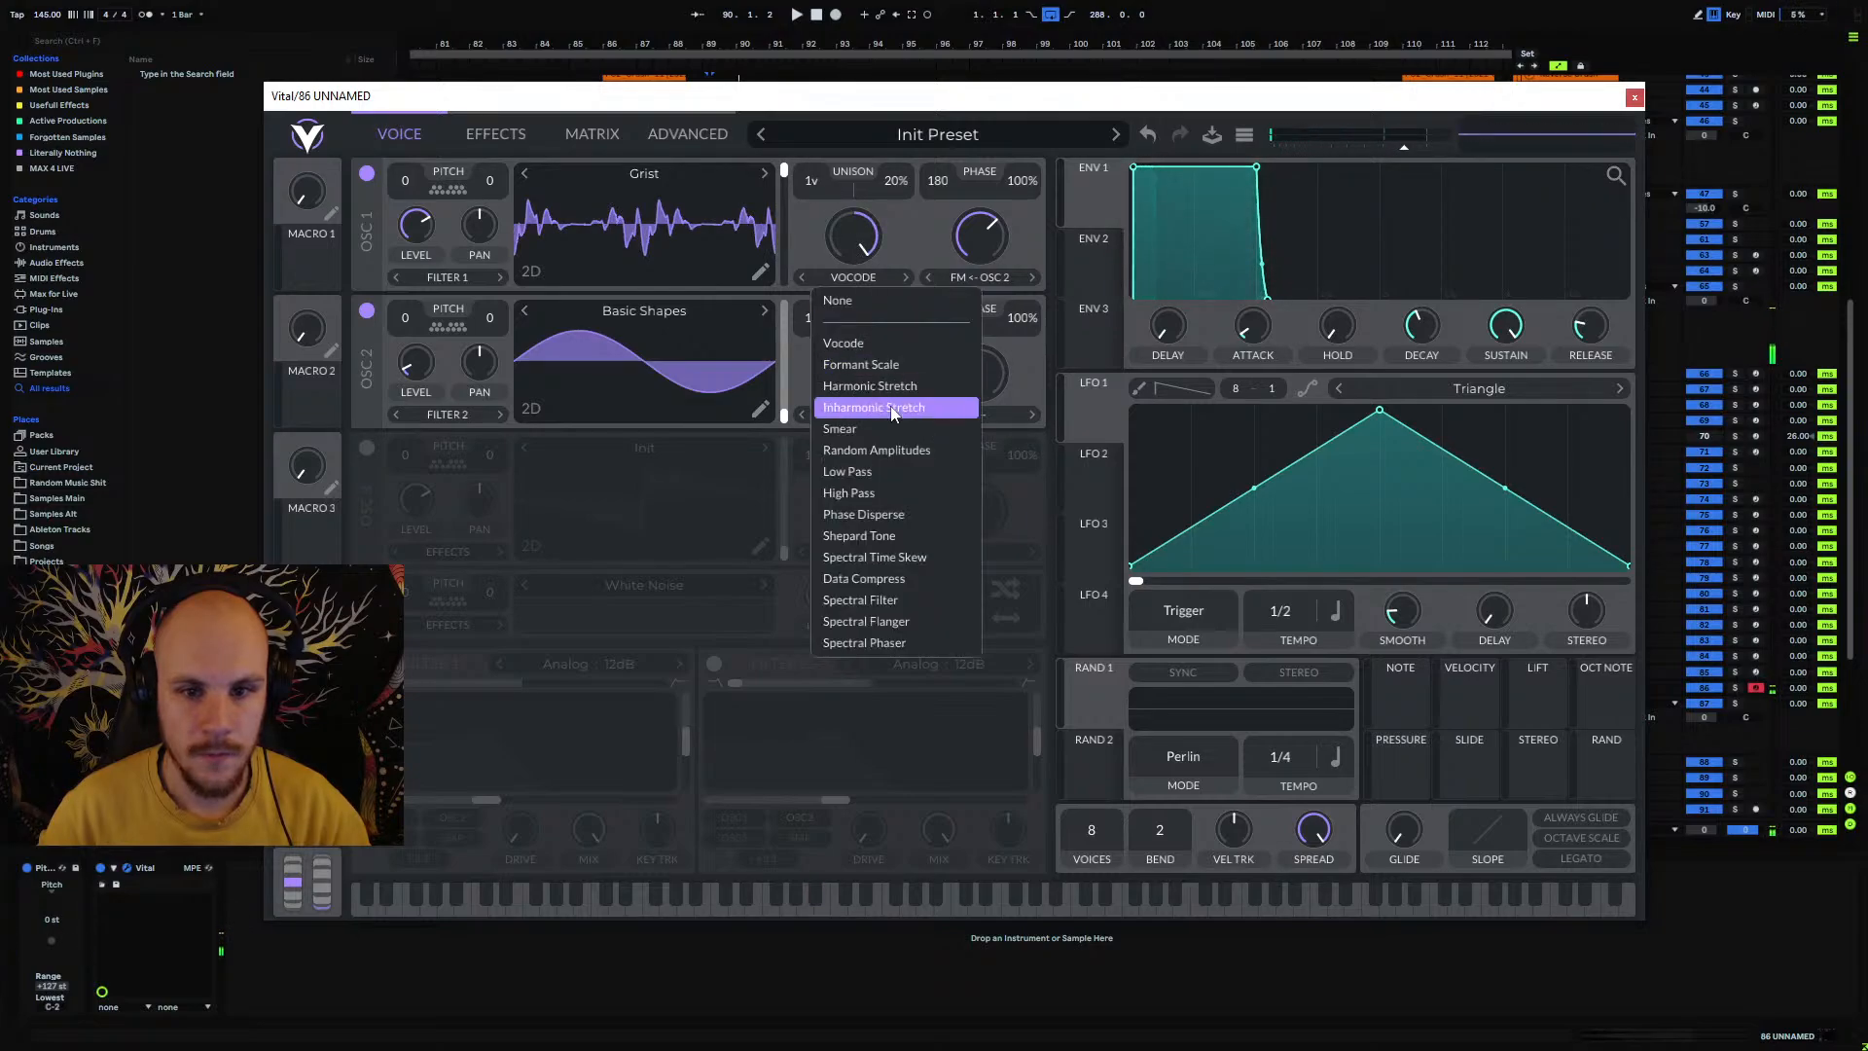
pyautogui.click(895, 386)
pyautogui.click(856, 278)
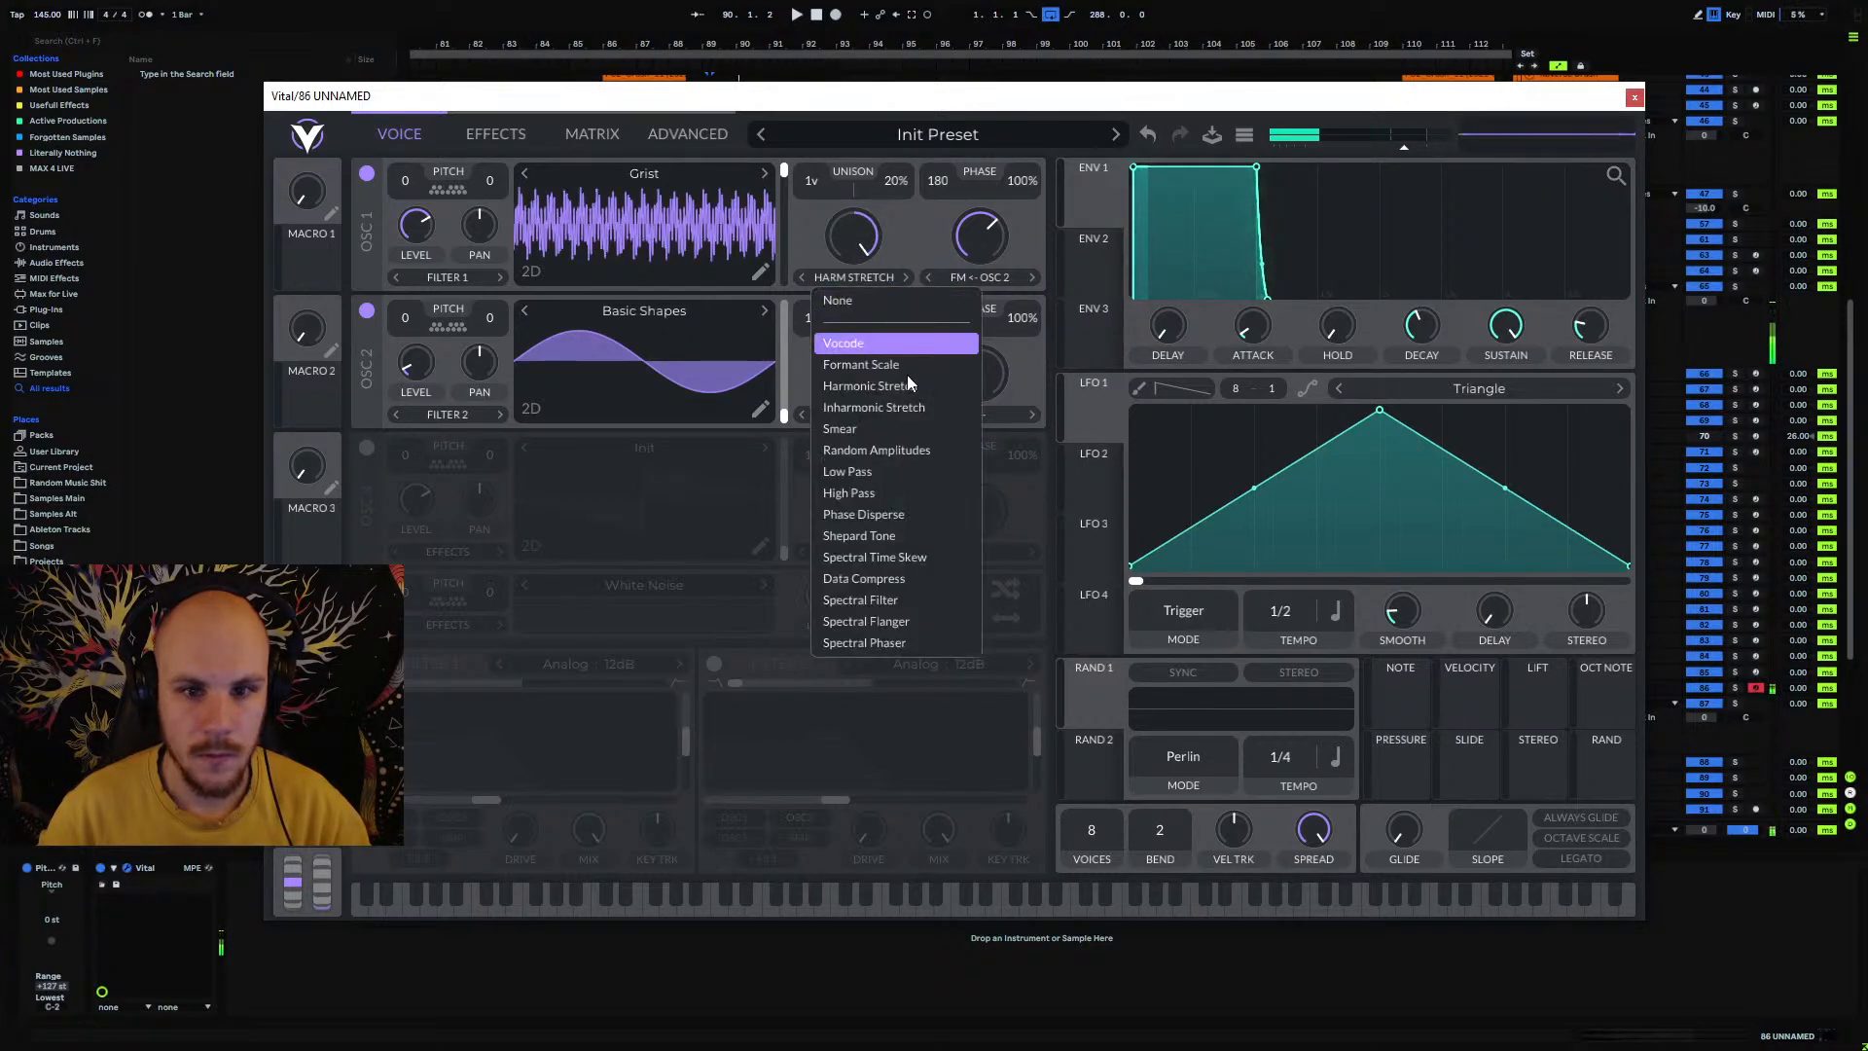
pyautogui.click(891, 407)
pyautogui.click(853, 279)
pyautogui.click(863, 384)
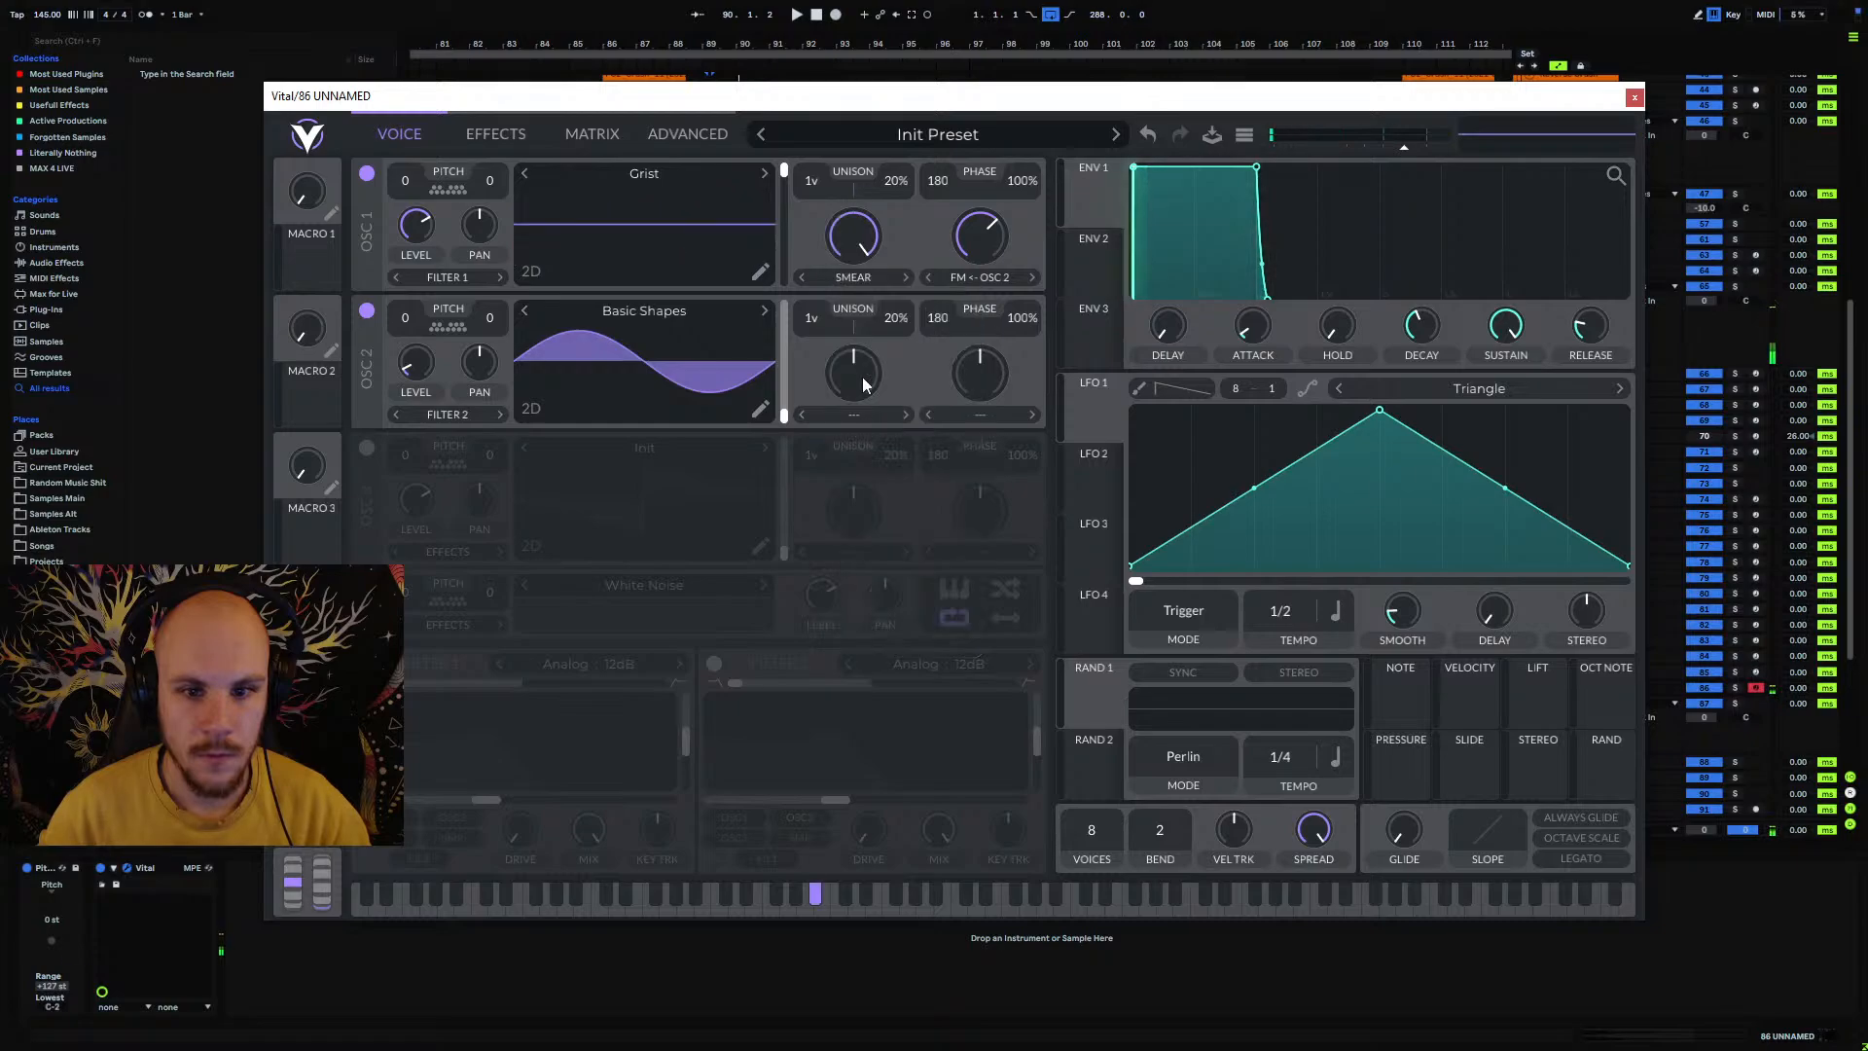
pyautogui.moveTo(850, 245); pyautogui.dragTo(858, 298)
# Step: Try the Low Pass and Phase Disperse spectral morphs on oscillator 1
pyautogui.click(856, 279)
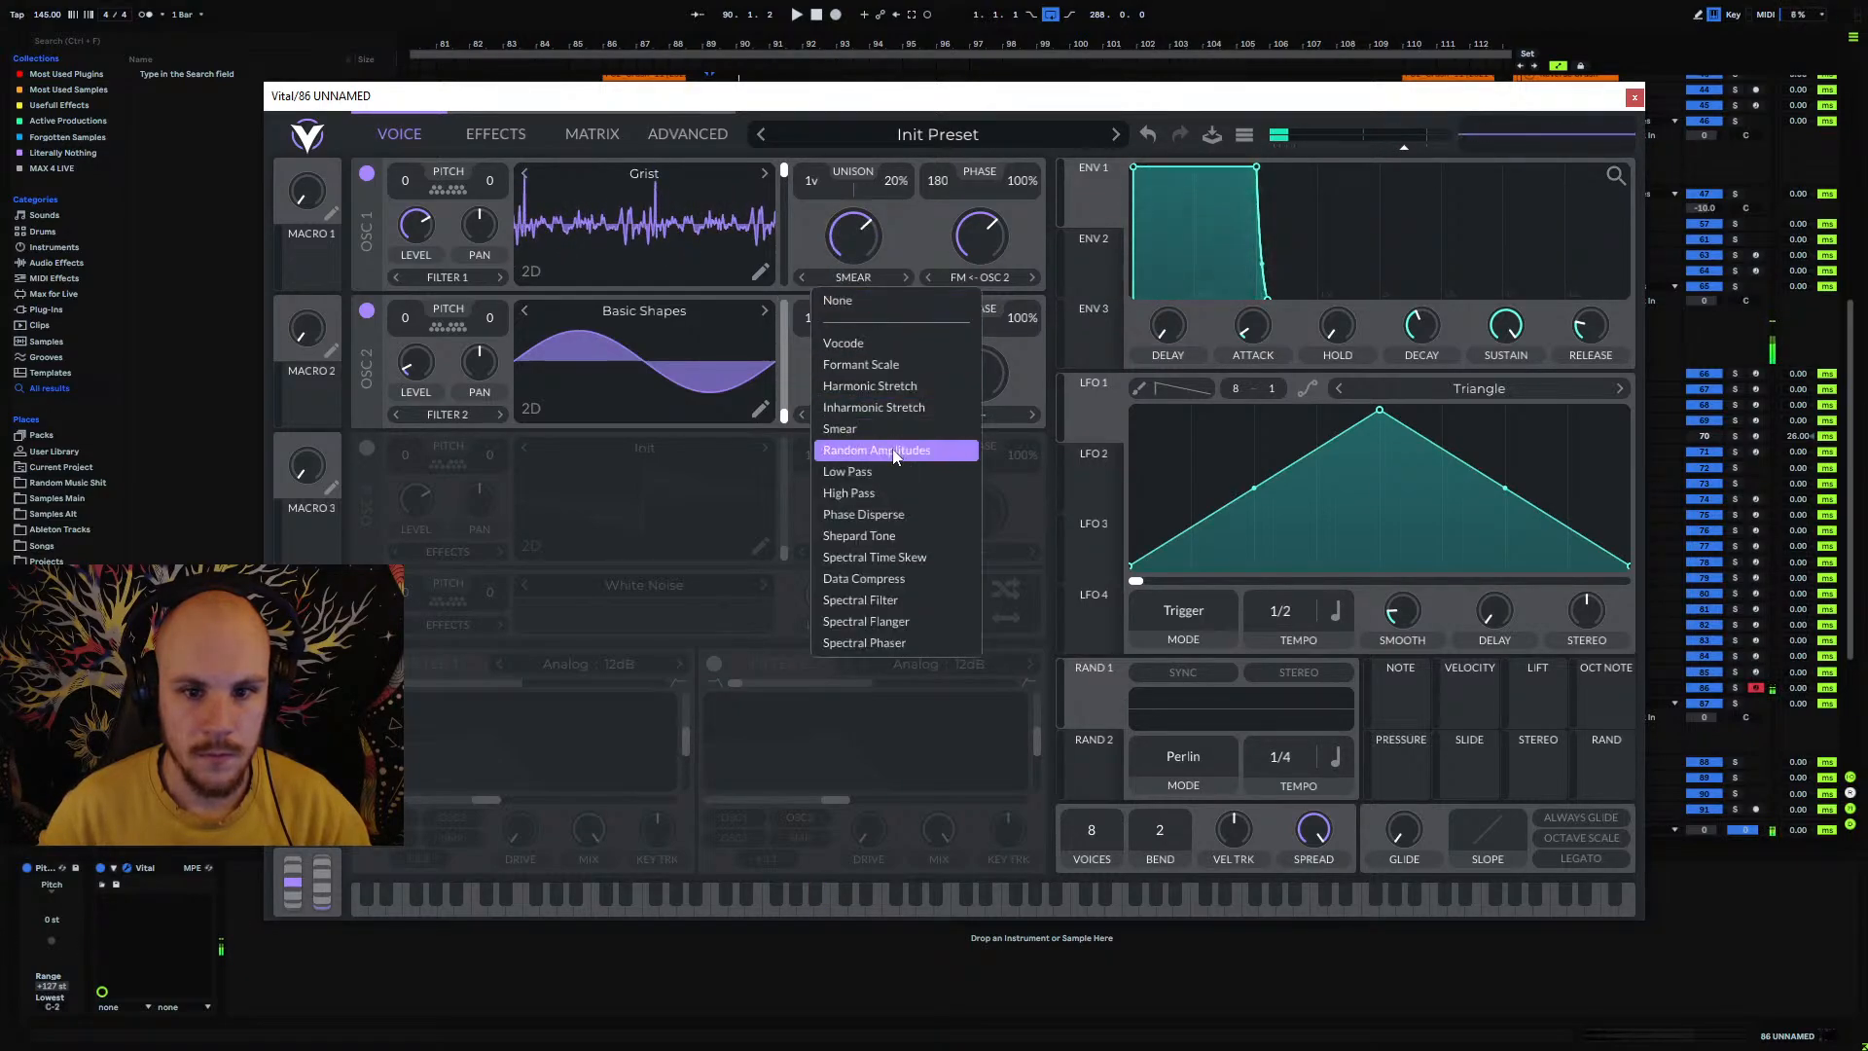
pyautogui.click(879, 471)
pyautogui.click(854, 278)
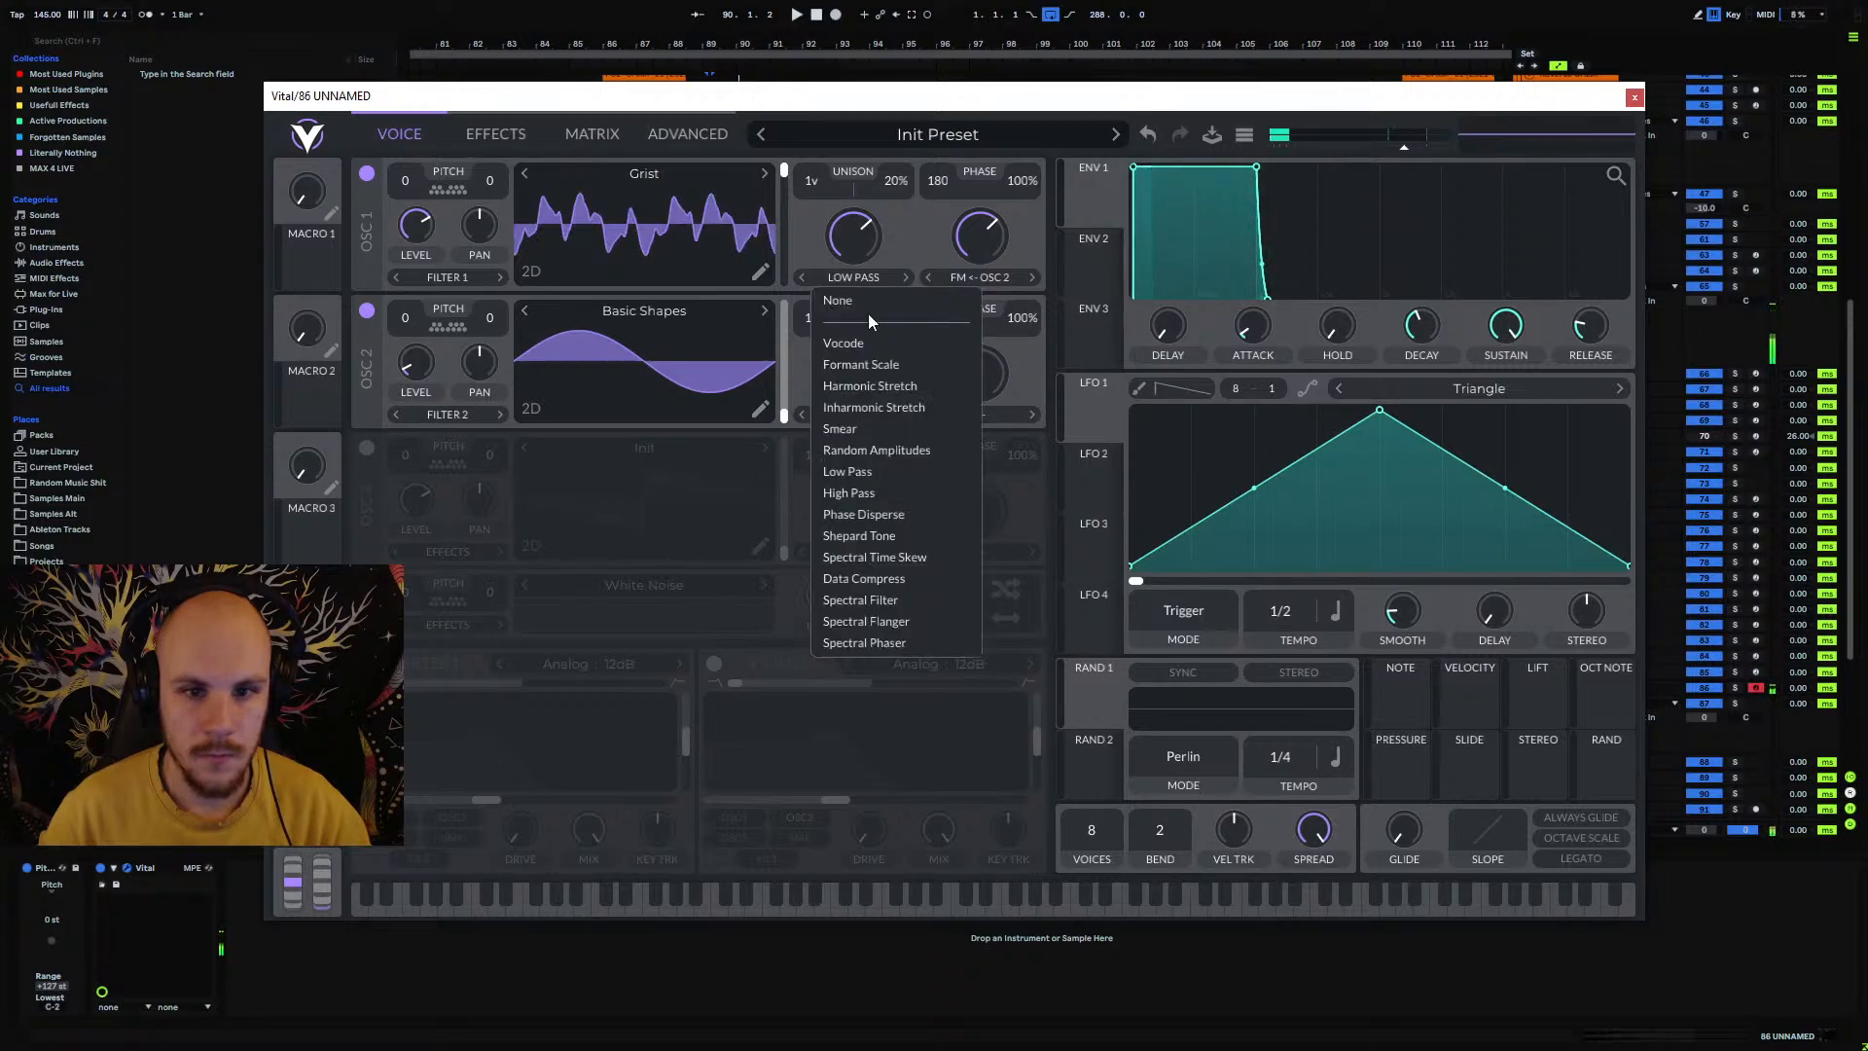
pyautogui.click(895, 513)
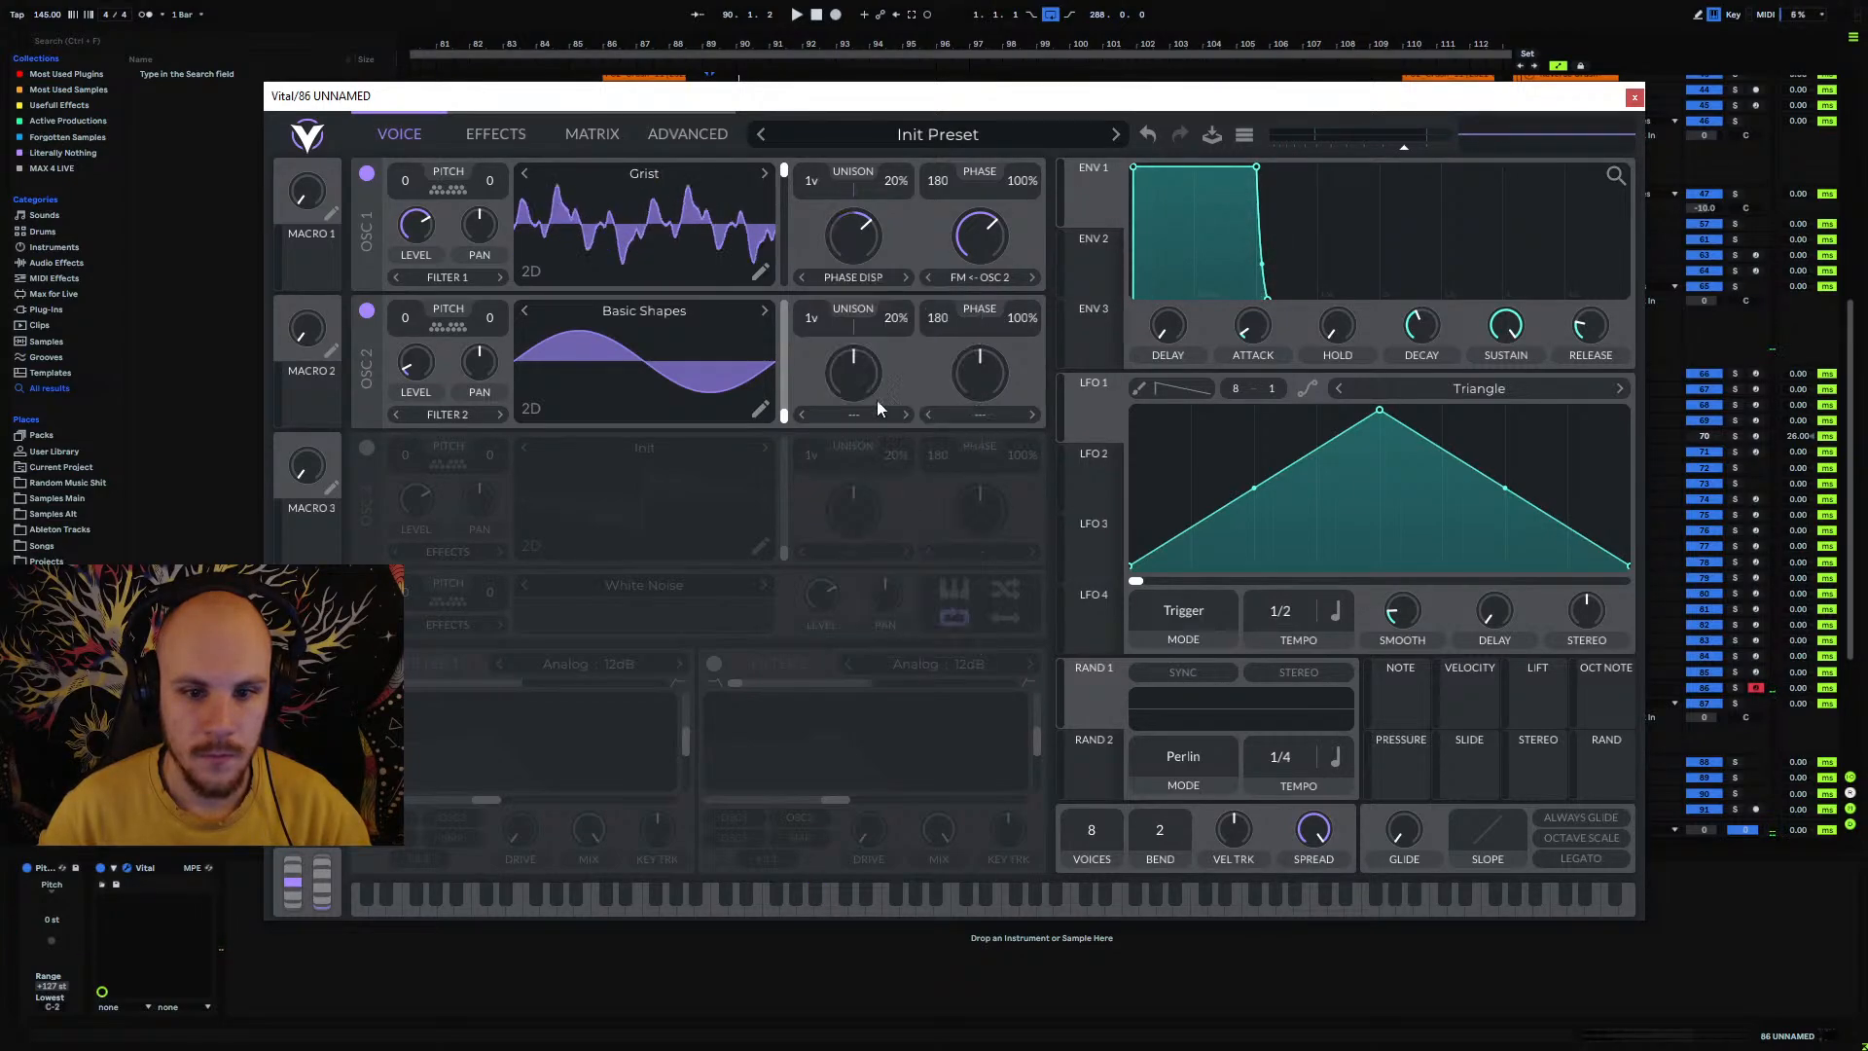
# Step: Set oscillator 1's spectral morph to Spectral Time Skew with an amount of 0%
pyautogui.click(853, 278)
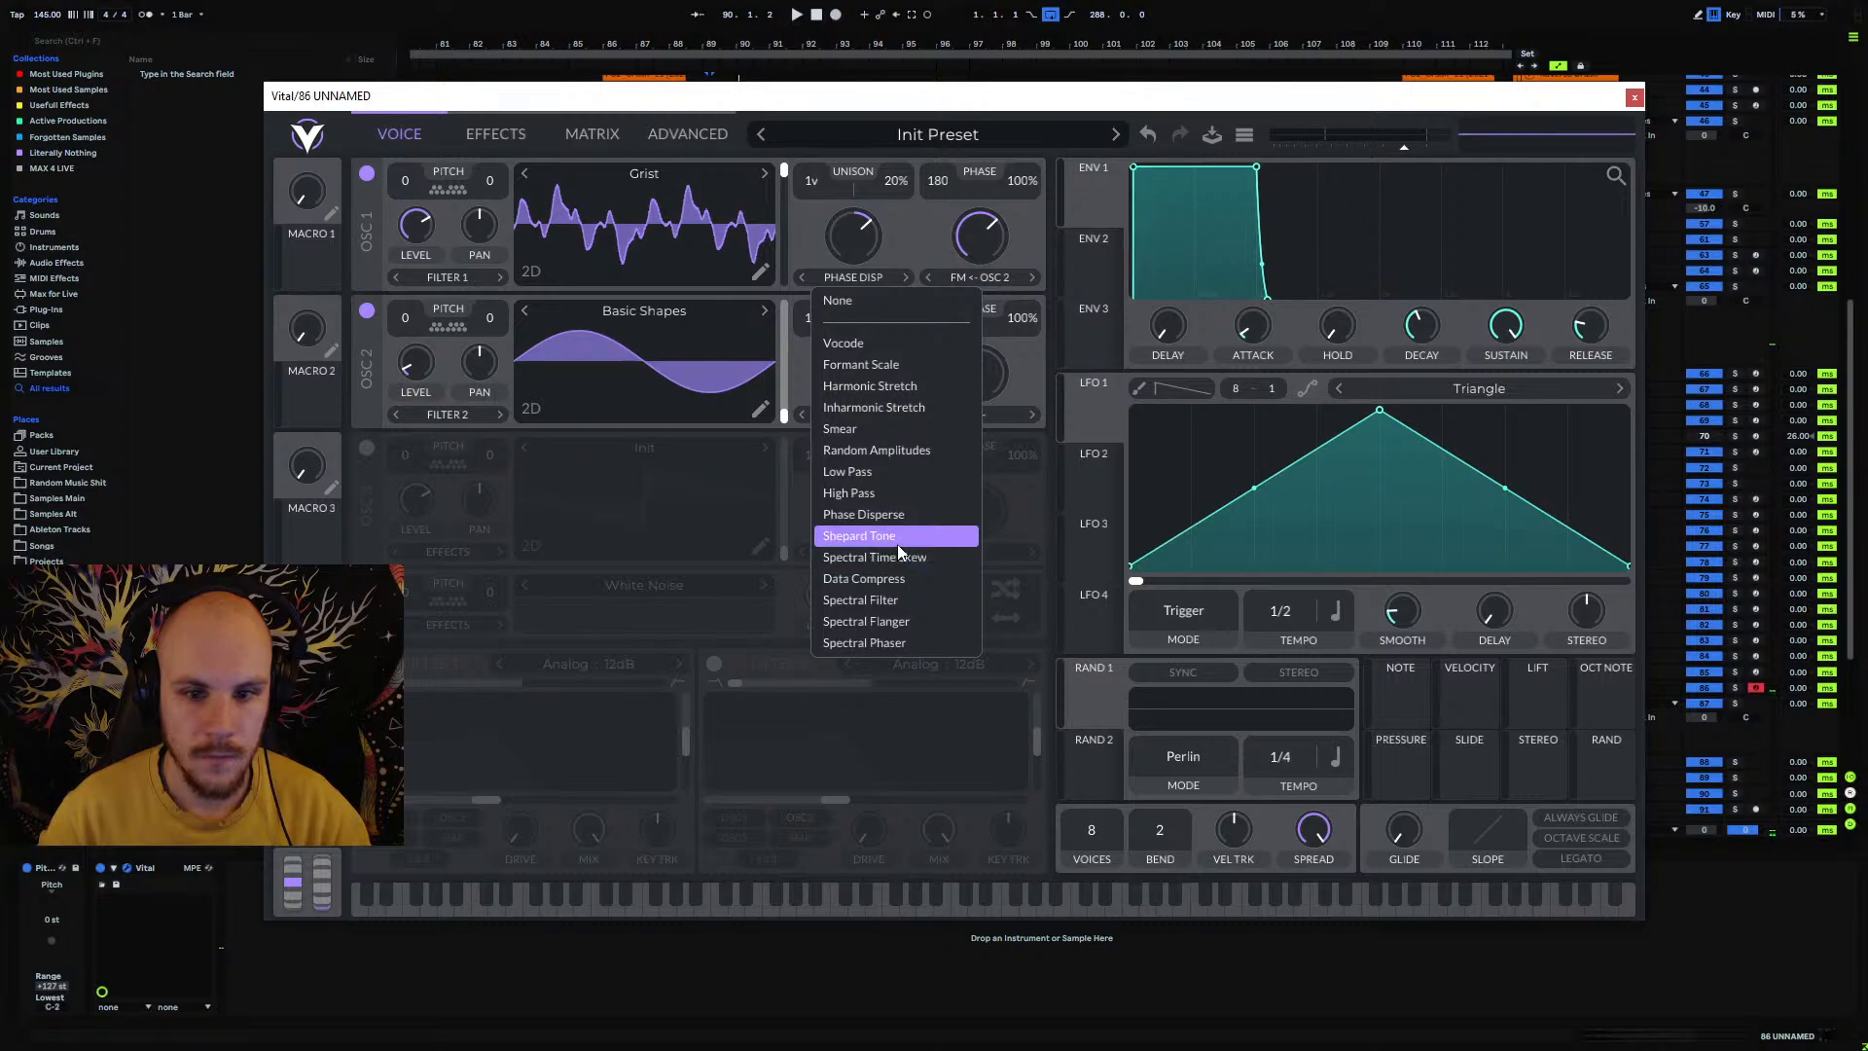
pyautogui.click(895, 554)
pyautogui.moveTo(849, 245); pyautogui.dragTo(862, 307)
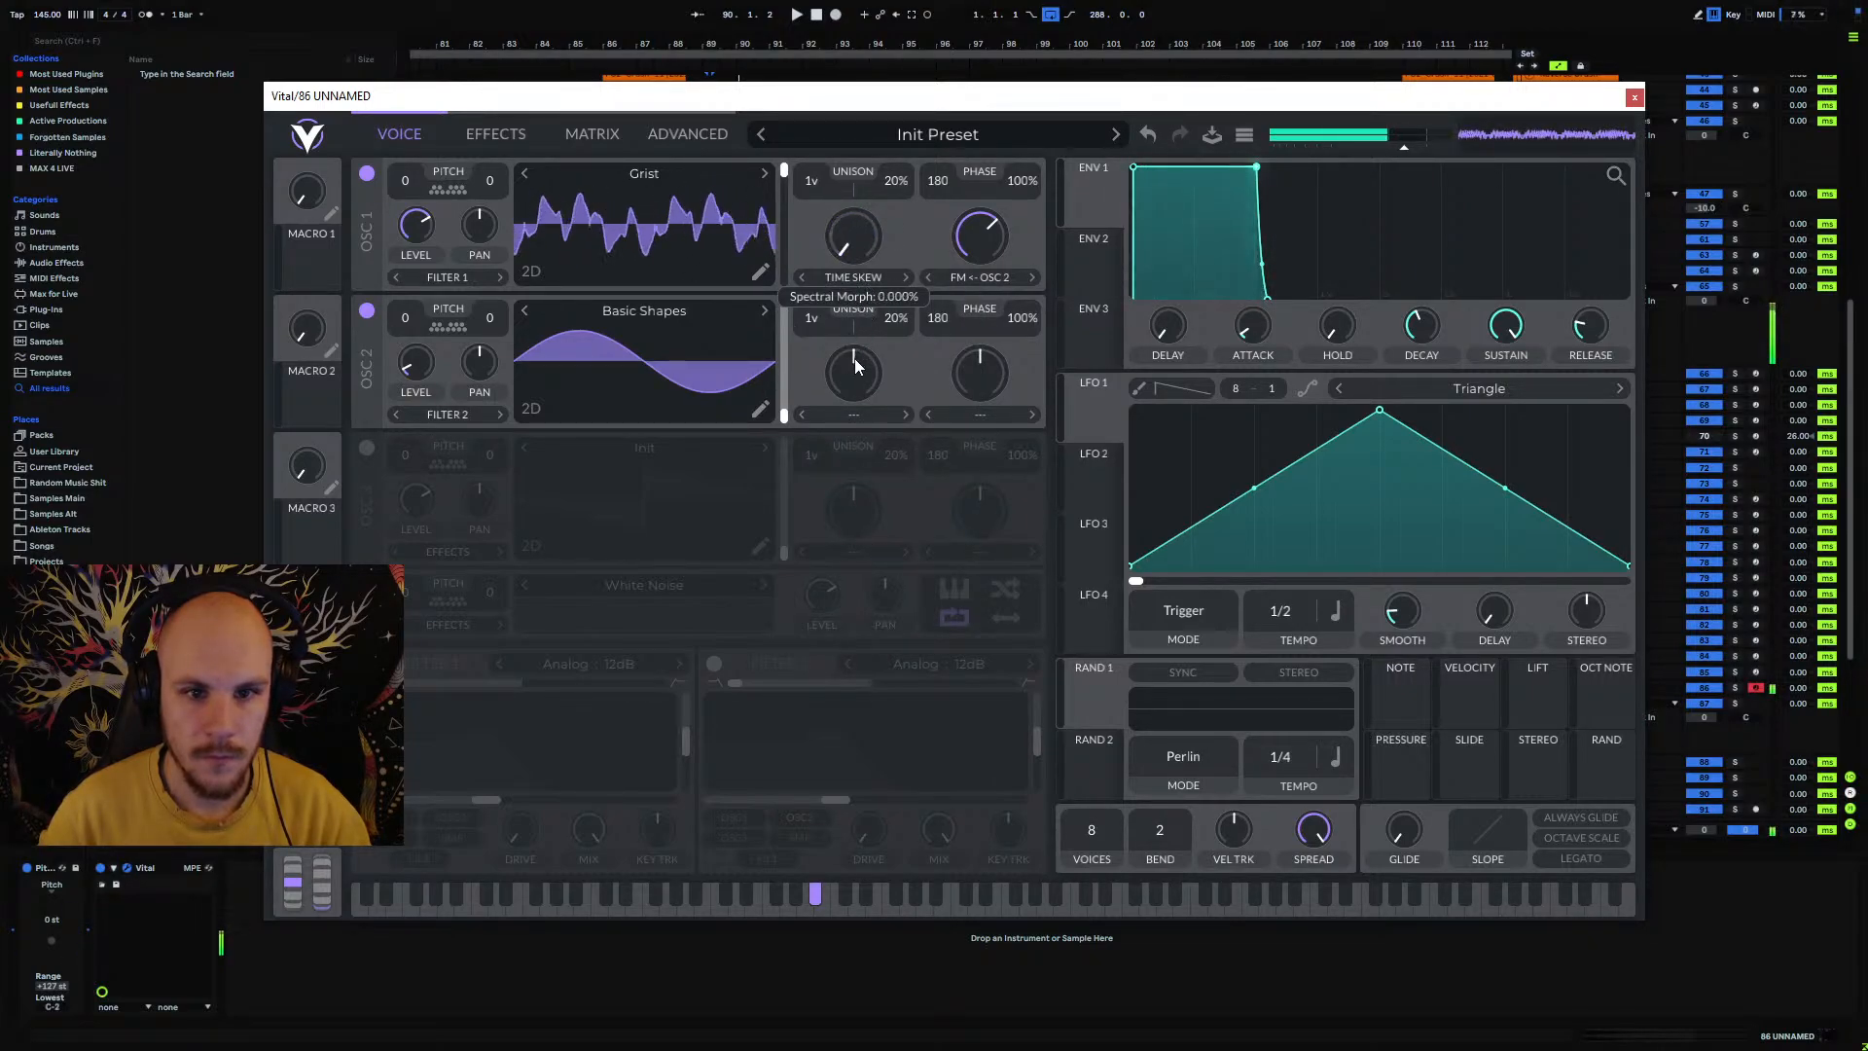
pyautogui.click(853, 277)
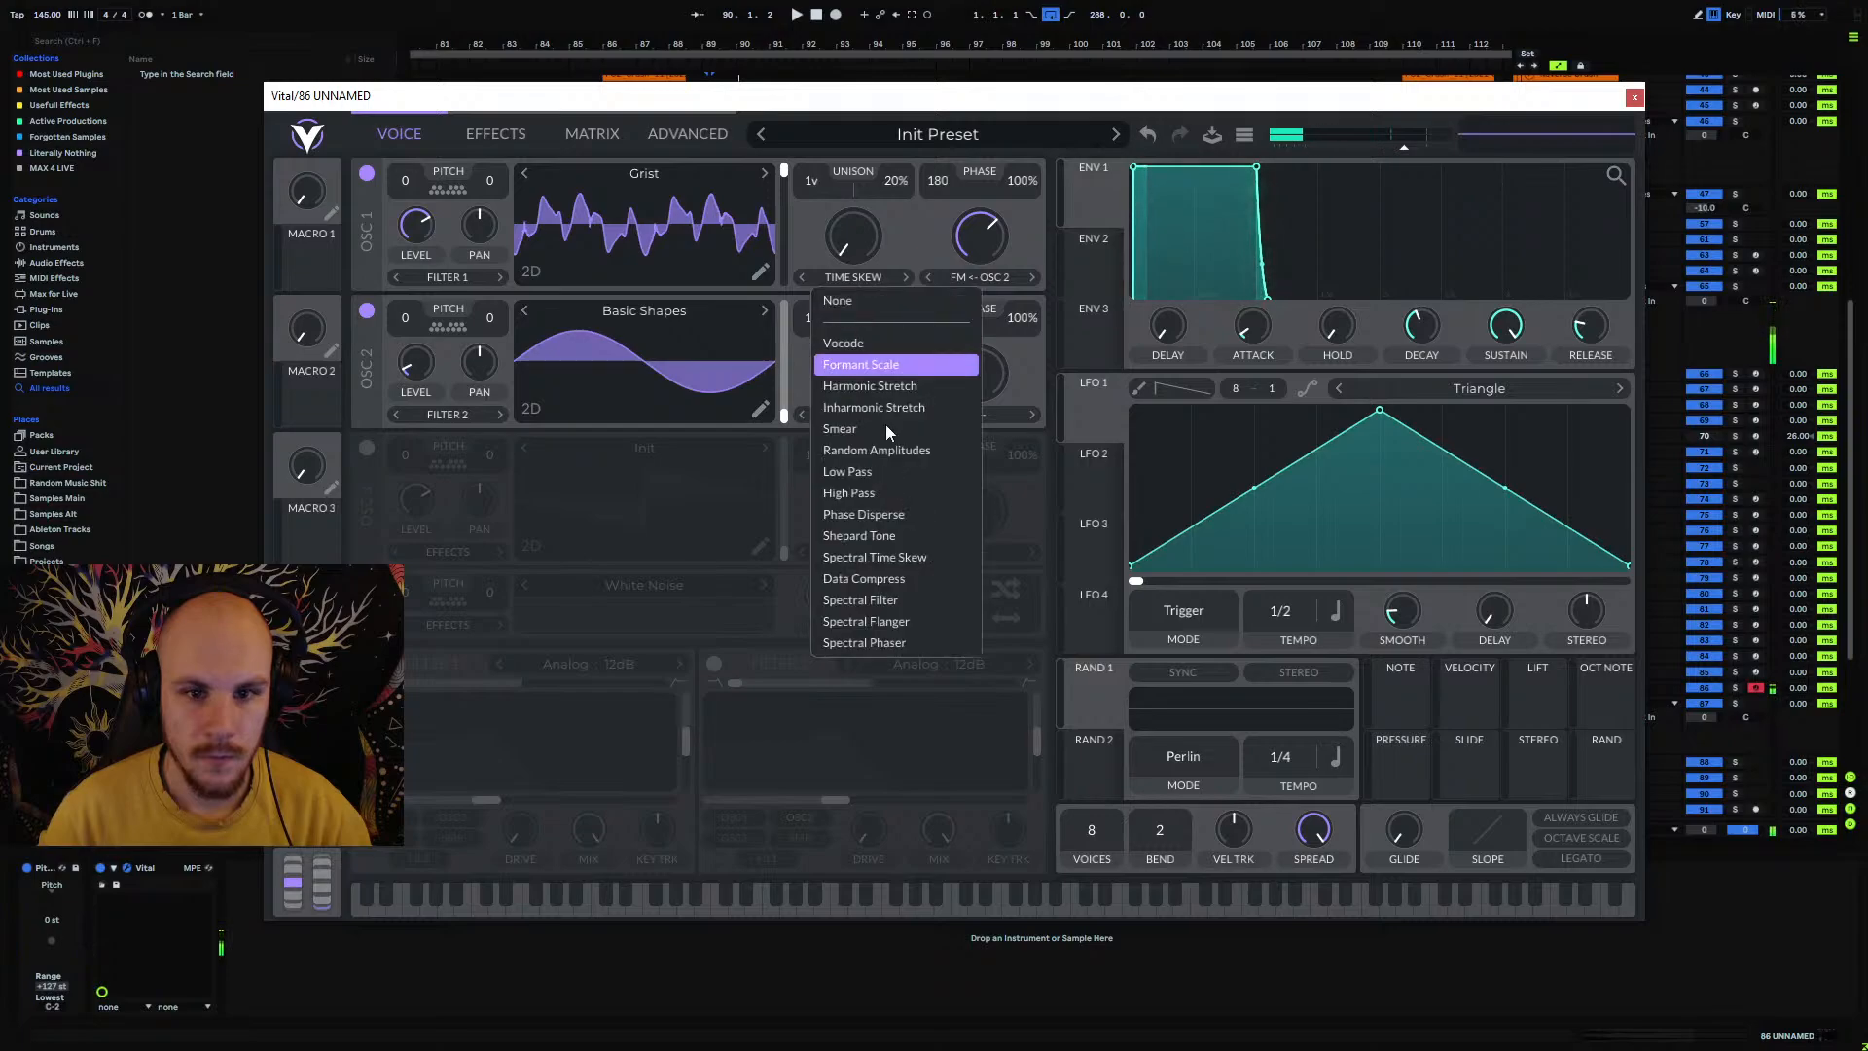
pyautogui.click(897, 553)
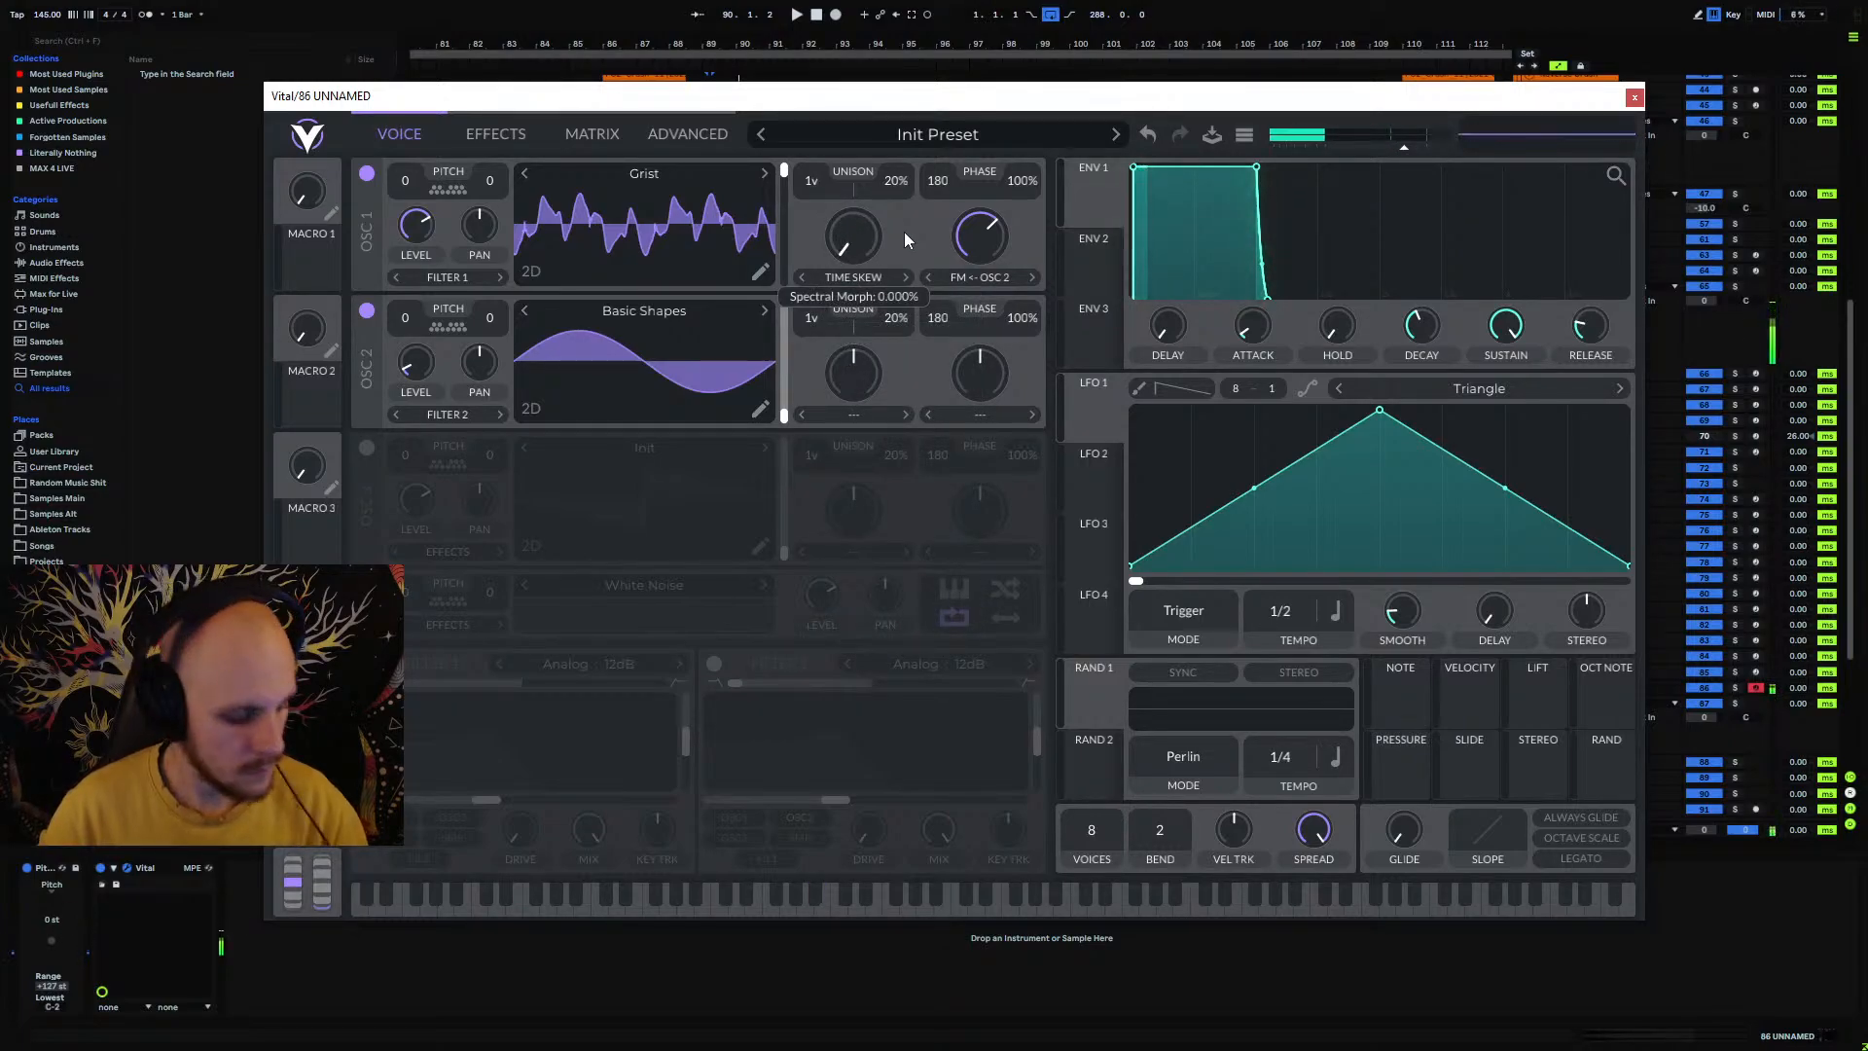
# Step: Shift the computer keyboard down an octave and set oscillator 1's phase randomization to 0% while playing notes
pyautogui.press('z')
pyautogui.moveTo(1021, 180); pyautogui.dragTo(1014, 260)
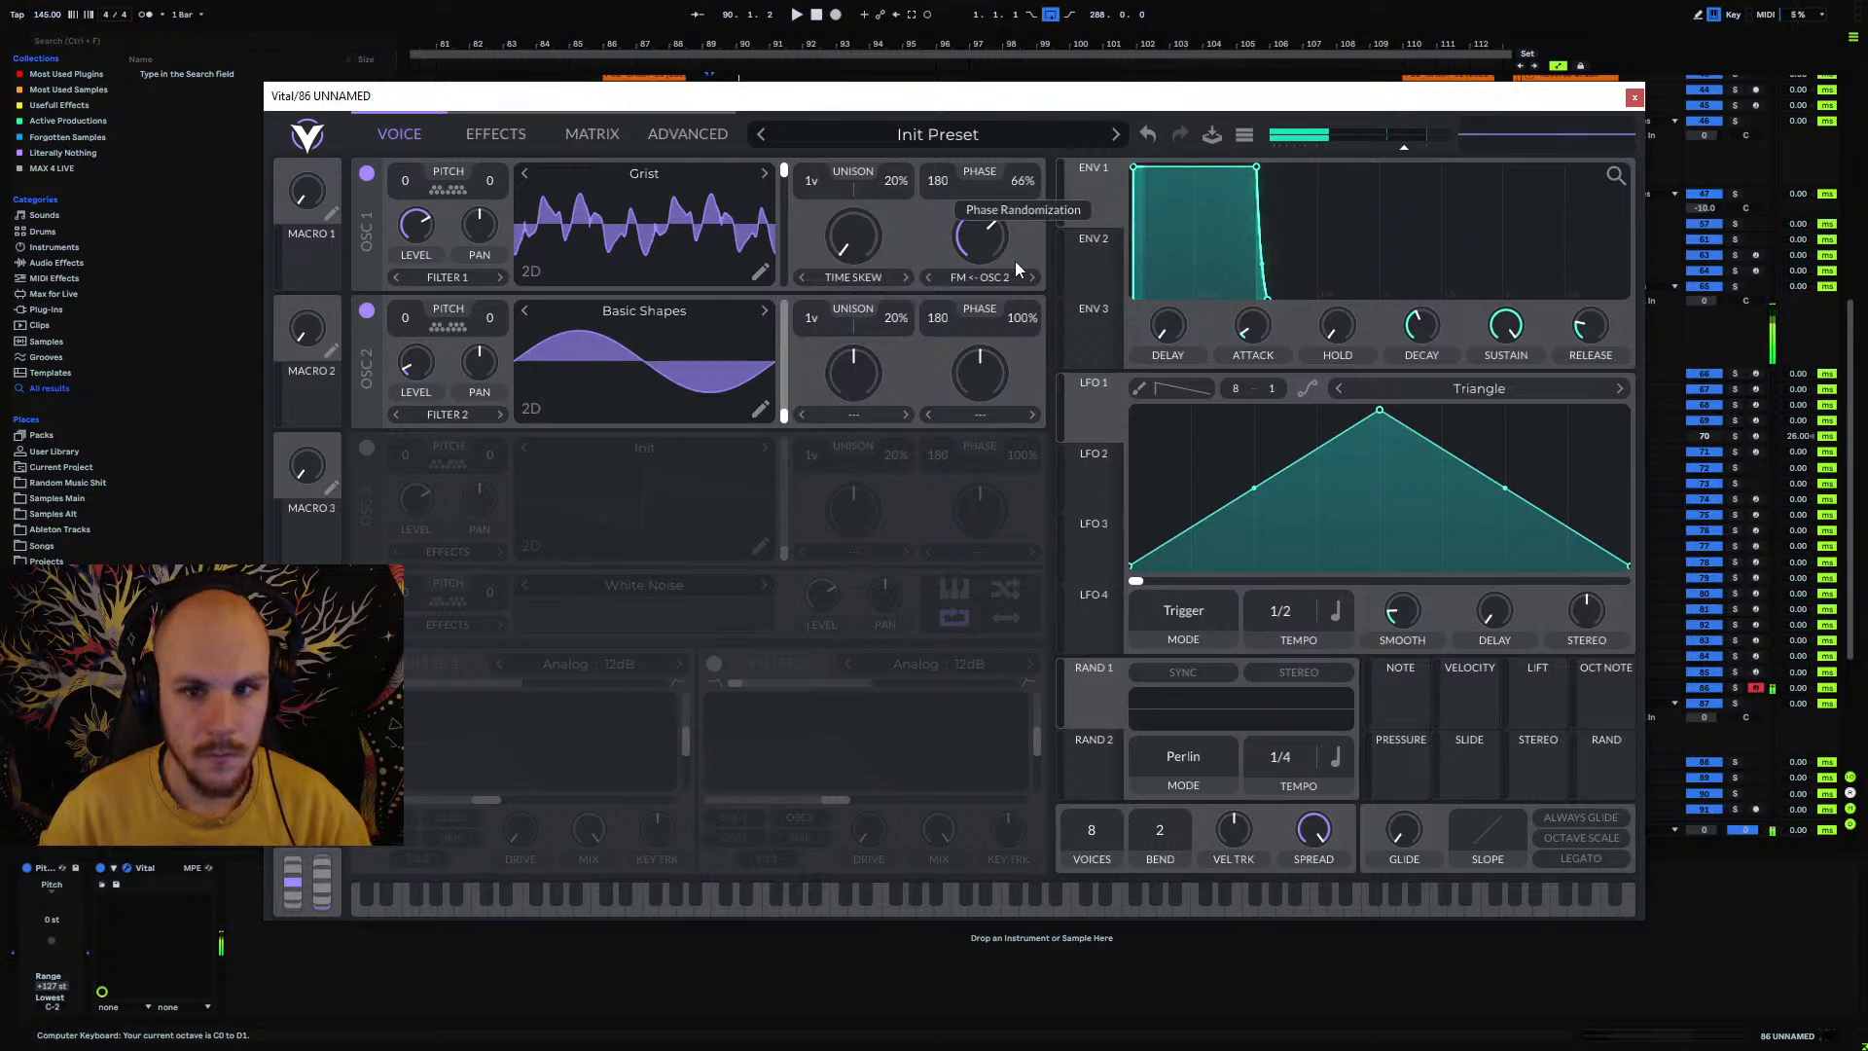
pyautogui.press('u')
pyautogui.press('u')
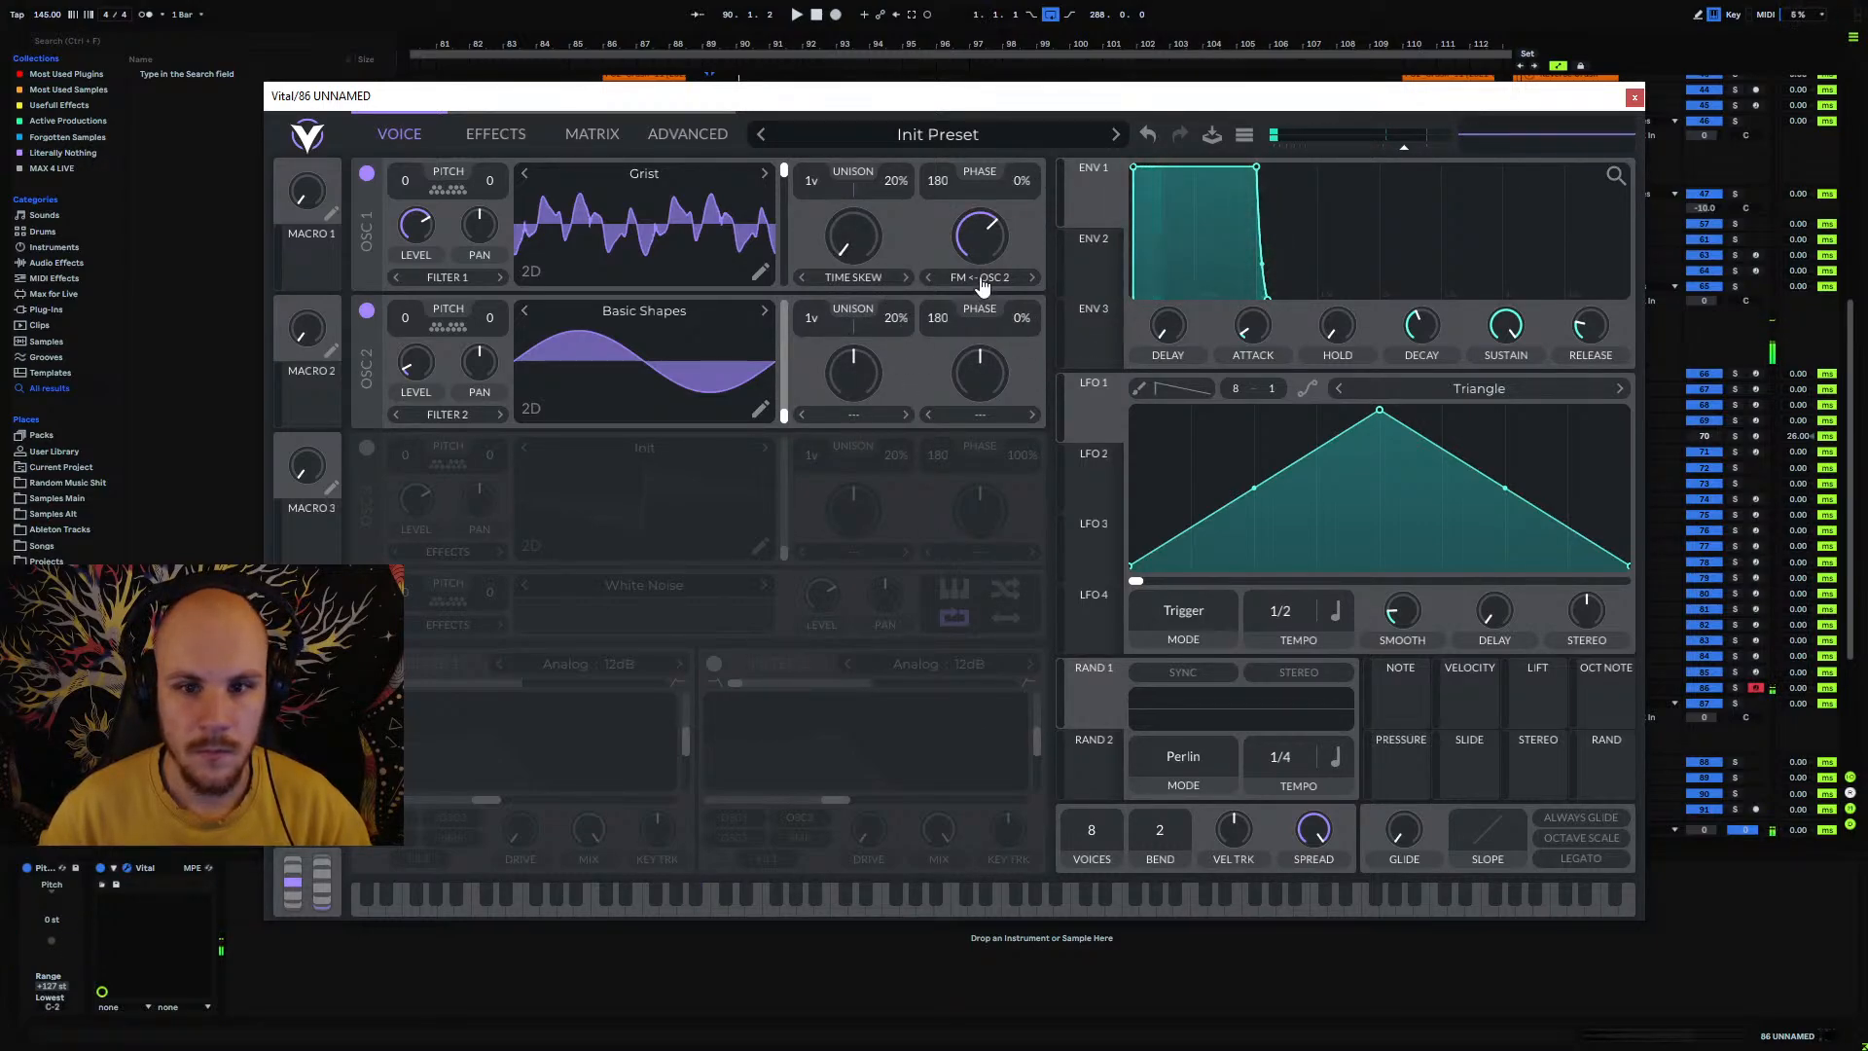
# Step: Lower oscillator 1's FM amount to slightly below the middle while repeating a note
pyautogui.moveTo(987, 261)
pyautogui.mouseDown()
pyautogui.moveTo(1007, 223)
pyautogui.moveTo(989, 282)
pyautogui.mouseUp()
pyautogui.press('u')
pyautogui.press('u')
pyautogui.press('u')
pyautogui.press('u')
pyautogui.press('u')
pyautogui.press('u')
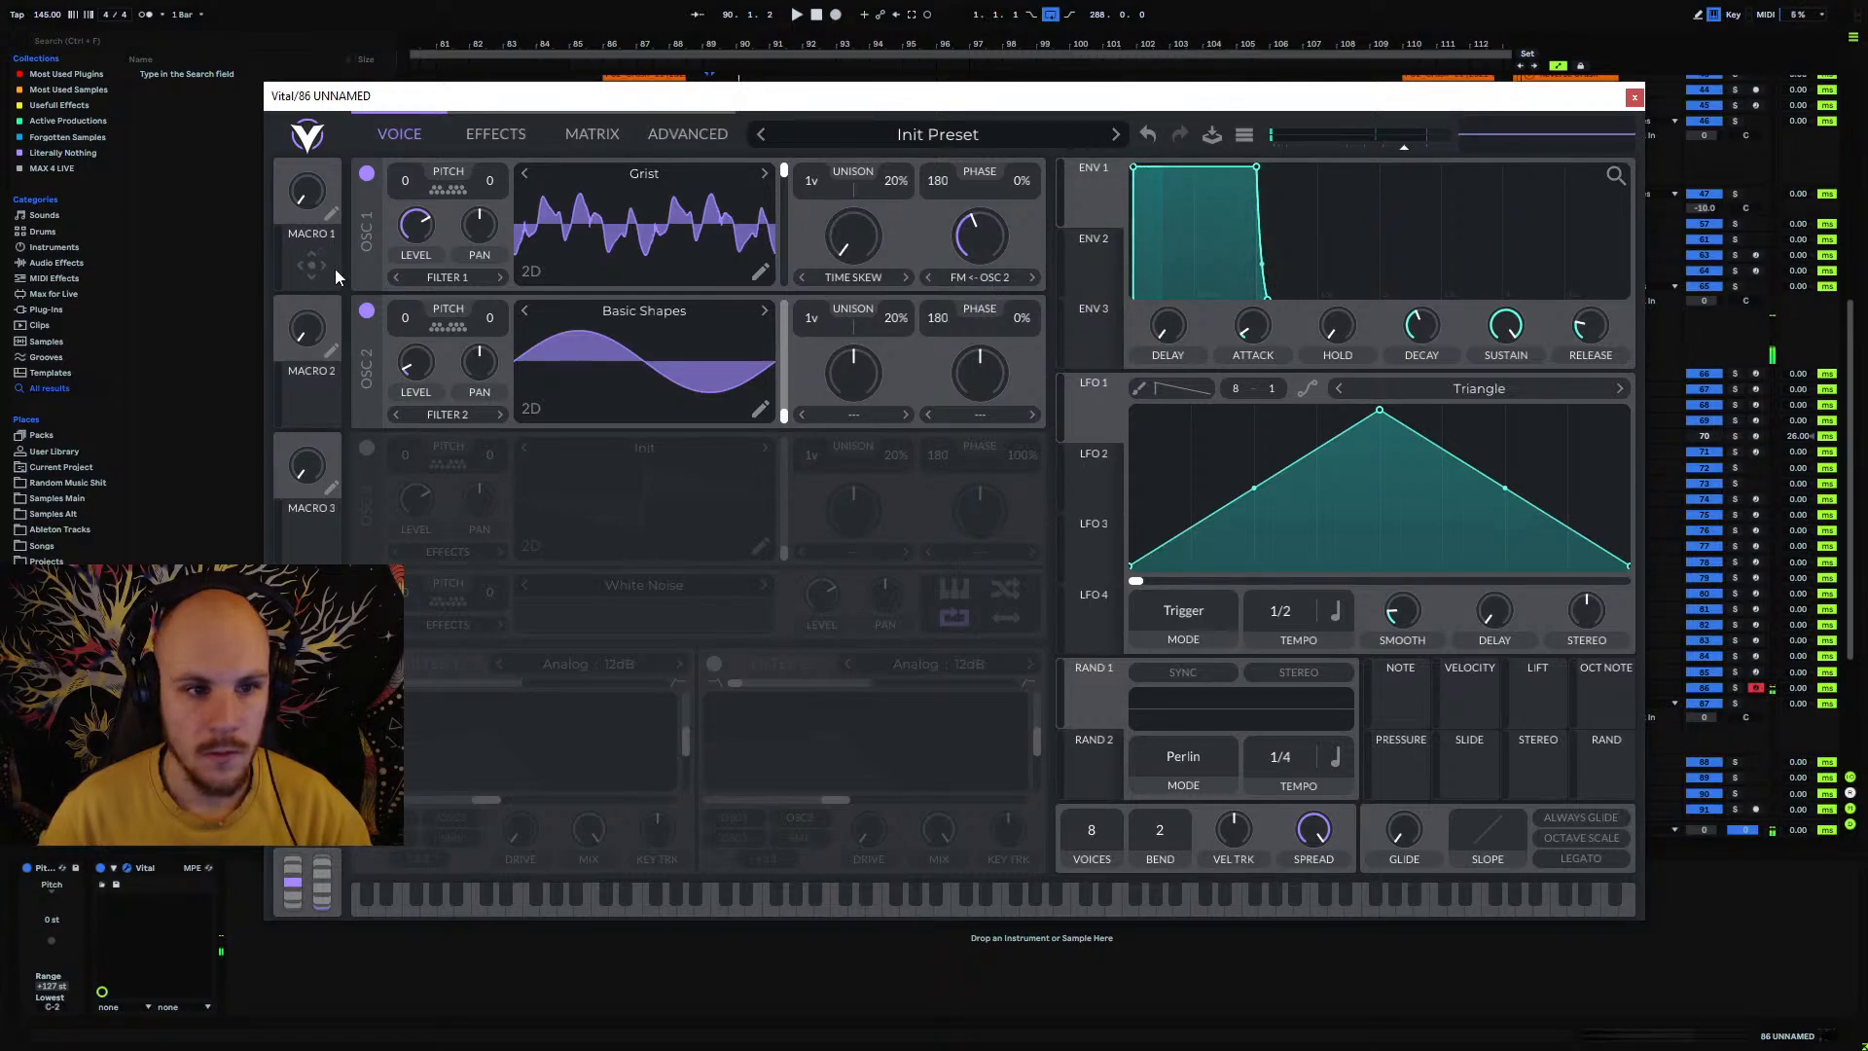
# Step: Modulate oscillator 1's FM amount with Random 1, set to Sample & Hold mode at a 1/16 tempo
pyautogui.moveTo(1084, 710); pyautogui.dragTo(979, 282)
pyautogui.click(1193, 759)
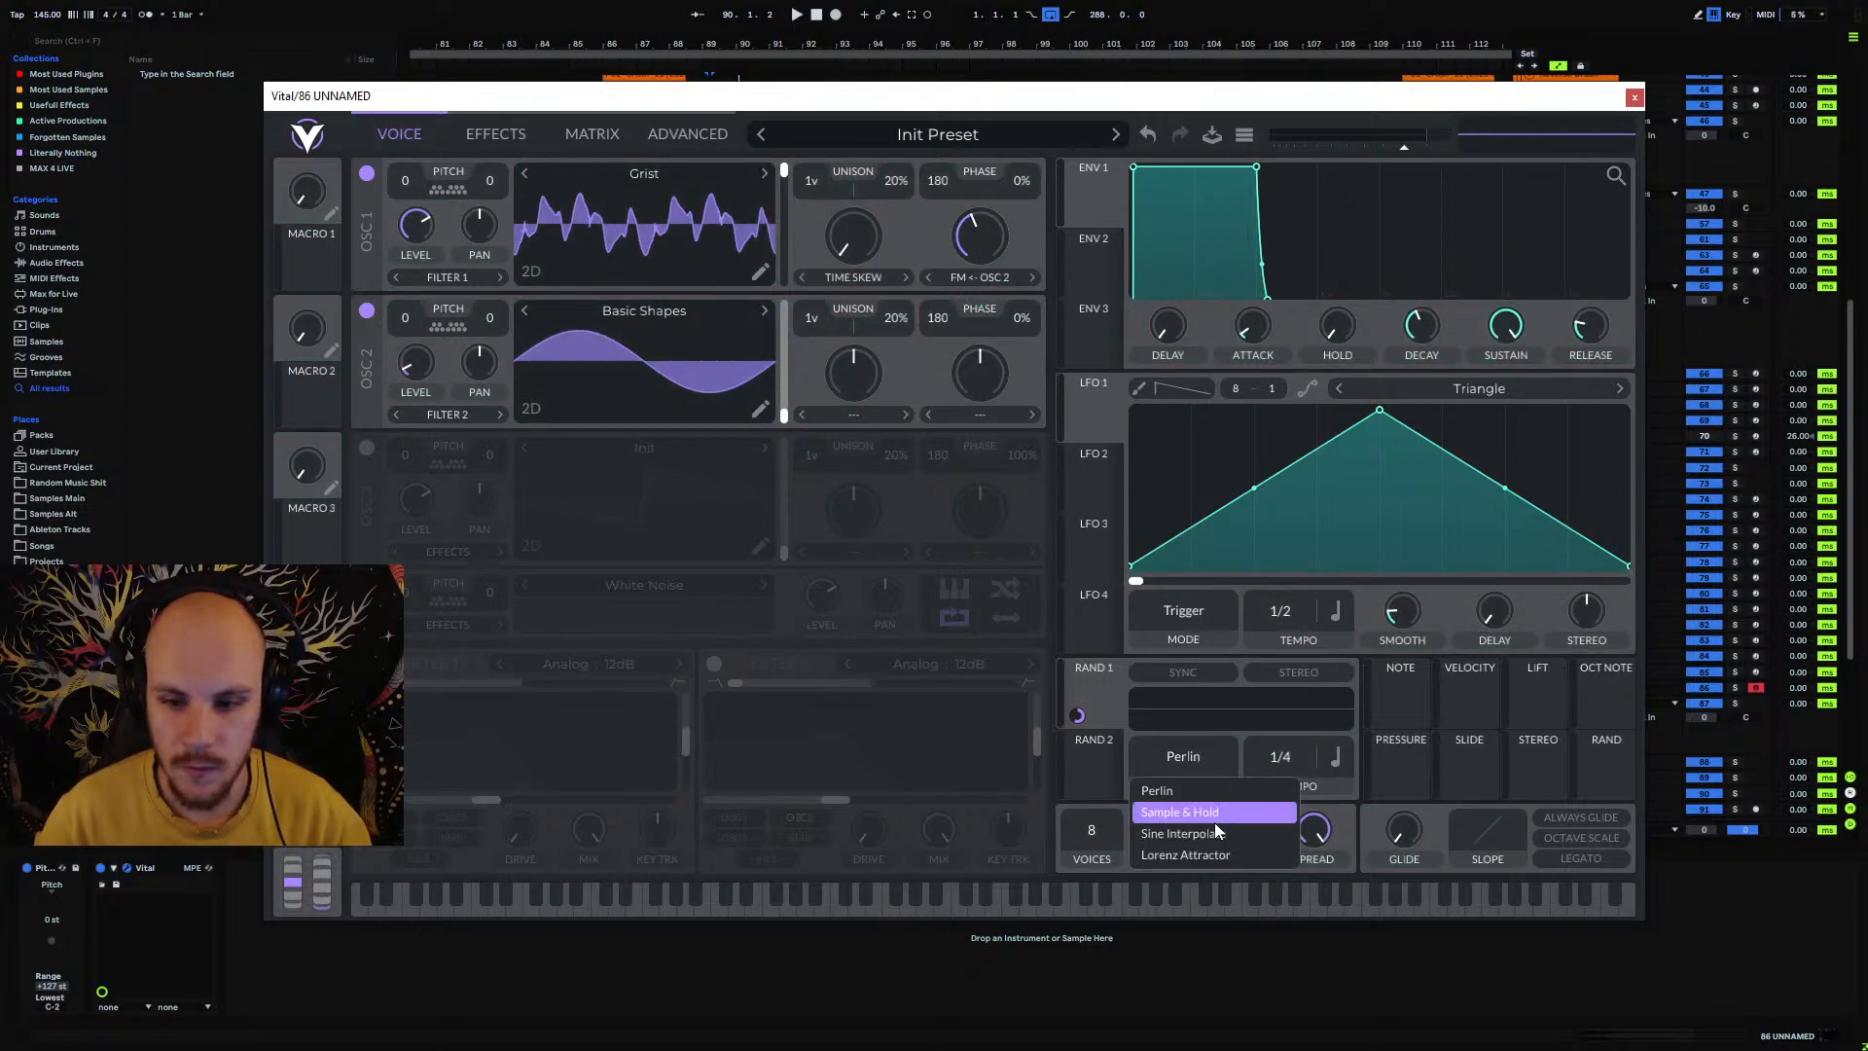
pyautogui.click(1214, 819)
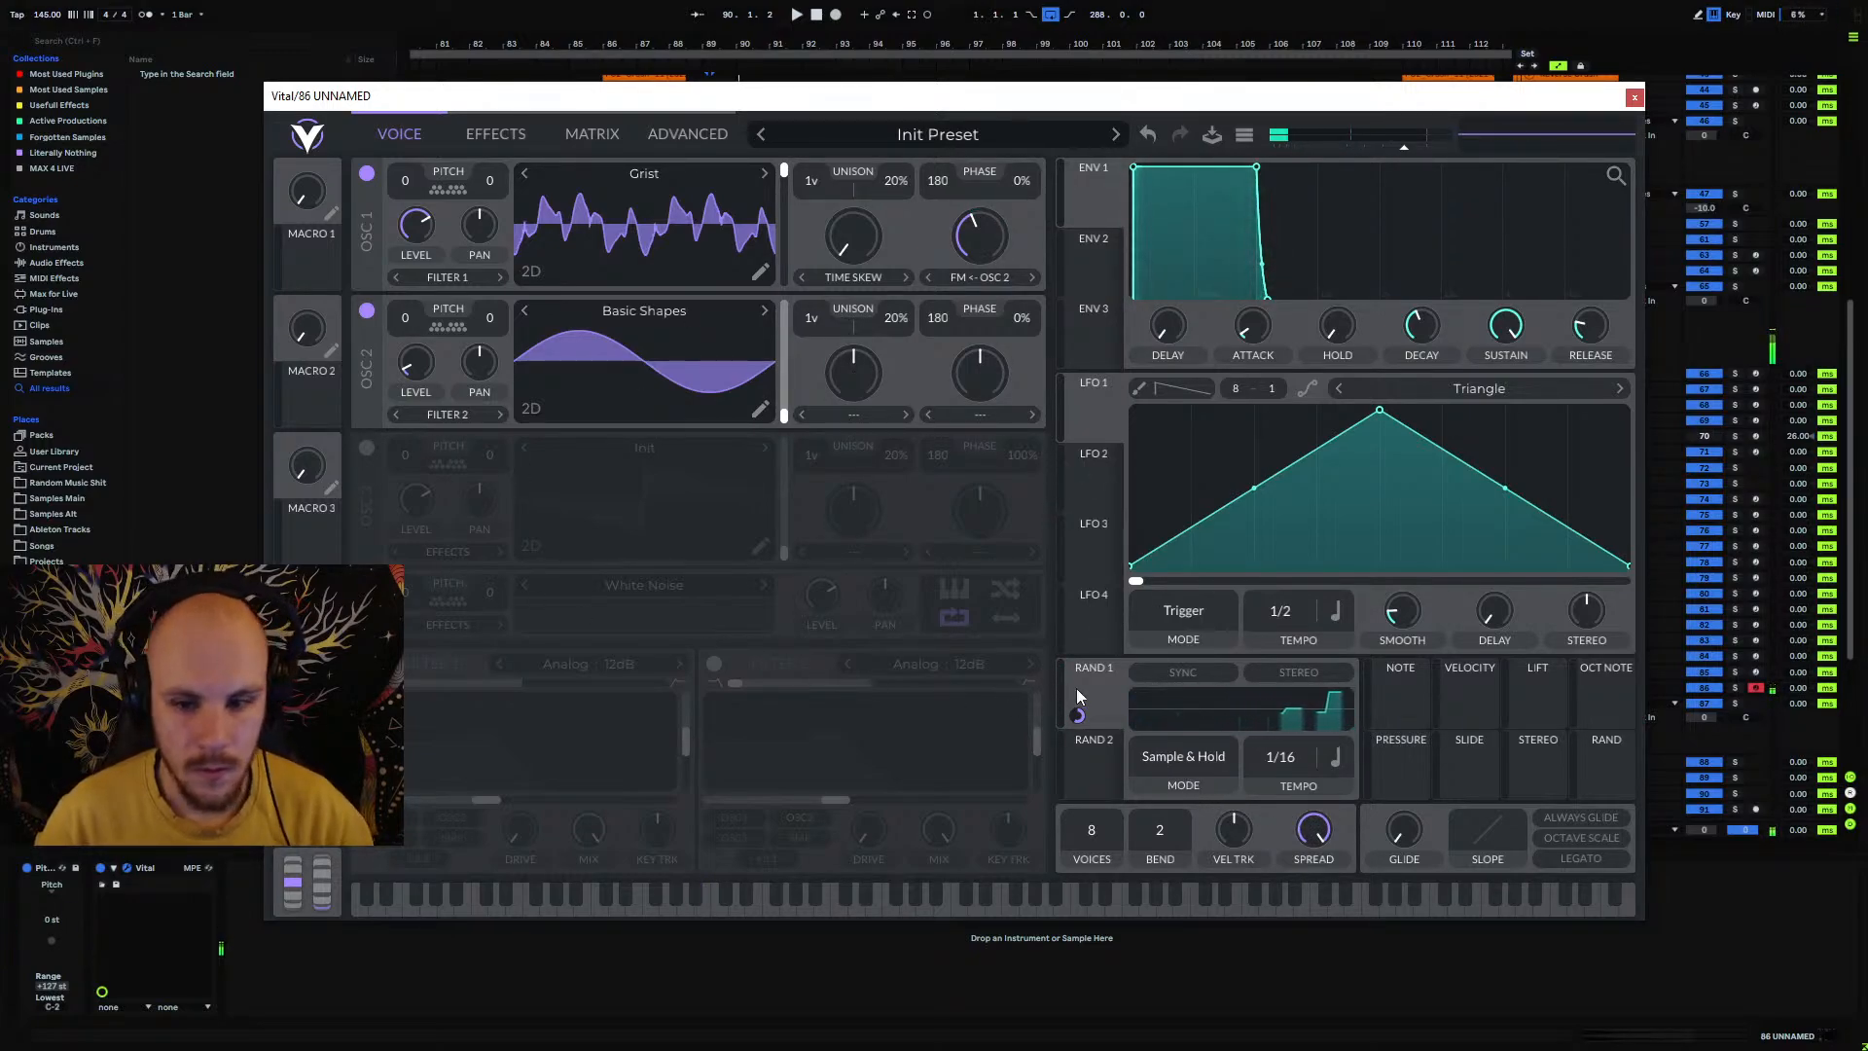
pyautogui.click(1100, 760)
# Step: Enable filter 1, raise its resonance slightly and set its cutoff to about 18.61 semitones
pyautogui.click(366, 663)
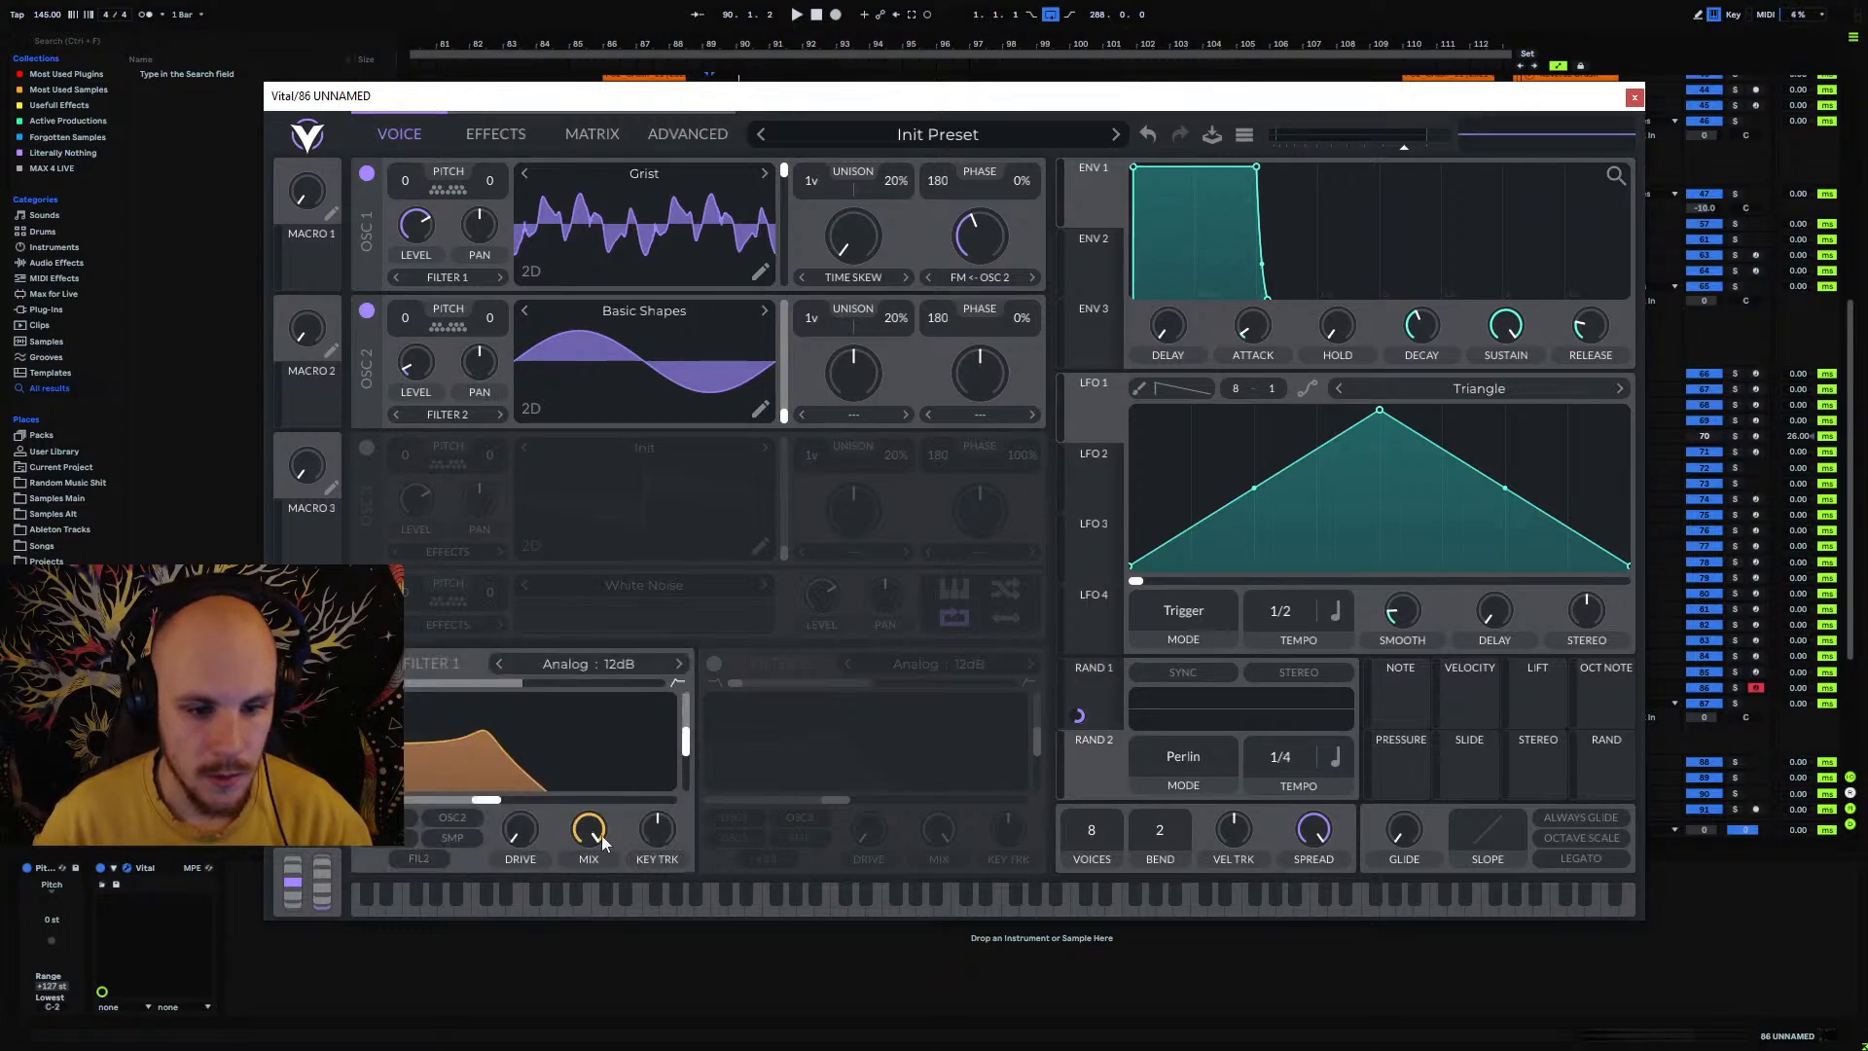
pyautogui.moveTo(682, 742); pyautogui.dragTo(683, 727)
pyautogui.moveTo(484, 801); pyautogui.dragTo(543, 801)
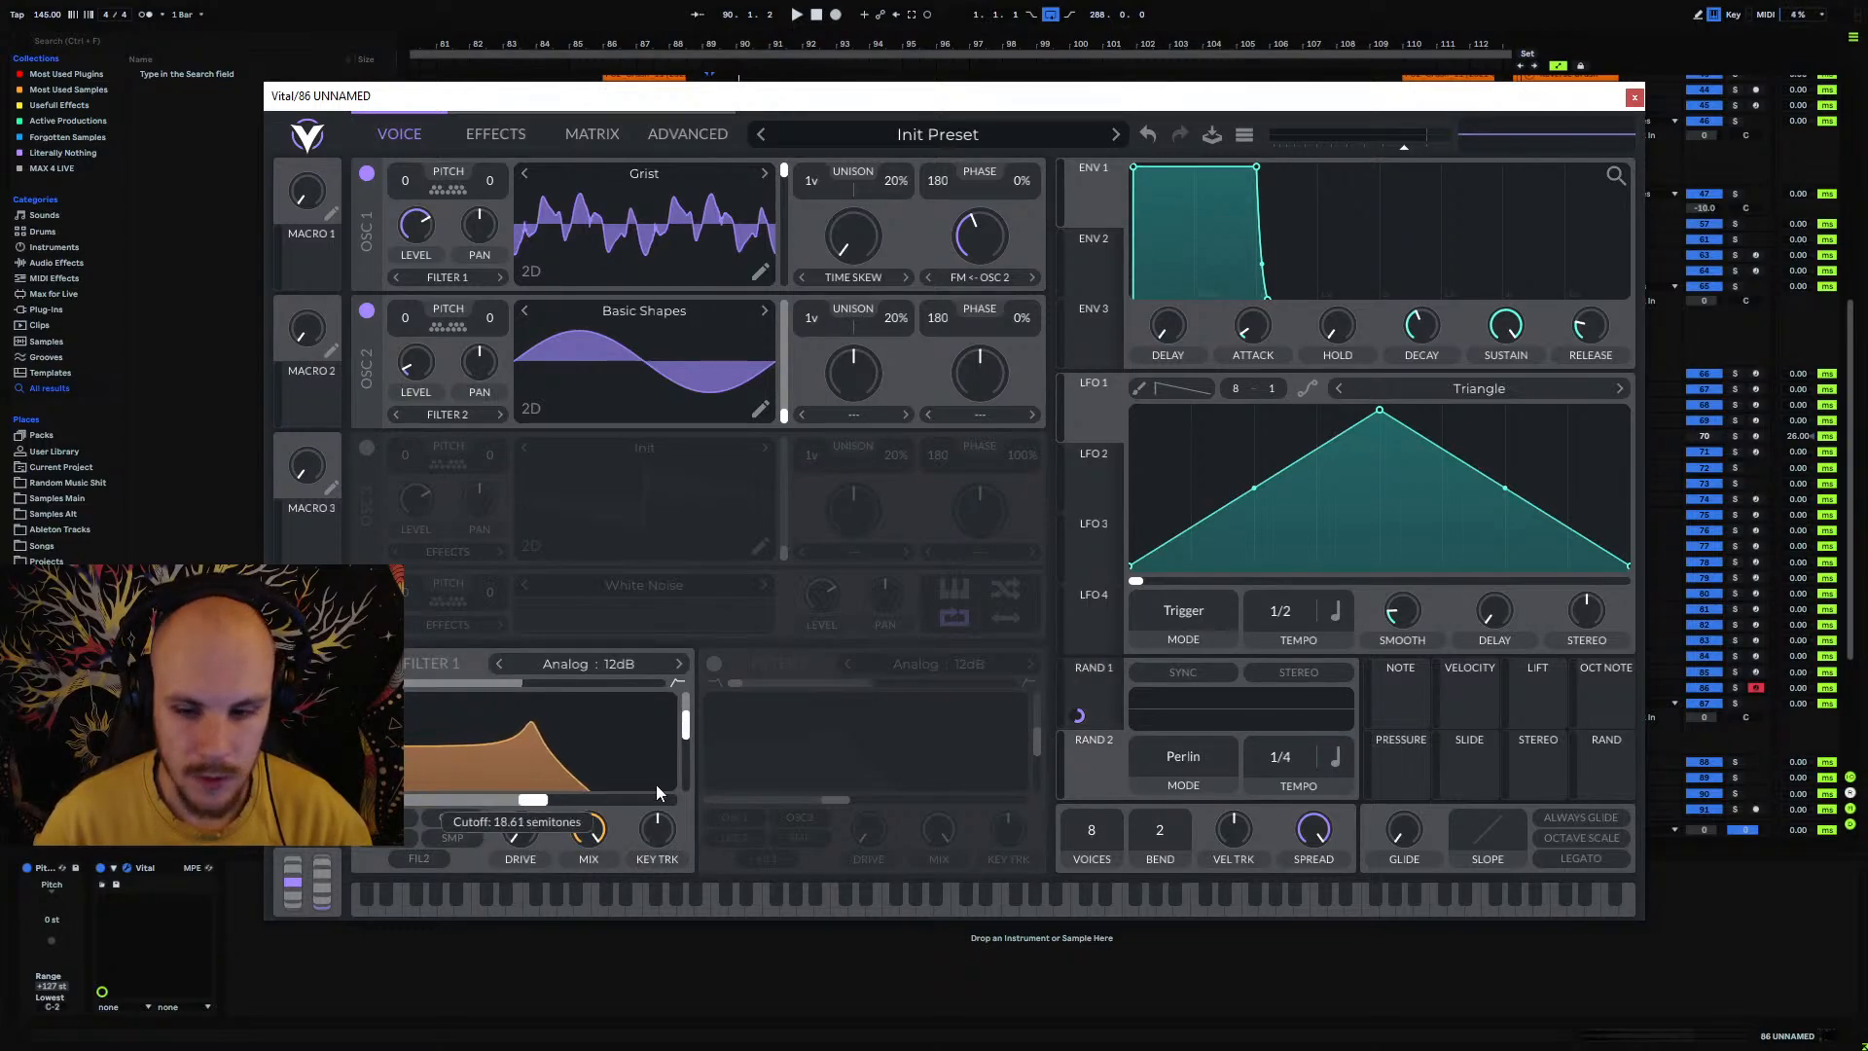
# Step: Modulate filter 1's cutoff with Random 2 in Sample & Hold mode at 1/16, and make the filter an Analog 24dB band-pass
pyautogui.moveTo(1094, 760); pyautogui.dragTo(516, 776)
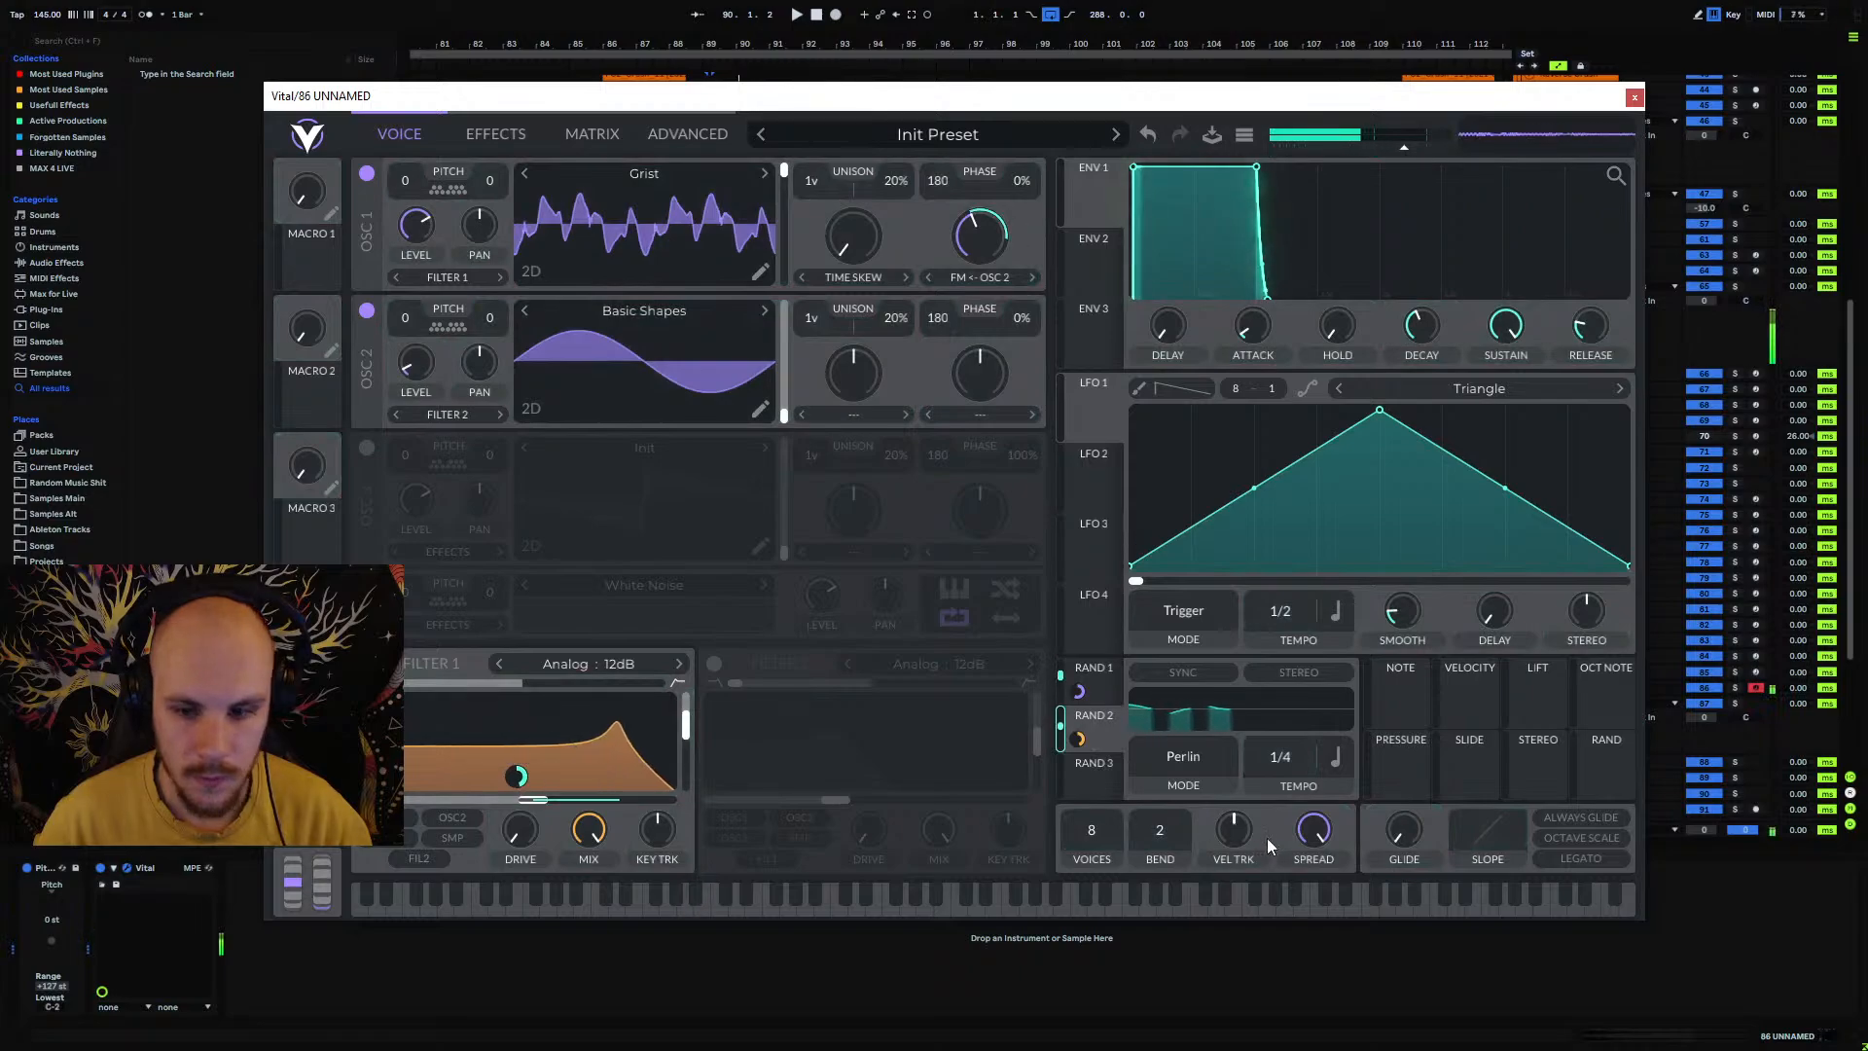
pyautogui.moveTo(1280, 762); pyautogui.dragTo(1302, 734)
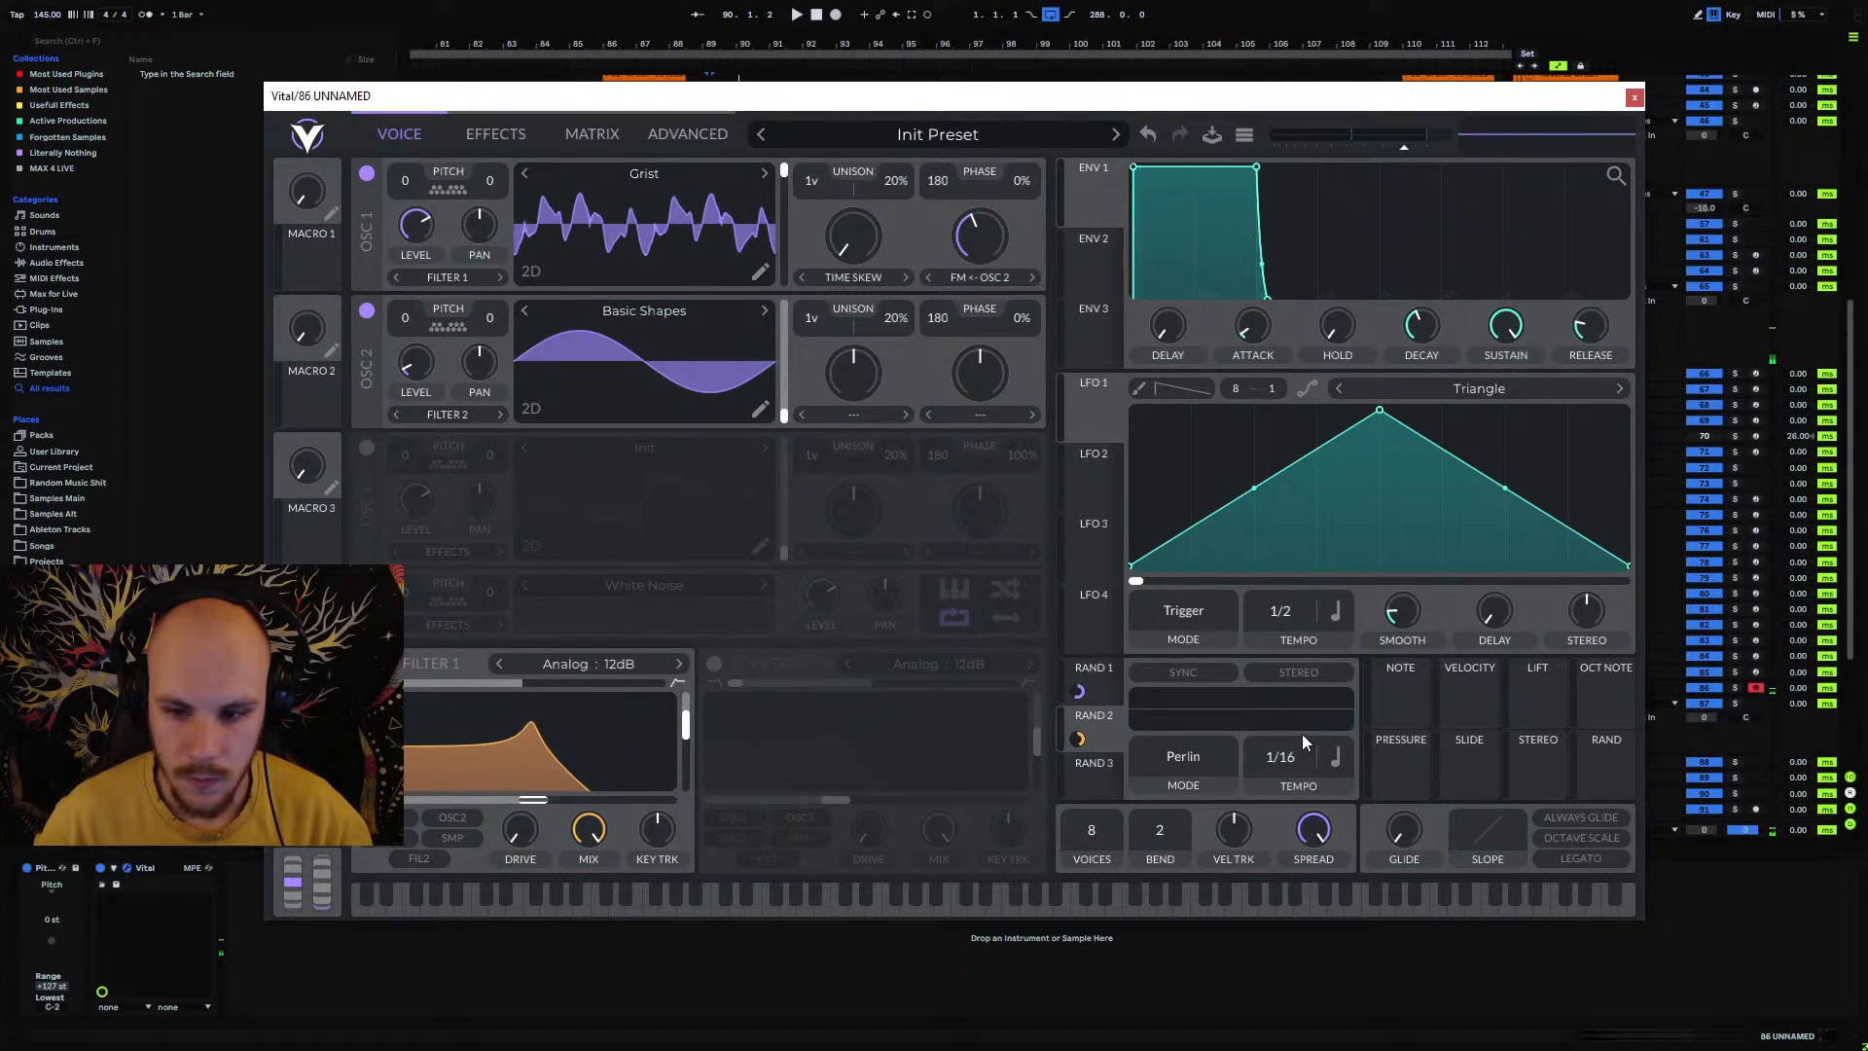
pyautogui.click(1191, 761)
pyautogui.click(1228, 810)
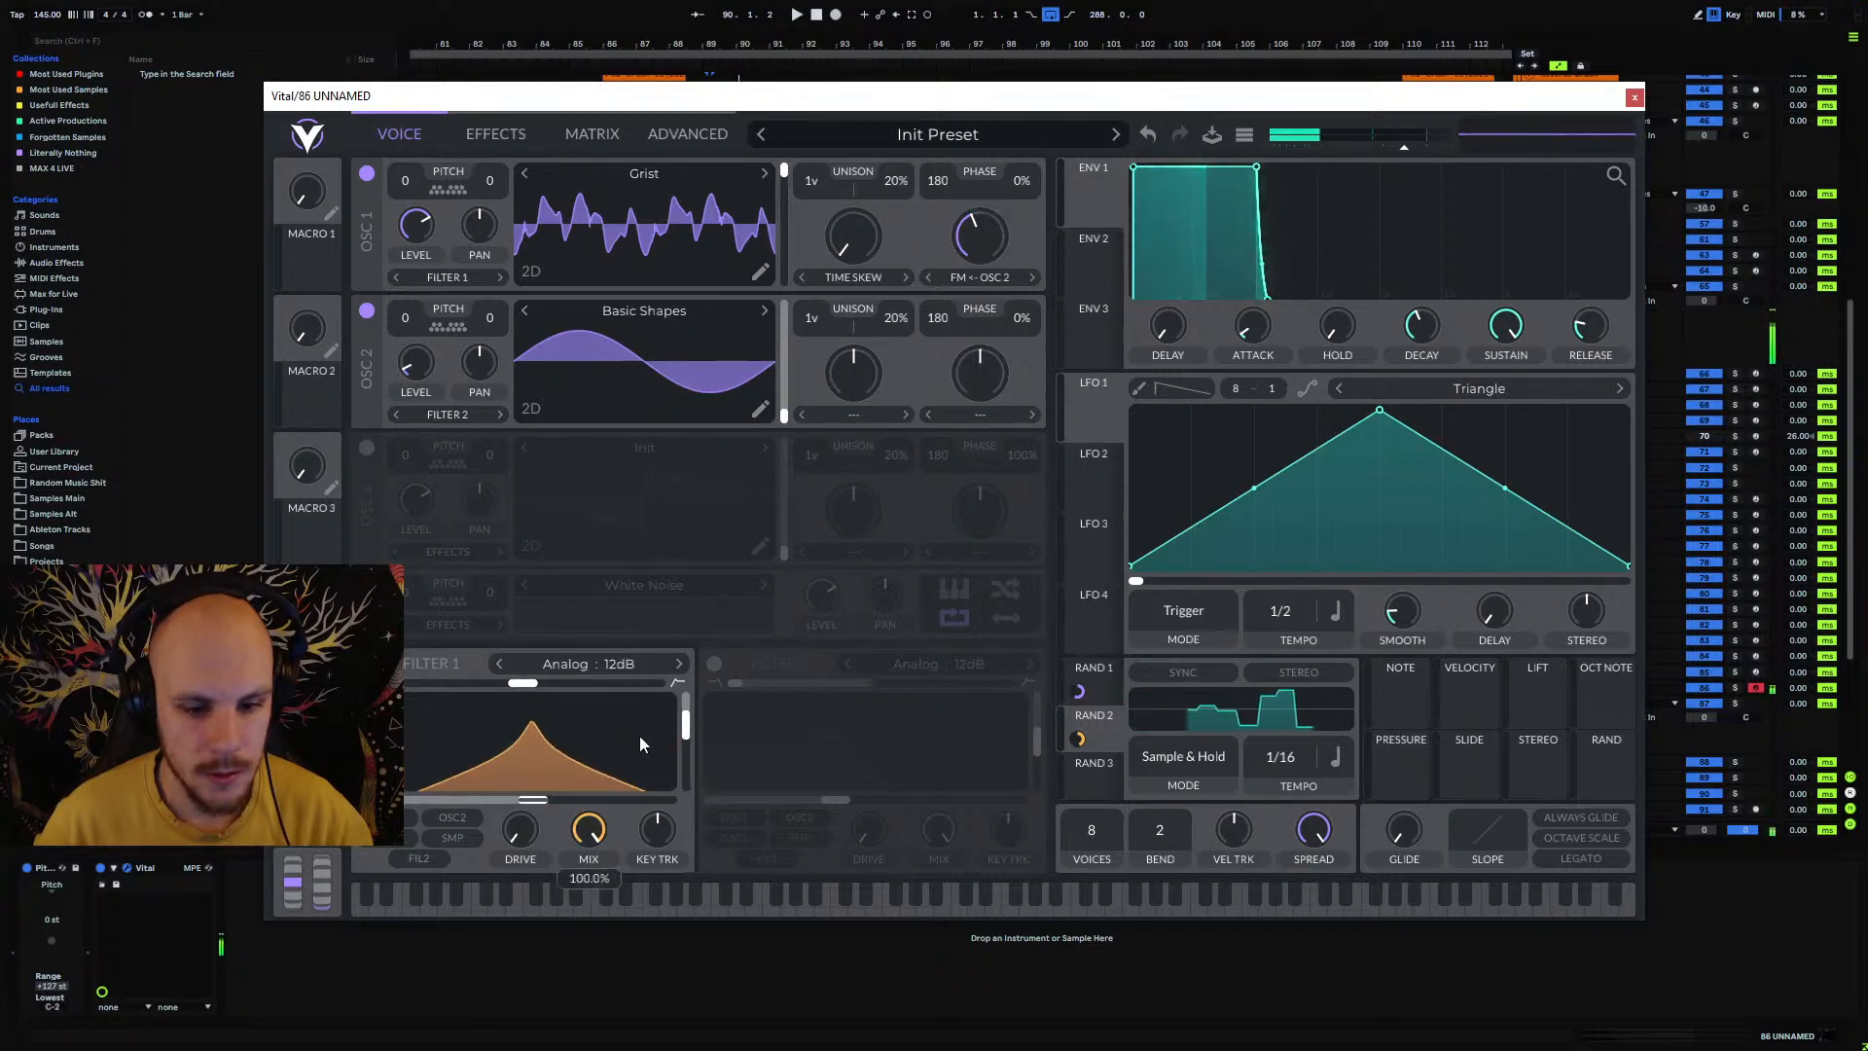
pyautogui.click(680, 664)
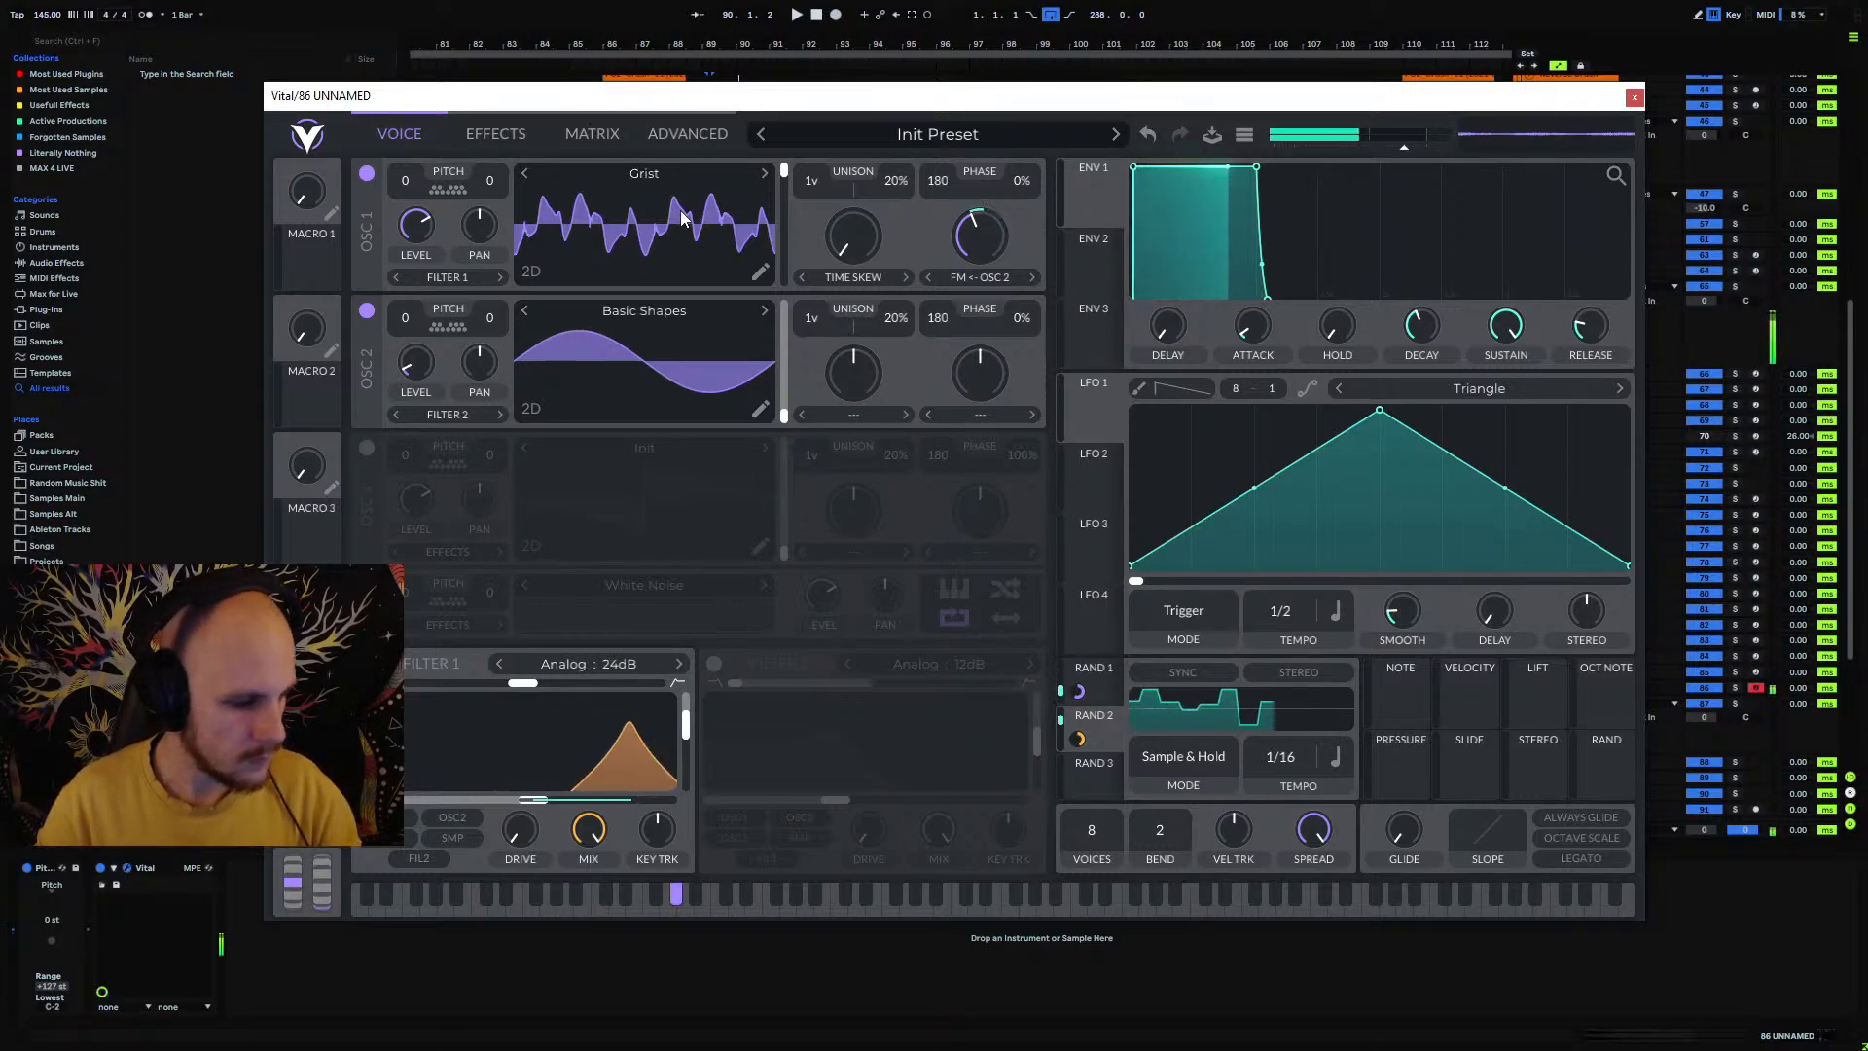
# Step: Enable the chorus with minimum depth and about 60% mix, and turn on the multiband compressor
pyautogui.click(493, 135)
pyautogui.click(368, 176)
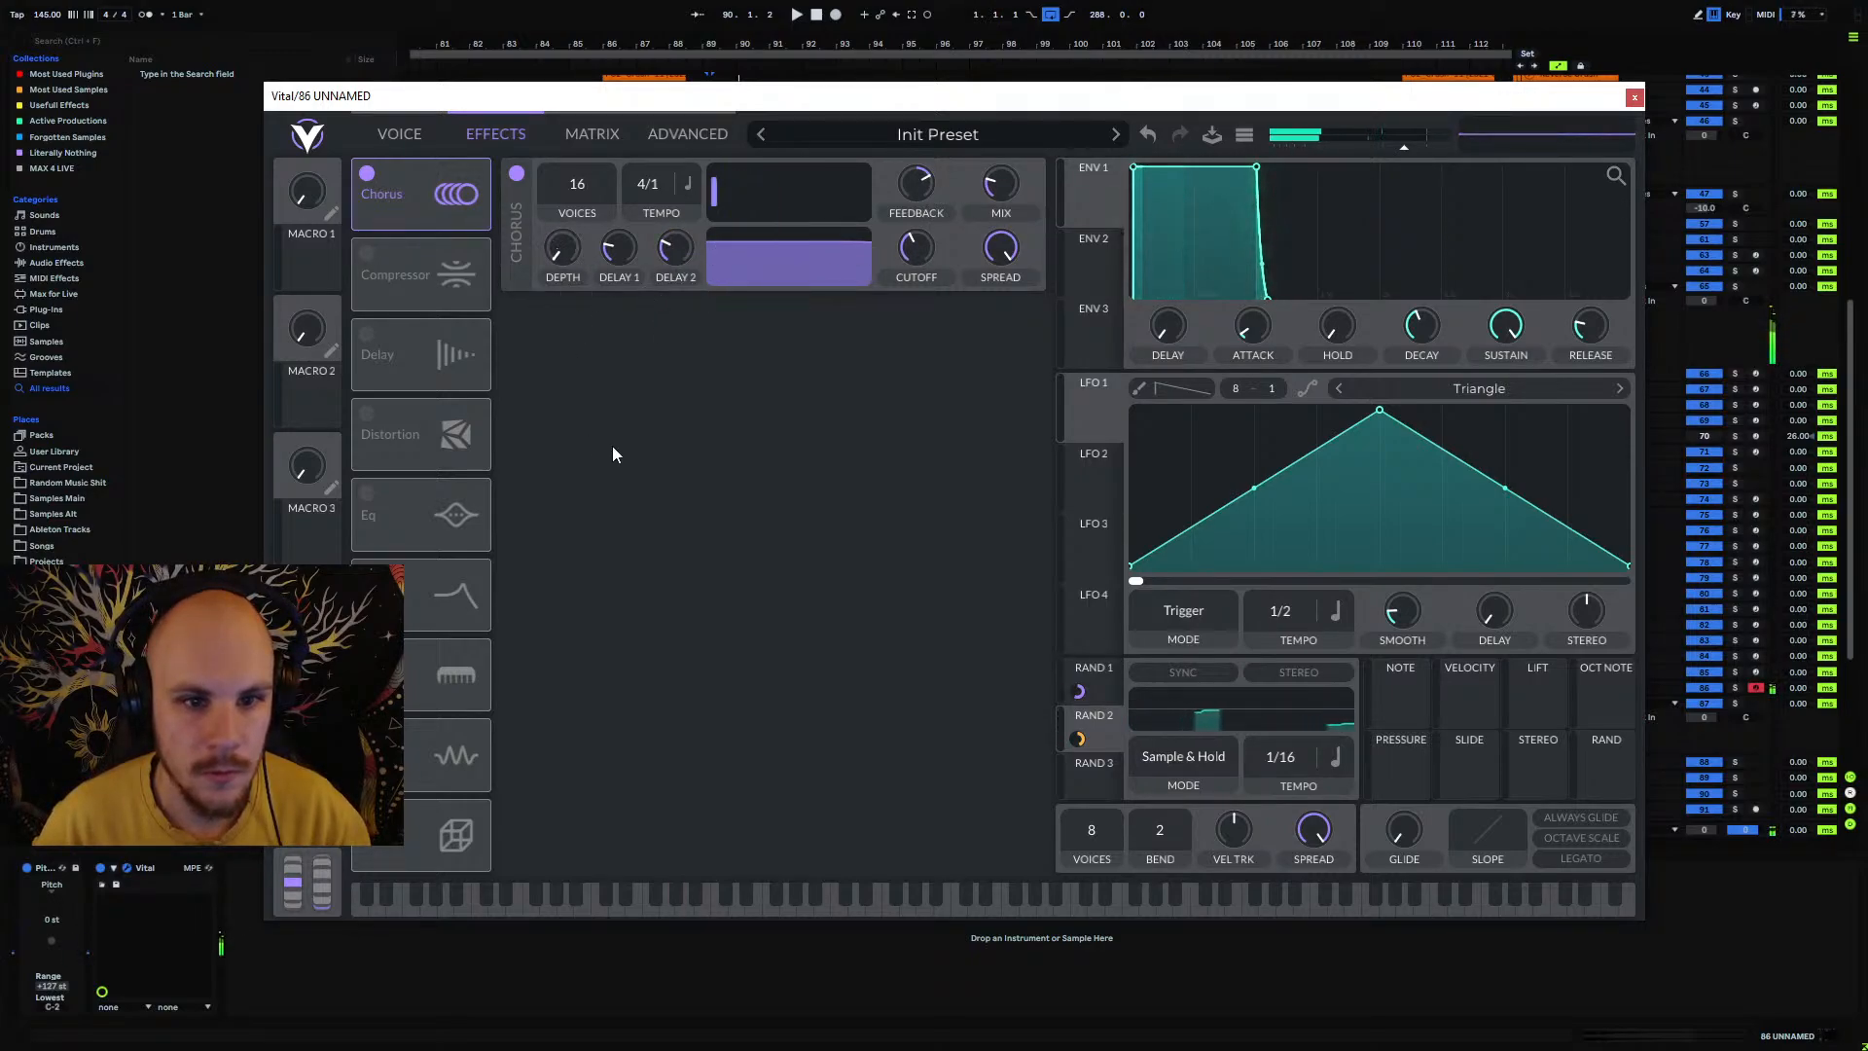
pyautogui.moveTo(1005, 183)
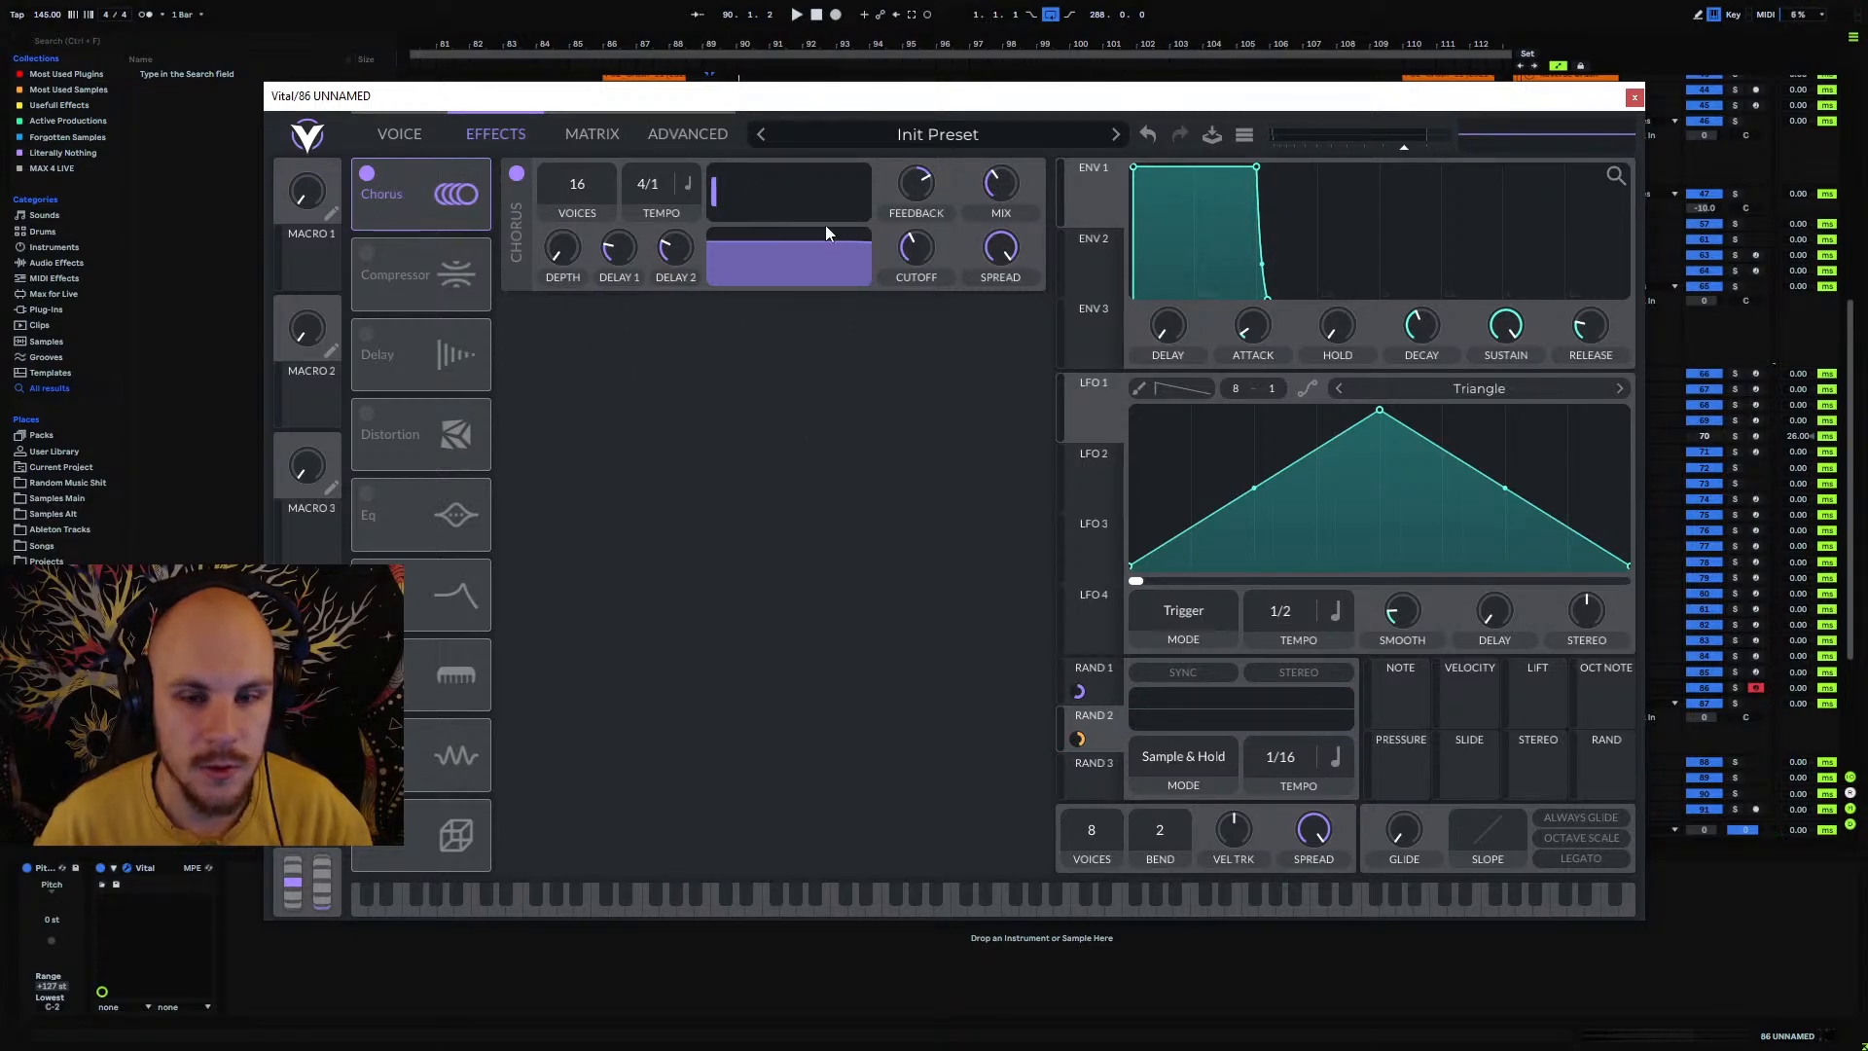
pyautogui.moveTo(563, 249); pyautogui.dragTo(570, 317)
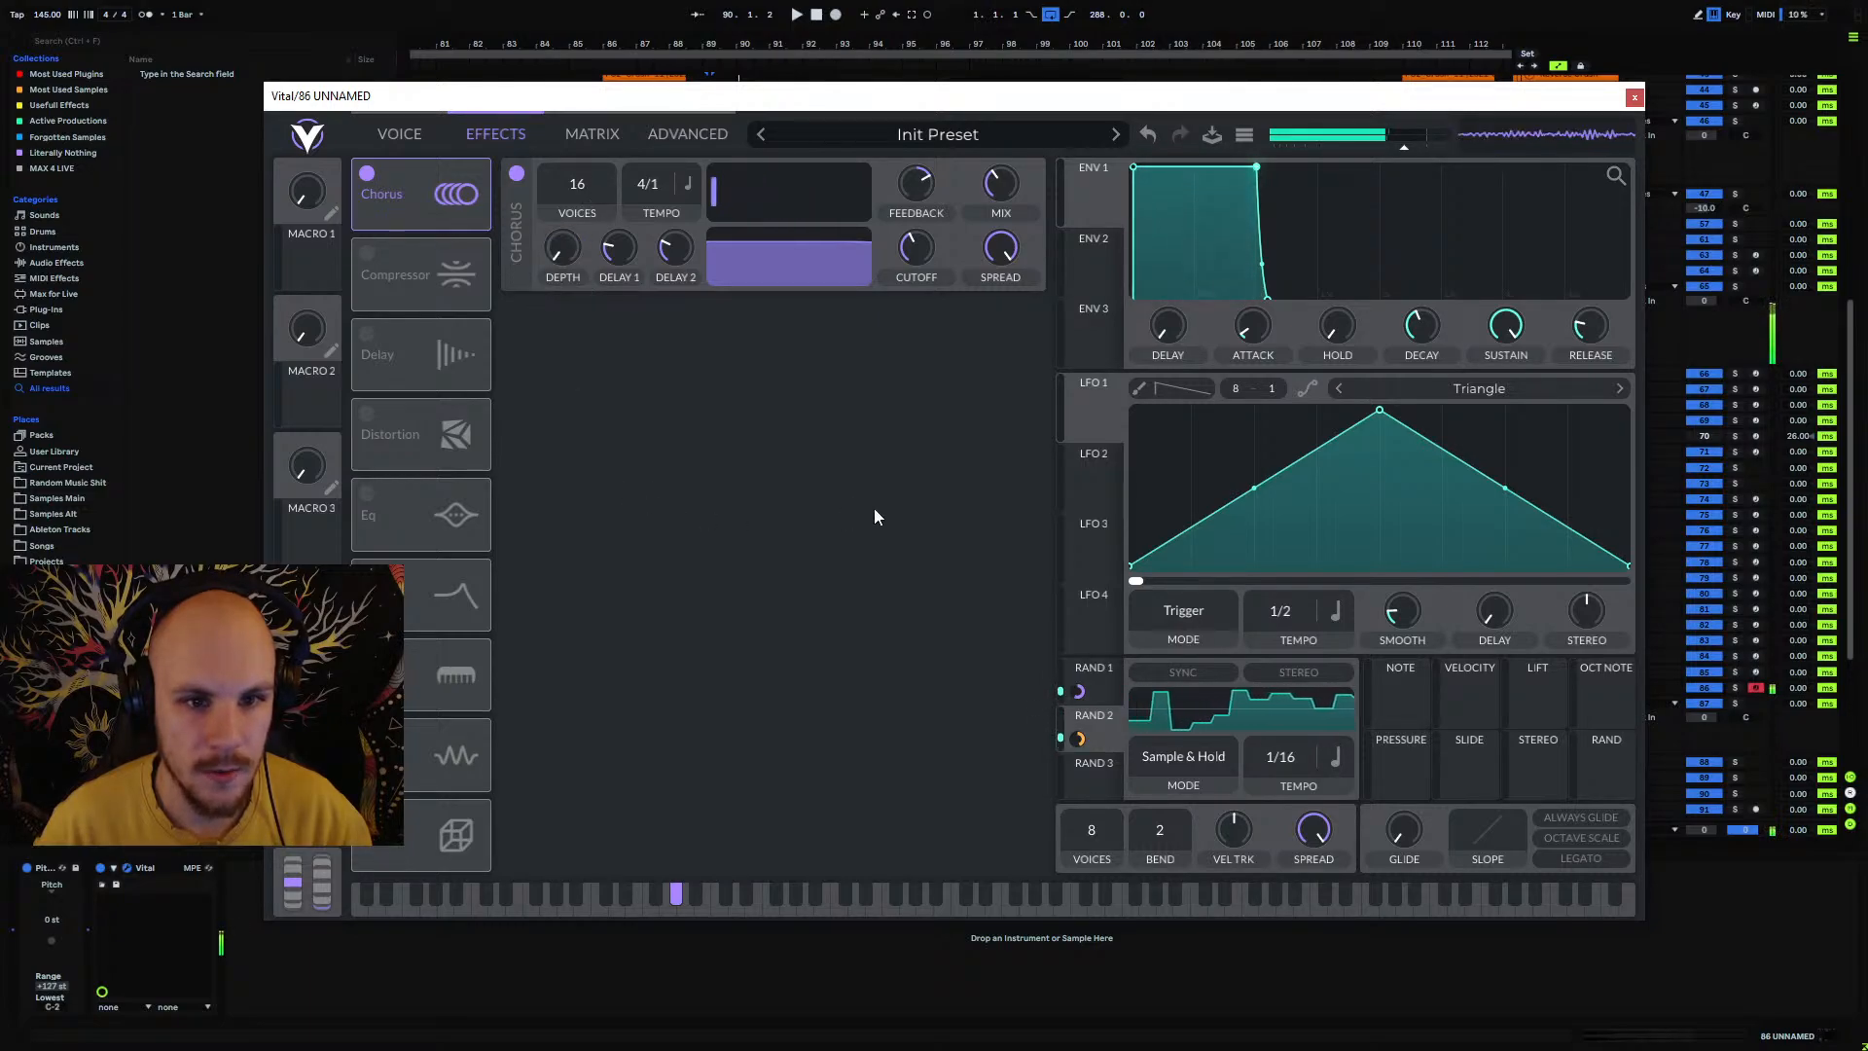
pyautogui.click(367, 255)
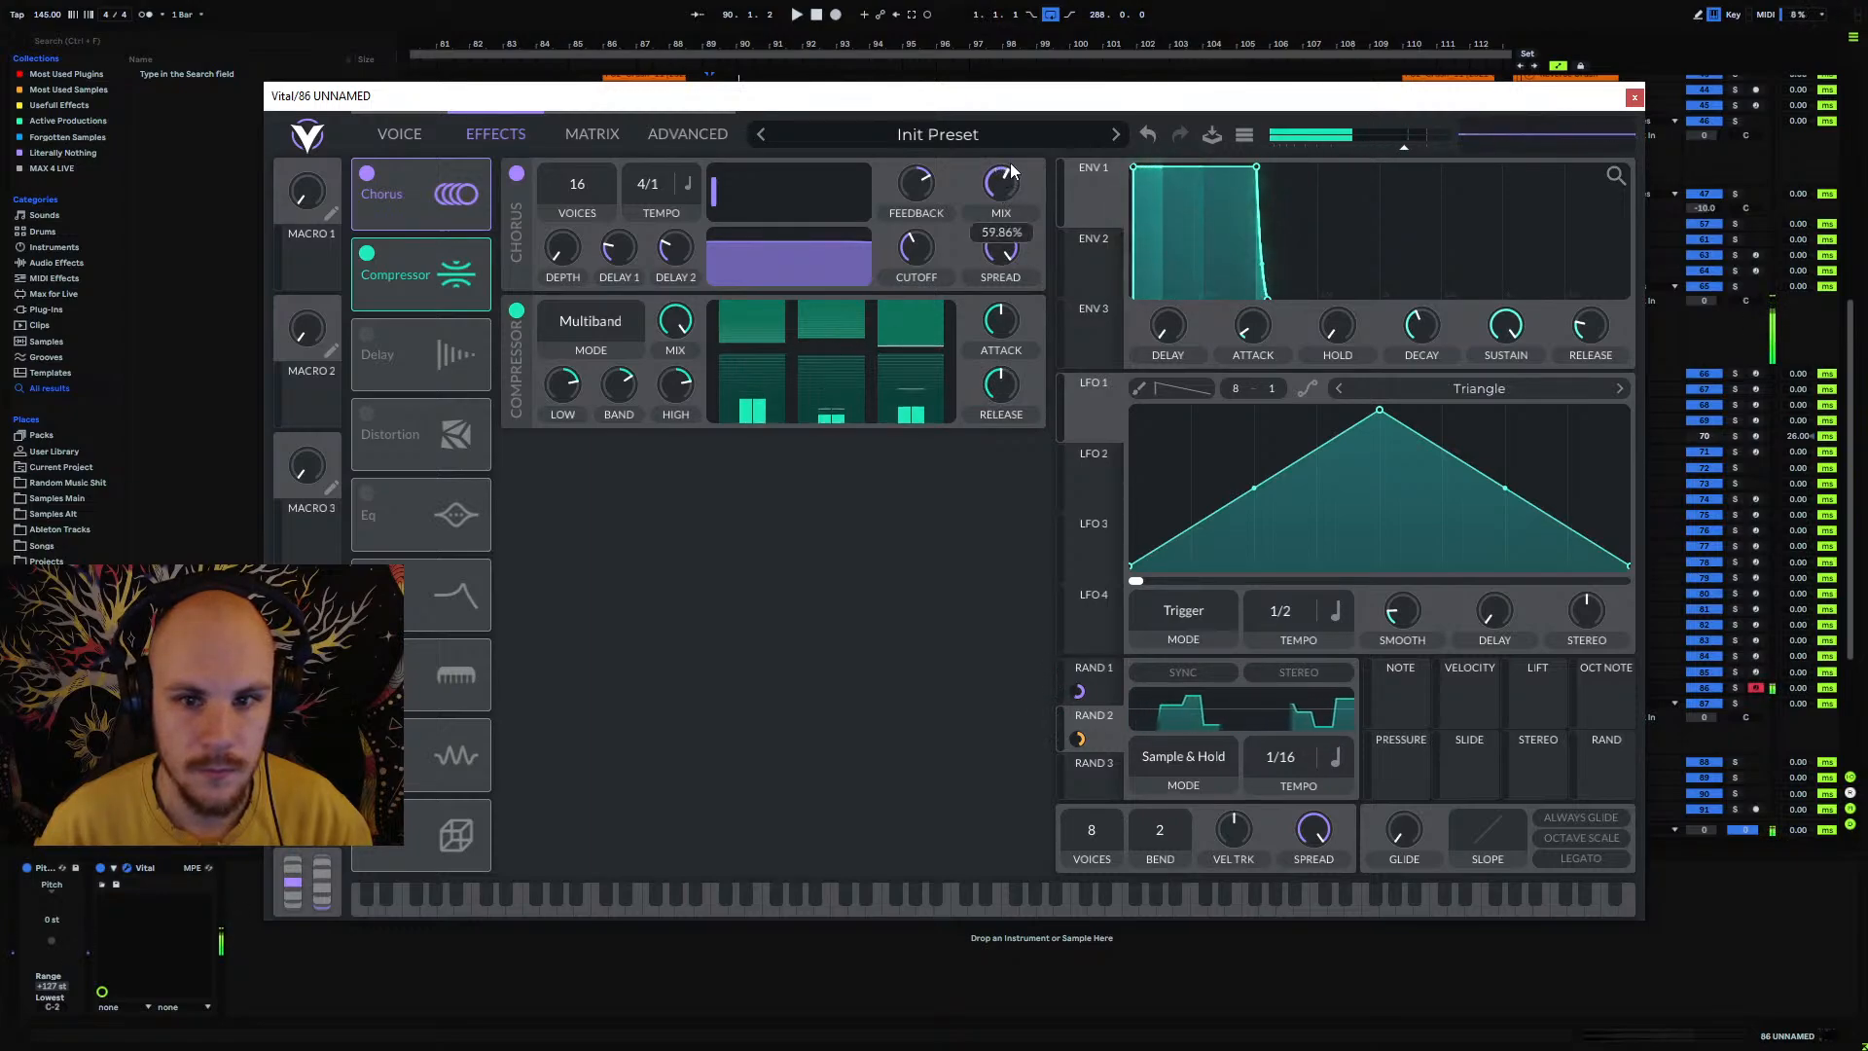
# Step: Try Vital's built-in delay in Ping Pong mode with both 1/8 tempos dotted, and bypass it
pyautogui.click(367, 335)
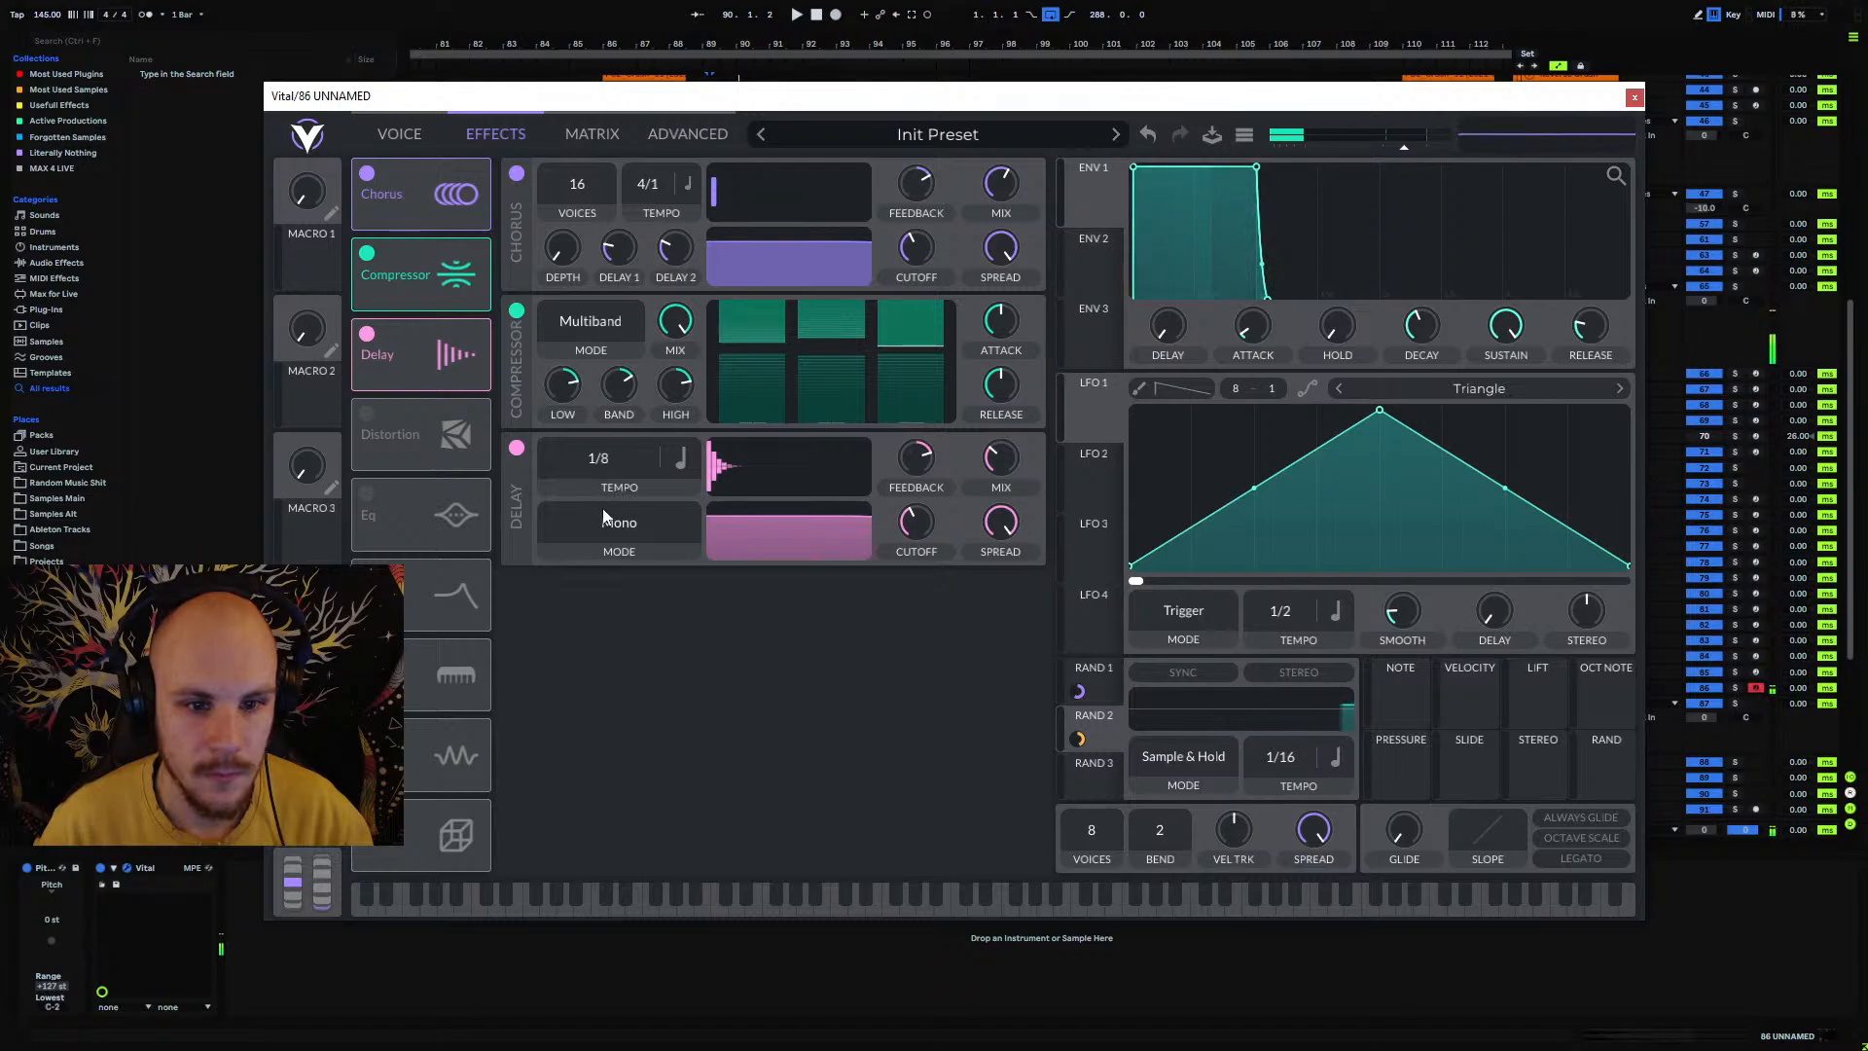
pyautogui.click(642, 599)
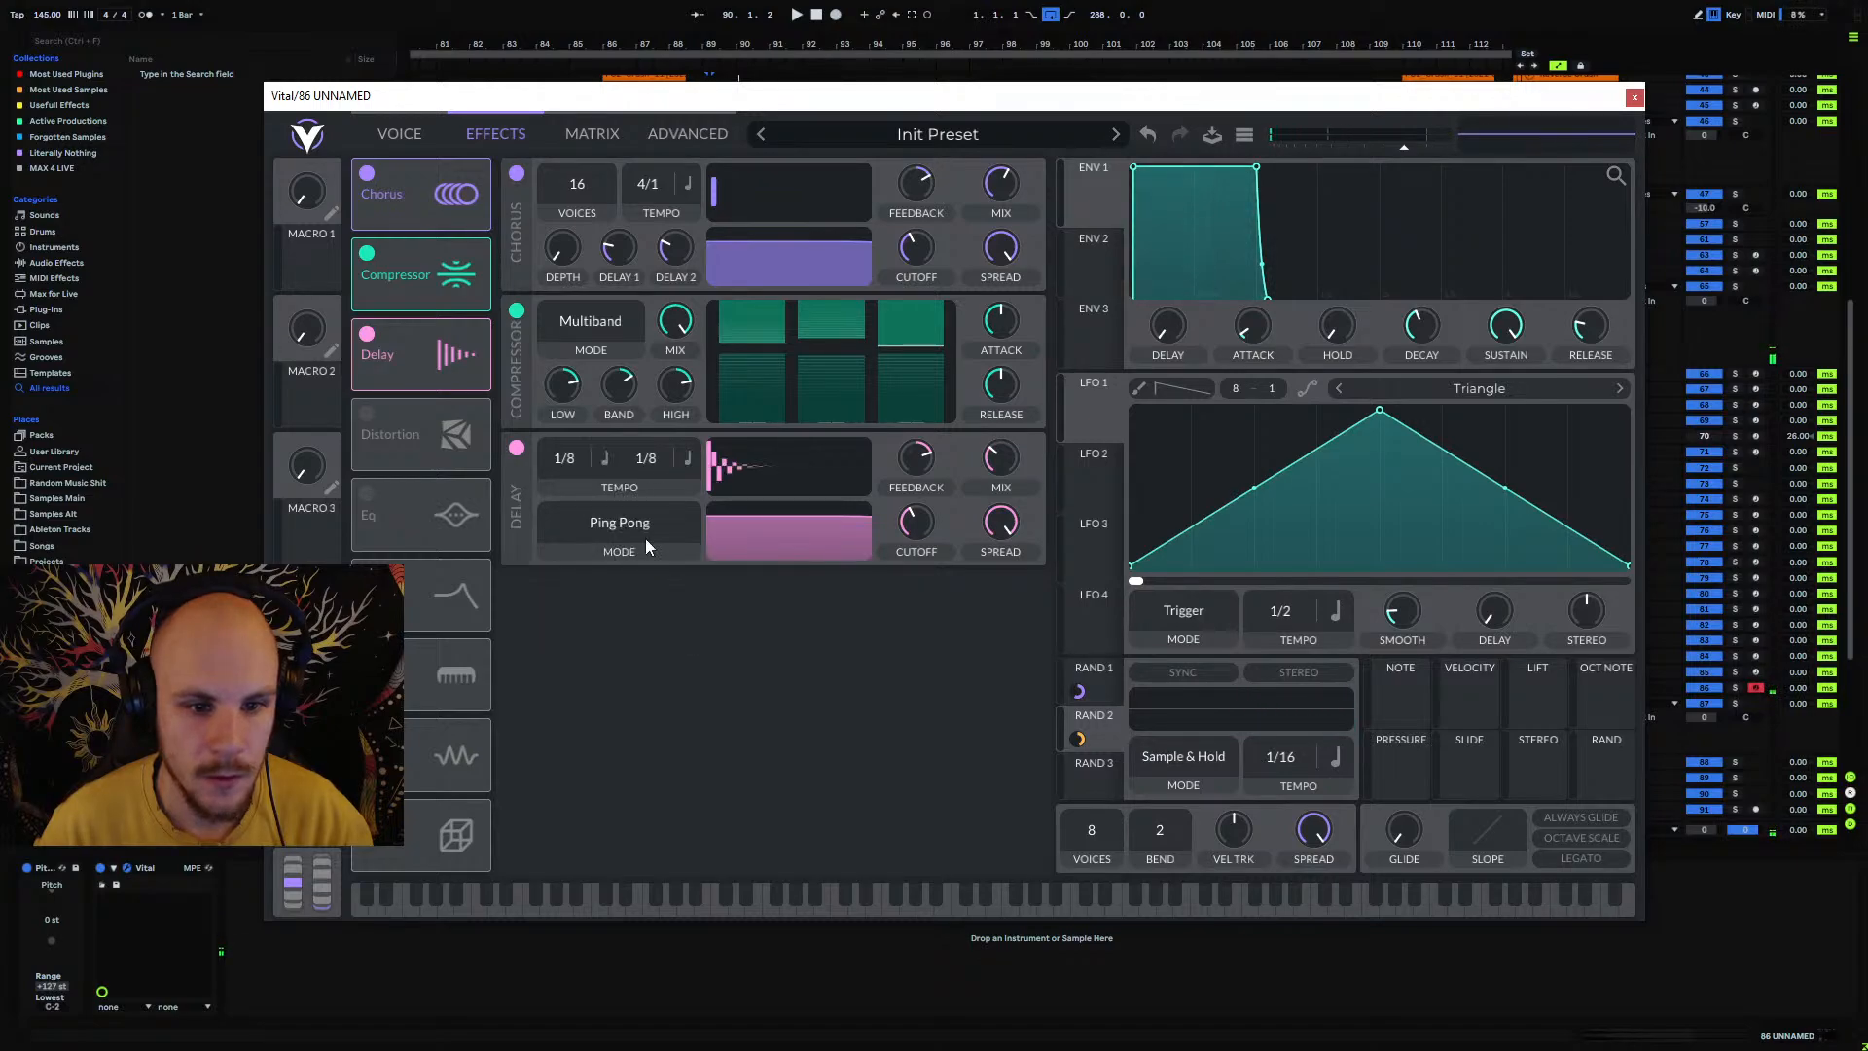
pyautogui.click(687, 460)
pyautogui.click(722, 534)
pyautogui.click(600, 459)
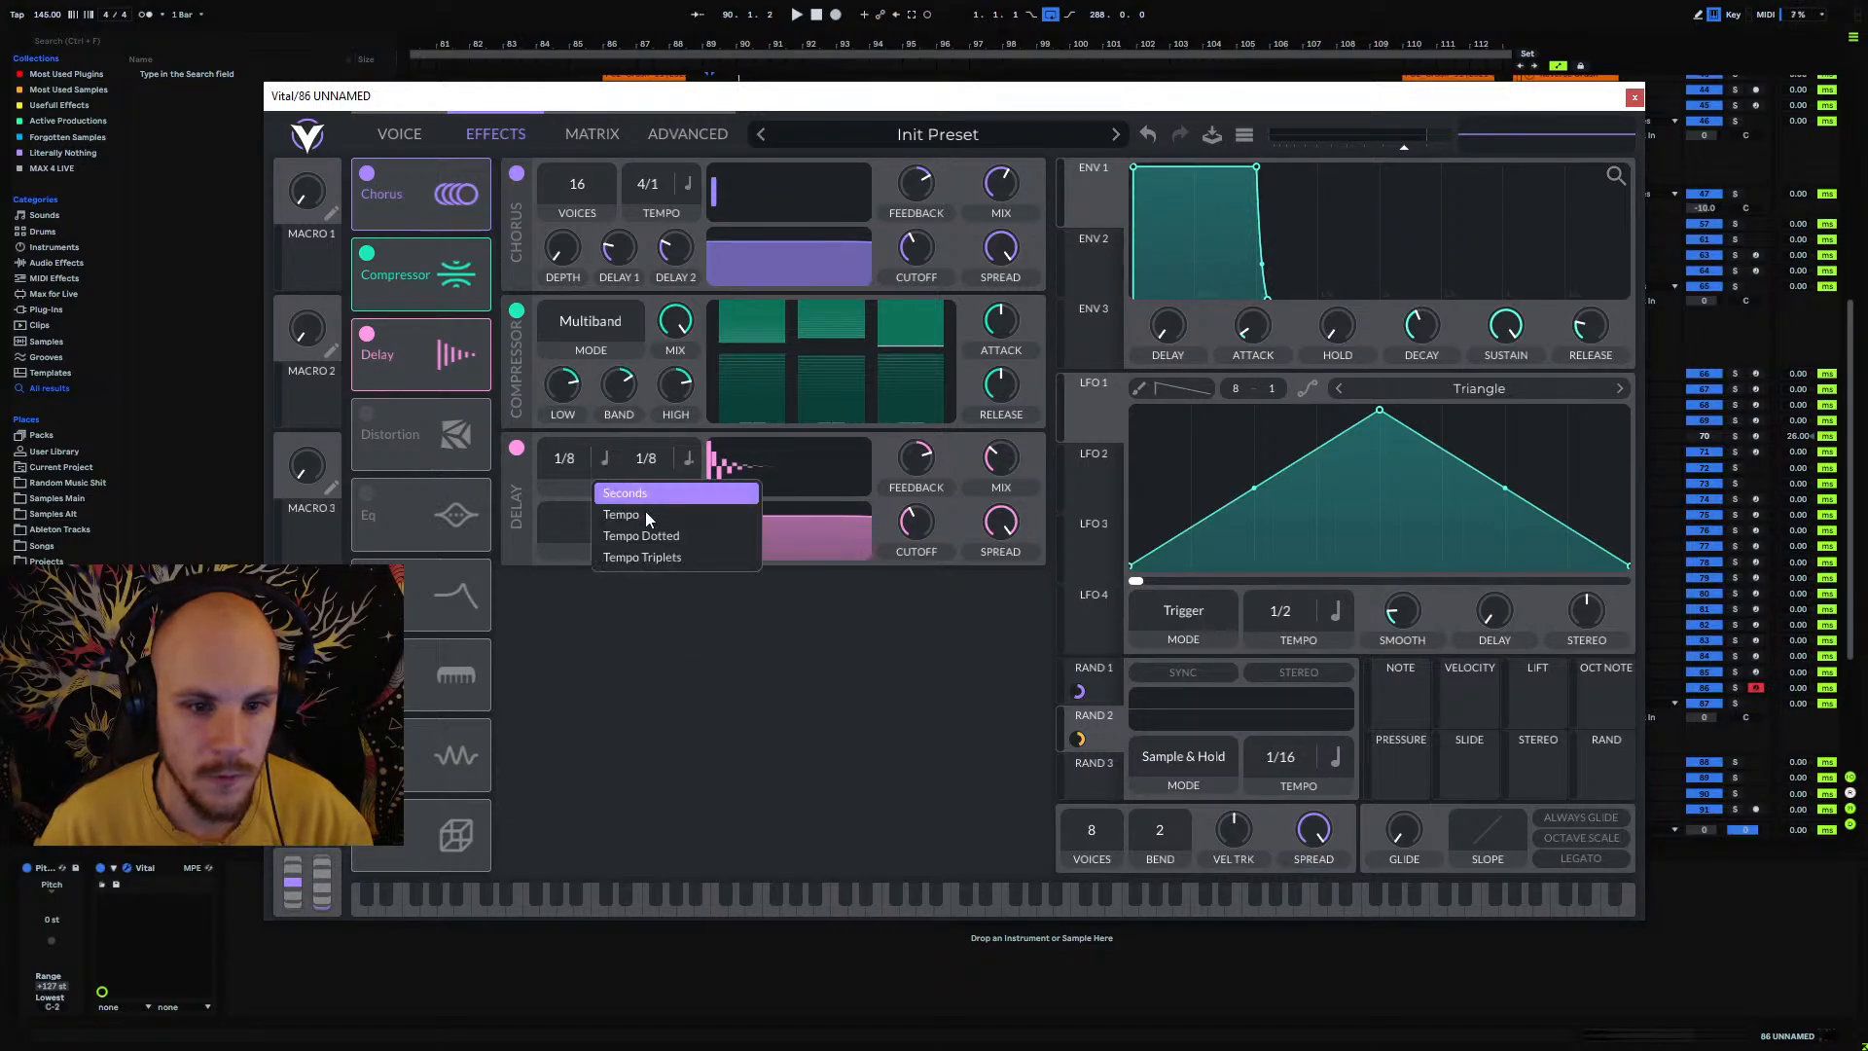
pyautogui.click(642, 535)
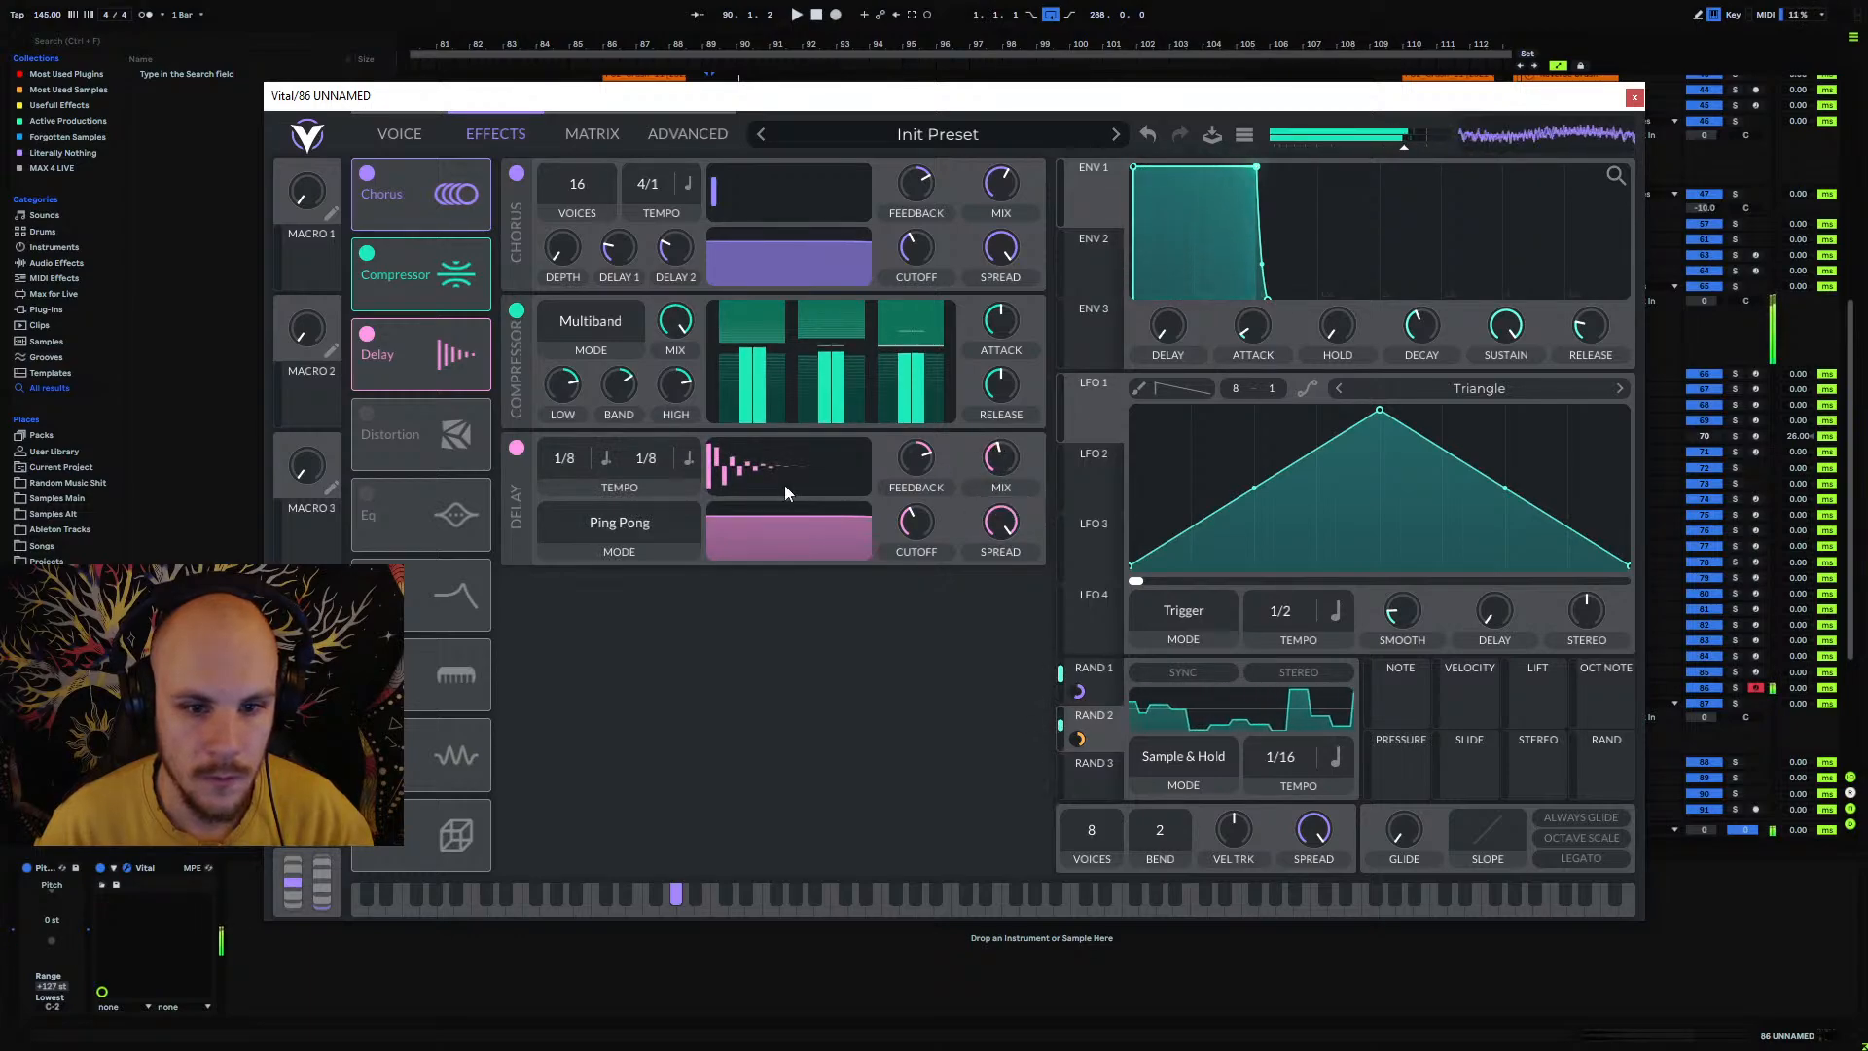
pyautogui.click(516, 449)
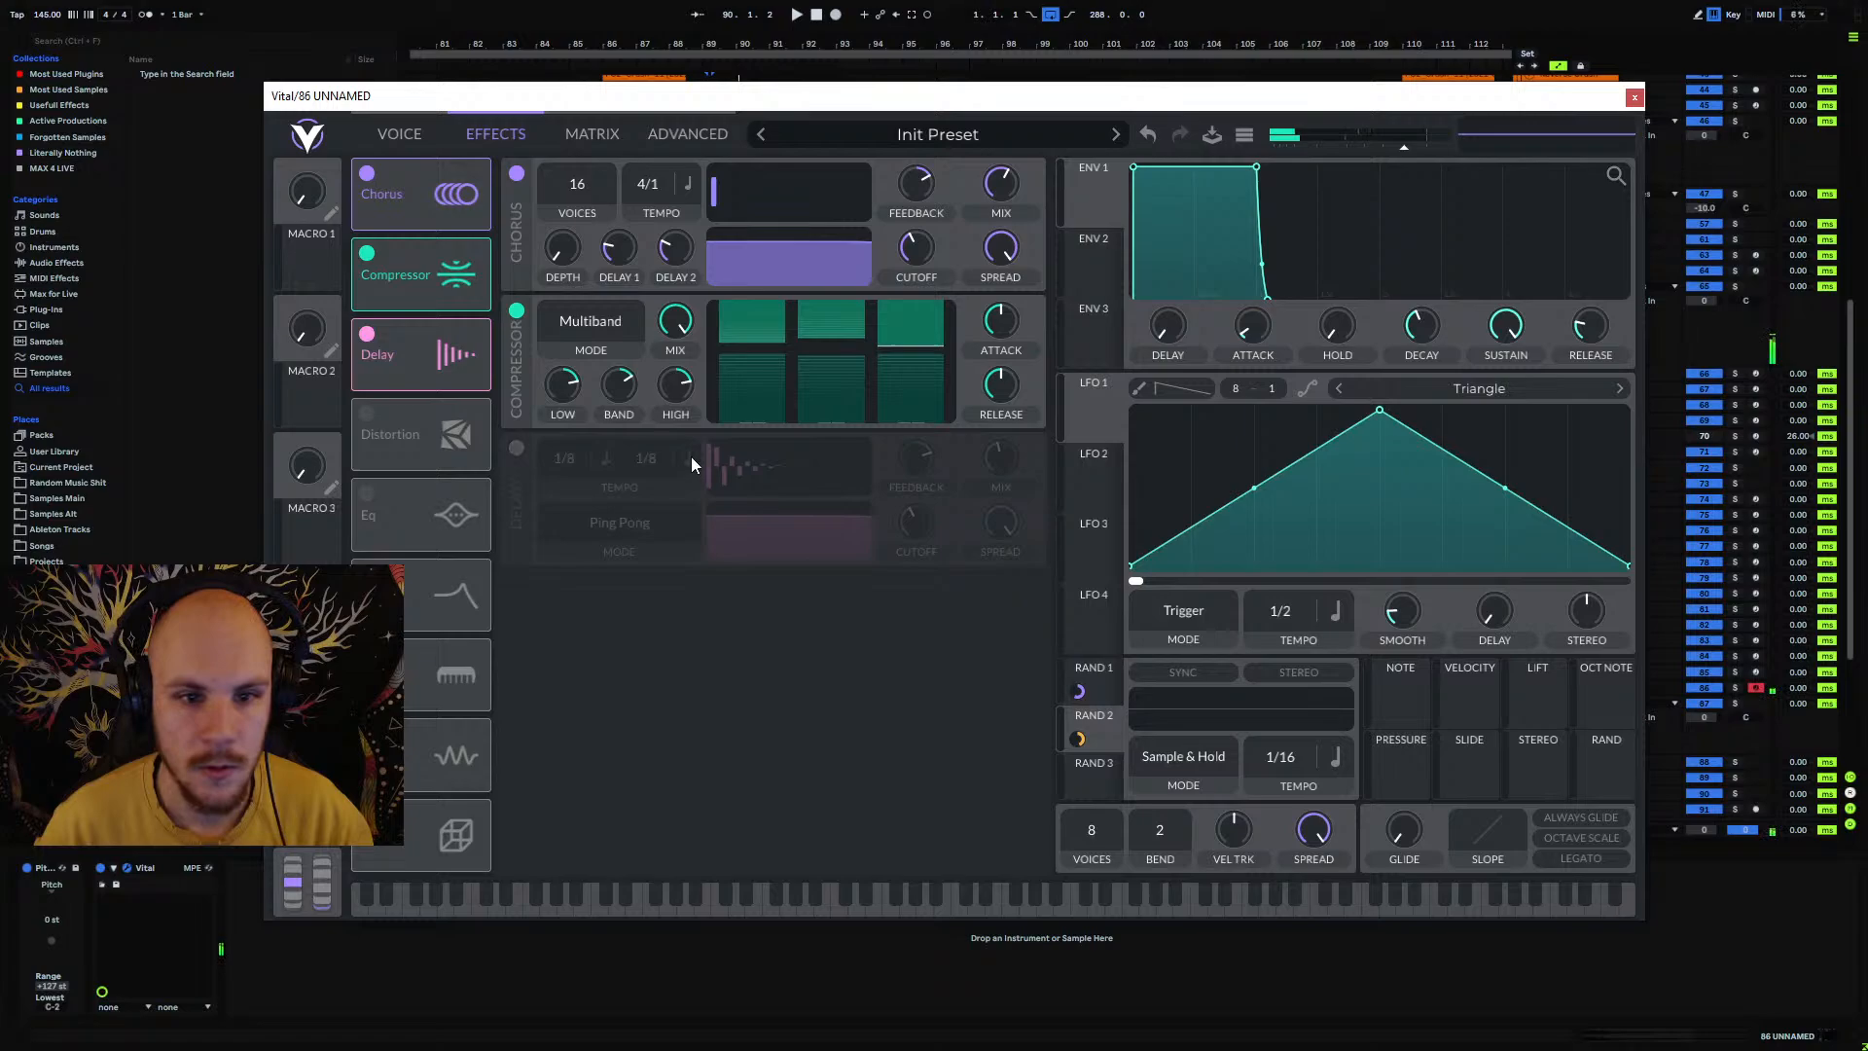
# Step: Turn down oscillator 2's level and return to Vital's effects
pyautogui.click(396, 134)
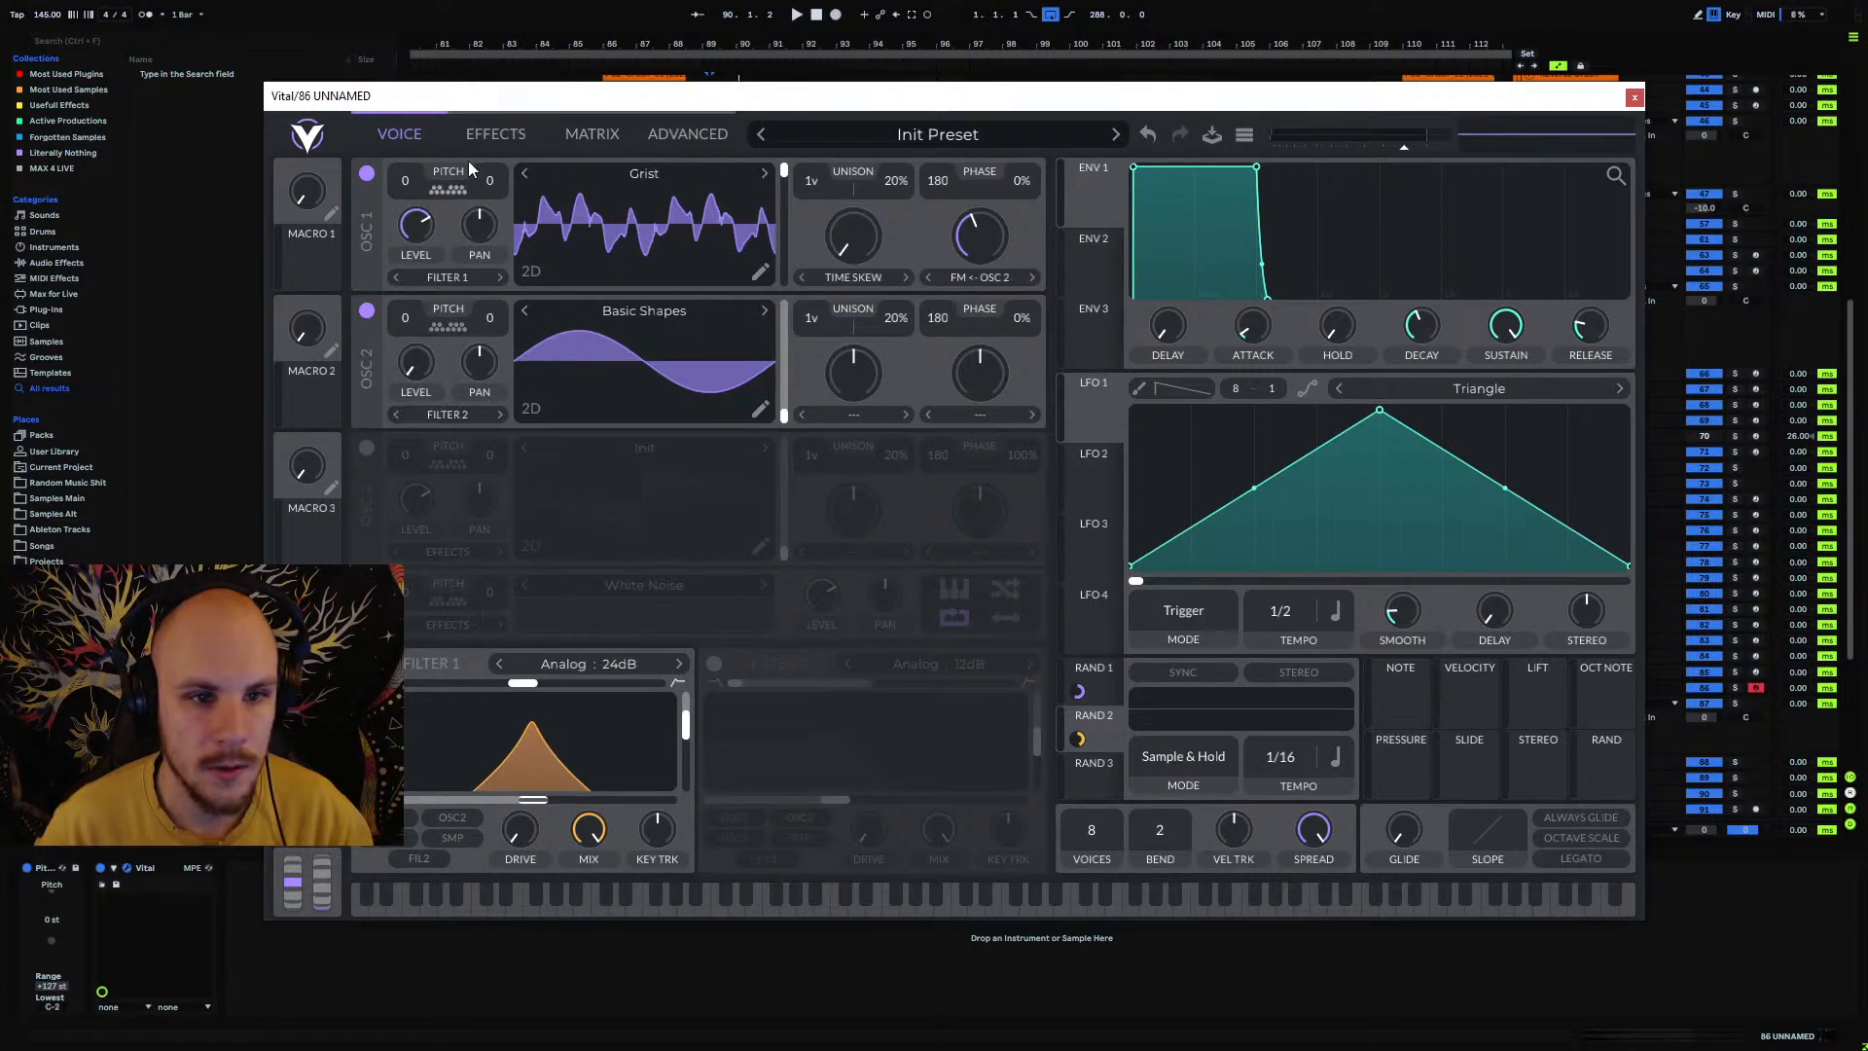
pyautogui.click(491, 134)
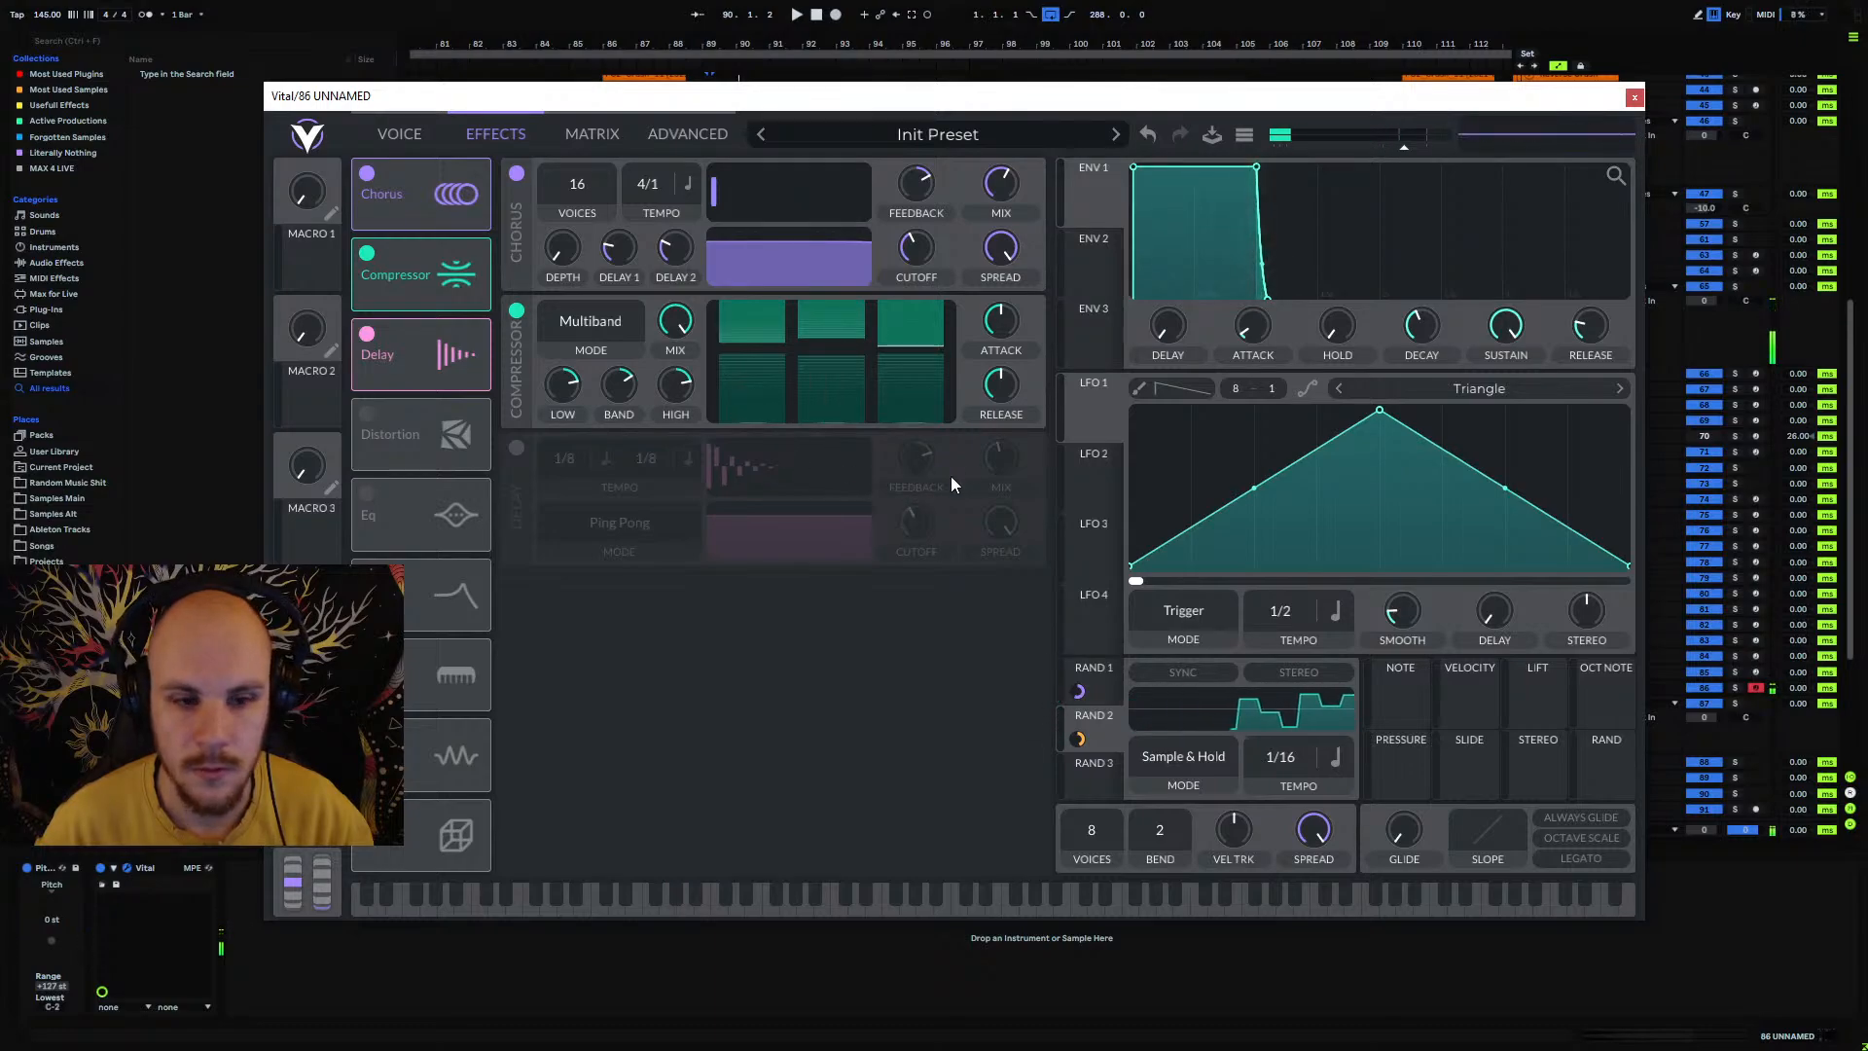
# Step: Close the Vital window and add the Deelay plug-in after Vital on track 86
pyautogui.click(1634, 98)
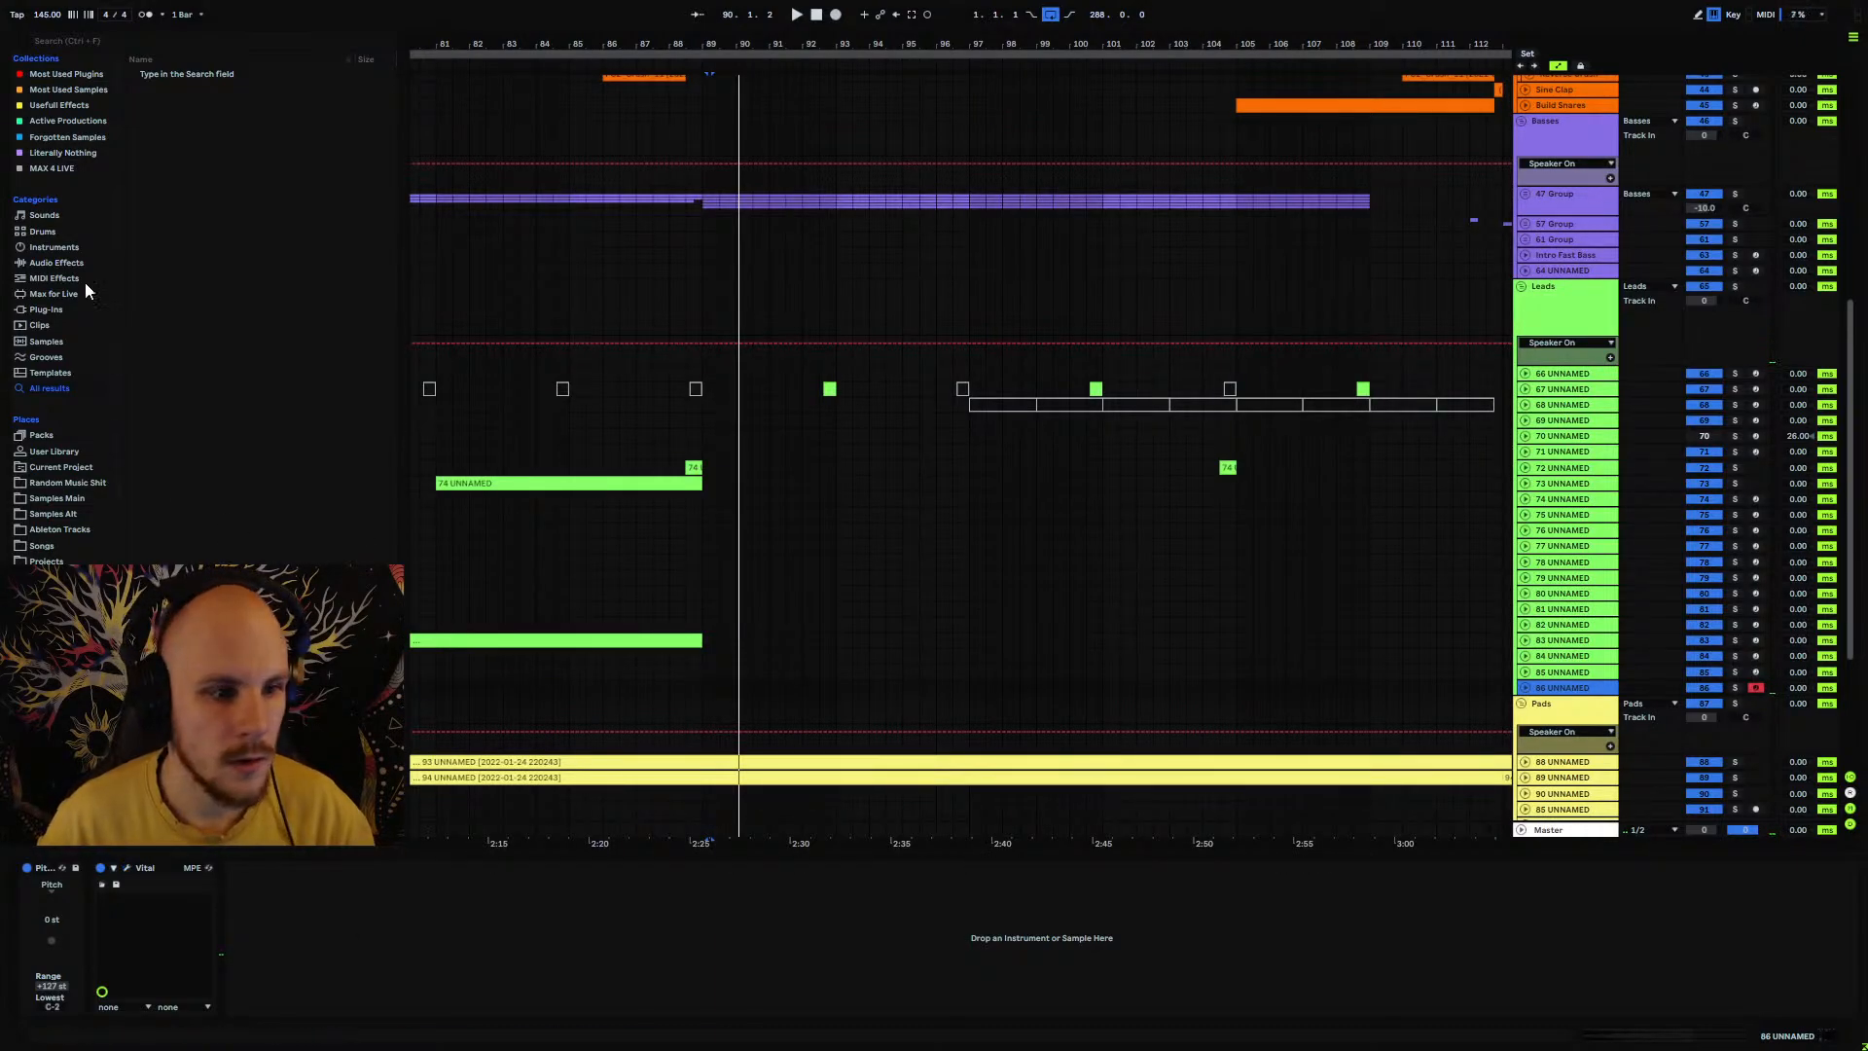
pyautogui.rightClick(335, 955)
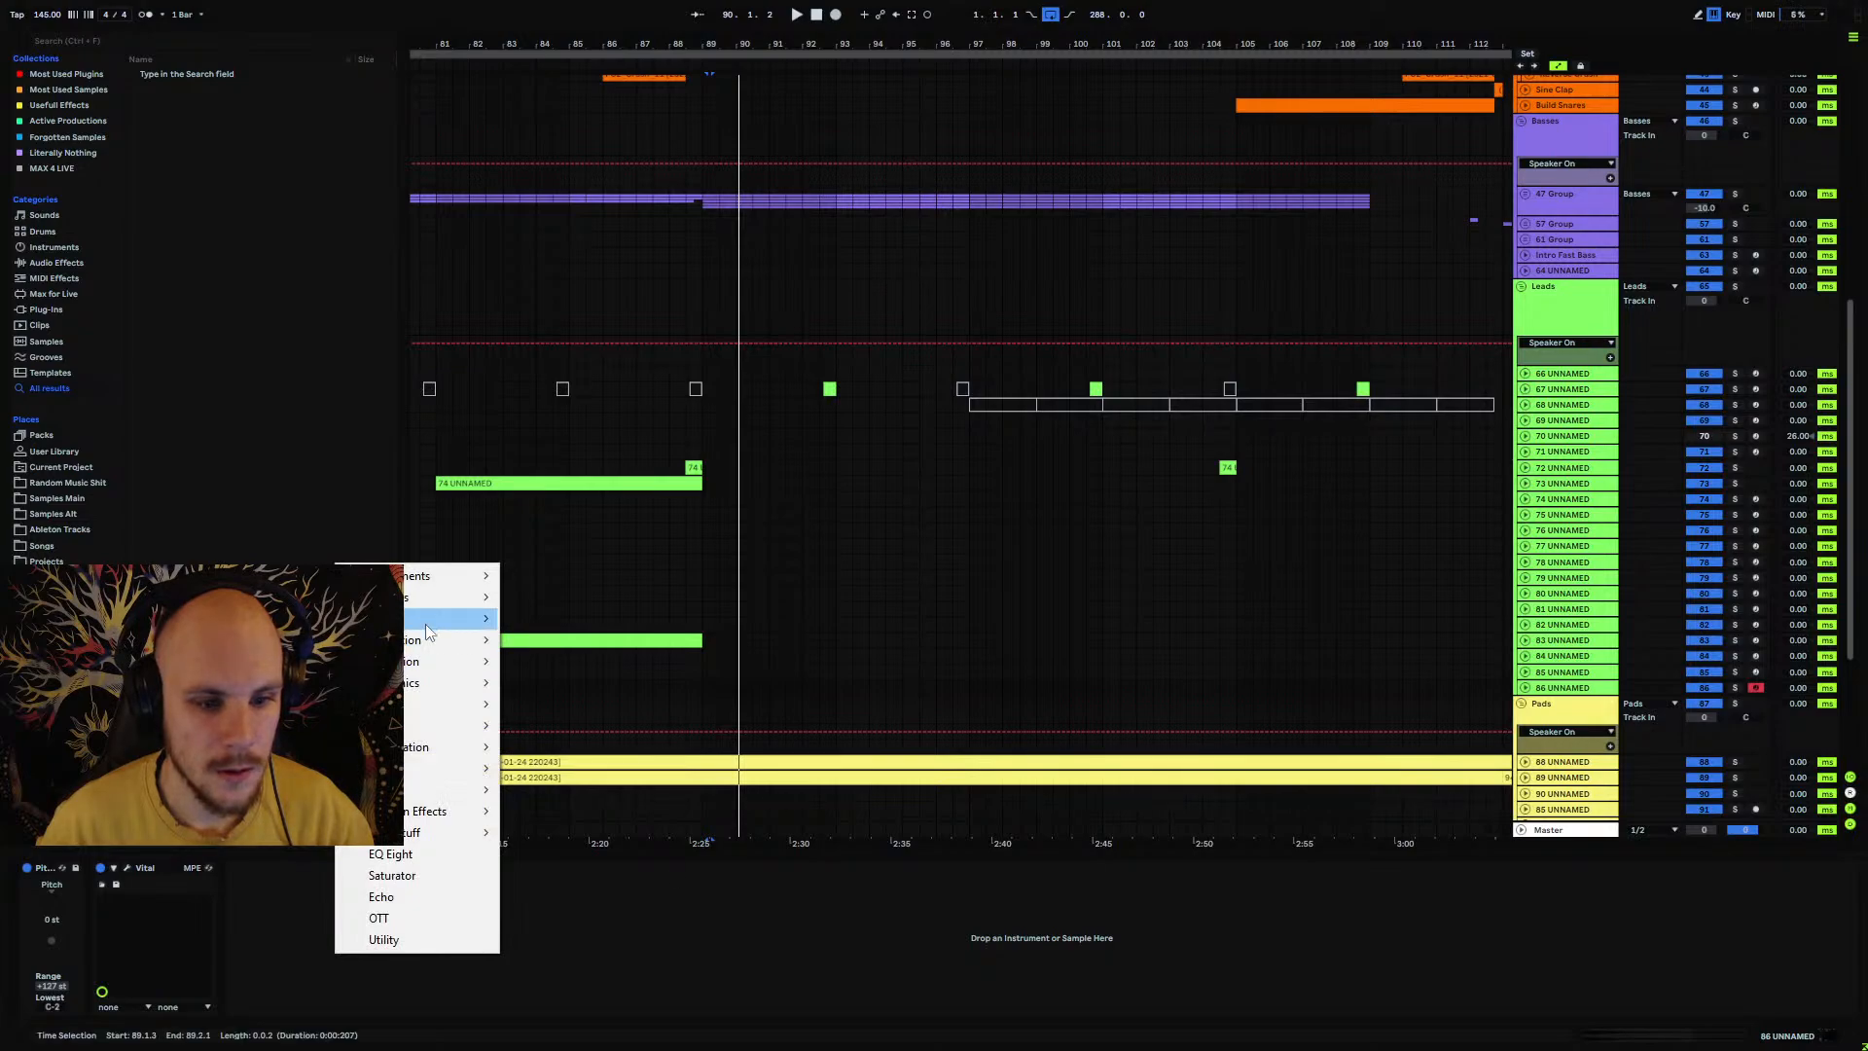
pyautogui.moveTo(457, 618)
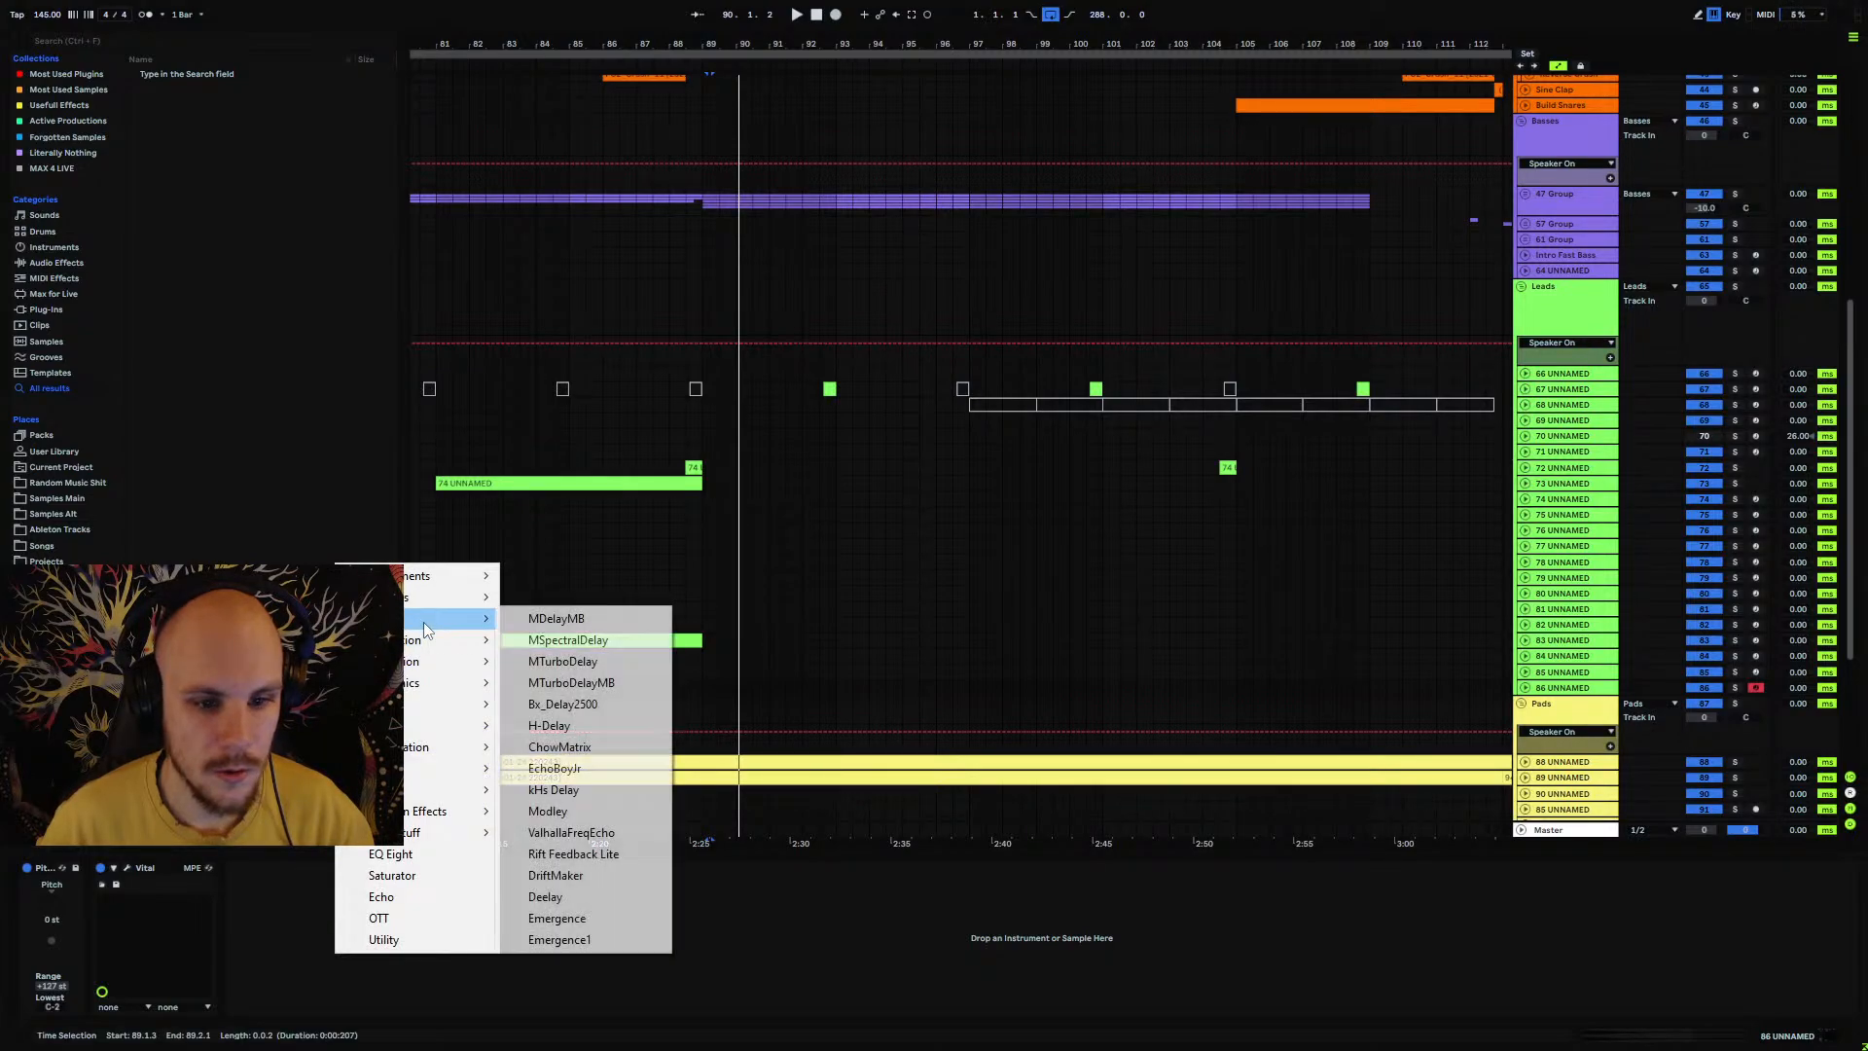
pyautogui.click(575, 896)
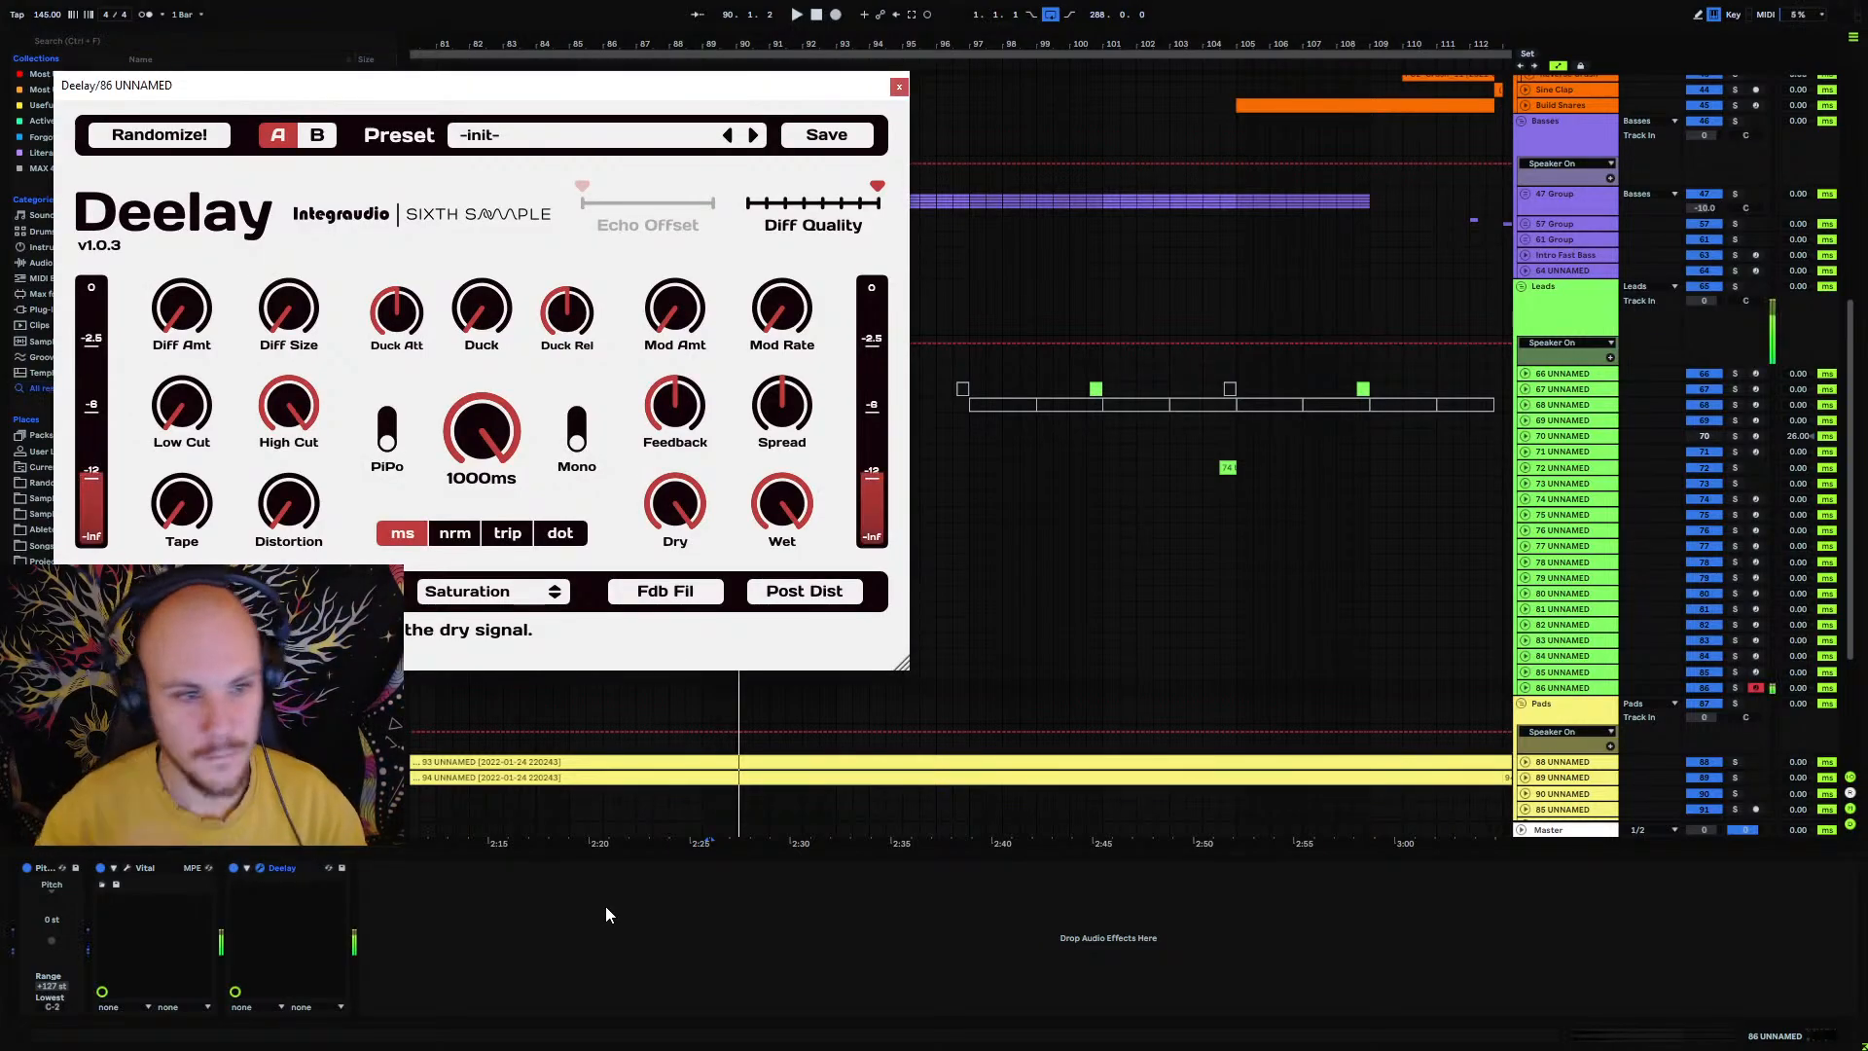
# Step: Set Deelay to a dotted 1/8 ping-pong delay and add moderate Tape and a little Distortion
pyautogui.click(550, 532)
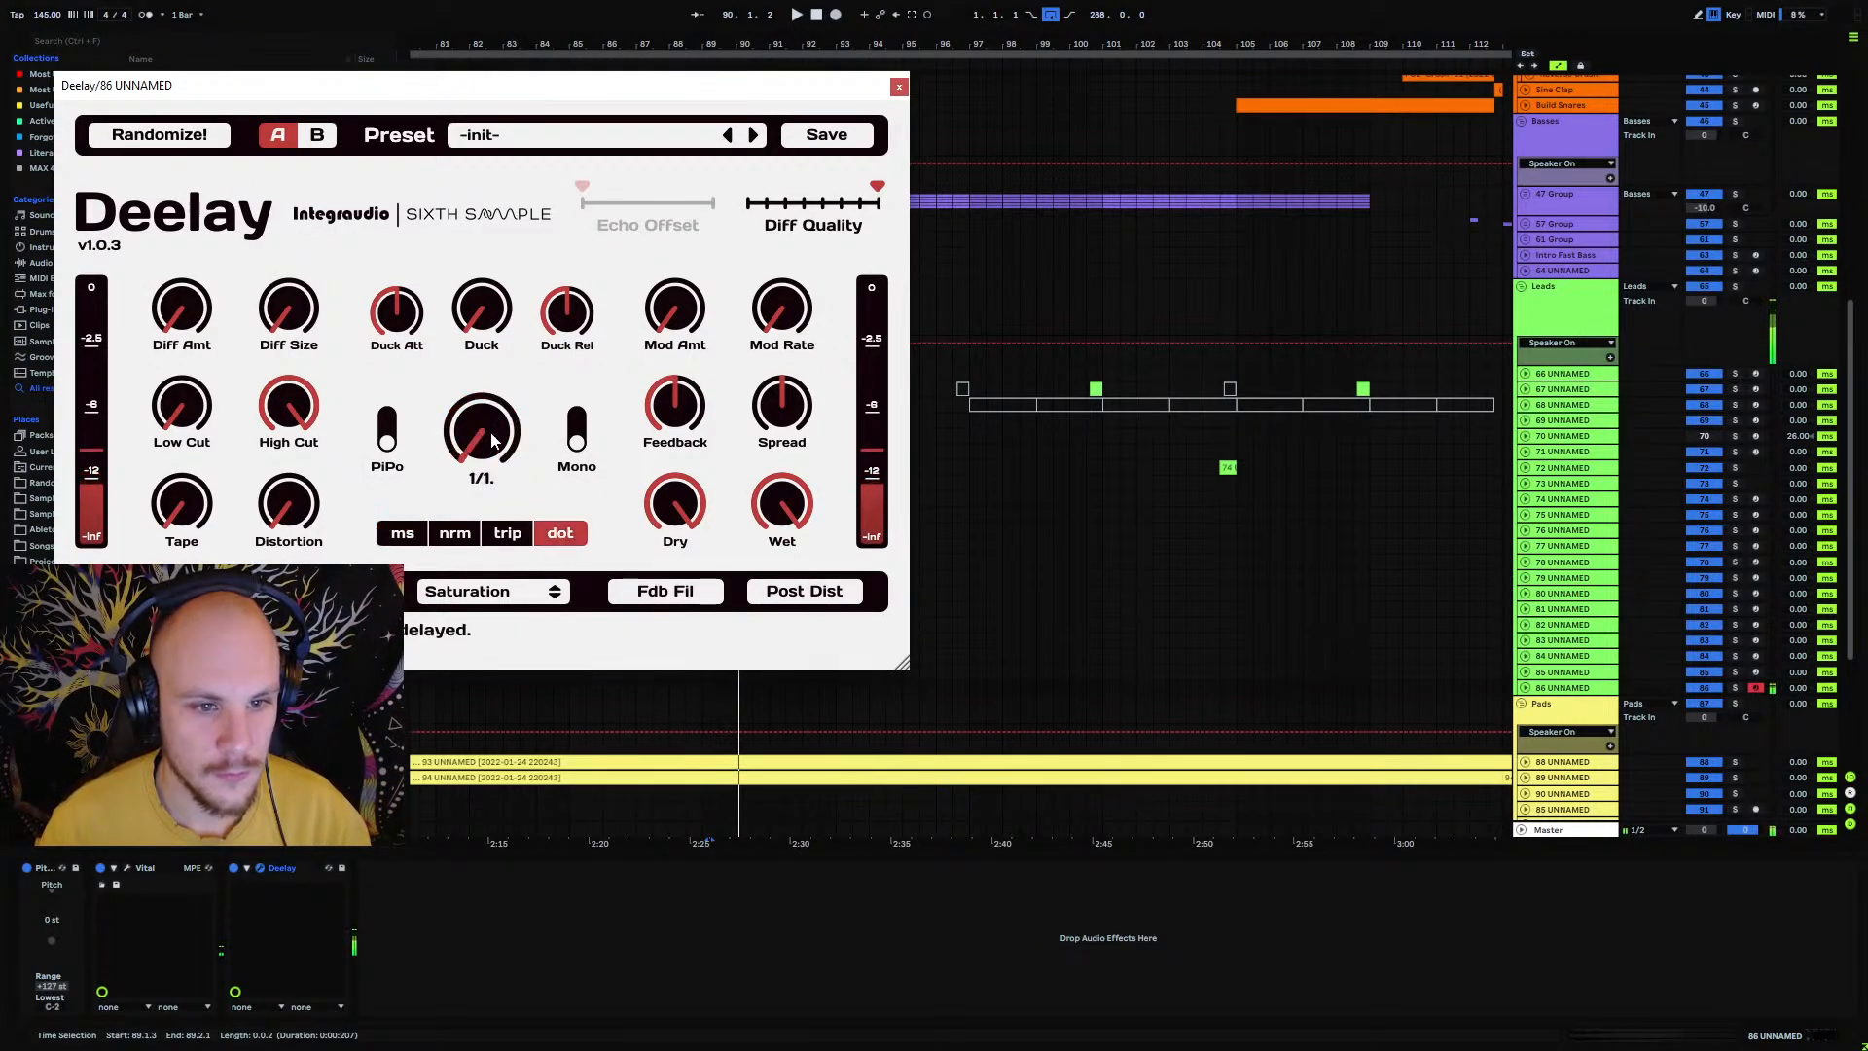
pyautogui.click(387, 428)
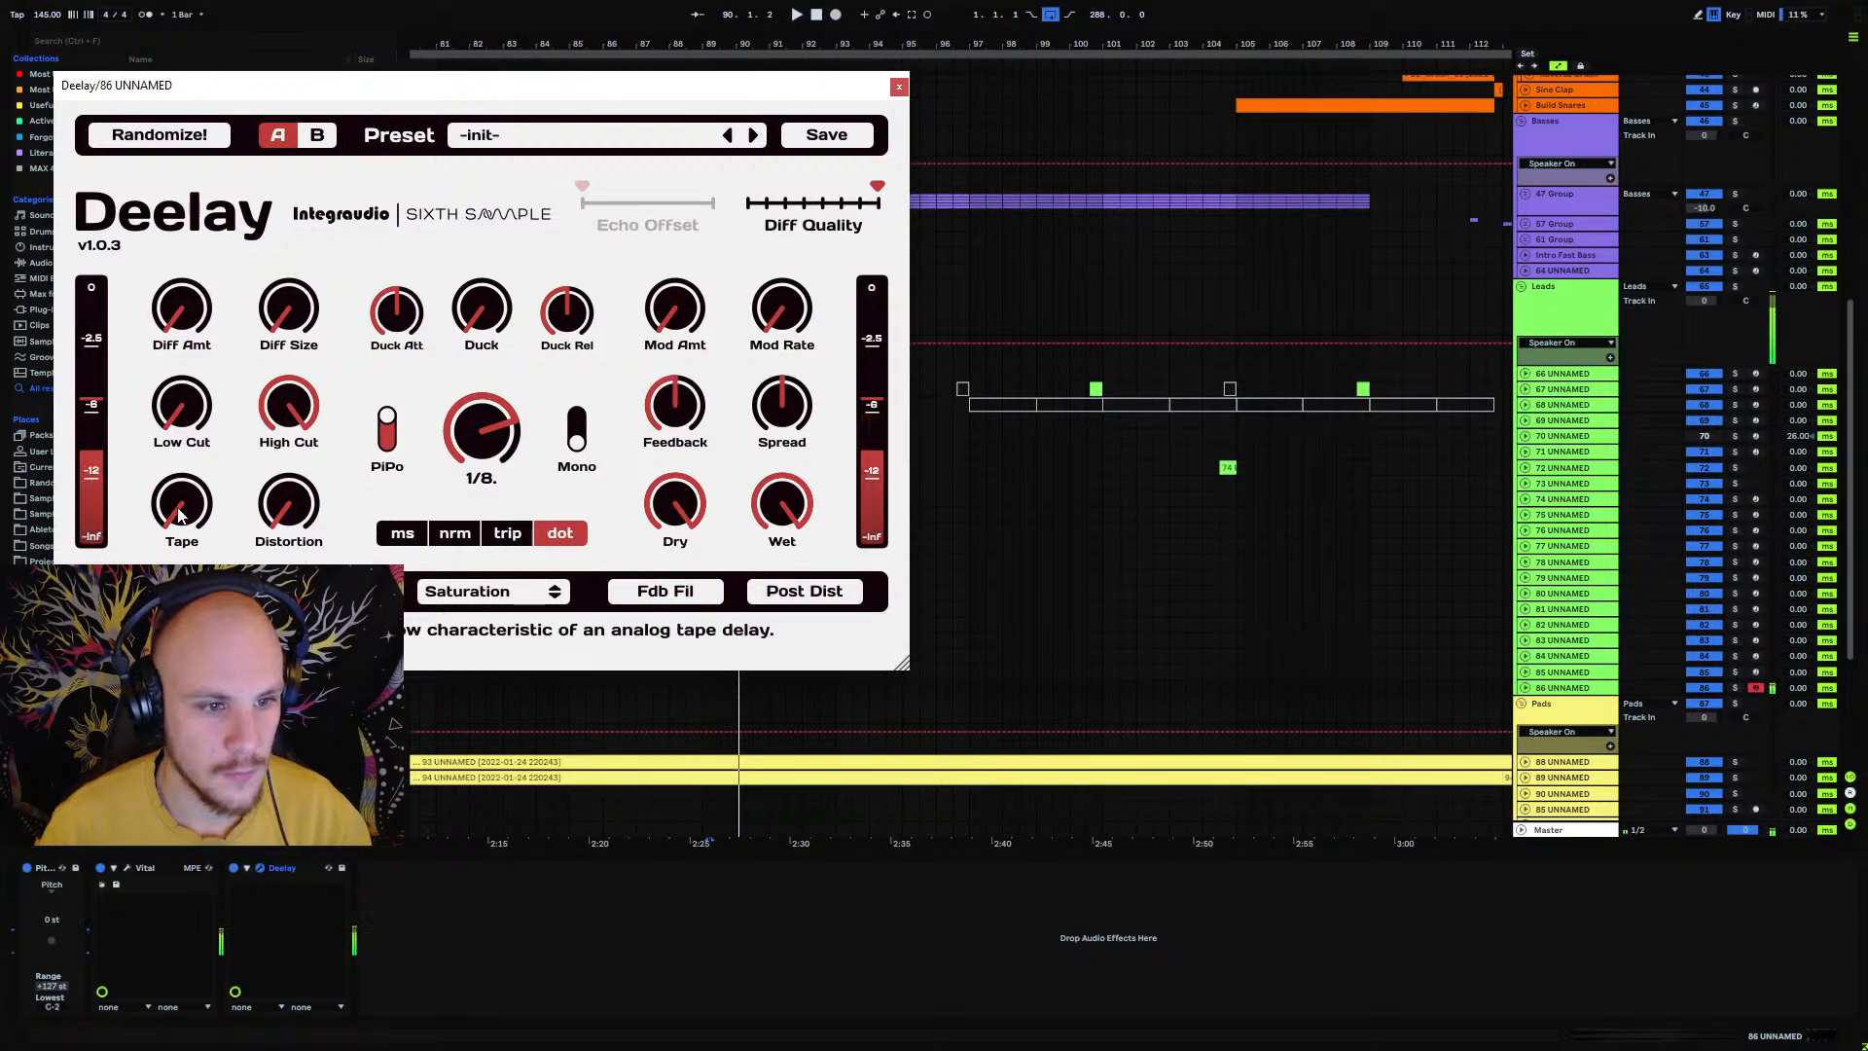
pyautogui.moveTo(194, 498); pyautogui.dragTo(204, 467)
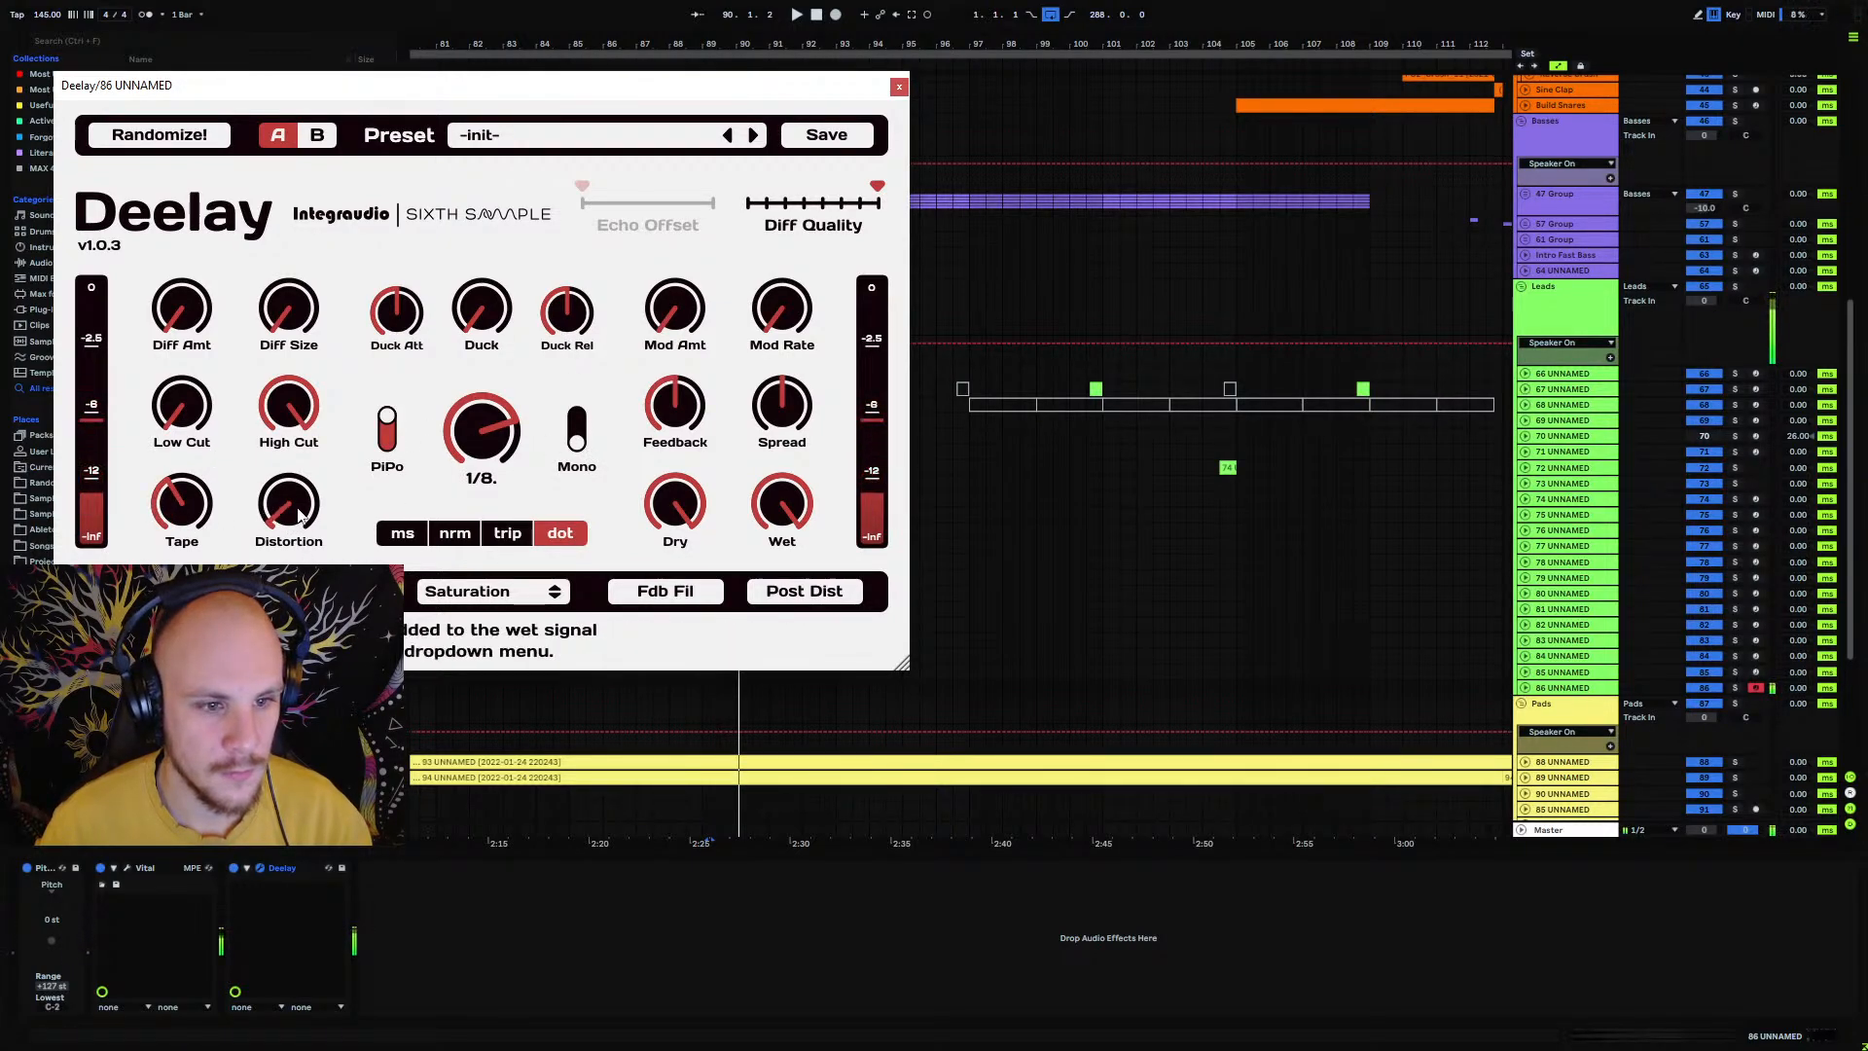
pyautogui.moveTo(299, 516); pyautogui.dragTo(307, 493)
# Step: Audition Deelay's chaos-type and Pure Rev playback modes while playing notes
pyautogui.click(255, 590)
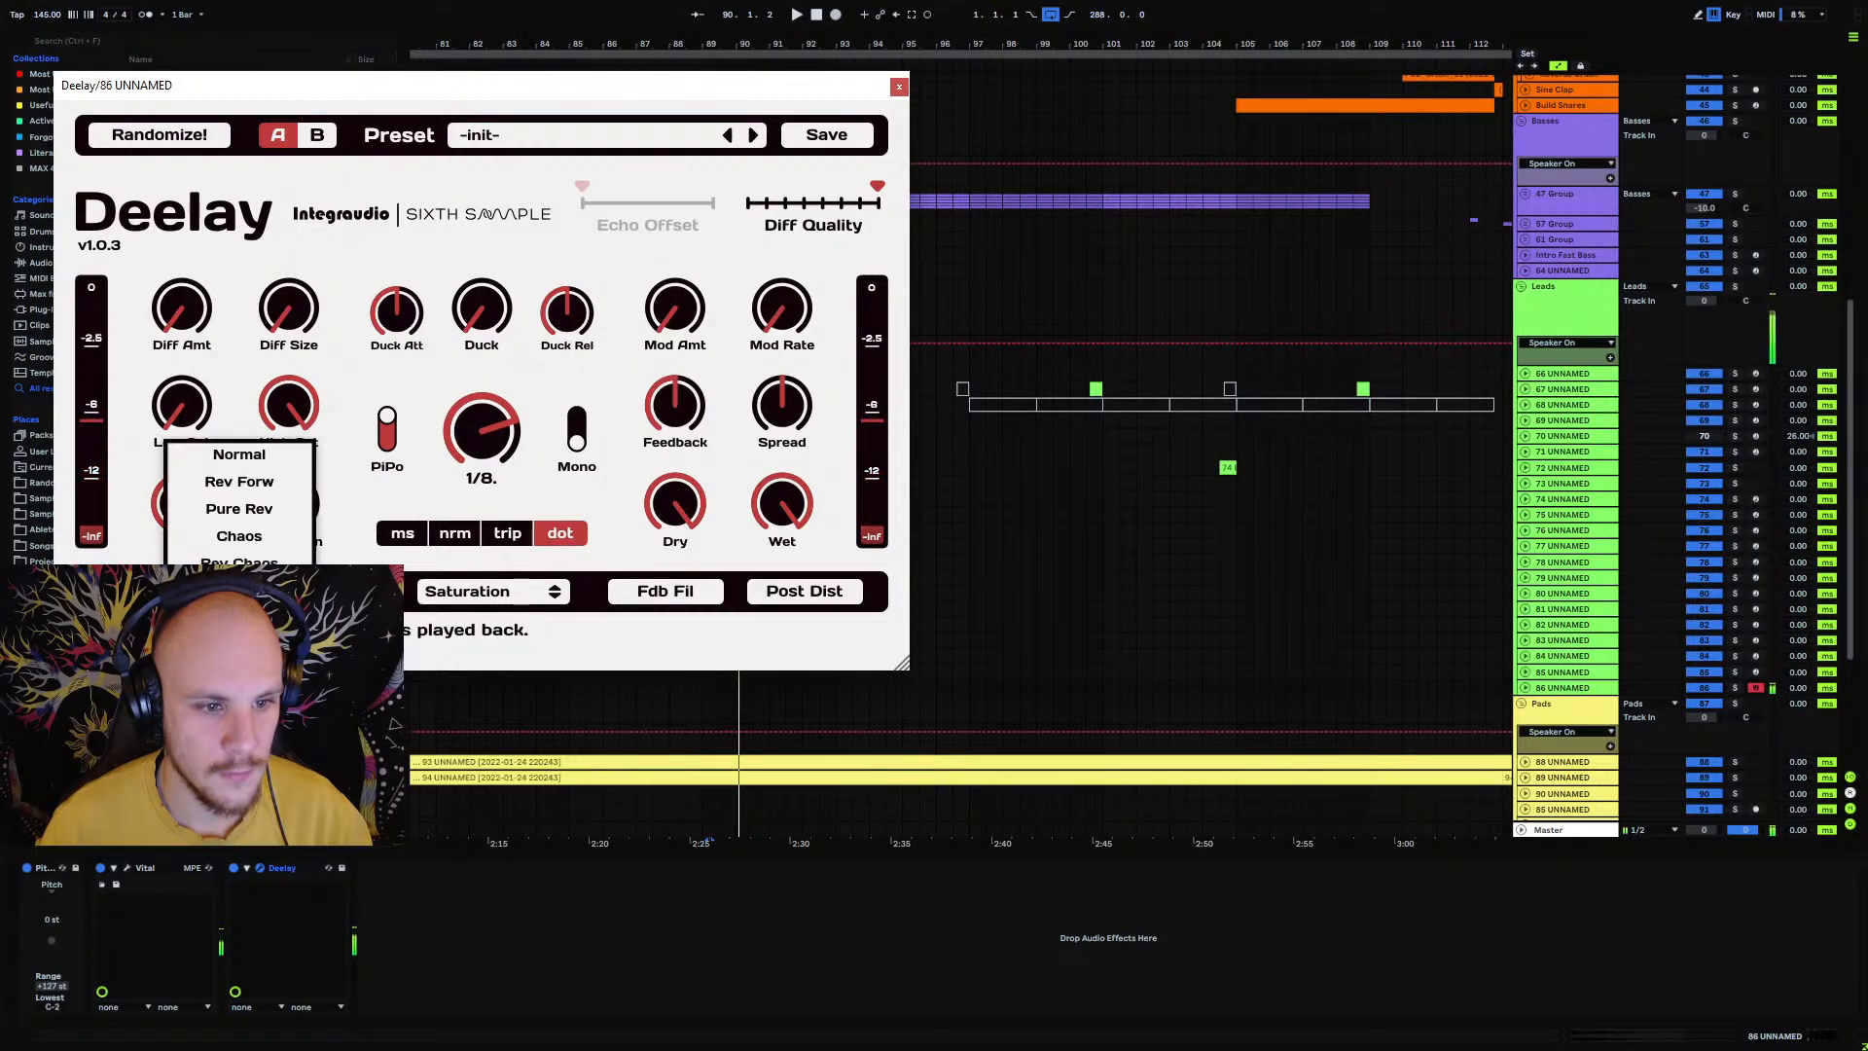
pyautogui.click(265, 561)
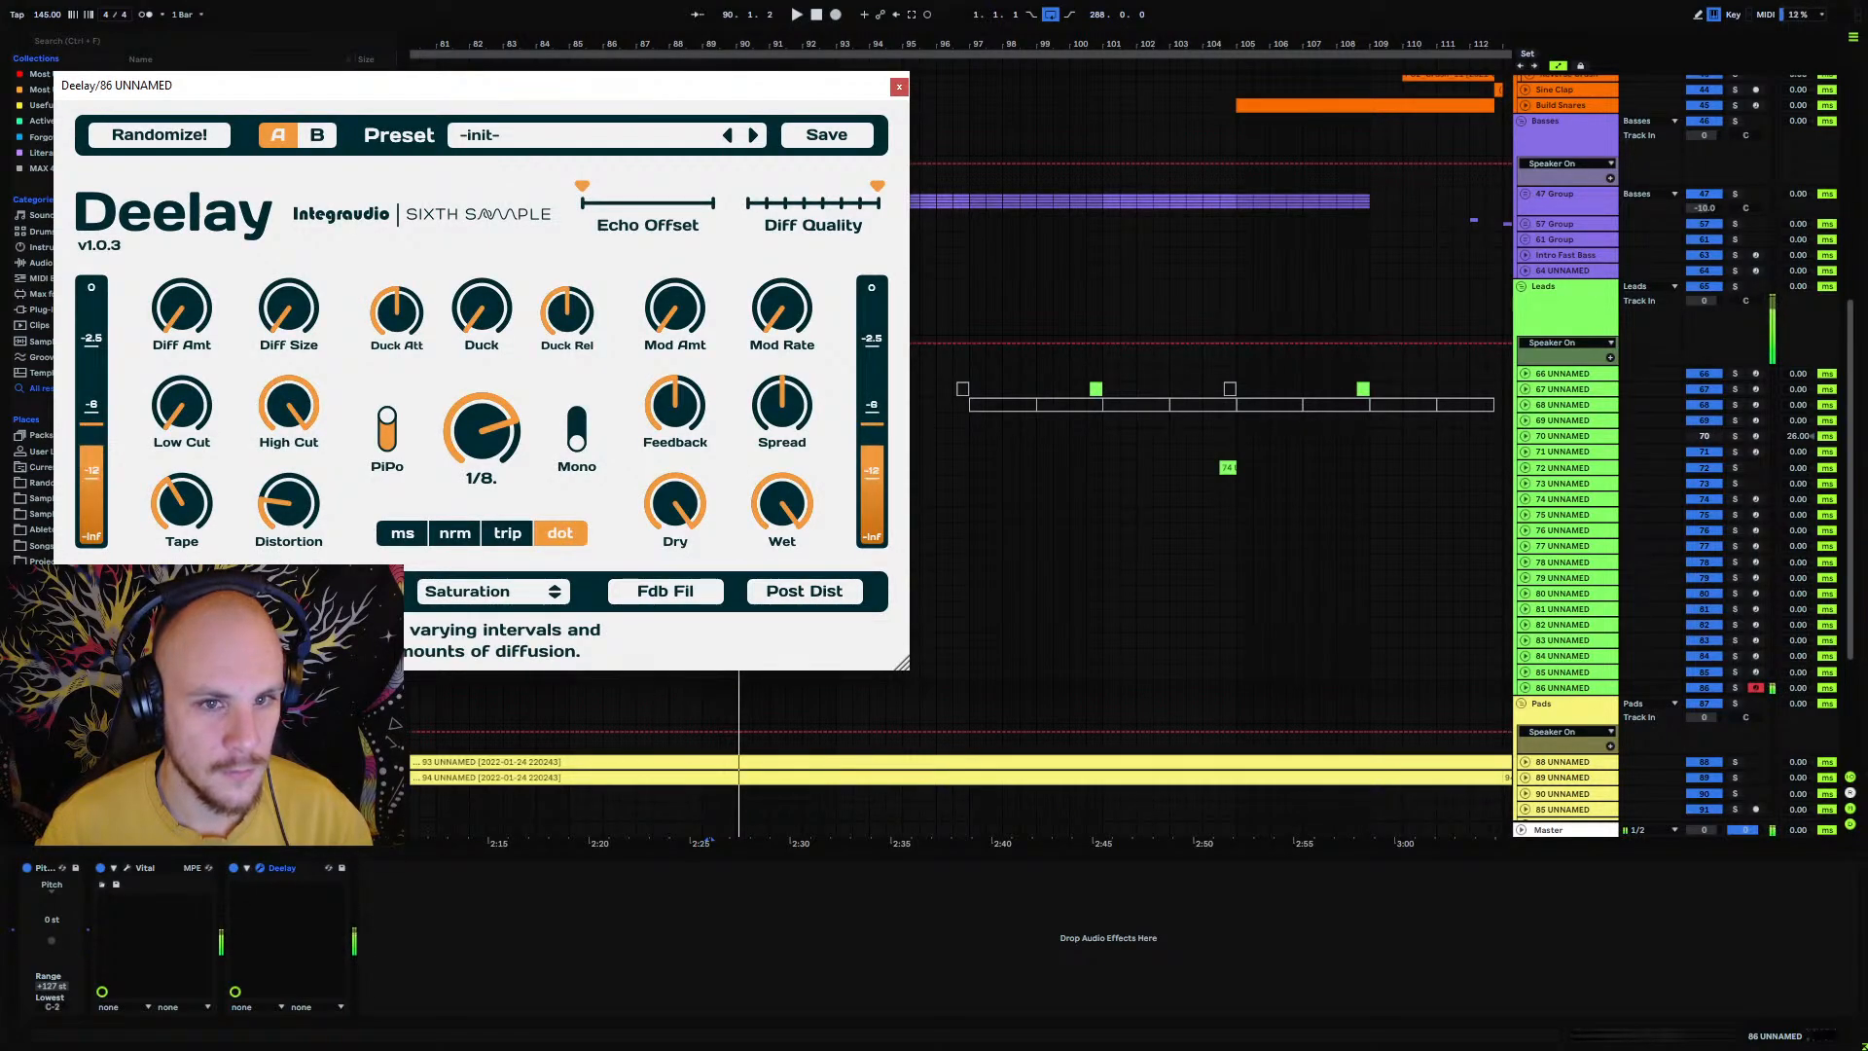
pyautogui.click(255, 591)
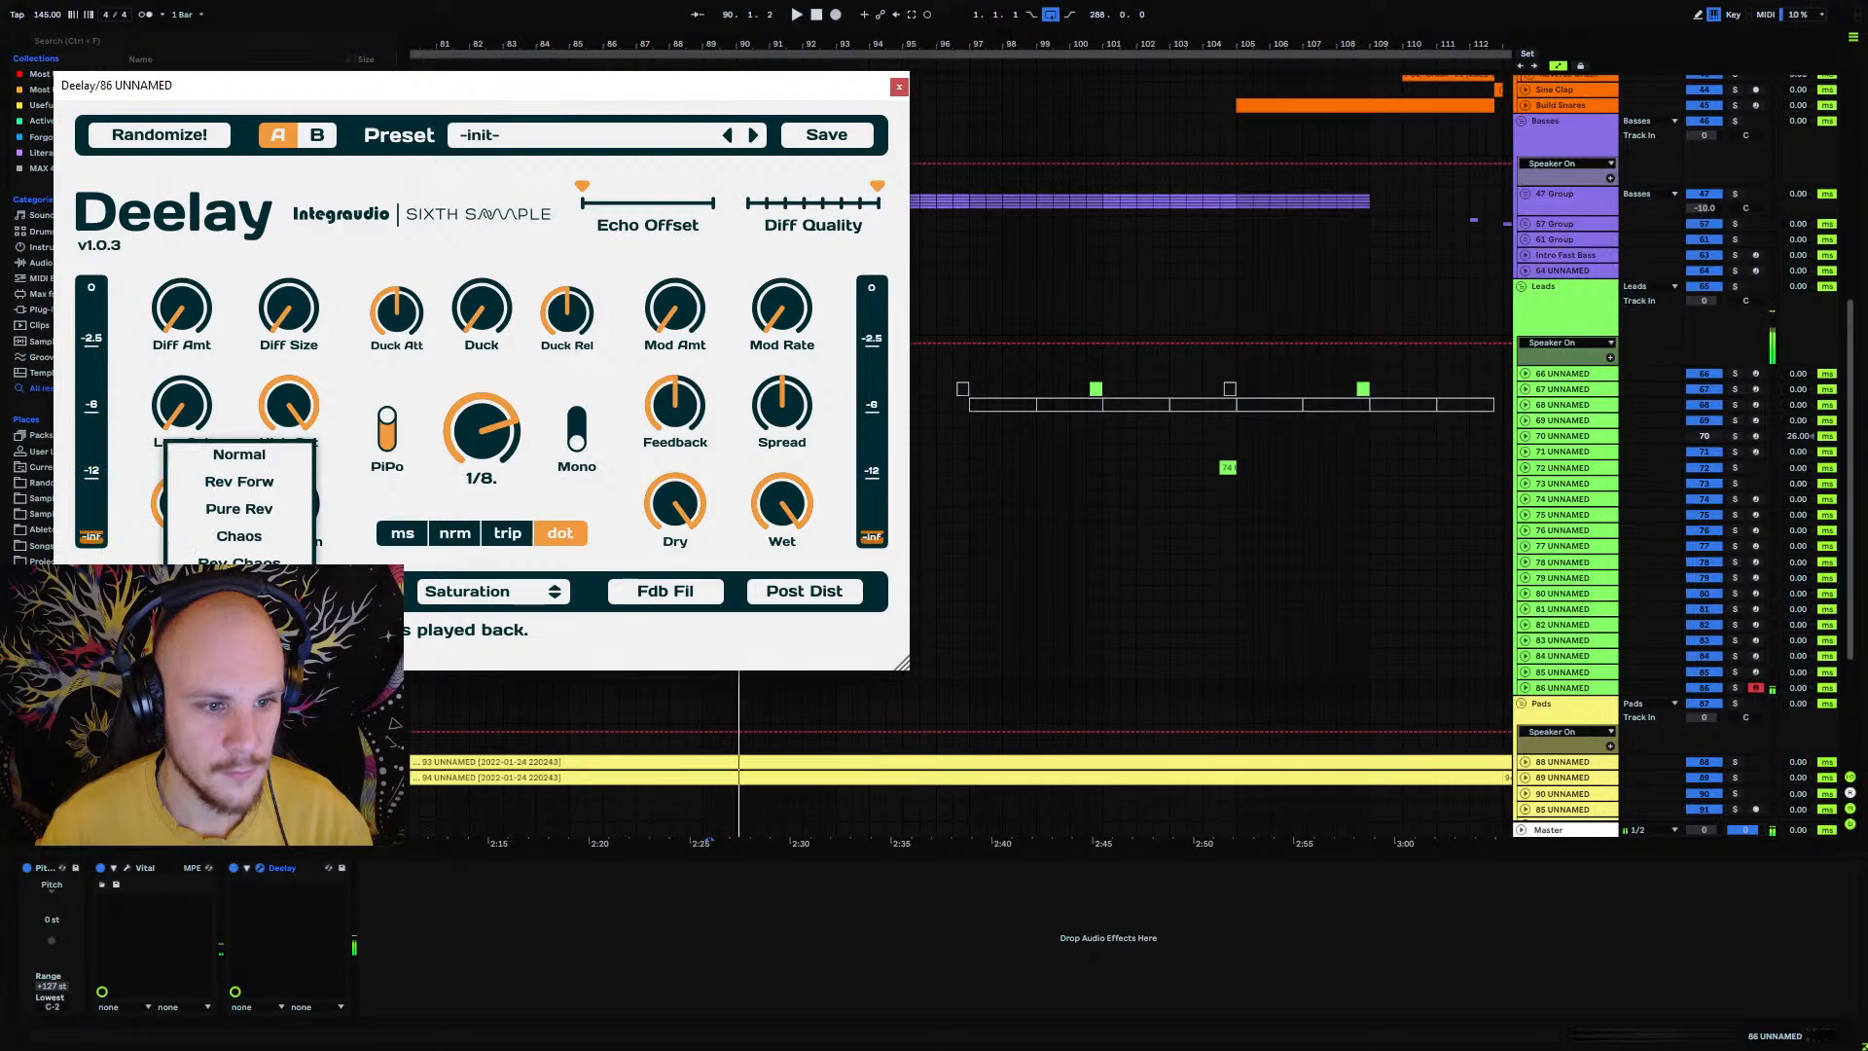
pyautogui.click(206, 560)
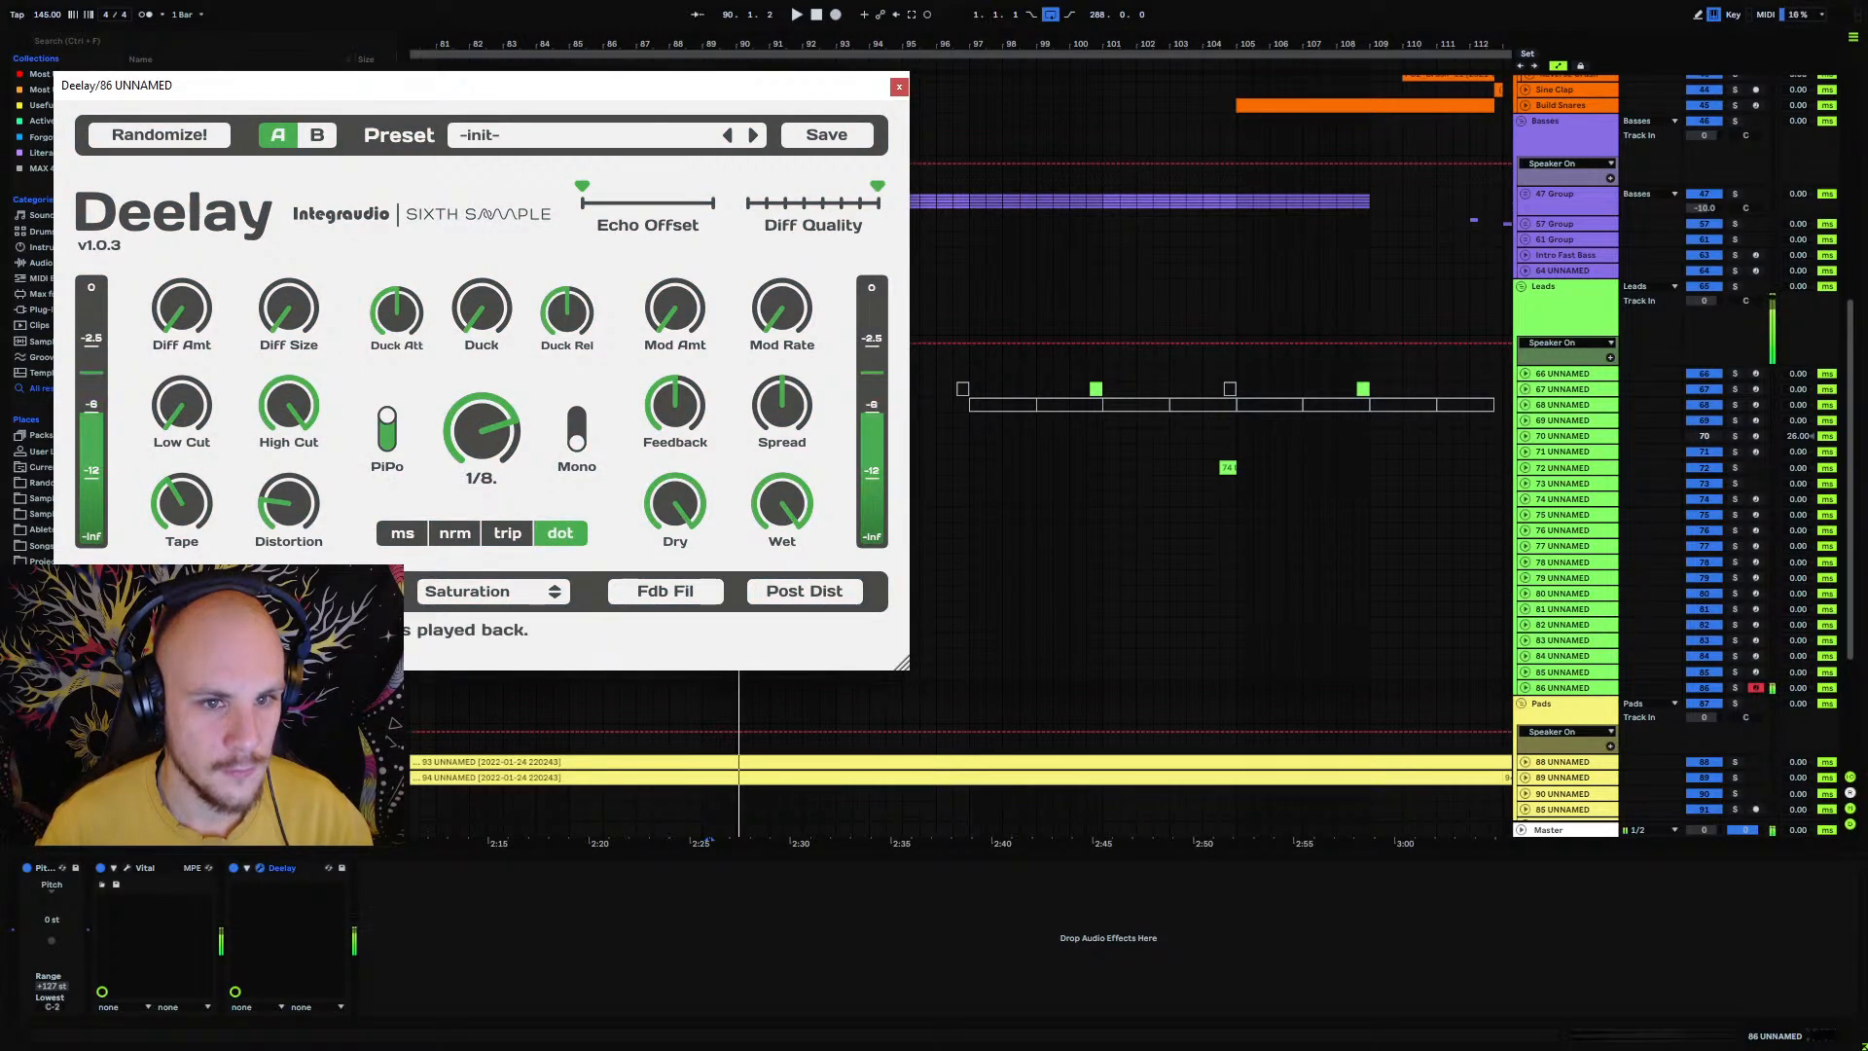
pyautogui.click(255, 591)
pyautogui.click(262, 518)
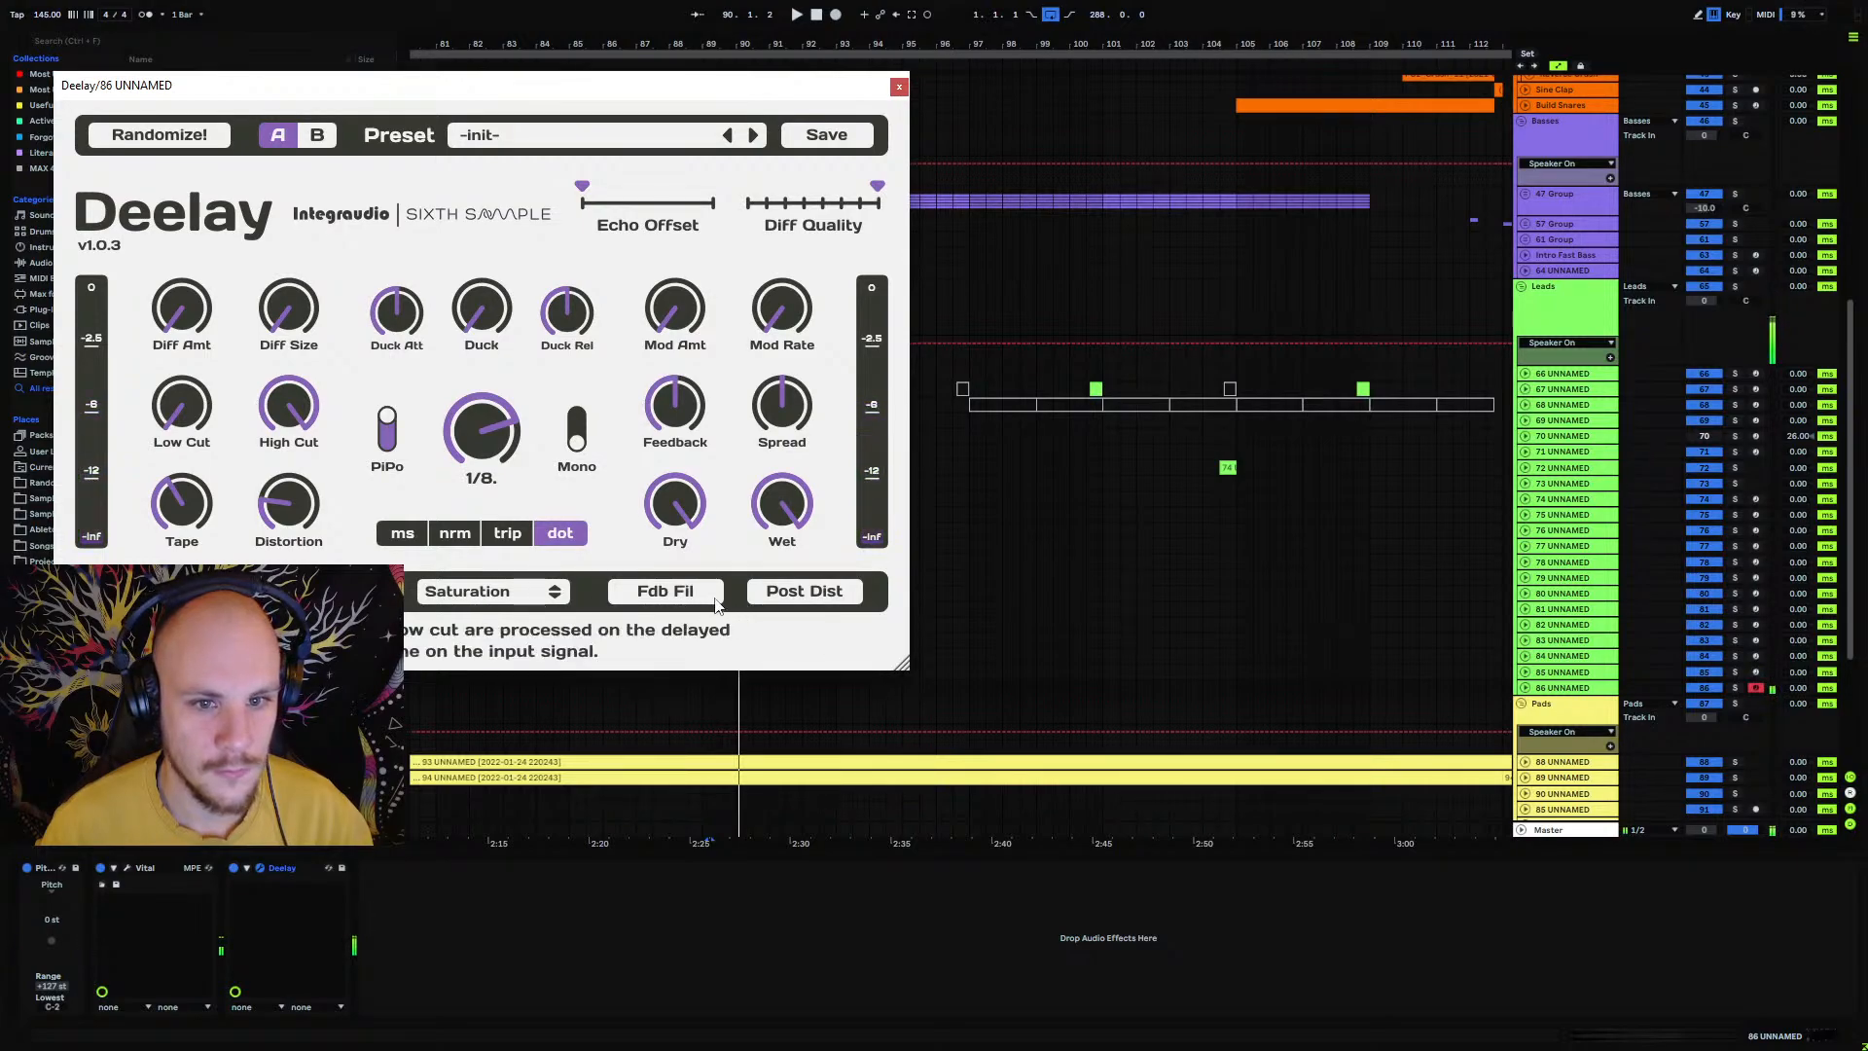
# Step: Raise Deelay's Spread and increase its Feedback slightly above the middle
pyautogui.moveTo(791, 402); pyautogui.dragTo(824, 310)
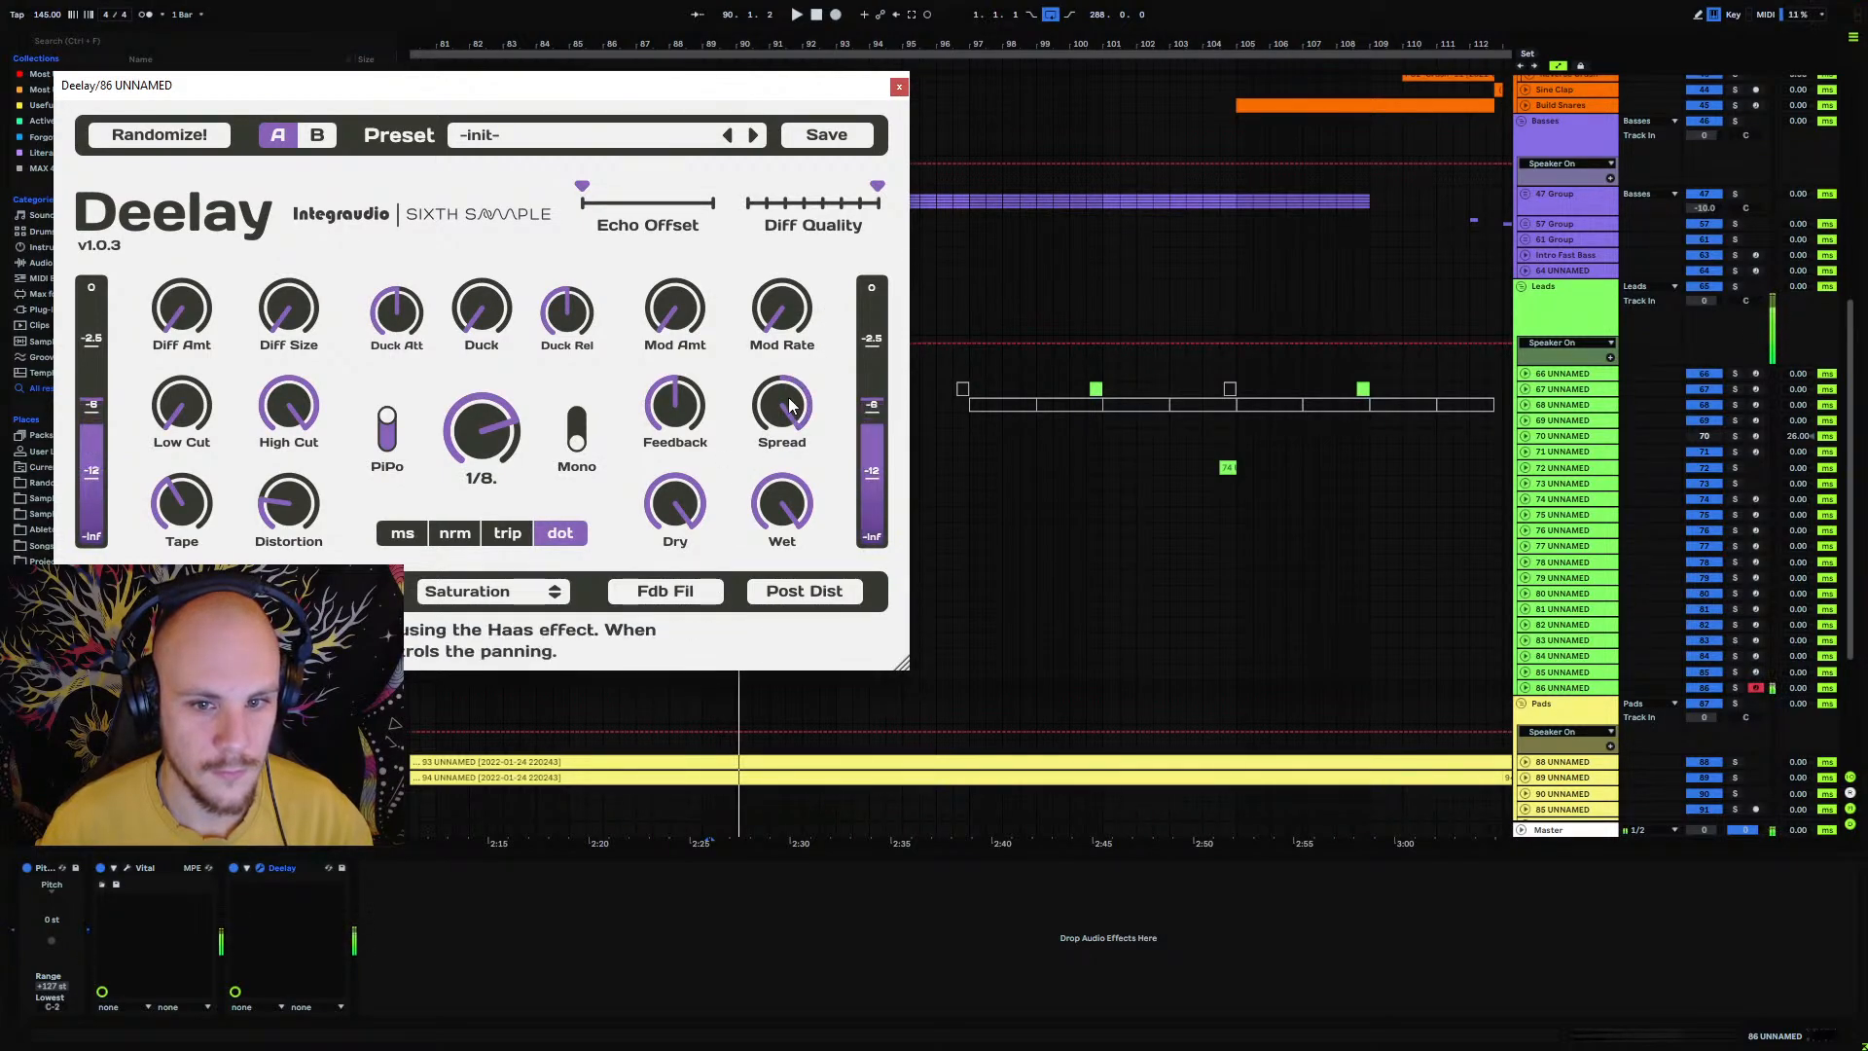
pyautogui.moveTo(685, 412); pyautogui.dragTo(691, 390)
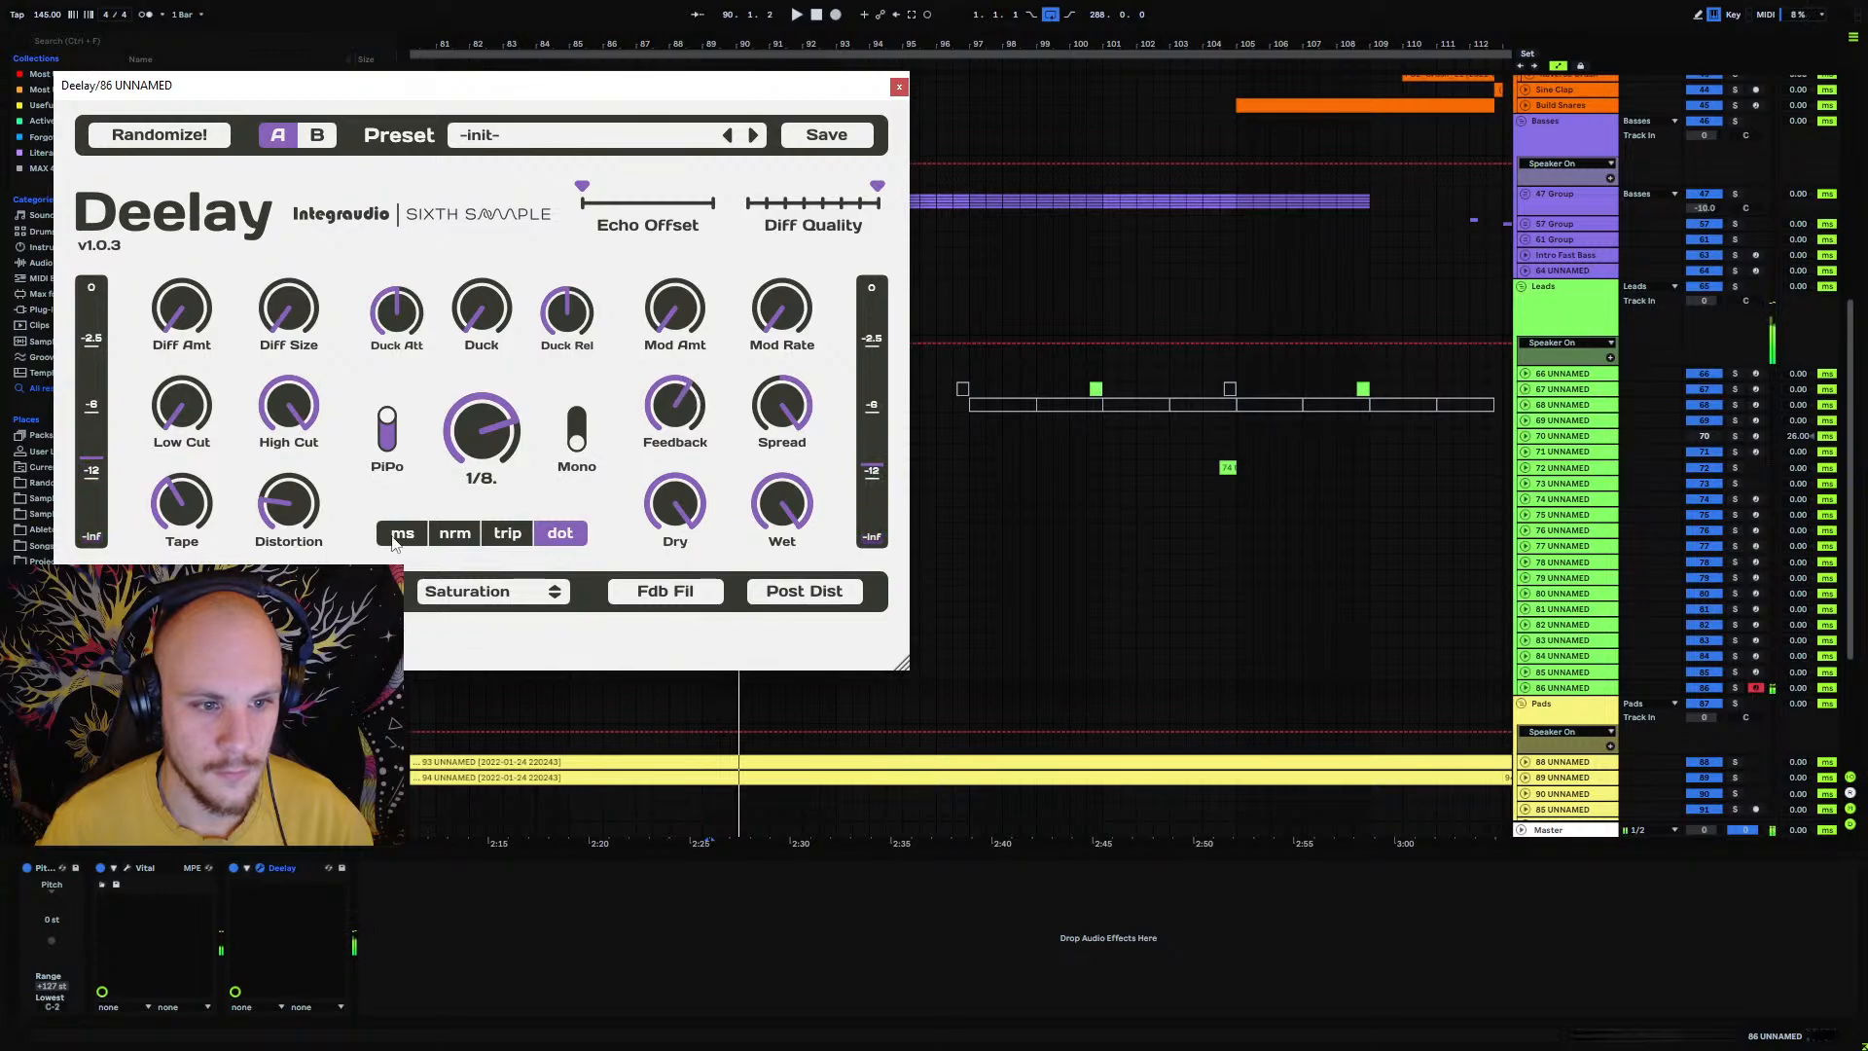
# Step: Try Deelay's Rev Forw mode, settle on Normal, and slightly raise Diff Size and Diff Amt
pyautogui.click(272, 590)
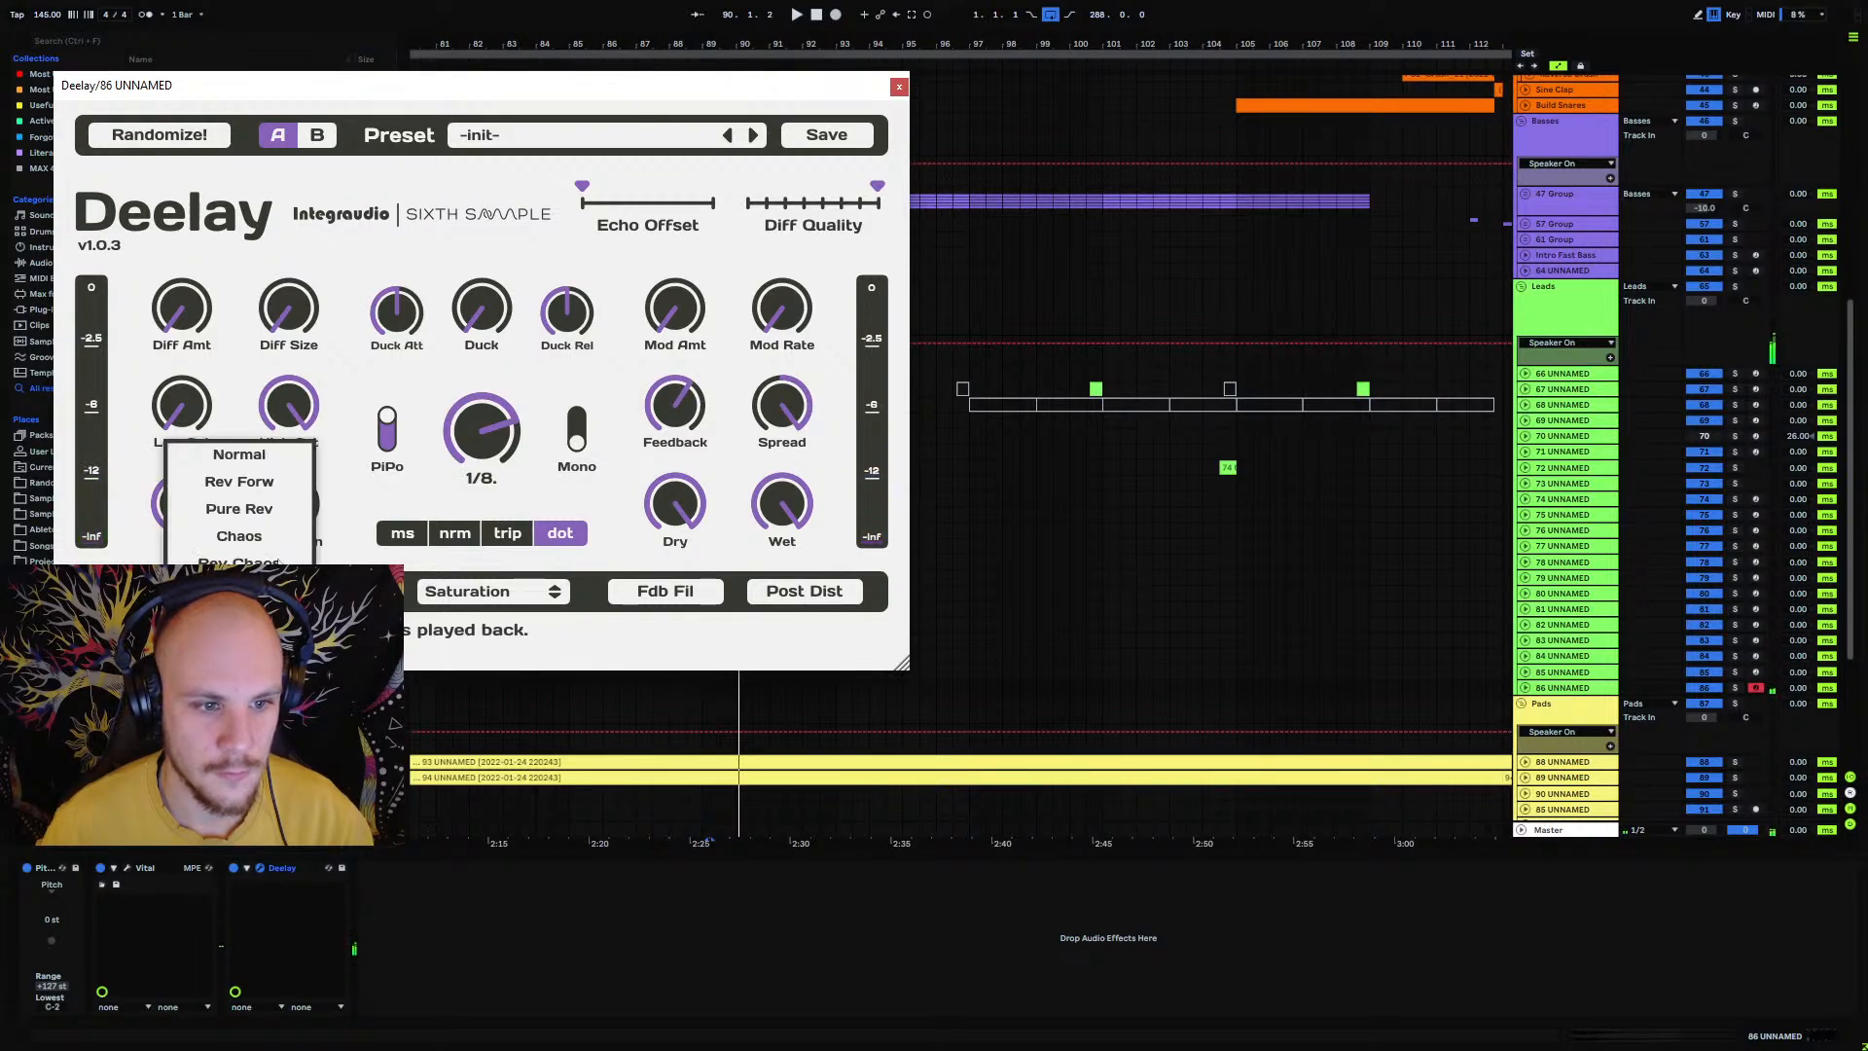
pyautogui.click(262, 489)
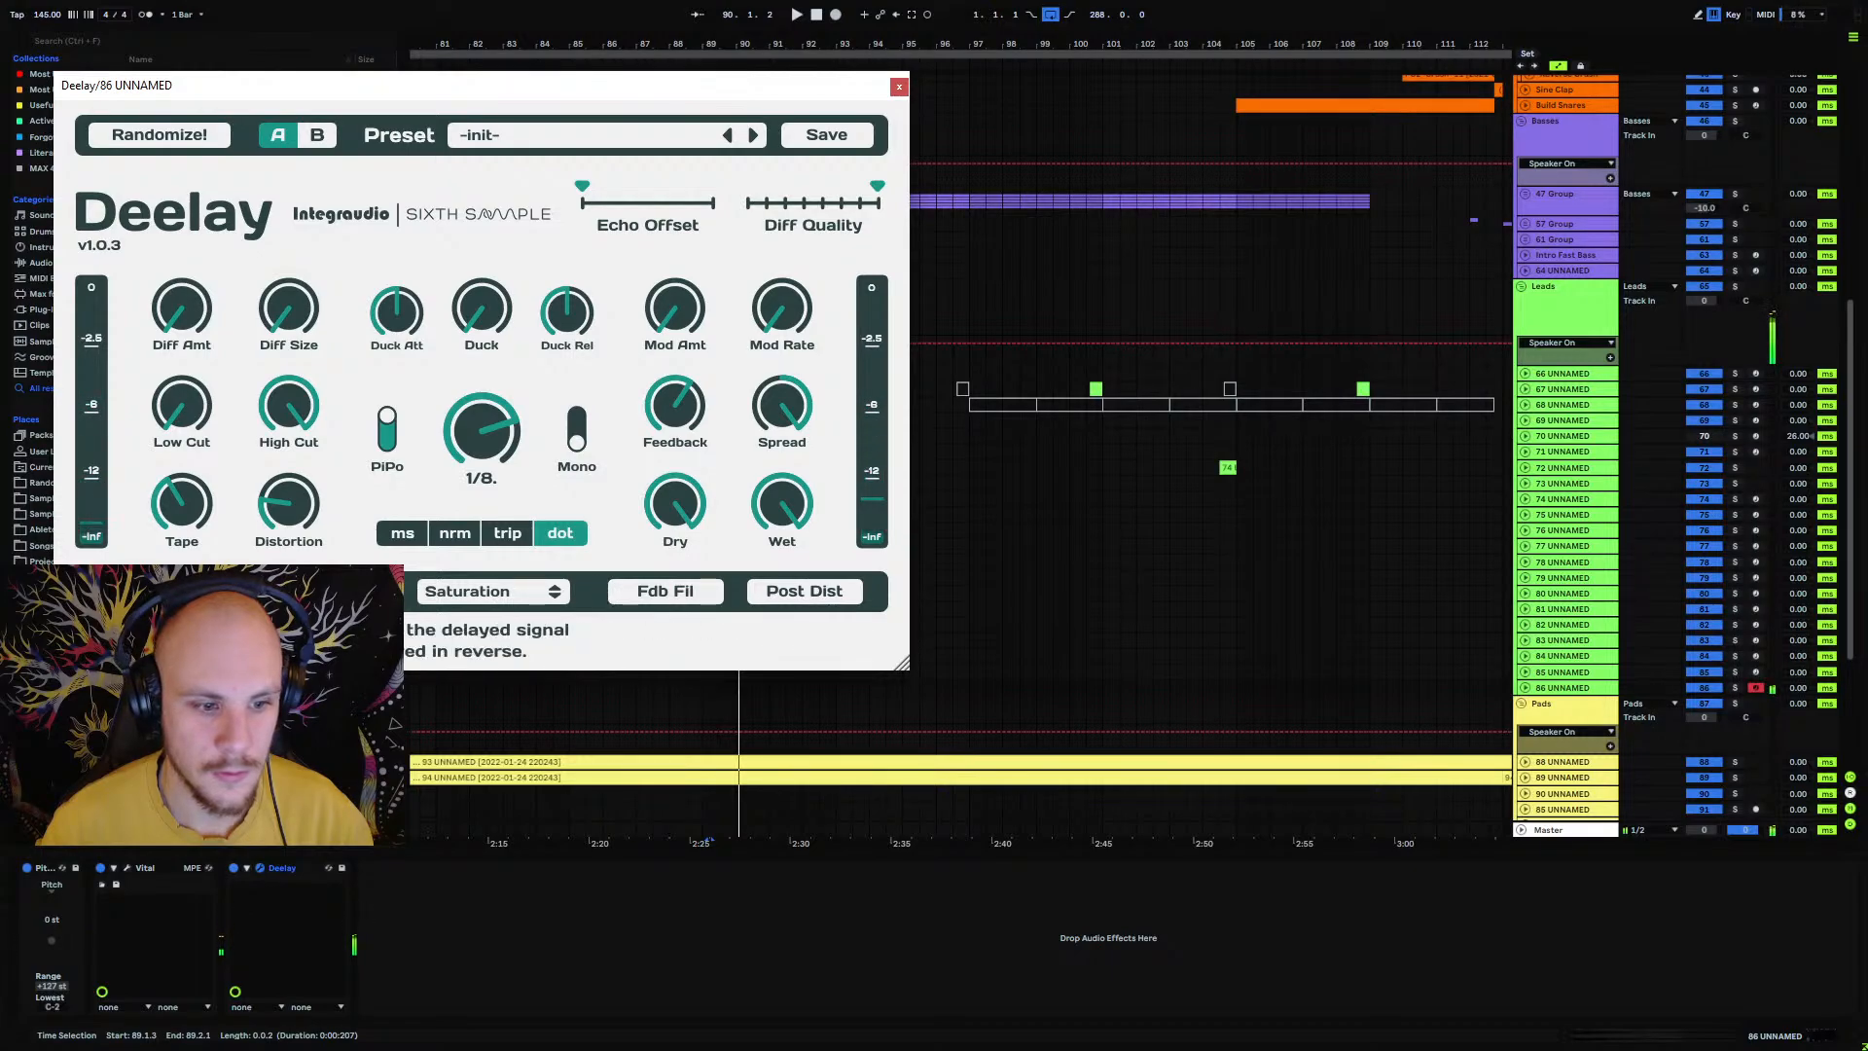
pyautogui.click(272, 591)
pyautogui.click(258, 458)
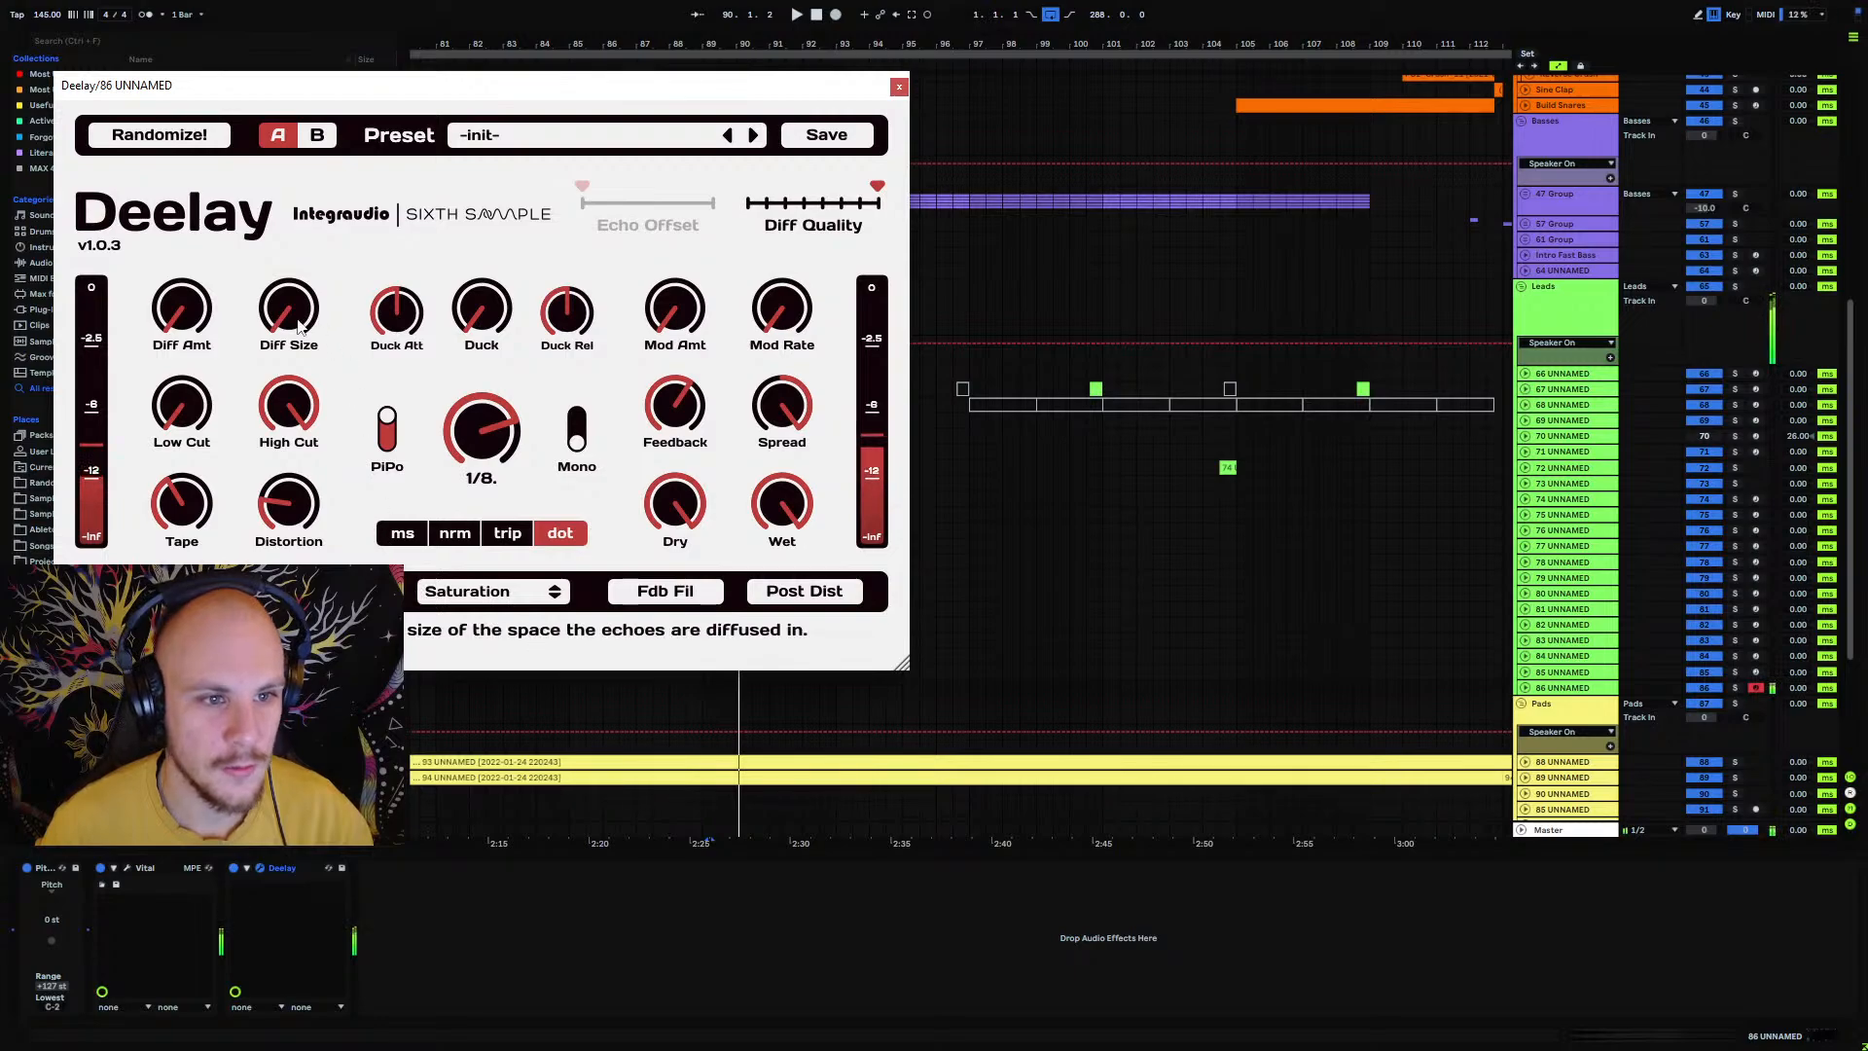
pyautogui.moveTo(302, 322); pyautogui.dragTo(208, 275)
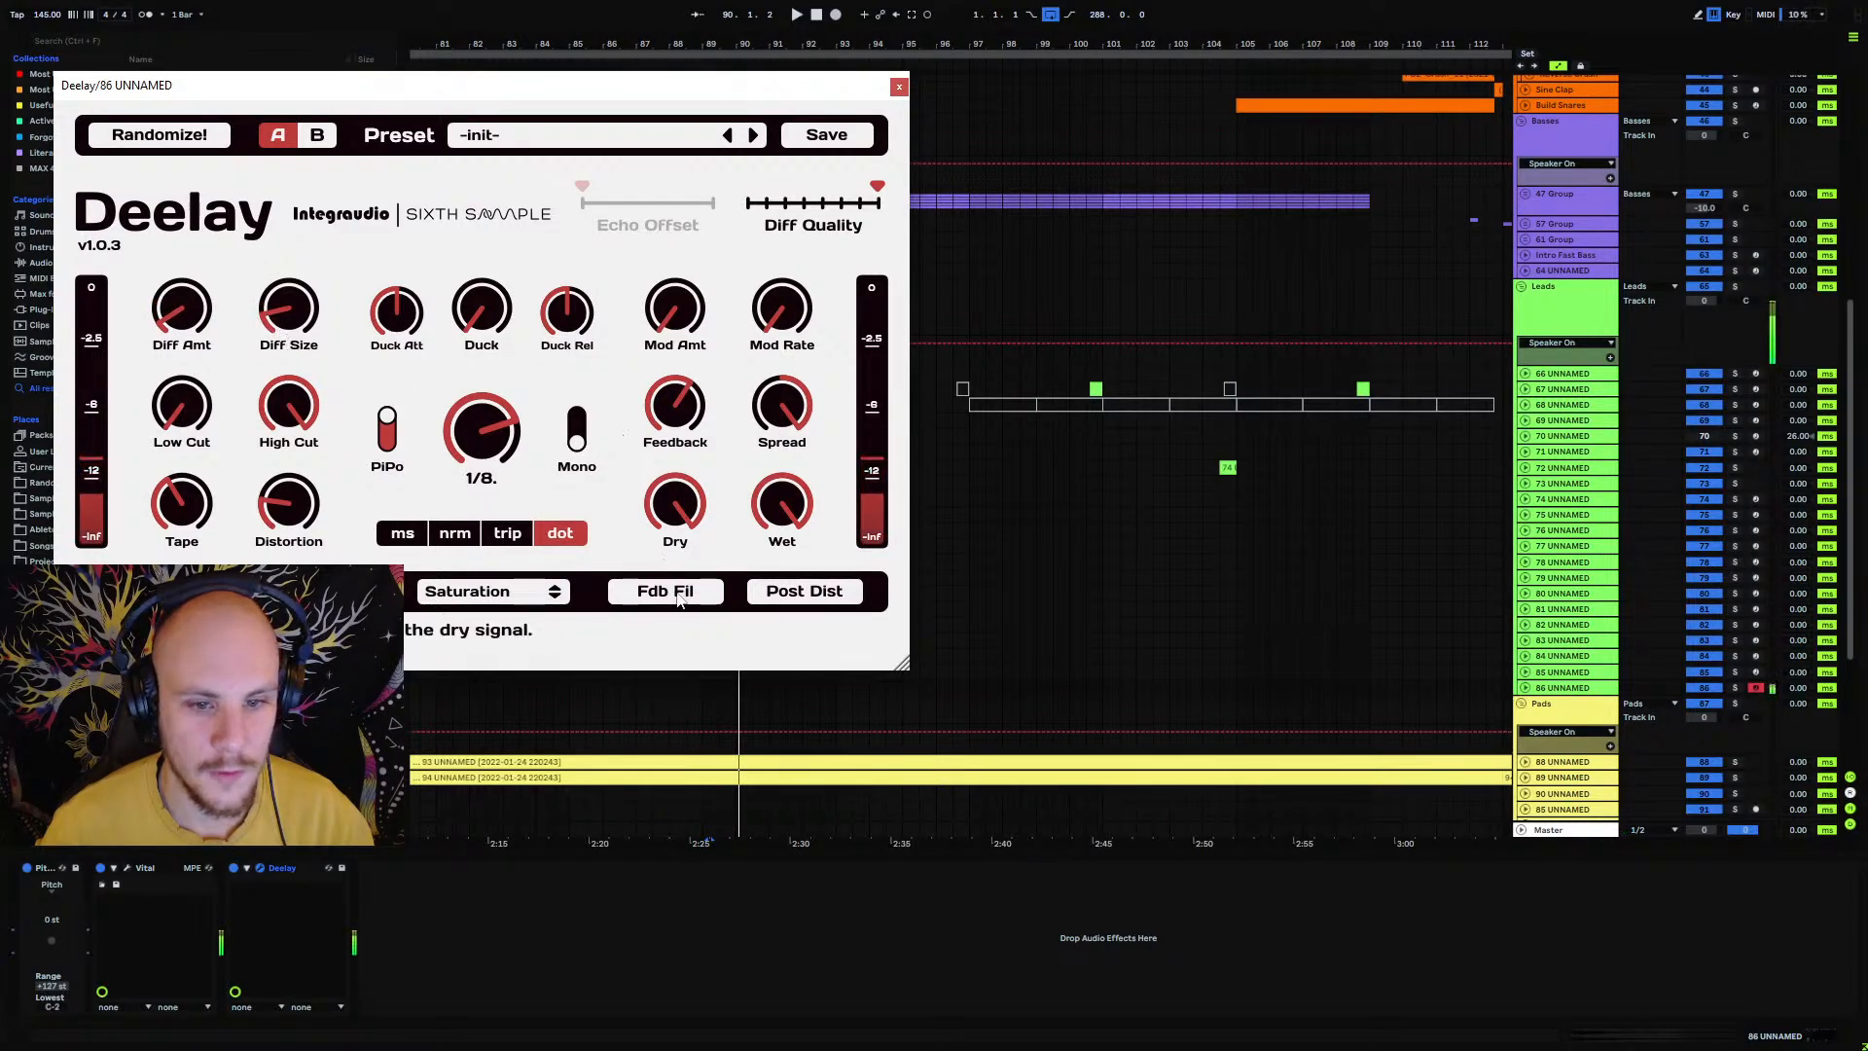
# Step: Close Deelay, group the Vital lead track, and move the Serum track 67 UNNAMED with its short clips into the group
pyautogui.click(899, 86)
pyautogui.click(697, 640)
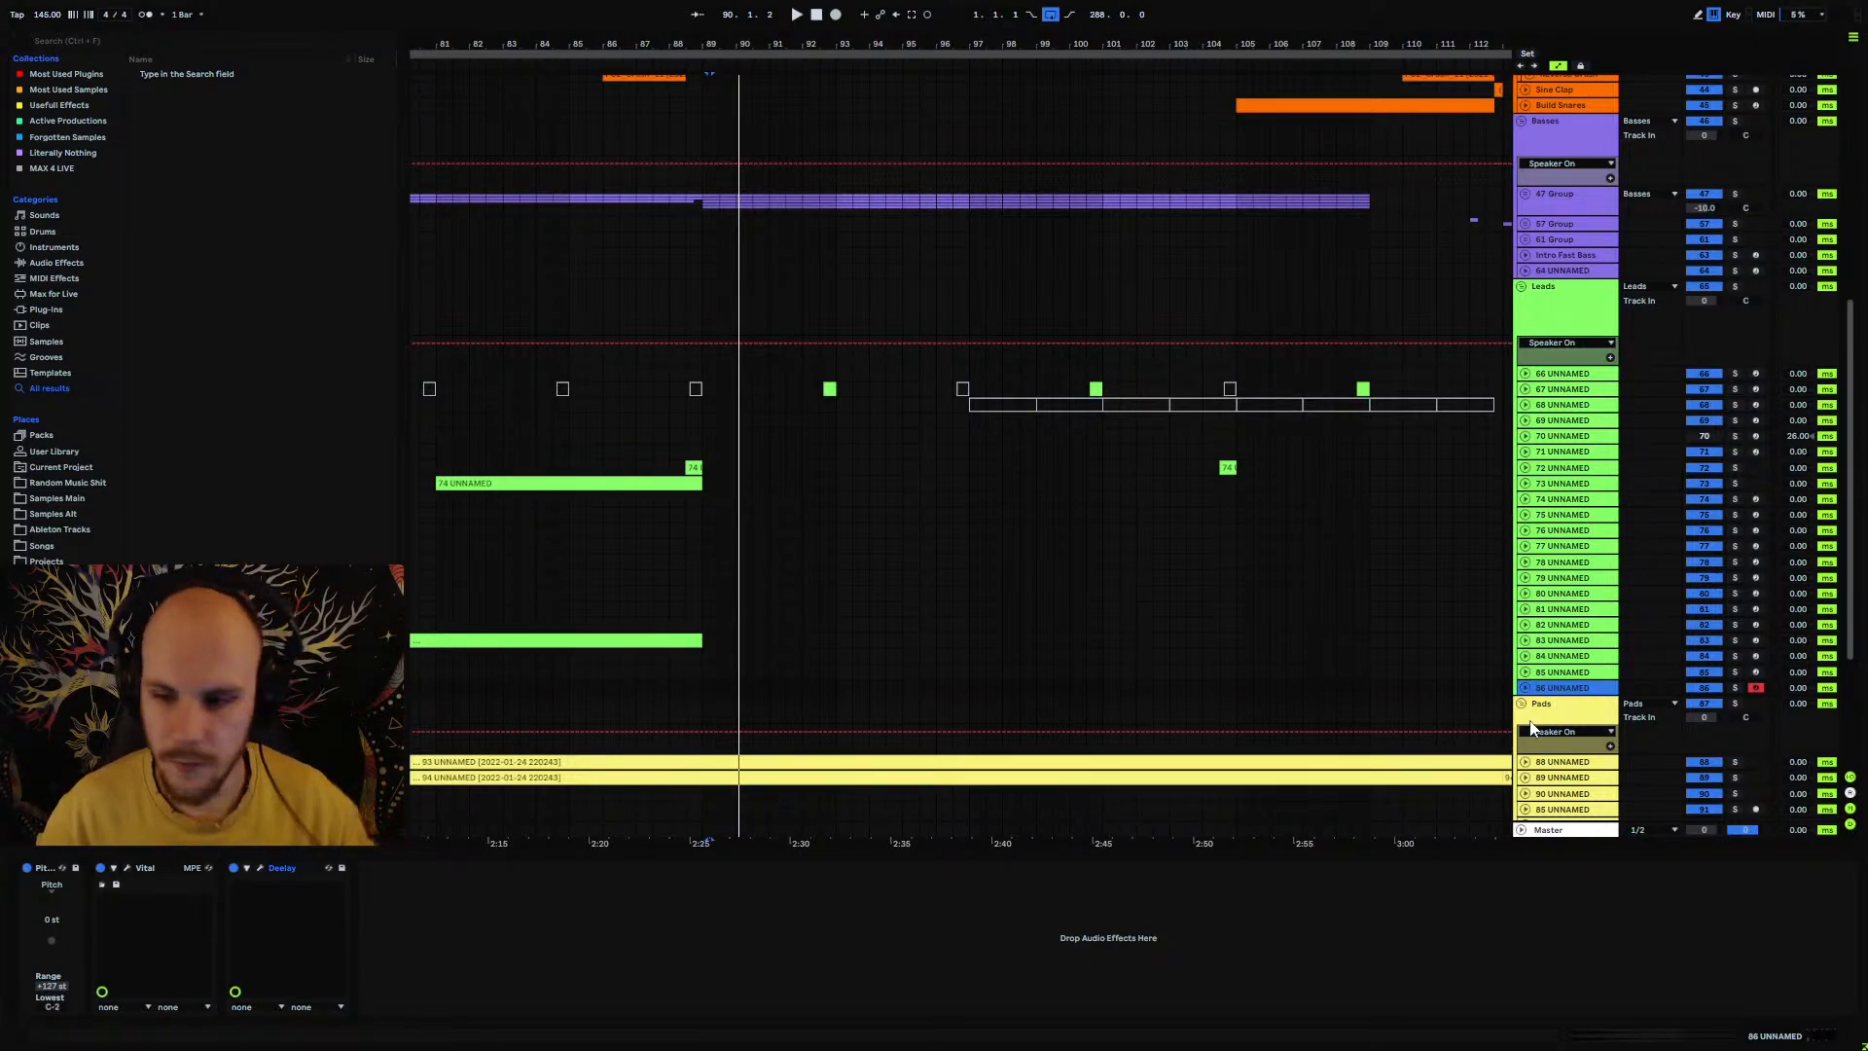
pyautogui.hotkey('ctrl', 'g')
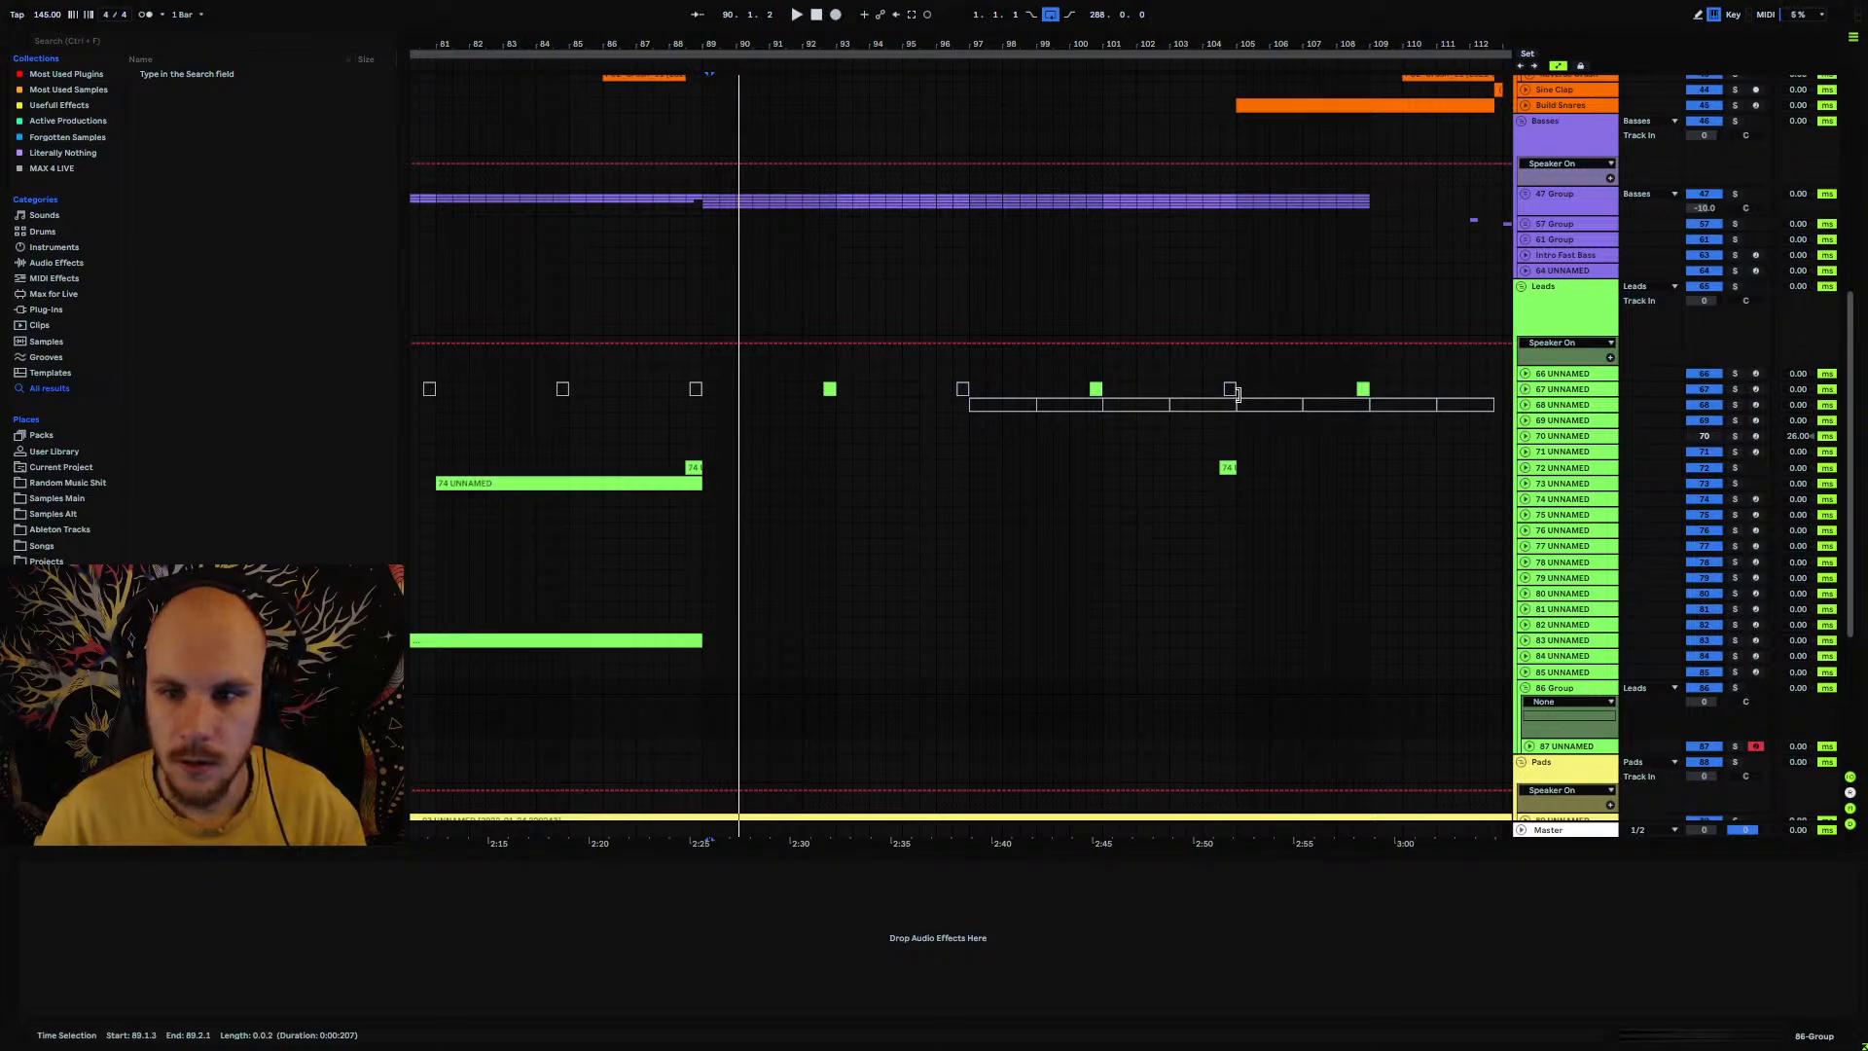
pyautogui.click(1558, 391)
pyautogui.moveTo(874, 51)
pyautogui.mouseDown()
pyautogui.moveTo(848, 2)
pyautogui.moveTo(840, 65)
pyautogui.mouseUp()
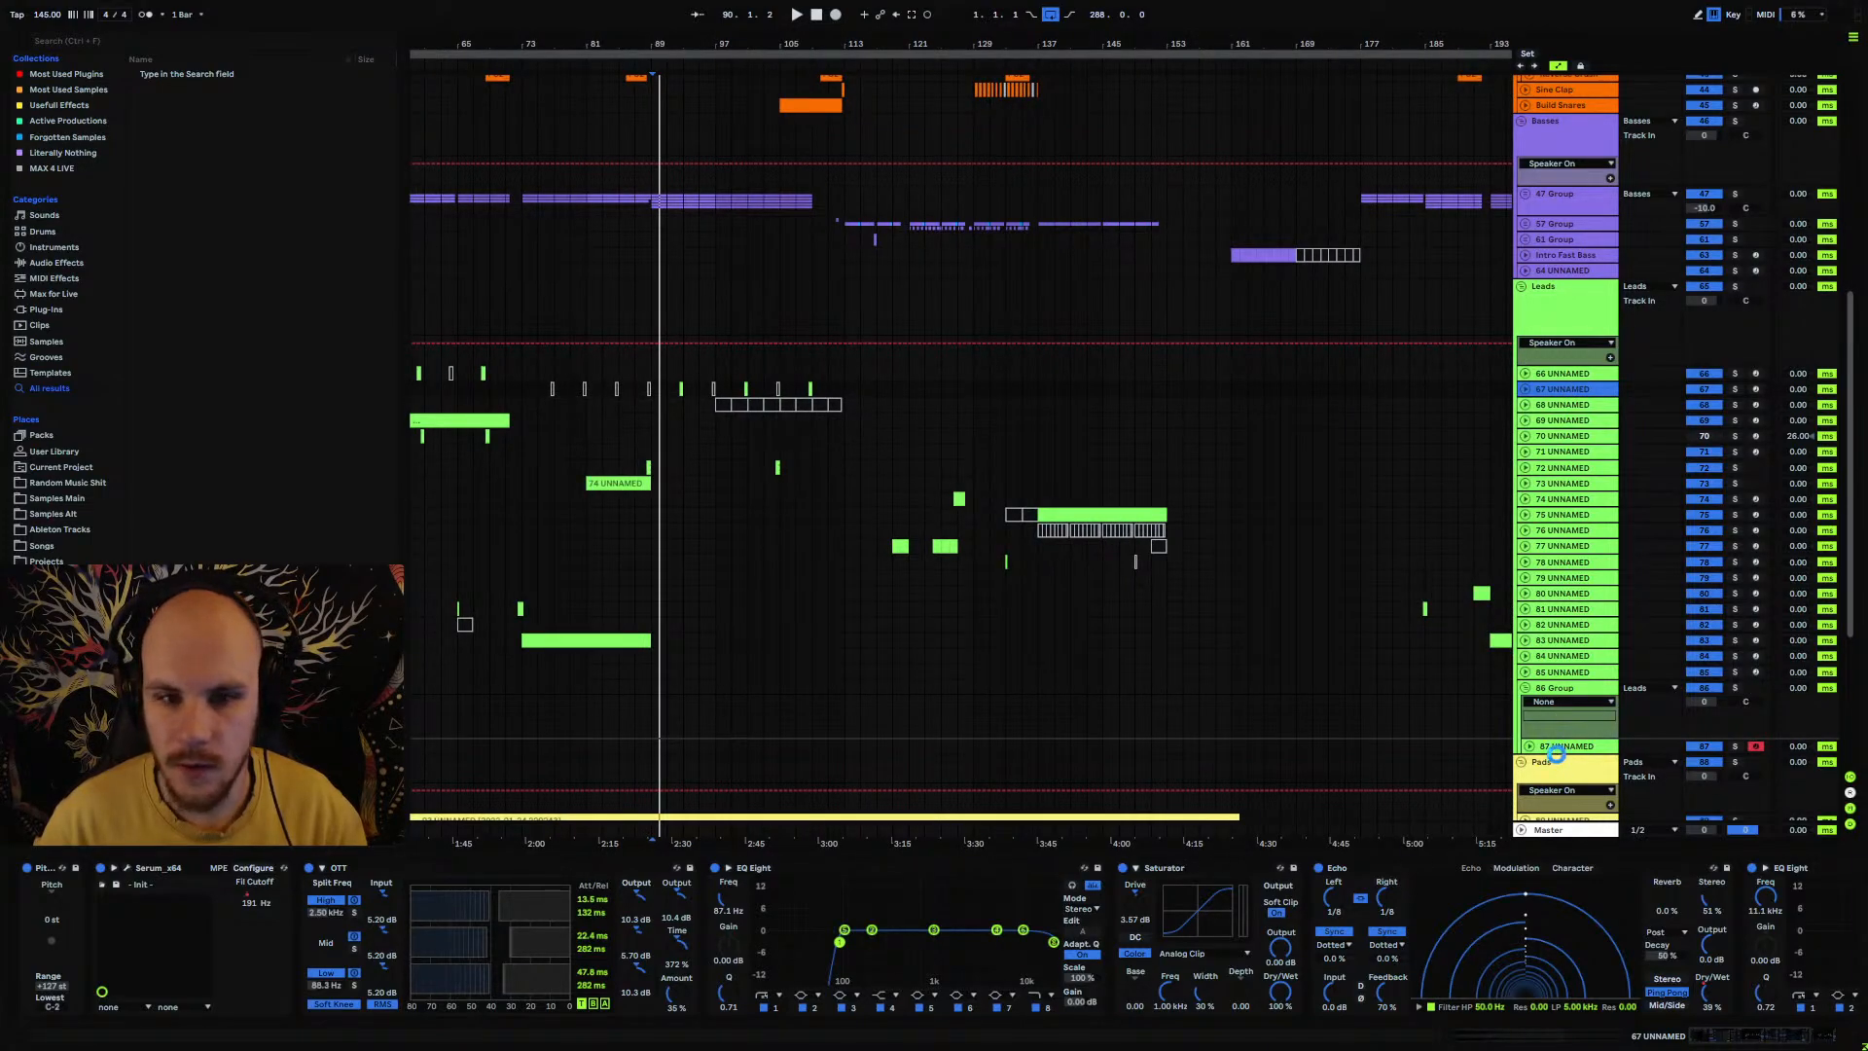
# Step: Delete Echo from the regrouped Serum track and move its OTT, both EQ Eights and Saturator onto the group
pyautogui.click(1392, 871)
pyautogui.moveTo(1742, 1042); pyautogui.dragTo(1784, 1038)
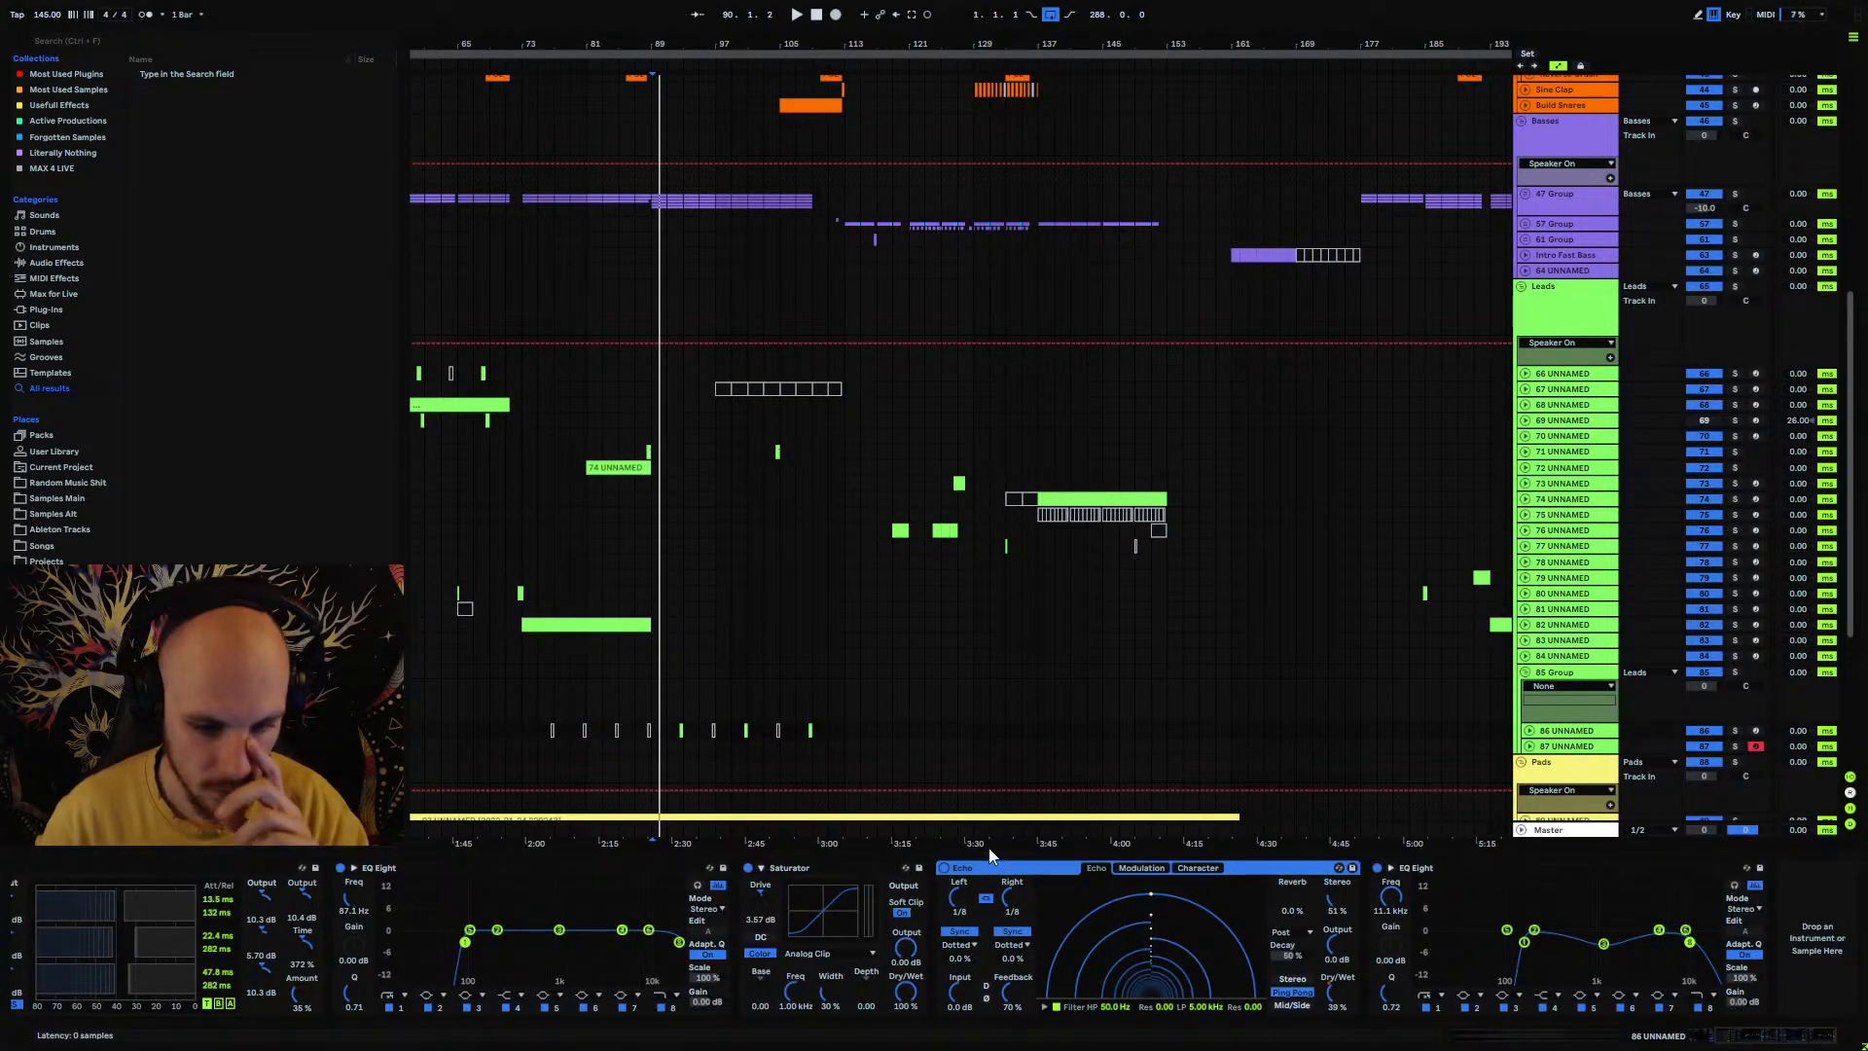
pyautogui.press('Delete')
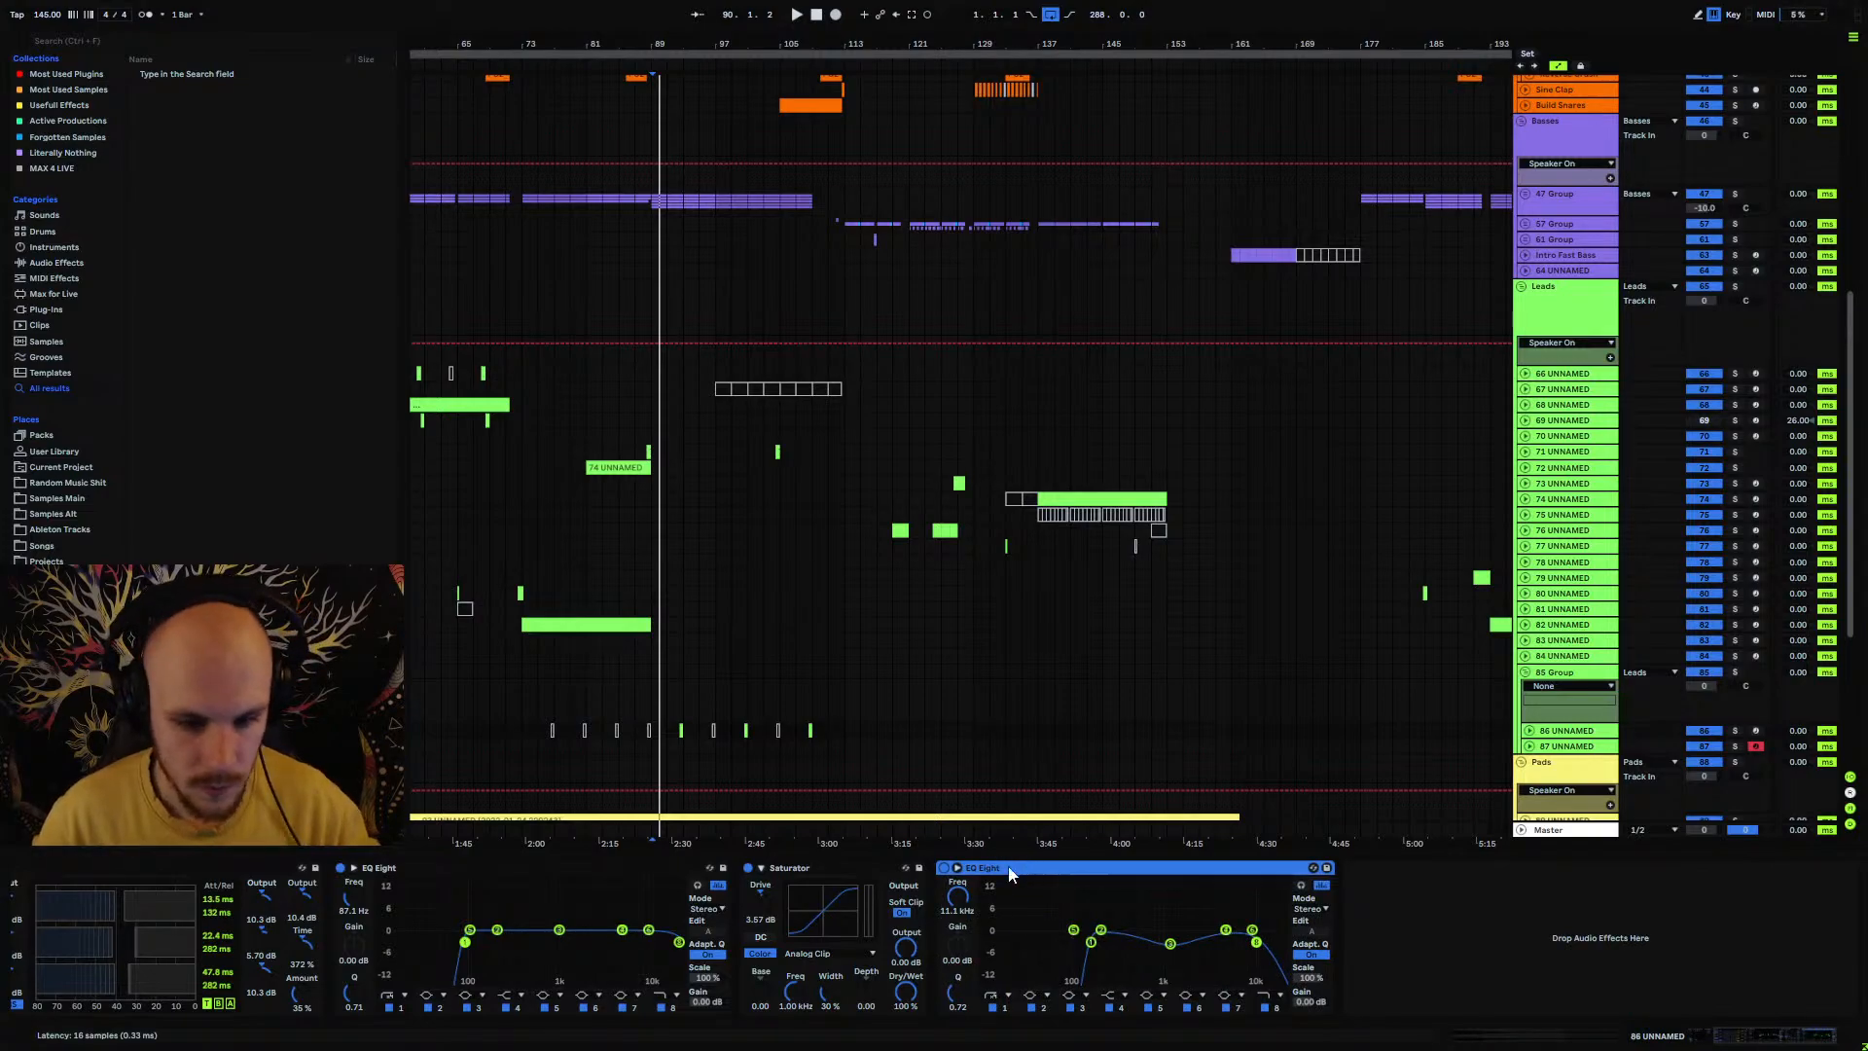
pyautogui.moveTo(1756, 1038); pyautogui.dragTo(1577, 1049)
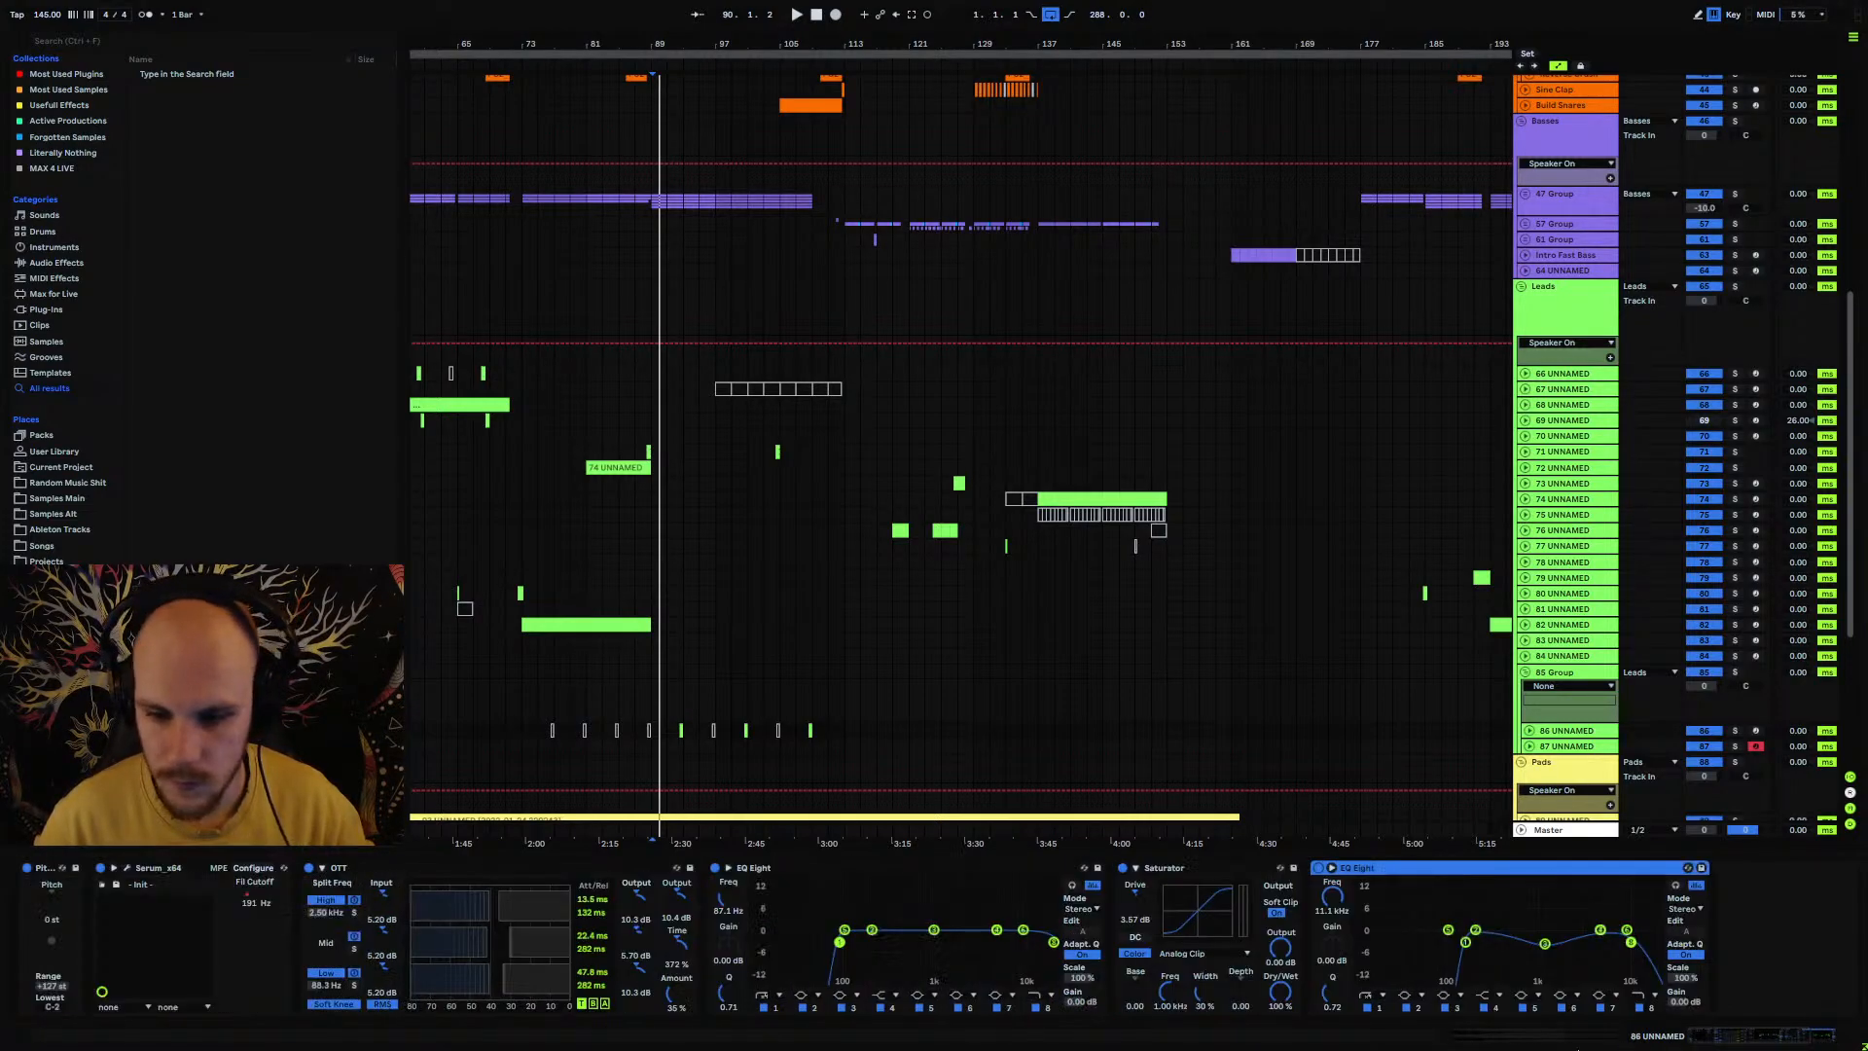
pyautogui.keyDown('shift'); pyautogui.click(496, 878); pyautogui.keyUp('shift')
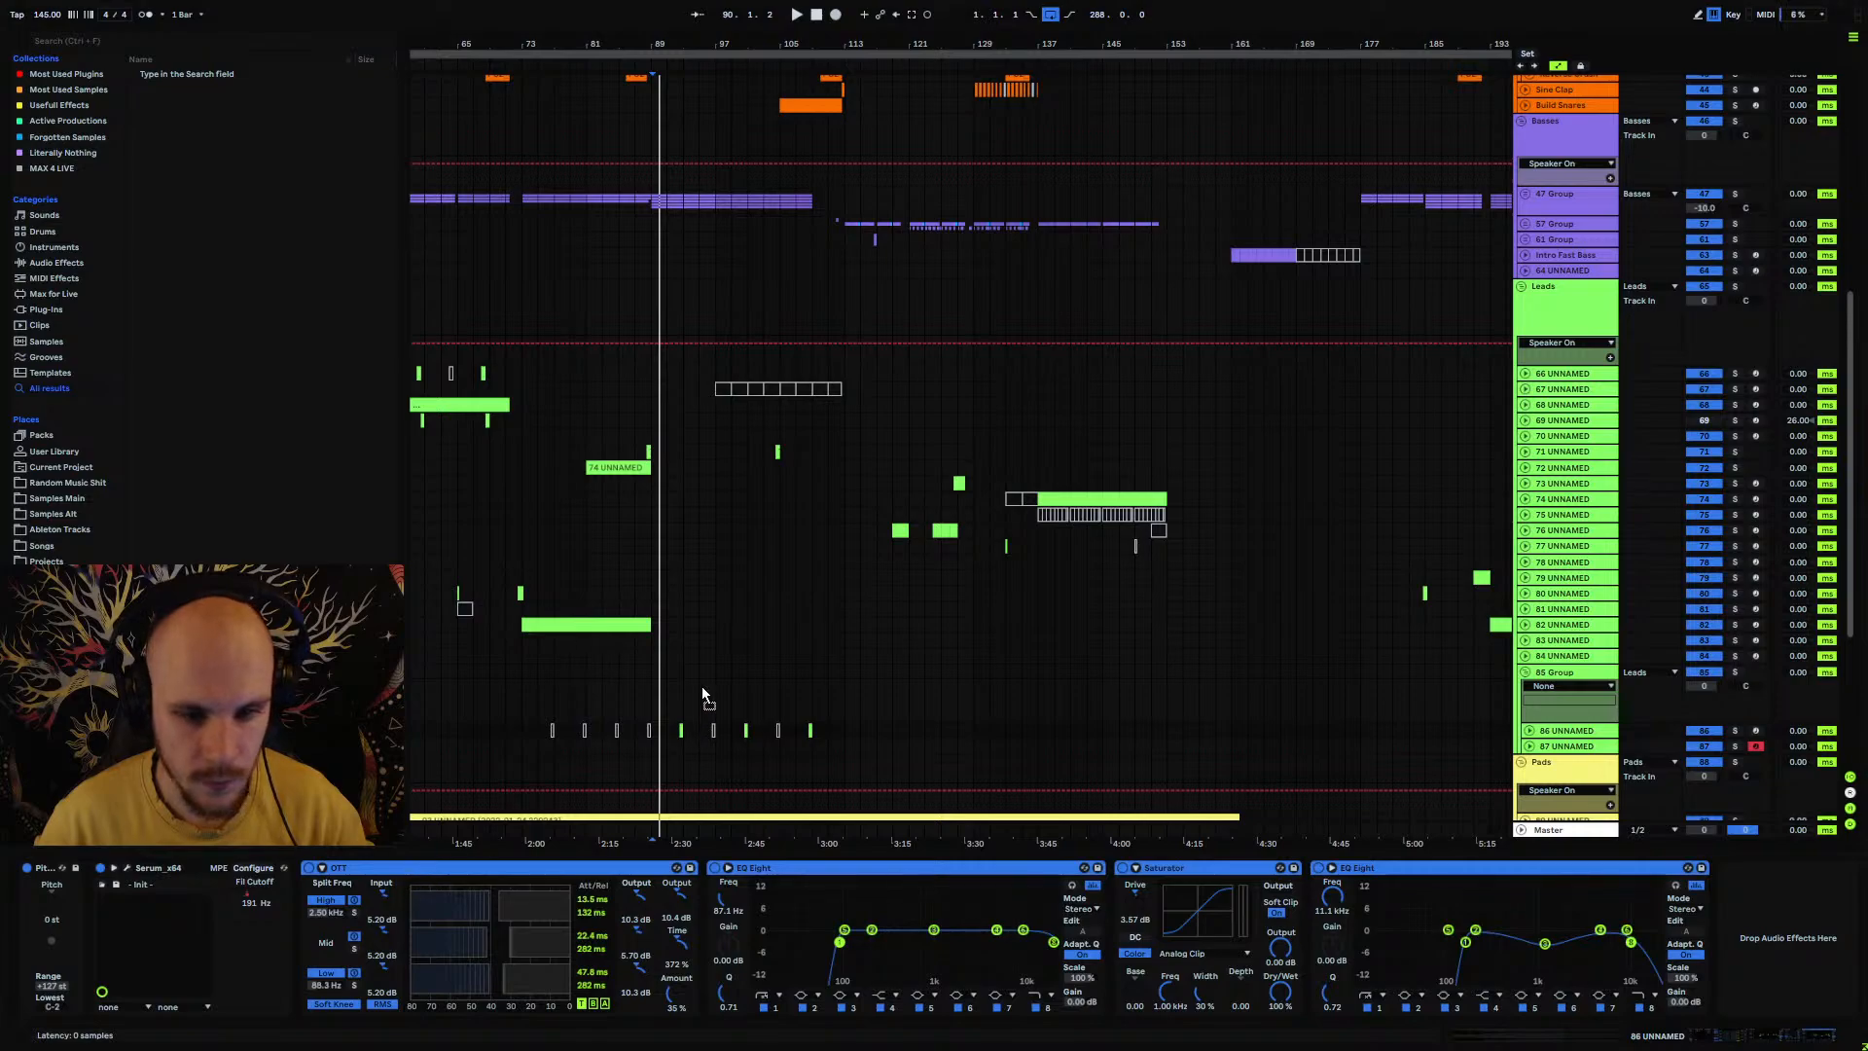
# Step: Reset track 86's volume to 0 dB and set the 85-Group's volume to -13 dB
pyautogui.click(1530, 731)
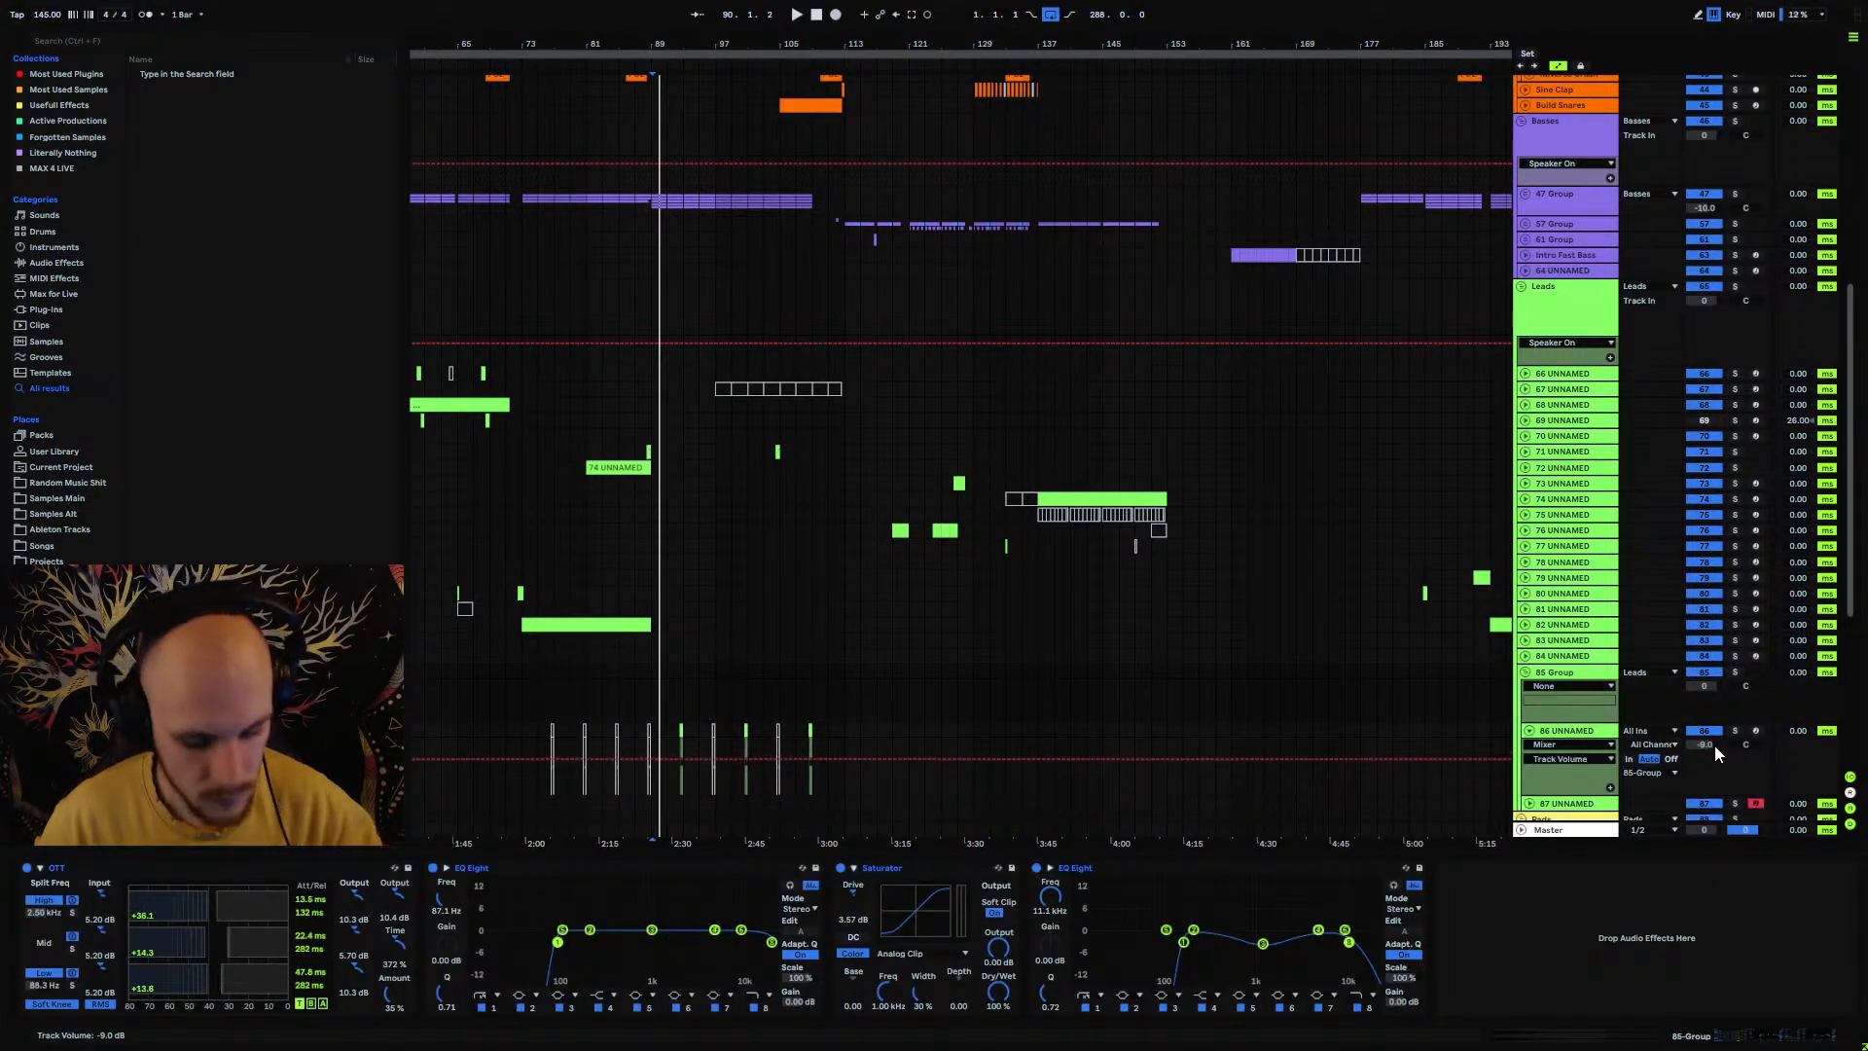
pyautogui.press('Delete')
pyautogui.click(1704, 685)
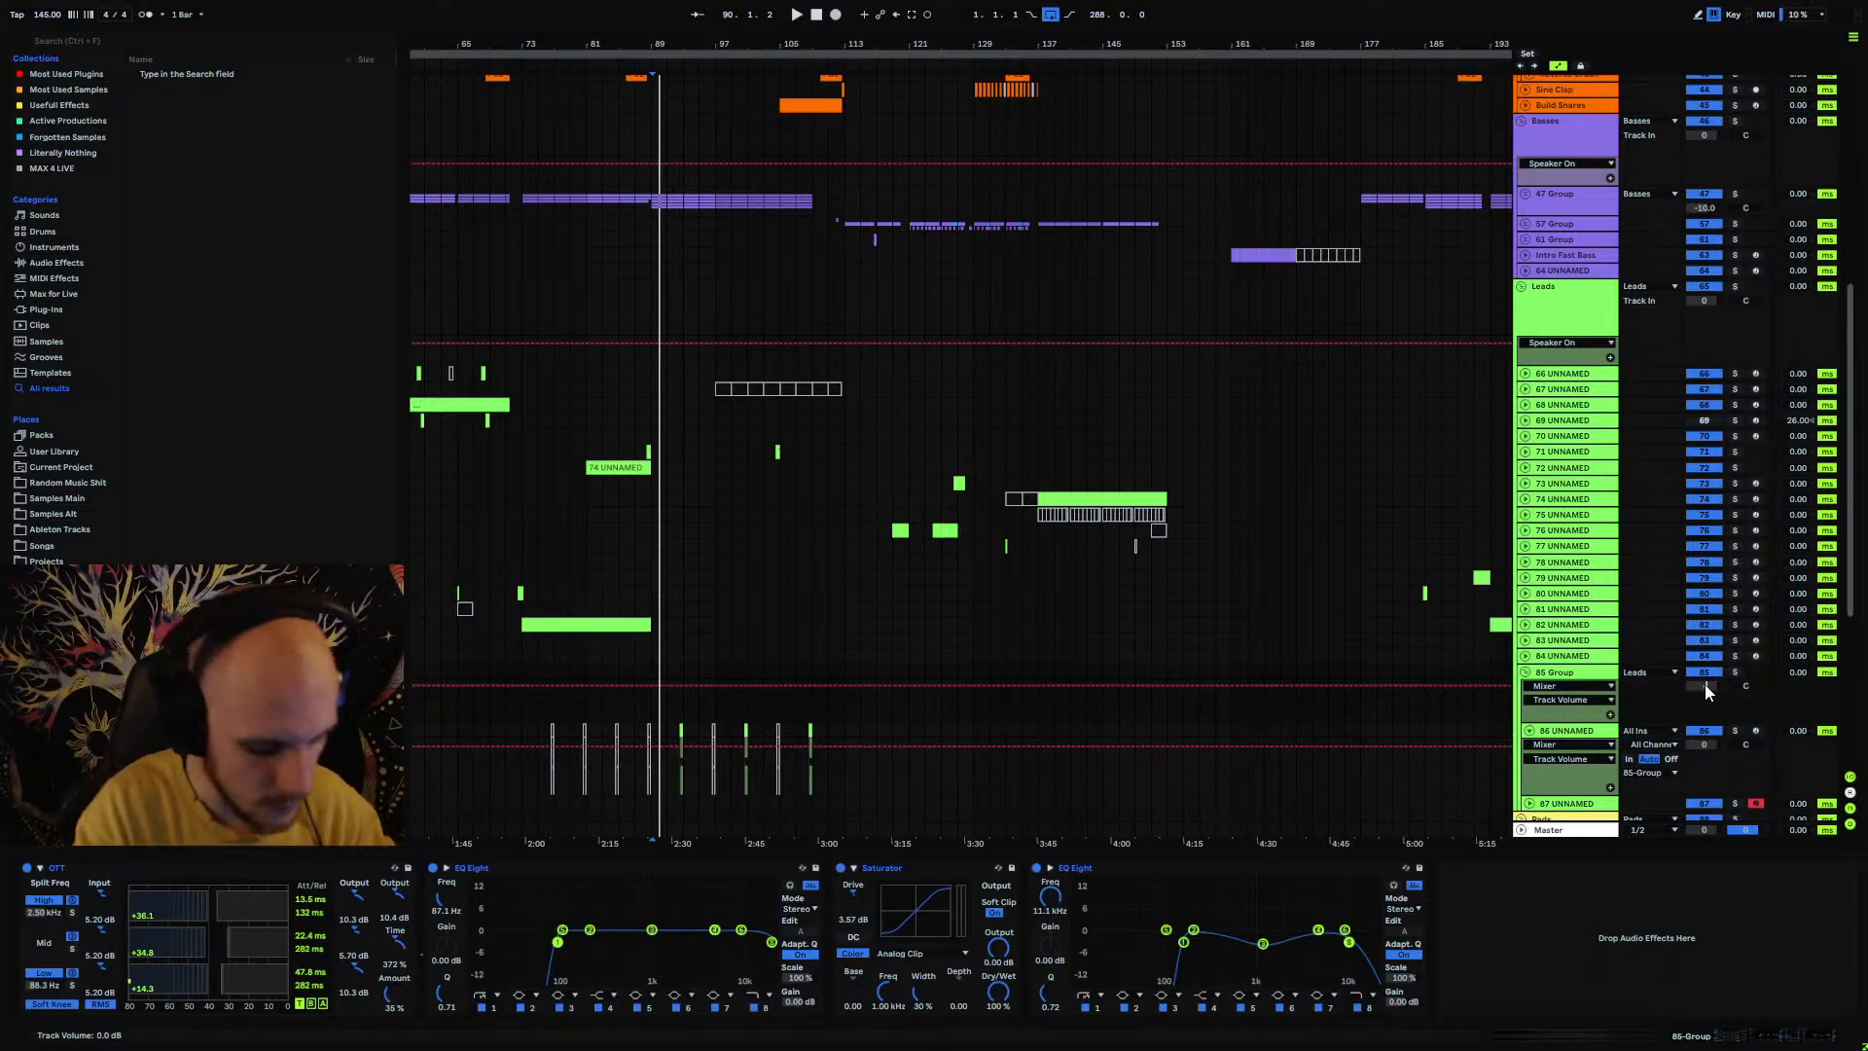
pyautogui.write('-13')
pyautogui.press('Return')
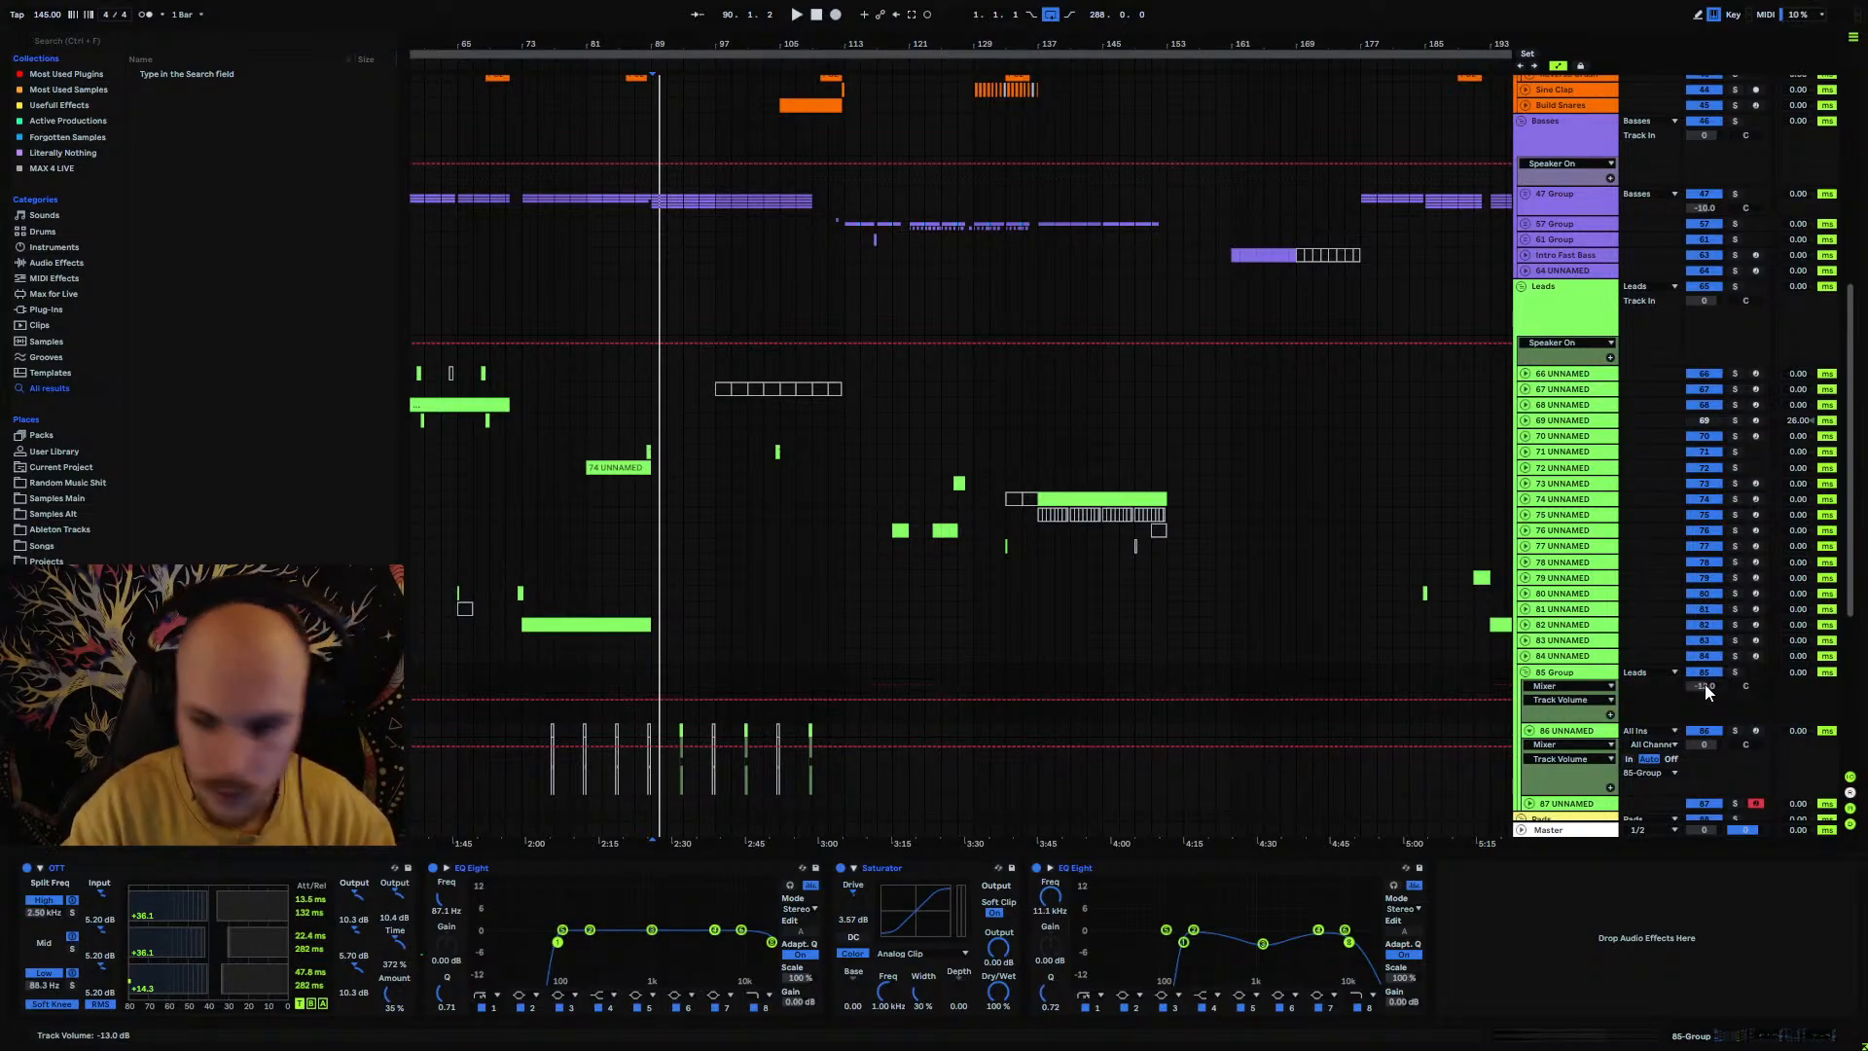
# Step: Move Deelay from the Vital track to the end of the group's chain and raise the last EQ Eight's low cut to 372 Hz
pyautogui.click(1572, 674)
pyautogui.click(1570, 805)
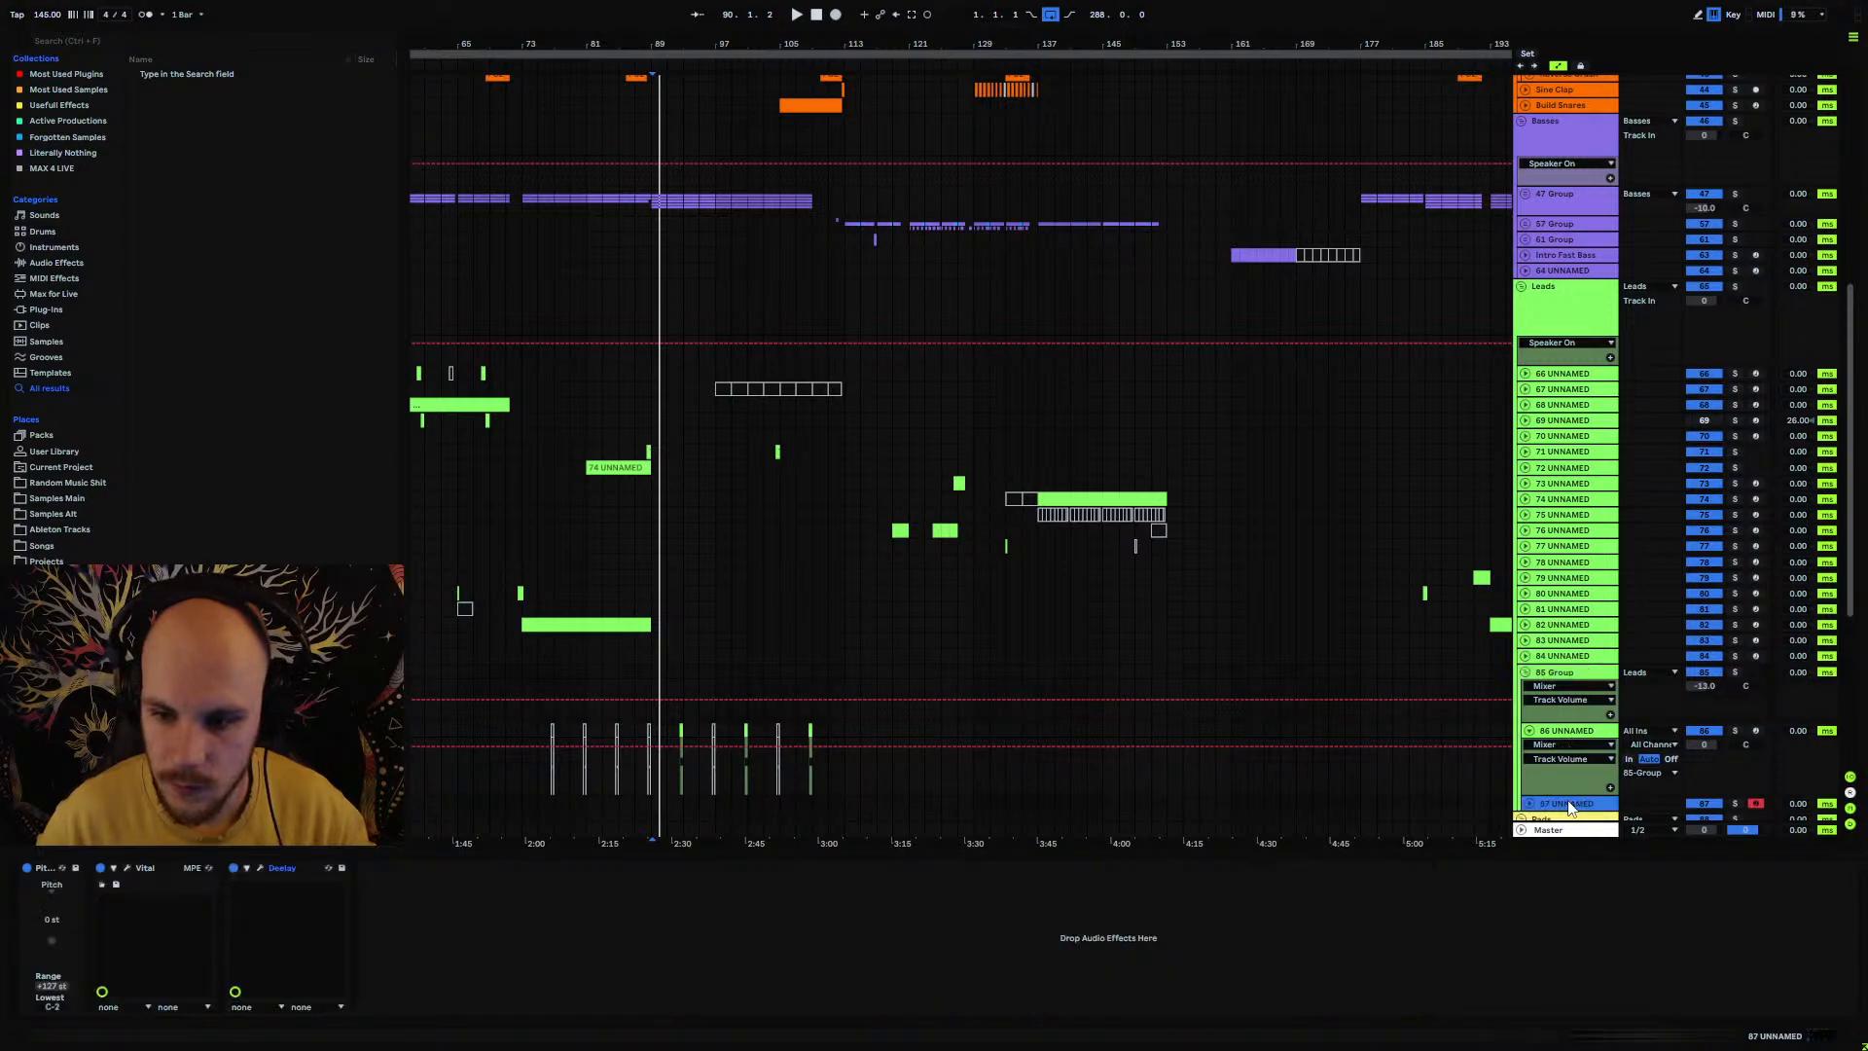
pyautogui.click(280, 868)
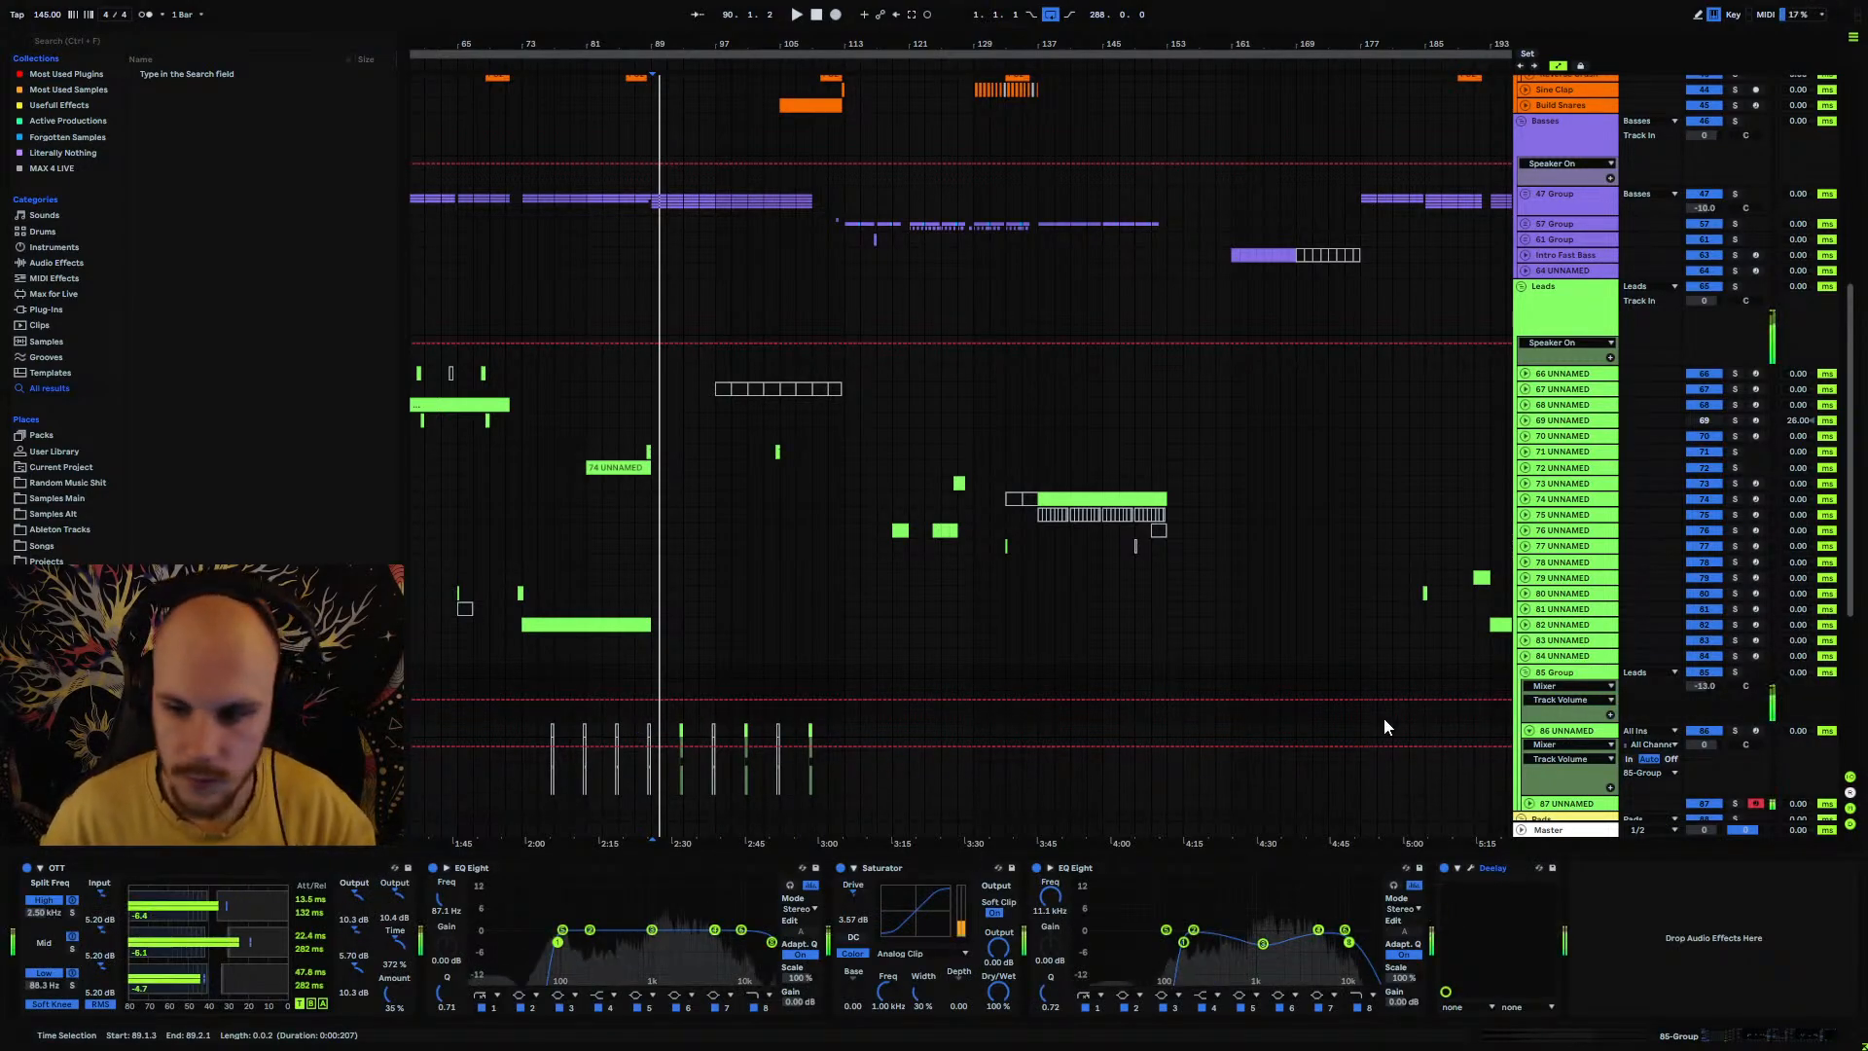
pyautogui.click(1567, 678)
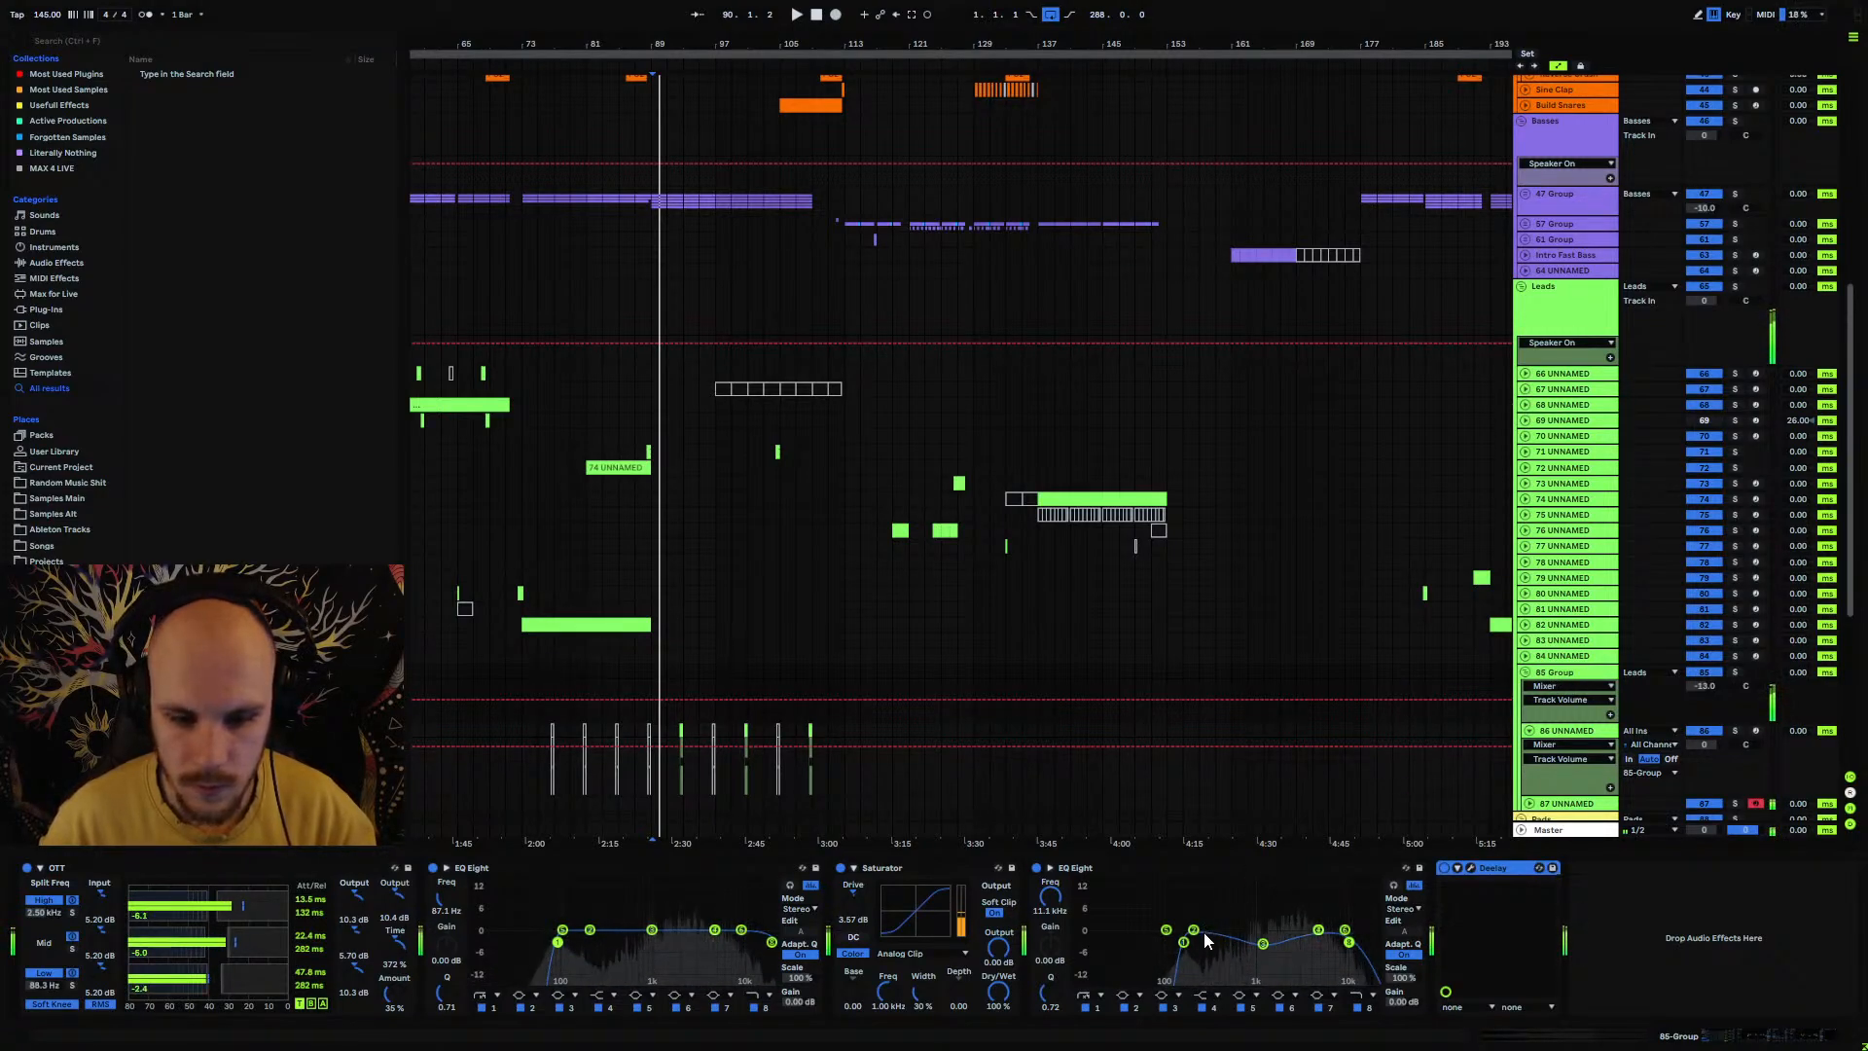
pyautogui.moveTo(1183, 941); pyautogui.dragTo(1204, 939)
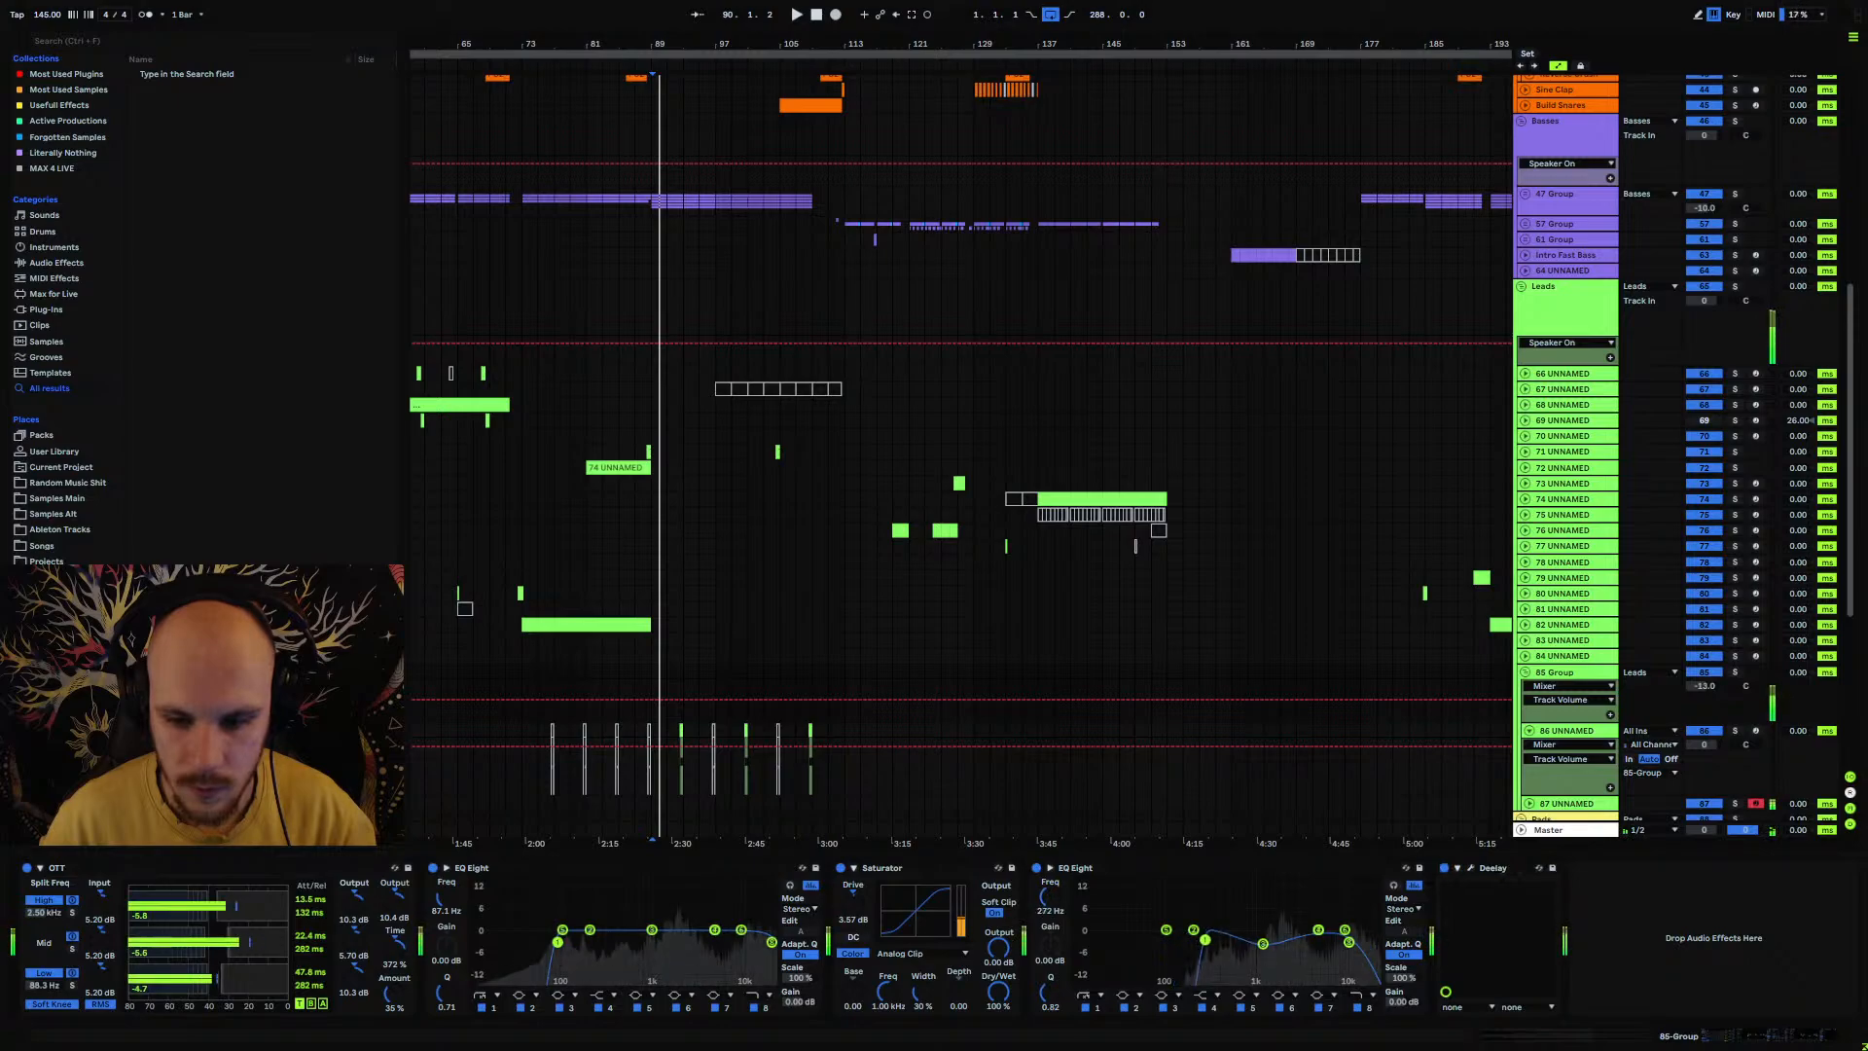
# Step: Create a half-bar MIDI clip at 94.3 on track 87 and fill its whole length with one G#3 note
pyautogui.scroll(-4, 727, 539)
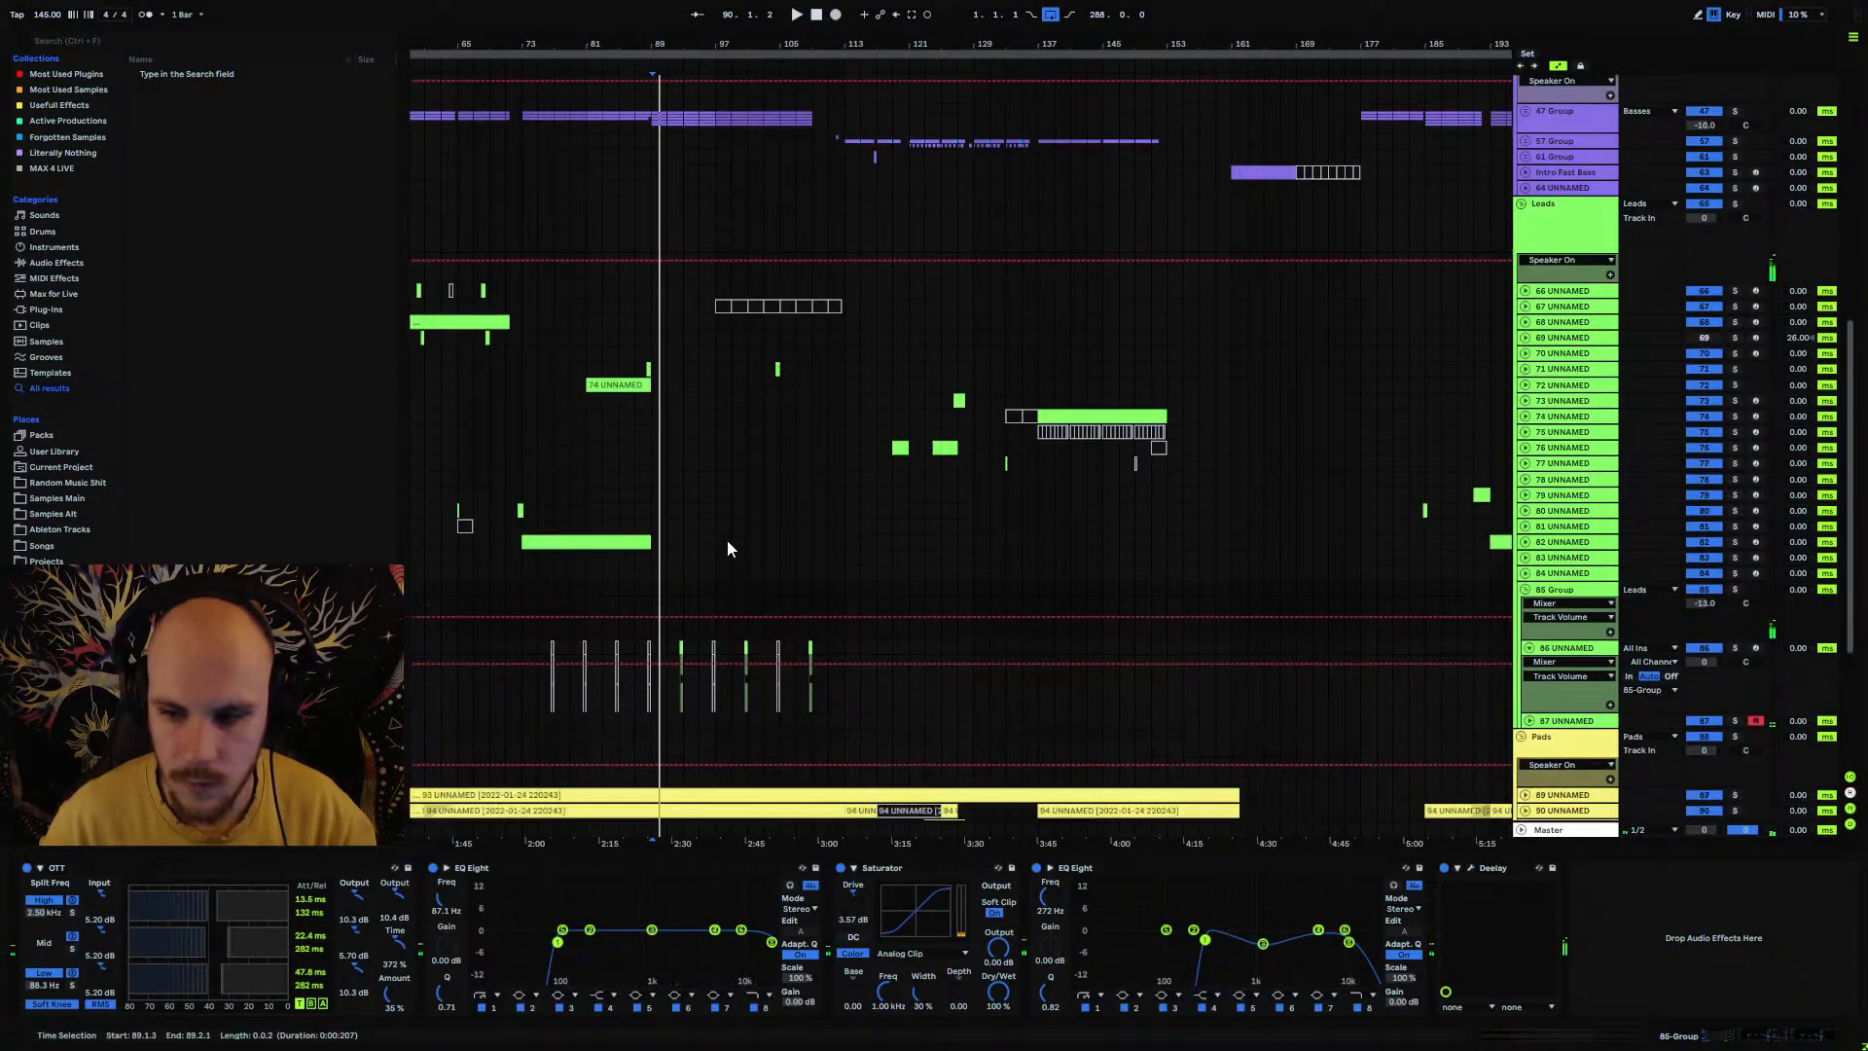
pyautogui.moveTo(666, 44); pyautogui.dragTo(663, 182)
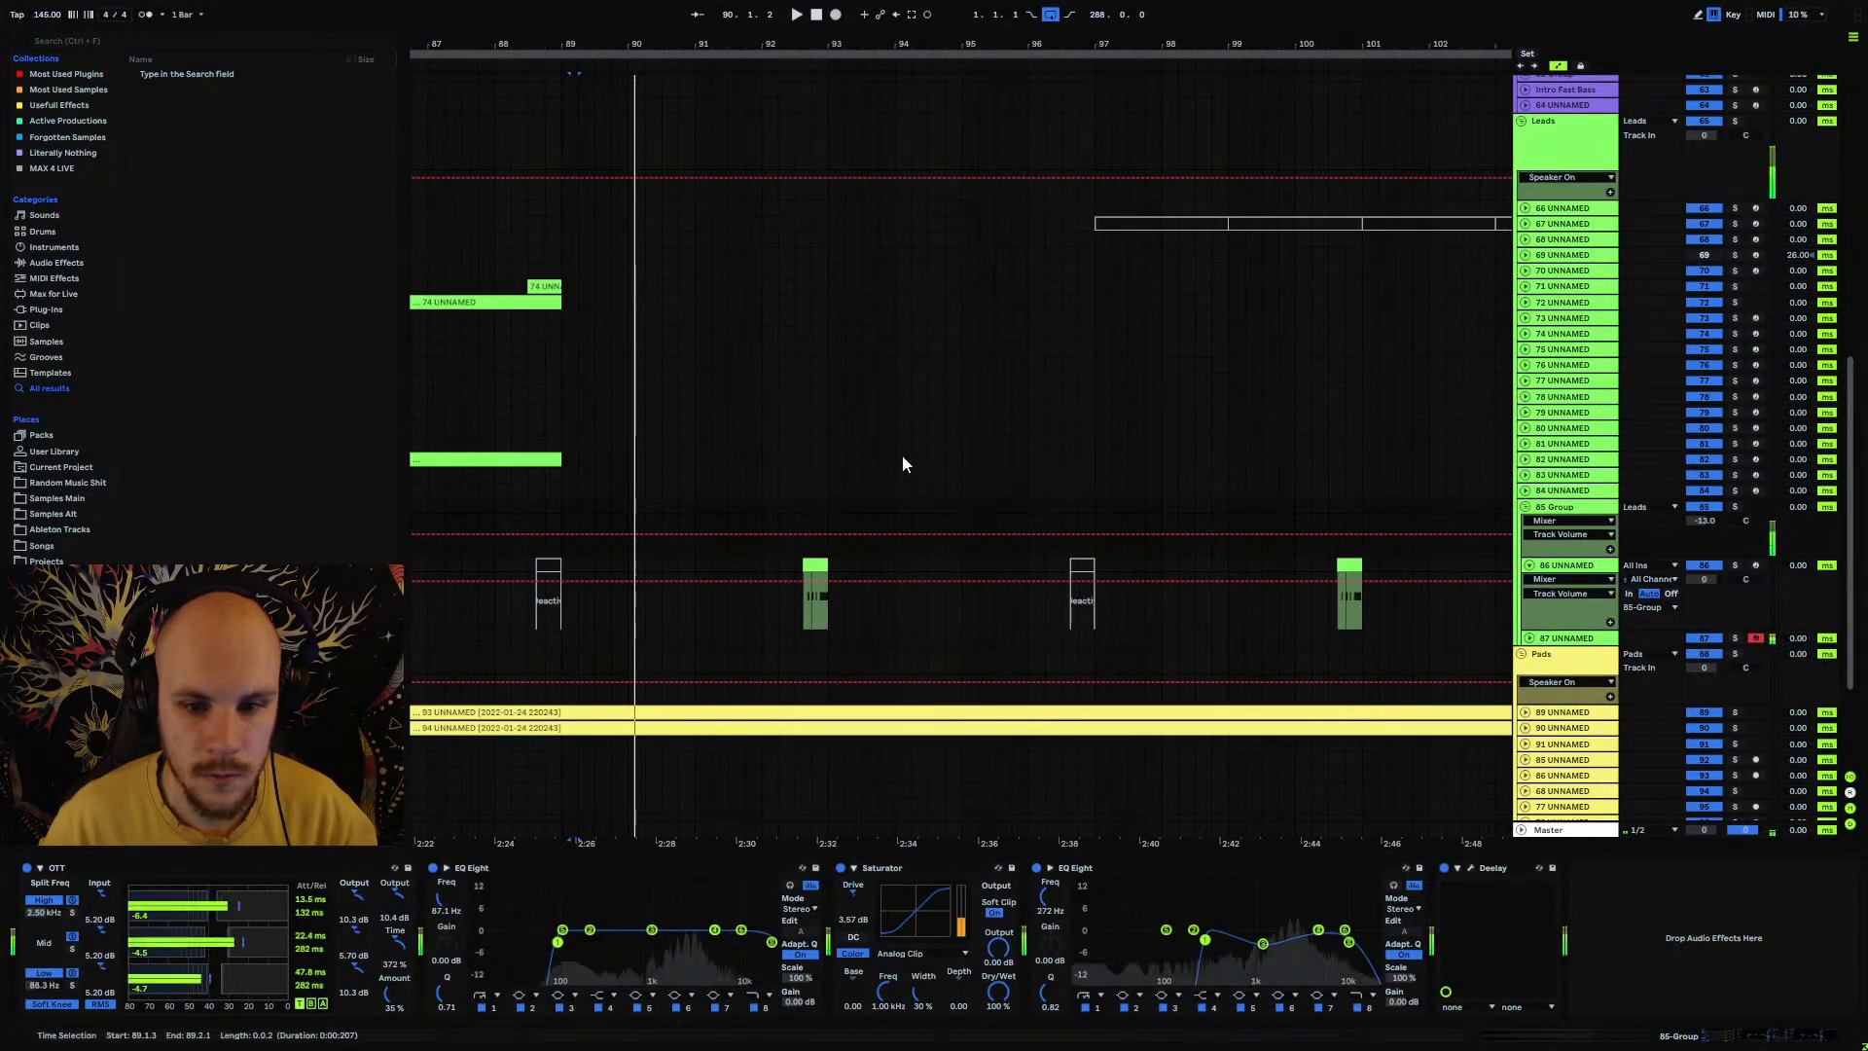
pyautogui.click(944, 639)
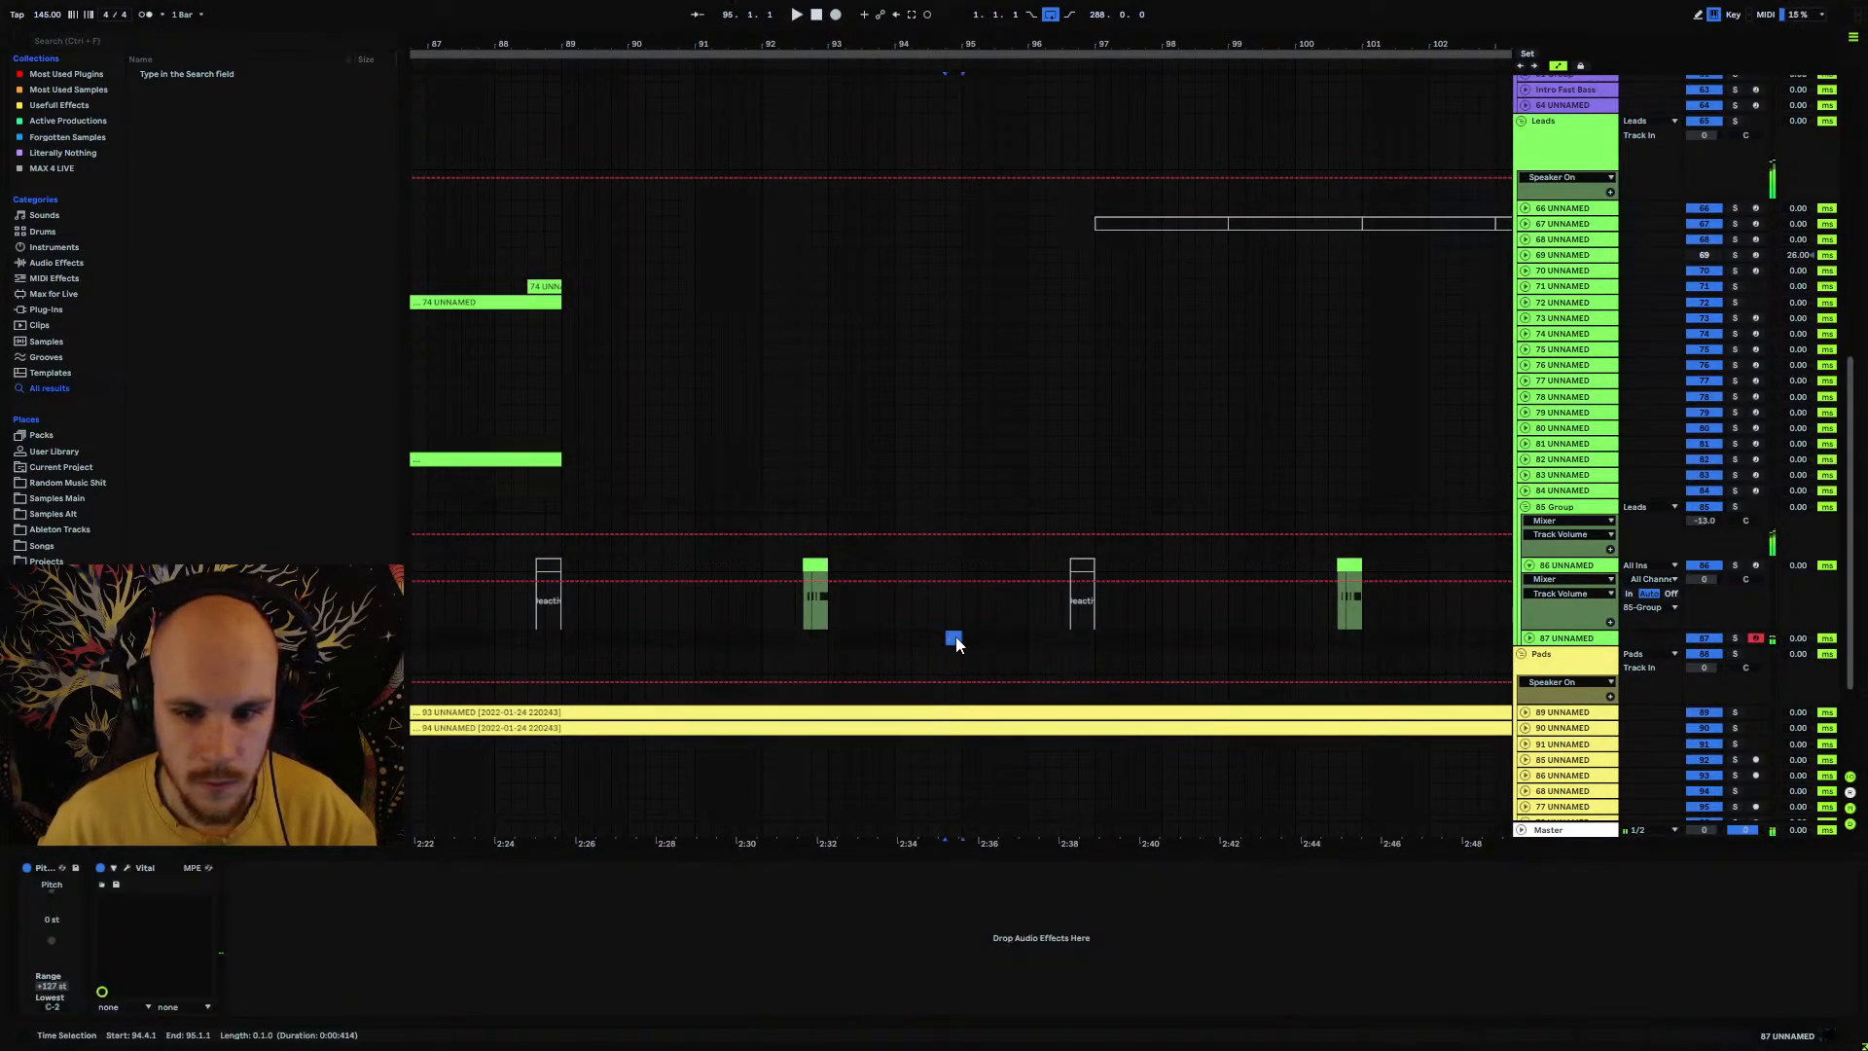
pyautogui.doubleClick(955, 637)
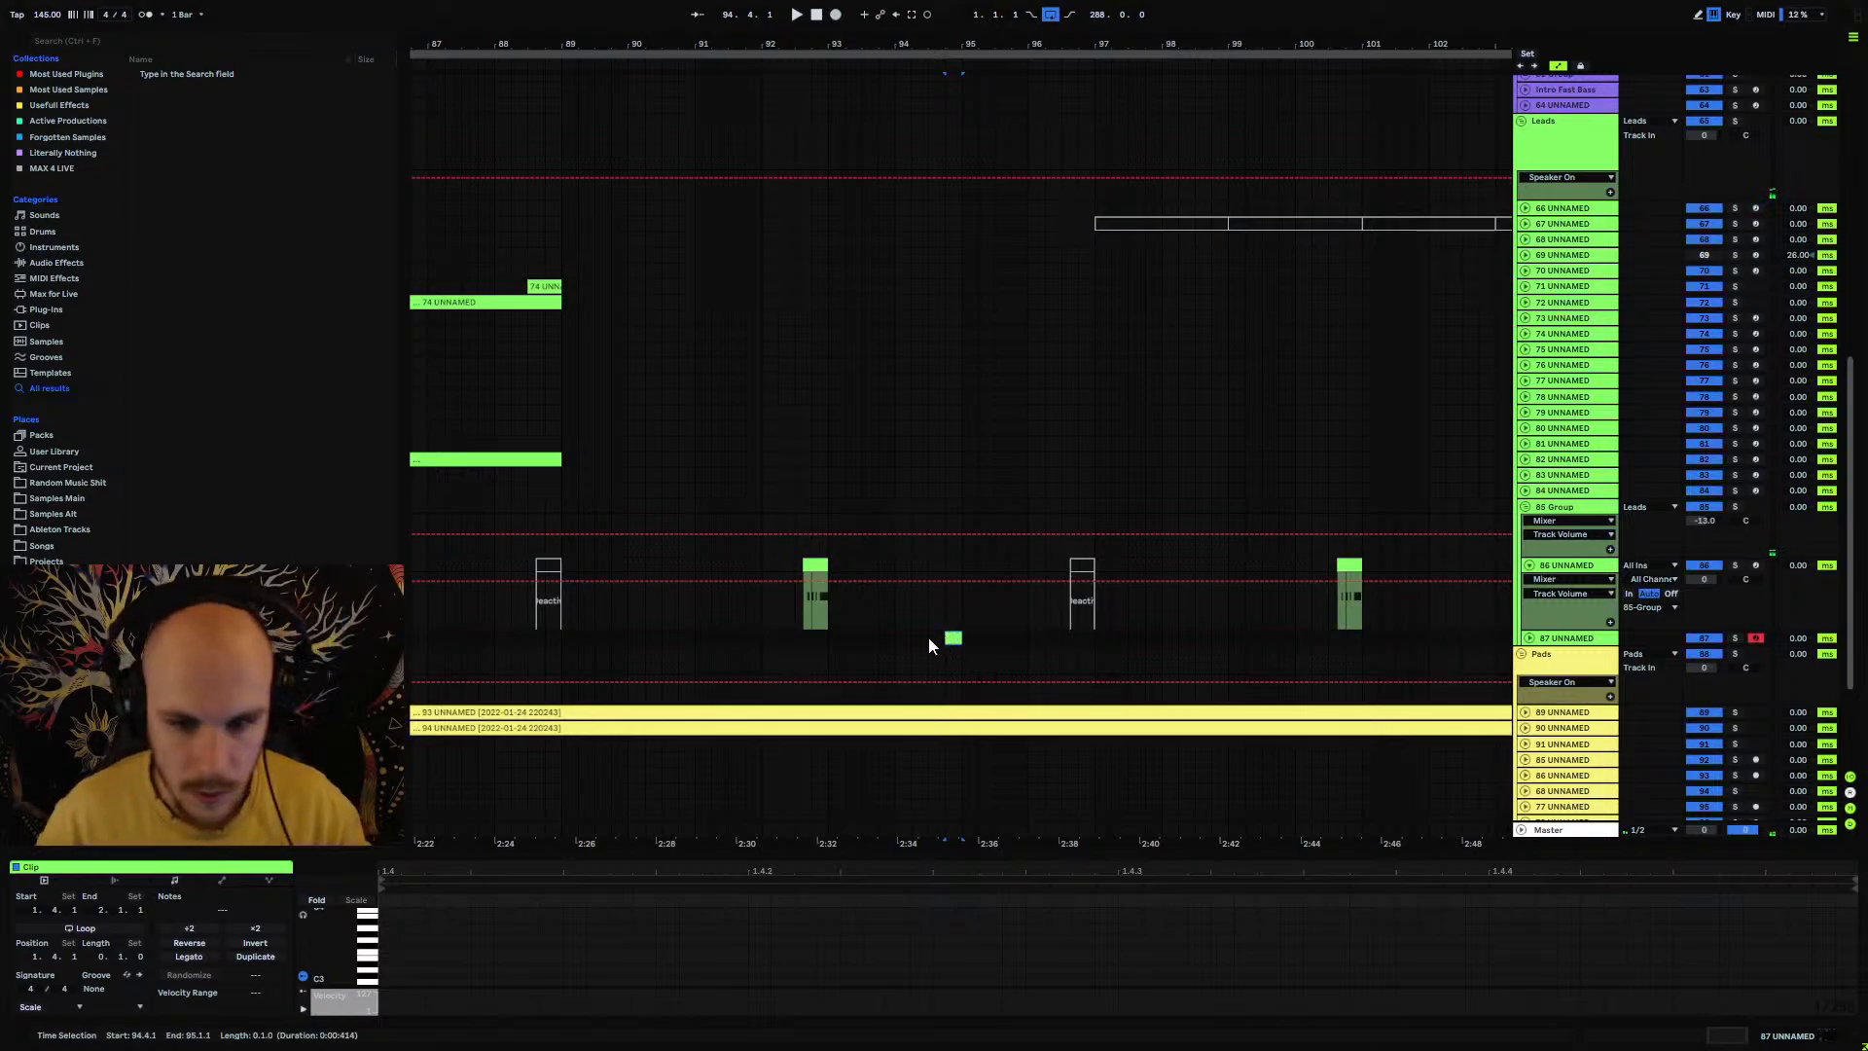
pyautogui.hotkey('ctrl', 'j')
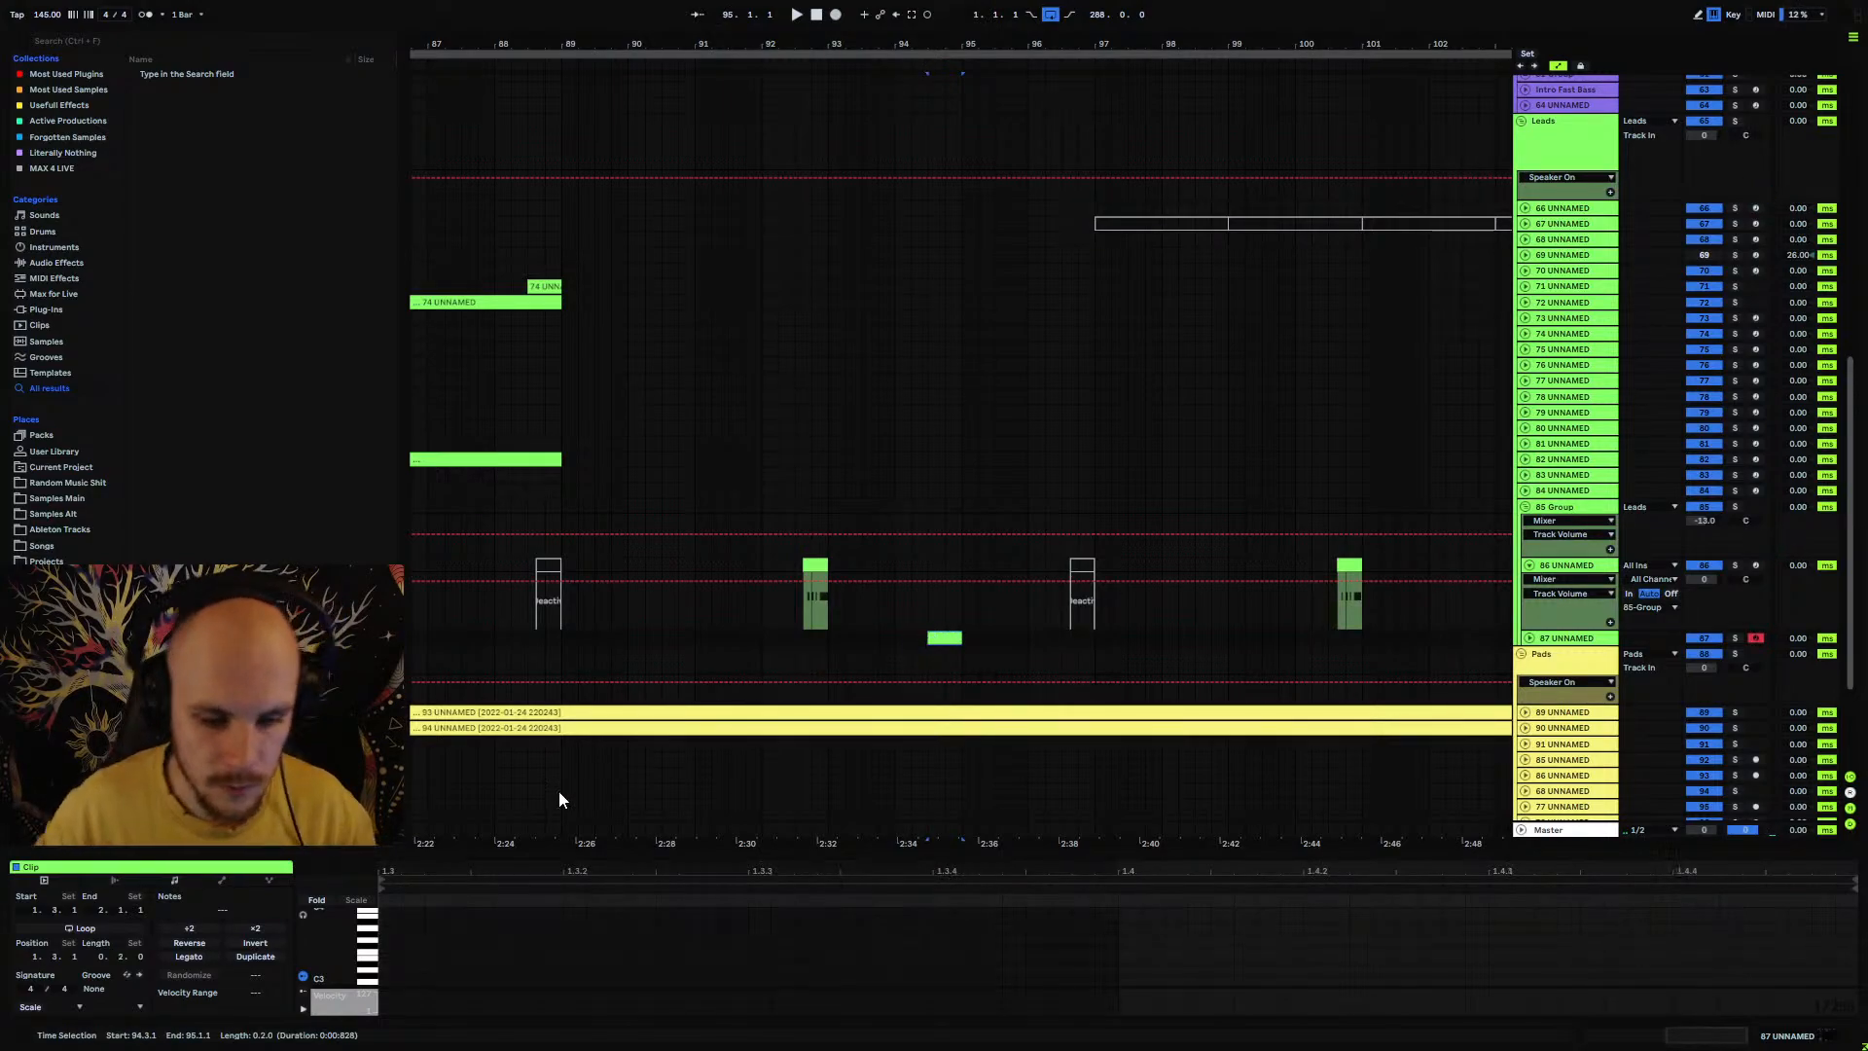
pyautogui.doubleClick(387, 934)
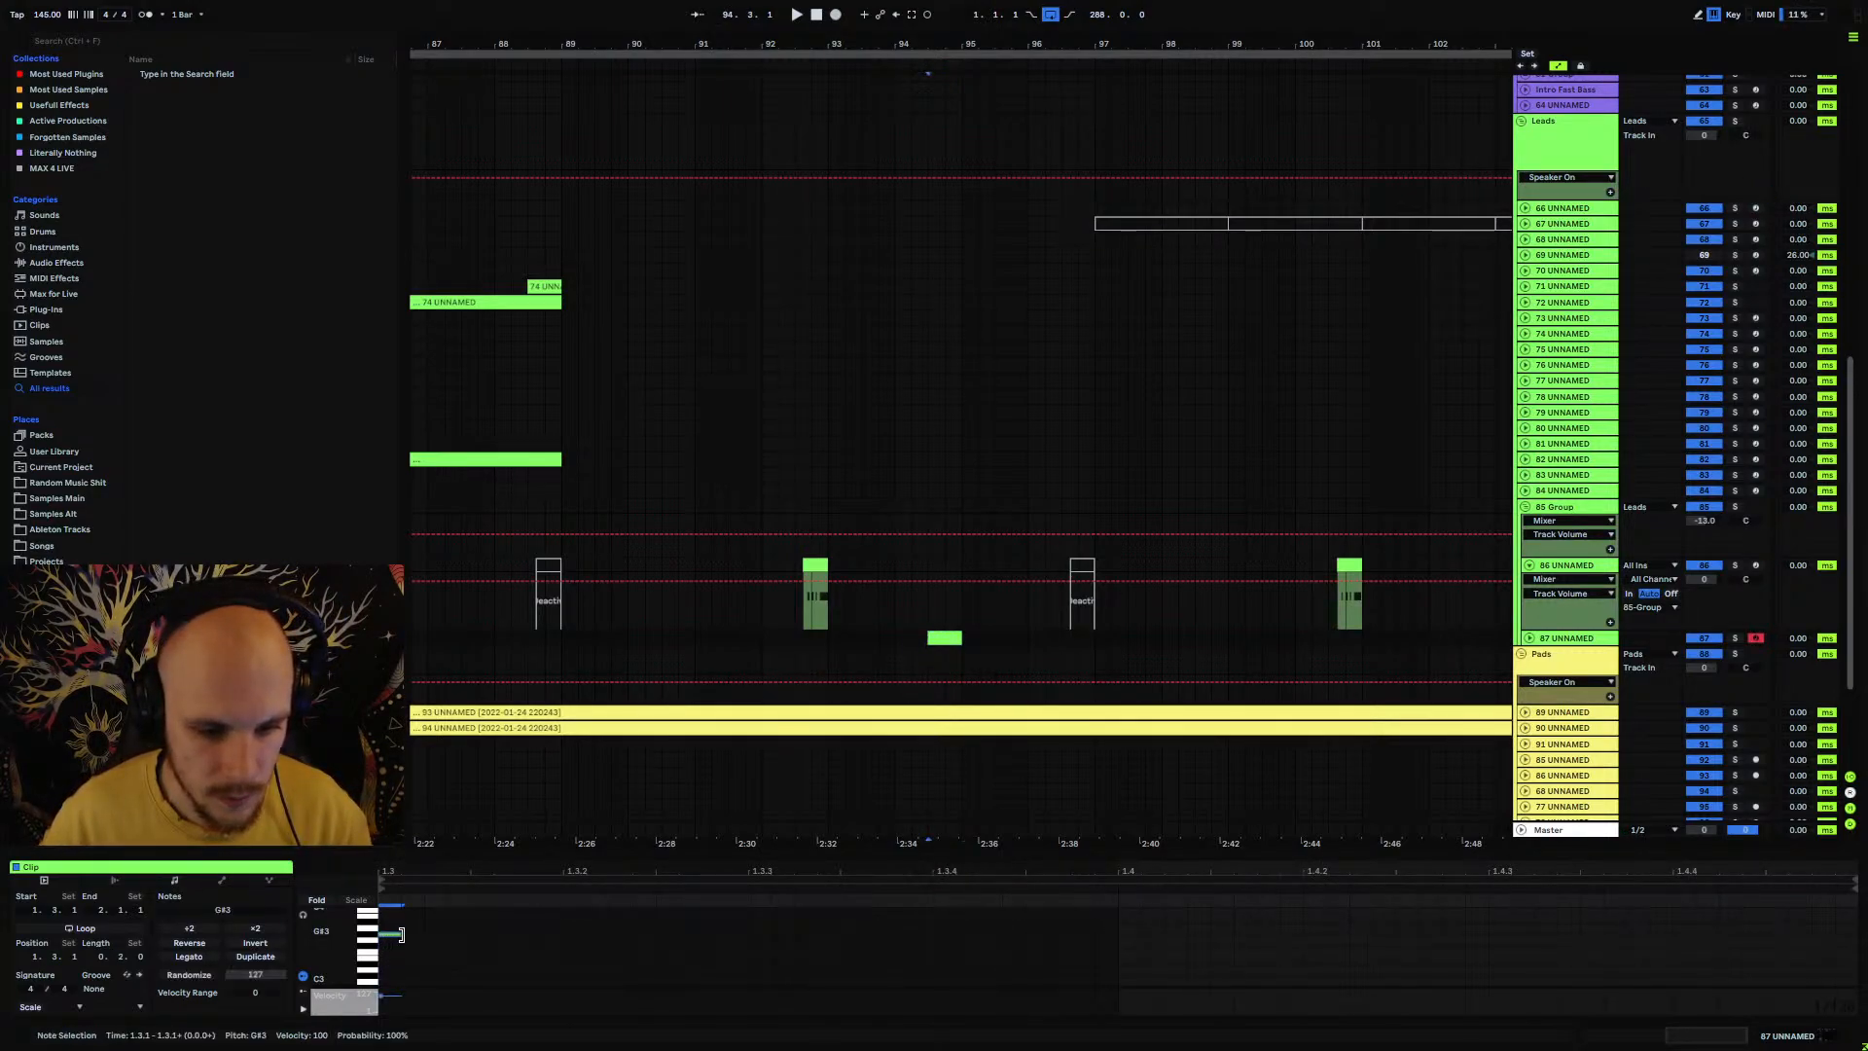
pyautogui.moveTo(399, 936); pyautogui.dragTo(1853, 979)
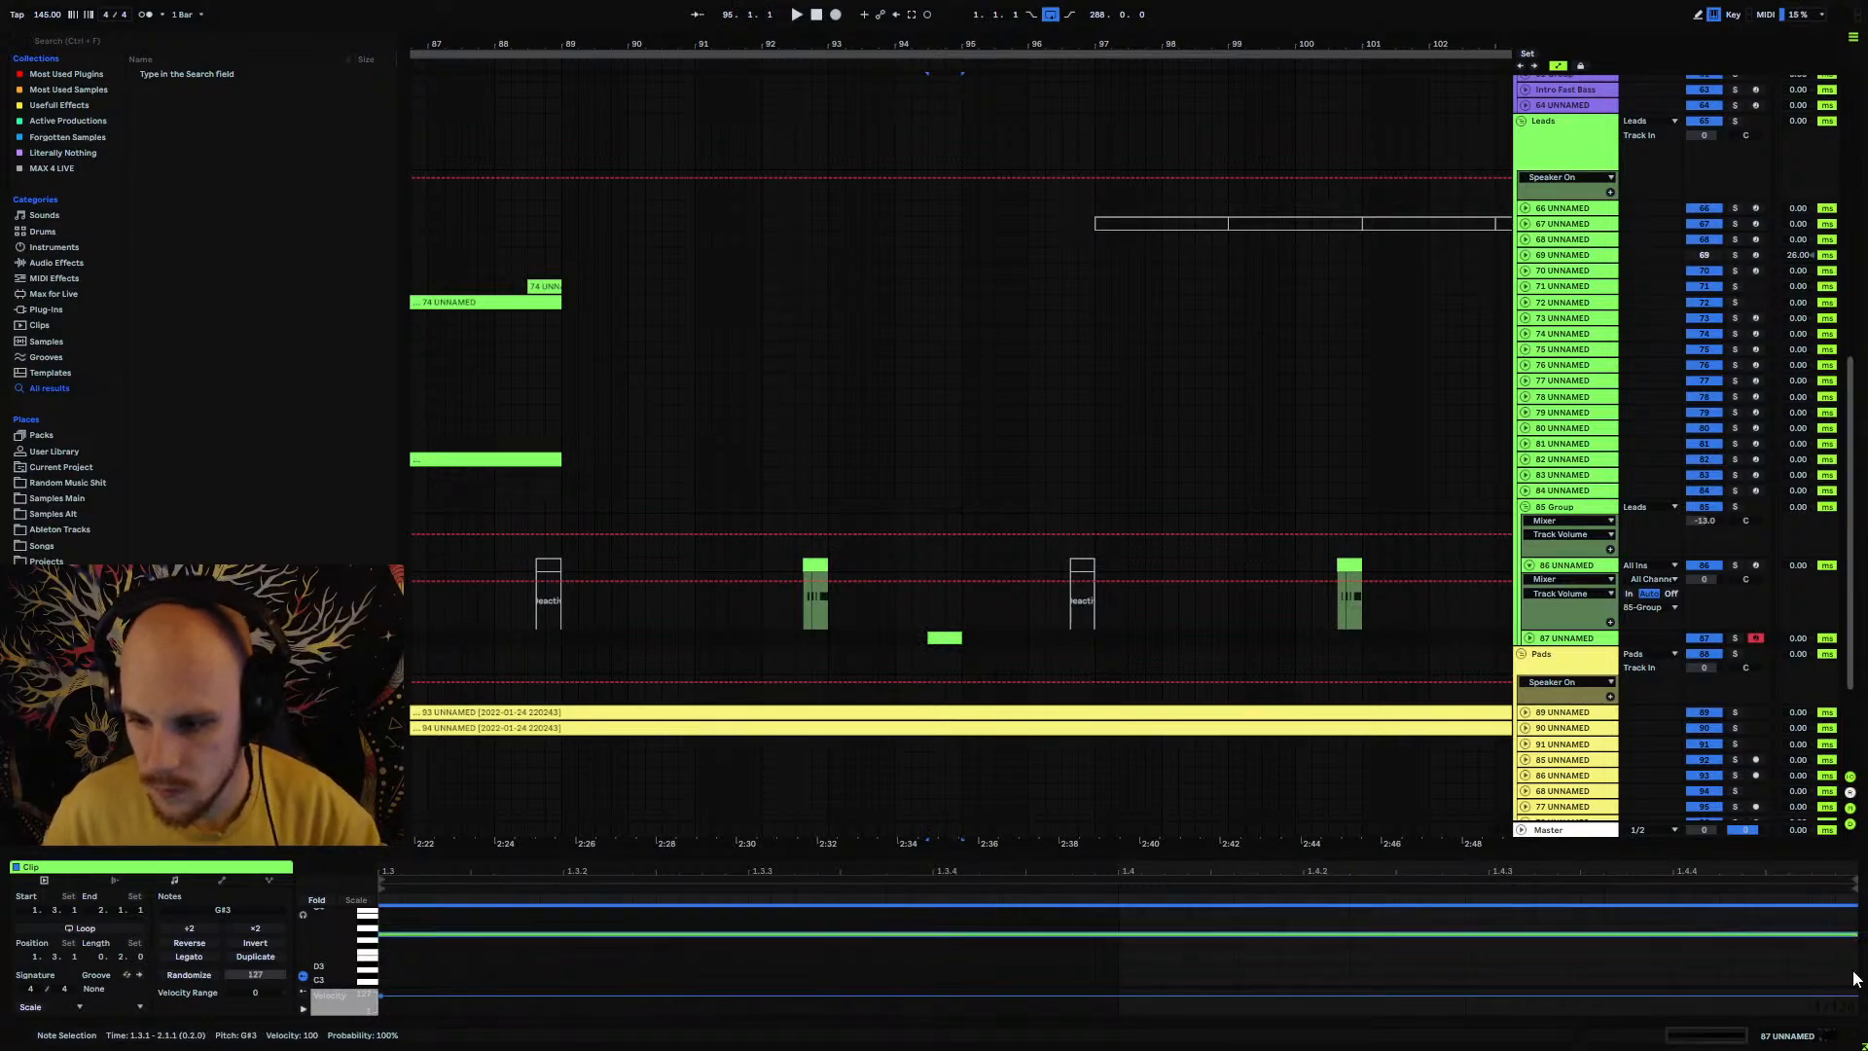
# Step: Transpose the clip's note to A#1 and play the clip back from its start
pyautogui.press('Up')
pyautogui.press('Up')
pyautogui.hotkey('shift', 'Down')
pyautogui.hotkey('shift', 'Down')
pyautogui.press('space')
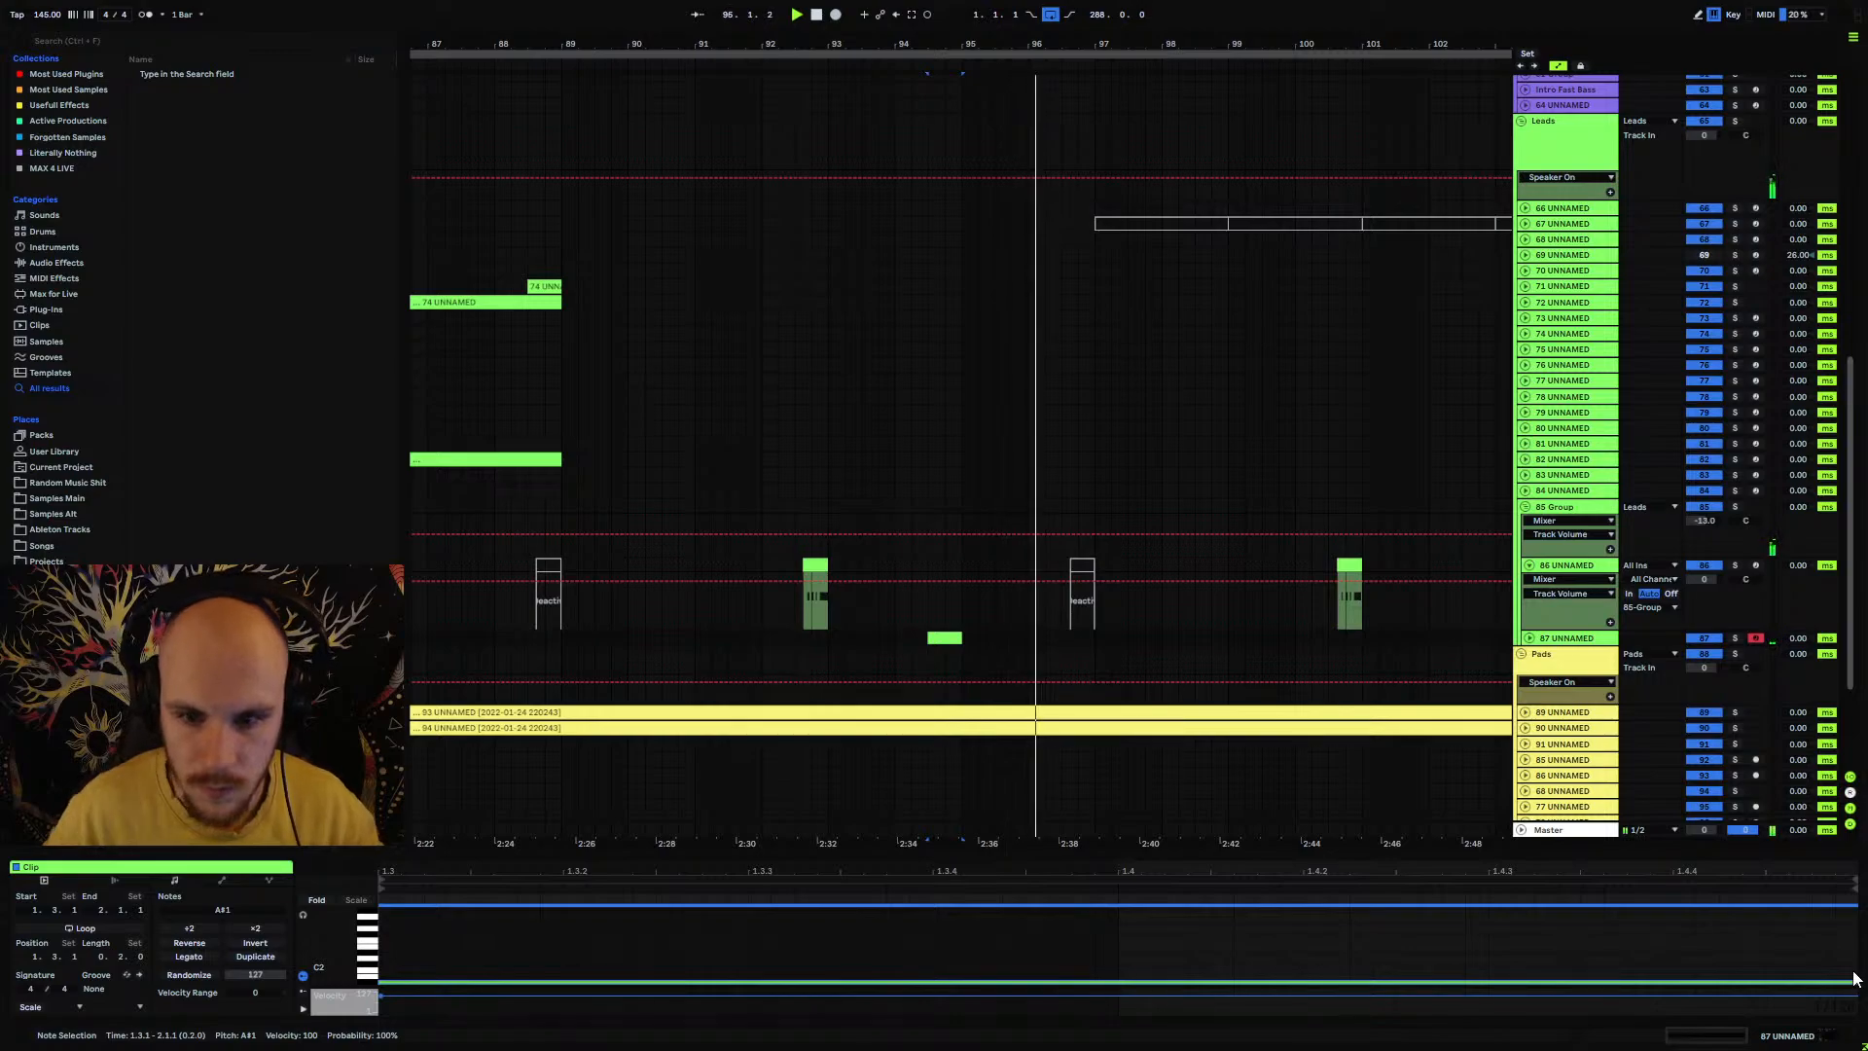
pyautogui.click(942, 638)
pyautogui.press('space')
pyautogui.press('space')
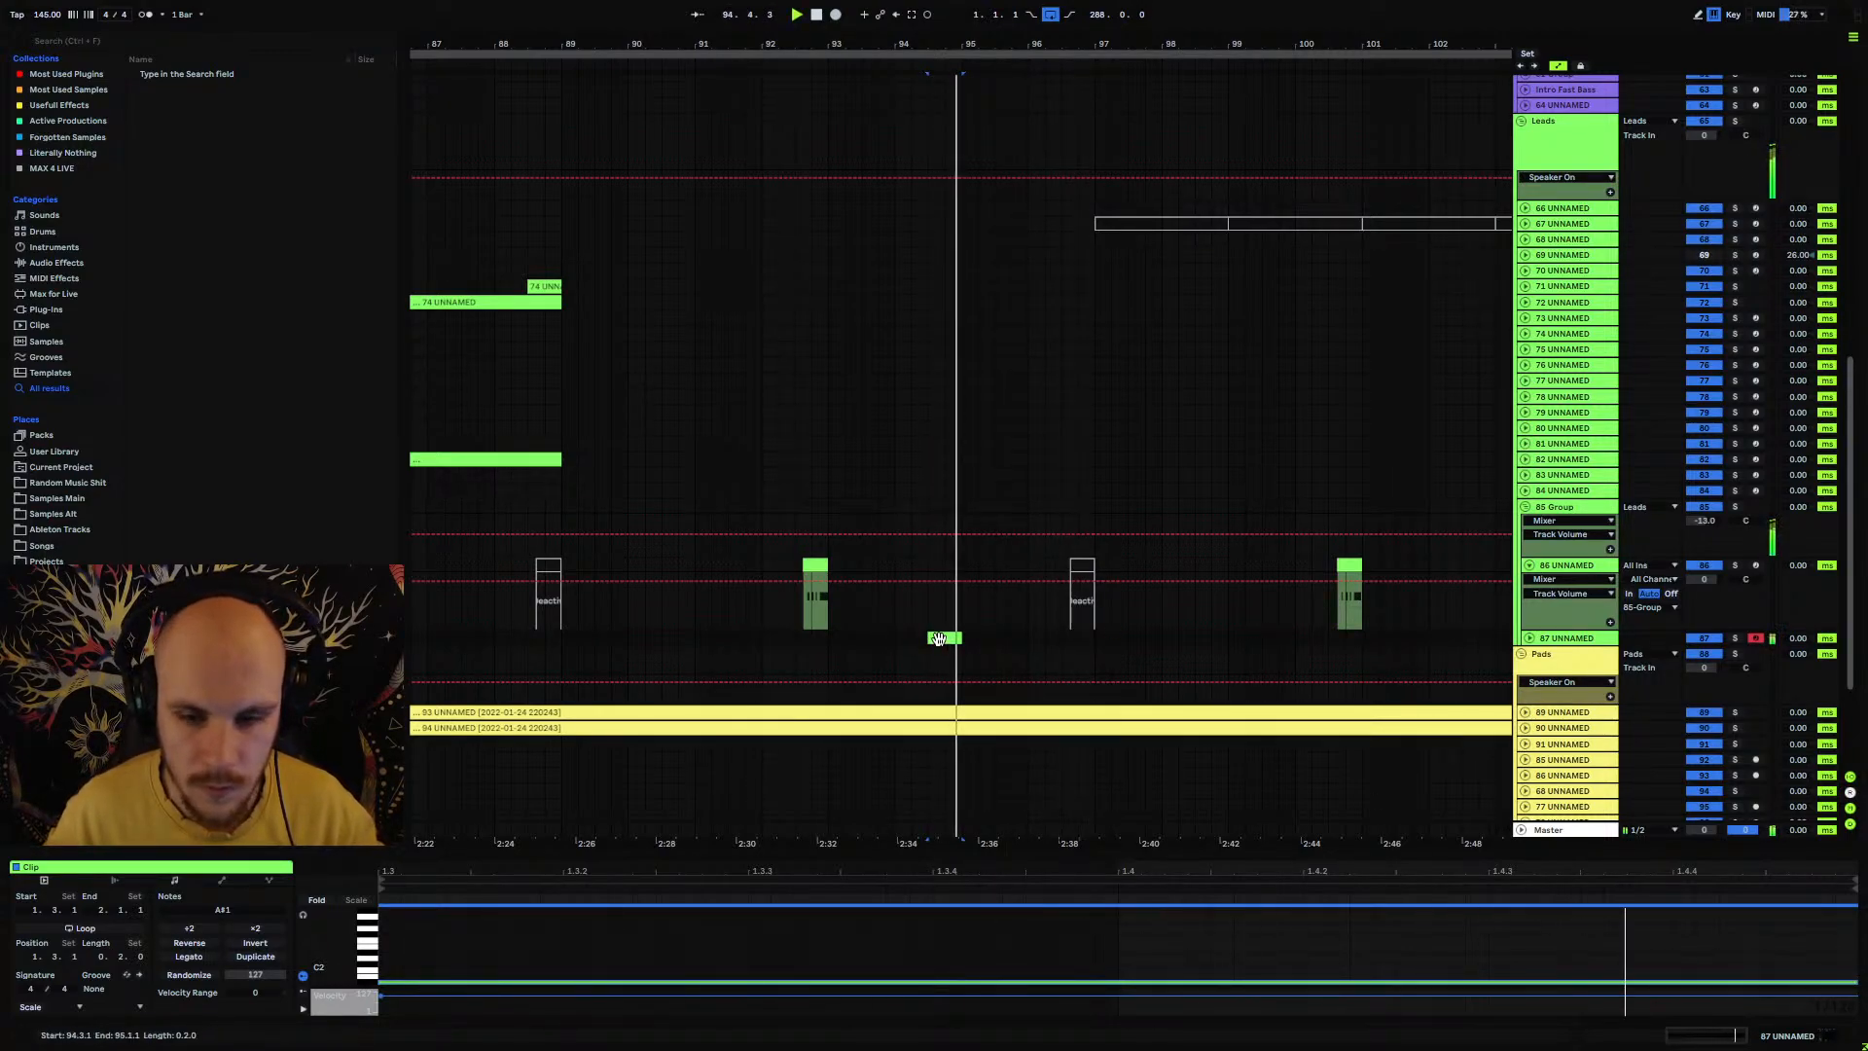
pyautogui.click(943, 639)
# Step: Insert a new MIDI track below track 87 in the group and load Serum on it
pyautogui.click(1558, 640)
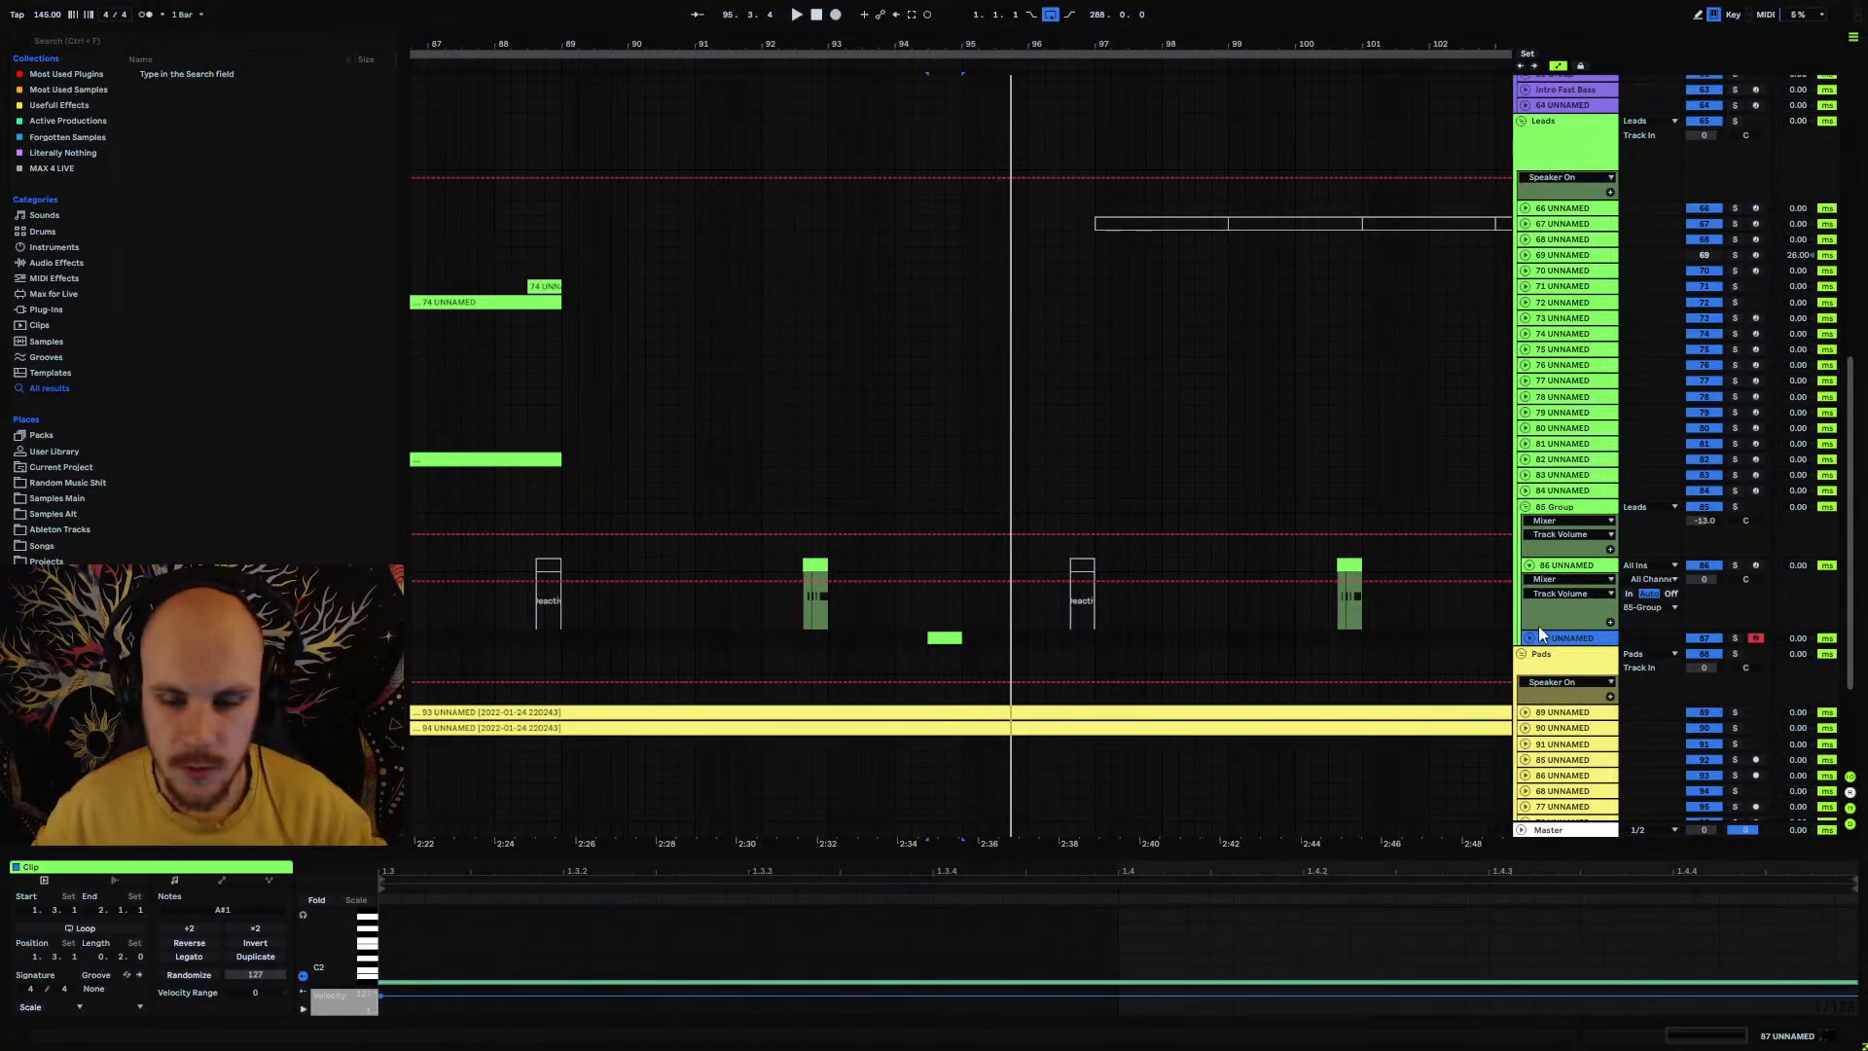
pyautogui.hotkey('ctrl', 'shift', 't')
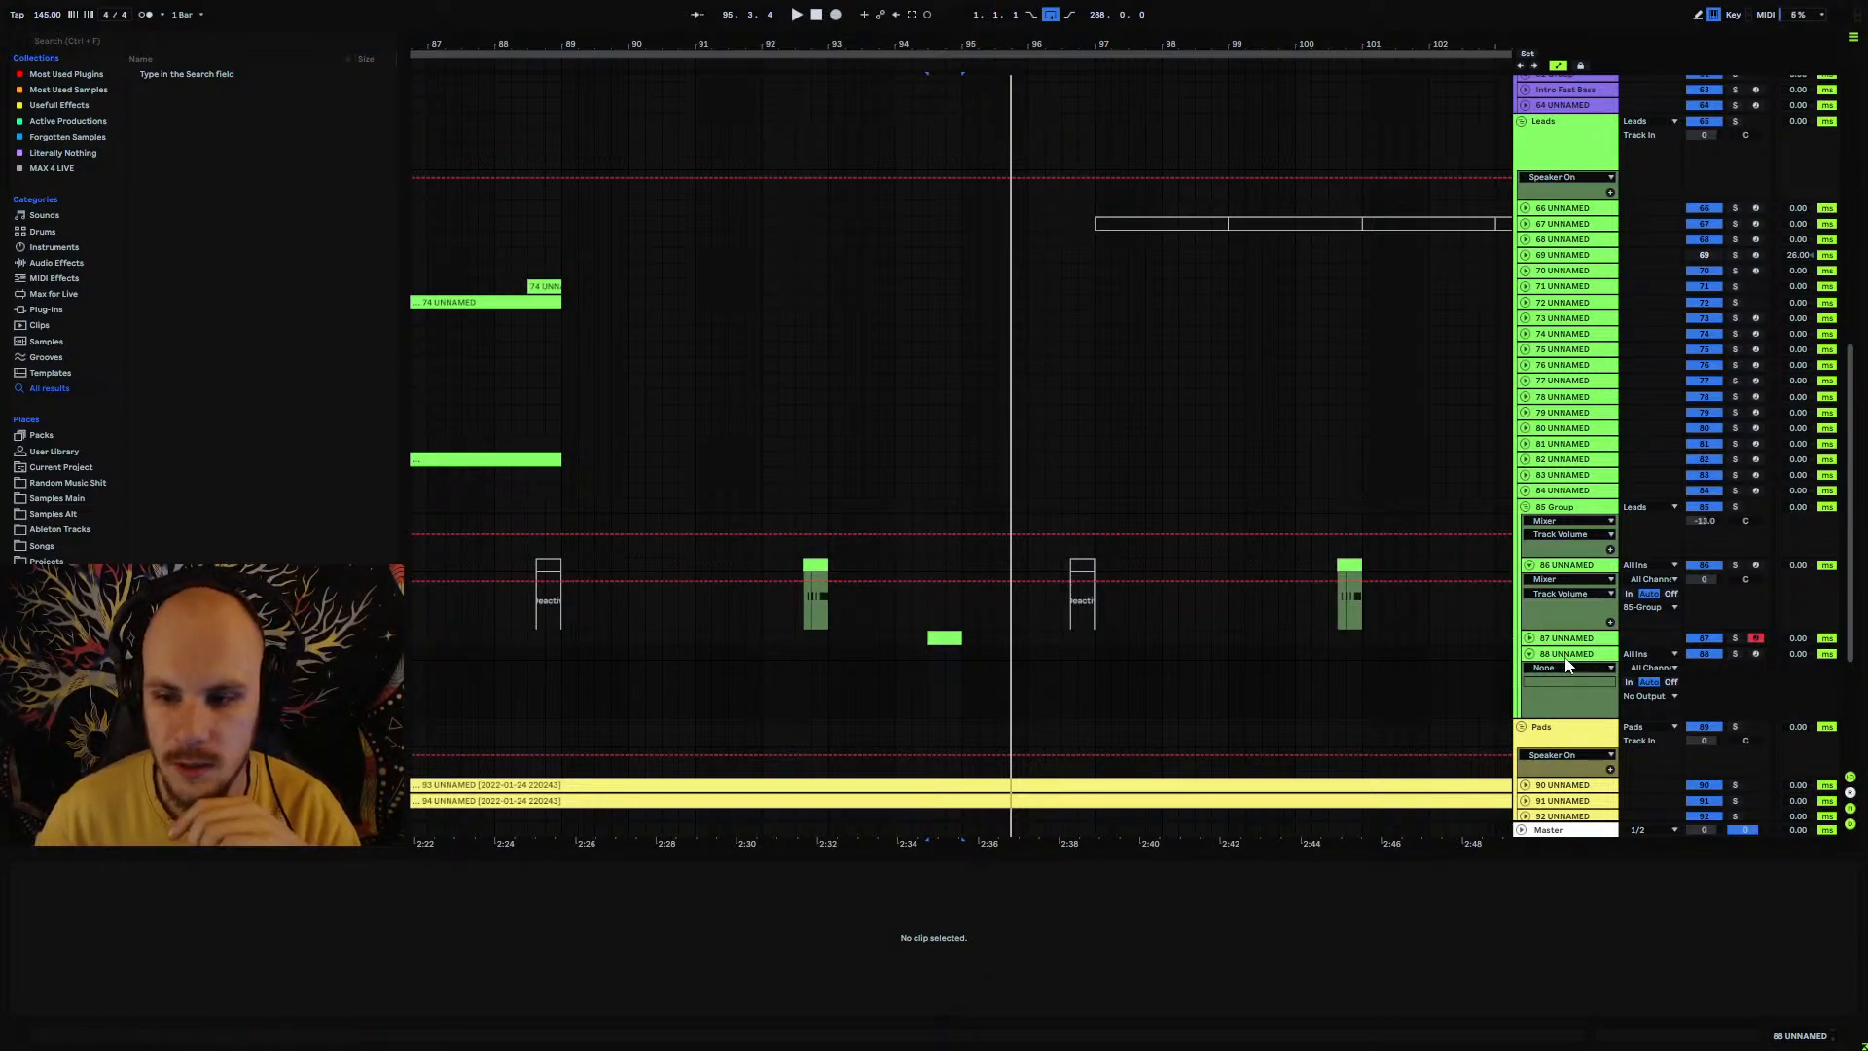
pyautogui.rightClick(906, 694)
pyautogui.rightClick(905, 690)
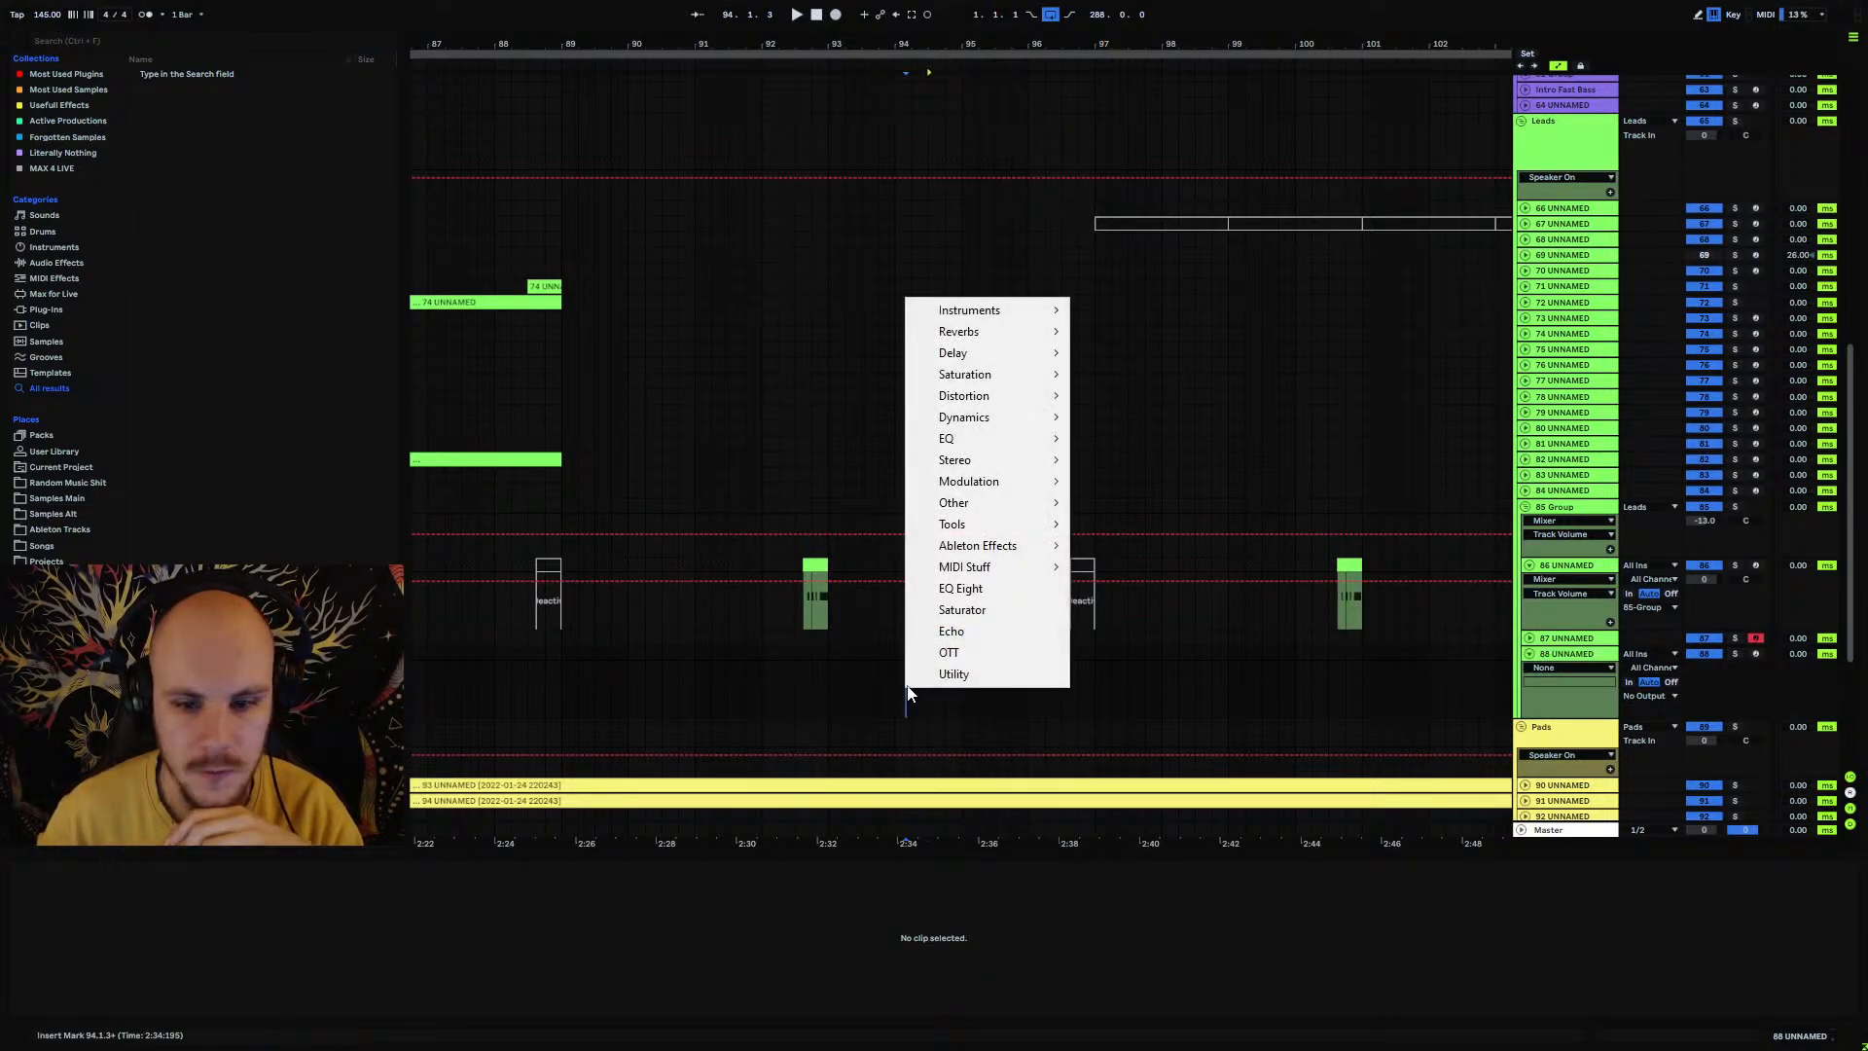
pyautogui.moveTo(1029, 321)
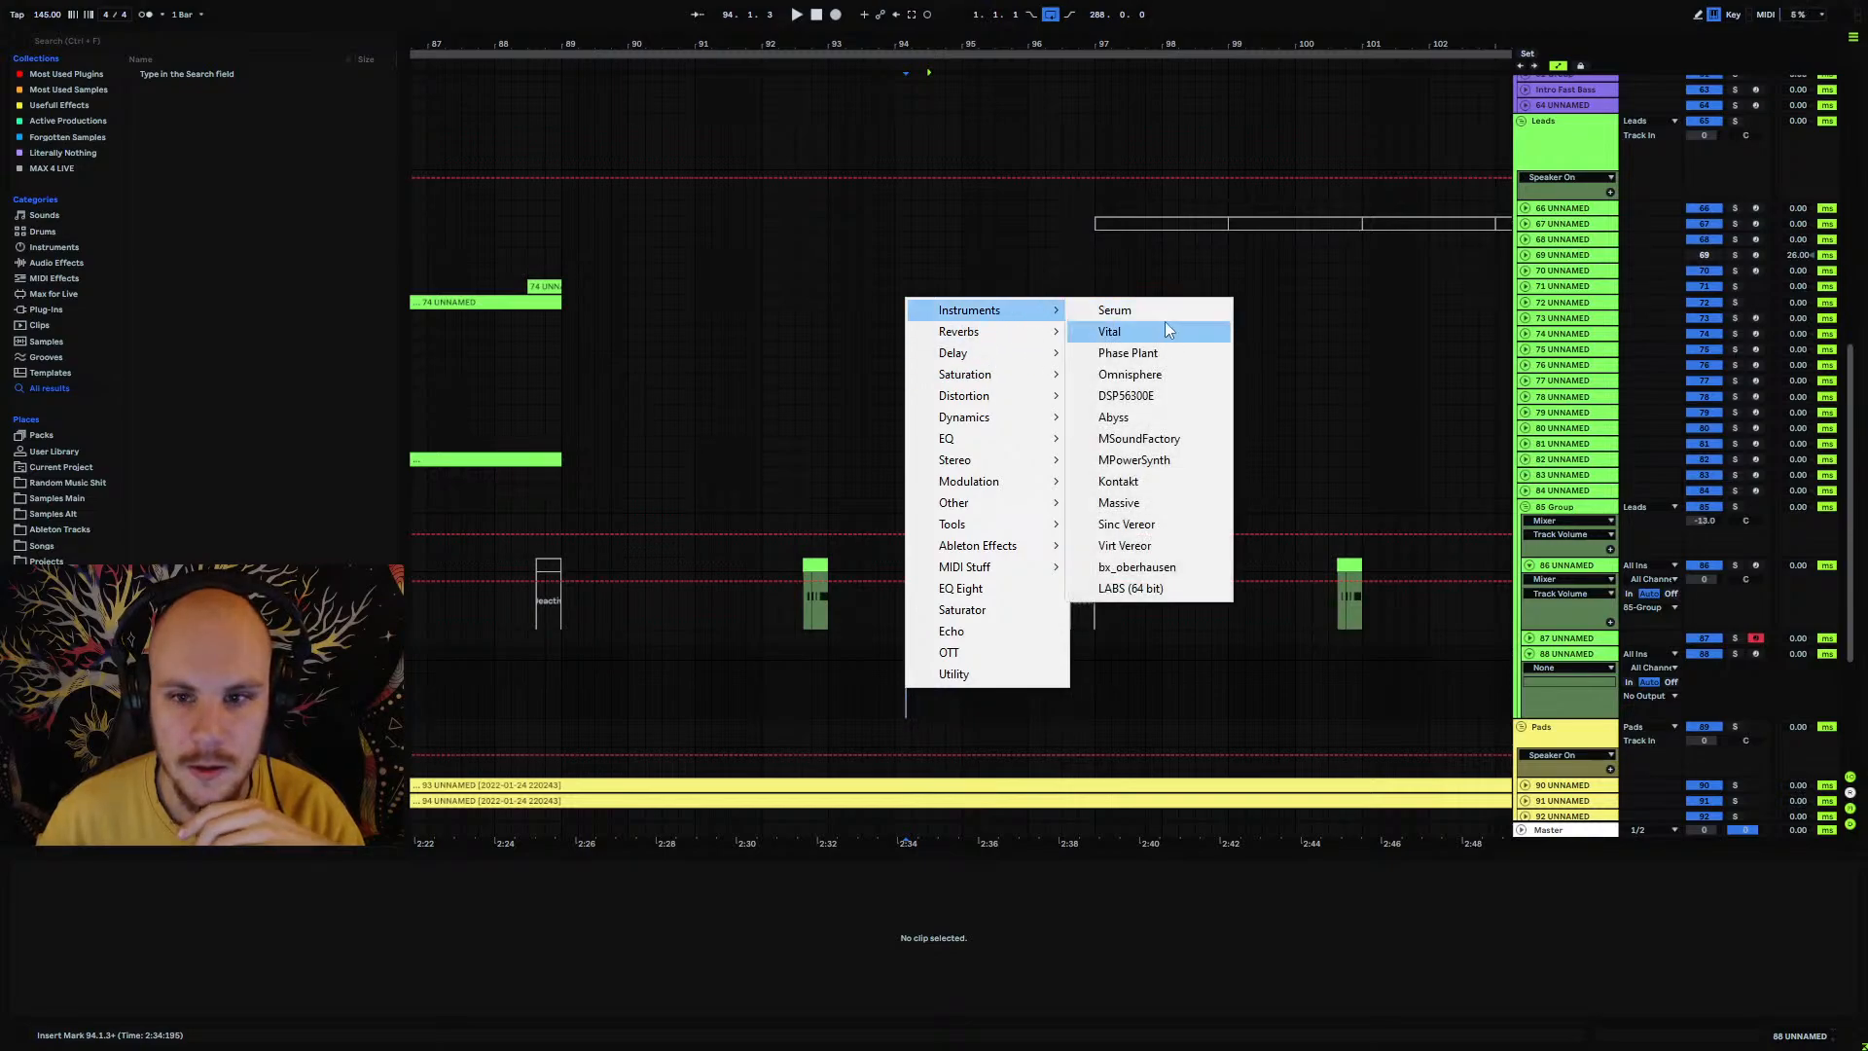
pyautogui.click(1163, 313)
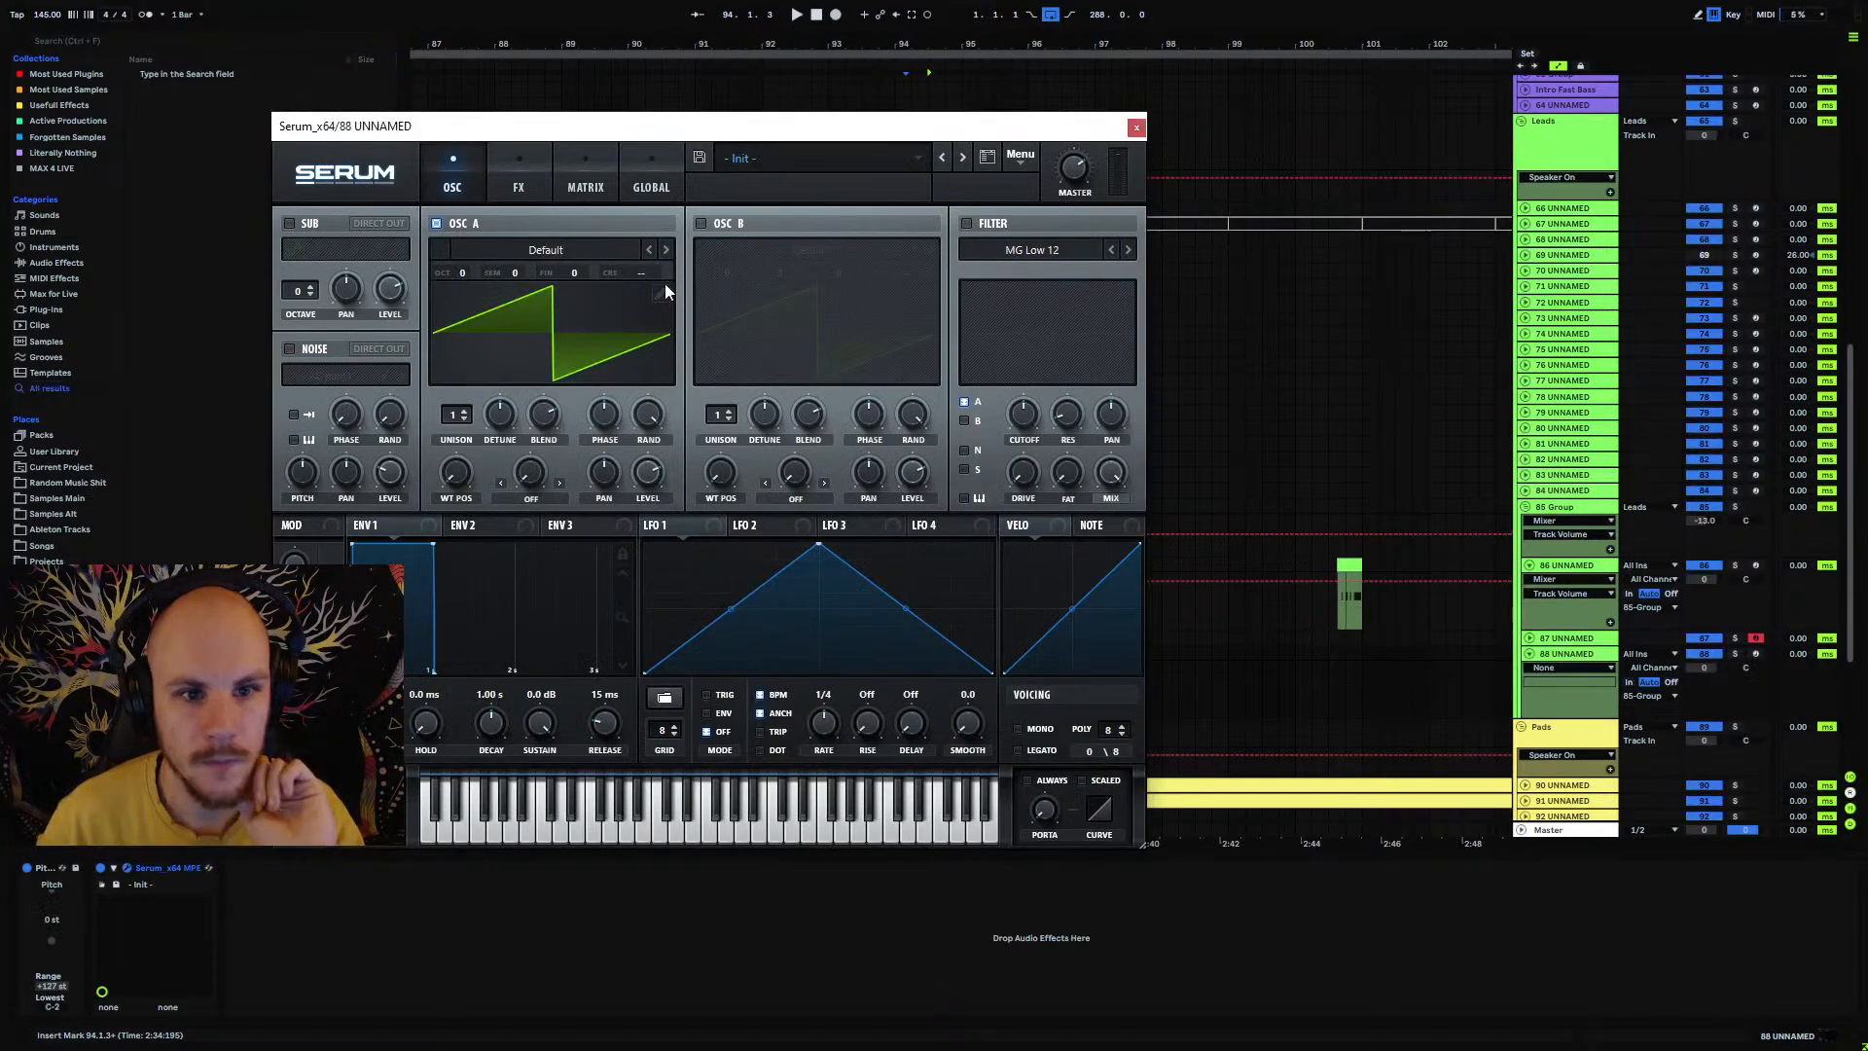
# Step: Enable Serum's OSC B, load the user wavetable SSQ Carrier into it, and raise its wavetable position
pyautogui.click(700, 223)
pyautogui.click(720, 251)
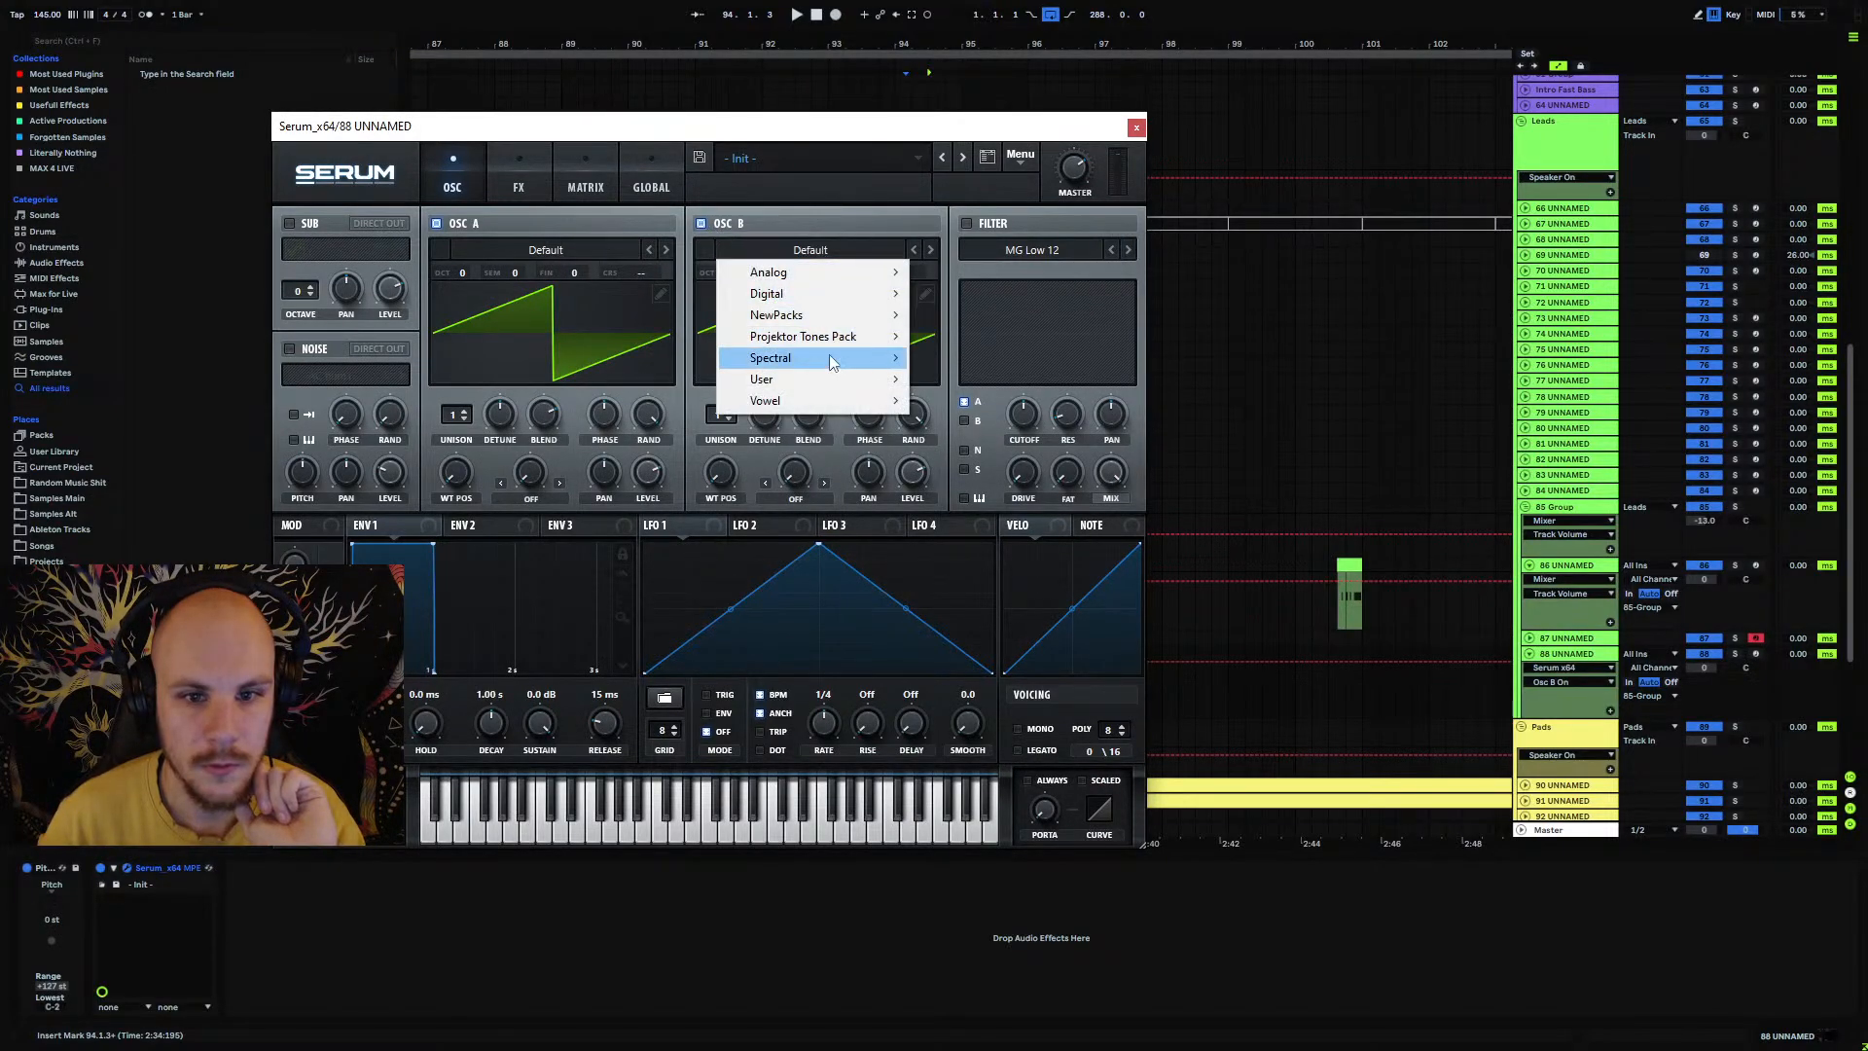
pyautogui.moveTo(817, 380)
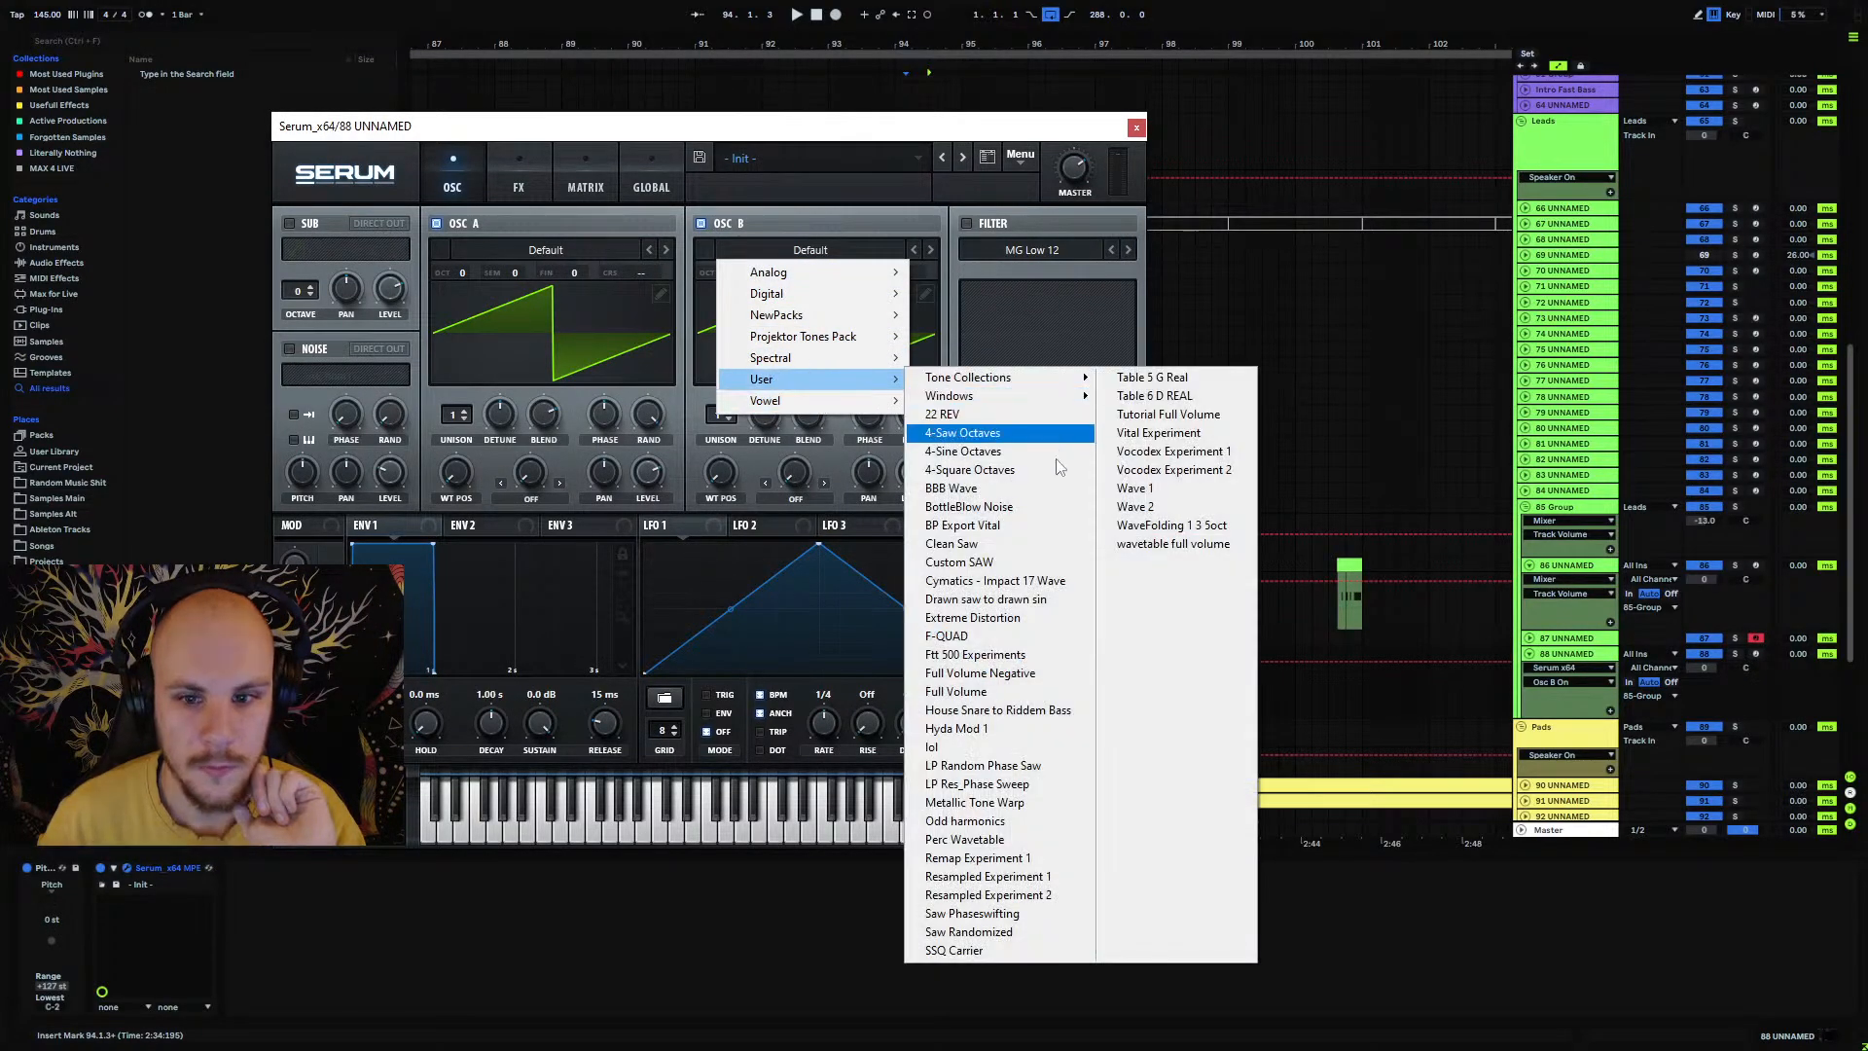
pyautogui.click(963, 950)
pyautogui.moveTo(721, 472); pyautogui.dragTo(728, 311)
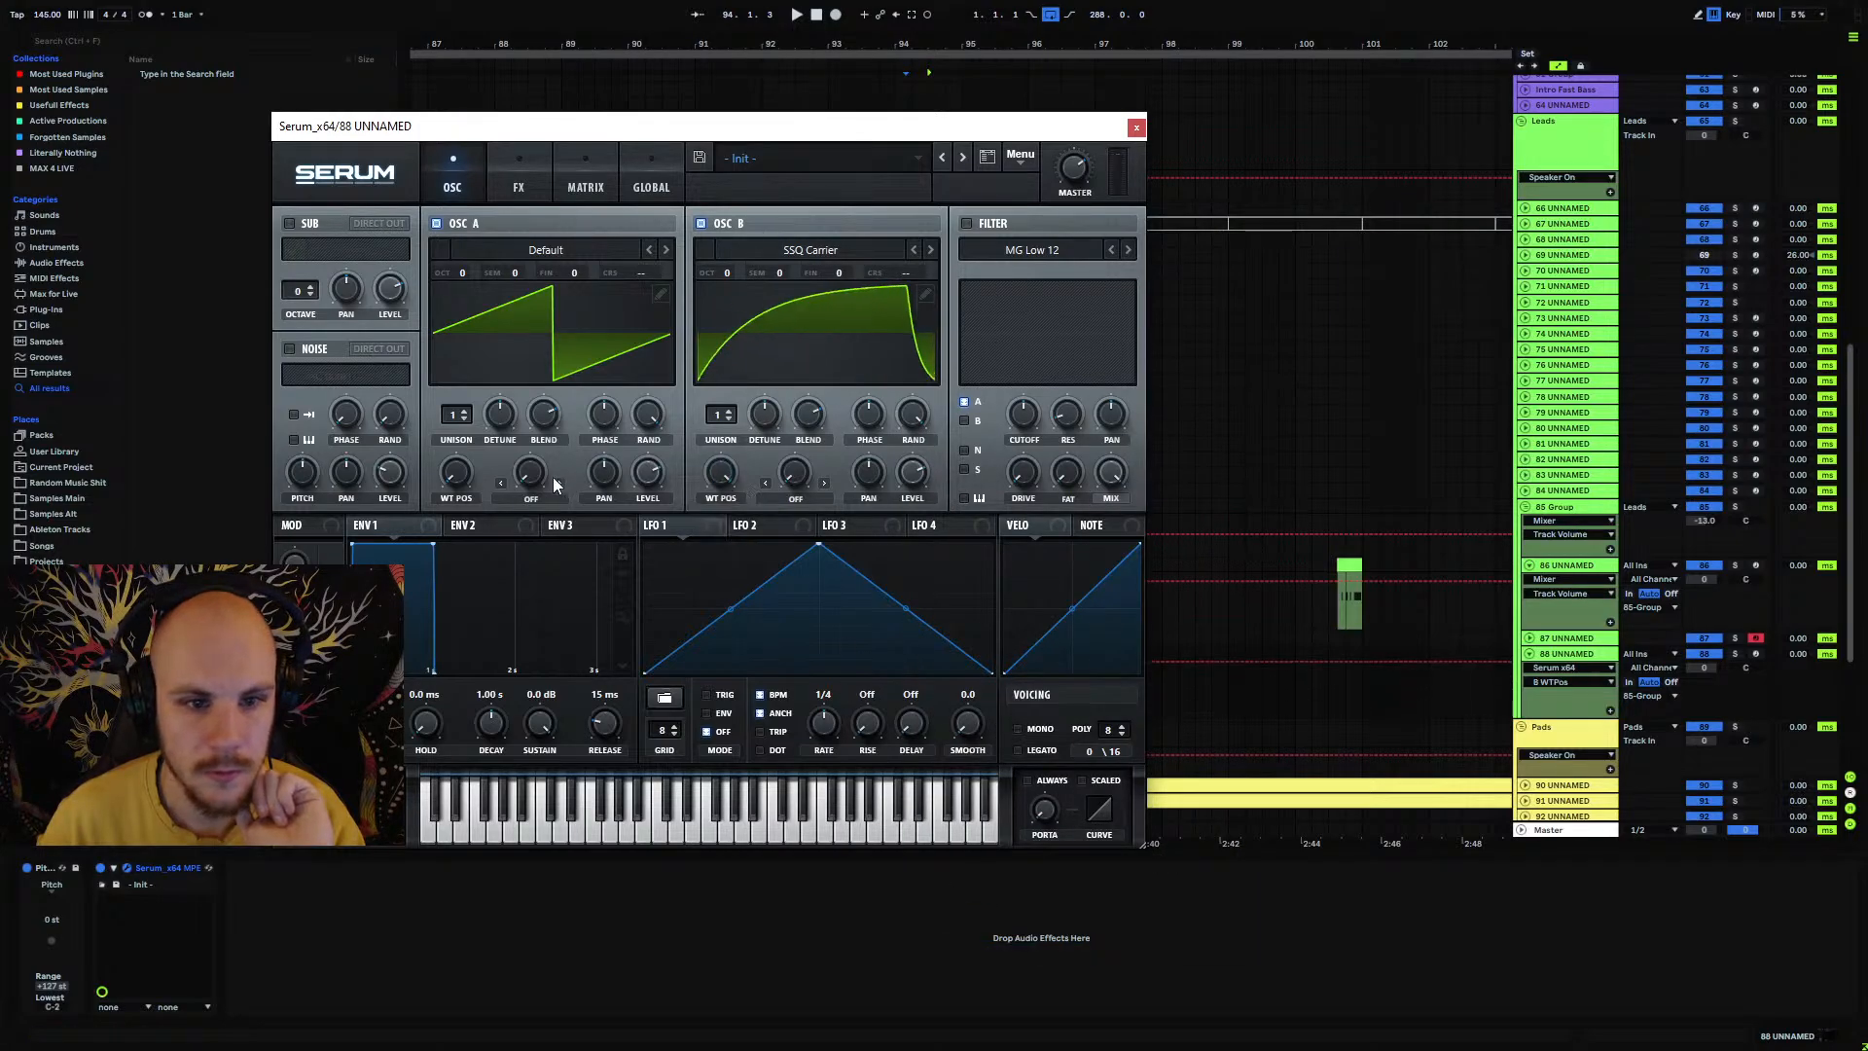
# Step: Set OSC A's warp mode to FM (From B), keep SSQ Carrier in OSC B, and adjust OSC A's warp amount
pyautogui.click(533, 498)
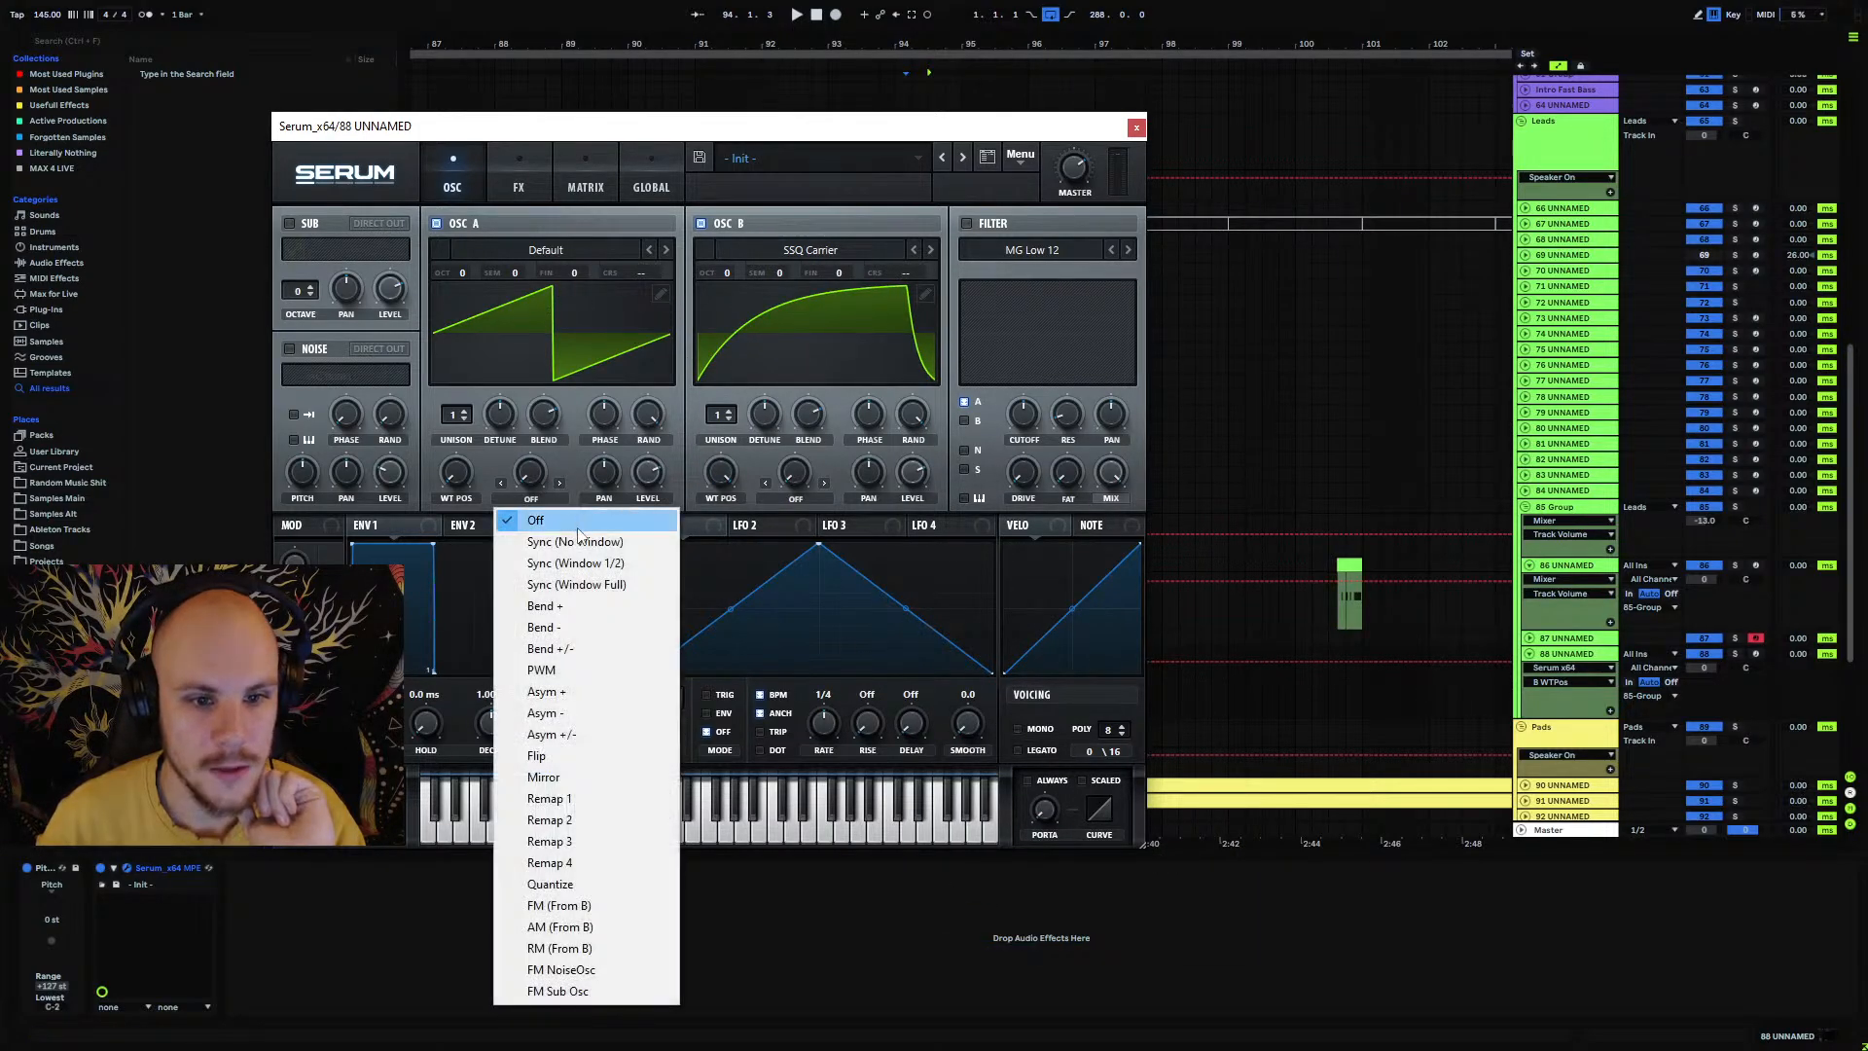
pyautogui.click(584, 905)
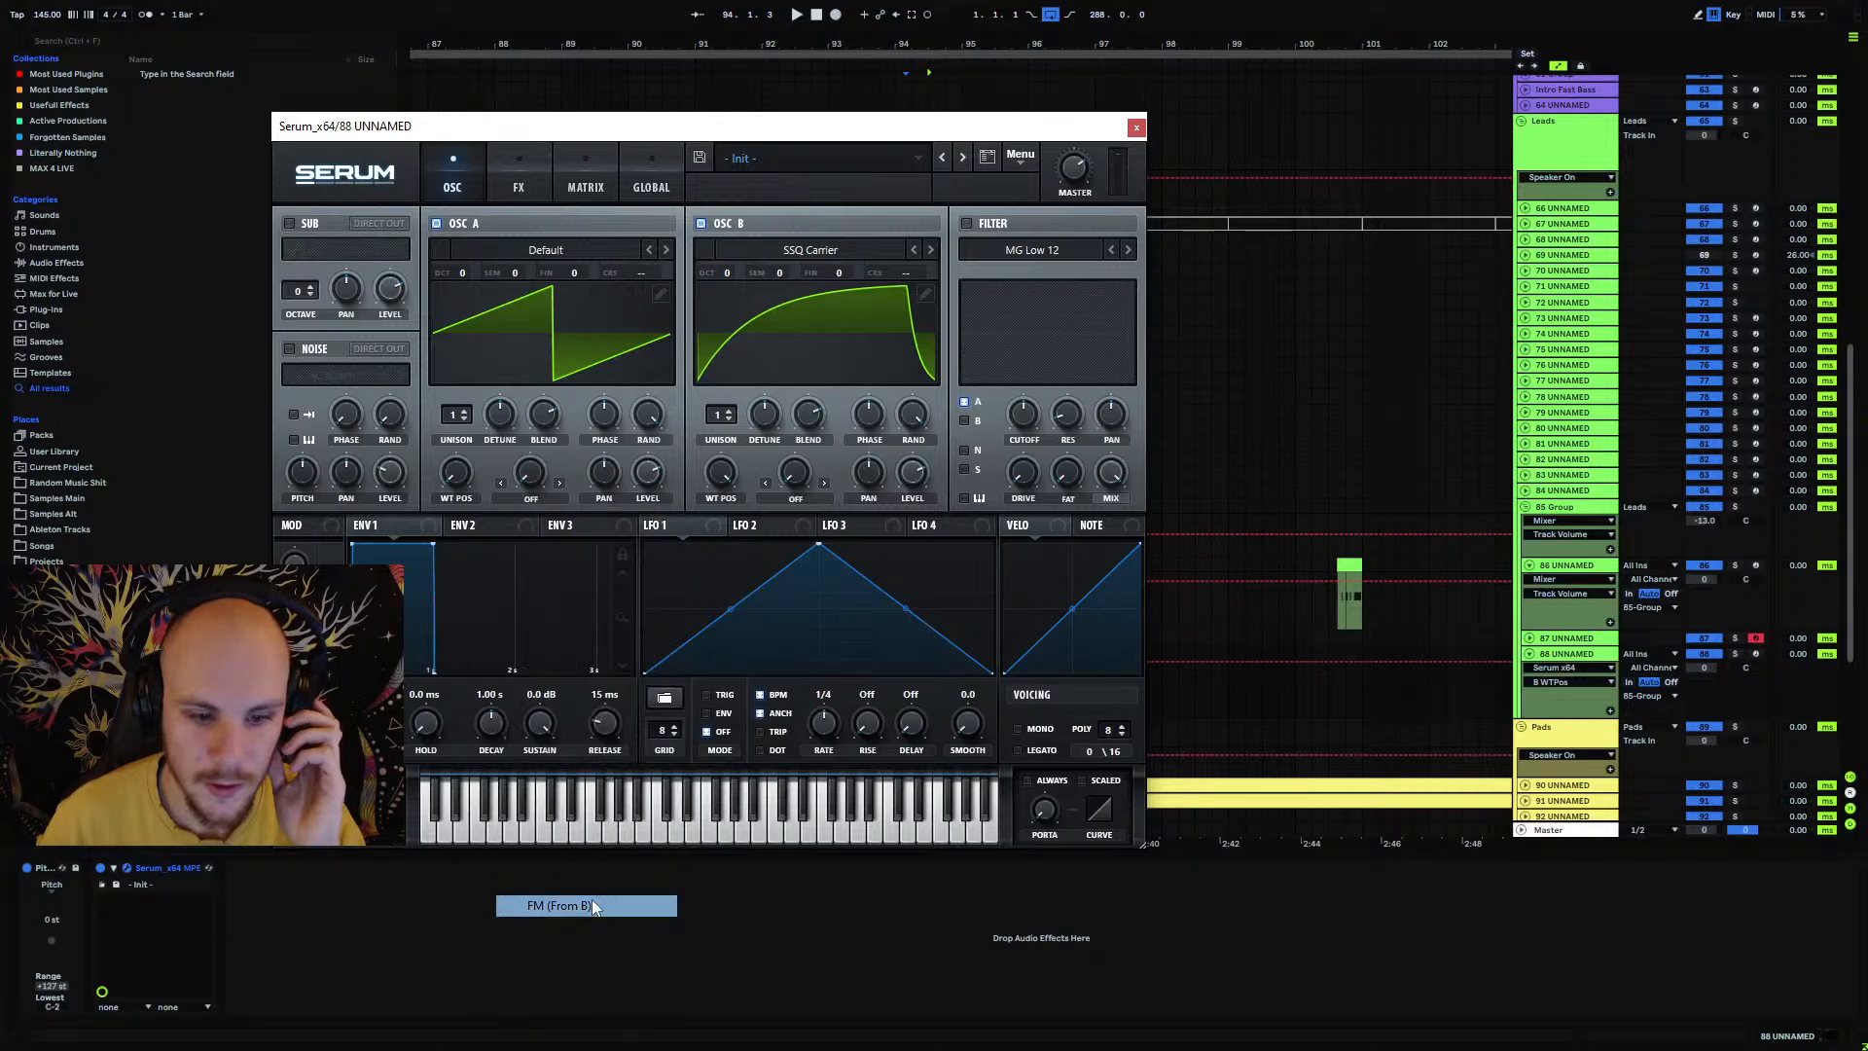
pyautogui.click(798, 260)
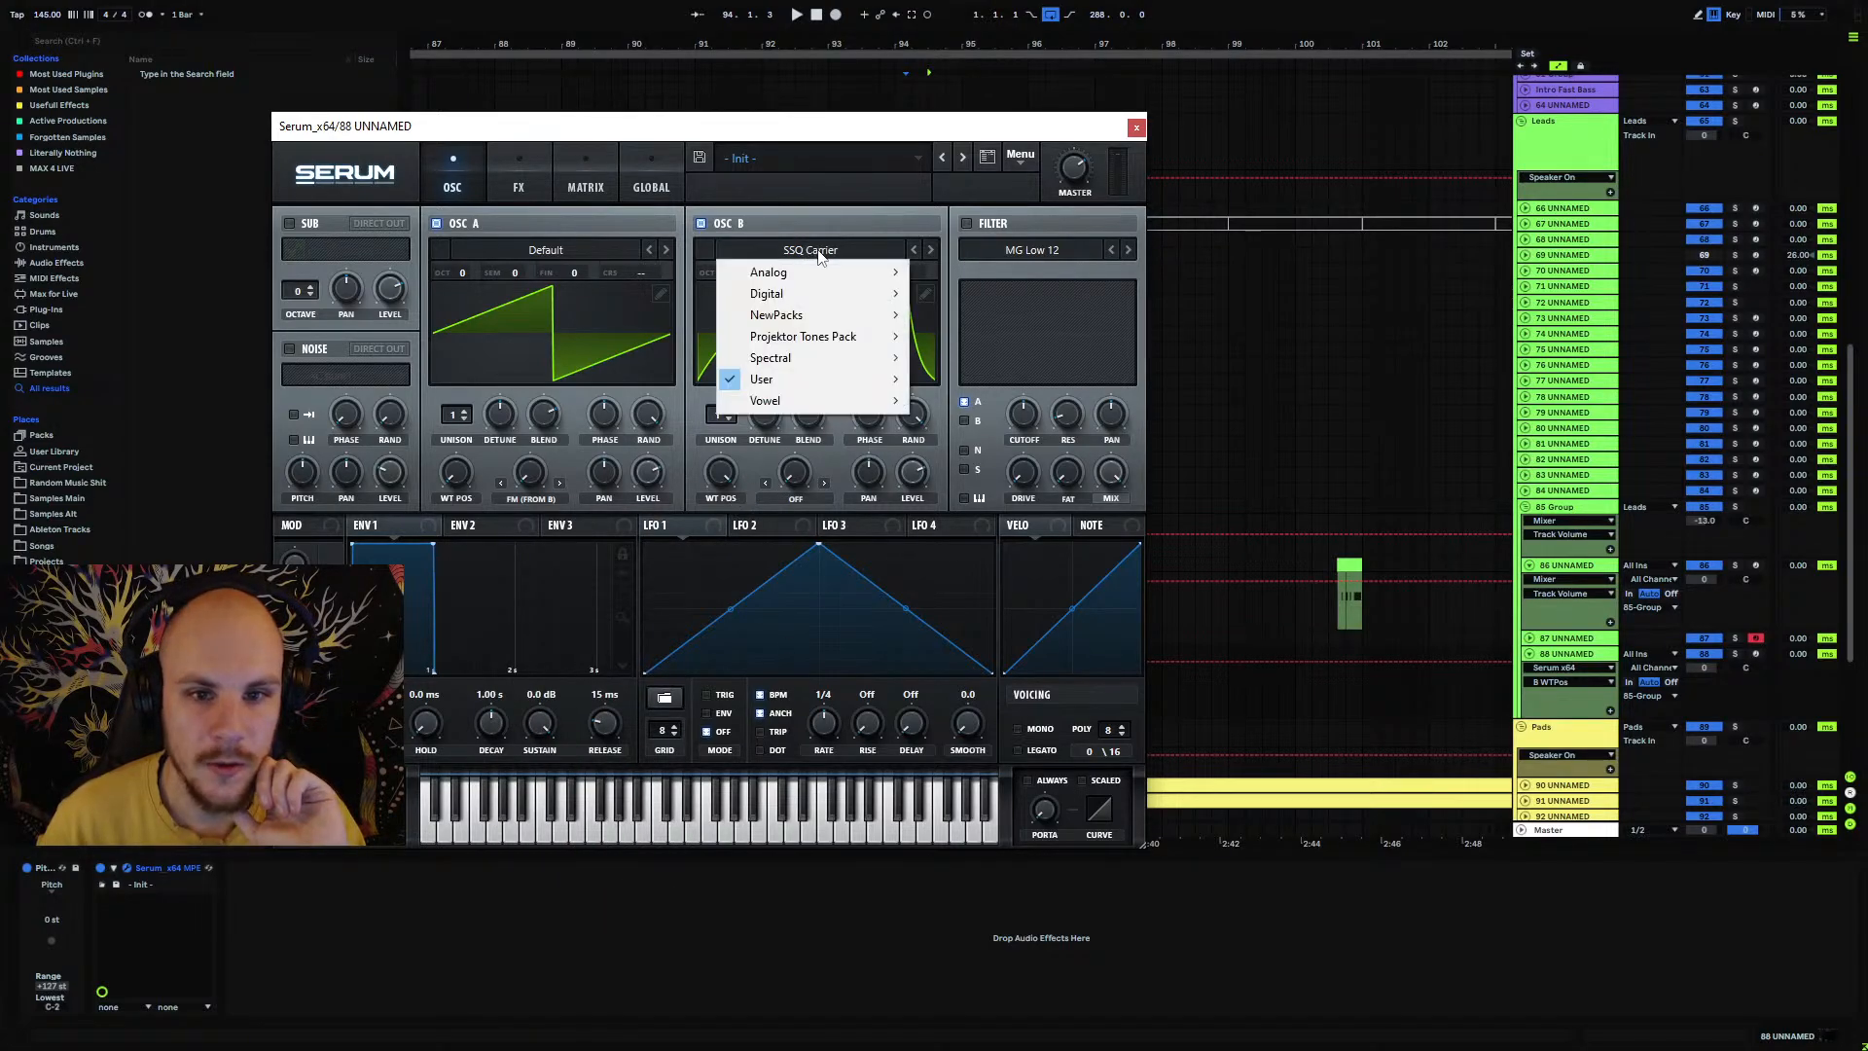
pyautogui.moveTo(768, 378)
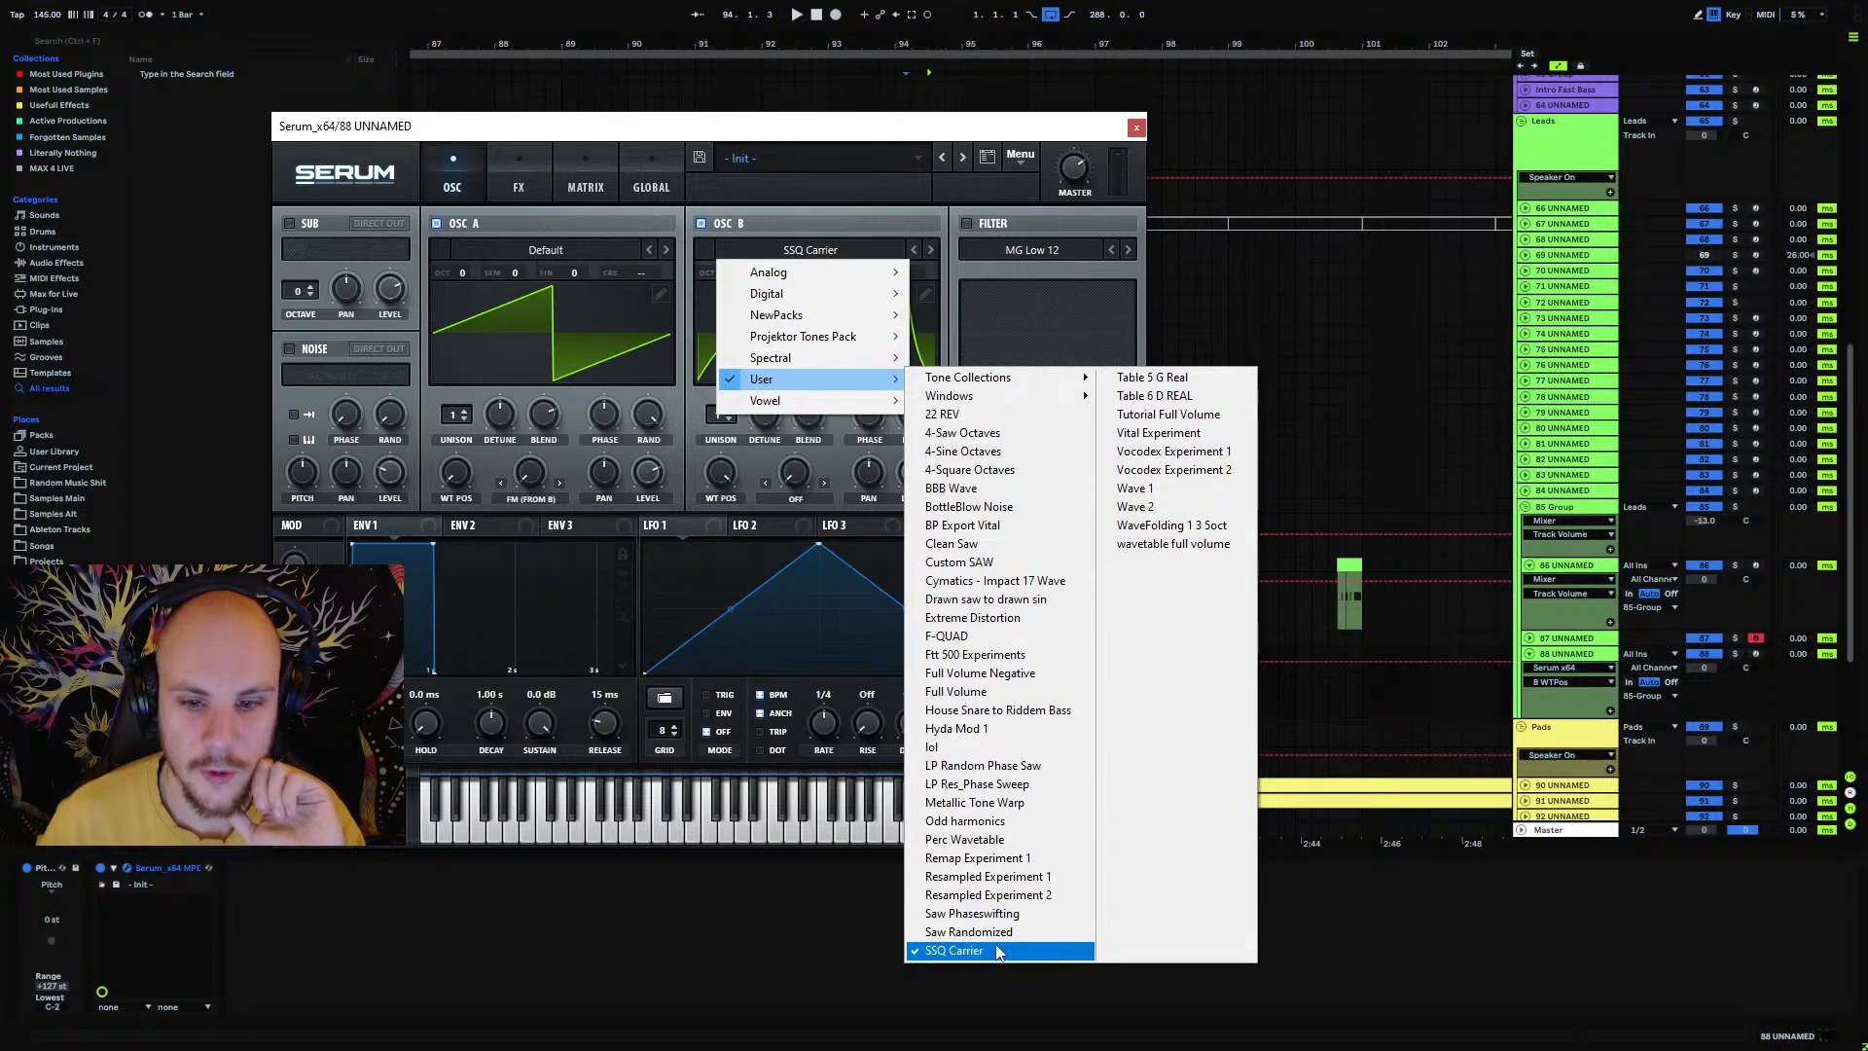
pyautogui.click(628, 133)
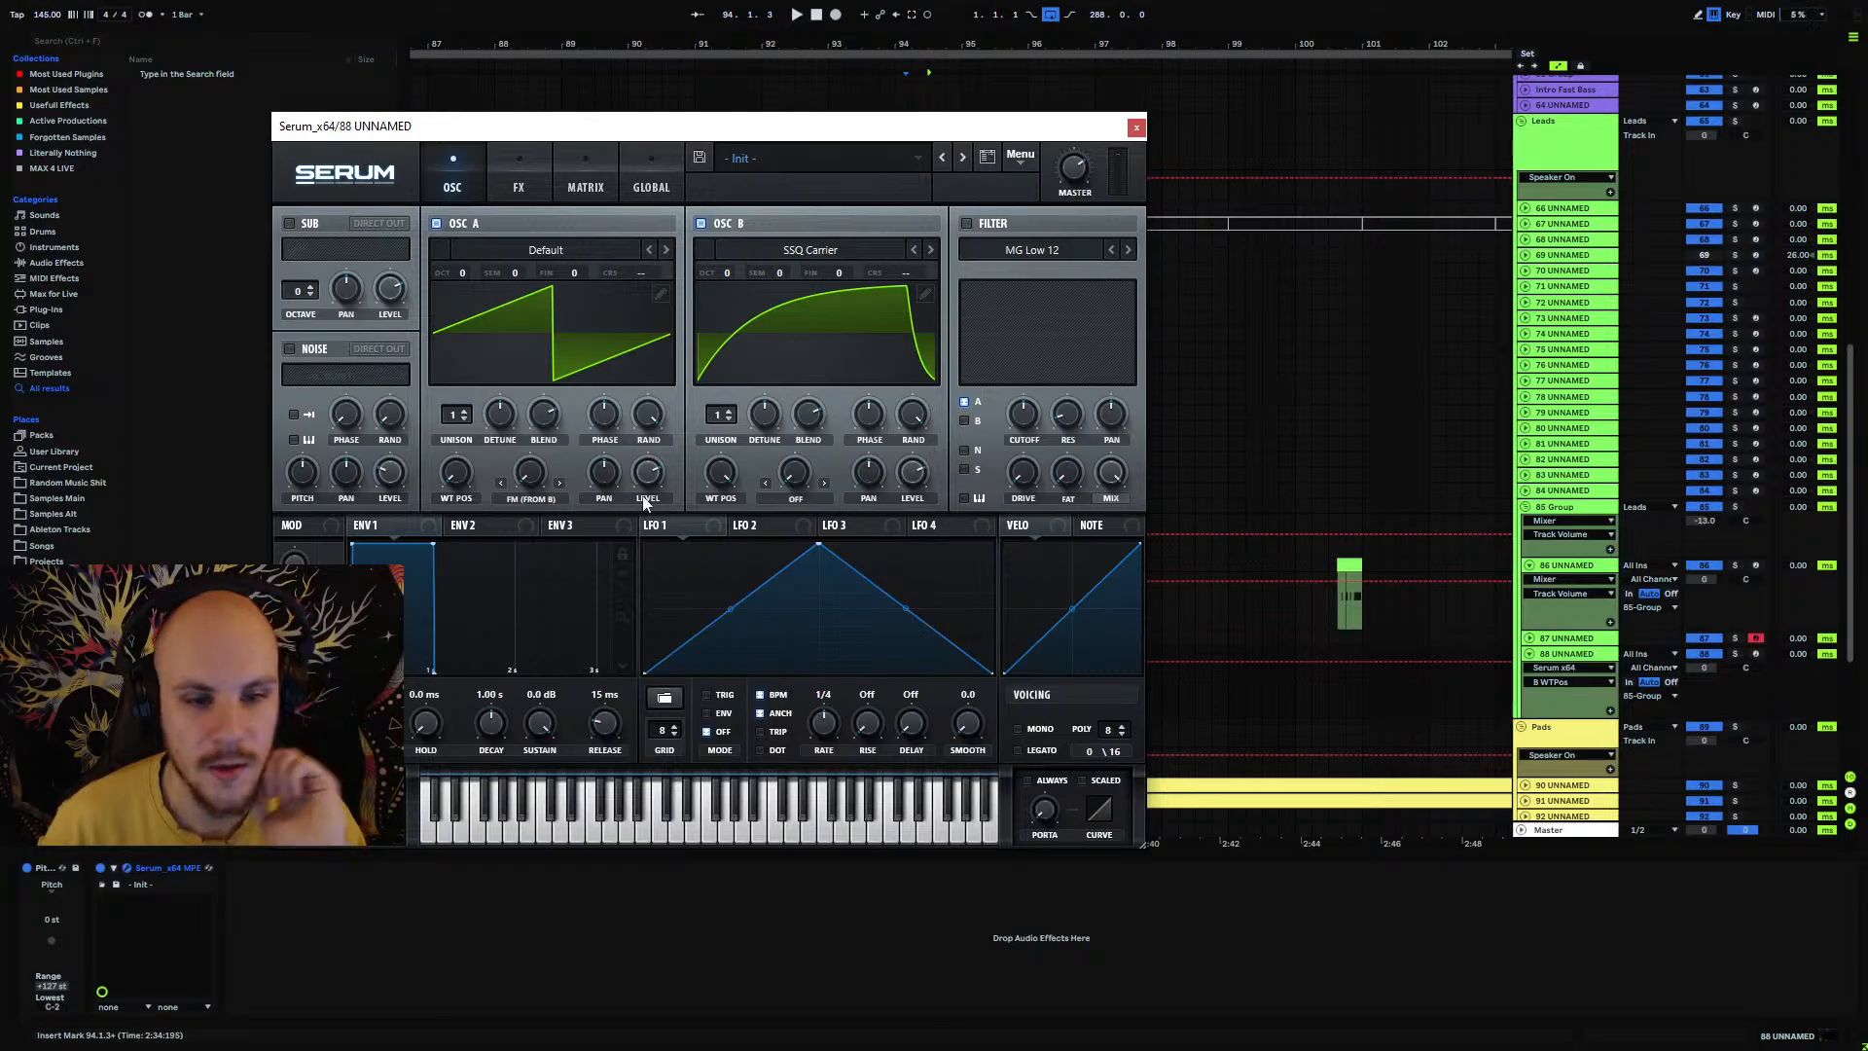
pyautogui.moveTo(528, 473)
pyautogui.mouseDown()
pyautogui.moveTo(567, 343)
pyautogui.moveTo(586, 374)
pyautogui.moveTo(380, 375)
pyautogui.mouseUp()
# Step: Redraw OSC A's waveform as a square in the table editor, and arm track 88 to audition the sound
pyautogui.click(659, 295)
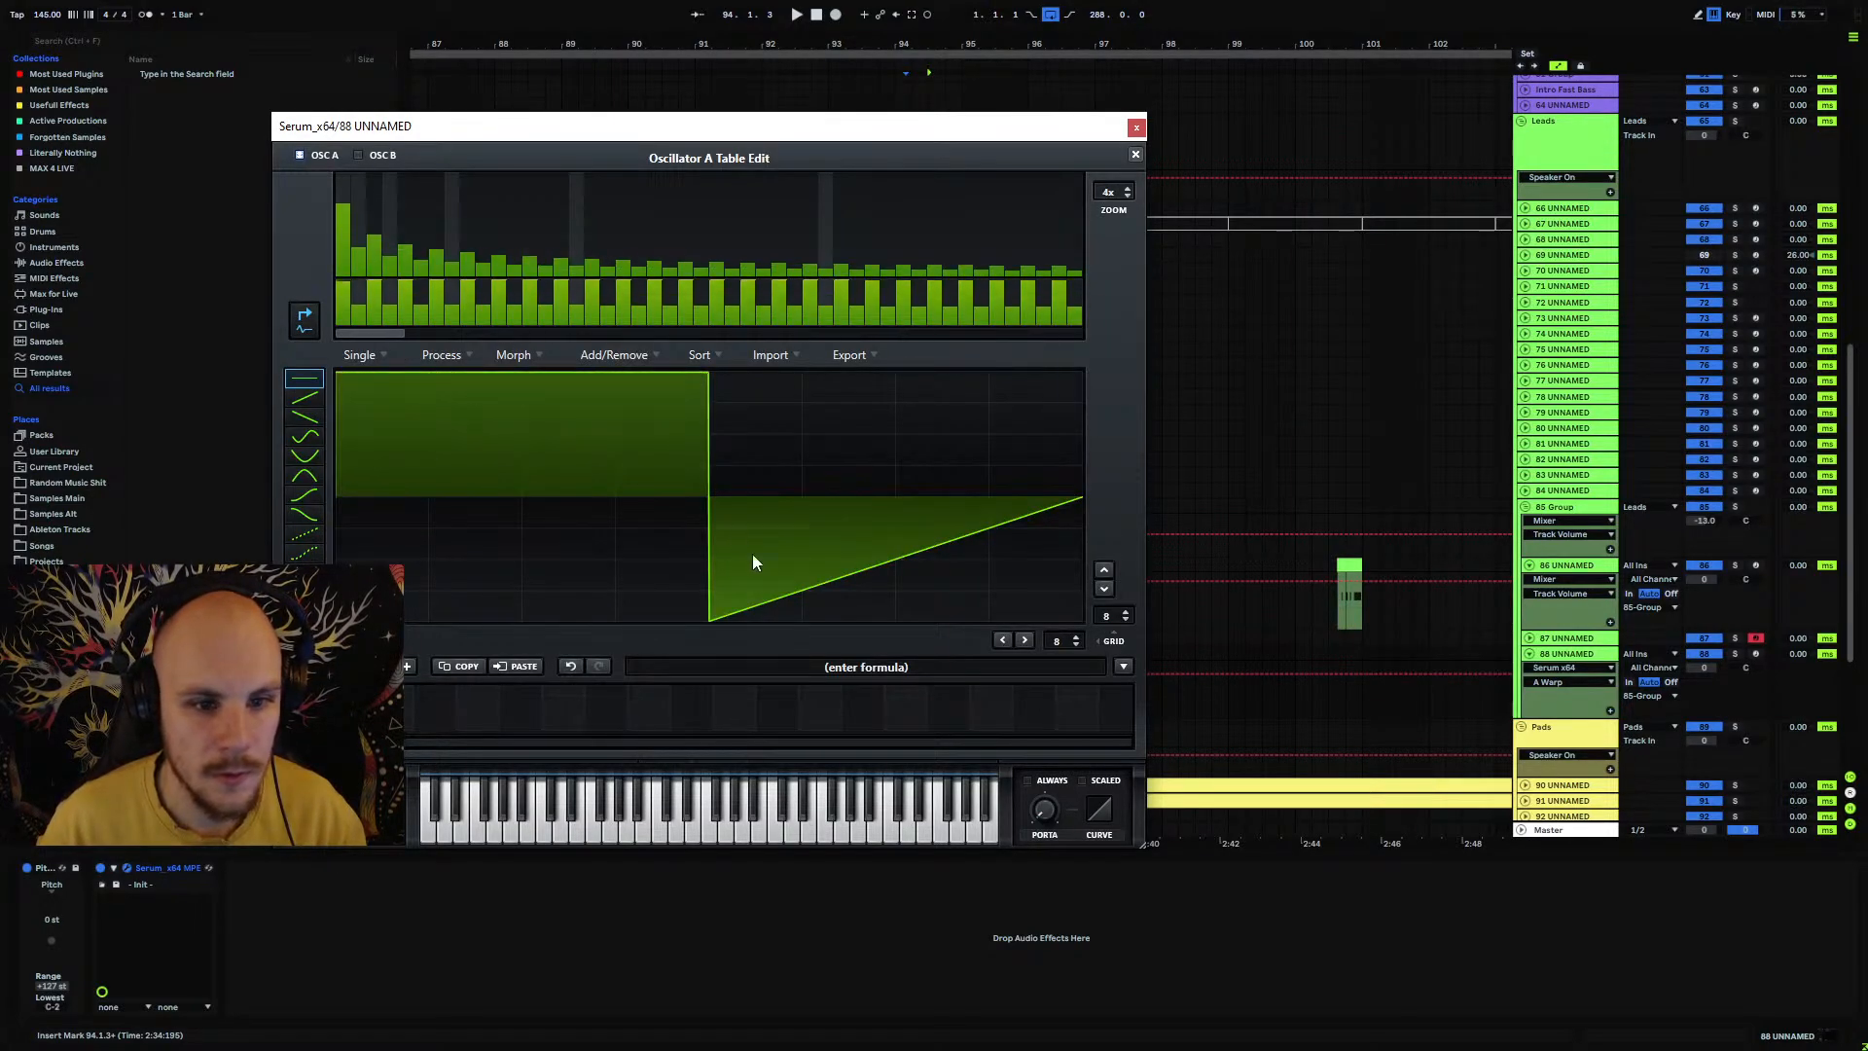
pyautogui.moveTo(743, 621); pyautogui.dragTo(1008, 597)
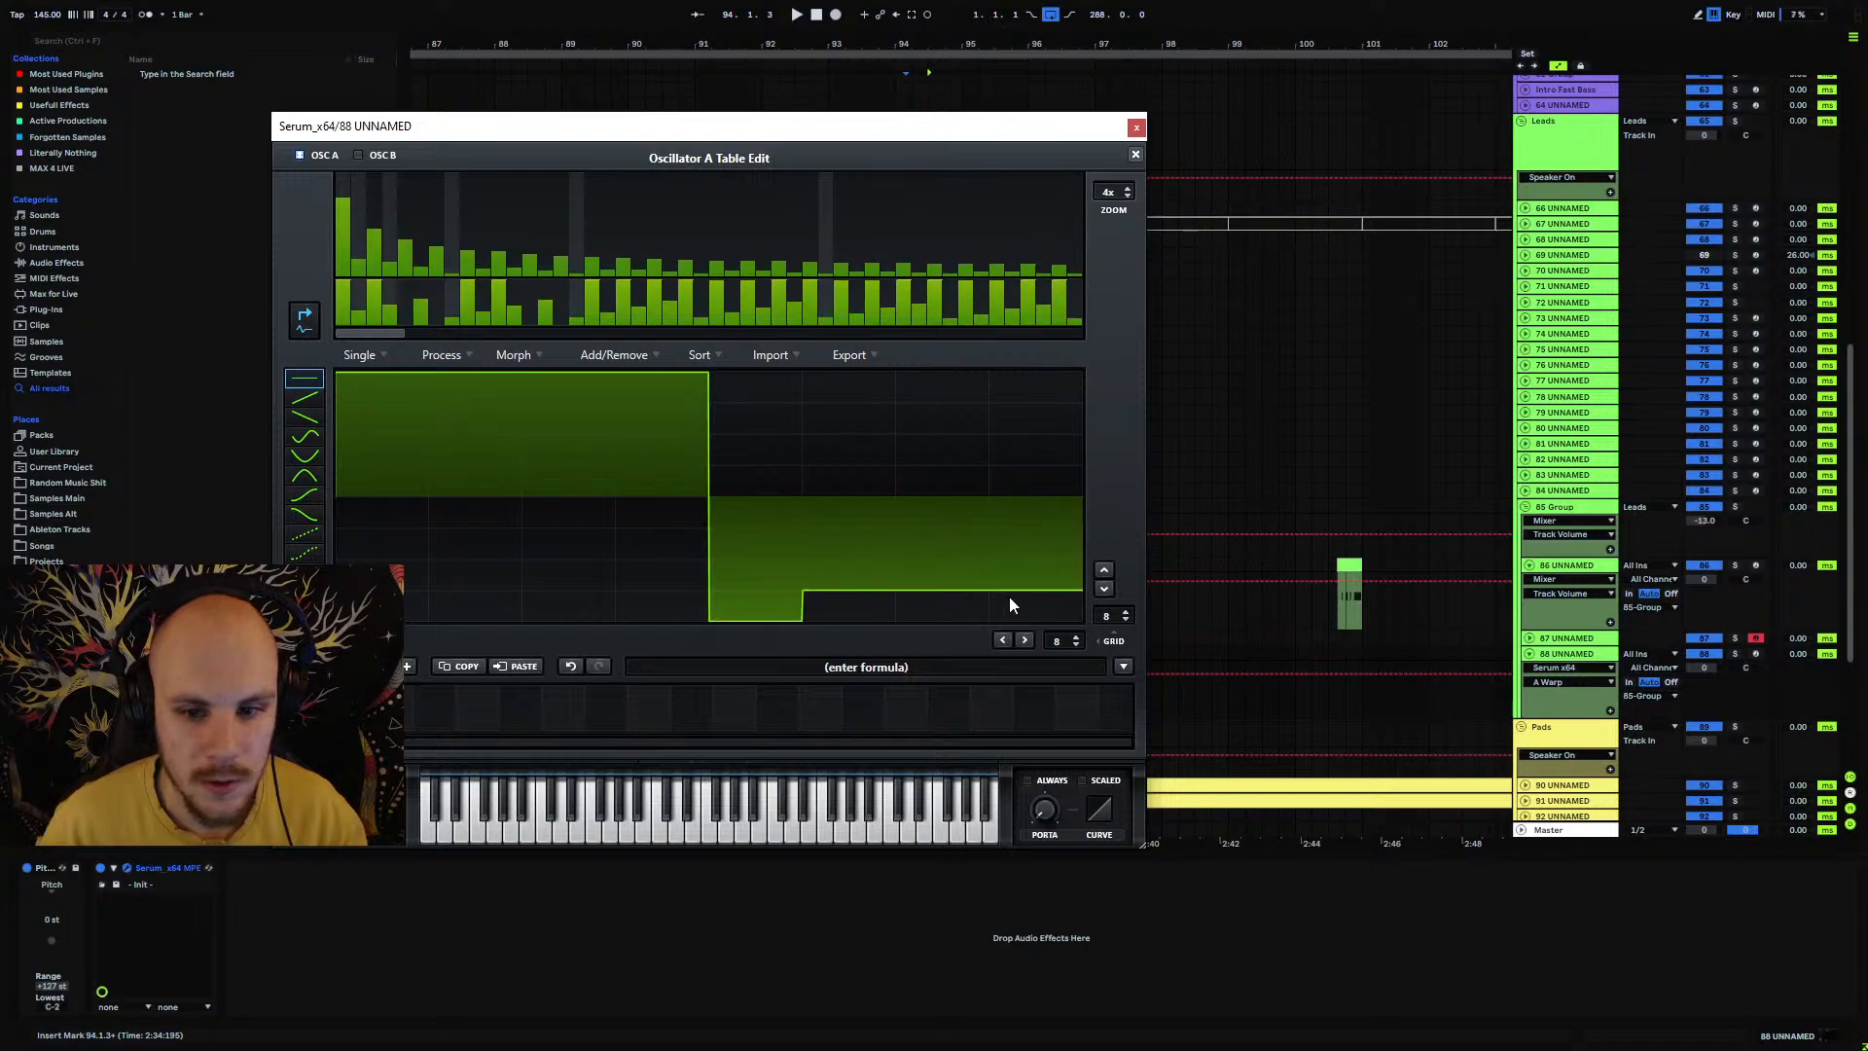
pyautogui.click(1135, 153)
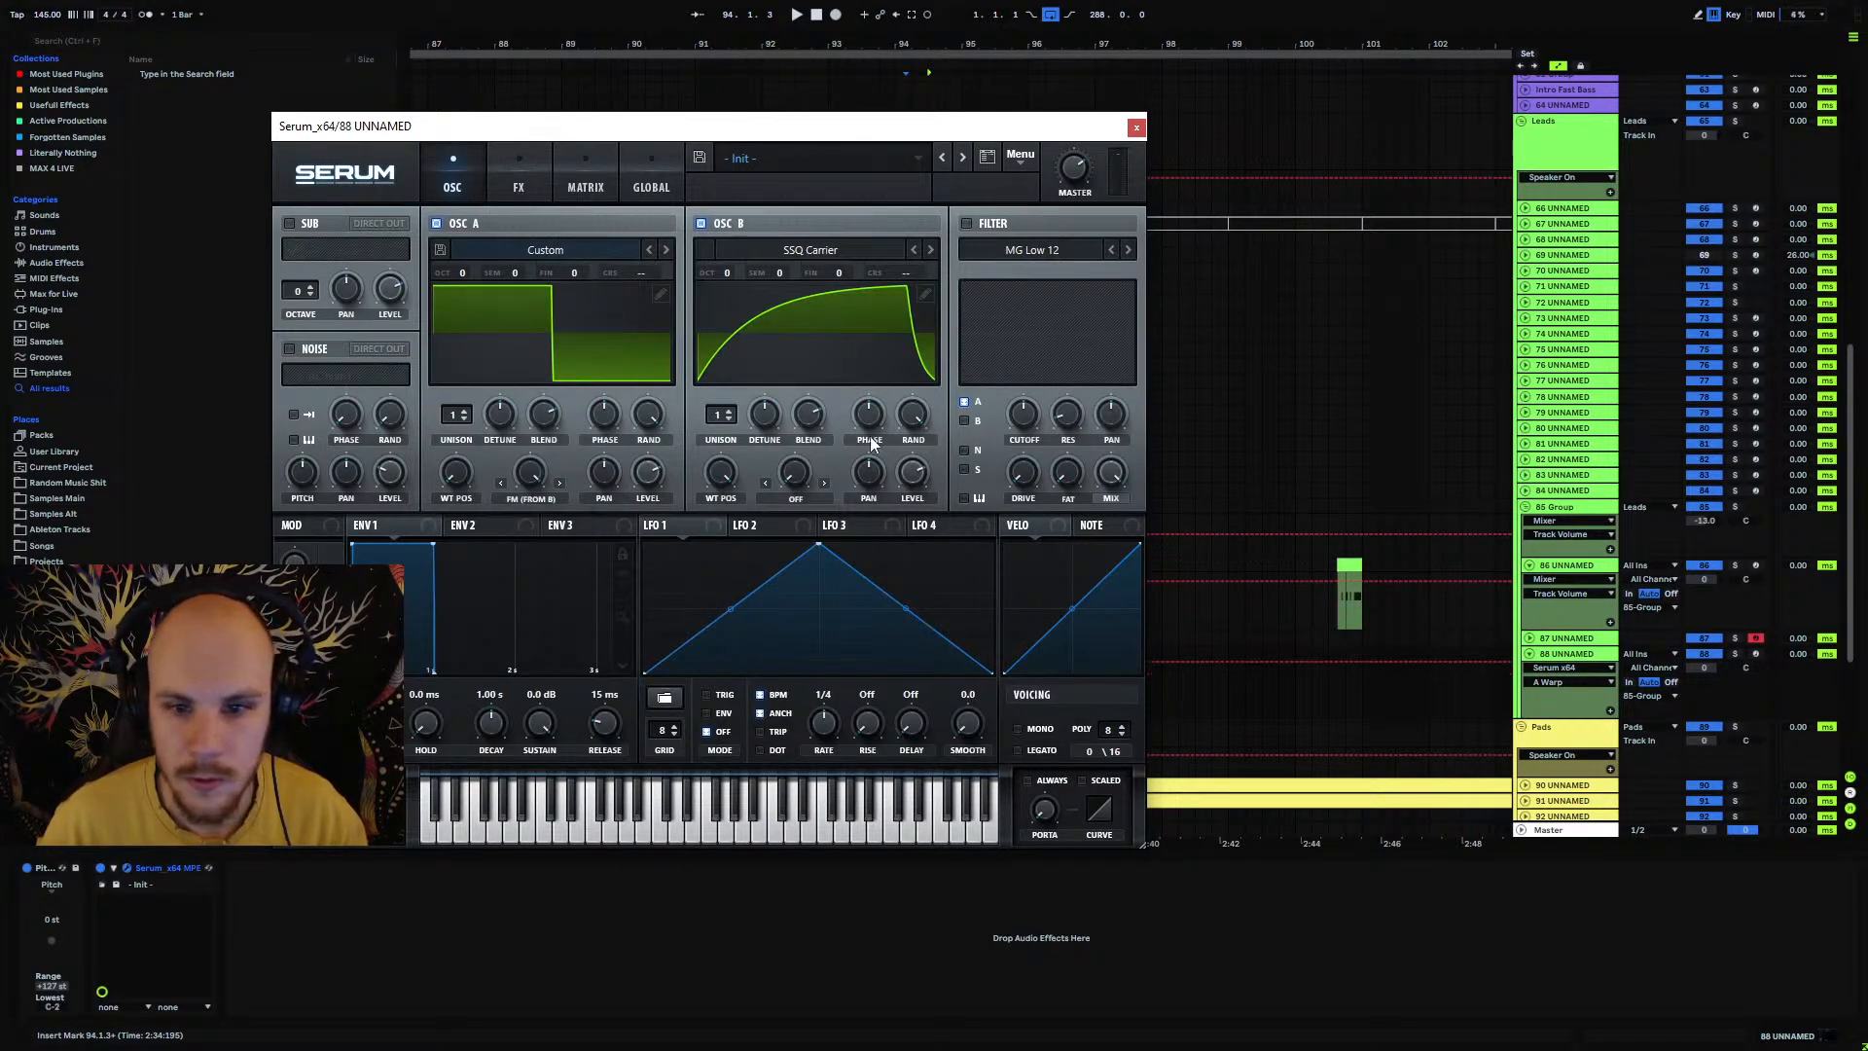
pyautogui.click(1755, 654)
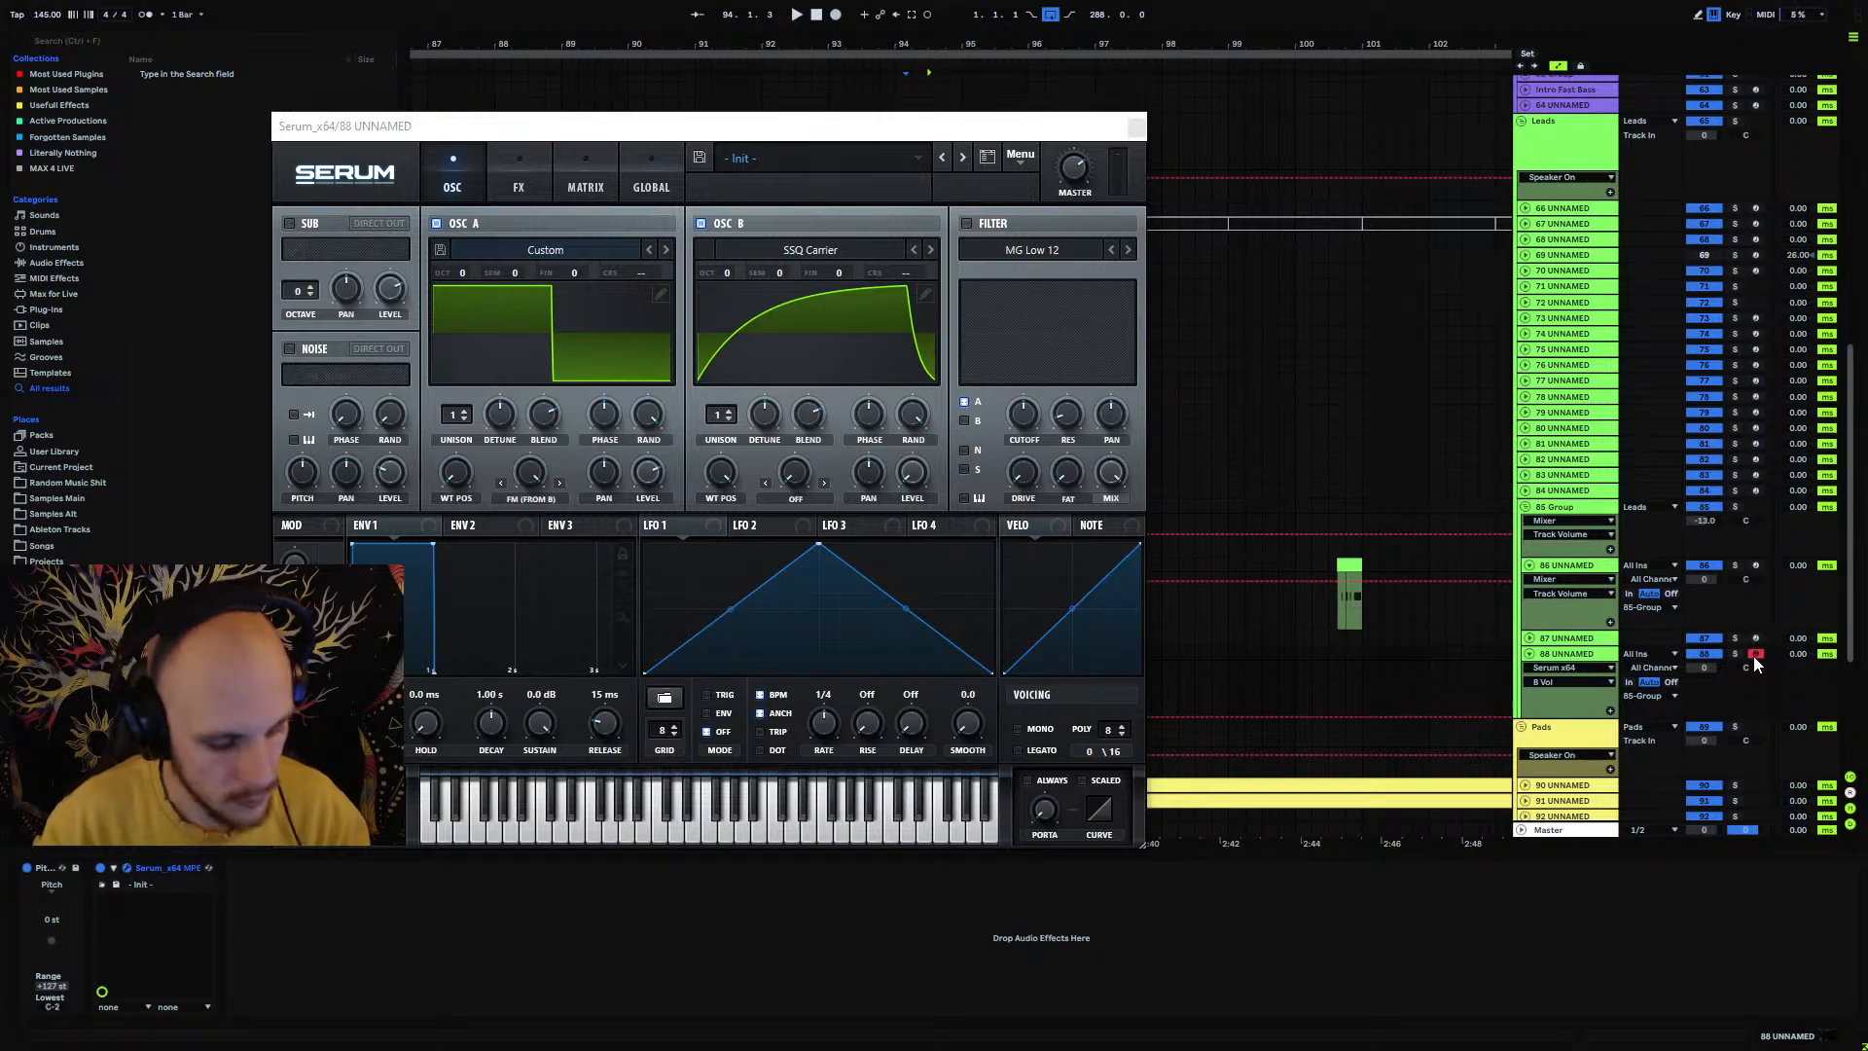
pyautogui.press('a')
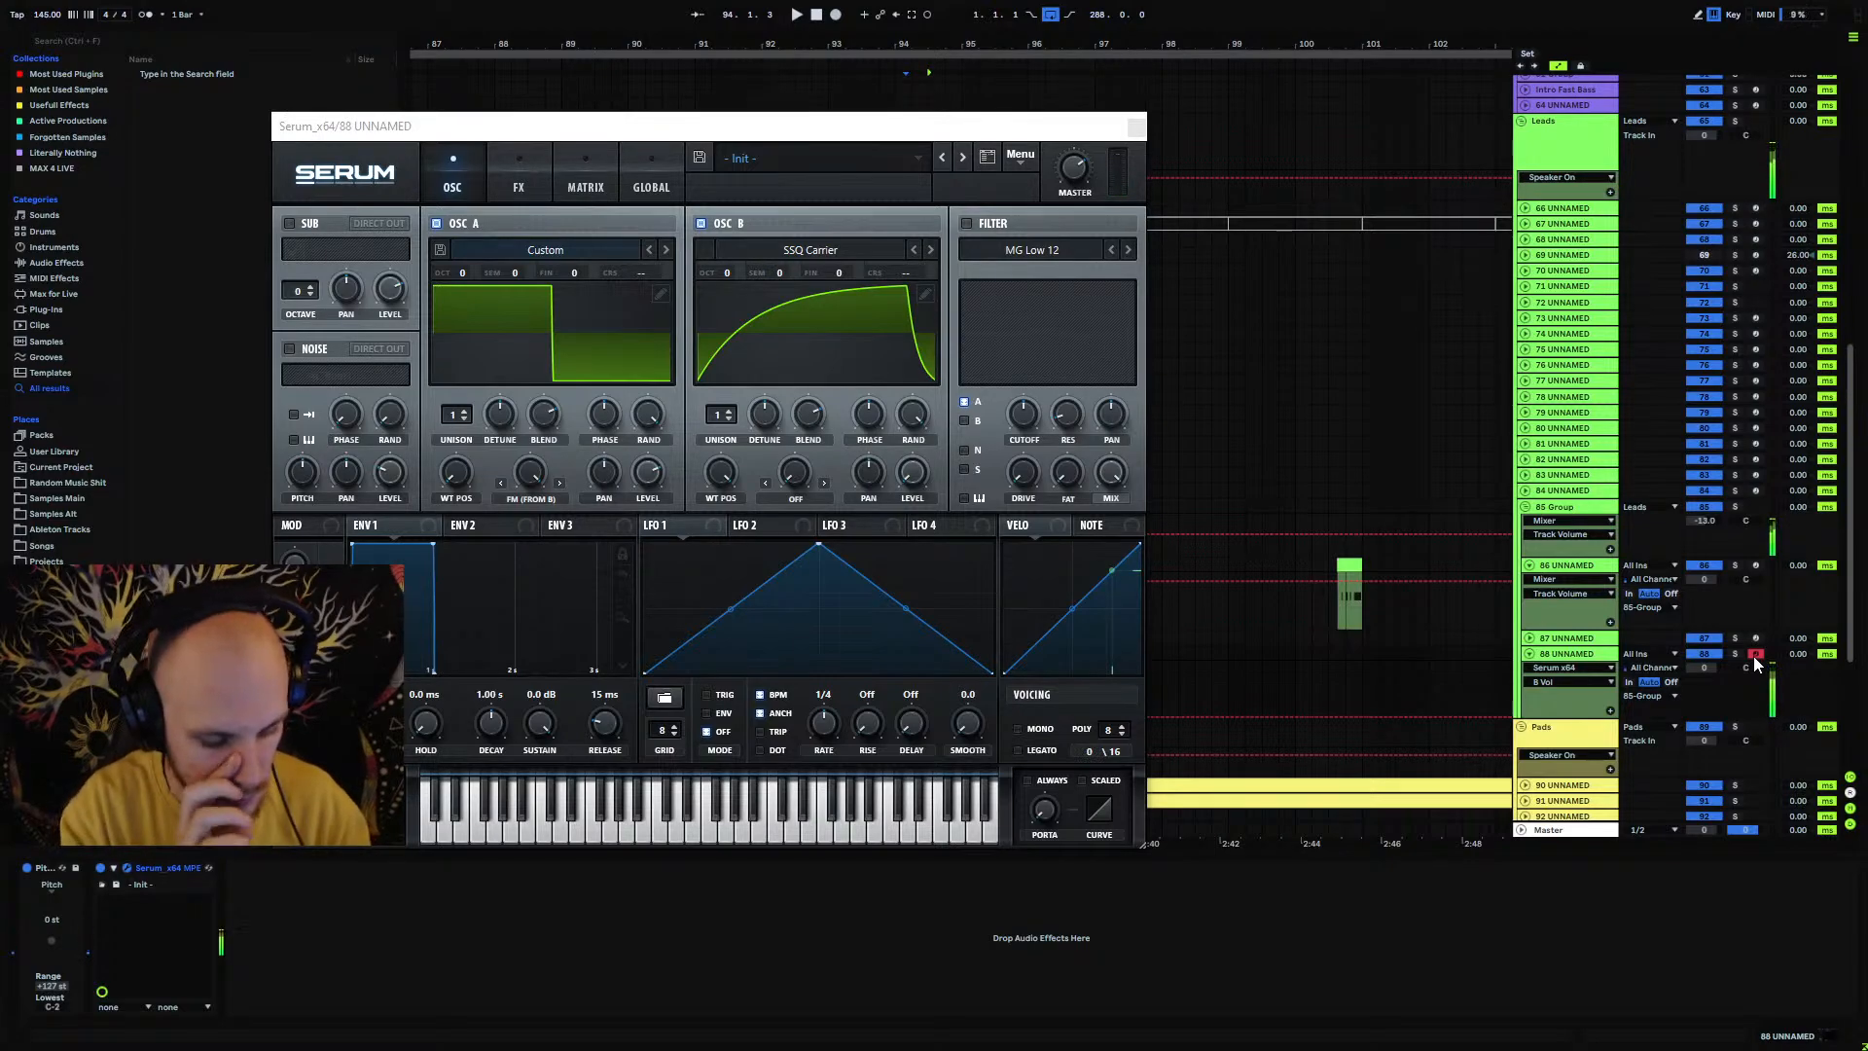
# Step: Enable Serum's filter, switch its type to Band 24, and adjust its knobs while auditioning notes an octave lower
pyautogui.click(965, 223)
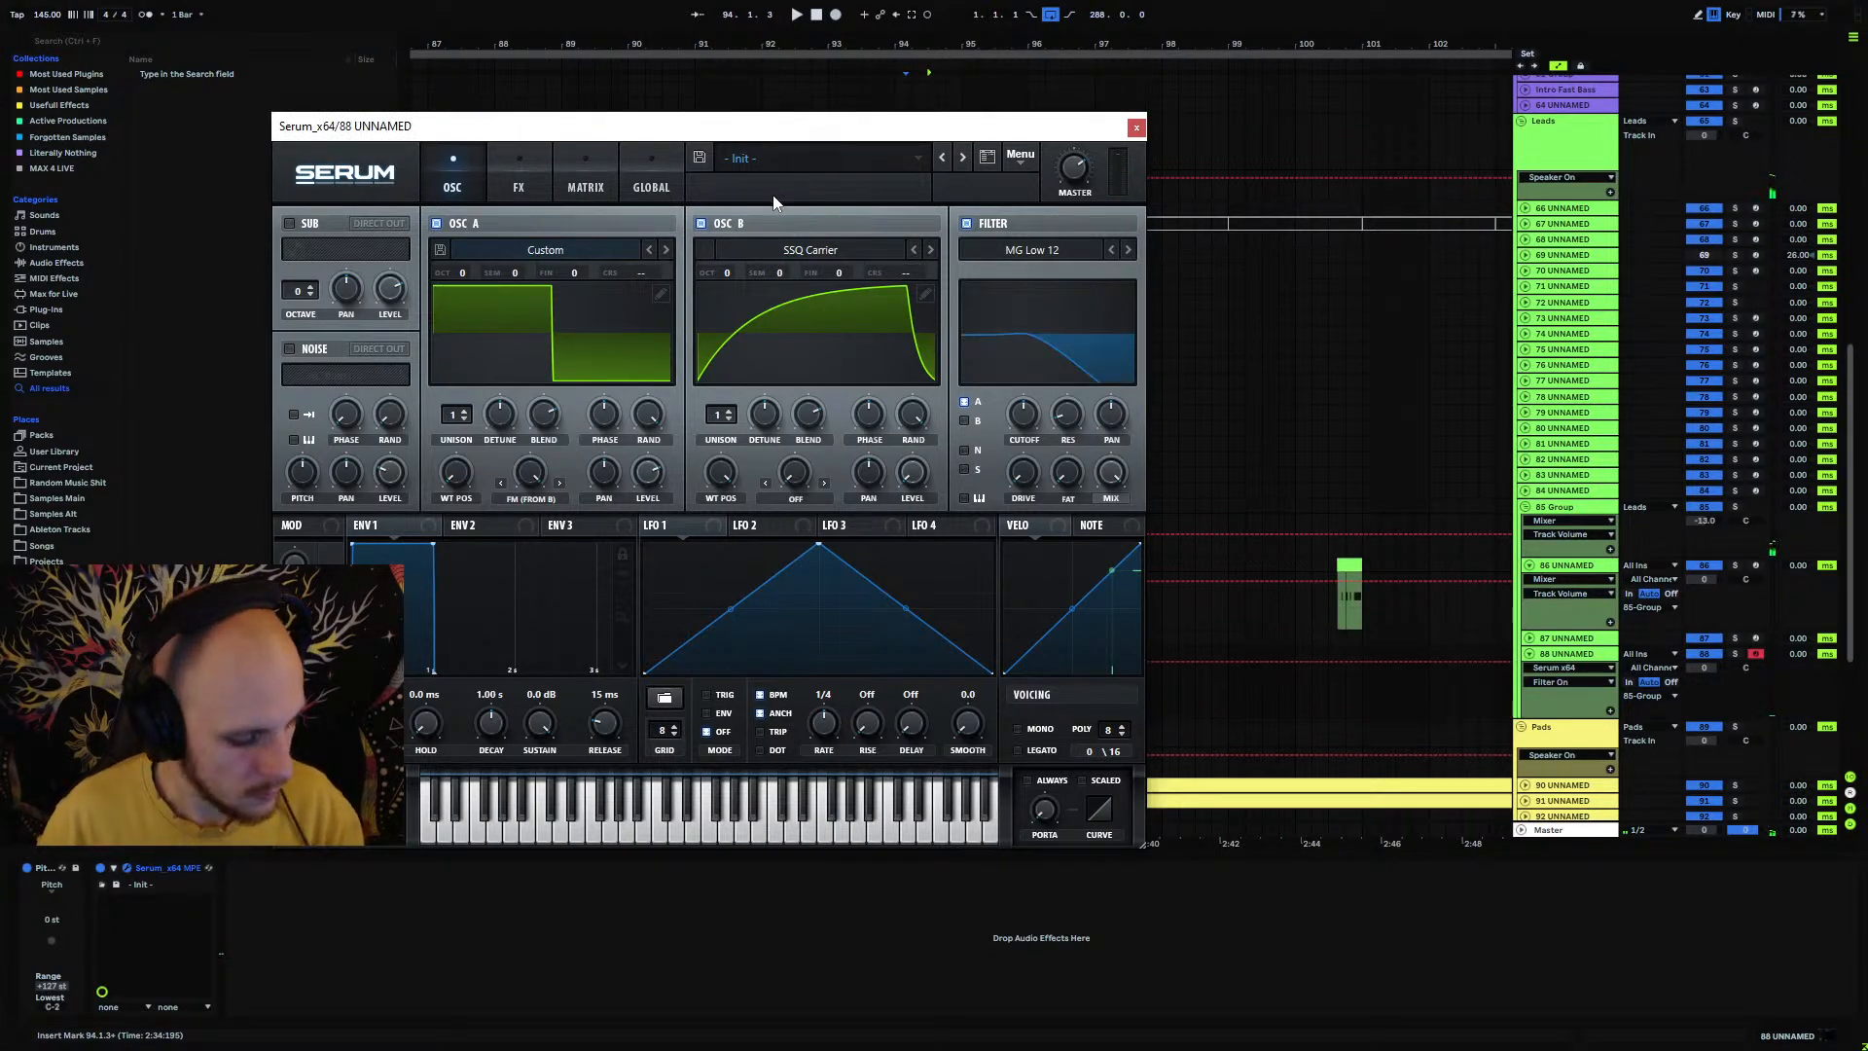
pyautogui.press('z')
pyautogui.press('a')
pyautogui.click(1007, 247)
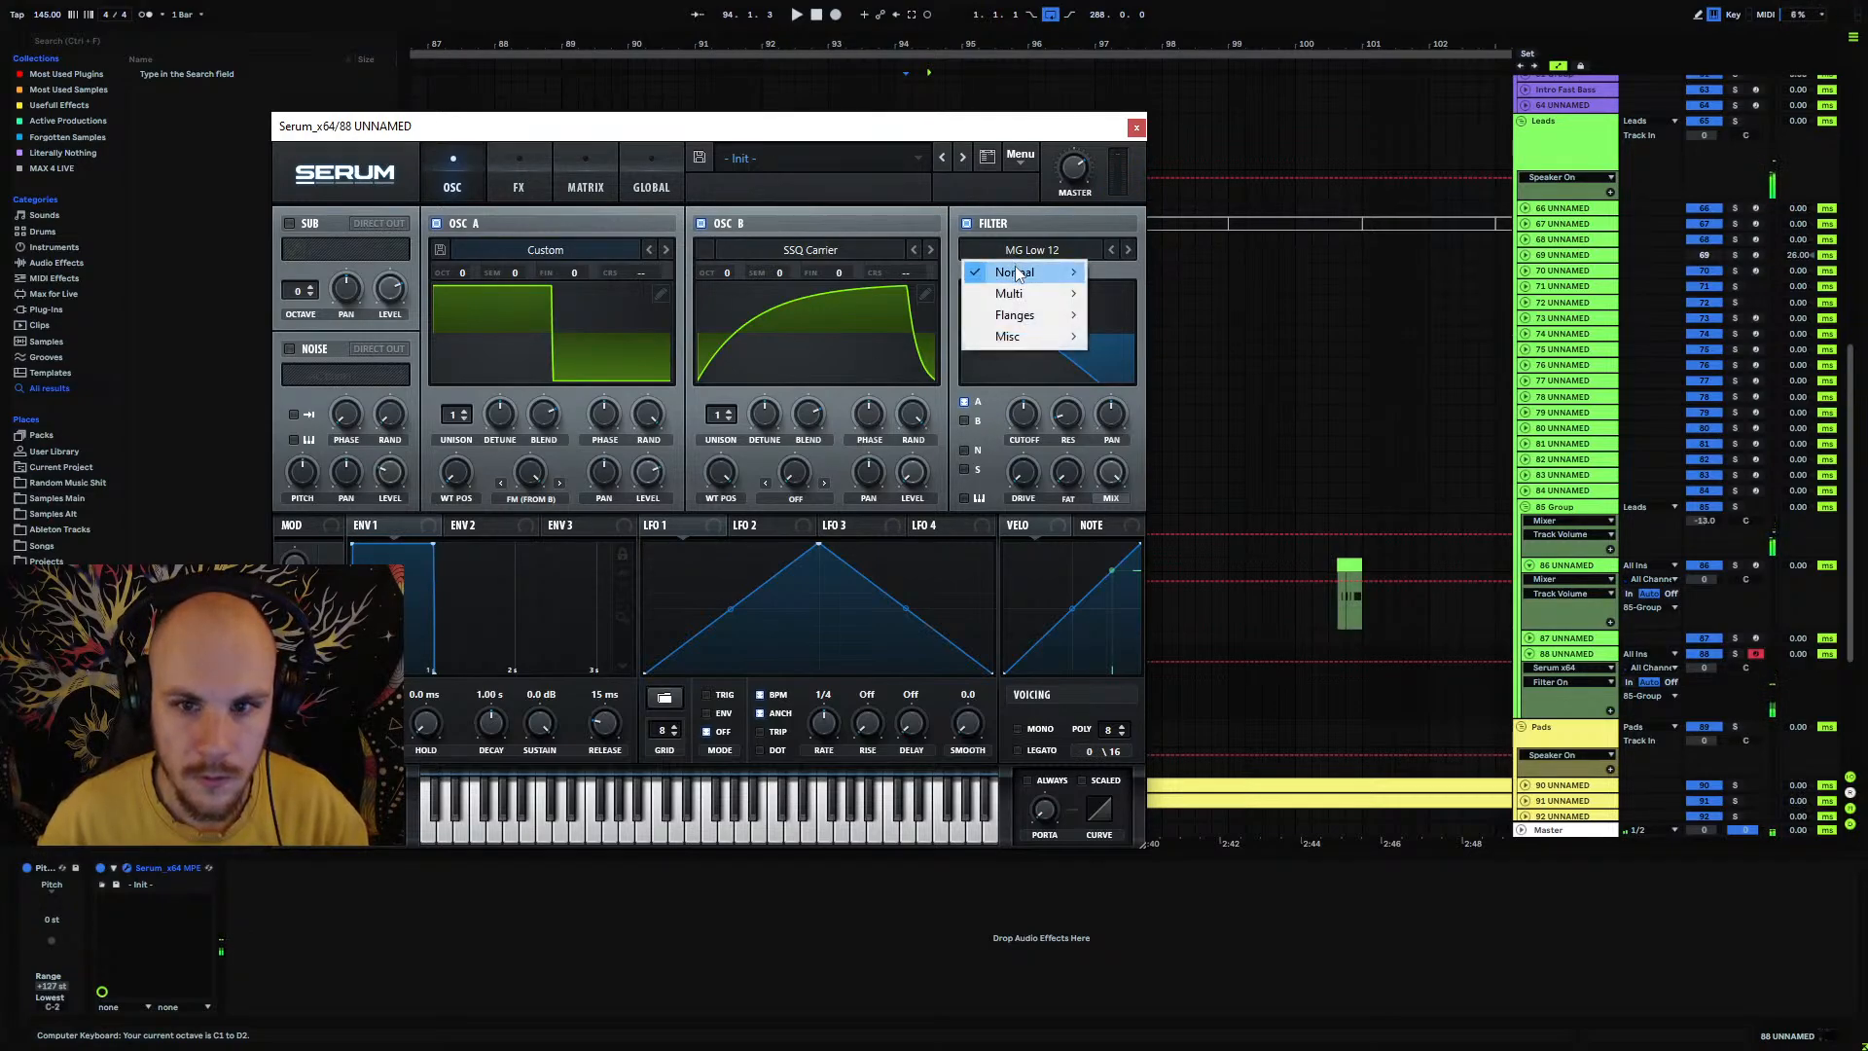
pyautogui.moveTo(1017, 272)
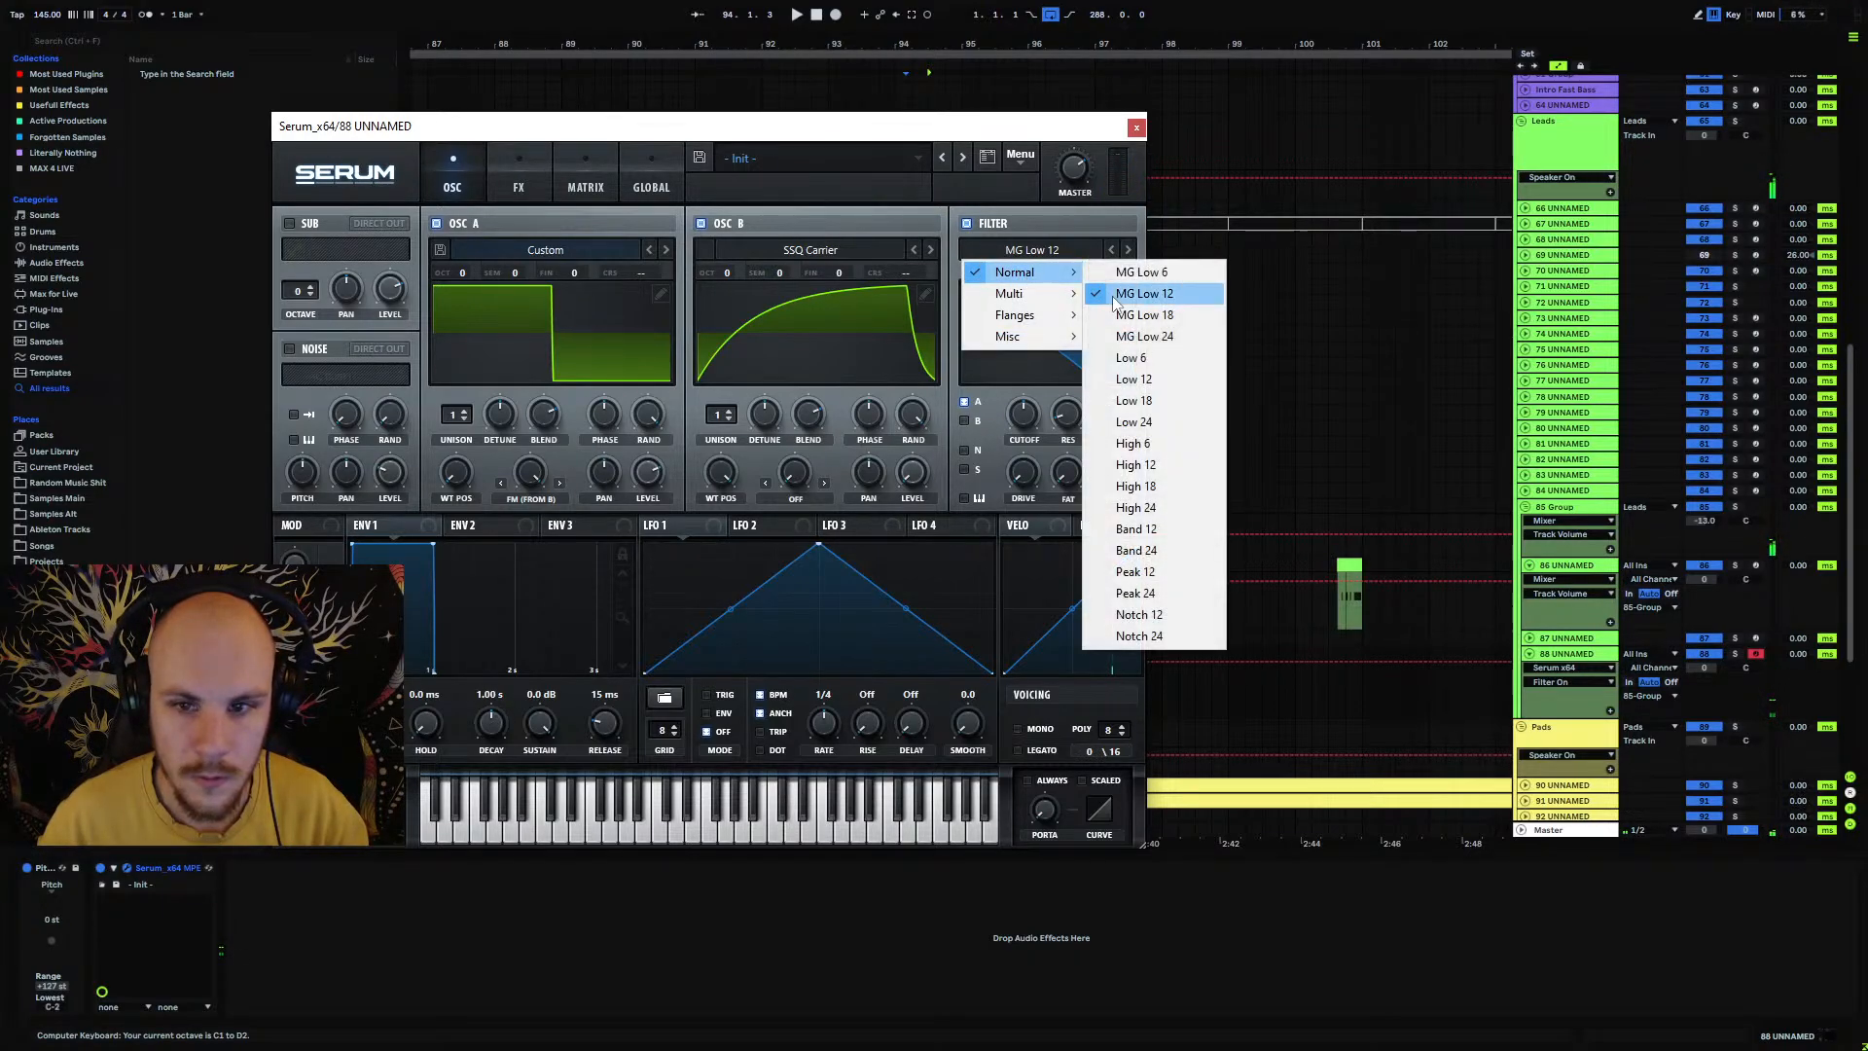
pyautogui.click(1153, 554)
pyautogui.moveTo(1071, 477); pyautogui.dragTo(1030, 438)
# Step: Assign a modulation source to the filter cutoff, set ENV 1's release to 108 ms, and close Serum
pyautogui.rightClick(1029, 438)
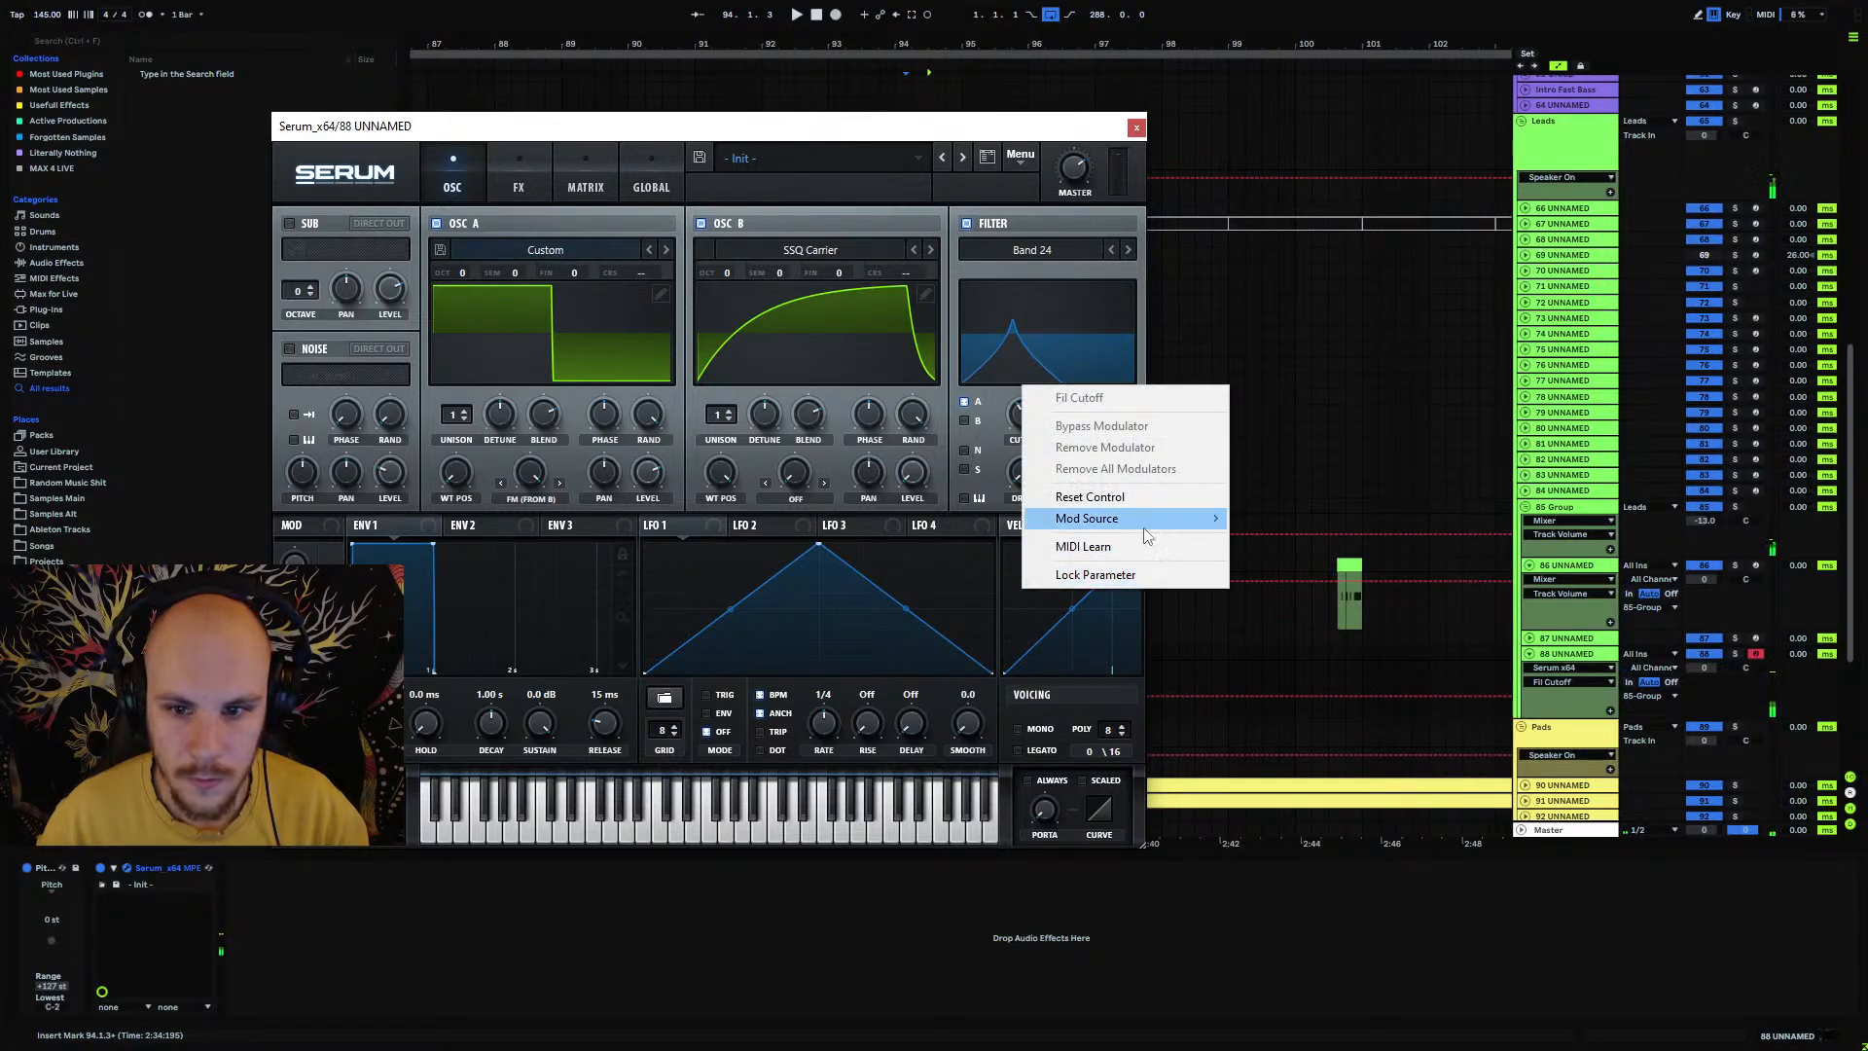
pyautogui.moveTo(1142, 520)
pyautogui.click(1345, 801)
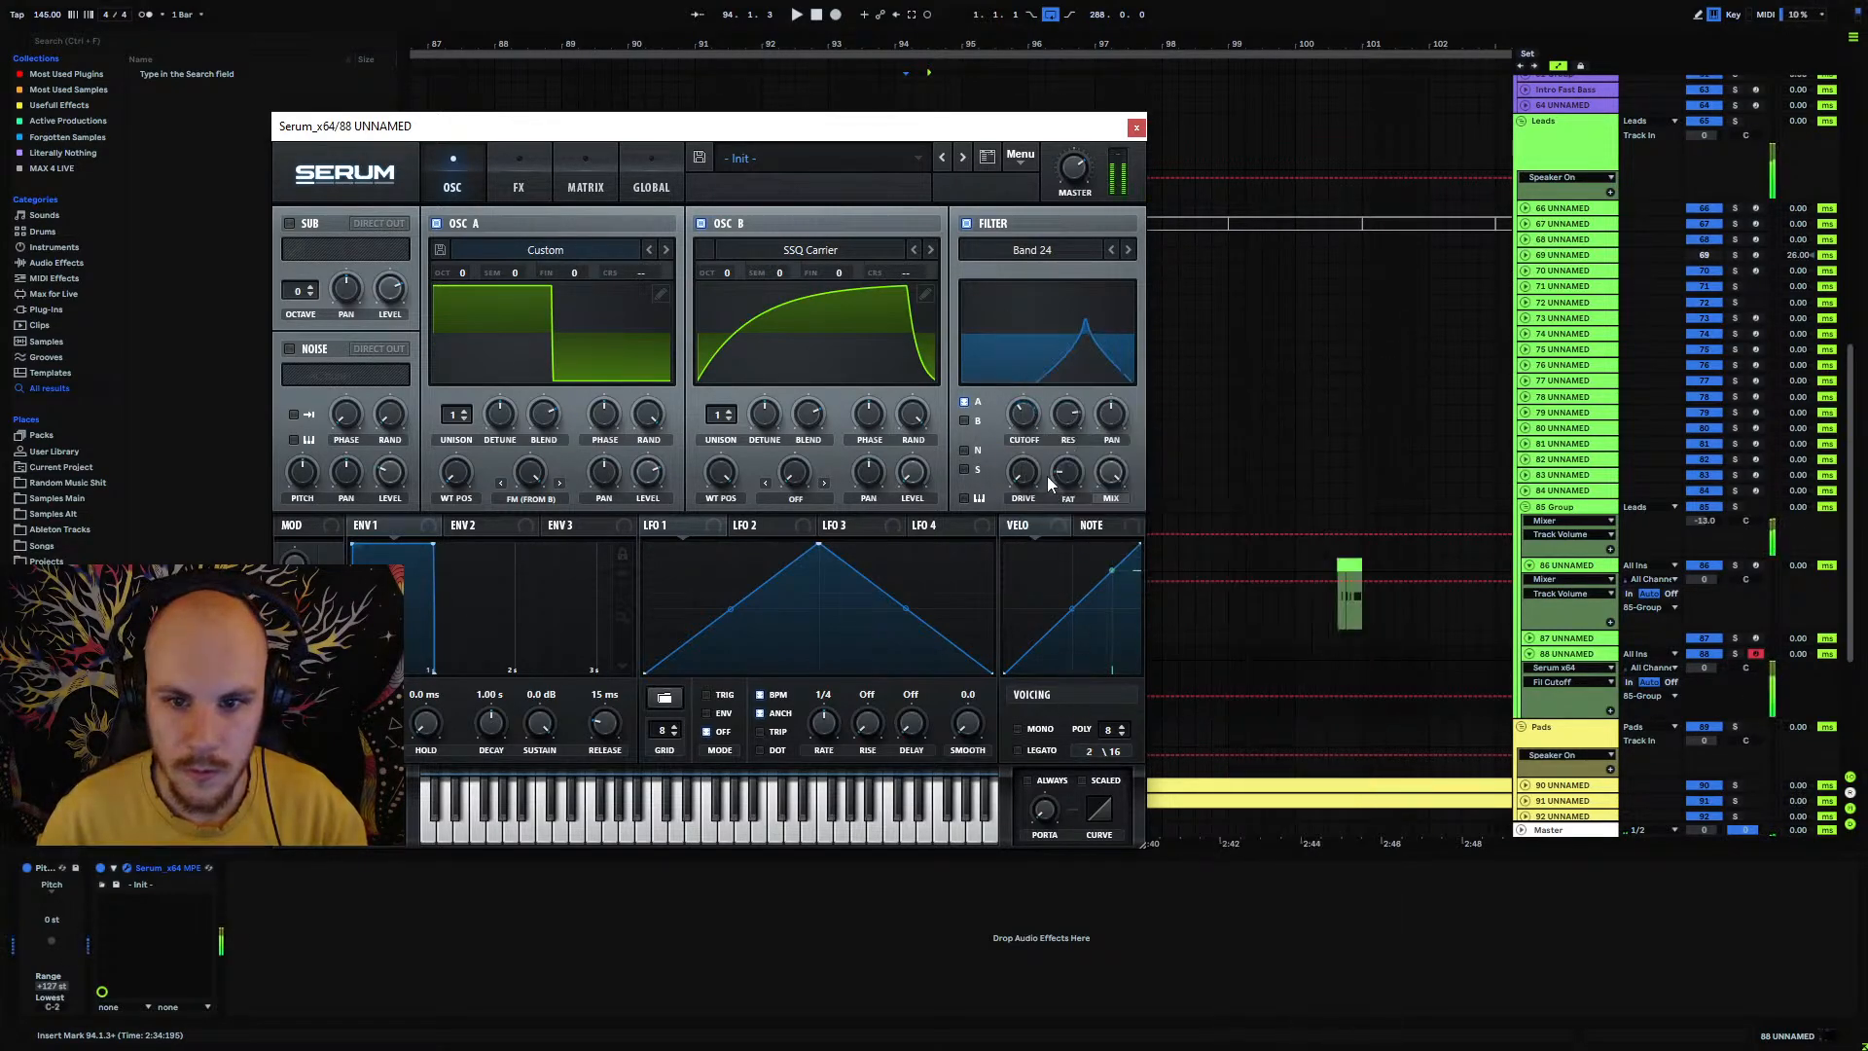
pyautogui.moveTo(613, 717); pyautogui.dragTo(626, 701)
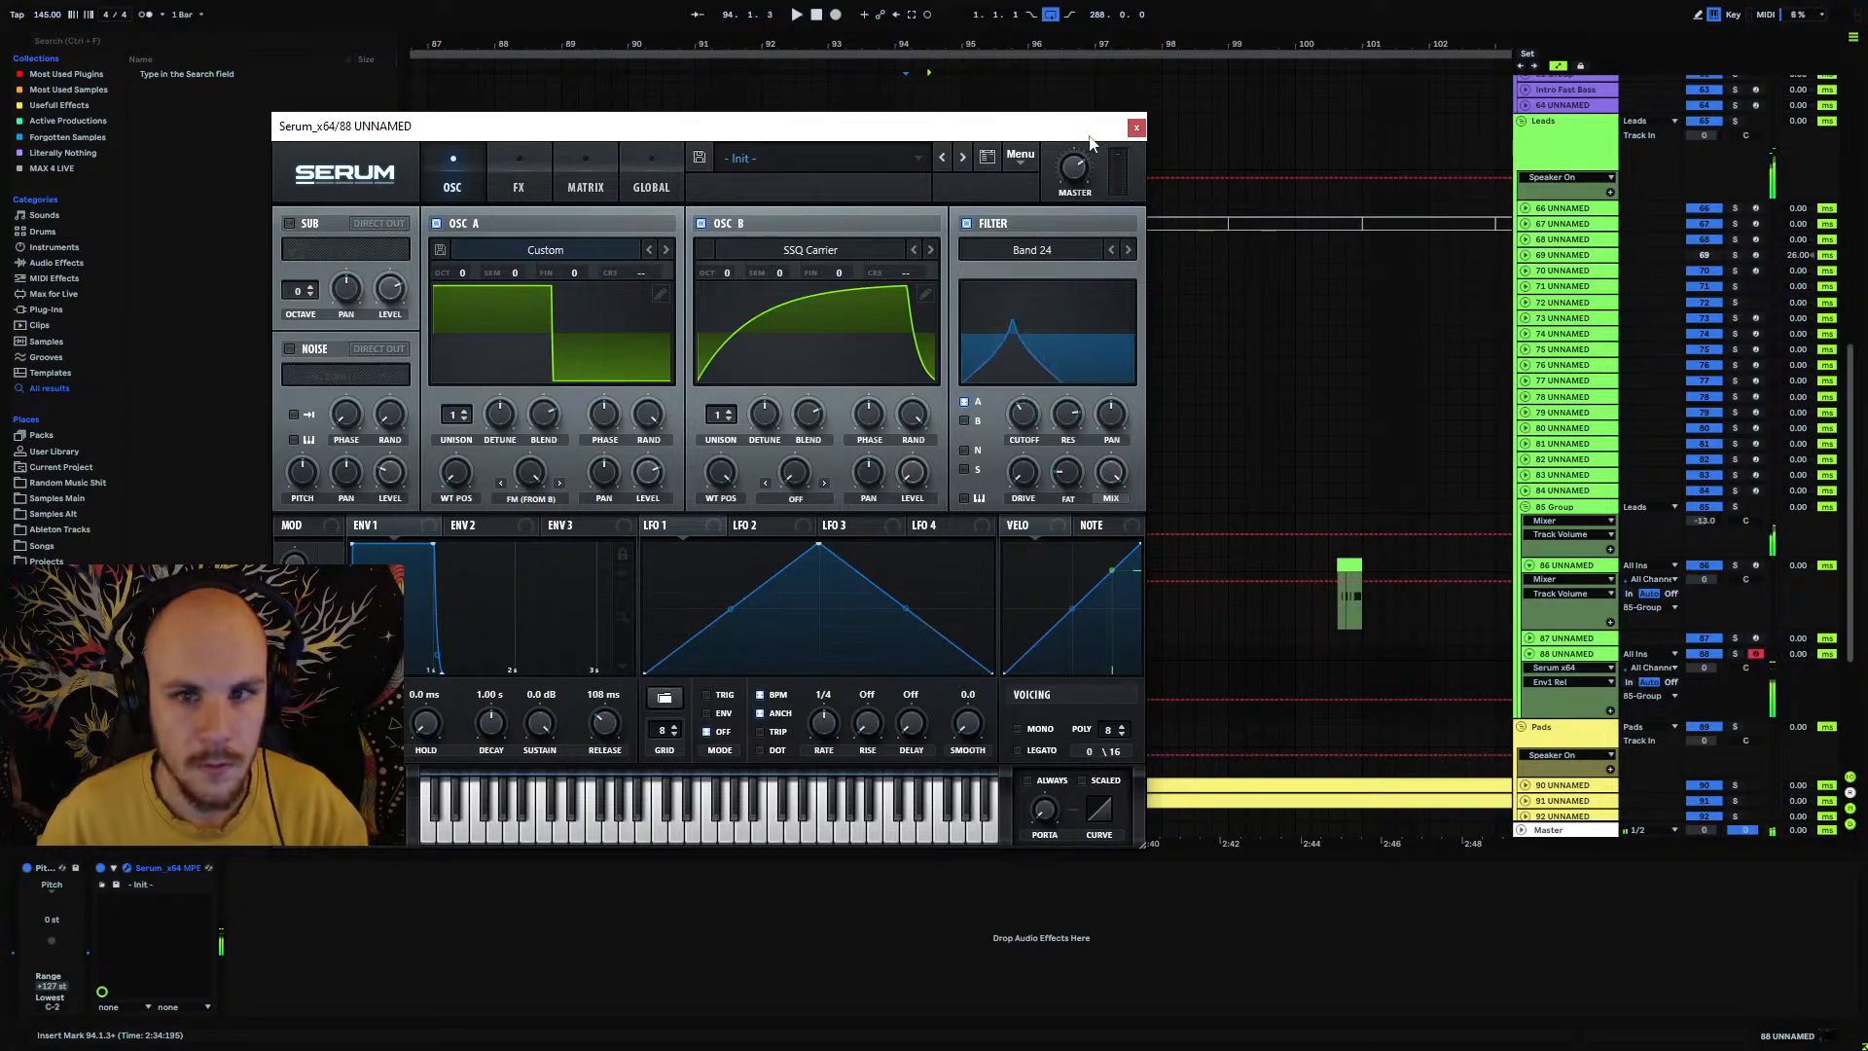
pyautogui.click(1136, 126)
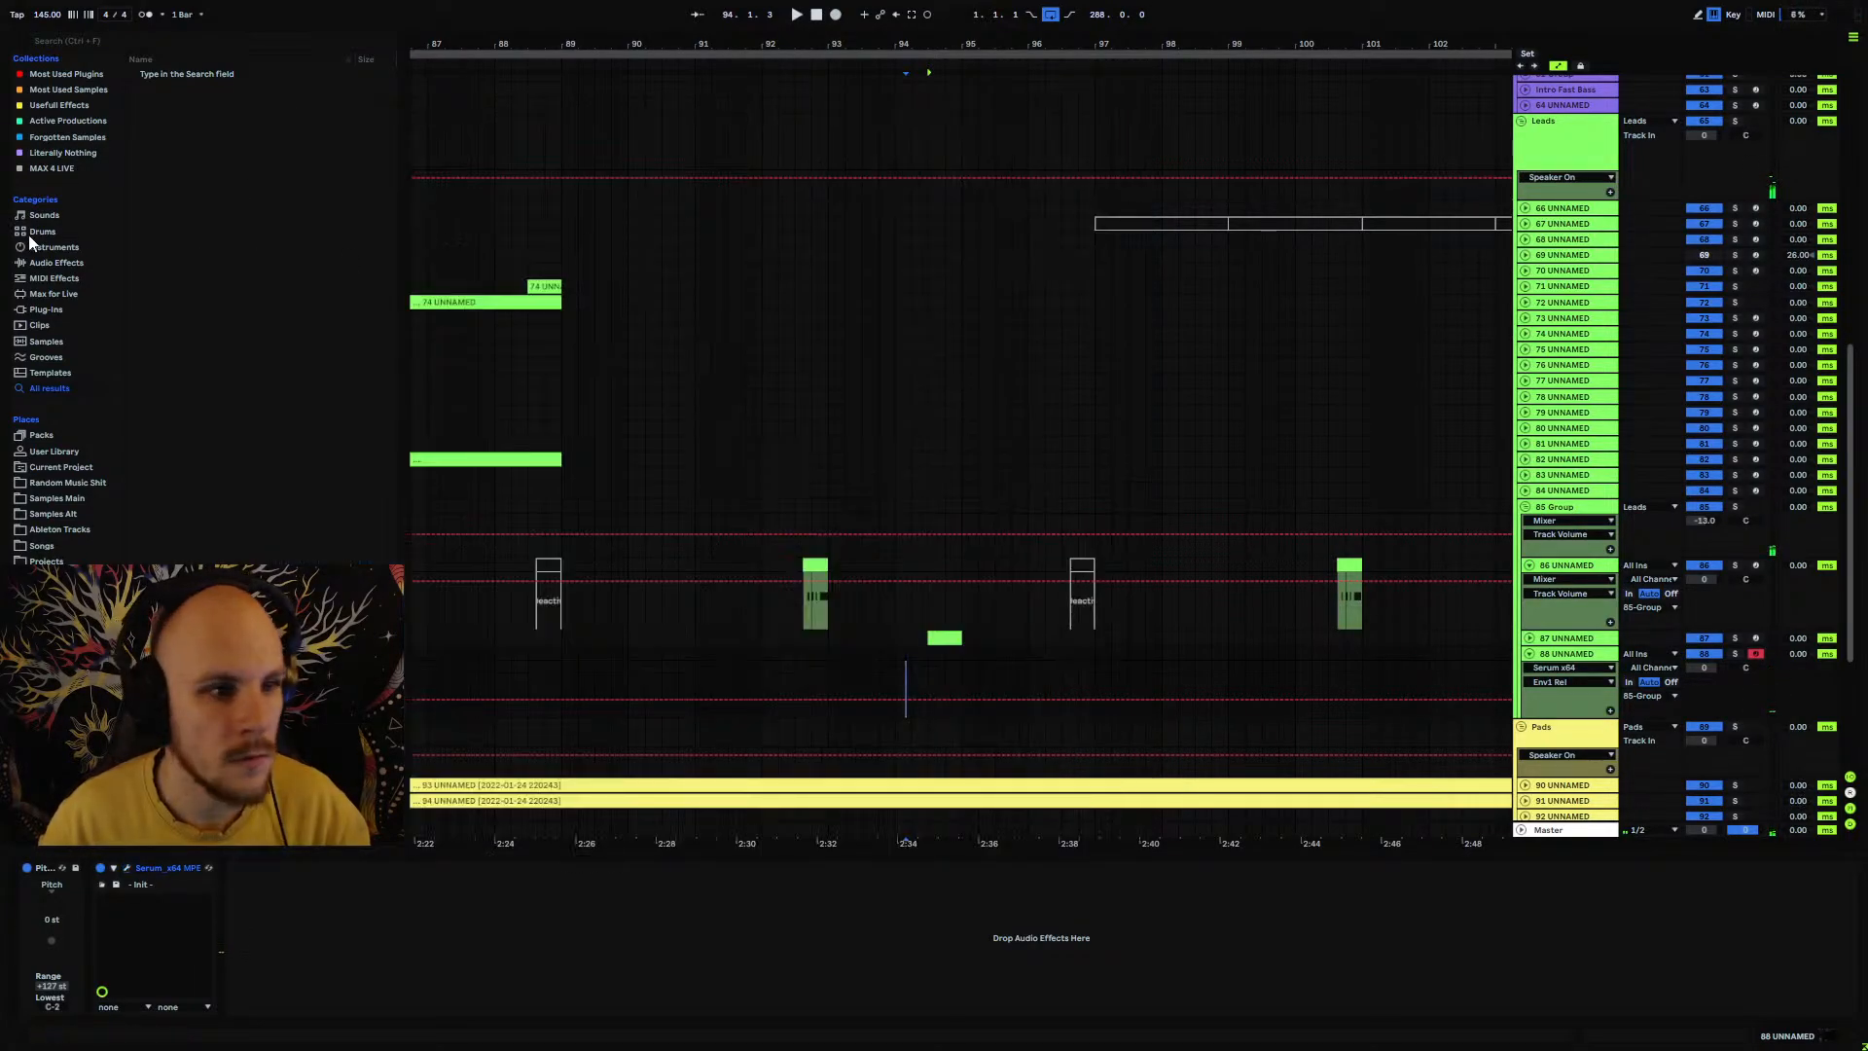
# Step: Add an Arpeggiator before Serum on track 88 and set its rate to 1/16
pyautogui.click(60, 261)
pyautogui.click(51, 249)
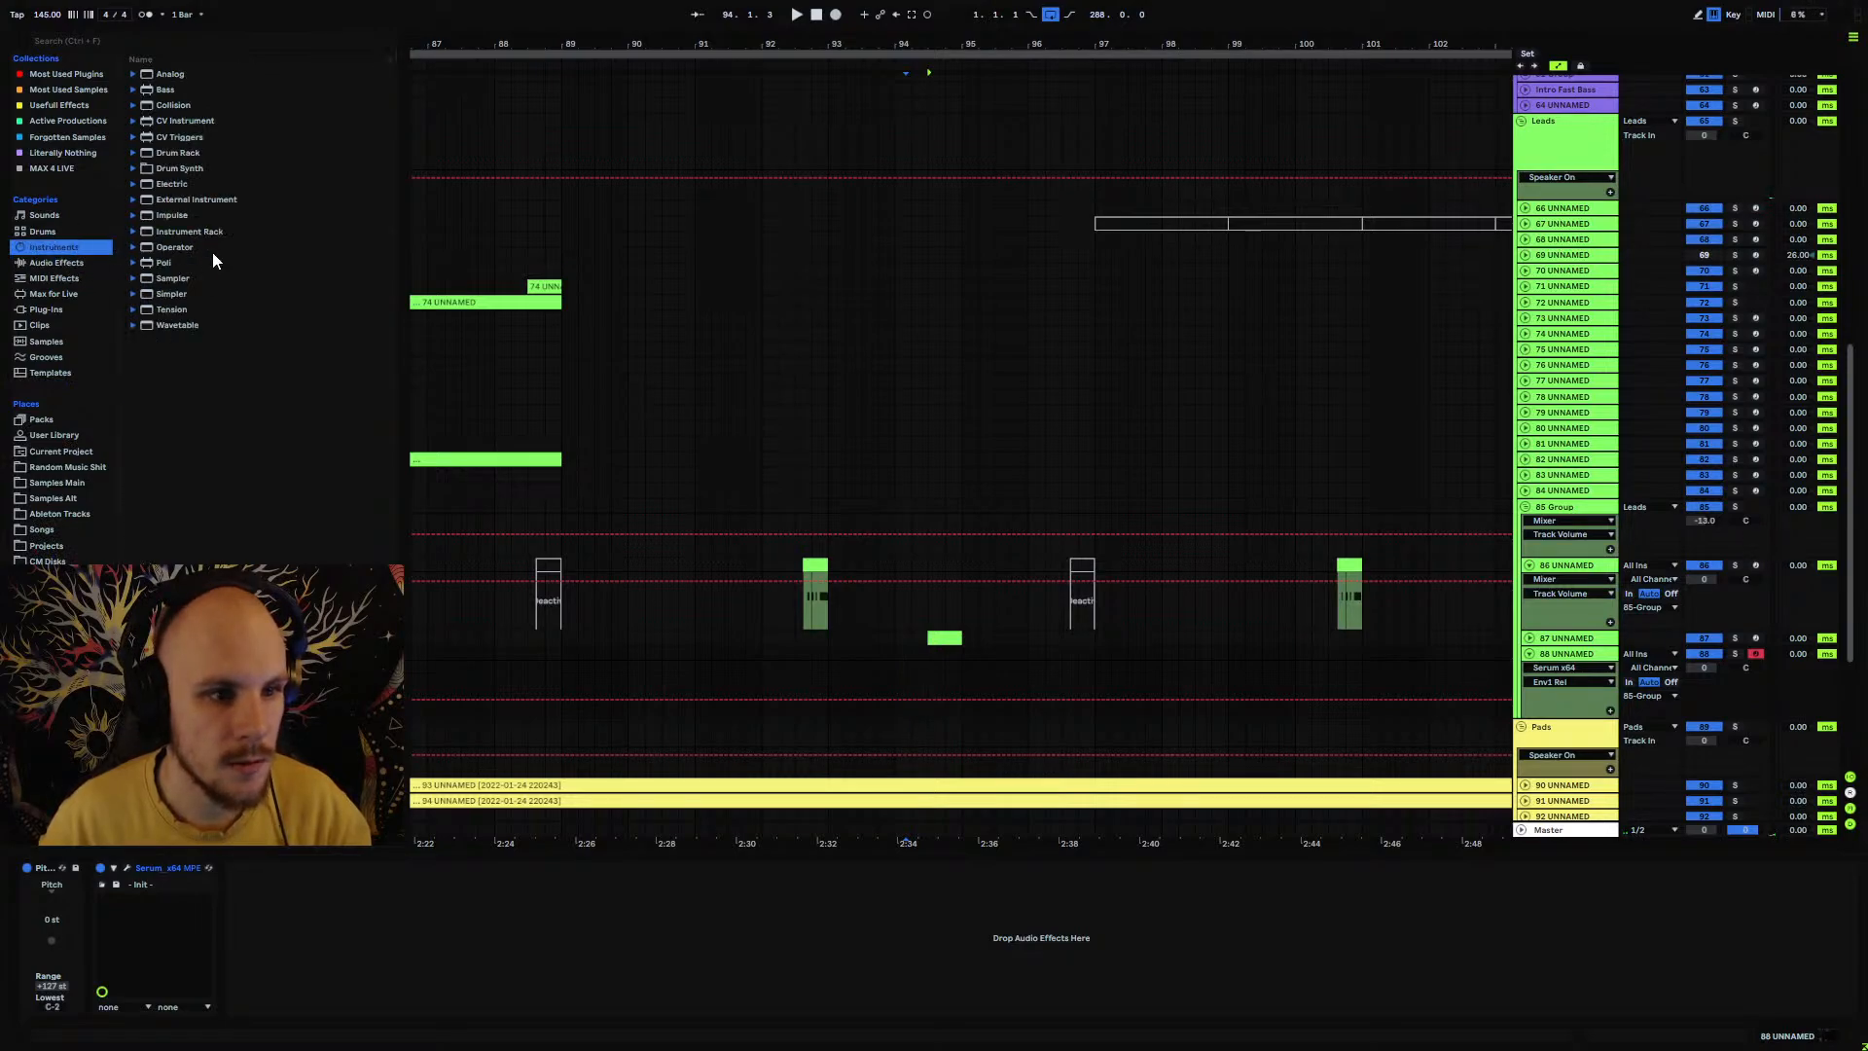
pyautogui.click(53, 278)
pyautogui.moveTo(180, 74)
pyautogui.mouseDown()
pyautogui.moveTo(107, 910)
pyautogui.moveTo(137, 910)
pyautogui.mouseUp()
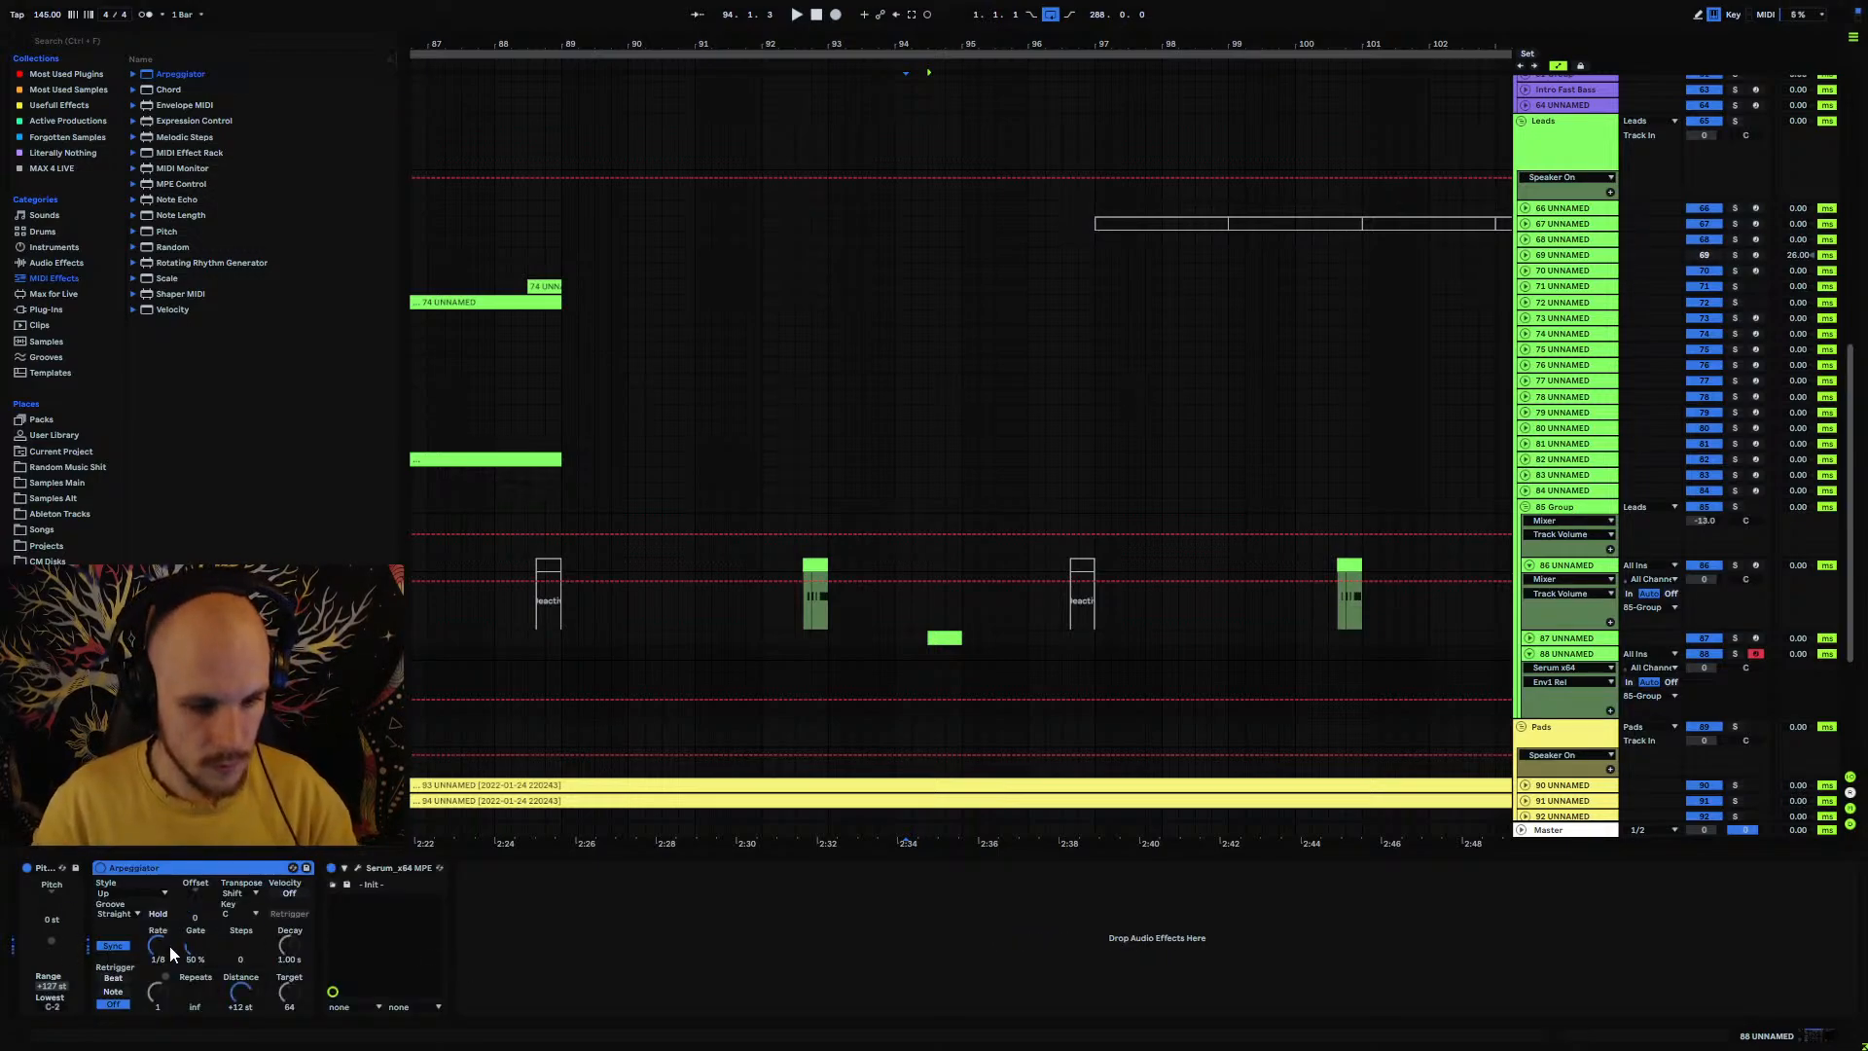
pyautogui.scroll(-1, 169, 945)
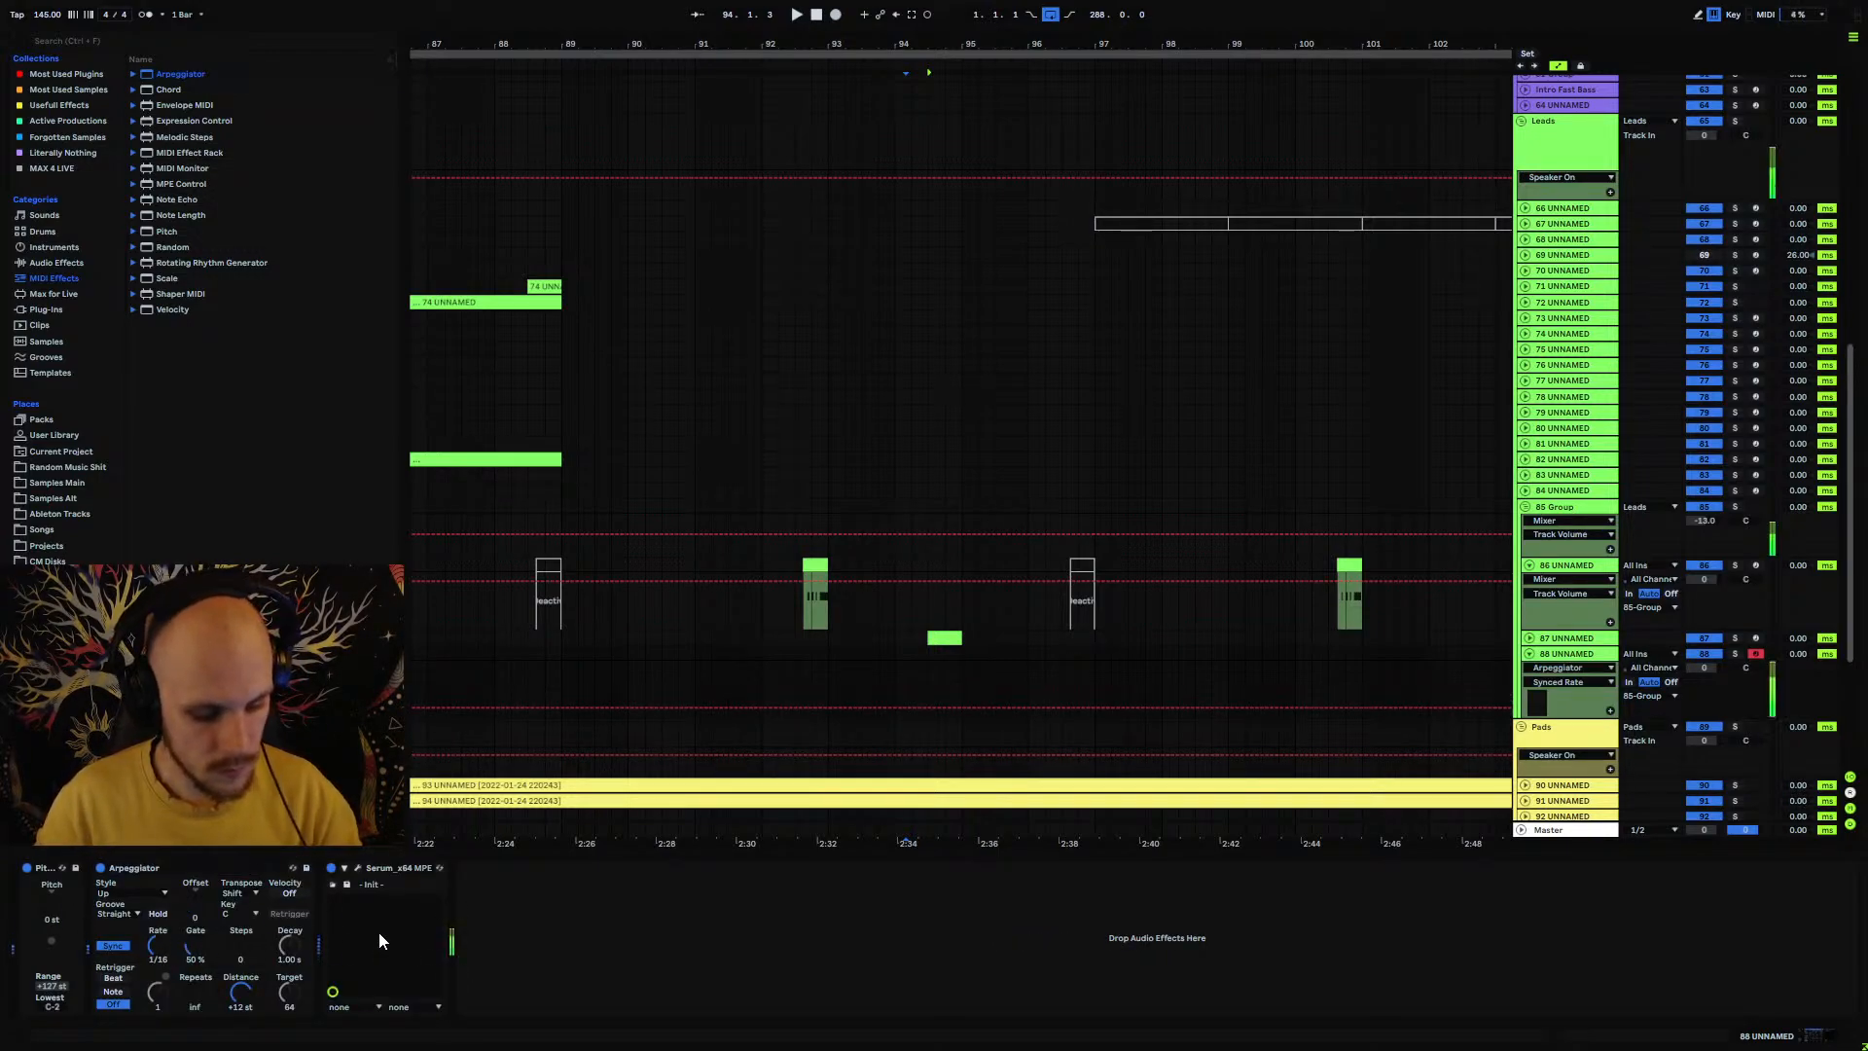
# Step: Copy the half-bar clip from track 87 to track 88 at 97.1 and play it back
pyautogui.click(944, 640)
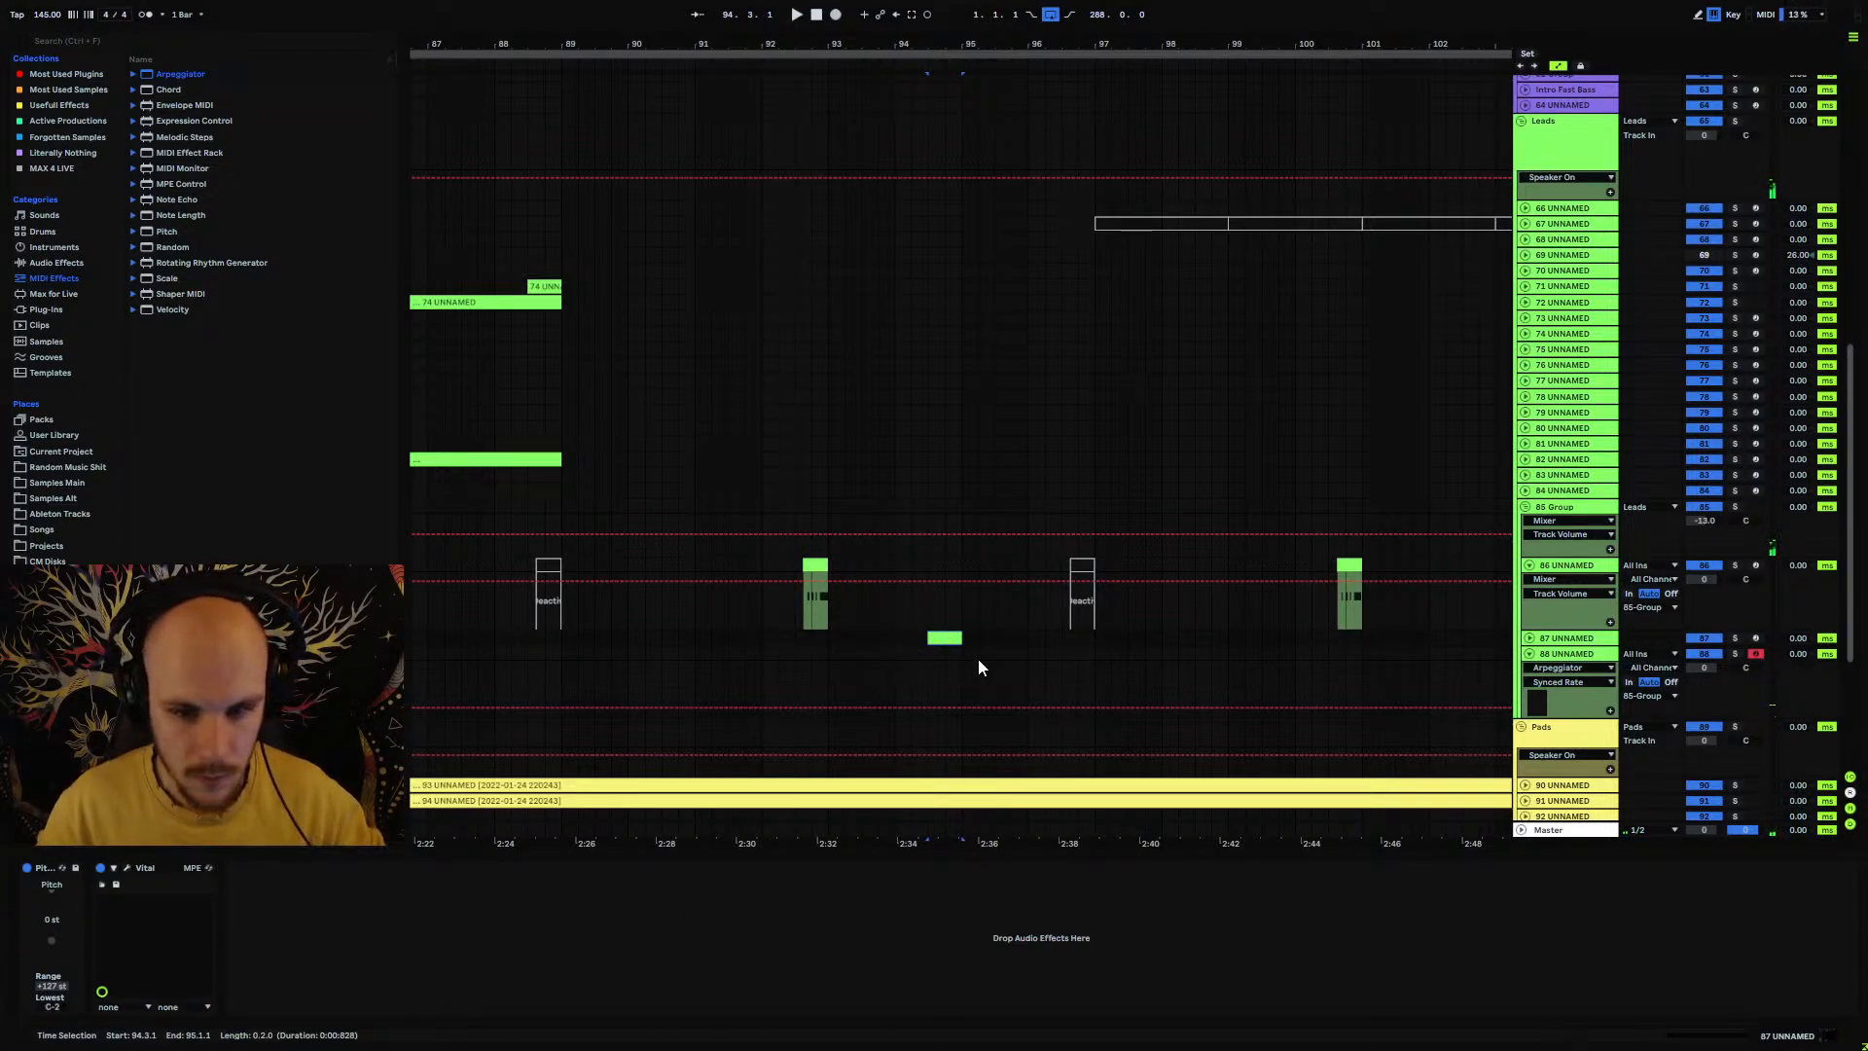
pyautogui.click(1100, 651)
pyautogui.hotkey('ctrl', 'v')
pyautogui.press('space')
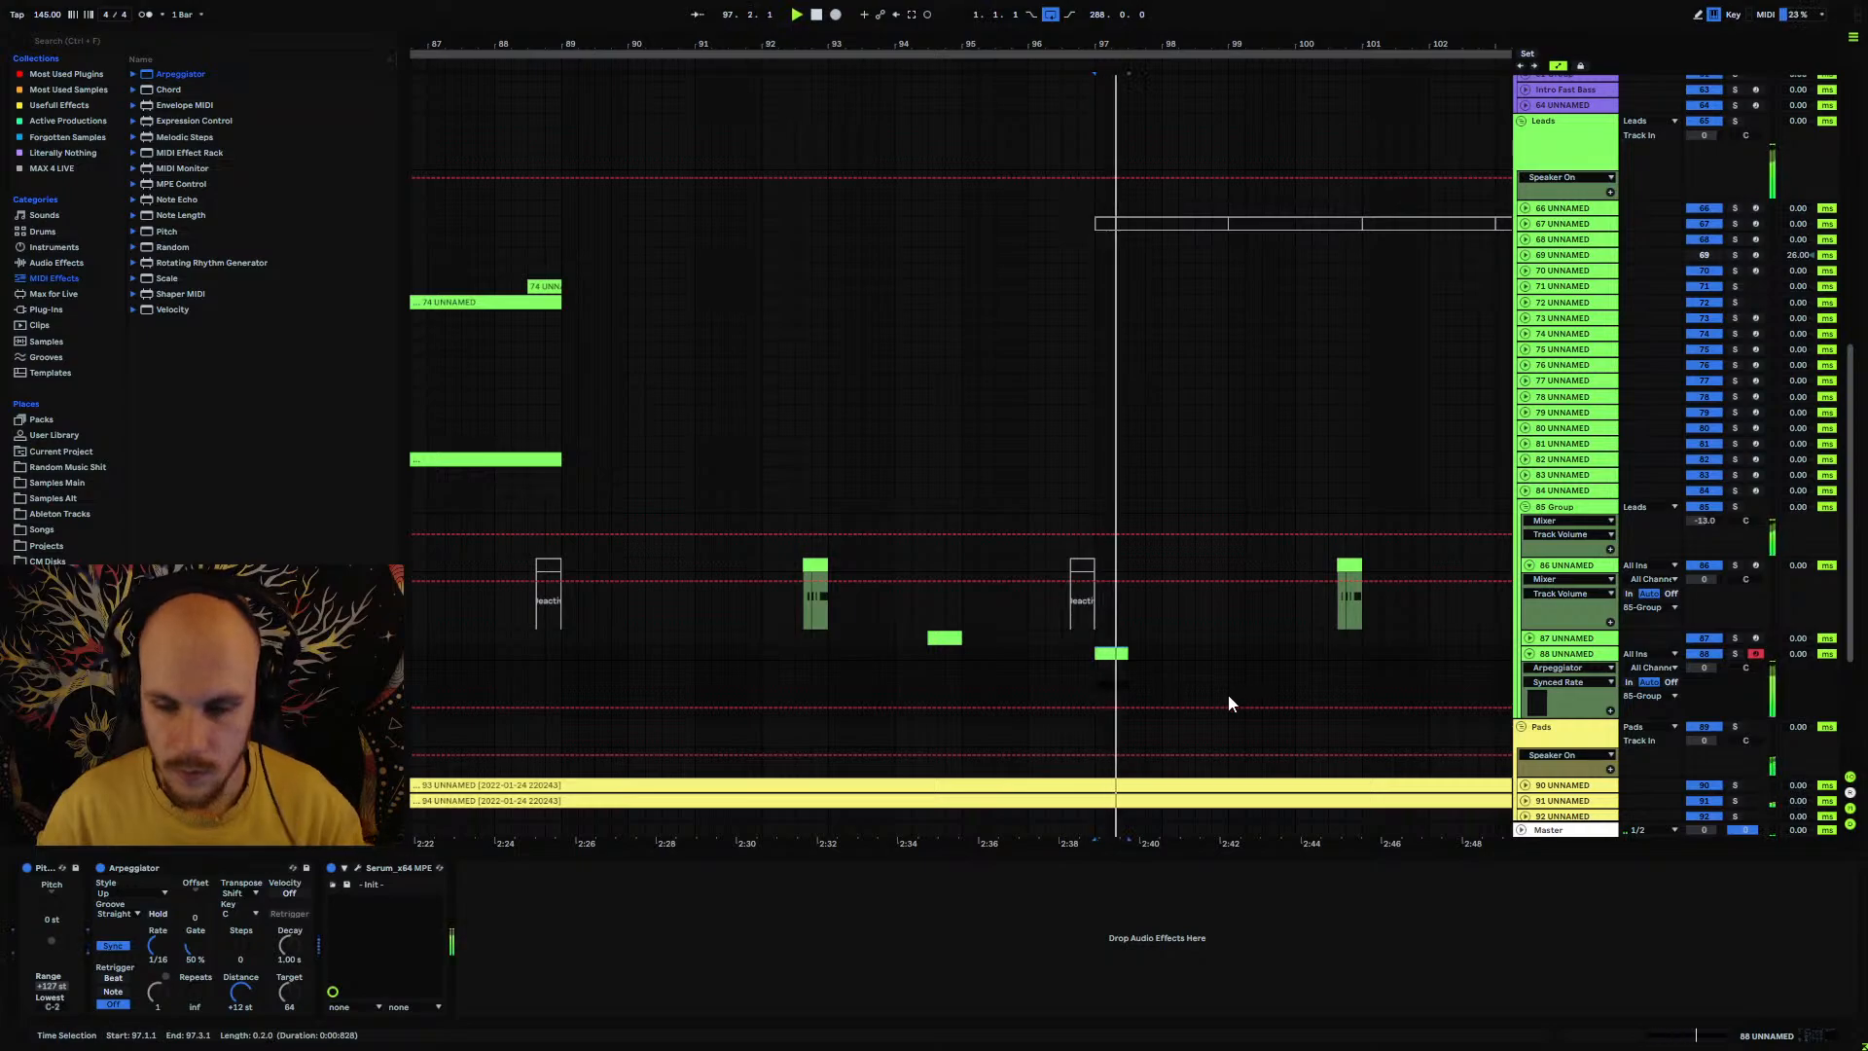
pyautogui.click(1077, 651)
pyautogui.press('space')
# Step: Transpose the copied clip's note to A#0, move the clip to start at 96.3, and play it back
pyautogui.doubleClick(1107, 652)
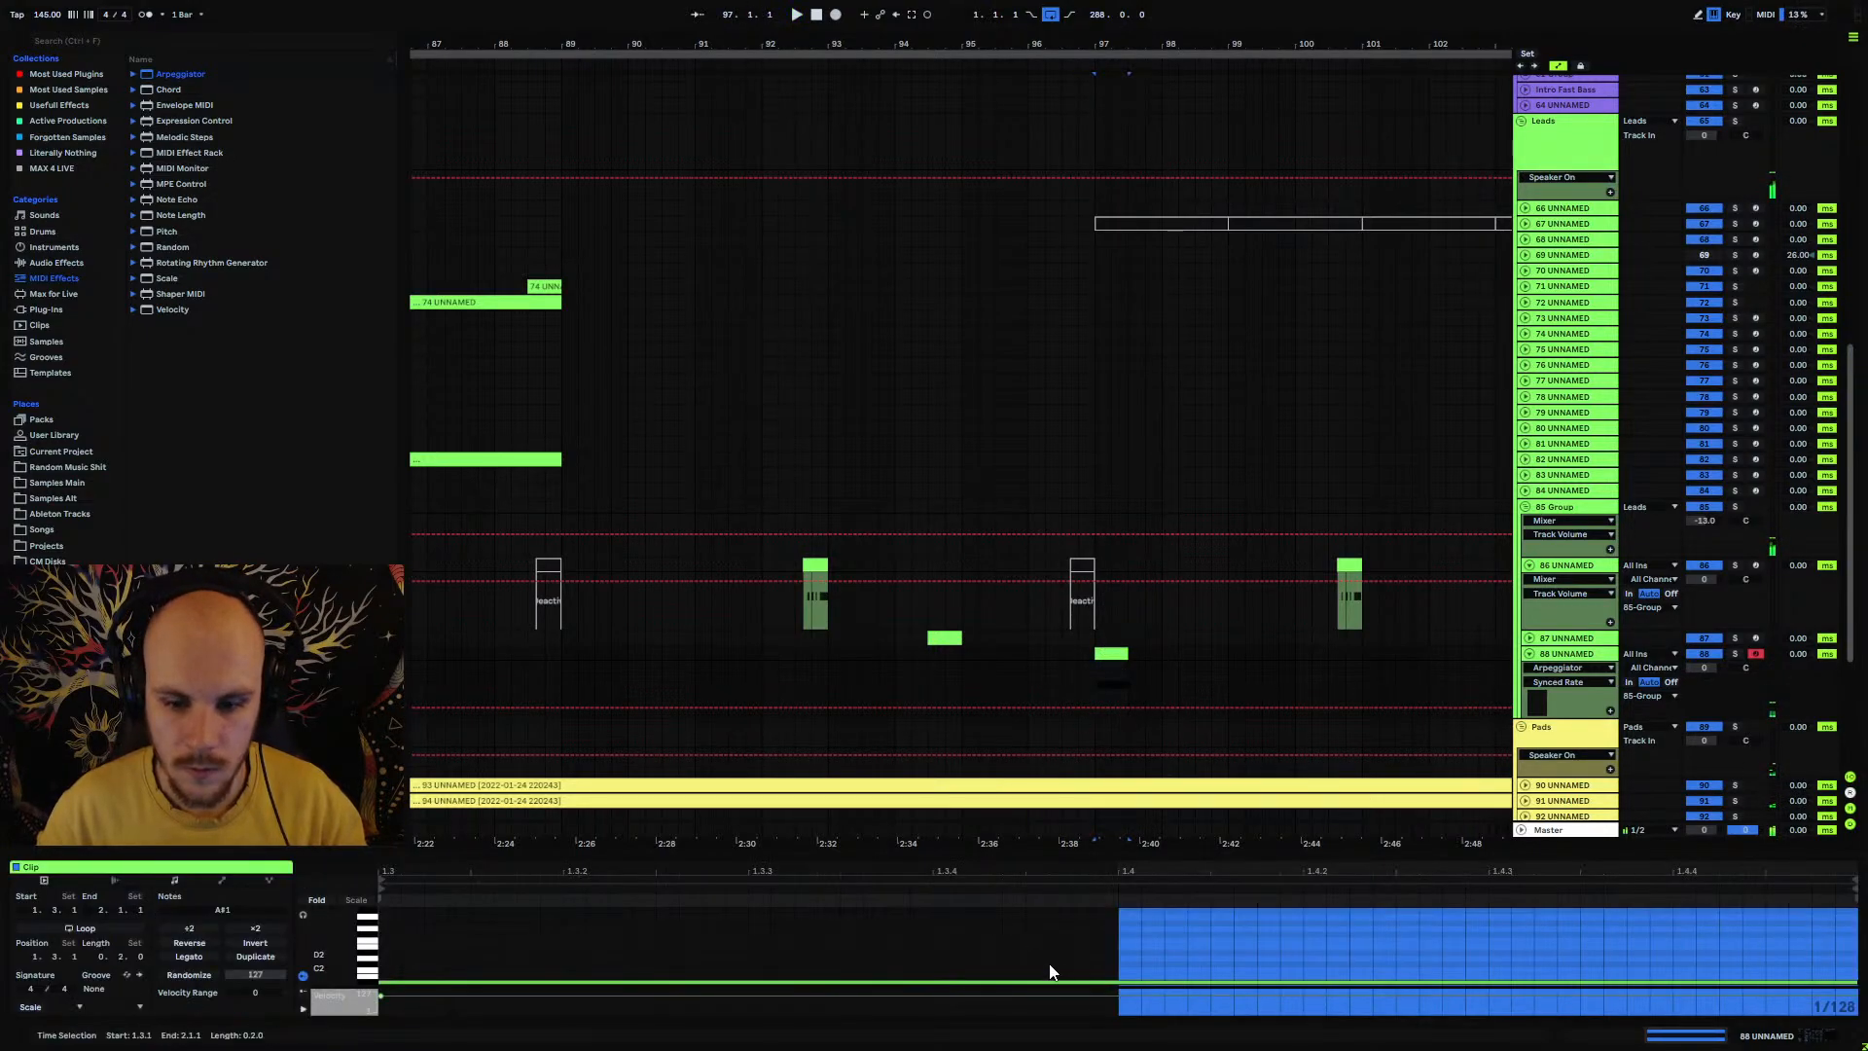
pyautogui.click(1050, 971)
pyautogui.press('space')
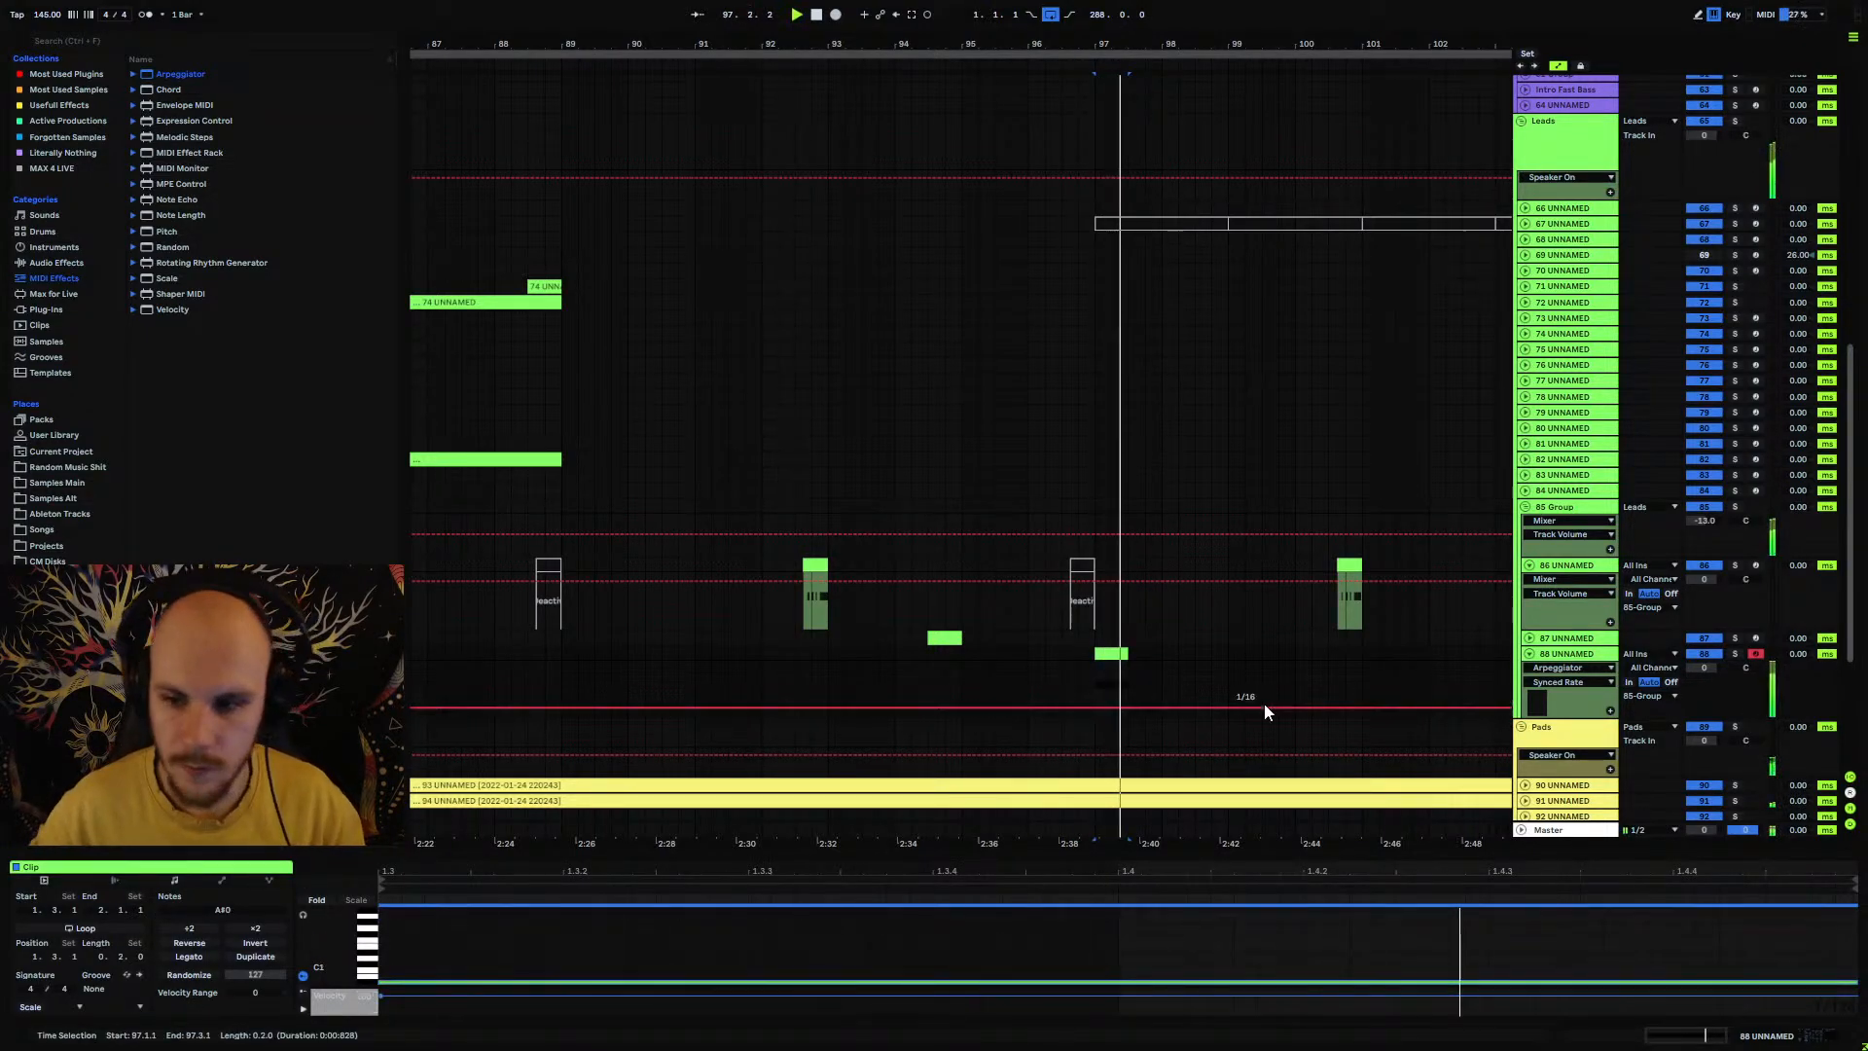
pyautogui.press('space')
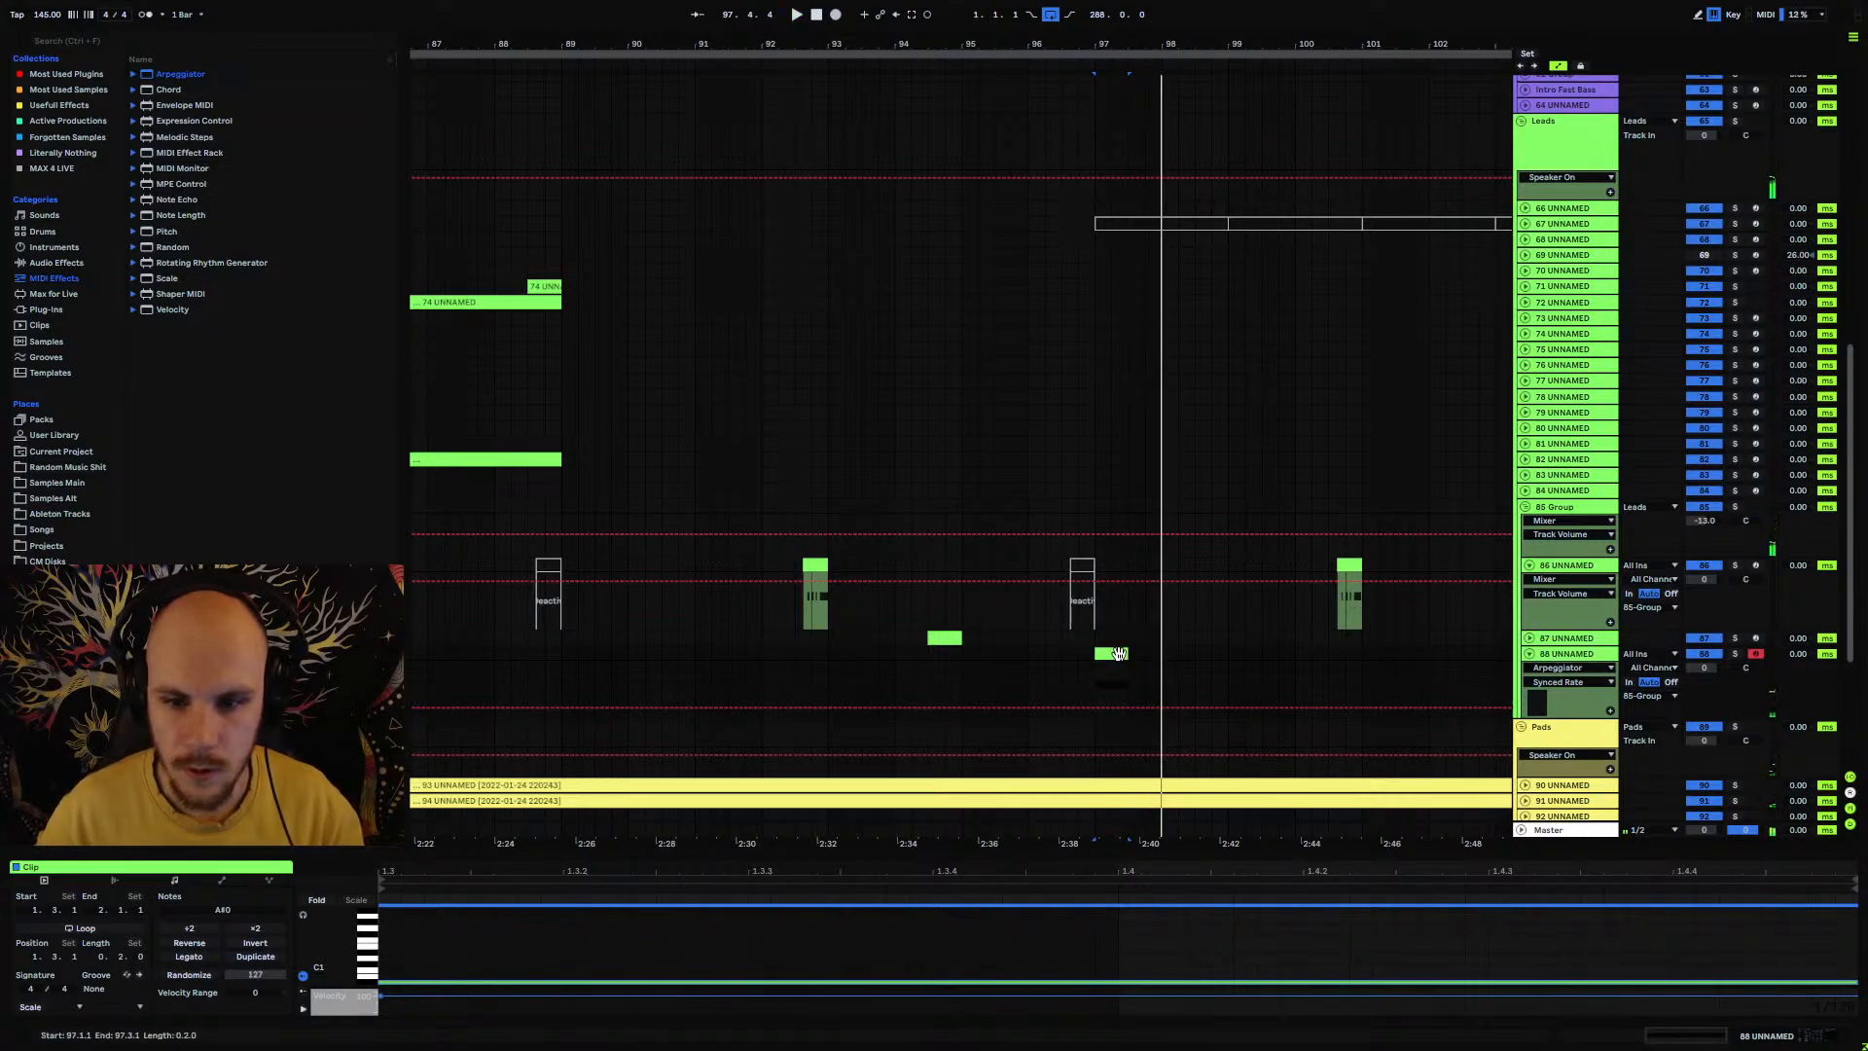
pyautogui.moveTo(1119, 653); pyautogui.dragTo(1087, 653)
pyautogui.press('space')
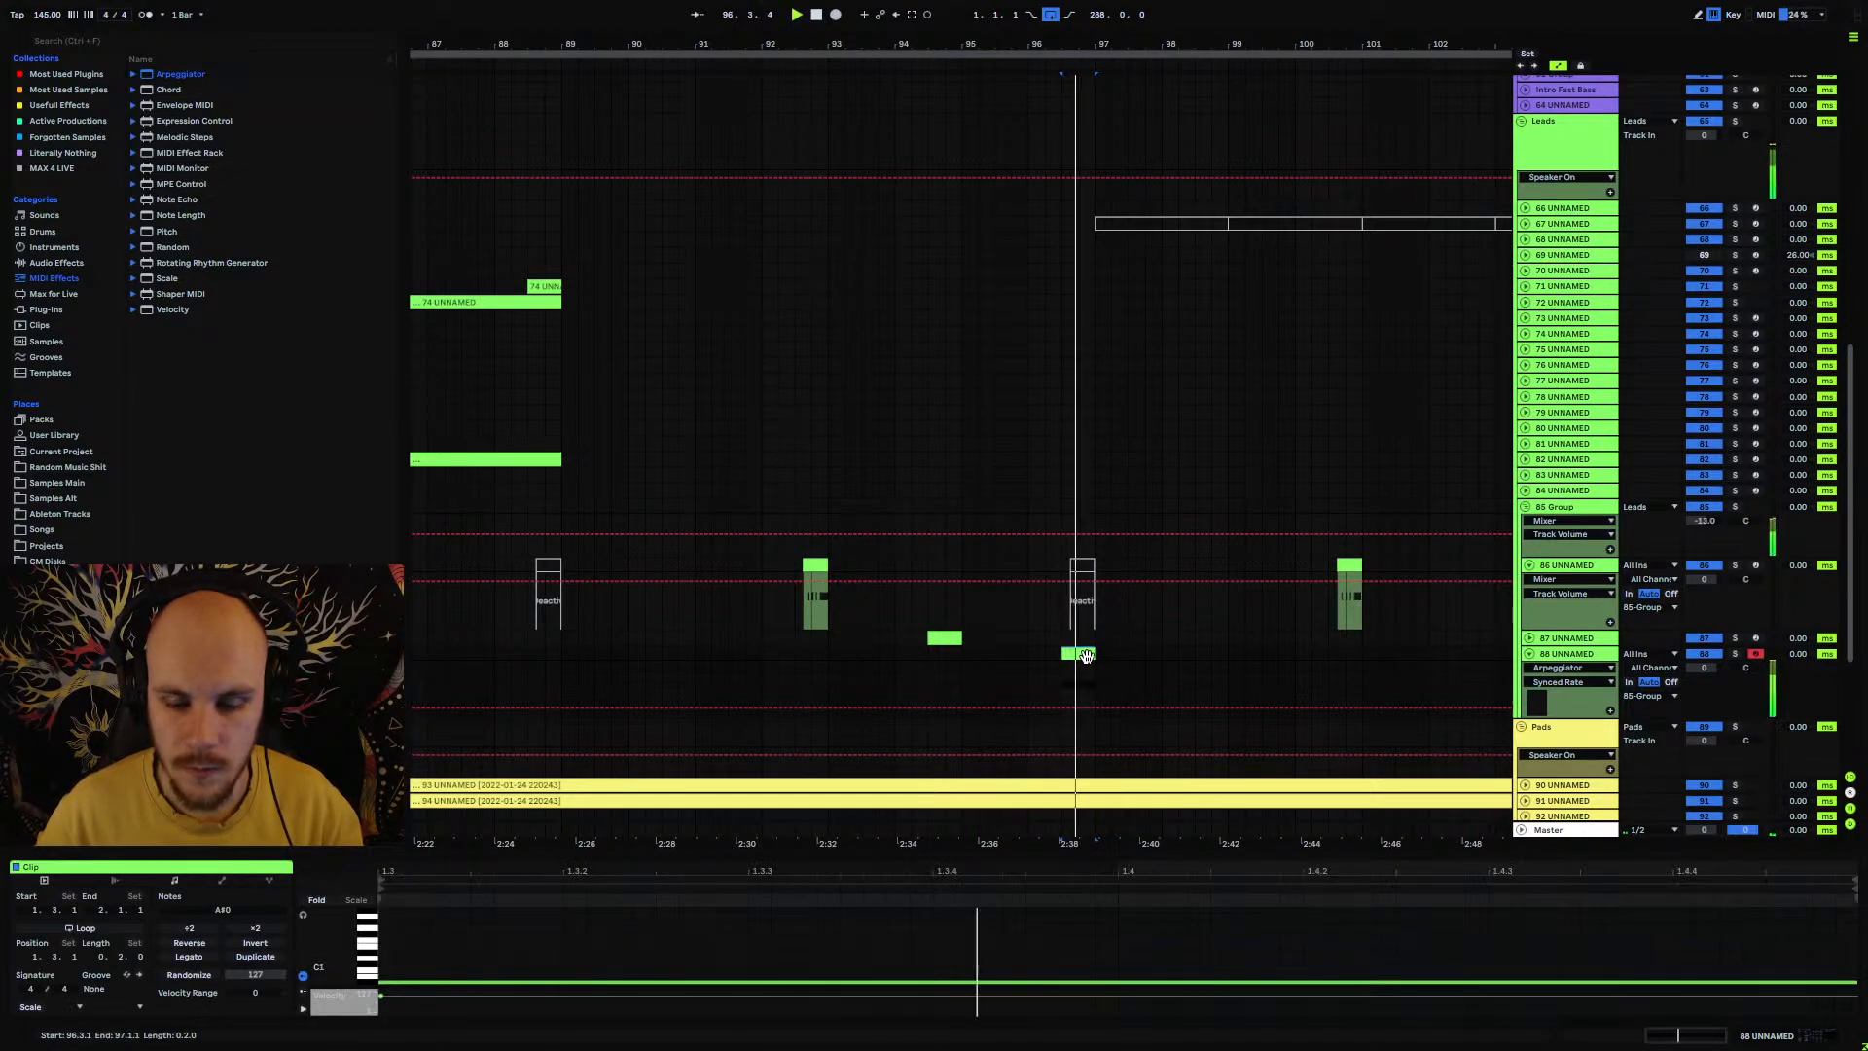
# Step: Collapse track 88, insert a new MIDI track below it, and create a one-beat MIDI clip at 97.1
pyautogui.click(1529, 653)
pyautogui.click(1558, 656)
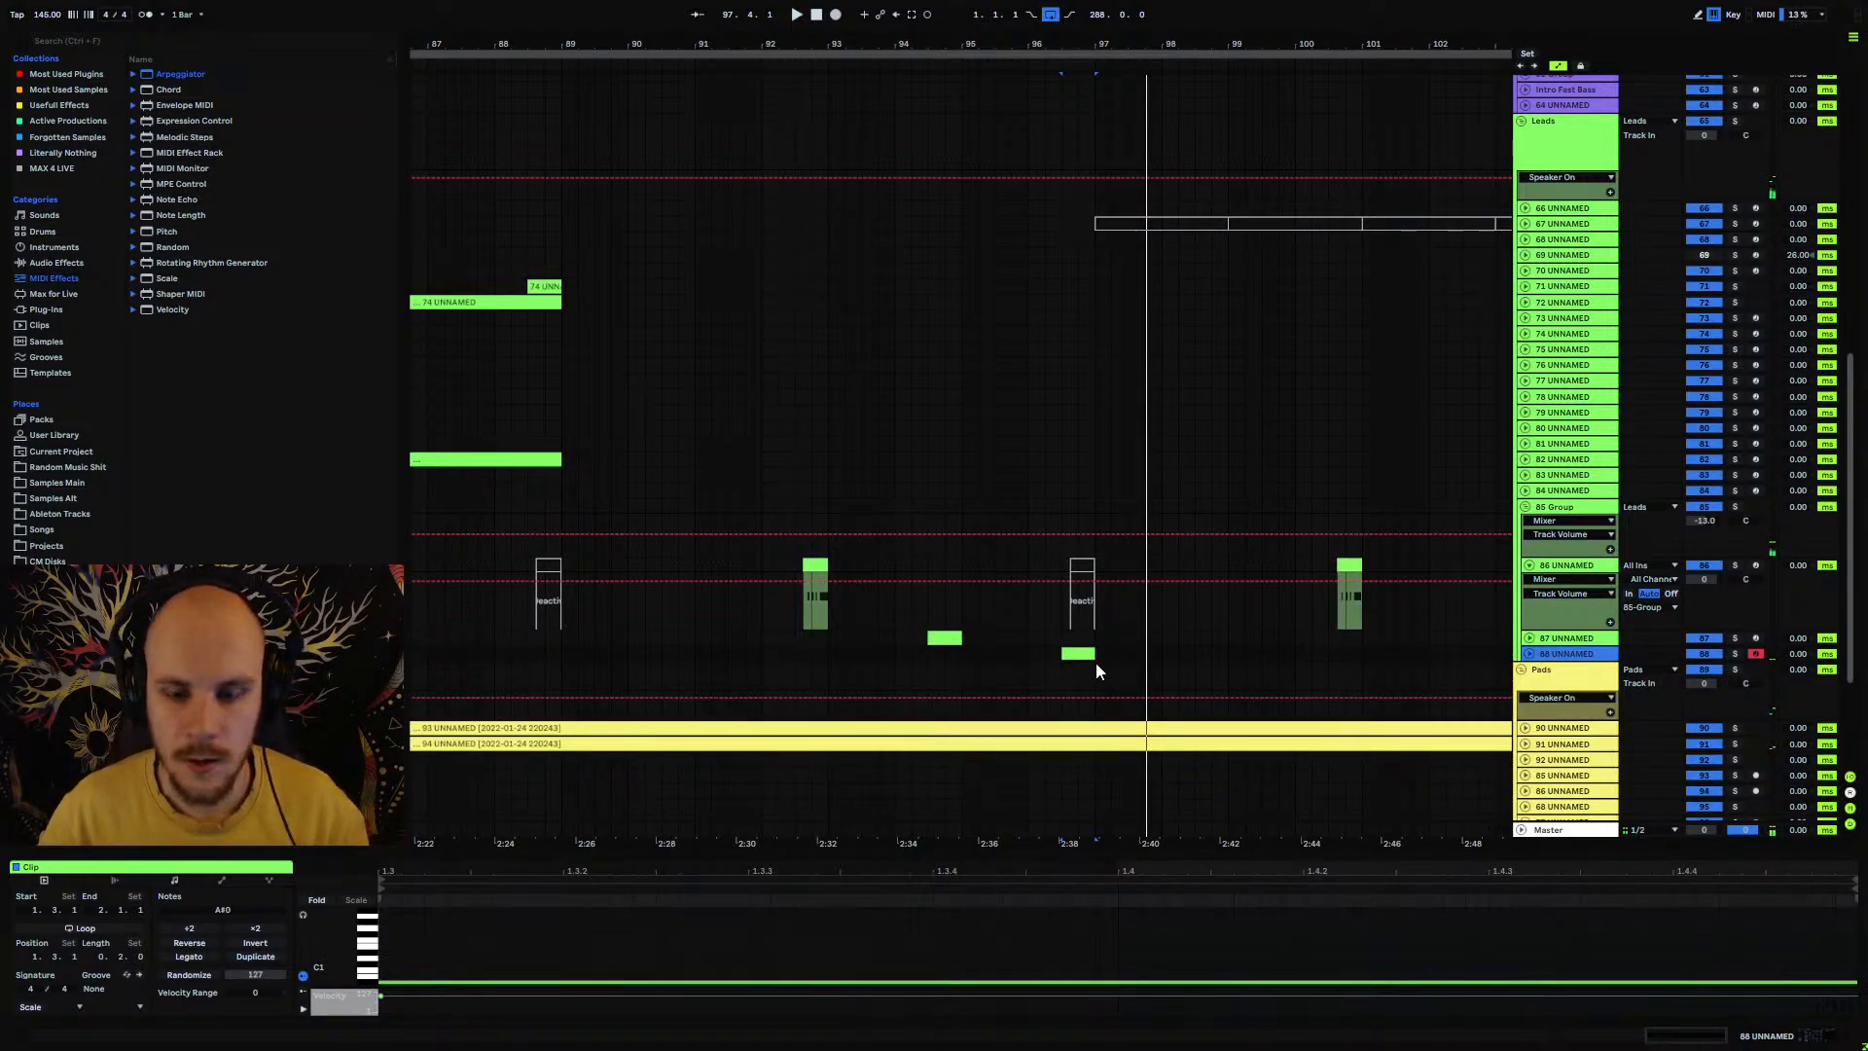
pyautogui.hotkey('ctrl', 'shift', 't')
pyautogui.click(1107, 685)
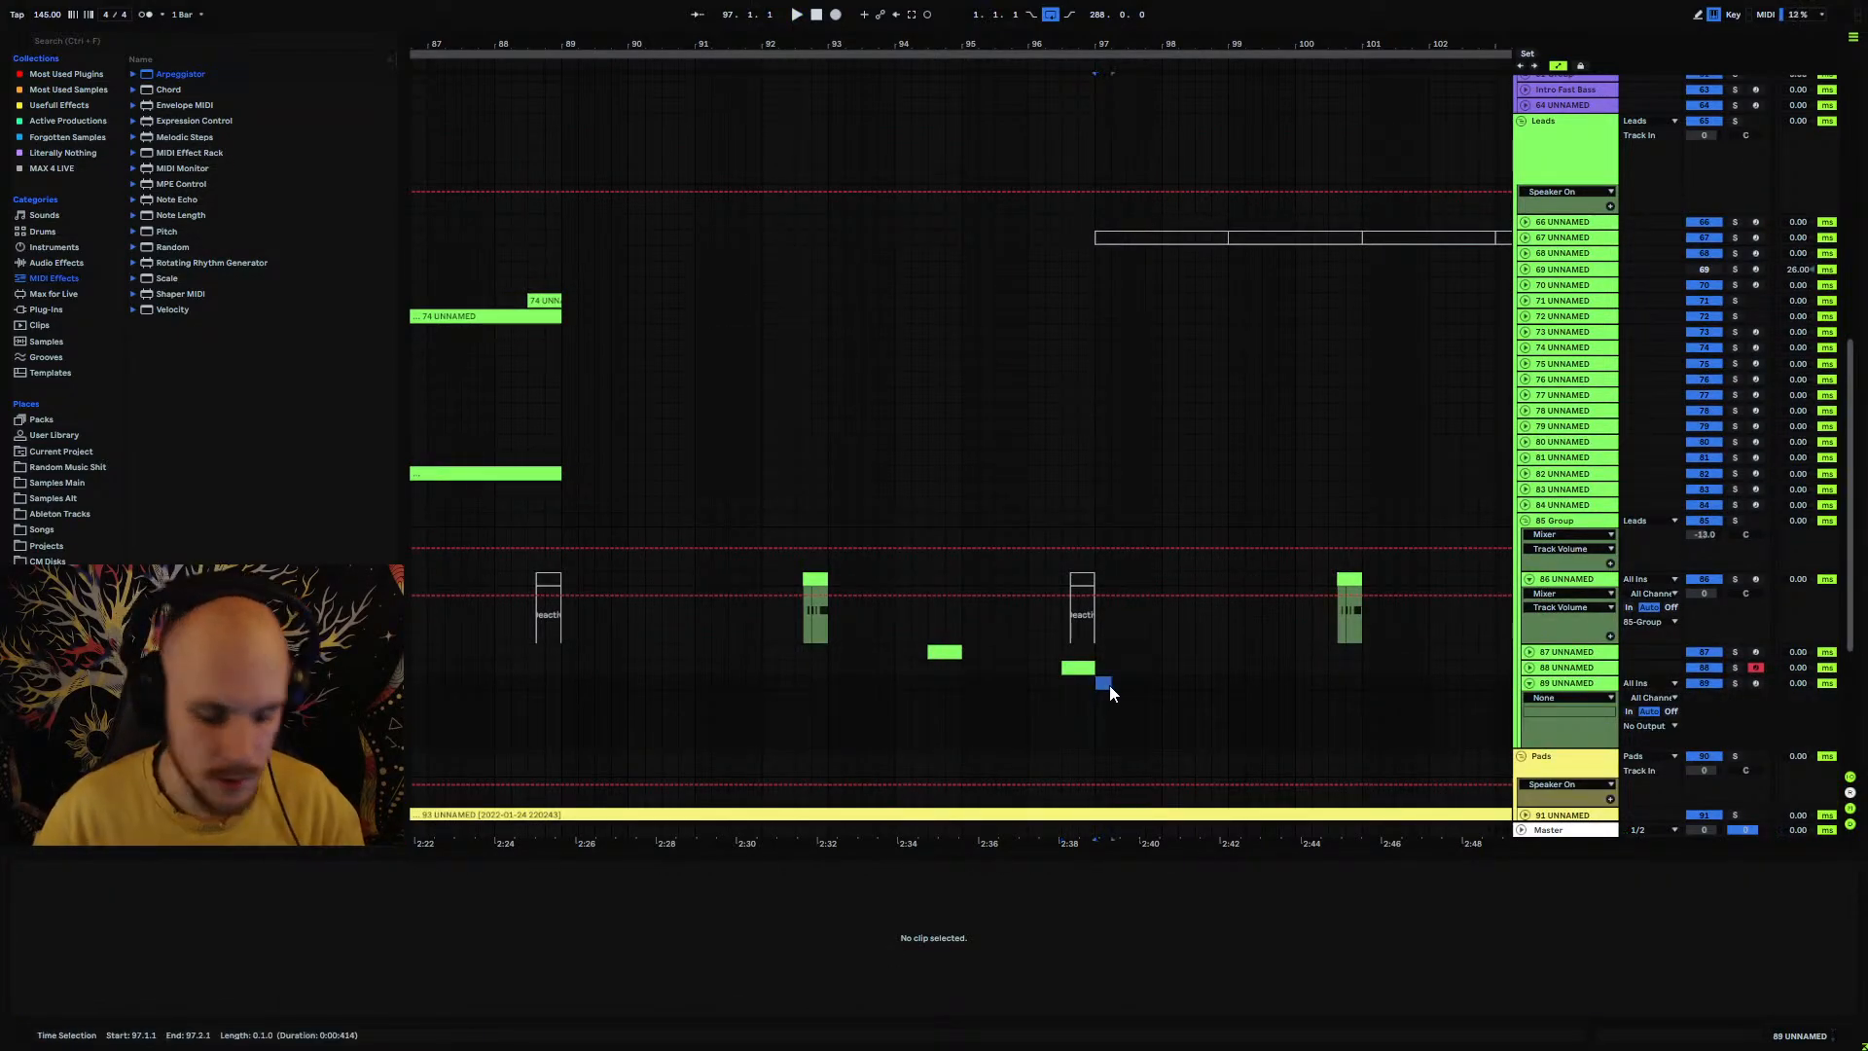
pyautogui.hotkey('ctrl', 'shift', 'm')
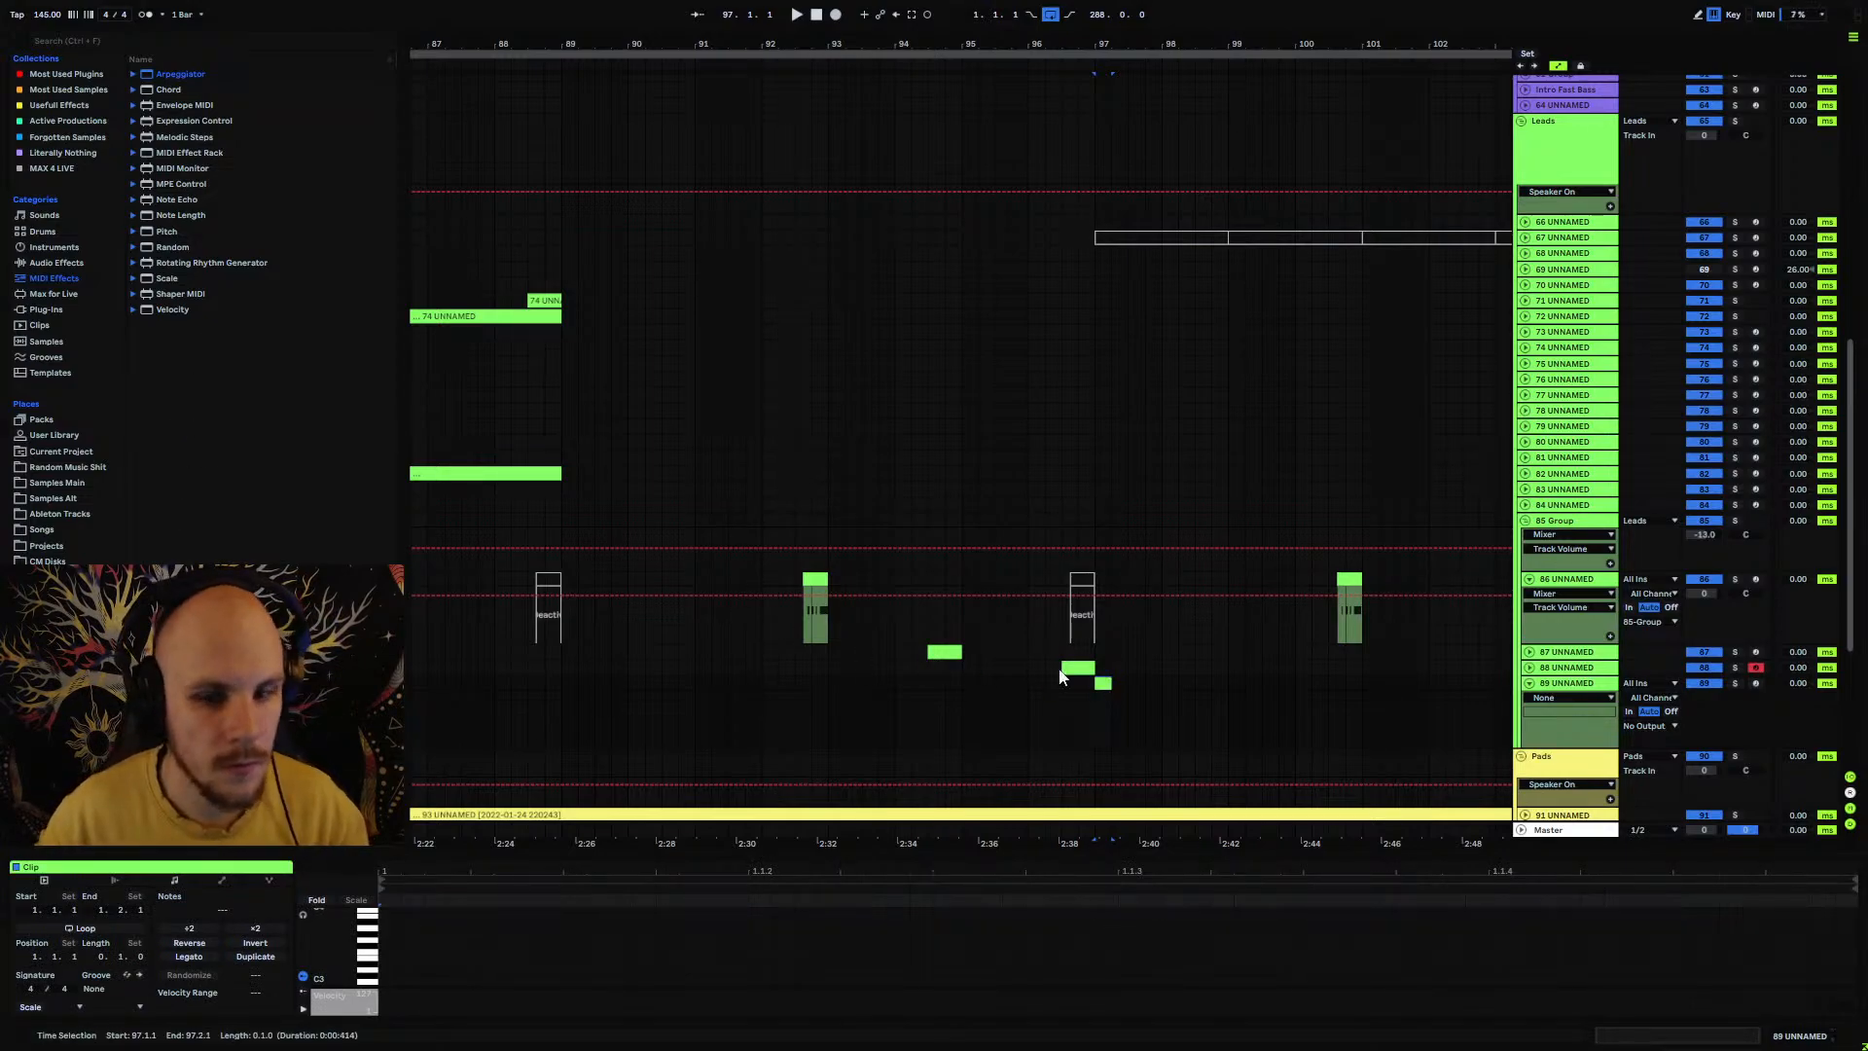
# Step: Load Serum on track 89, choose wavetable 077 from Projektor Tones Pack Part 1 for OSC A, and arm the track to audition it
pyautogui.rightClick(1114, 702)
pyautogui.rightClick(1114, 701)
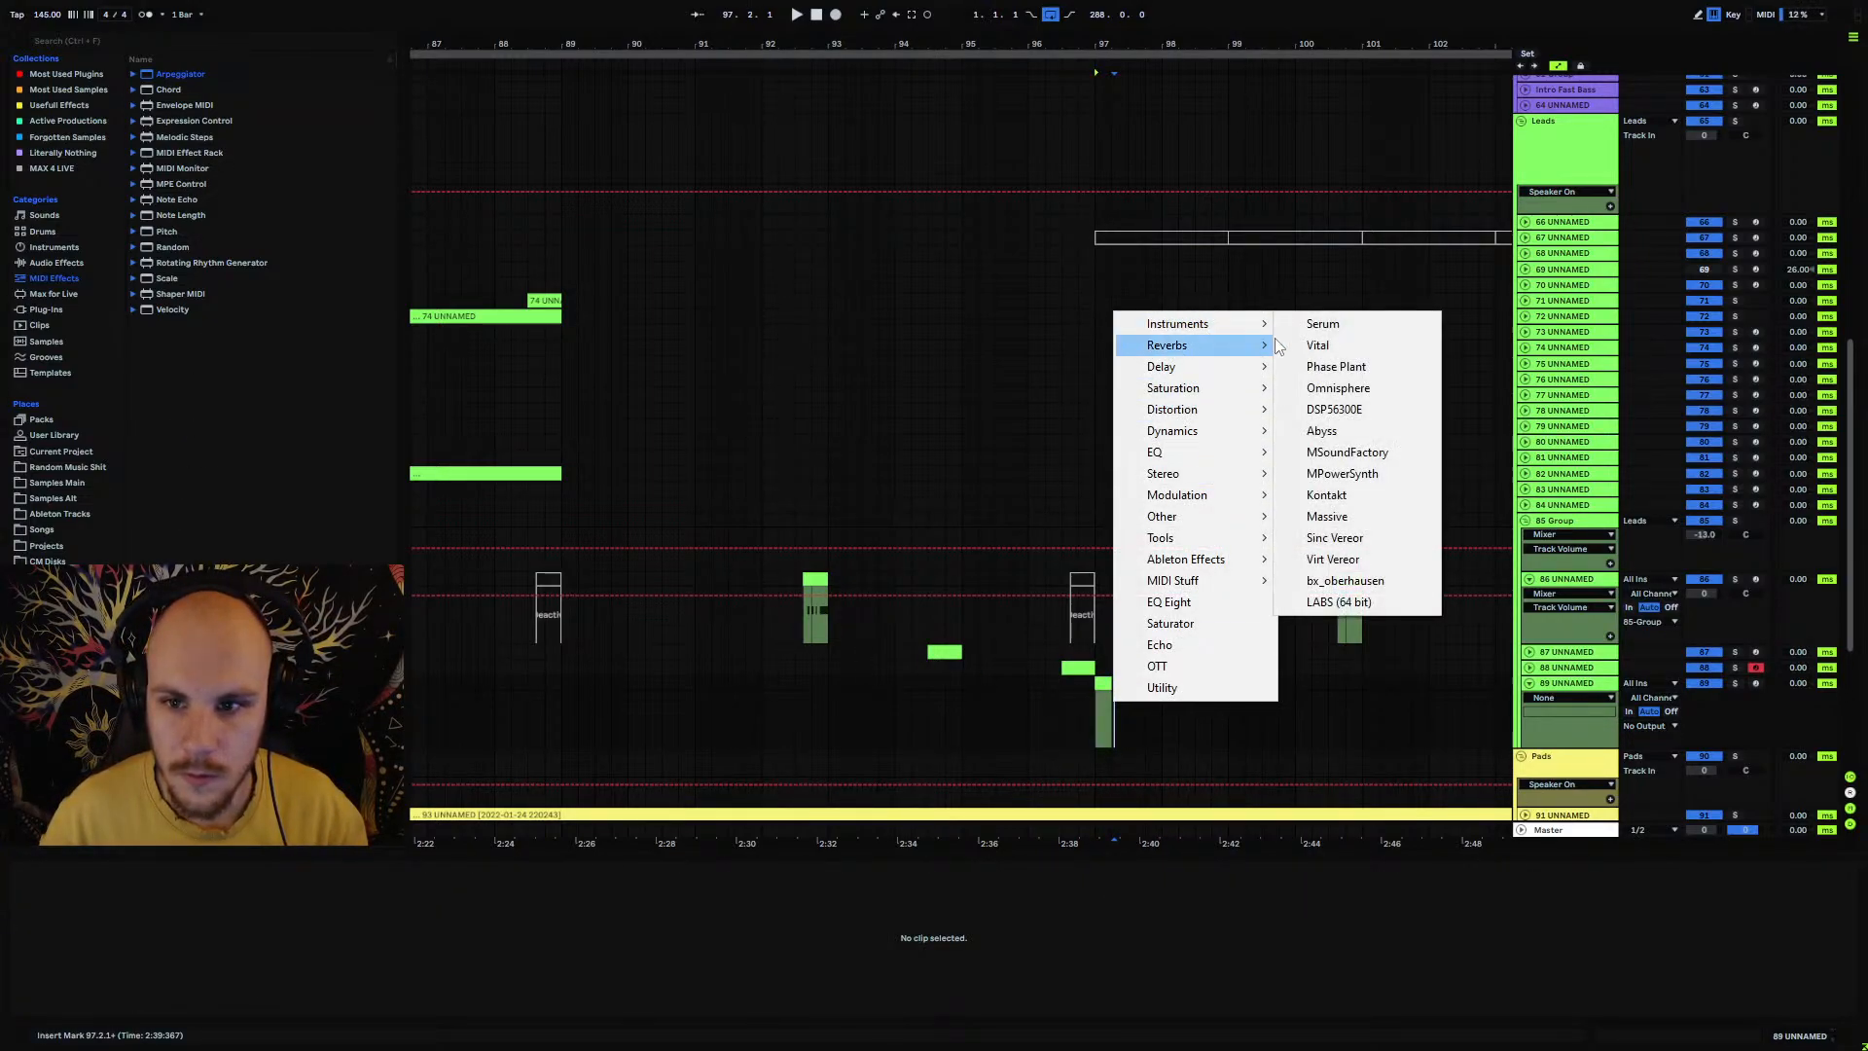
pyautogui.click(1301, 322)
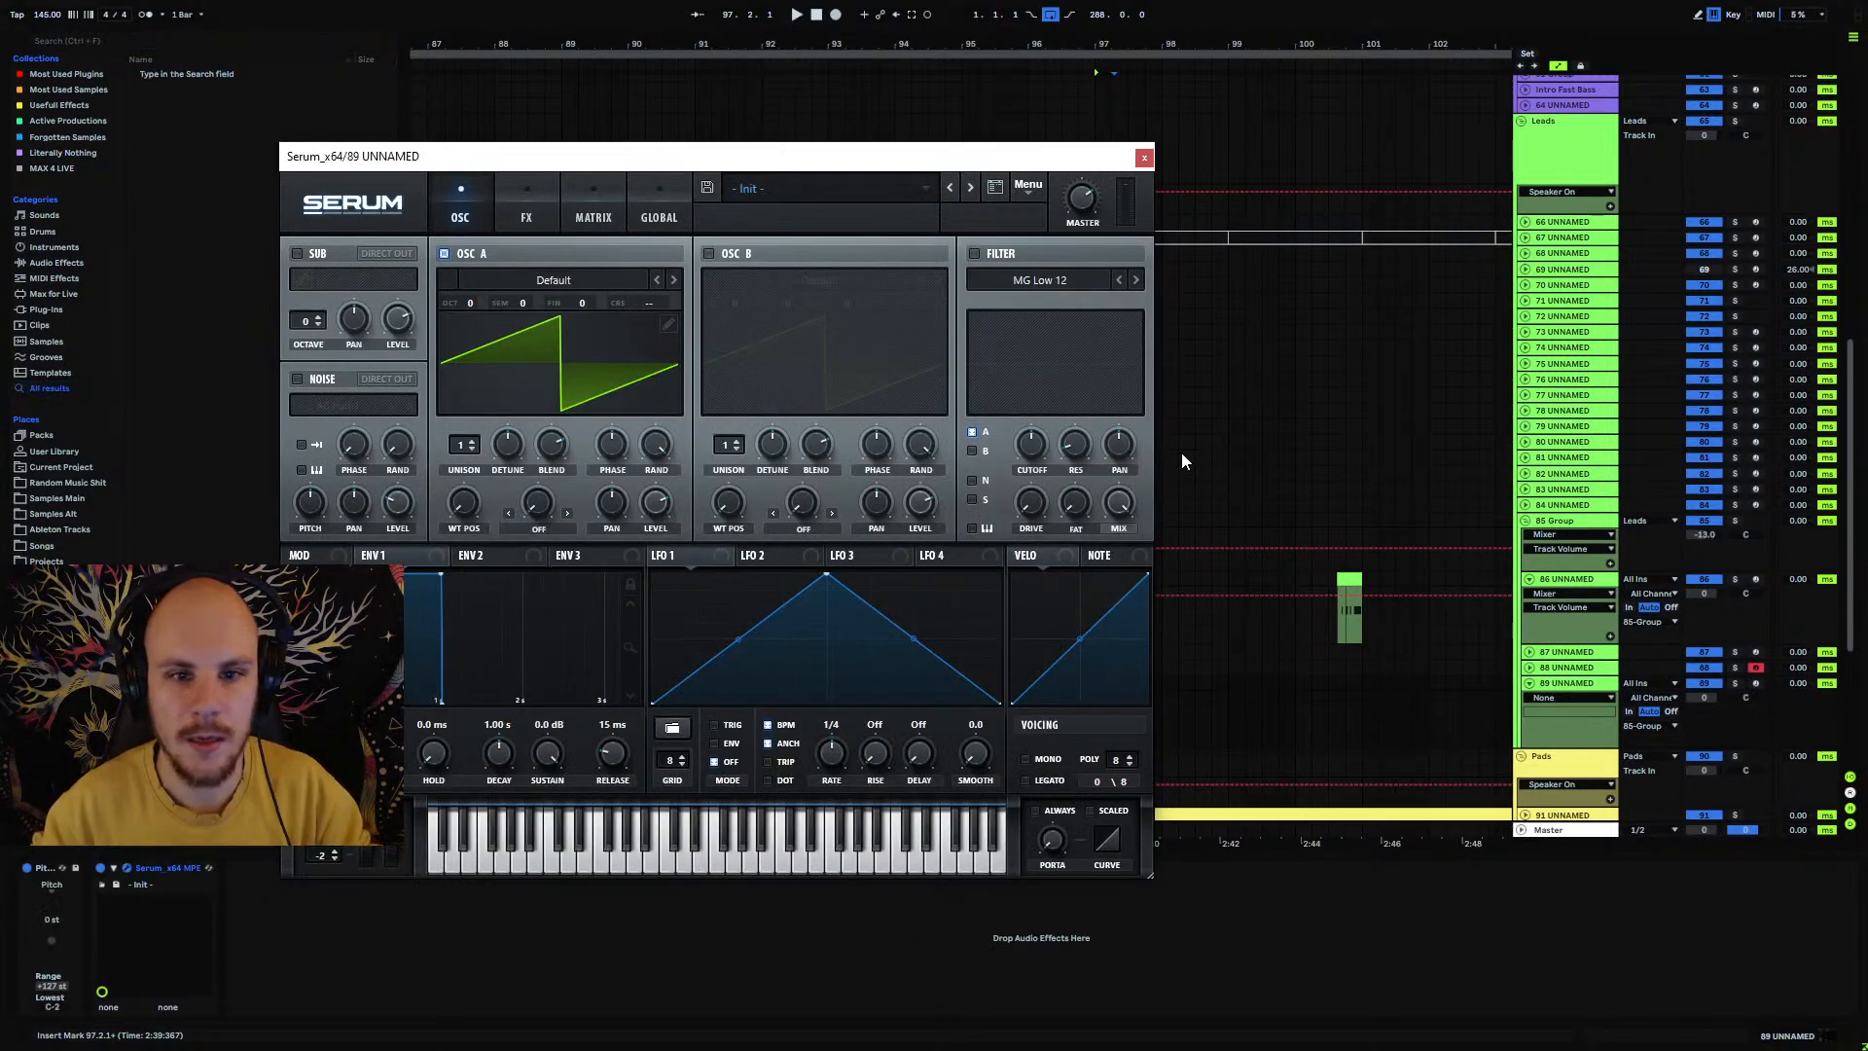
pyautogui.click(560, 283)
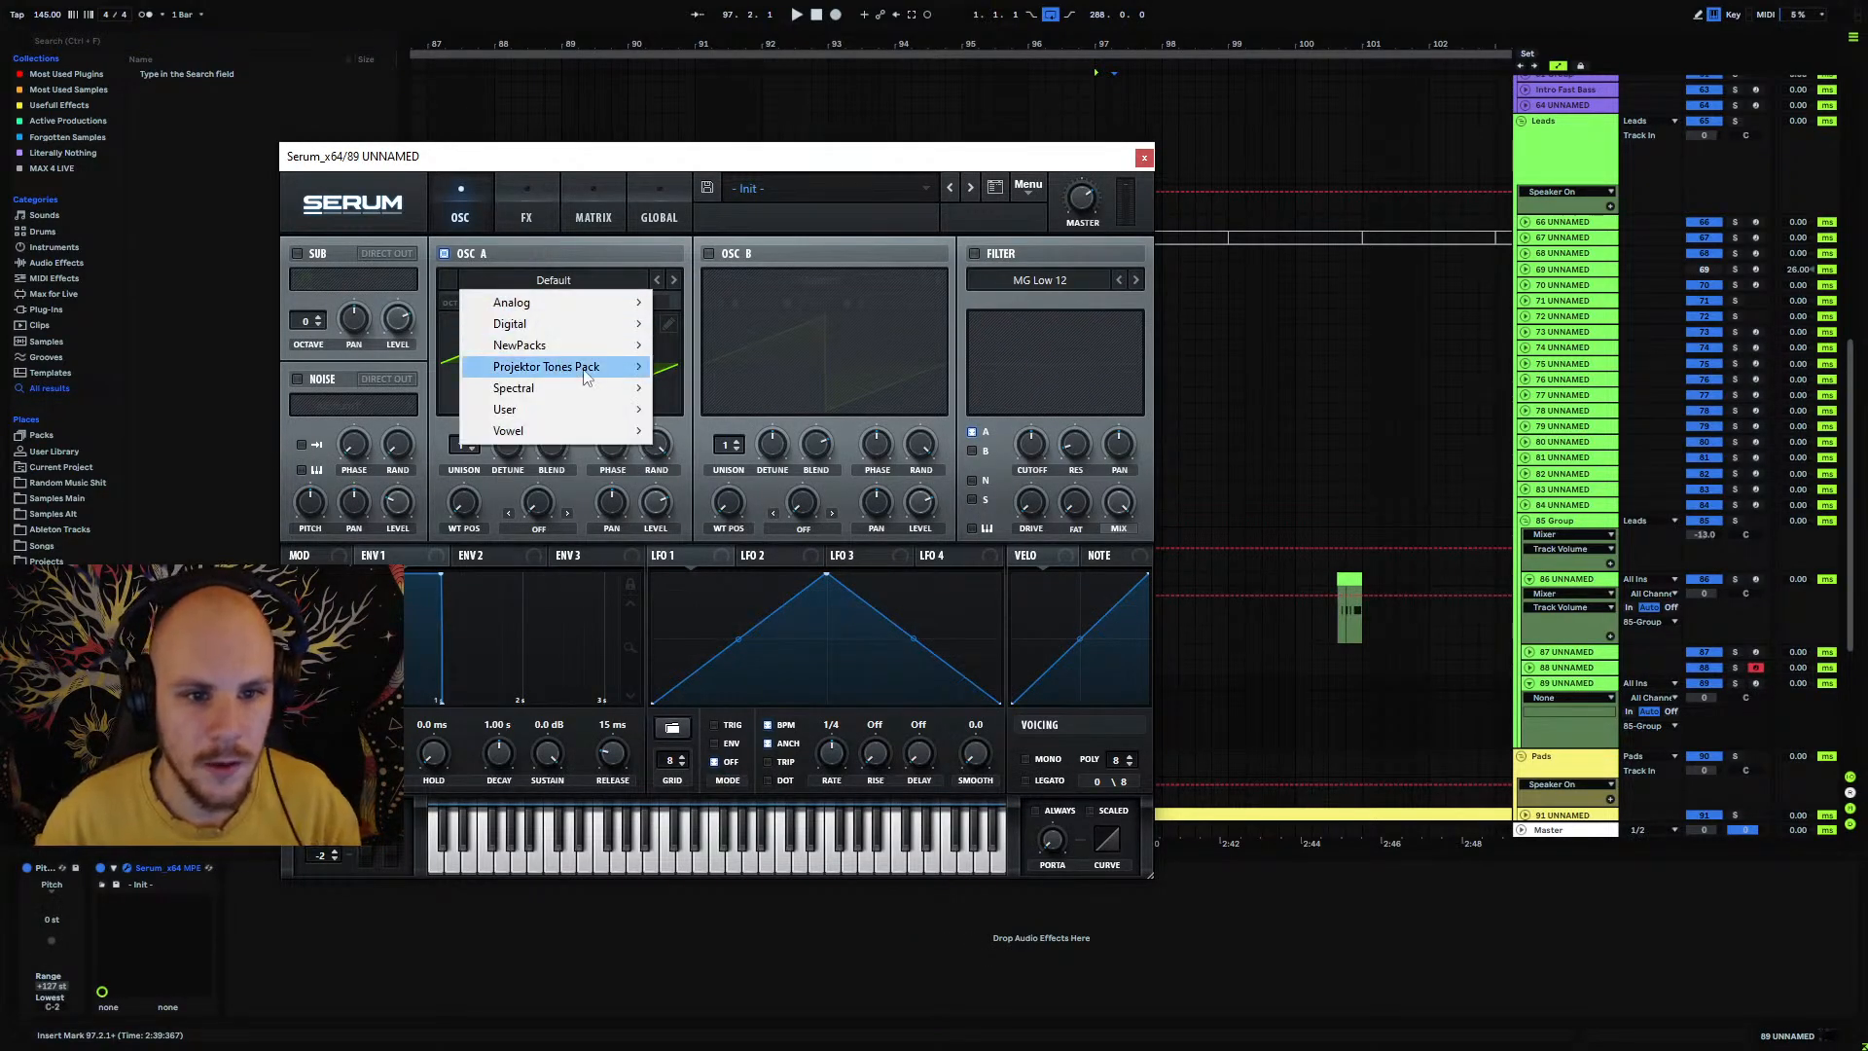
pyautogui.moveTo(584, 367)
pyautogui.moveTo(759, 366)
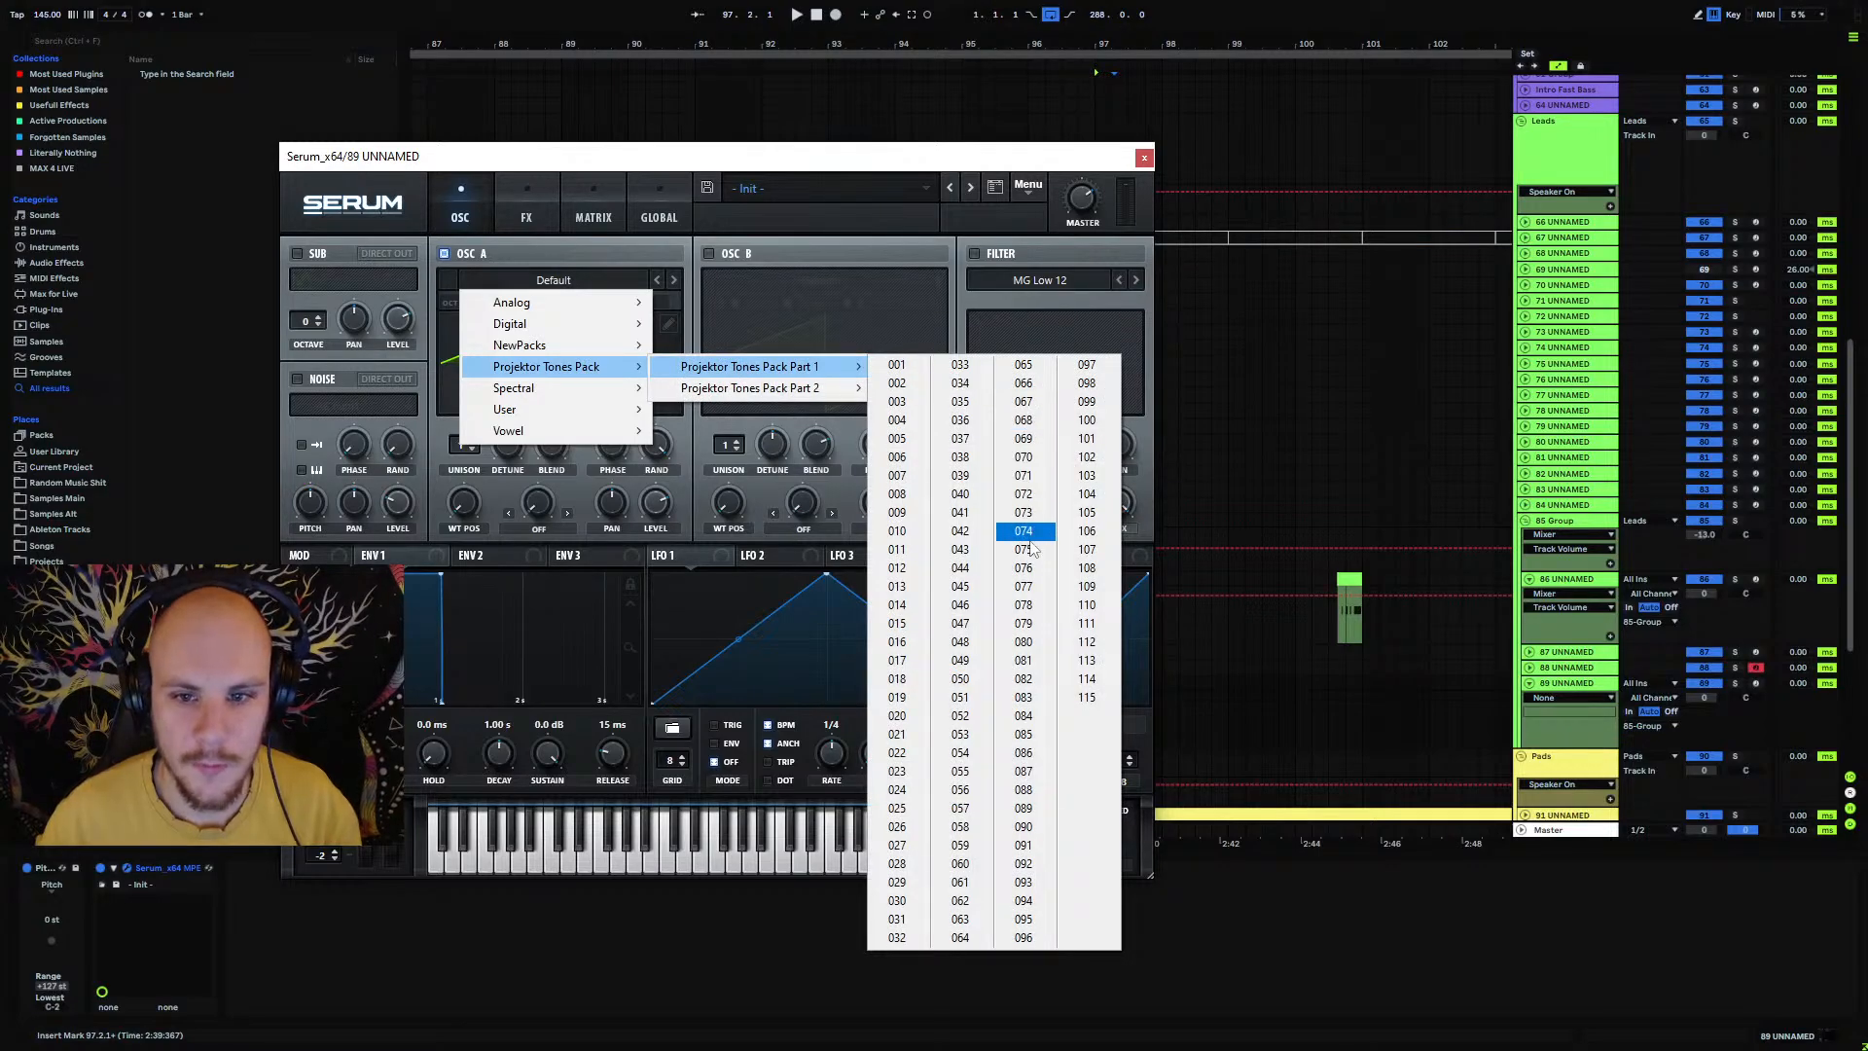
pyautogui.click(1023, 586)
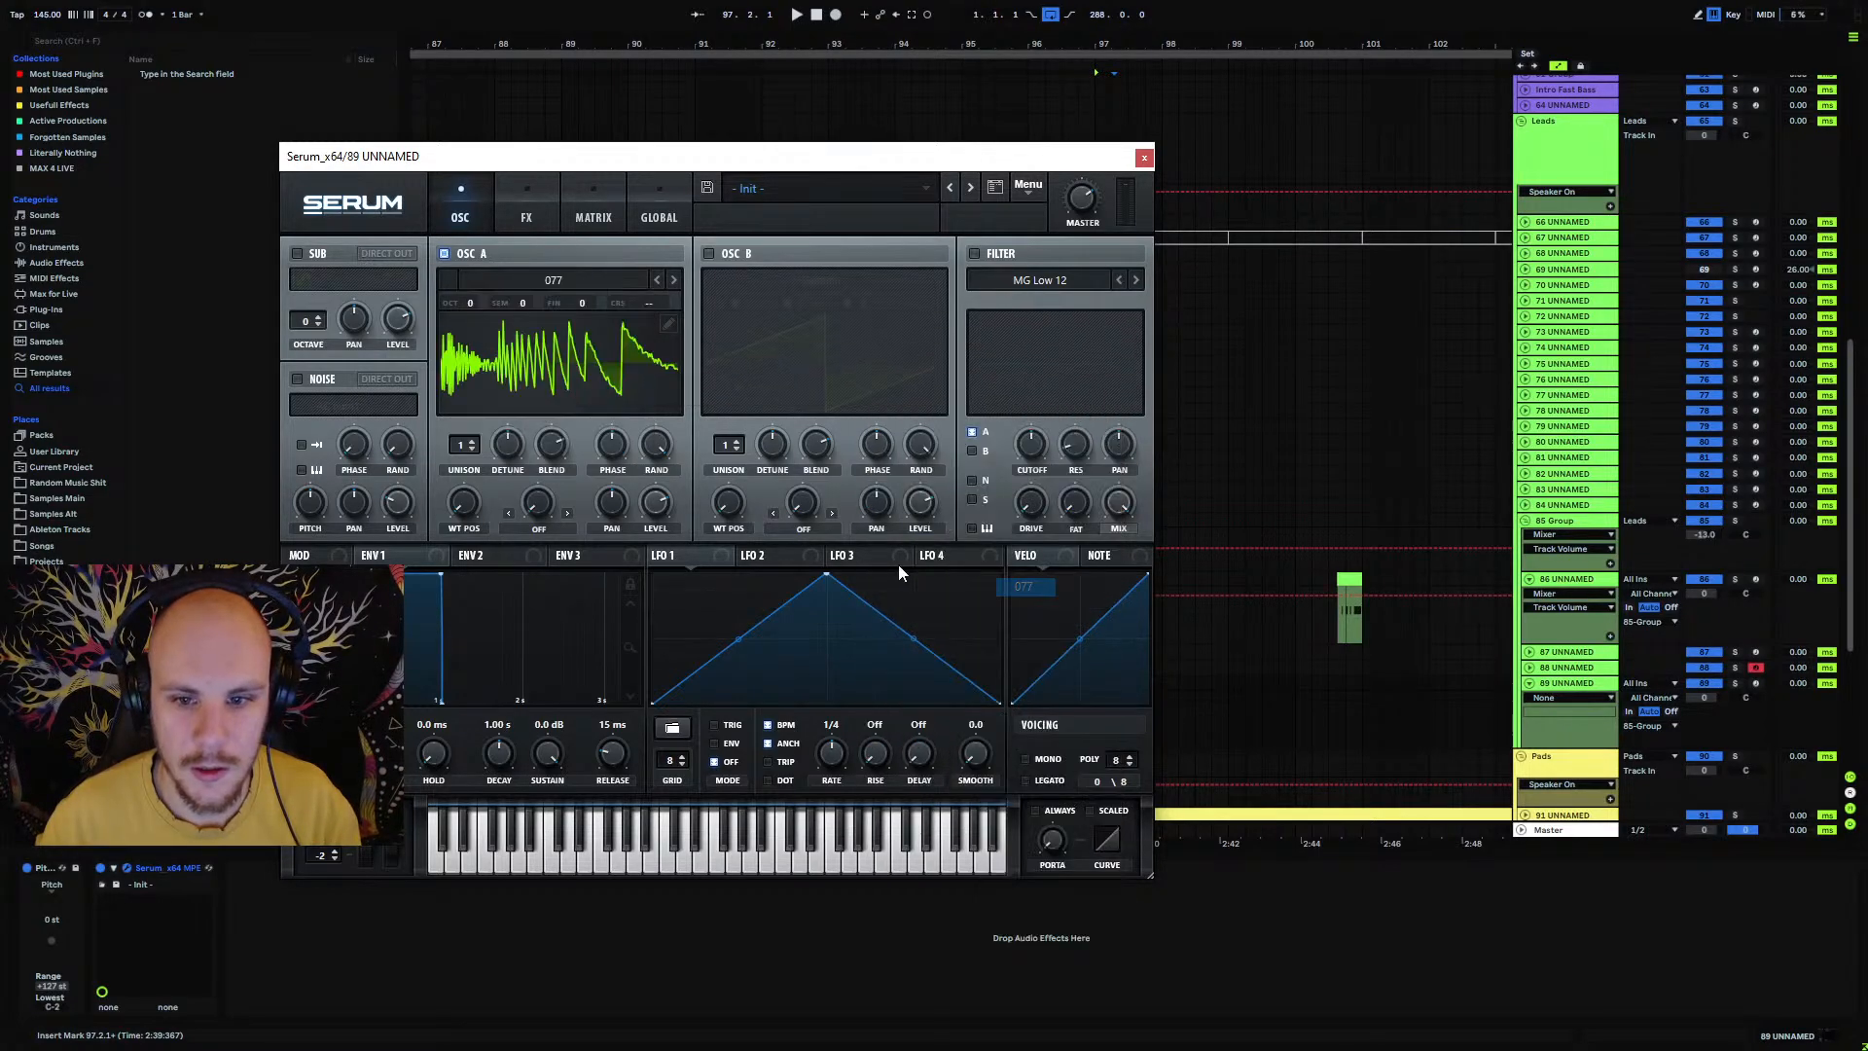
pyautogui.click(1754, 686)
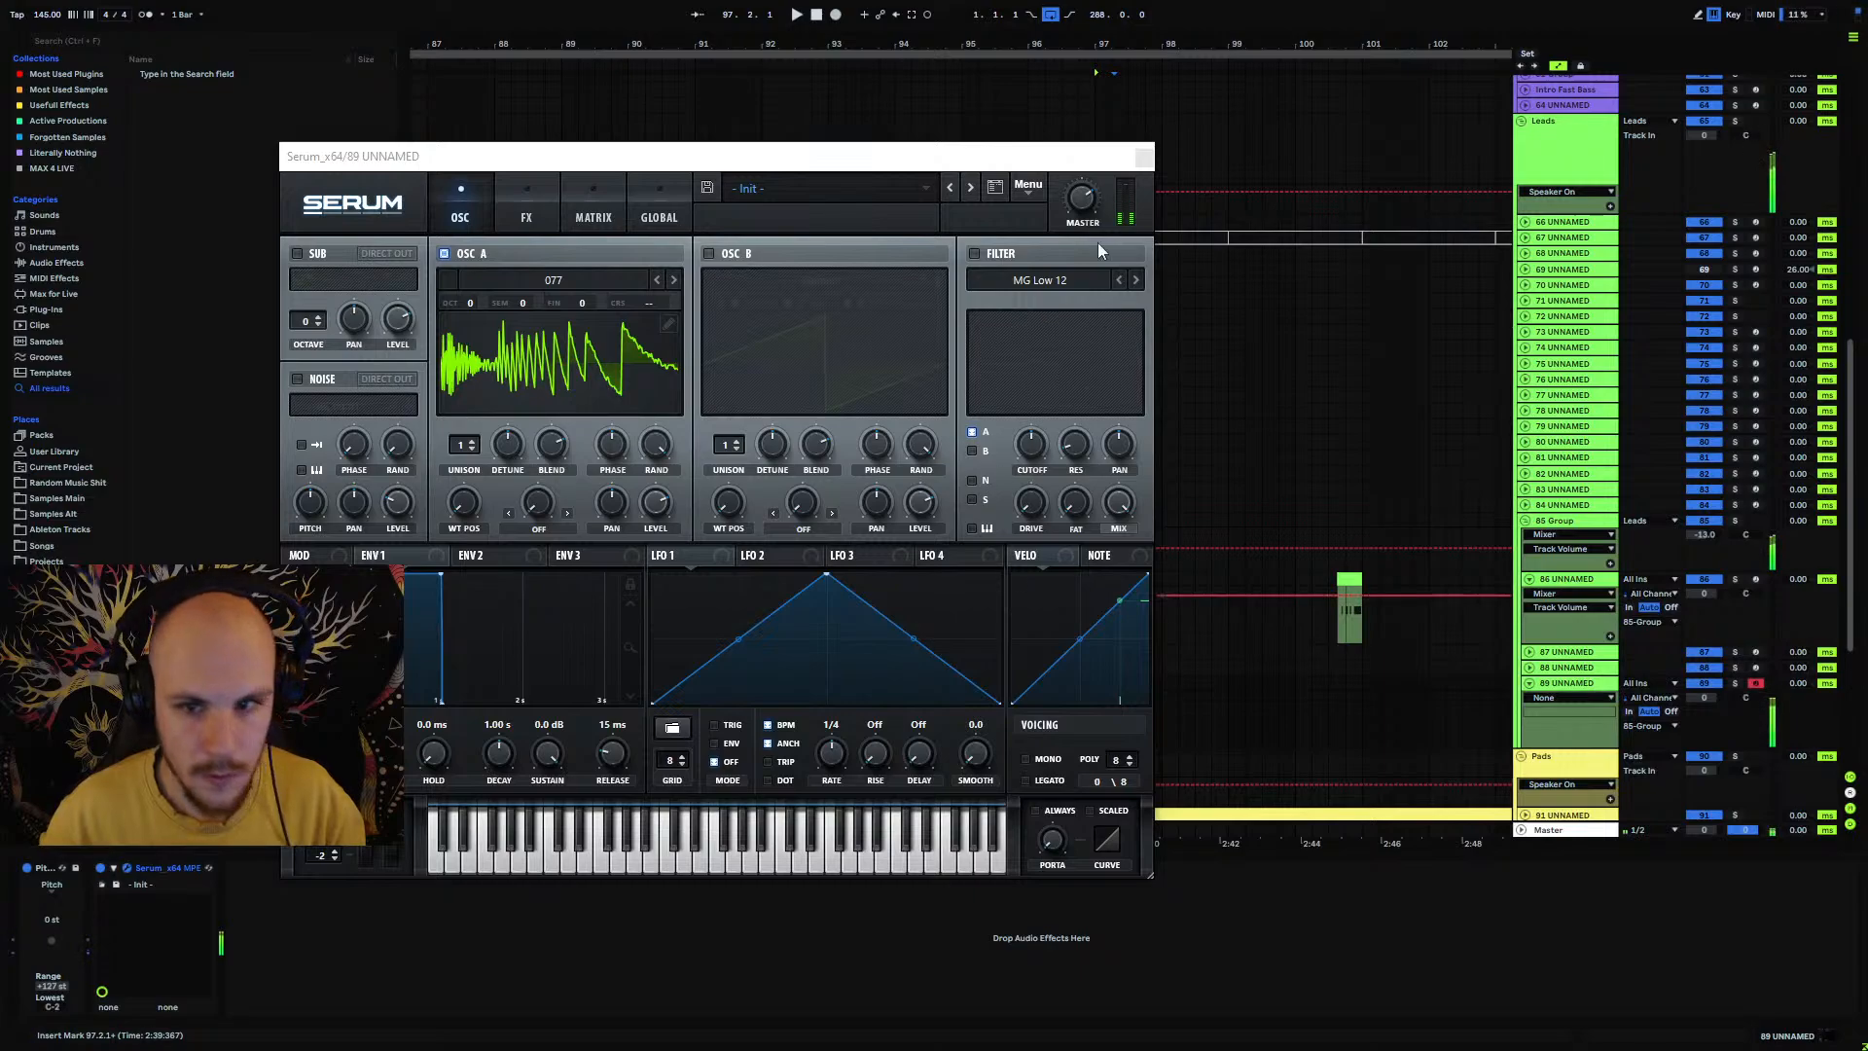
# Step: Set Serum's master volume on track 89 to 91% (-2.3 dB), close the plugin, and play back from 96.3
pyautogui.click(1090, 188)
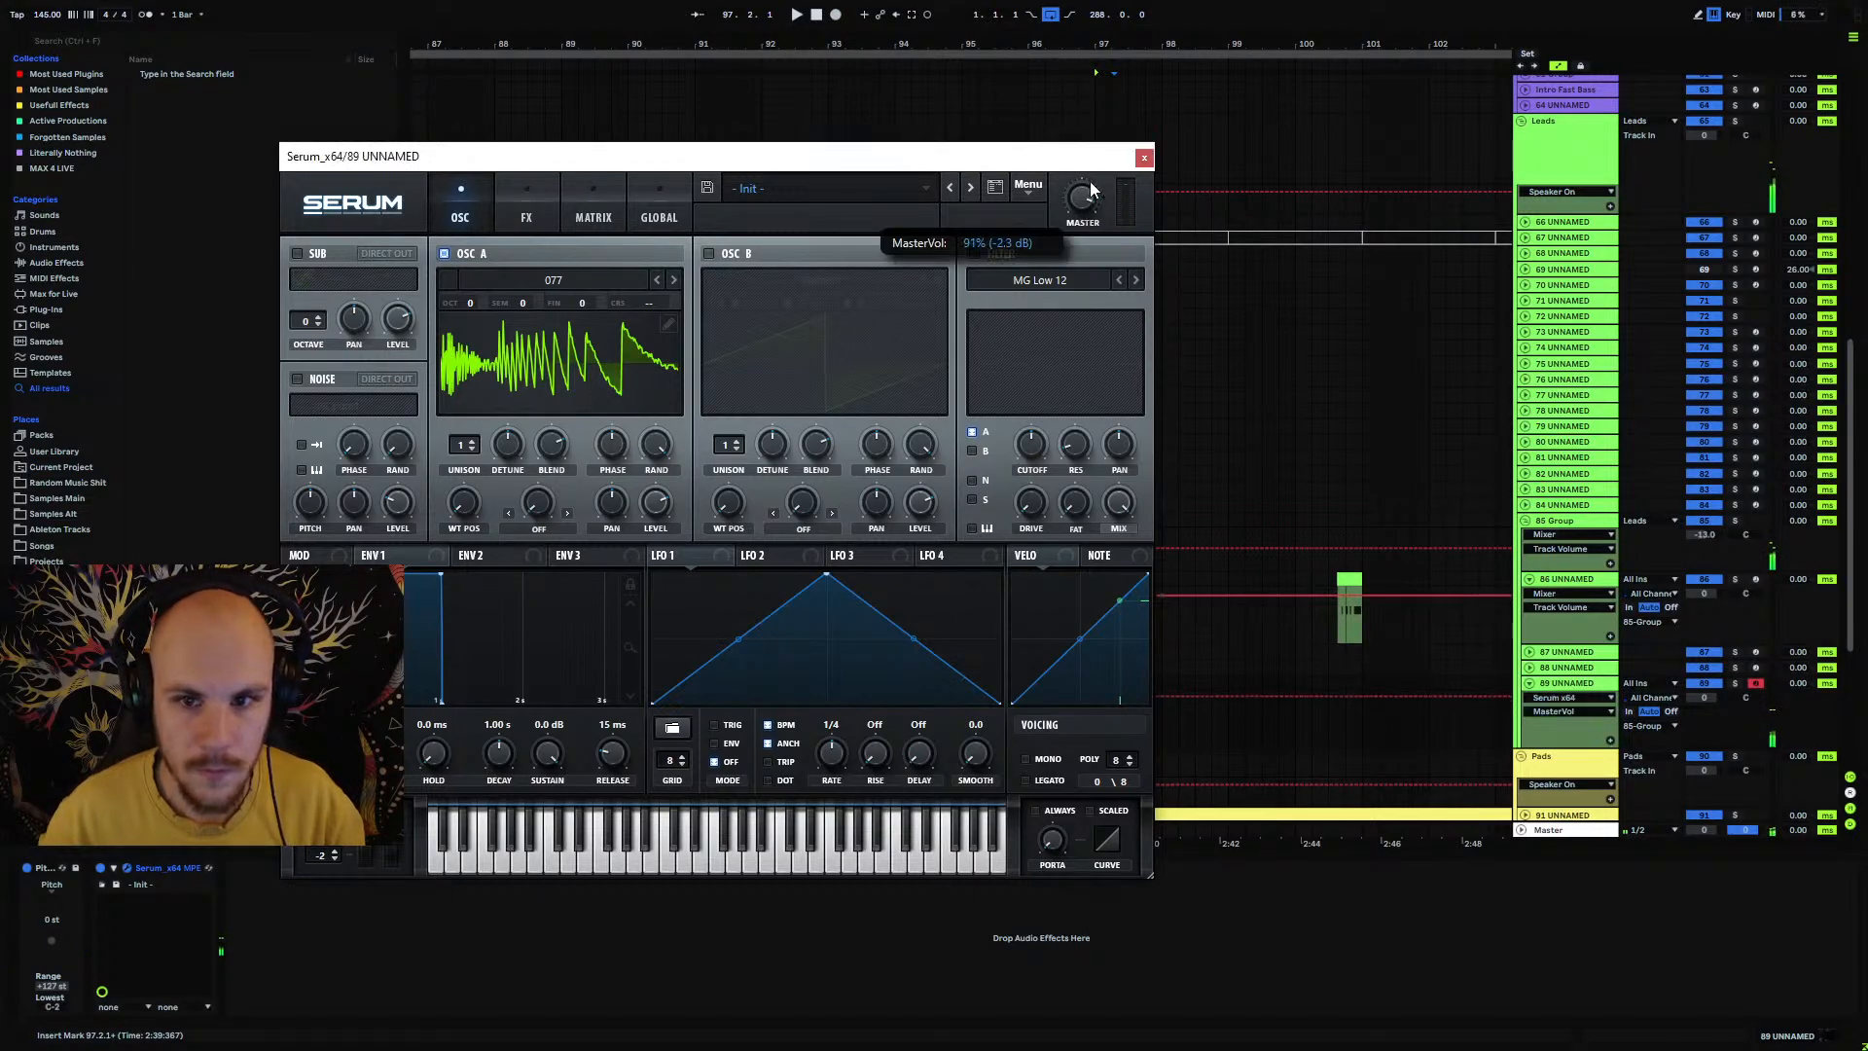
pyautogui.click(1144, 156)
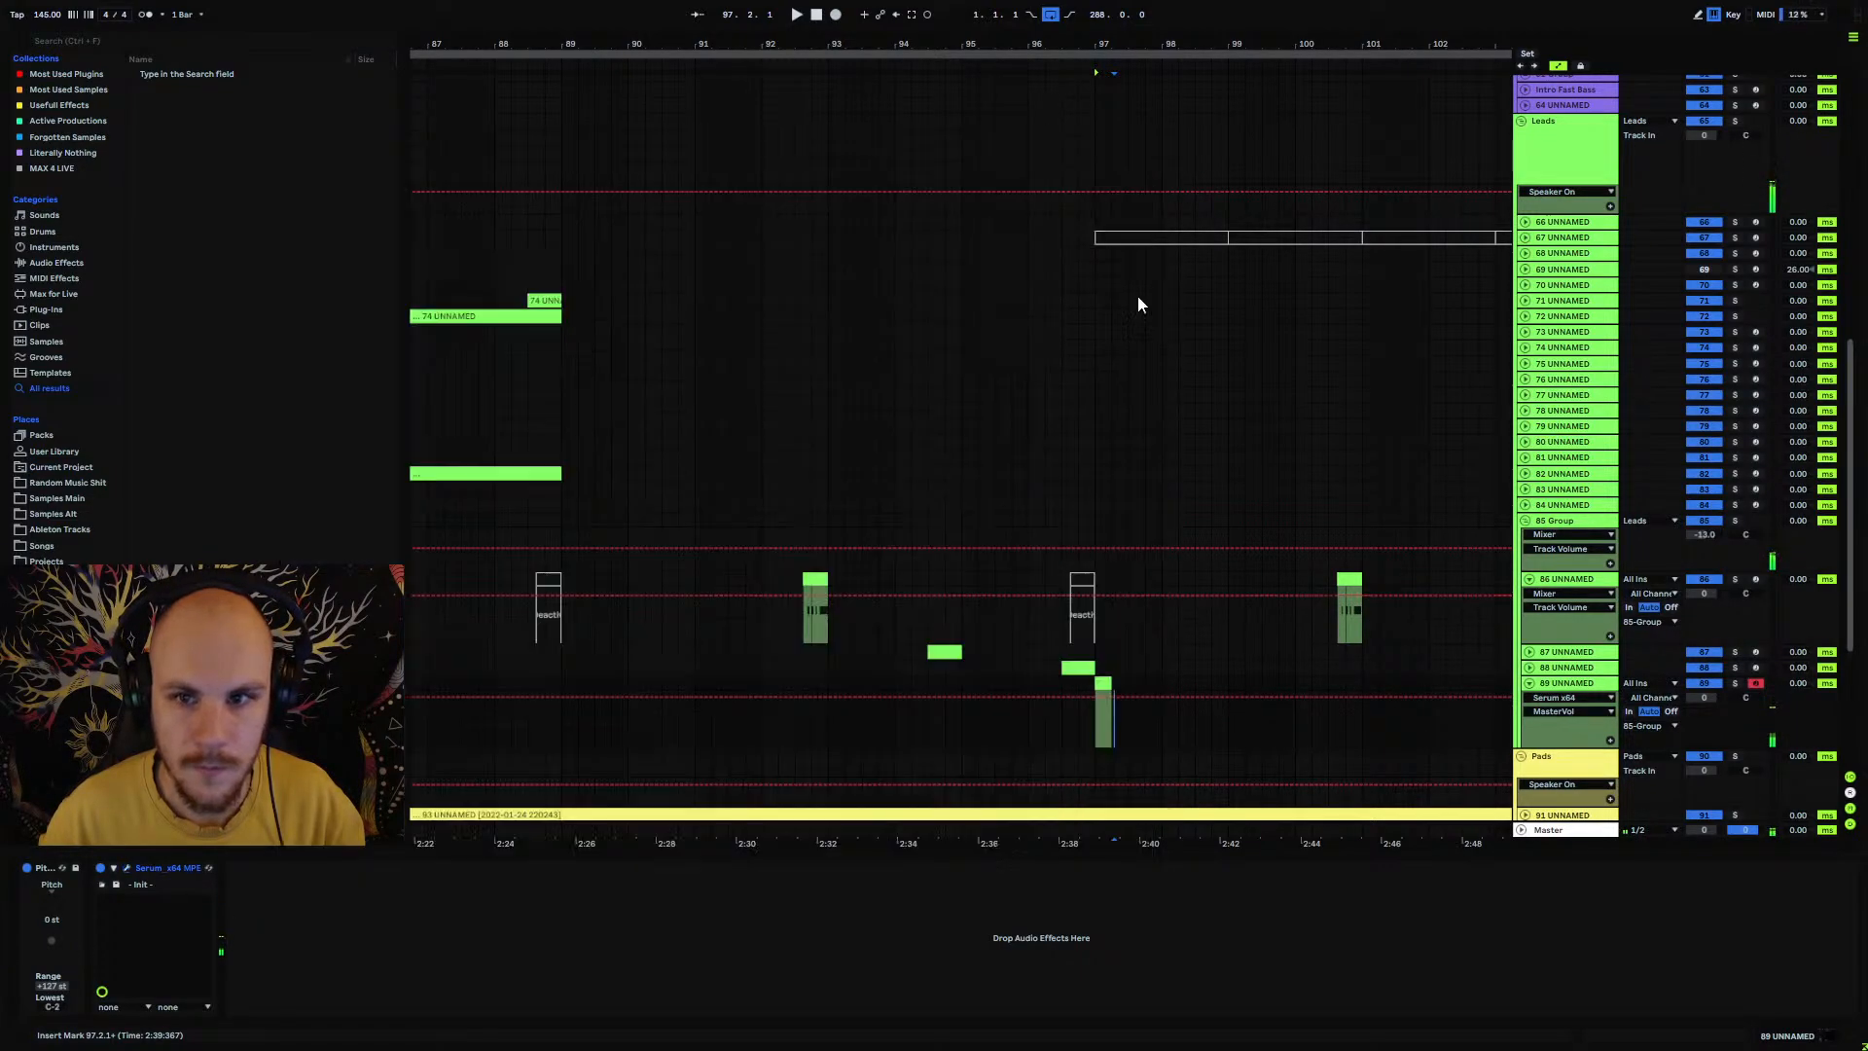
pyautogui.click(1103, 681)
pyautogui.press('space')
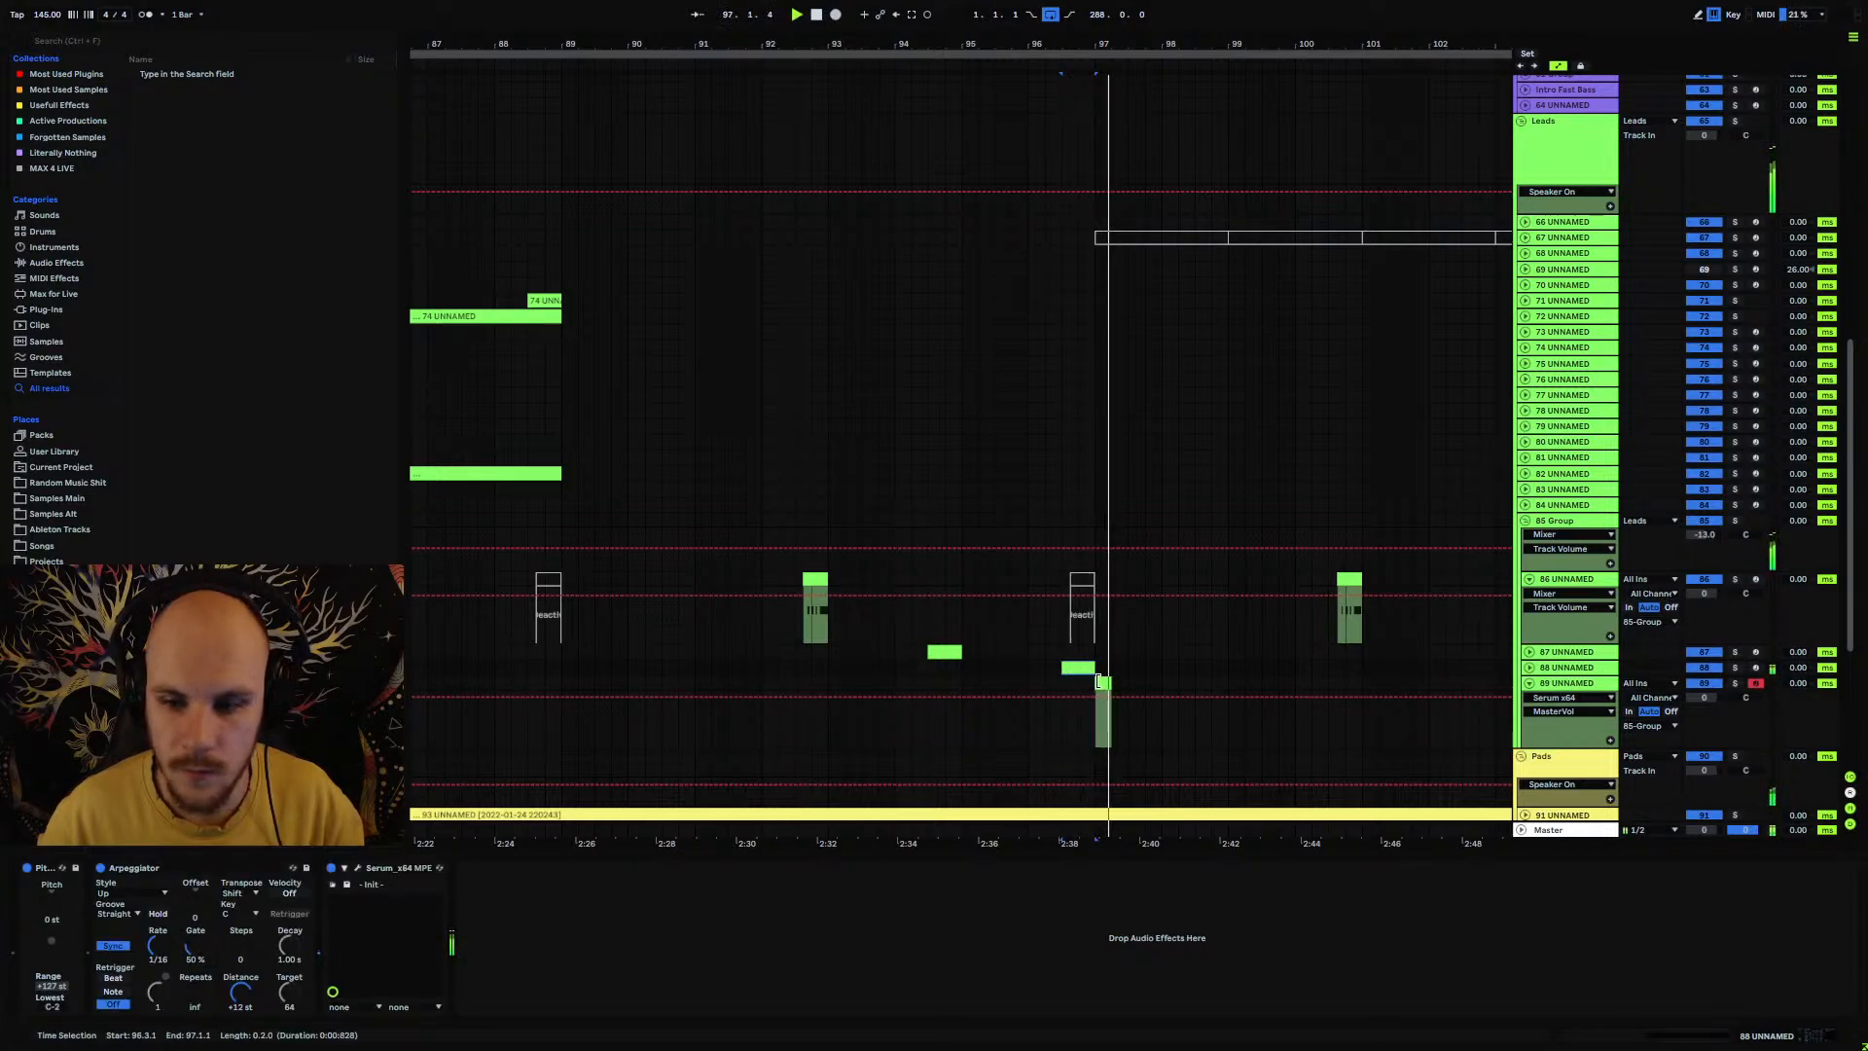
pyautogui.press('space')
# Step: Add an A#0 note spanning nearly the whole one-beat clip on track 89 and play it back
pyautogui.doubleClick(1102, 682)
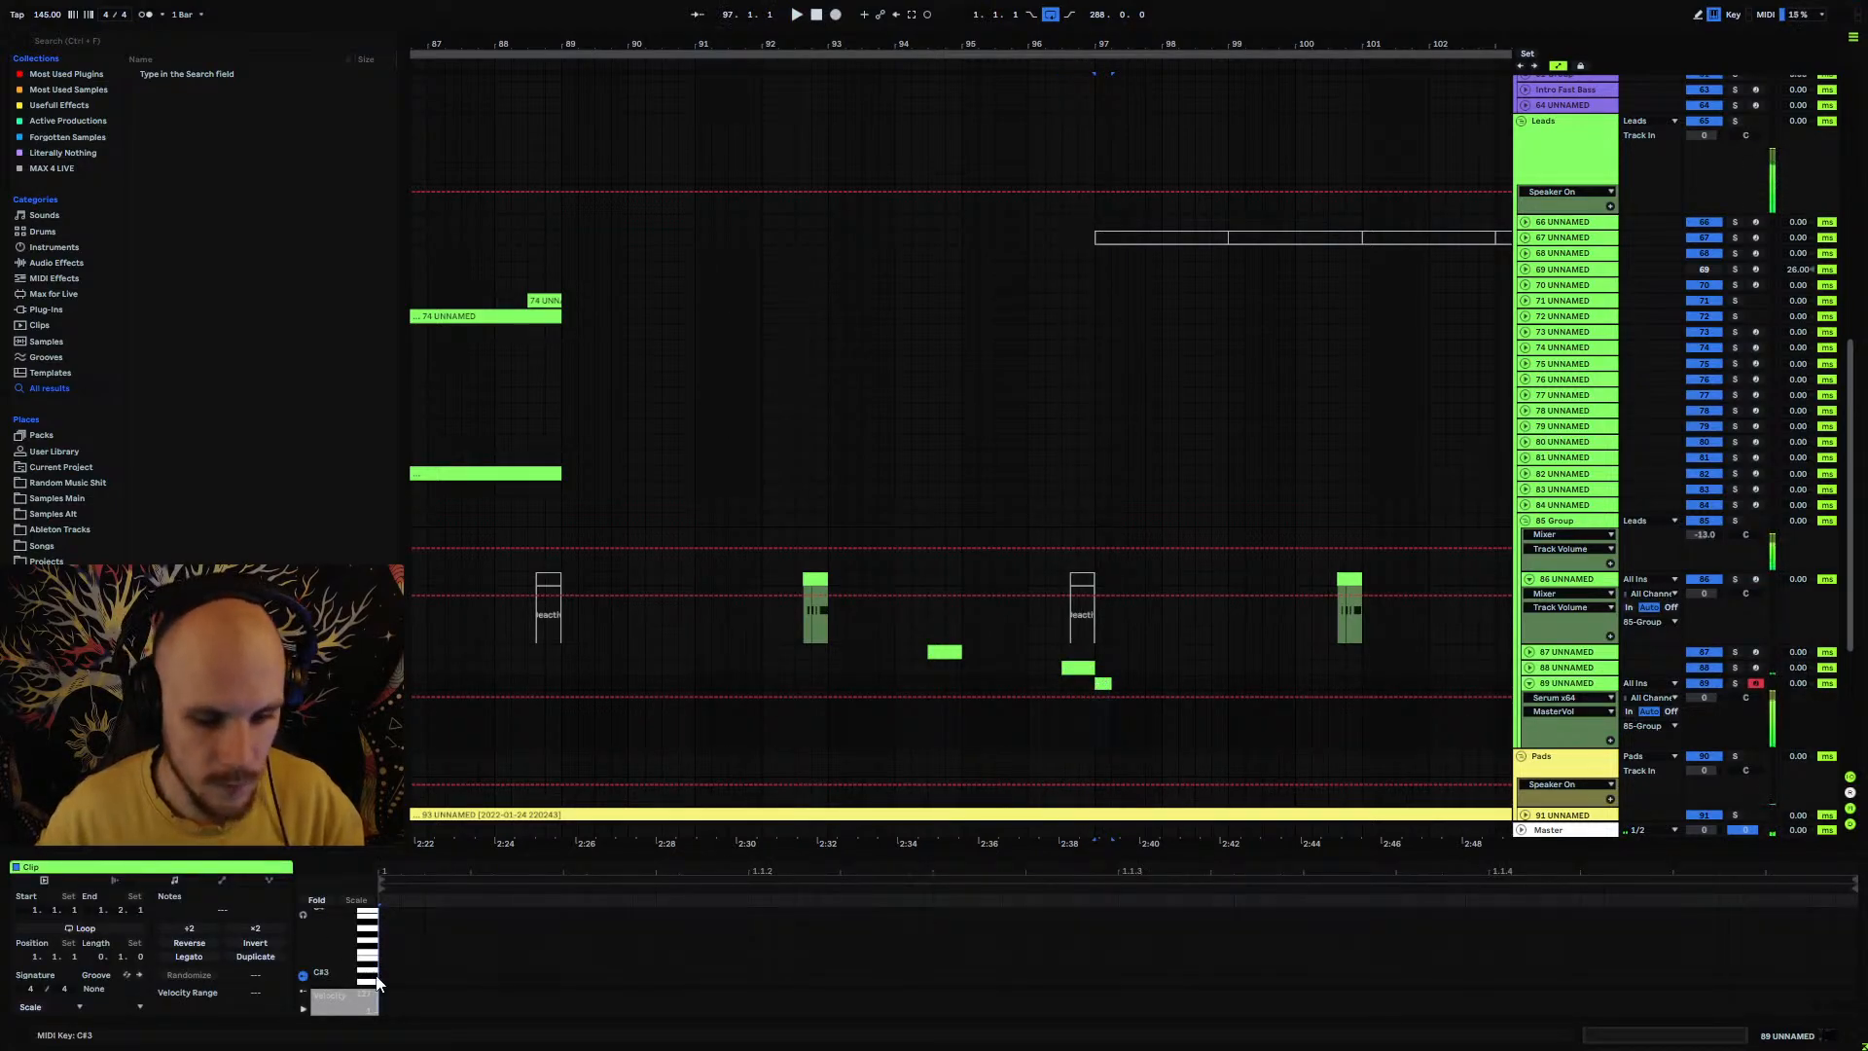
pyautogui.scroll(-5, 375, 958)
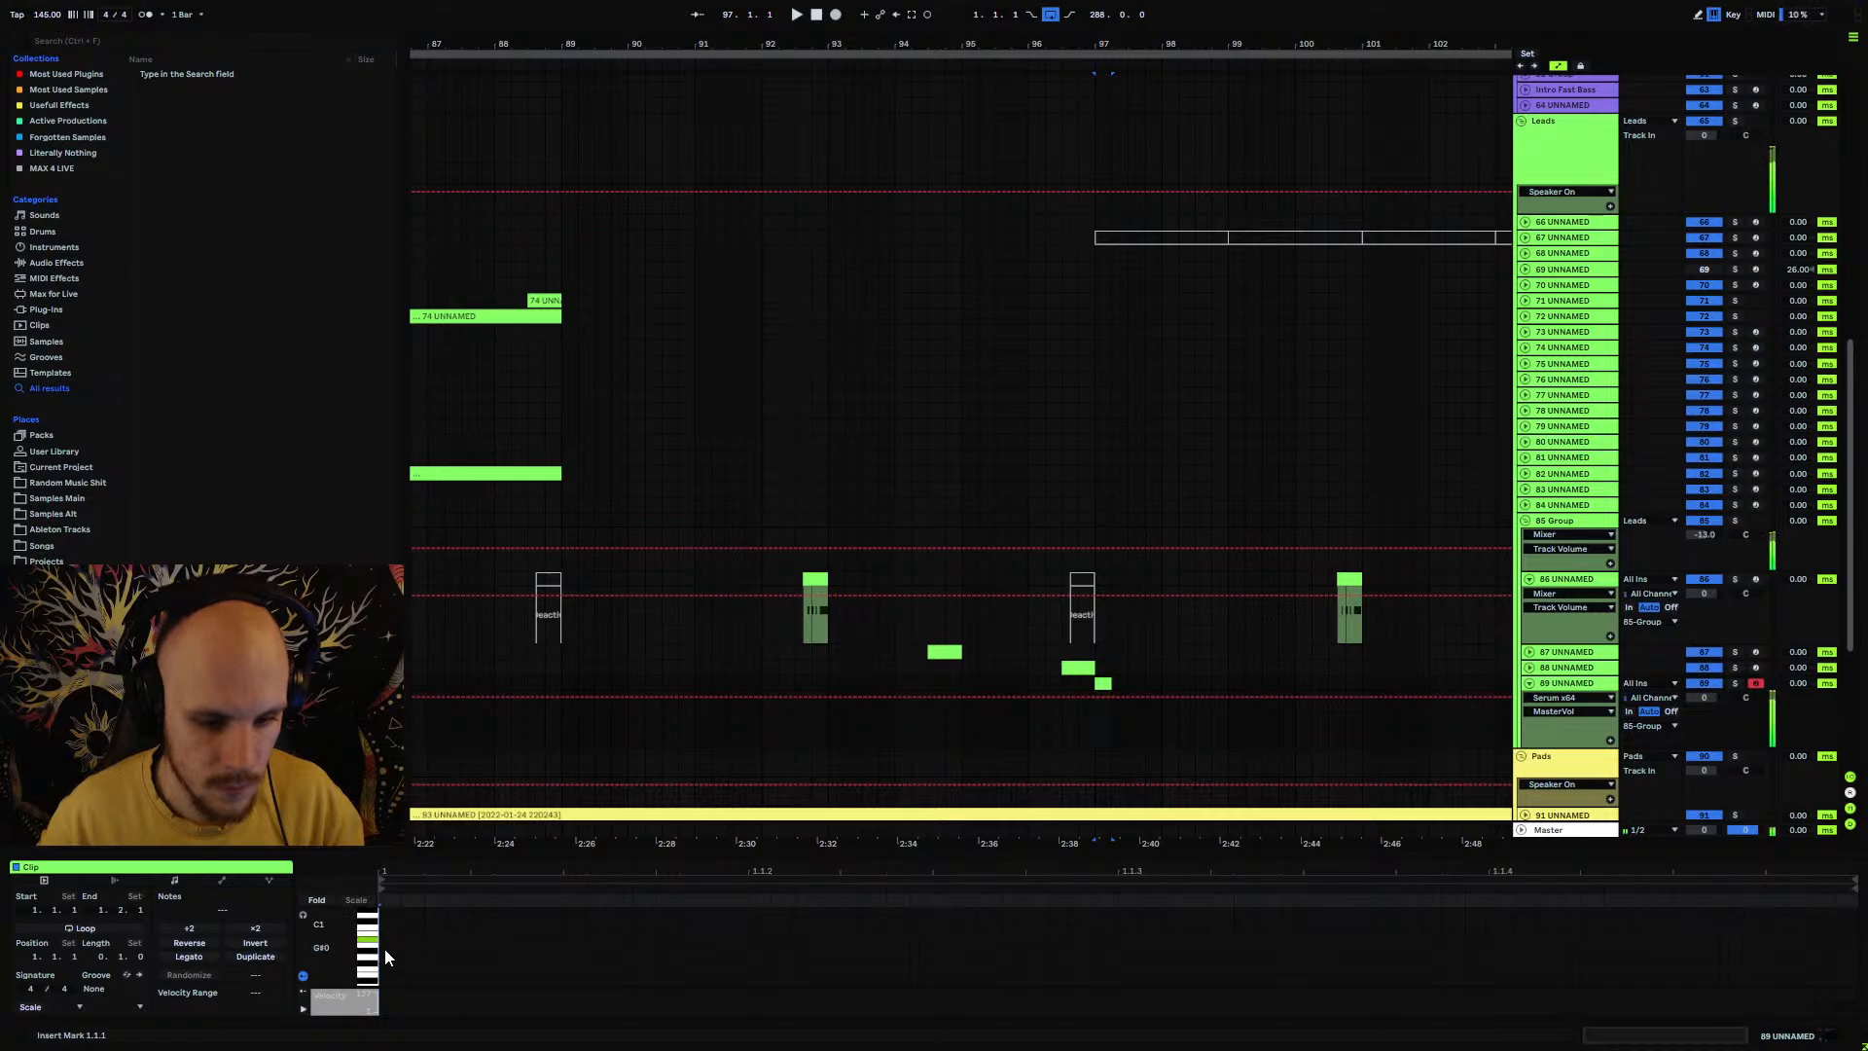
pyautogui.doubleClick(387, 940)
pyautogui.moveTo(696, 945); pyautogui.dragTo(1835, 940)
pyautogui.press('space')
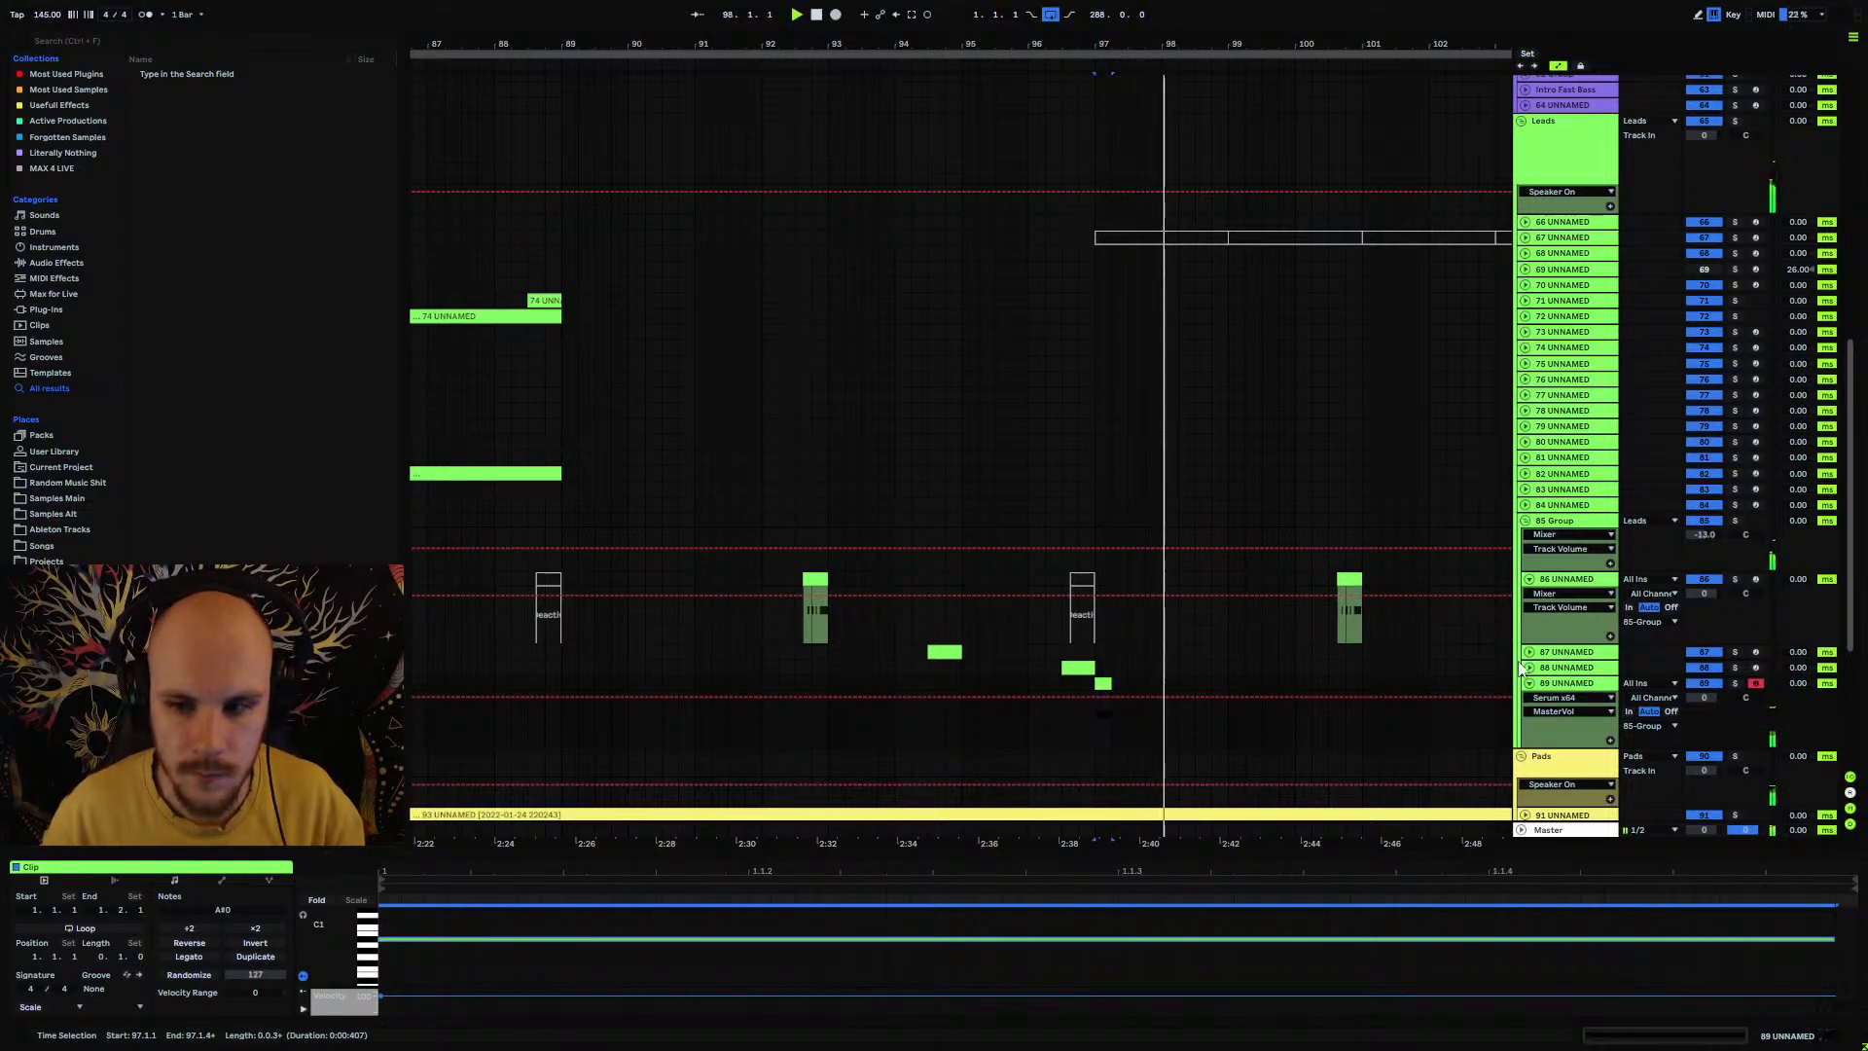
# Step: Raise the Deelay feedback slightly on the 85 Group, close the plugin, and play the leads from bar 88
pyautogui.doubleClick(1560, 521)
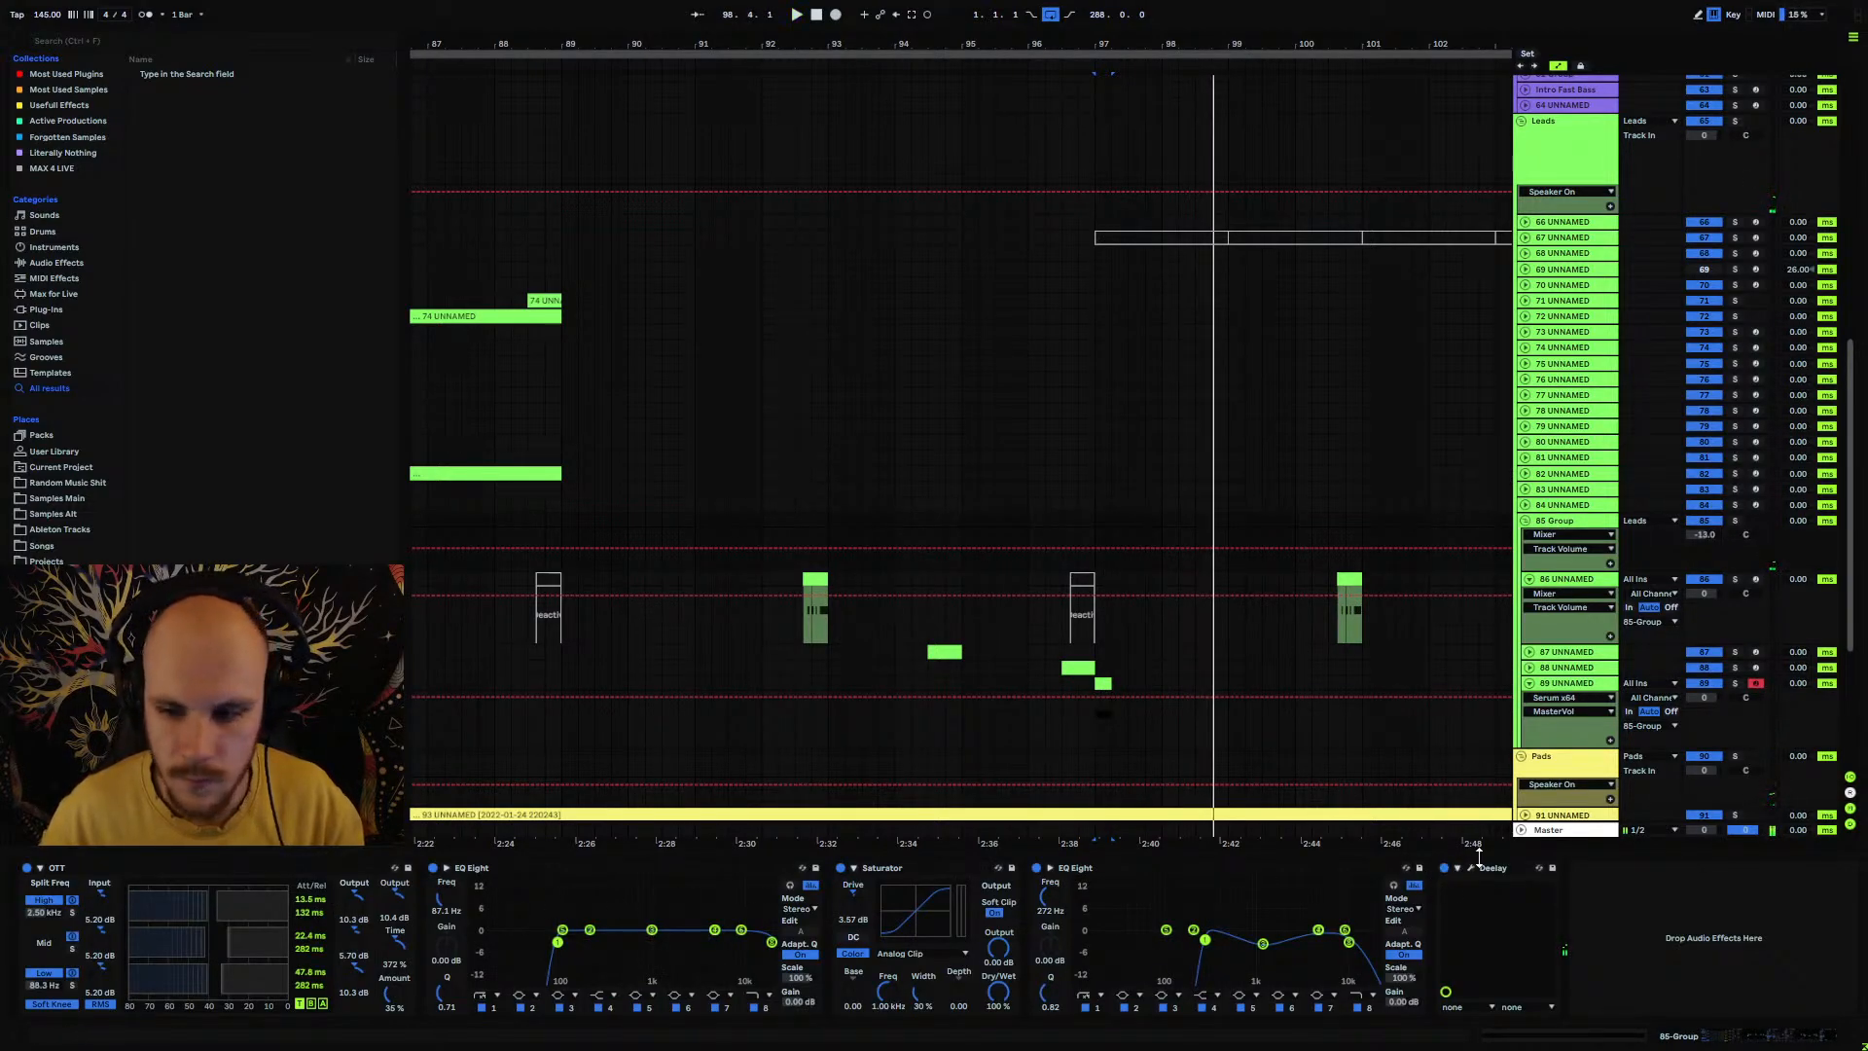
pyautogui.click(1472, 866)
pyautogui.click(681, 407)
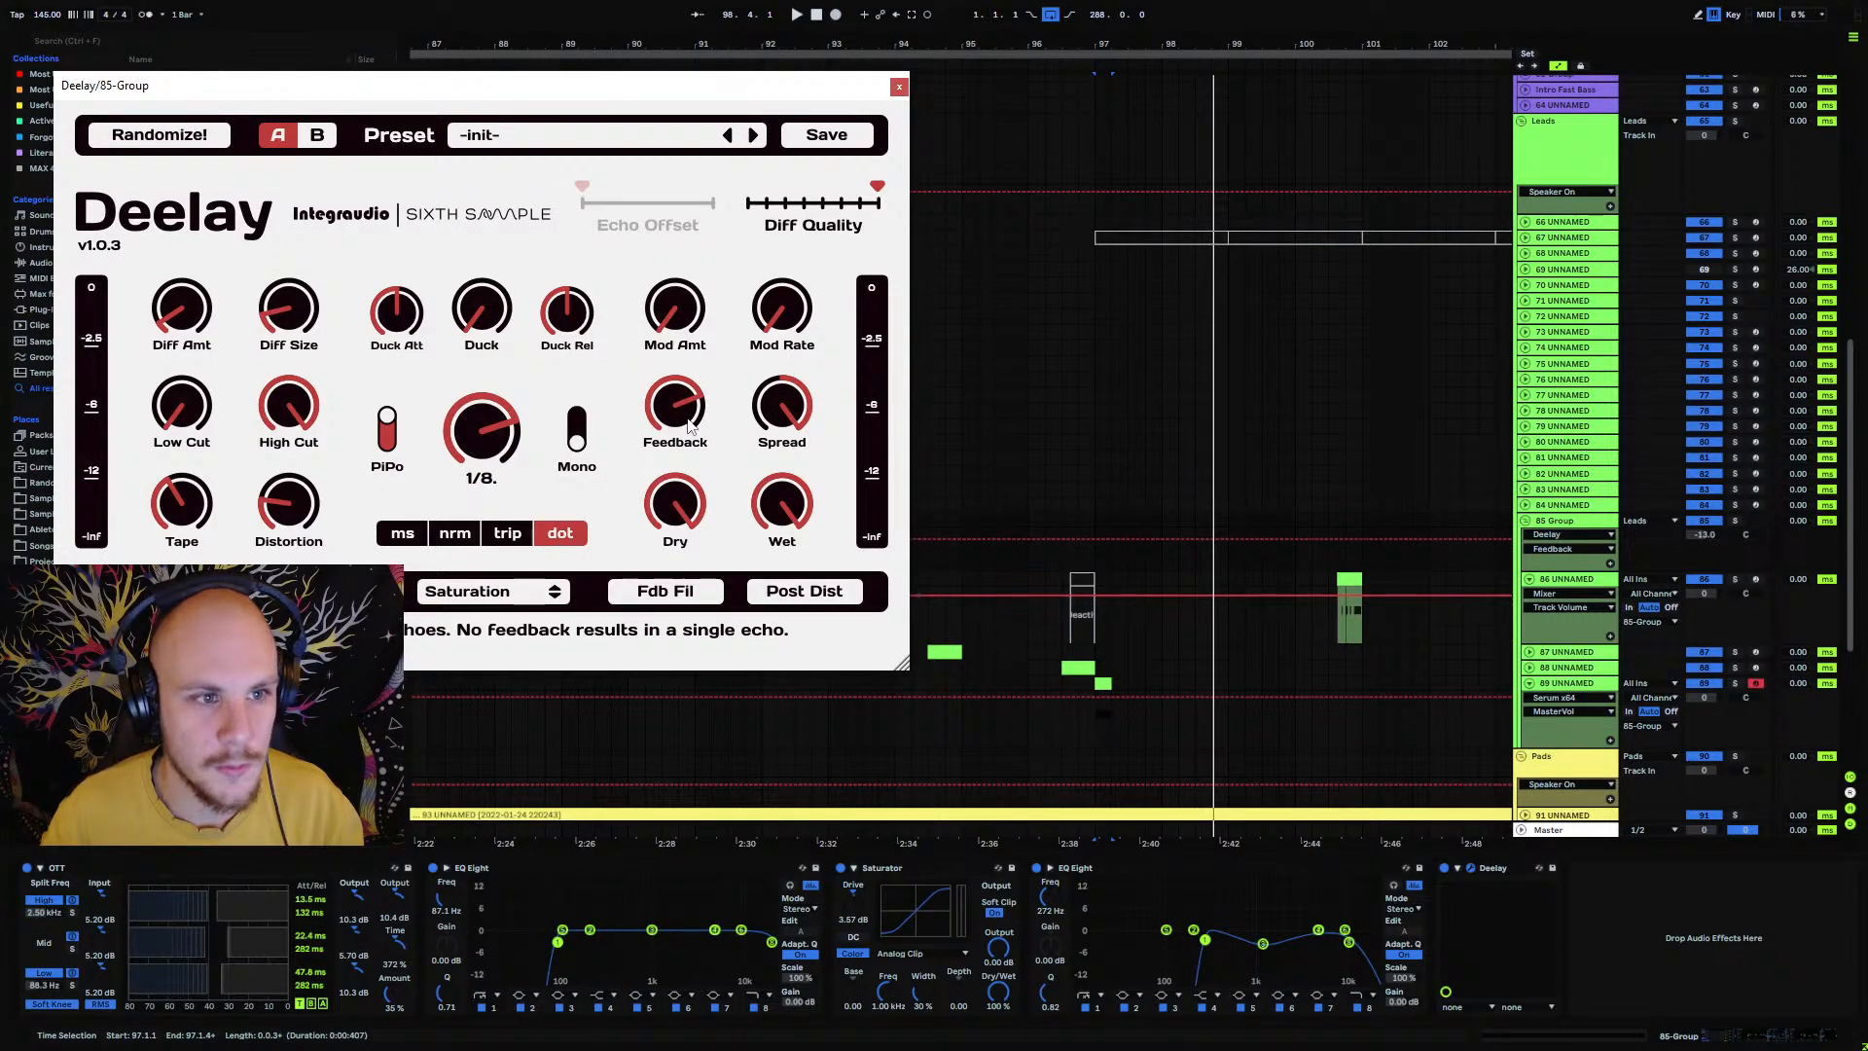
pyautogui.press('space')
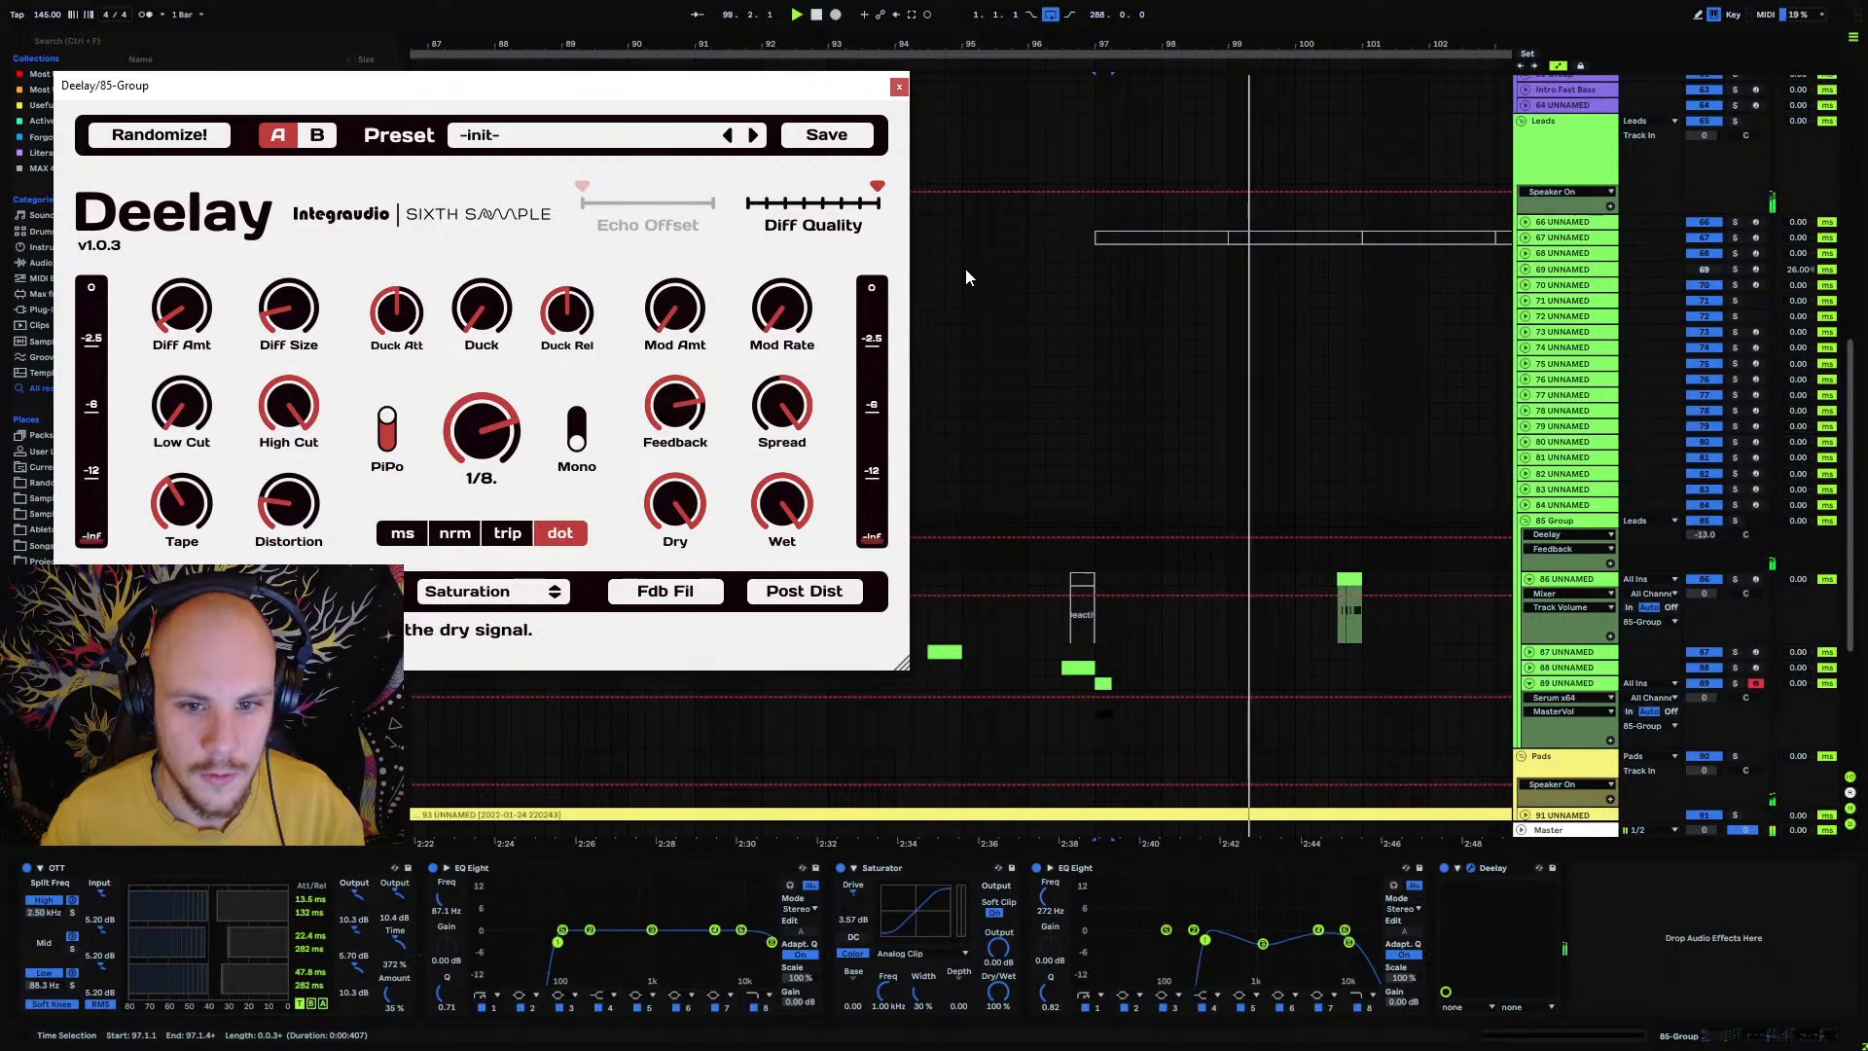
pyautogui.click(898, 86)
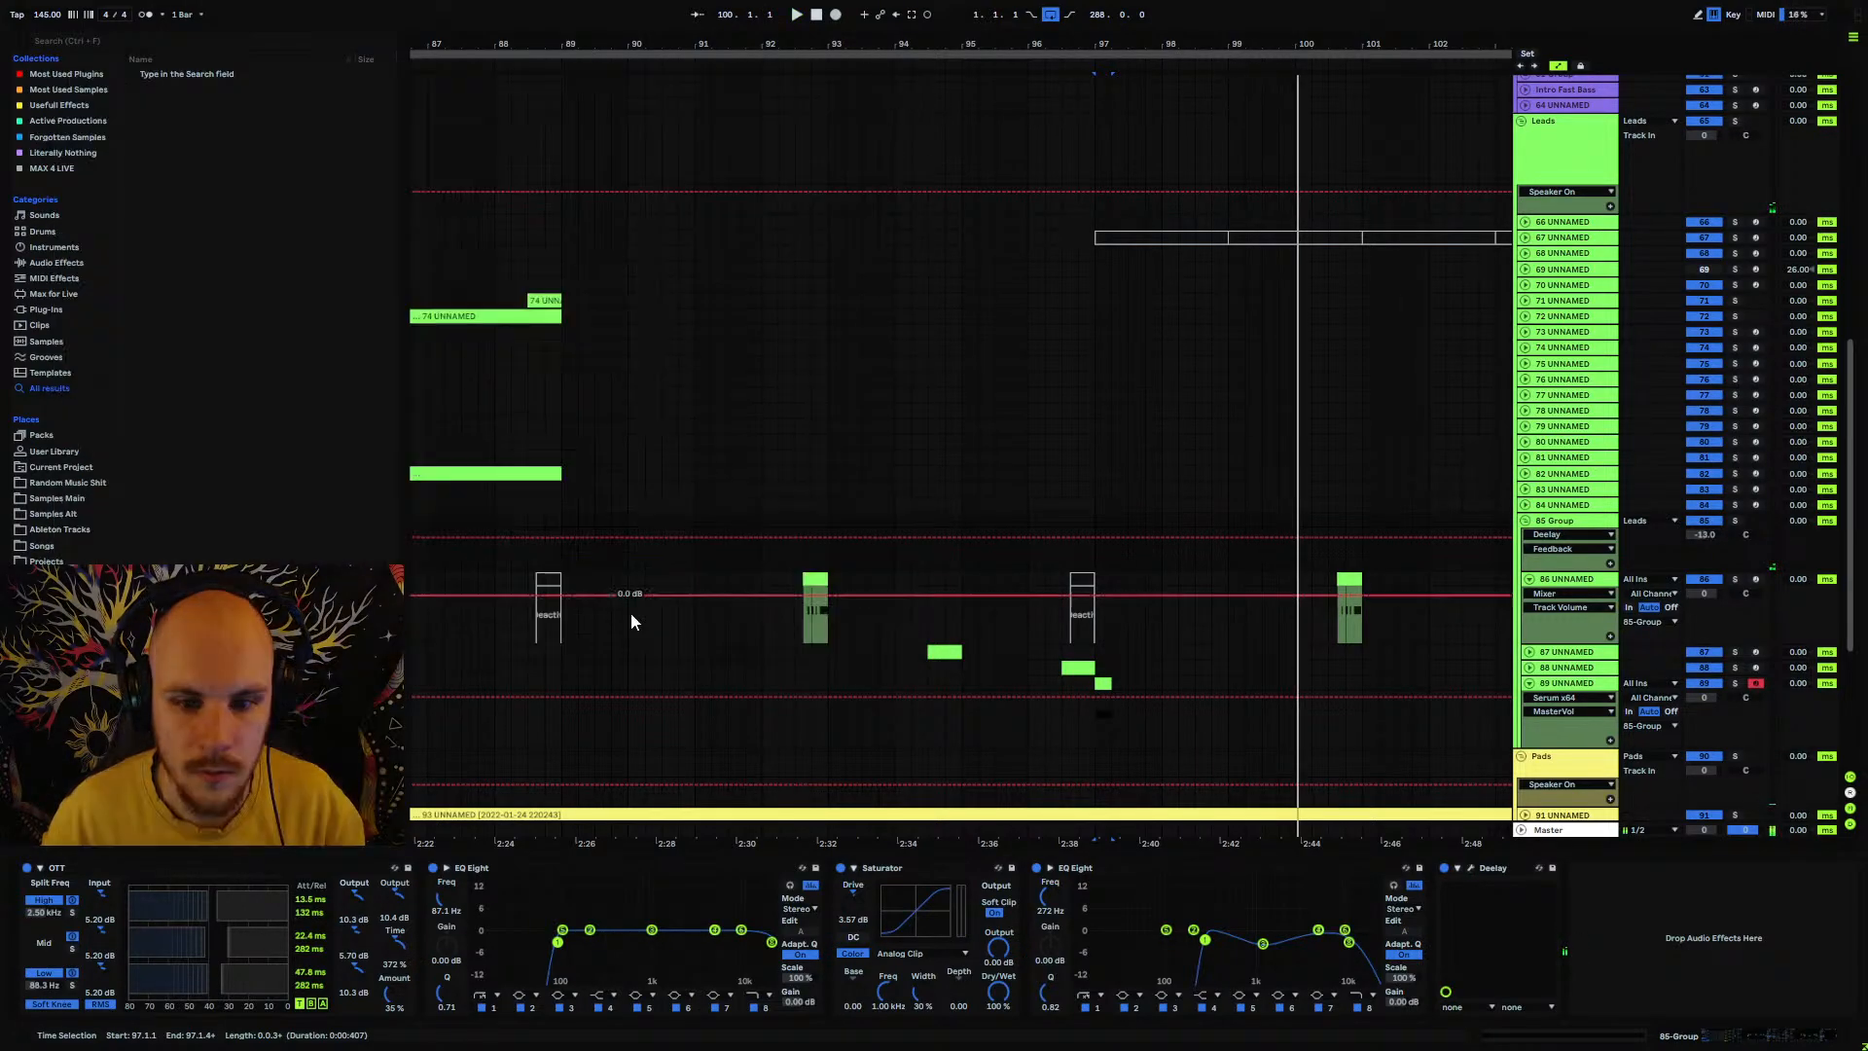
pyautogui.click(526, 651)
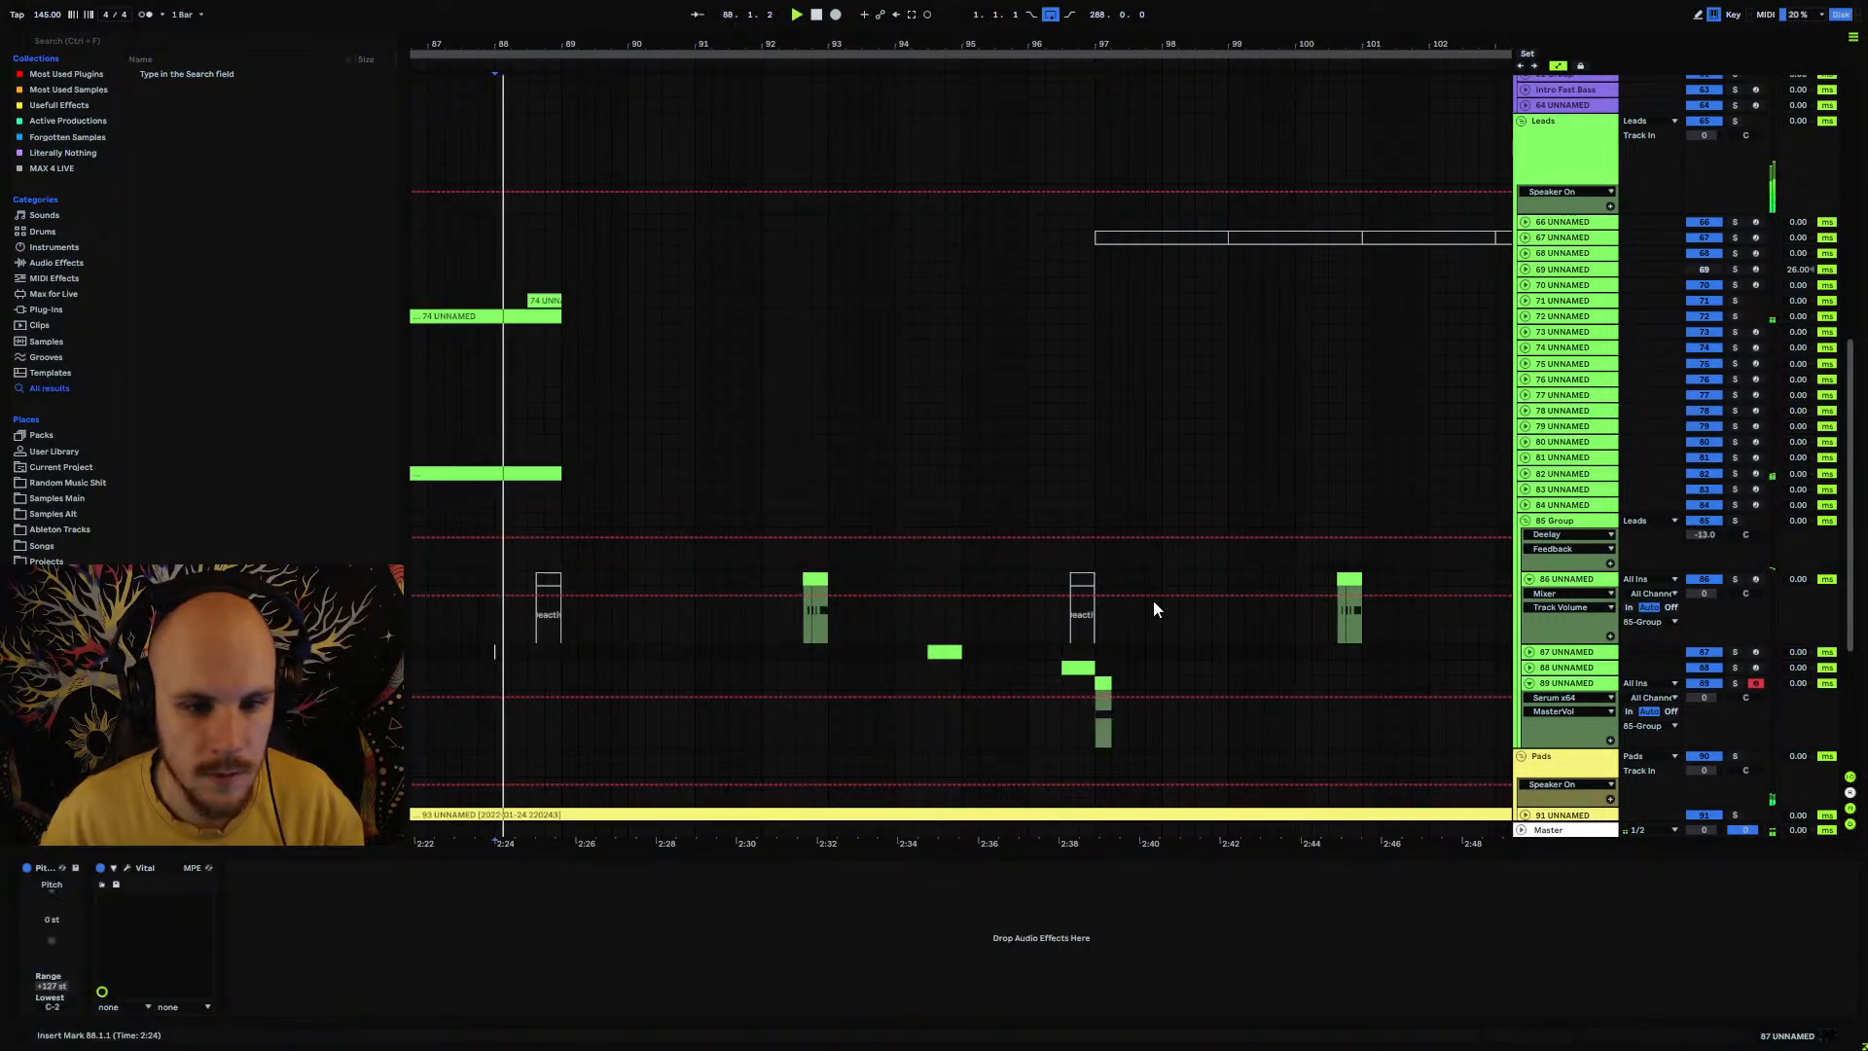
# Step: Collapse track 89 and duplicate the eight-bar span from 97.1 so its clip repeats at 105.1
pyautogui.click(1530, 683)
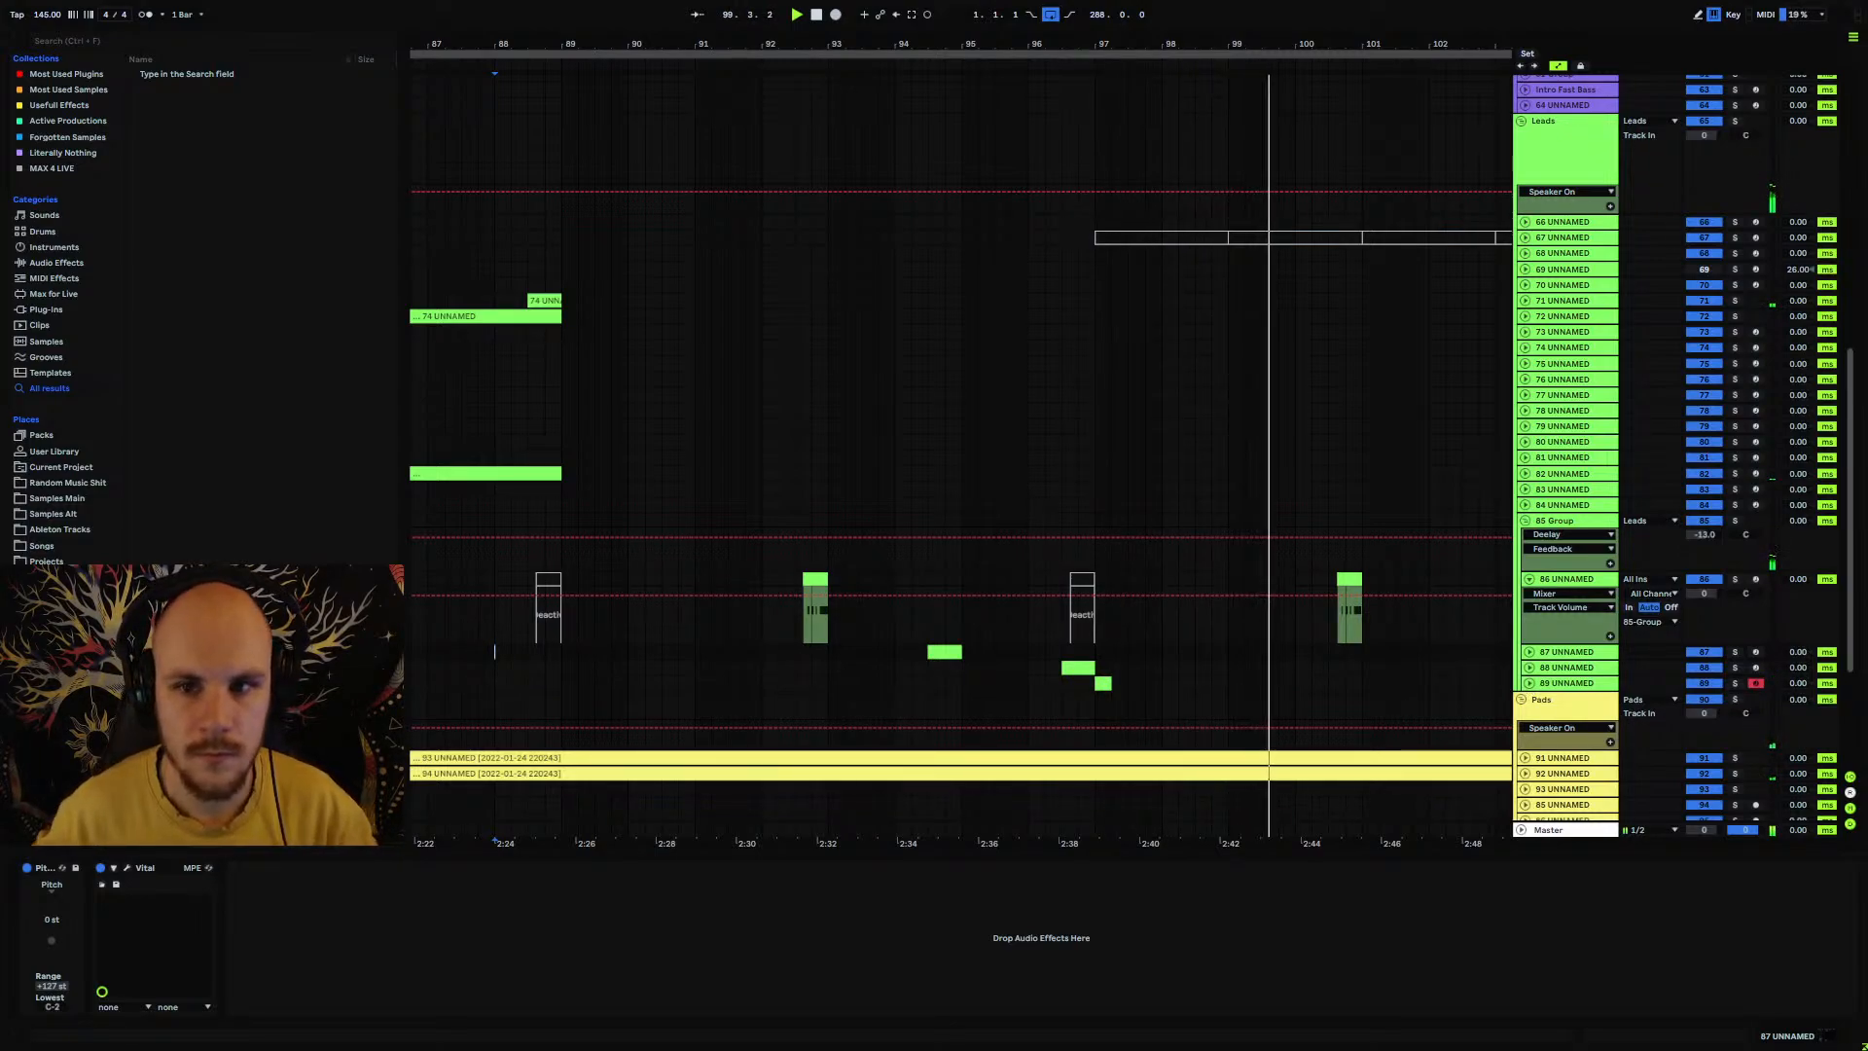
pyautogui.moveTo(1222, 33); pyautogui.dragTo(888, 34)
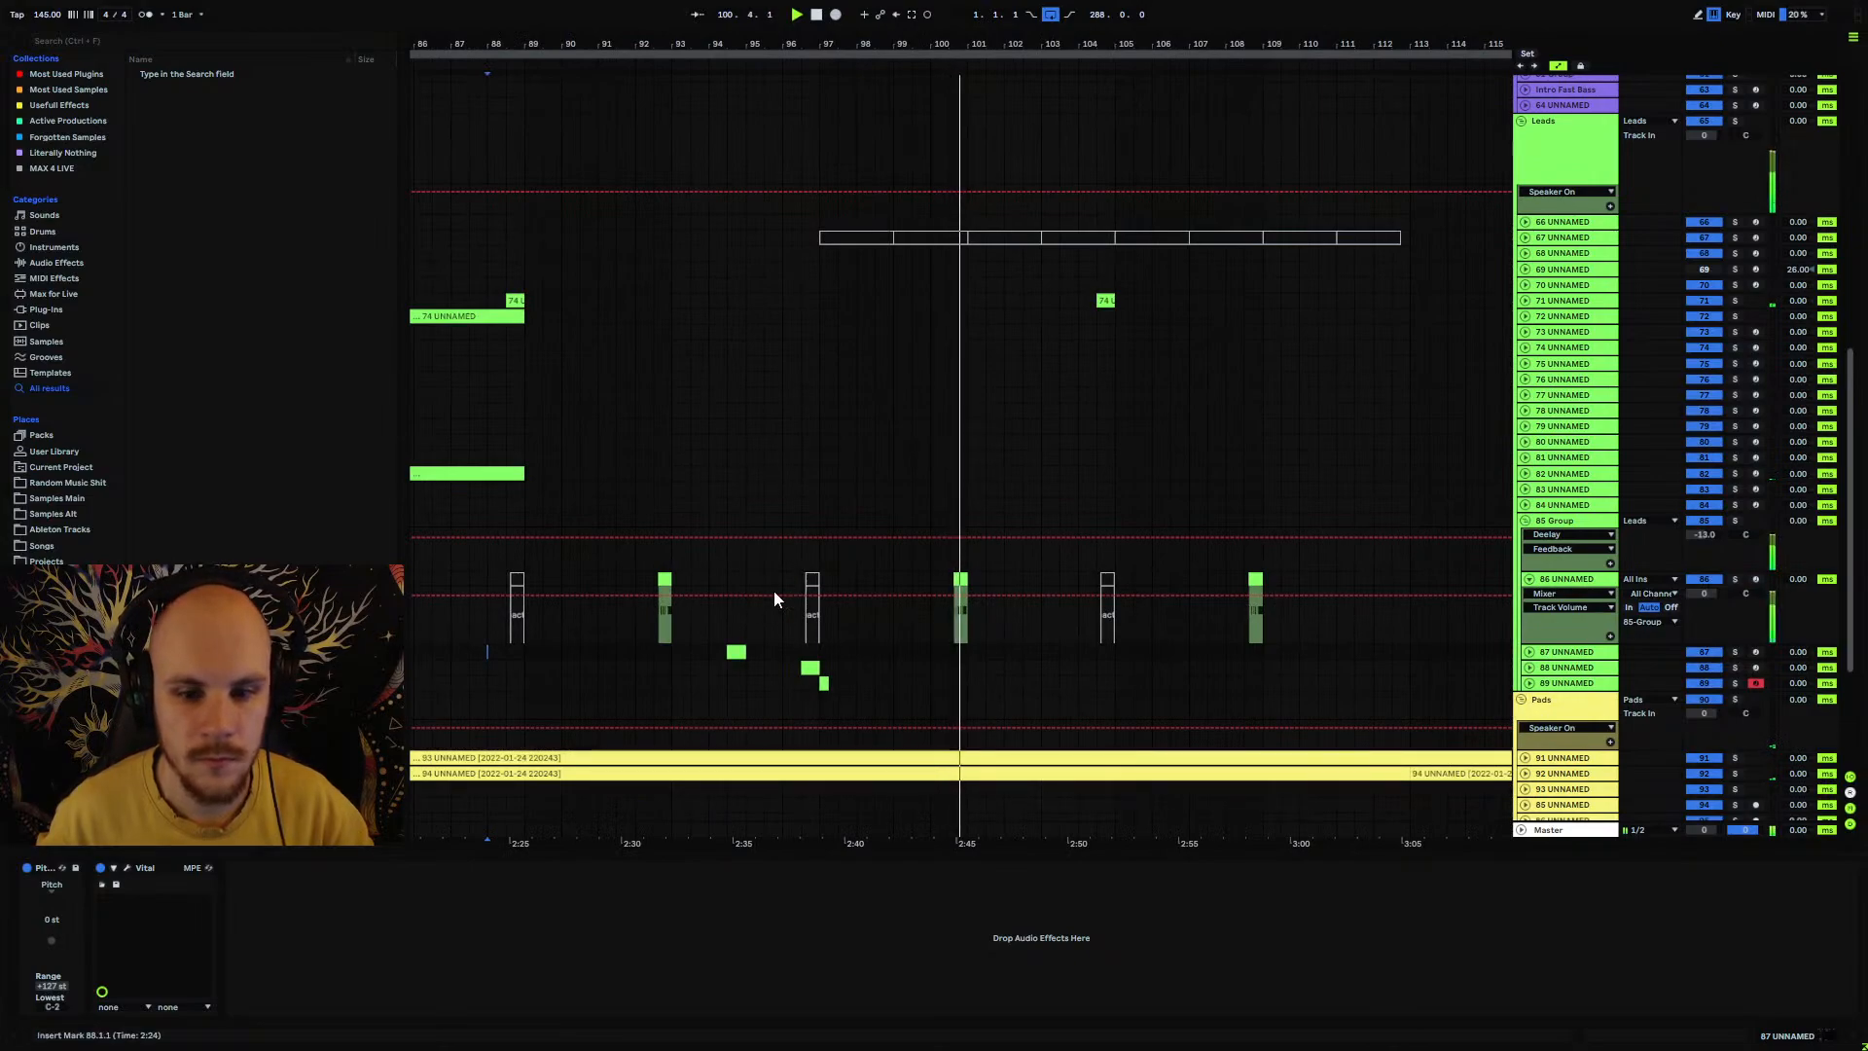
pyautogui.moveTo(822, 684); pyautogui.dragTo(1111, 681)
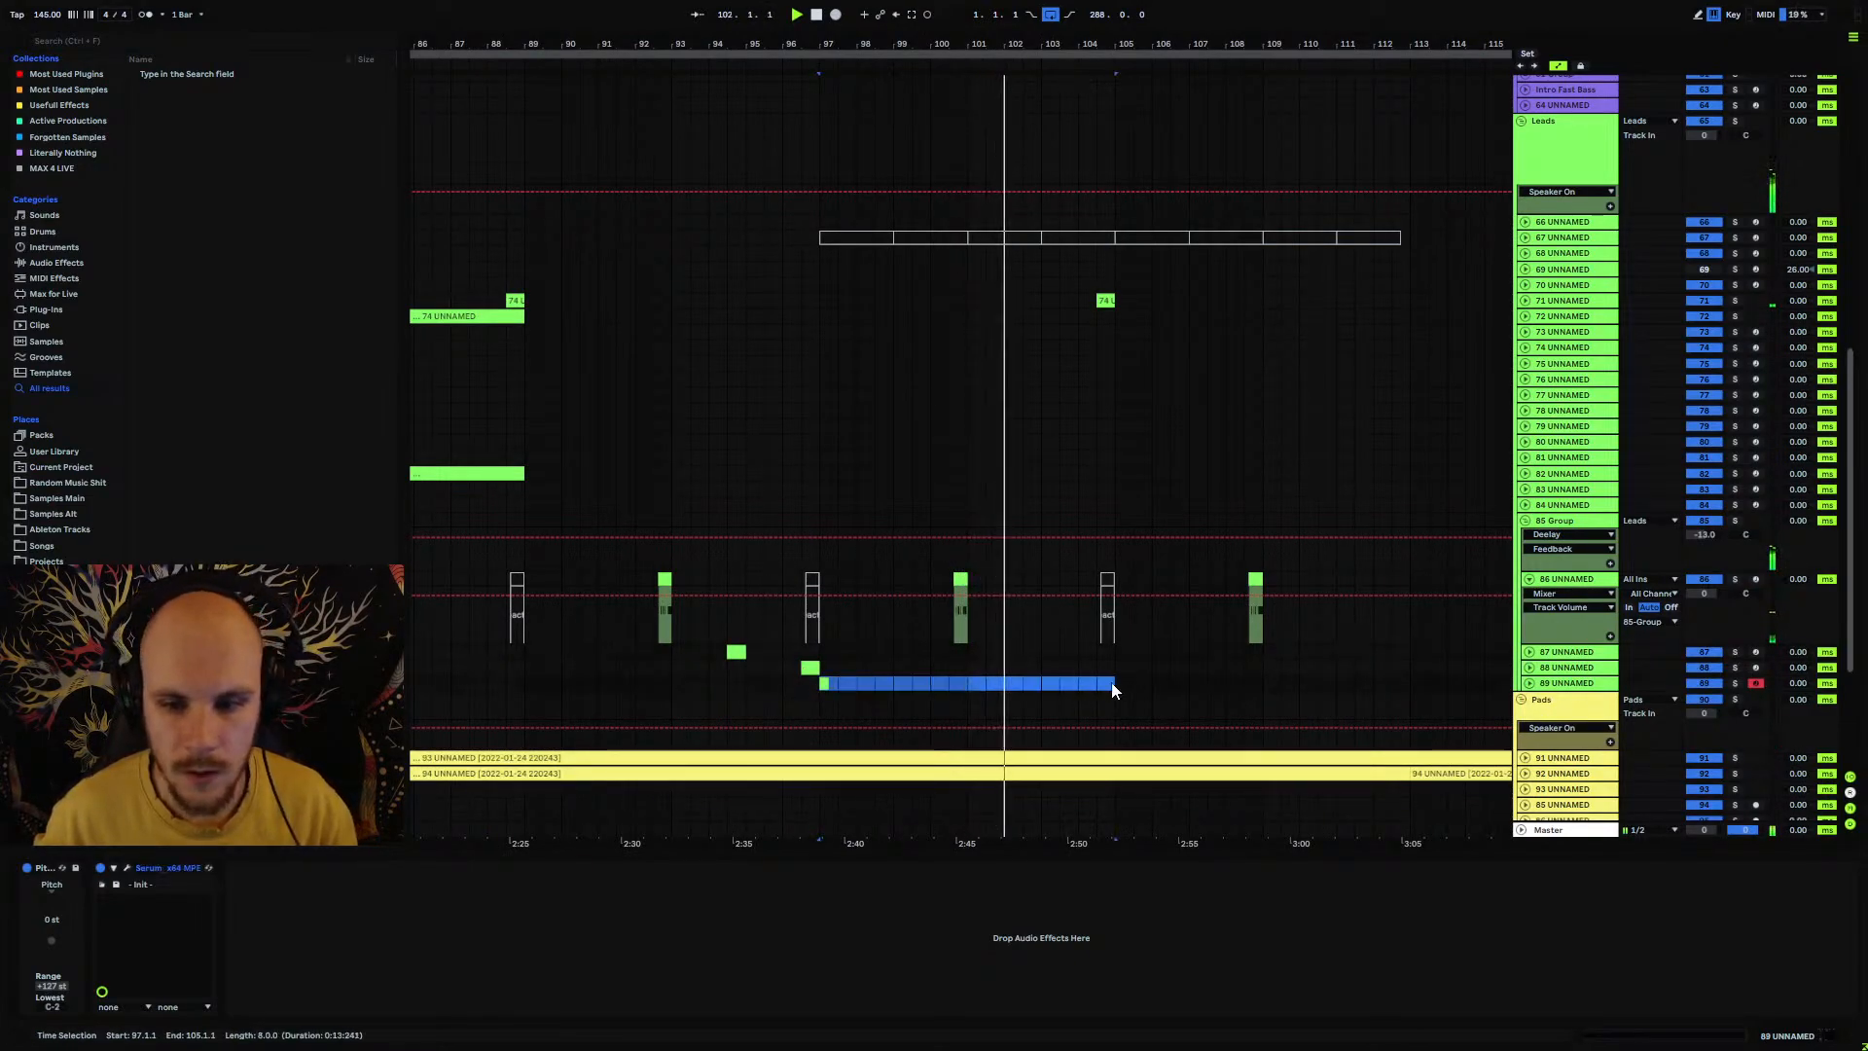
pyautogui.hotkey('ctrl', 'd')
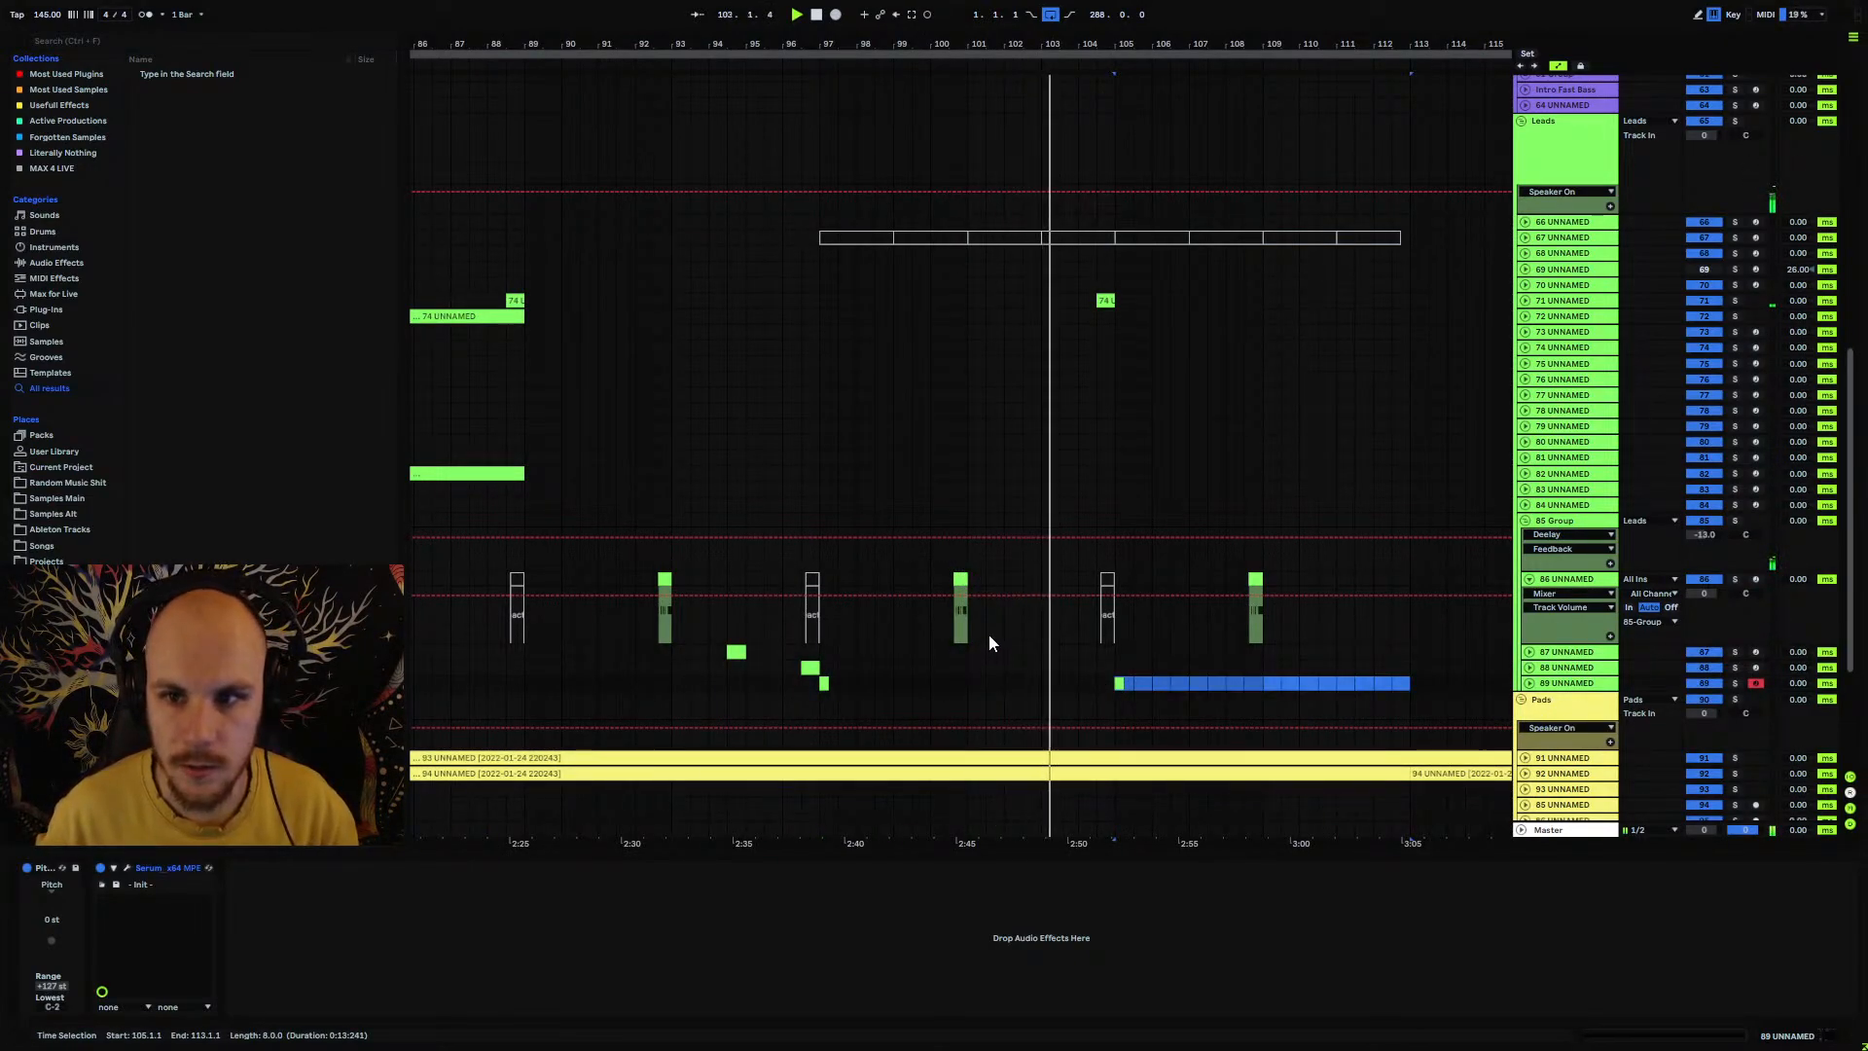
# Step: Move track 89's two clips four bars earlier to 93.1 and 101.1, and duplicate the second one at 109.1
pyautogui.moveTo(1157, 43); pyautogui.dragTo(1077, 121)
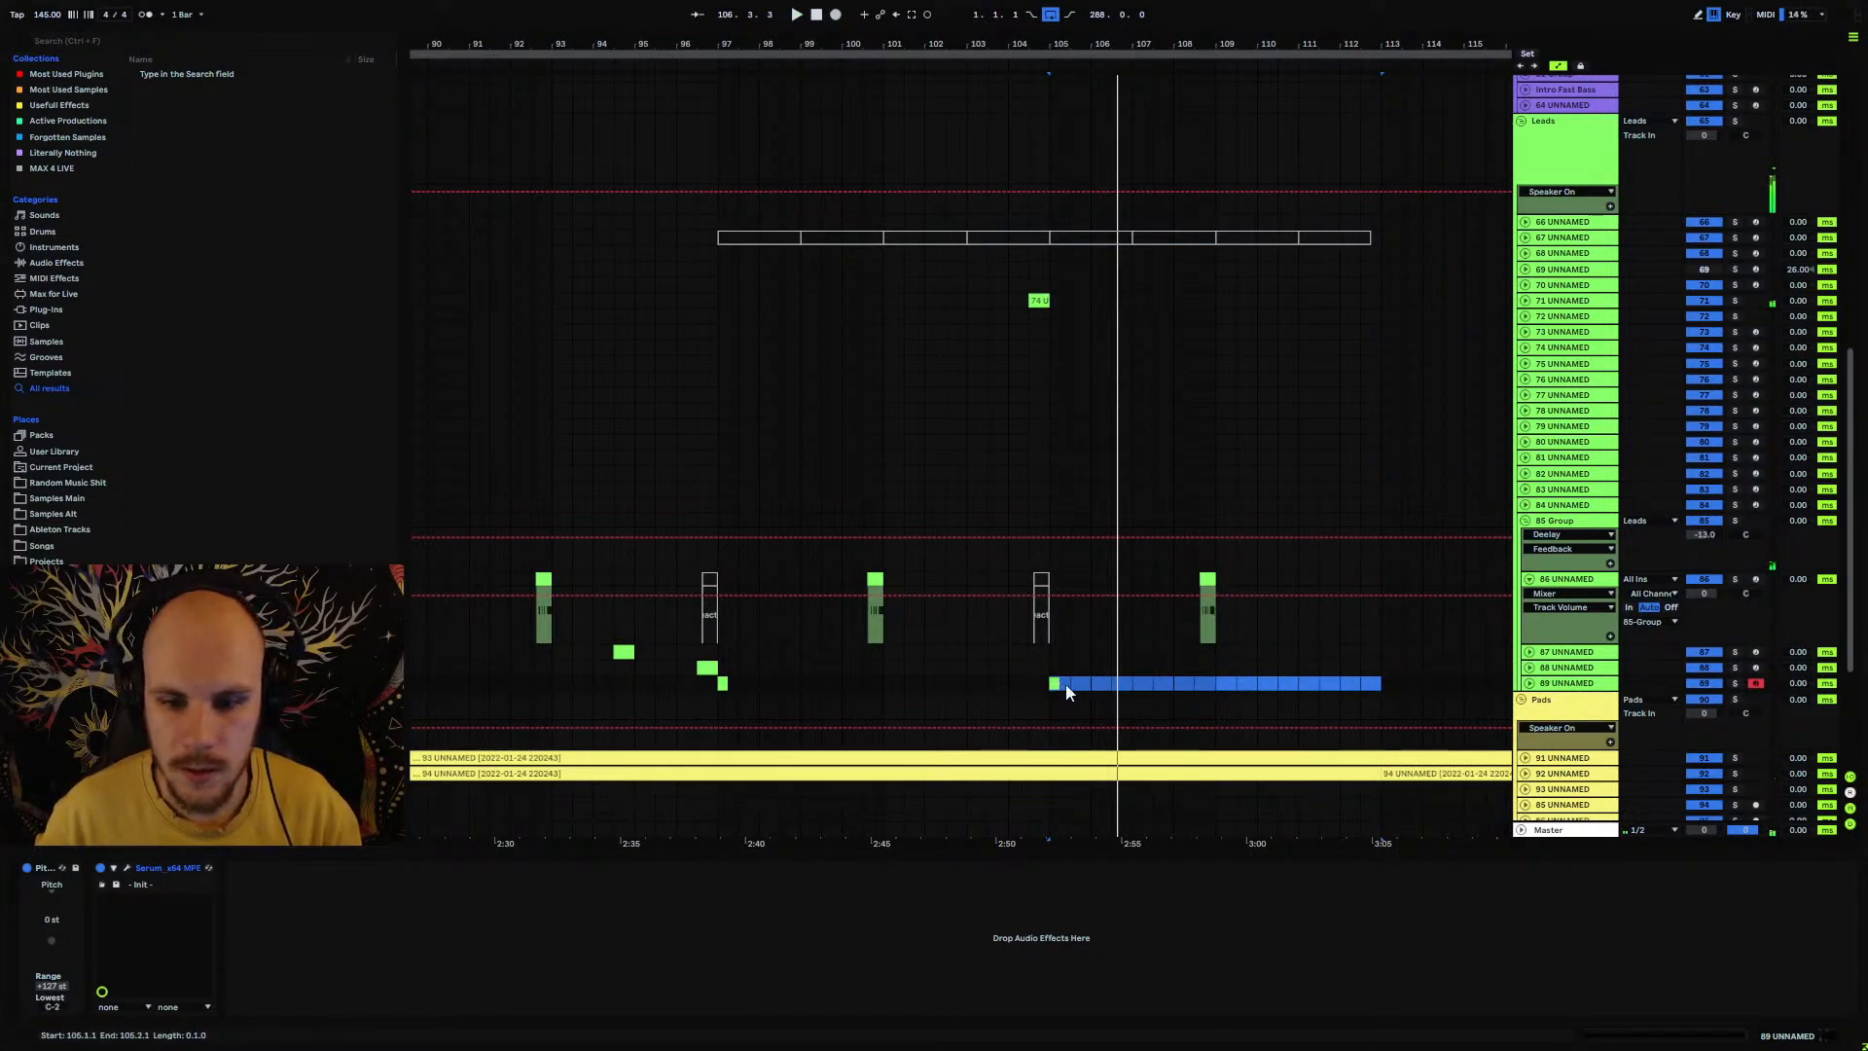
pyautogui.moveTo(1216, 684); pyautogui.dragTo(721, 684)
pyautogui.click(721, 684)
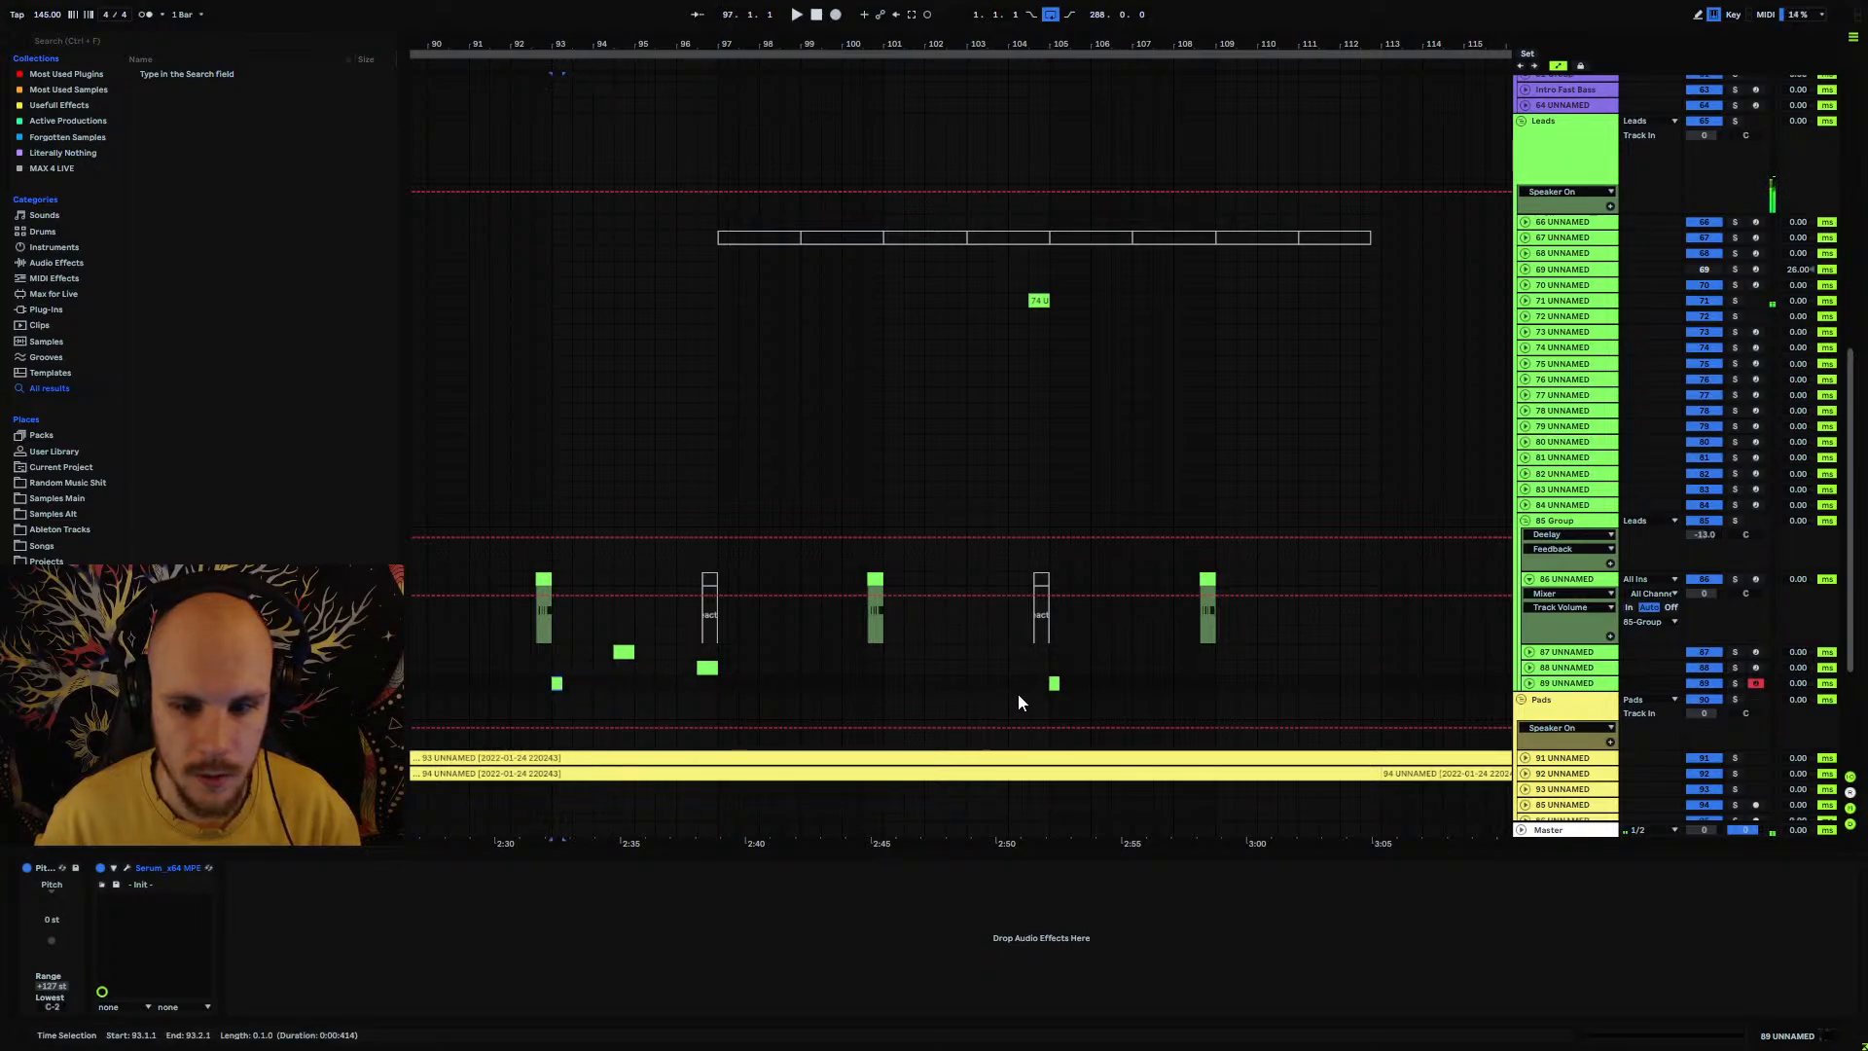
pyautogui.click(888, 684)
pyautogui.press('space')
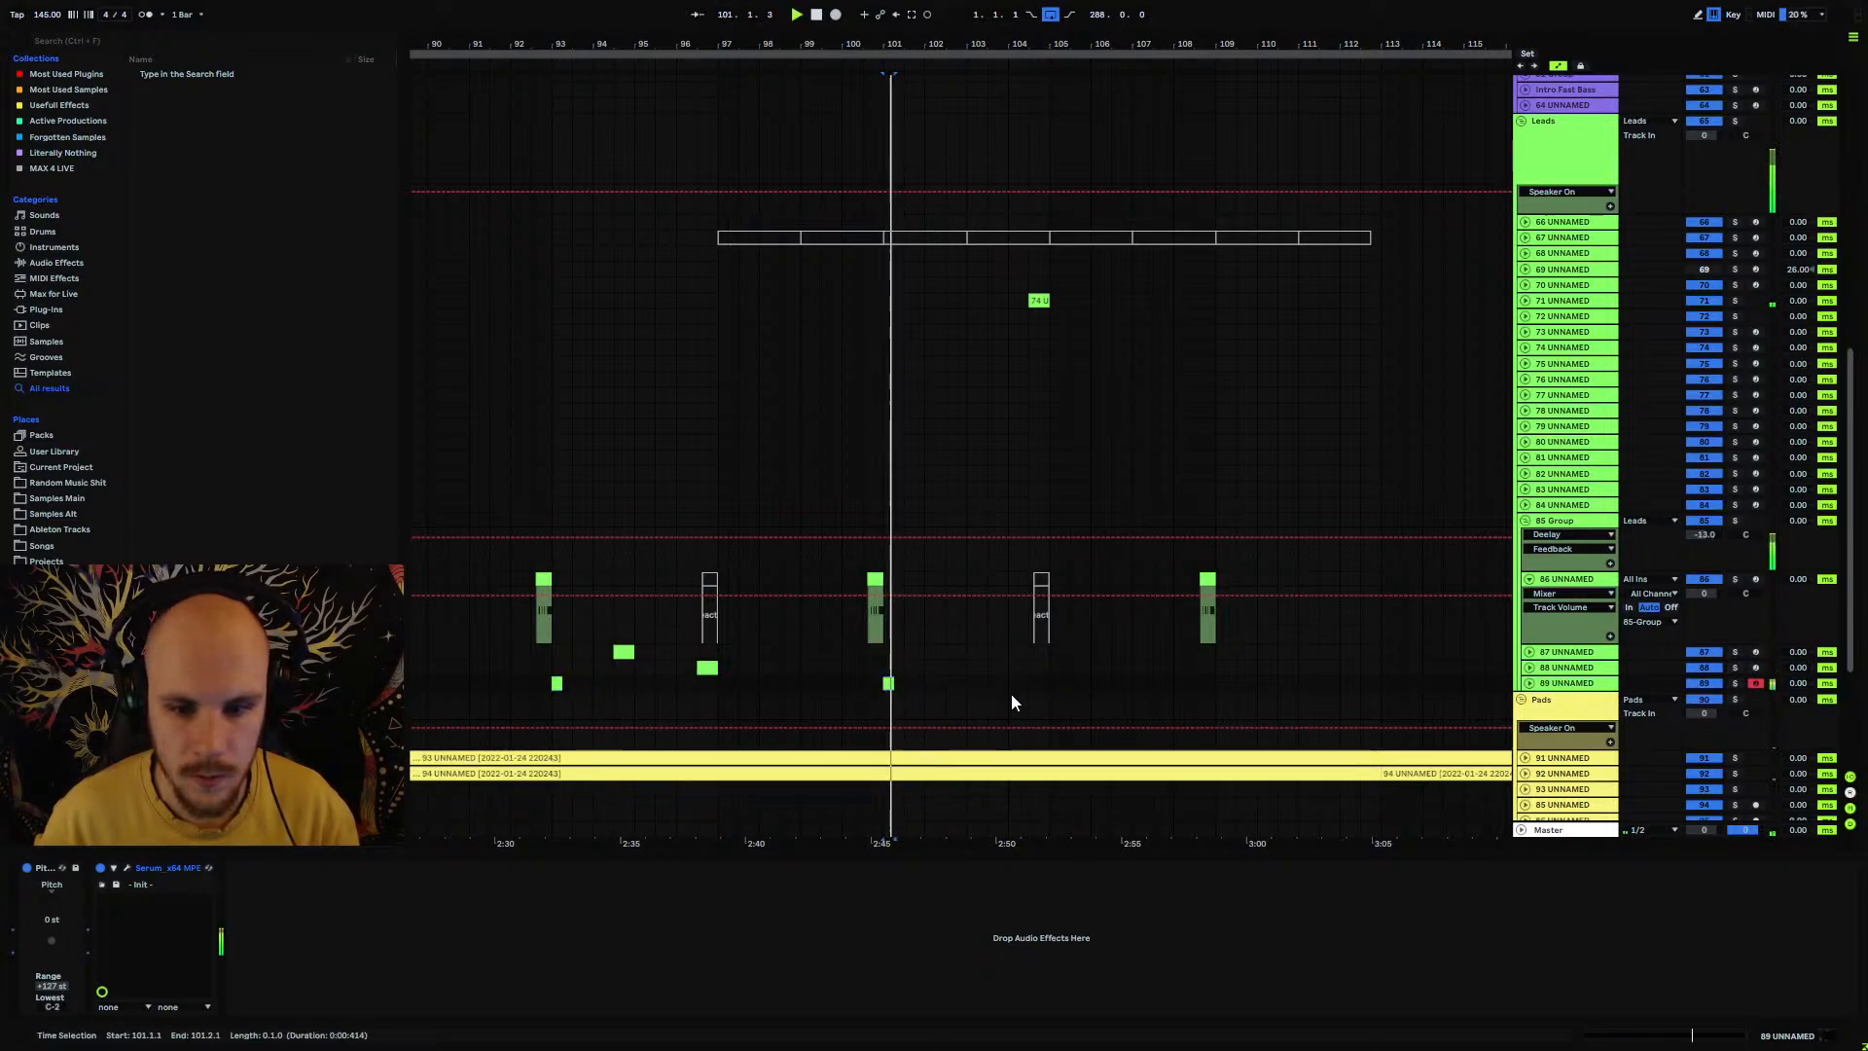
pyautogui.keyDown('shift'); pyautogui.click(1212, 686); pyautogui.keyUp('shift')
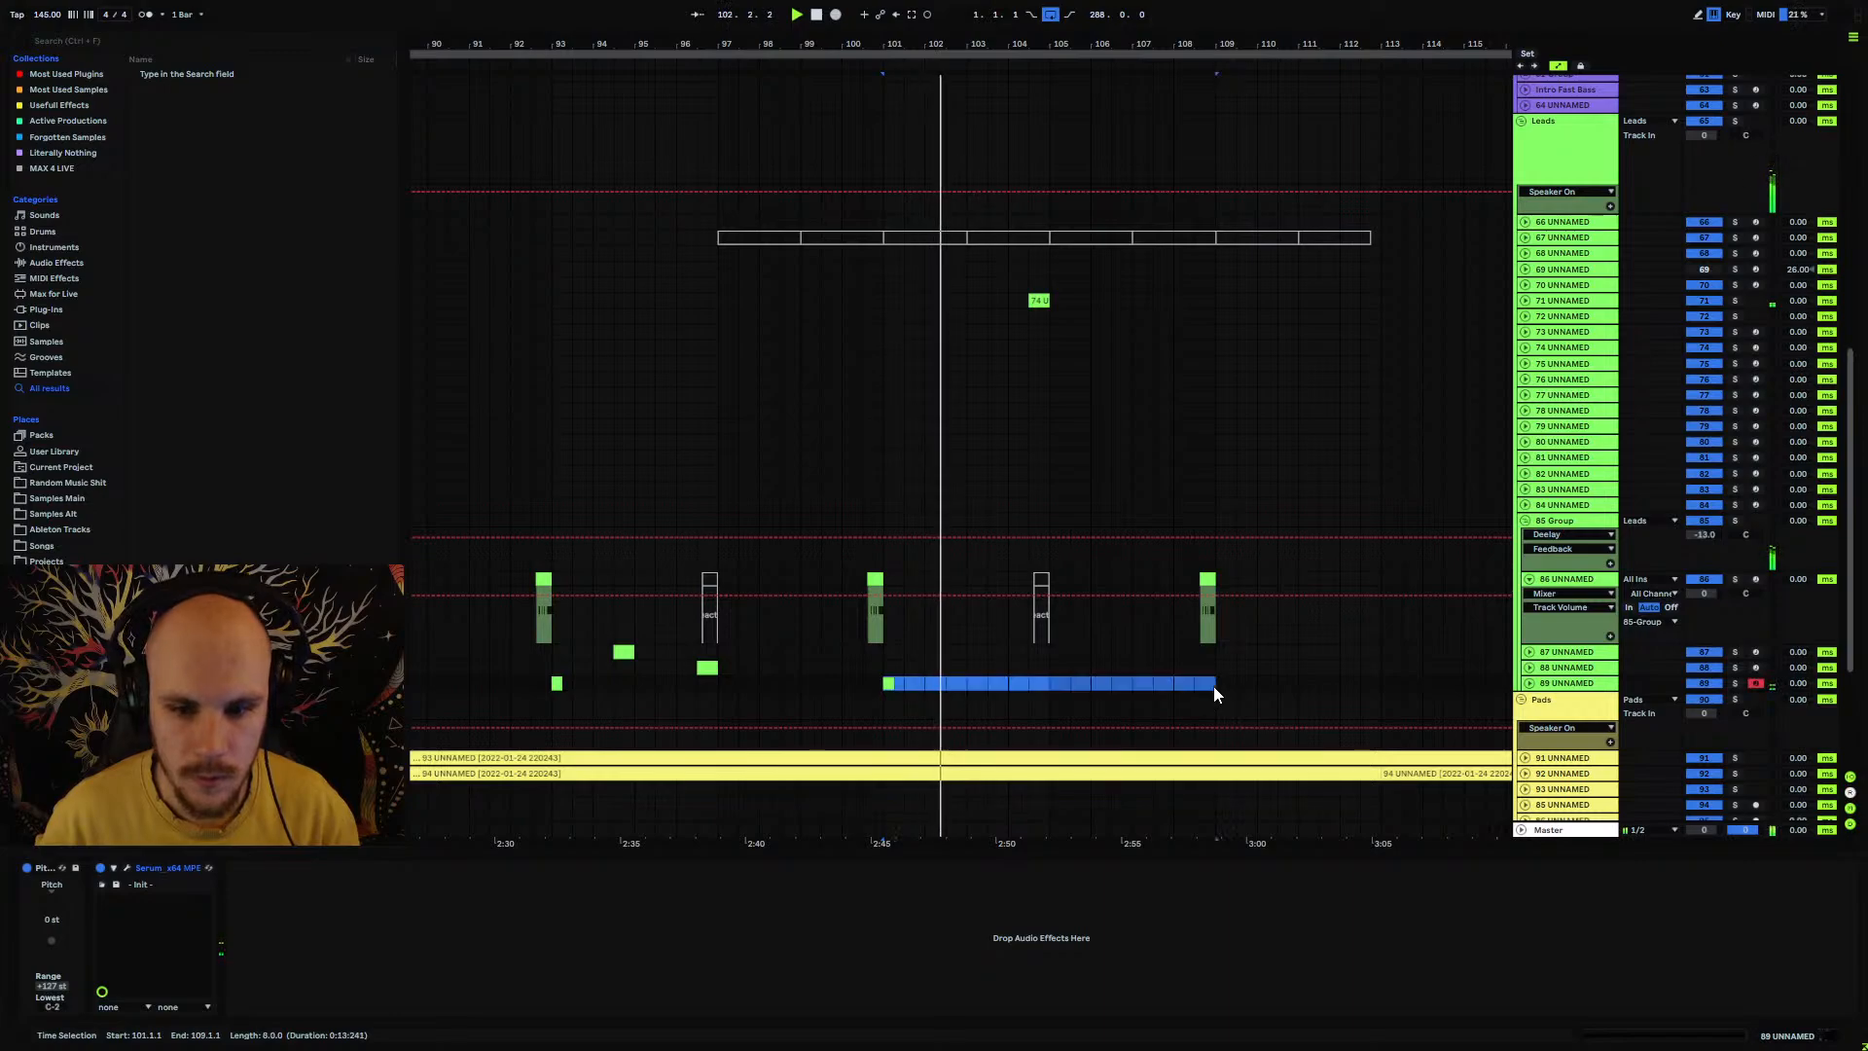
pyautogui.hotkey('ctrl', 'd')
# Step: Check the clip and effects on track 71 at 104.3, and play the lead group from bar 92
pyautogui.click(772, 295)
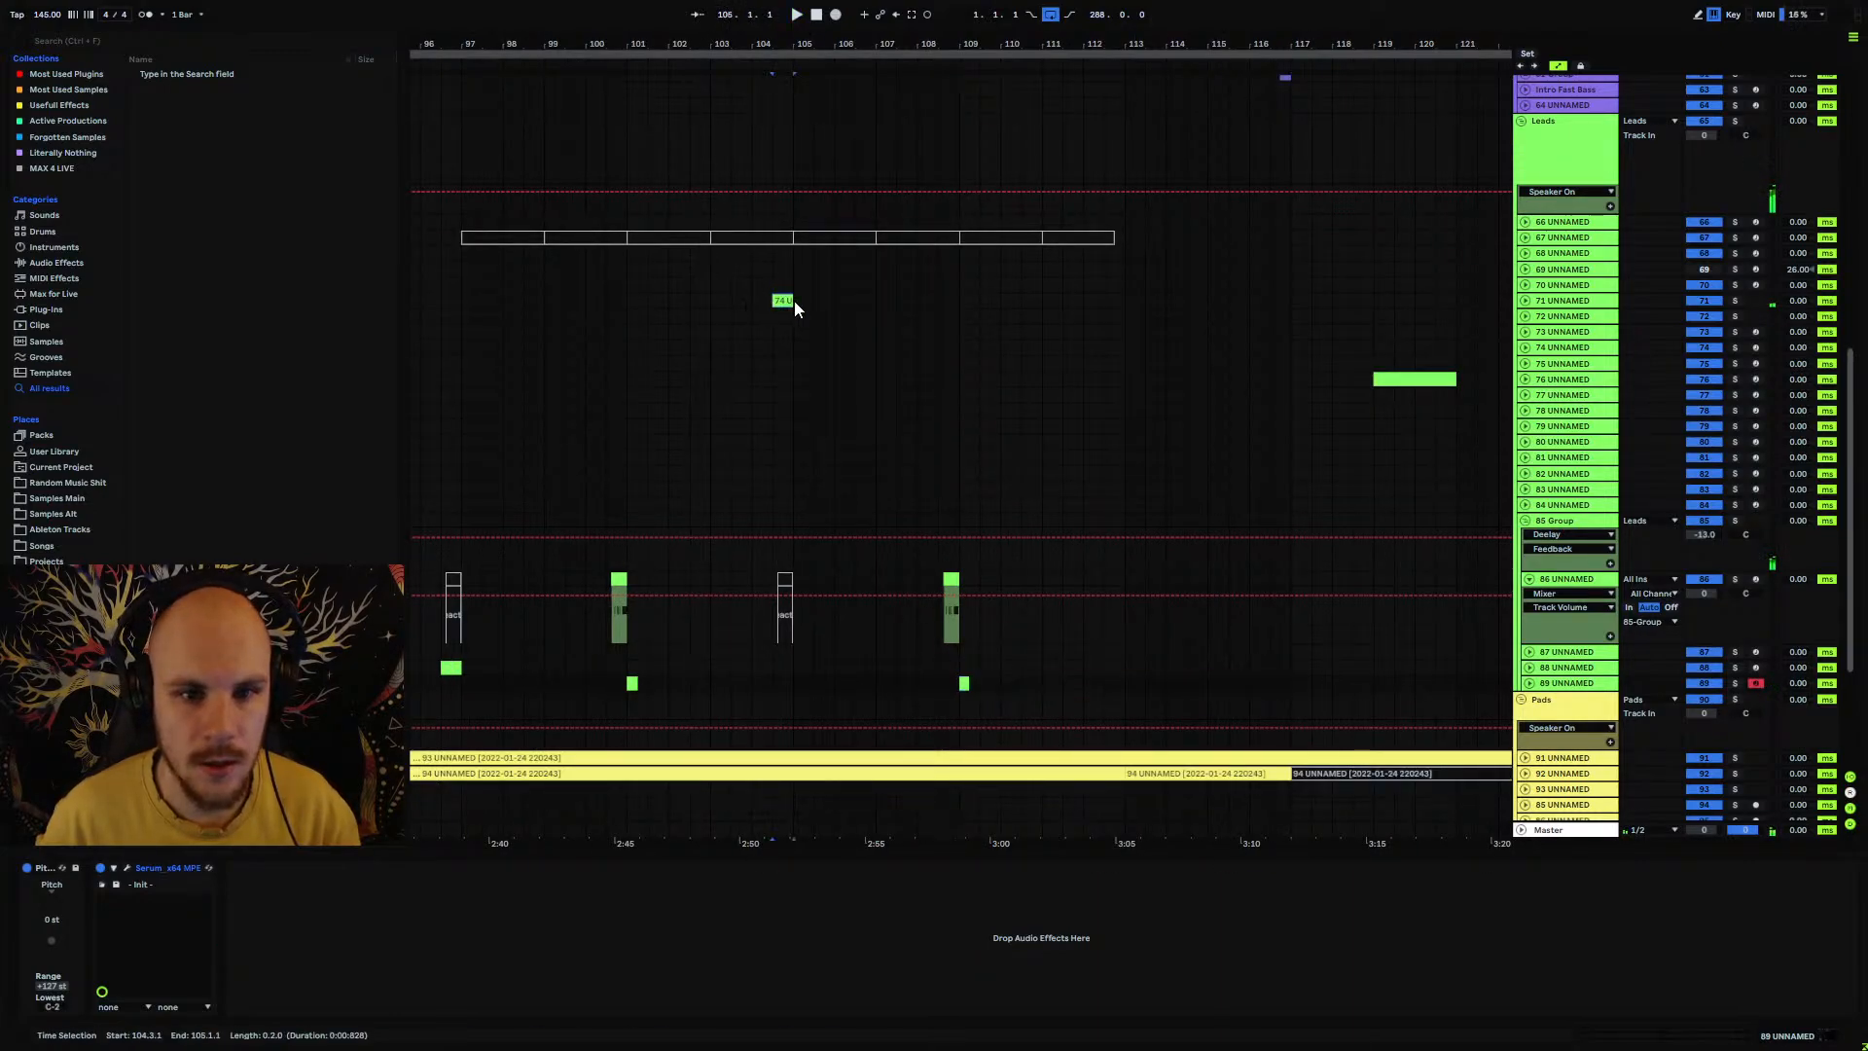
pyautogui.click(790, 300)
pyautogui.hscroll(-5, 691, 581)
pyautogui.scroll(-2, 686, 599)
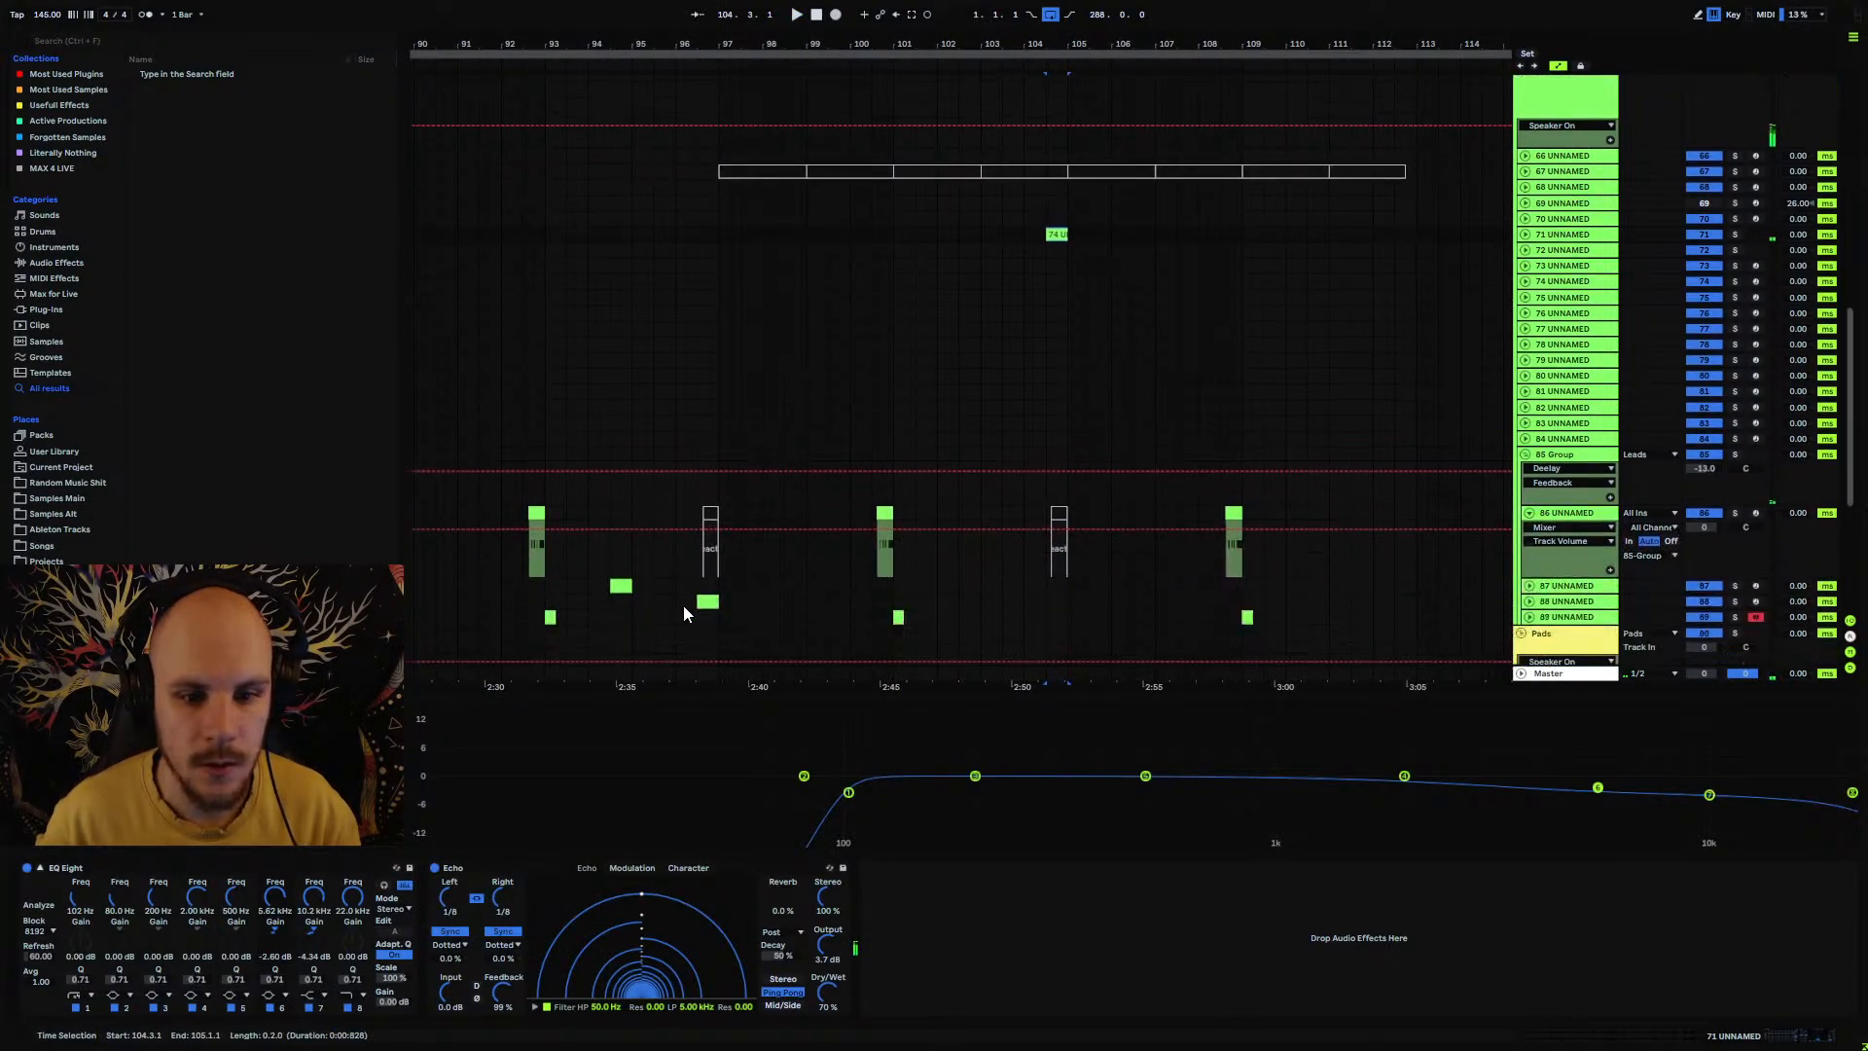
pyautogui.click(505, 594)
pyautogui.press('space')
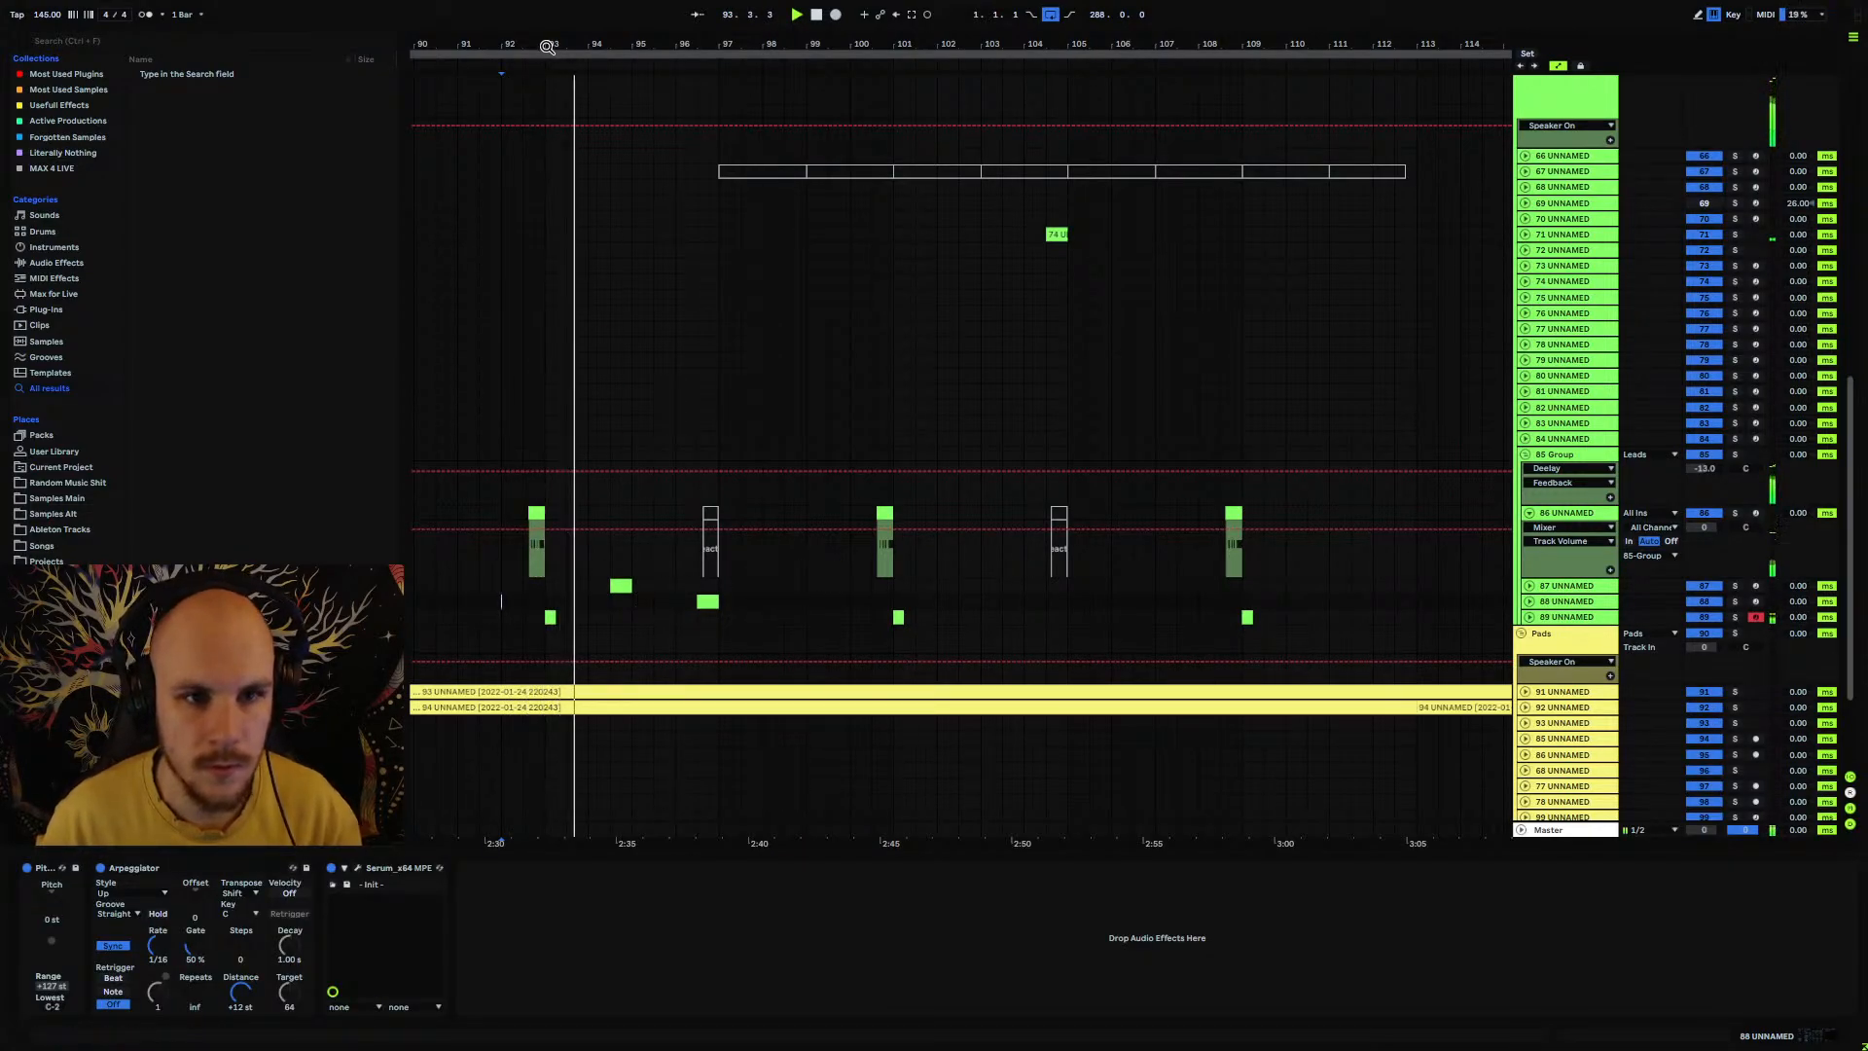
# Step: Lower track 86's volume during playback and collapse the track
pyautogui.moveTo(530, 44); pyautogui.dragTo(803, 536)
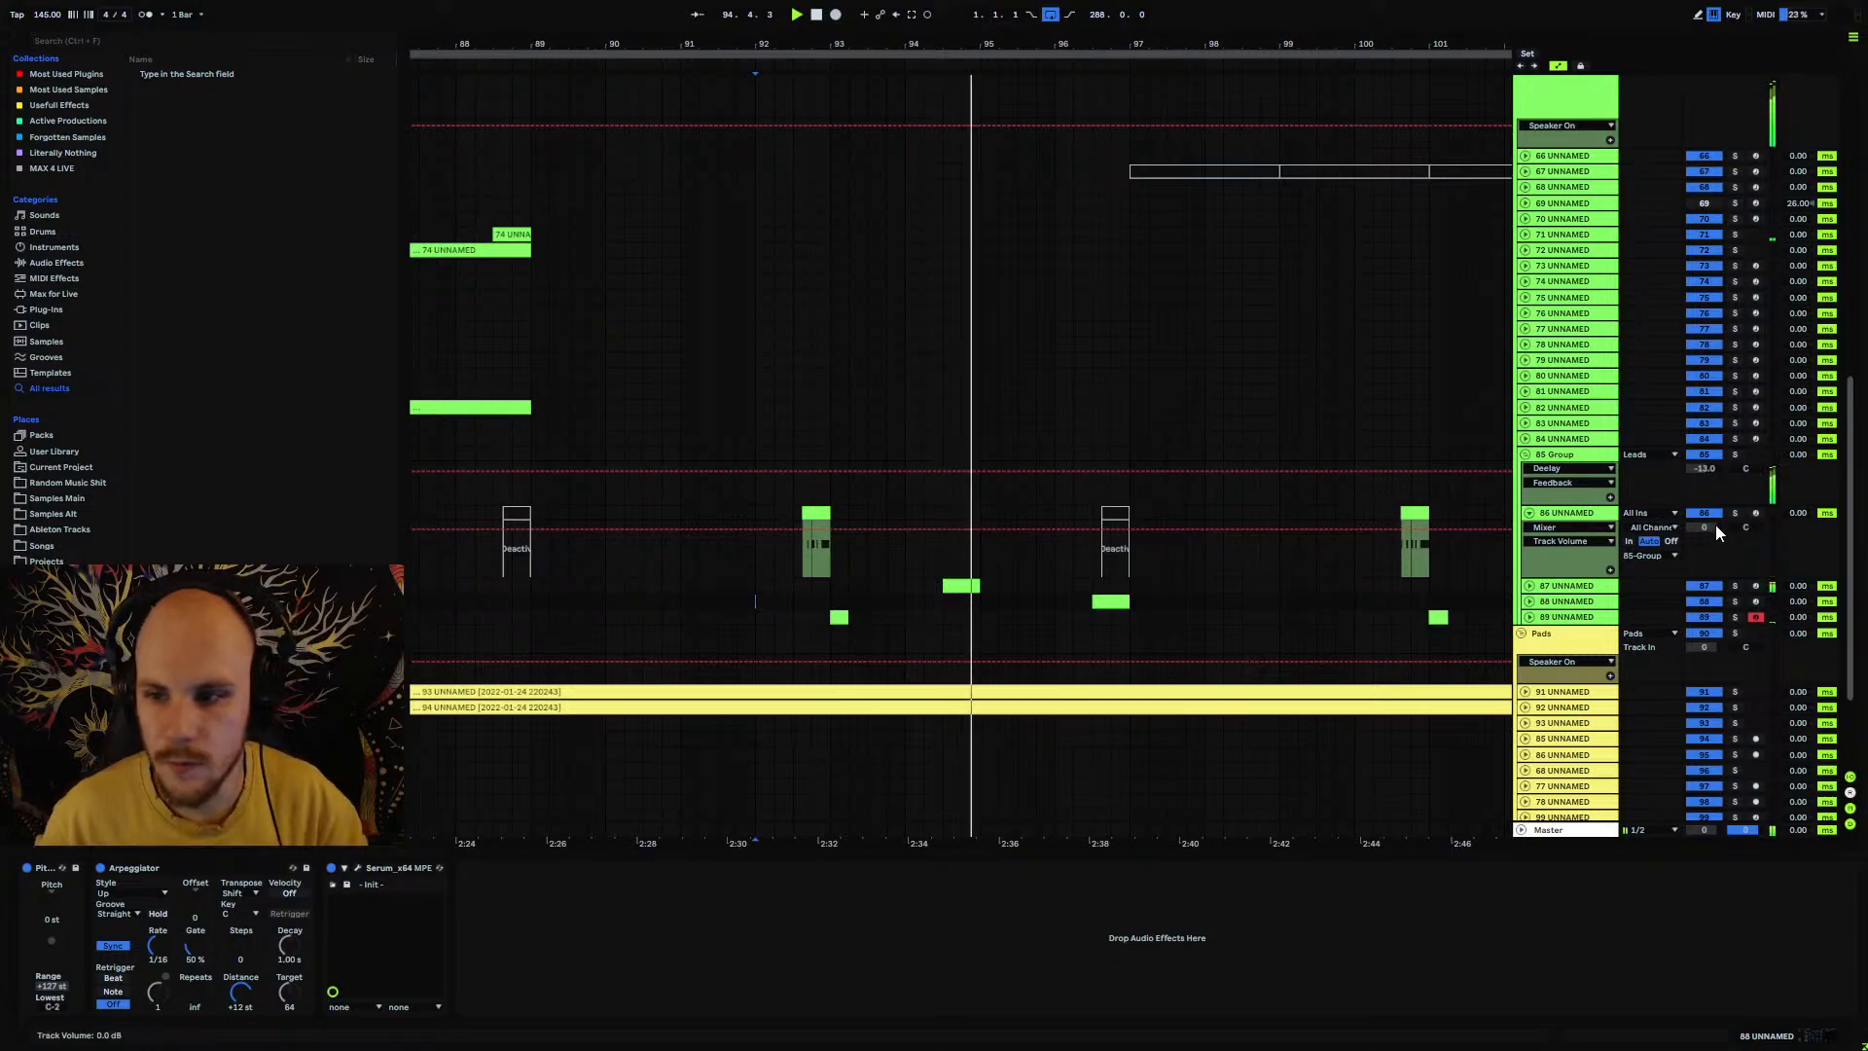
pyautogui.moveTo(1712, 528); pyautogui.dragTo(1712, 537)
pyautogui.click(1569, 516)
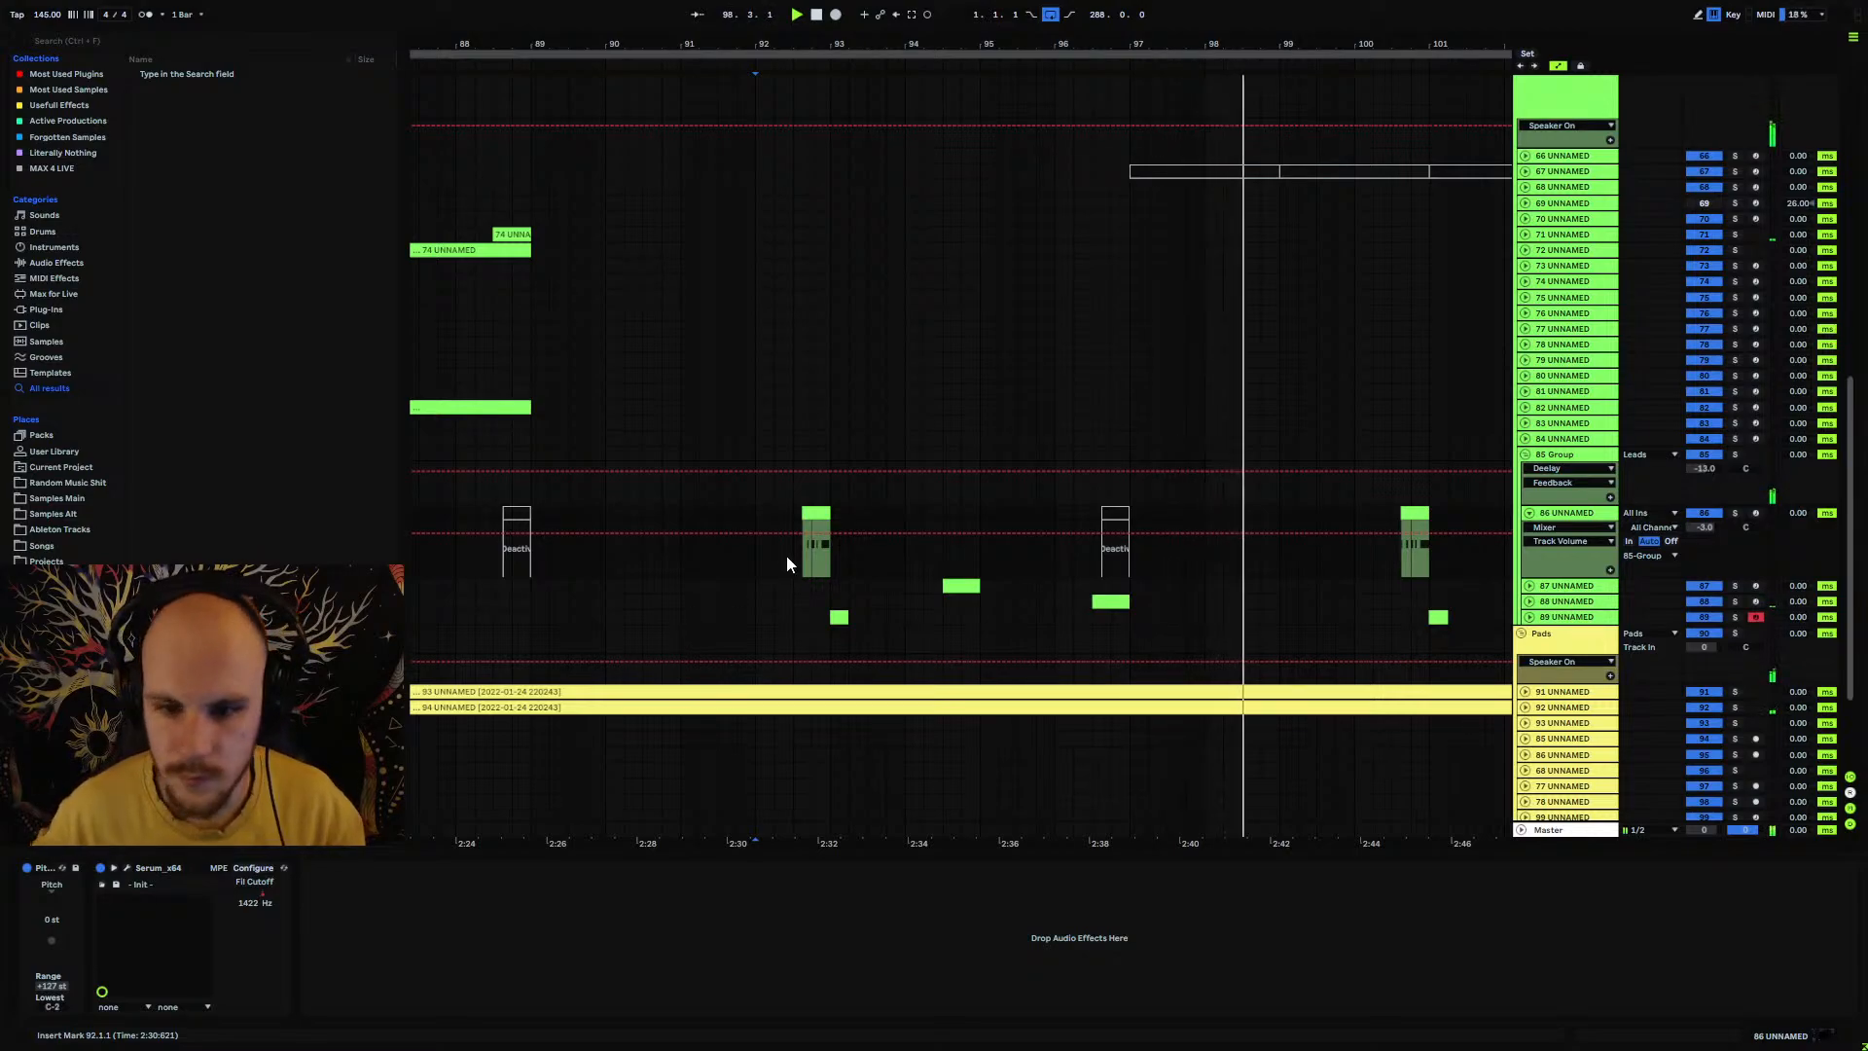
pyautogui.click(1529, 512)
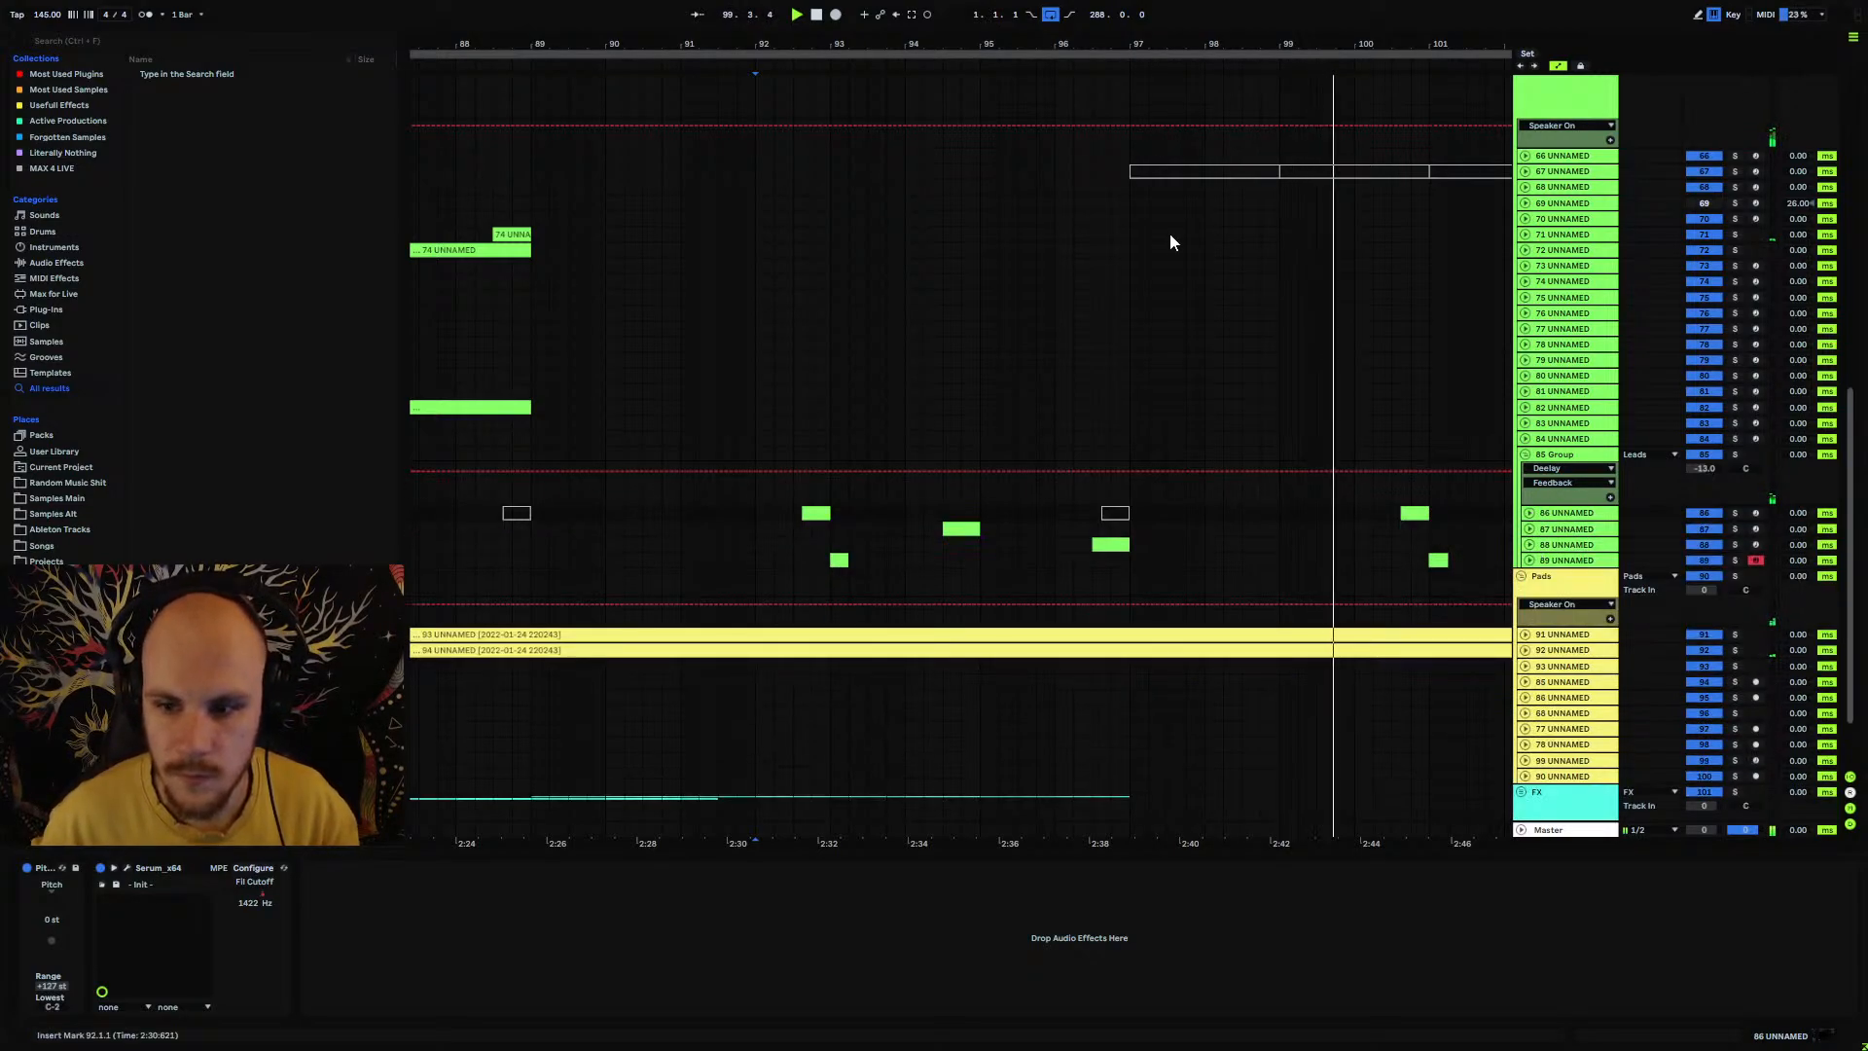
# Step: Play track 89 from 101.1 and copy its one-beat clip there to 102.1
pyautogui.moveTo(1180, 47); pyautogui.dragTo(976, 45)
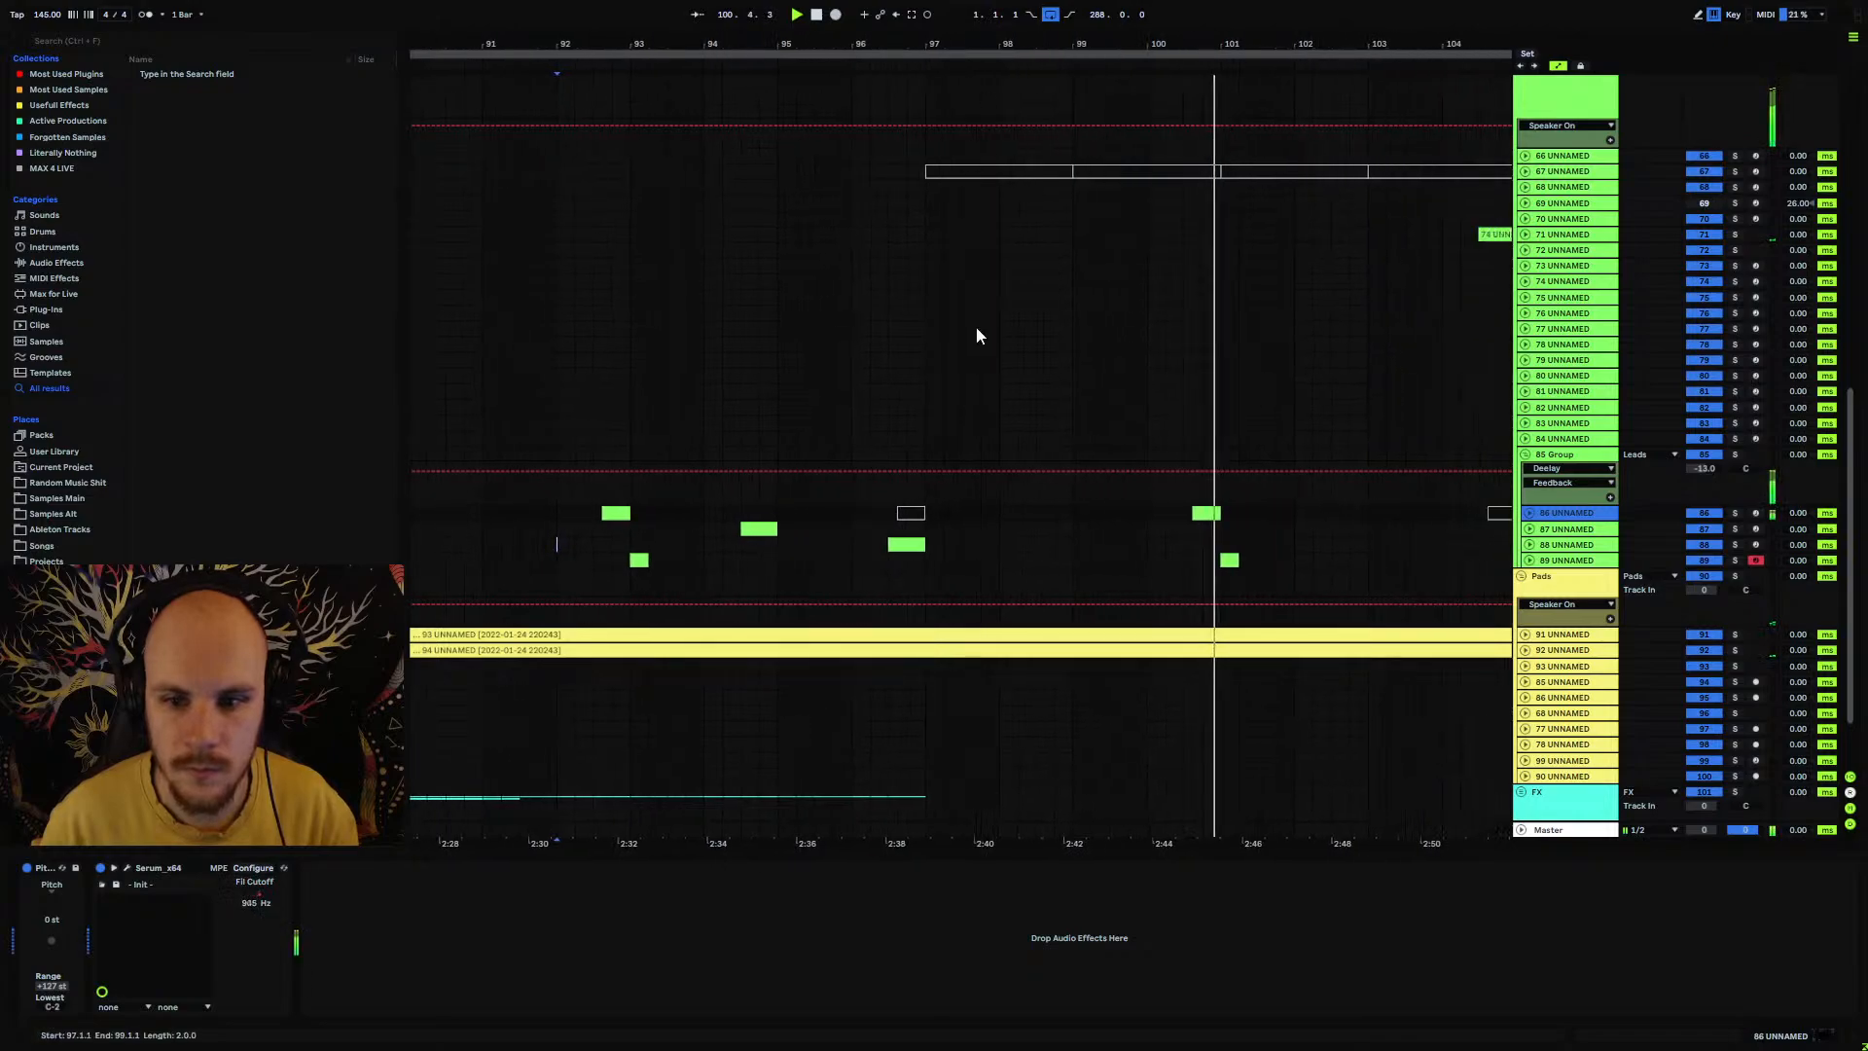
pyautogui.click(1566, 561)
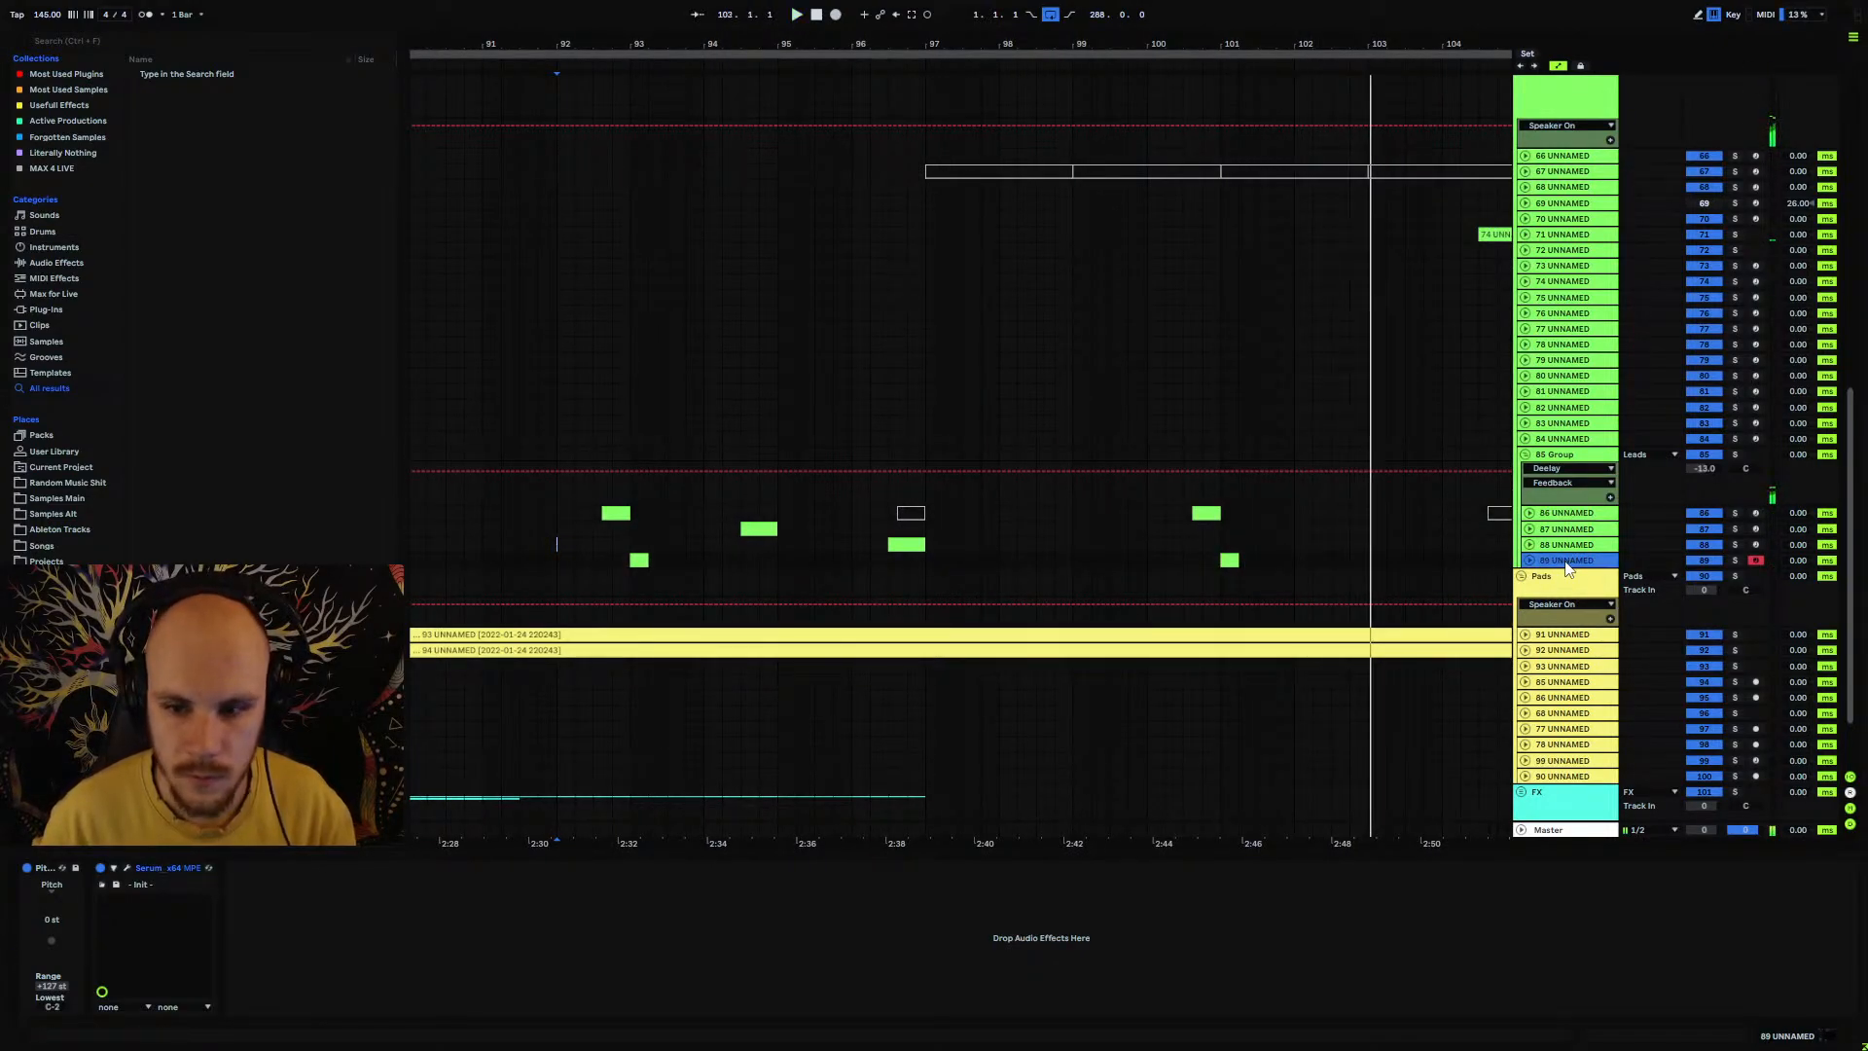
pyautogui.click(1227, 559)
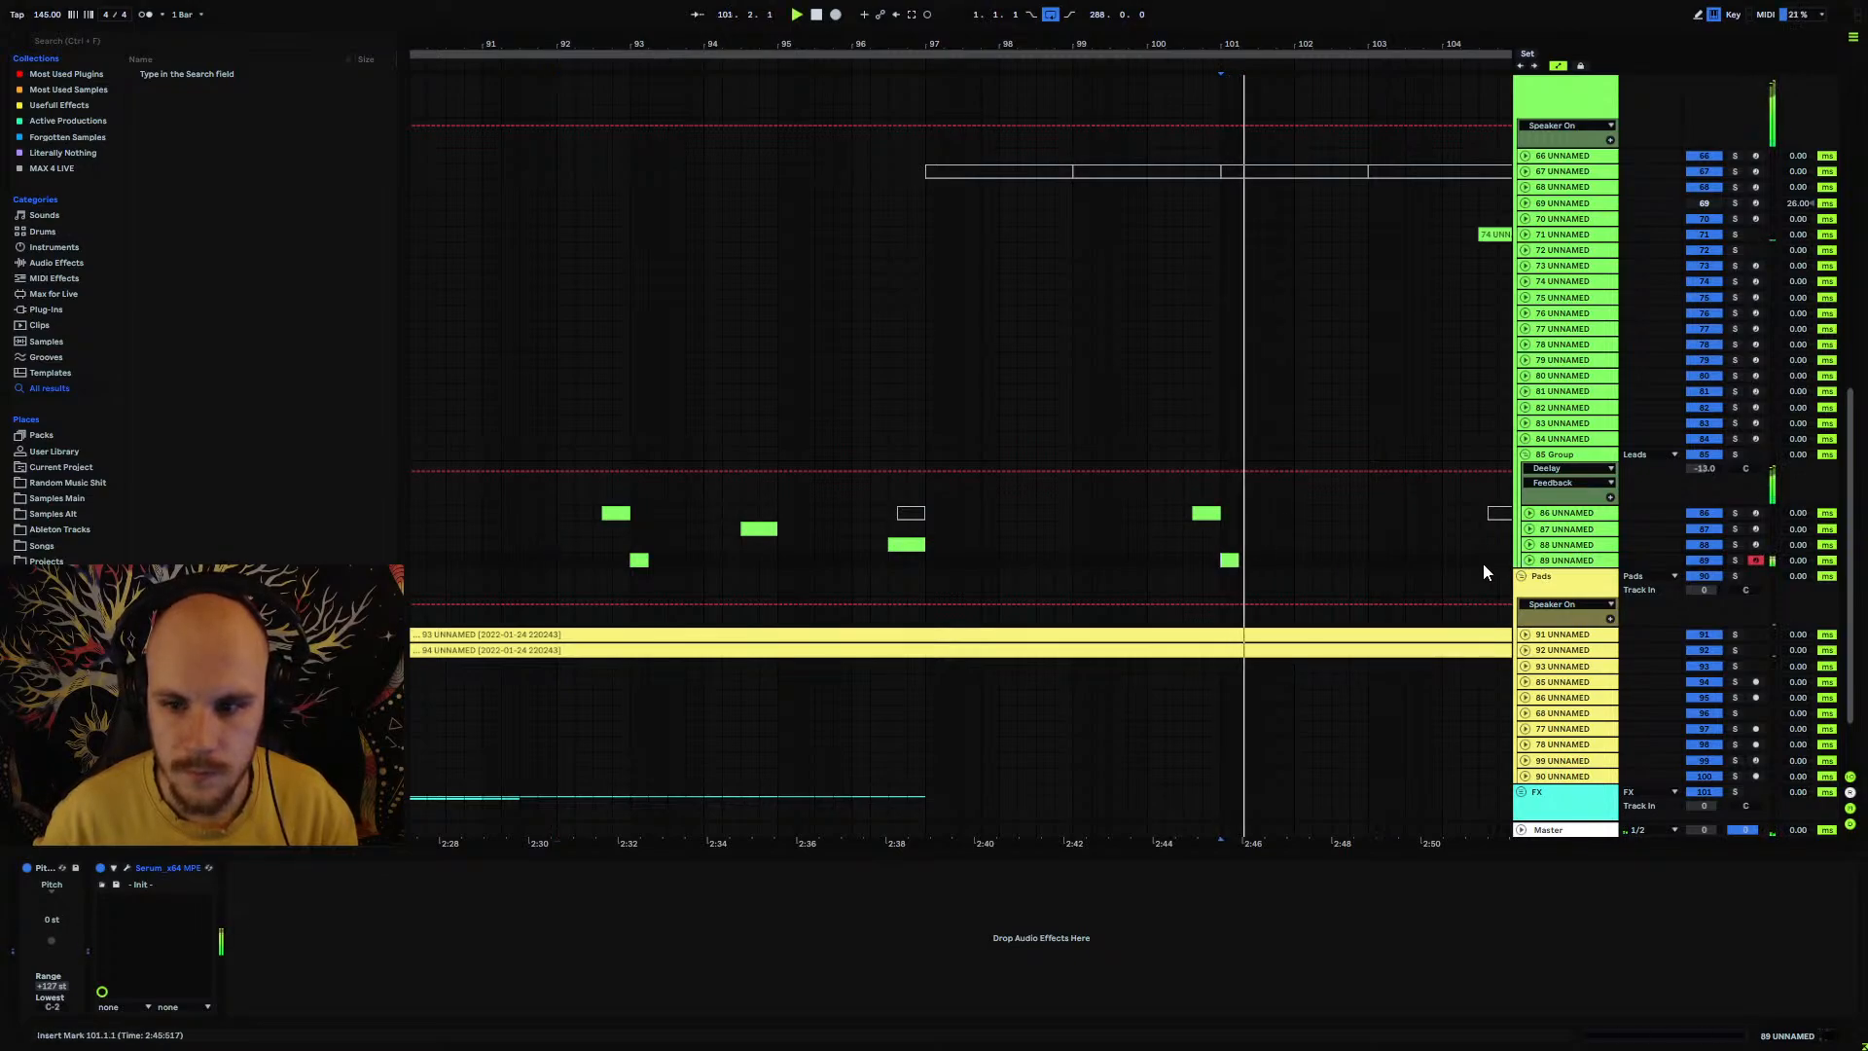
pyautogui.click(1231, 560)
pyautogui.press('space')
pyautogui.click(1295, 564)
pyautogui.hotkey('ctrl', 'v')
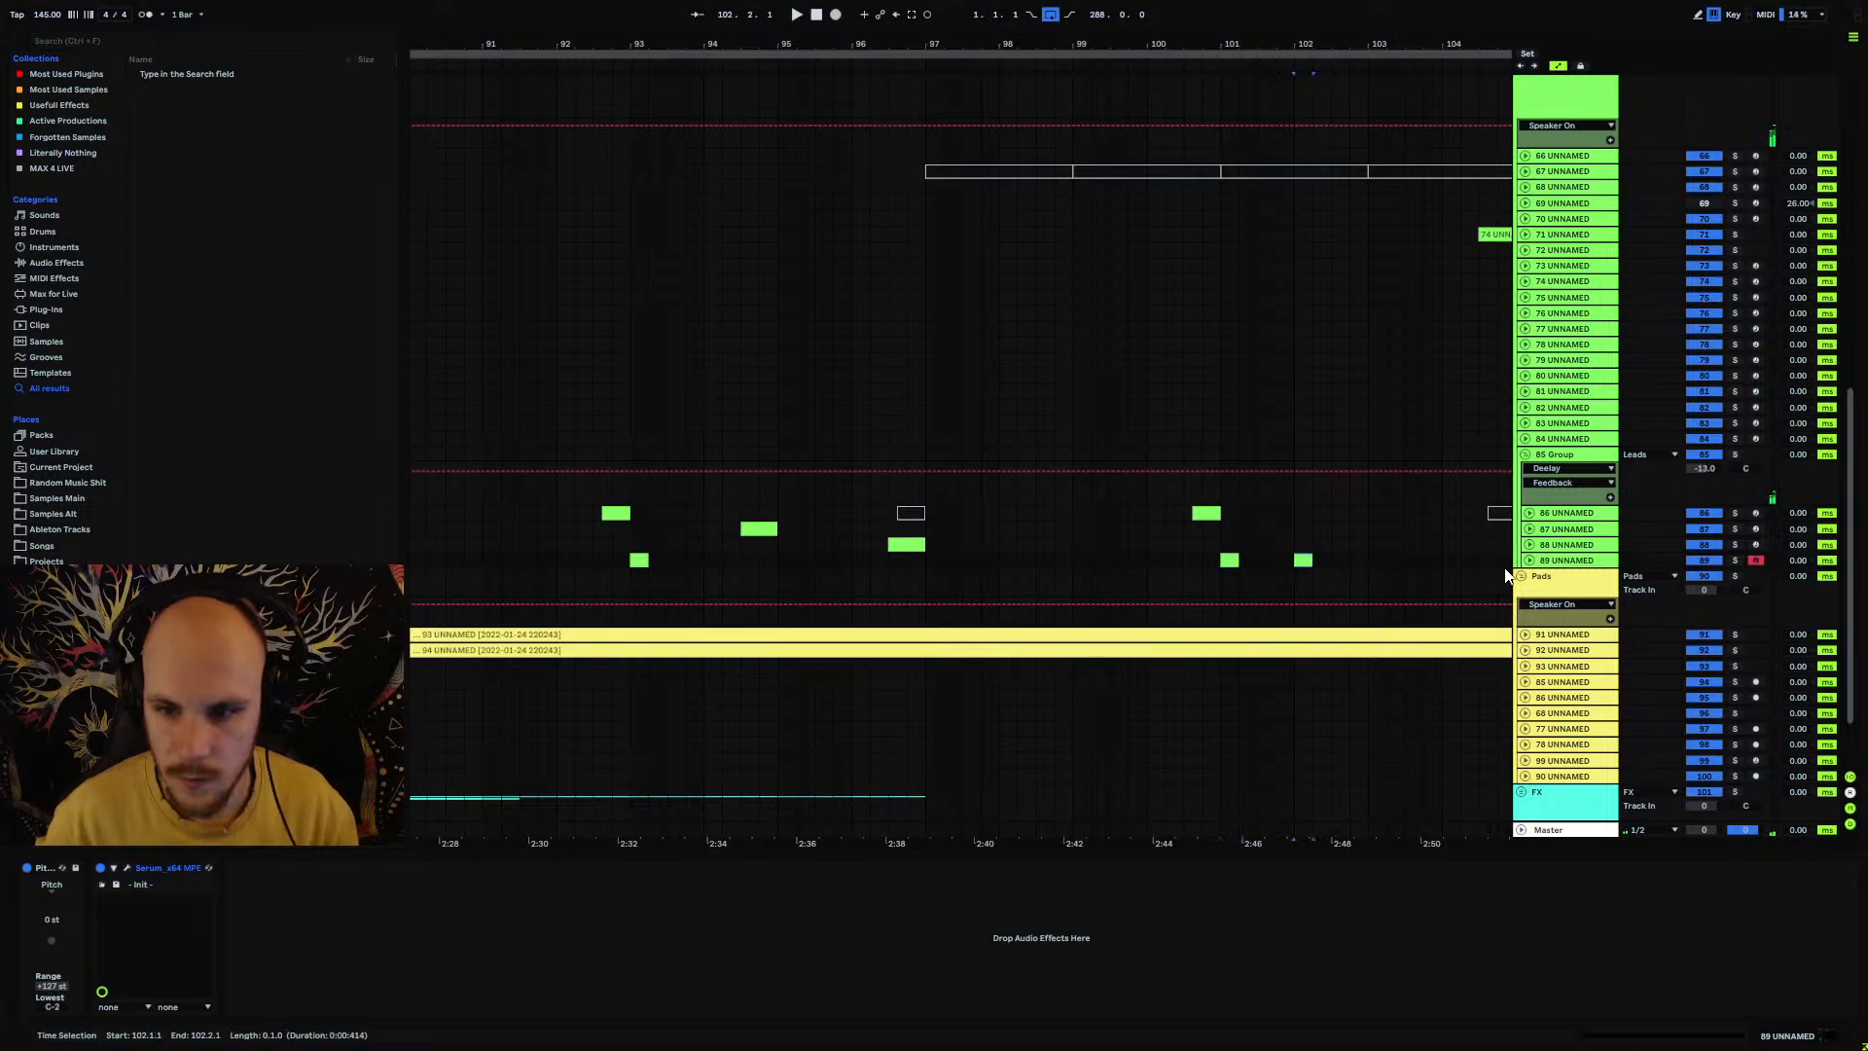
# Step: Duplicate track 89 with its Serum instrument and clips
pyautogui.click(1562, 560)
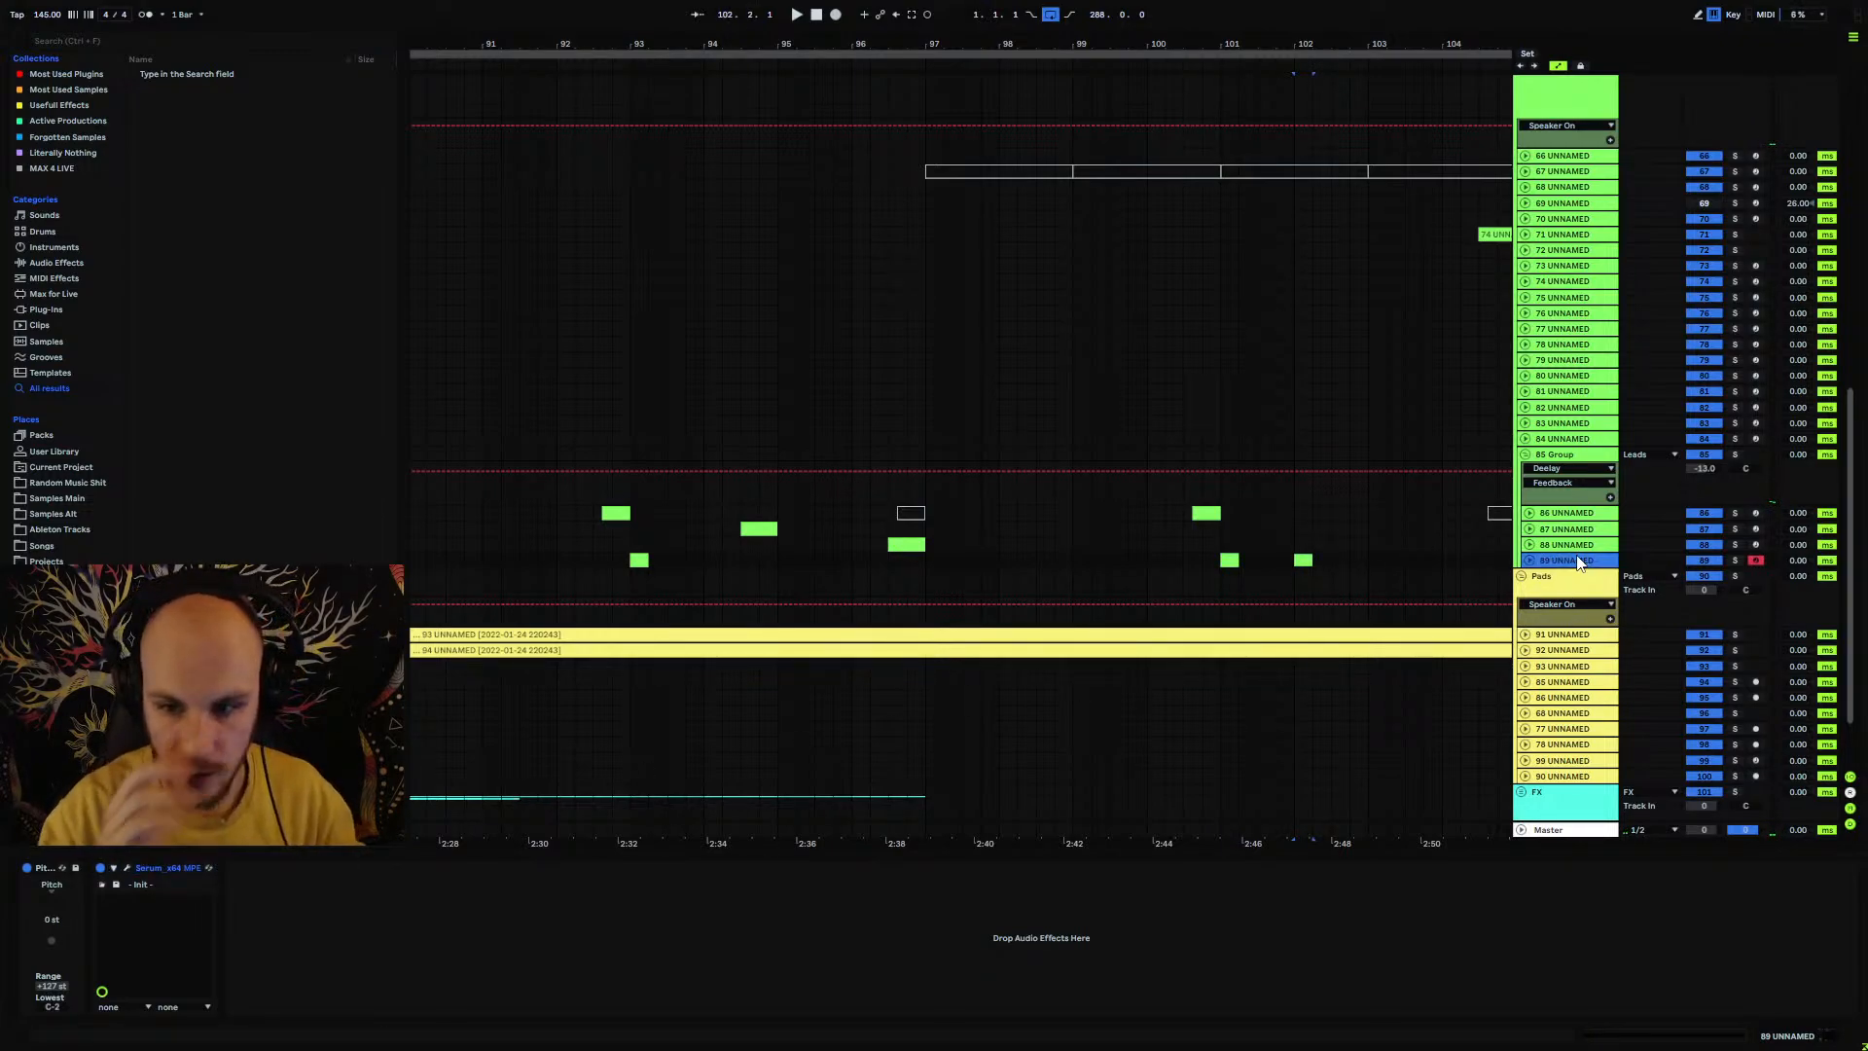
pyautogui.hotkey('ctrl', 'd')
pyautogui.moveTo(990, 45); pyautogui.dragTo(850, 45)
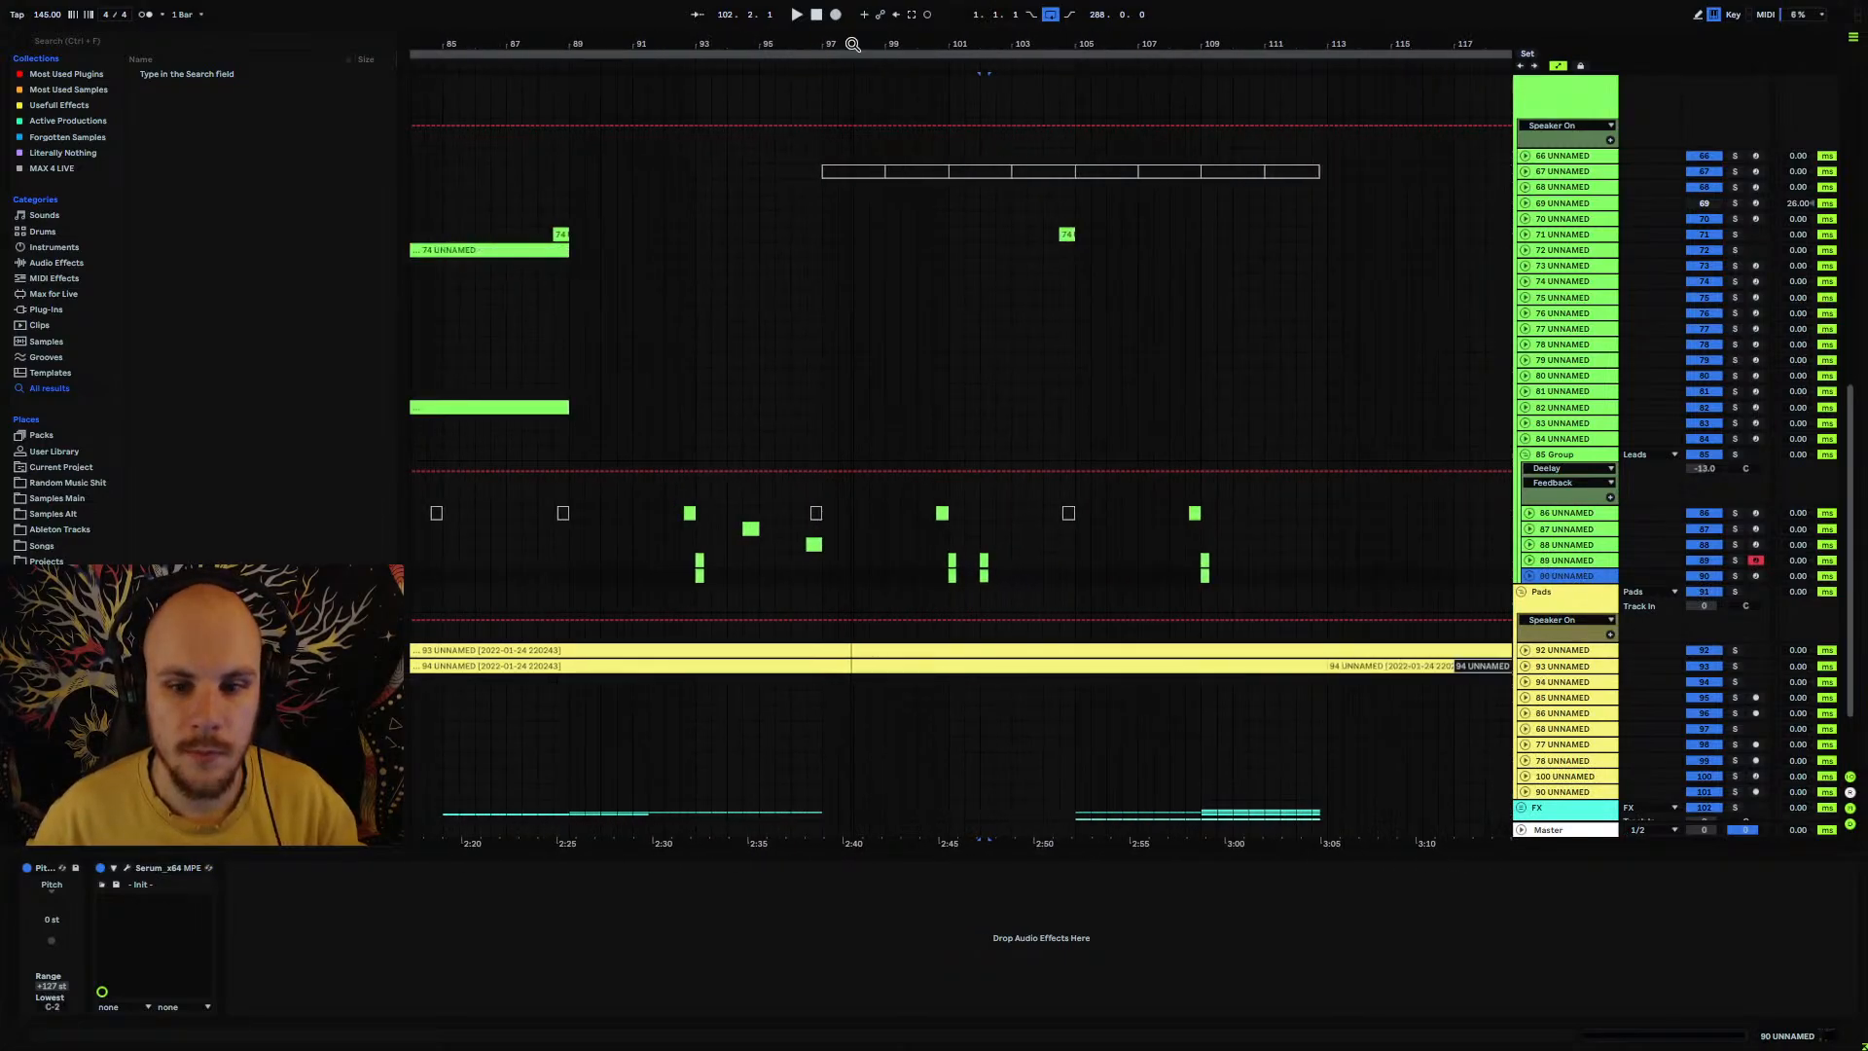
# Step: Delete every clip on duplicated track 90 except the one at 102.1, and remove track 89's clip at 102.1
pyautogui.moveTo(954, 575); pyautogui.dragTo(700, 574)
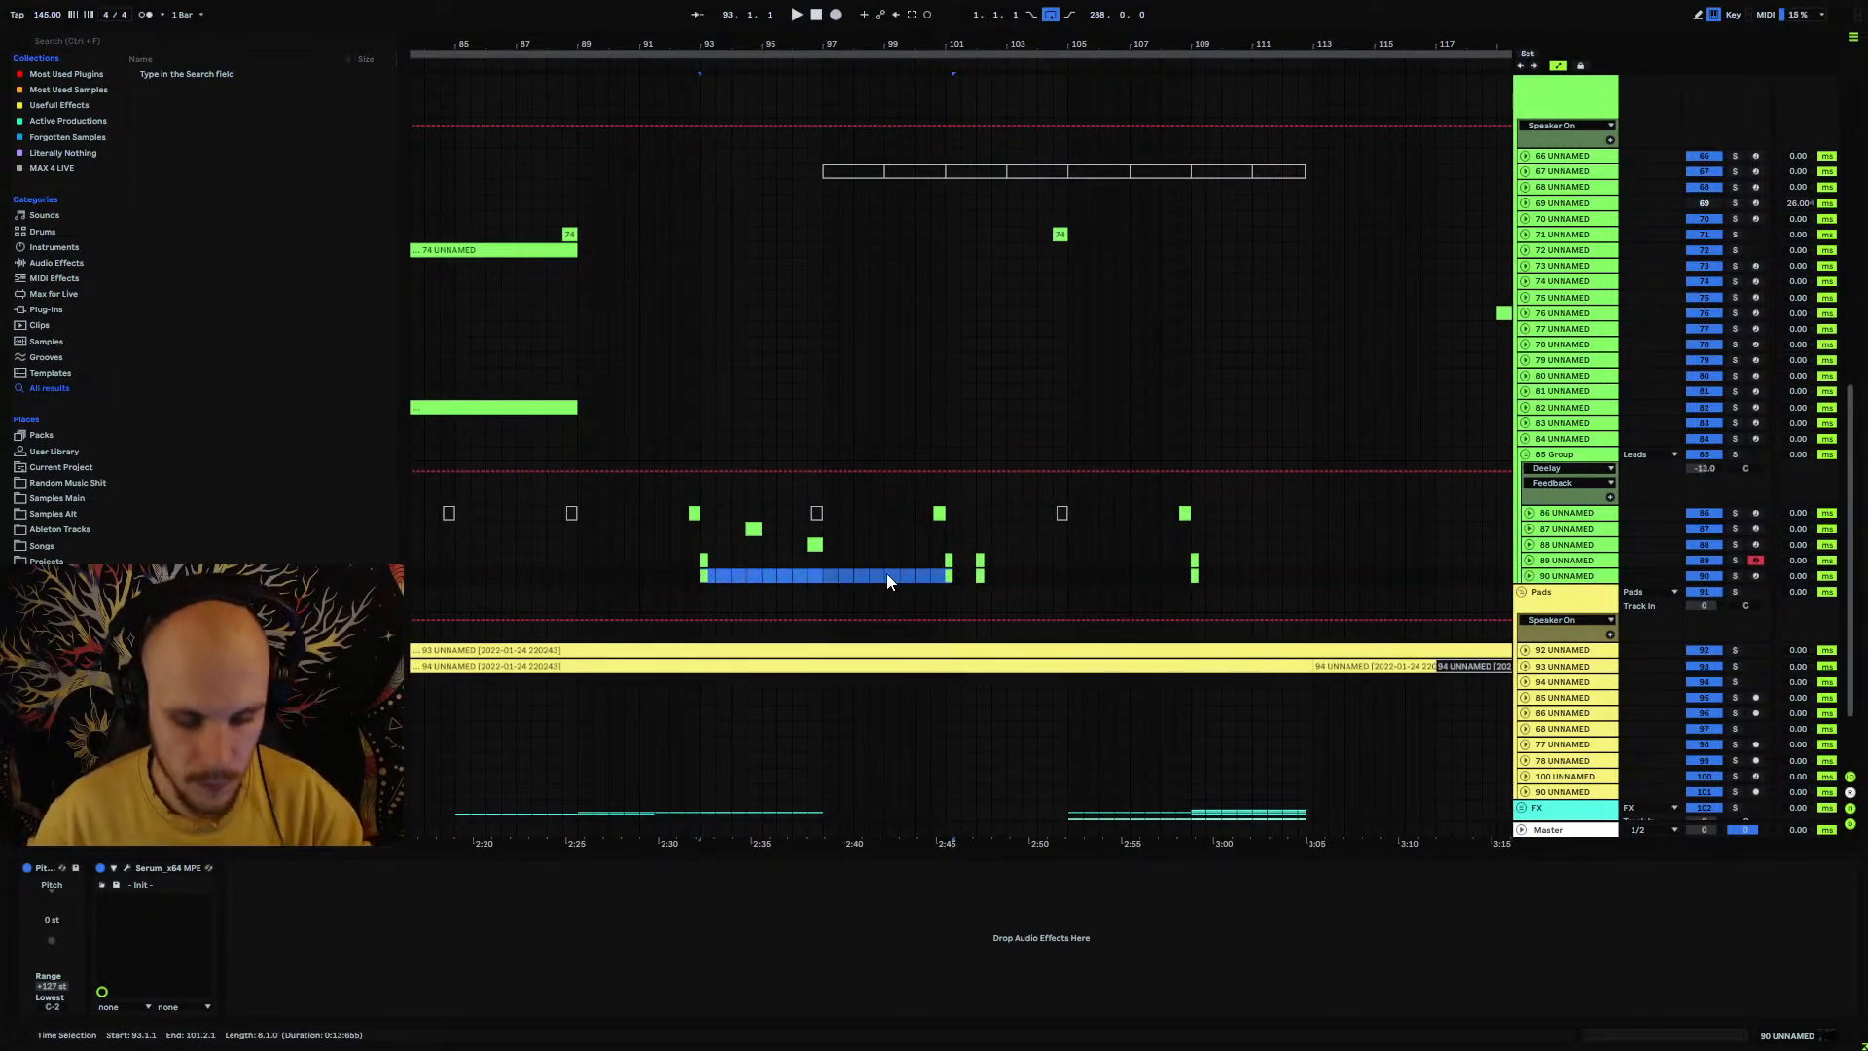
pyautogui.click(979, 560)
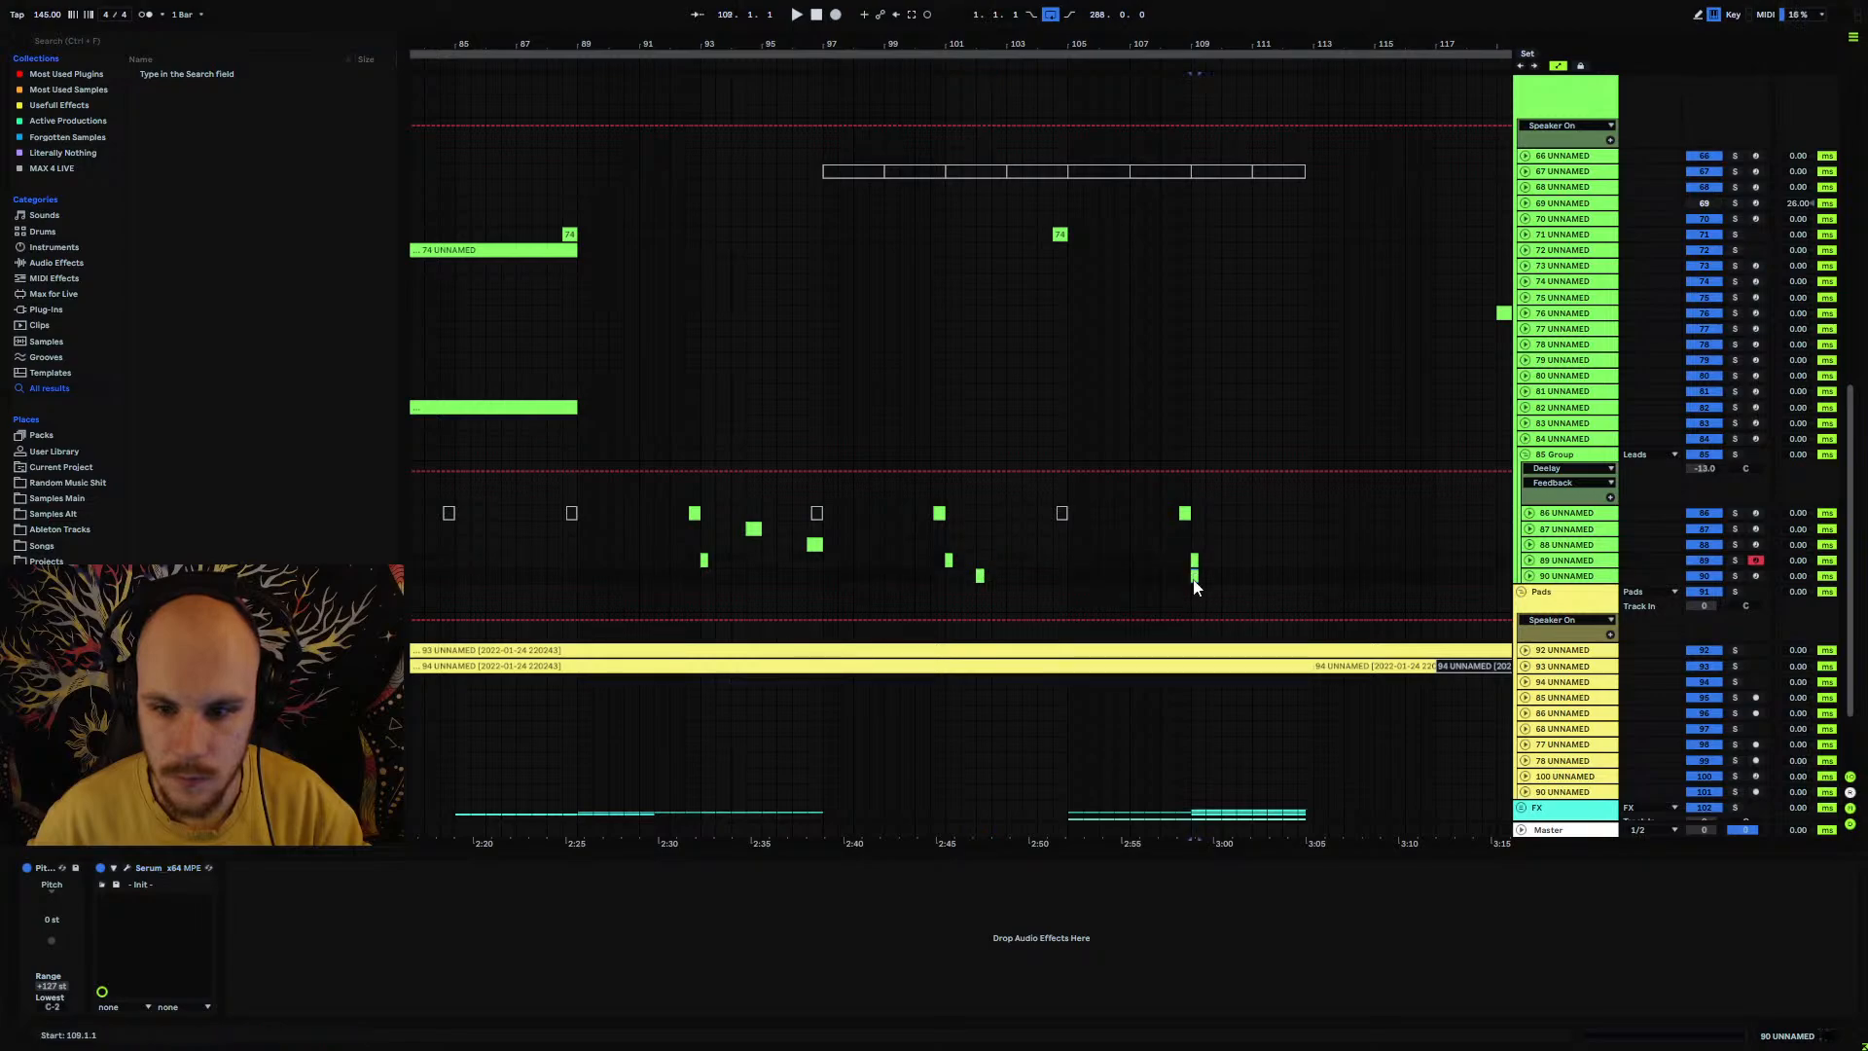
pyautogui.click(980, 590)
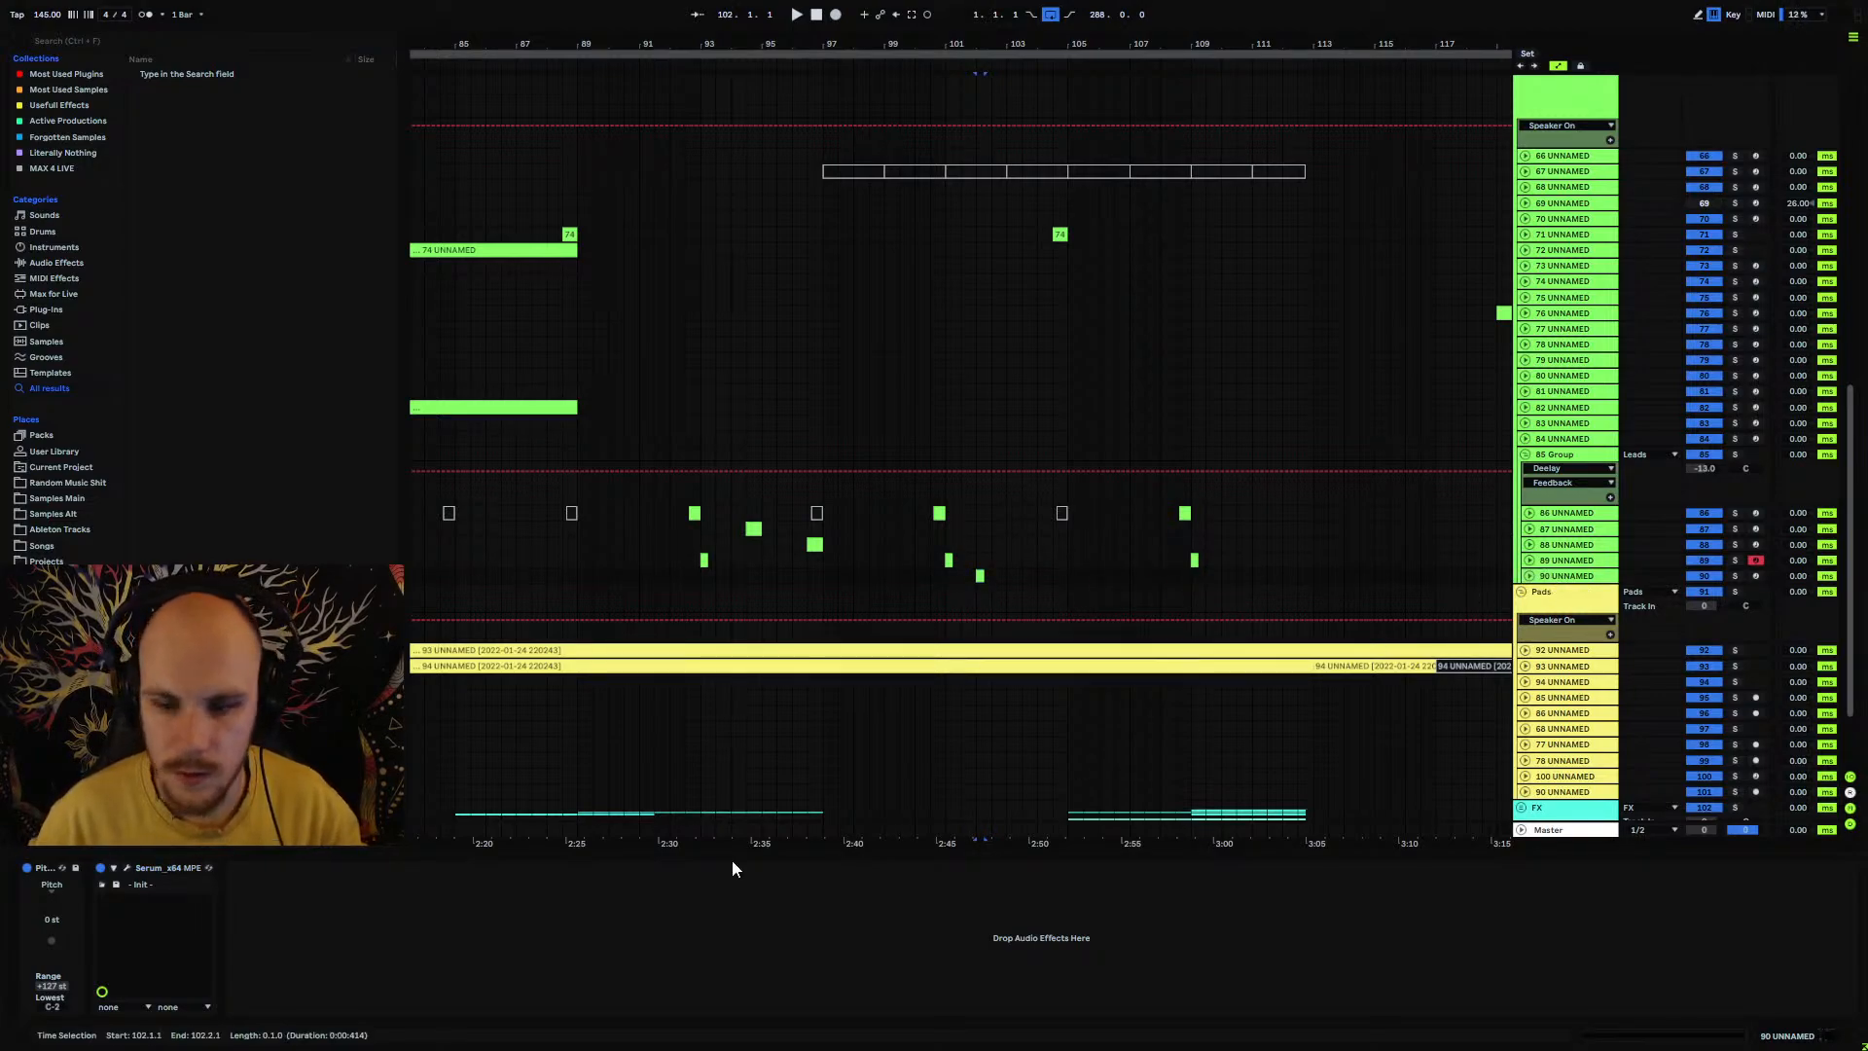
# Step: Enable the filter in track 90's Serum, set it to Band 12 and raise its resonance
pyautogui.click(149, 871)
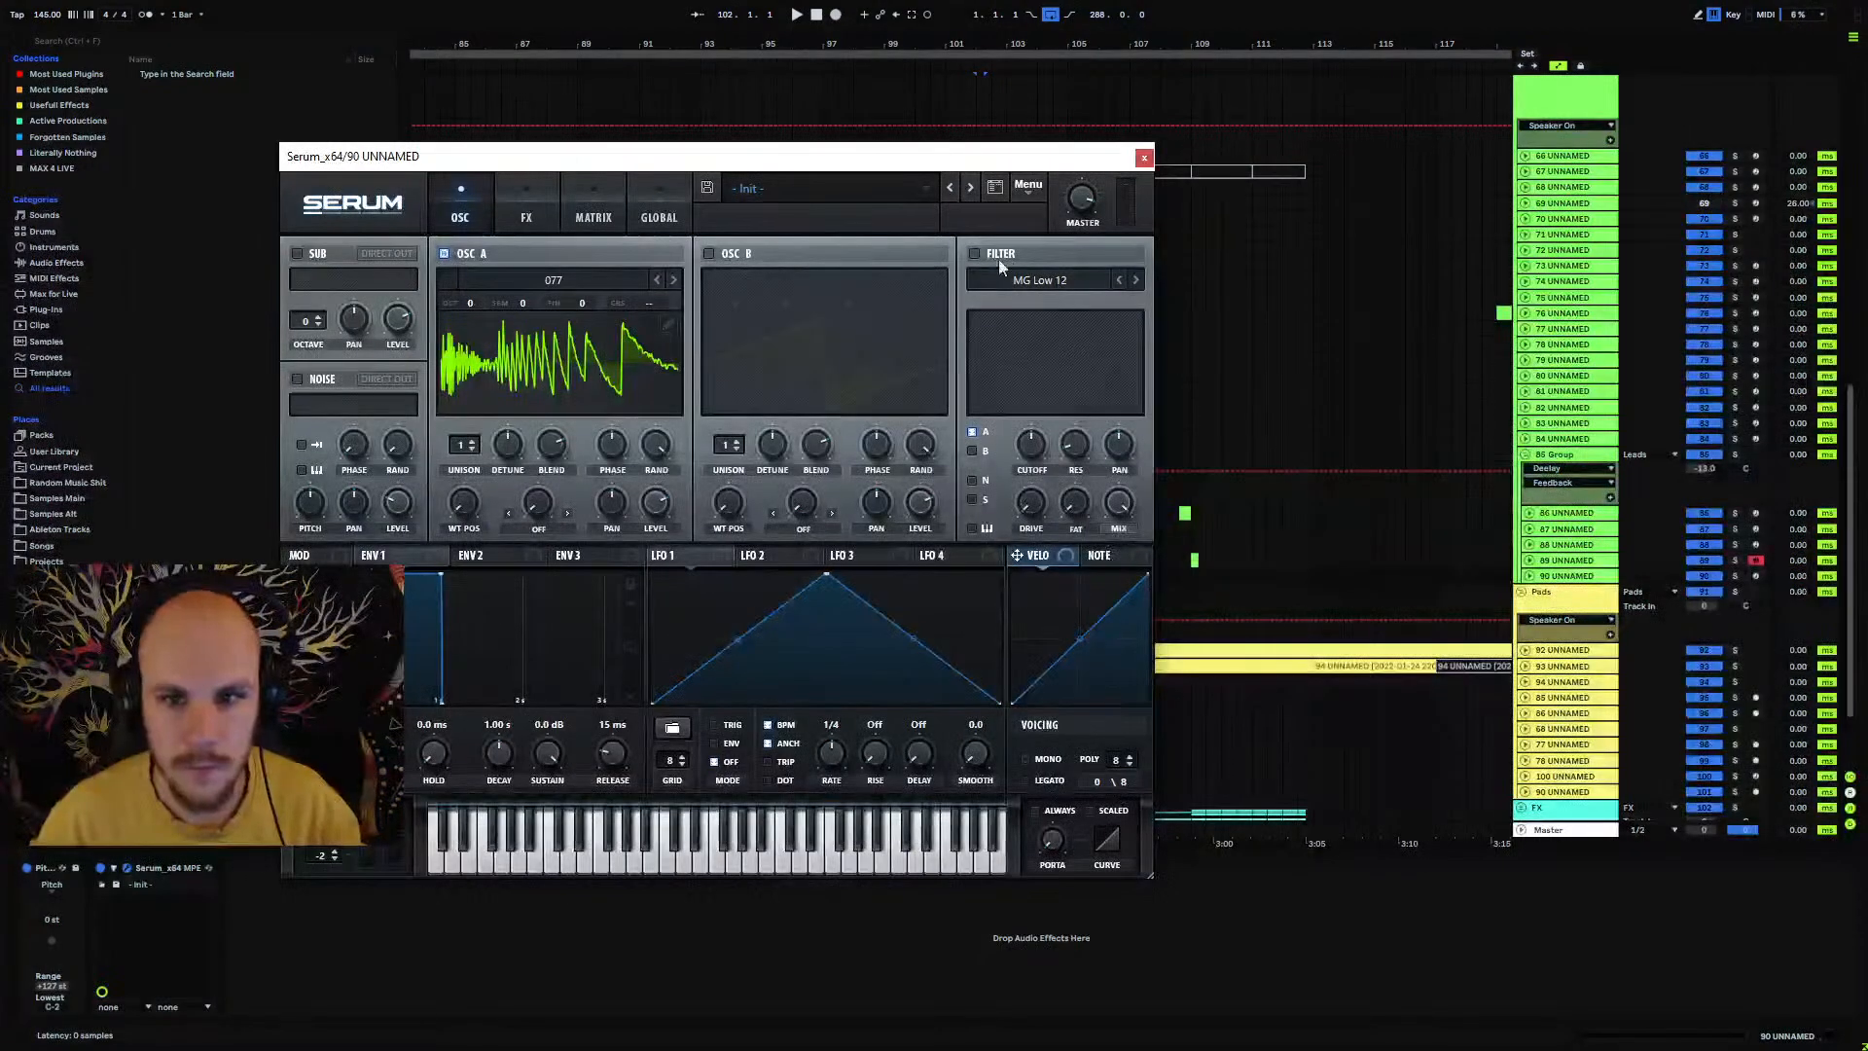
pyautogui.click(972, 254)
pyautogui.click(1039, 280)
pyautogui.moveTo(1043, 302)
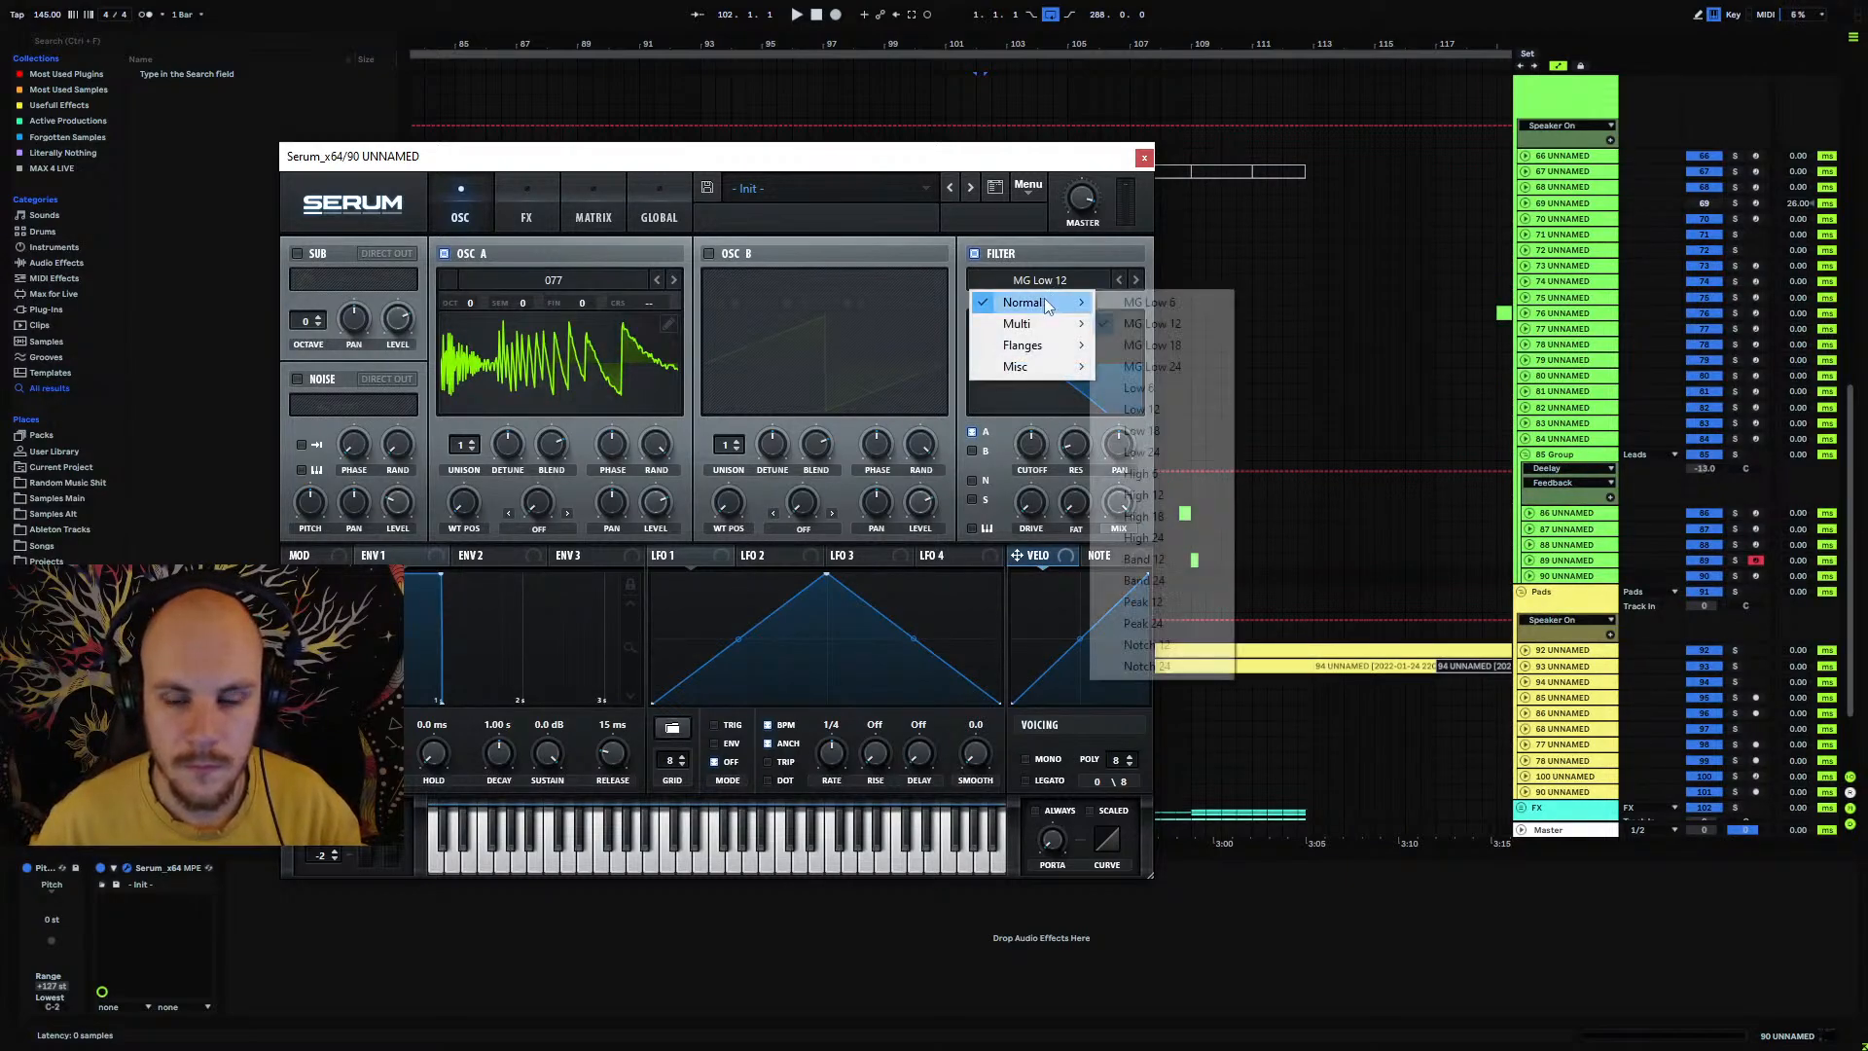
pyautogui.click(1163, 560)
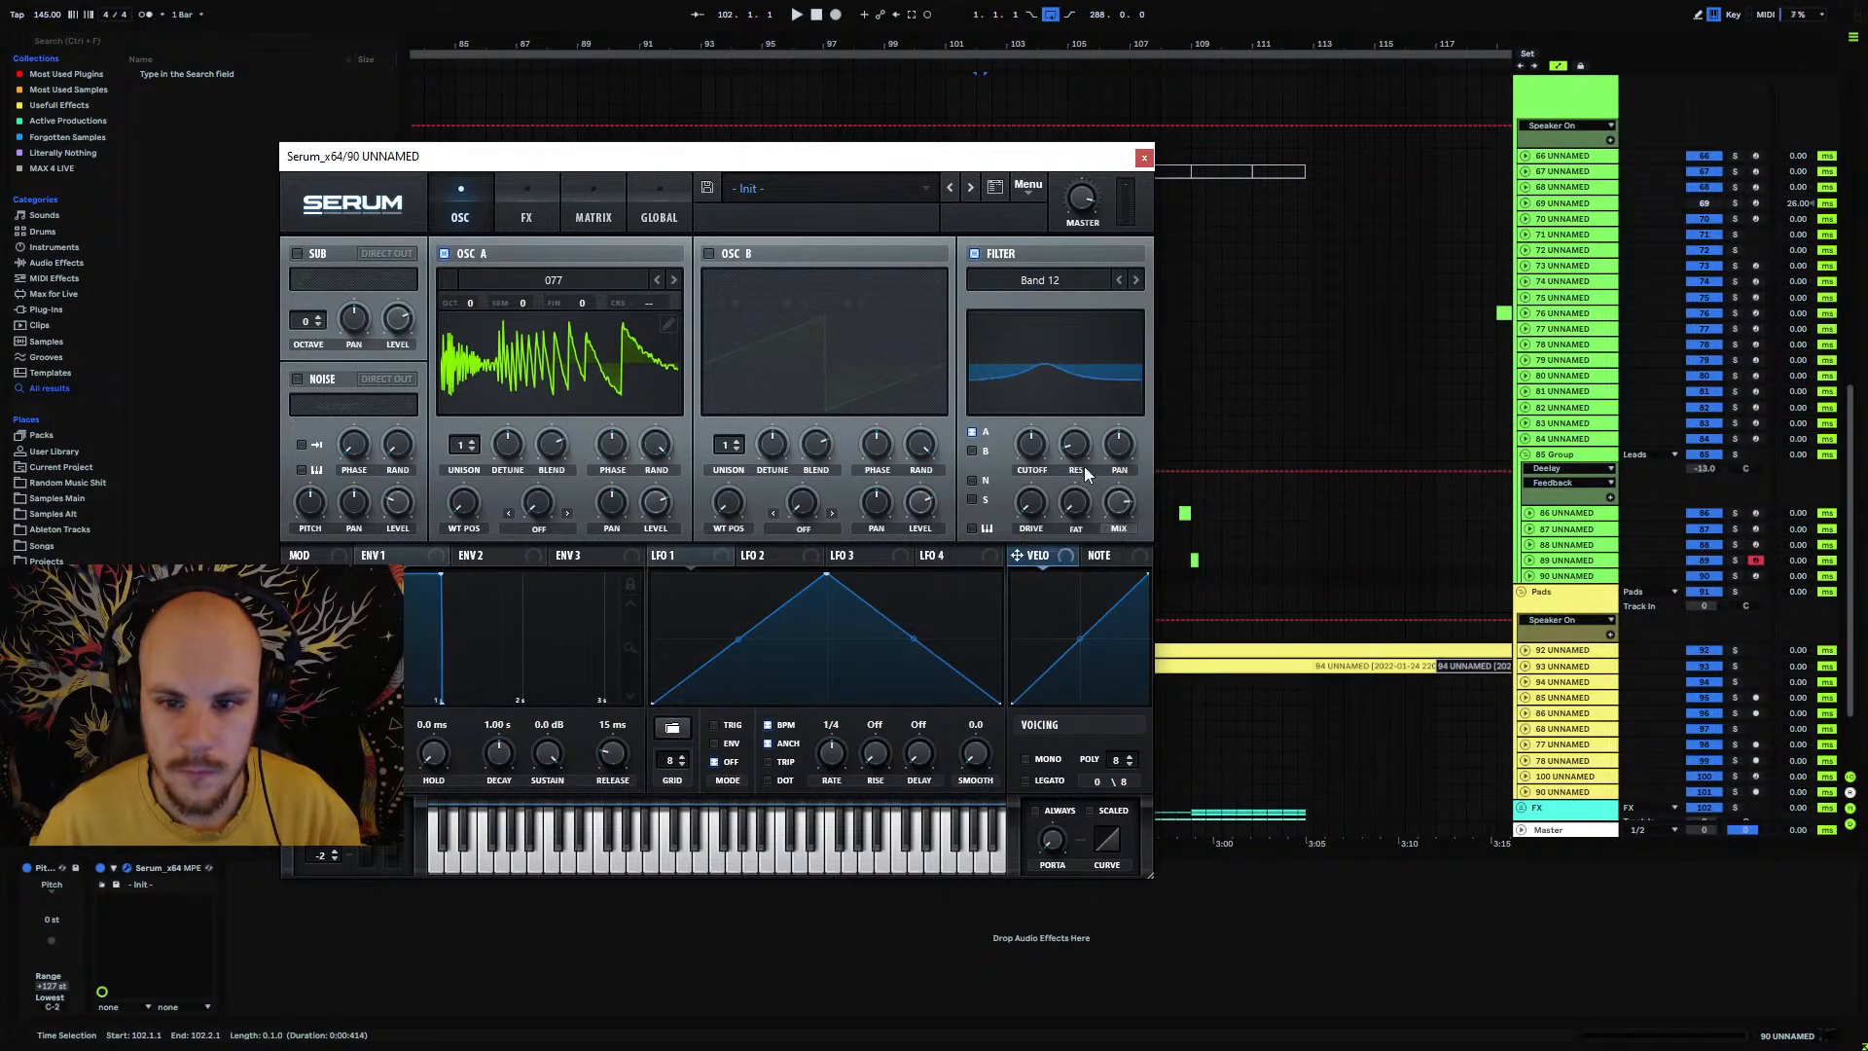
pyautogui.moveTo(1040, 490)
pyautogui.mouseDown()
pyautogui.moveTo(1042, 424)
pyautogui.moveTo(1068, 471)
pyautogui.mouseUp()
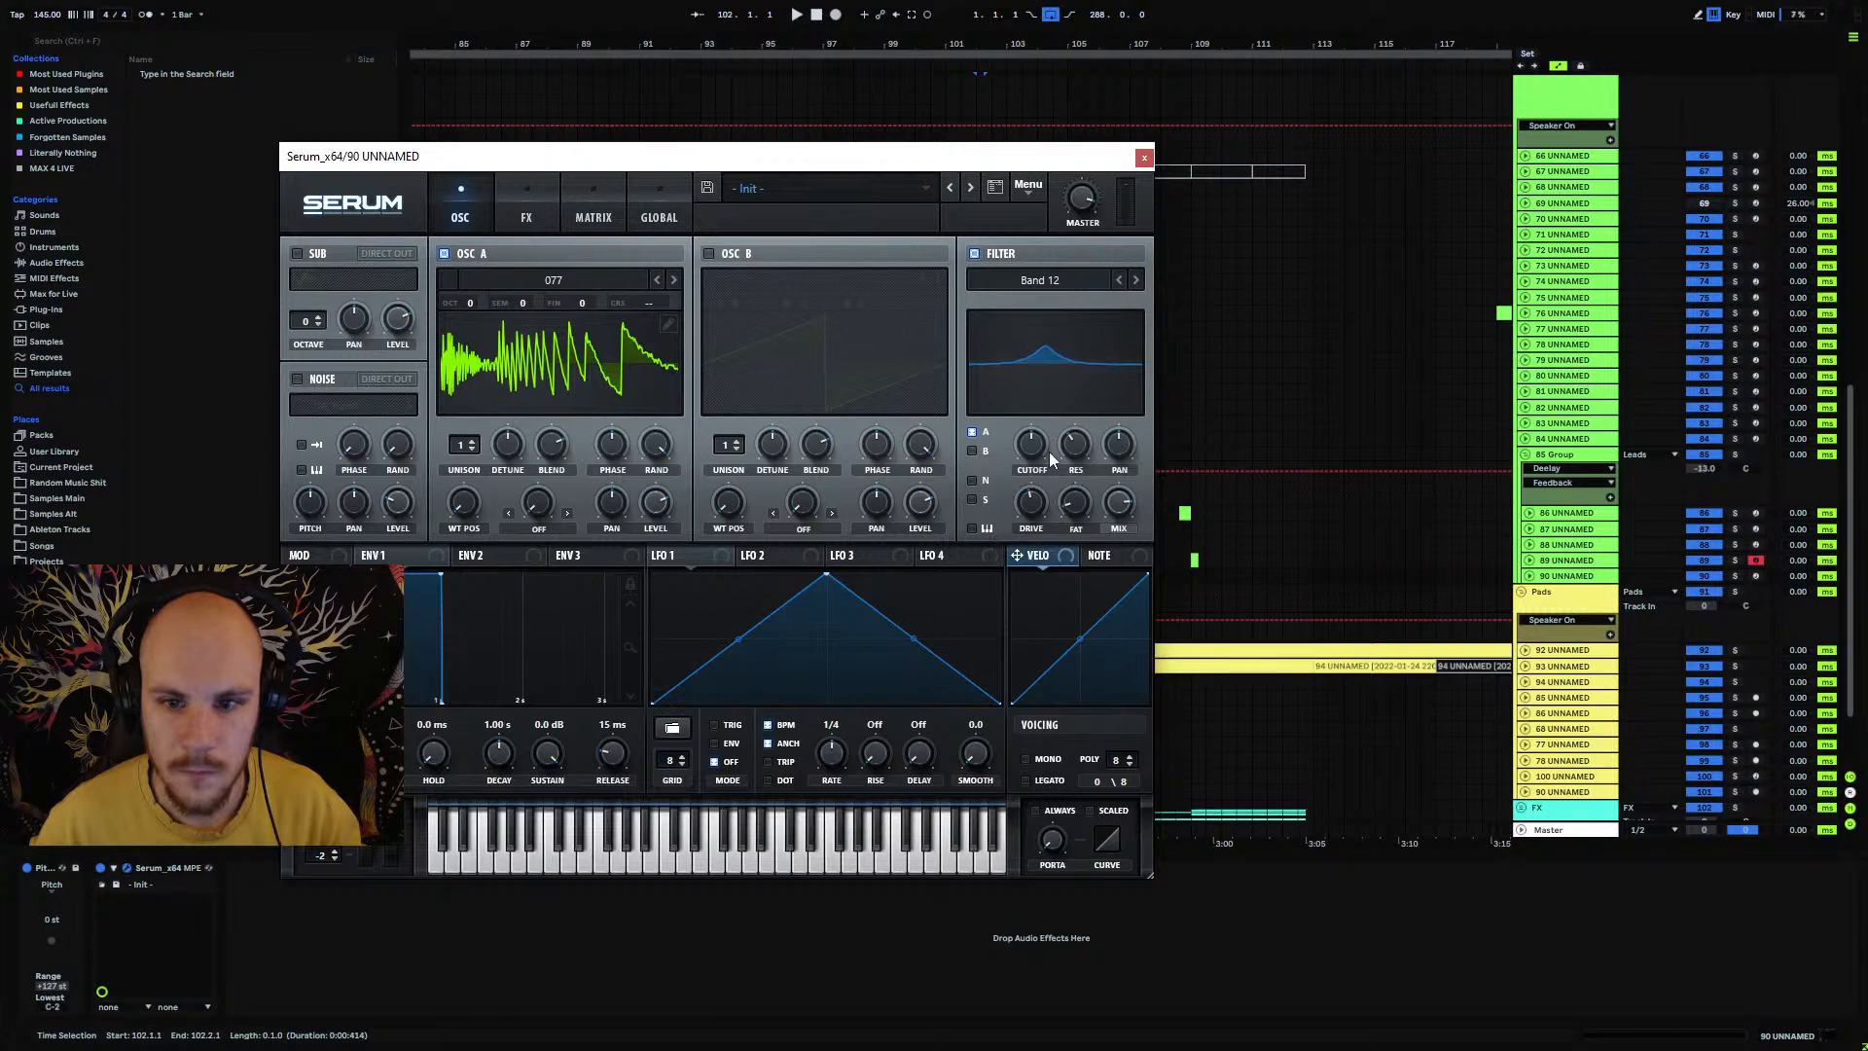
pyautogui.click(1144, 157)
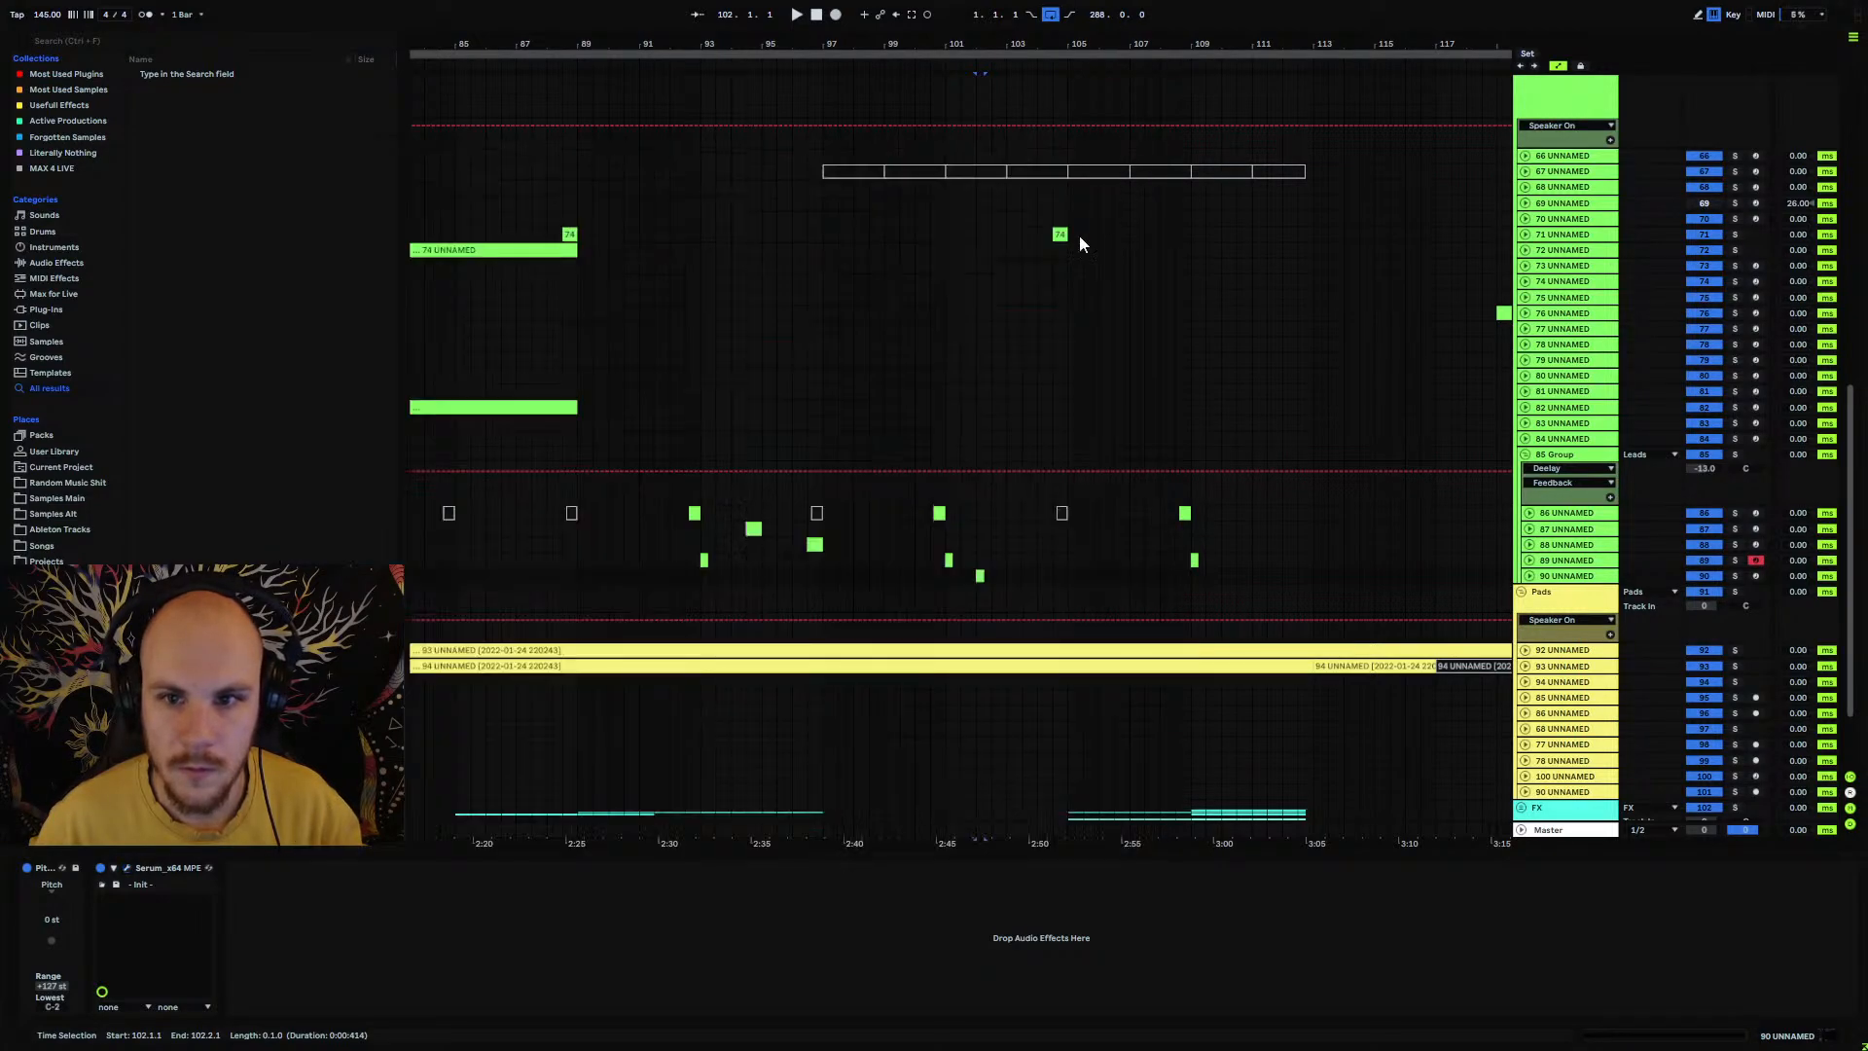
# Step: Automate the Serum filter cutoff on track 90 to fall to 567 Hz across the clip at 102.1 during playback
pyautogui.press('space')
pyautogui.moveTo(996, 59); pyautogui.dragTo(1037, 113)
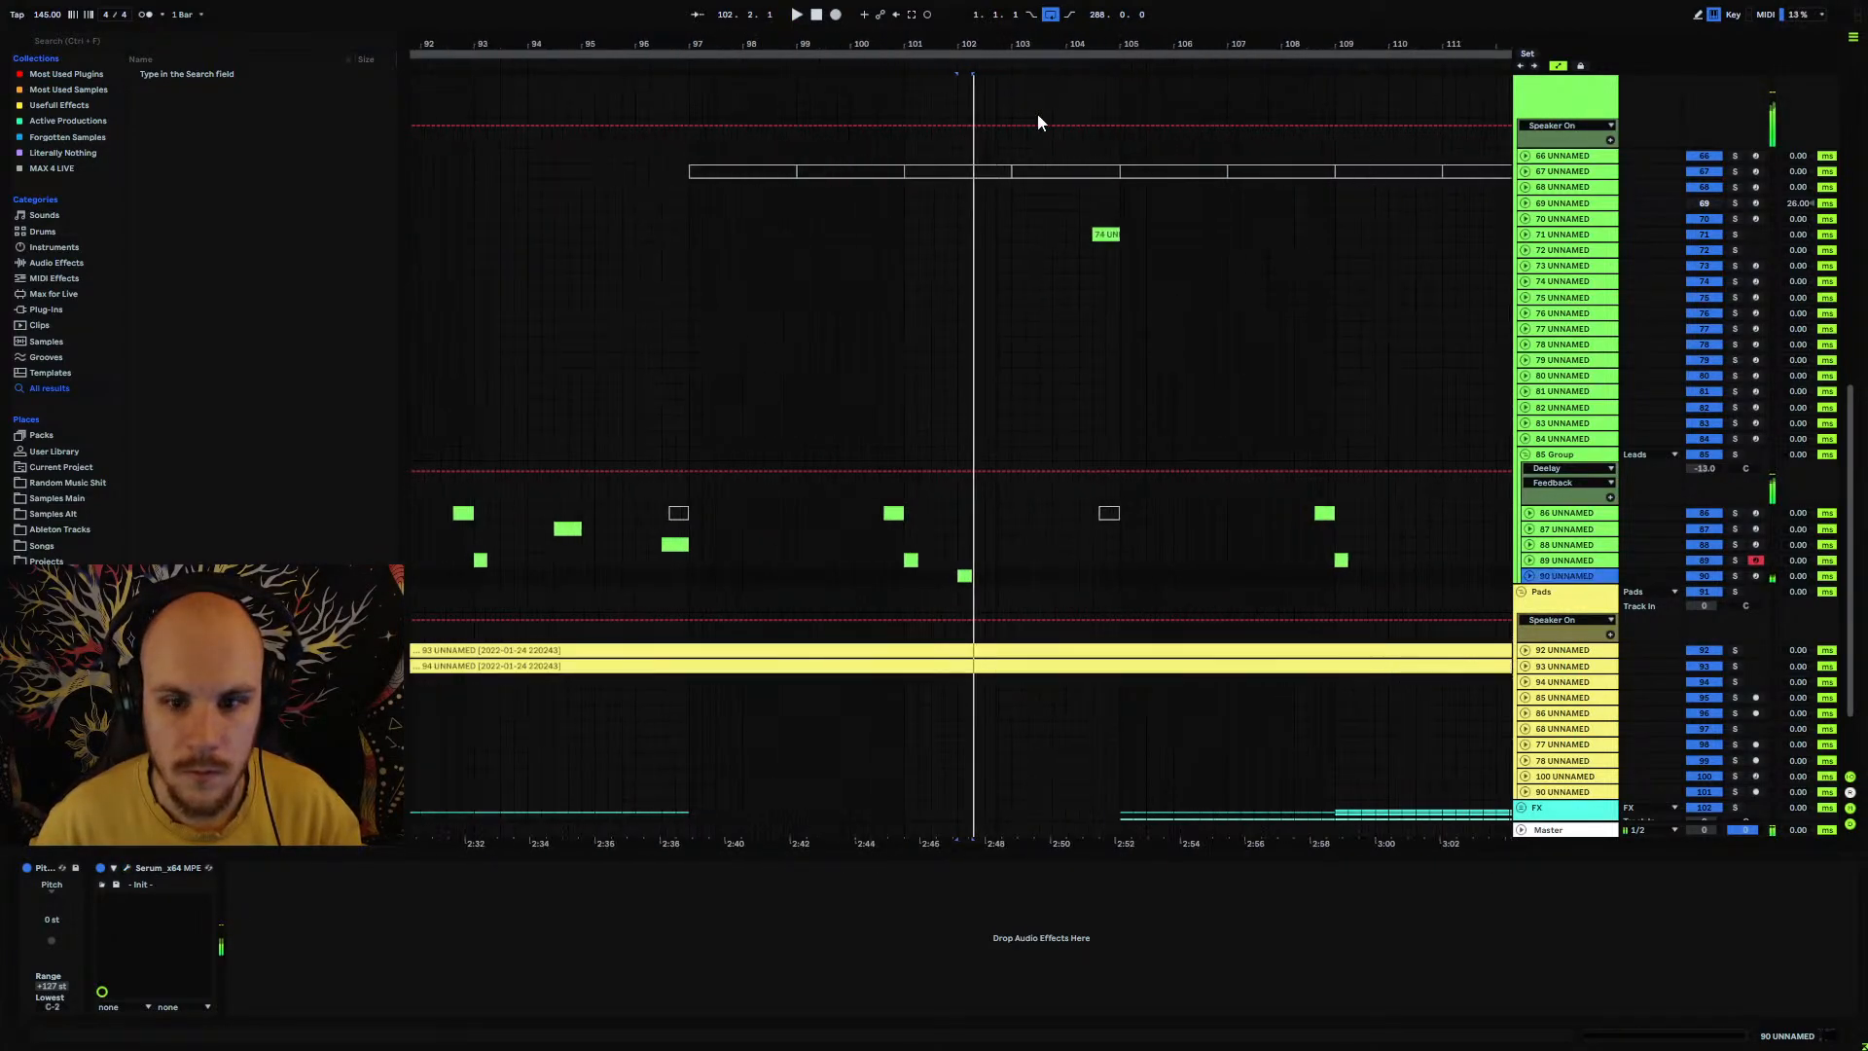
pyautogui.click(1535, 583)
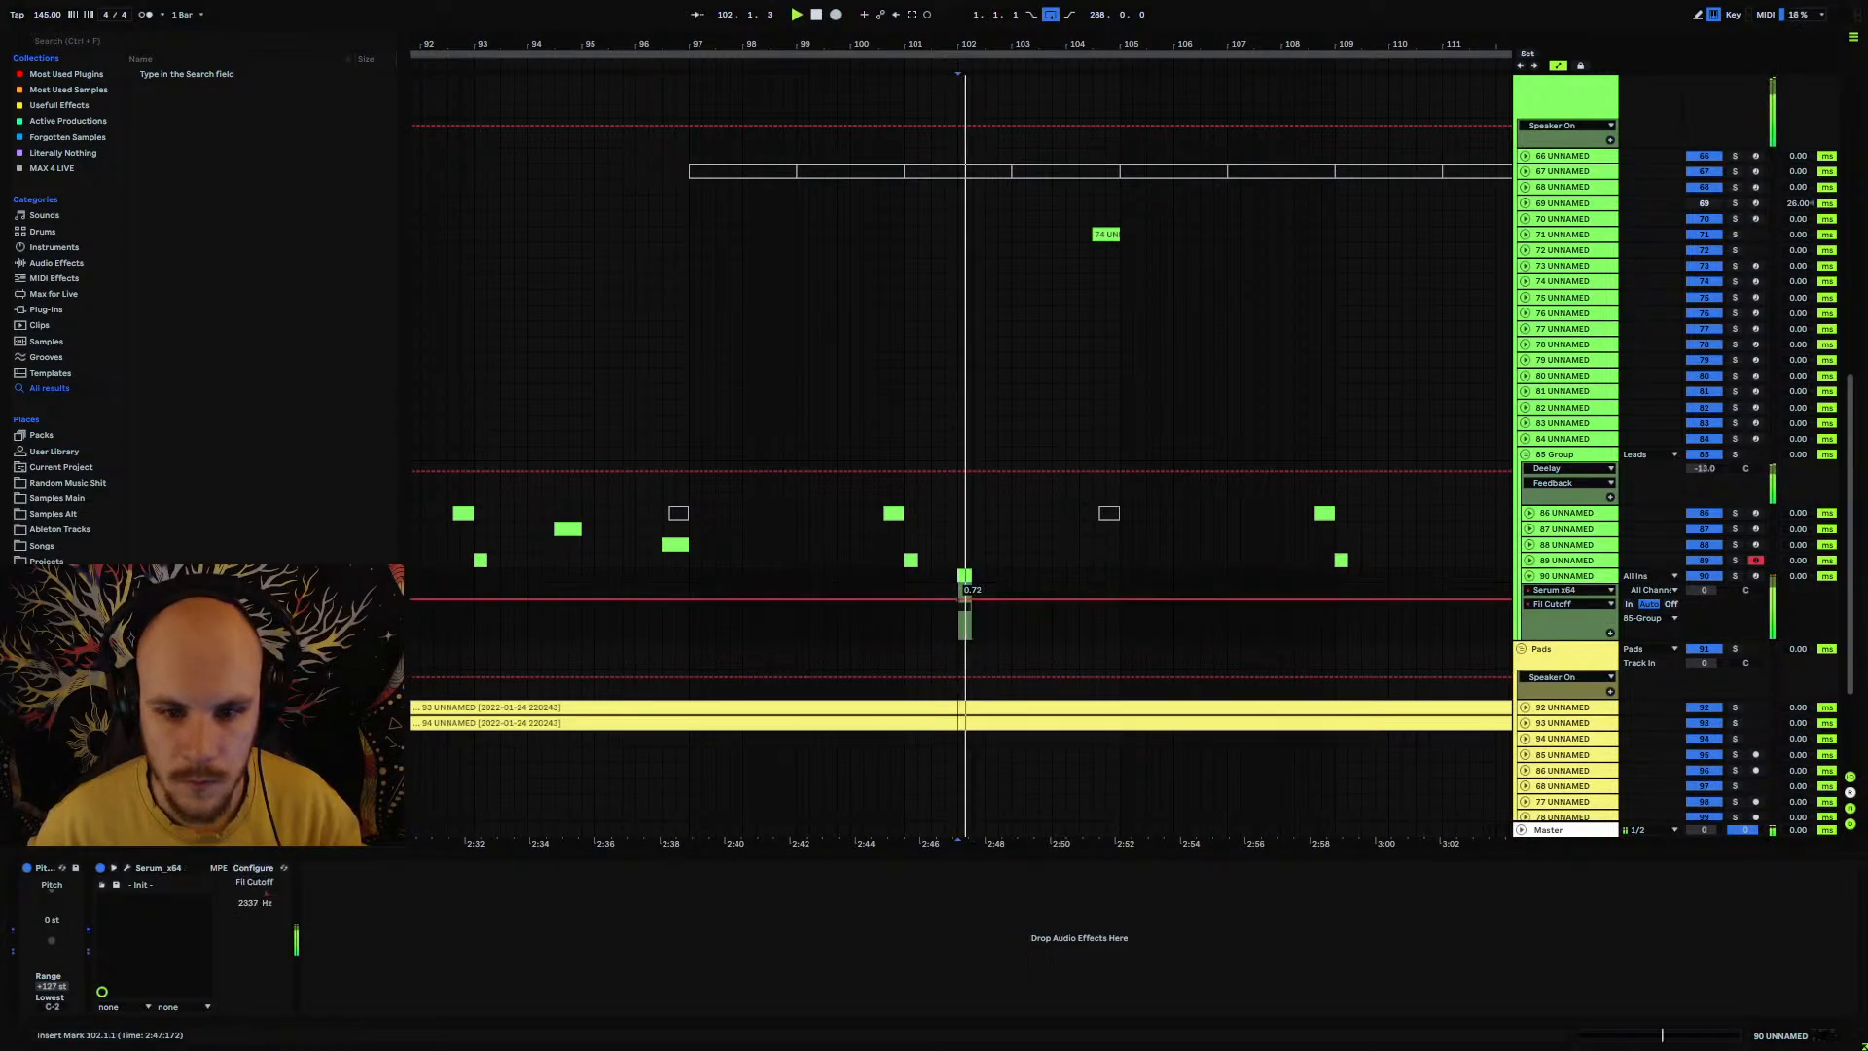
pyautogui.click(971, 610)
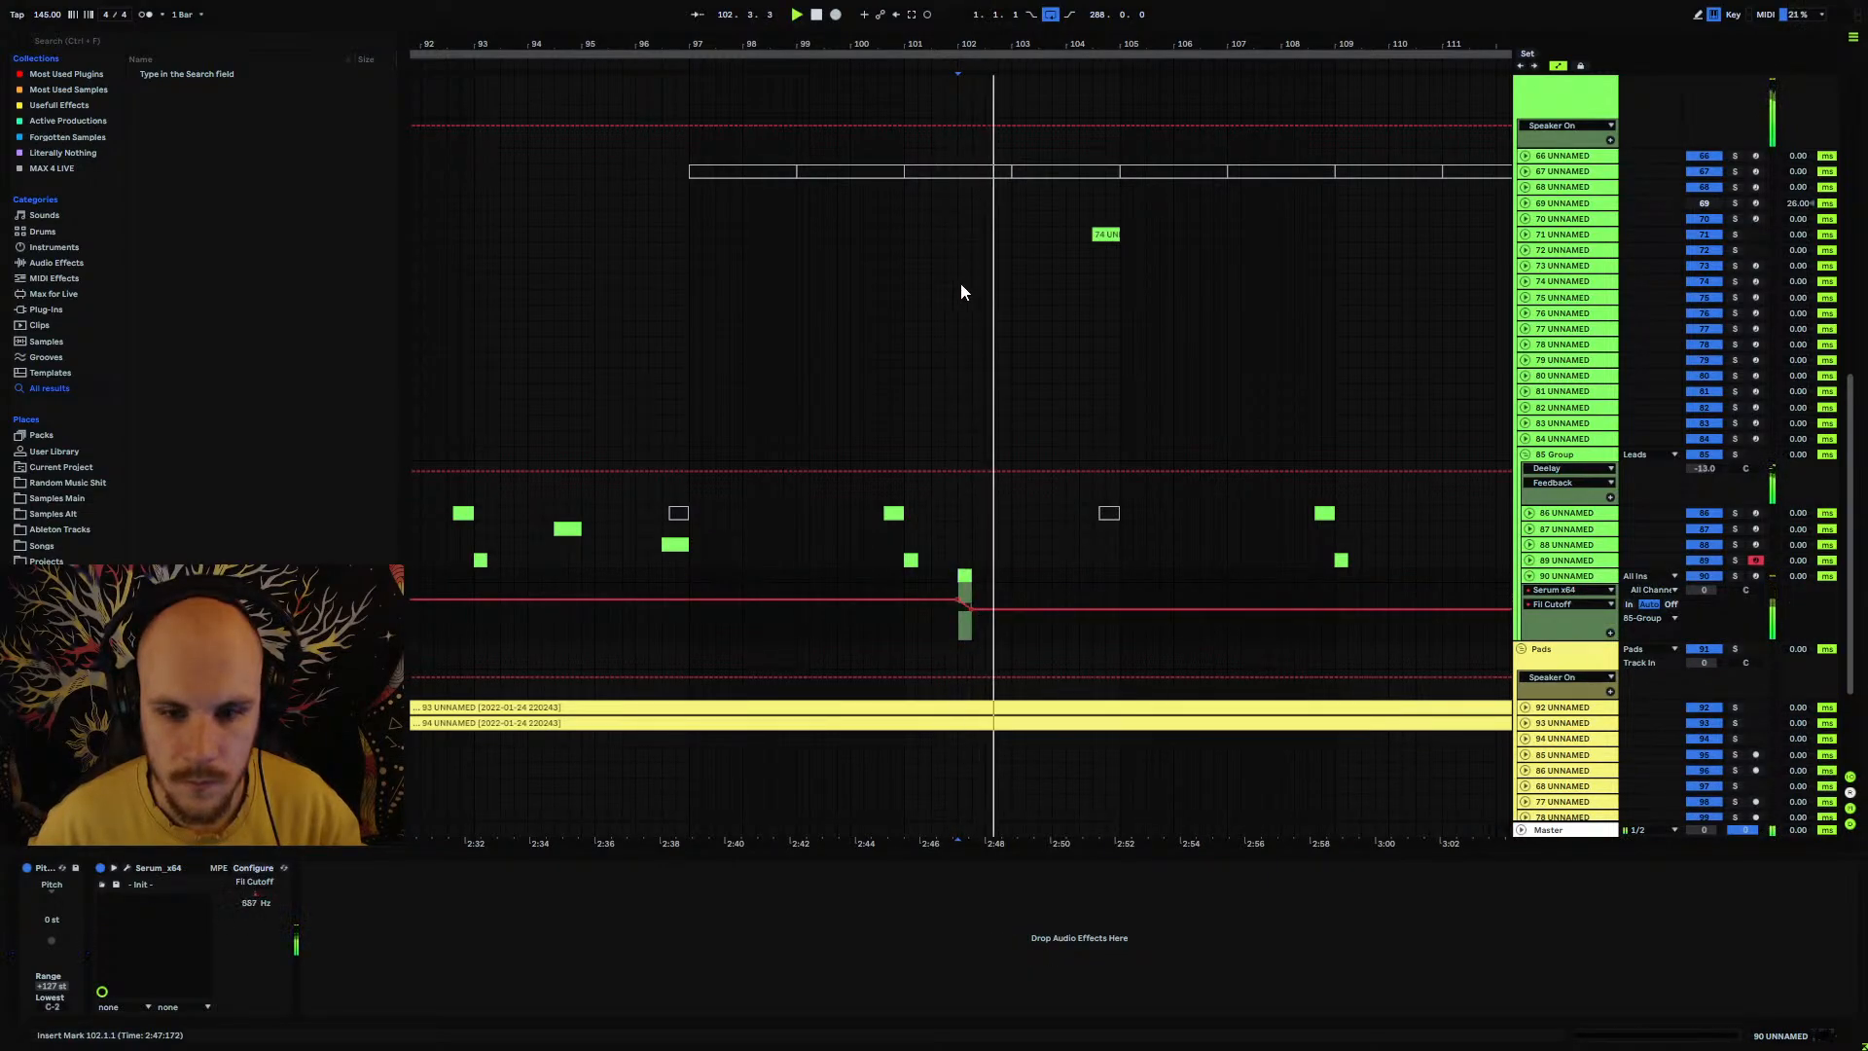
# Step: Play from 101.1 and lower track 90's volume to -3.0 dB
pyautogui.moveTo(960, 46); pyautogui.dragTo(959, 87)
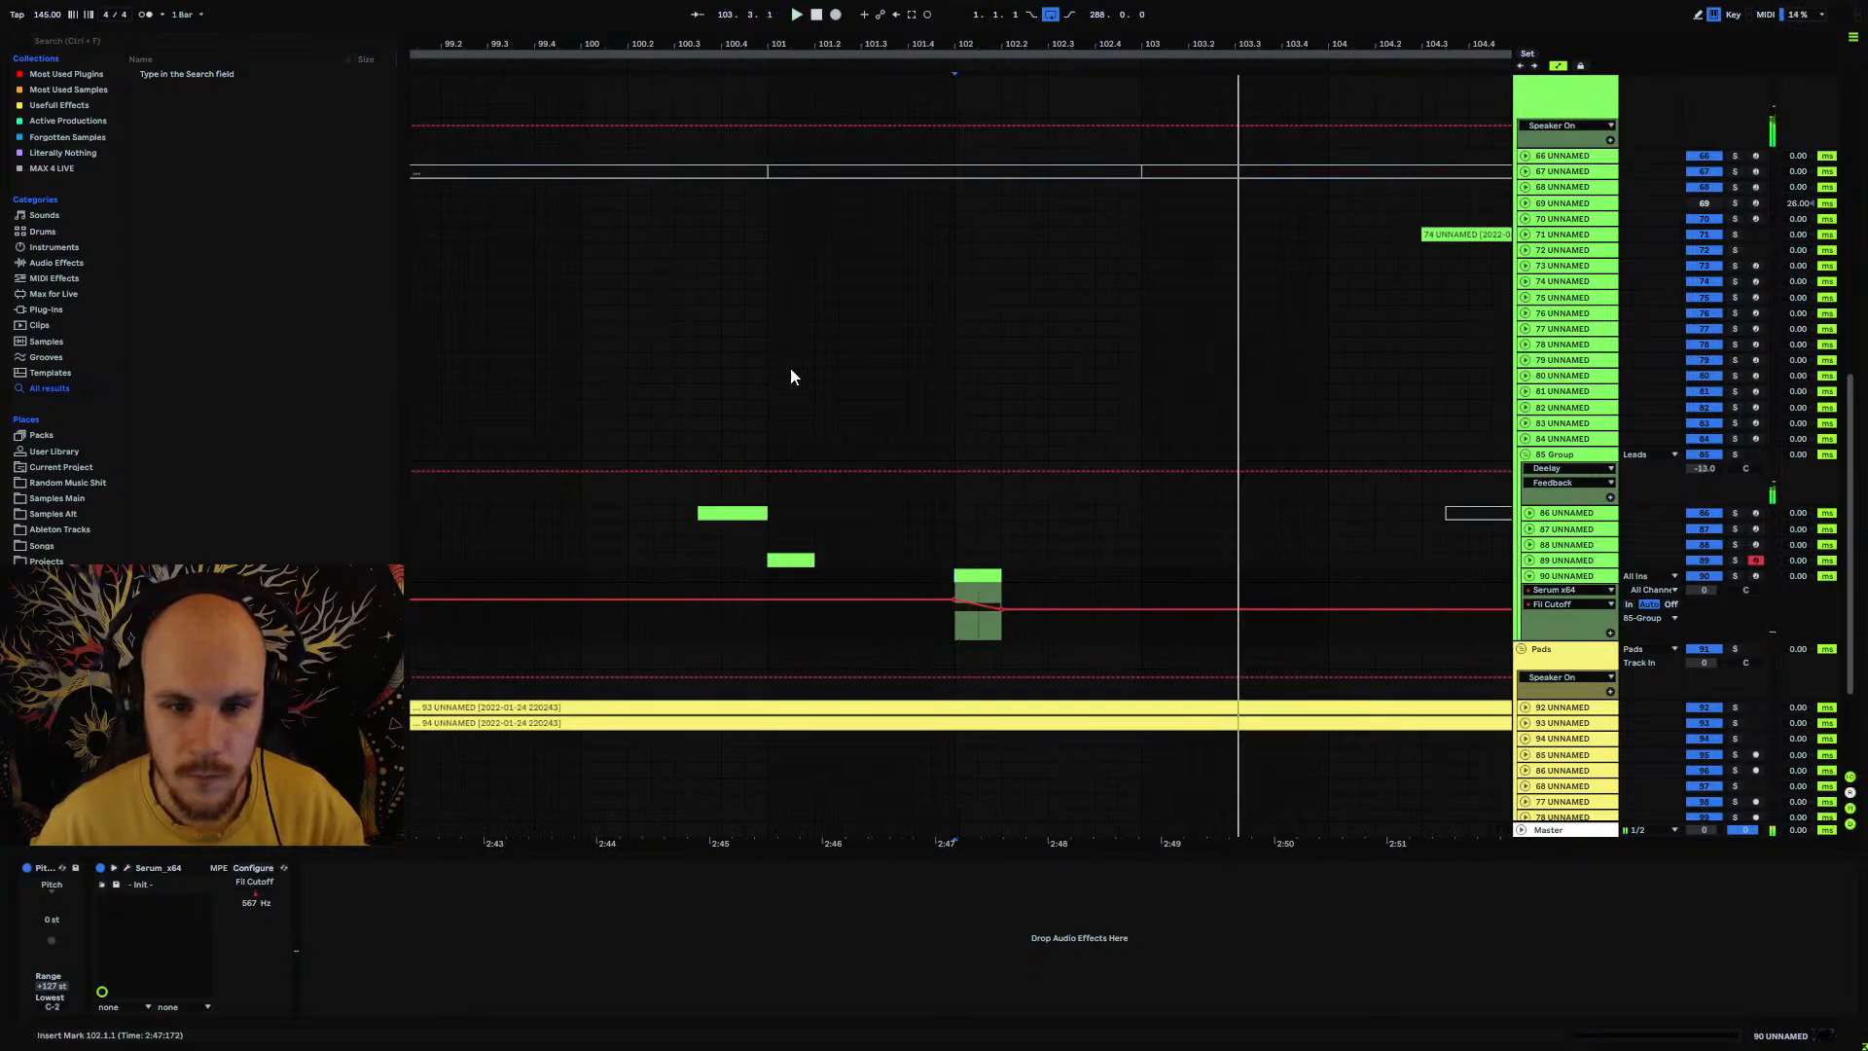
pyautogui.moveTo(790, 68); pyautogui.dragTo(793, 39)
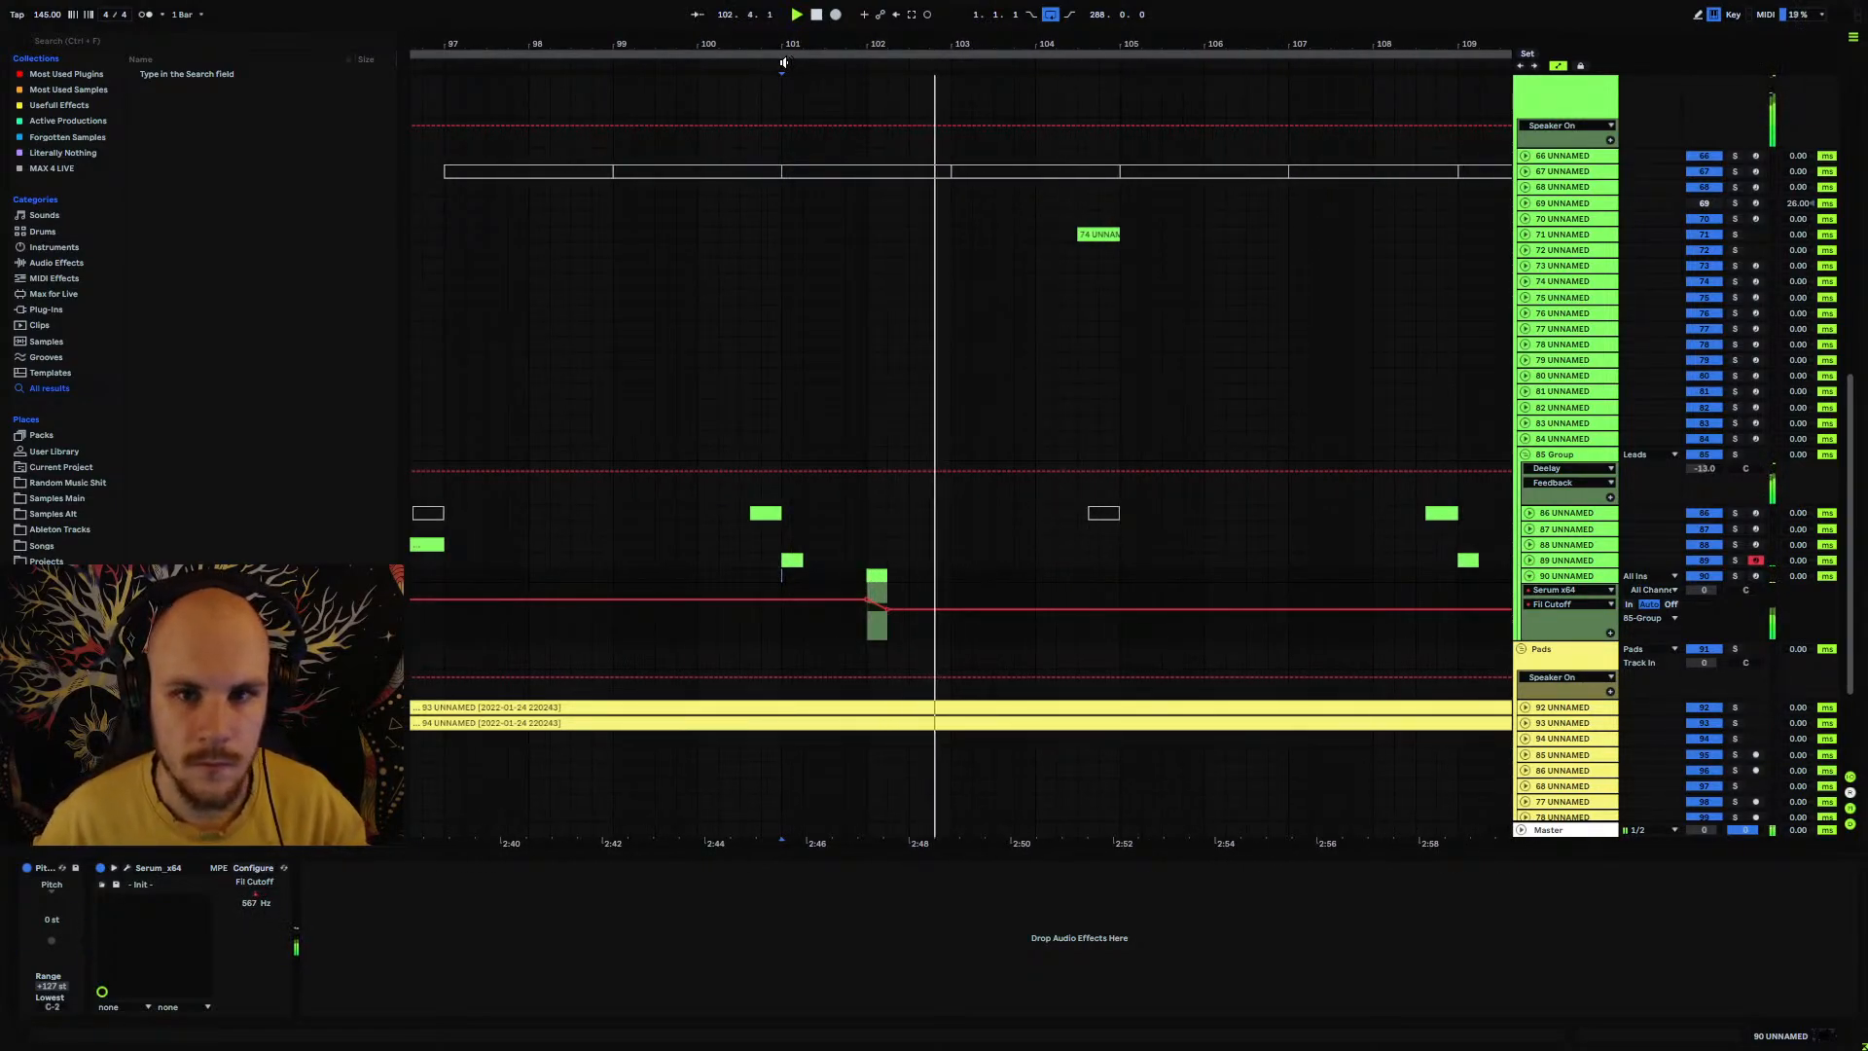
pyautogui.moveTo(1705, 591); pyautogui.dragTo(1704, 605)
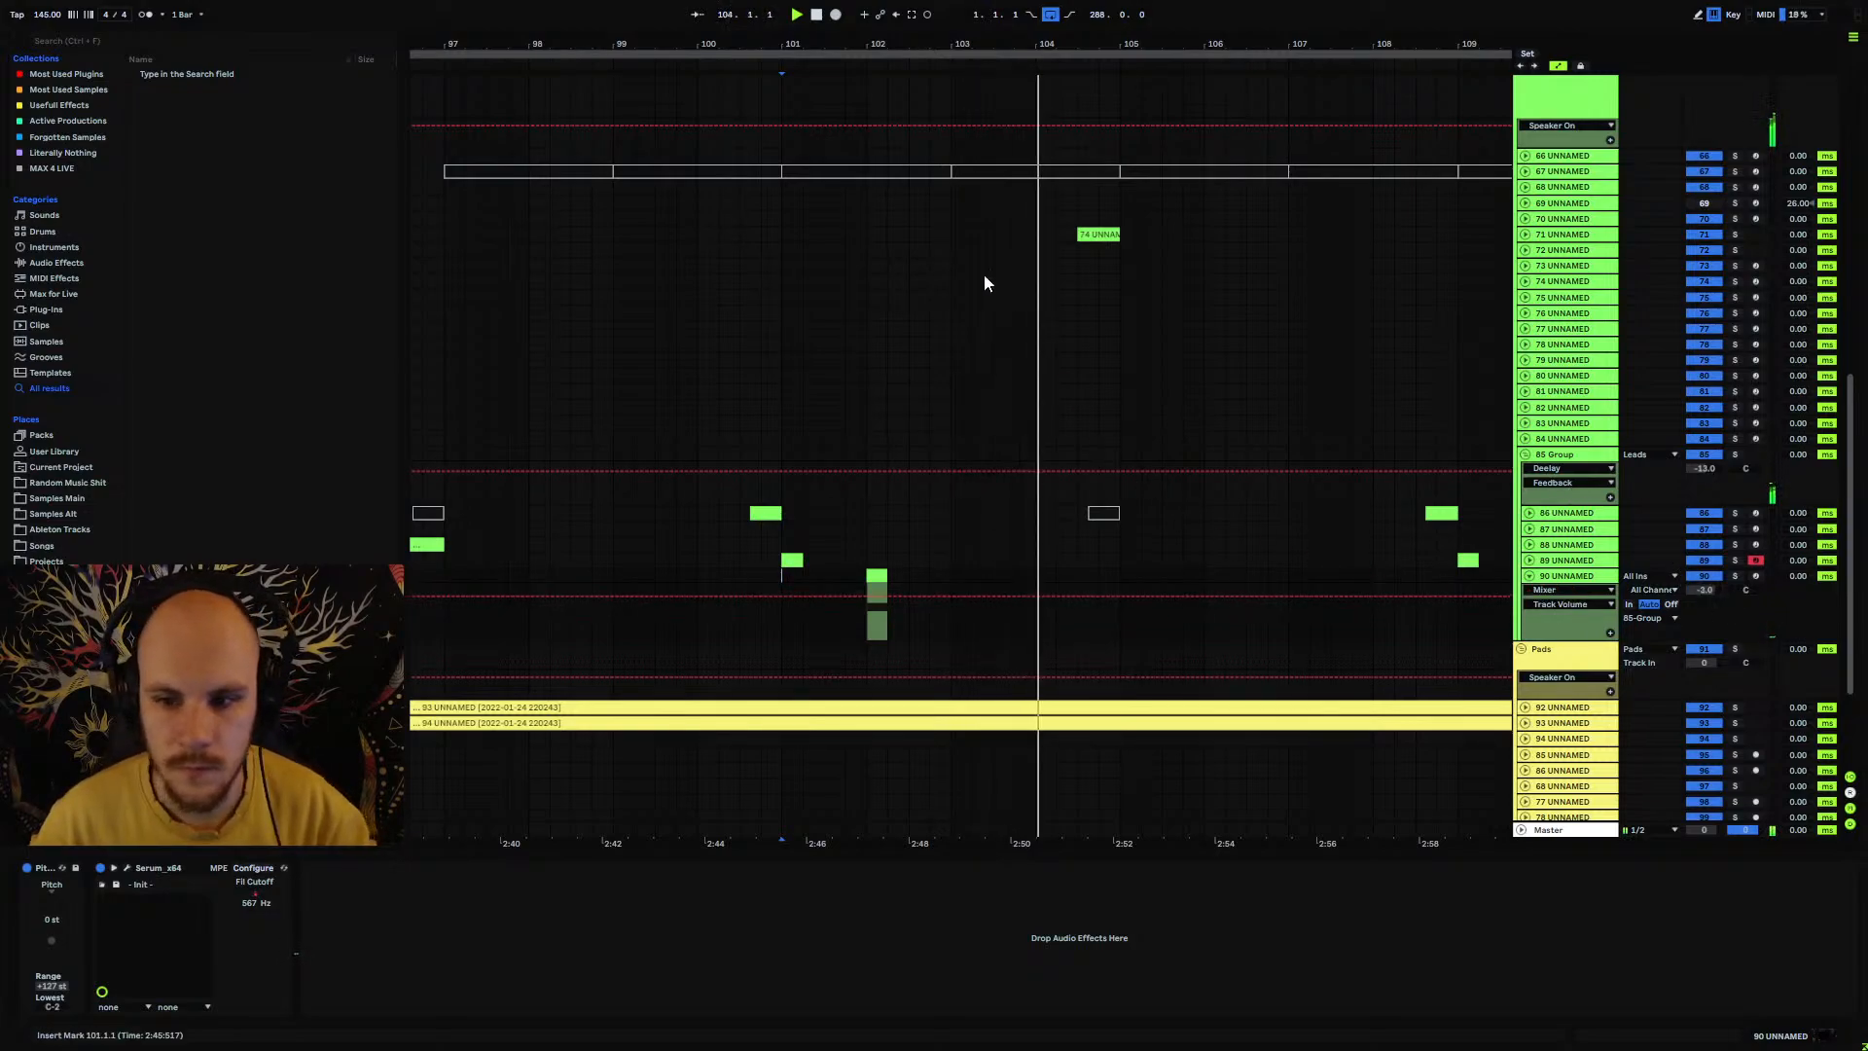
# Step: Copy track 90's clip at 102.1 to 106.1, automate its filter cutoff to rise to 2337 Hz, and collapse the track
pyautogui.moveTo(1025, 46); pyautogui.dragTo(941, 36)
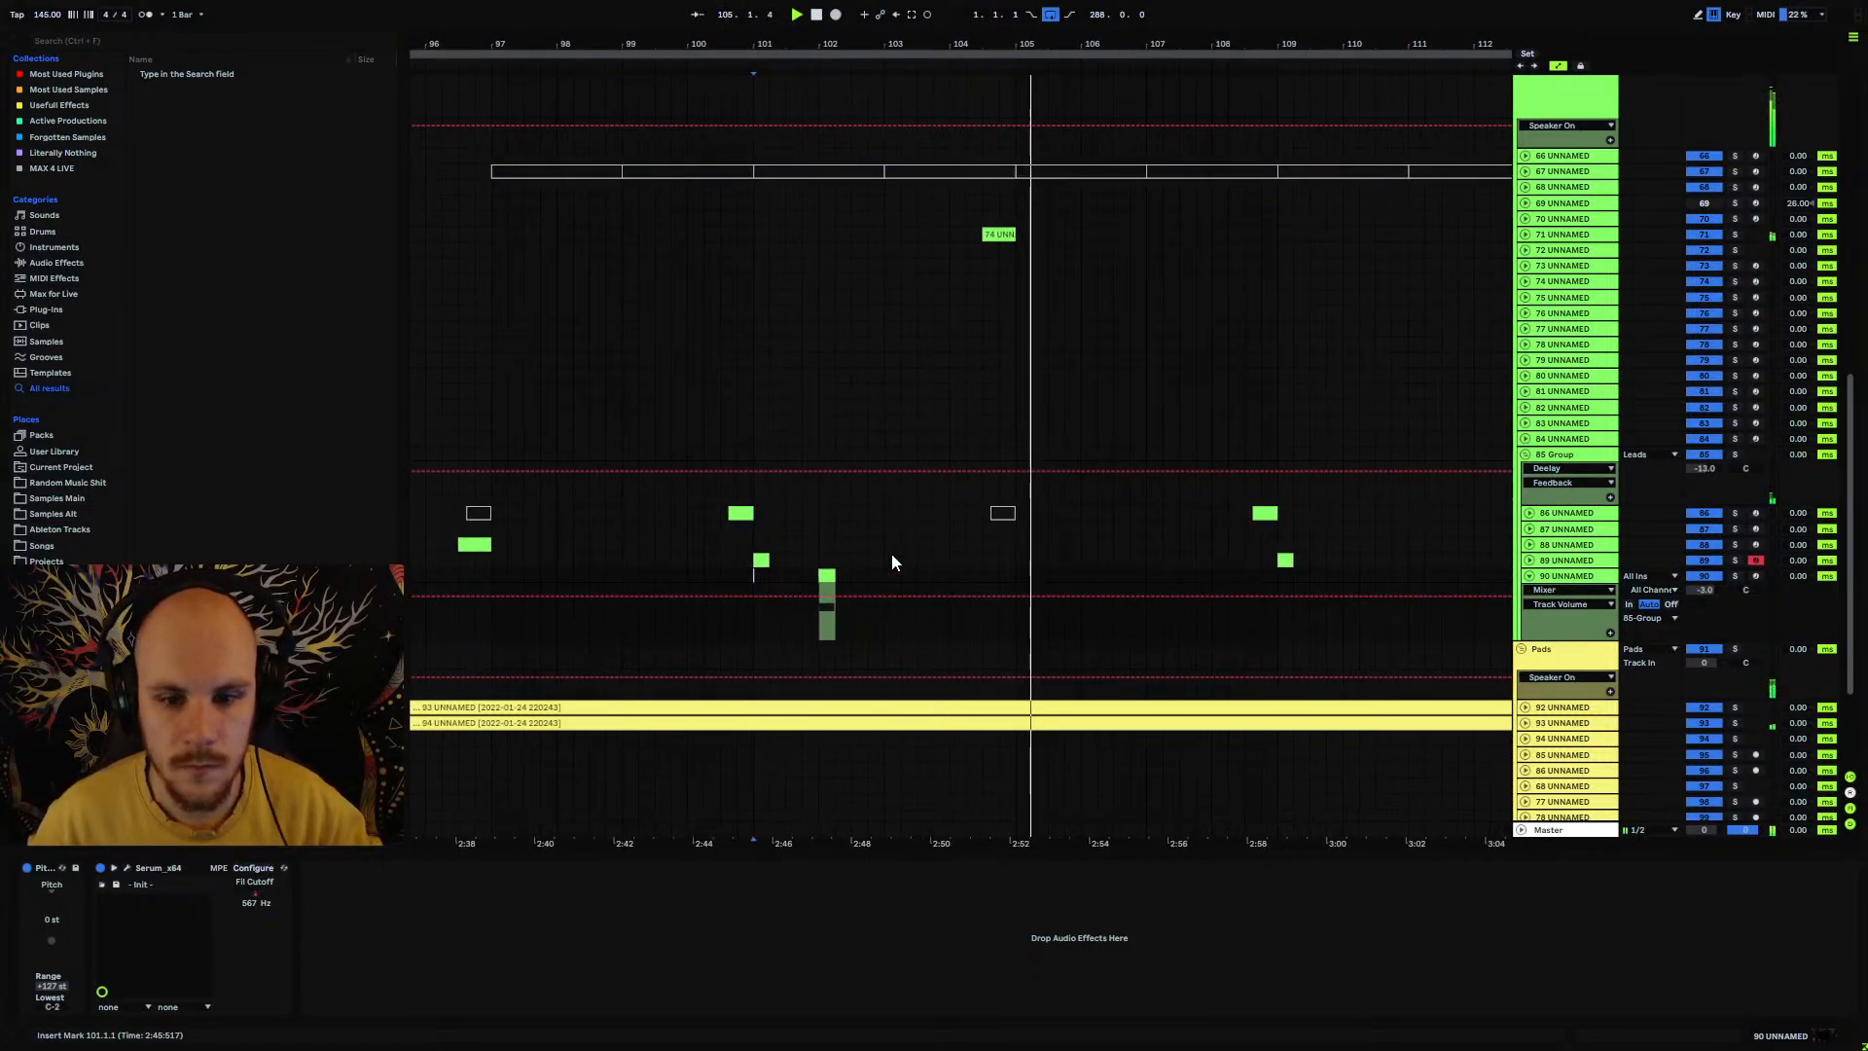
pyautogui.click(827, 574)
pyautogui.press('space')
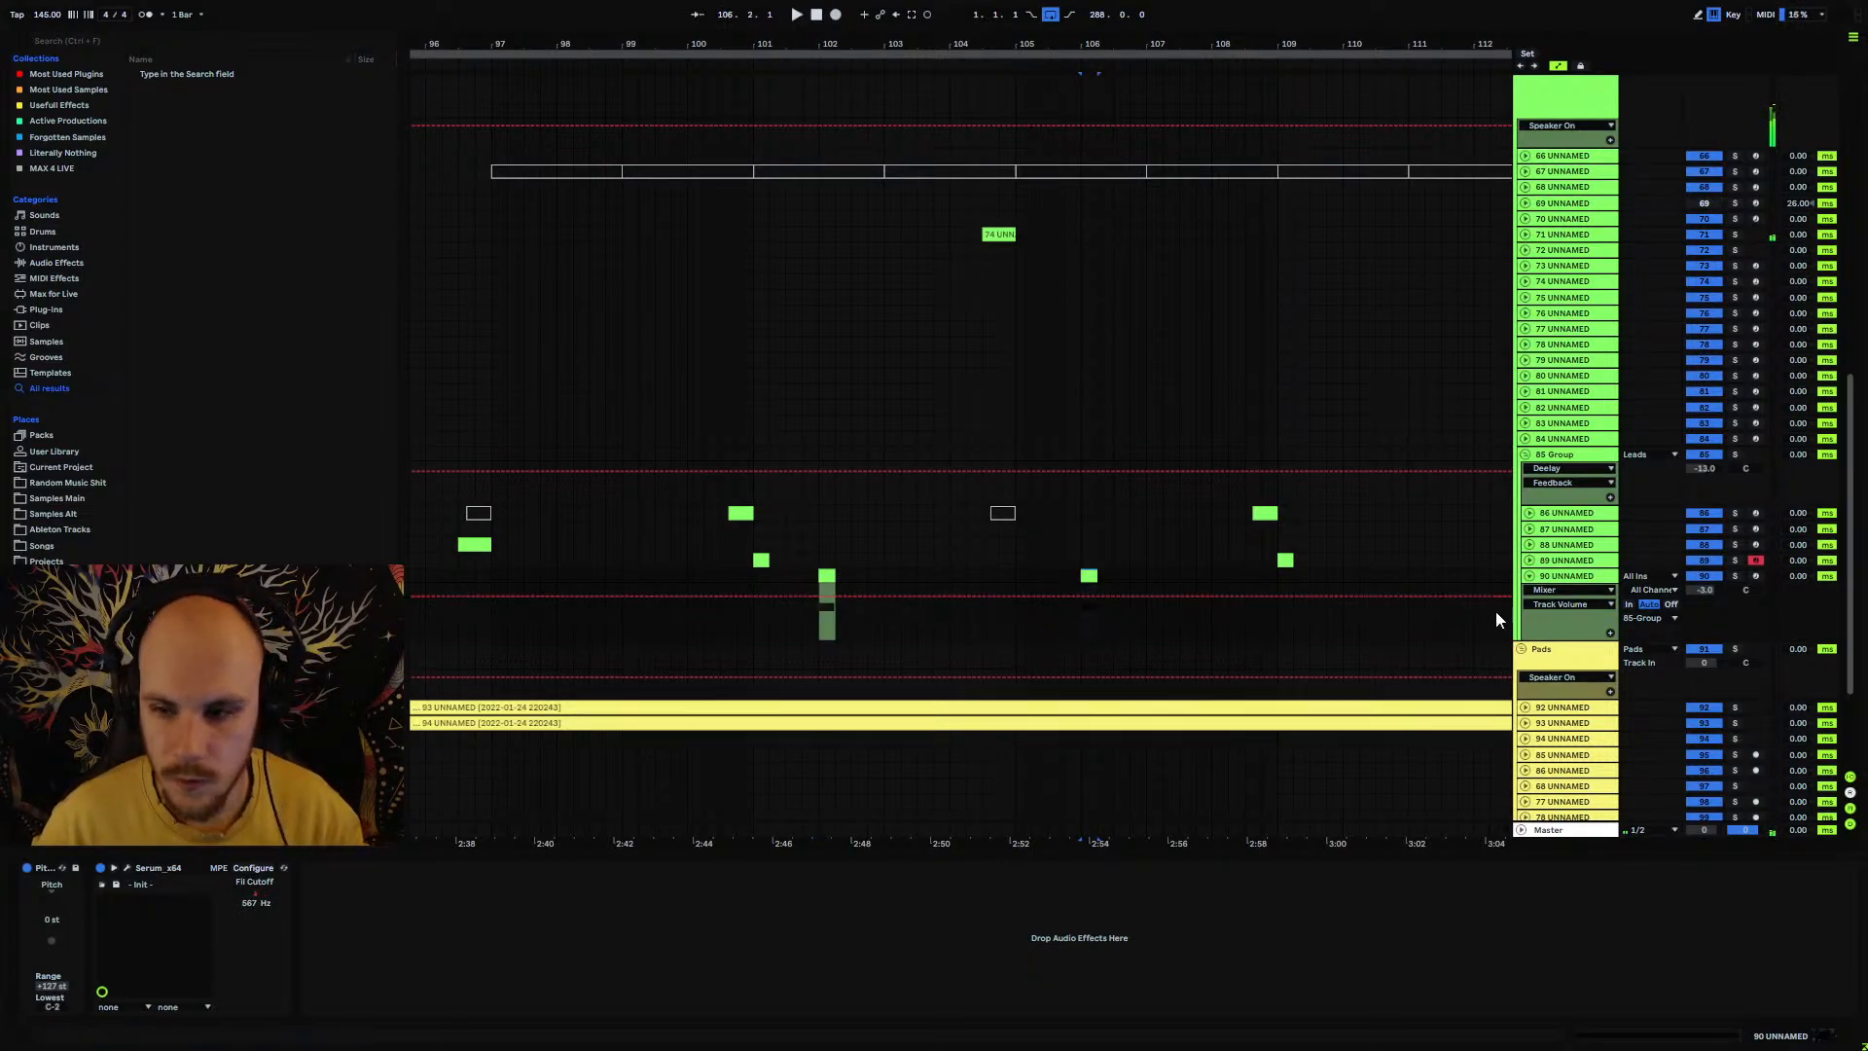
pyautogui.click(279, 895)
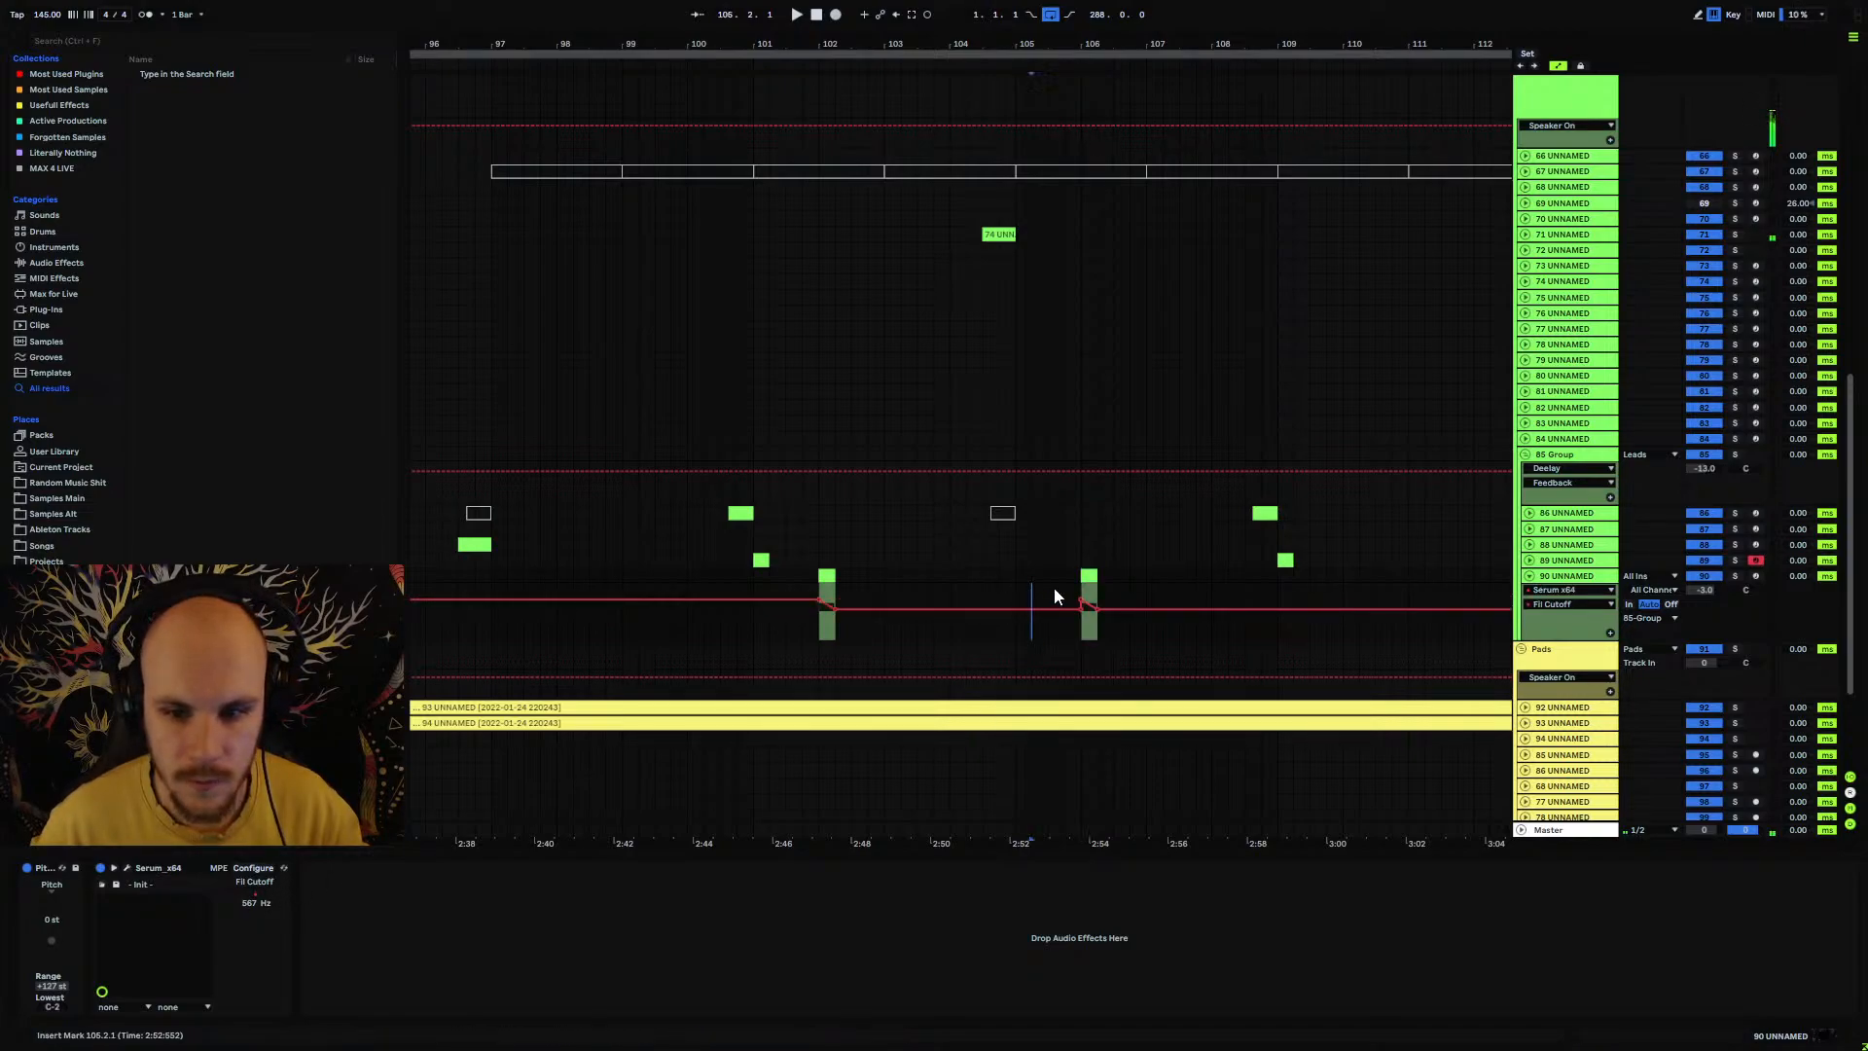
pyautogui.click(1097, 609)
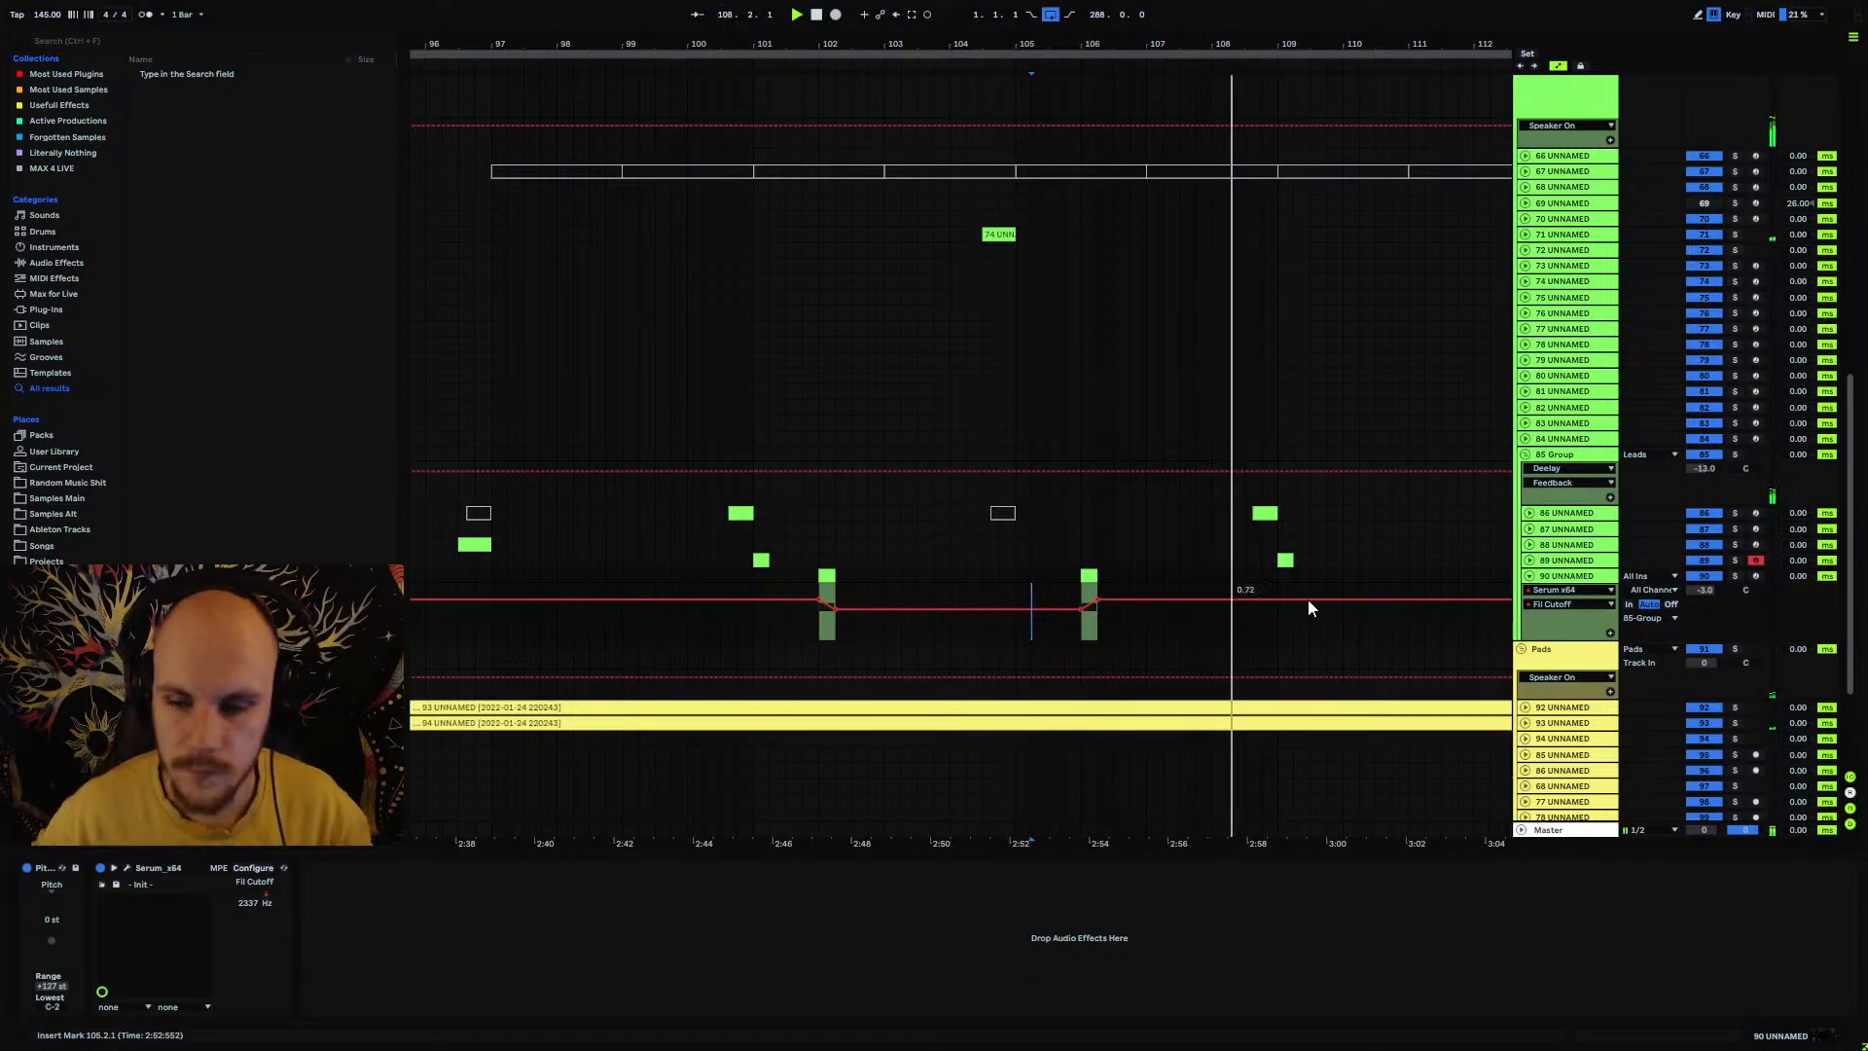
pyautogui.click(1528, 576)
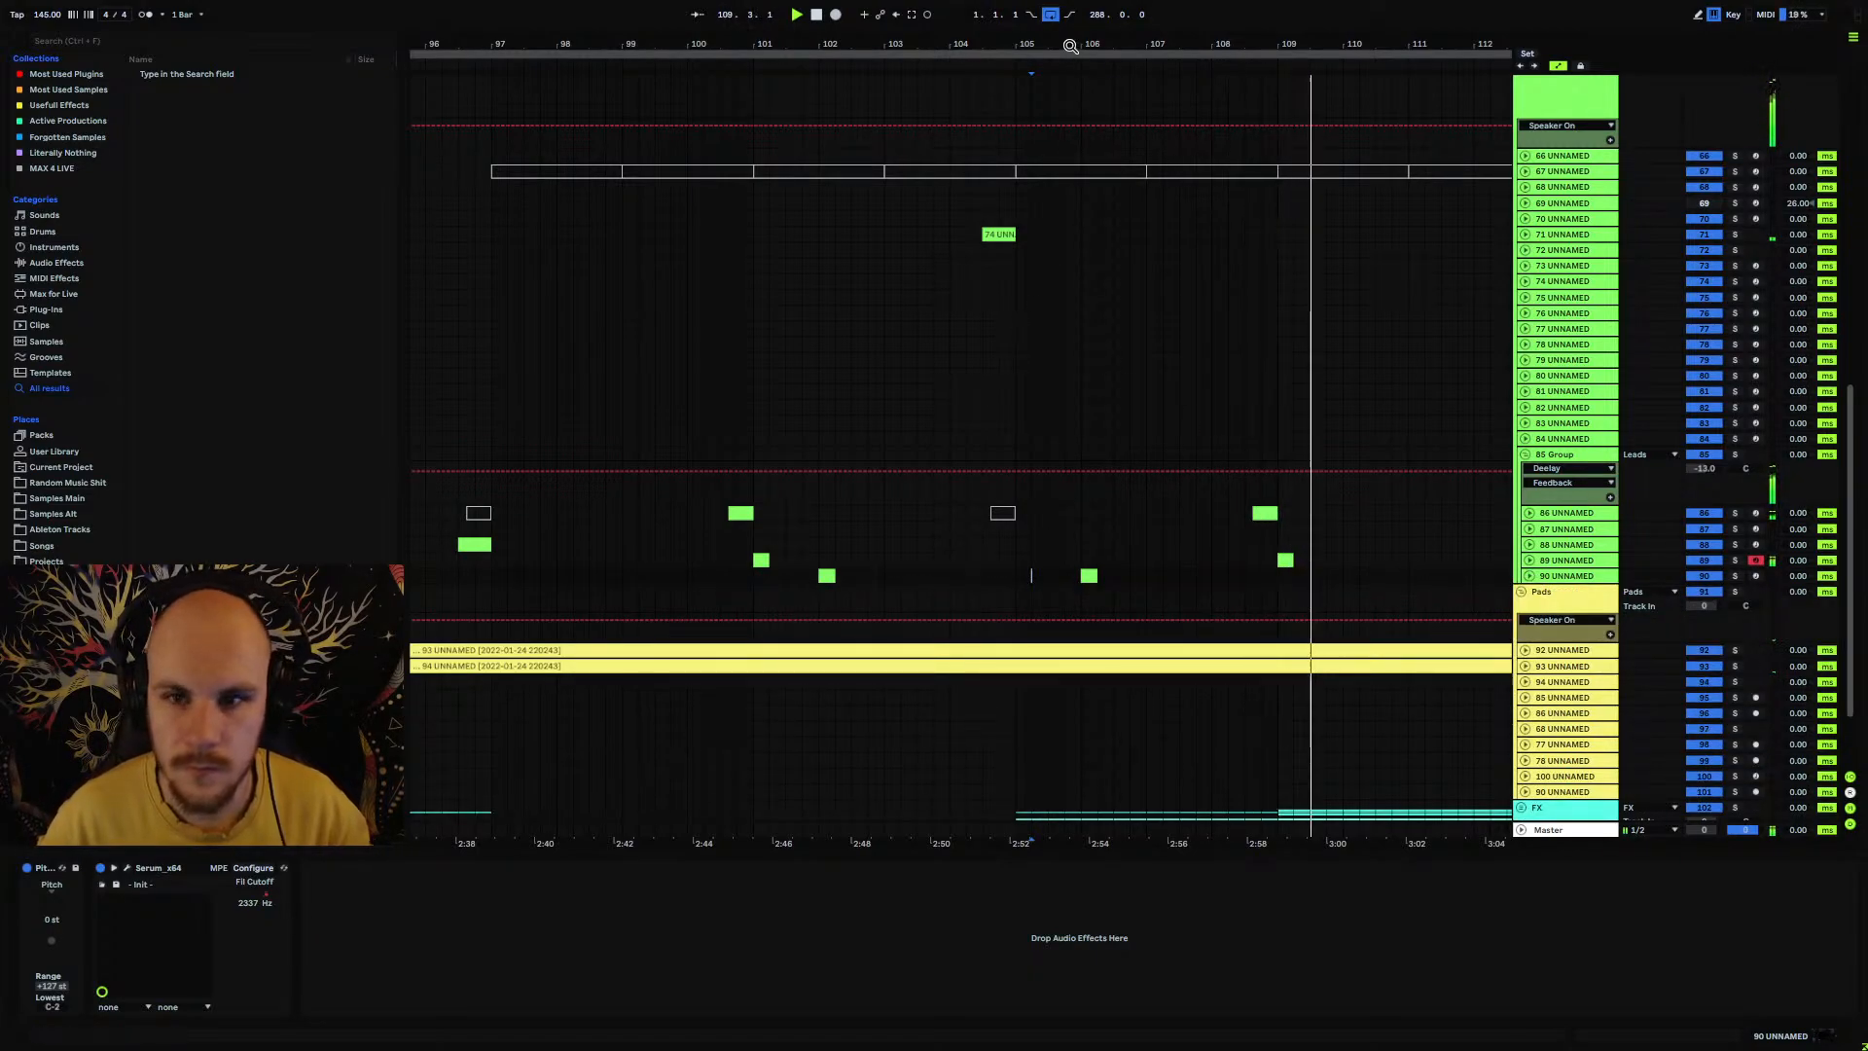
pyautogui.moveTo(1067, 45); pyautogui.dragTo(877, 22)
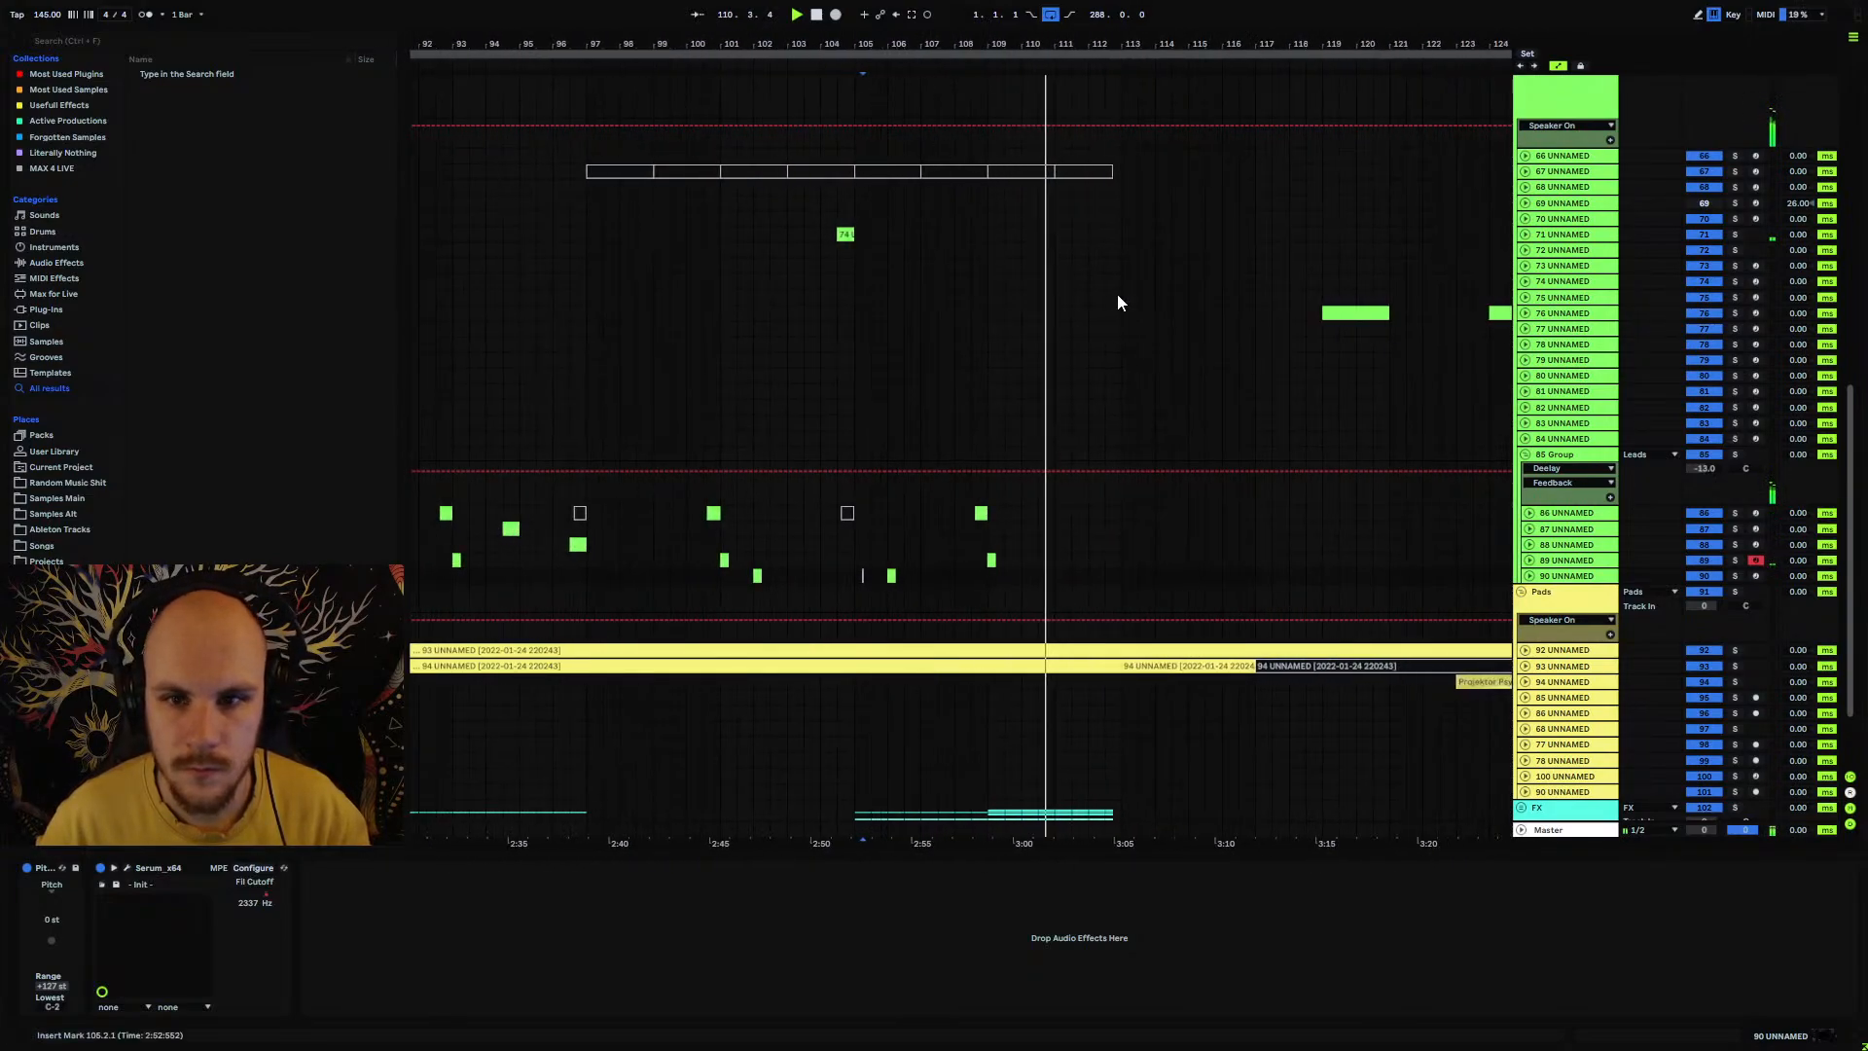
pyautogui.scroll(4, 1115, 302)
pyautogui.scroll(2, 1007, 321)
pyautogui.scroll(-6, 1007, 317)
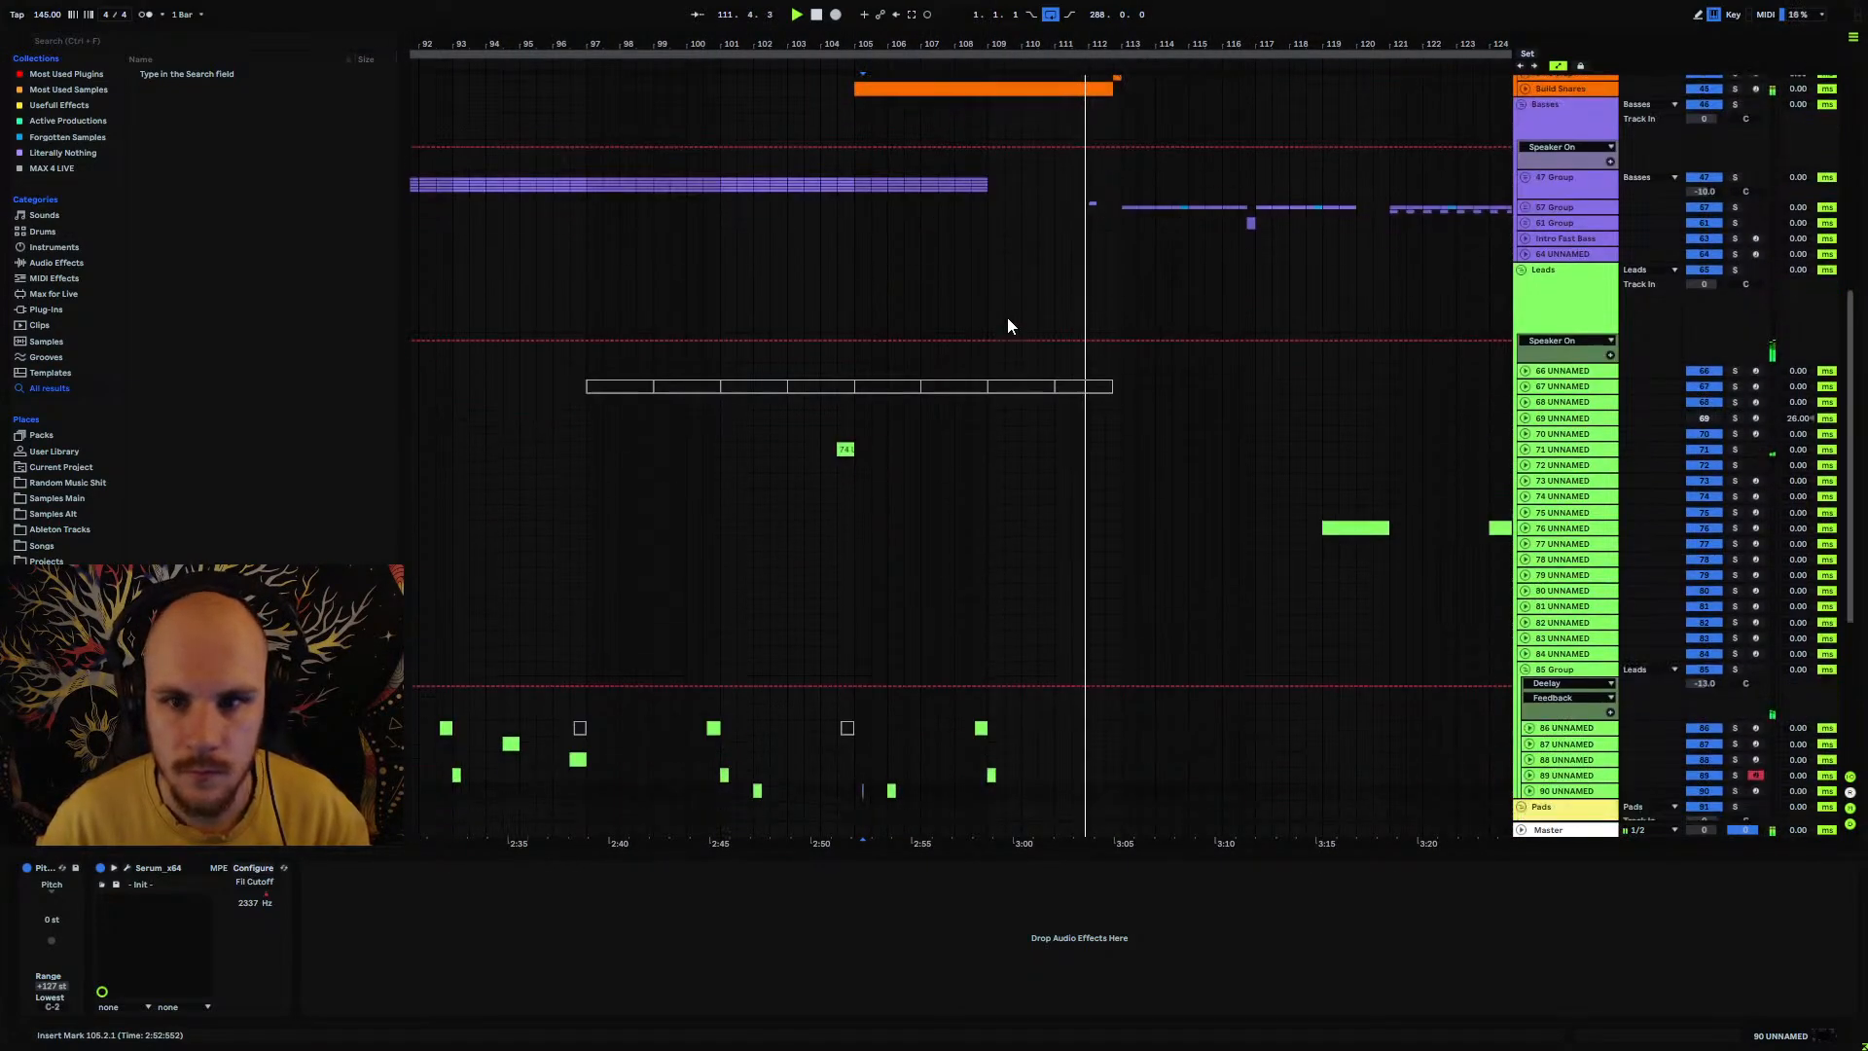
pyautogui.scroll(-1, 1007, 310)
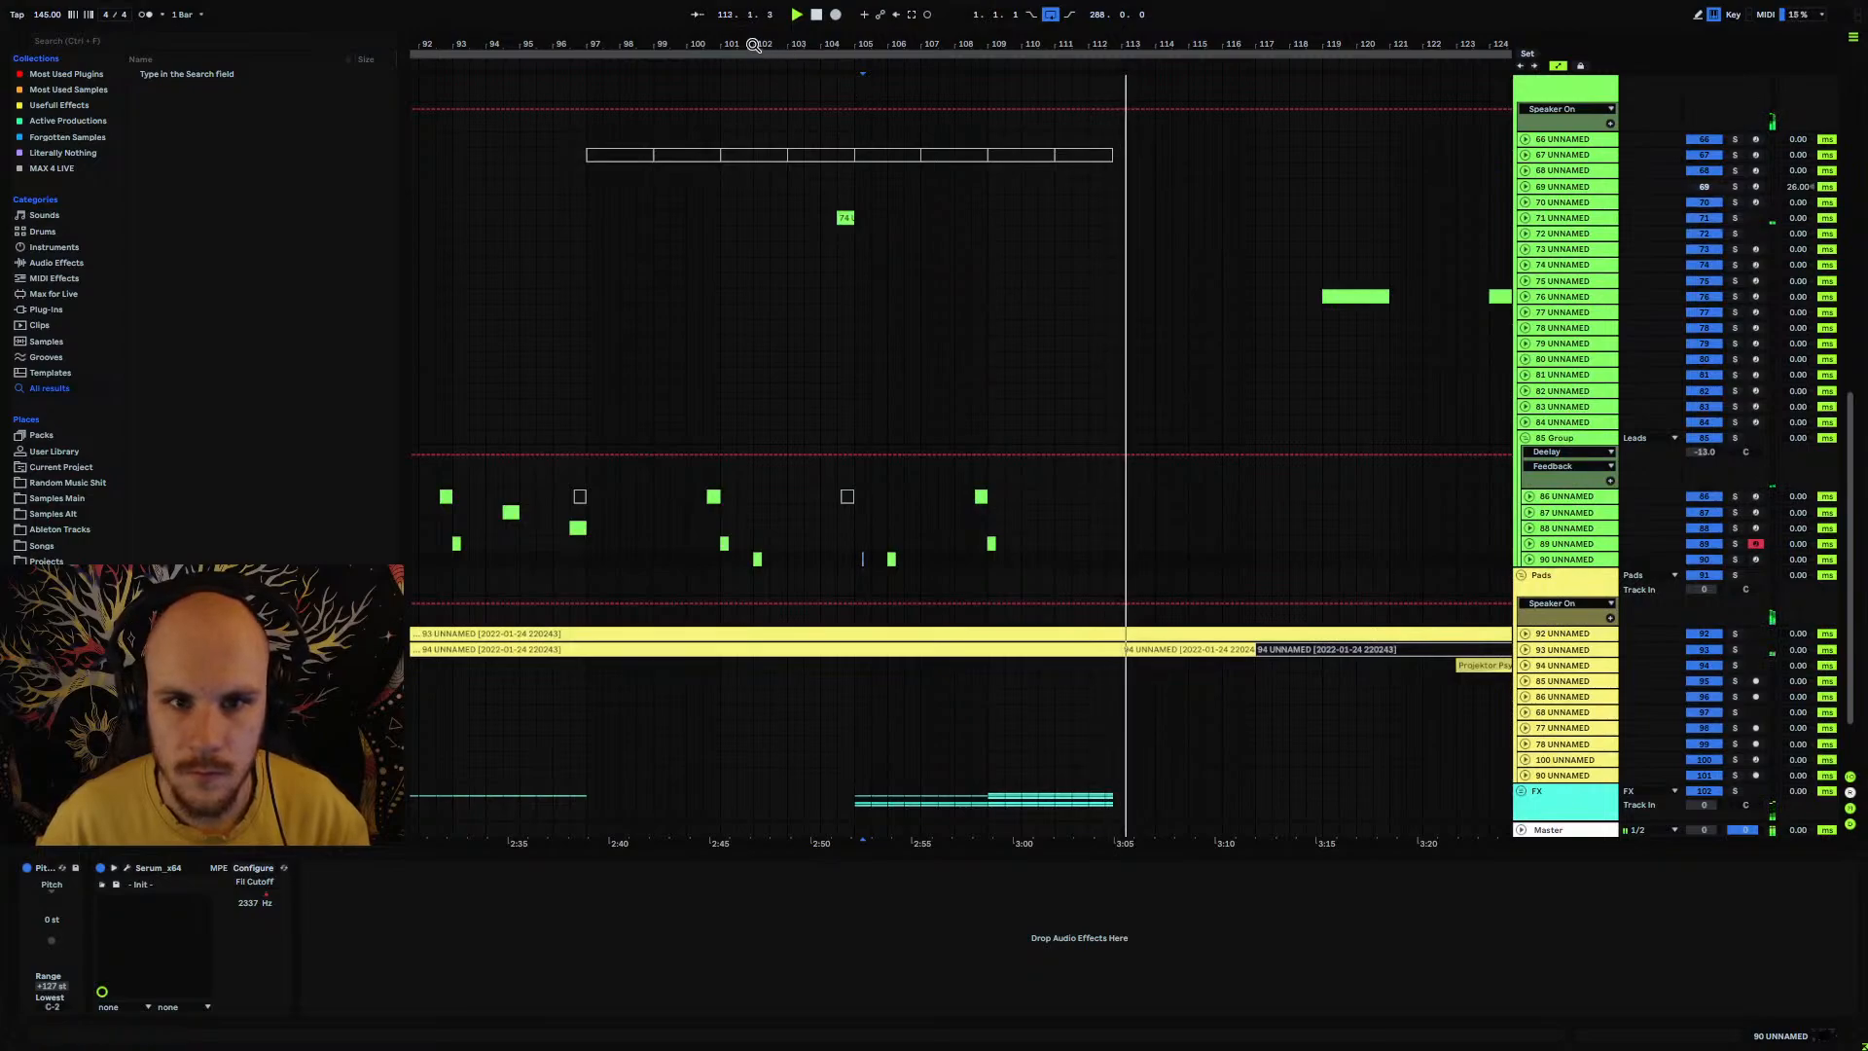
pyautogui.moveTo(752, 46); pyautogui.dragTo(844, 60)
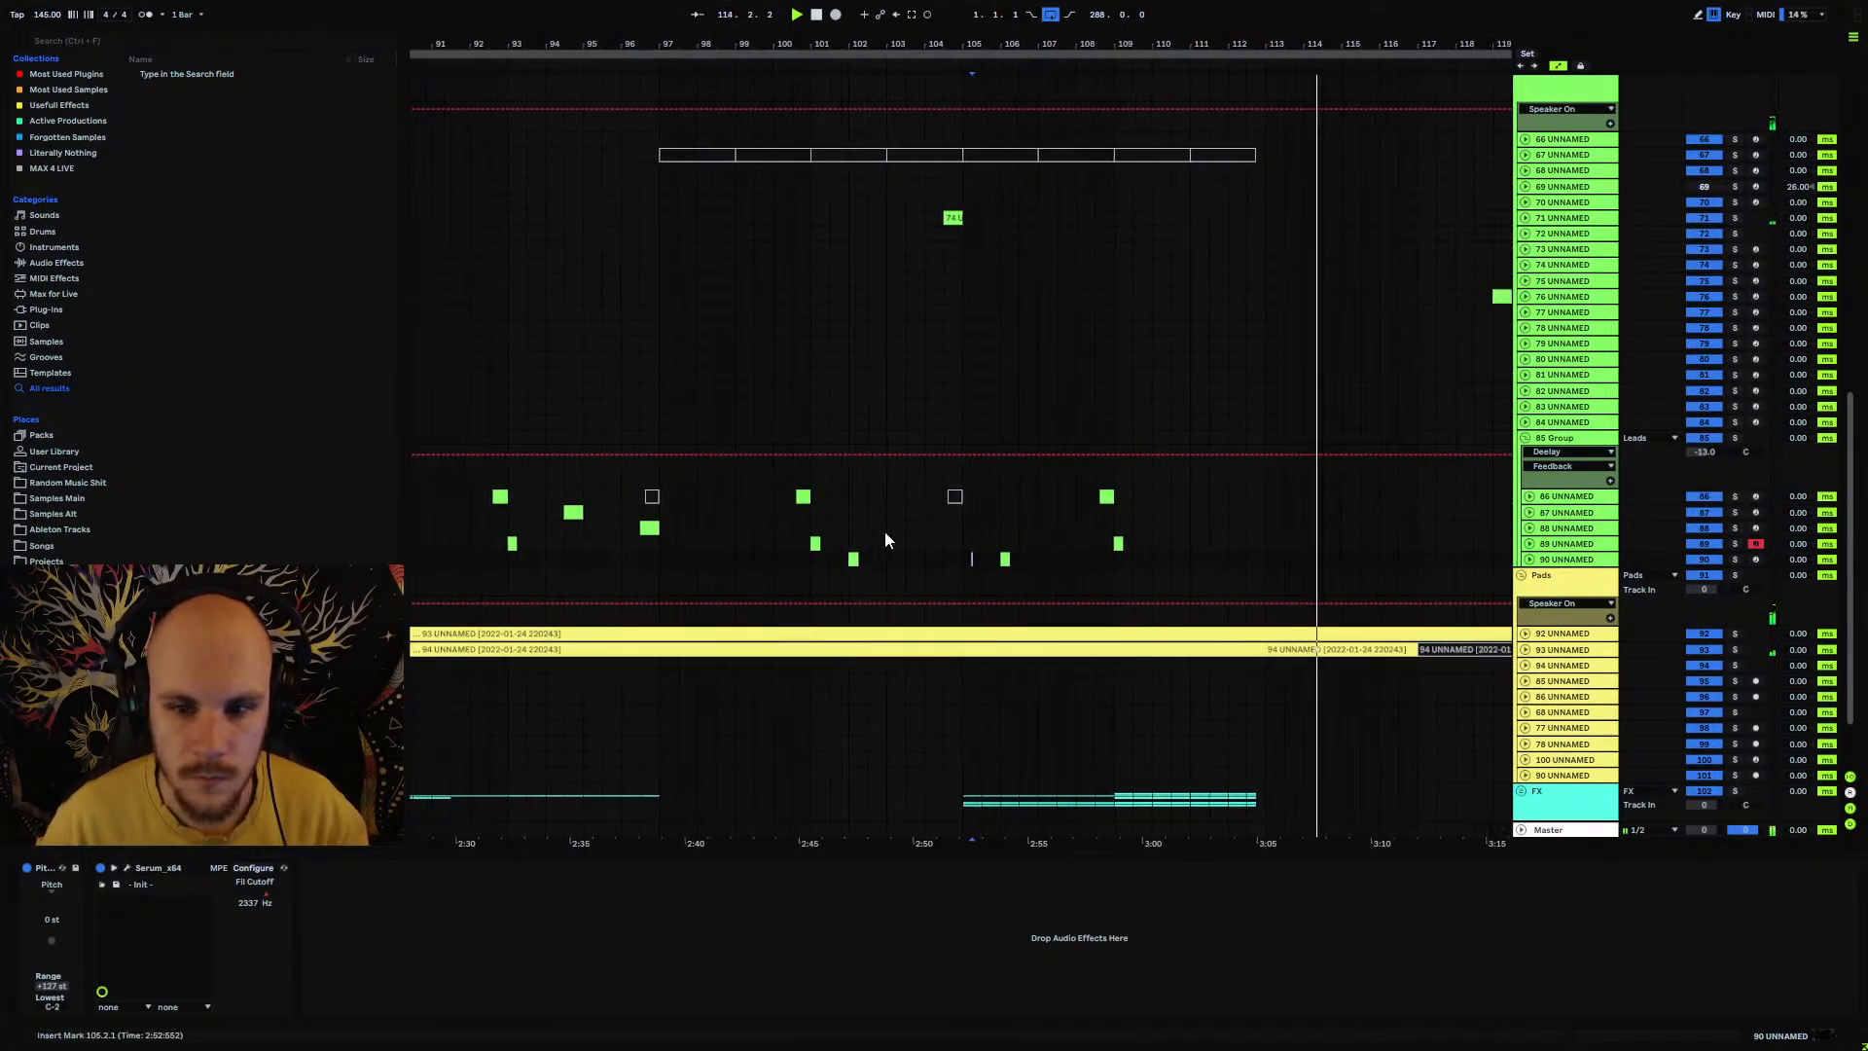
# Step: Insert an empty MIDI track below track 90 in group 85 and collapse it
pyautogui.click(1553, 559)
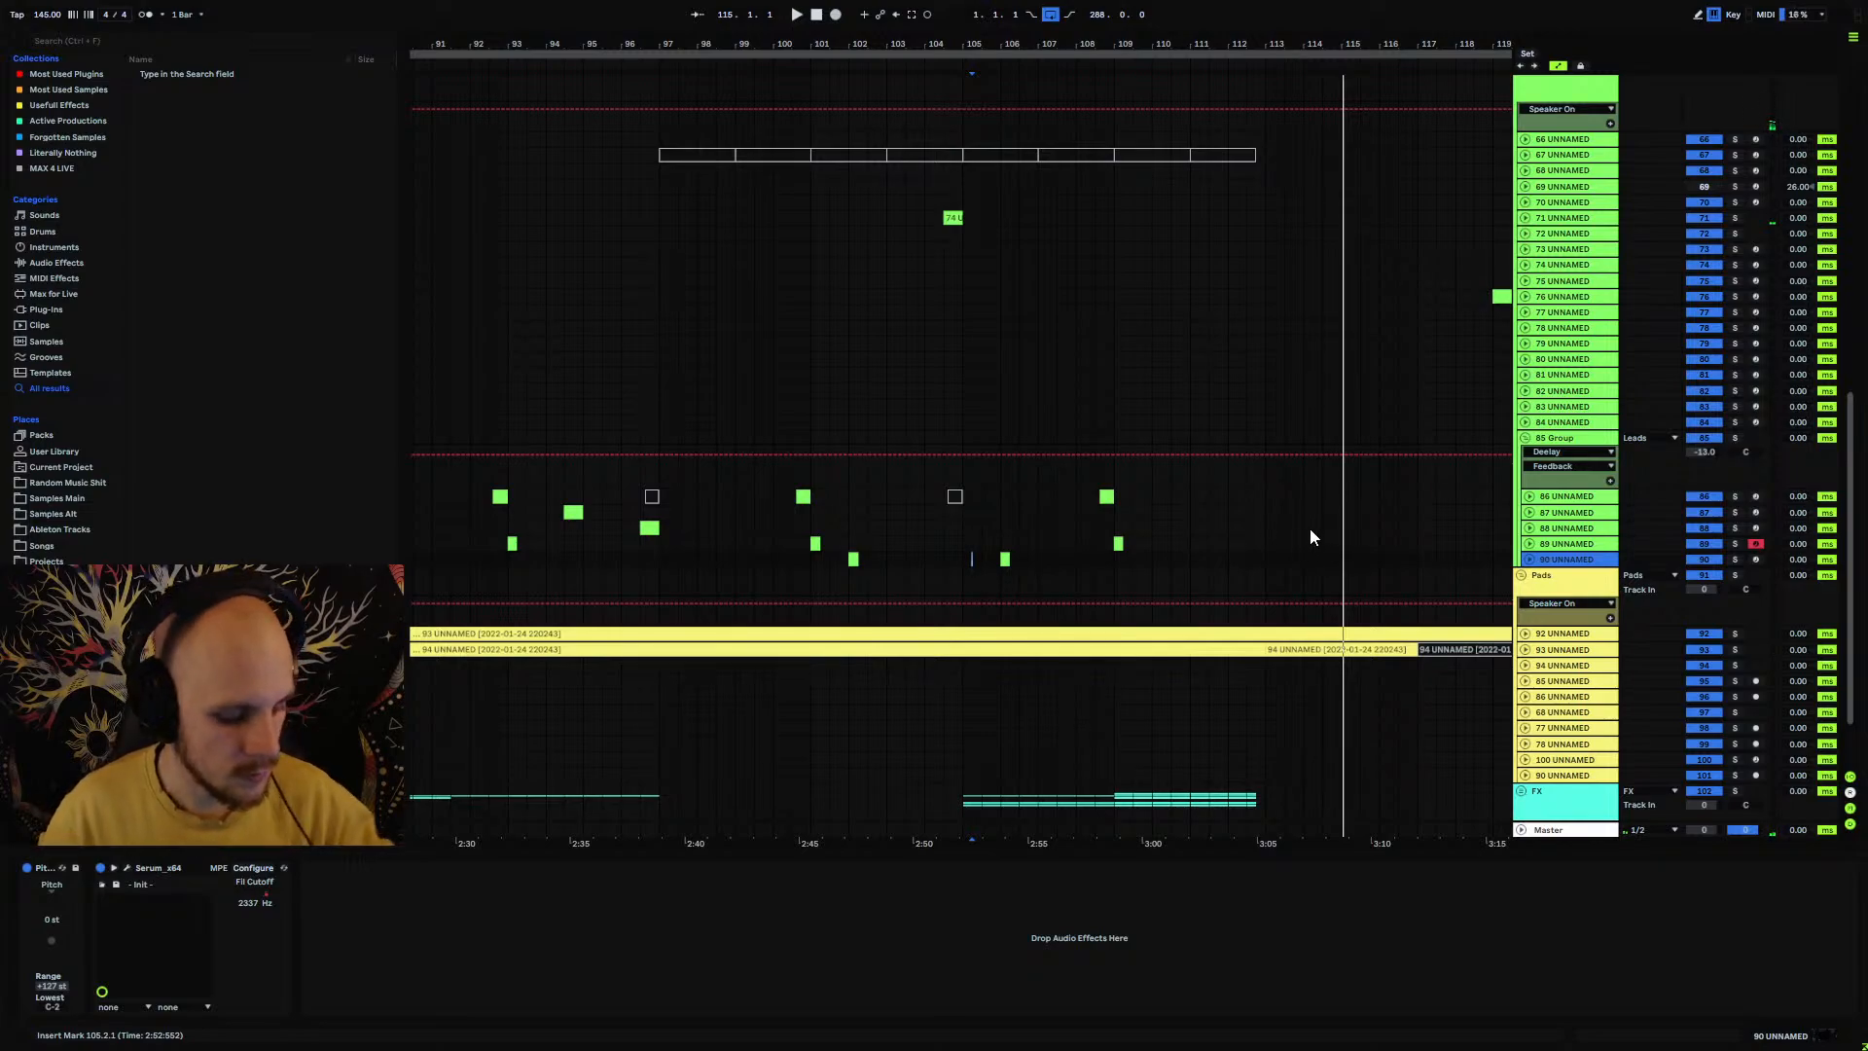
pyautogui.hotkey('ctrl', 'shift', 't')
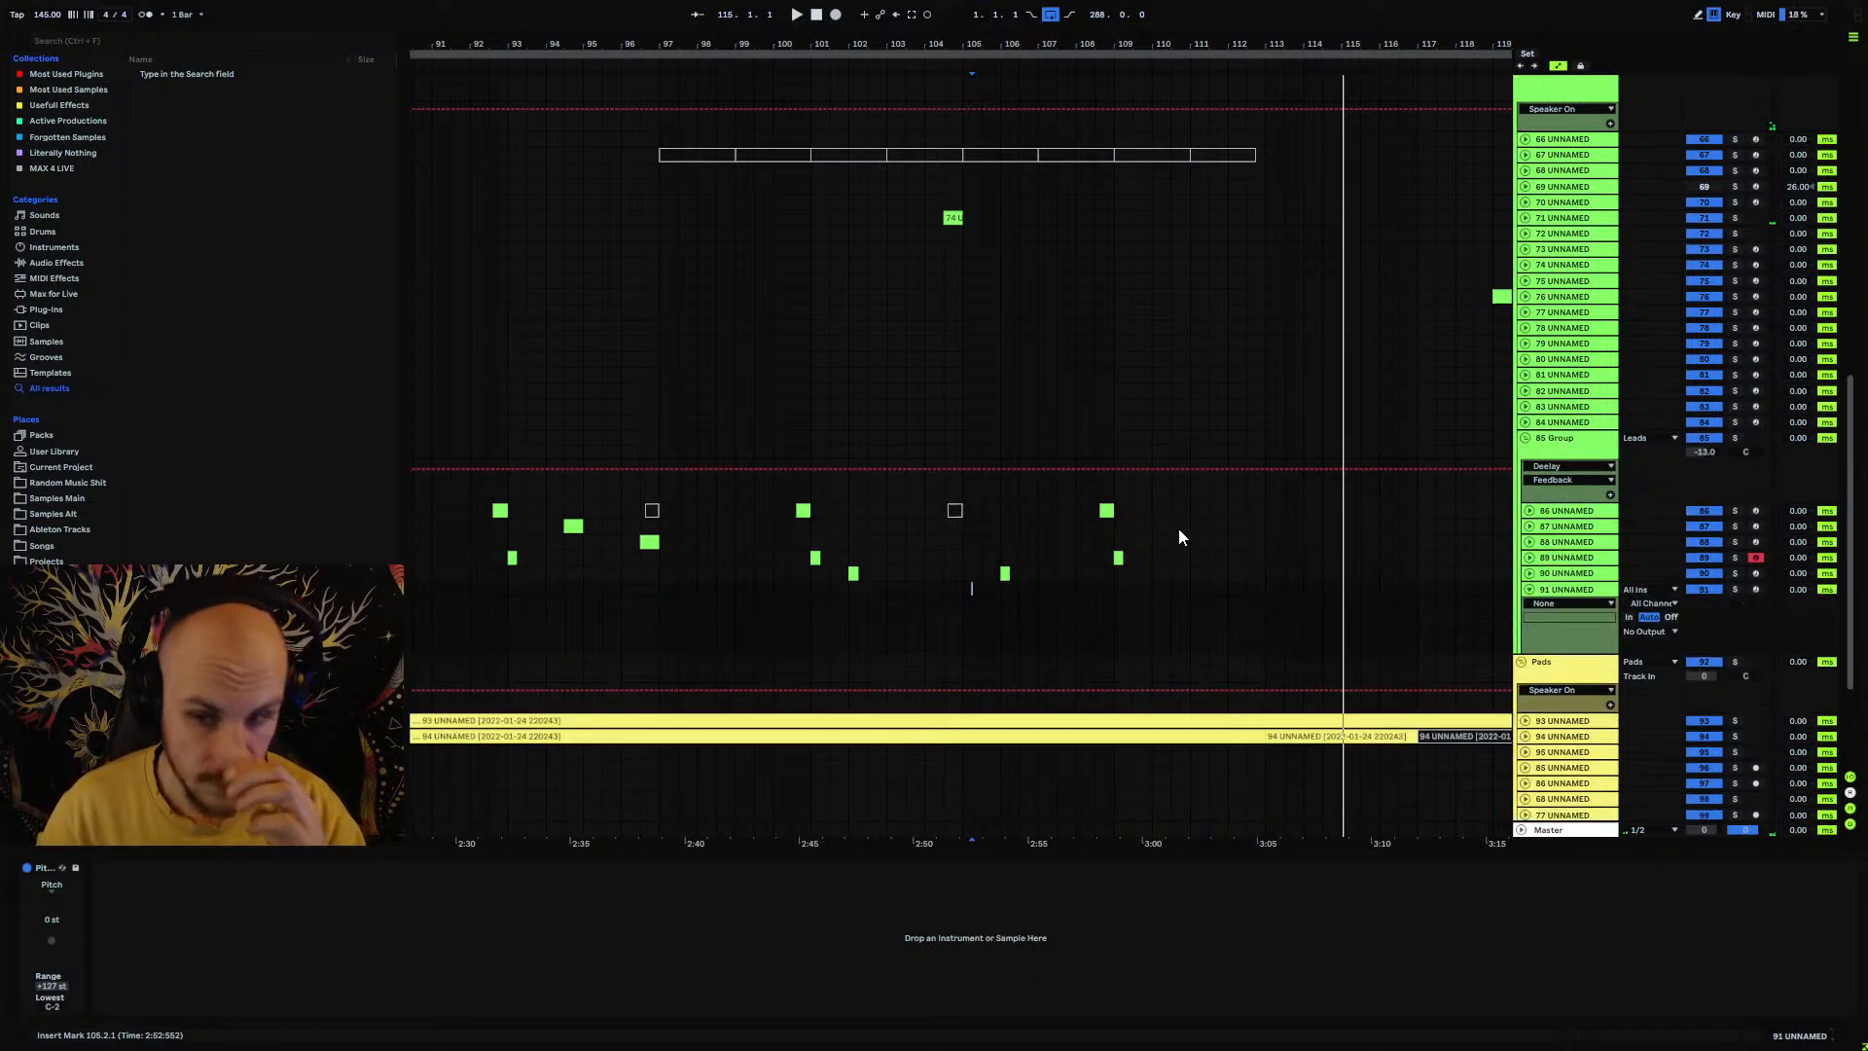
pyautogui.scroll(-2, 976, 502)
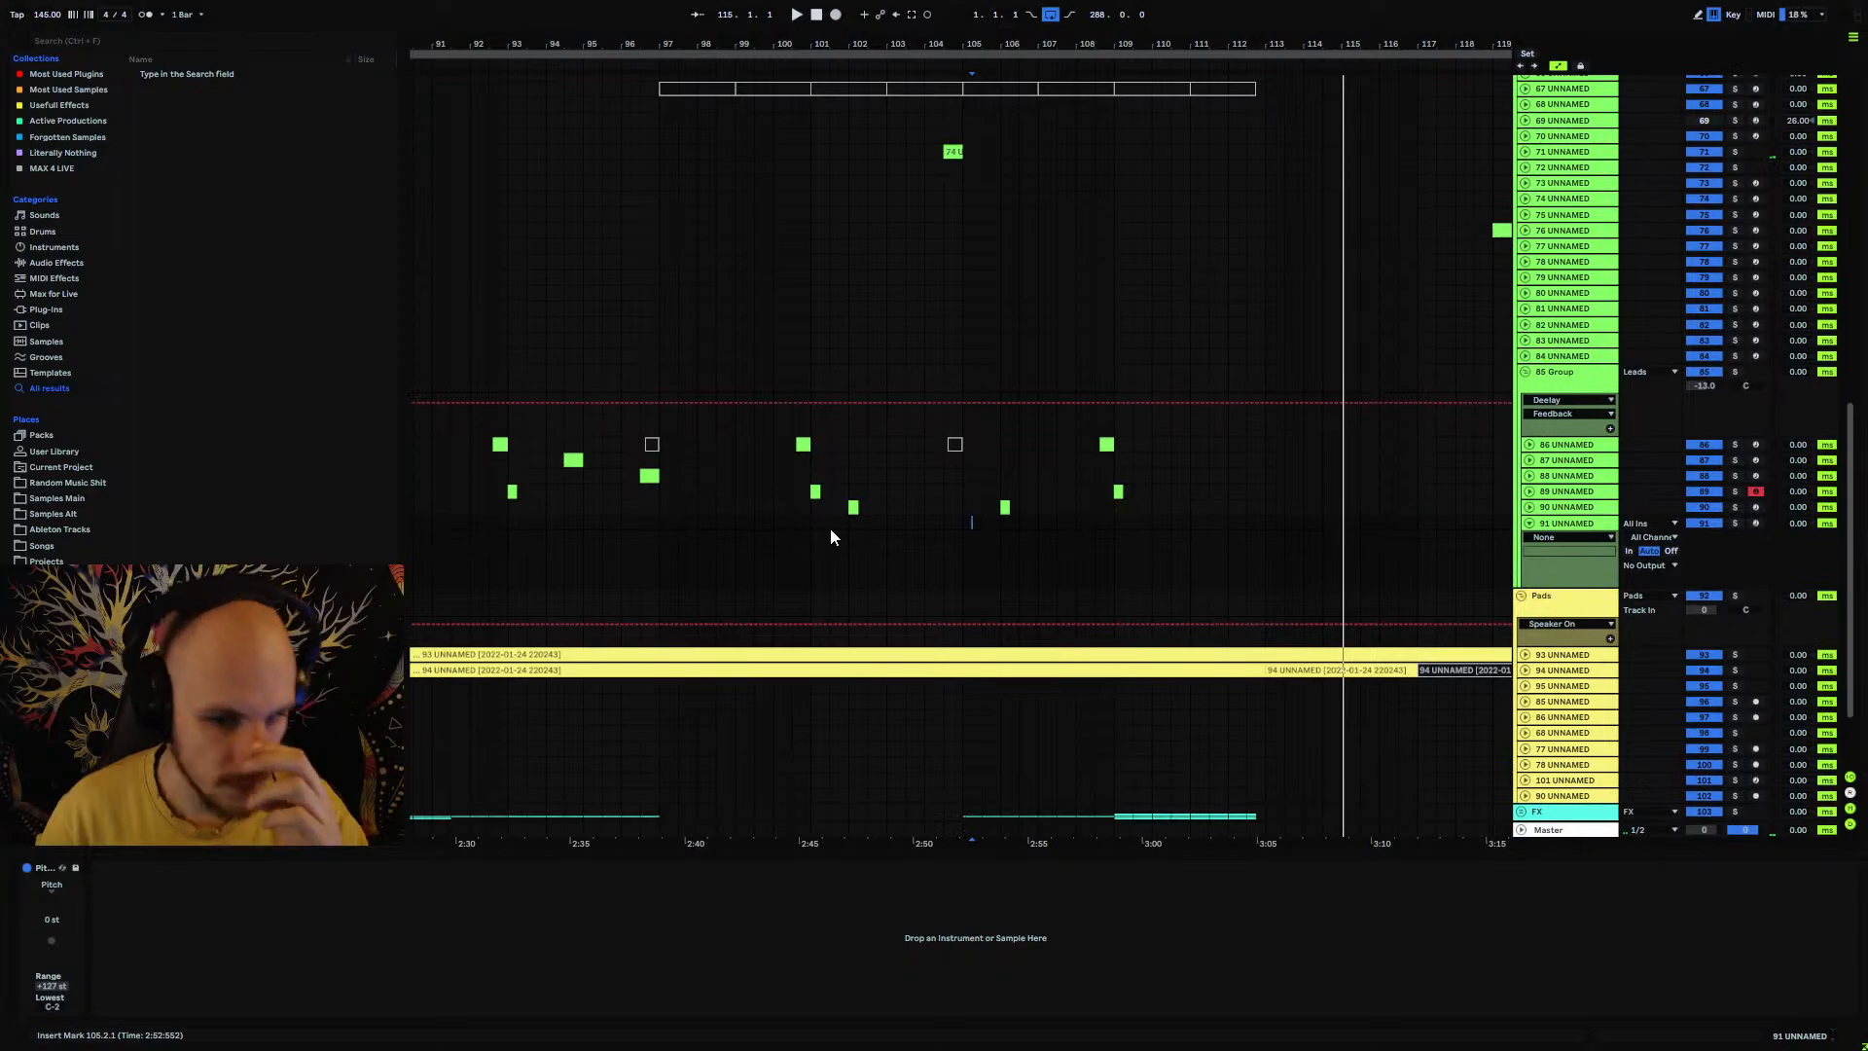
pyautogui.click(1531, 525)
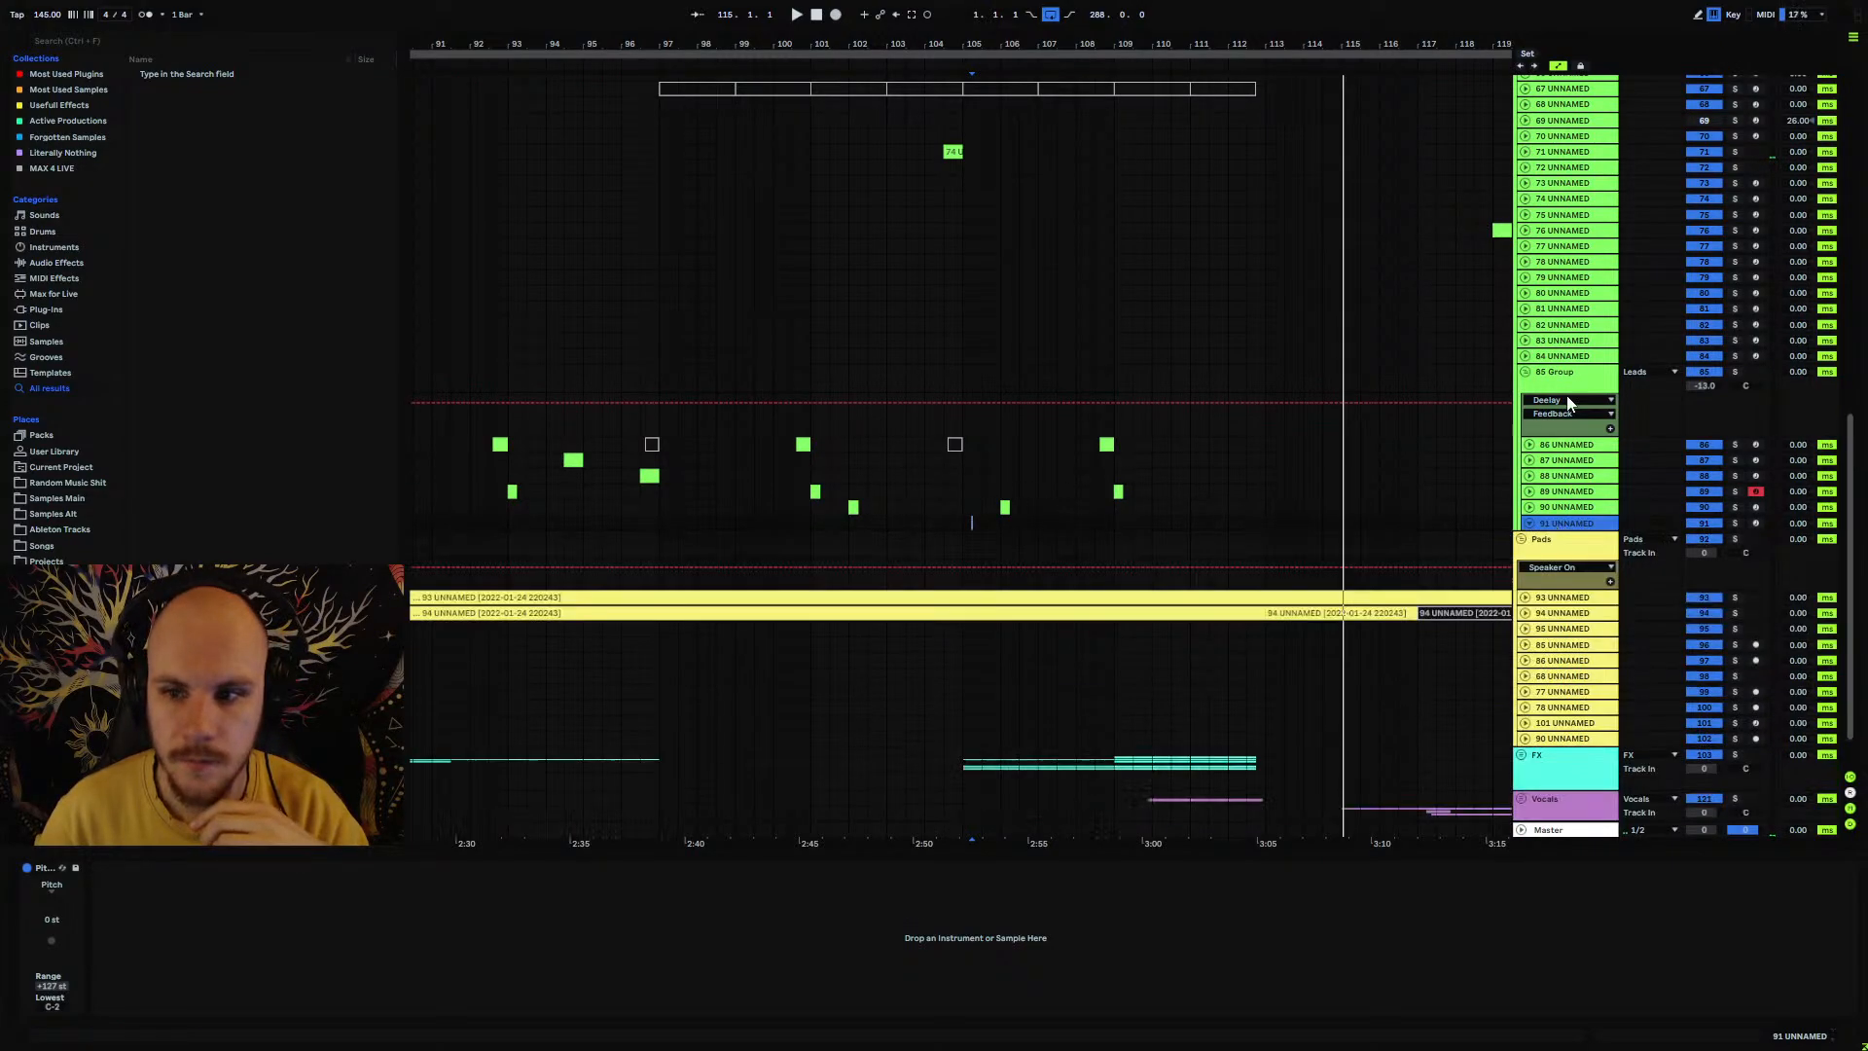
# Step: Add MIDI track 92 after group 85 and create an empty clip on it from 105.1 to 112.4
pyautogui.click(1570, 373)
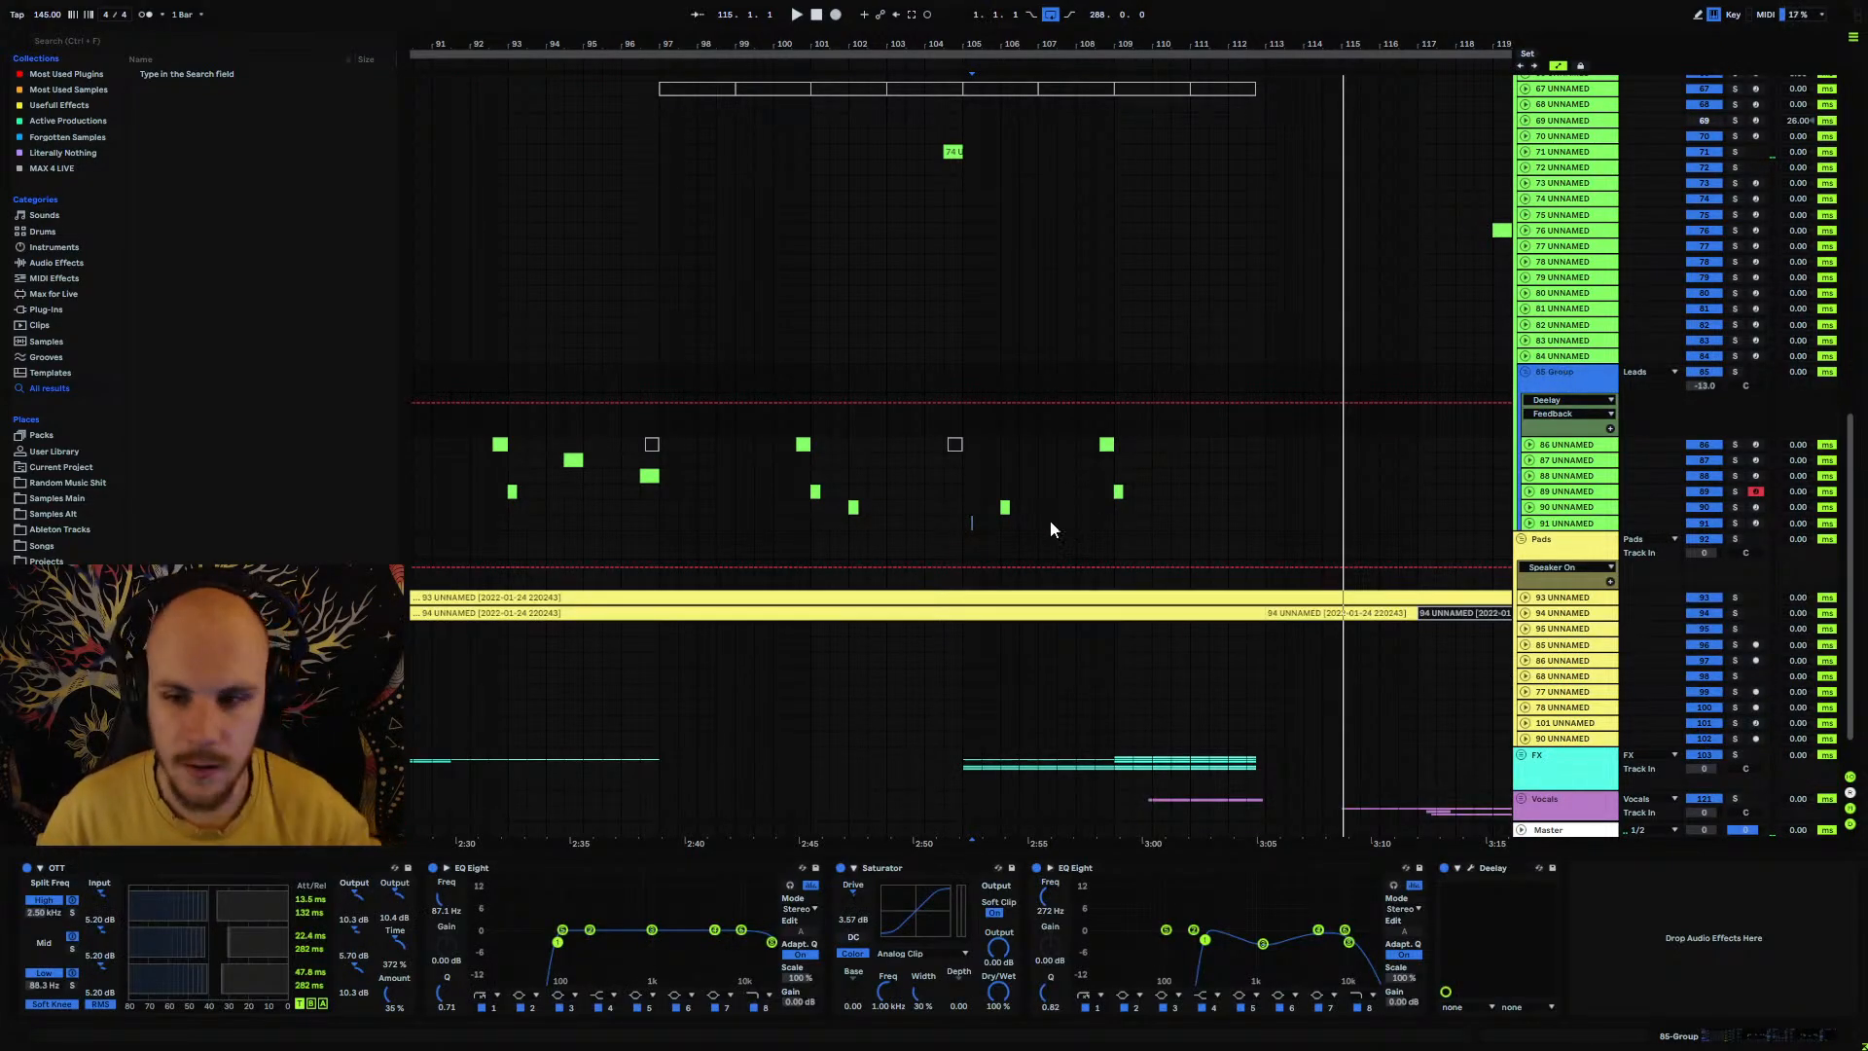
pyautogui.hotkey('ctrl', 'shift', 't')
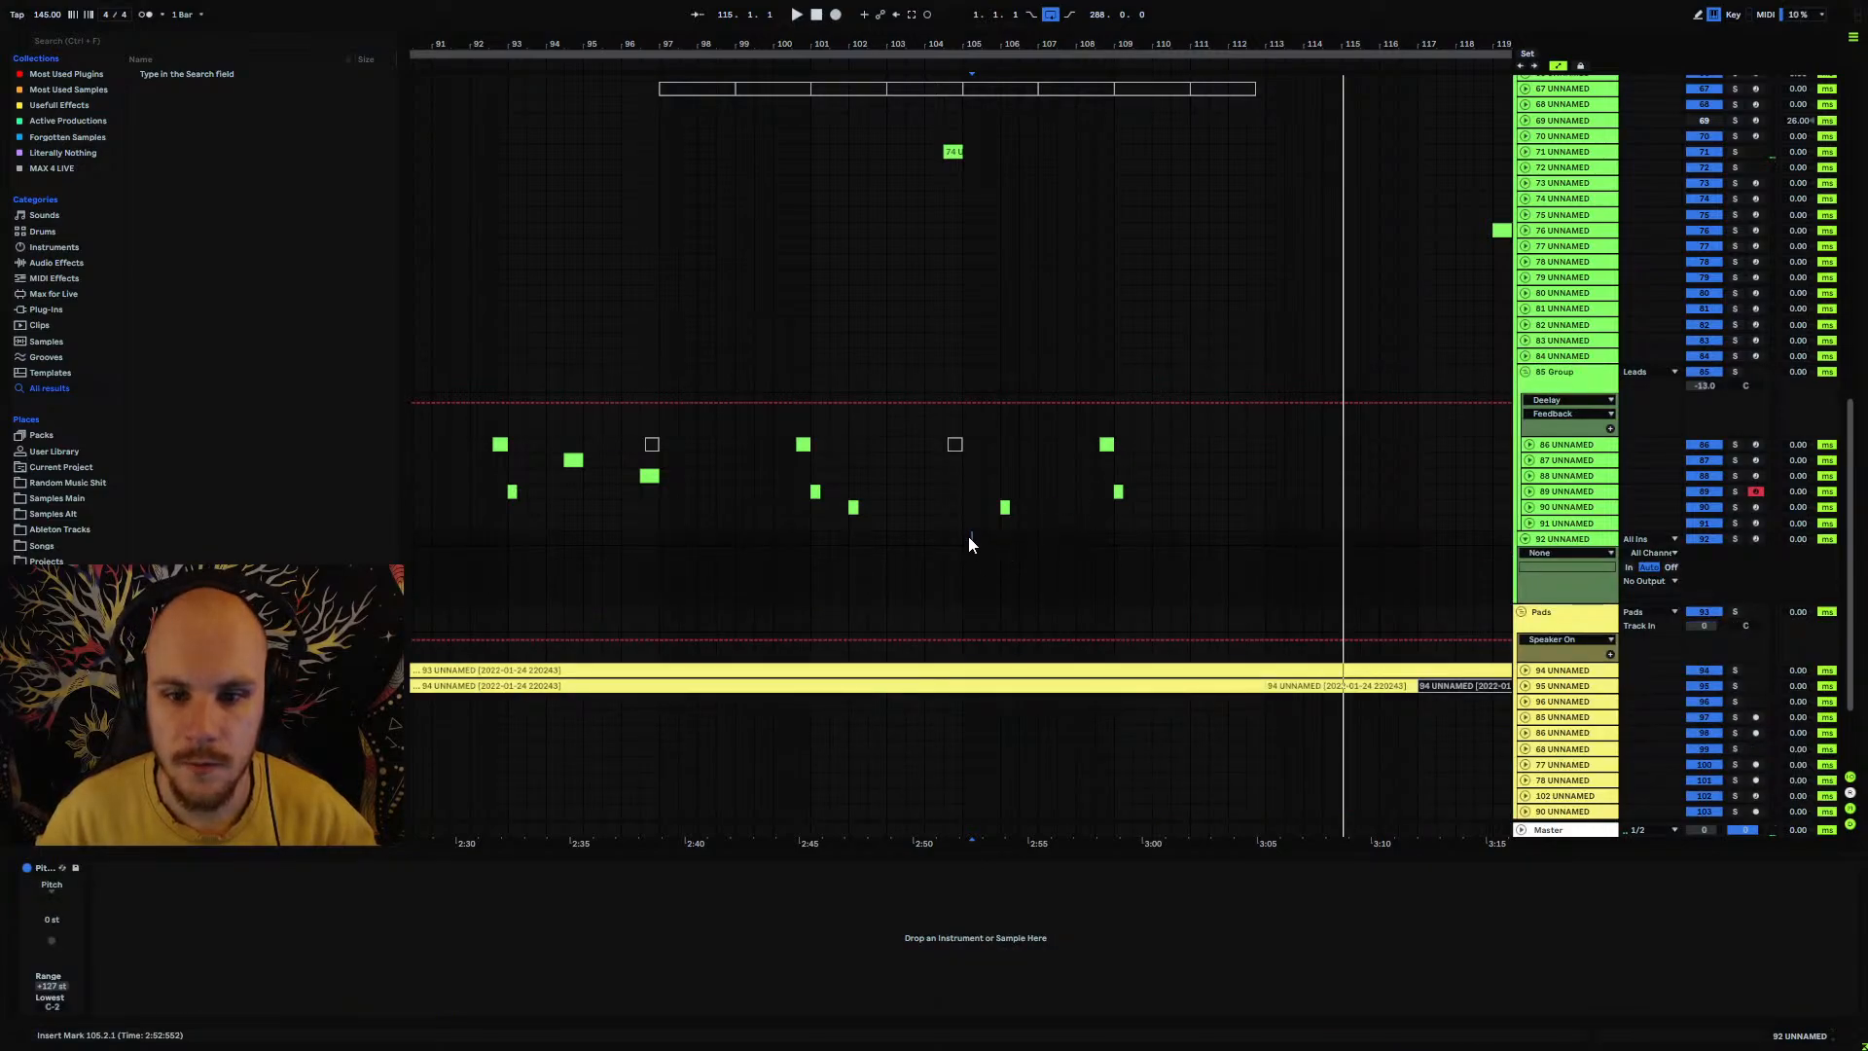
pyautogui.moveTo(1277, 41); pyautogui.dragTo(1274, 107)
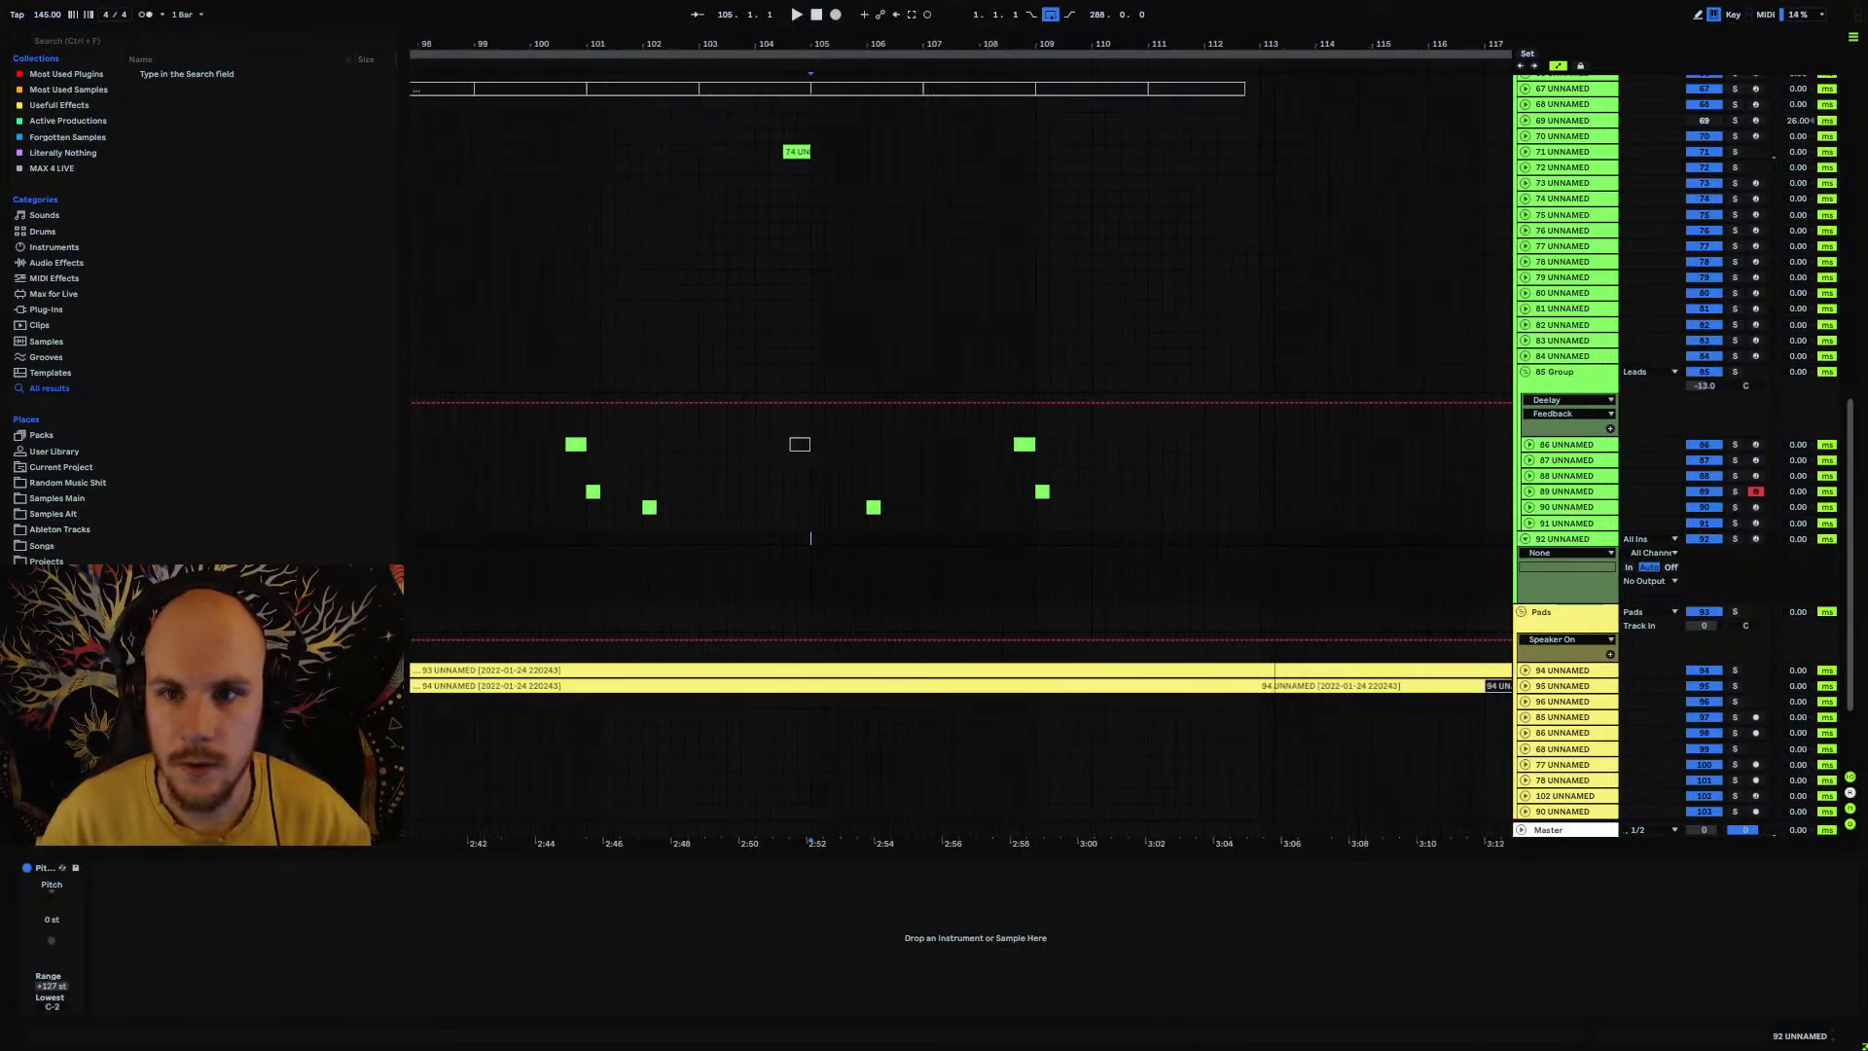
pyautogui.keyDown('shift'); pyautogui.click(1241, 539); pyautogui.keyUp('shift')
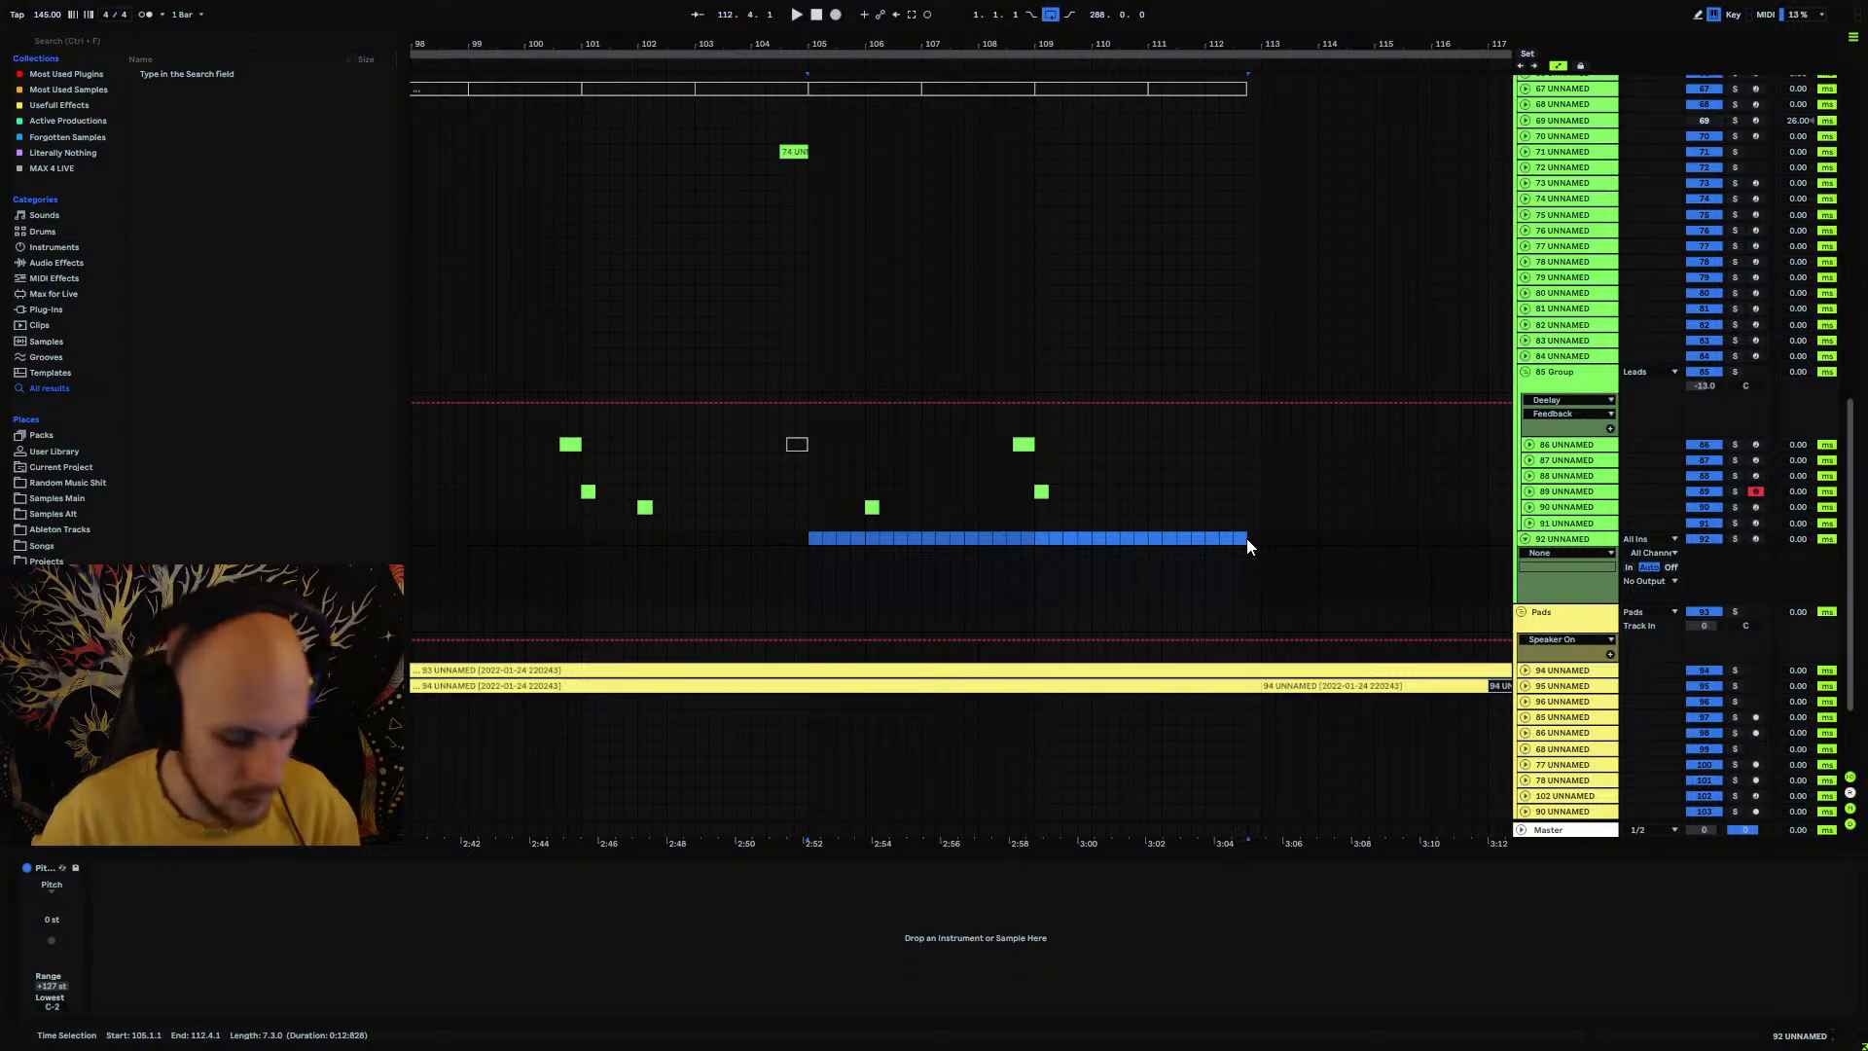
pyautogui.hotkey('ctrl', 'shift', 'm')
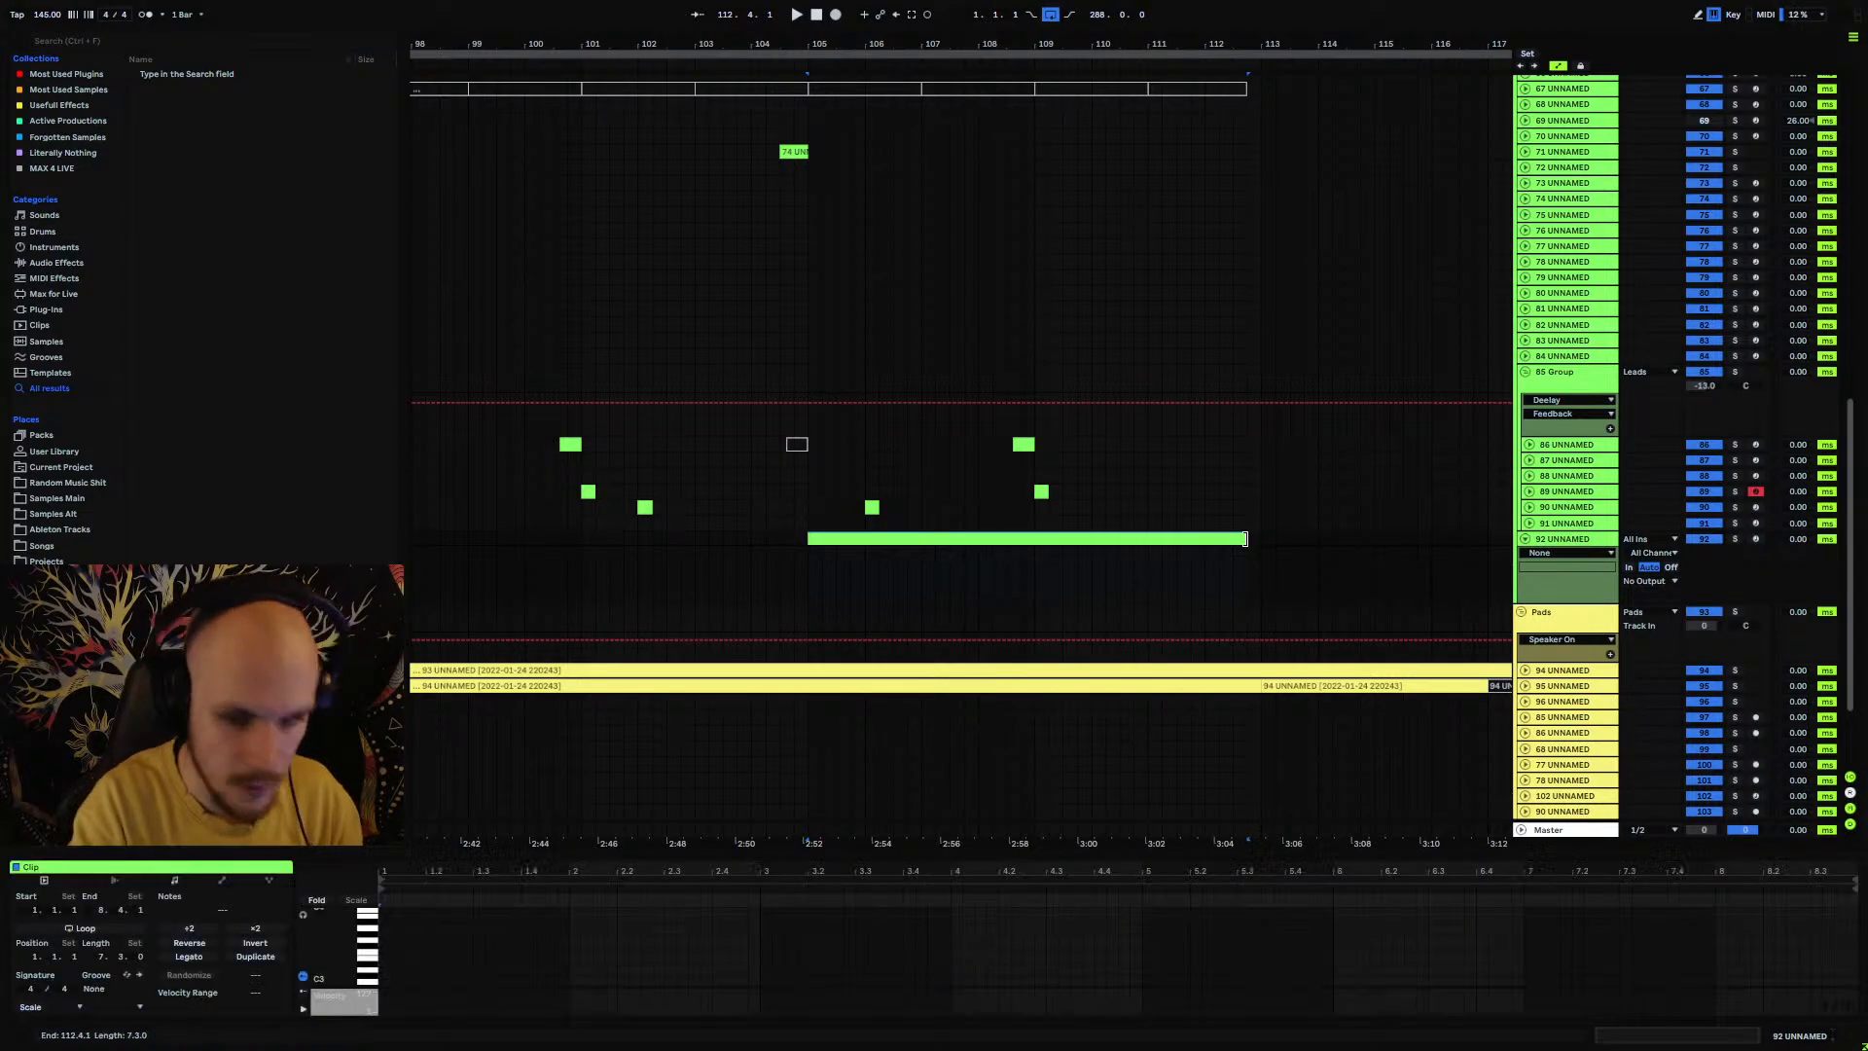
# Step: Load the Vital synth onto track 92
pyautogui.click(41, 311)
pyautogui.rightClick(903, 562)
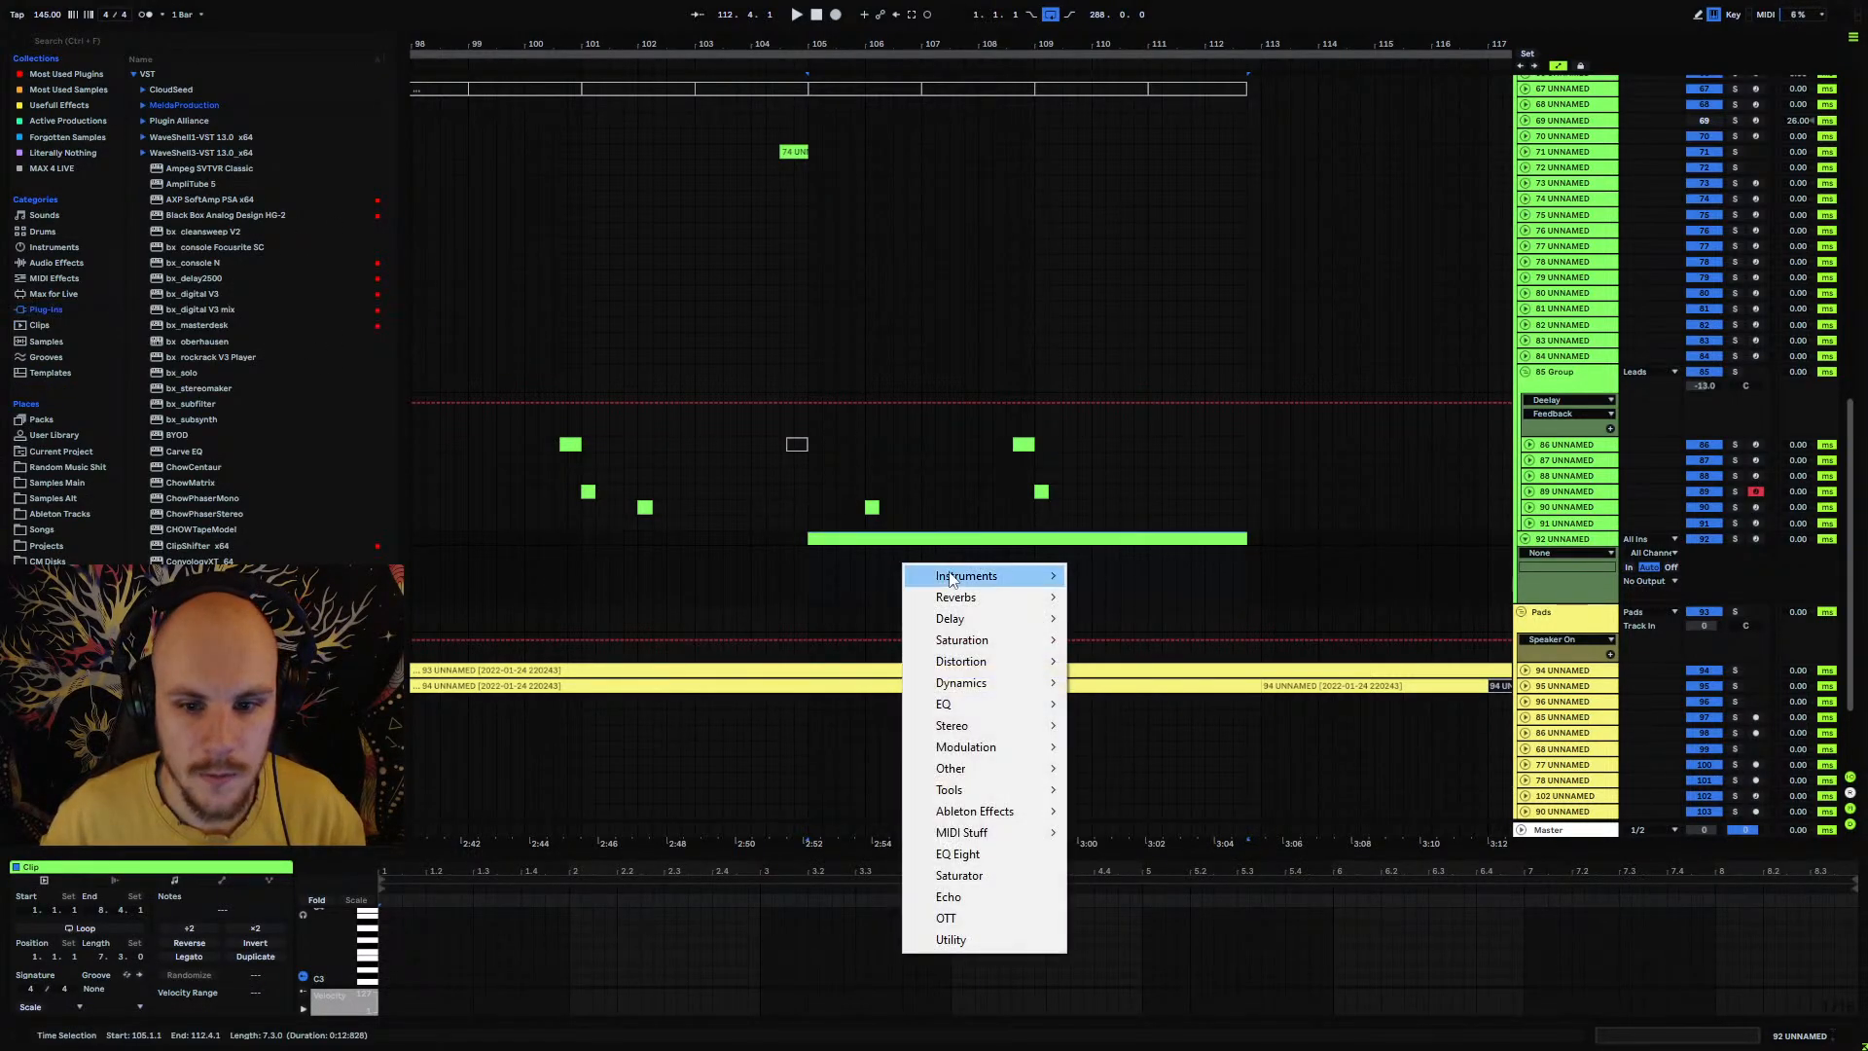
pyautogui.moveTo(958, 574)
pyautogui.click(1119, 598)
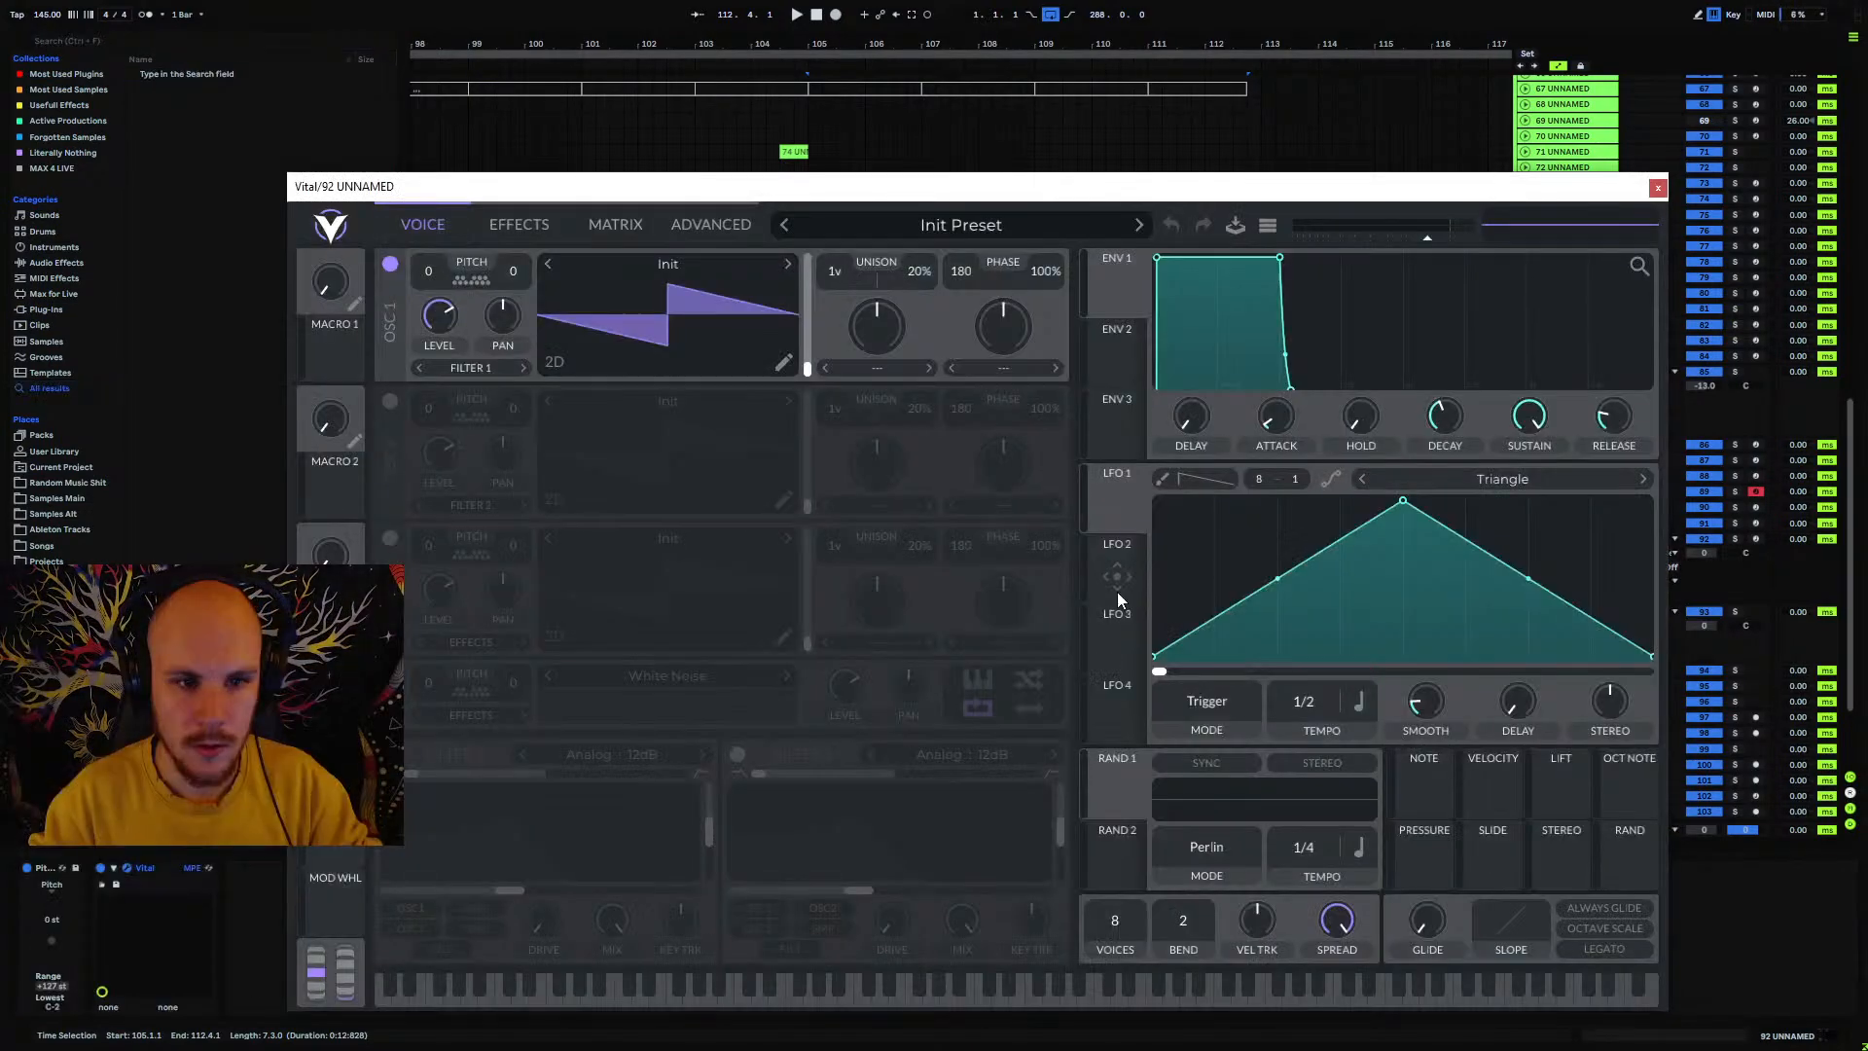
# Step: Load the SEQ Urchin preset from Vital's Glitch Psytrance Essentials Vol3 folder
pyautogui.click(948, 226)
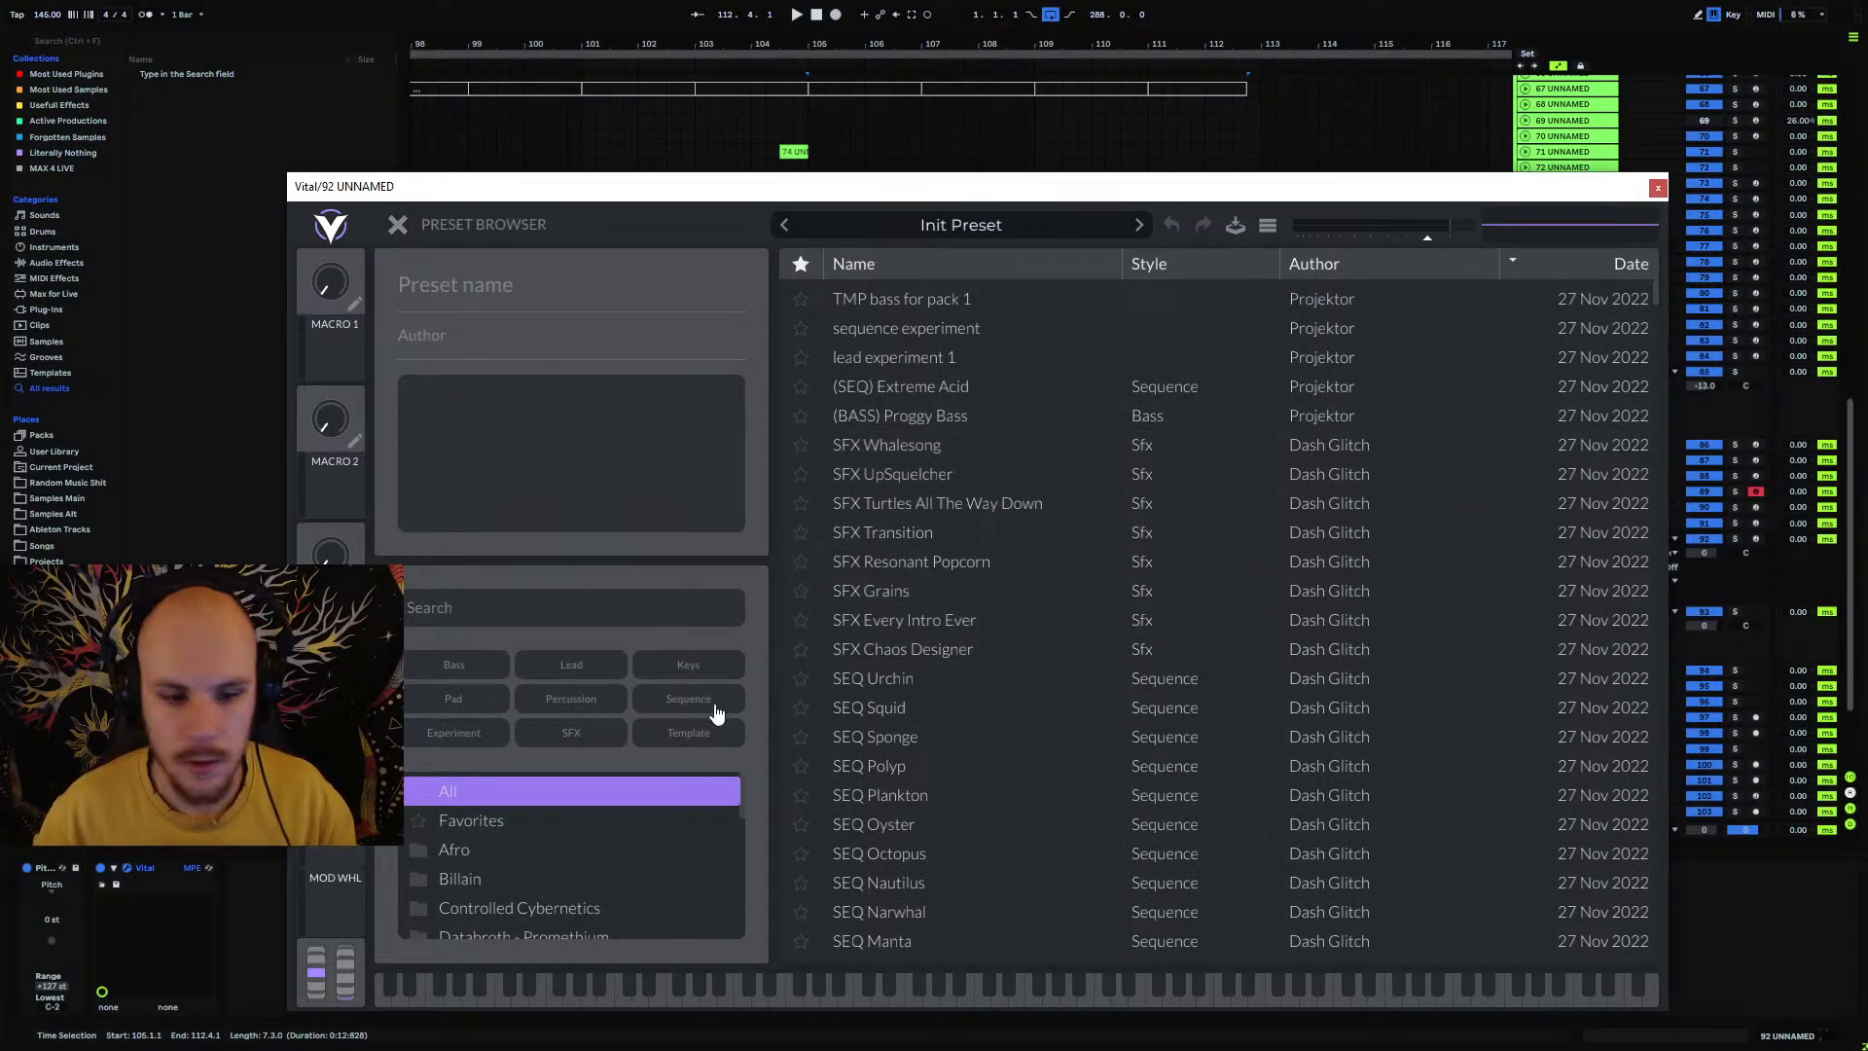
pyautogui.scroll(-3, 560, 865)
pyautogui.click(557, 919)
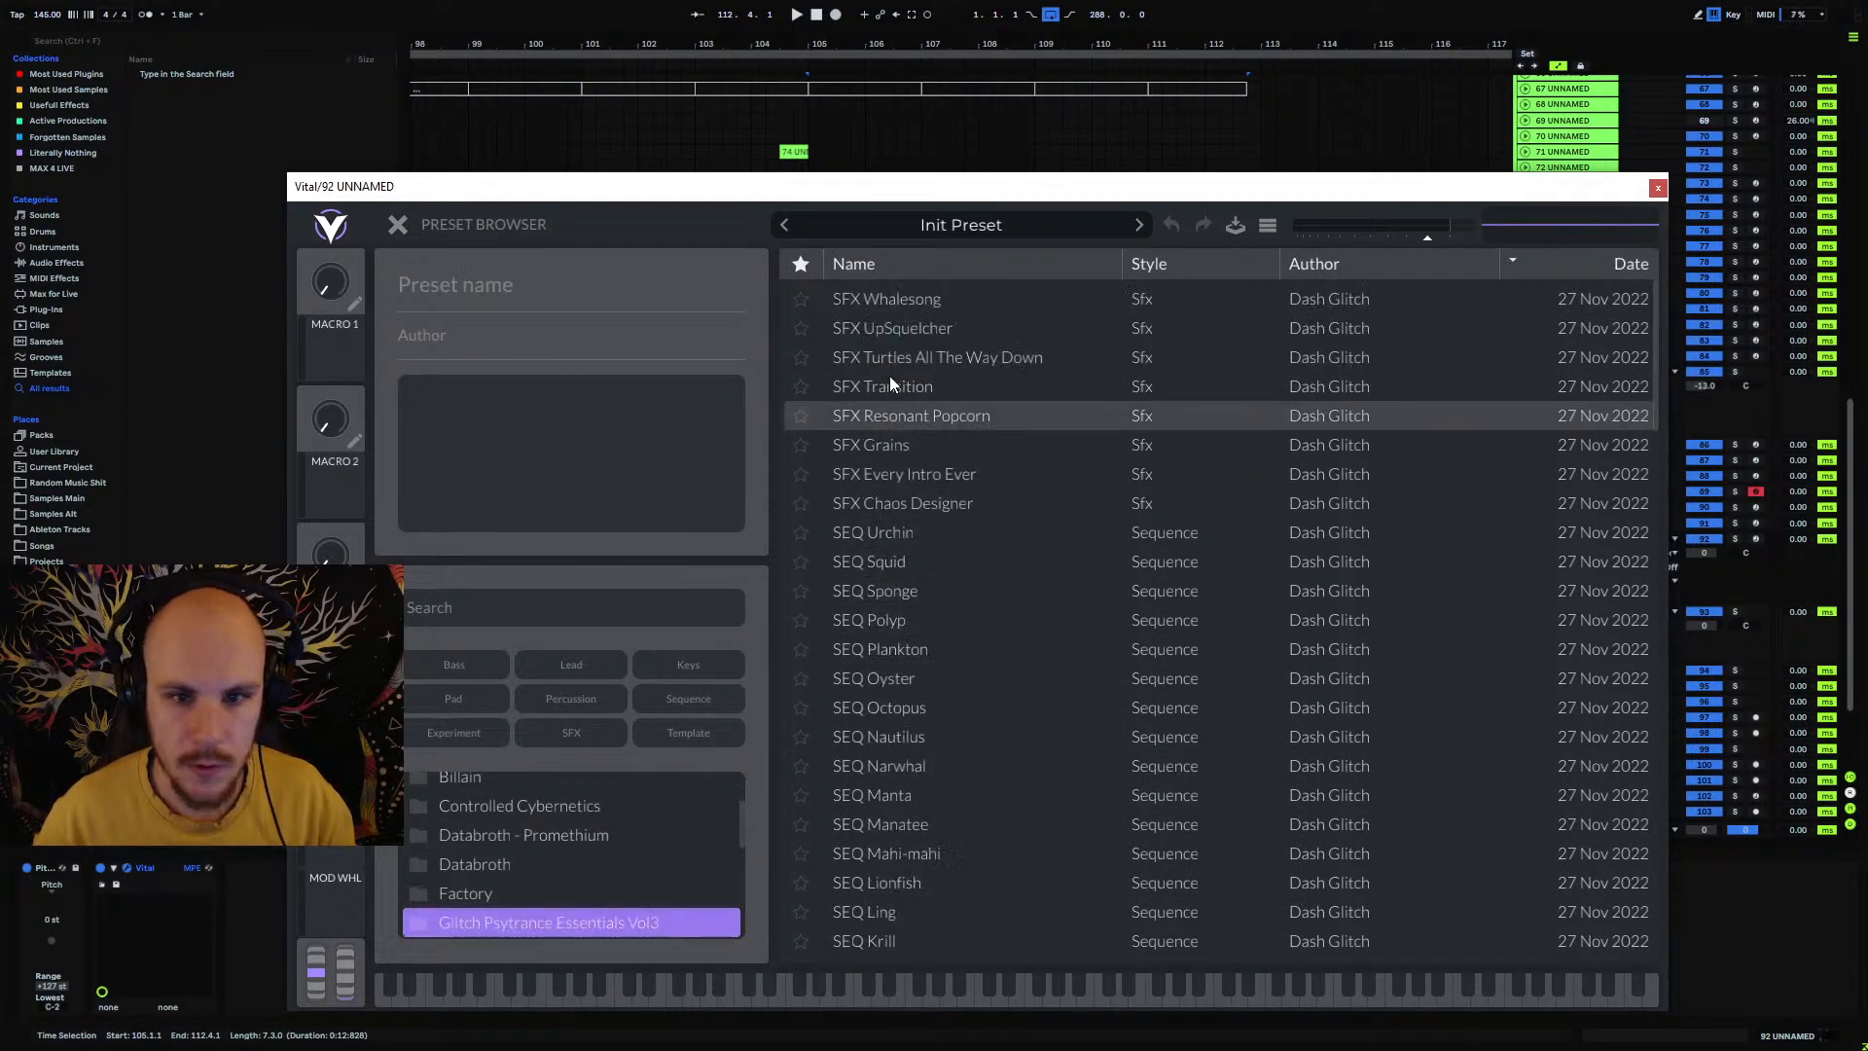
pyautogui.scroll(-2, 899, 395)
pyautogui.click(891, 429)
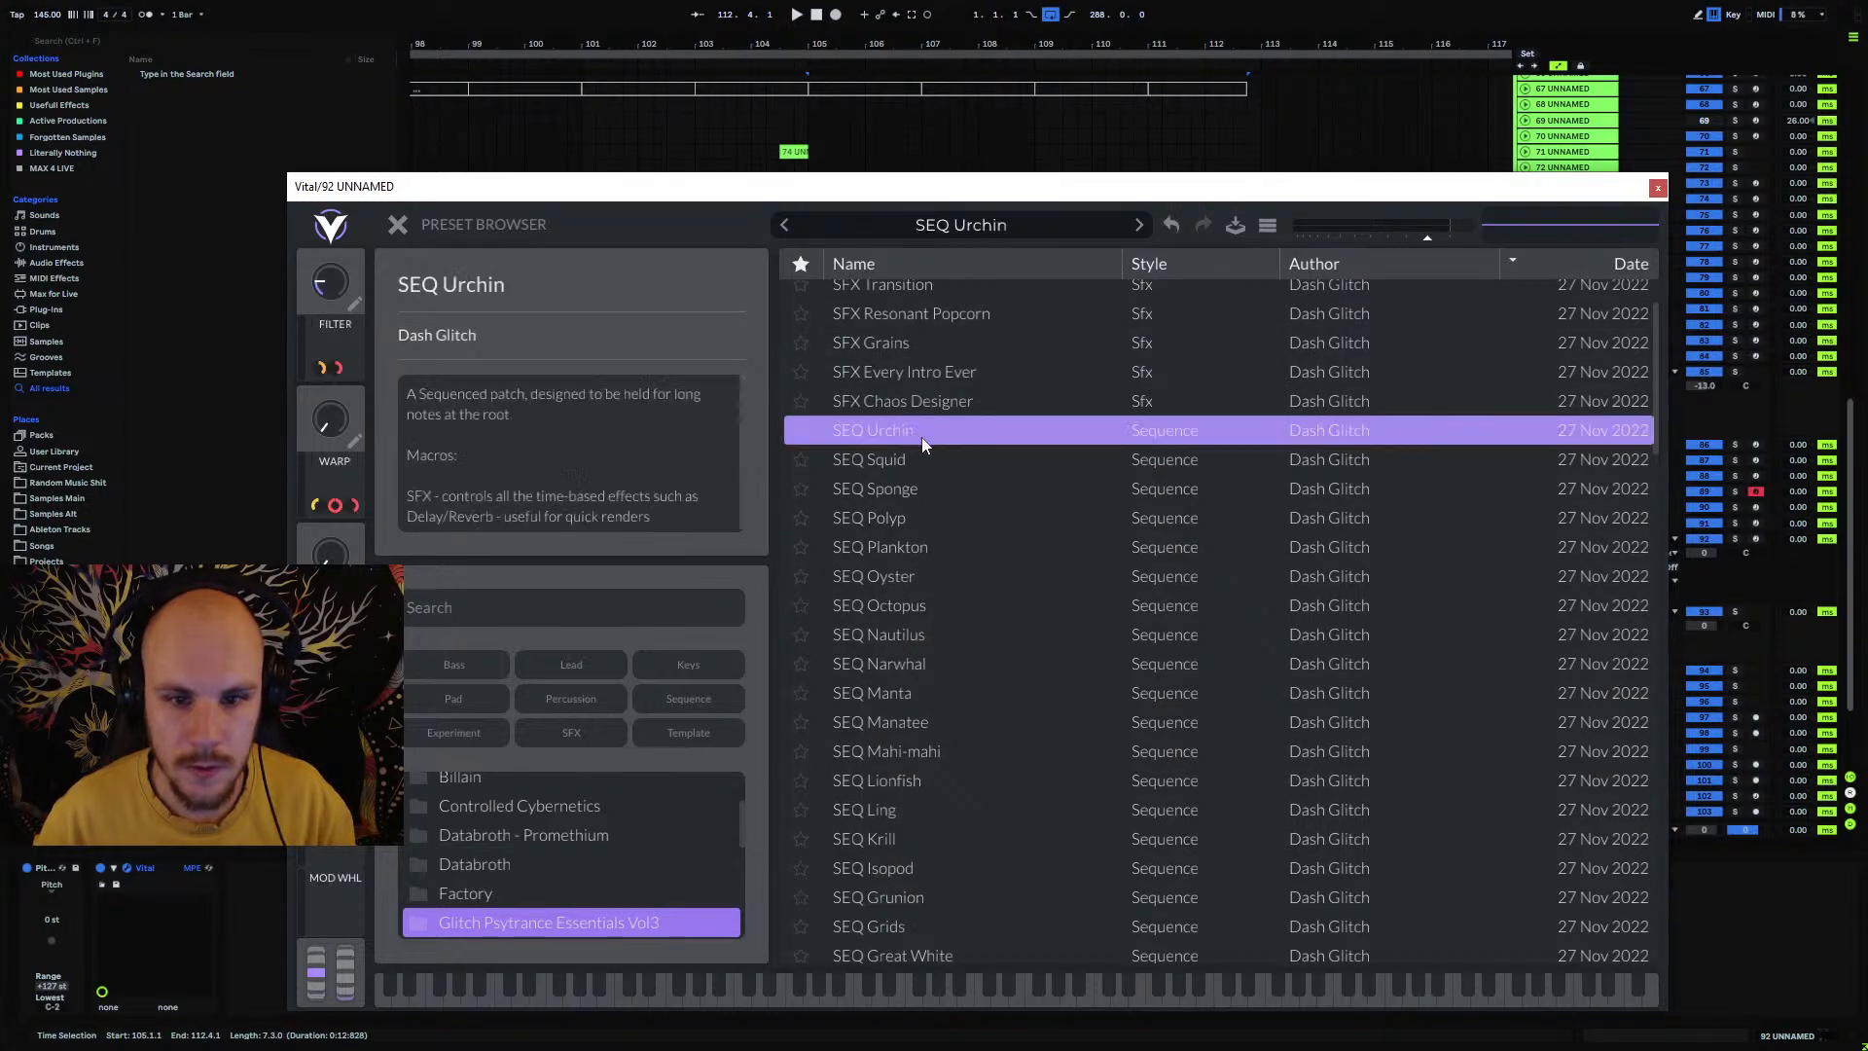
# Step: Move the Vital window clear of the track headers, audition SEQ Urchin with track 92 armed, and select the SEQ Squid preset
pyautogui.moveTo(1268, 195); pyautogui.dragTo(1067, 121)
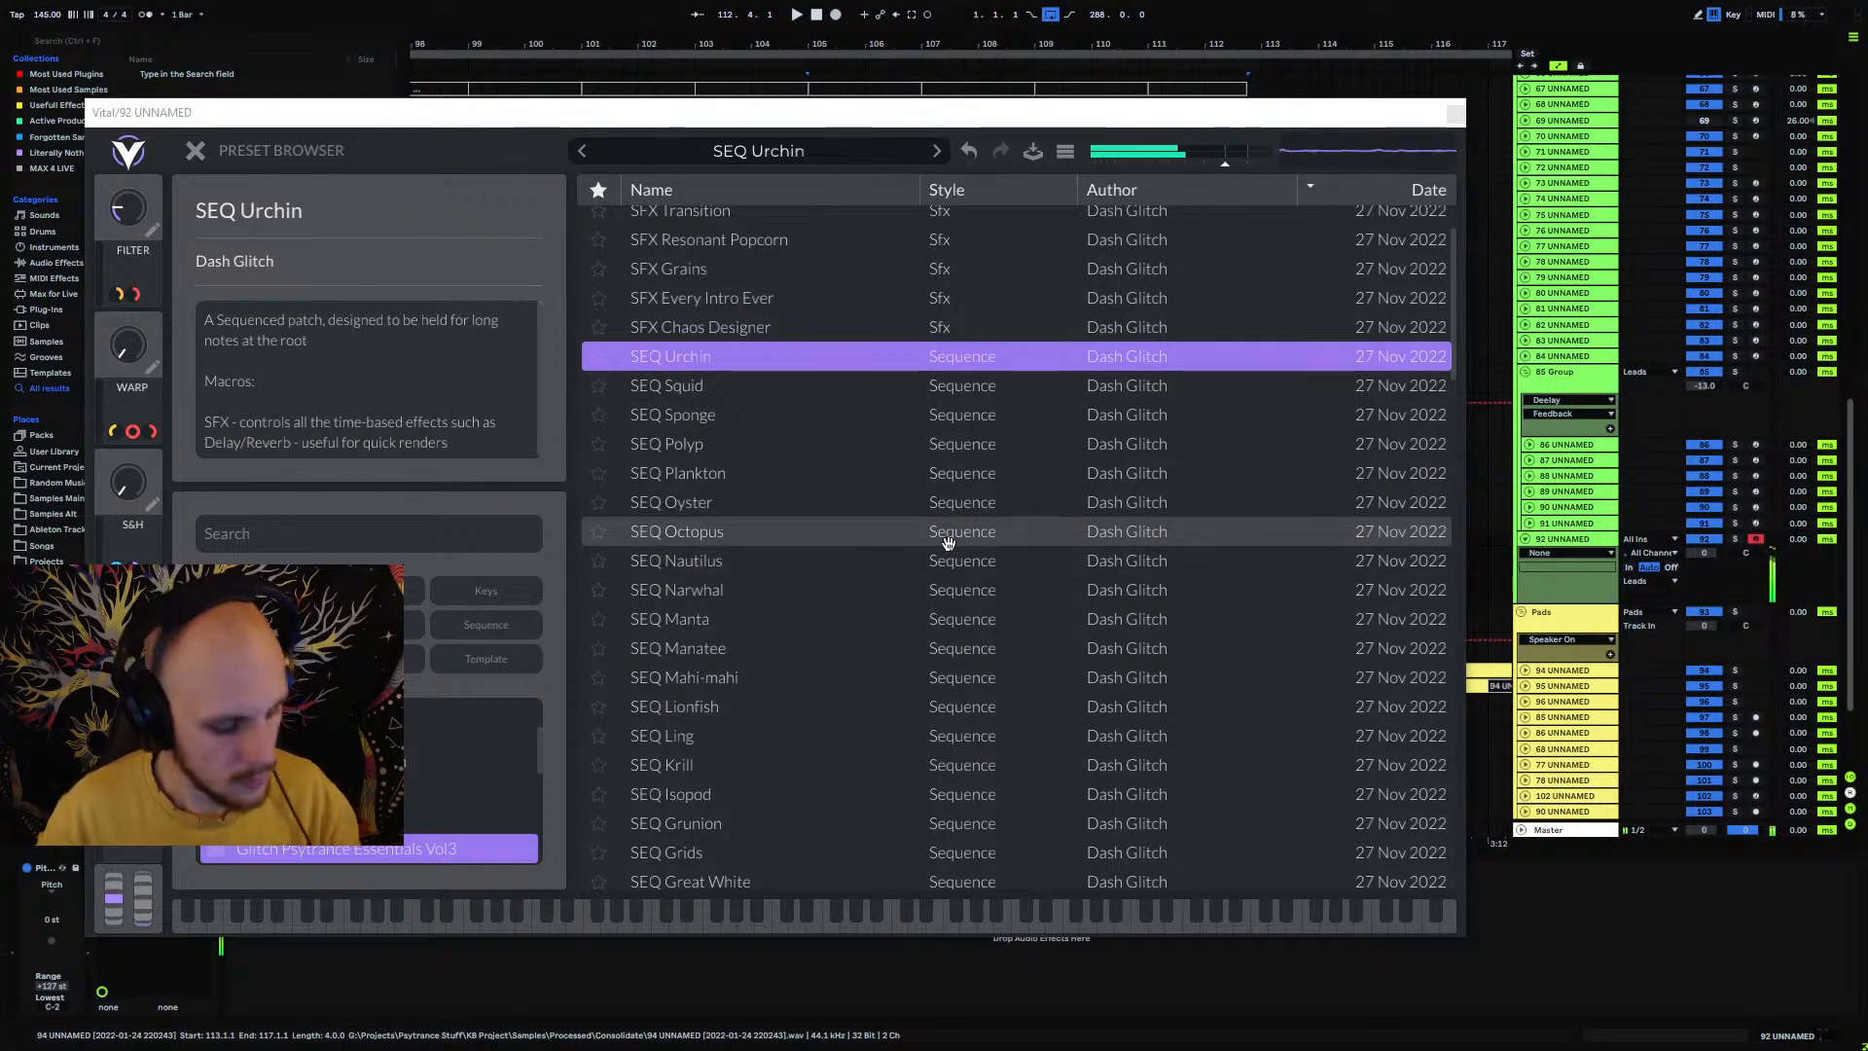
pyautogui.press('z')
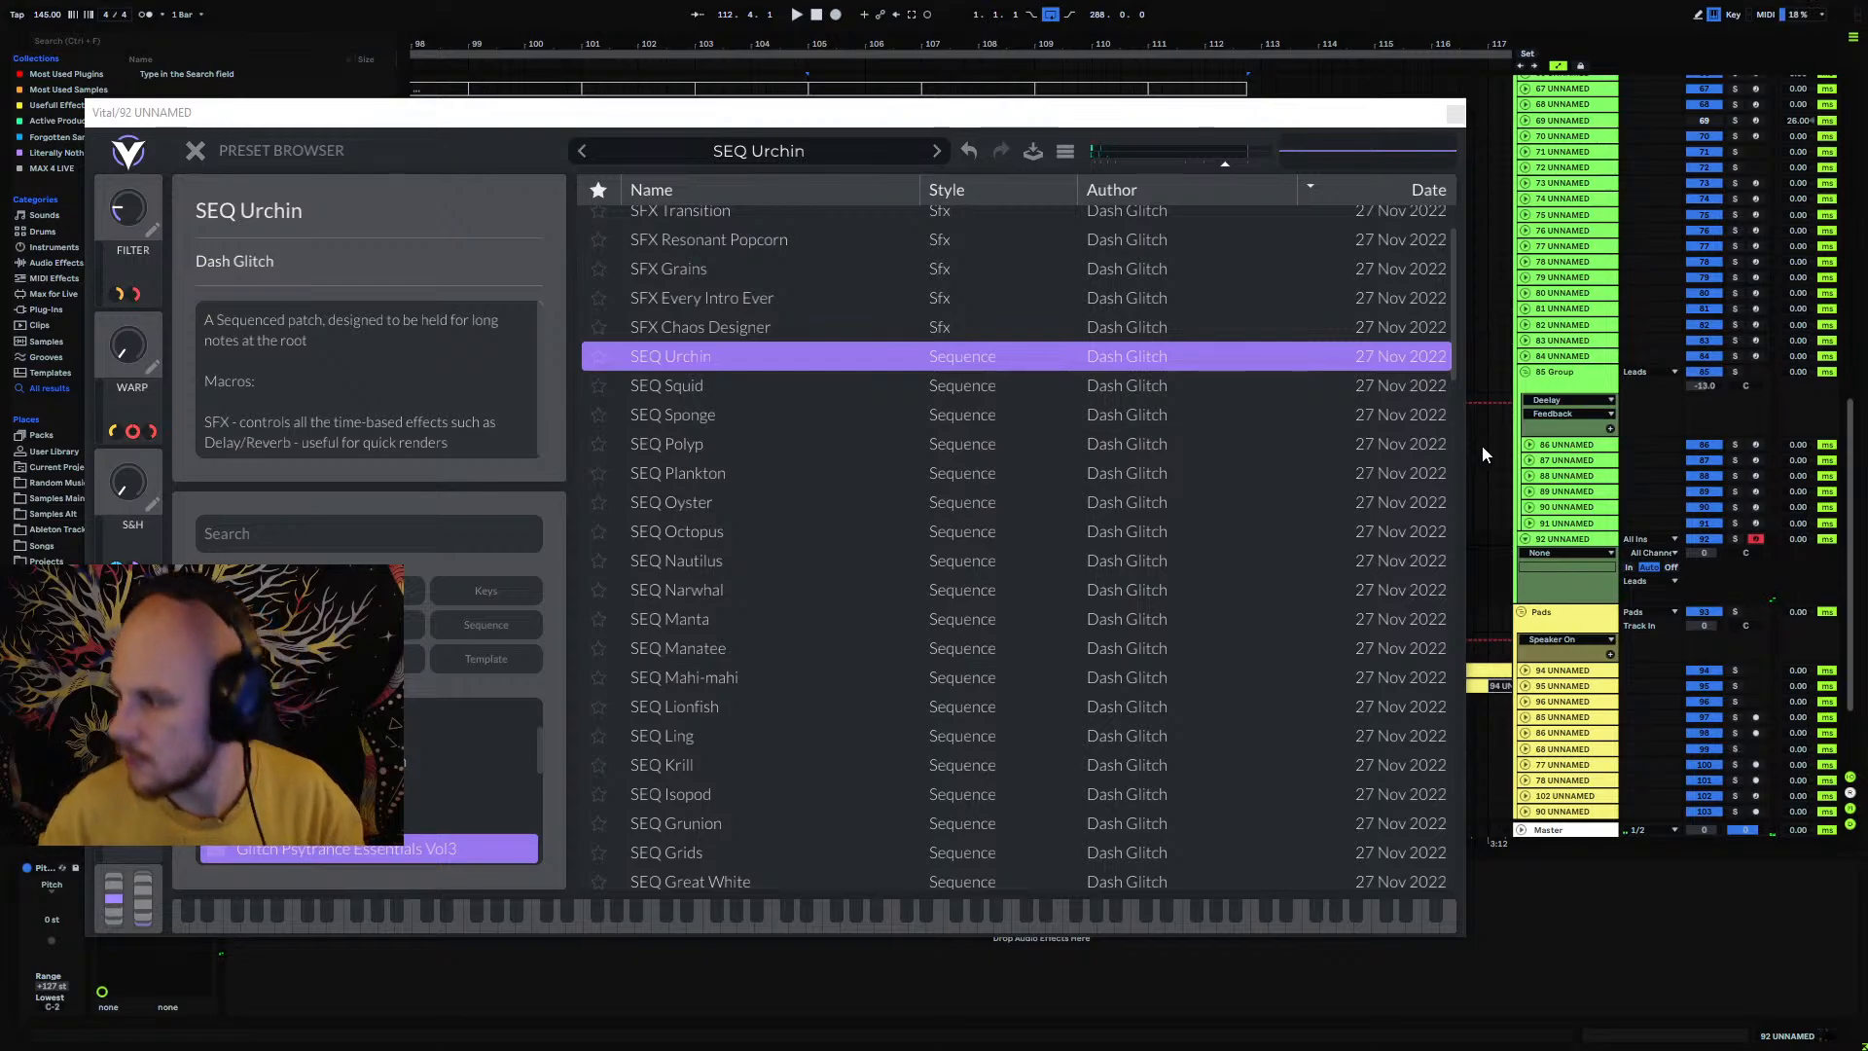
pyautogui.moveTo(790, 121); pyautogui.dragTo(787, 100)
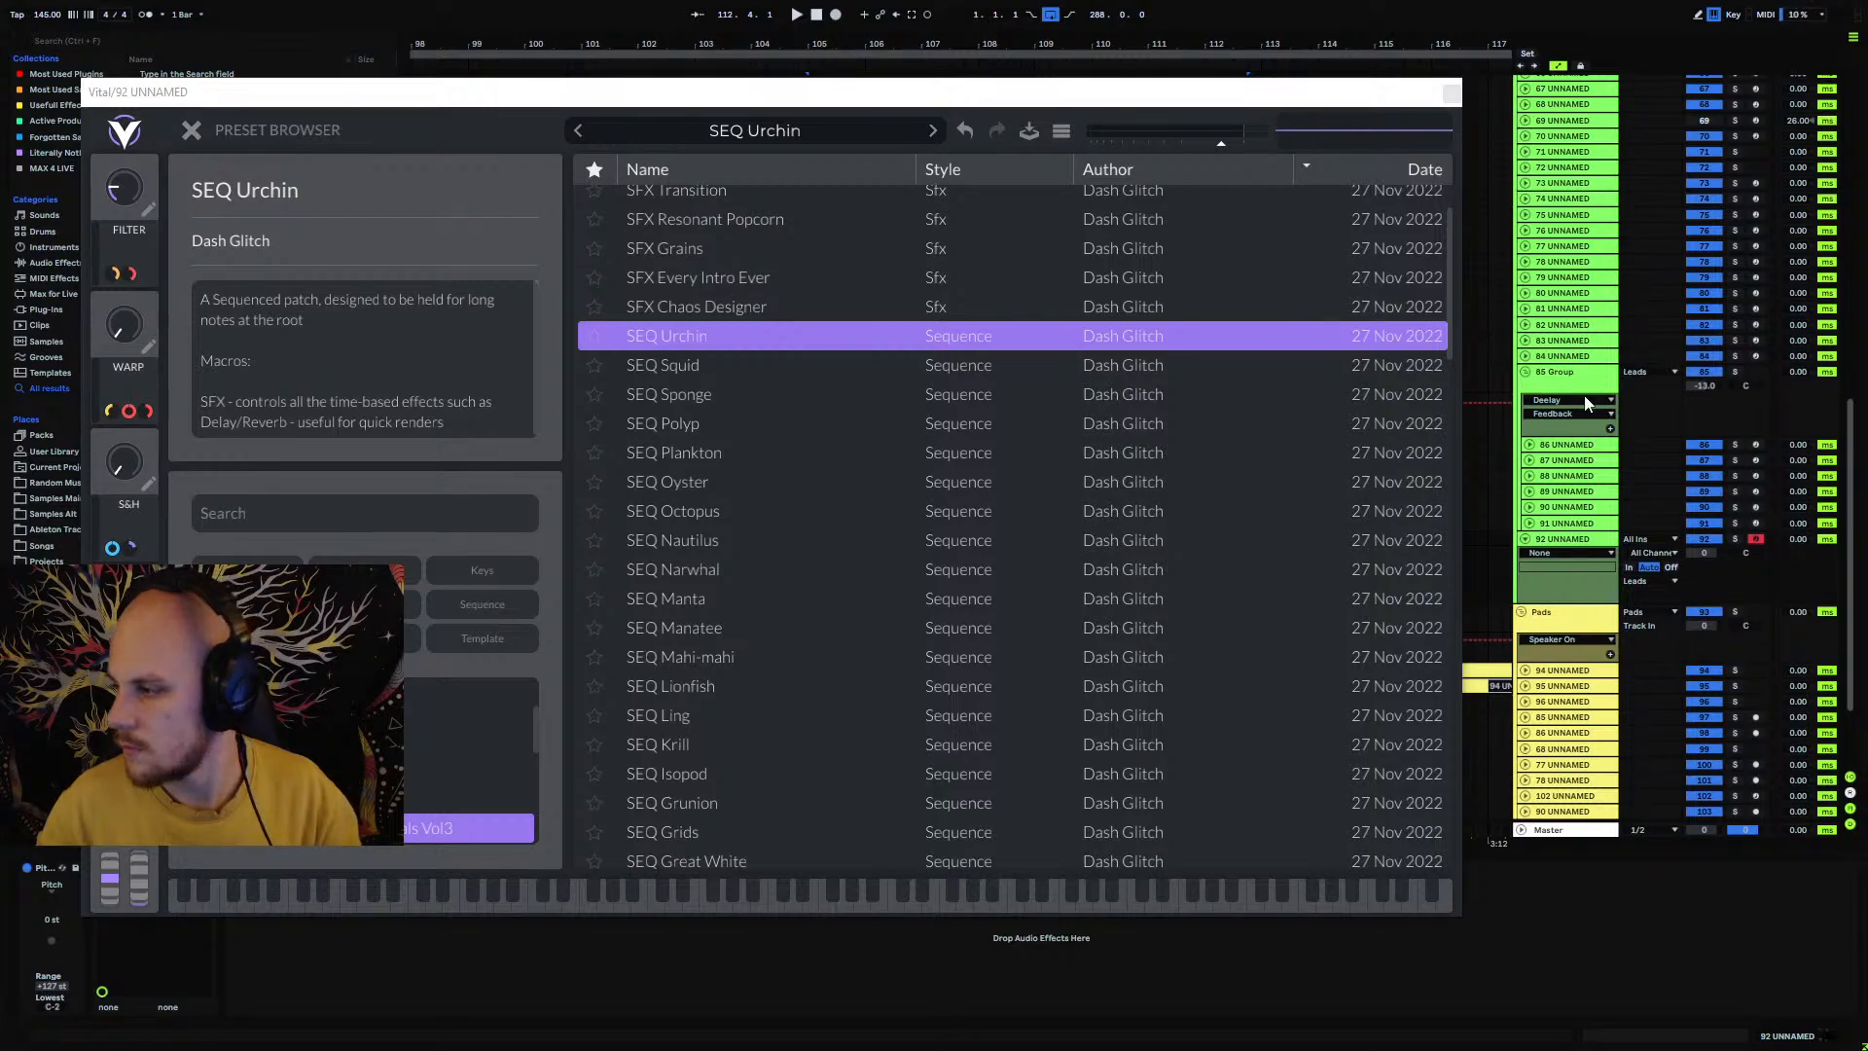
pyautogui.click(809, 98)
pyautogui.click(712, 367)
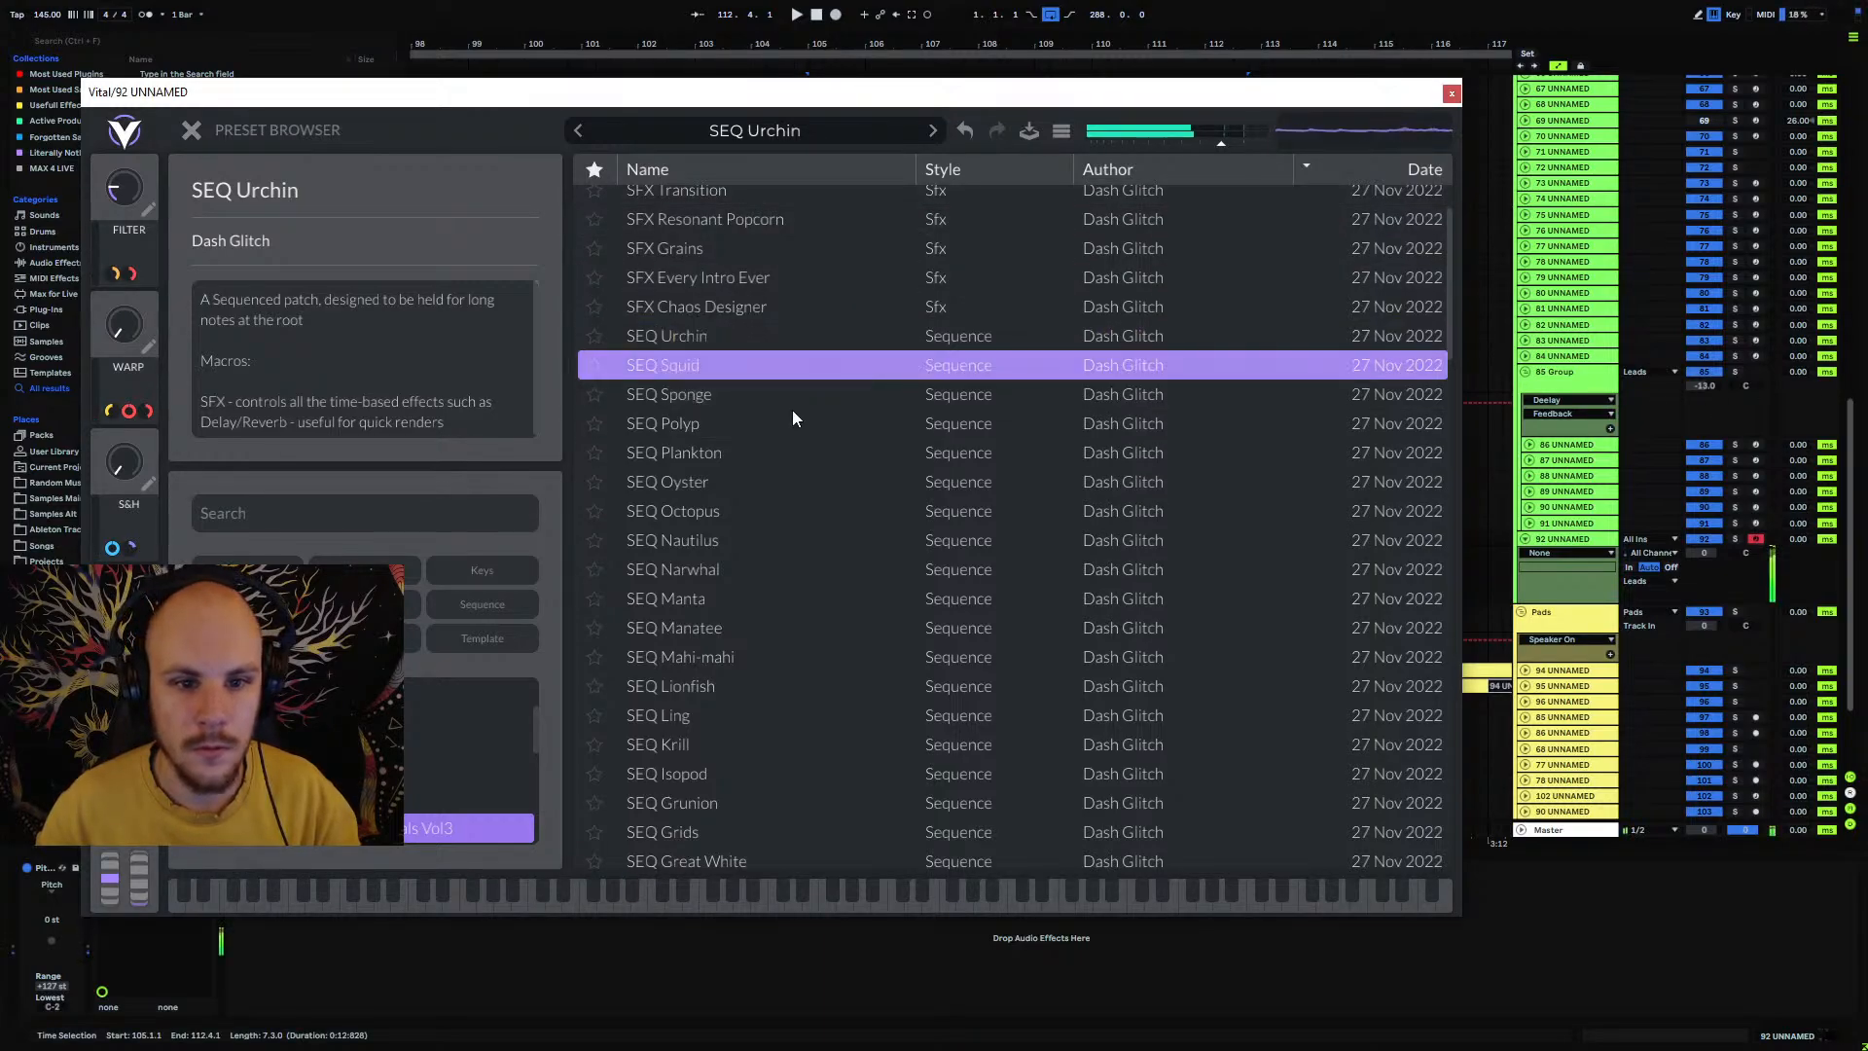
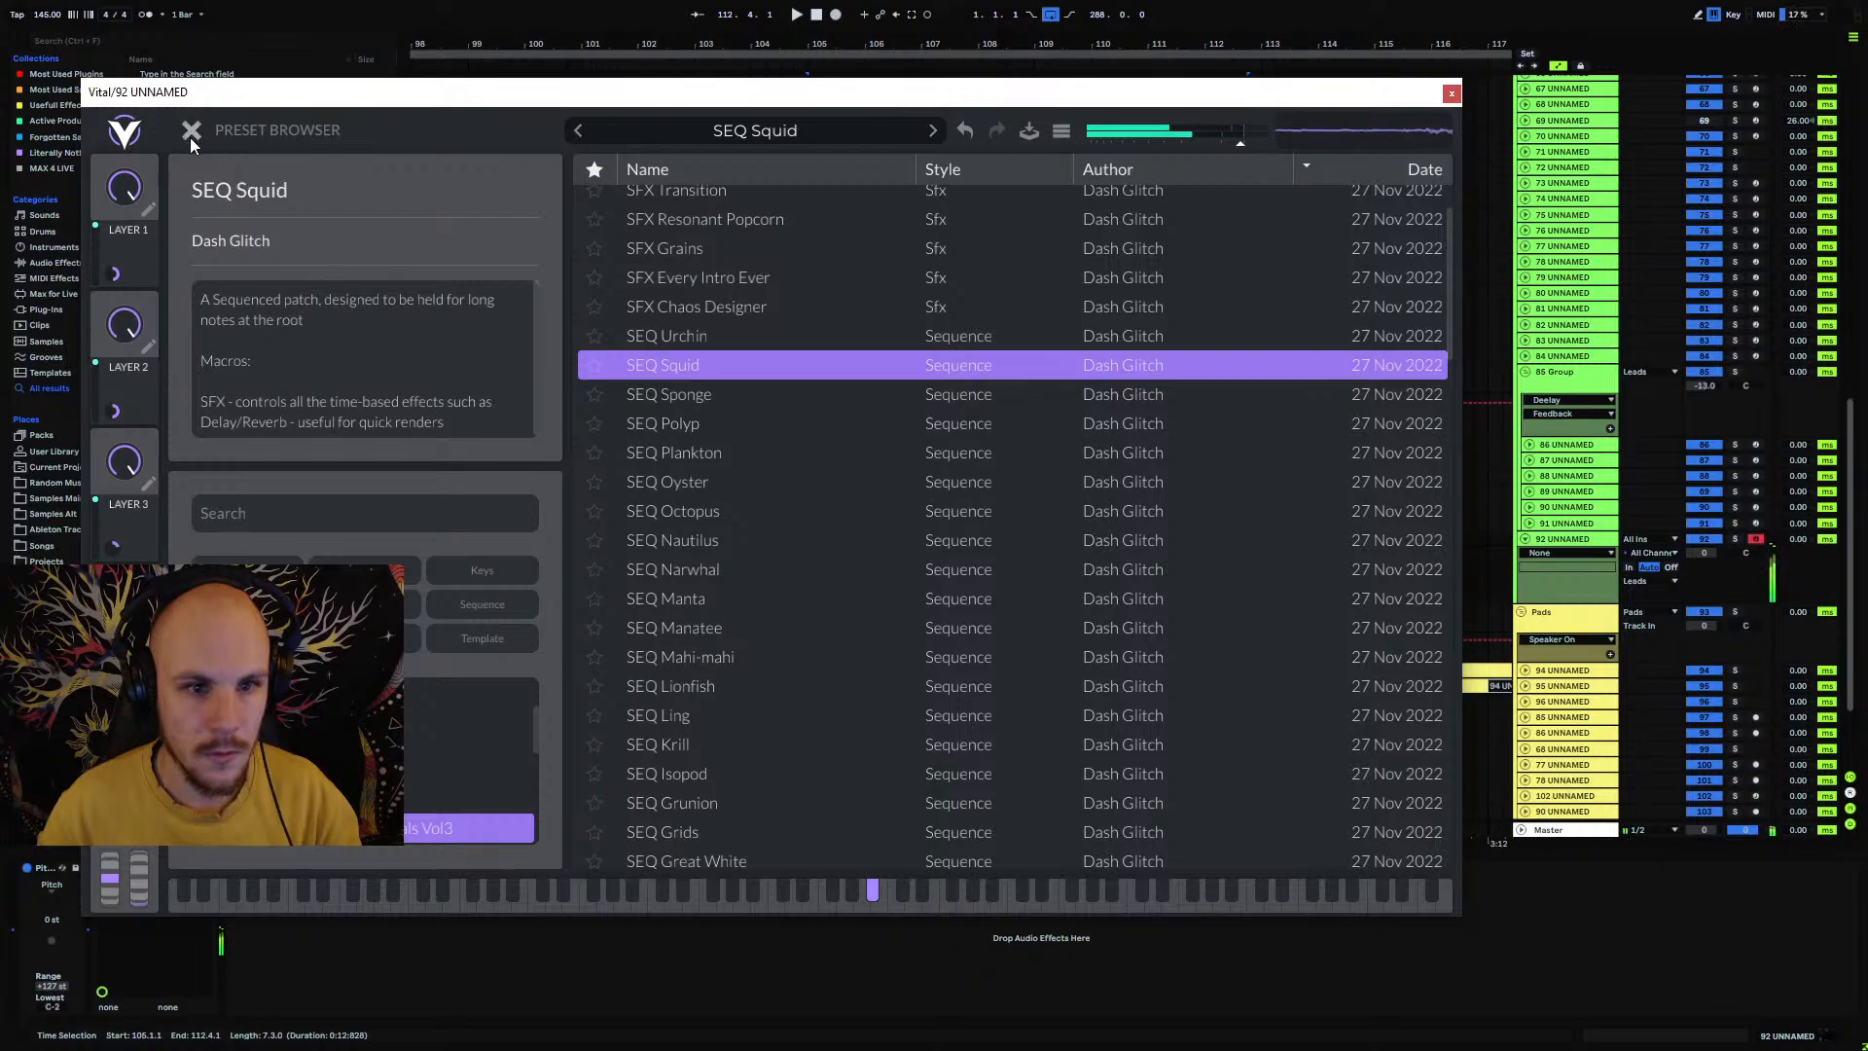
# Step: Audition the SEQ Sponge preset, load SEQ Polyp in Vital, and return to the synth view
pyautogui.click(661, 395)
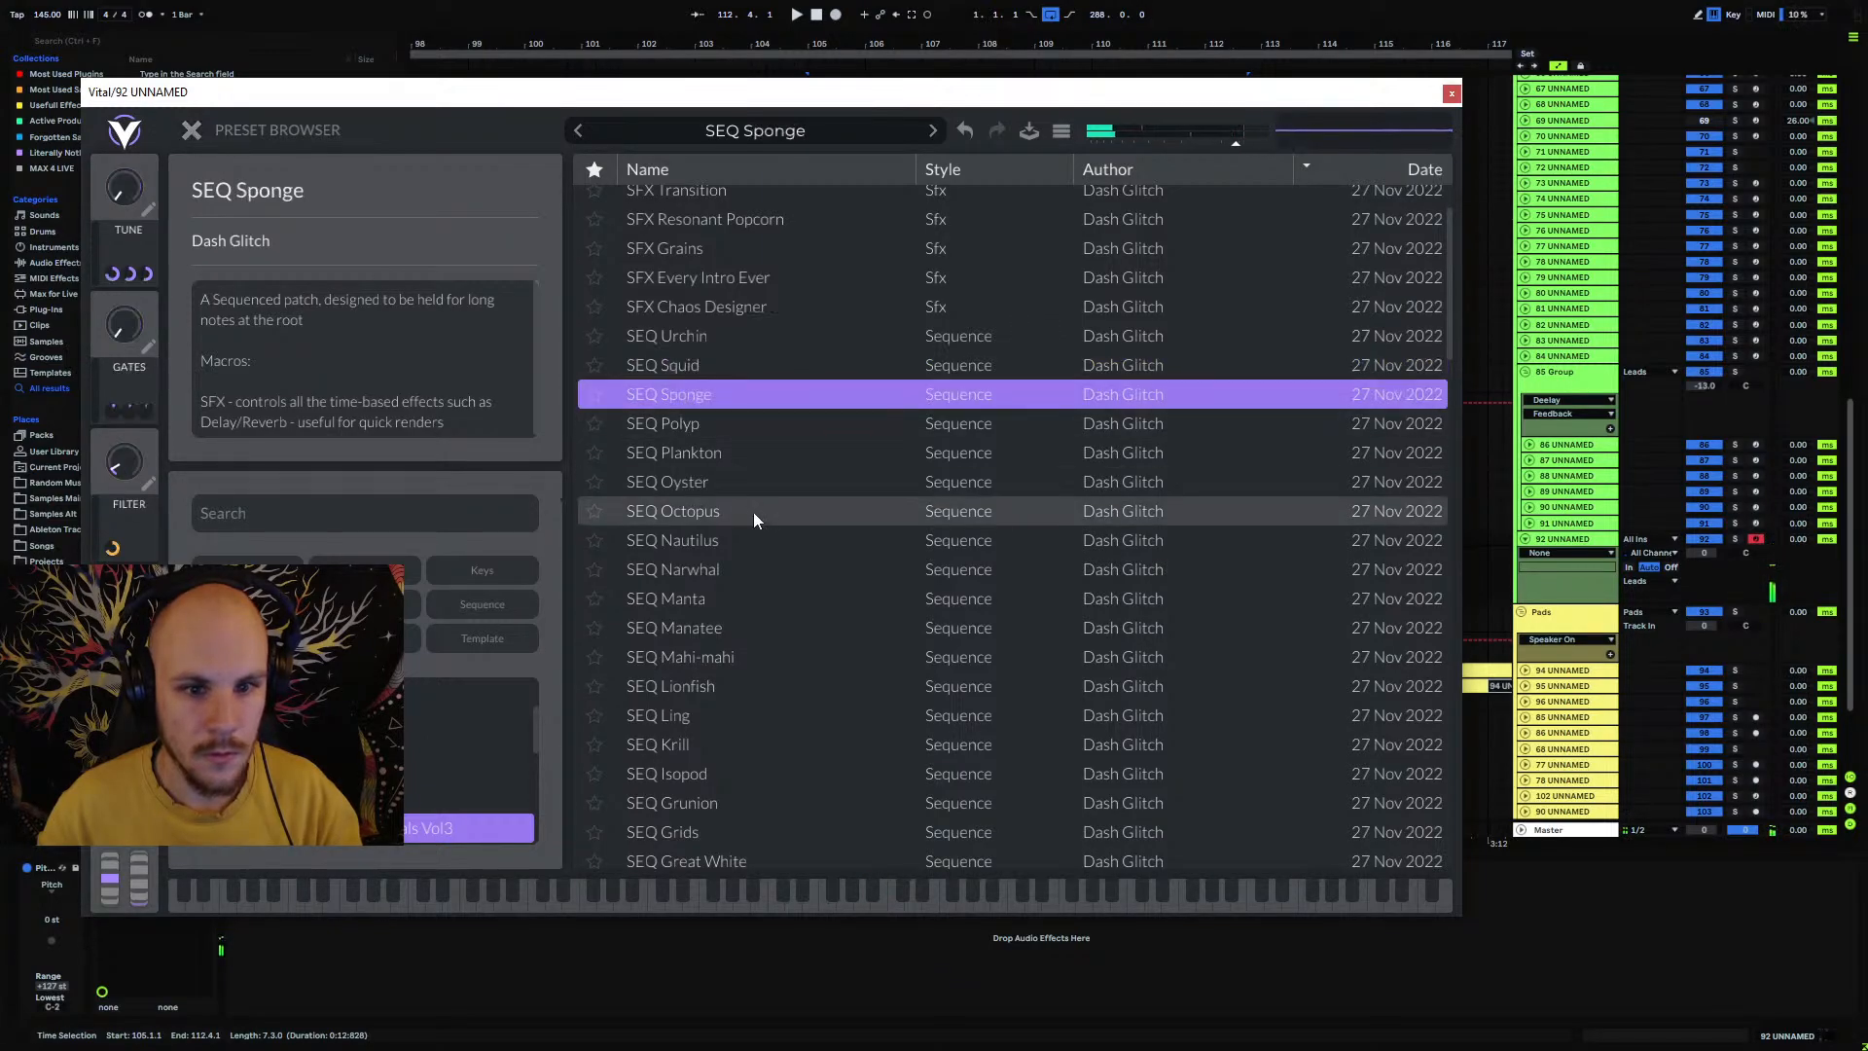
pyautogui.click(704, 430)
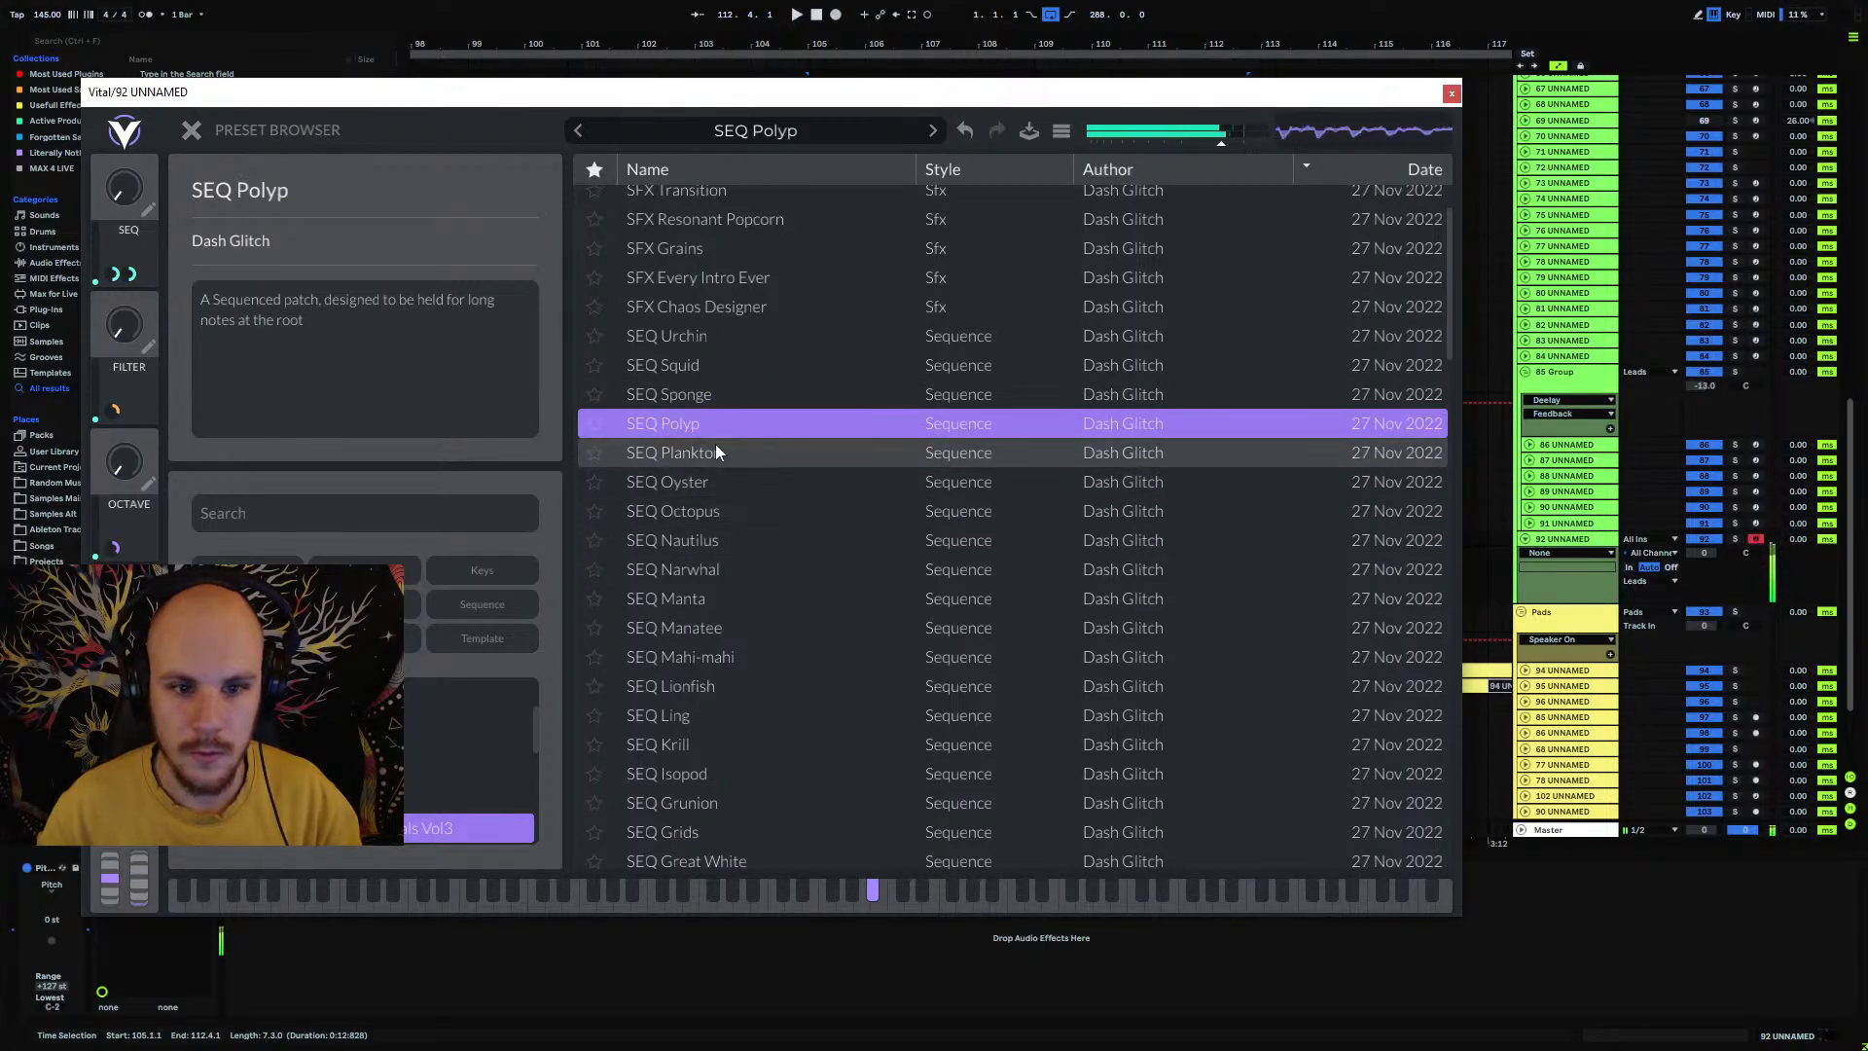
pyautogui.click(191, 130)
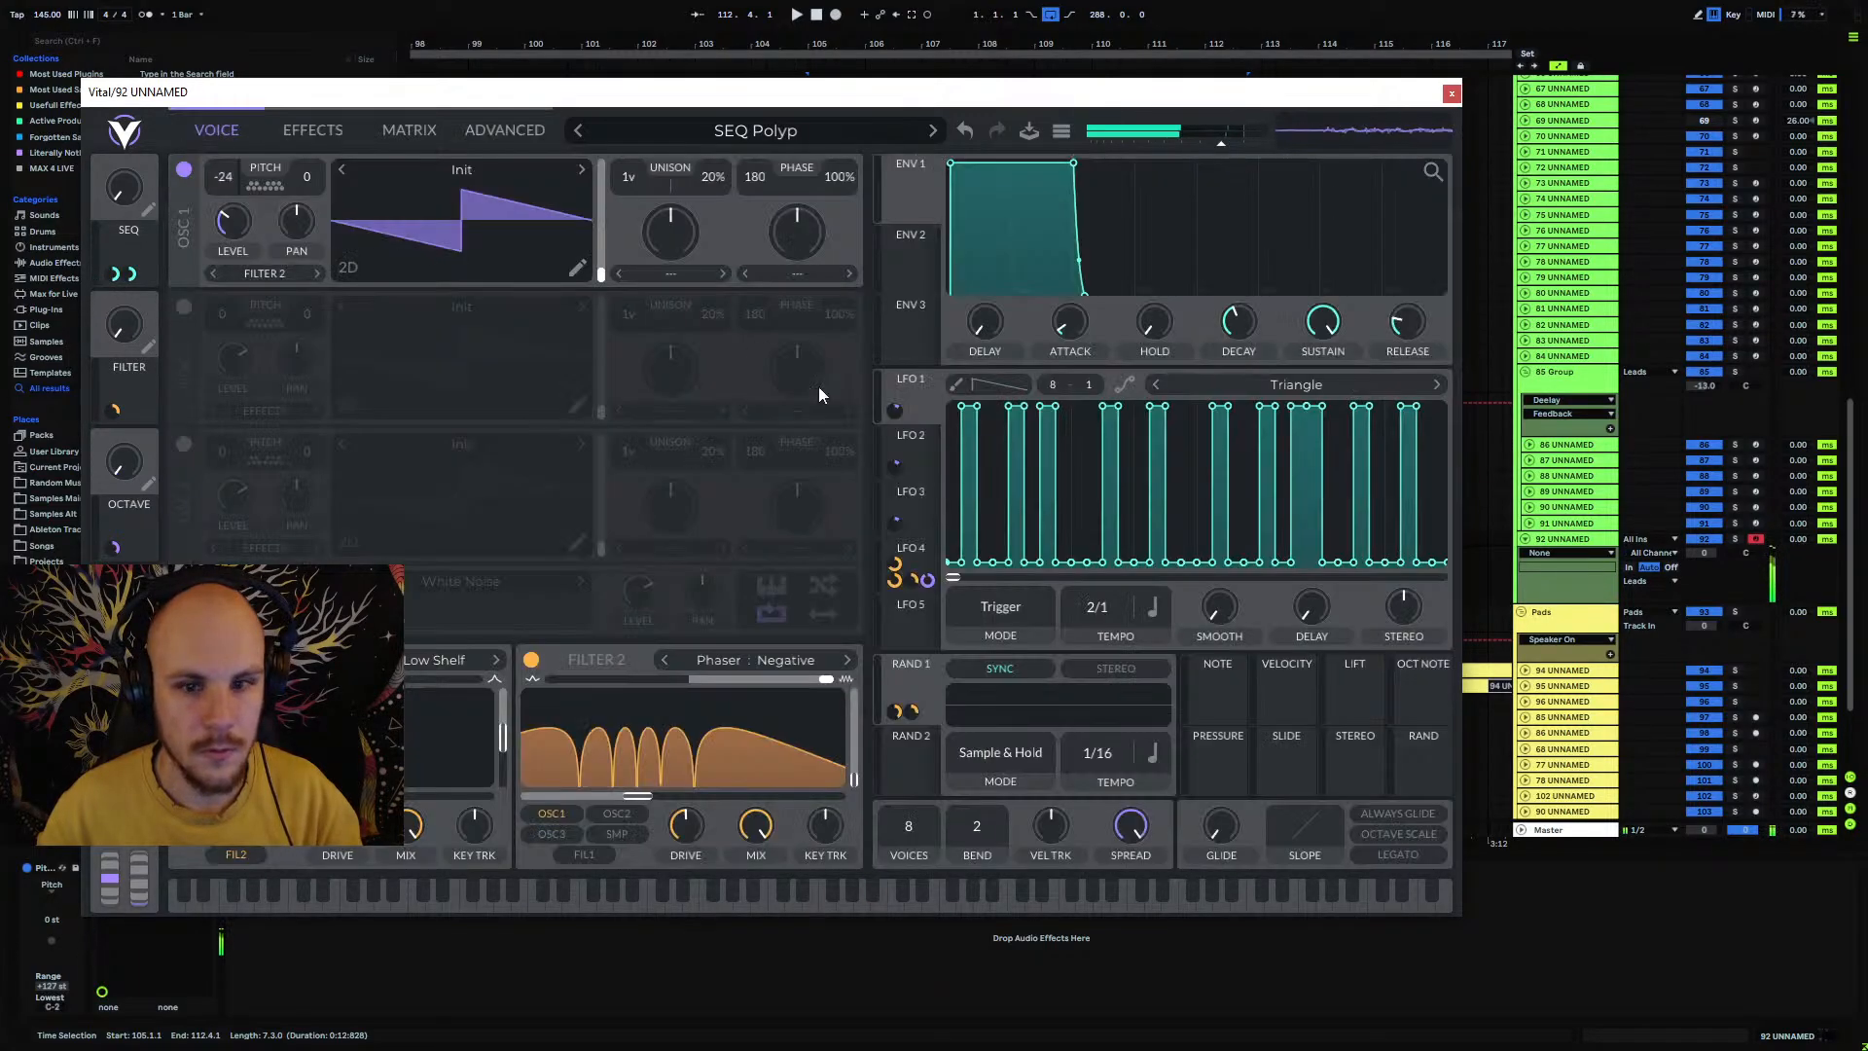
# Step: Inspect the LFO shapes of SEQ Polyp and remove the modulations assigned to LFO 1, LFO 2 and LFO 3
pyautogui.click(923, 550)
pyautogui.click(913, 453)
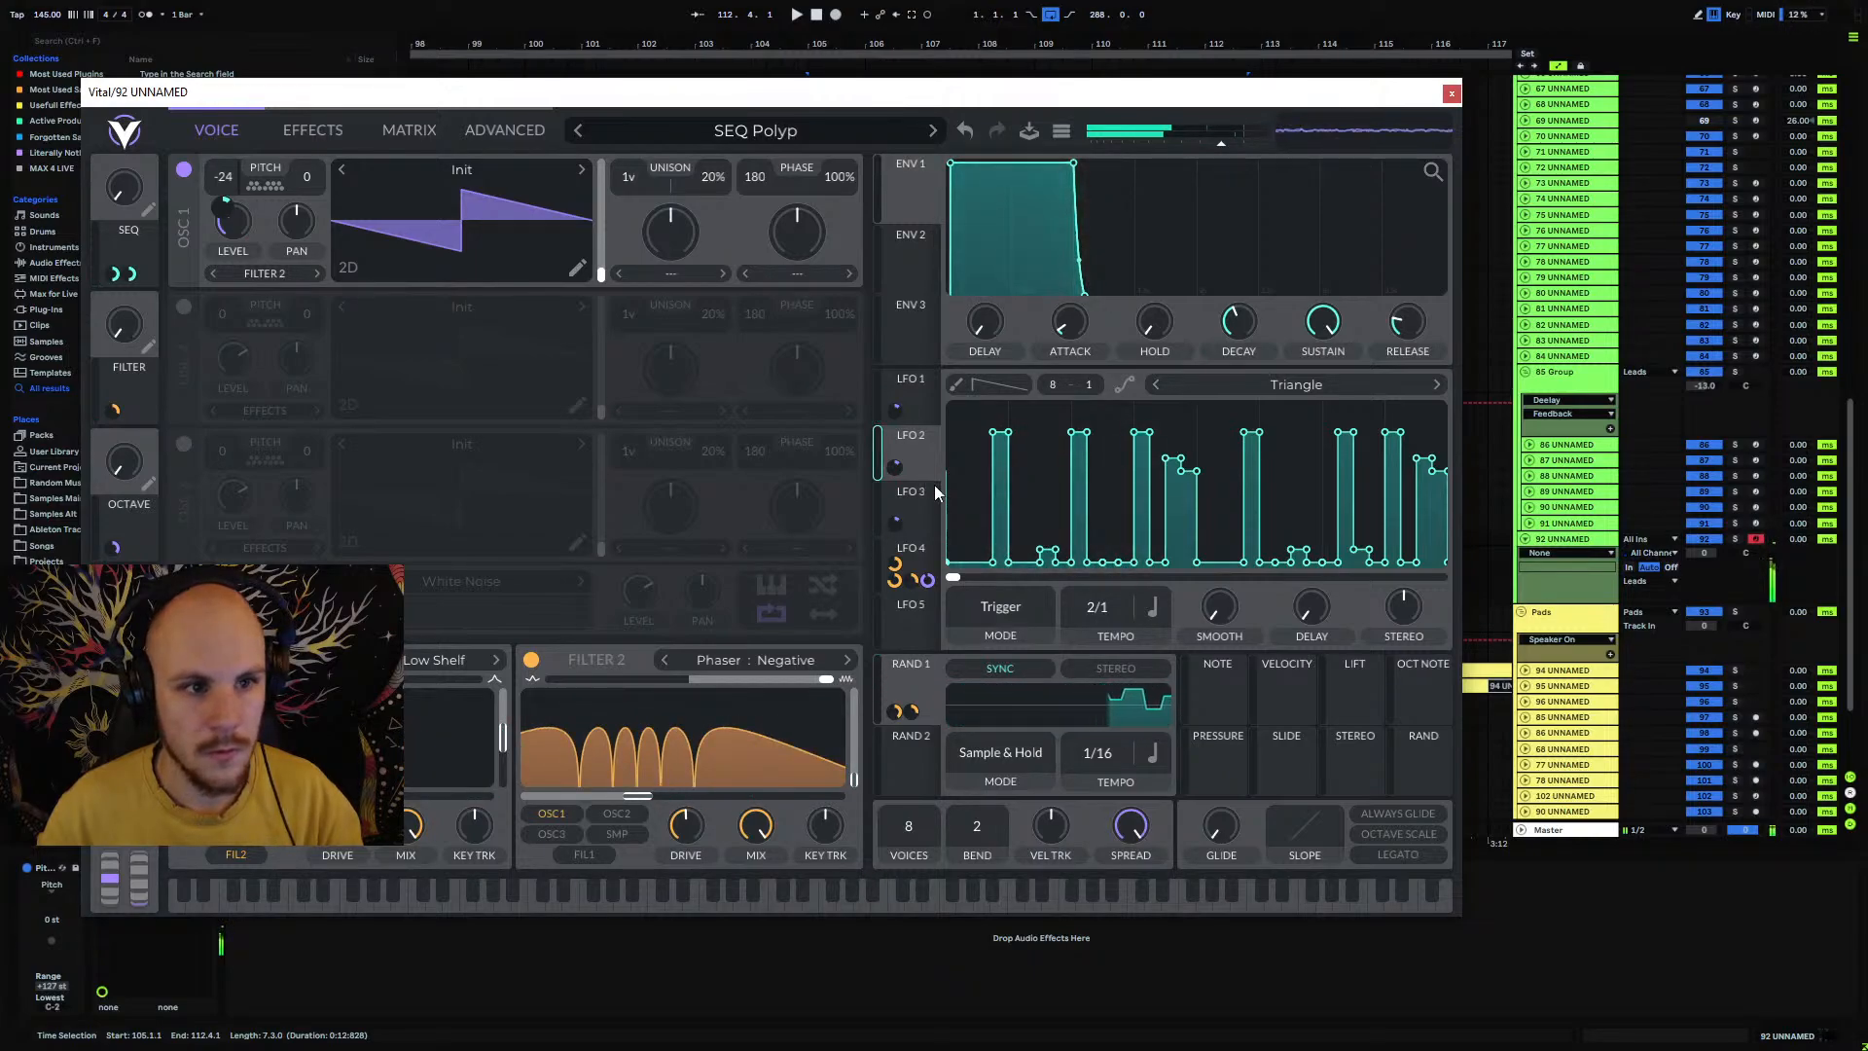
pyautogui.click(923, 396)
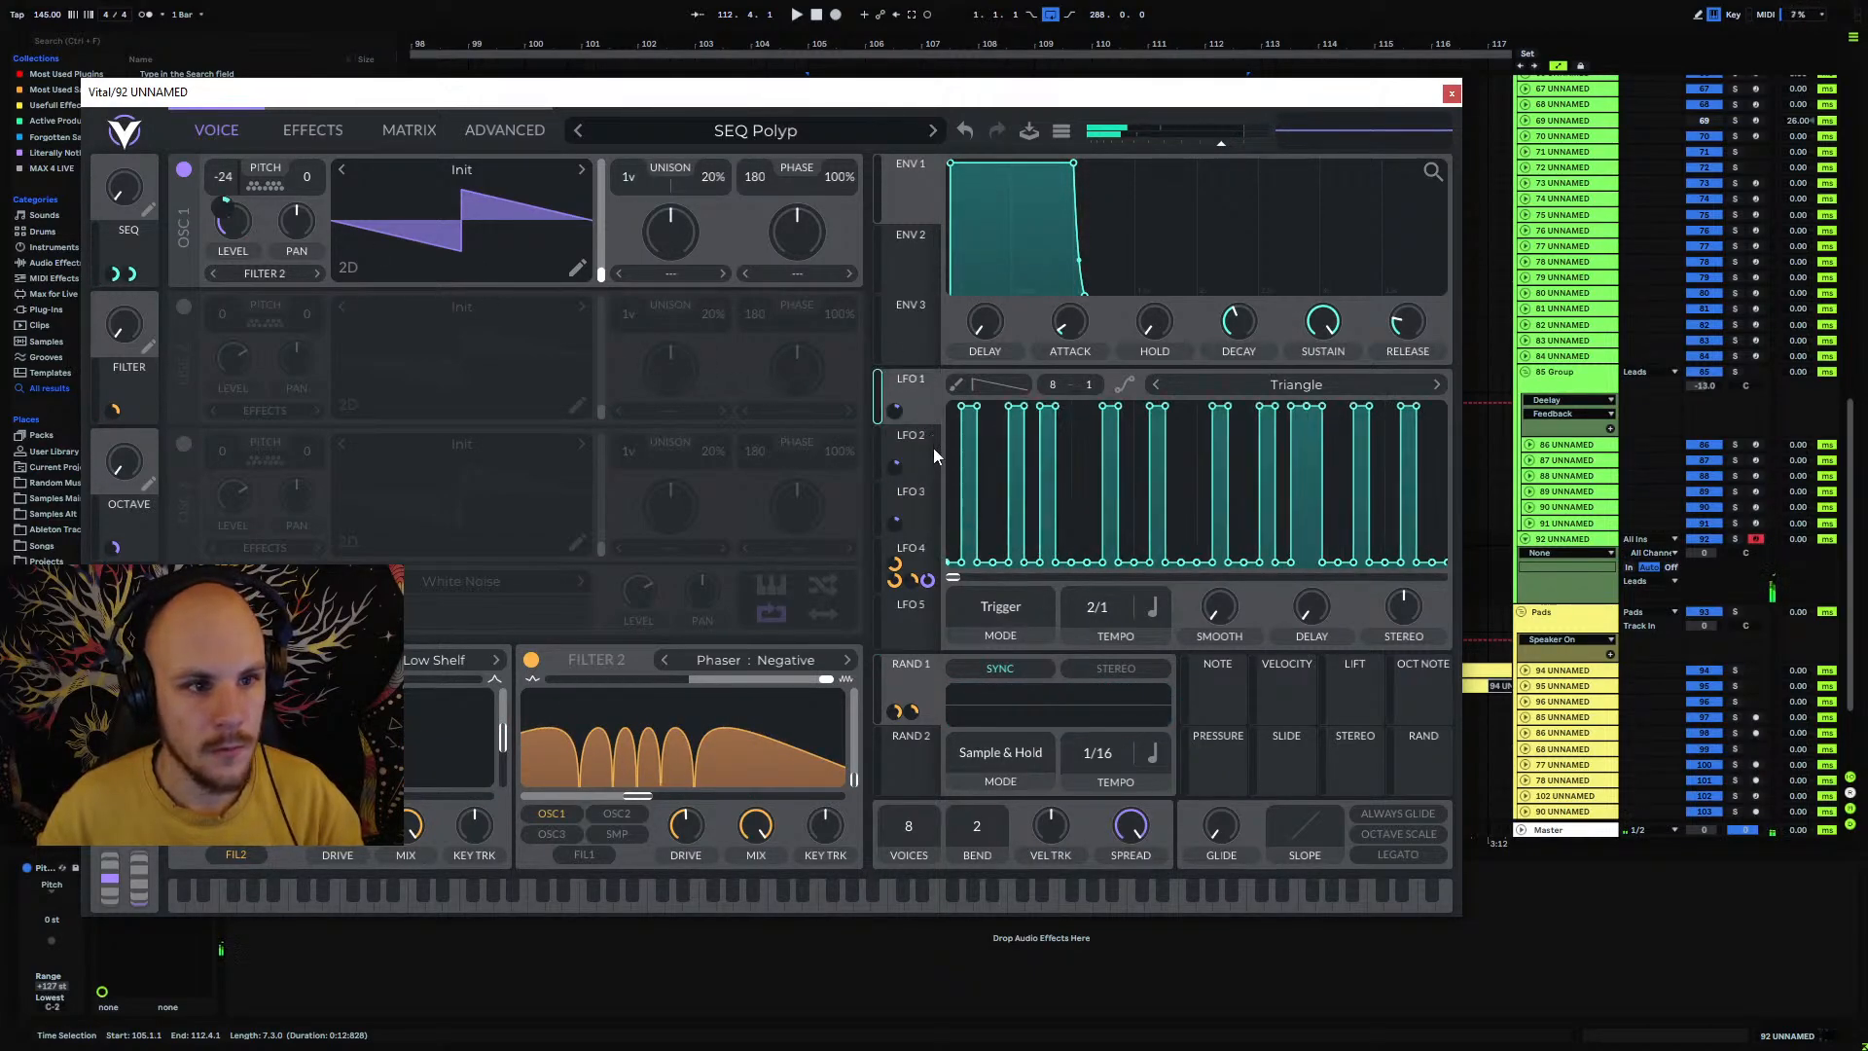
pyautogui.click(916, 516)
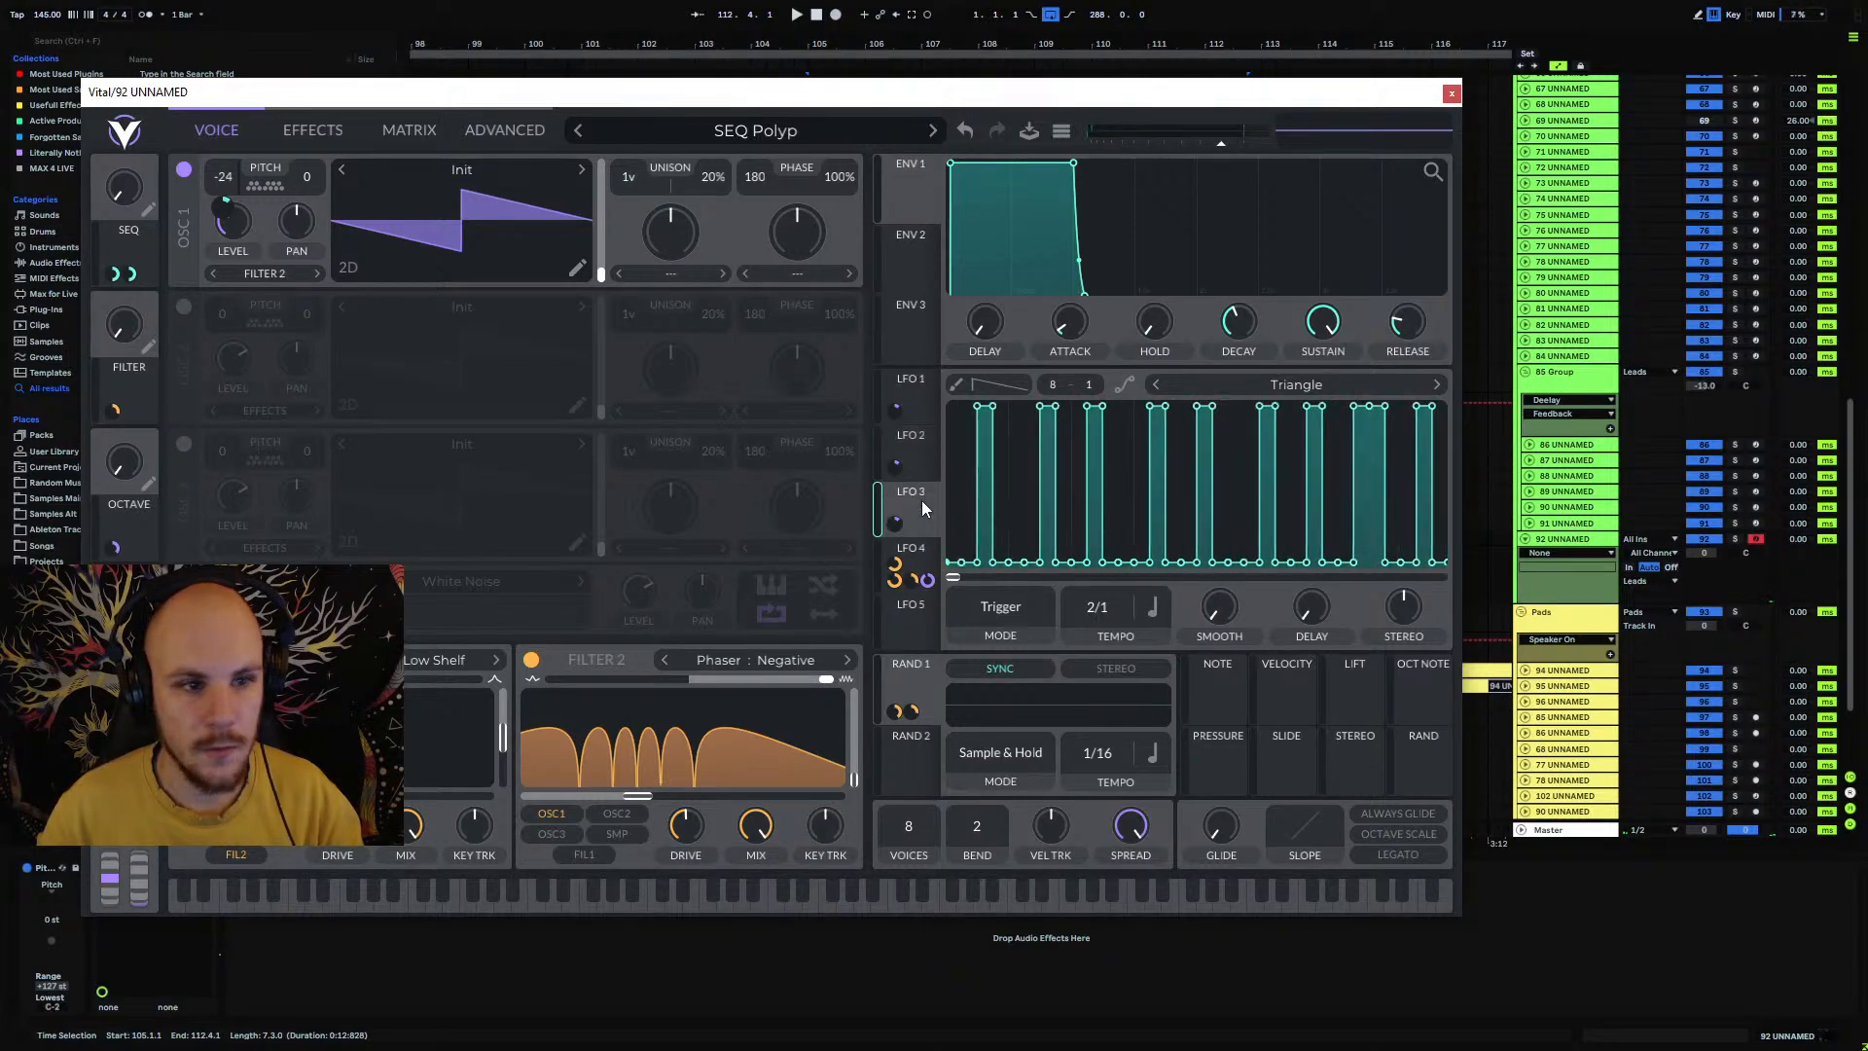
pyautogui.moveTo(896, 523); pyautogui.dragTo(226, 208)
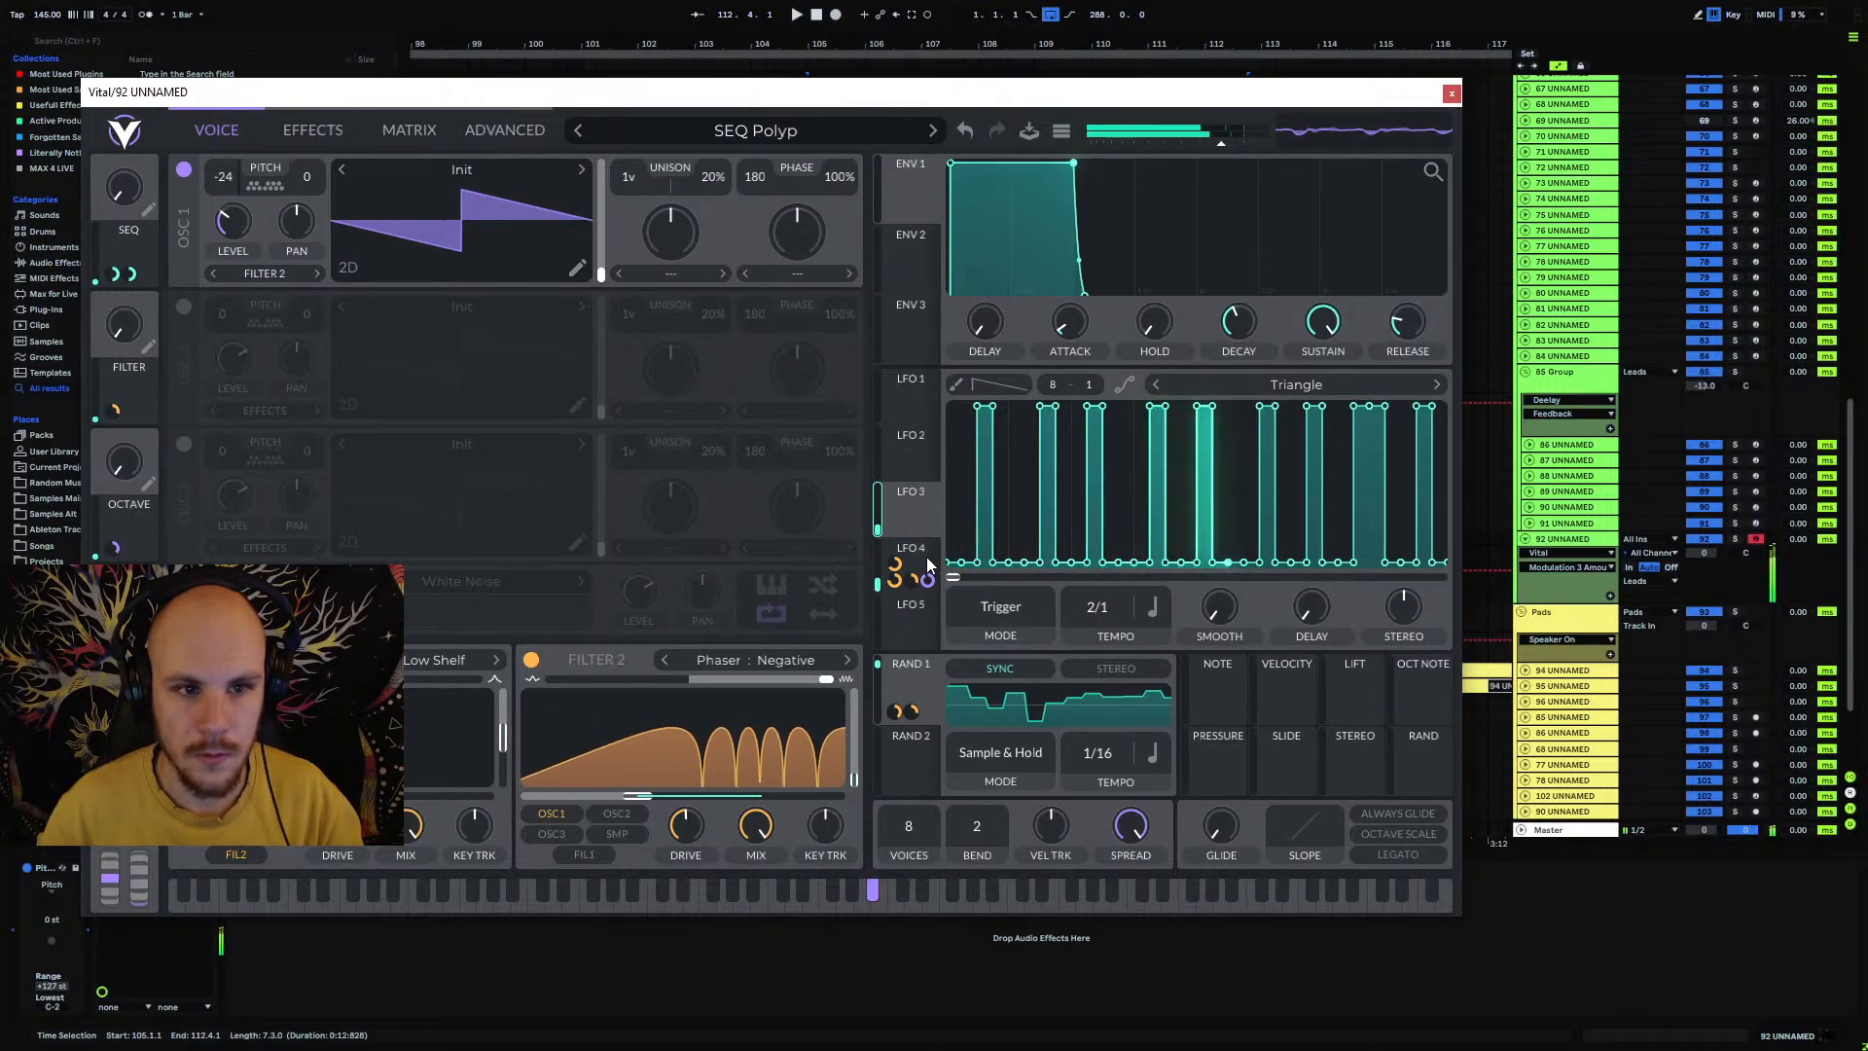
# Step: Check the preset's effects, remove one of the two RAND 1 modulations, and adjust the Filter 1 cutoff
pyautogui.click(313, 134)
pyautogui.click(216, 129)
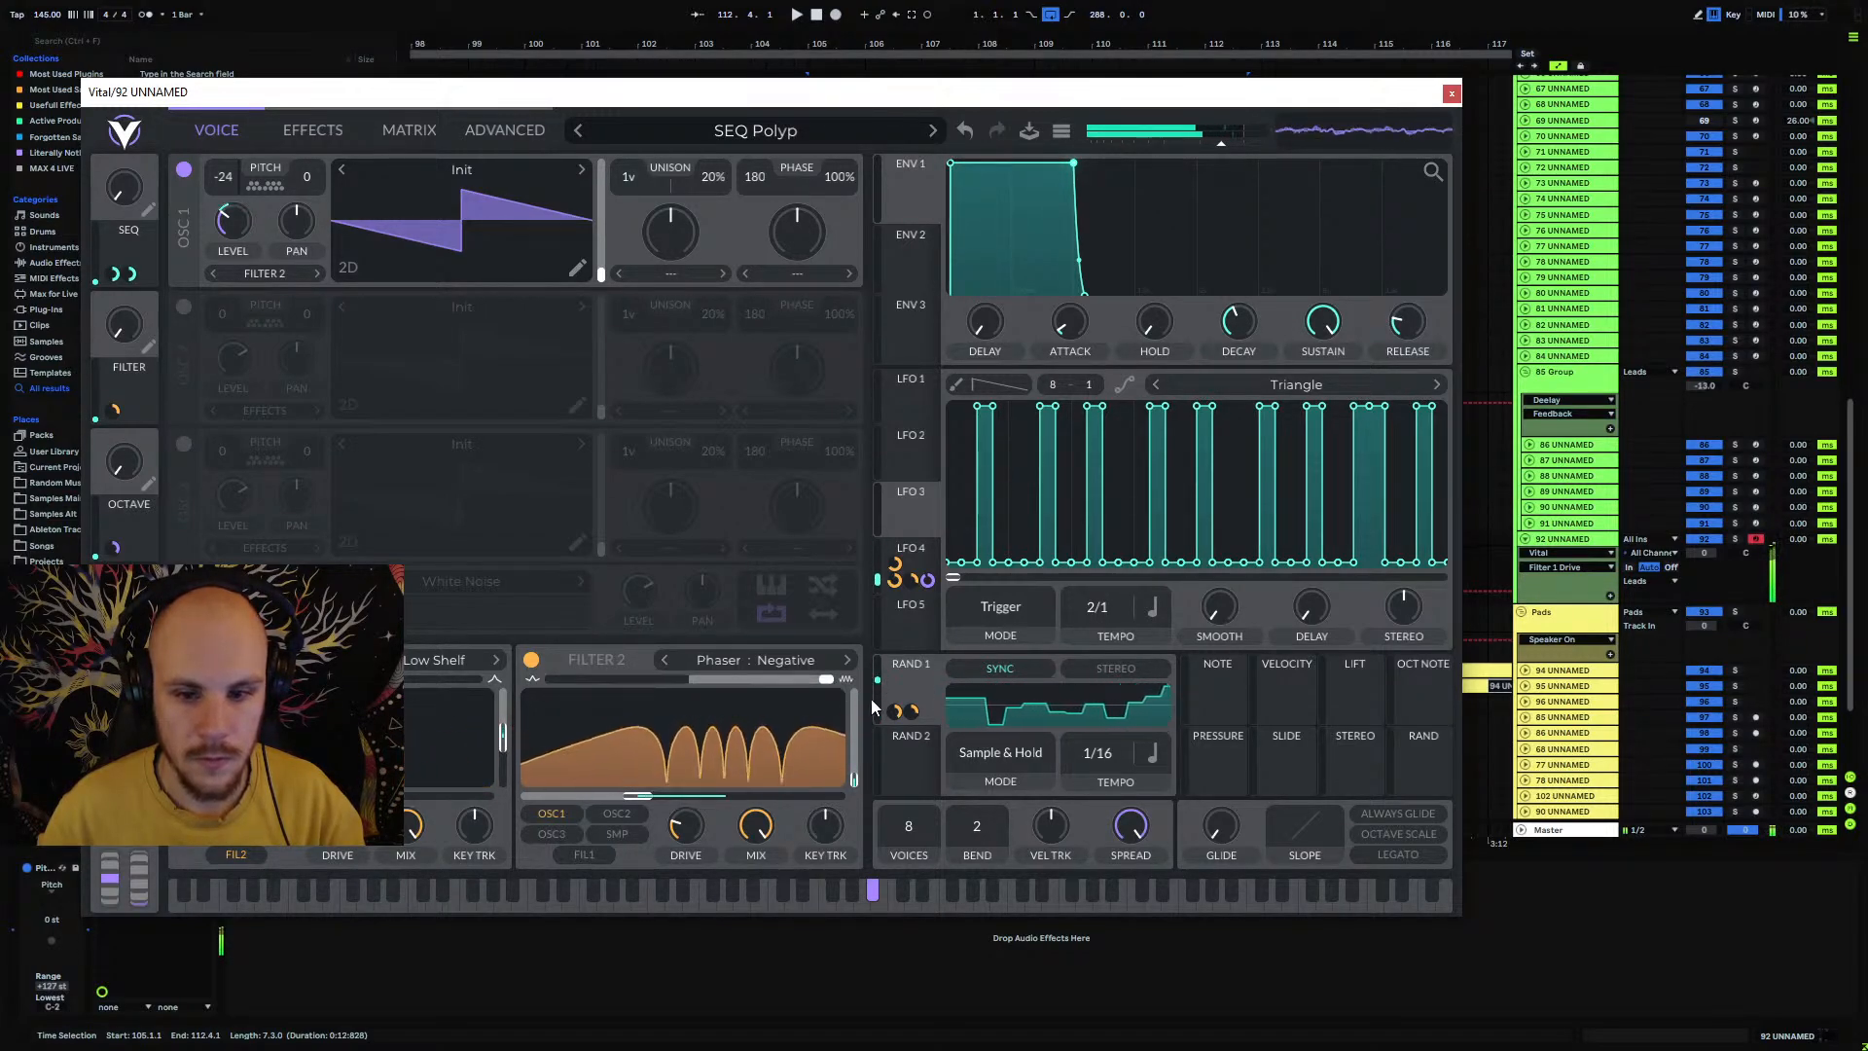
pyautogui.moveTo(912, 713)
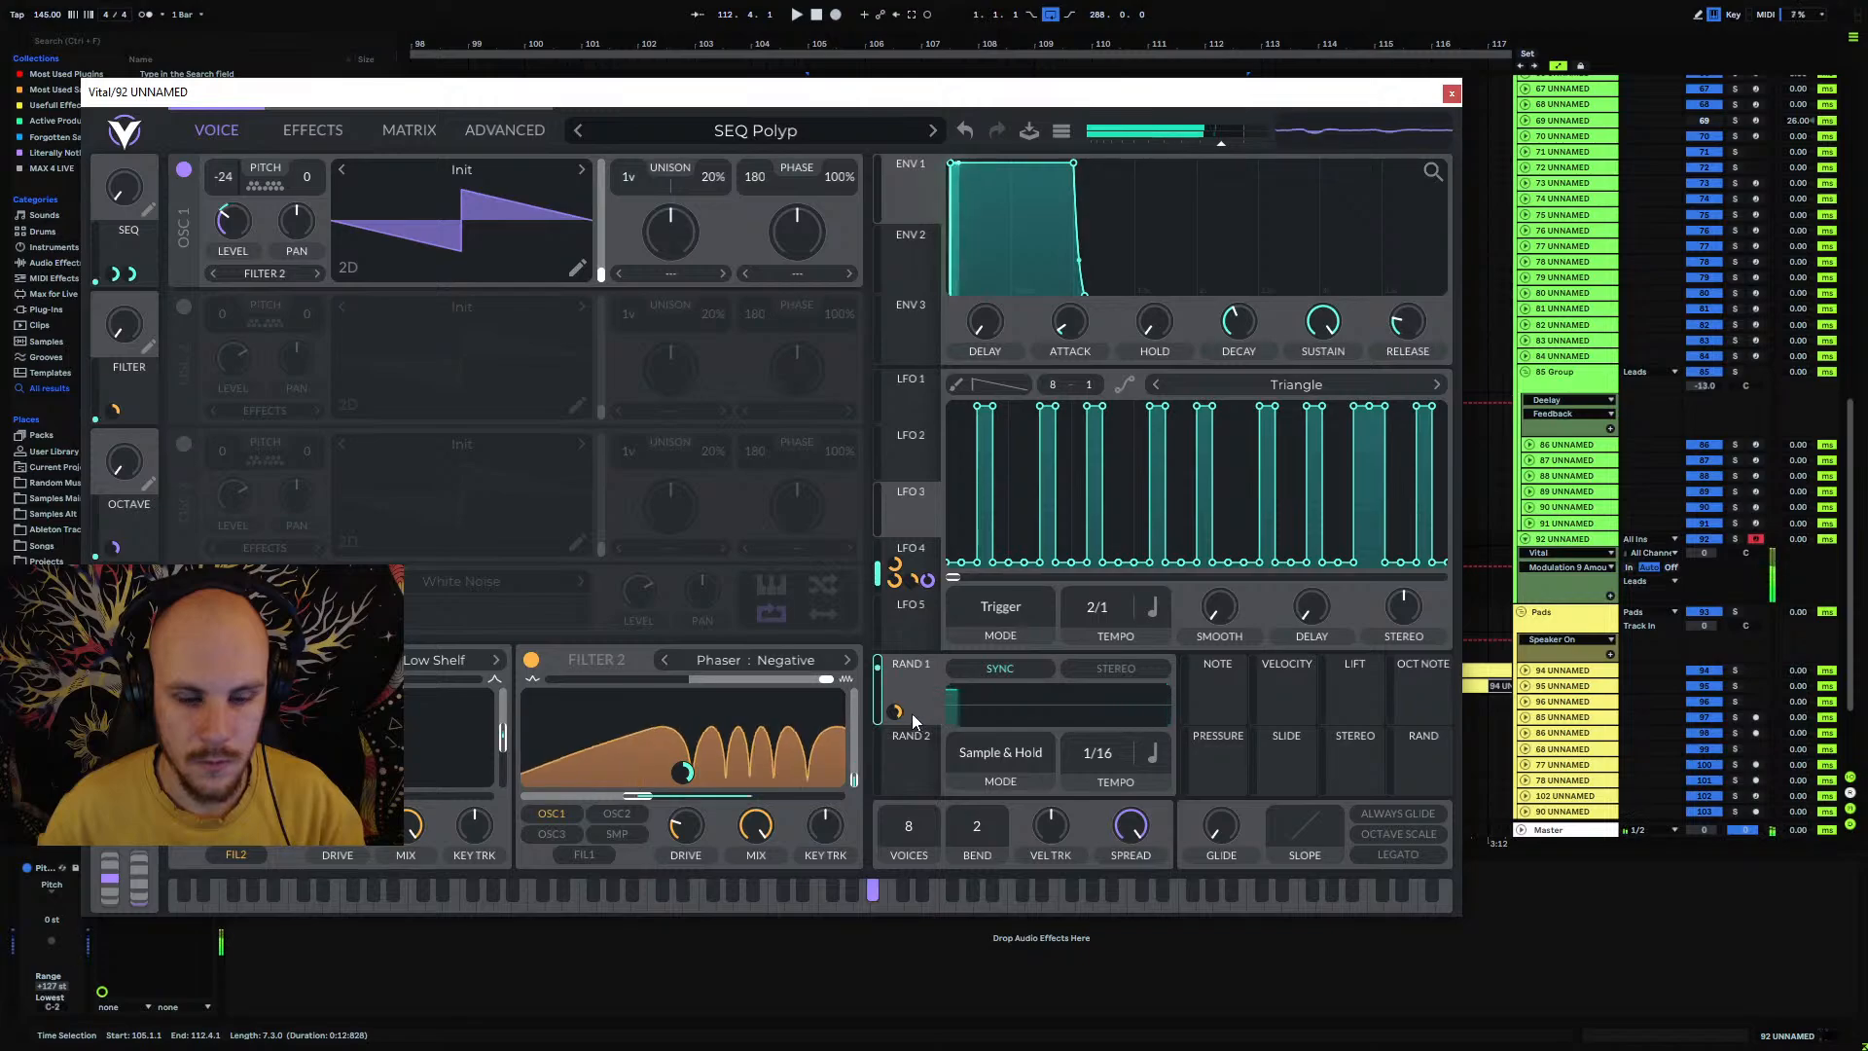
pyautogui.moveTo(311, 744); pyautogui.dragTo(375, 801)
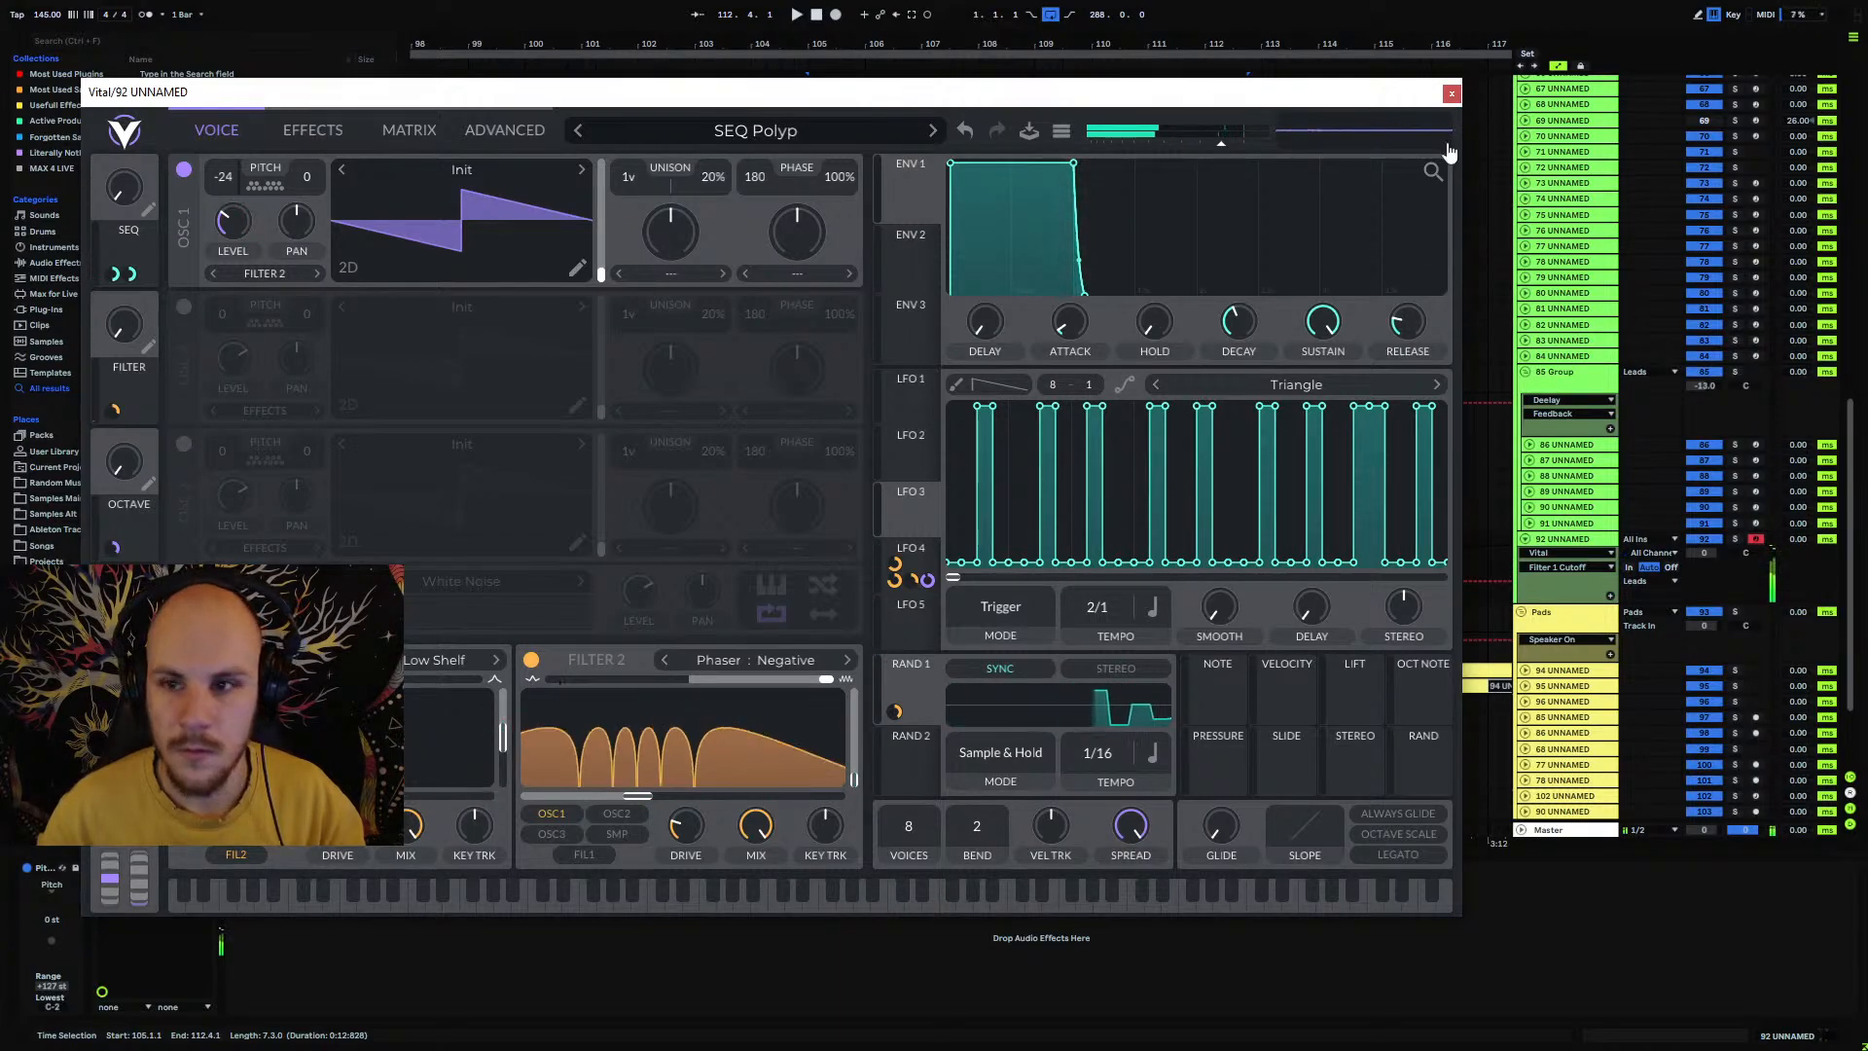
# Step: Transpose the long A#3 note in the track 92 clip up one octave to A#4 and play it back
pyautogui.click(1451, 93)
pyautogui.doubleClick(823, 539)
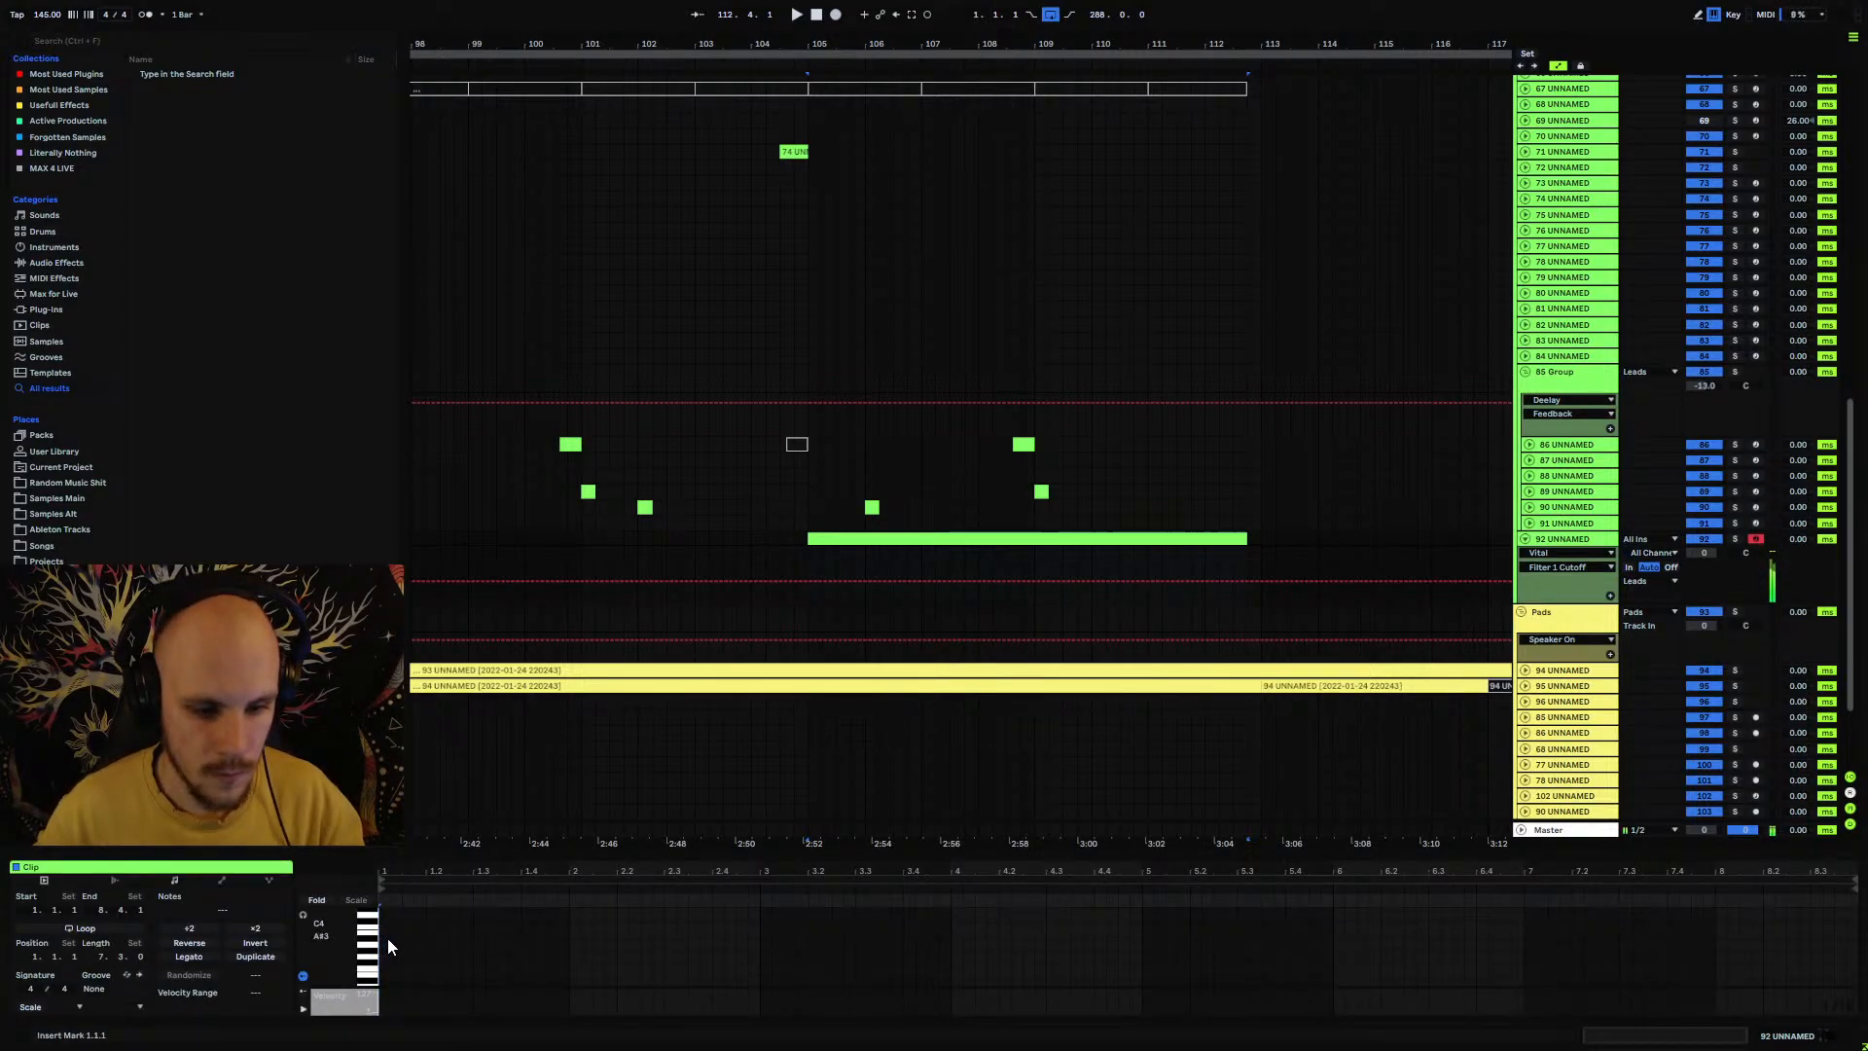
pyautogui.moveTo(387, 938); pyautogui.dragTo(1739, 938)
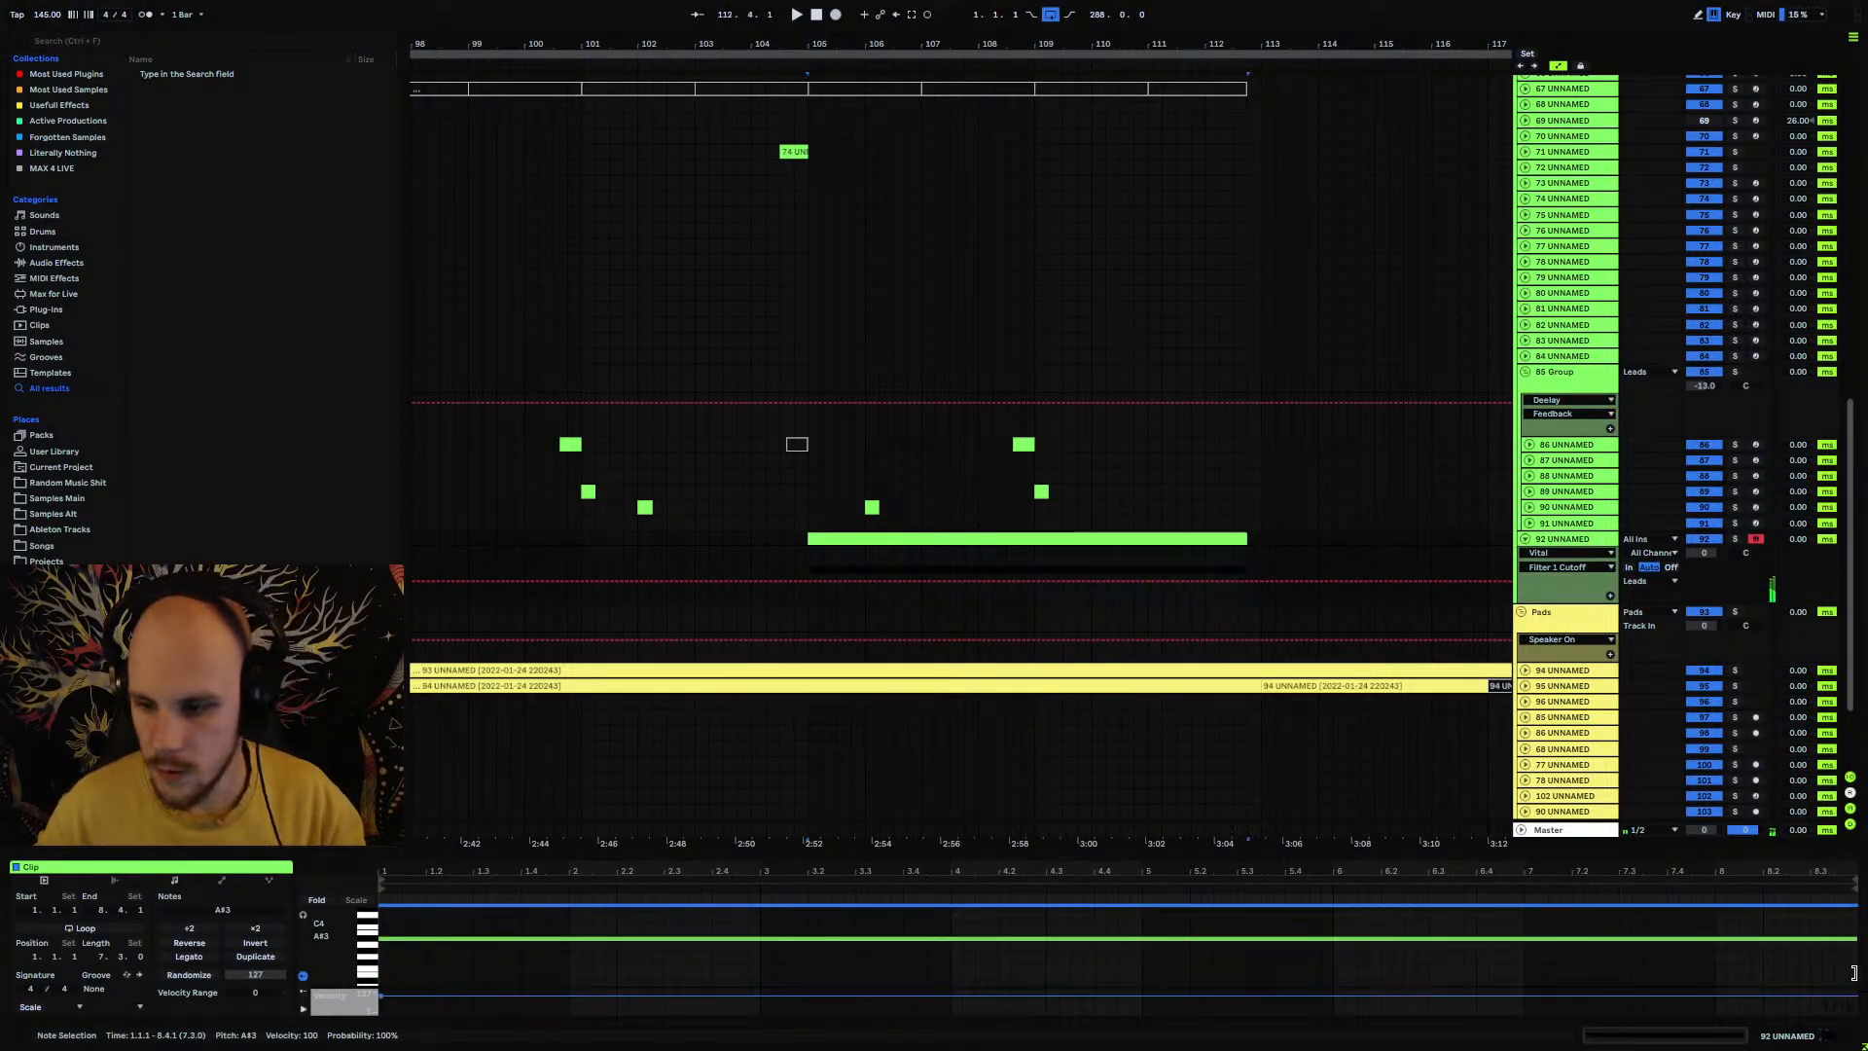
pyautogui.moveTo(1854, 973); pyautogui.dragTo(1858, 981)
pyautogui.hotkey('shift', 'Up')
pyautogui.press('space')
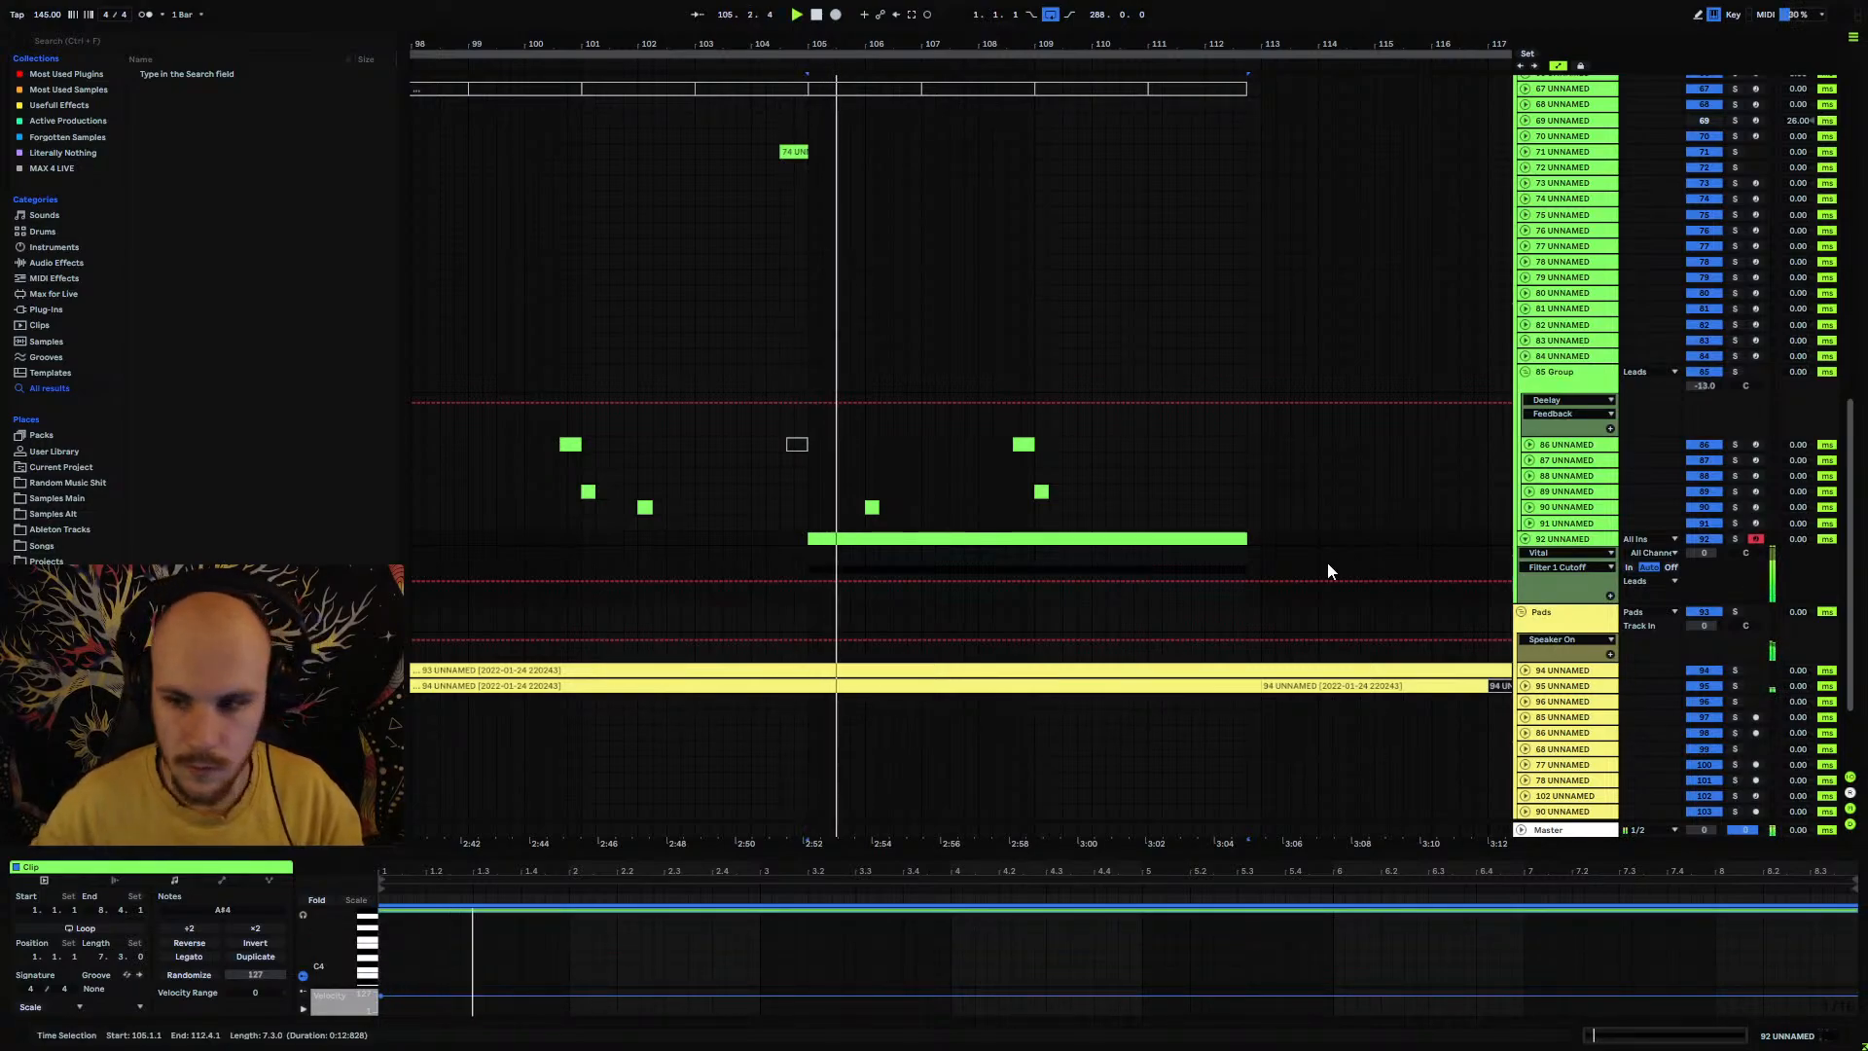
# Step: Automate Filter 1 Cutoff on track 92 to curve up from about 0.17 to 0.93 near bar 111 and fall to about 0.18 at the clip's end
pyautogui.moveTo(805, 587); pyautogui.dragTo(807, 600)
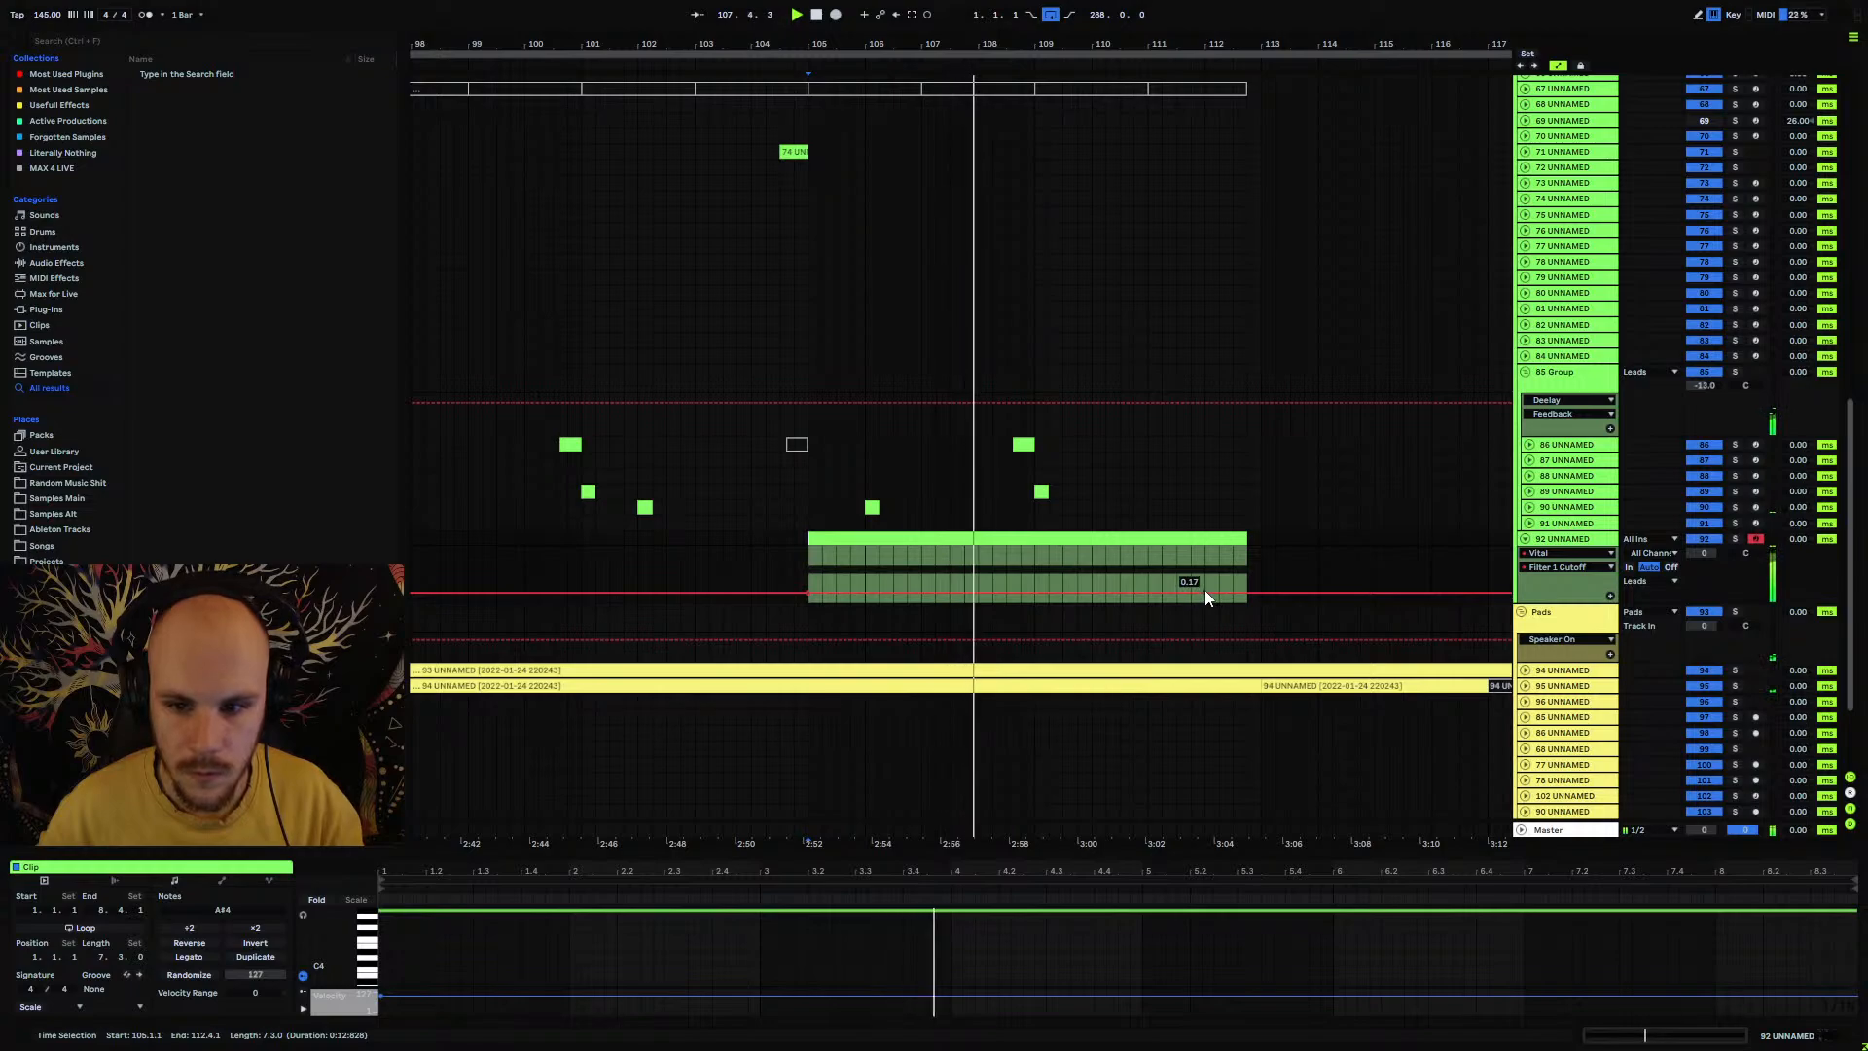
pyautogui.moveTo(1219, 590); pyautogui.dragTo(1204, 552)
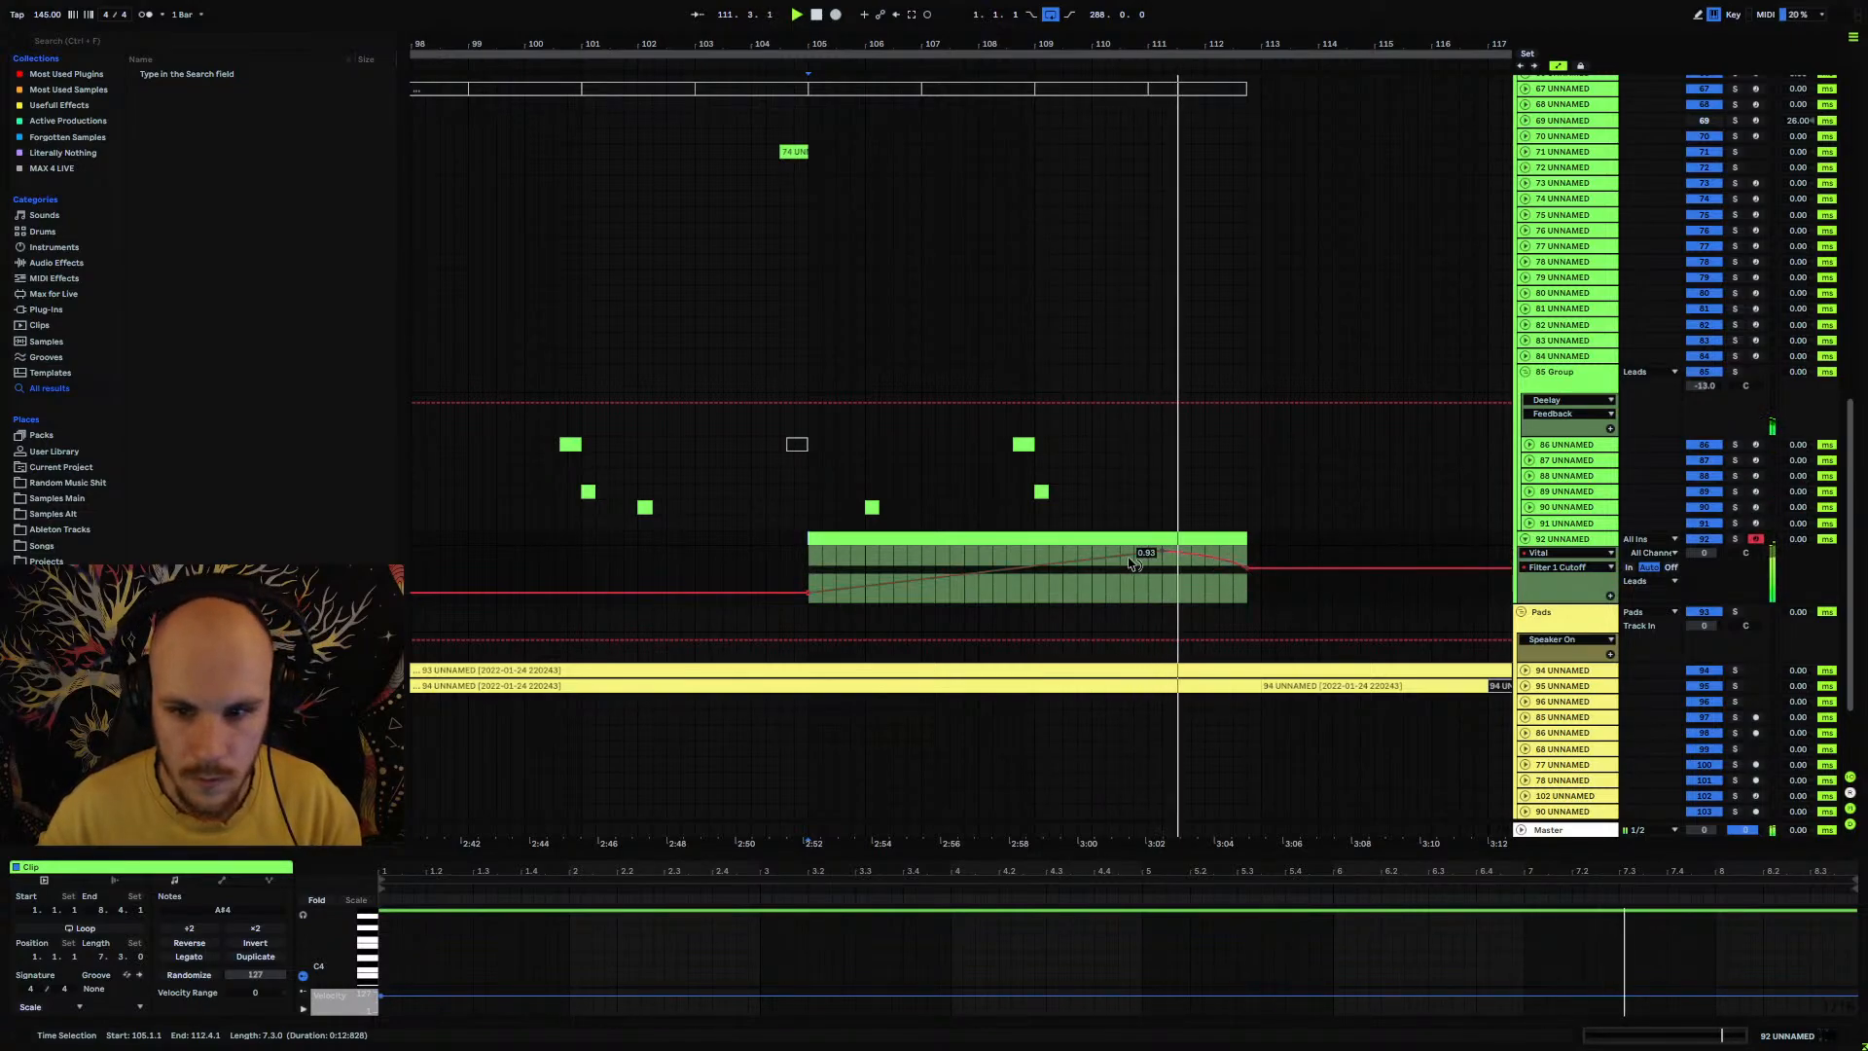
pyautogui.moveTo(963, 573); pyautogui.dragTo(963, 582)
pyautogui.moveTo(1246, 568); pyautogui.dragTo(1245, 589)
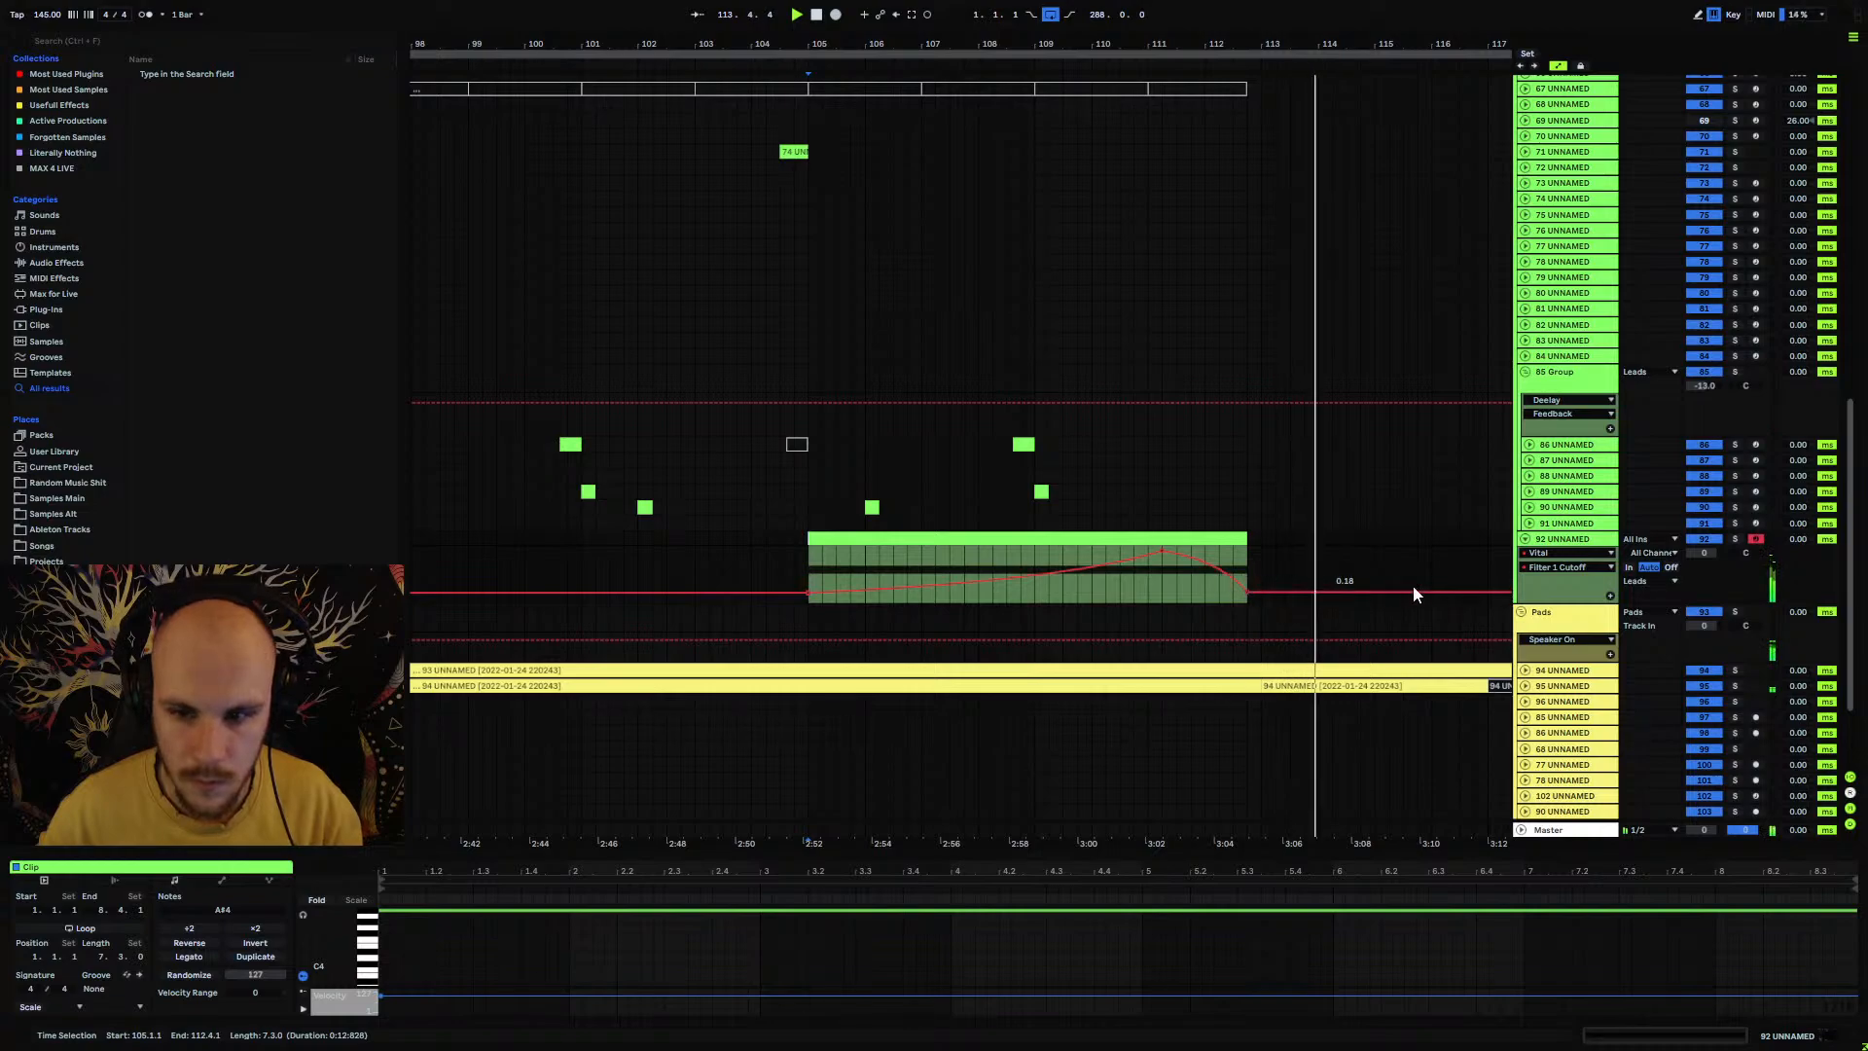
# Step: Compare Vital's delay switched off and on, and move Macro 4 during playback to make it the track's automation target
pyautogui.click(1567, 540)
pyautogui.click(127, 867)
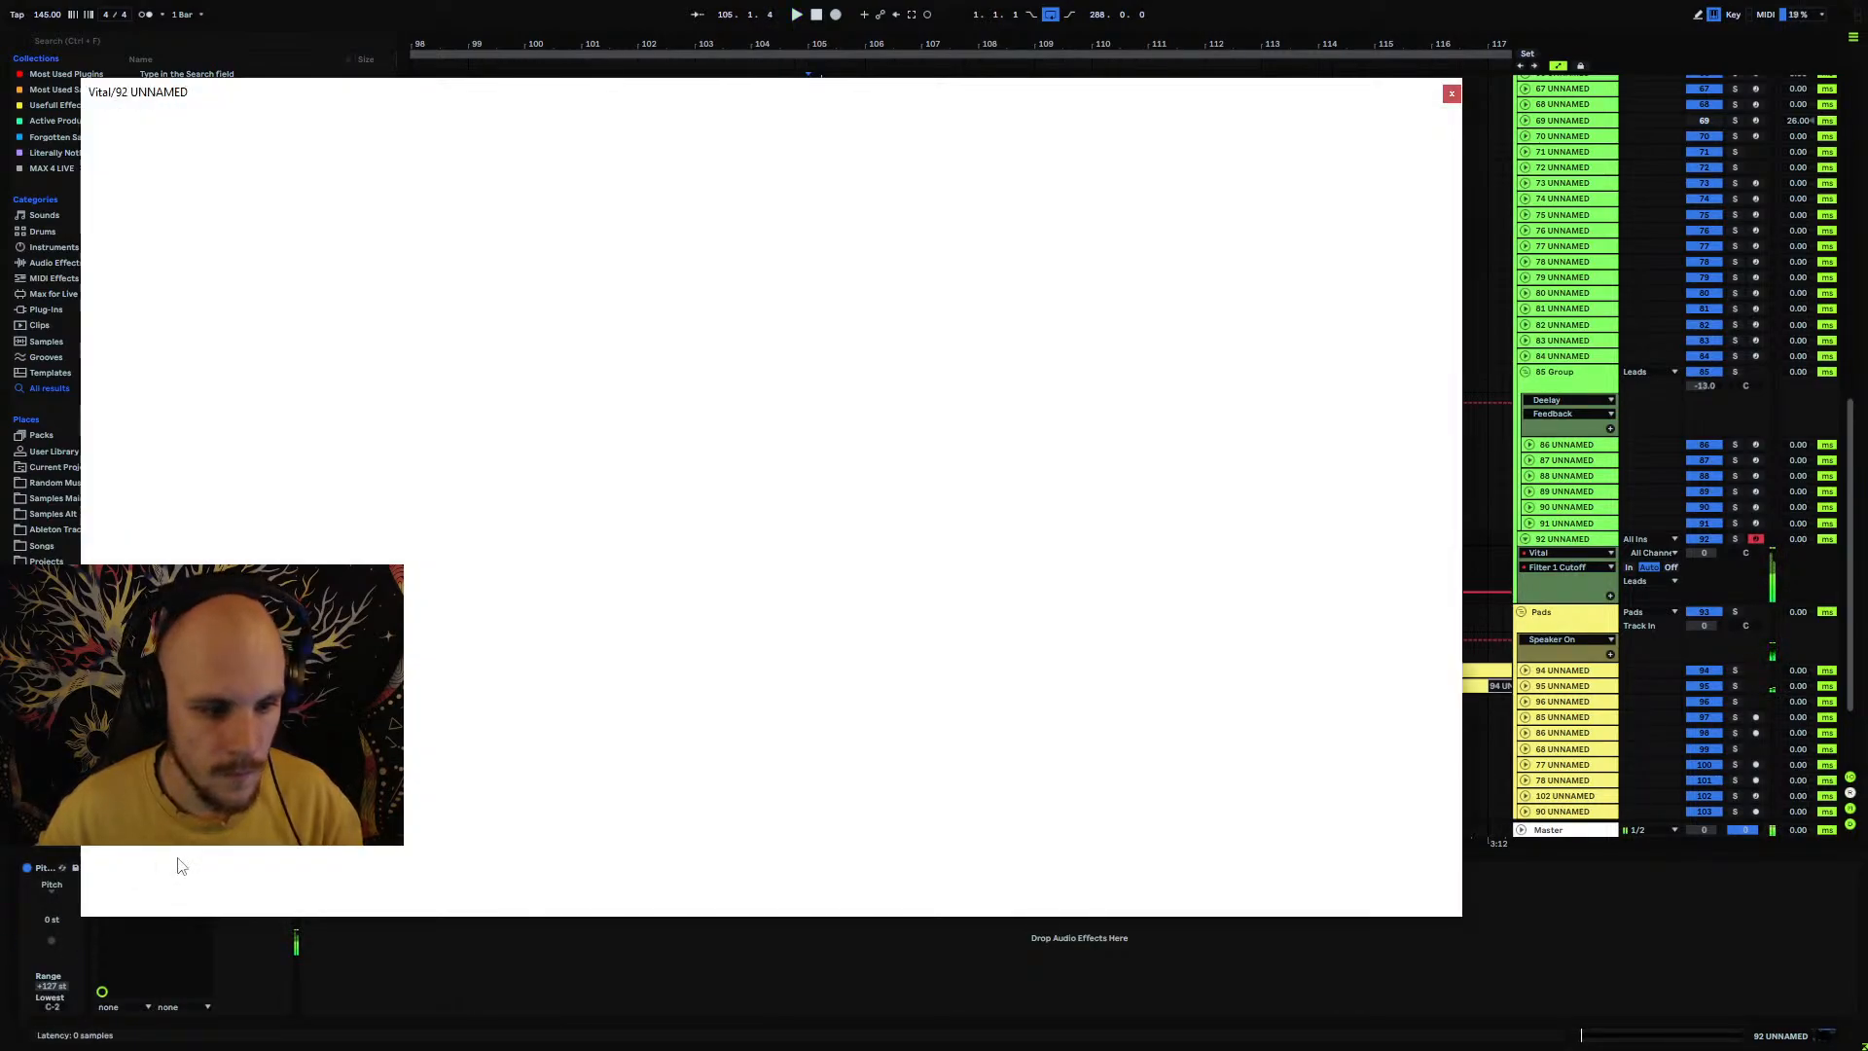
pyautogui.click(312, 132)
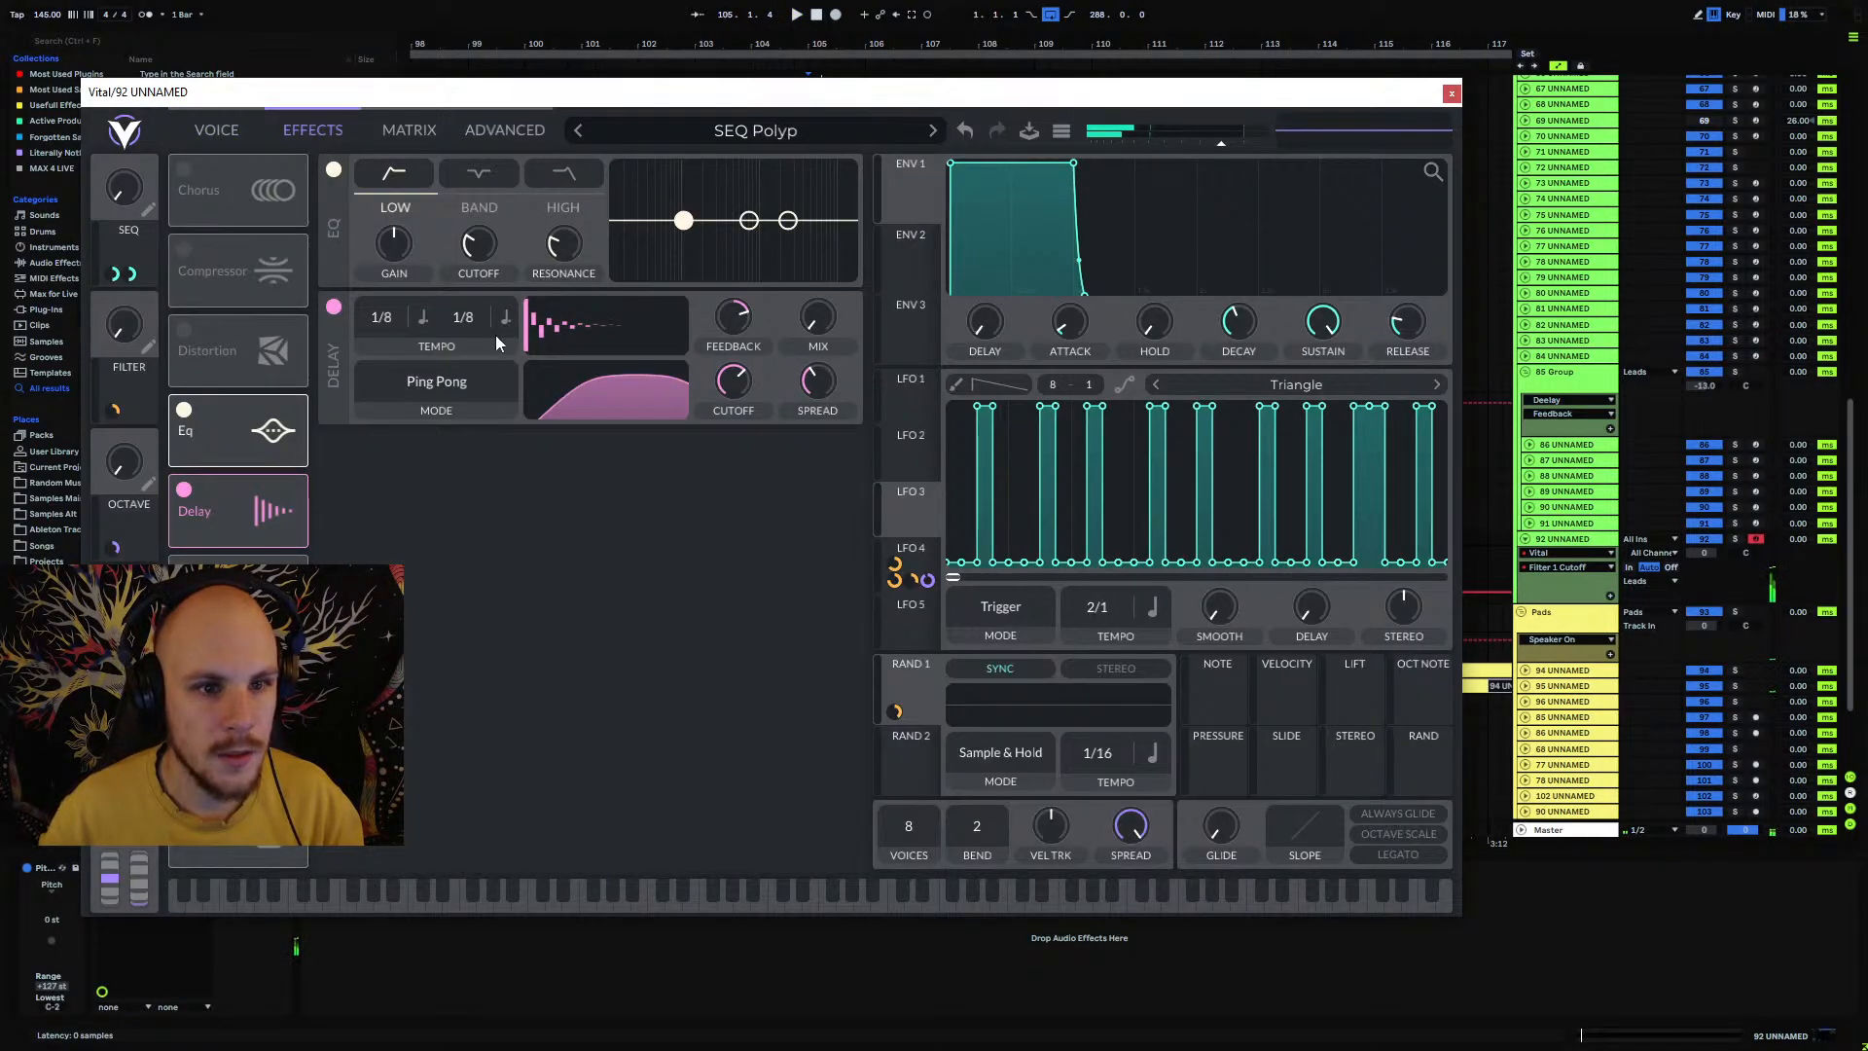
pyautogui.click(335, 310)
pyautogui.click(335, 309)
pyautogui.click(819, 323)
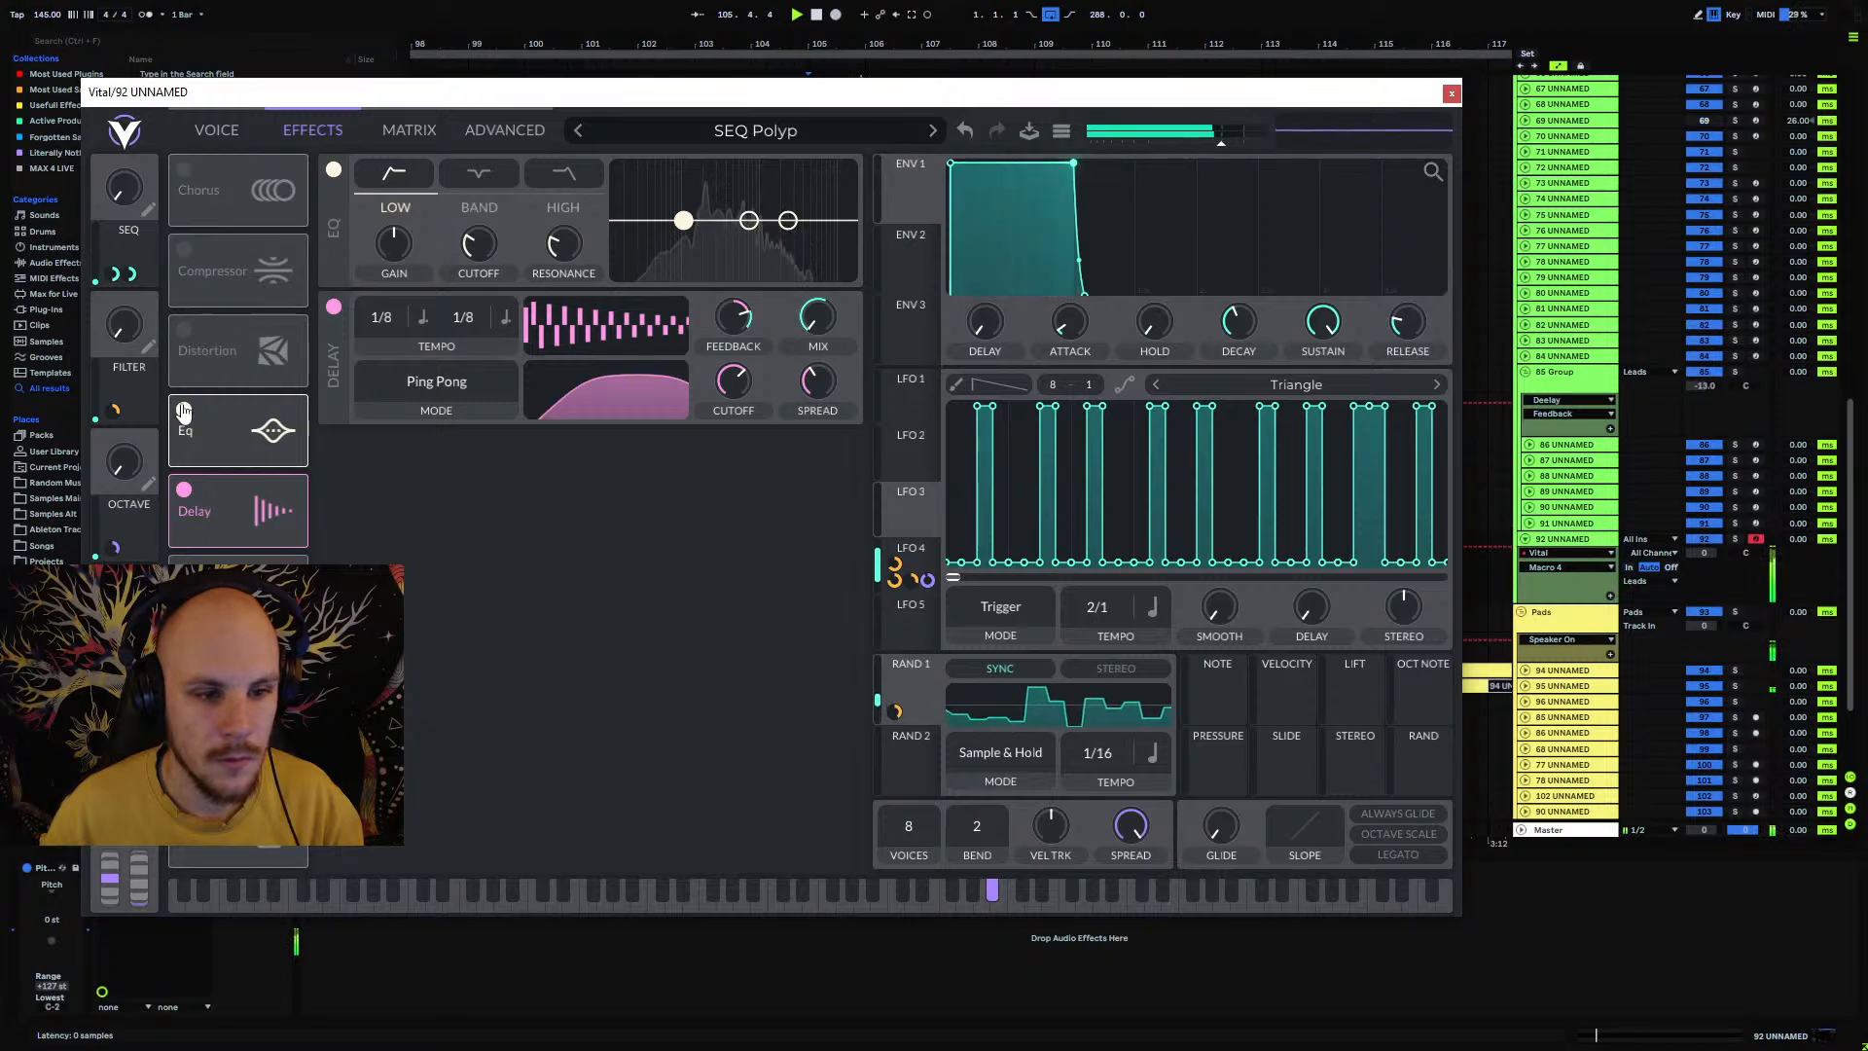
pyautogui.hotkey('ctrl', 'alt', 'p')
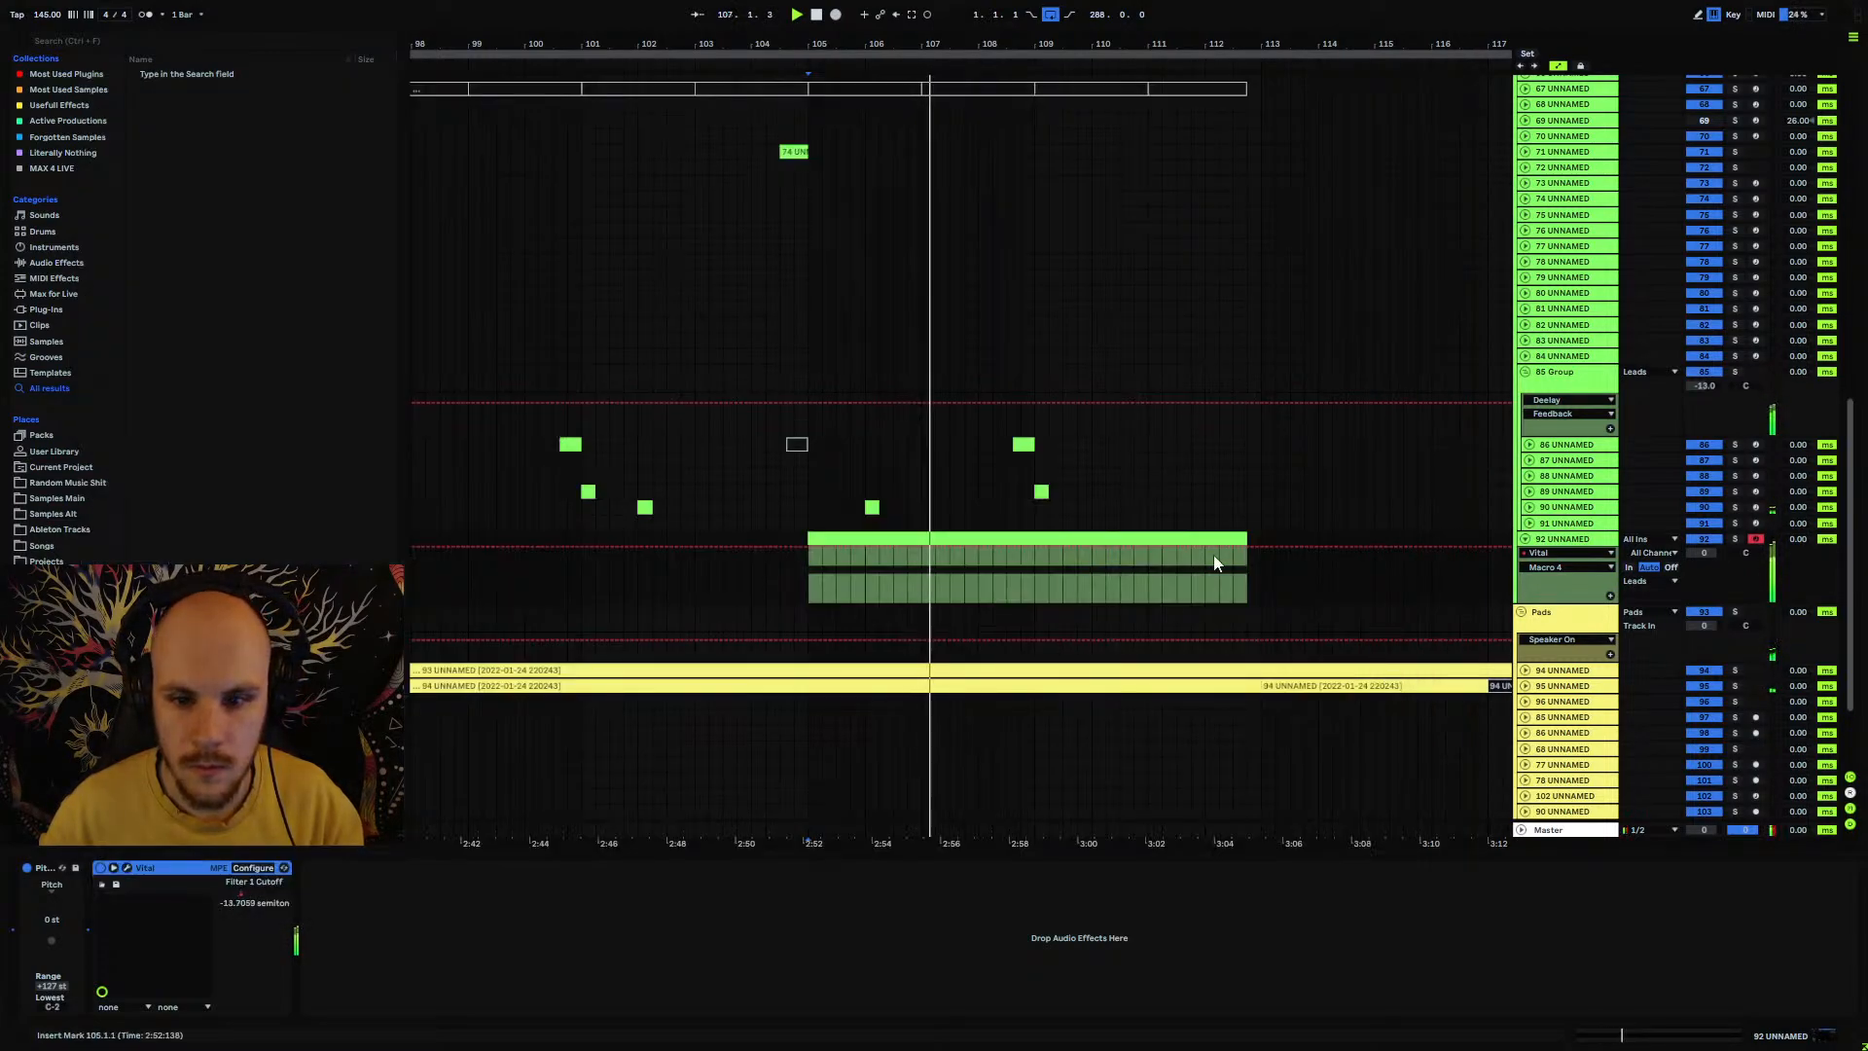
# Step: Automate Macro 4 to curve up from zero at the clip's start, peak around bar 110 and return to zero at its end
pyautogui.moveTo(1247, 547); pyautogui.dragTo(1247, 555)
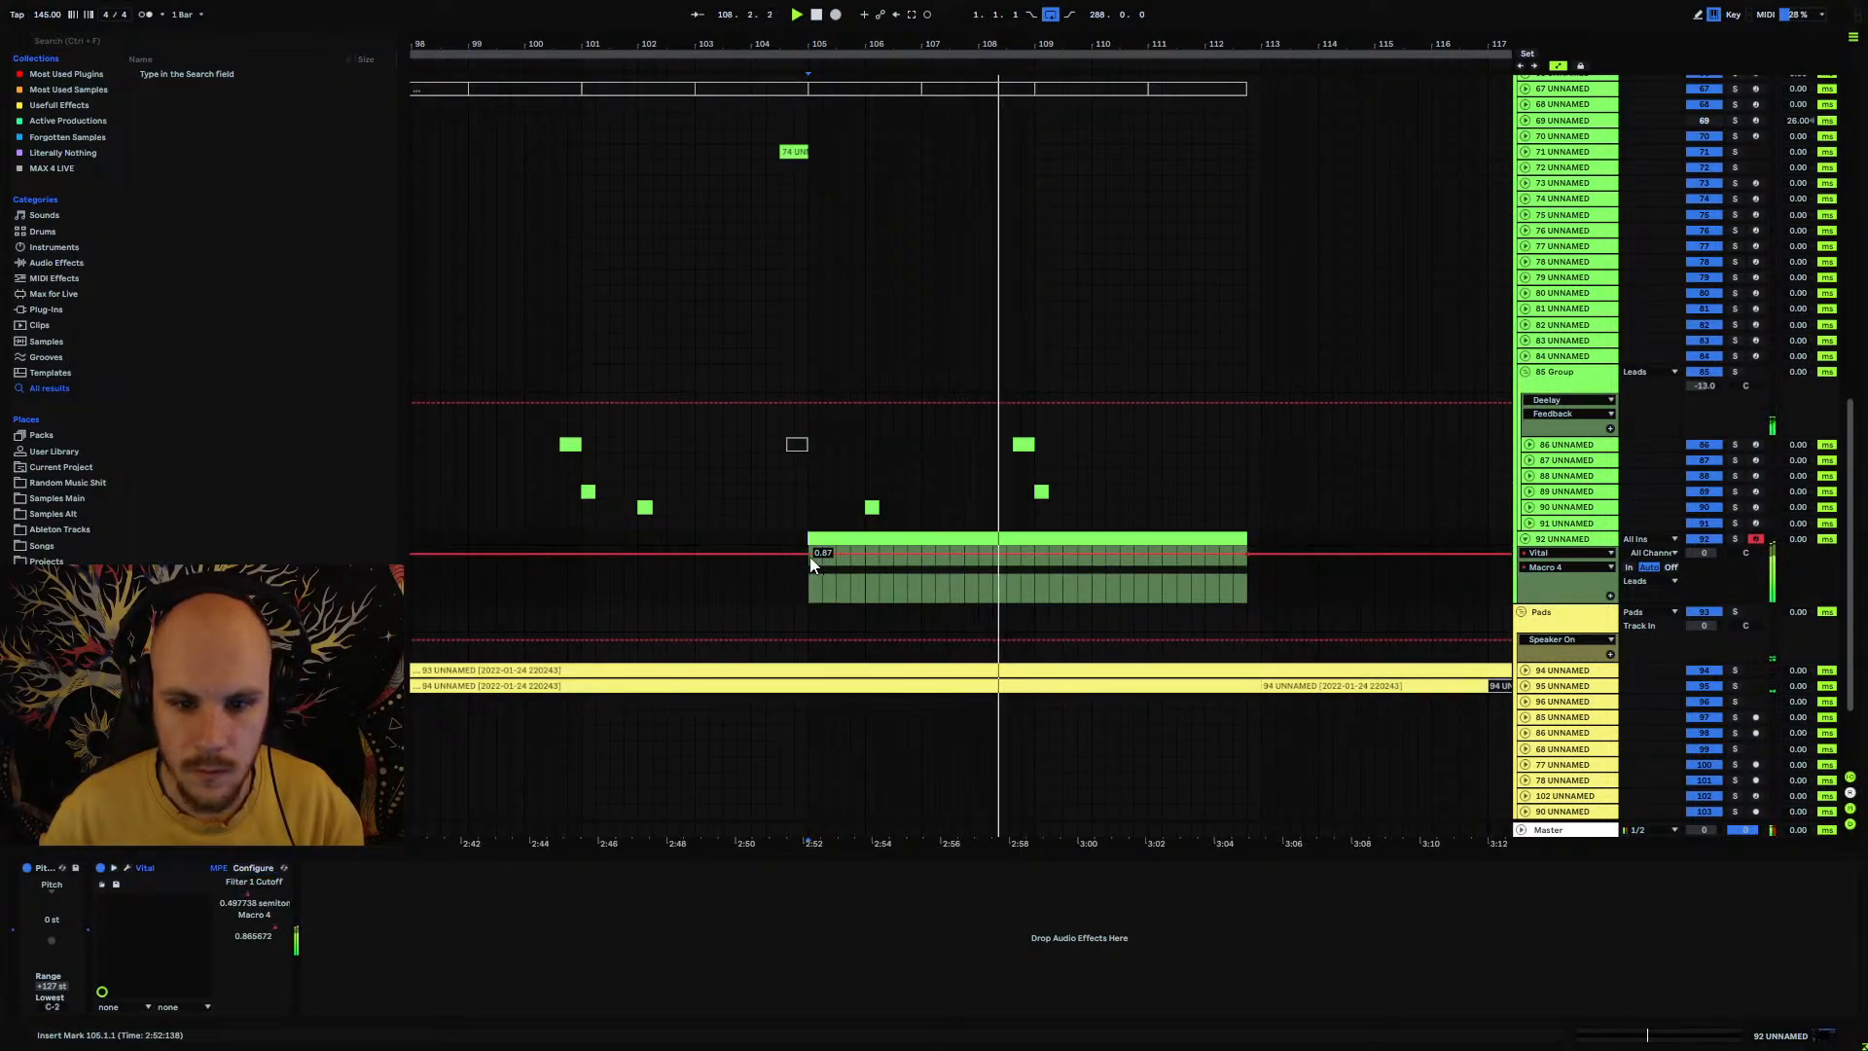
pyautogui.moveTo(809, 555); pyautogui.dragTo(810, 602)
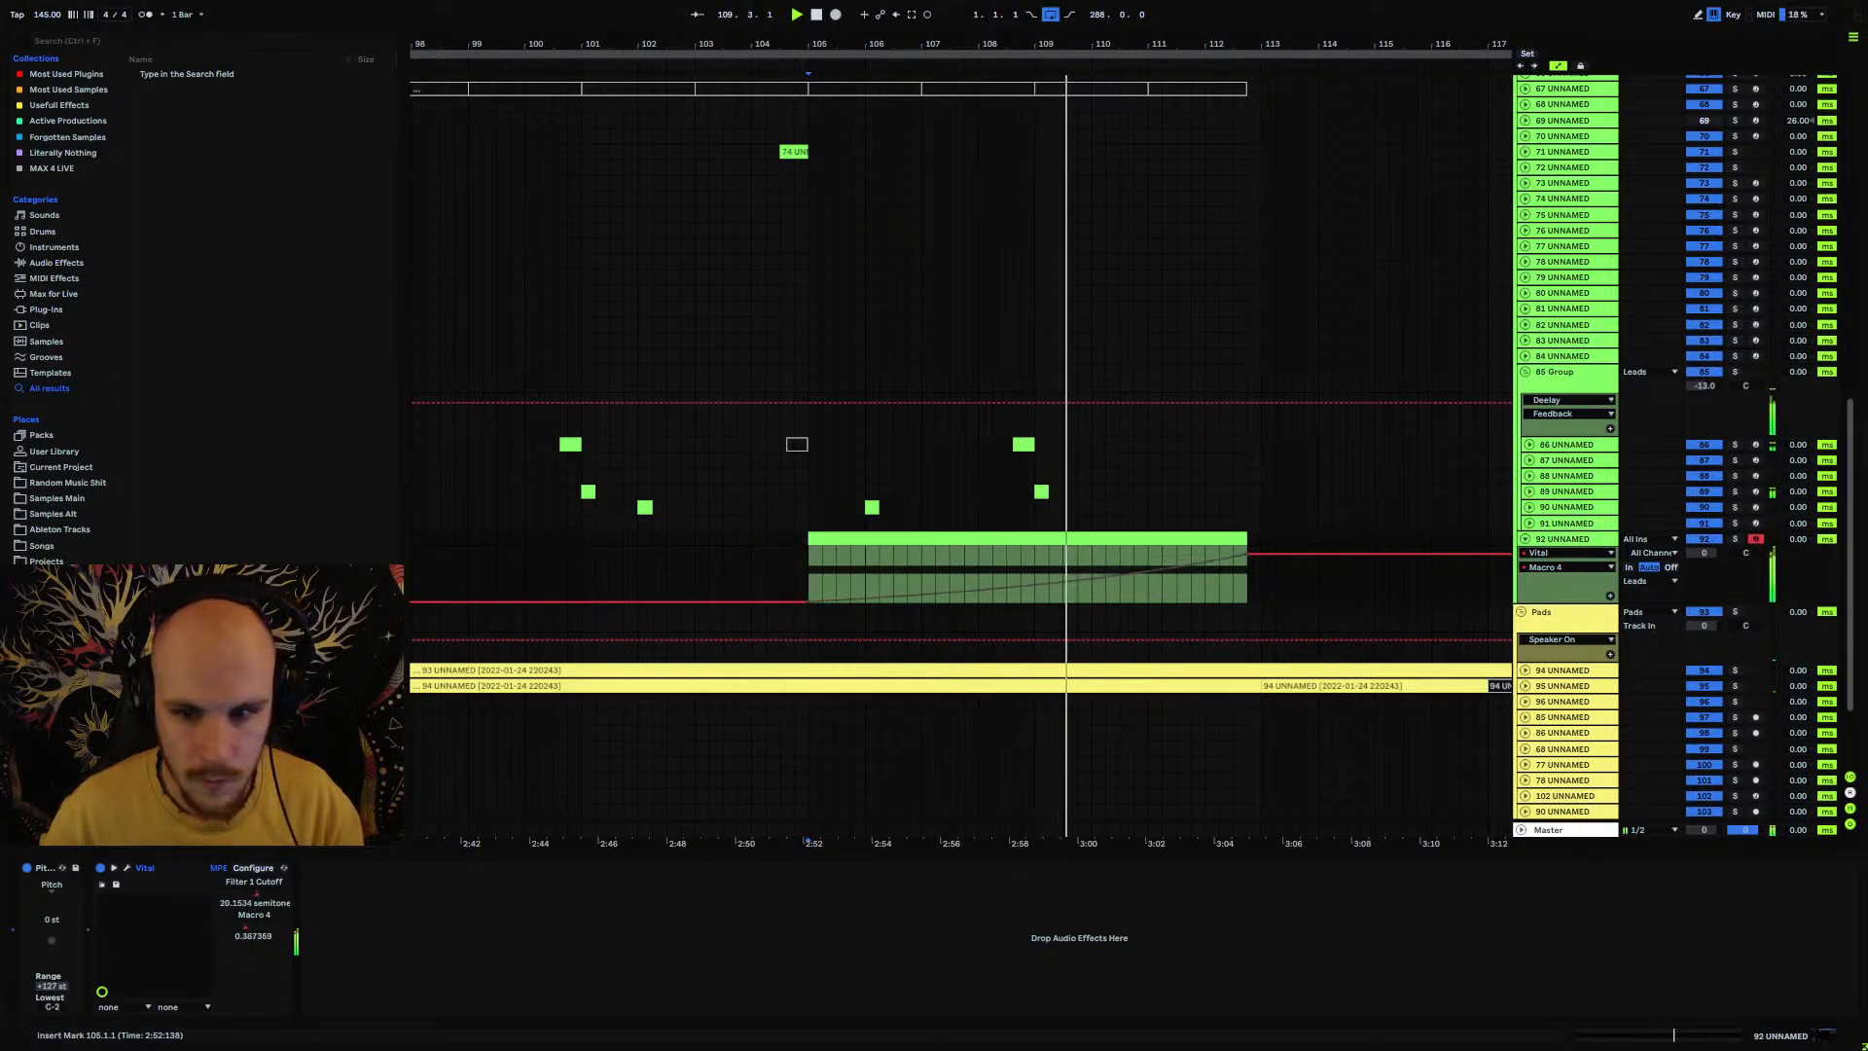
pyautogui.moveTo(1253, 555); pyautogui.dragTo(1249, 603)
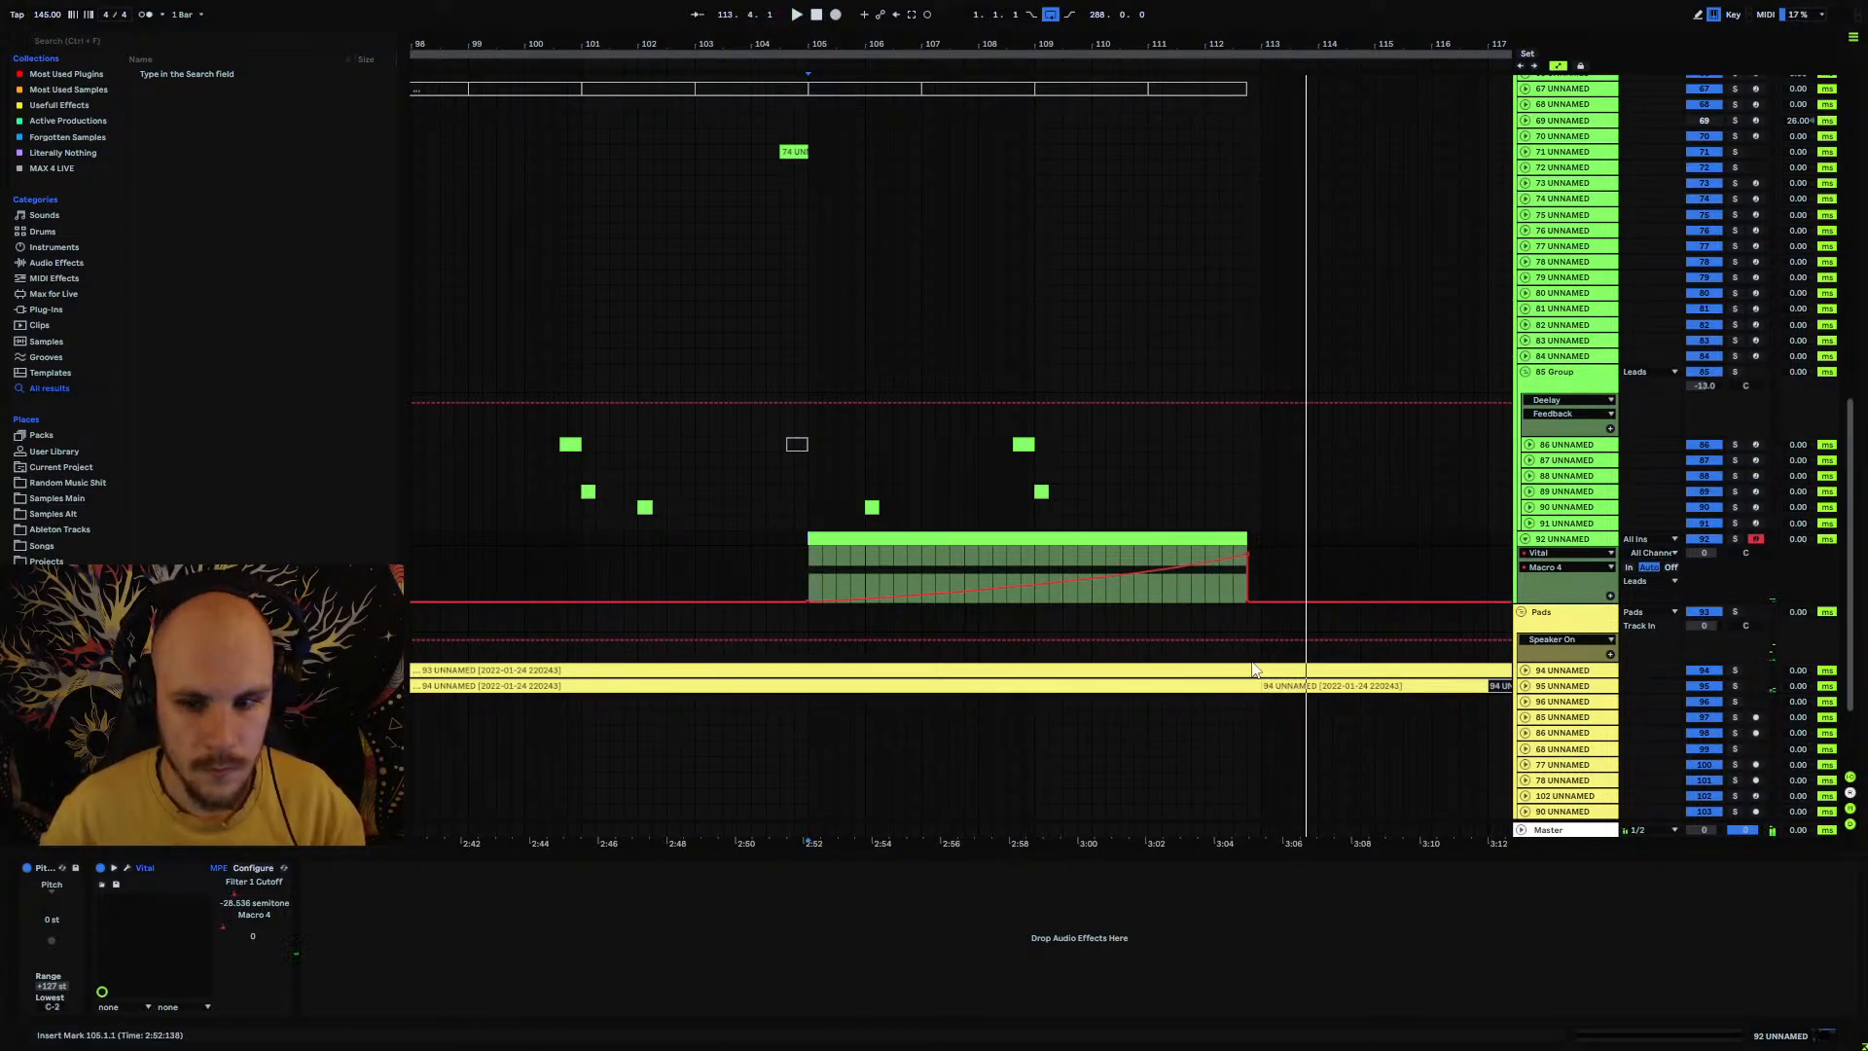
pyautogui.click(1234, 585)
pyautogui.moveTo(1247, 555); pyautogui.dragTo(1120, 555)
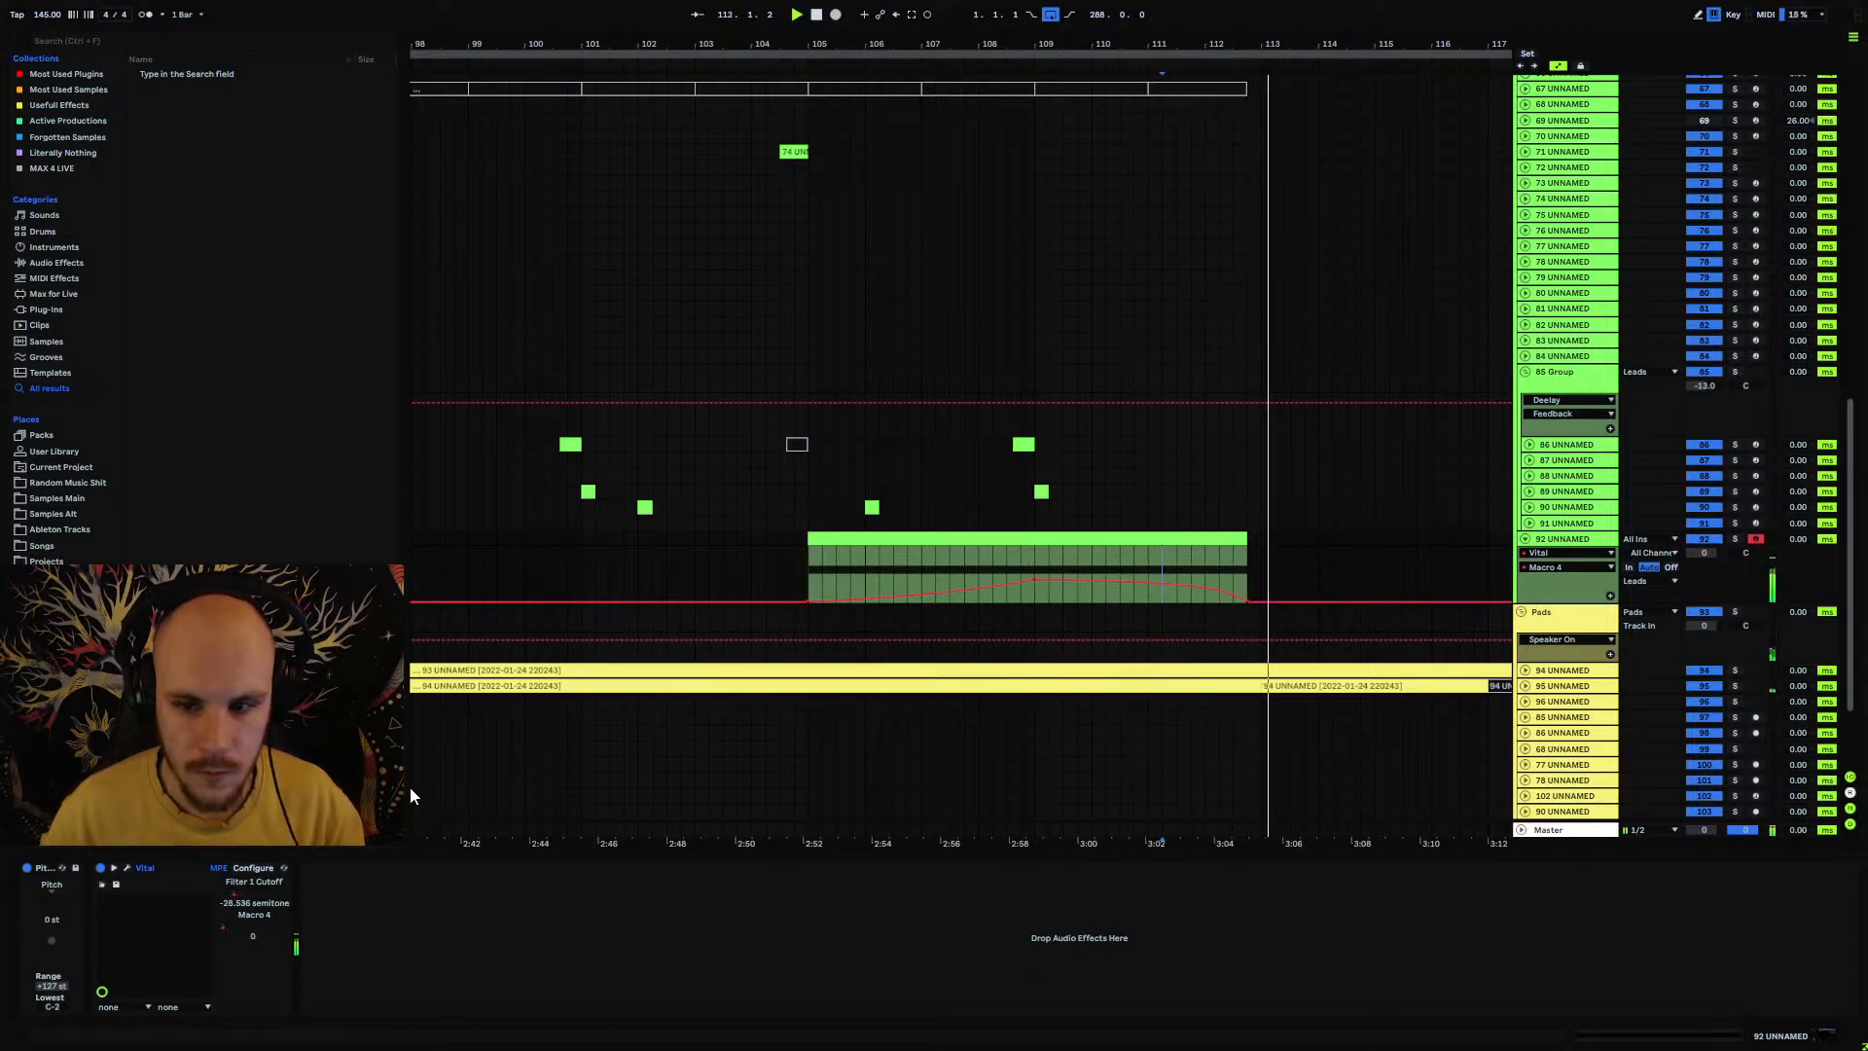
# Step: Set Envelope 1's release in Vital to its minimum and play the clip's ending with LFO 4 displayed
pyautogui.click(126, 866)
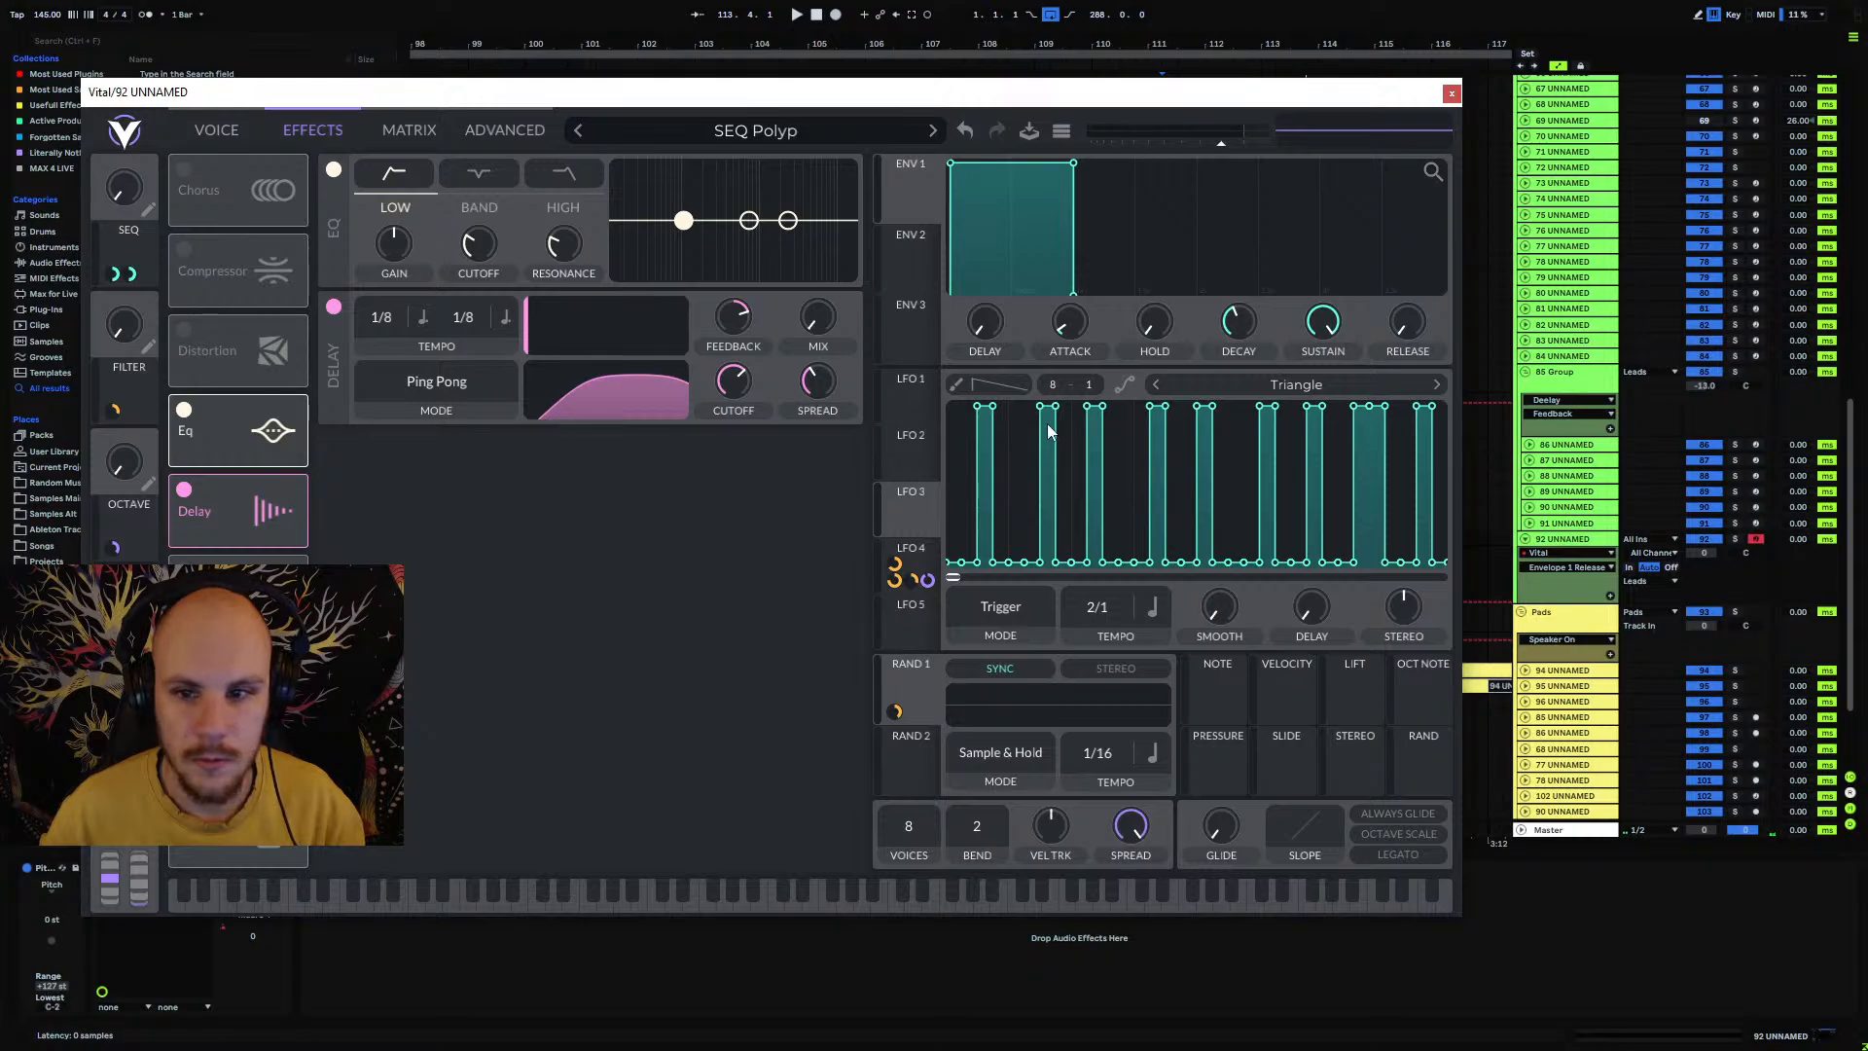
pyautogui.press('space')
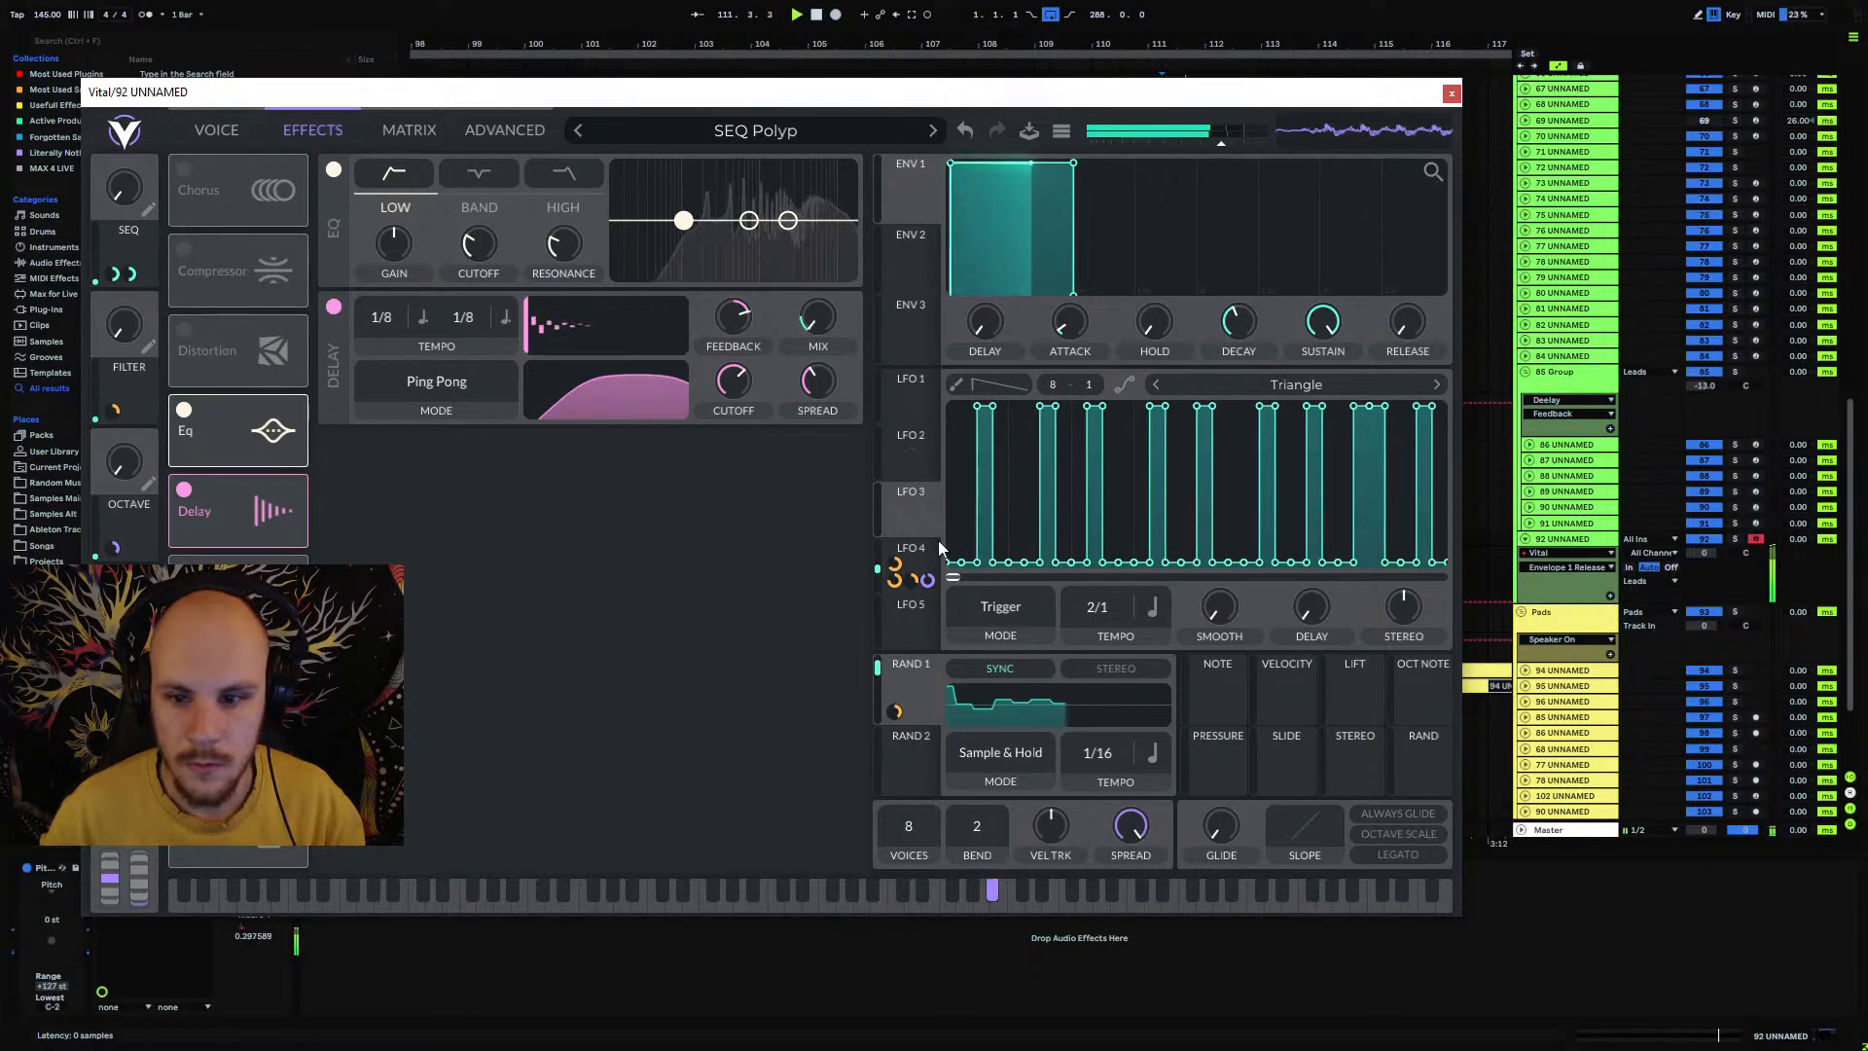
pyautogui.click(912, 555)
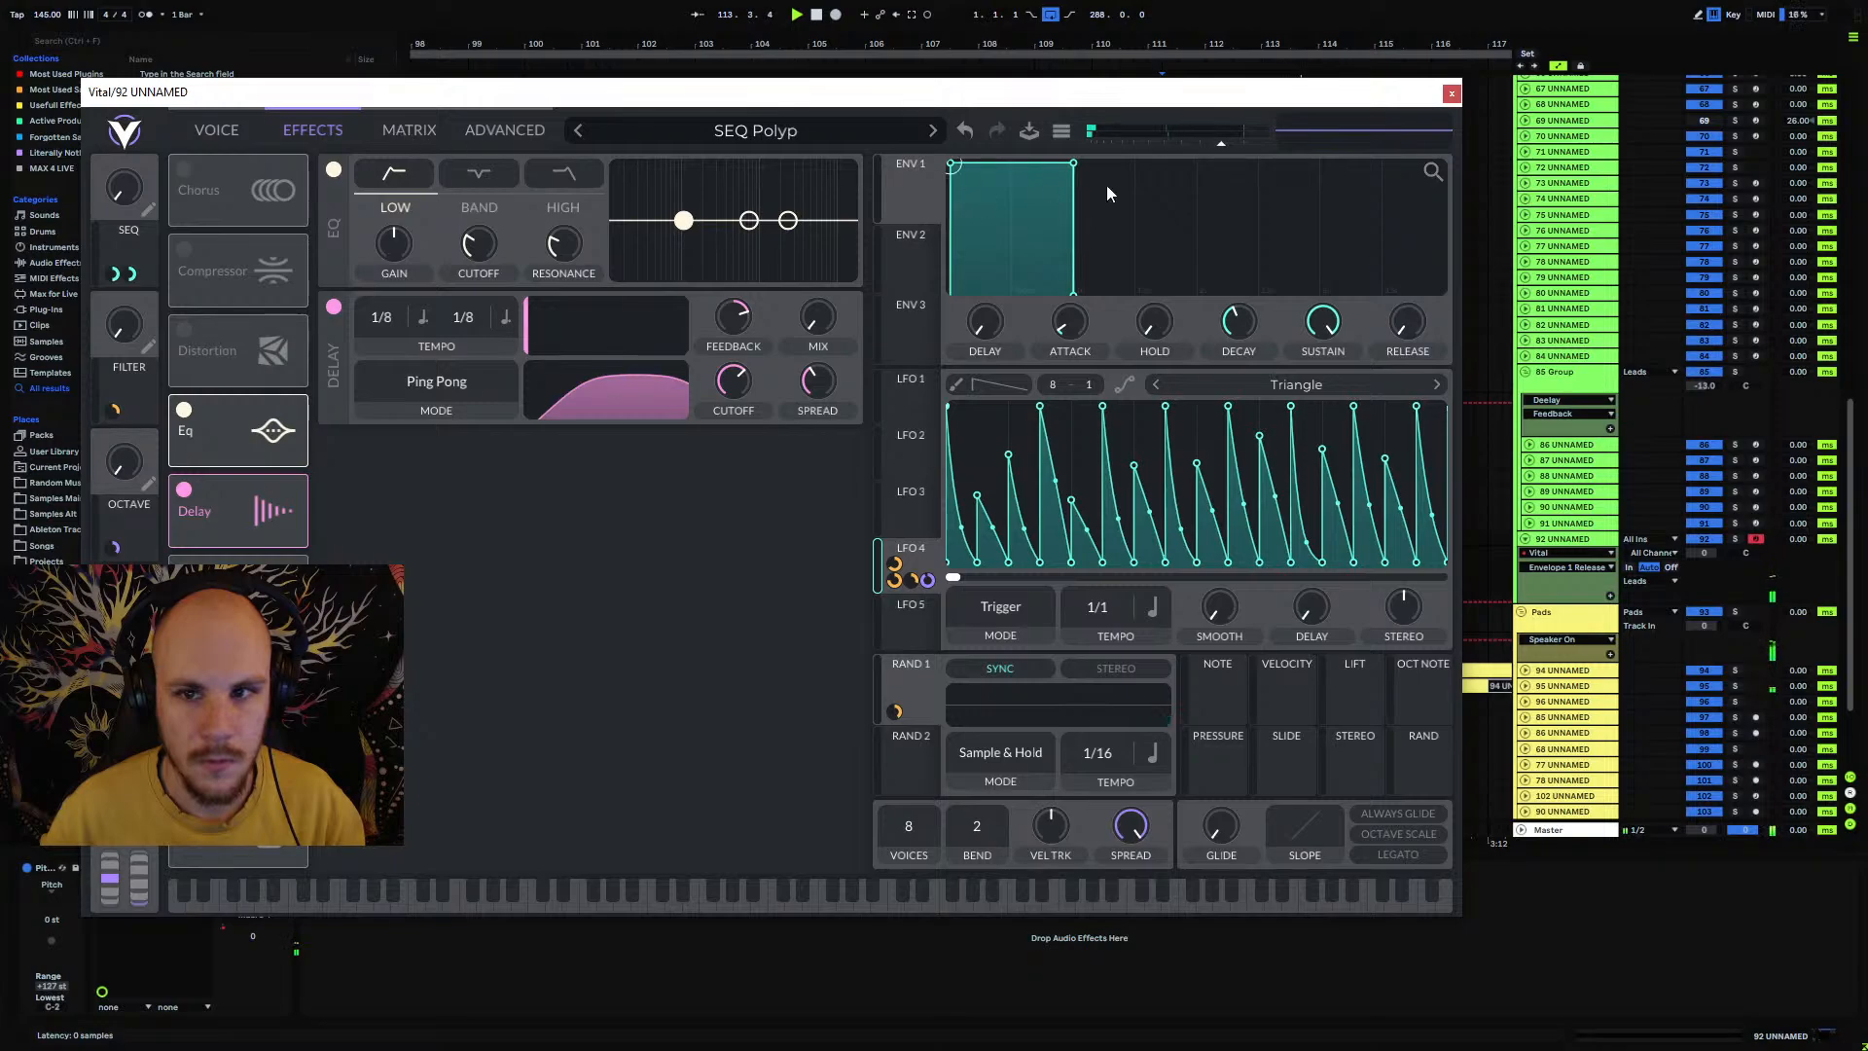
# Step: Automate Vital's volume to drop abruptly to -80 dB at the end of the track 92 clip, and play it back
pyautogui.click(1450, 92)
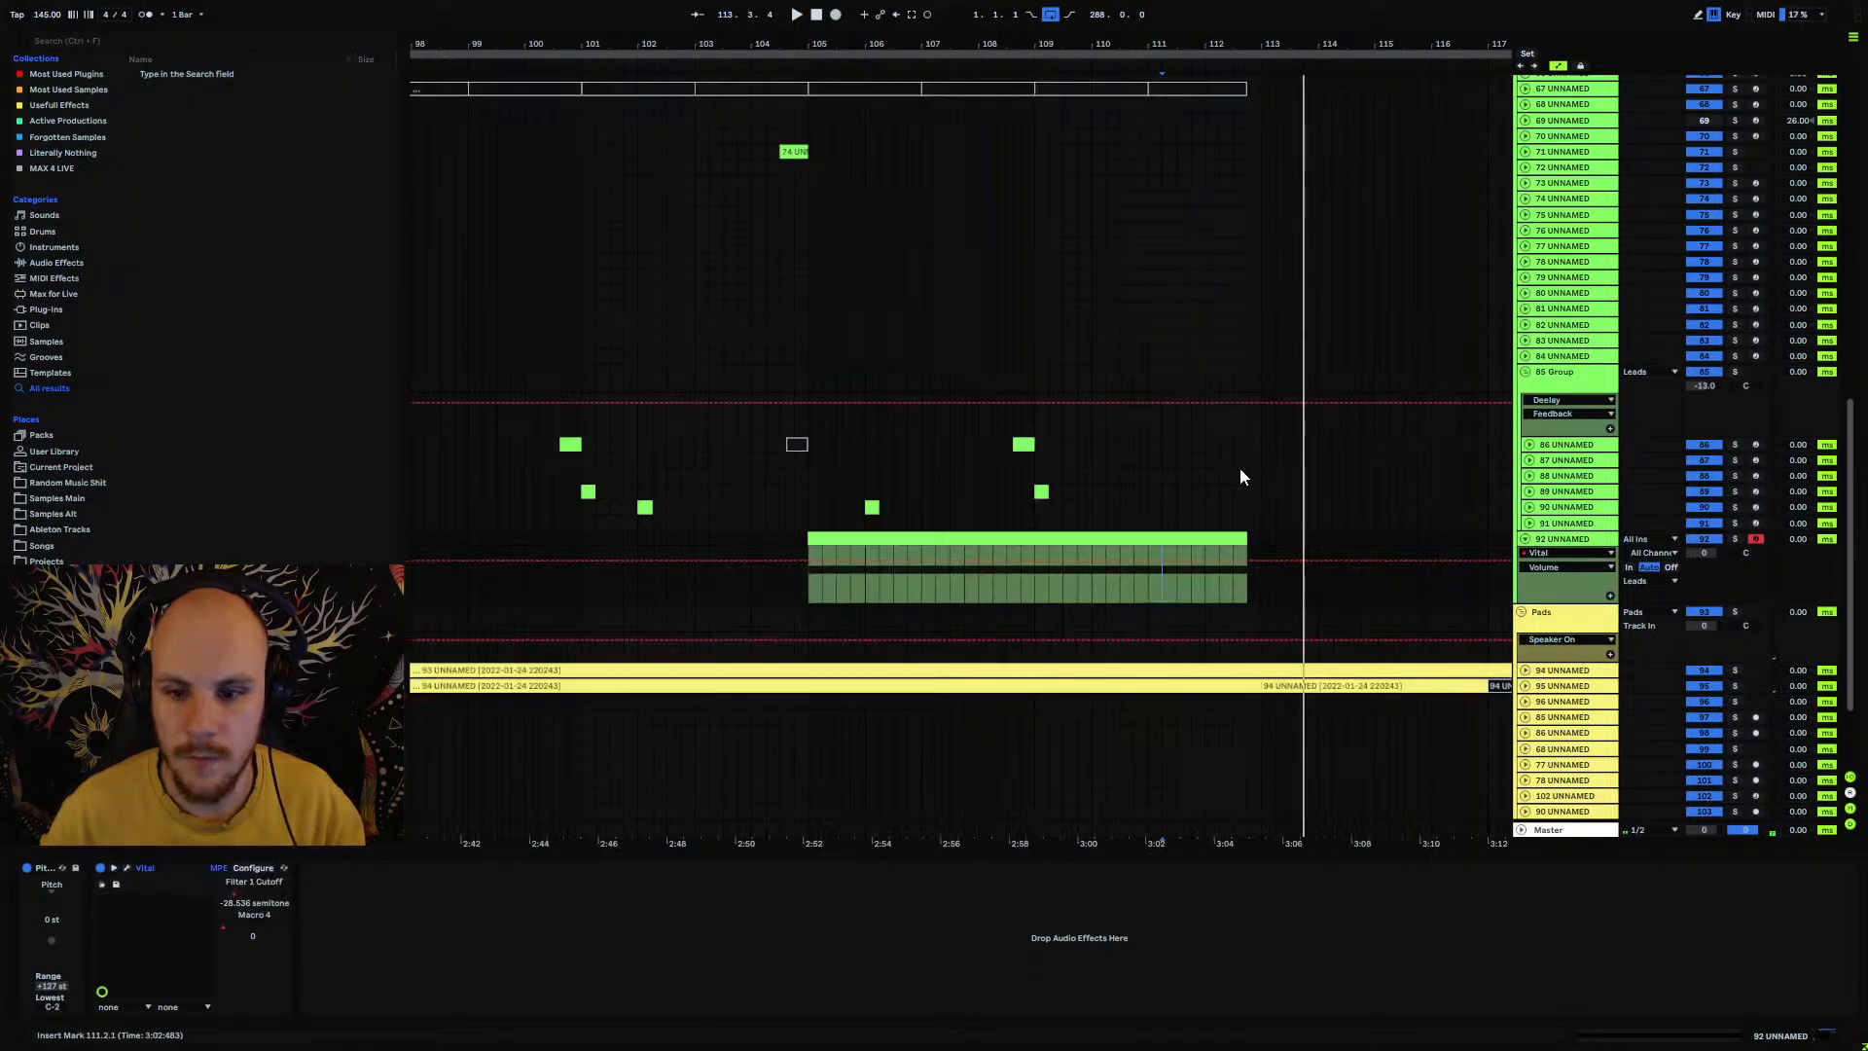
pyautogui.moveTo(1246, 558); pyautogui.dragTo(1224, 613)
pyautogui.press('space')
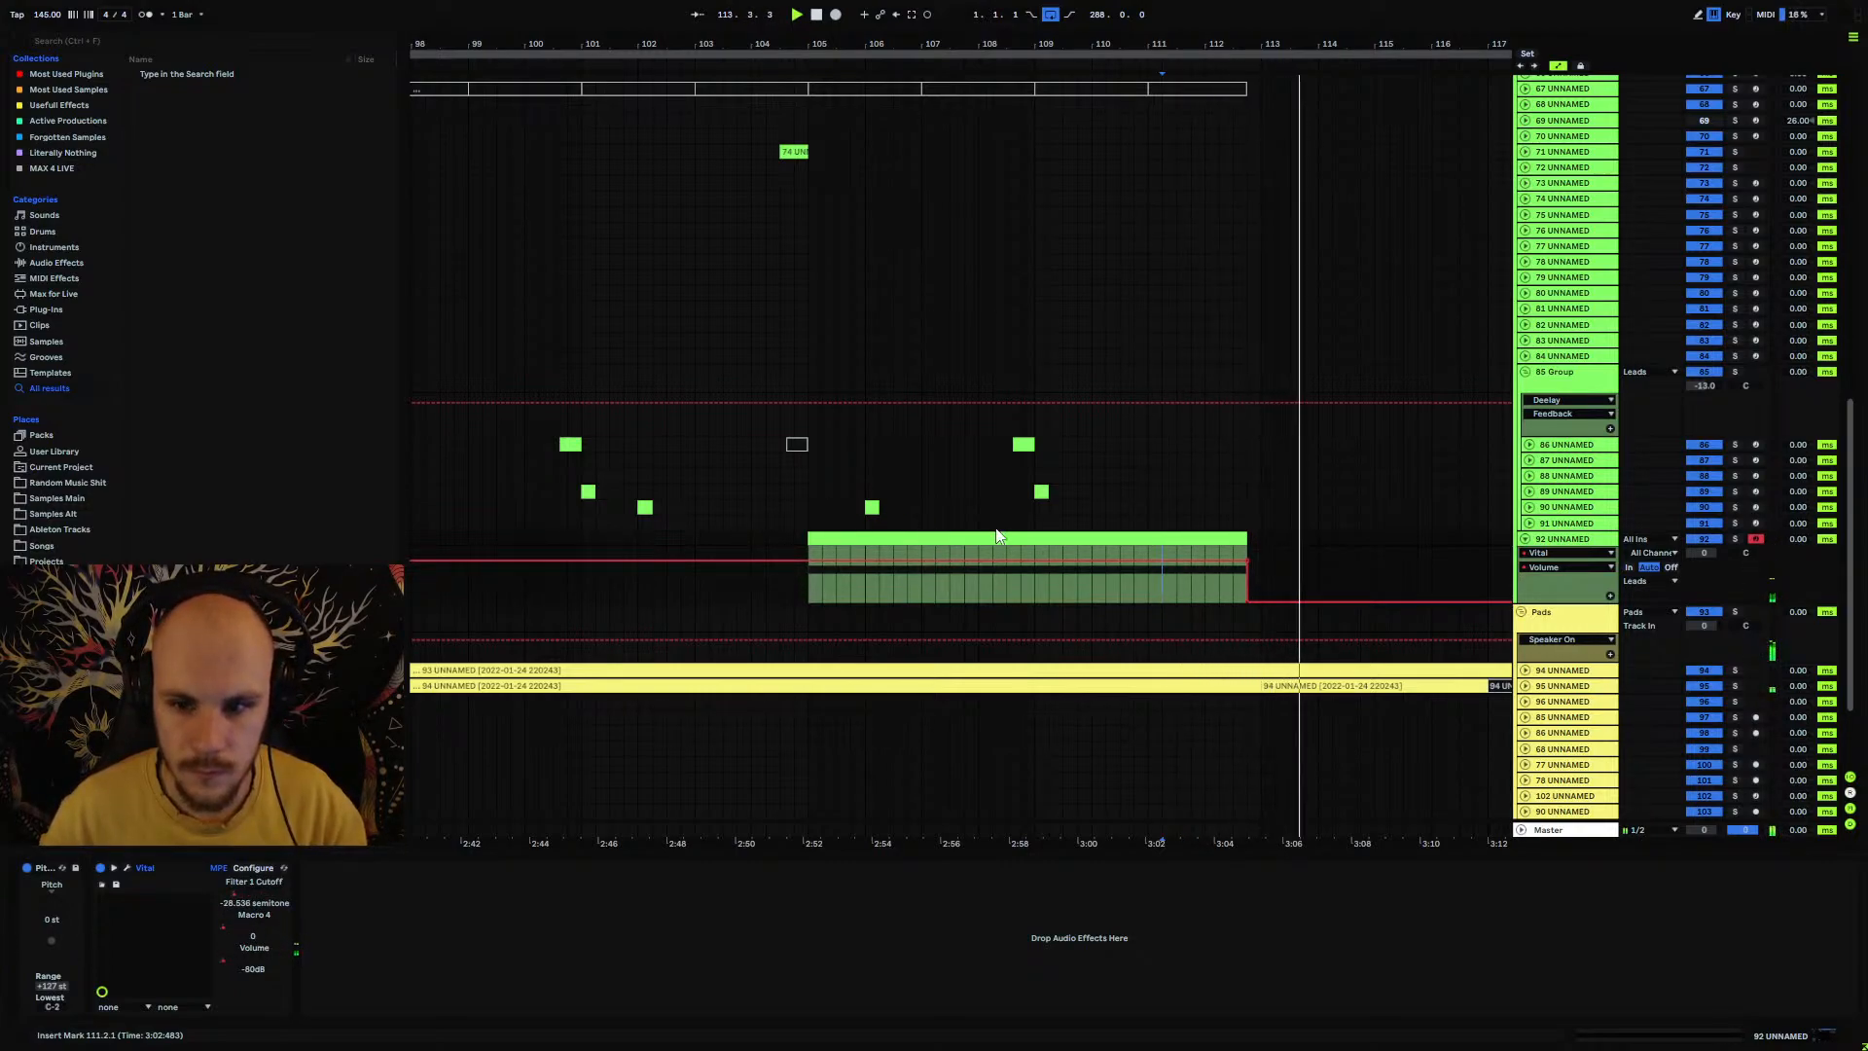
pyautogui.press('space')
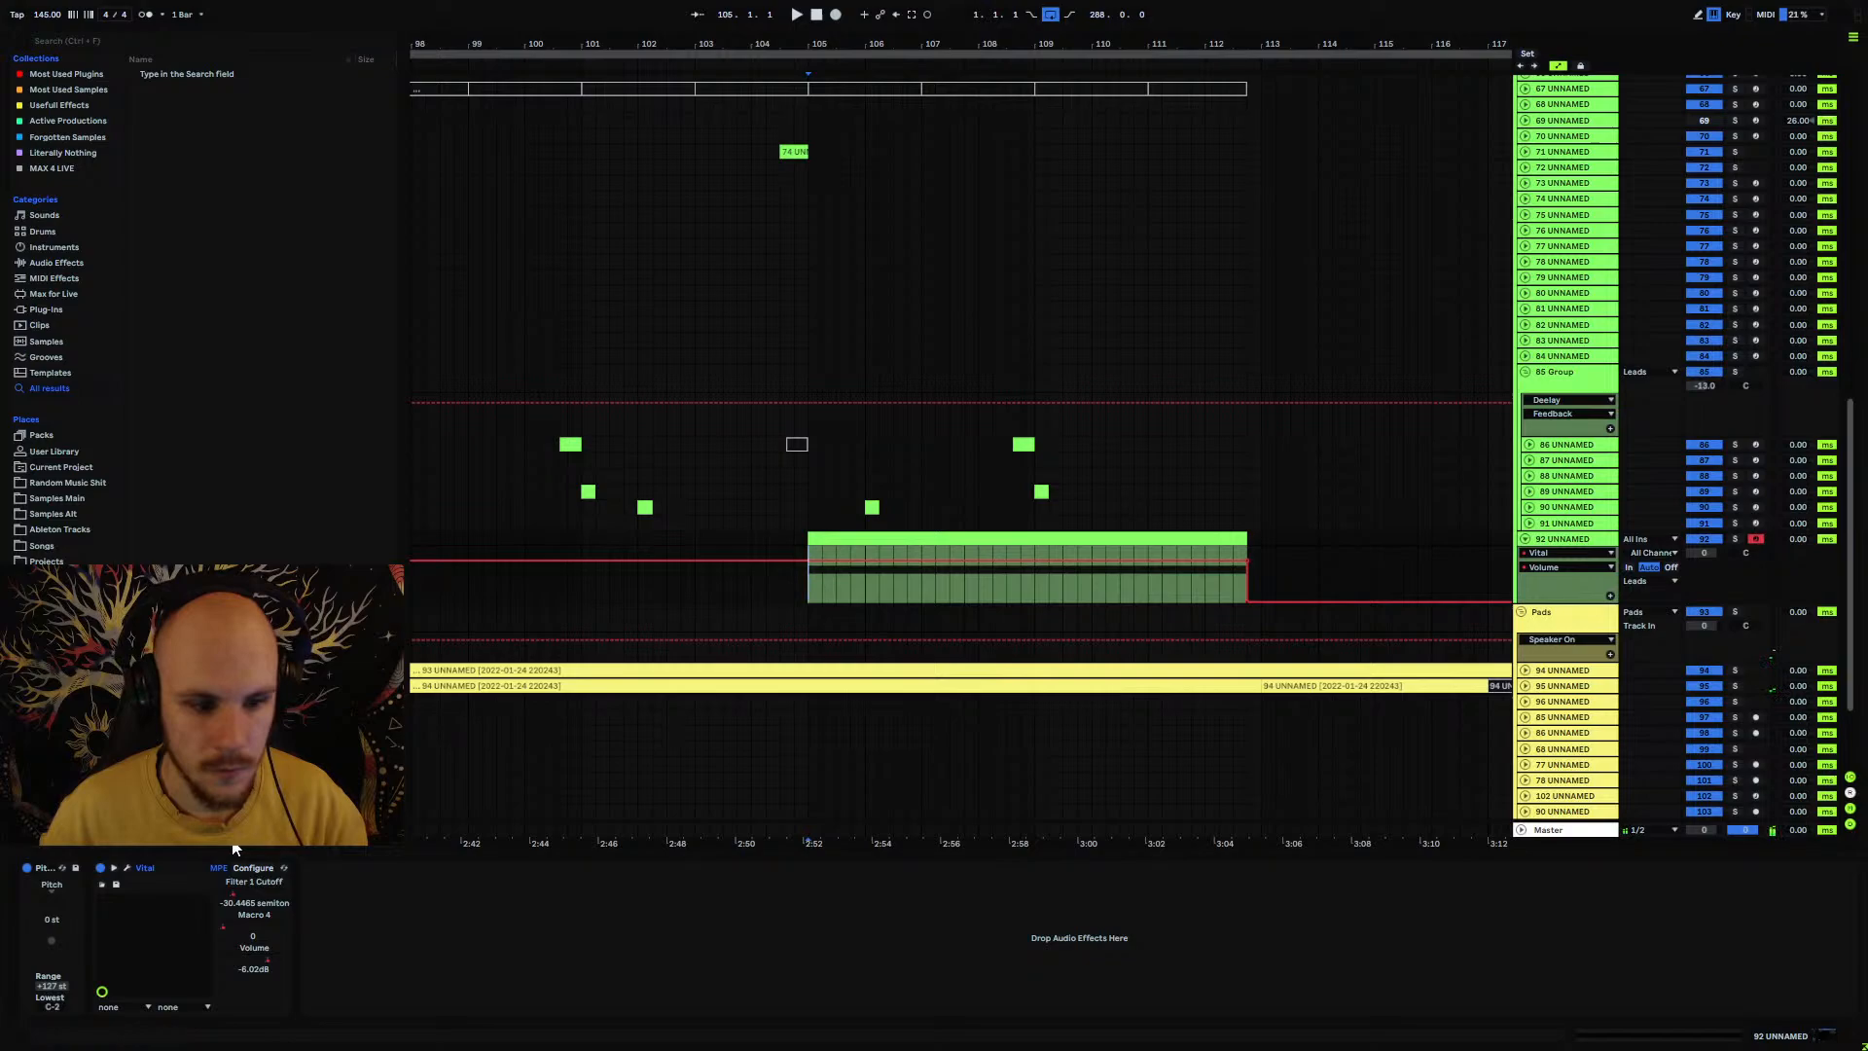
# Step: Set Vital's pitch bend range to 12 and move the pitch wheel during playback to make it the automation target
pyautogui.click(127, 866)
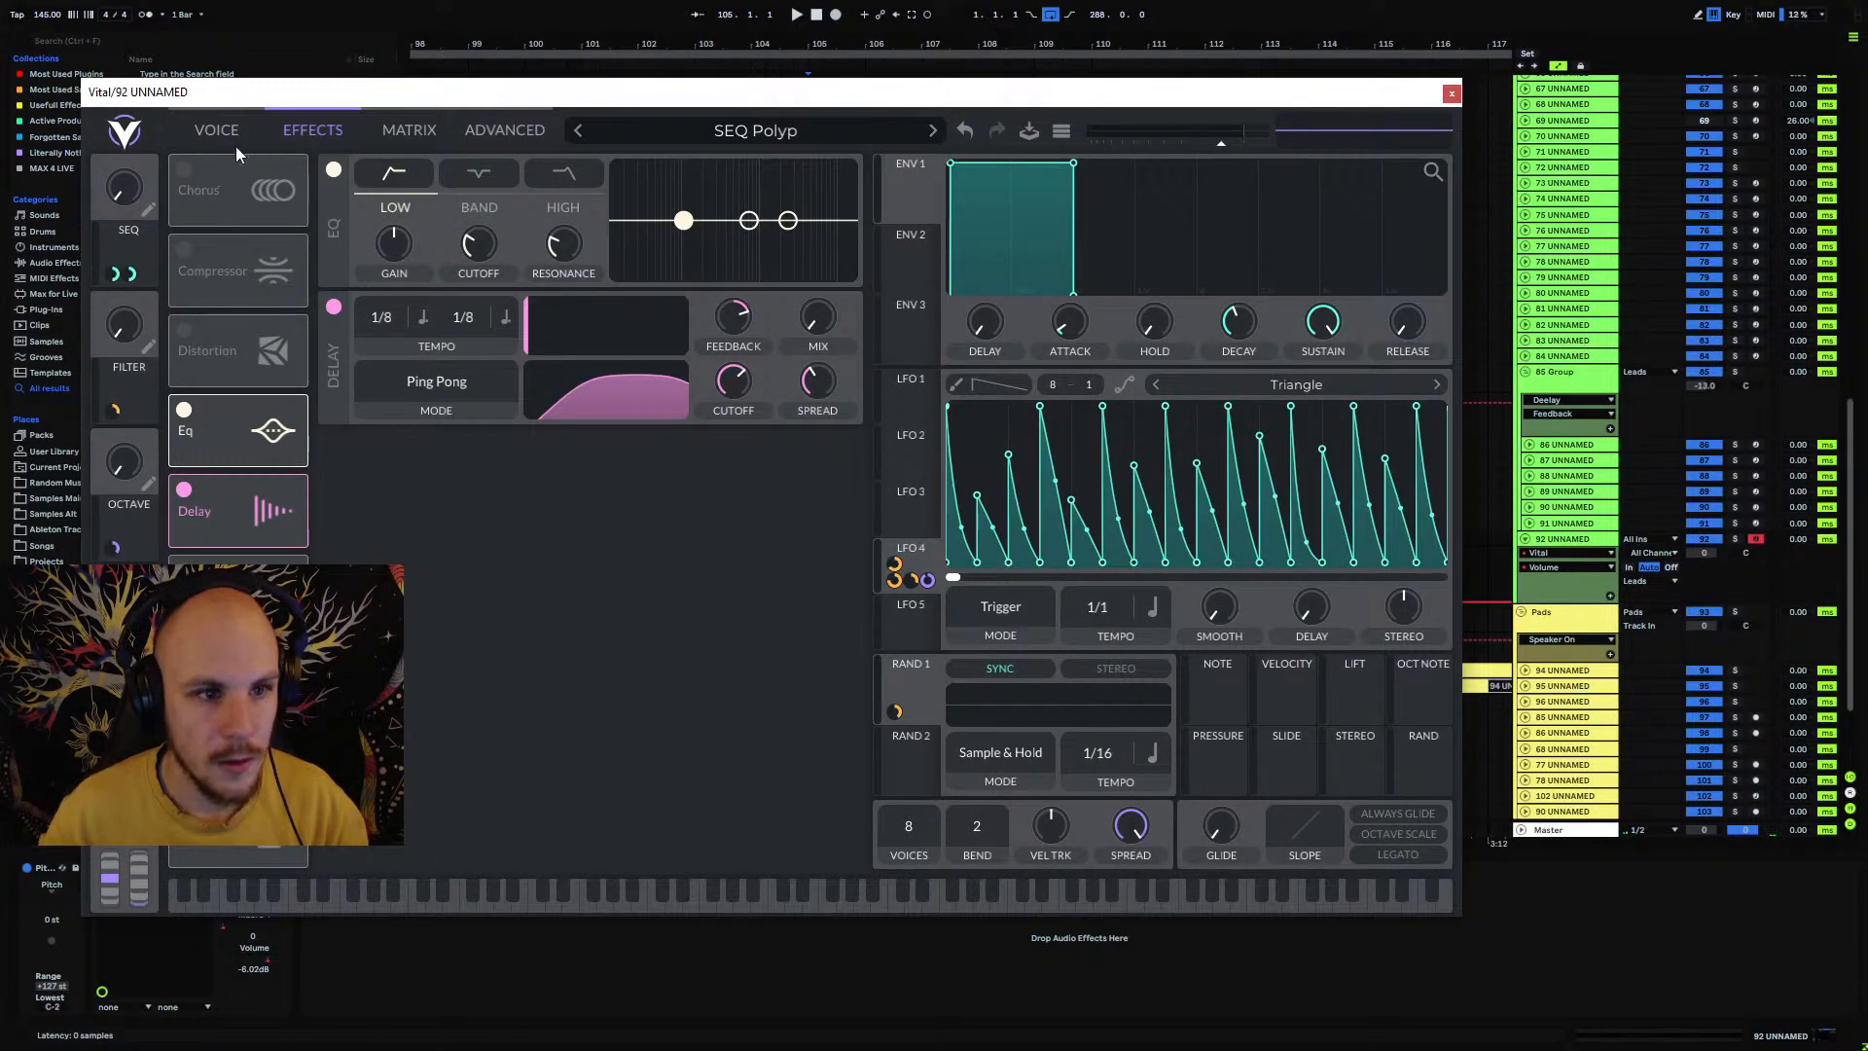
pyautogui.click(486, 133)
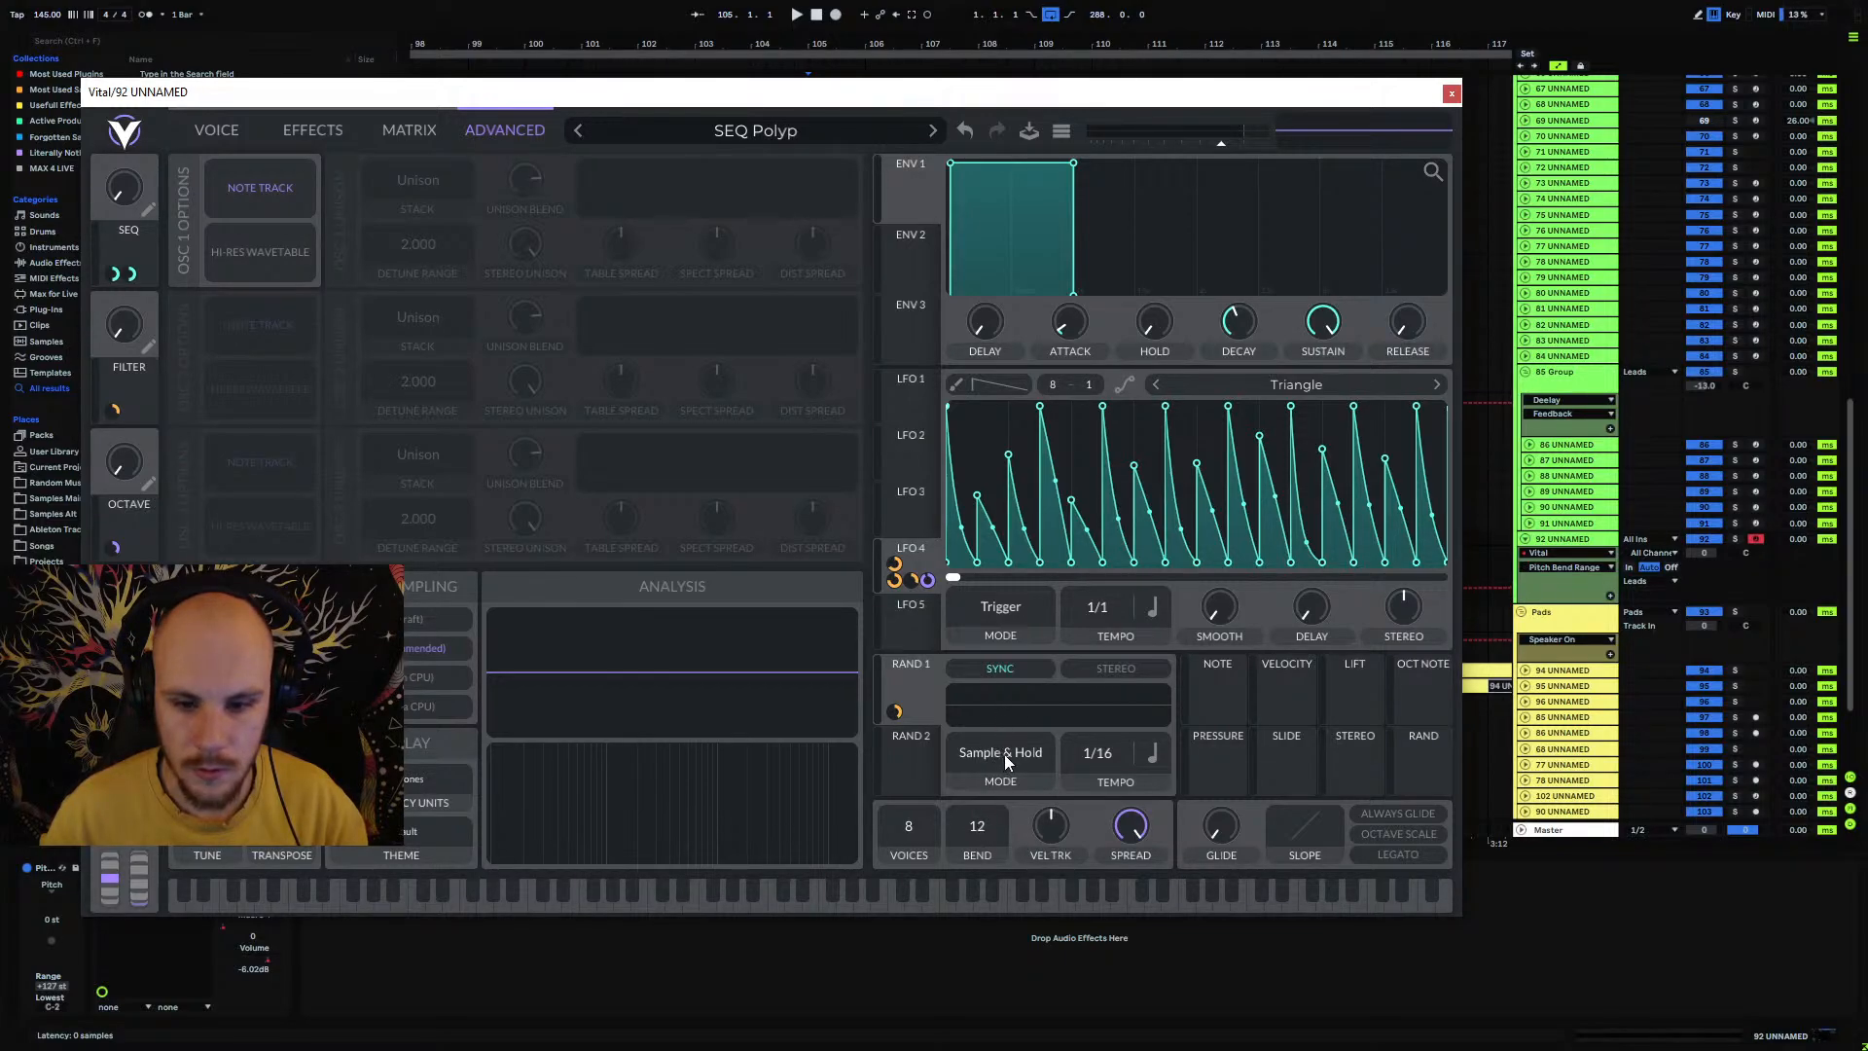
pyautogui.press('space')
pyautogui.moveTo(114, 881); pyautogui.dragTo(119, 842)
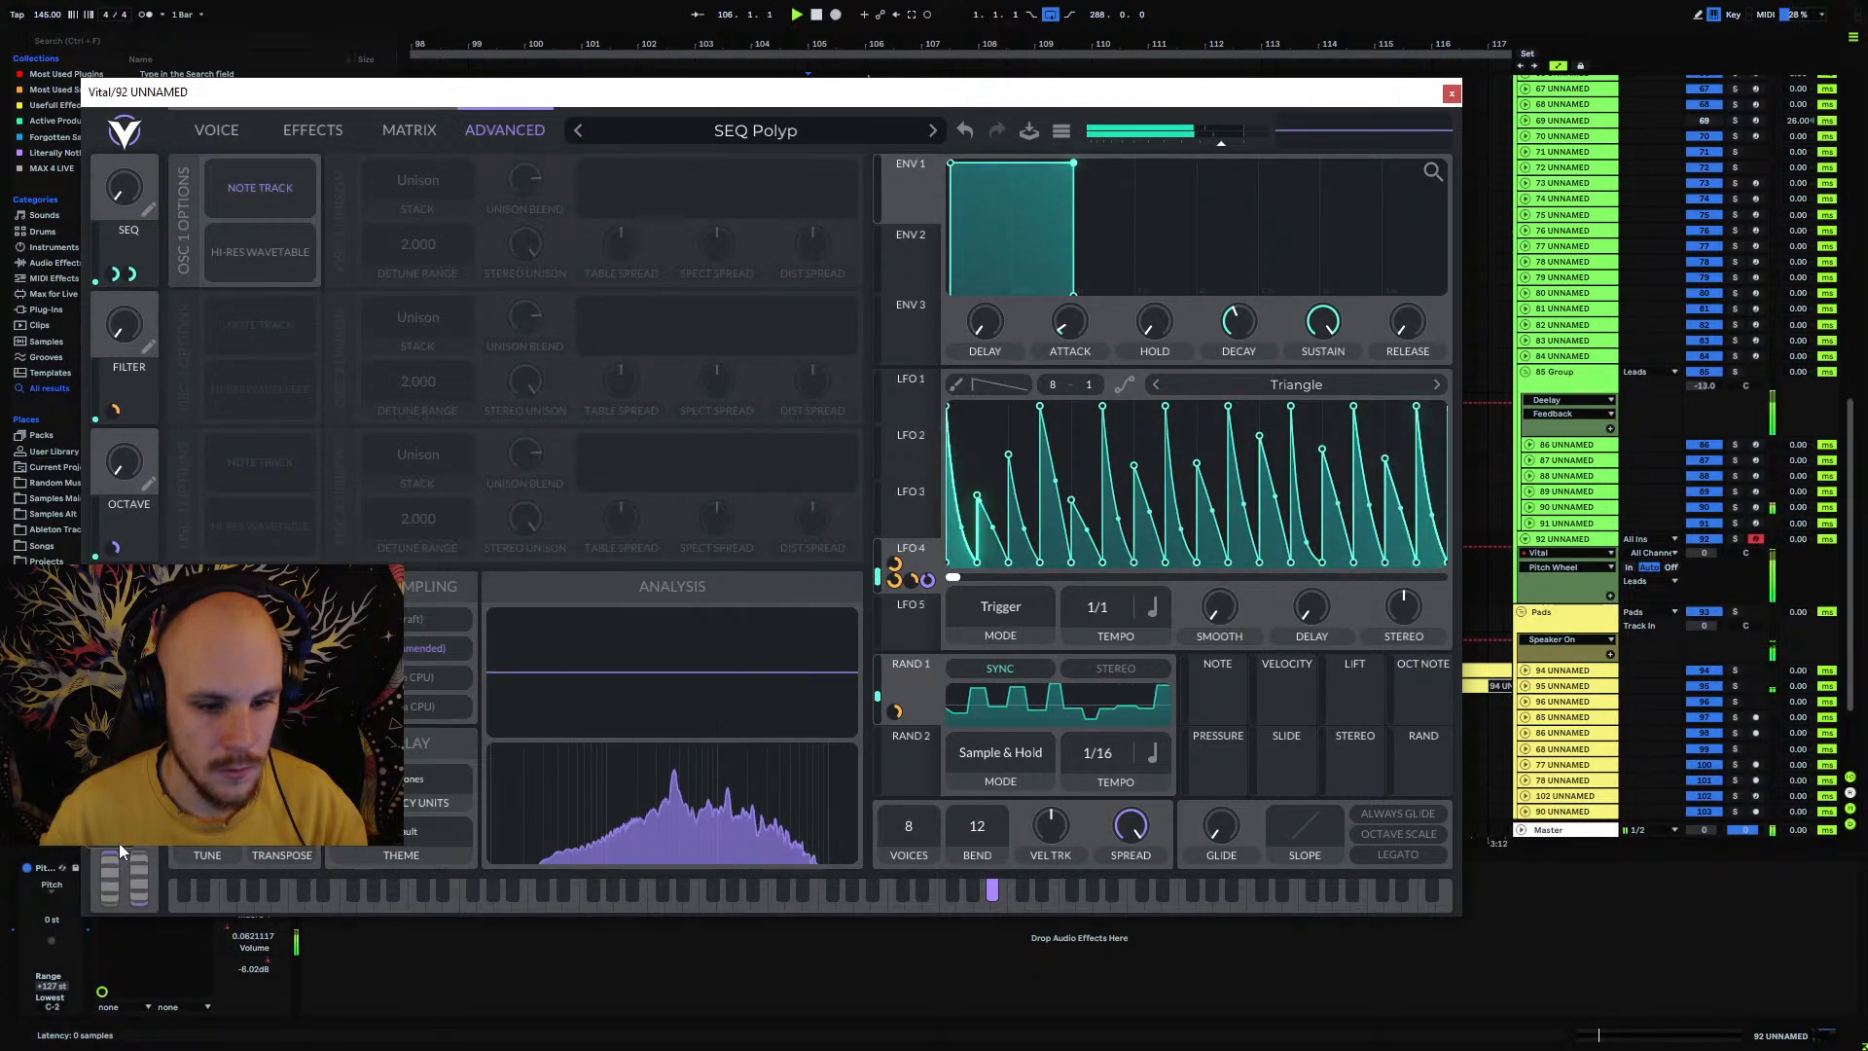
# Step: Close the Vital window, transpose the track 92 clip's note down one octave to A#3 and start playback
pyautogui.click(1452, 93)
pyautogui.doubleClick(1084, 538)
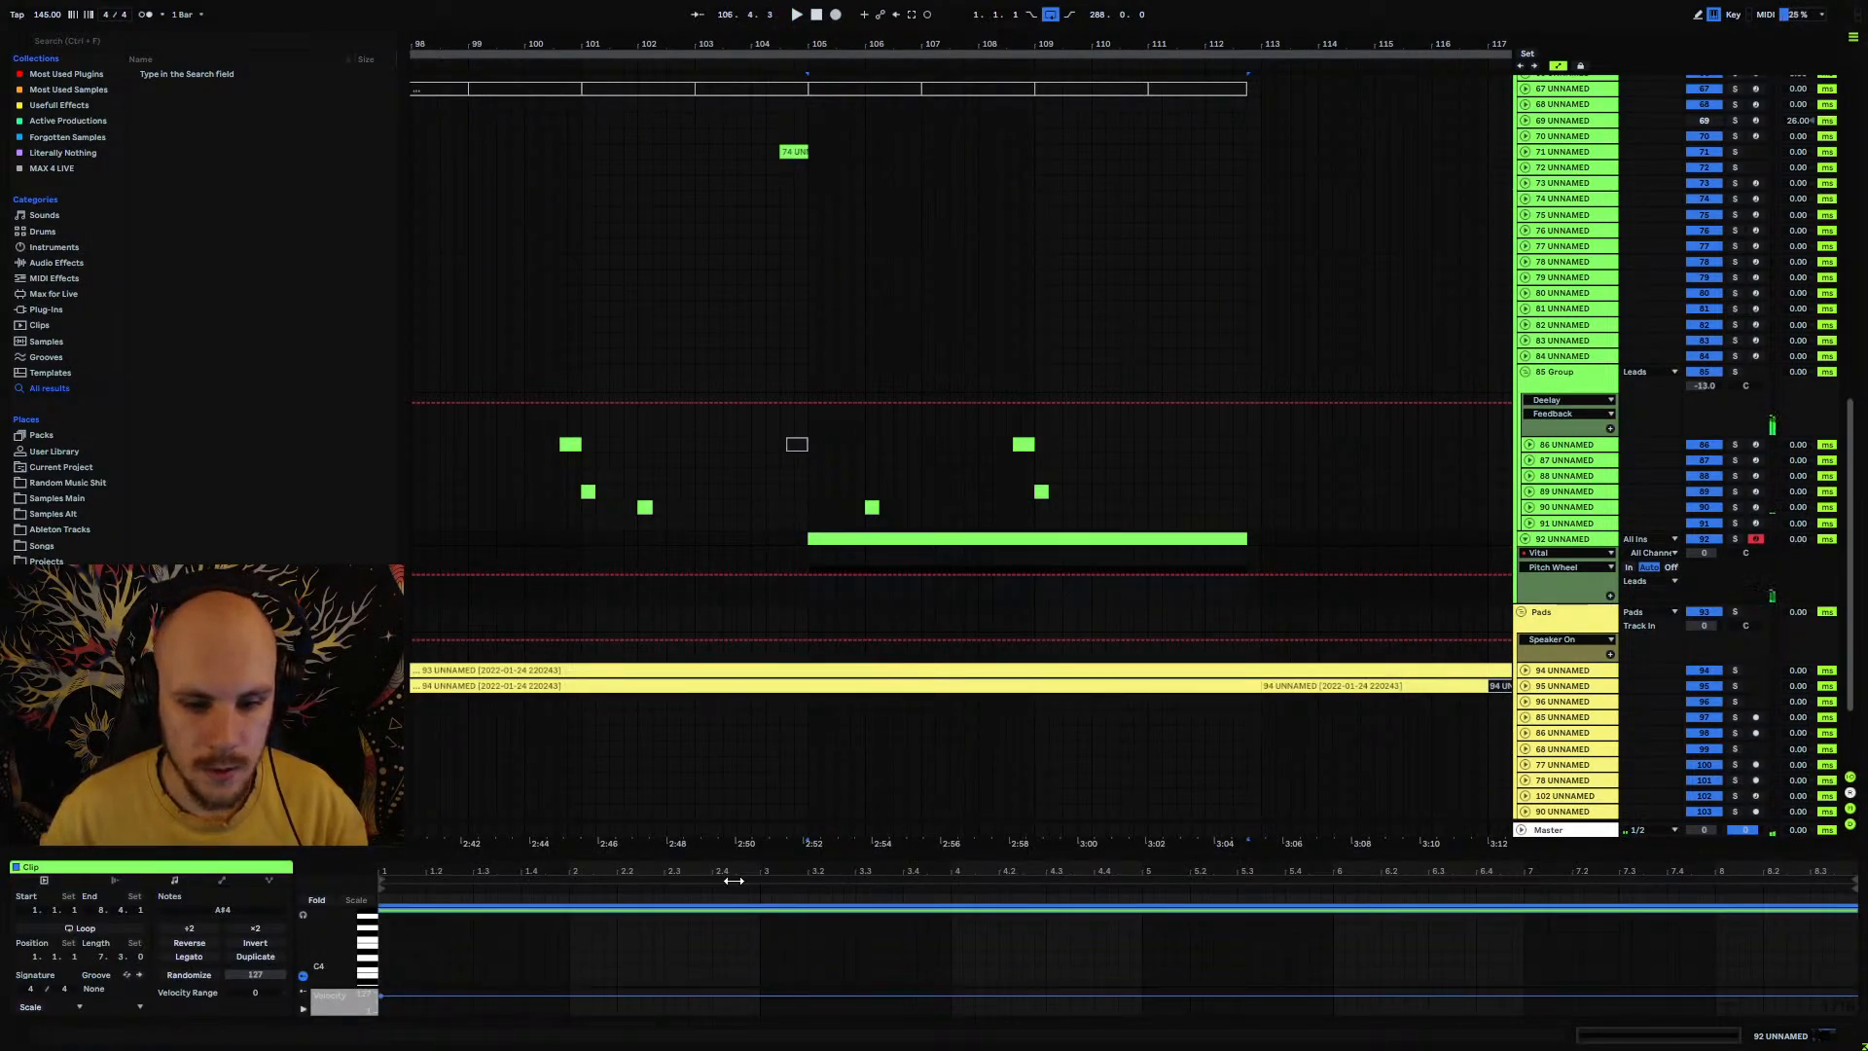
pyautogui.hotkey('shift', 'Down')
pyautogui.press('space')
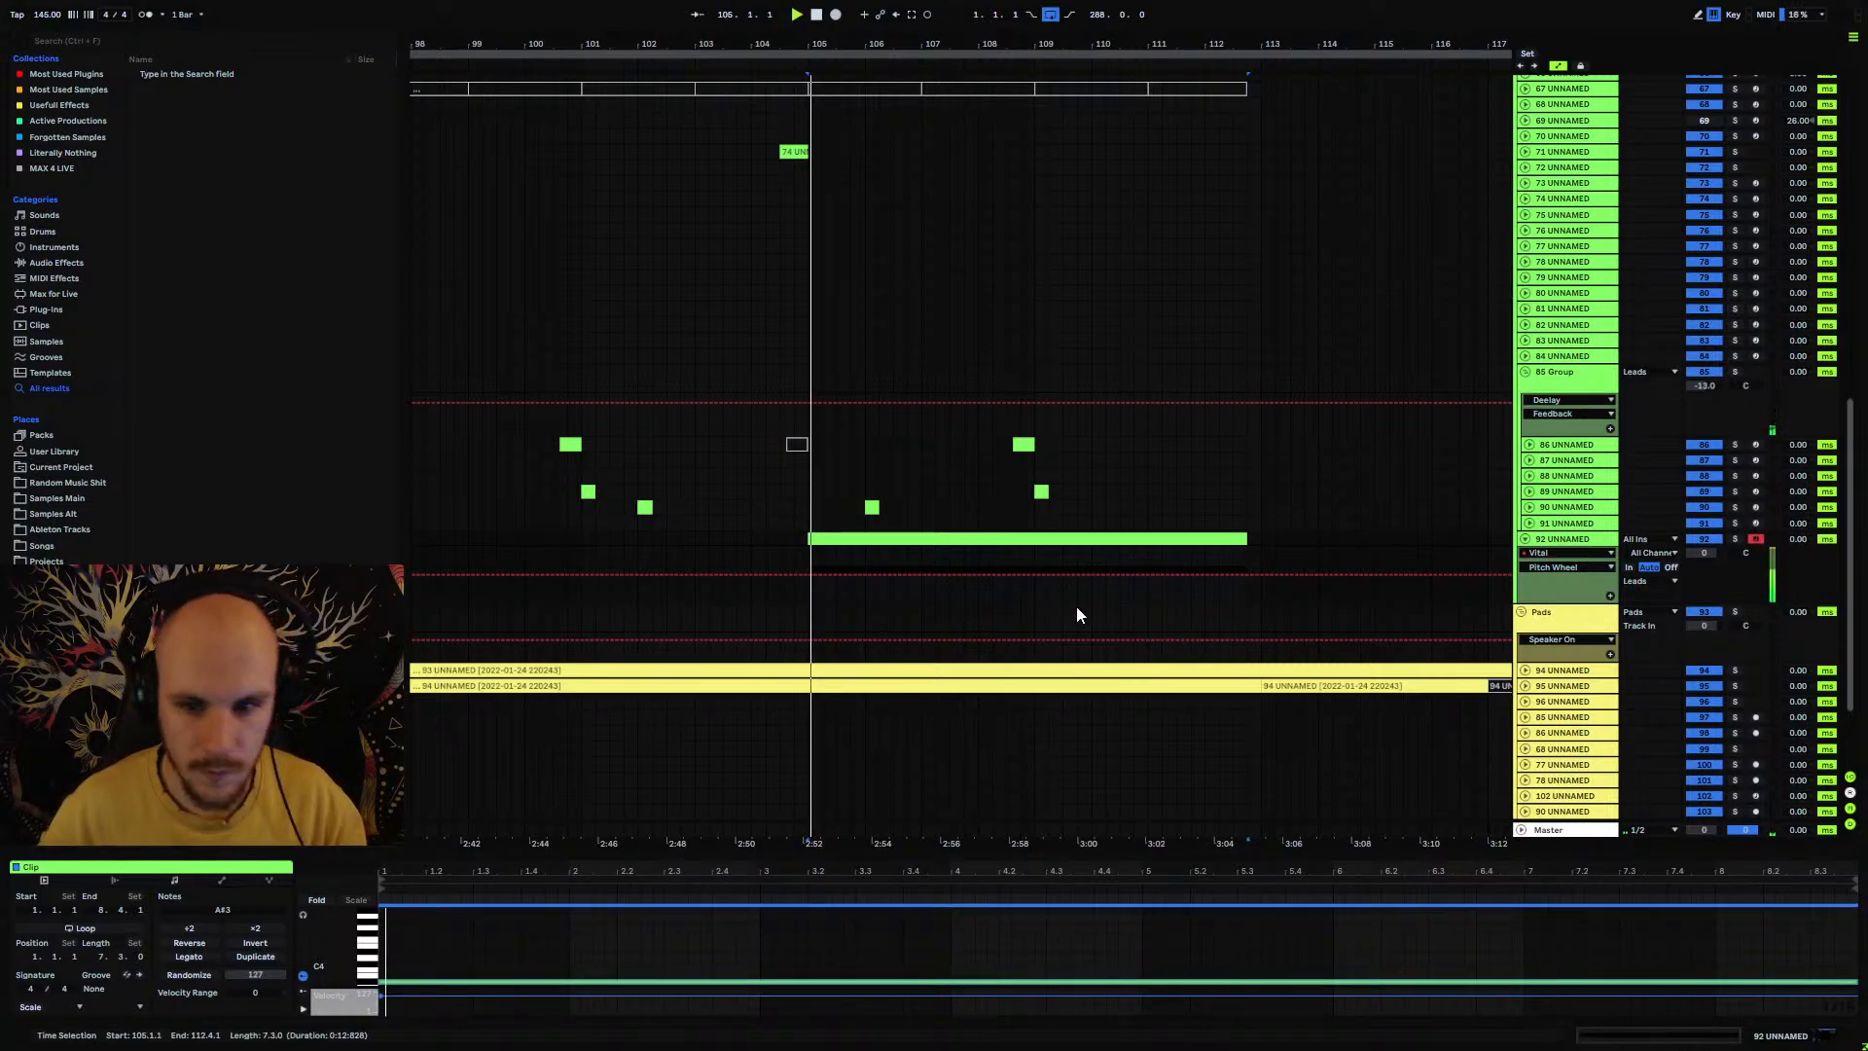
# Step: Automate the pitch wheel on track 92 to rise from 0.50 at the clip's start to 1 at its end, bending the ramp into a slow-starting curve
pyautogui.click(807, 554)
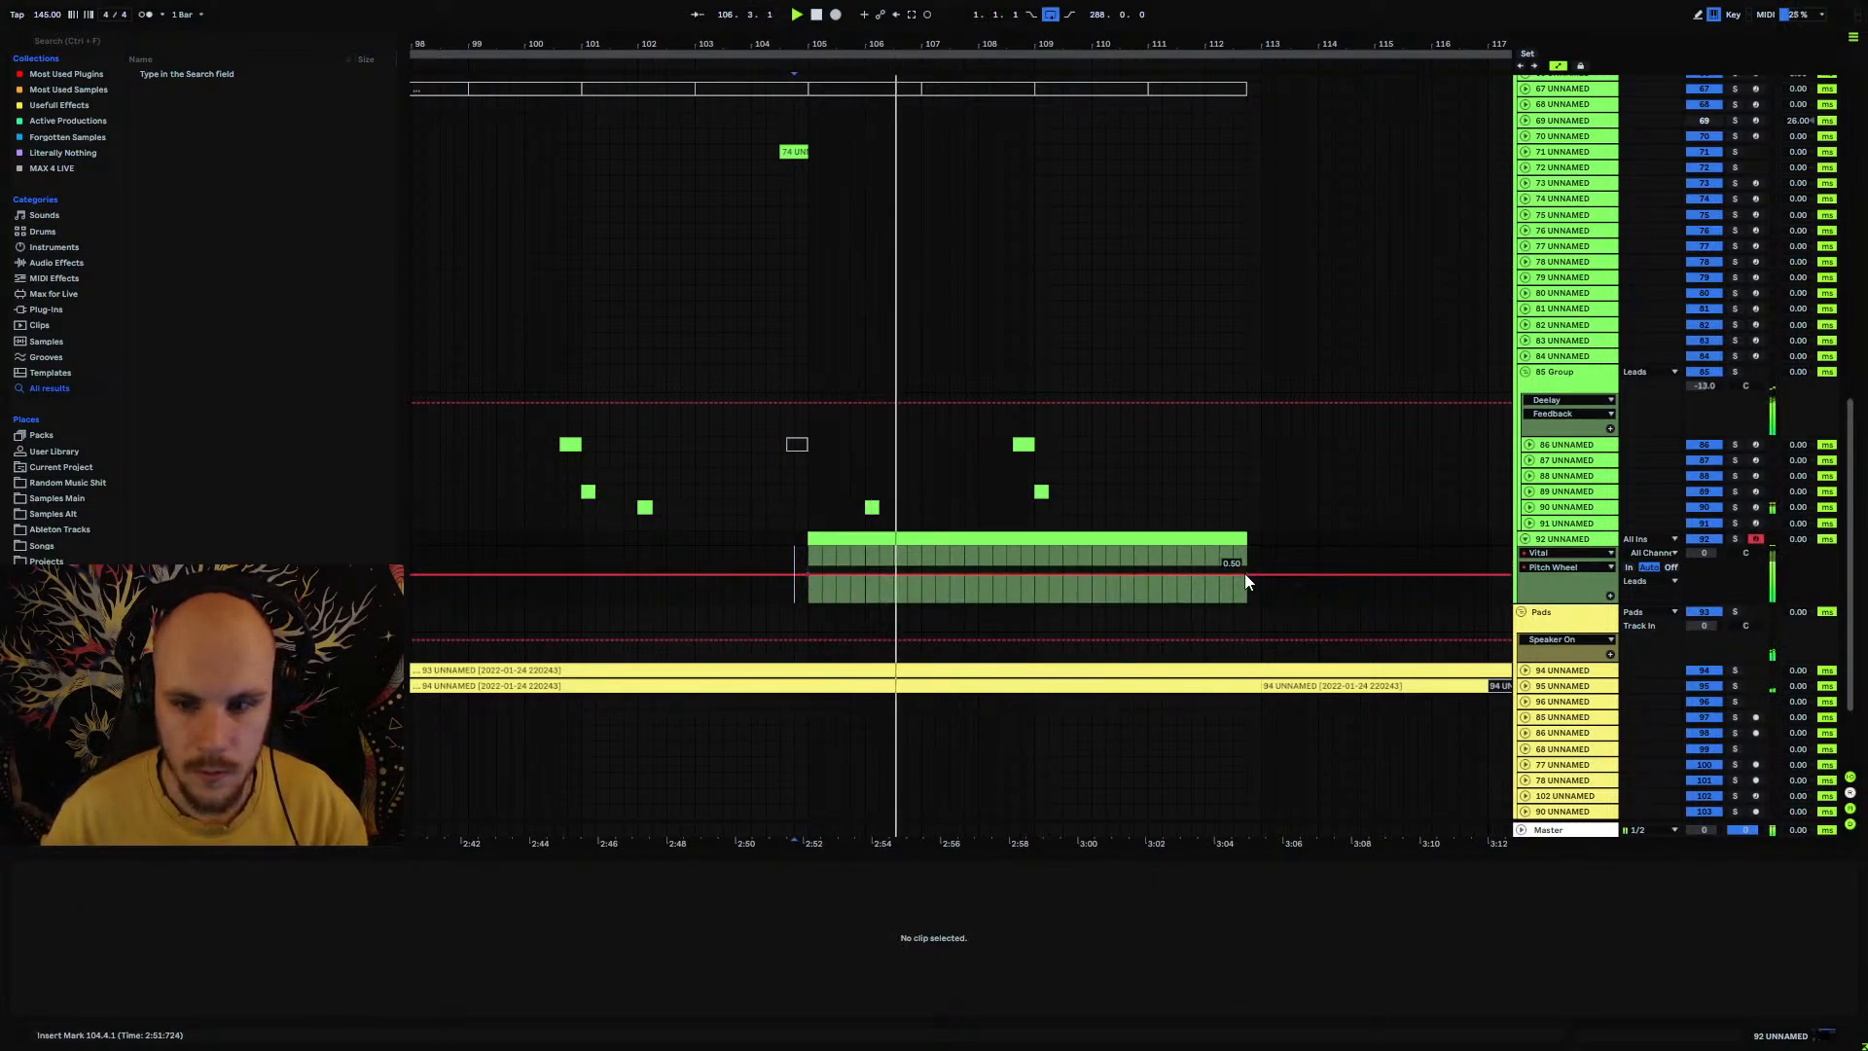
pyautogui.moveTo(1245, 574); pyautogui.dragTo(1241, 547)
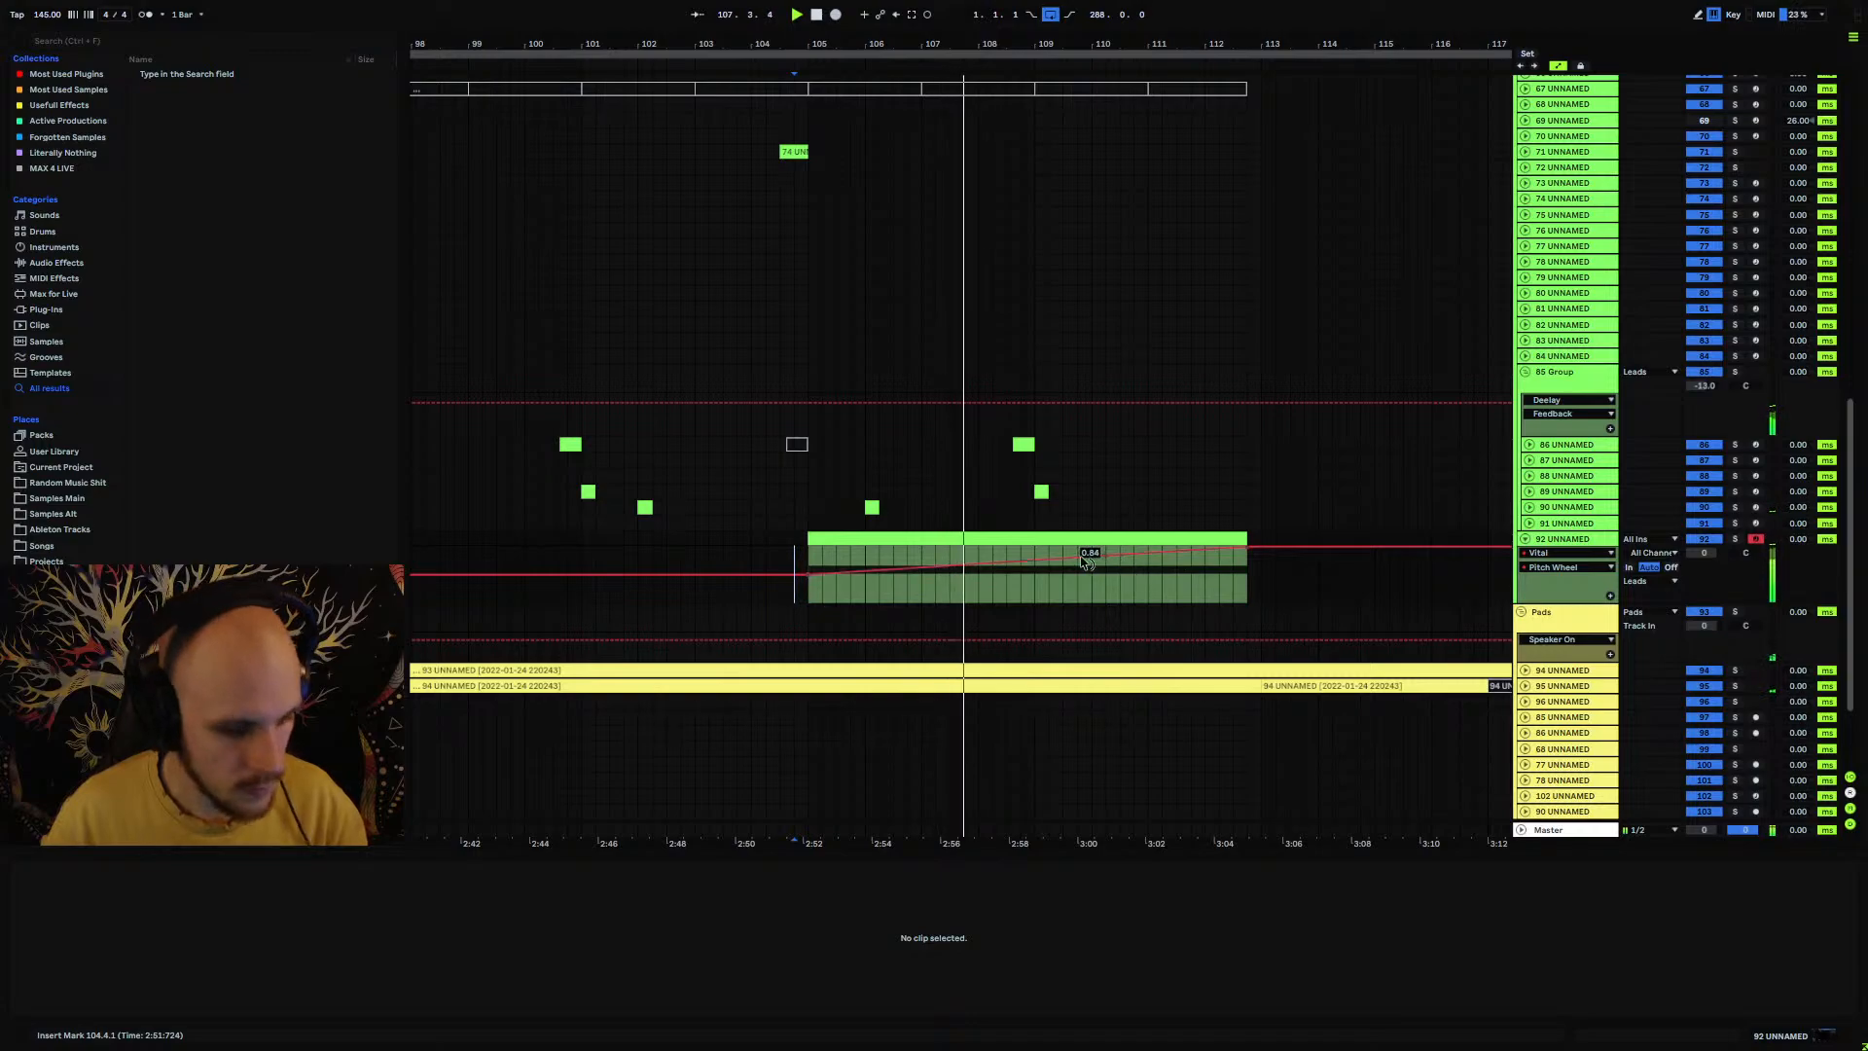
pyautogui.moveTo(1087, 562); pyautogui.dragTo(1054, 589)
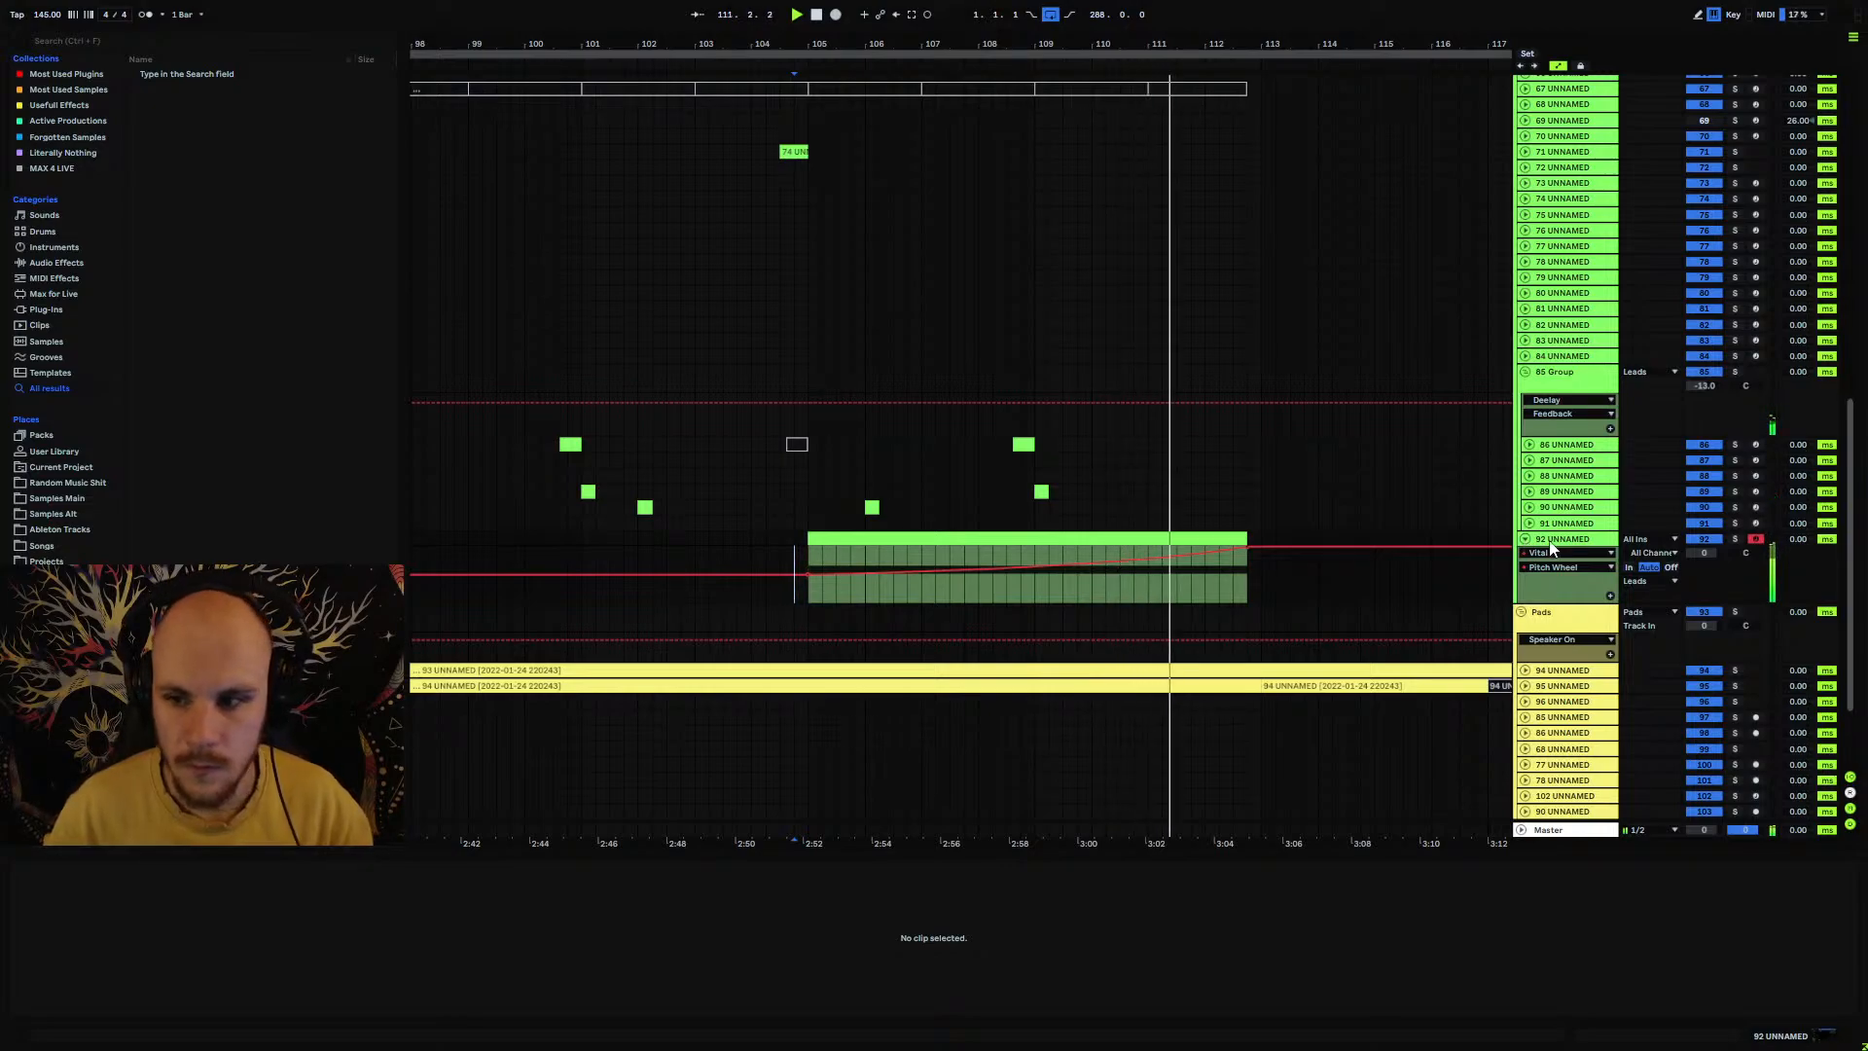
# Step: Lower track 92's volume to -12 dB and play the clip back from bar 103
pyautogui.moveTo(1695, 555); pyautogui.dragTo(1677, 583)
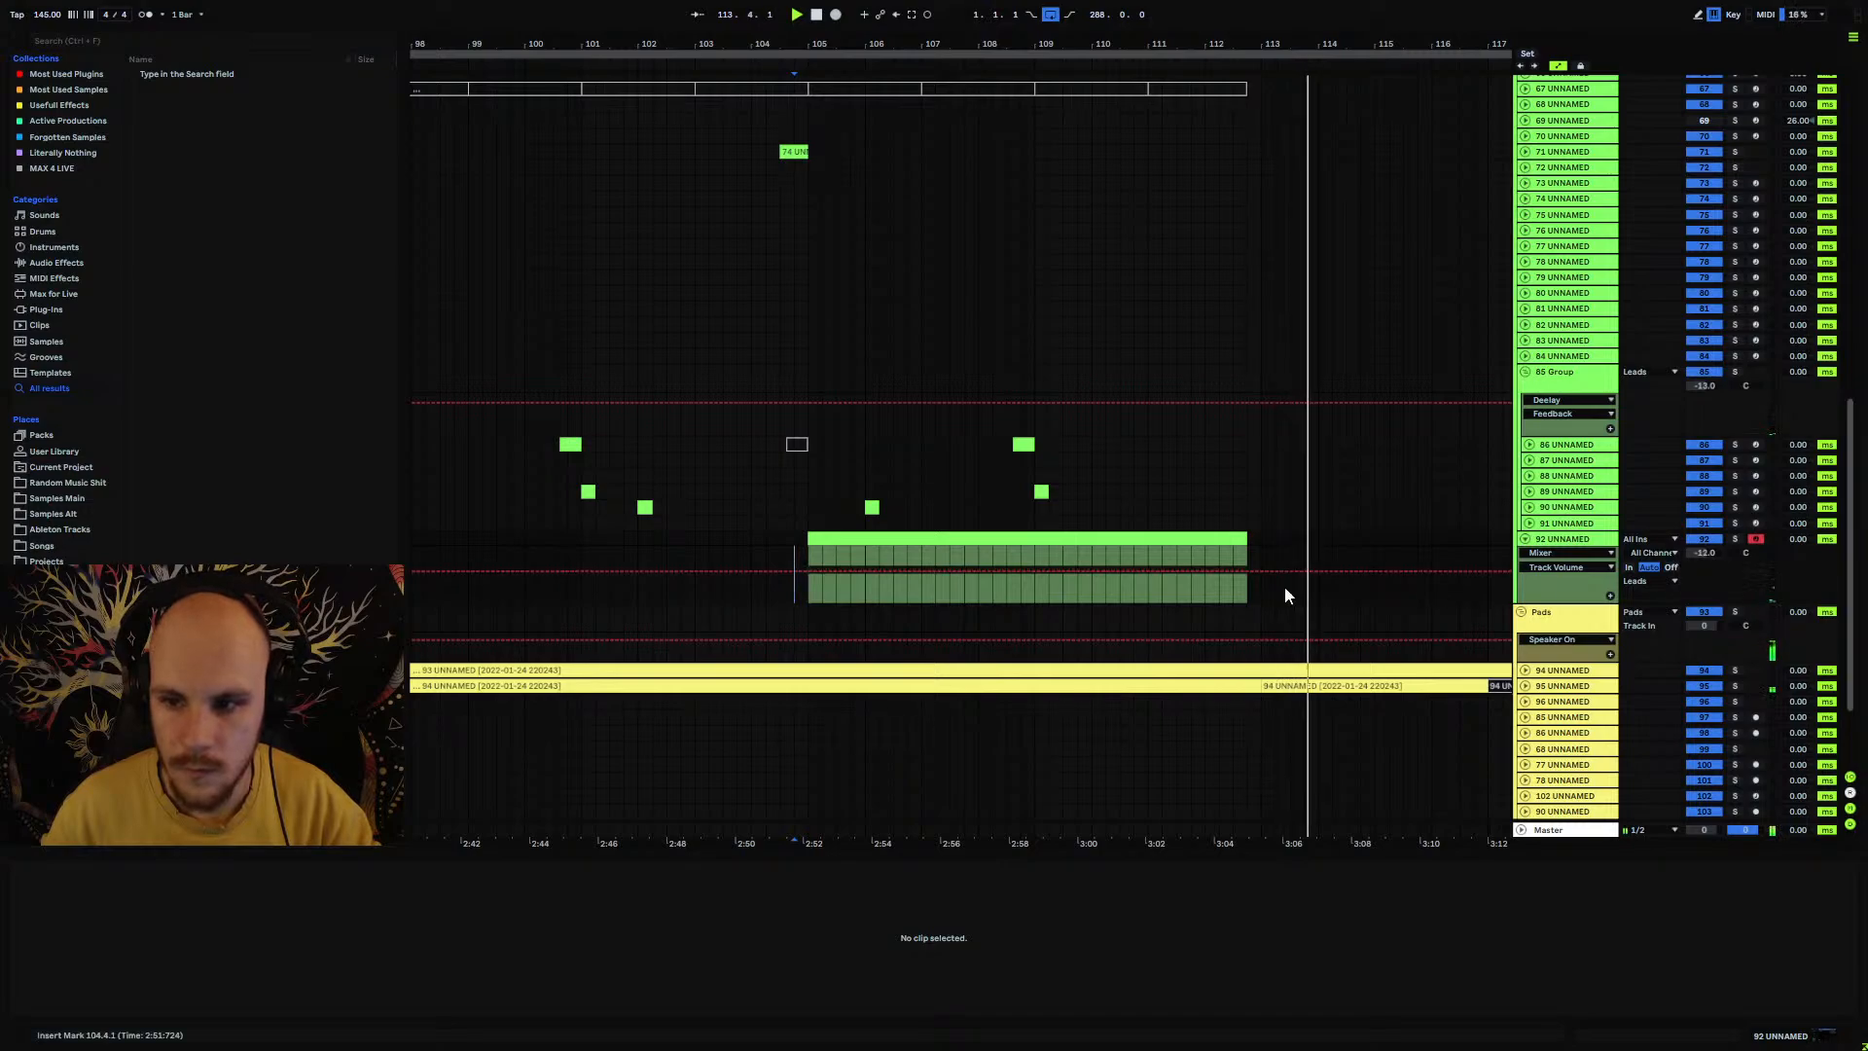
pyautogui.click(716, 541)
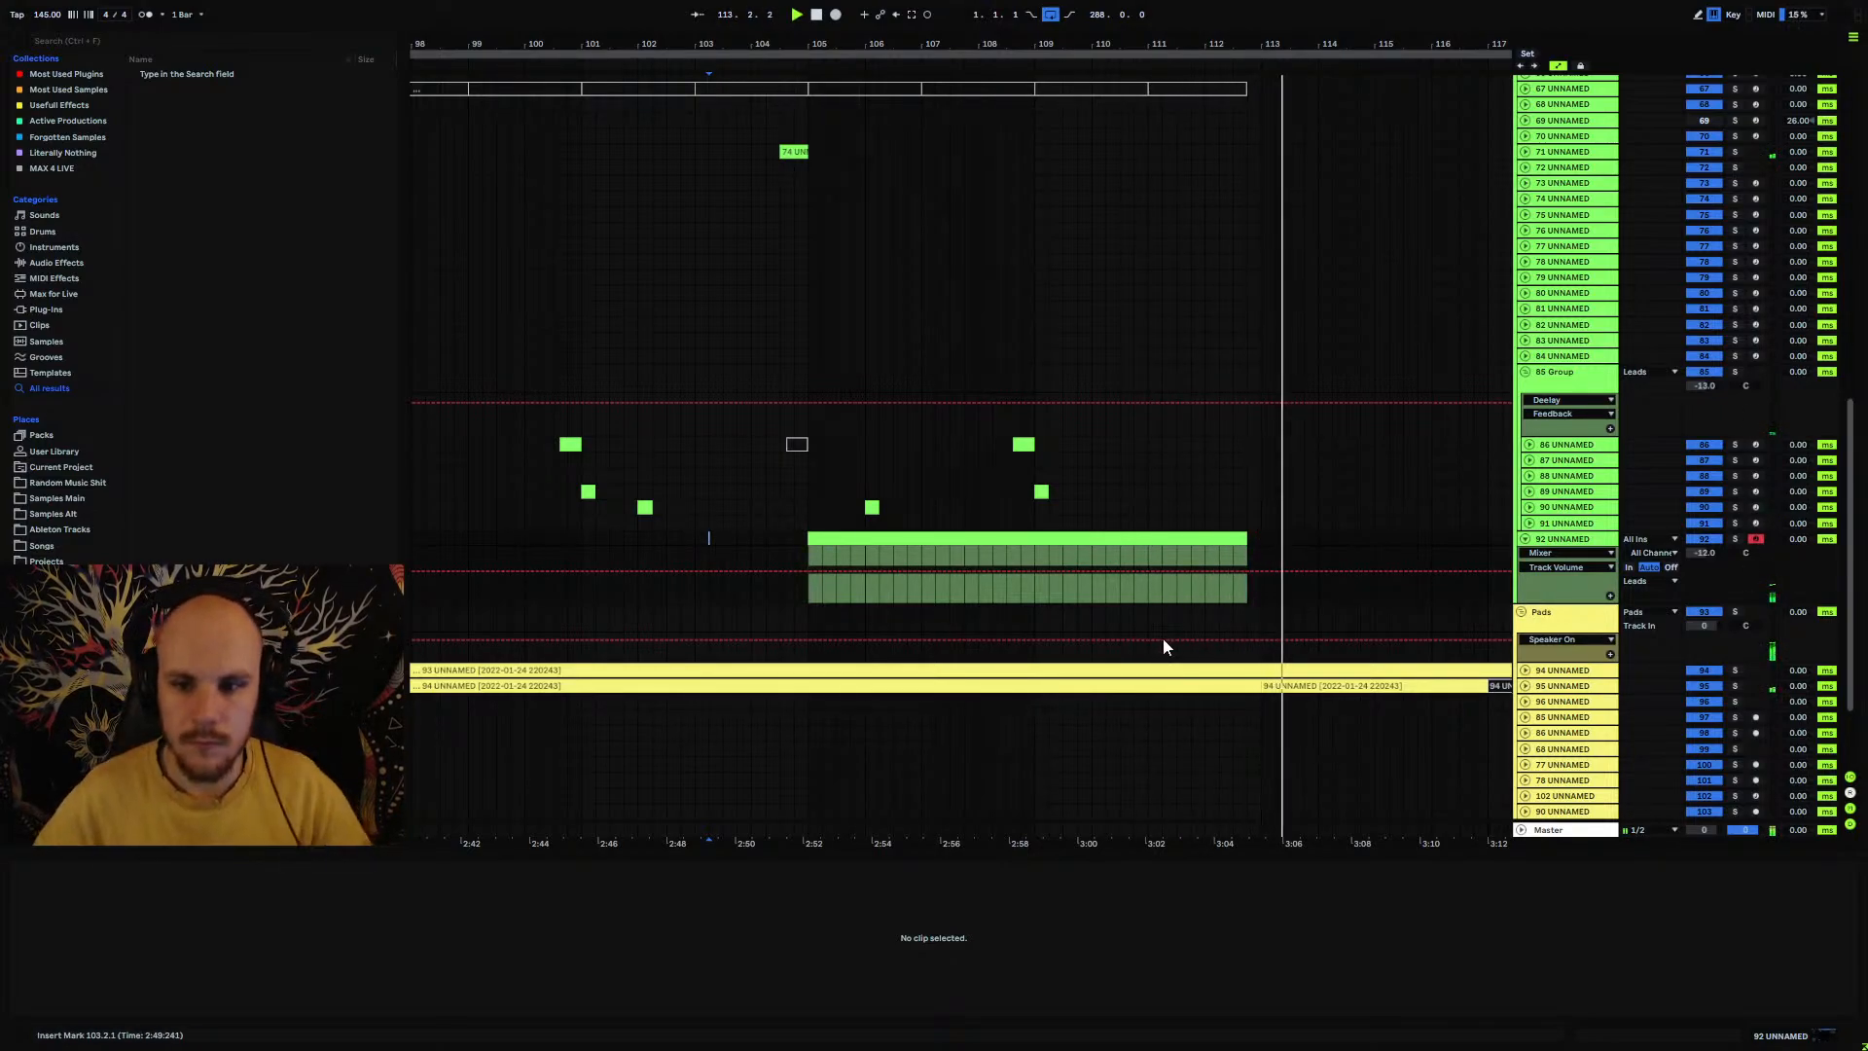
pyautogui.doubleClick(1576, 543)
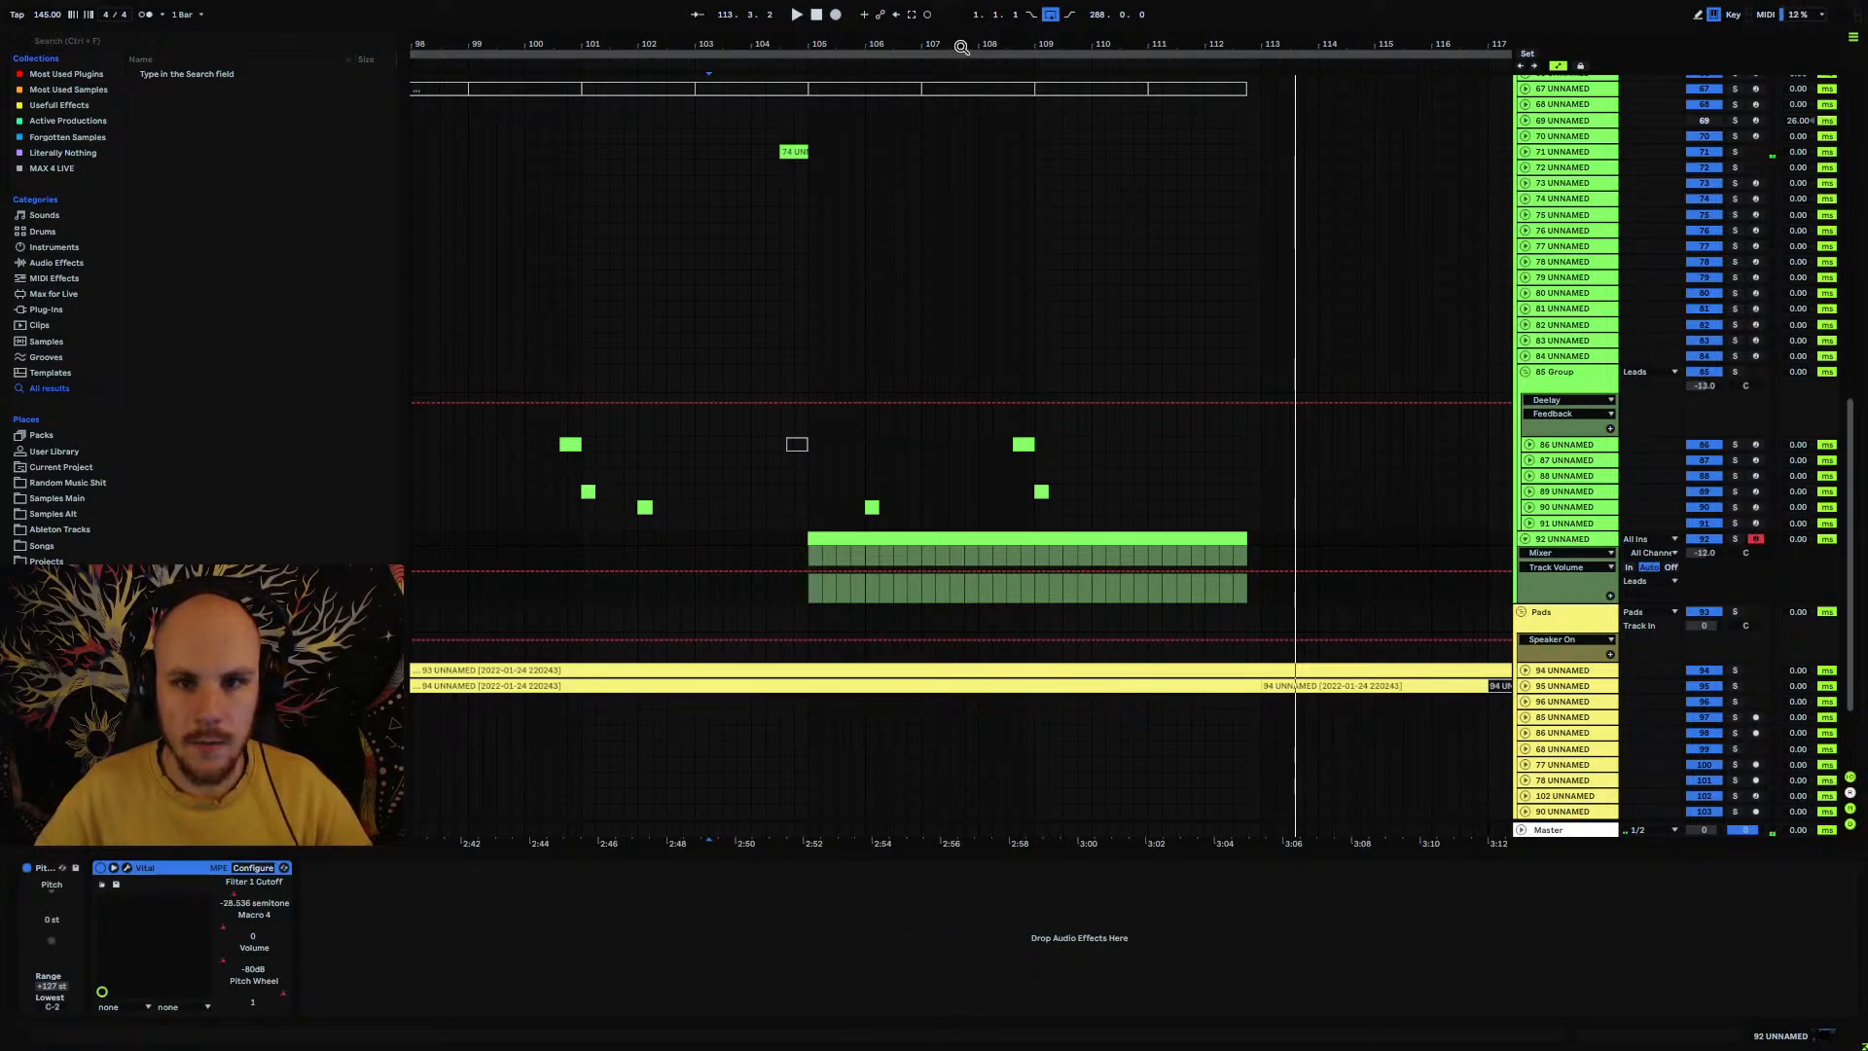
pyautogui.moveTo(961, 47); pyautogui.dragTo(1029, 13)
pyautogui.click(1071, 71)
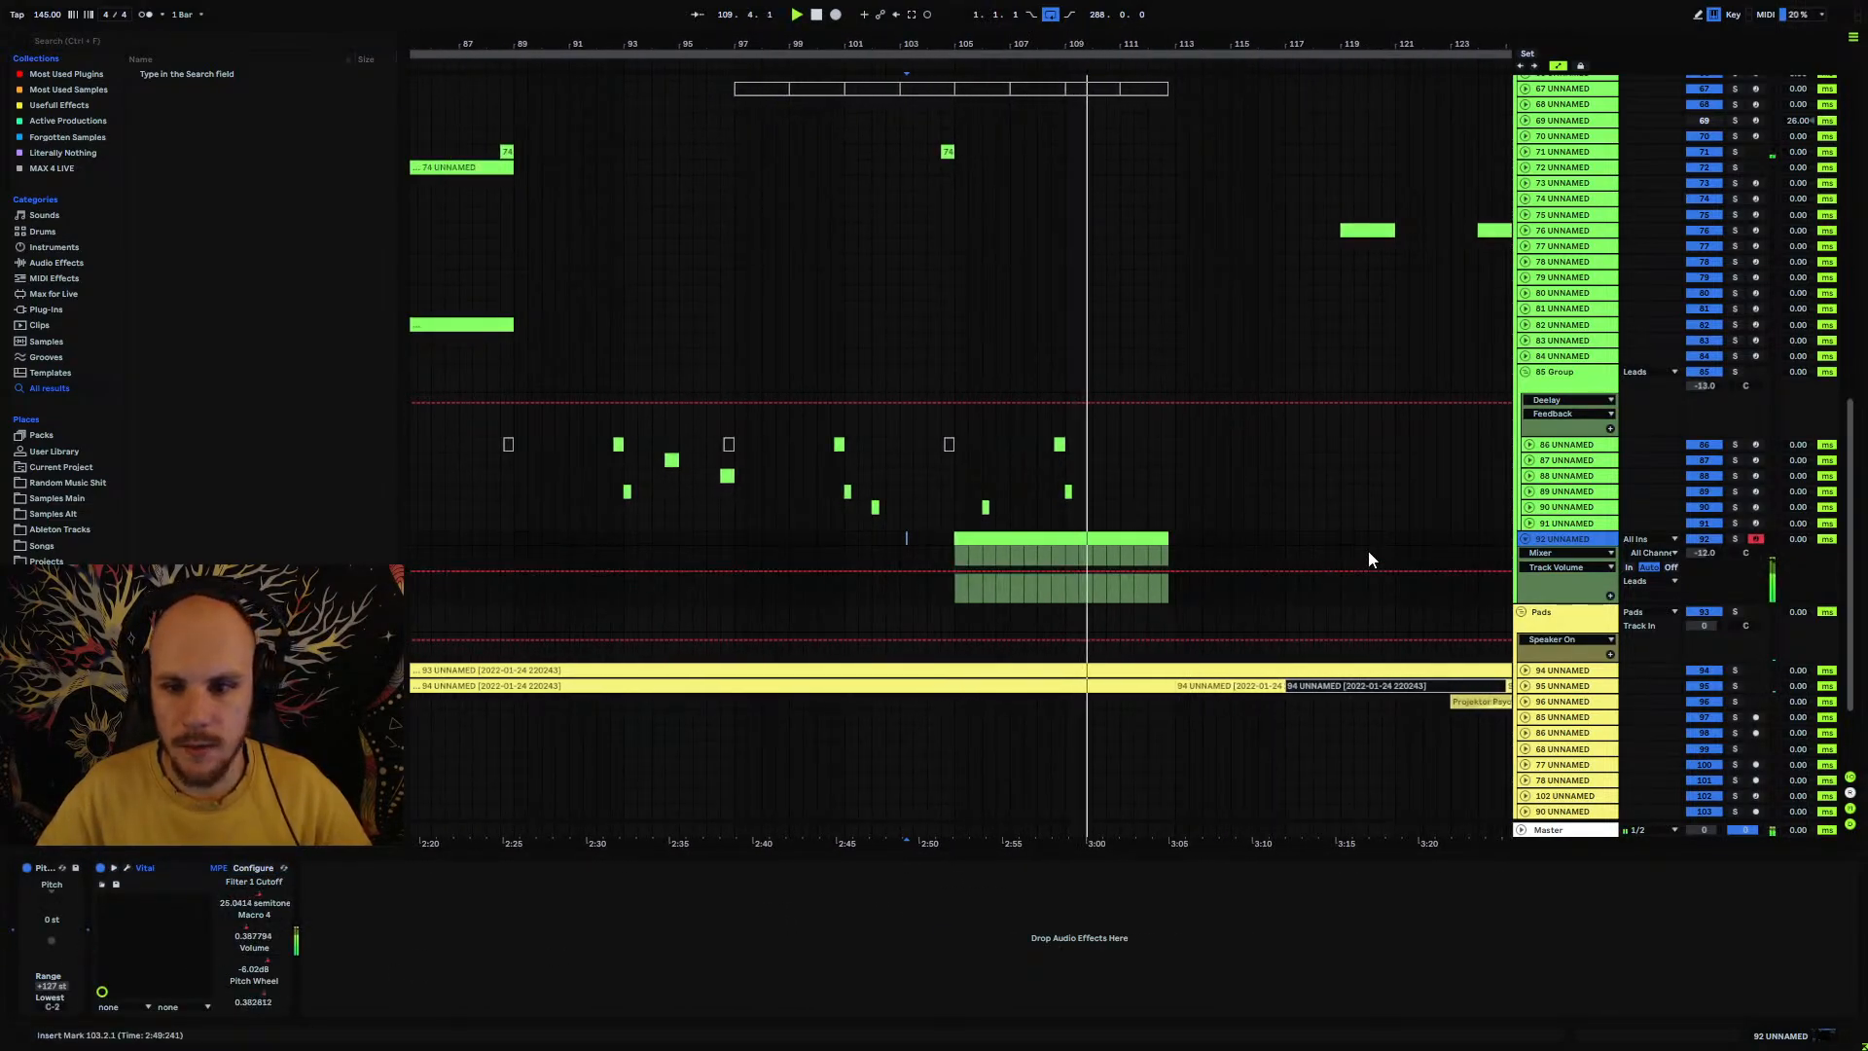
pyautogui.press('space')
# Step: Replace the Vital track 92 with a new empty MIDI track in the same place
pyautogui.click(1702, 540)
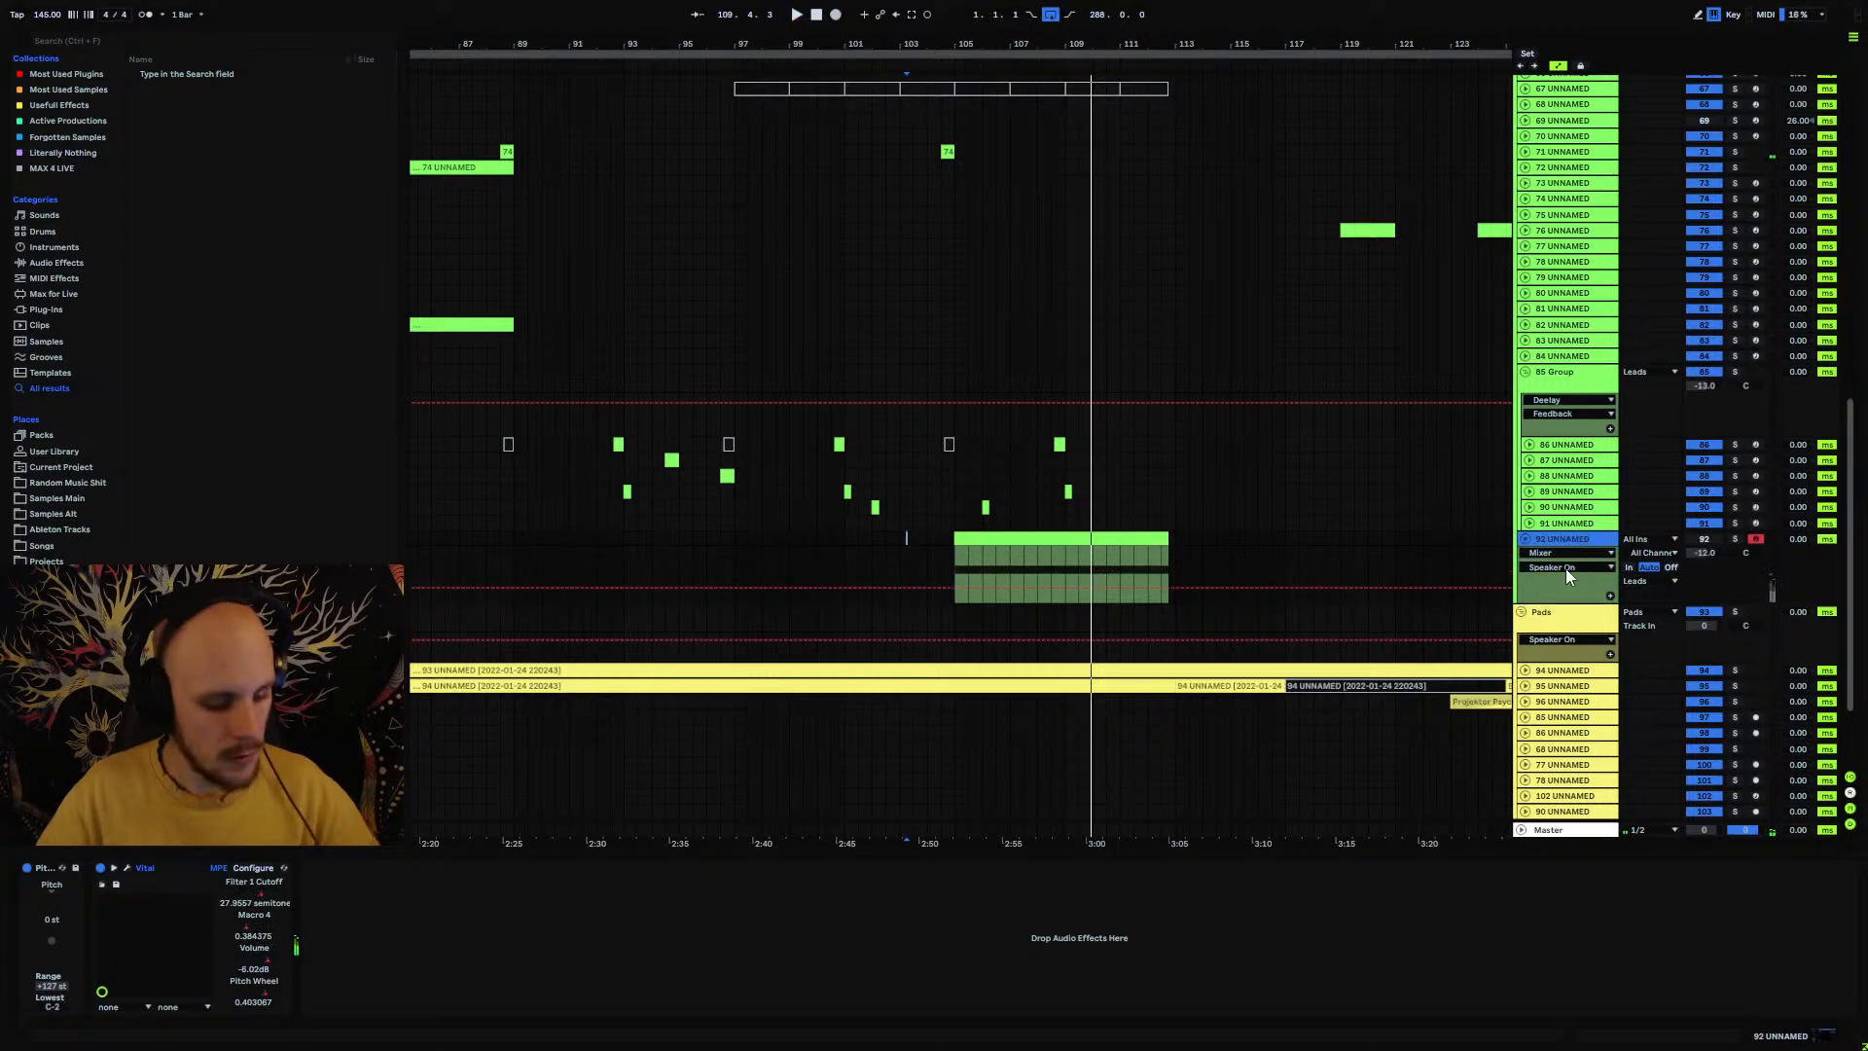
pyautogui.hotkey('ctrl', 'shift', 't')
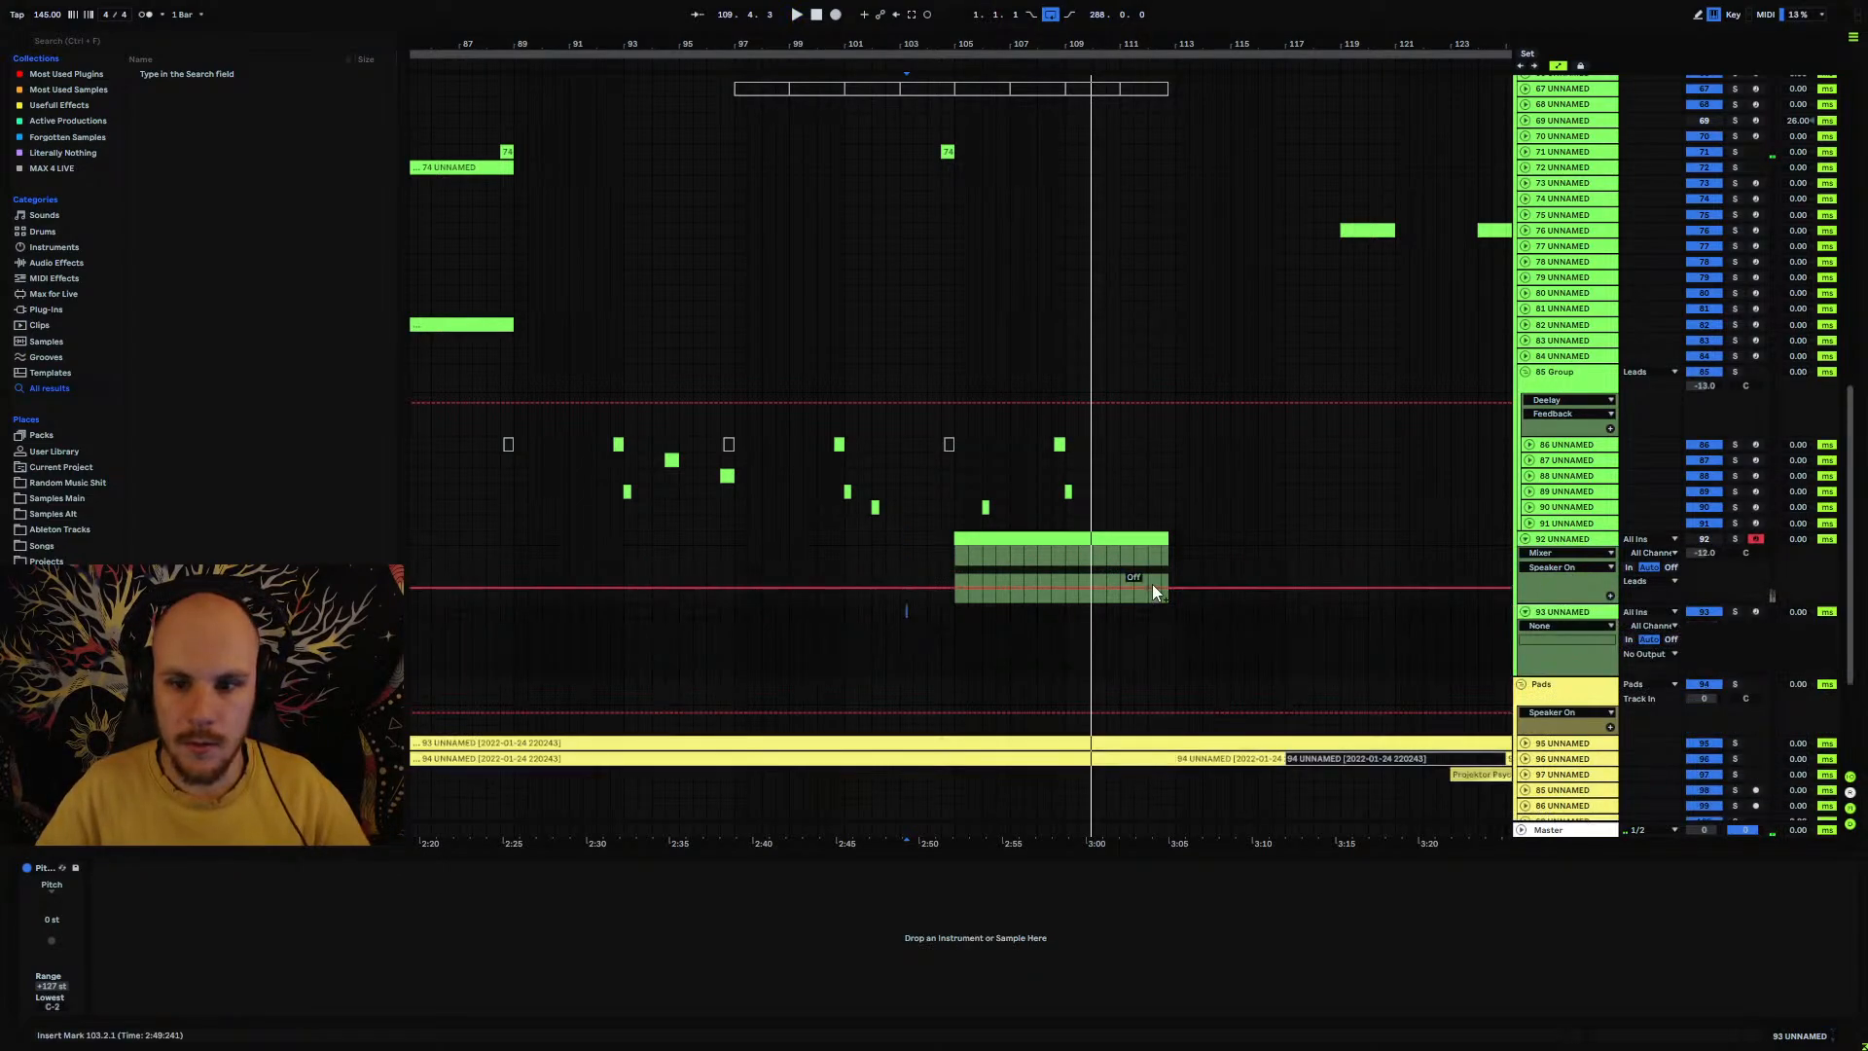
pyautogui.click(1120, 537)
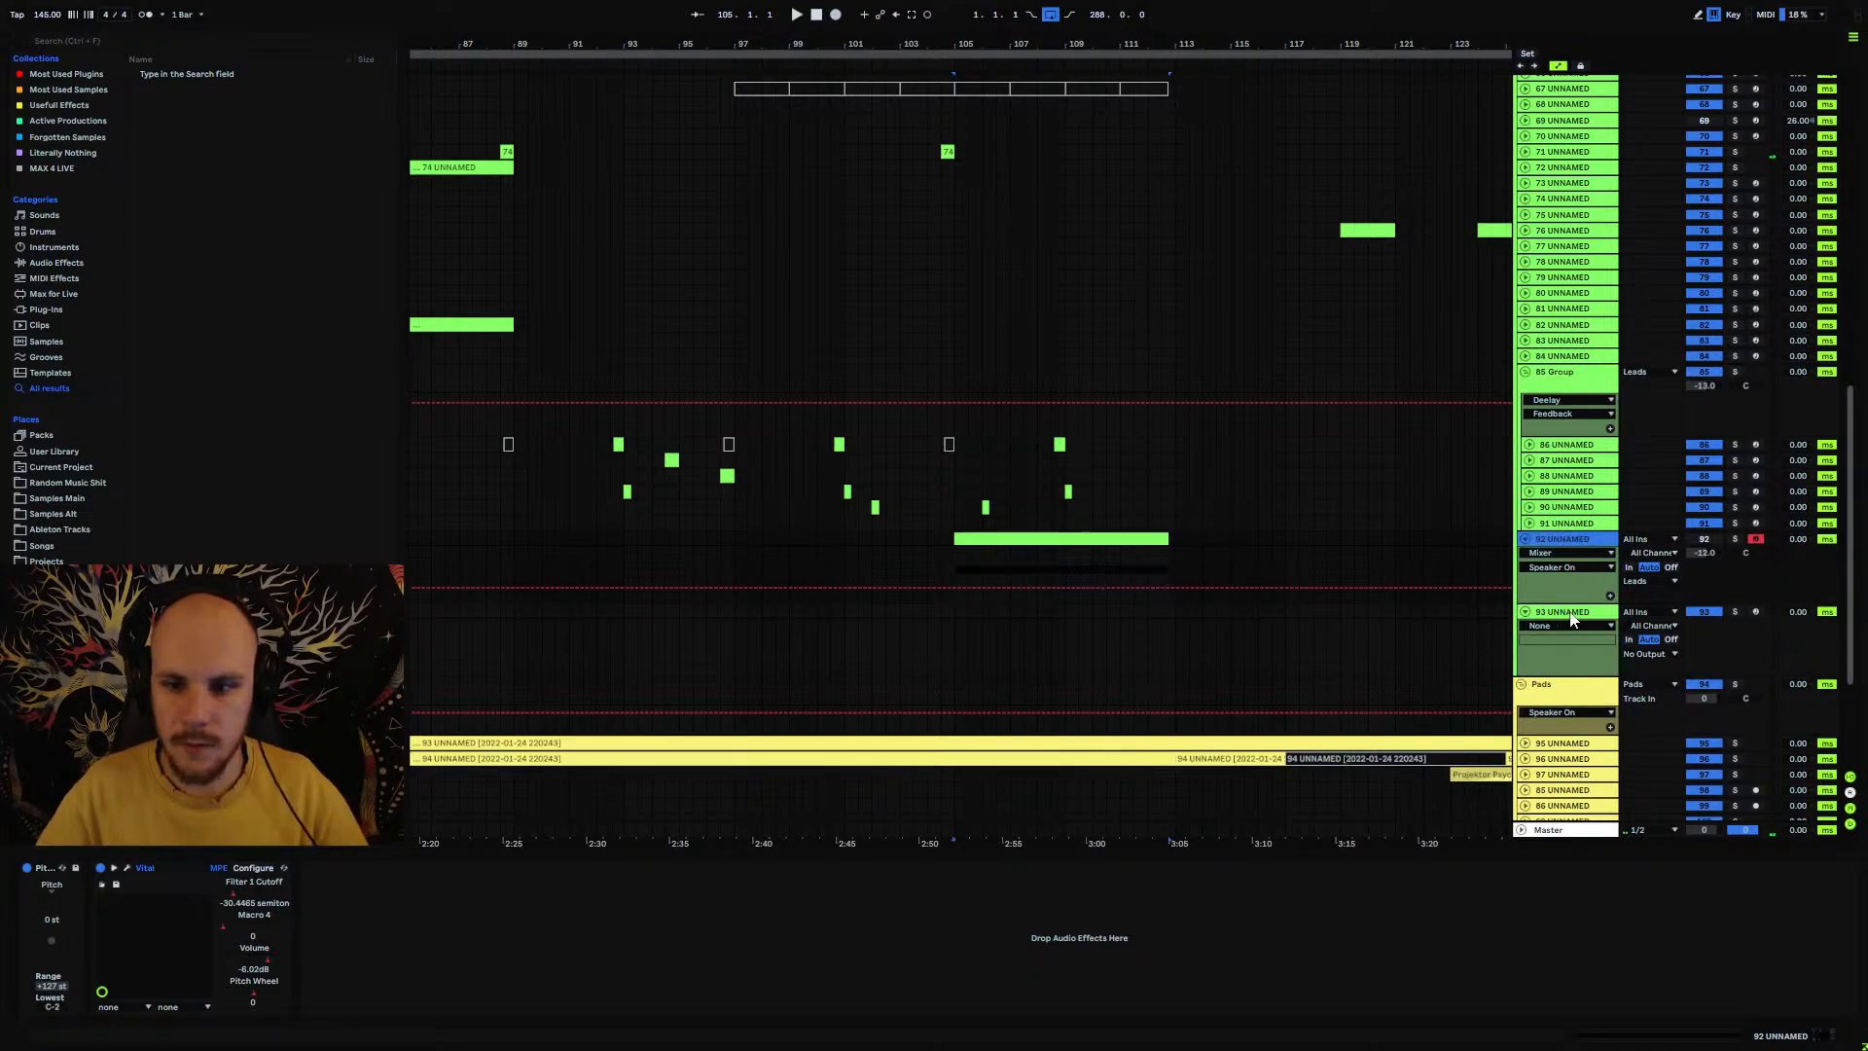
pyautogui.press('Delete')
# Step: Create a half-bar MIDI clip from 89.1.1 to 89.3.1 on the new track 92 and add an A#3 note at its start
pyautogui.click(516, 539)
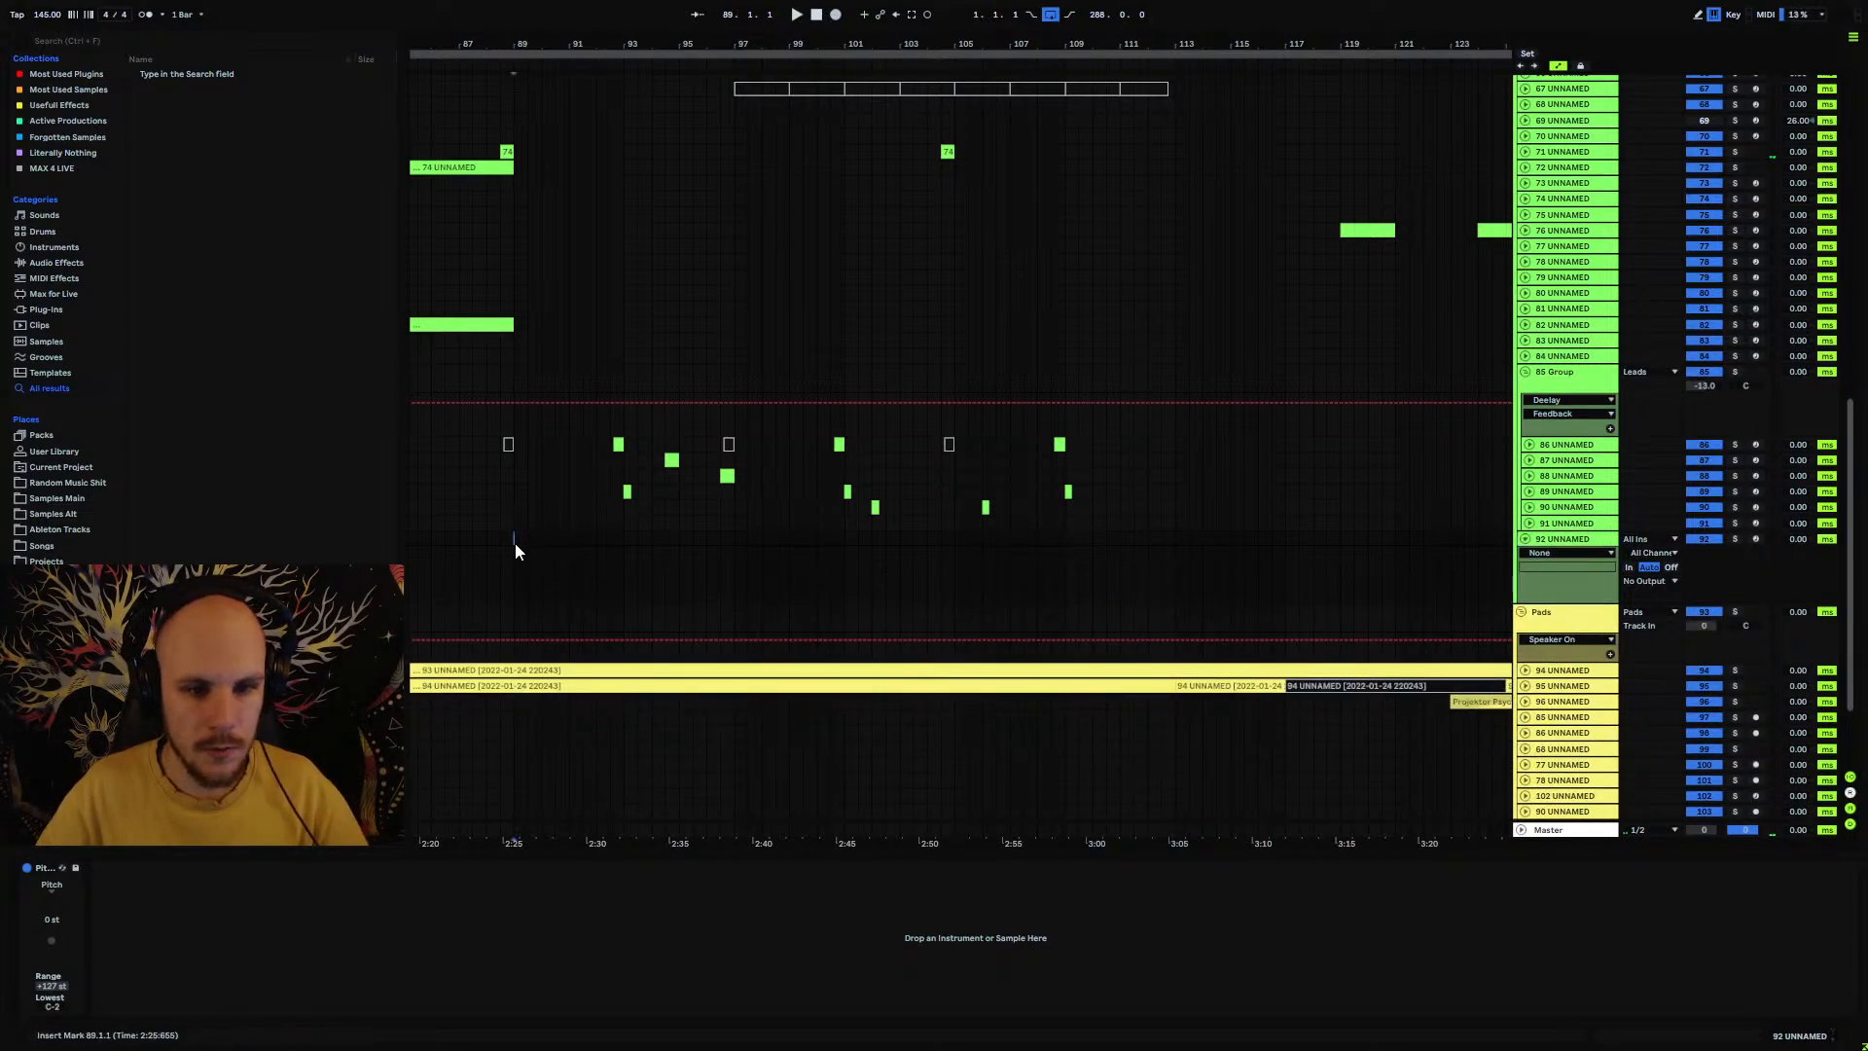
pyautogui.press('space')
pyautogui.press('space')
pyautogui.moveTo(514, 536); pyautogui.dragTo(534, 534)
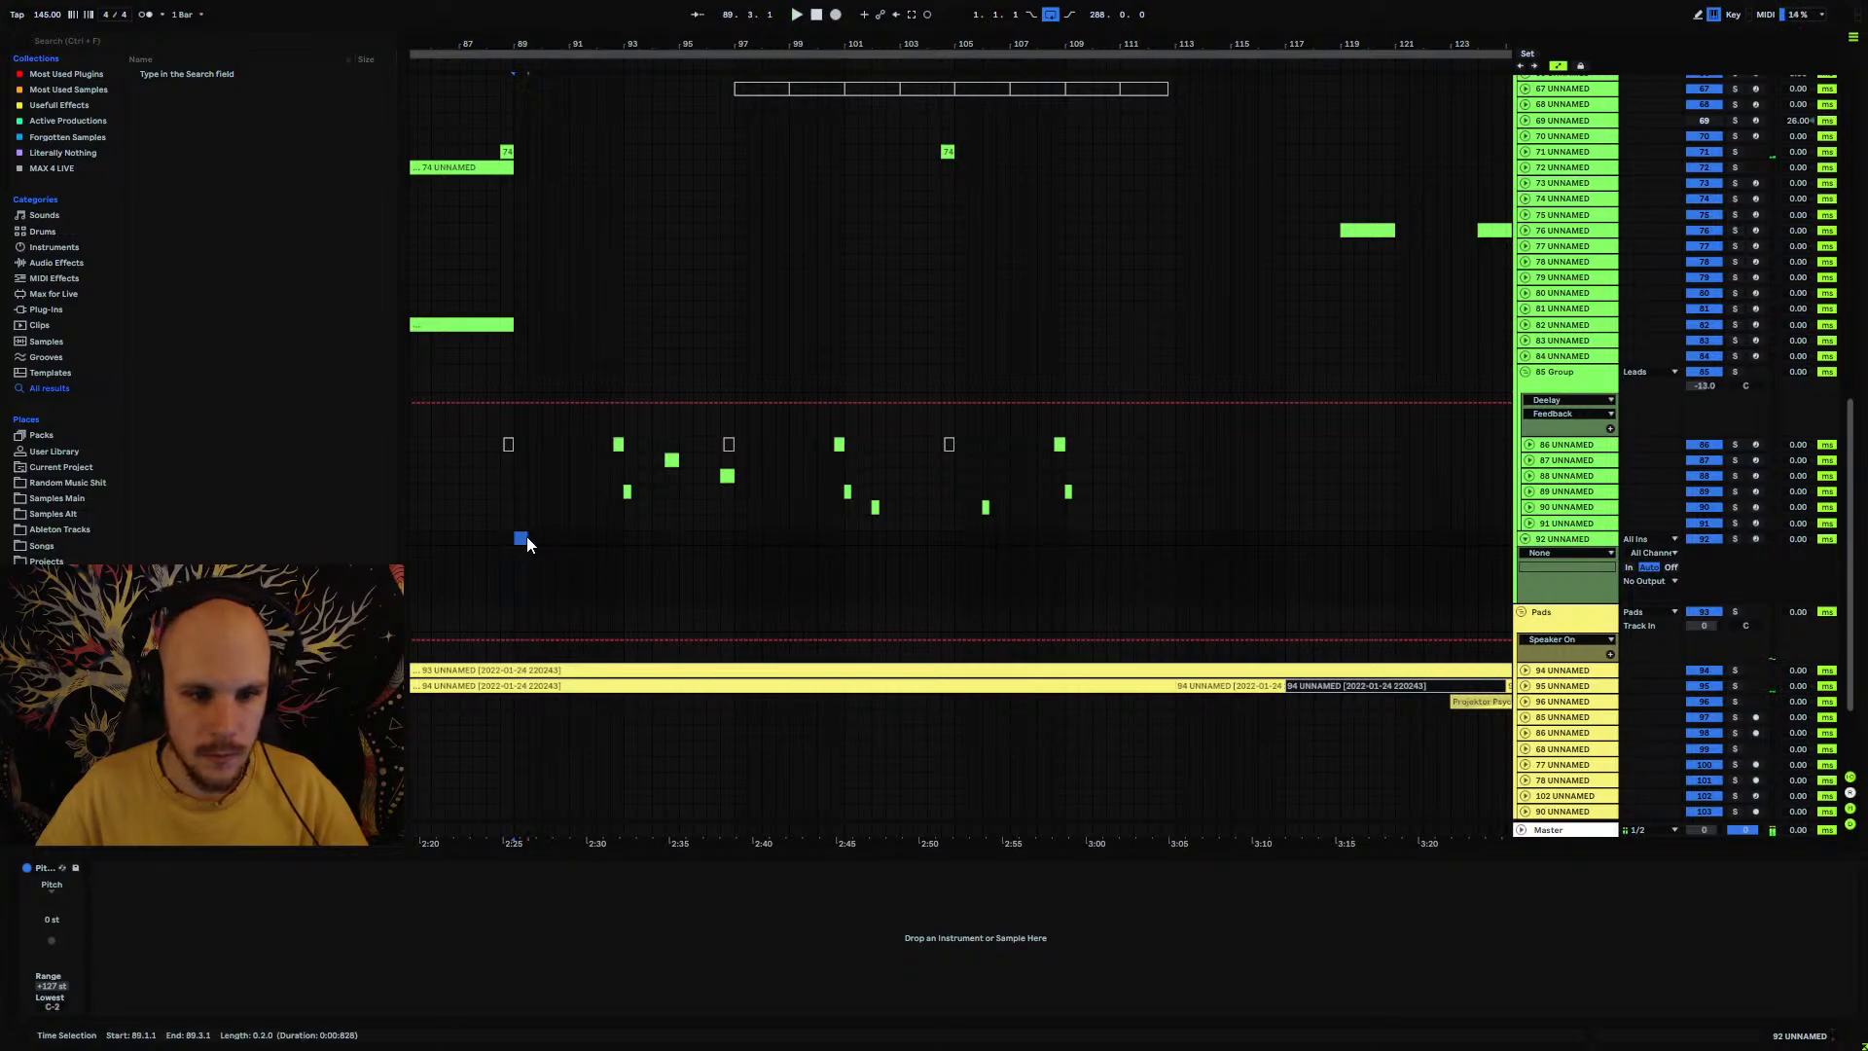
pyautogui.doubleClick(528, 536)
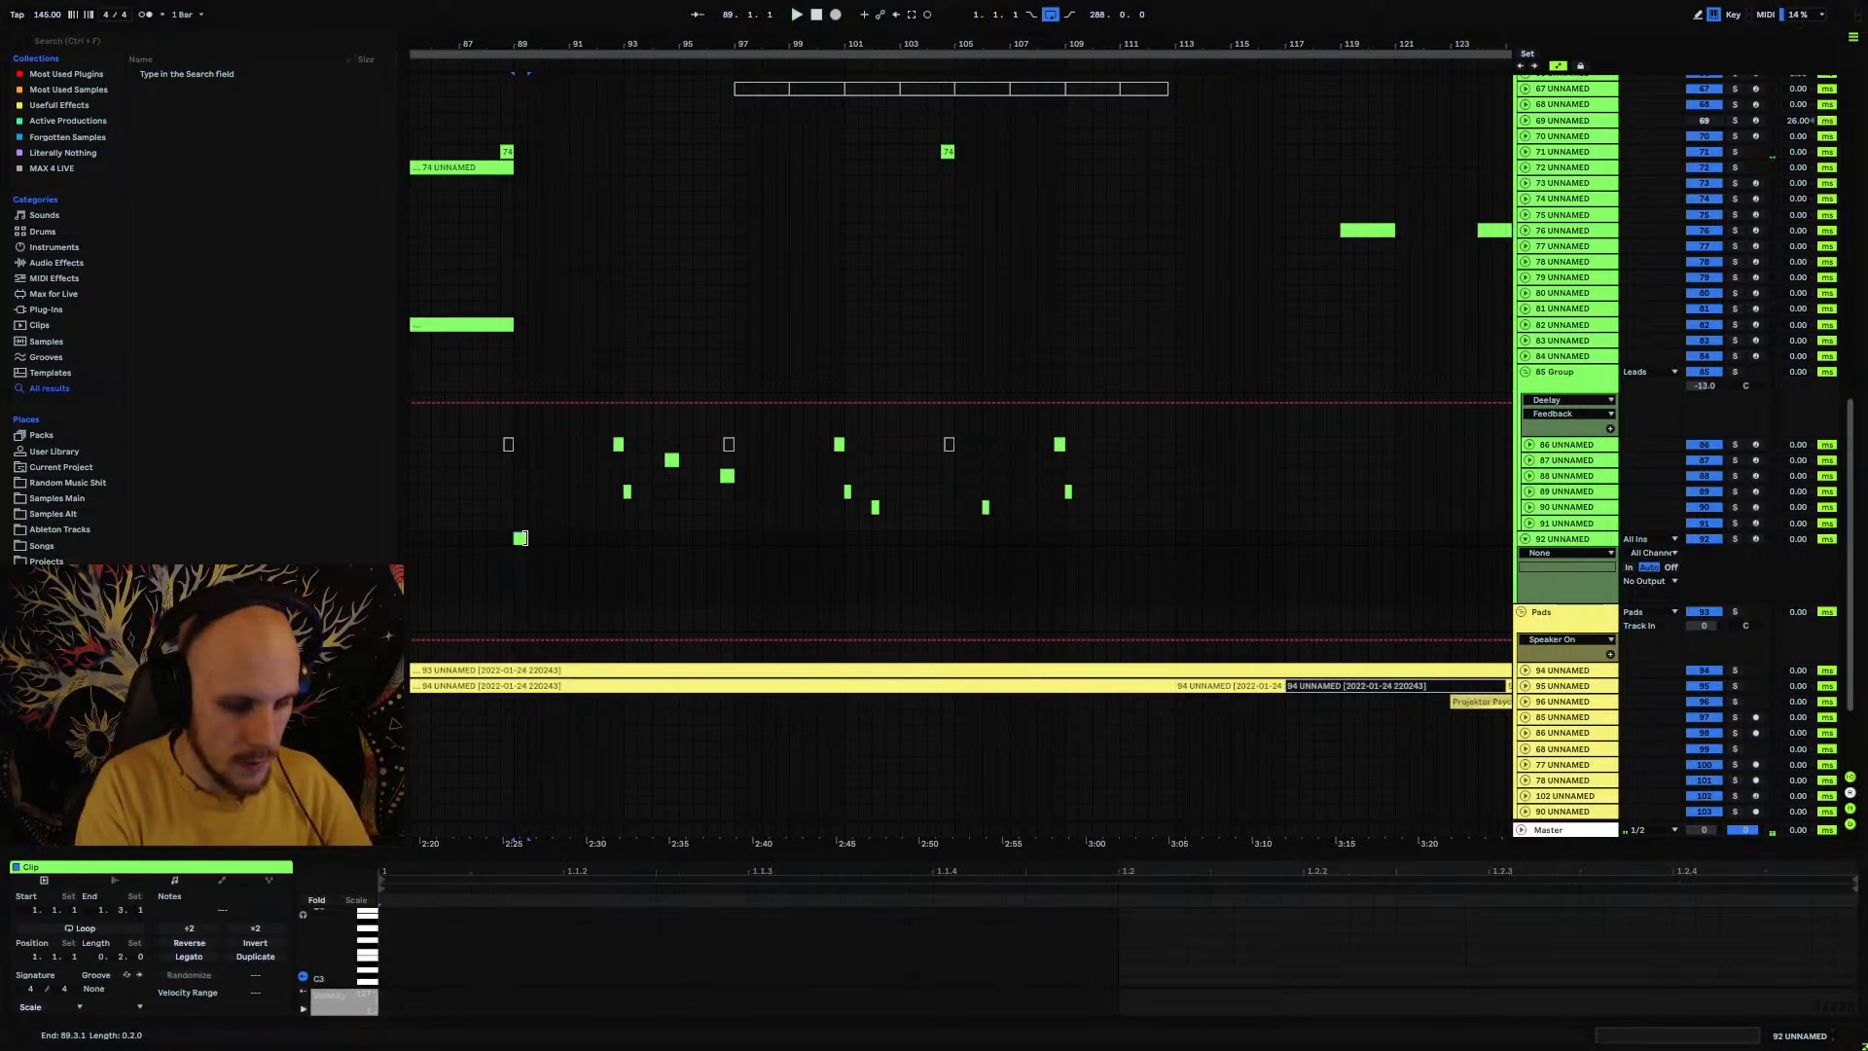
pyautogui.doubleClick(383, 925)
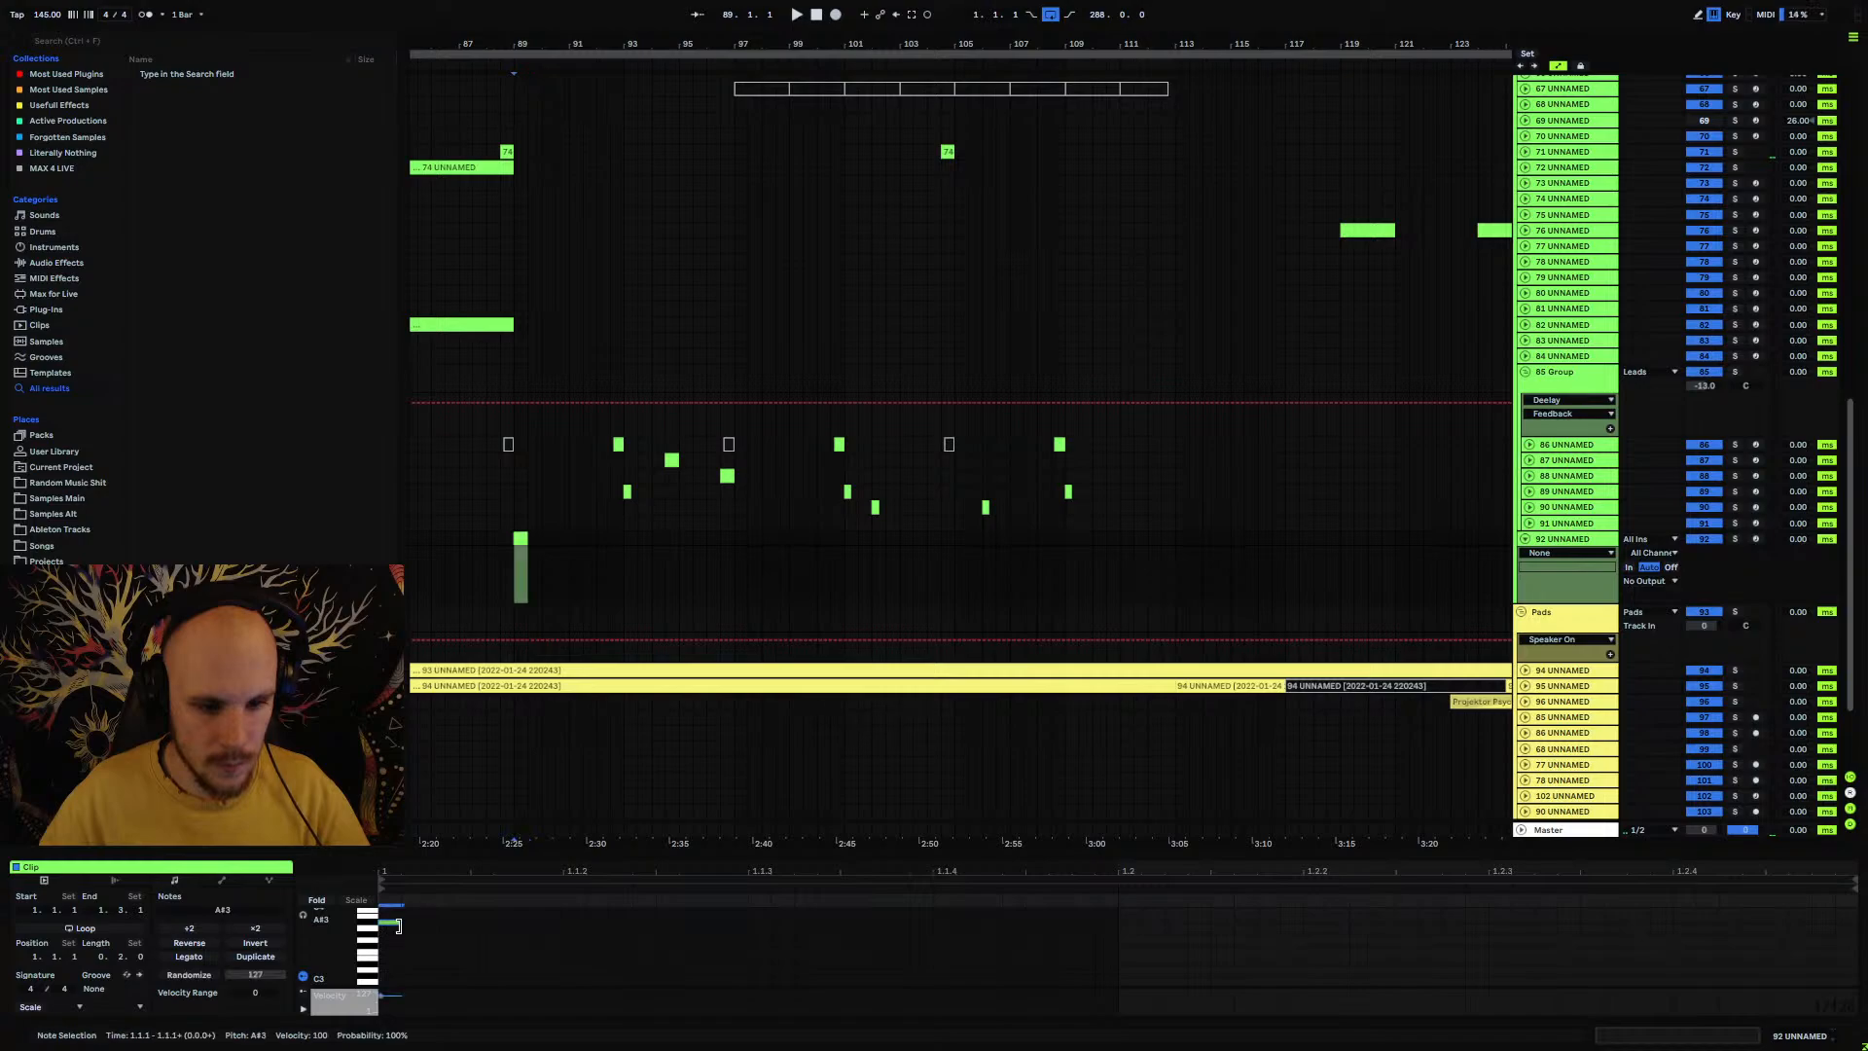
# Step: Lengthen the A#3 note and duplicate it at sixteenth-note intervals until eight notes fill the clip
pyautogui.press('space')
pyautogui.moveTo(398, 925); pyautogui.dragTo(461, 937)
pyautogui.hotkey('ctrl', 'd')
pyautogui.hotkey('ctrl', 'd')
pyautogui.hotkey('ctrl', 'd')
pyautogui.hotkey('ctrl', 'd')
pyautogui.hotkey('ctrl', 'd')
pyautogui.hotkey('ctrl', 'd')
pyautogui.hotkey('ctrl', 'd')
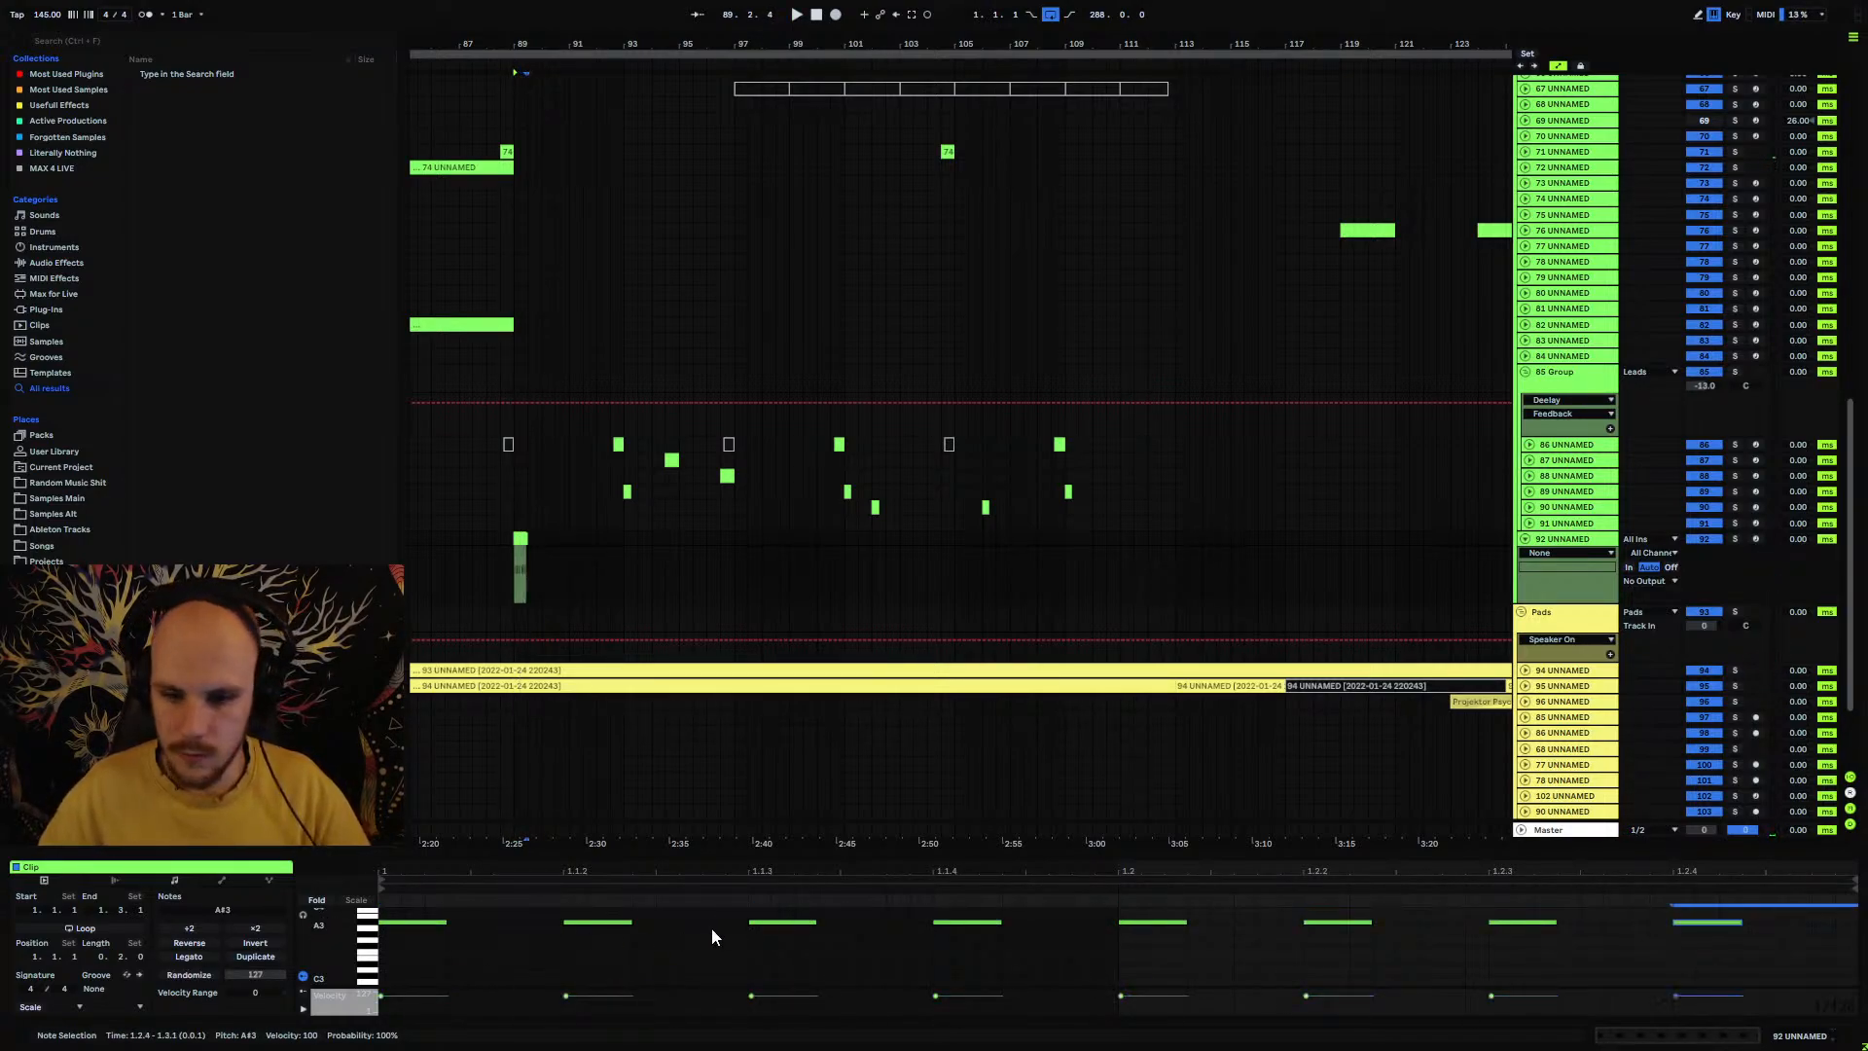
# Step: Vary the rhythm by lengthening the second, fourth and seventh notes and shortening the fifth and sixth
pyautogui.moveTo(633, 922); pyautogui.dragTo(700, 924)
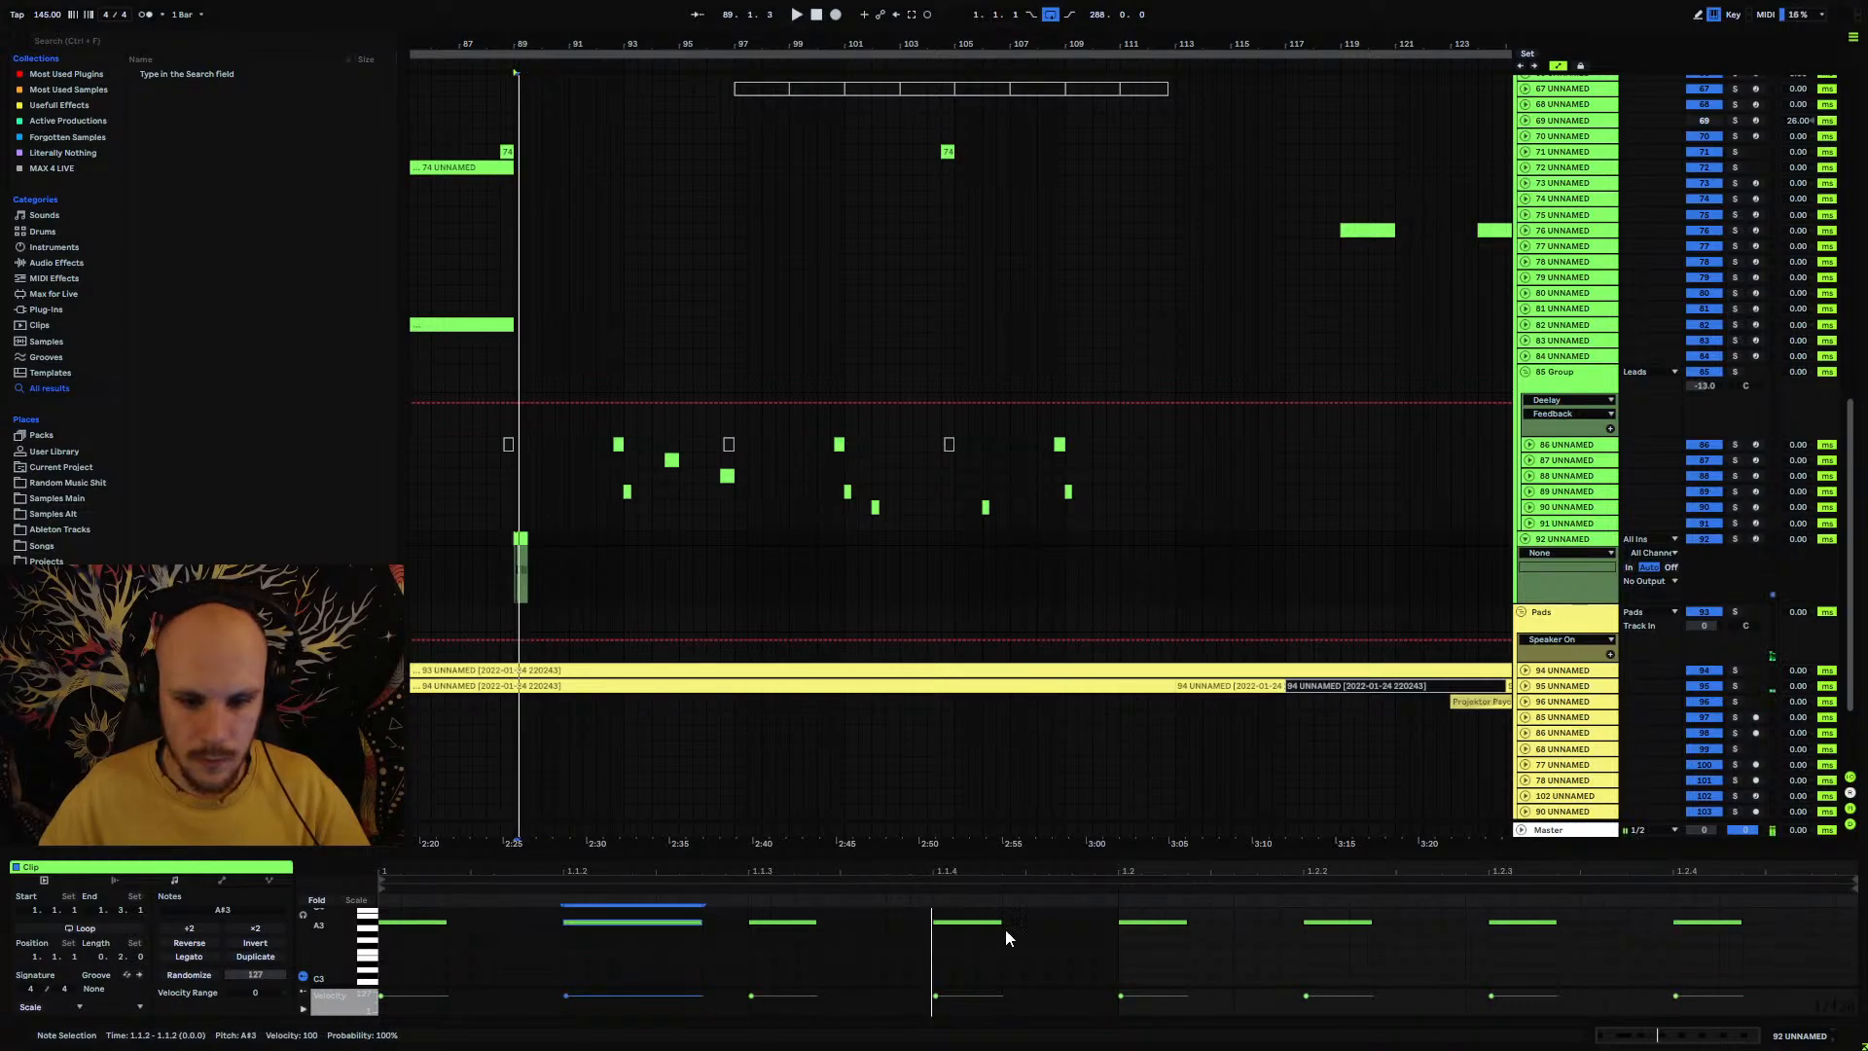
pyautogui.moveTo(1002, 922); pyautogui.dragTo(1164, 924)
pyautogui.click(1372, 922)
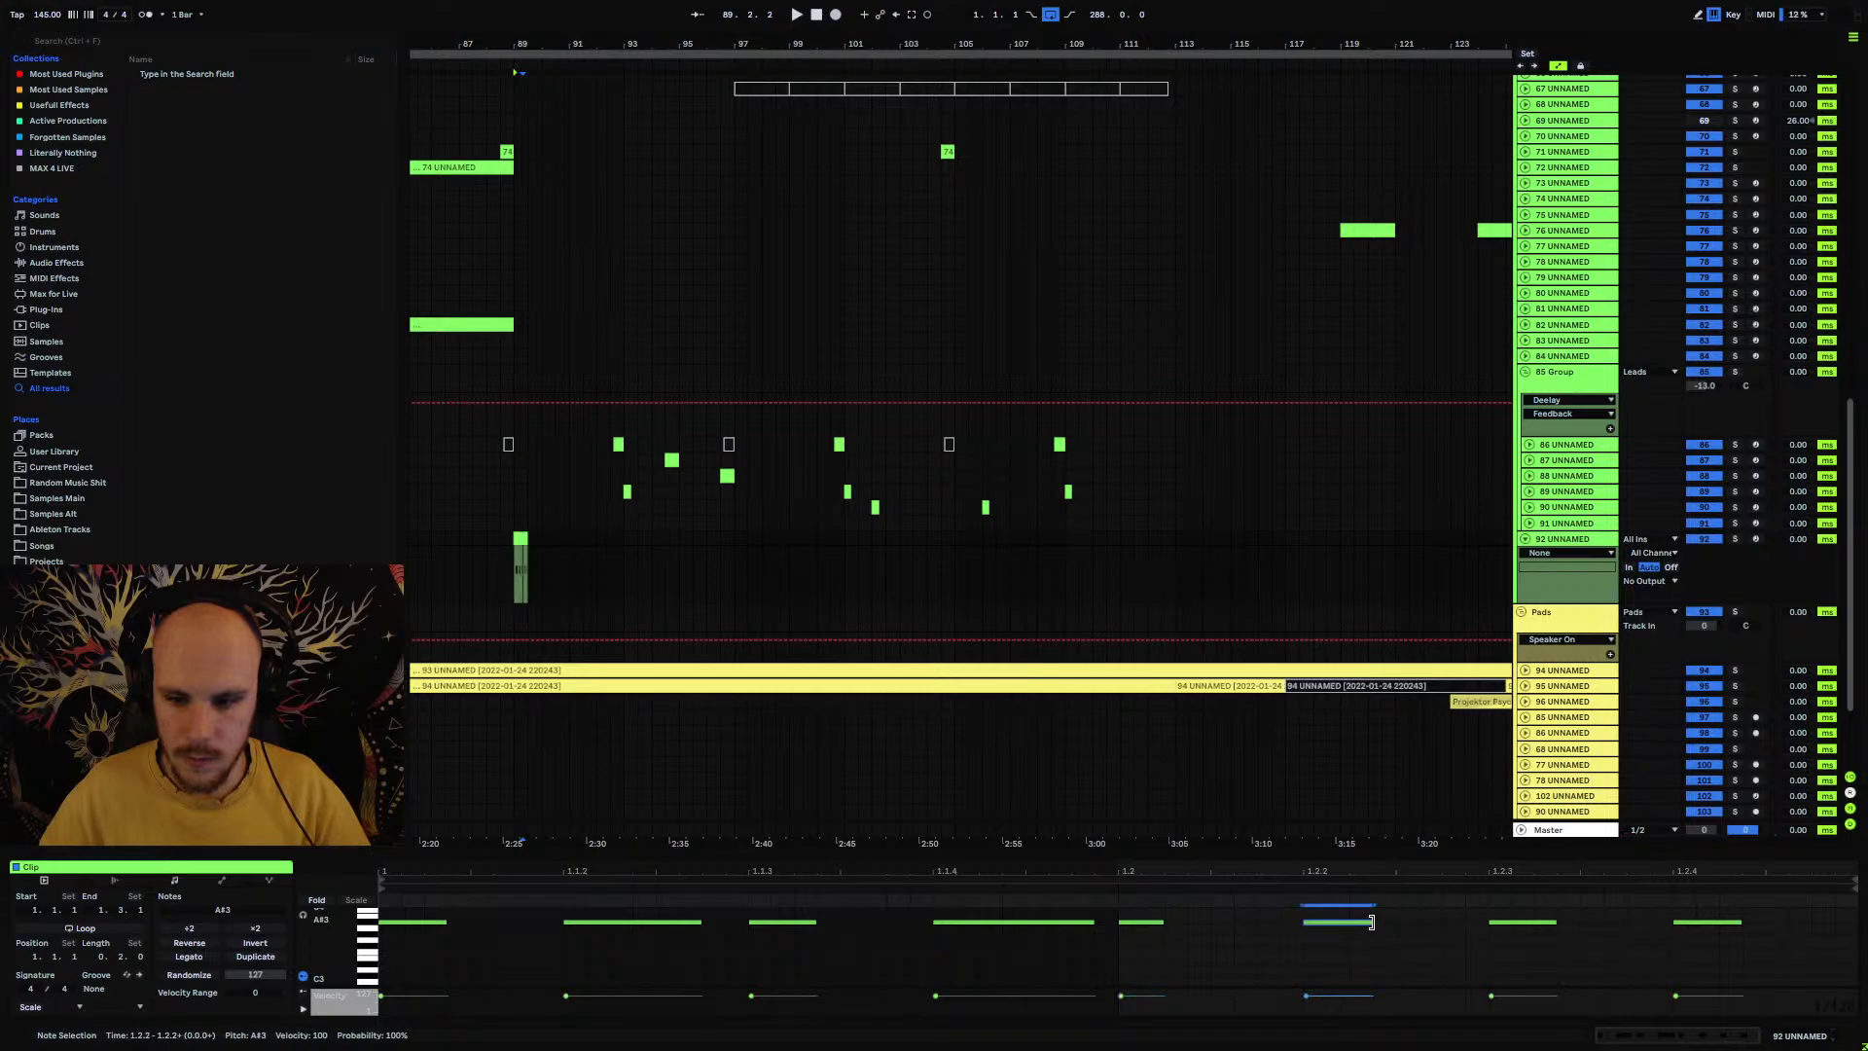
pyautogui.press('space')
pyautogui.click(1556, 923)
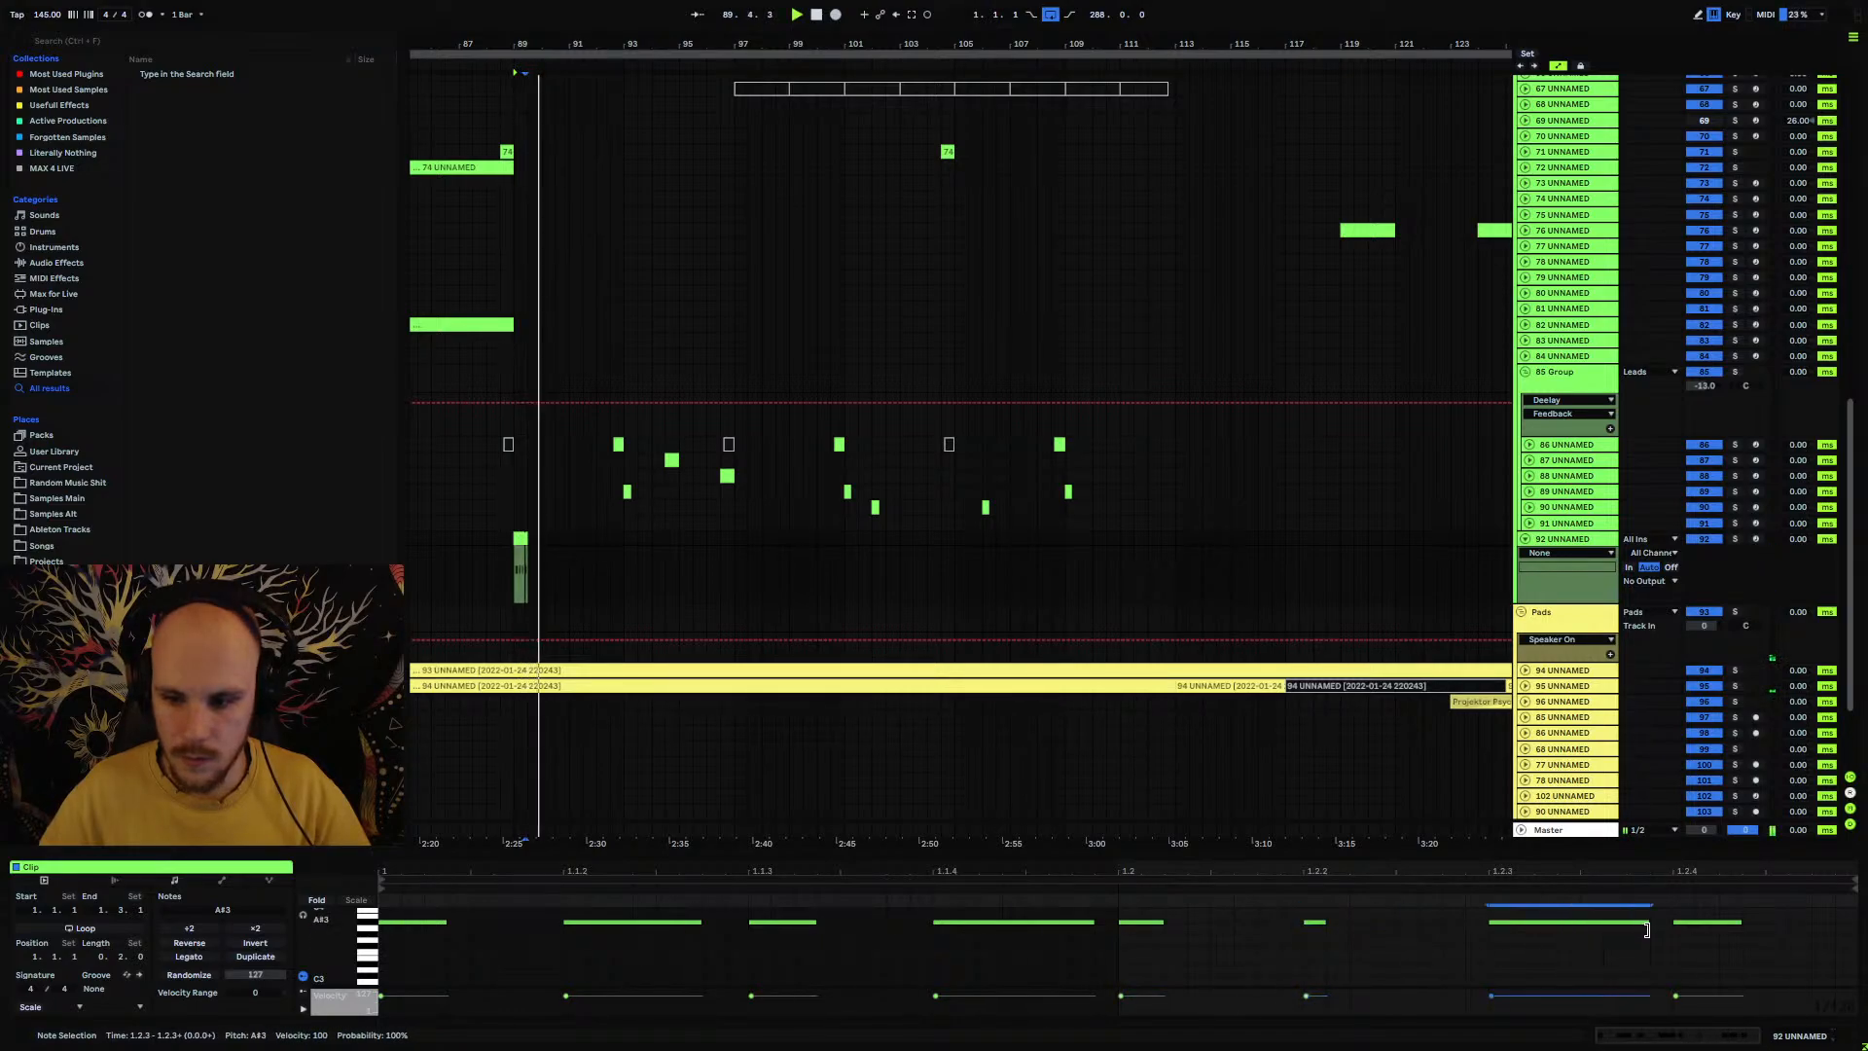
pyautogui.moveTo(1556, 923); pyautogui.dragTo(1649, 923)
pyautogui.press('space')
# Step: Duplicate the half-bar clip repeatedly along track 92 up to bar 113 and shorten the last copy to end at 112.4.1
pyautogui.click(522, 540)
pyautogui.hotkey('ctrl', 'd')
pyautogui.hotkey('ctrl', 'd')
pyautogui.hotkey('ctrl', 'd')
pyautogui.hotkey('ctrl', 'd')
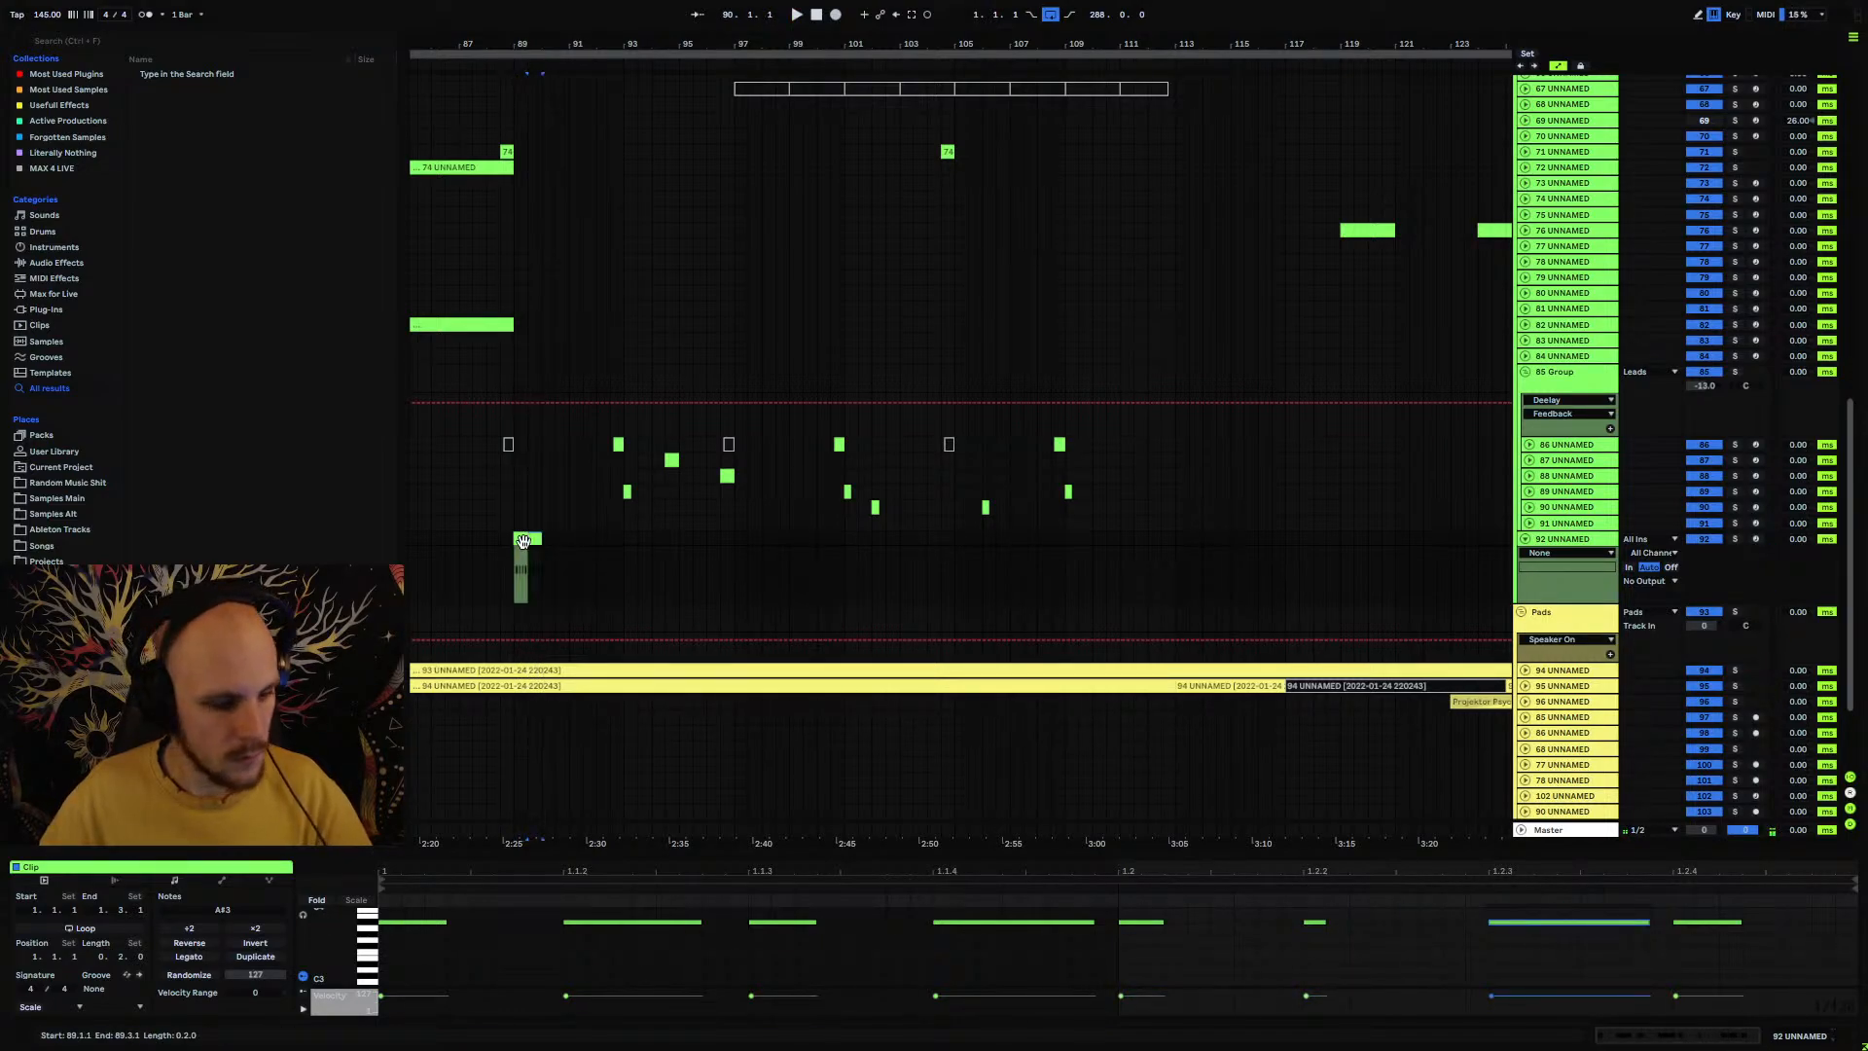
pyautogui.hotkey('ctrl', 'd')
pyautogui.hotkey('ctrl', 'd')
pyautogui.hotkey('ctrl', 'd')
pyautogui.hotkey('ctrl', 'd')
pyautogui.hotkey('ctrl', 'd')
pyautogui.hotkey('ctrl', 'd')
pyautogui.hotkey('ctrl', 'd')
pyautogui.hotkey('ctrl', 'd')
pyautogui.hotkey('ctrl', 'd')
pyautogui.hotkey('ctrl', 'd')
pyautogui.hotkey('ctrl', 'd')
pyautogui.hotkey('ctrl', 'd')
pyautogui.hotkey('ctrl', 'd')
pyautogui.hotkey('ctrl', 'd')
pyautogui.hotkey('ctrl', 'd')
pyautogui.hotkey('ctrl', 'd')
pyautogui.hotkey('ctrl', 'd')
pyautogui.hotkey('ctrl', 'd')
pyautogui.hotkey('ctrl', 'd')
pyautogui.hotkey('ctrl', 'd')
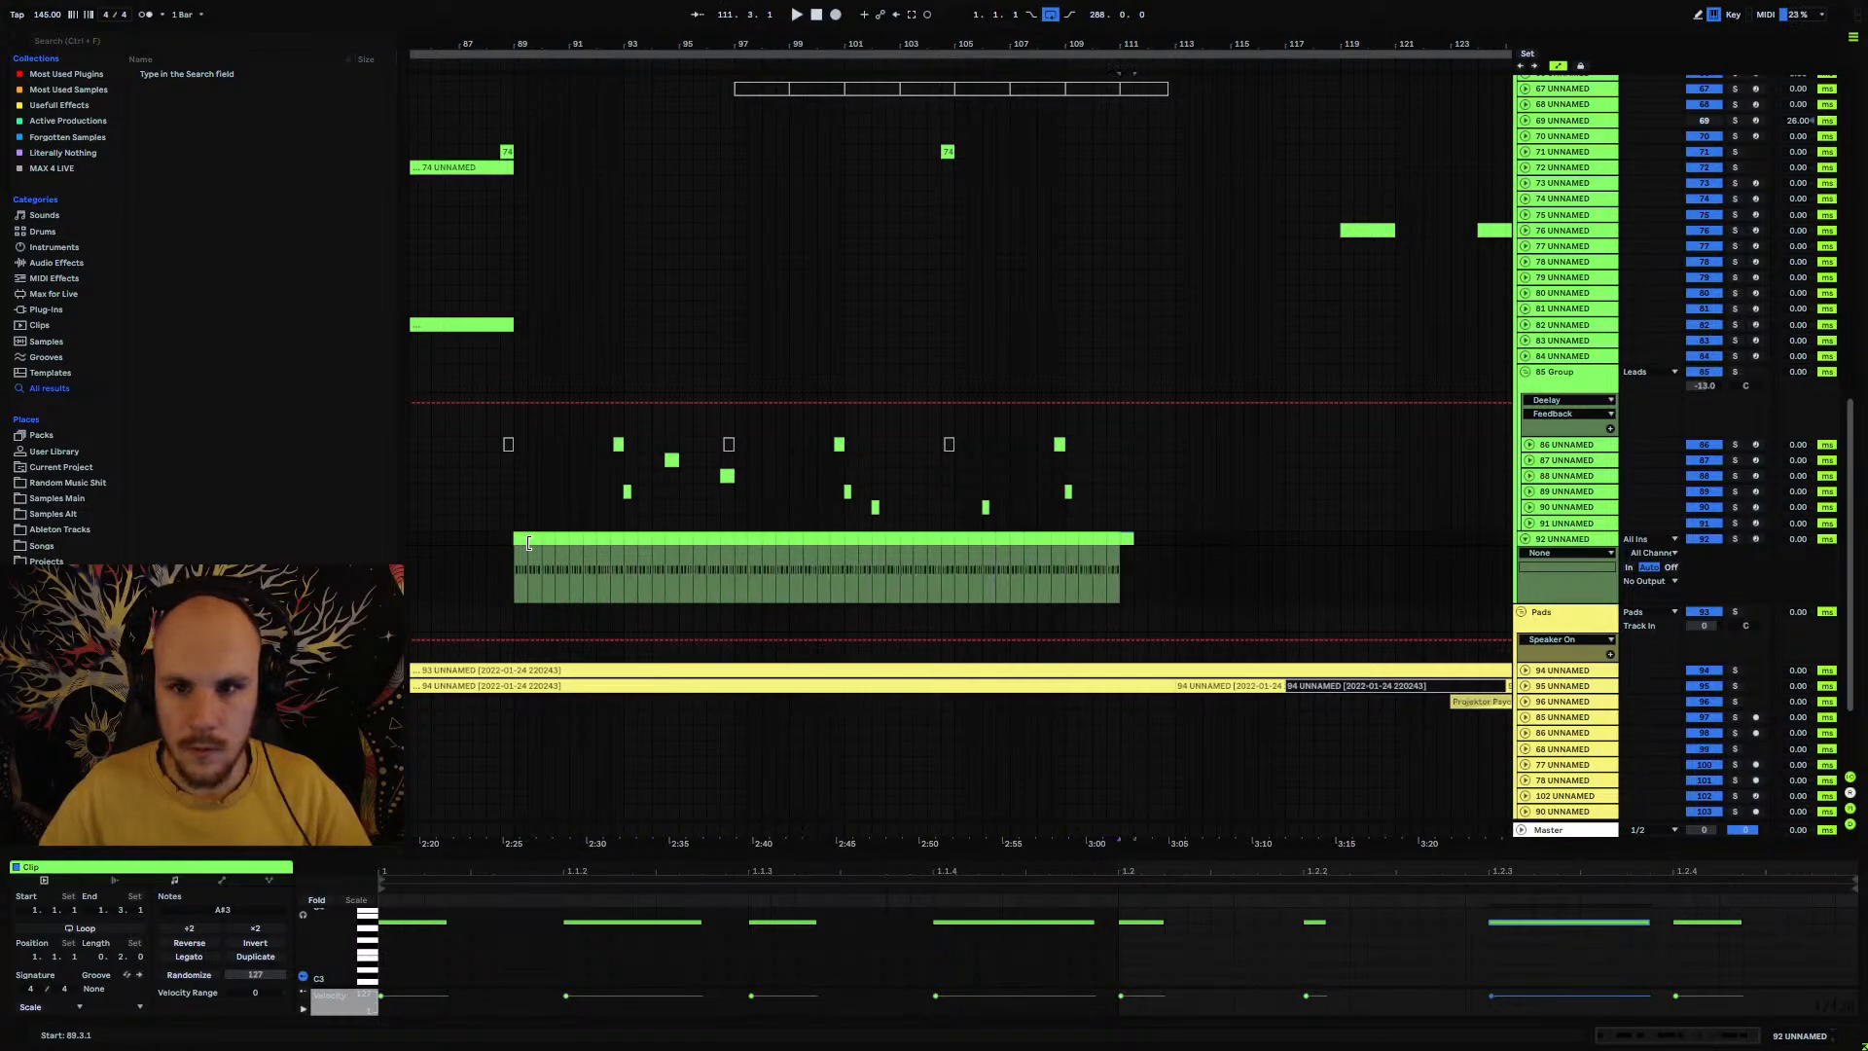
pyautogui.moveTo(1181, 43); pyautogui.dragTo(1181, 127)
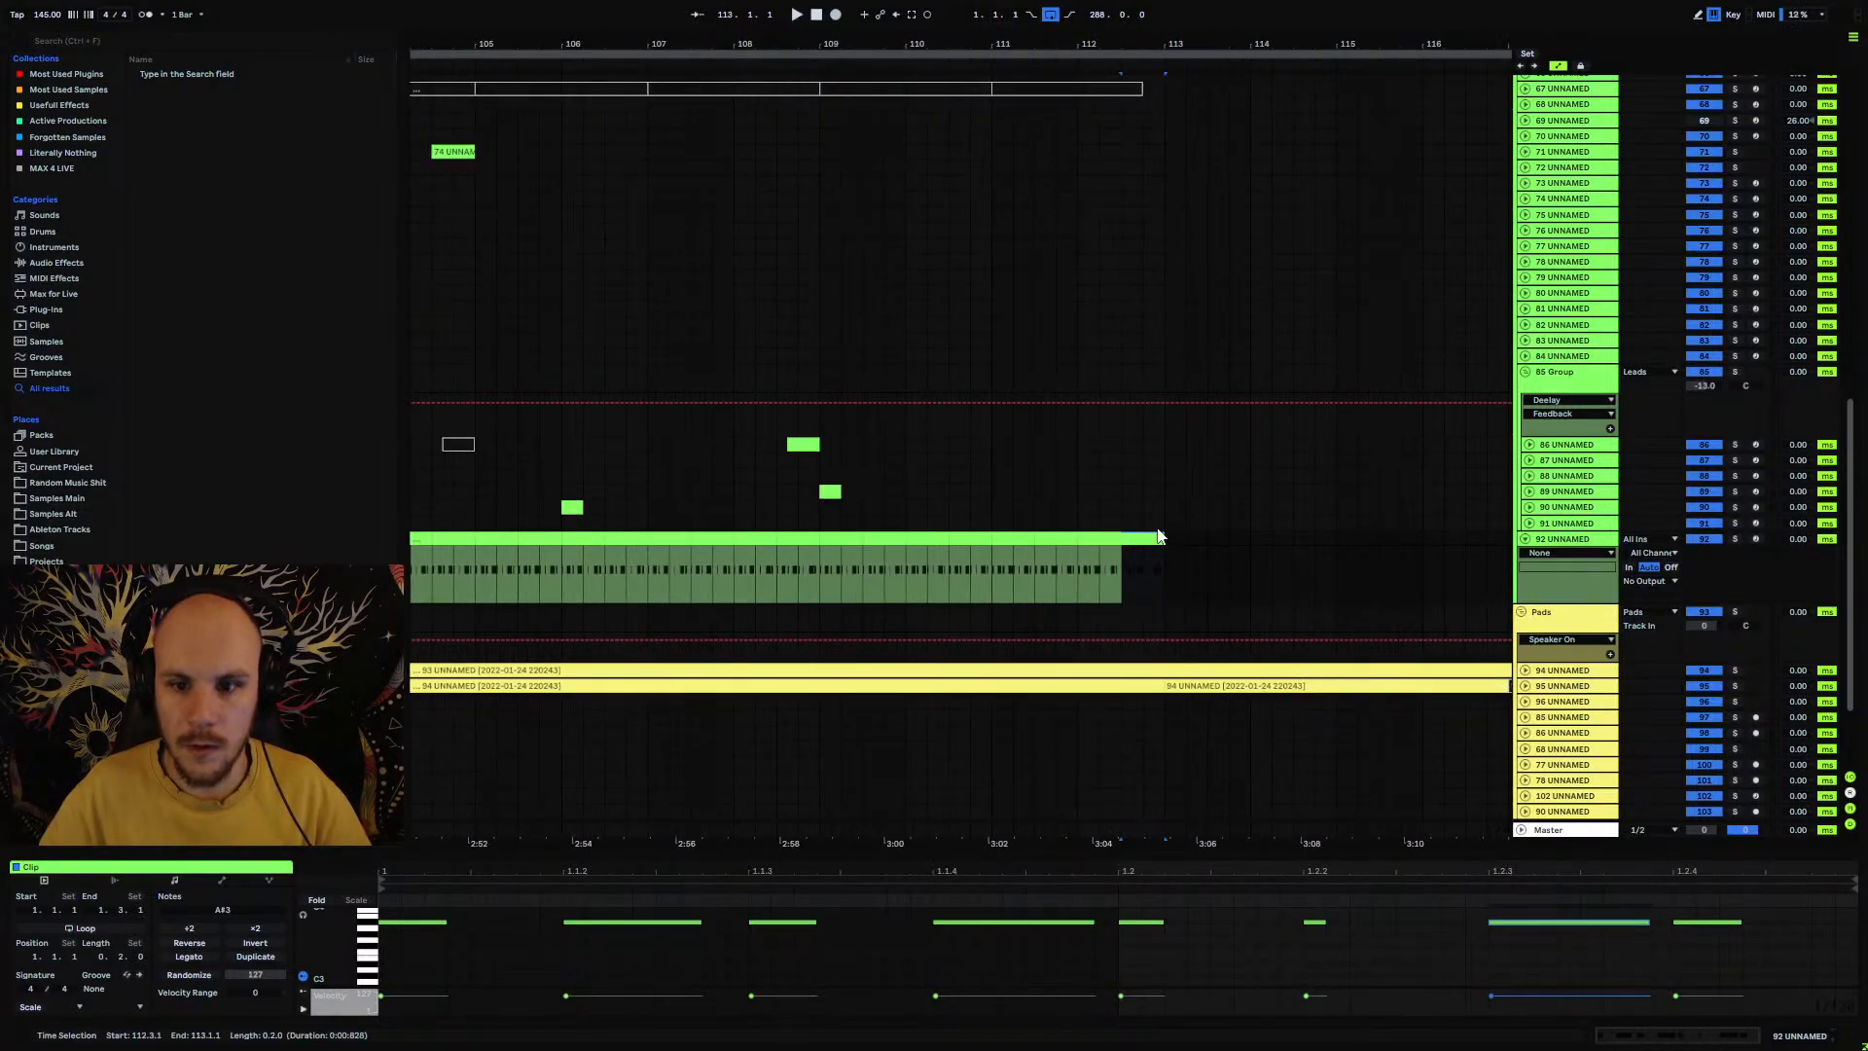
pyautogui.moveTo(1158, 538); pyautogui.dragTo(1145, 538)
pyautogui.moveTo(1130, 44); pyautogui.dragTo(1131, 4)
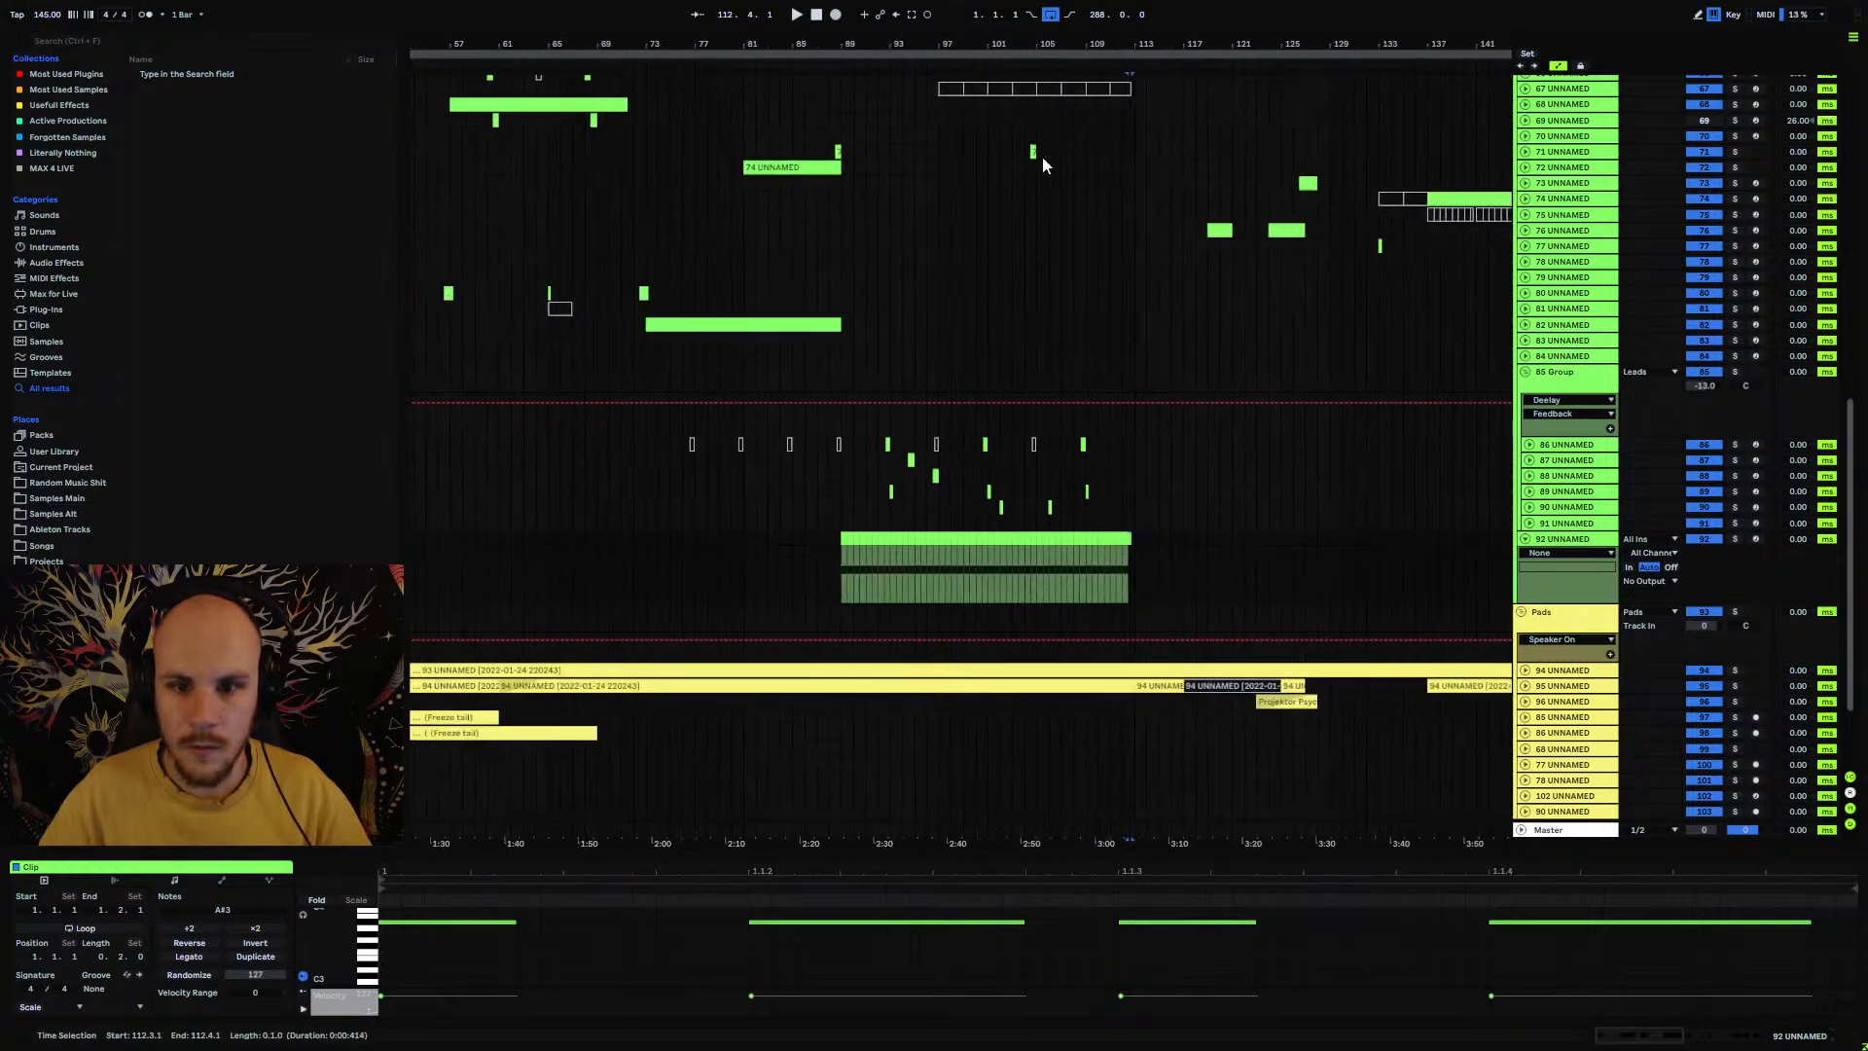
# Step: Add Serum as the instrument on track 92
pyautogui.rightClick(899, 611)
pyautogui.rightClick(900, 586)
pyautogui.rightClick(900, 586)
pyautogui.moveTo(953, 596)
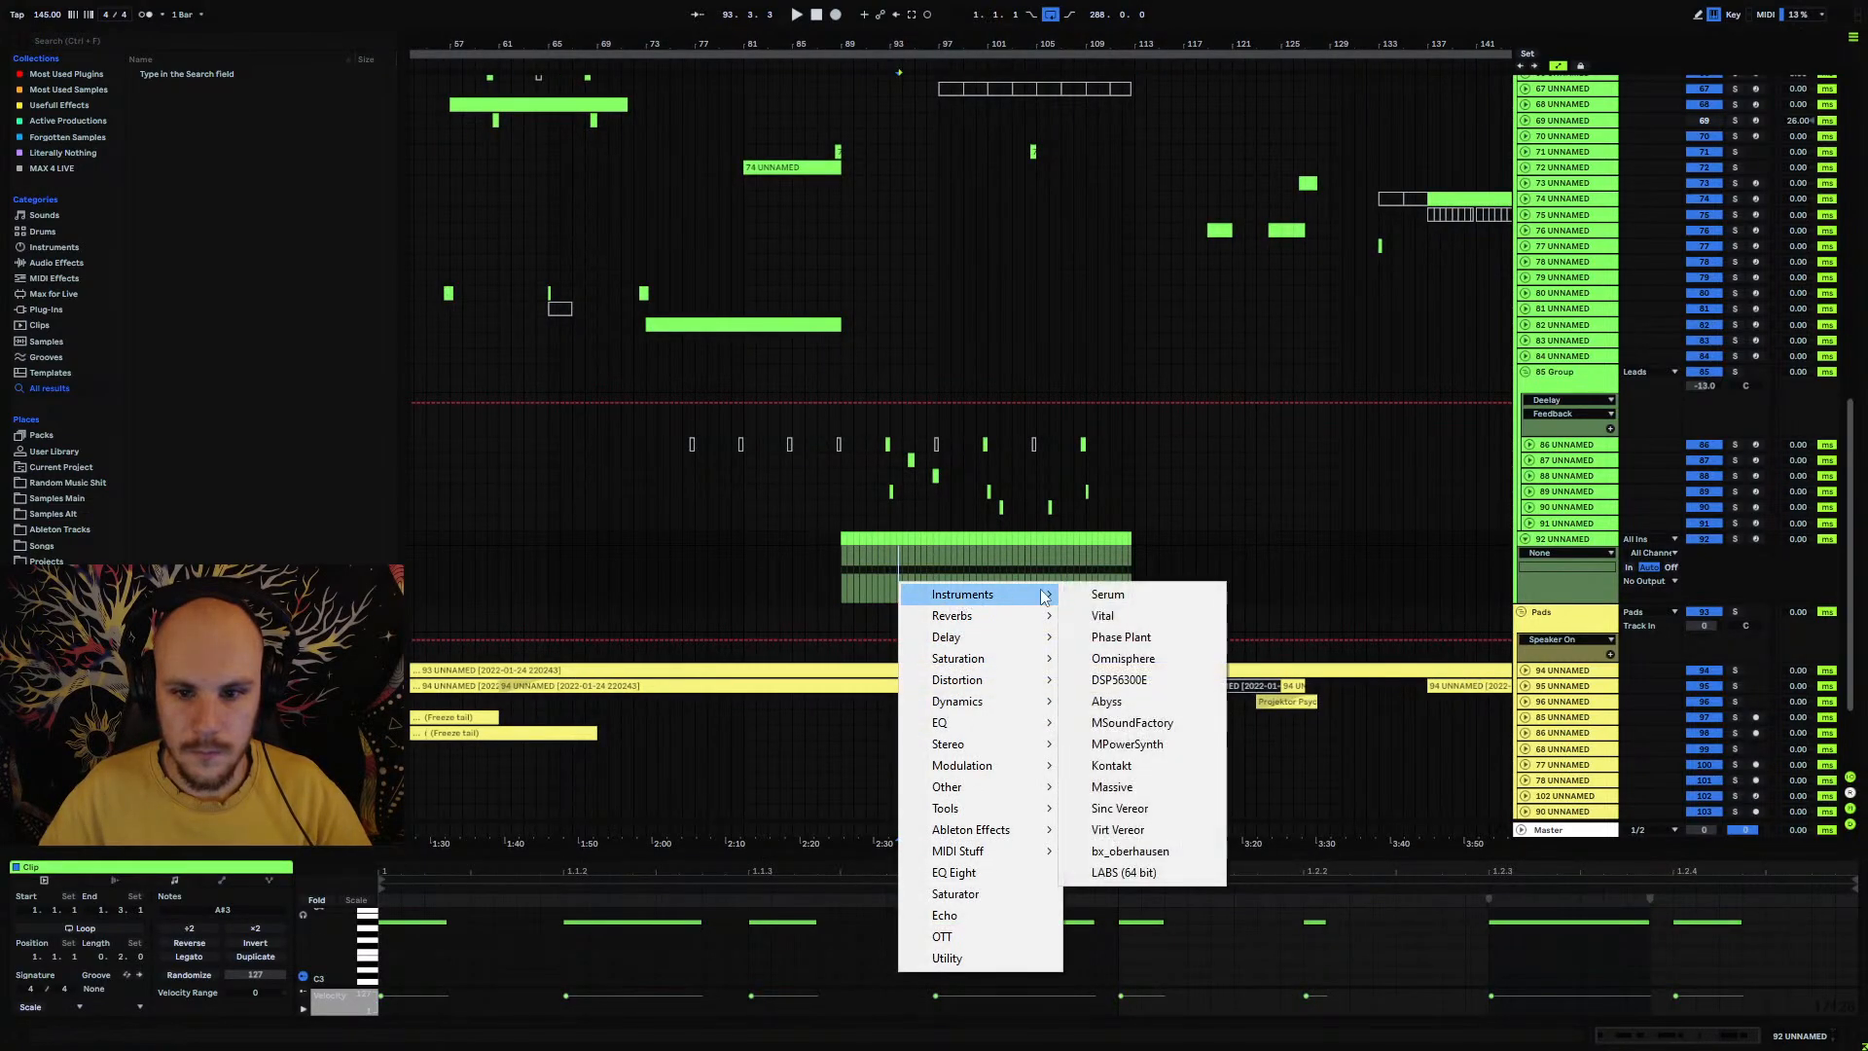
pyautogui.click(1090, 594)
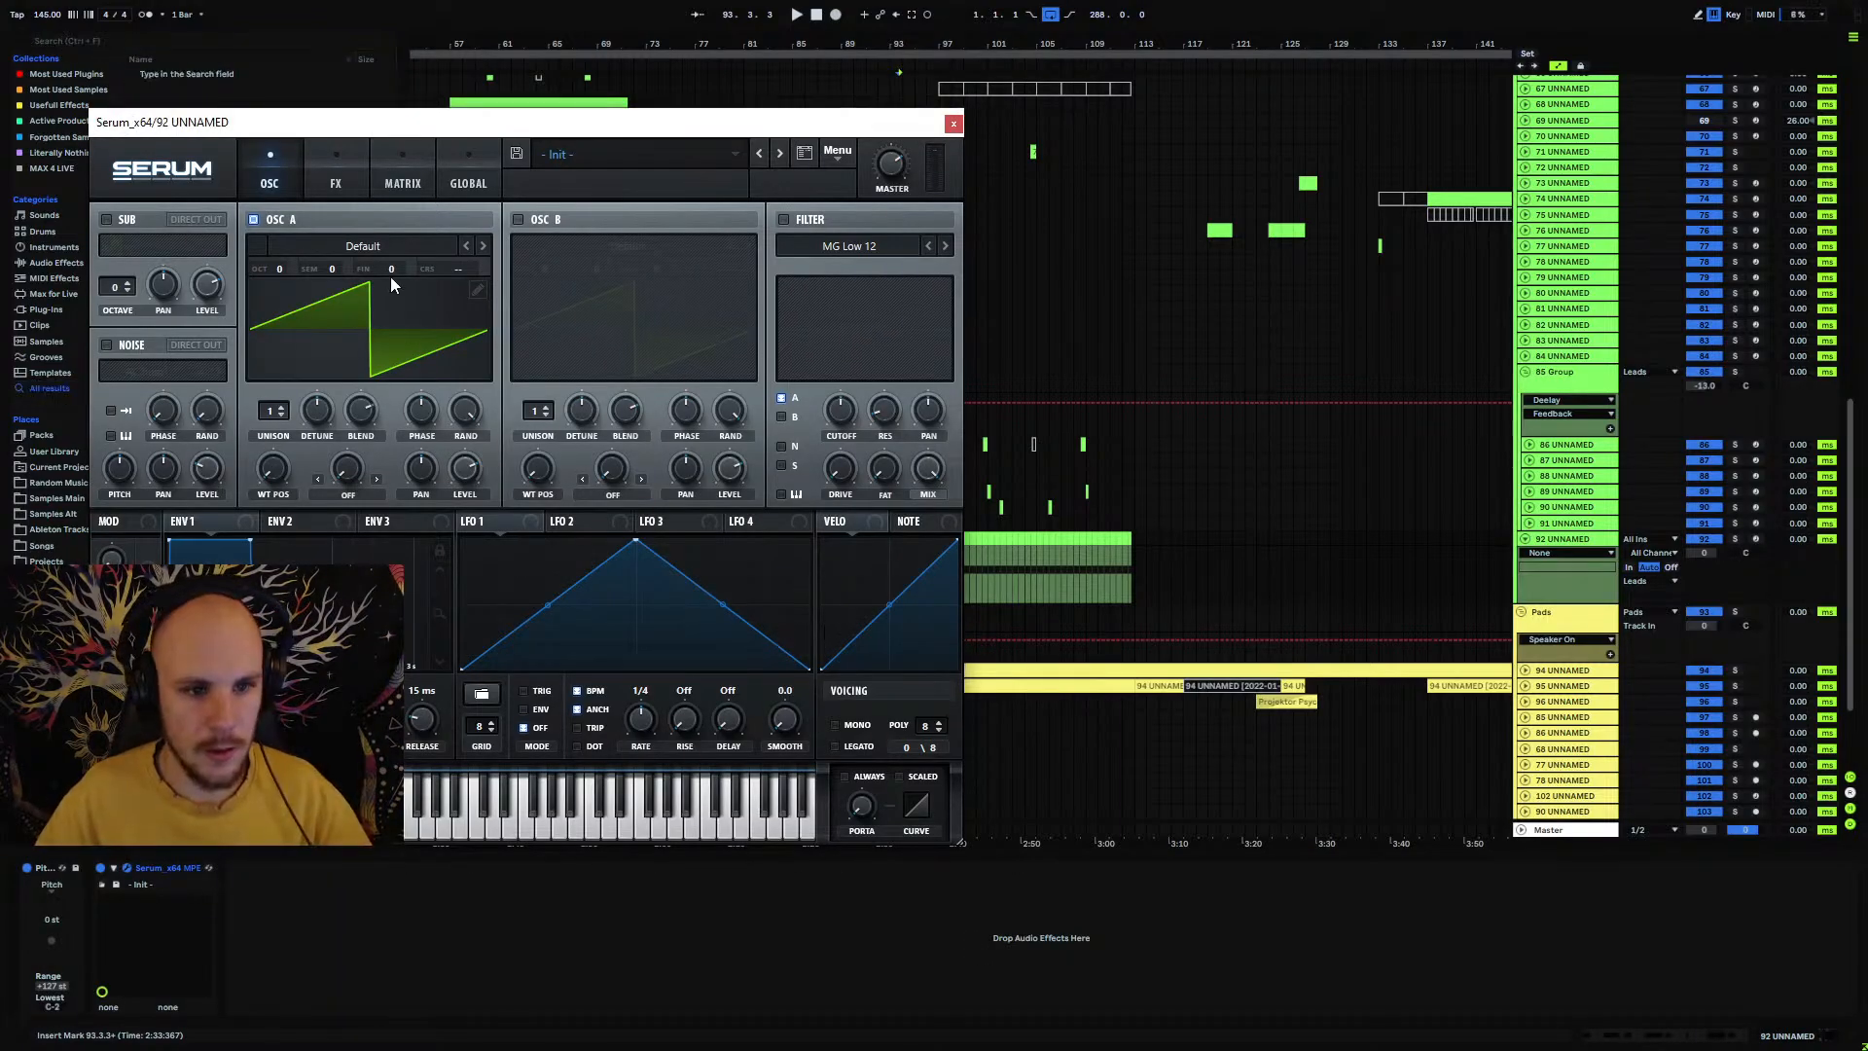
# Step: Load wavetable 188 from Projektor Tones Pack Part 2 into Serum's oscillator A
pyautogui.click(382, 251)
pyautogui.moveTo(407, 334)
pyautogui.moveTo(668, 369)
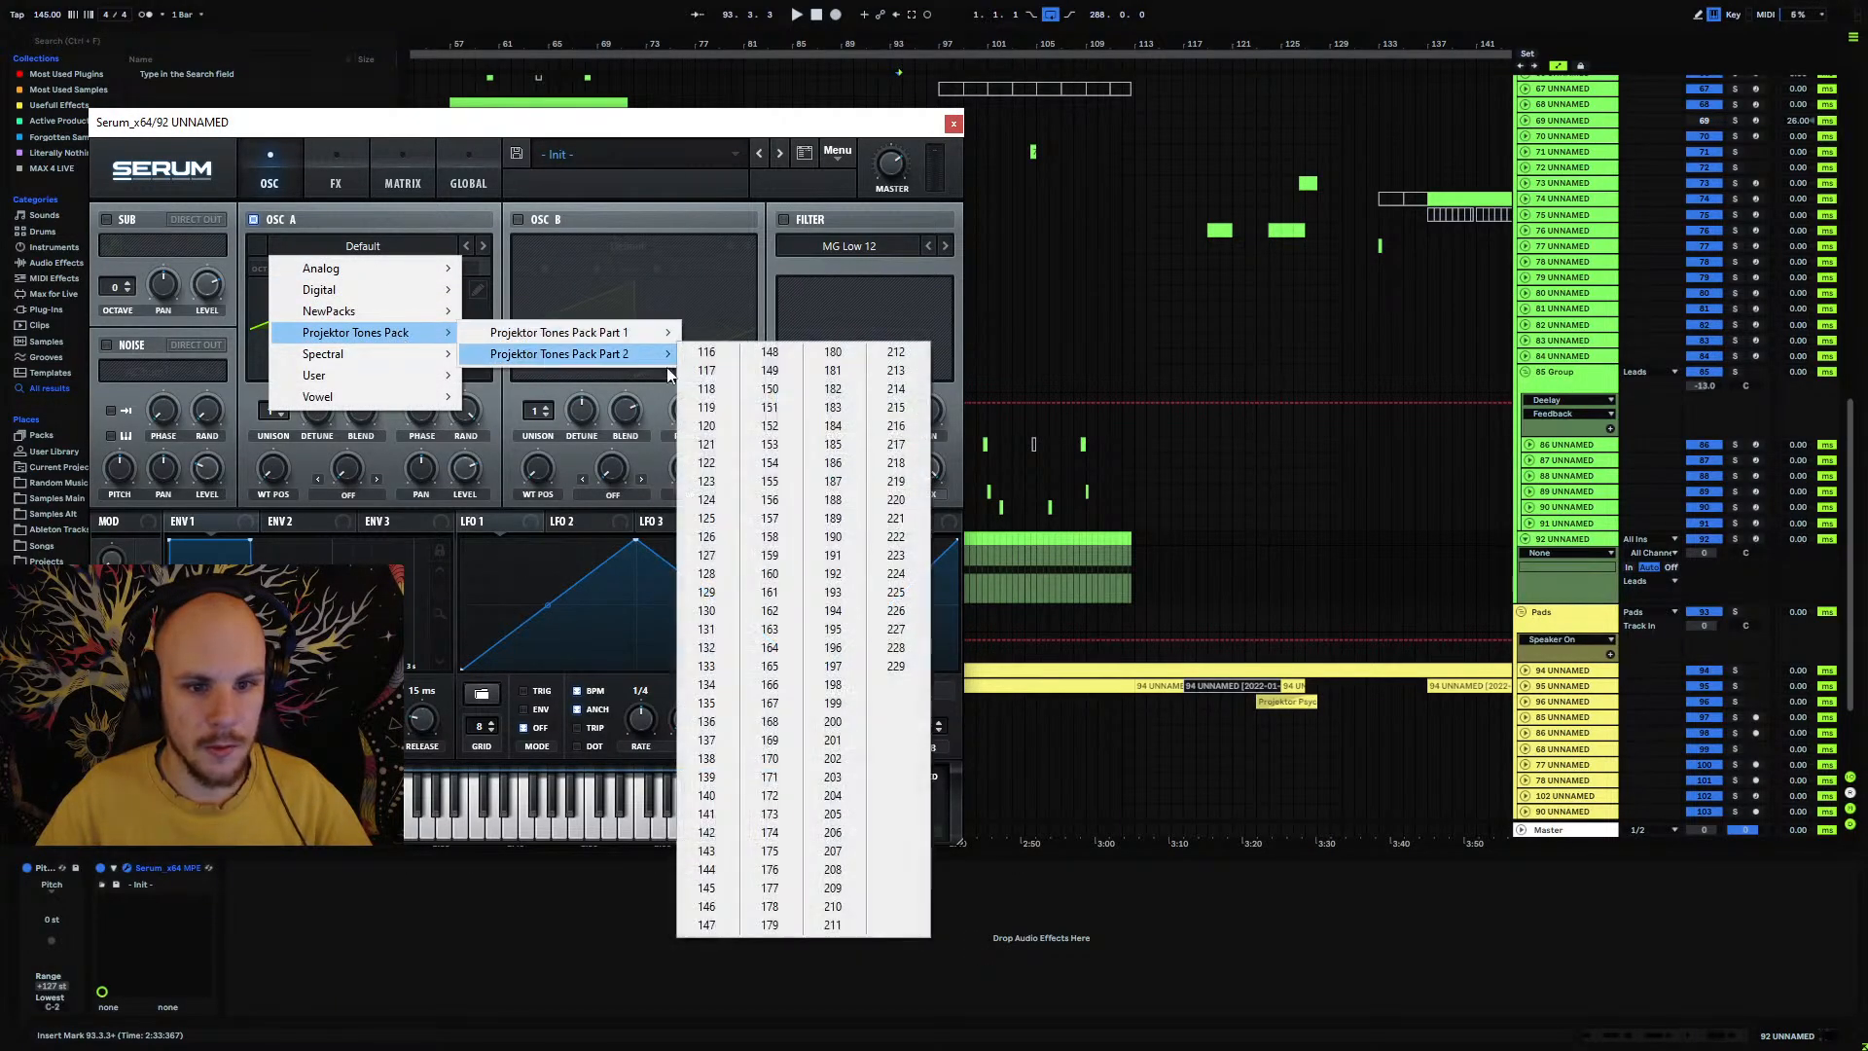
pyautogui.click(833, 499)
# Step: During playback, set Serum's Envelope 1 release to 70 ms and the Pitch device's transposition to -36 st
pyautogui.press('space')
pyautogui.moveTo(422, 732); pyautogui.dragTo(426, 725)
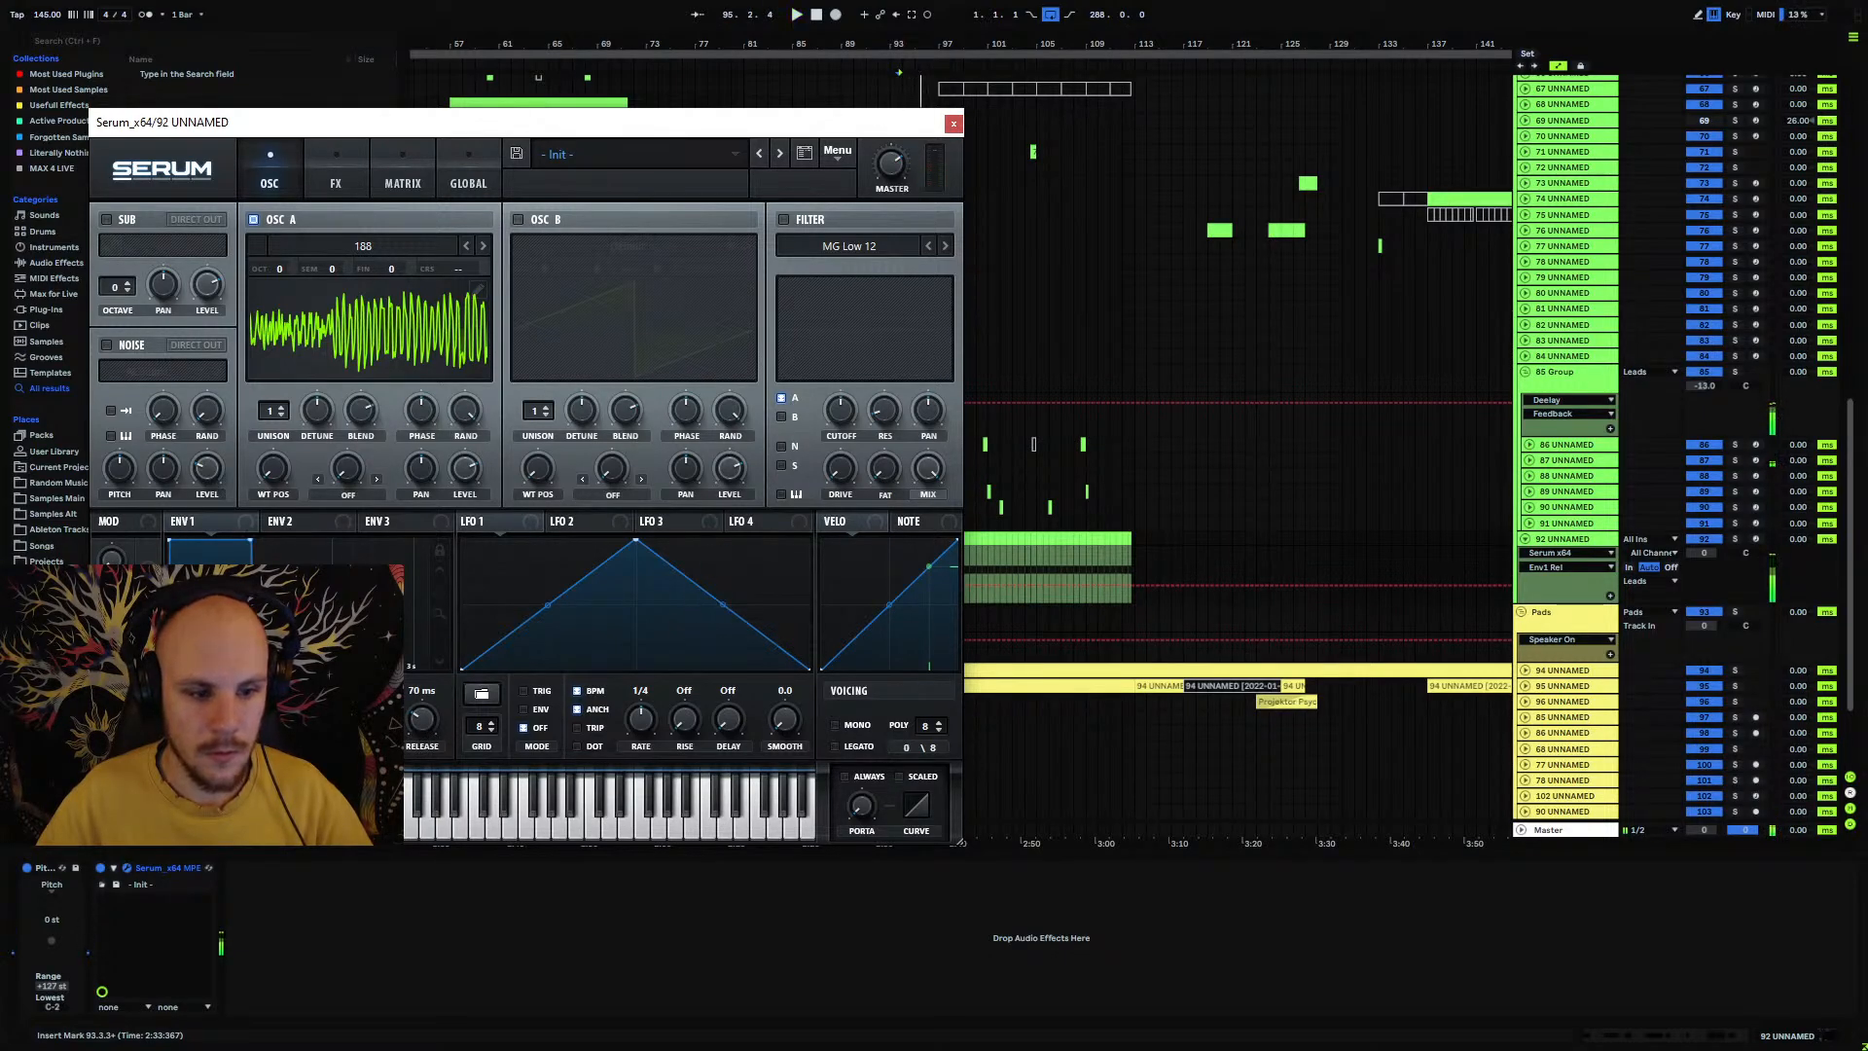
pyautogui.moveTo(49, 916); pyautogui.dragTo(53, 907)
pyautogui.press('space')
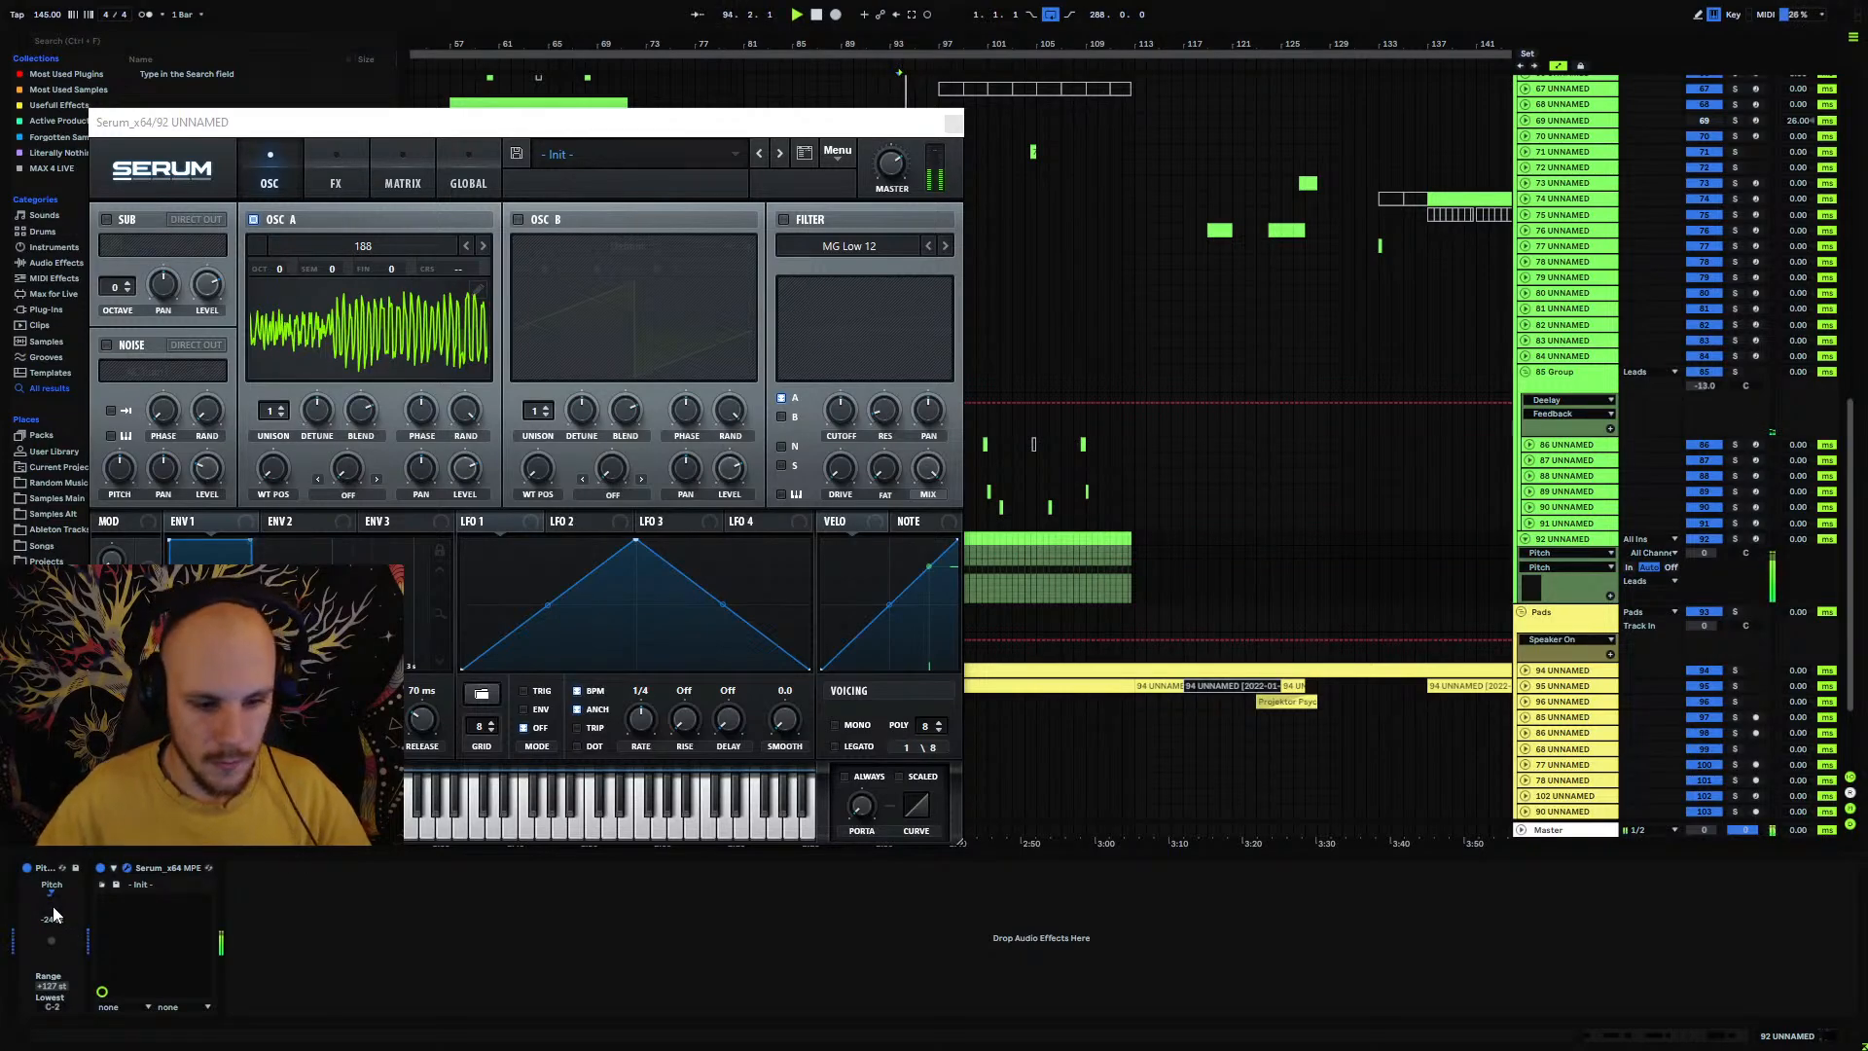
pyautogui.write('-36')
pyautogui.press('Return')
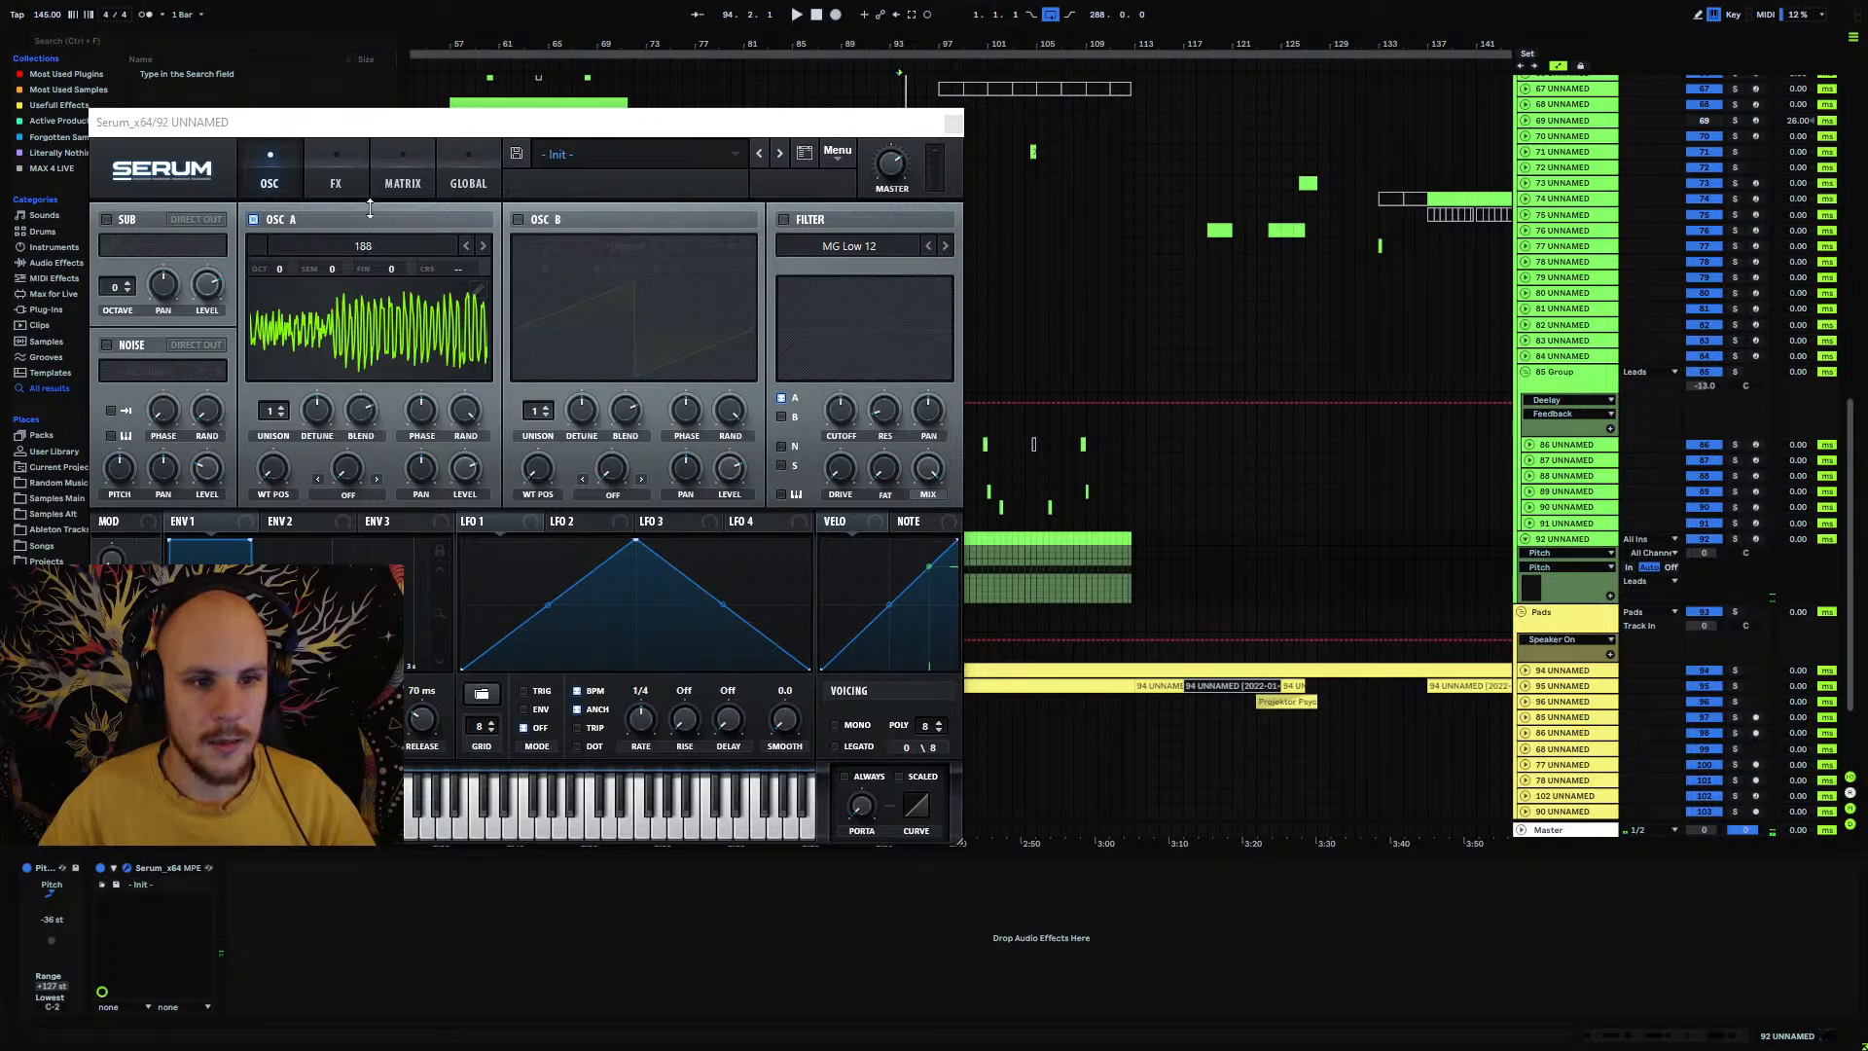
# Step: Move the Serum window clear of the webcam and switch oscillator A to the Basic Shapes wavetable, passing through Analog_BD_Sin
pyautogui.moveTo(374, 122); pyautogui.dragTo(736, 232)
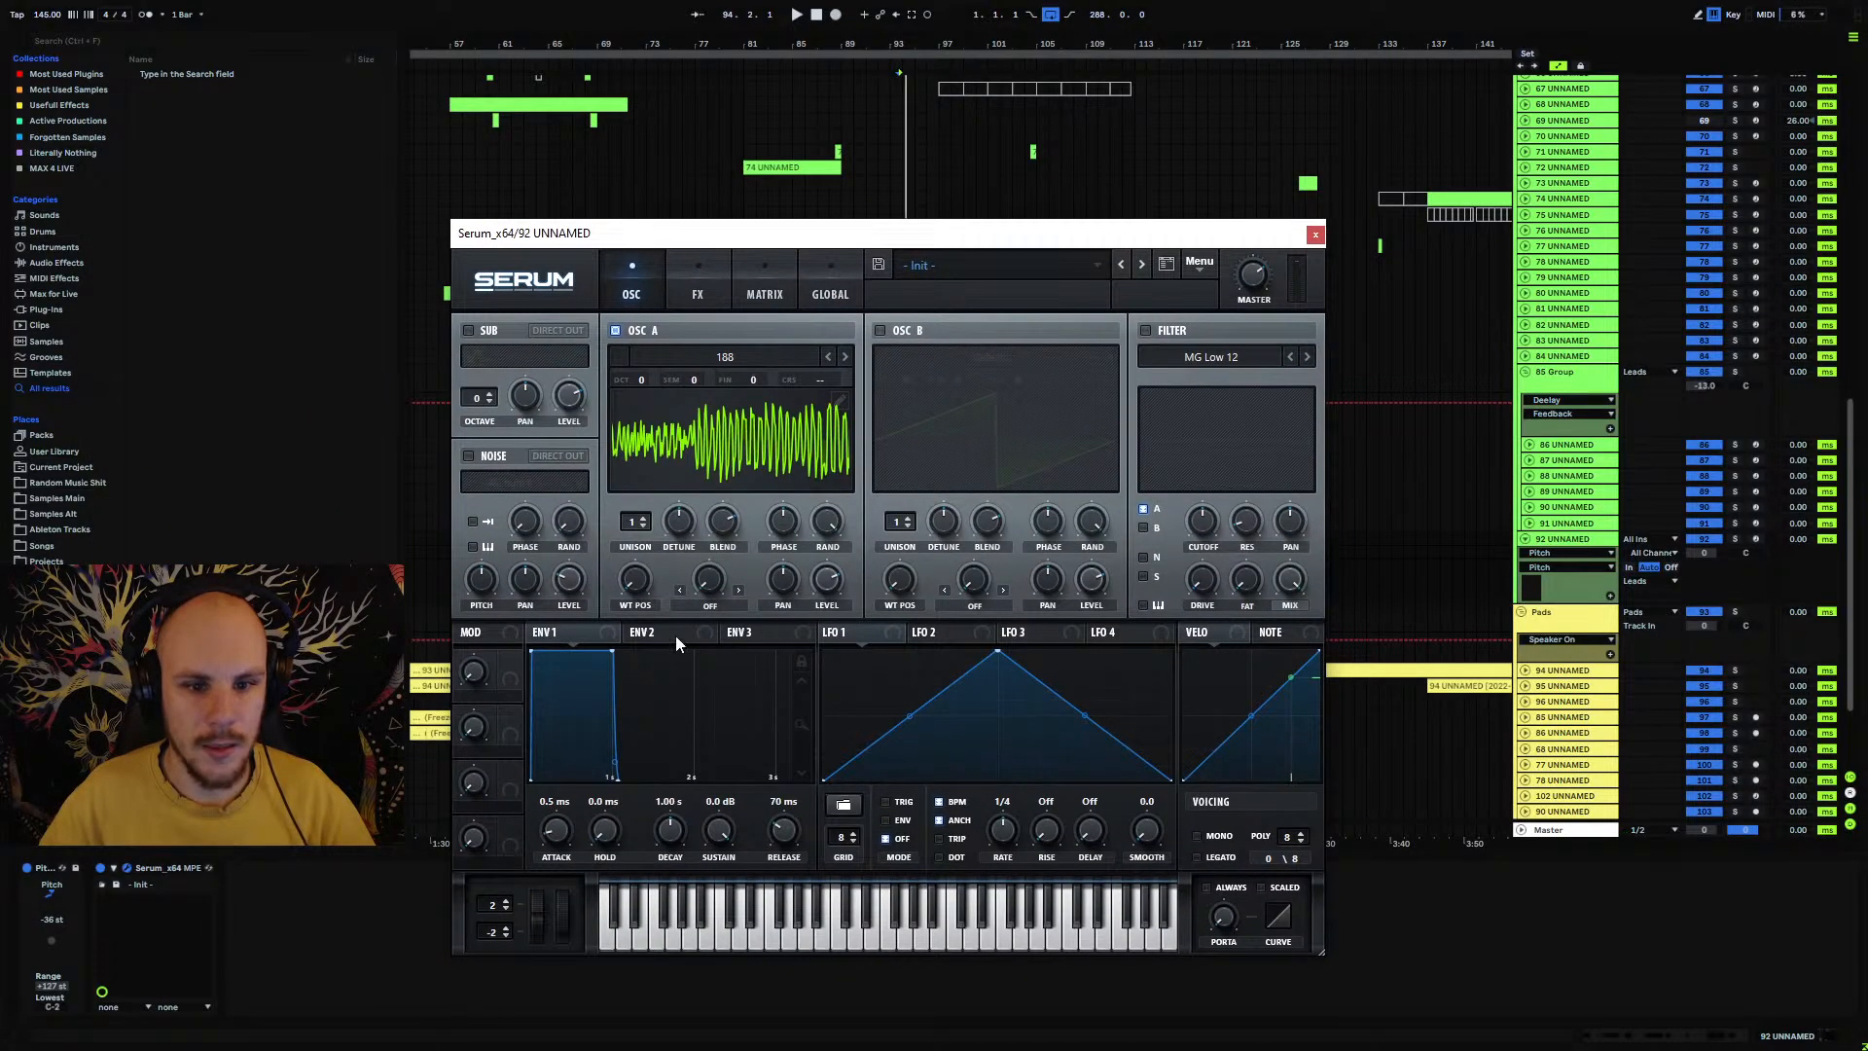
pyautogui.click(714, 364)
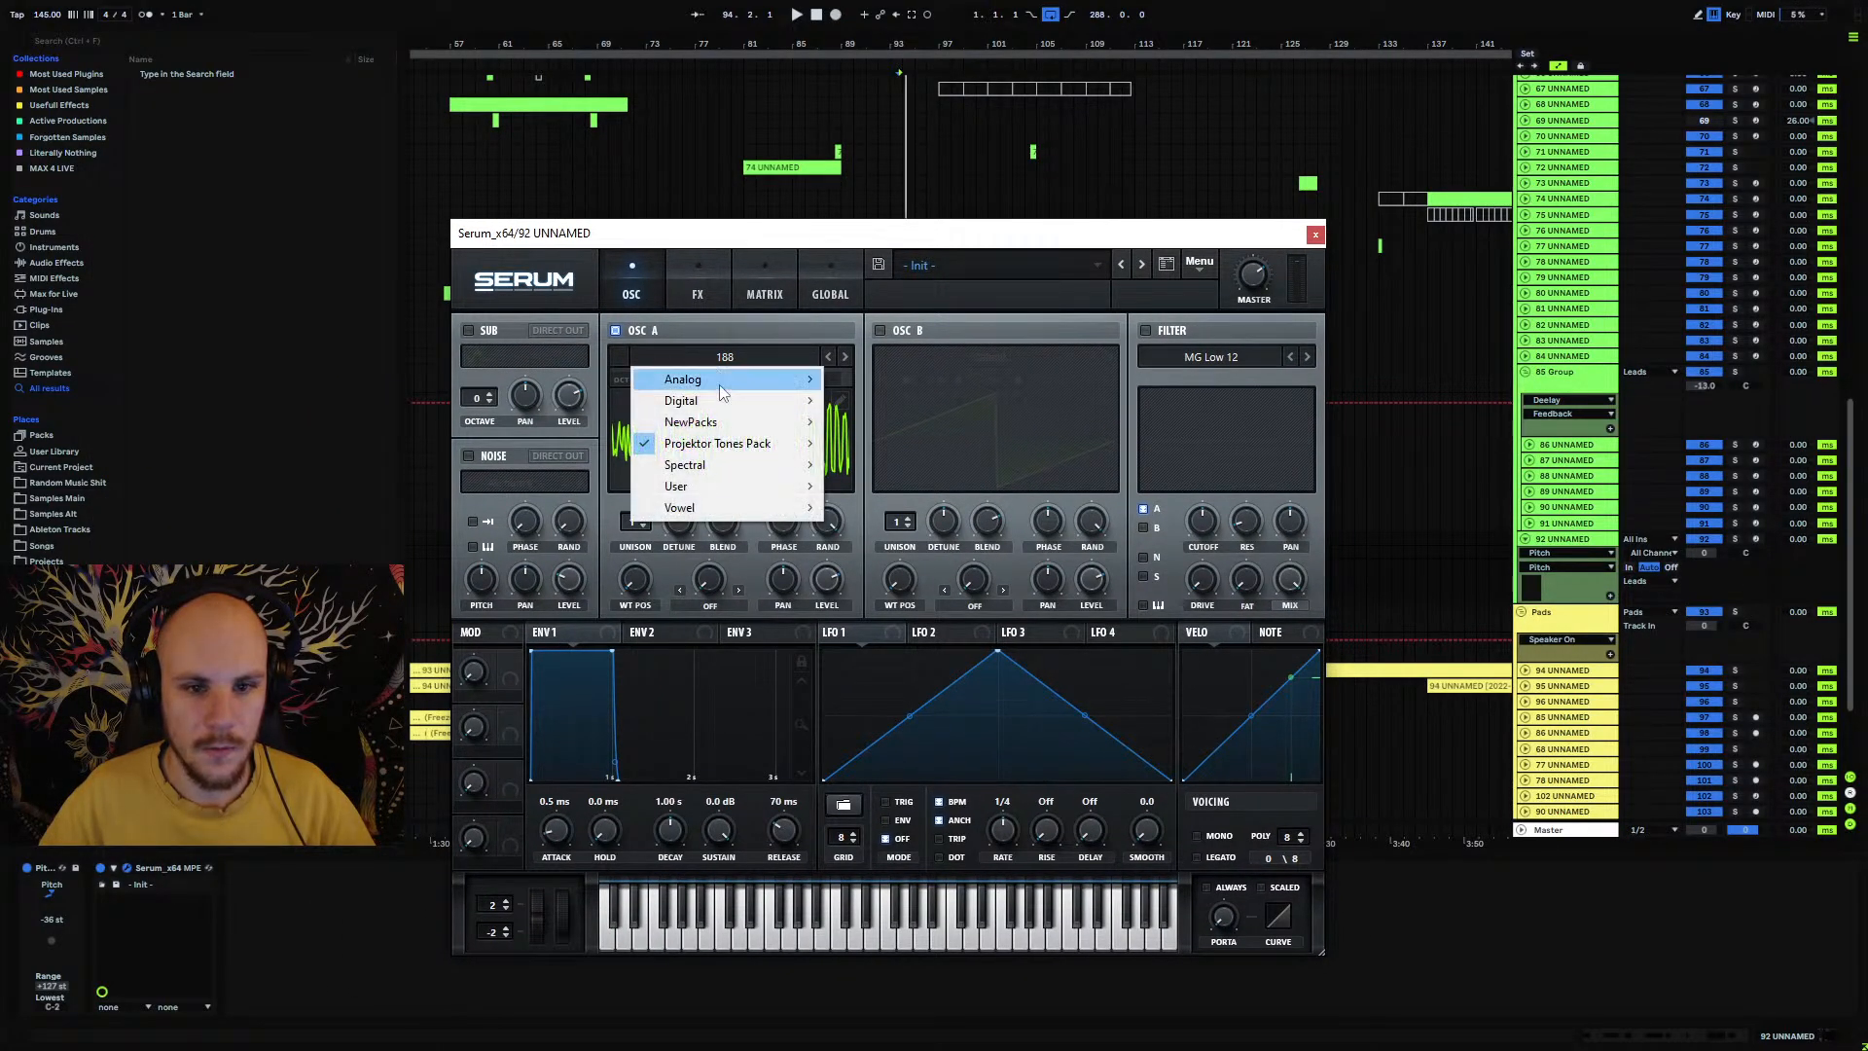
pyautogui.moveTo(720, 383)
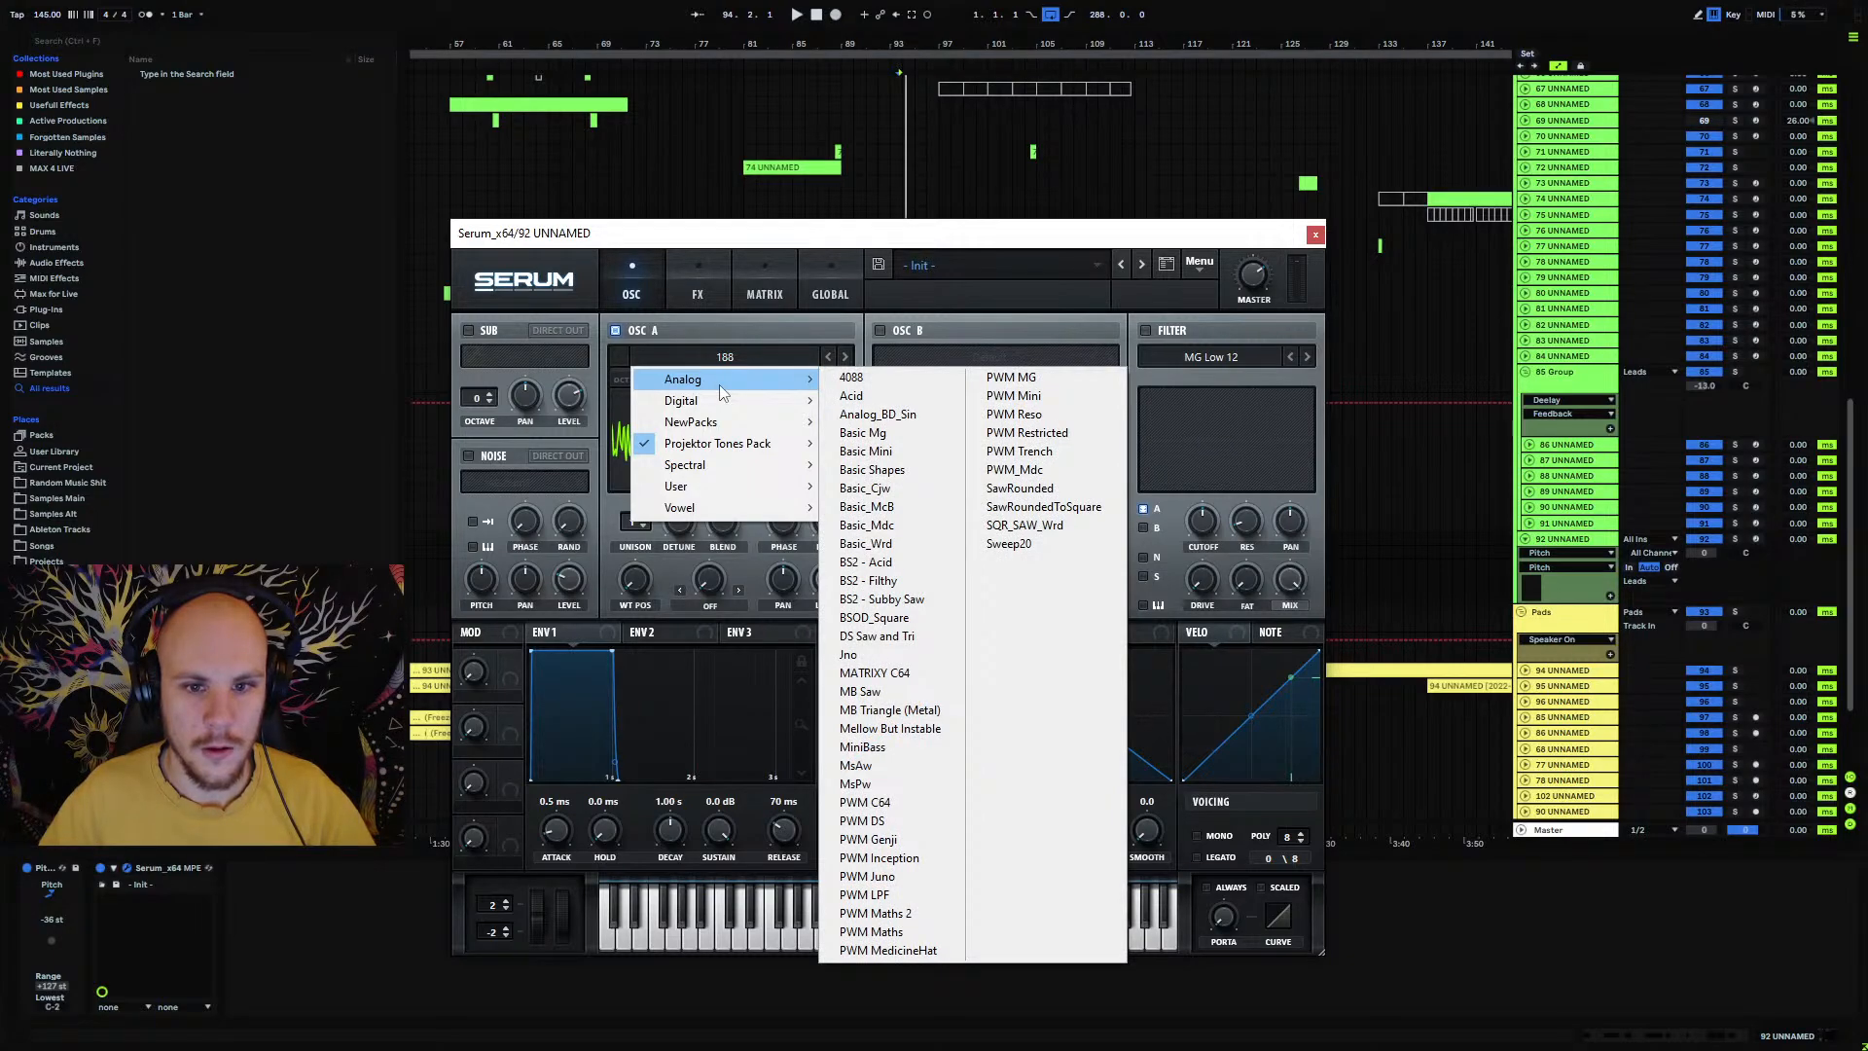
pyautogui.click(877, 413)
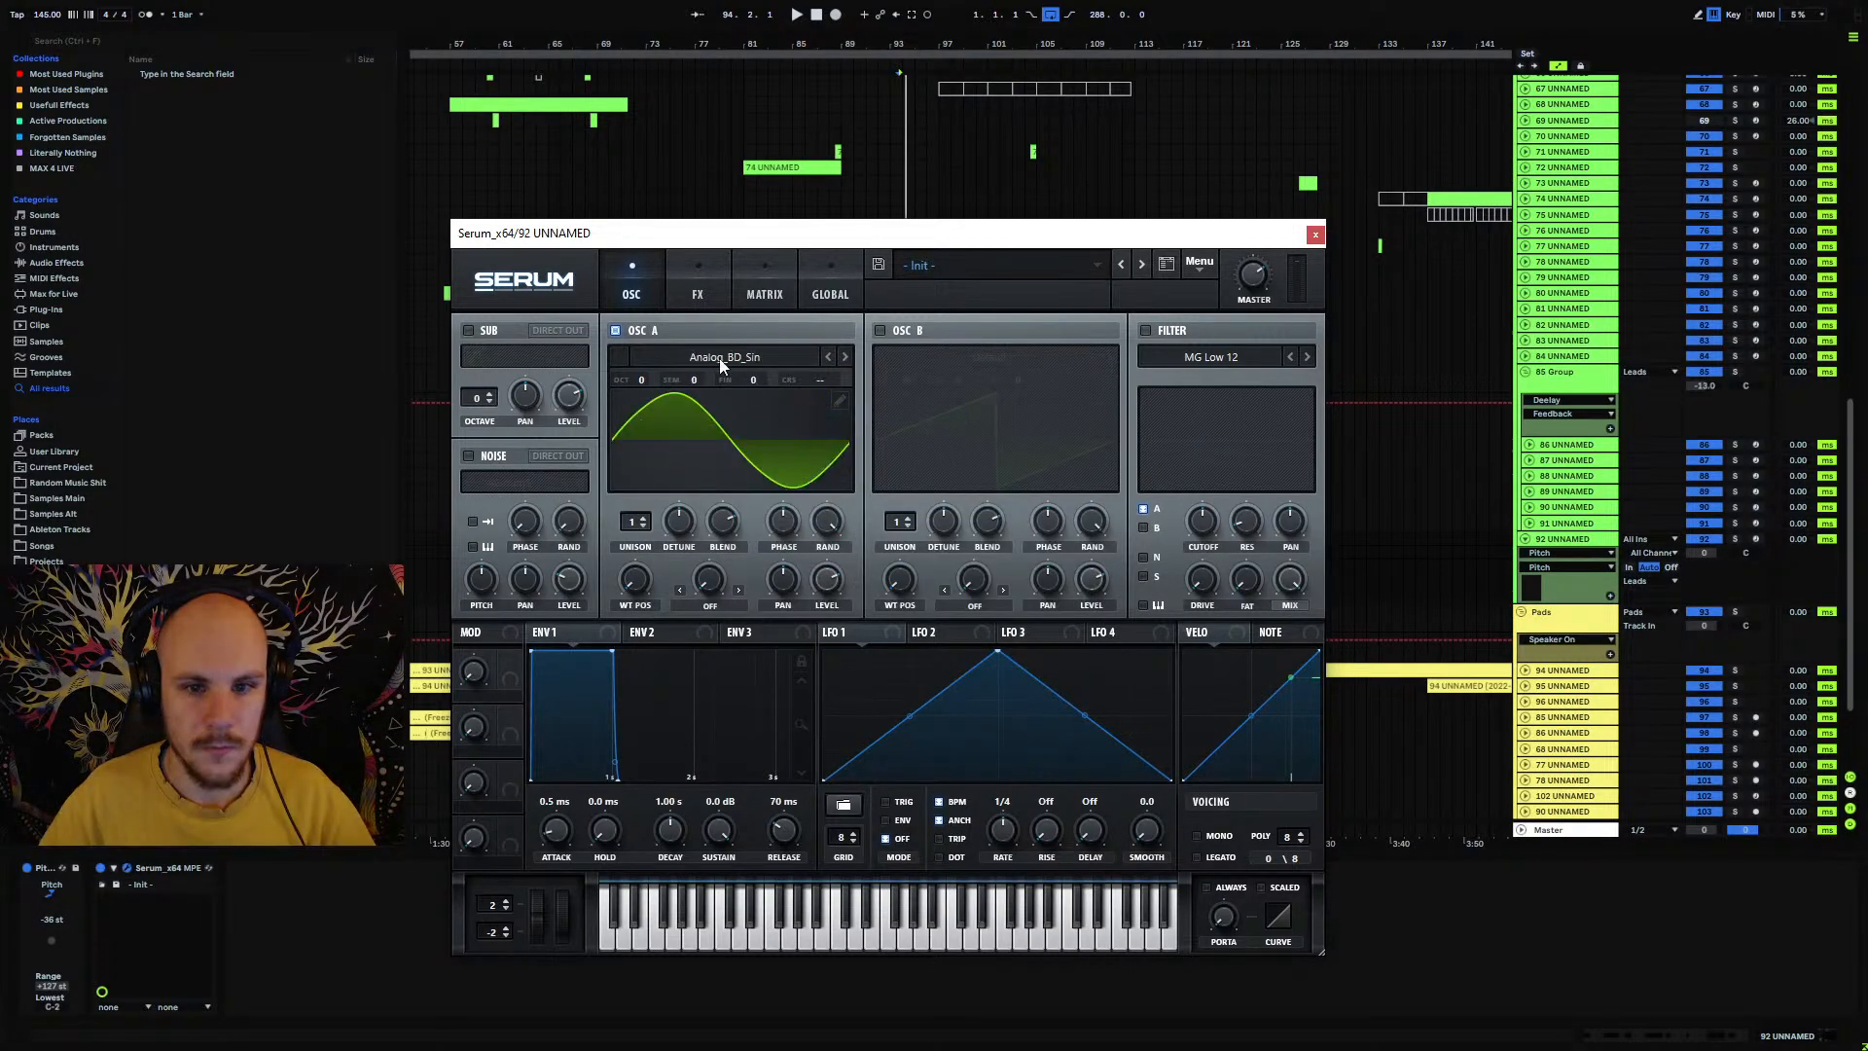
pyautogui.click(843, 359)
pyautogui.click(842, 360)
pyautogui.click(842, 360)
pyautogui.click(828, 357)
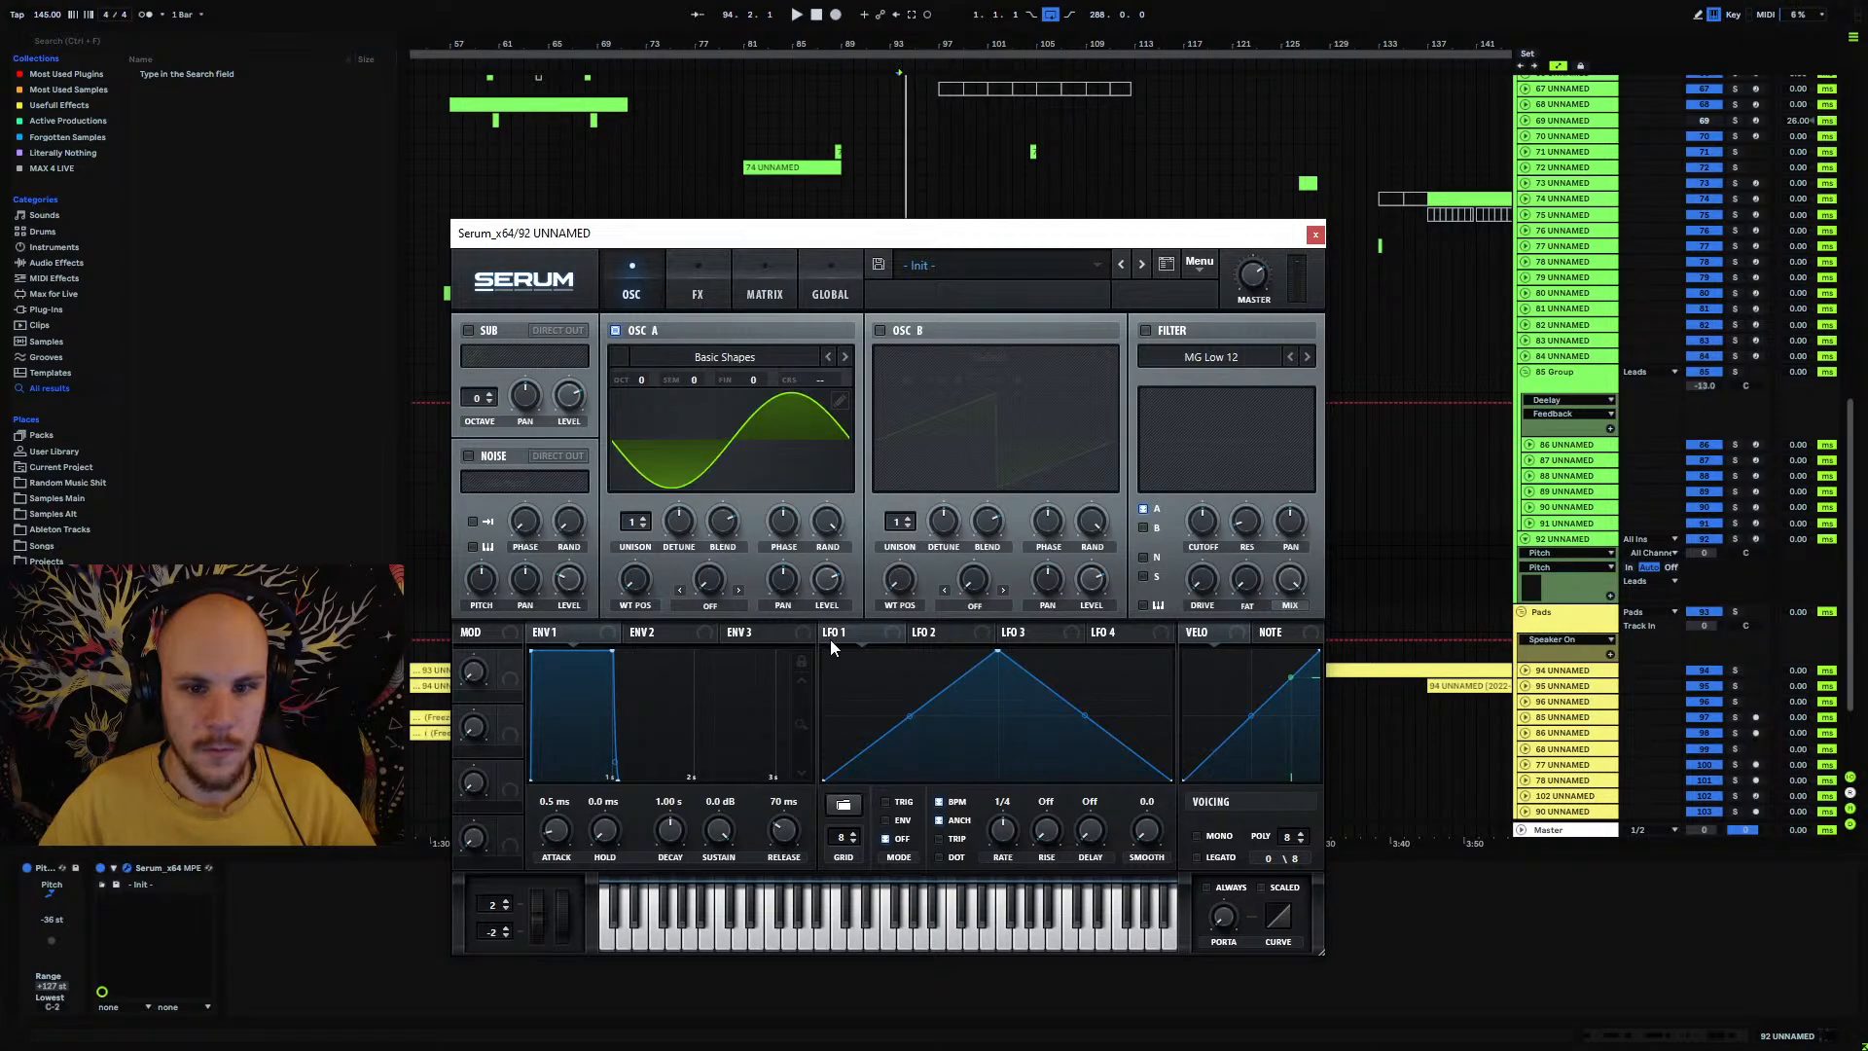
# Step: Enable Serum's oscillator B, solo track 92 and start playback
pyautogui.click(882, 331)
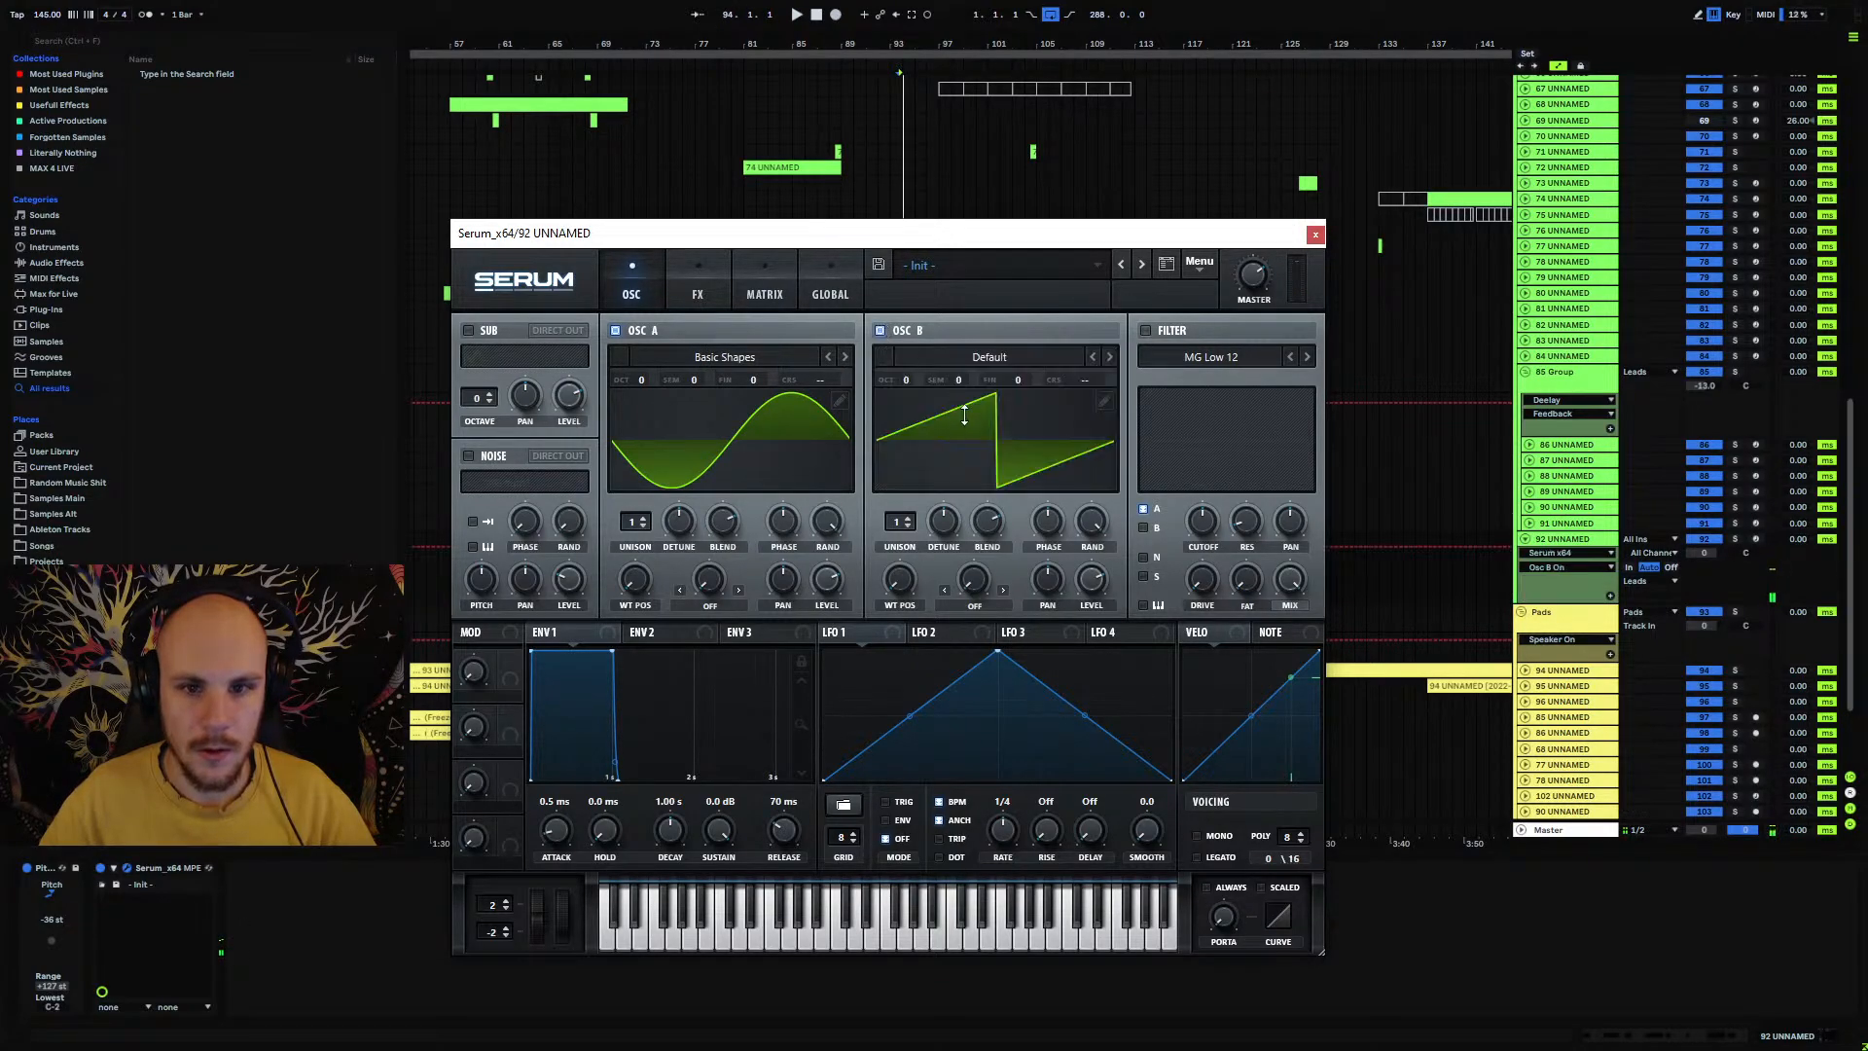
pyautogui.click(1735, 538)
pyautogui.press('space')
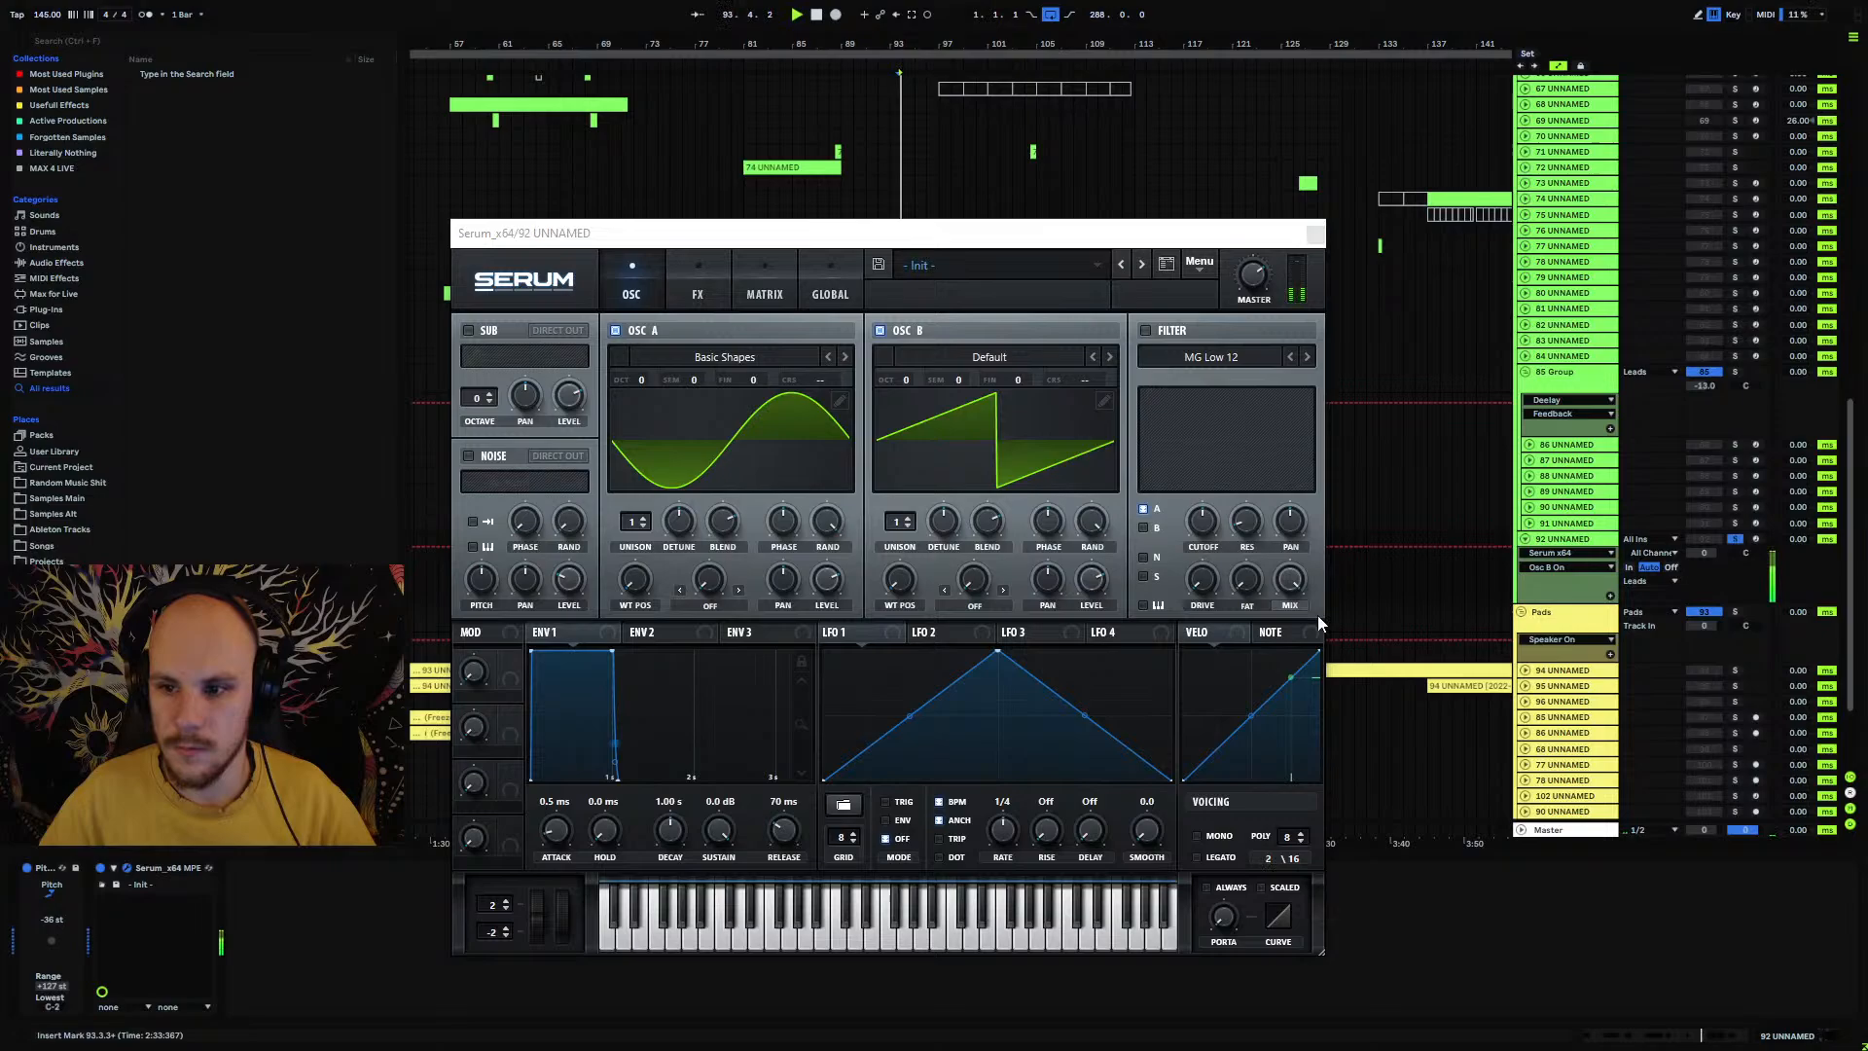
# Step: Set oscillator A's warp mode to FM (From B) and its warp amount to about 38% while auditioning
pyautogui.click(721, 604)
pyautogui.click(743, 514)
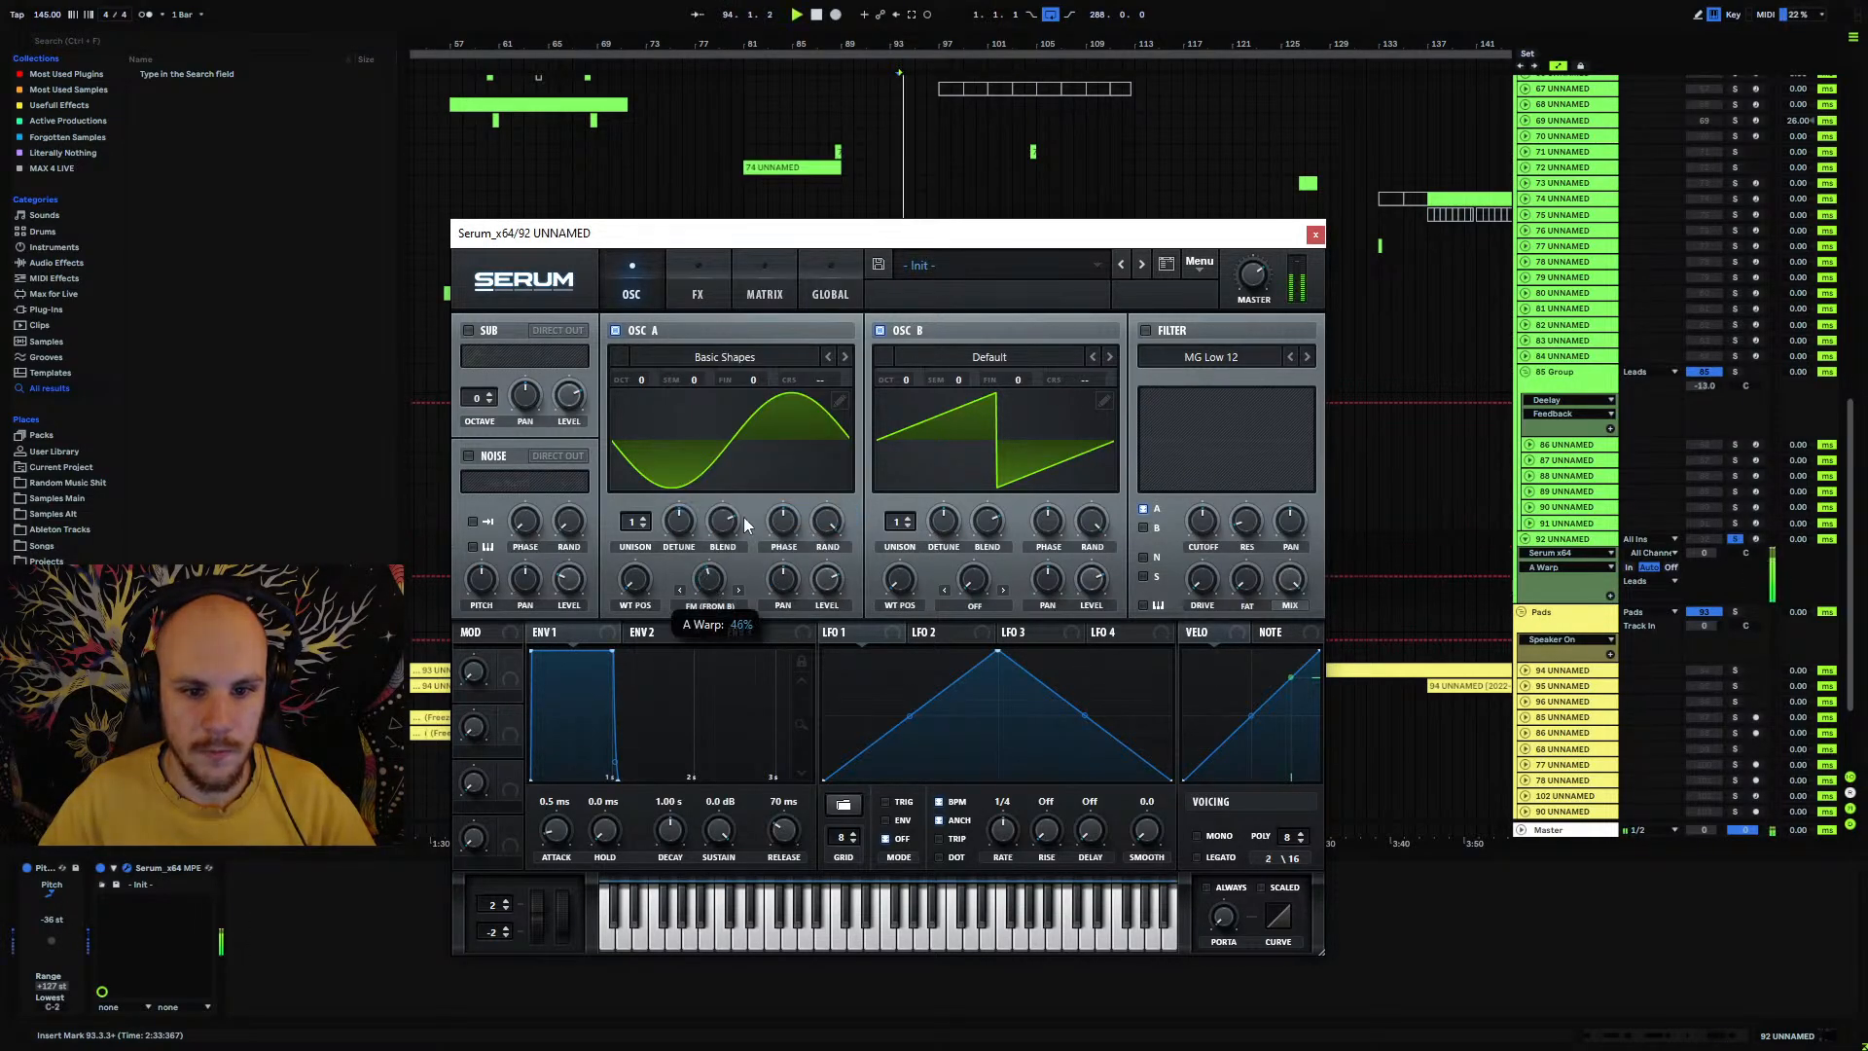
pyautogui.moveTo(743, 517); pyautogui.dragTo(738, 560)
pyautogui.press('space')
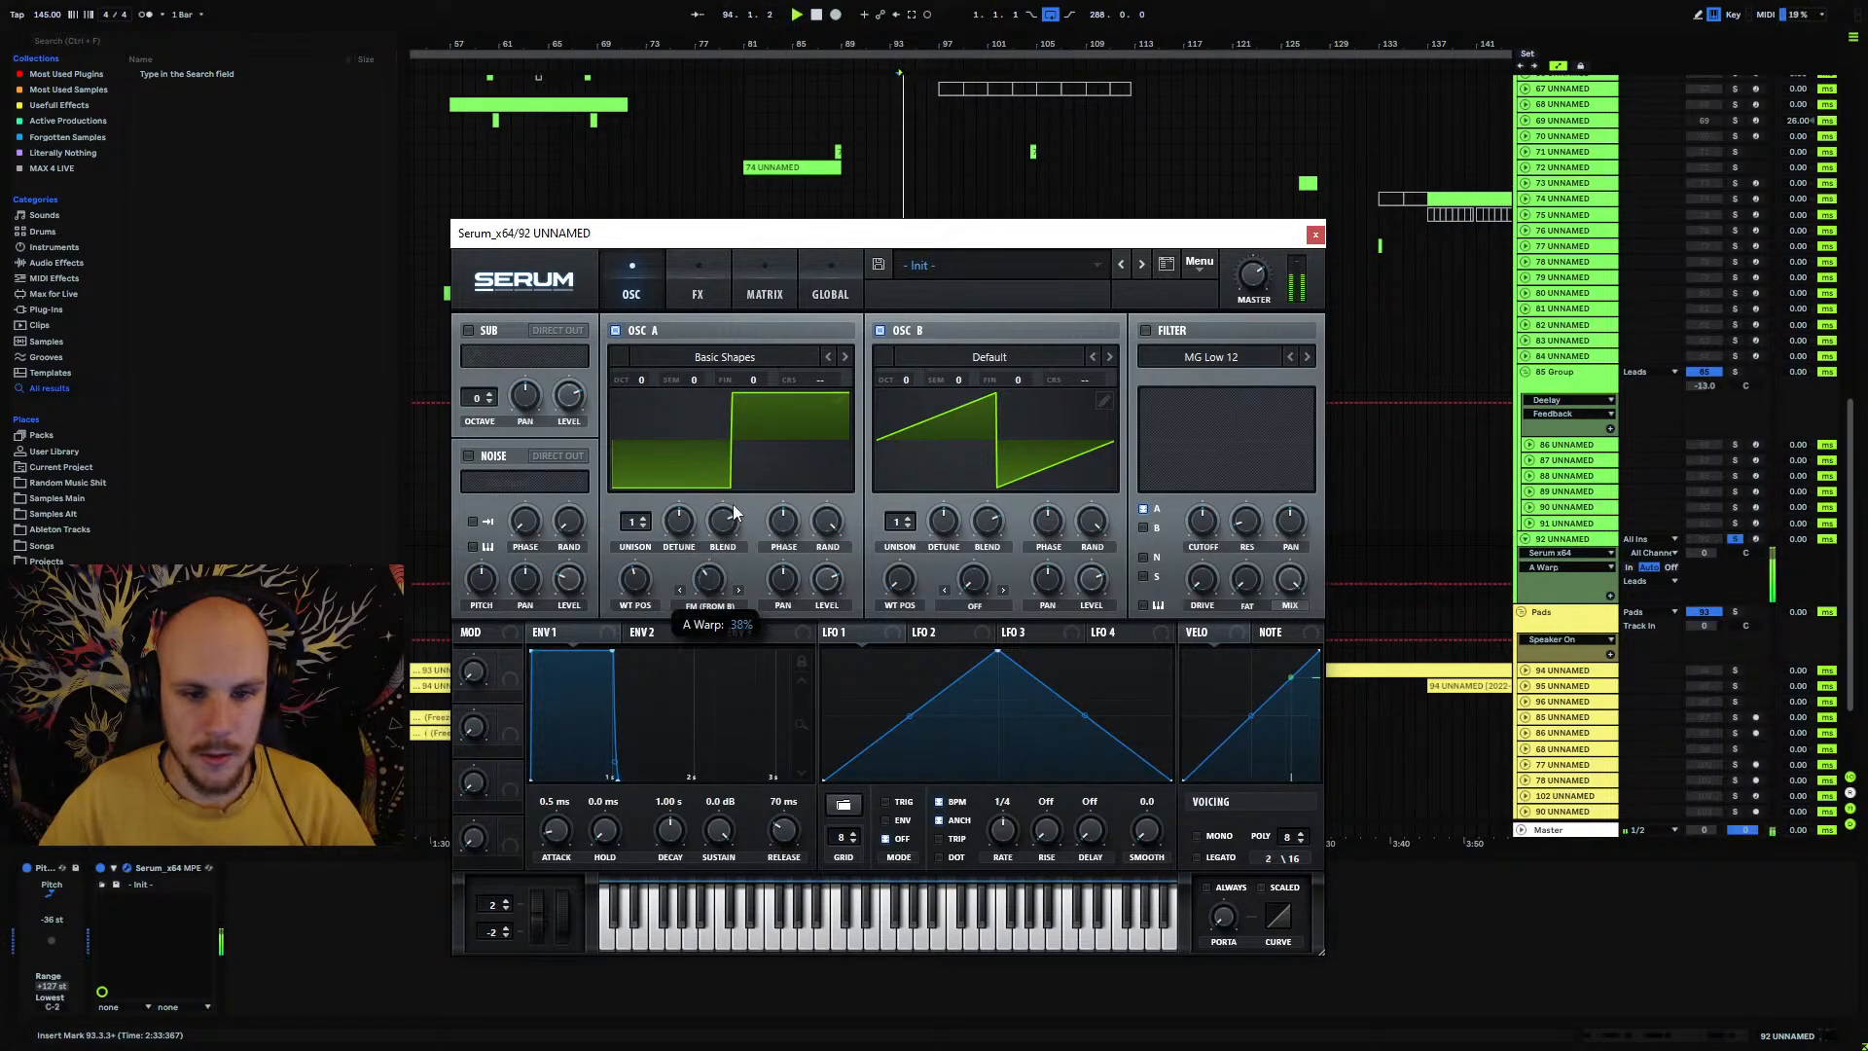
# Step: Lower Serum's oscillator B level to 0%, readjust oscillator A's FM warp amount and stop playback
pyautogui.moveTo(1103, 576); pyautogui.dragTo(1037, 990)
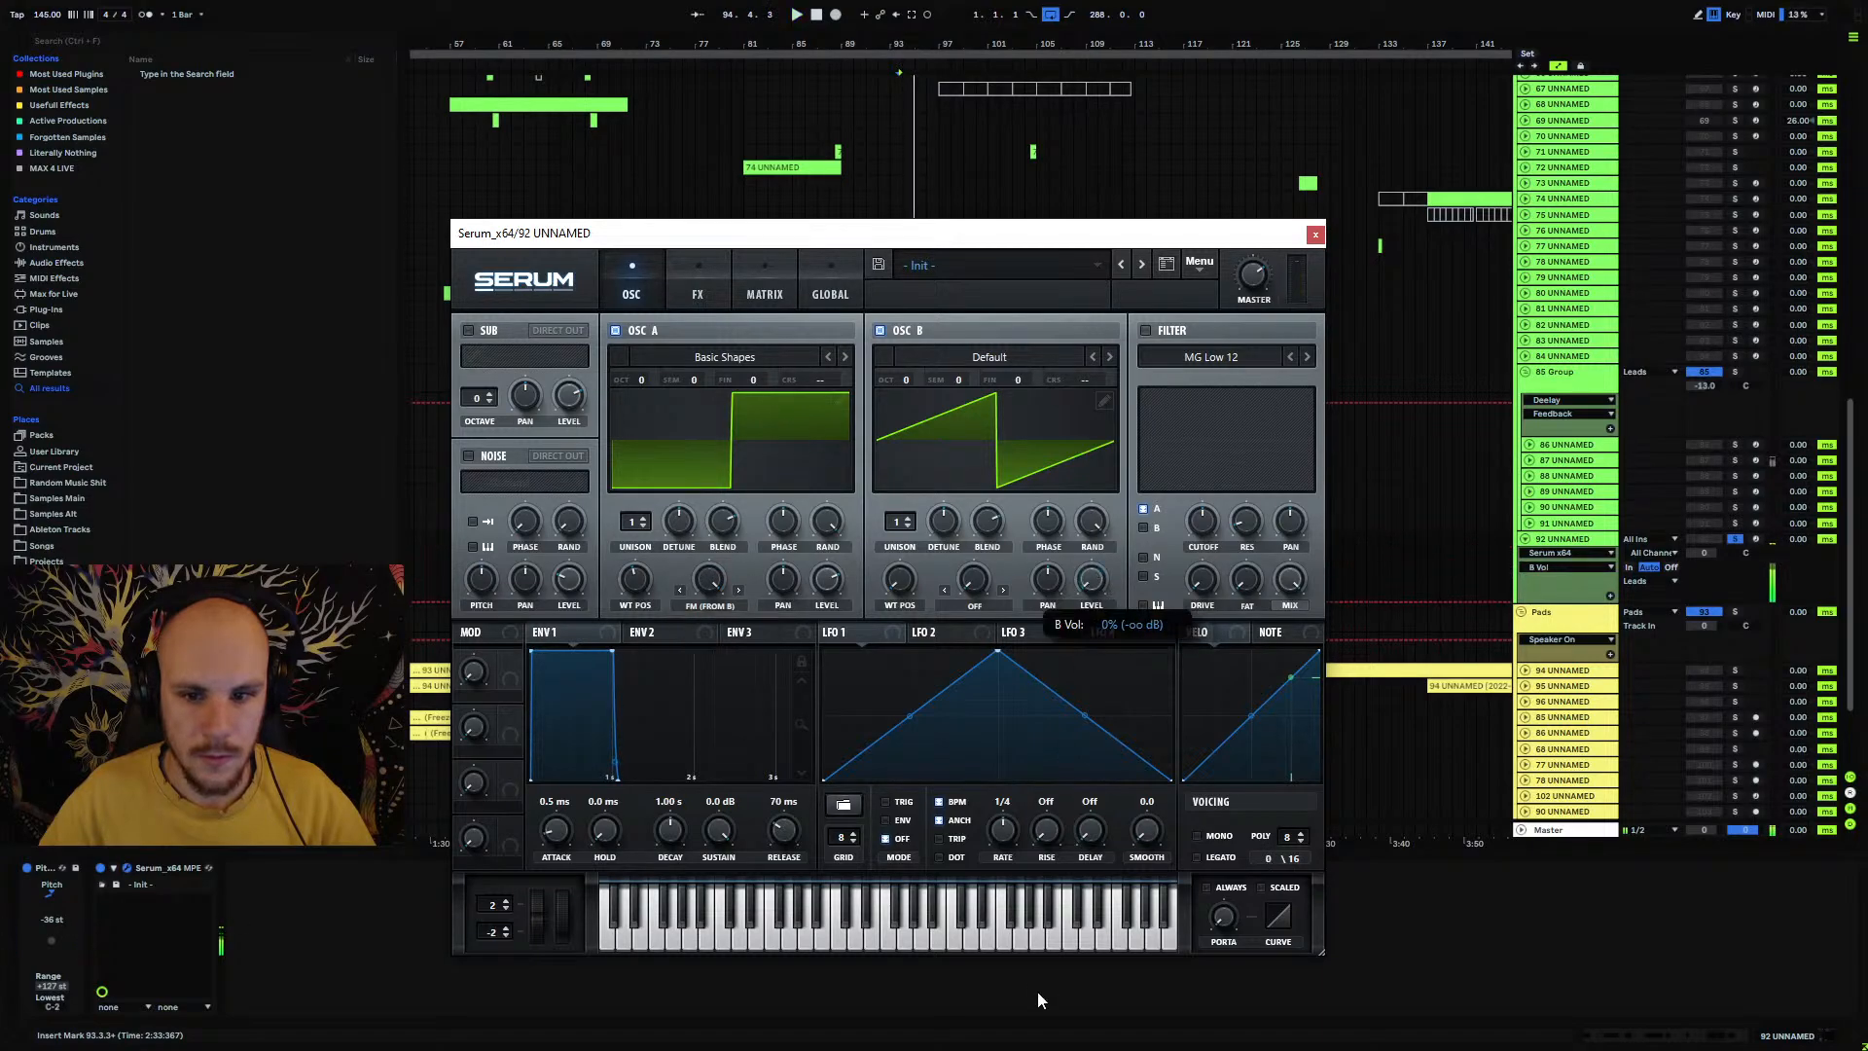
pyautogui.press('space')
pyautogui.moveTo(718, 582); pyautogui.dragTo(707, 654)
pyautogui.press('space')
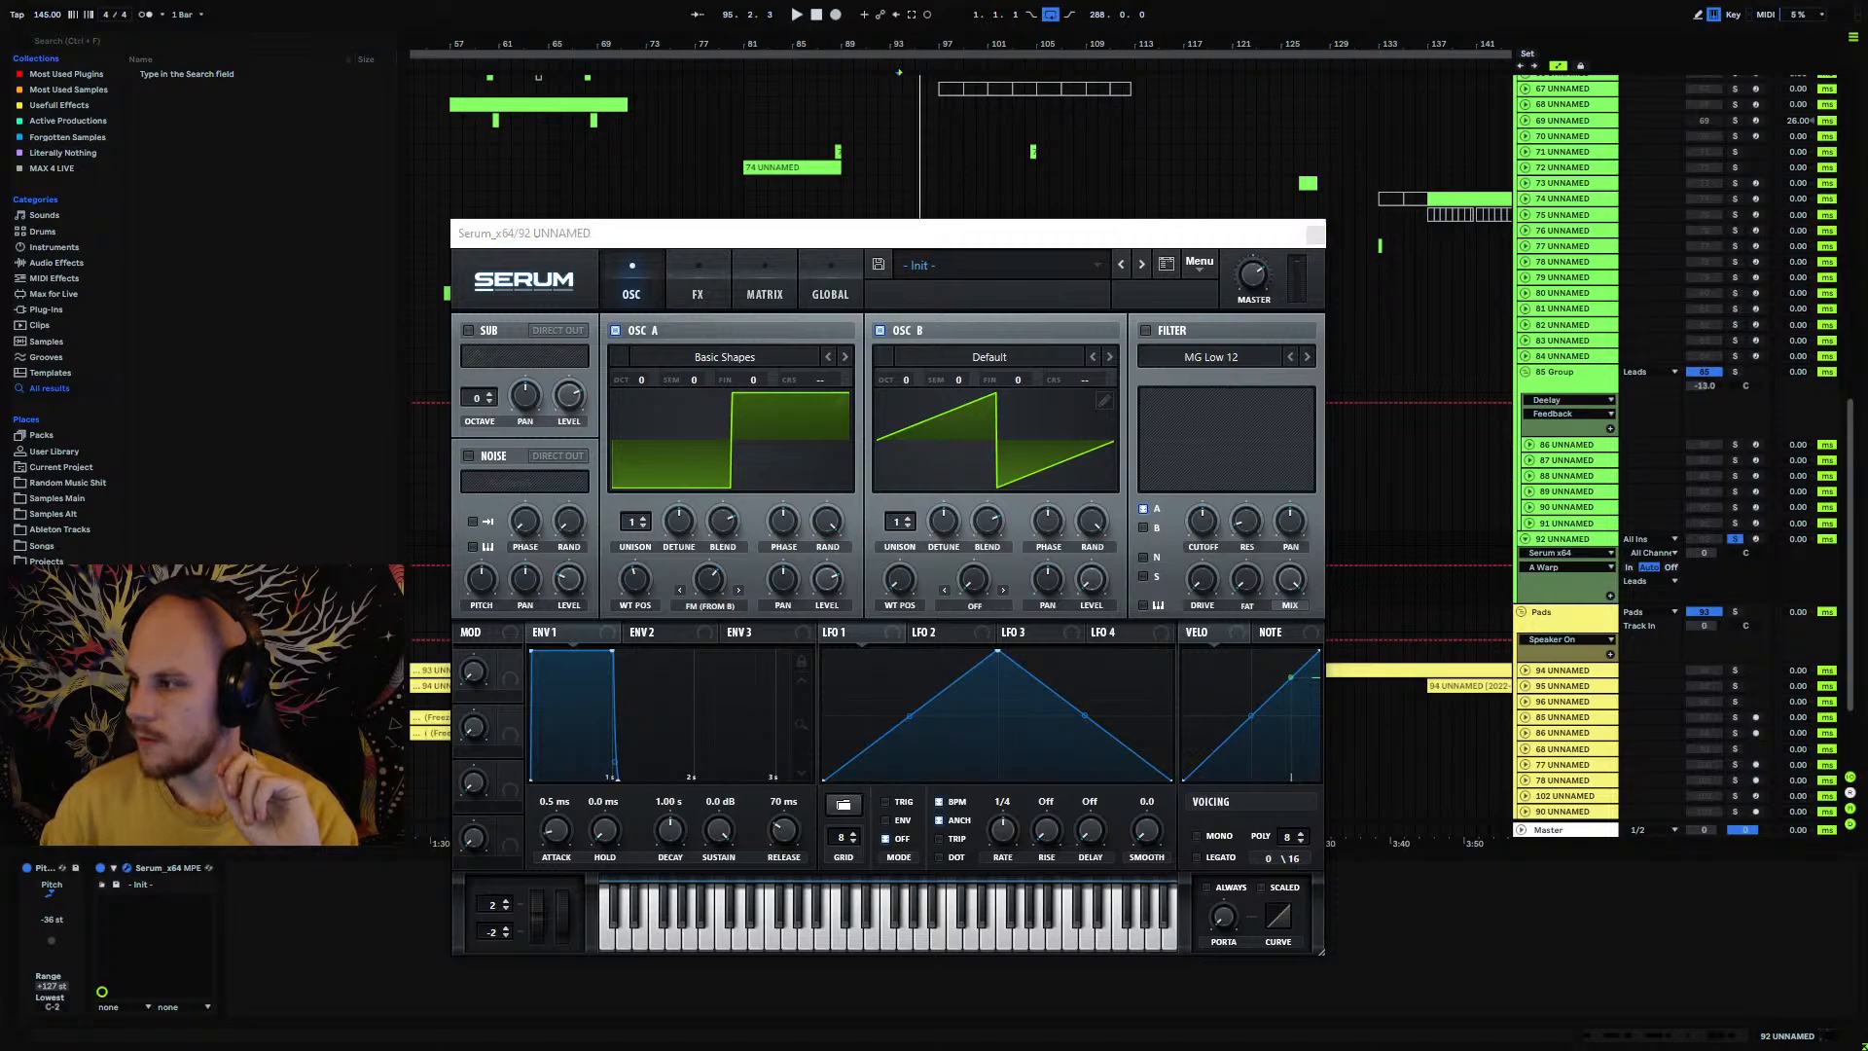
# Step: Switch to YouTube in the web browser, search for "mute production" and open the Mute Production channel's videos
pyautogui.moveTo(1866, 278); pyautogui.dragTo(757, 157)
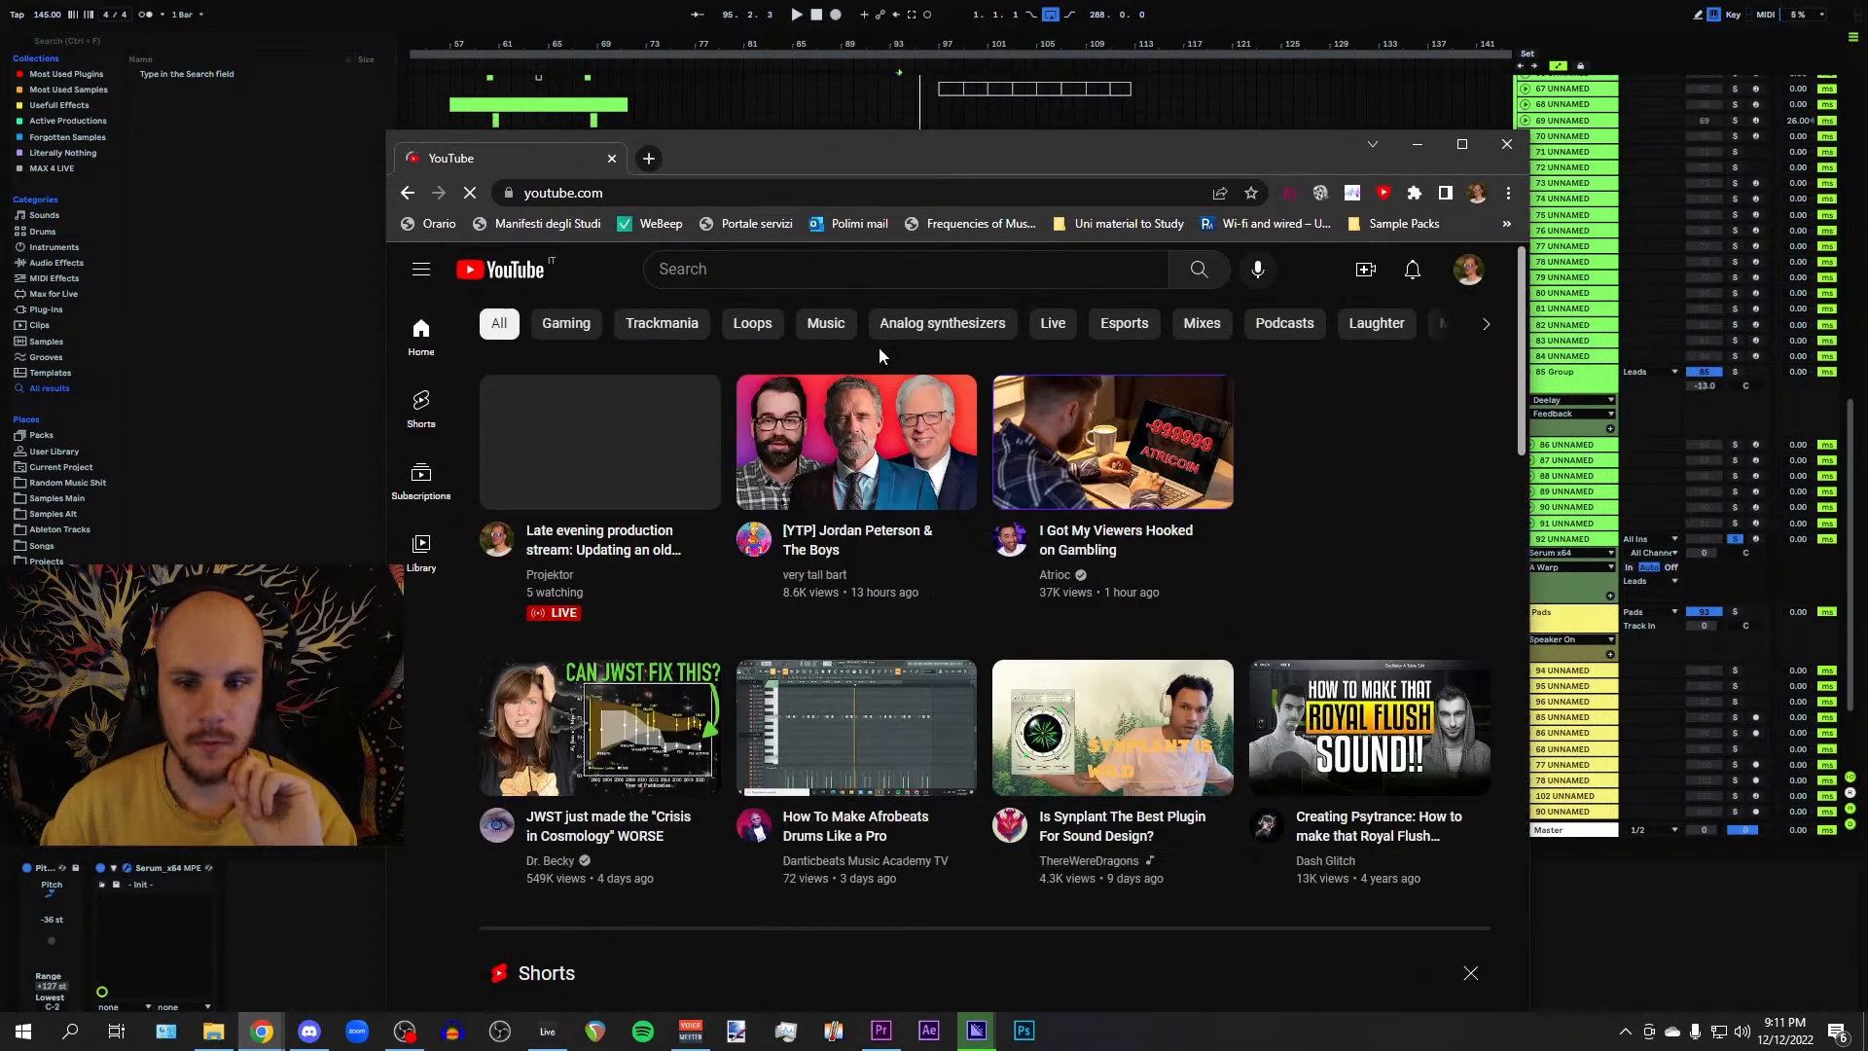
pyautogui.click(771, 275)
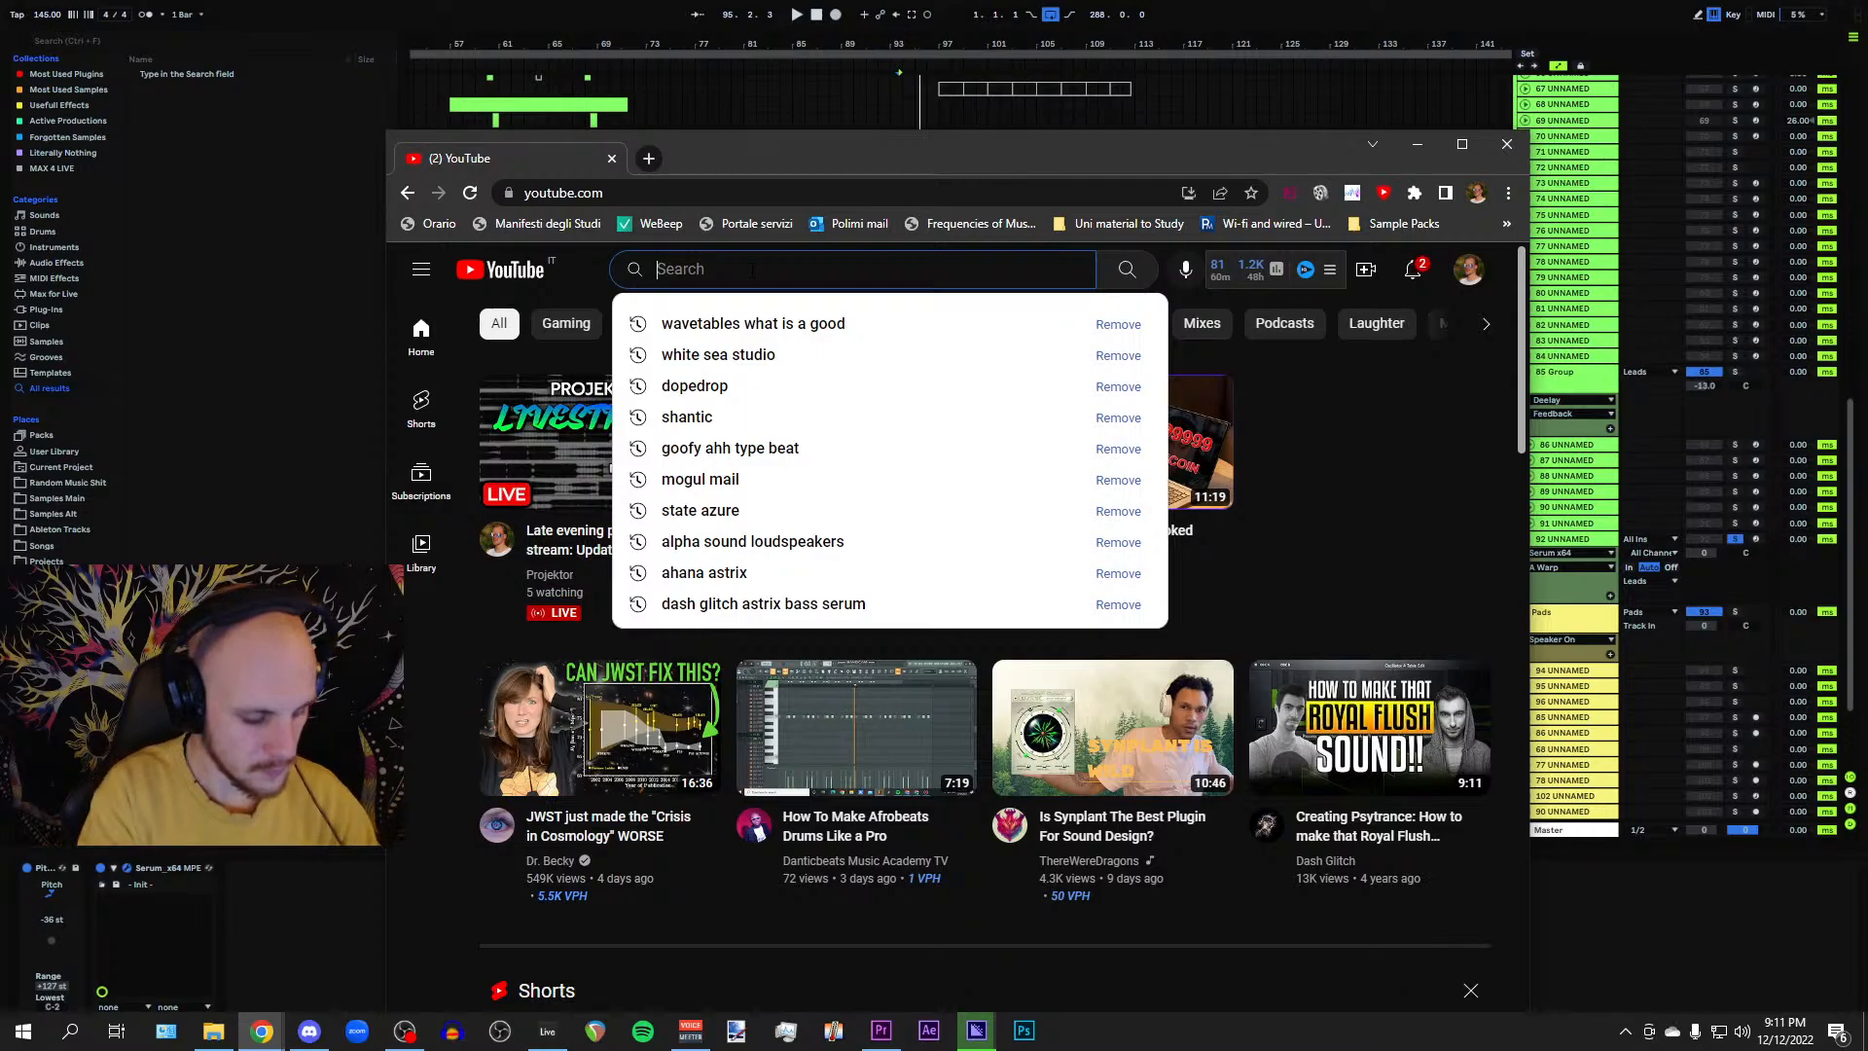
pyautogui.write('mute')
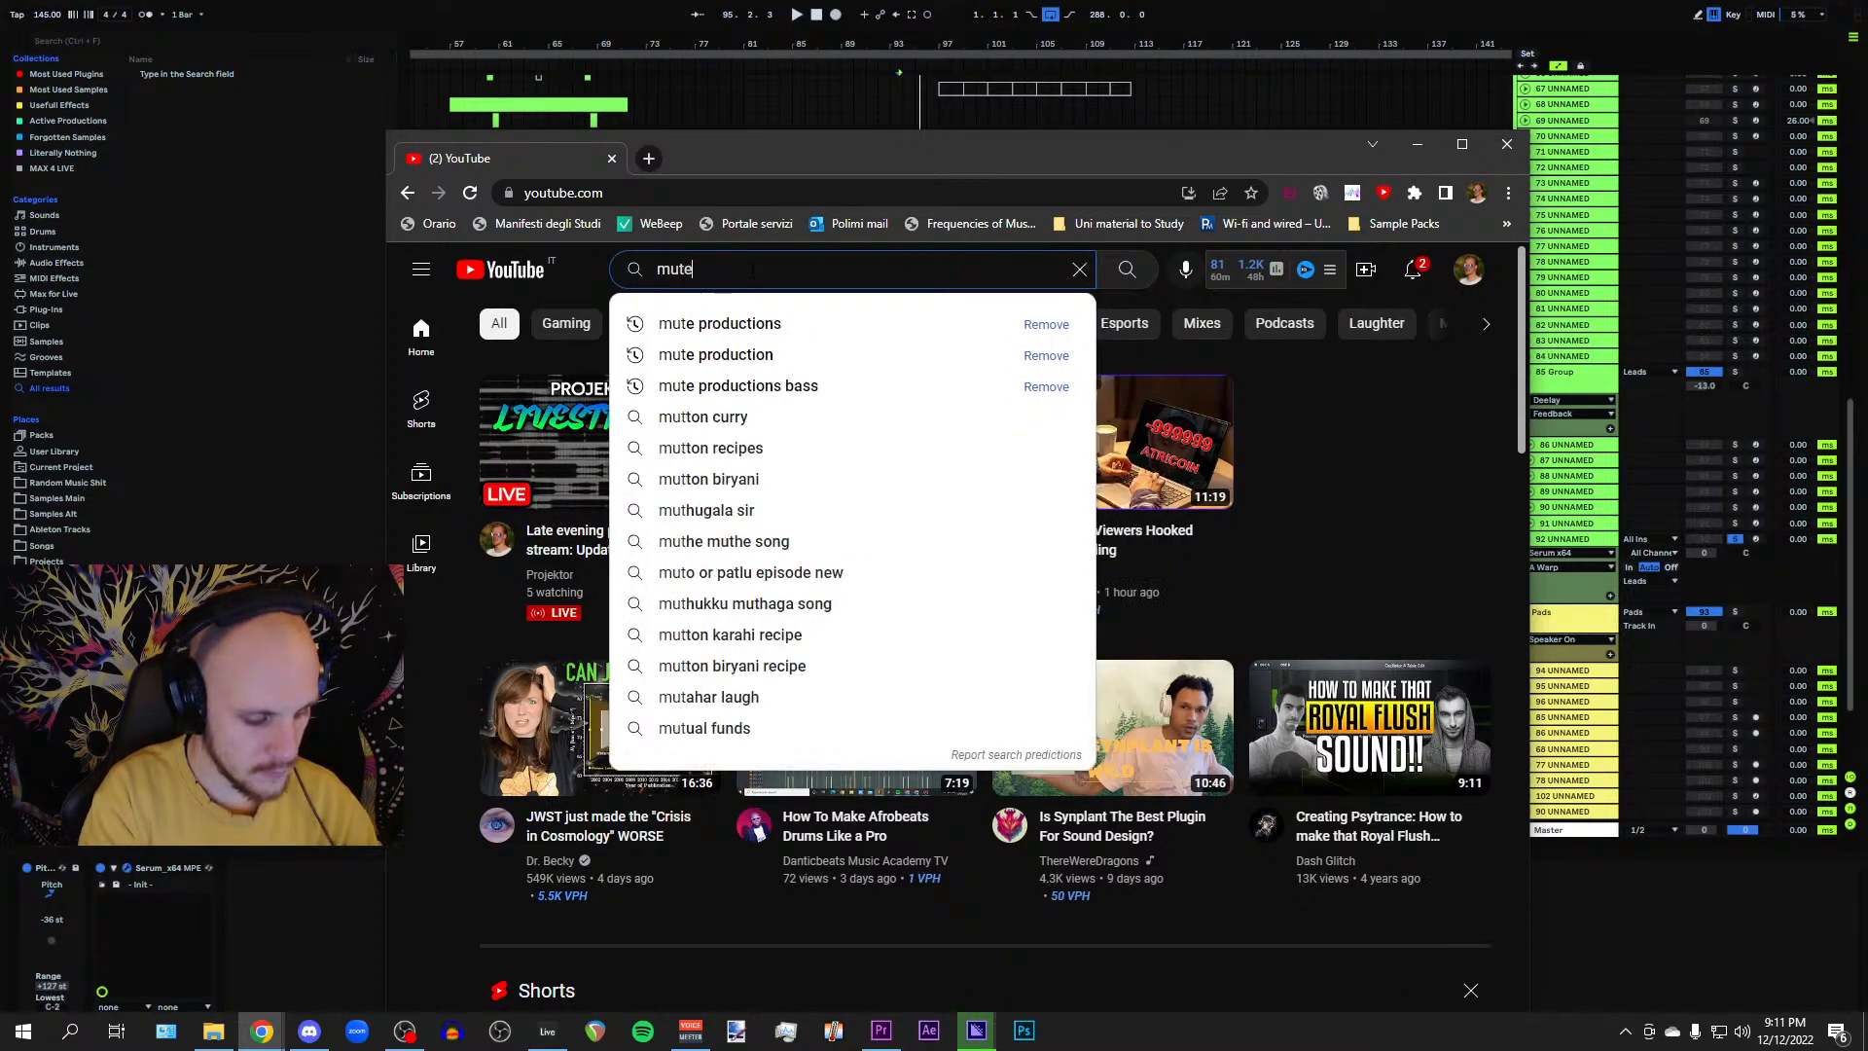
pyautogui.write(' production')
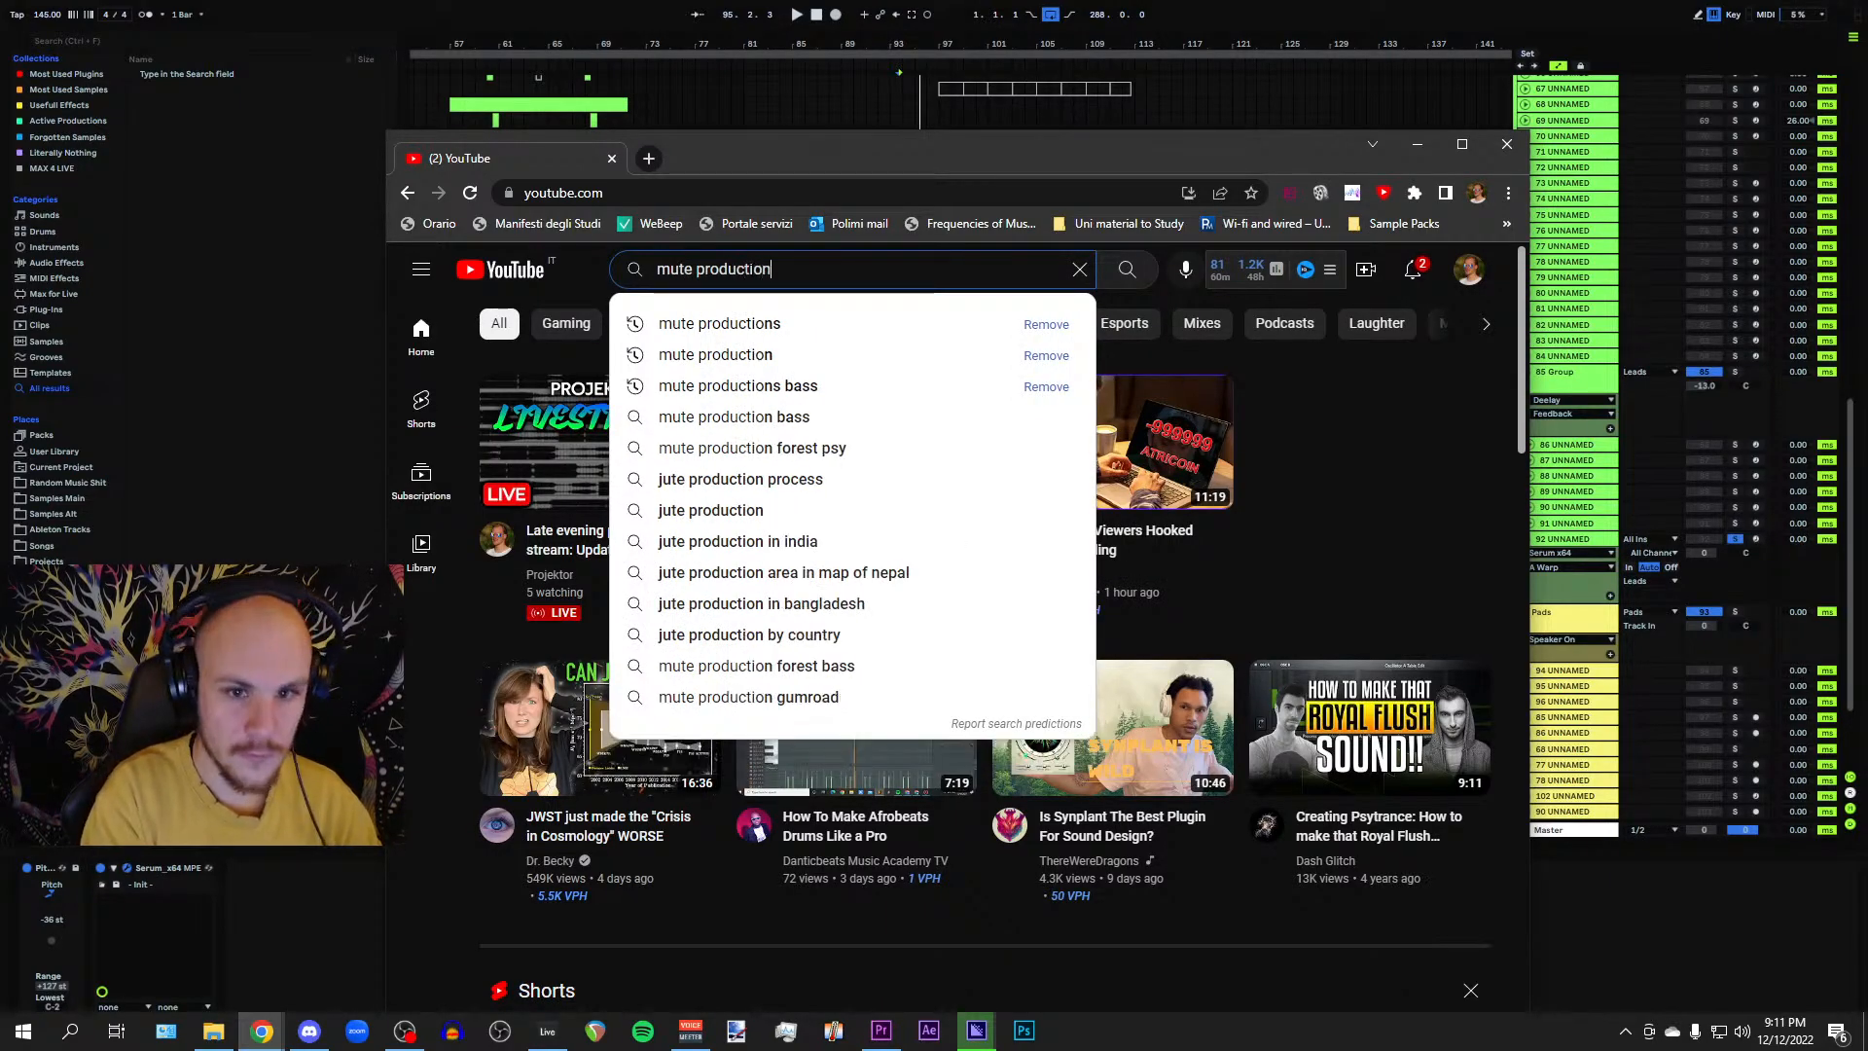
pyautogui.press('Return')
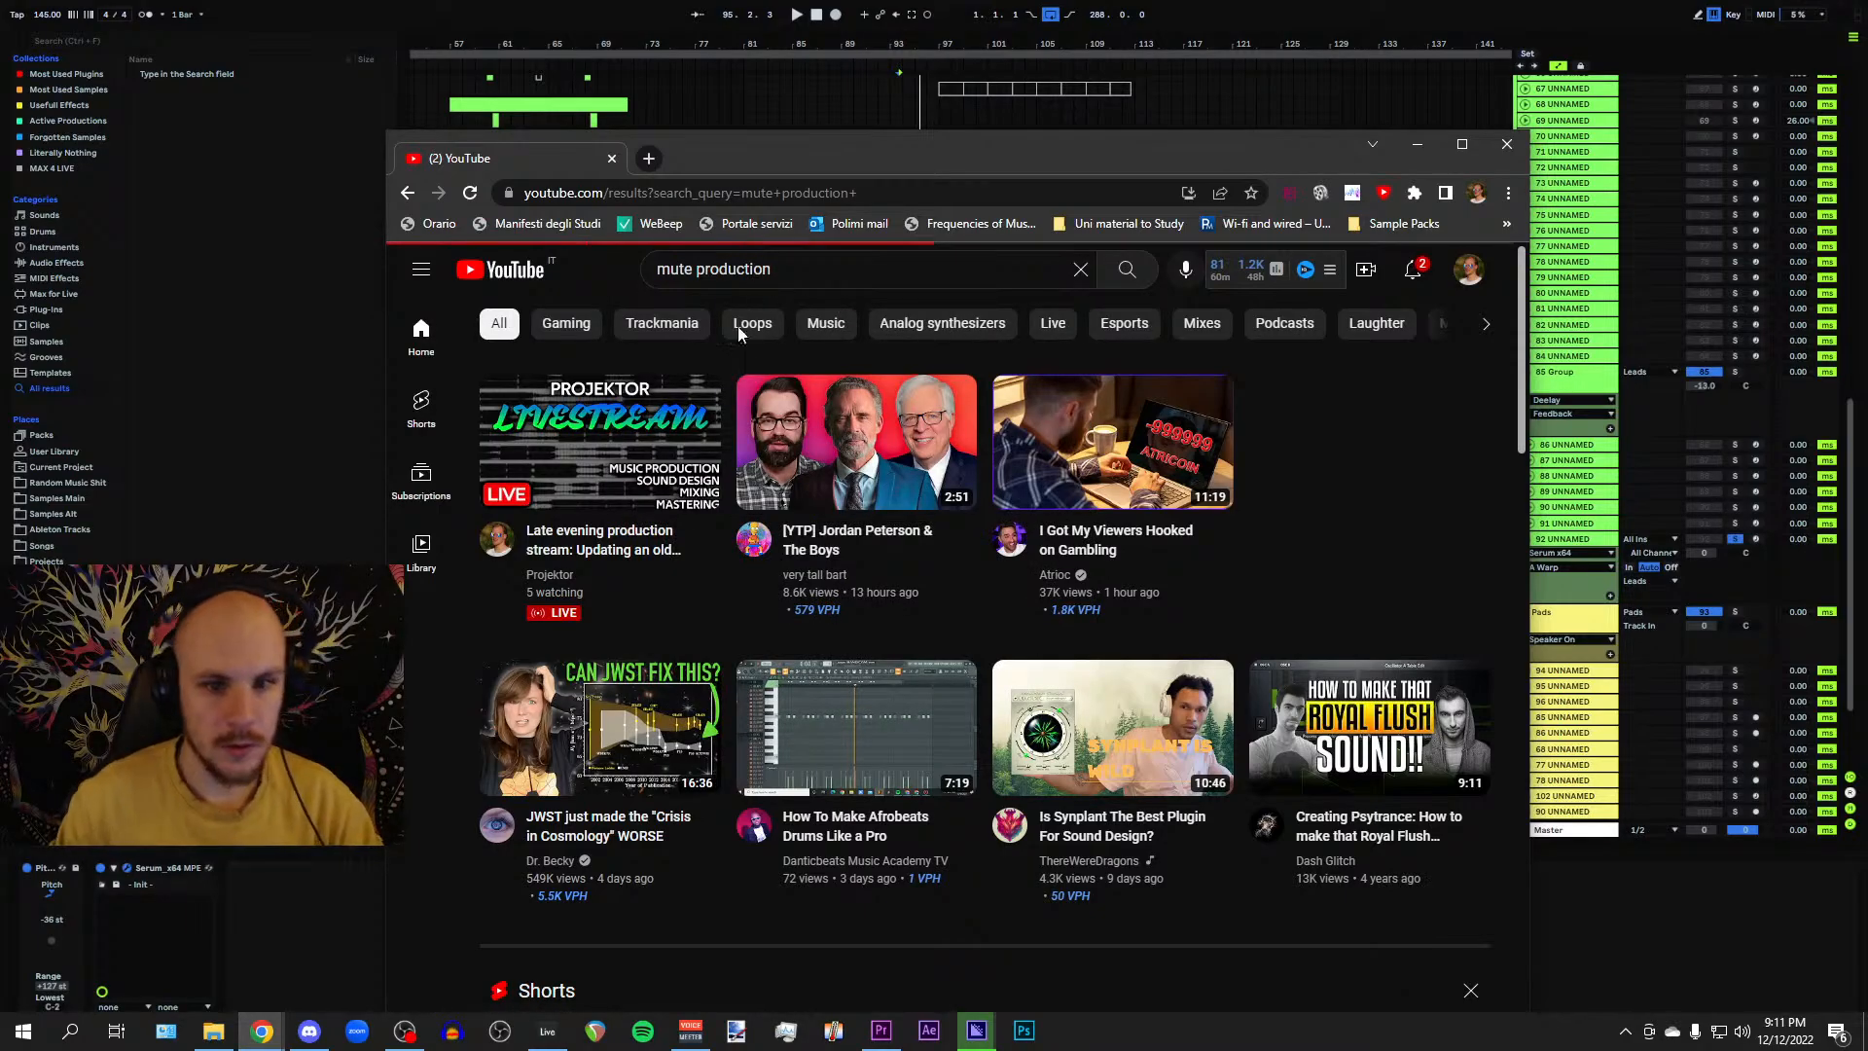
pyautogui.click(866, 391)
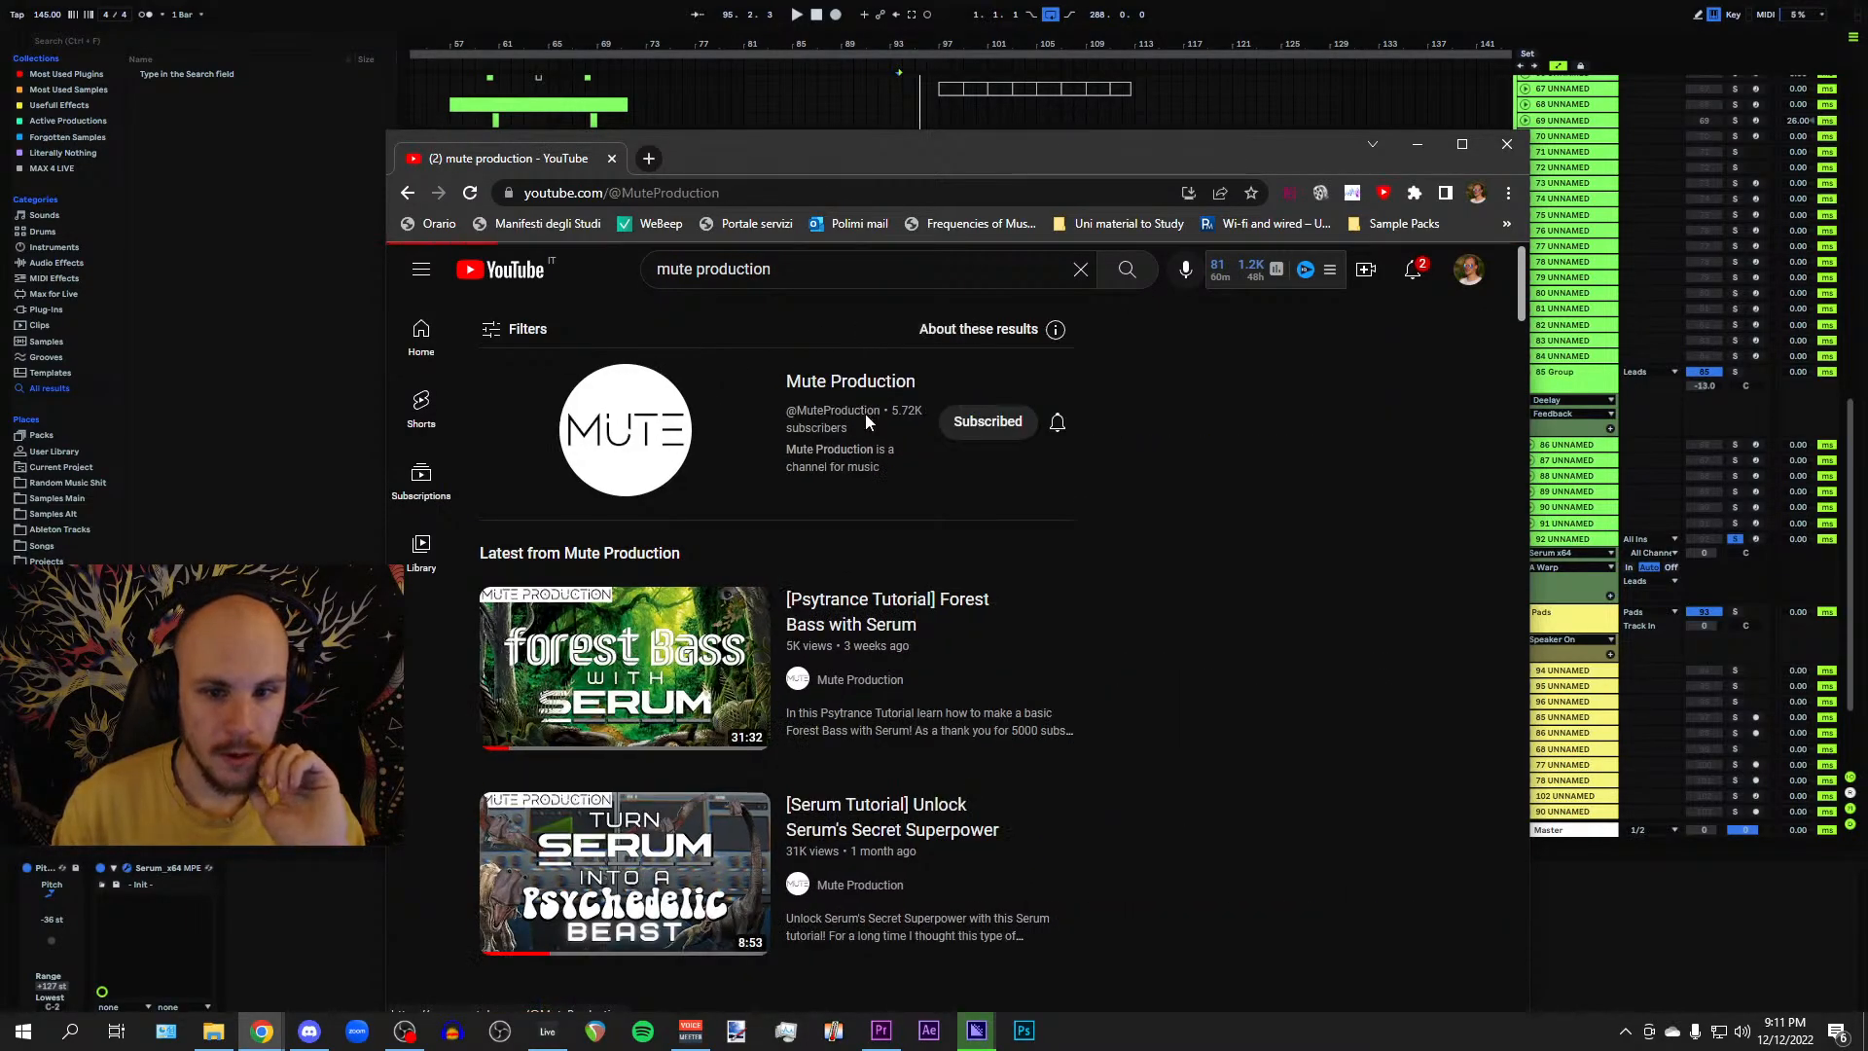
pyautogui.click(736, 606)
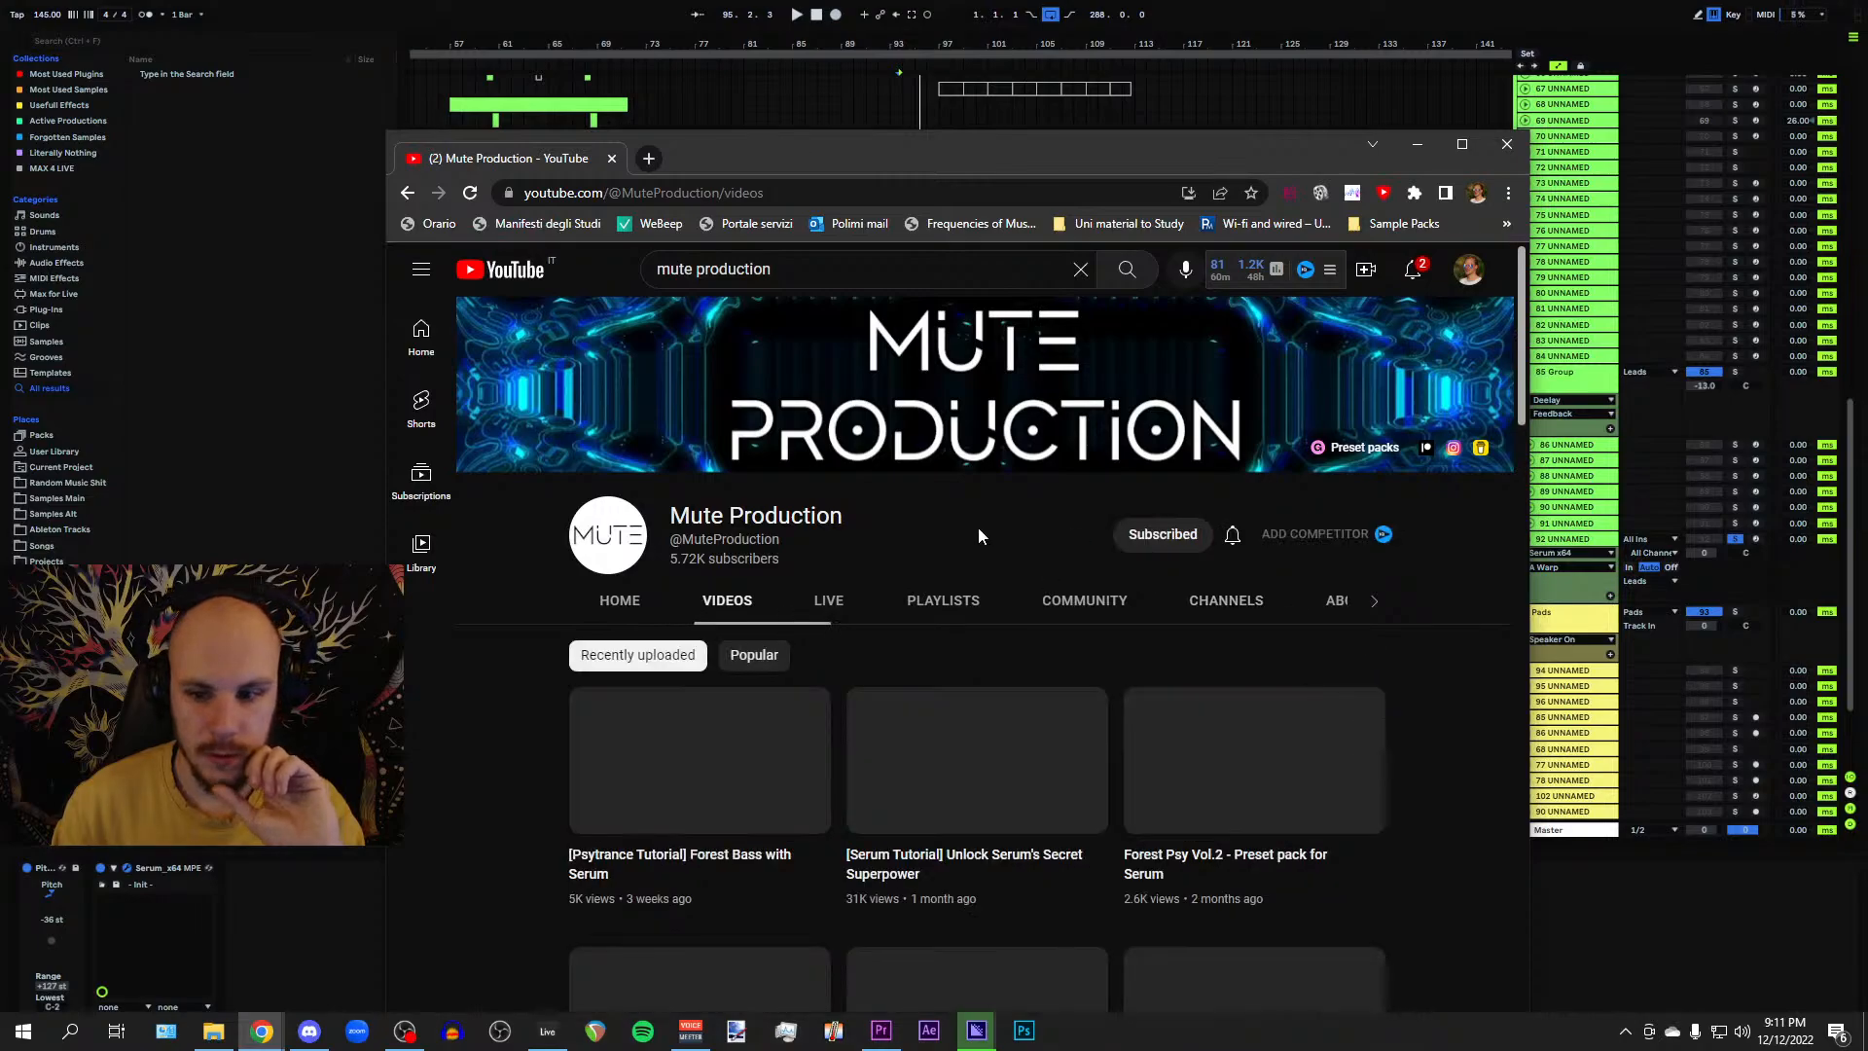
# Step: Open the "[Psytrance Tutorial] Custom FM tones with Vital" video in a new tab and lower its volume
pyautogui.scroll(-4, 1153, 550)
pyautogui.scroll(-5, 1153, 551)
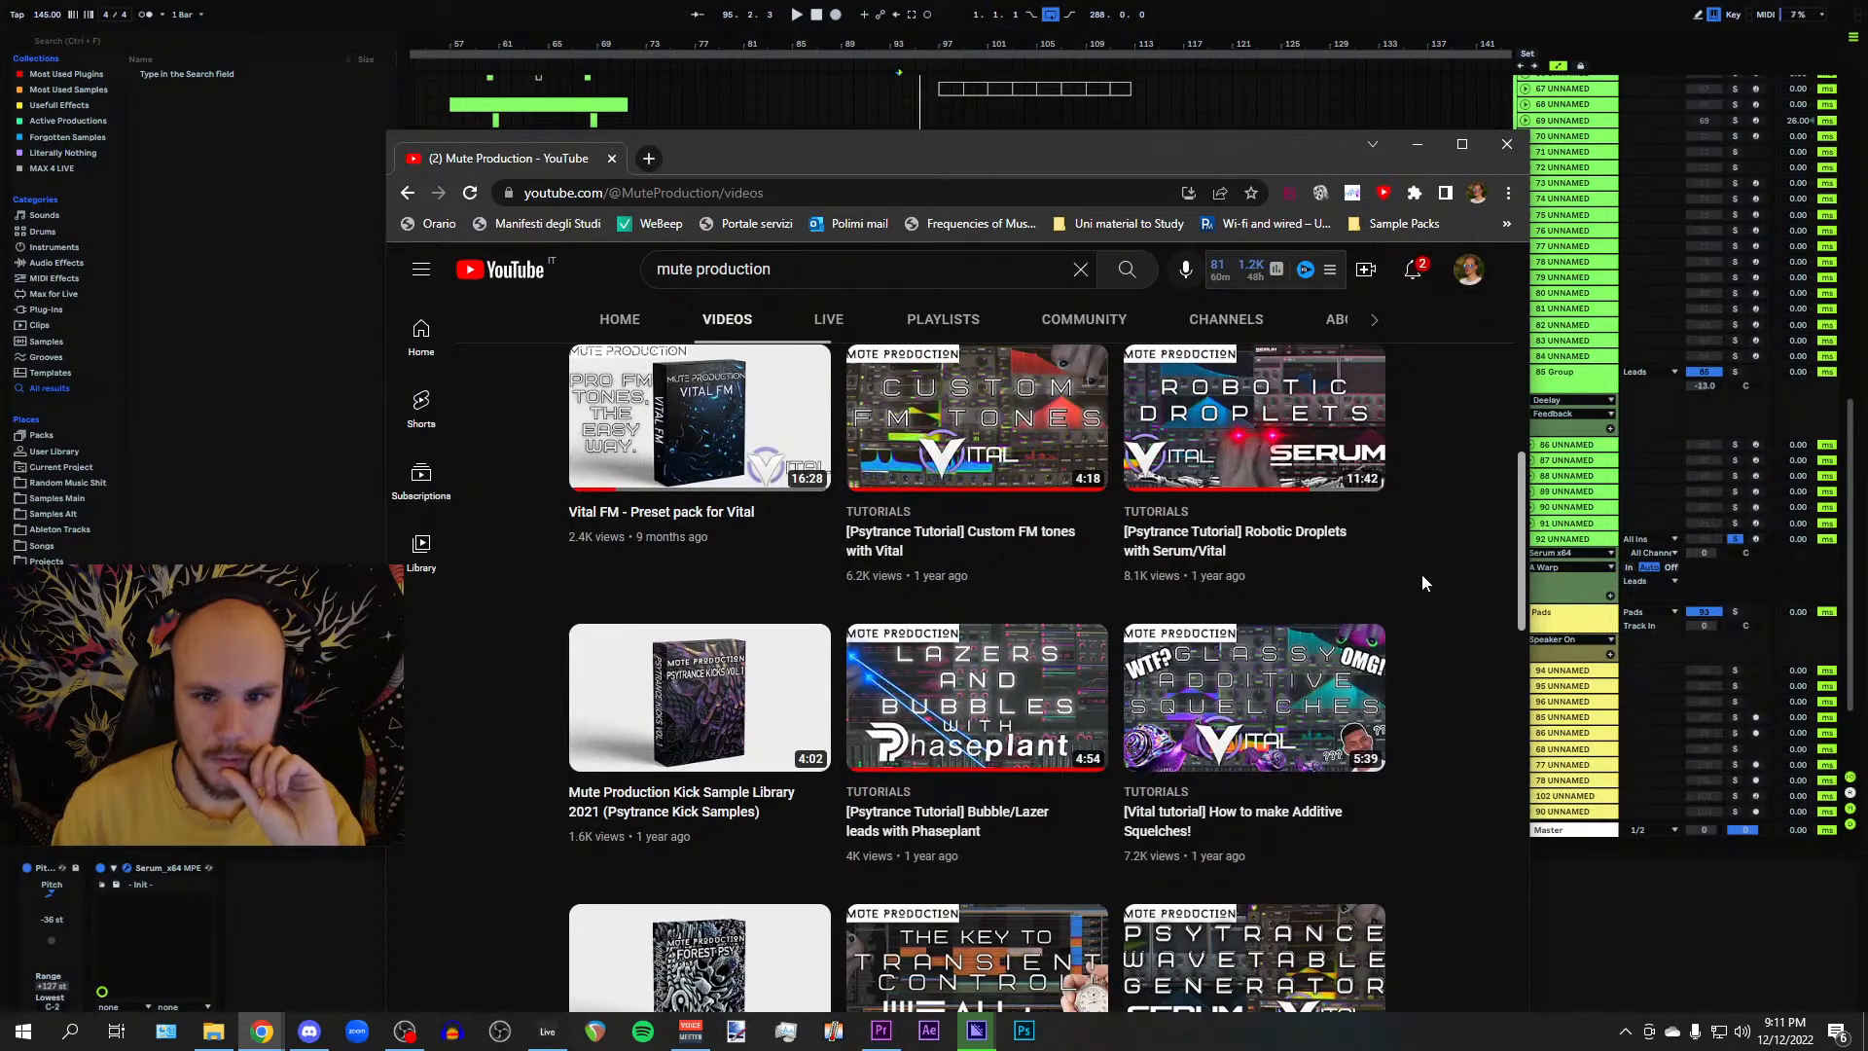
pyautogui.middleClick(976, 538)
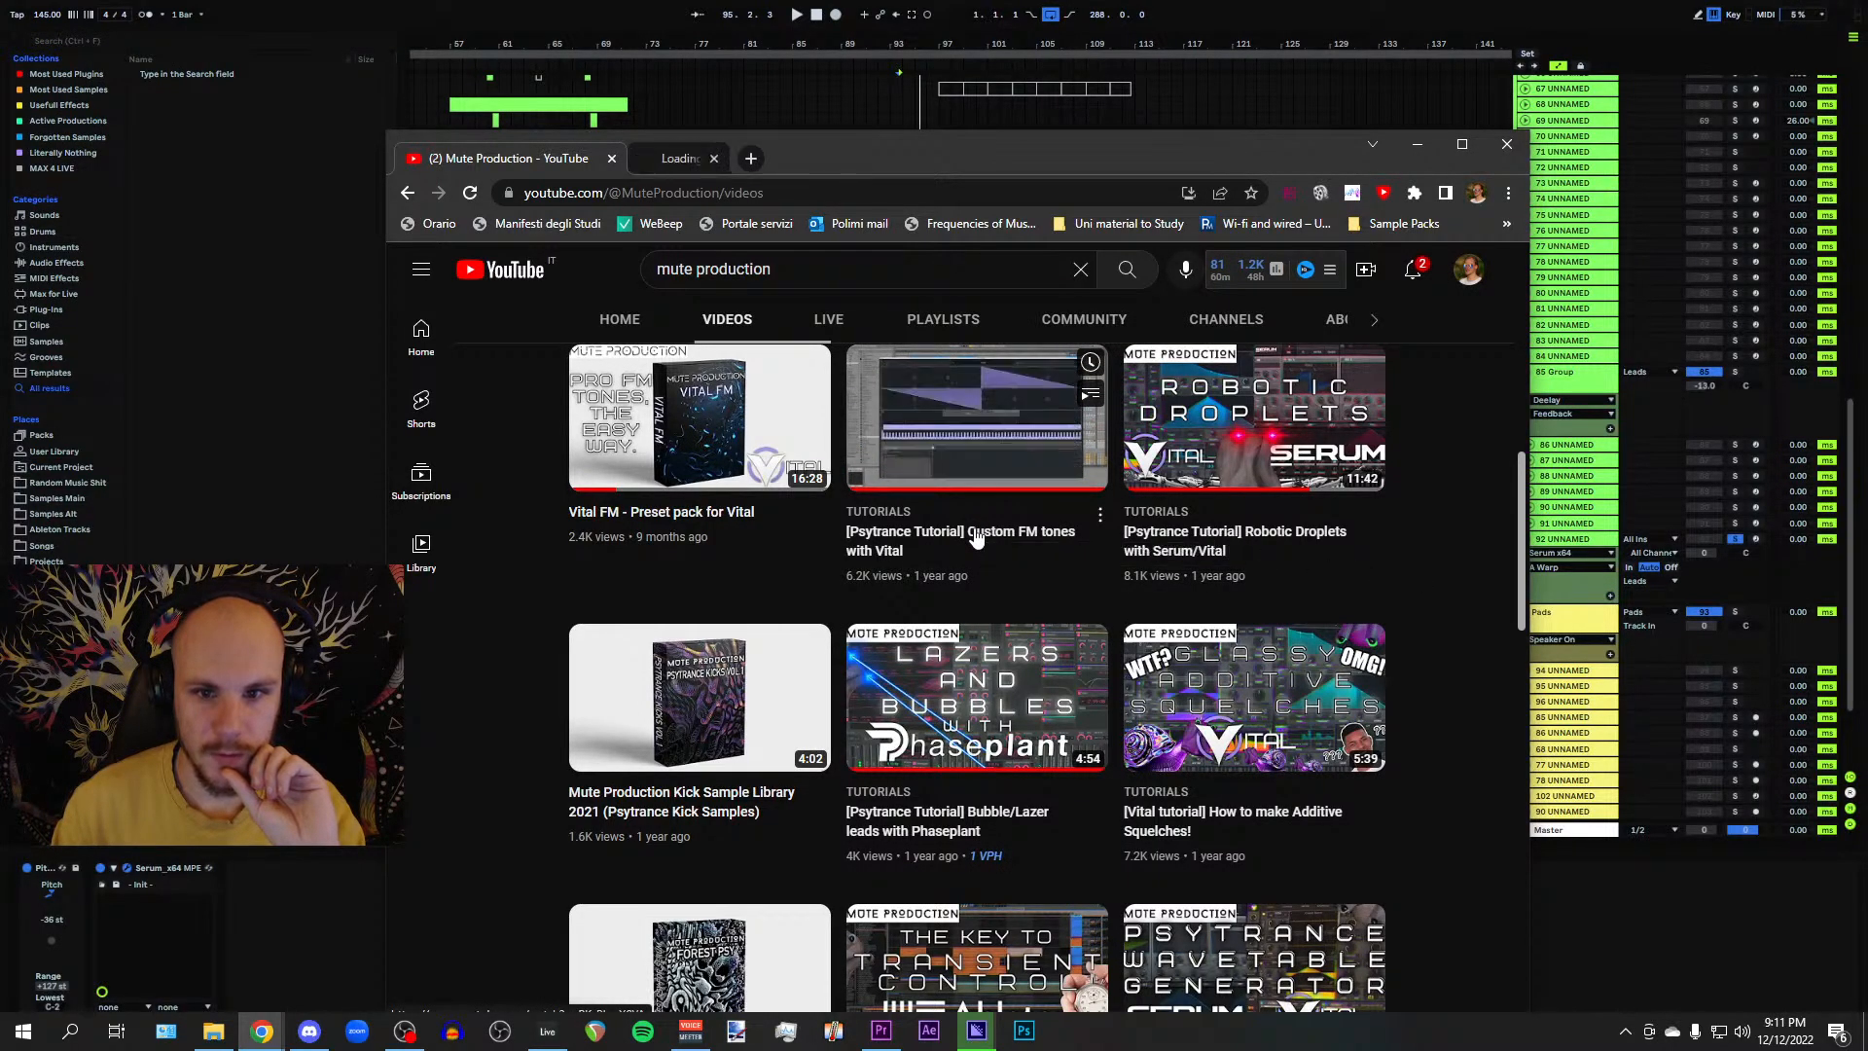
pyautogui.click(751, 156)
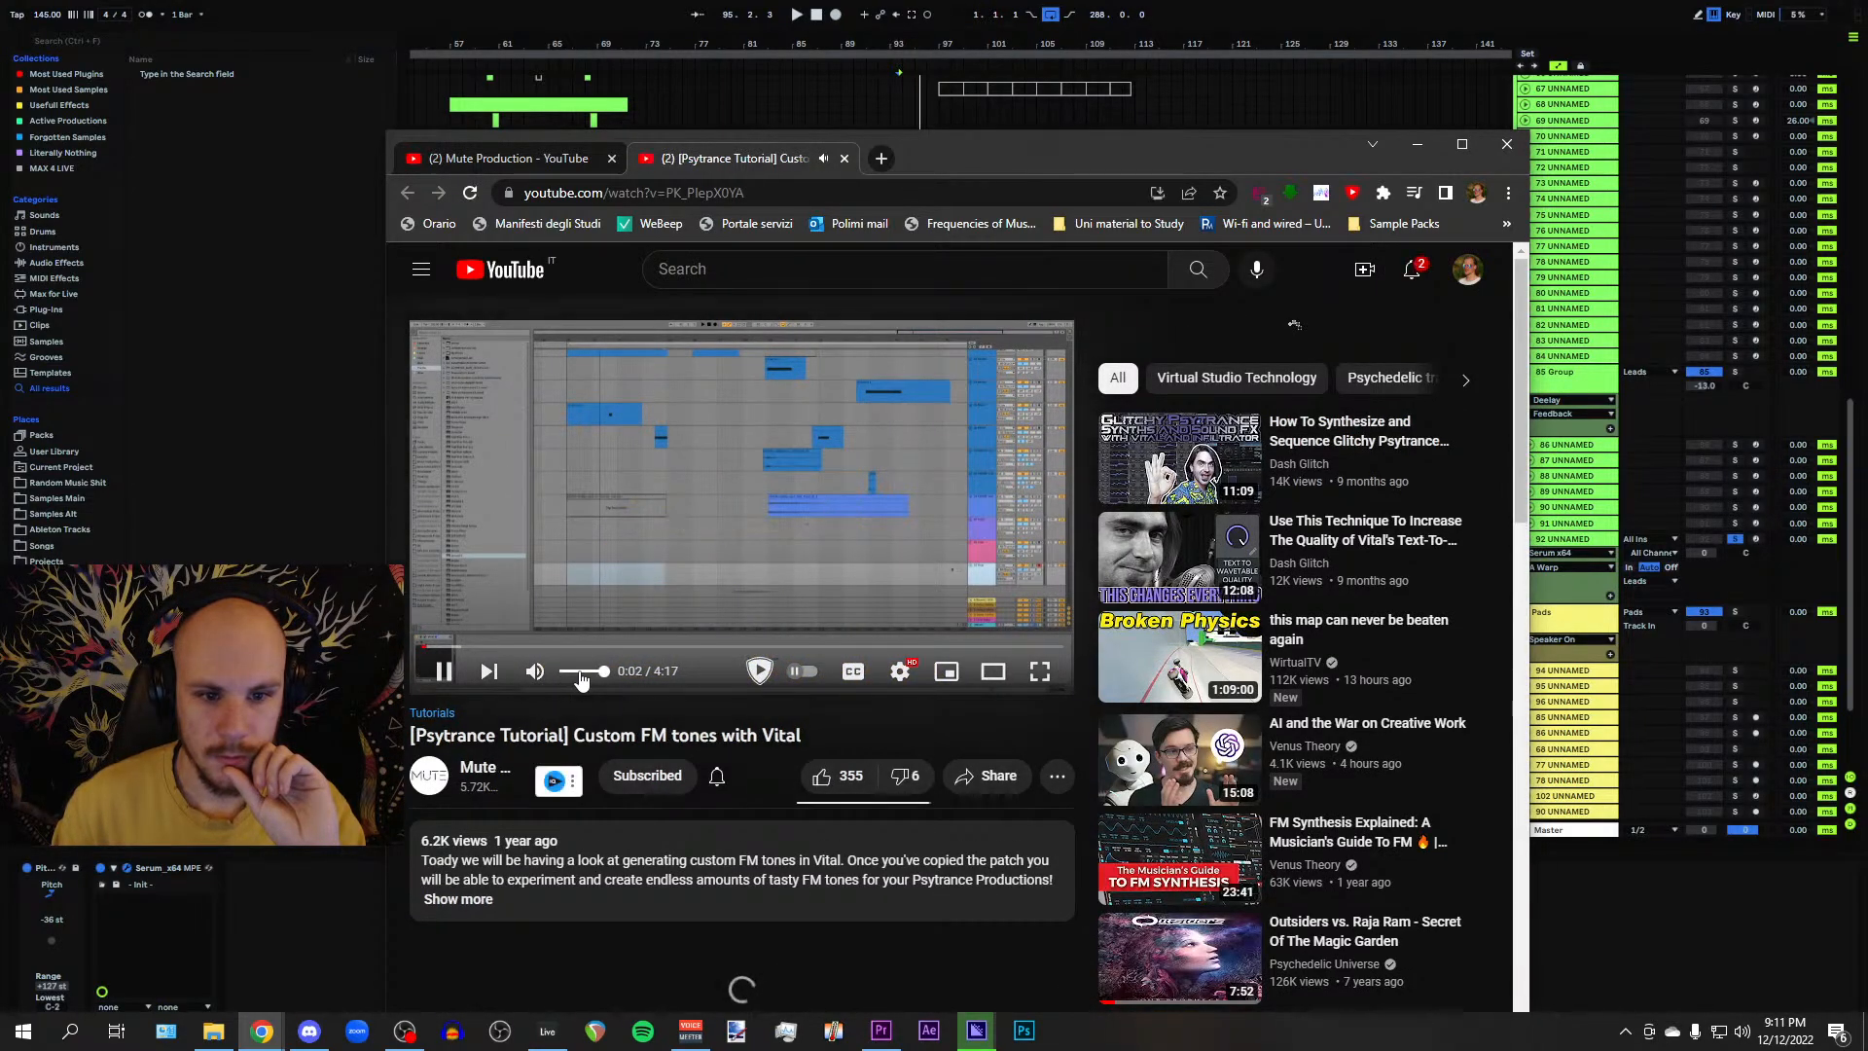
pyautogui.click(584, 675)
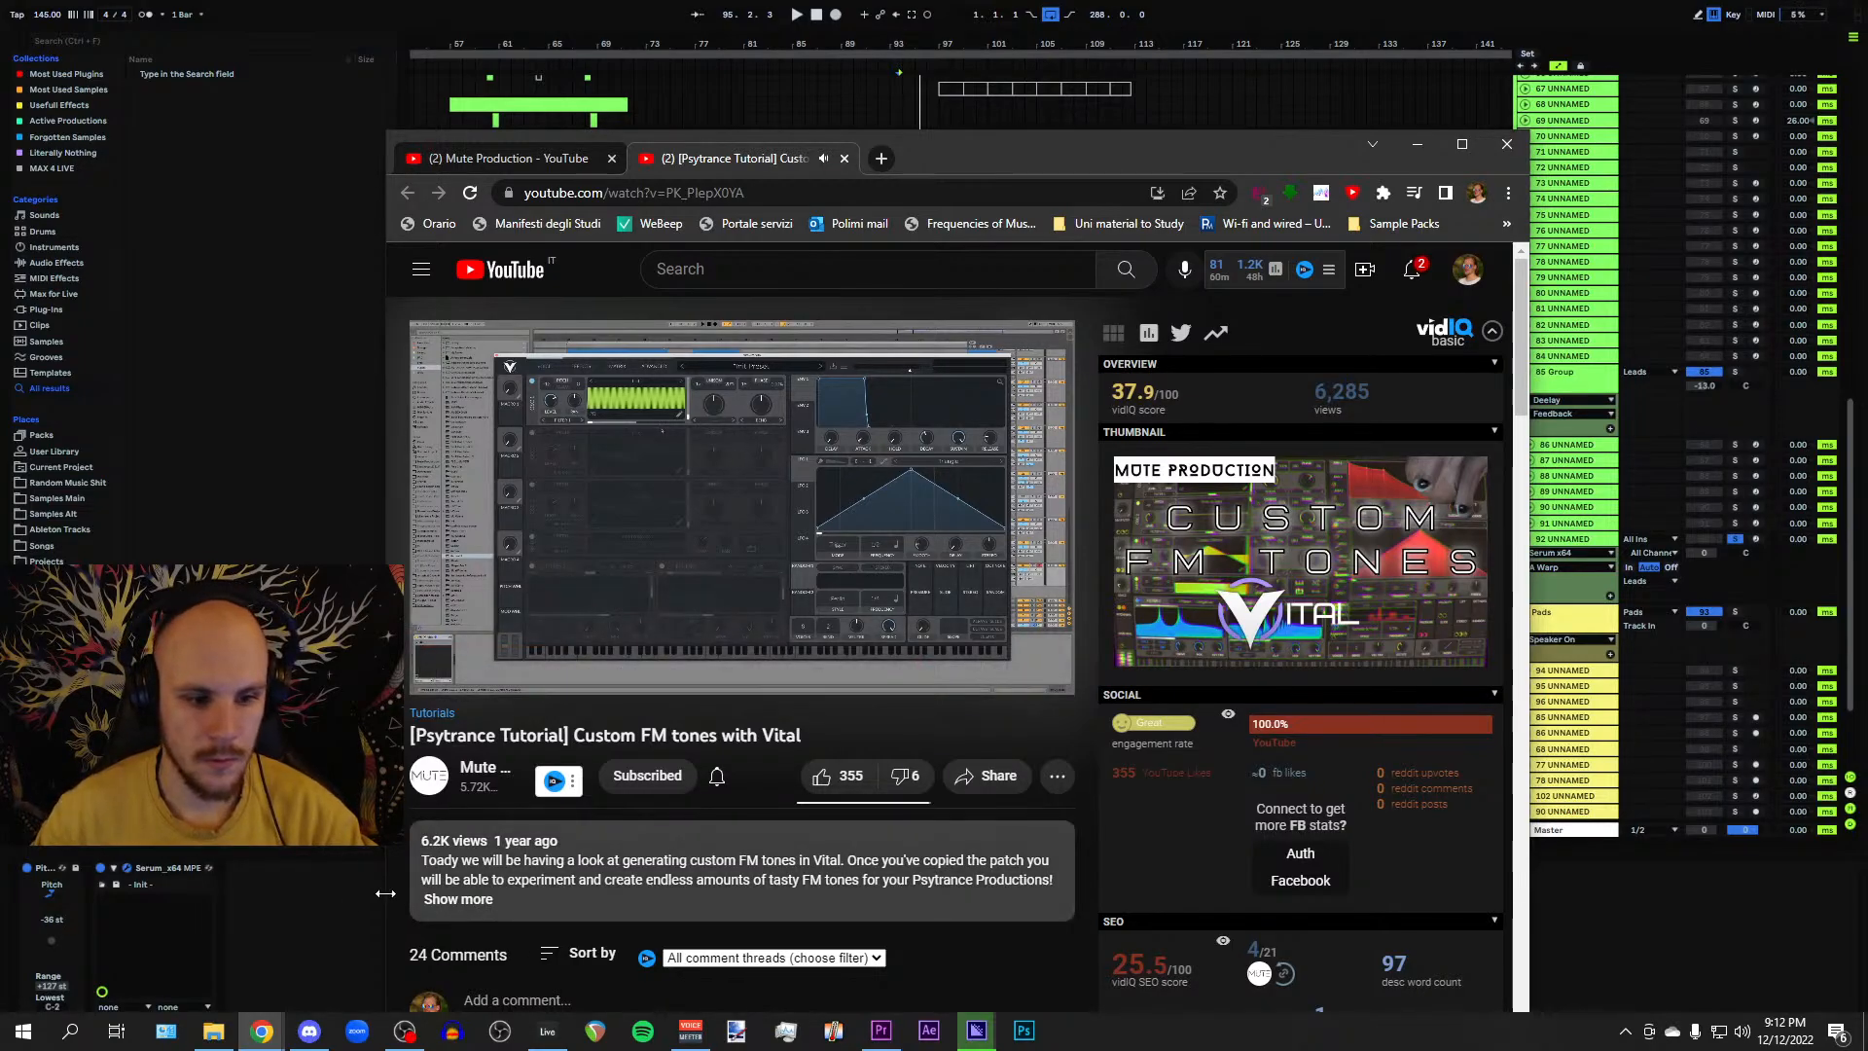
# Step: Return to Ableton Live and replace Serum with Vital as the instrument on track 92
pyautogui.click(315, 890)
pyautogui.rightClick(316, 890)
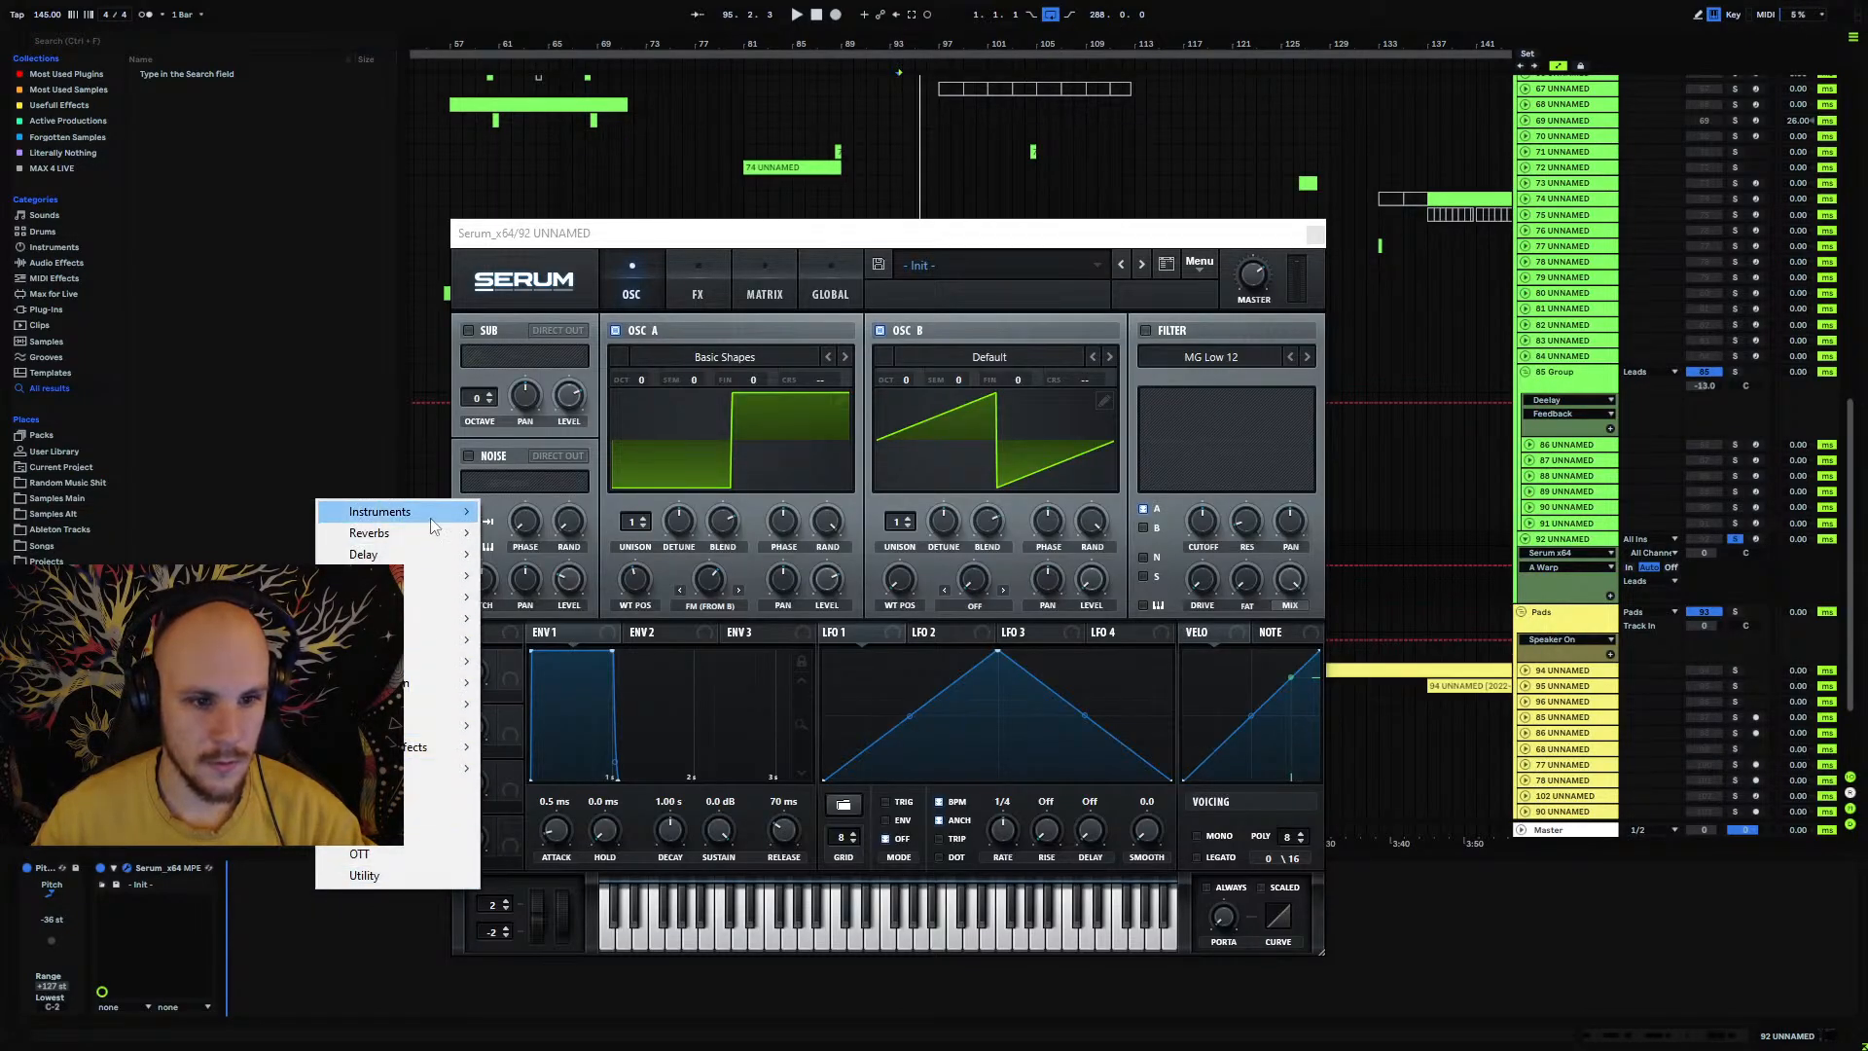
pyautogui.moveTo(457, 511)
pyautogui.click(520, 533)
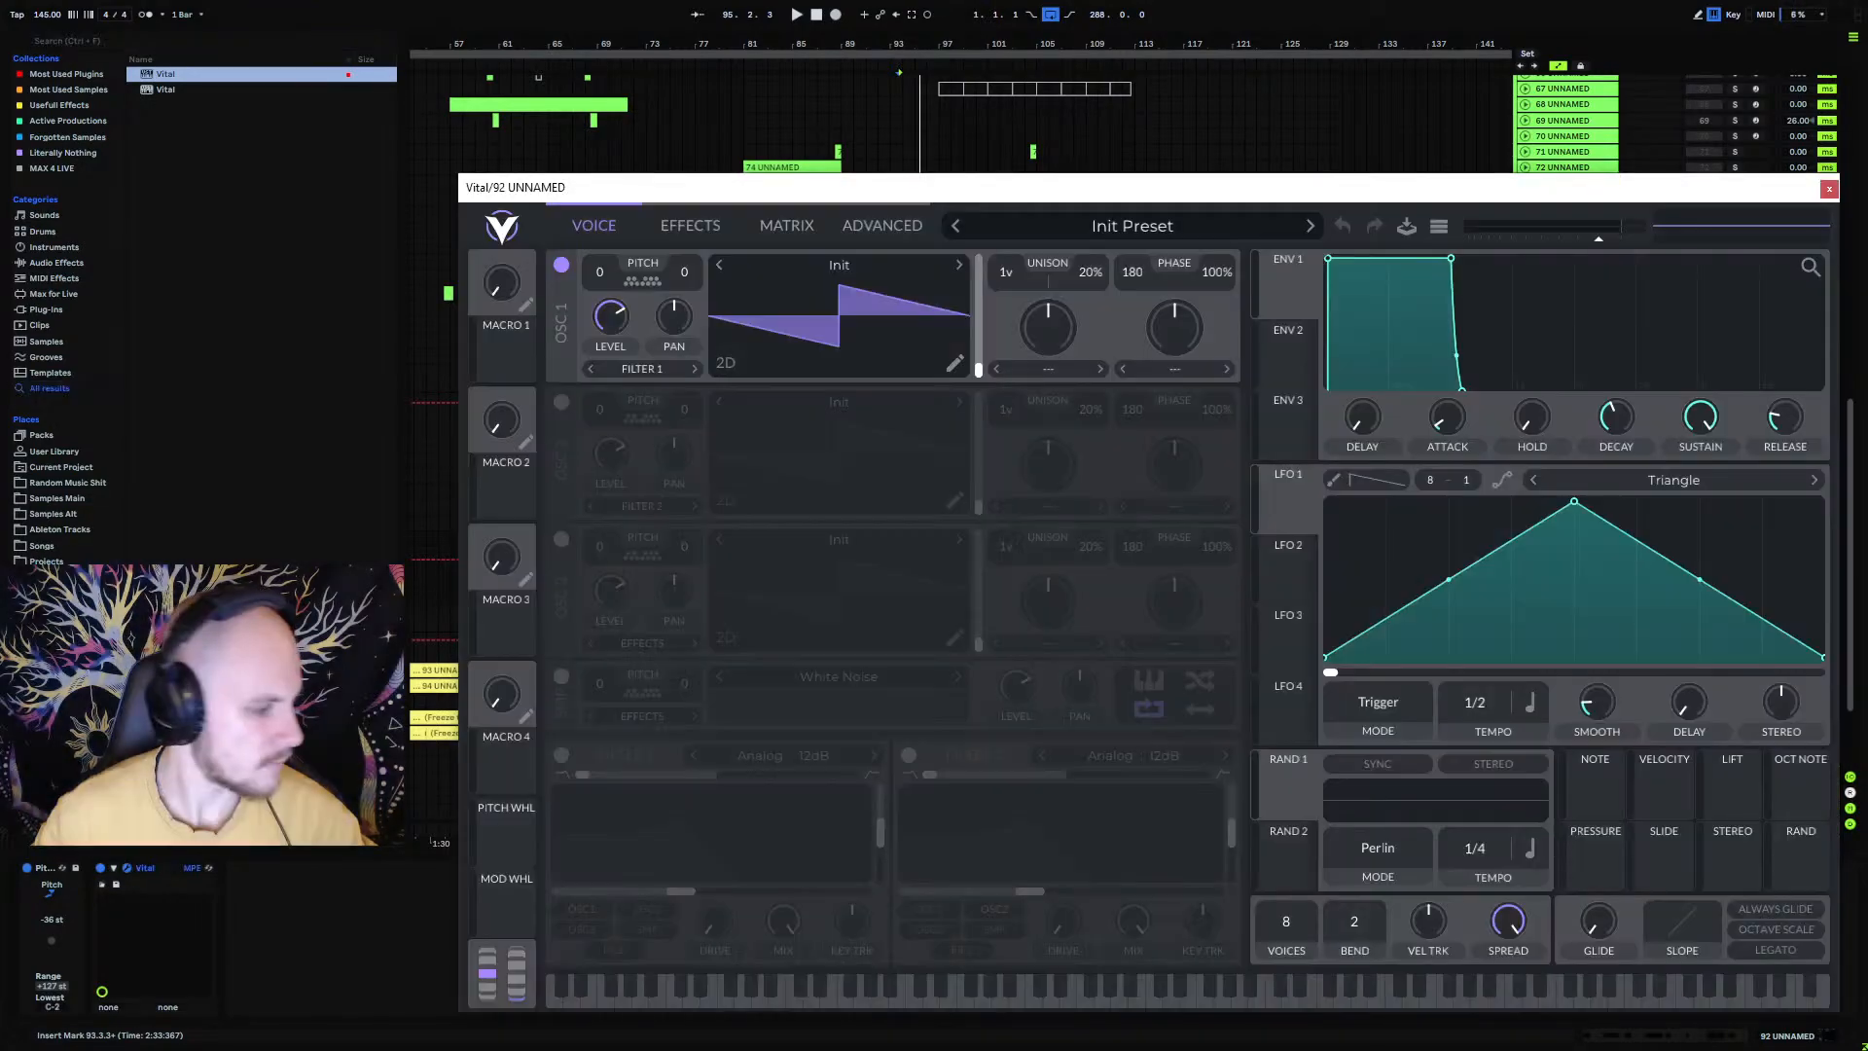
# Step: Return to the Custom FM tones tutorial, maximize the browser, like the video and pause it after watching the method
pyautogui.hotkey('alt', 'Tab')
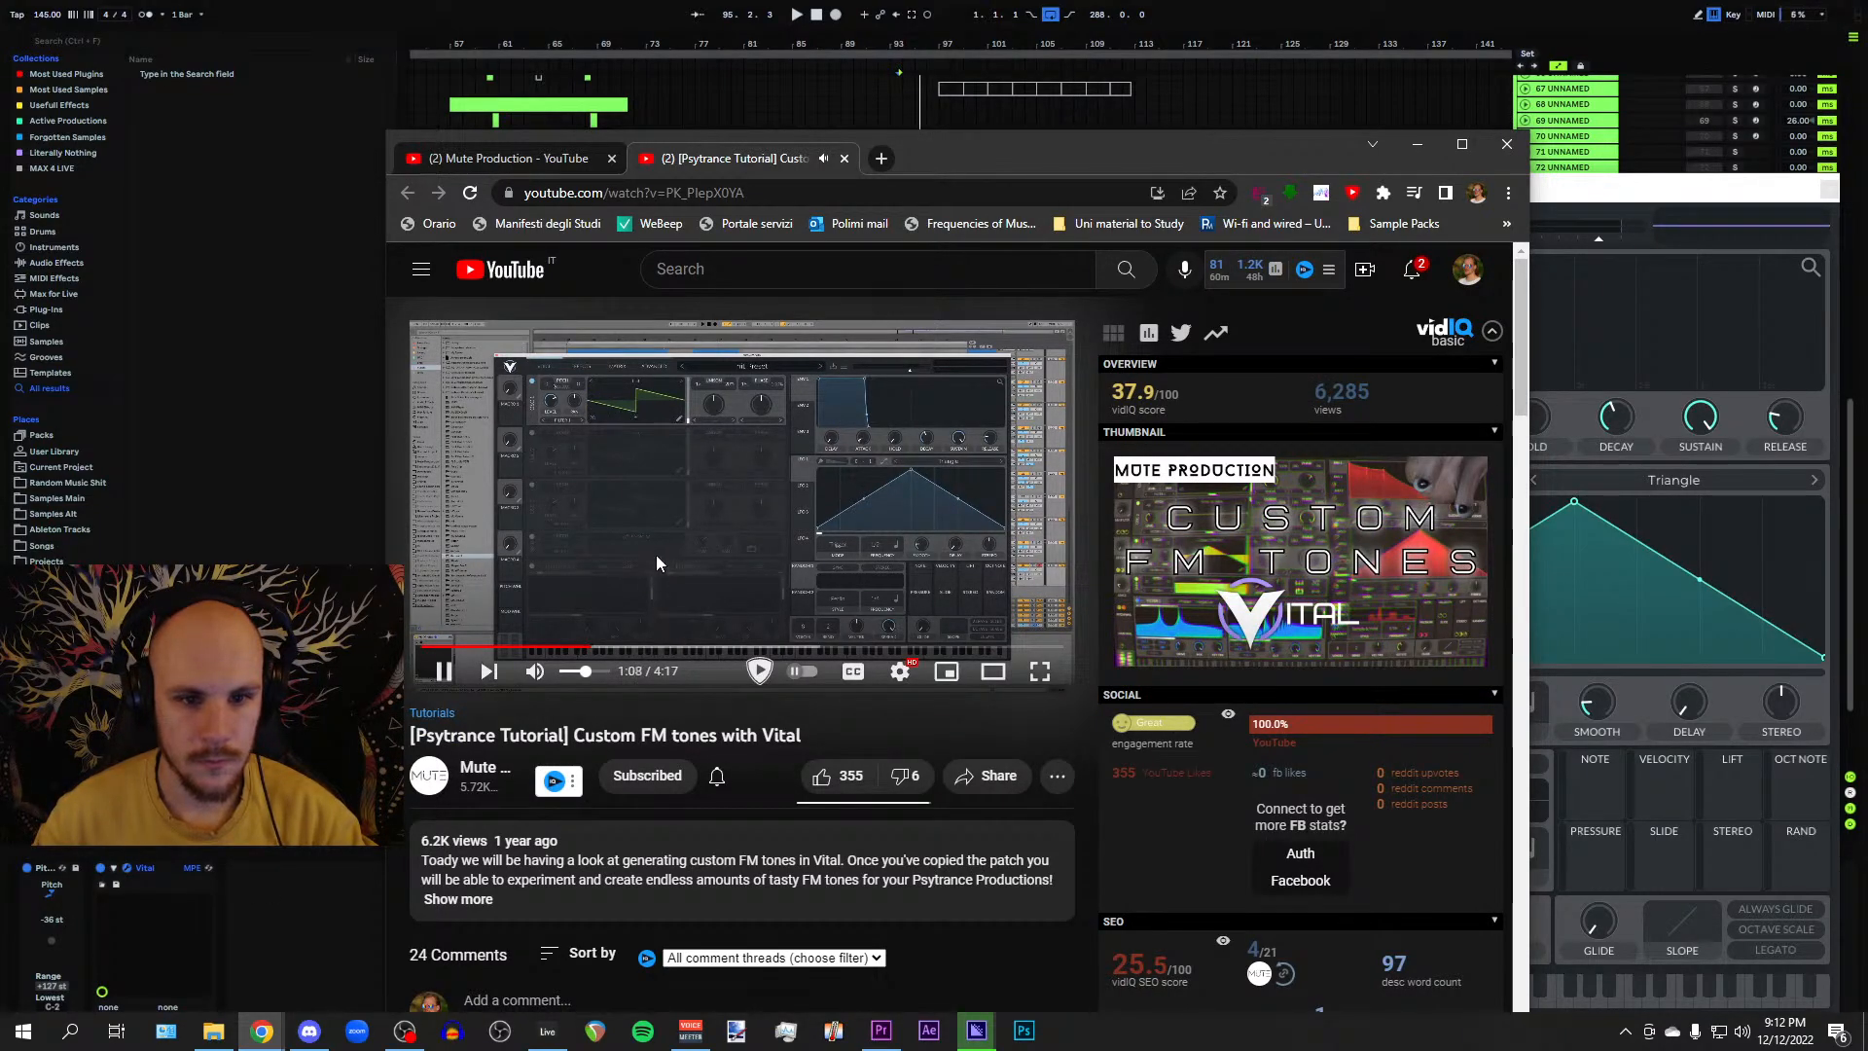
pyautogui.click(1461, 144)
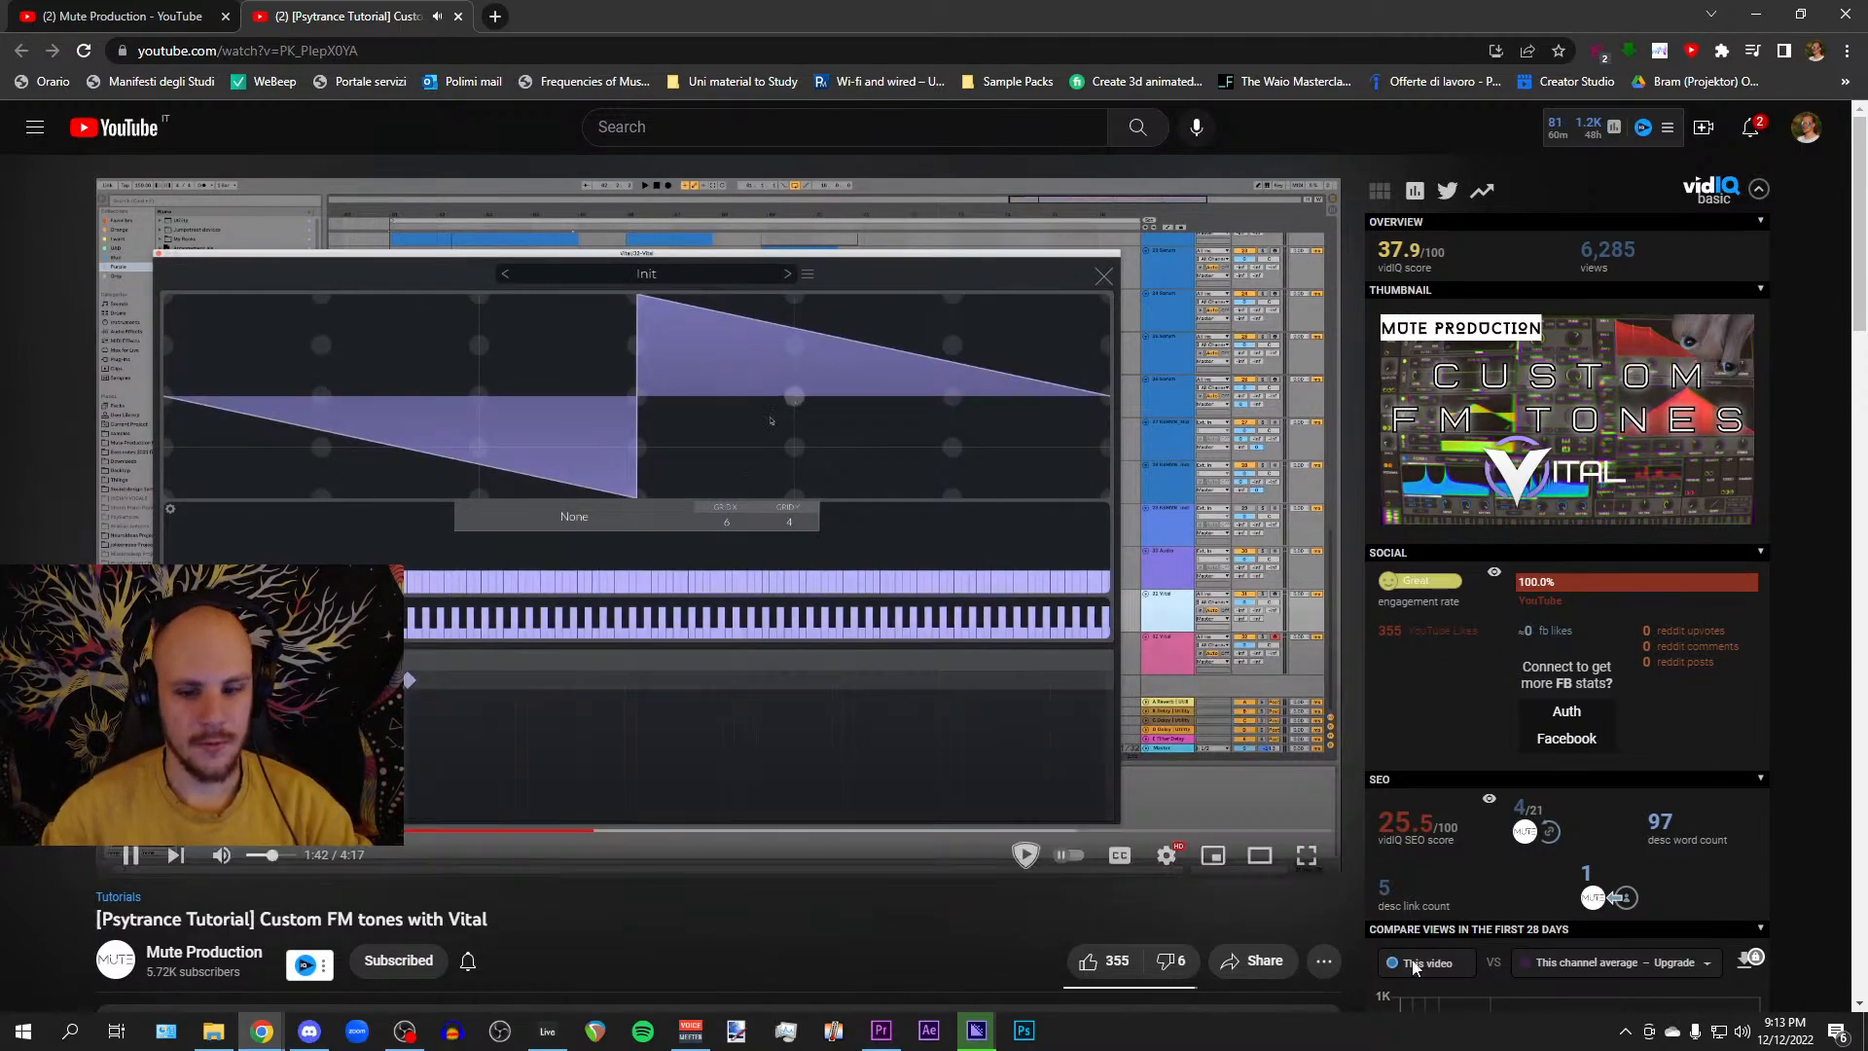
pyautogui.click(1086, 963)
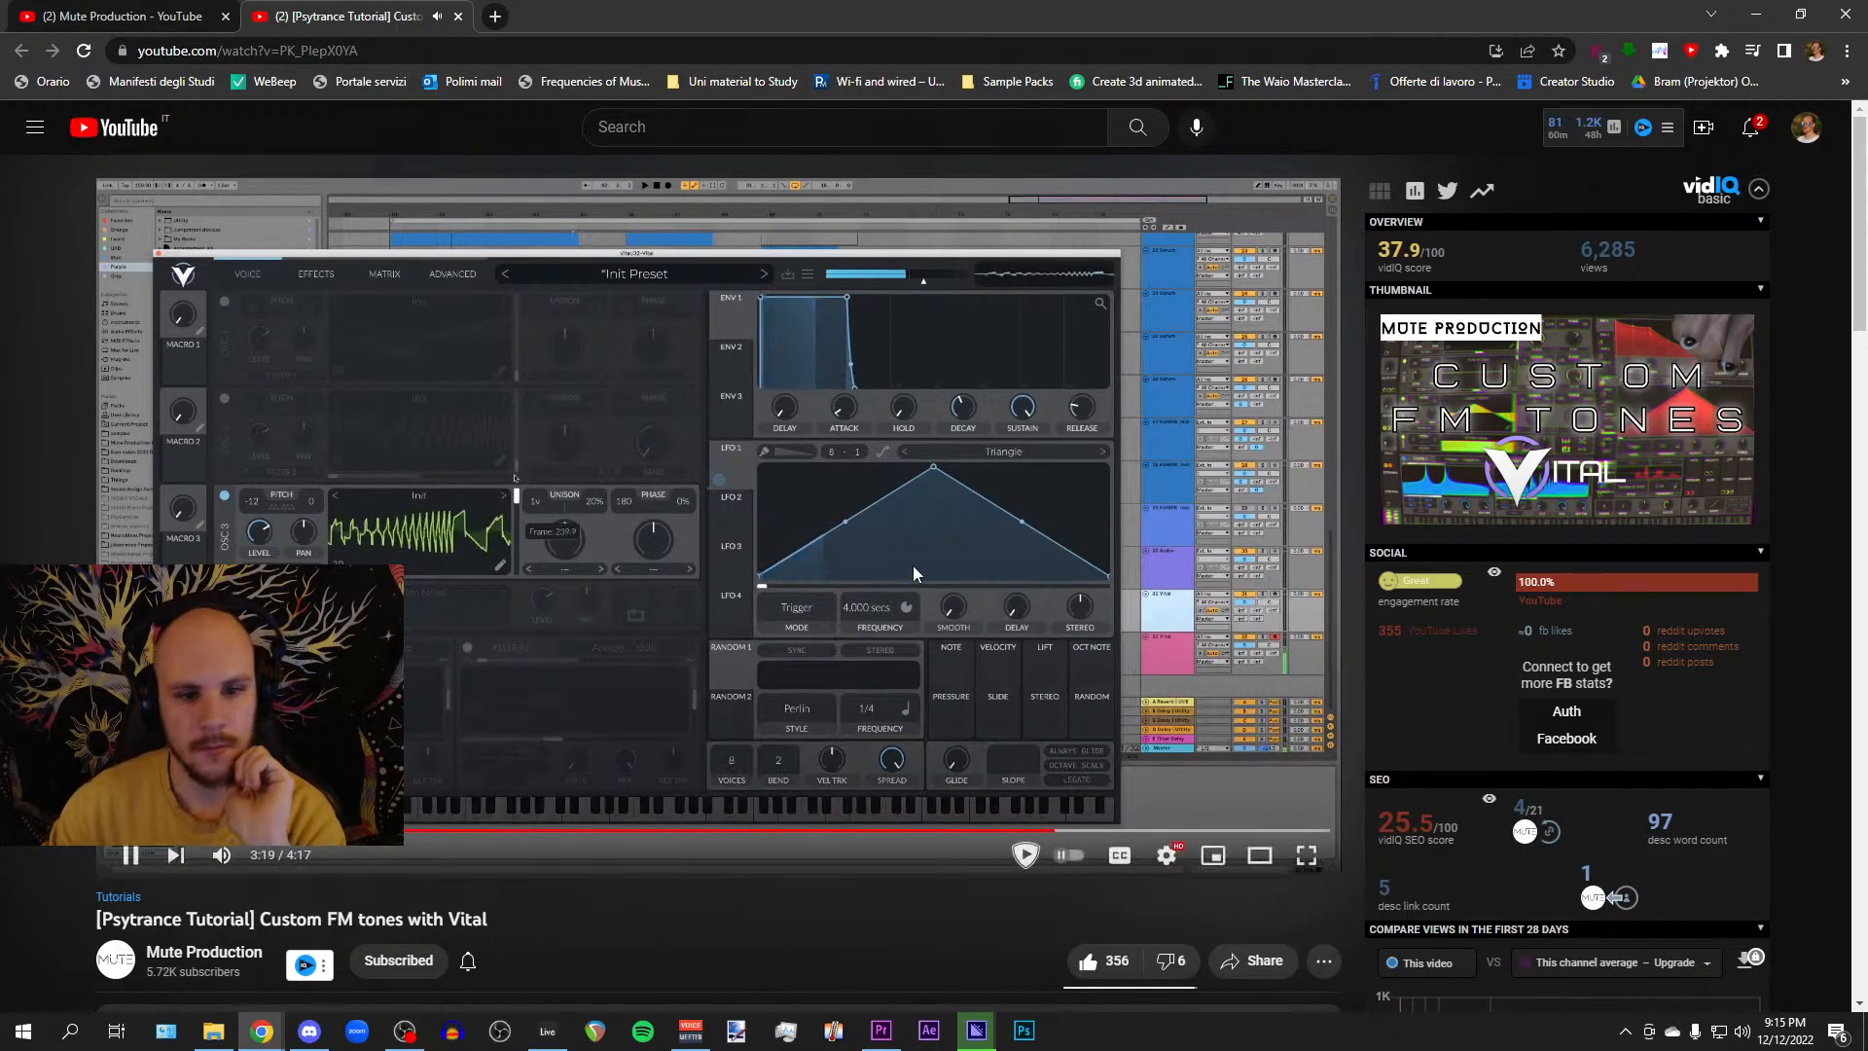
pyautogui.click(860, 558)
# Step: Back in Ableton Live, reshape the second half of Vital's oscillator 1 waveform into a ramp rising from the centre to the maximum
pyautogui.click(548, 1029)
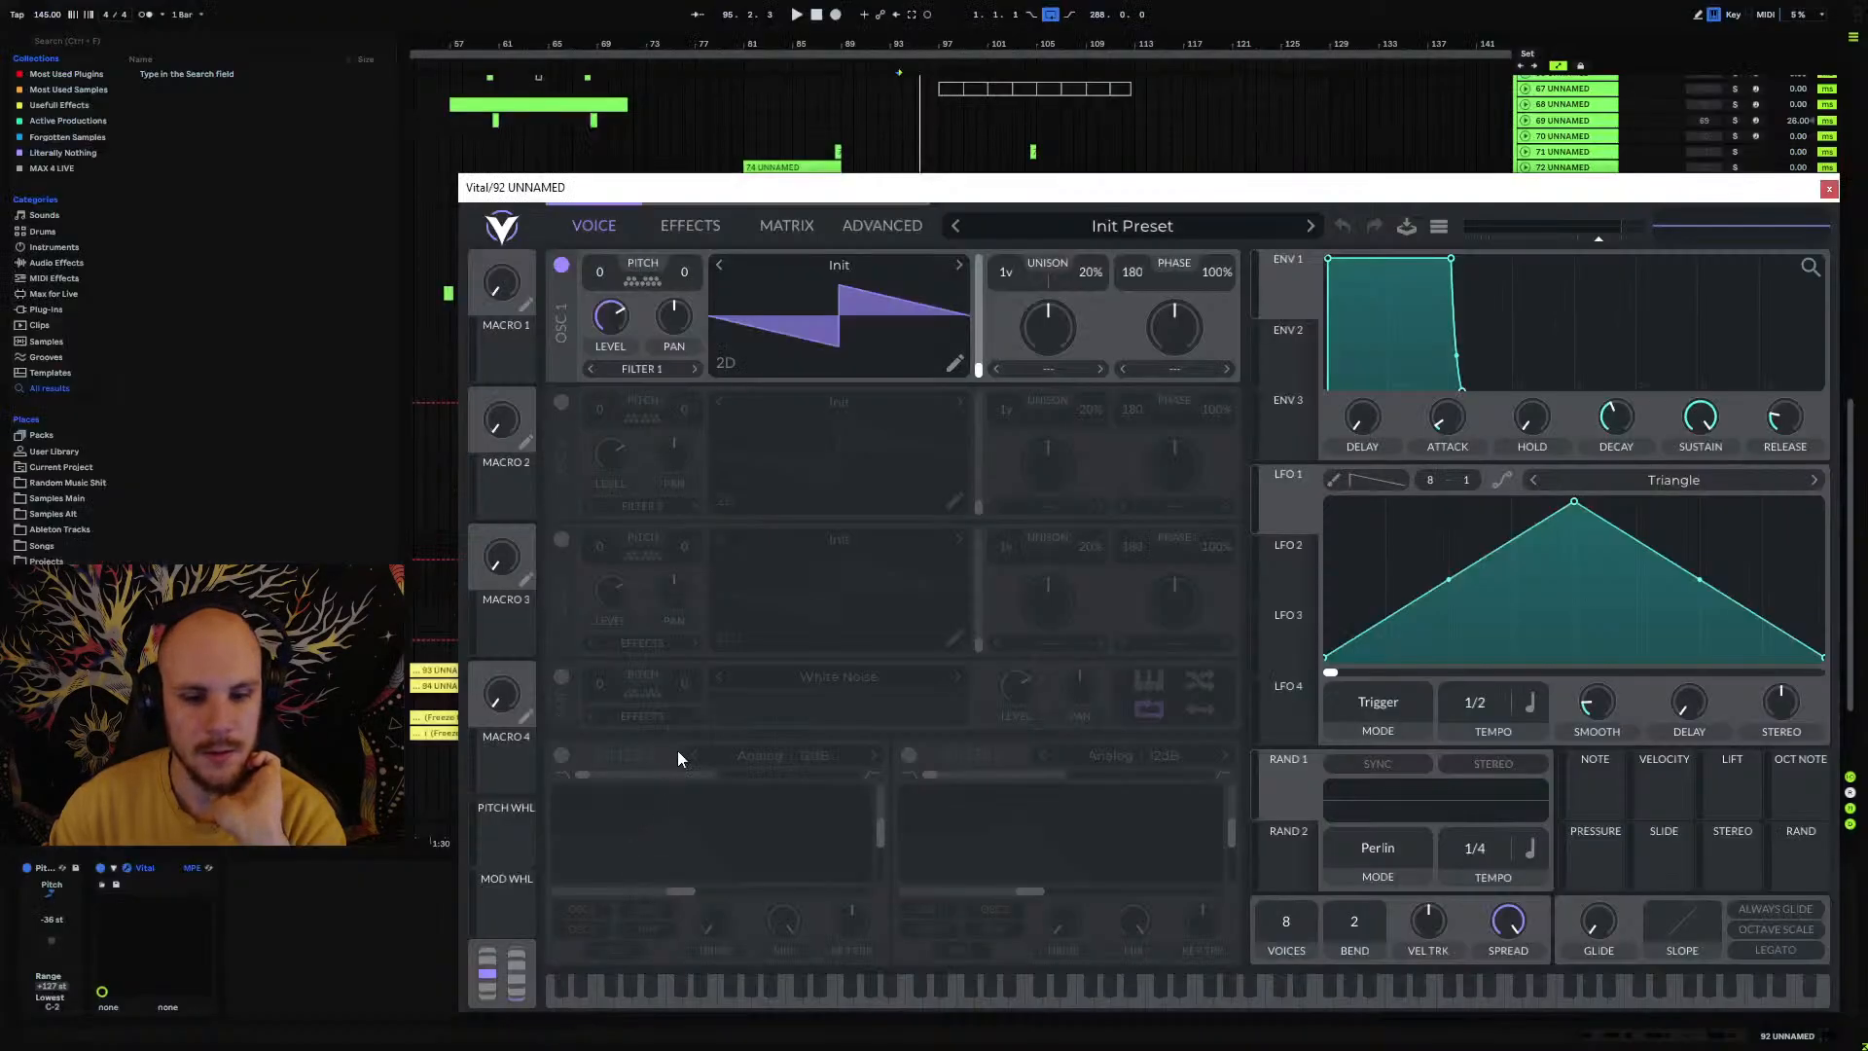
pyautogui.click(955, 363)
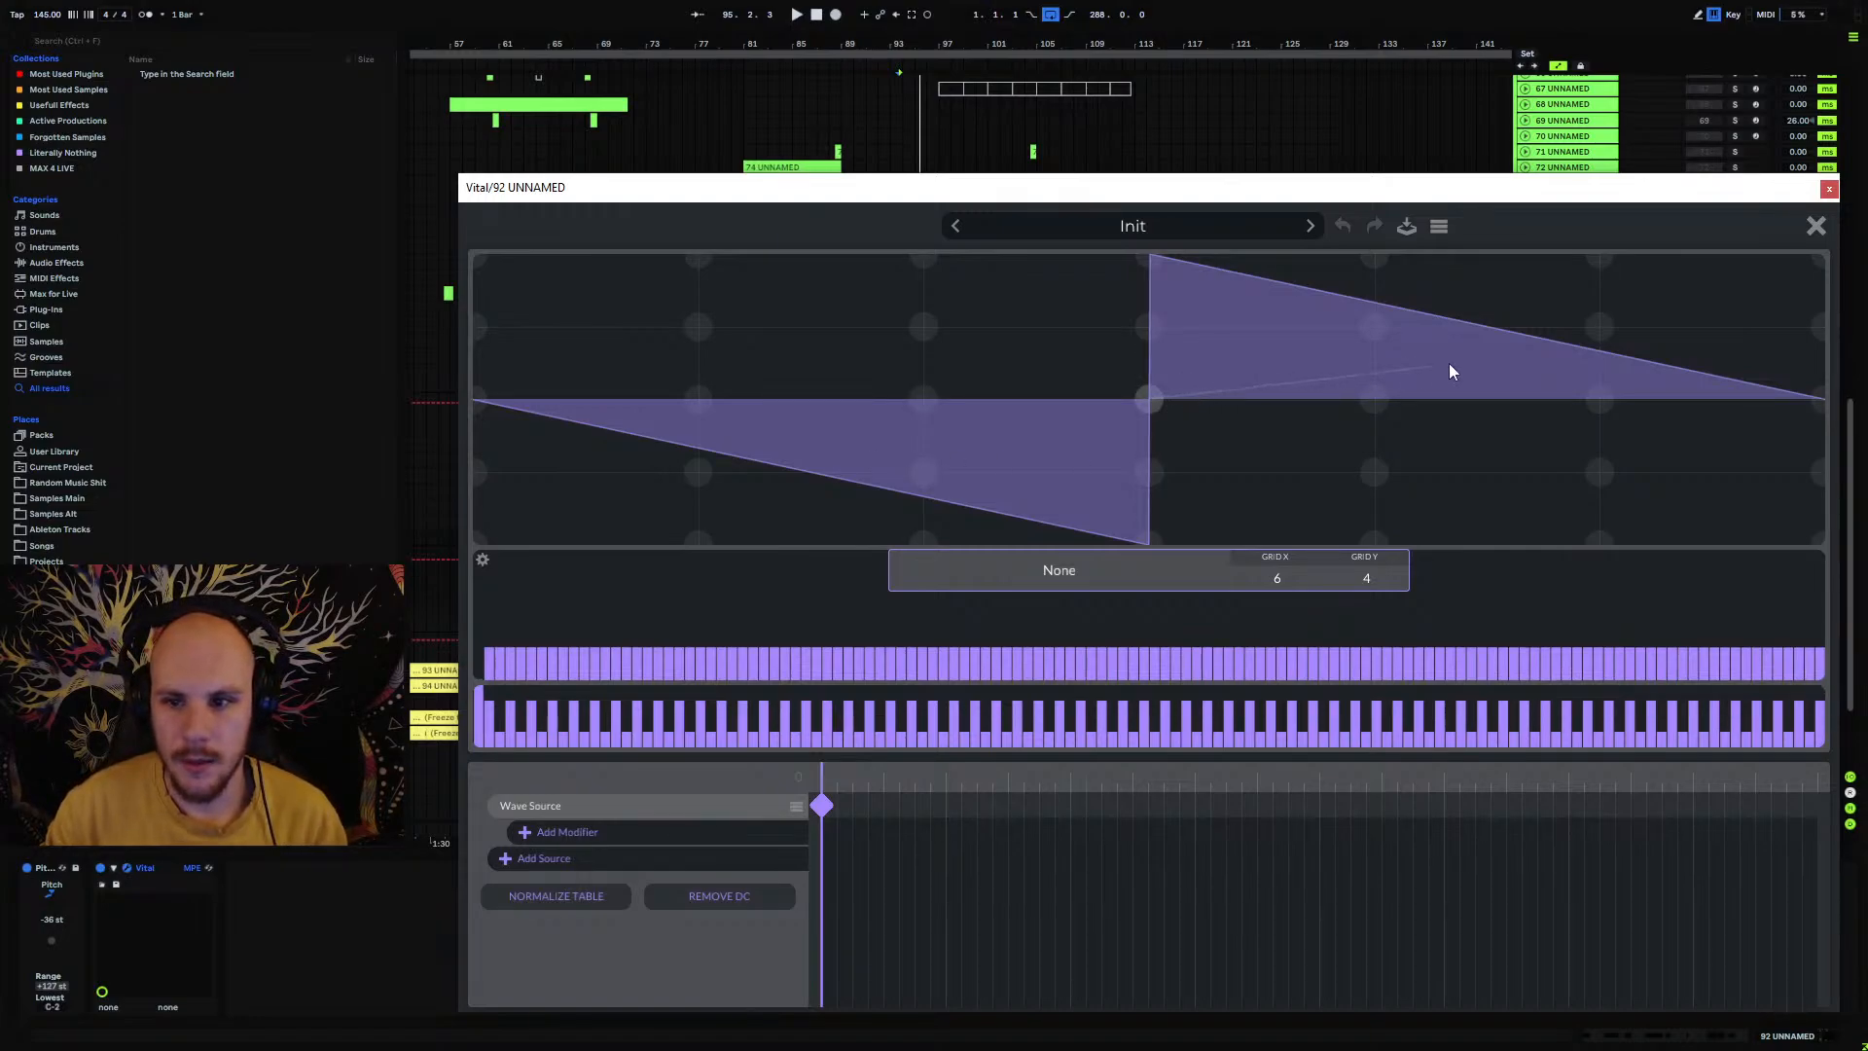
pyautogui.moveTo(1449, 372)
pyautogui.mouseDown()
pyautogui.moveTo(1550, 346)
pyautogui.moveTo(1576, 305)
pyautogui.moveTo(1815, 269)
pyautogui.mouseUp()
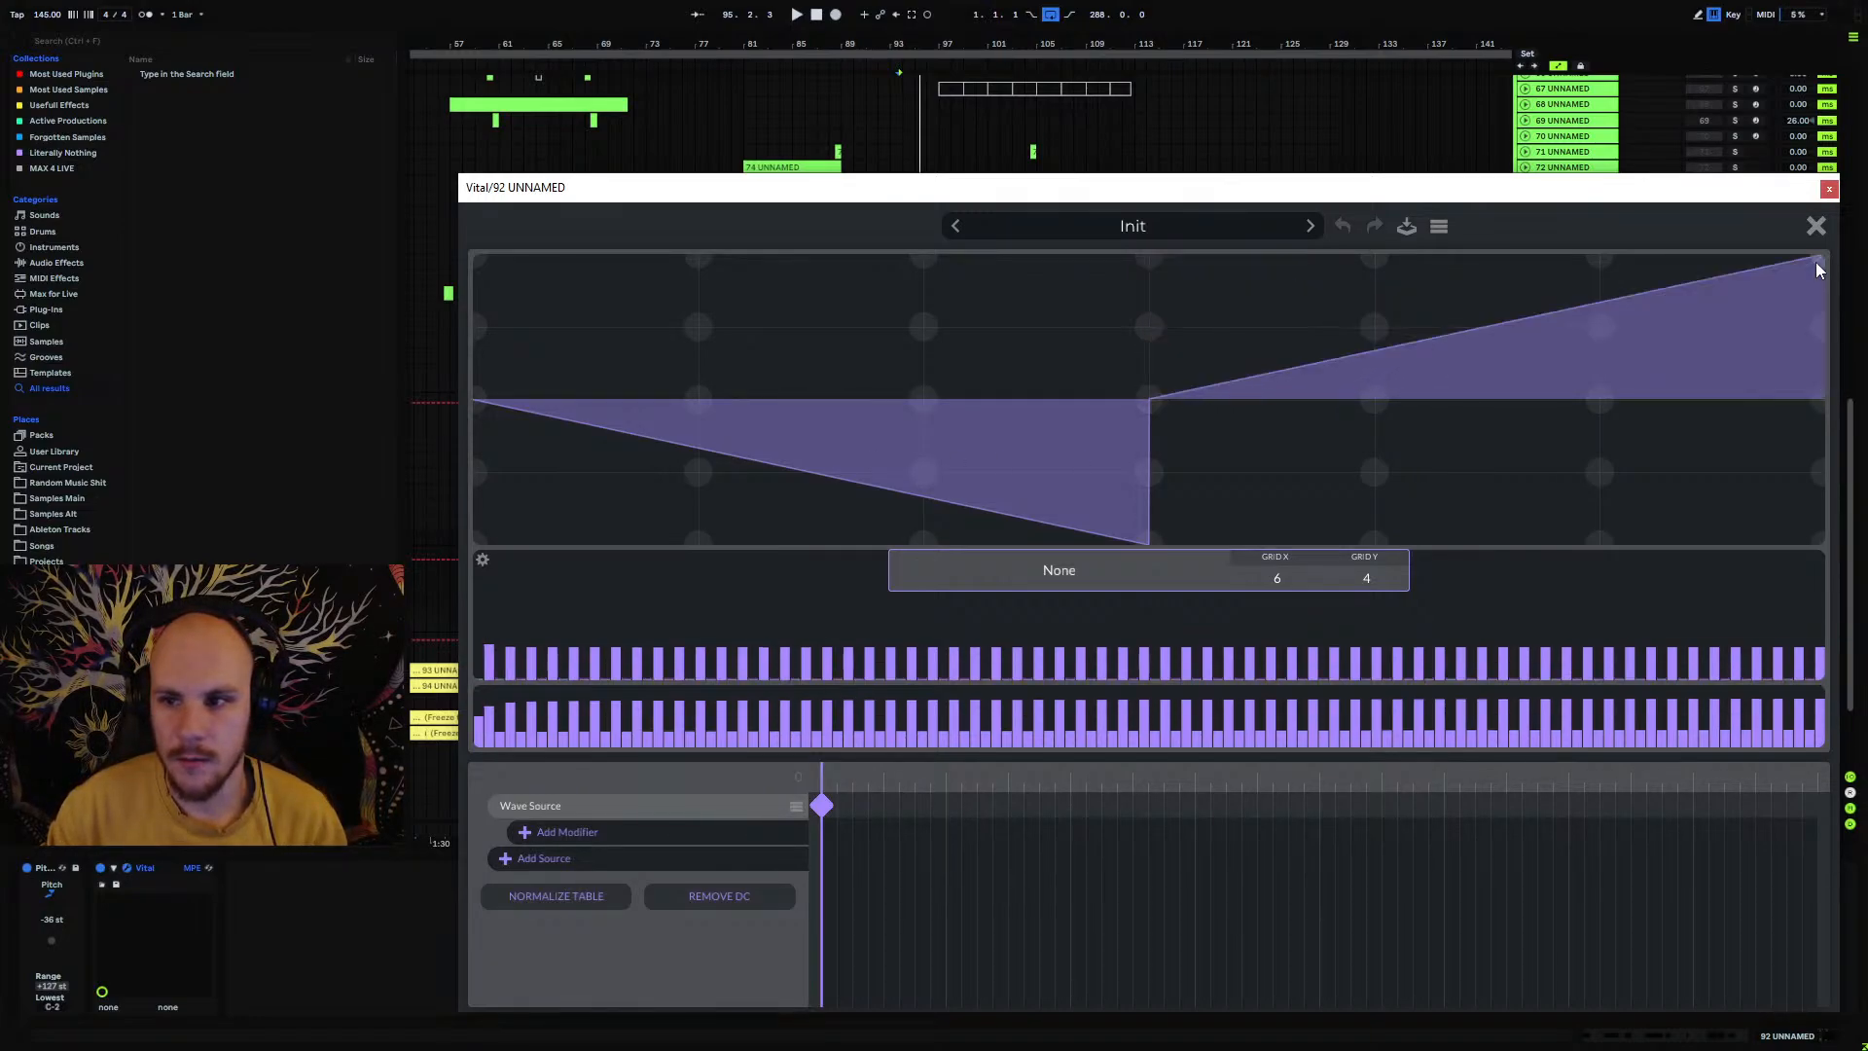
pyautogui.click(1815, 227)
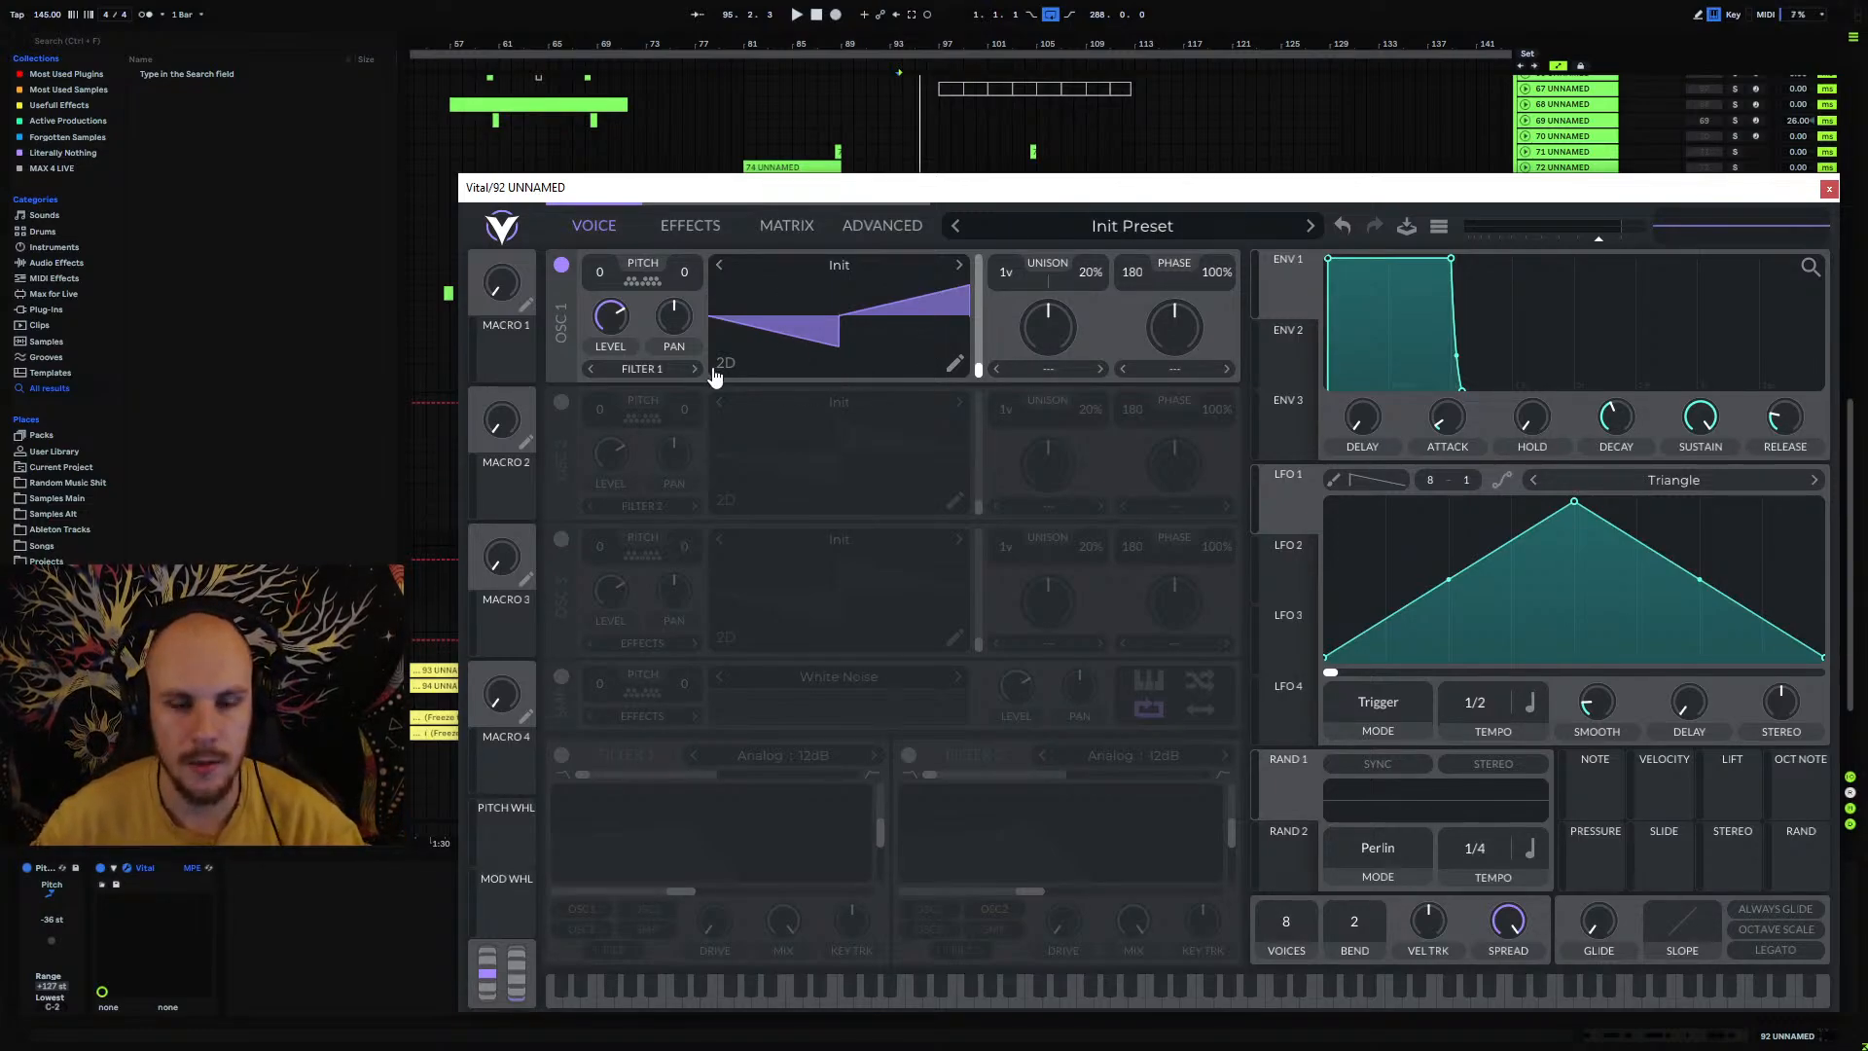
# Step: Move the Vital window up, set oscillator 1's pitch to 48 semitones and resample the sound into oscillator 2
pyautogui.moveTo(919, 186); pyautogui.dragTo(793, 142)
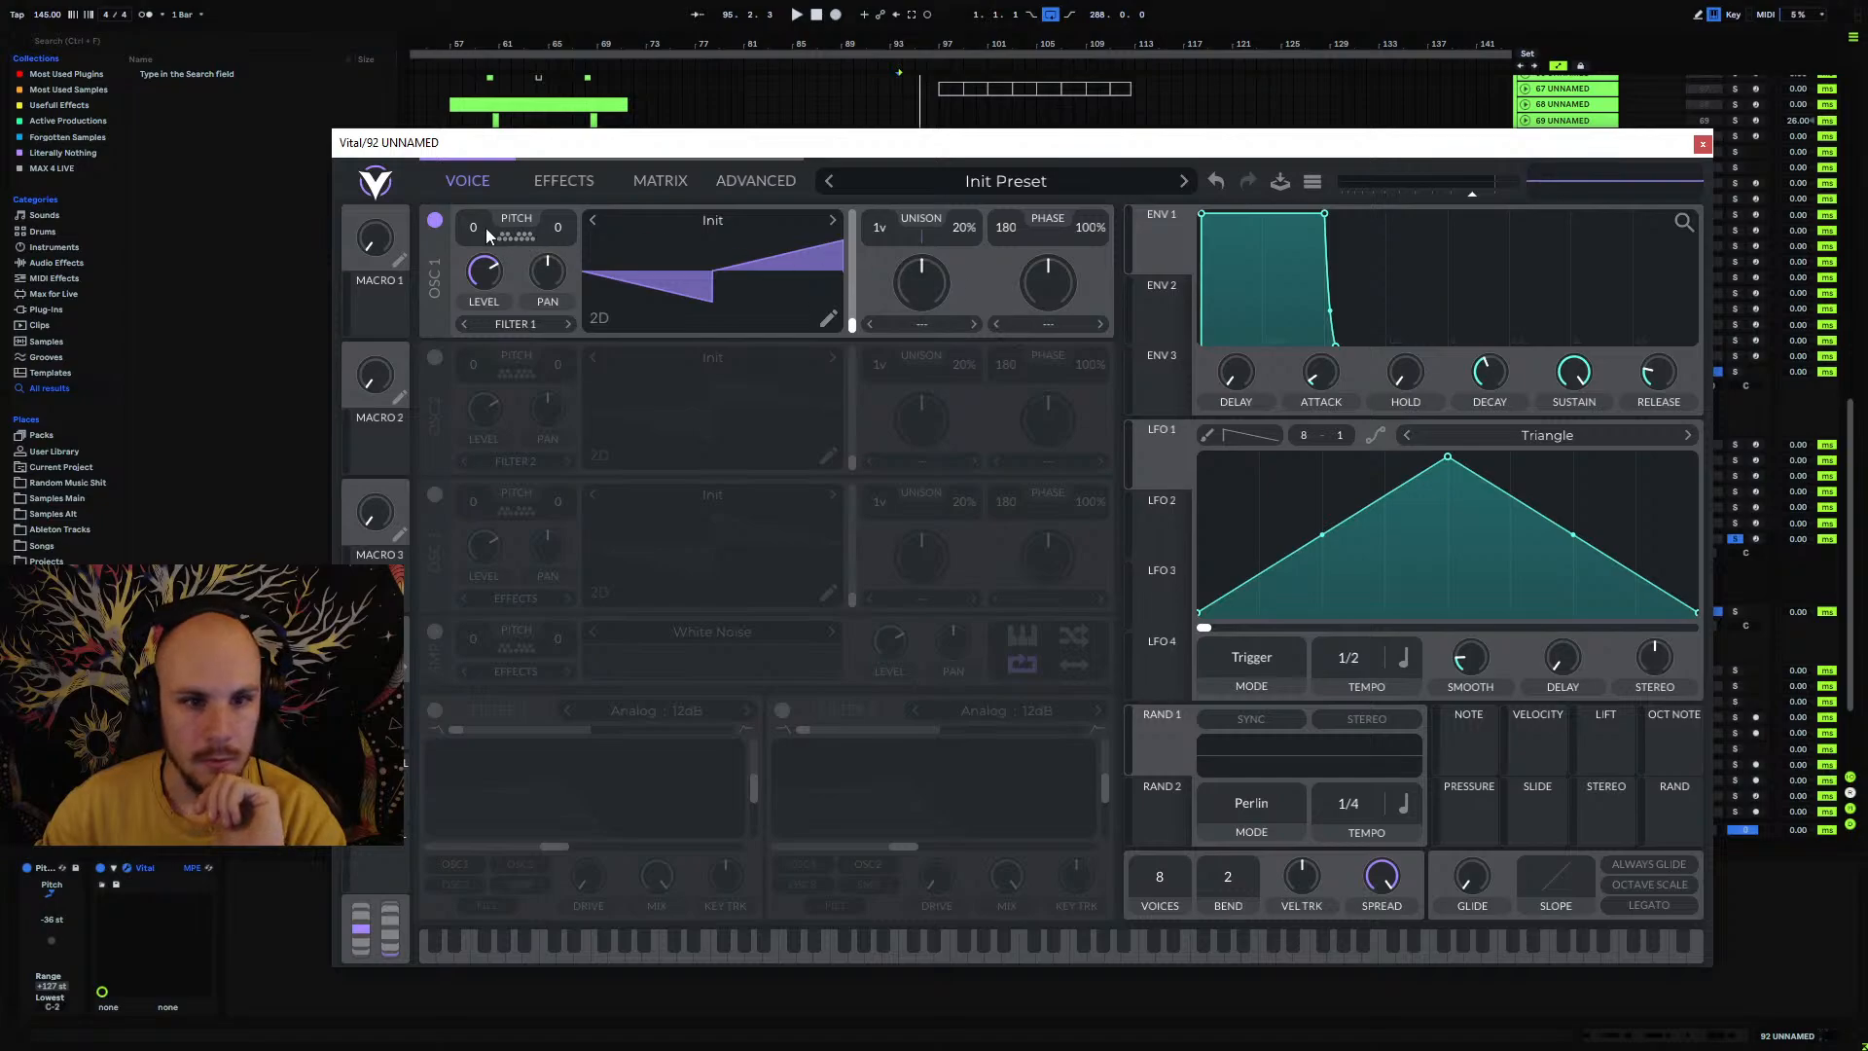
pyautogui.moveTo(487, 234); pyautogui.dragTo(505, 105)
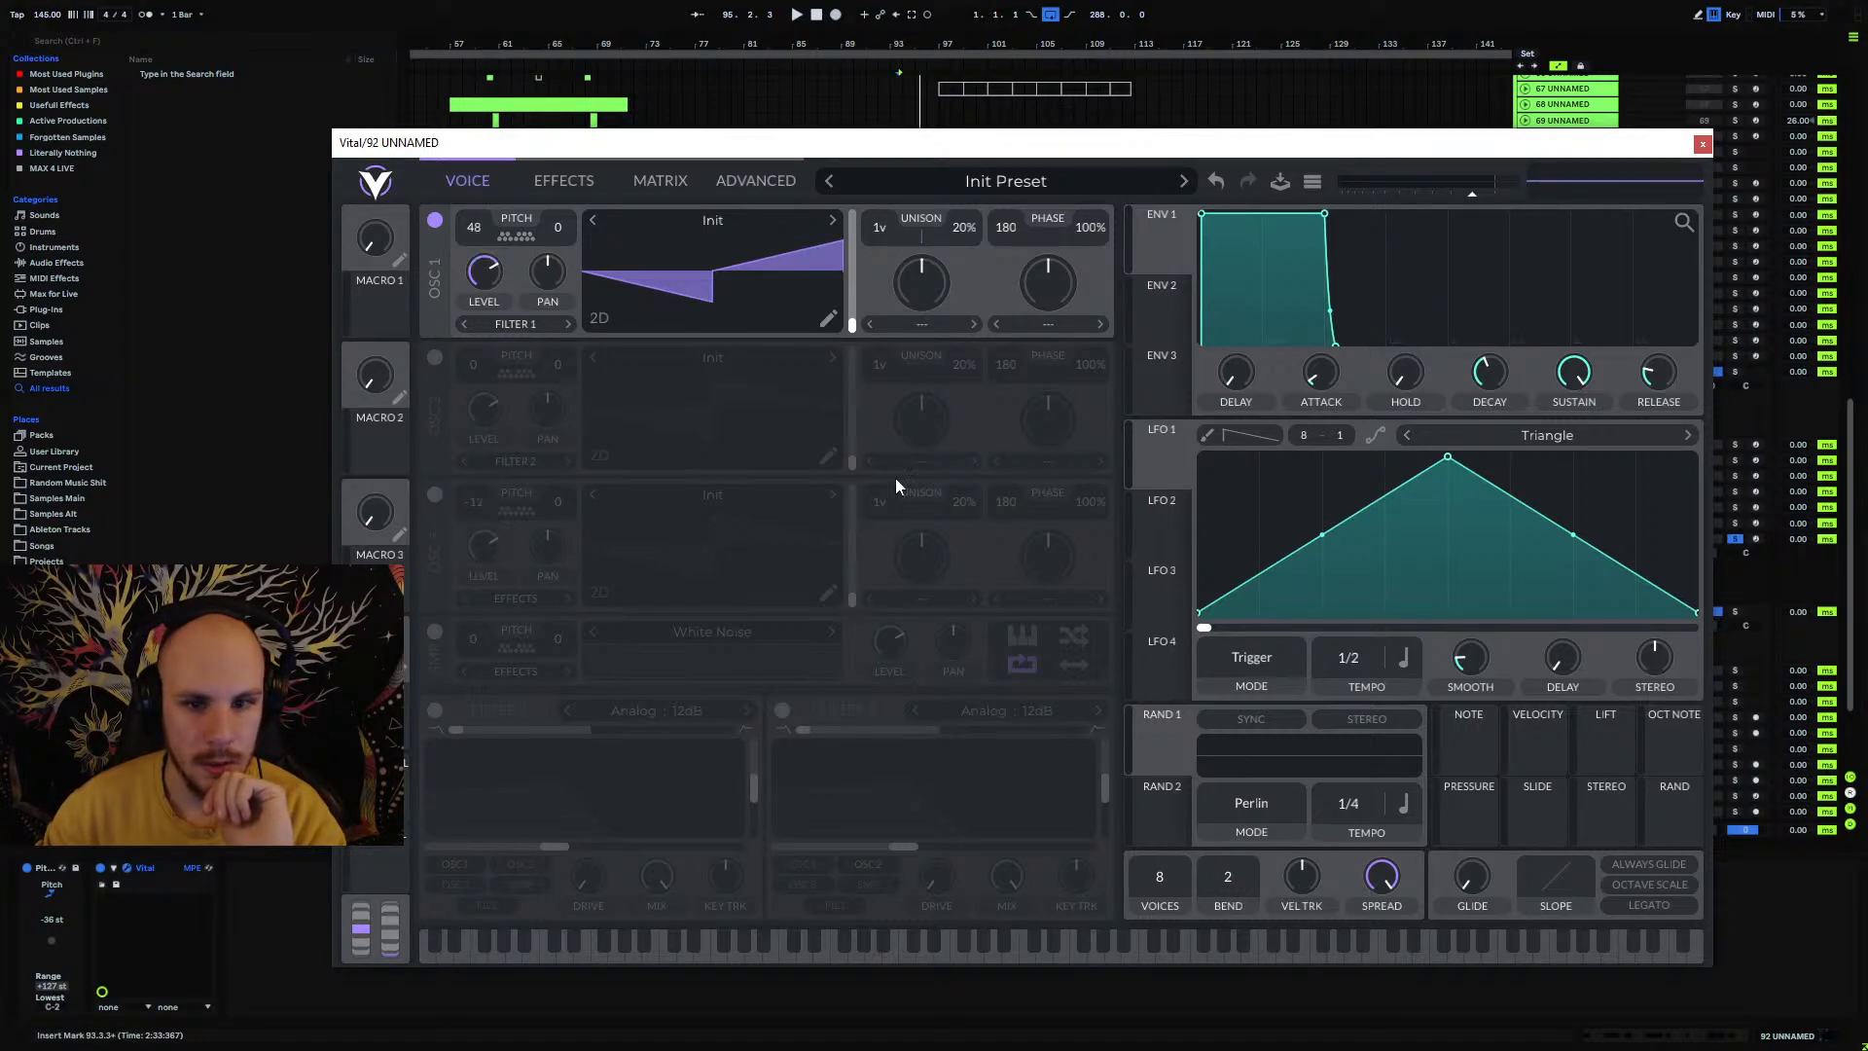
pyautogui.rightClick(703, 426)
pyautogui.click(802, 529)
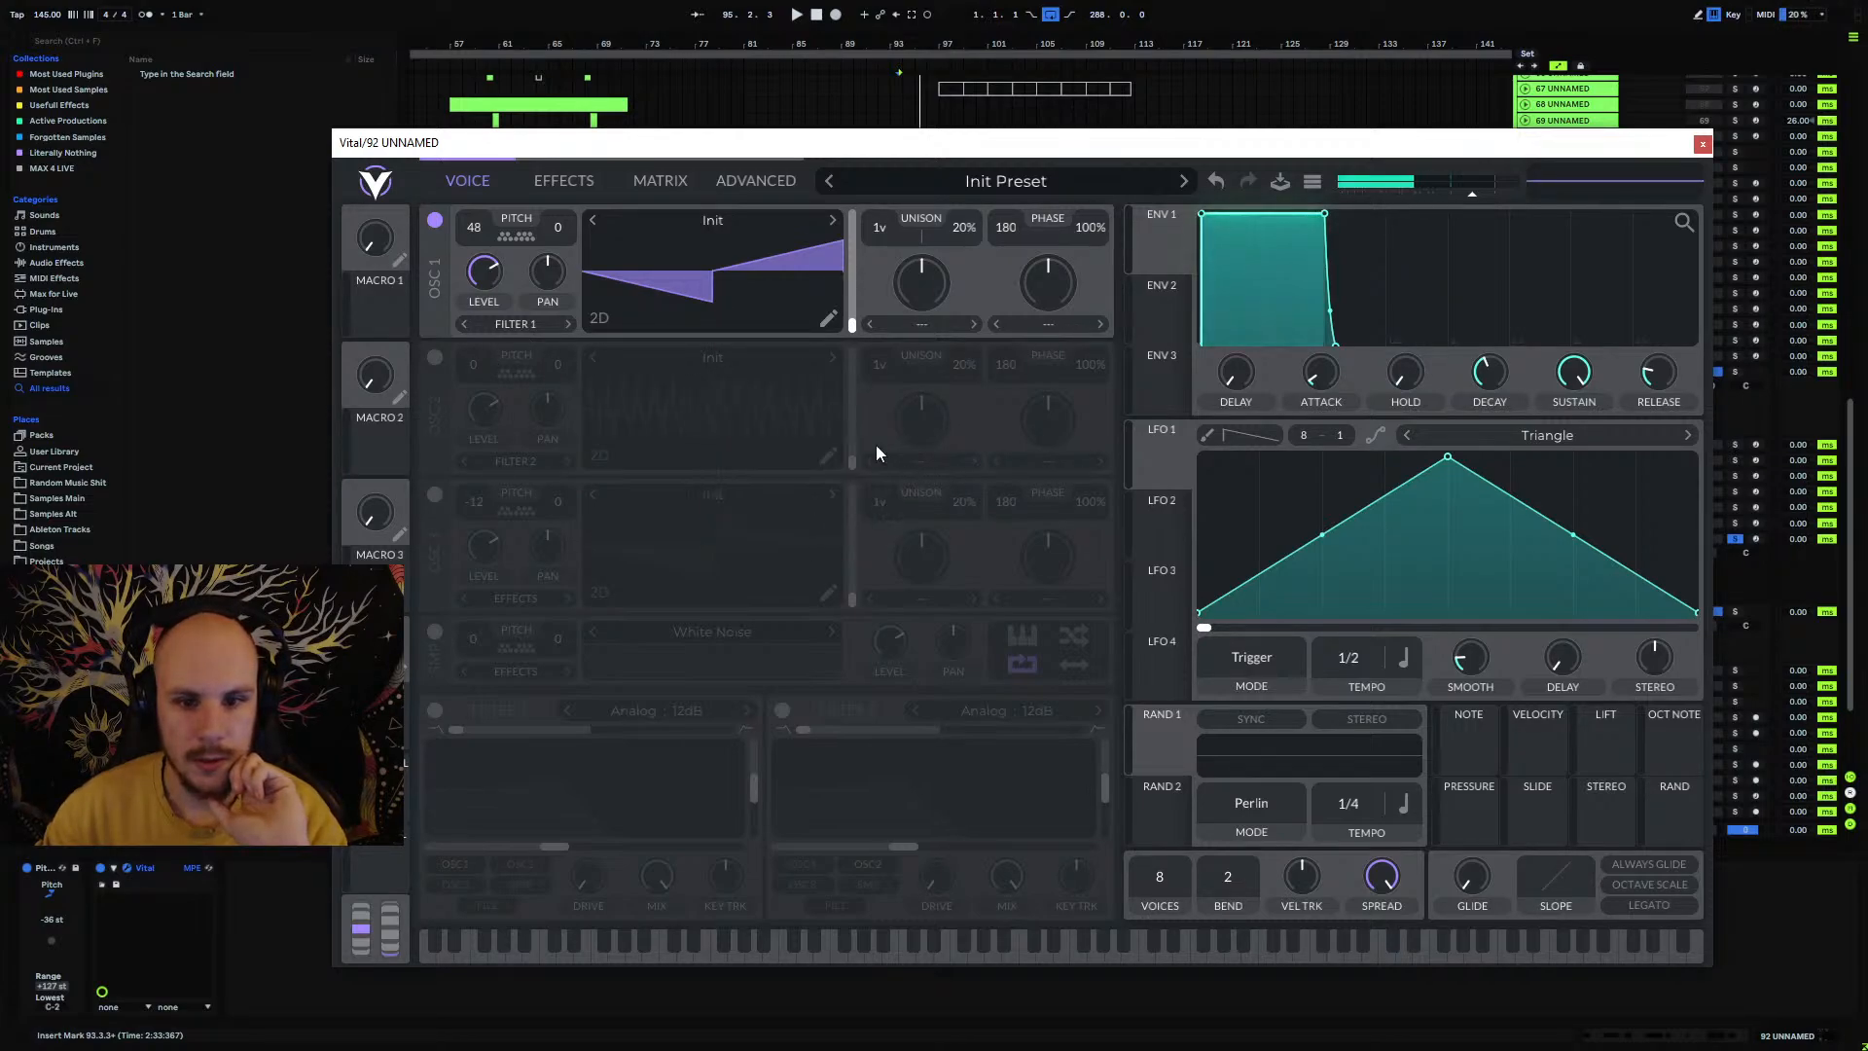
# Step: Enable oscillator 2, choose the Bend phase mode, move its waveform slider to the minimum and lower the bend amount to 0%
pyautogui.click(437, 358)
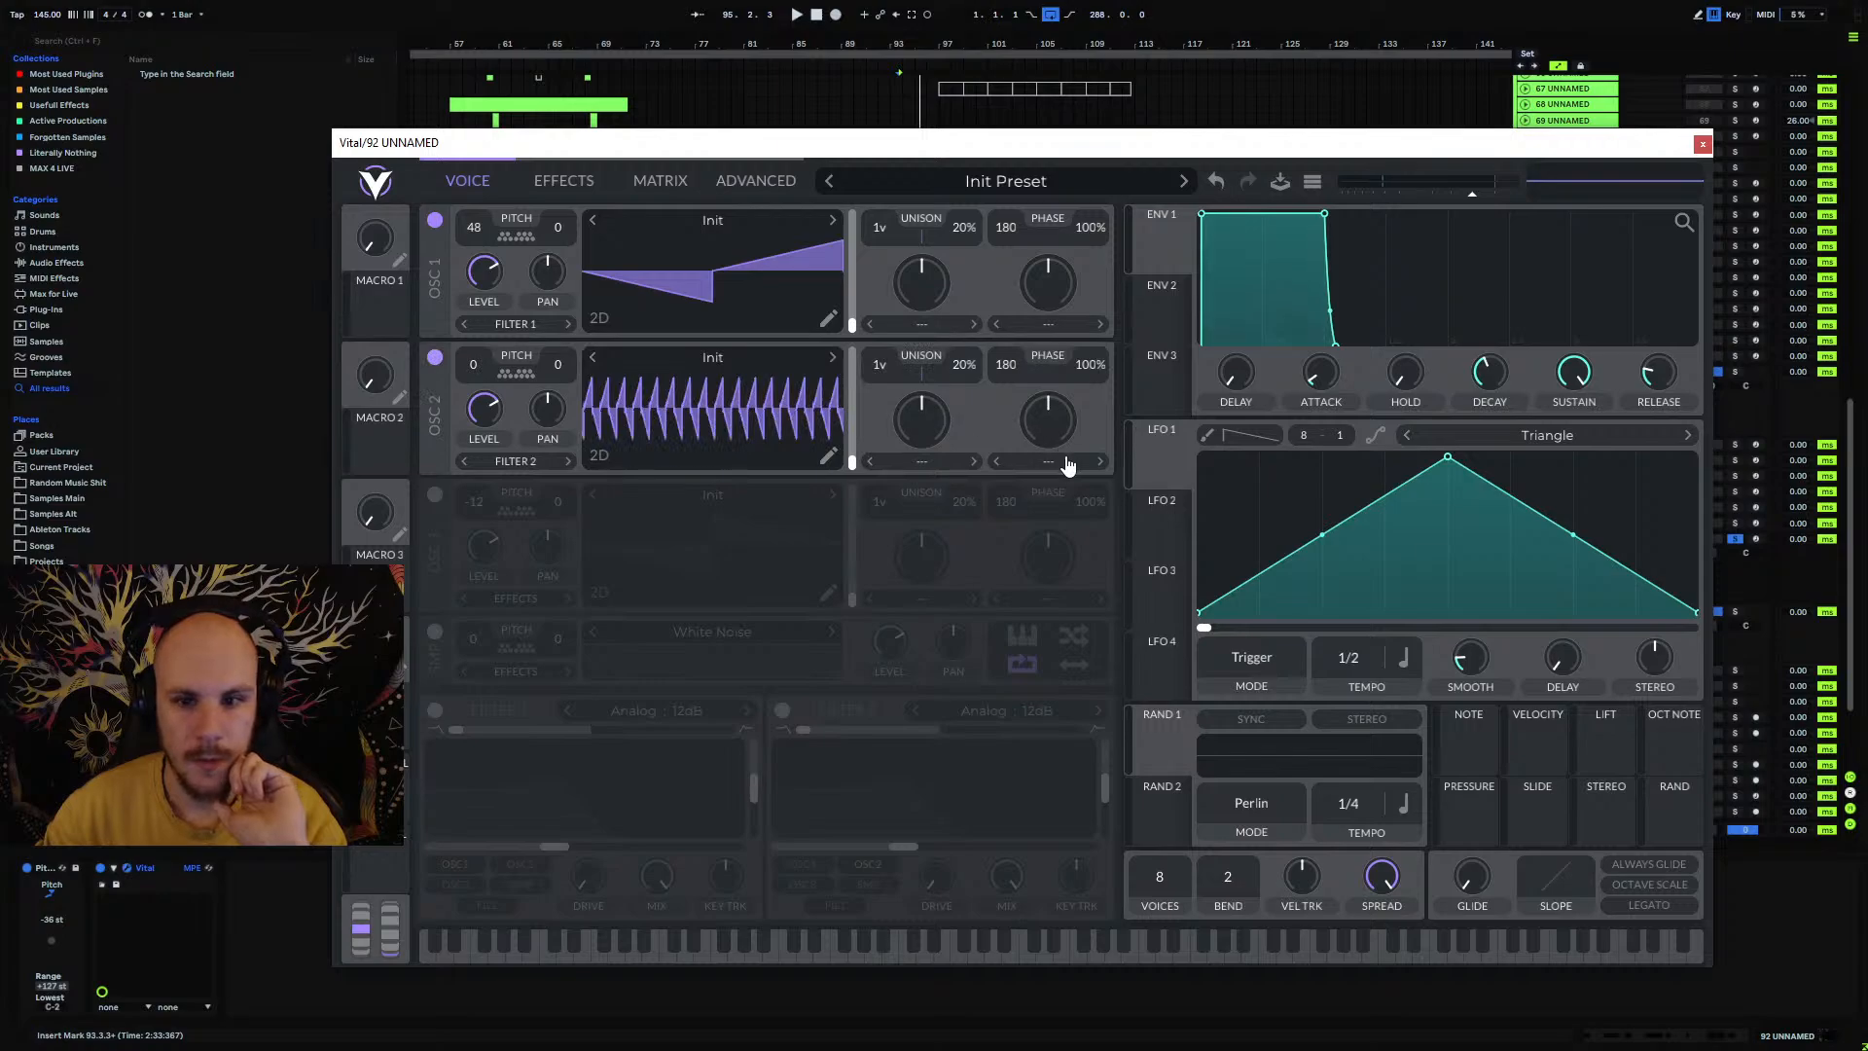
pyautogui.click(1067, 467)
pyautogui.click(1048, 589)
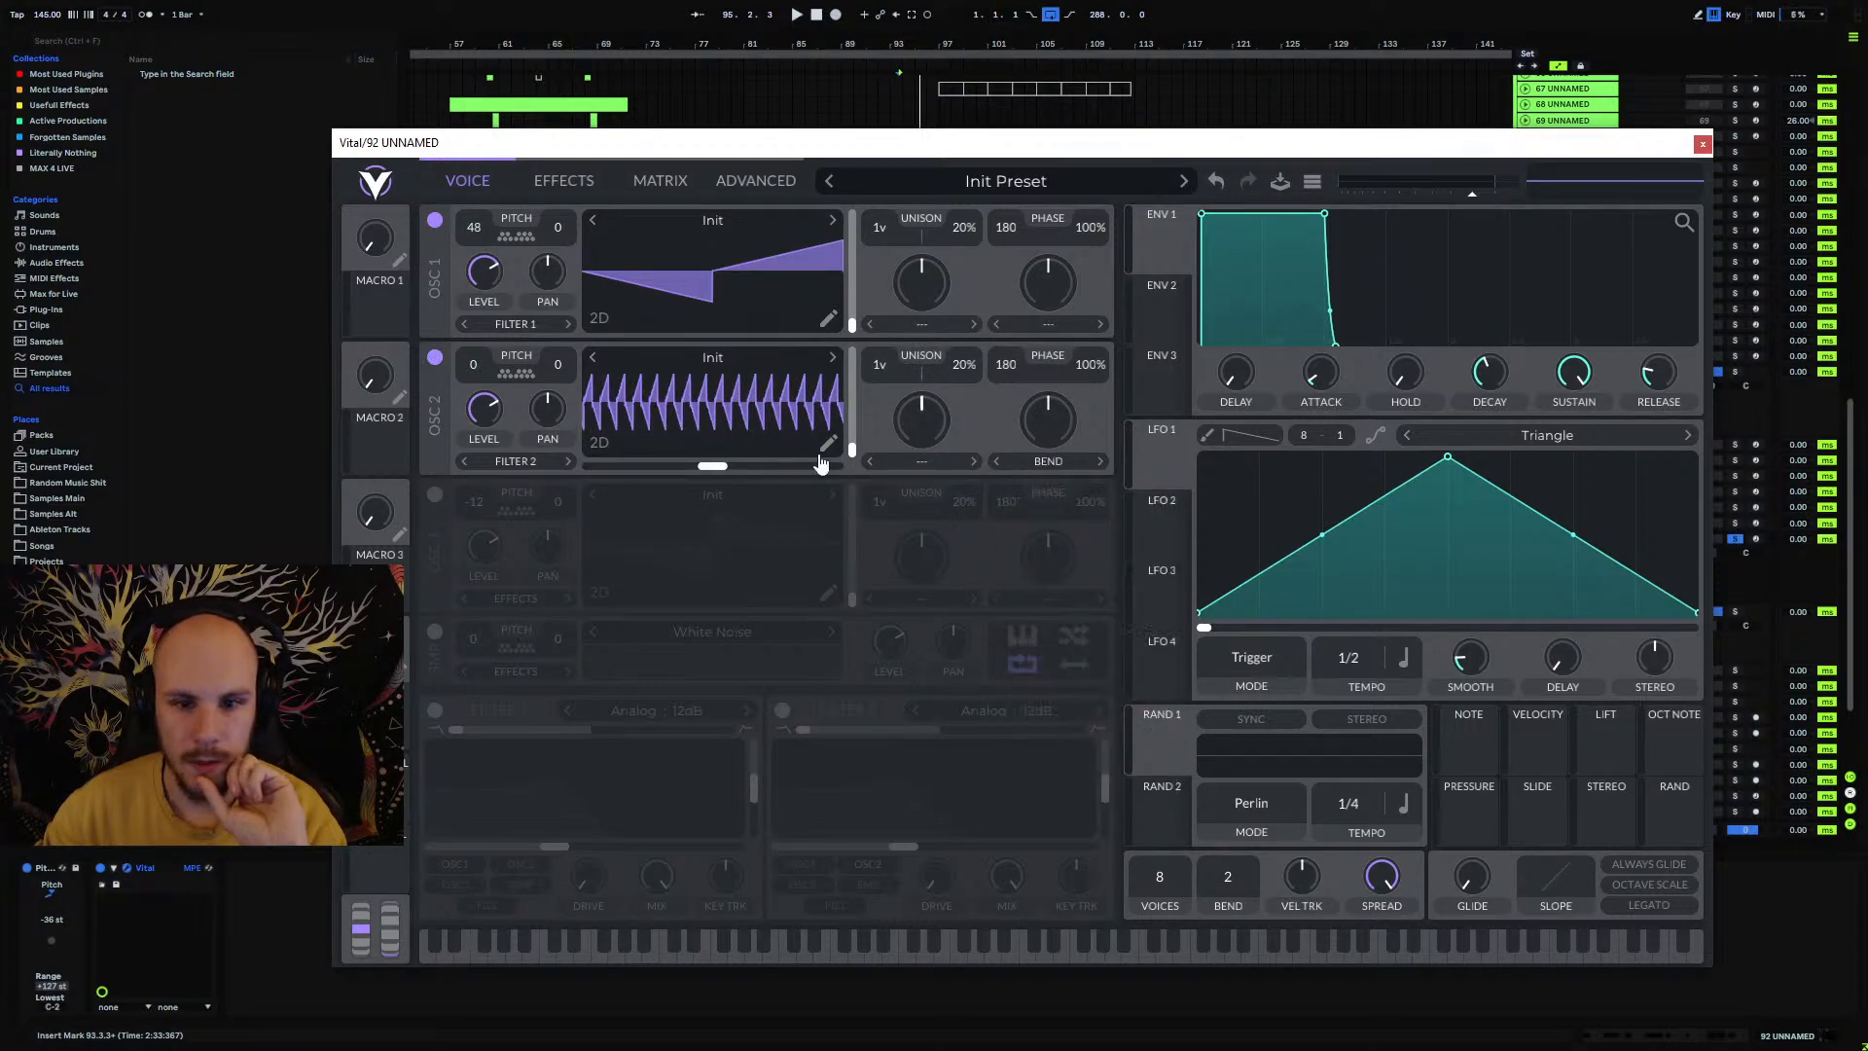
pyautogui.moveTo(714, 468); pyautogui.dragTo(589, 468)
pyautogui.moveTo(1049, 443); pyautogui.dragTo(1037, 707)
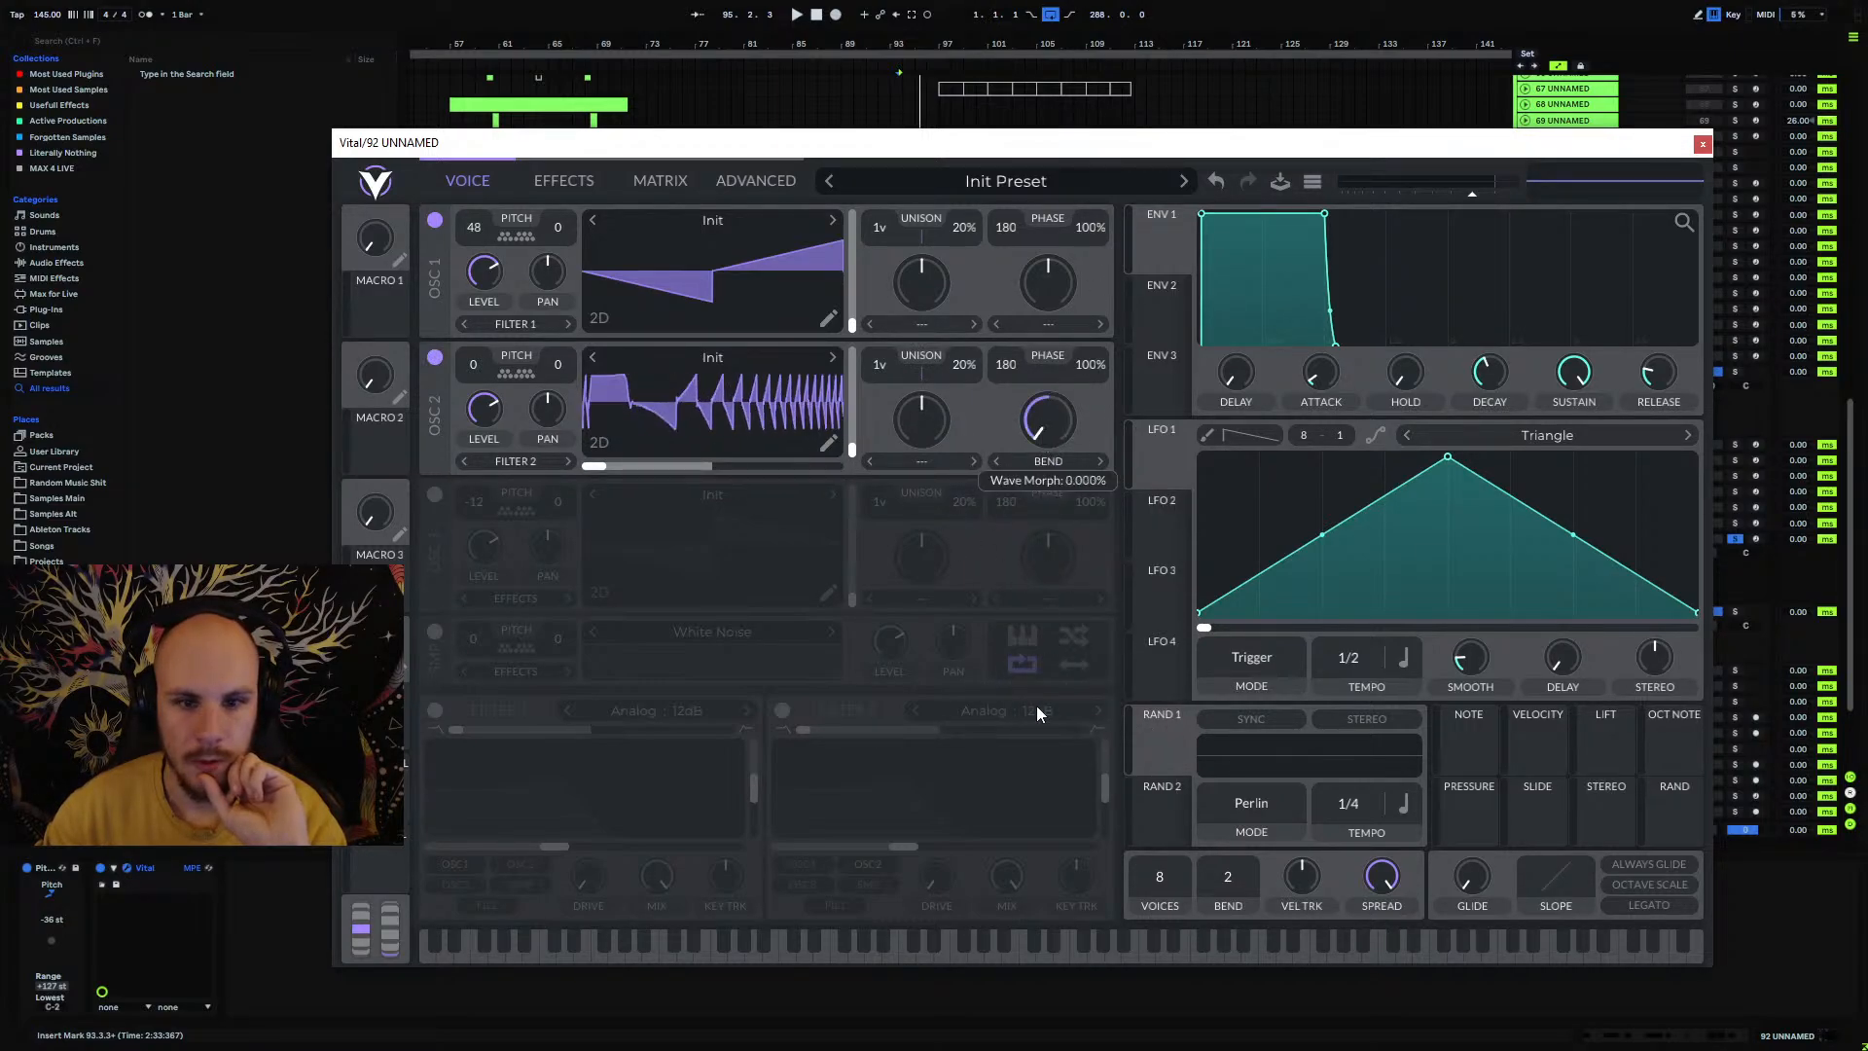
# Step: Reshape LFO 1 into a rising ramp, keep its mode at Trigger and switch its rate to seconds, at 0.500 secs
pyautogui.moveTo(1448, 457); pyautogui.dragTo(1697, 458)
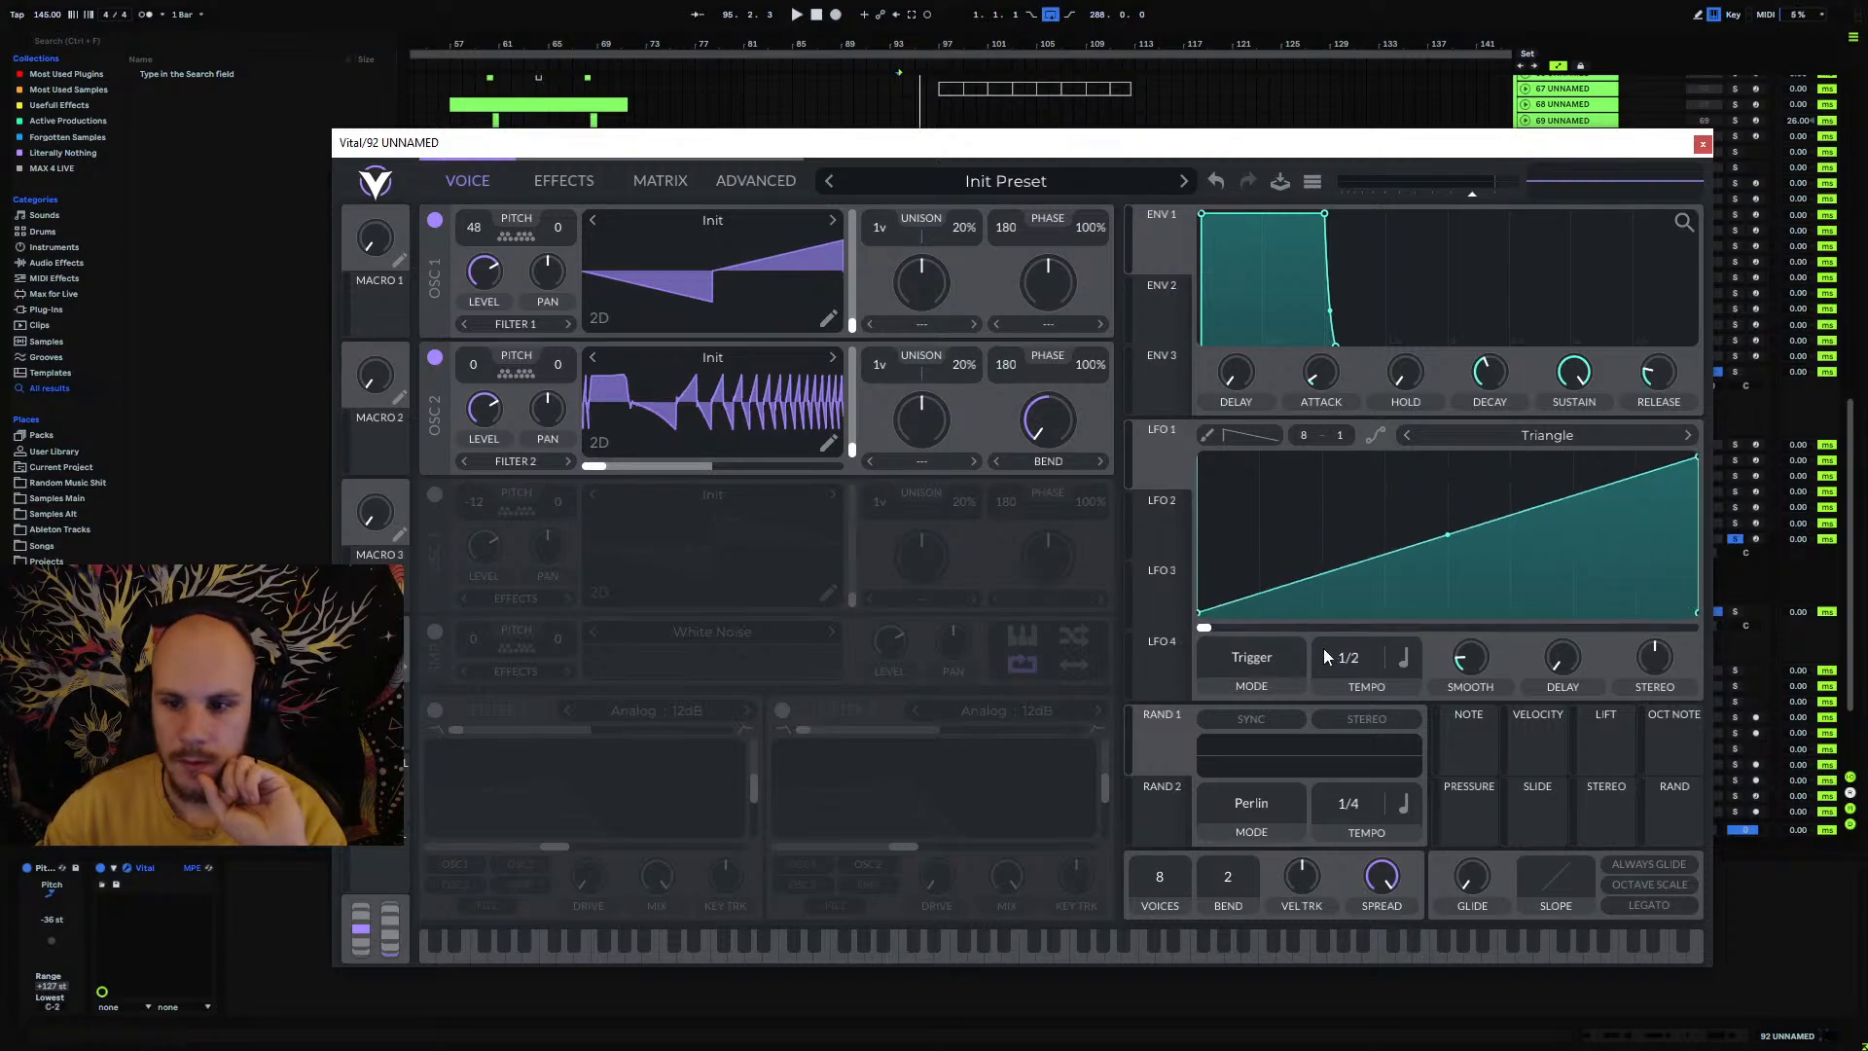
pyautogui.click(1261, 659)
pyautogui.click(1258, 687)
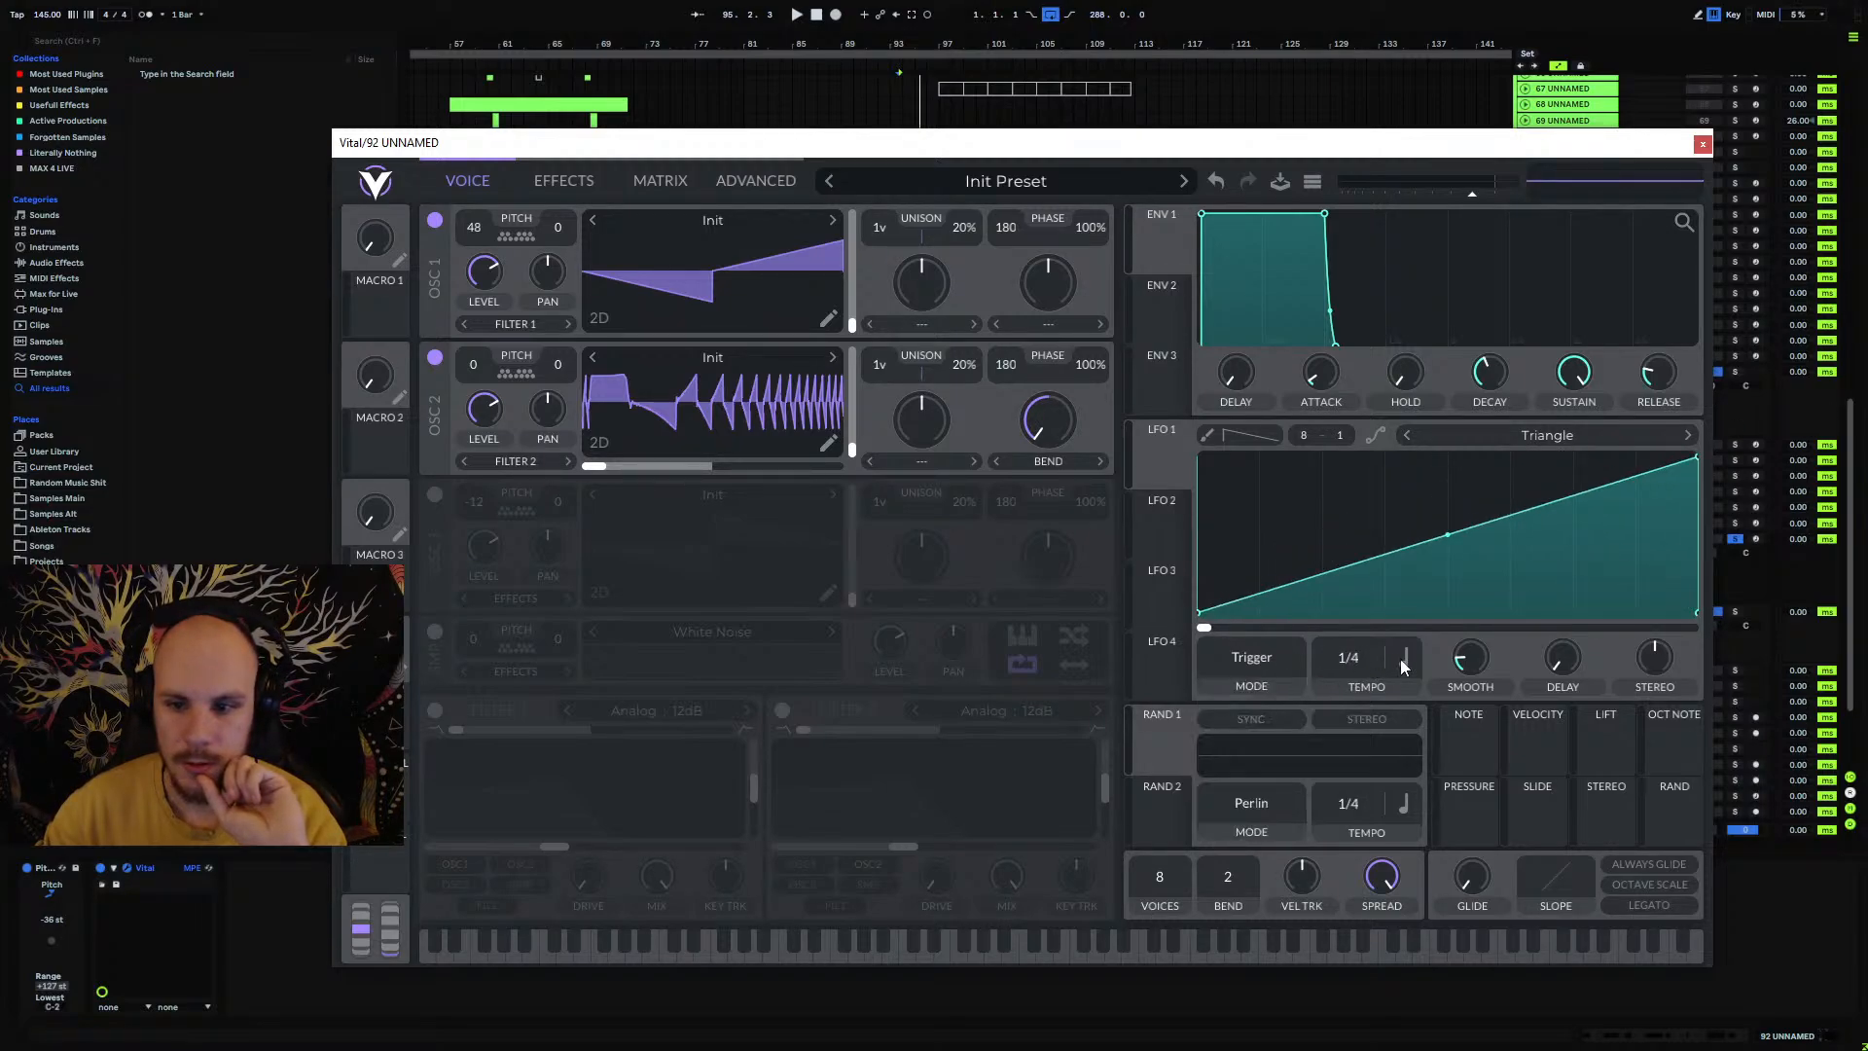
pyautogui.click(1403, 660)
pyautogui.click(1410, 691)
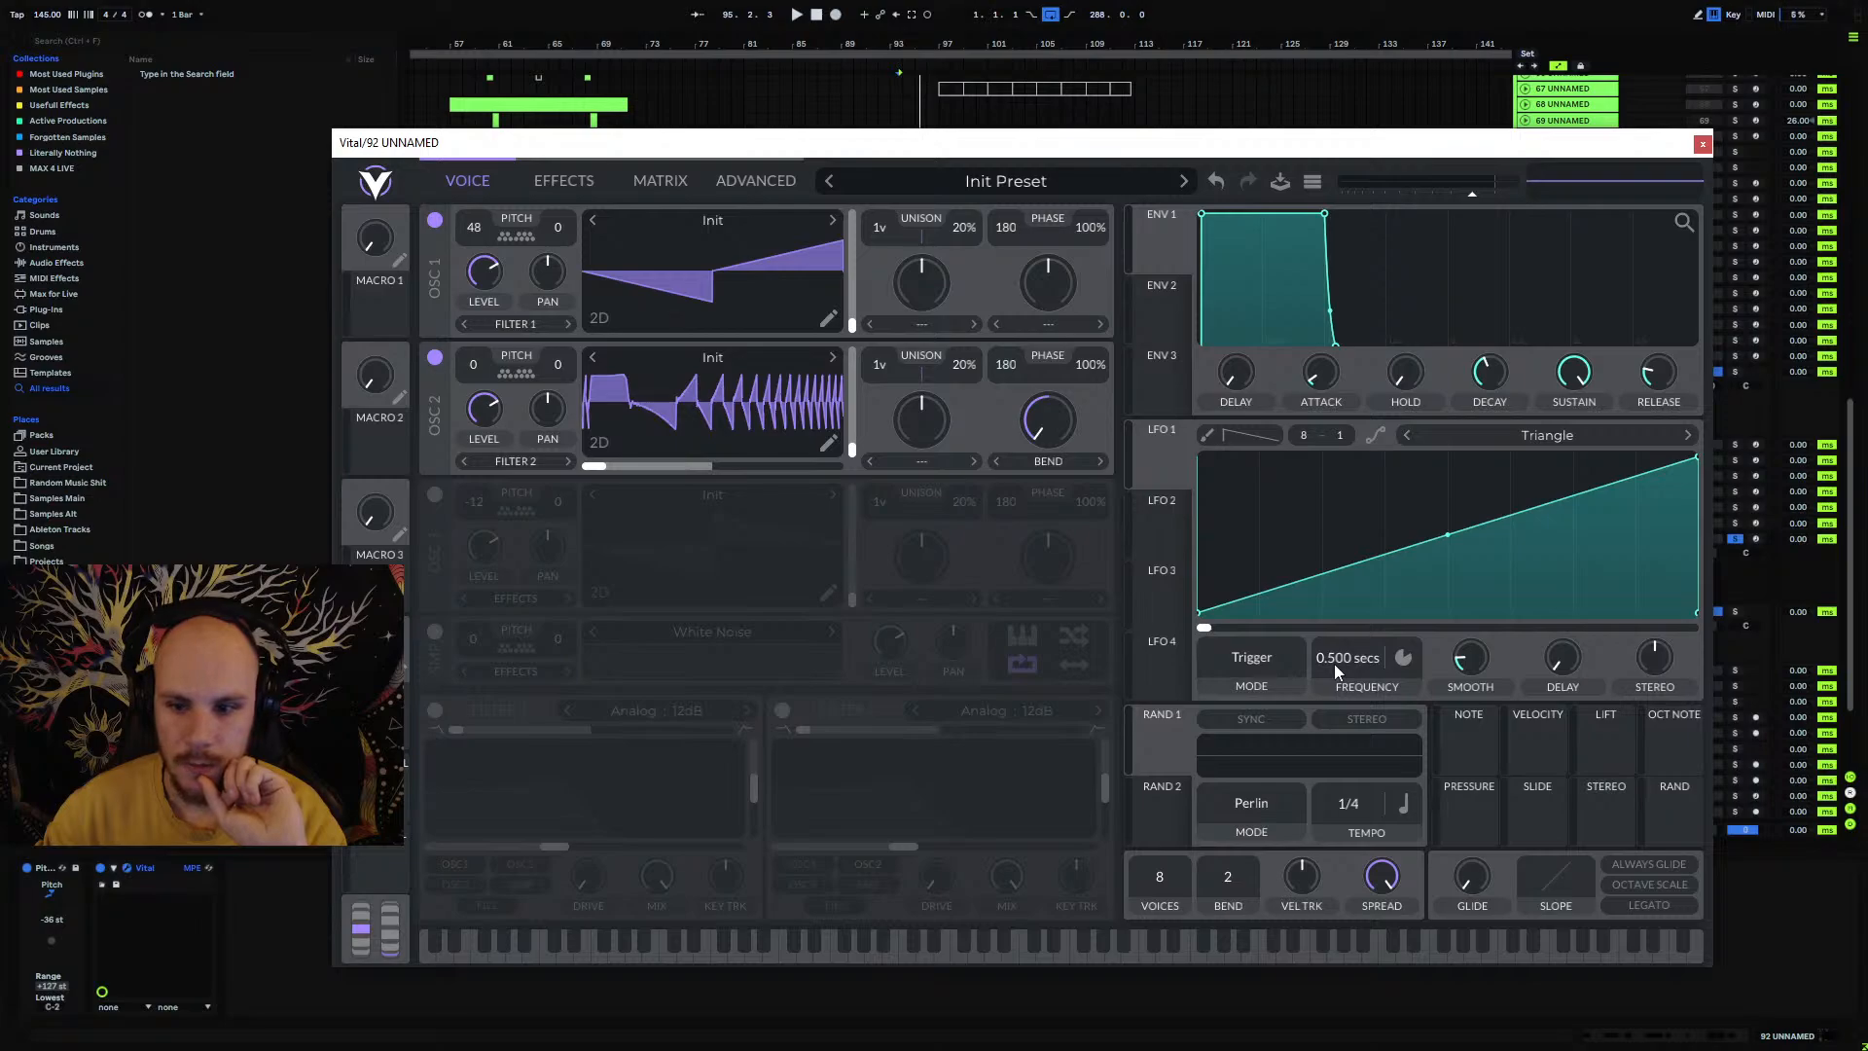
# Step: Set LFO 1's rate to 4.000 secs and assign LFO 1 to oscillator 2's bend amount
pyautogui.rightClick(1339, 659)
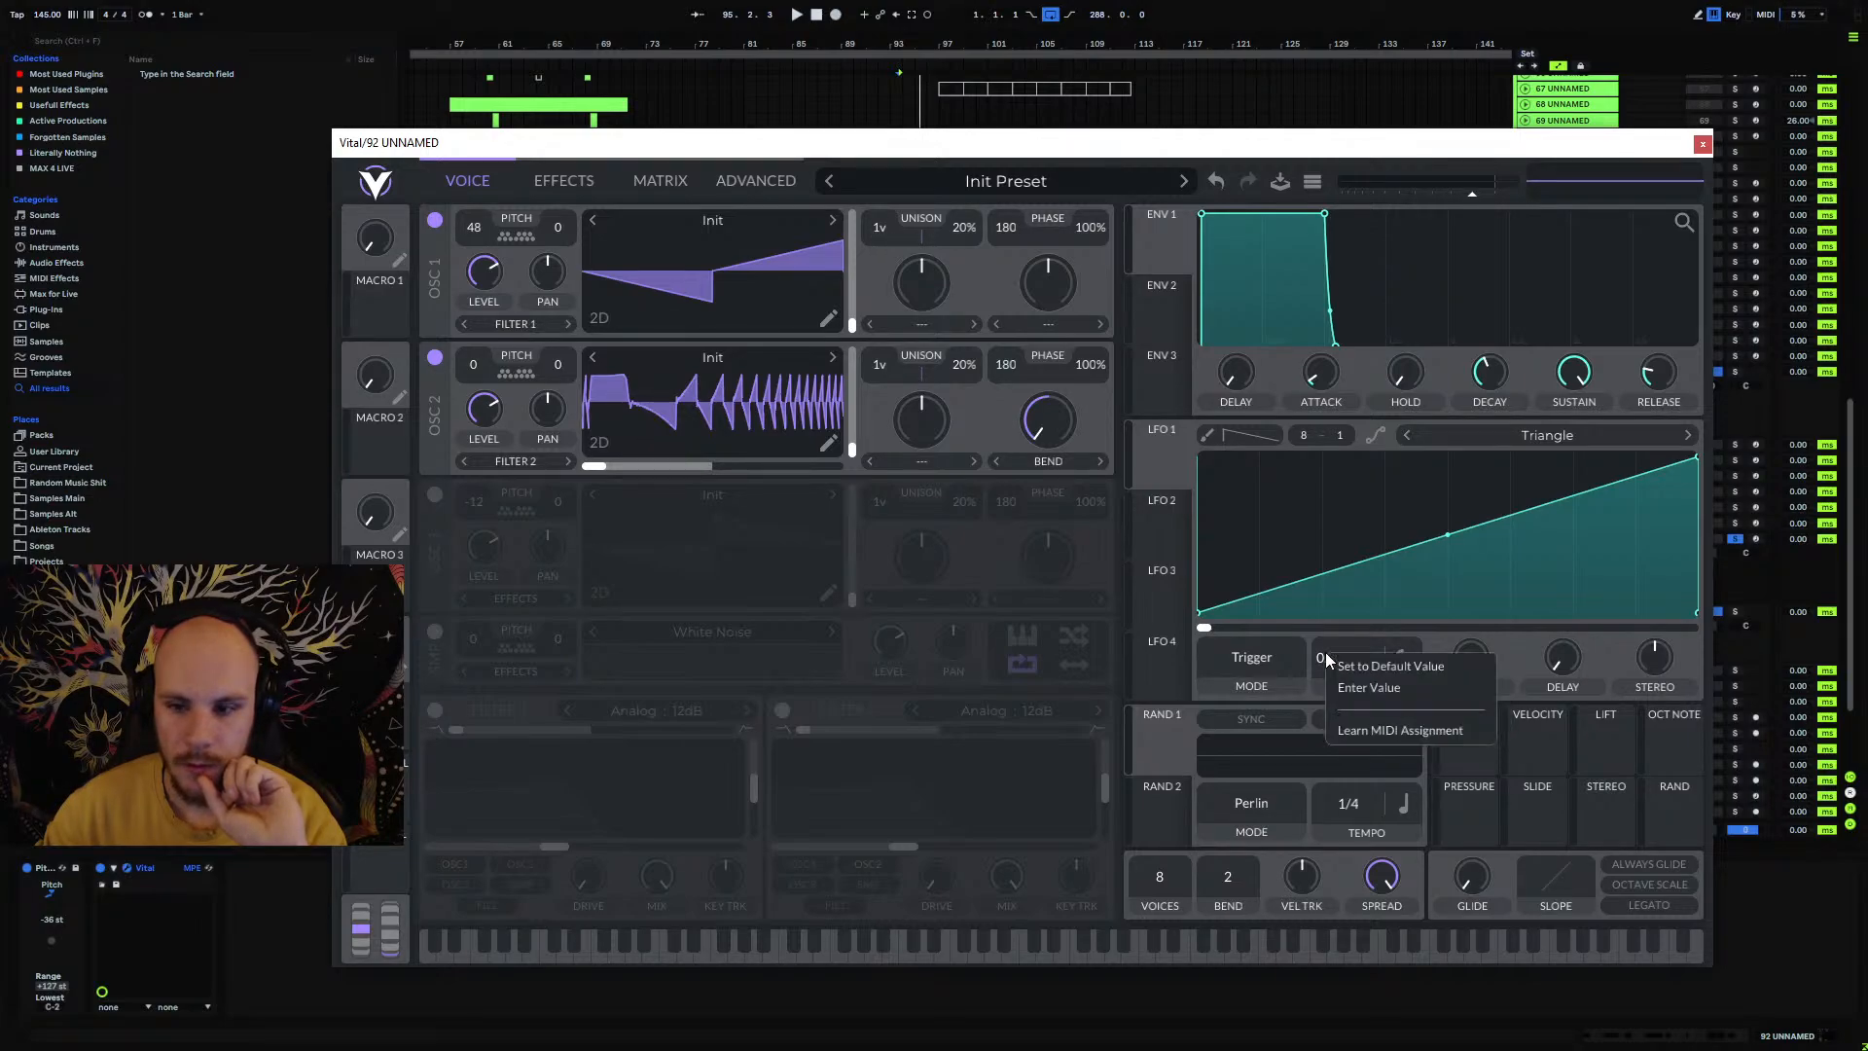
pyautogui.click(1366, 688)
pyautogui.write('4')
pyautogui.press('Return')
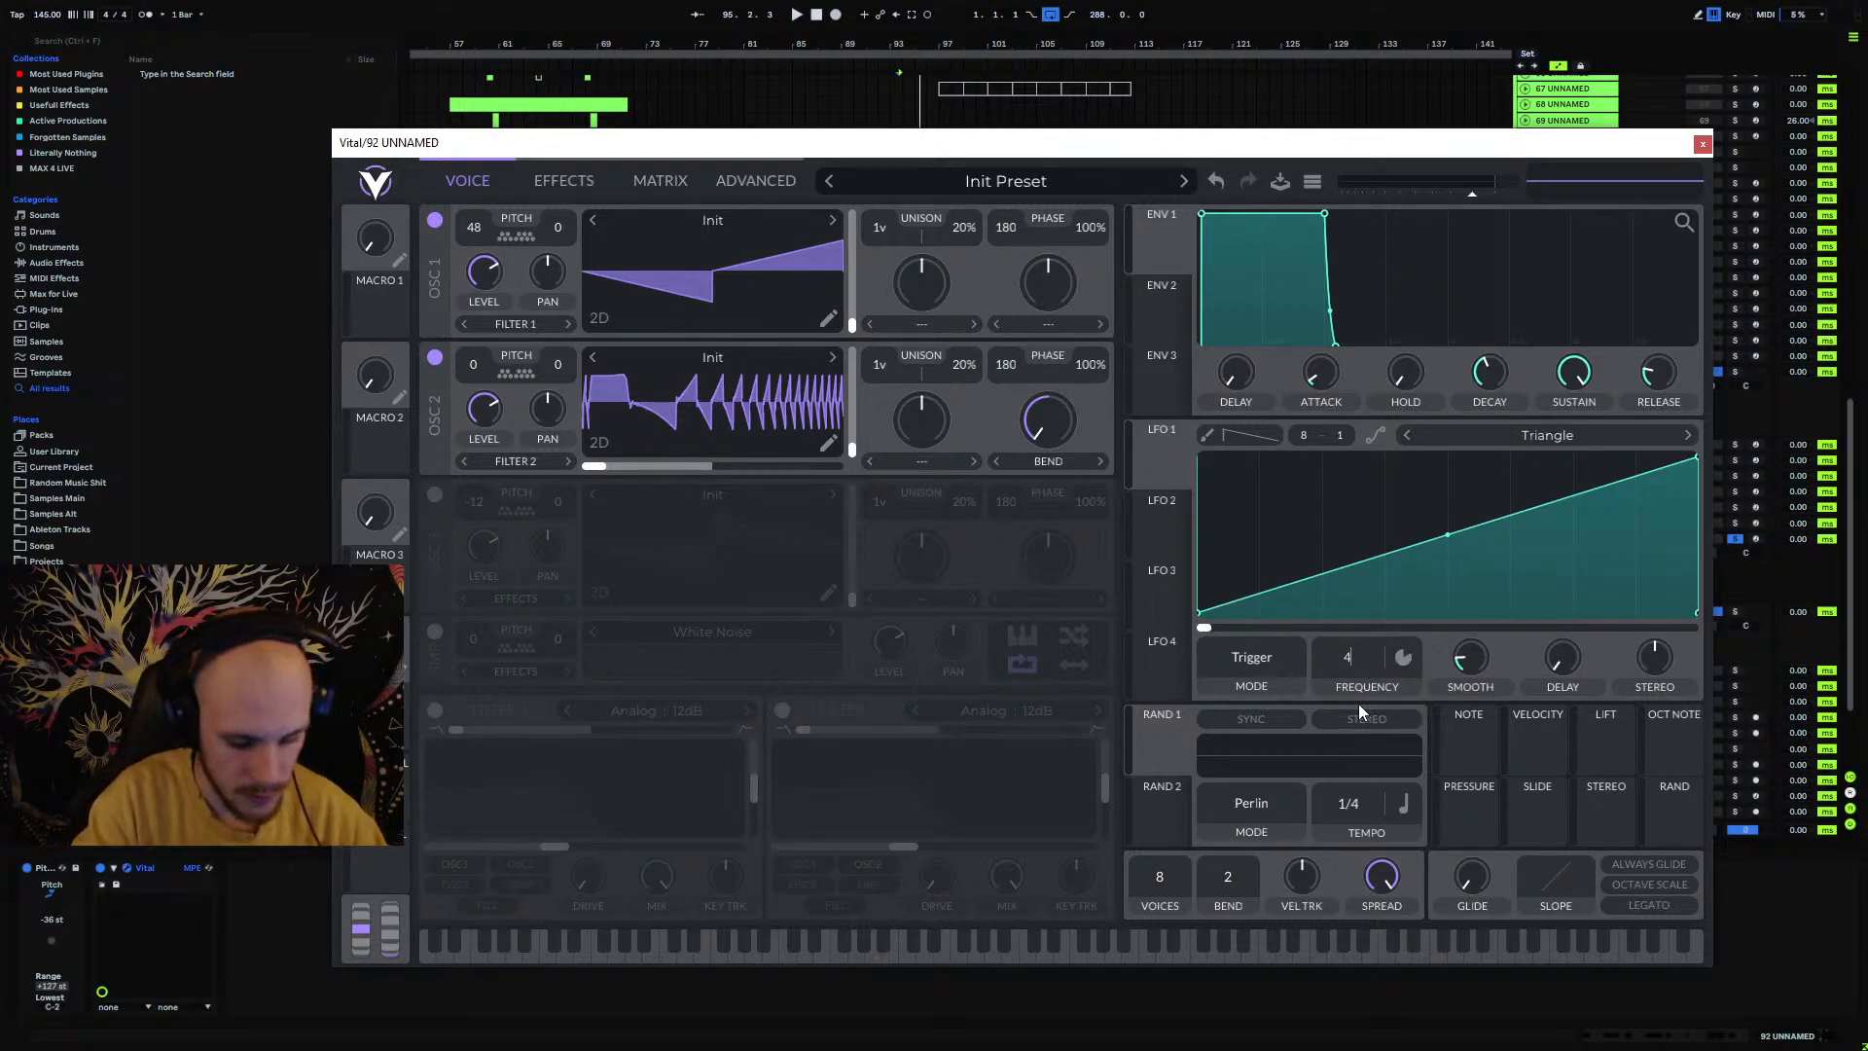
pyautogui.moveTo(1145, 476); pyautogui.dragTo(1047, 420)
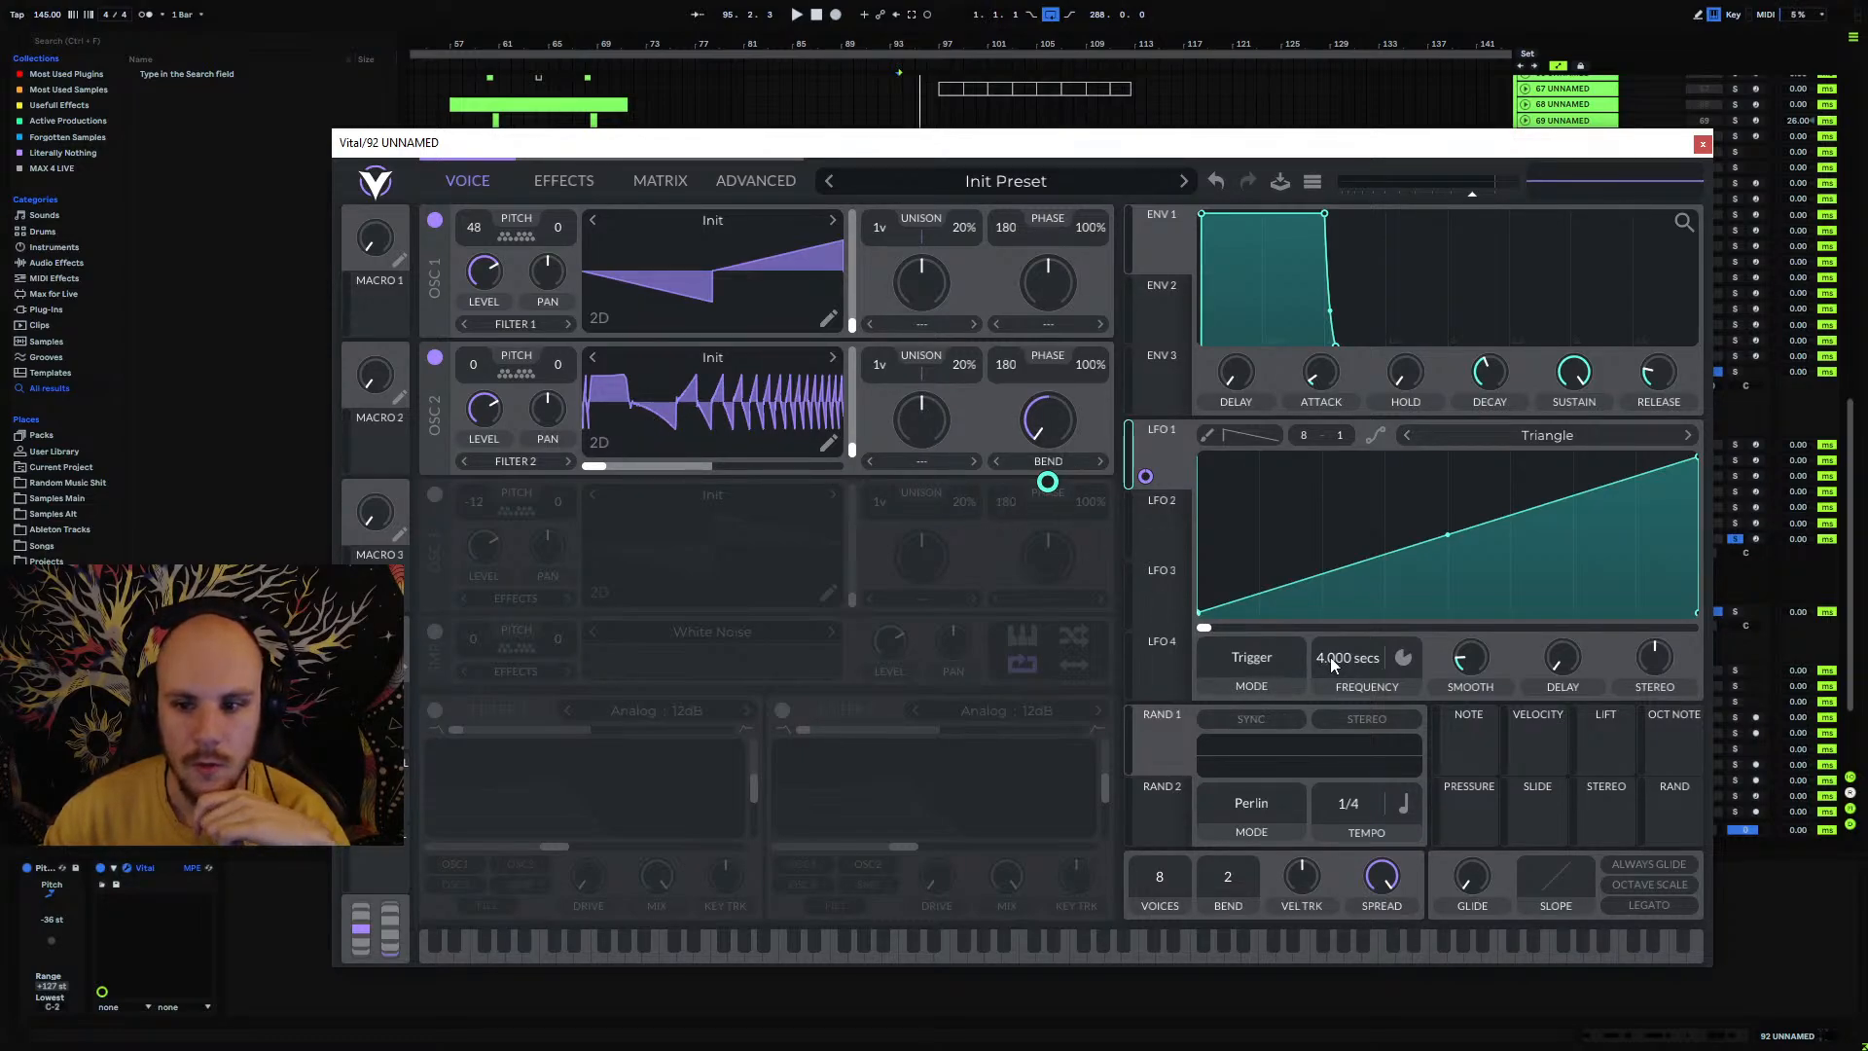
# Step: Reshape LFO 1 into two consecutive rising ramps of equal length, each climbing from minimum to maximum
pyautogui.moveTo(1696, 460); pyautogui.dragTo(1444, 444)
pyautogui.doubleClick(1518, 566)
pyautogui.moveTo(1517, 567); pyautogui.dragTo(1448, 616)
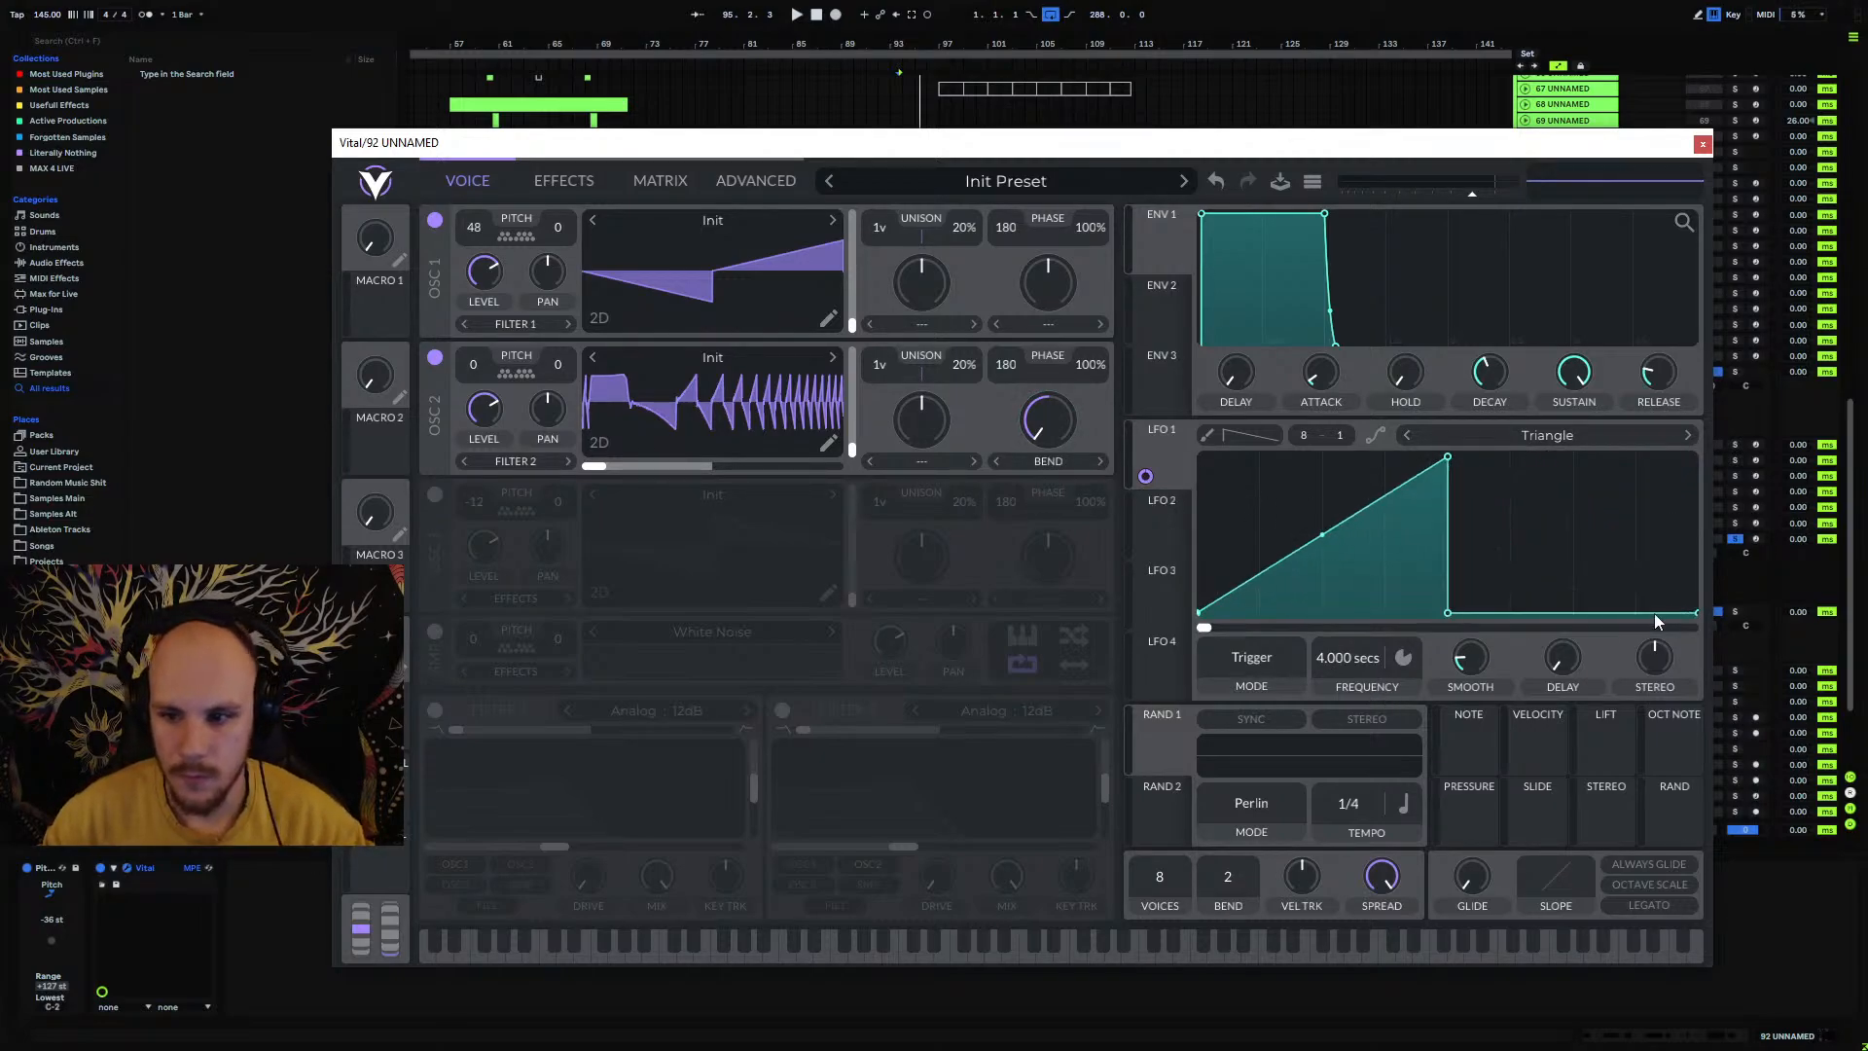
pyautogui.moveTo(1695, 612); pyautogui.dragTo(1705, 443)
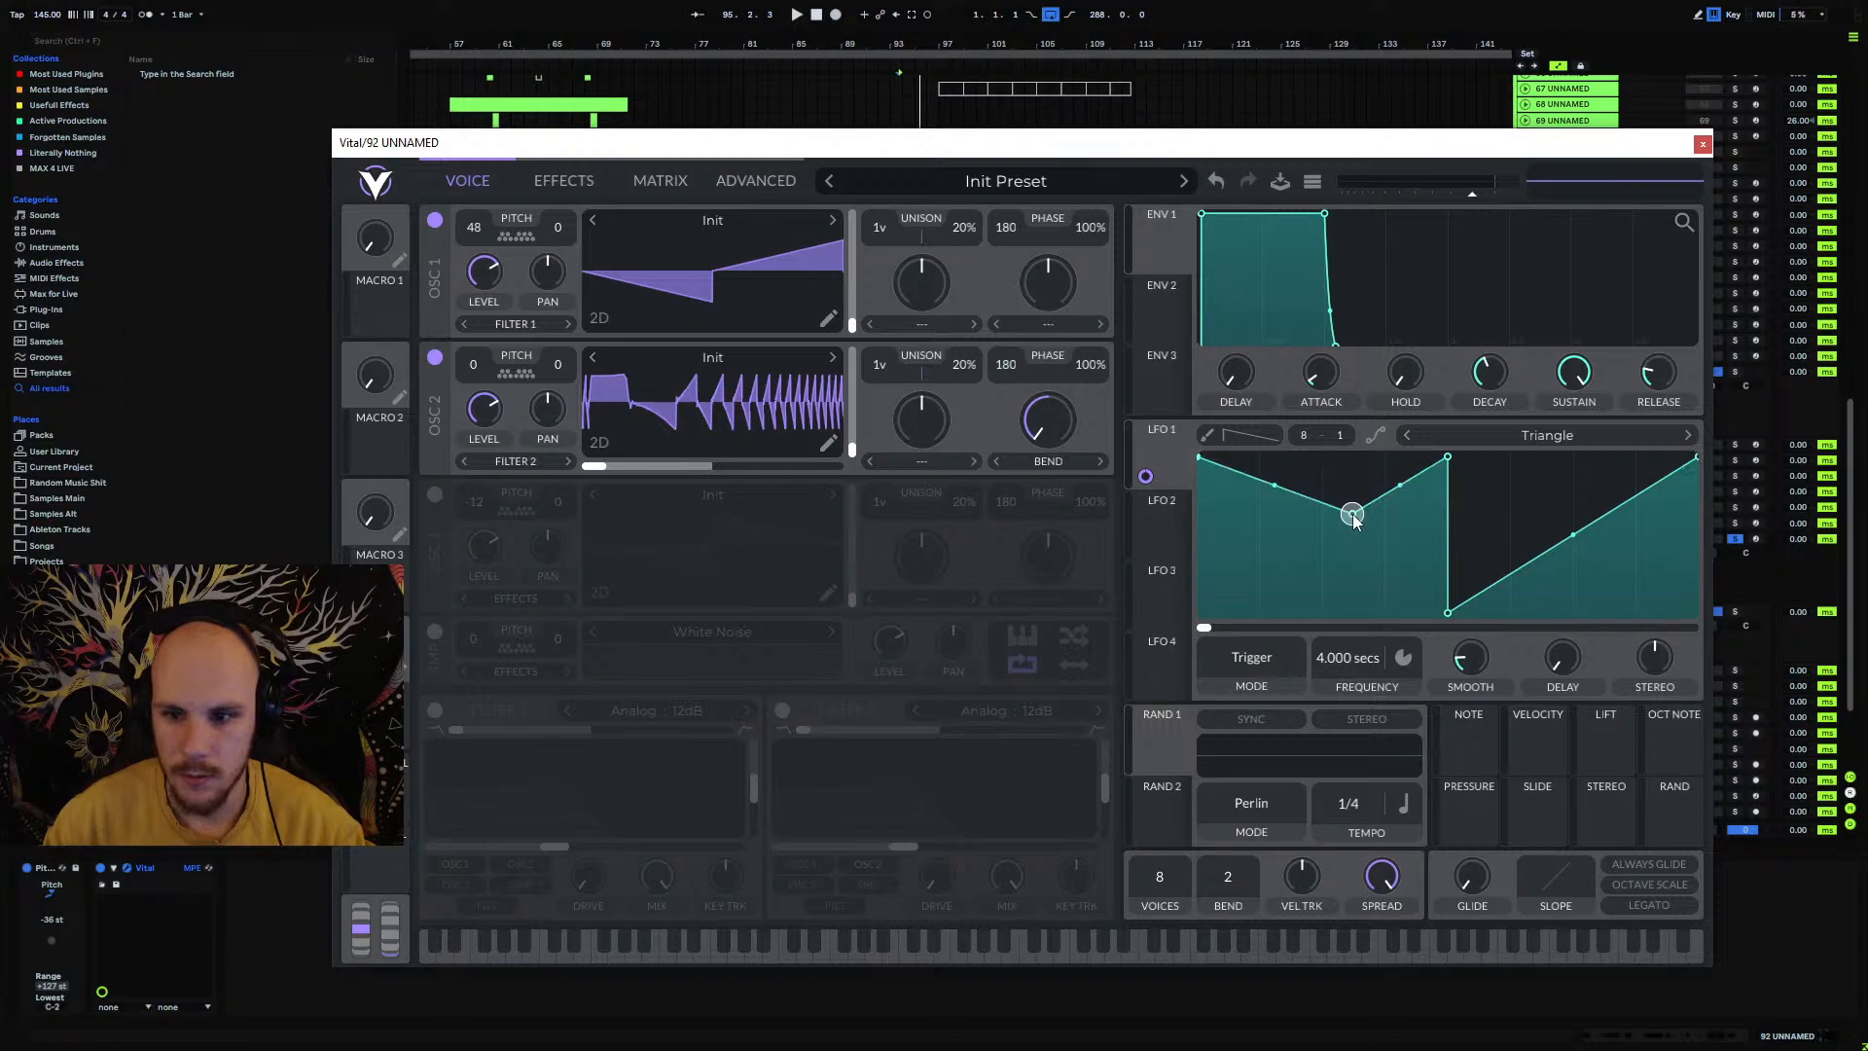
pyautogui.moveTo(1352, 516); pyautogui.dragTo(1075, 774)
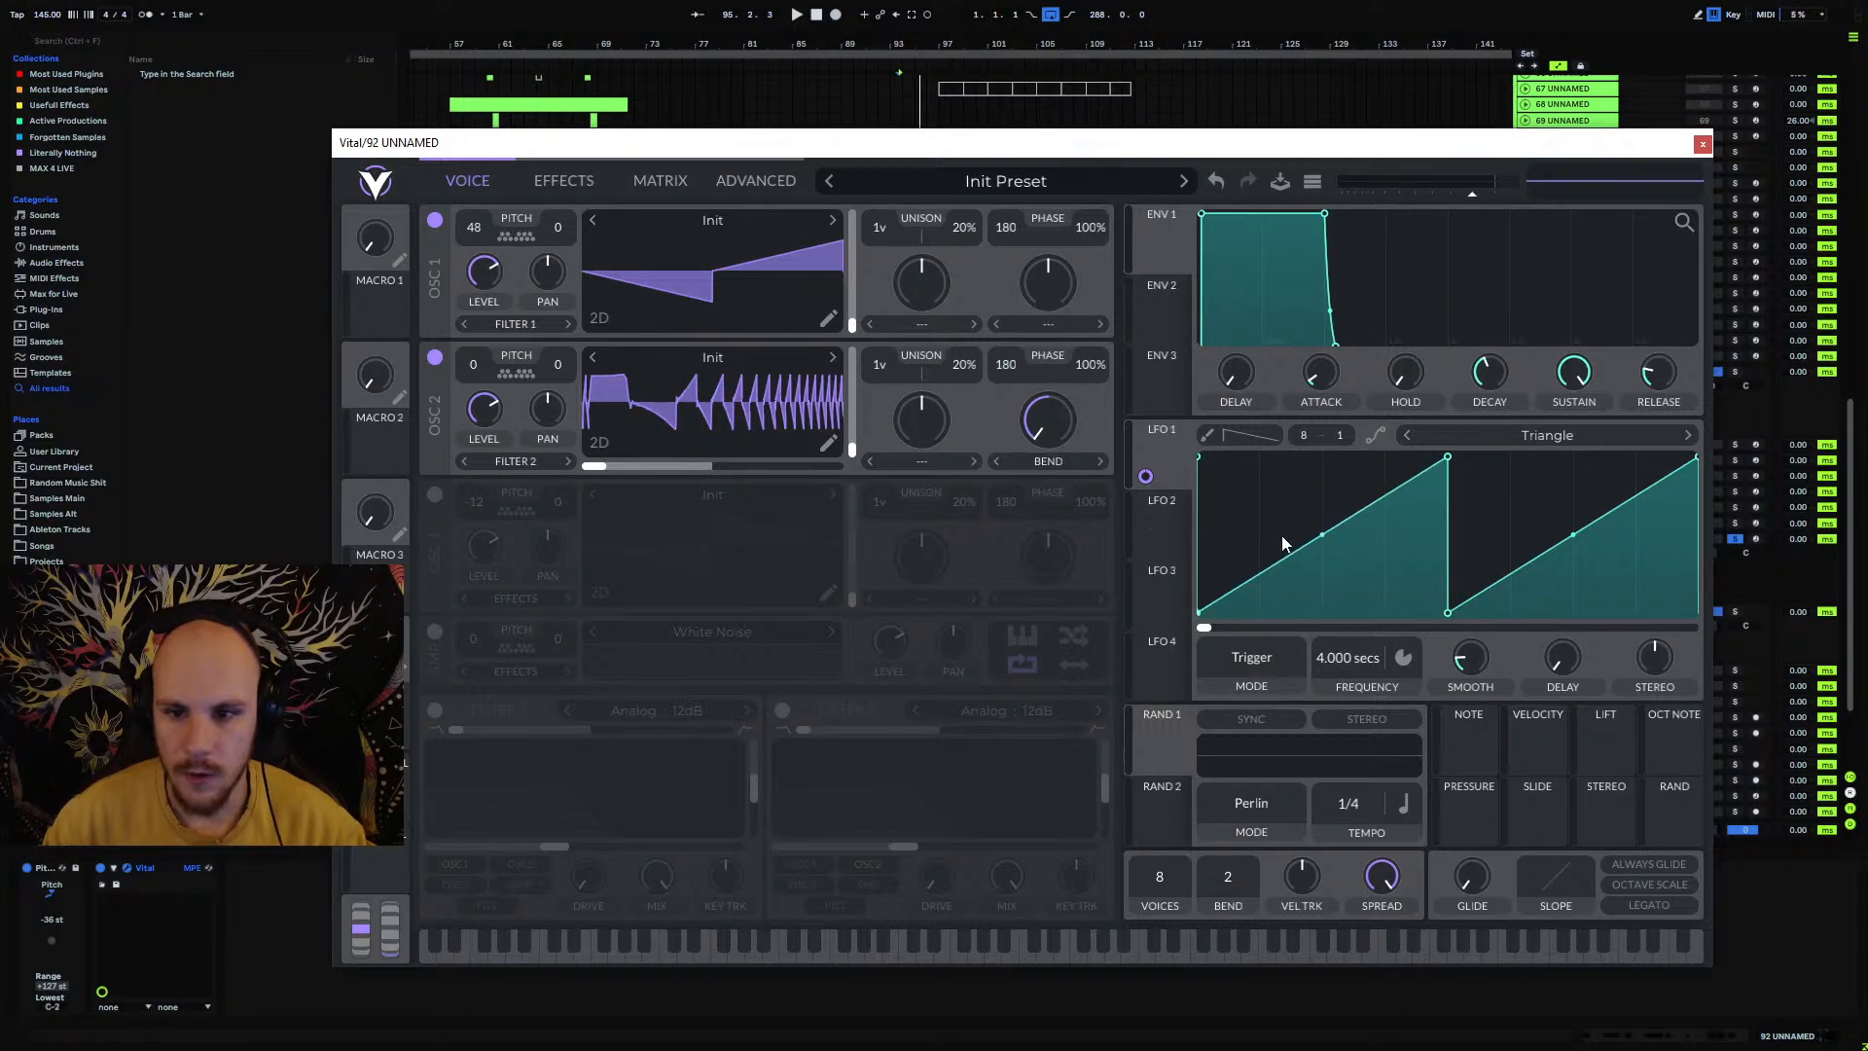
# Step: Reshape LFO 2 into a step that stays at minimum for the first half and at maximum for the second half
pyautogui.click(1165, 516)
pyautogui.moveTo(1321, 534); pyautogui.dragTo(1447, 611)
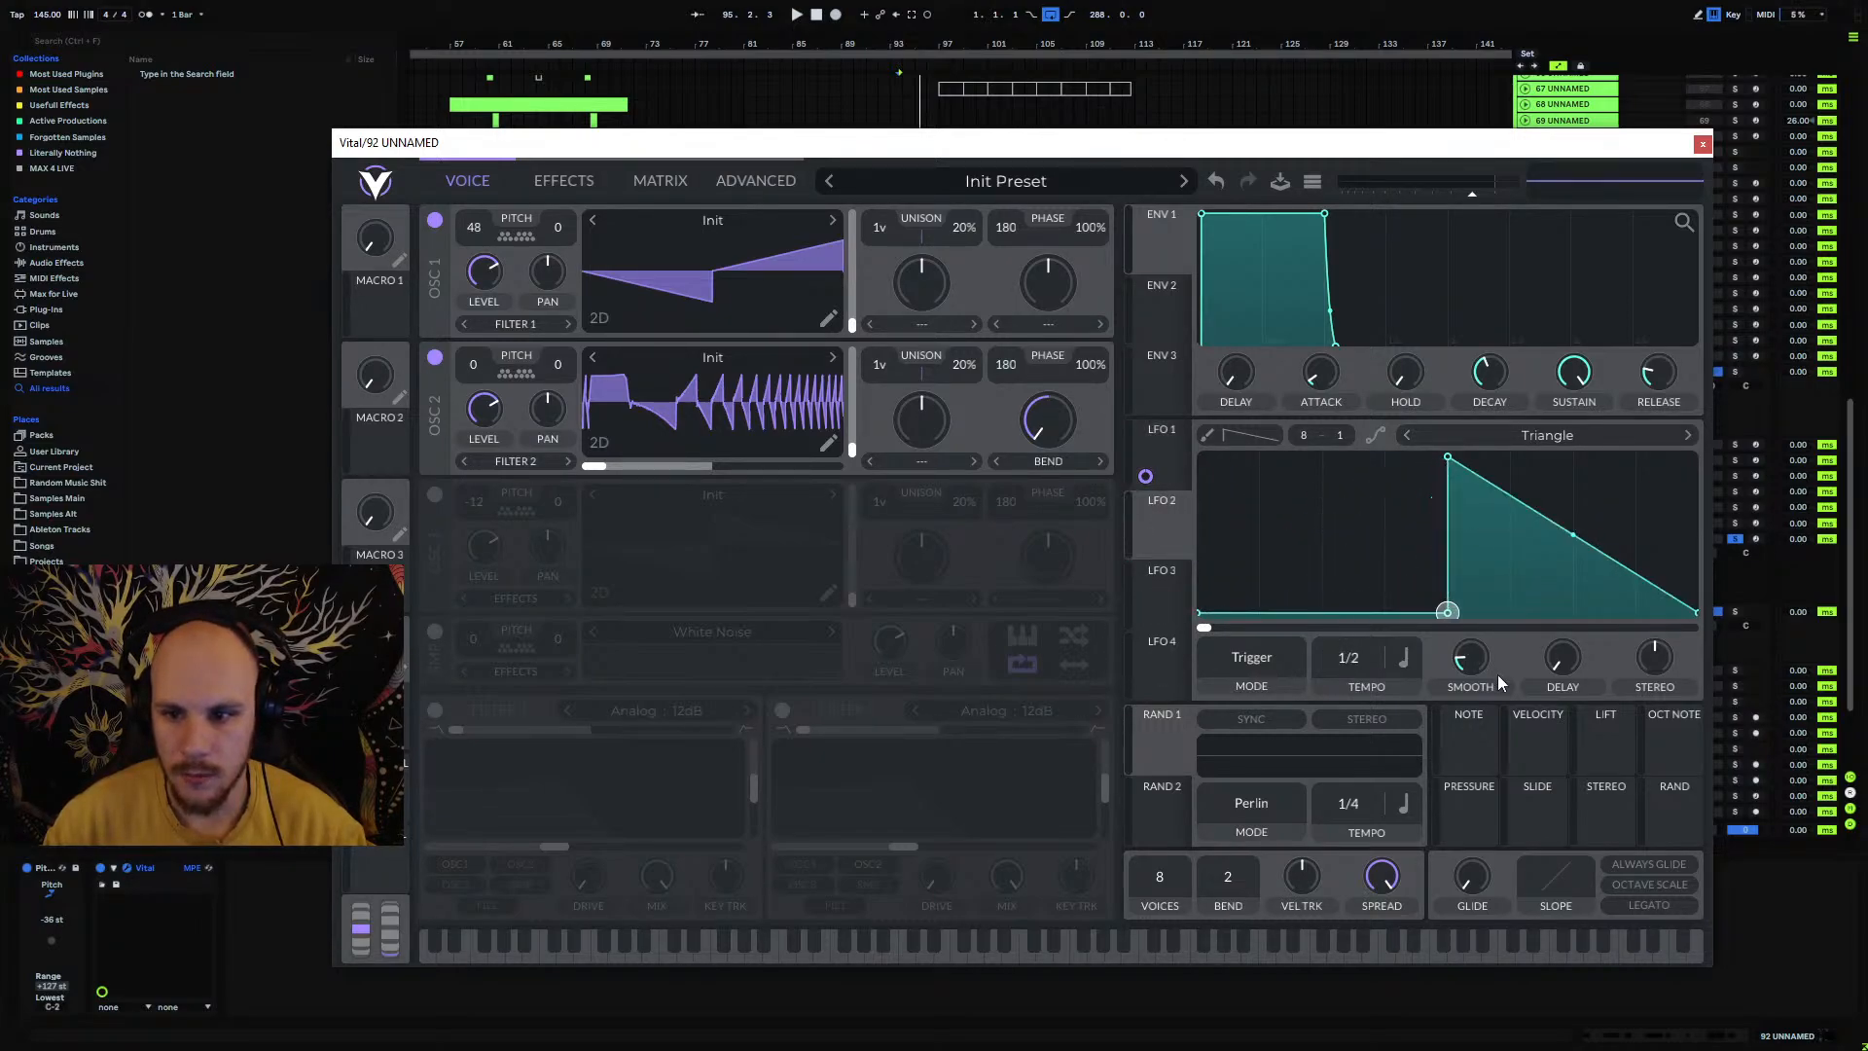
pyautogui.moveTo(1662, 494); pyautogui.dragTo(1765, 430)
# Step: Switch LFO 2's rate to seconds and set it to 0.400 secs
pyautogui.click(1403, 660)
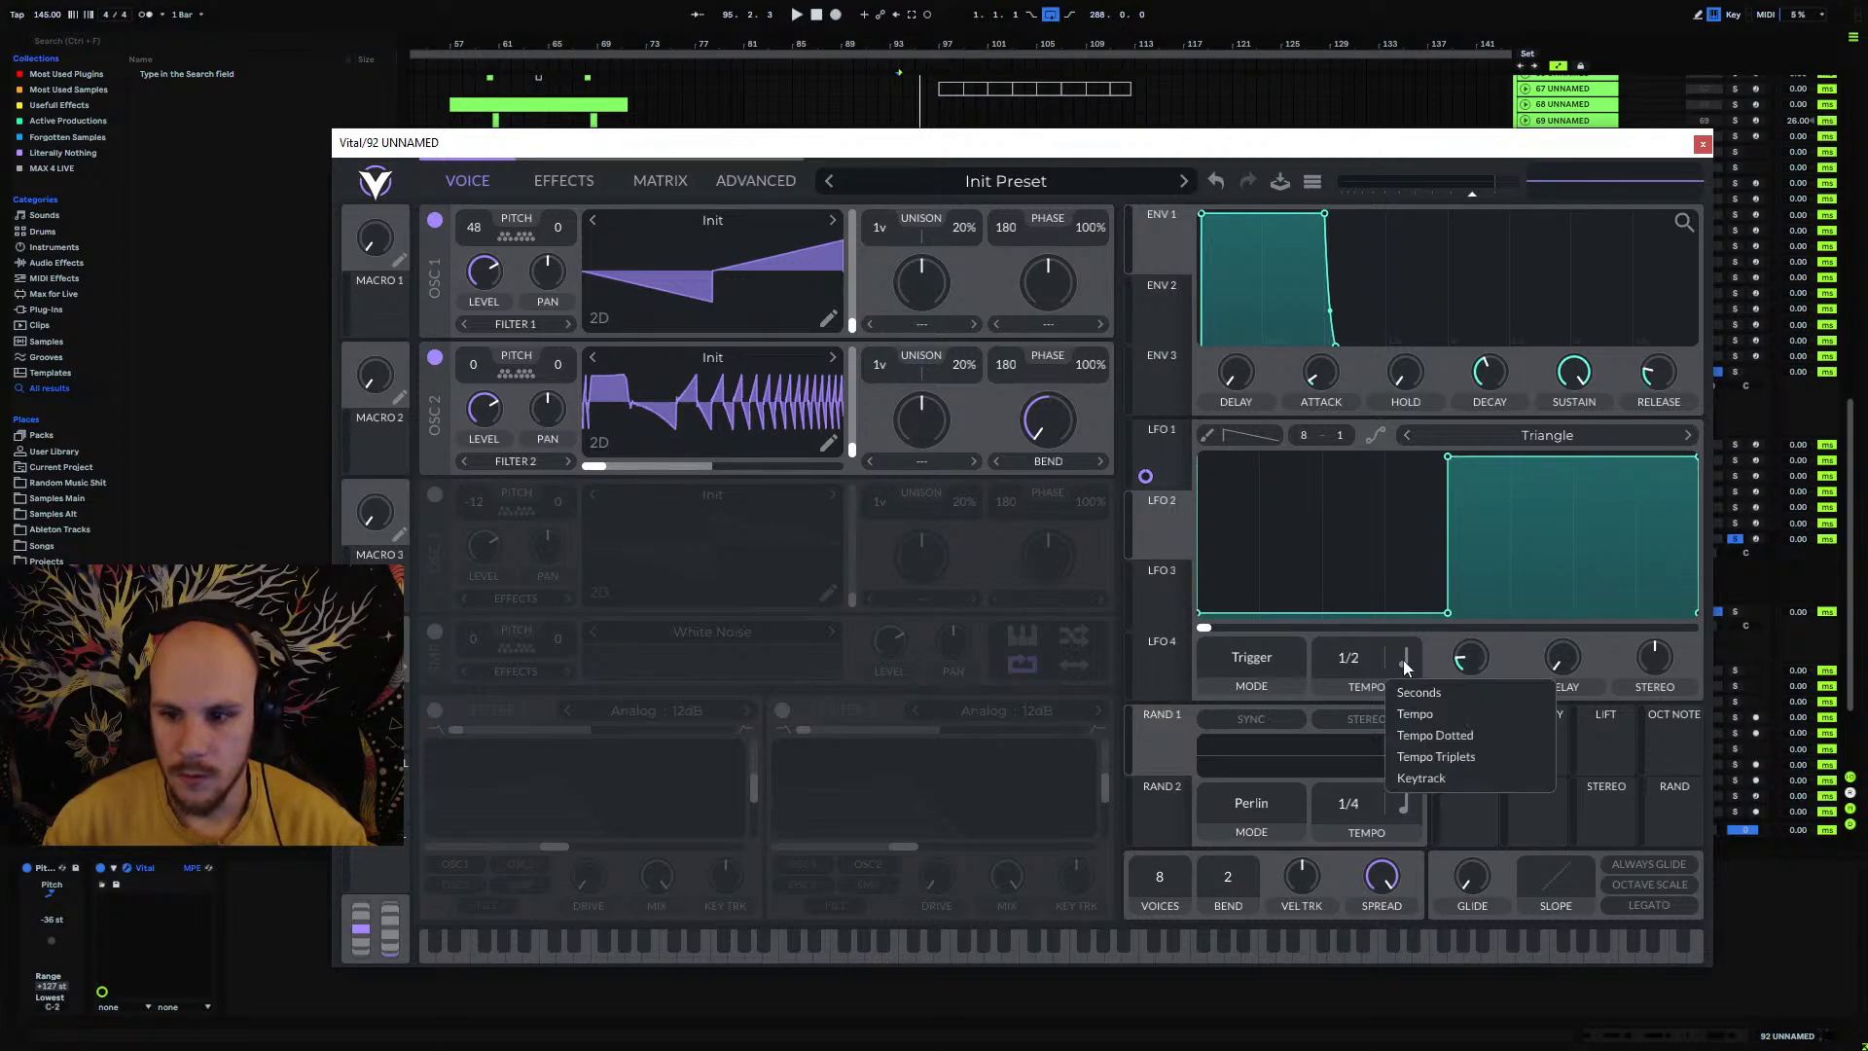
pyautogui.click(1427, 697)
pyautogui.rightClick(1338, 661)
pyautogui.click(1393, 698)
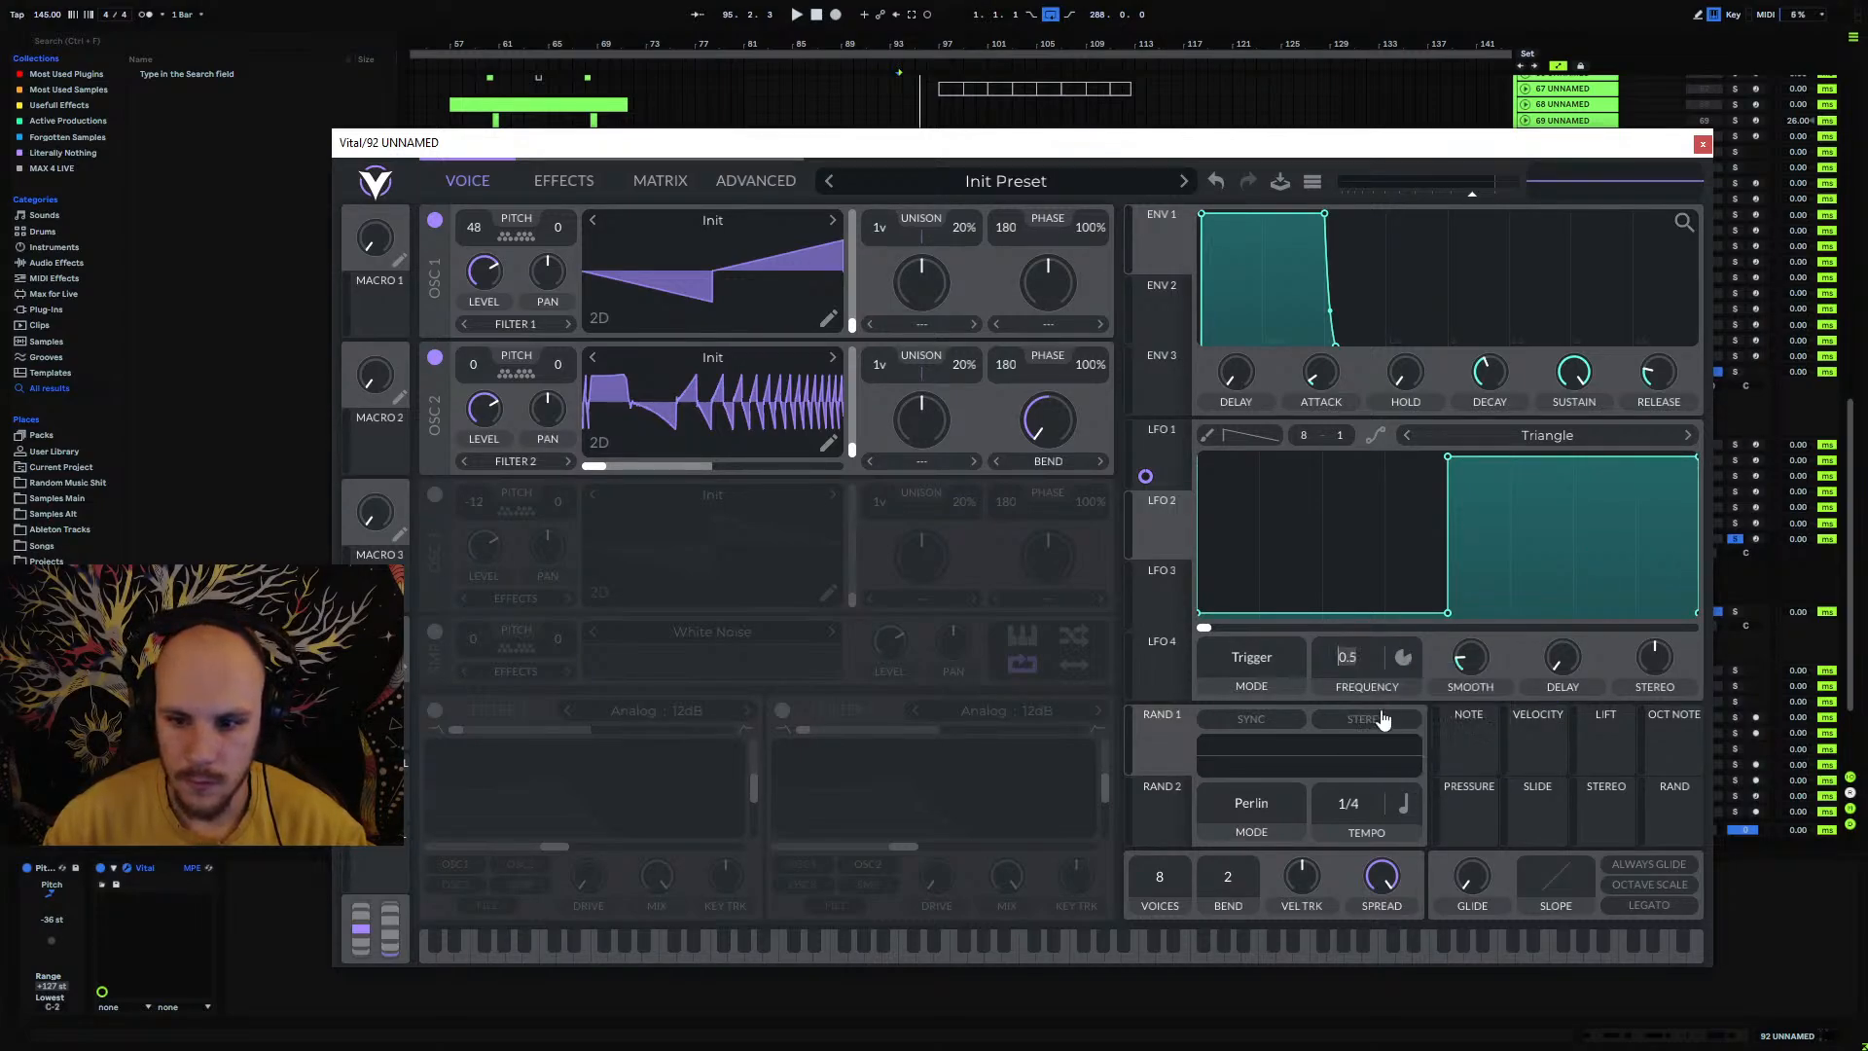
pyautogui.write('00 secs')
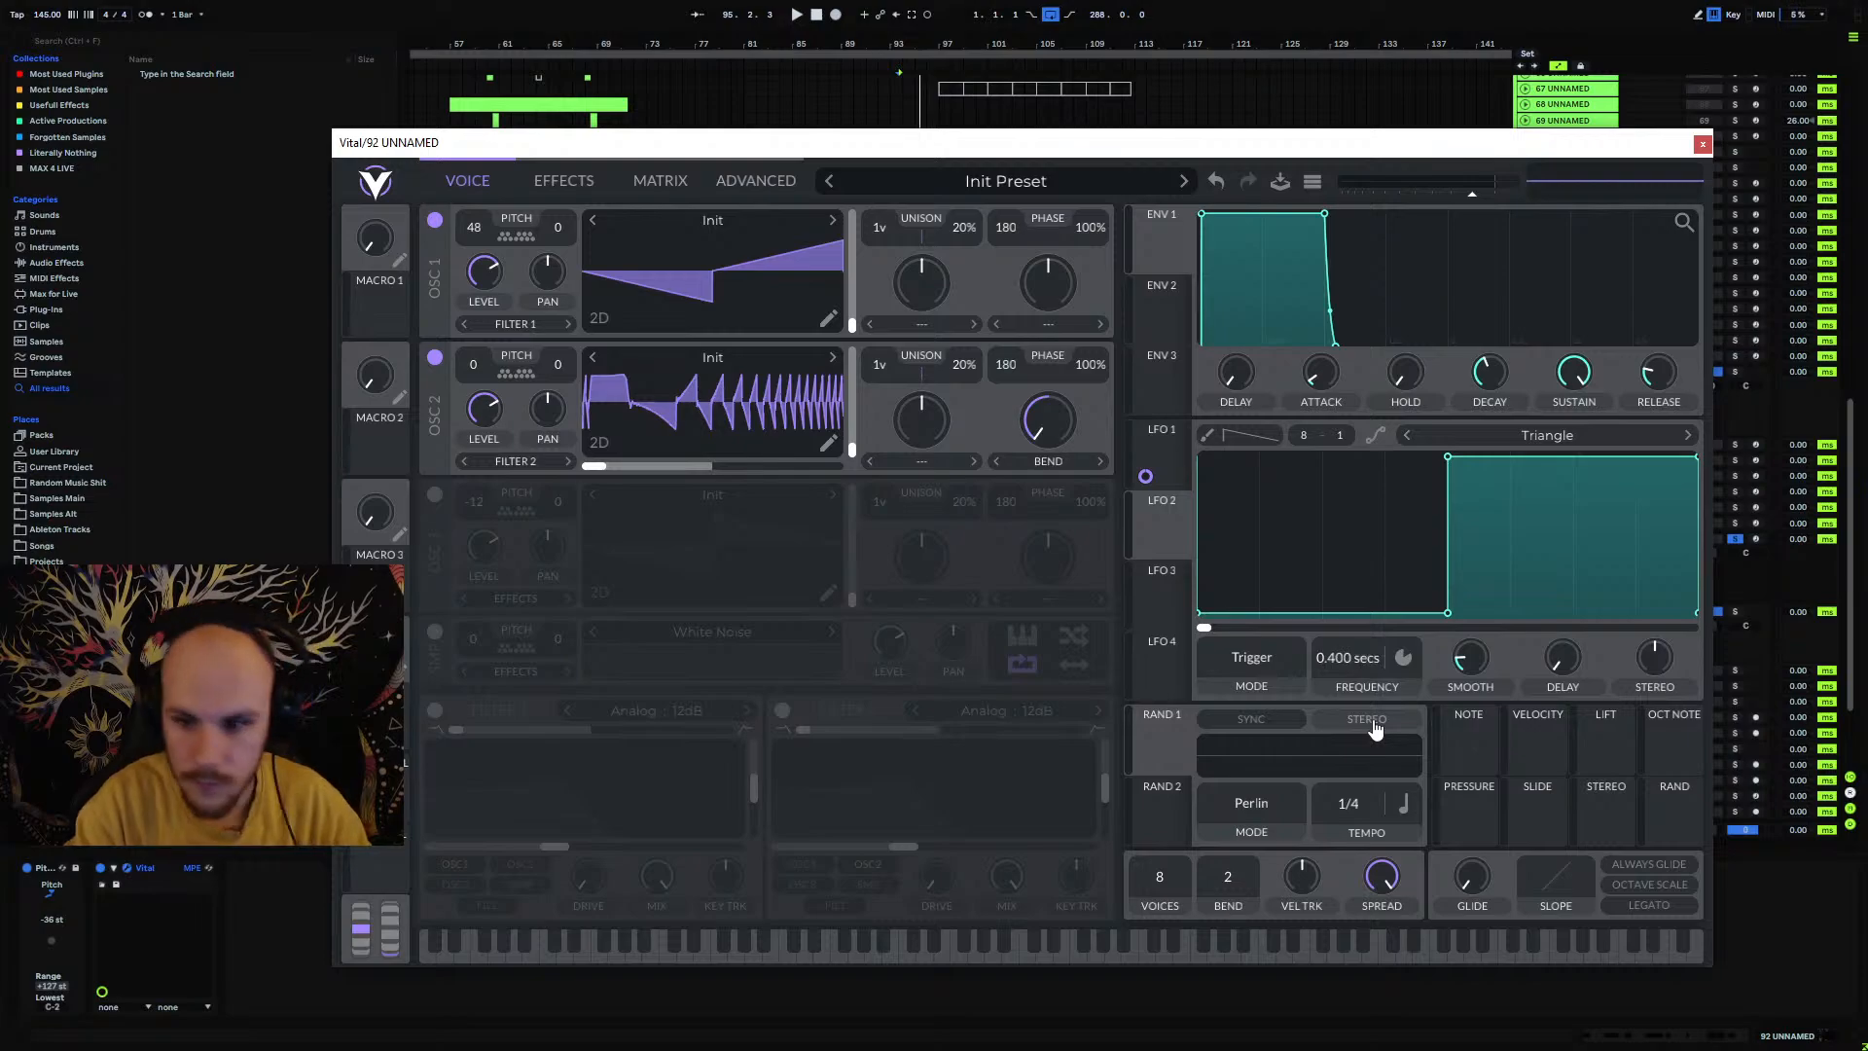
# Step: Assign LFO 2 to oscillator 2's horizontal waveform slider with an amount of 1.000, keeping the slider at its minimum
pyautogui.moveTo(1160, 532); pyautogui.dragTo(830, 408)
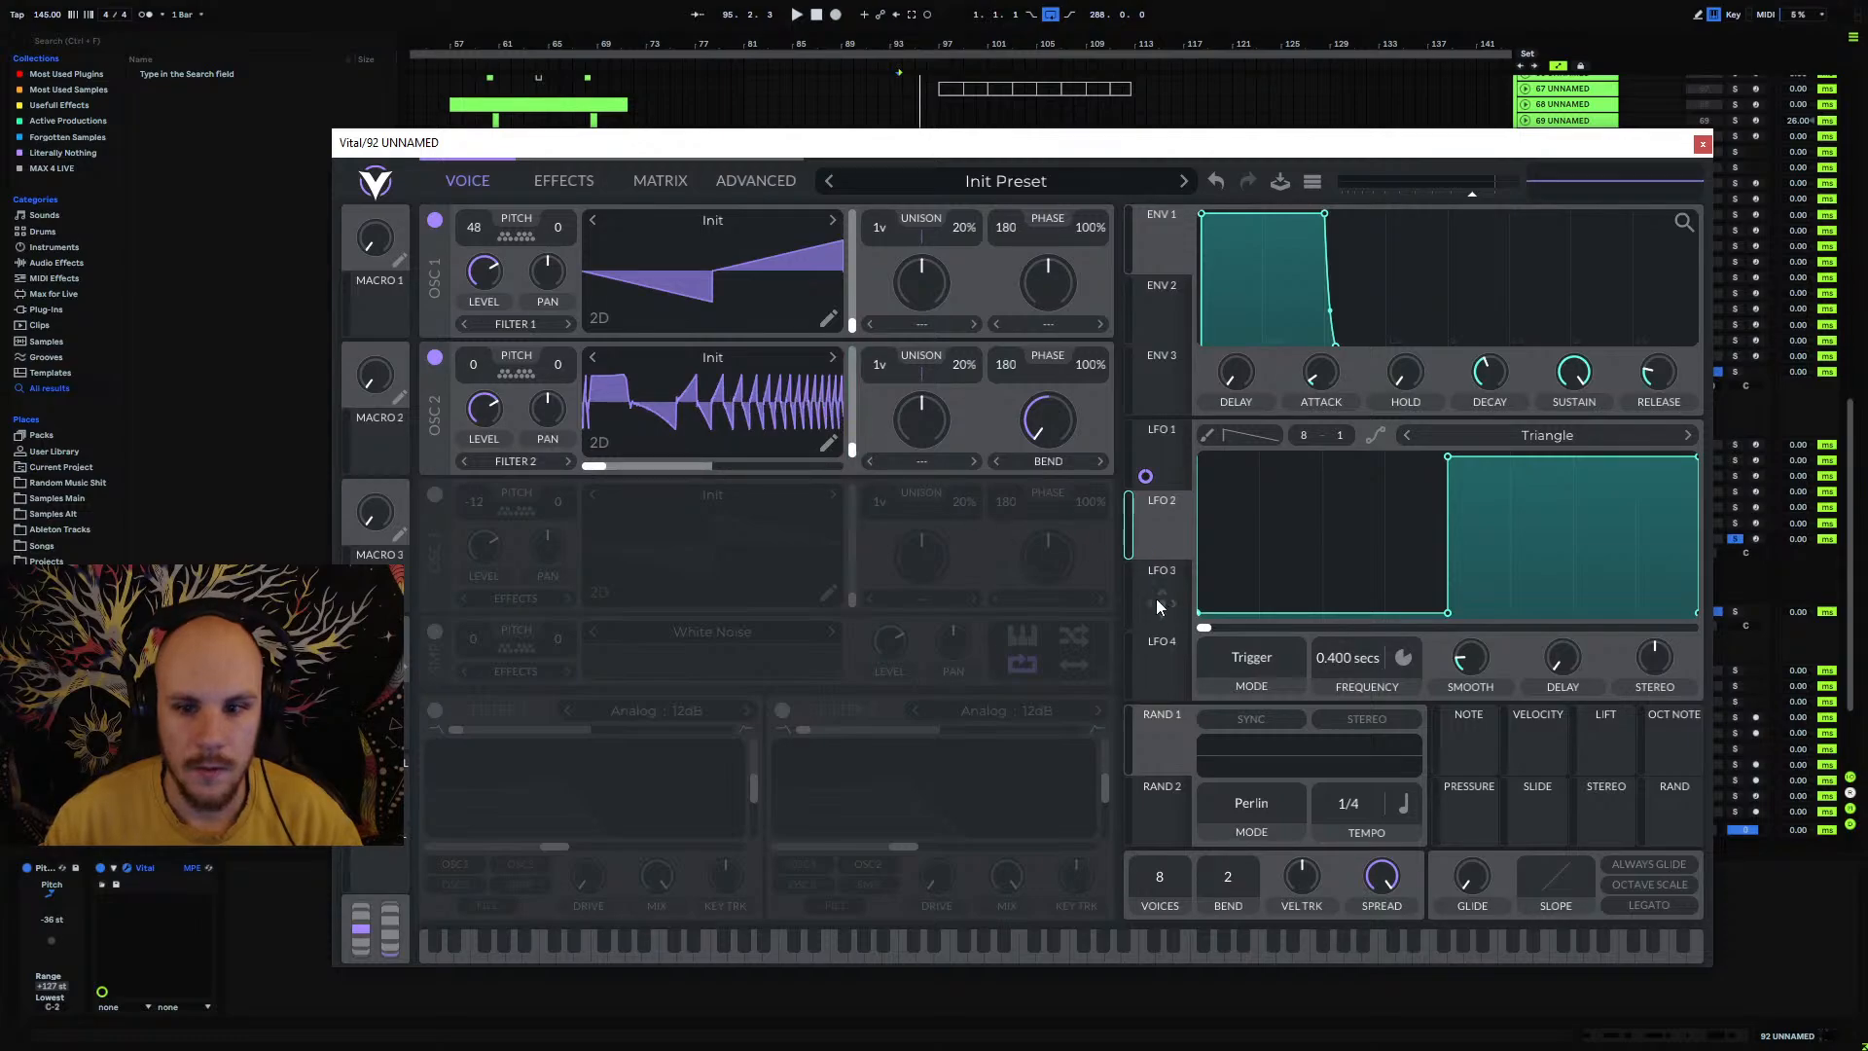
pyautogui.moveTo(1156, 606); pyautogui.dragTo(714, 446)
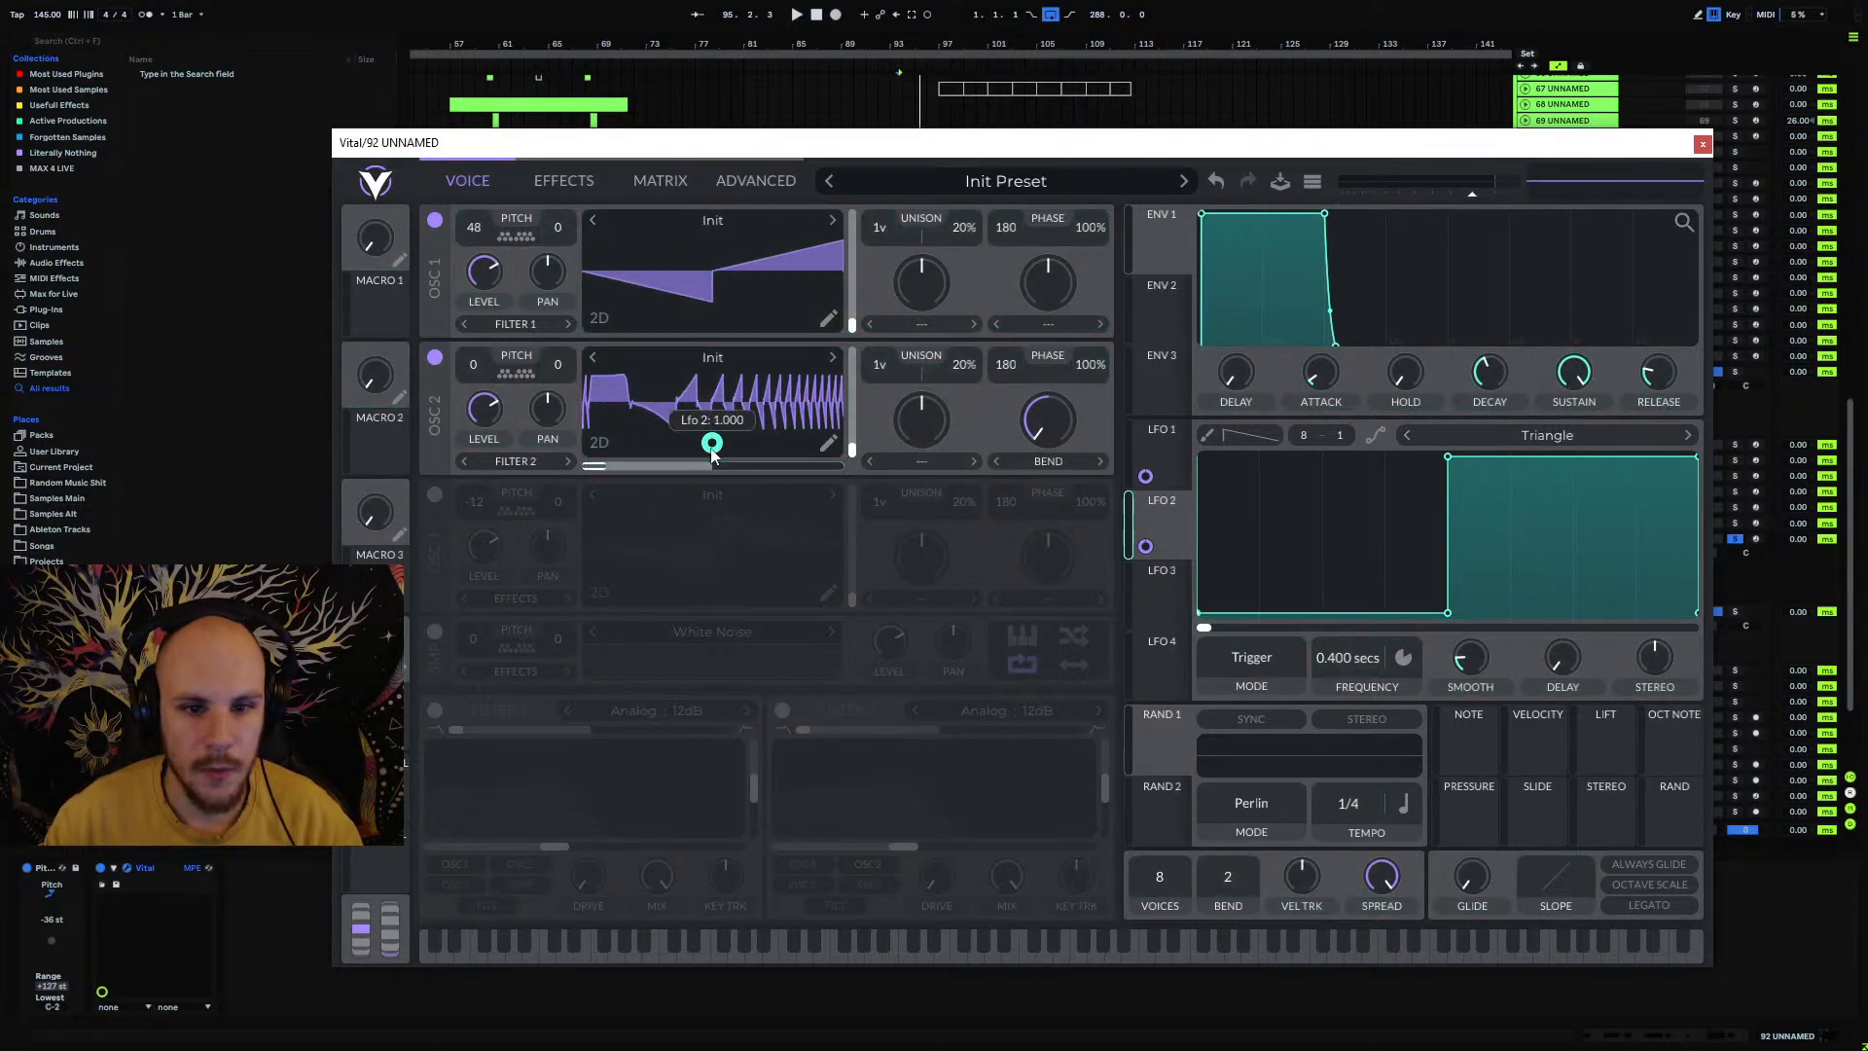
pyautogui.moveTo(605, 469); pyautogui.dragTo(447, 470)
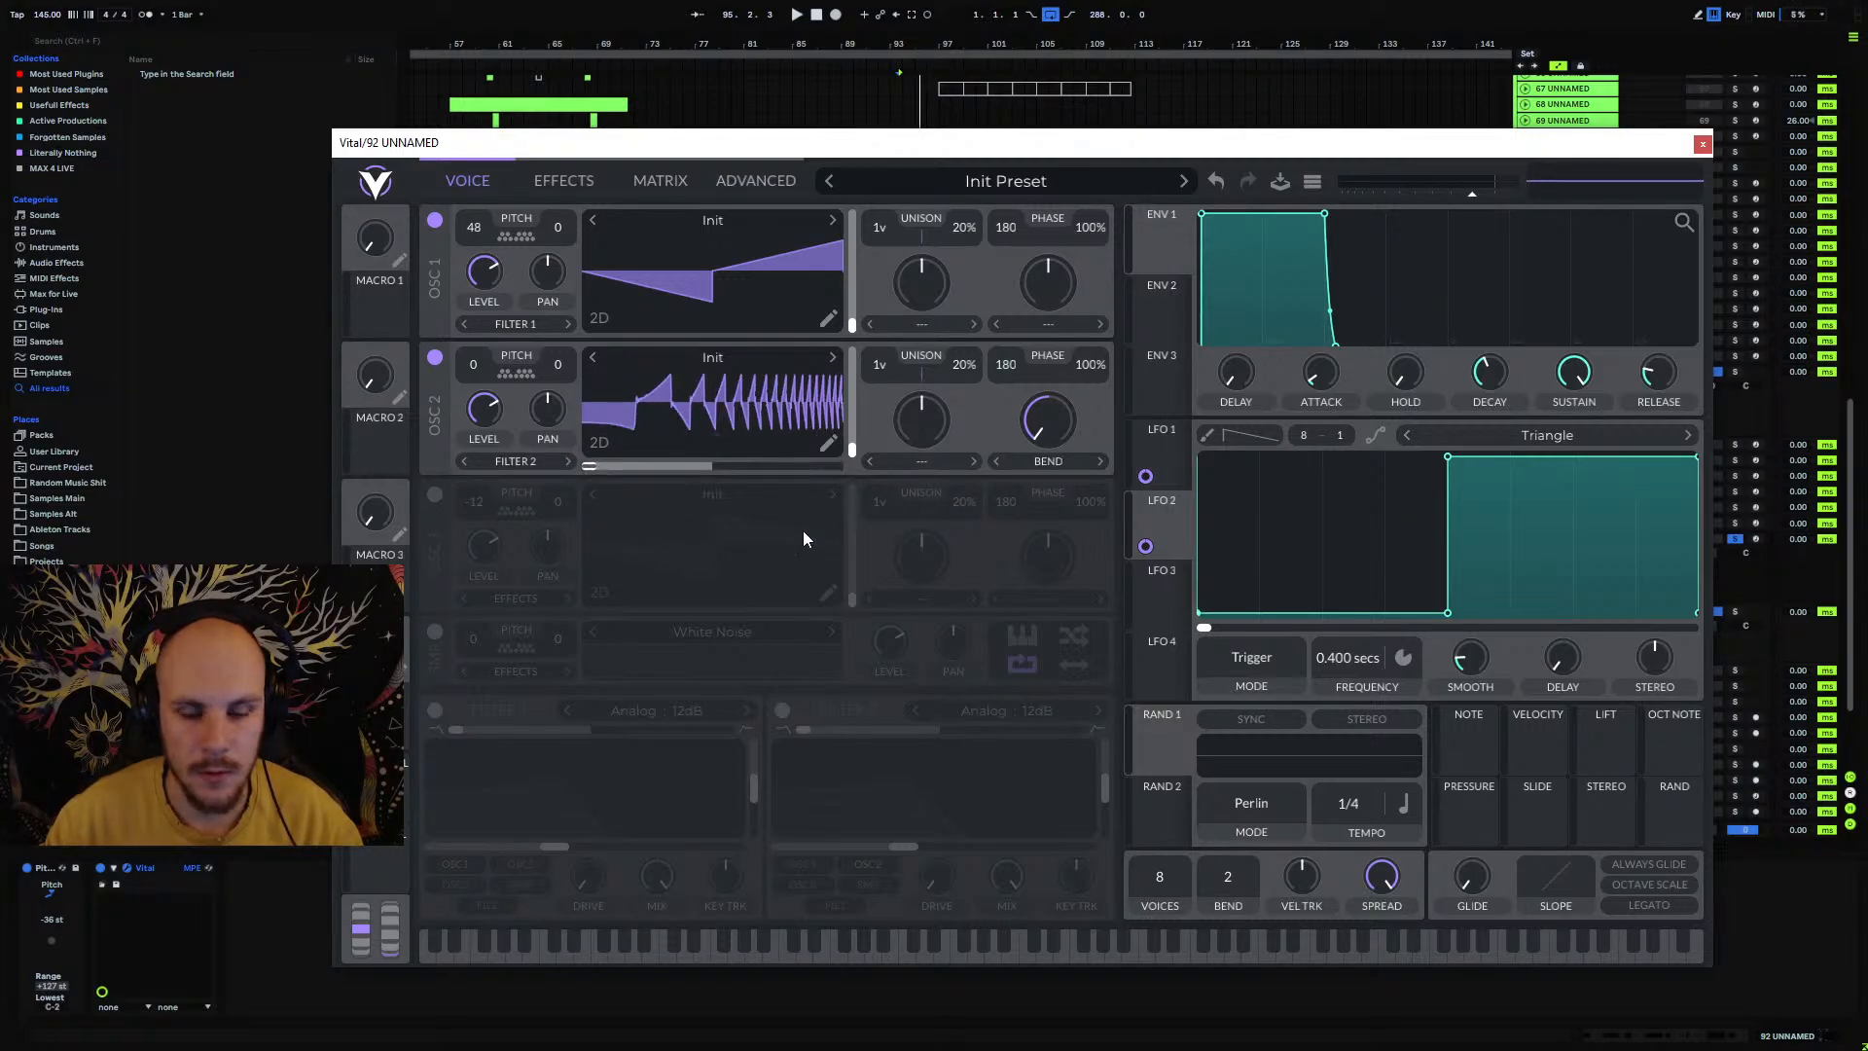
# Step: Try oscillator 2's waveform slider at maximum and its bend at 100%, and return both to their minimum
pyautogui.moveTo(590, 468); pyautogui.dragTo(954, 484)
pyautogui.moveTo(1043, 428); pyautogui.dragTo(1088, 302)
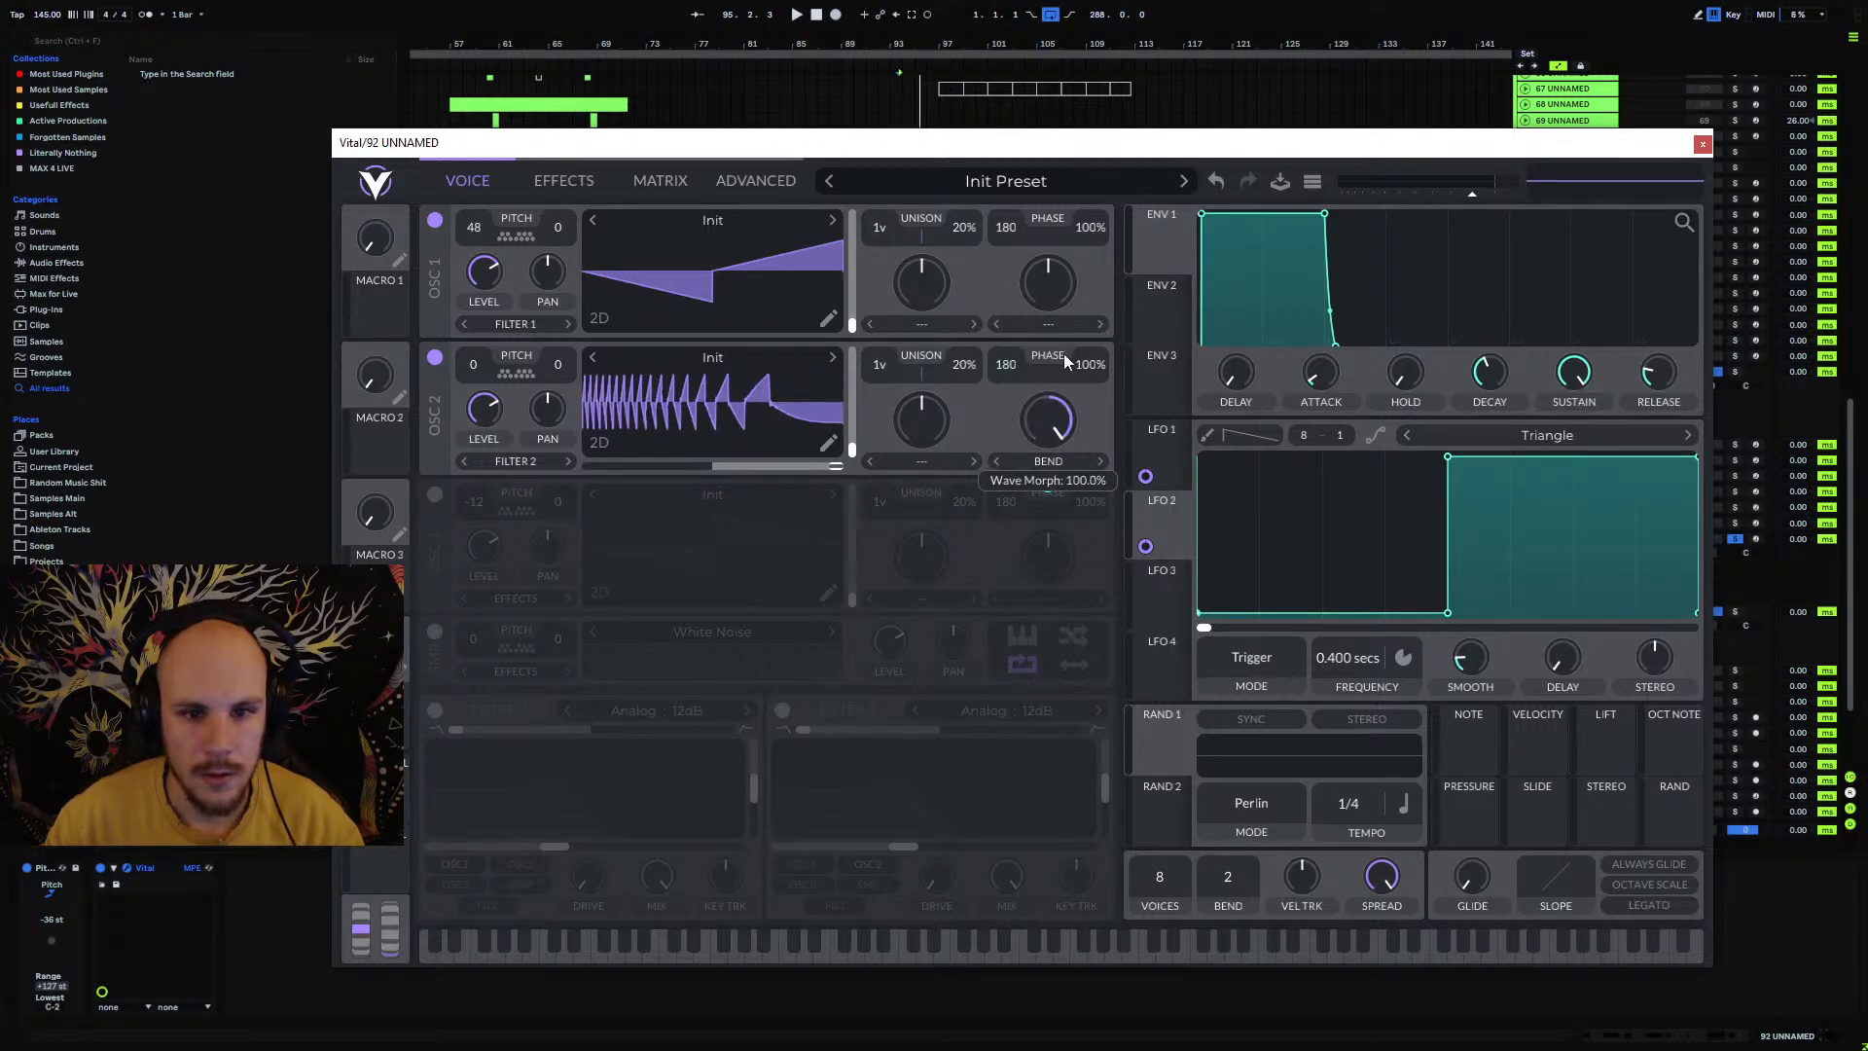
pyautogui.doubleClick(837, 465)
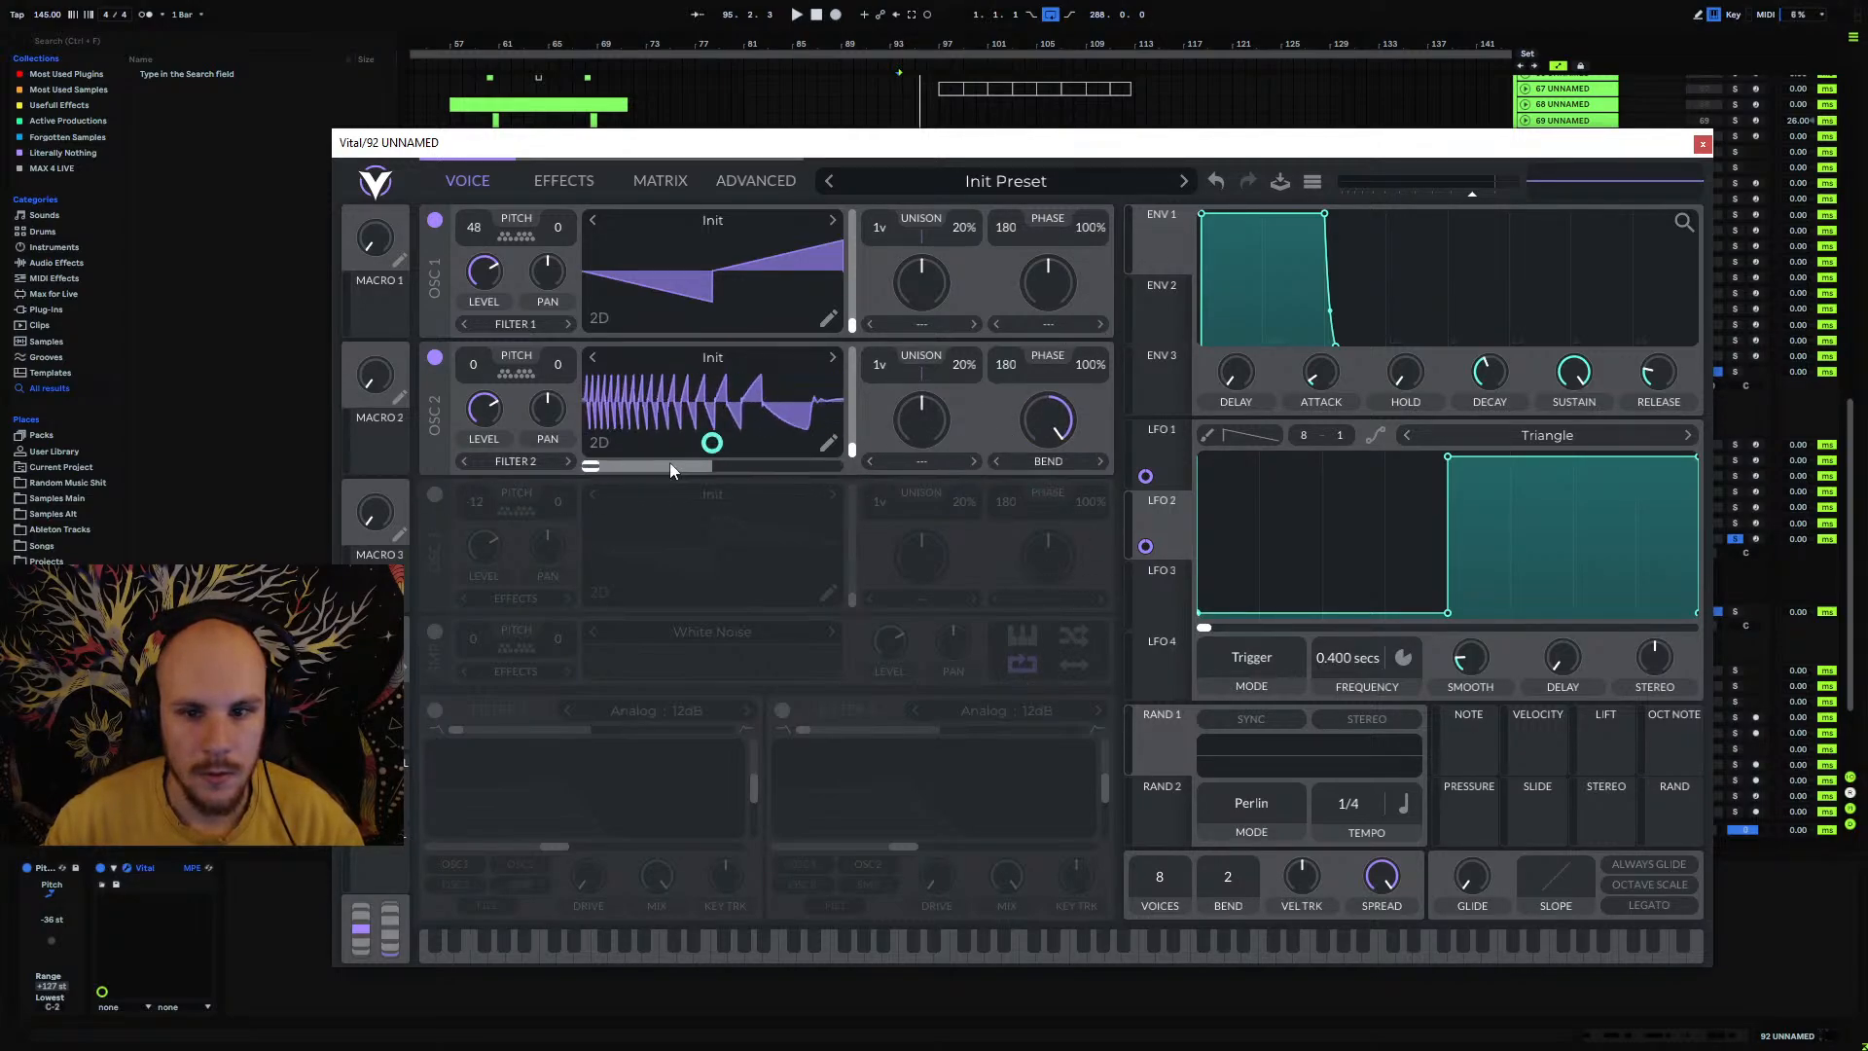
pyautogui.moveTo(592, 476)
pyautogui.mouseDown()
pyautogui.moveTo(552, 480)
pyautogui.moveTo(867, 486)
pyautogui.moveTo(575, 482)
pyautogui.mouseUp()
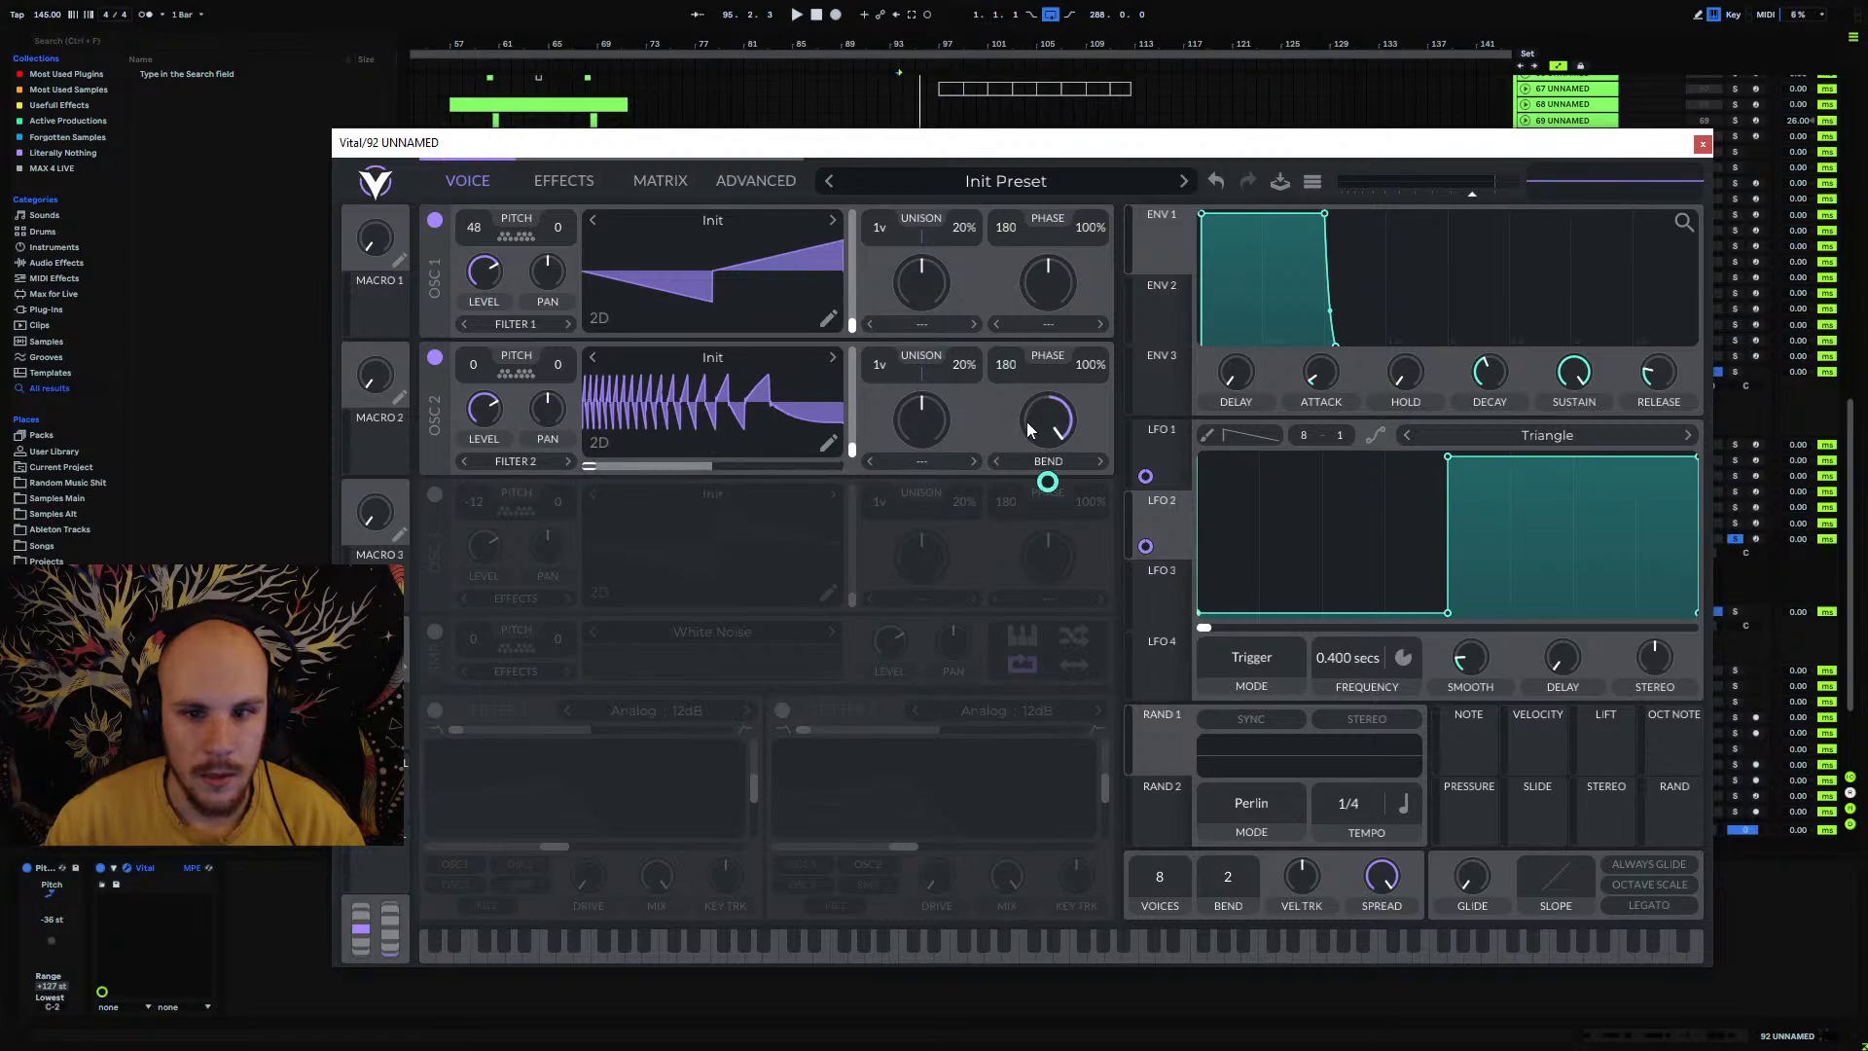
pyautogui.moveTo(1029, 429); pyautogui.dragTo(922, 837)
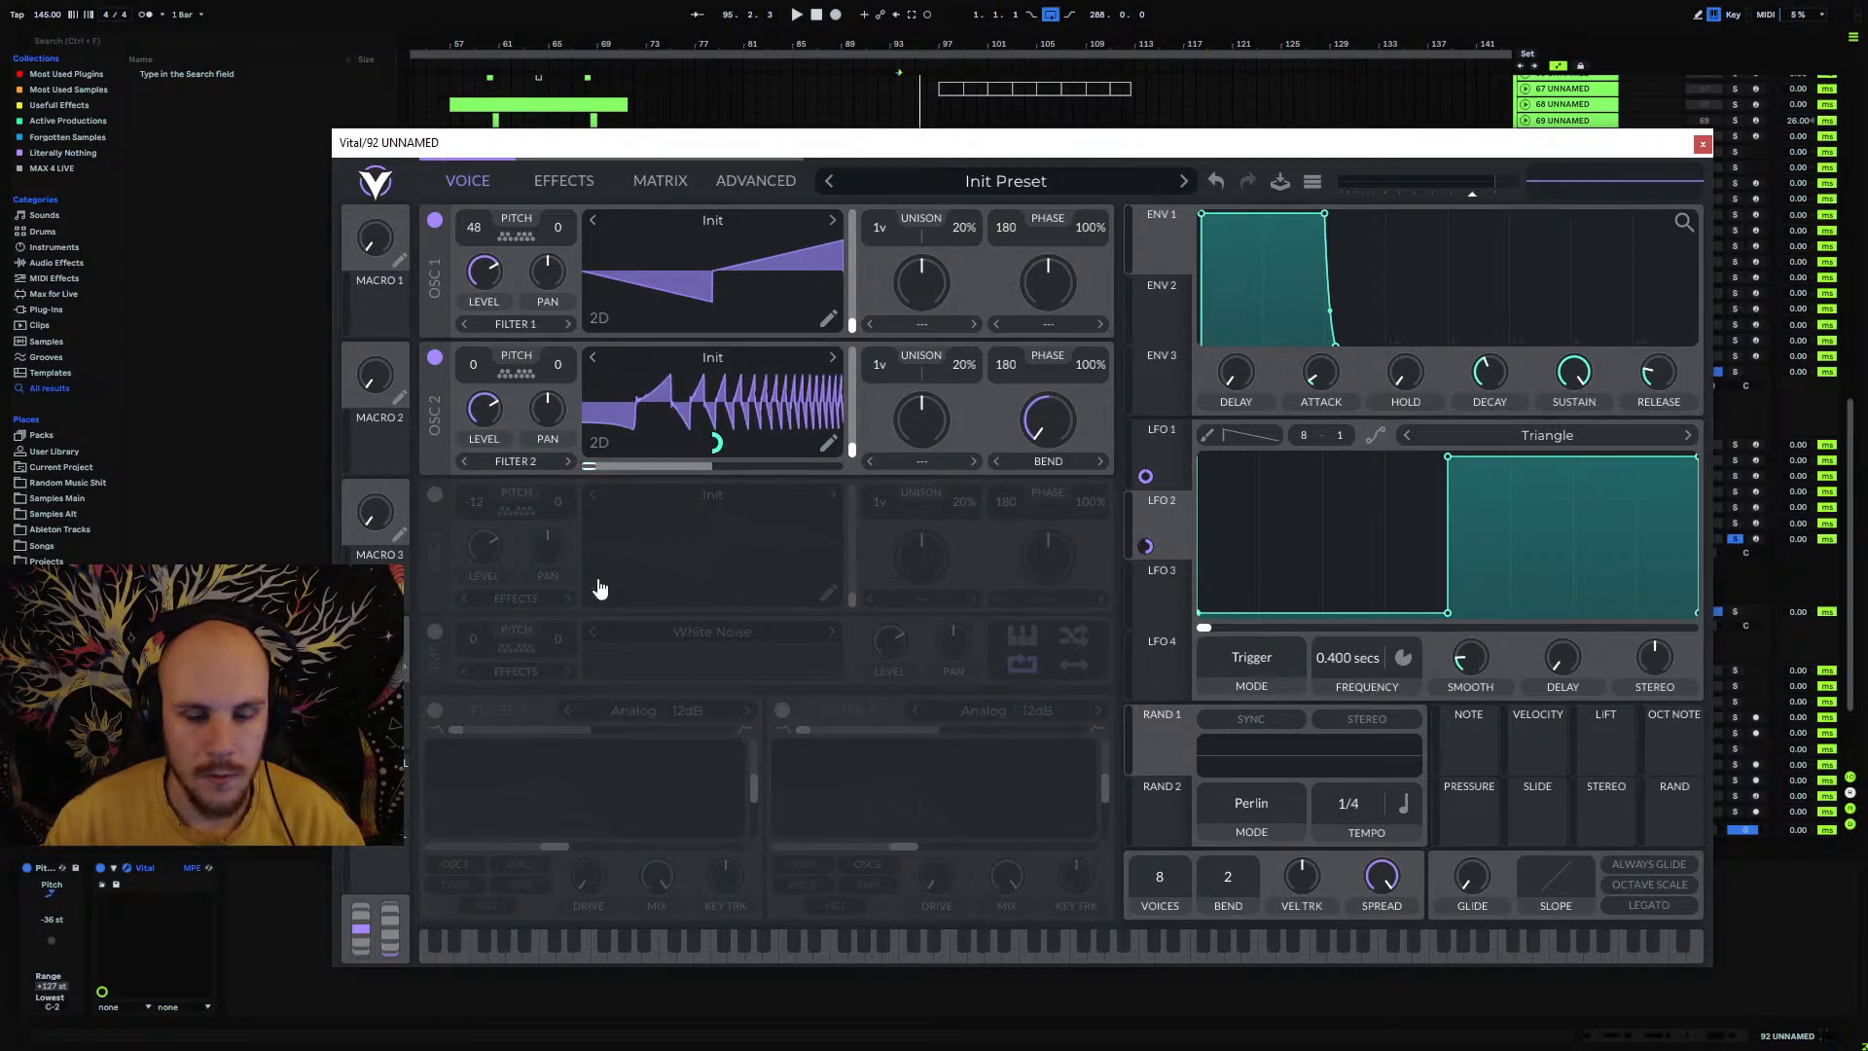
# Step: Disable oscillator 1, resynthesize the preset into oscillator 3's wavetable, and switch from oscillator 2 to oscillator 3
pyautogui.rightClick(699, 539)
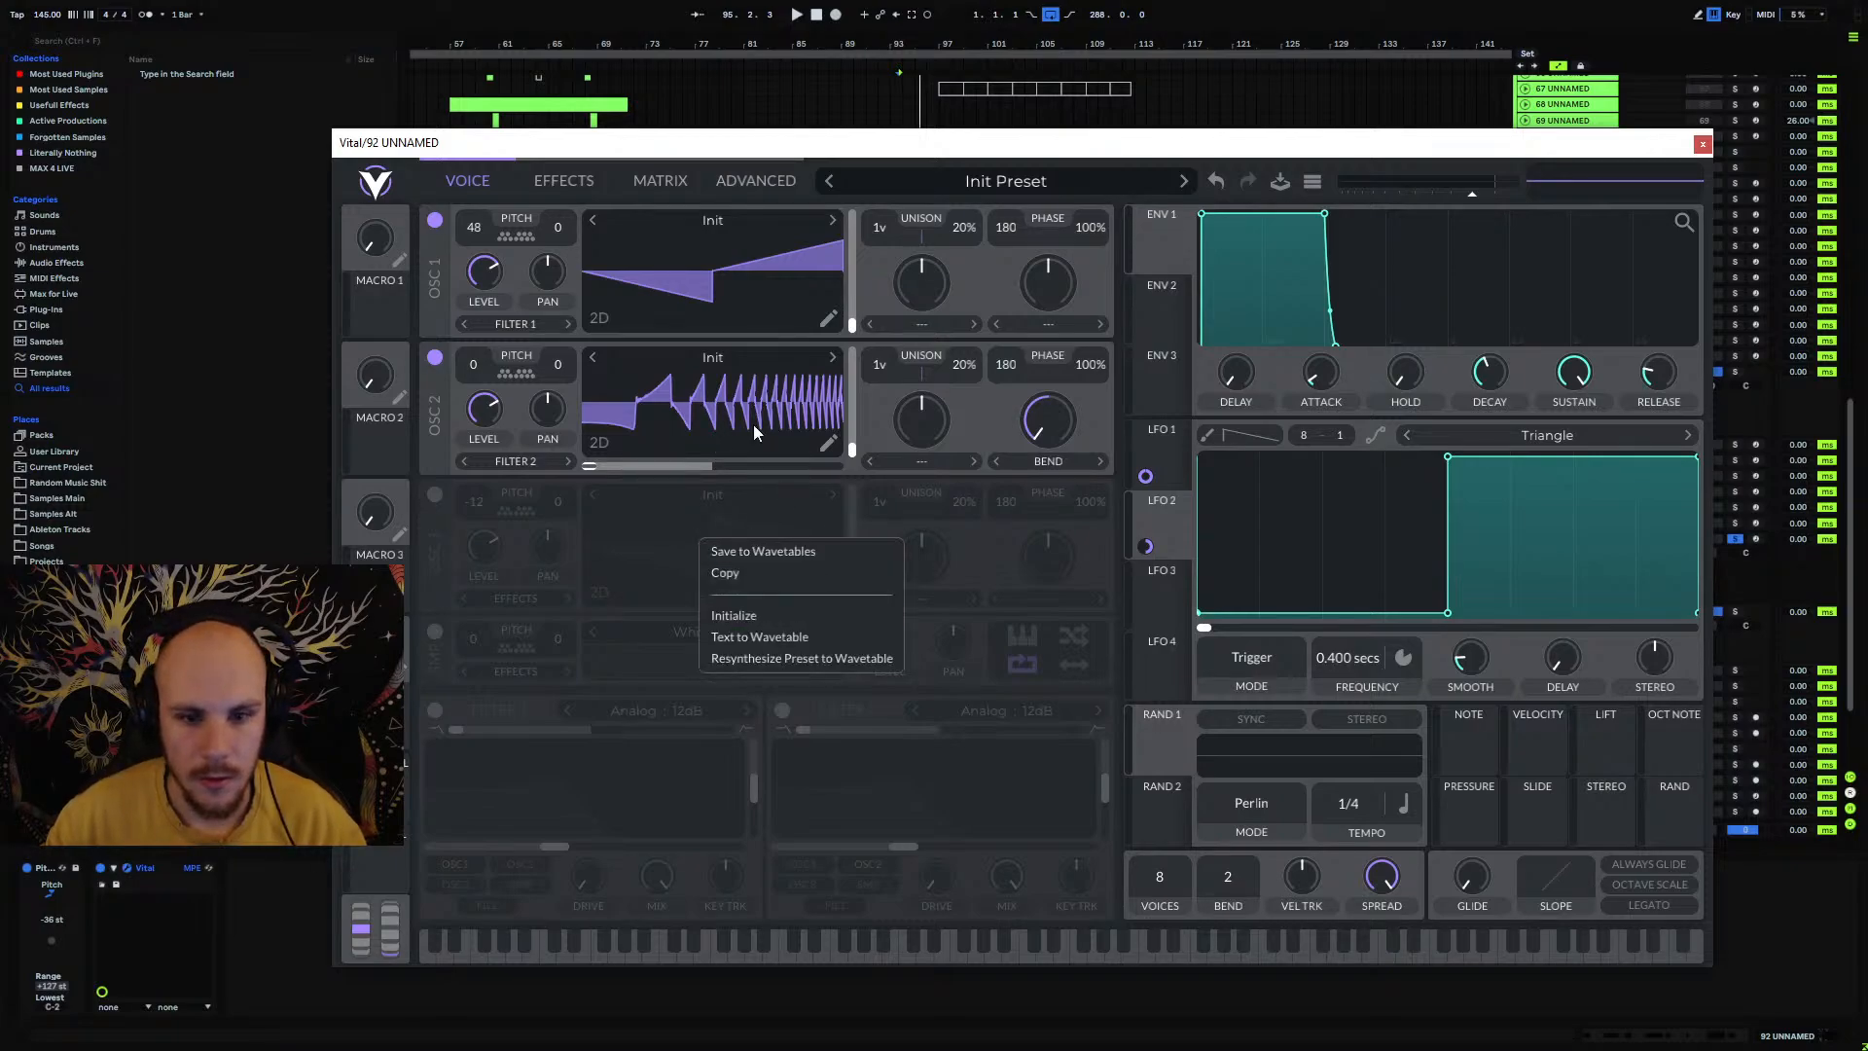
pyautogui.click(435, 221)
pyautogui.rightClick(724, 534)
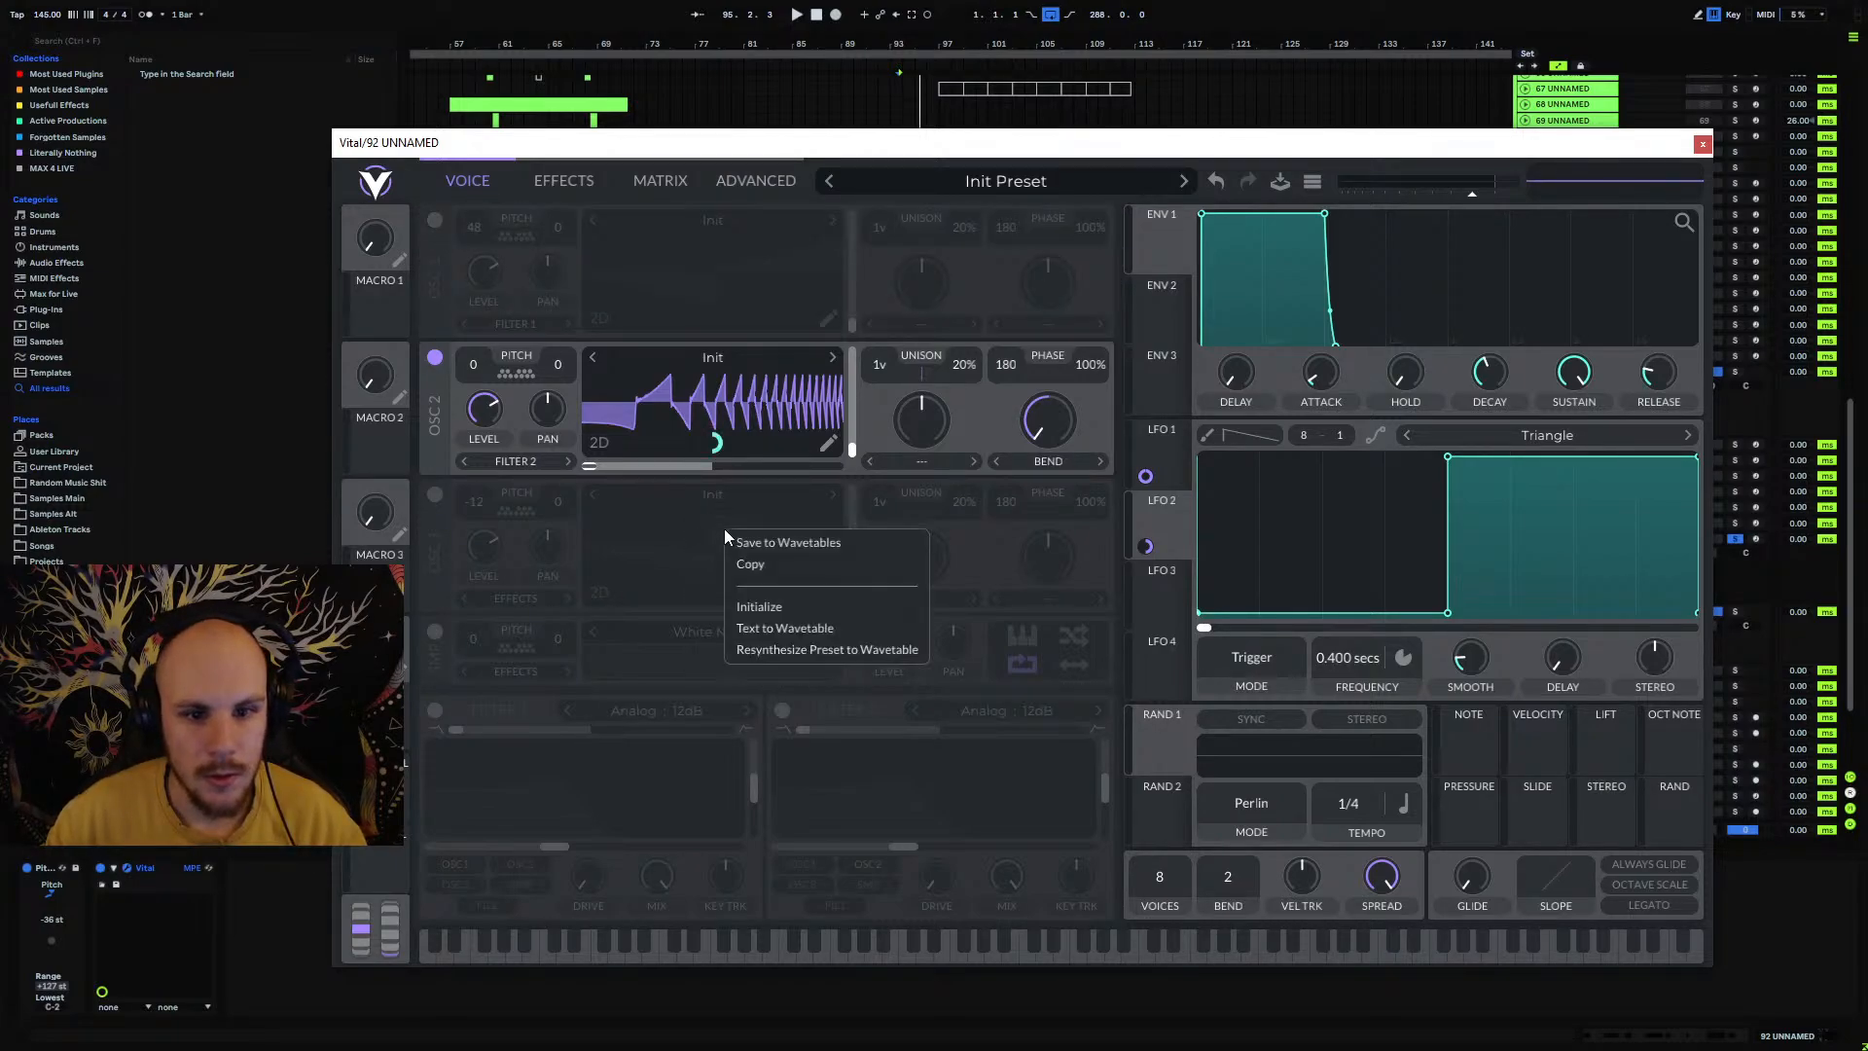
pyautogui.click(842, 651)
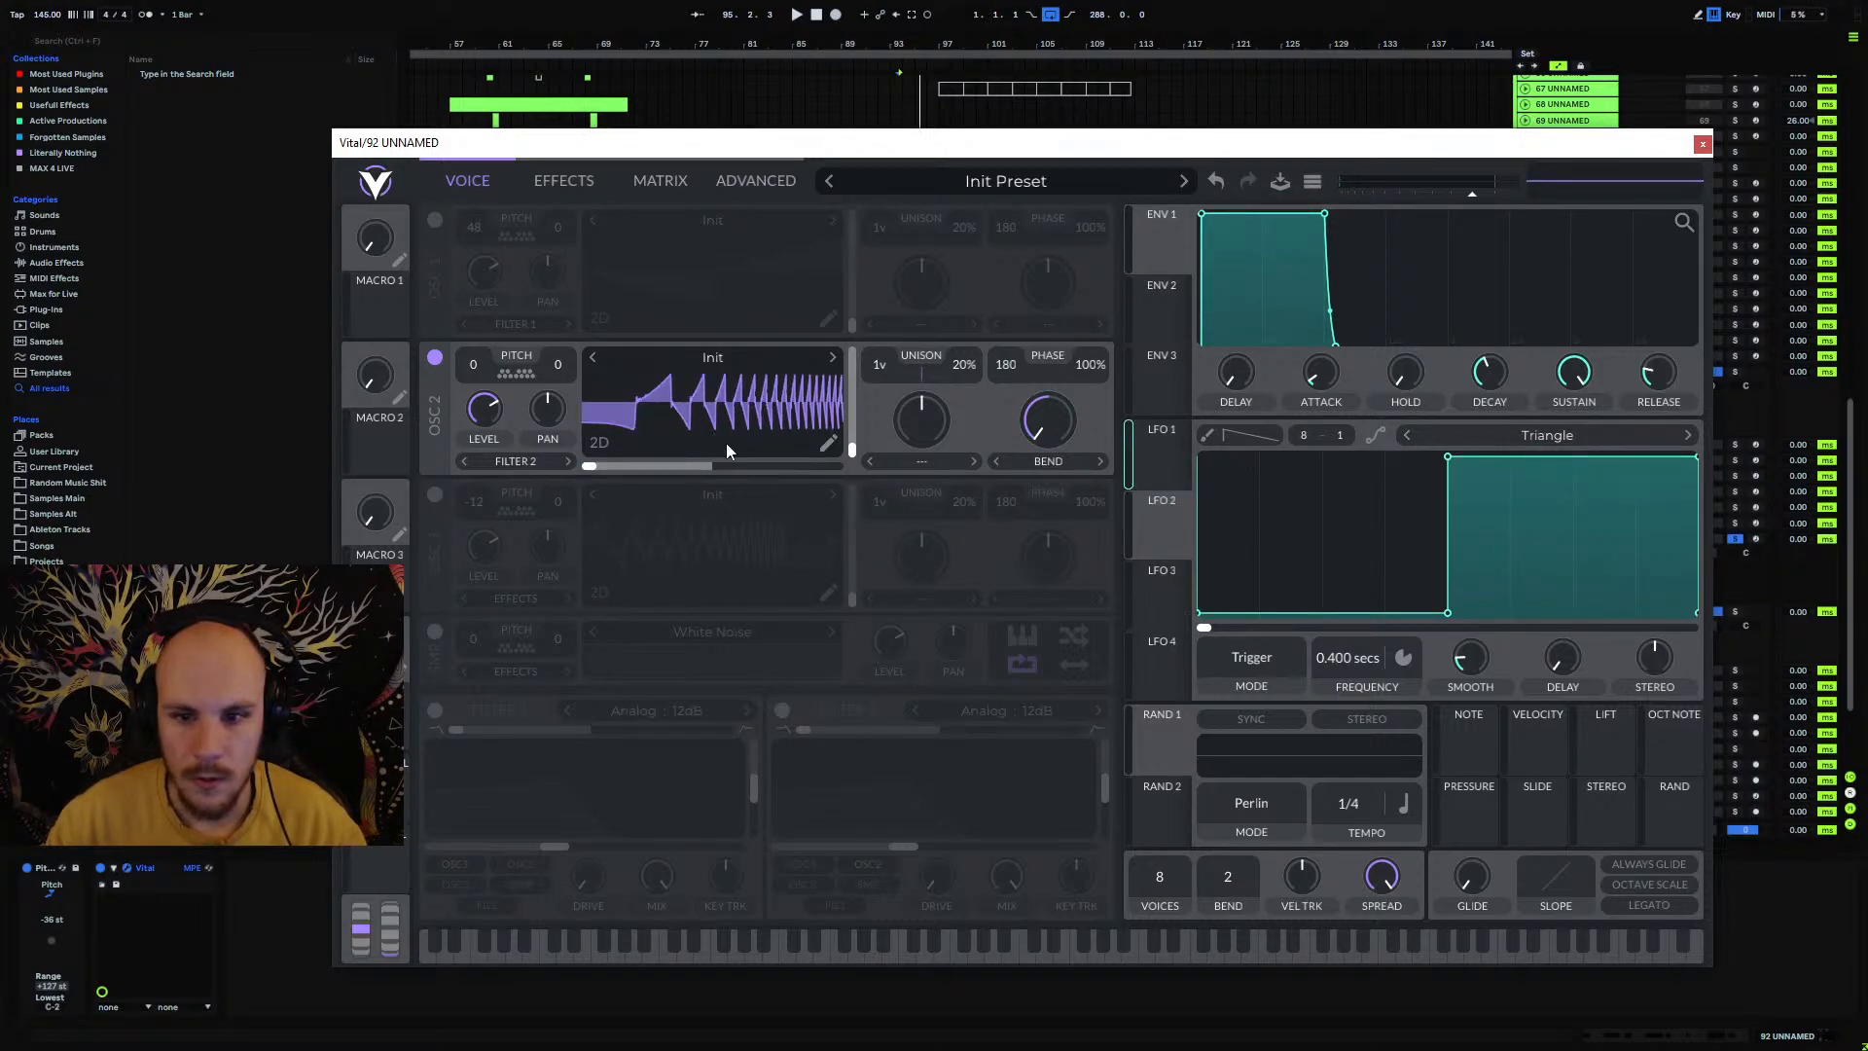
pyautogui.click(438, 360)
pyautogui.click(438, 497)
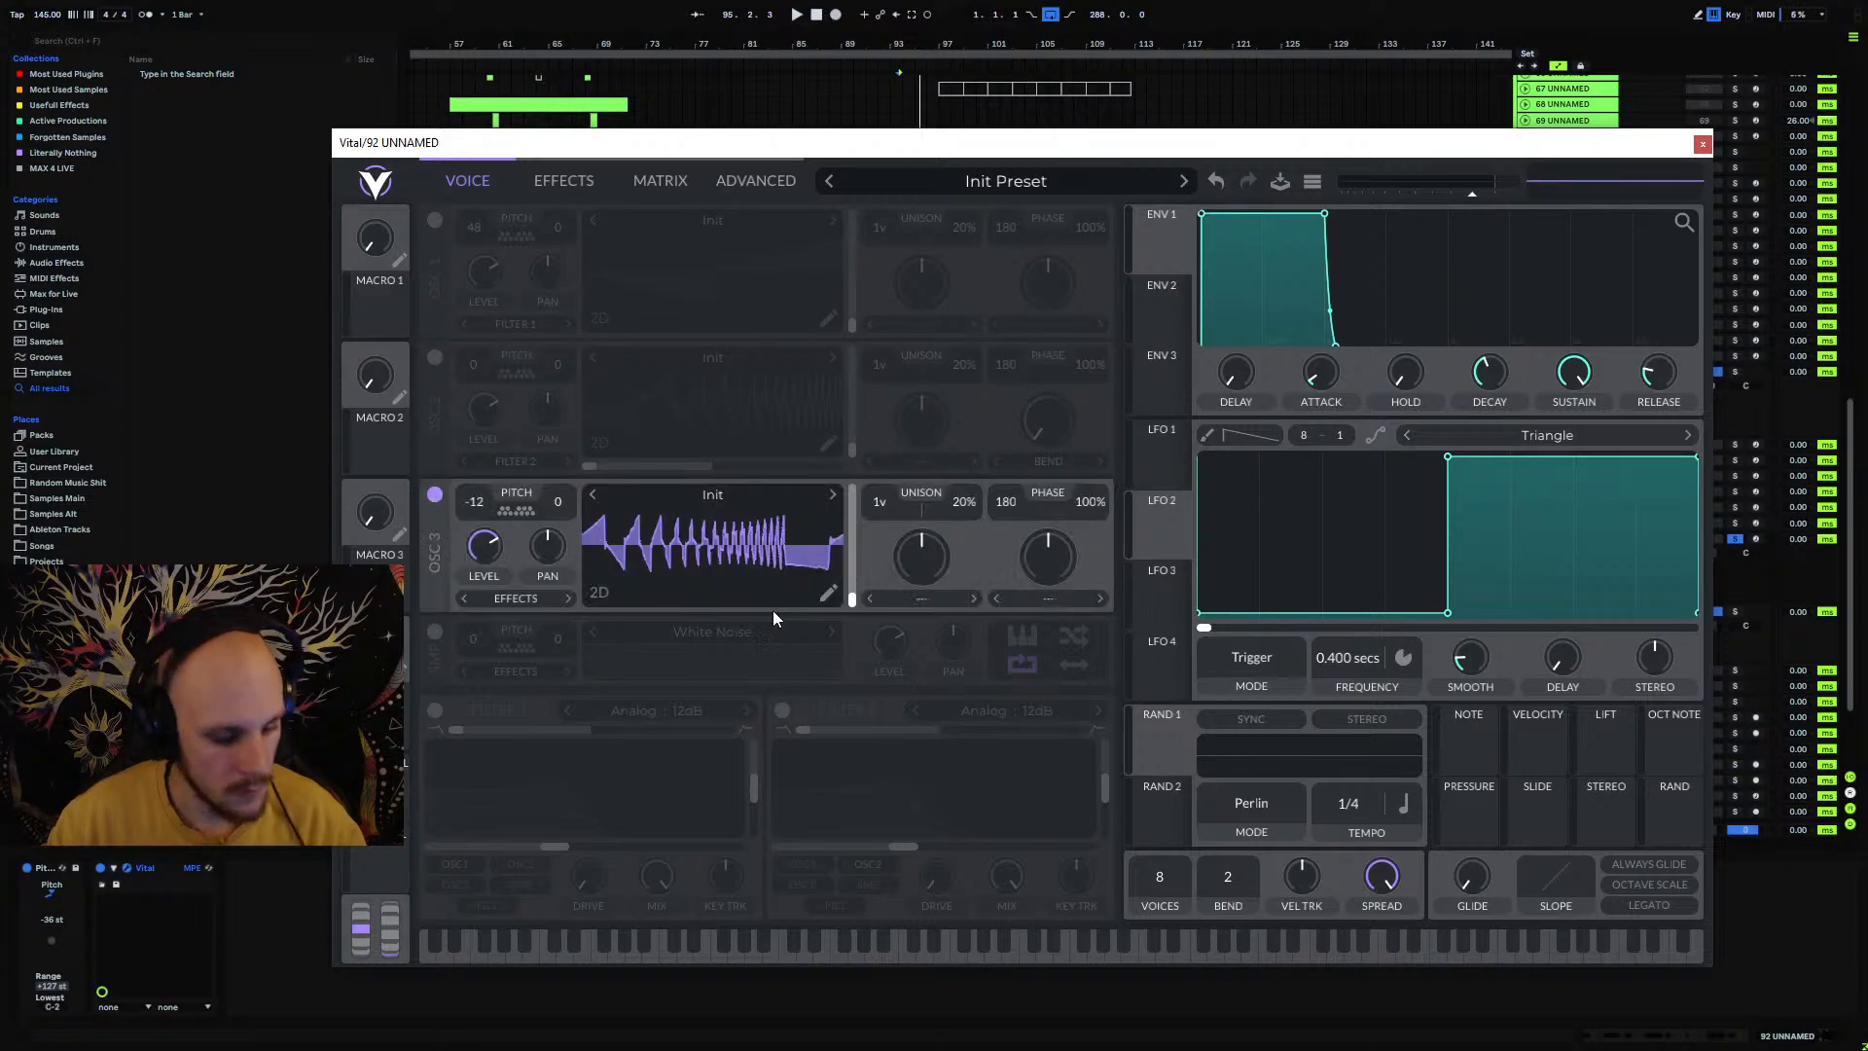
# Step: Move the Vital window aside and modulate oscillator 3's wave frame with Random 1 by 256.0, in Sample & Hold mode at 1/16
pyautogui.moveTo(1405, 153); pyautogui.dragTo(1186, 130)
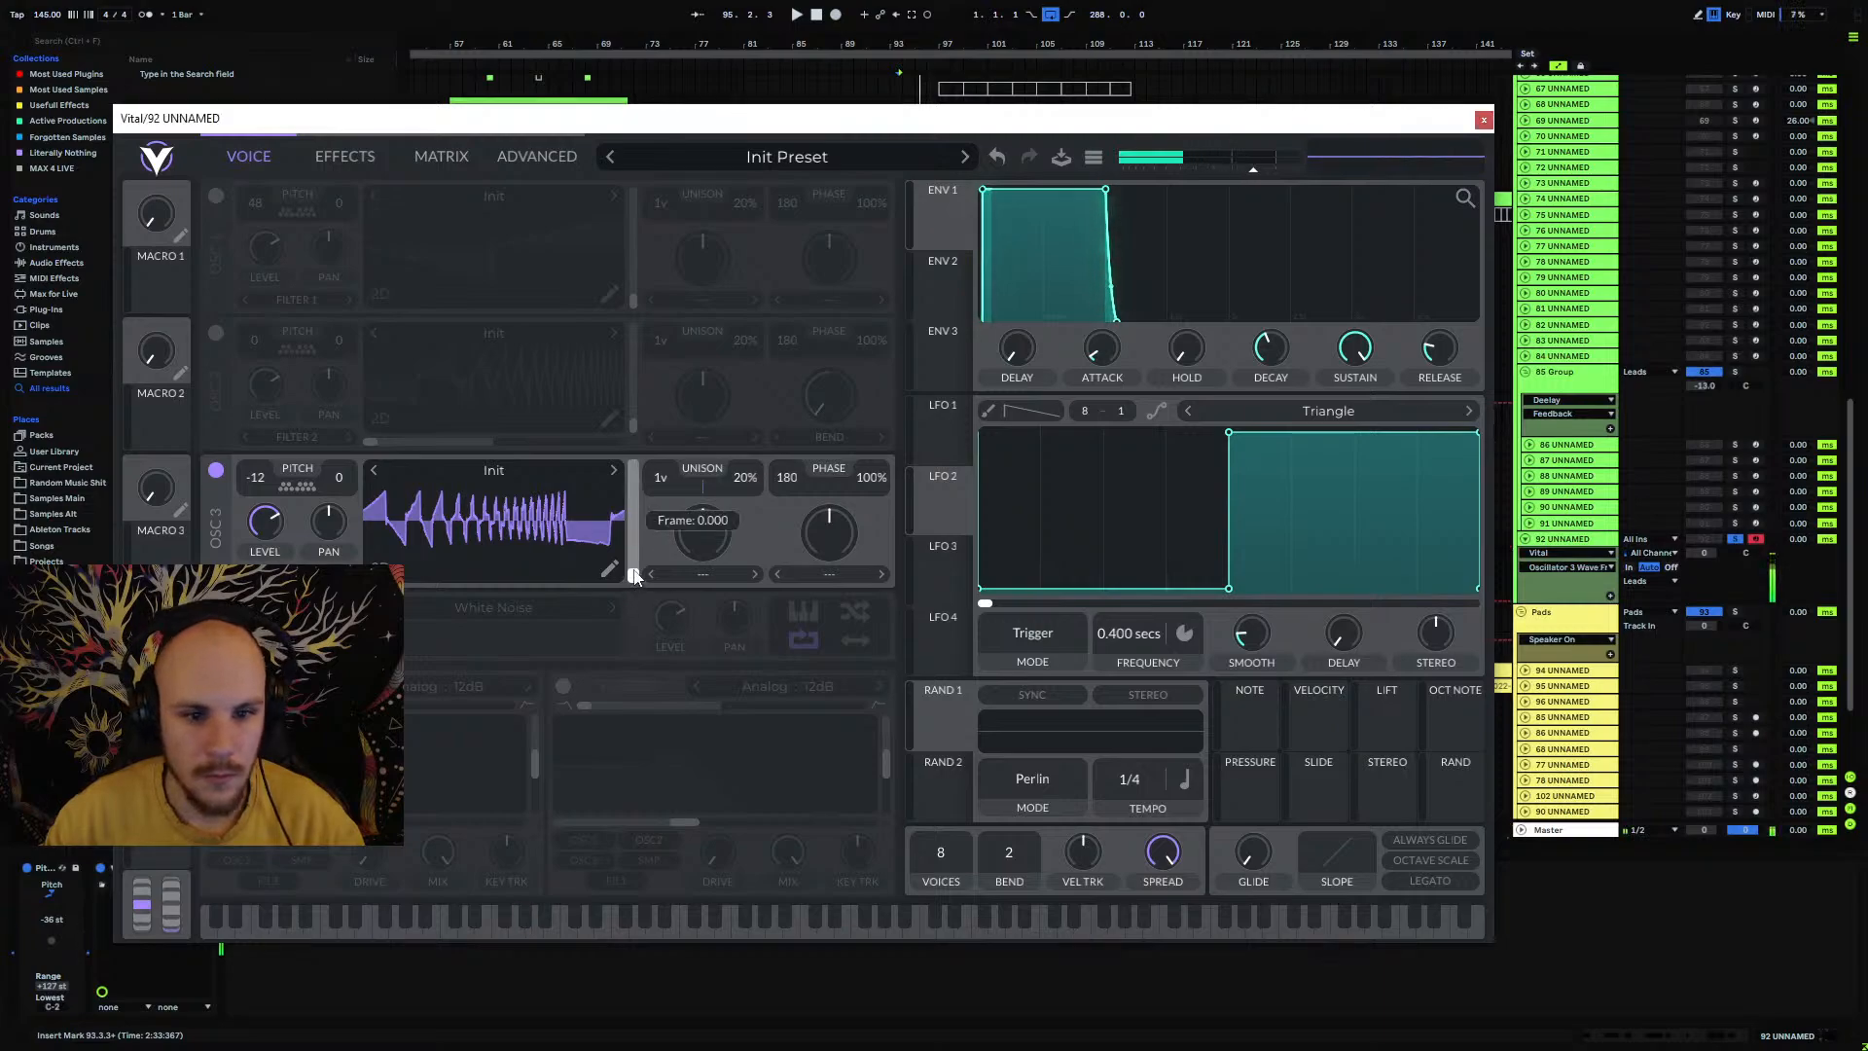
pyautogui.moveTo(634, 572)
pyautogui.mouseDown()
pyautogui.moveTo(645, 447)
pyautogui.moveTo(633, 576)
pyautogui.mouseUp()
pyautogui.moveTo(926, 737); pyautogui.dragTo(610, 520)
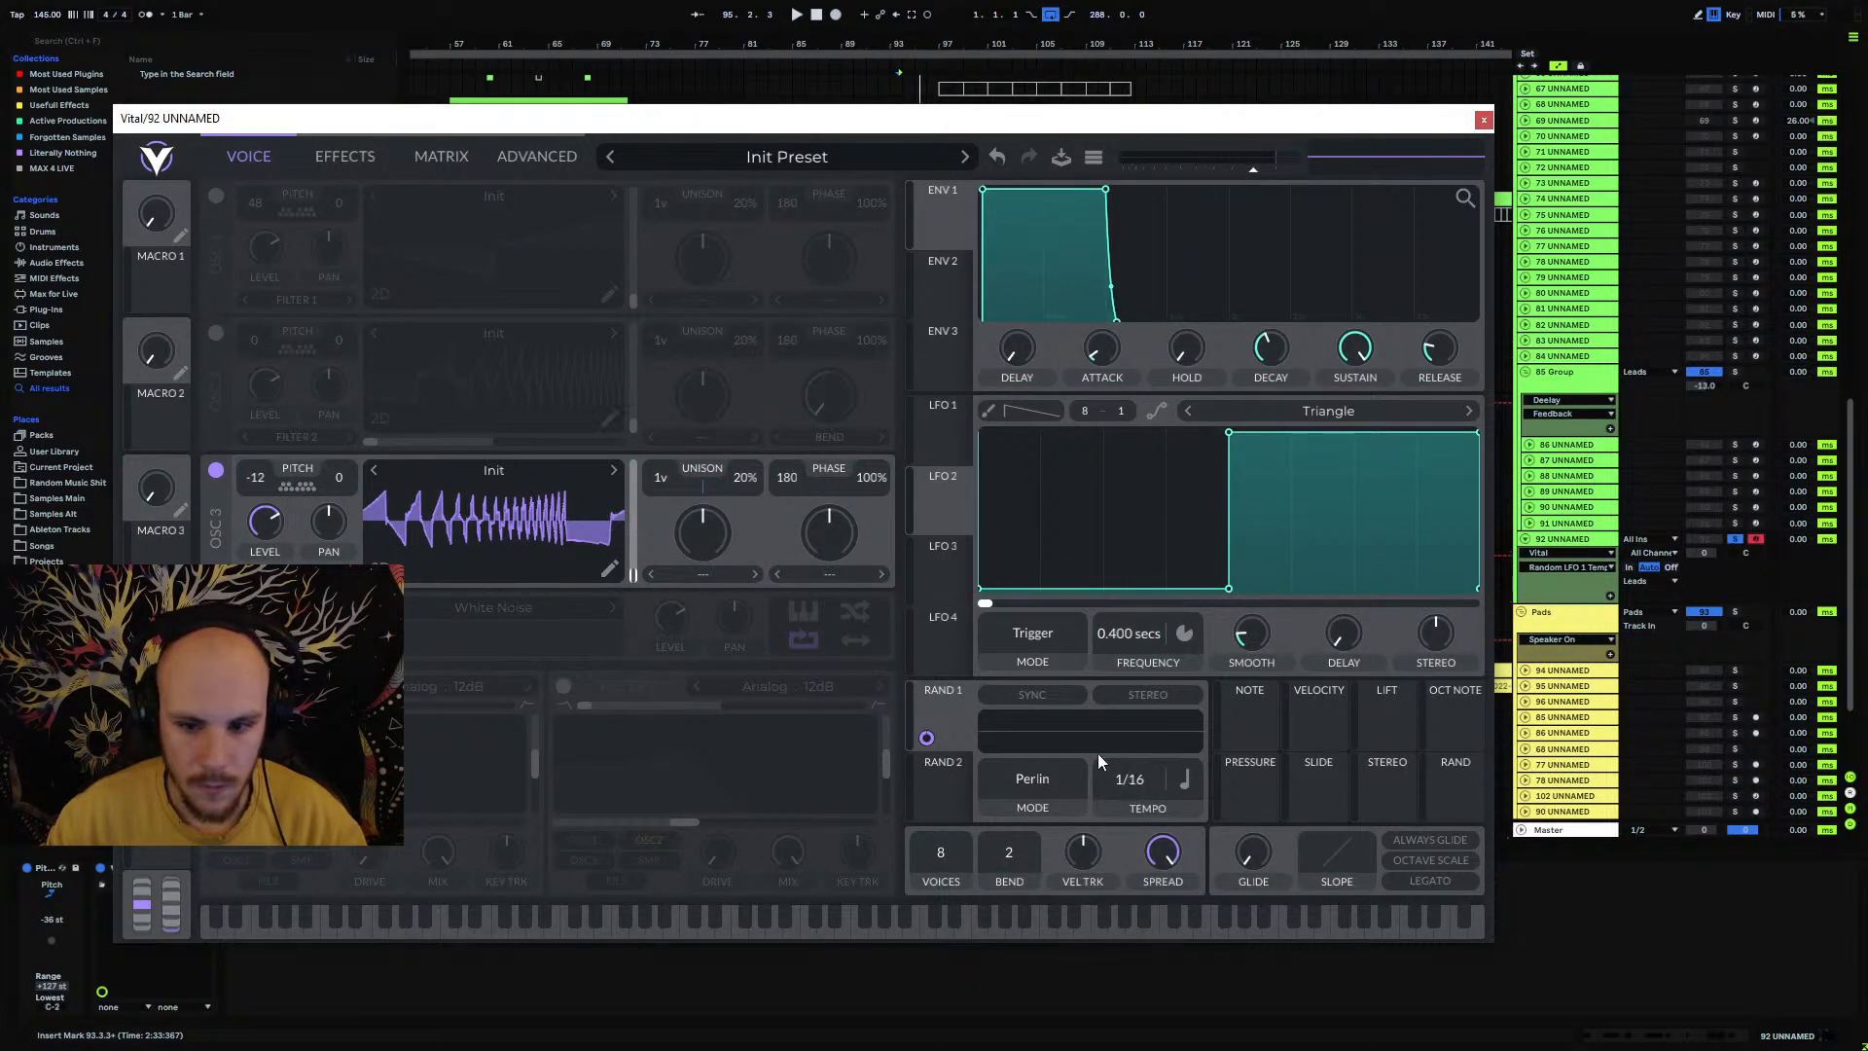
pyautogui.click(1013, 773)
pyautogui.click(994, 834)
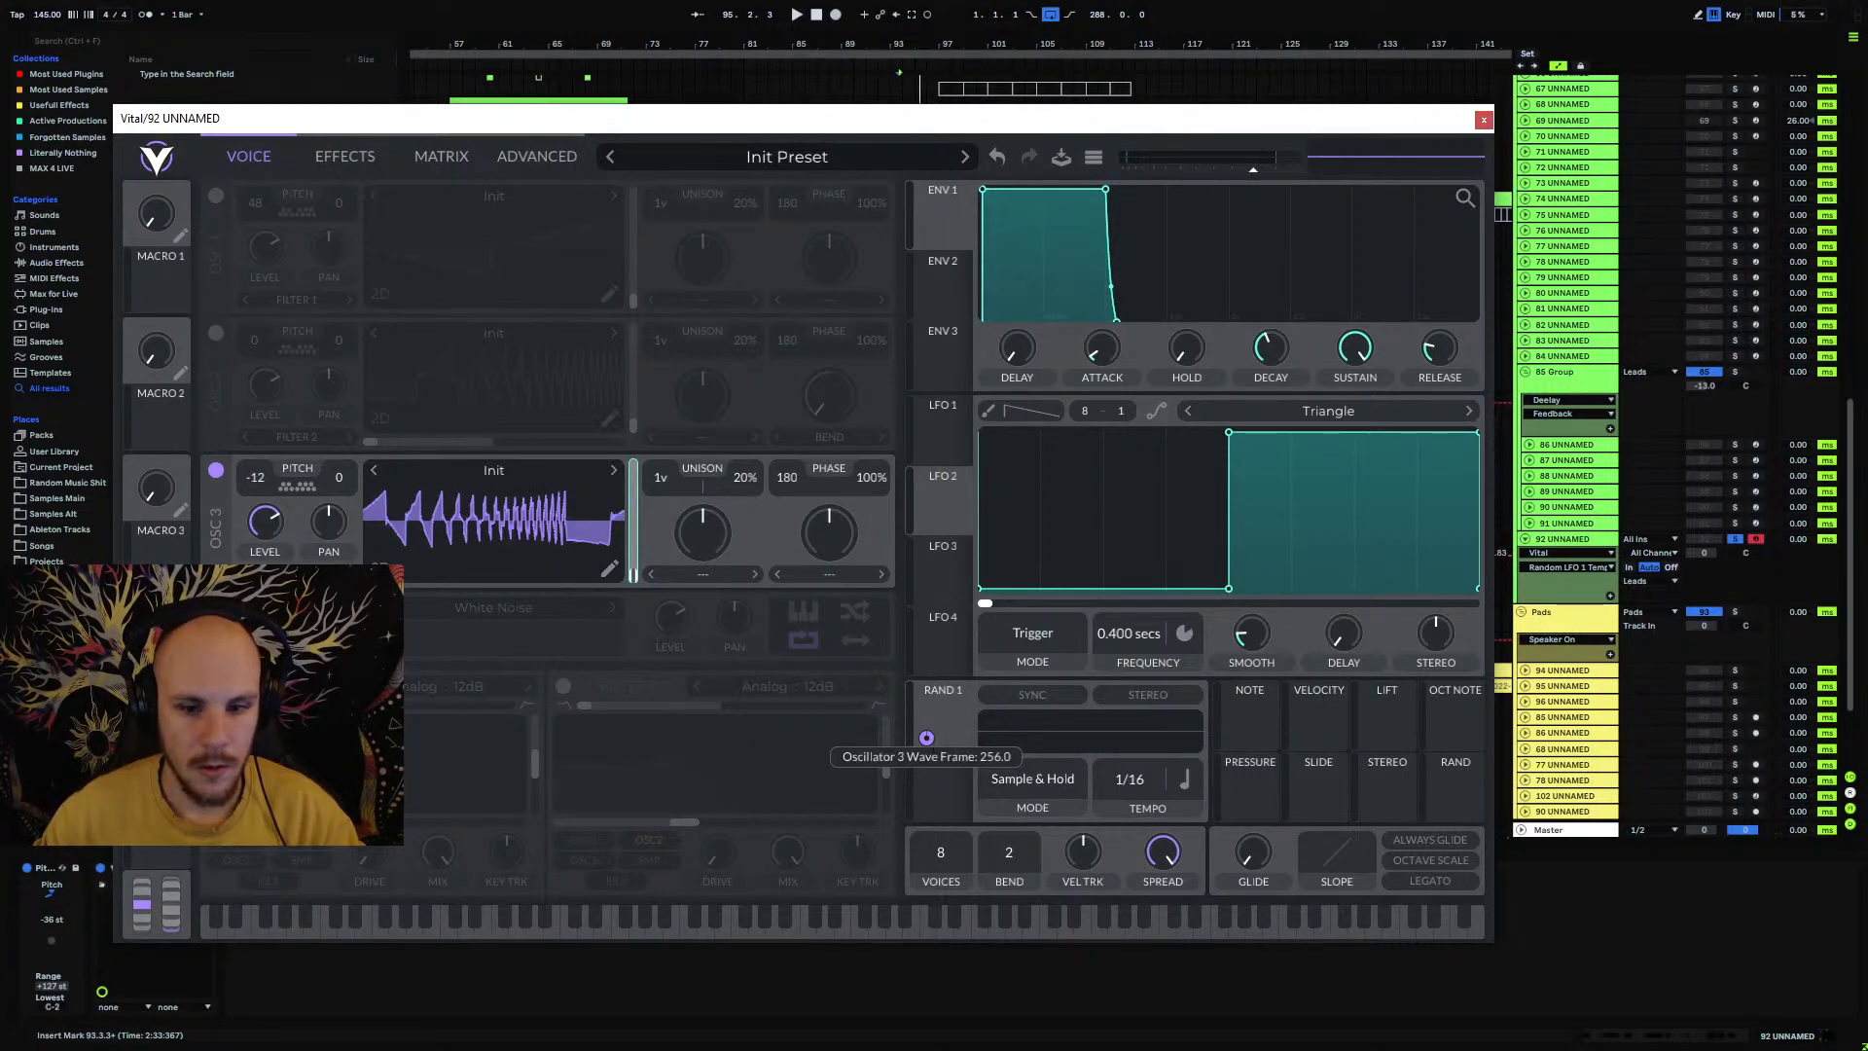
# Step: Open oscillator 3's wavetable in the editor and save it as "thing with trisaw"
pyautogui.click(613, 576)
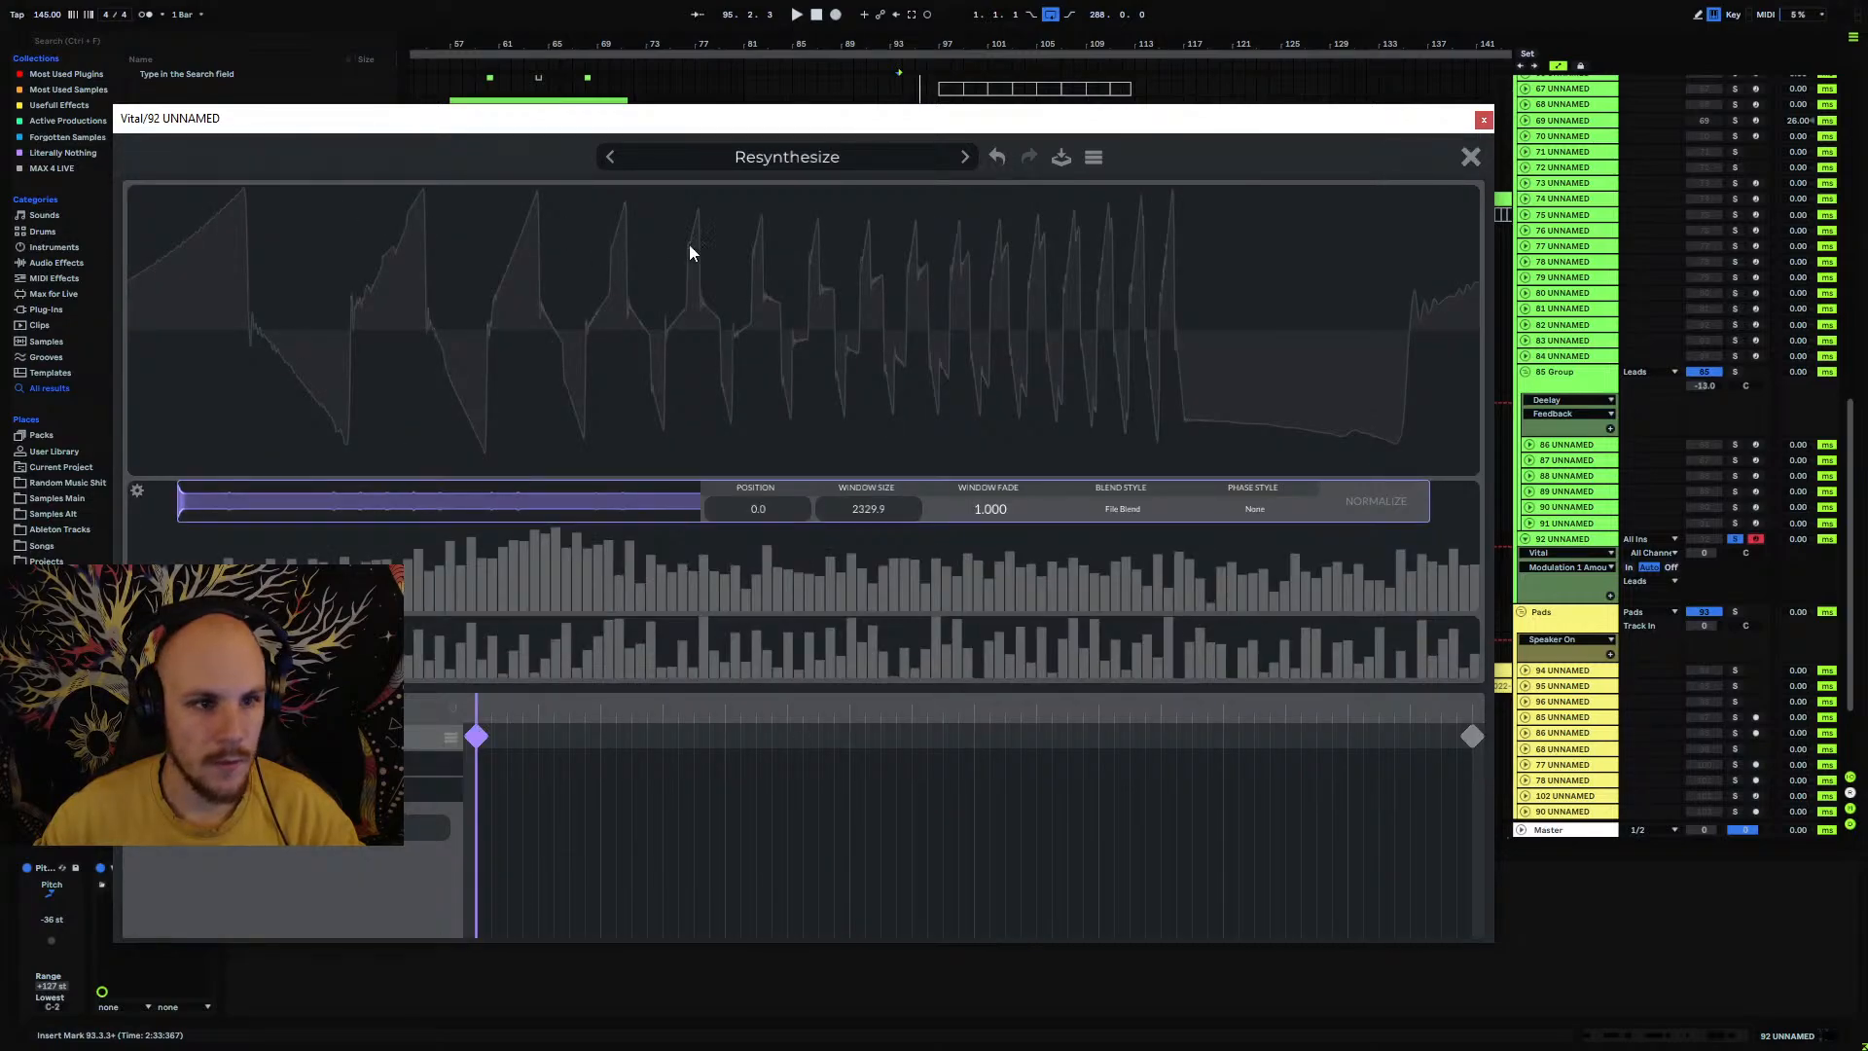
pyautogui.click(1062, 157)
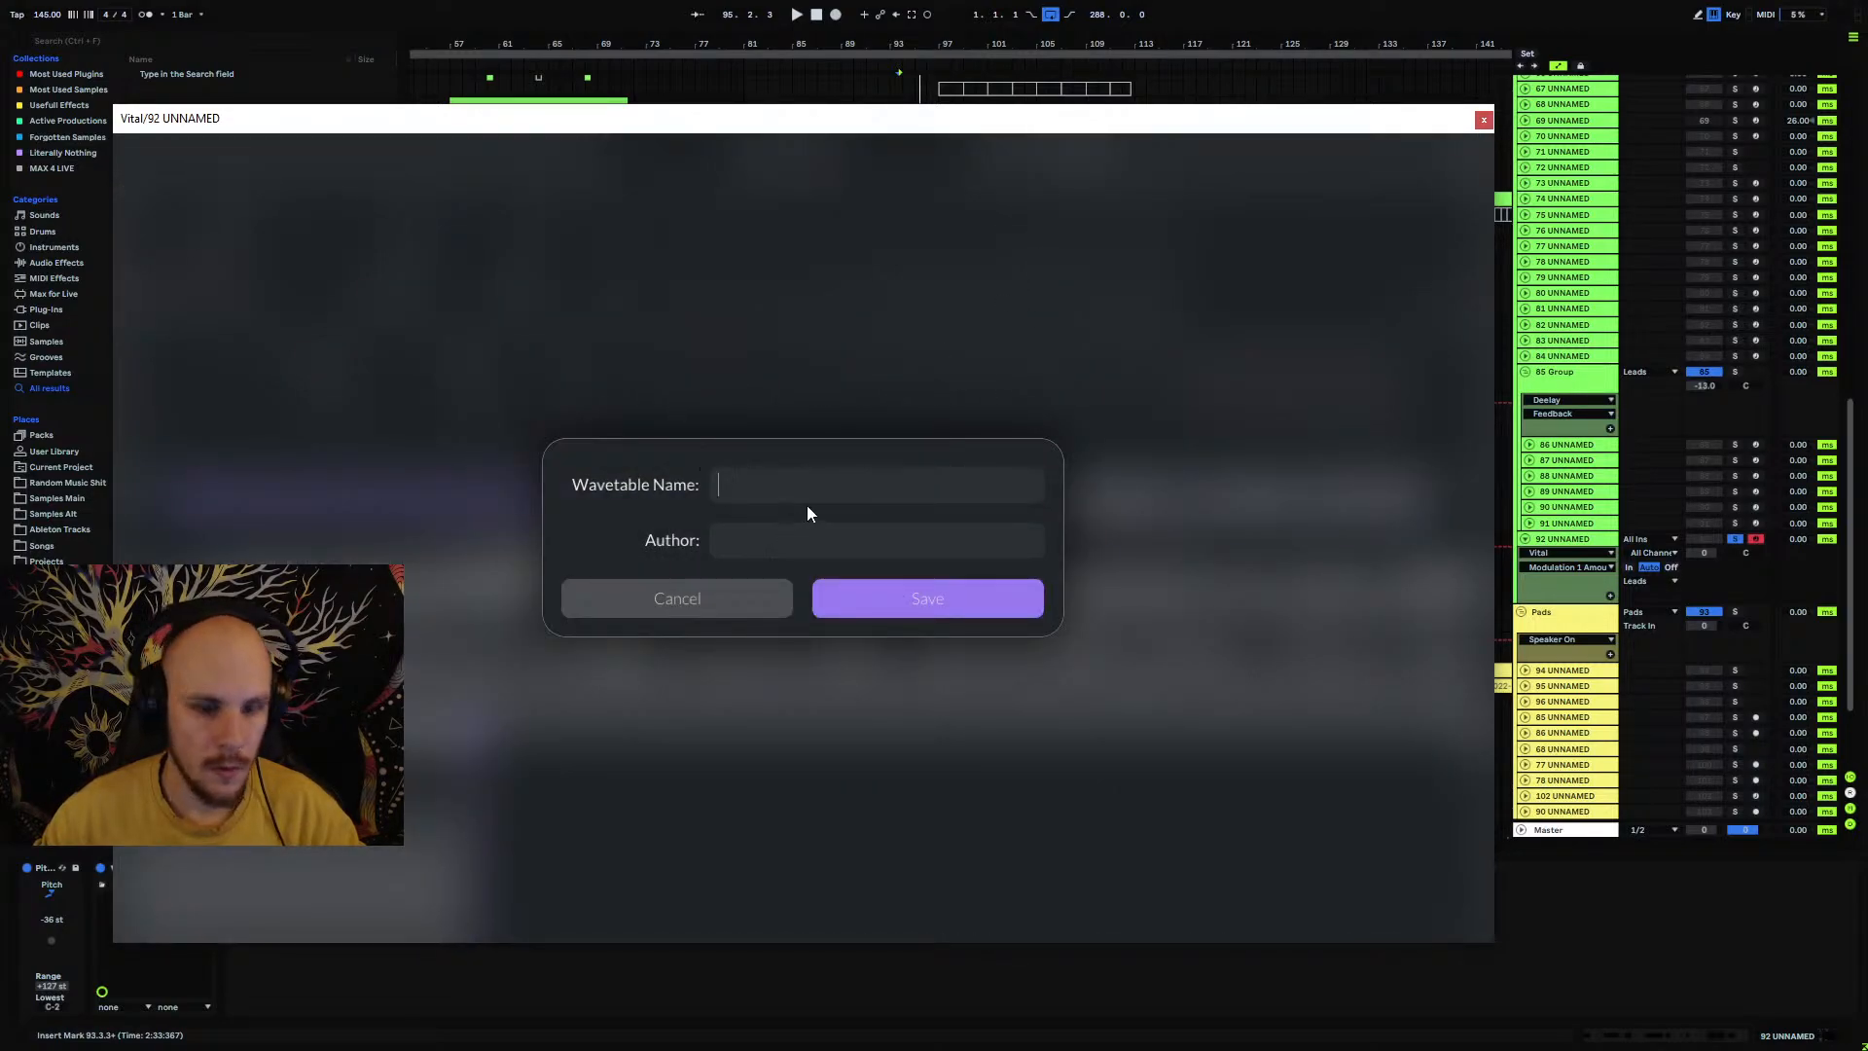
pyautogui.write('P')
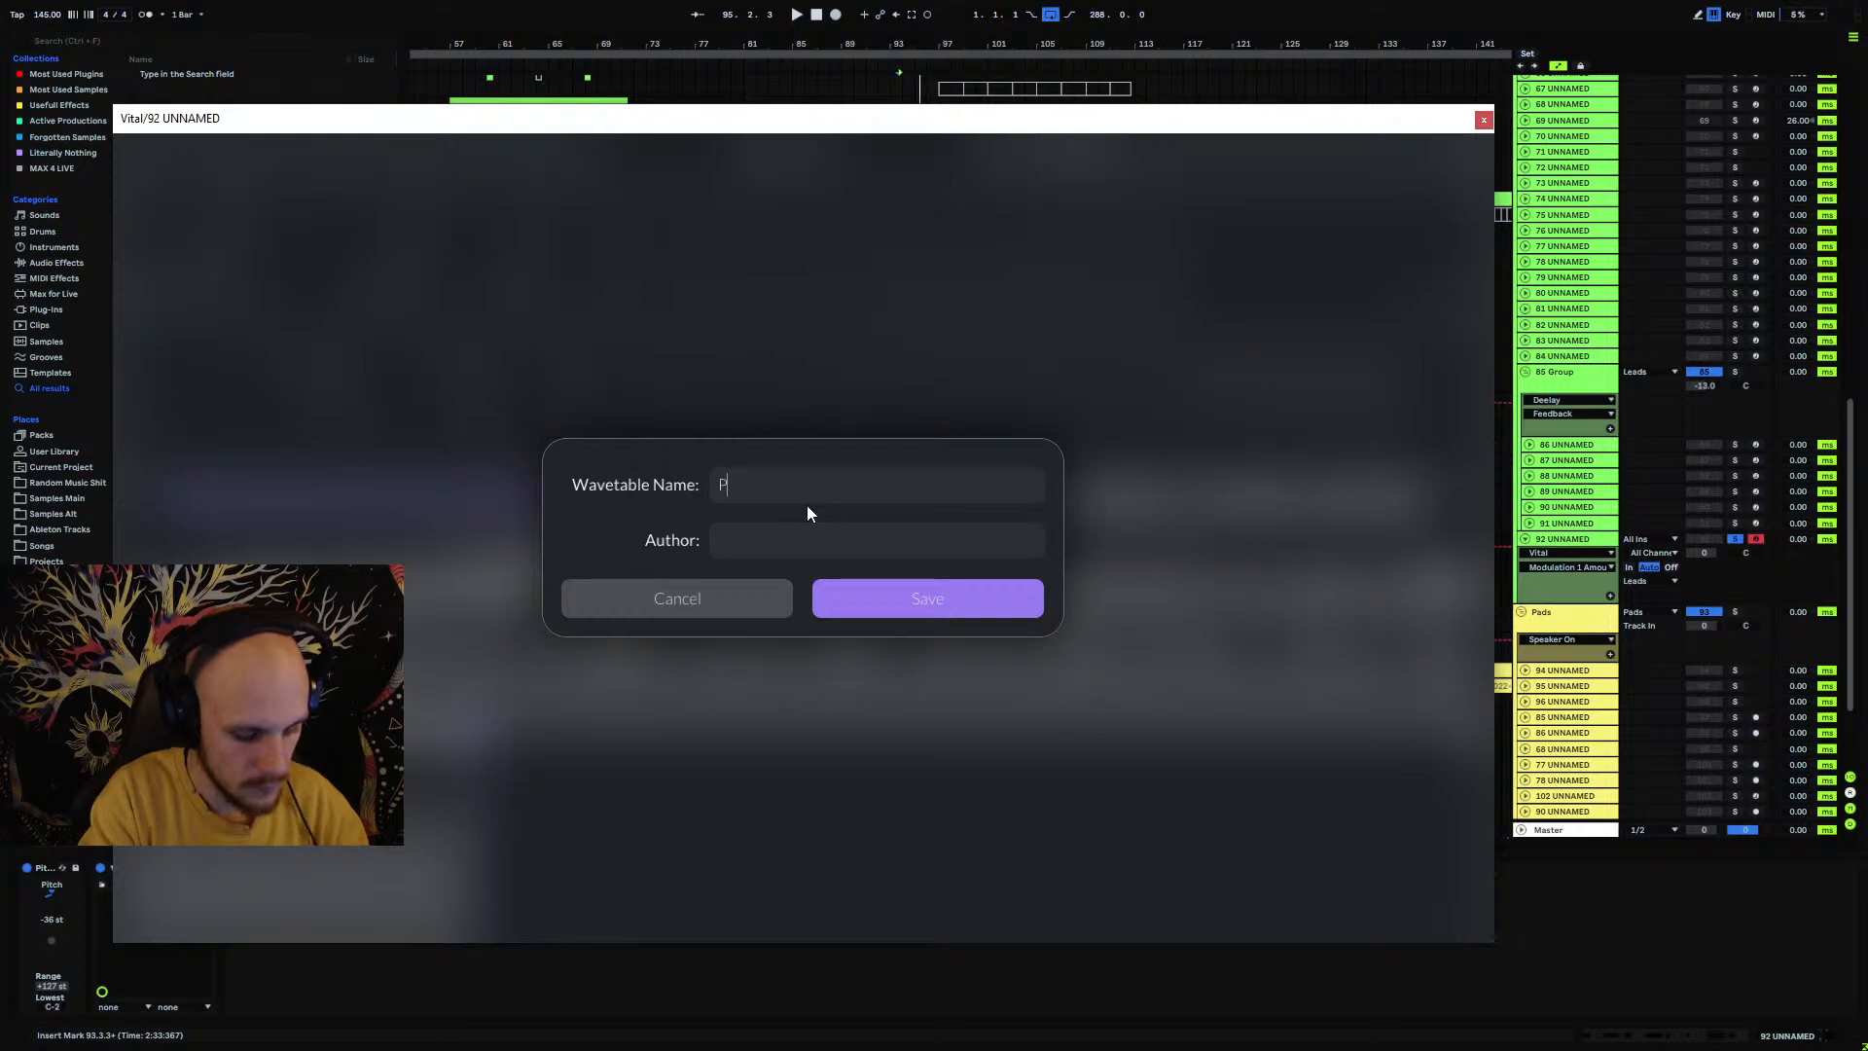
pyautogui.press('BackSpace')
pyautogui.write('thing with trisaw')
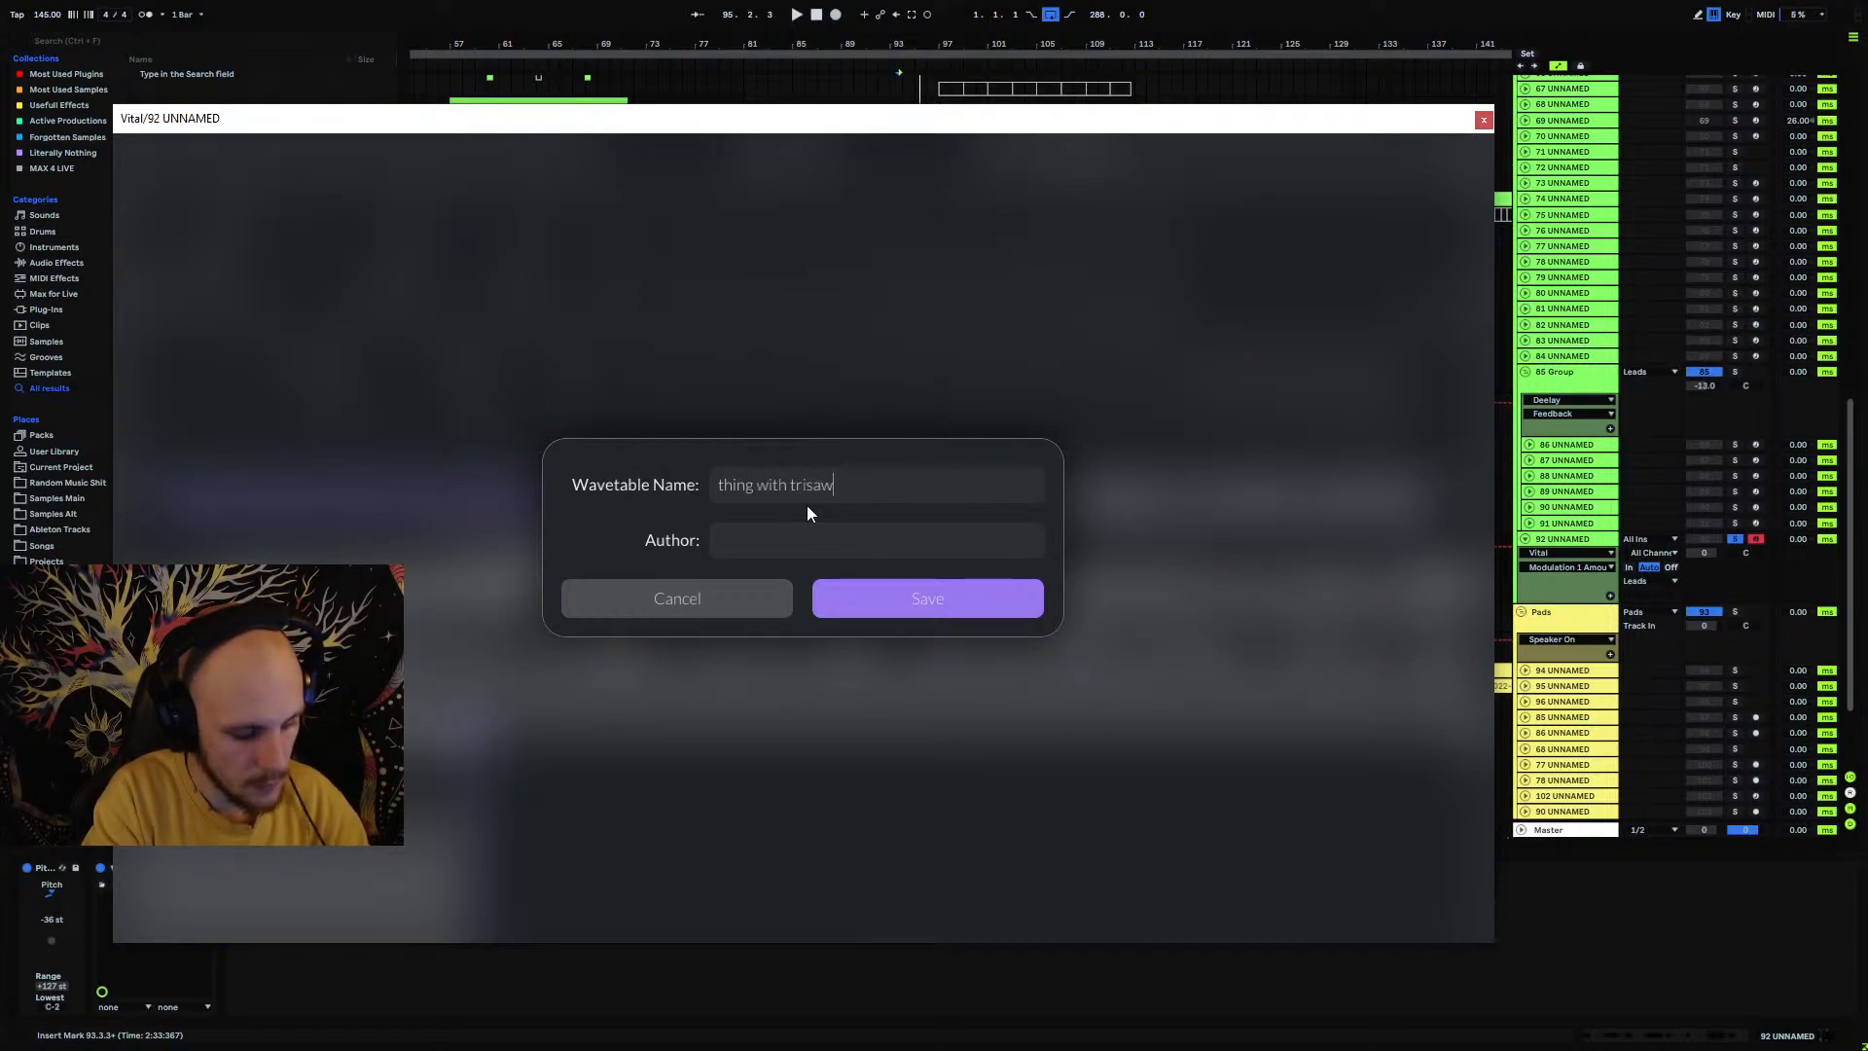
pyautogui.press('Return')
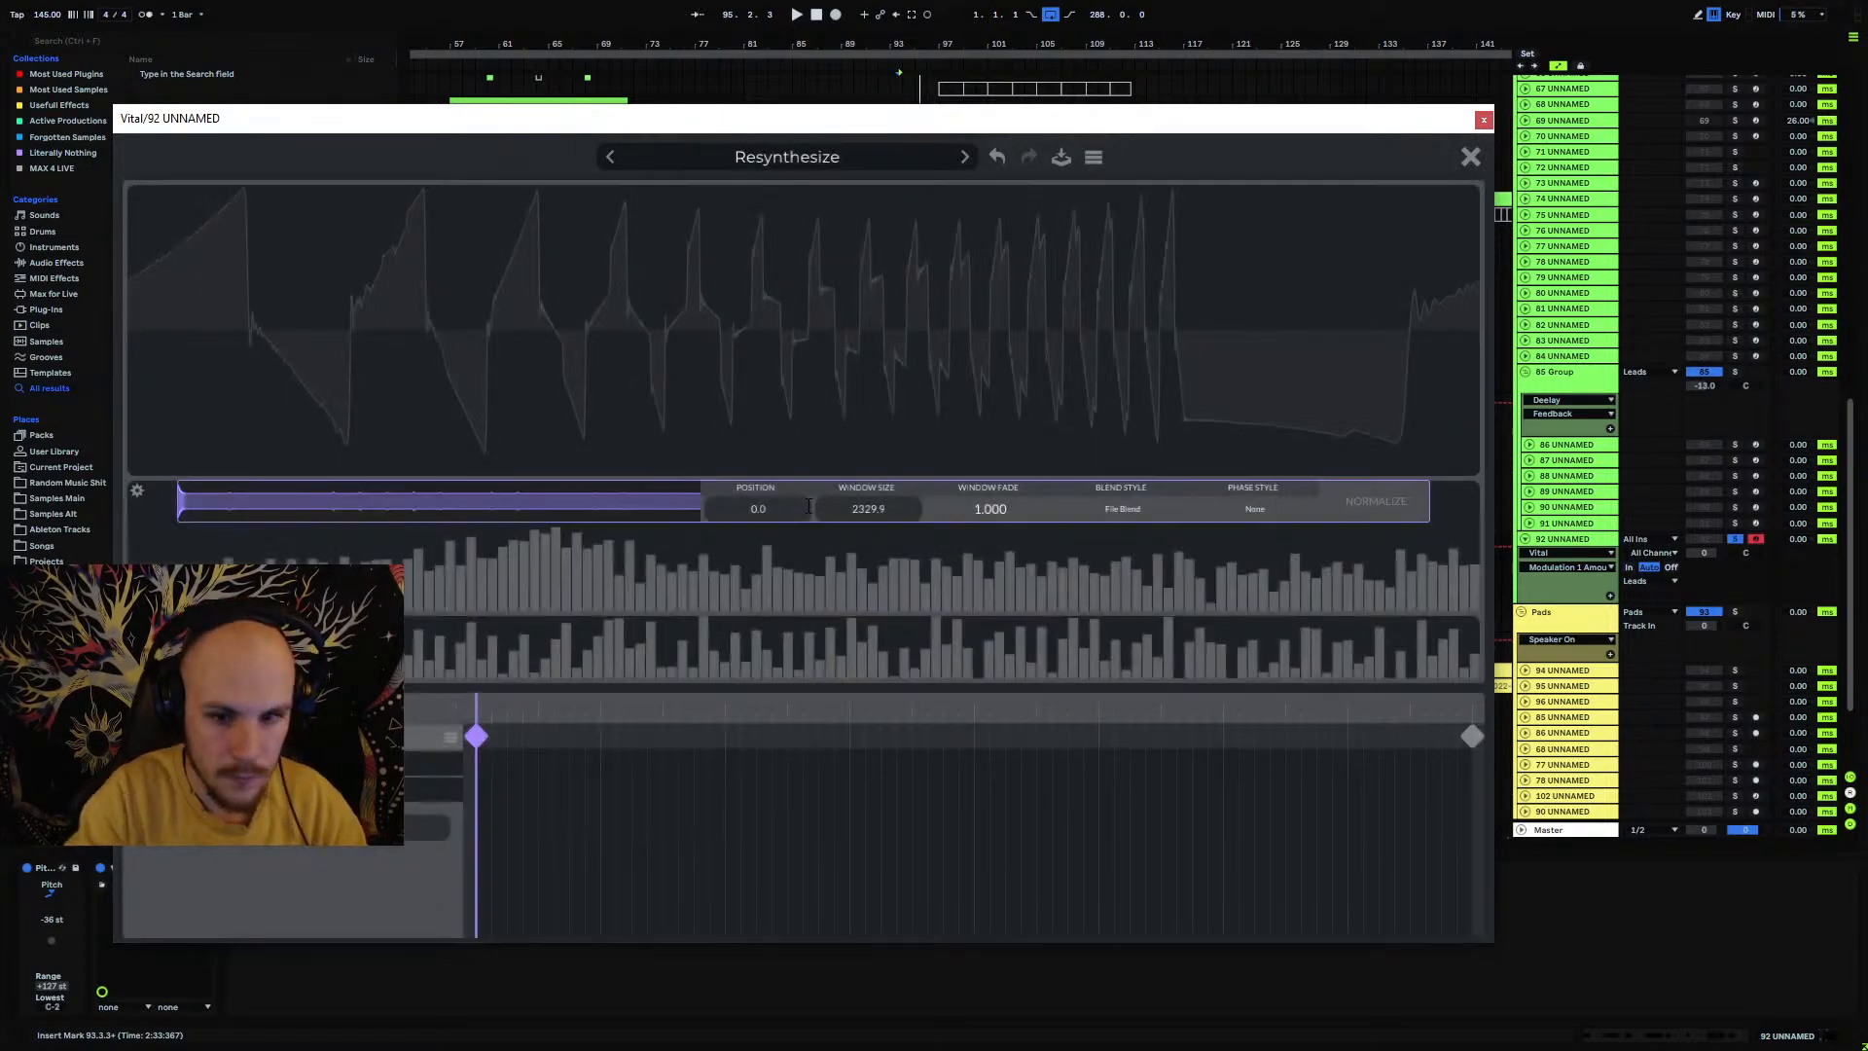
# Step: Export the resynthesized wavetable to a .wav file, moving the export dialog out of the way
pyautogui.click(1090, 157)
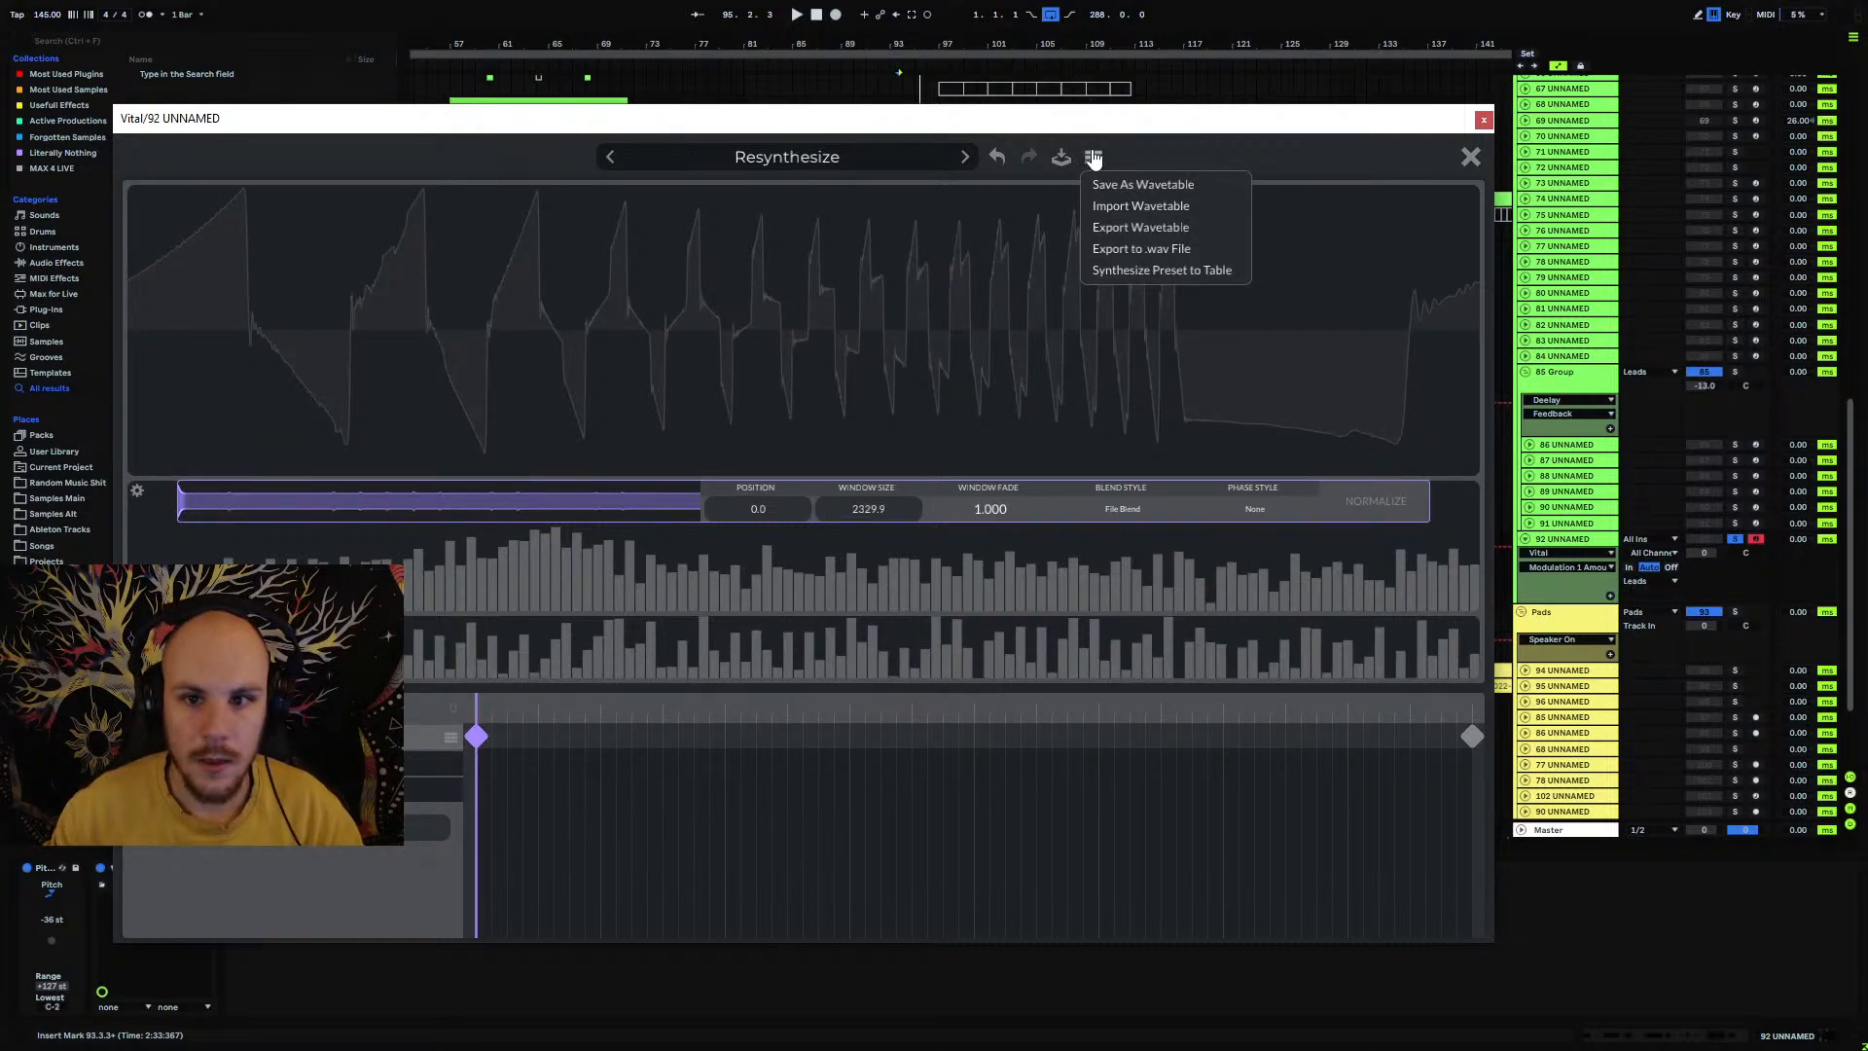
pyautogui.click(1159, 248)
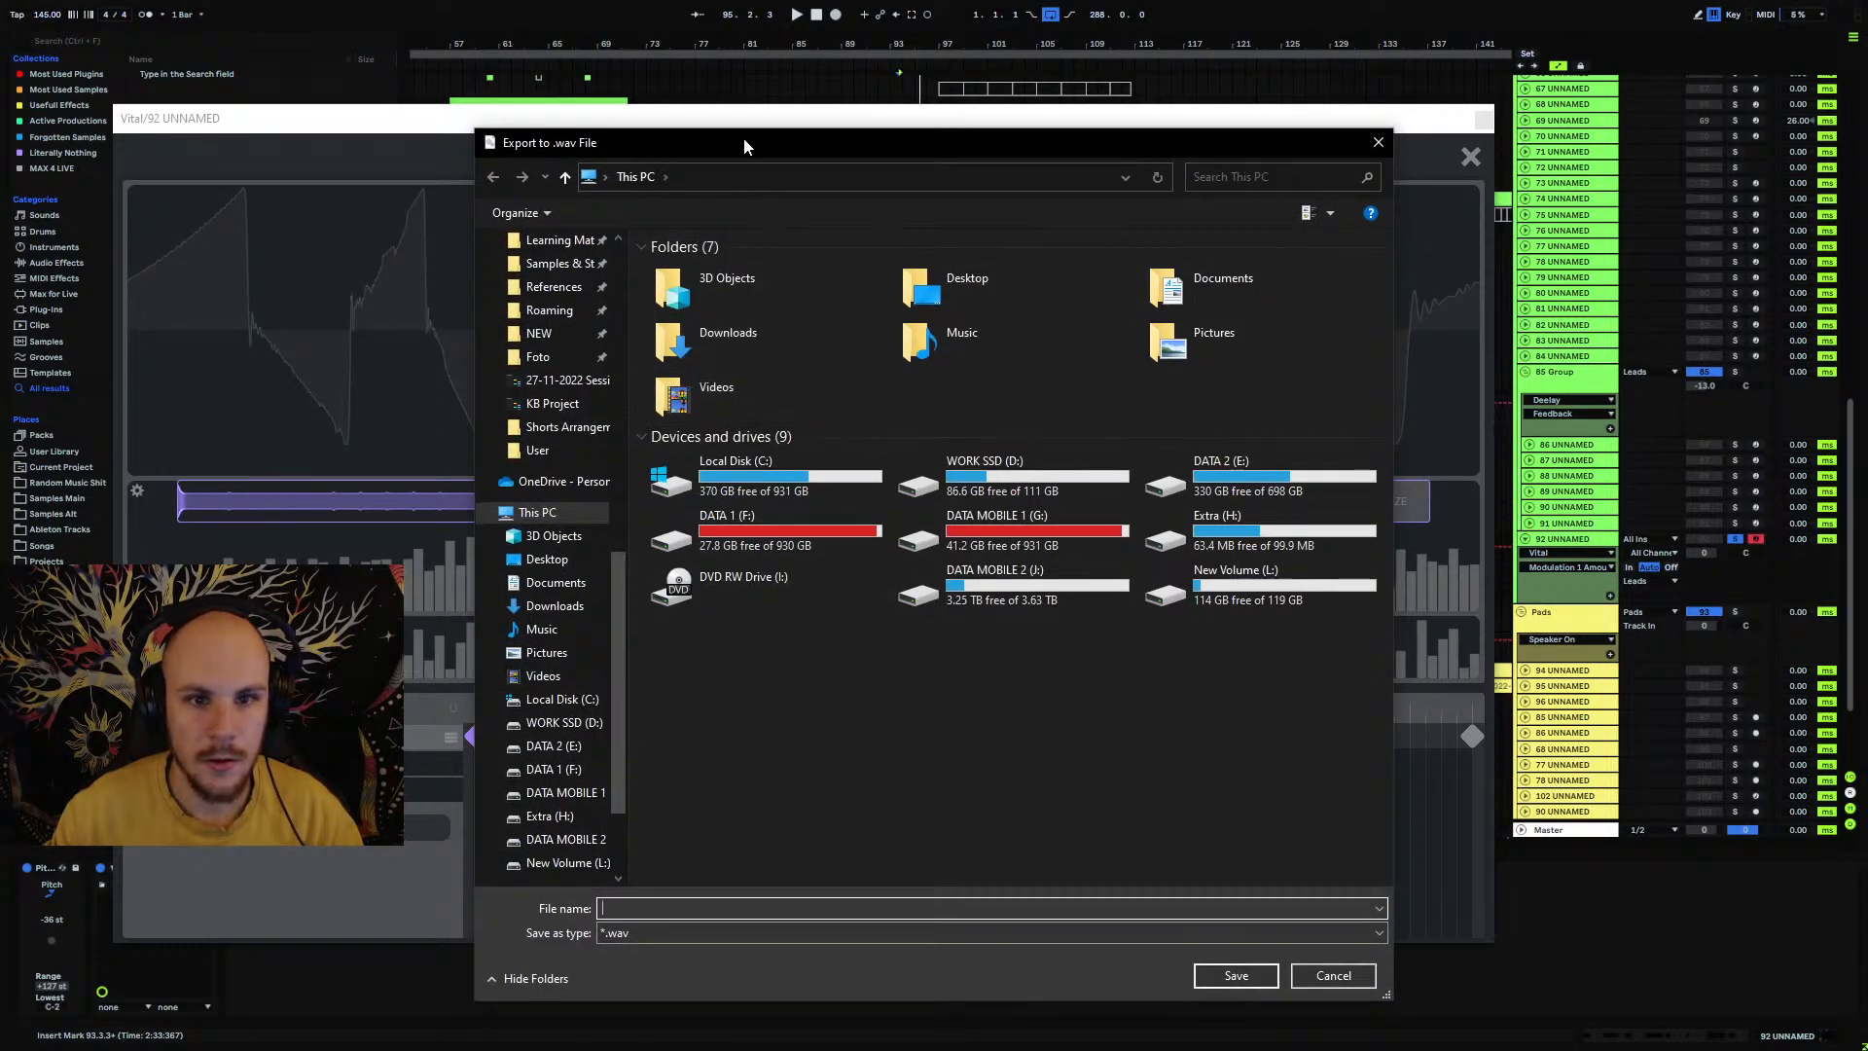
pyautogui.moveTo(744, 140); pyautogui.dragTo(0, 218)
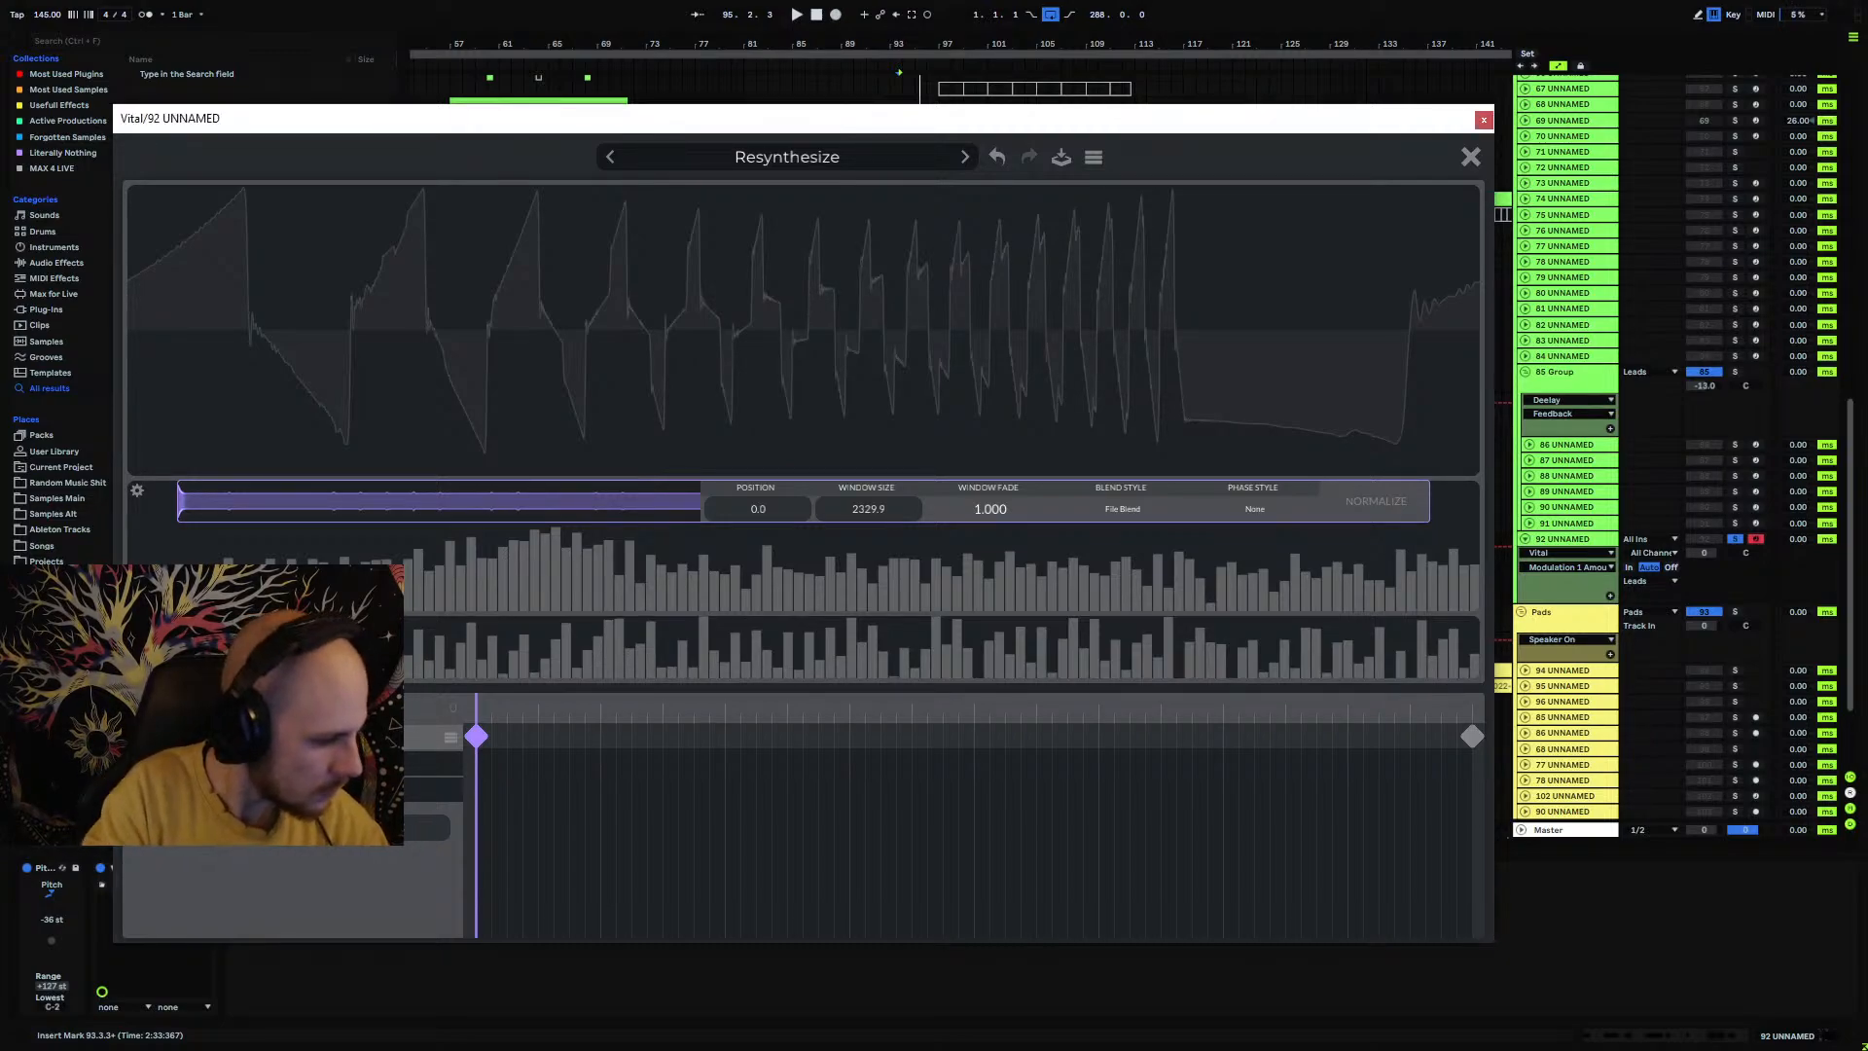
# Step: Close the Vital window and select the Vital device on track 92
pyautogui.click(1482, 122)
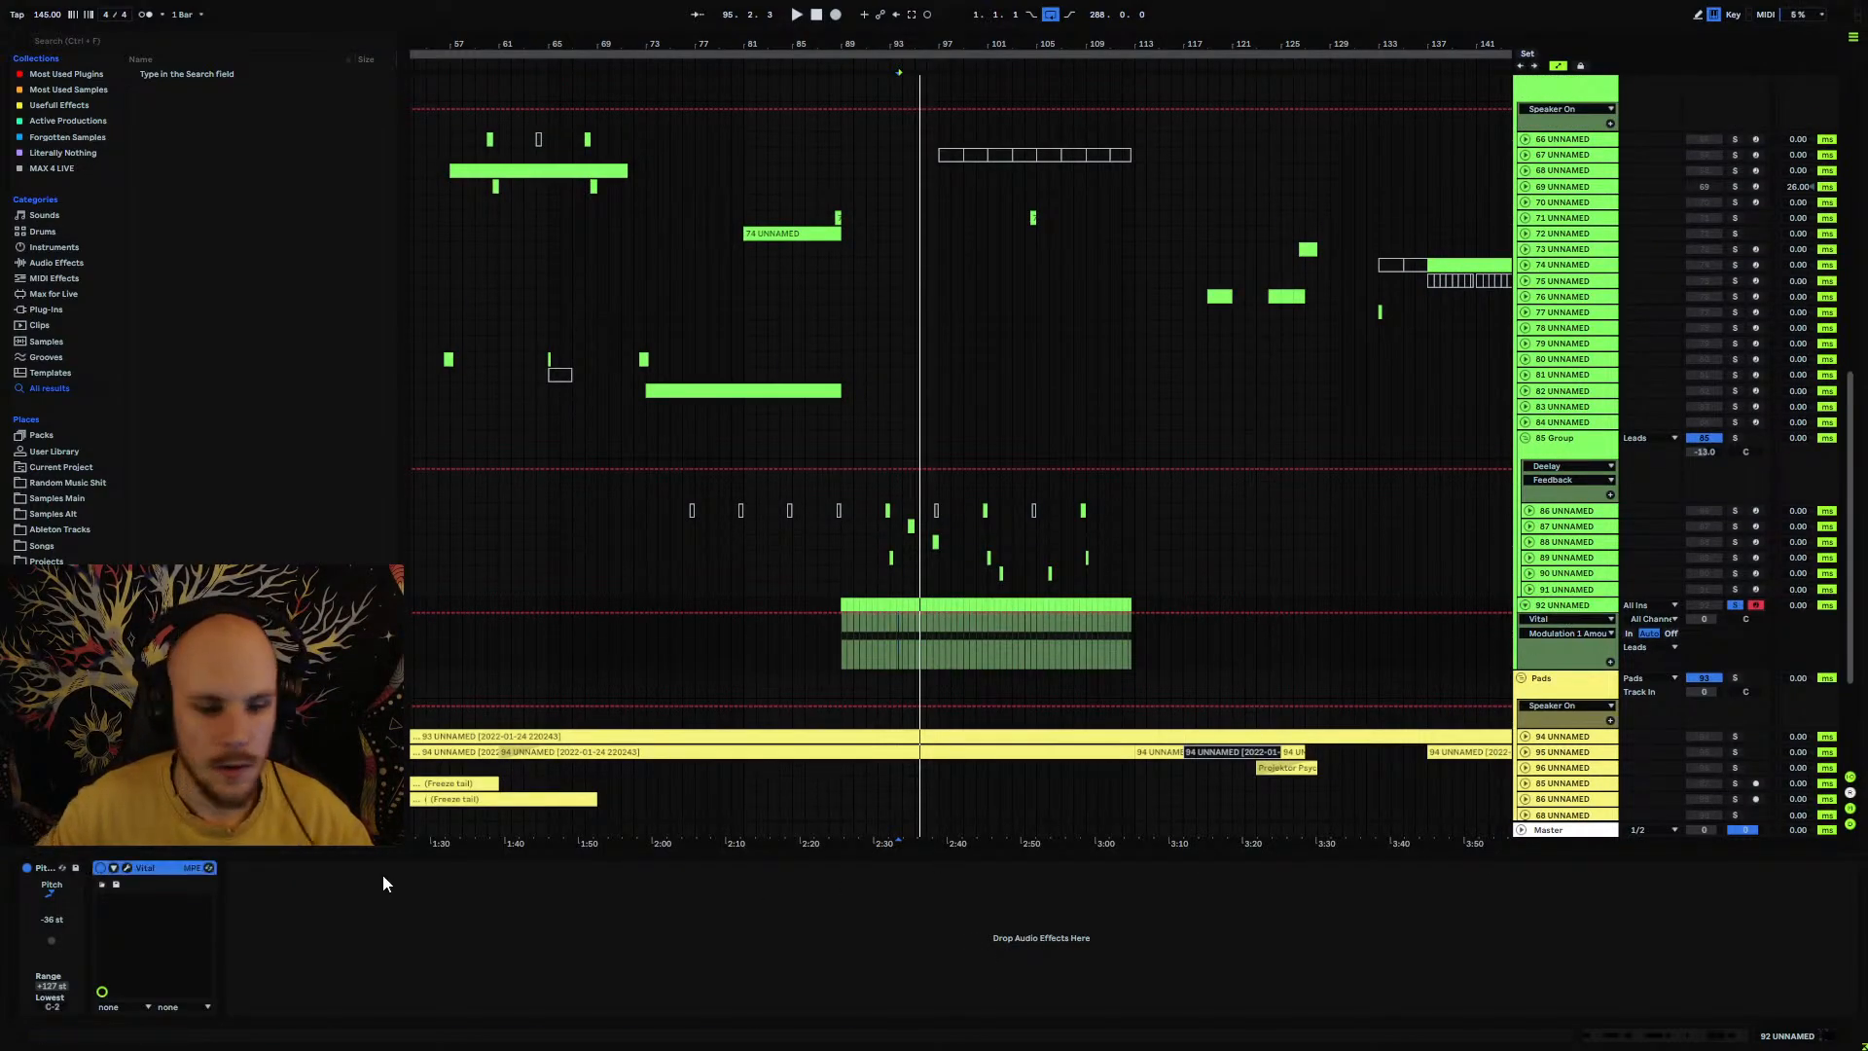
pyautogui.click(429, 913)
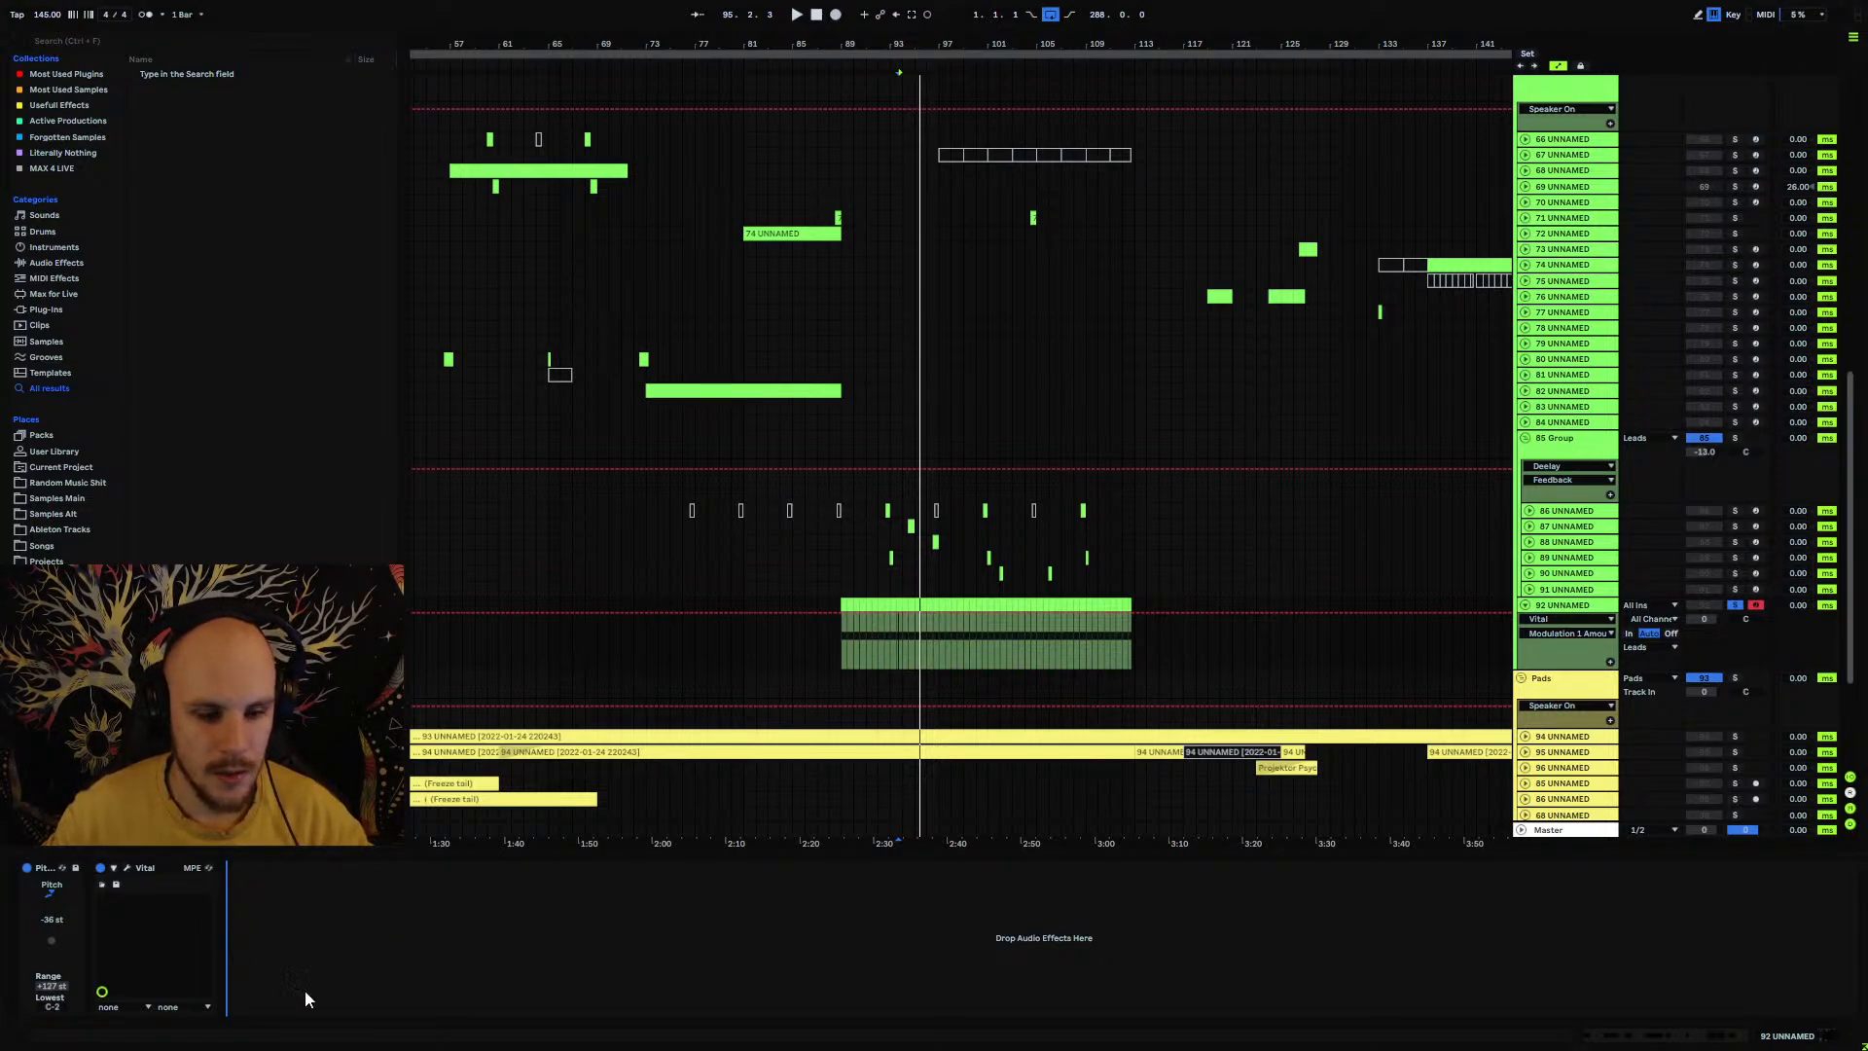
pyautogui.click(166, 867)
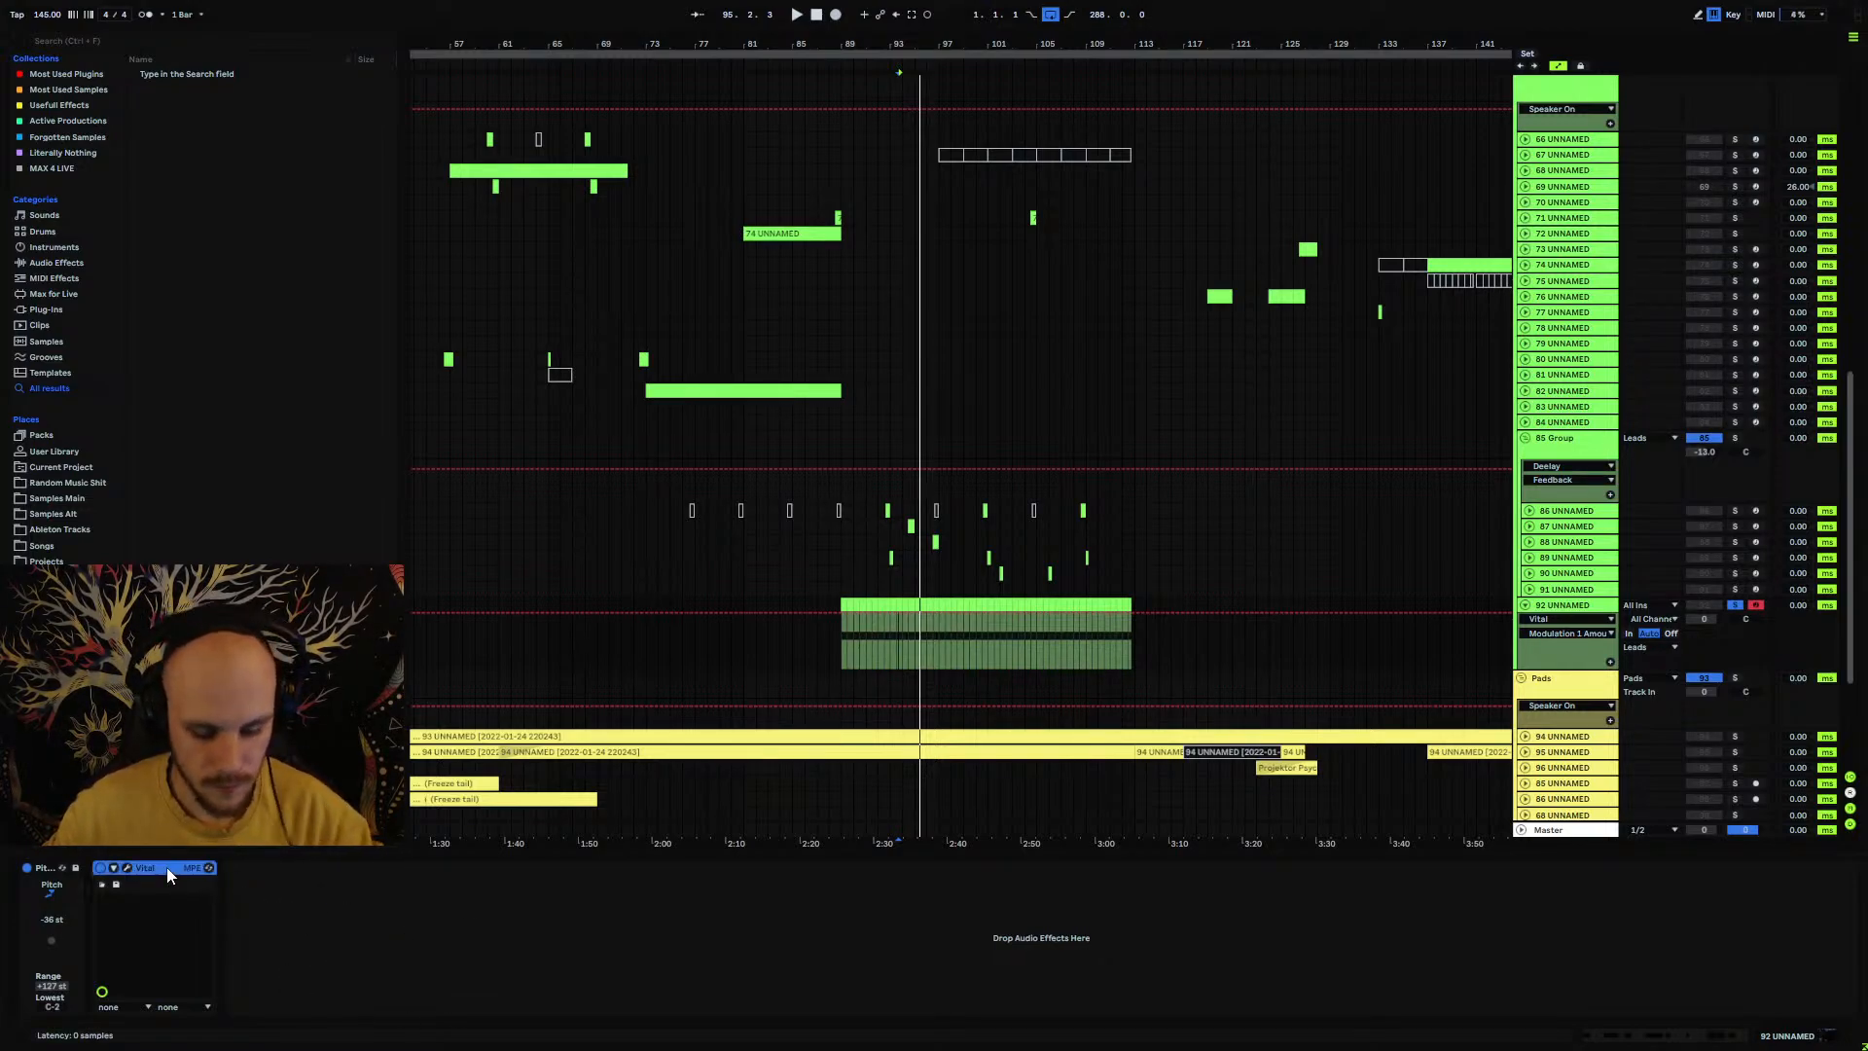
# Step: Replace the Vital instrument on track 92 with Serum_x64 and move the plugin window clear
pyautogui.press('Delete')
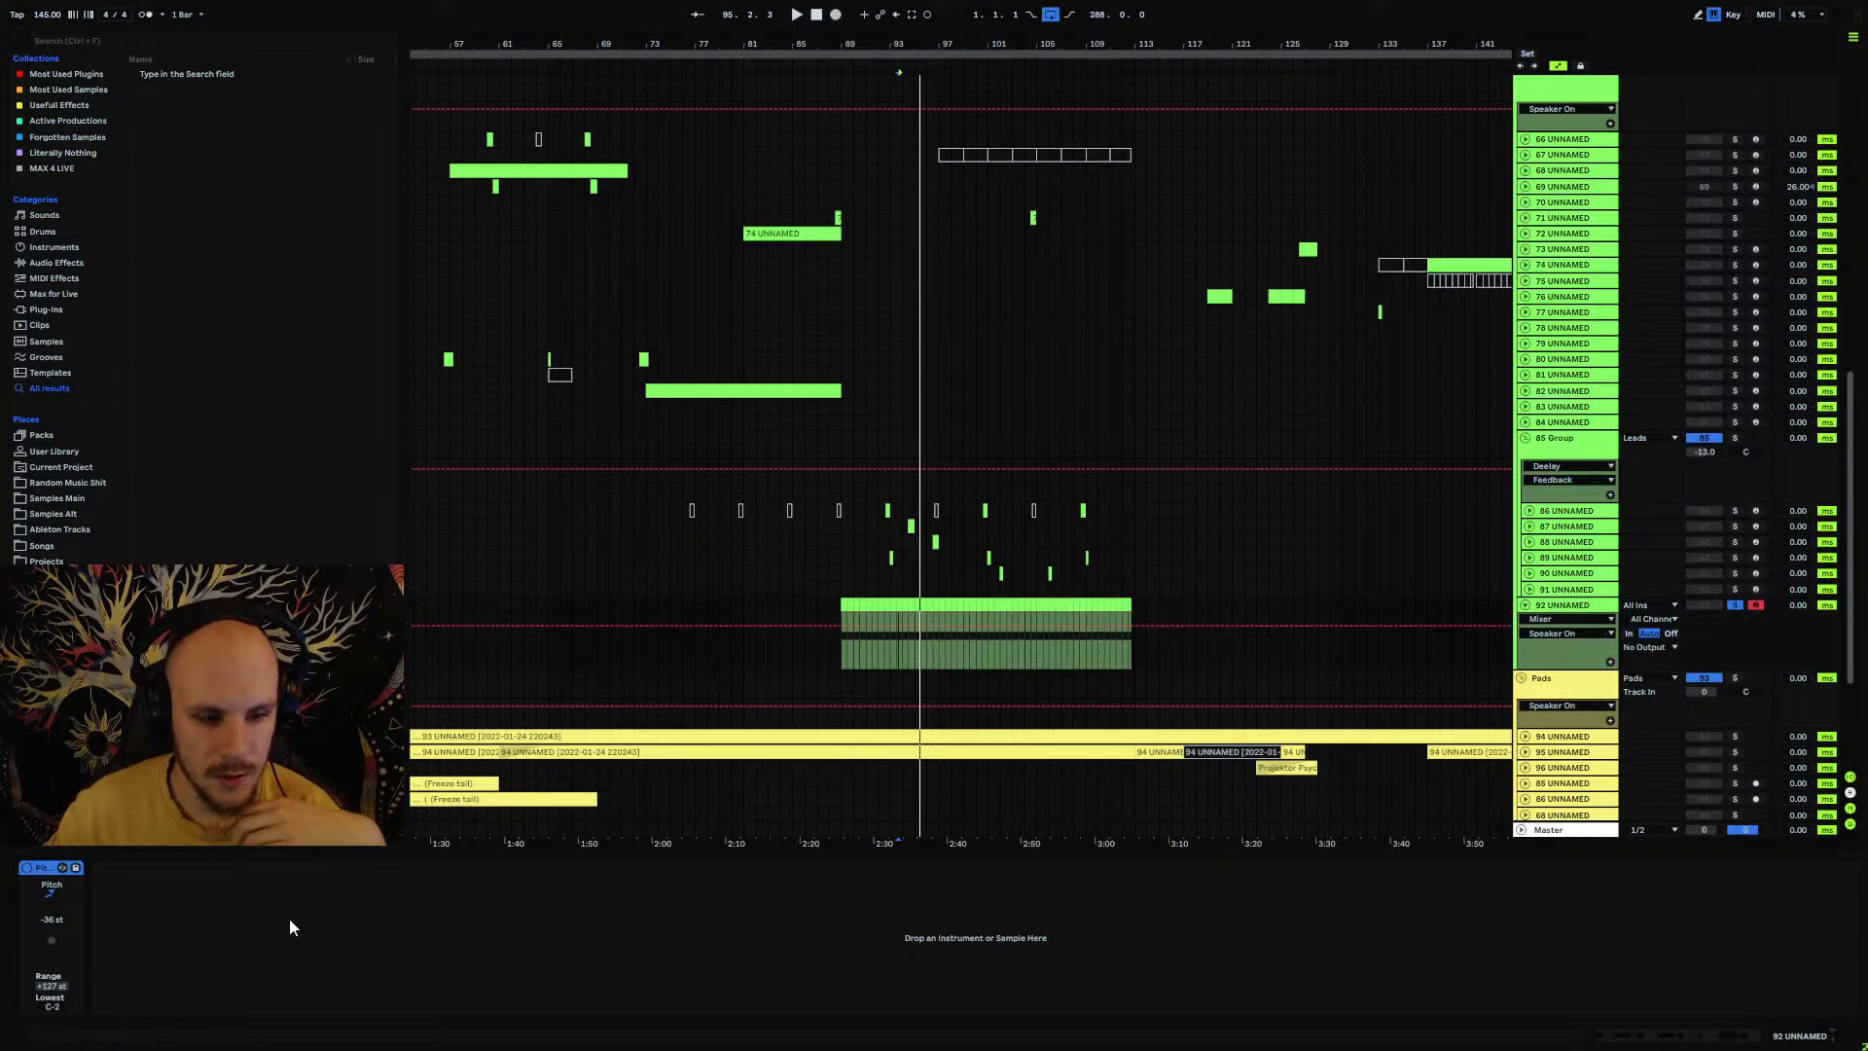
pyautogui.rightClick(198, 909)
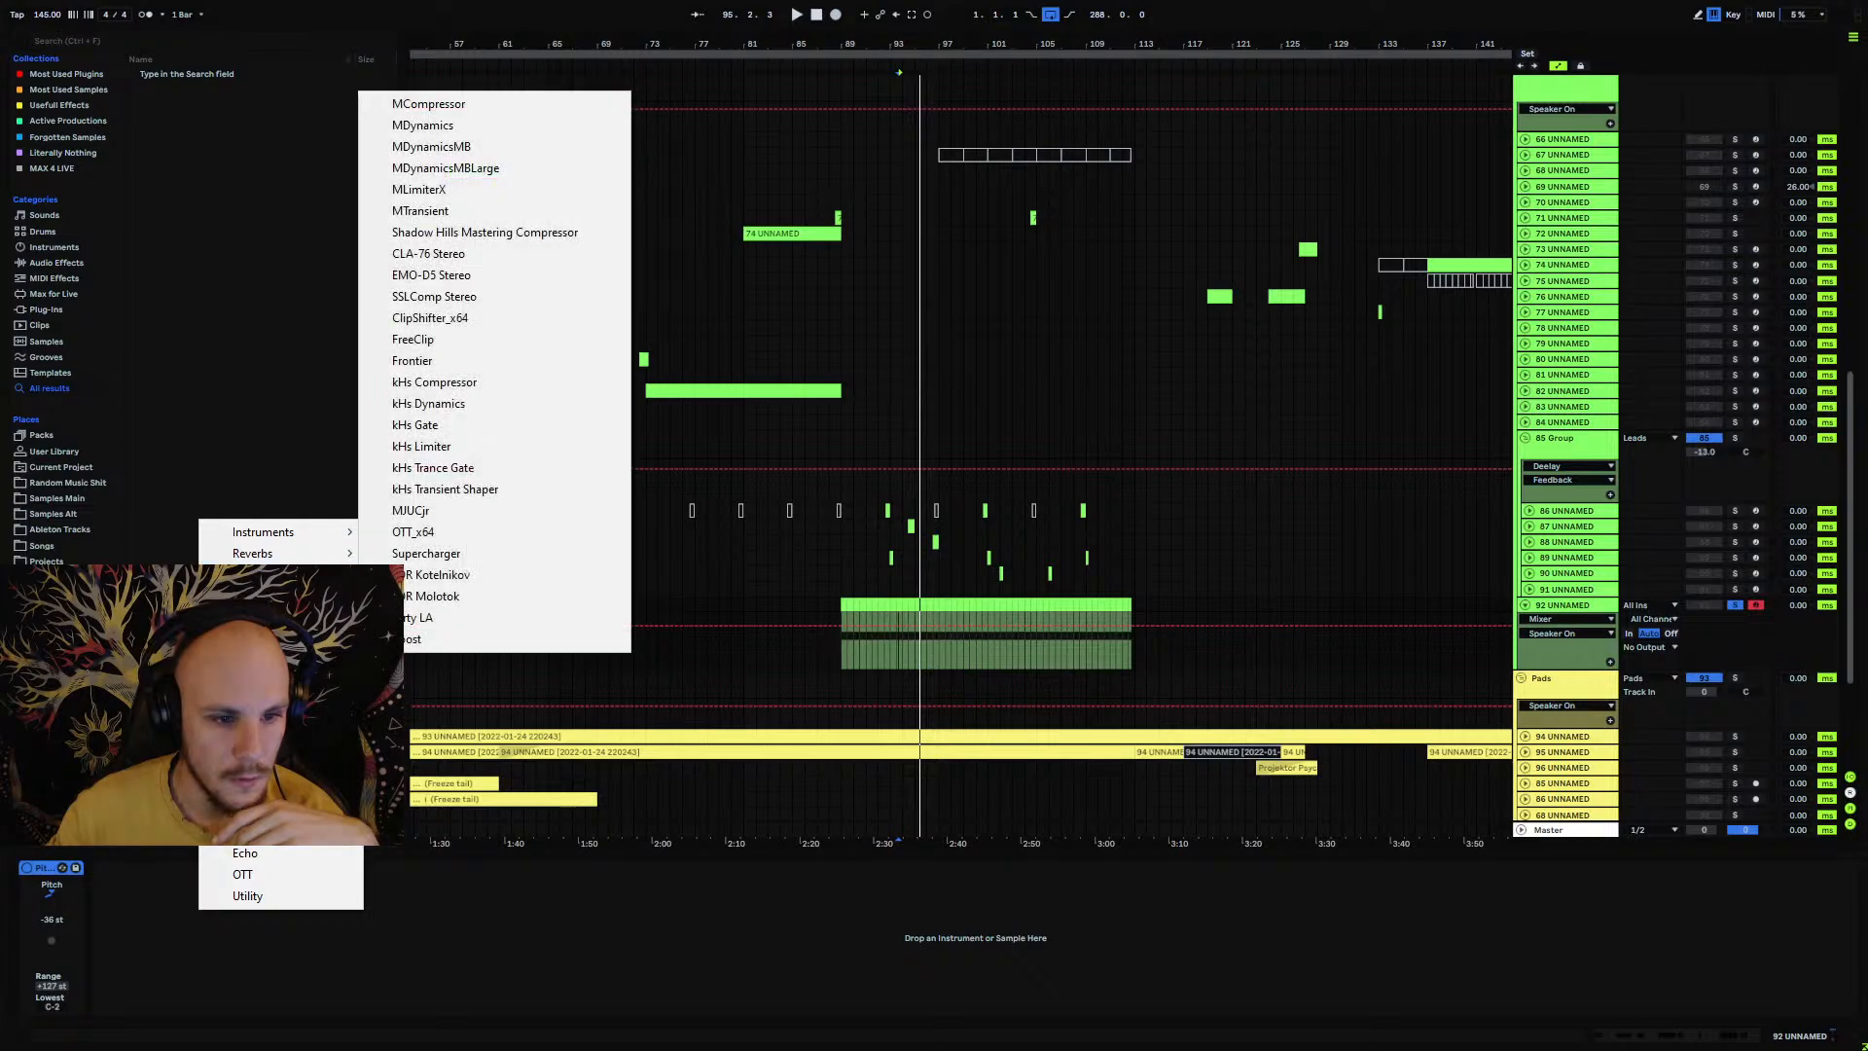
pyautogui.moveTo(312, 531)
pyautogui.click(433, 532)
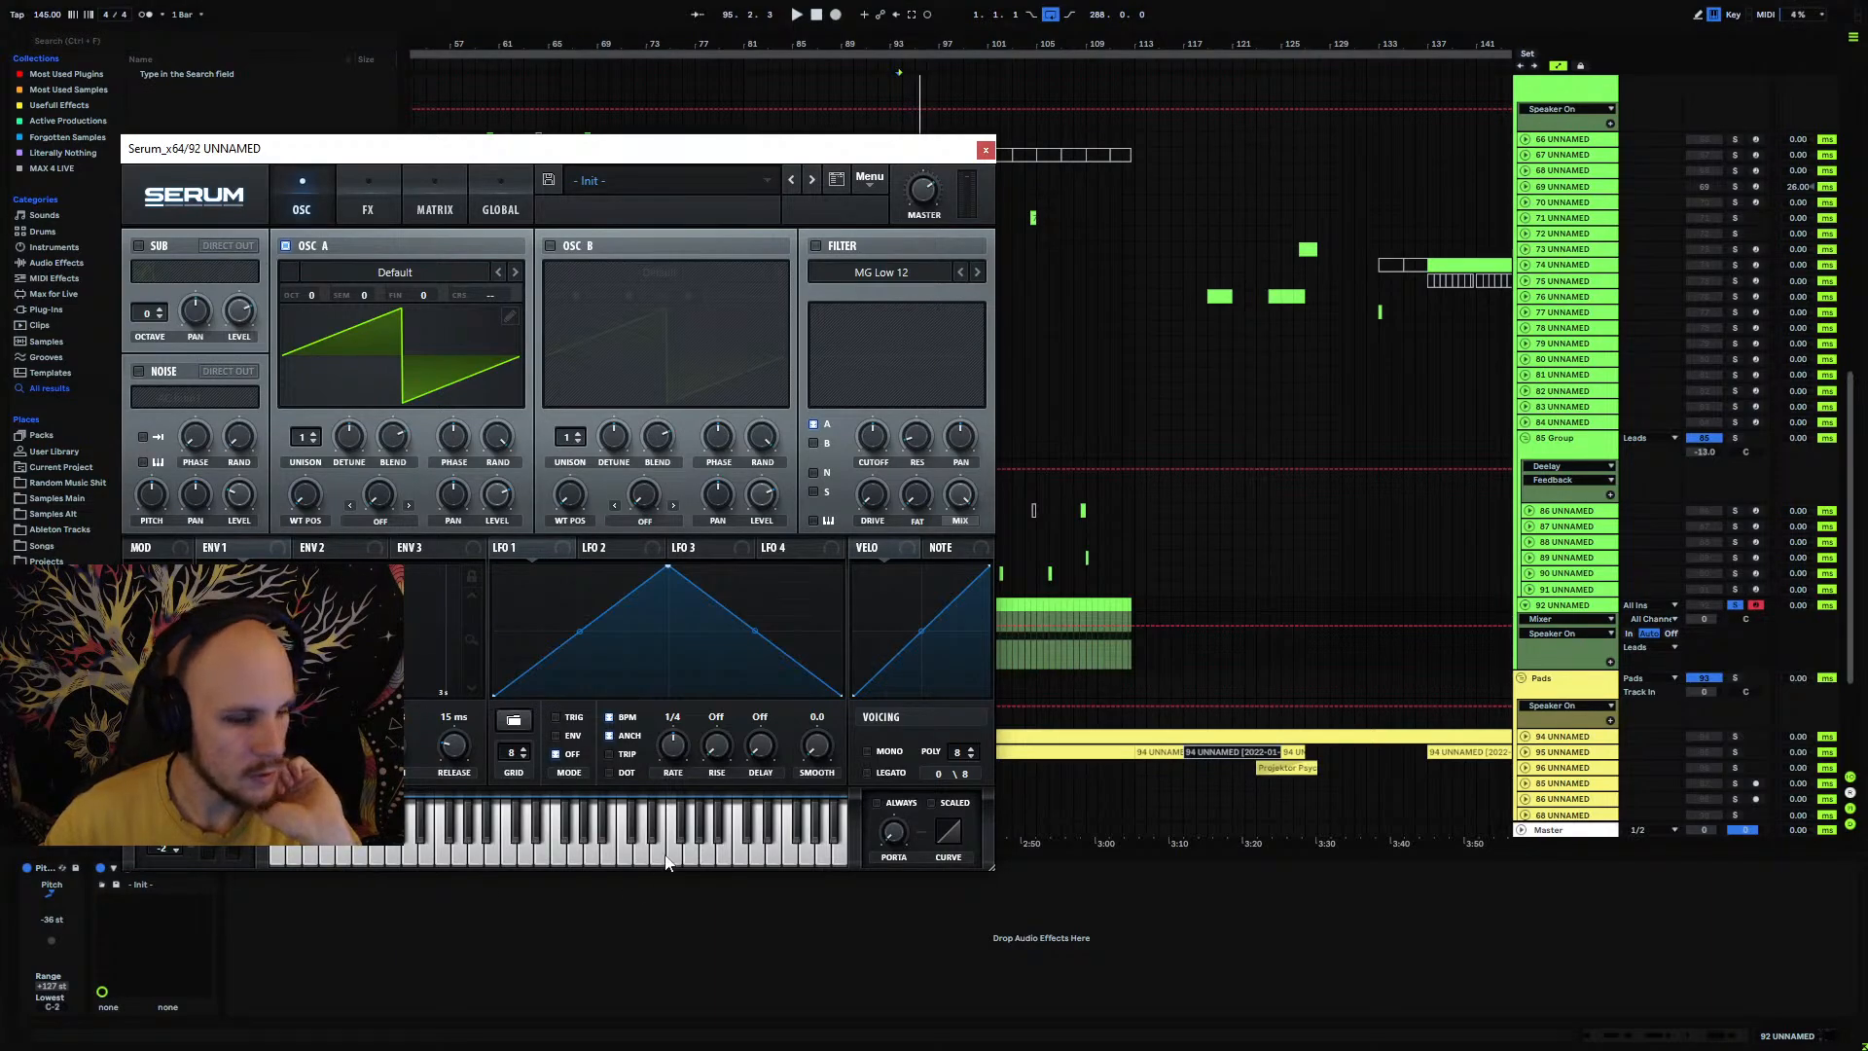
pyautogui.moveTo(449, 153); pyautogui.dragTo(587, 167)
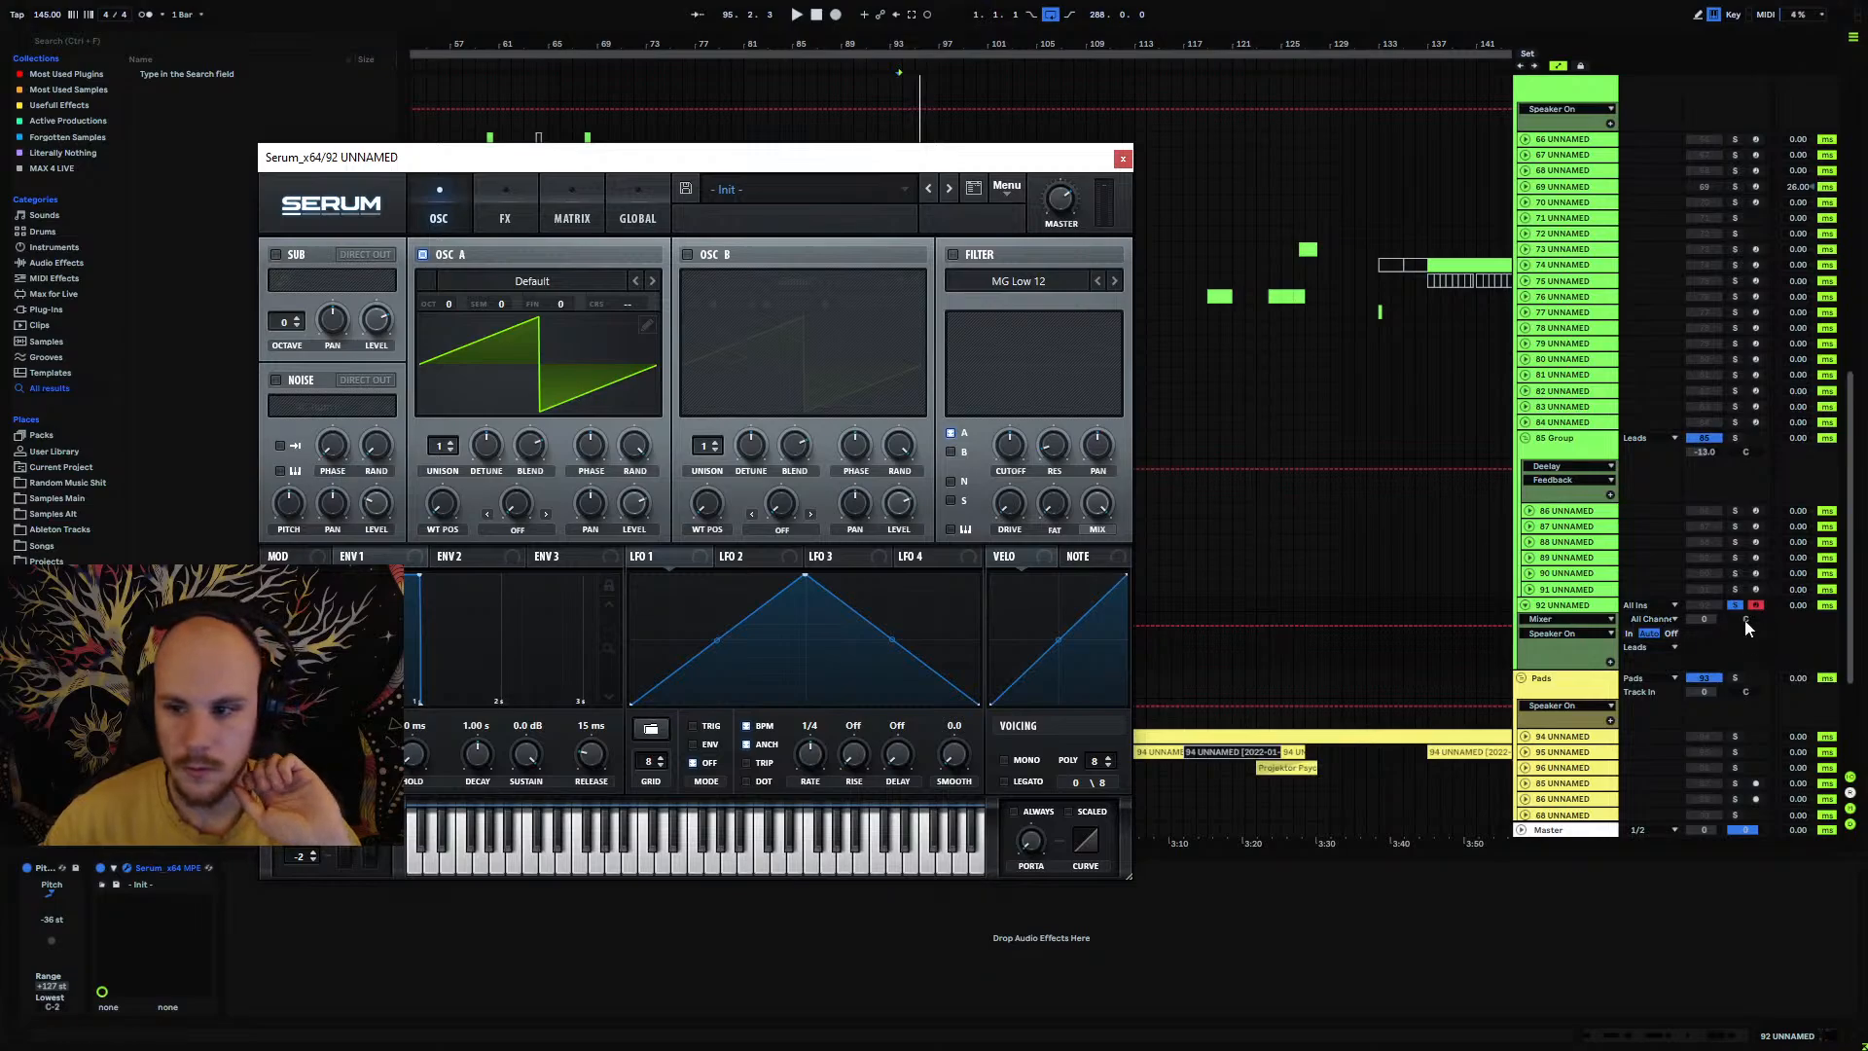
# Step: Load the user wavetable "cool trisaw thing" into Serum's oscillator A and audition it while sweeping the wavetable position
pyautogui.click(537, 282)
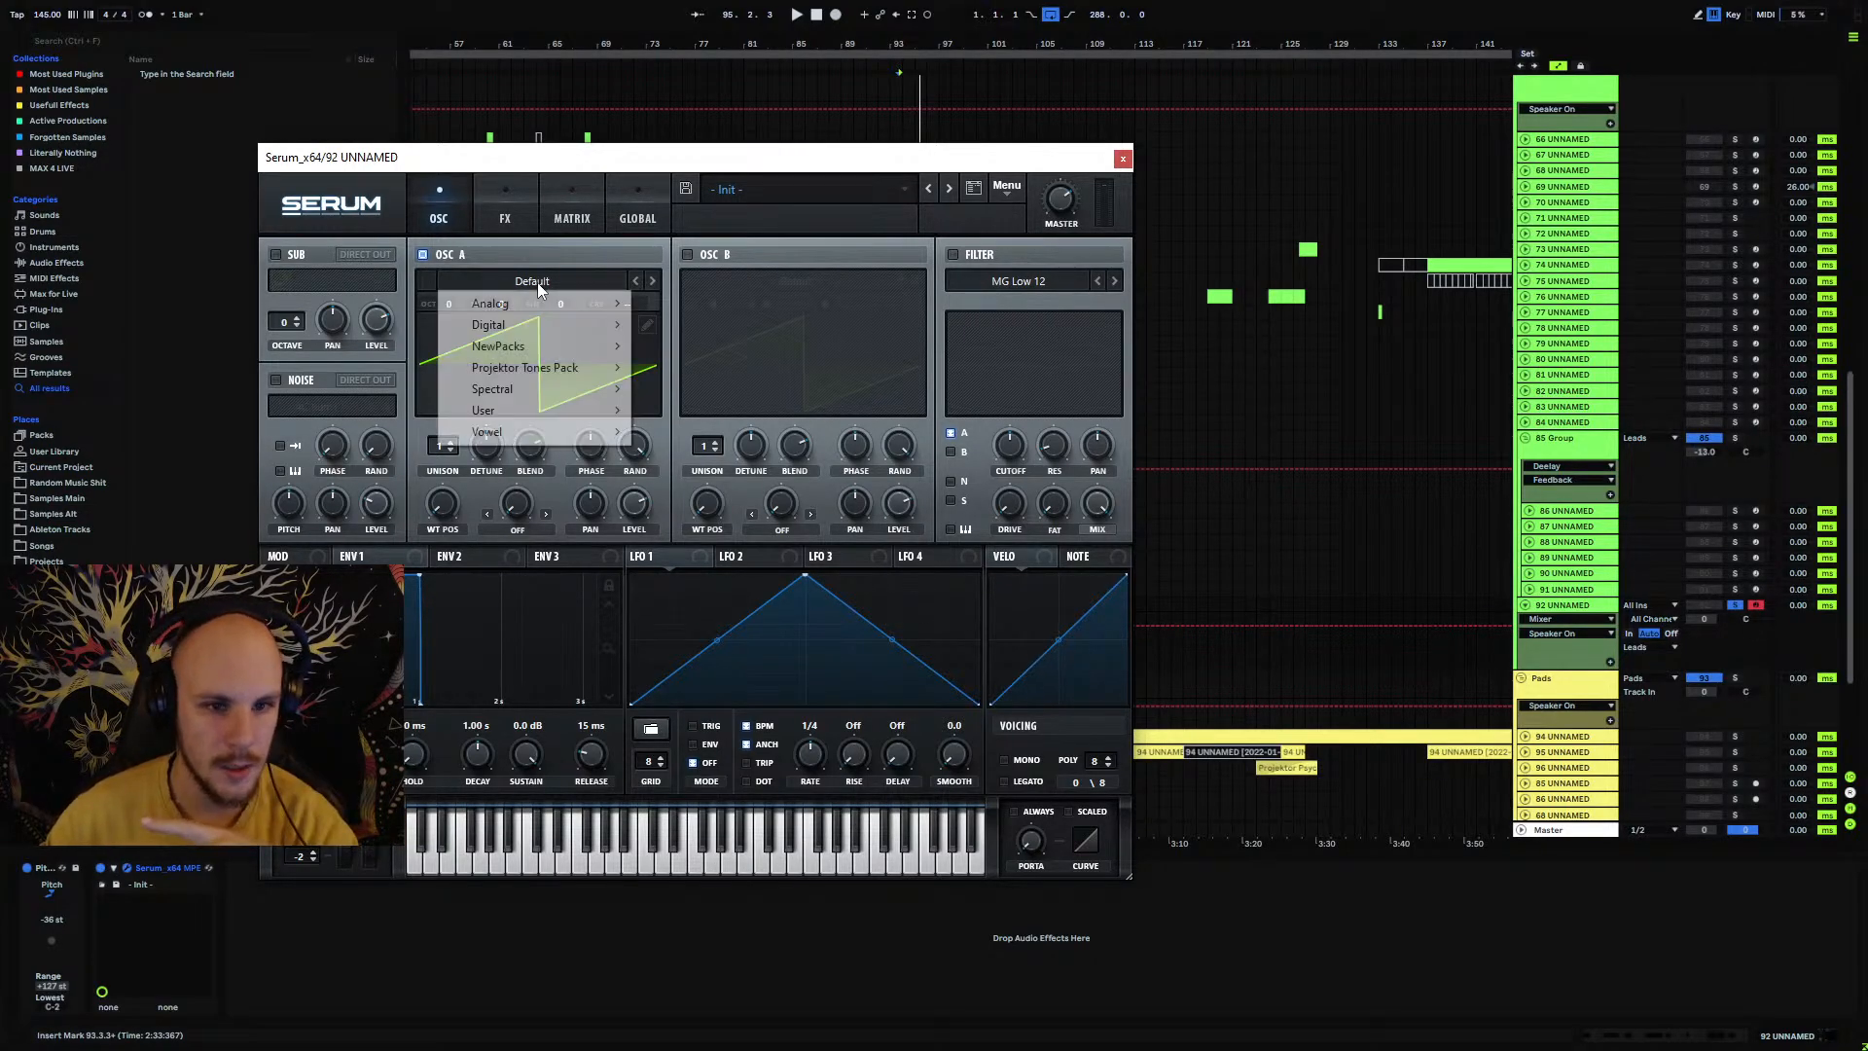
pyautogui.moveTo(529, 415)
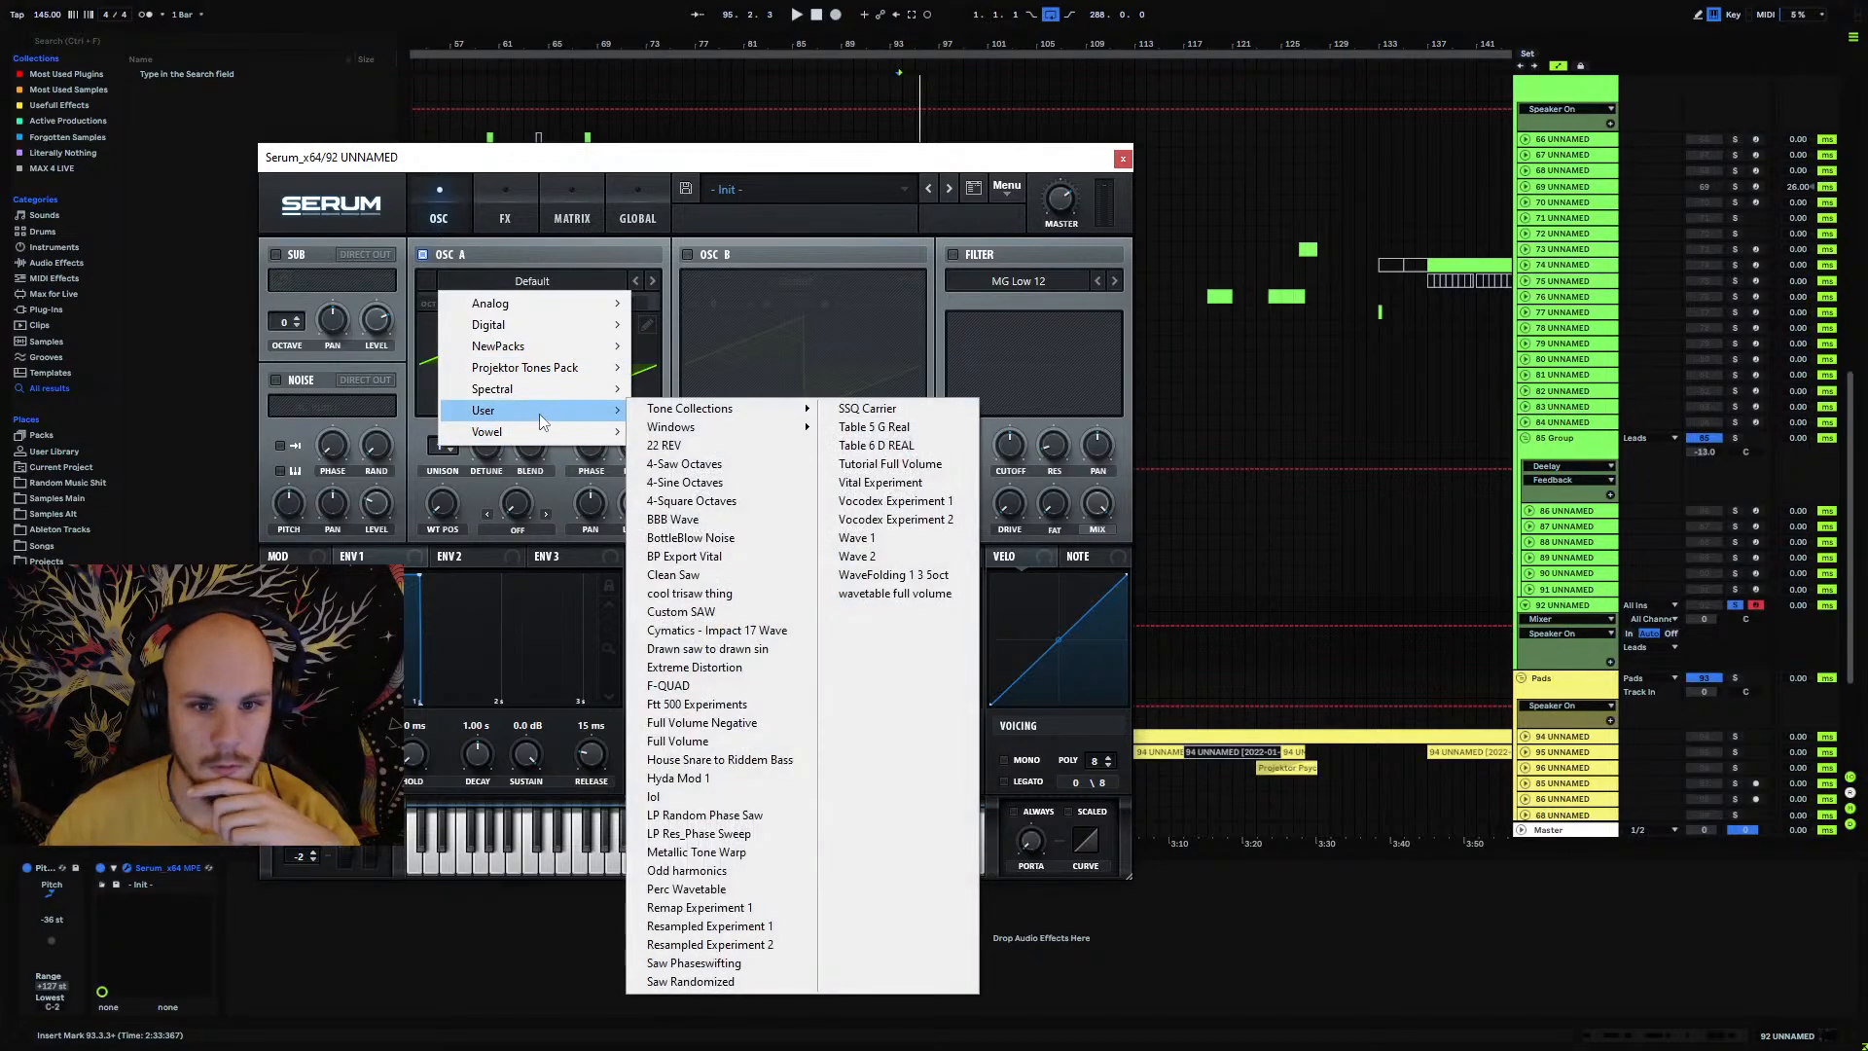
pyautogui.click(689, 593)
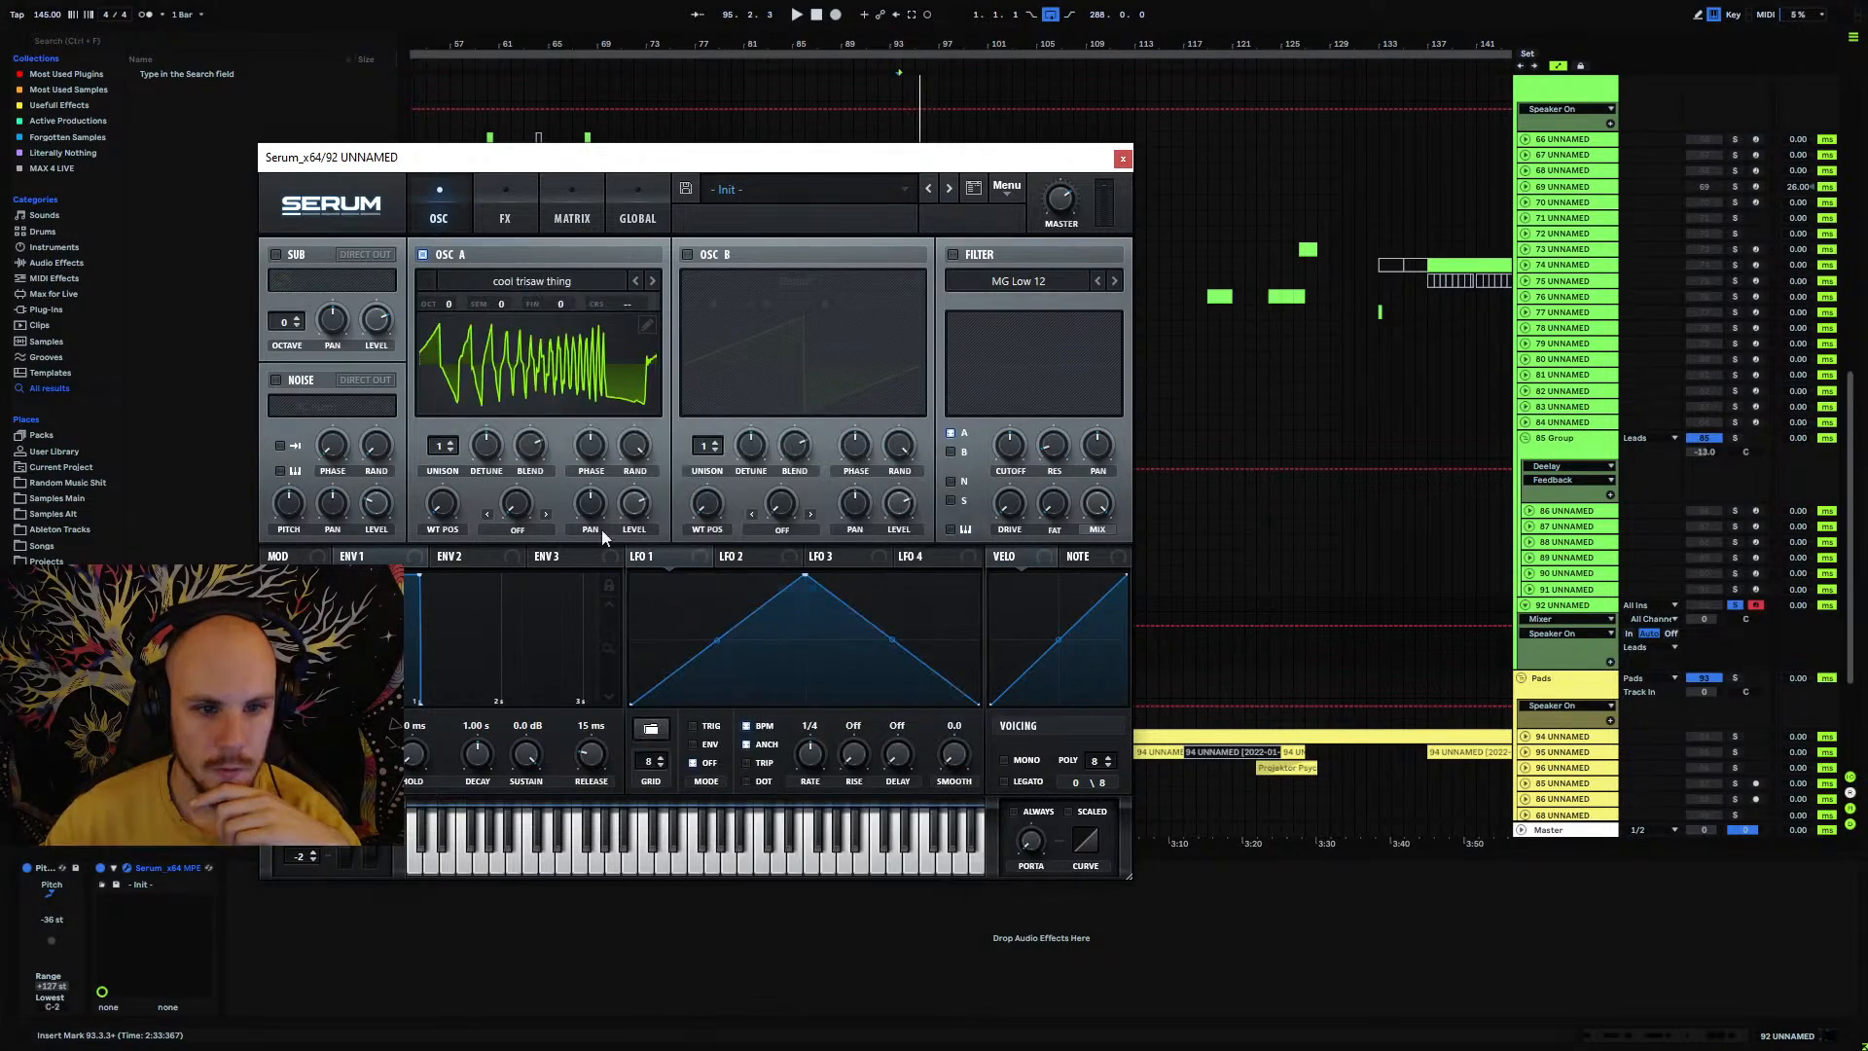
pyautogui.moveTo(446, 504); pyautogui.dragTo(430, 553)
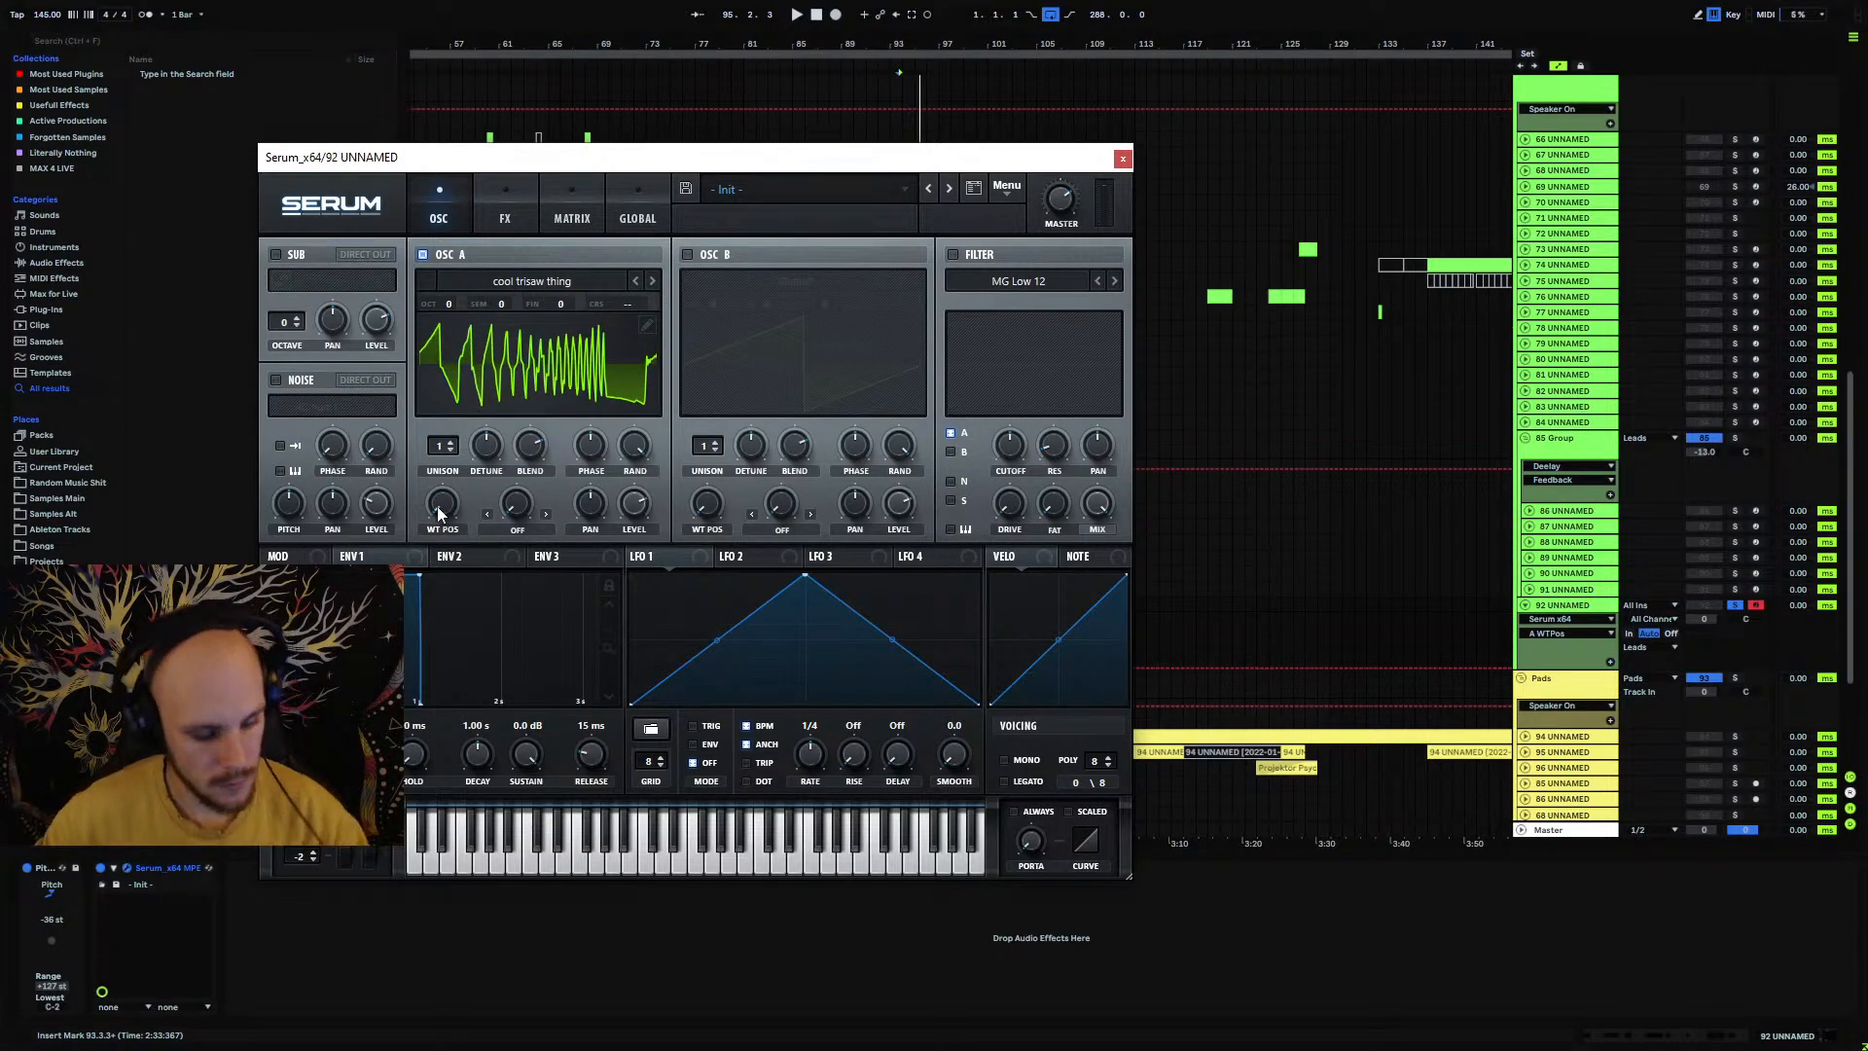
pyautogui.press('y')
pyautogui.moveTo(444, 502); pyautogui.dragTo(500, 598)
pyautogui.press('space')
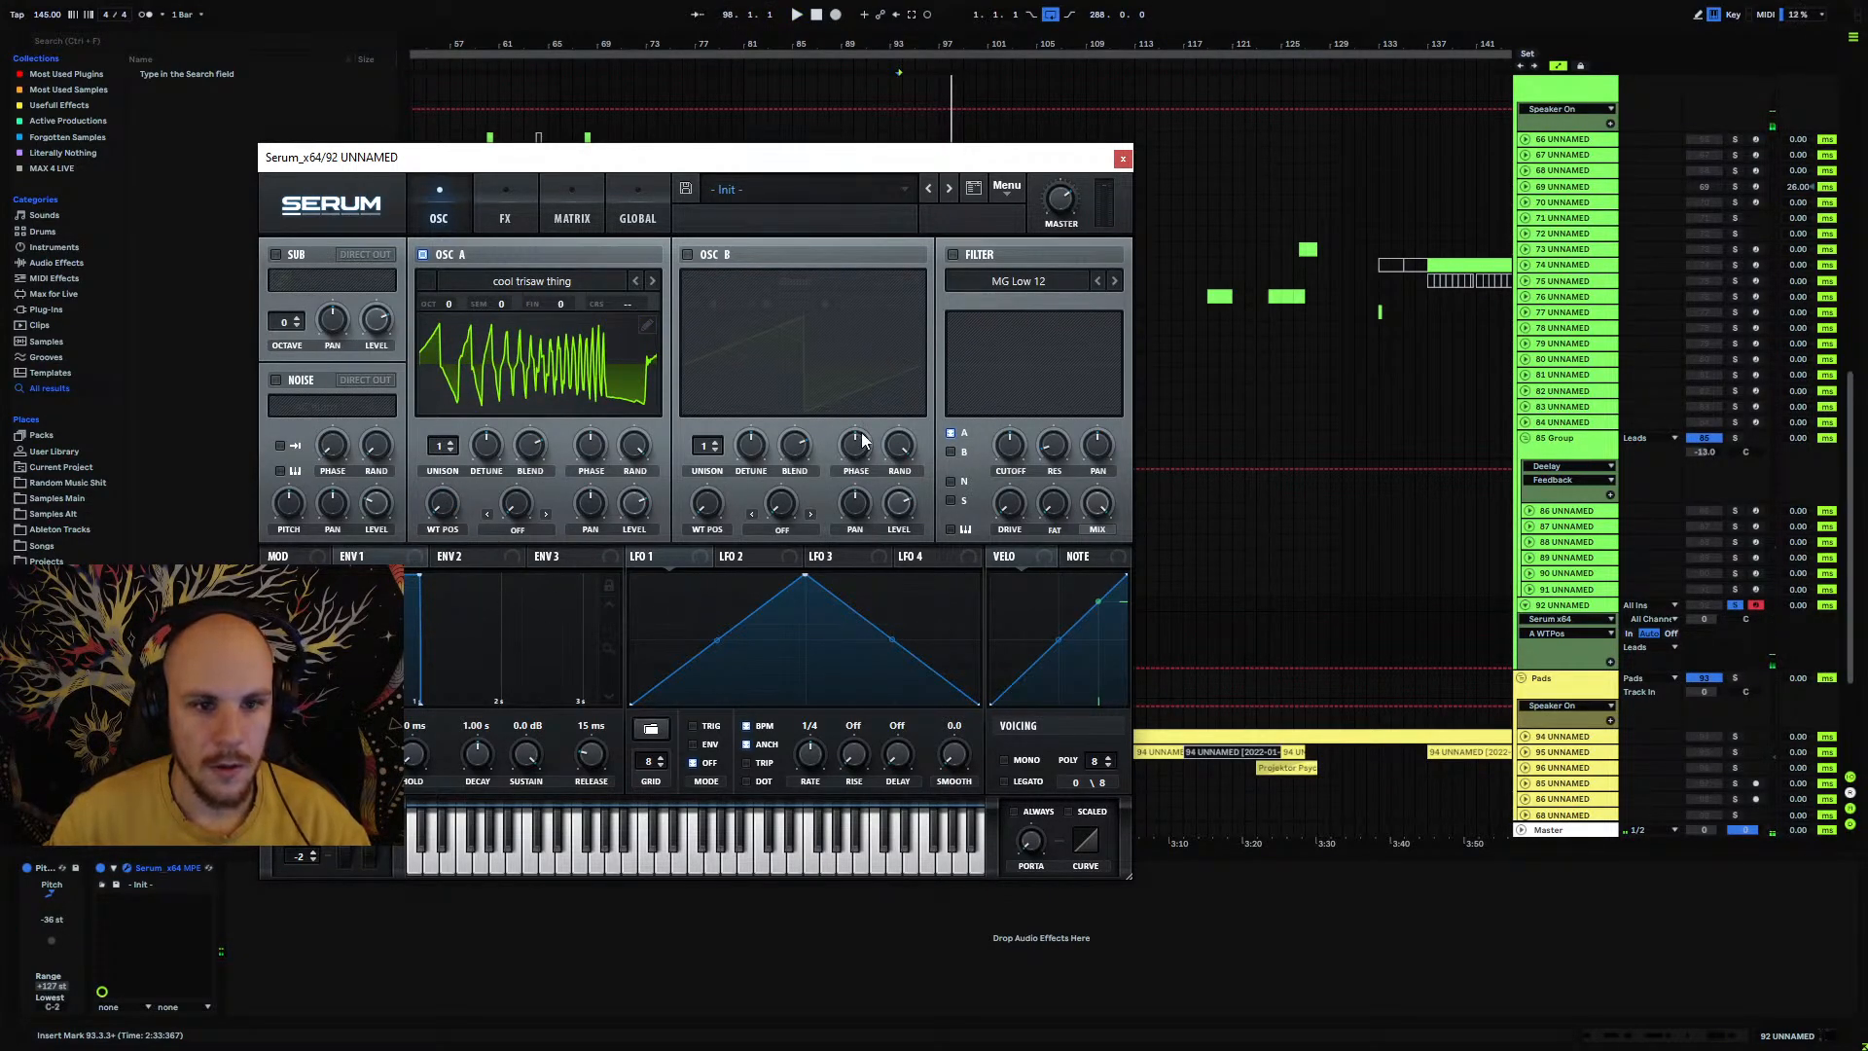
# Step: Turn on Serum's filter and choose a filter type from the Normal category
pyautogui.click(952, 255)
pyautogui.click(1018, 280)
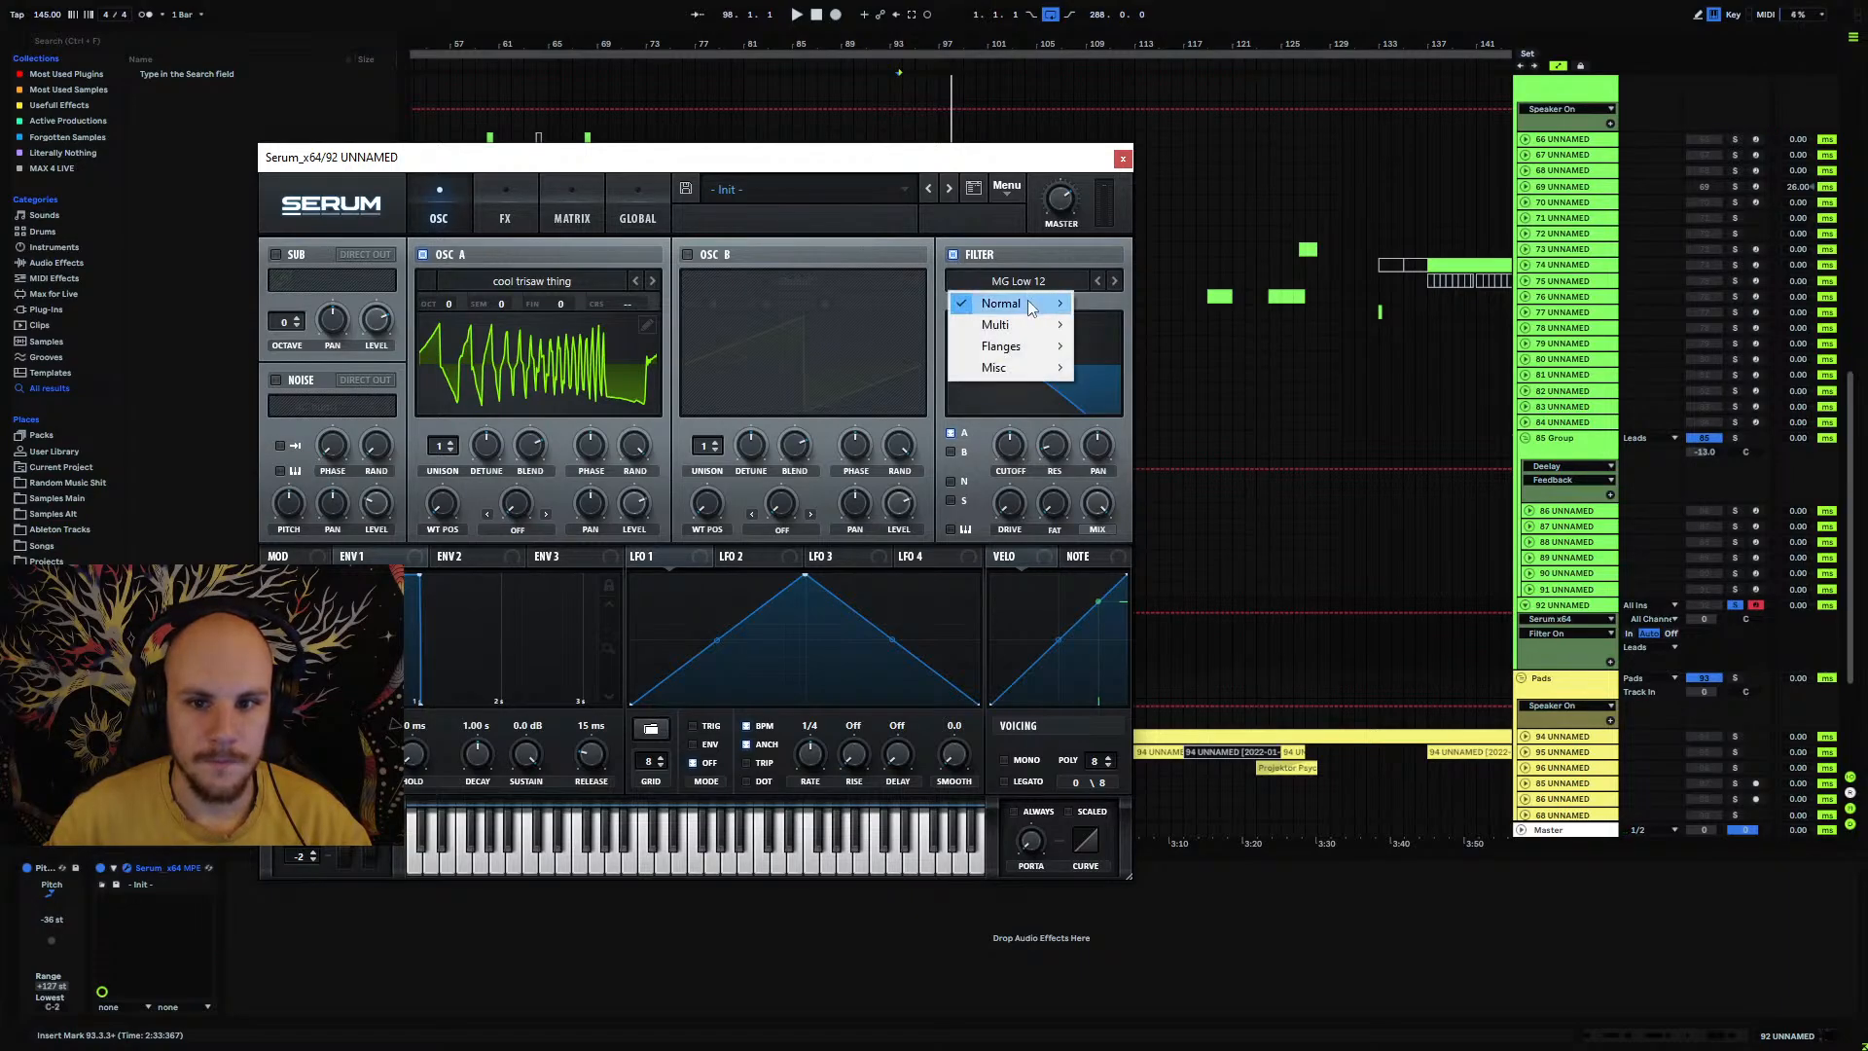
pyautogui.moveTo(1002, 302)
pyautogui.click(1165, 370)
# Step: Close and remove Serum from track 92 and undo the device changes to bring Vital back
pyautogui.click(1122, 157)
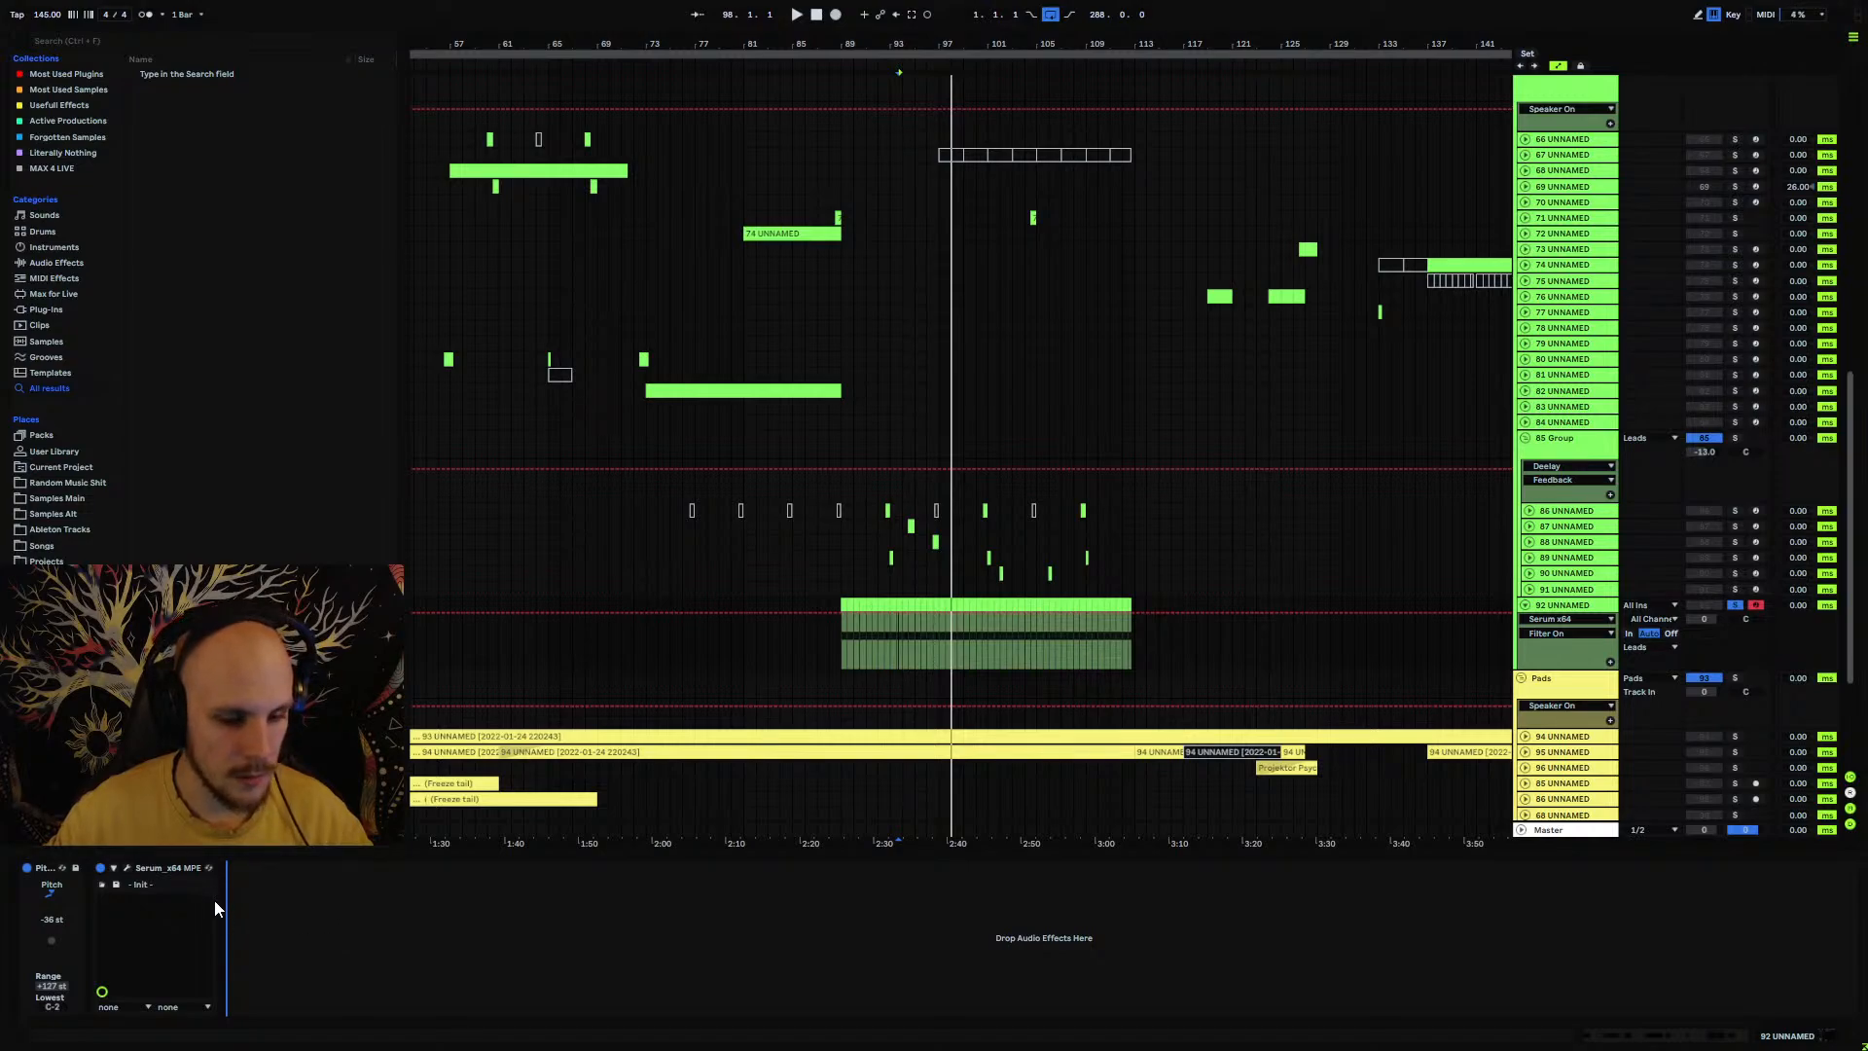
pyautogui.press('Delete')
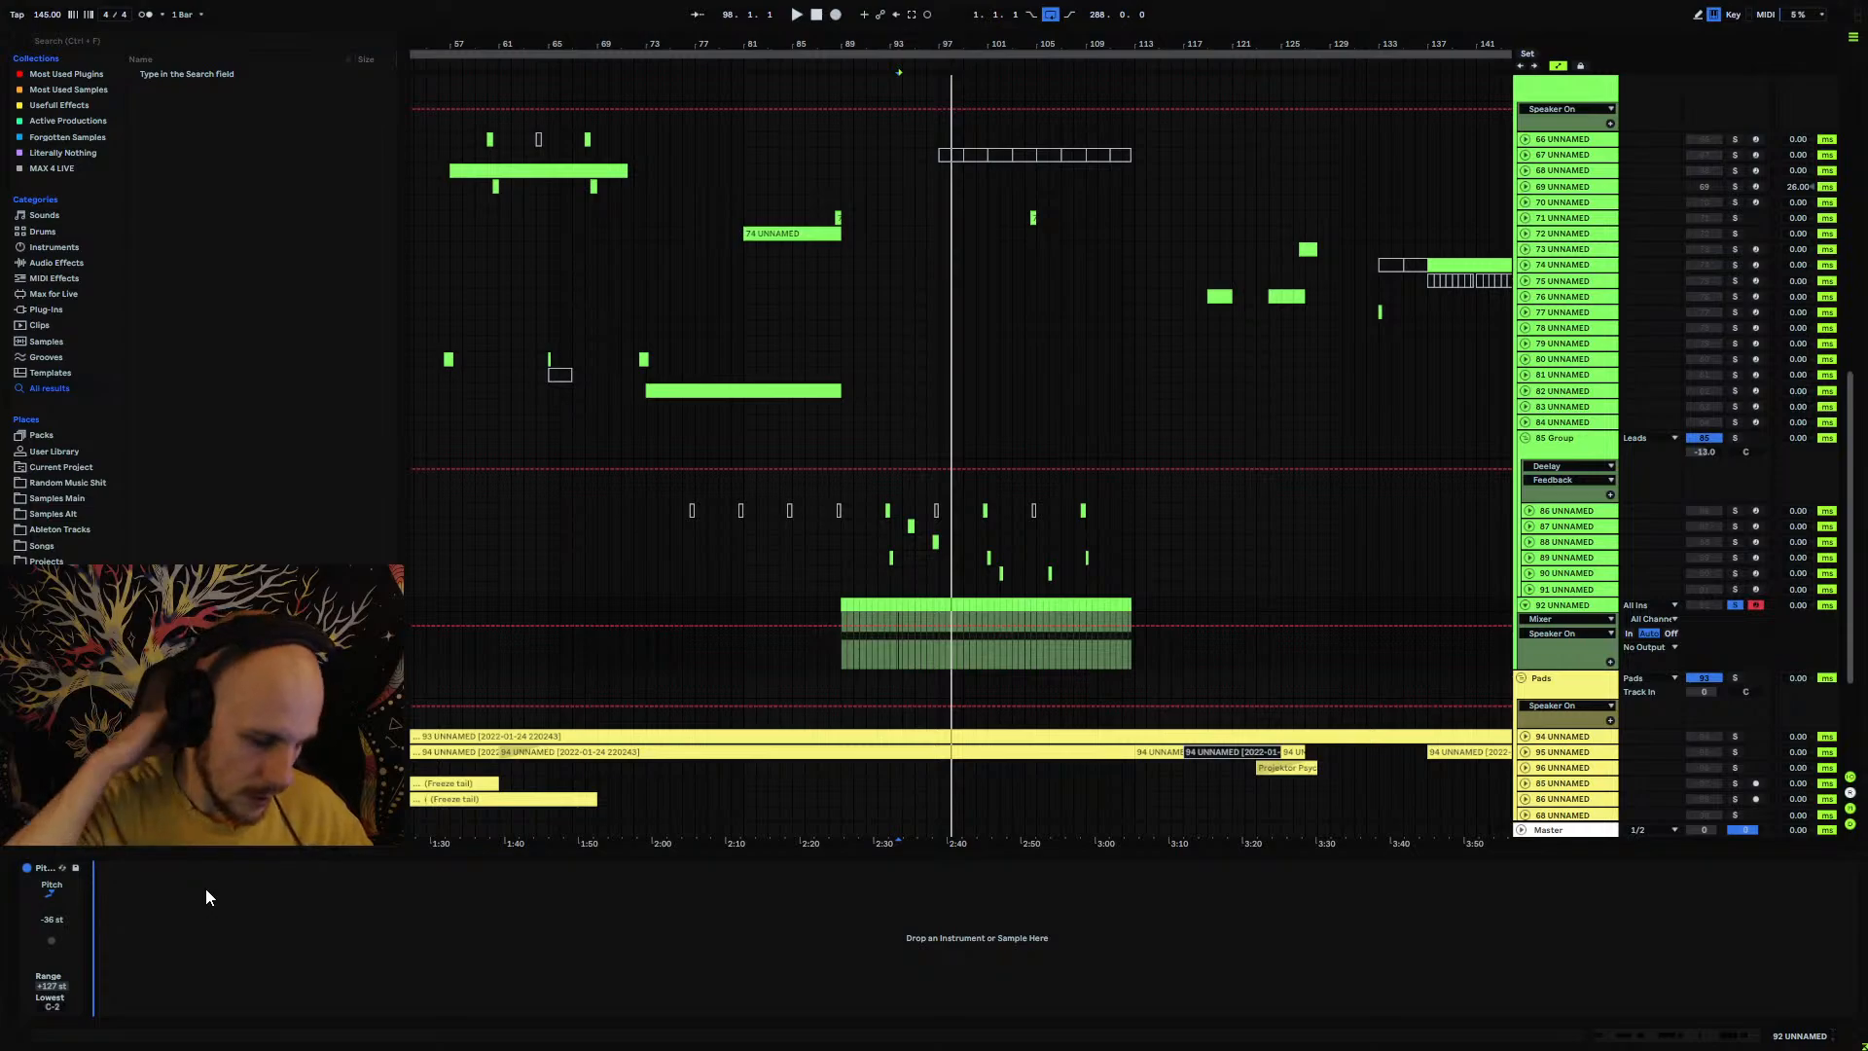
pyautogui.hotkey('ctrl', 'z')
# Step: Open Vital and set LFO 2's frequency to 4.000 secs
pyautogui.click(126, 868)
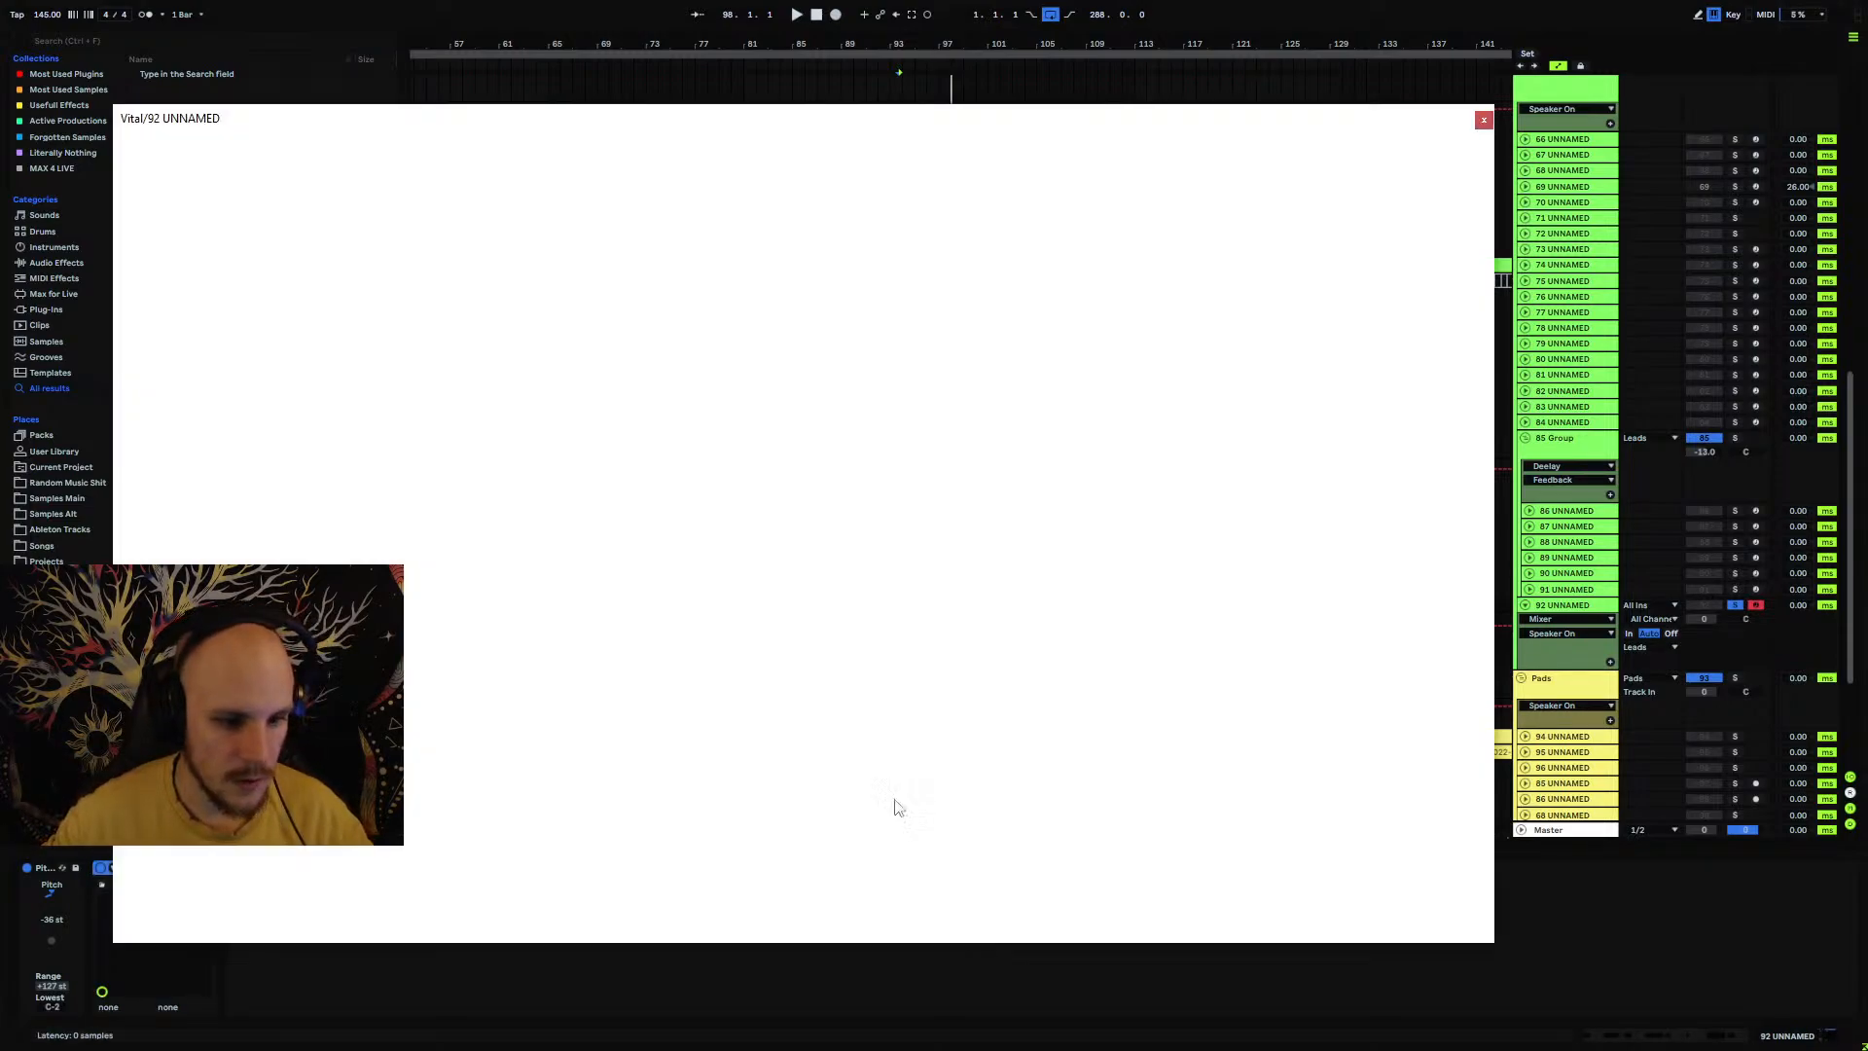
pyautogui.click(941, 486)
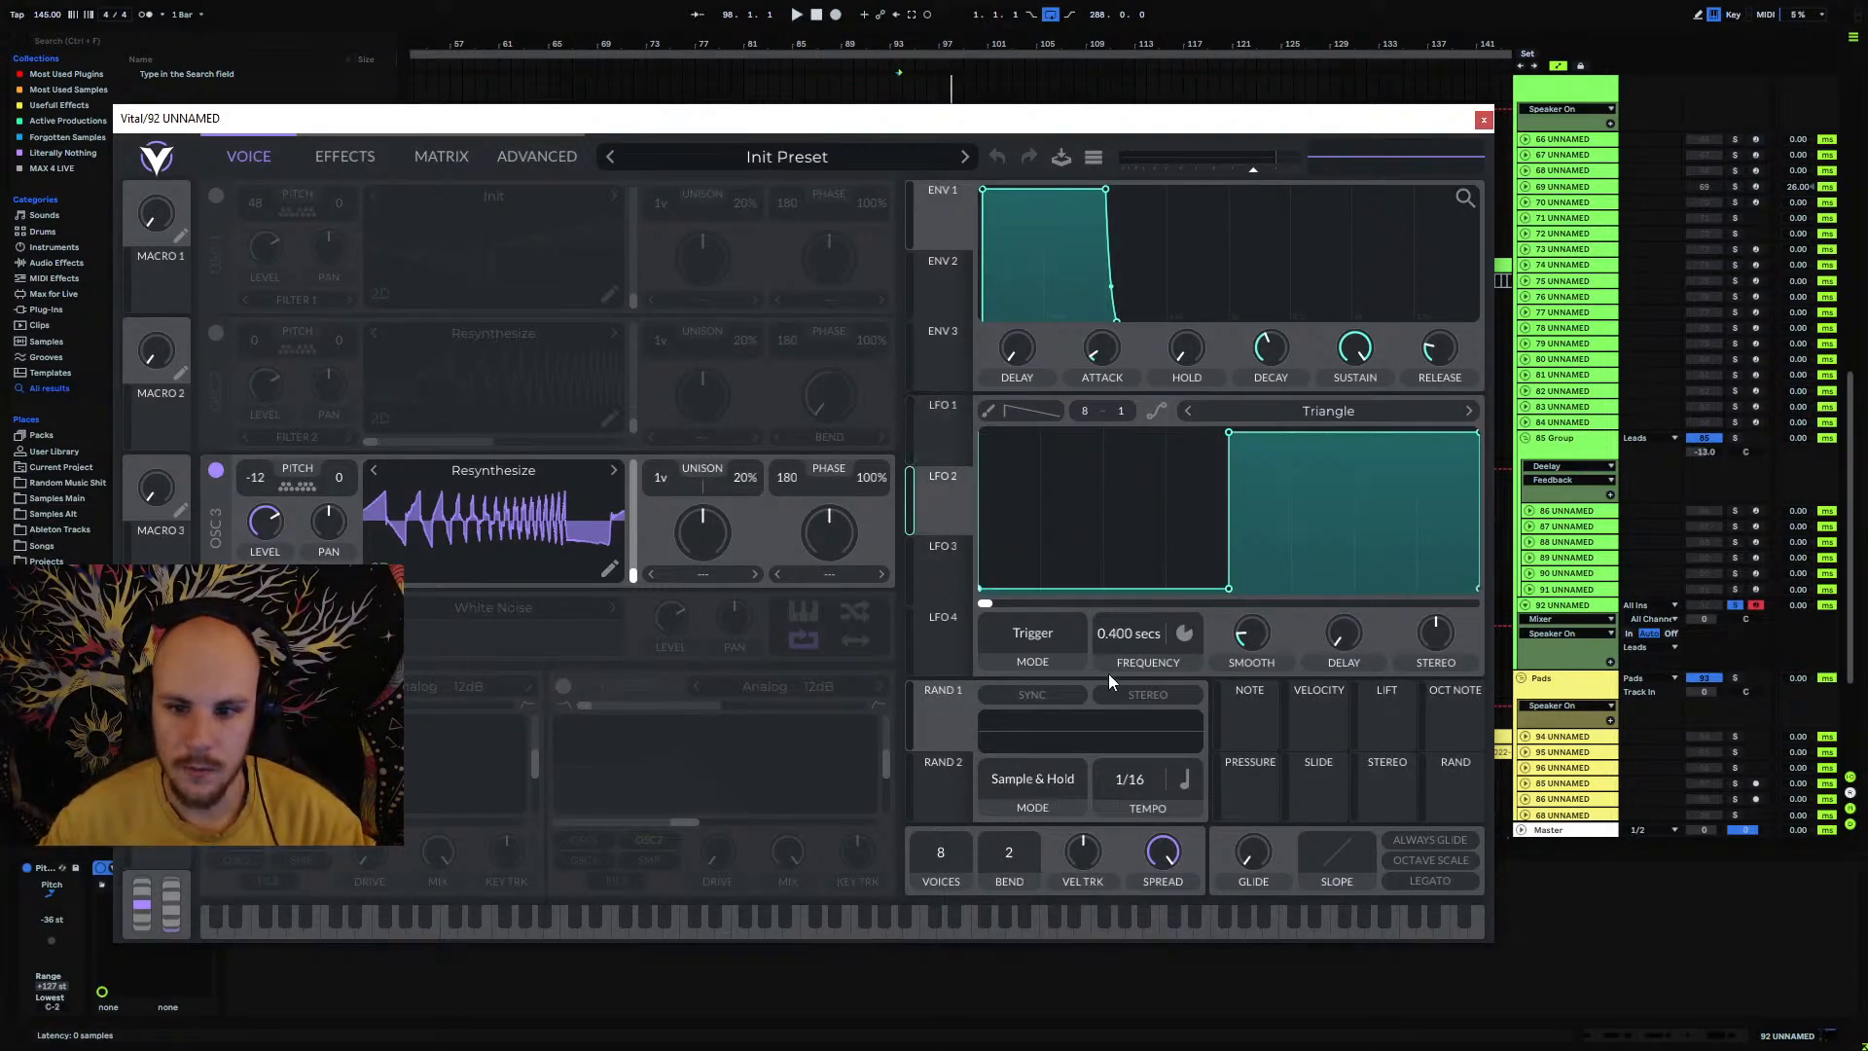
pyautogui.rightClick(1118, 634)
pyautogui.click(1118, 645)
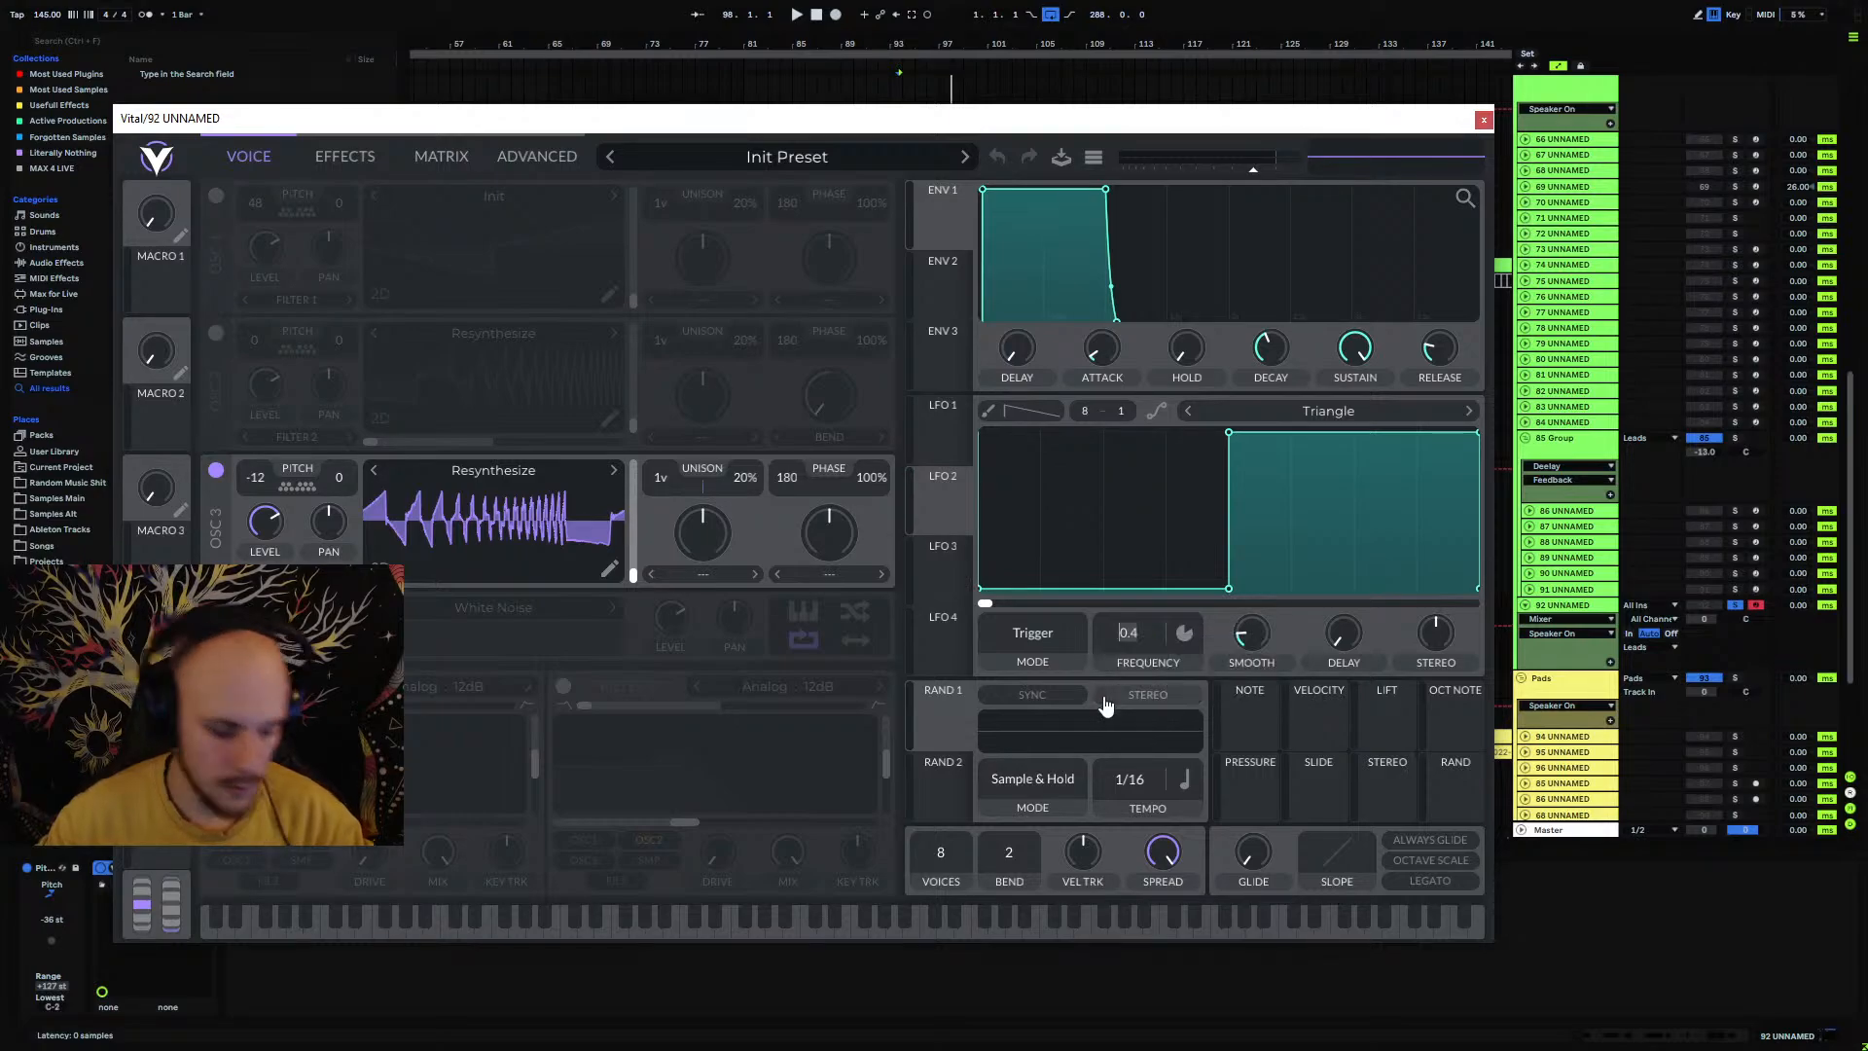
pyautogui.press('space')
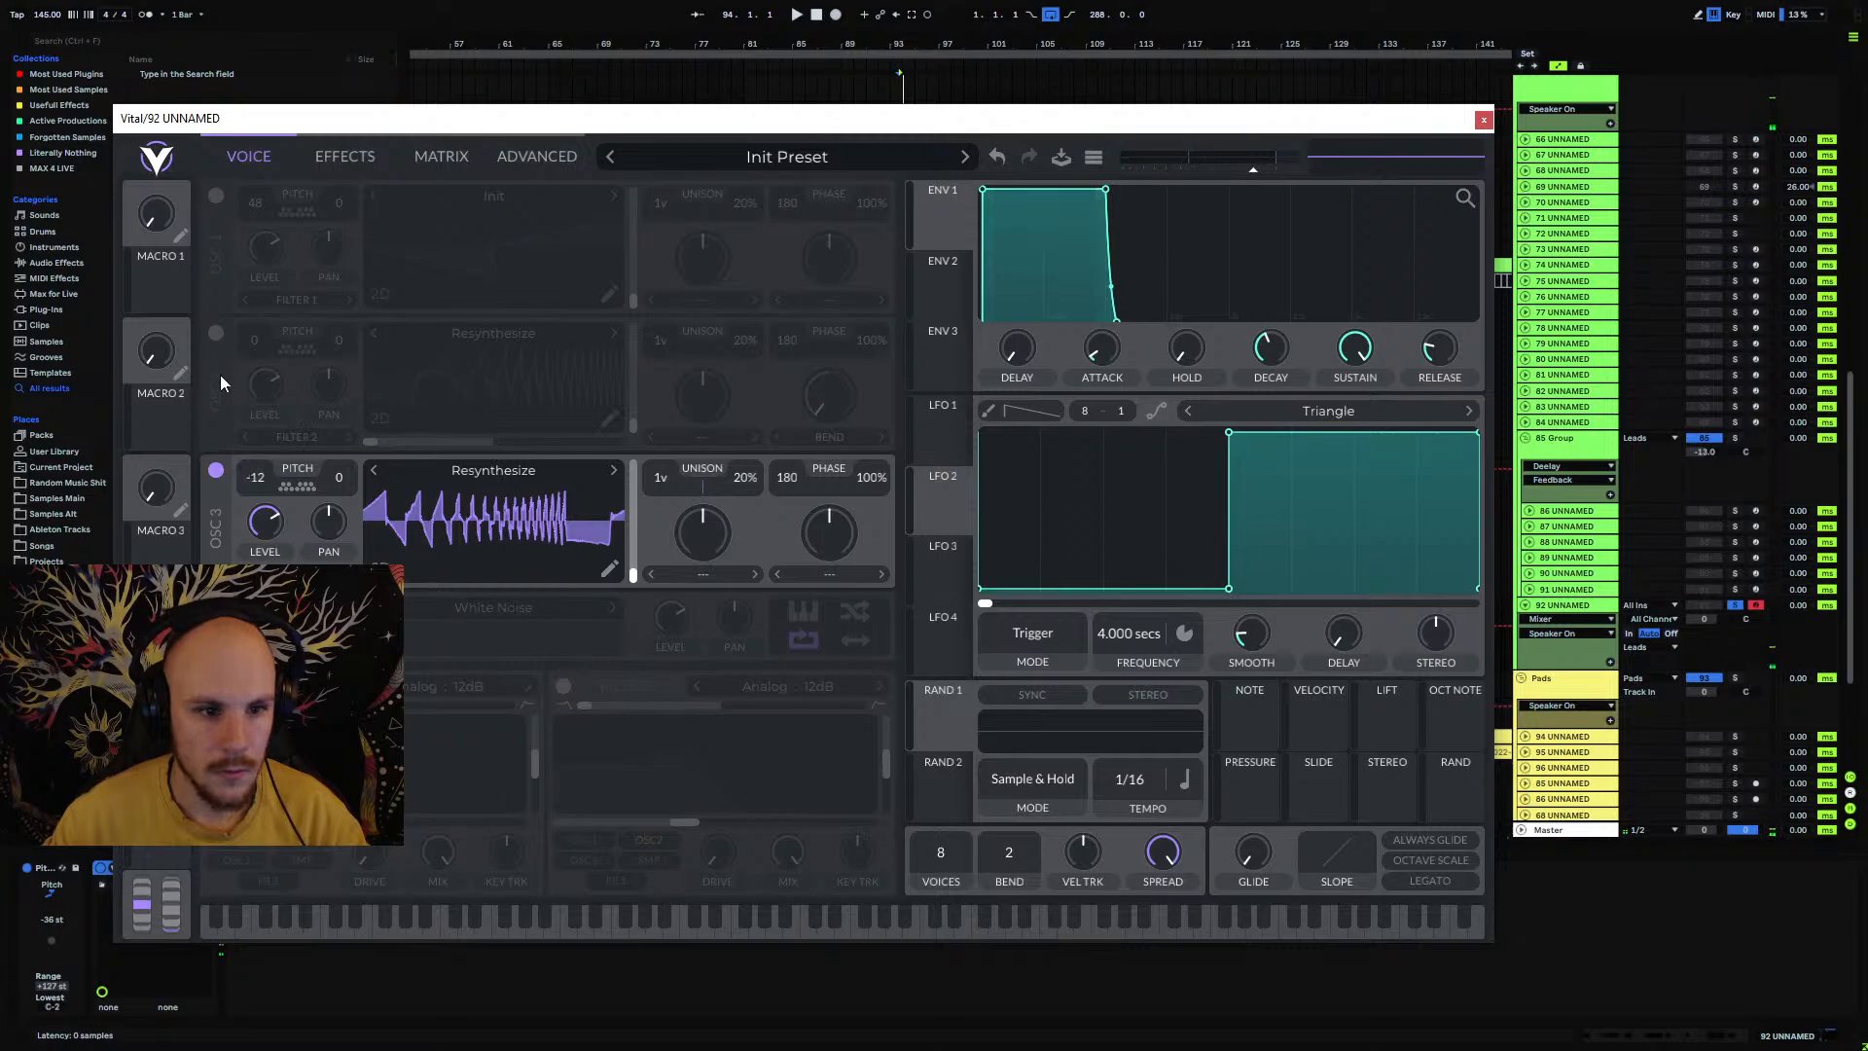
# Step: Switch from oscillator 3 to oscillator 2 and modulate oscillator 2's Bend phase slider with LFO 2 by about 0.486
pyautogui.click(216, 332)
pyautogui.click(216, 470)
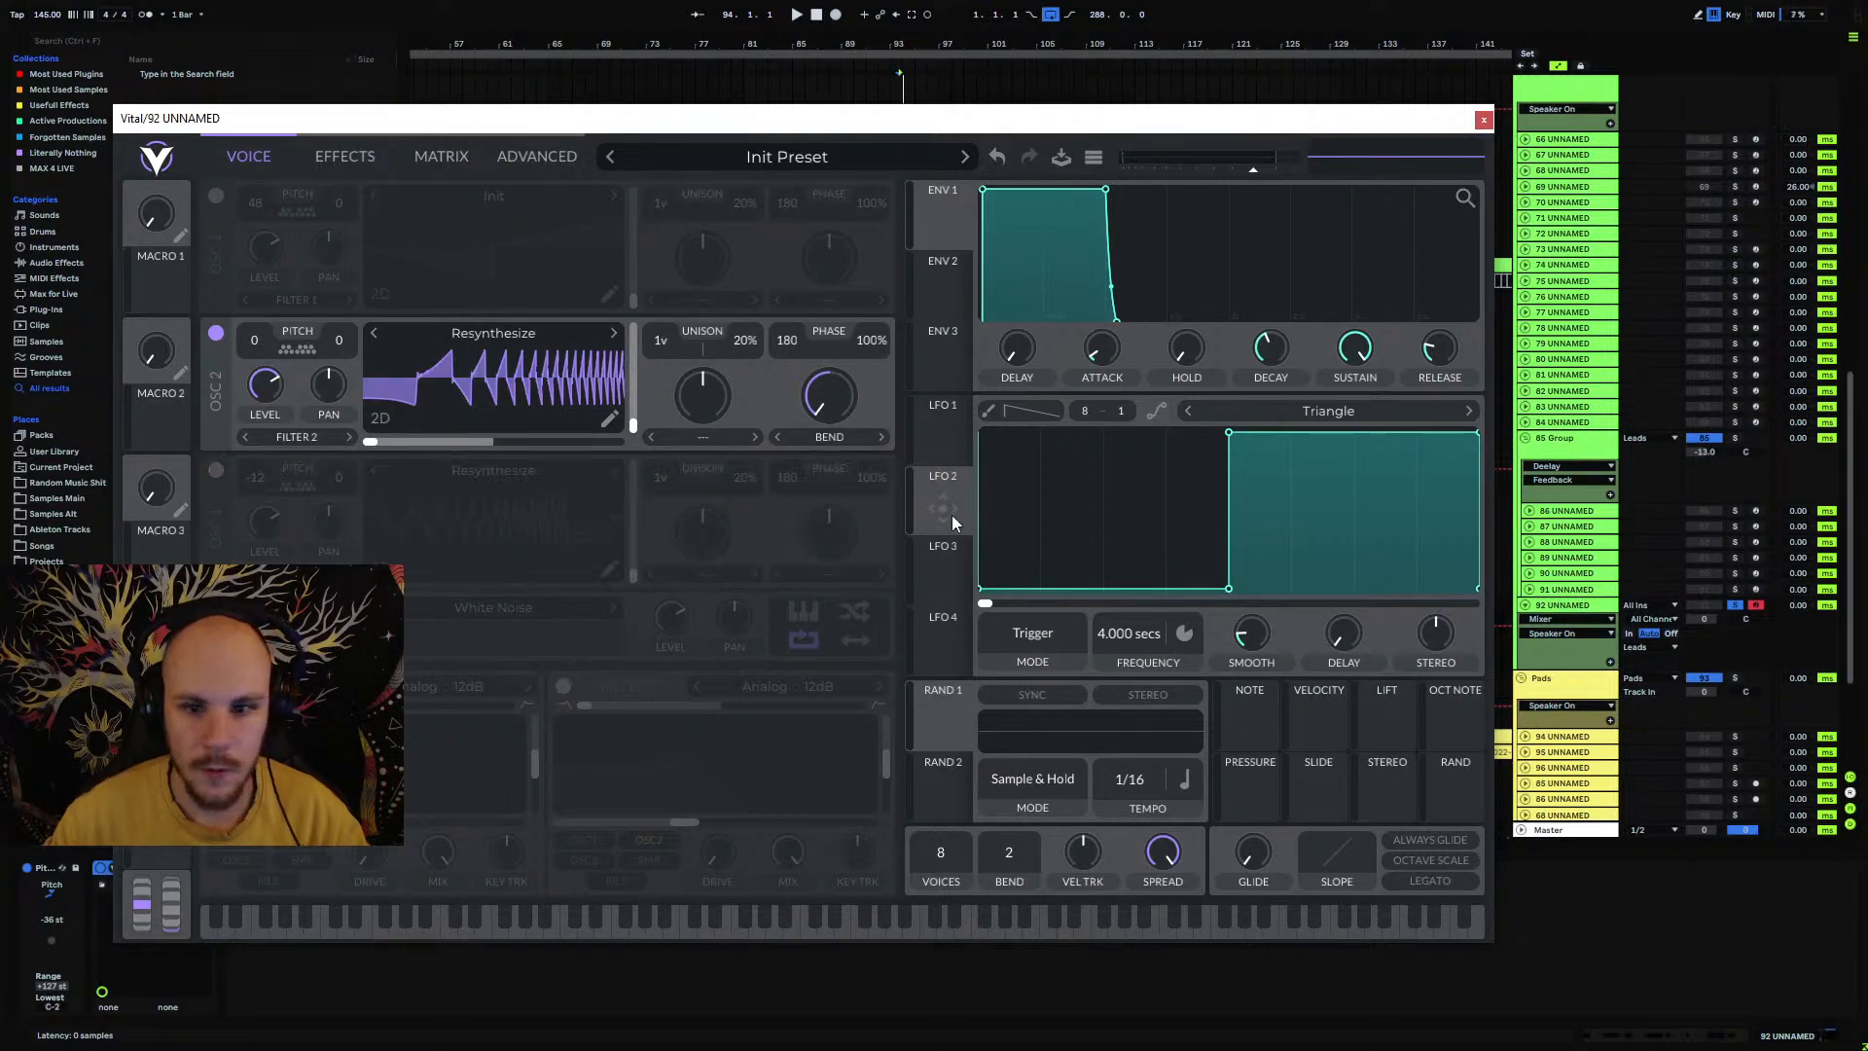
pyautogui.moveTo(953, 517); pyautogui.dragTo(469, 442)
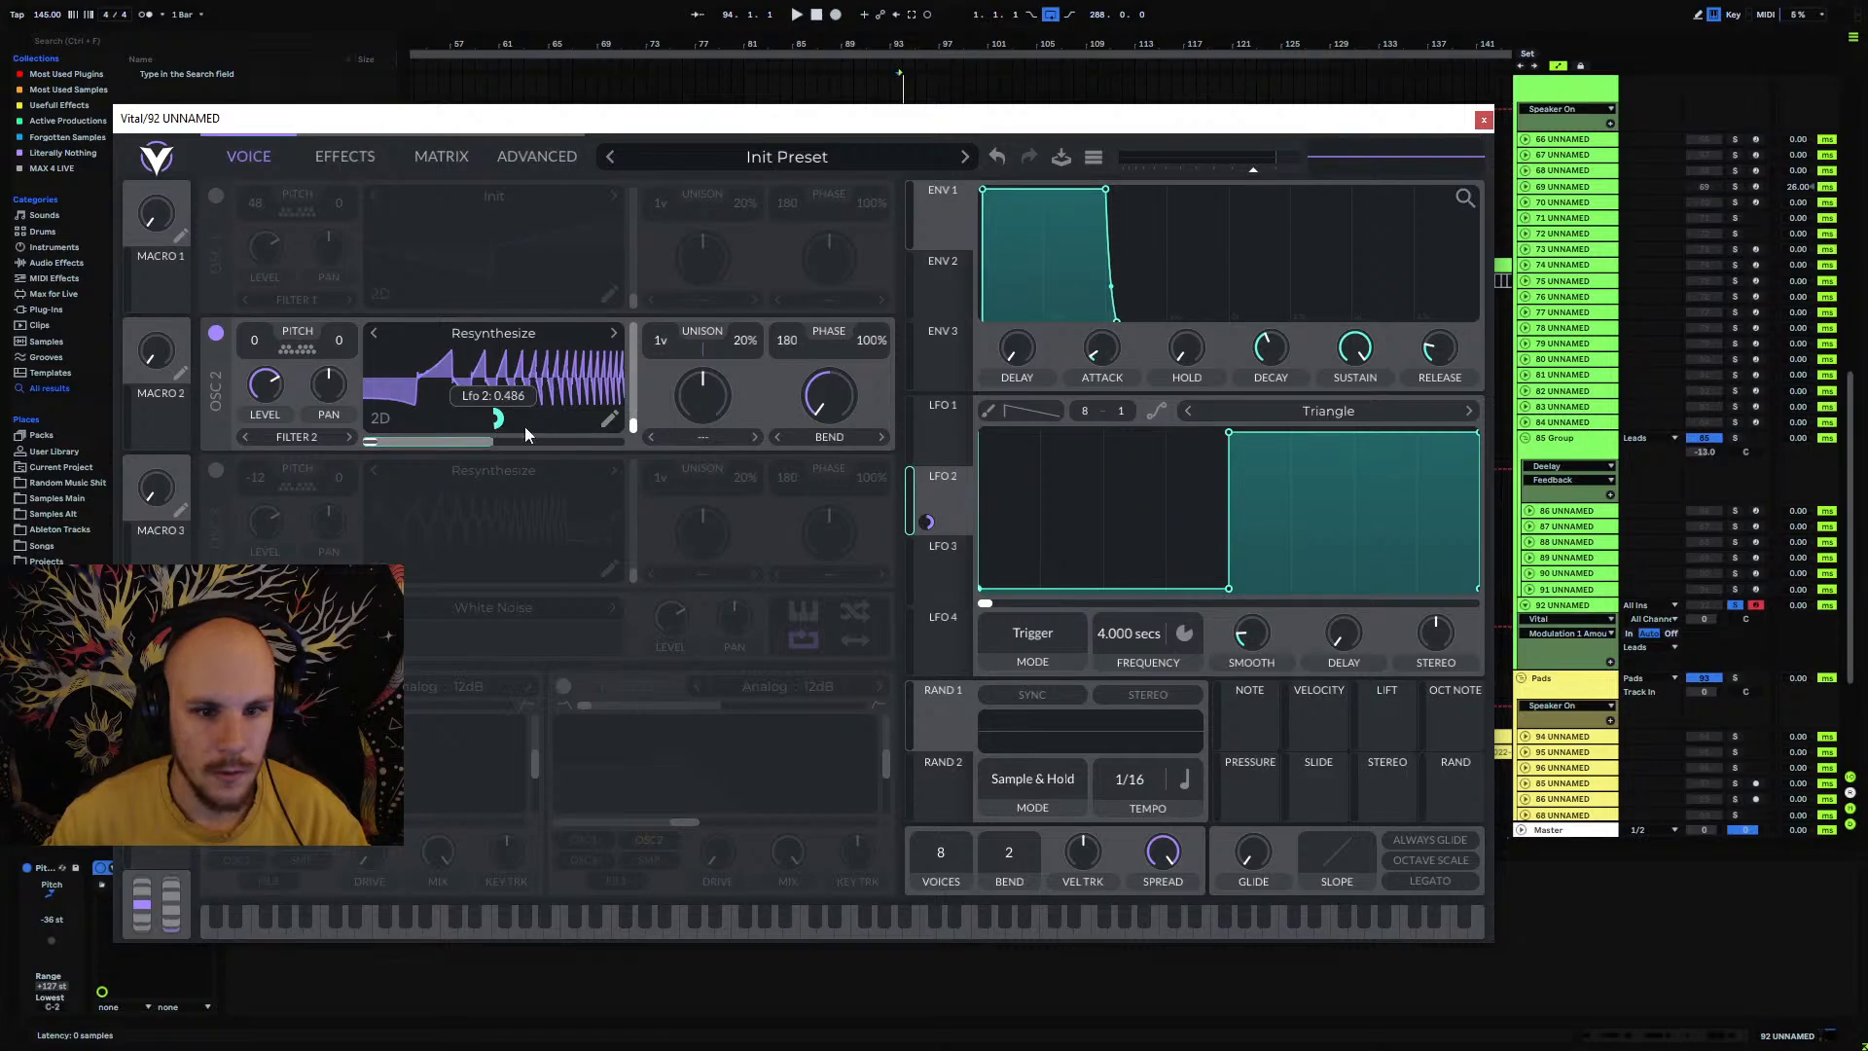
# Step: Reshape LFO 1 into a straight rising ramp without middle points, modulate oscillator 2's Bend amount with it, and audition the sound
pyautogui.click(943, 435)
pyautogui.doubleClick(1228, 588)
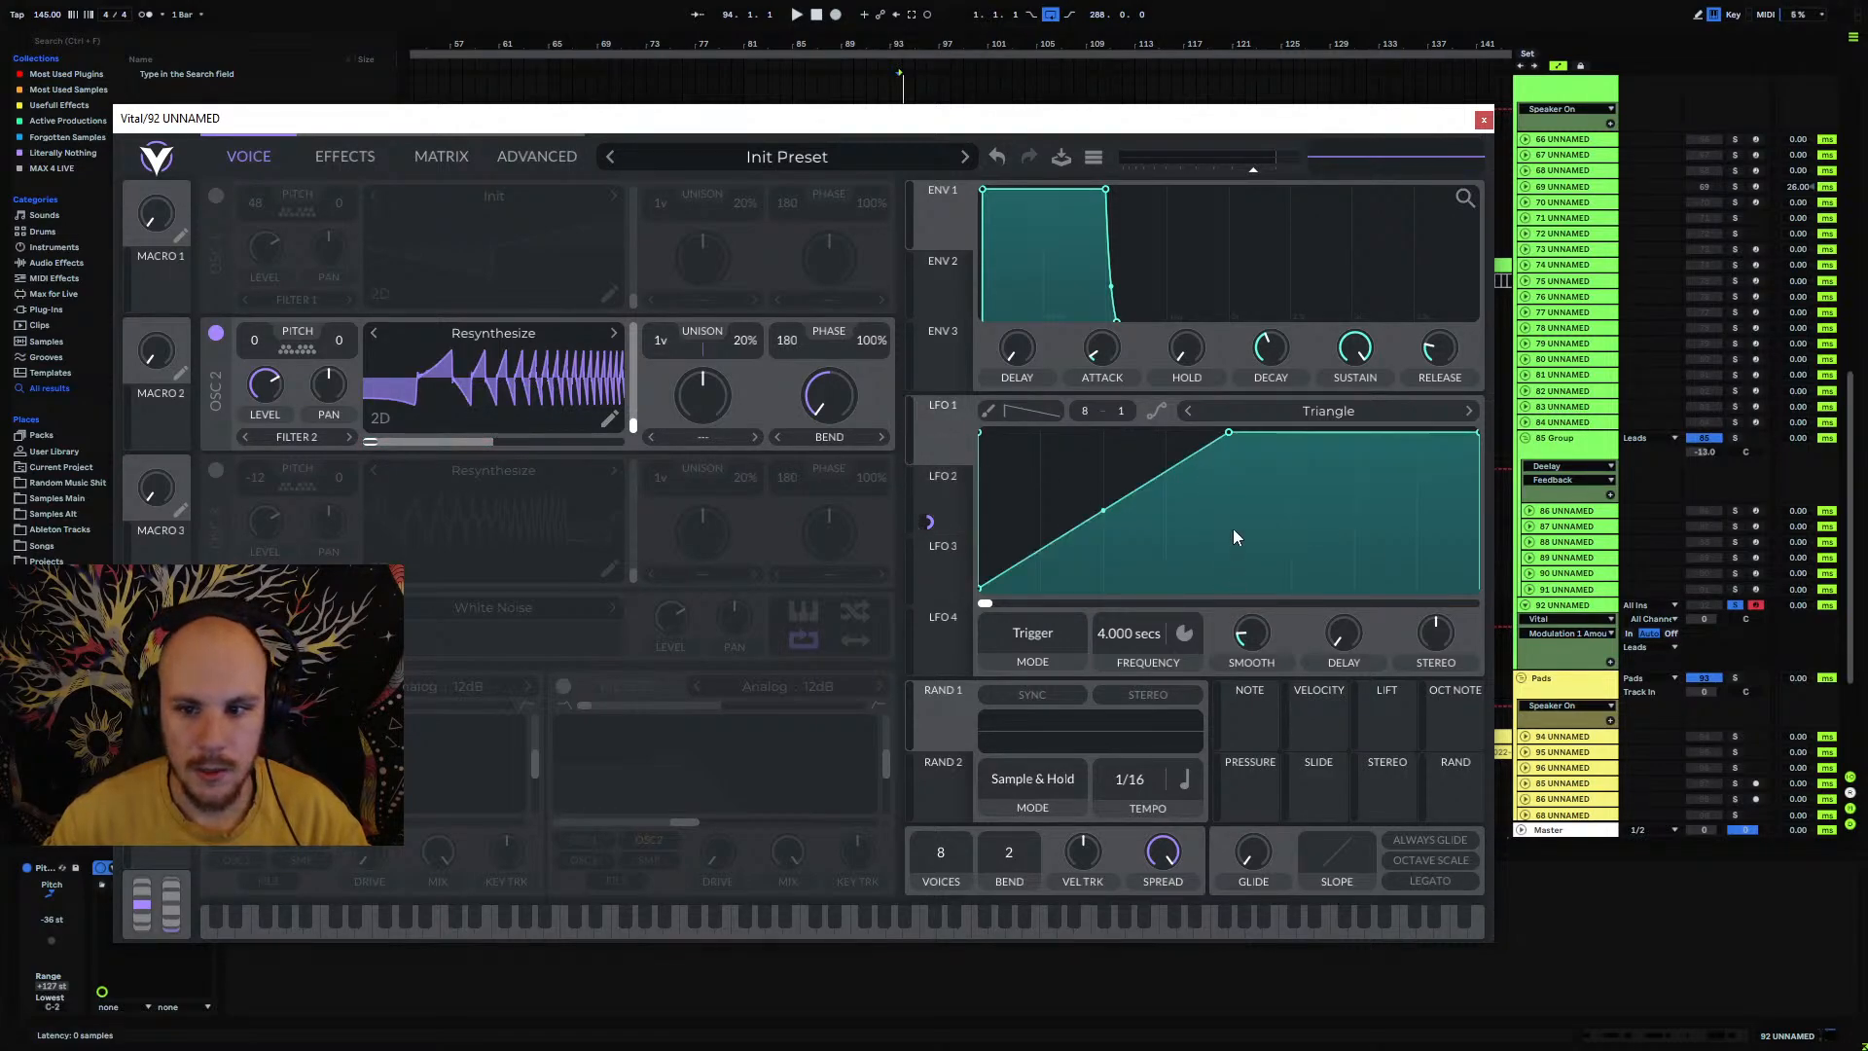
pyautogui.doubleClick(1230, 436)
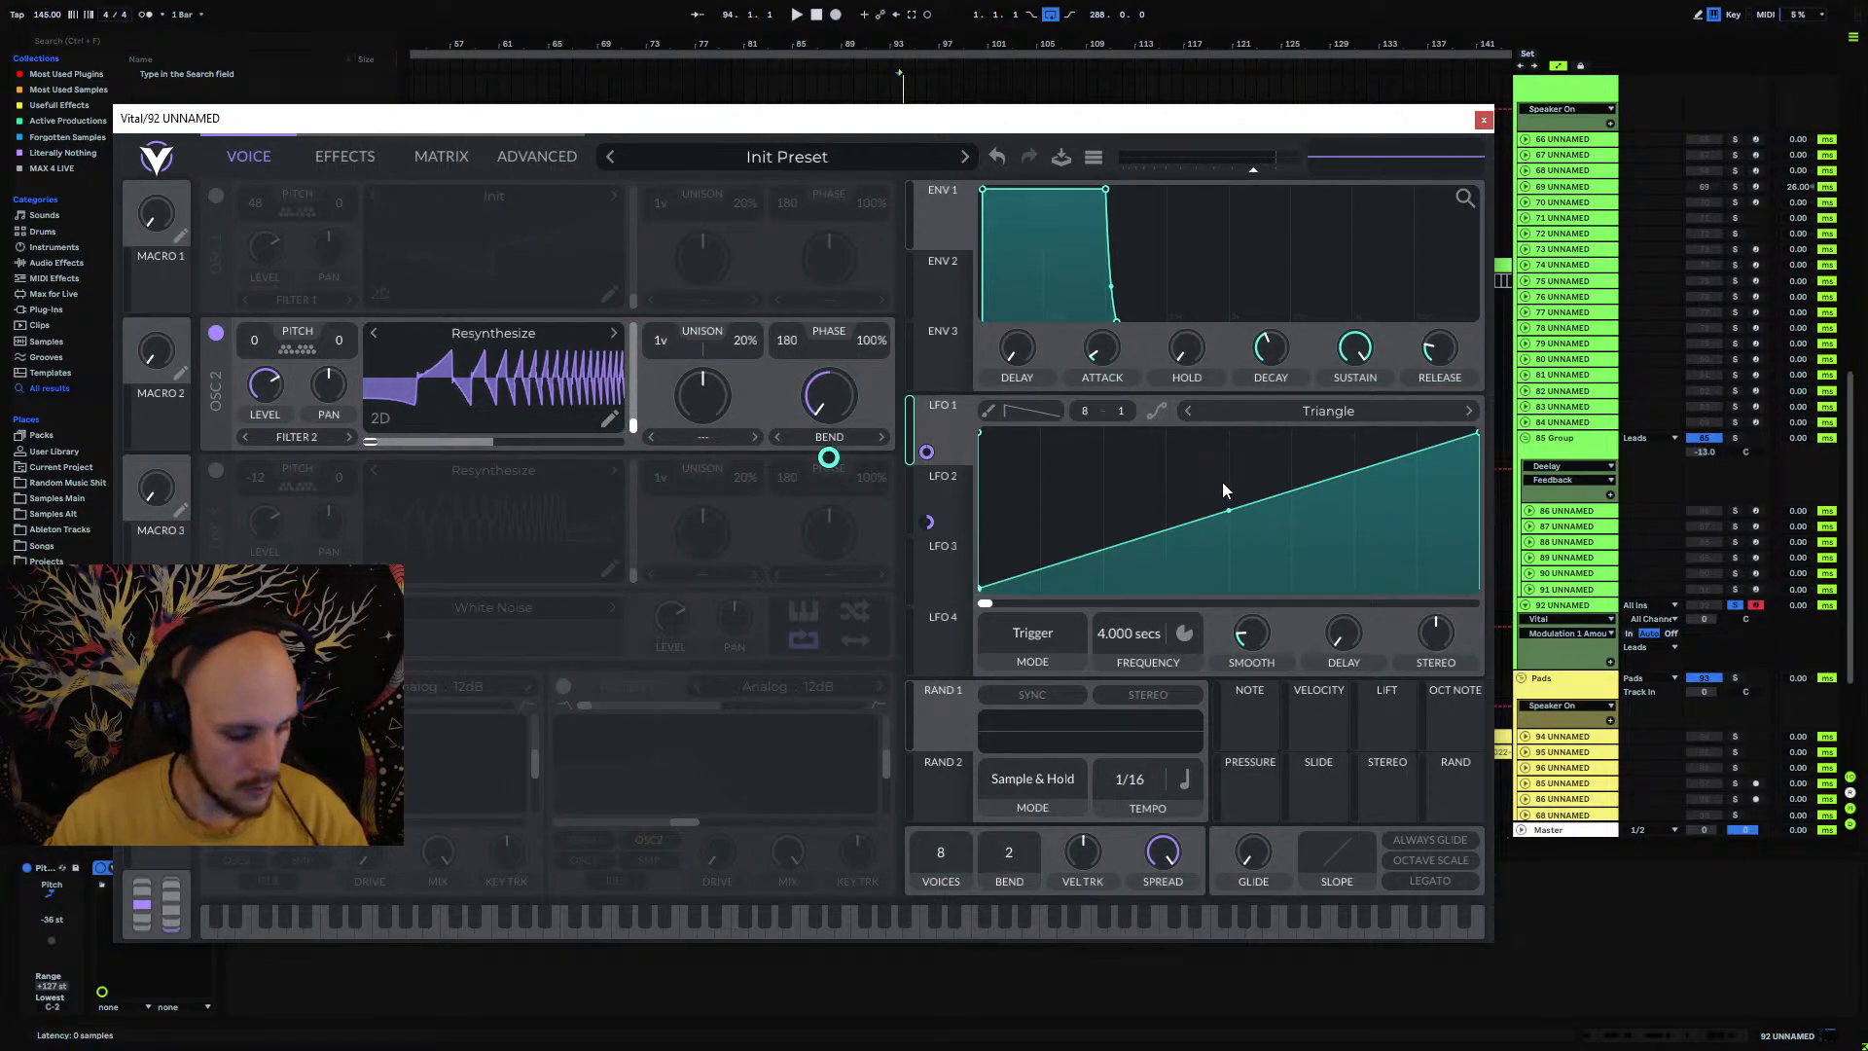
pyautogui.press('space')
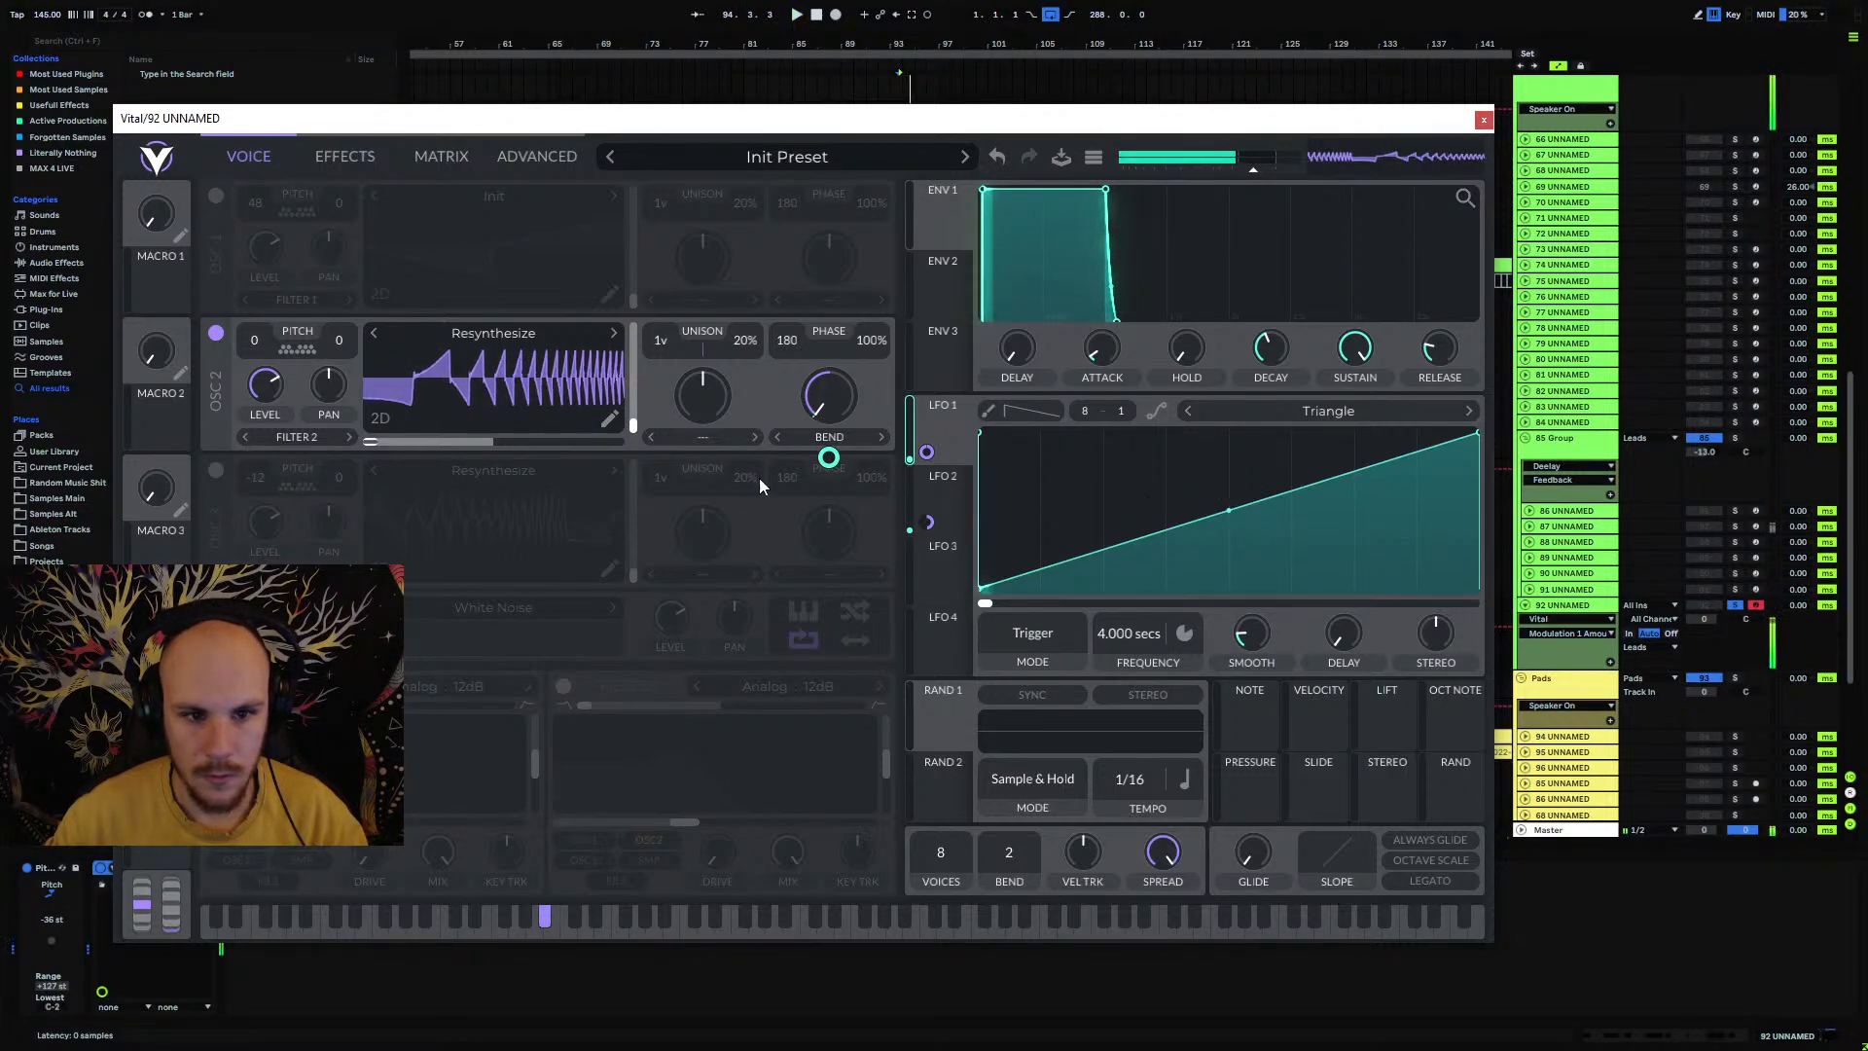
pyautogui.press('space')
pyautogui.press('space')
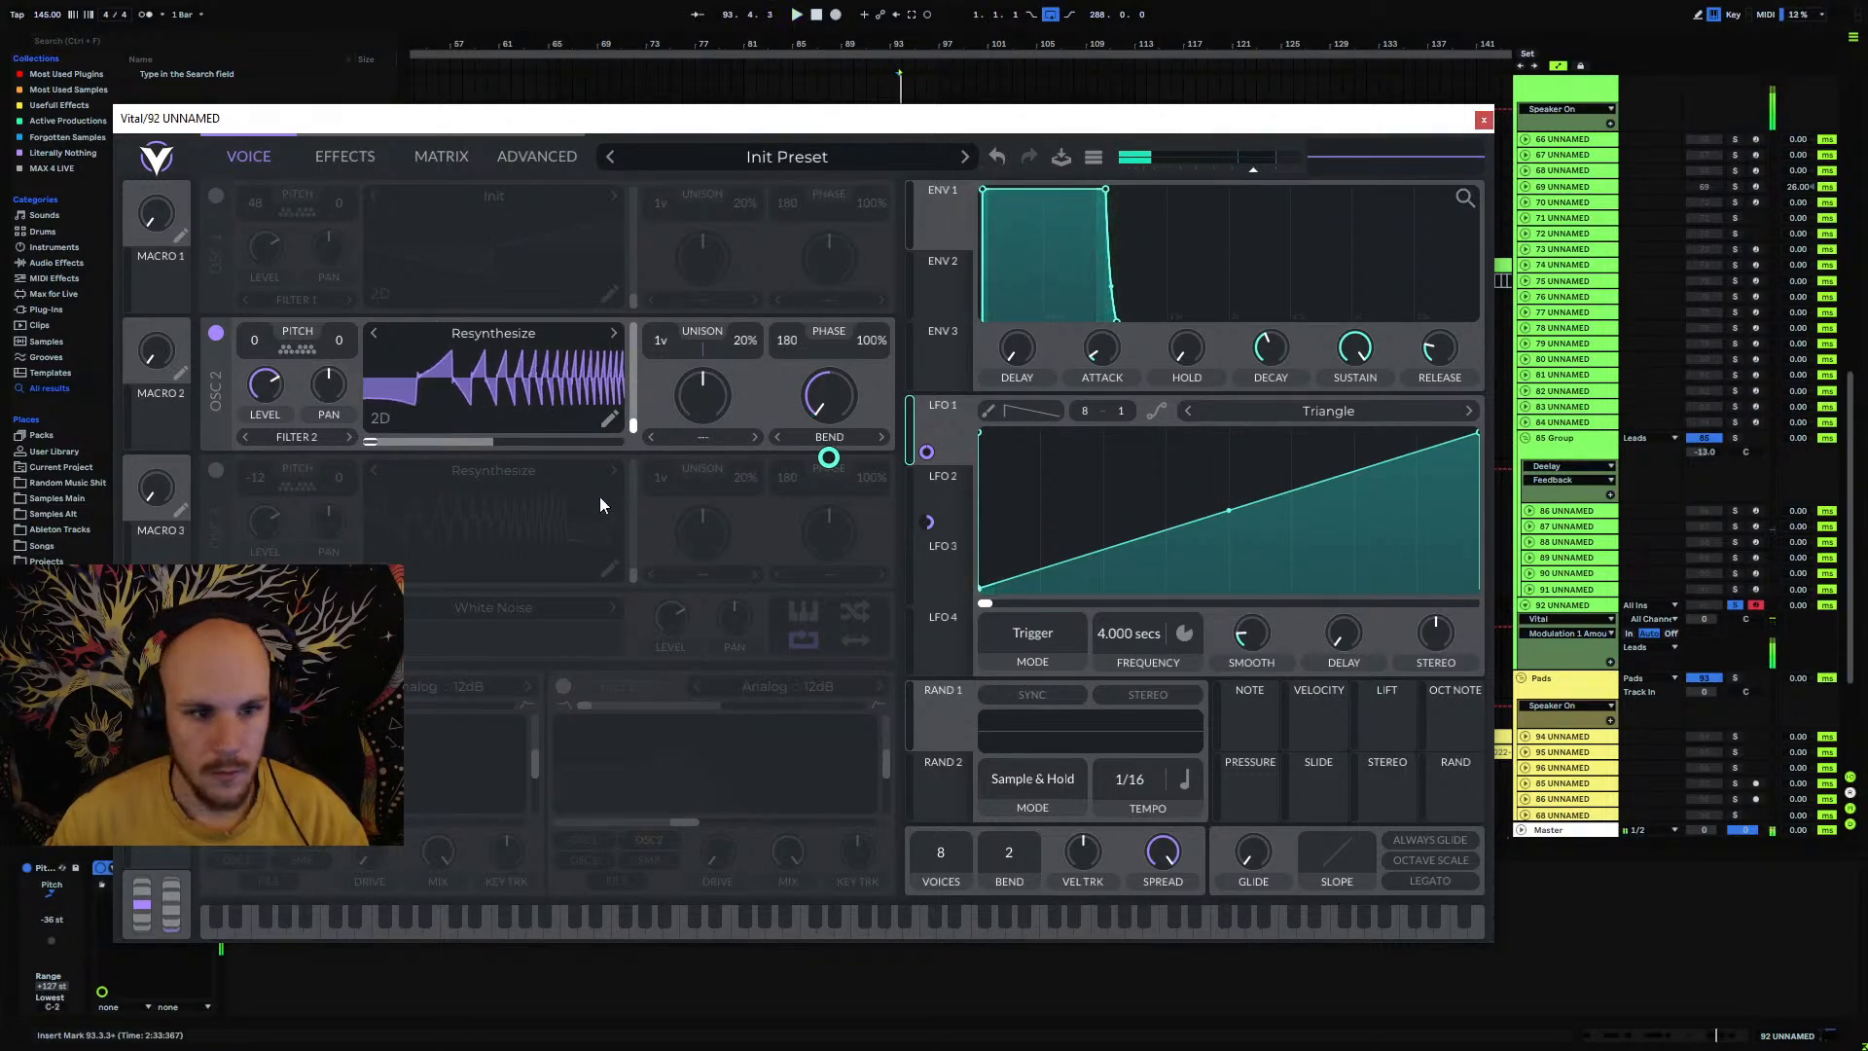
pyautogui.press('space')
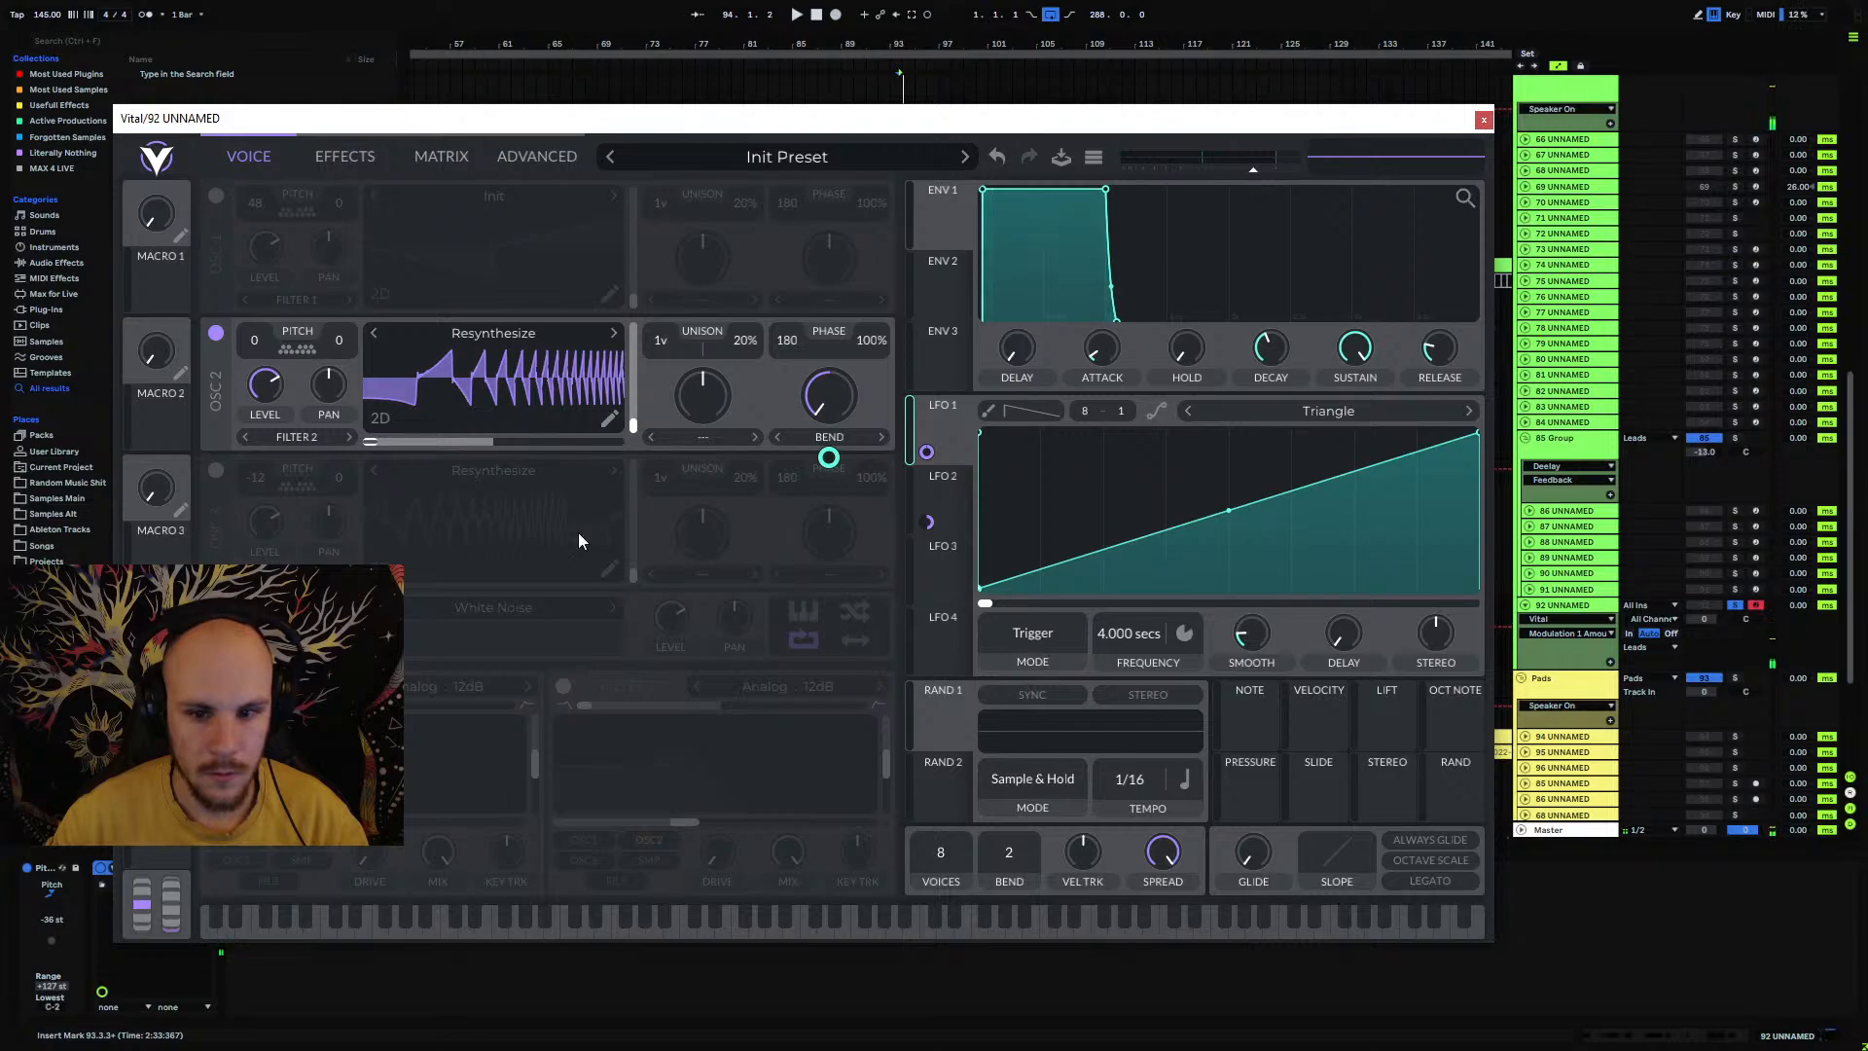
# Step: Resynthesize the preset into oscillator 3's wavetable, then solo oscillator 3 and sweep its wave frame during playback
pyautogui.rightClick(509, 510)
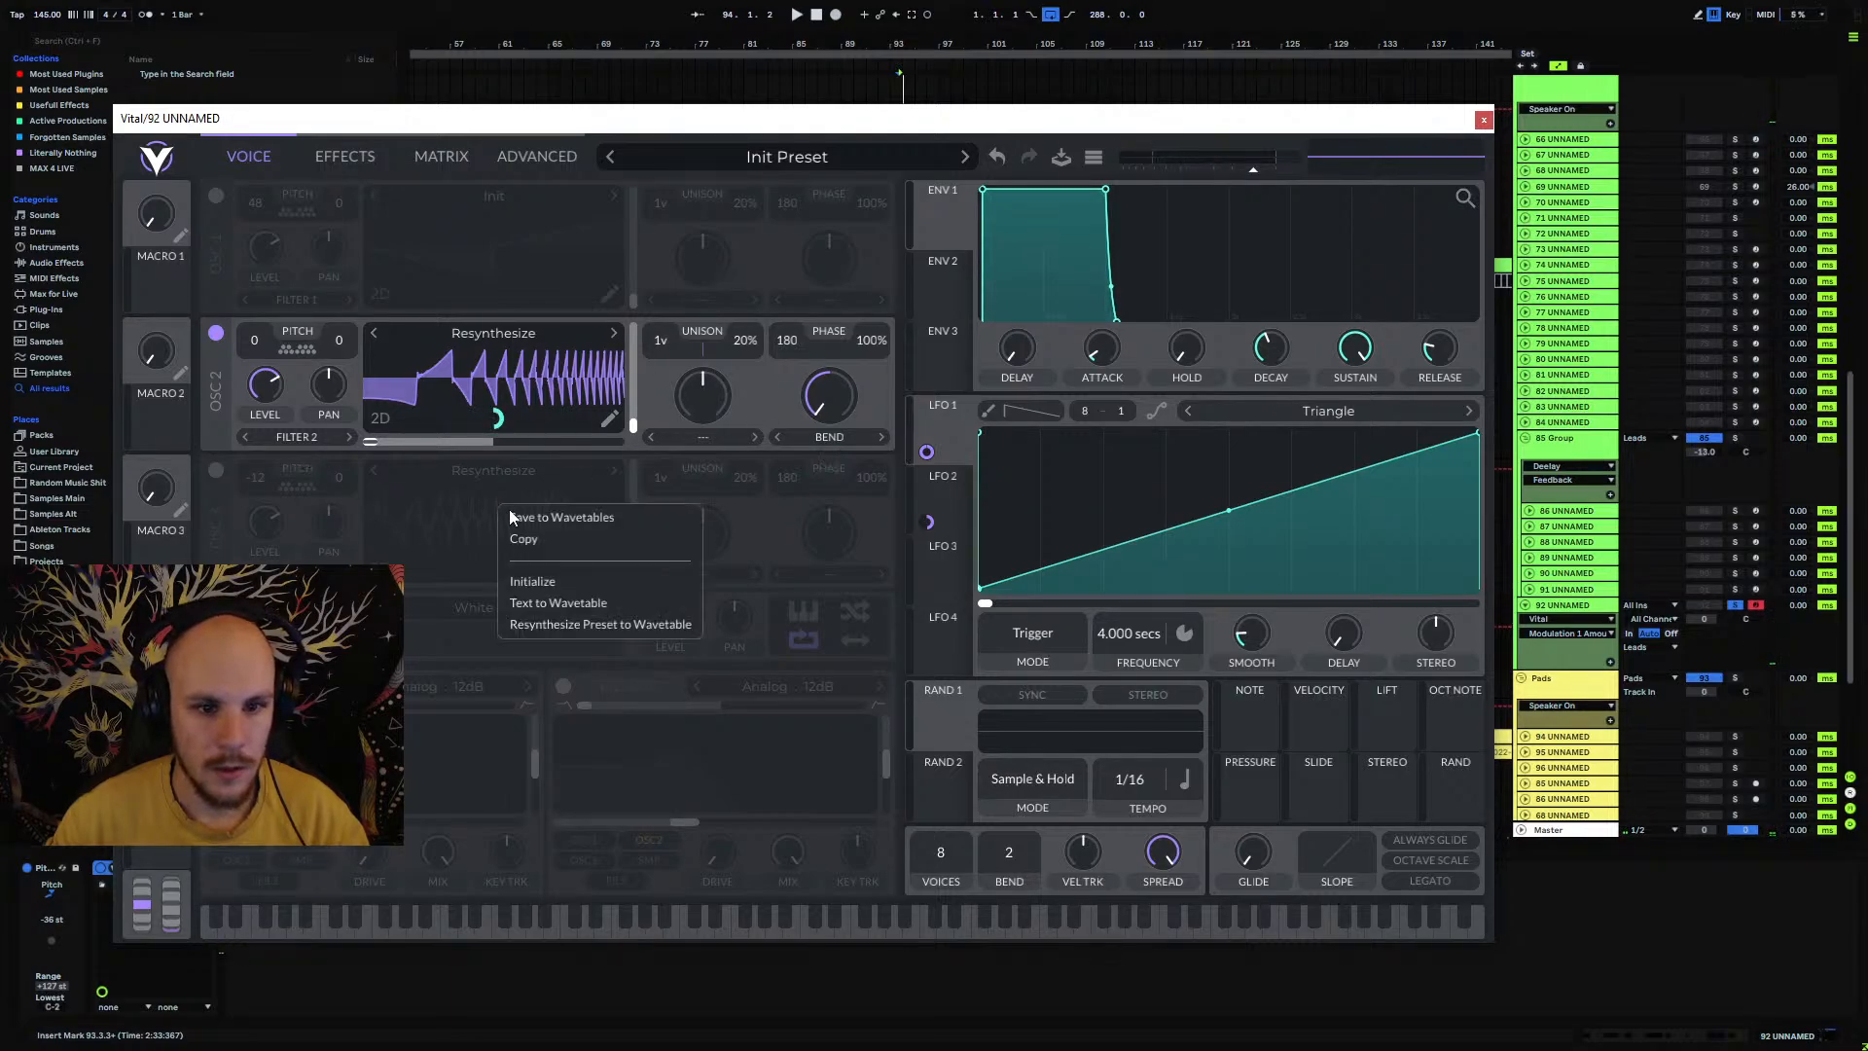
pyautogui.click(597, 622)
pyautogui.click(216, 332)
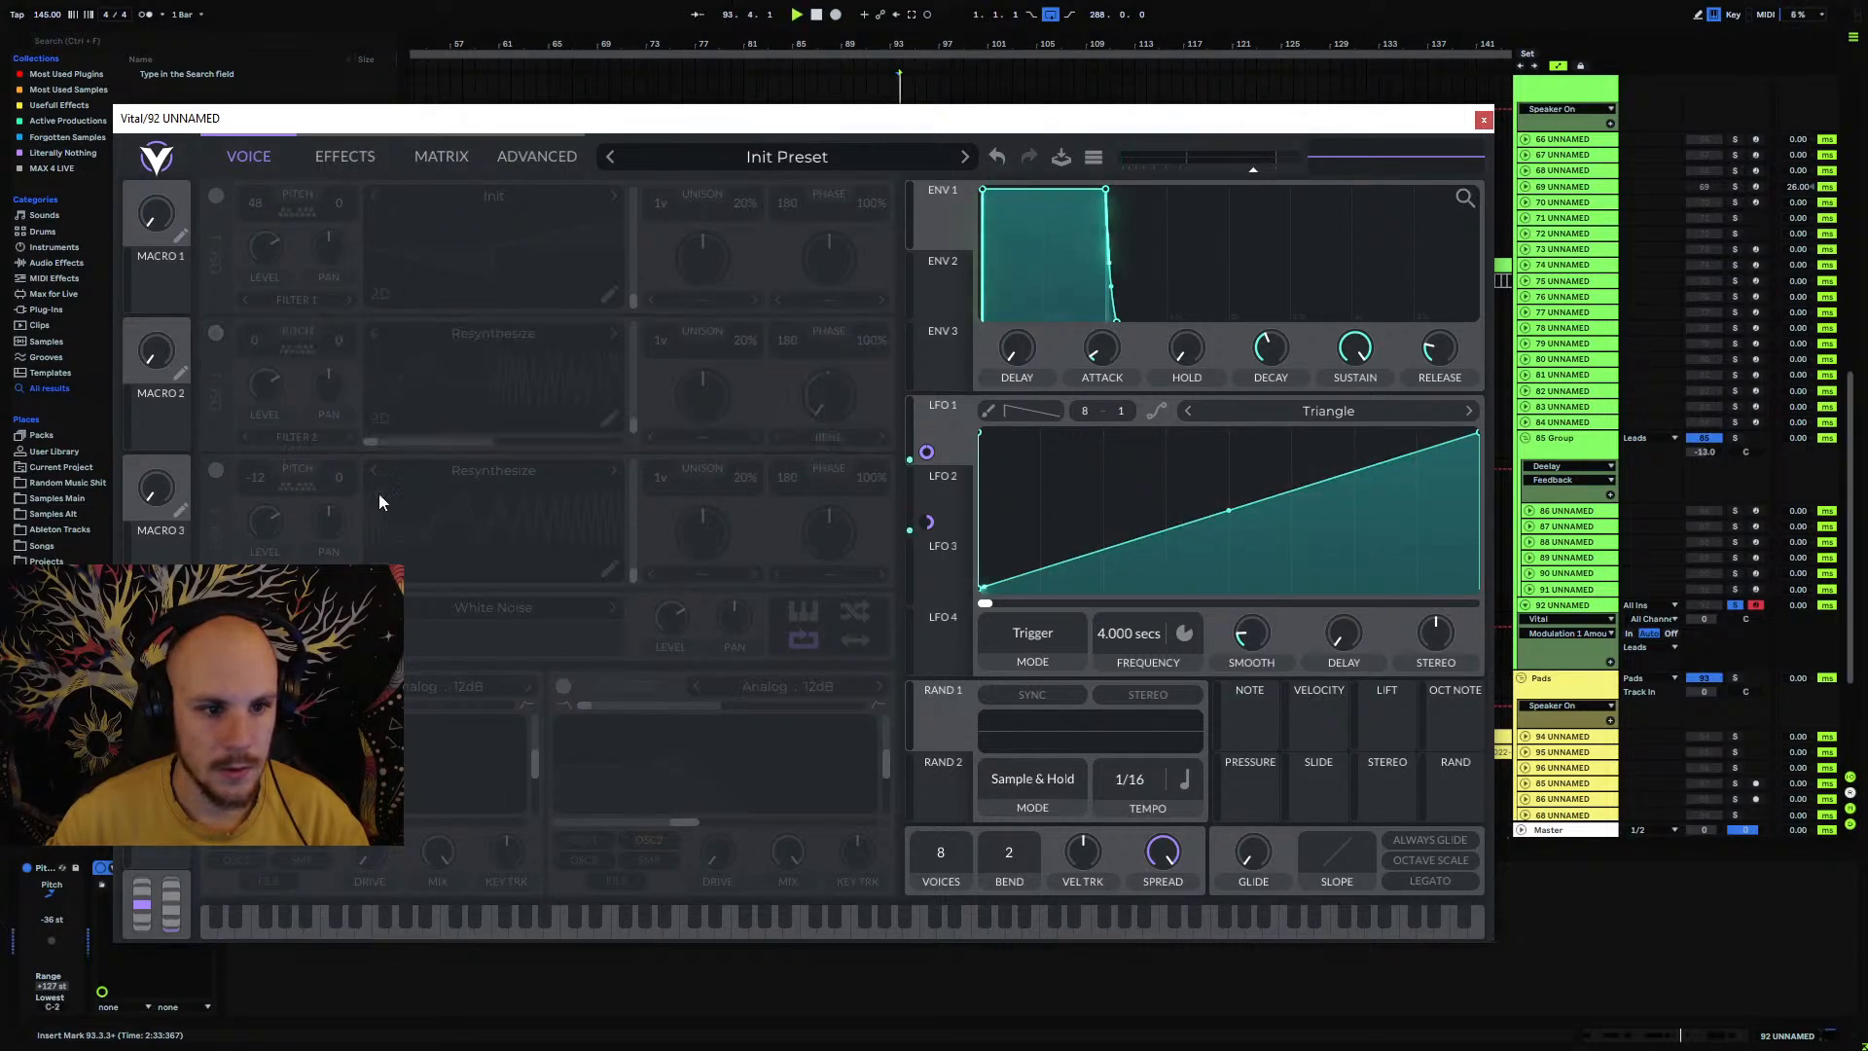
pyautogui.click(216, 469)
pyautogui.press('space')
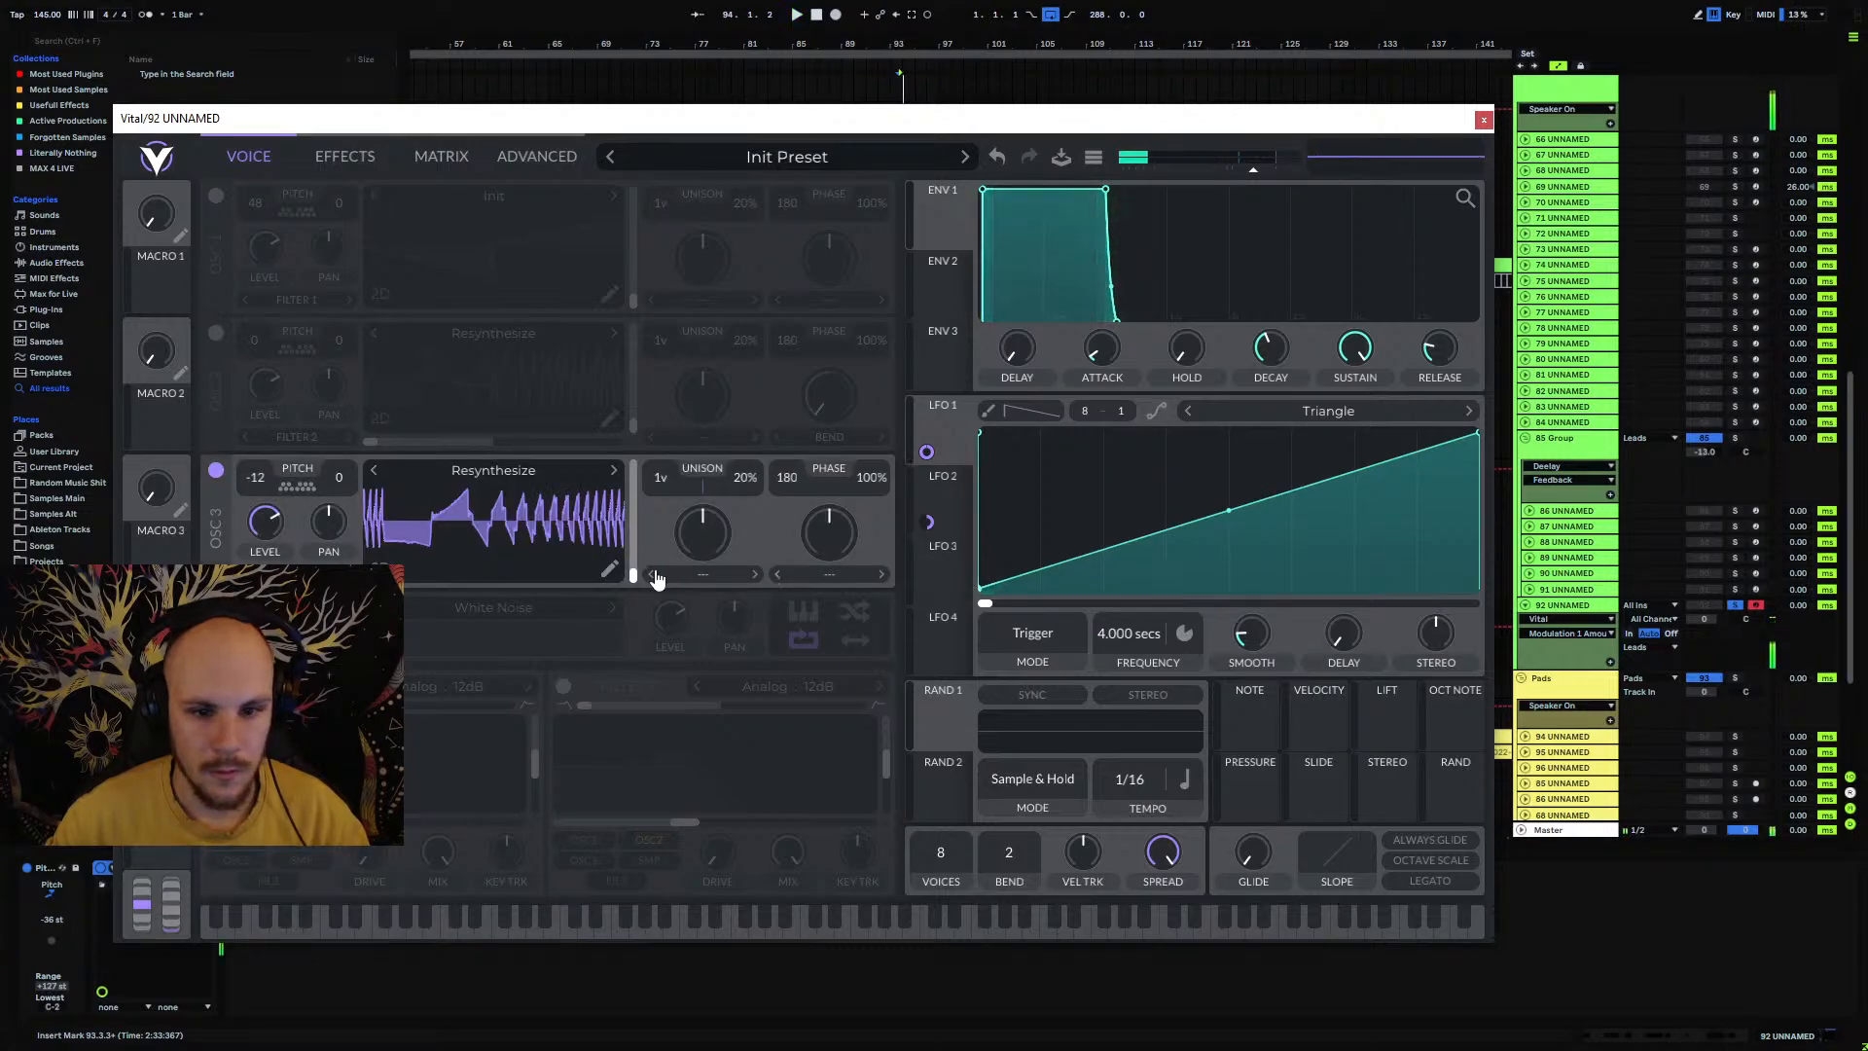
pyautogui.moveTo(634, 574); pyautogui.dragTo(651, 409)
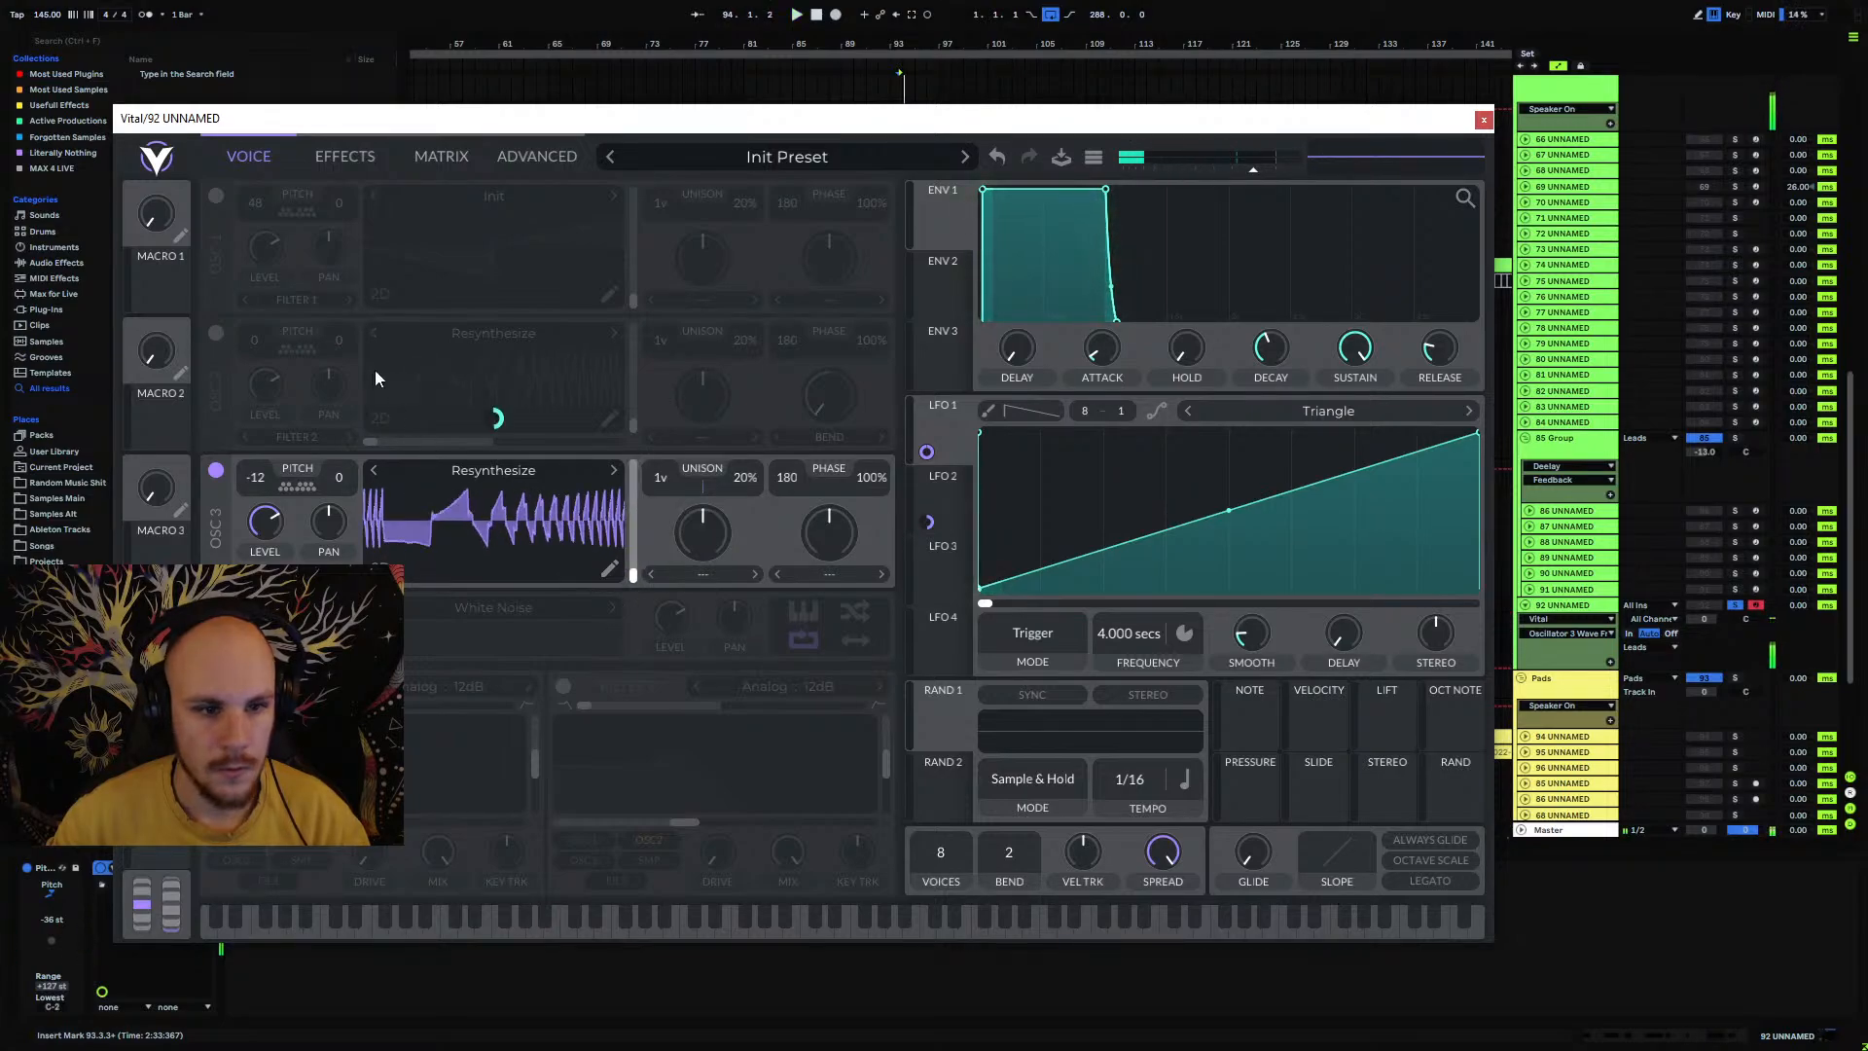
# Step: Turn on oscillator 1 and replace its wavetable with Basic Shapes
pyautogui.click(216, 195)
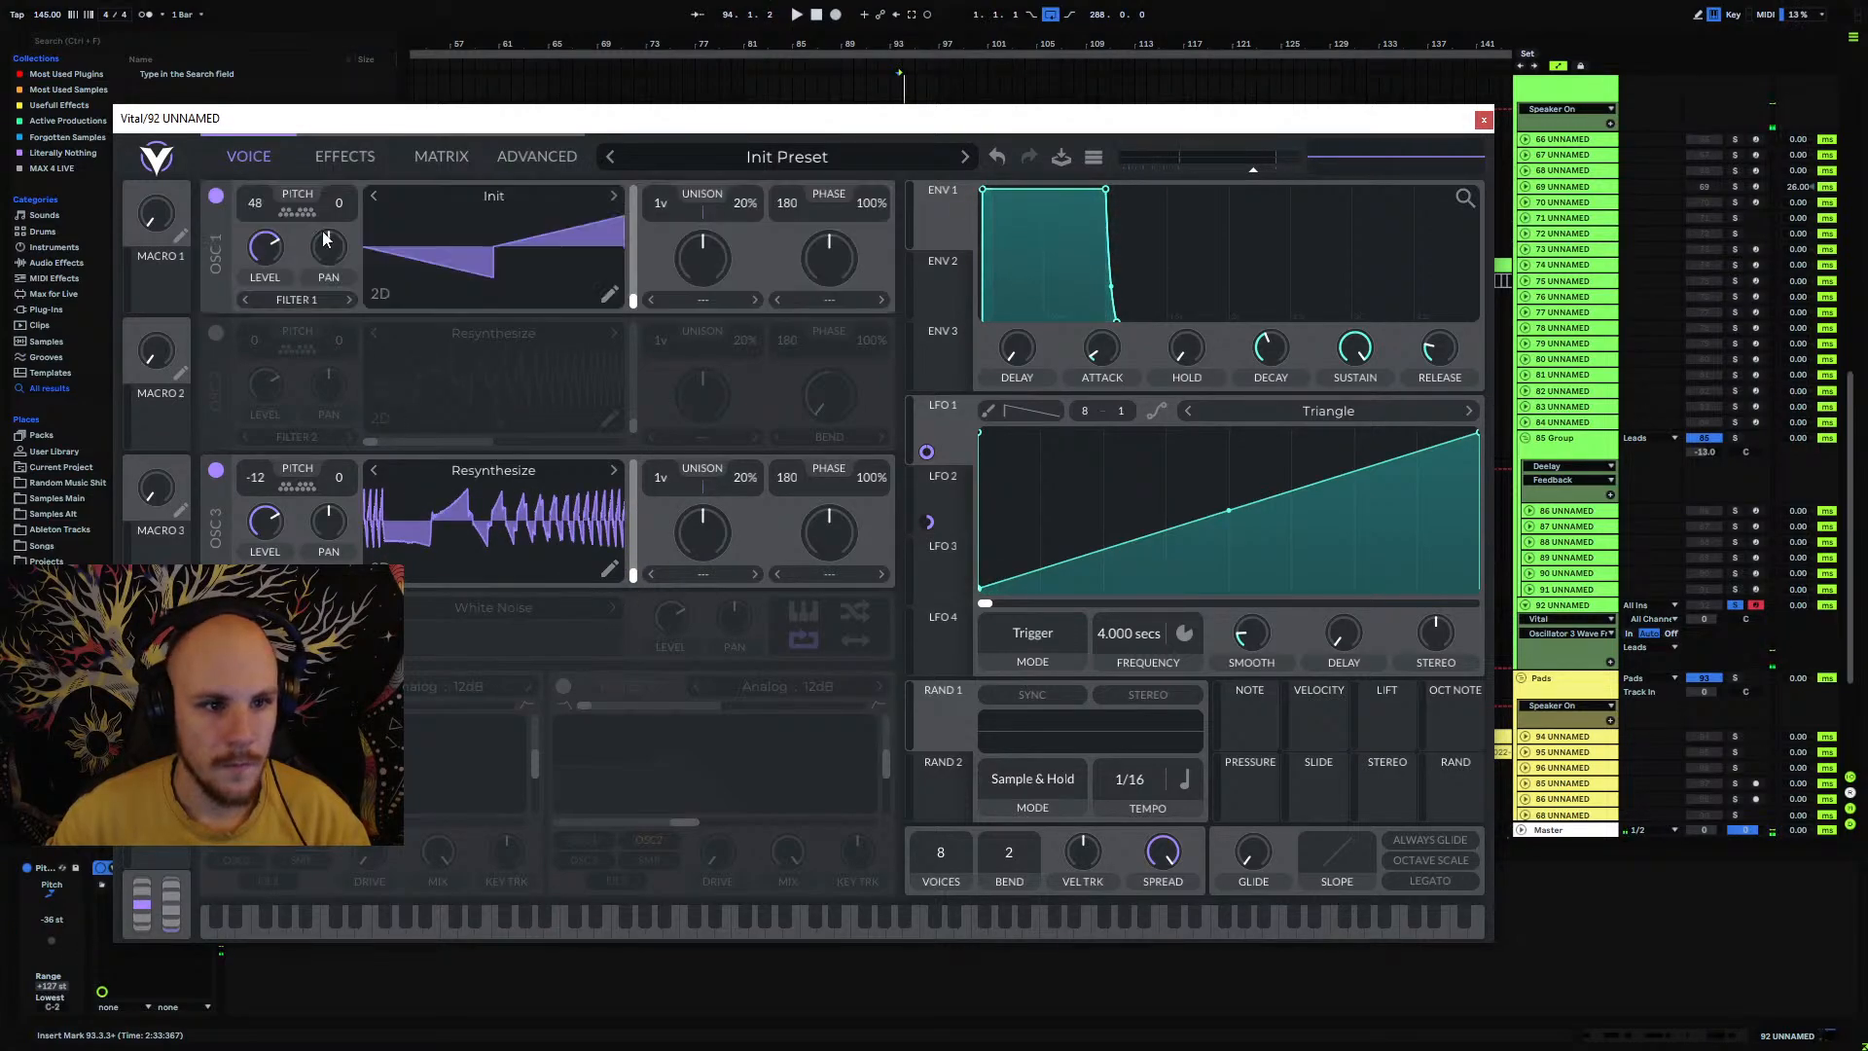
pyautogui.click(609, 294)
pyautogui.click(1470, 156)
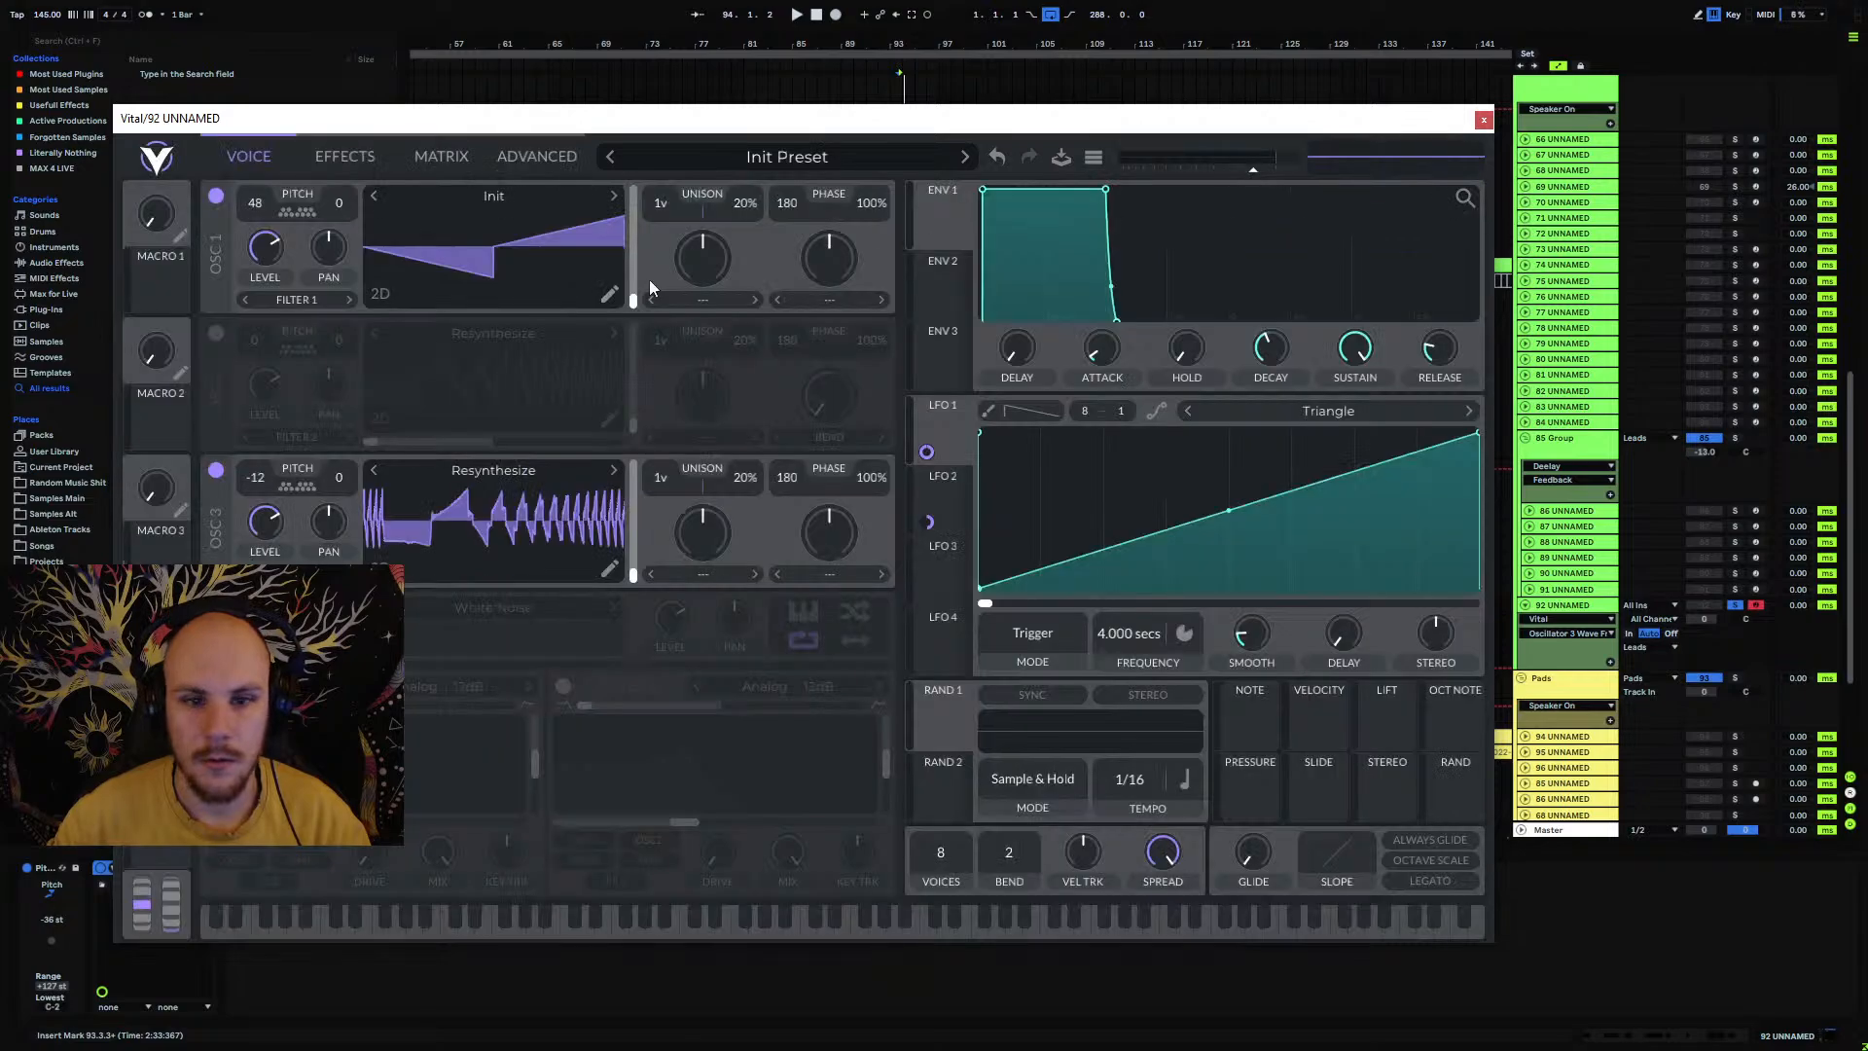
pyautogui.click(457, 196)
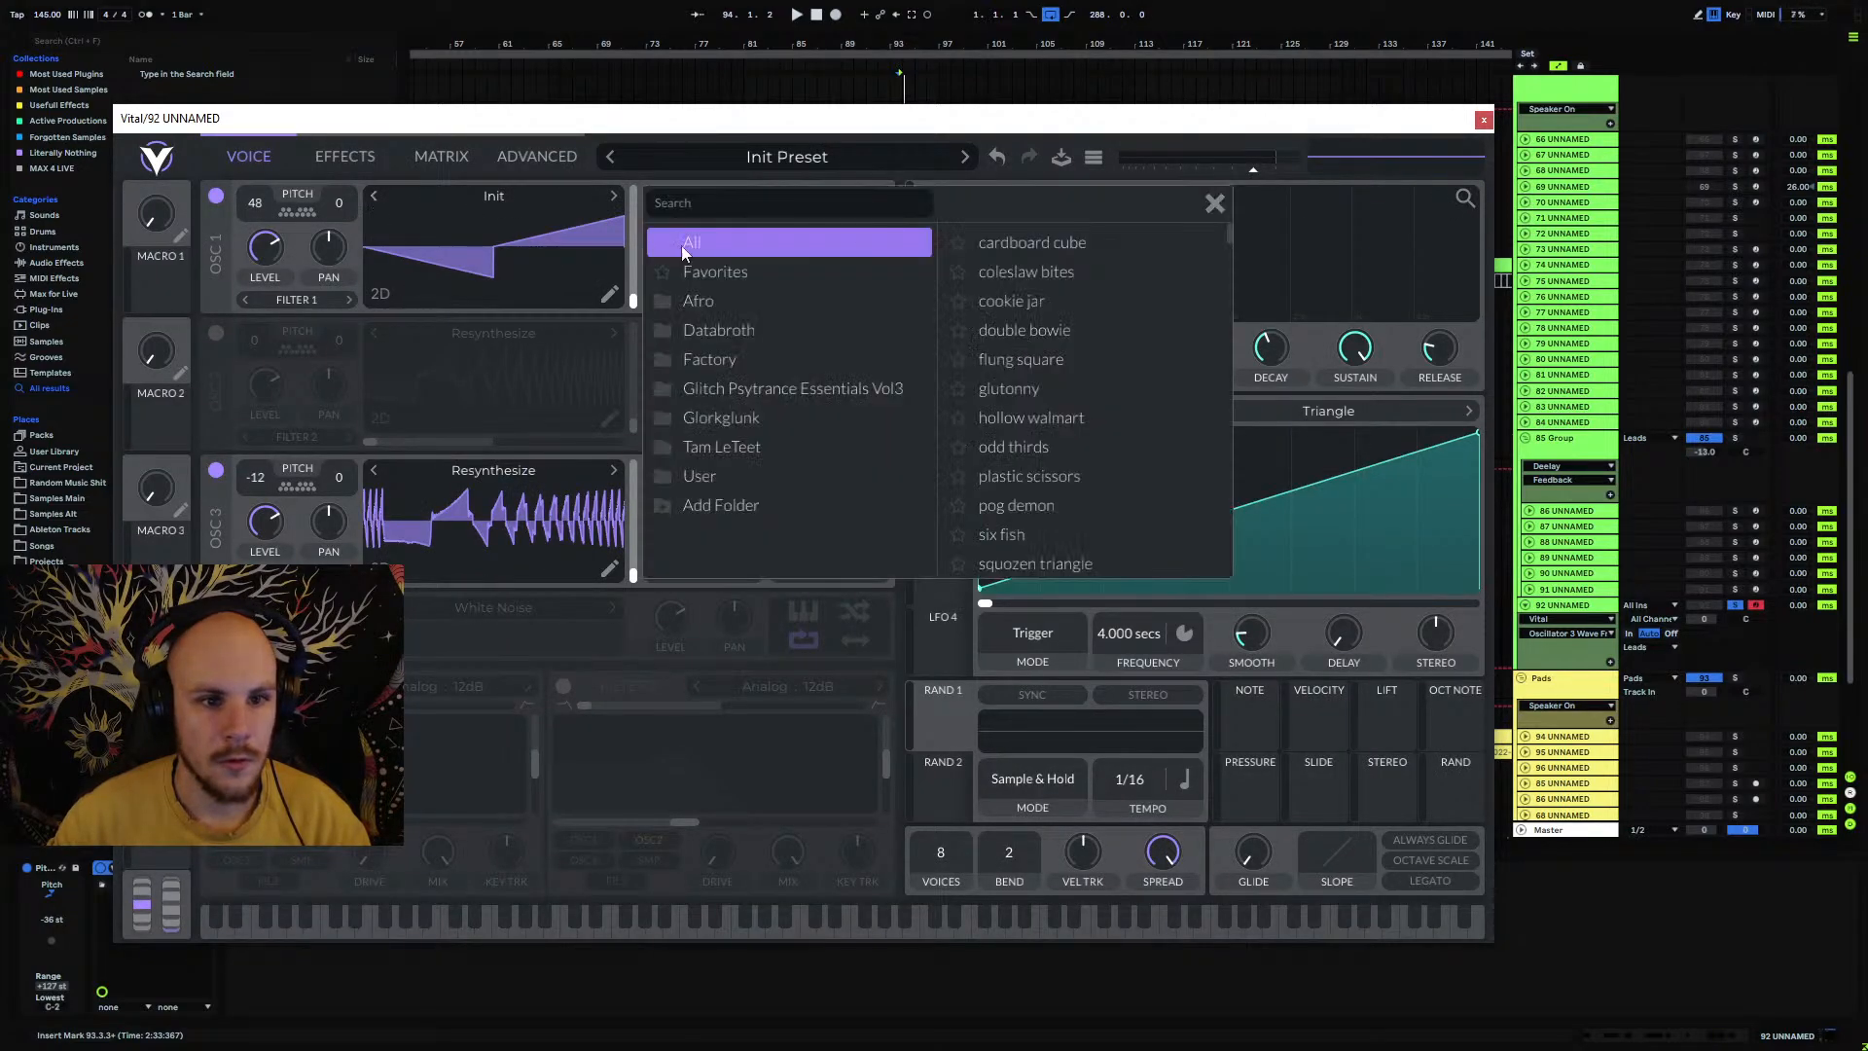
pyautogui.click(904, 272)
pyautogui.click(1119, 248)
pyautogui.click(1214, 202)
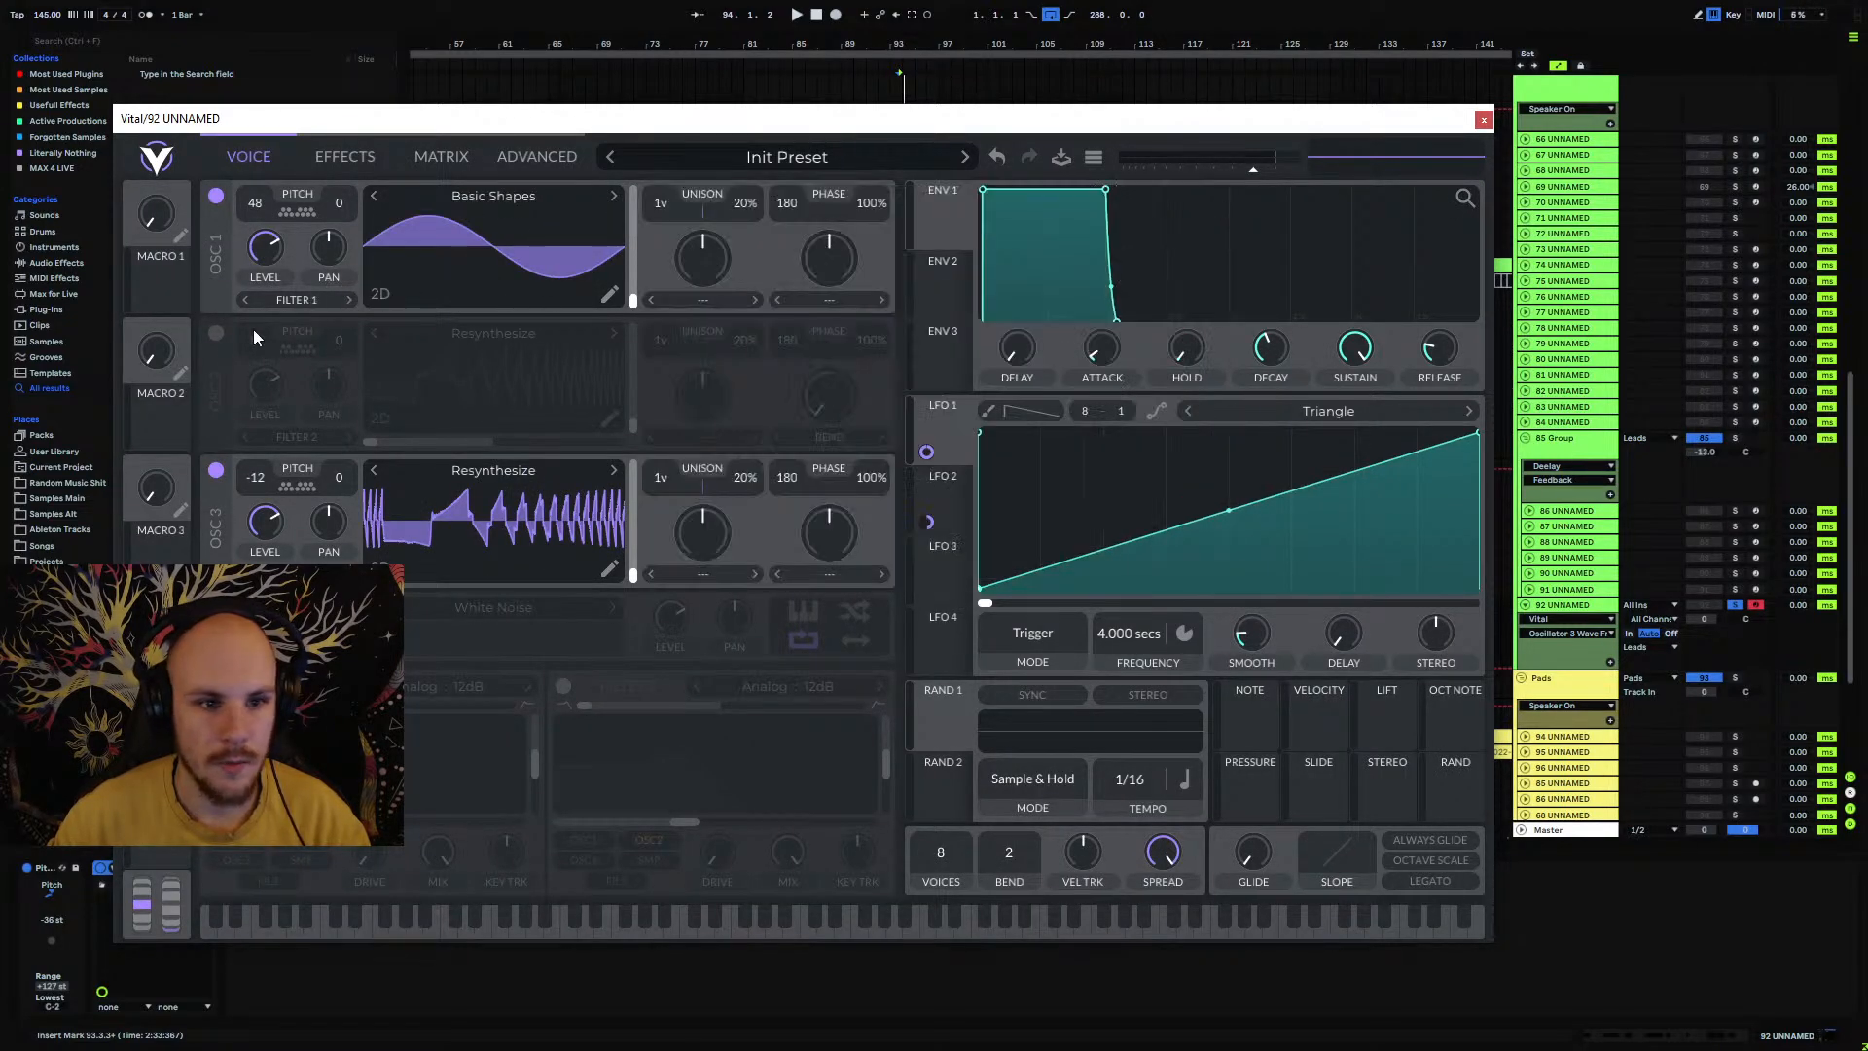
# Step: Leave only oscillator 1 on, resynthesize the preset into oscillator 2's wavetable, and turn oscillator 2 back on during playback
pyautogui.click(216, 333)
pyautogui.click(216, 195)
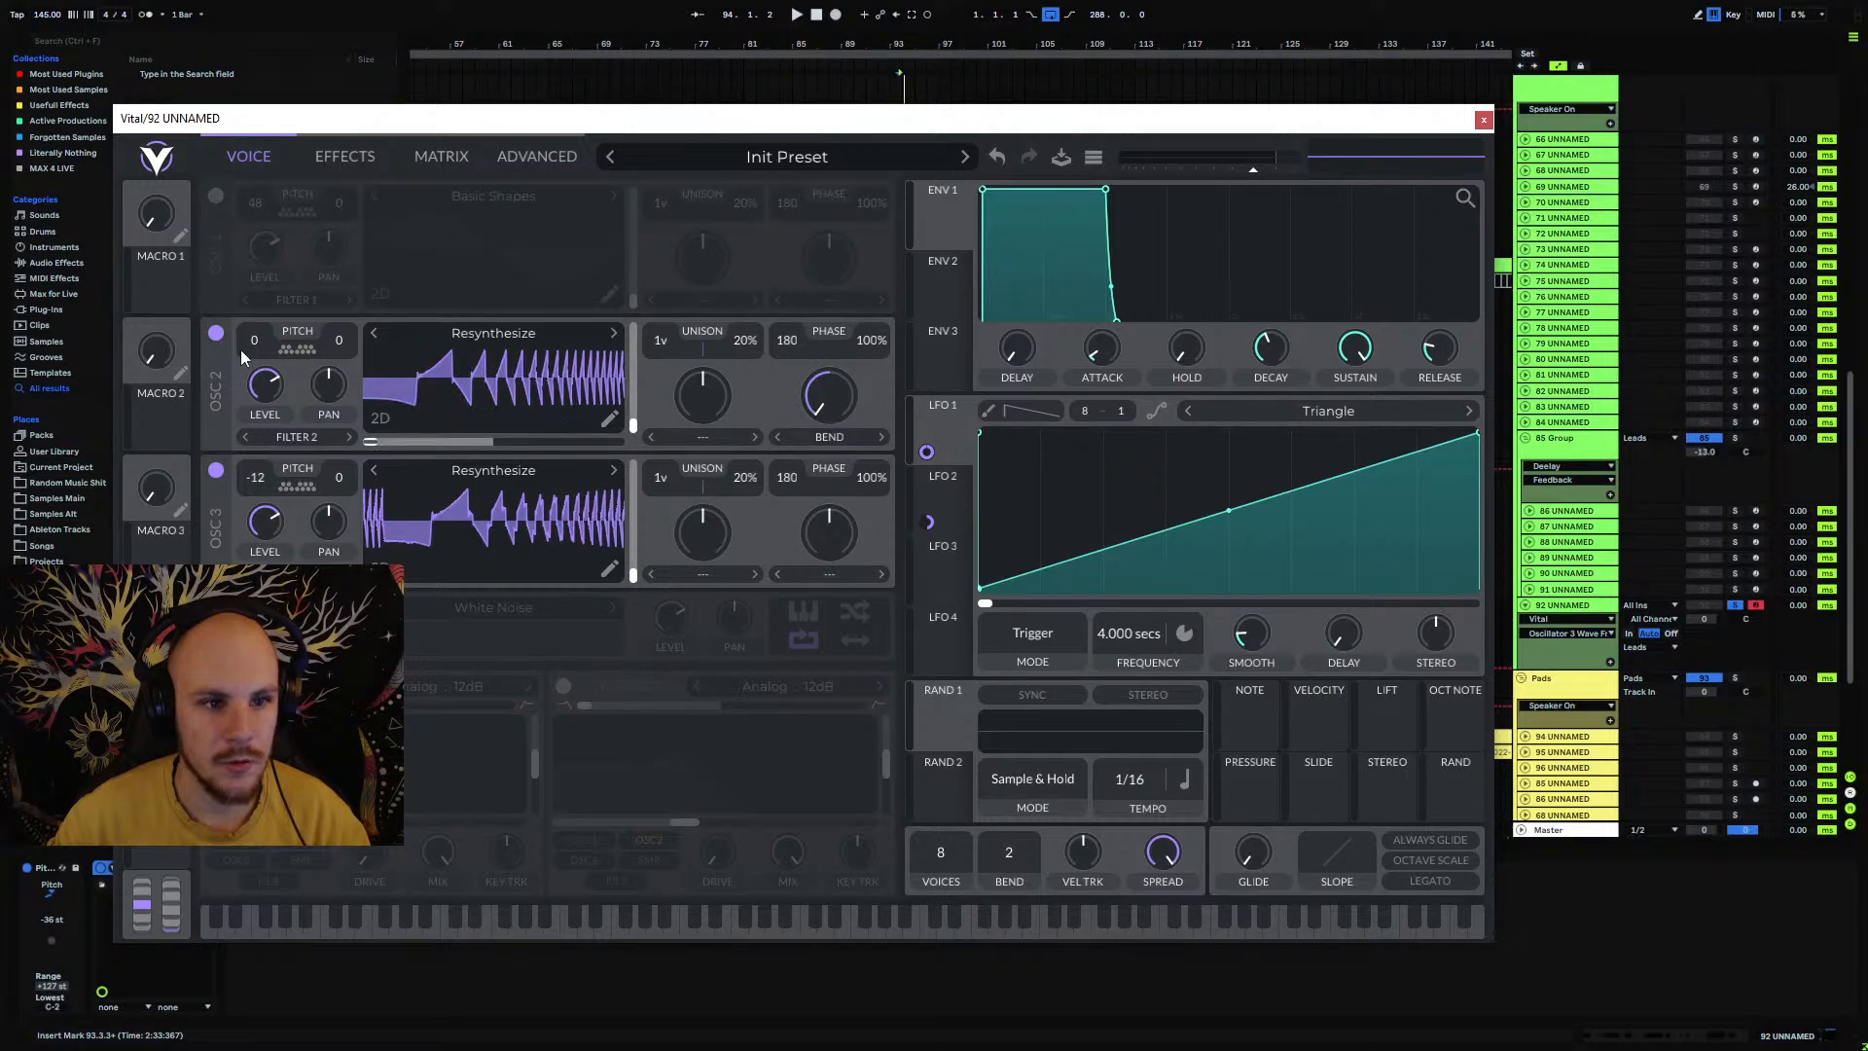
pyautogui.click(216, 470)
pyautogui.click(216, 195)
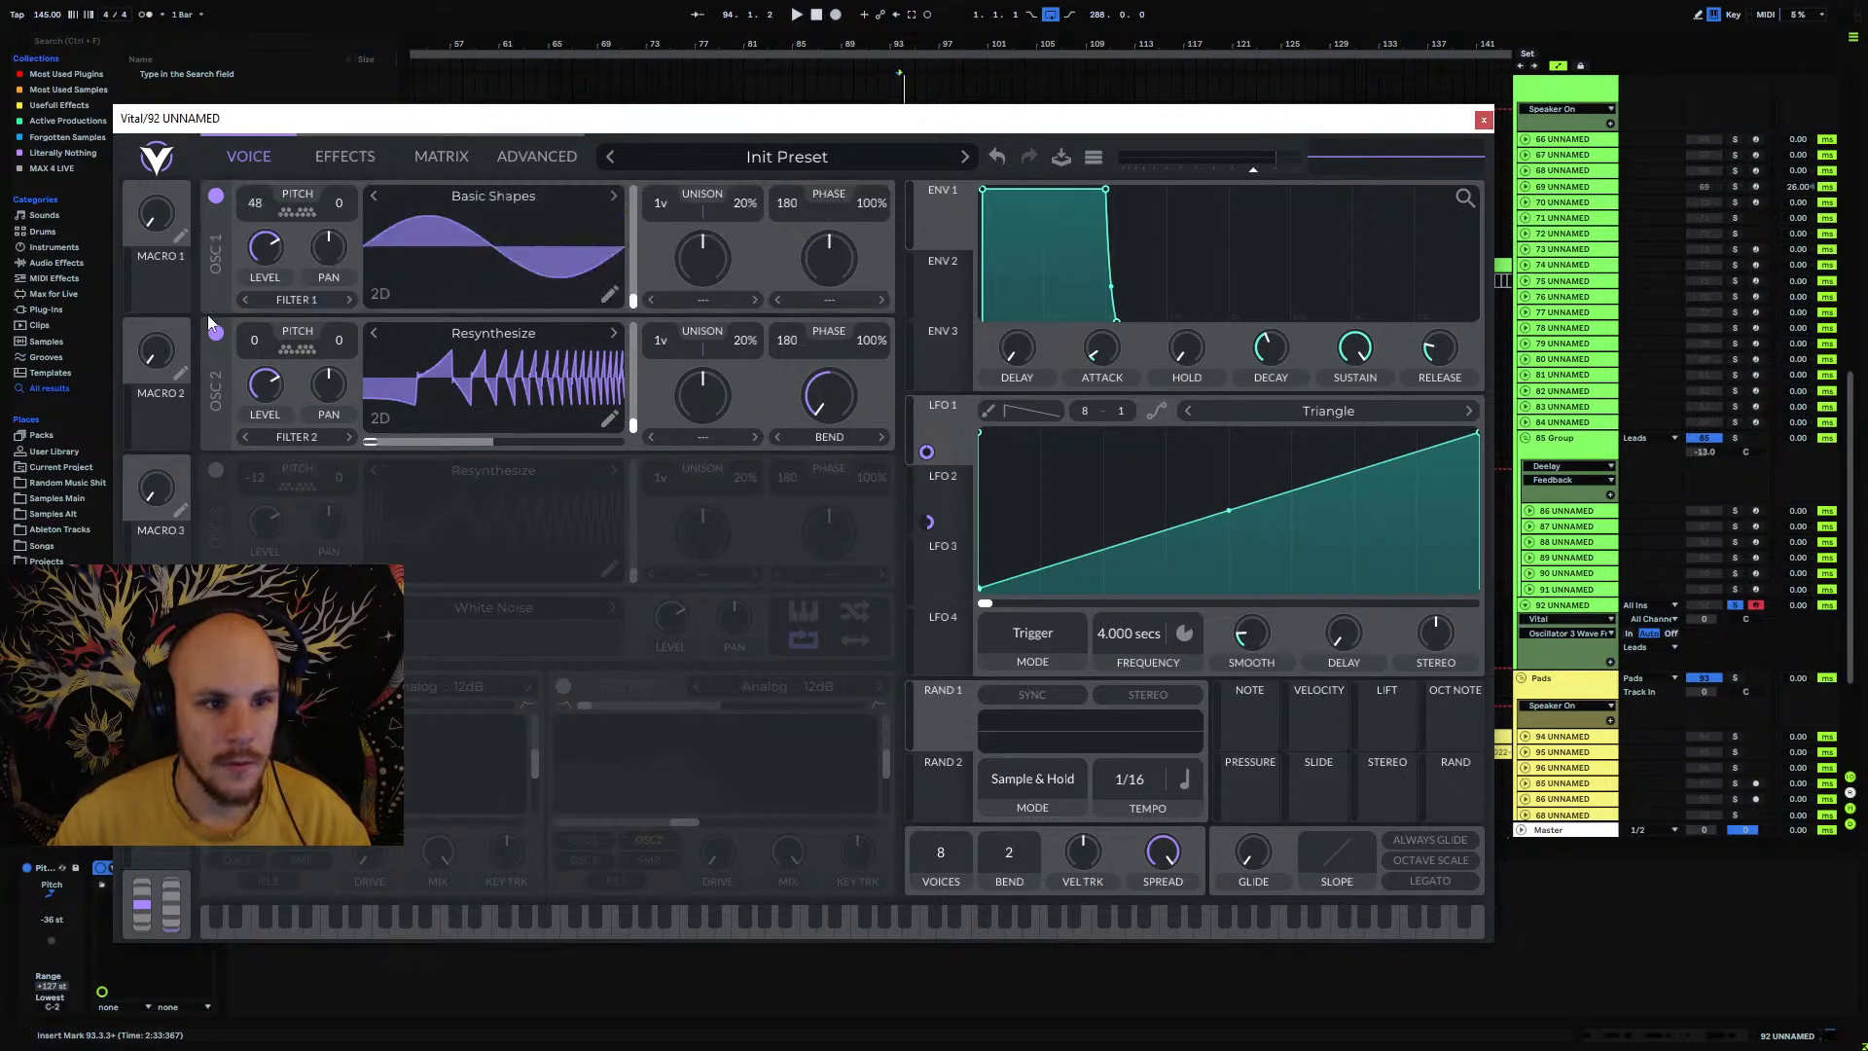
pyautogui.click(216, 333)
pyautogui.rightClick(504, 364)
pyautogui.click(632, 483)
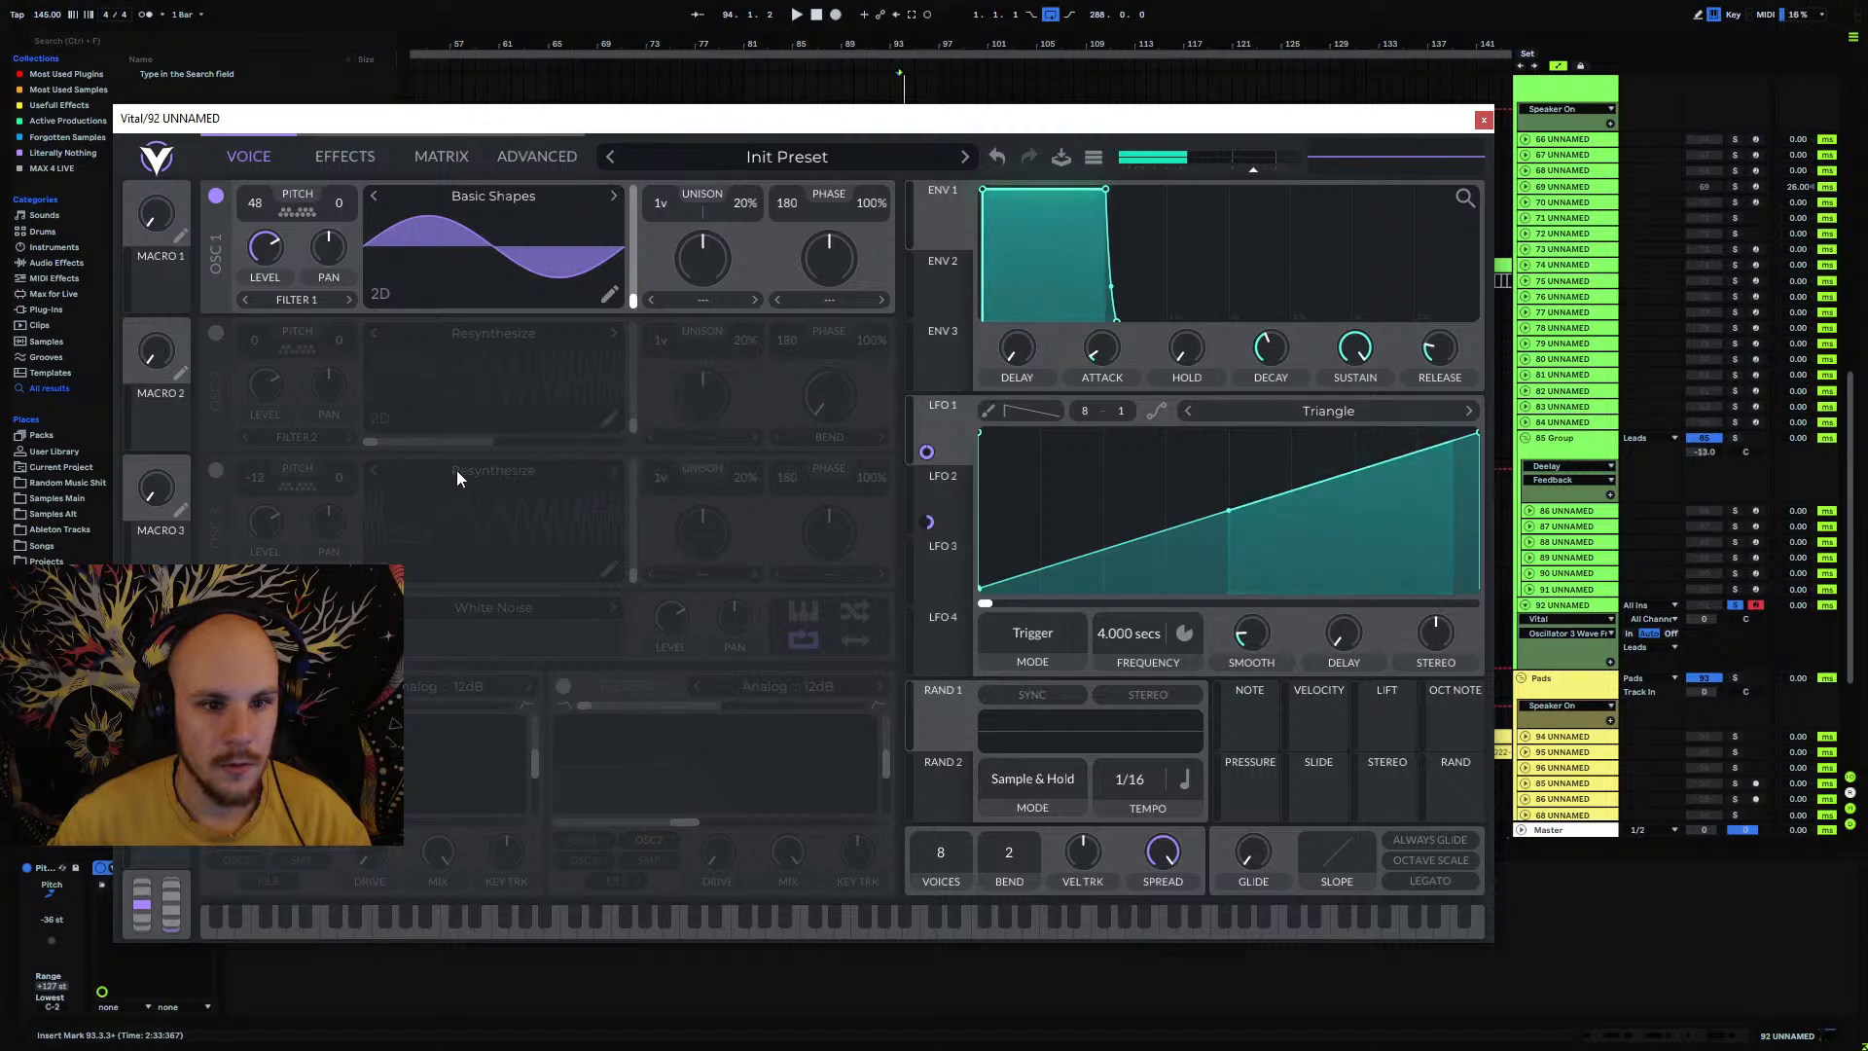
pyautogui.press('space')
pyautogui.click(216, 332)
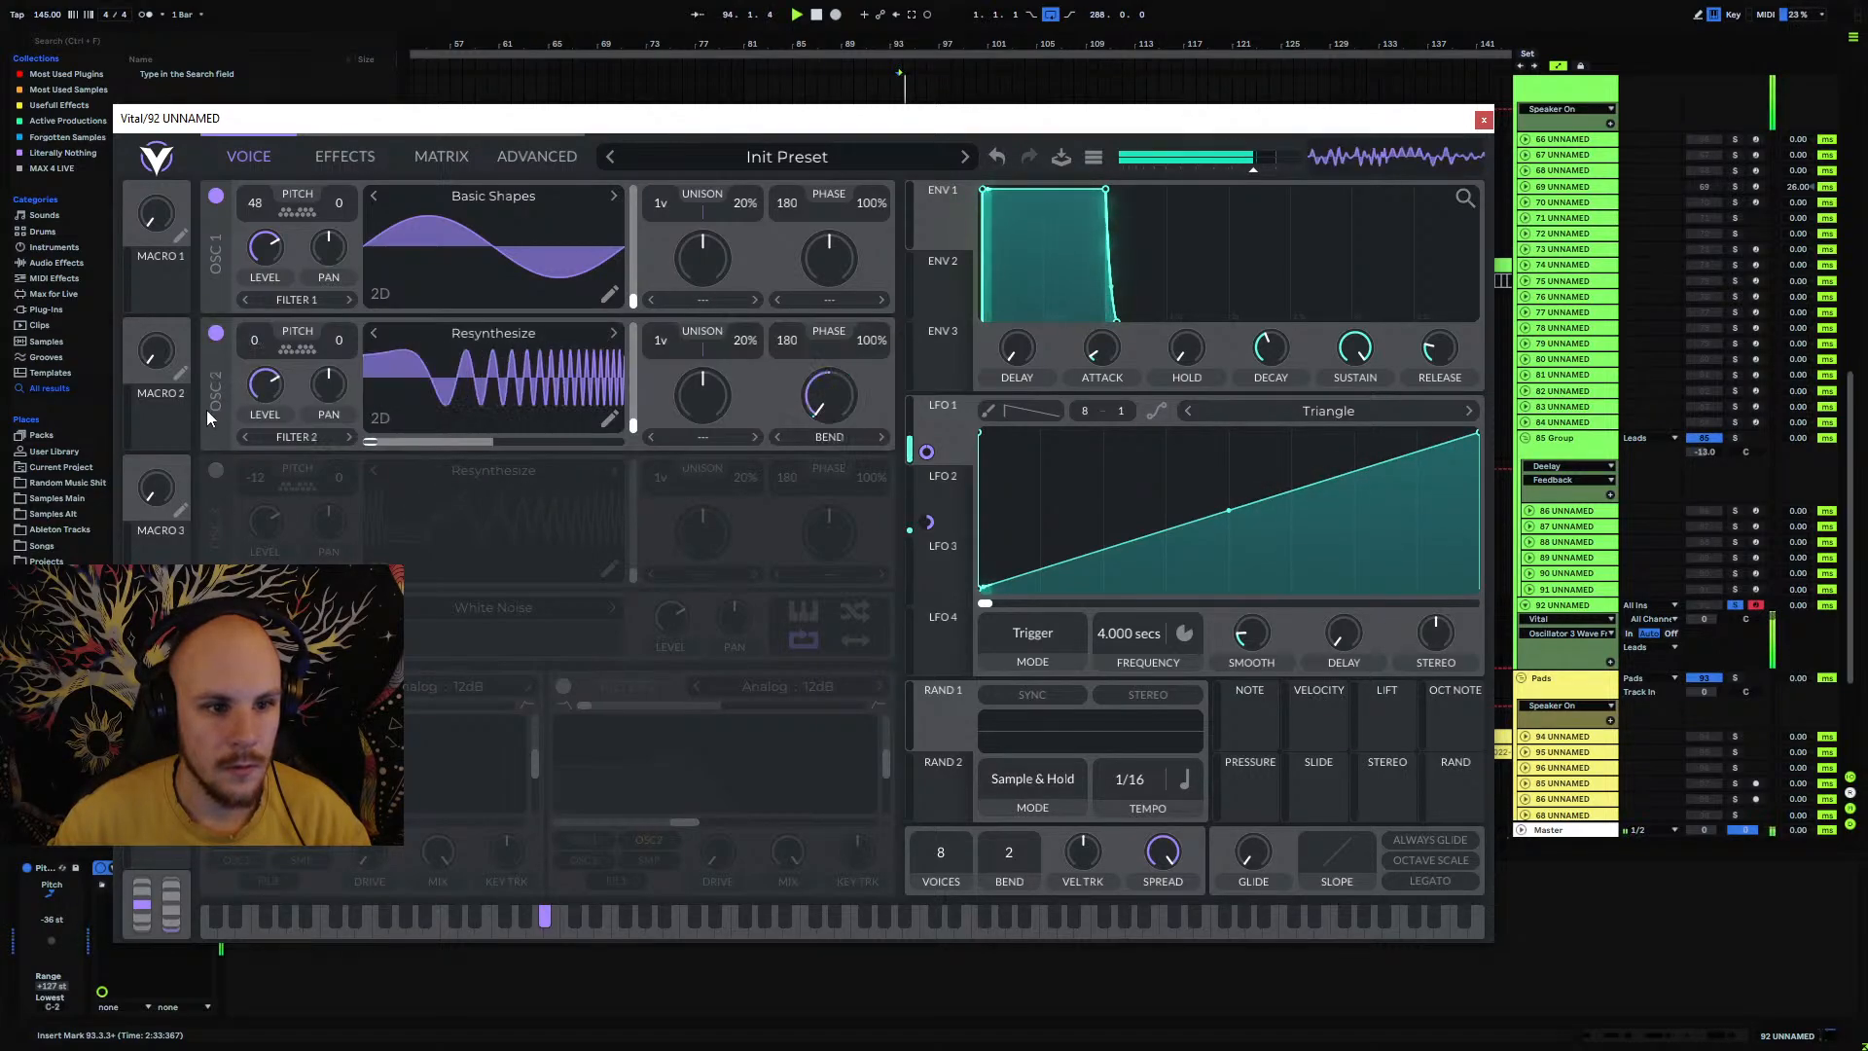
# Step: Resynthesize the preset with oscillator 1 off into oscillator 3's wavetable, then solo oscillator 3 and audition its wave frame
pyautogui.click(216, 195)
pyautogui.rightClick(508, 512)
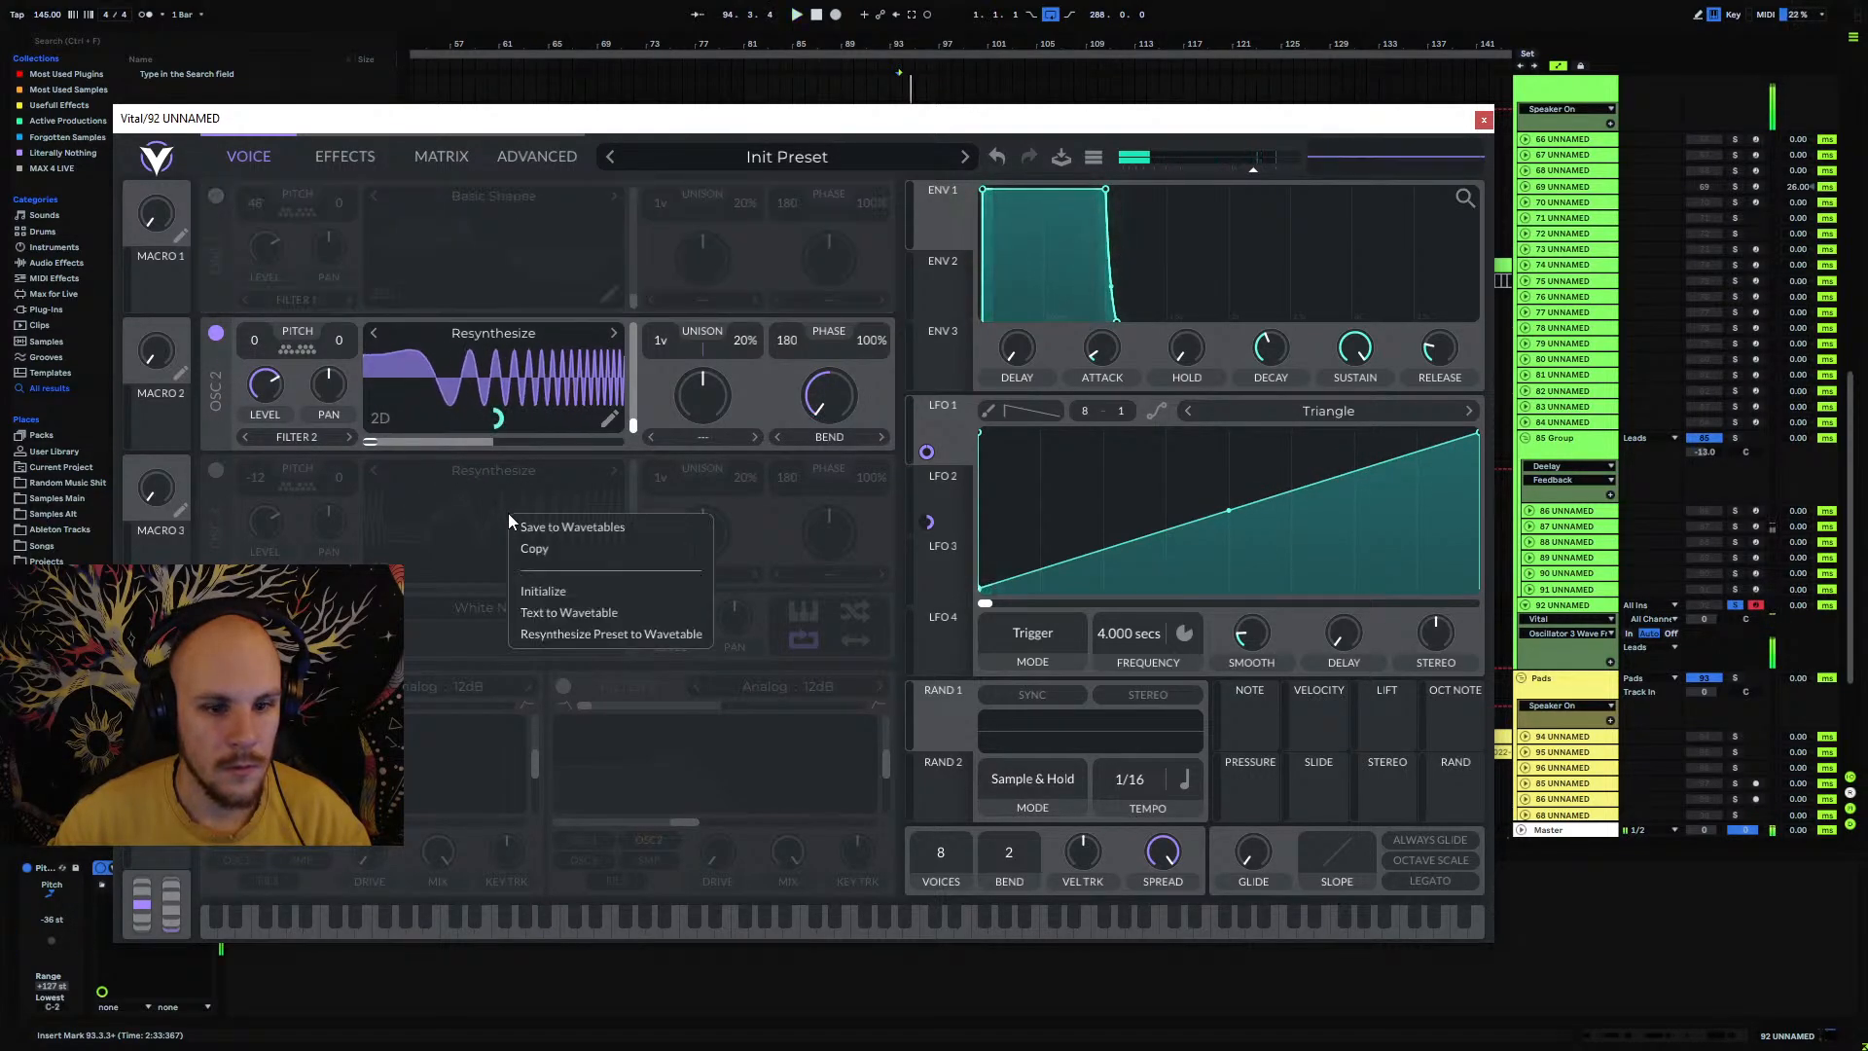
pyautogui.click(619, 635)
pyautogui.click(216, 469)
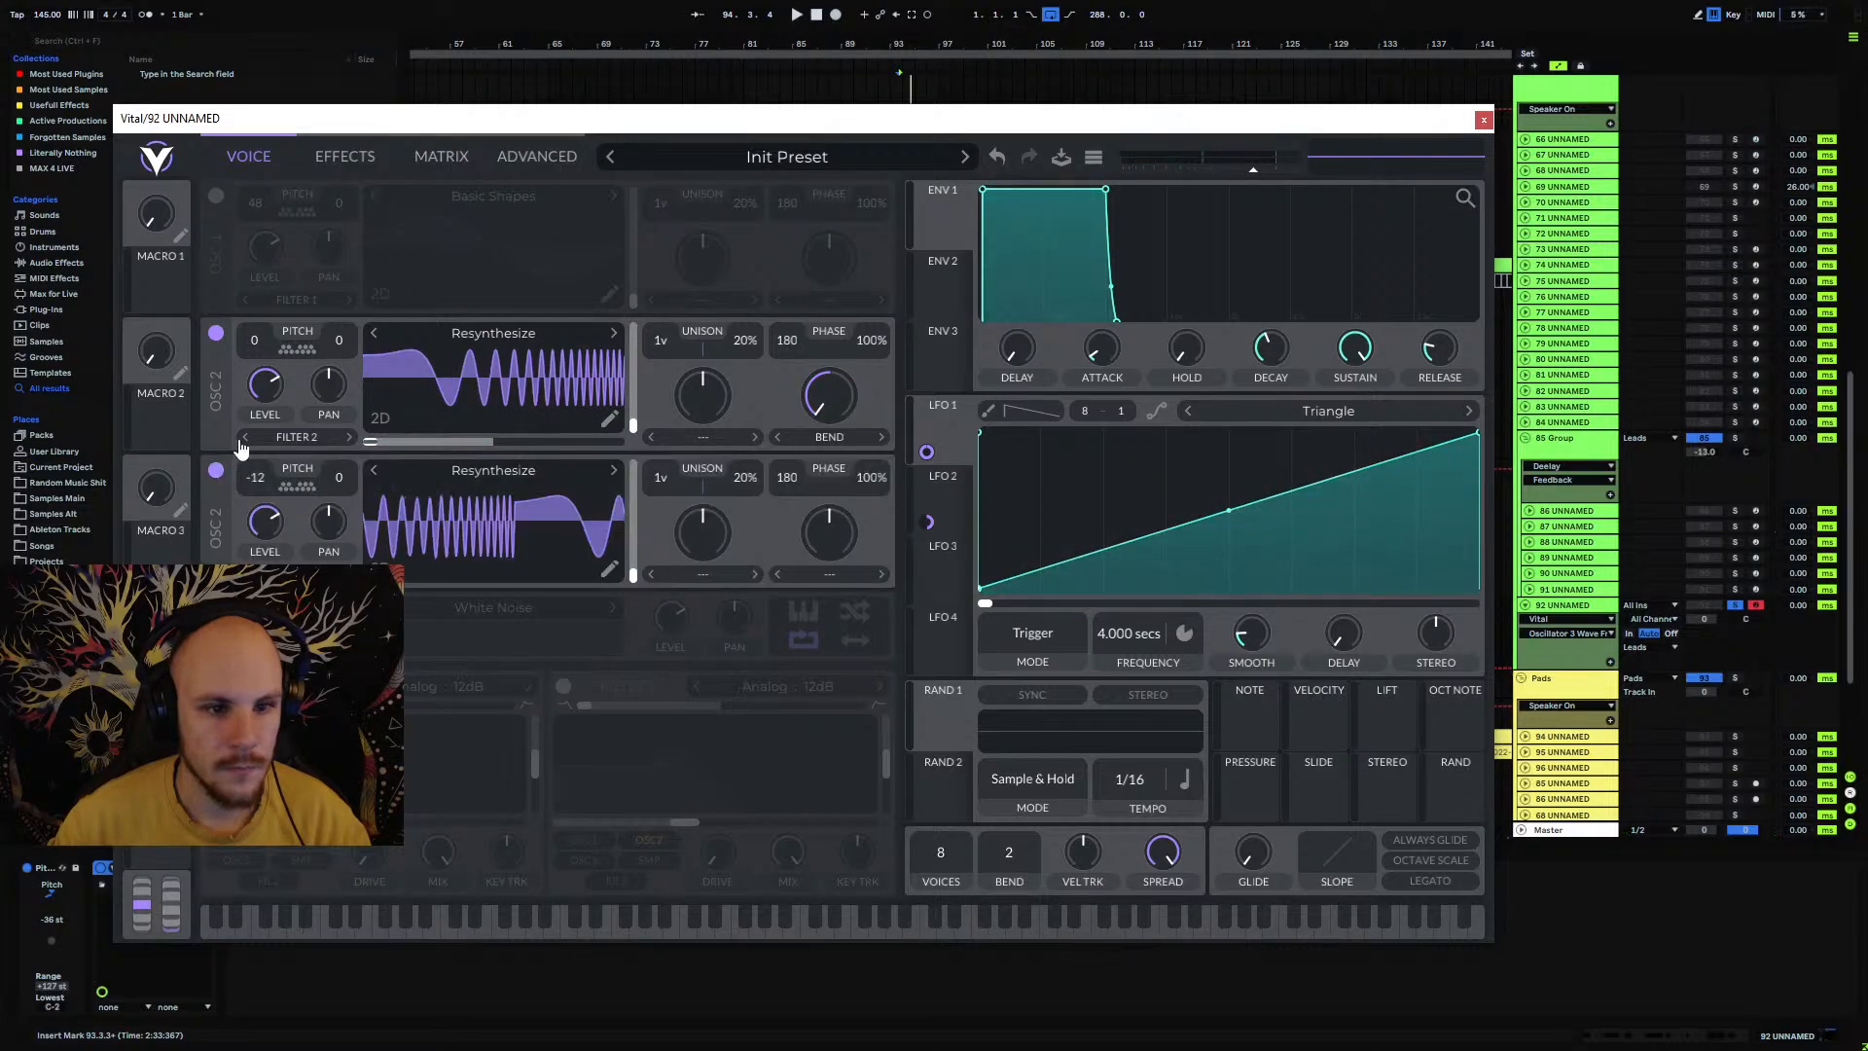
pyautogui.press('space')
pyautogui.click(216, 333)
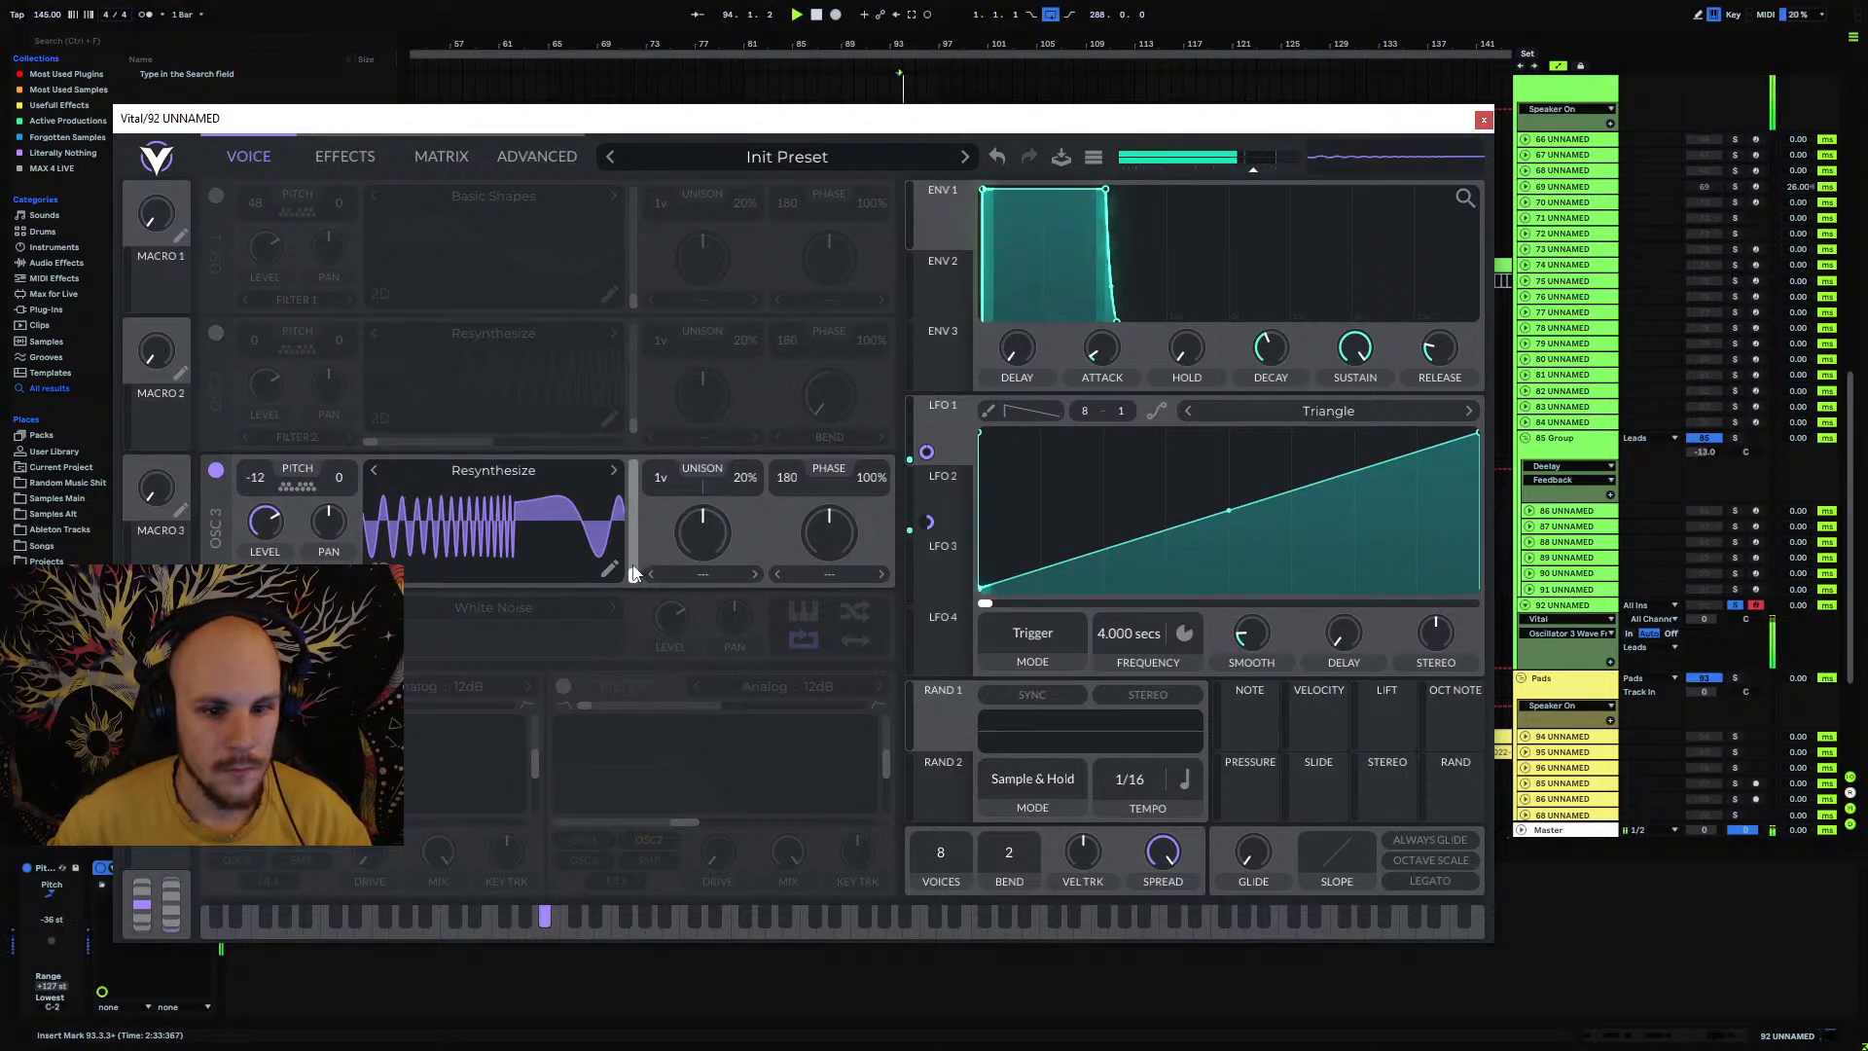
pyautogui.moveTo(633, 574)
pyautogui.mouseDown()
pyautogui.moveTo(650, 413)
pyautogui.moveTo(638, 601)
pyautogui.mouseUp()
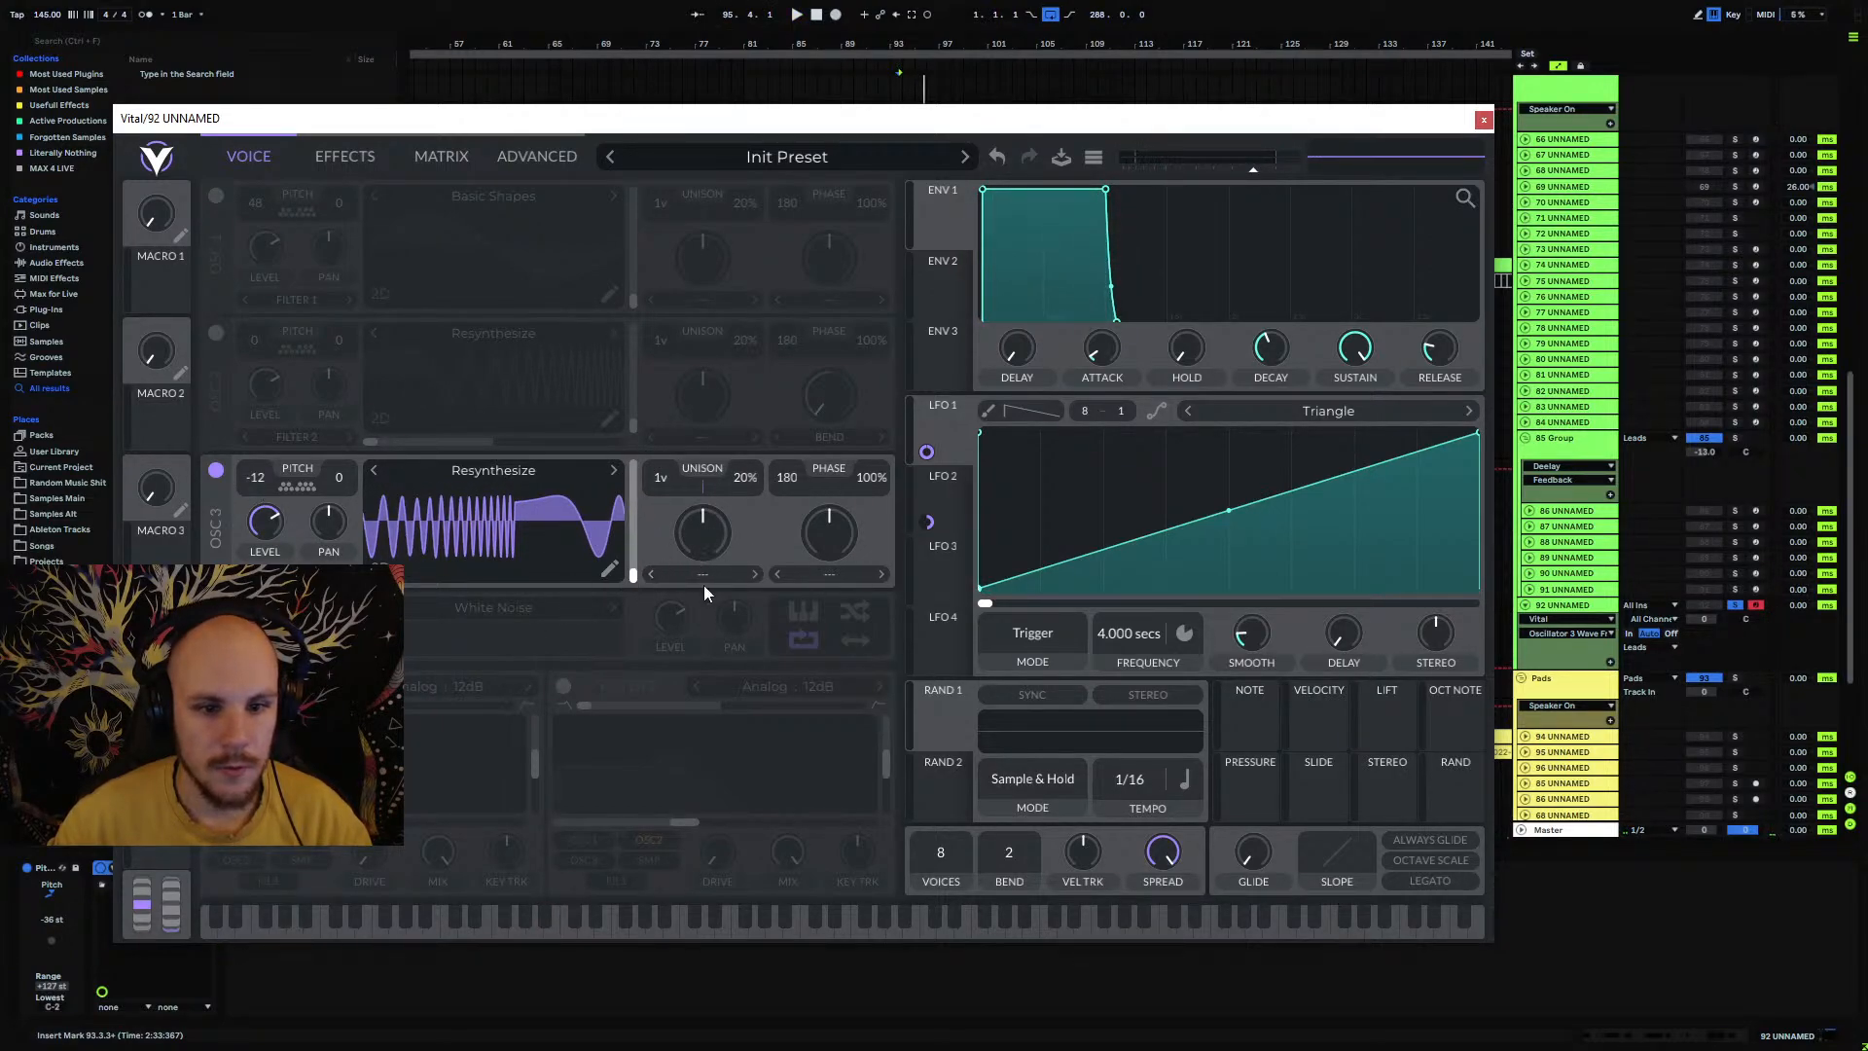
# Step: Set oscillator 3's wave distortion to Bend and vary its amount up to 100% while auditioning
pyautogui.click(829, 574)
pyautogui.click(844, 696)
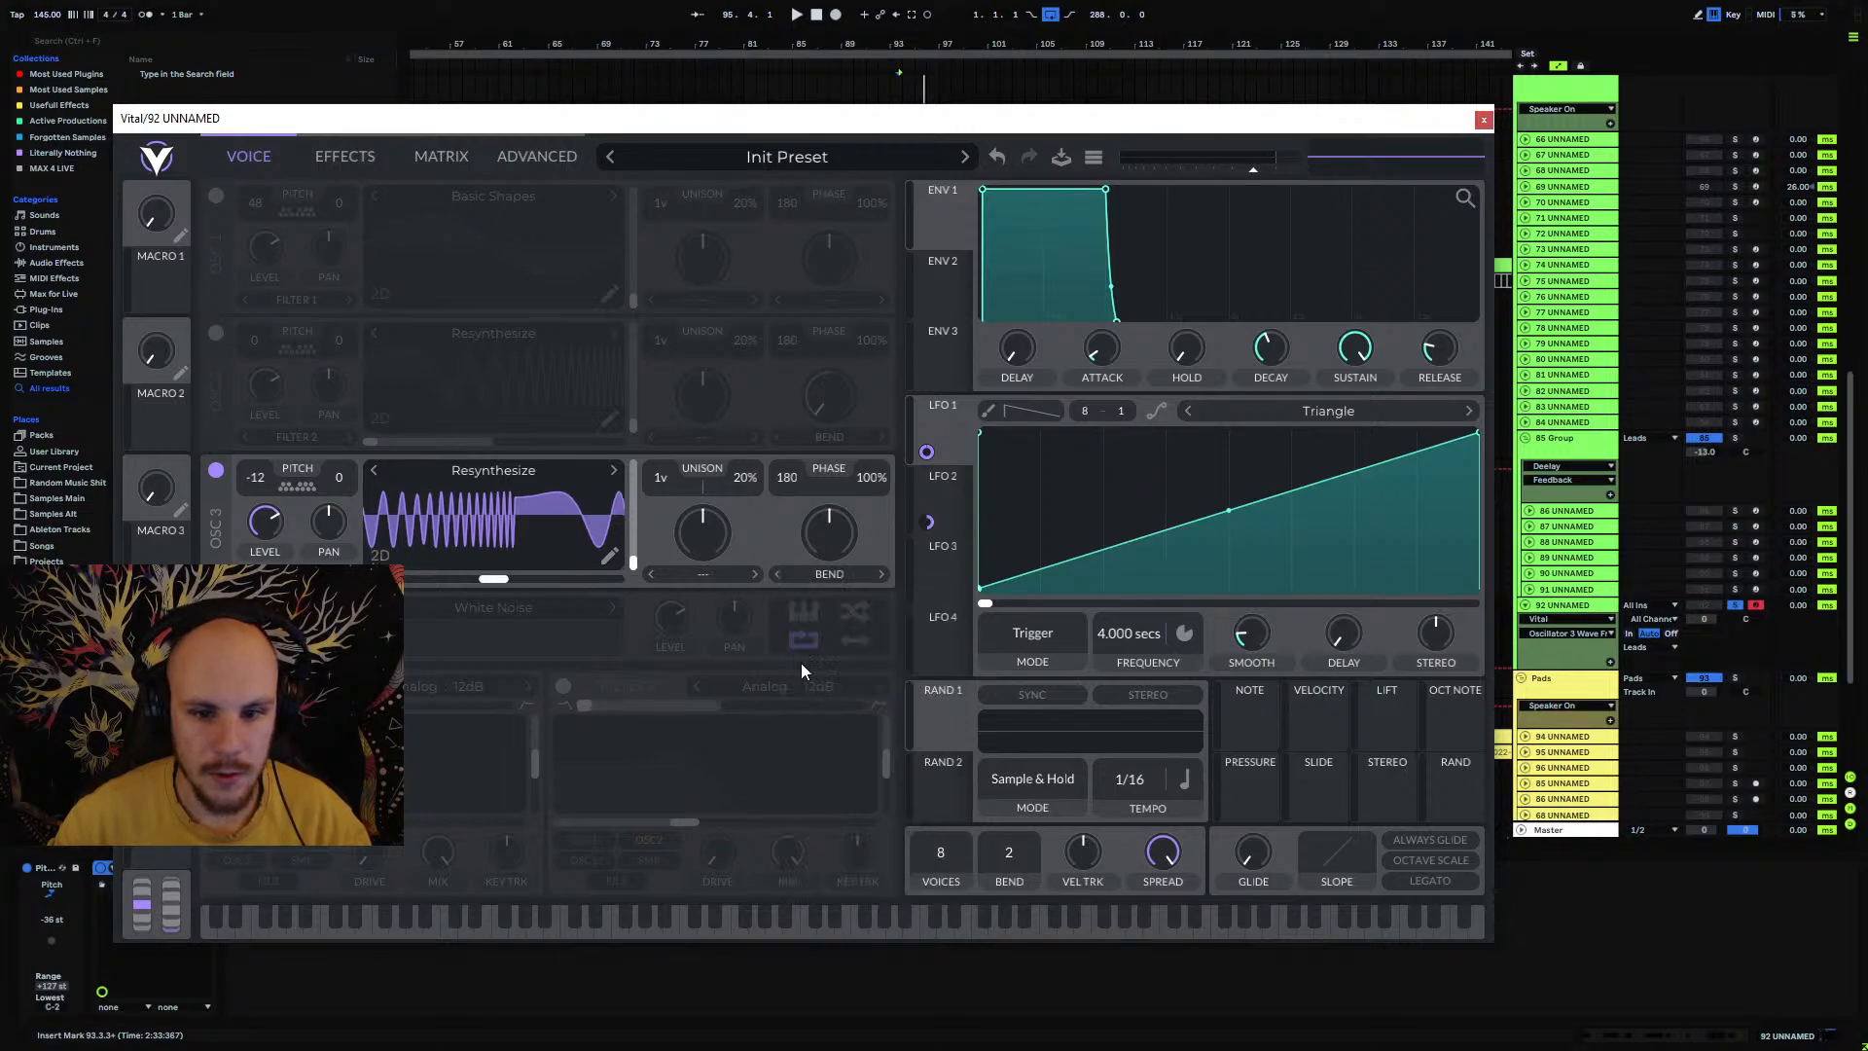
pyautogui.moveTo(926, 452); pyautogui.dragTo(829, 533)
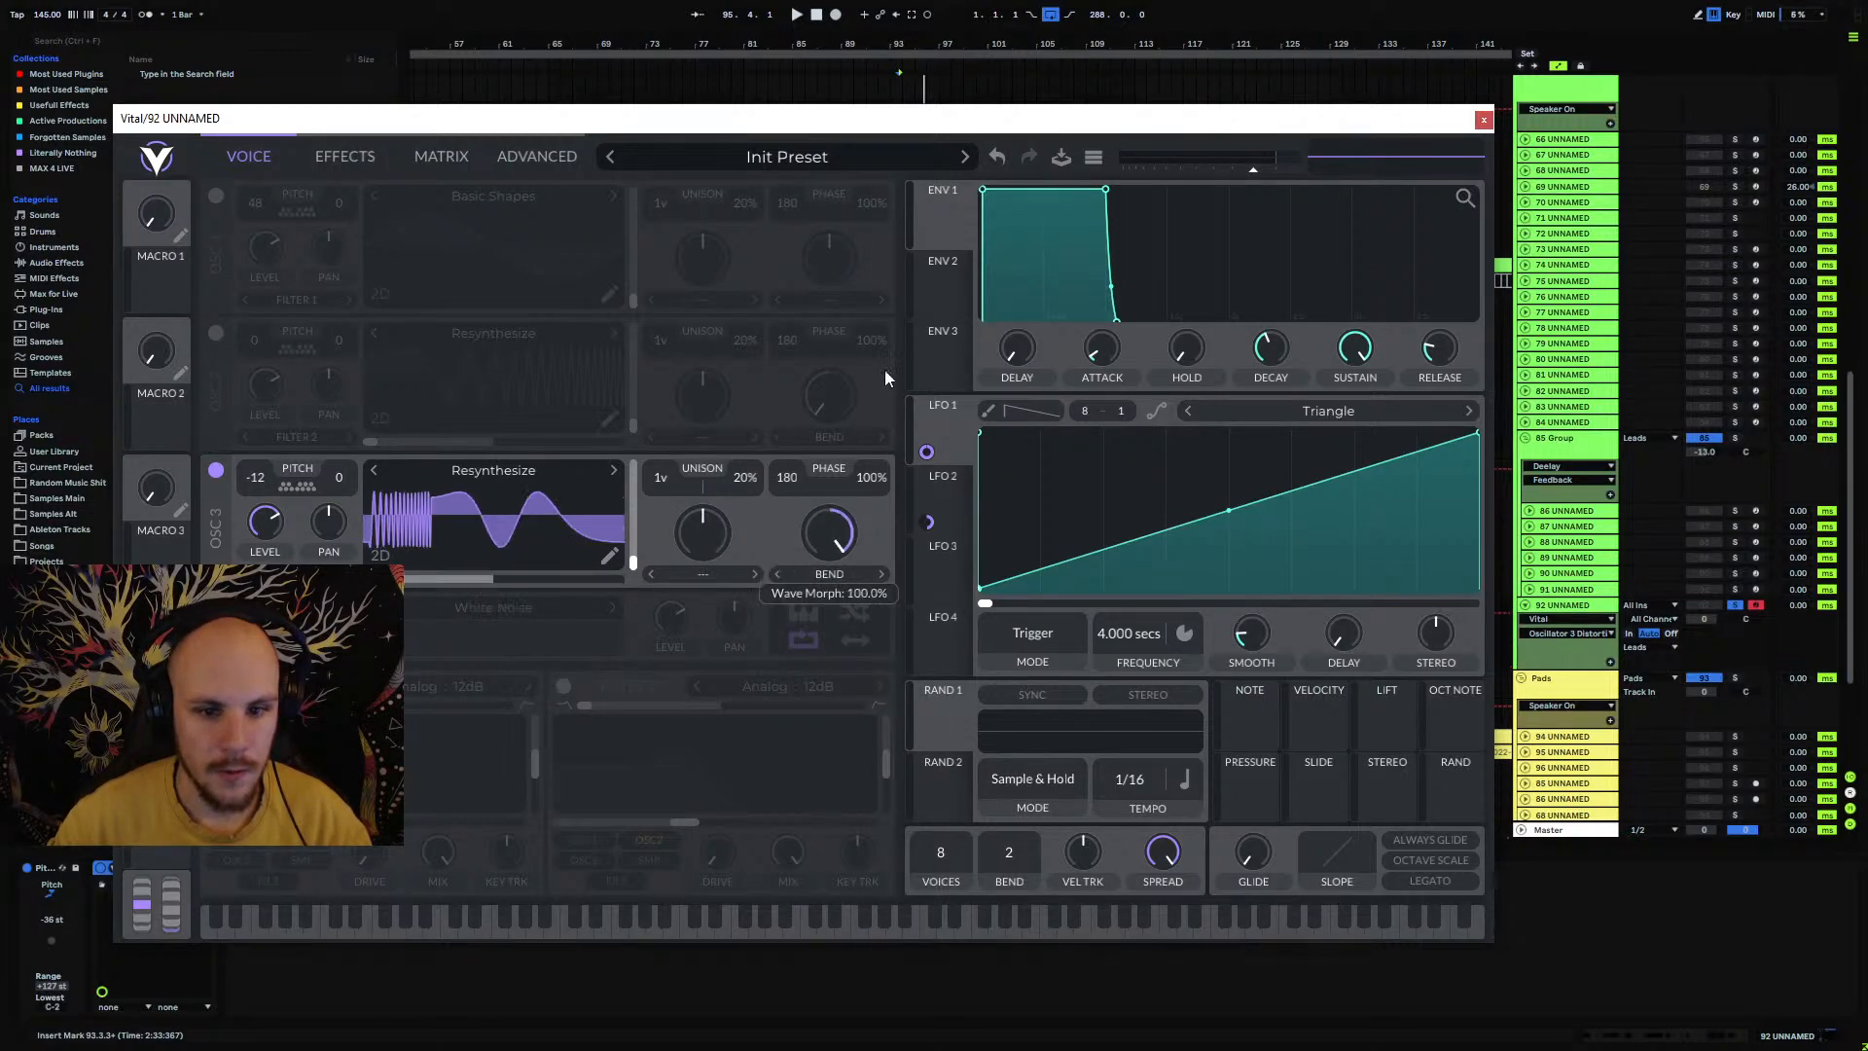
pyautogui.press('space')
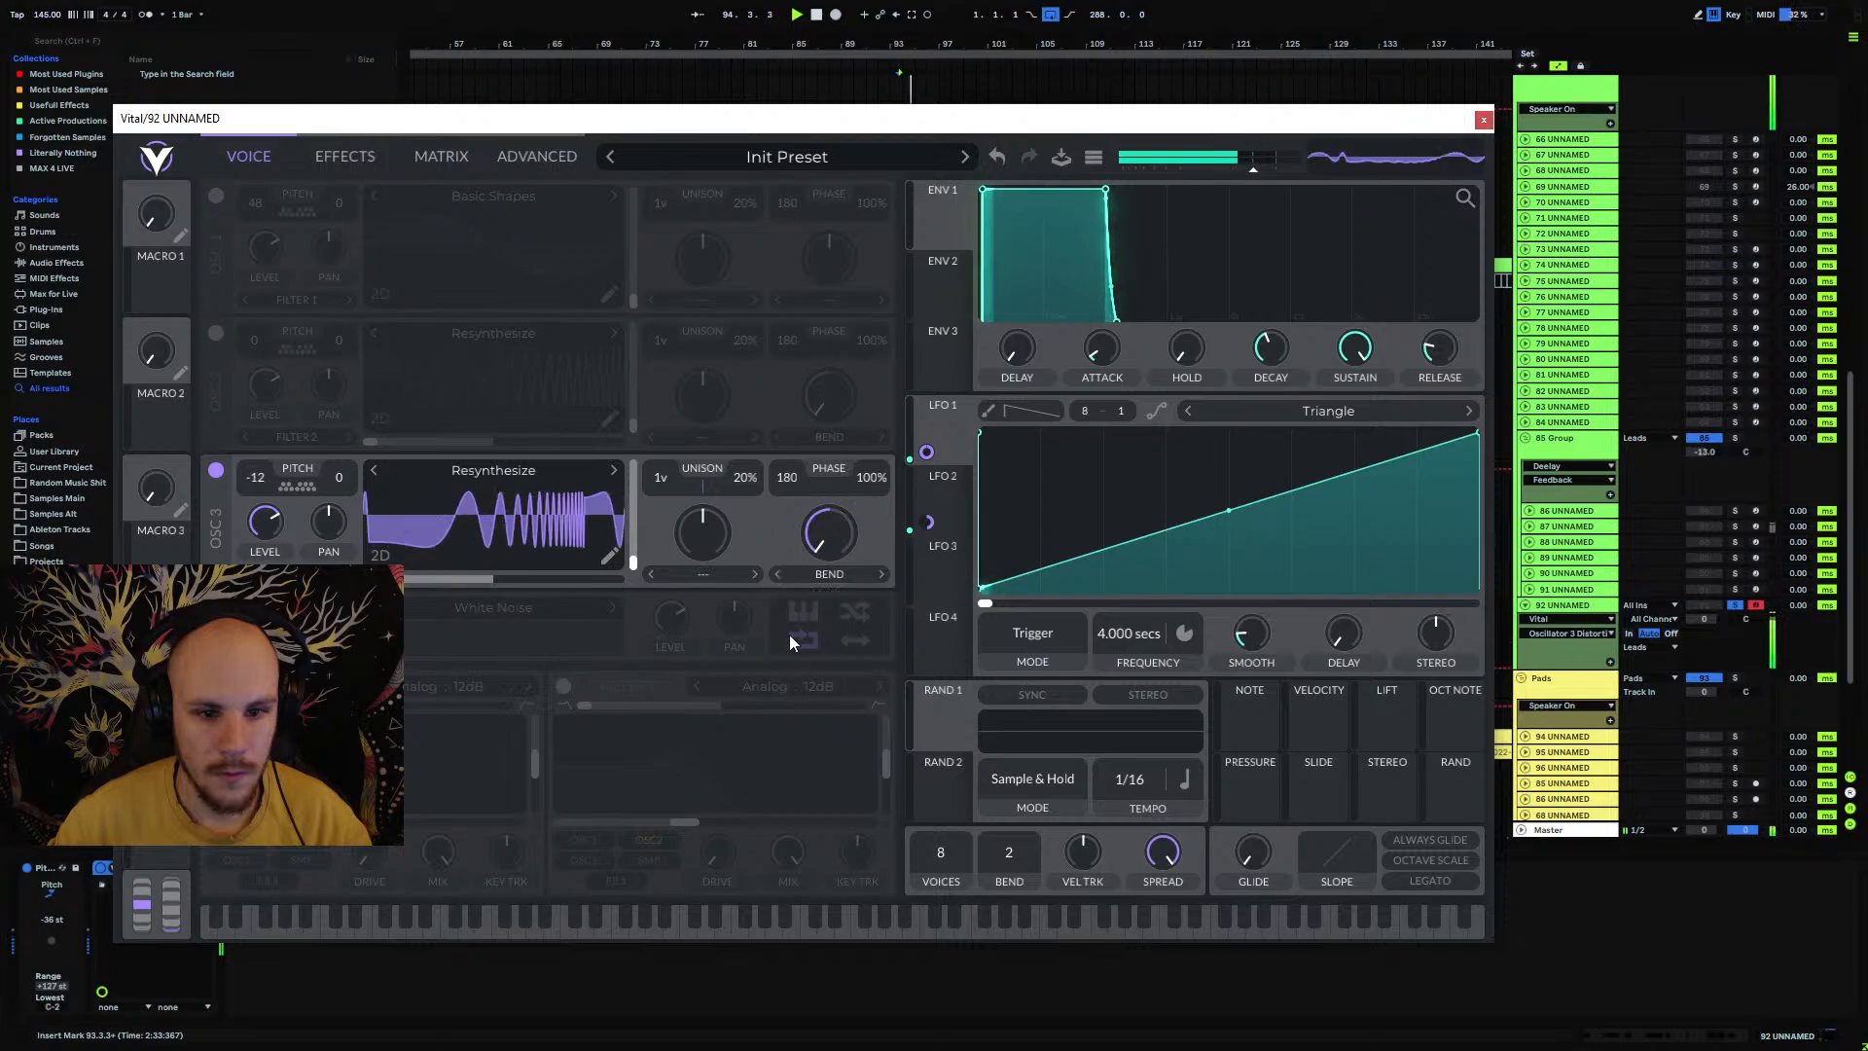
pyautogui.press('space')
pyautogui.press('space')
# Step: Sweep oscillator 3's distortion phase and Bend amount during playback, and reset the Bend amount to its default
pyautogui.moveTo(386, 581); pyautogui.dragTo(511, 596)
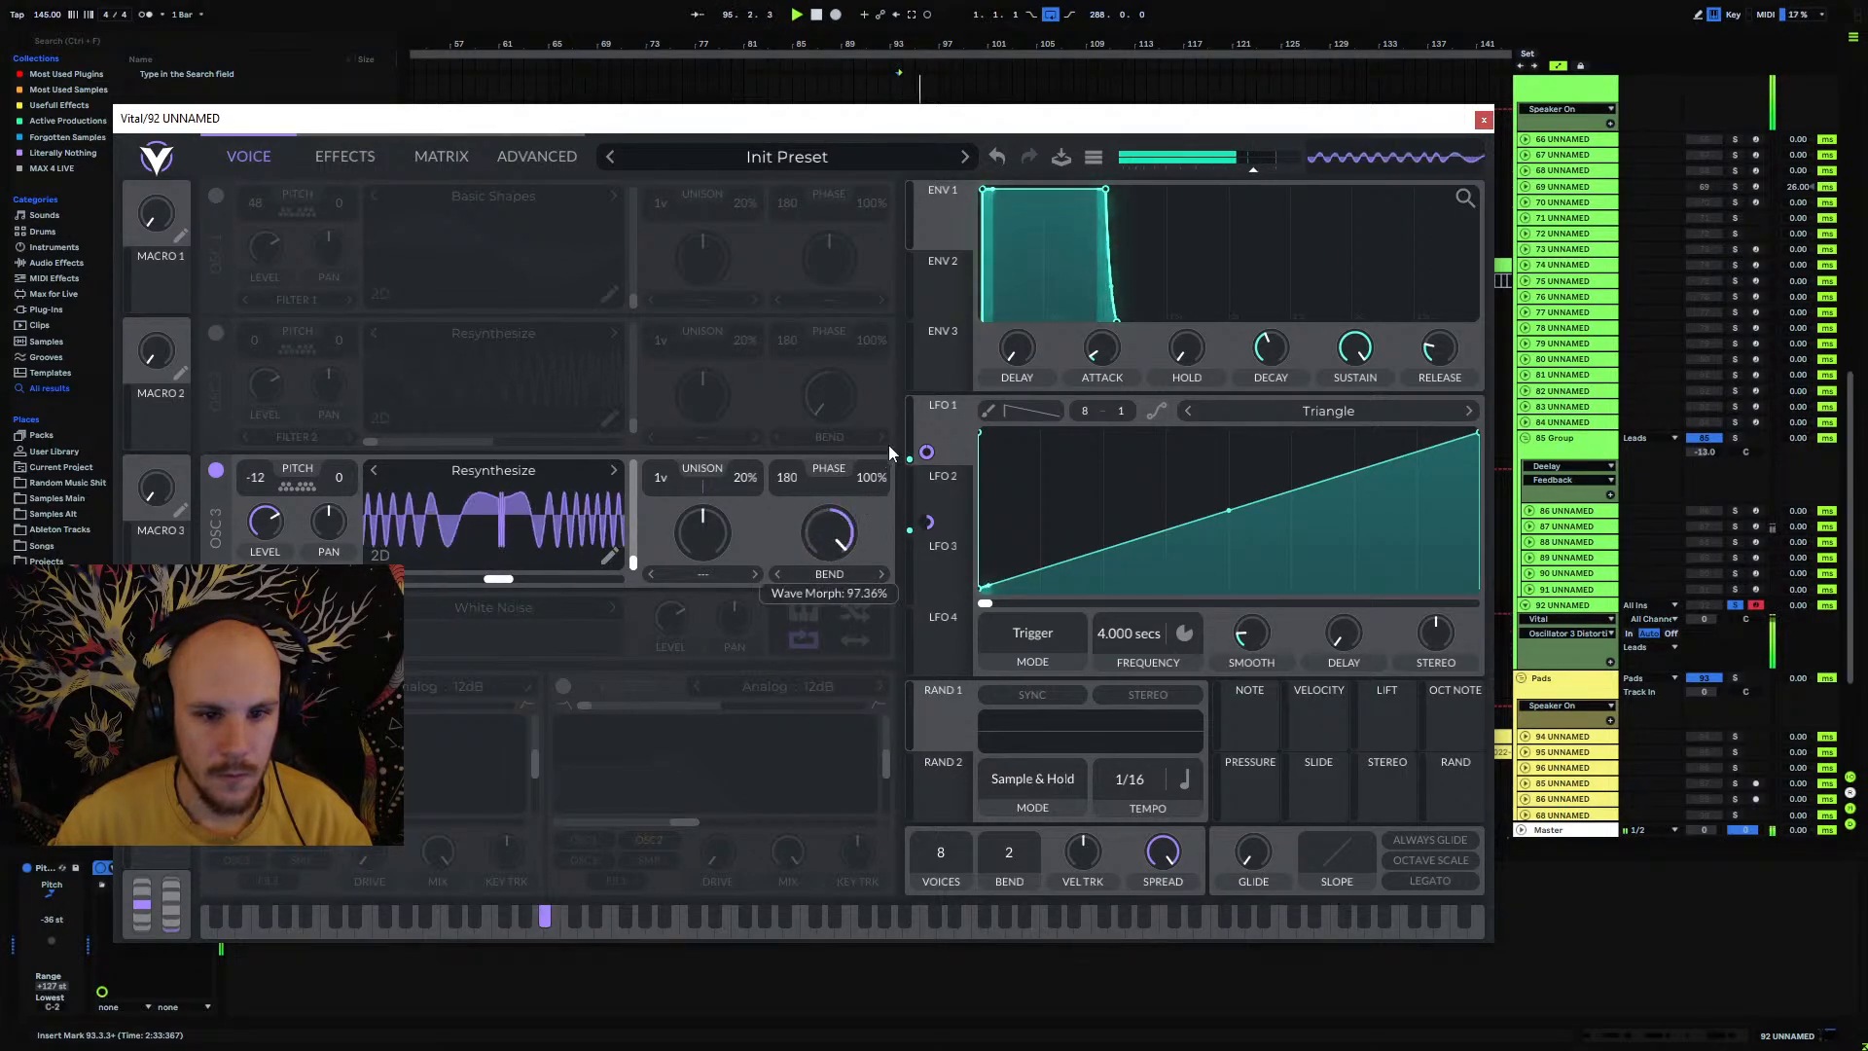
pyautogui.press('space')
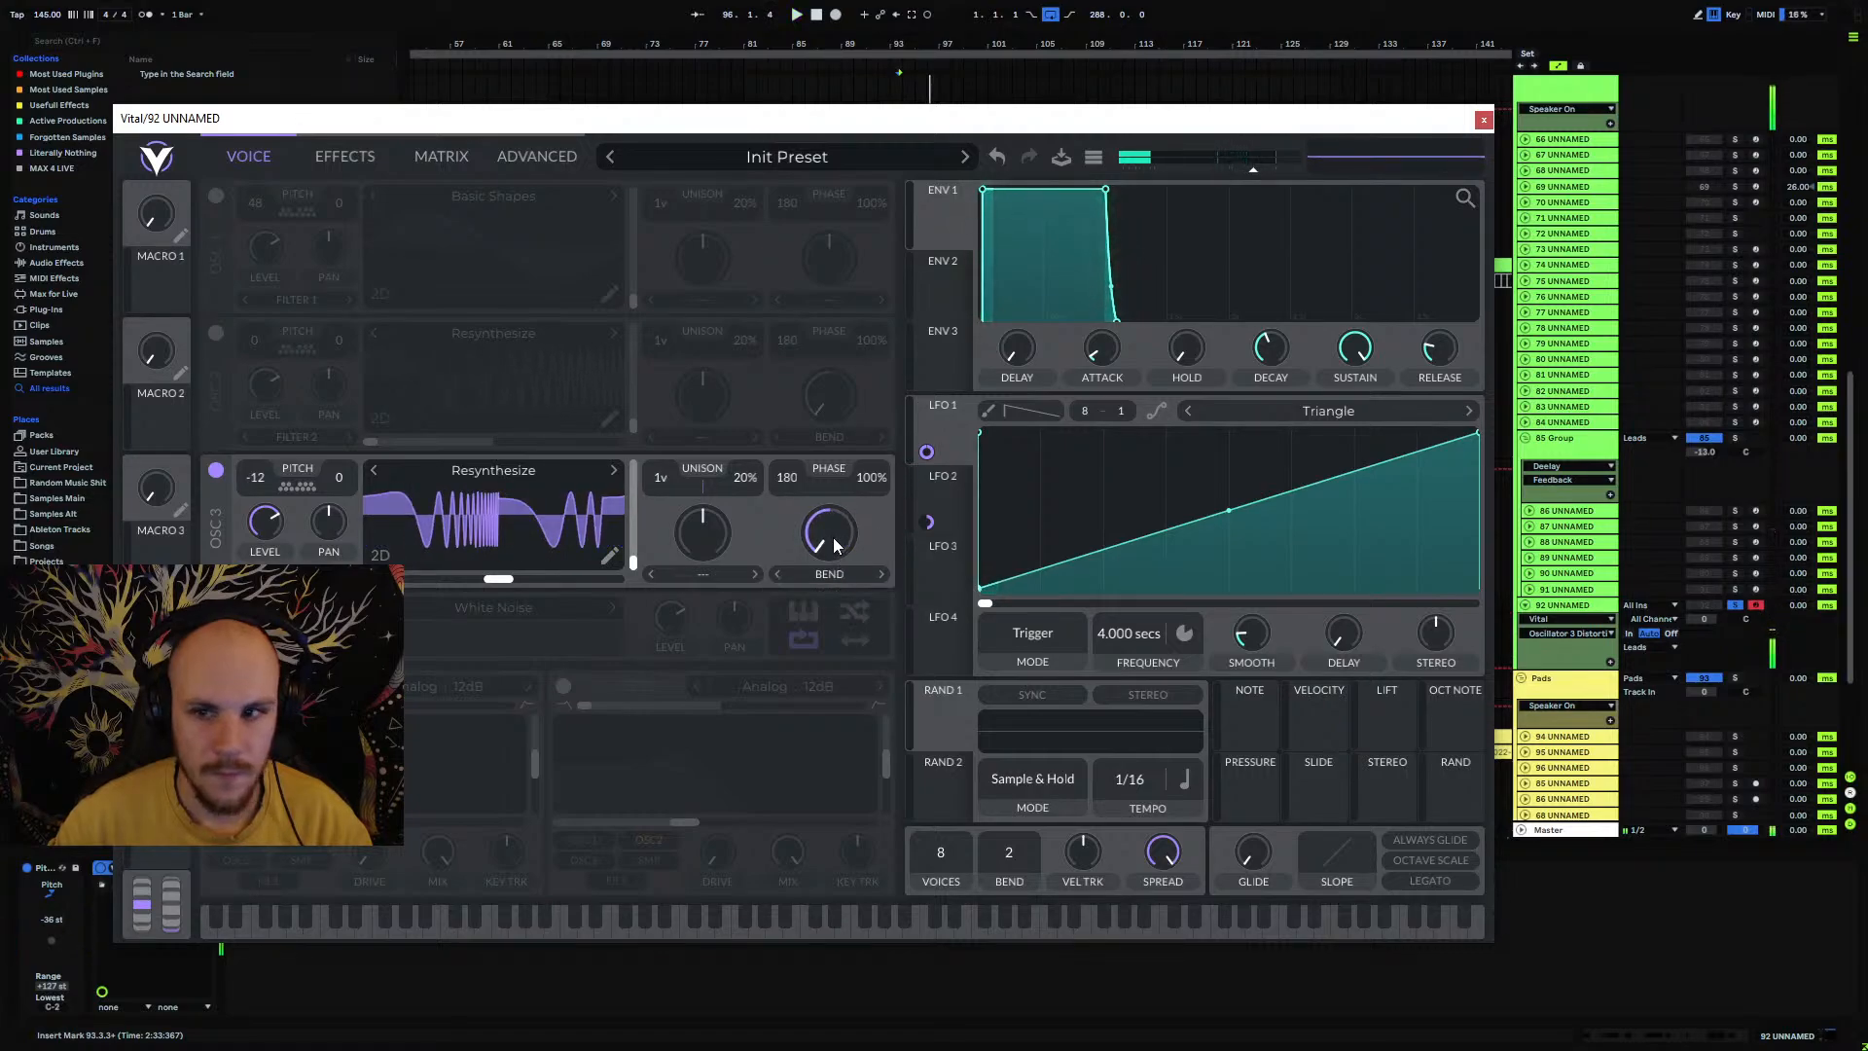
pyautogui.moveTo(512, 584); pyautogui.dragTo(463, 586)
pyautogui.press('space')
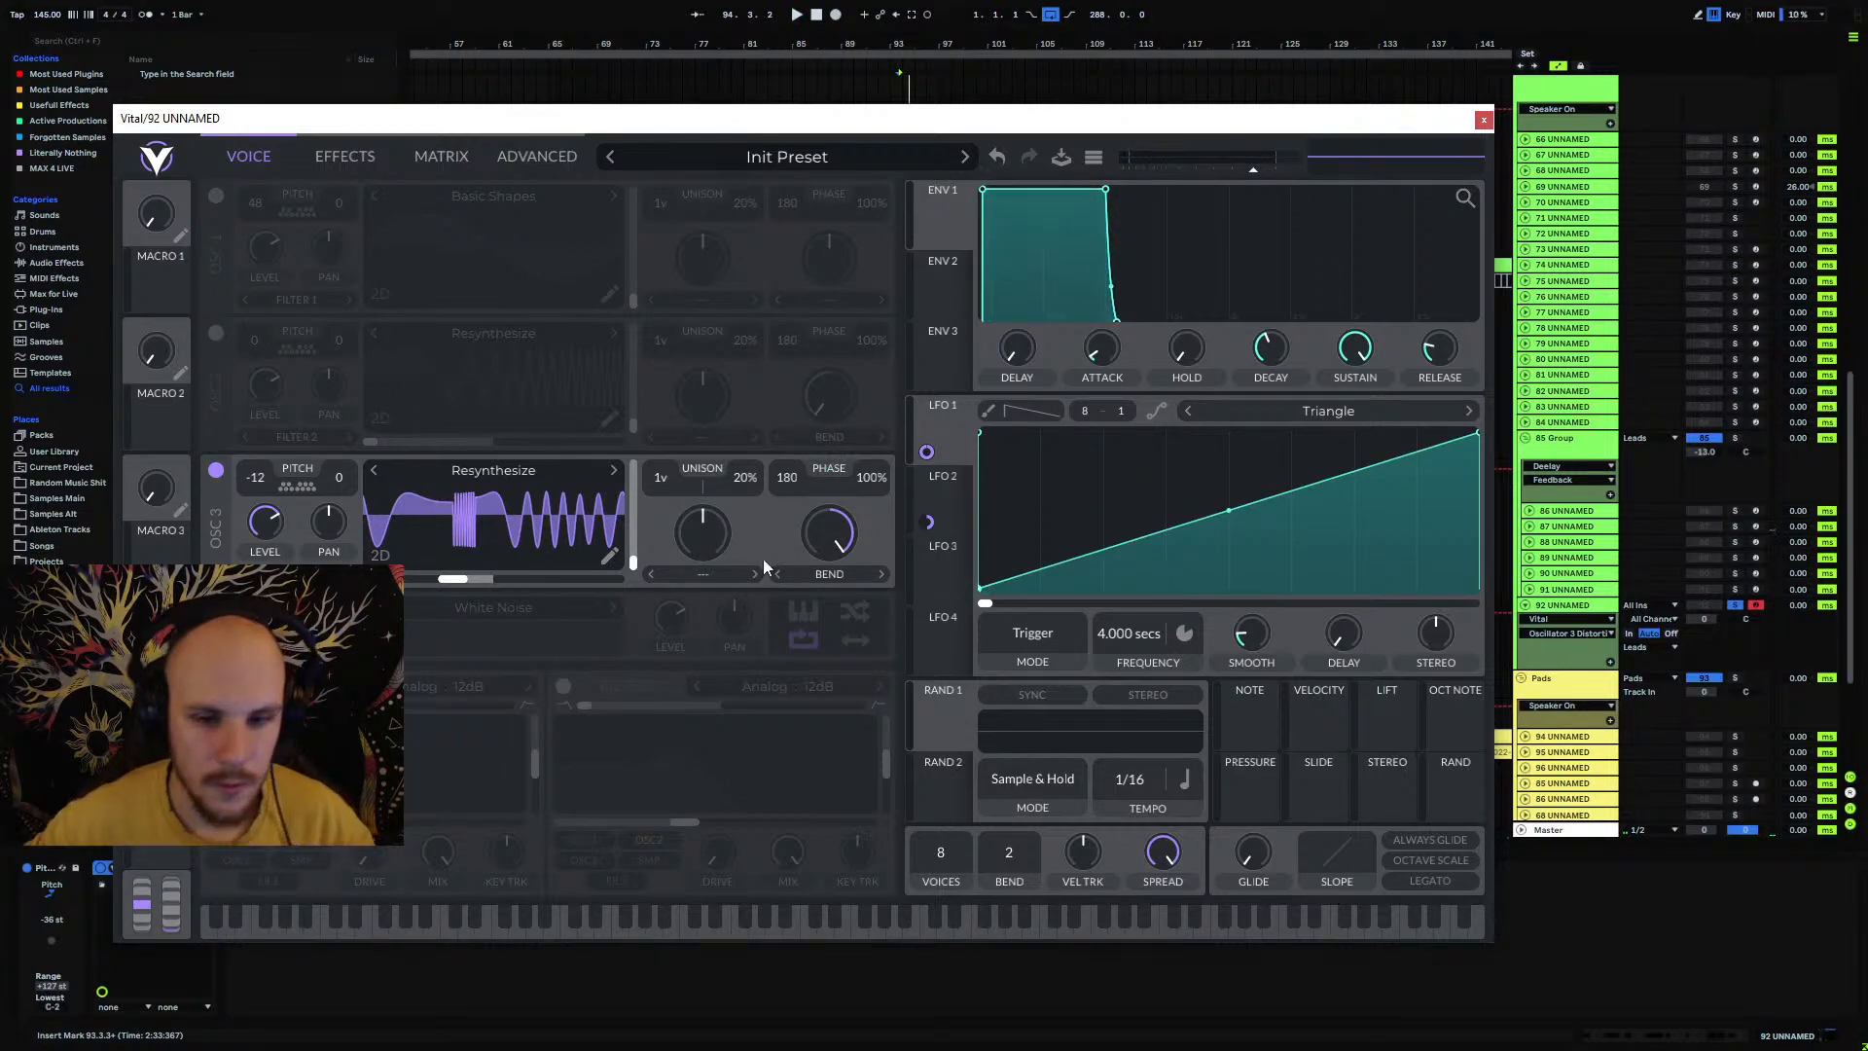
pyautogui.doubleClick(830, 543)
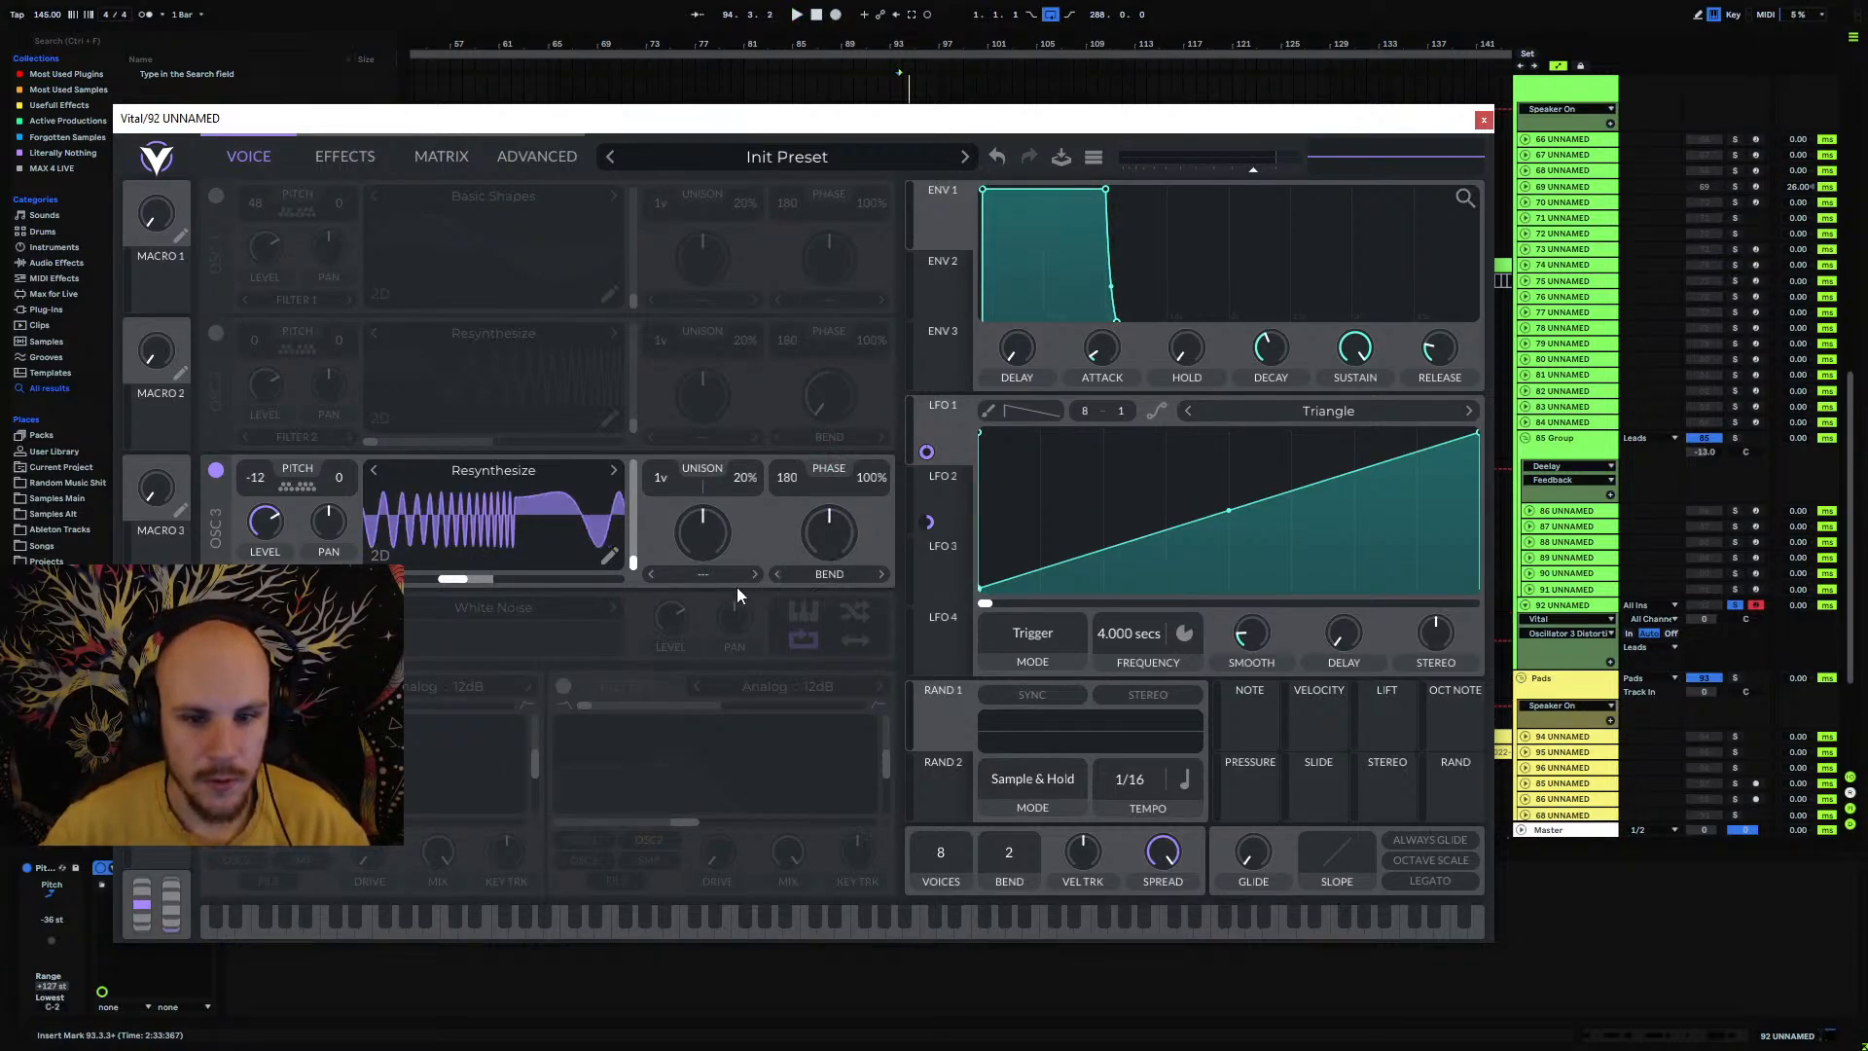
# Step: Try Phase Disperse as oscillator 3's spectral morph, sweeping its amount from minimum to maximum and shifting the distortion phase
pyautogui.click(702, 574)
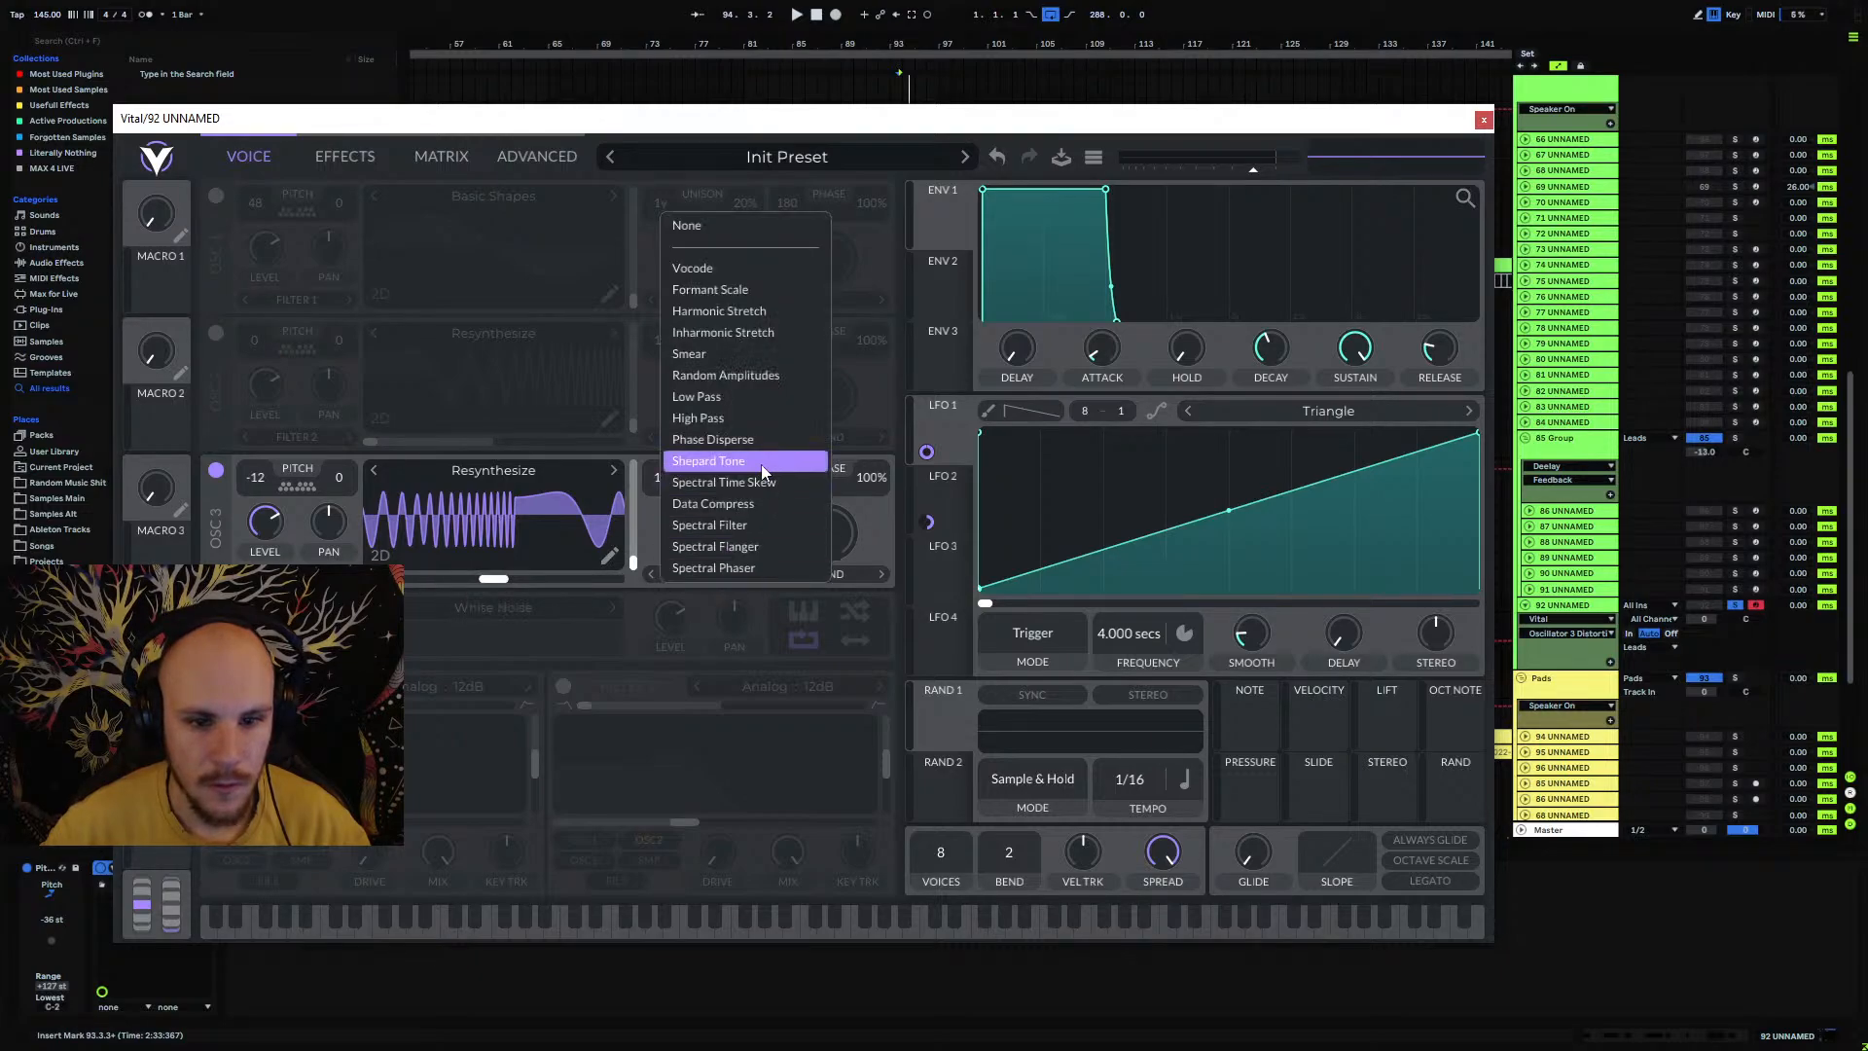
pyautogui.click(720, 439)
pyautogui.moveTo(723, 516); pyautogui.dragTo(704, 697)
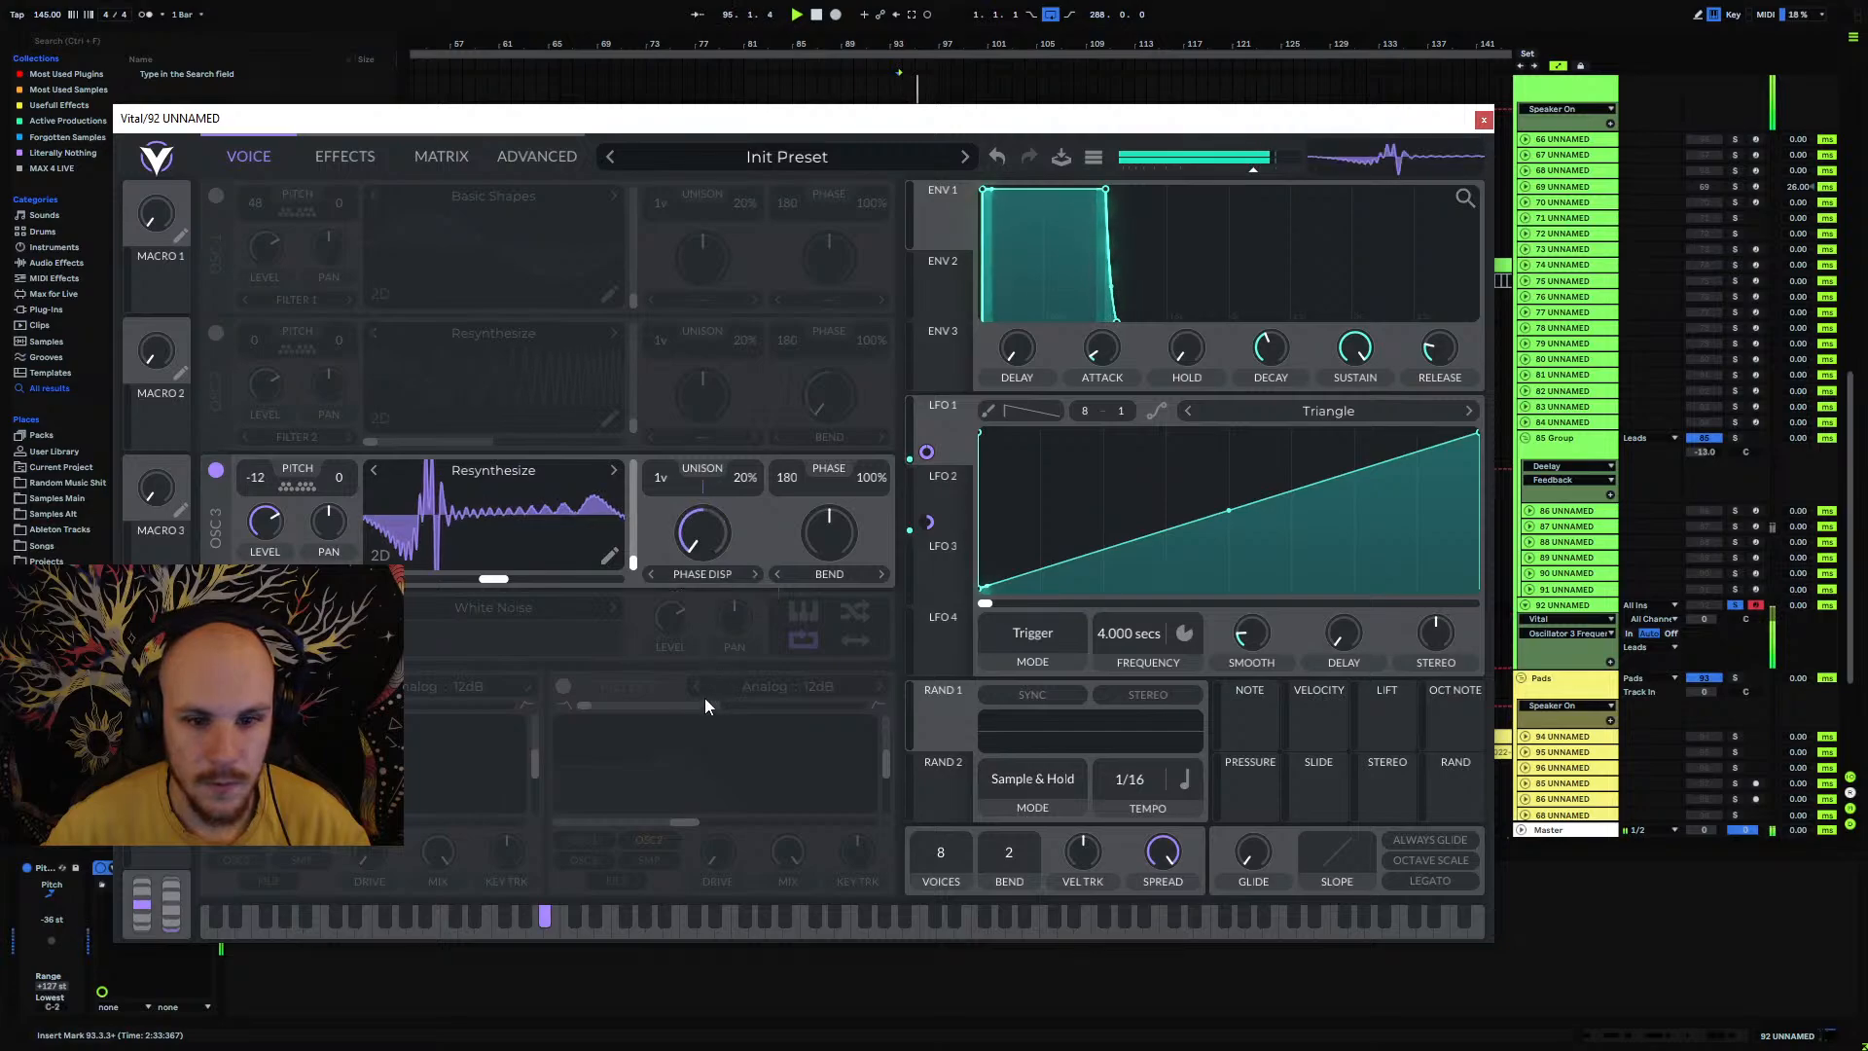
pyautogui.moveTo(722, 558); pyautogui.dragTo(792, 300)
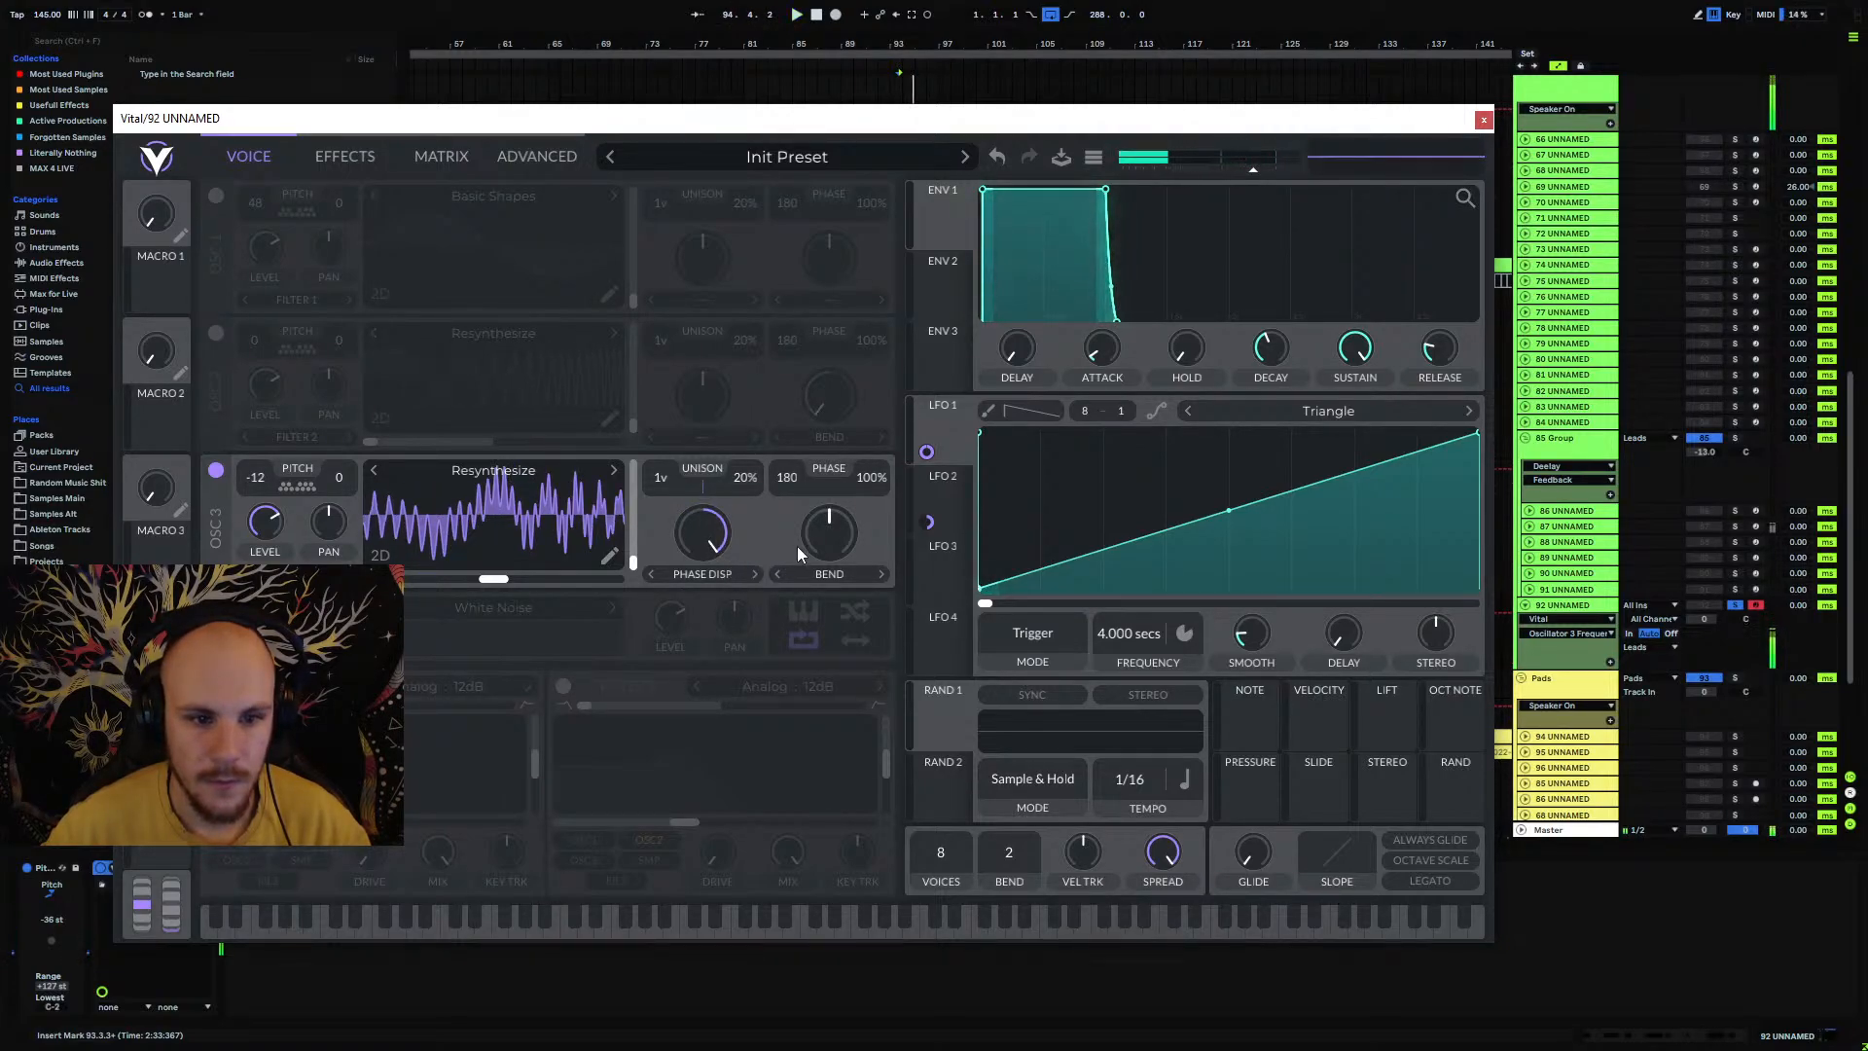
pyautogui.press('space')
pyautogui.moveTo(493, 580)
pyautogui.mouseDown()
pyautogui.moveTo(555, 580)
pyautogui.moveTo(522, 581)
pyautogui.mouseUp()
# Step: Try Data Compress and Random Amplitudes as oscillator 3's spectral morph and audition the sound
pyautogui.click(700, 578)
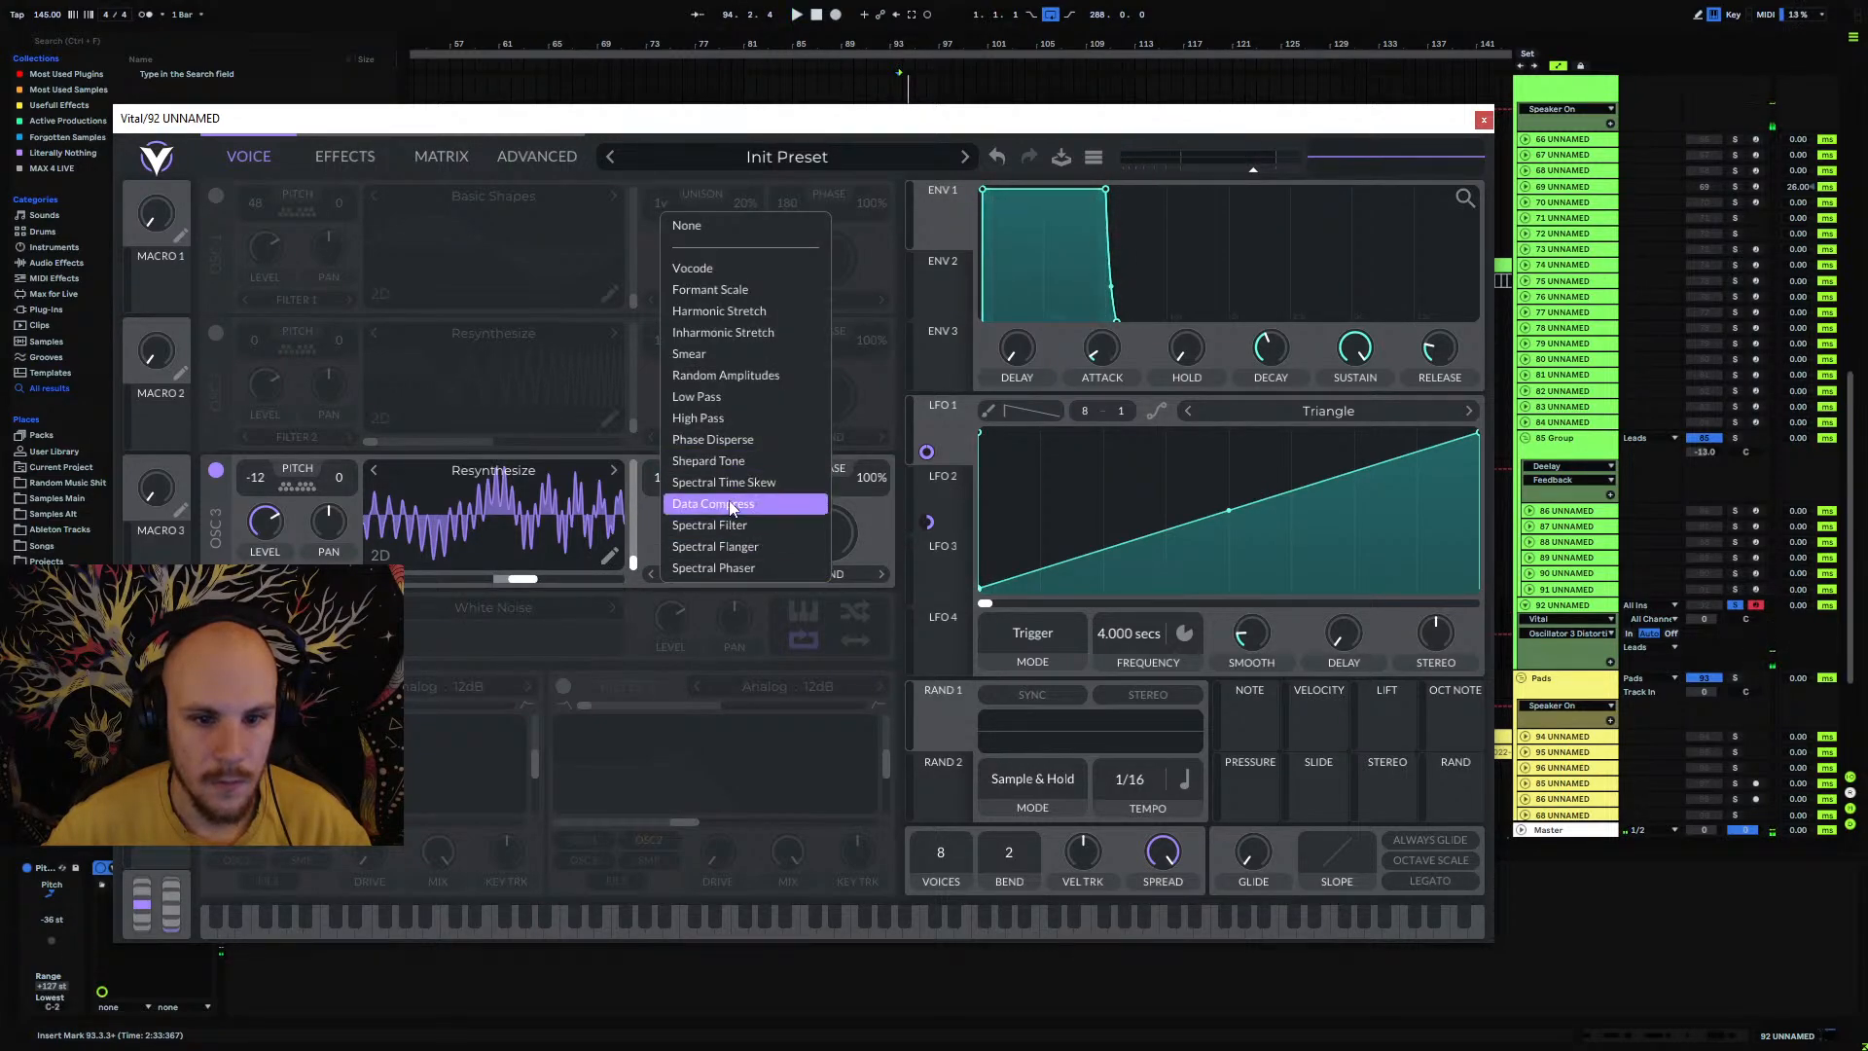
pyautogui.click(689, 504)
pyautogui.moveTo(686, 545); pyautogui.dragTo(677, 645)
pyautogui.click(699, 576)
pyautogui.click(741, 374)
pyautogui.press('space')
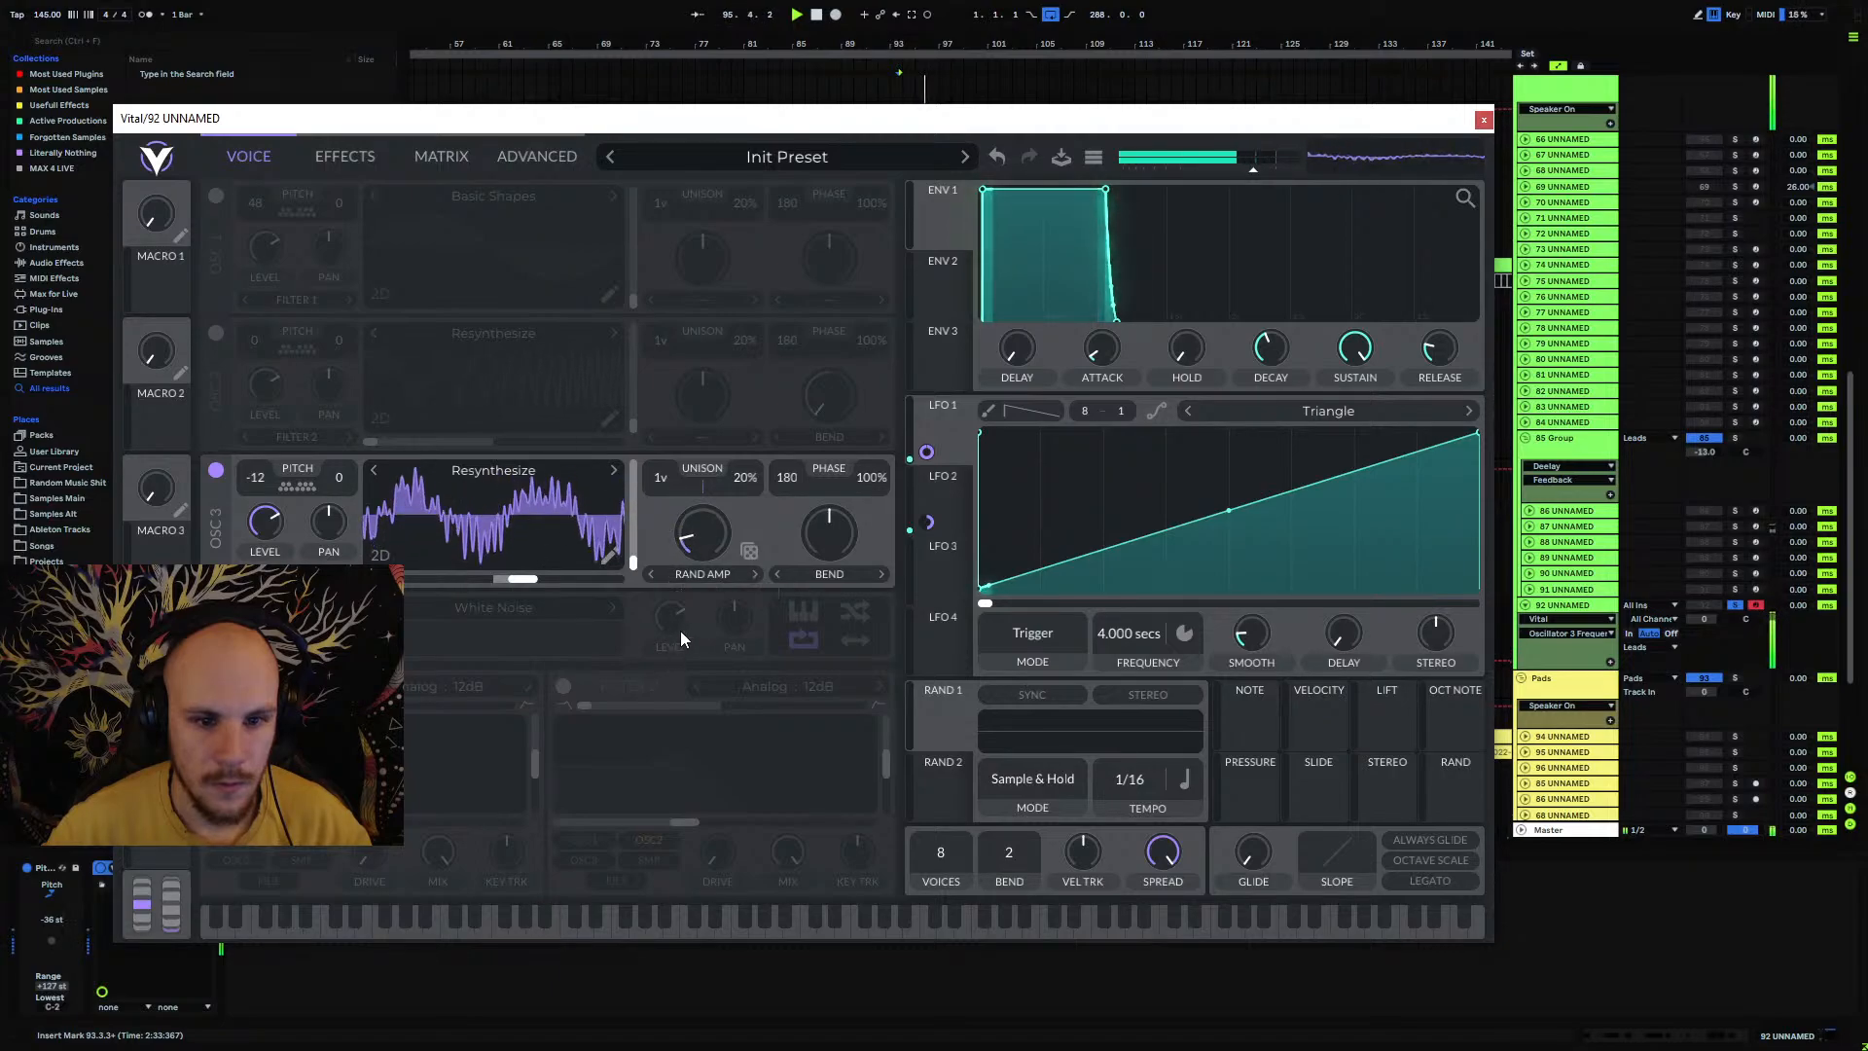
# Step: Set oscillator 3's spectral morph to Vocode at 100% and its distortion phase to about 181
pyautogui.click(718, 575)
pyautogui.click(739, 268)
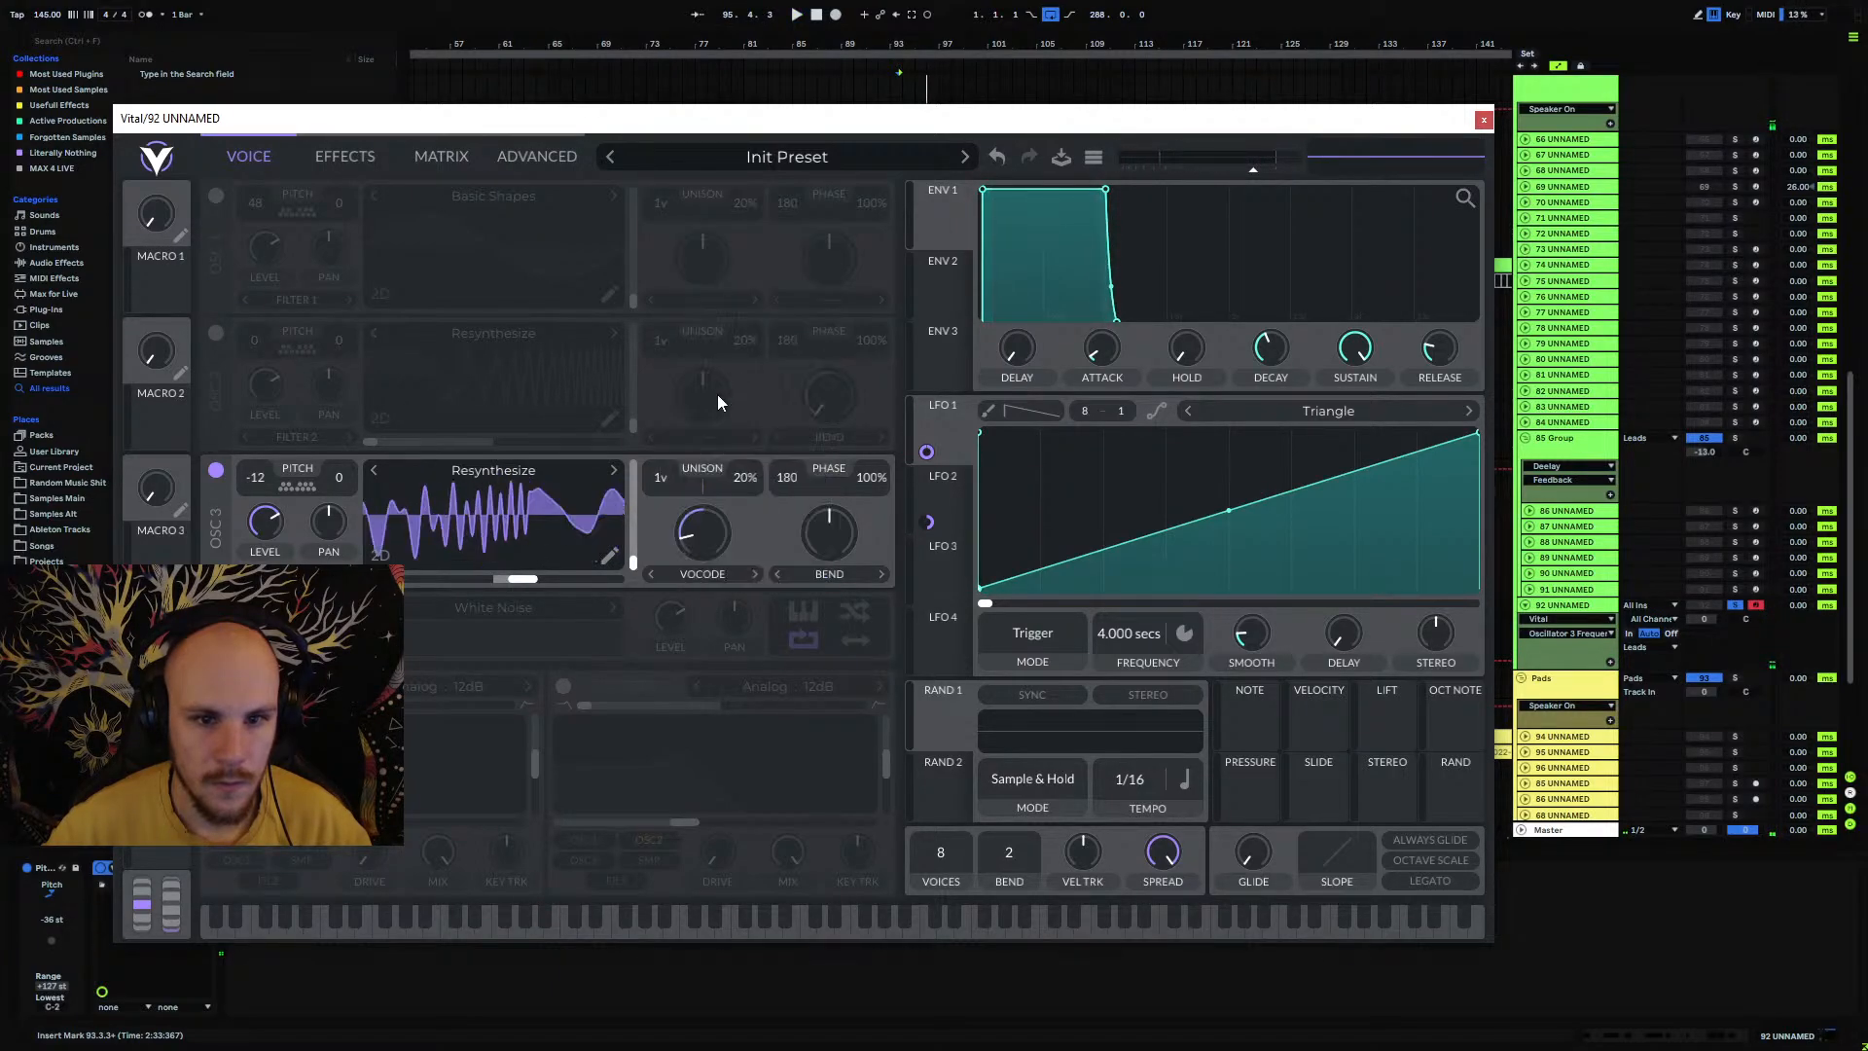
pyautogui.moveTo(697, 536); pyautogui.dragTo(780, 369)
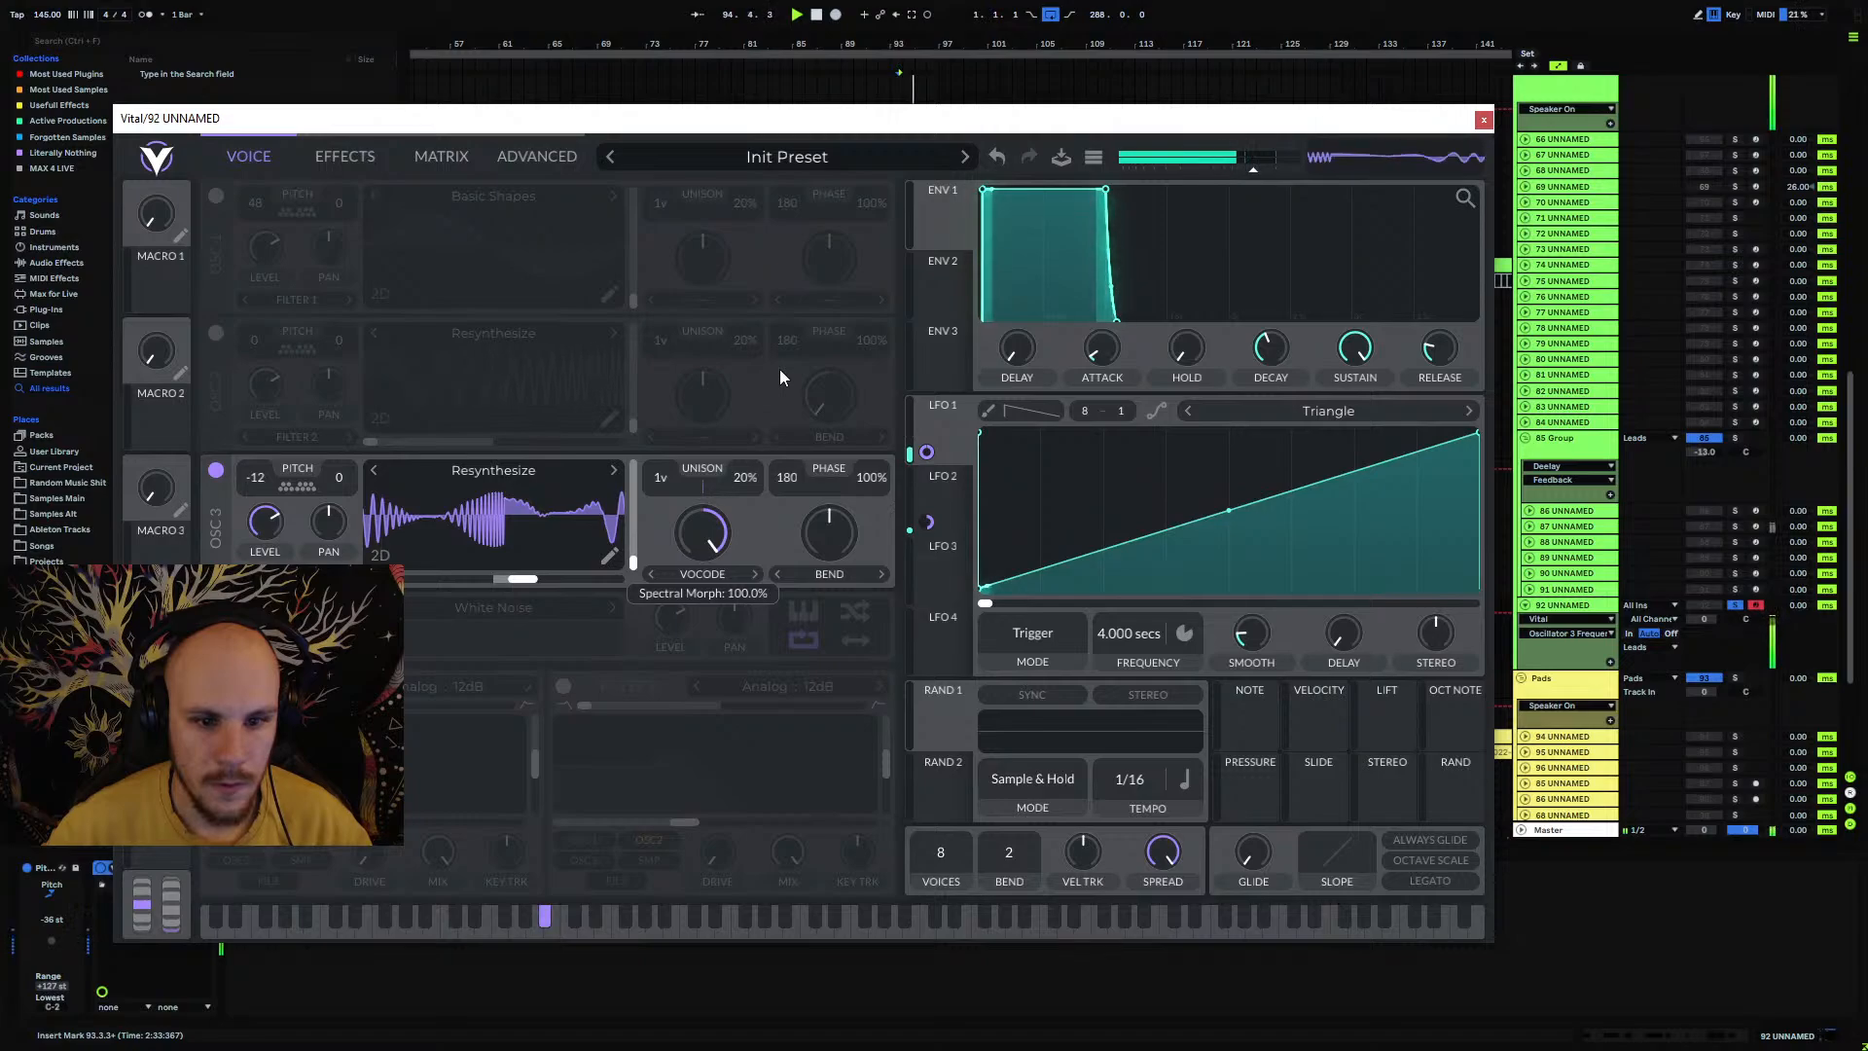
pyautogui.moveTo(523, 578); pyautogui.dragTo(491, 578)
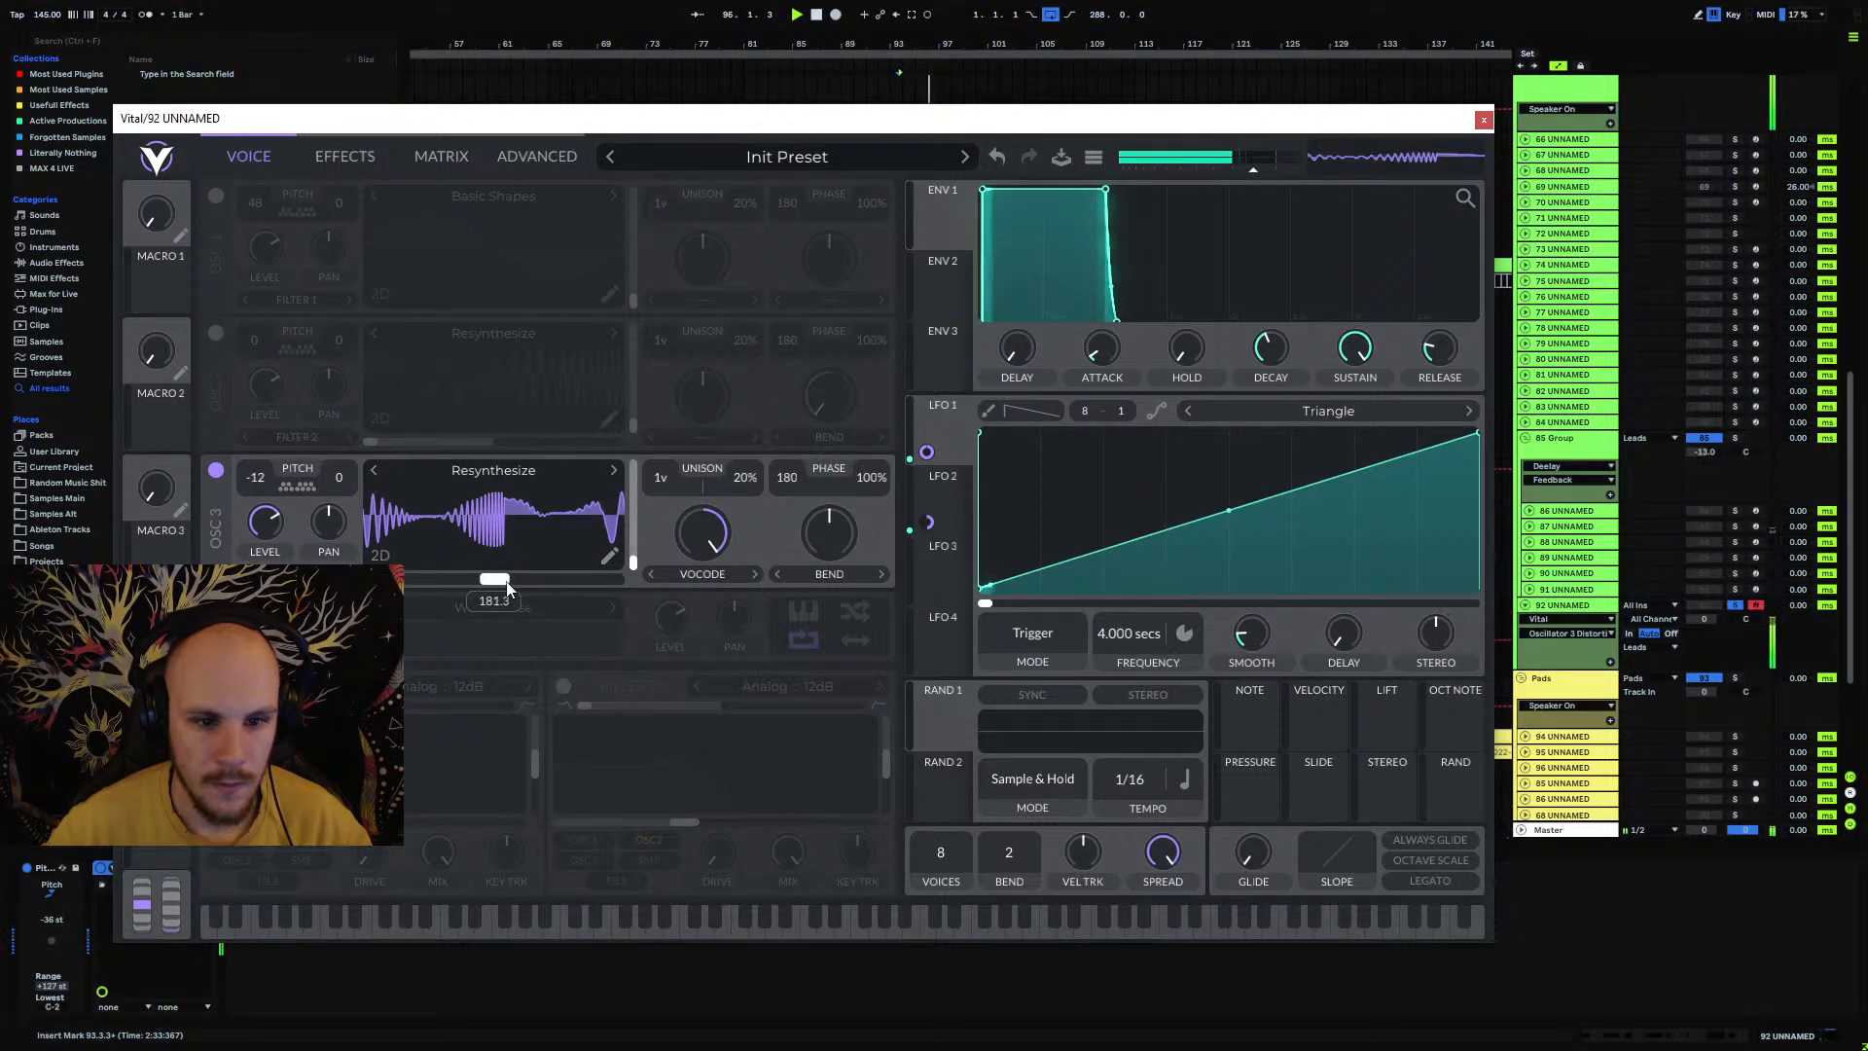
# Step: Try Formant as oscillator 3's wave distortion, with distortion phase about 183 and the amount raised to 100%
pyautogui.click(838, 576)
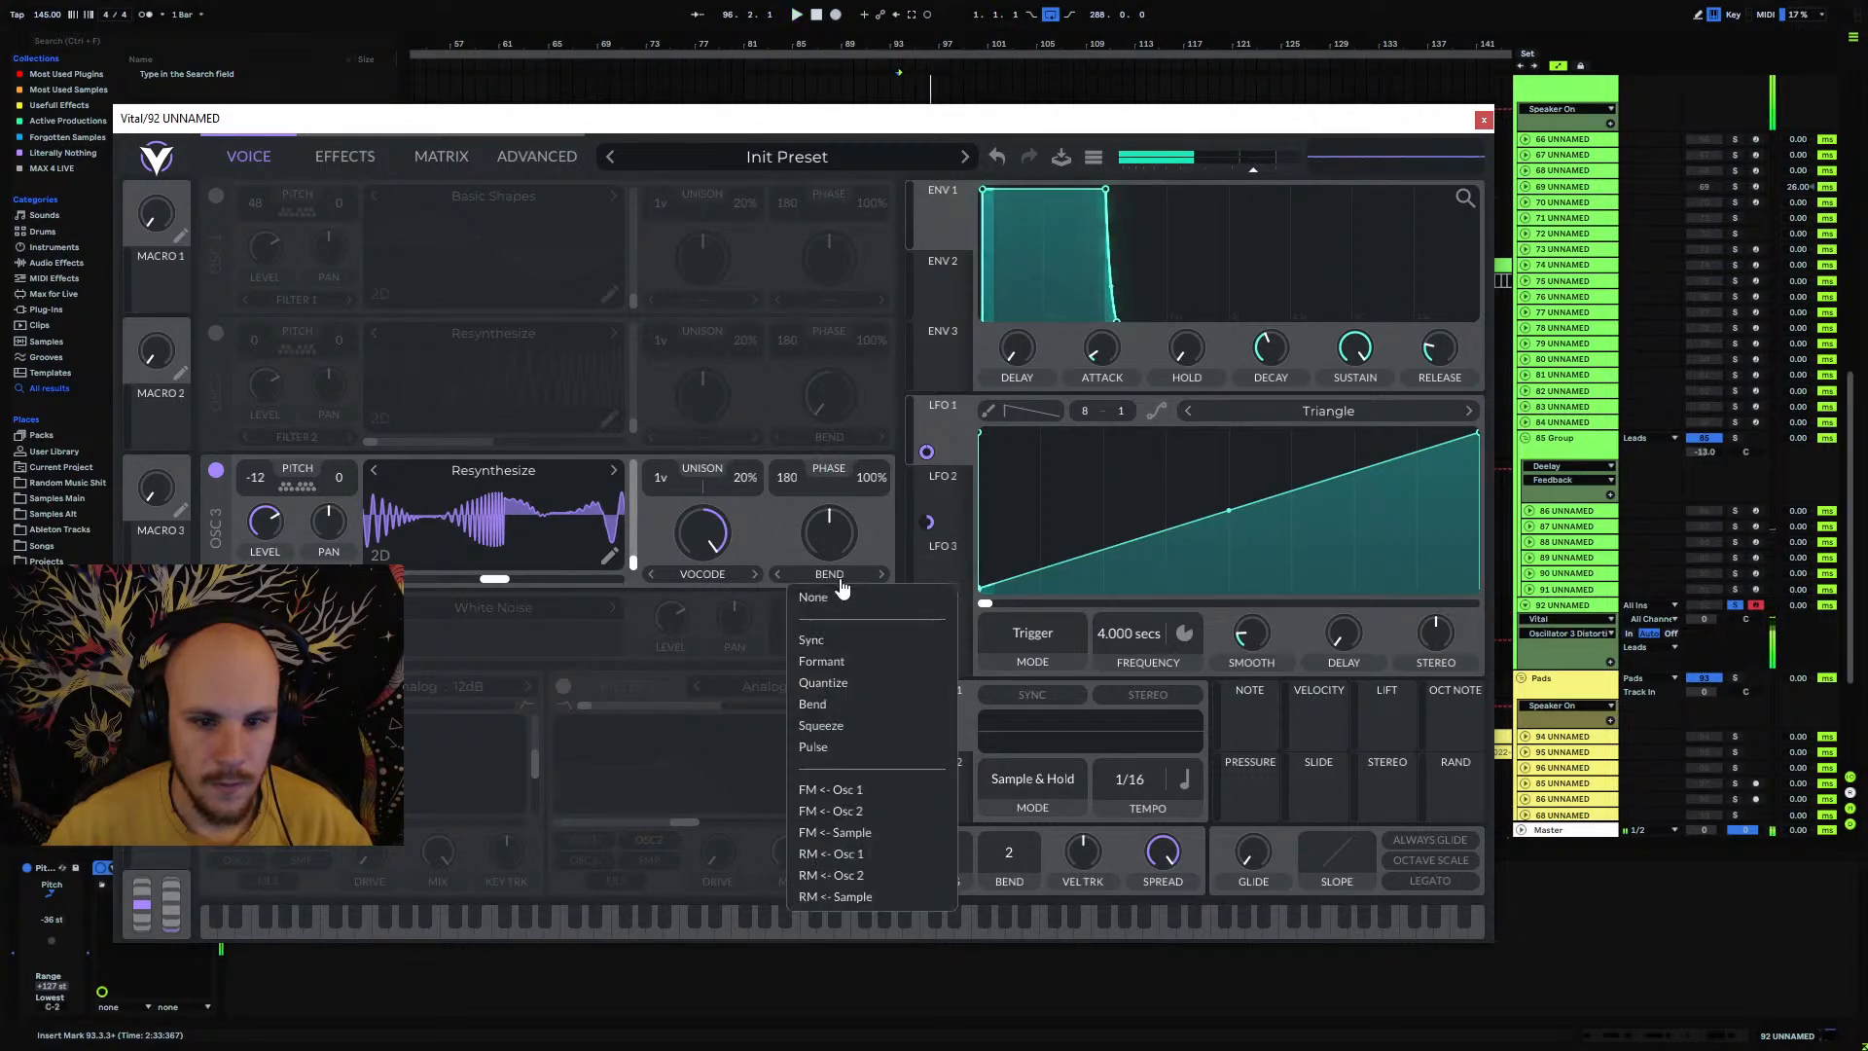
pyautogui.click(862, 656)
pyautogui.moveTo(494, 578)
pyautogui.mouseDown()
pyautogui.moveTo(644, 592)
pyautogui.moveTo(482, 591)
pyautogui.moveTo(515, 586)
pyautogui.mouseUp()
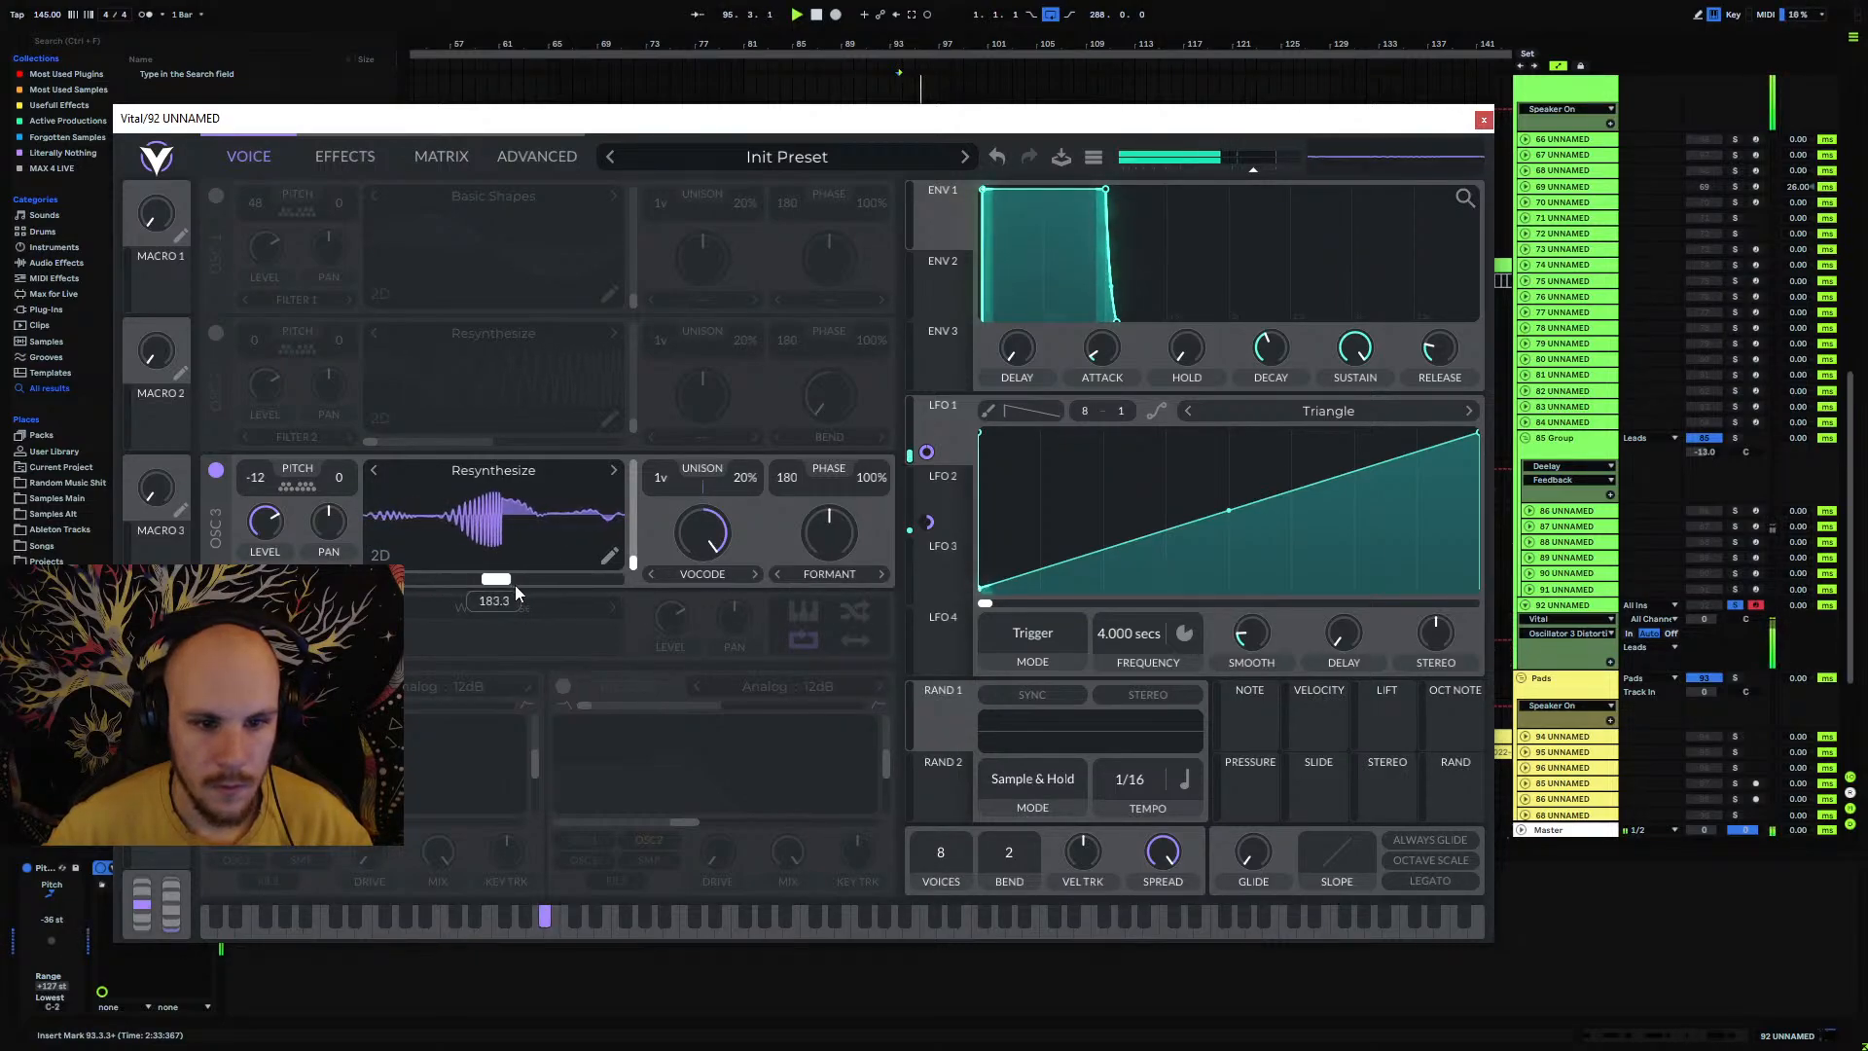
pyautogui.moveTo(855, 540); pyautogui.dragTo(895, 430)
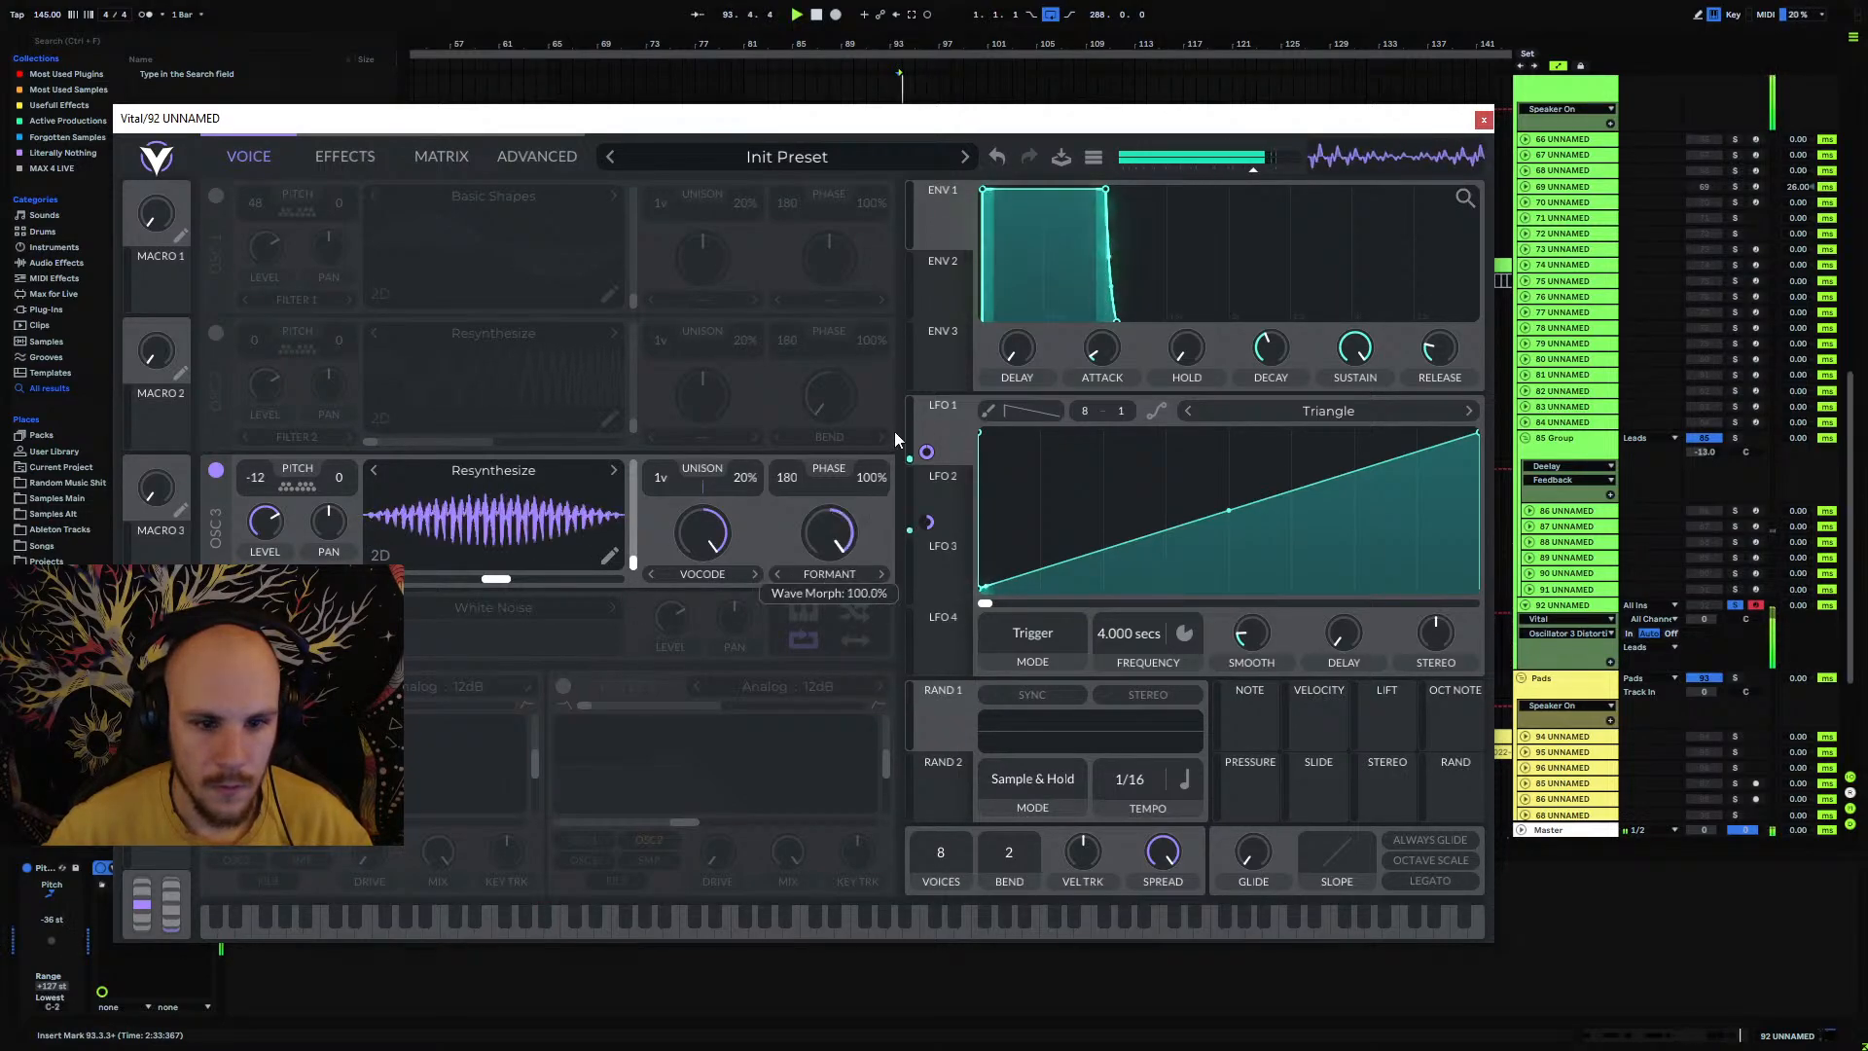
# Step: Change oscillator 3's wave distortion to Squeeze, then lower its amount and distortion phase by ear
pyautogui.click(830, 574)
pyautogui.click(844, 728)
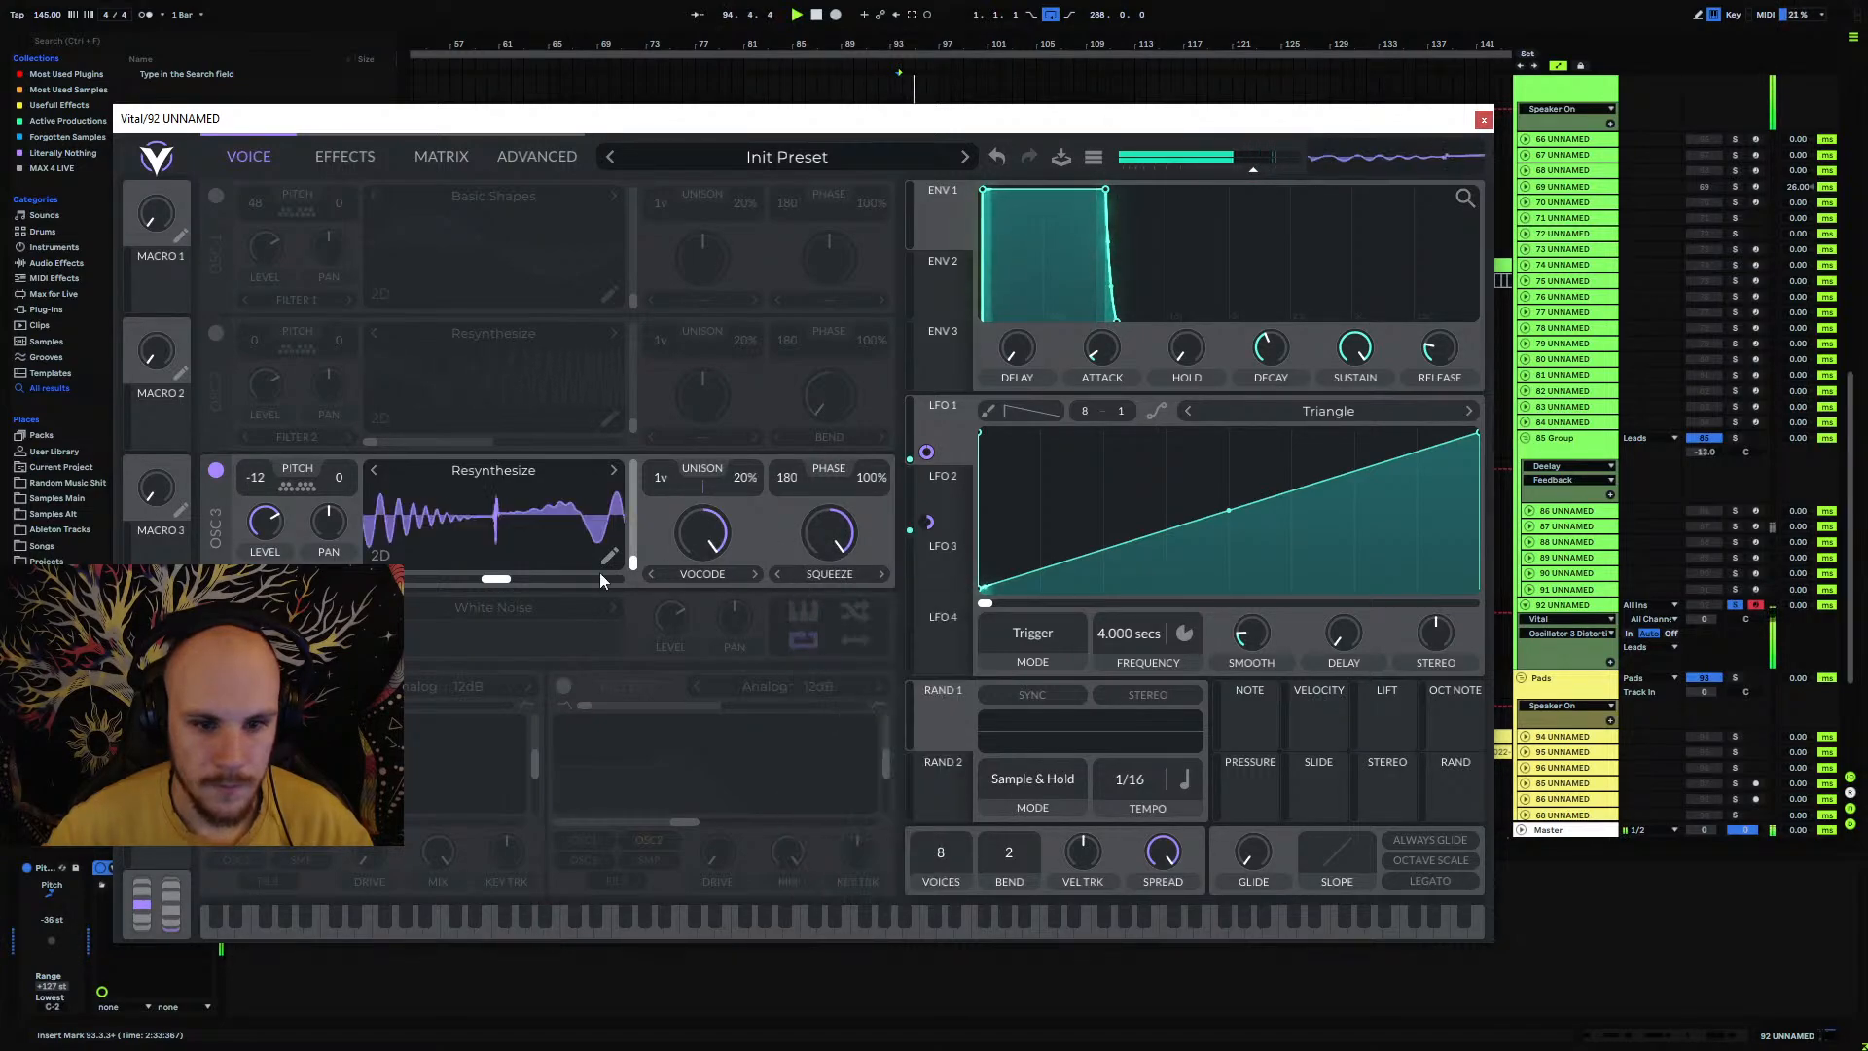
pyautogui.moveTo(496, 578); pyautogui.dragTo(436, 582)
pyautogui.moveTo(829, 533); pyautogui.dragTo(816, 568)
pyautogui.moveTo(437, 580)
pyautogui.mouseDown()
pyautogui.moveTo(592, 591)
pyautogui.moveTo(421, 583)
pyautogui.mouseUp()
# Step: Set oscillator 3's transpose to 0 and bring its Squeeze amount down to minimum during playback
pyautogui.moveTo(254, 481); pyautogui.dragTo(282, 435)
pyautogui.press('space')
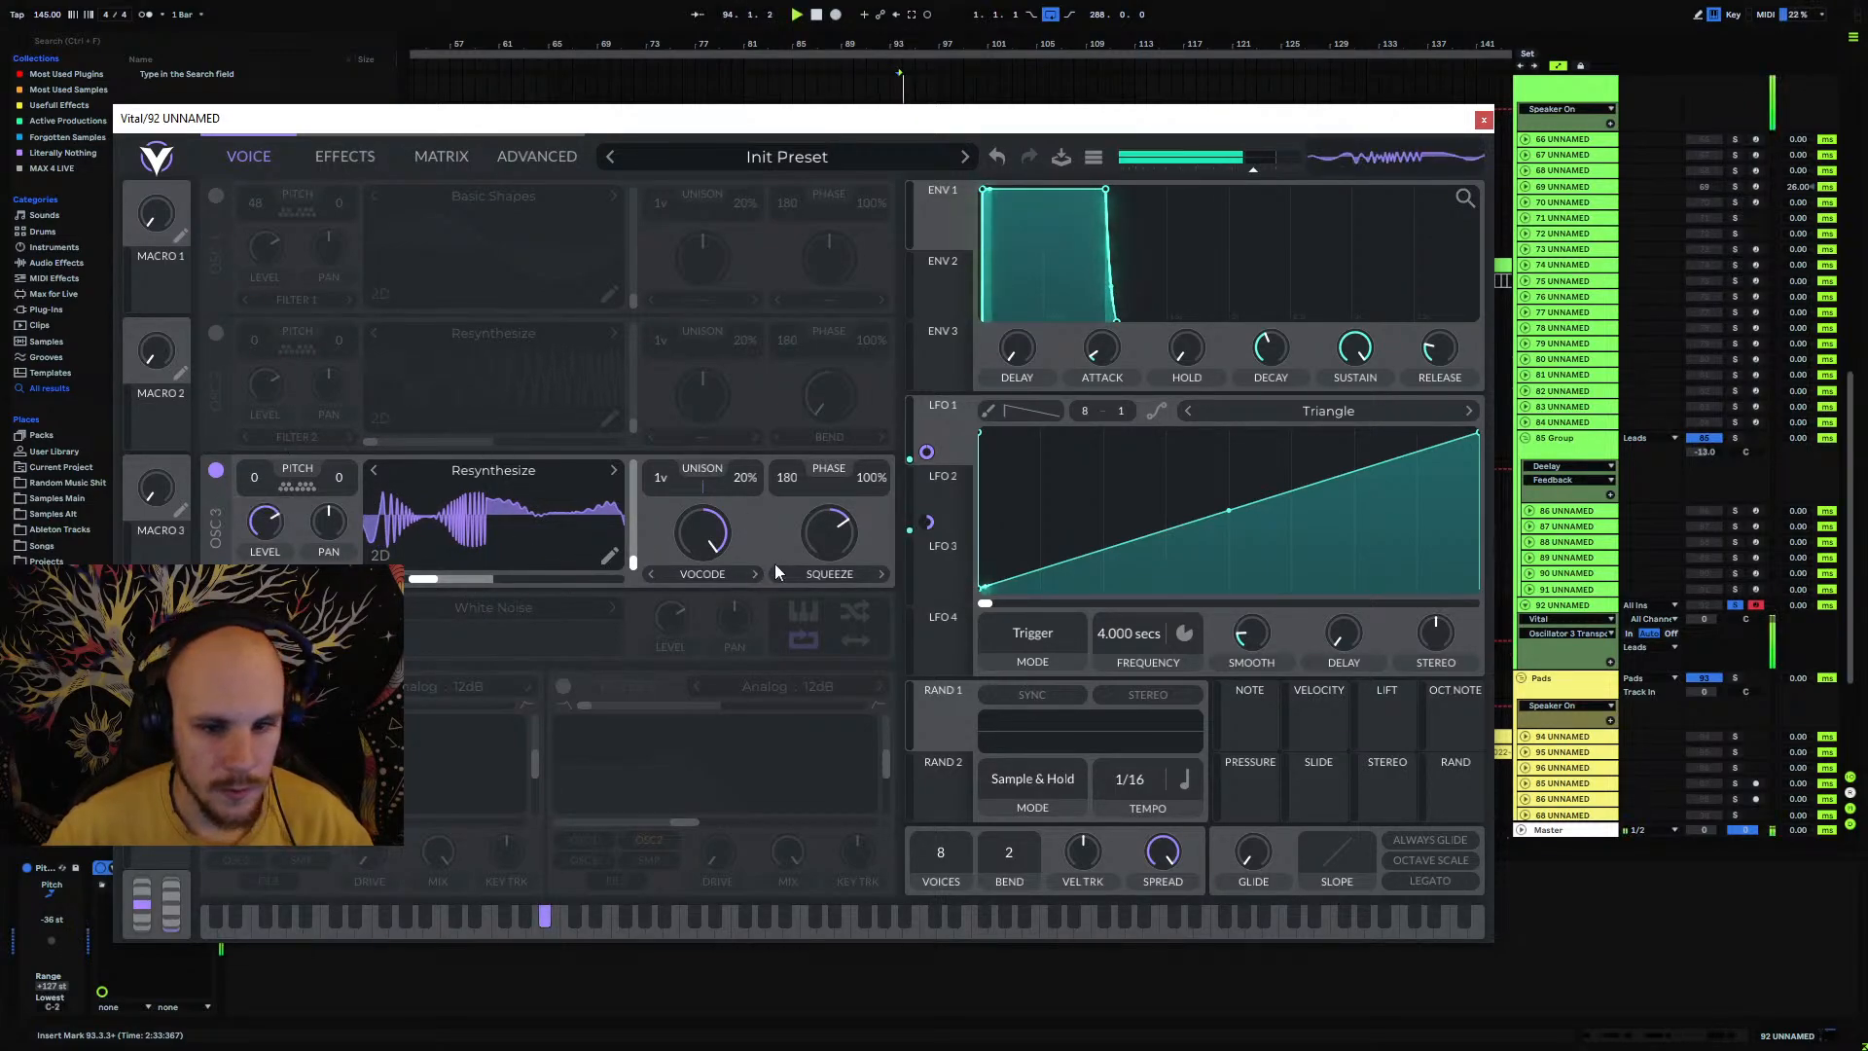
pyautogui.moveTo(858, 502); pyautogui.dragTo(833, 622)
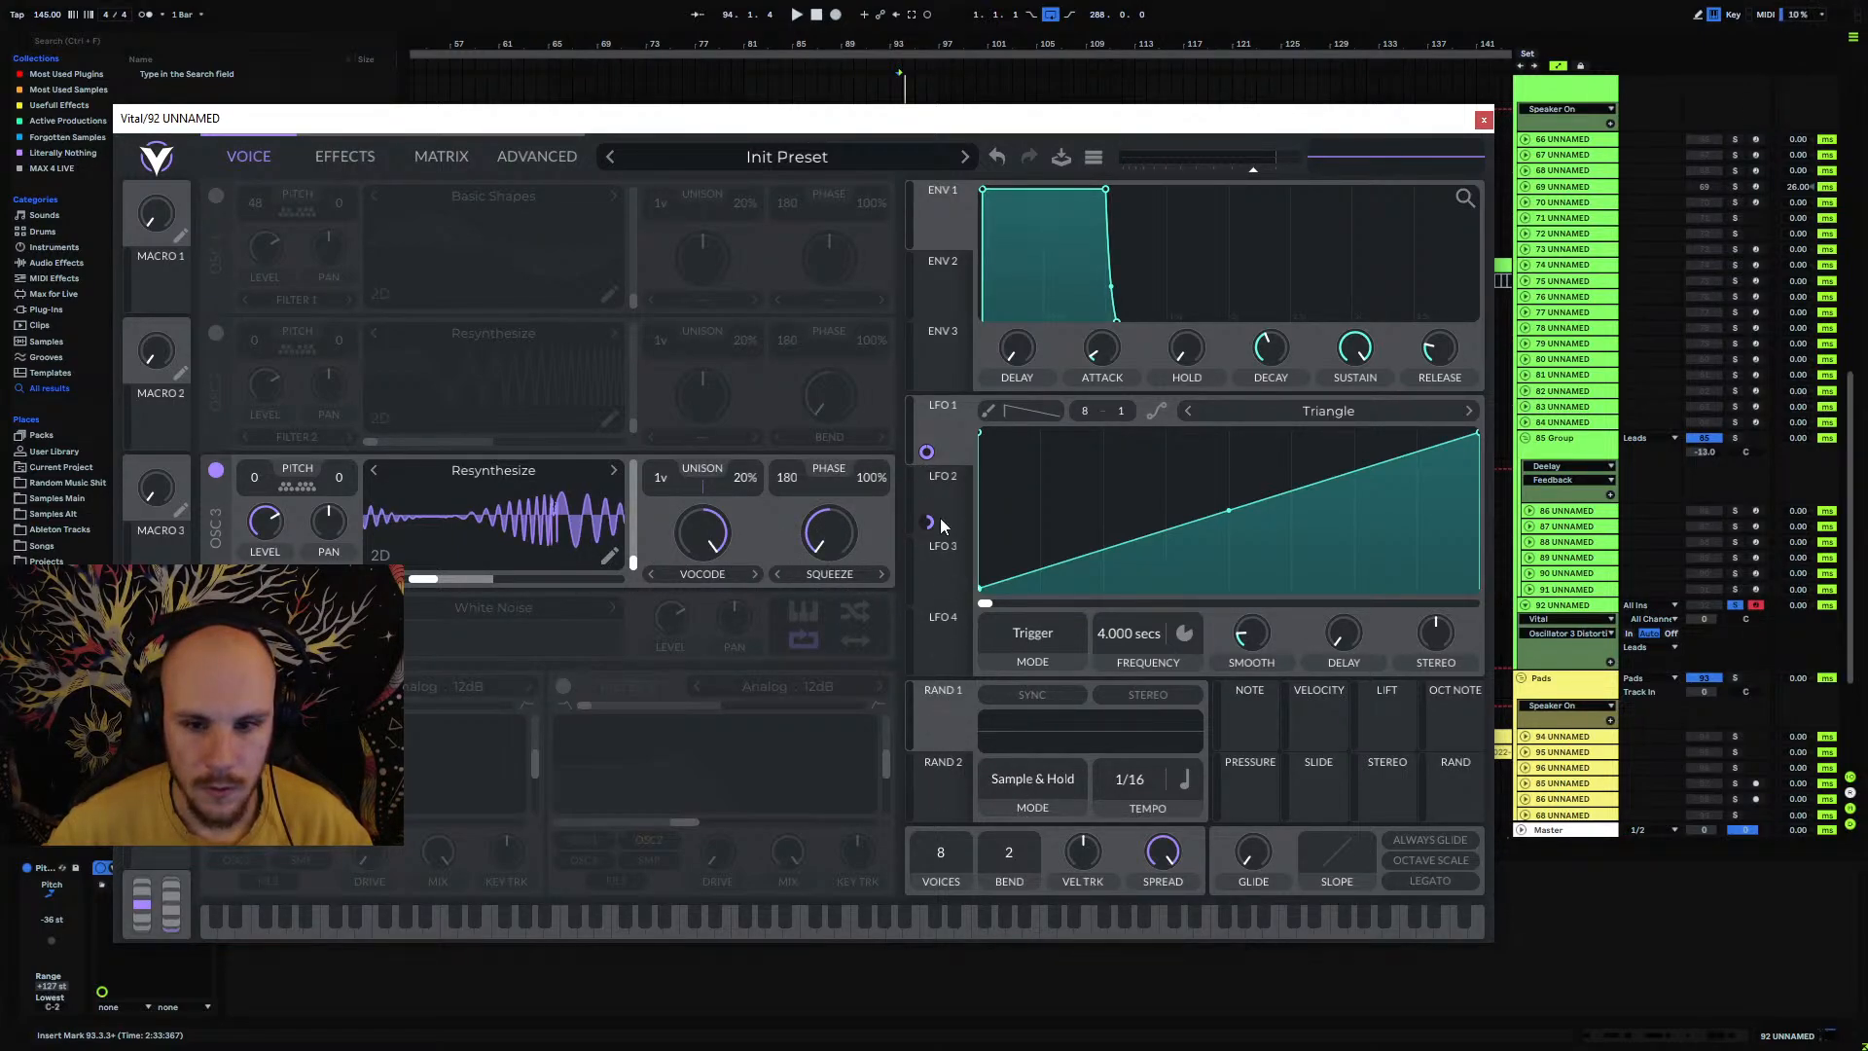
# Step: Modulate oscillator 3's Squeeze amount with LFO 3, set to tempo 16/1 and Sync mode, and start playback
pyautogui.moveTo(941, 574); pyautogui.dragTo(834, 548)
pyautogui.moveTo(1112, 639); pyautogui.dragTo(1114, 732)
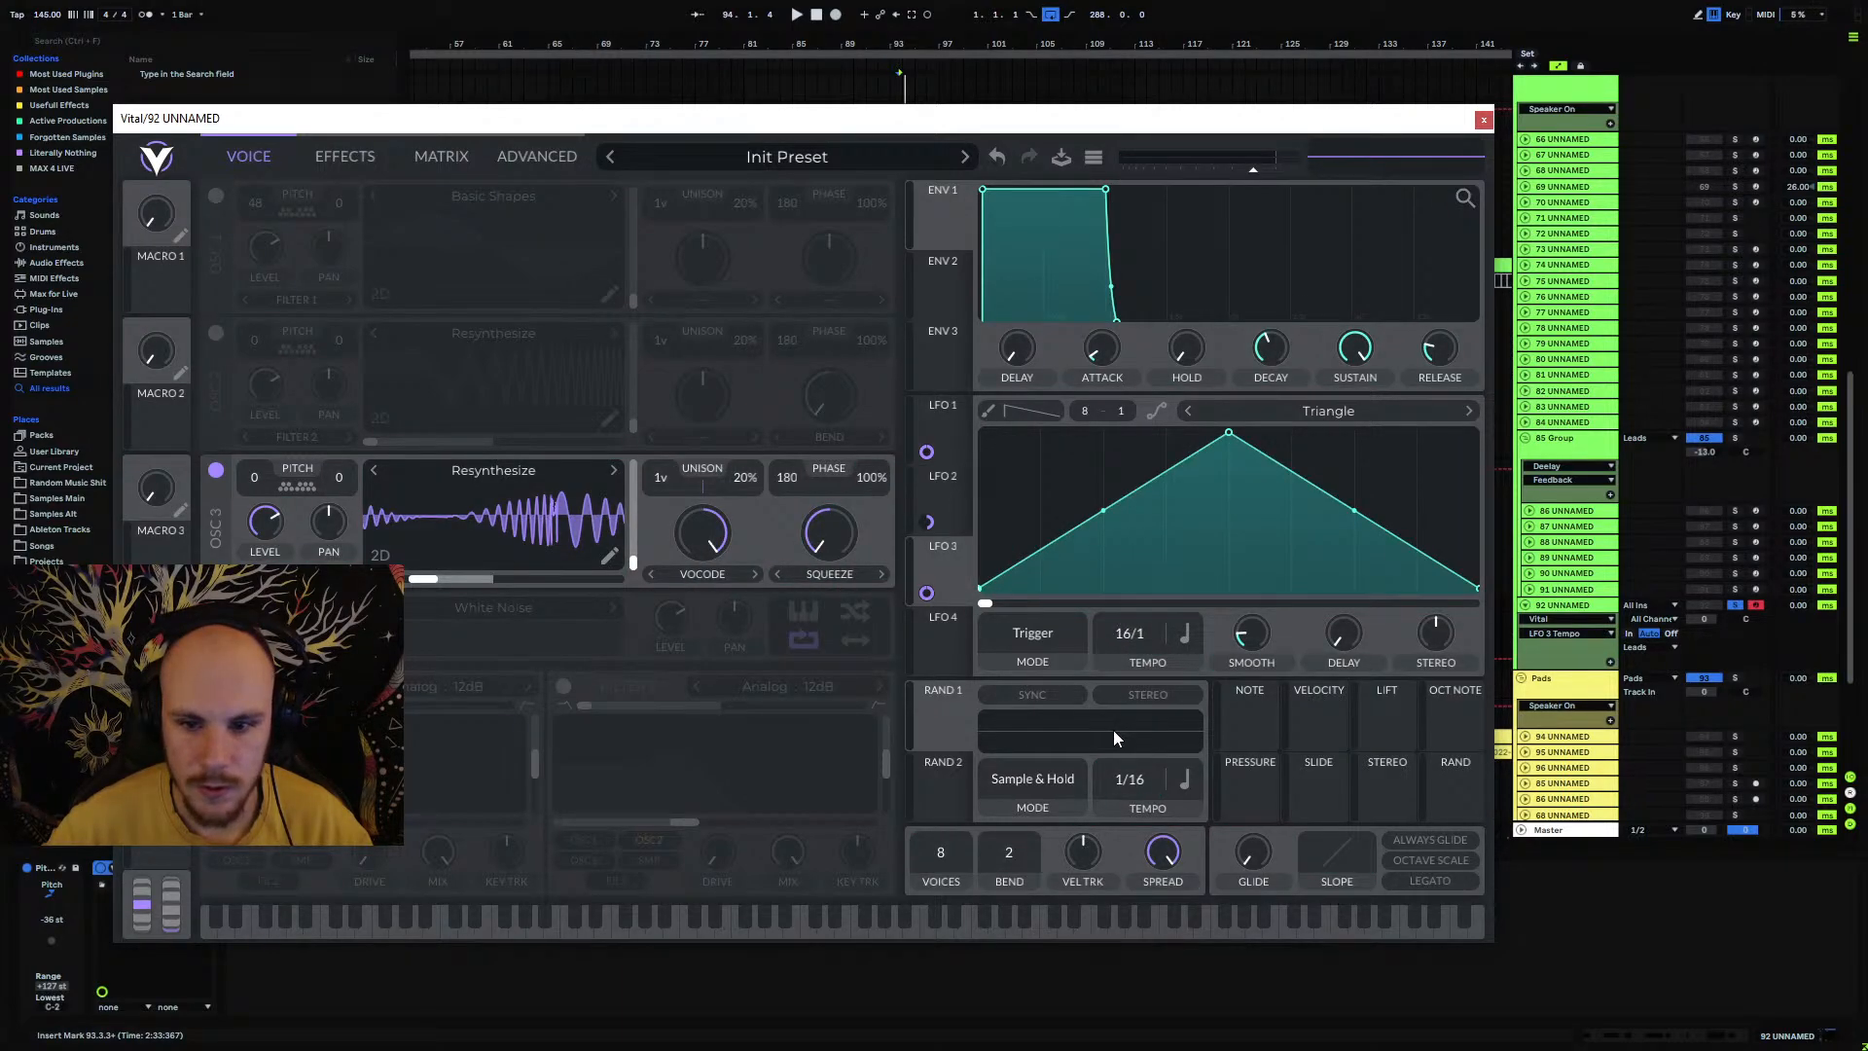
pyautogui.click(1039, 637)
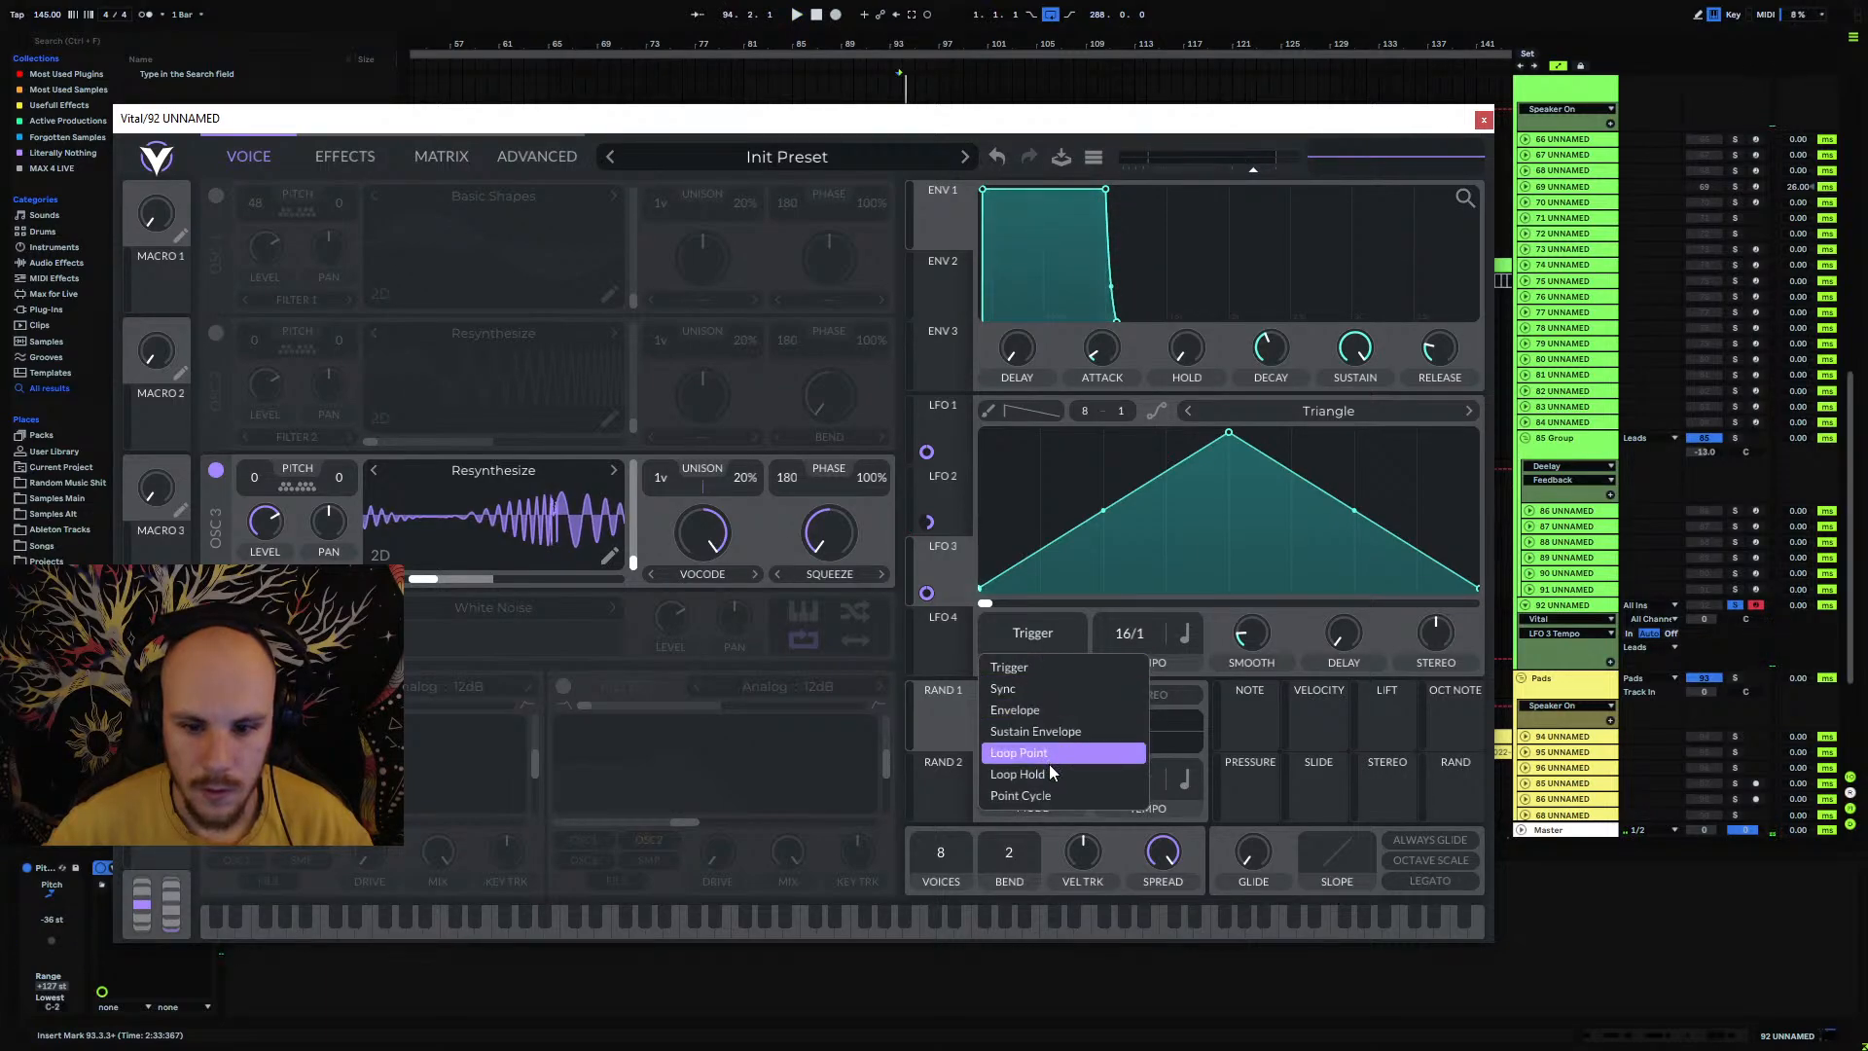
pyautogui.click(1024, 689)
pyautogui.press('space')
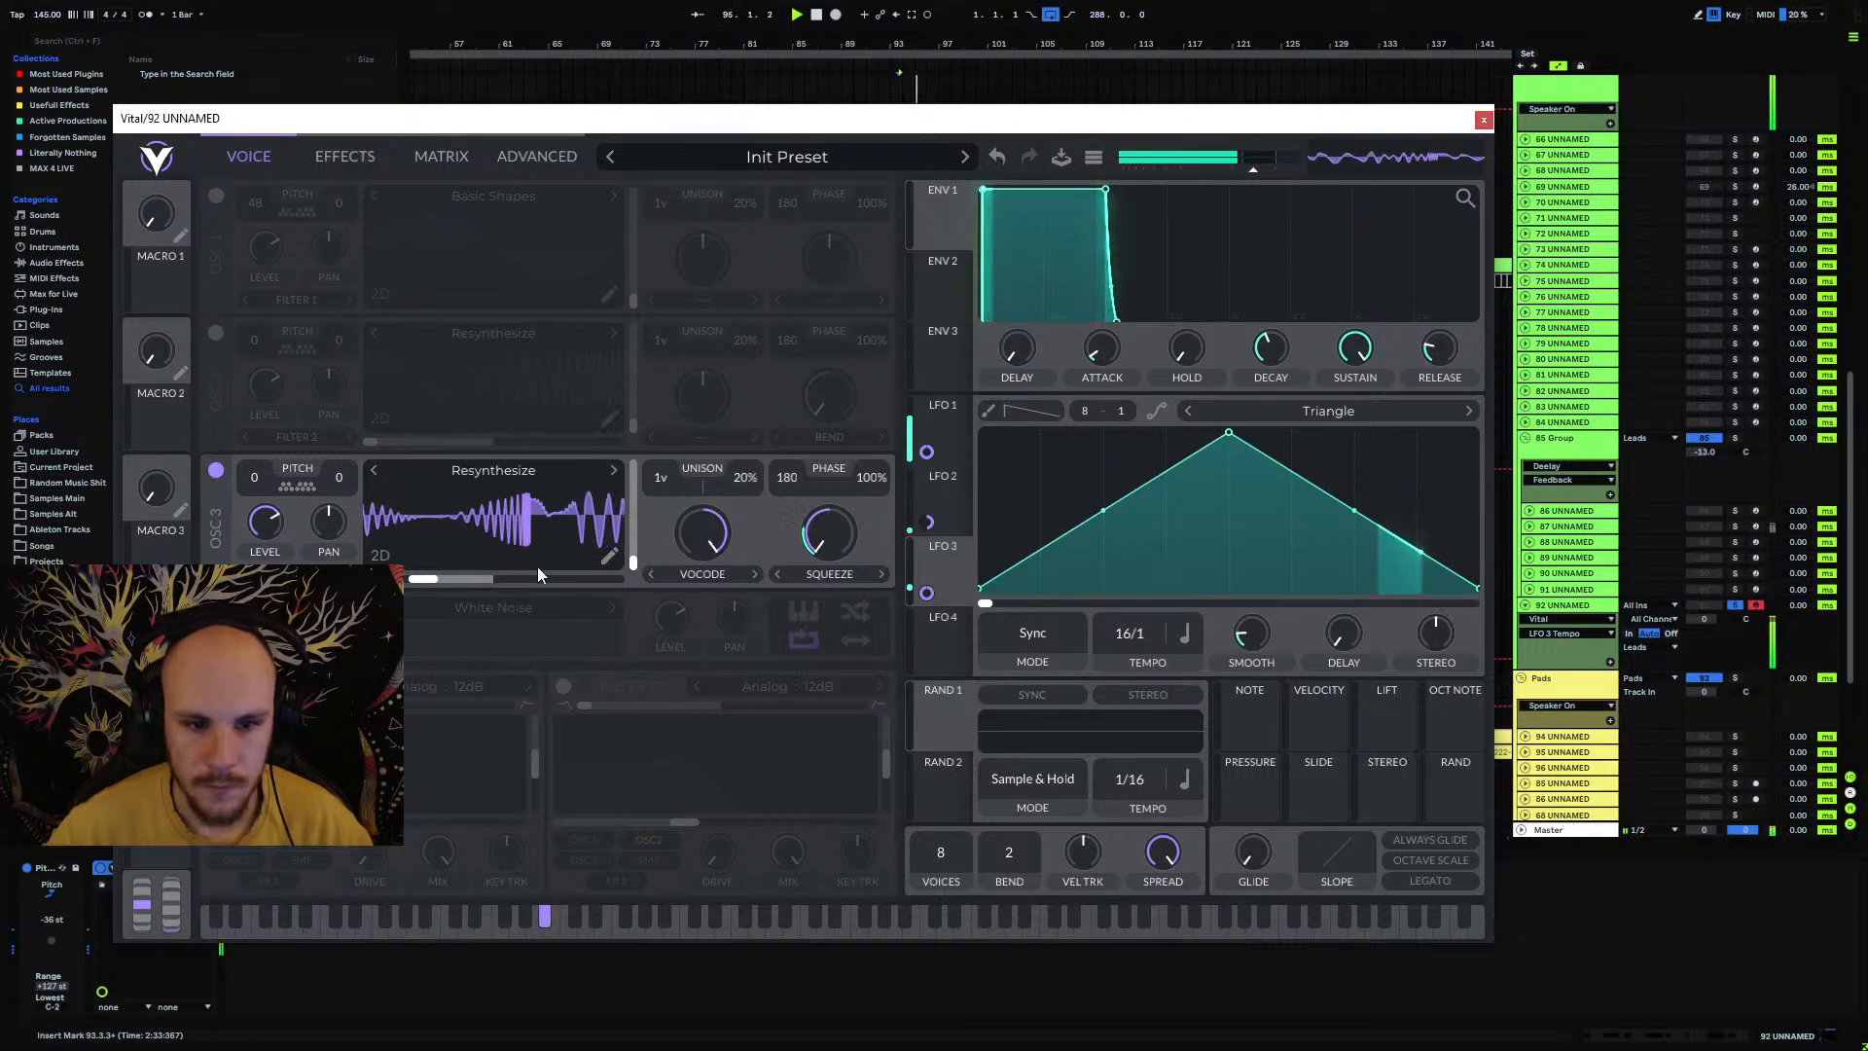
# Step: Modulate oscillator 3's distortion phase and Vocode amount with Random 1, giving the Vocode modulation an amount of about -0.618
pyautogui.moveTo(947, 719); pyautogui.dragTo(467, 587)
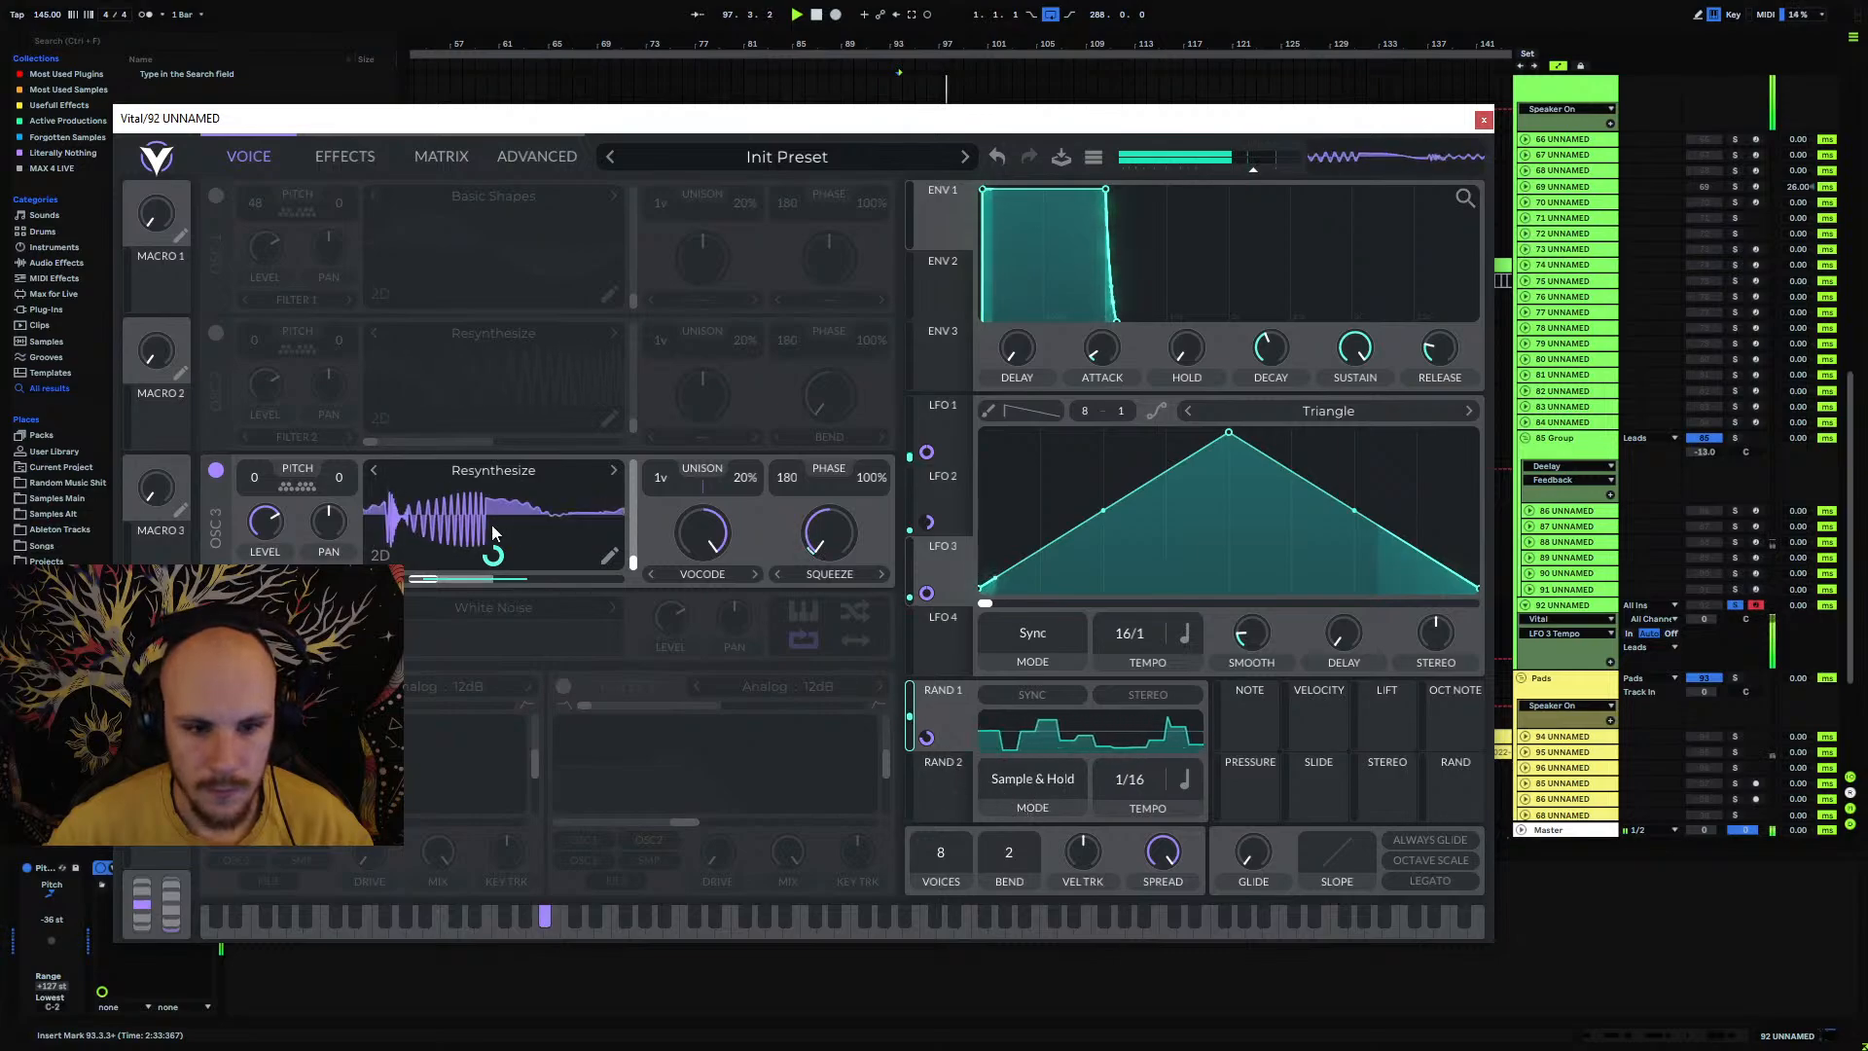
pyautogui.moveTo(704, 549)
pyautogui.mouseDown()
pyautogui.moveTo(691, 699)
pyautogui.moveTo(703, 531)
pyautogui.moveTo(711, 545)
pyautogui.mouseUp()
pyautogui.rightClick(711, 544)
pyautogui.click(946, 769)
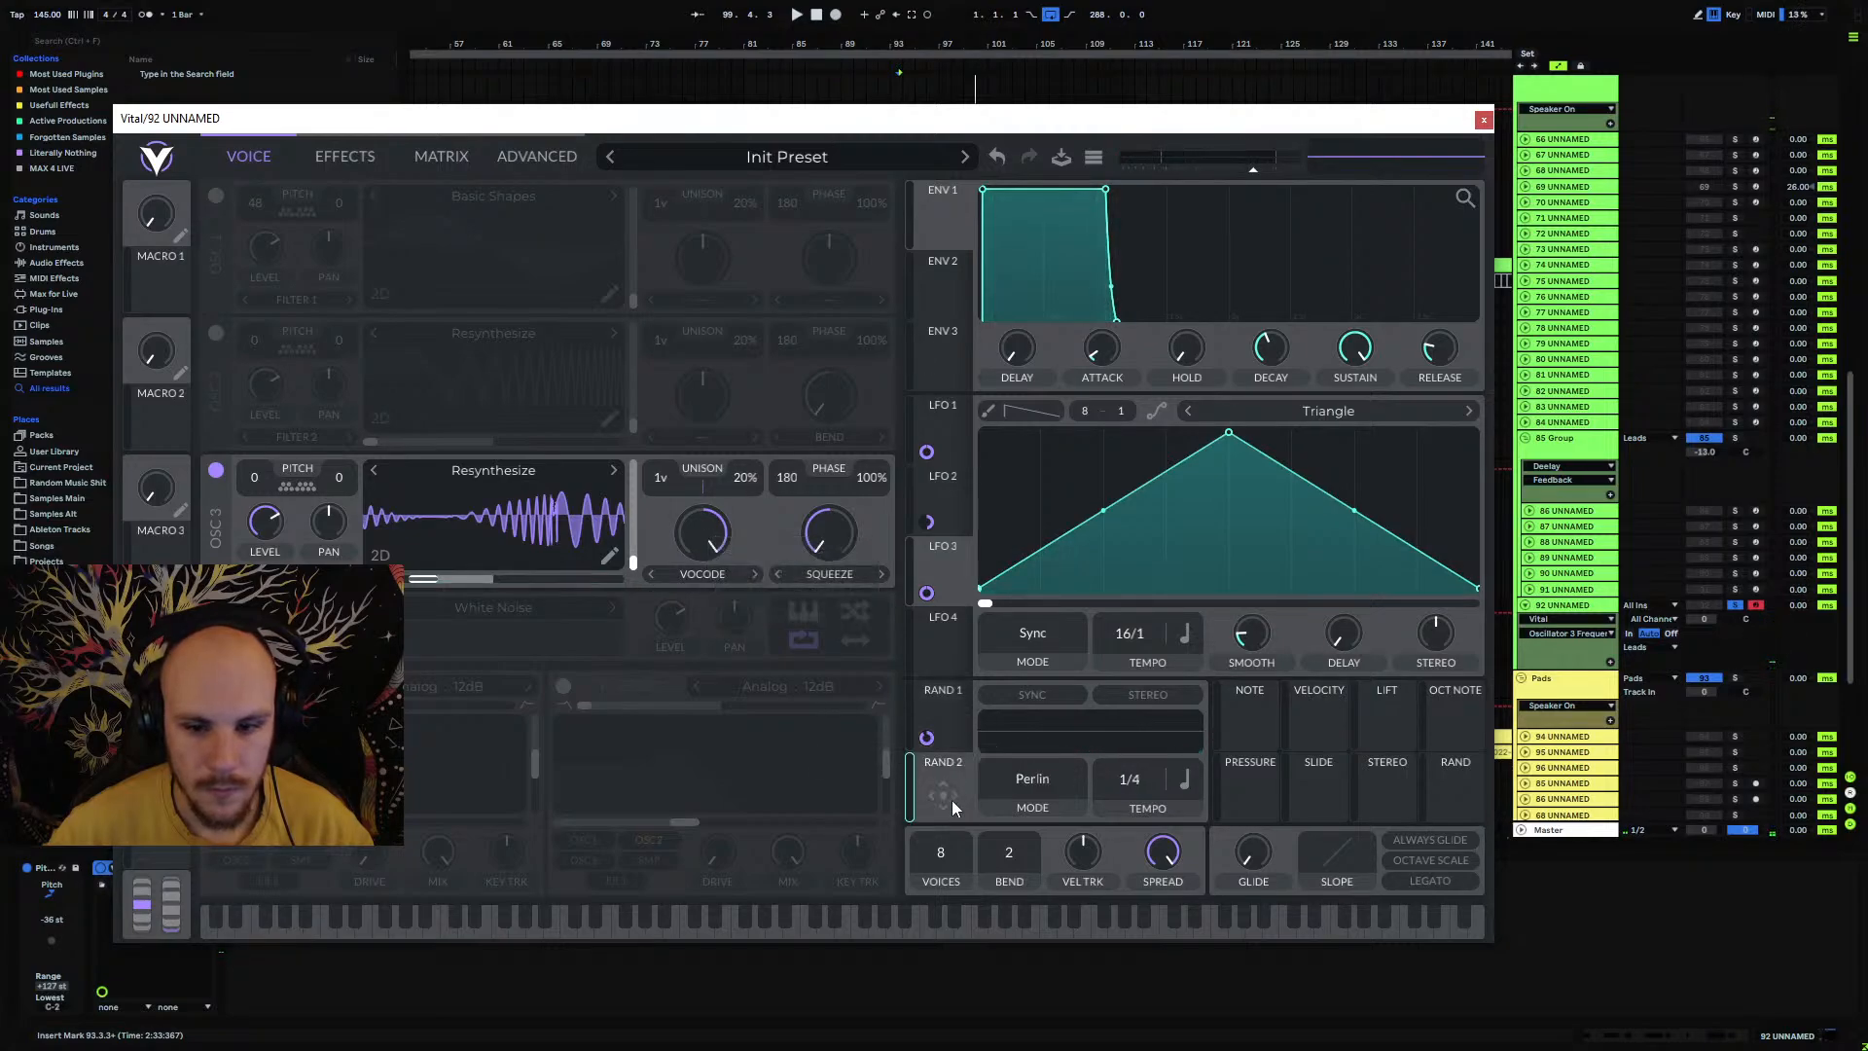
pyautogui.press('space')
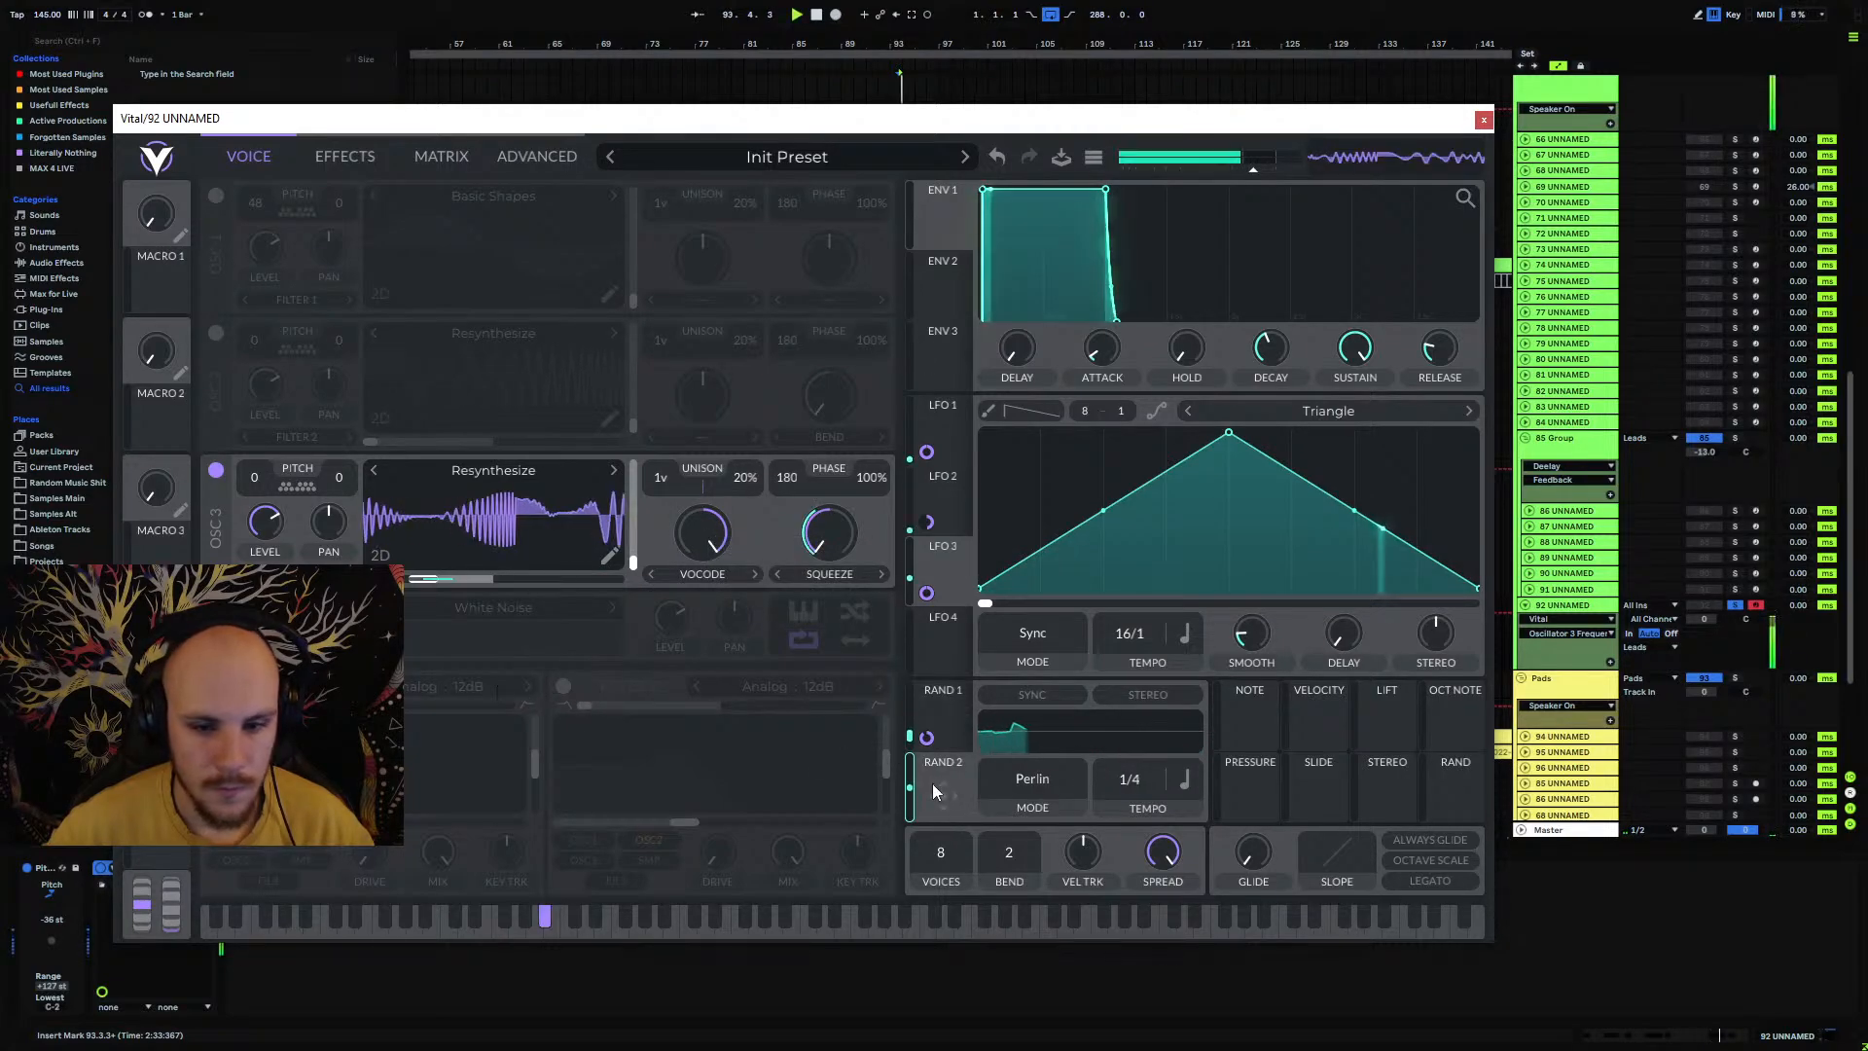
pyautogui.click(939, 720)
pyautogui.moveTo(938, 718); pyautogui.dragTo(696, 642)
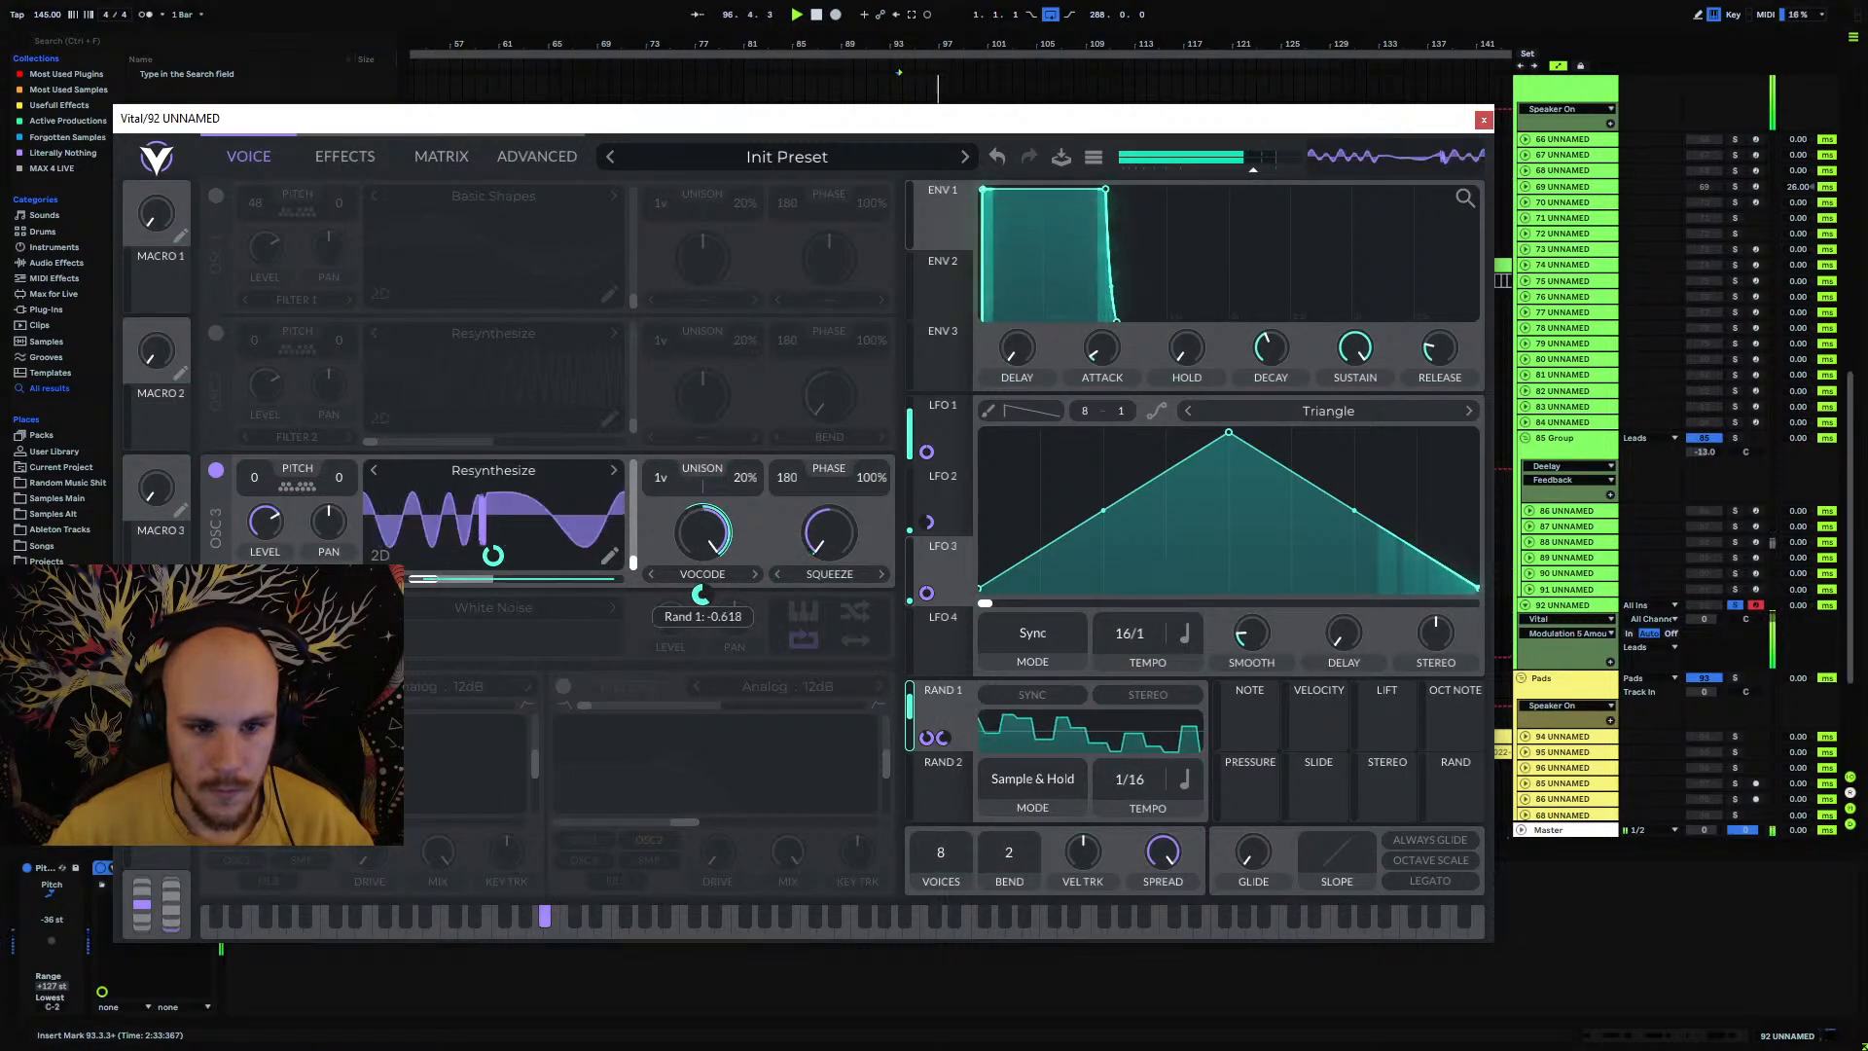
# Step: Turn on filter 1 and set its type to Dirty 24dB
pyautogui.click(216, 685)
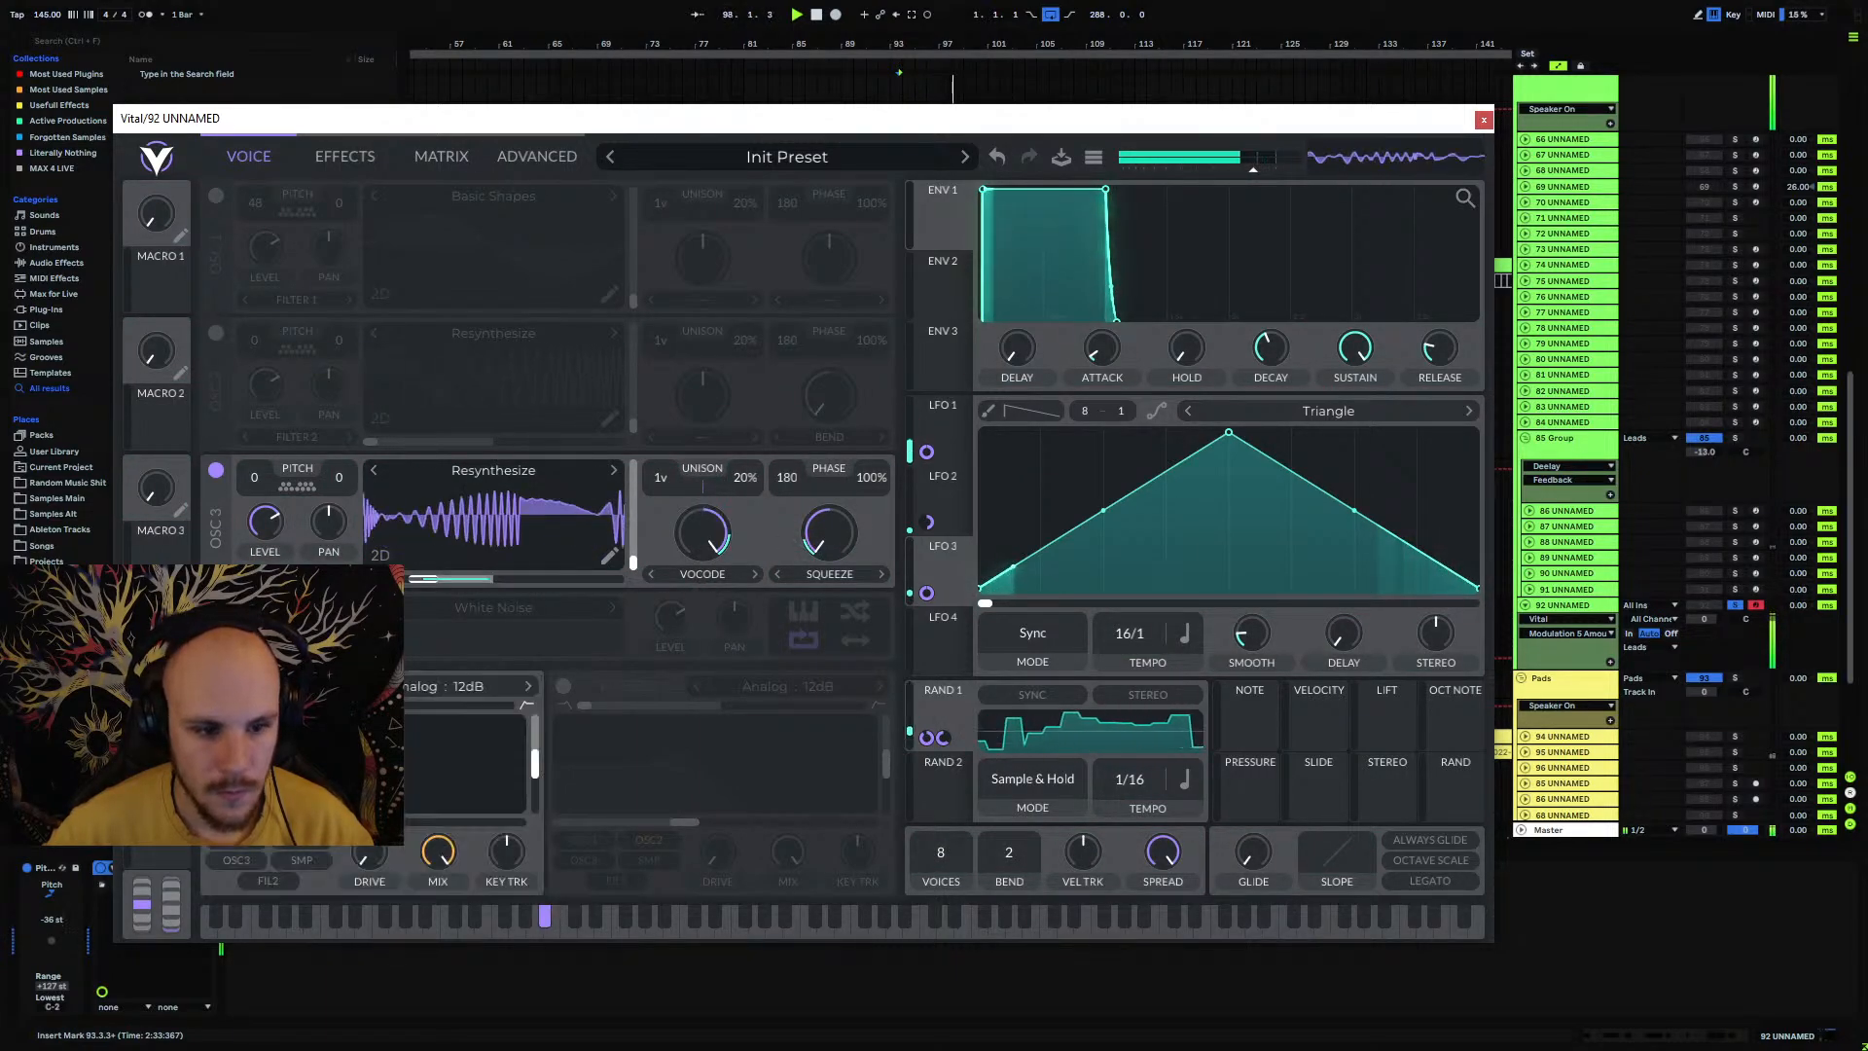
pyautogui.click(420, 693)
pyautogui.click(615, 732)
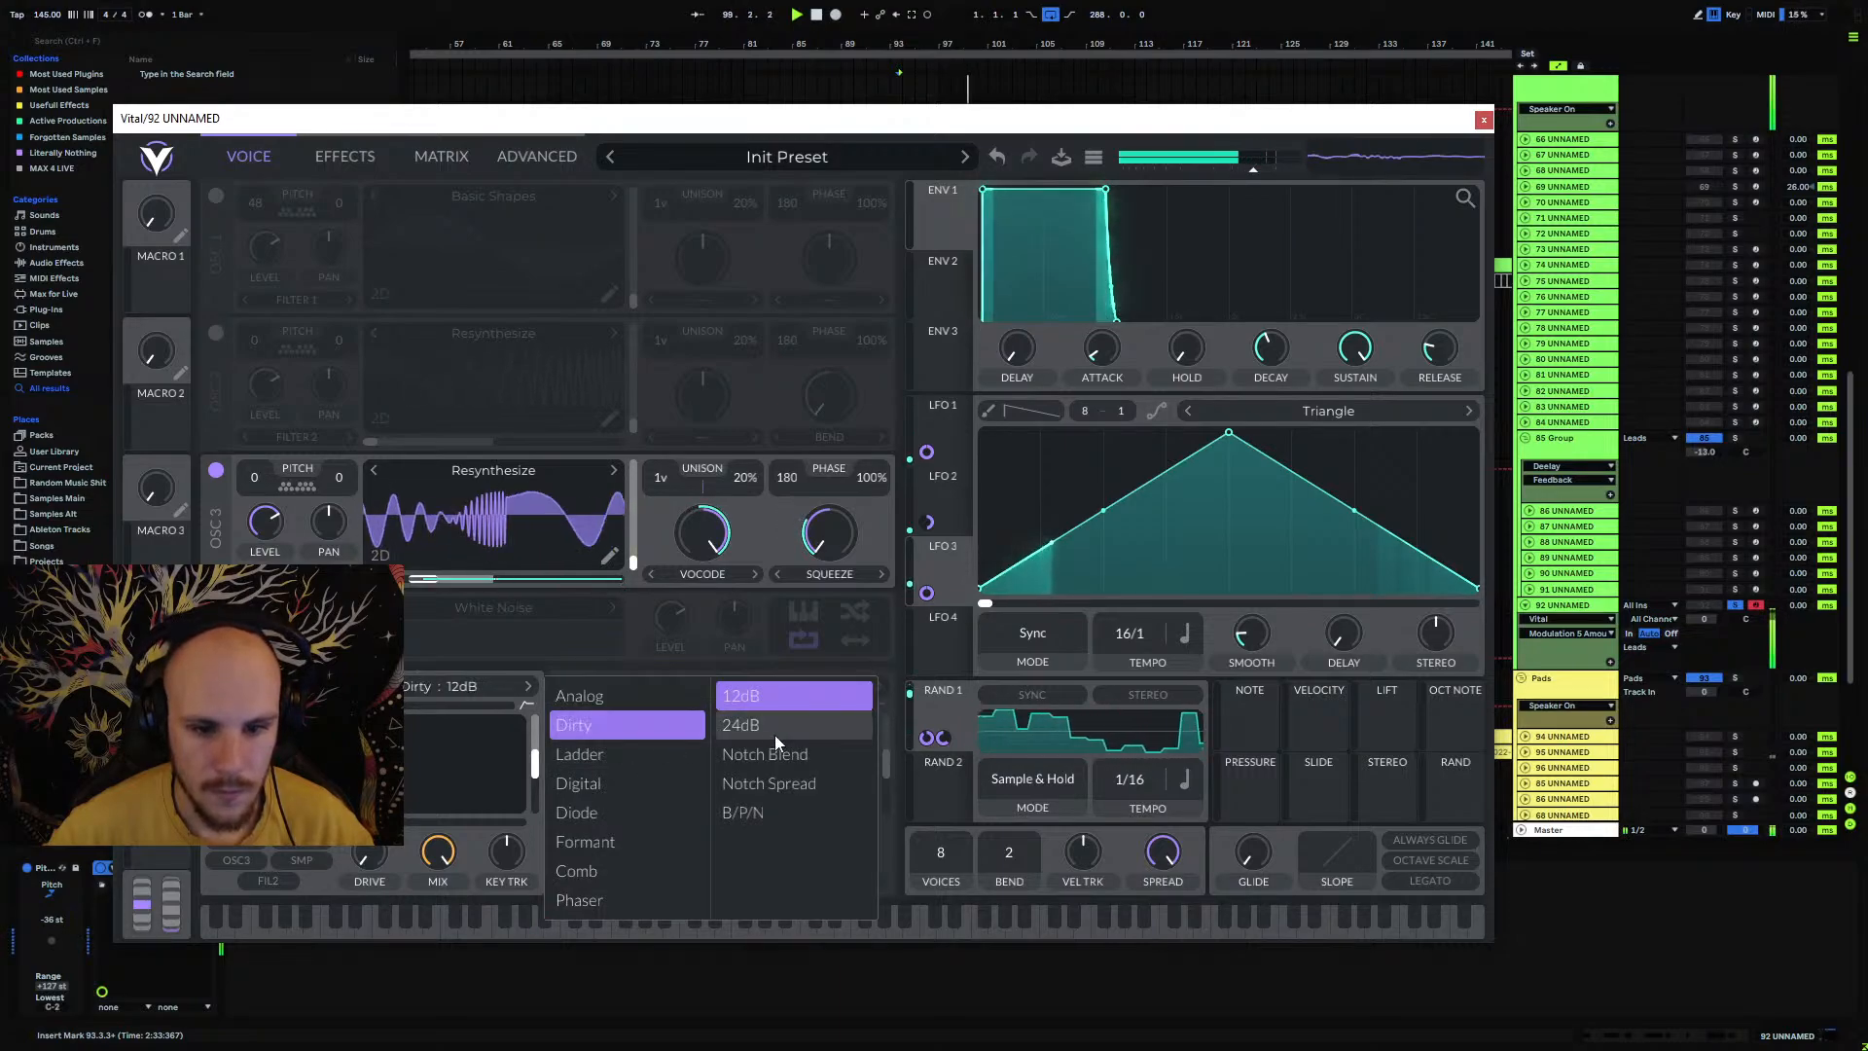
pyautogui.click(775, 734)
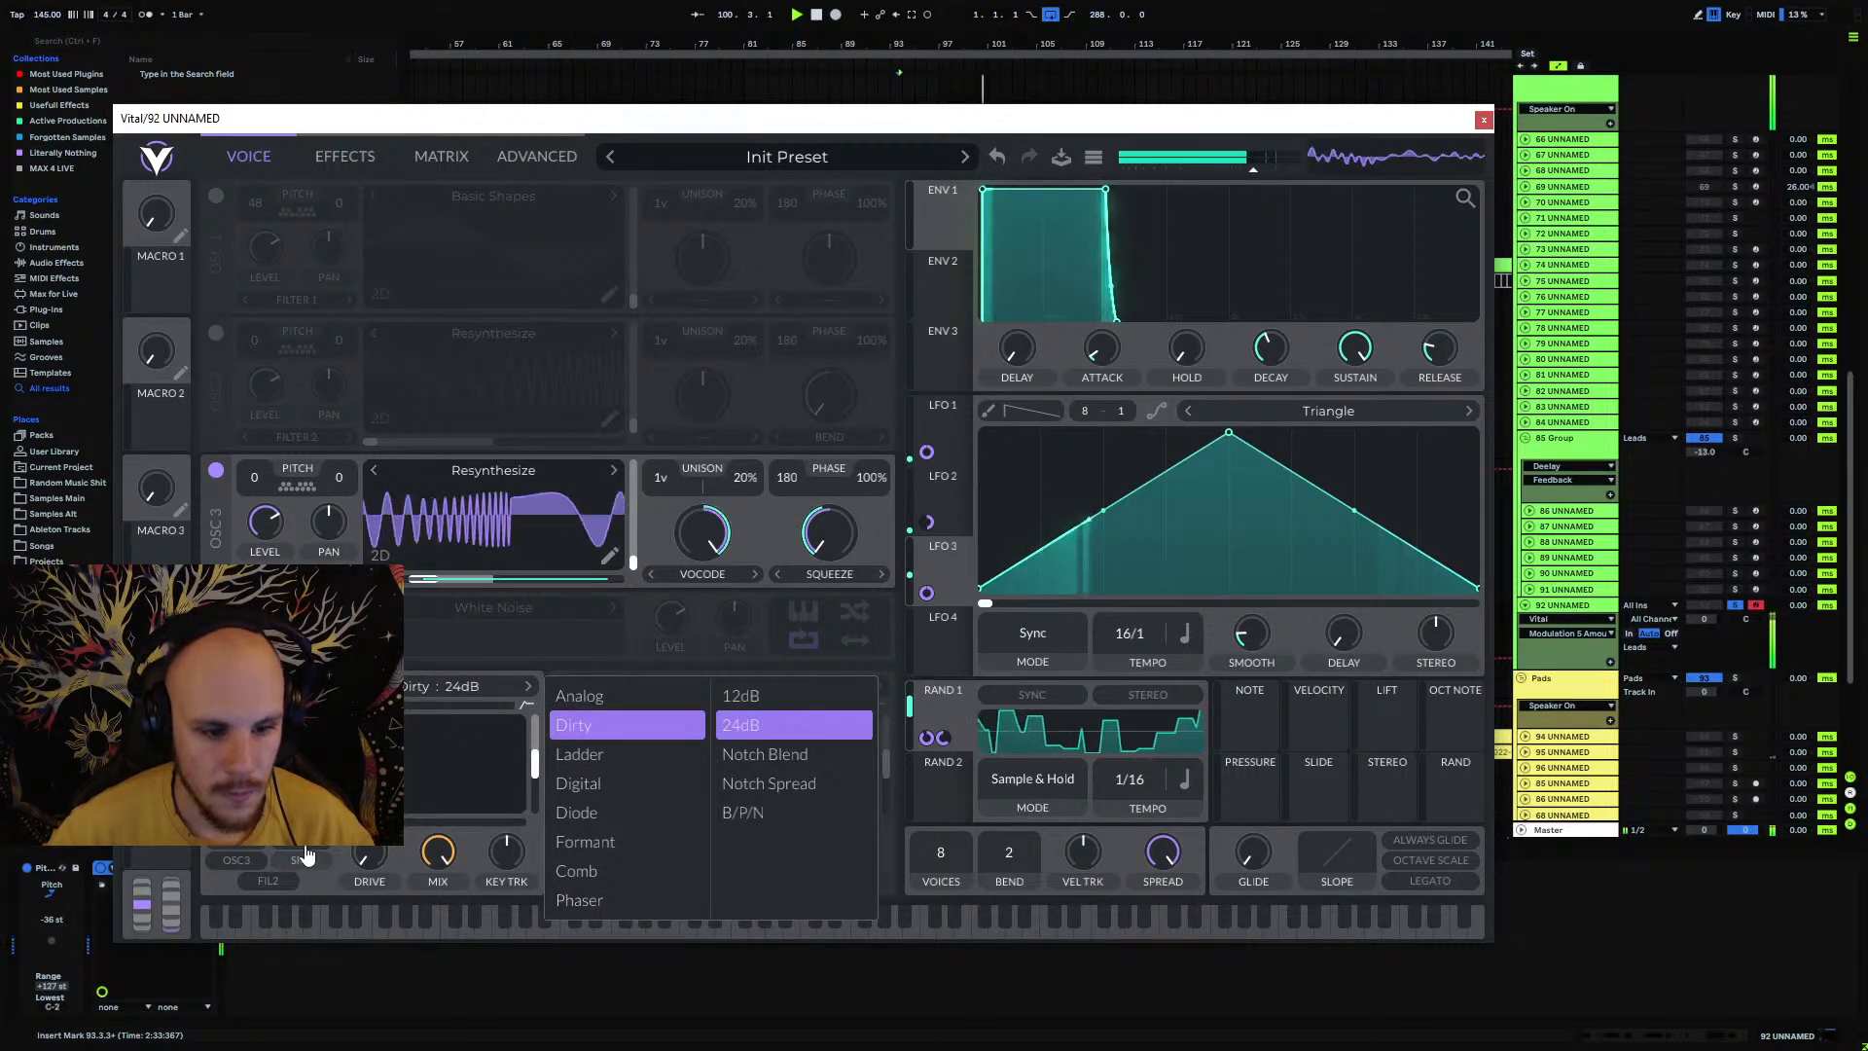
# Step: Route oscillator 3 into filter 1, add about 8.3 dB of drive and raise its resonance to about 74.5% during playback
pyautogui.click(239, 862)
pyautogui.click(239, 862)
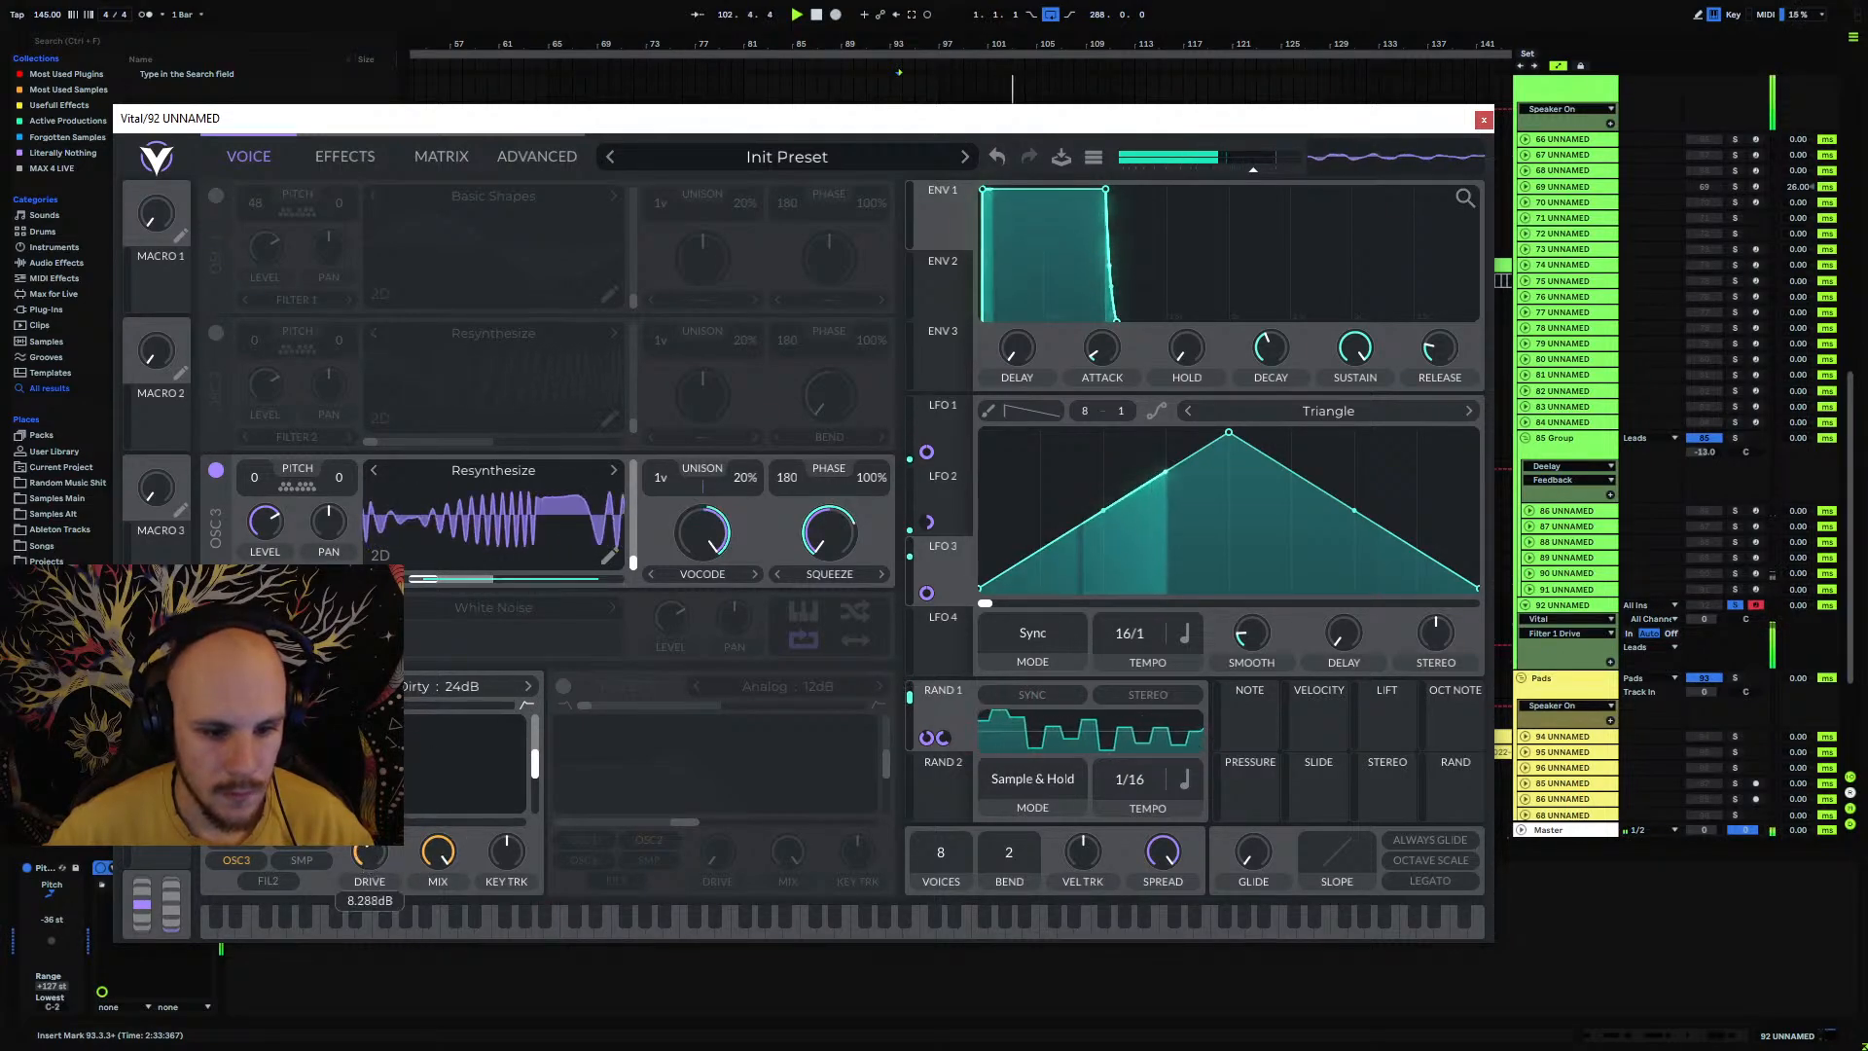
pyautogui.moveTo(368, 854); pyautogui.dragTo(405, 822)
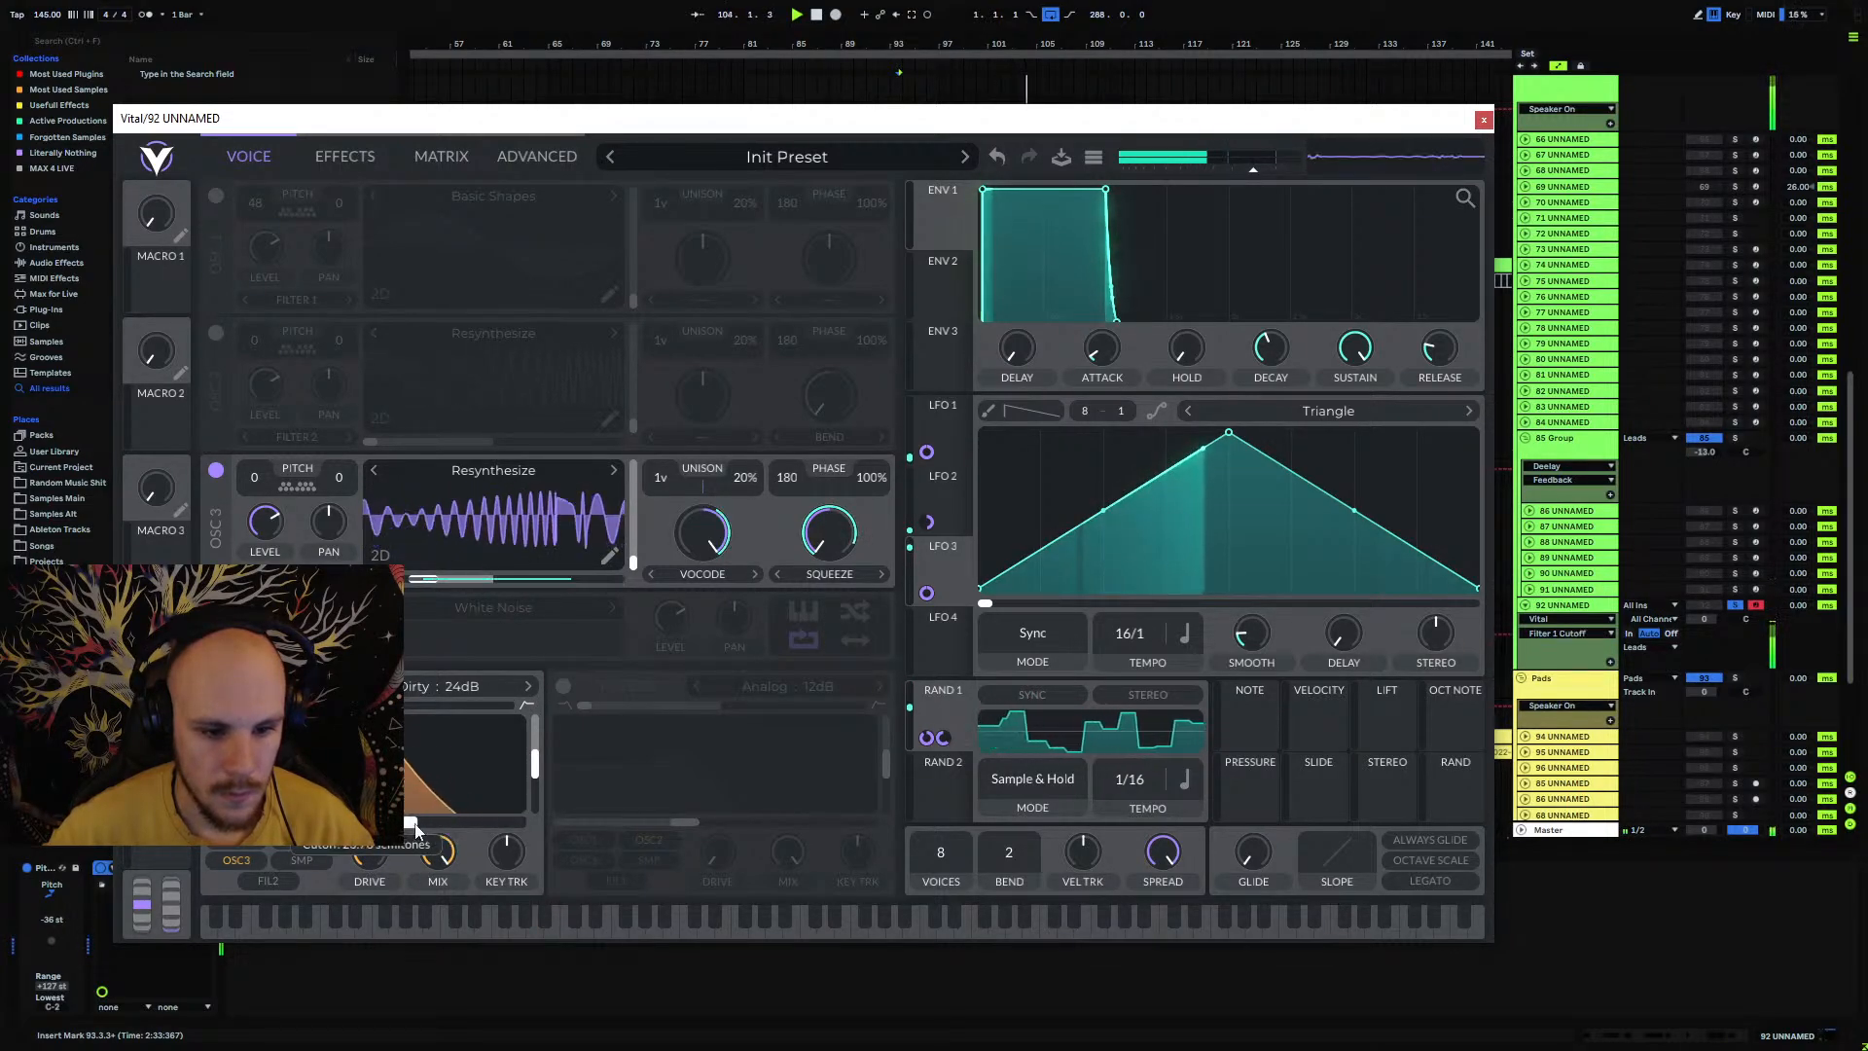
pyautogui.moveTo(534, 764); pyautogui.dragTo(534, 739)
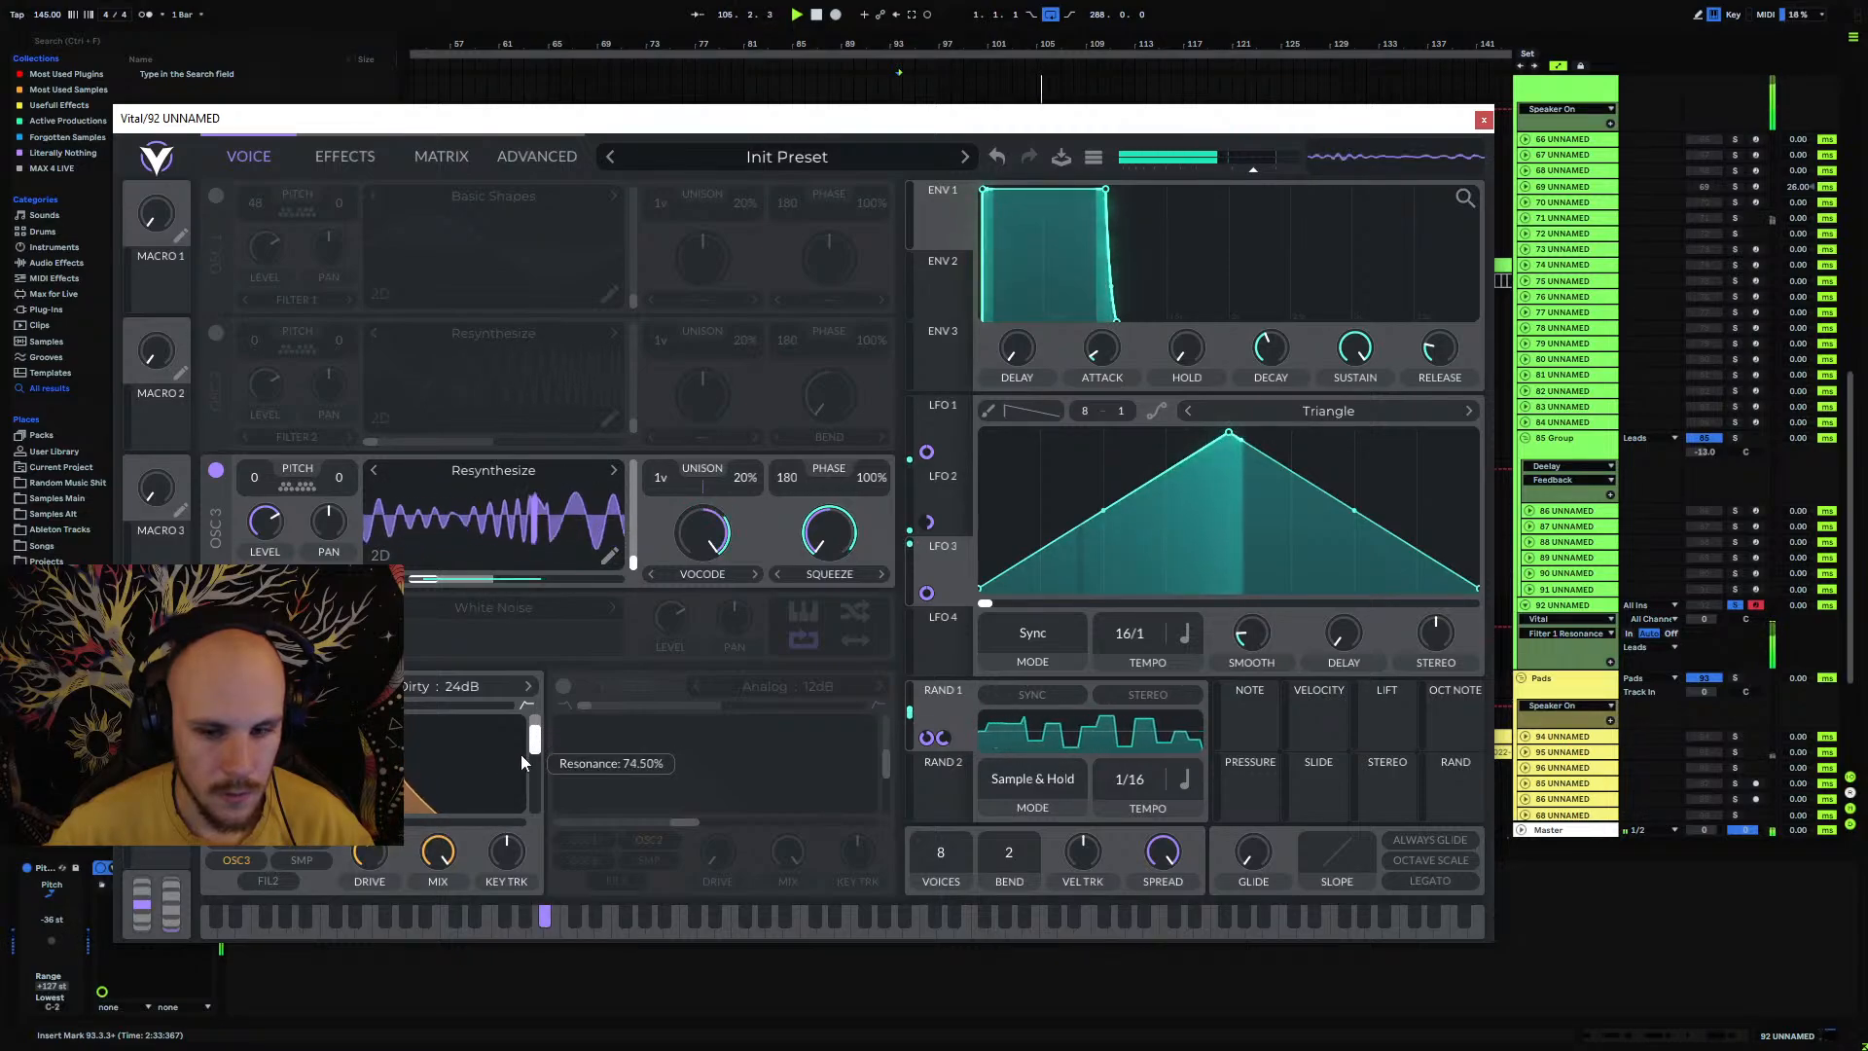
pyautogui.press('space')
# Step: Set Random 2 to Sample & Hold at 1/16 and modulate filter 1's cutoff with it
pyautogui.click(952, 796)
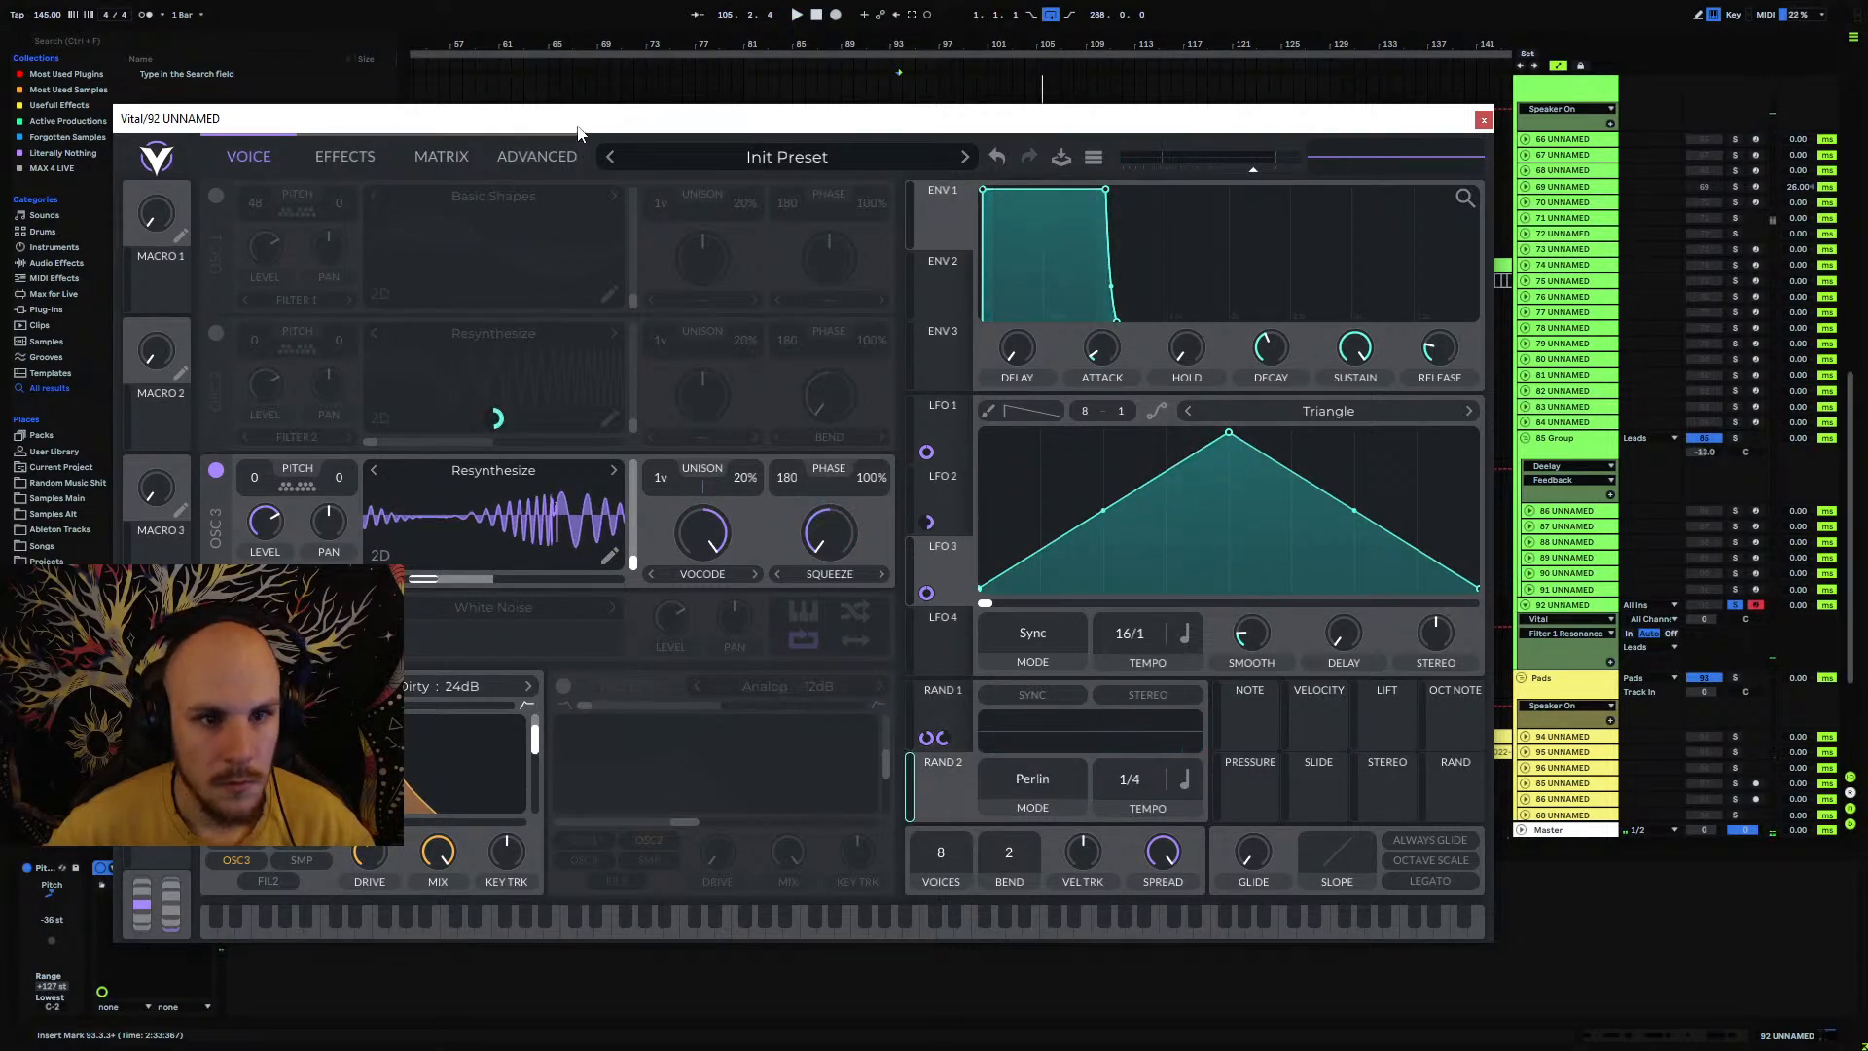
pyautogui.moveTo(578, 129); pyautogui.dragTo(687, 85)
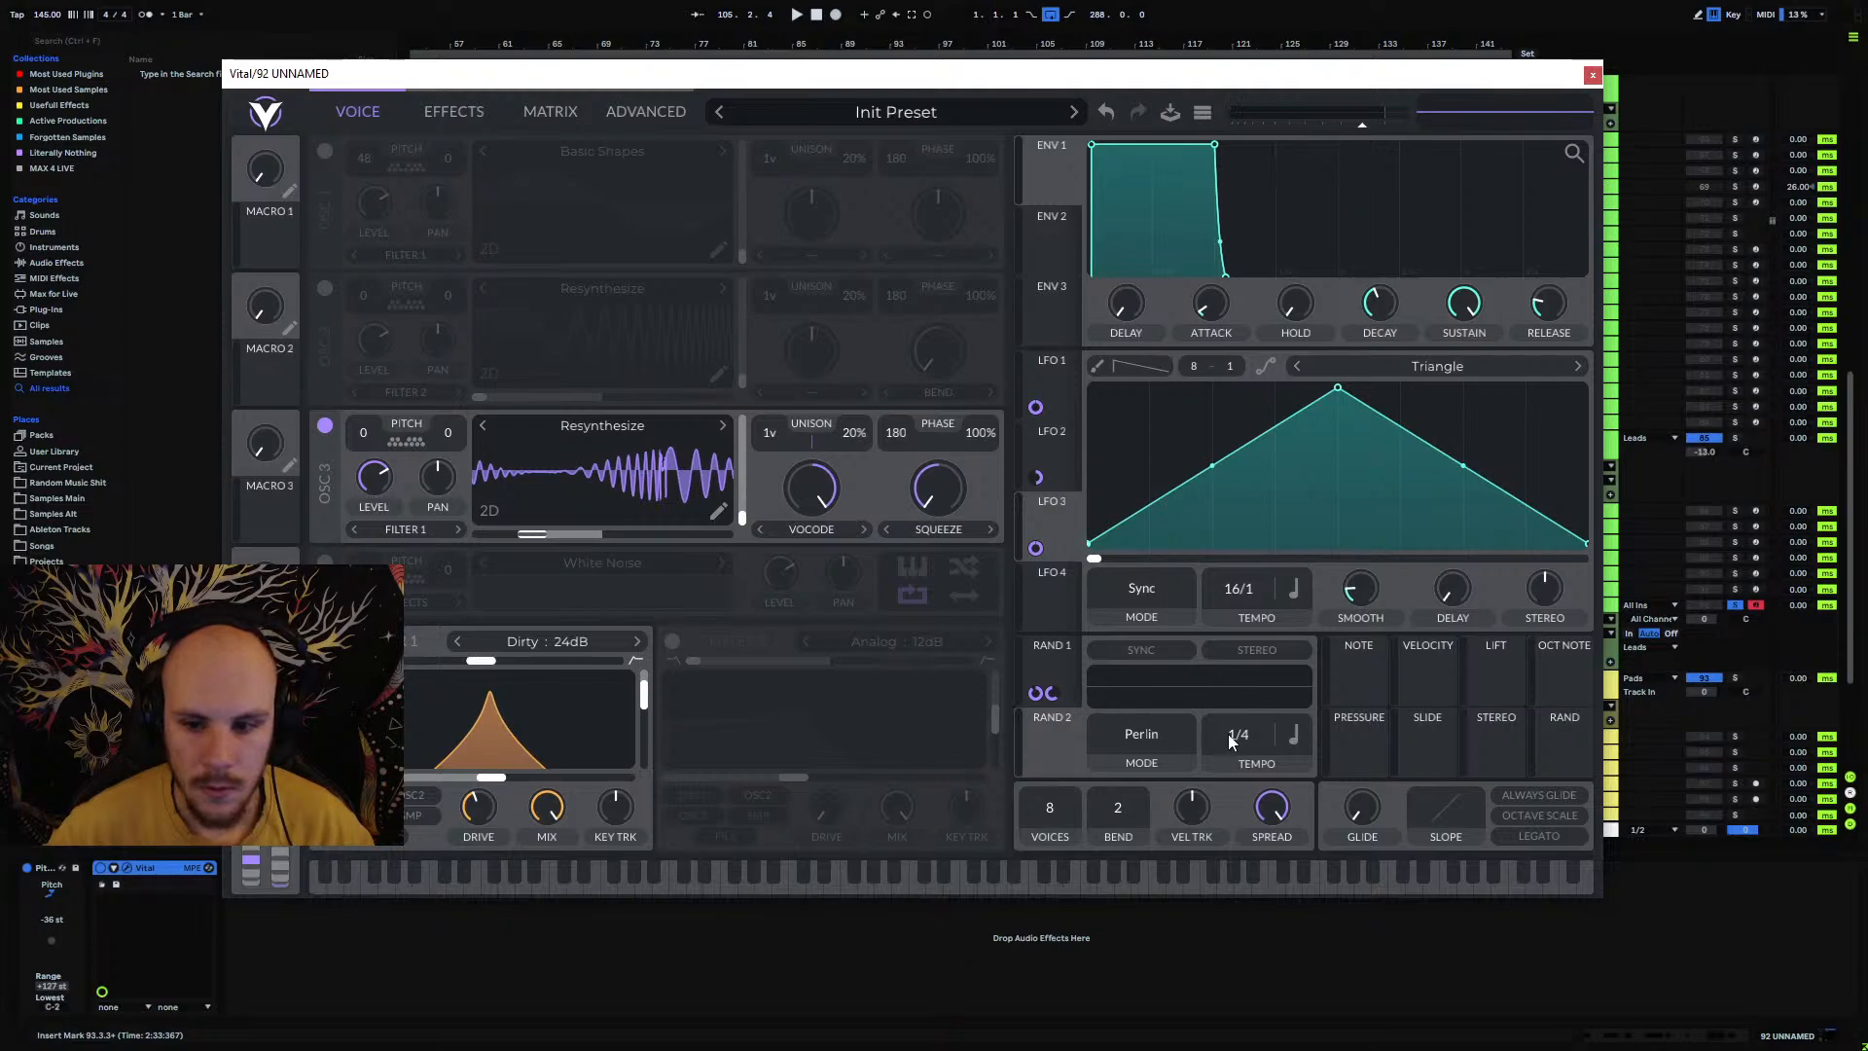
pyautogui.moveTo(1245, 736); pyautogui.dragTo(1264, 710)
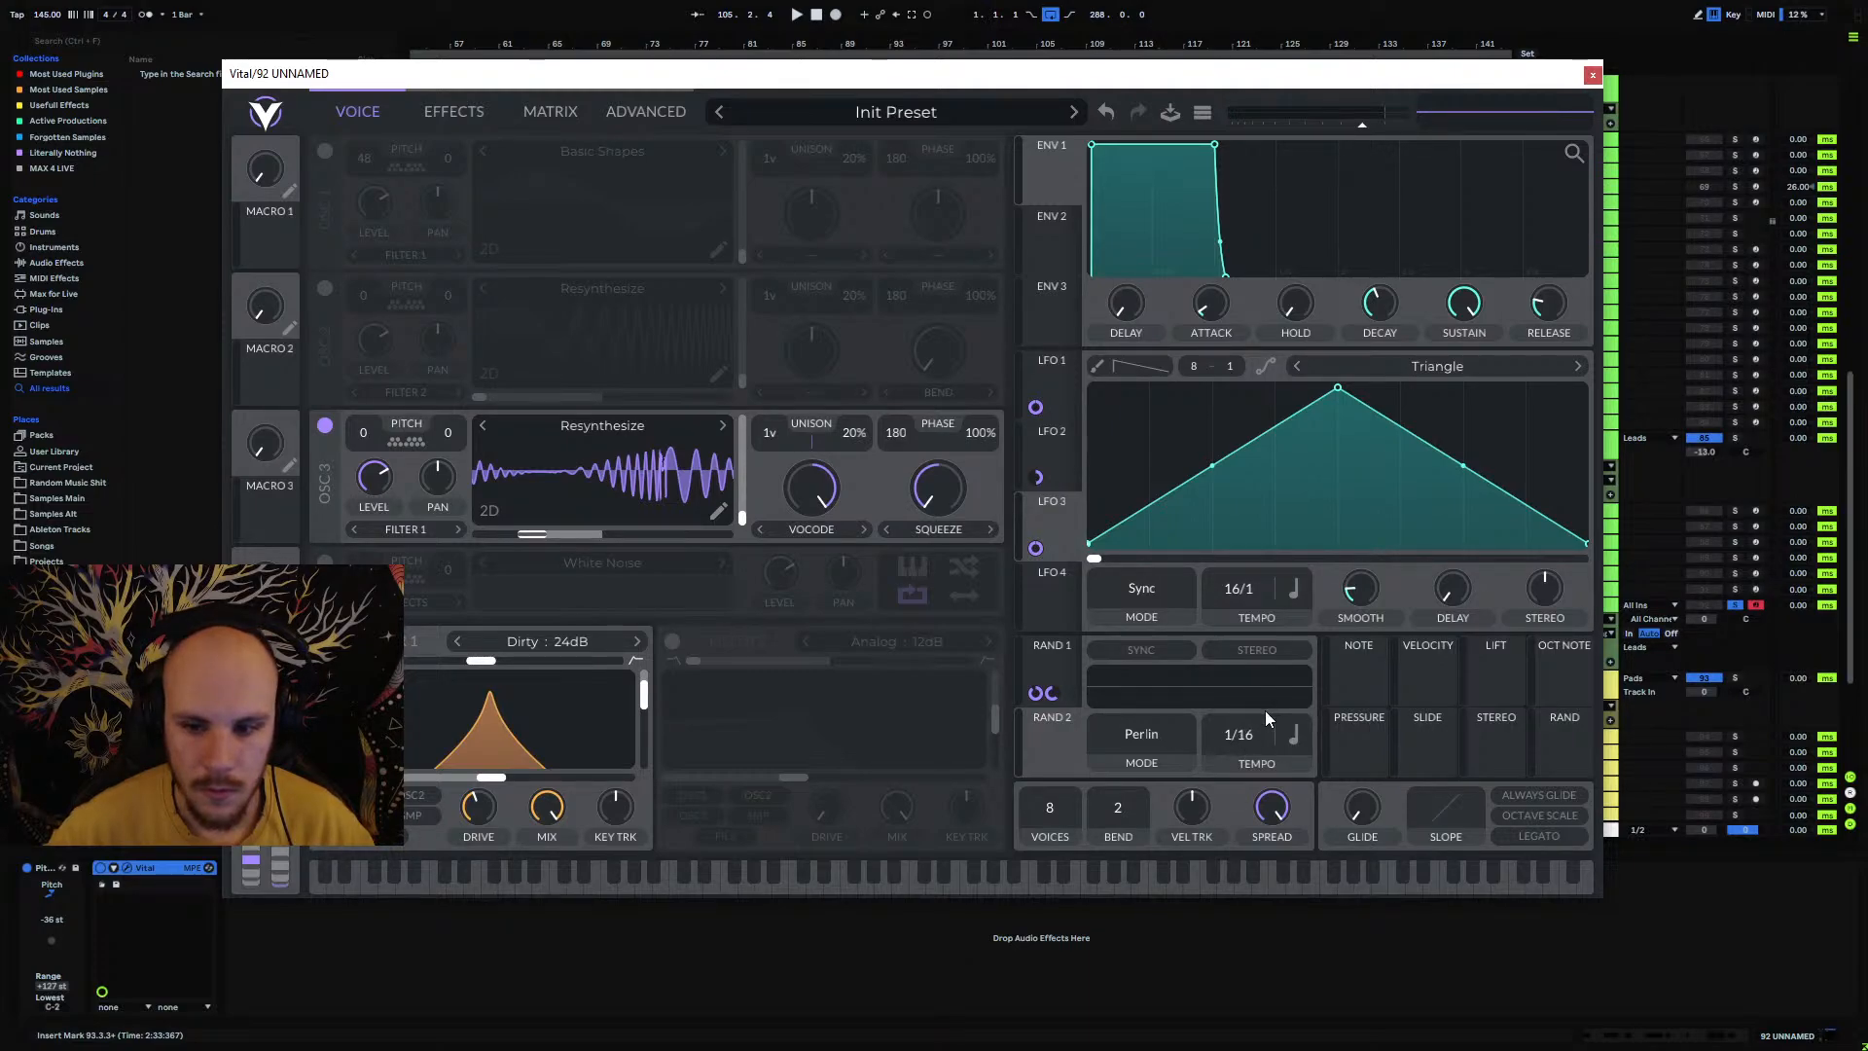
pyautogui.click(1144, 737)
pyautogui.click(1144, 790)
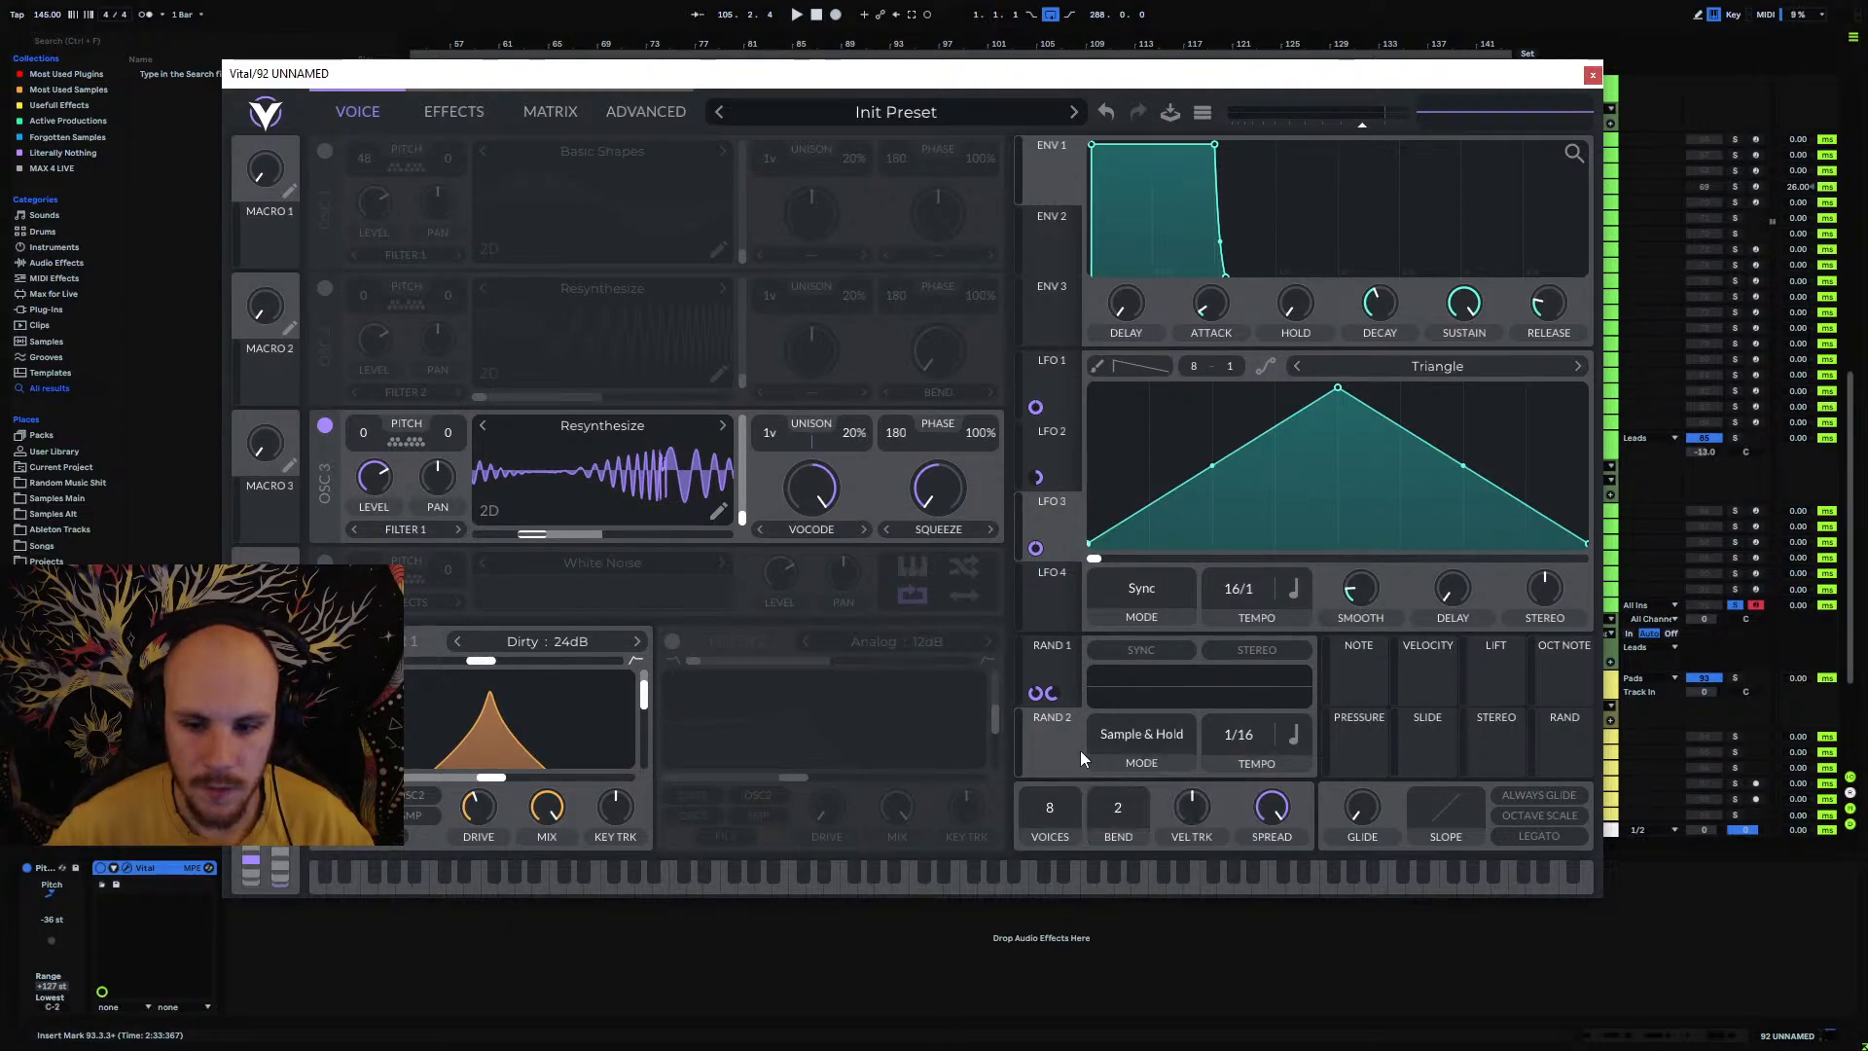
pyautogui.moveTo(1053, 751); pyautogui.dragTo(478, 763)
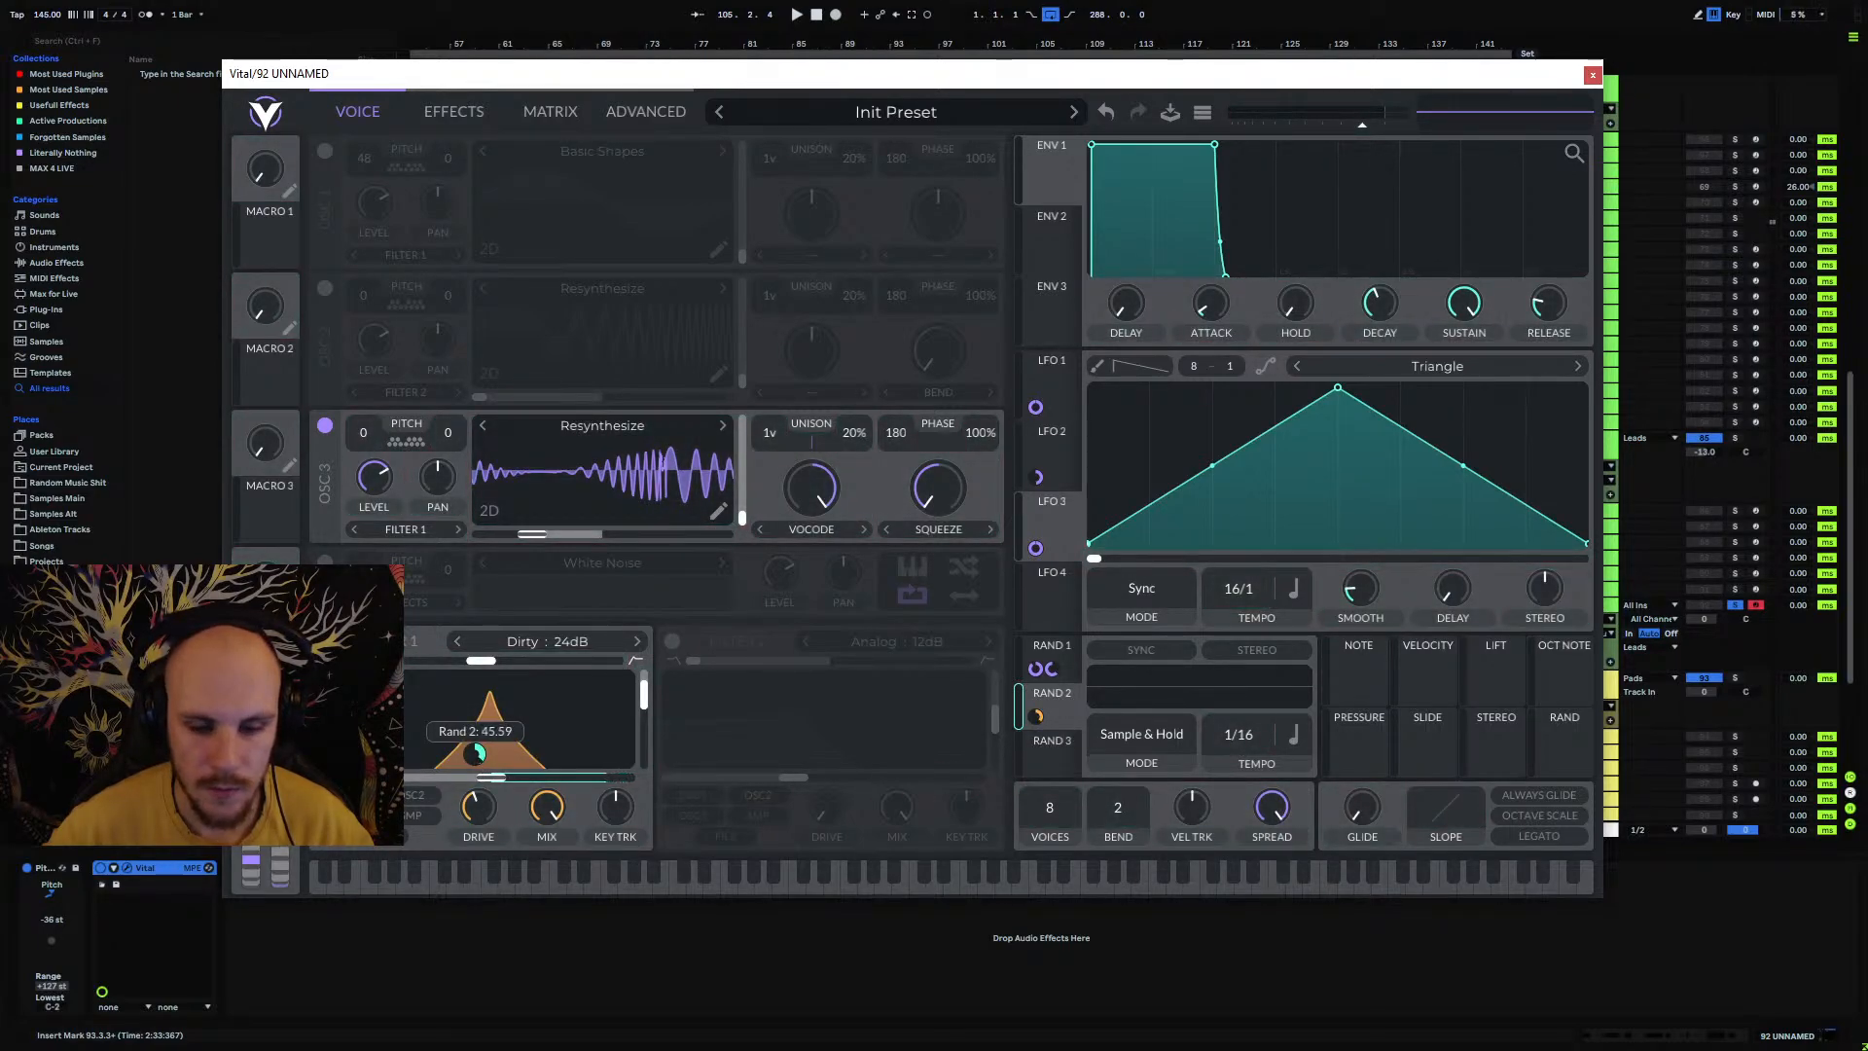
# Step: During playback, bring filter 1's drive down to minimum and lower its mix to blend in the dry signal
pyautogui.press('space')
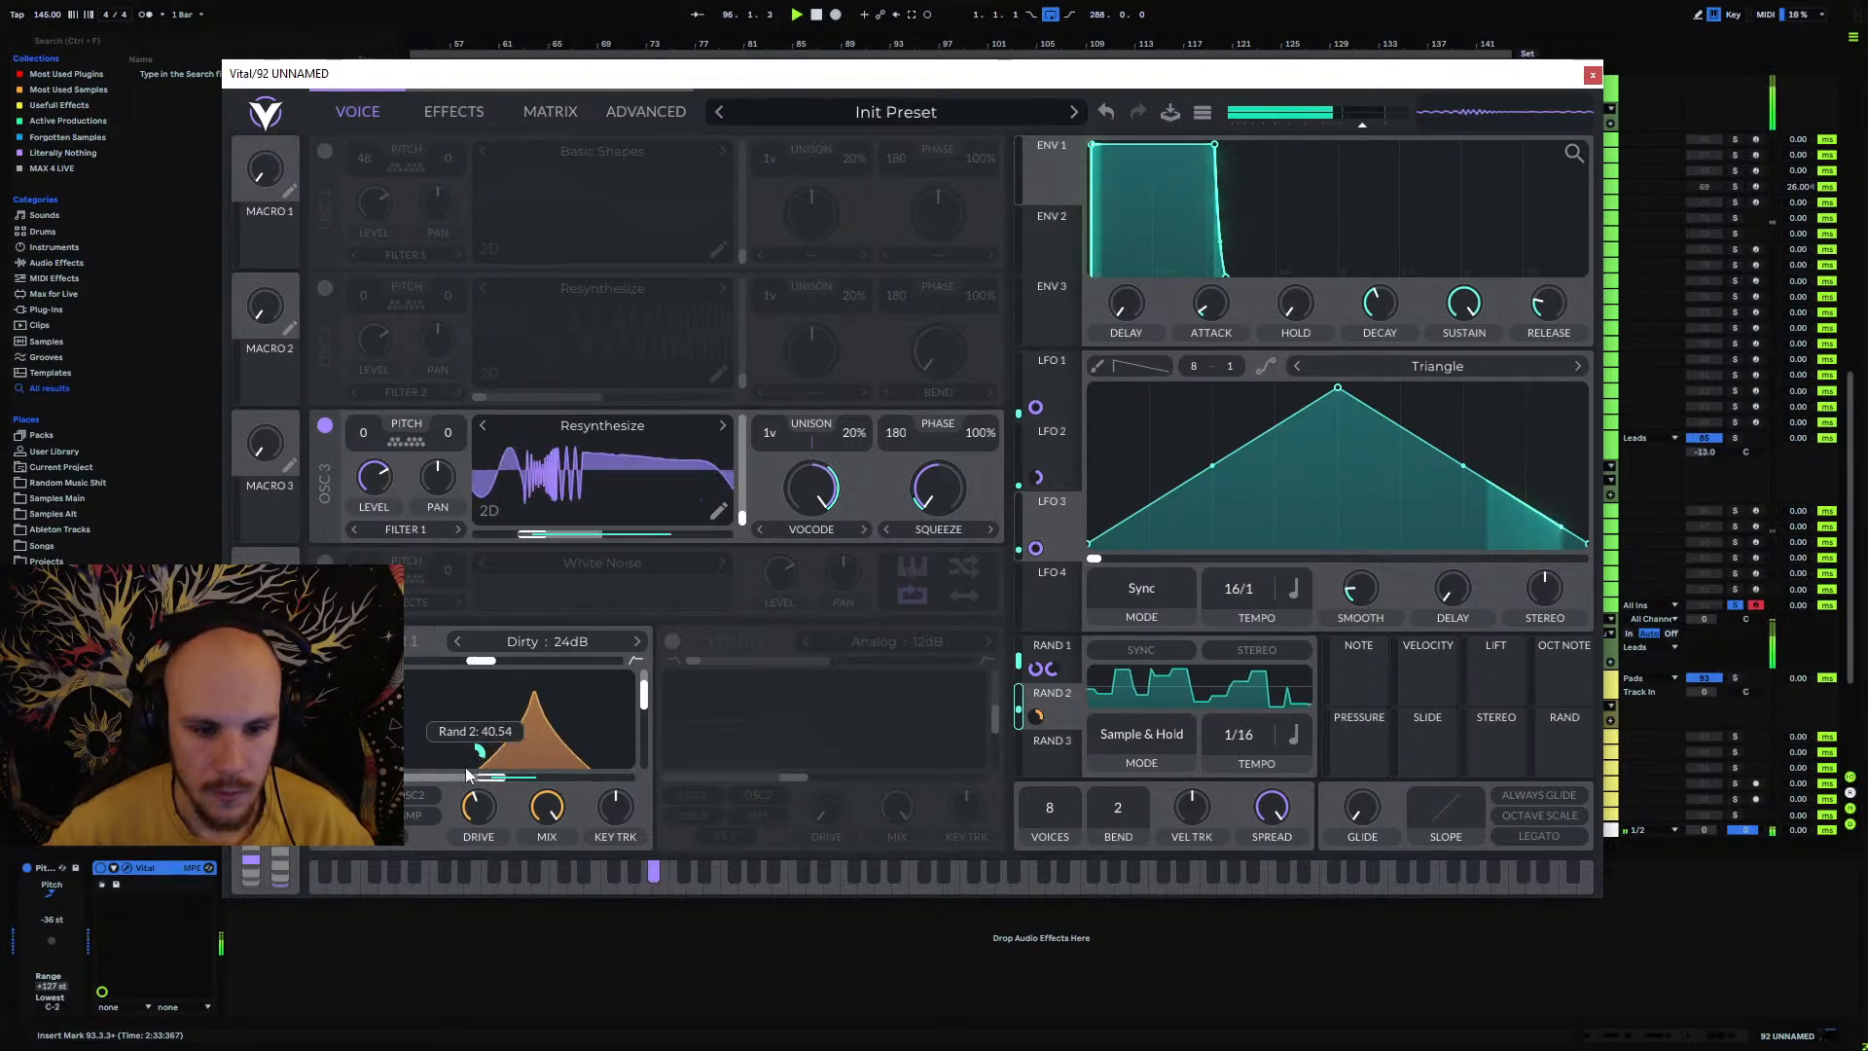
pyautogui.moveTo(480, 816)
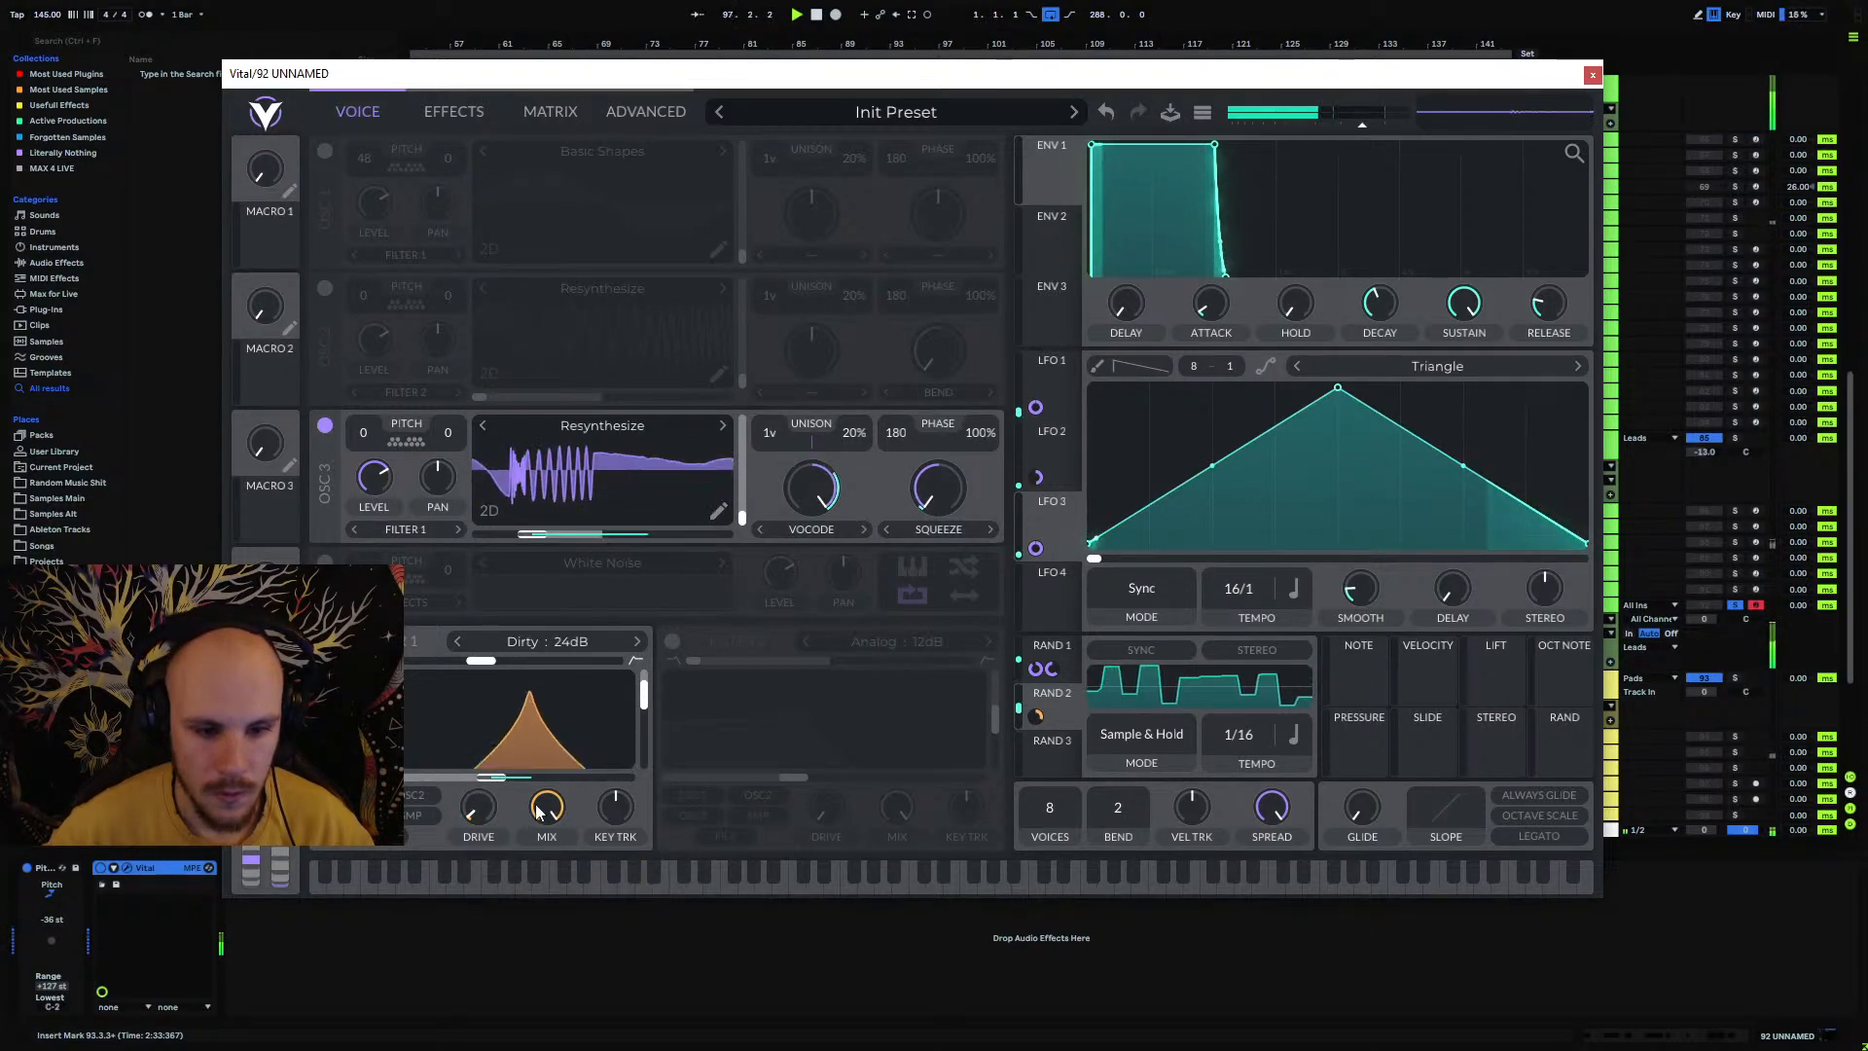
pyautogui.moveTo(547, 824); pyautogui.dragTo(543, 848)
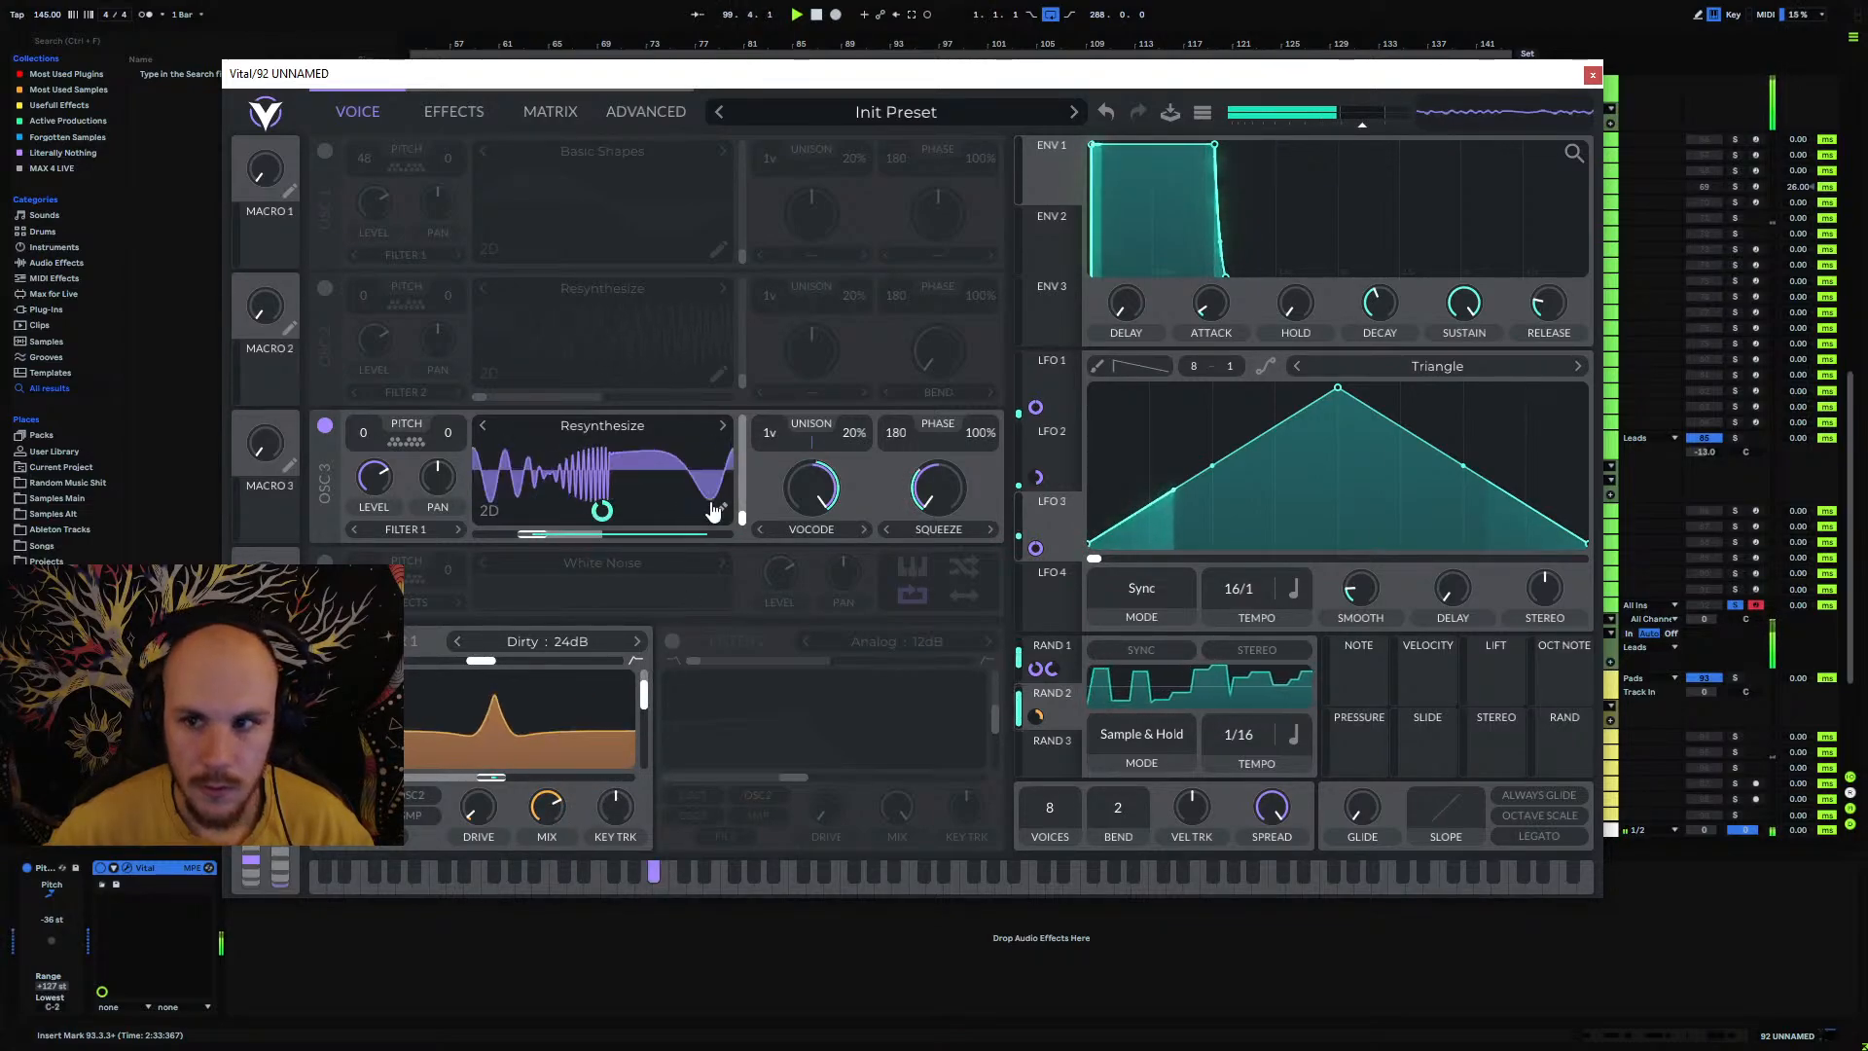
# Step: Enable the Chorus effect with its mix at about 14.5%, and turn on the Multiband compressor
pyautogui.click(456, 112)
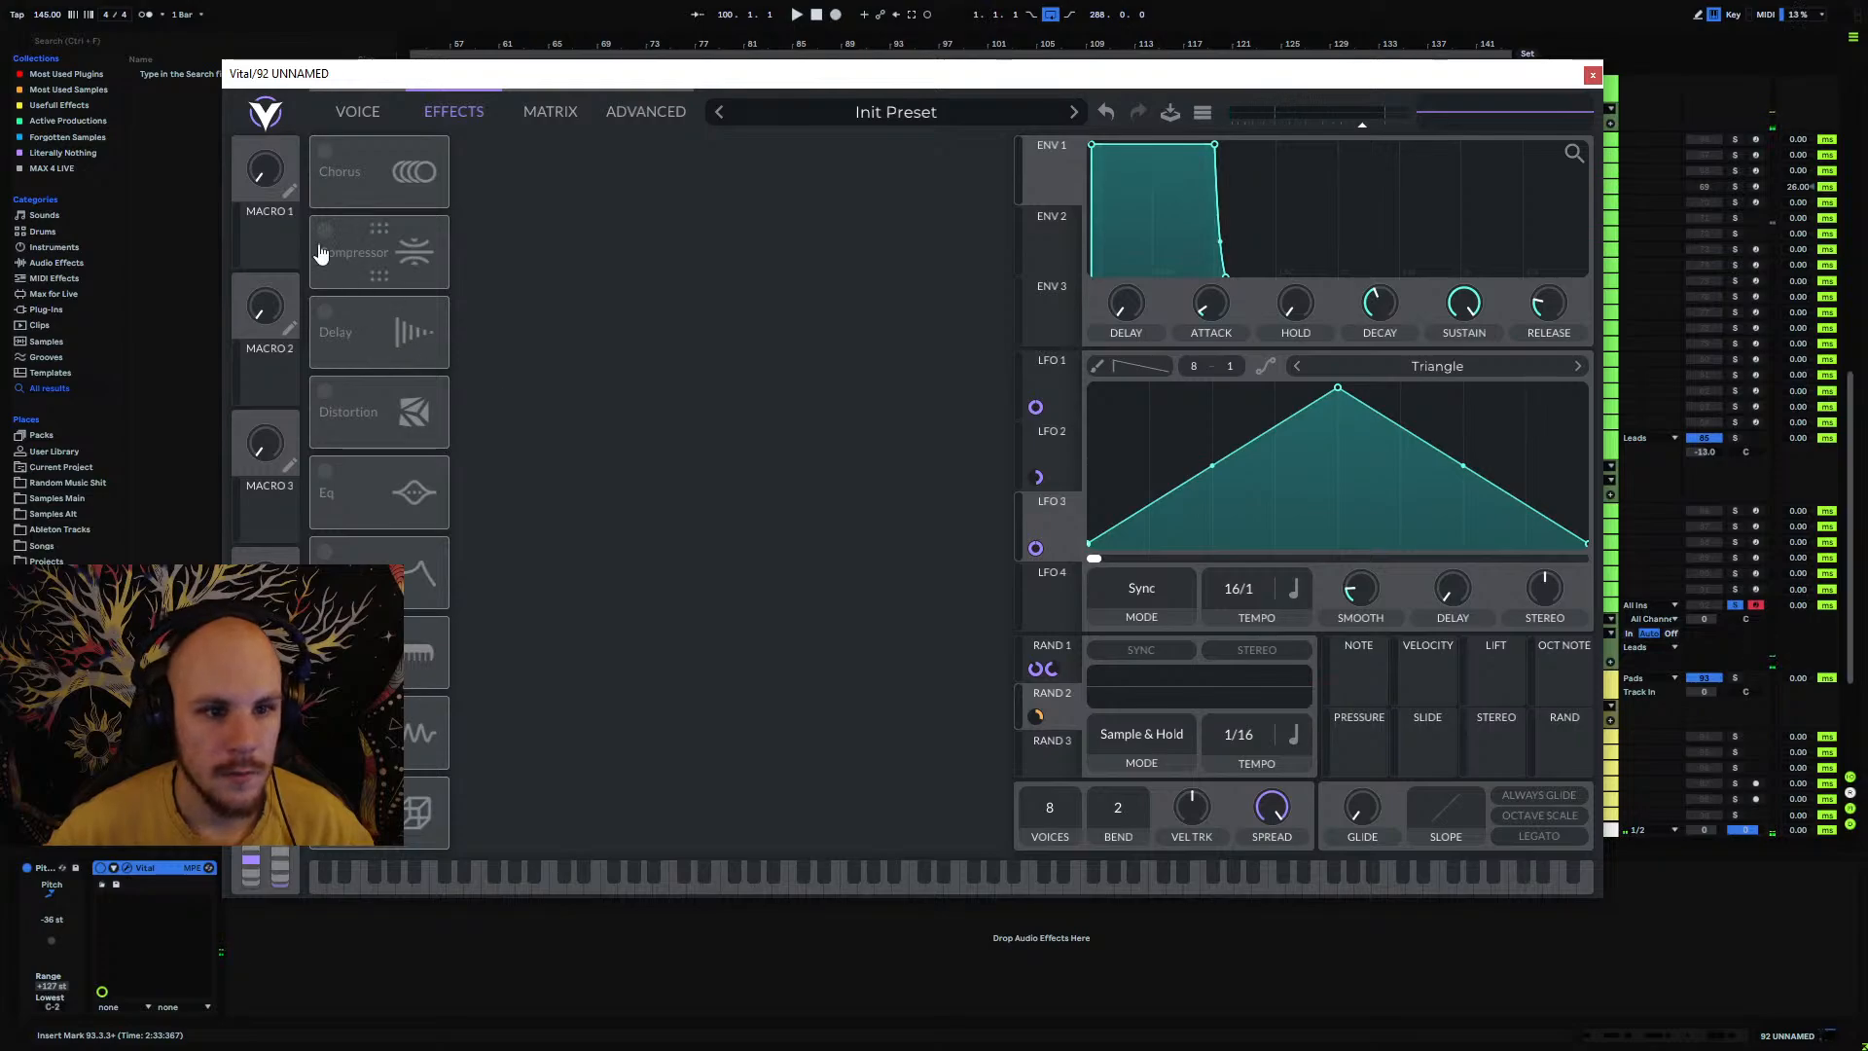
pyautogui.click(327, 154)
pyautogui.press('space')
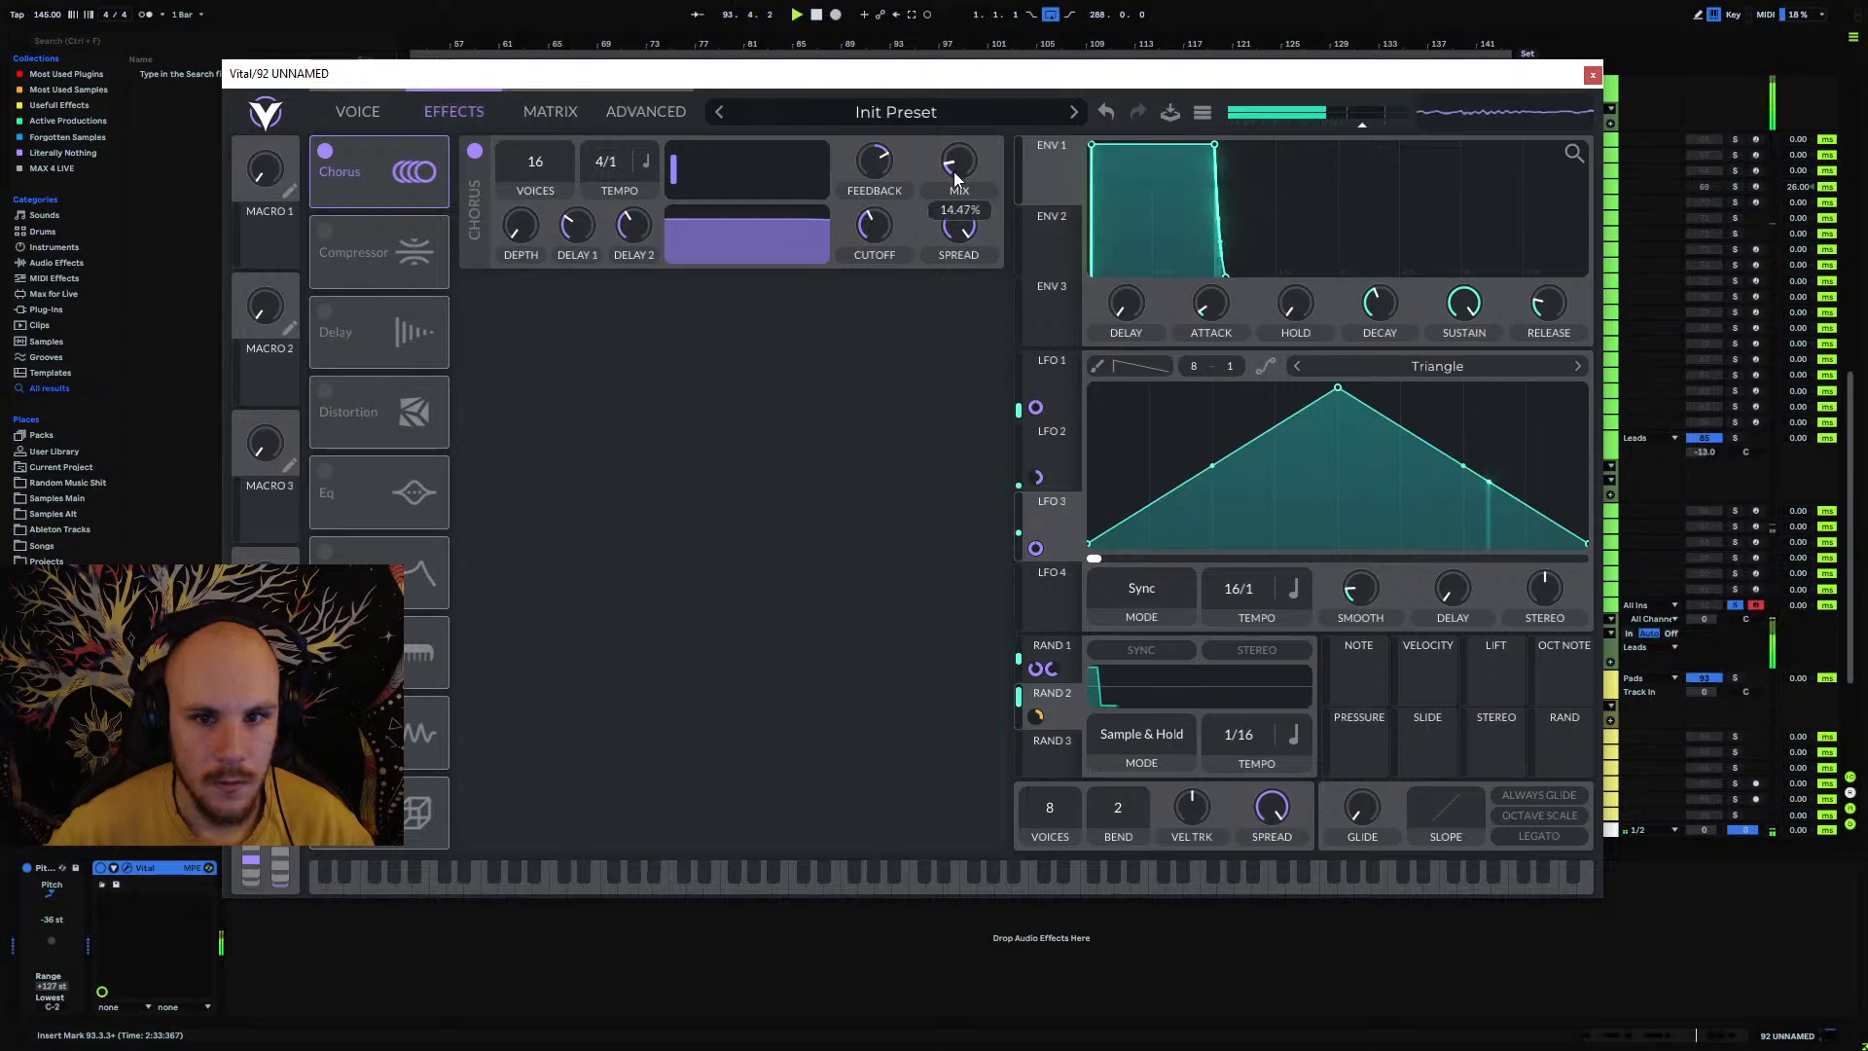
pyautogui.click(325, 232)
pyautogui.press('space')
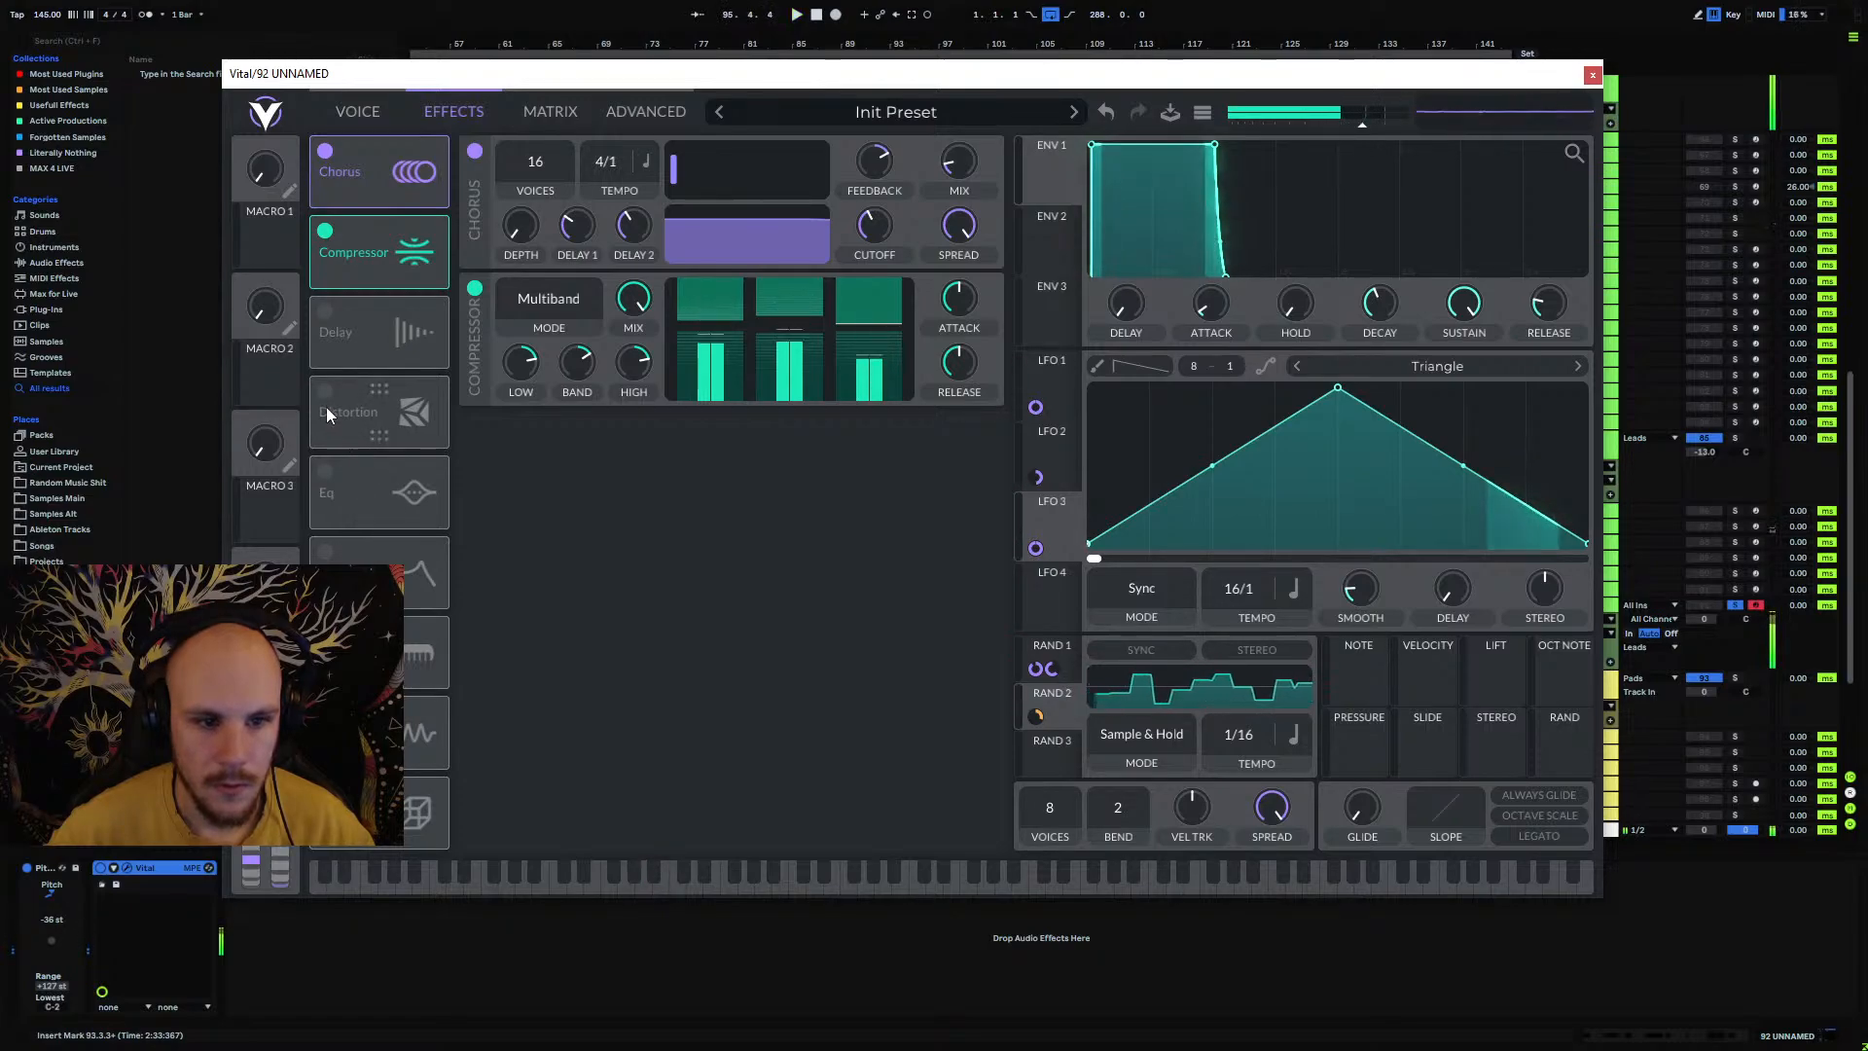
# Step: Enable the Flanger and set its center to about 100 semitones, raising the offset and bringing the depth to maximum
pyautogui.click(421, 647)
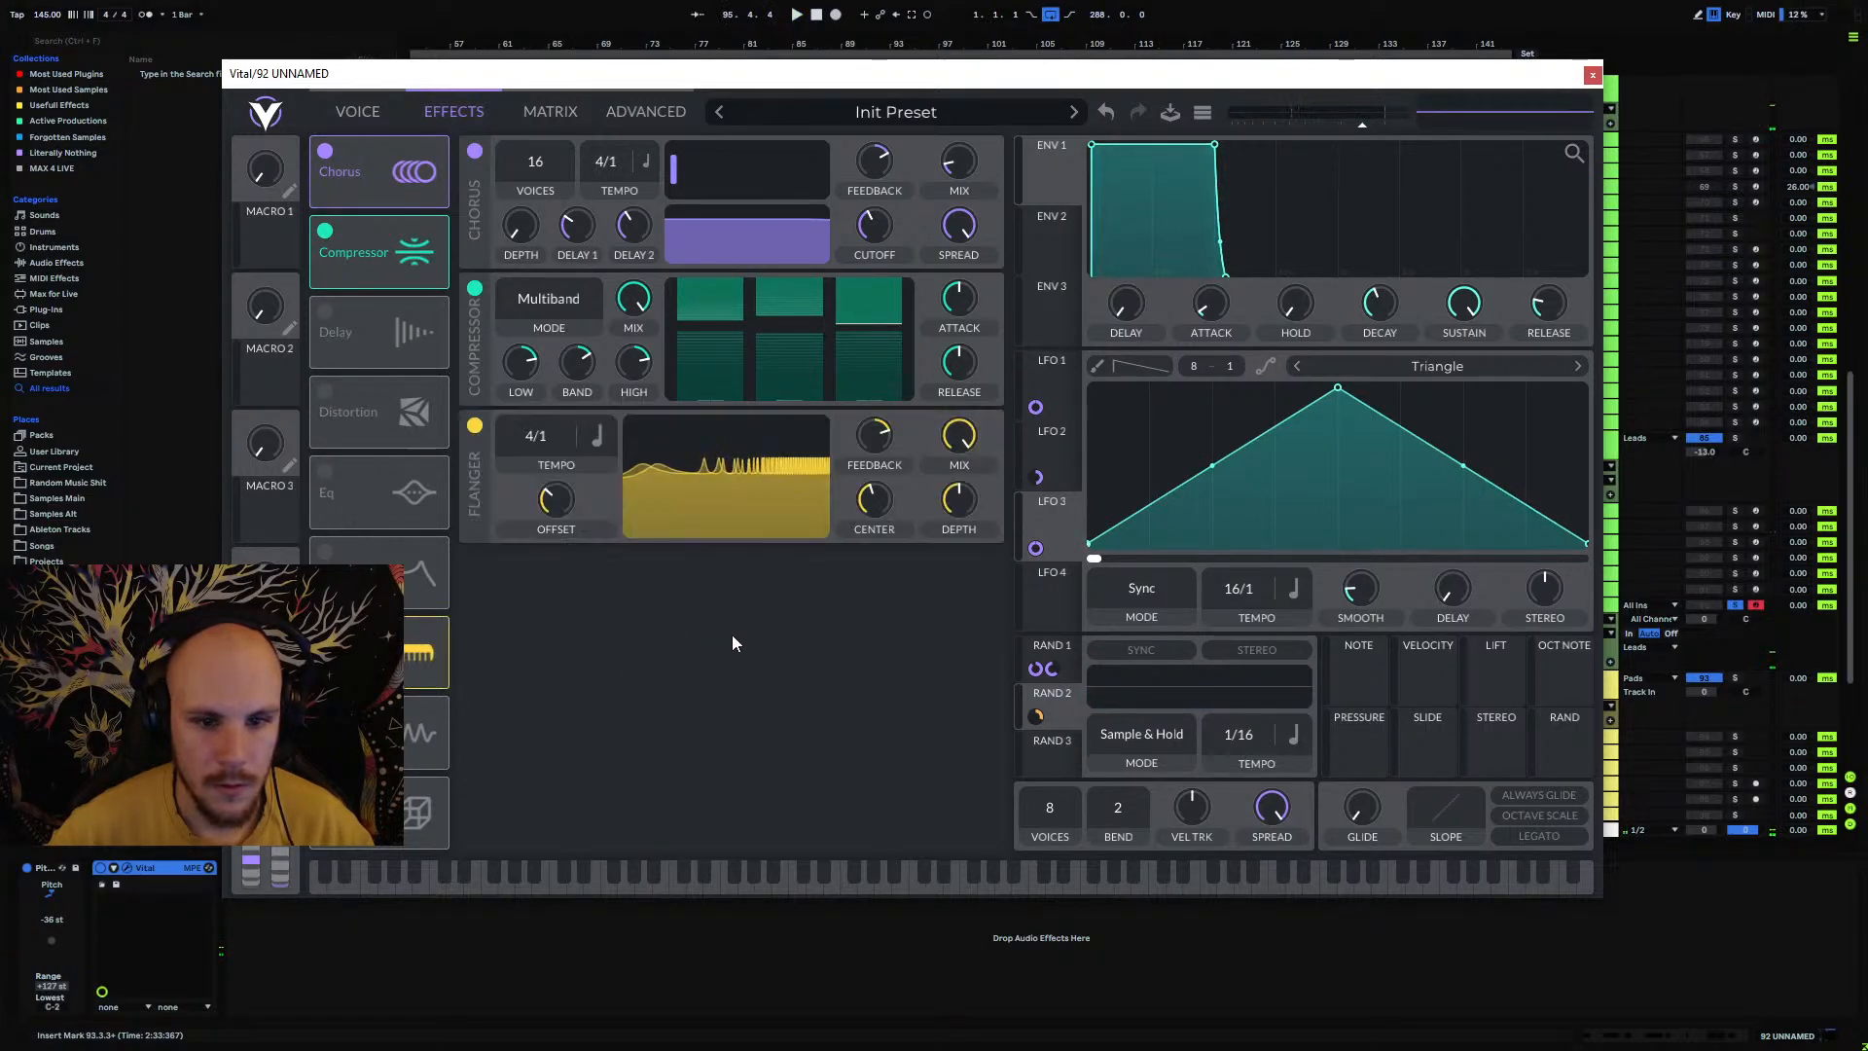
pyautogui.press('space')
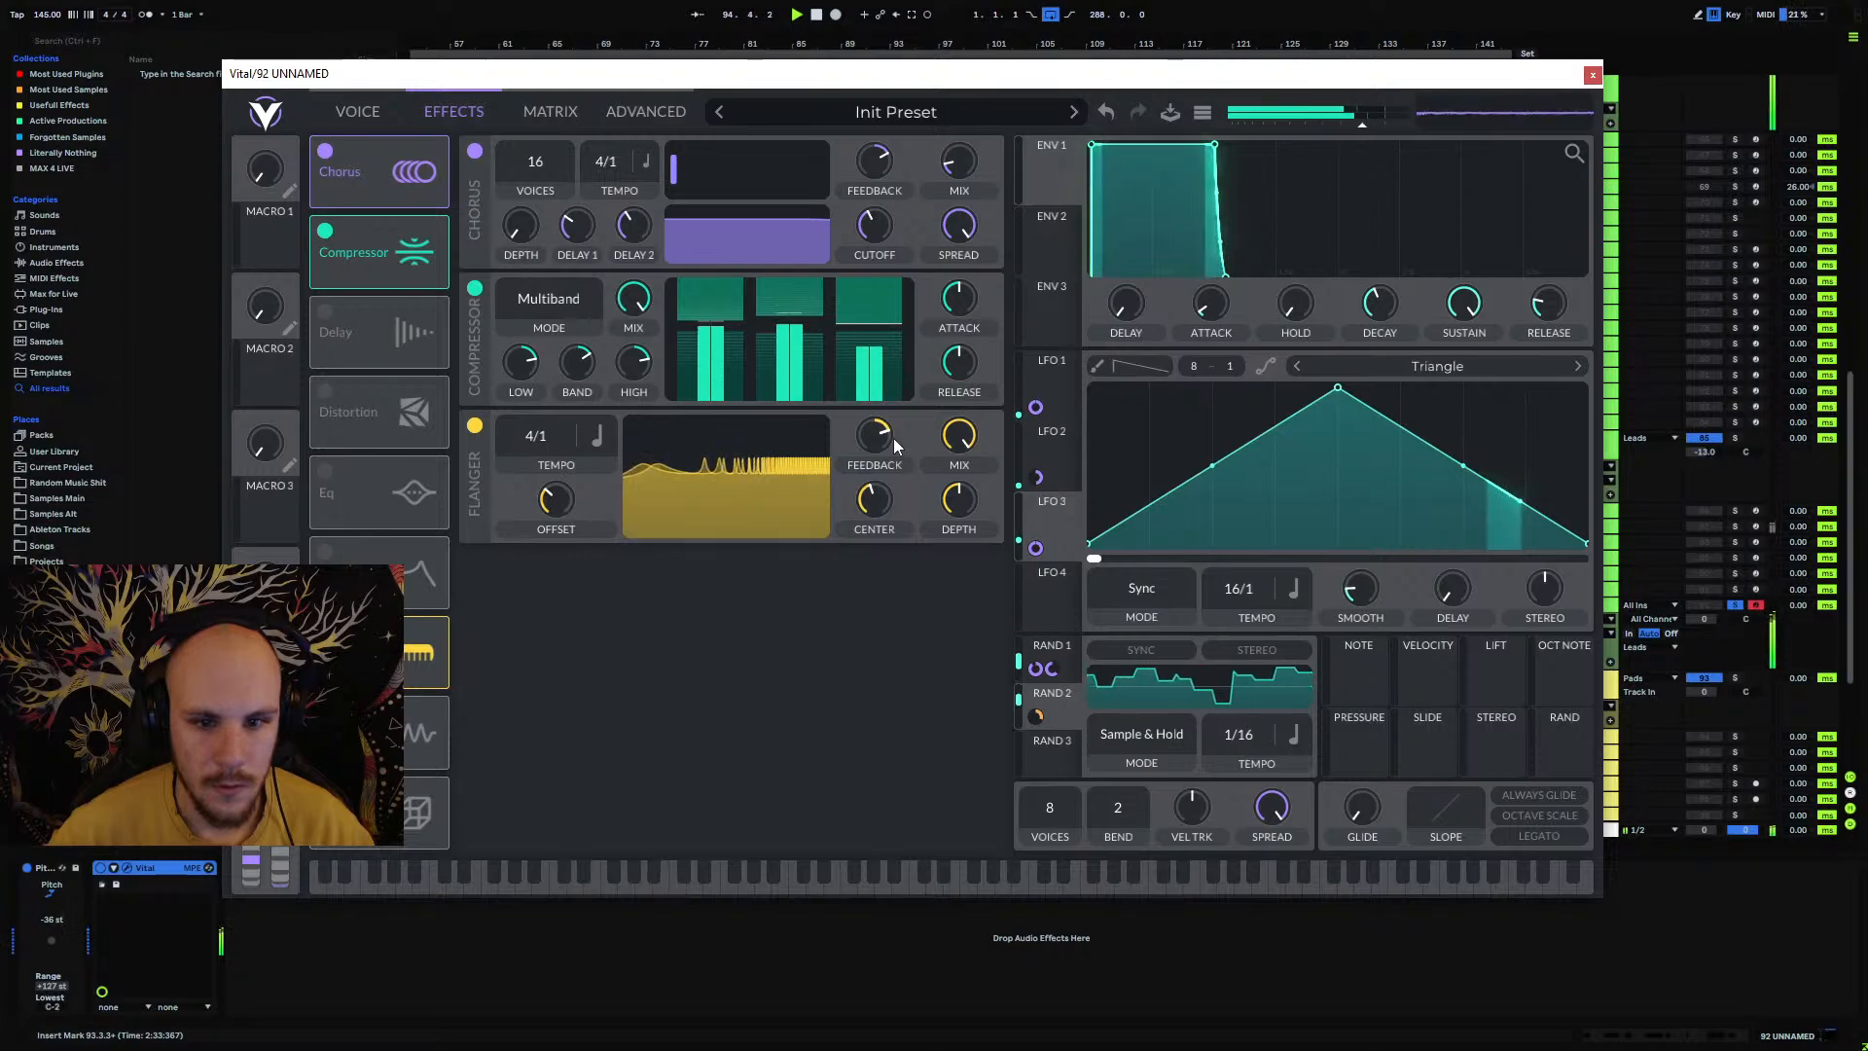
pyautogui.moveTo(940, 500); pyautogui.dragTo(886, 484)
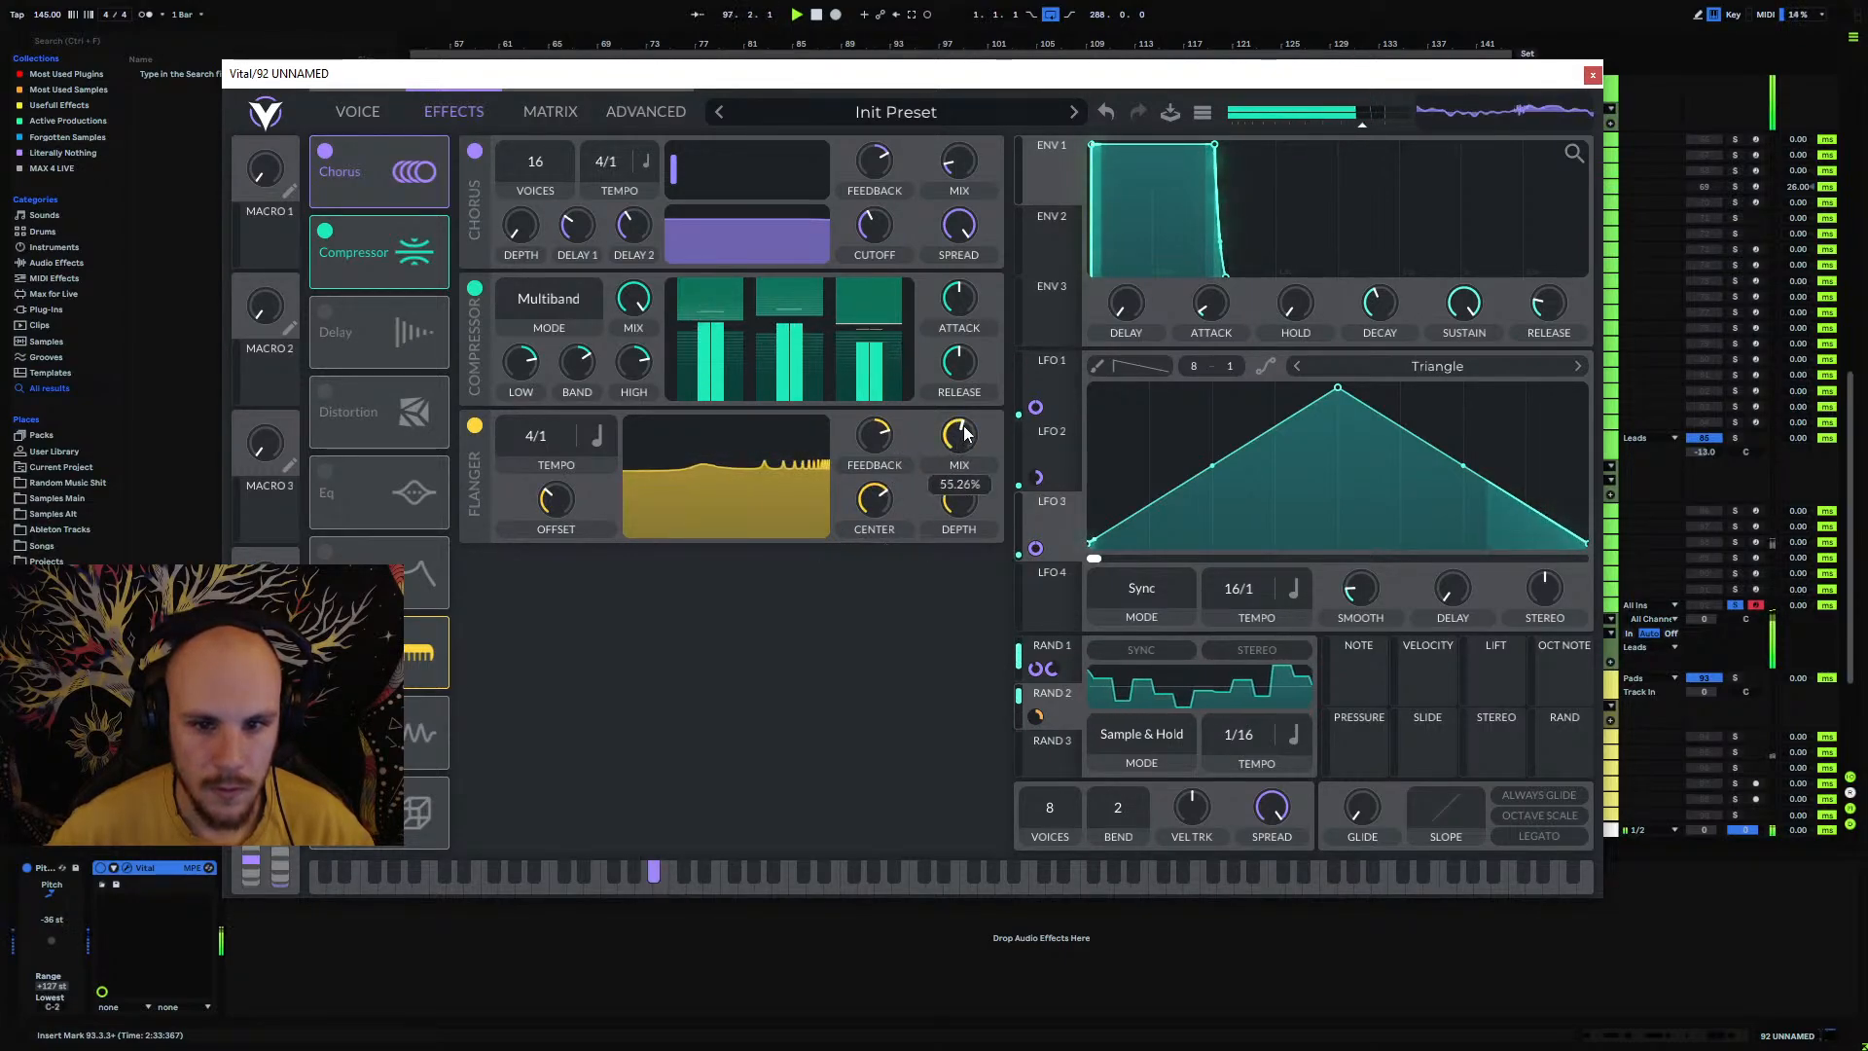
pyautogui.moveTo(874, 498); pyautogui.dragTo(874, 508)
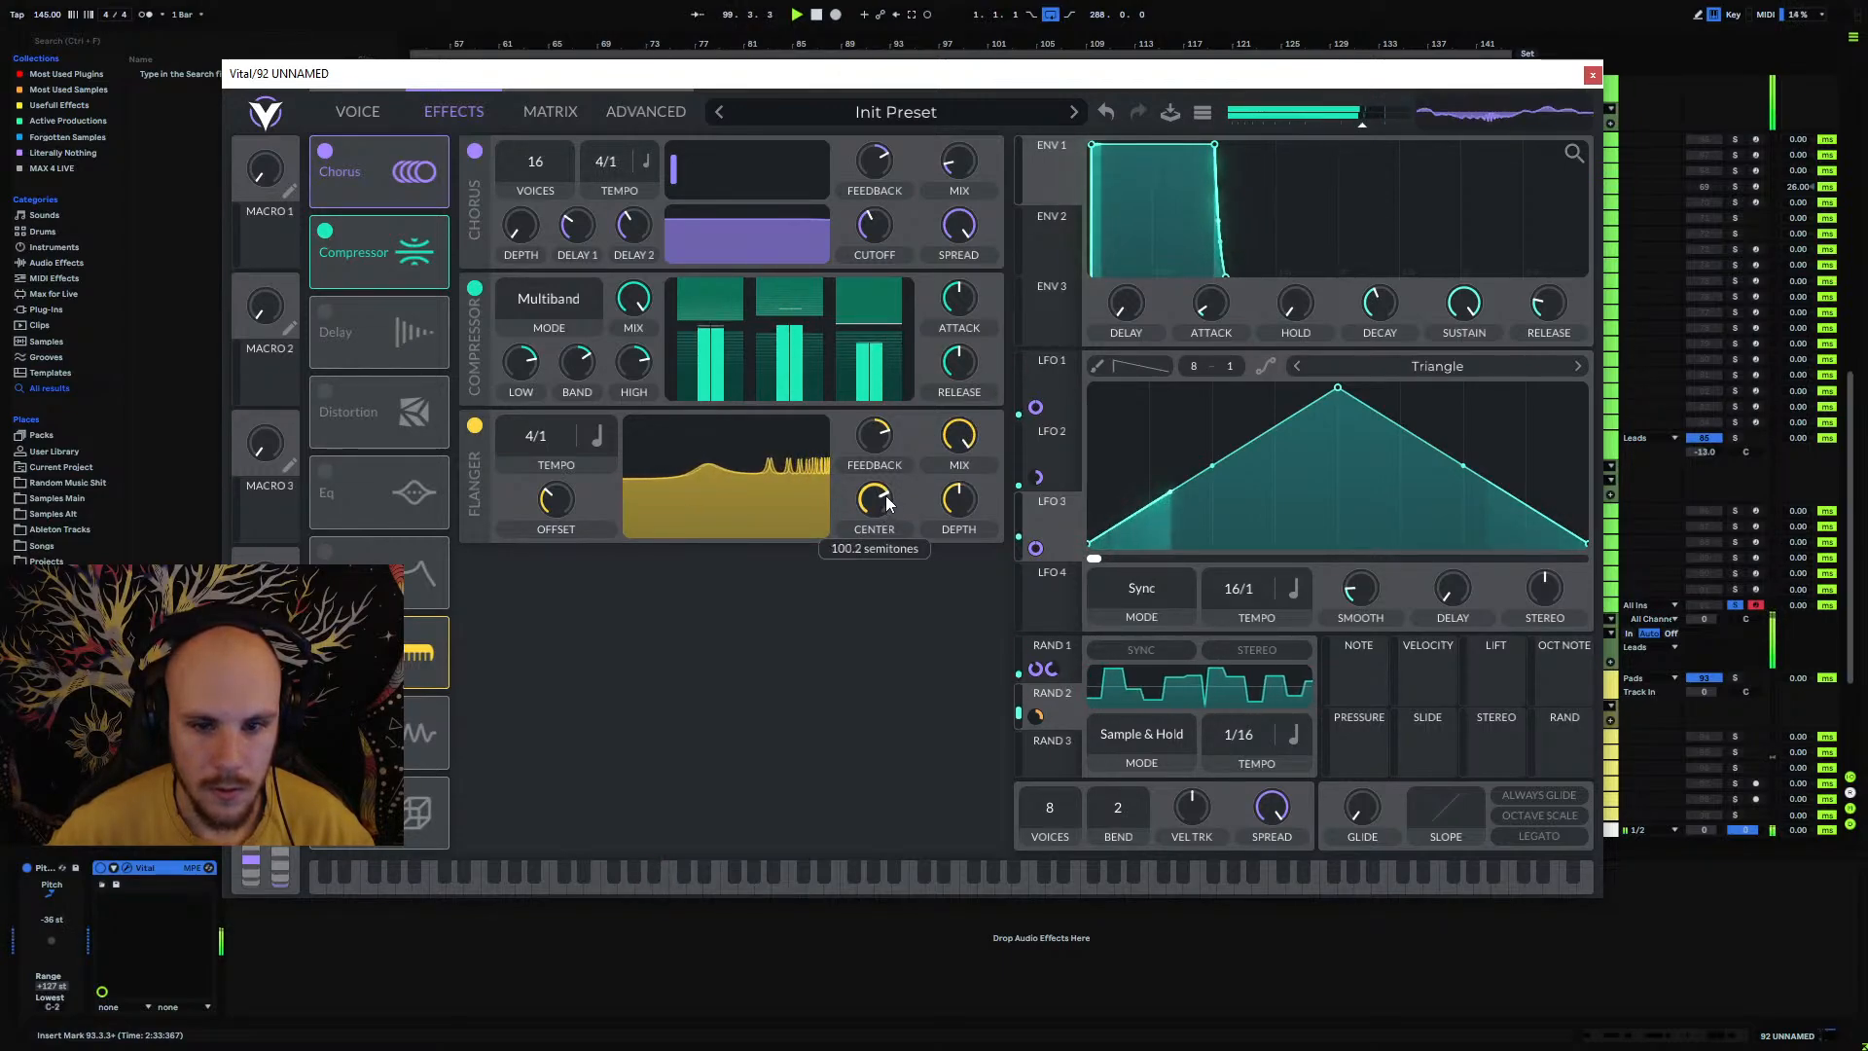
pyautogui.moveTo(575, 493)
pyautogui.mouseDown()
pyautogui.moveTo(588, 522)
pyautogui.moveTo(603, 494)
pyautogui.mouseUp()
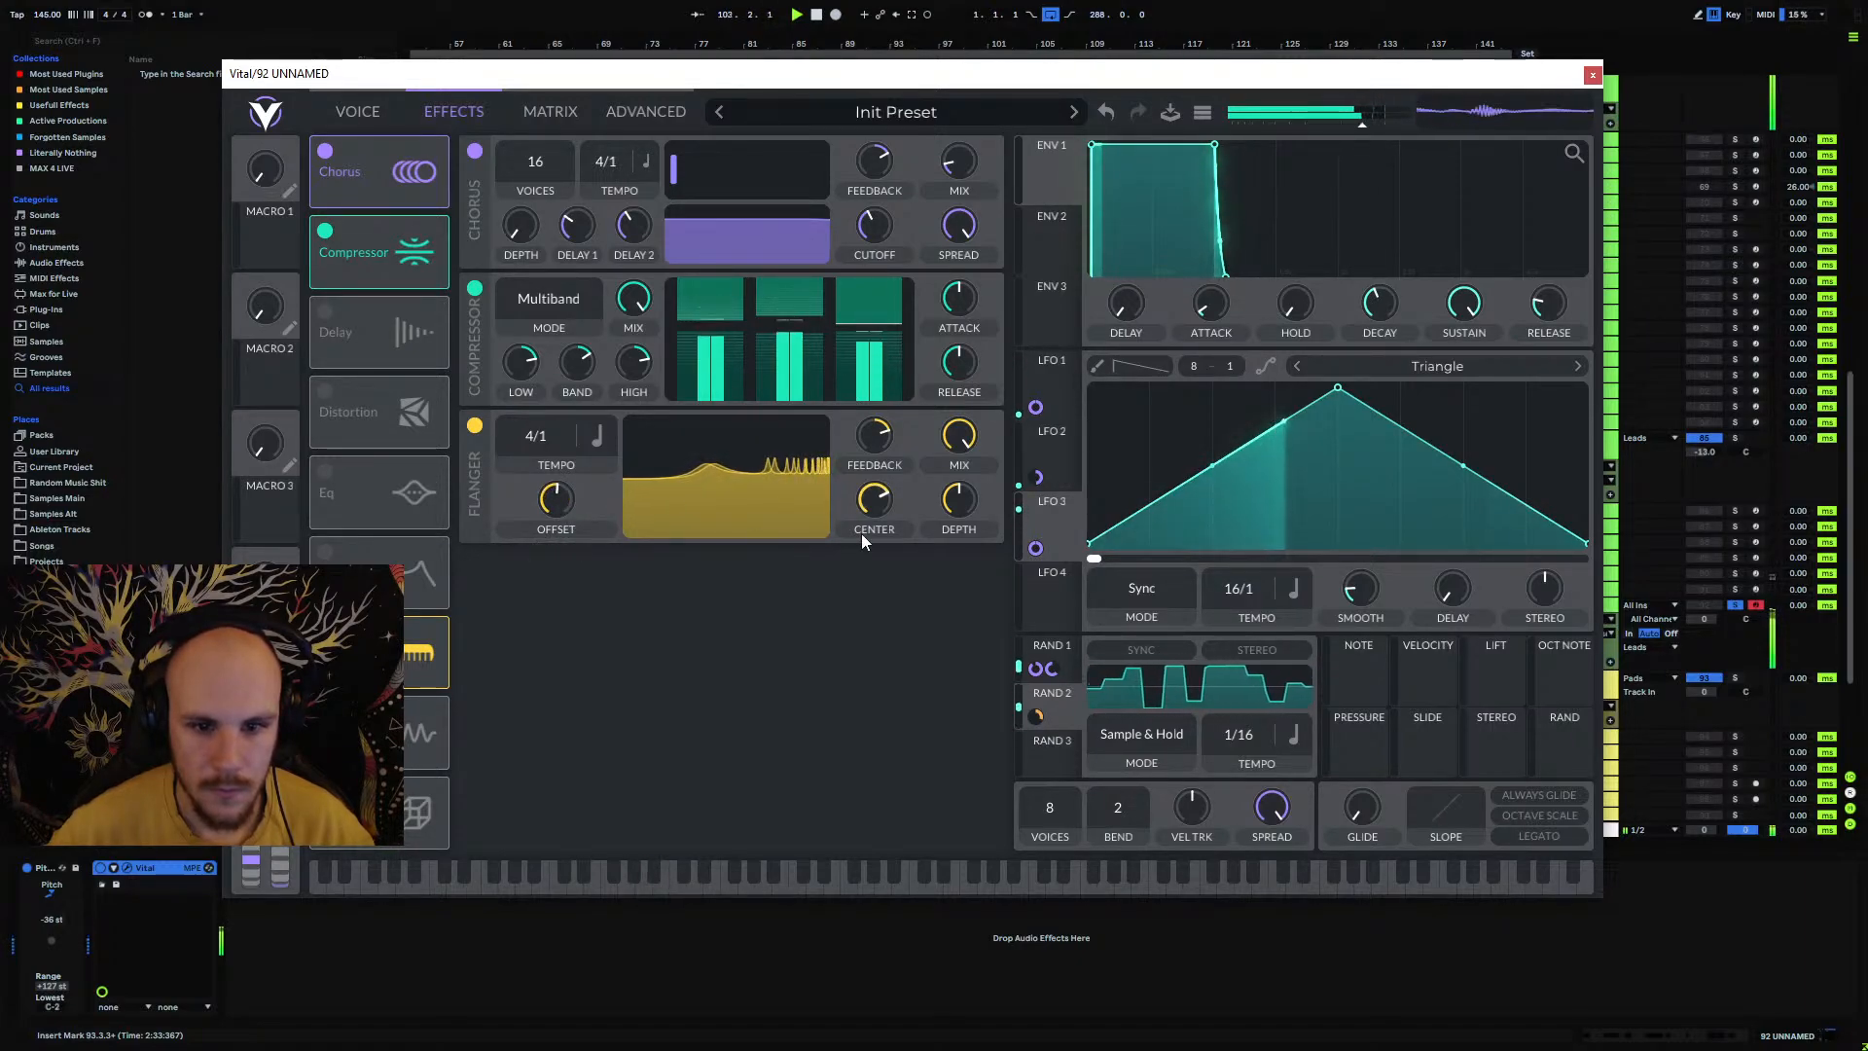
pyautogui.moveTo(975, 461); pyautogui.dragTo(990, 442)
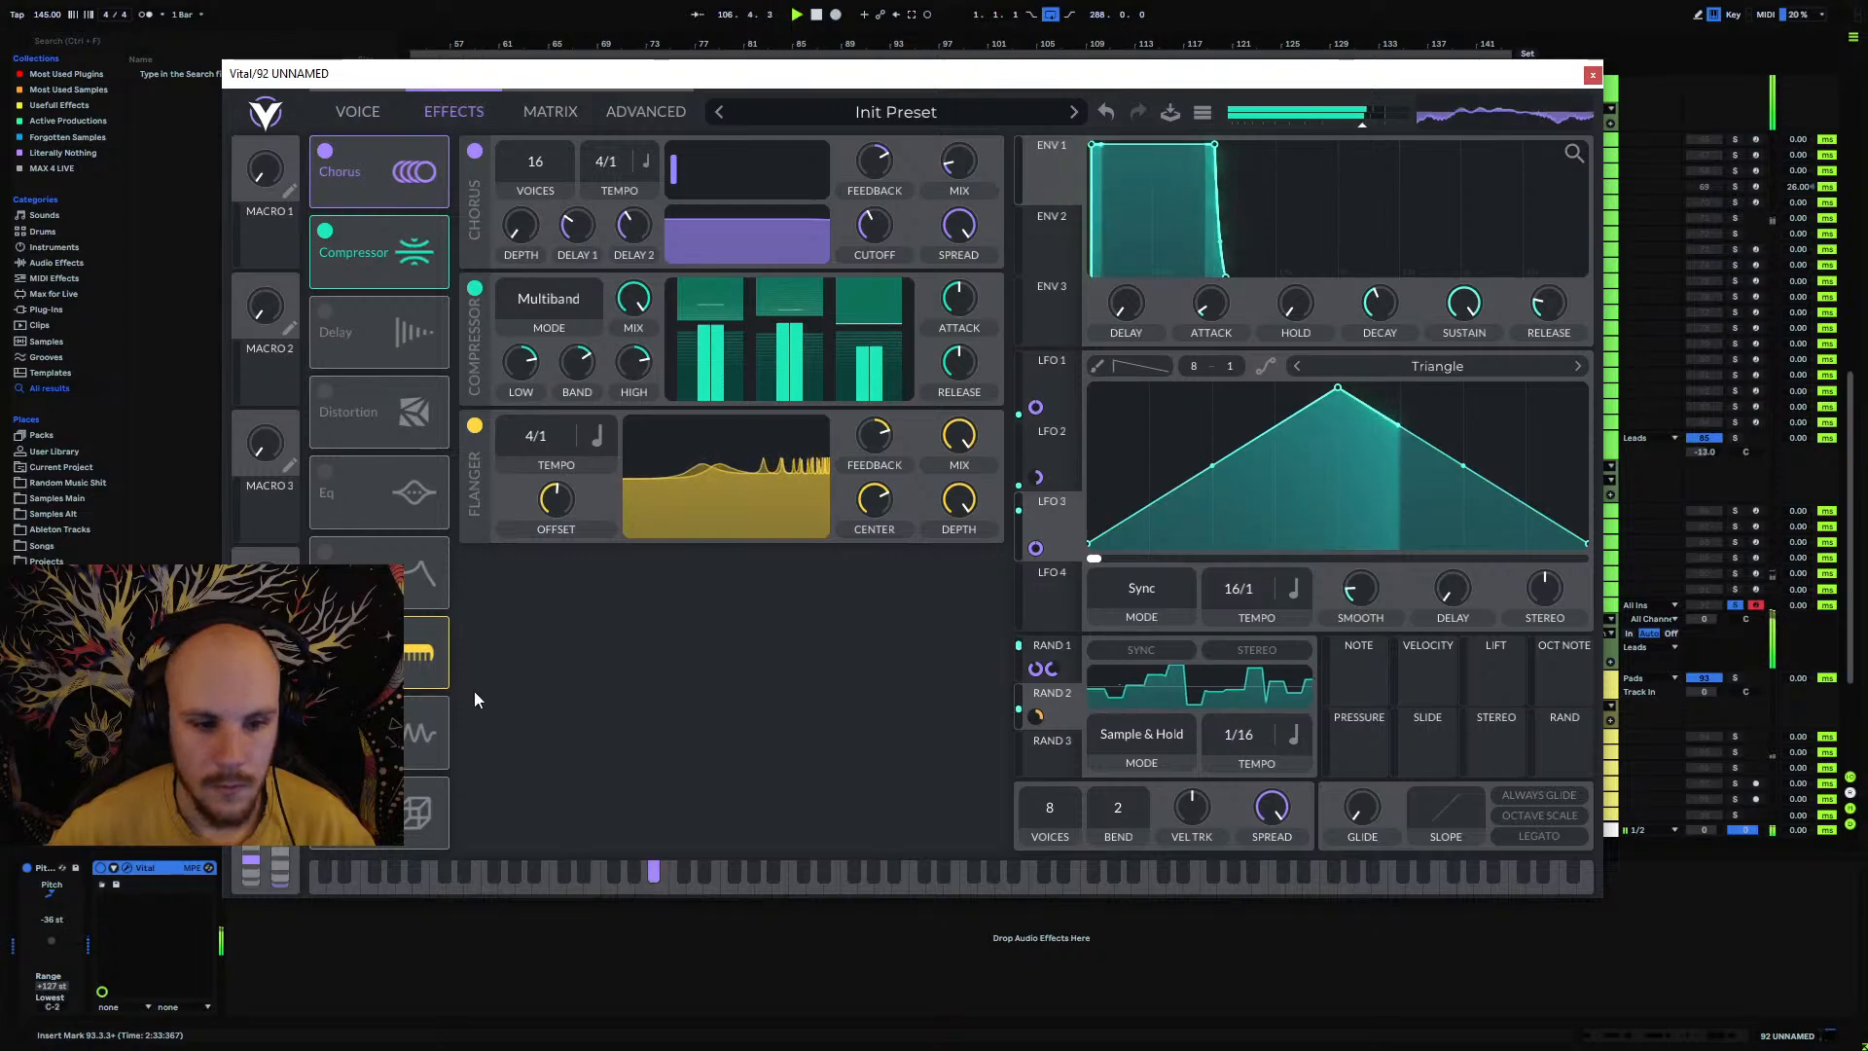
# Step: Enable Soft Clip distortion with its drive raised, listen to the result, and close the Vital window
pyautogui.click(325, 392)
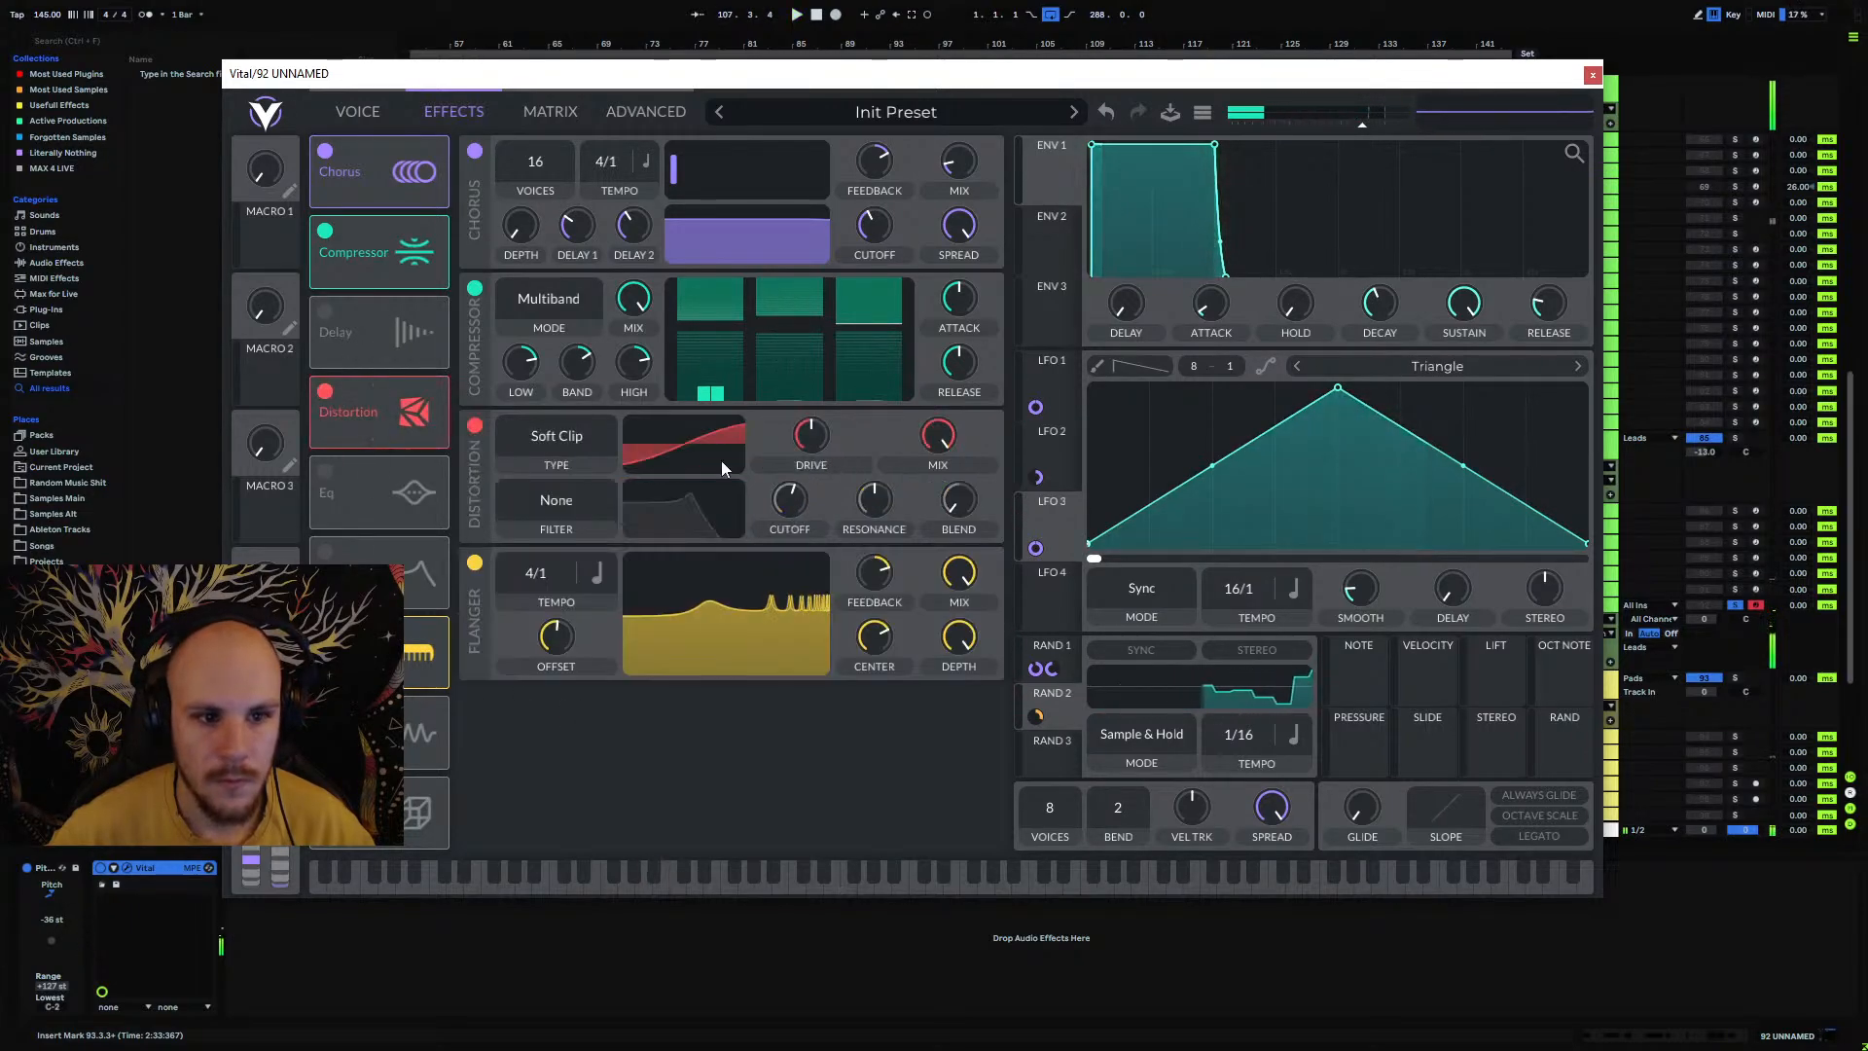
pyautogui.scroll(3, 808, 436)
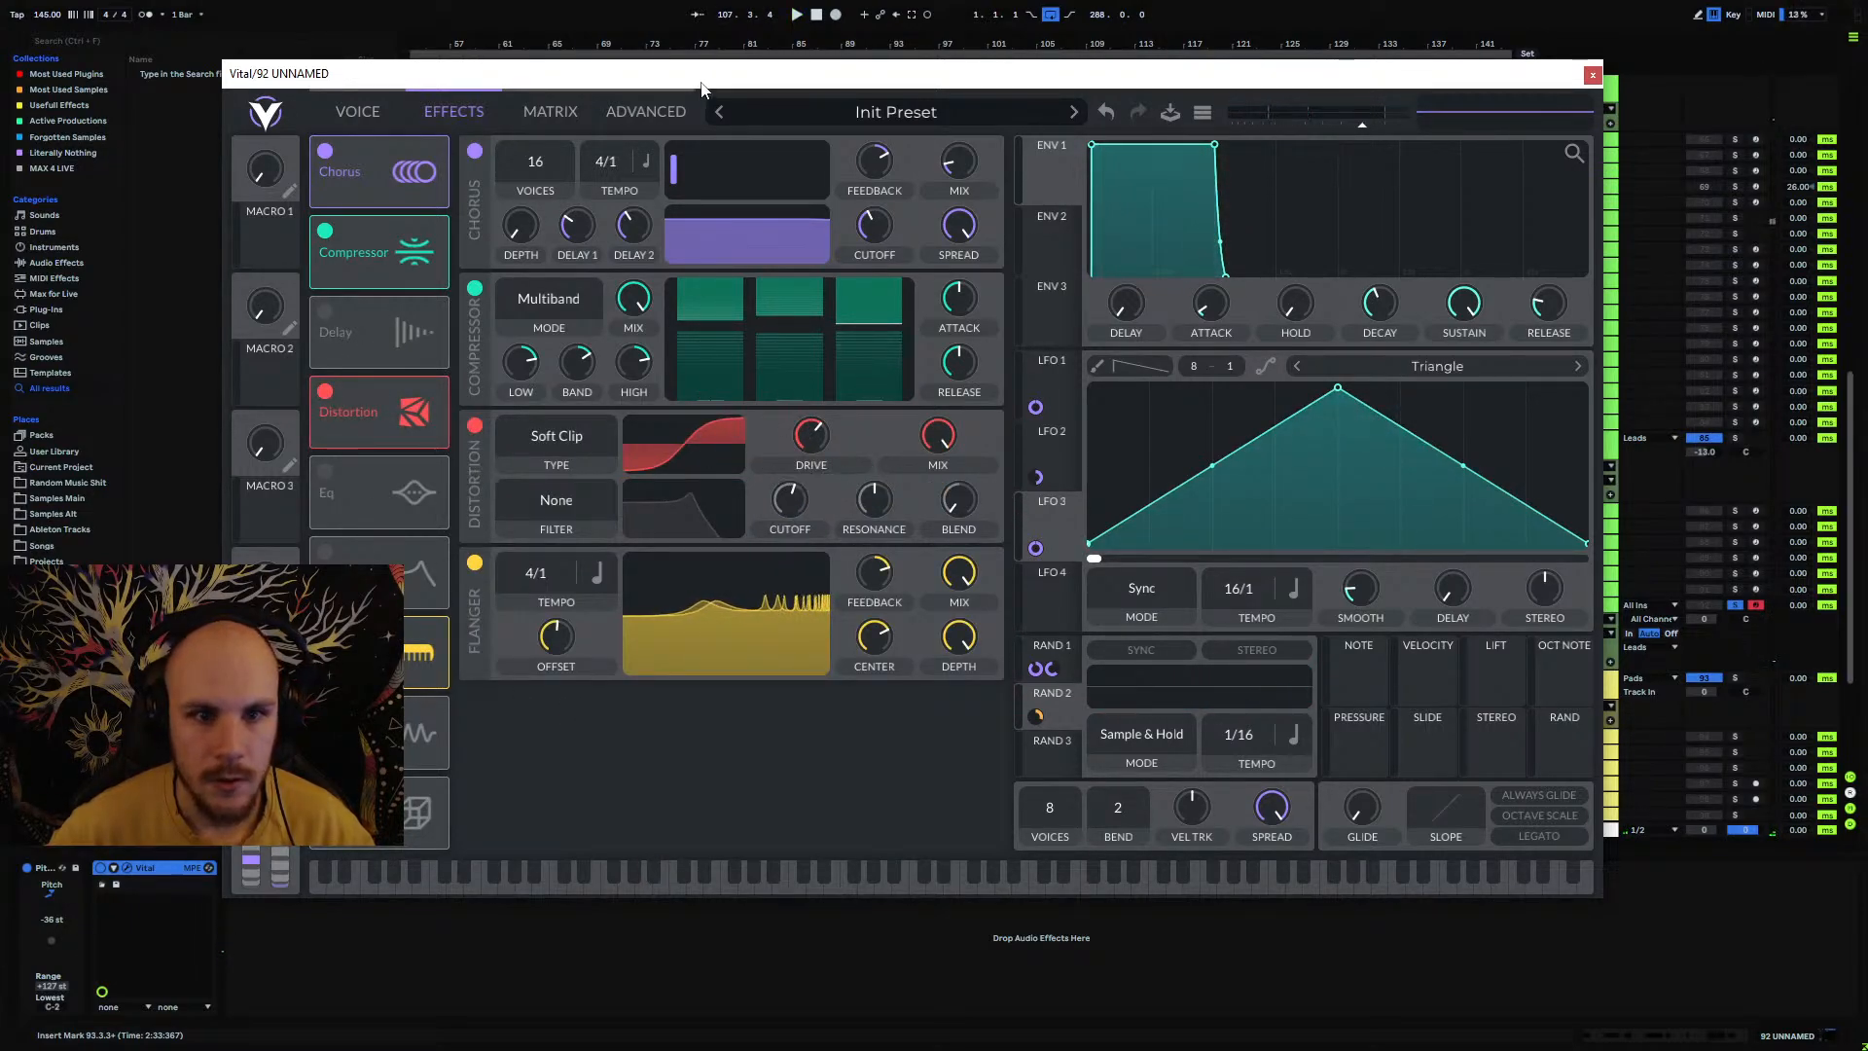
pyautogui.moveTo(702, 87); pyautogui.dragTo(666, 132)
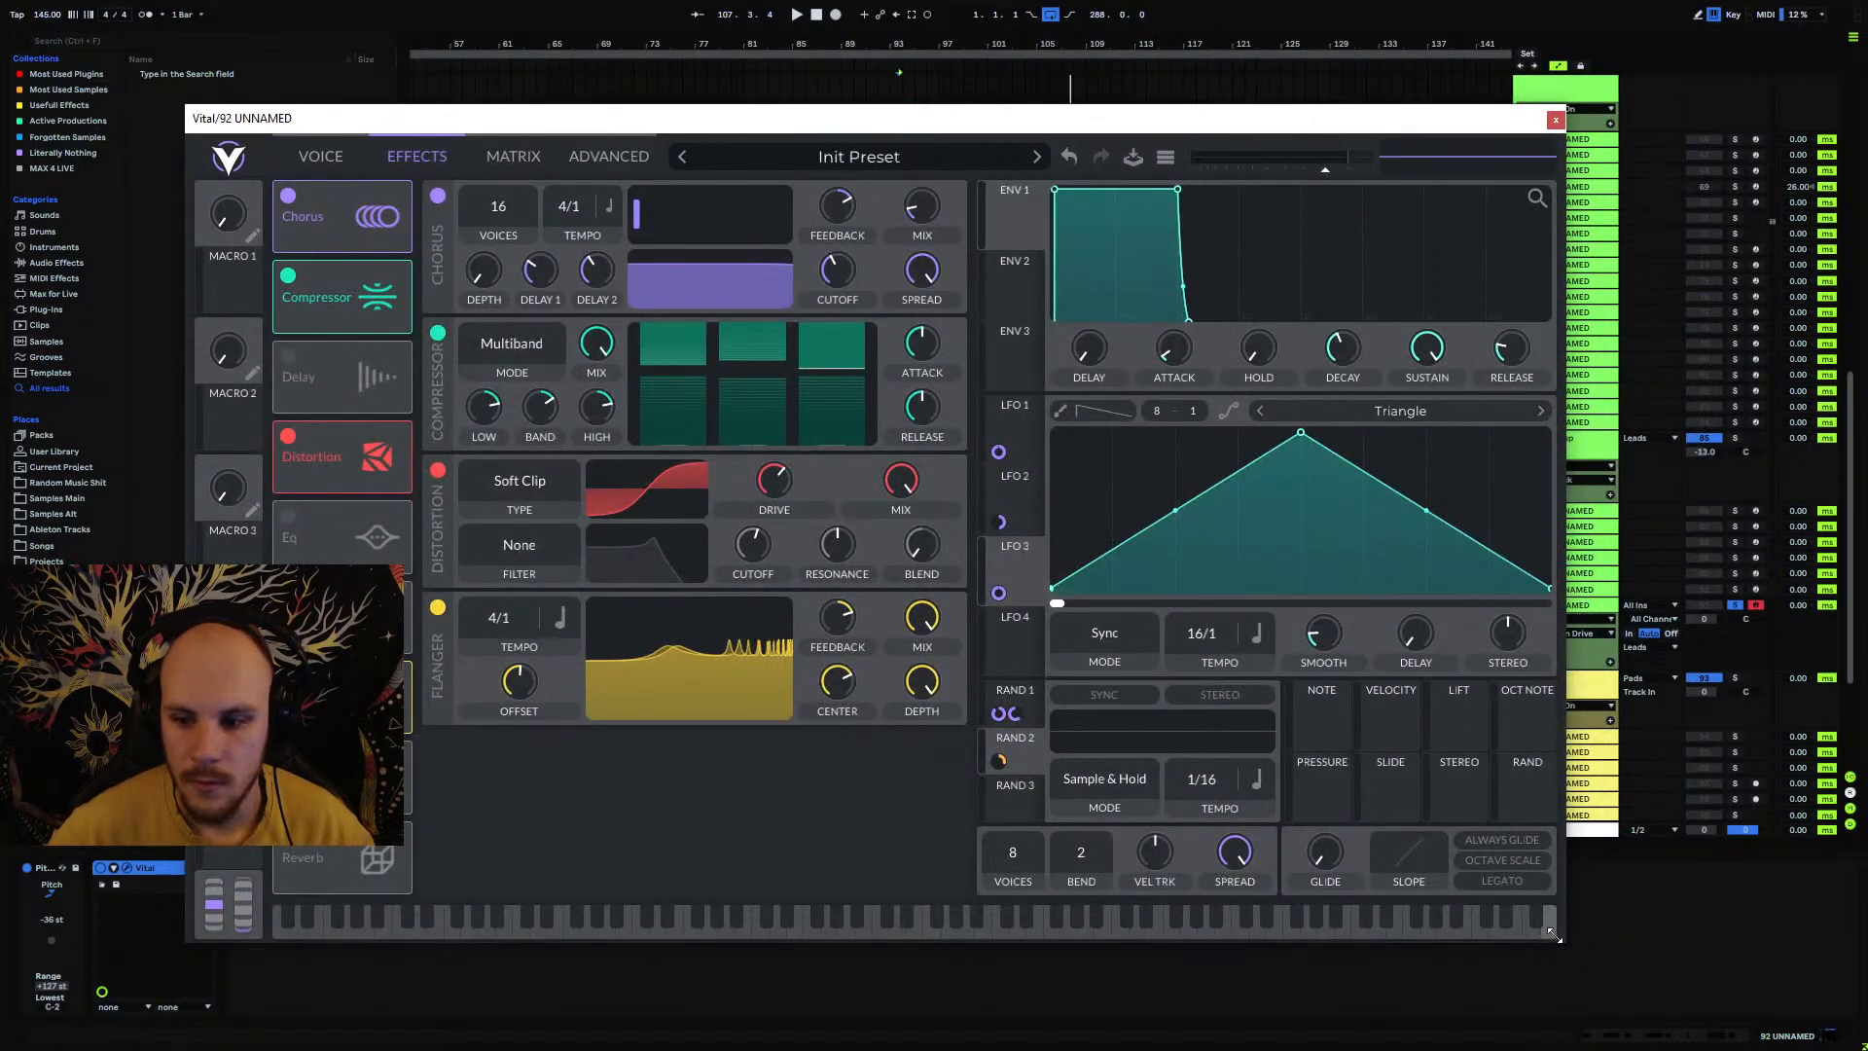
pyautogui.moveTo(1554, 936); pyautogui.dragTo(1297, 781)
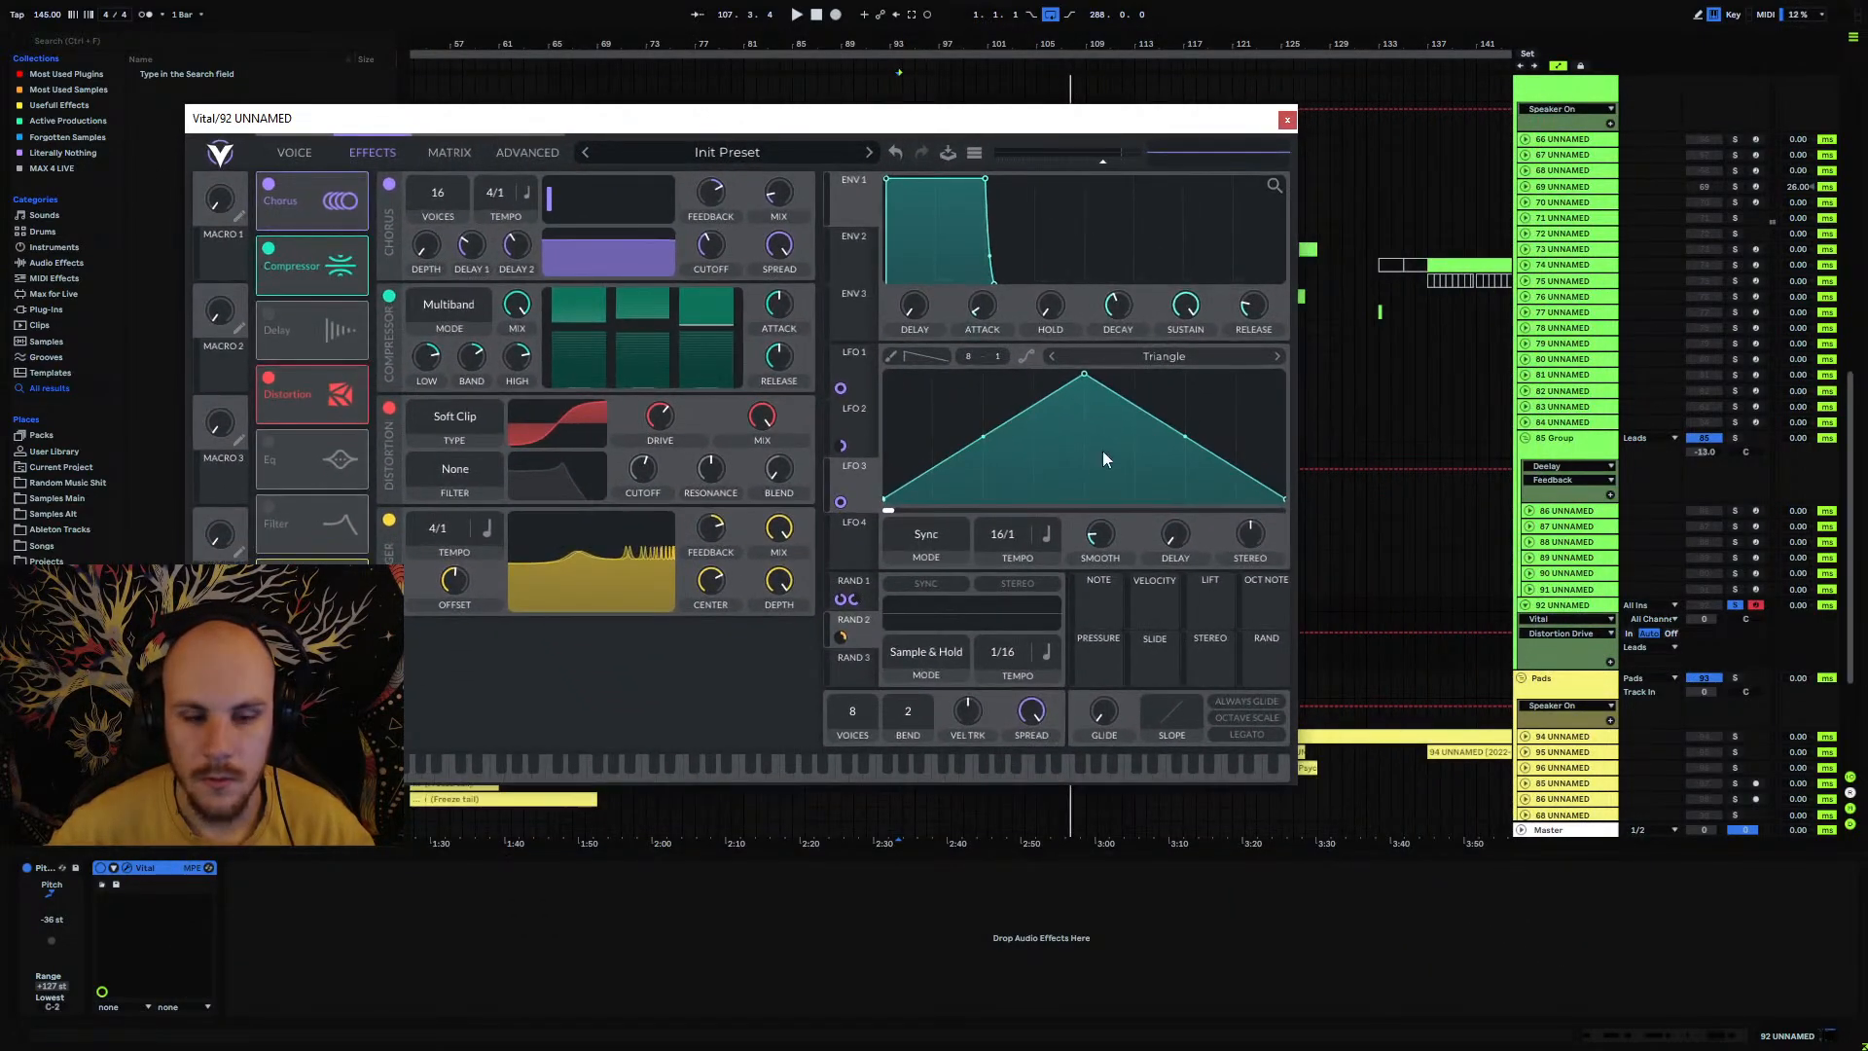
pyautogui.press('space')
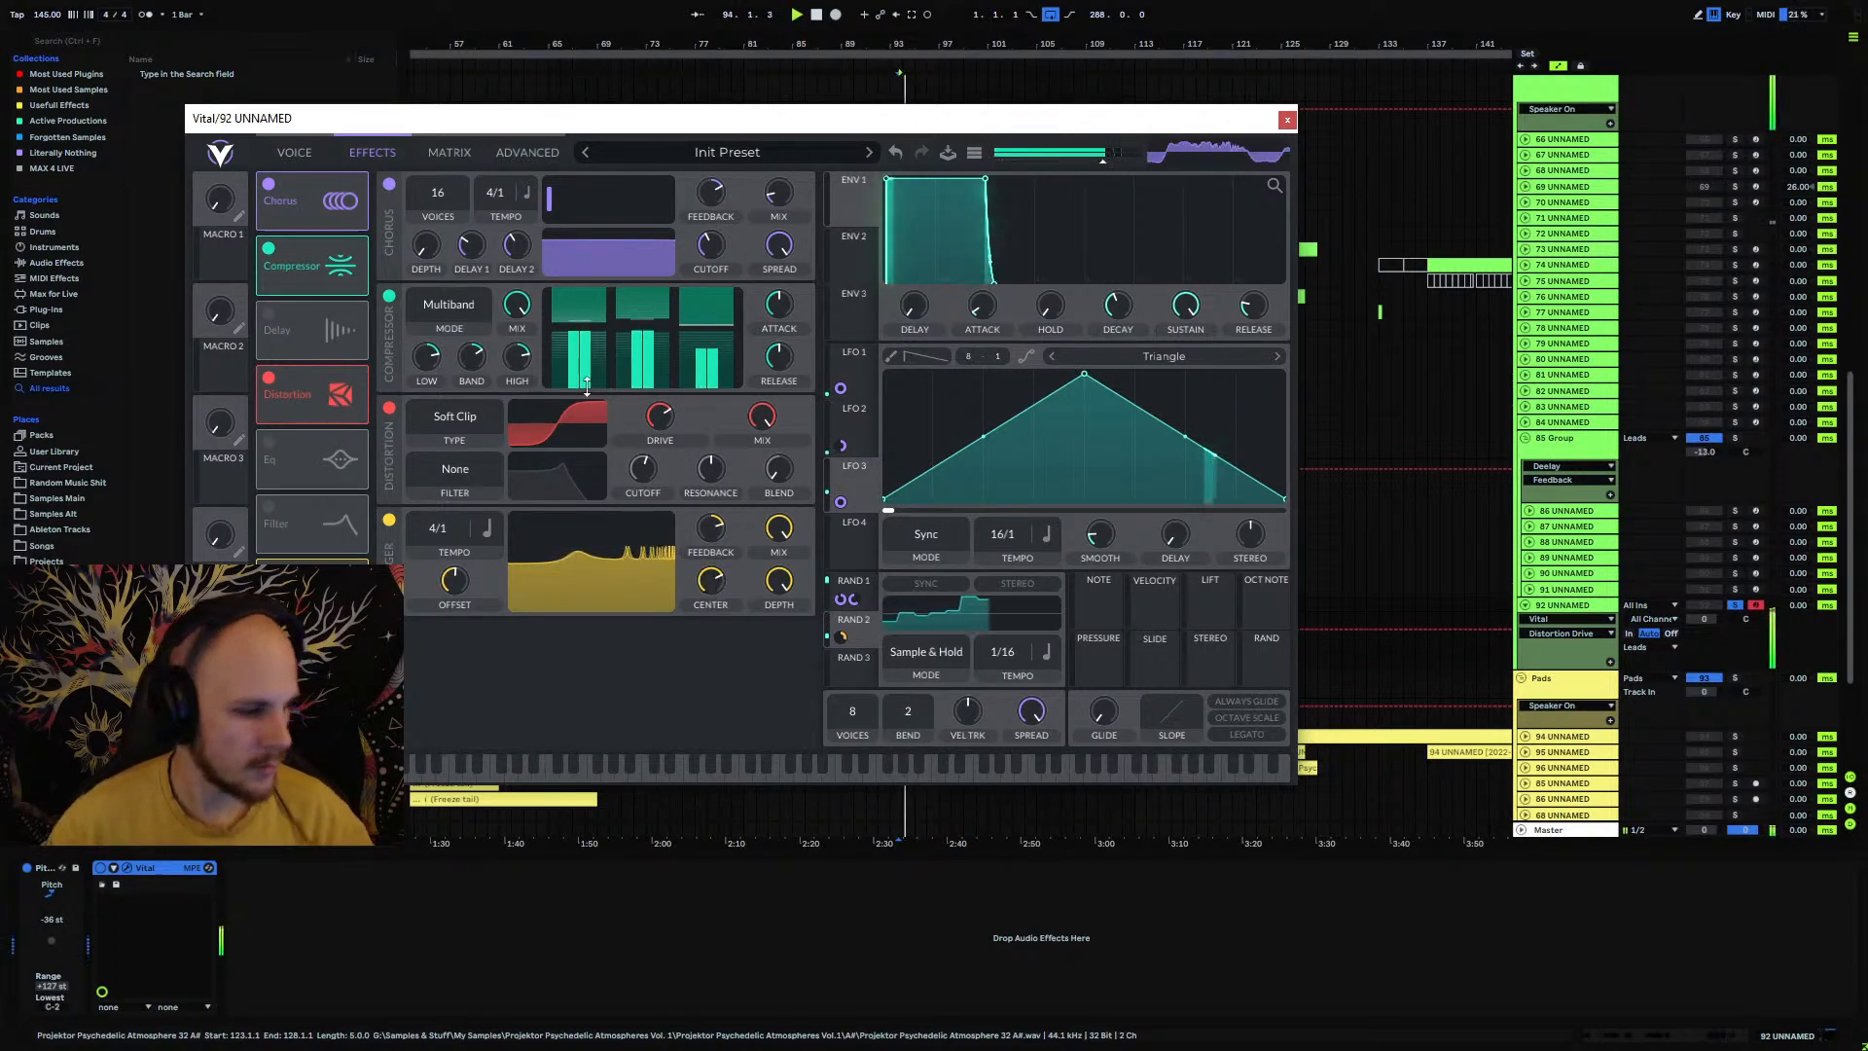
pyautogui.moveTo(550, 125); pyautogui.dragTo(785, 117)
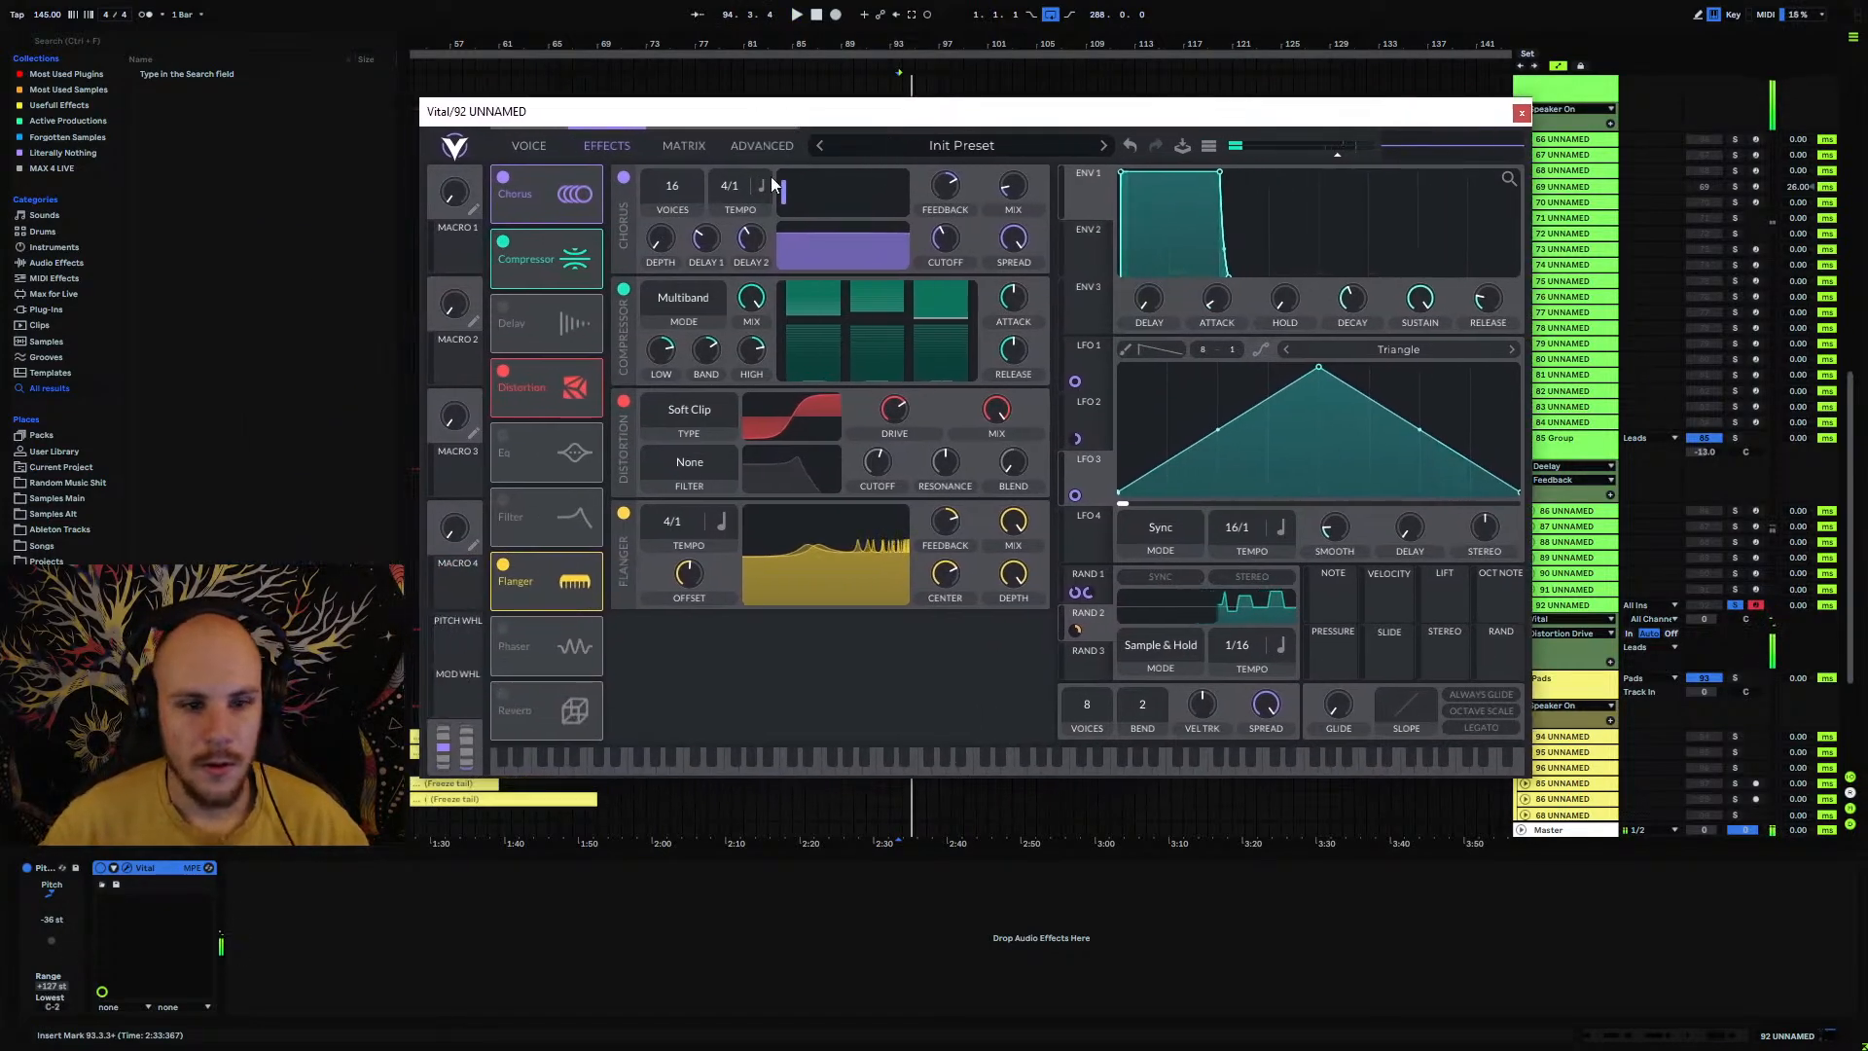
pyautogui.click(1522, 114)
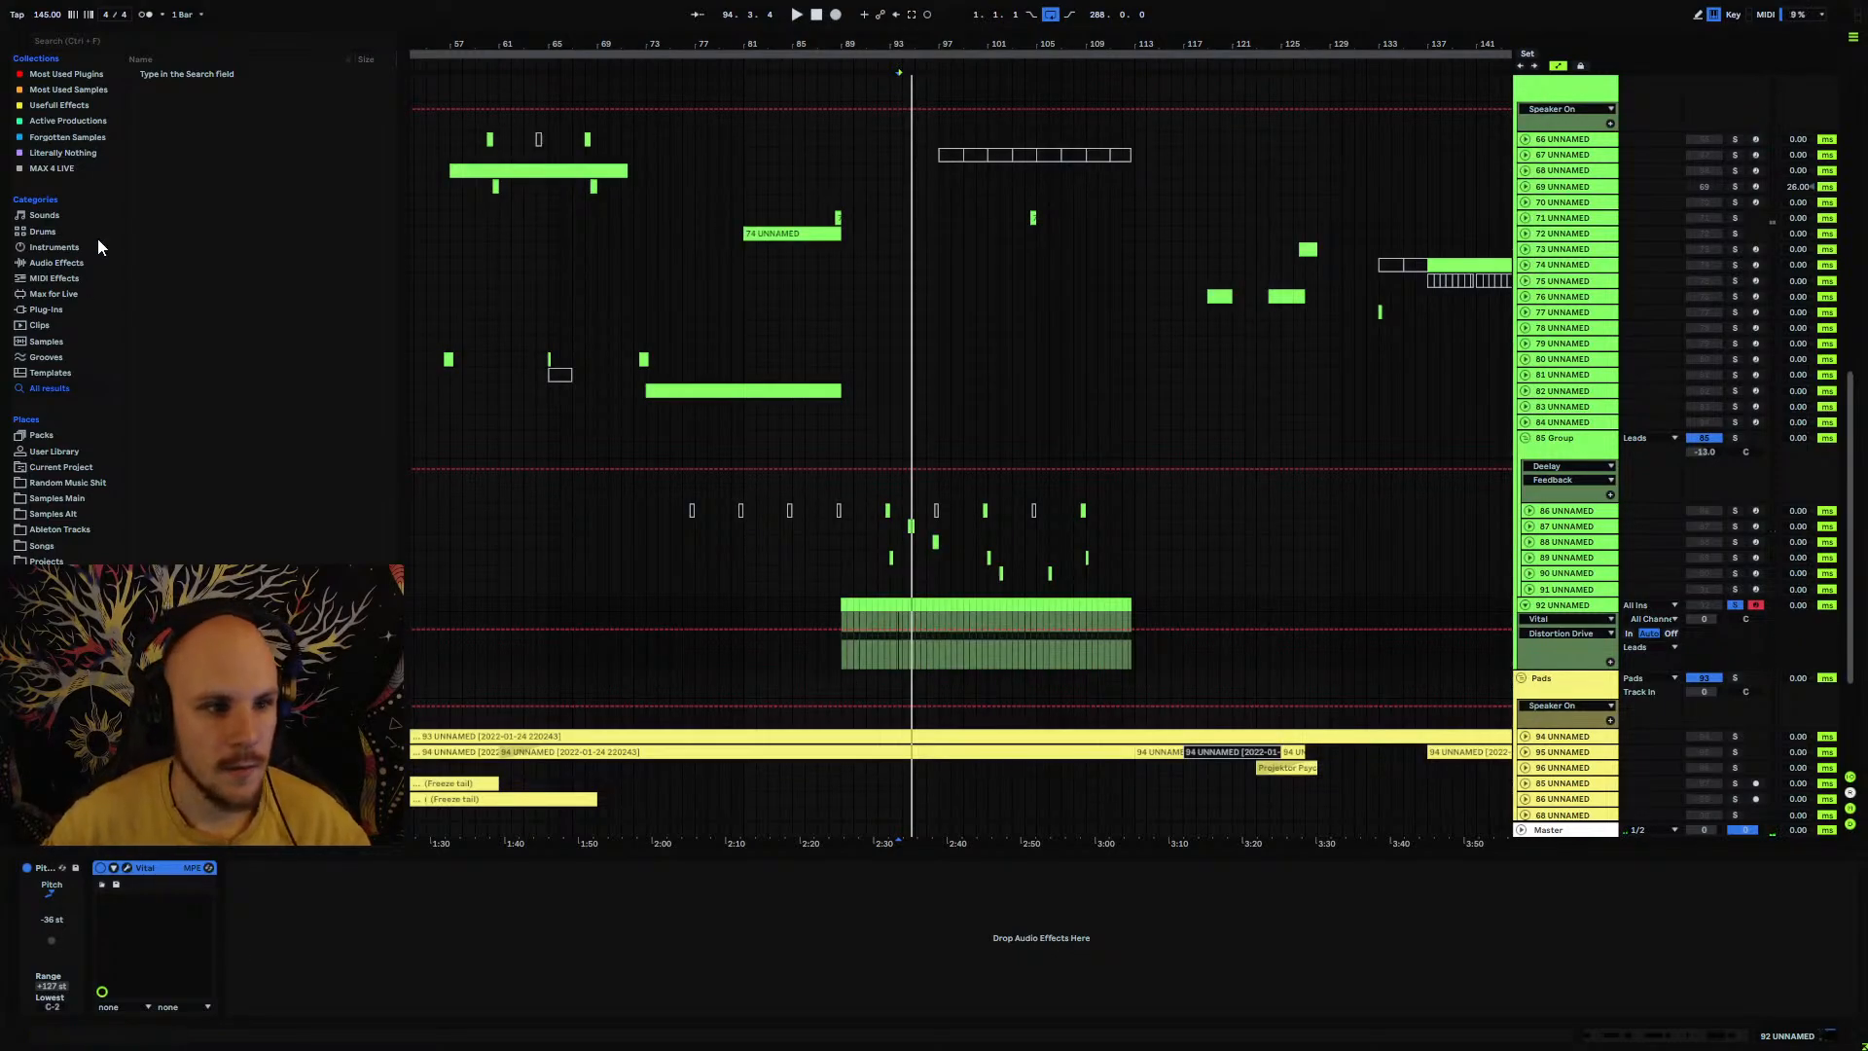
# Step: Add EQ Eight after Vital on track 92 and shape band 1 into a gentle low cut at about 153 Hz
pyautogui.click(62, 262)
pyautogui.click(173, 286)
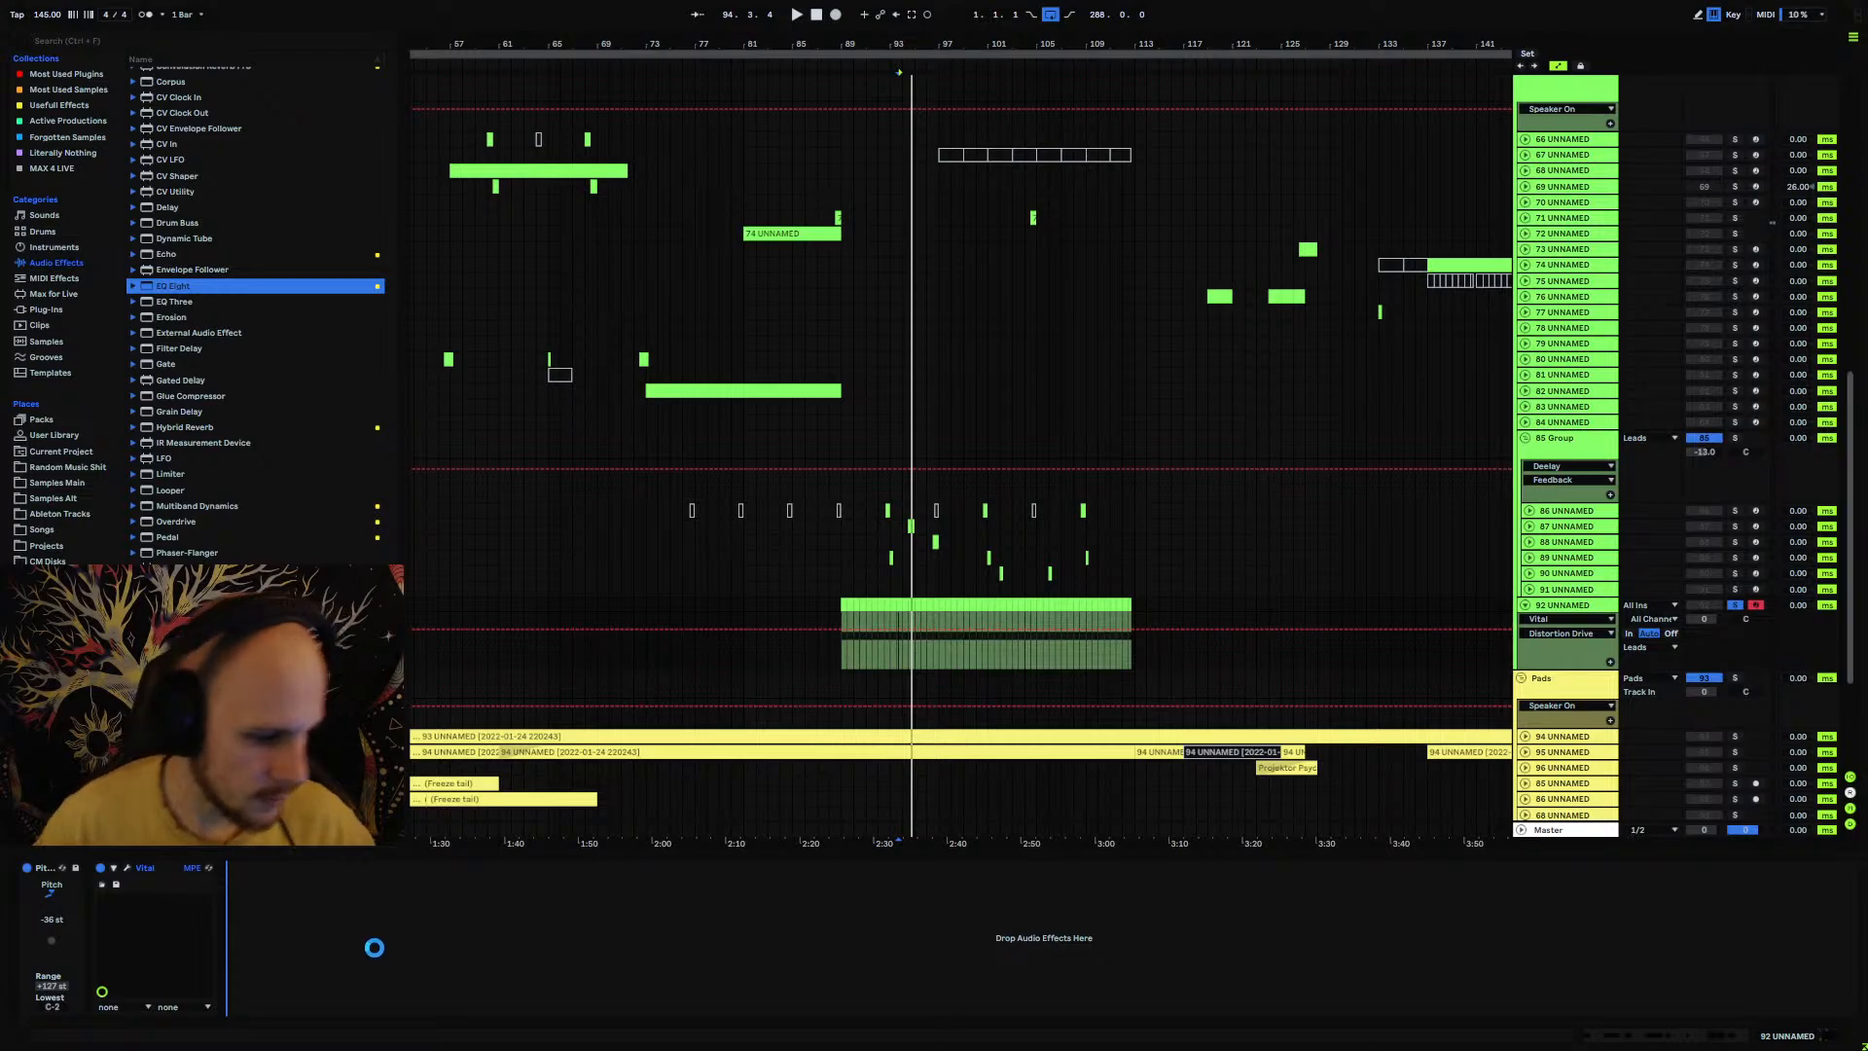
pyautogui.moveTo(375, 948); pyautogui.dragTo(340, 963)
pyautogui.click(286, 1008)
pyautogui.press('space')
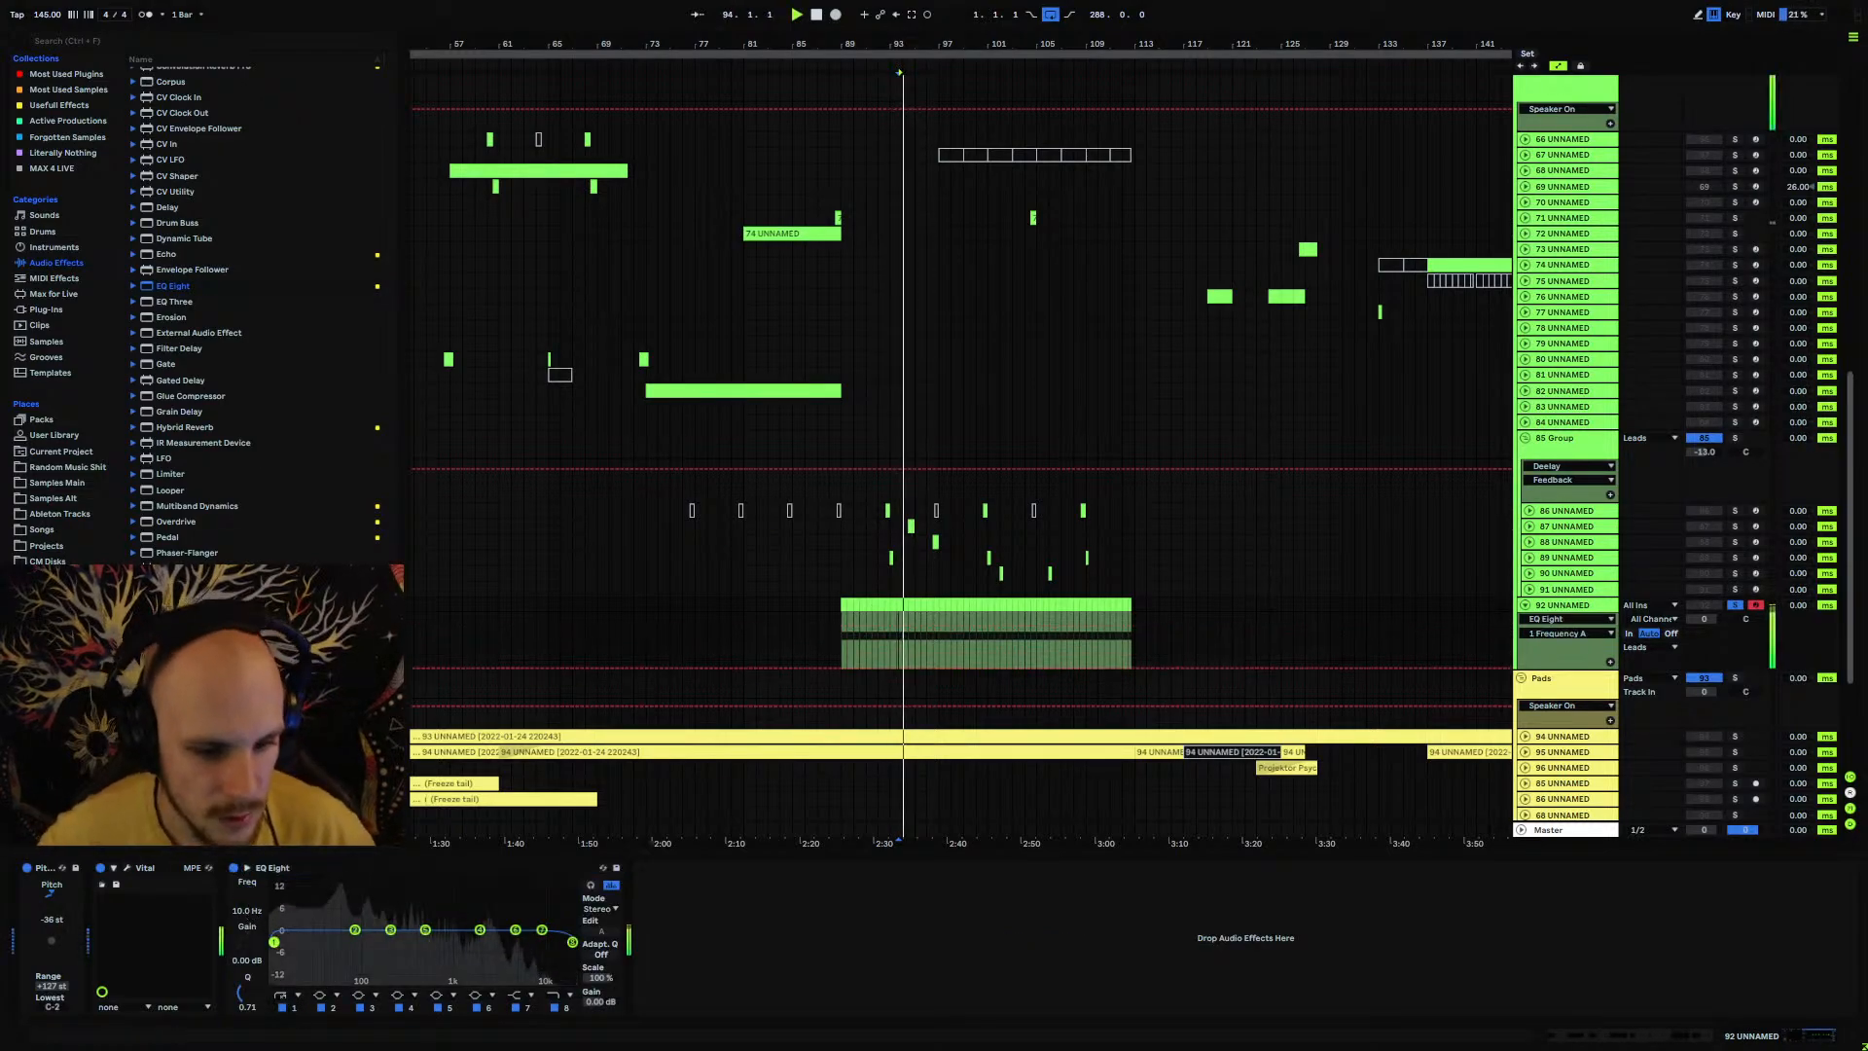
pyautogui.moveTo(369, 942); pyautogui.dragTo(379, 961)
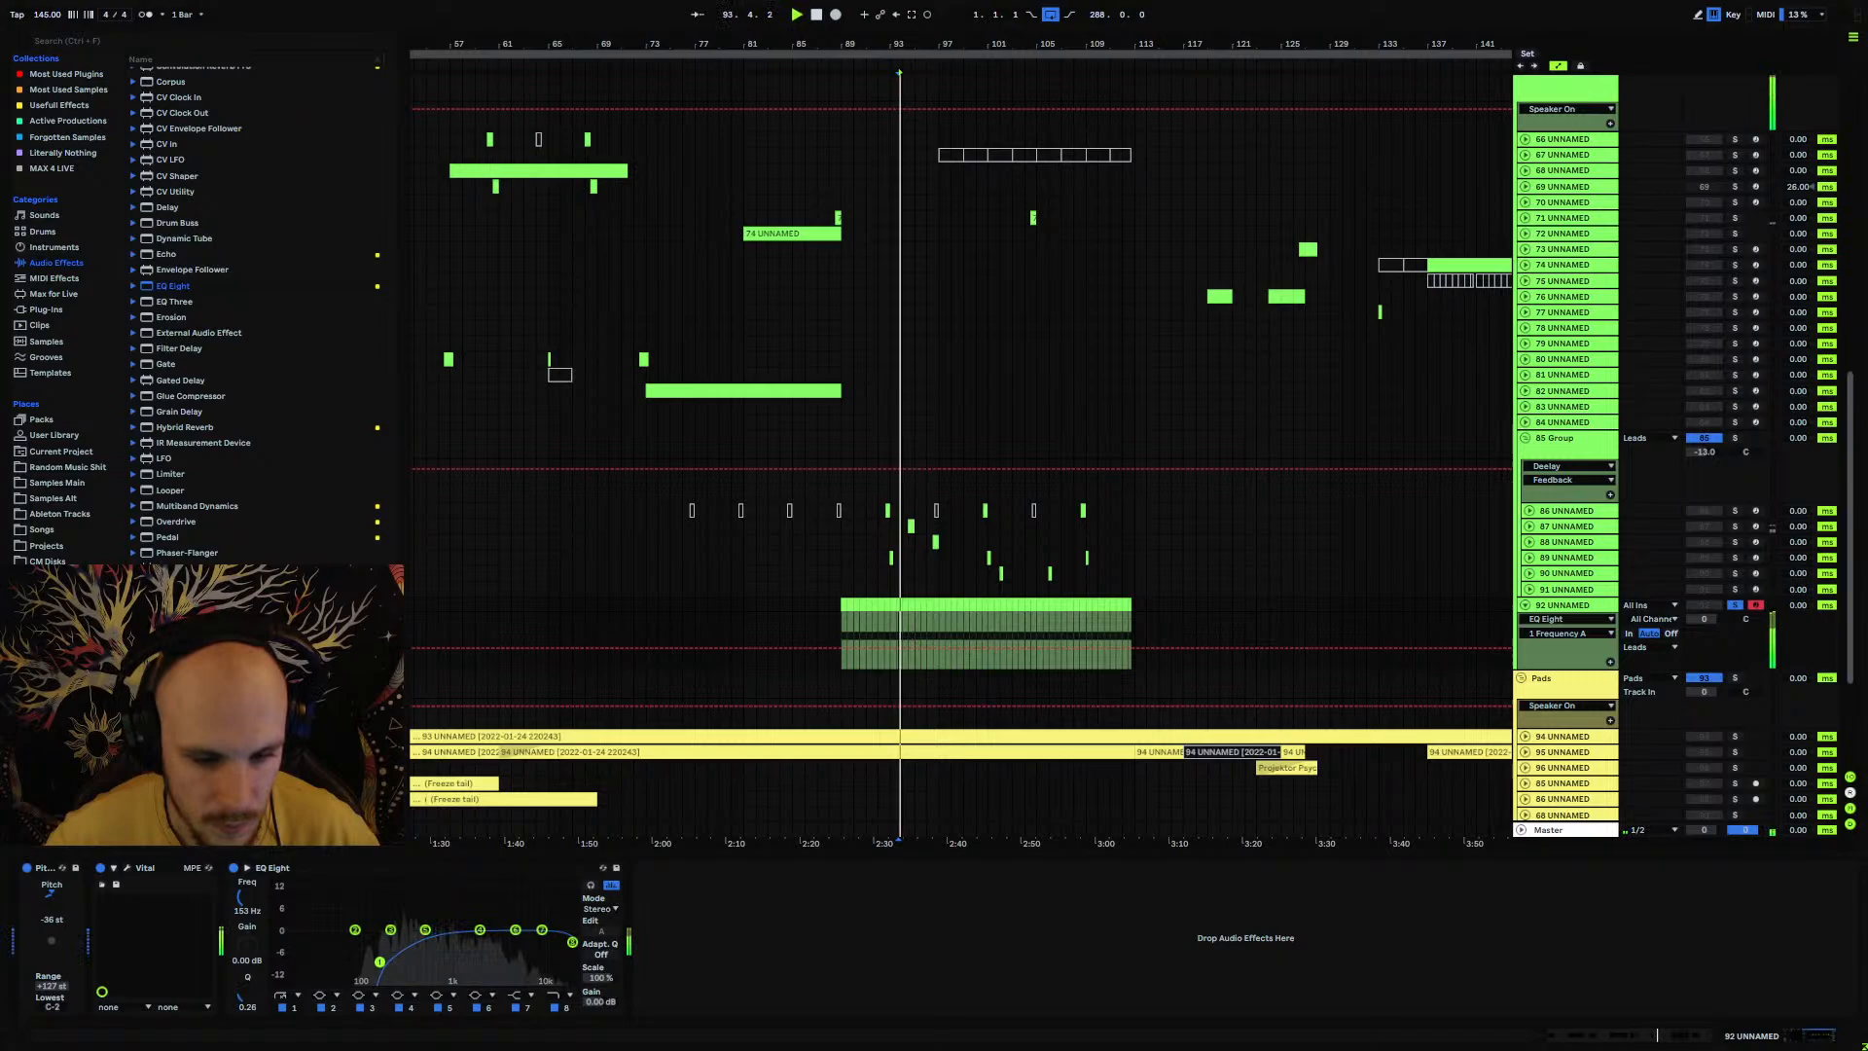
# Step: Unsolo track 92 and set its volume to -13 dB
pyautogui.click(1734, 605)
pyautogui.click(1716, 619)
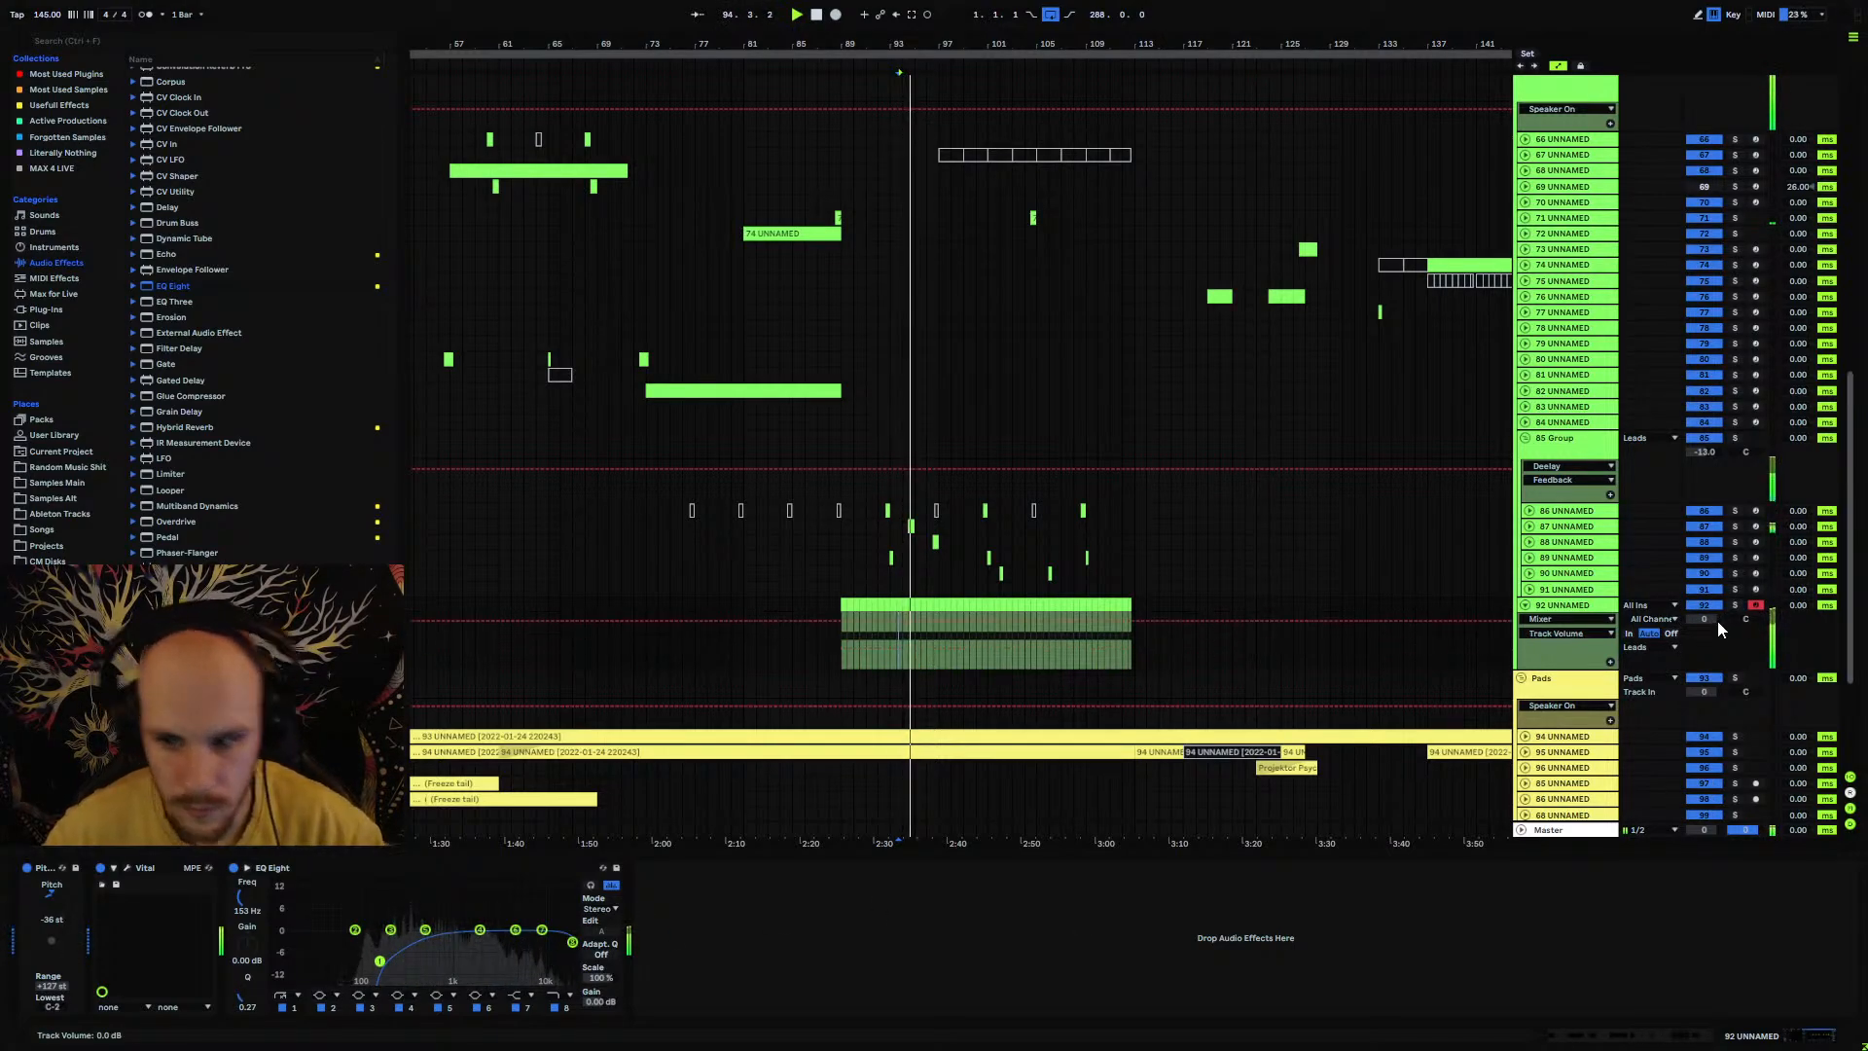
pyautogui.write('-13')
pyautogui.press('Return')
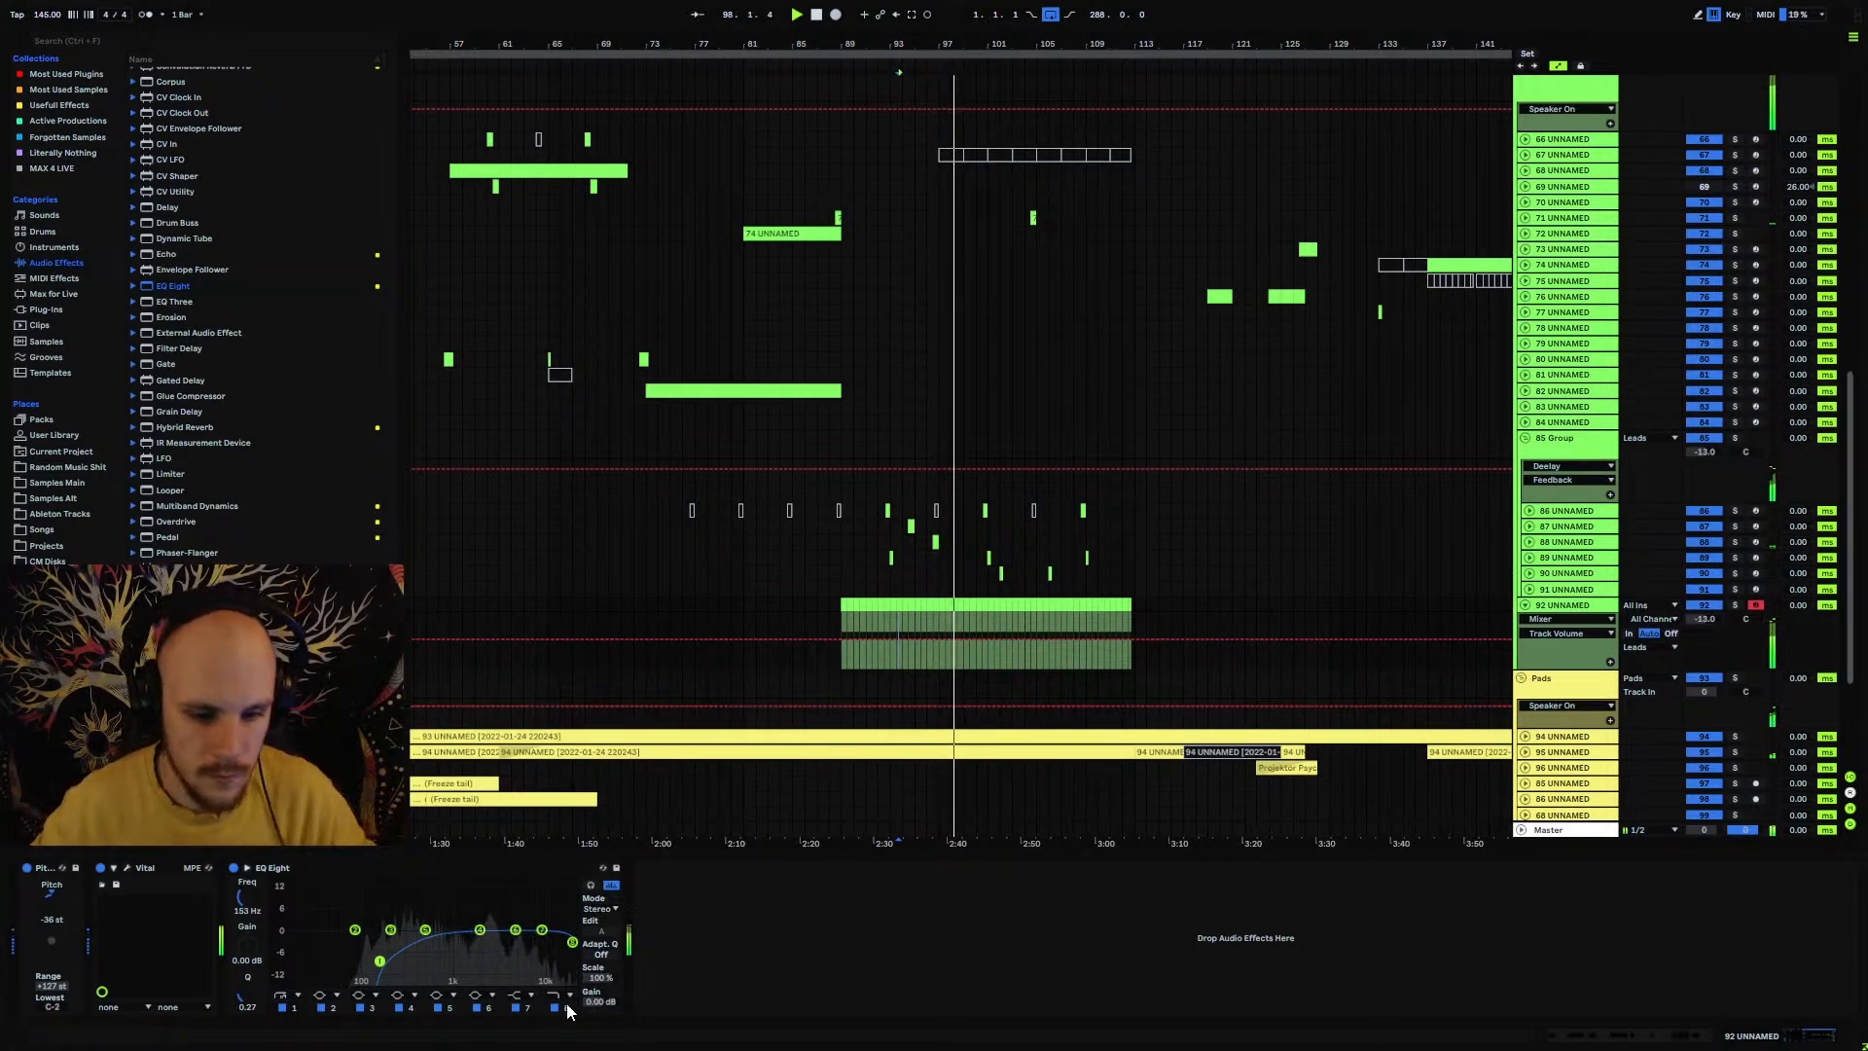
# Step: Automate EQ Eight band 8's frequency on track 92 to rise from about 1.87 kHz at bar 89 to 22 kHz at the pattern's end
pyautogui.click(261, 900)
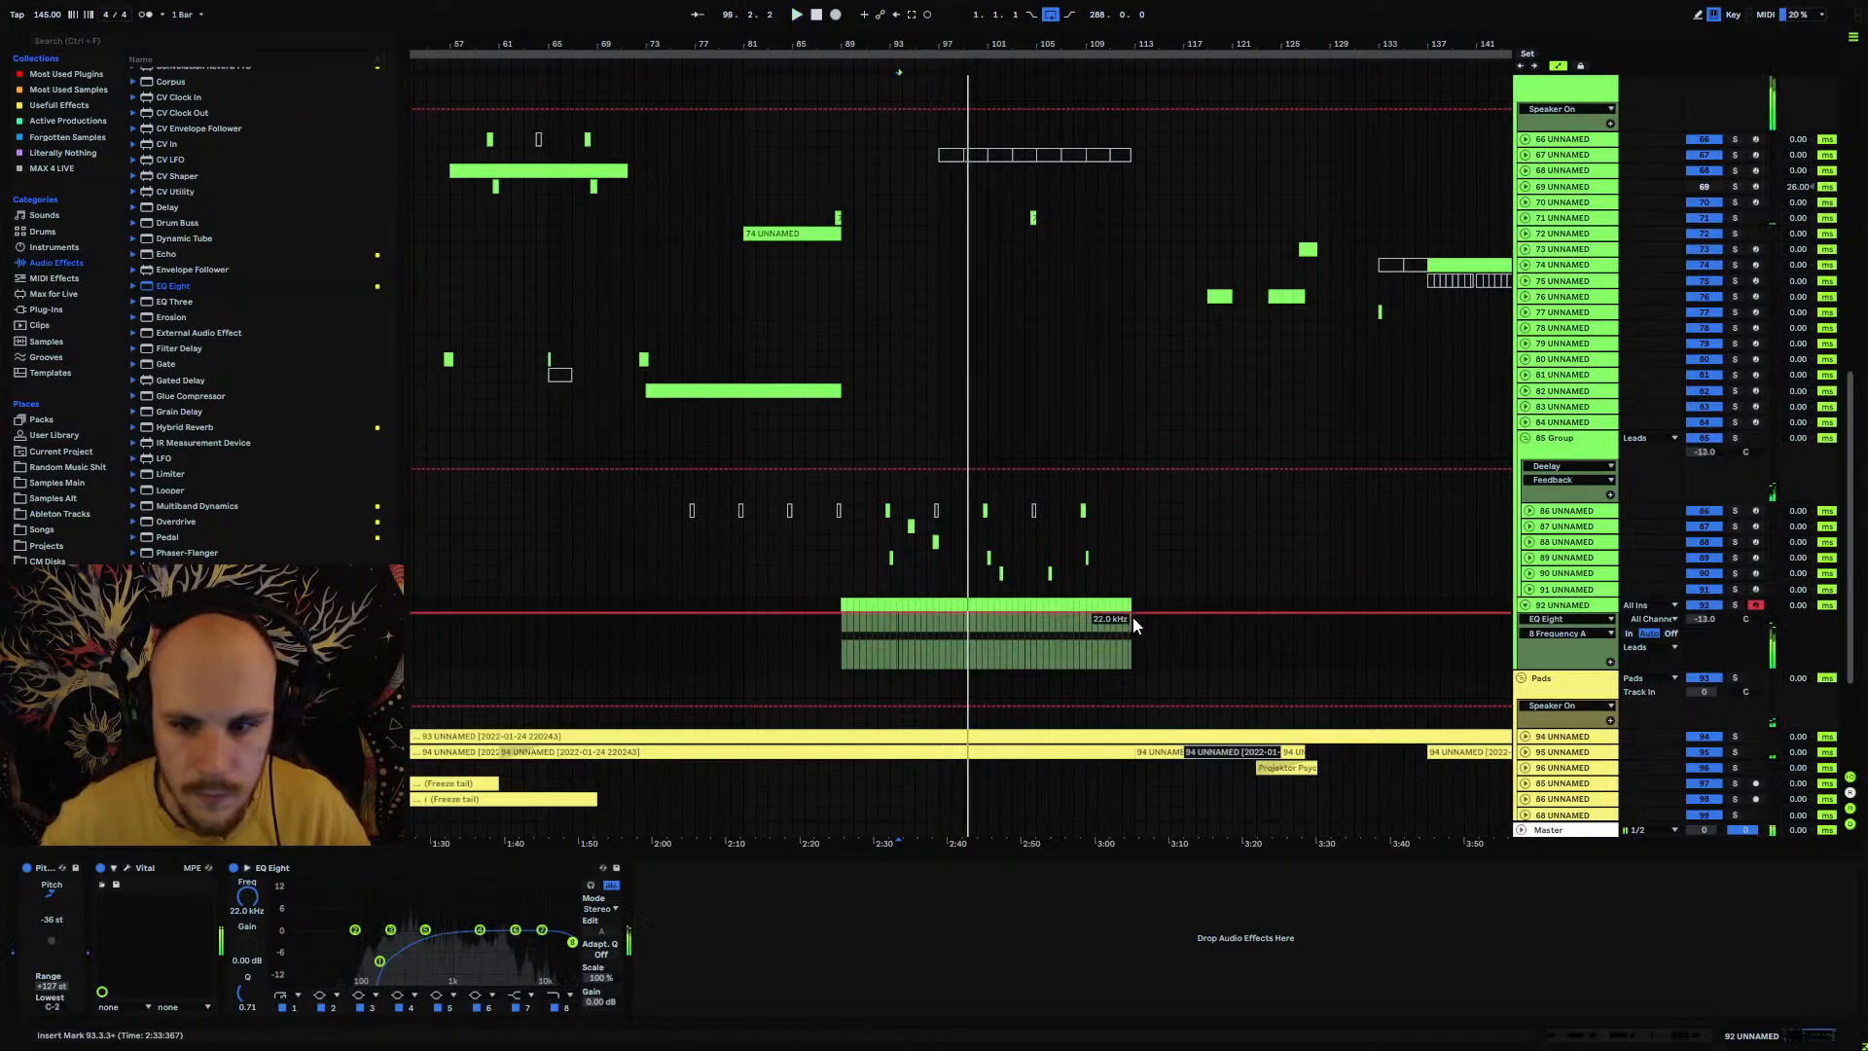
pyautogui.moveTo(1097, 54); pyautogui.dragTo(1097, 146)
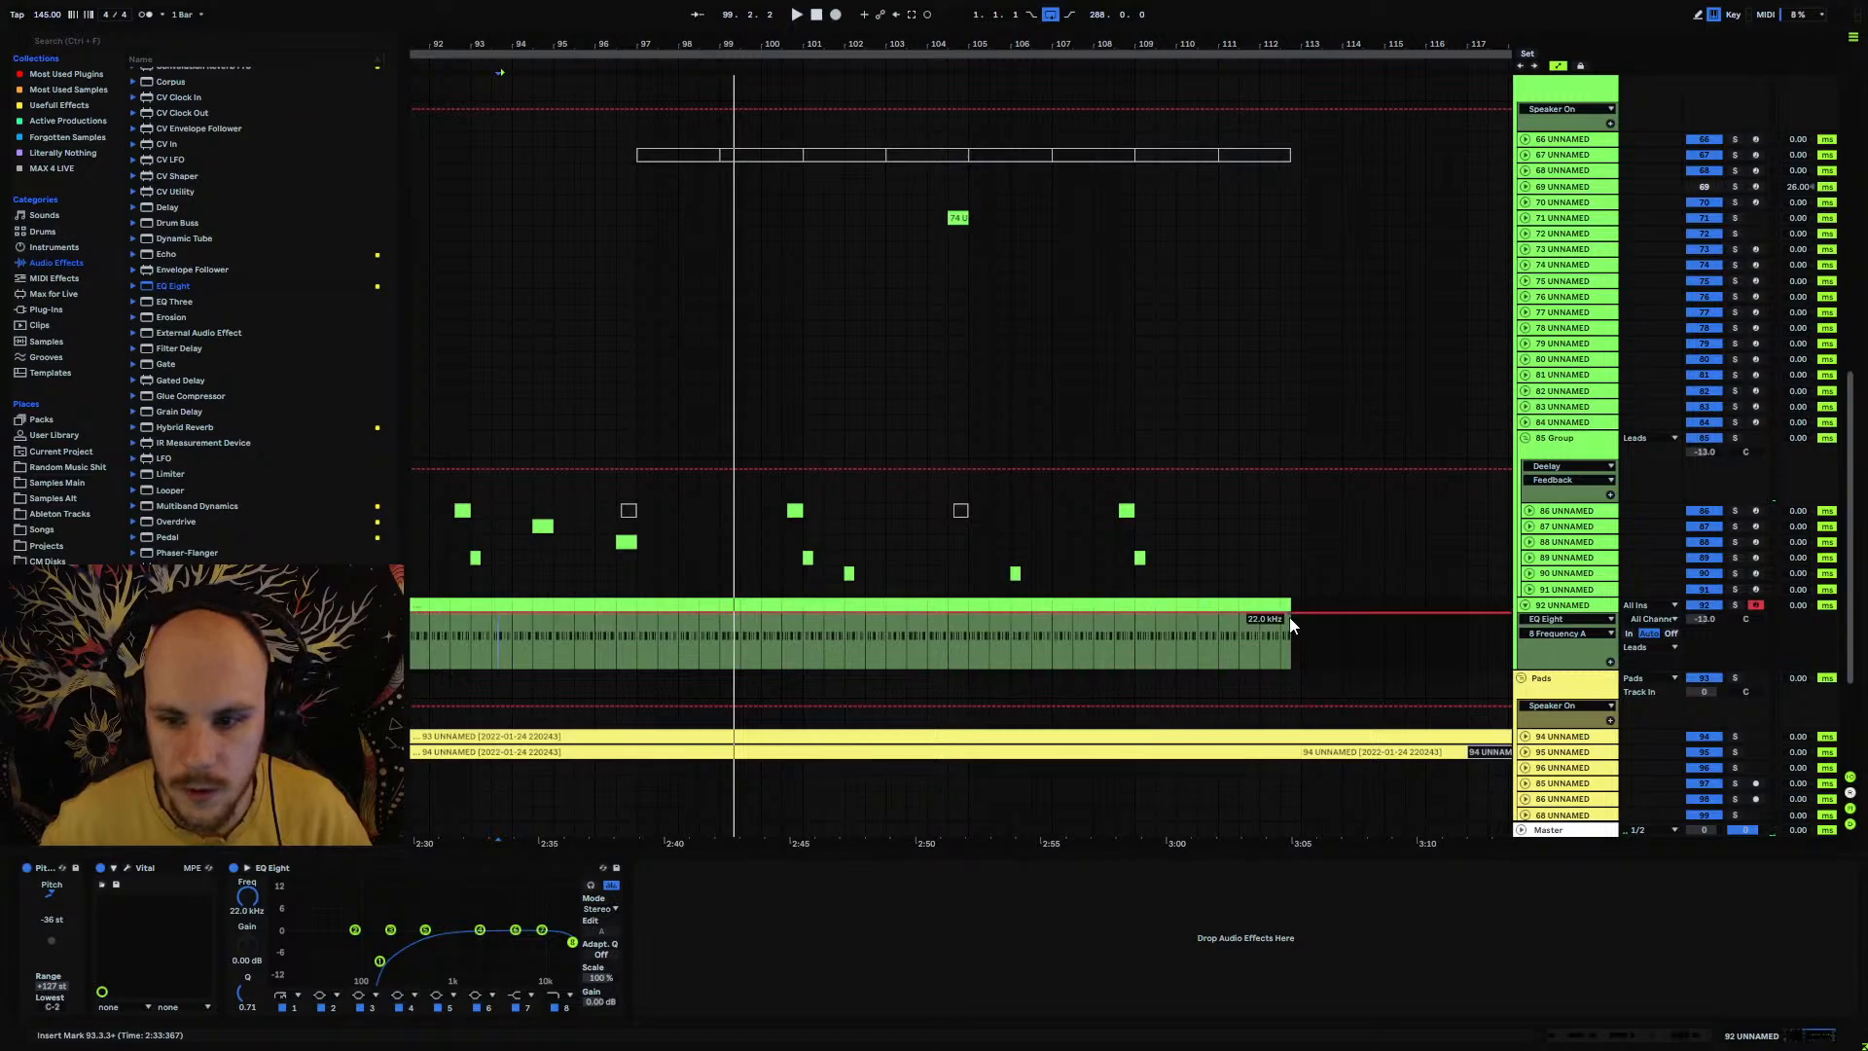
pyautogui.hscroll(-5, 563, 583)
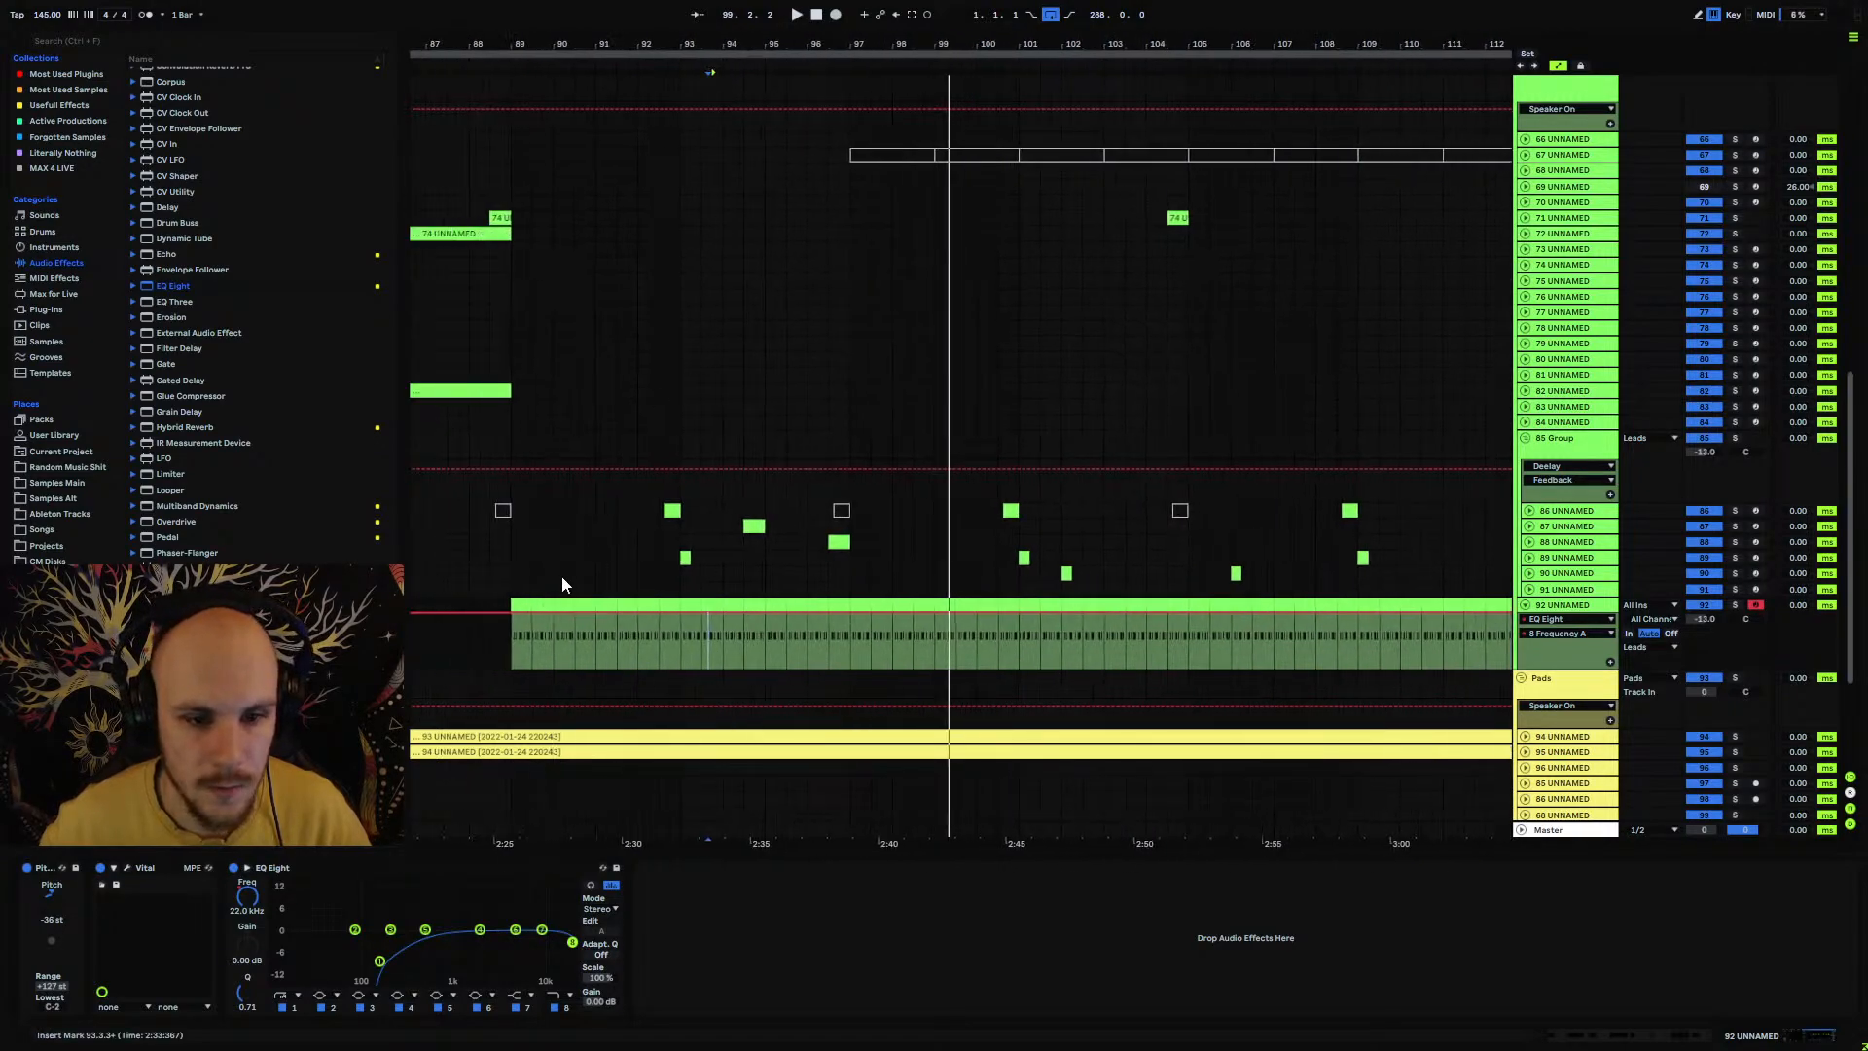
pyautogui.moveTo(515, 617); pyautogui.dragTo(515, 630)
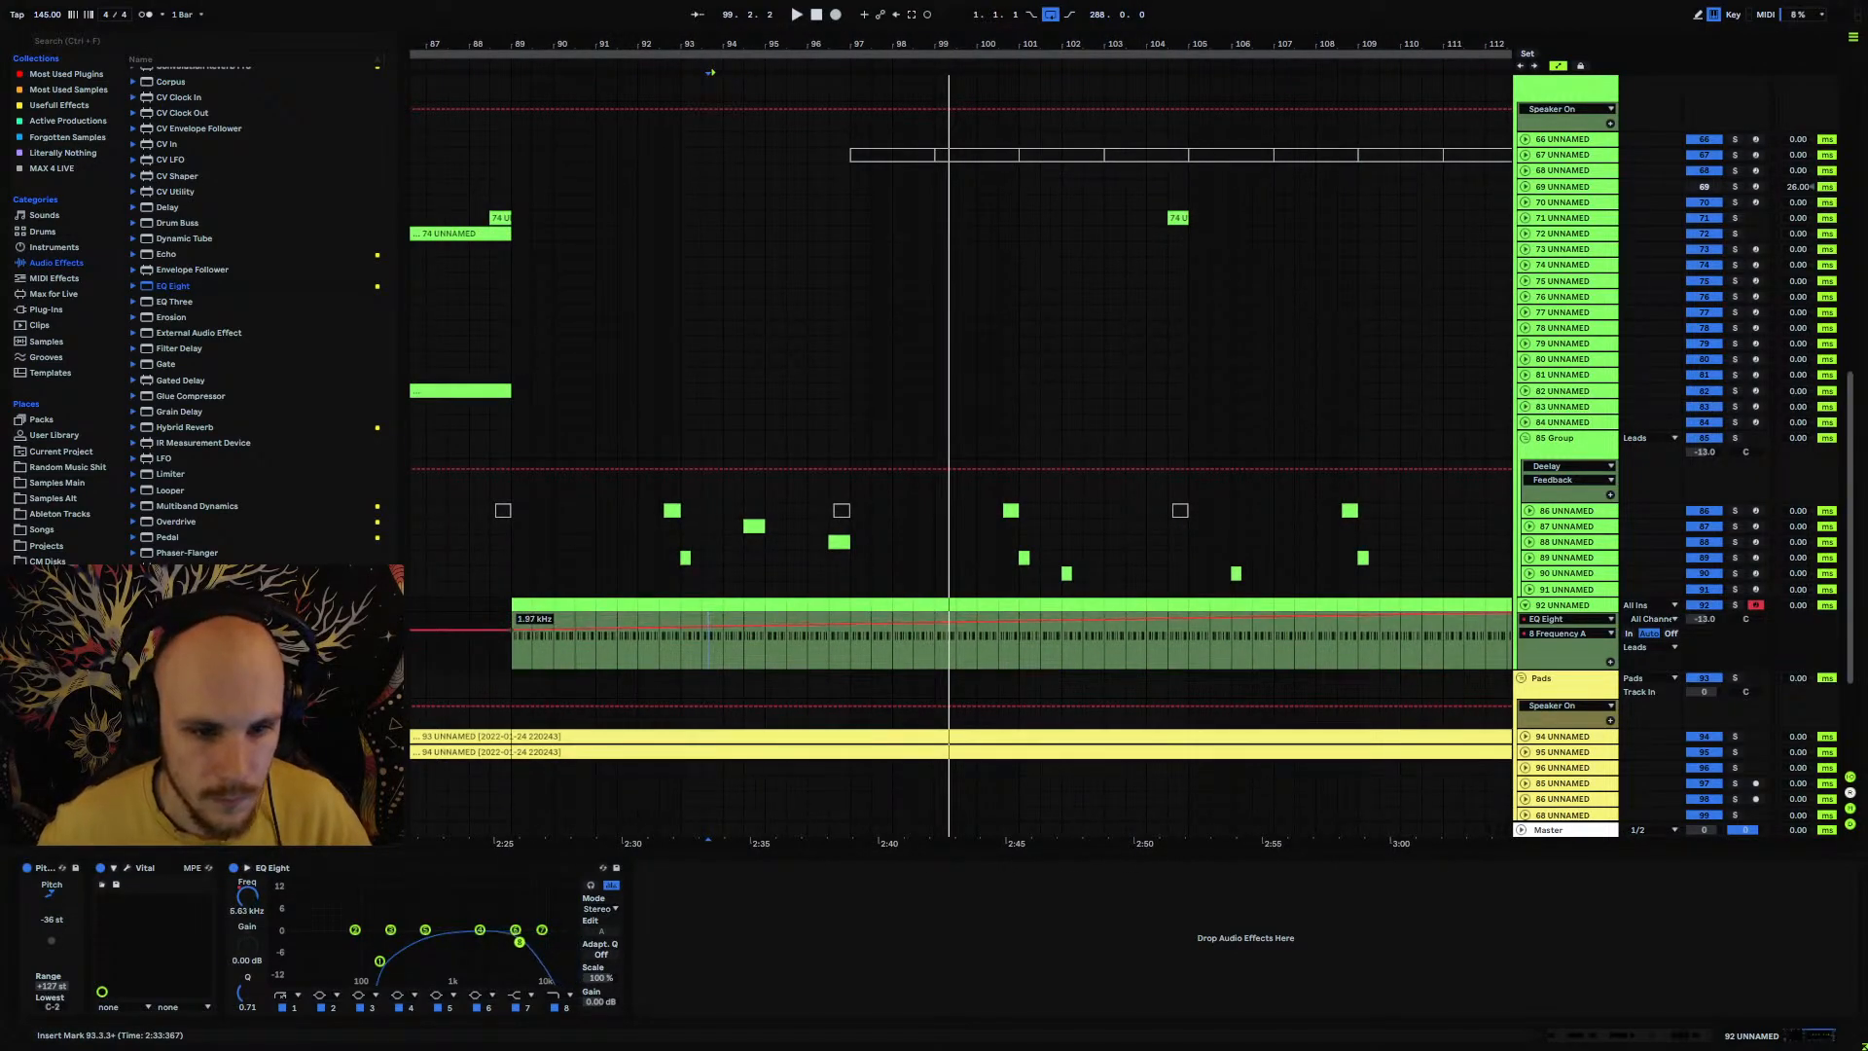
pyautogui.click(481, 605)
pyautogui.press('space')
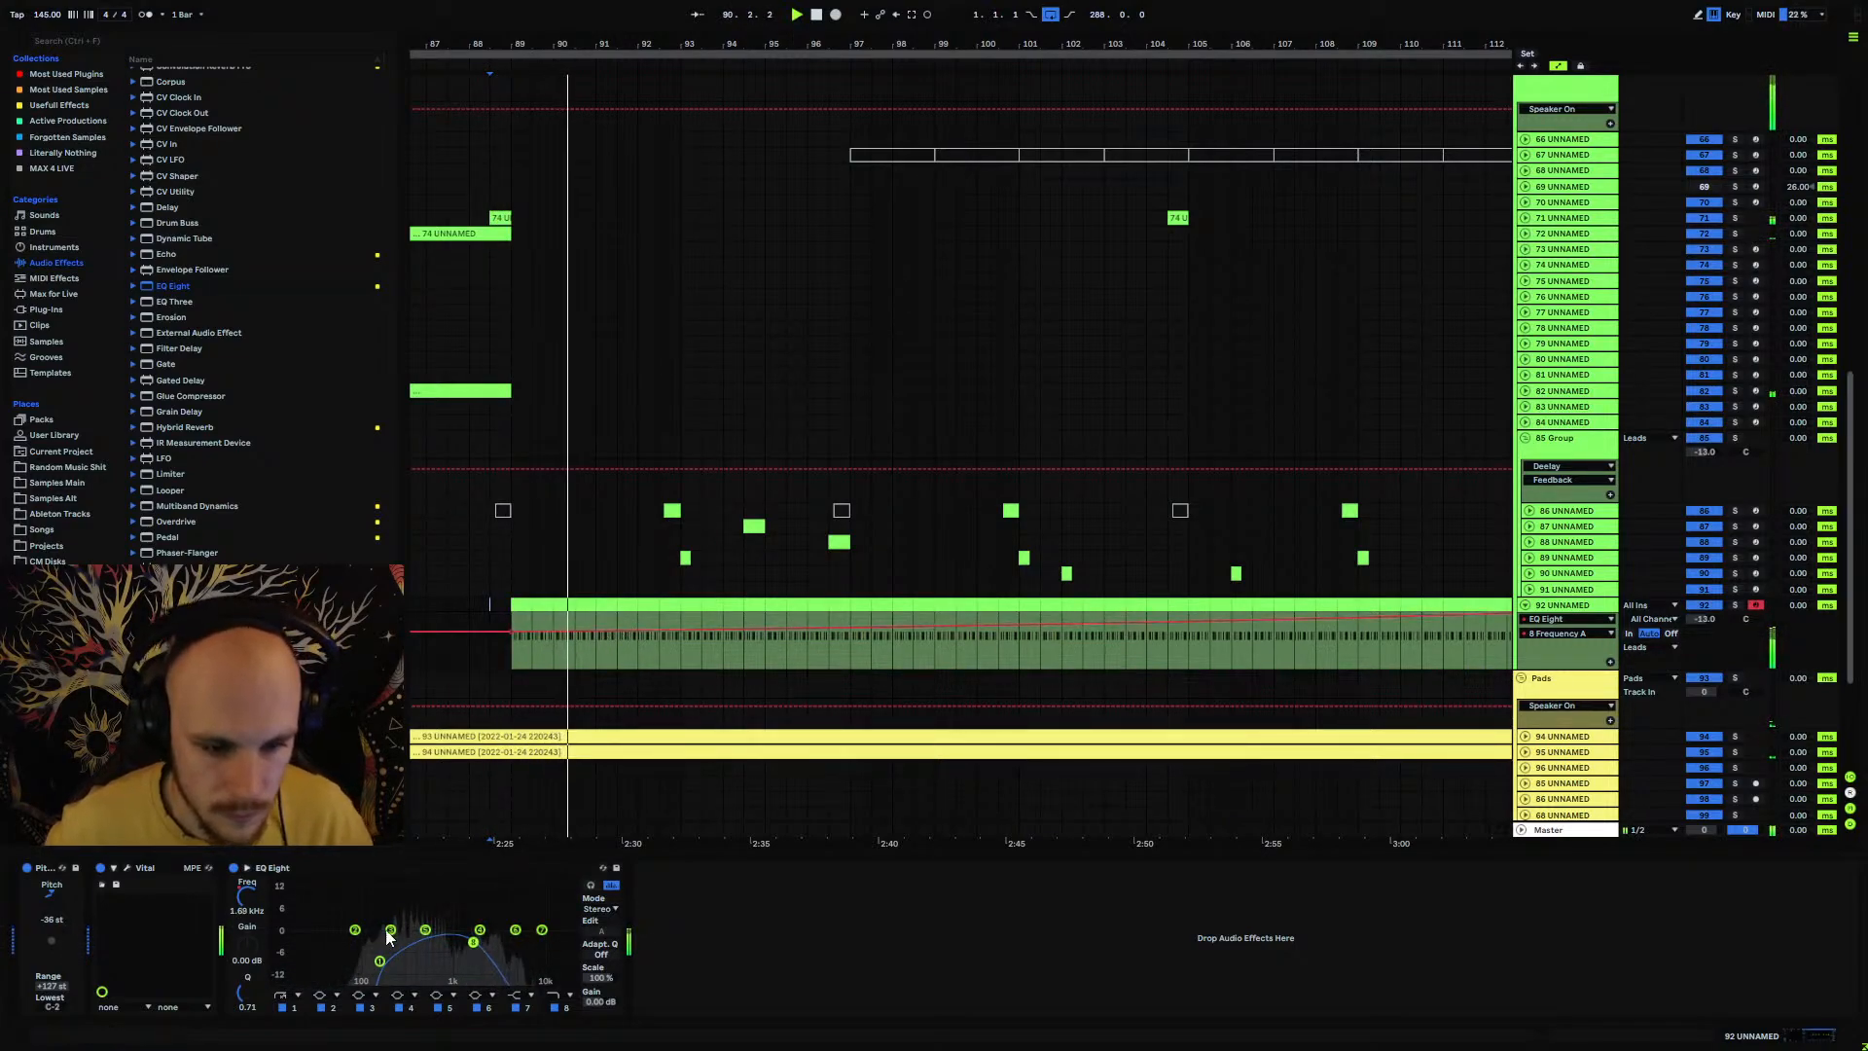
# Step: Automate band 1's resonance from near minimum at bar 89 to 0.27 toward the pattern's end, and lower band 8's frequency ramp start slightly
pyautogui.click(290, 1008)
pyautogui.click(249, 992)
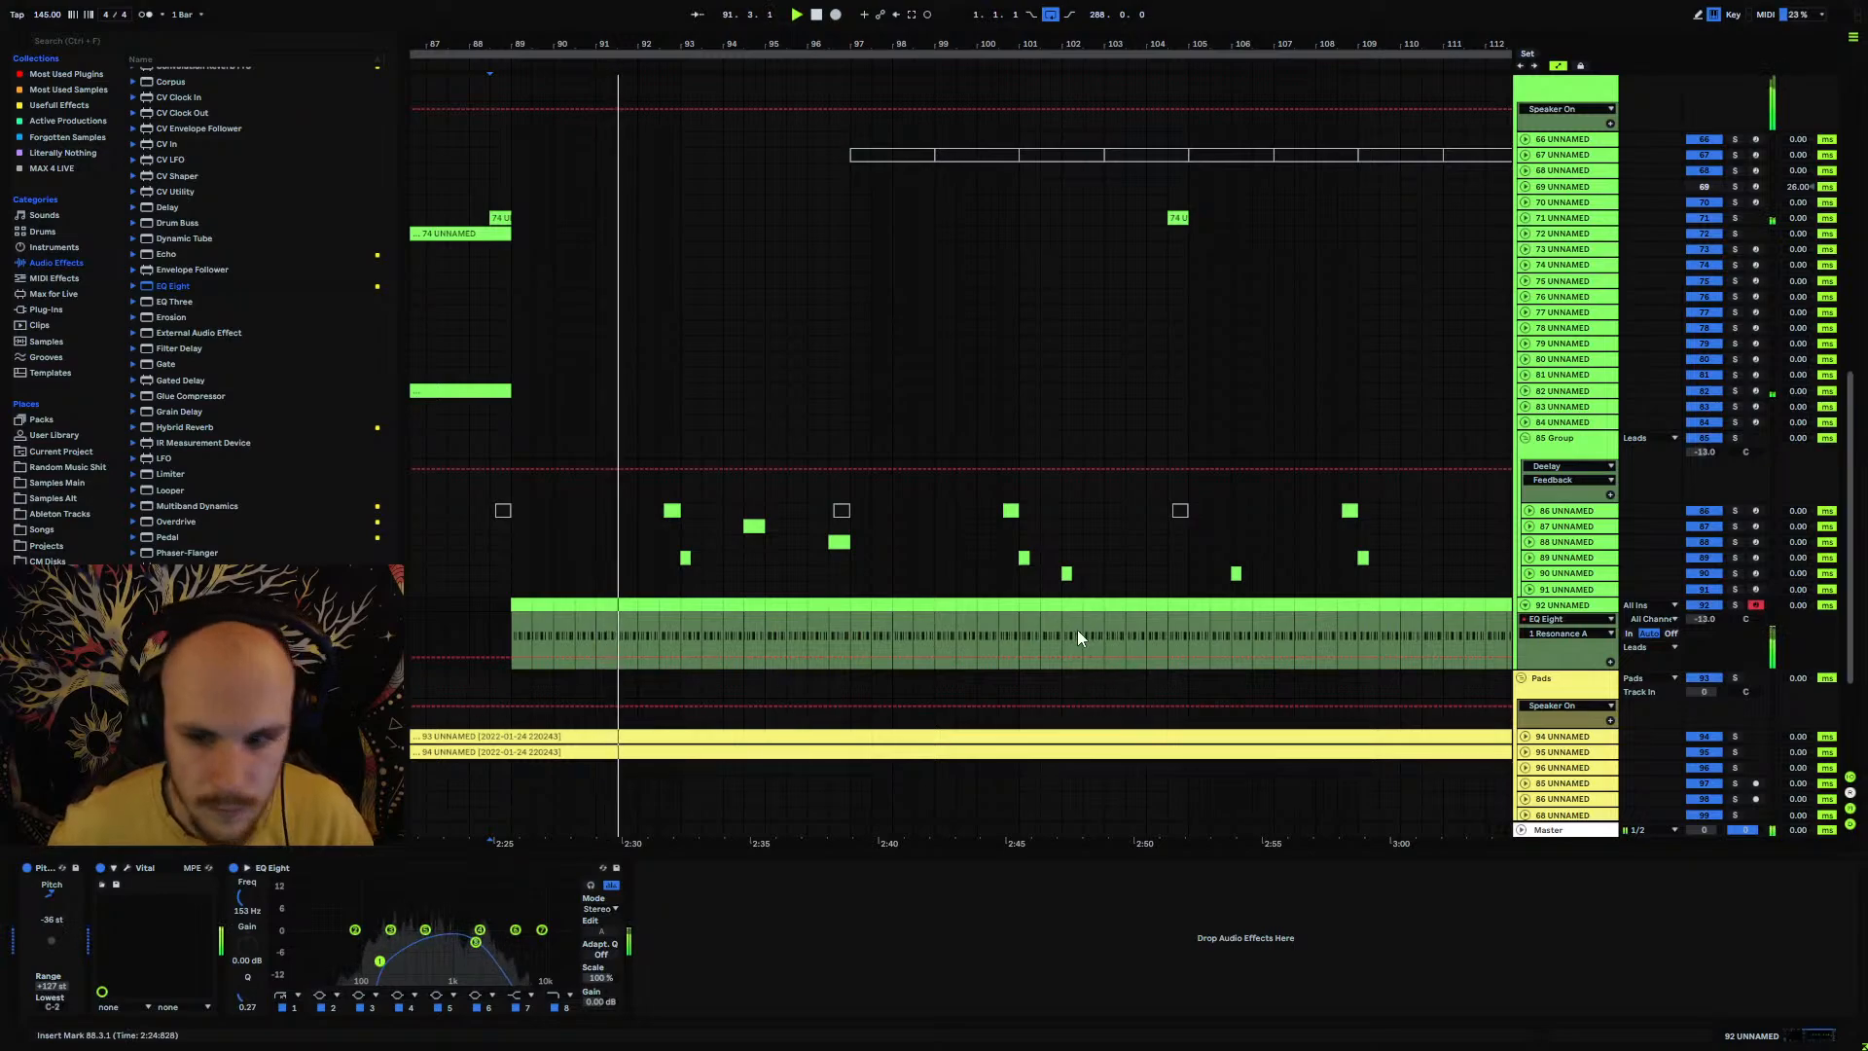
pyautogui.click(1018, 657)
pyautogui.moveTo(511, 658); pyautogui.dragTo(511, 670)
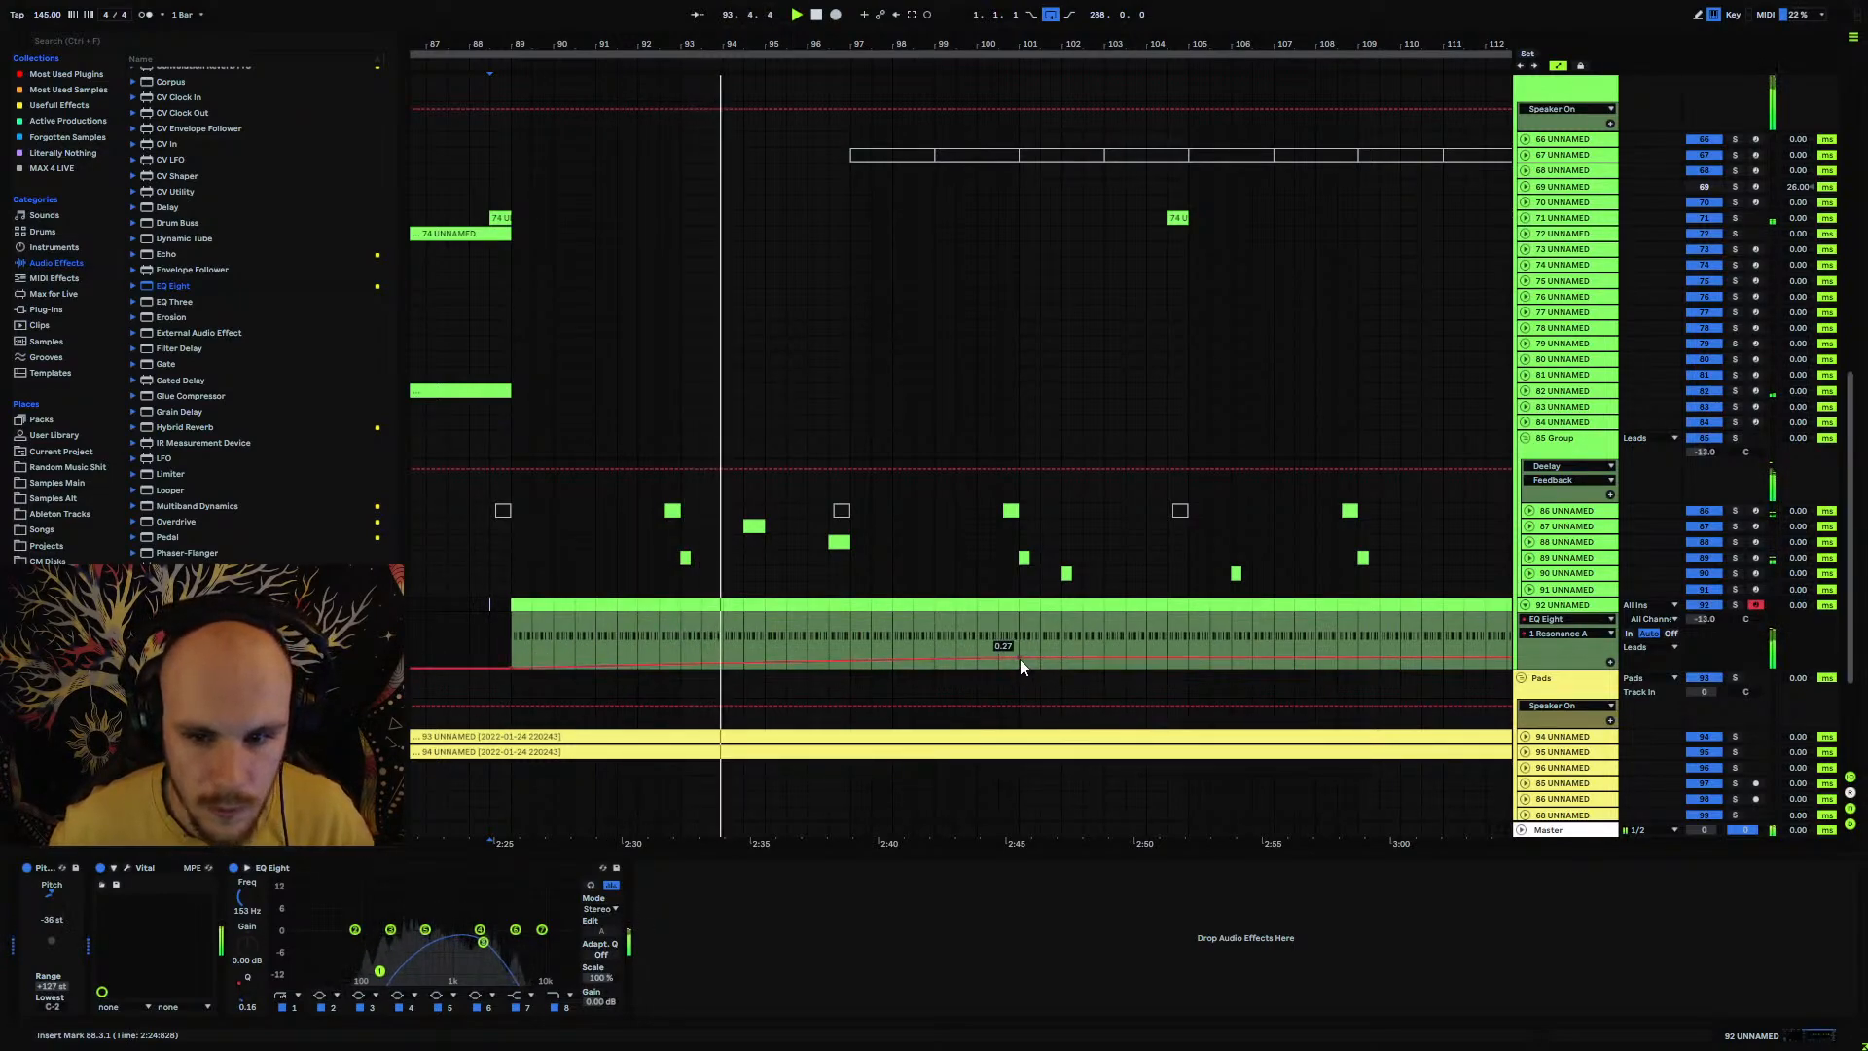
pyautogui.moveTo(1018, 656); pyautogui.dragTo(1463, 657)
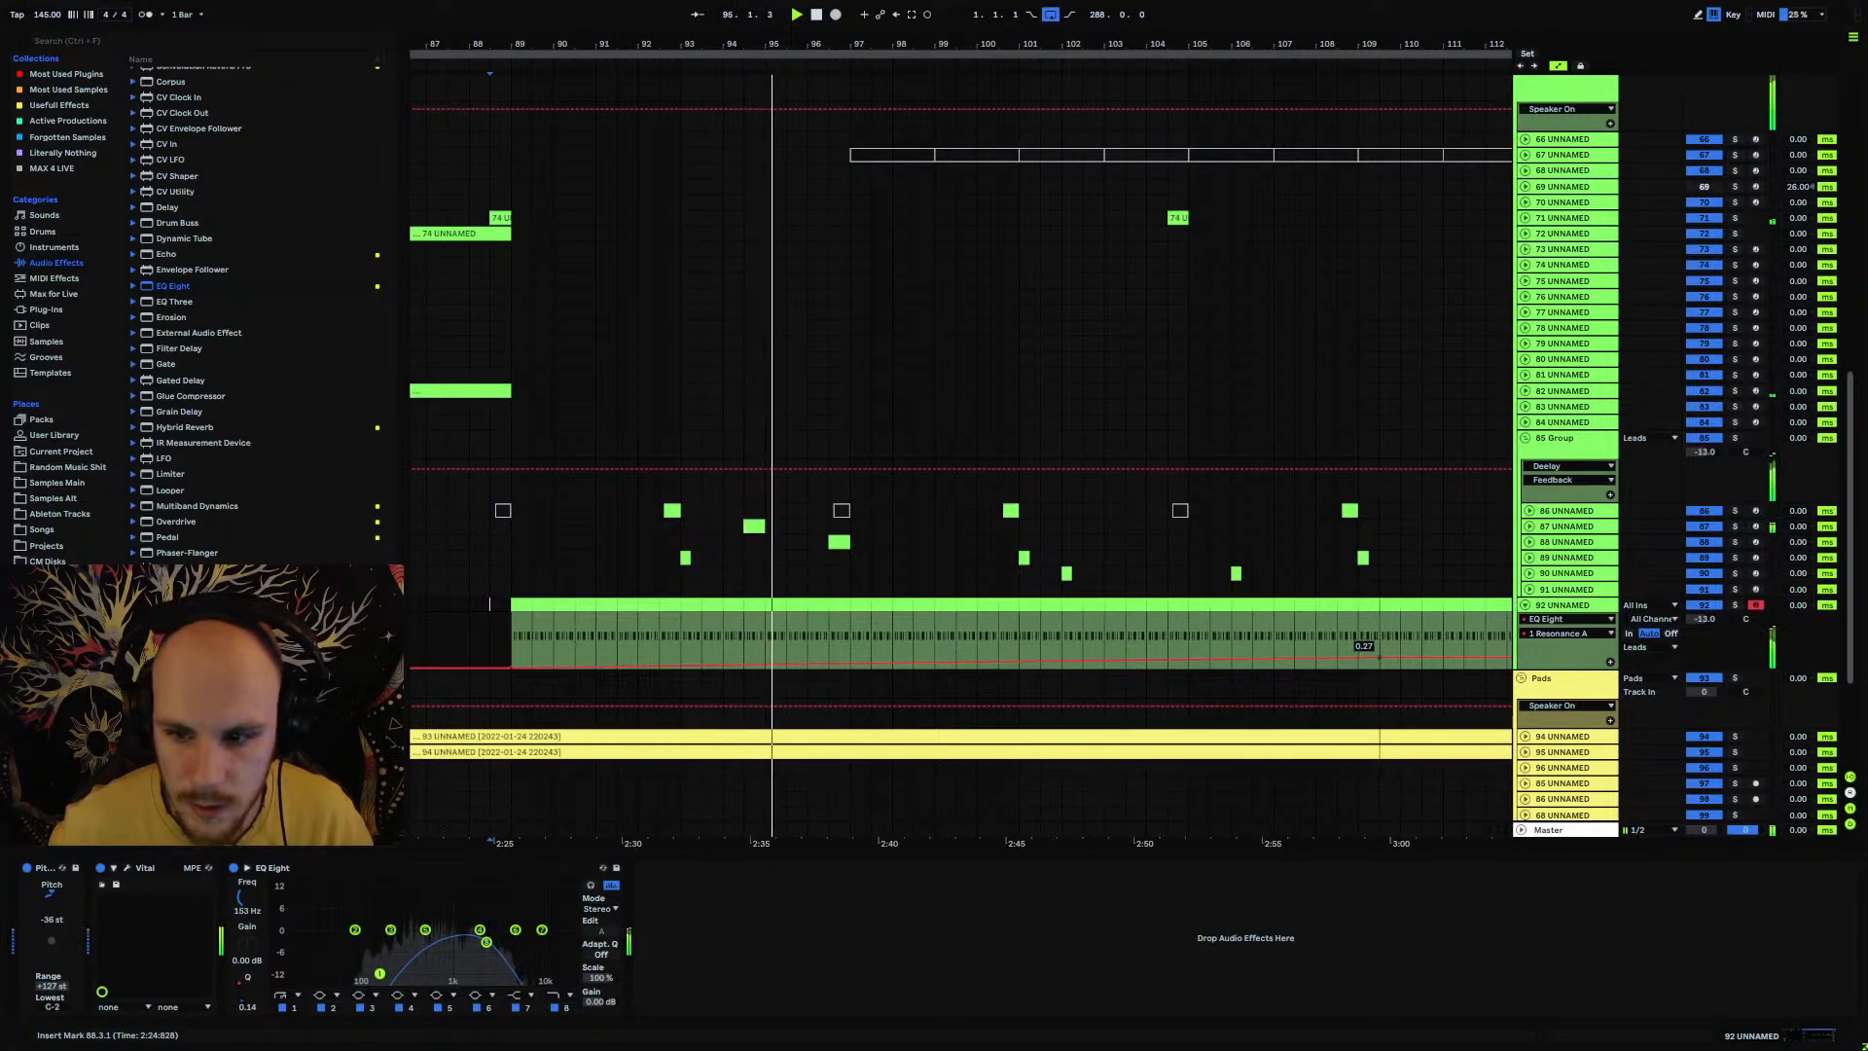
pyautogui.click(567, 1008)
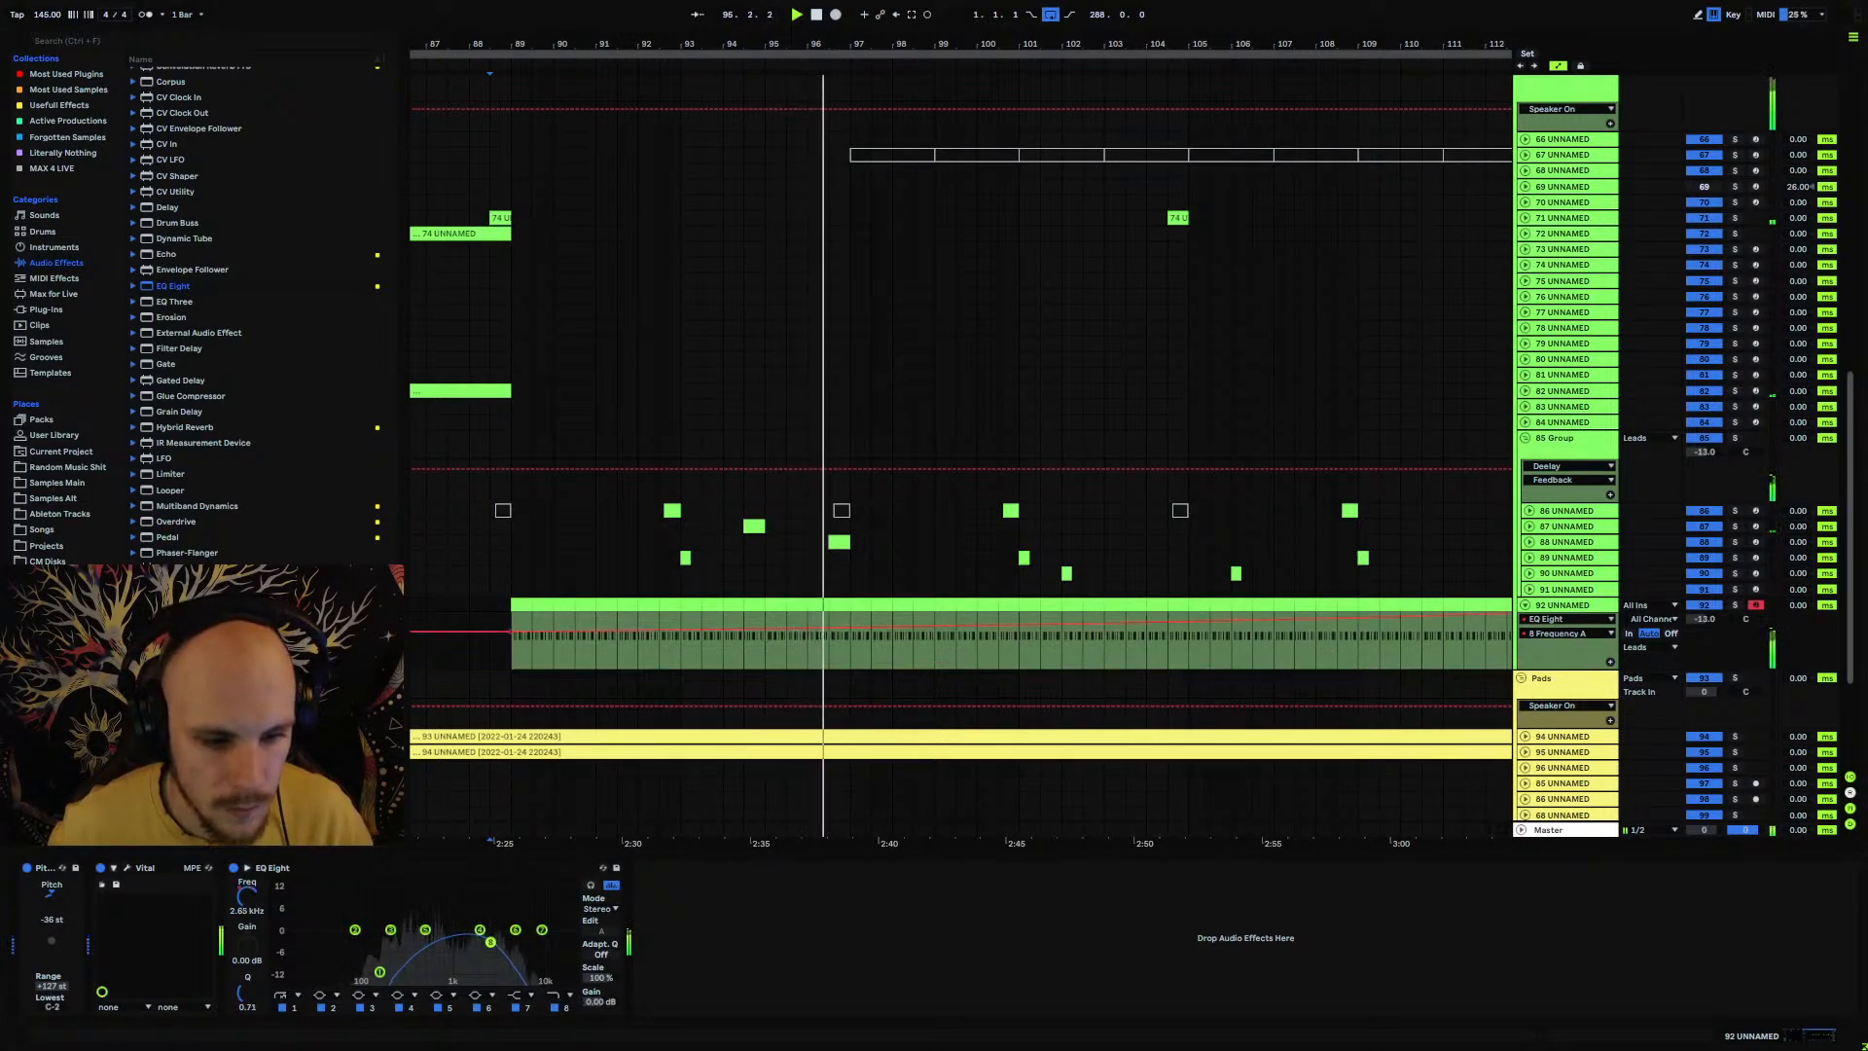
pyautogui.moveTo(516, 636); pyautogui.dragTo(516, 639)
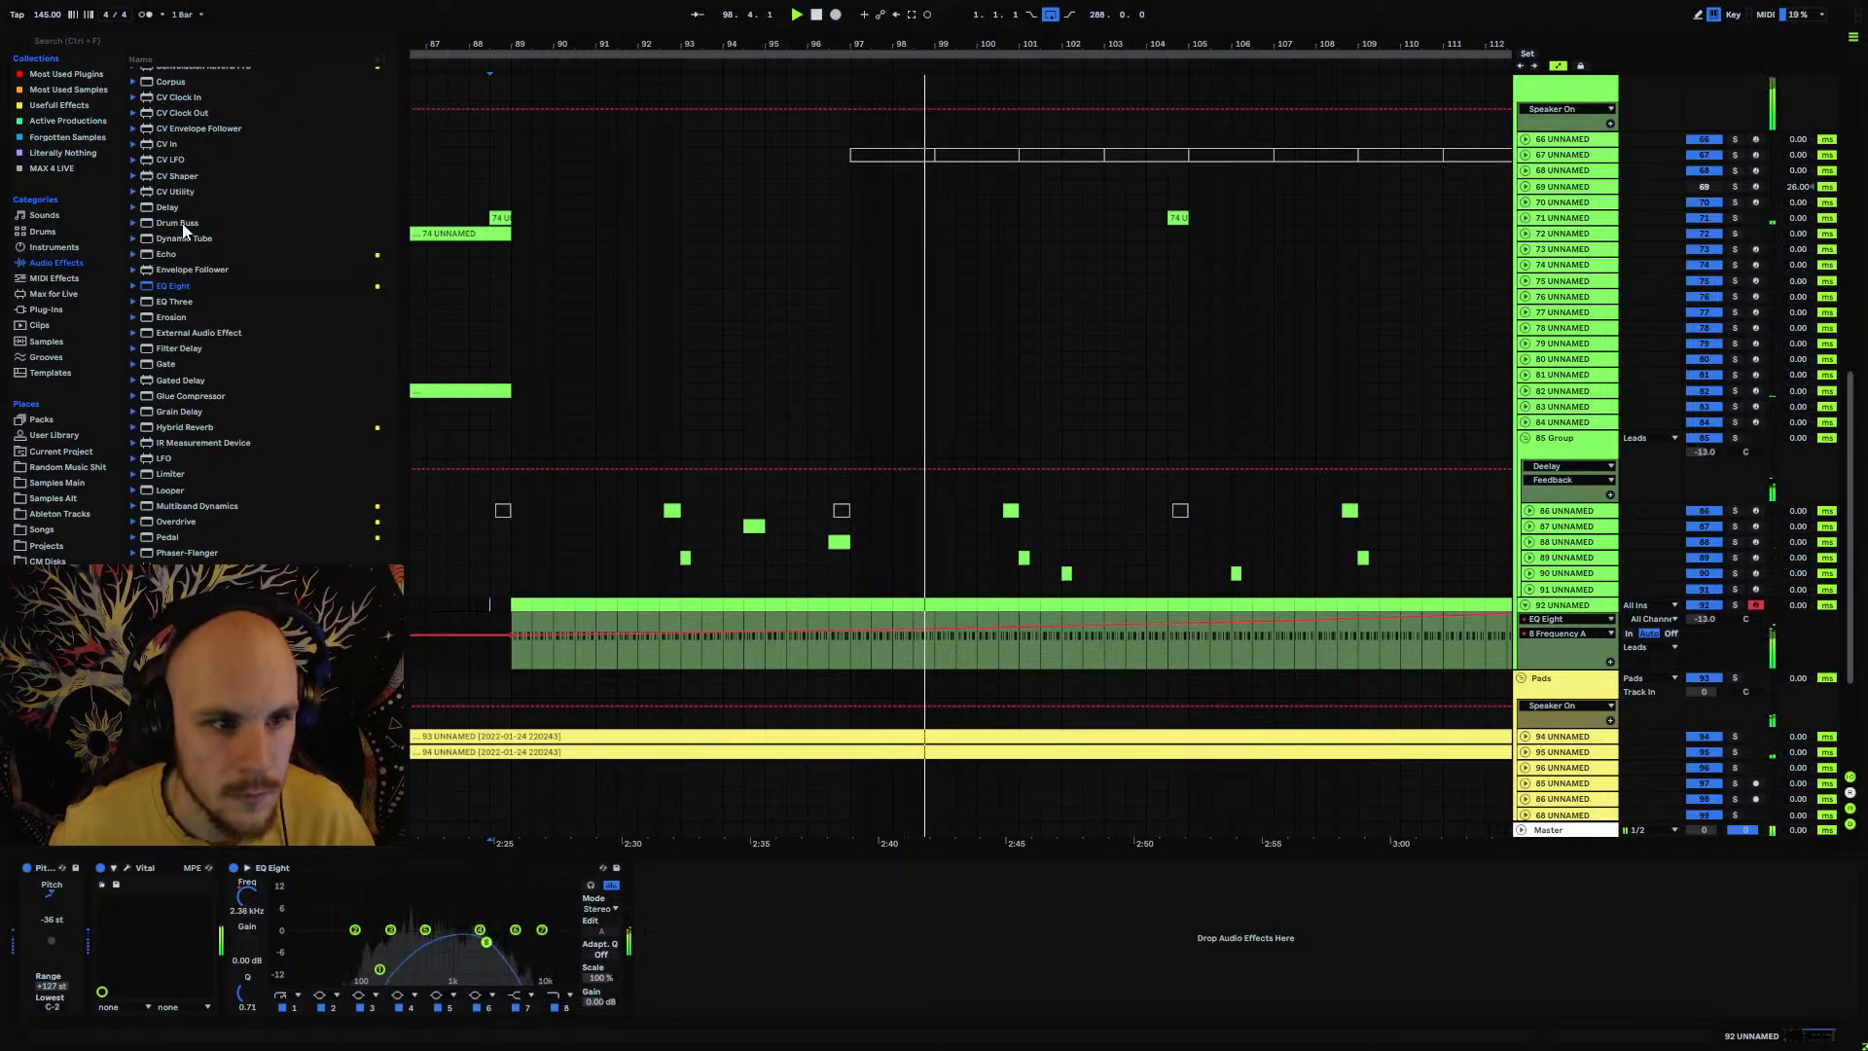
# Step: Add Echo after EQ Eight on track 92, set it to Ping Pong and raise its feedback to 87%
pyautogui.moveTo(166, 254)
pyautogui.mouseDown()
pyautogui.moveTo(701, 895)
pyautogui.moveTo(684, 925)
pyautogui.mouseUp()
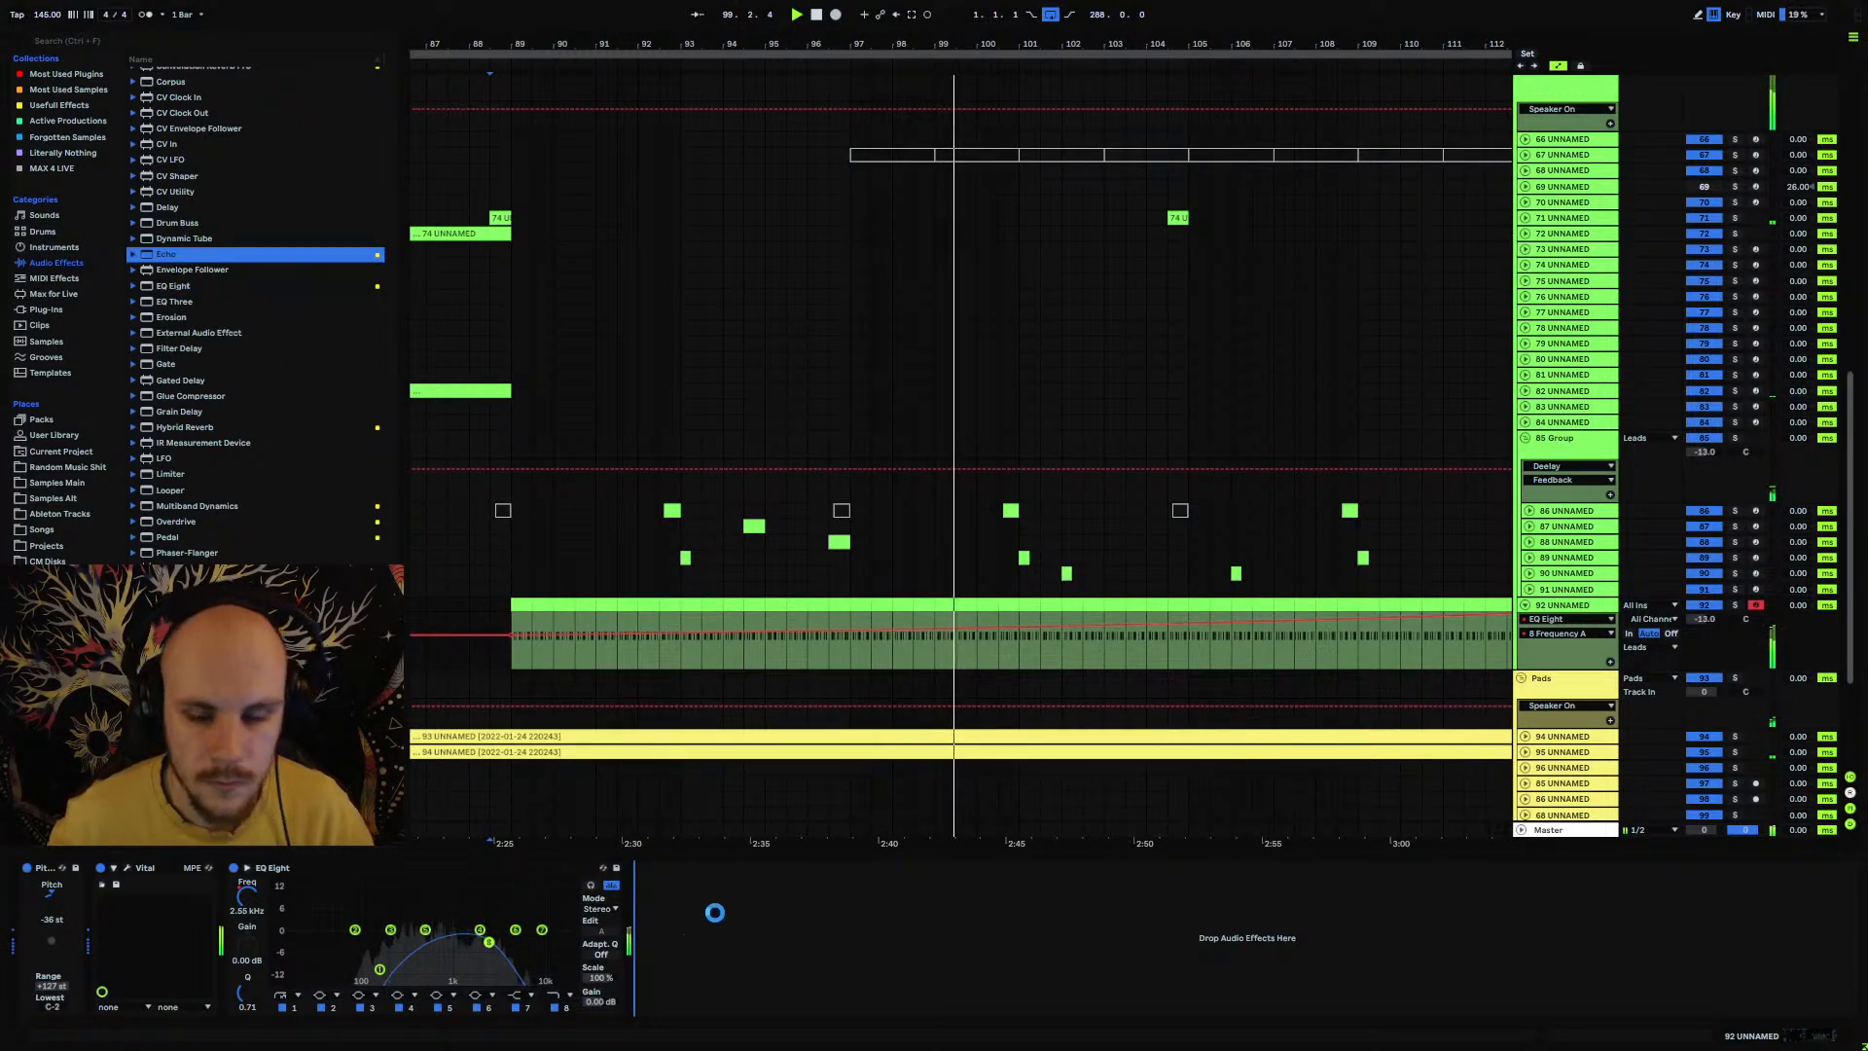
pyautogui.click(987, 992)
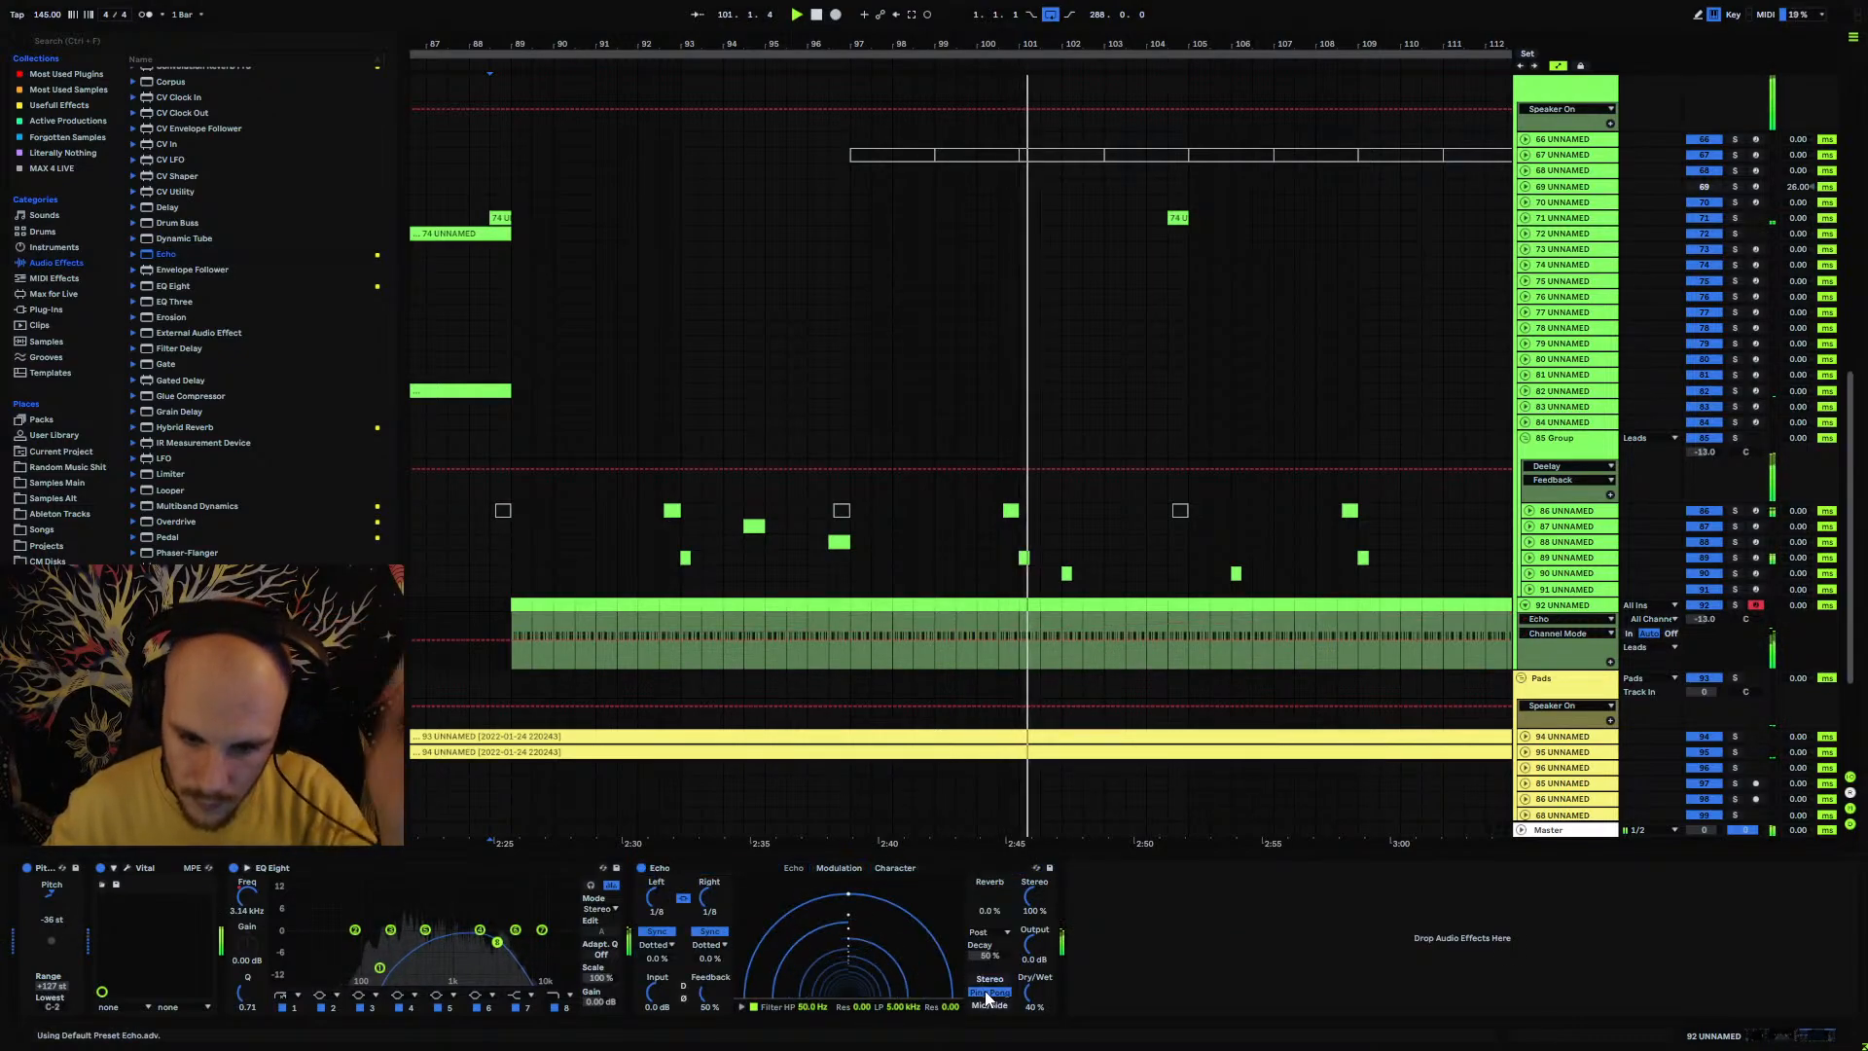
pyautogui.moveTo(709, 993); pyautogui.dragTo(708, 946)
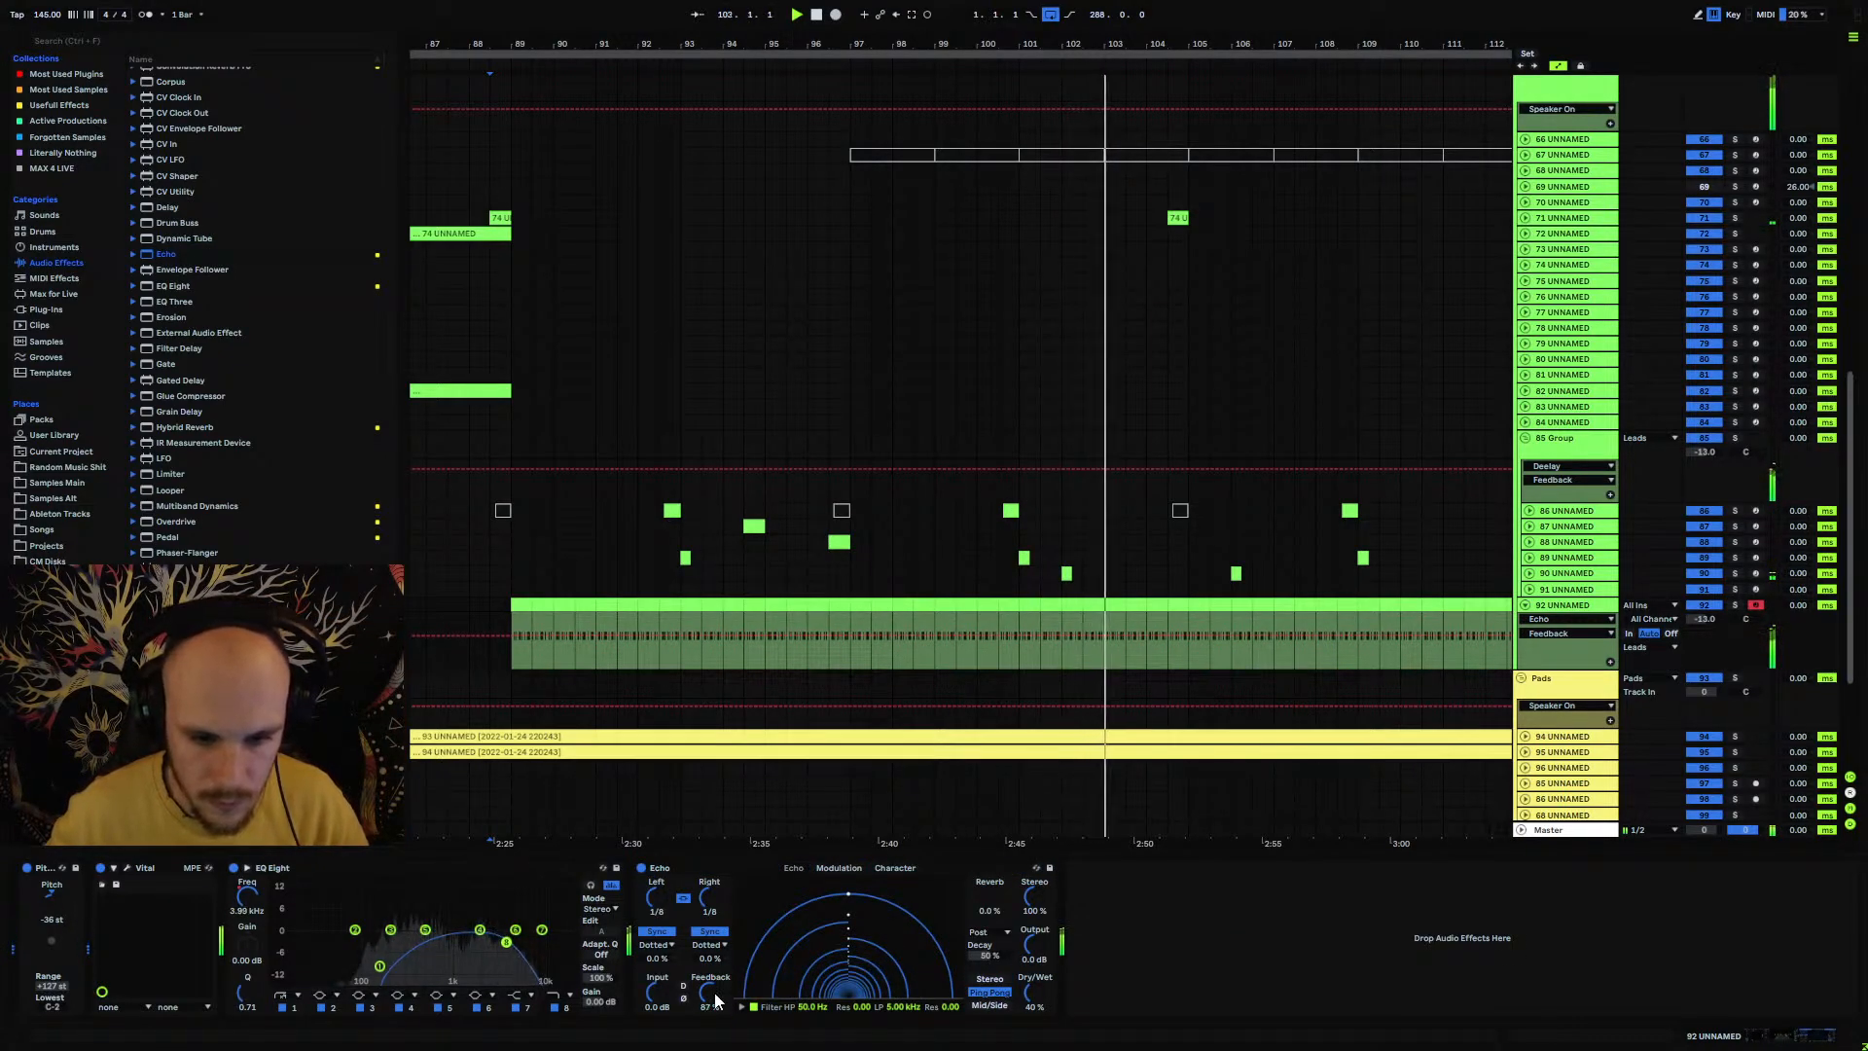
# Step: Automate Echo's Dry/Wet to drop from 40% to zero right at the end of track 92's pattern
pyautogui.click(1031, 997)
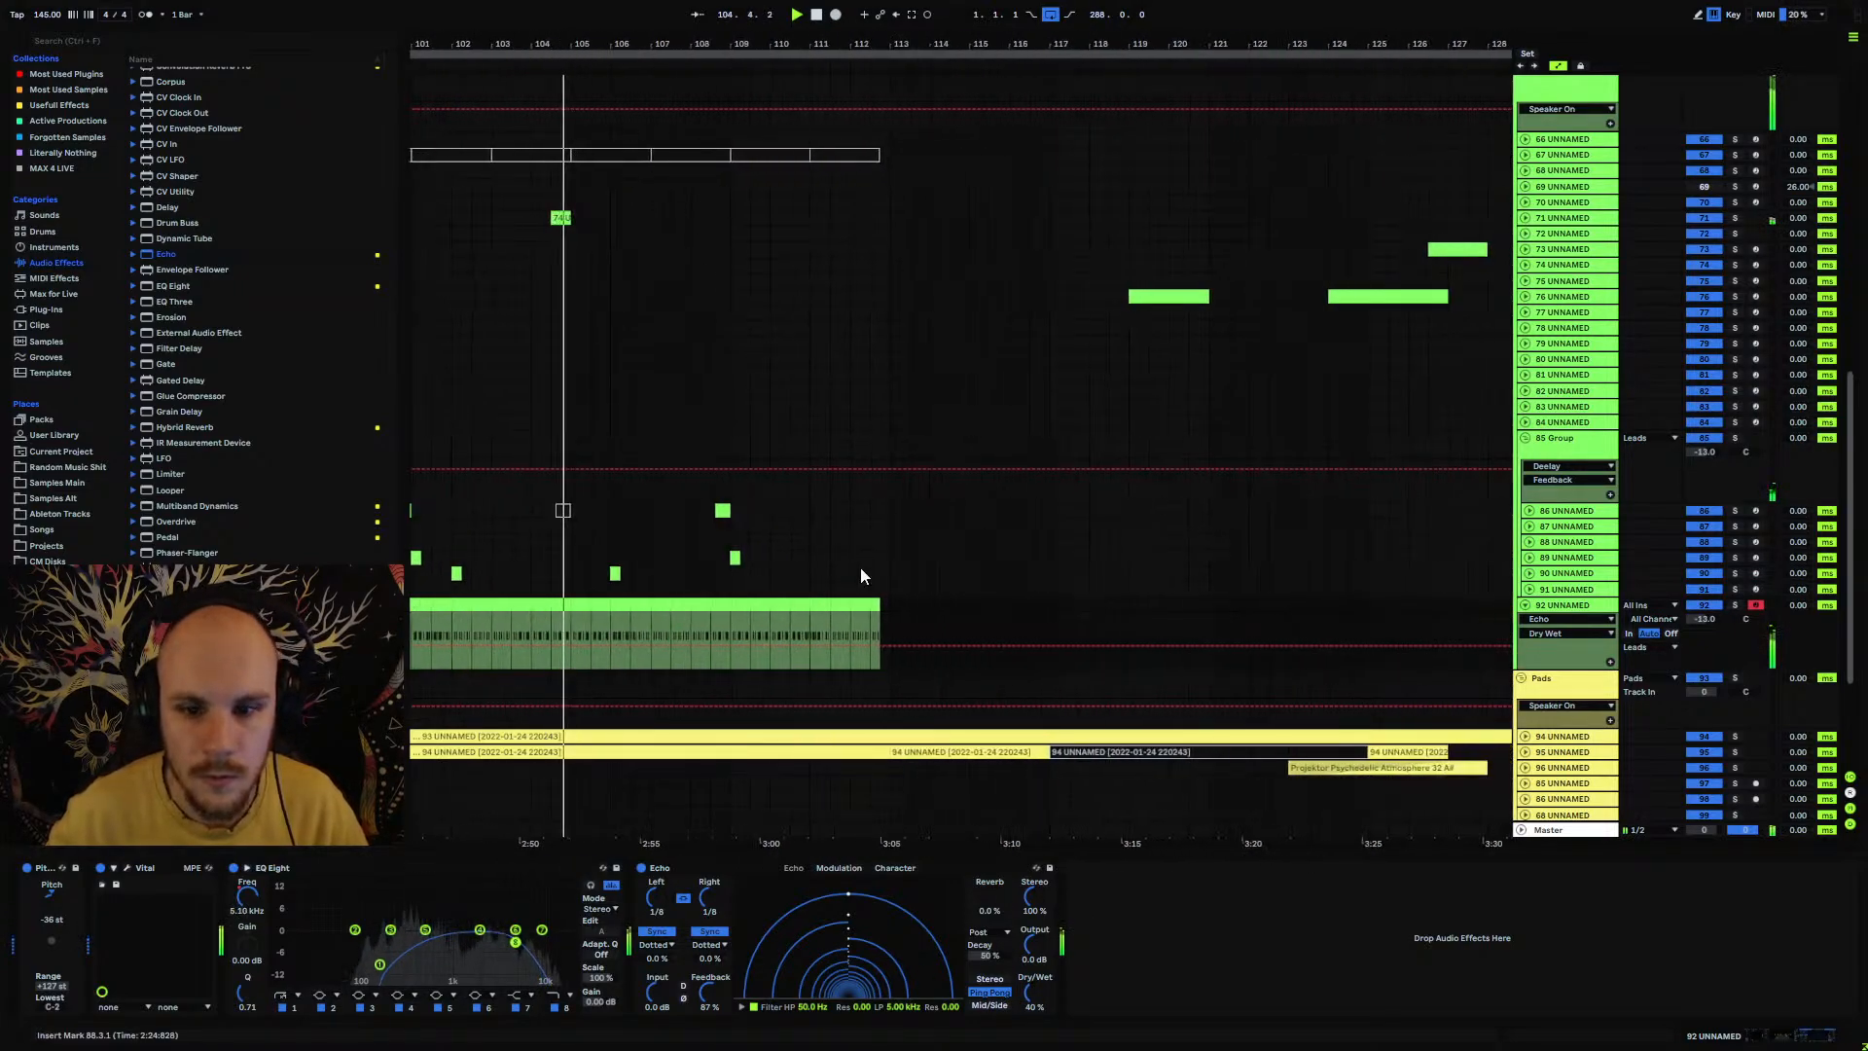
pyautogui.keyDown('ctrl'); pyautogui.scroll(4, 933, 462); pyautogui.keyUp('ctrl')
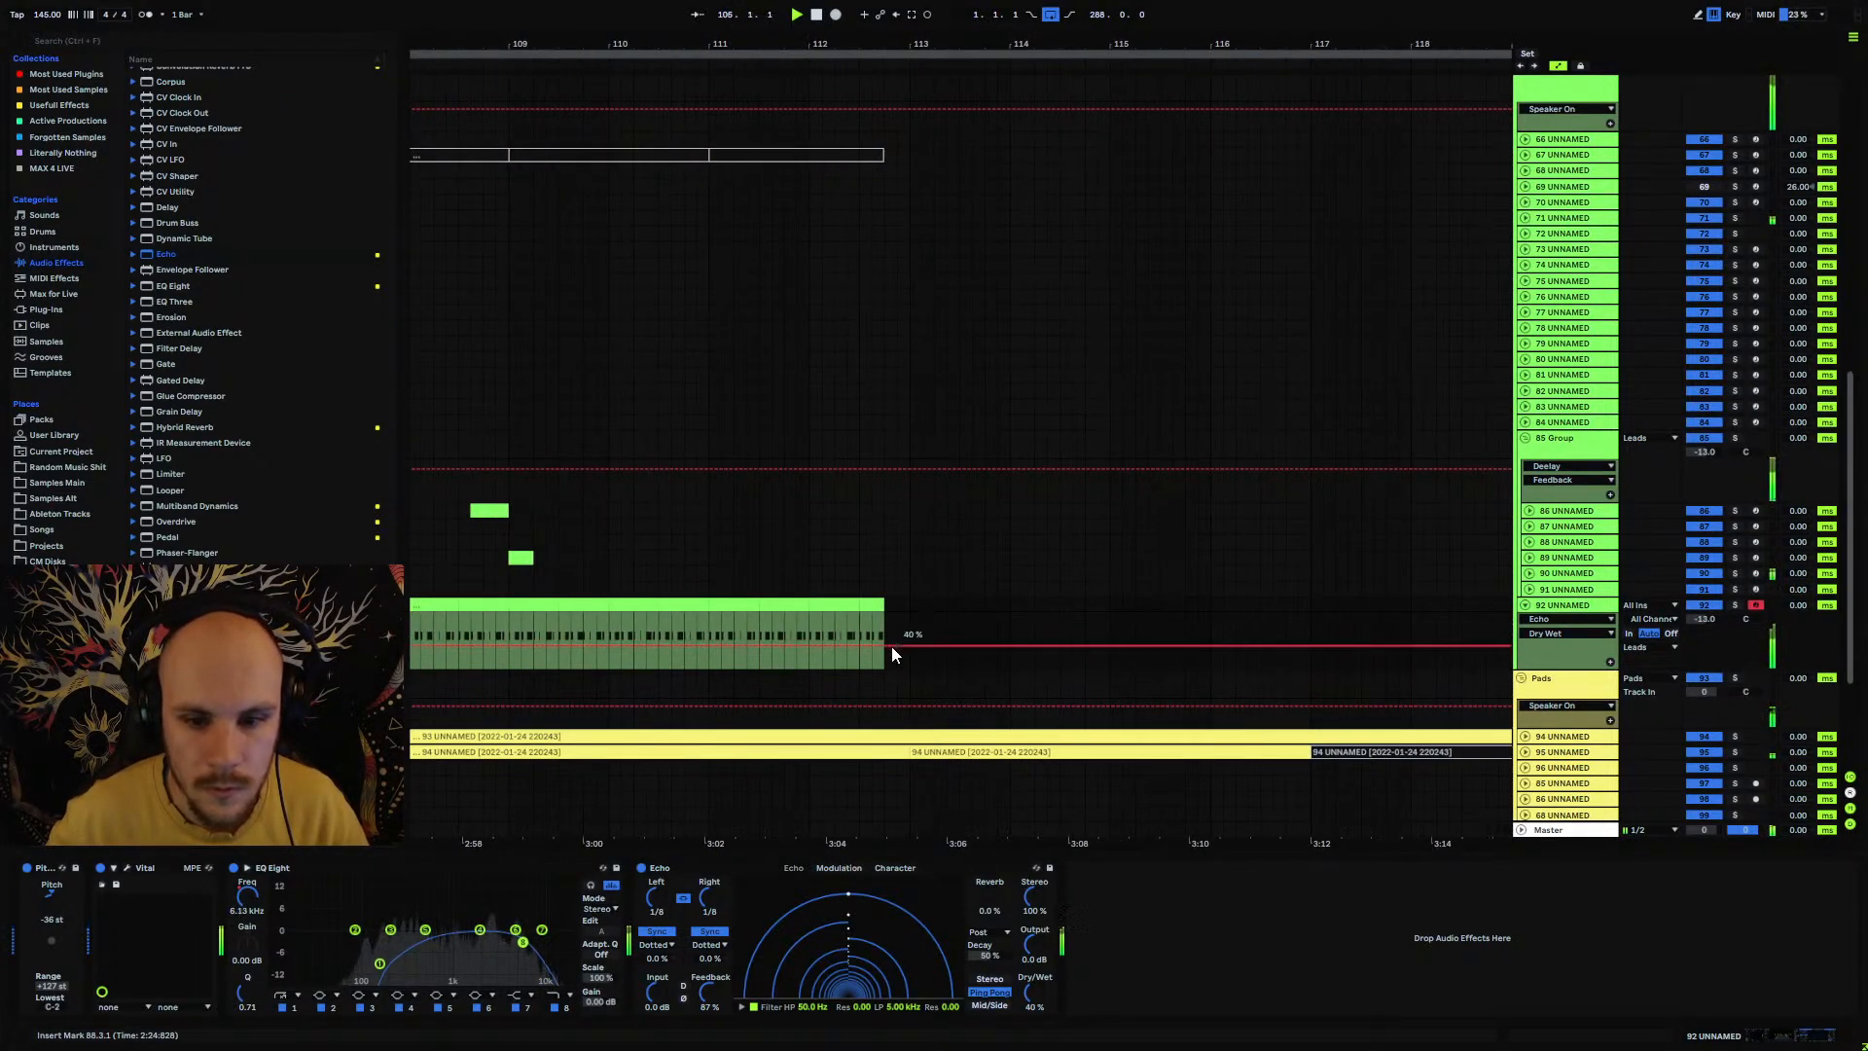
pyautogui.moveTo(889, 645); pyautogui.dragTo(881, 669)
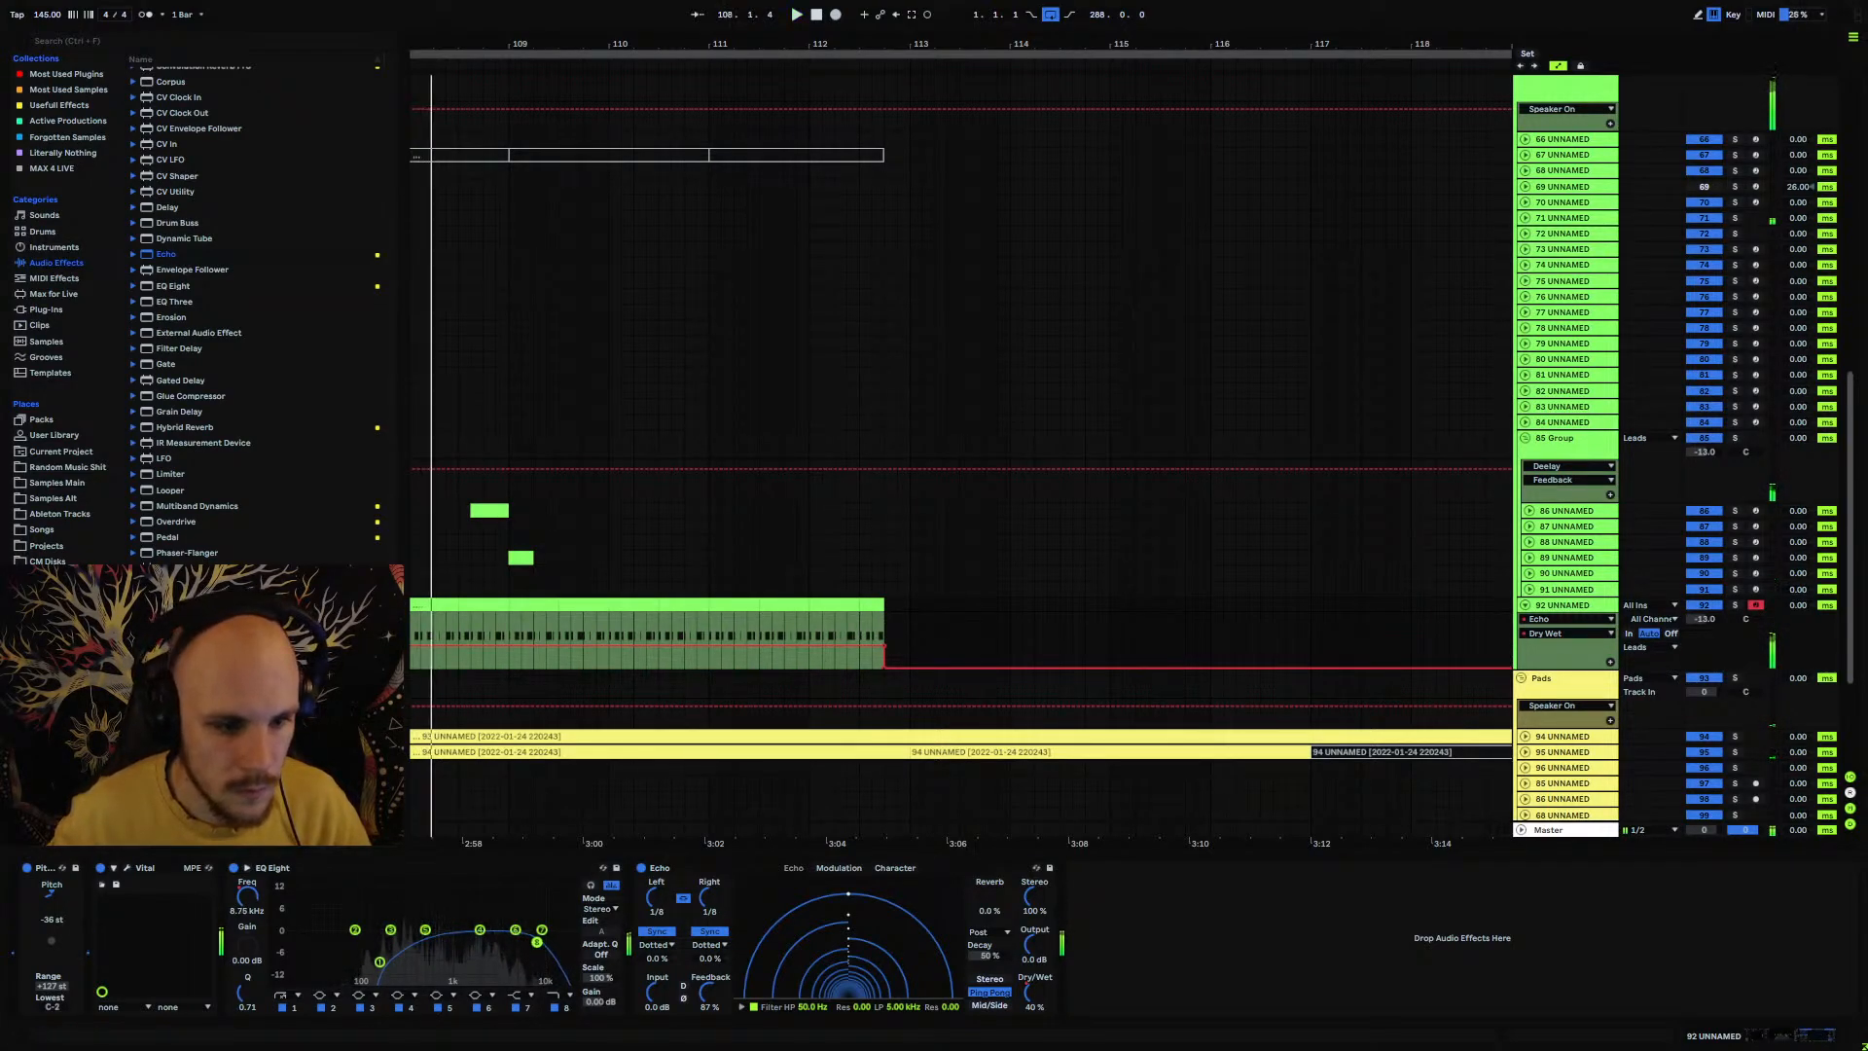
# Step: Insert a Saturator between EQ Eight and Echo, enable Soft Clip and set its drive to 3 dB
pyautogui.moveTo(185, 616); pyautogui.dragTo(538, 942)
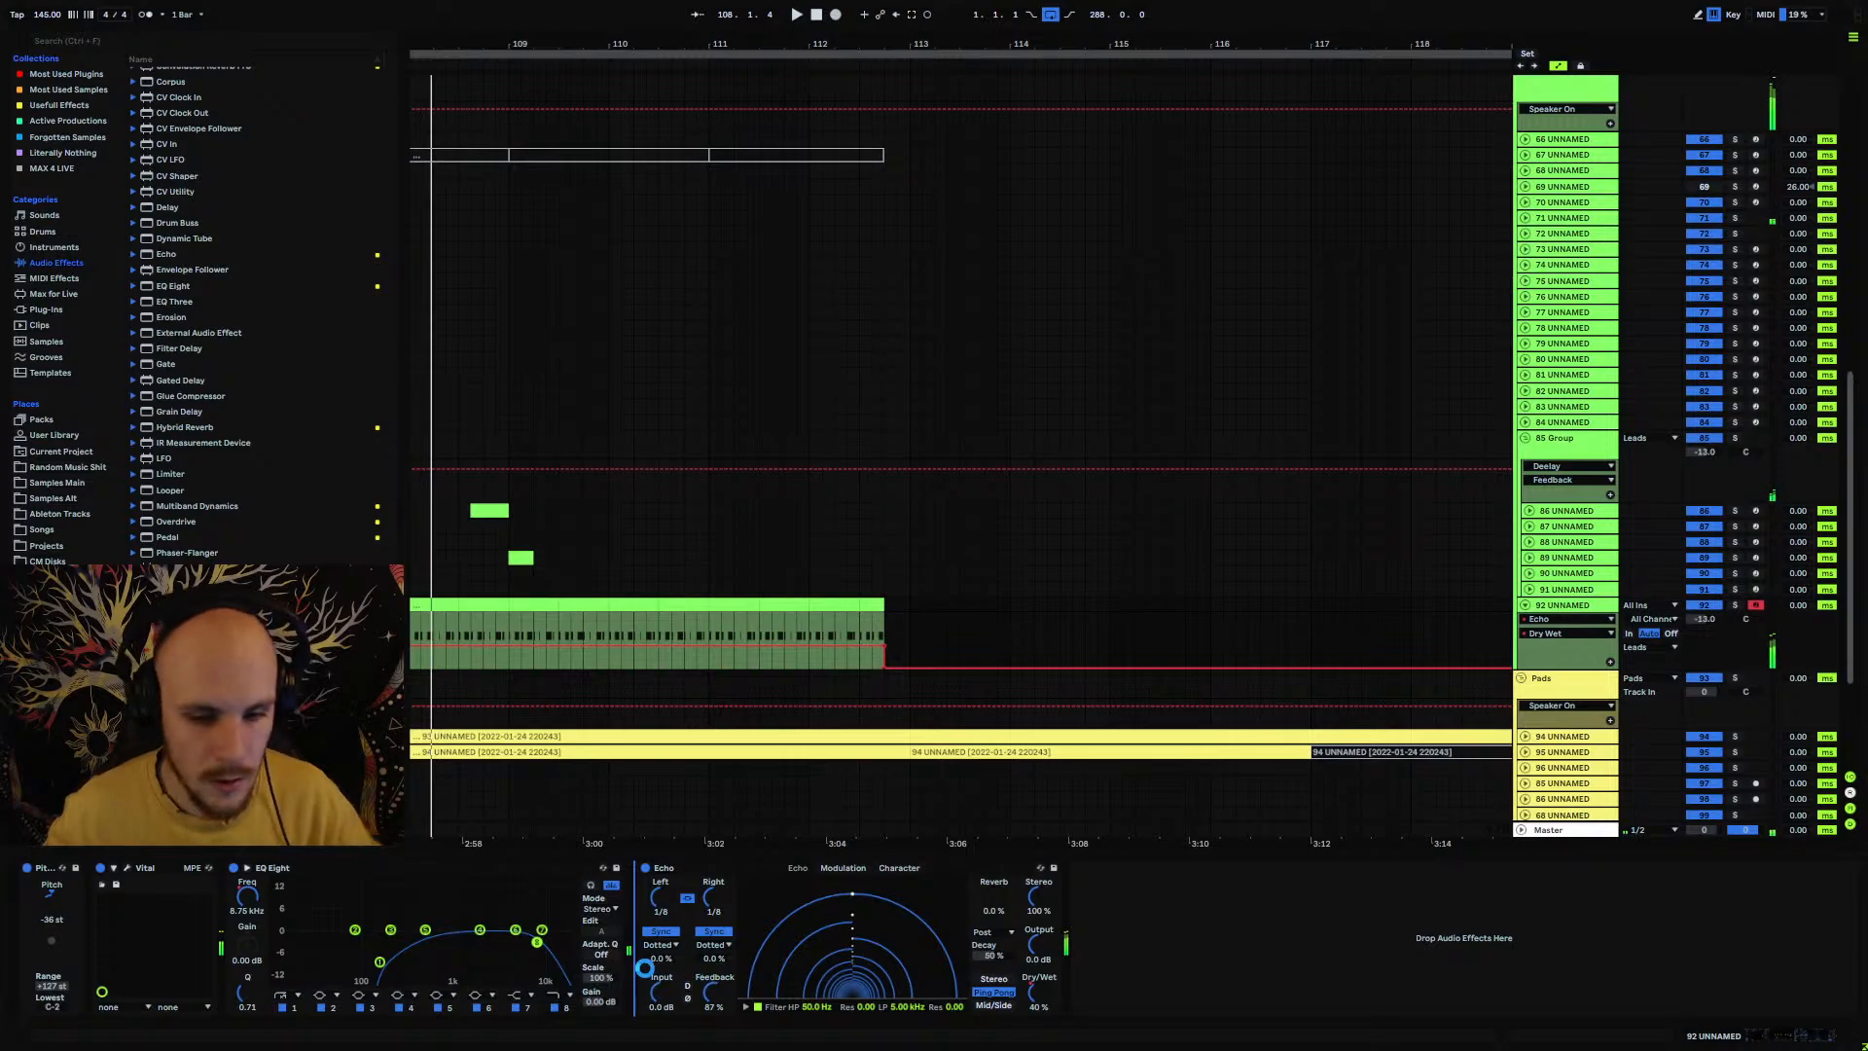
pyautogui.moveTo(646, 963); pyautogui.dragTo(703, 953)
pyautogui.click(797, 913)
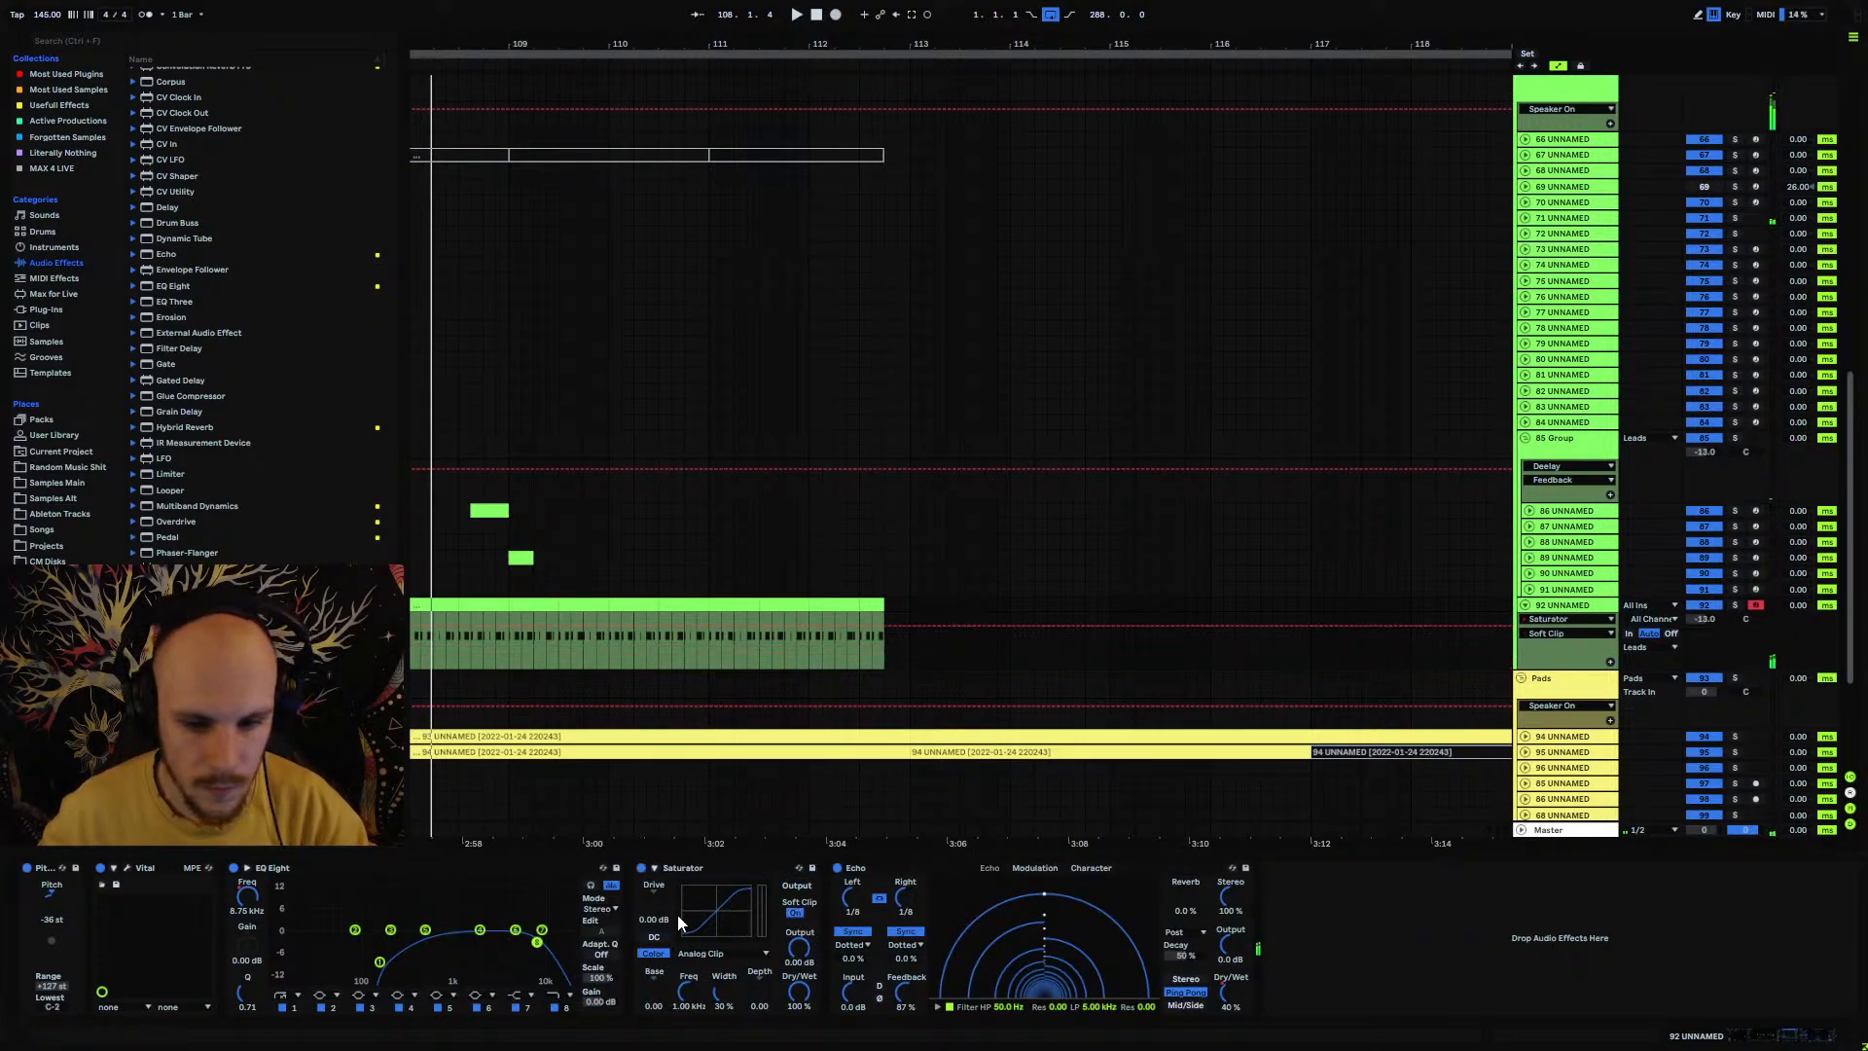
# Step: Boost the highs and cut about 5.58 dB near 1.98 kHz in EQ Eight during playback, and set track 92's volume to -11 dB
pyautogui.click(470, 656)
pyautogui.press('space')
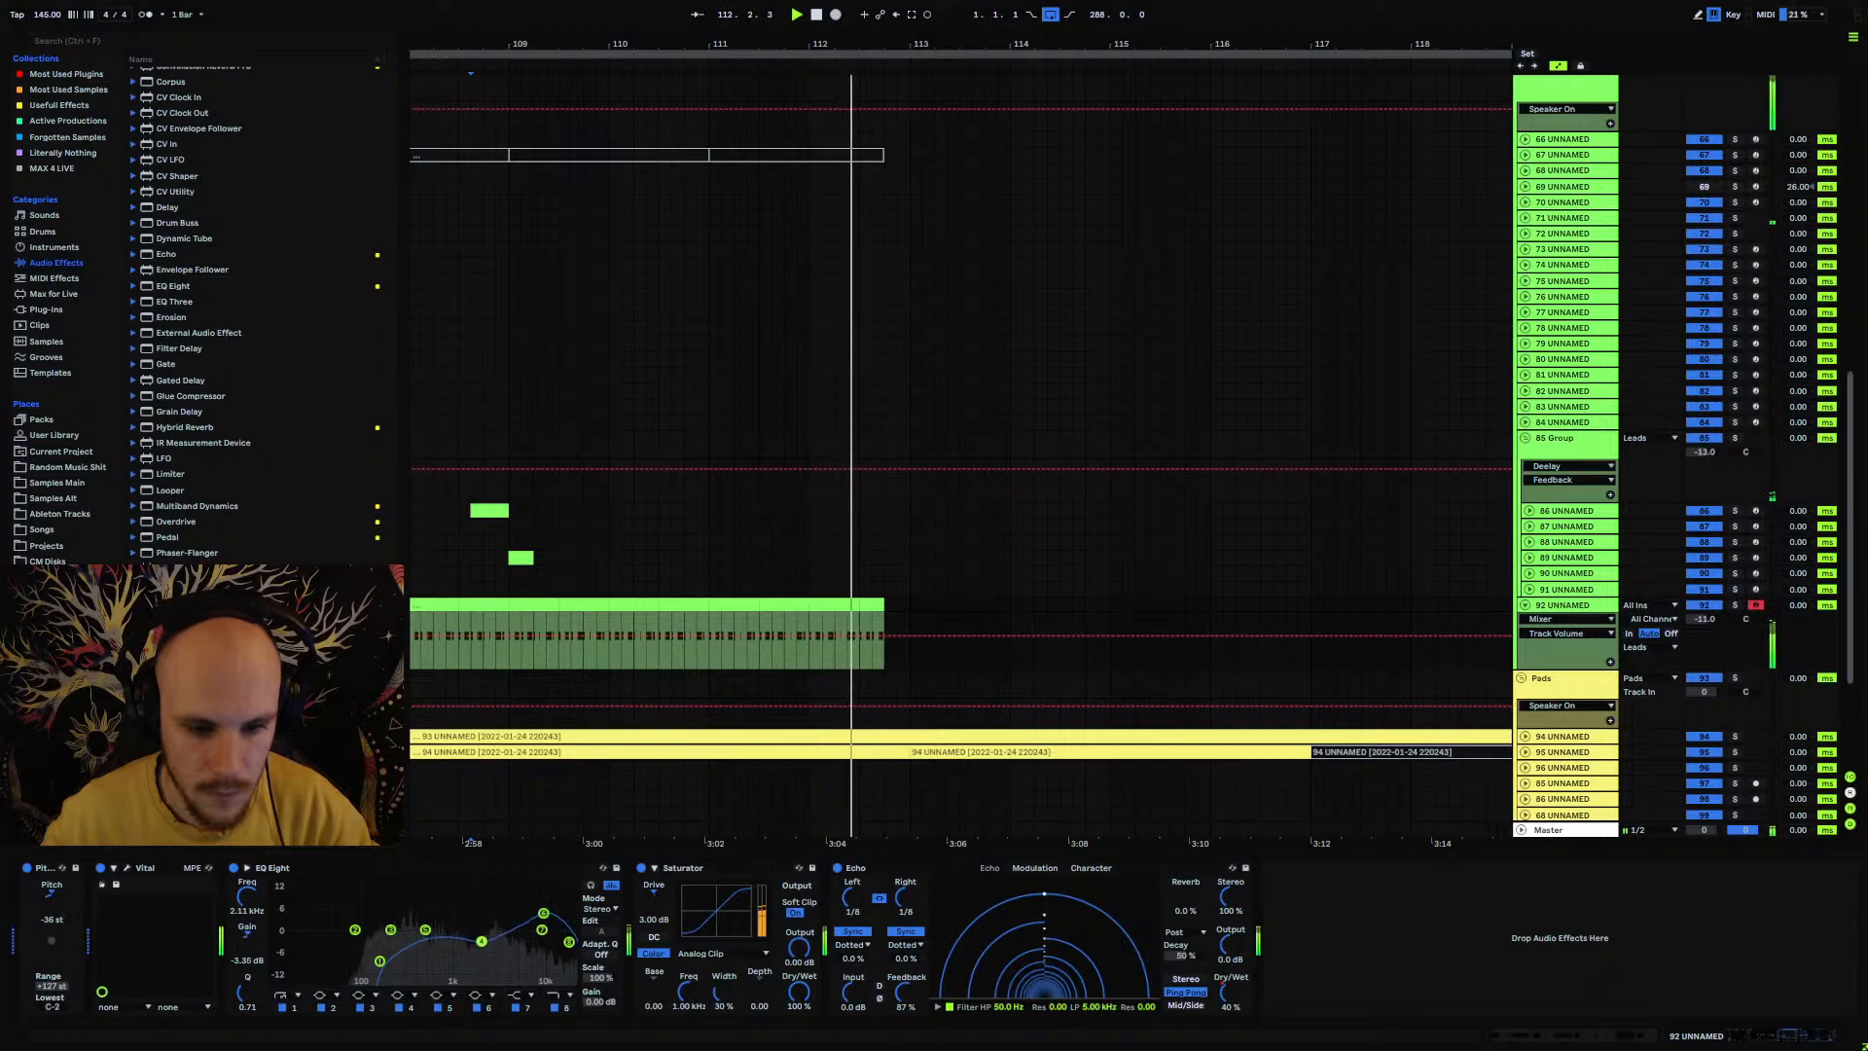
pyautogui.moveTo(480, 932); pyautogui.dragTo(481, 956)
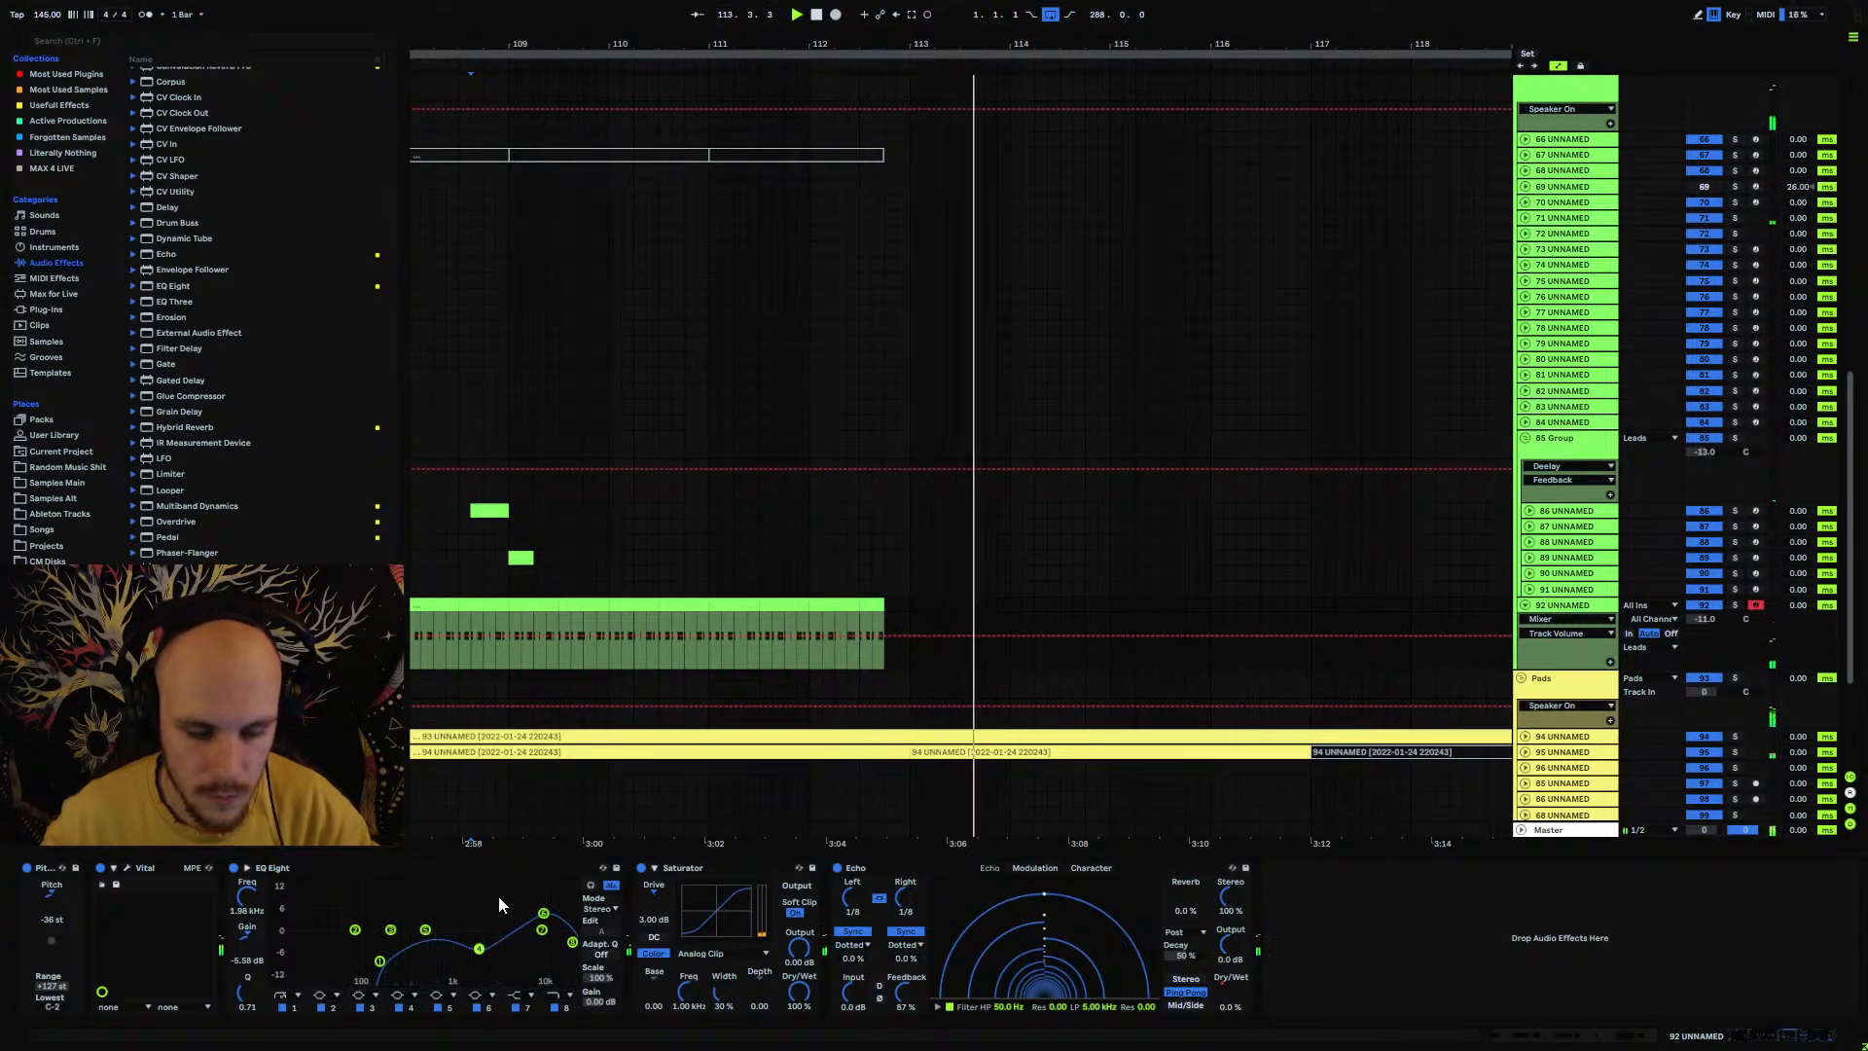
# Step: Play the mix from bar 103 and examine the device chains of track 92 and the 85 Group
pyautogui.moveTo(775, 47); pyautogui.dragTo(1074, 33)
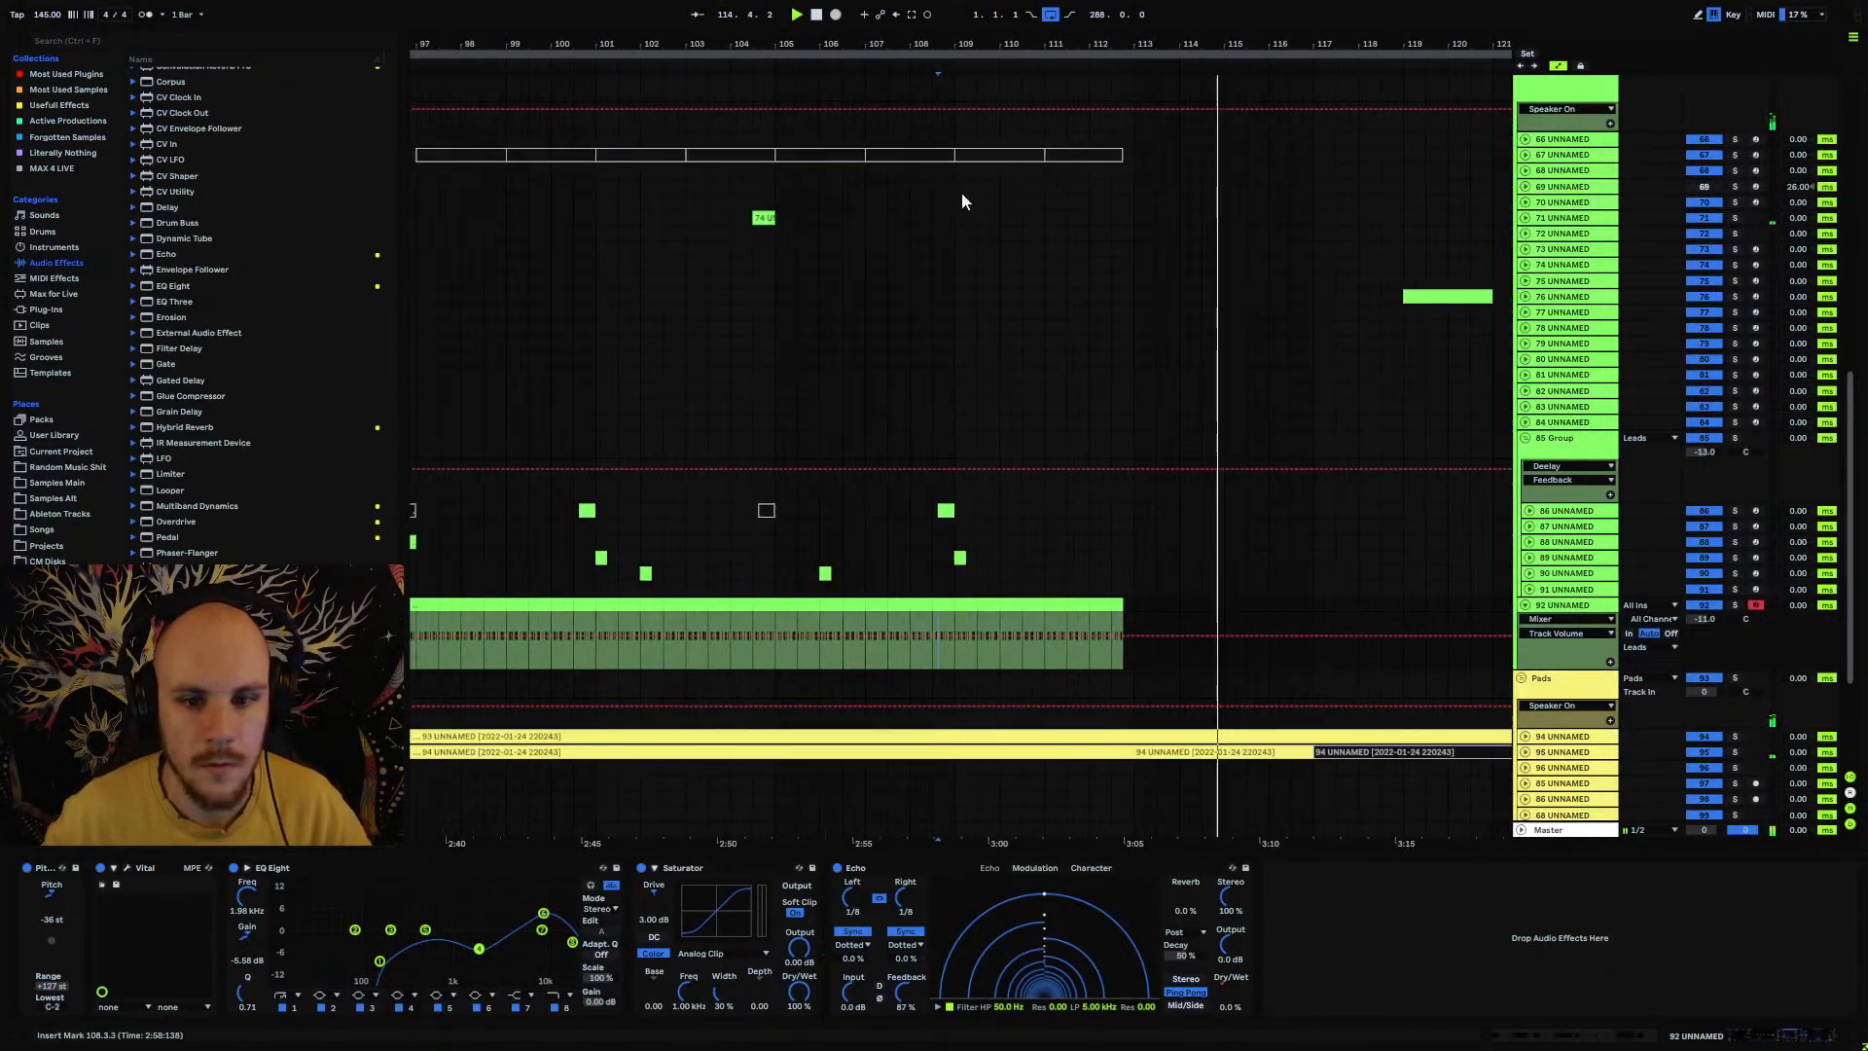
pyautogui.click(691, 605)
pyautogui.press('space')
pyautogui.click(1527, 605)
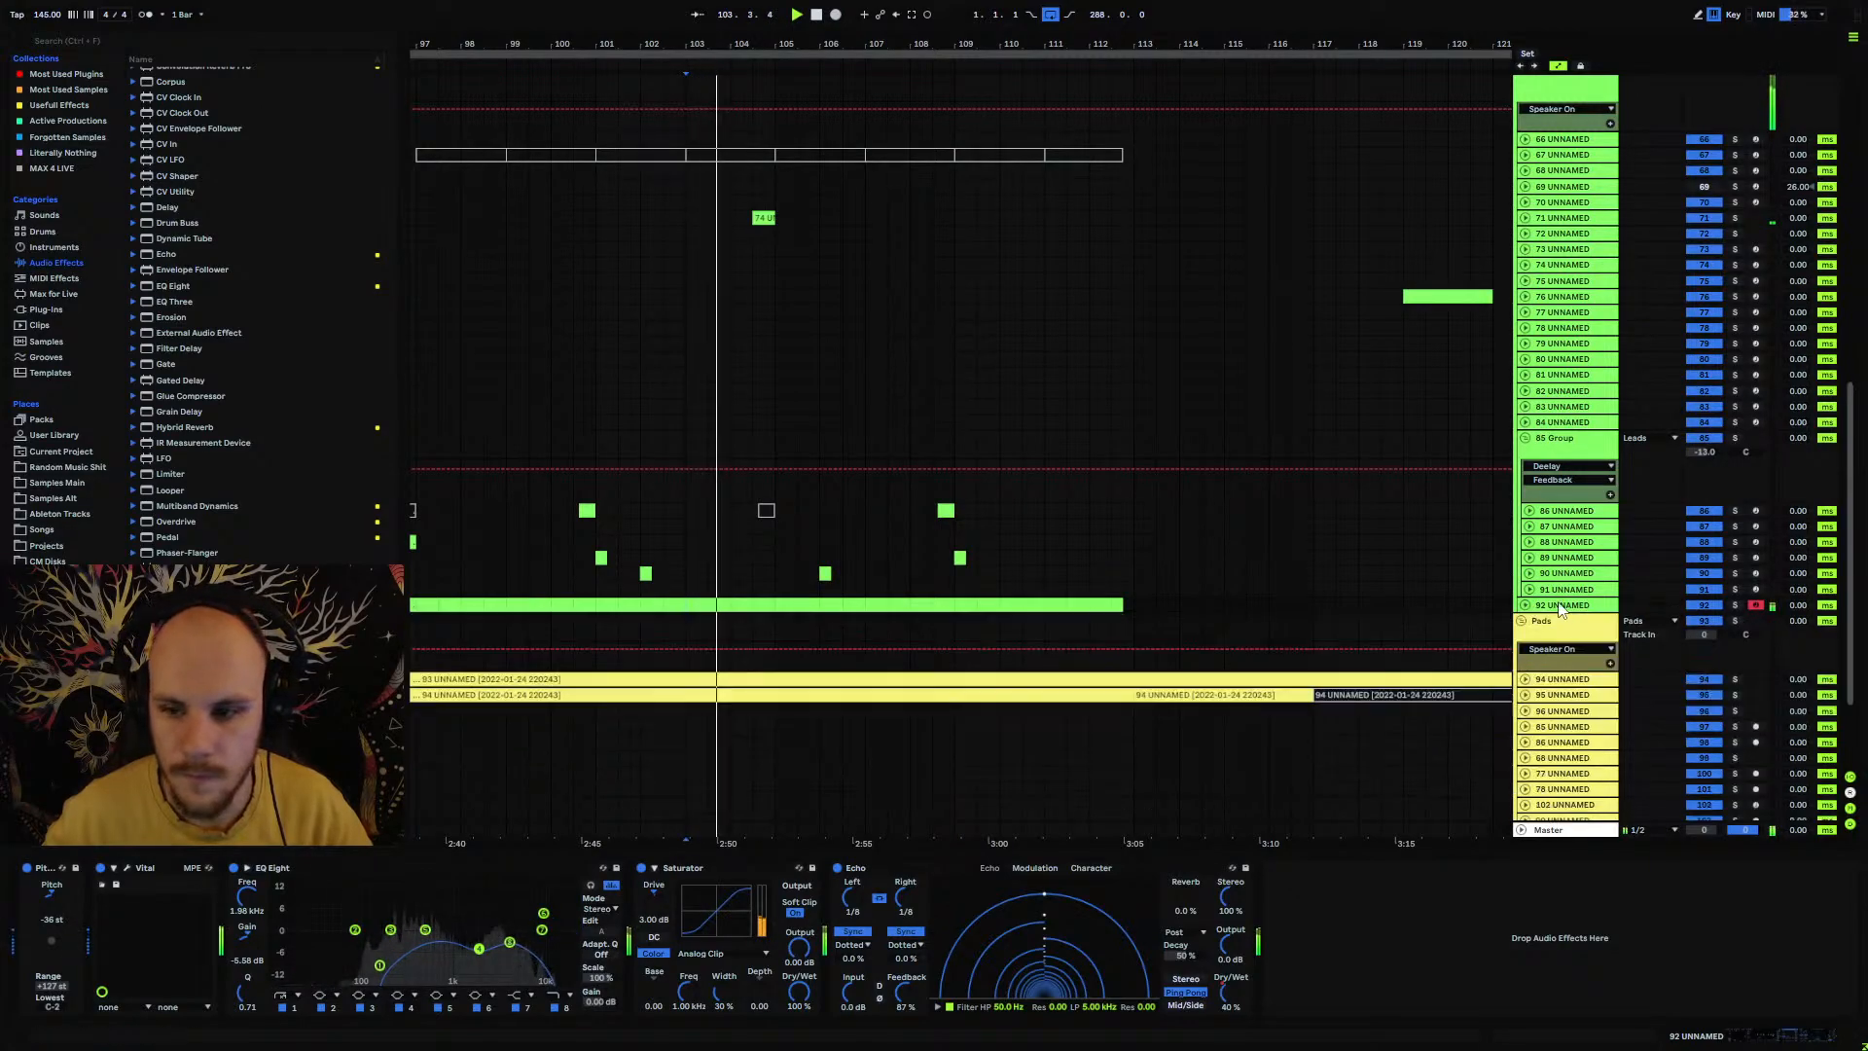
pyautogui.click(1547, 604)
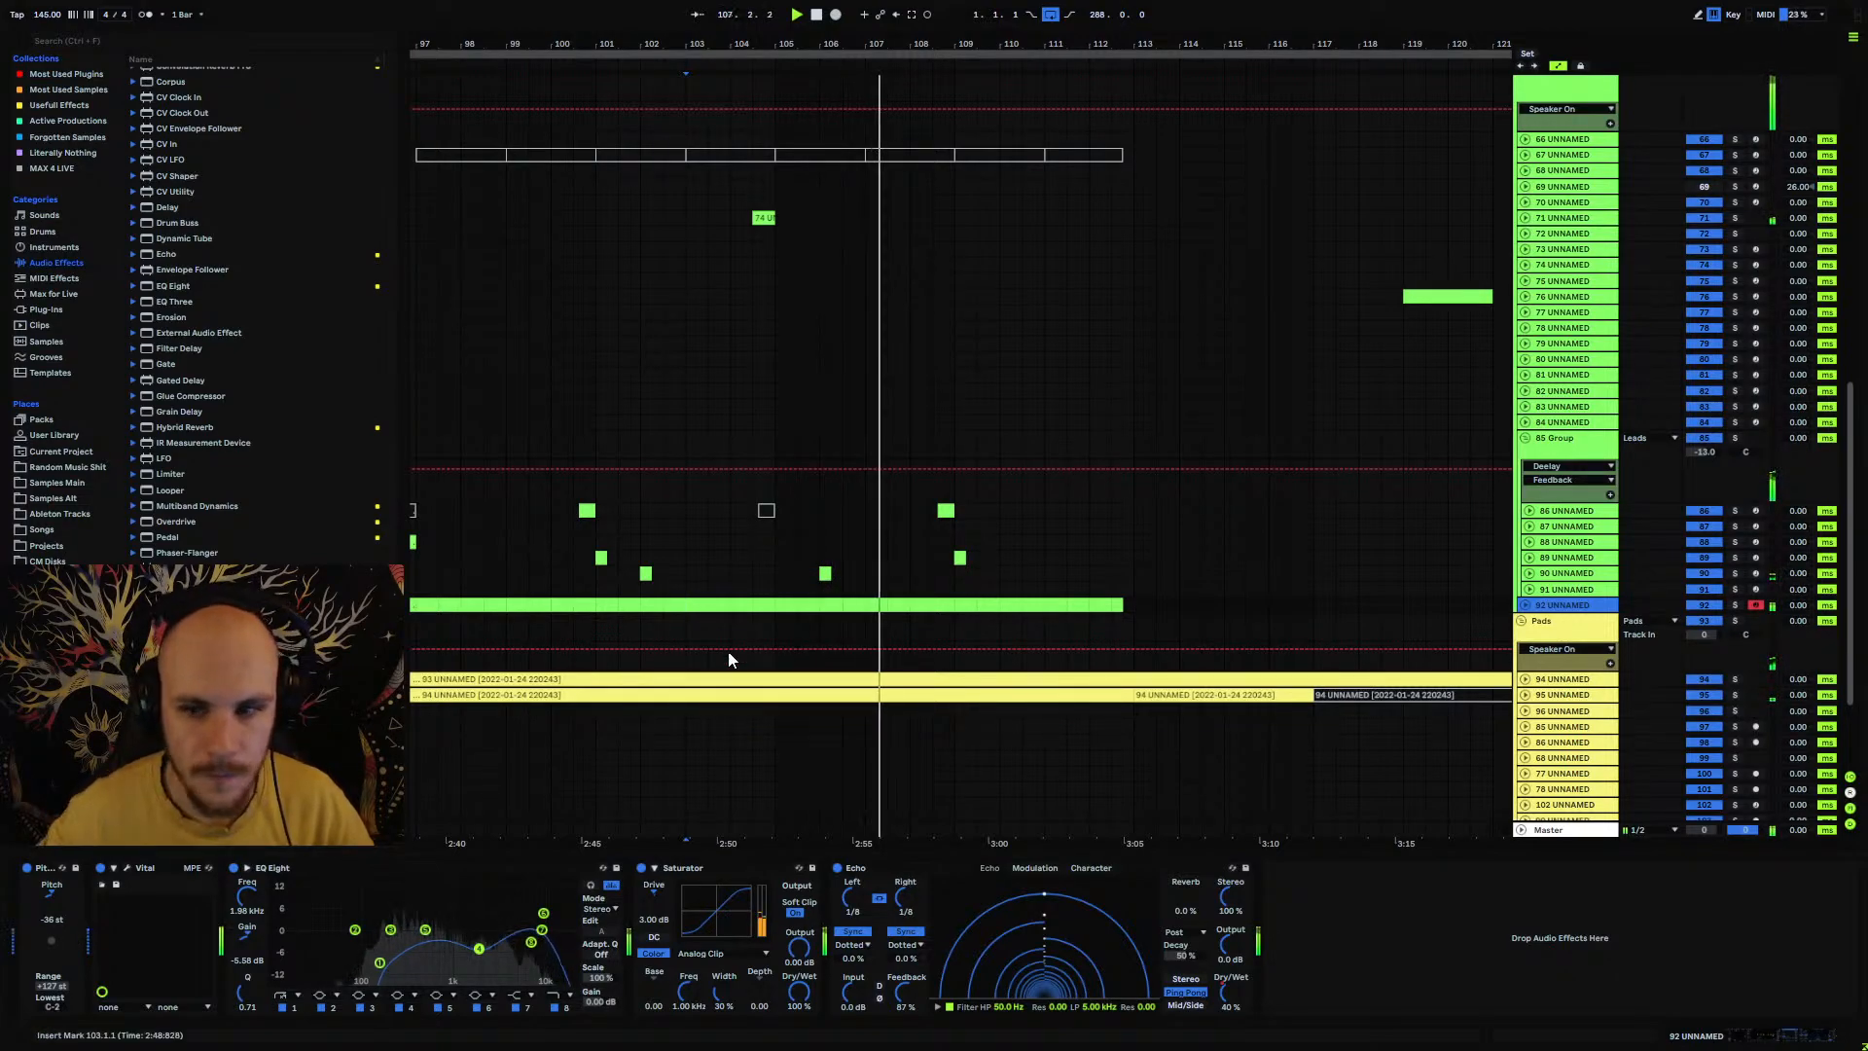
pyautogui.click(1523, 603)
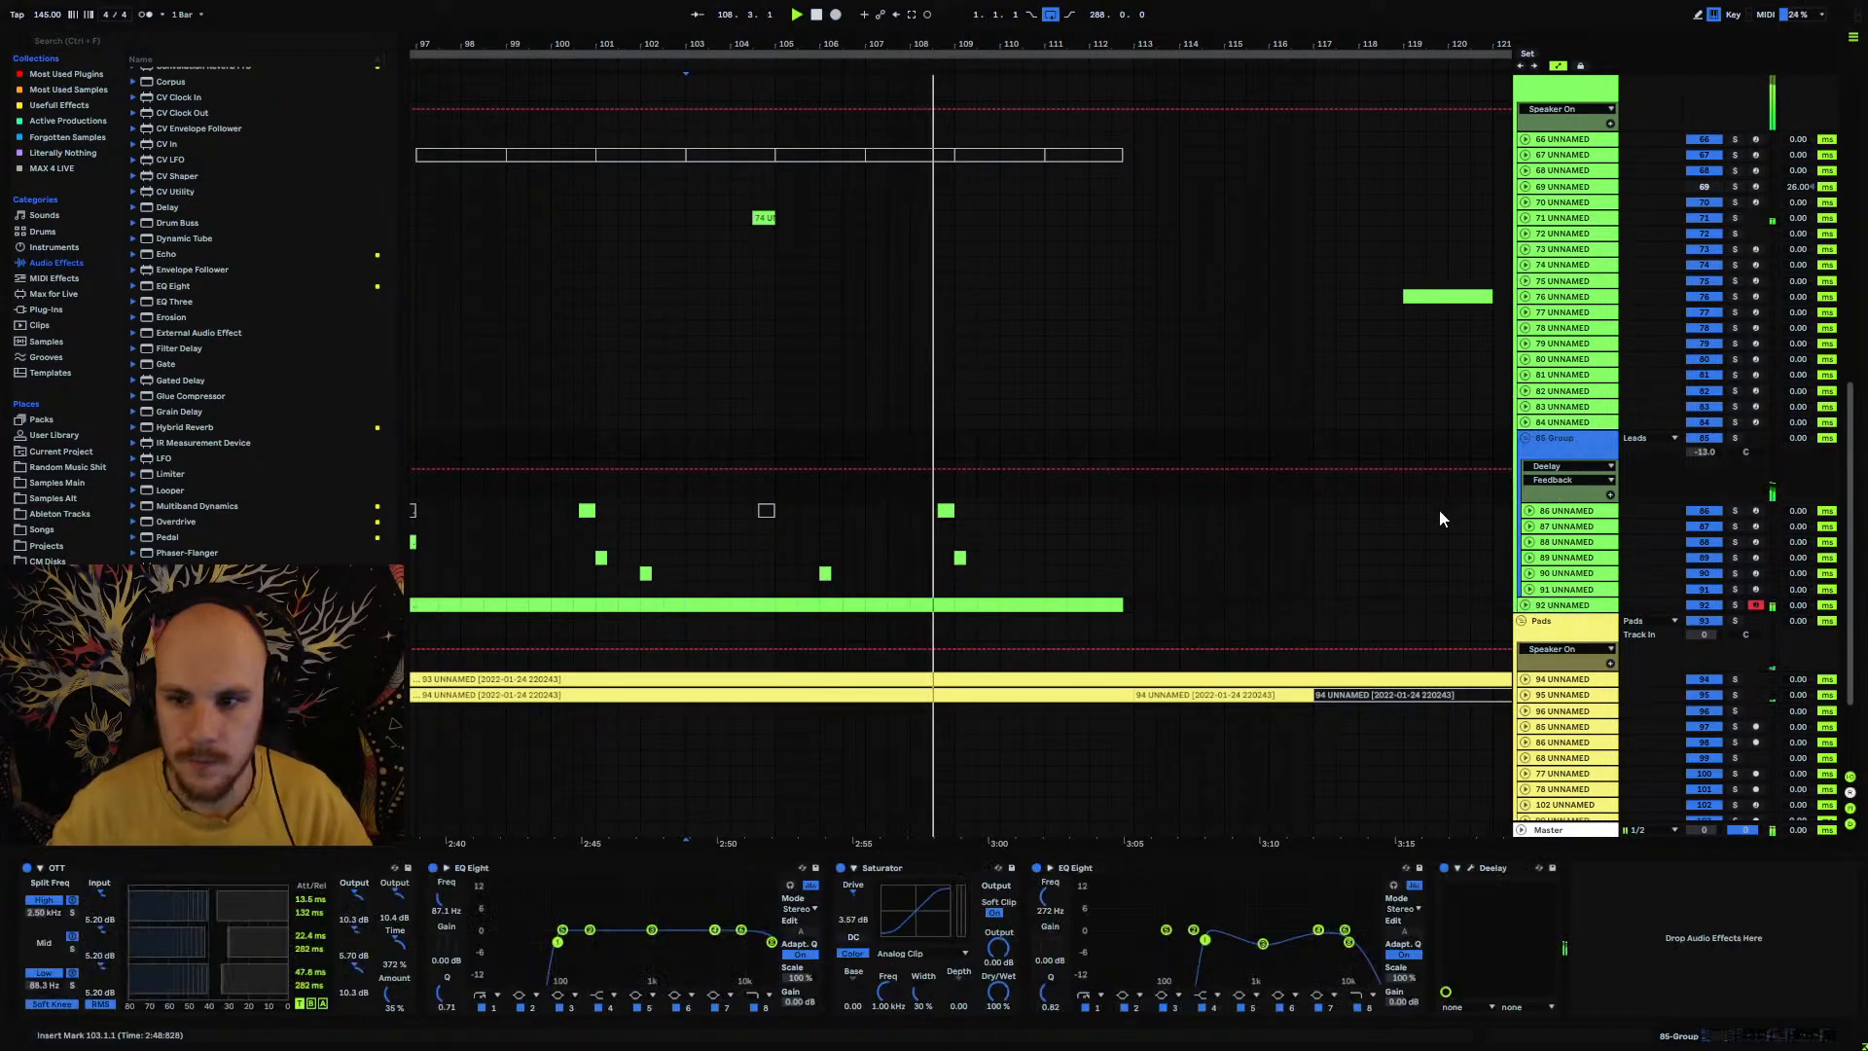
# Step: Automate EQ Eight band 1's frequency on track 92 to curve up from 153 Hz at bar 105 to about 3.04 kHz at bar 113
pyautogui.click(1524, 605)
pyautogui.click(1556, 604)
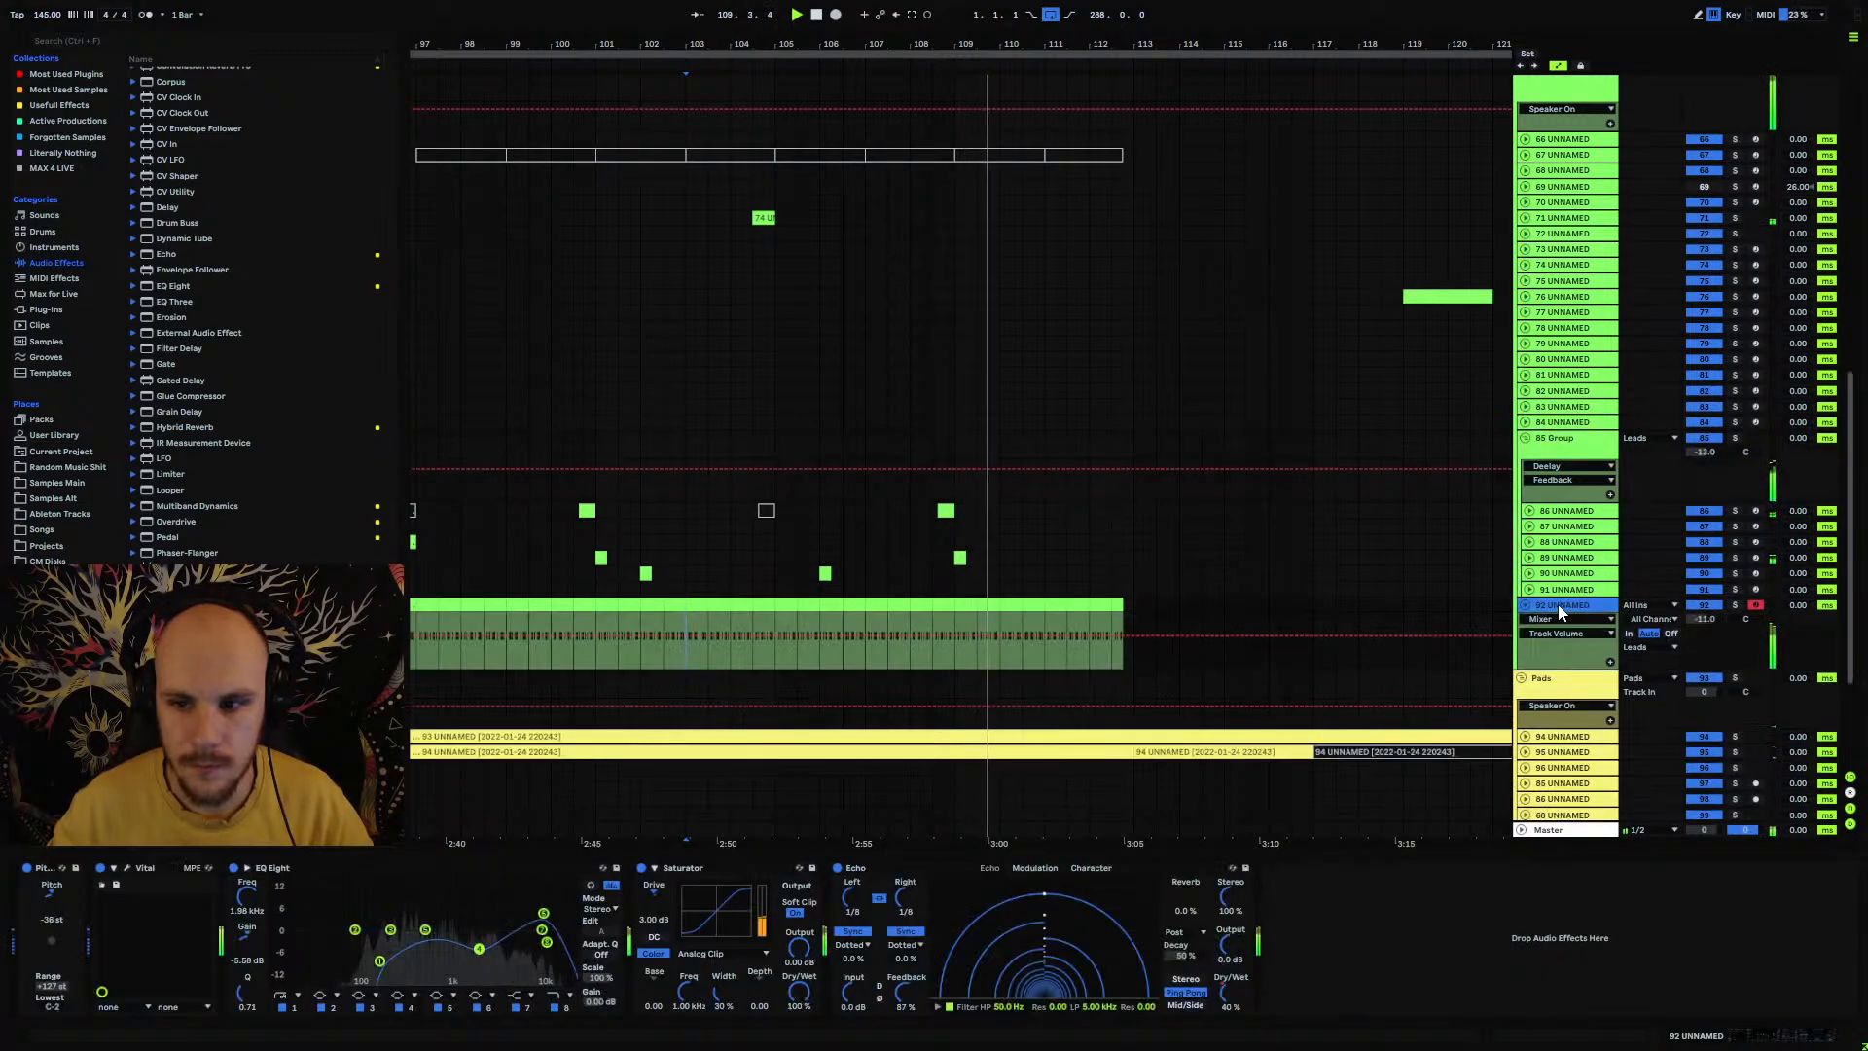
pyautogui.click(380, 961)
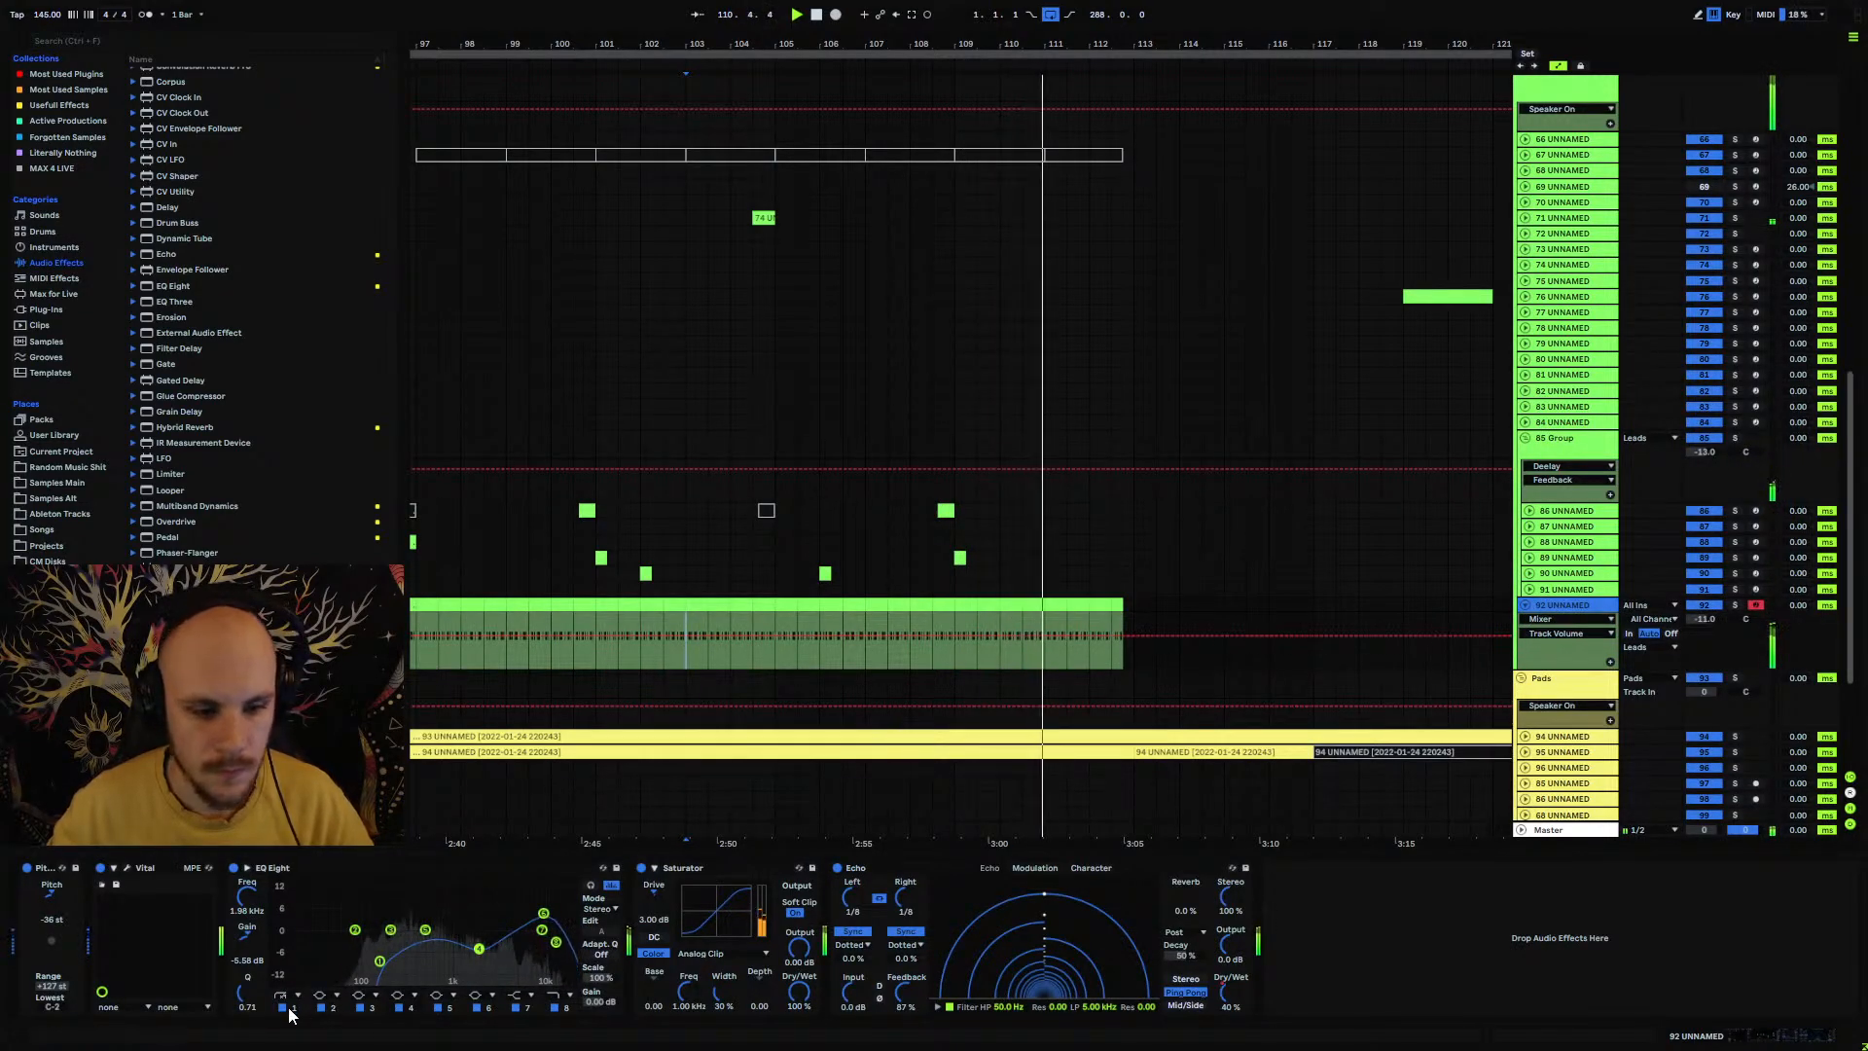
pyautogui.click(686, 647)
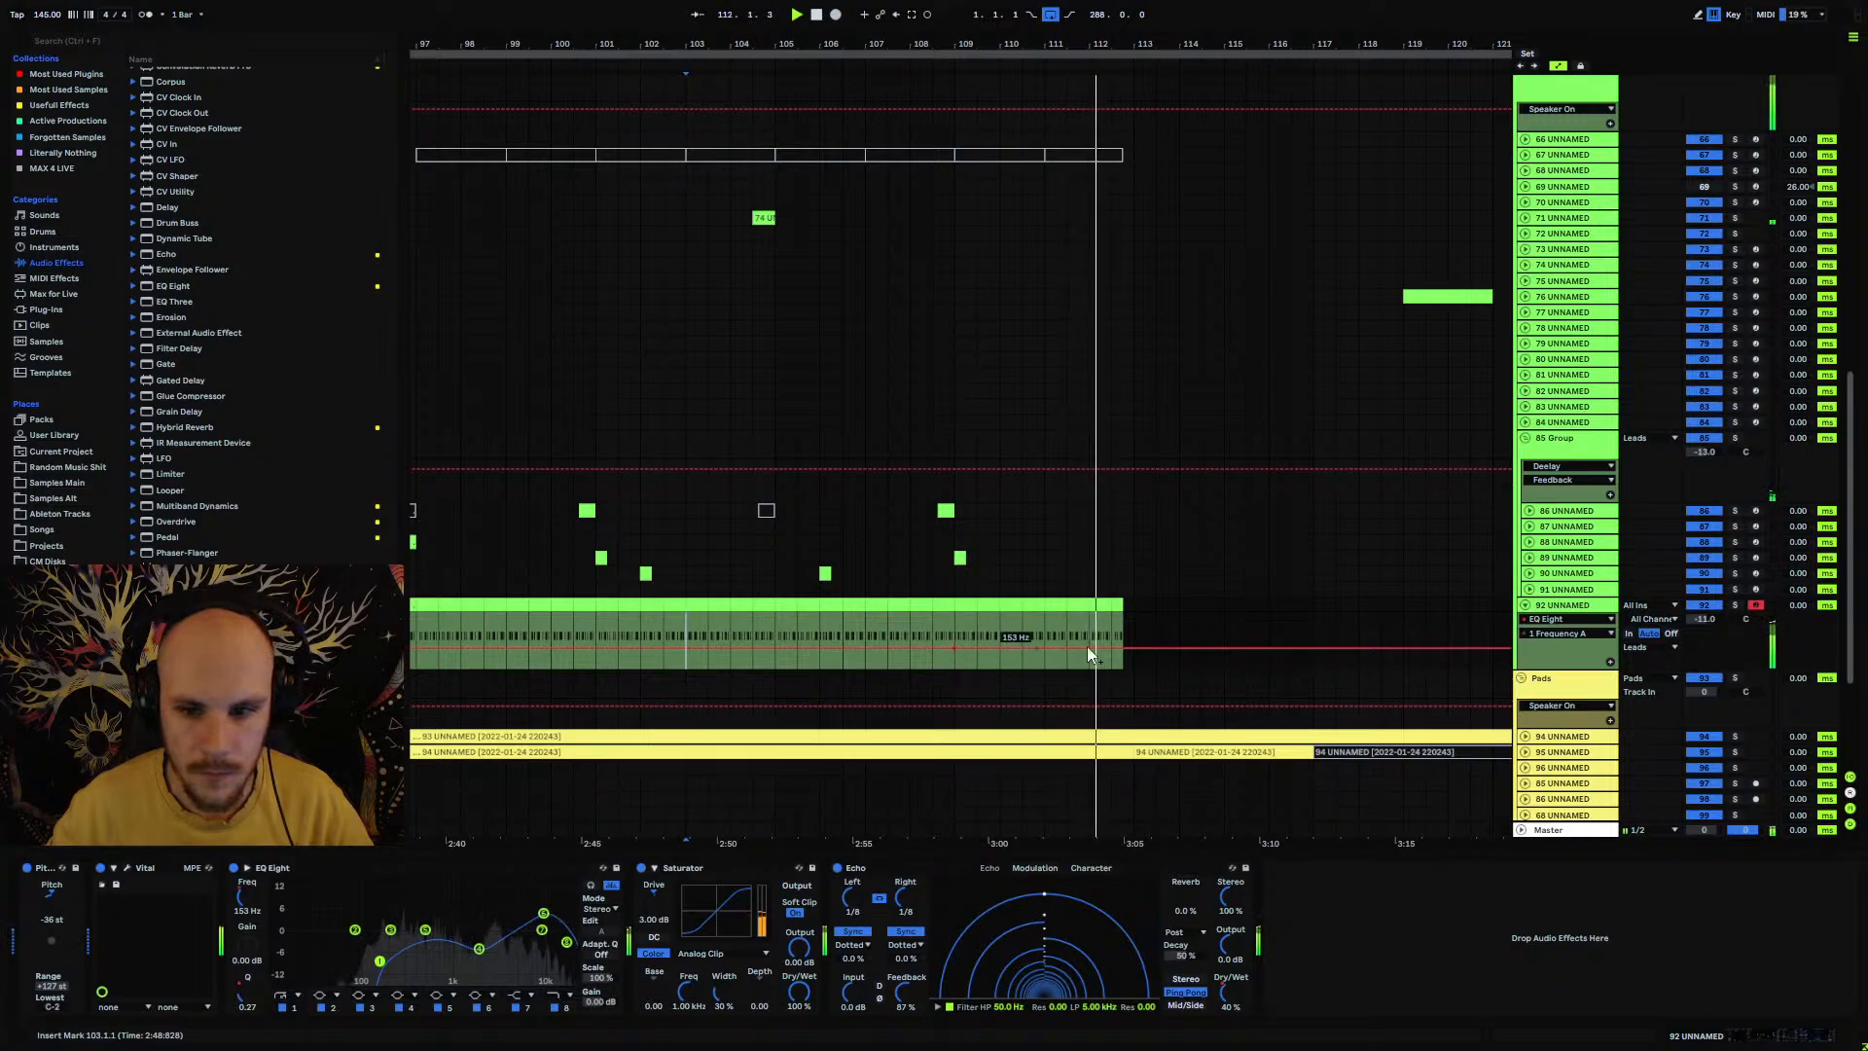
pyautogui.click(777, 646)
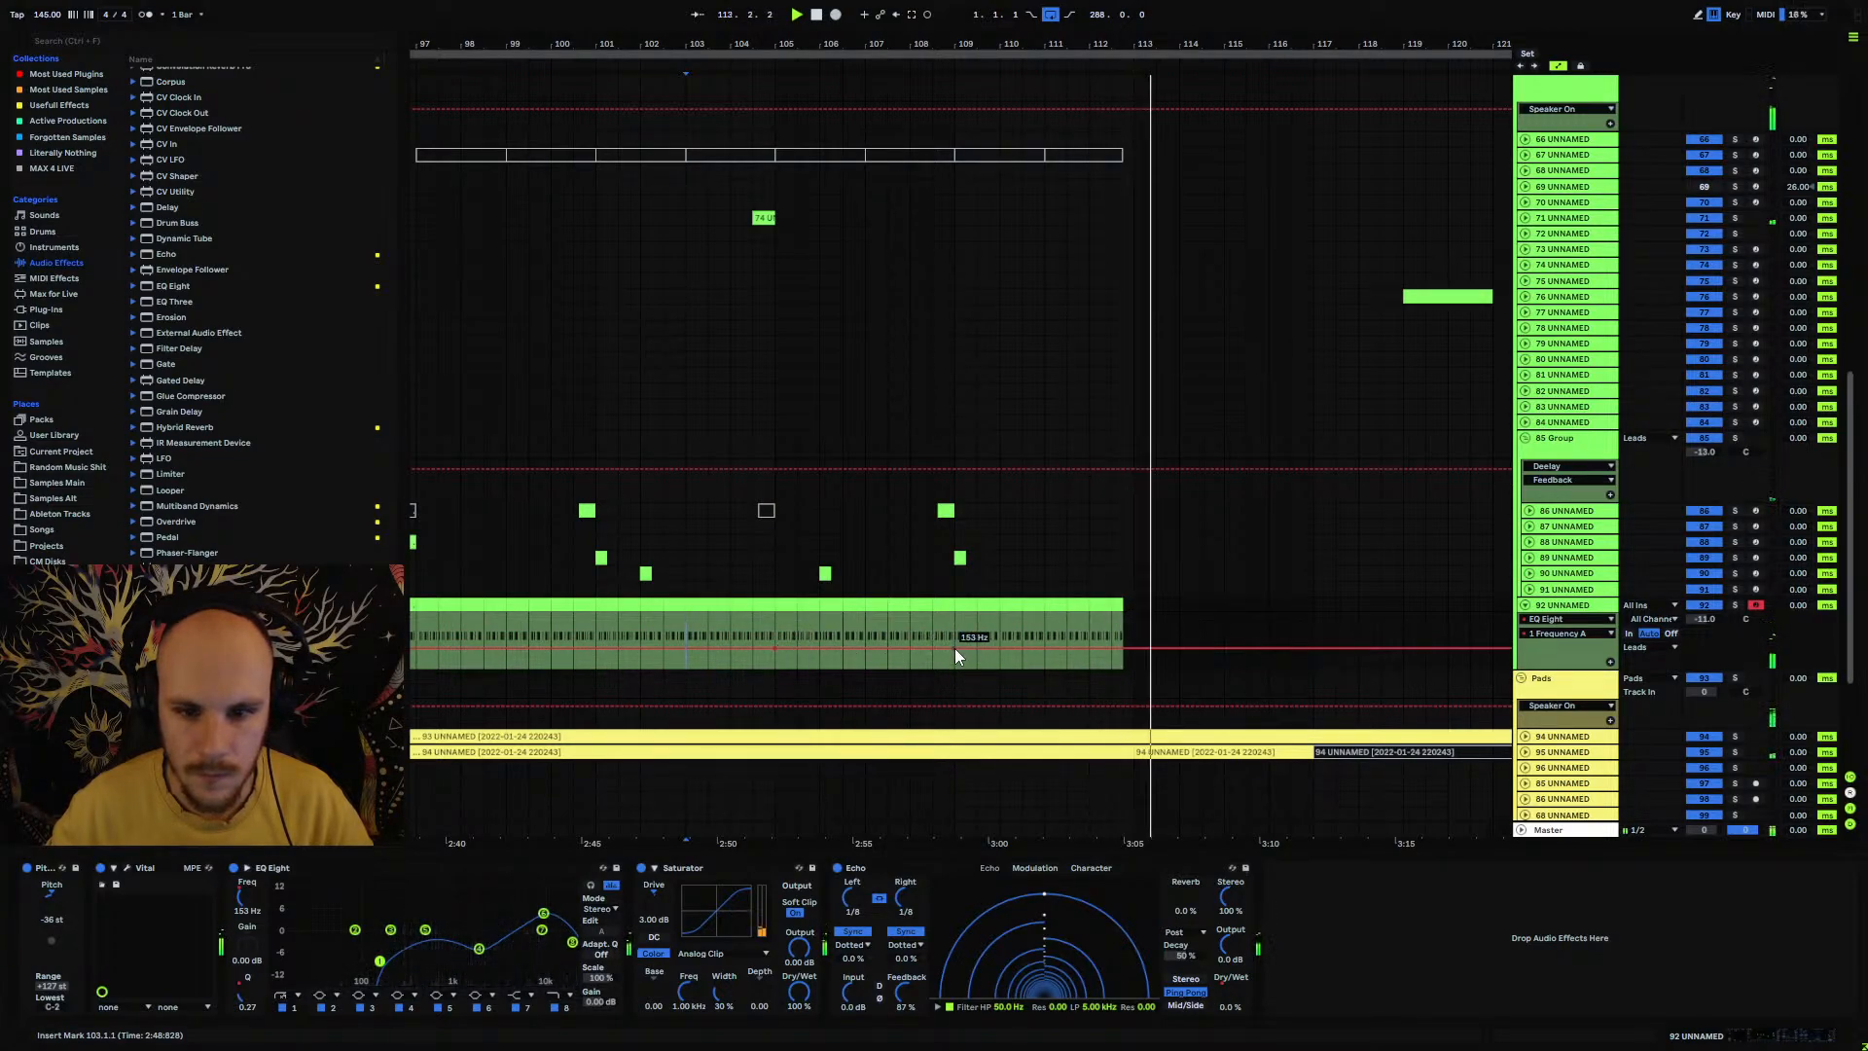
pyautogui.moveTo(954, 648); pyautogui.dragTo(1133, 627)
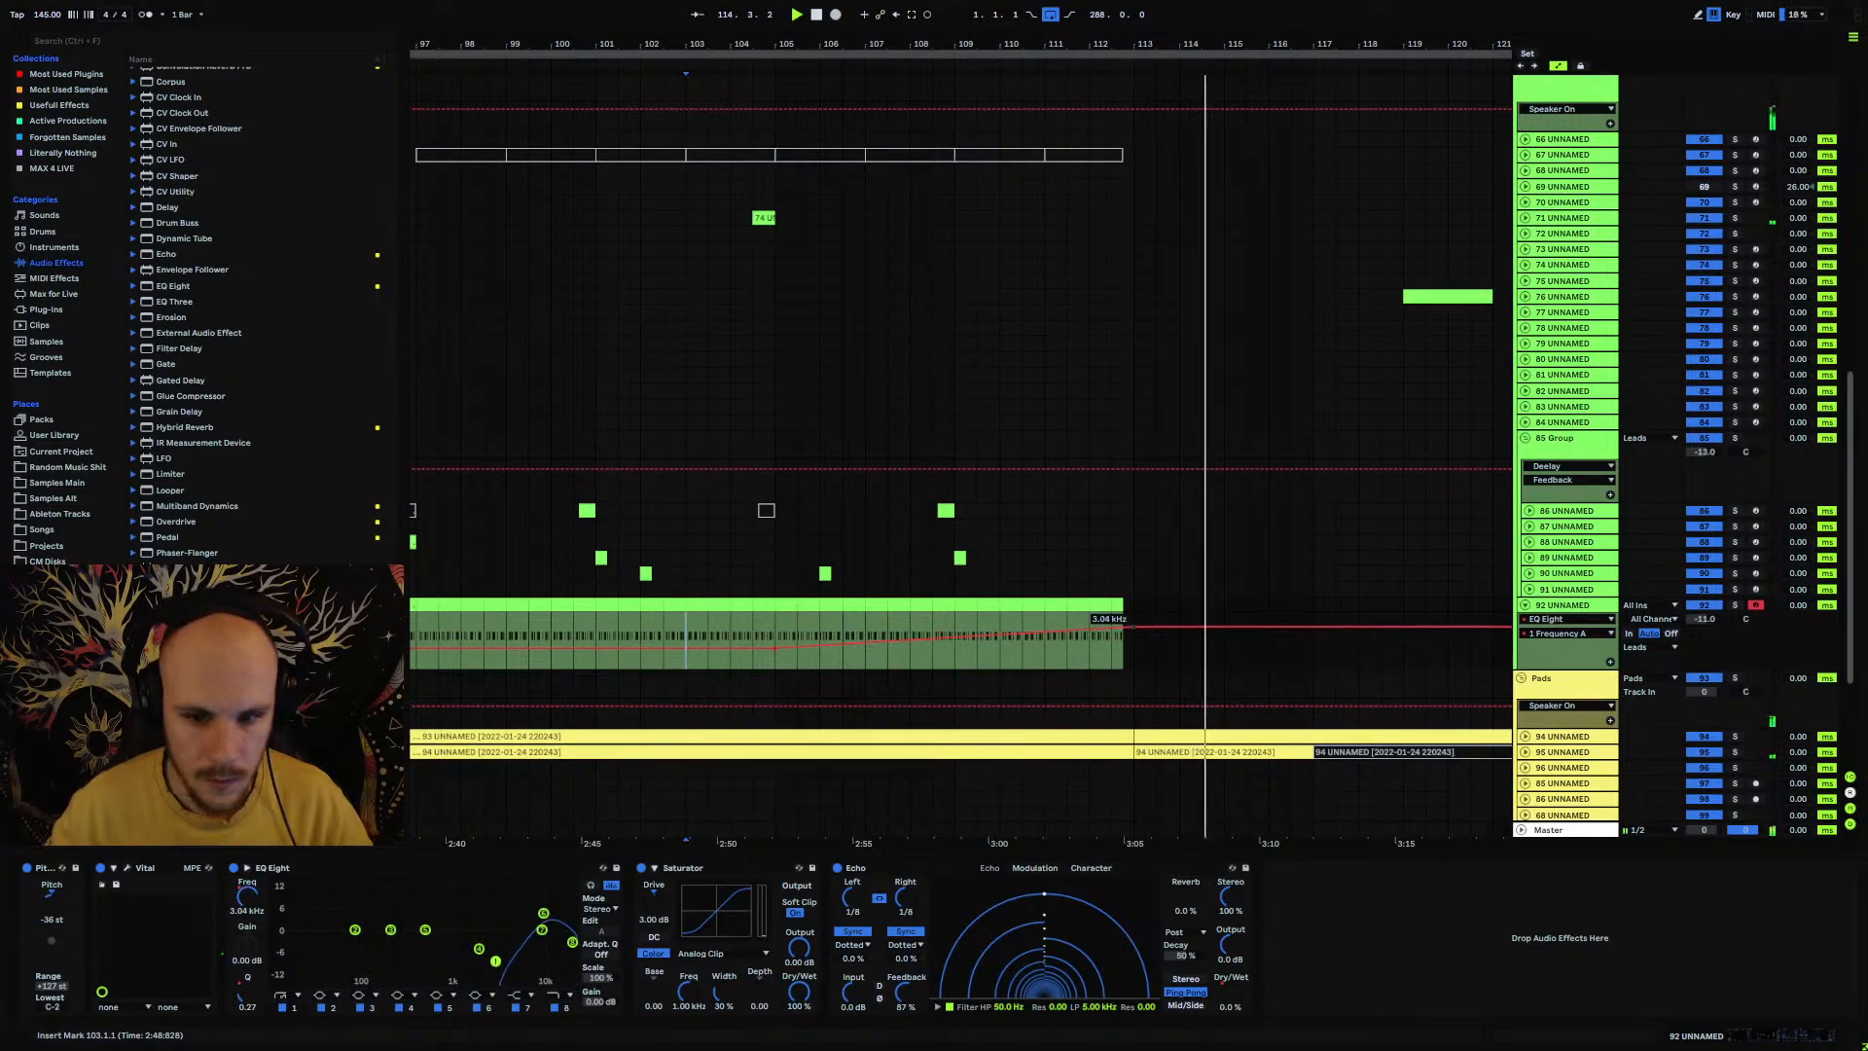
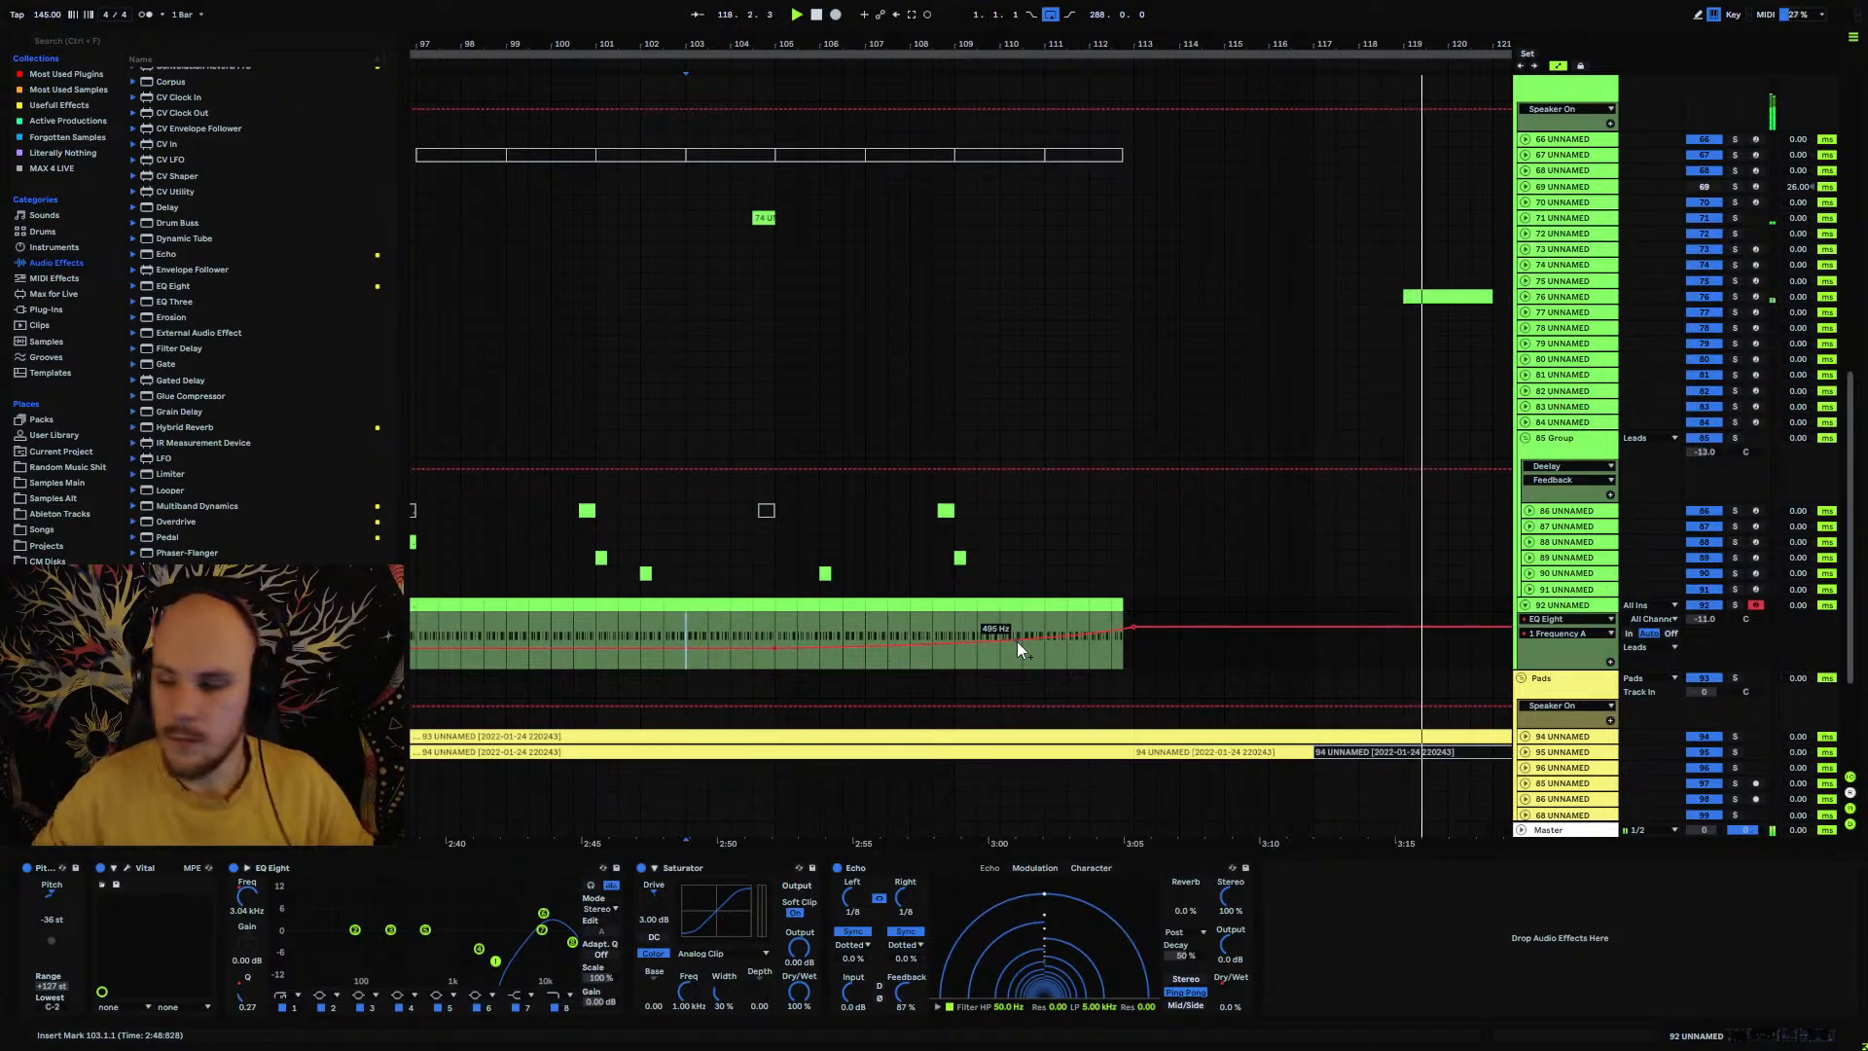
# Step: Play the low-cut sweep from around bar 107 and fold track 92 and the 85 Group
pyautogui.click(889, 629)
pyautogui.press('space')
pyautogui.press('space')
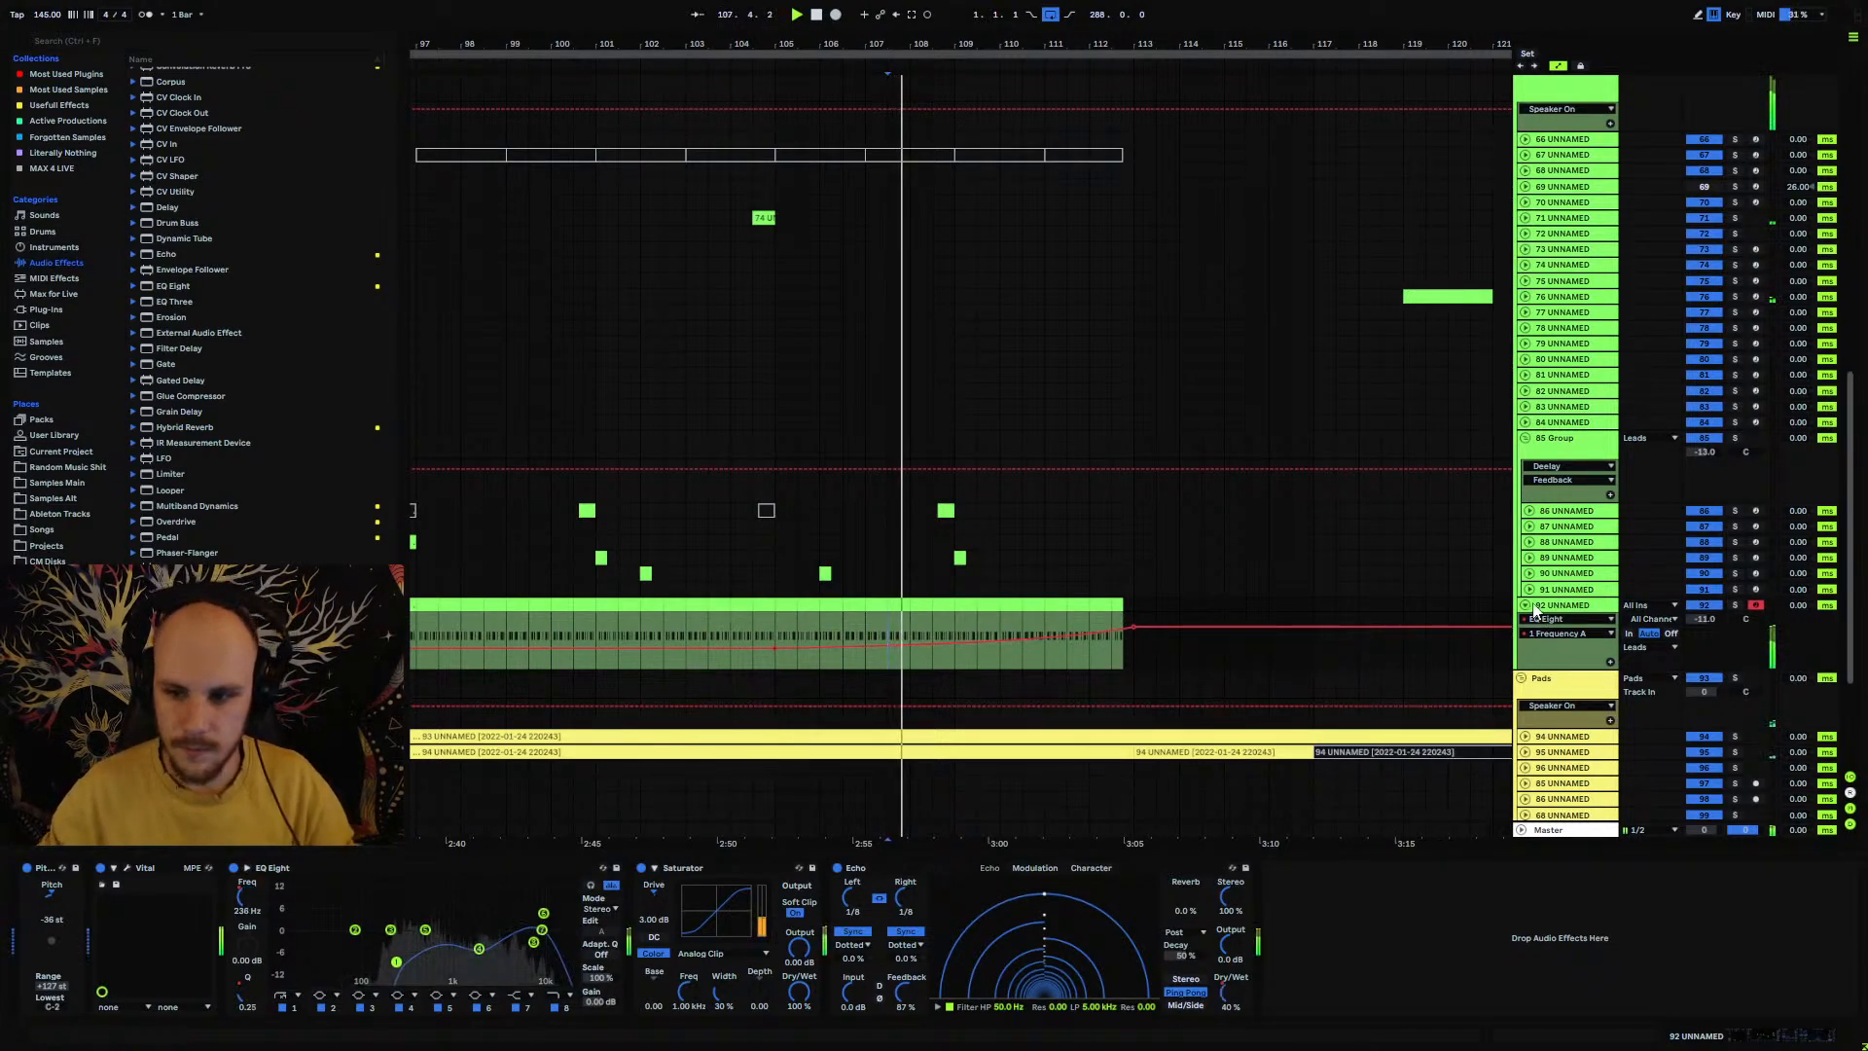
pyautogui.click(1526, 605)
pyautogui.click(1527, 439)
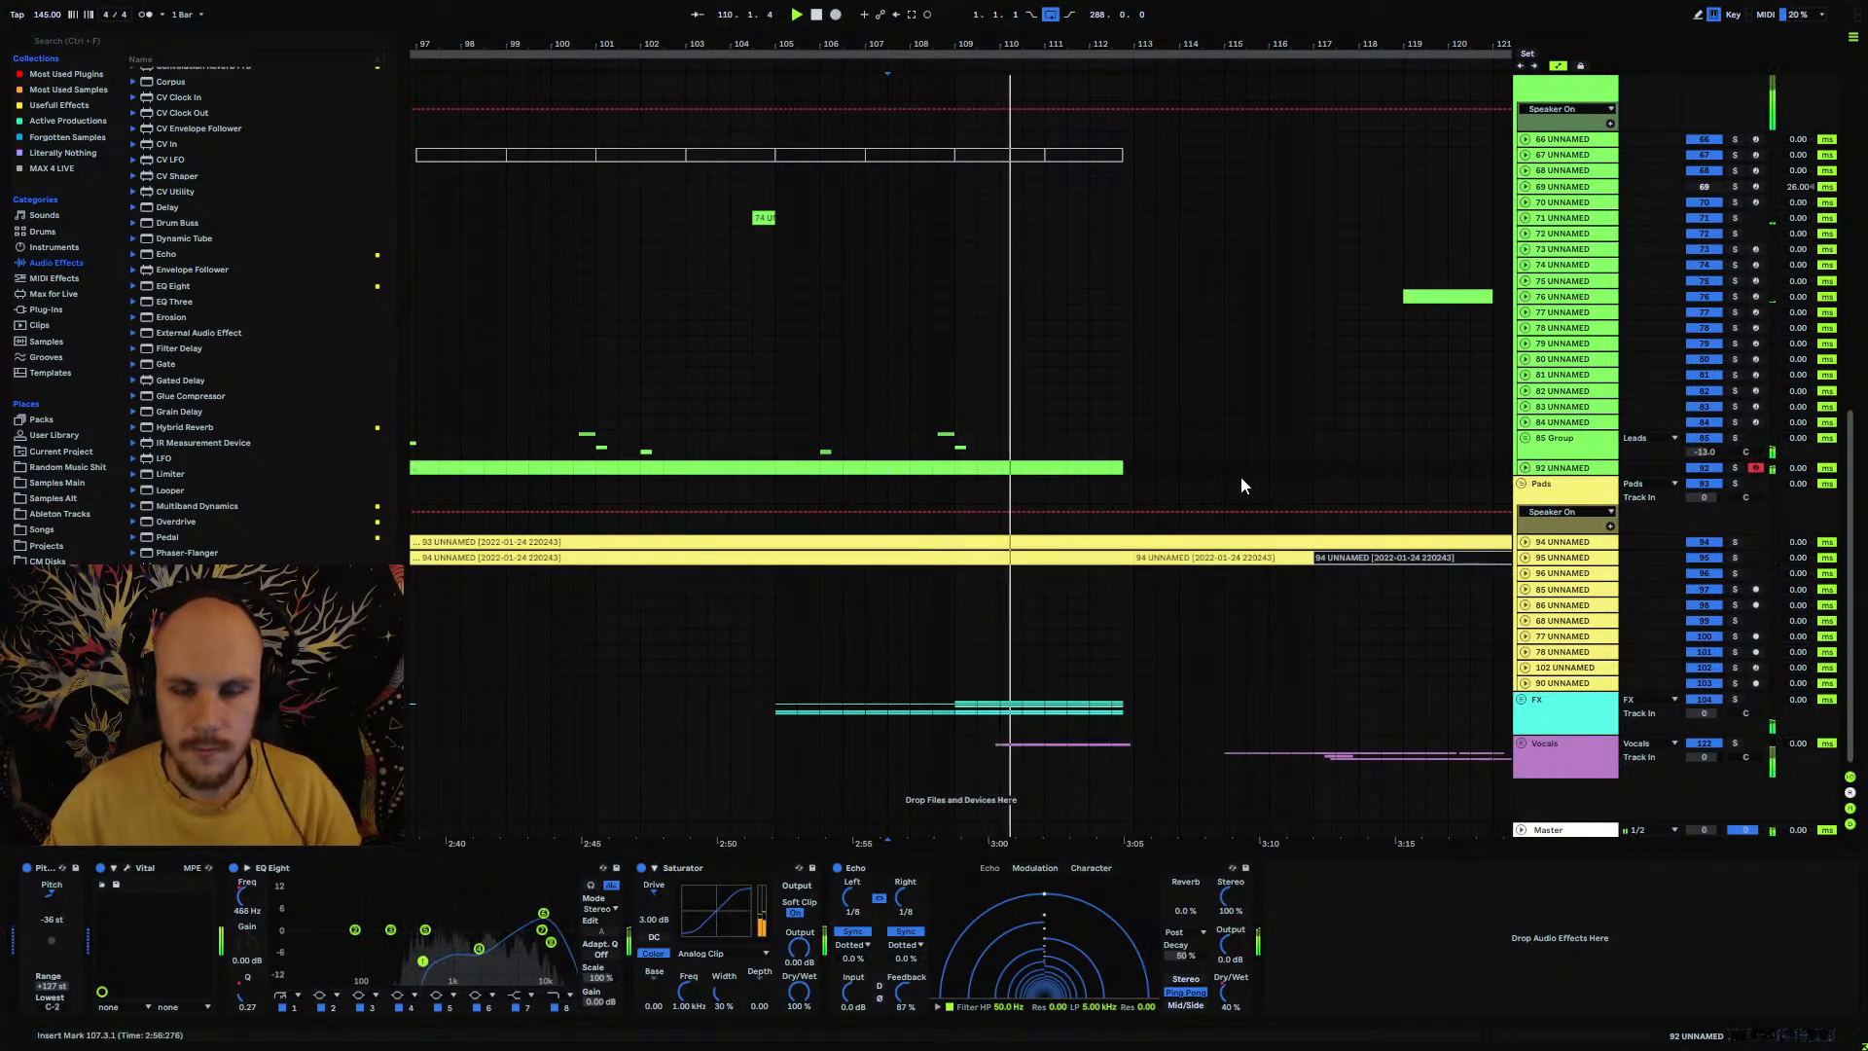
pyautogui.scroll(4, 1009, 571)
pyautogui.scroll(7, 1006, 571)
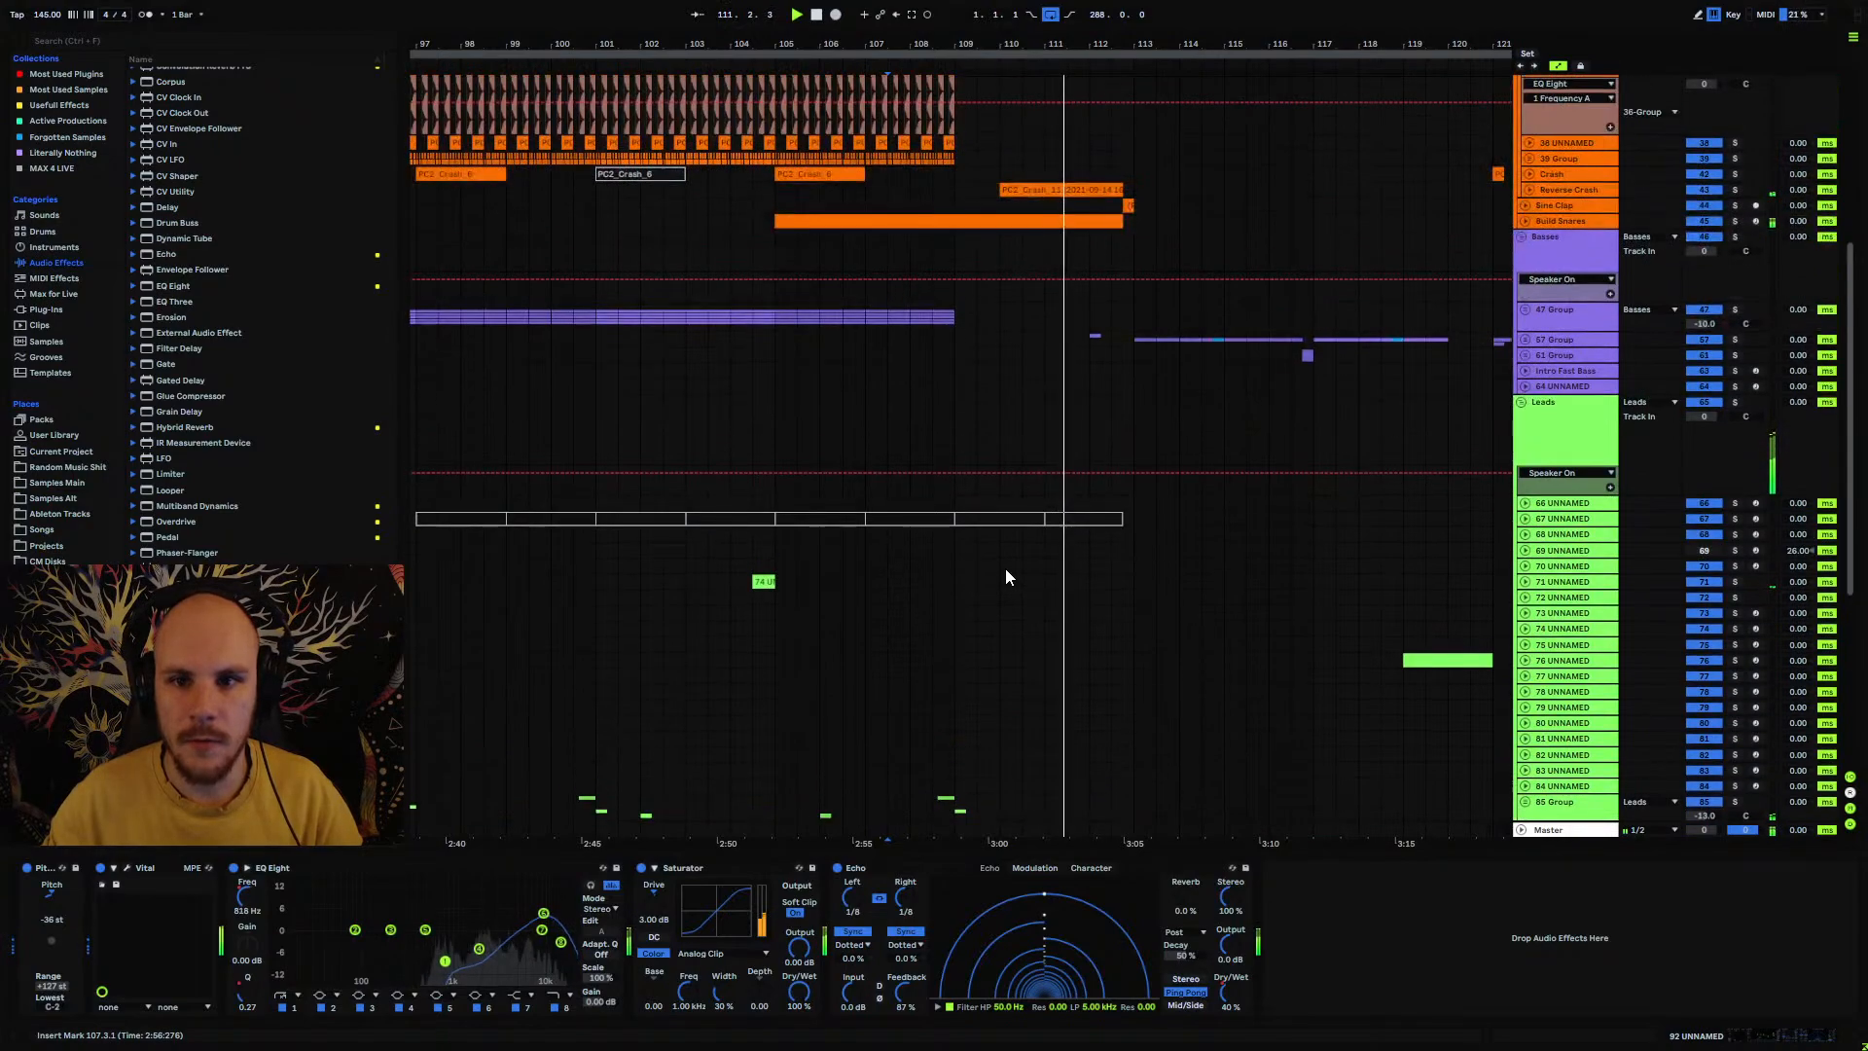
pyautogui.scroll(-5, 1006, 570)
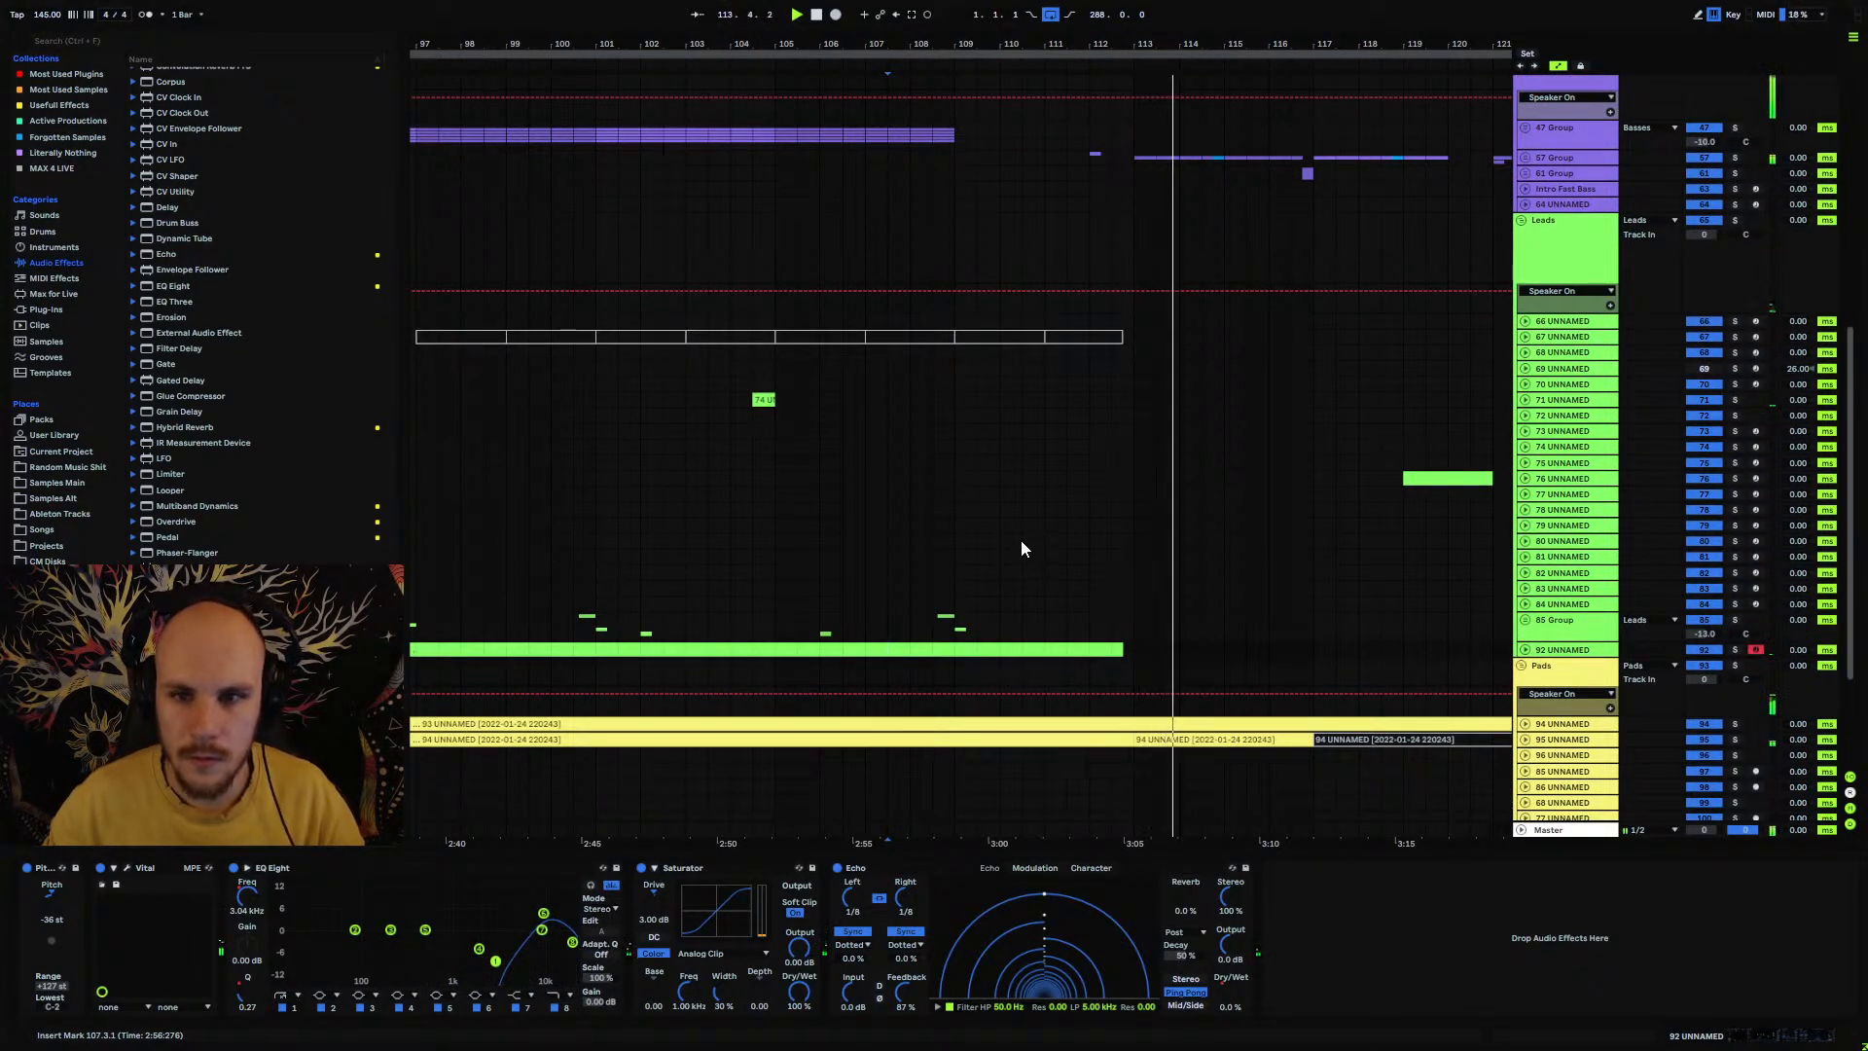
pyautogui.scroll(4, 1186, 320)
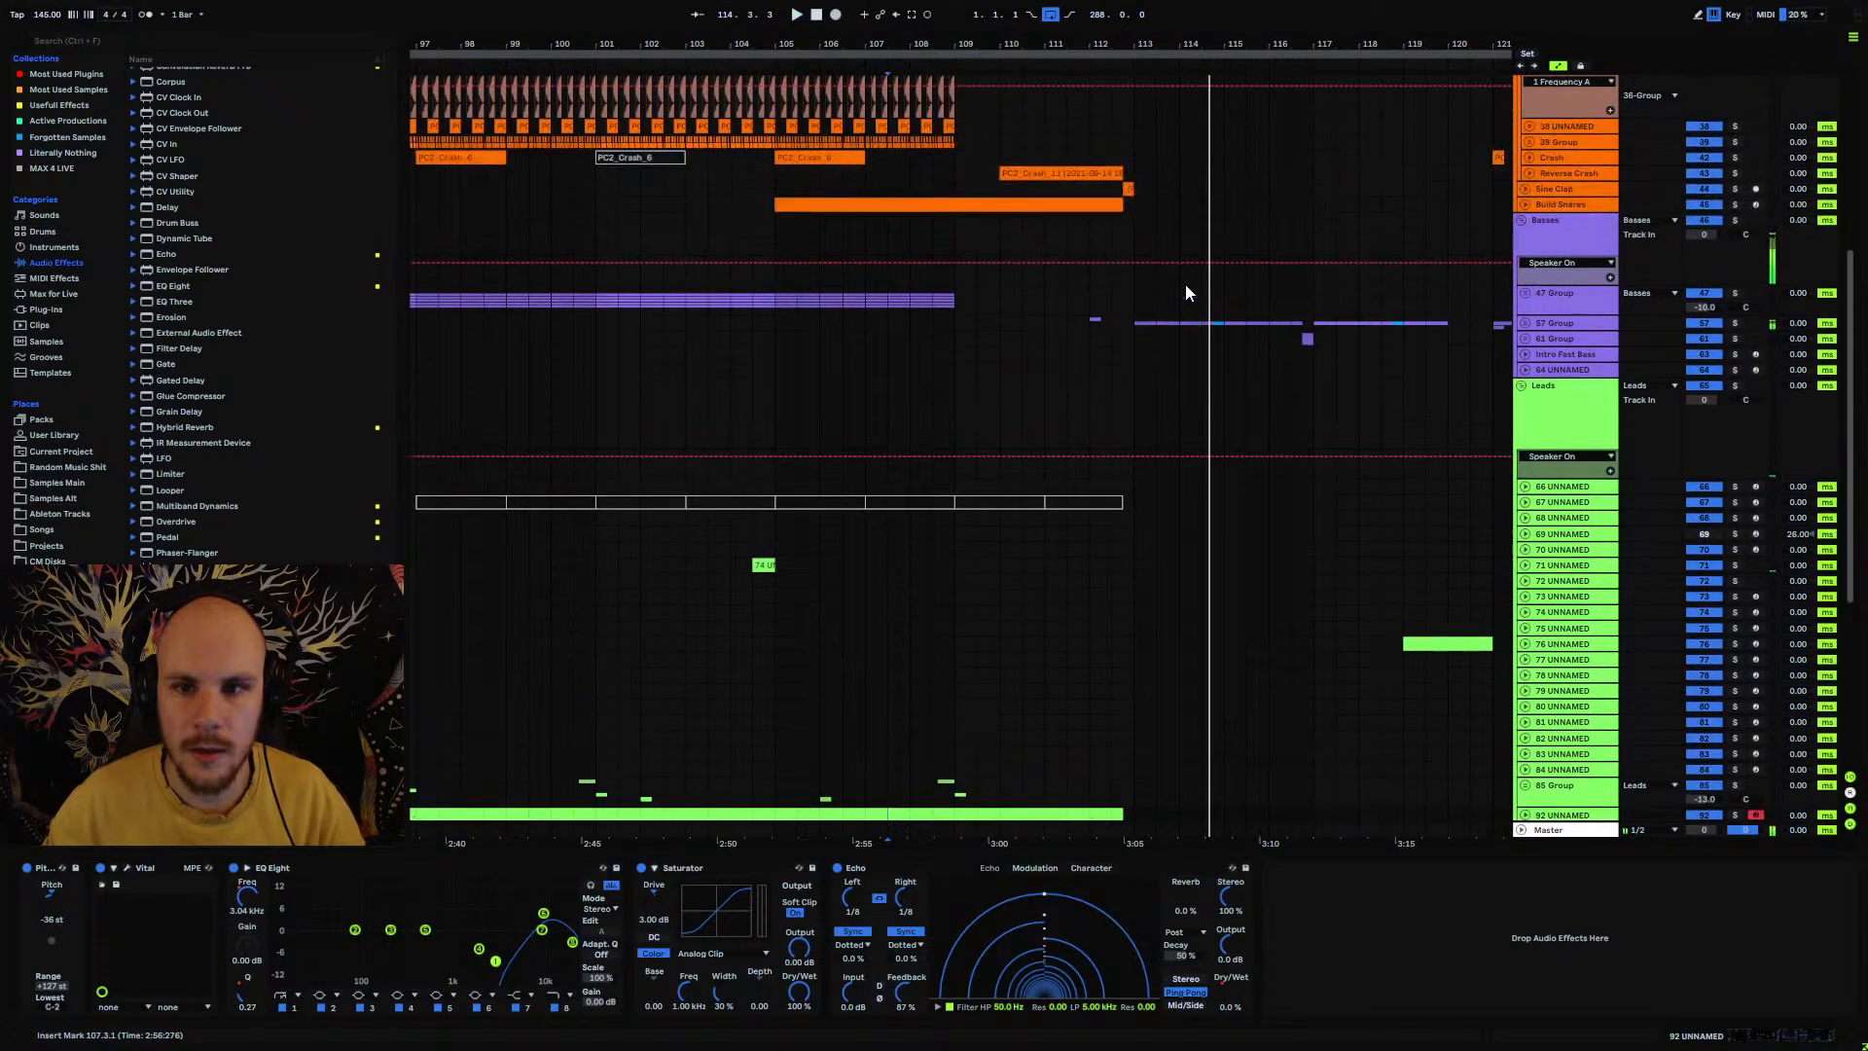
# Step: Play the build from bar 109, then unfold the Build Snares track and solo it
pyautogui.moveTo(1144, 47); pyautogui.dragTo(1084, 180)
pyautogui.click(1078, 183)
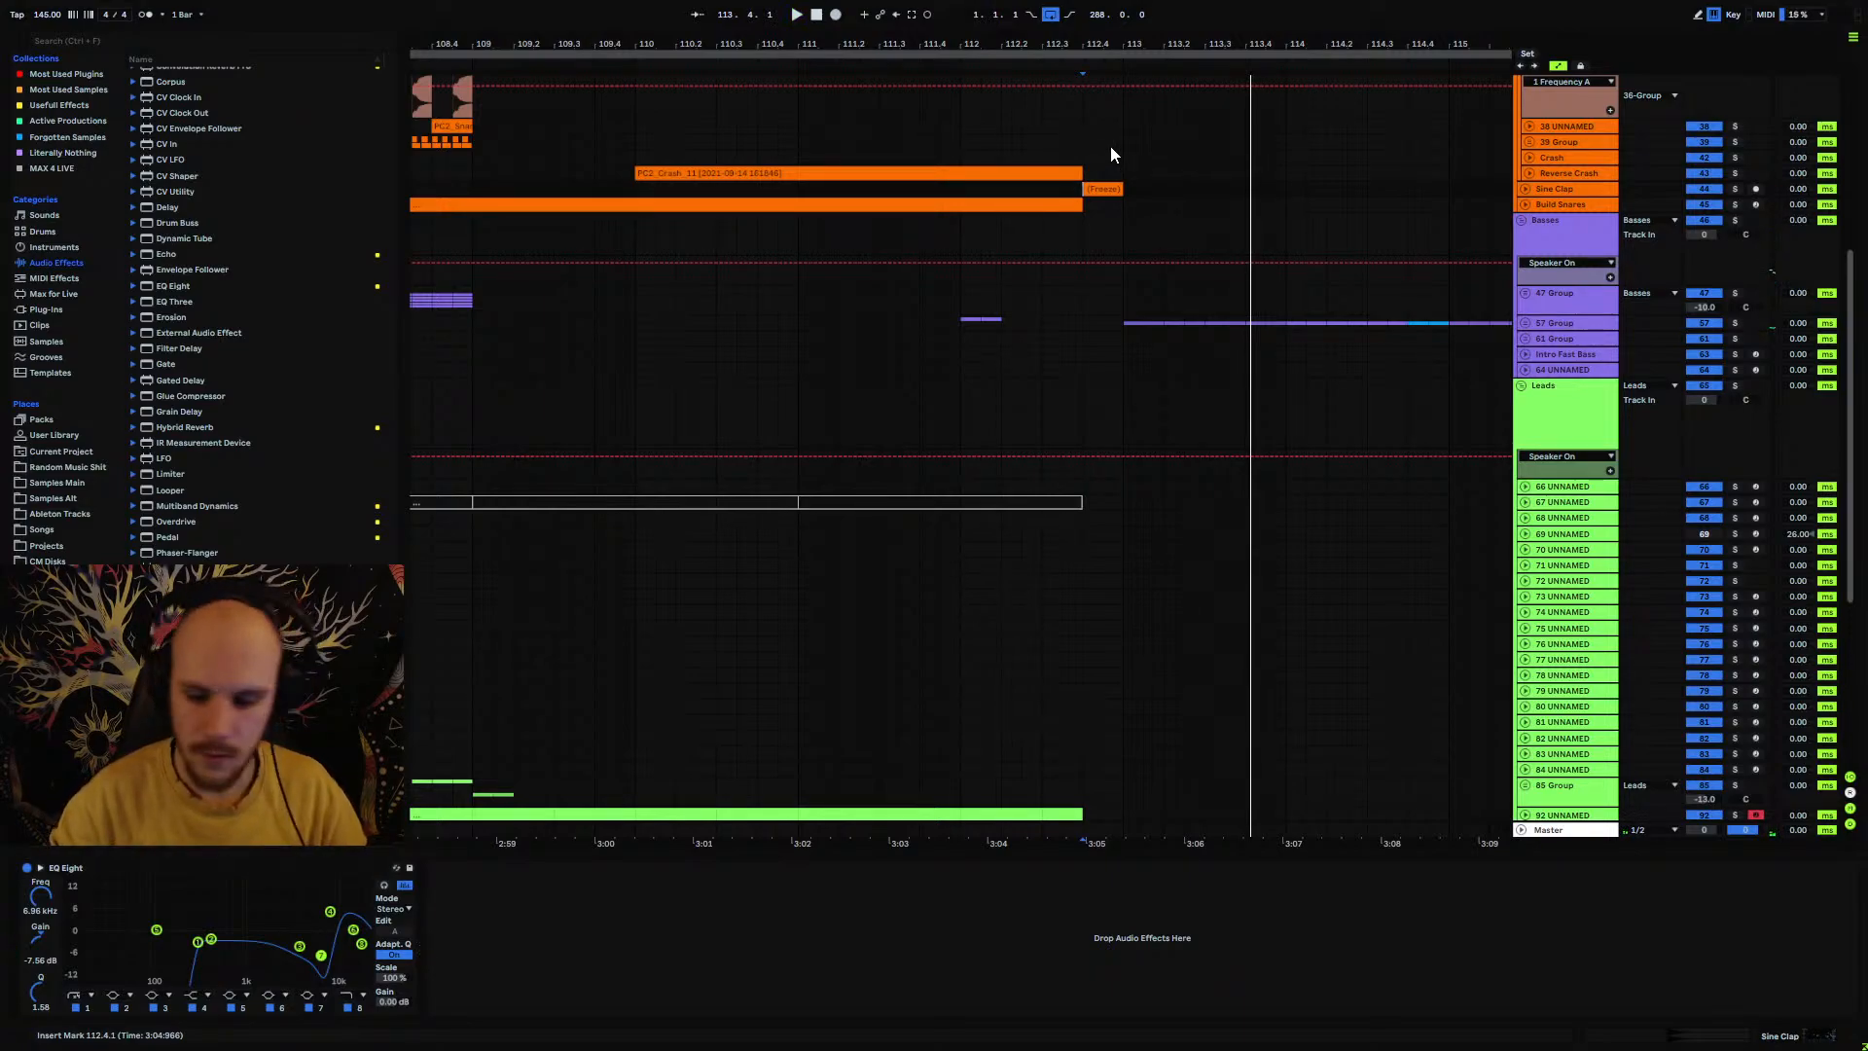
pyautogui.moveTo(1085, 36); pyautogui.dragTo(1267, 7)
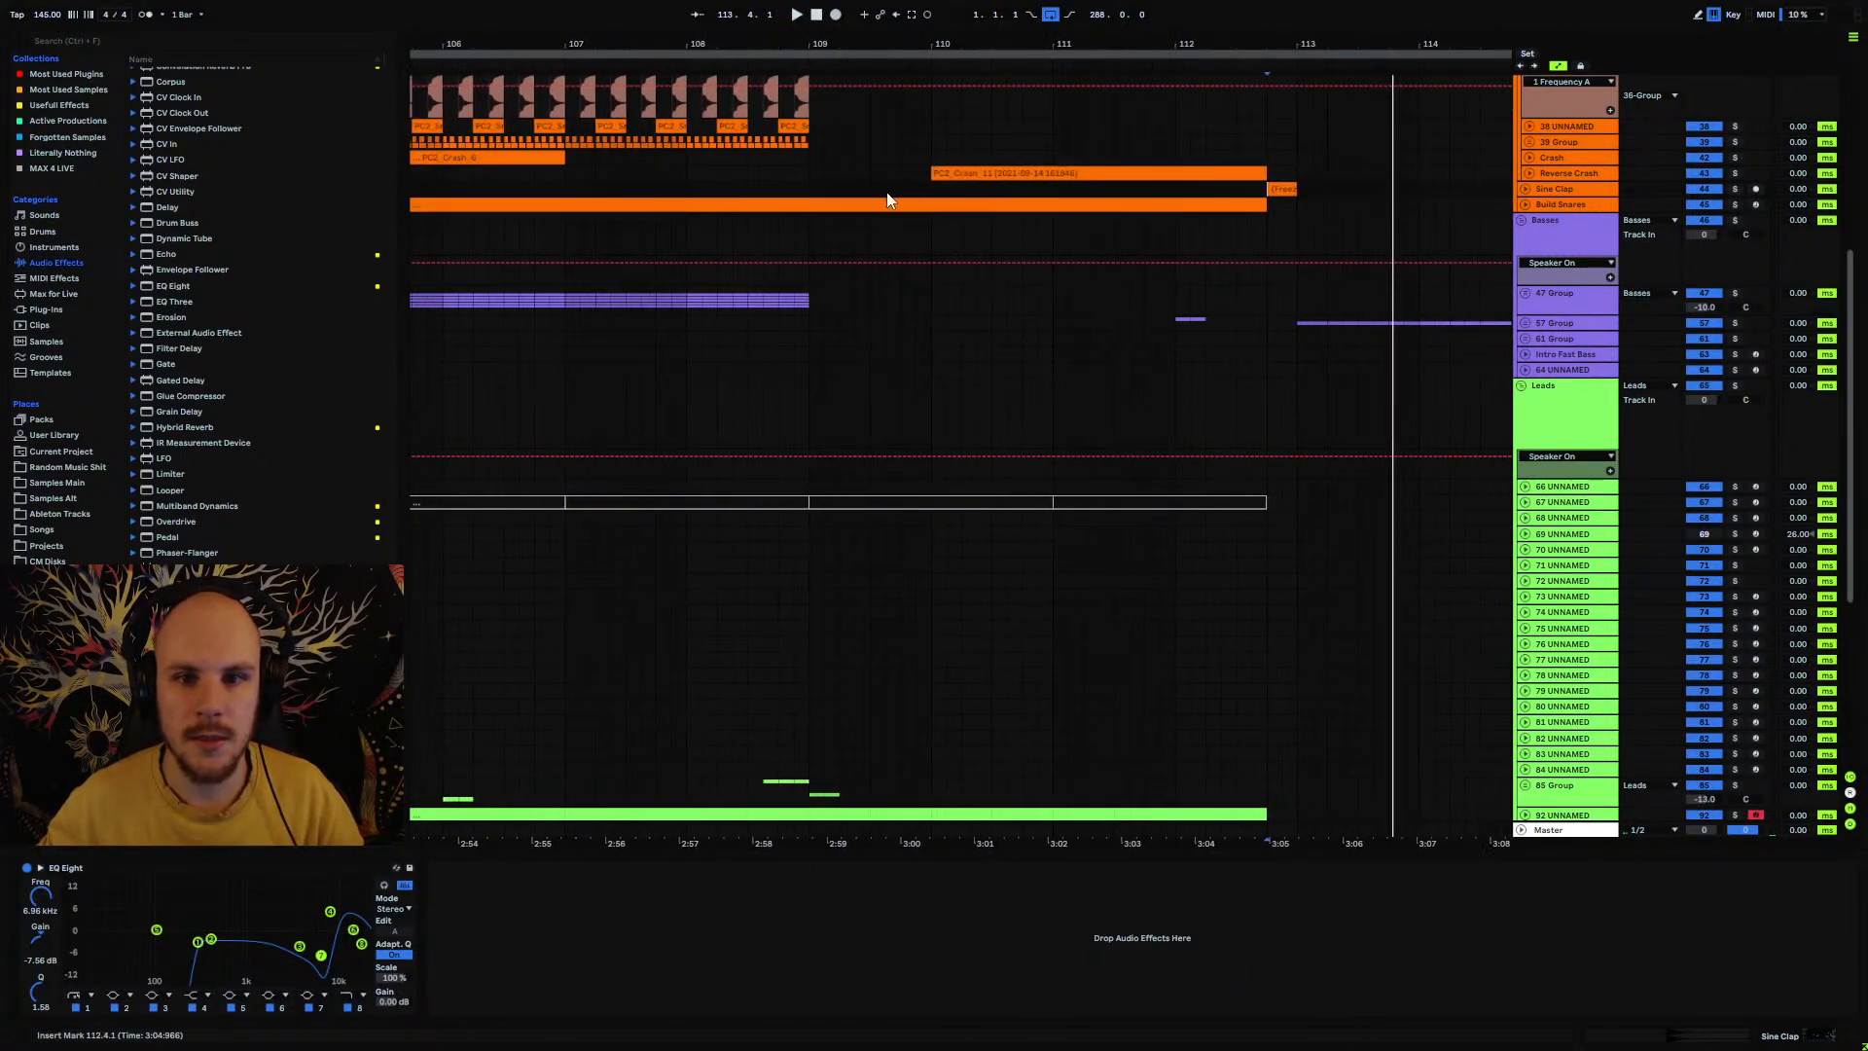
pyautogui.click(816, 181)
pyautogui.press('space')
pyautogui.click(1525, 204)
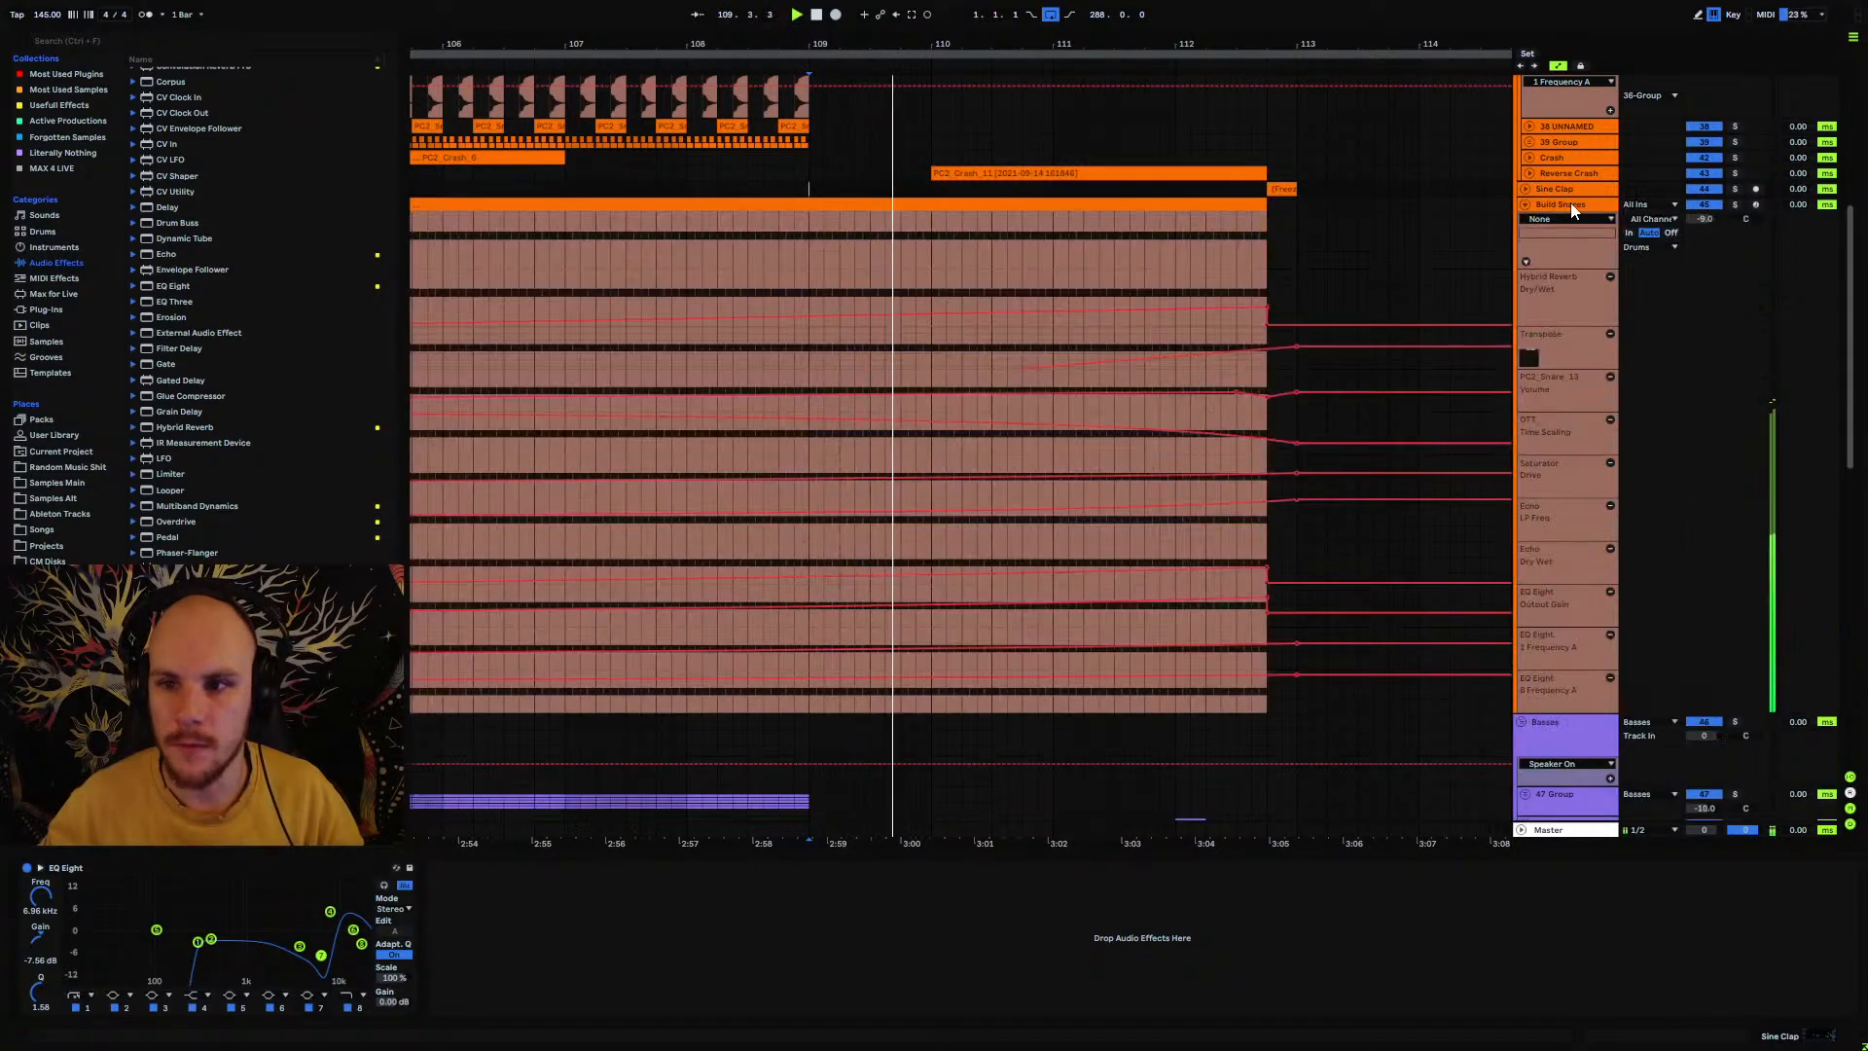
pyautogui.click(1571, 203)
pyautogui.click(1734, 204)
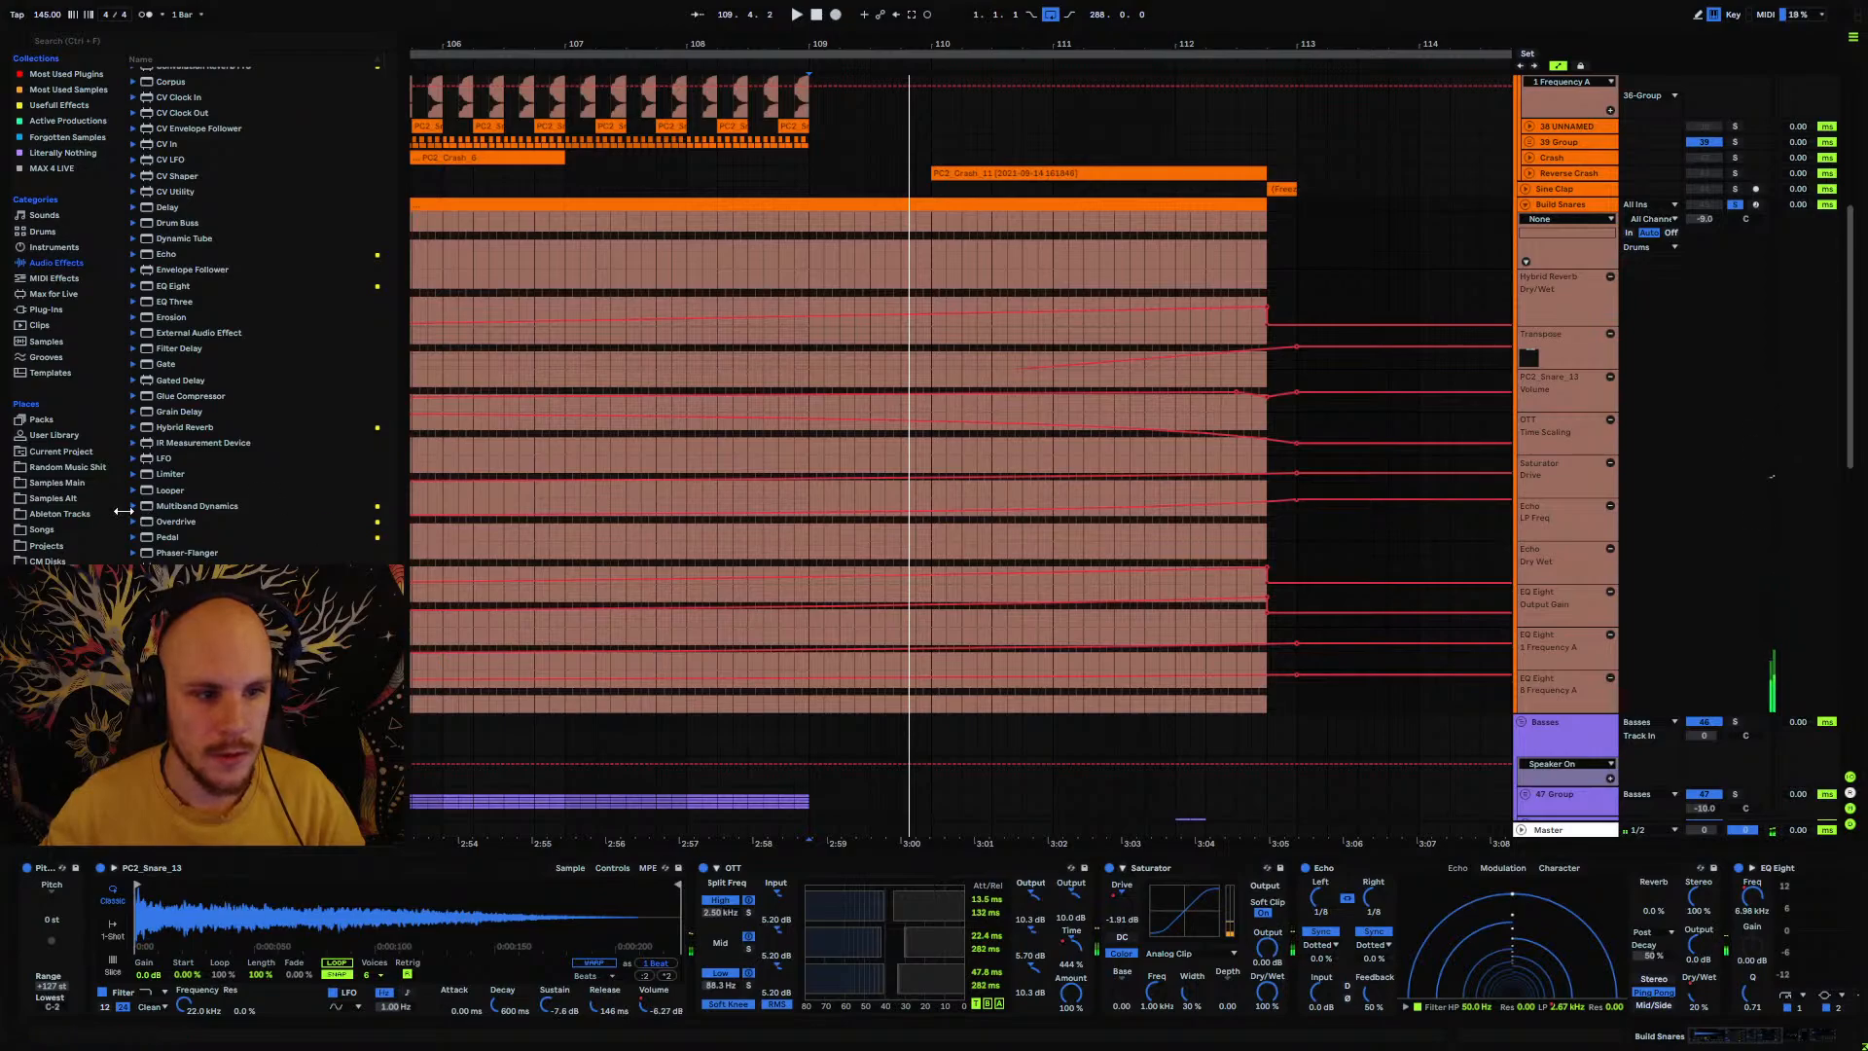
# Step: Browse Samples Main to the KSHMR_Tight_Snares folder inside Sounds of KSHMR Vol.3, under KSHMR_Drums and KSHMR_Snares
pyautogui.click(73, 481)
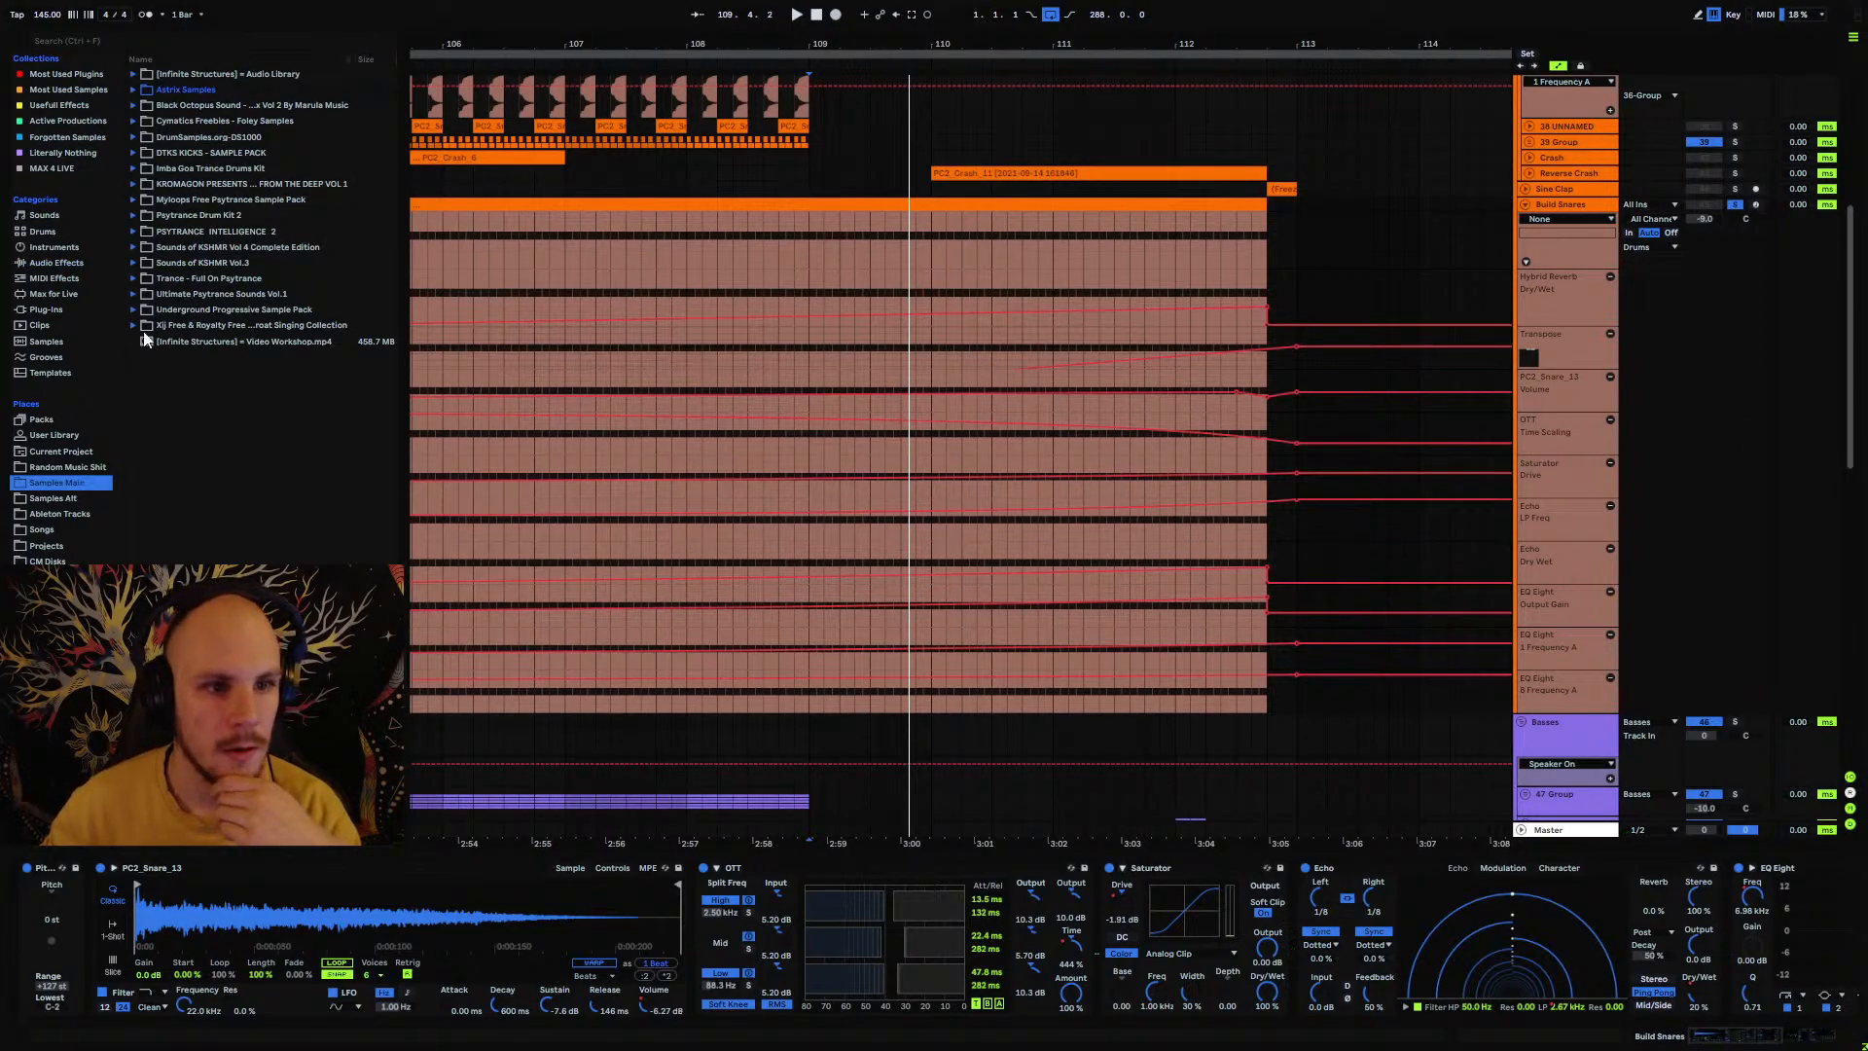
pyautogui.click(133, 263)
pyautogui.click(143, 279)
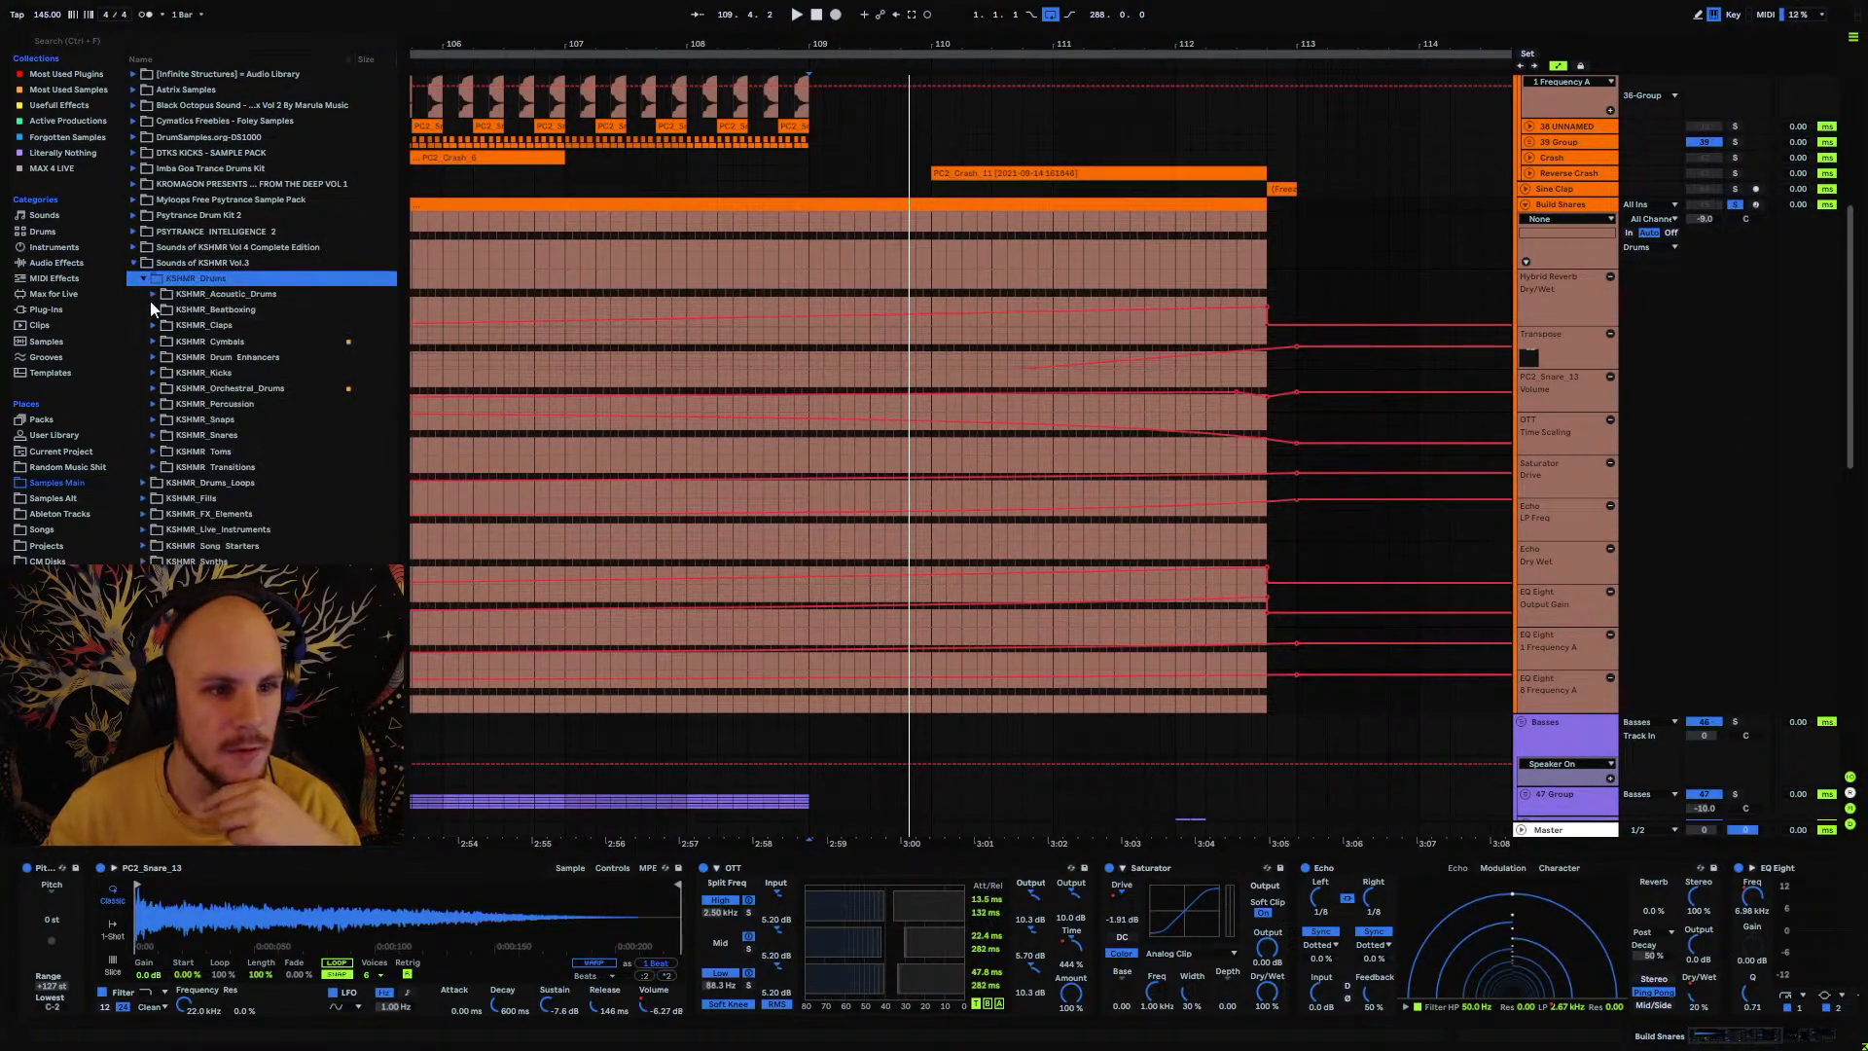
pyautogui.click(152, 435)
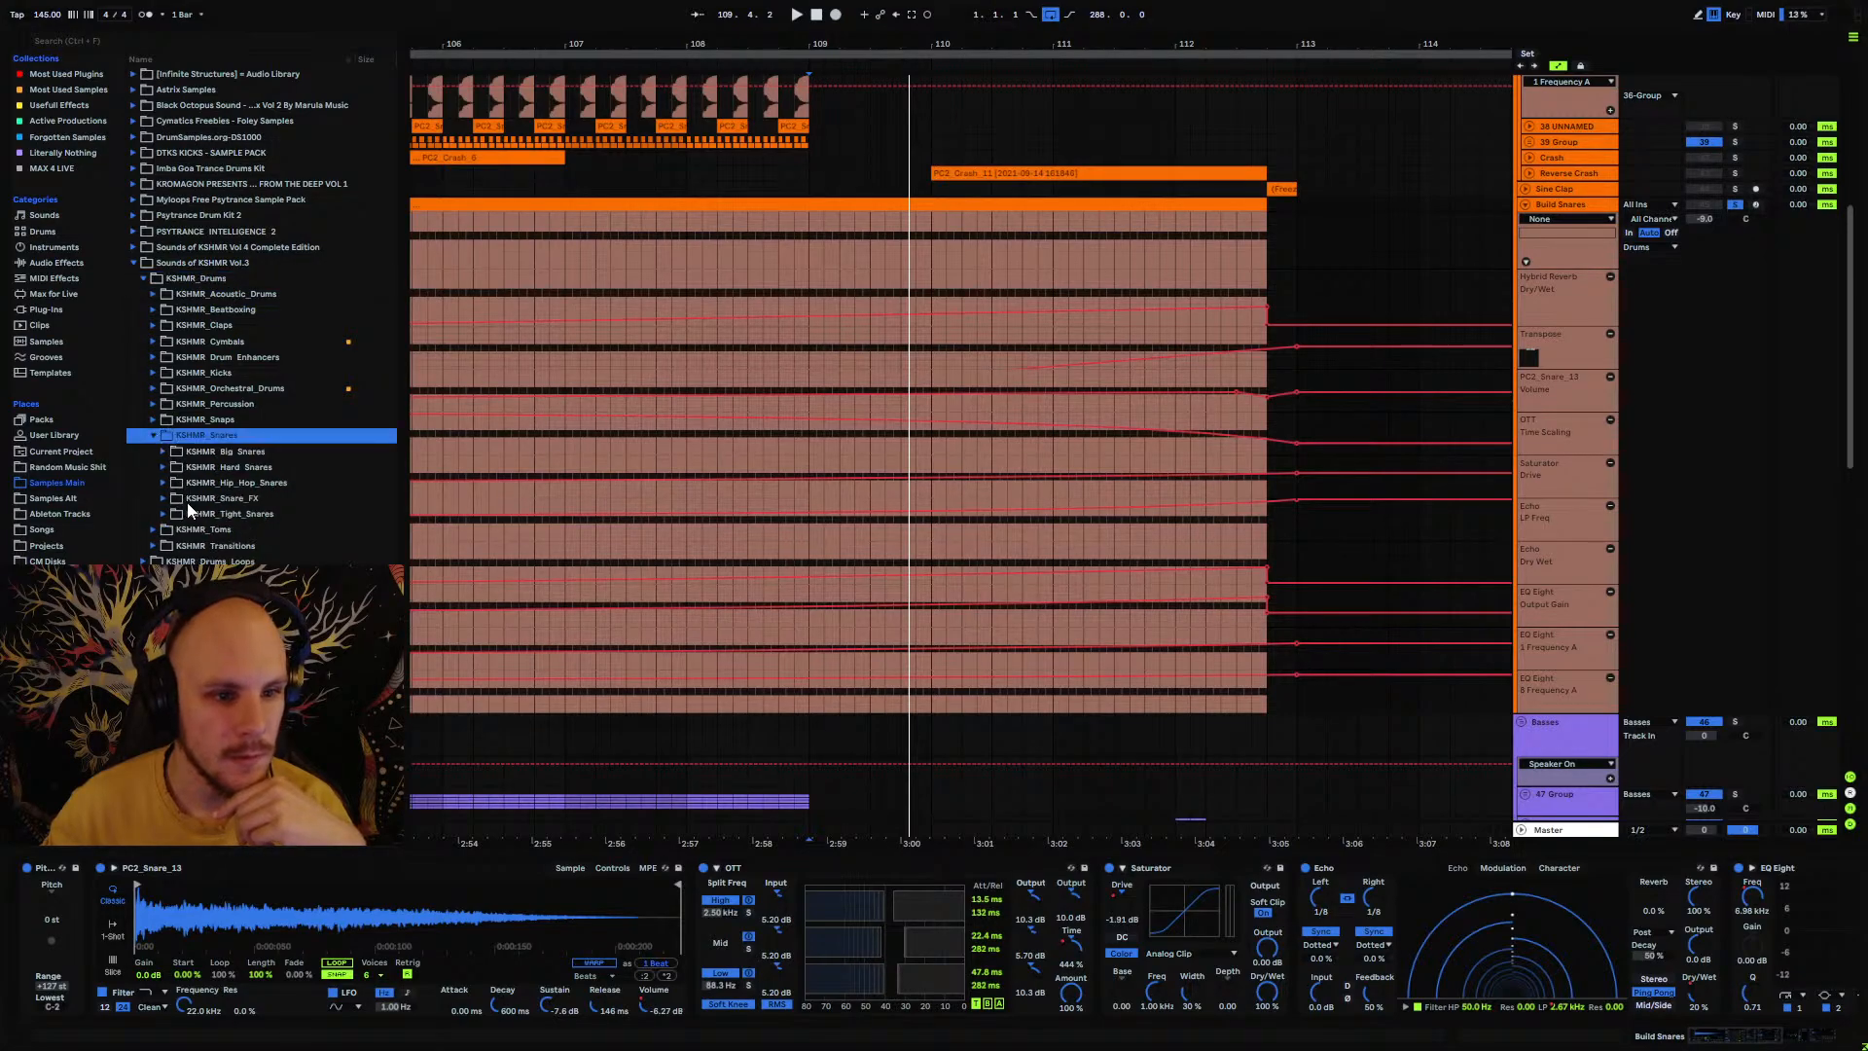
pyautogui.click(163, 512)
pyautogui.scroll(-5, 166, 514)
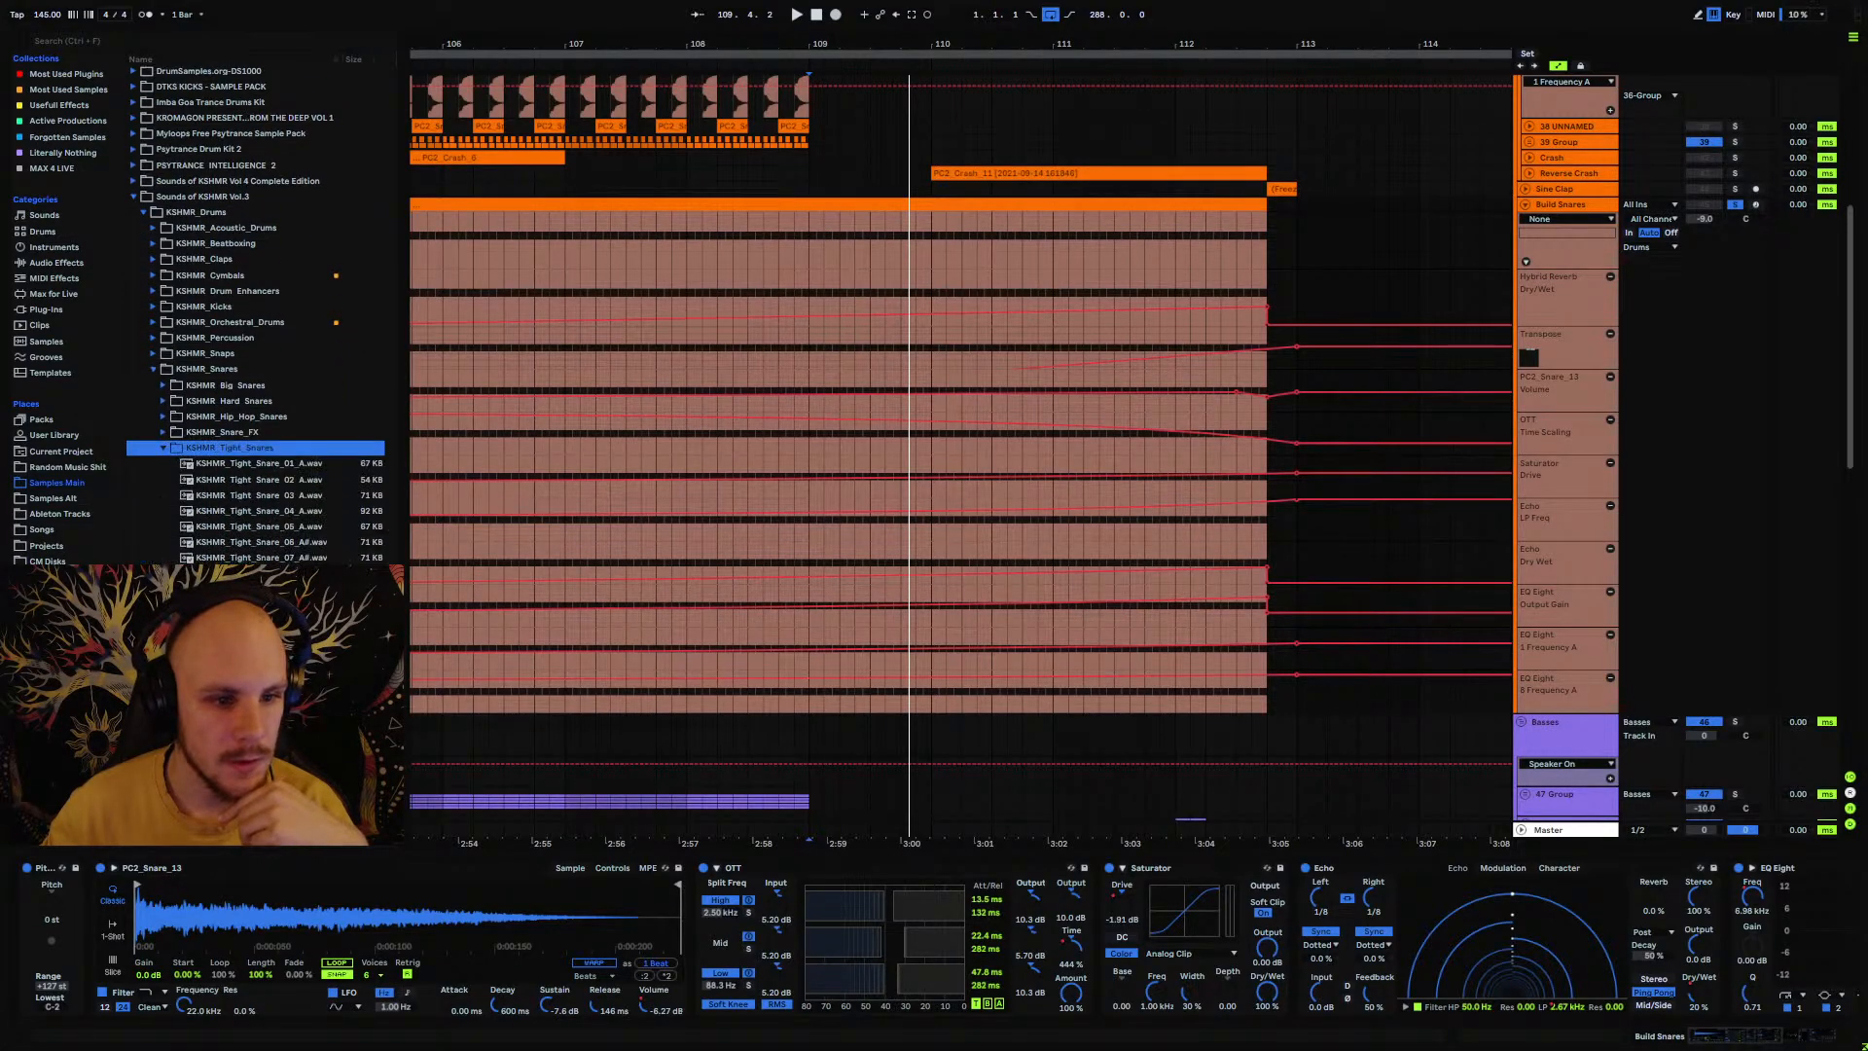
pyautogui.scroll(-3, 255, 315)
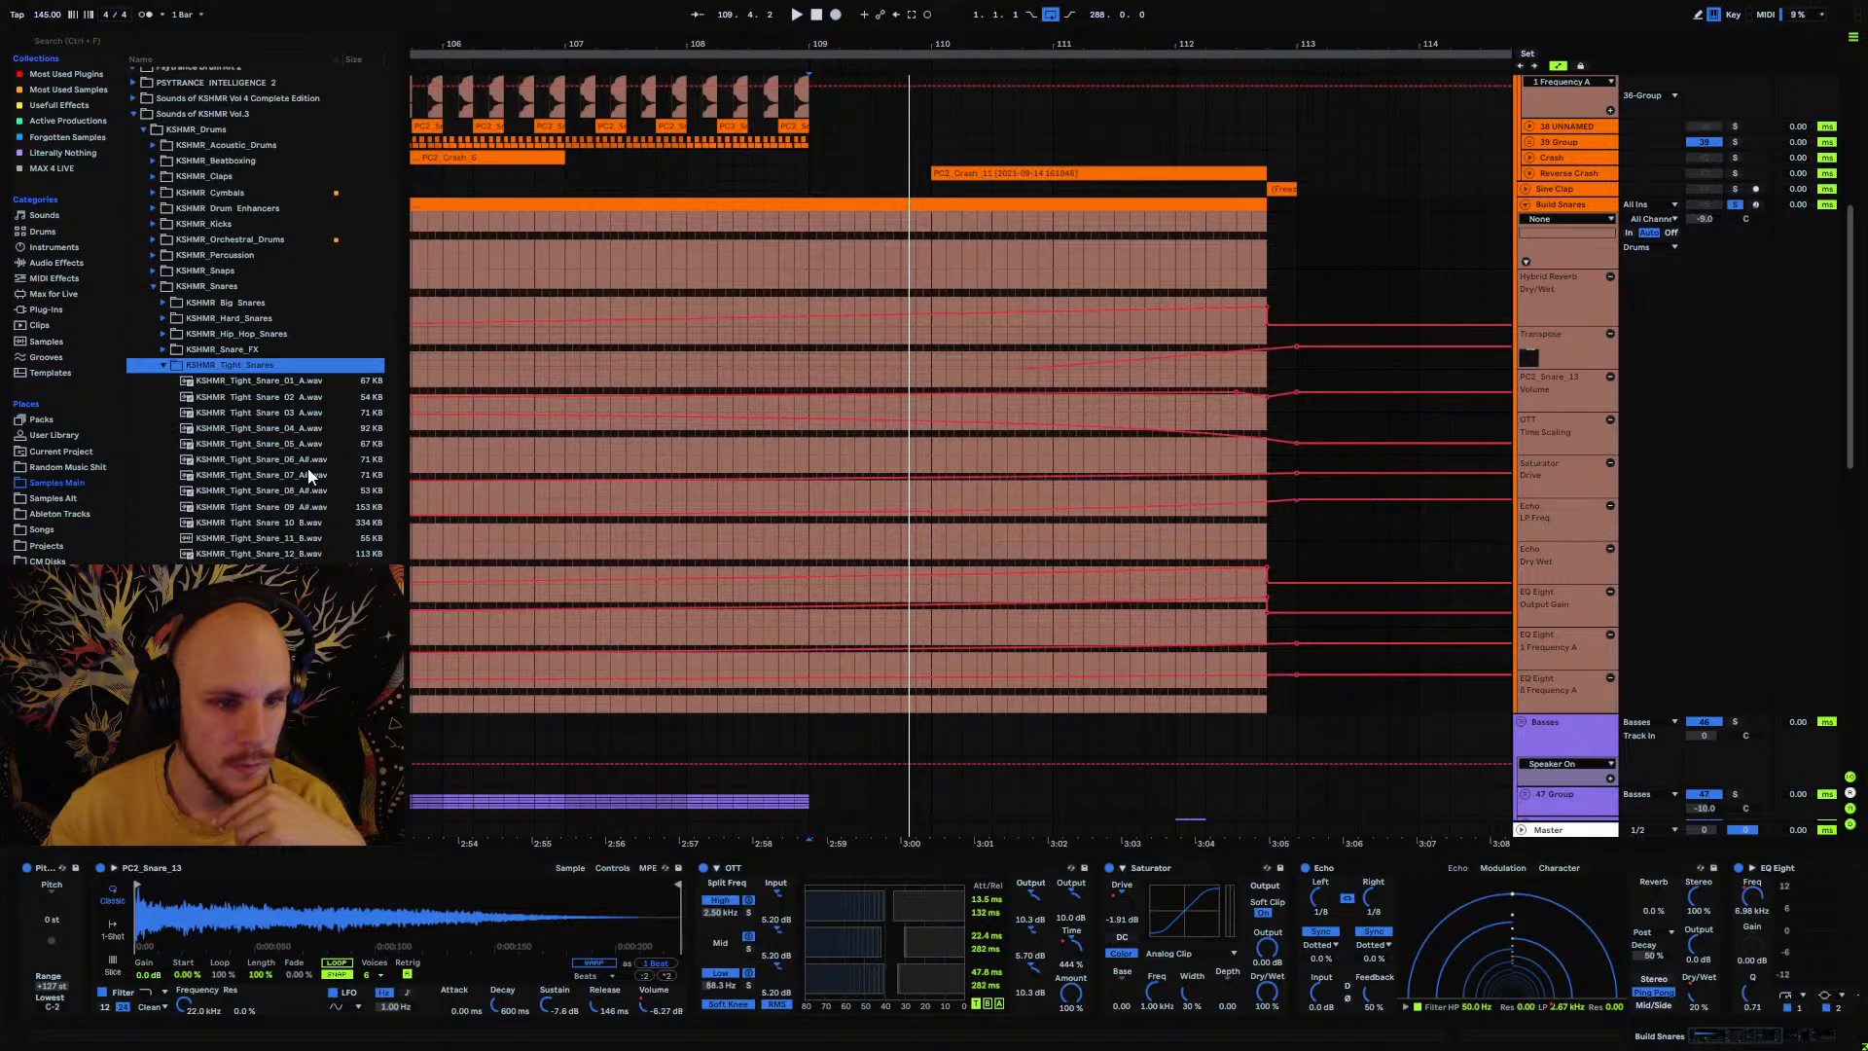
# Step: Audition tight snares 06 to 08, load KSHMR_Tight_Snare_07_A# into the Build Snares sampler and play it from bar 108.4.3
pyautogui.click(313, 476)
pyautogui.press('Up')
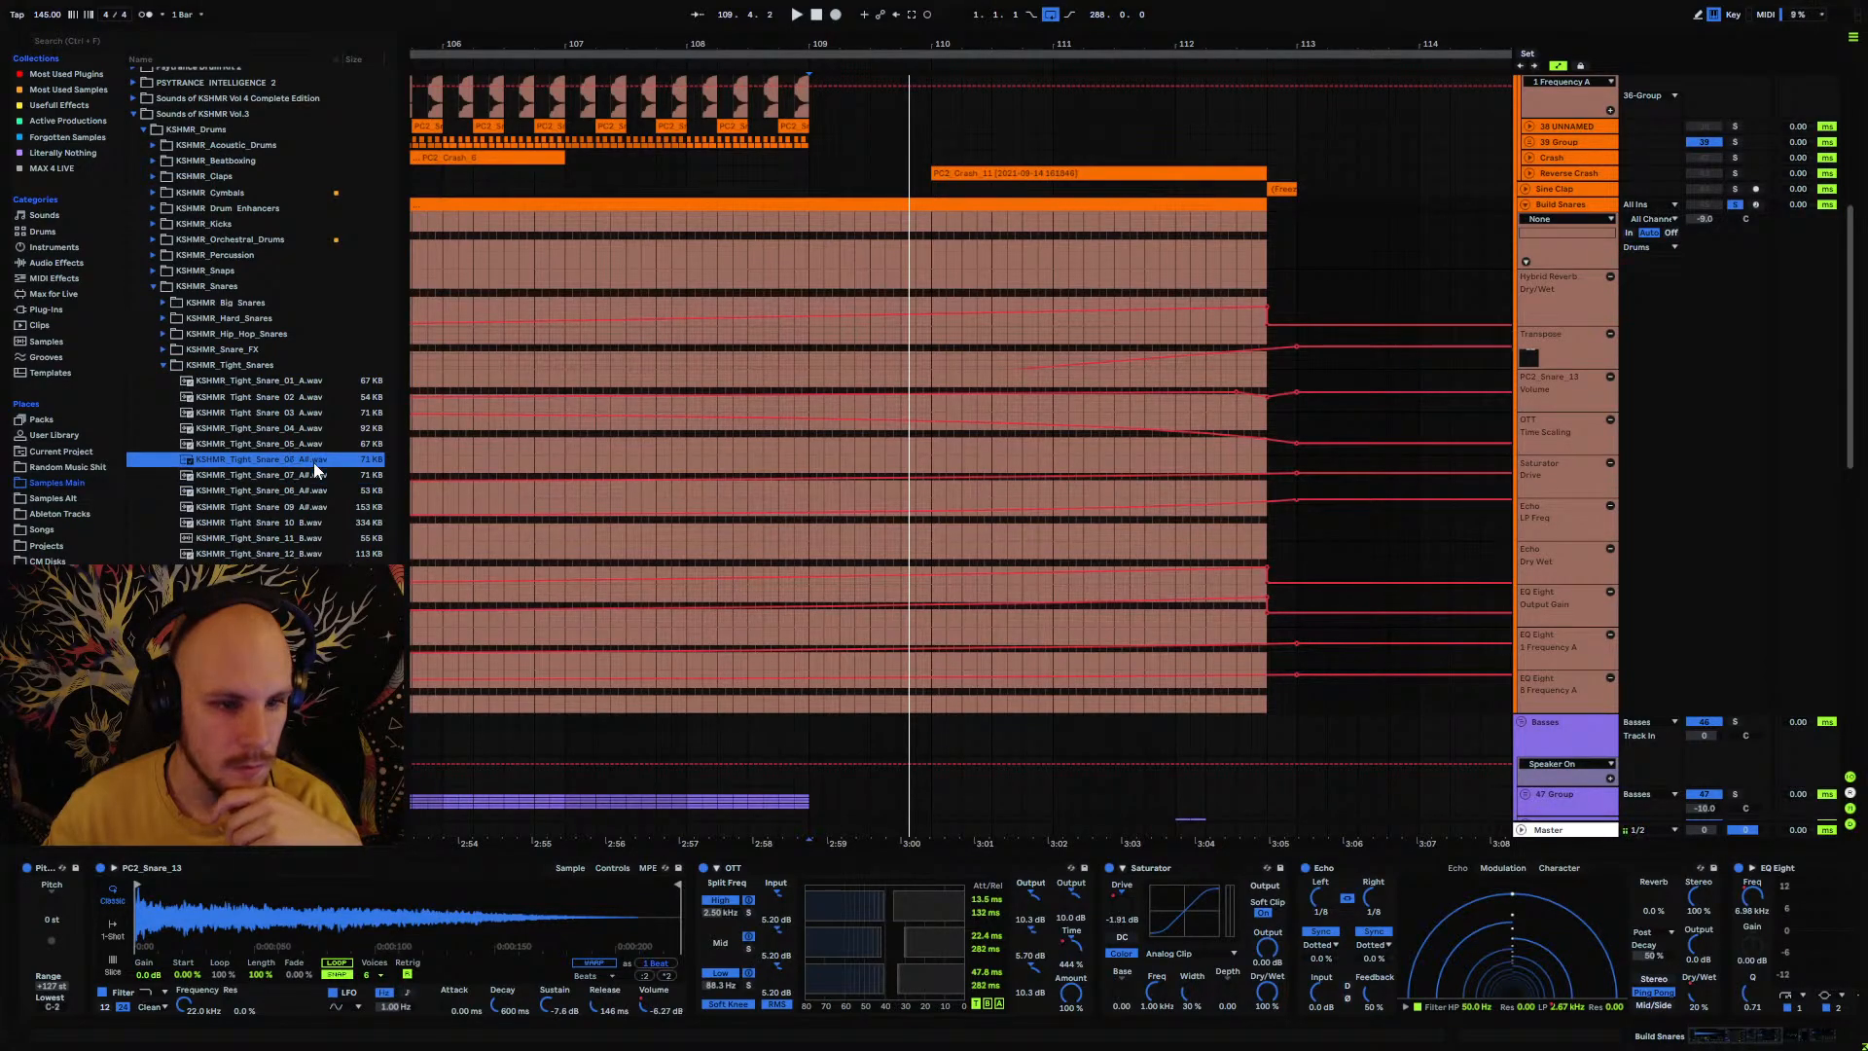
pyautogui.click(316, 488)
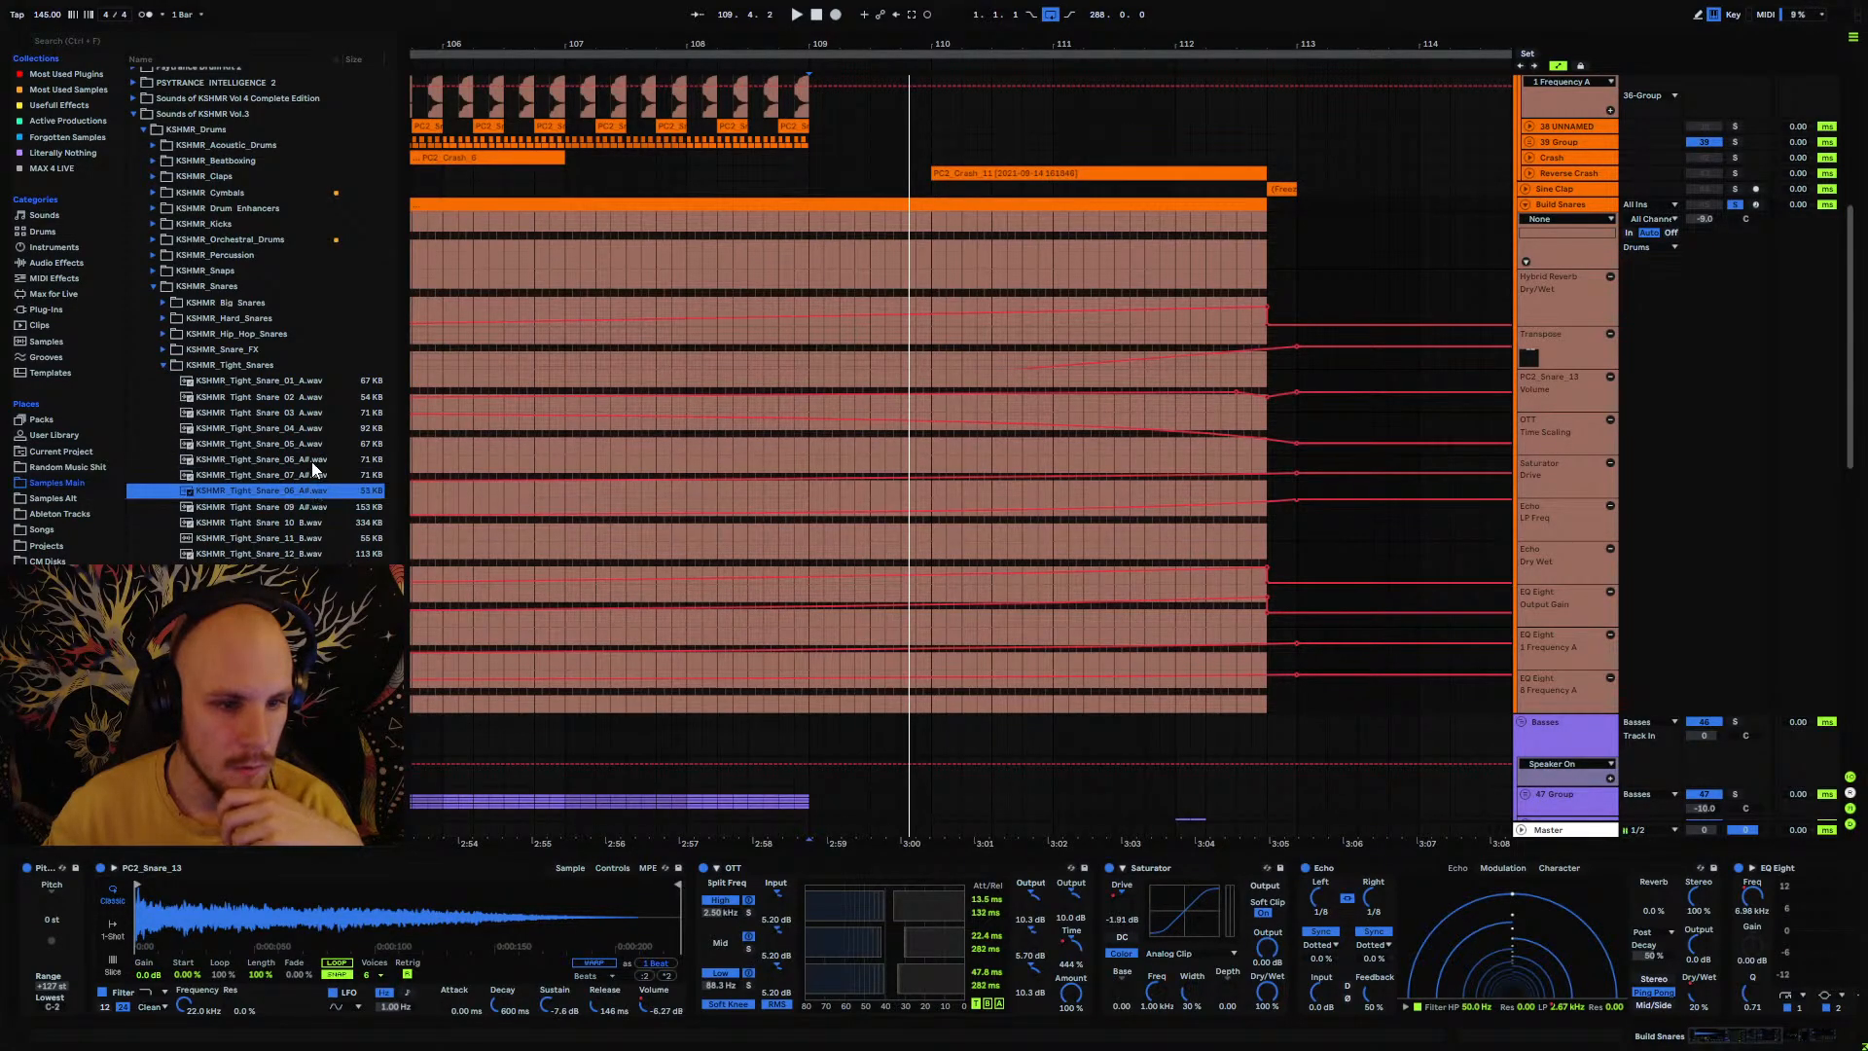
pyautogui.click(311, 475)
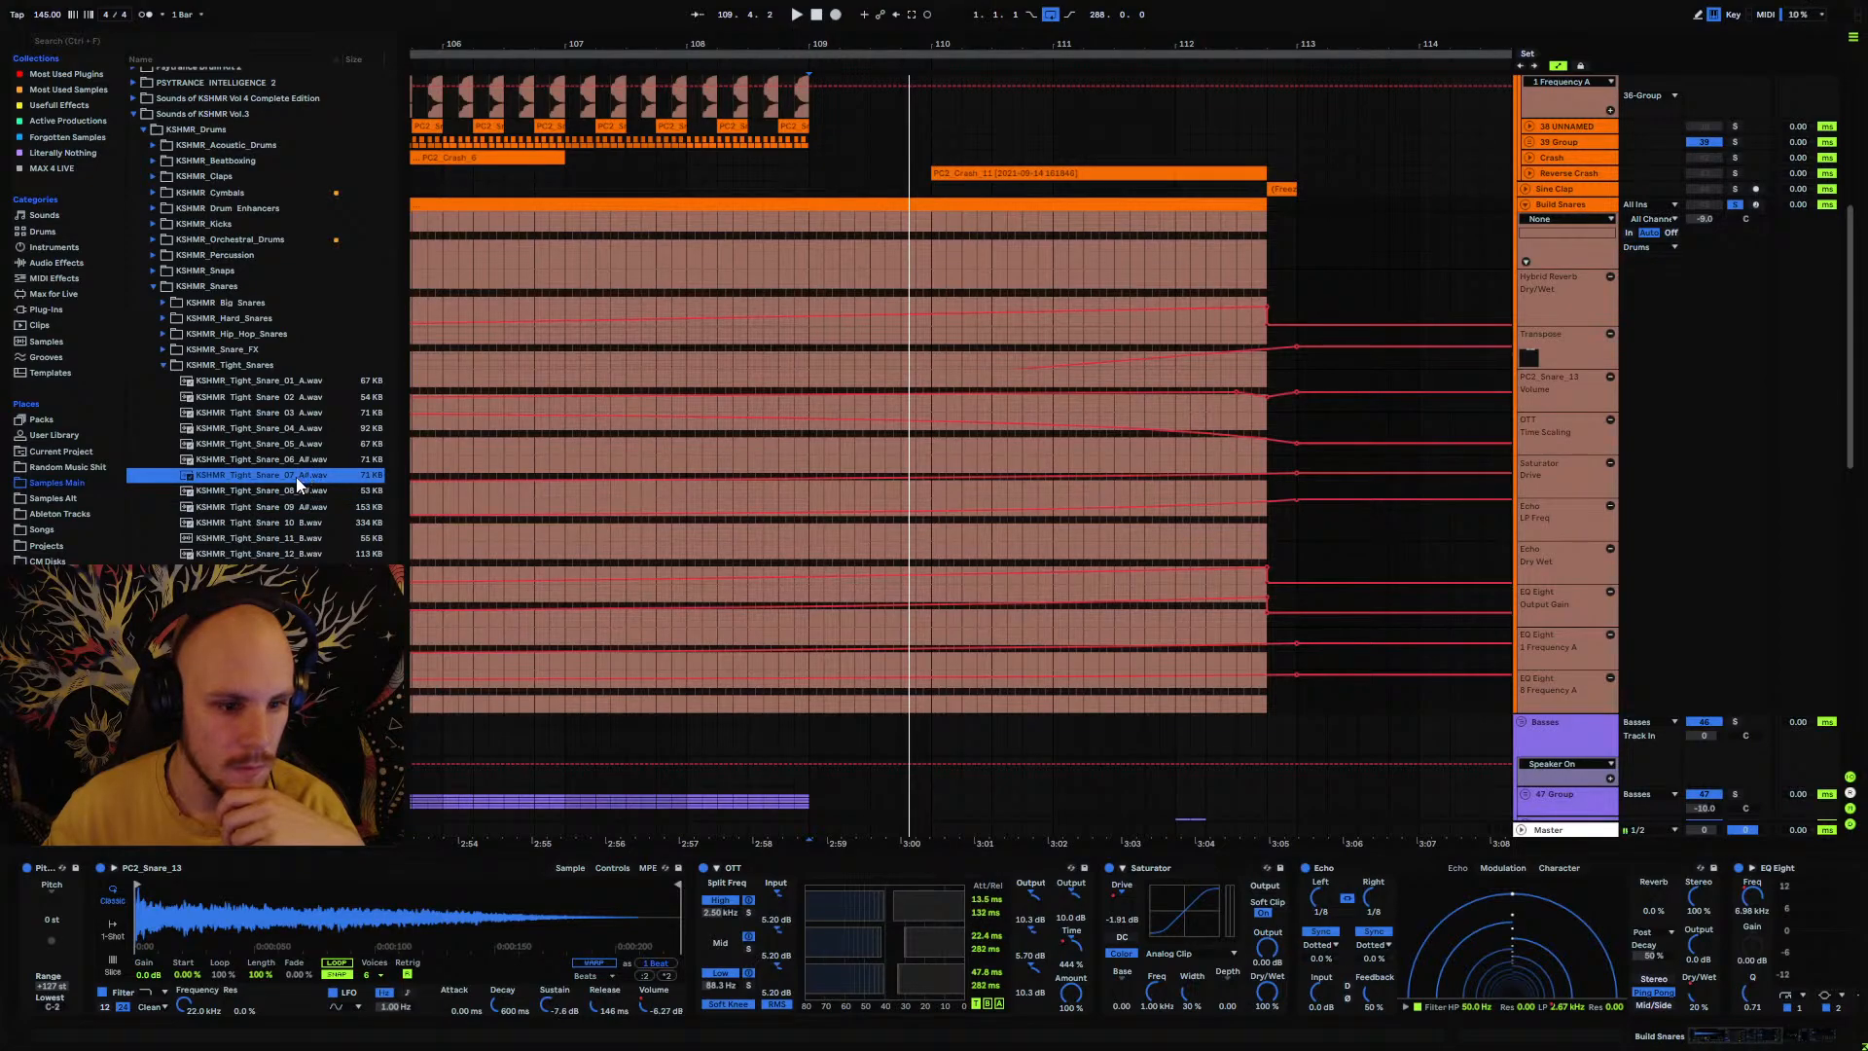
pyautogui.moveTo(395, 903); pyautogui.dragTo(395, 903)
pyautogui.click(795, 273)
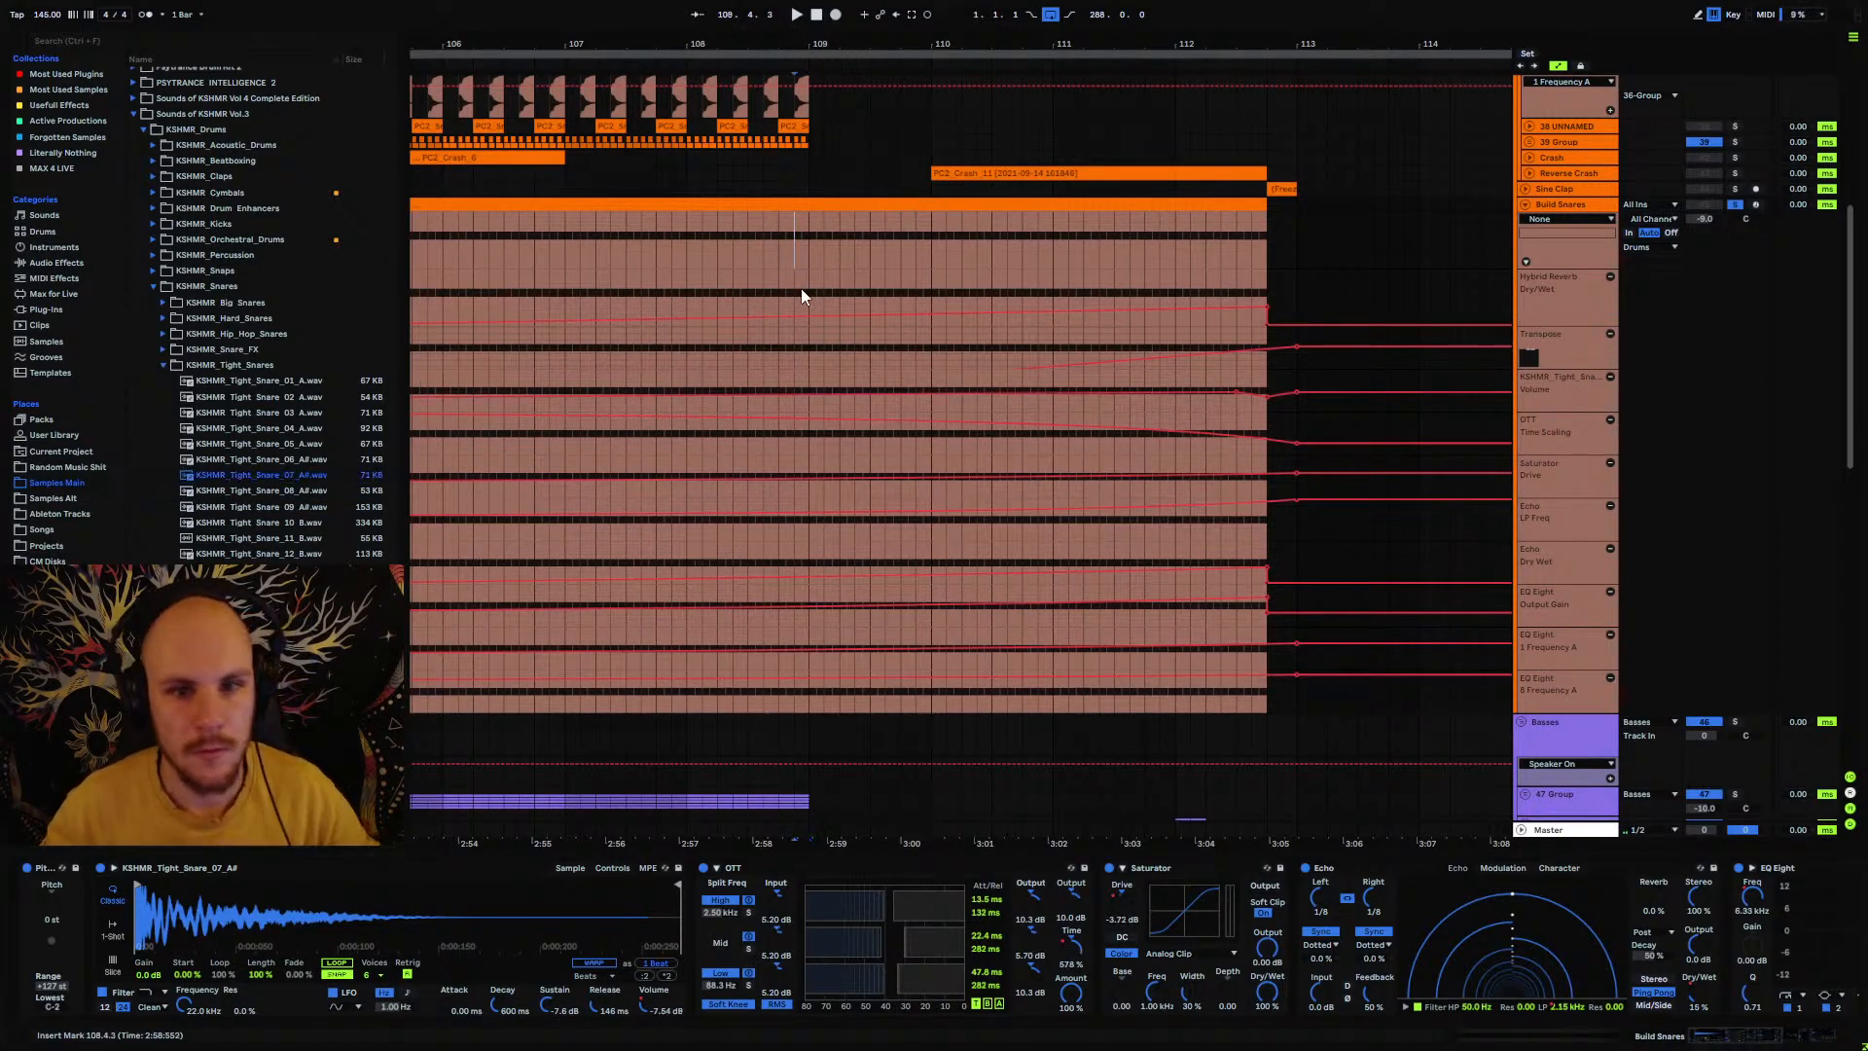
pyautogui.press('space')
pyautogui.scroll(2, 860, 307)
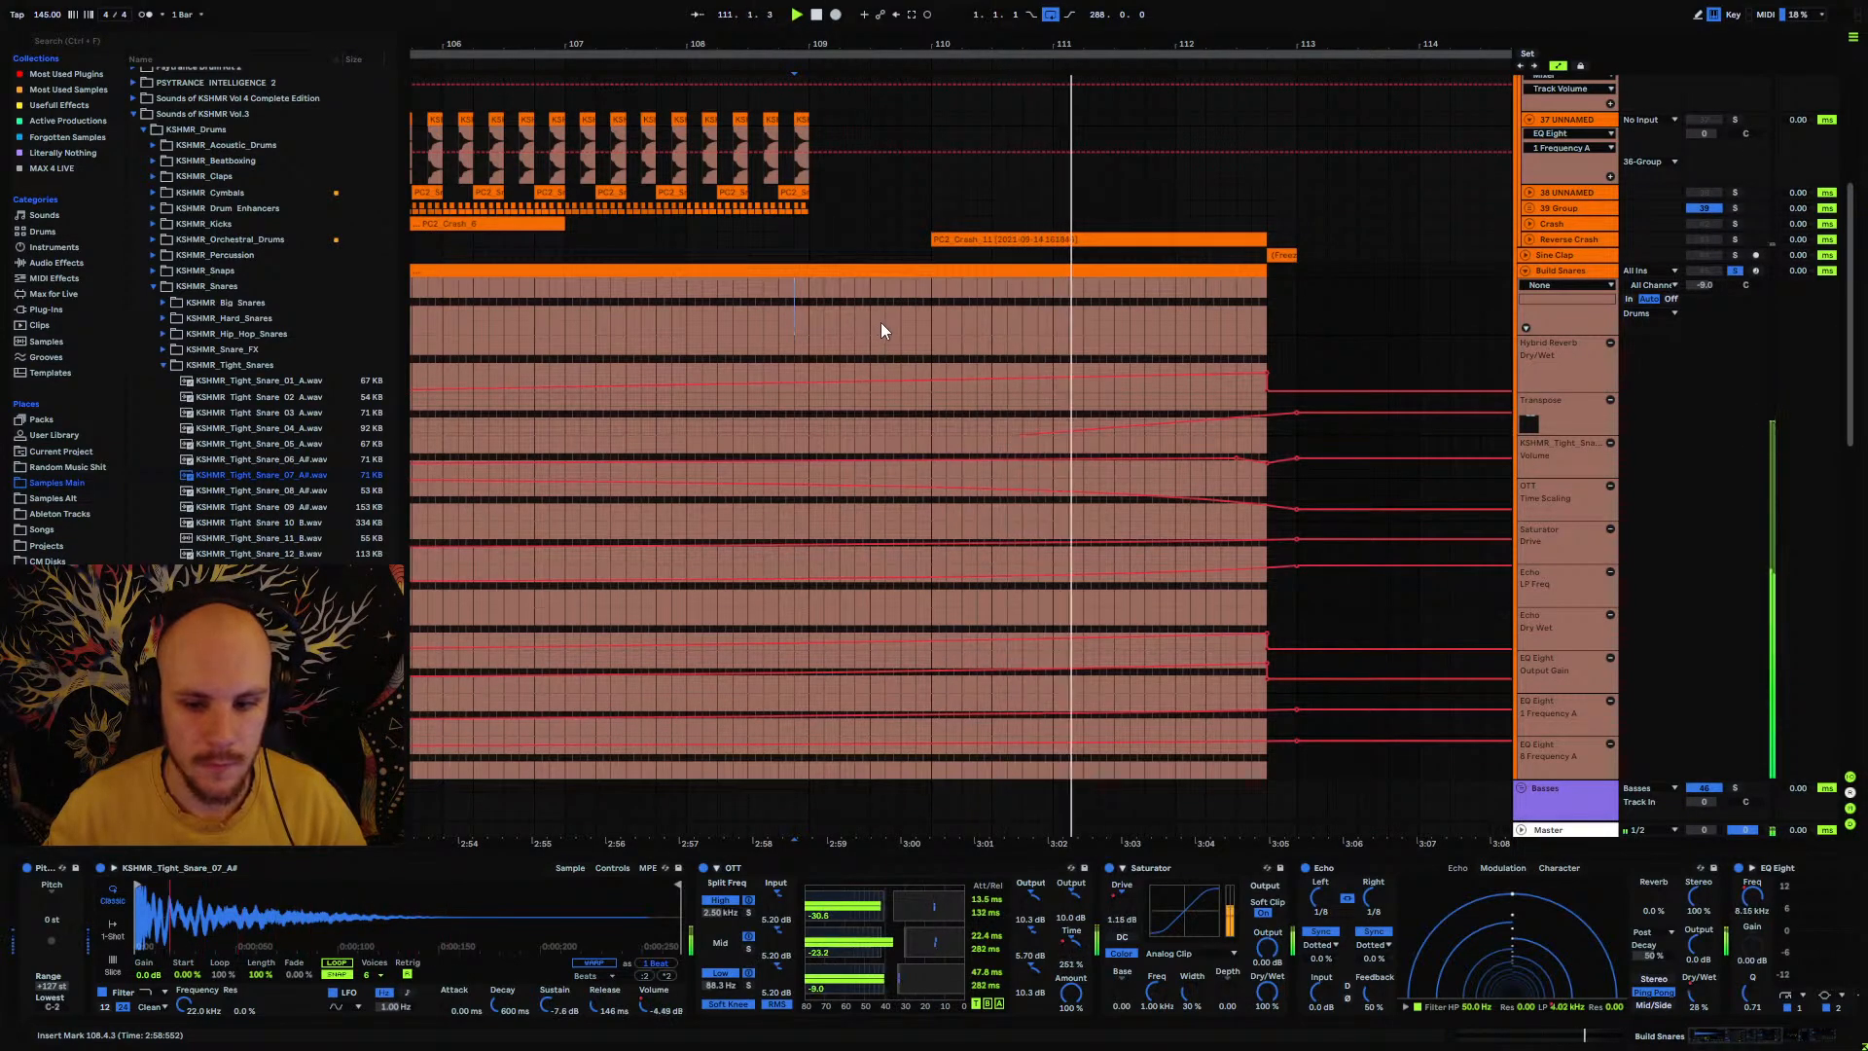
# Step: Compare KSHMR_Tight_Snare_06_A# with 08_A# in the Build Snares sampler during playback and keep 06_A#
pyautogui.click(255, 459)
pyautogui.press('space')
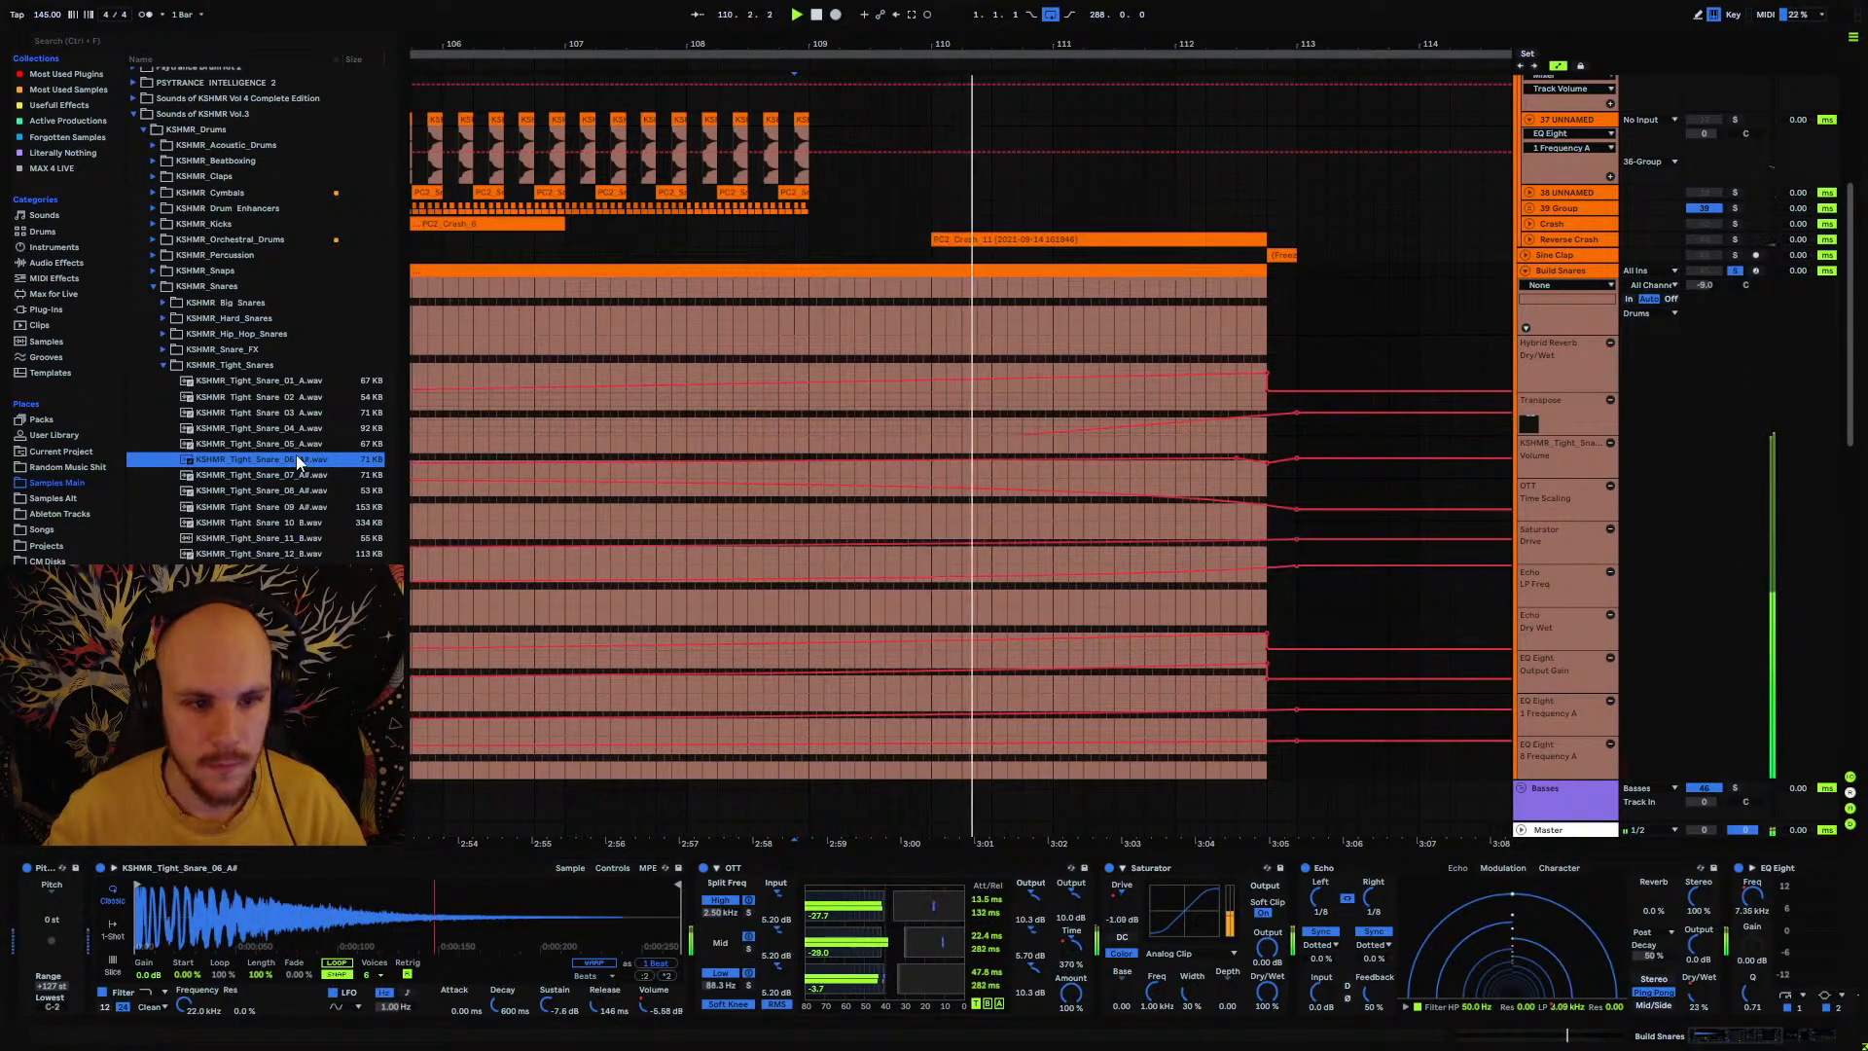
pyautogui.press('space')
pyautogui.moveTo(294, 491); pyautogui.dragTo(375, 915)
pyautogui.press('space')
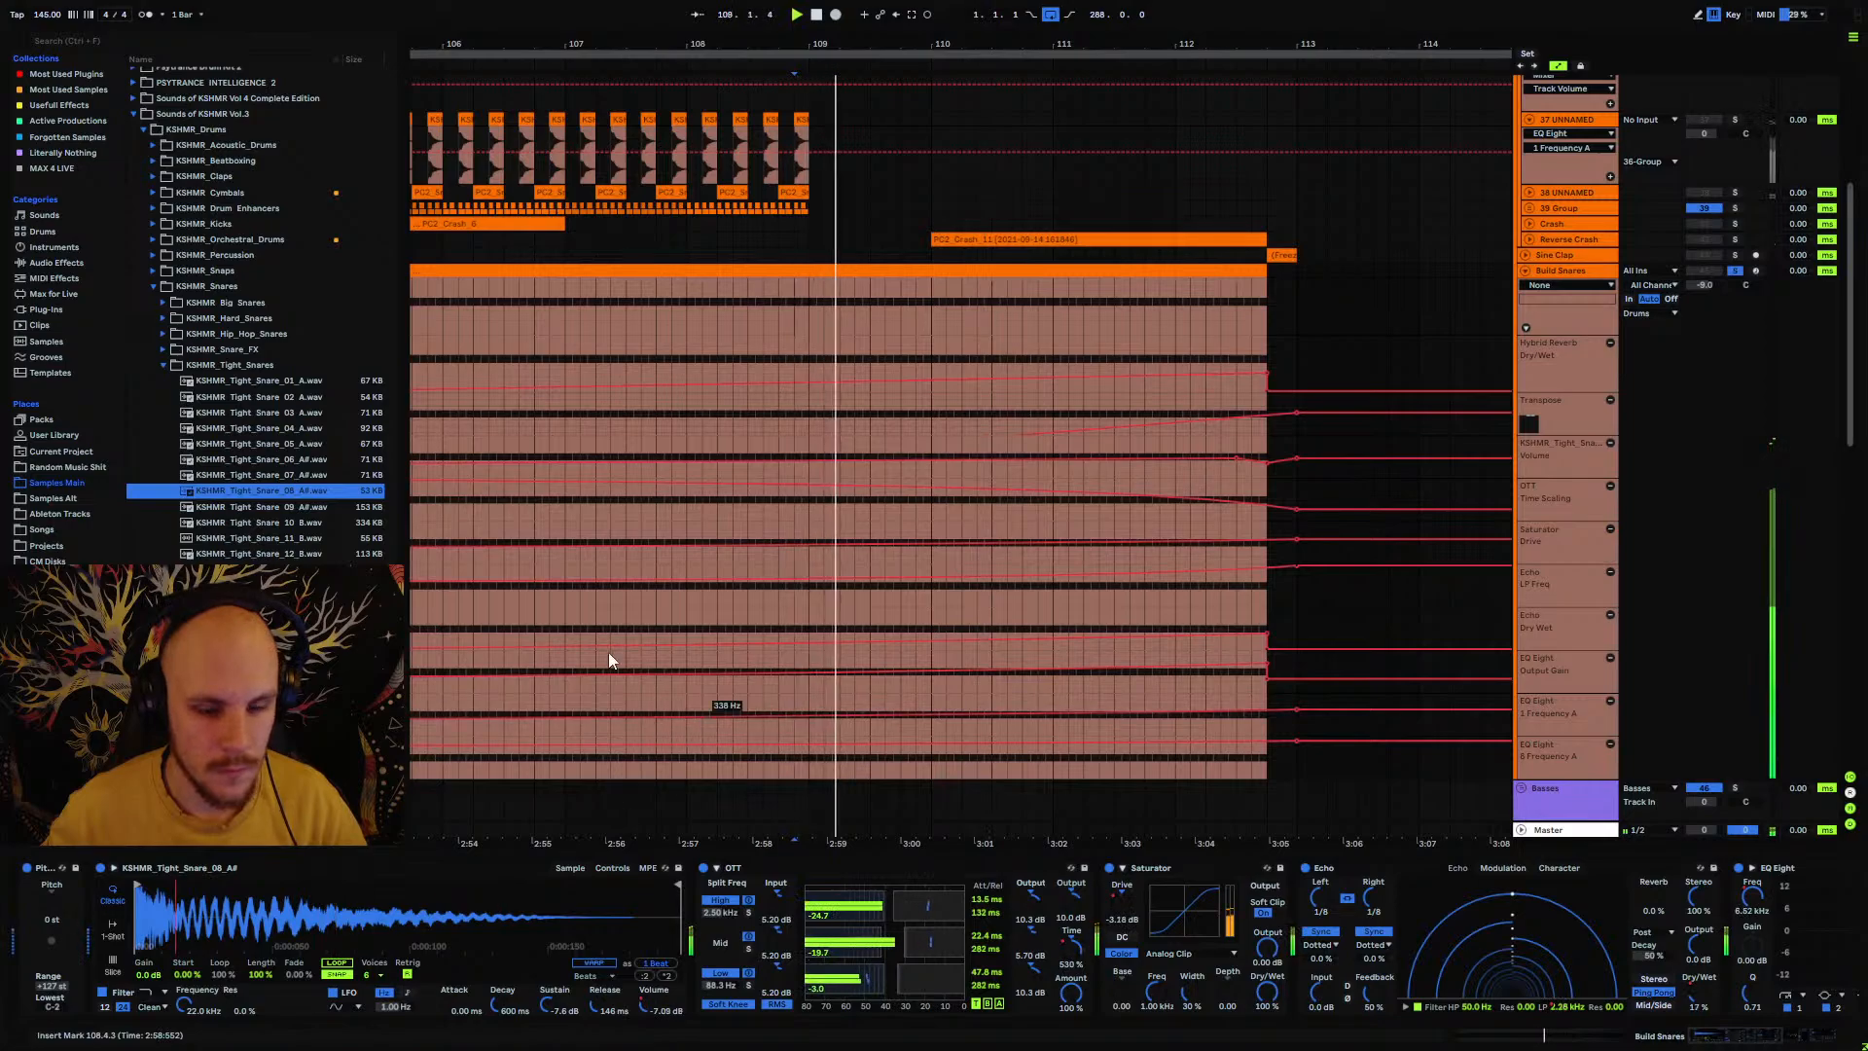
pyautogui.moveTo(310, 461); pyautogui.dragTo(369, 914)
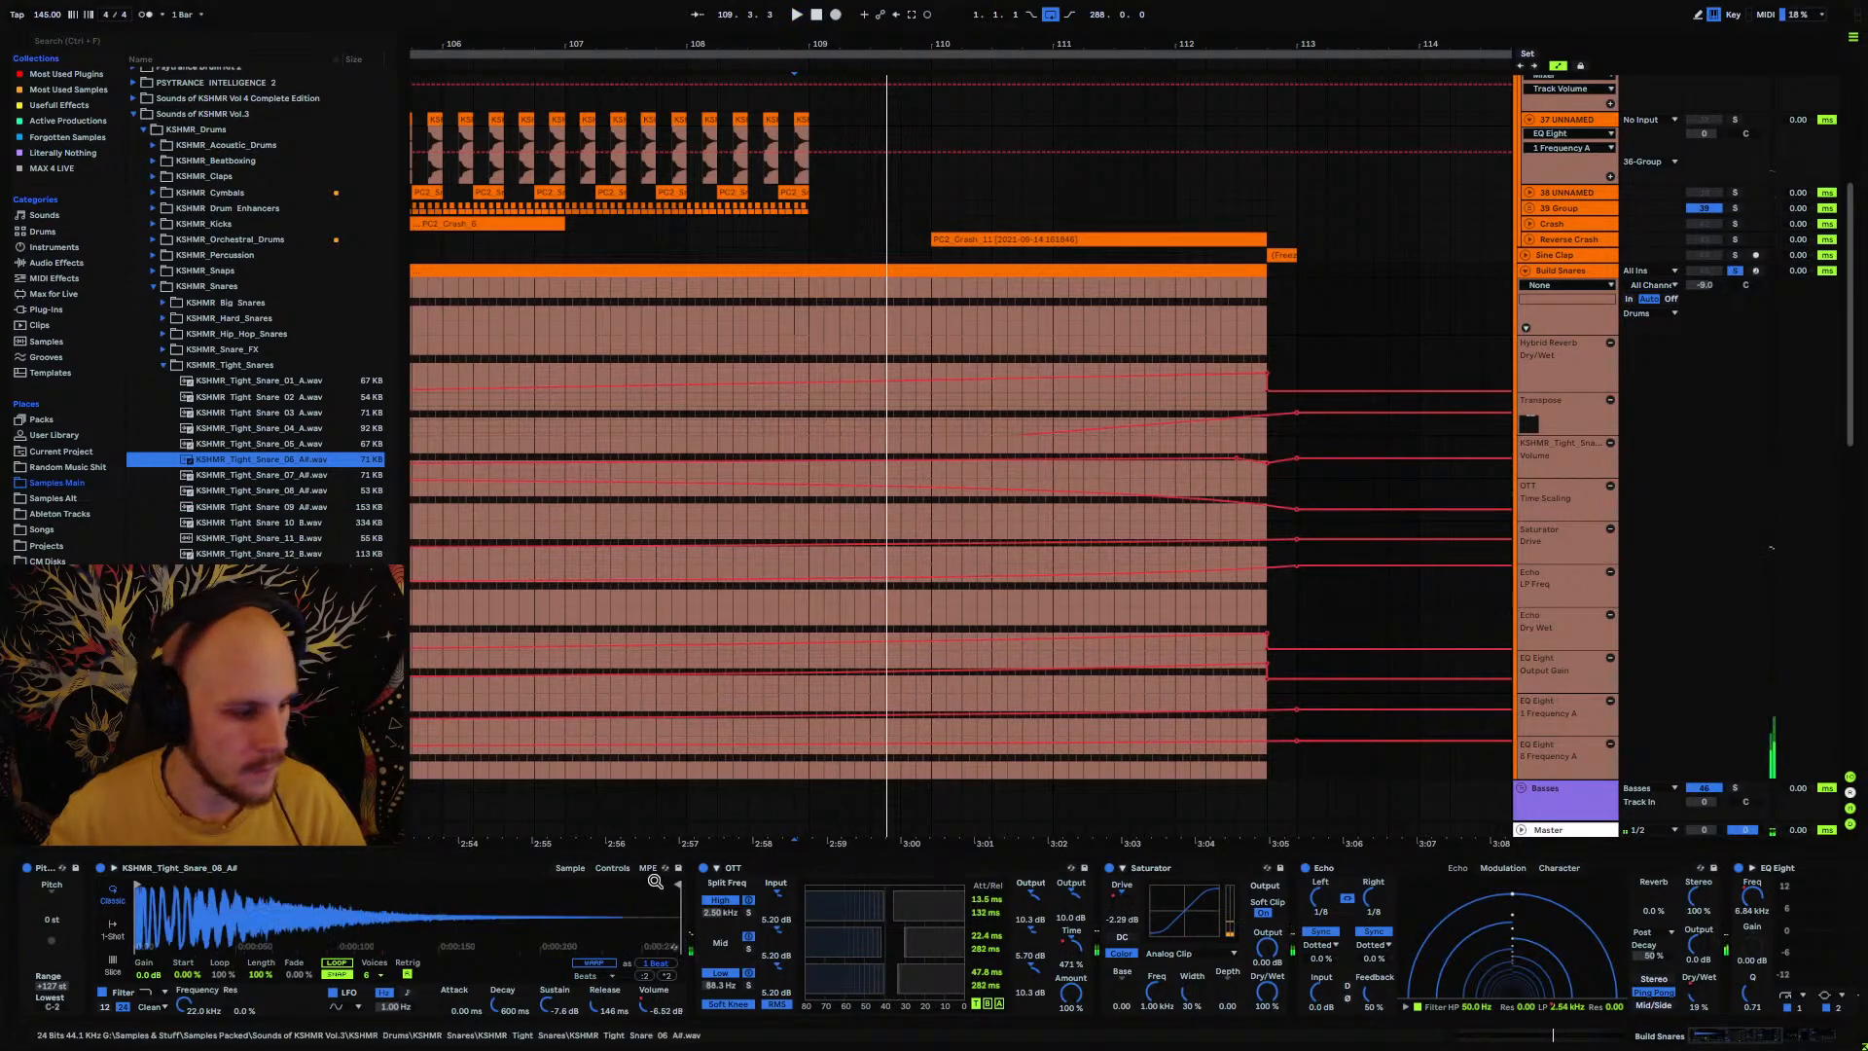
pyautogui.press('space')
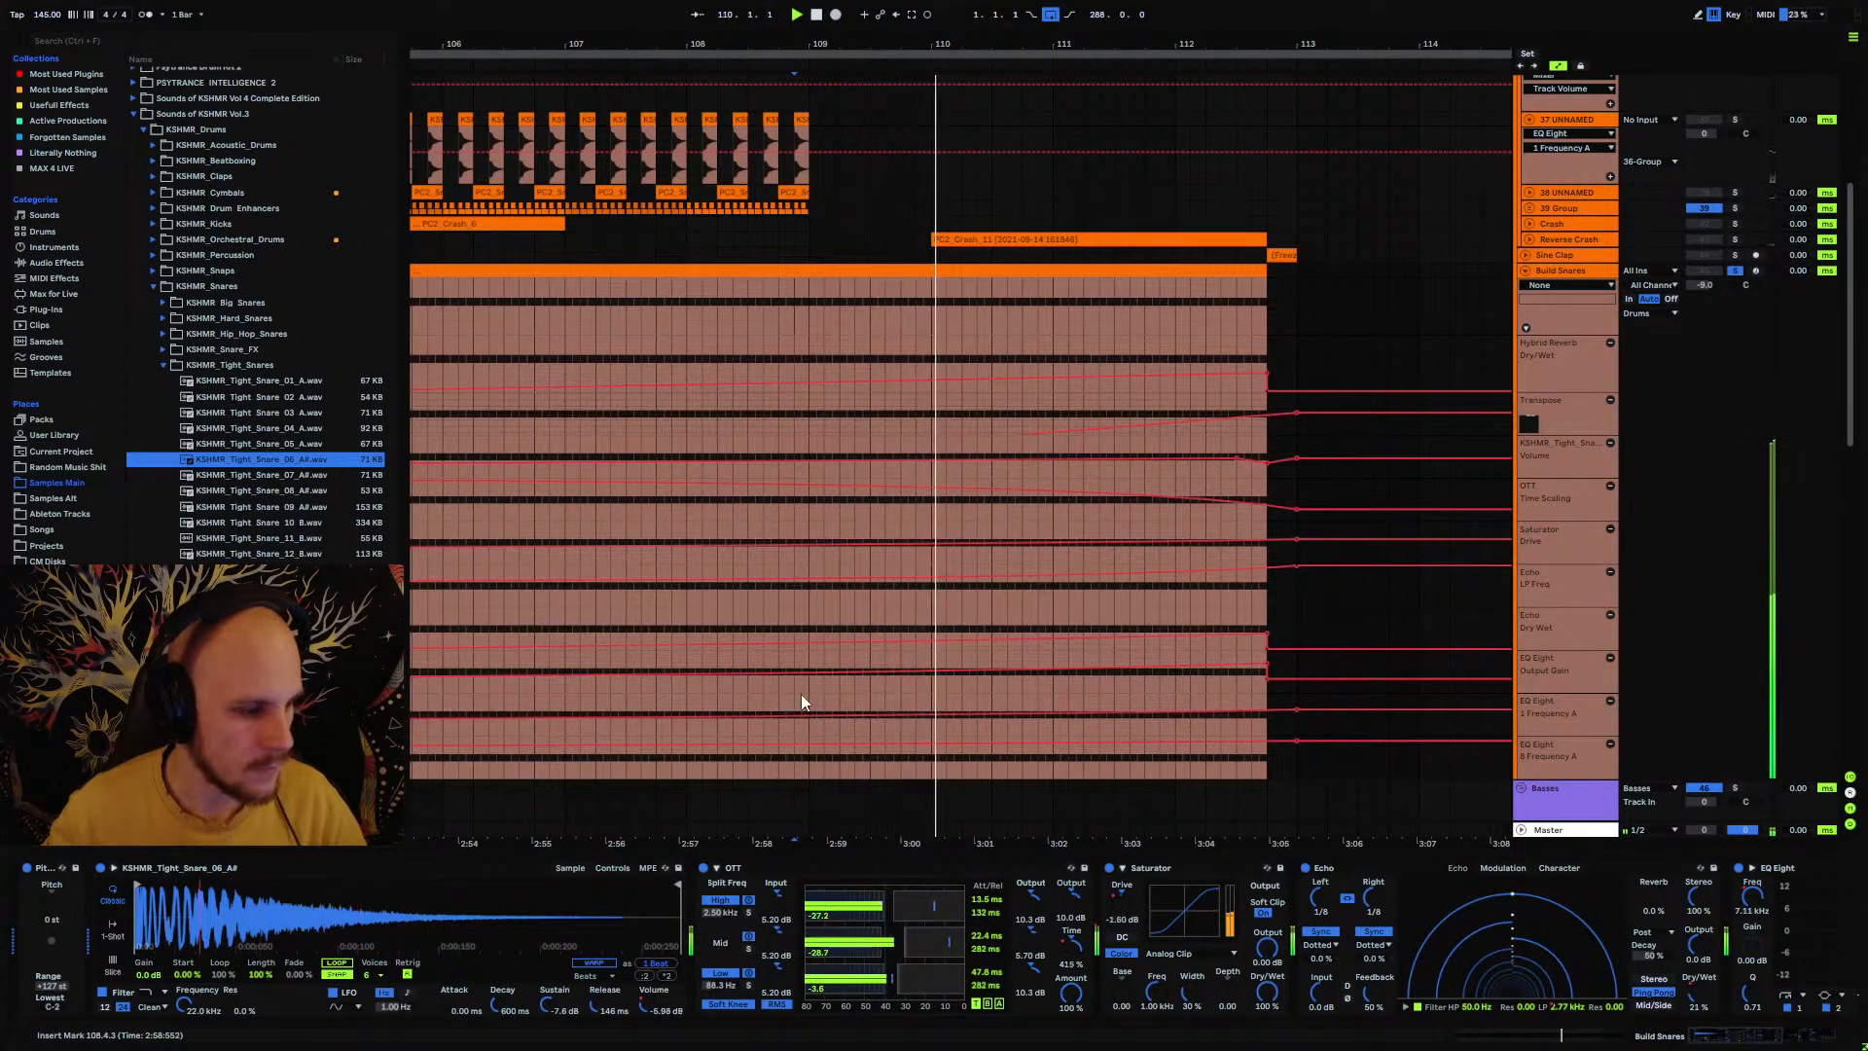
# Step: Unsolo Build Snares, play the snare build in the full mix and fold the track
pyautogui.click(1736, 272)
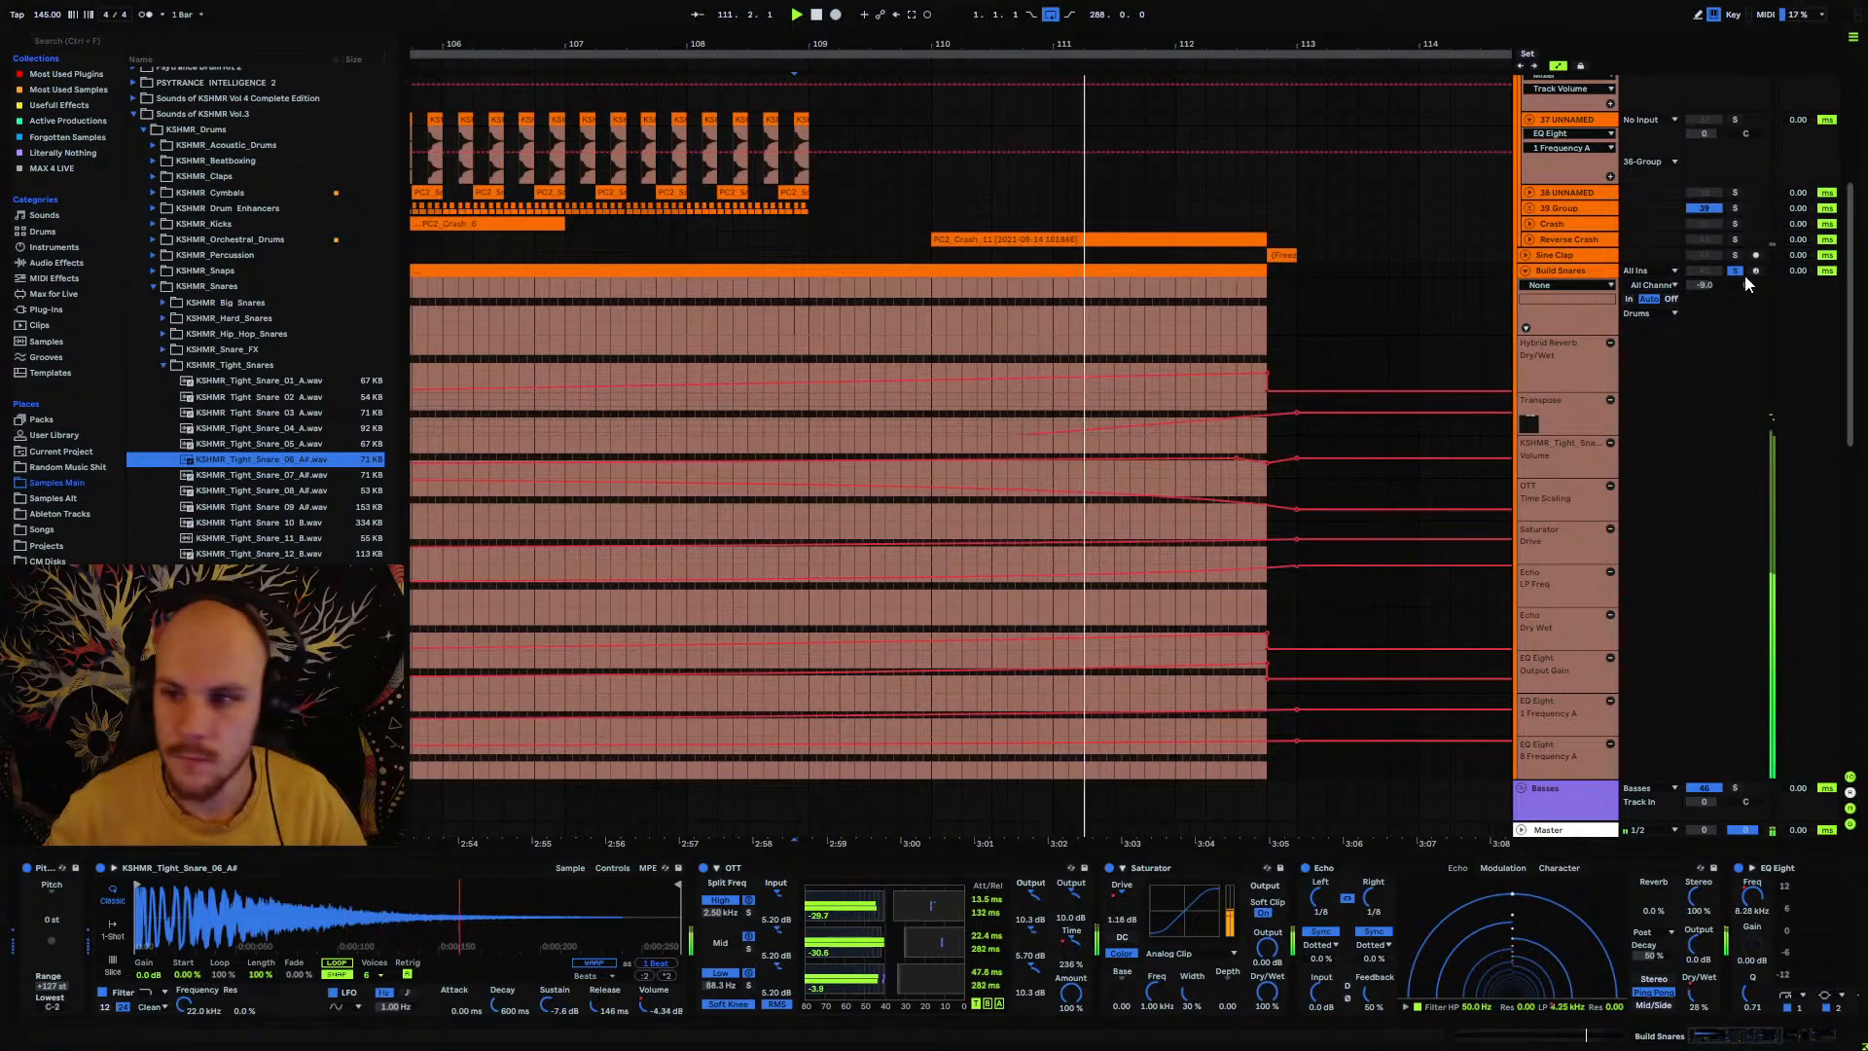
pyautogui.press('space')
pyautogui.click(1691, 282)
pyautogui.press('space')
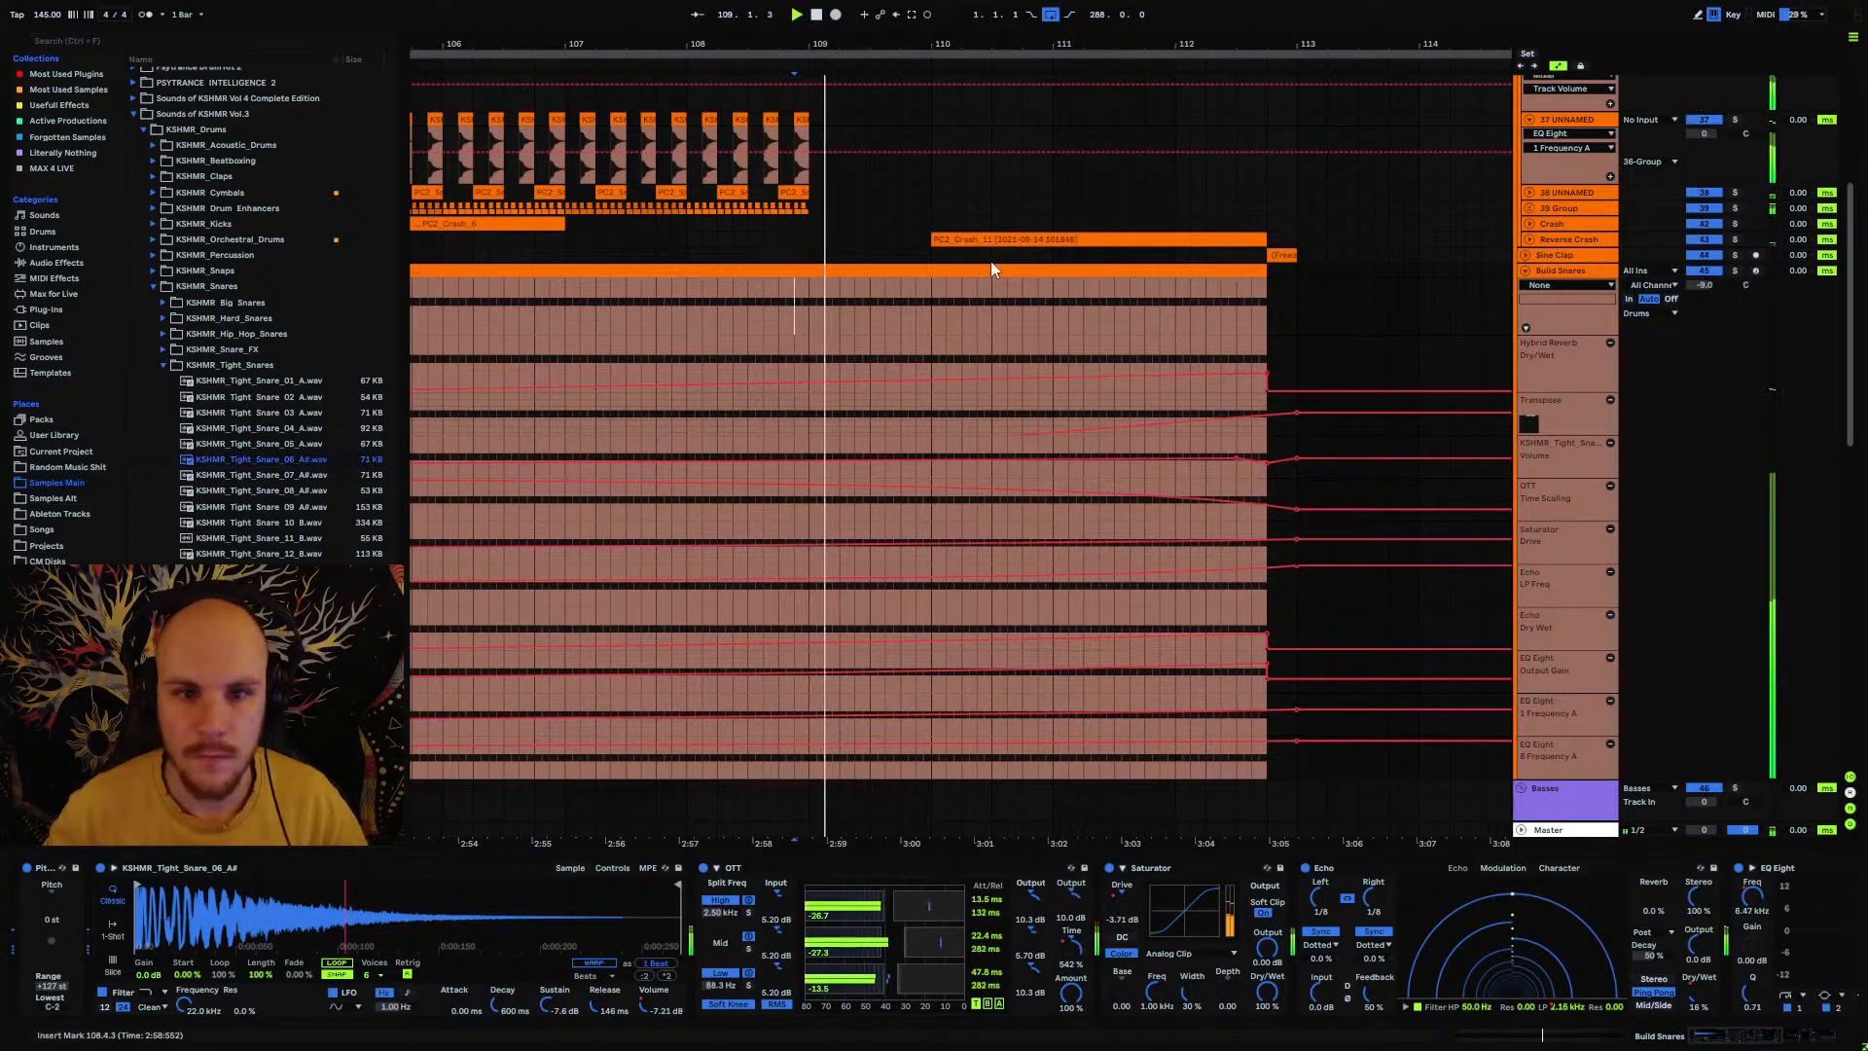
pyautogui.click(1545, 272)
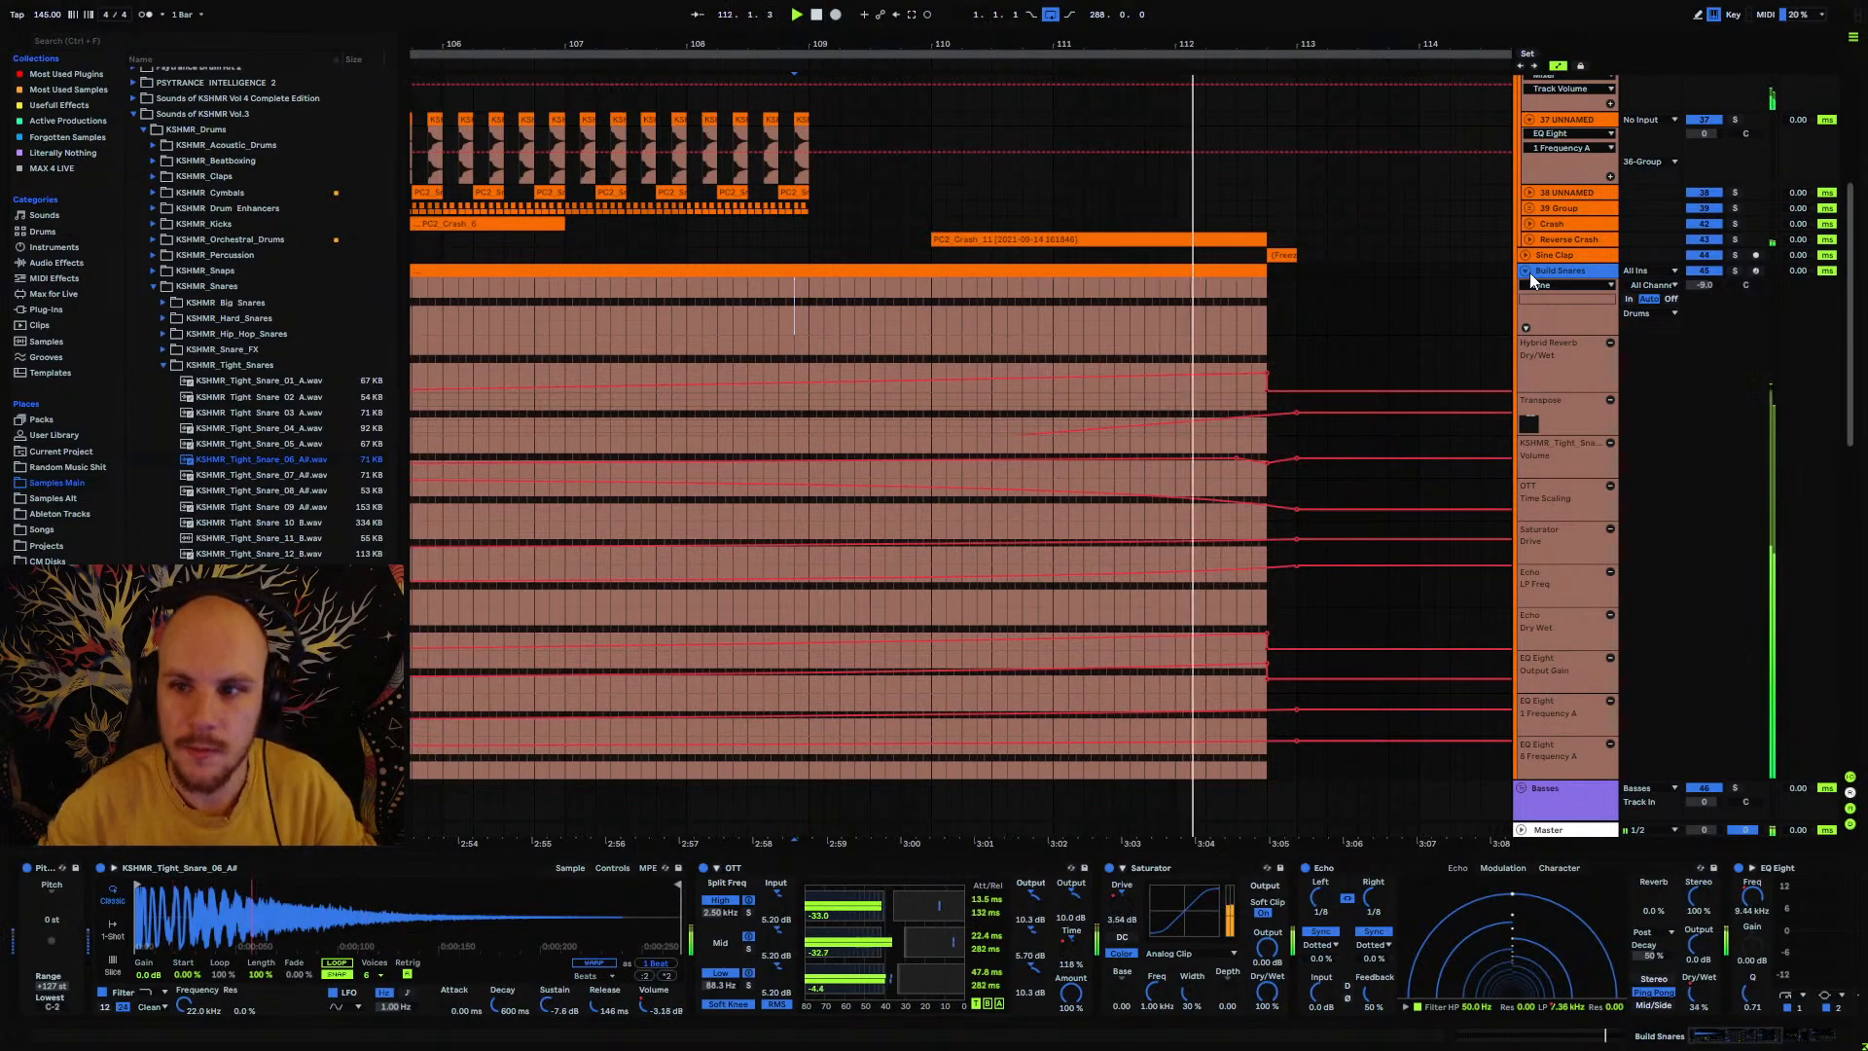
pyautogui.click(1525, 271)
pyautogui.moveTo(1236, 41); pyautogui.dragTo(941, 7)
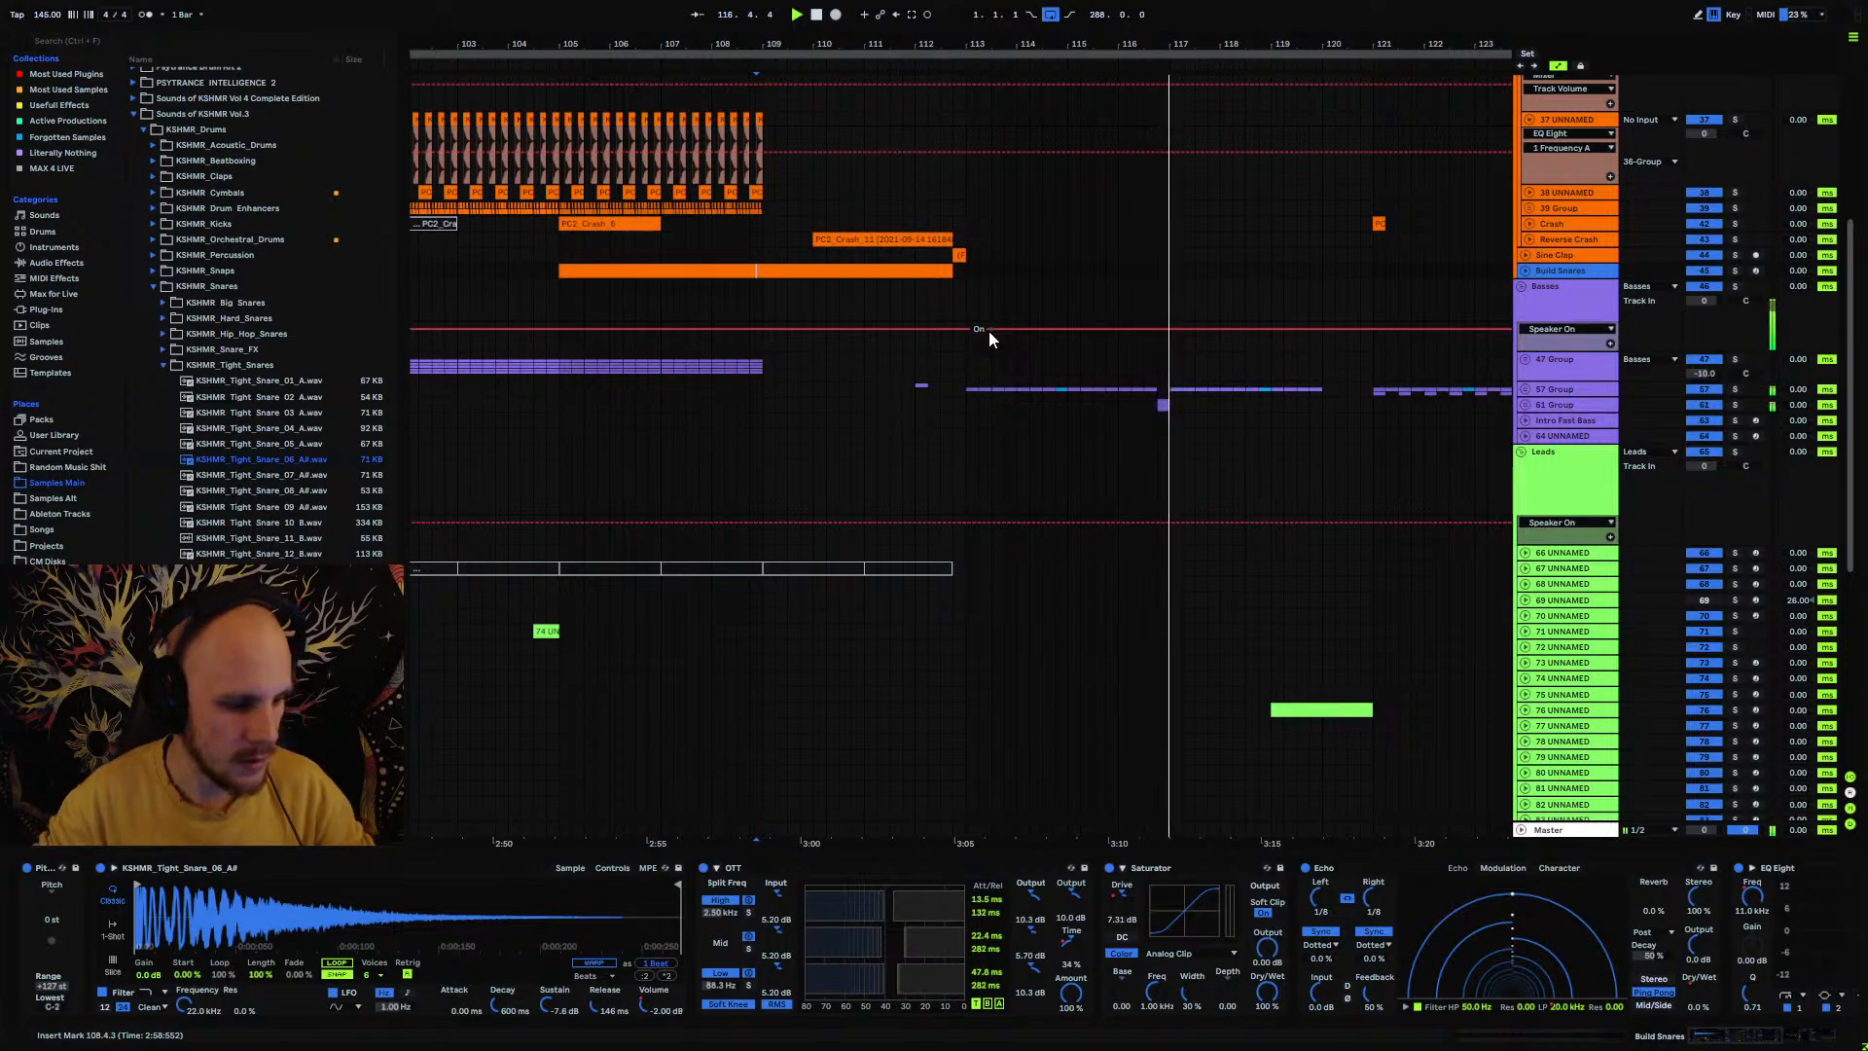
# Step: Show Build Snares' Saturator Drive automation, enlarge its Transpose lane and play the soloed snare build
pyautogui.click(1527, 270)
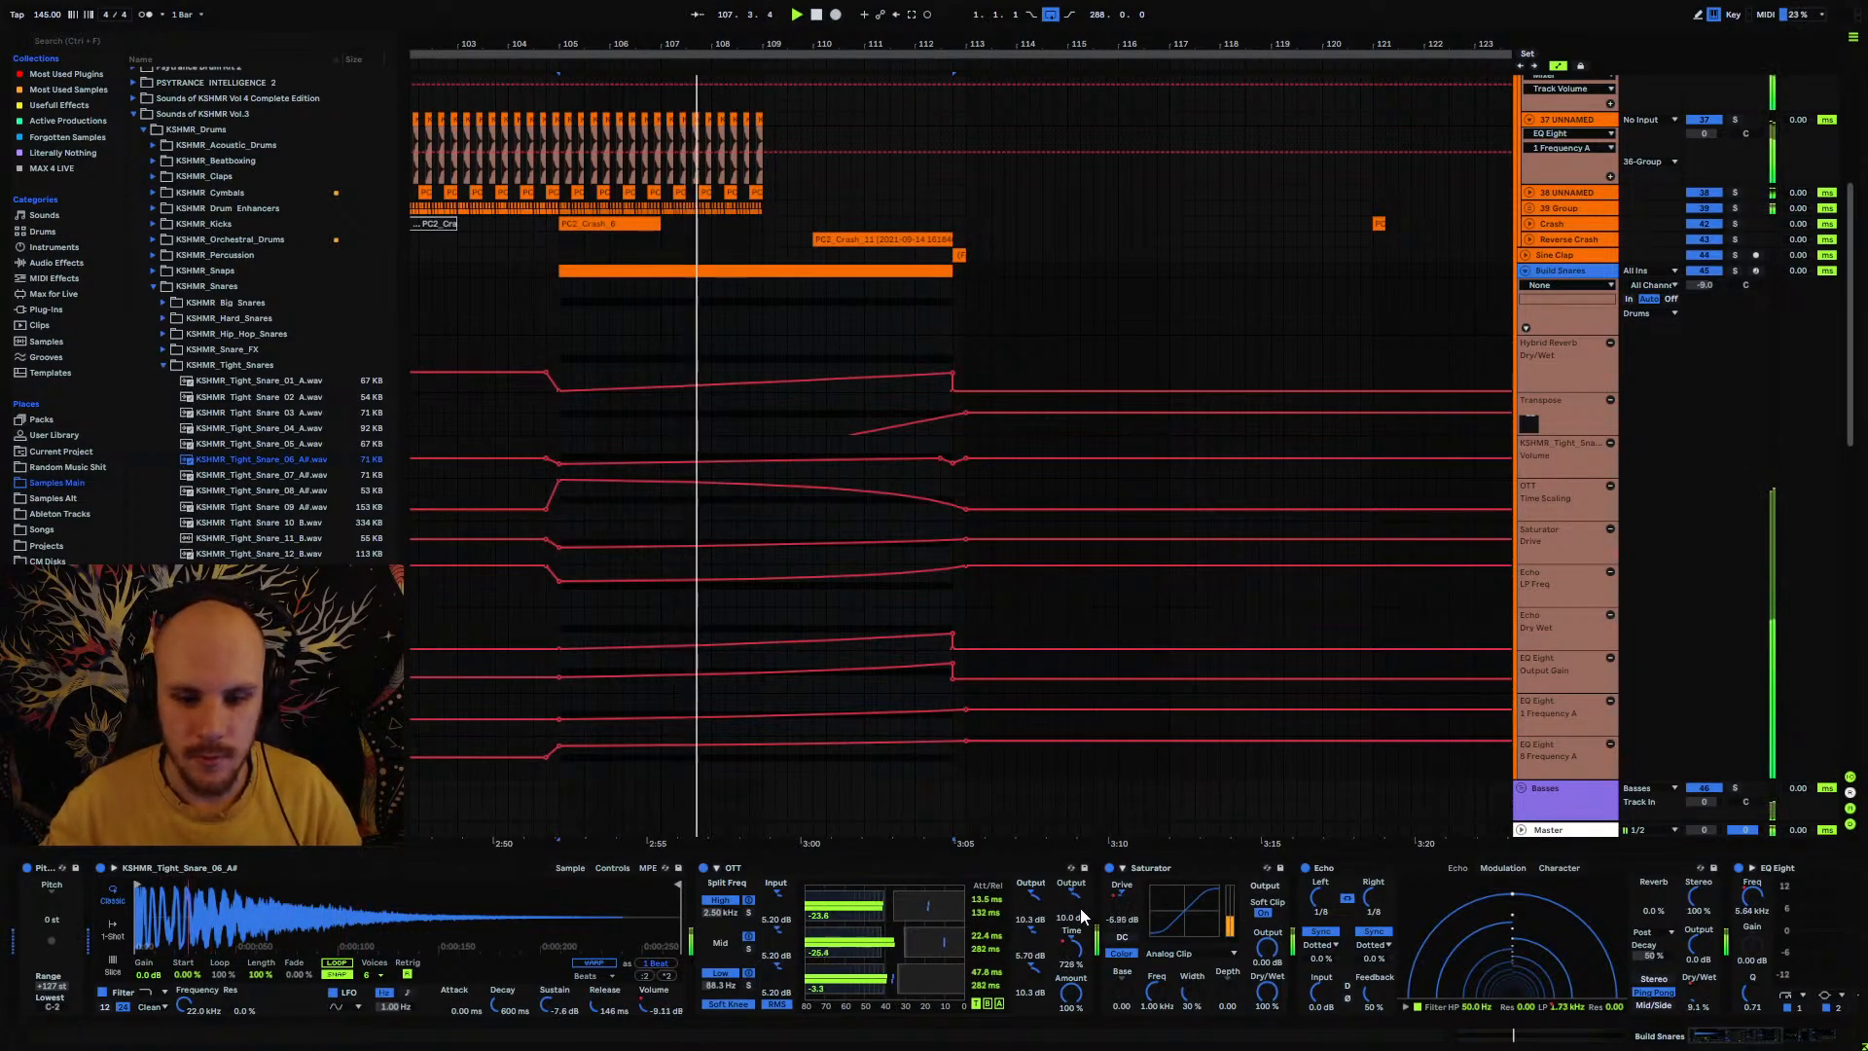
pyautogui.click(1121, 903)
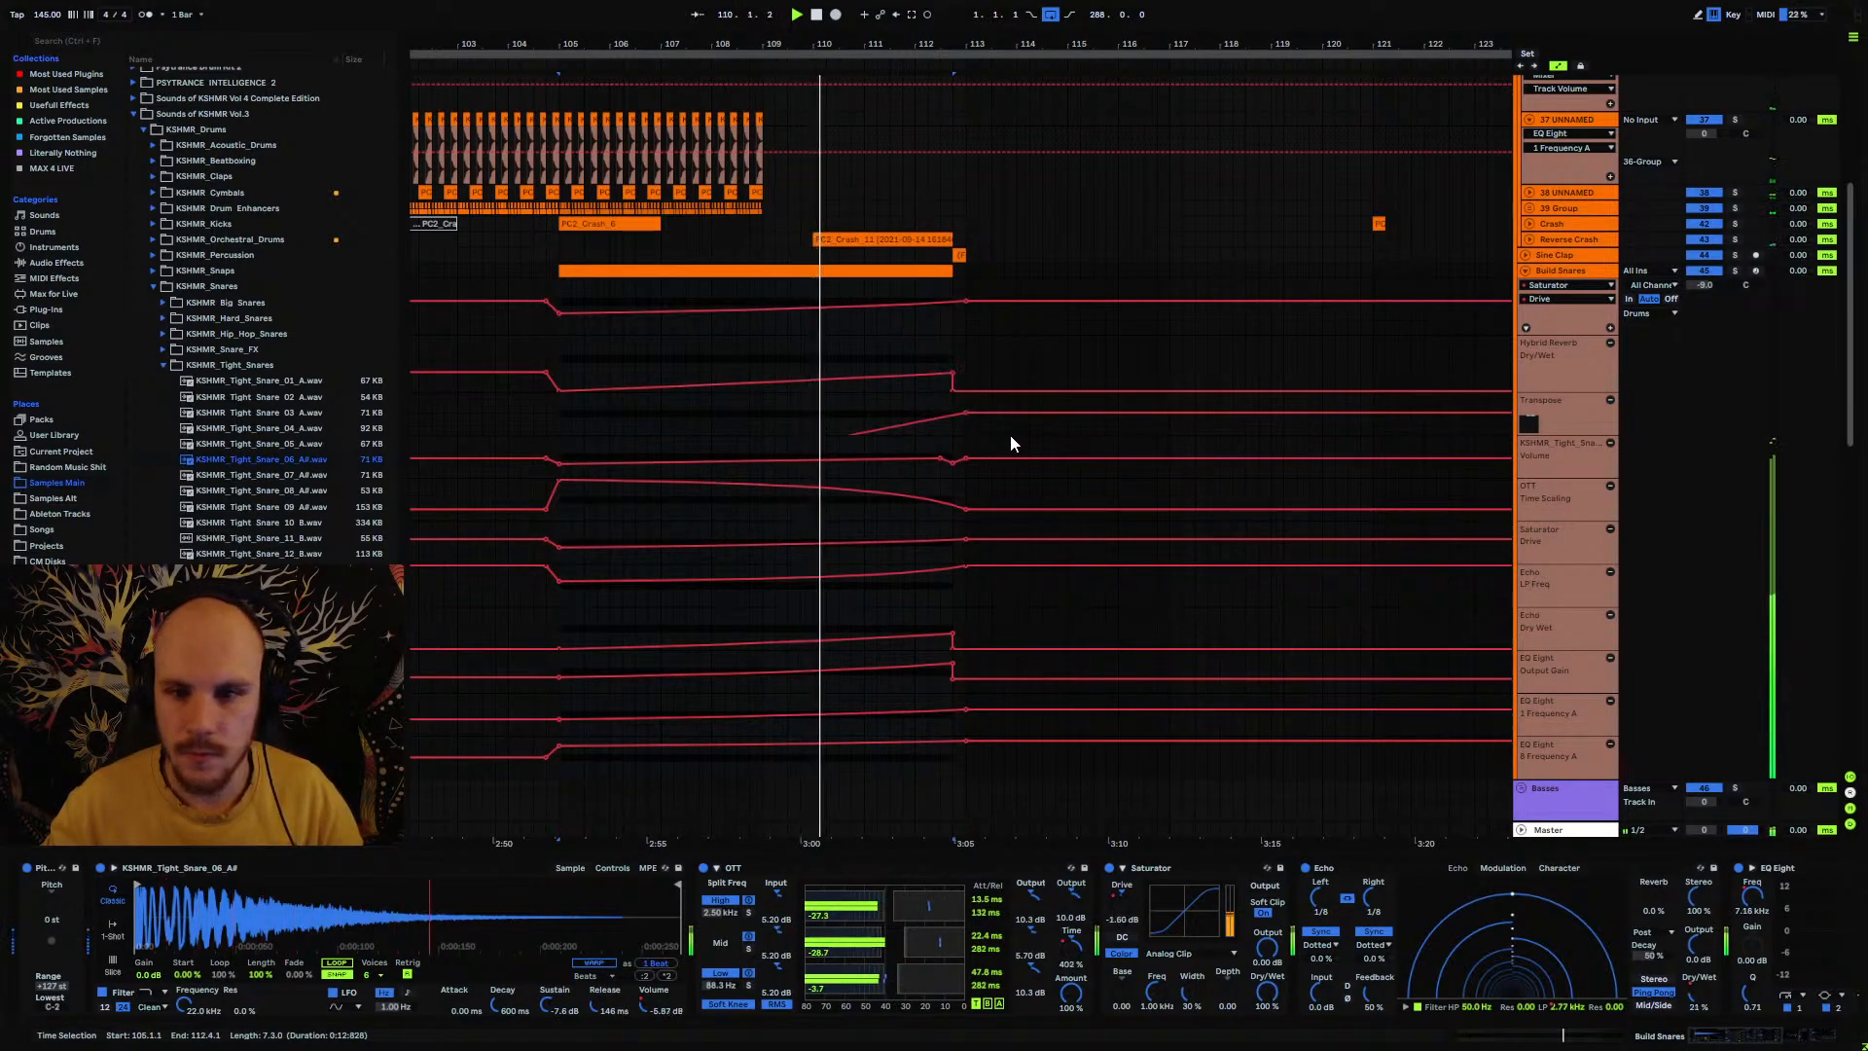
pyautogui.moveTo(1549, 433); pyautogui.dragTo(1549, 603)
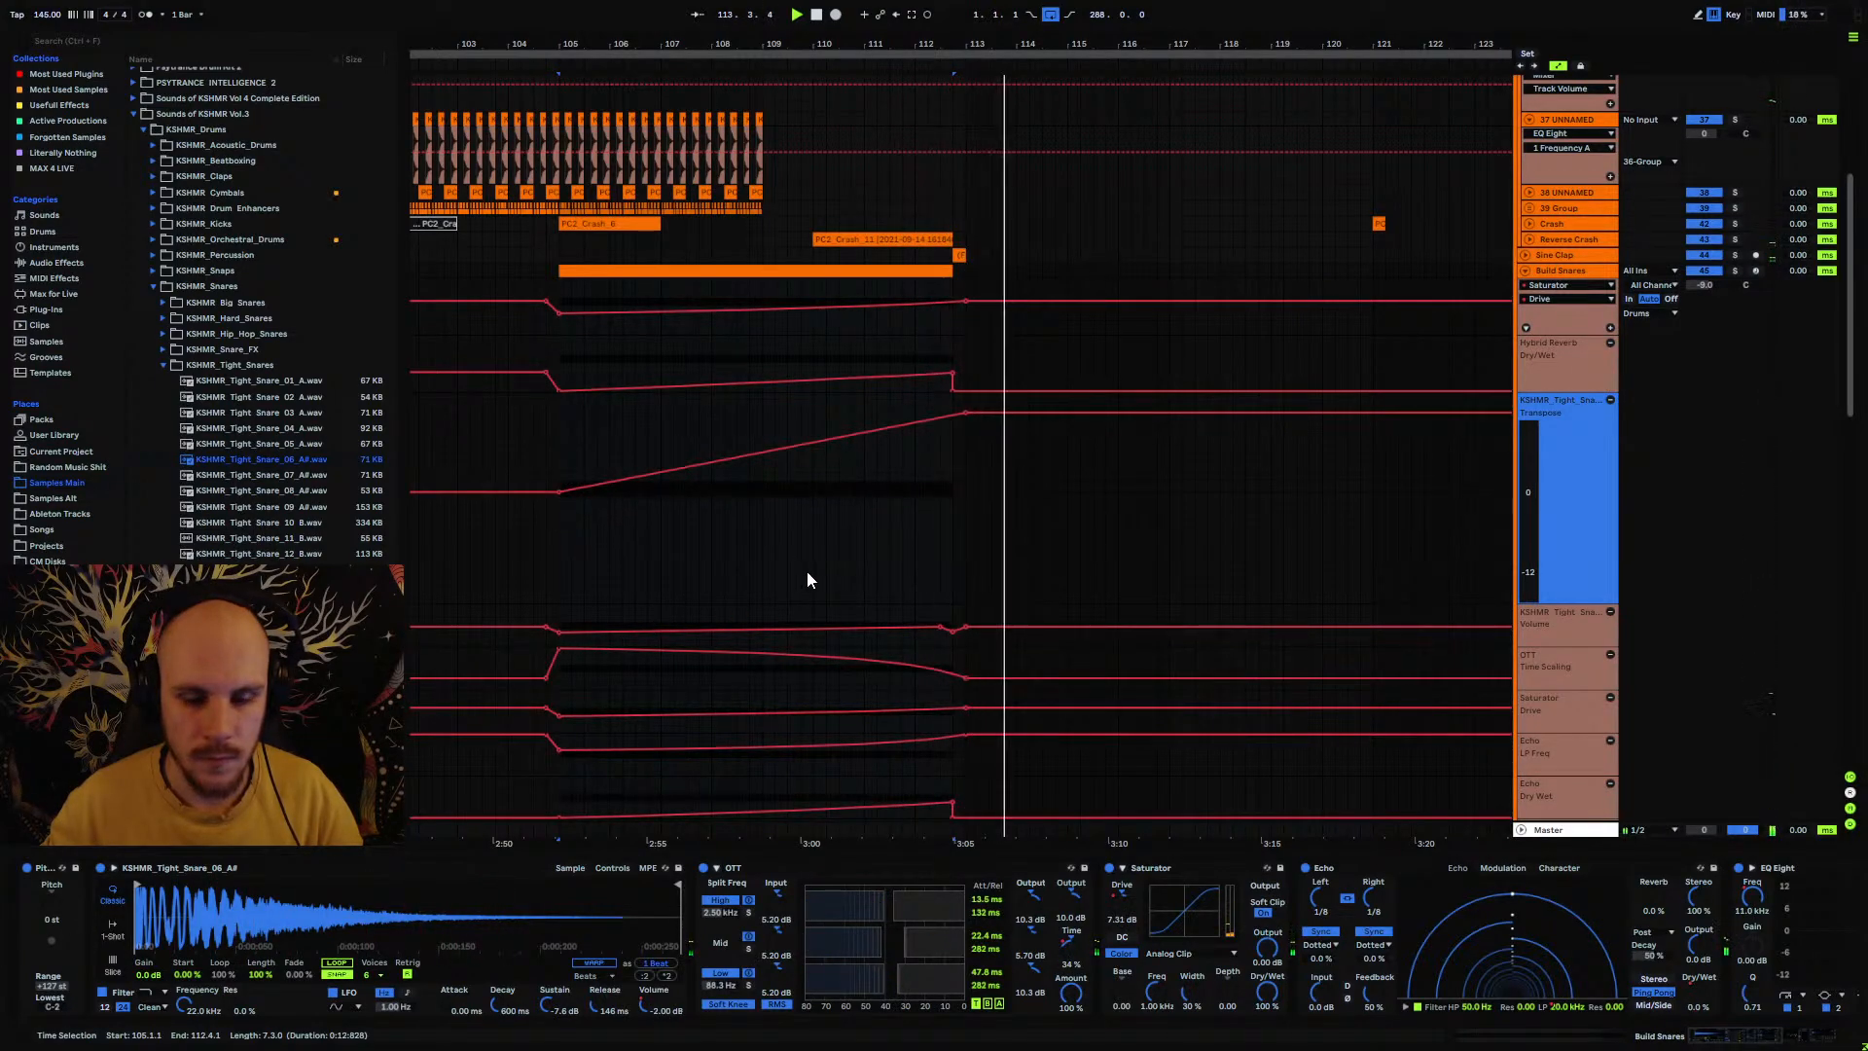
pyautogui.press('space')
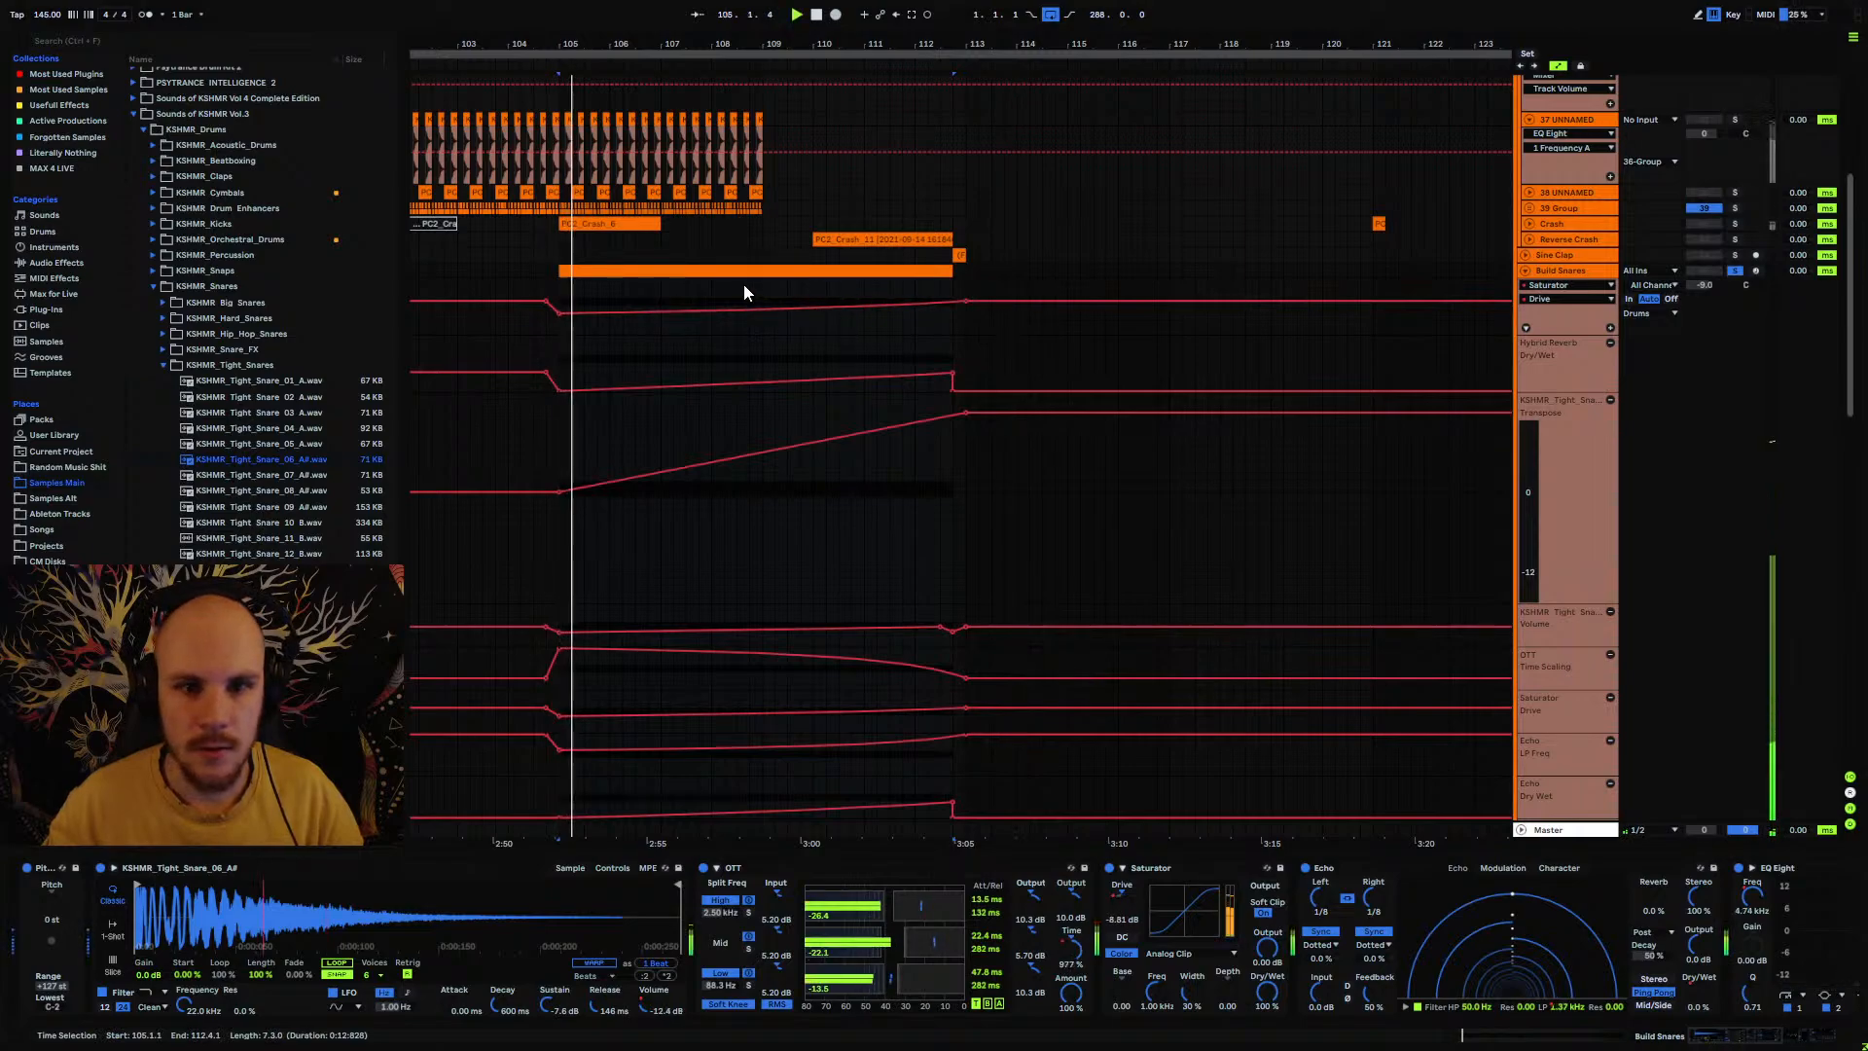
pyautogui.click(746, 289)
pyautogui.press('space')
pyautogui.press('space')
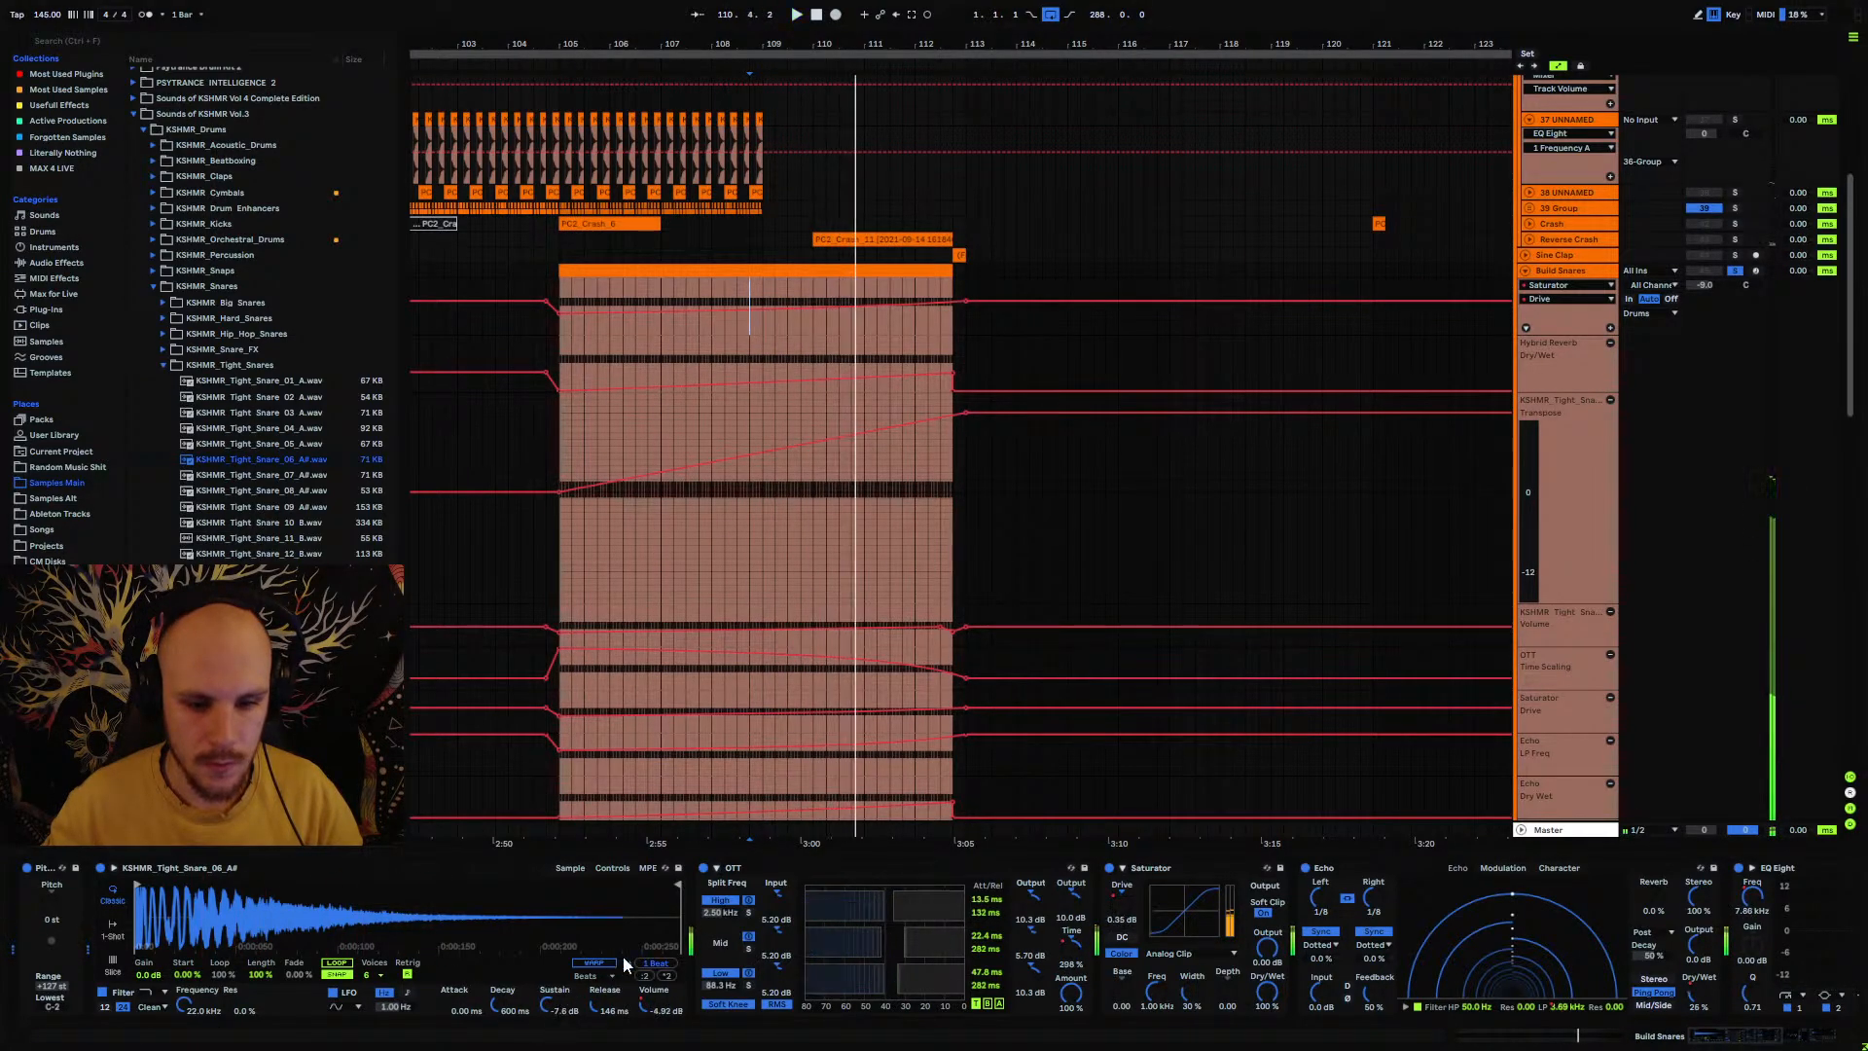
# Step: Reshape Build Snares' OTT Time Scaling automation to rise from about 10% at bar 105 toward bar 113, then turn OTT off
pyautogui.press('space')
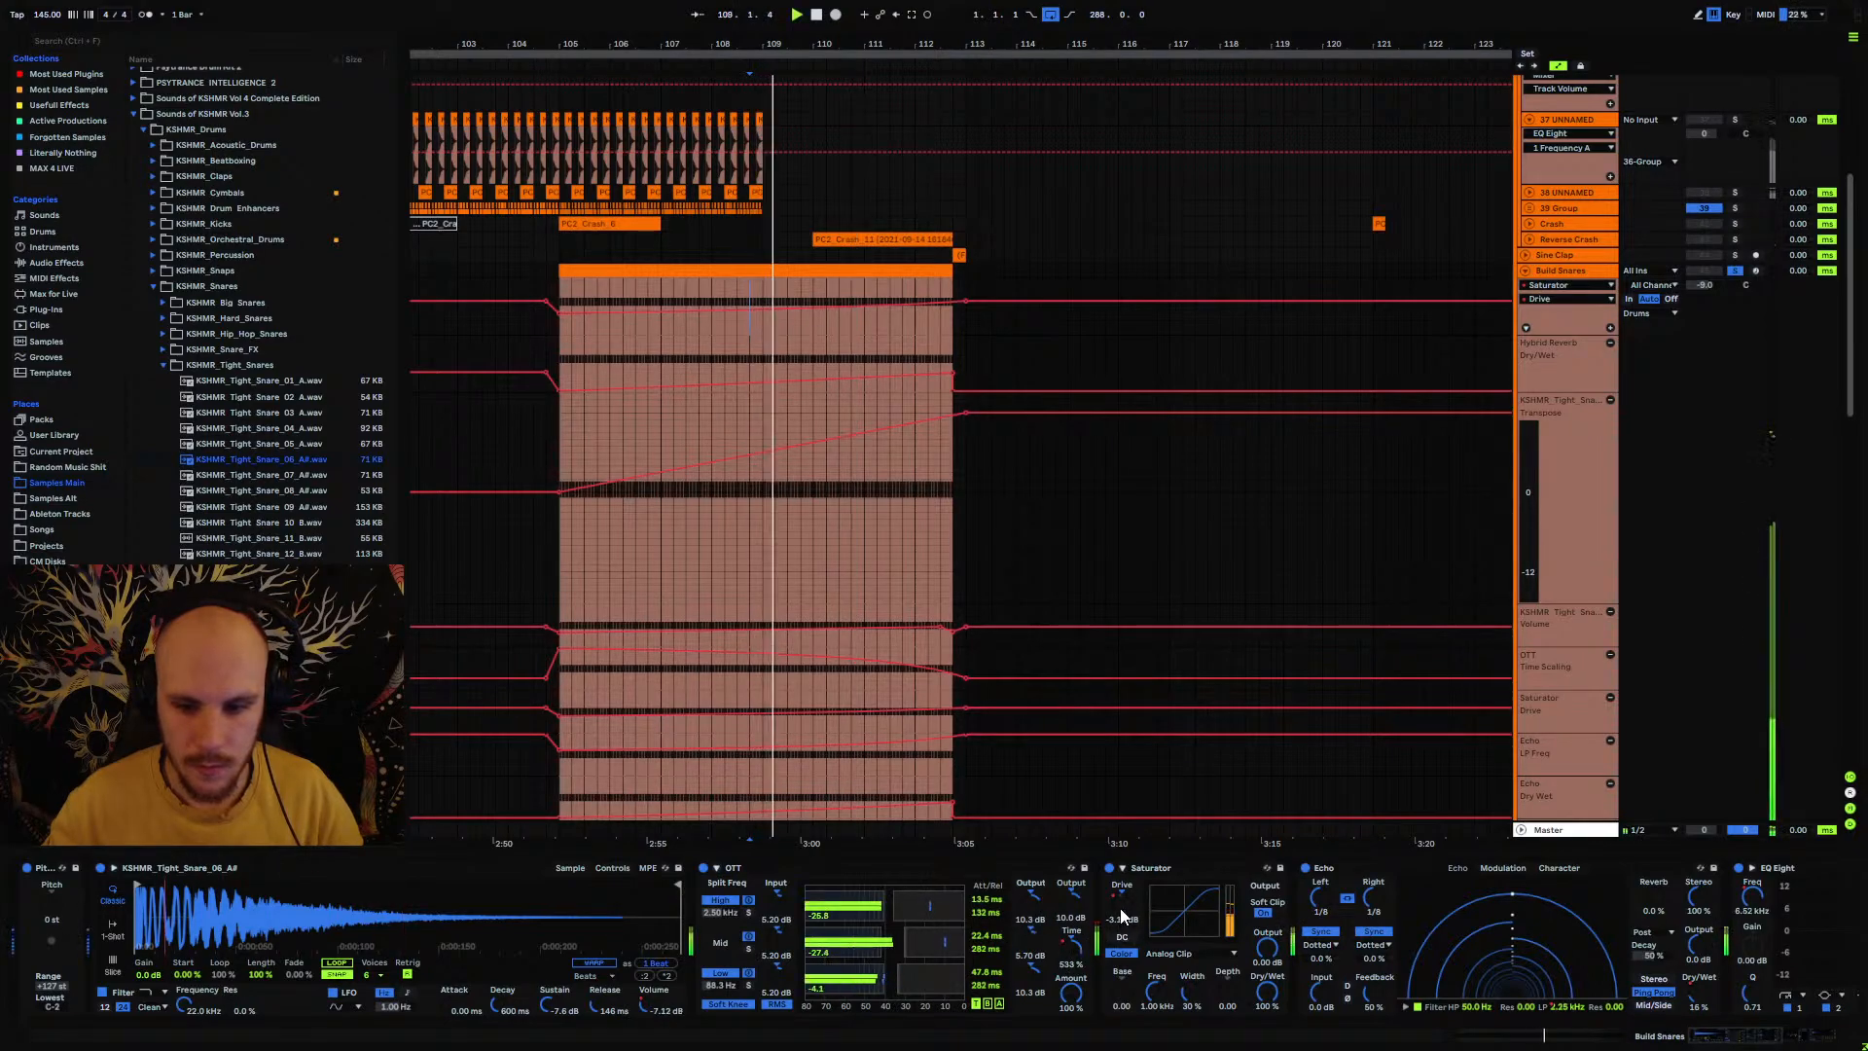
pyautogui.click(1071, 936)
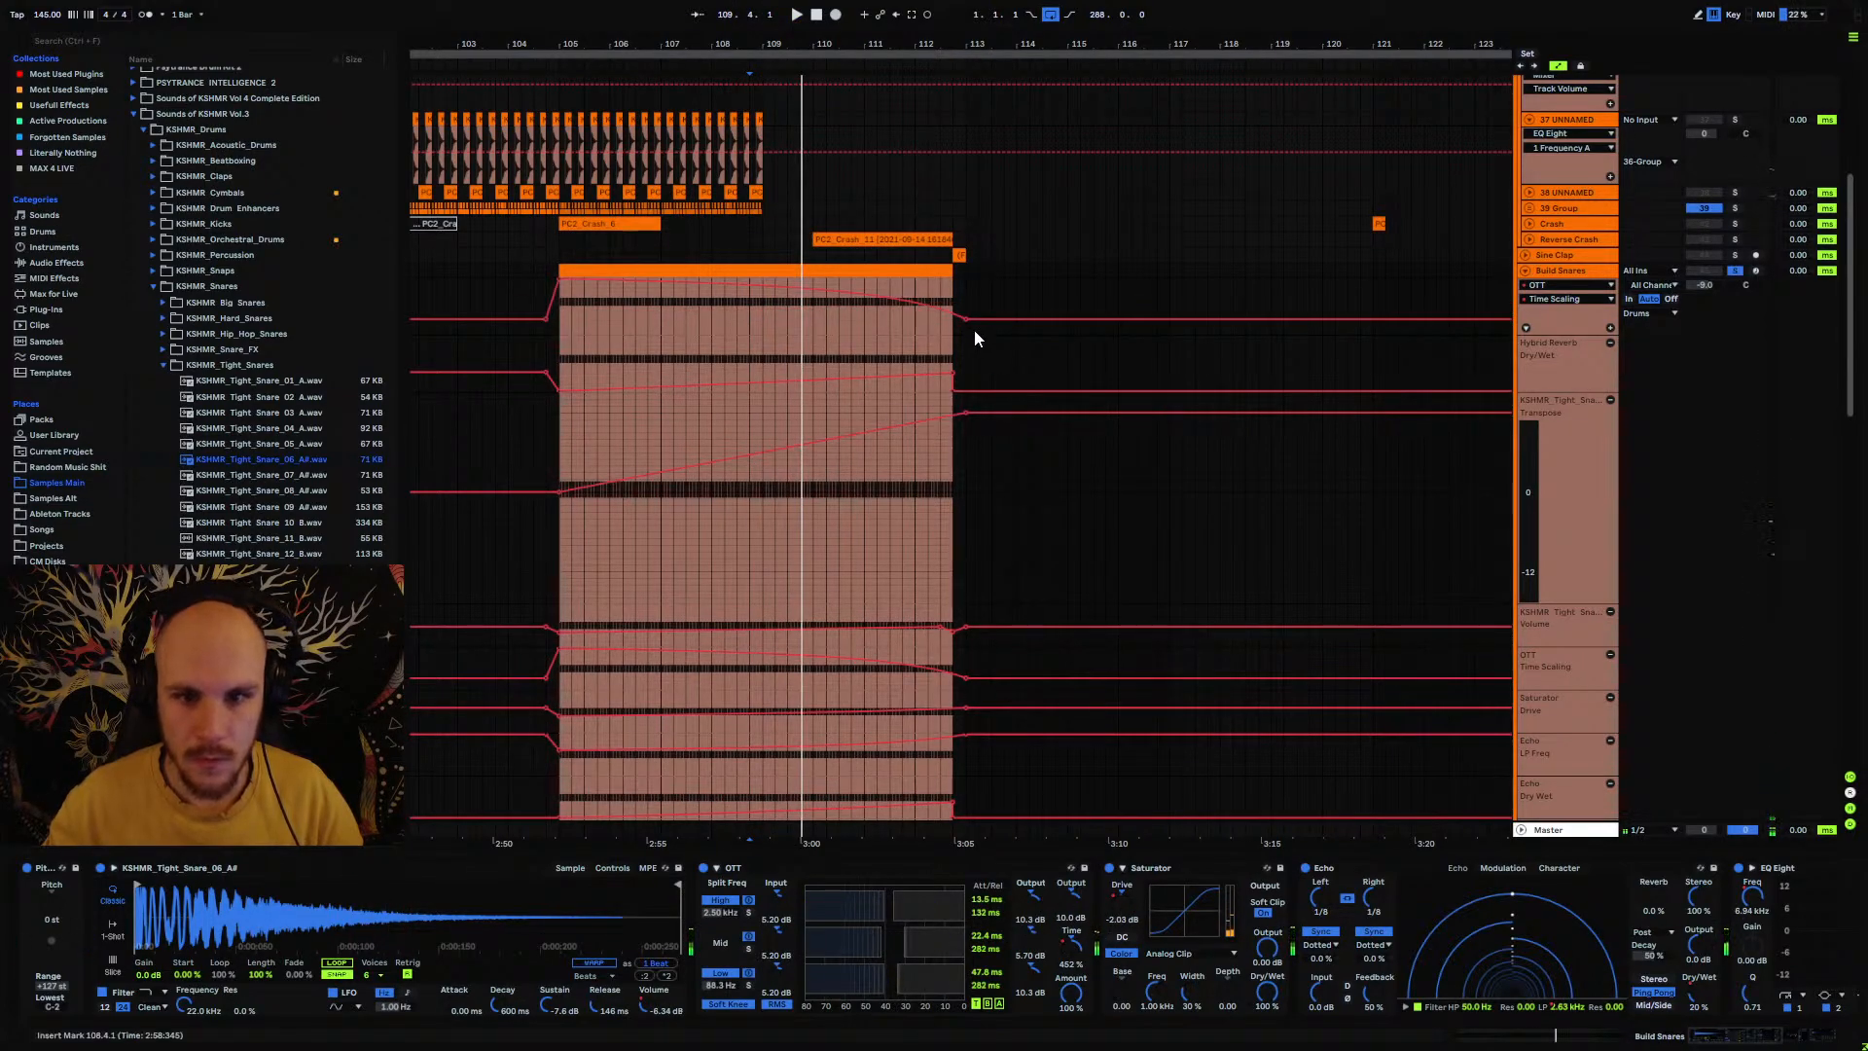
pyautogui.moveTo(574, 281); pyautogui.dragTo(574, 331)
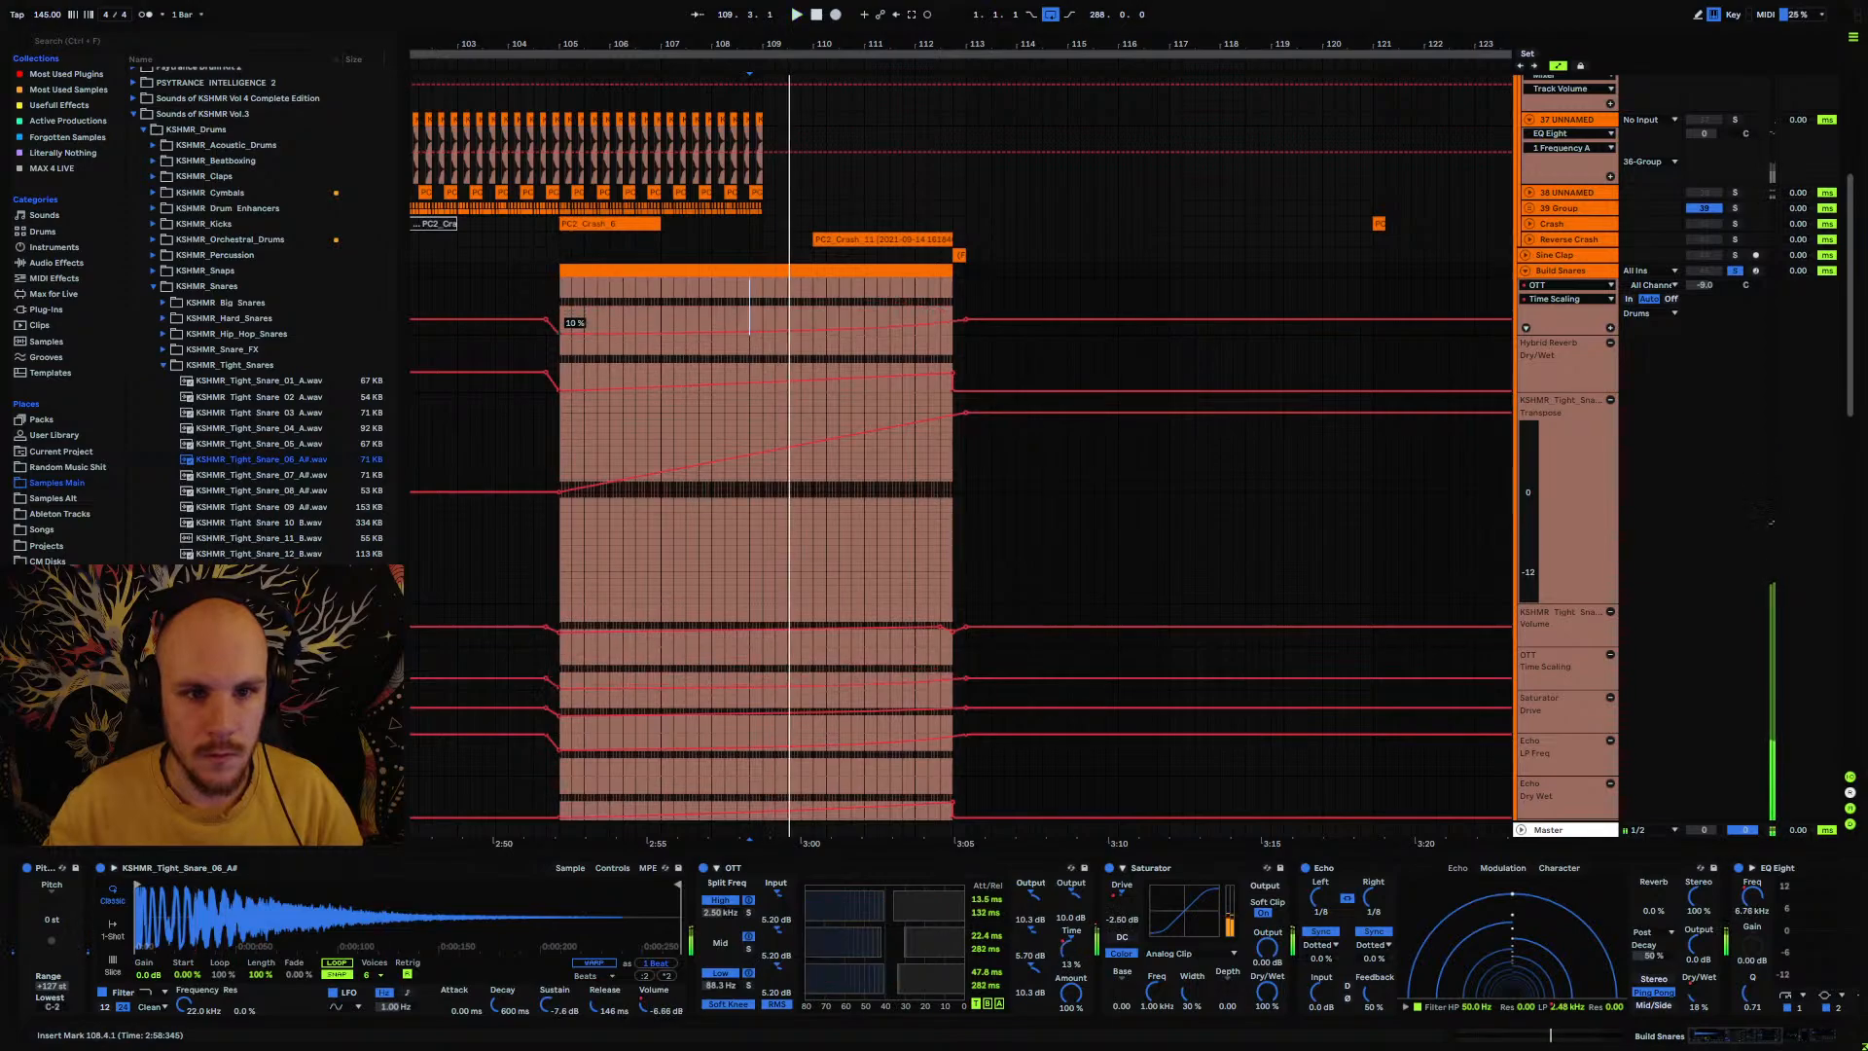
pyautogui.moveTo(963, 318); pyautogui.dragTo(954, 307)
pyautogui.click(700, 867)
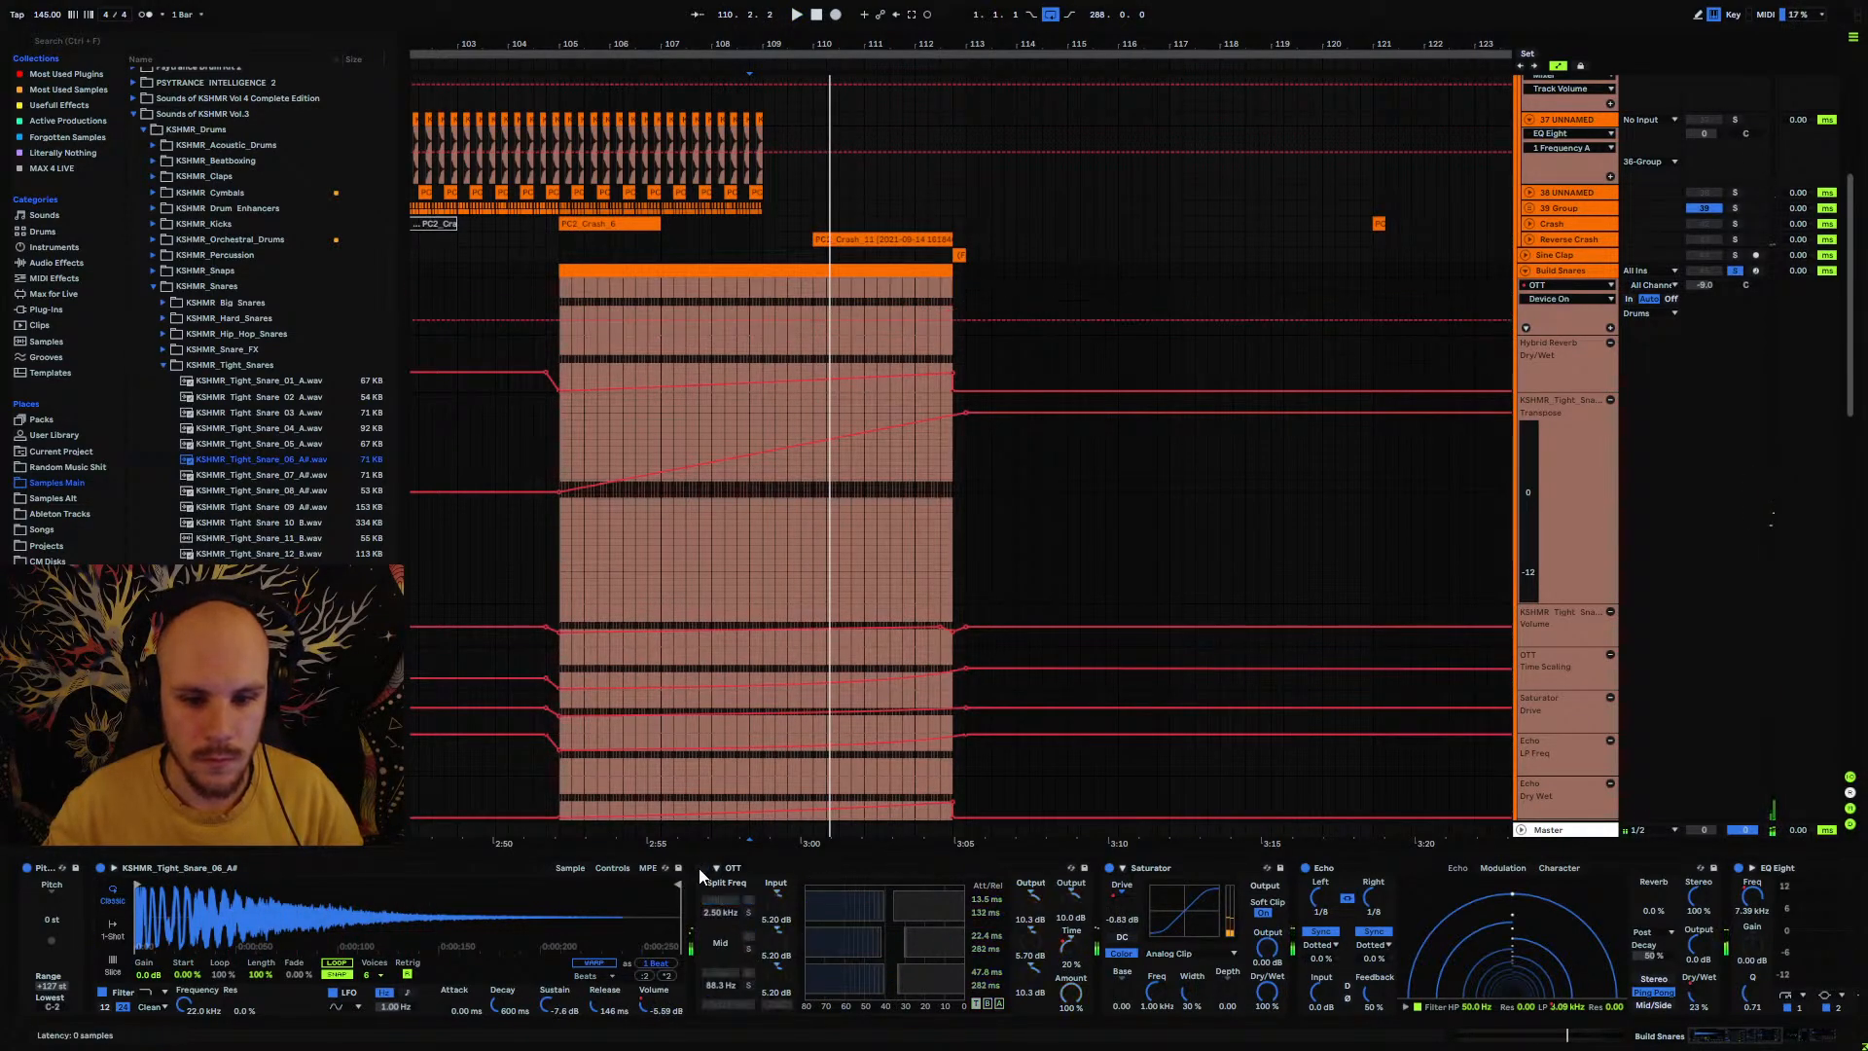
pyautogui.click(792, 867)
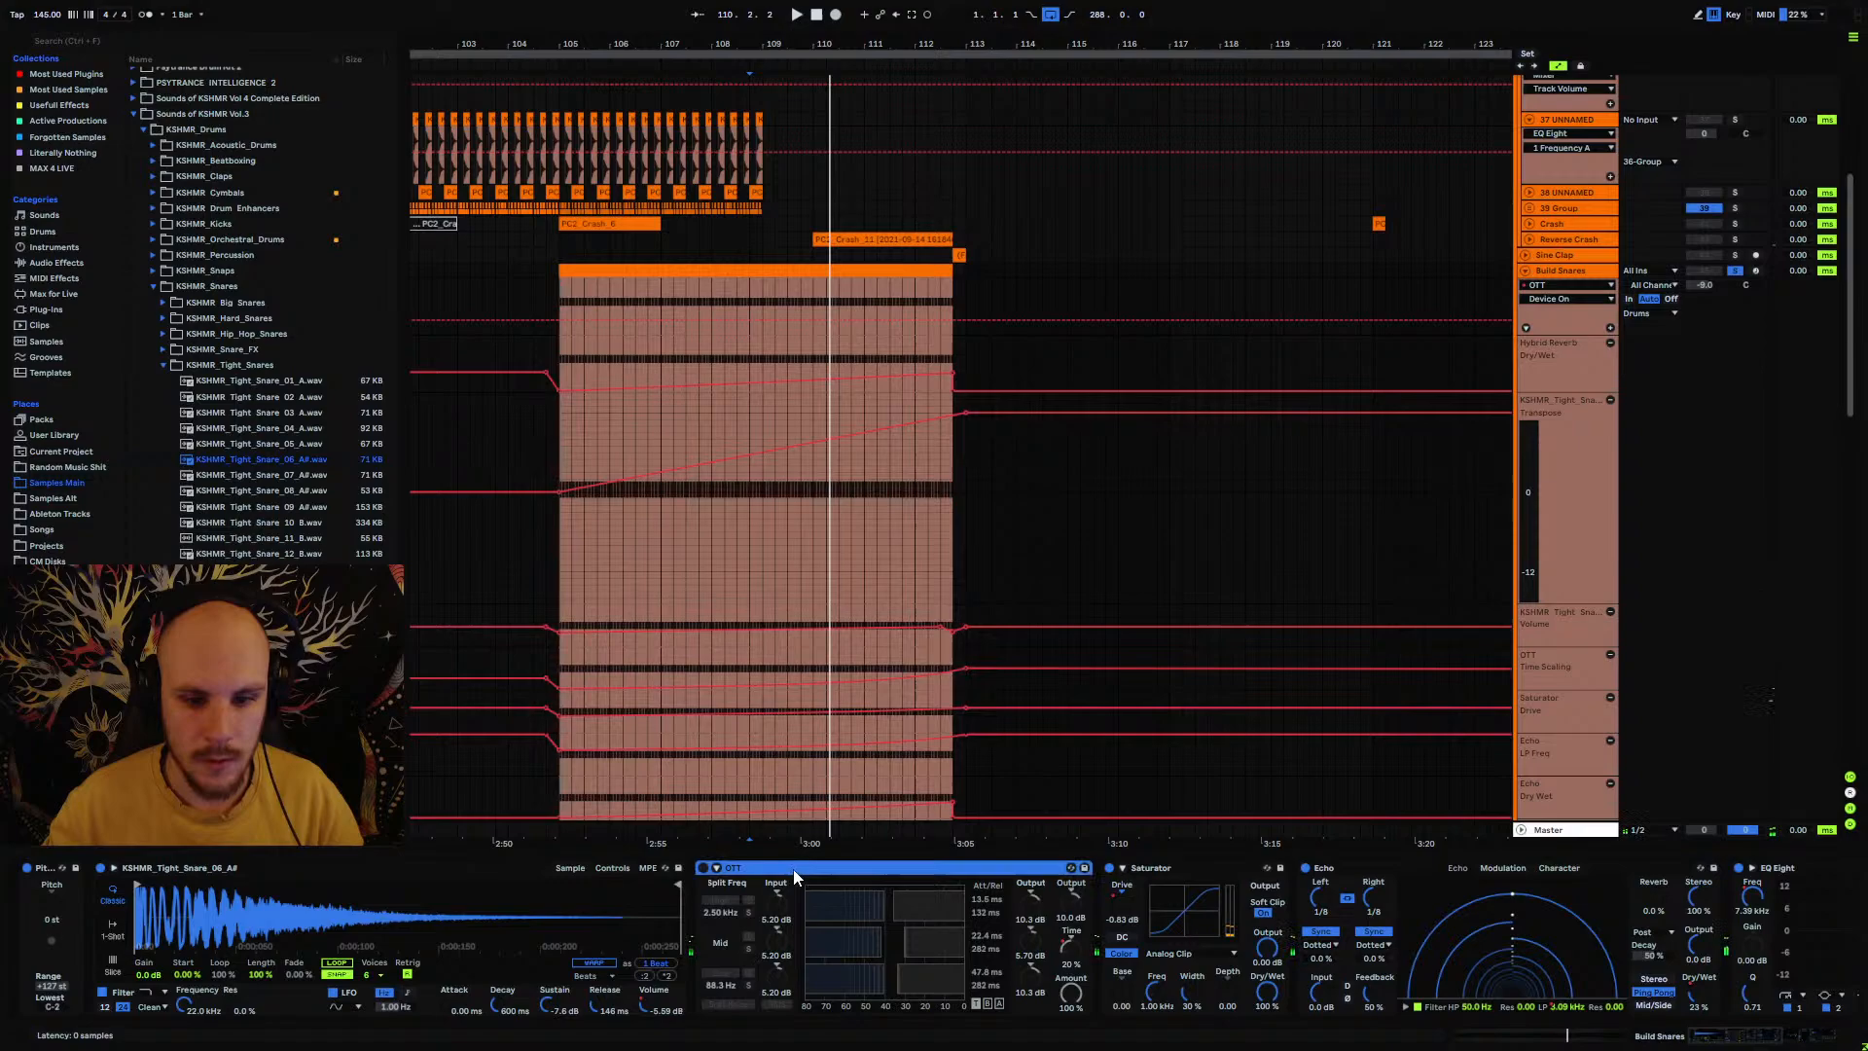
# Step: Set the snare sampler's release to 493 ms, raise its sustain level and play the build from bar 108.4.1
pyautogui.click(650, 1006)
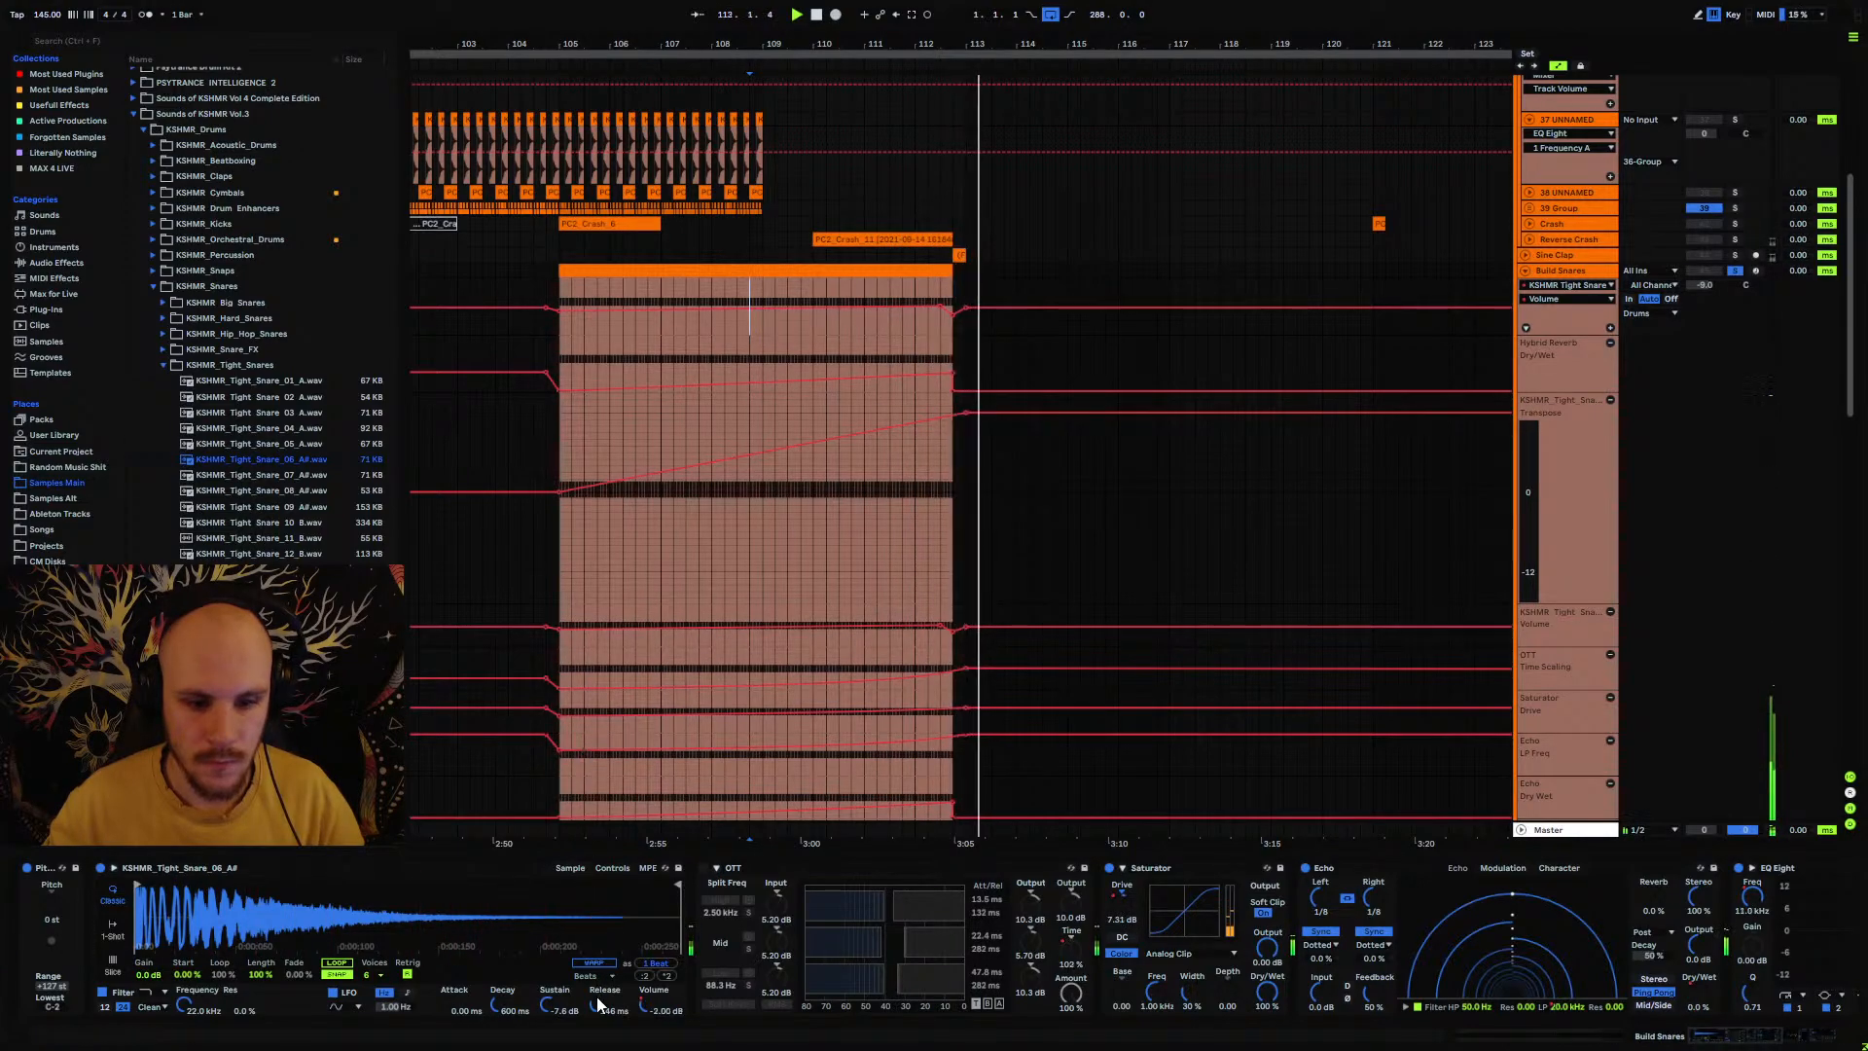
pyautogui.moveTo(597, 1002); pyautogui.dragTo(598, 948)
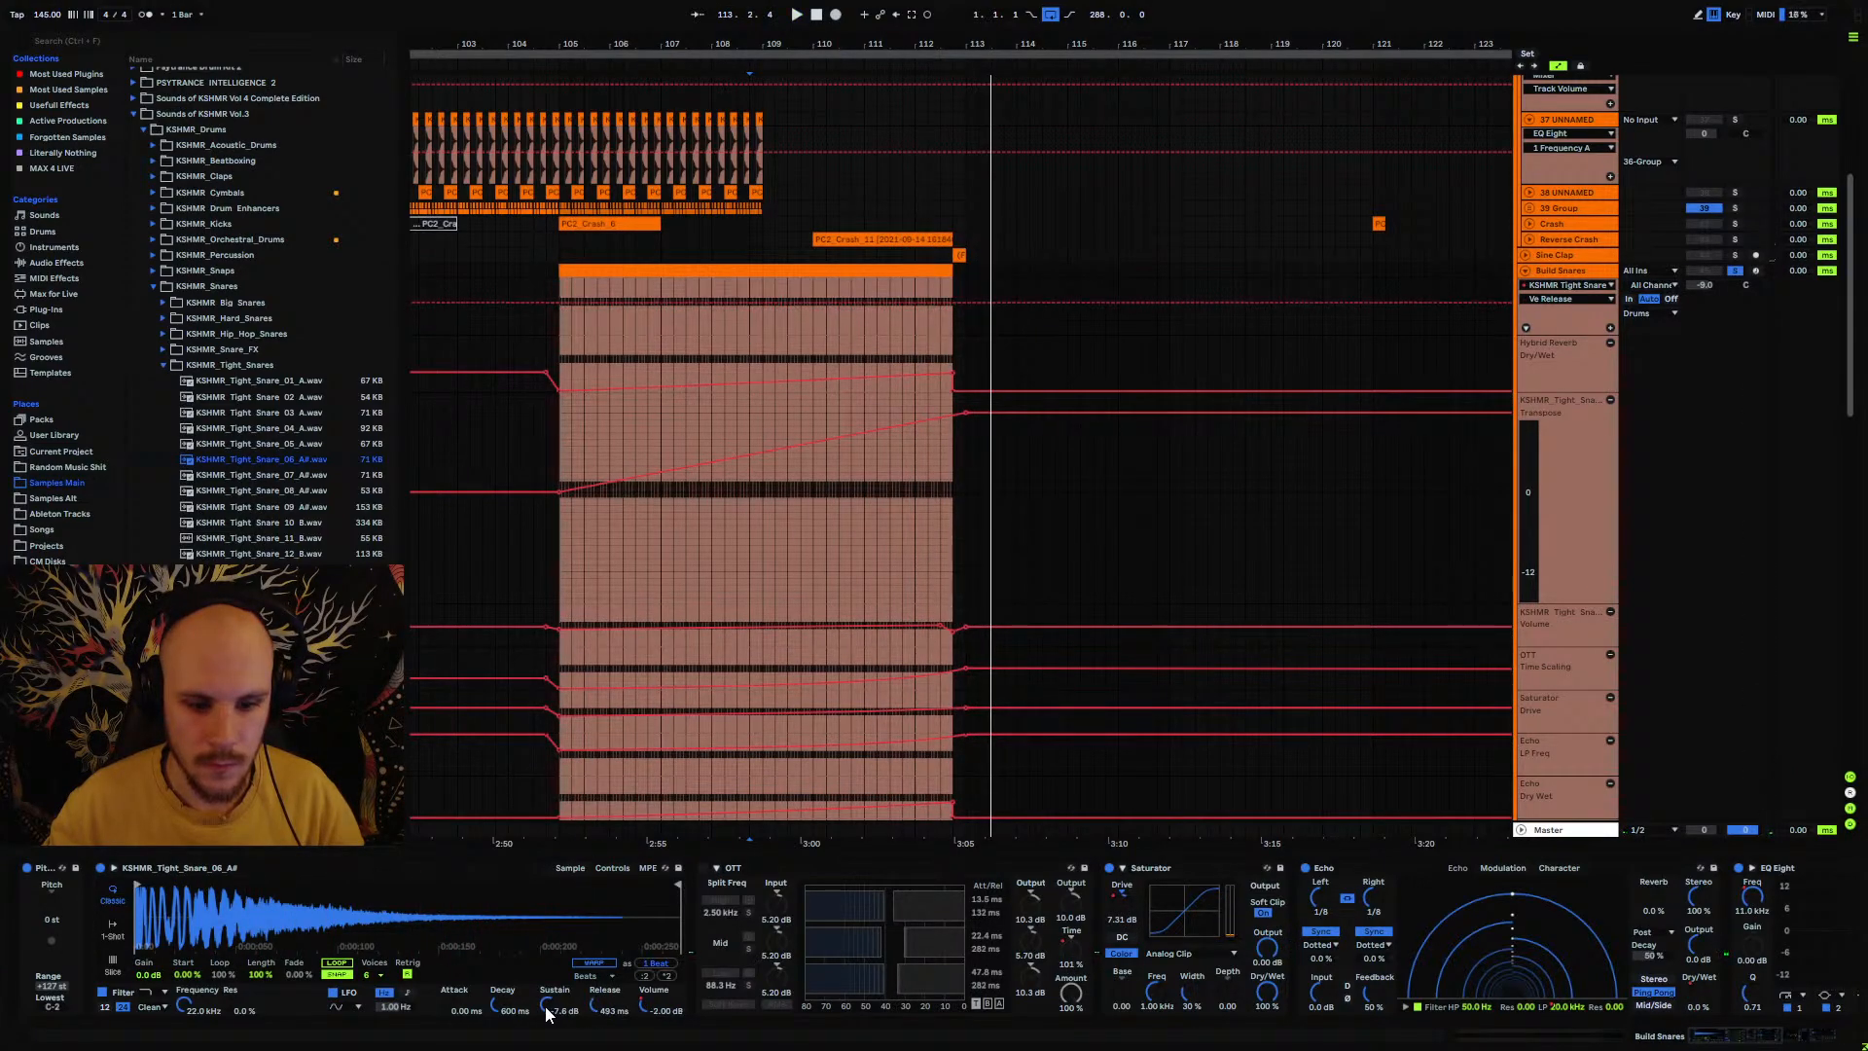
pyautogui.moveTo(548, 1013); pyautogui.dragTo(547, 978)
pyautogui.press('space')
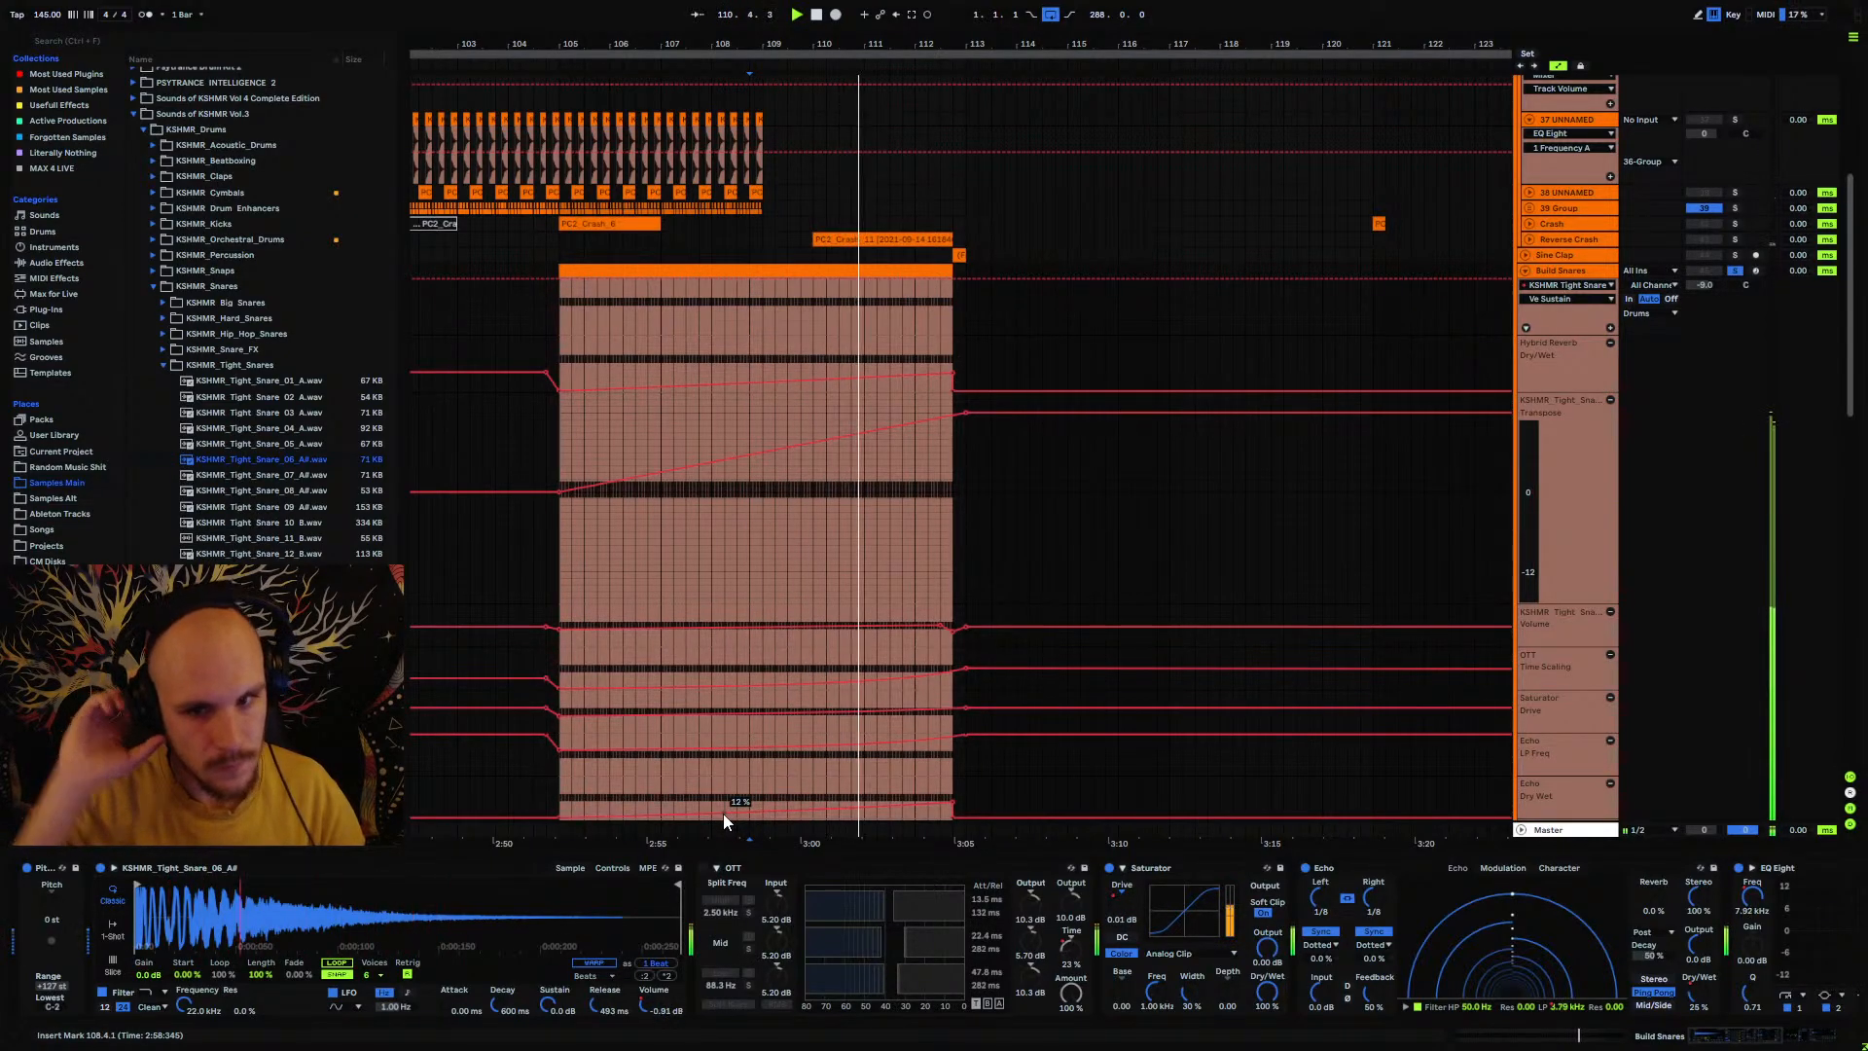
# Step: Lower the end point of the snare sampler's Volume automation at bar 113 and play the build from bar 108.4.1
pyautogui.click(646, 998)
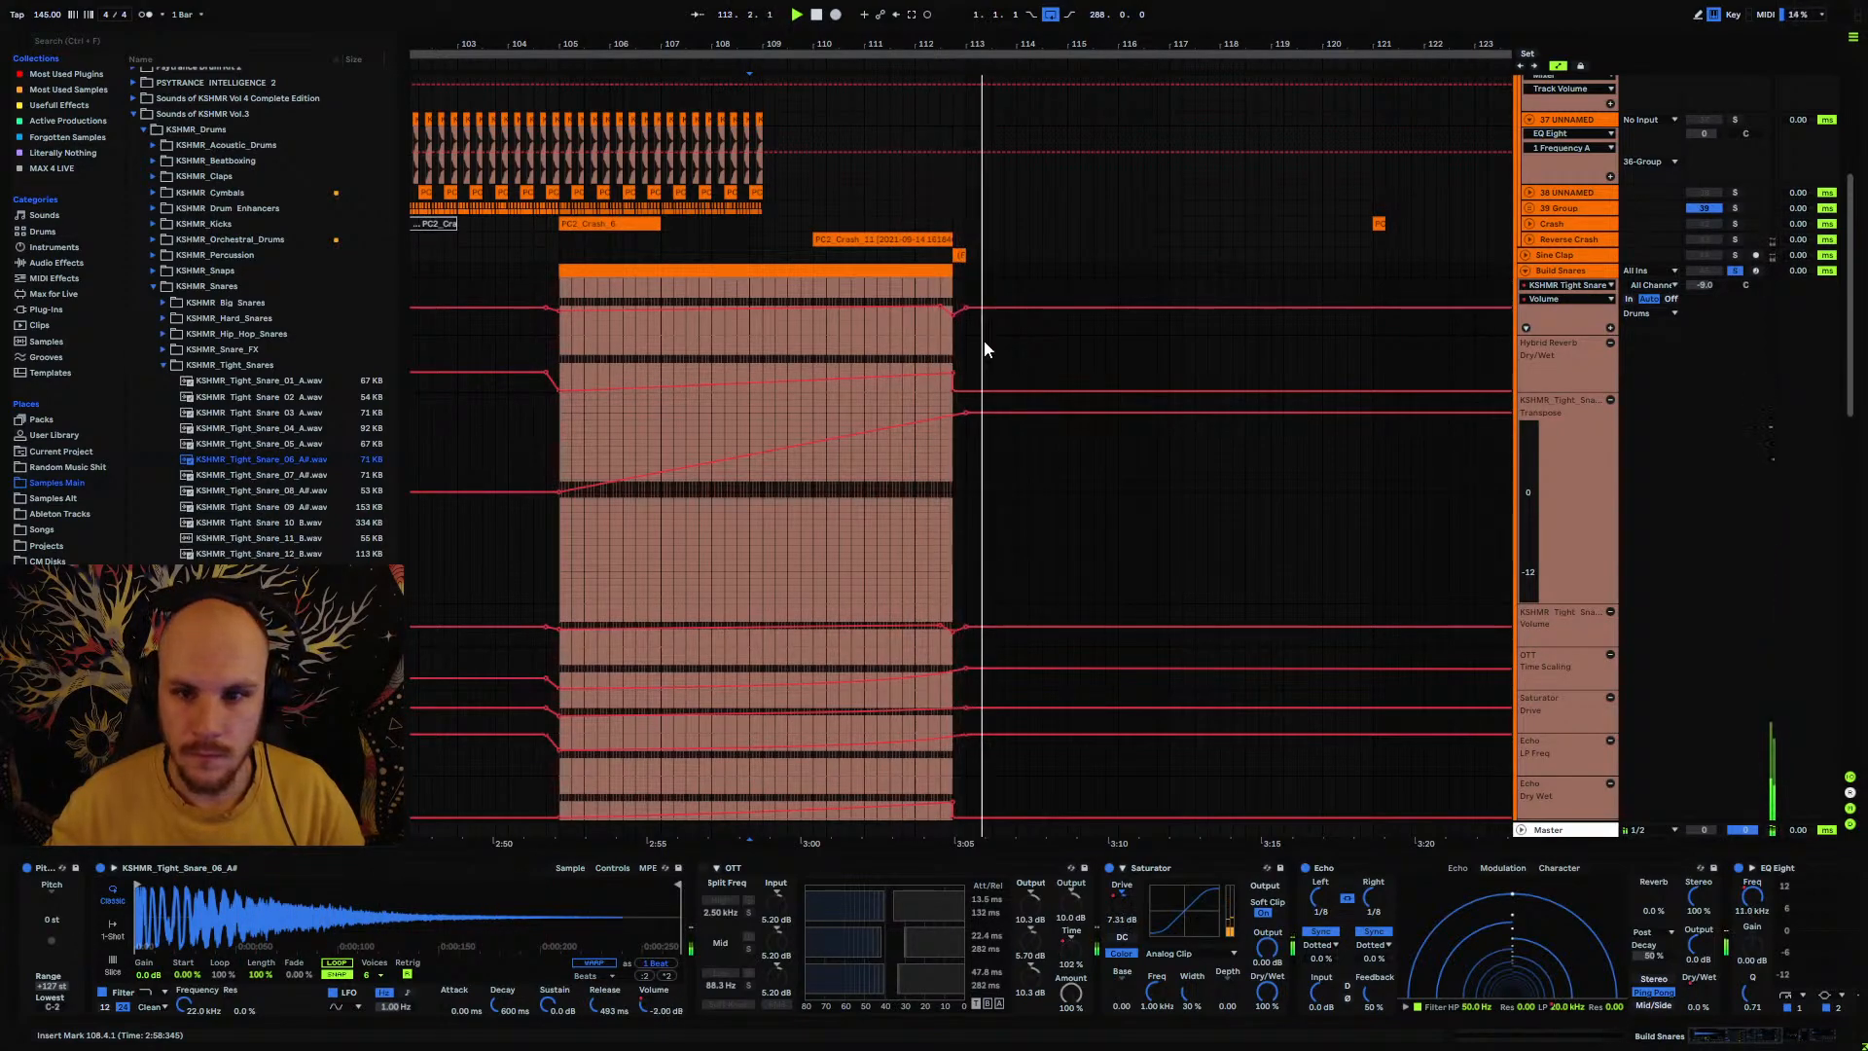
pyautogui.press('space')
pyautogui.moveTo(966, 307); pyautogui.dragTo(953, 334)
pyautogui.press('space')
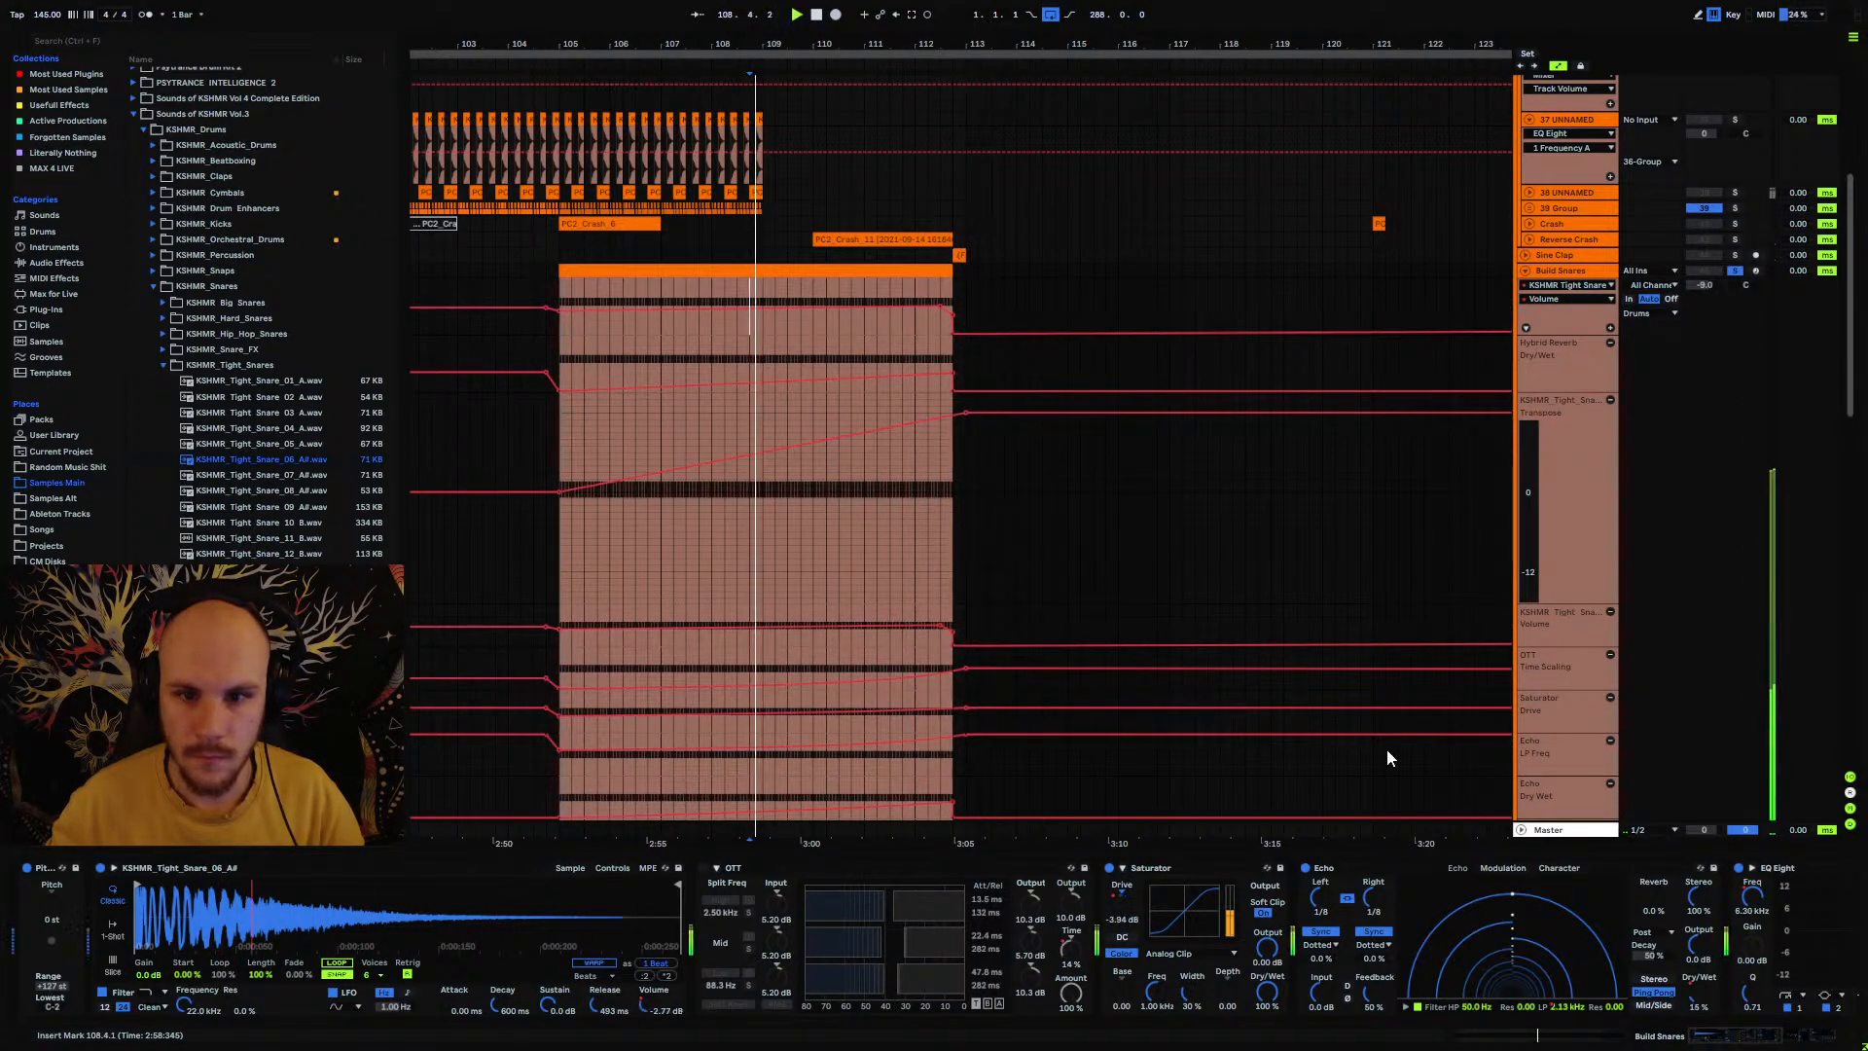
# Step: Show Build Snares' Hybrid Reverb and Echo Dry/Wet automation and play the build's end from bar 111.2.1
pyautogui.moveTo(1707, 1034); pyautogui.dragTo(1746, 1015)
pyautogui.click(1740, 995)
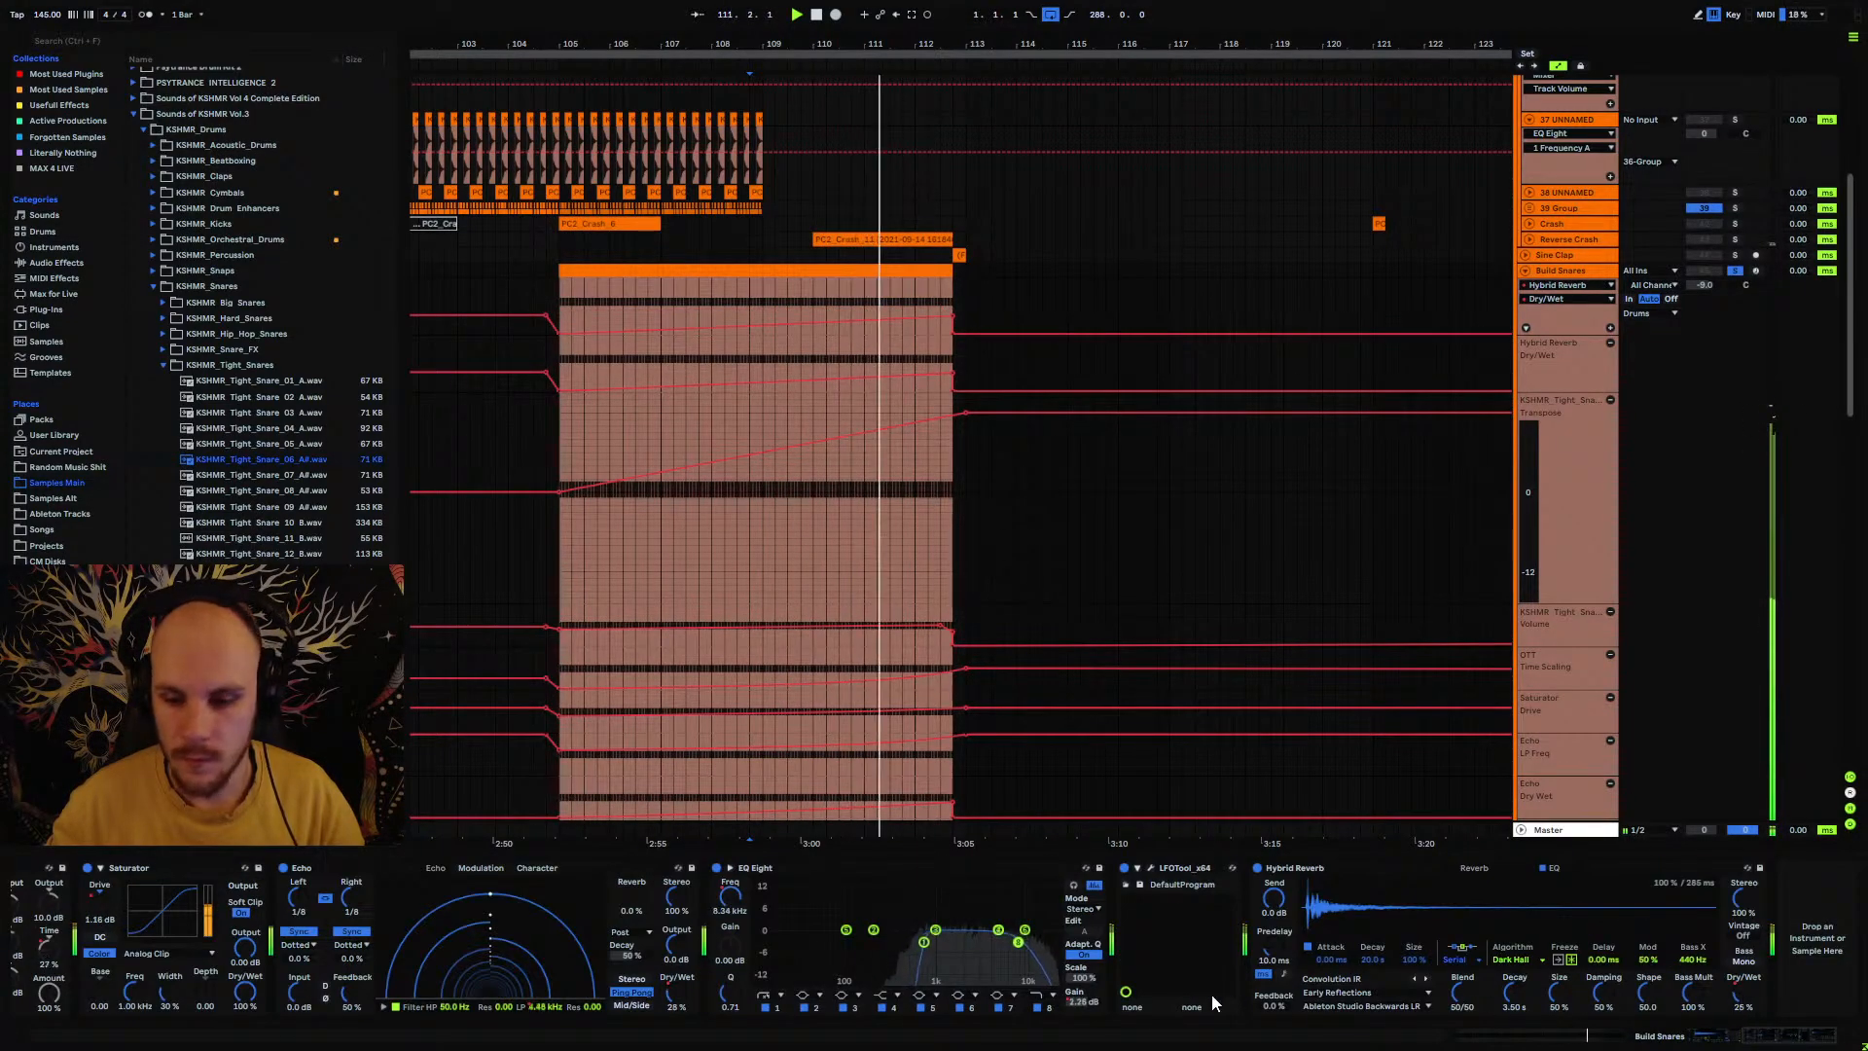
pyautogui.click(671, 992)
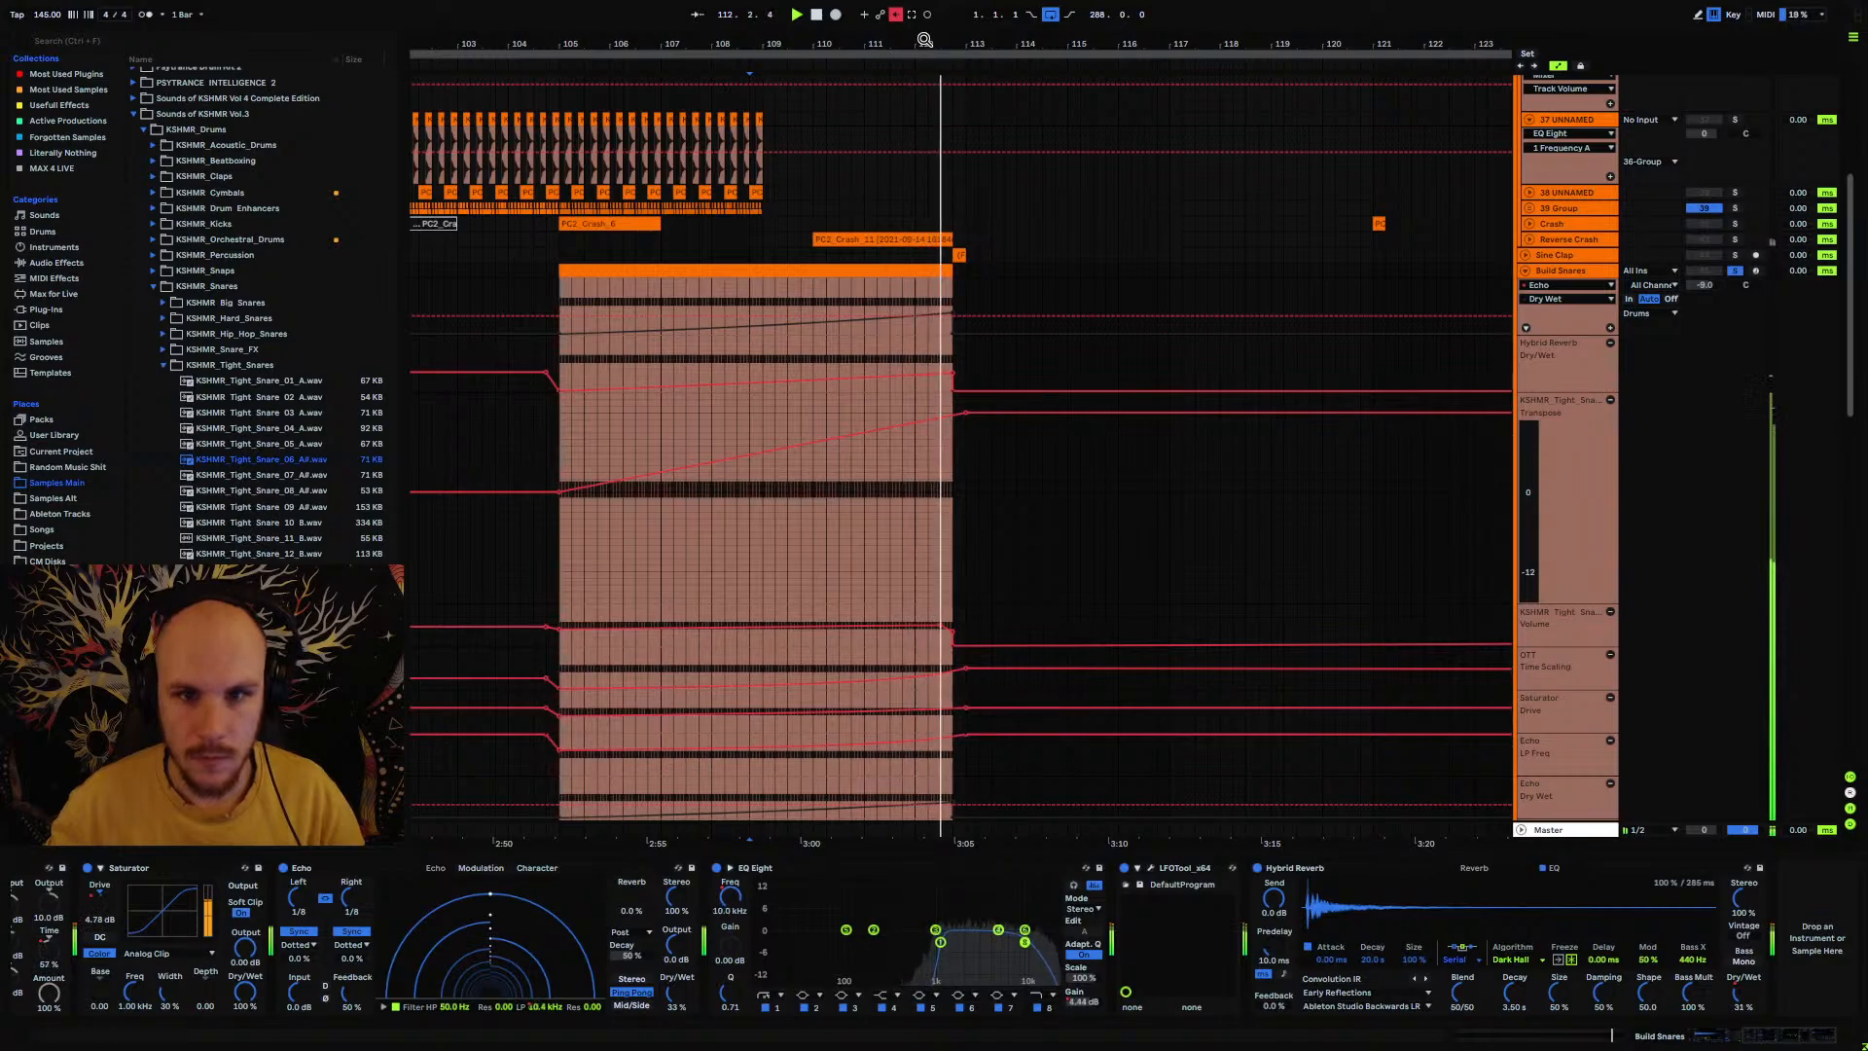
pyautogui.click(873, 284)
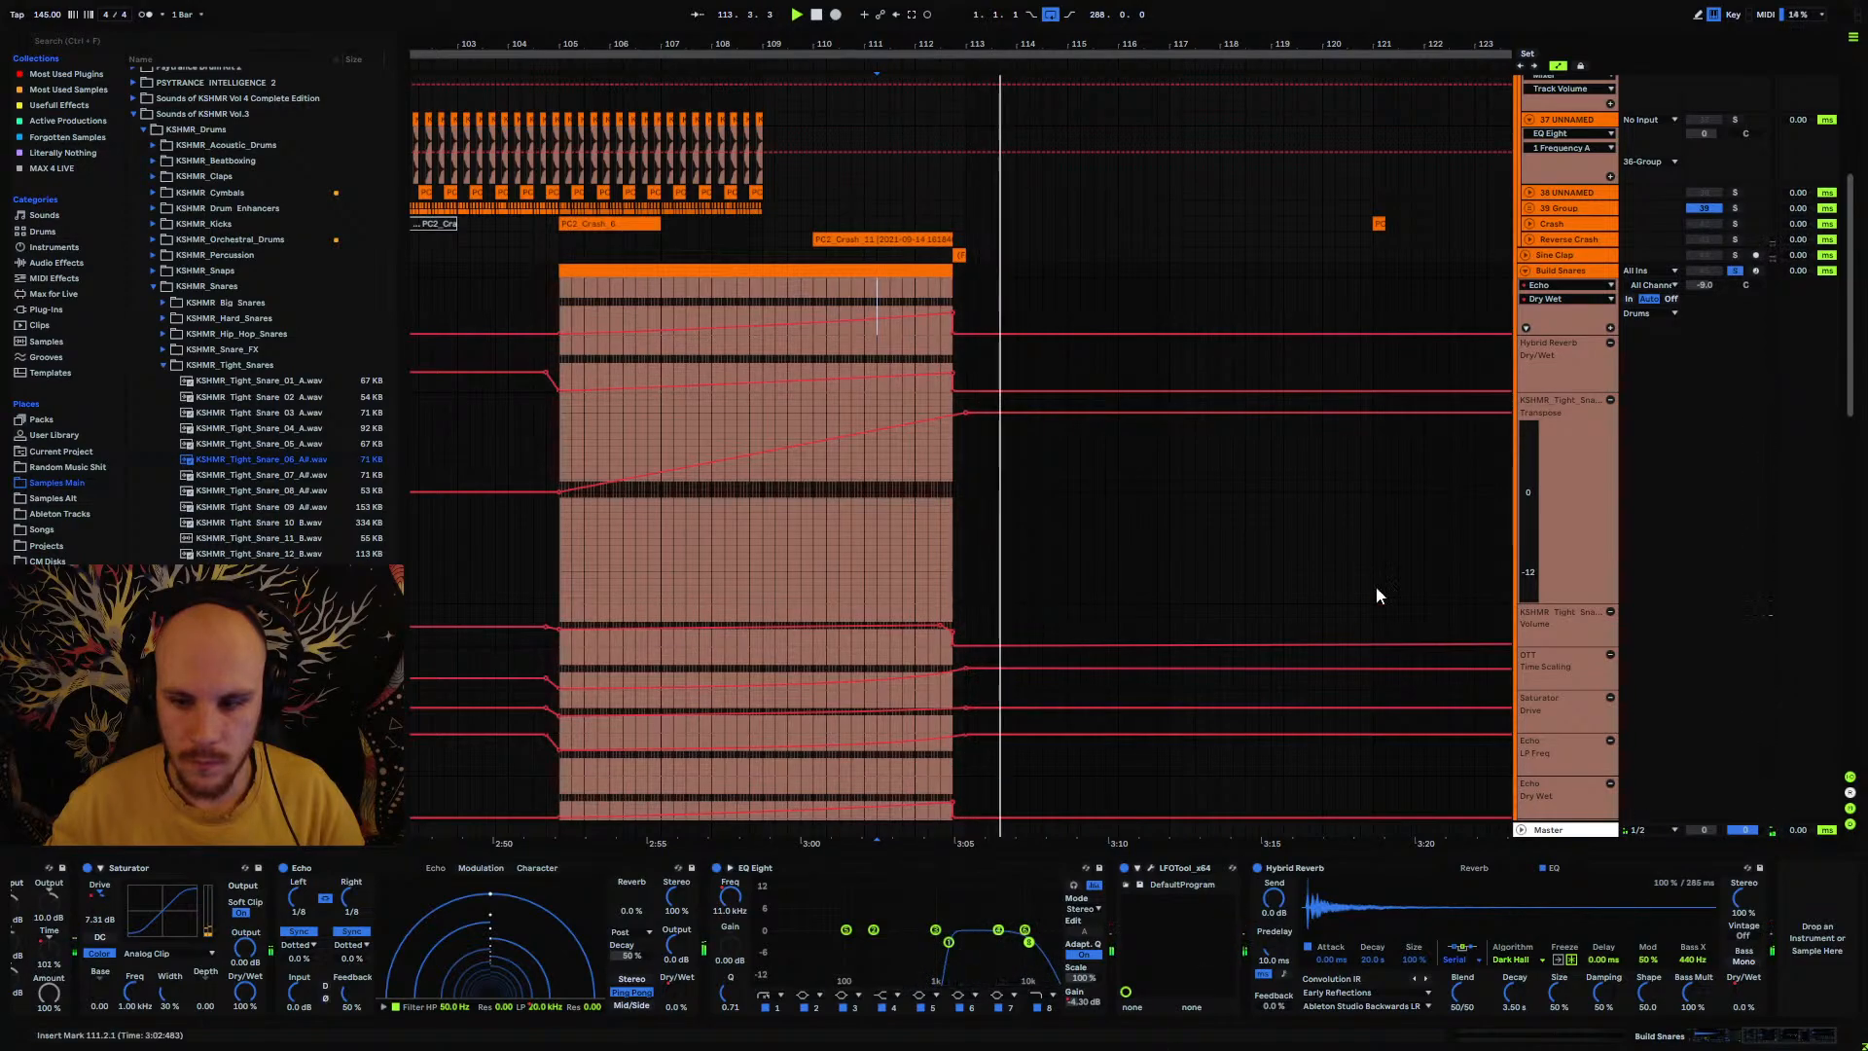
pyautogui.press('space')
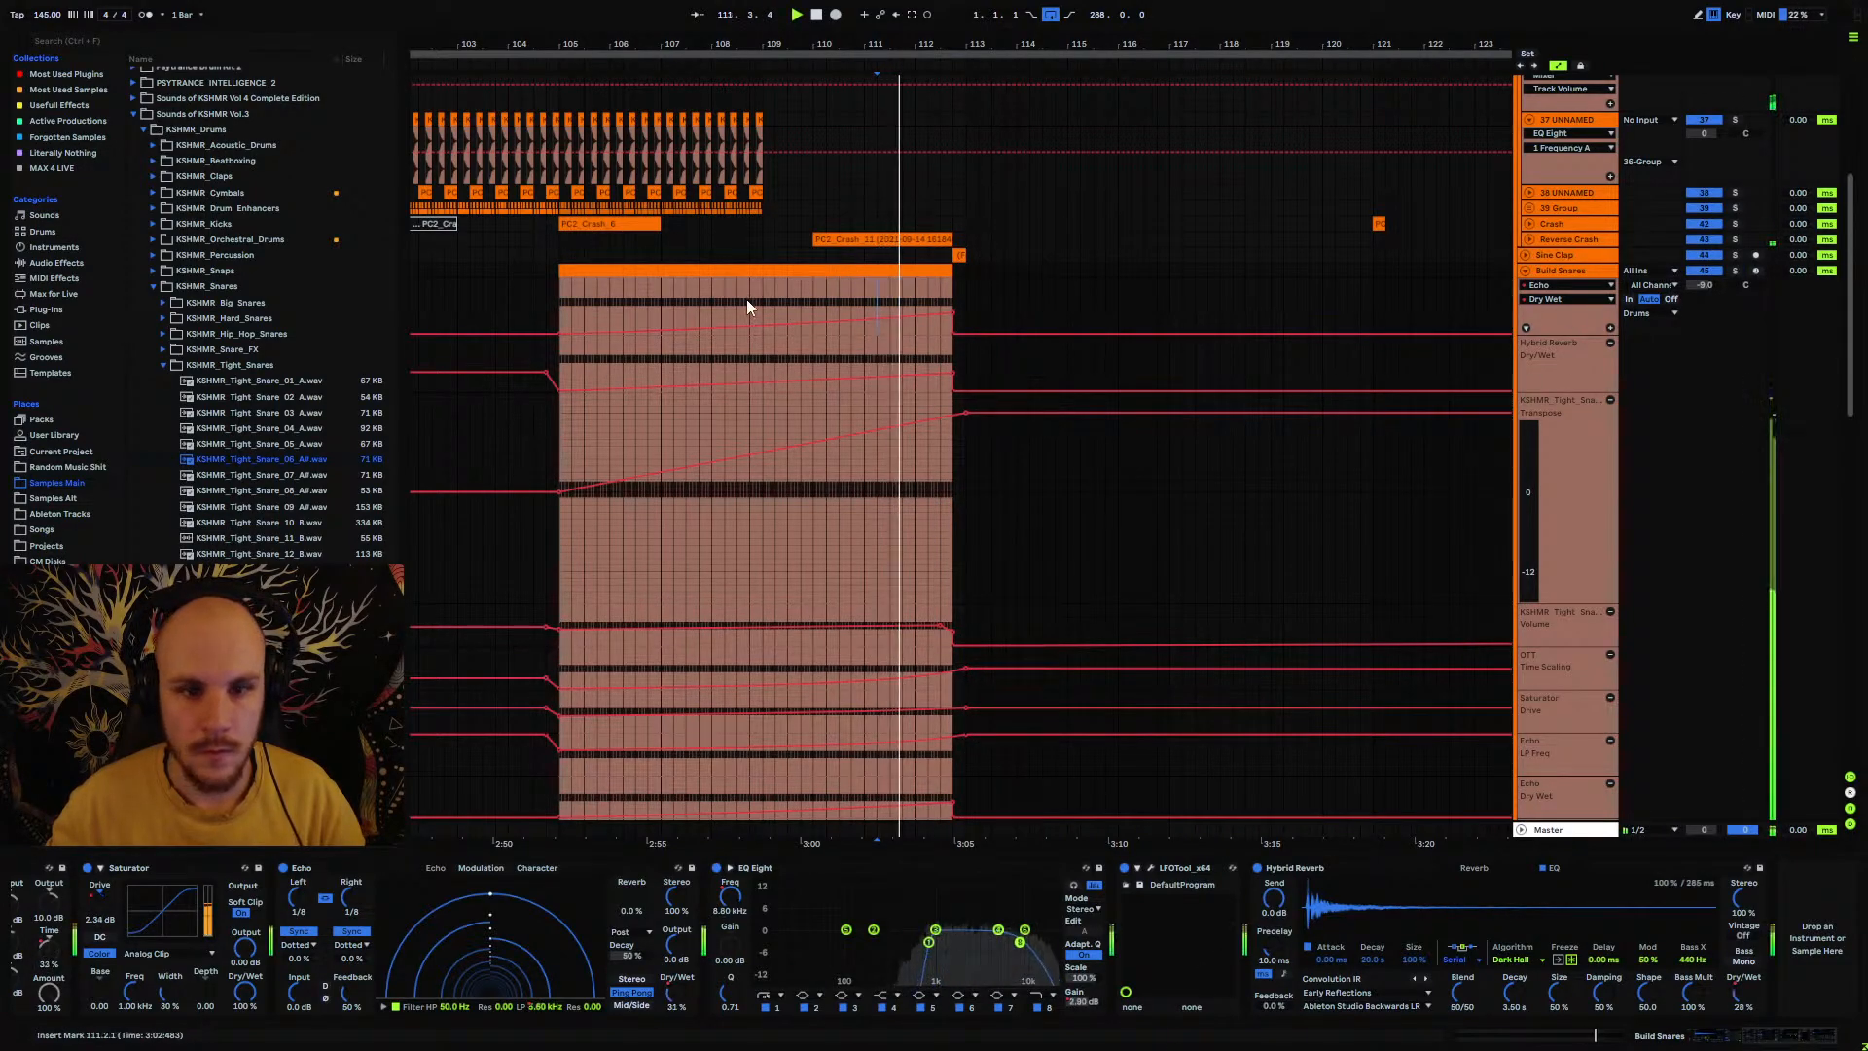
# Step: Delete the curve points of Build Snares' LFOTool shape in LFO 1 and replay the build in the full mix
pyautogui.click(1151, 867)
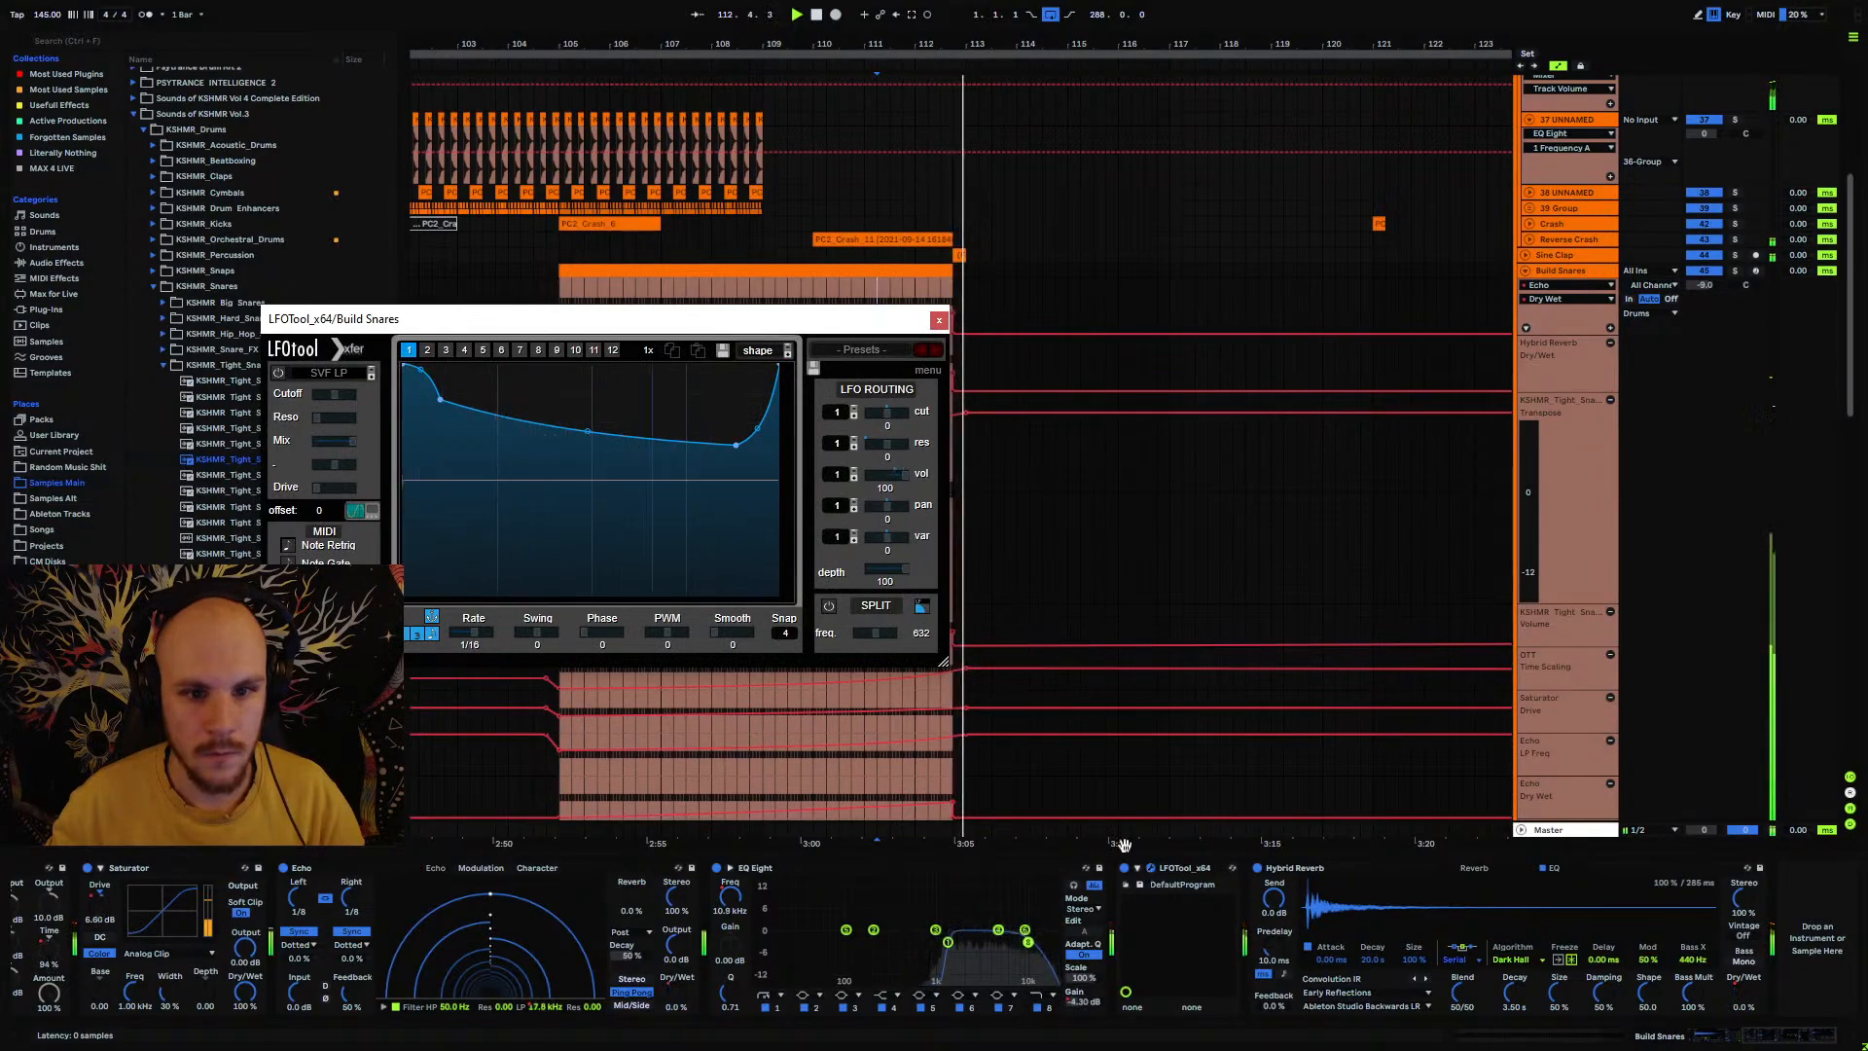
pyautogui.doubleClick(441, 399)
pyautogui.doubleClick(734, 445)
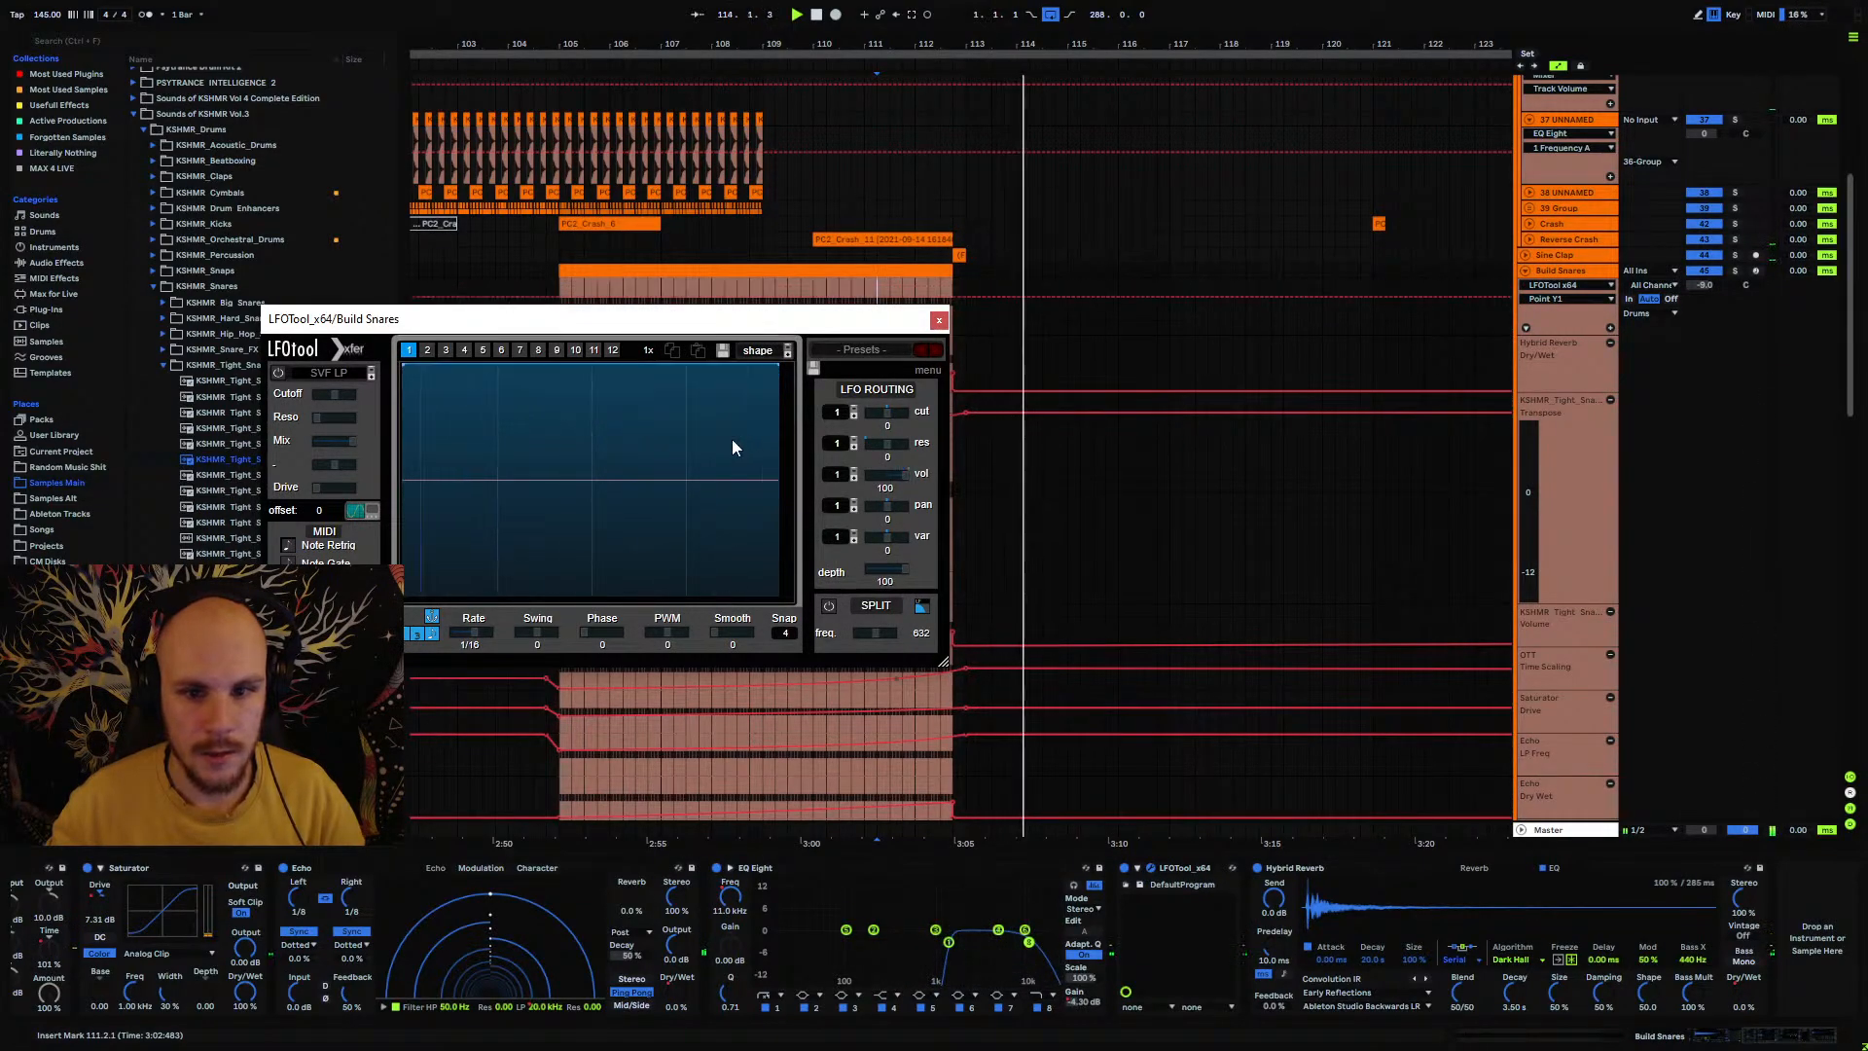
pyautogui.click(939, 319)
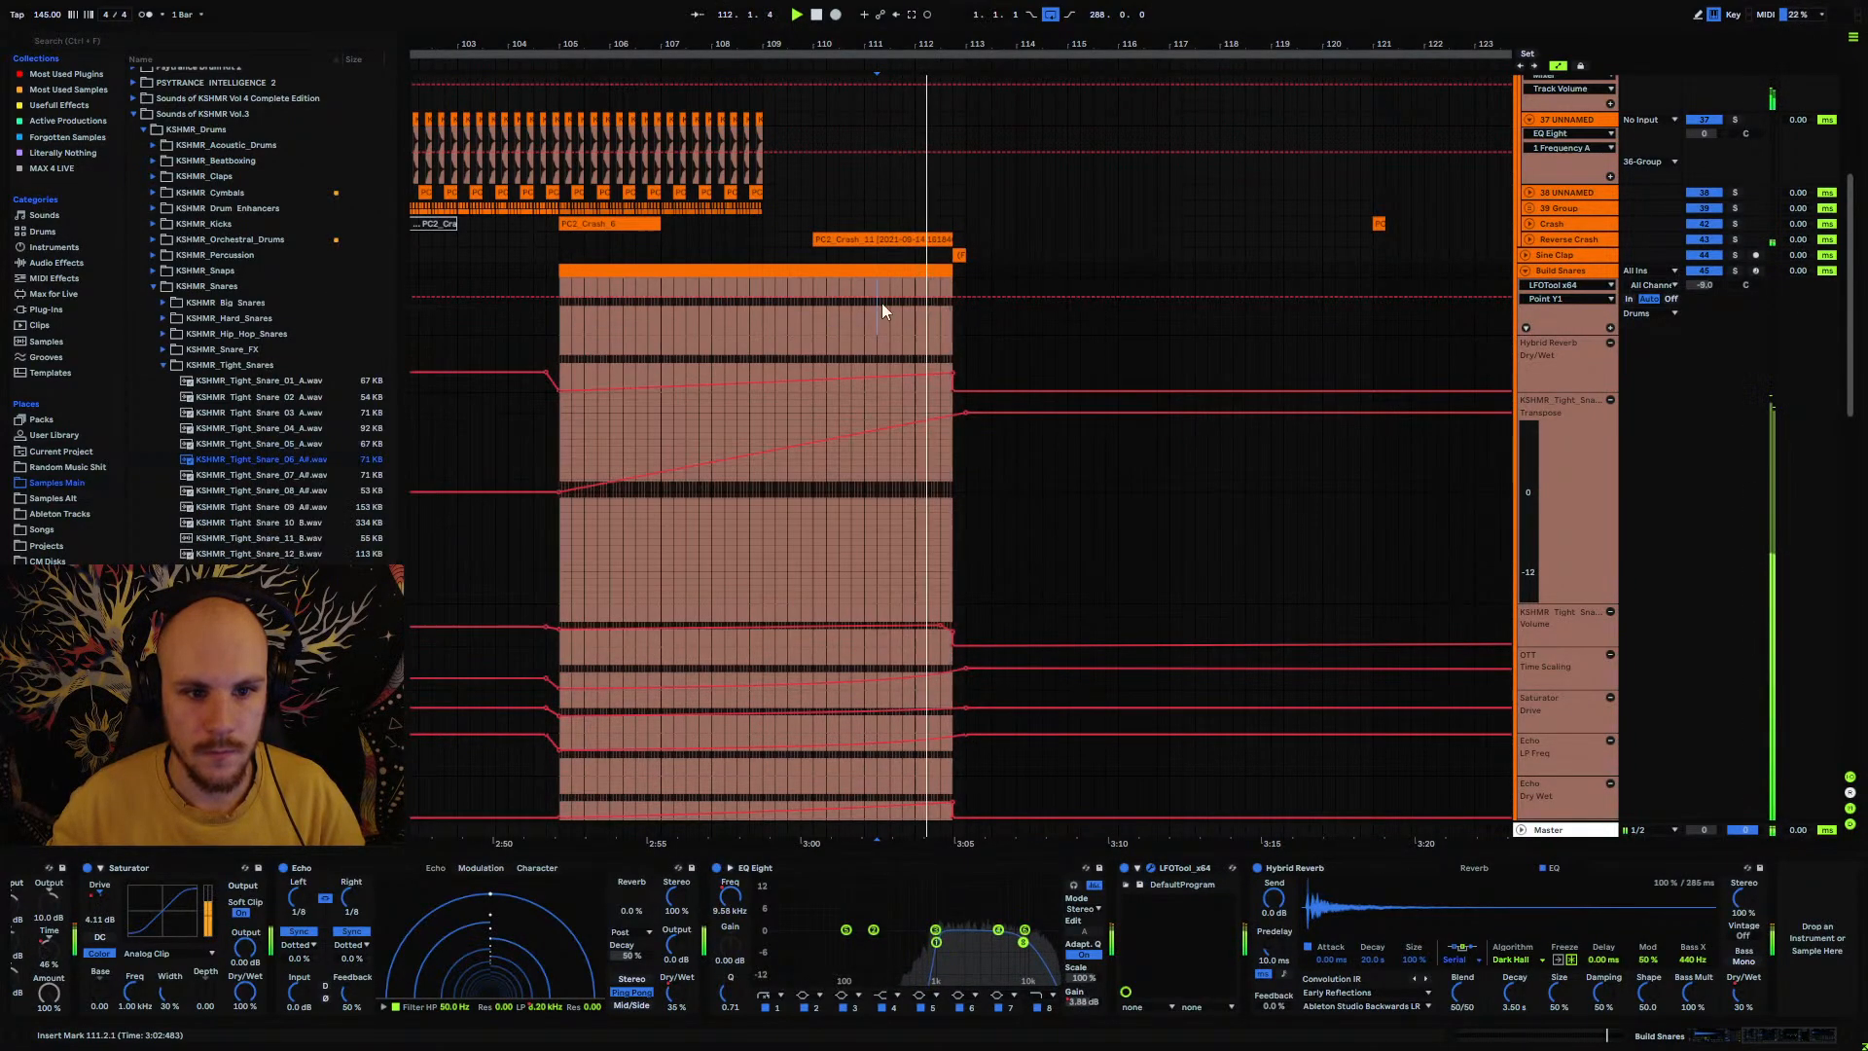
pyautogui.click(696, 324)
pyautogui.press('space')
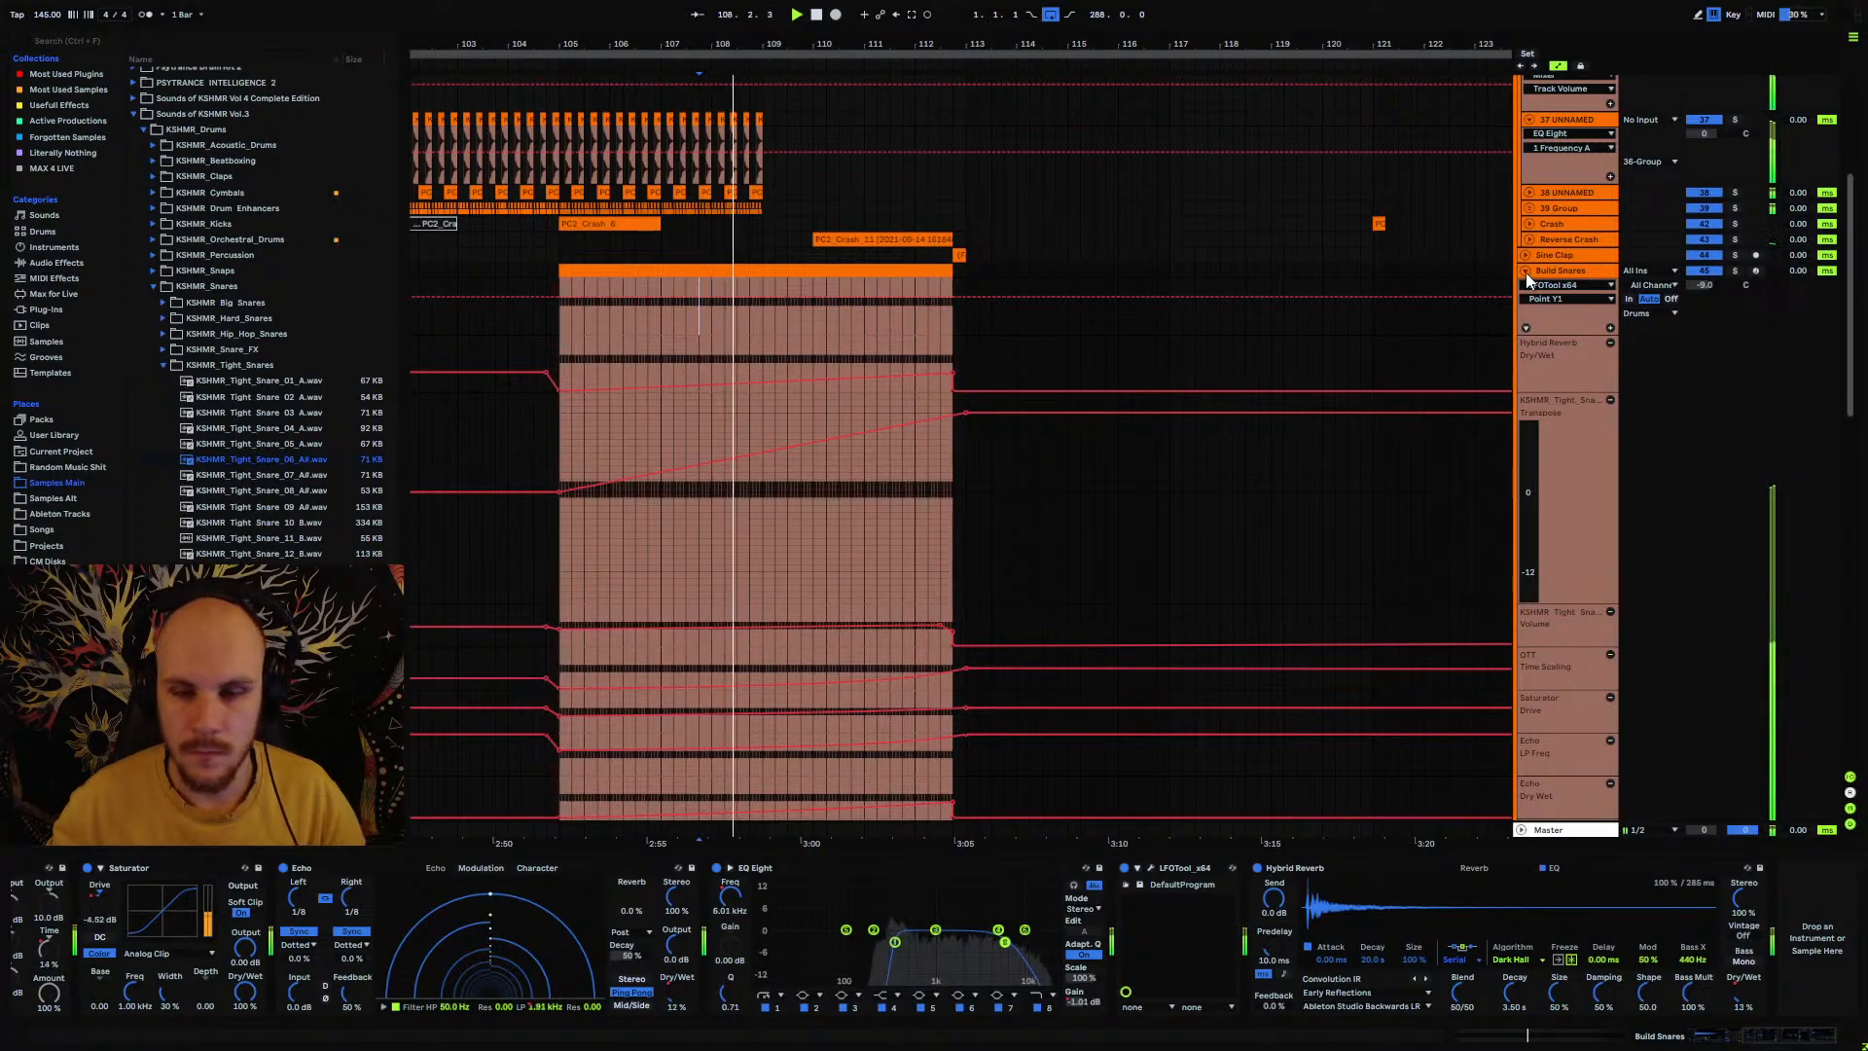
# Step: Fold track 37 inside 36 Group and show the automation lanes of Build Snares again
pyautogui.click(1527, 273)
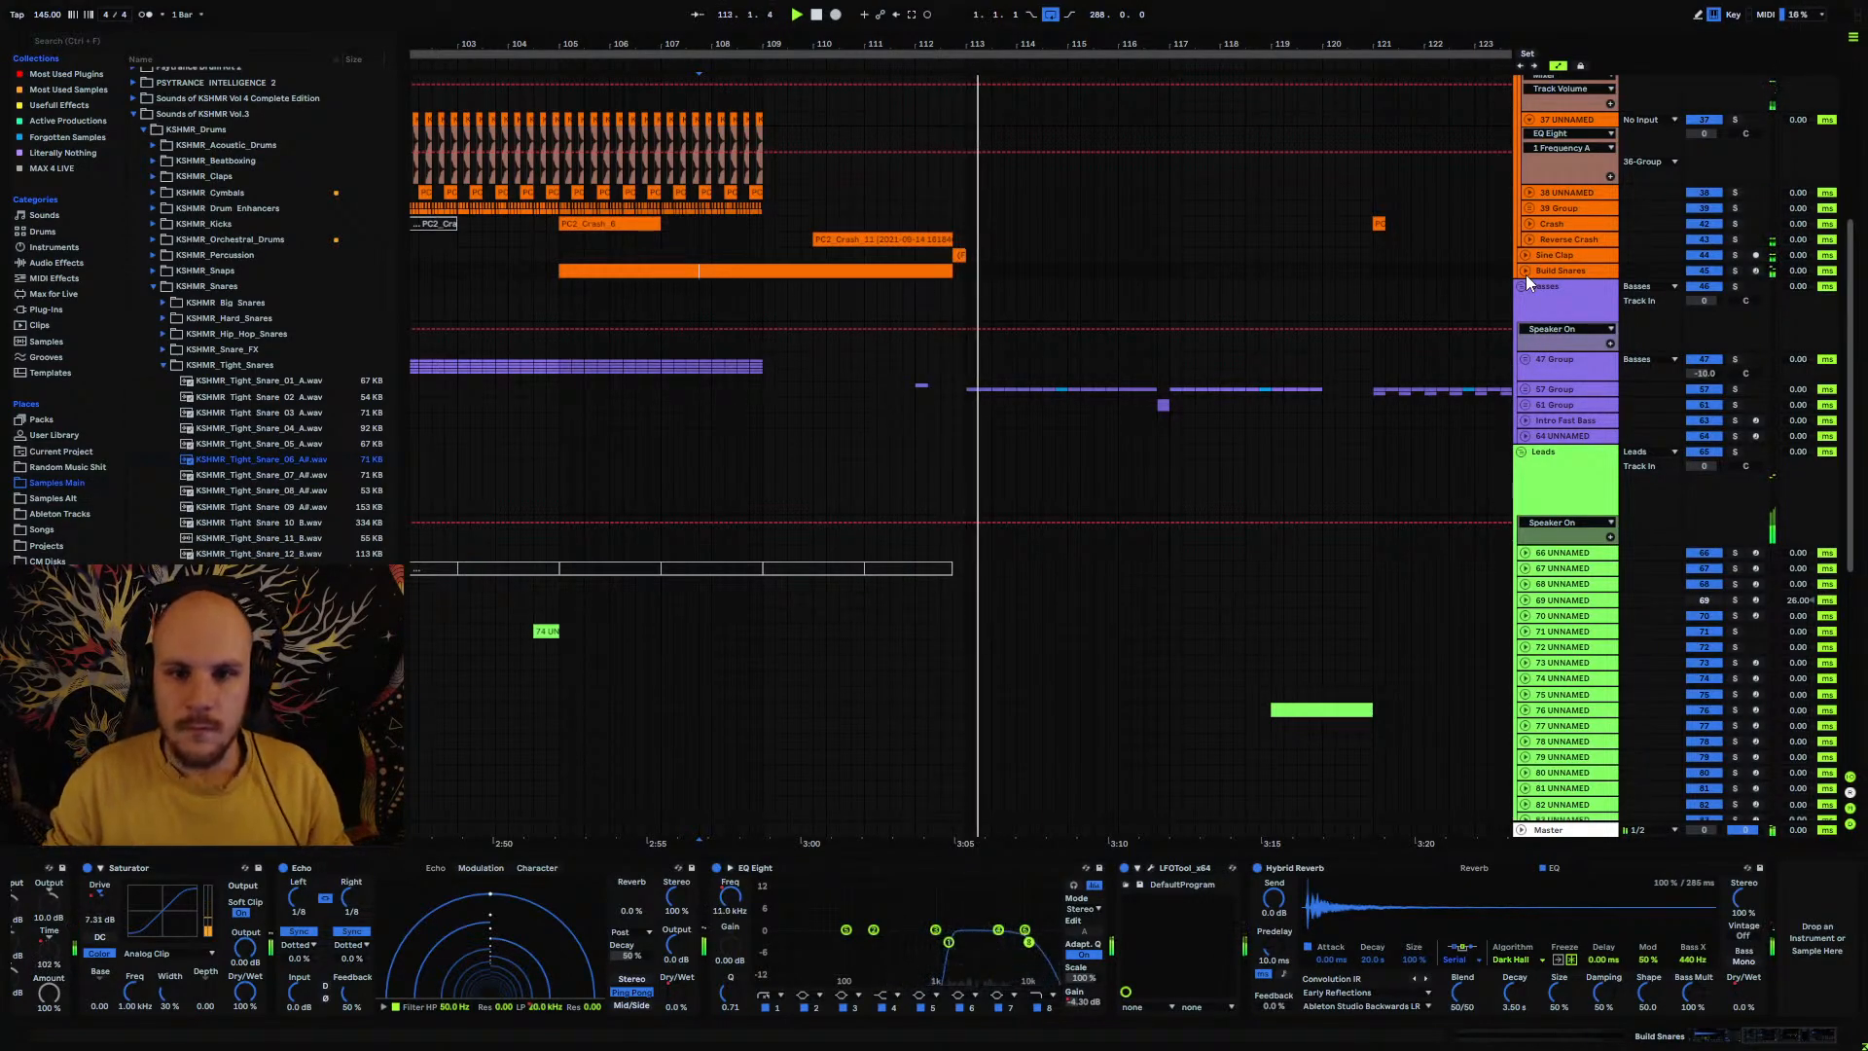
pyautogui.scroll(3, 1527, 277)
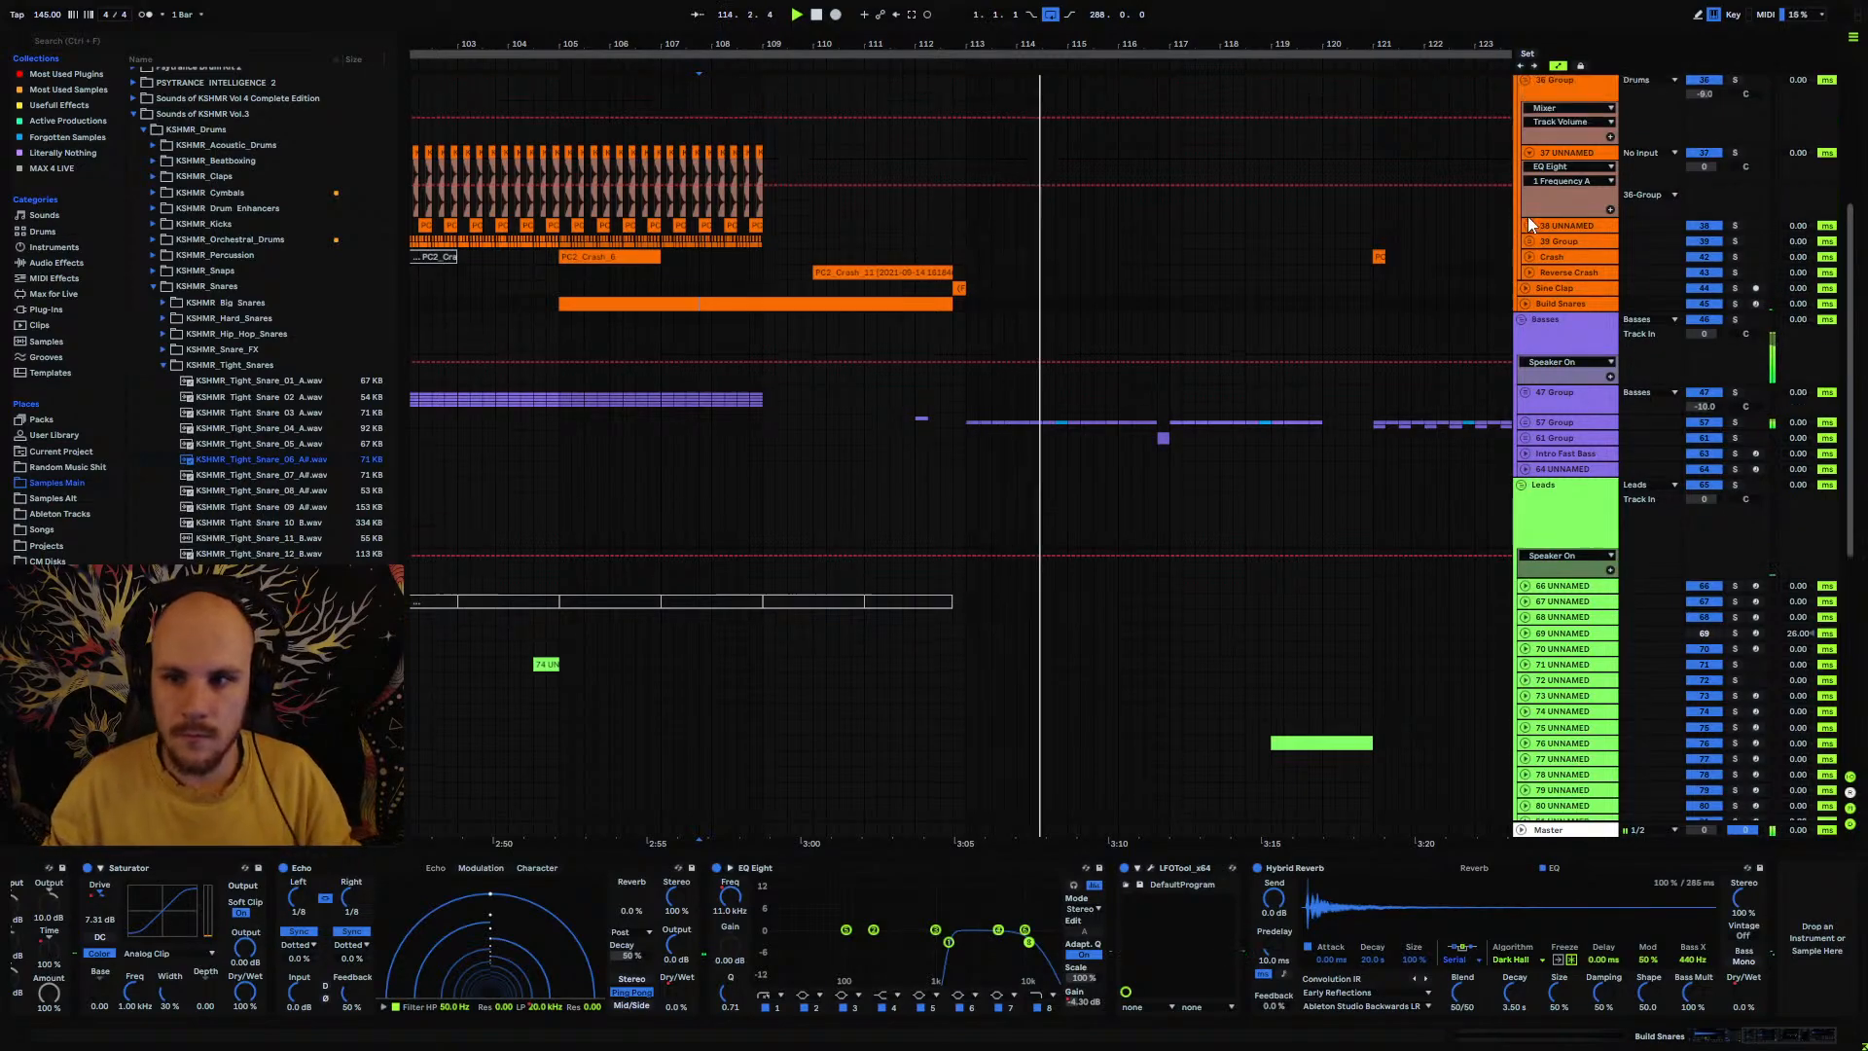
pyautogui.click(1528, 252)
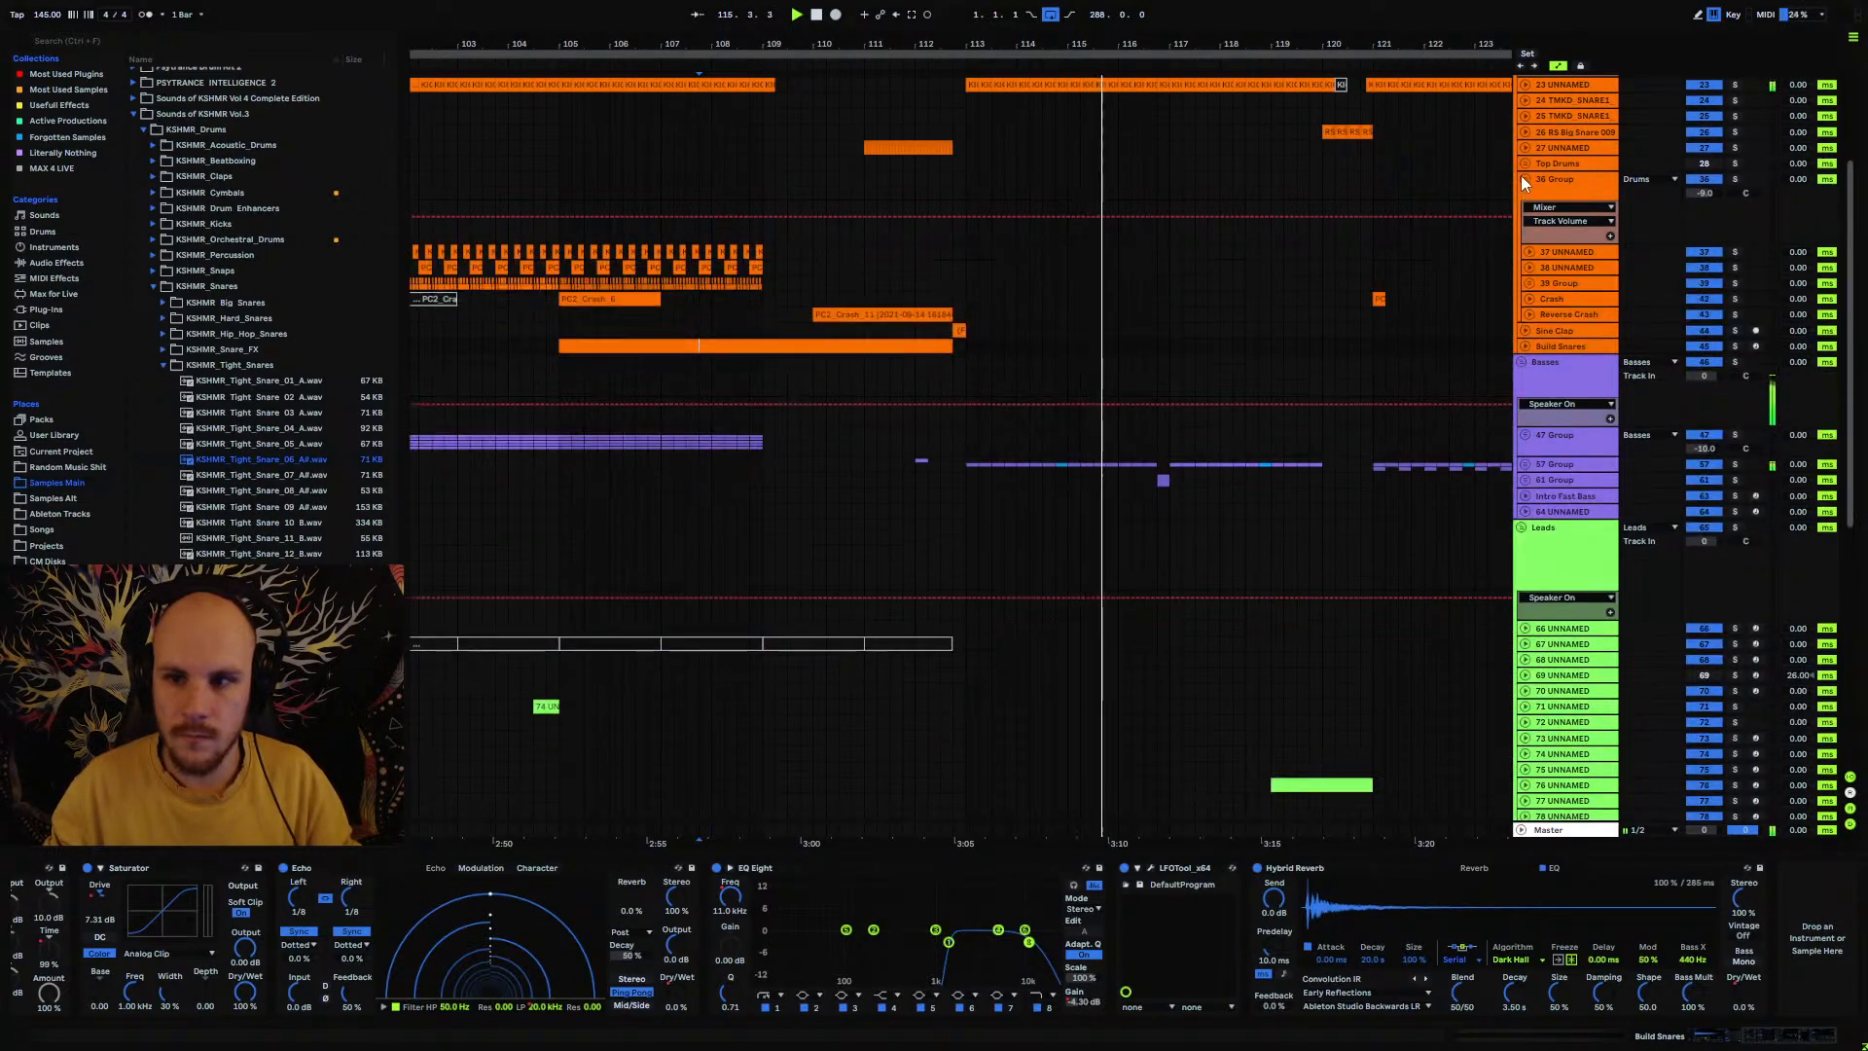
pyautogui.click(1525, 349)
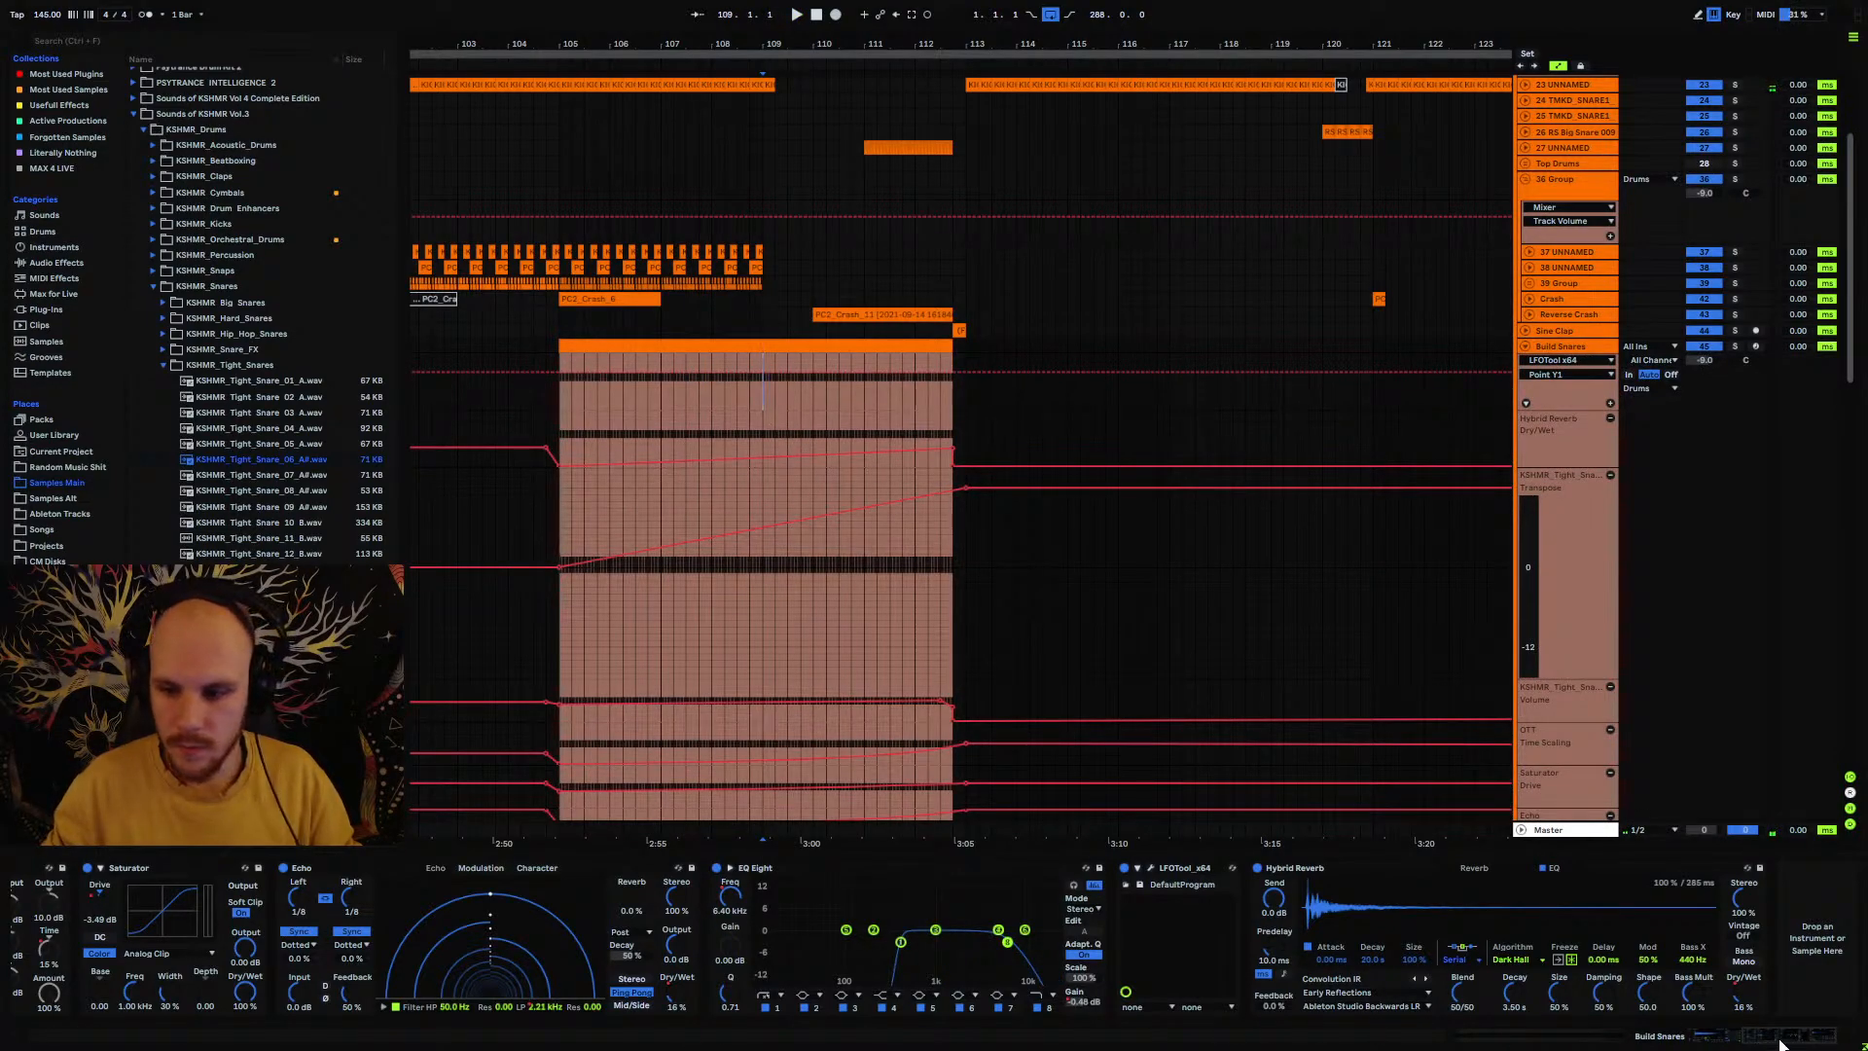
# Step: Raise the end of Build Snares' Saturator Drive automation near bar 113 to 13.7 dB while playing from bar 109.1.1
pyautogui.moveTo(1782, 1043); pyautogui.dragTo(1733, 1049)
pyautogui.click(1017, 913)
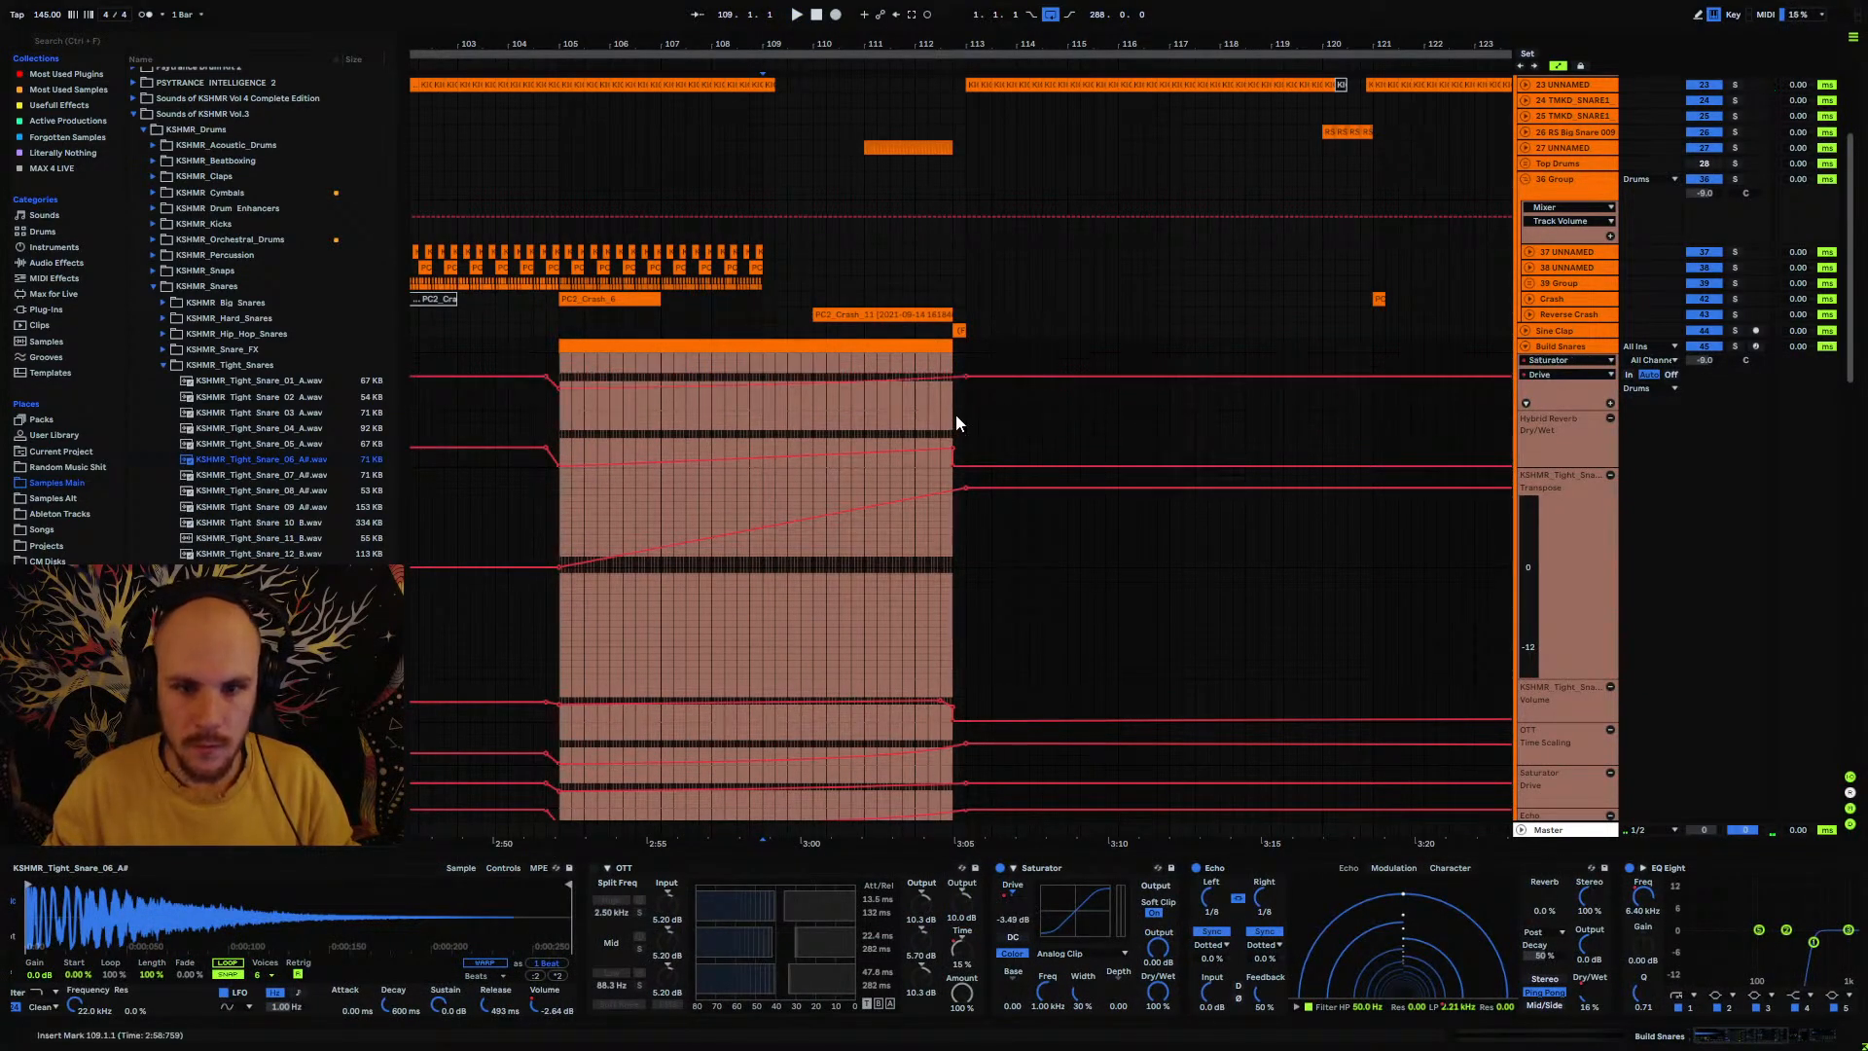
pyautogui.press('space')
pyautogui.moveTo(965, 378); pyautogui.dragTo(966, 376)
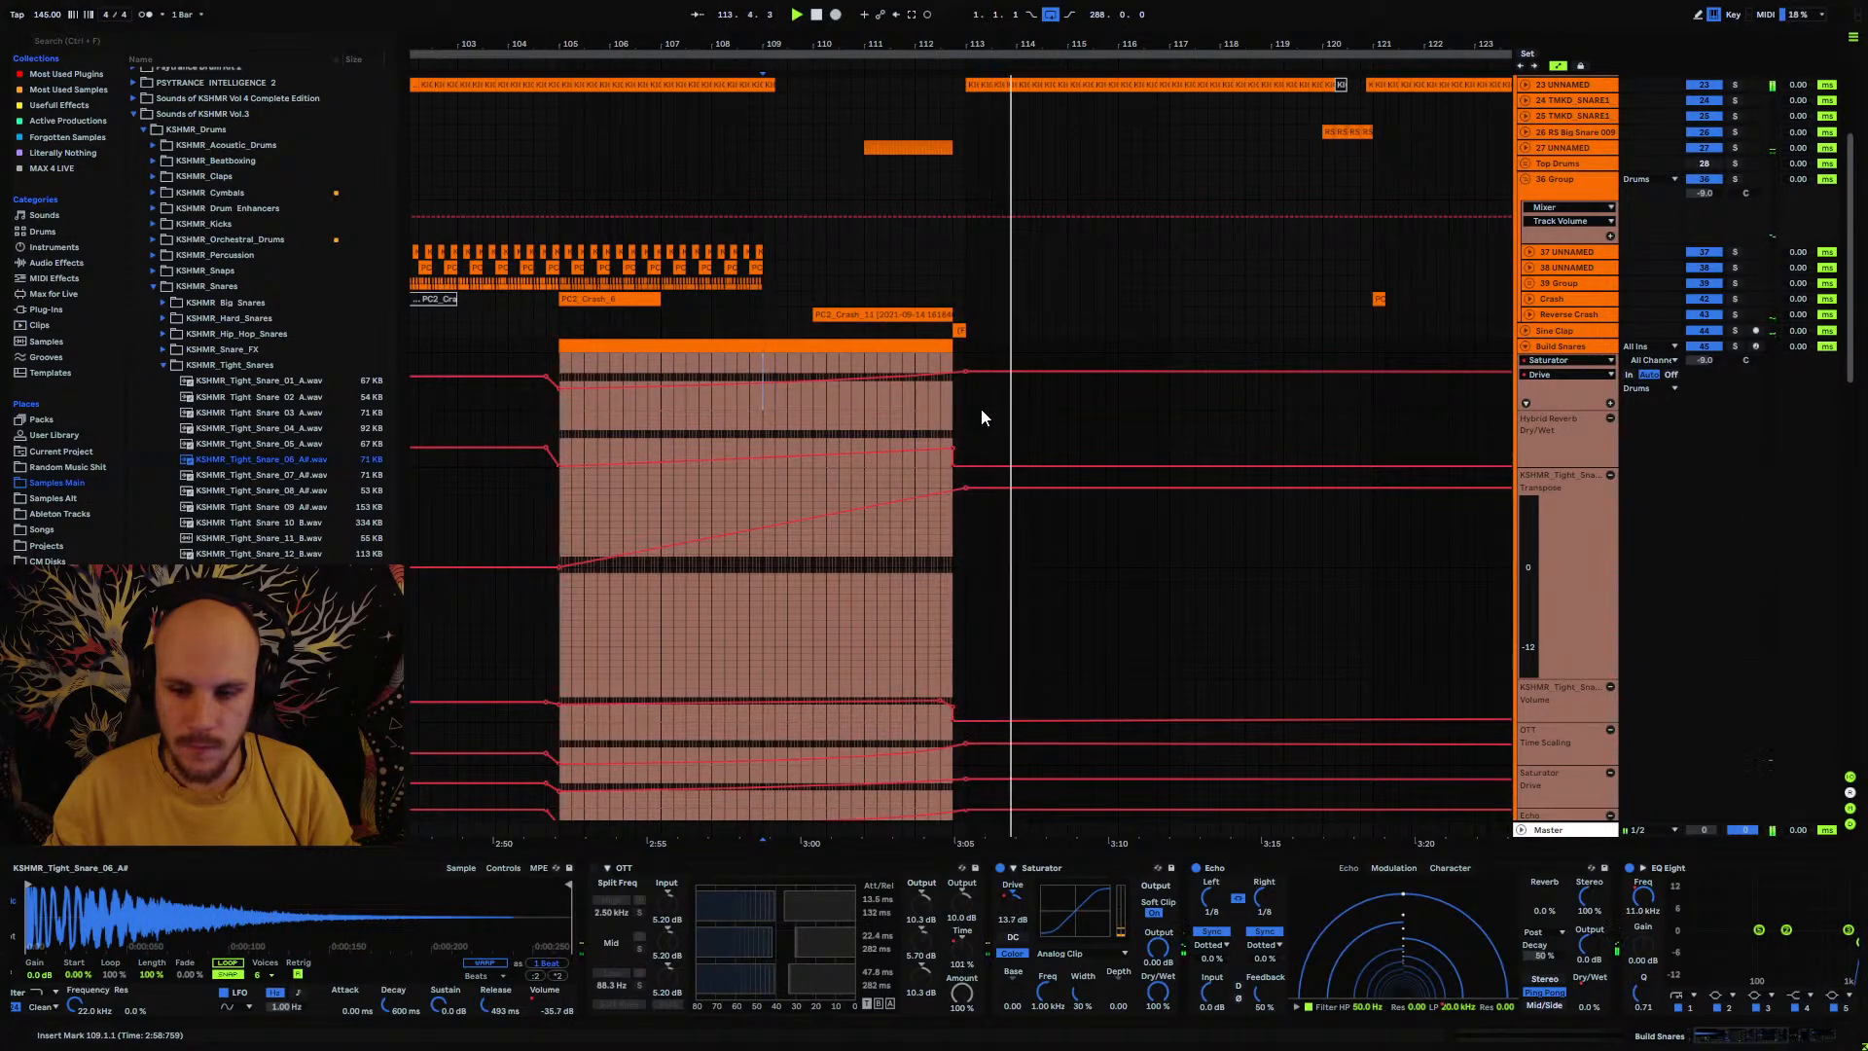
# Step: Set Build Snares' track volume to -15 dB and play the snare build from bar 105
pyautogui.moveTo(1705, 362); pyautogui.dragTo(1669, 394)
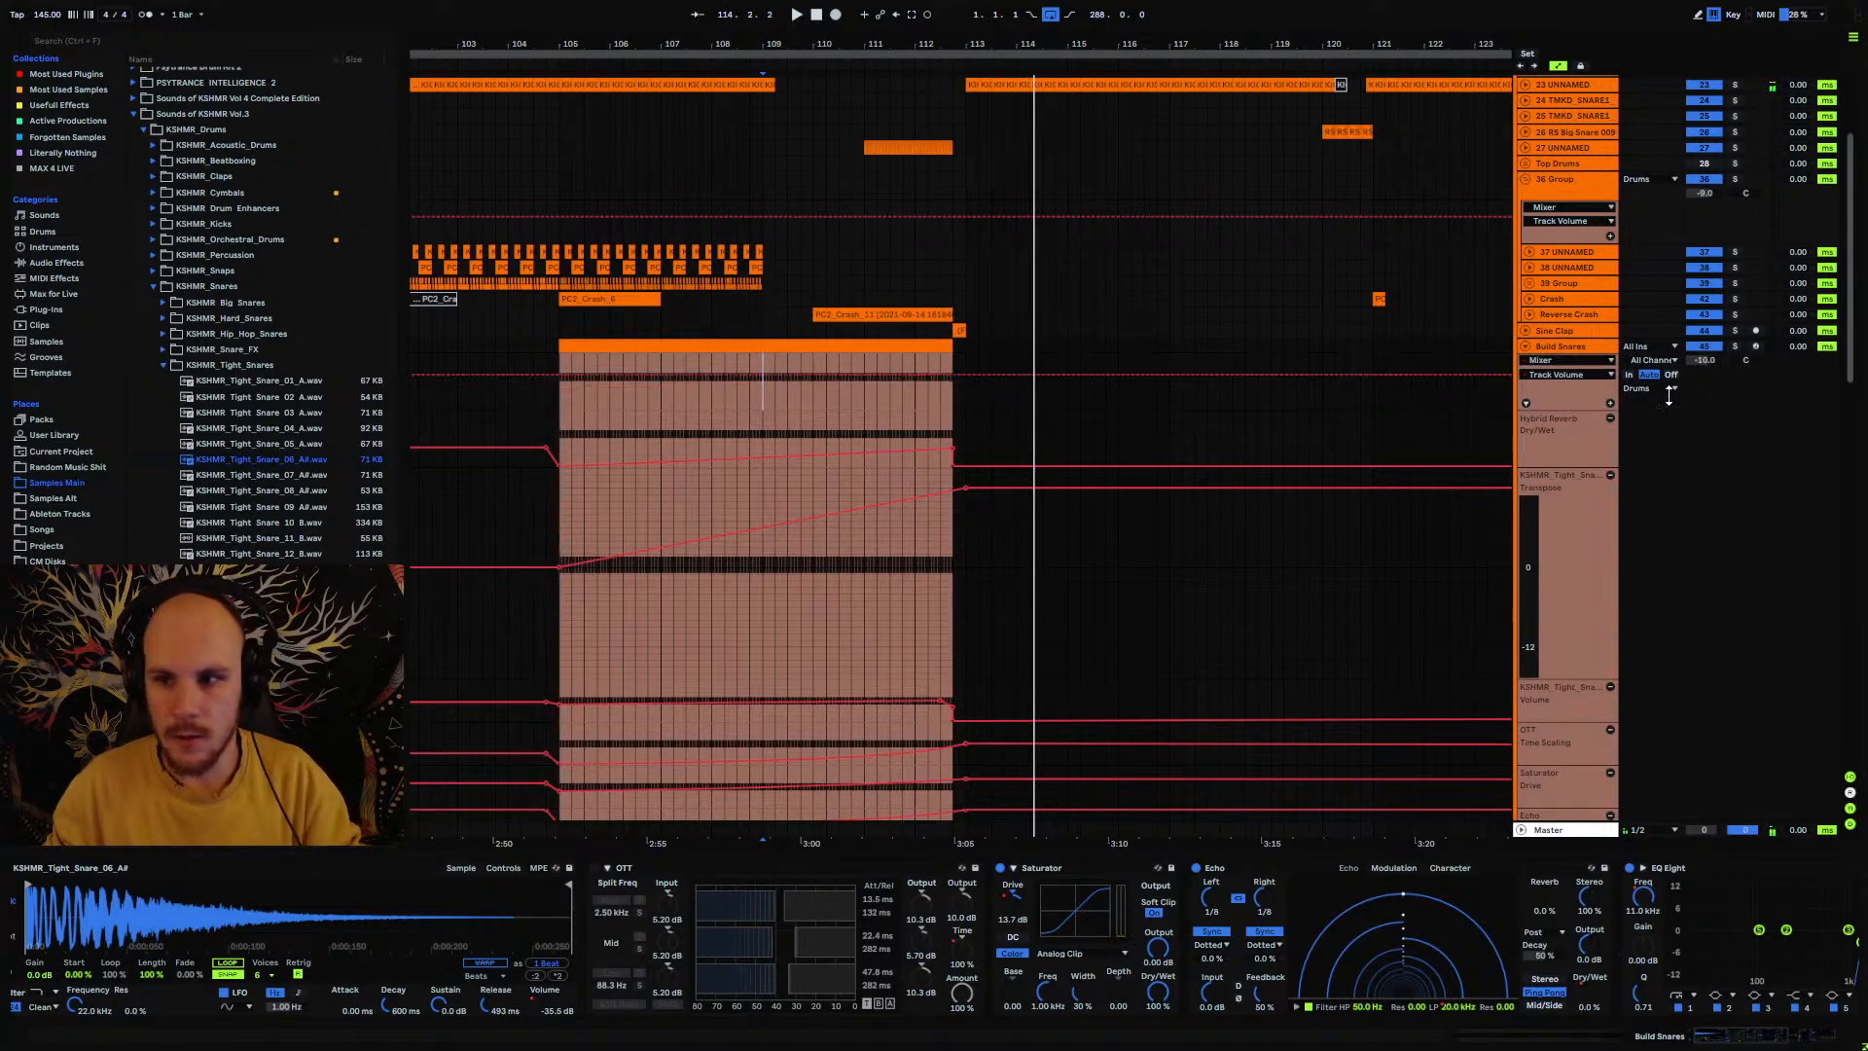
pyautogui.press('Down')
pyautogui.press('Down')
pyautogui.press('Down')
pyautogui.press('space')
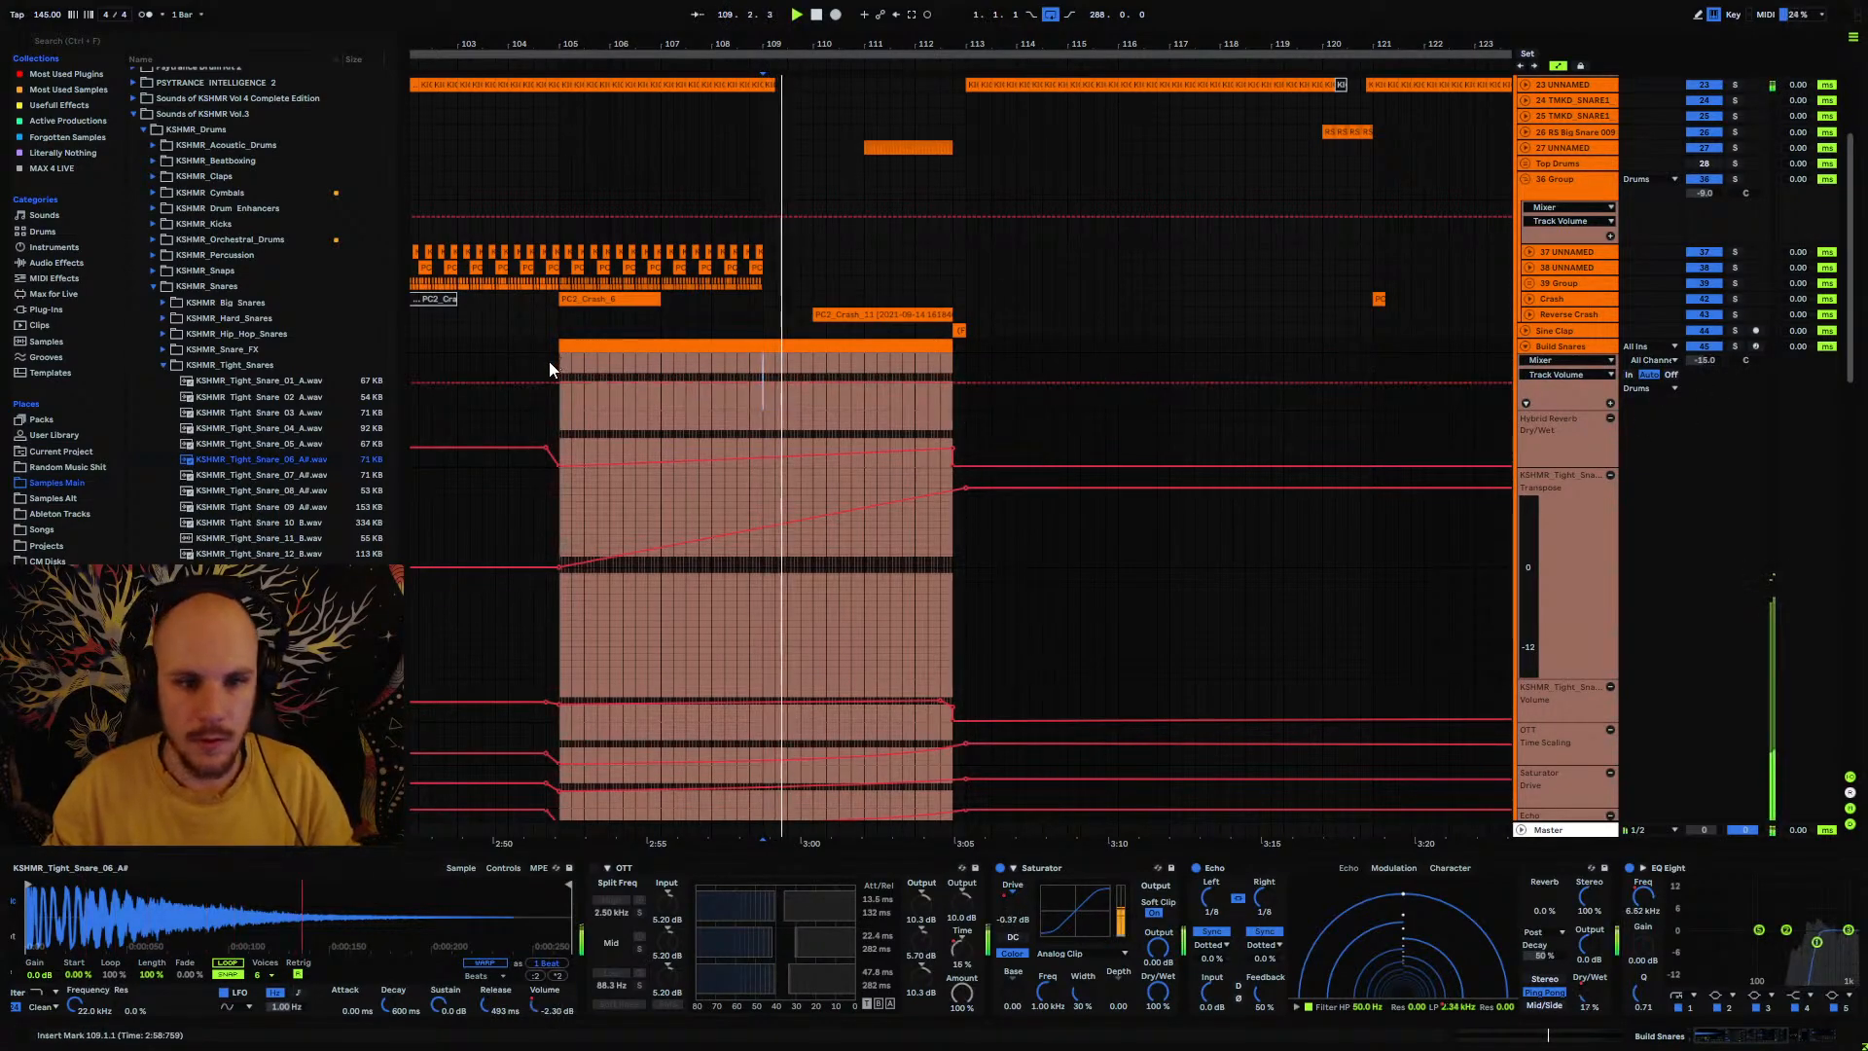
pyautogui.click(557, 360)
pyautogui.press('space')
pyautogui.press('space')
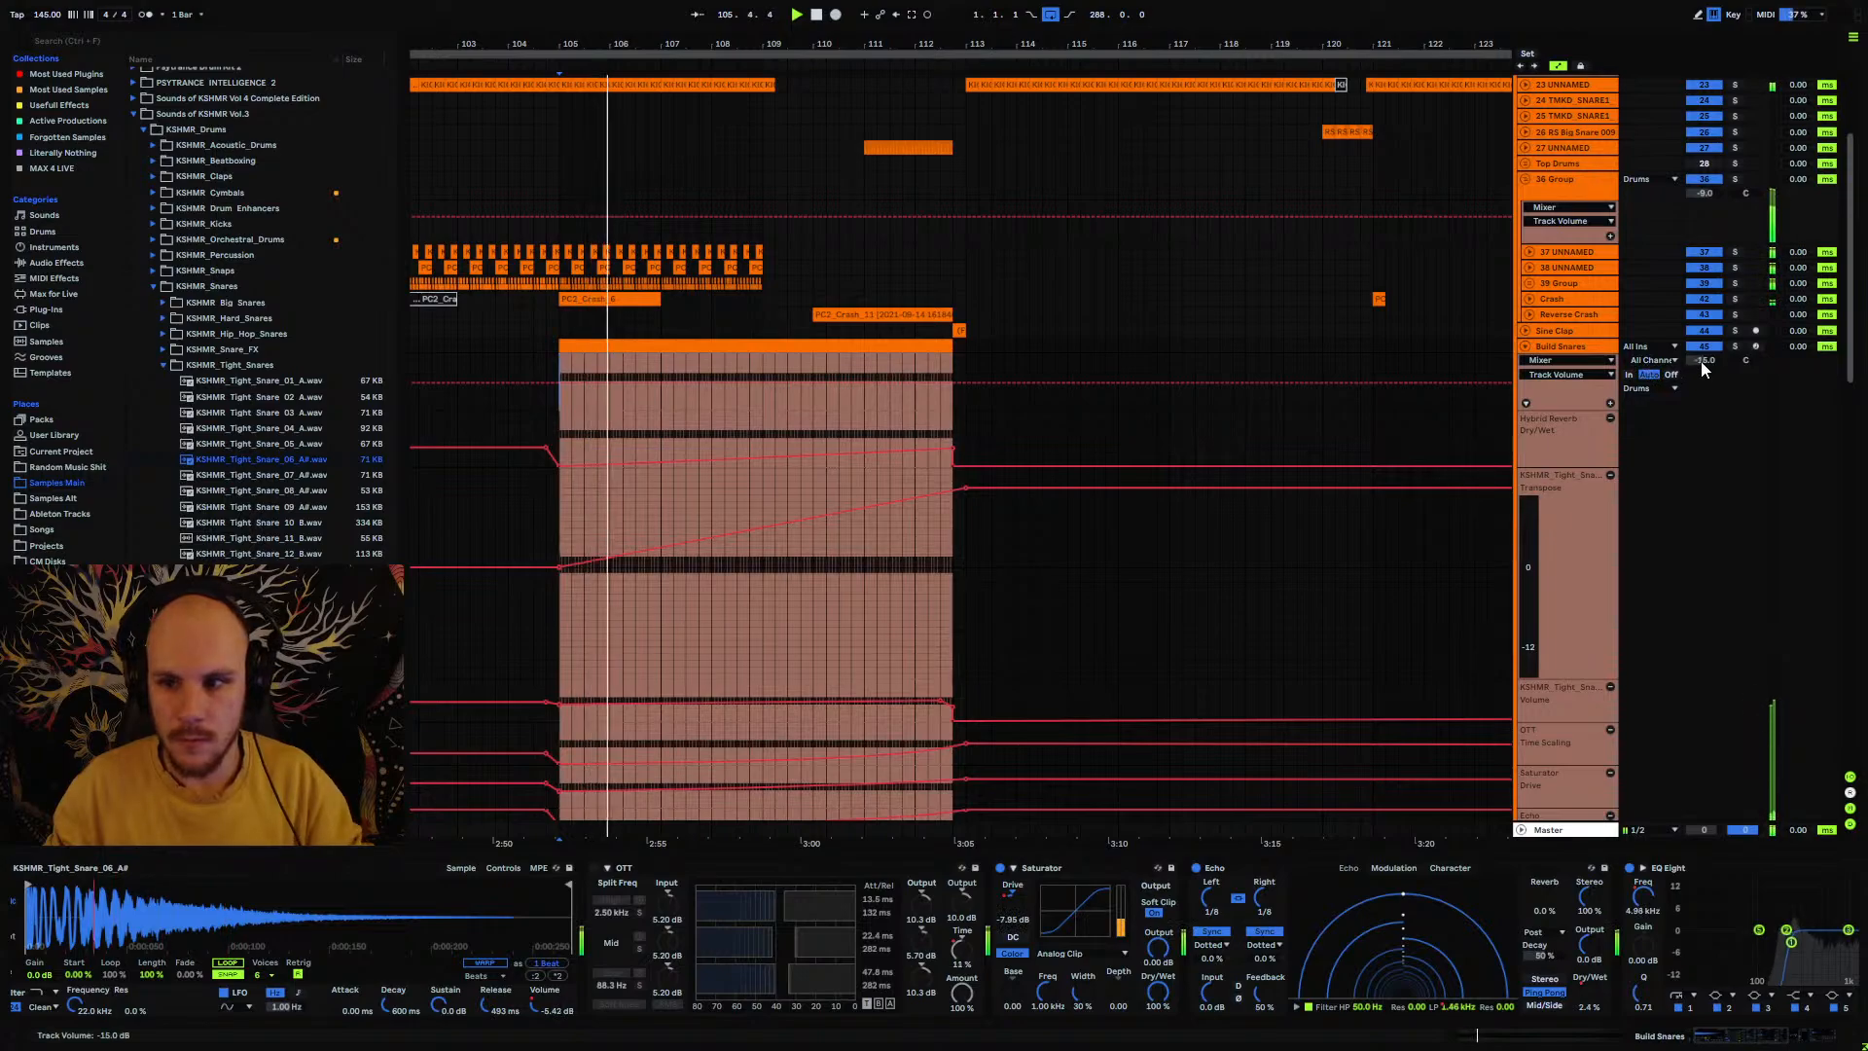
# Step: Fine-tune Build Snares' track volume, then fold the track and 36 Group
pyautogui.moveTo(1703, 361); pyautogui.dragTo(1702, 370)
pyautogui.click(1526, 347)
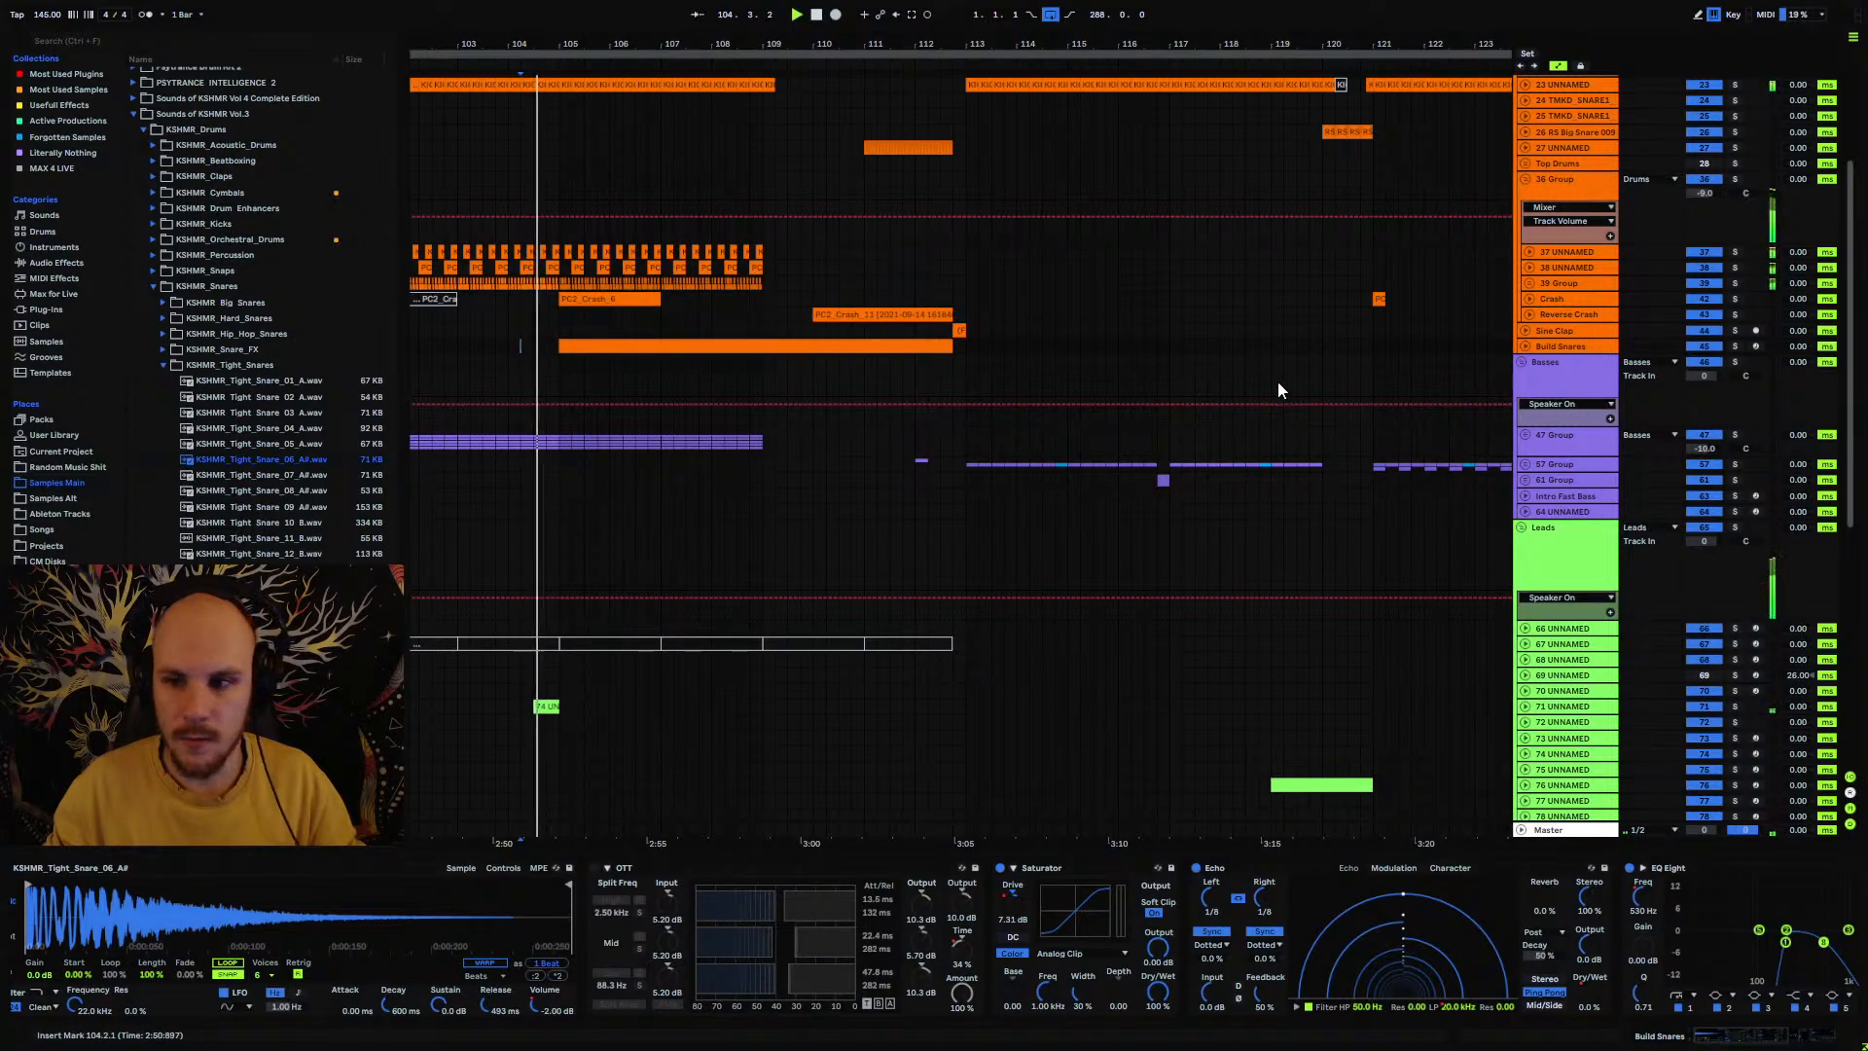
pyautogui.click(1525, 180)
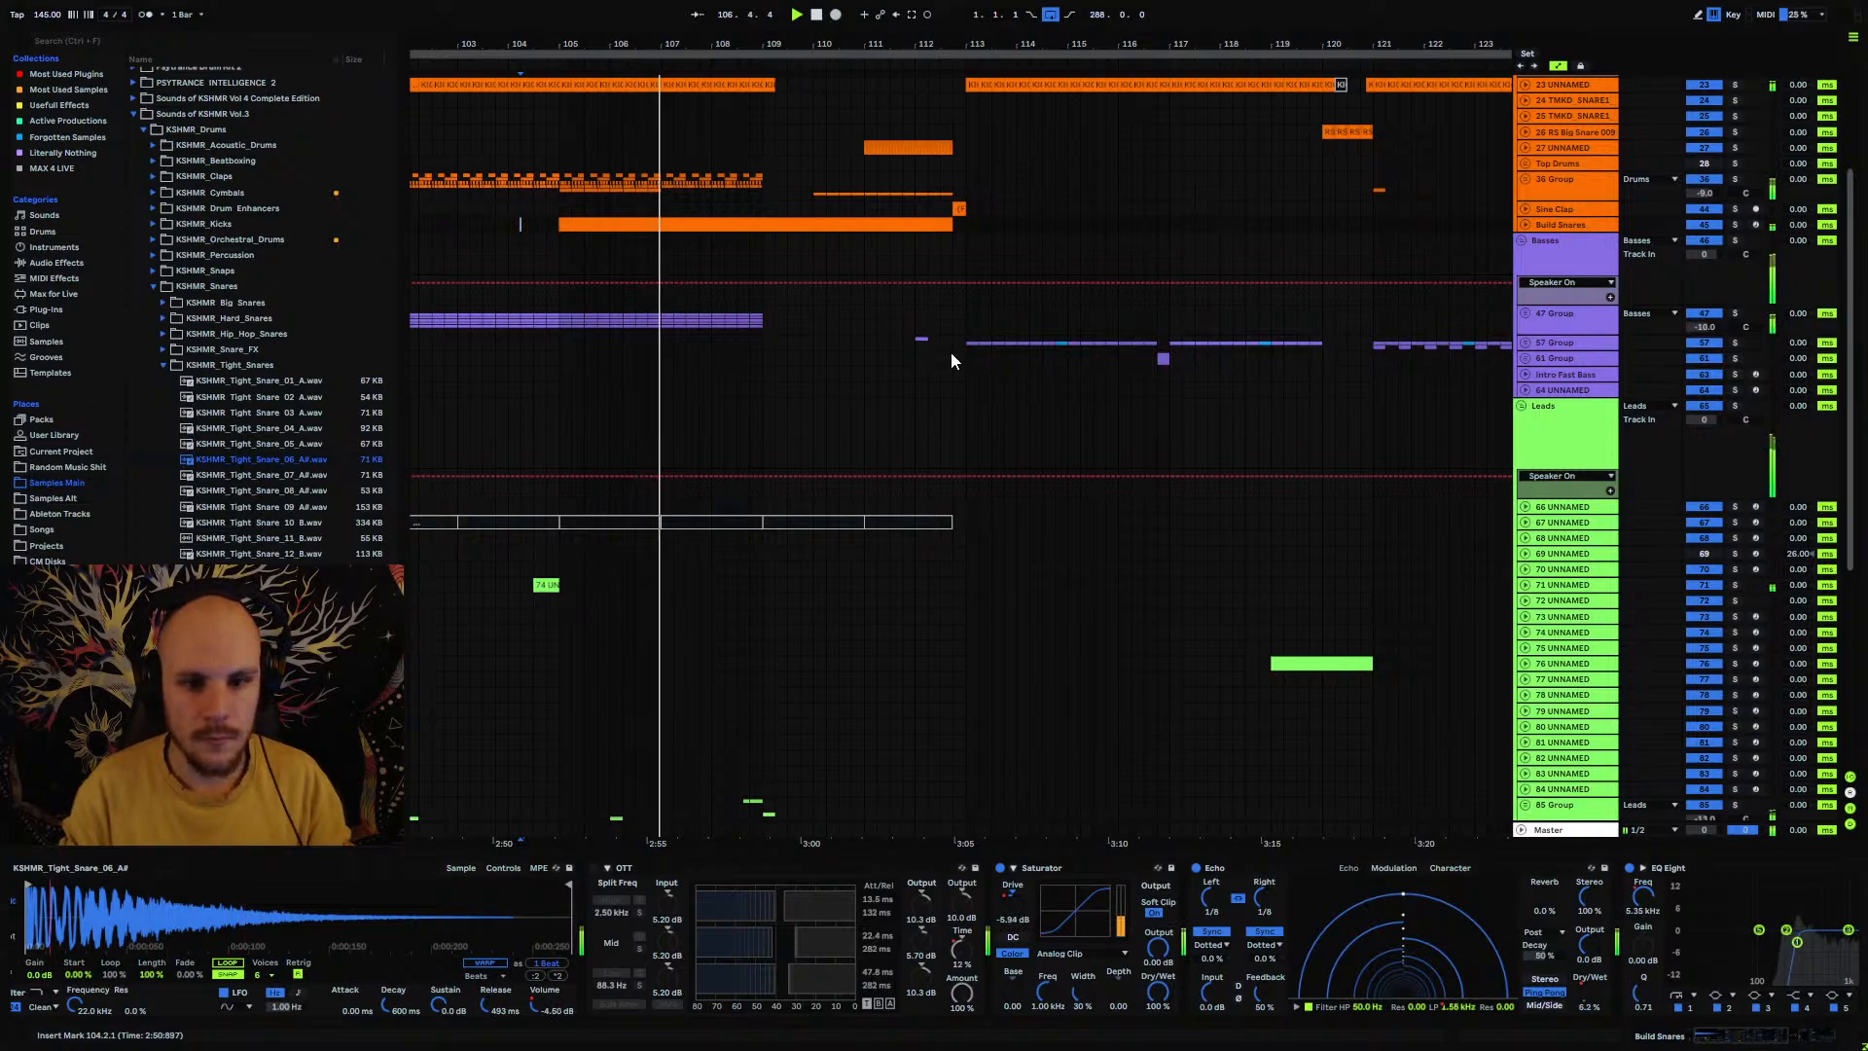
# Step: Examine the clips on the tracks inside 85 Group during playback, including from bar 89.1.1
pyautogui.scroll(-5, 599, 477)
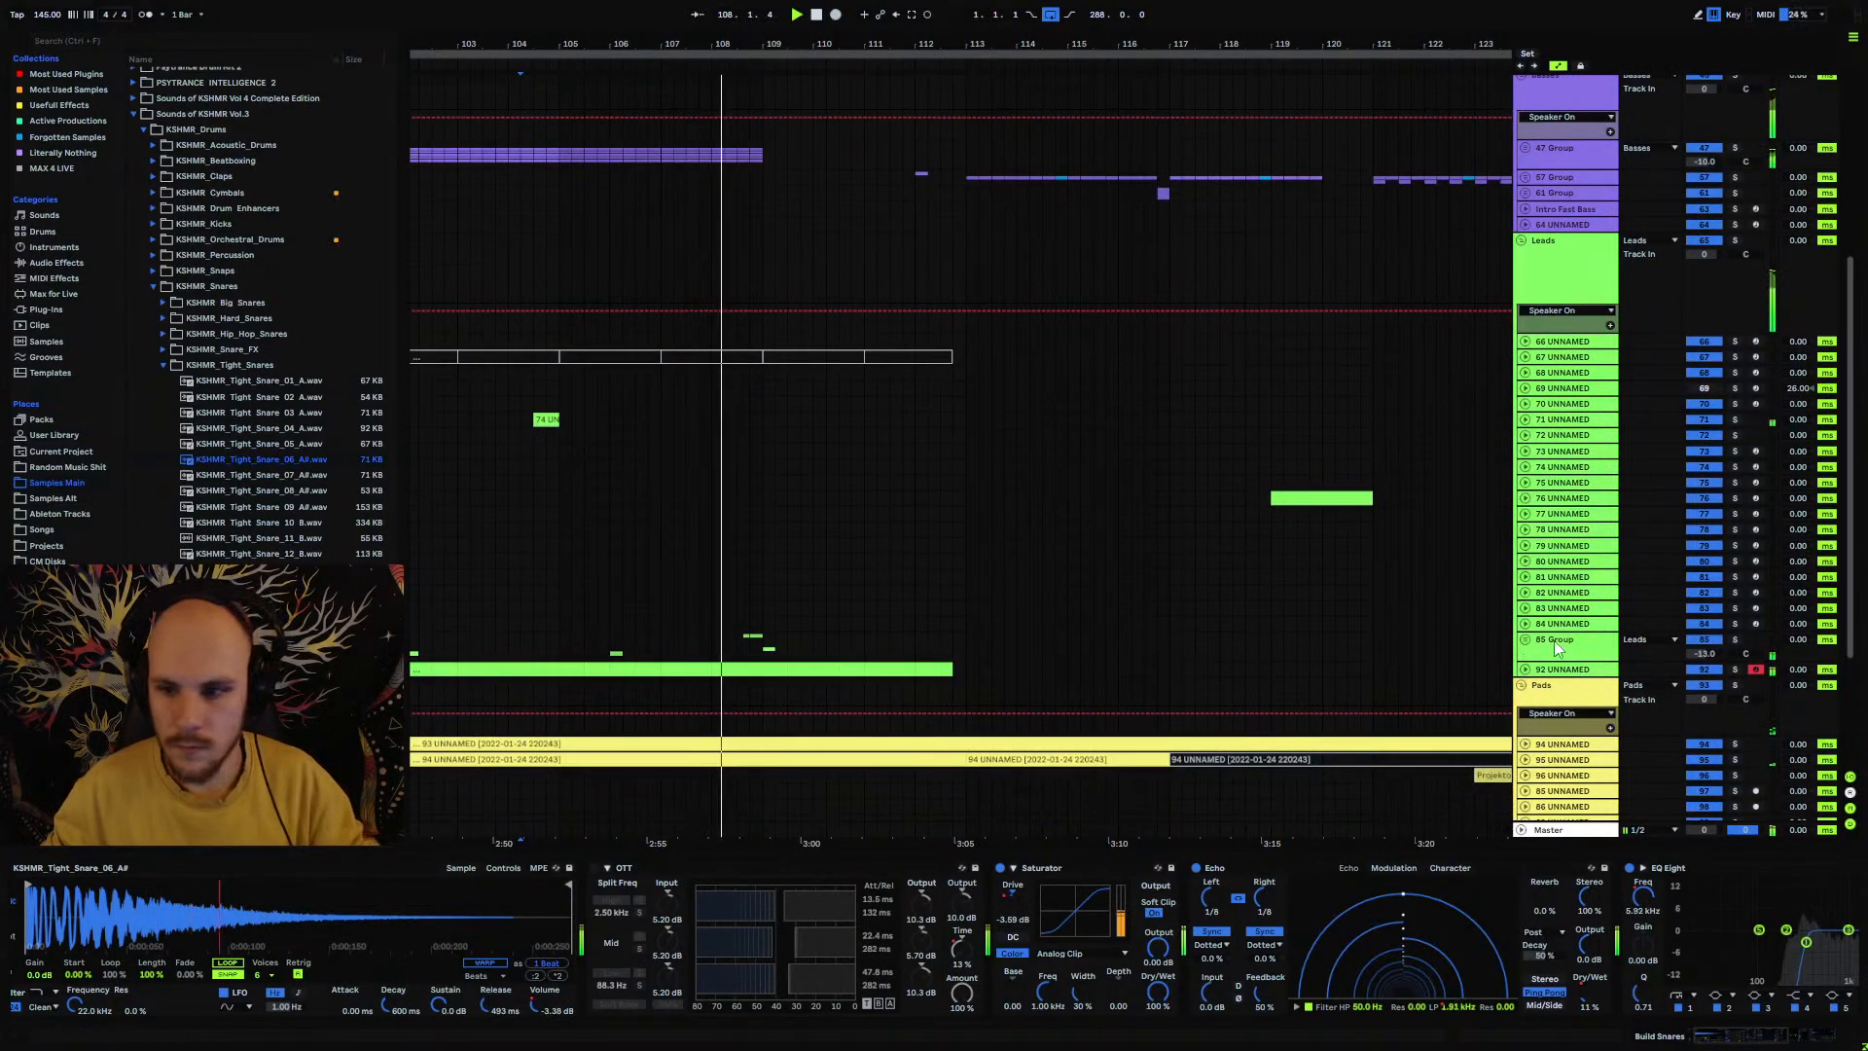
pyautogui.click(1525, 639)
pyautogui.scroll(-4, 819, 563)
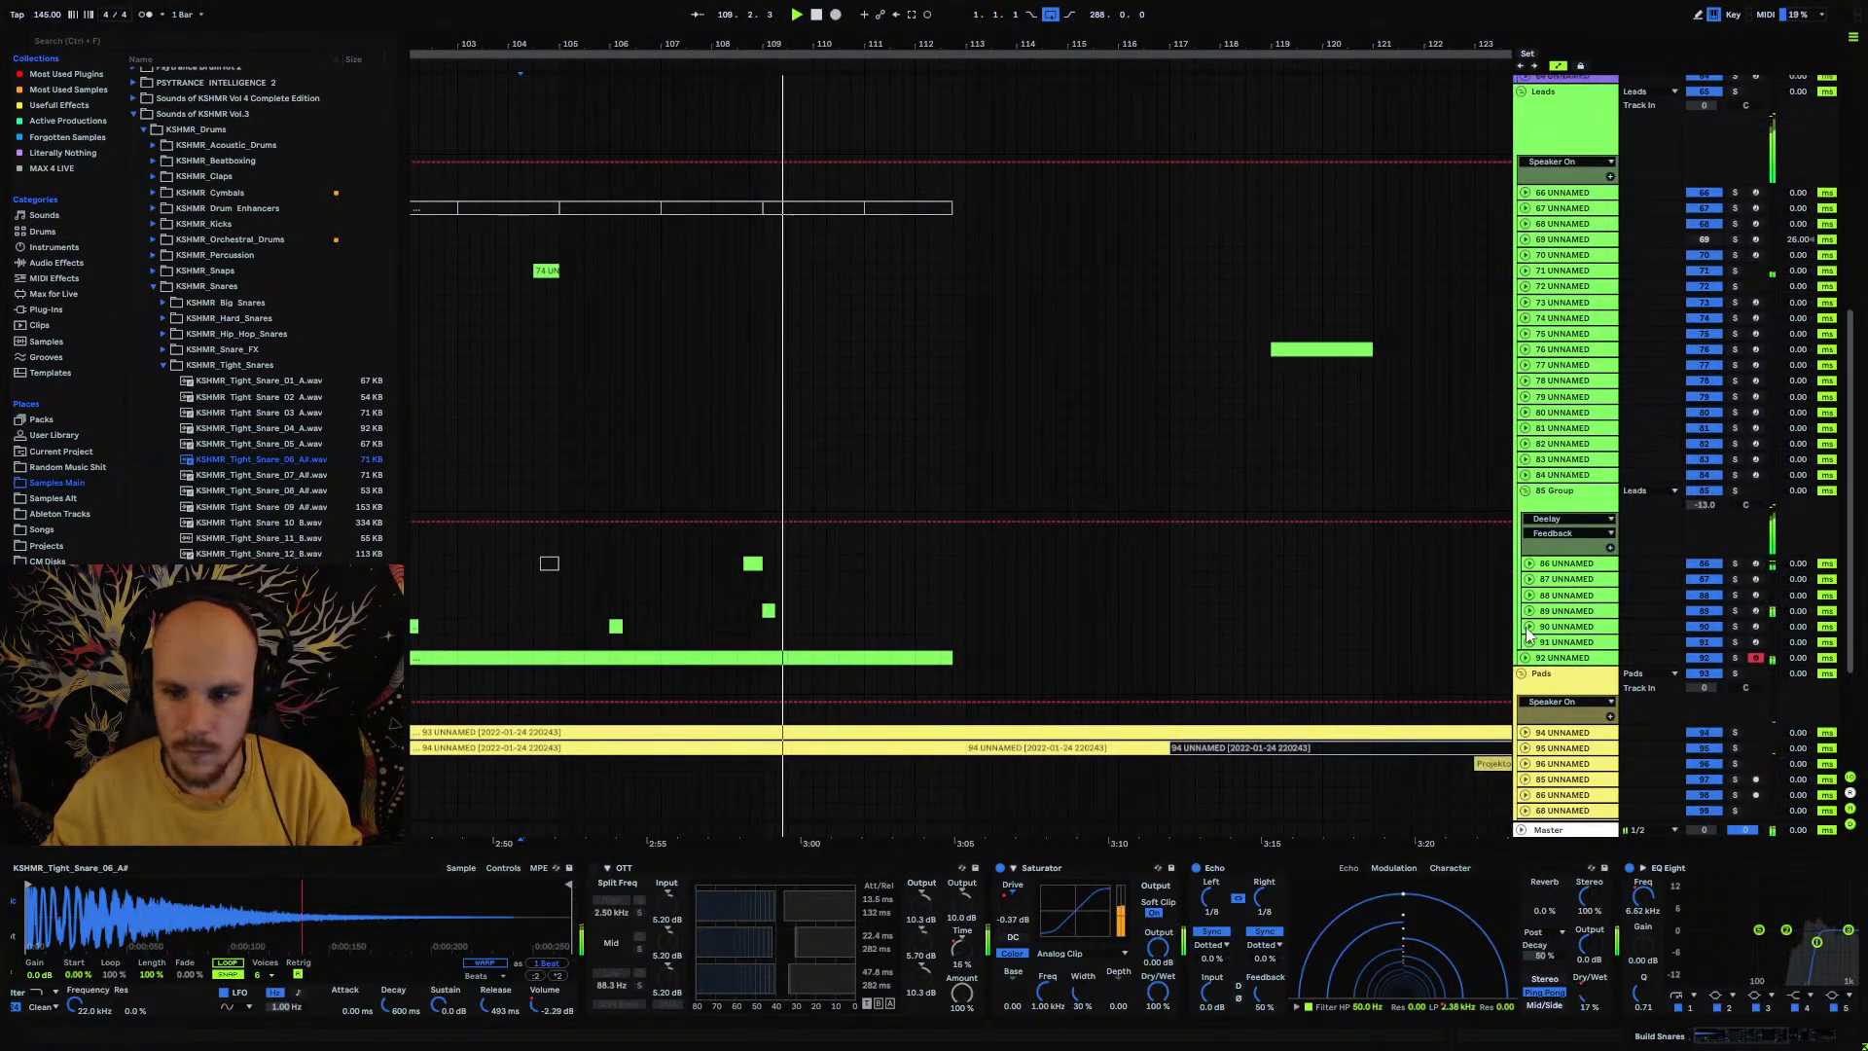
pyautogui.click(1528, 627)
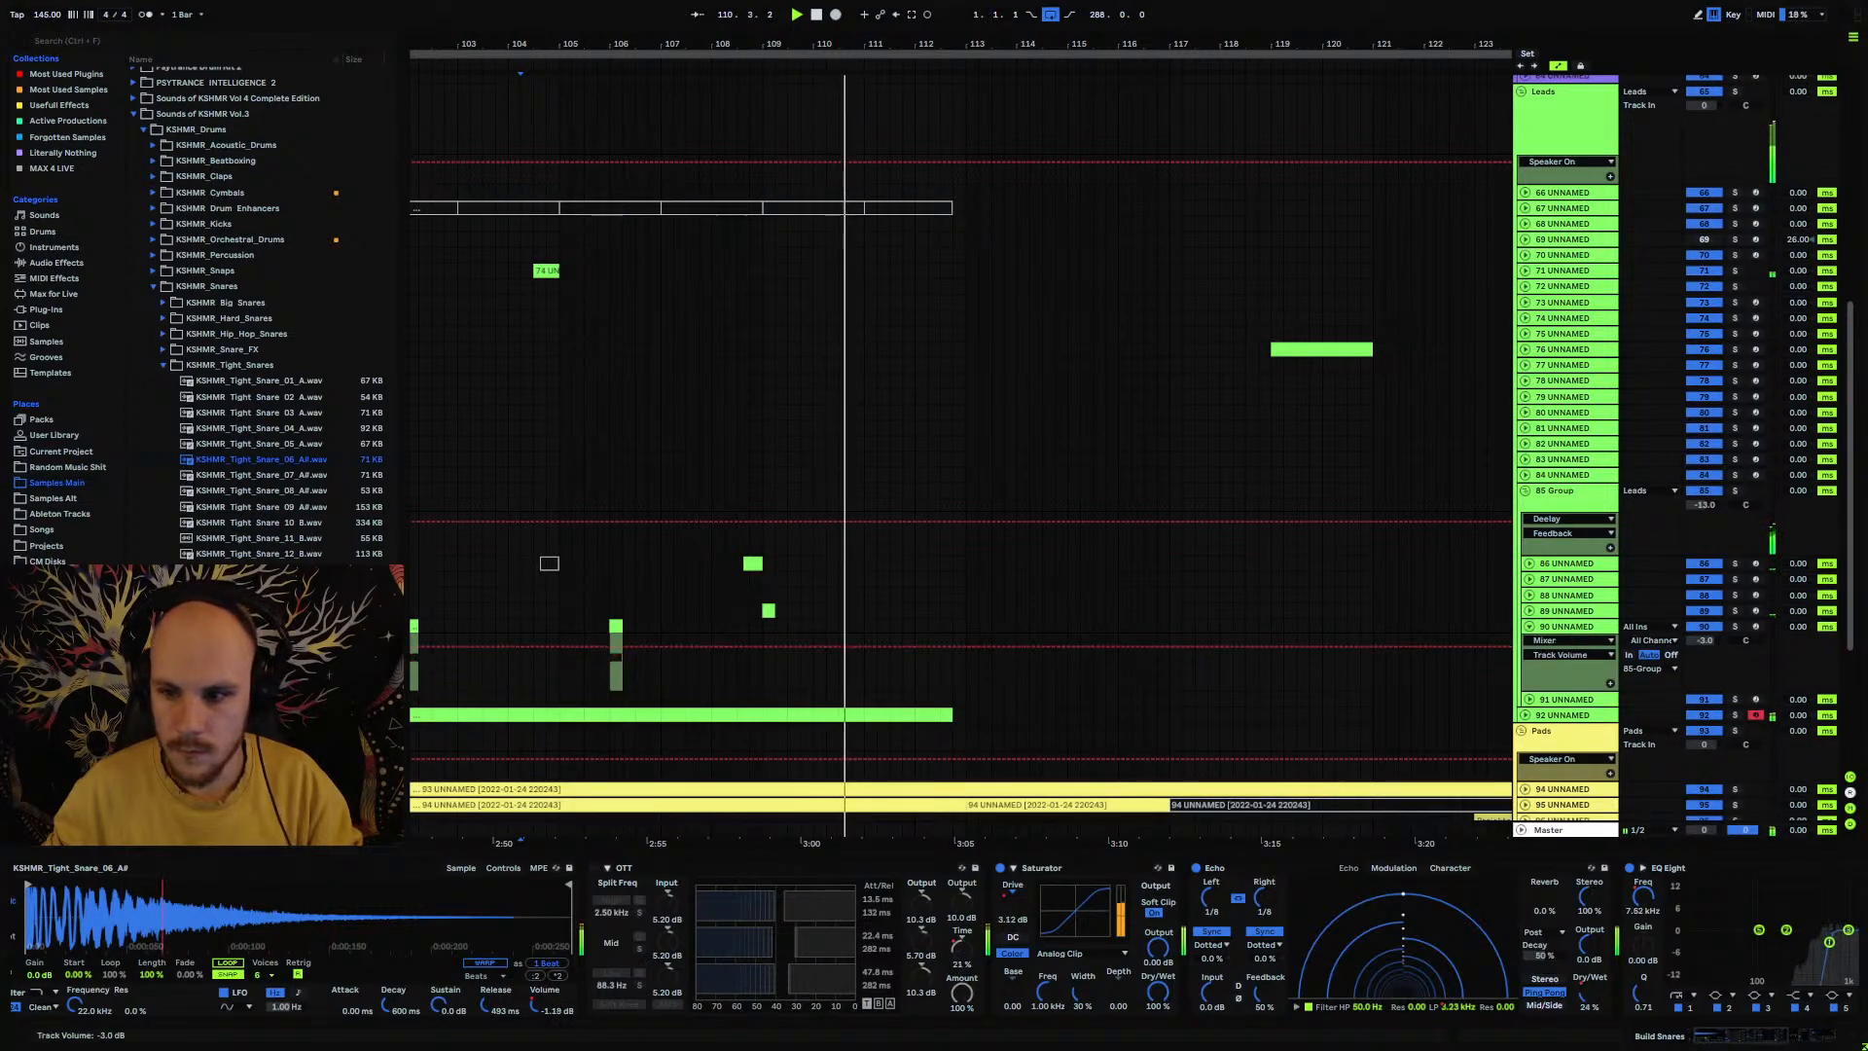
pyautogui.click(1528, 627)
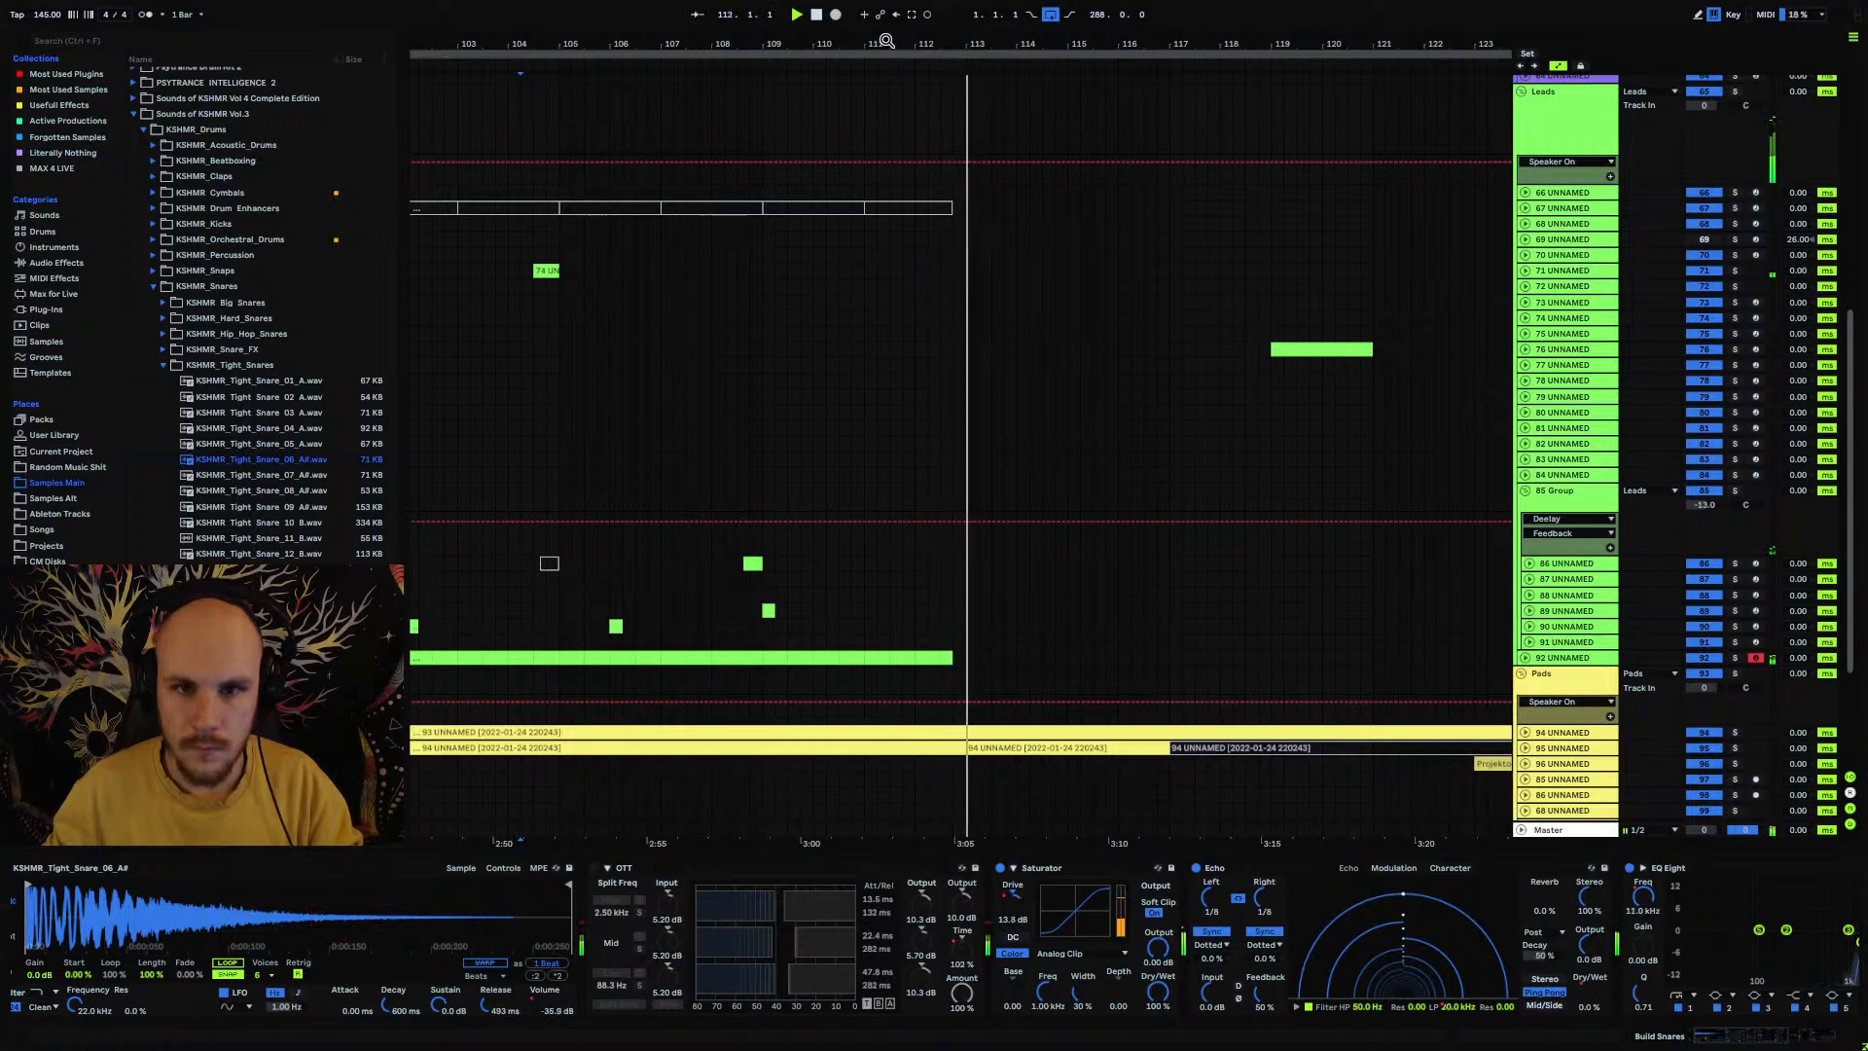
pyautogui.moveTo(886, 40); pyautogui.dragTo(1052, 10)
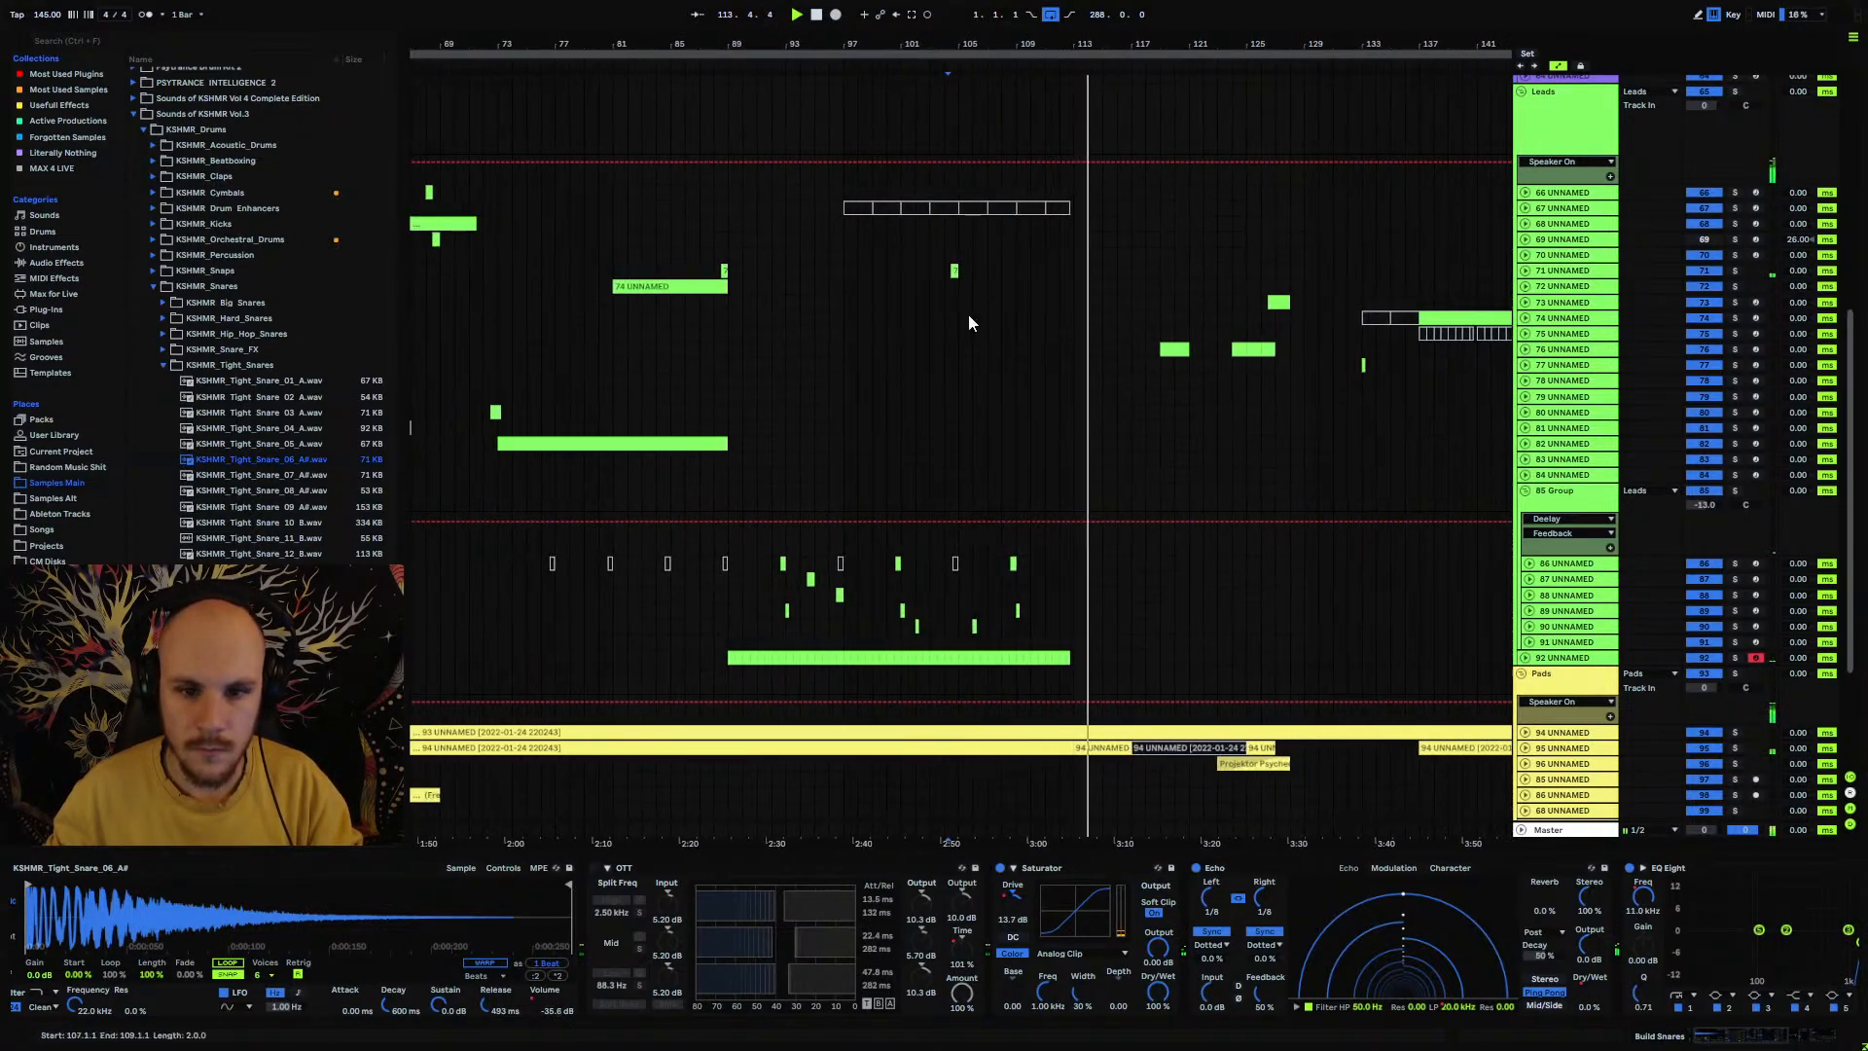
pyautogui.click(742, 634)
pyautogui.click(1525, 490)
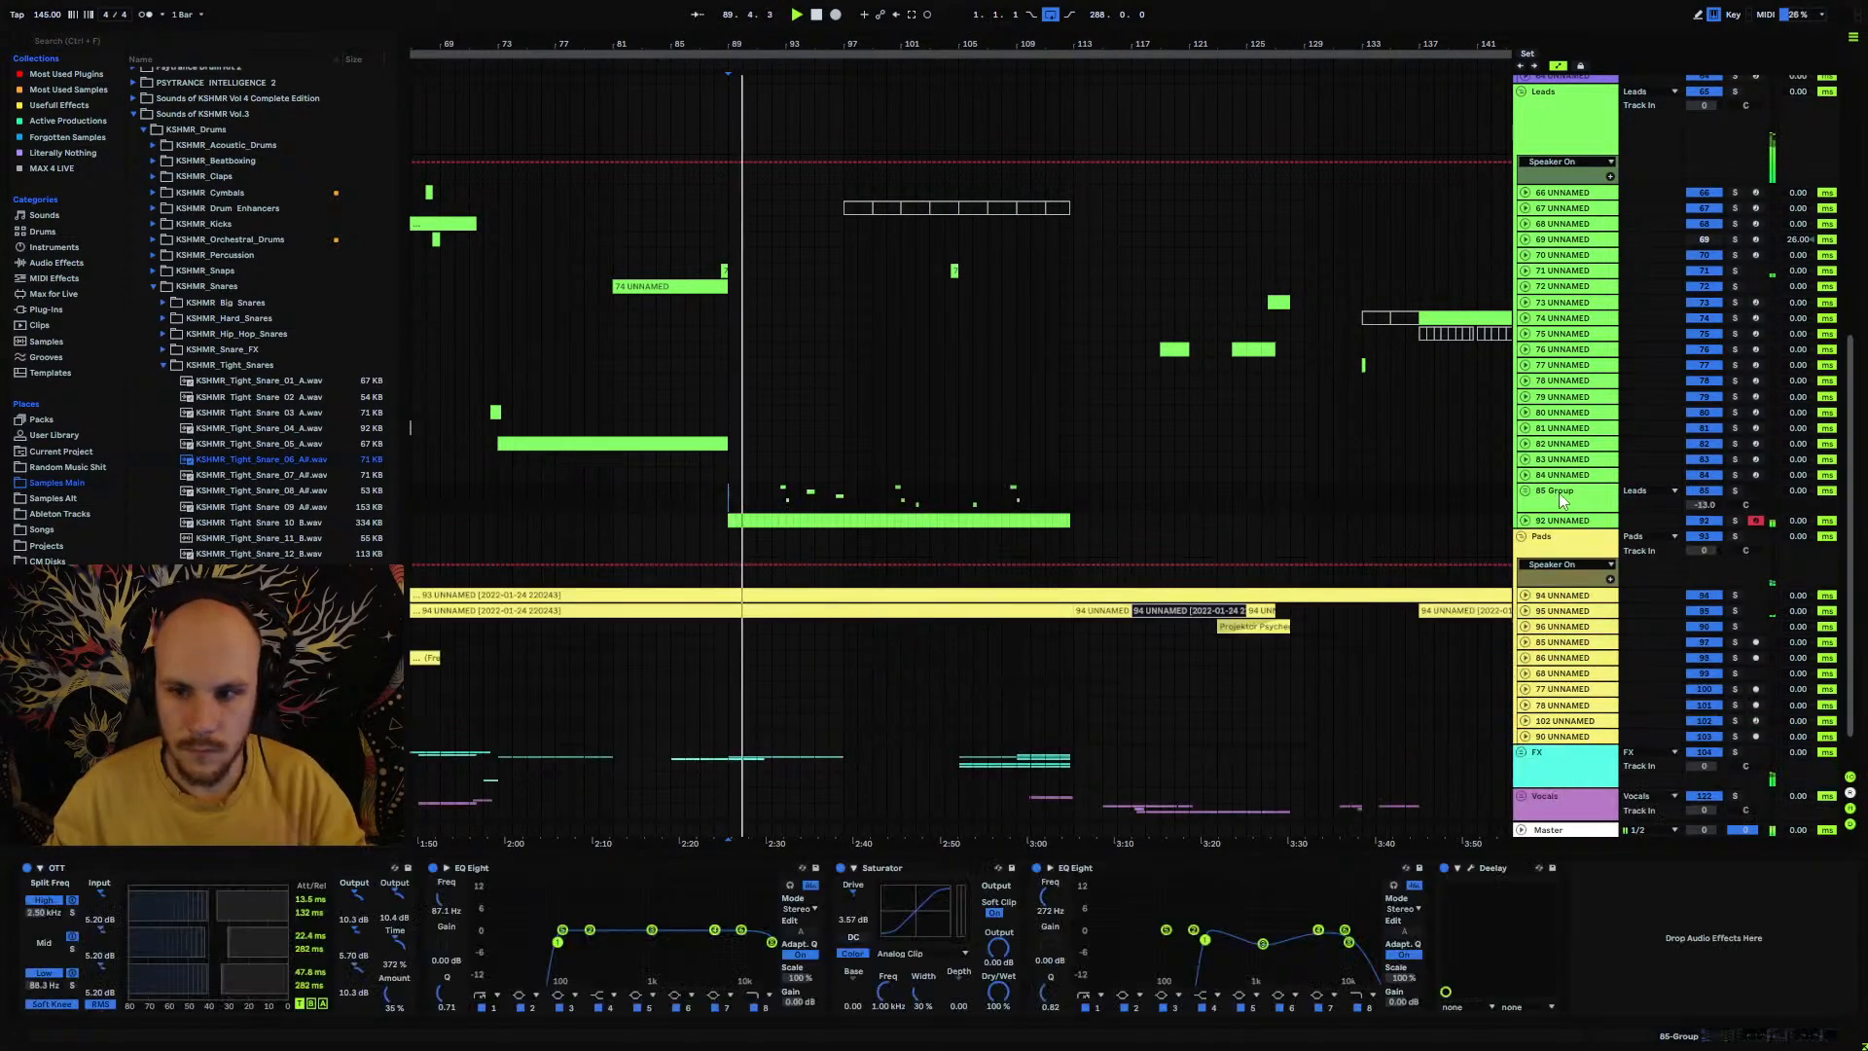
pyautogui.click(1530, 494)
pyautogui.click(1526, 493)
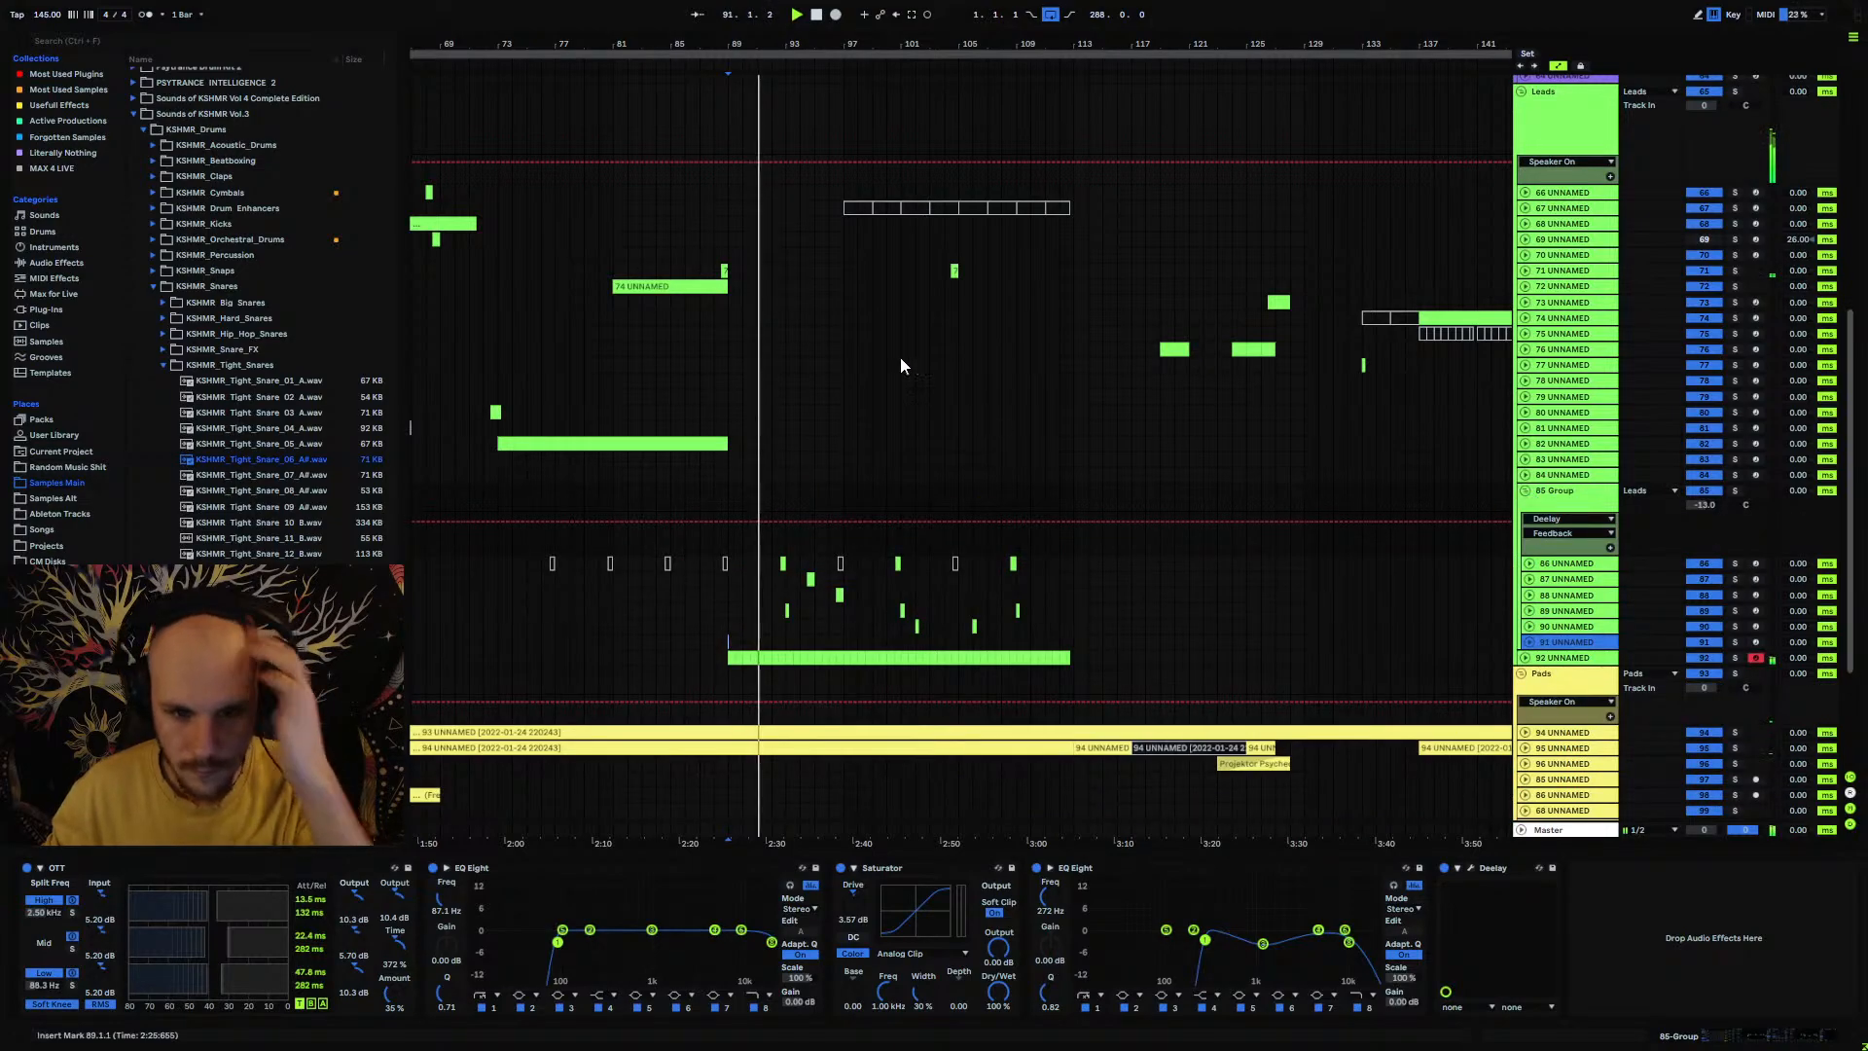
pyautogui.press('space')
# Step: Insert a new MIDI track below track 91 in 85 Group and place the insert mark at bar 110.1.1
pyautogui.moveTo(732, 48); pyautogui.dragTo(756, 123)
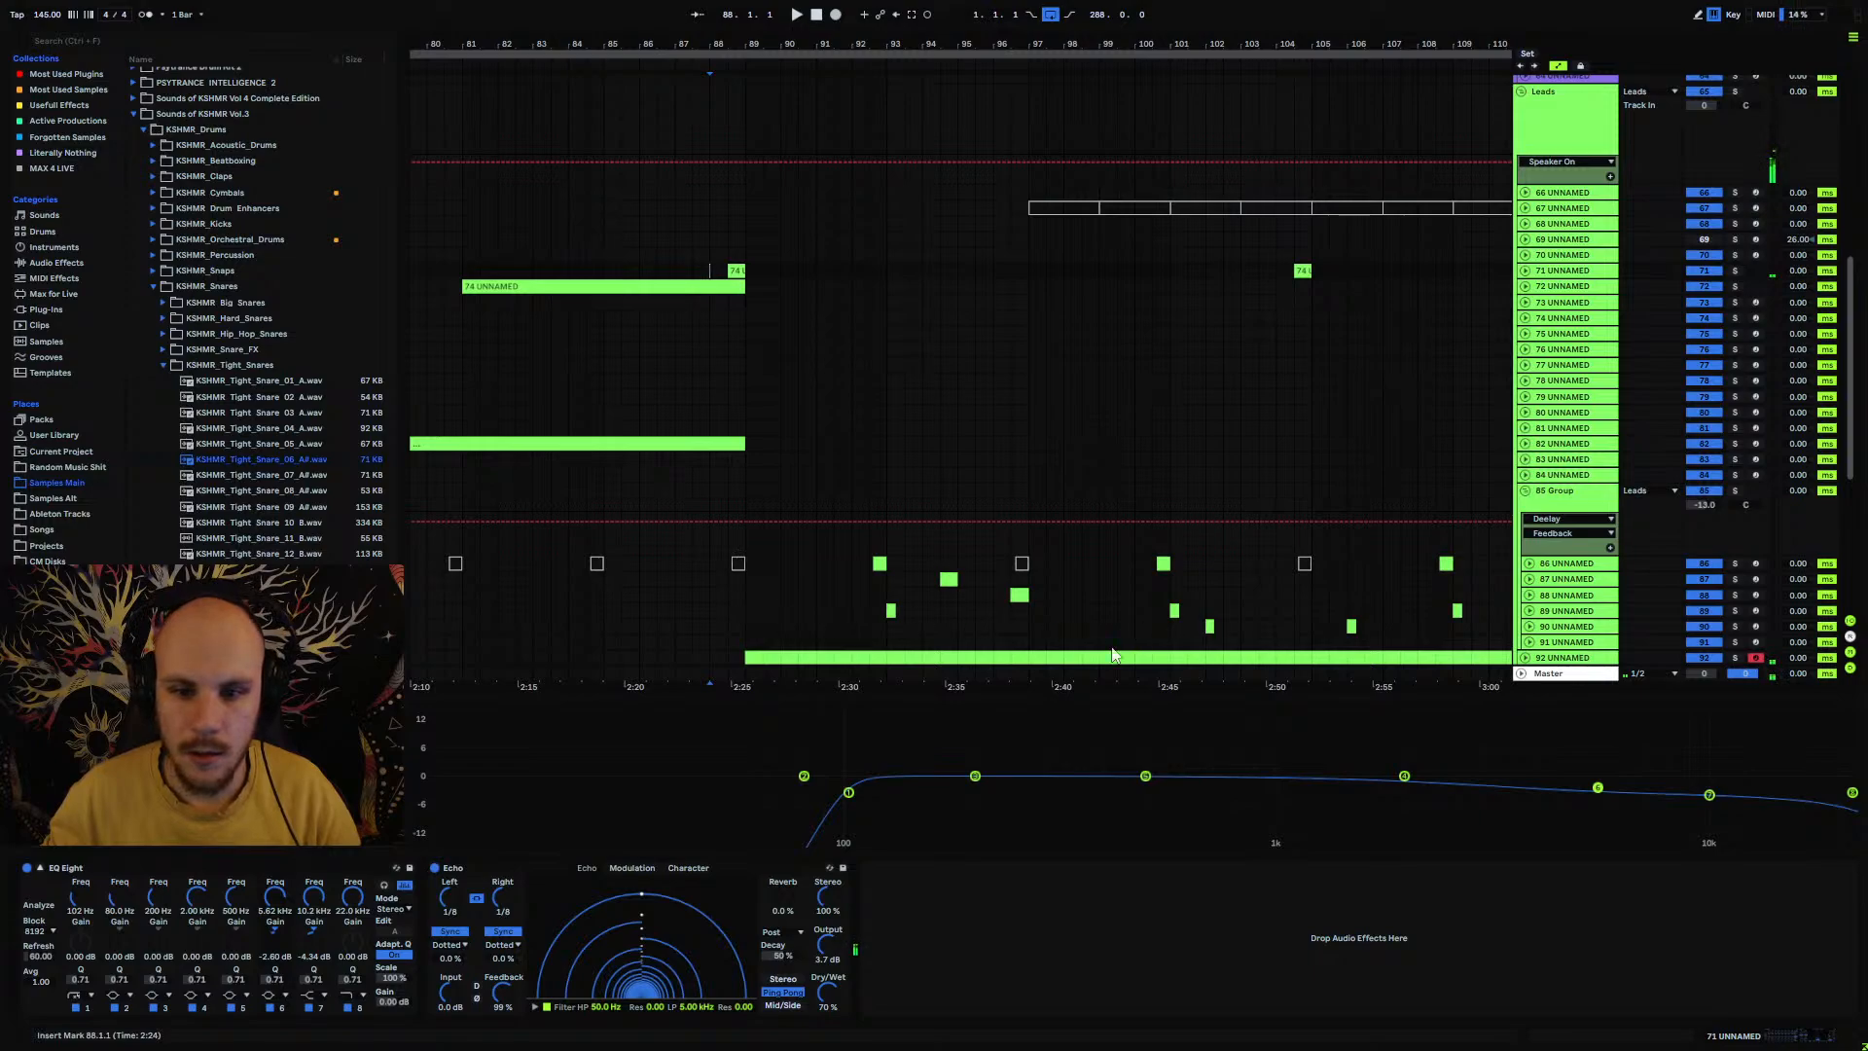
pyautogui.click(1576, 646)
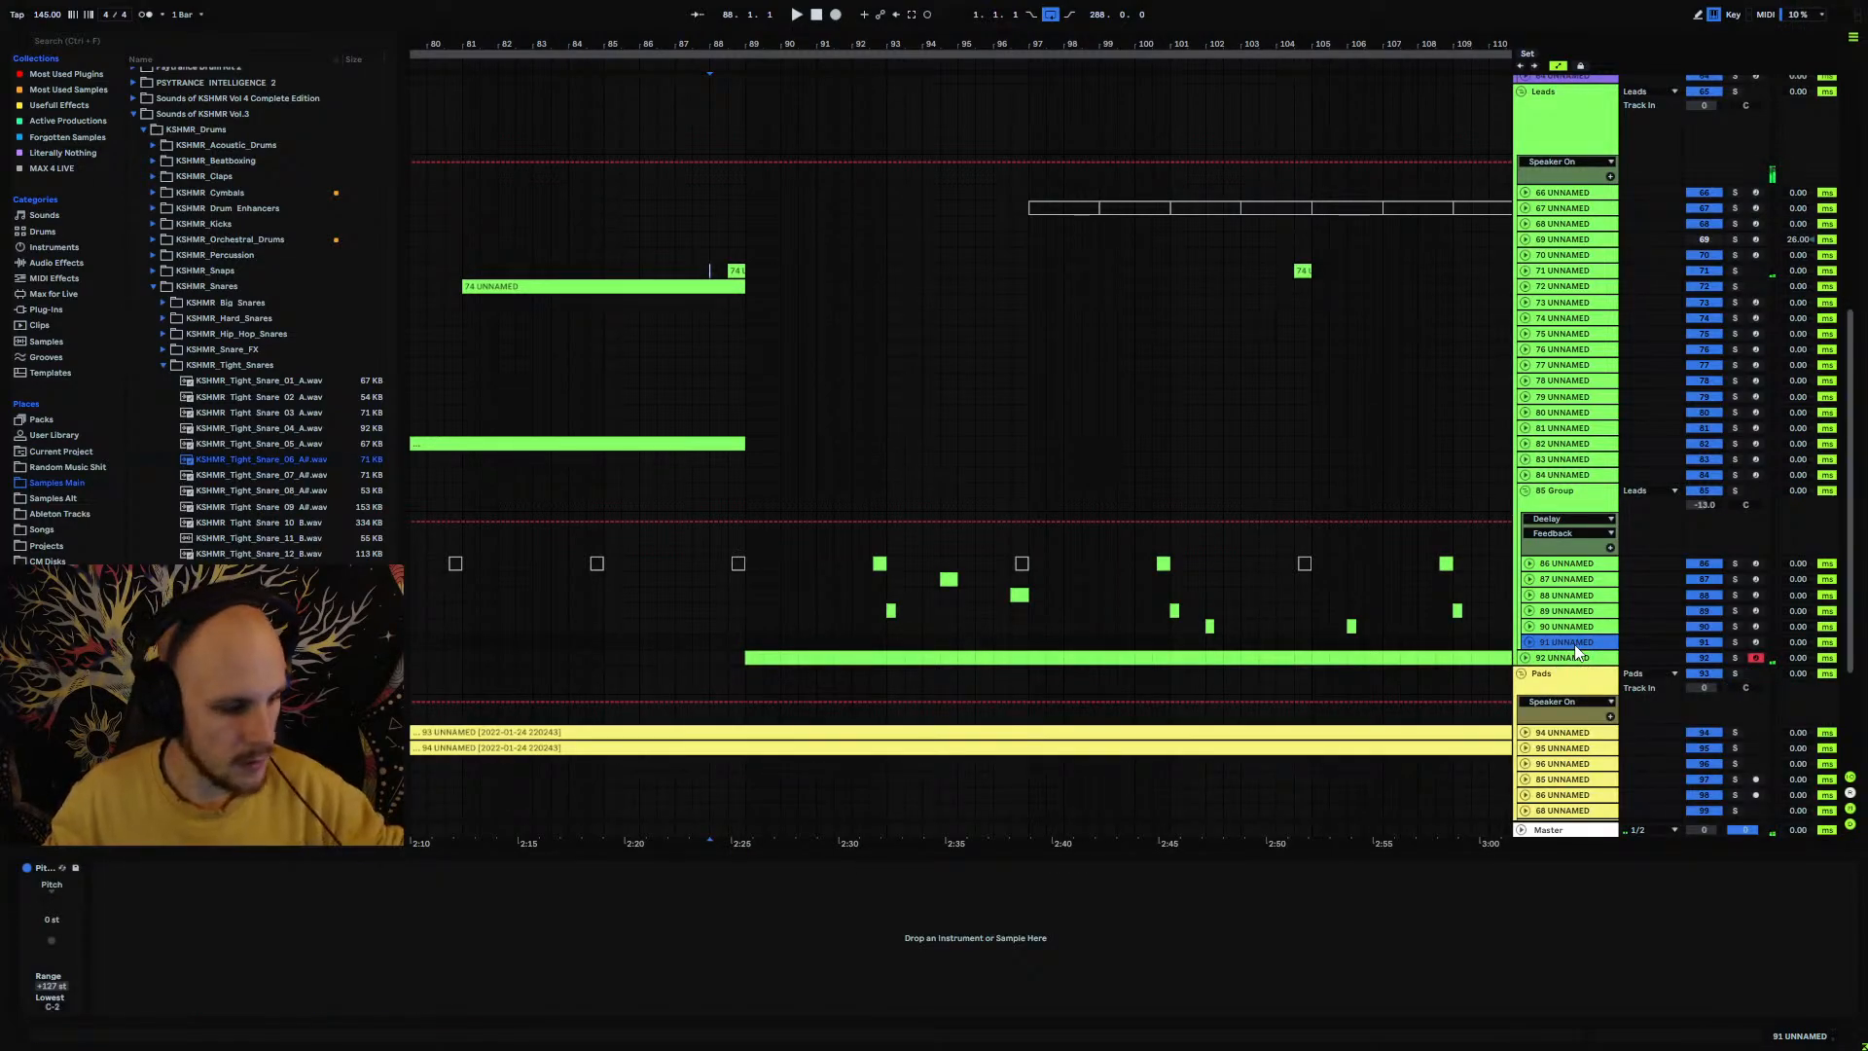
pyautogui.hotkey('ctrl', 'shift', 't')
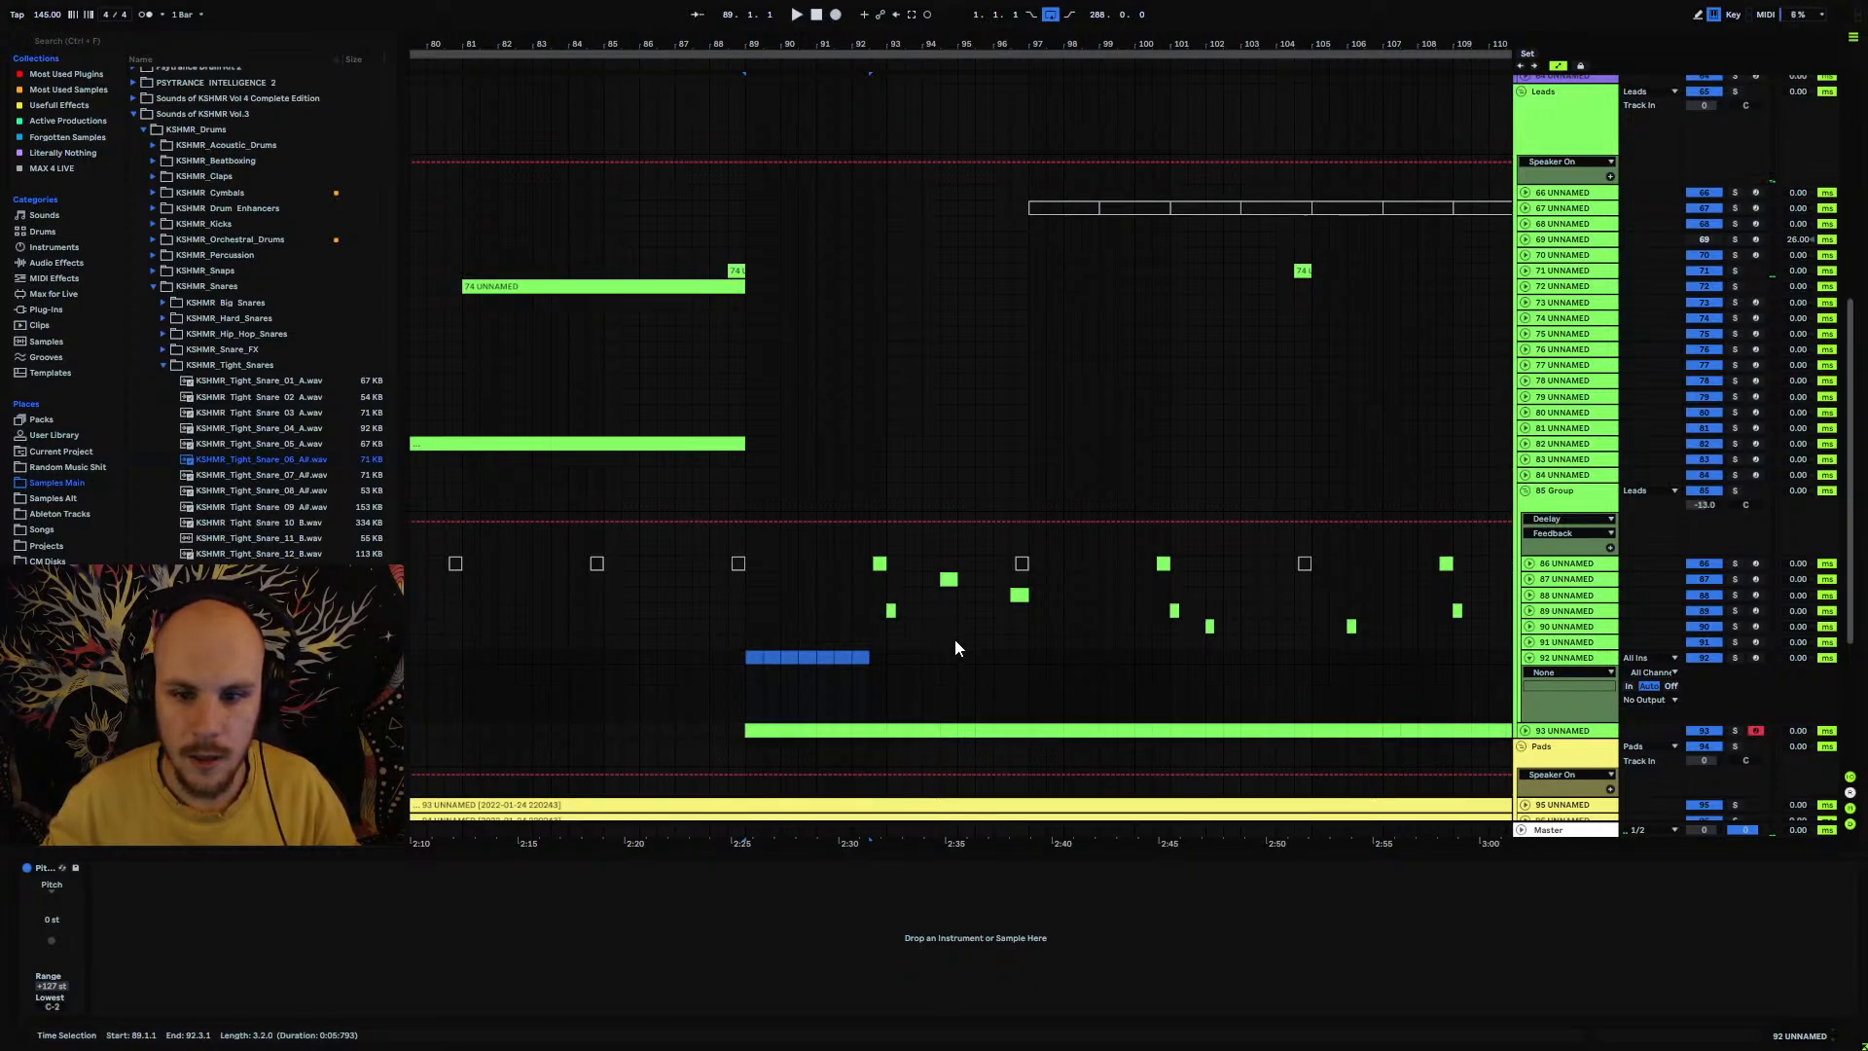
pyautogui.moveTo(890, 645); pyautogui.dragTo(1443, 660)
pyautogui.click(1491, 666)
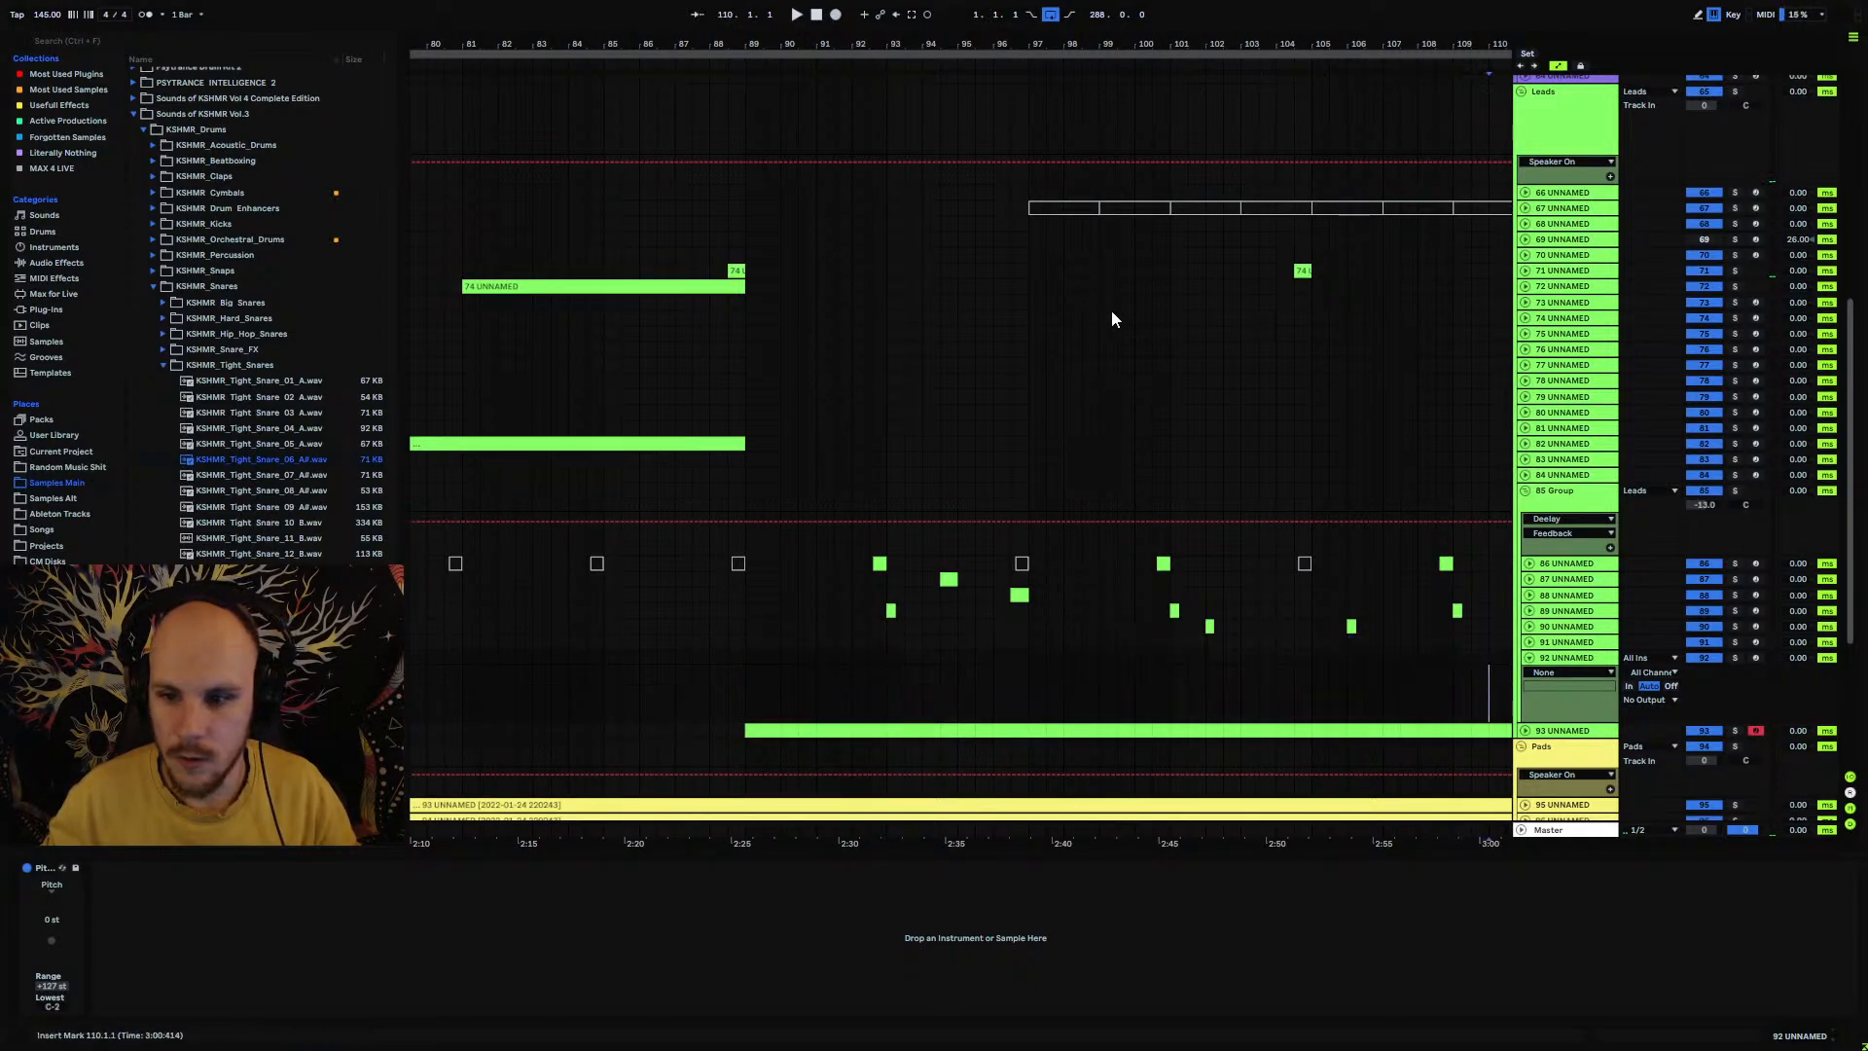
# Step: Unfold and select the empty track 91 in 85 Group
pyautogui.moveTo(972, 42); pyautogui.dragTo(872, 40)
pyautogui.click(1529, 644)
pyautogui.click(1563, 644)
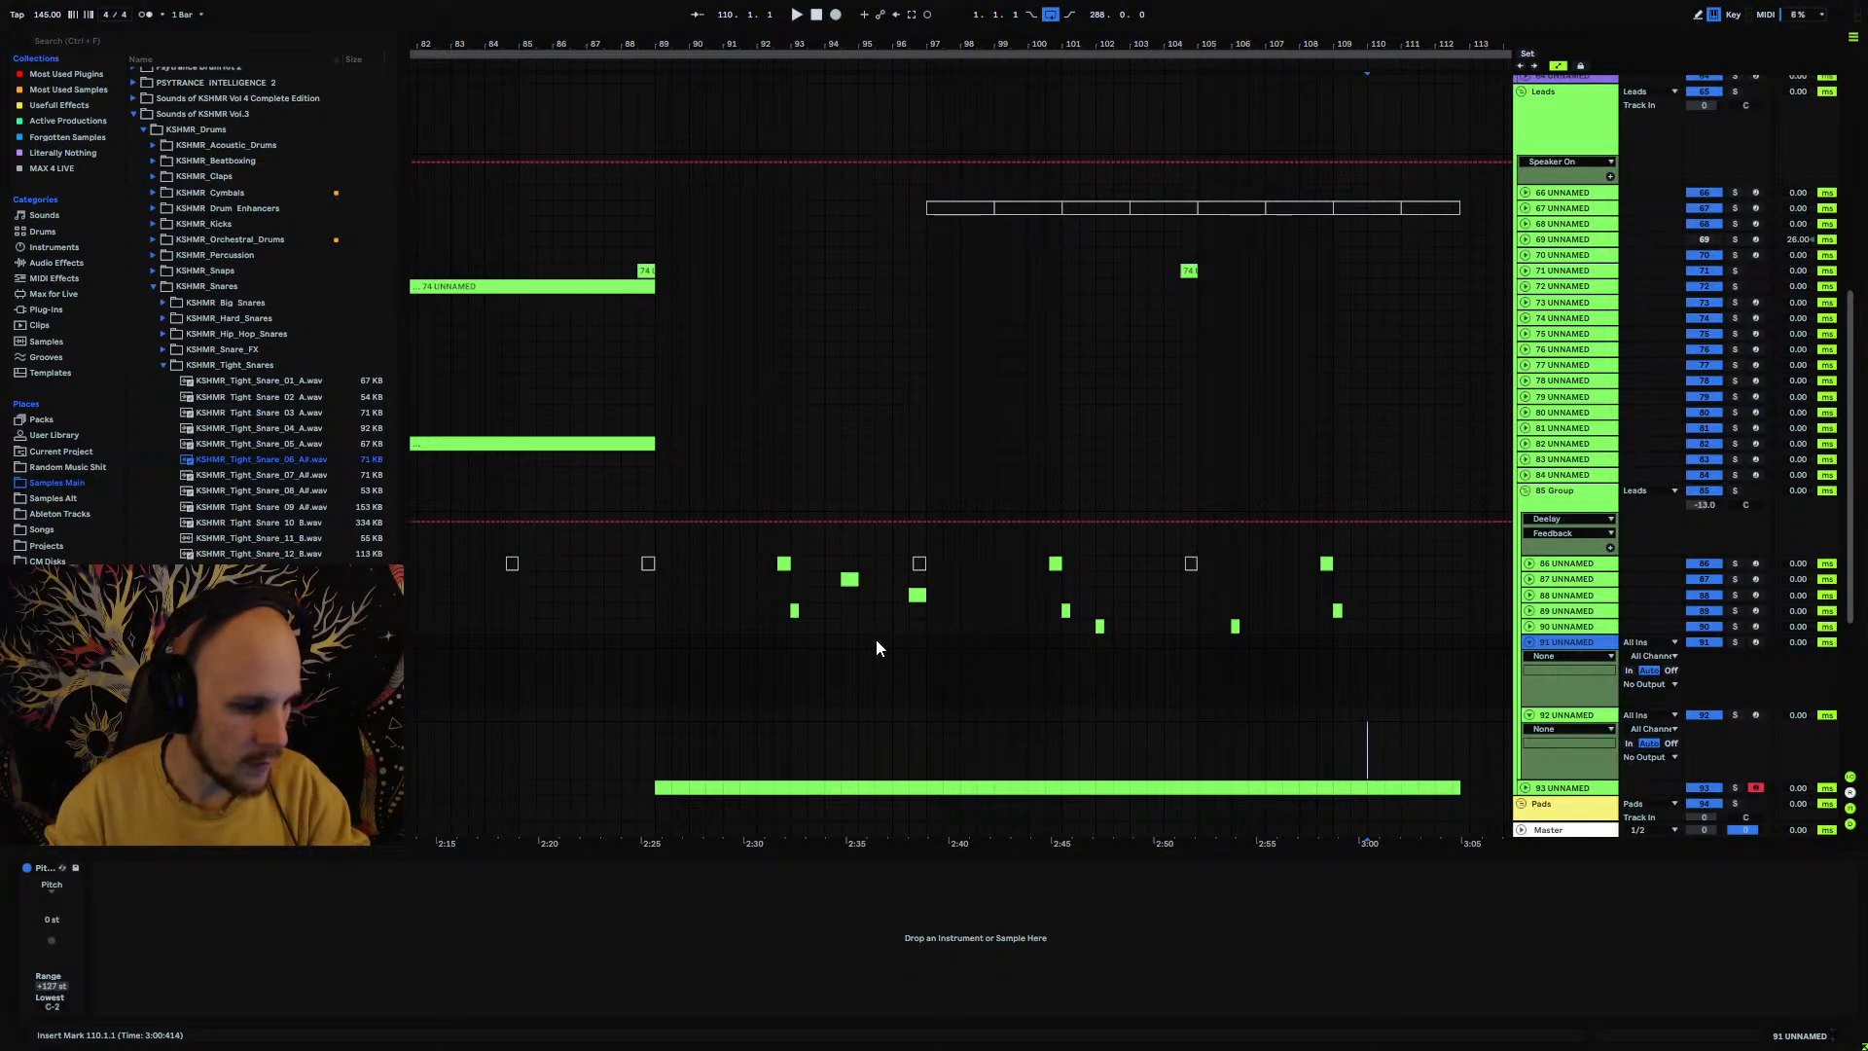
# Step: Play the kick clips on track 27 from bar 111.1.4 and solo the track
pyautogui.scroll(6, 1469, 393)
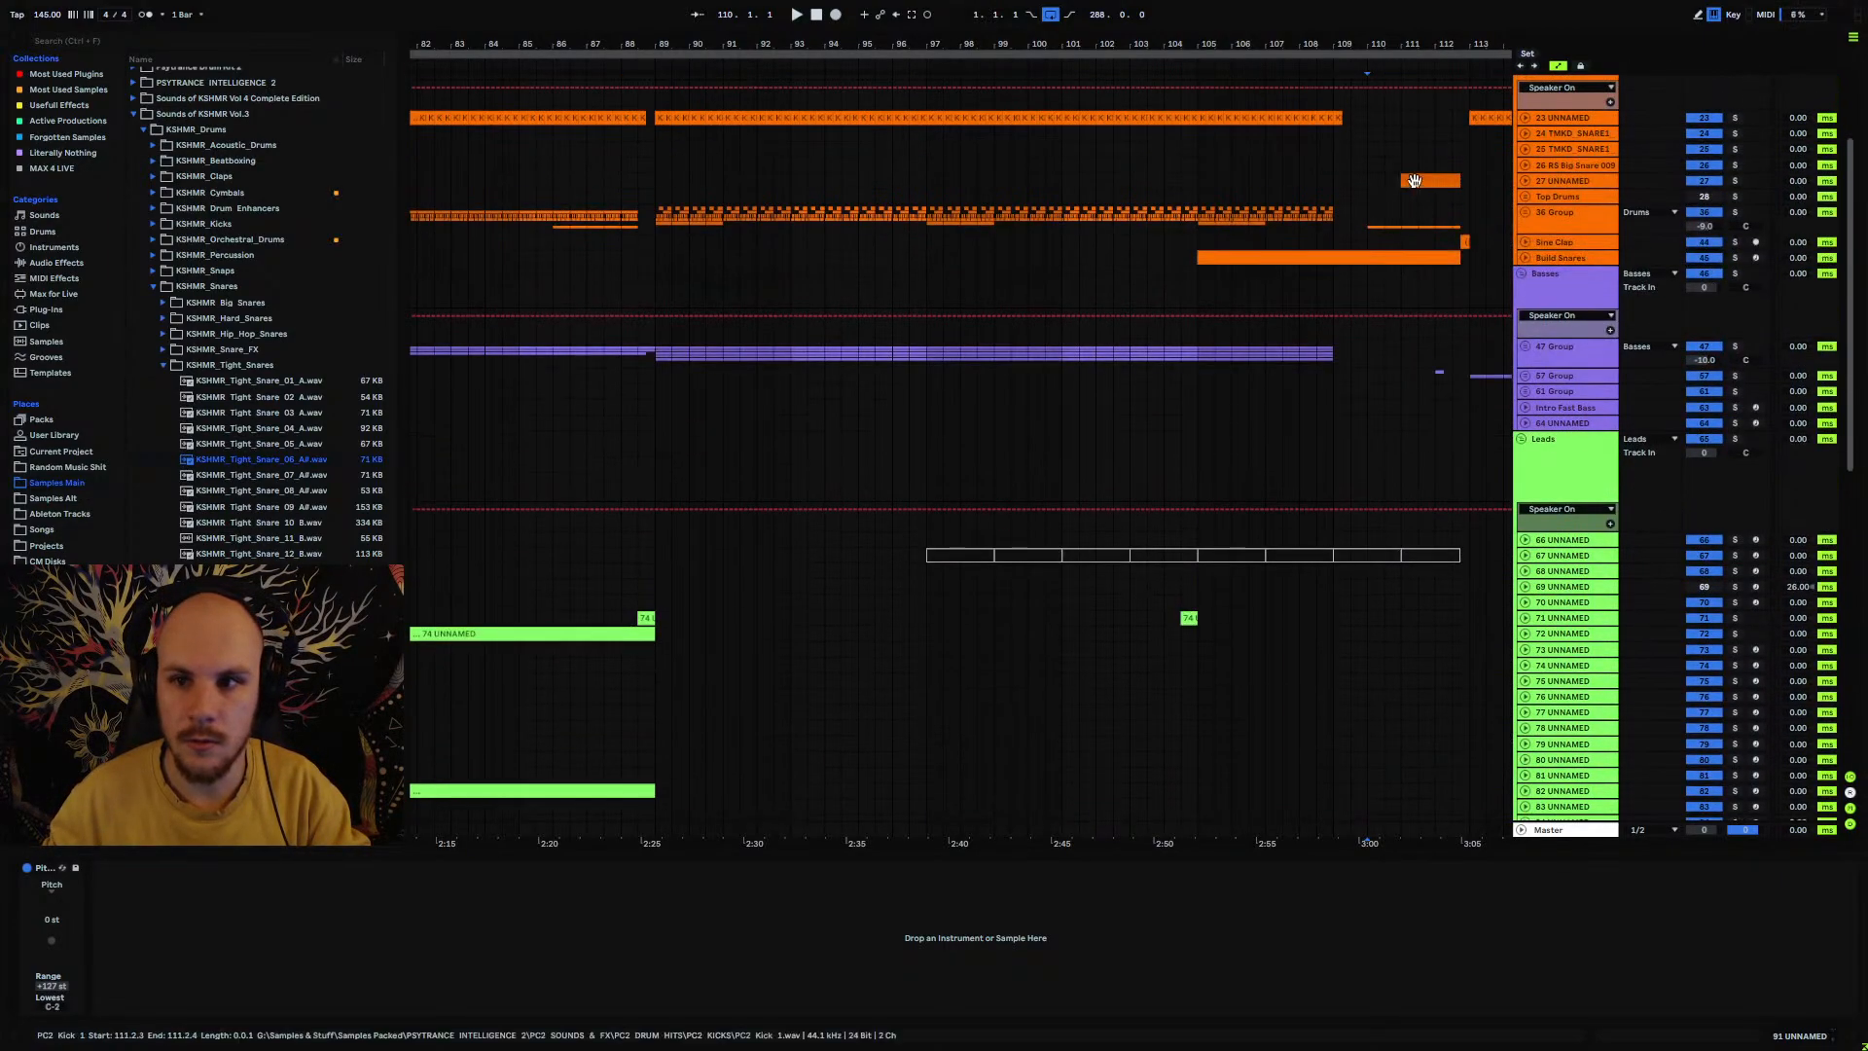
pyautogui.click(1414, 181)
pyautogui.press('space')
pyautogui.click(1734, 180)
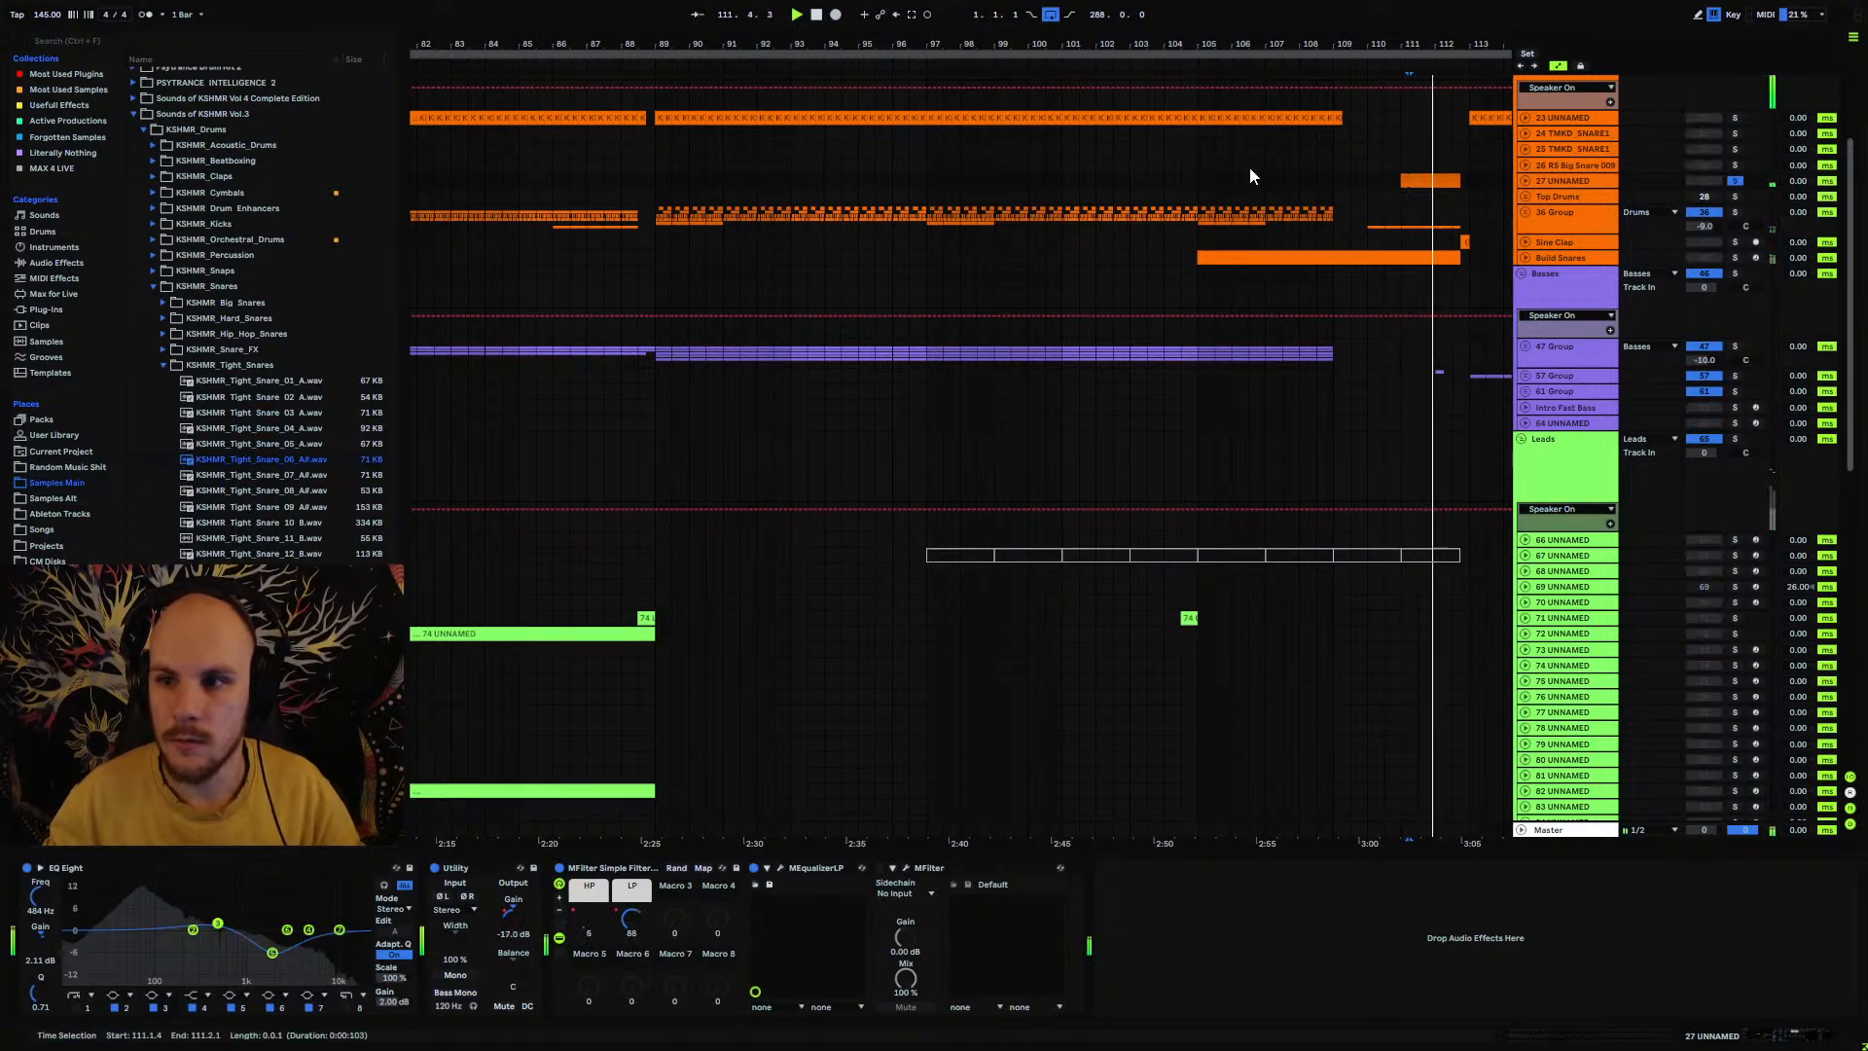
# Step: Reshape track 27's HP filter automation to fall from 63 at bar 111 to 0 near bar 113, and play it from 111.1.1
pyautogui.moveTo(1420, 44); pyautogui.dragTo(808, 187)
pyautogui.press('space')
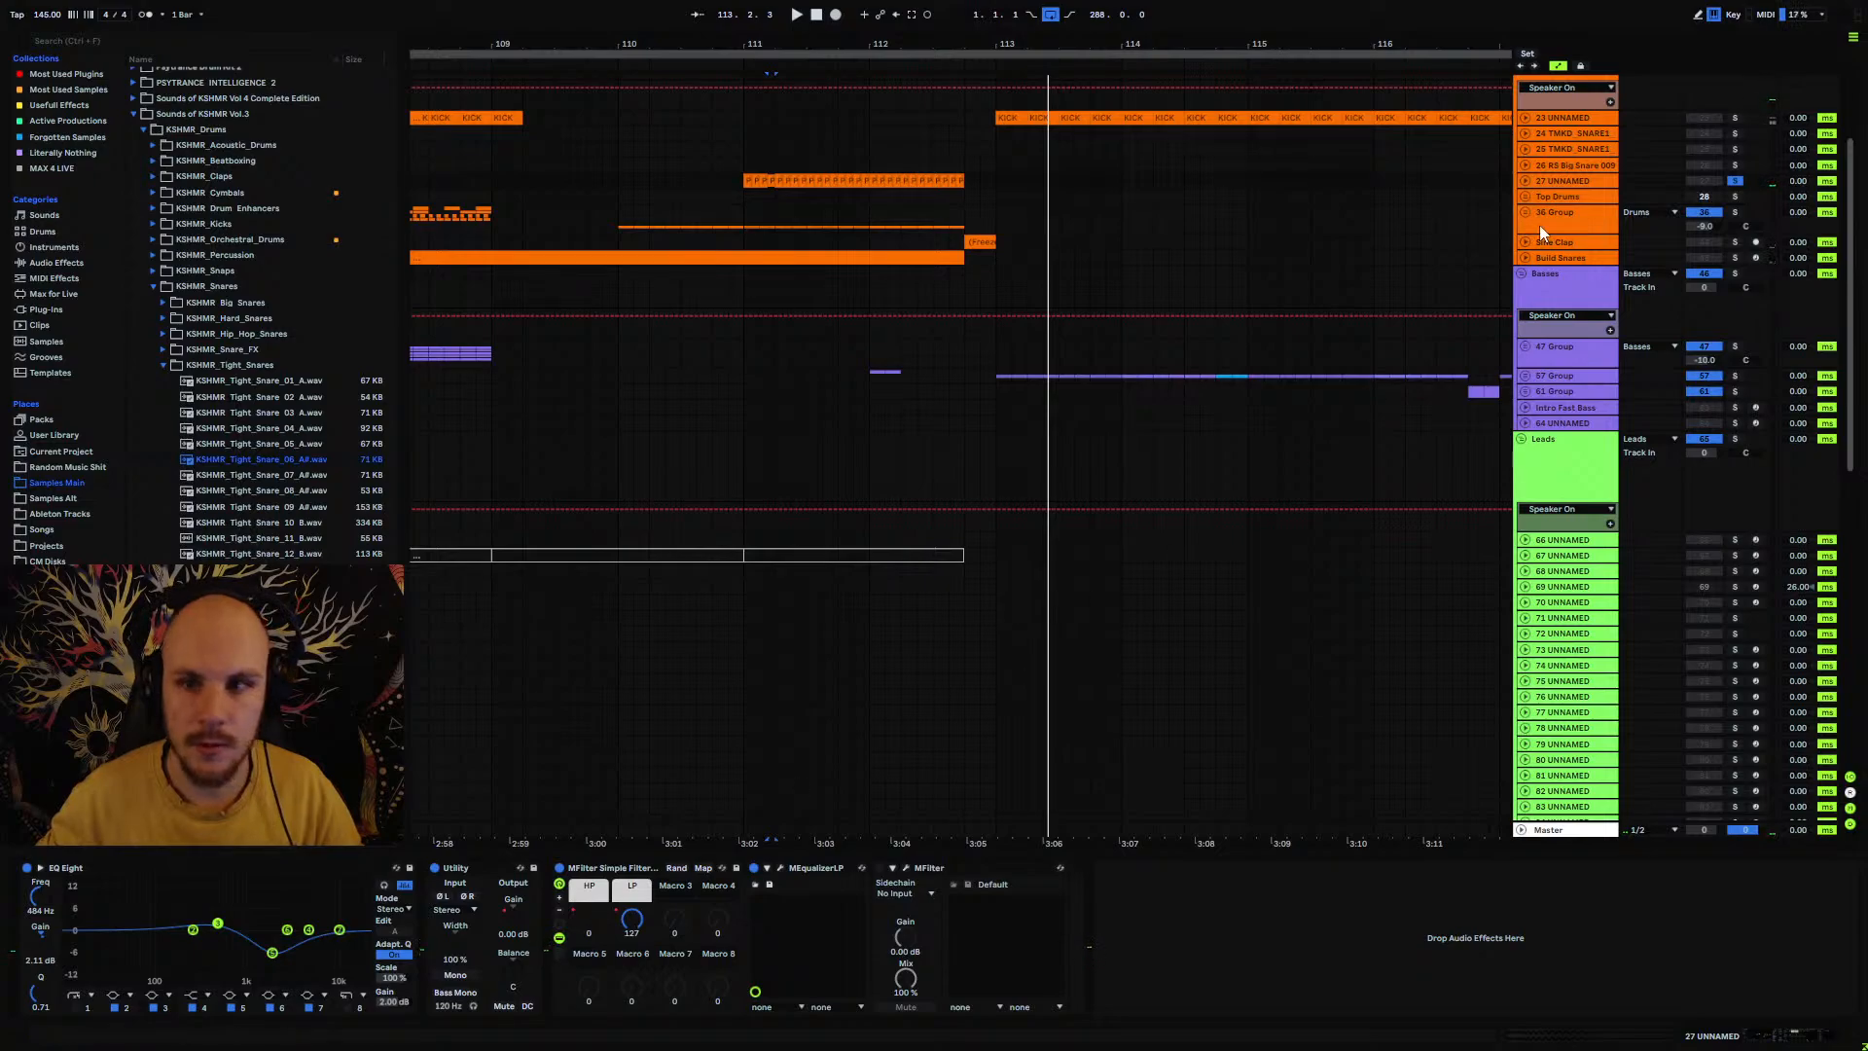
pyautogui.click(1524, 181)
pyautogui.press('space')
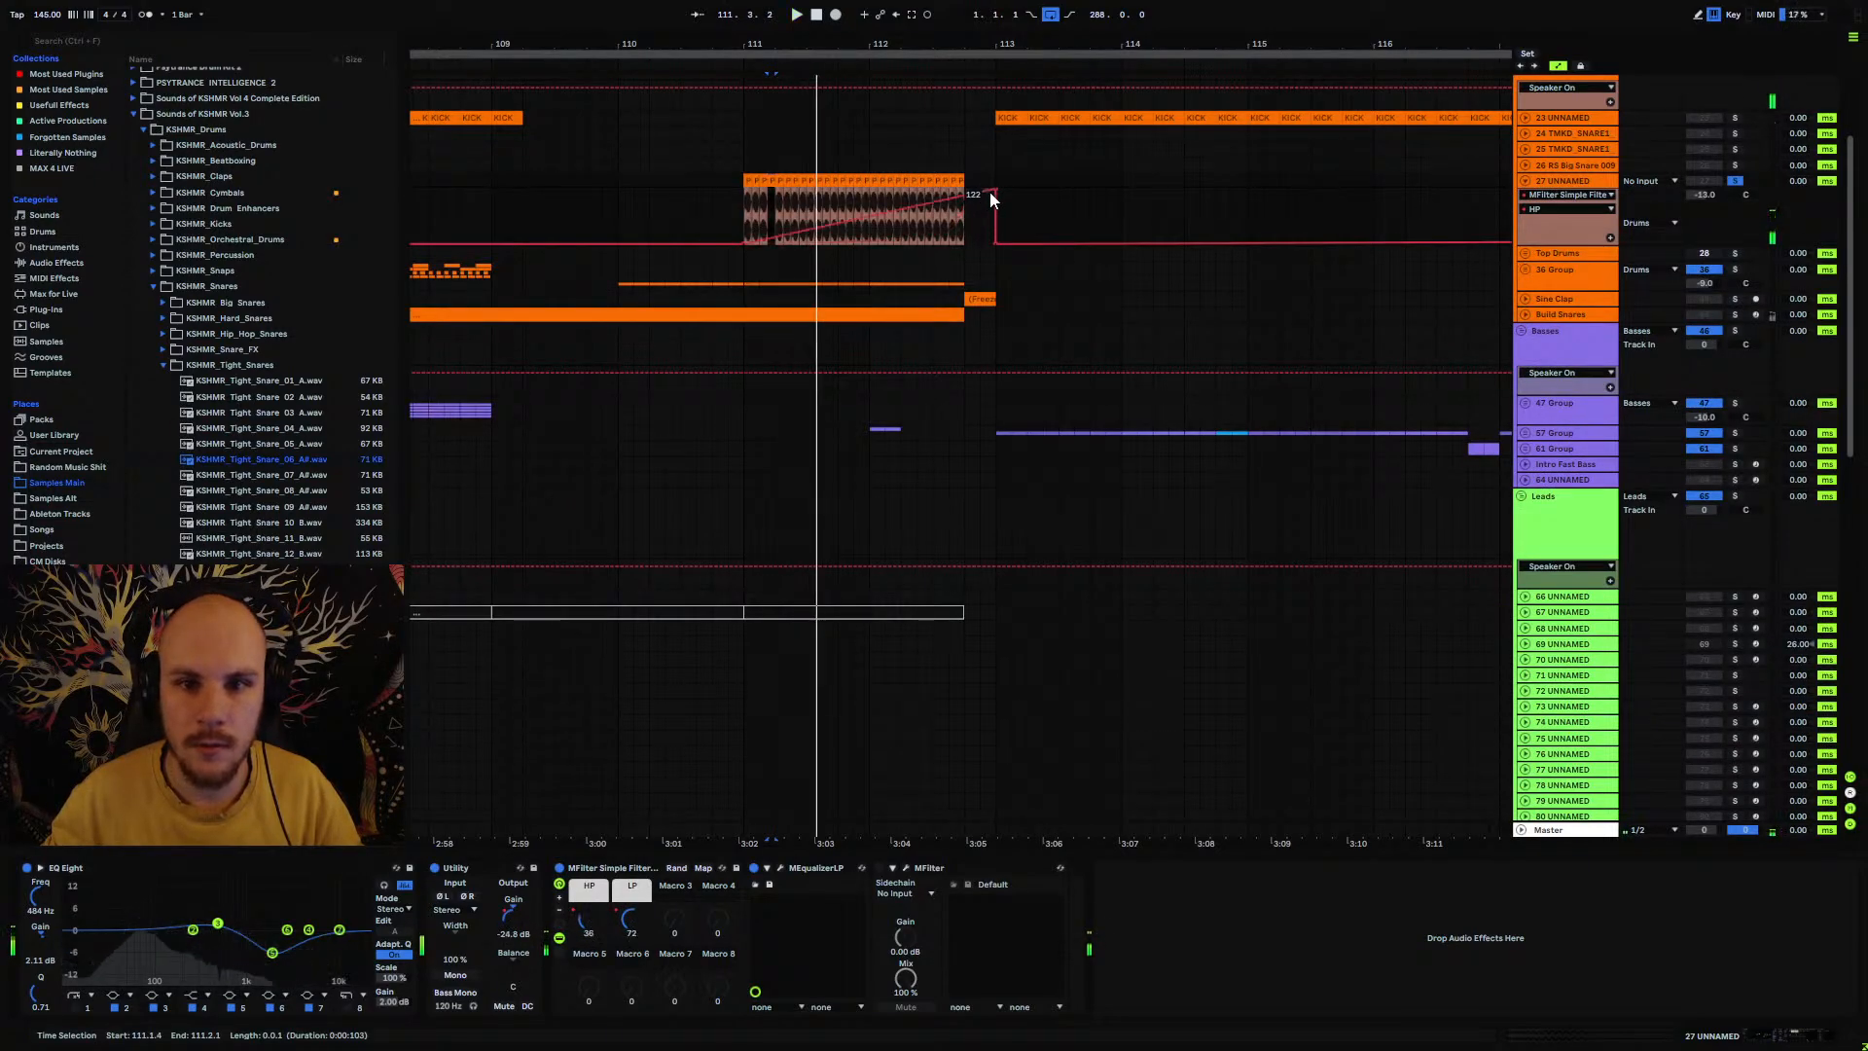
pyautogui.moveTo(745, 244); pyautogui.dragTo(745, 216)
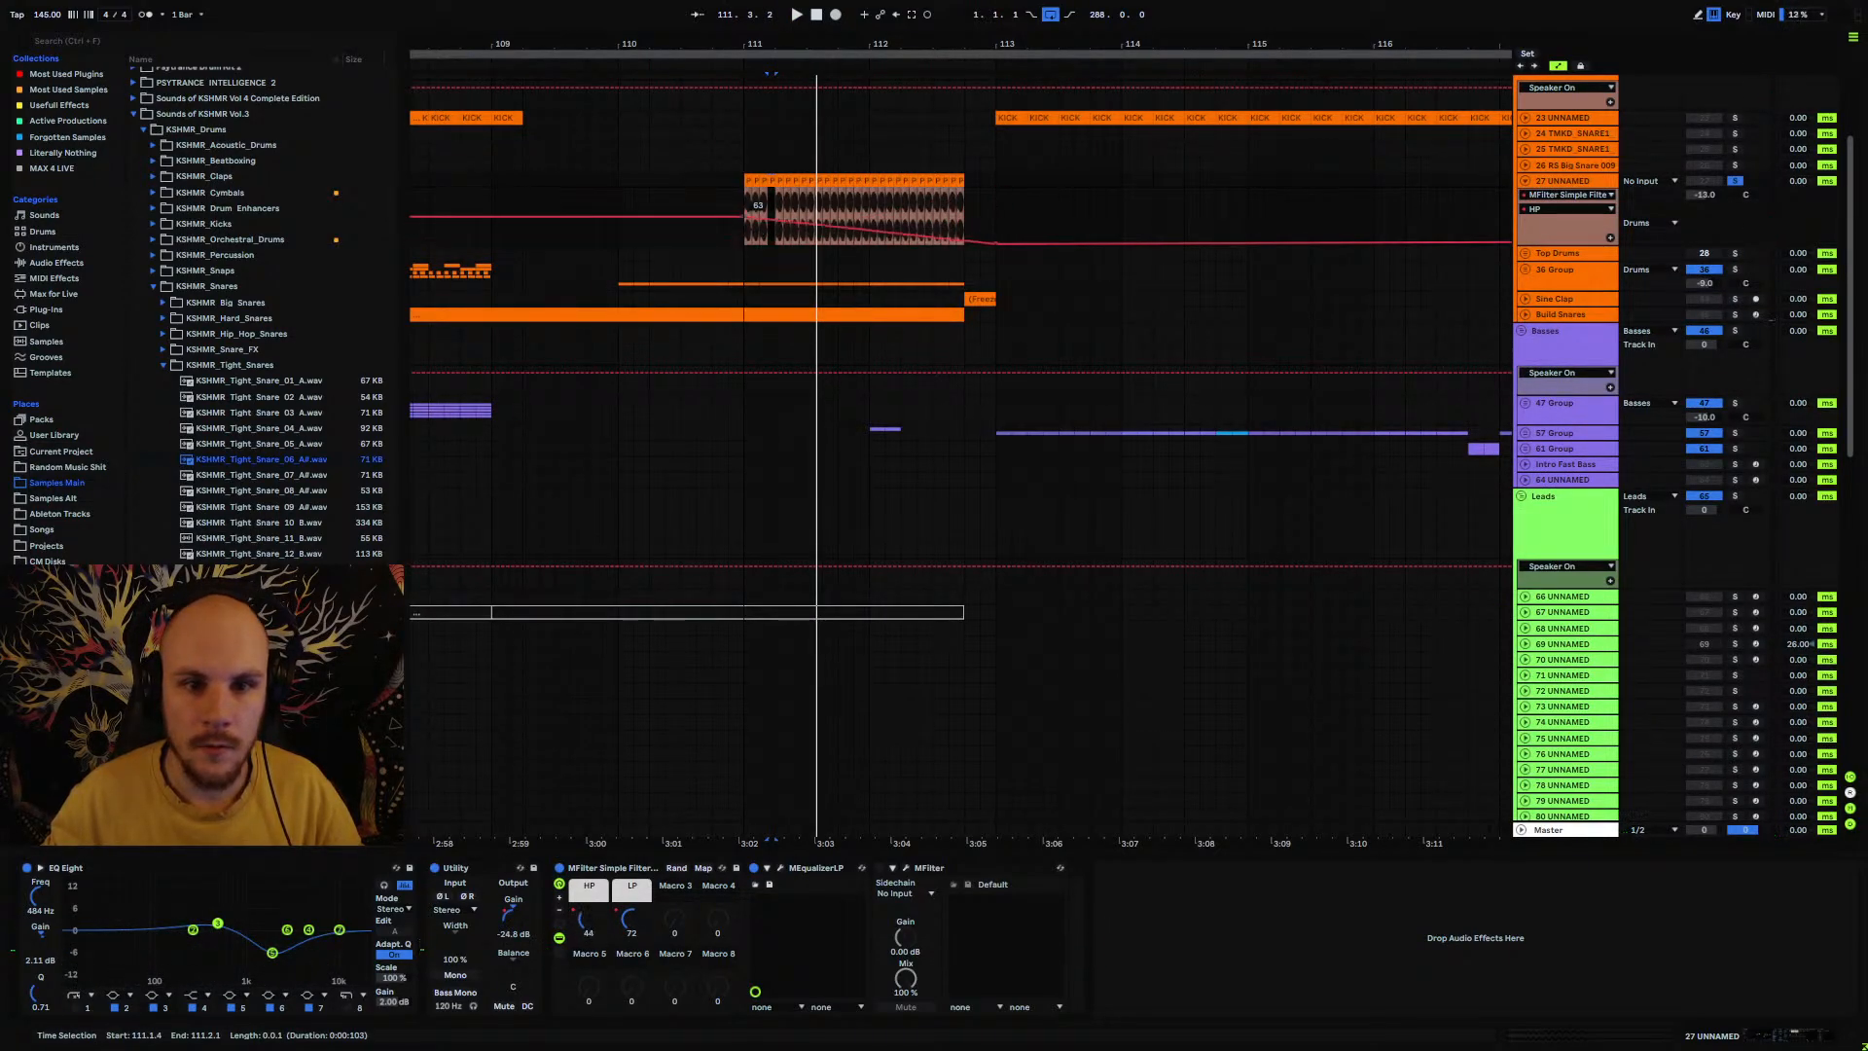
pyautogui.press('space')
pyautogui.click(743, 194)
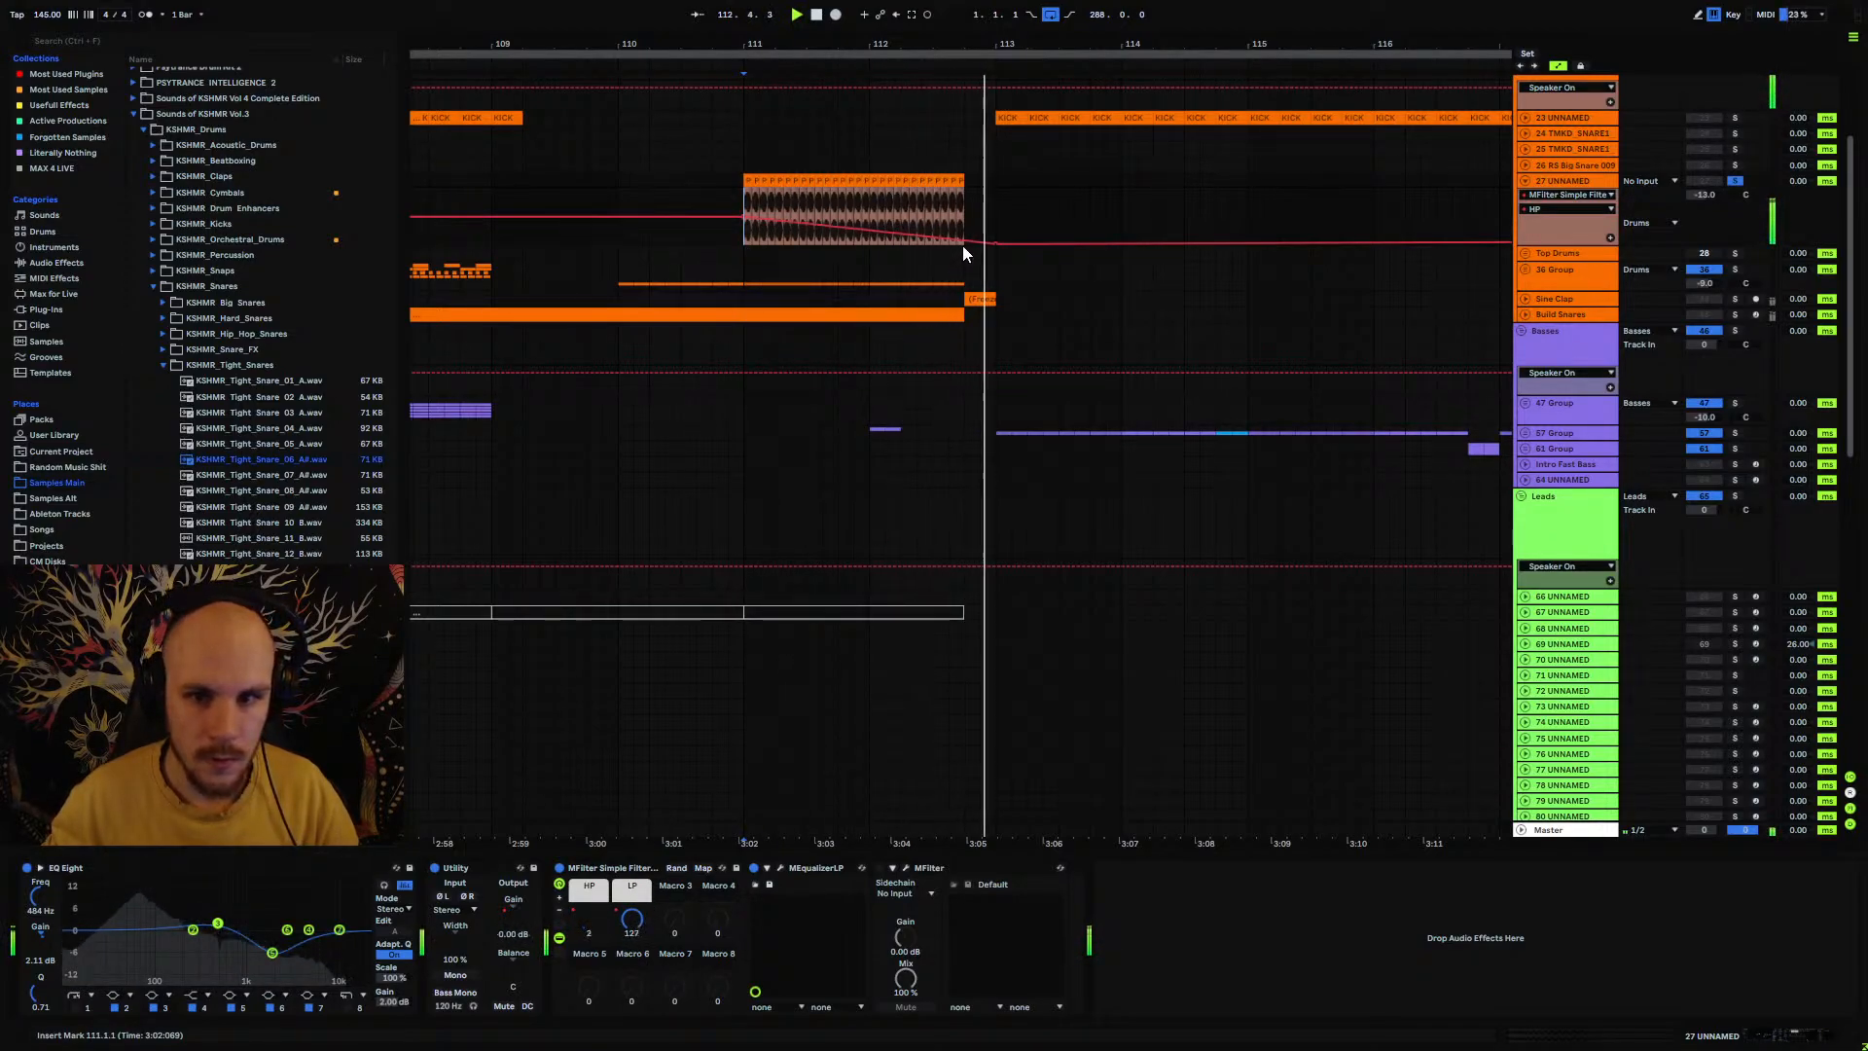
pyautogui.press('space')
# Step: Open sample file management for the first kick clip at bar 111.1.1 on track 27
pyautogui.moveTo(744, 45)
pyautogui.mouseDown()
pyautogui.moveTo(745, 200)
pyautogui.moveTo(773, 53)
pyautogui.mouseUp()
pyautogui.moveTo(937, 39); pyautogui.dragTo(1205, 121)
pyautogui.moveTo(778, 45); pyautogui.dragTo(772, 137)
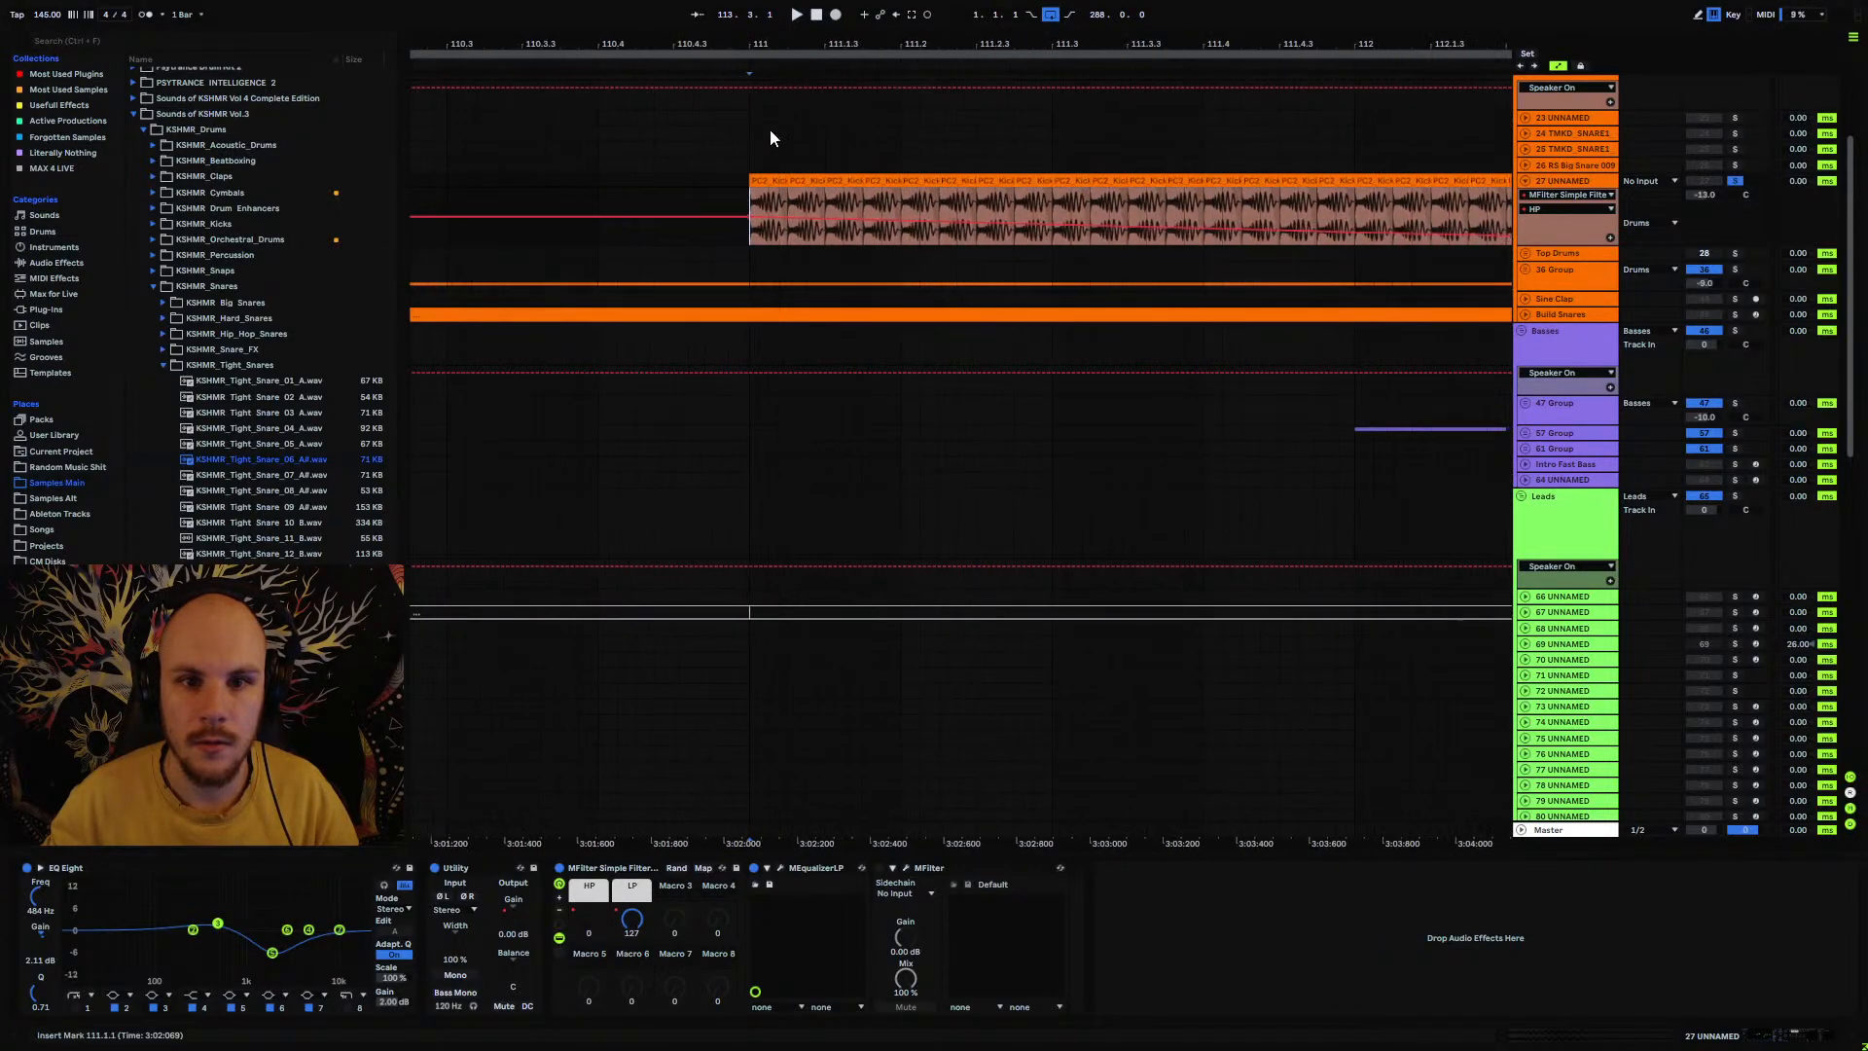
pyautogui.moveTo(768, 45); pyautogui.dragTo(768, 19)
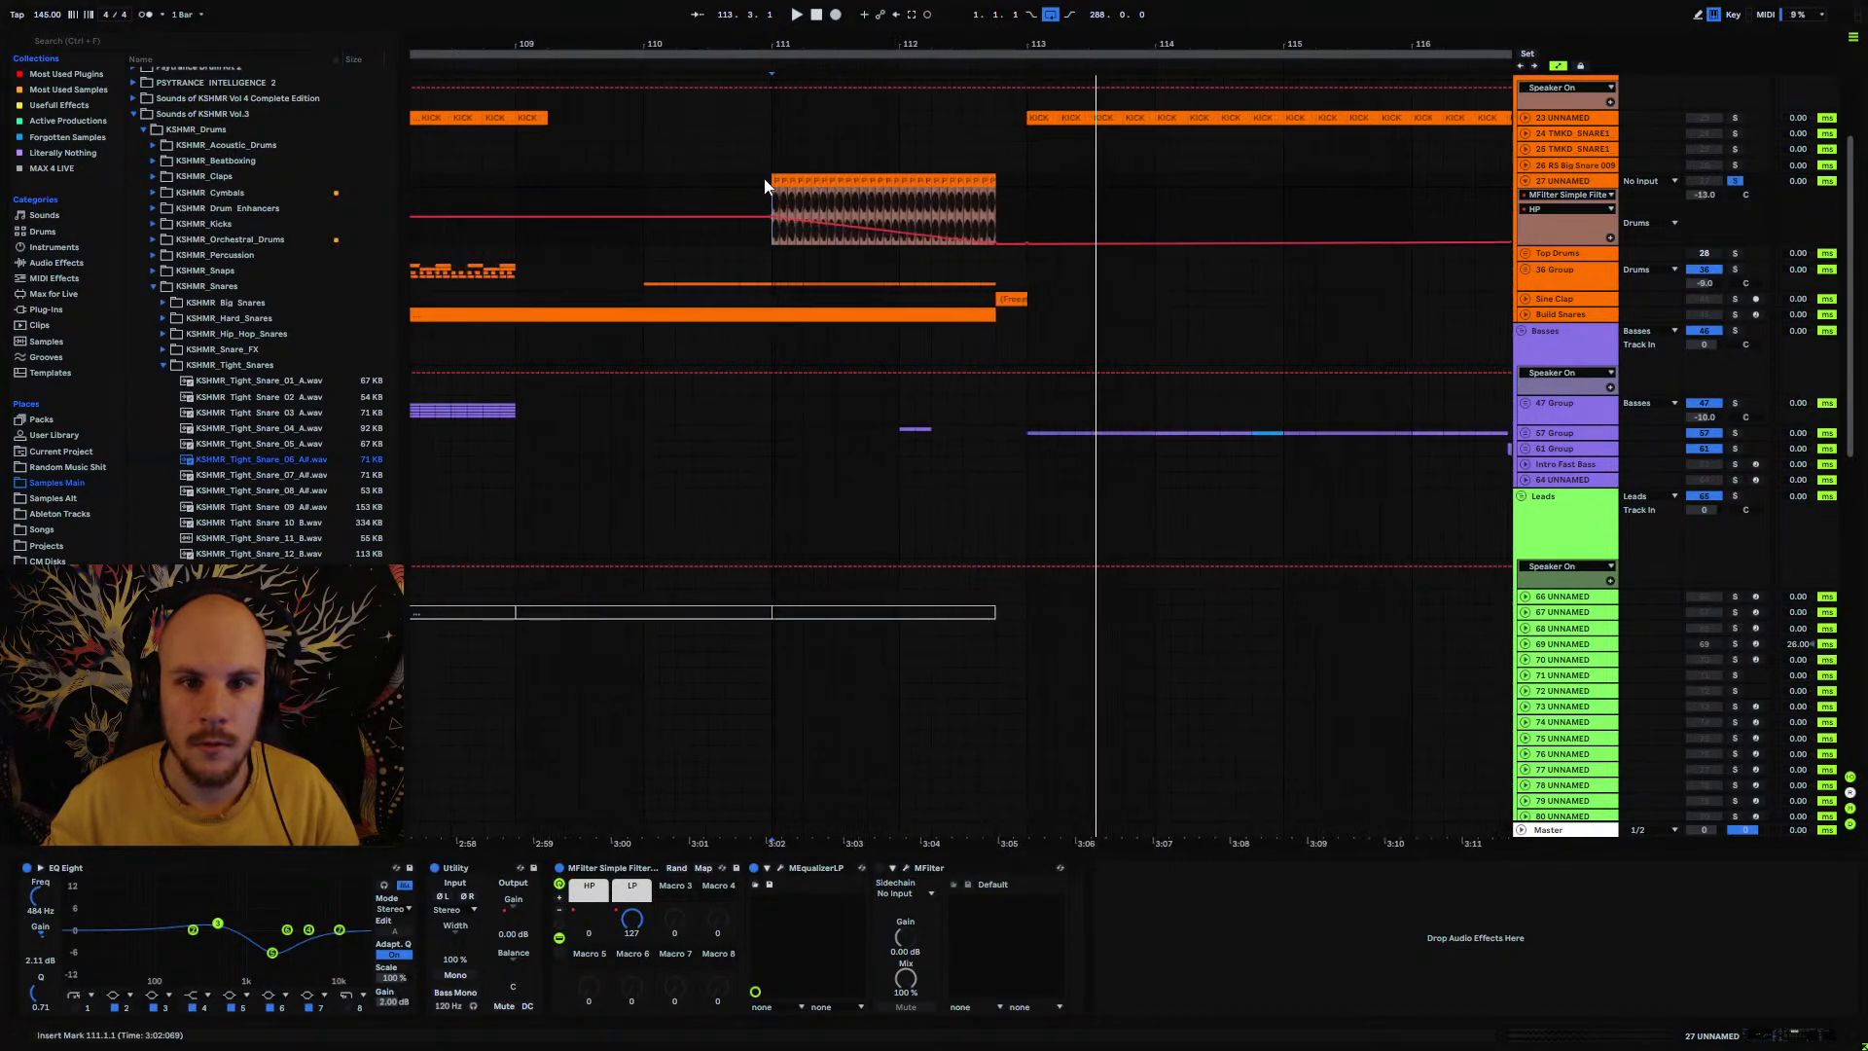
pyautogui.click(775, 180)
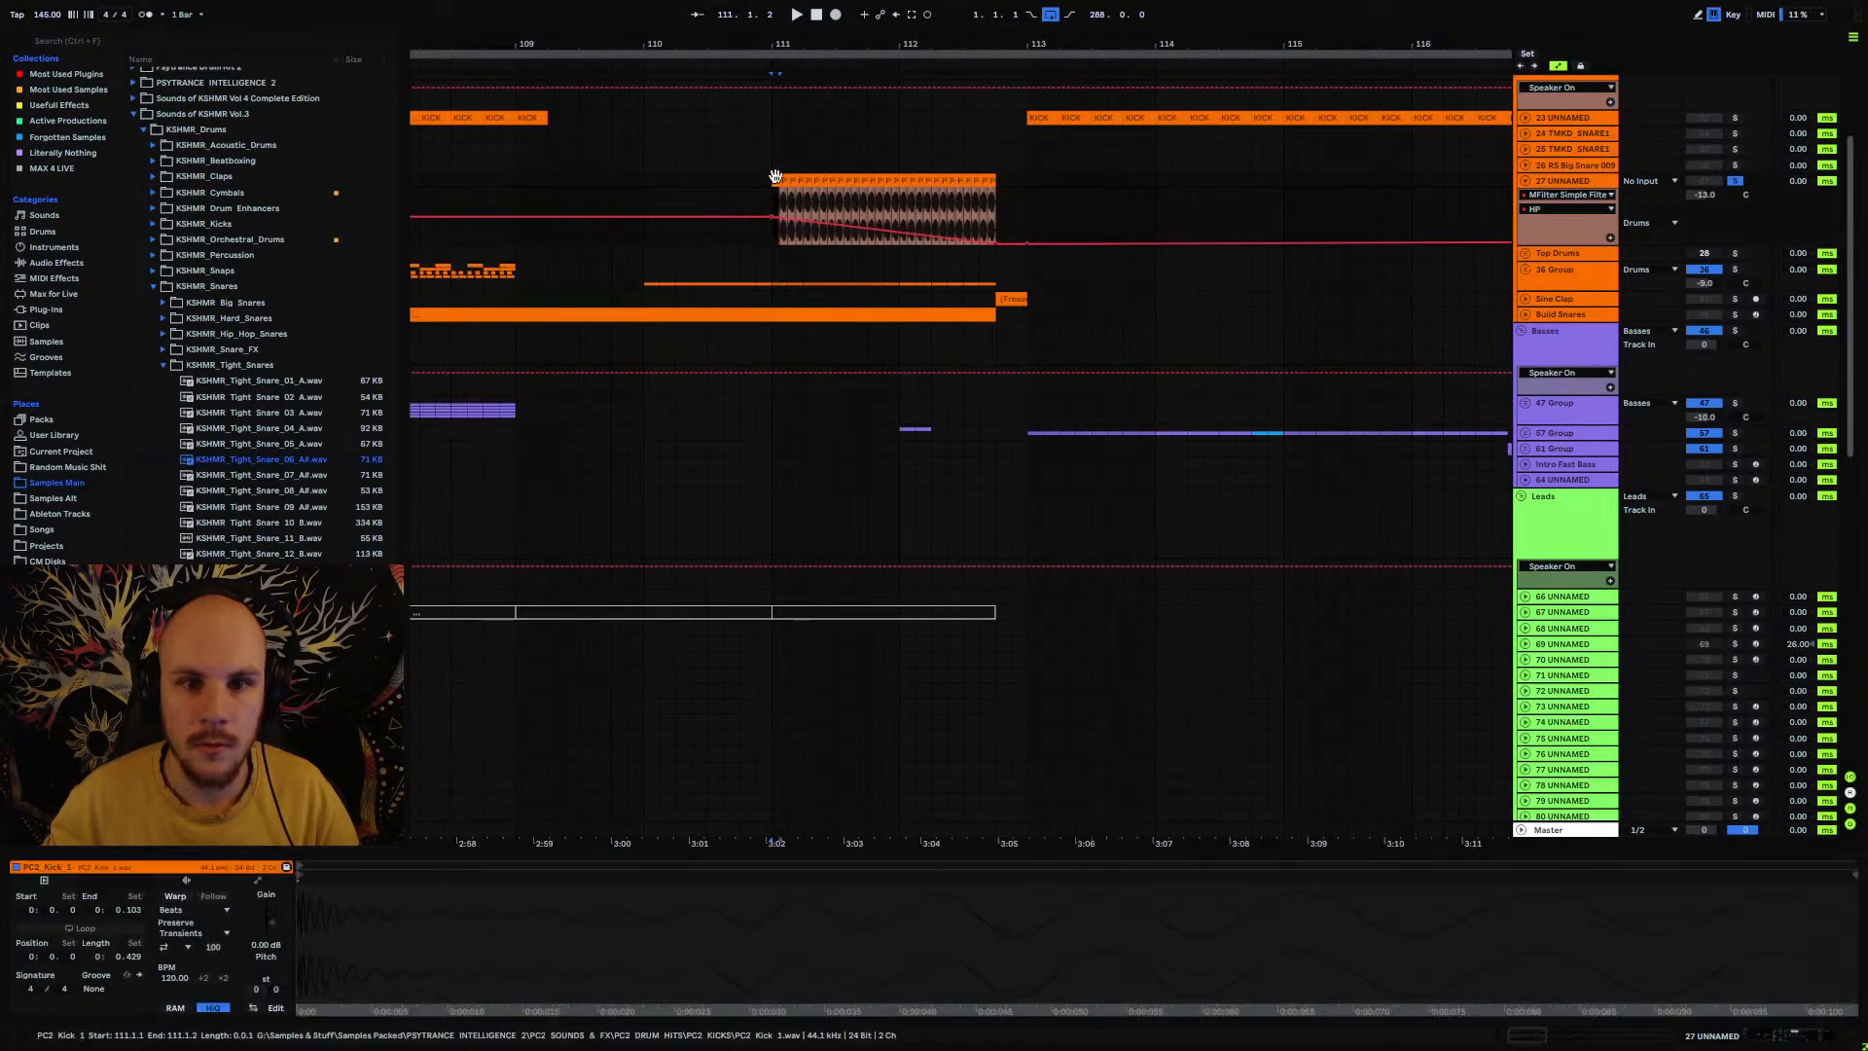
pyautogui.rightClick(115, 868)
pyautogui.click(191, 878)
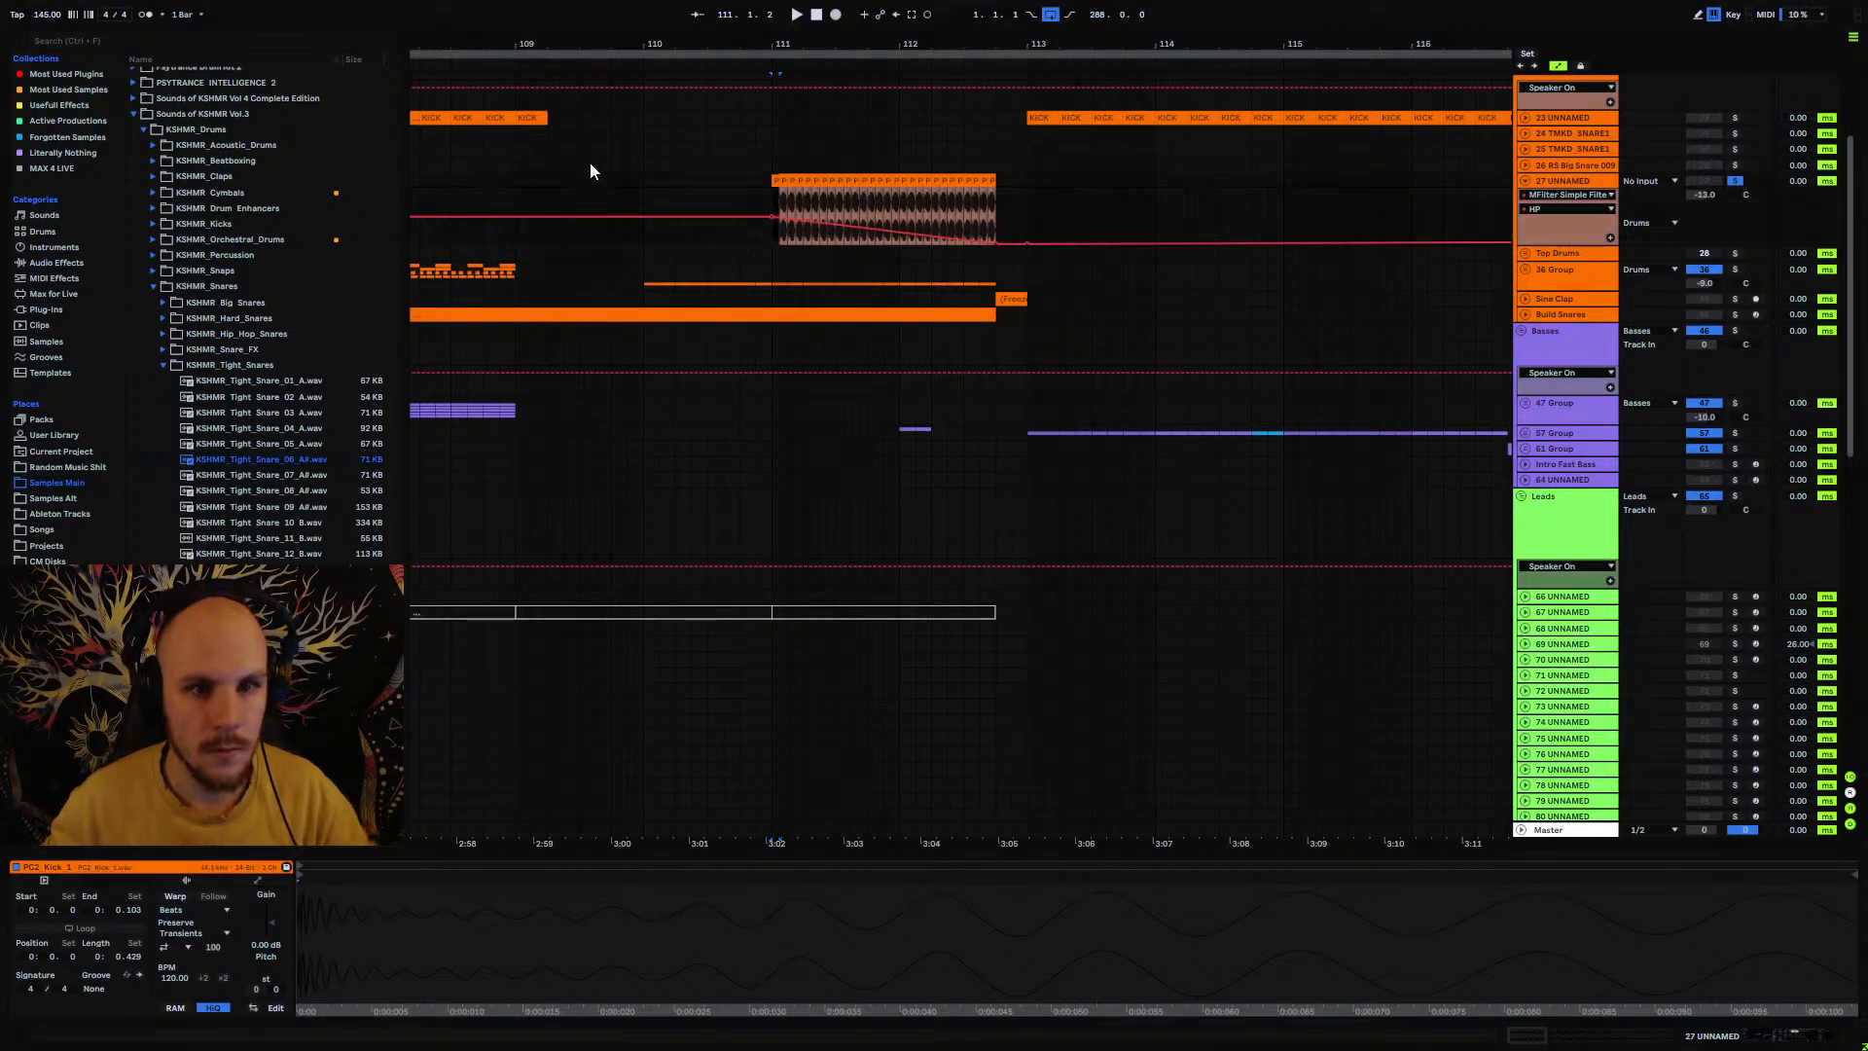
# Step: Hot-swap the referenced file PC2_Kick_1.wav for Projektor Kick 9.wav, check the first kick clip on track 27 and close the file list
pyautogui.click(537, 118)
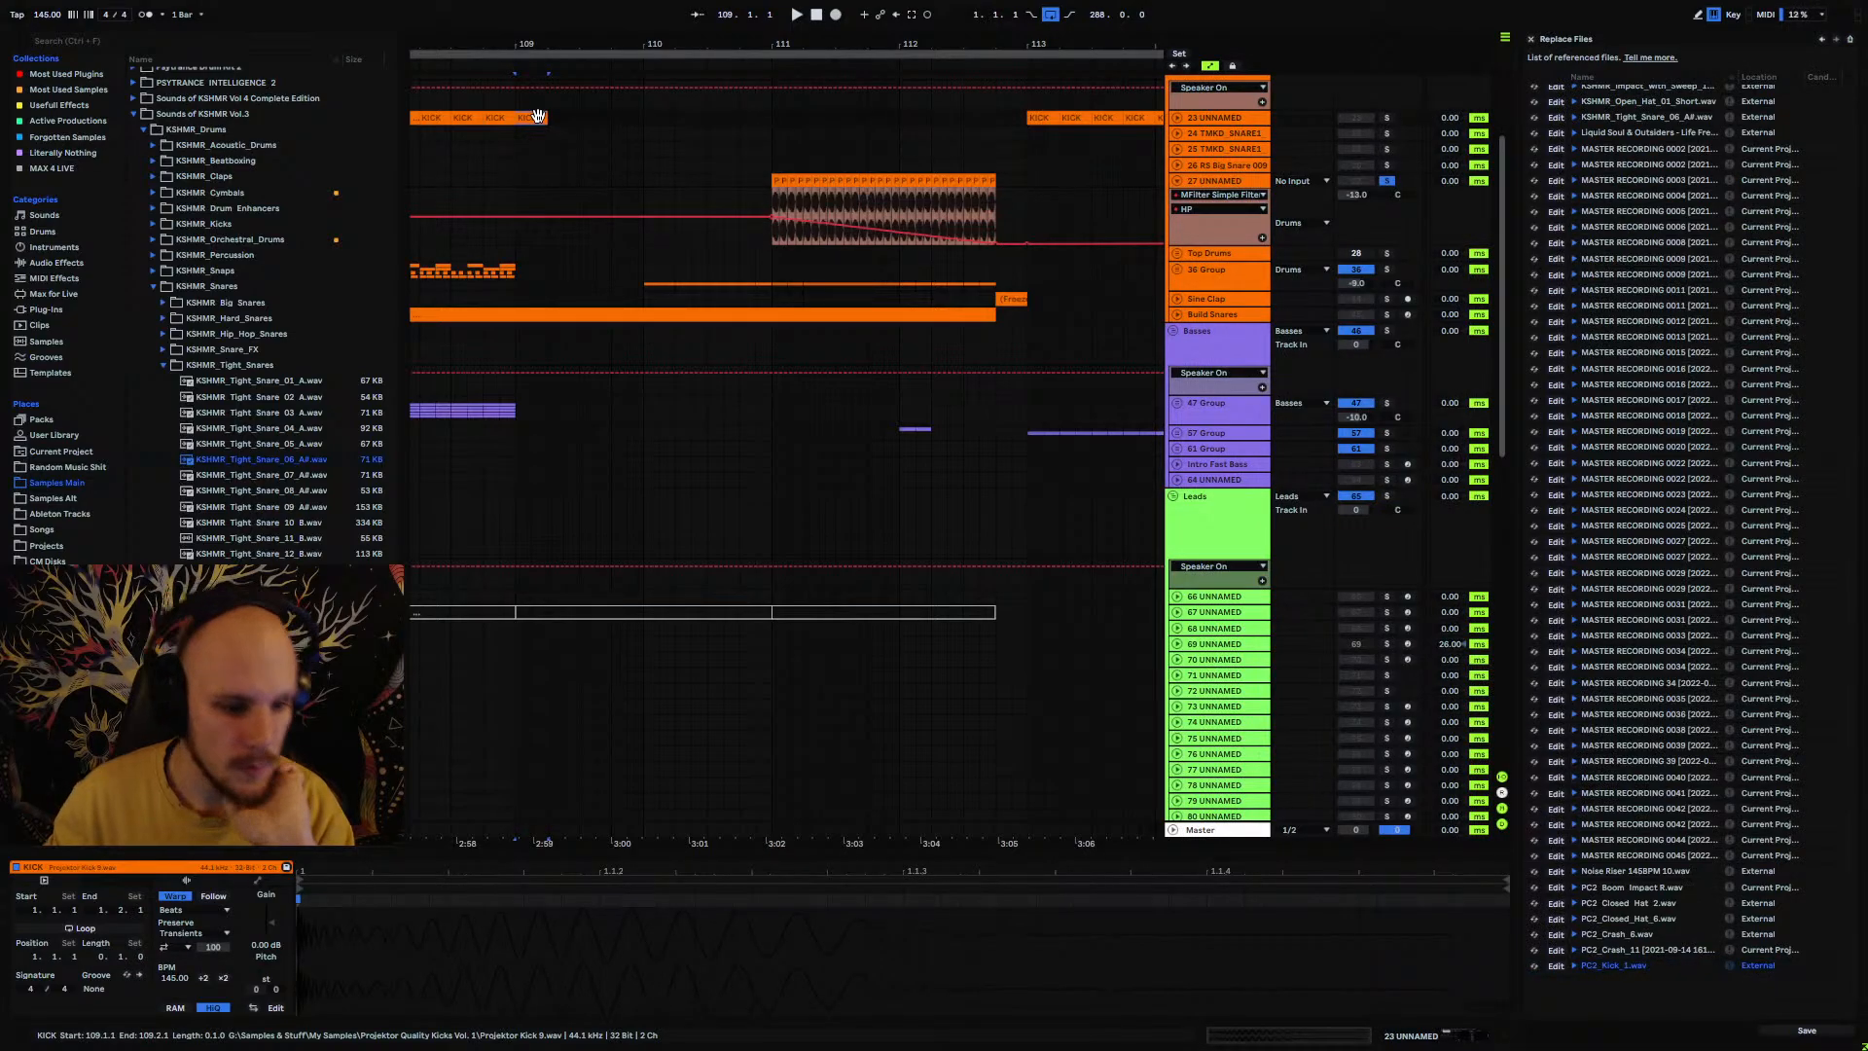
pyautogui.click(1534, 967)
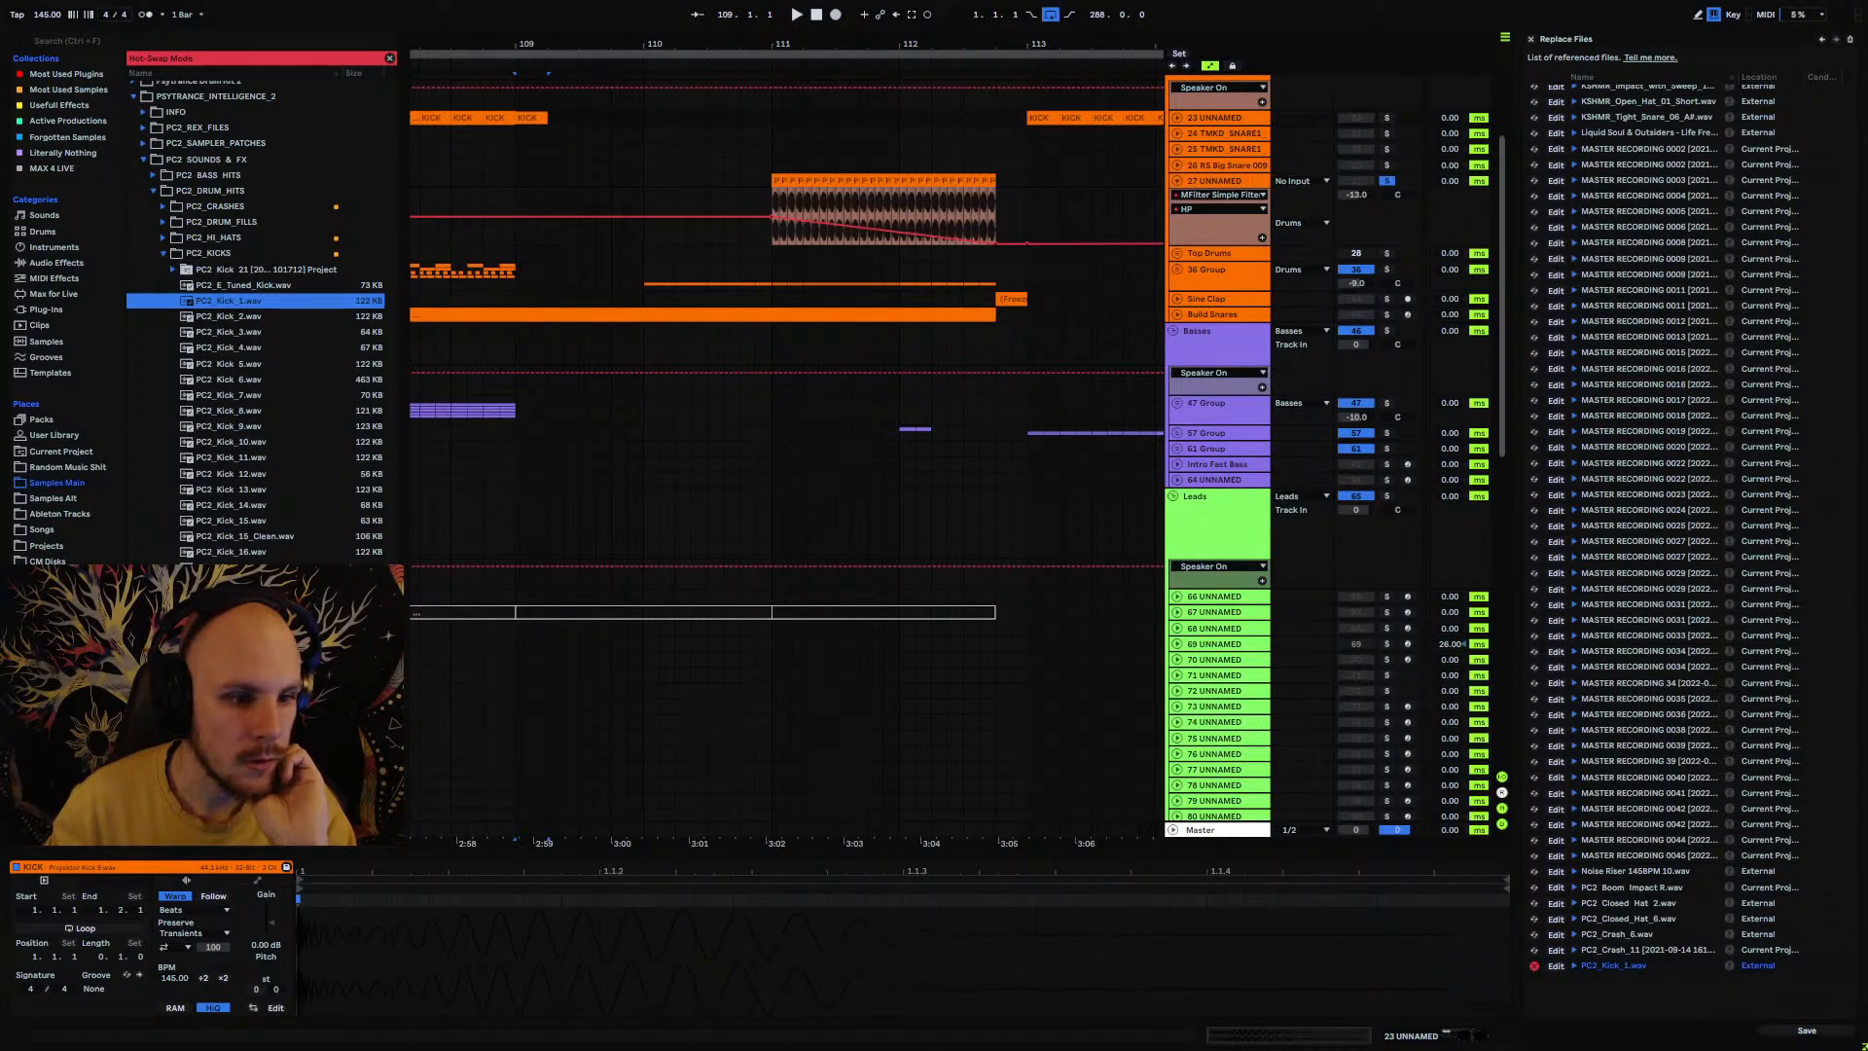
pyautogui.click(50, 592)
pyautogui.doubleClick(216, 418)
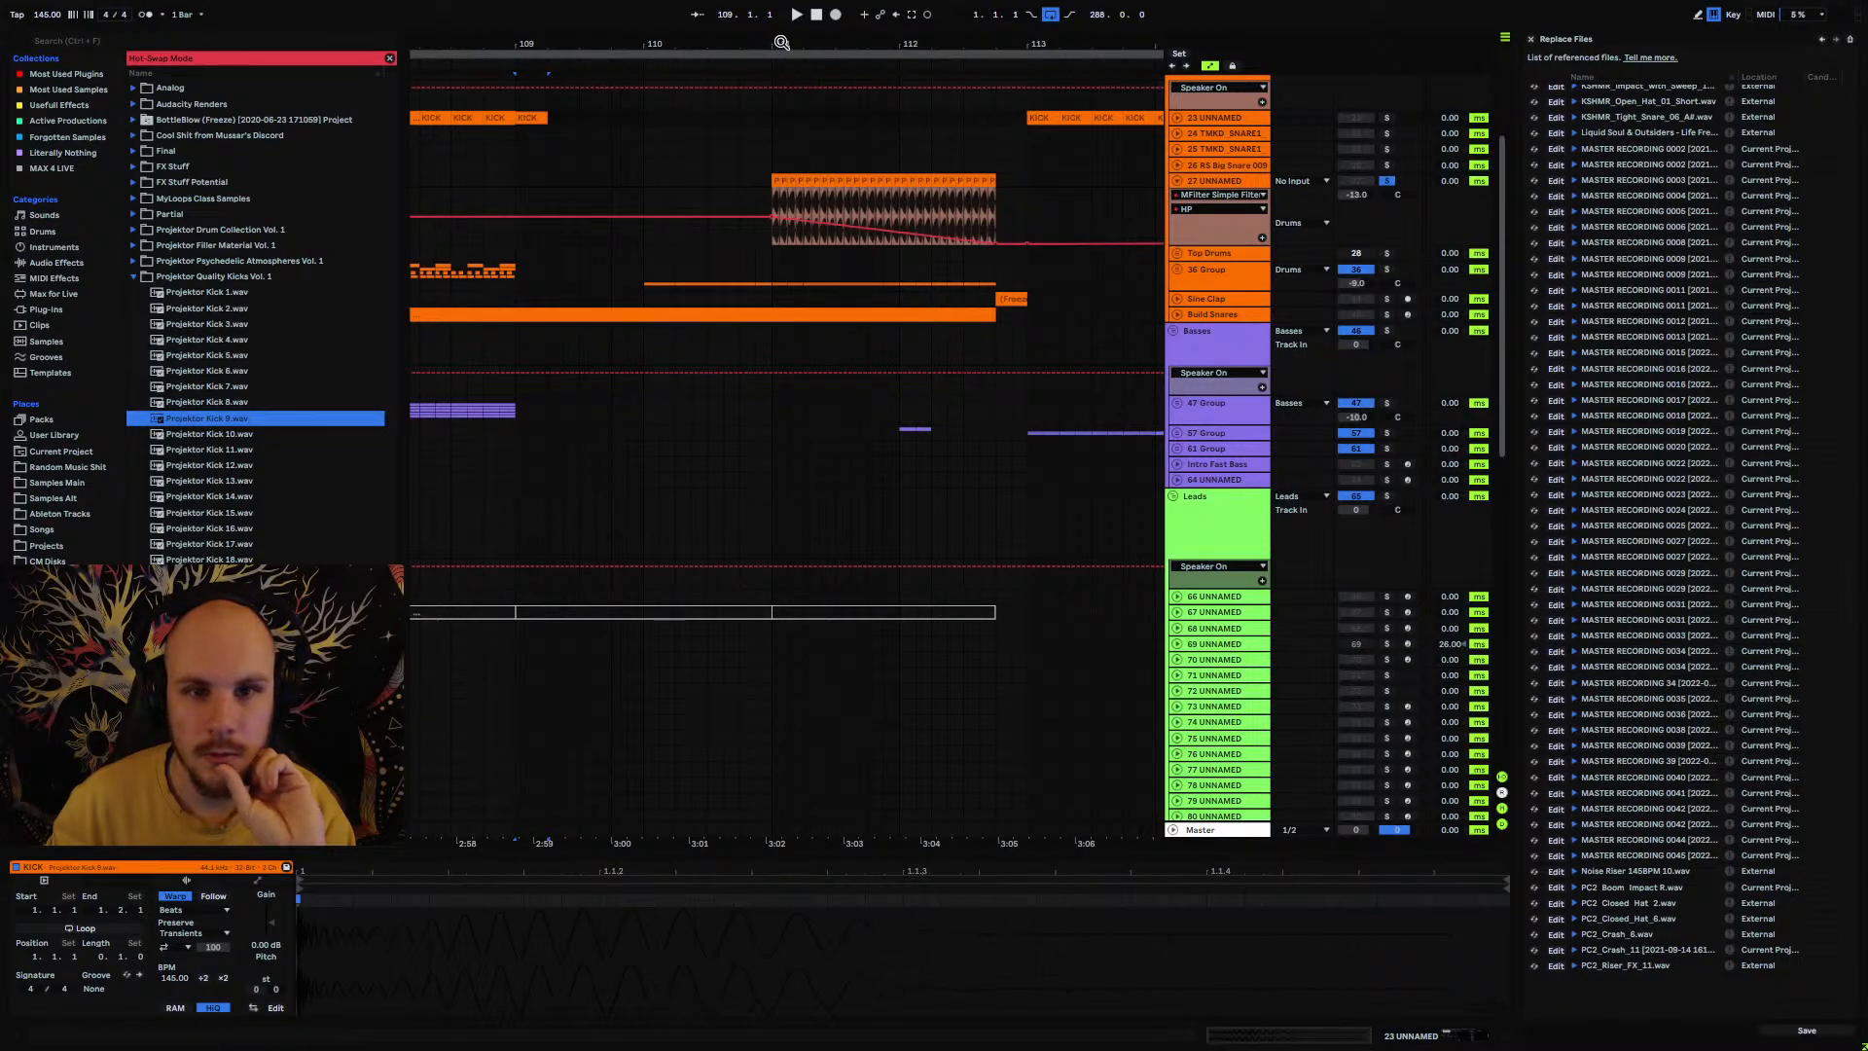
pyautogui.moveTo(781, 43); pyautogui.dragTo(781, 204)
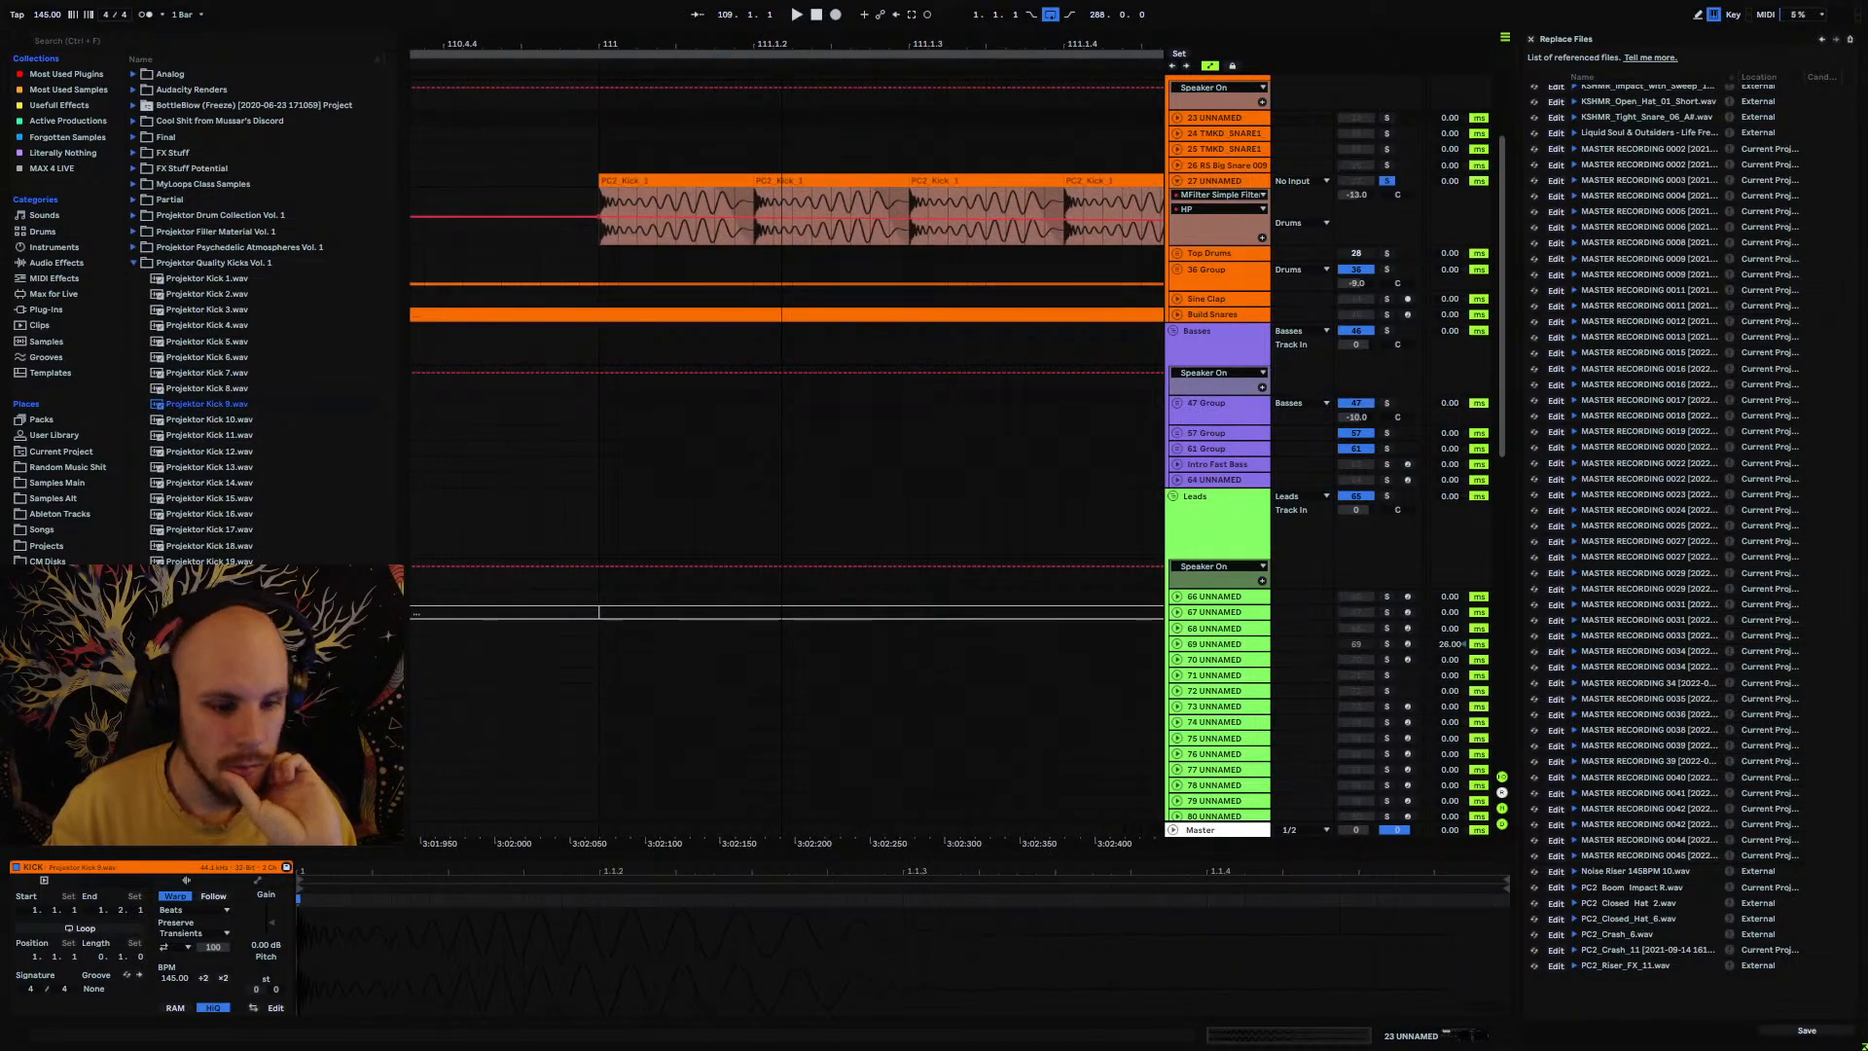
pyautogui.click(710, 195)
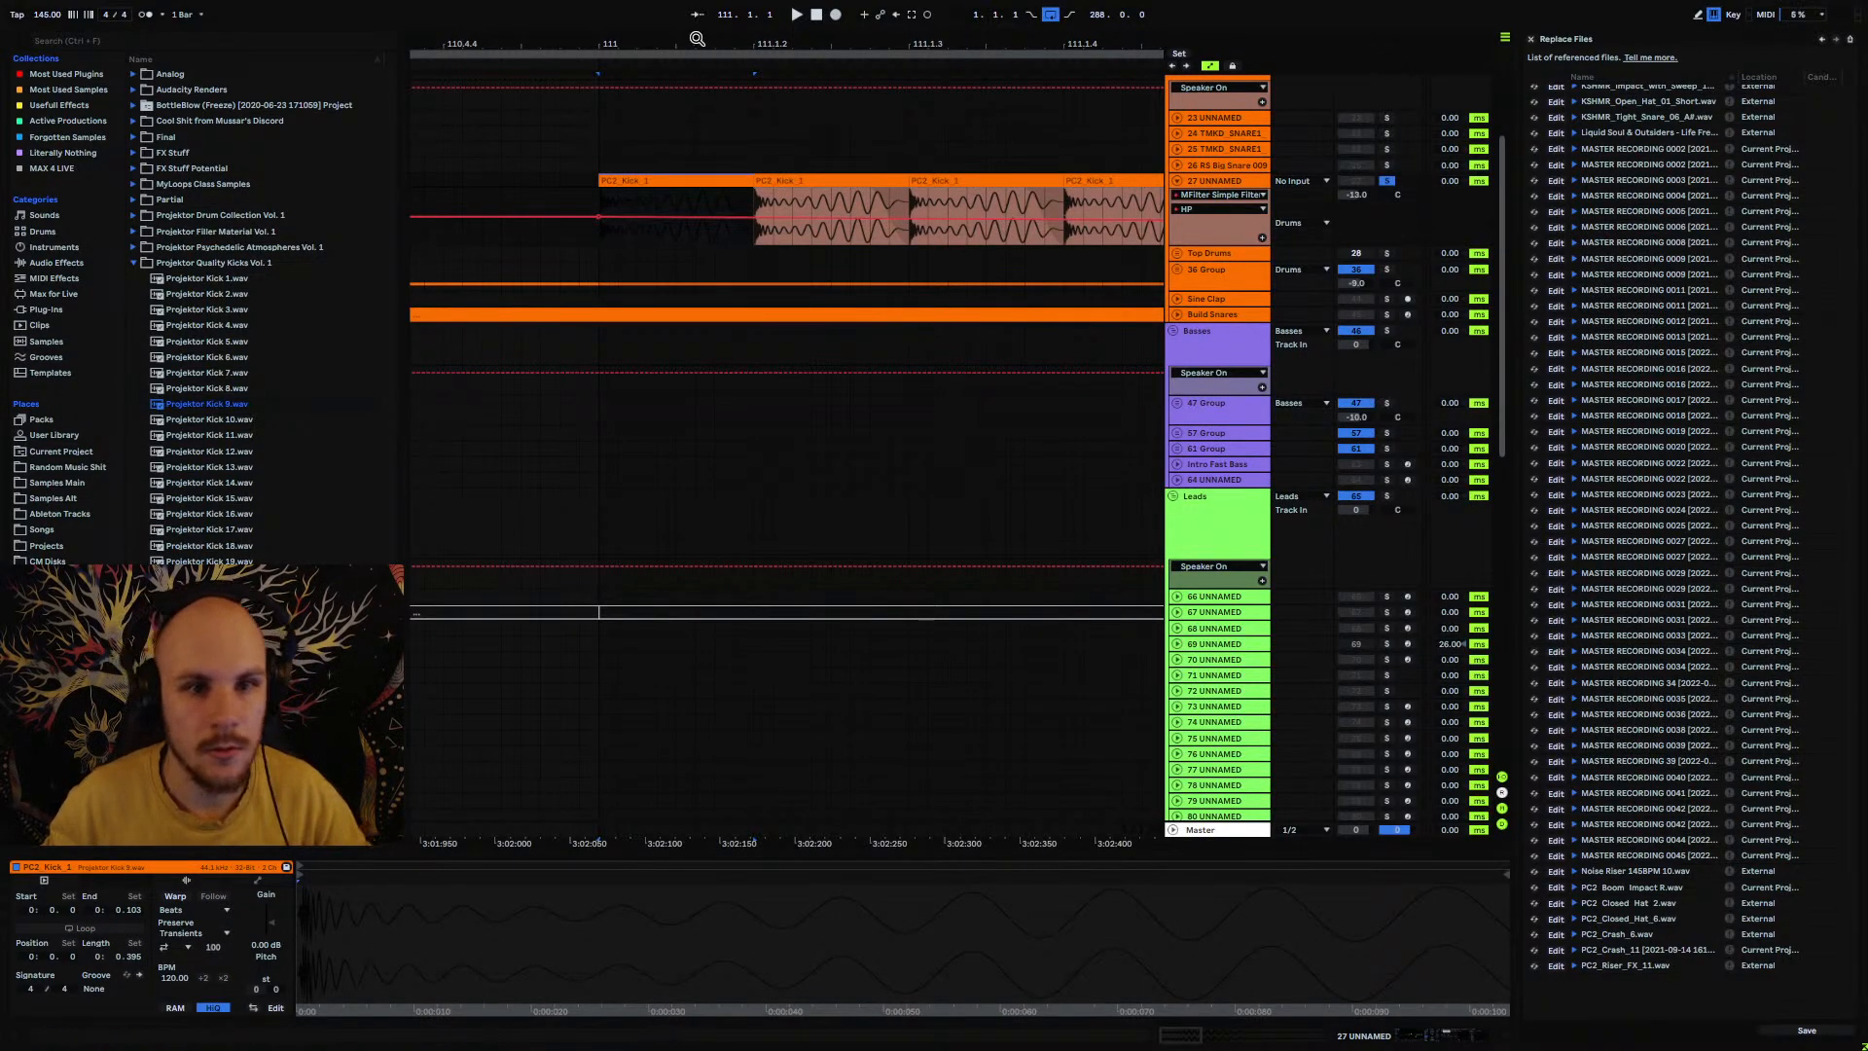
pyautogui.moveTo(698, 43); pyautogui.dragTo(743, 25)
pyautogui.click(1531, 39)
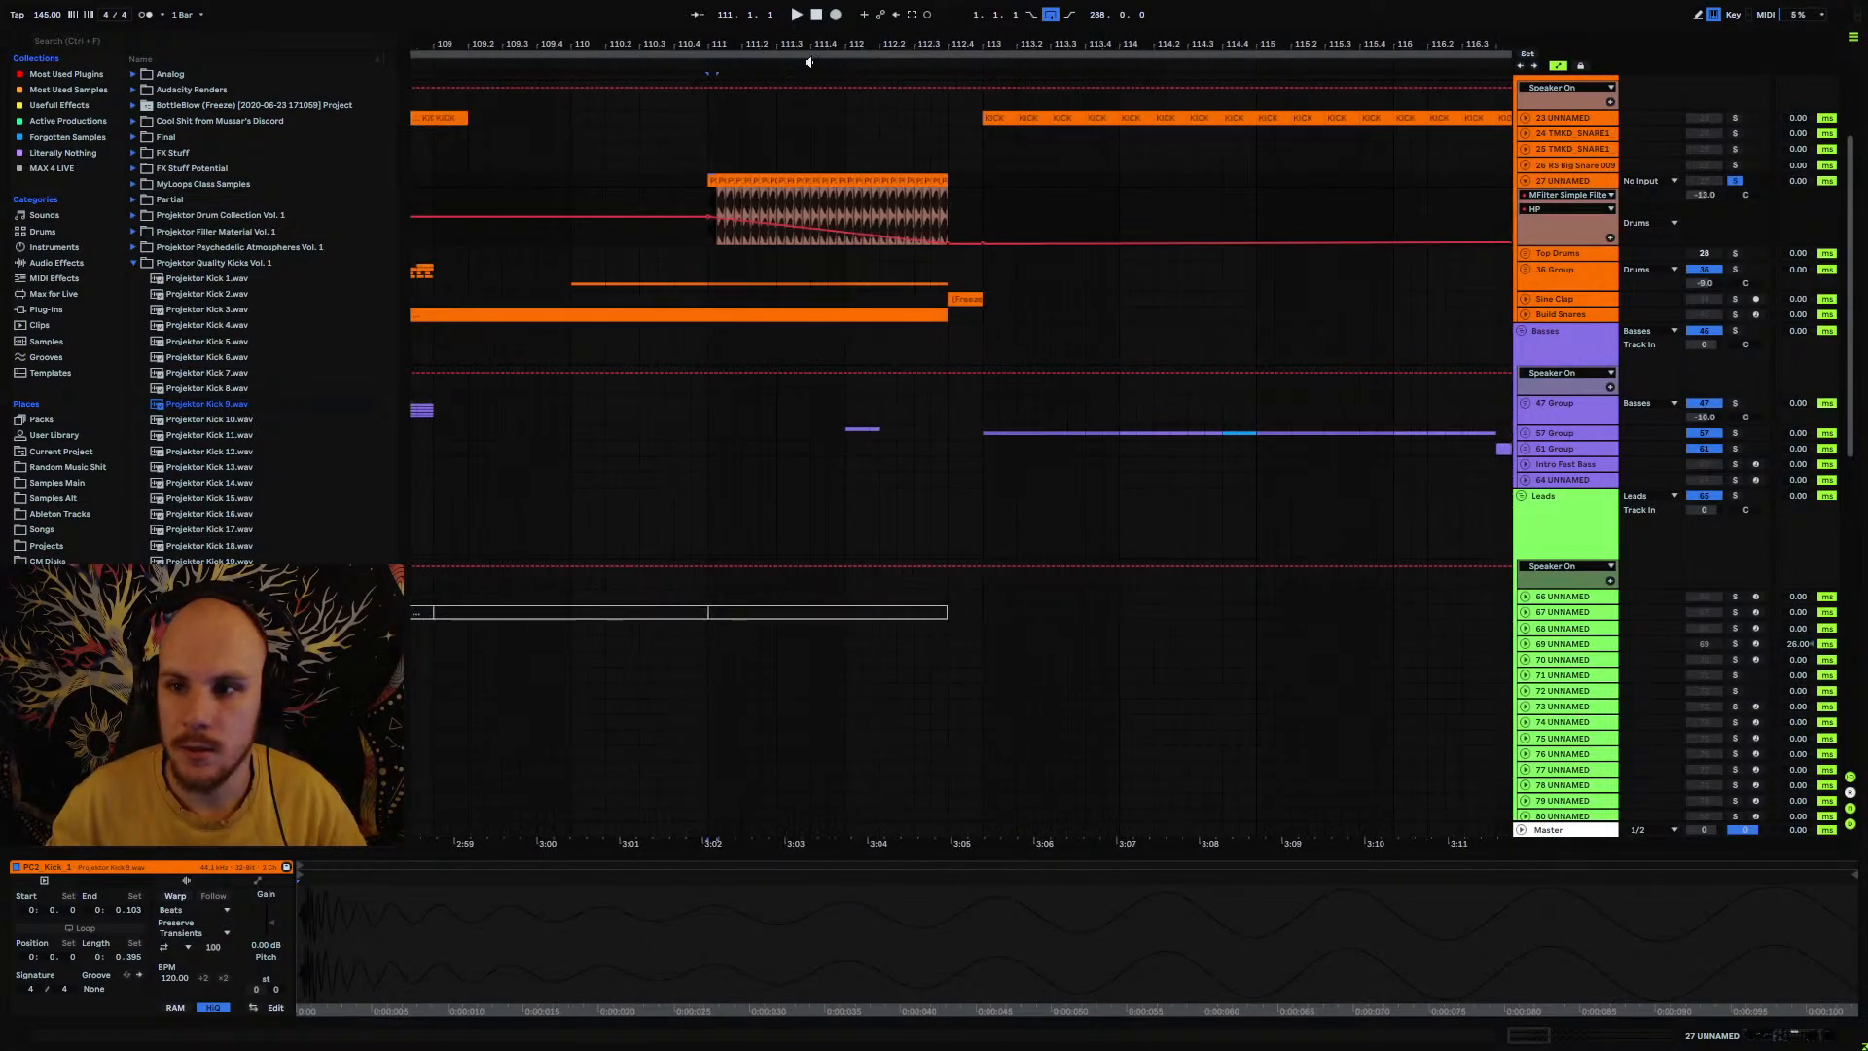
# Step: Unsolo track 27 and play its kicks in the full mix from bar 111.1.1
pyautogui.click(1736, 181)
pyautogui.click(1525, 181)
pyautogui.press('space')
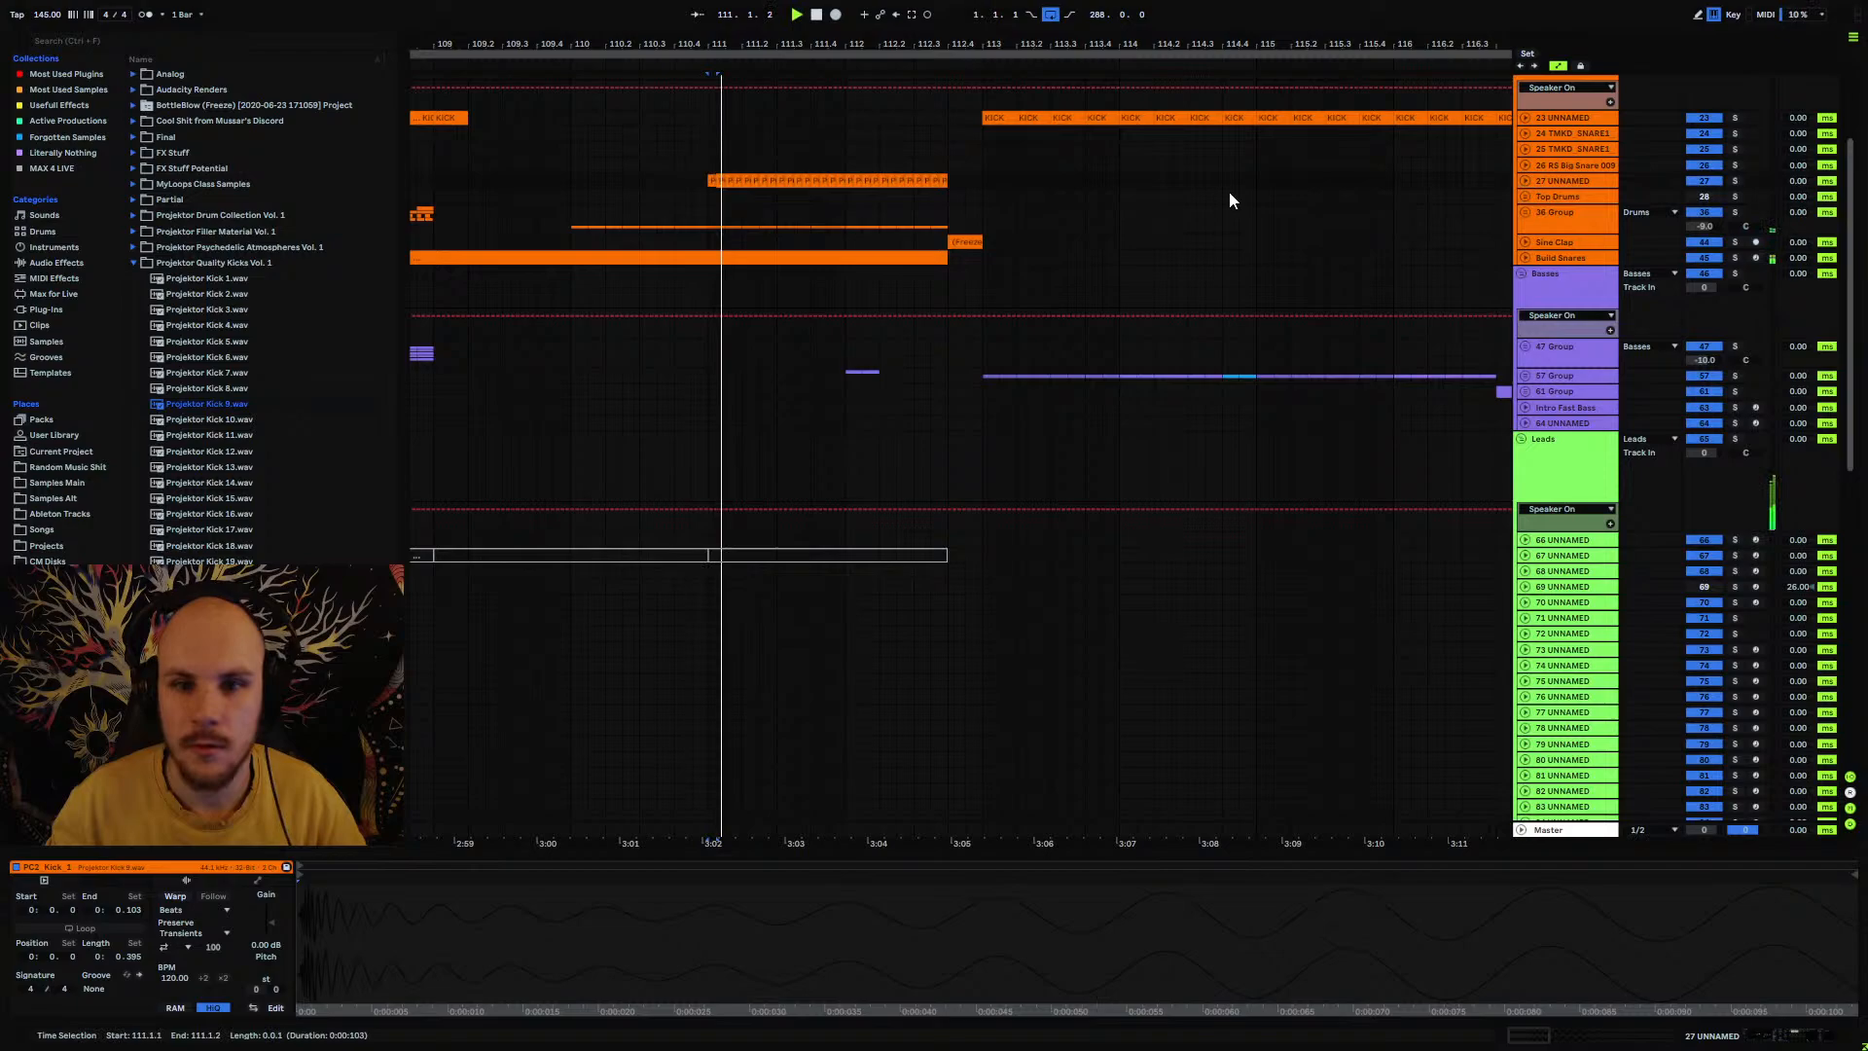
pyautogui.click(1527, 180)
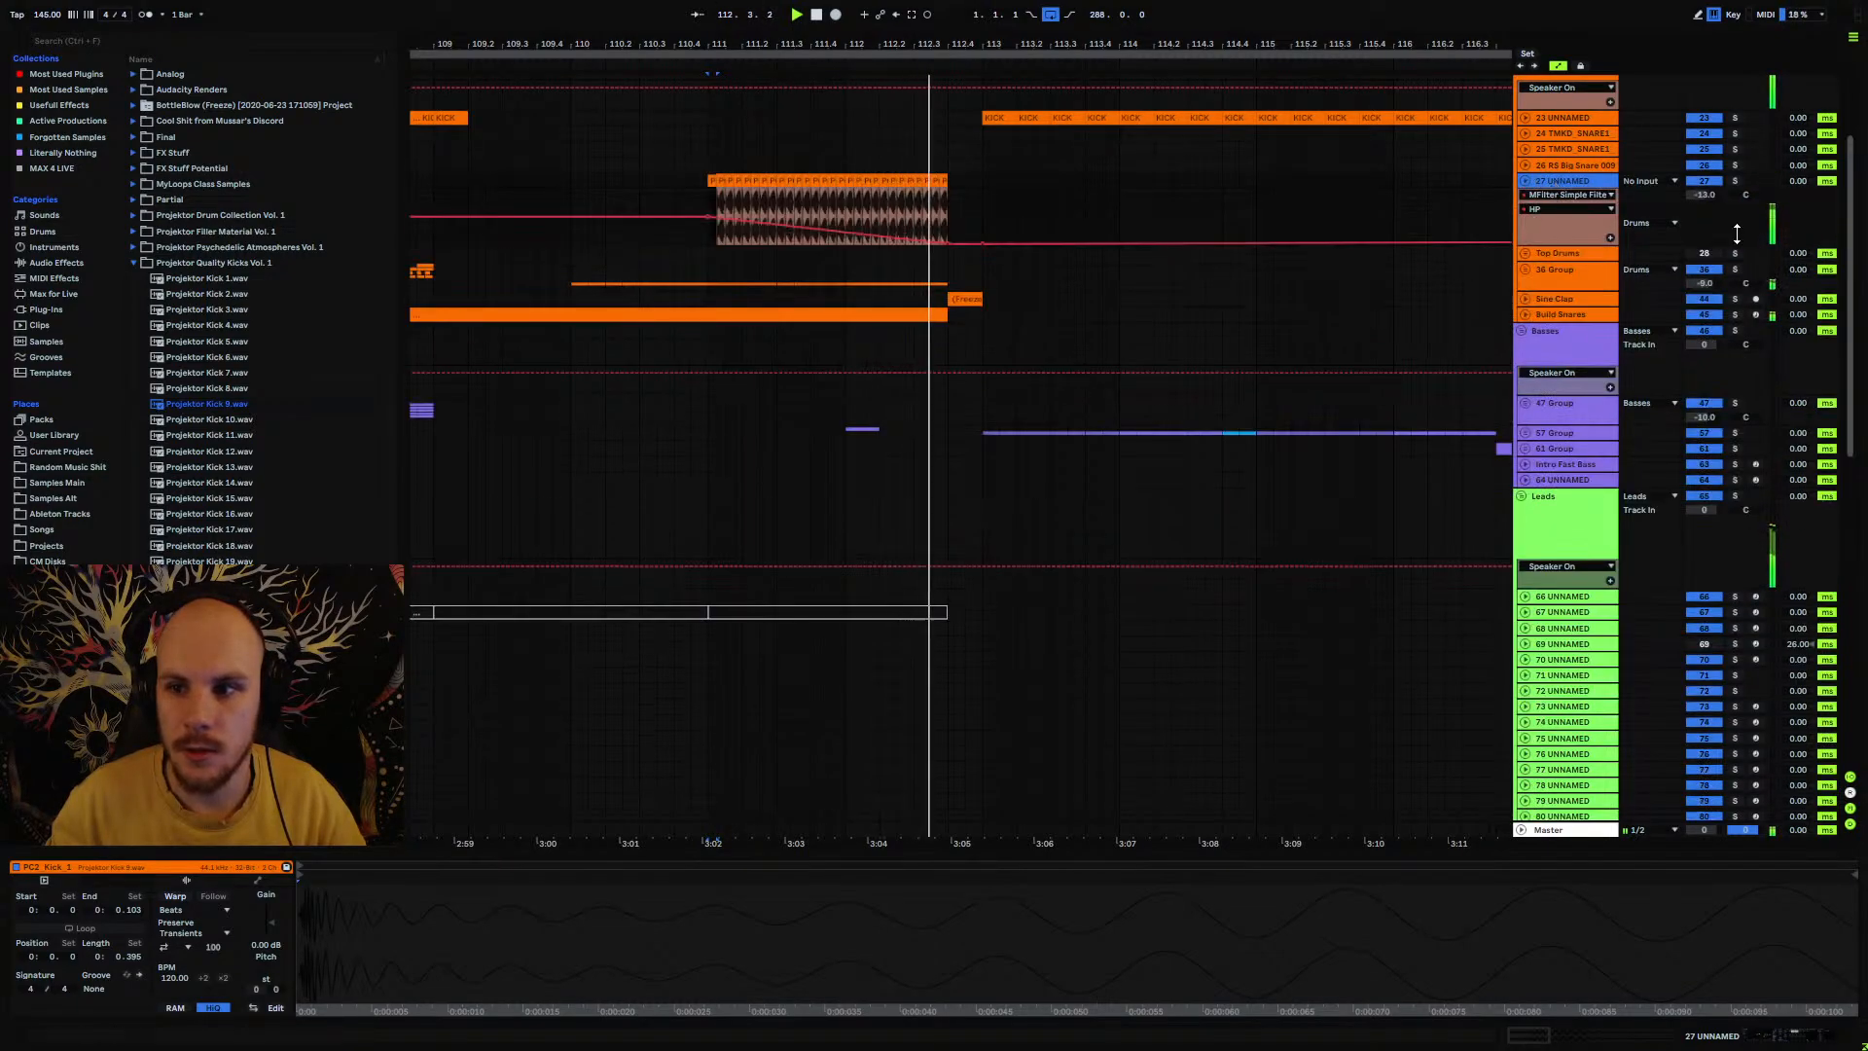
pyautogui.press('space')
pyautogui.click(1525, 182)
# Step: Unfold track 27 and show its HP, Gain and LP automation in separate lanes
pyautogui.moveTo(854, 55); pyautogui.dragTo(967, 32)
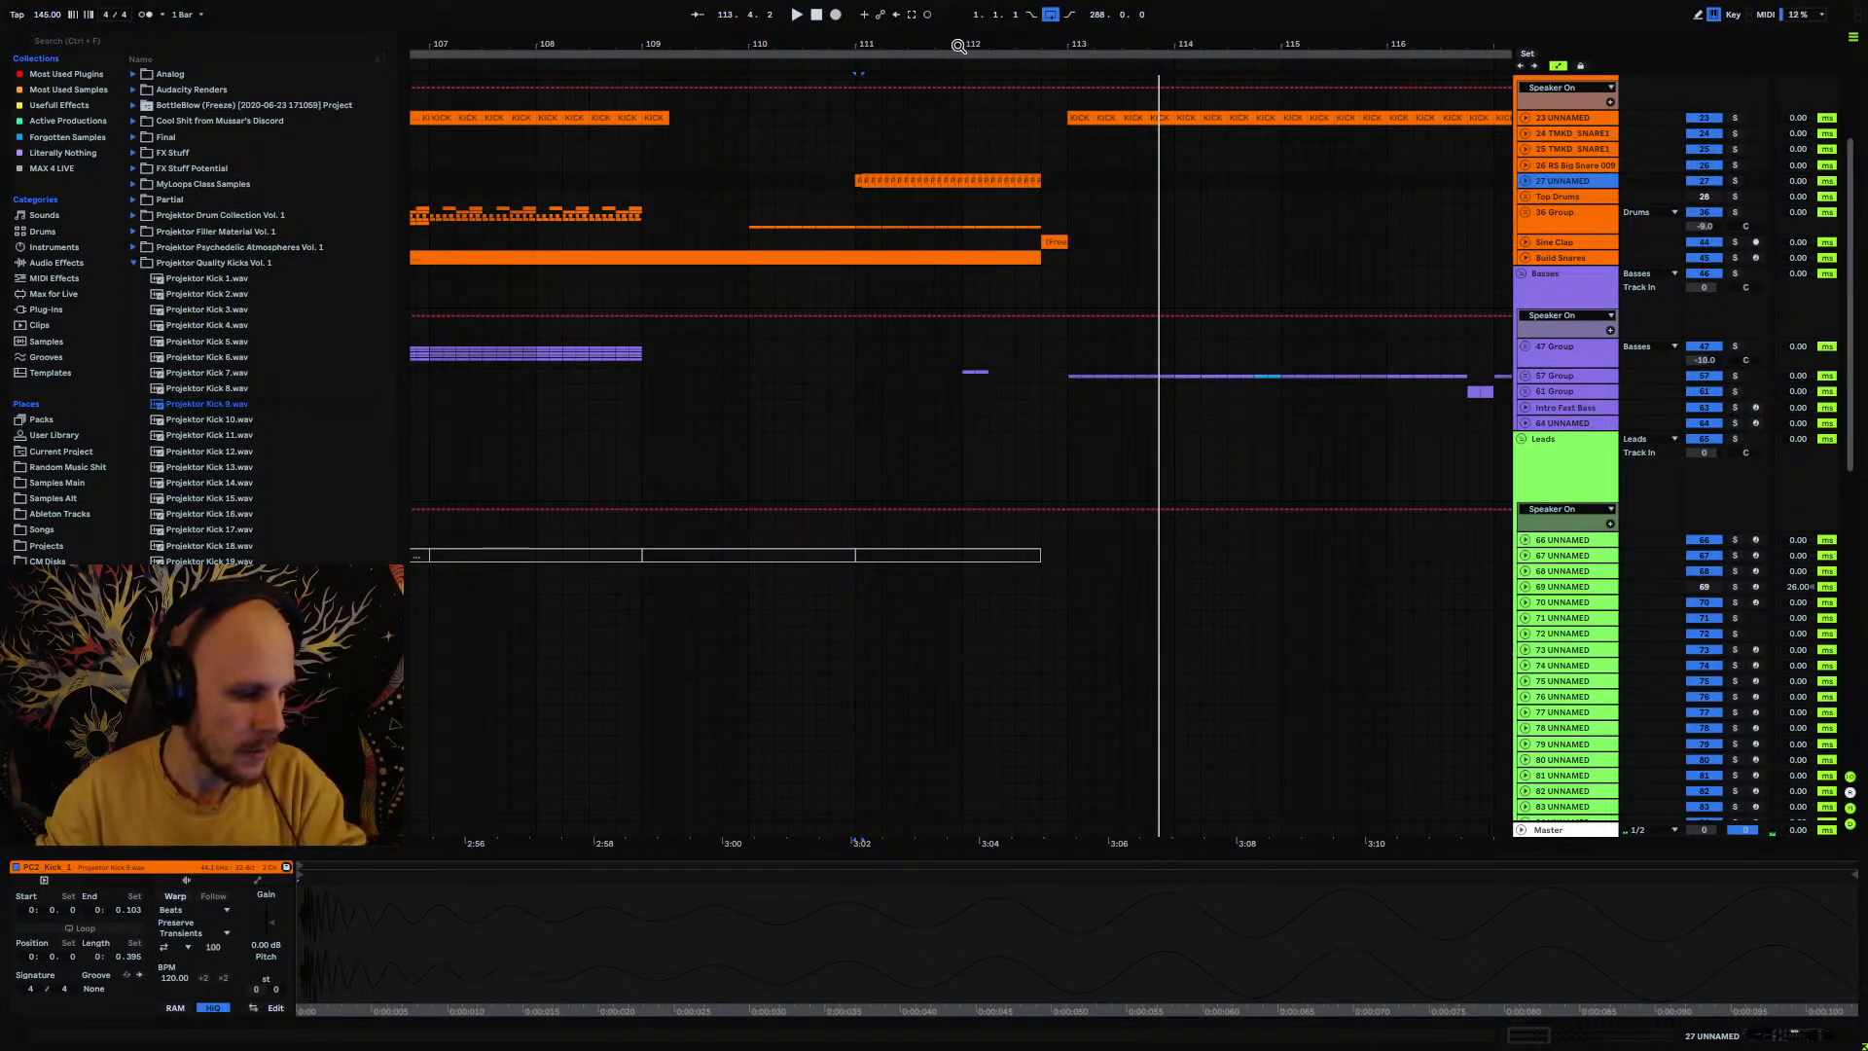
pyautogui.click(1526, 181)
pyautogui.click(859, 181)
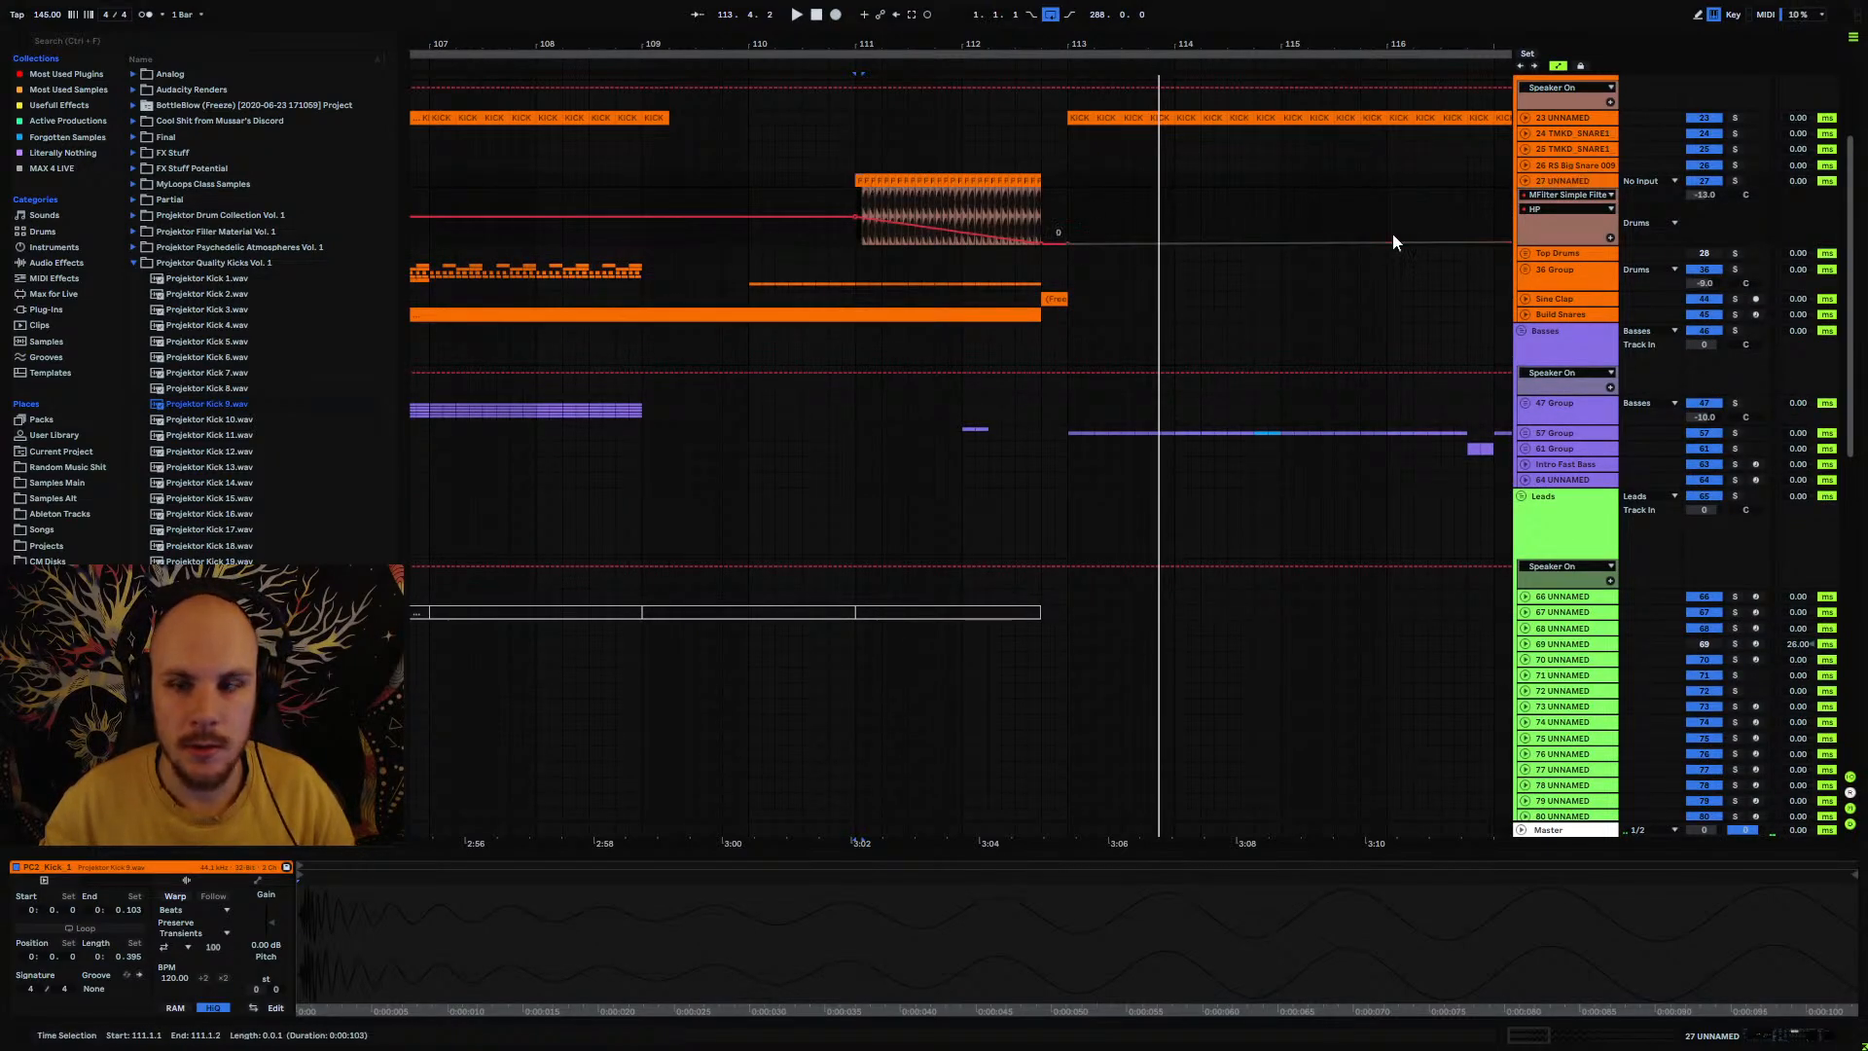
pyautogui.click(1610, 237)
# Step: Copy the bar of kicks at 111.1.1 on track 27 with its automation to bar 109.1.1 and duplicate it to bar 110.1.1
pyautogui.click(852, 198)
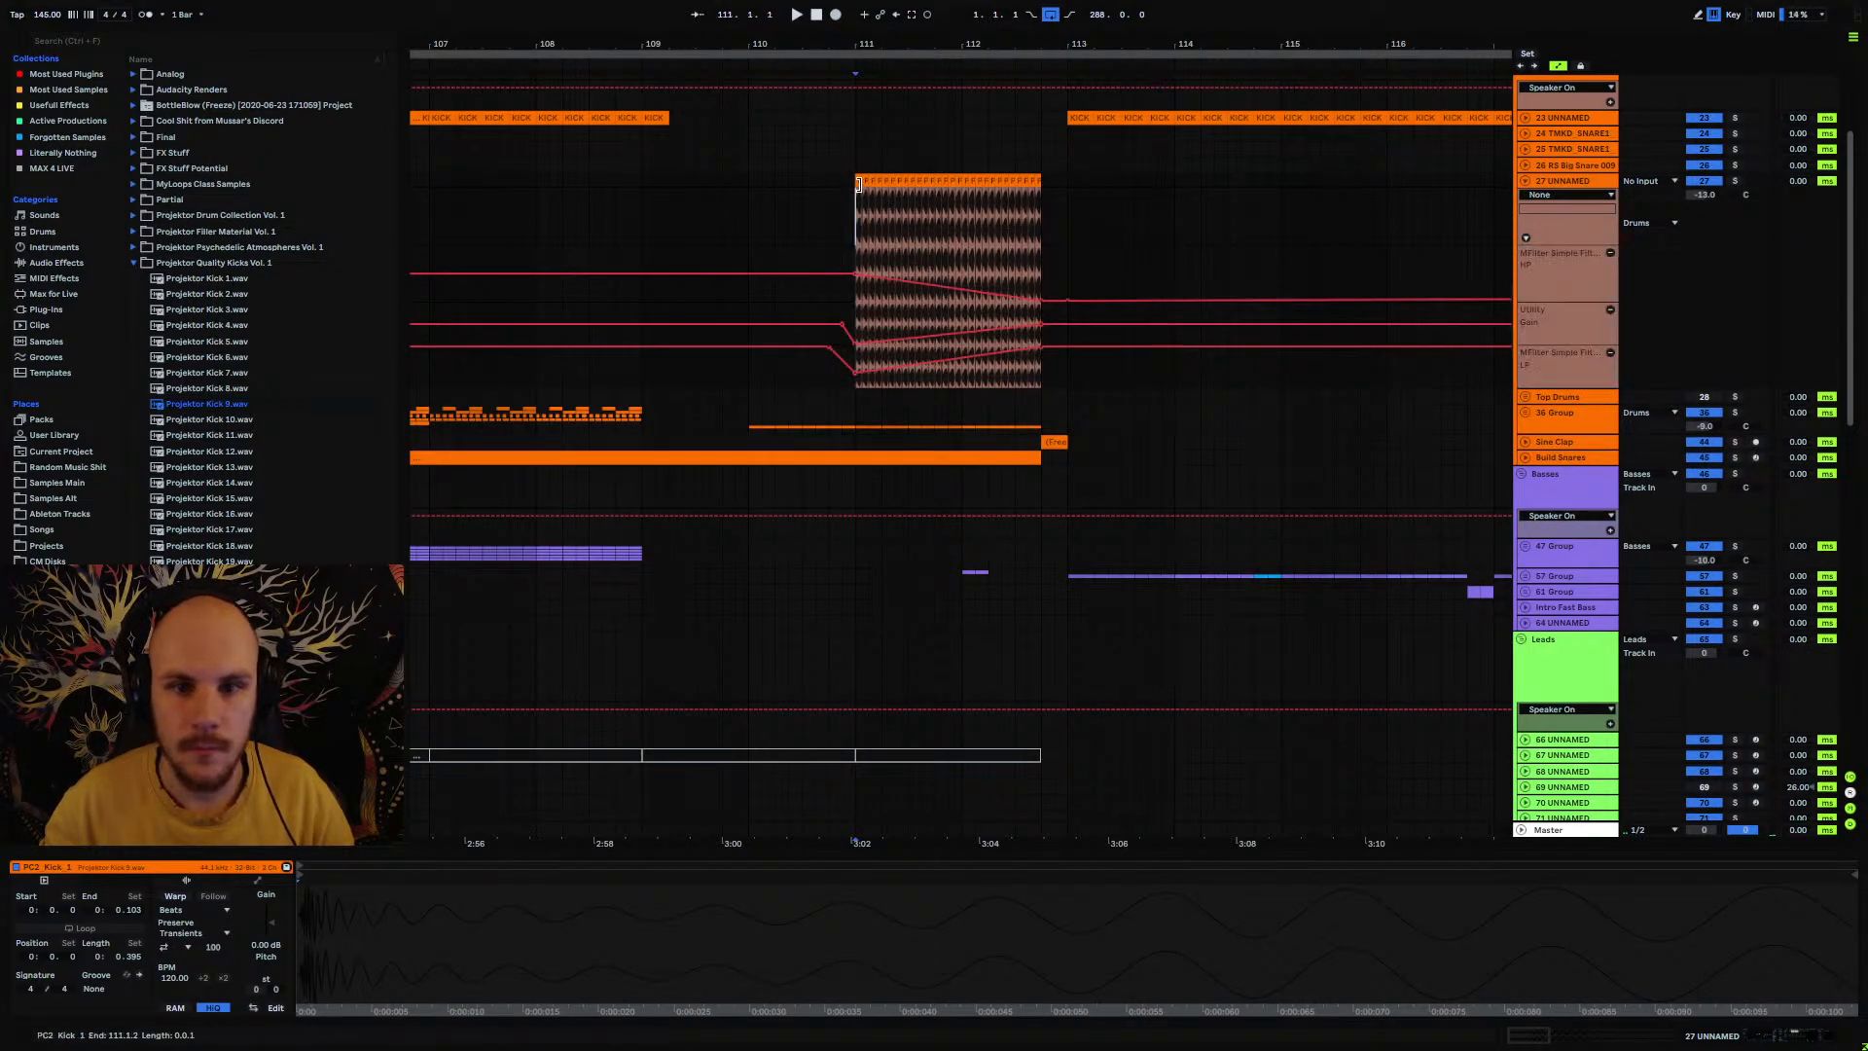
pyautogui.moveTo(852, 192); pyautogui.dragTo(956, 187)
pyautogui.click(642, 181)
pyautogui.hotkey('ctrl', 'v')
pyautogui.hotkey('ctrl', 'd')
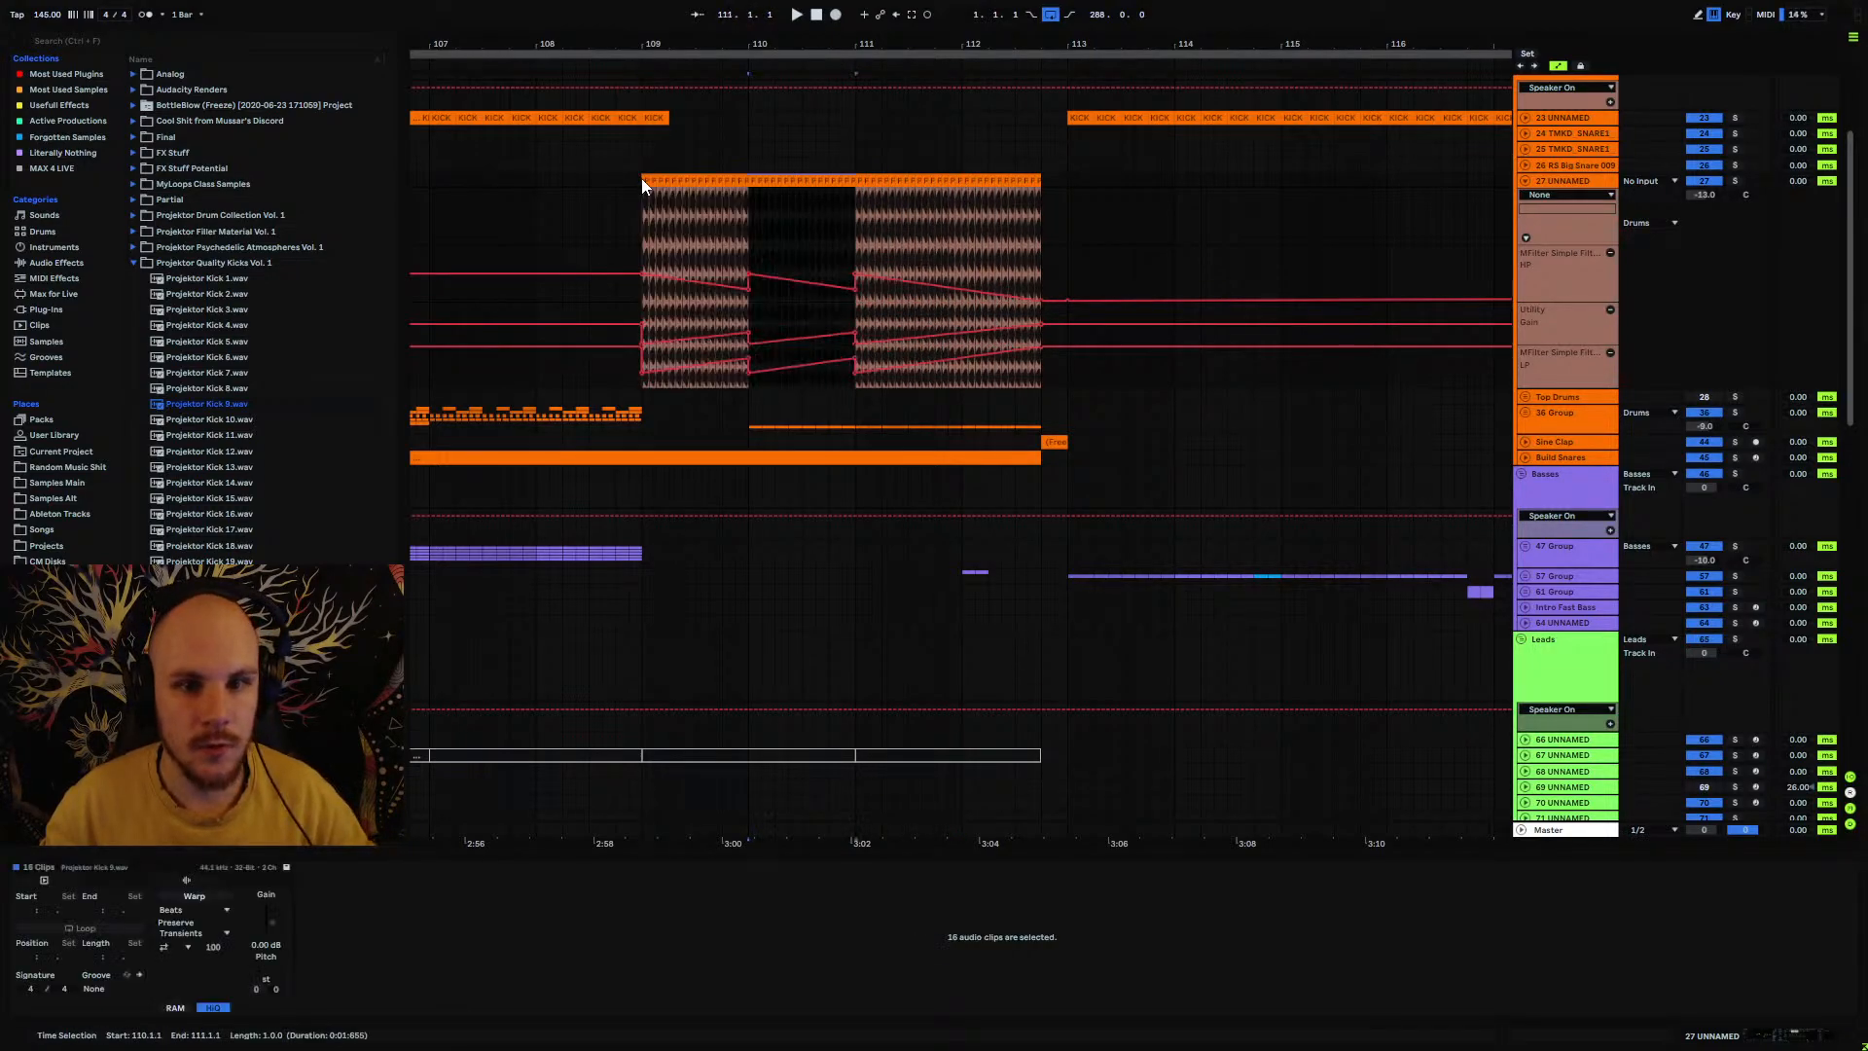
# Step: Remove the HP automation breakpoints at bars 110 and 111 on track 27 to form one continuous fall from bar 109
pyautogui.click(641, 181)
pyautogui.click(749, 277)
pyautogui.click(747, 288)
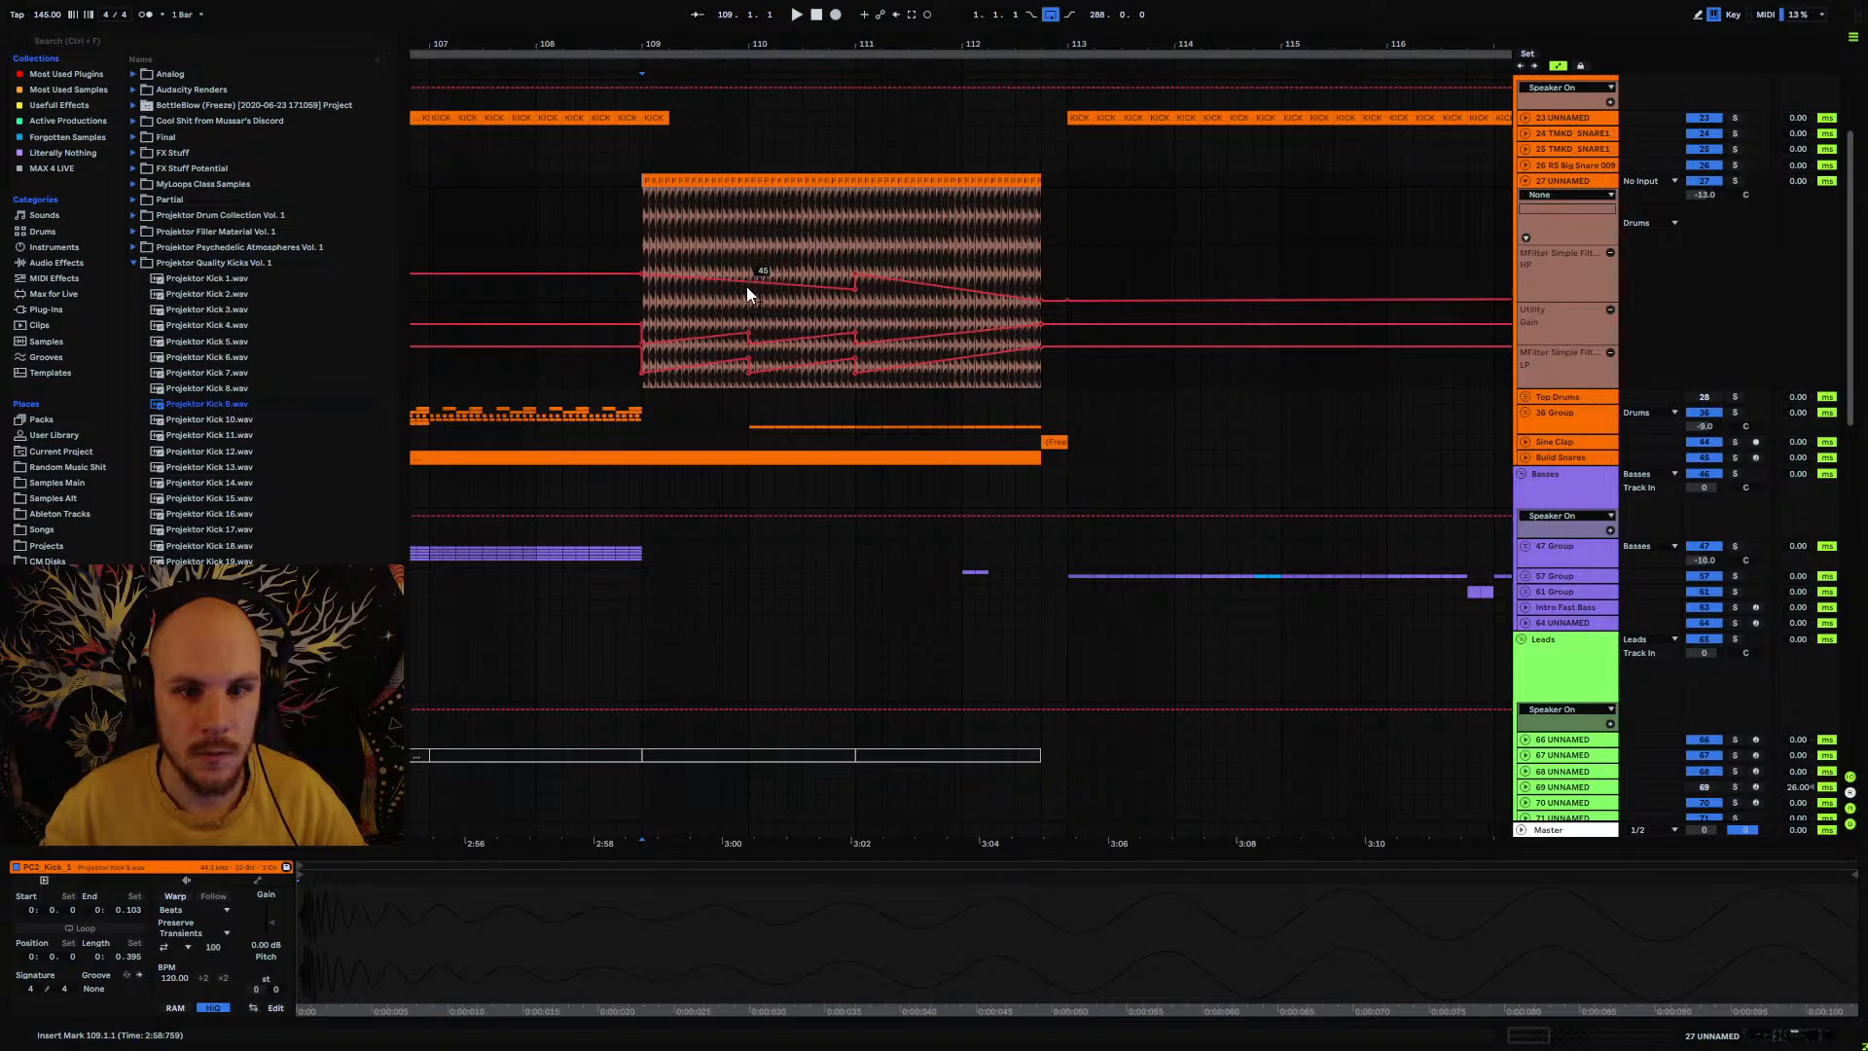
pyautogui.click(855, 290)
pyautogui.click(855, 277)
# Step: Clear track 27's intermediate Gain and LP breakpoints for continuous rises from bar 109, and ramp both curves down just before that bar
pyautogui.moveTo(866, 319); pyautogui.dragTo(715, 345)
pyautogui.click(722, 334)
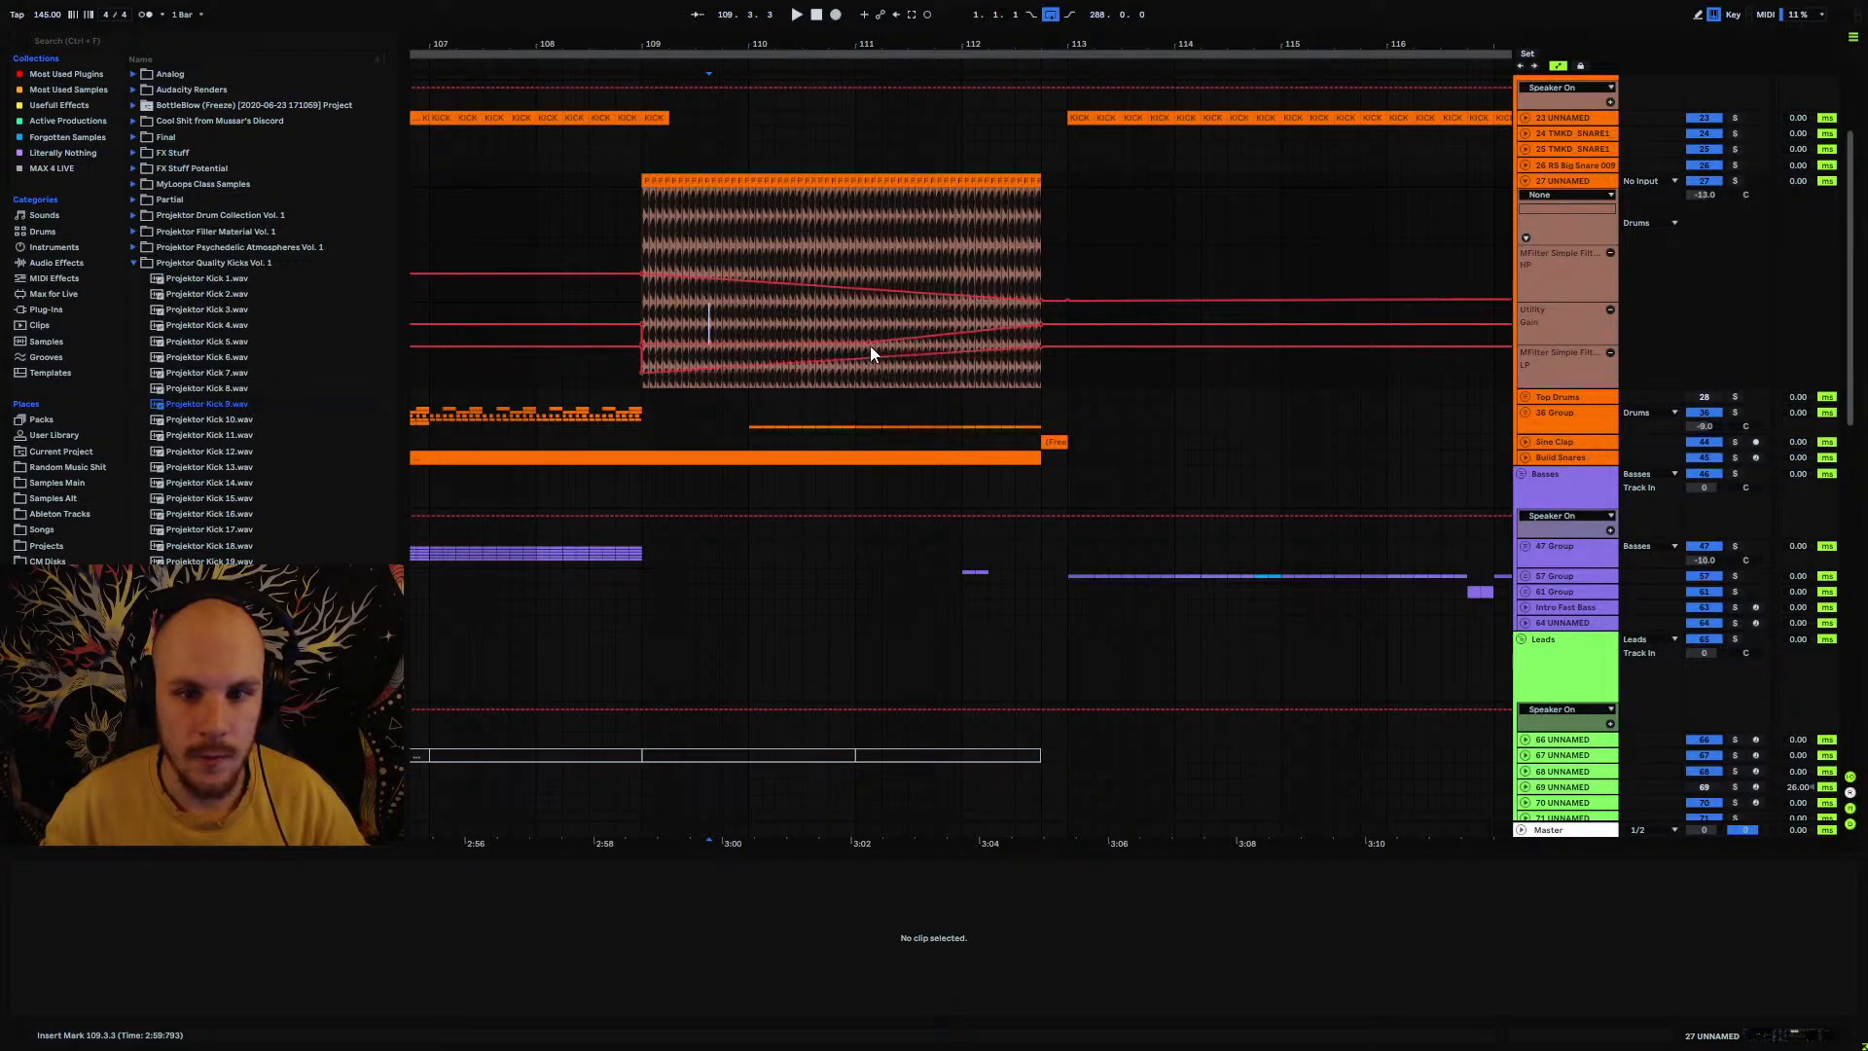
pyautogui.click(647, 232)
pyautogui.click(628, 324)
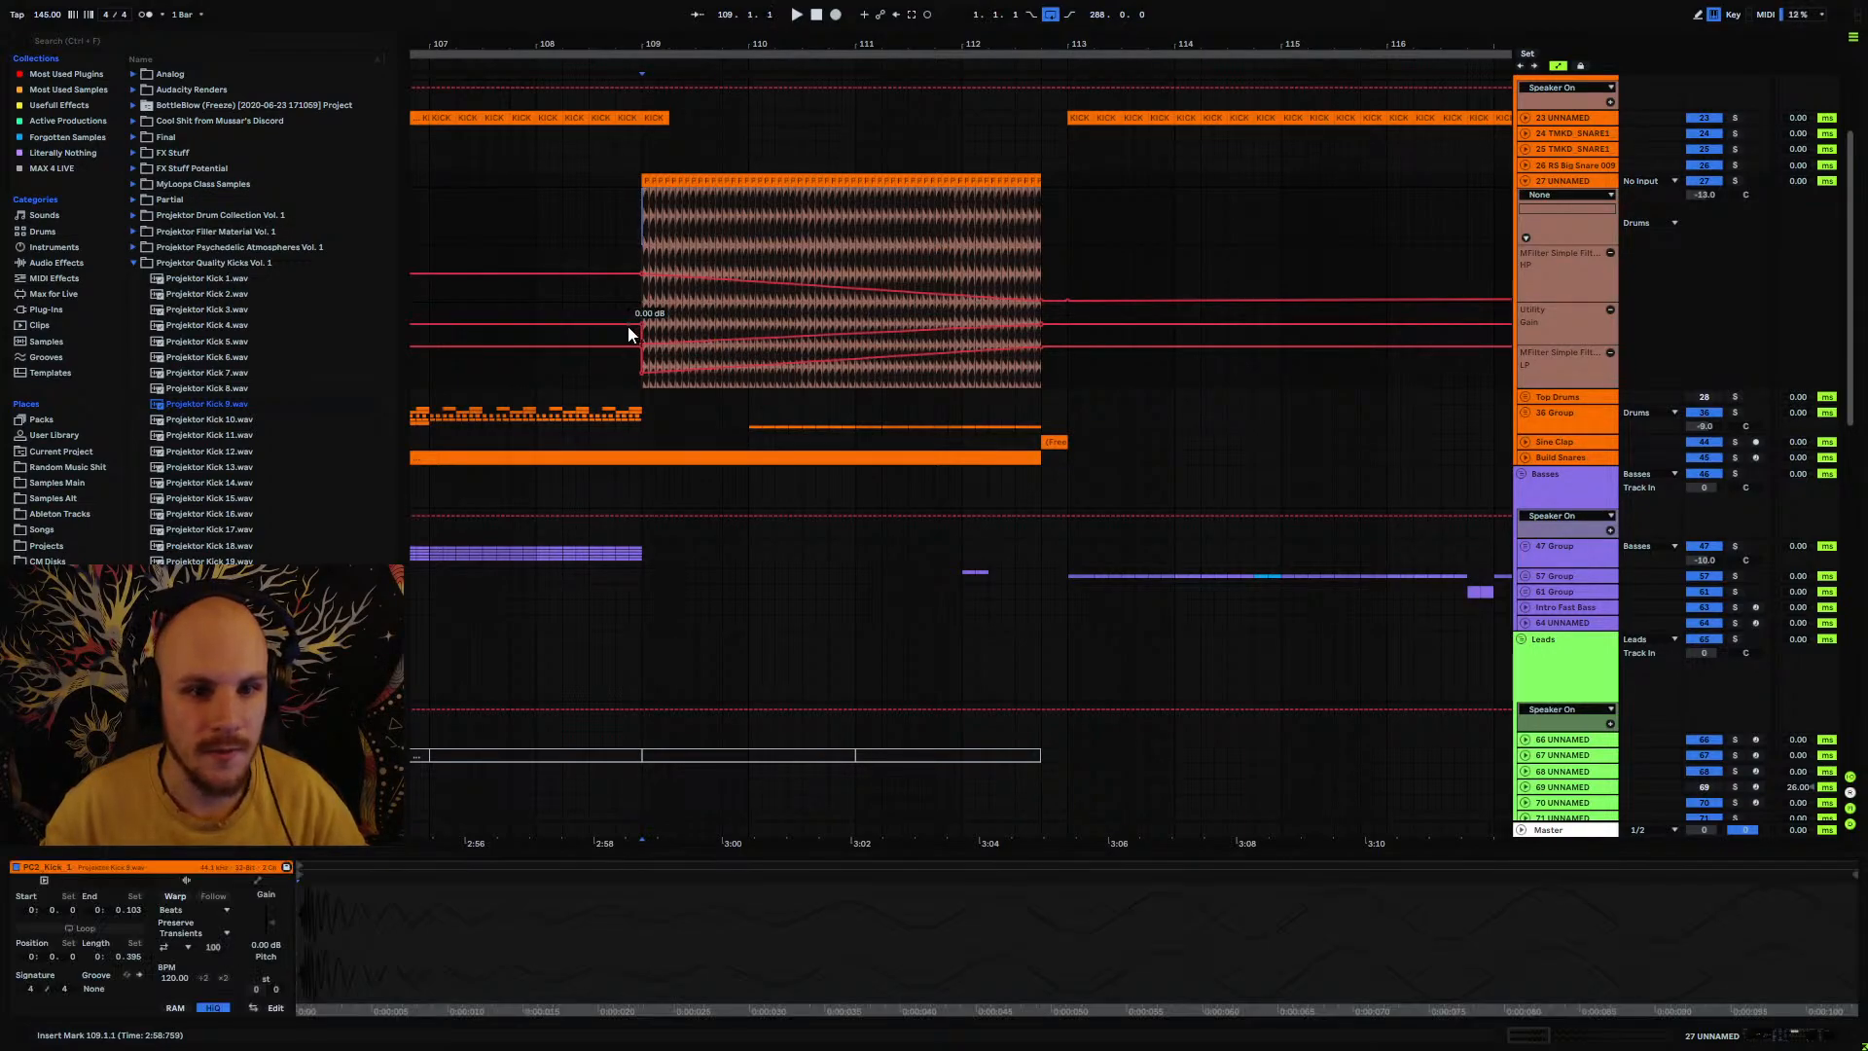
pyautogui.click(641, 325)
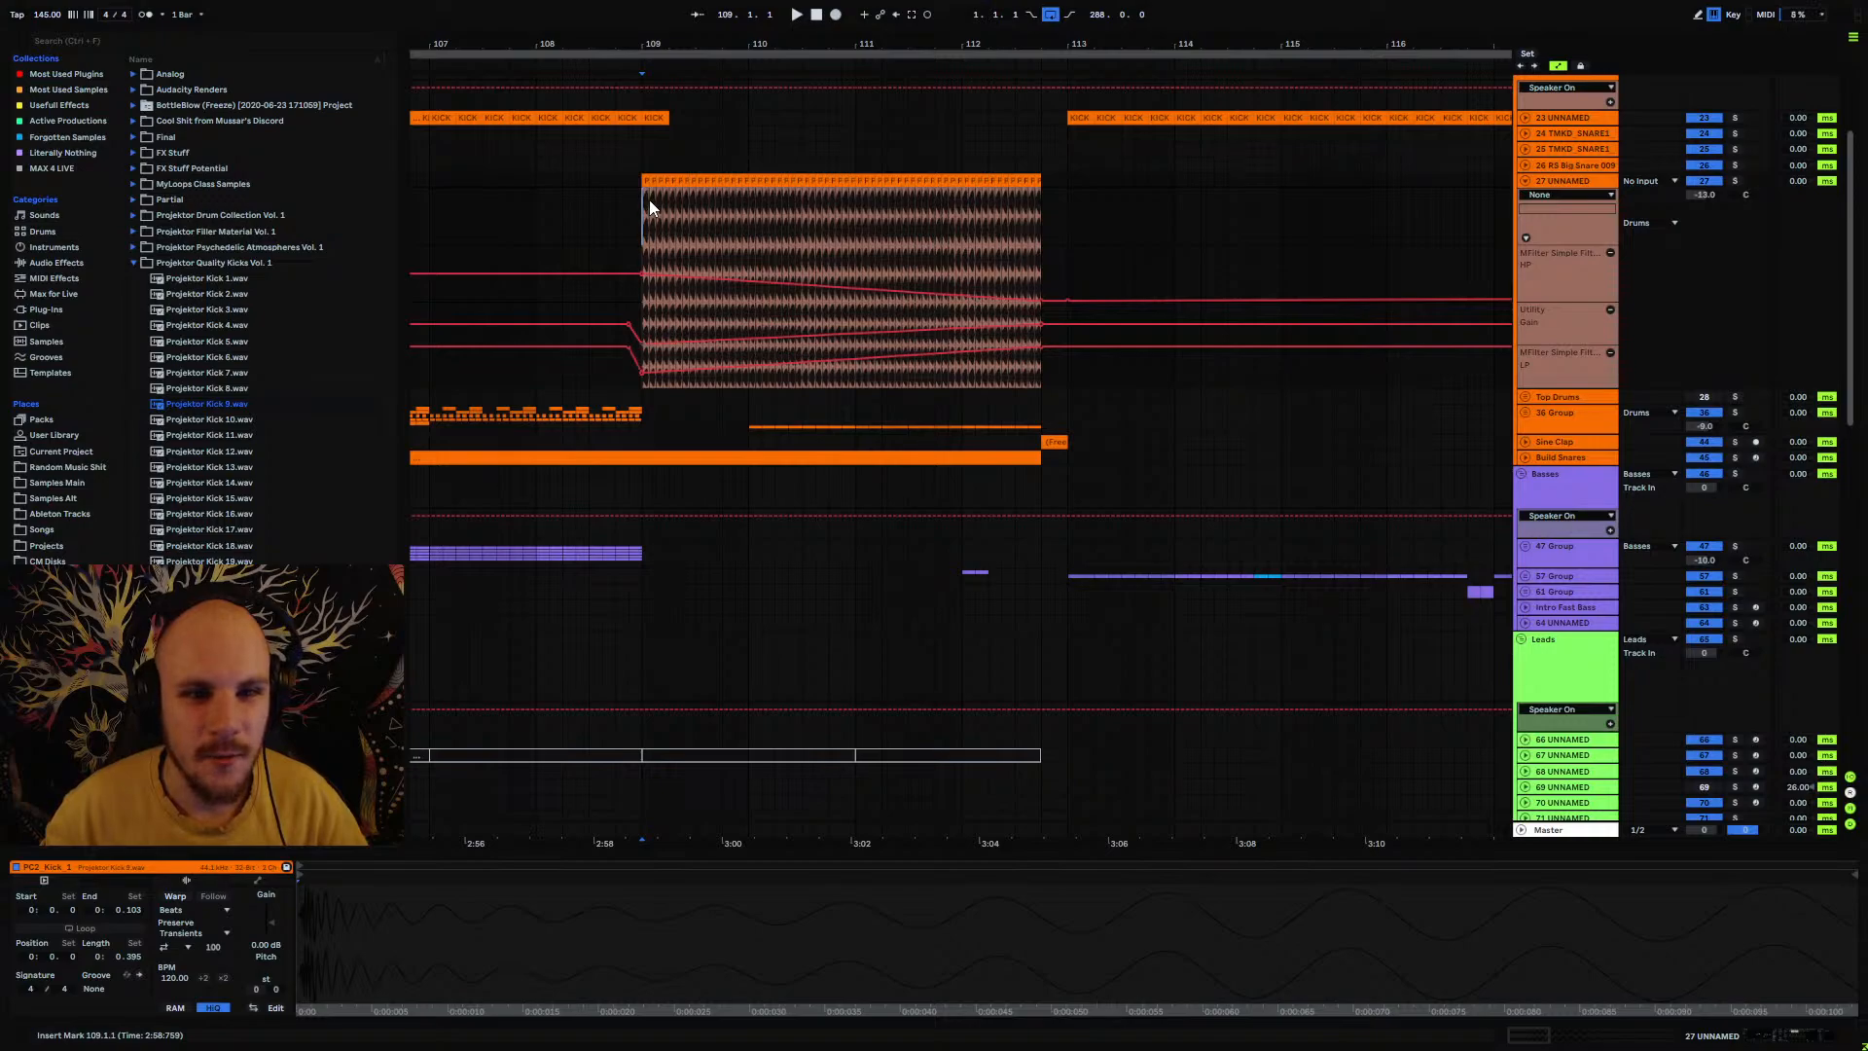
# Step: Raise the Gain automation start point at bar 109 on track 27 to -21.1 dB, play the build-up from 109.1.1 and fold the track
pyautogui.press('space')
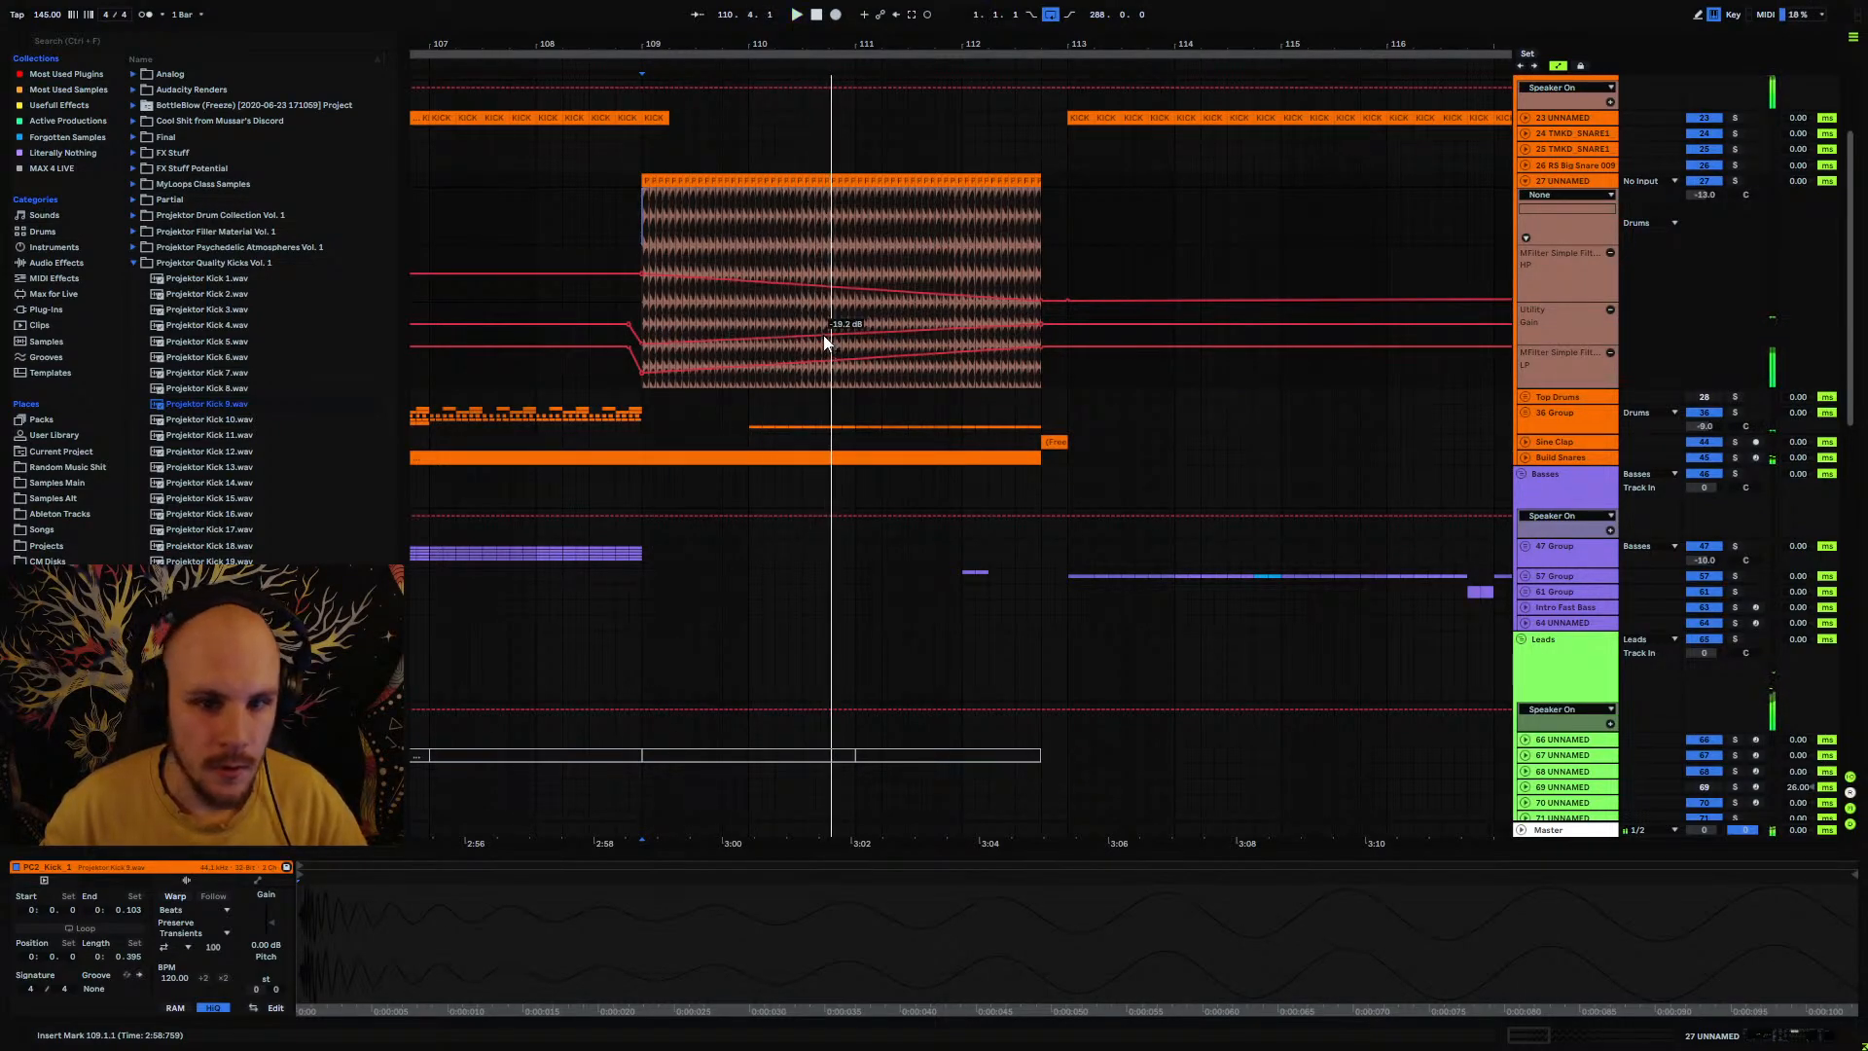
pyautogui.moveTo(641, 343); pyautogui.dragTo(641, 336)
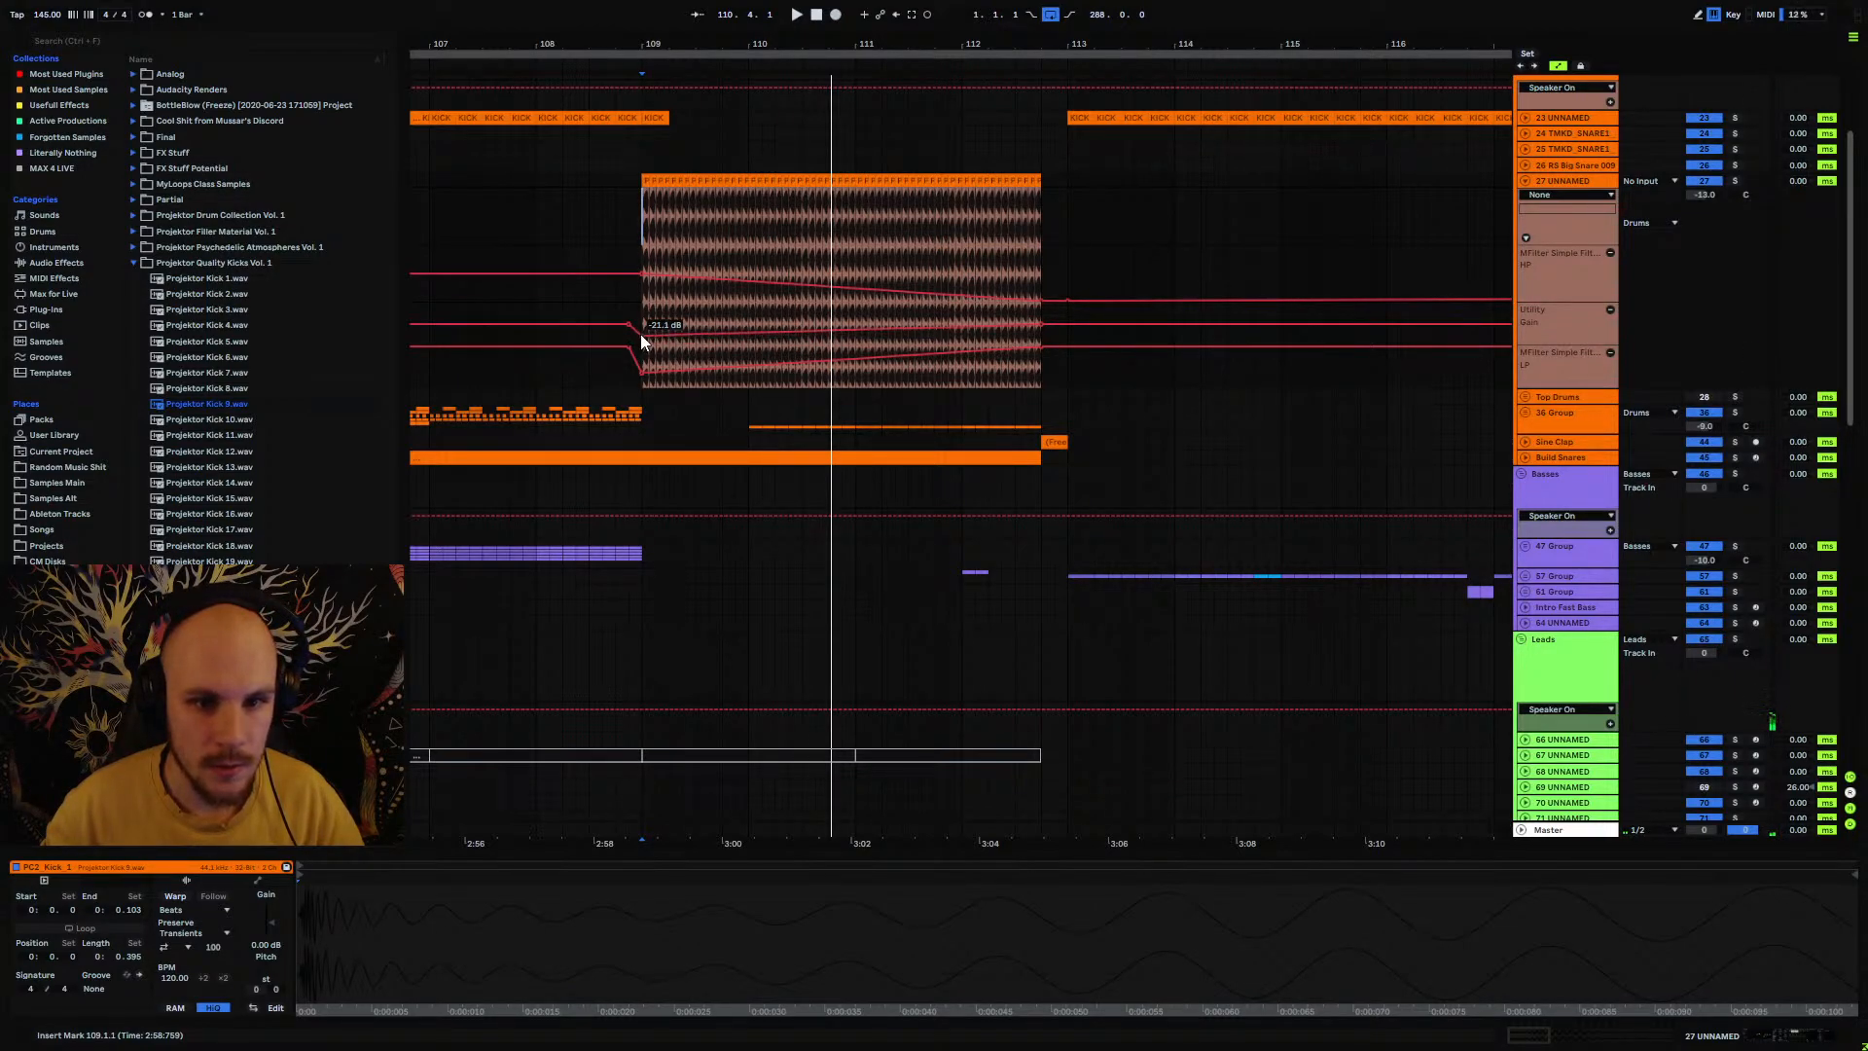
pyautogui.press('space')
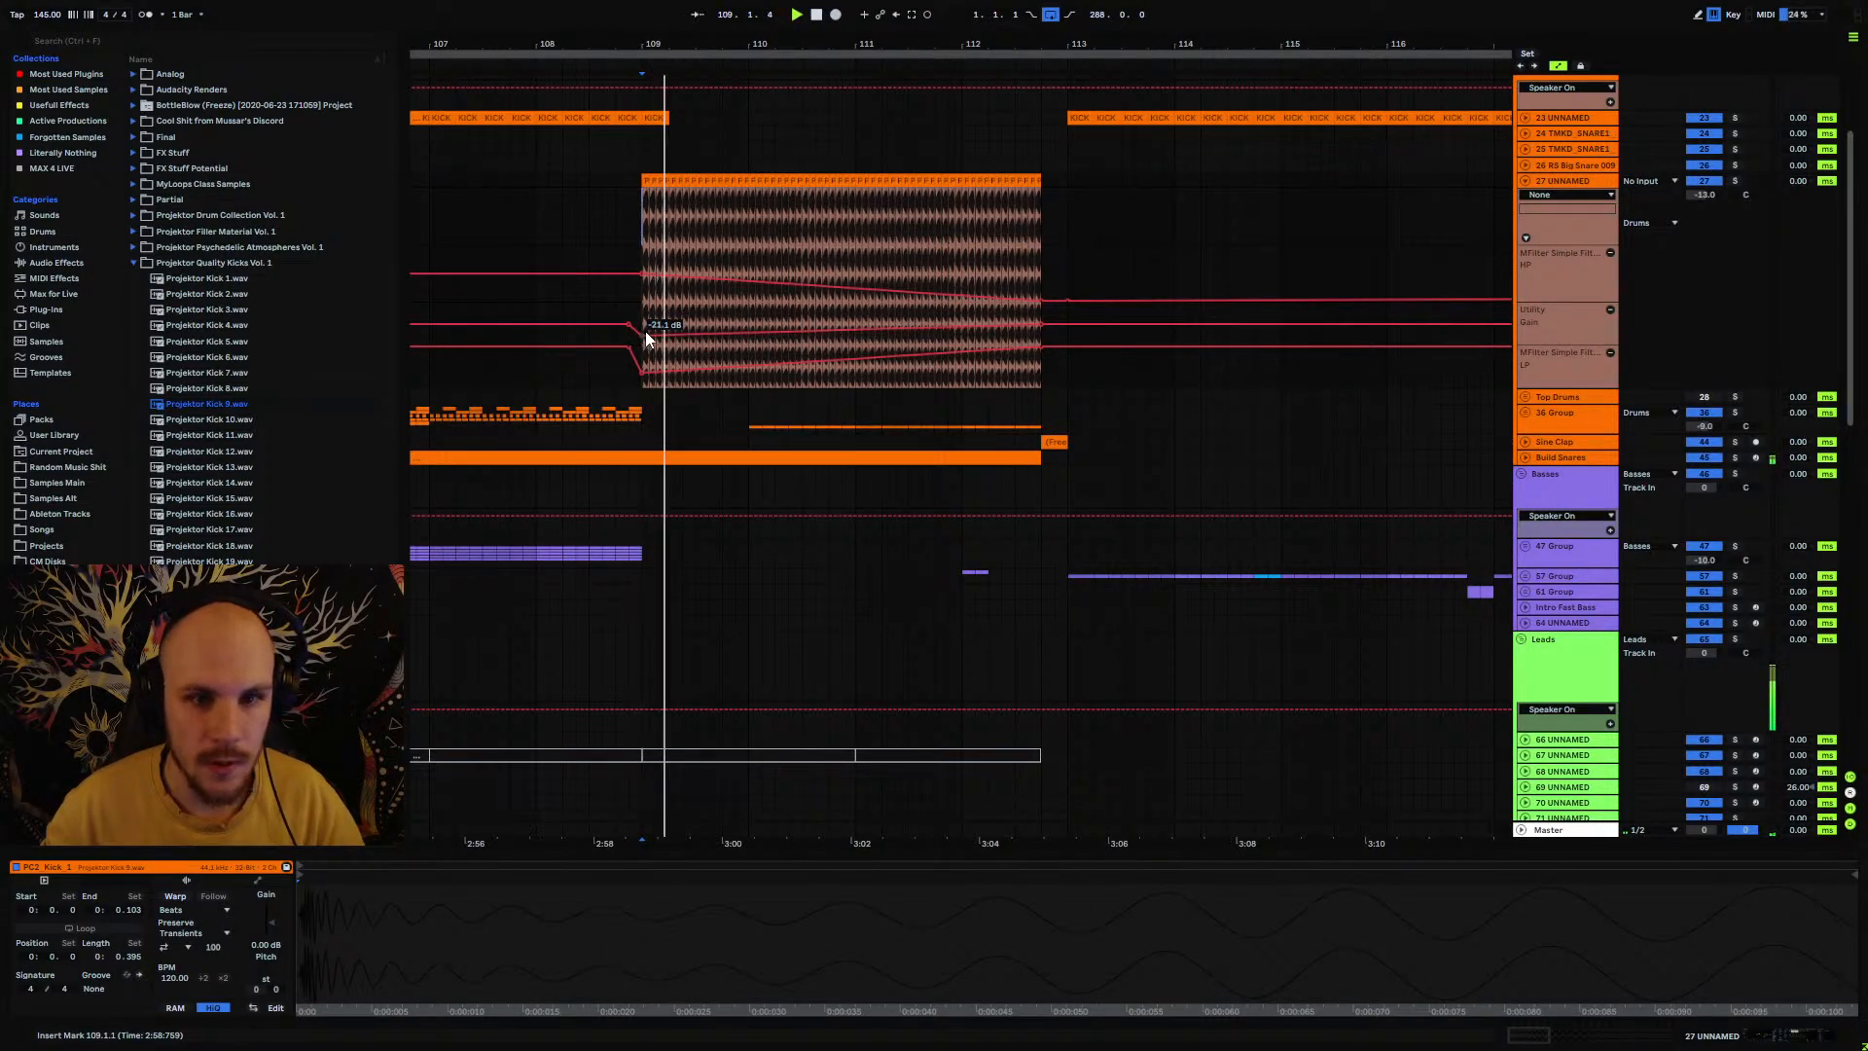
pyautogui.click(1525, 183)
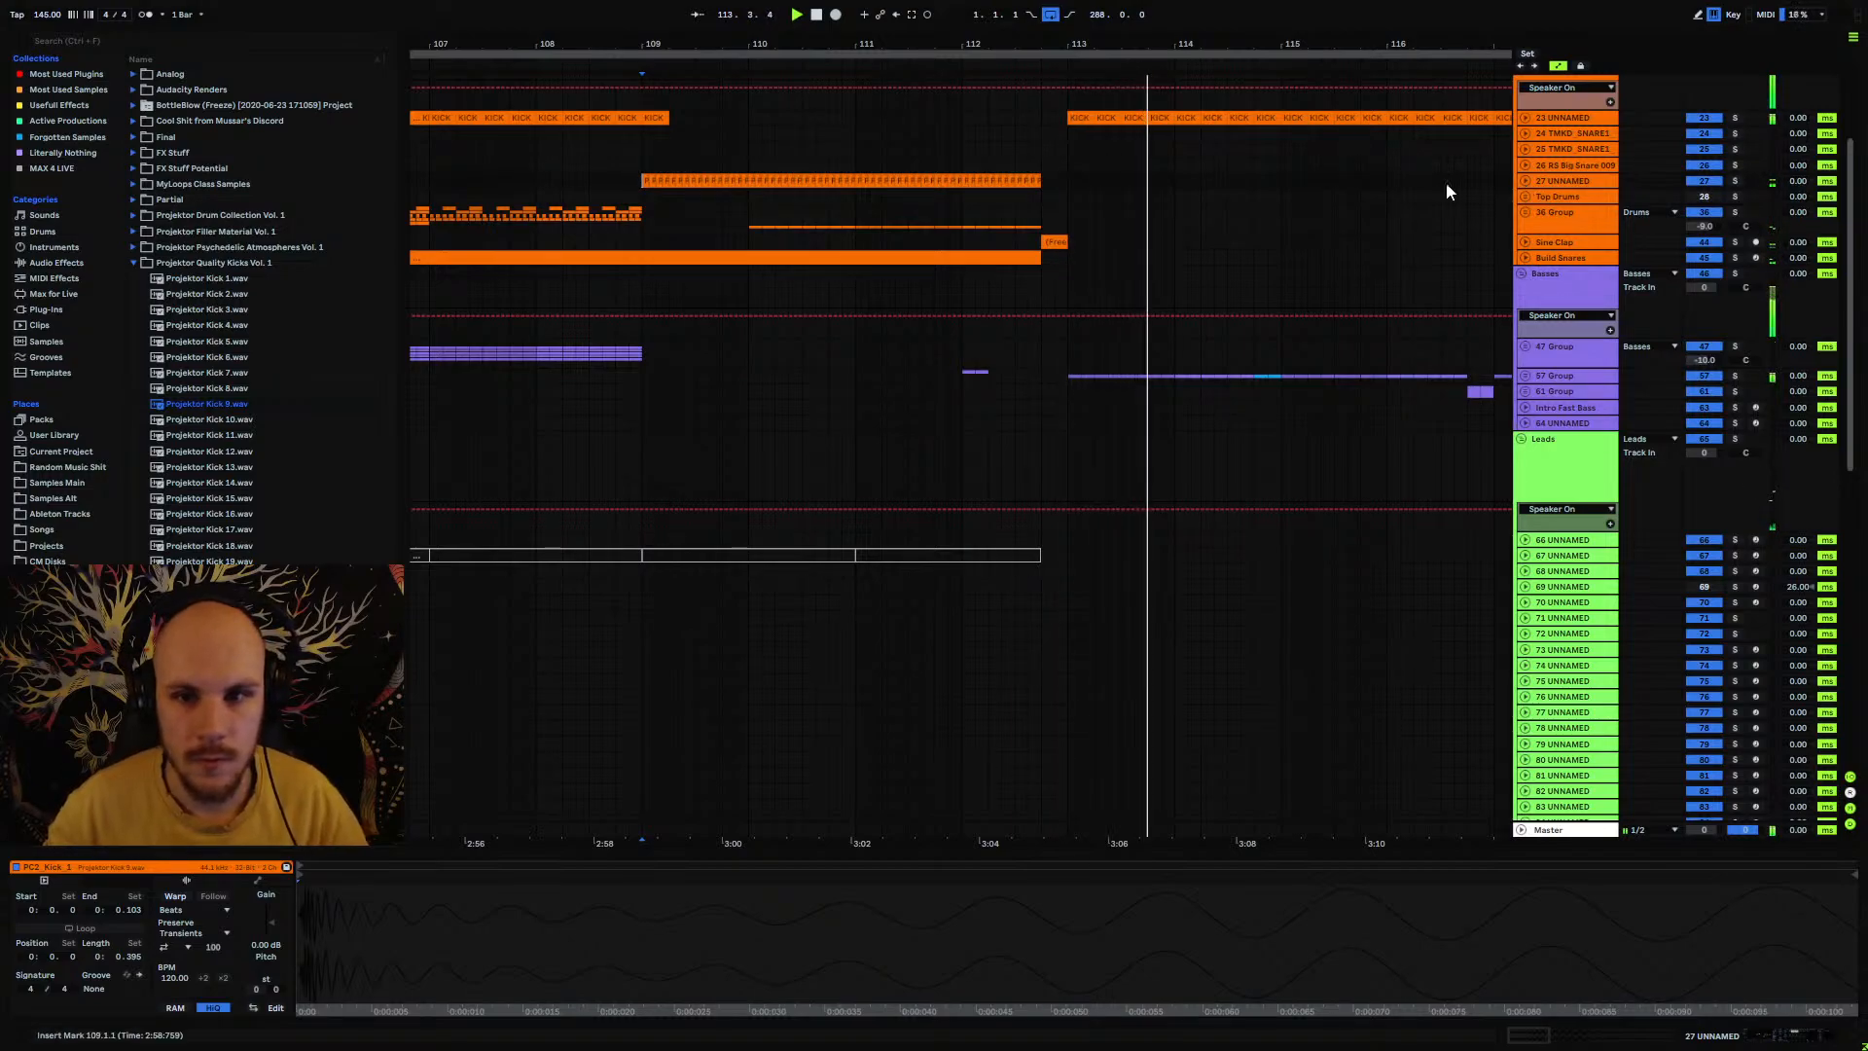
pyautogui.press('space')
# Step: Examine the drum, bass, lead and pad clips across bars 79–137 and place the insert mark at bar 93.1.1 on track 91
pyautogui.moveTo(884, 42); pyautogui.dragTo(1016, 8)
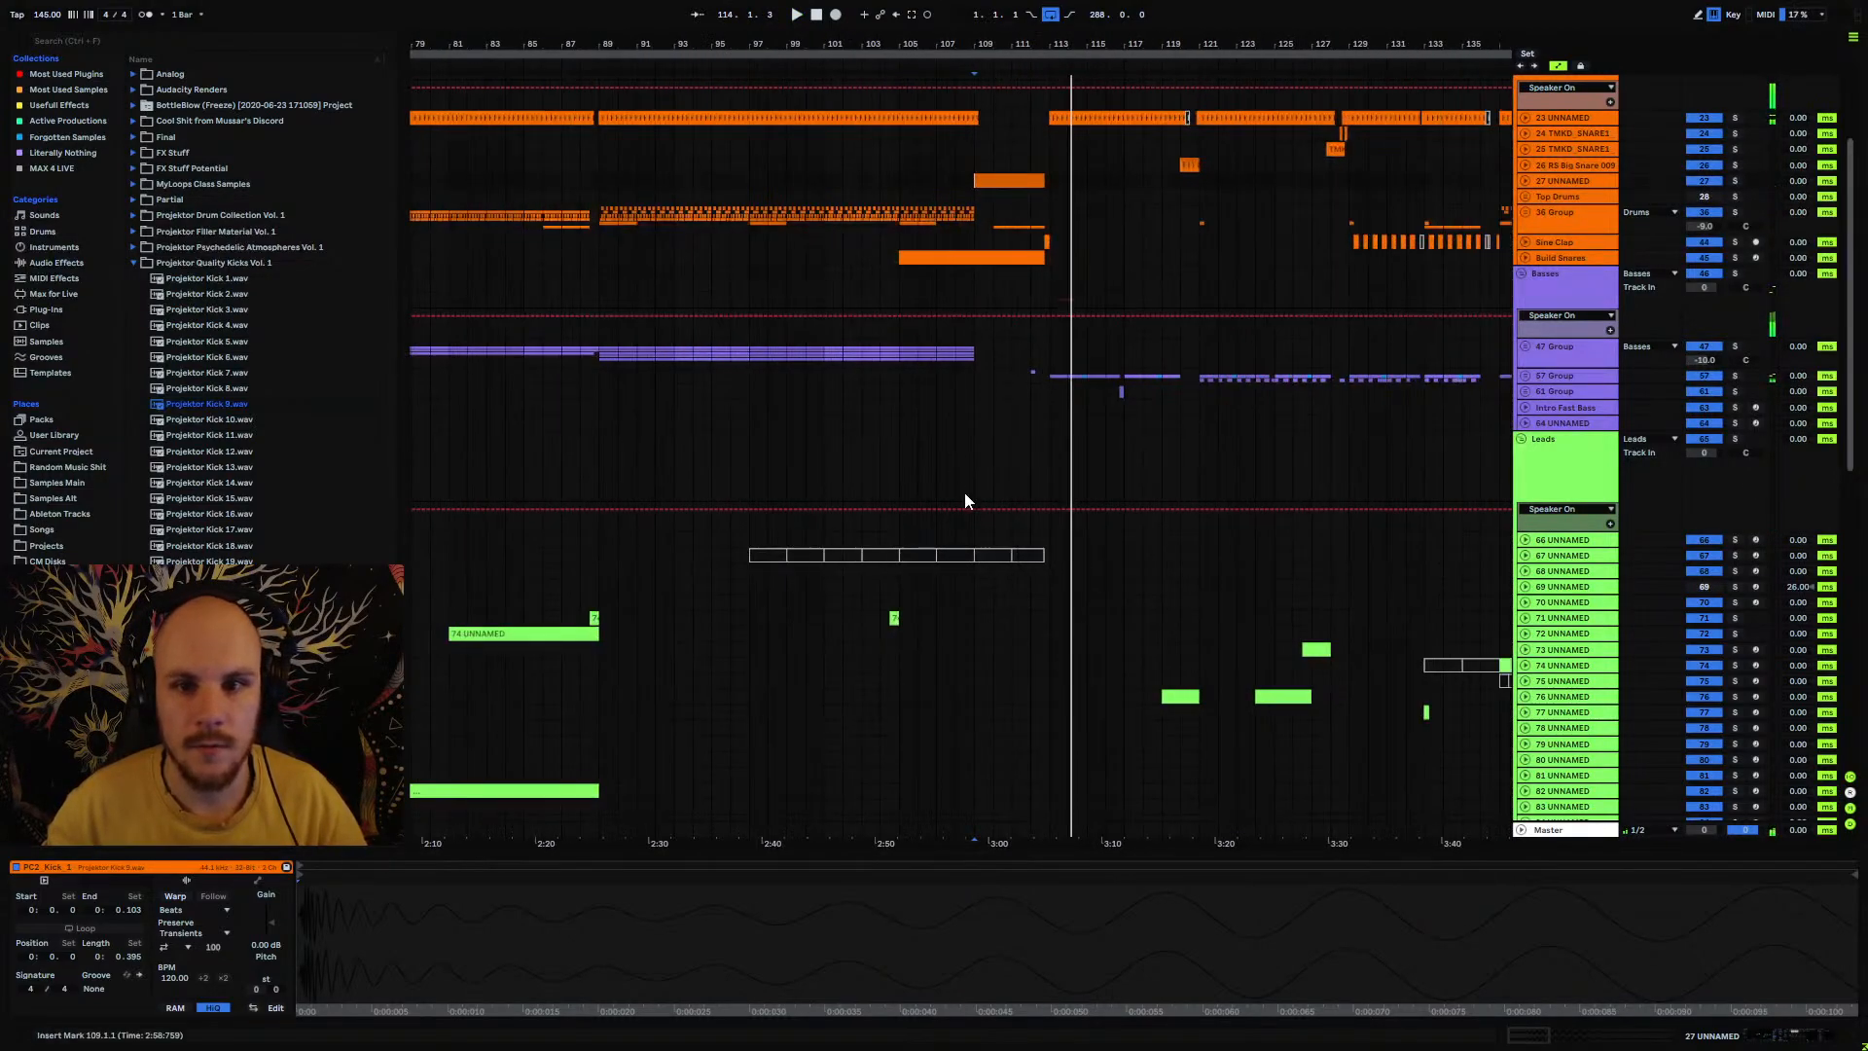
pyautogui.scroll(-12, 1022, 555)
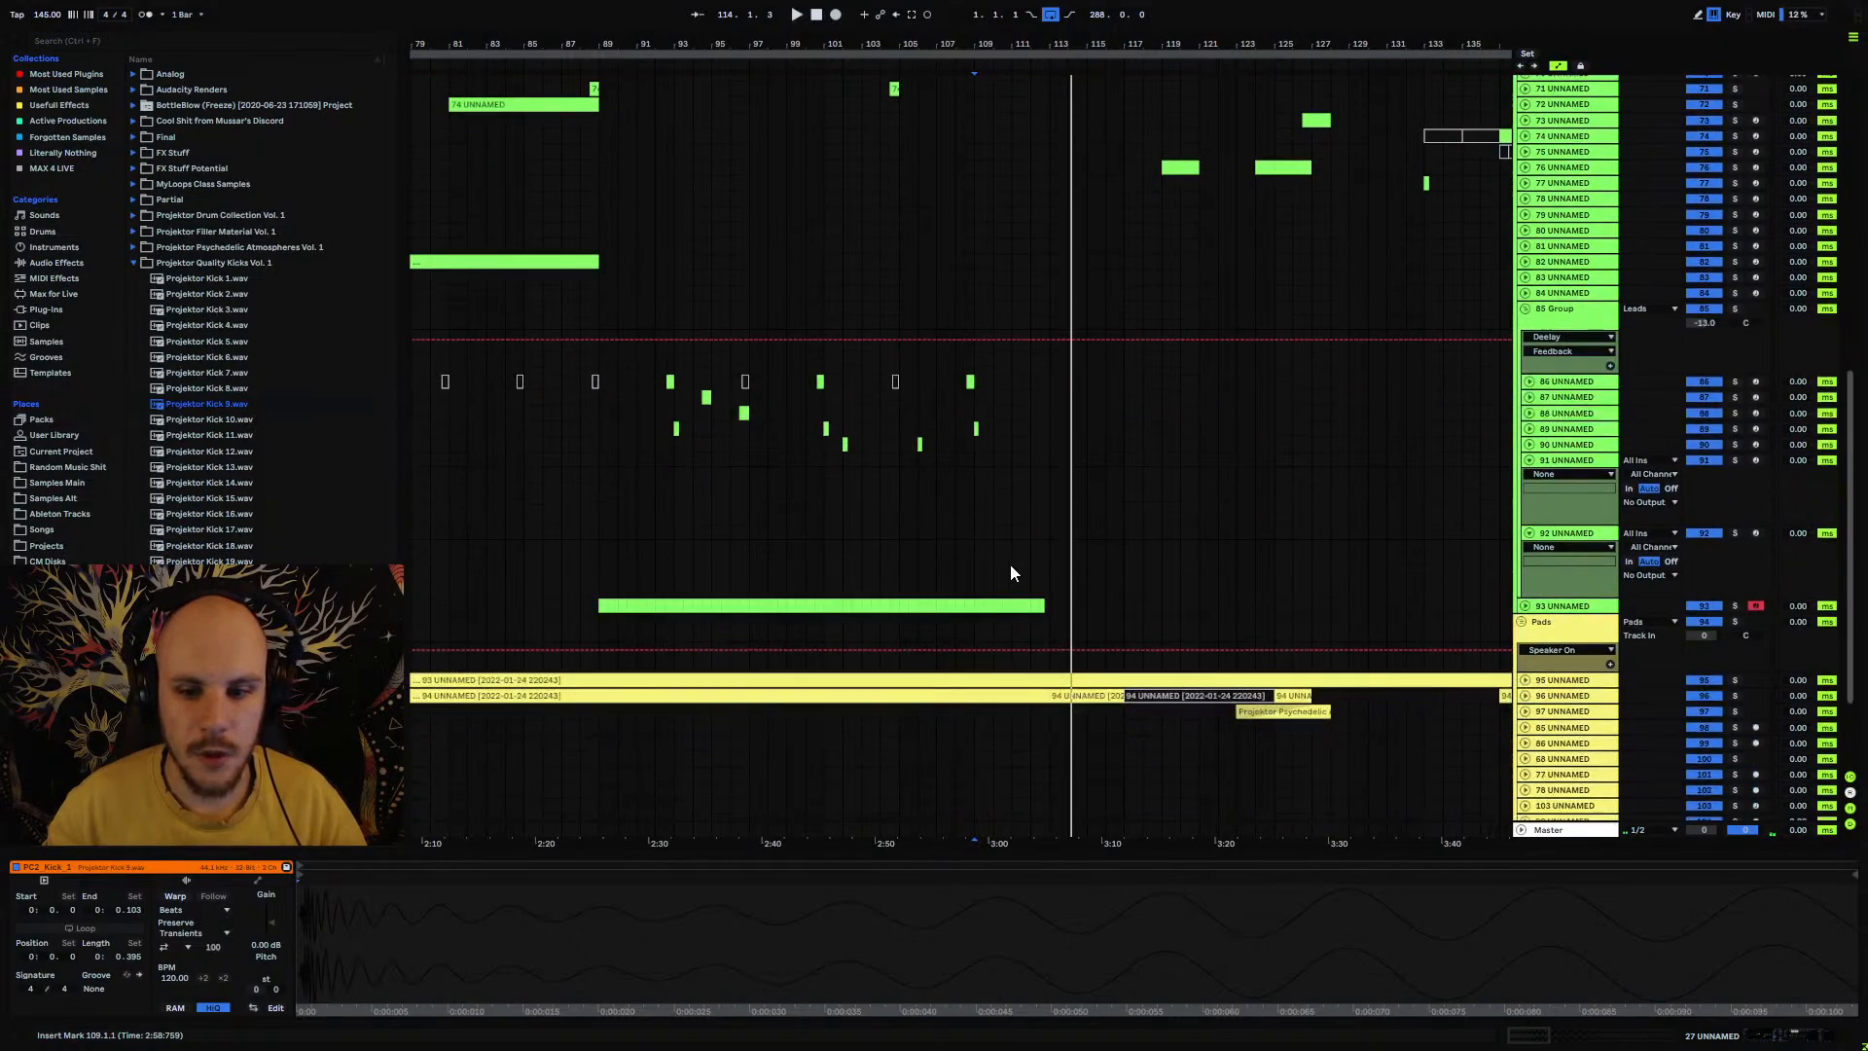
pyautogui.scroll(-3, 1010, 566)
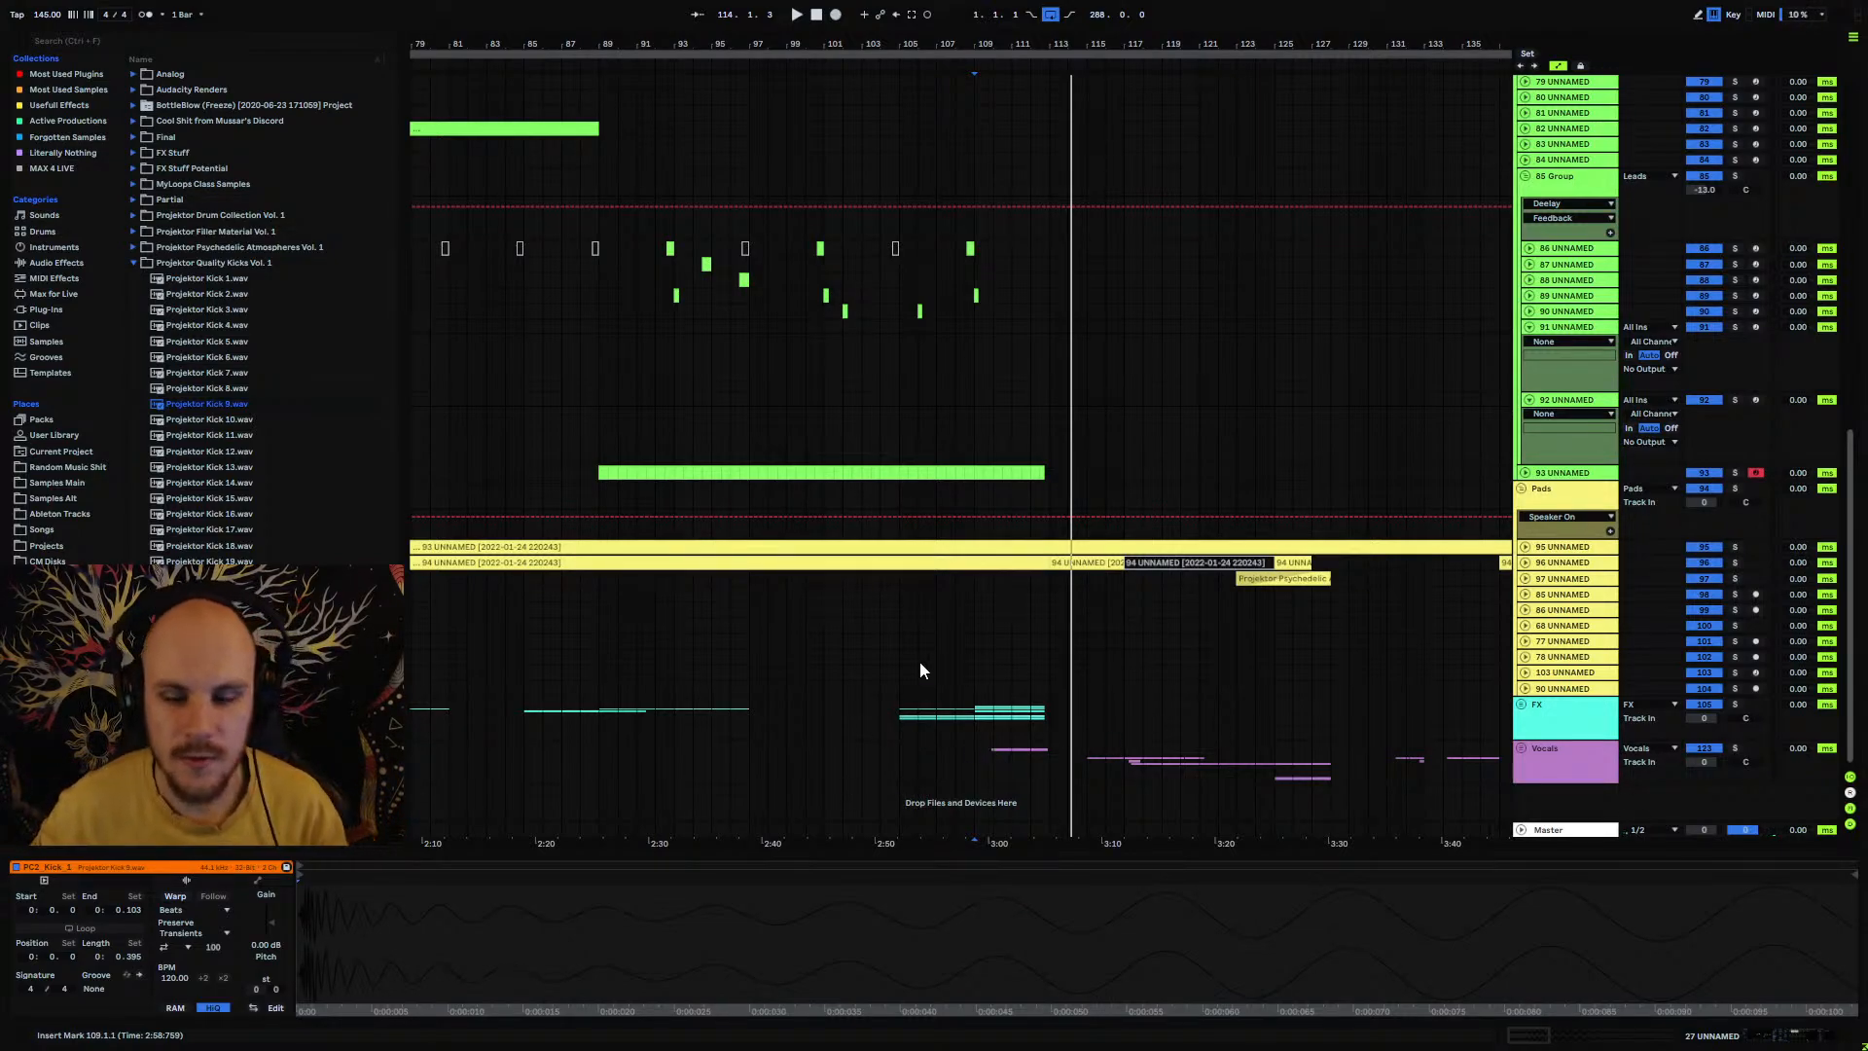
pyautogui.scroll(12, 1041, 522)
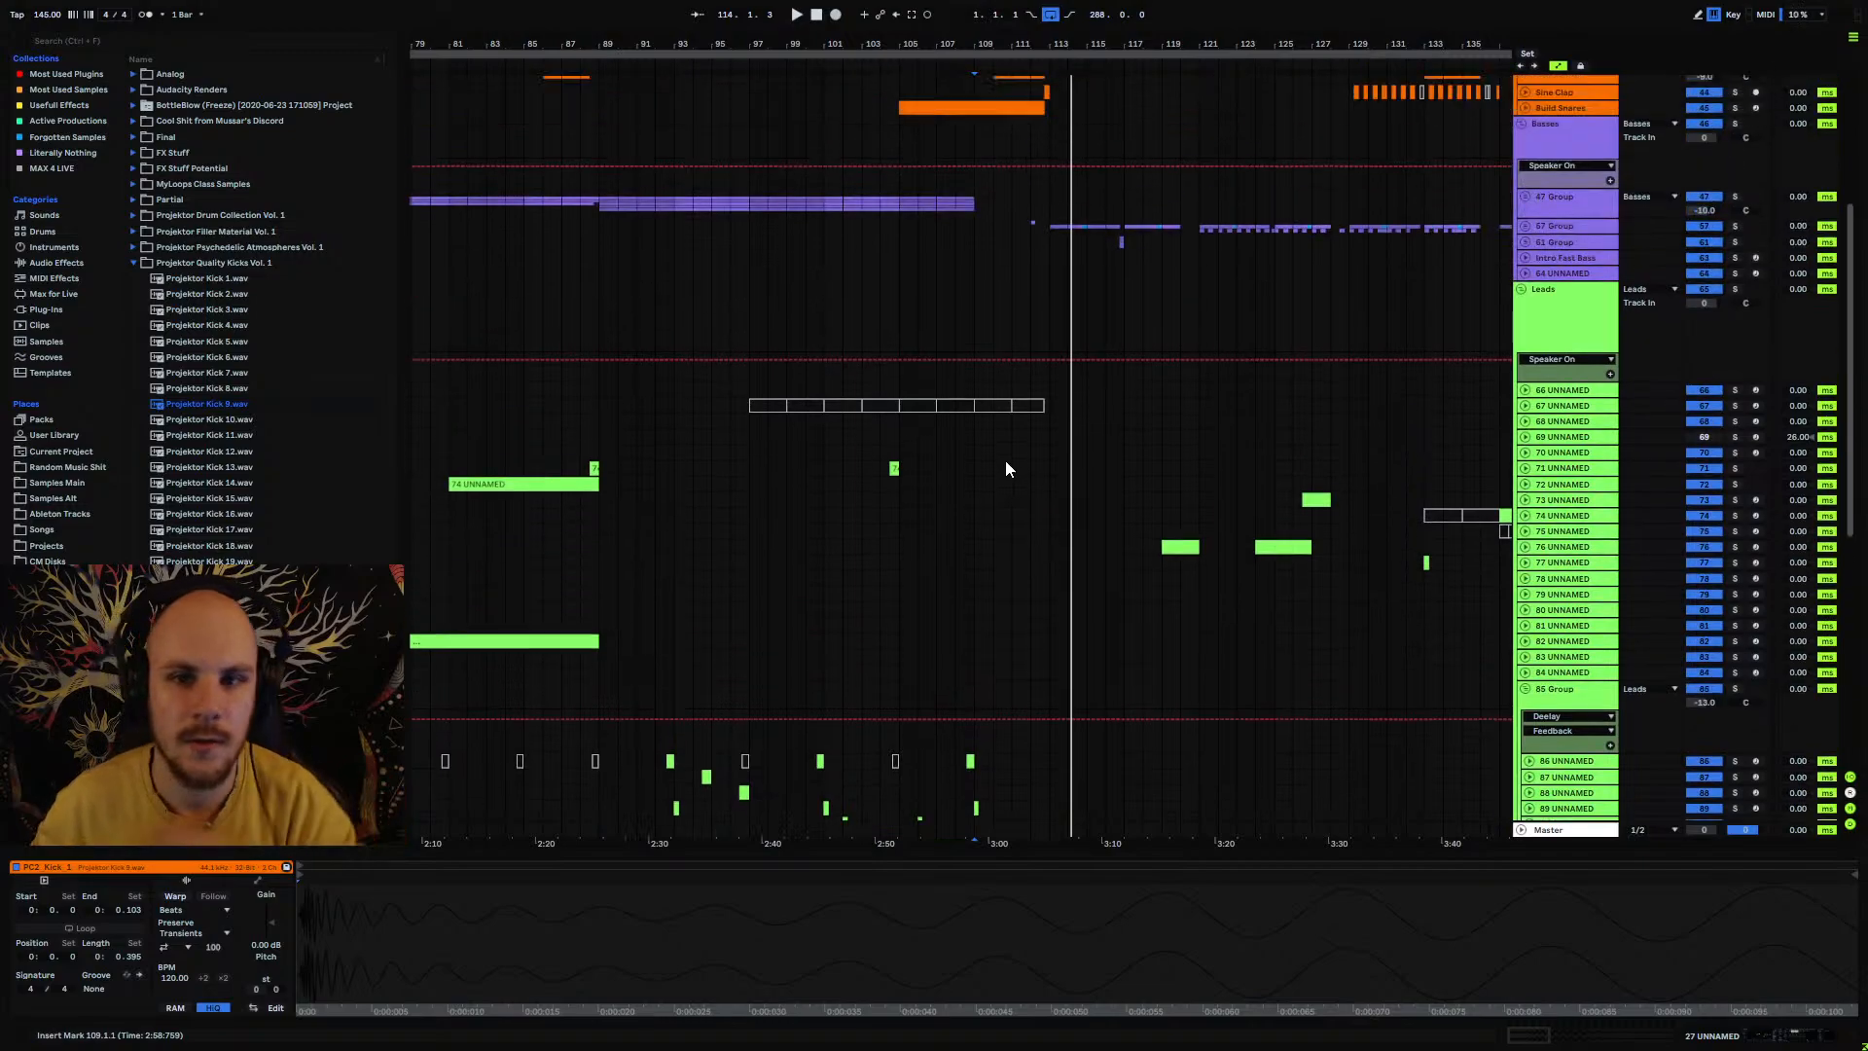
pyautogui.scroll(4, 1119, 421)
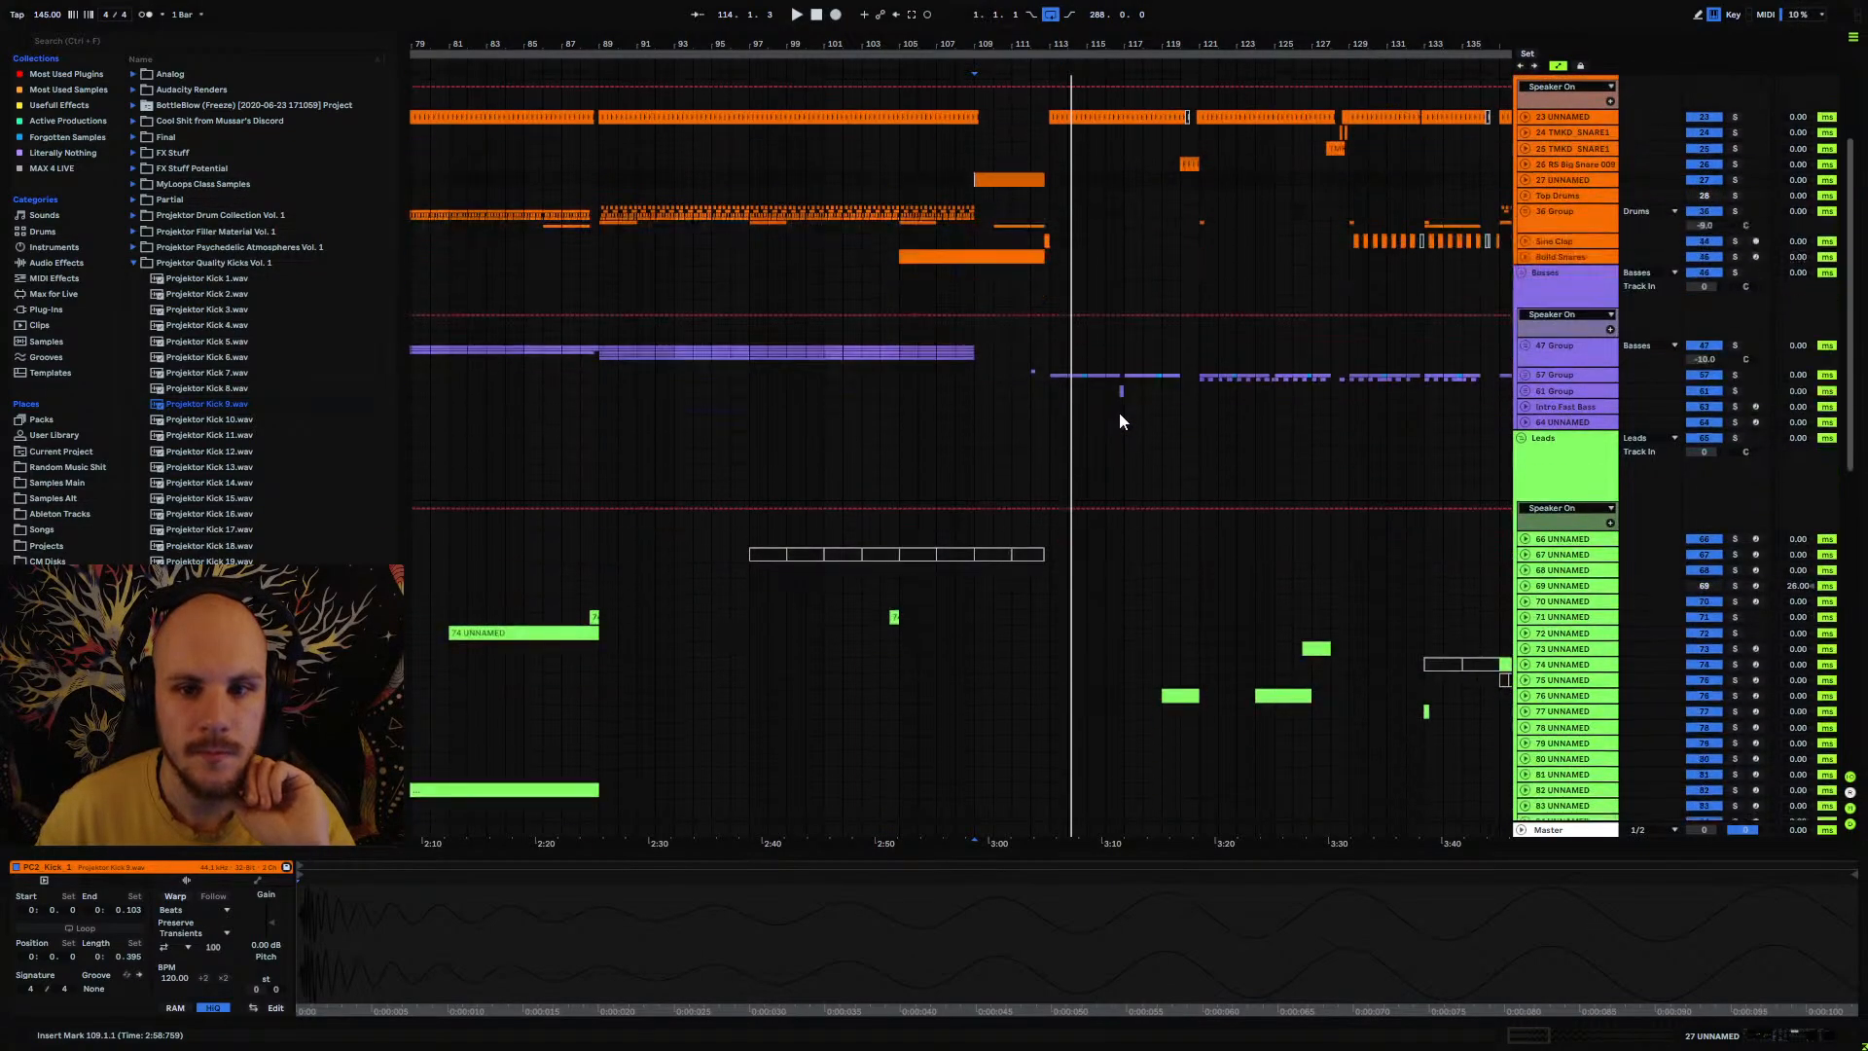
pyautogui.scroll(-8, 1120, 415)
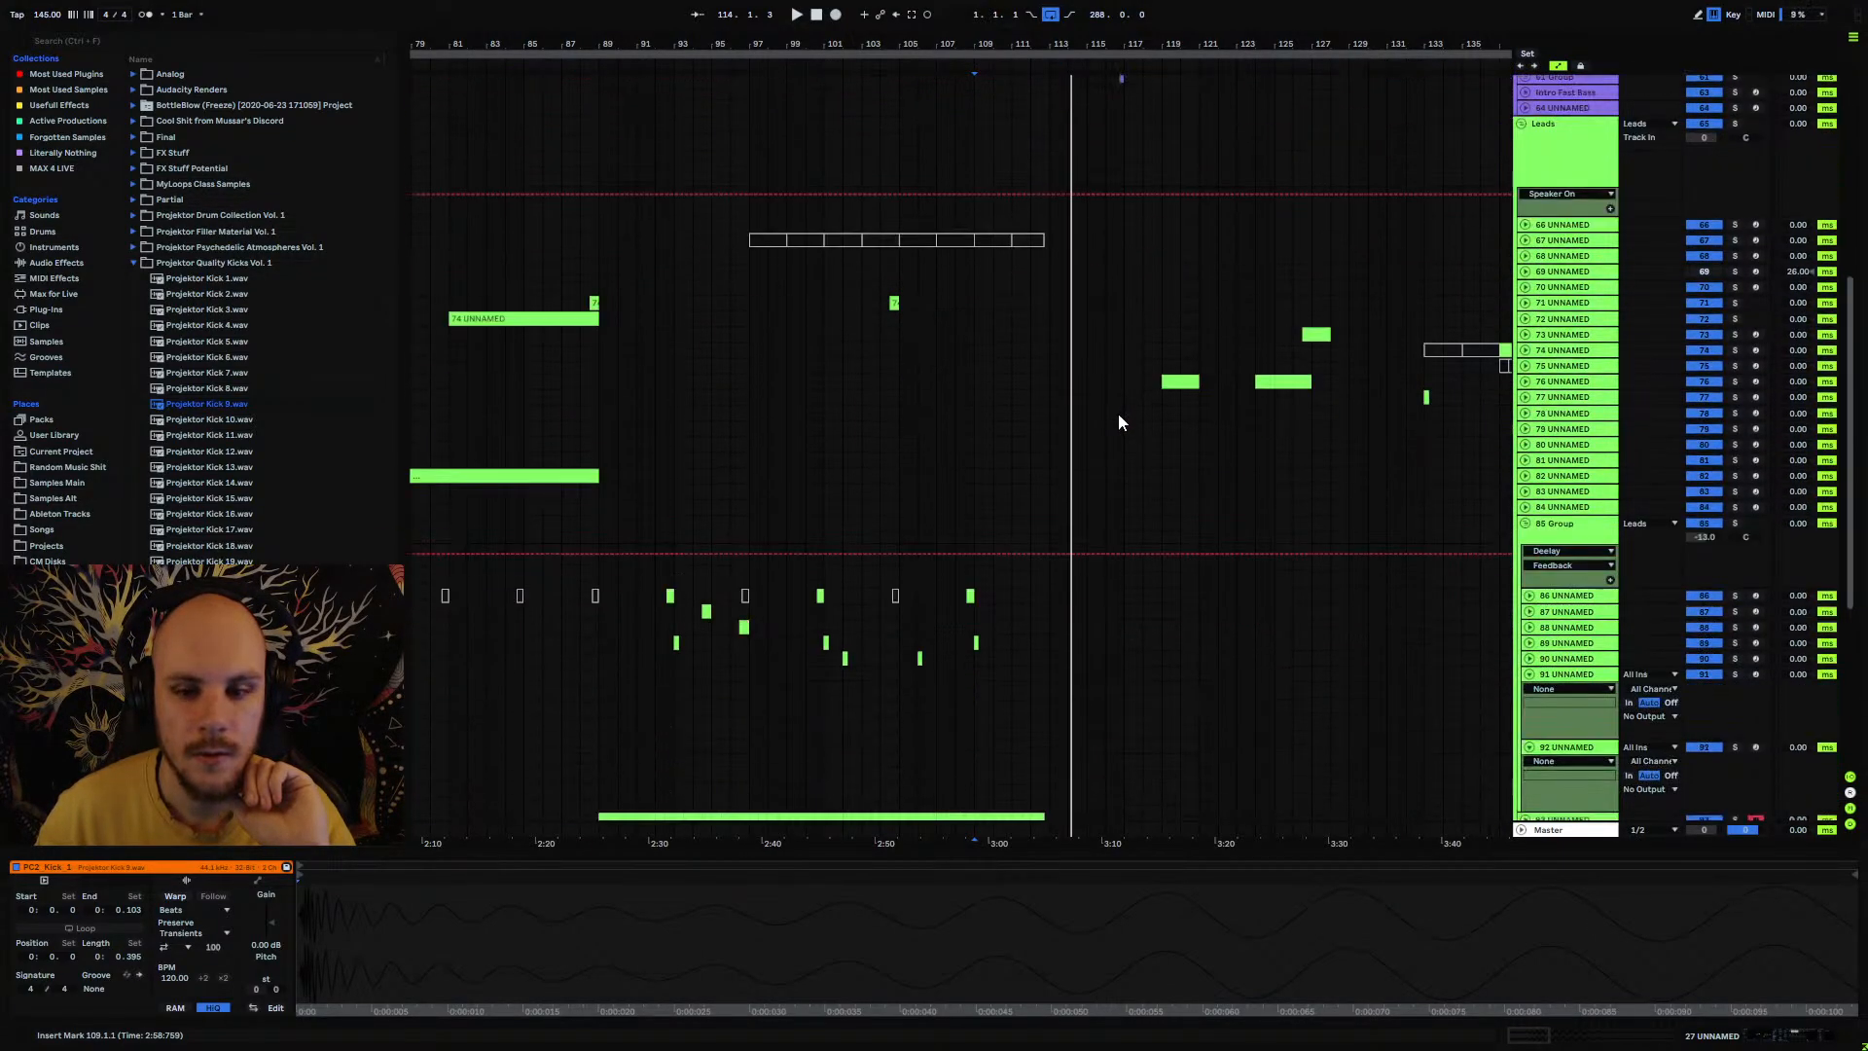
pyautogui.scroll(-4, 1118, 422)
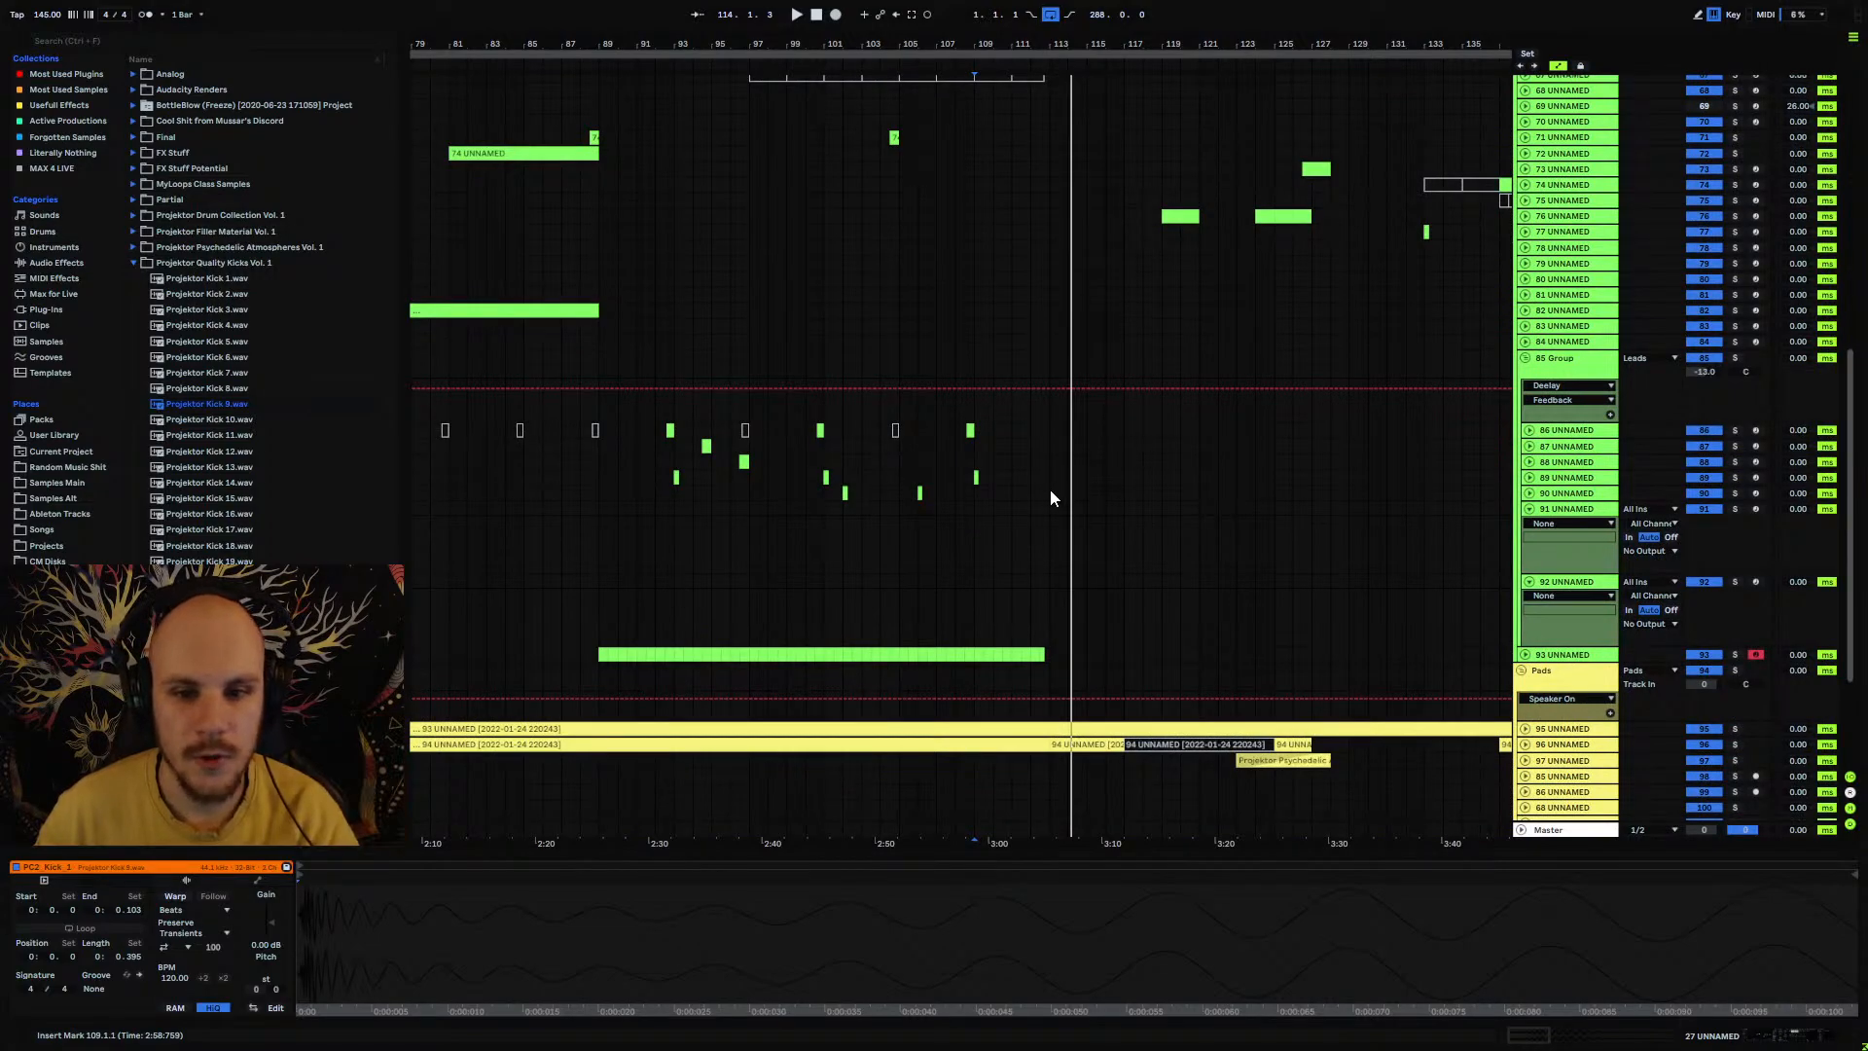
pyautogui.scroll(5, 1050, 491)
pyautogui.scroll(5, 1049, 447)
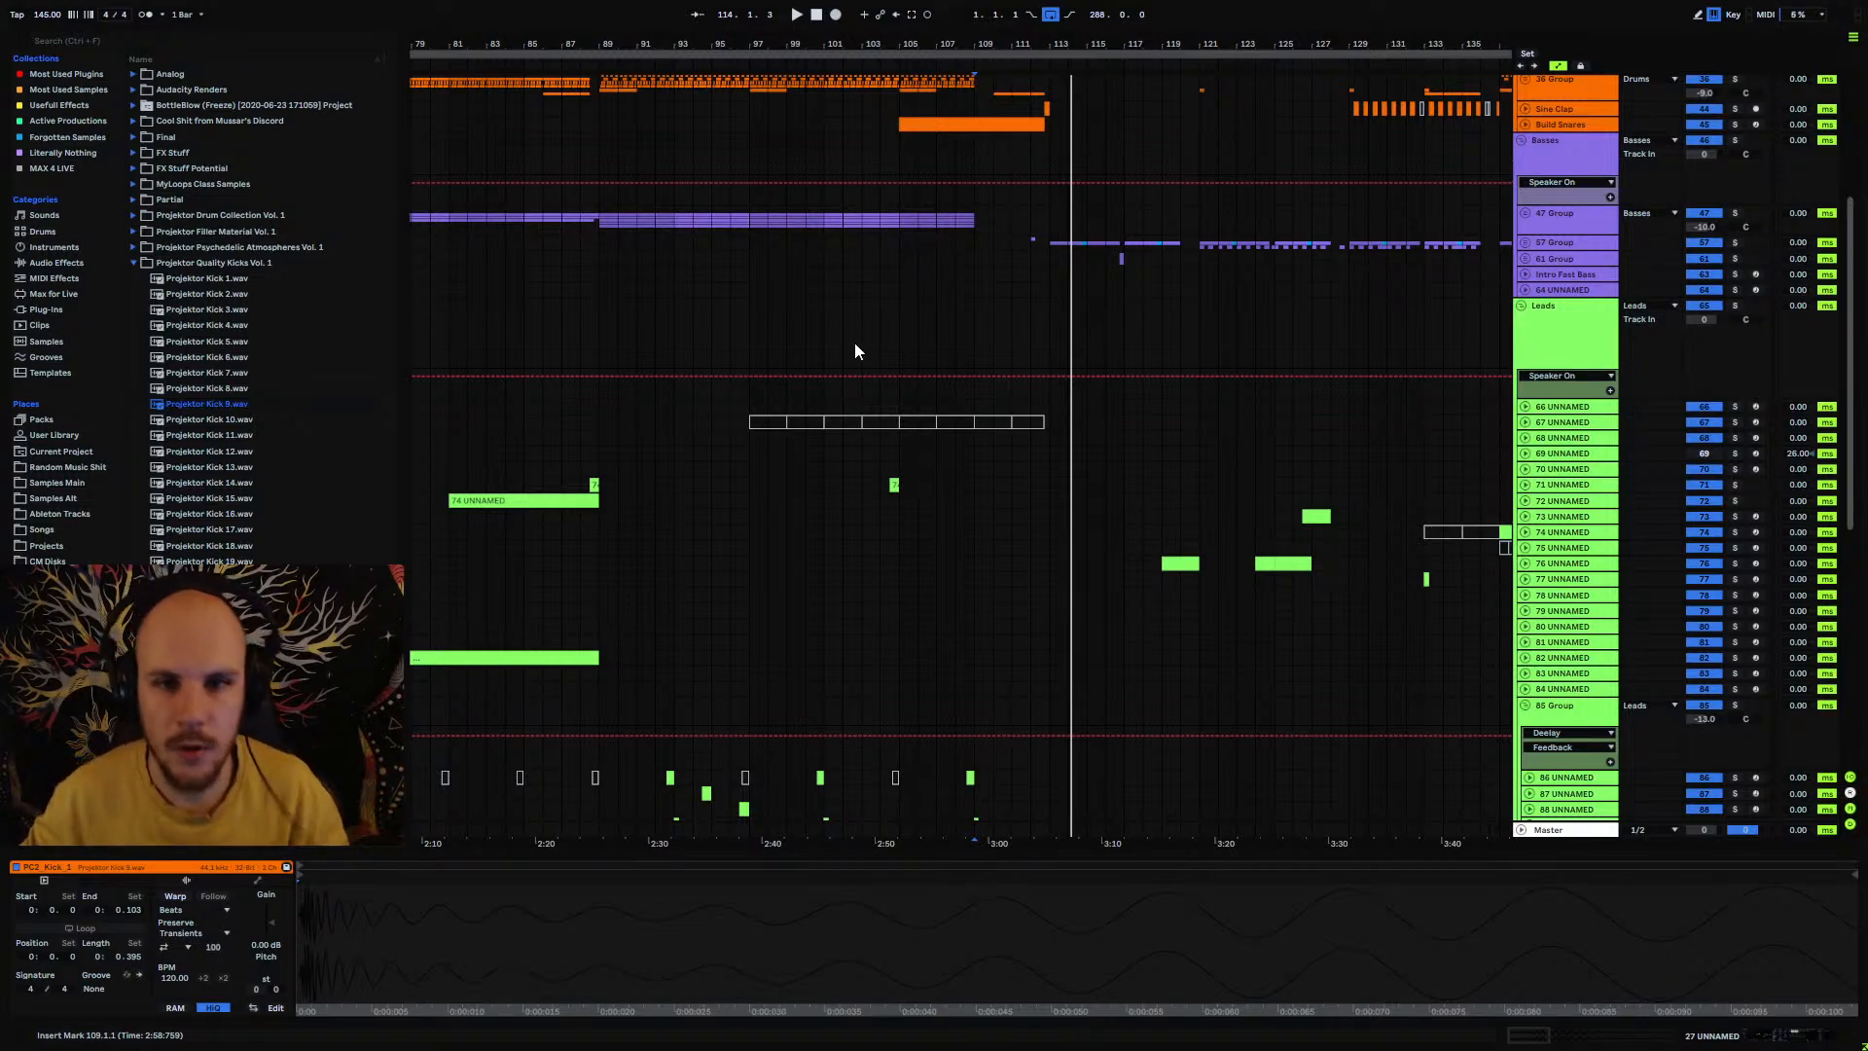
pyautogui.scroll(-8, 846, 343)
pyautogui.scroll(-3, 817, 342)
pyautogui.click(673, 504)
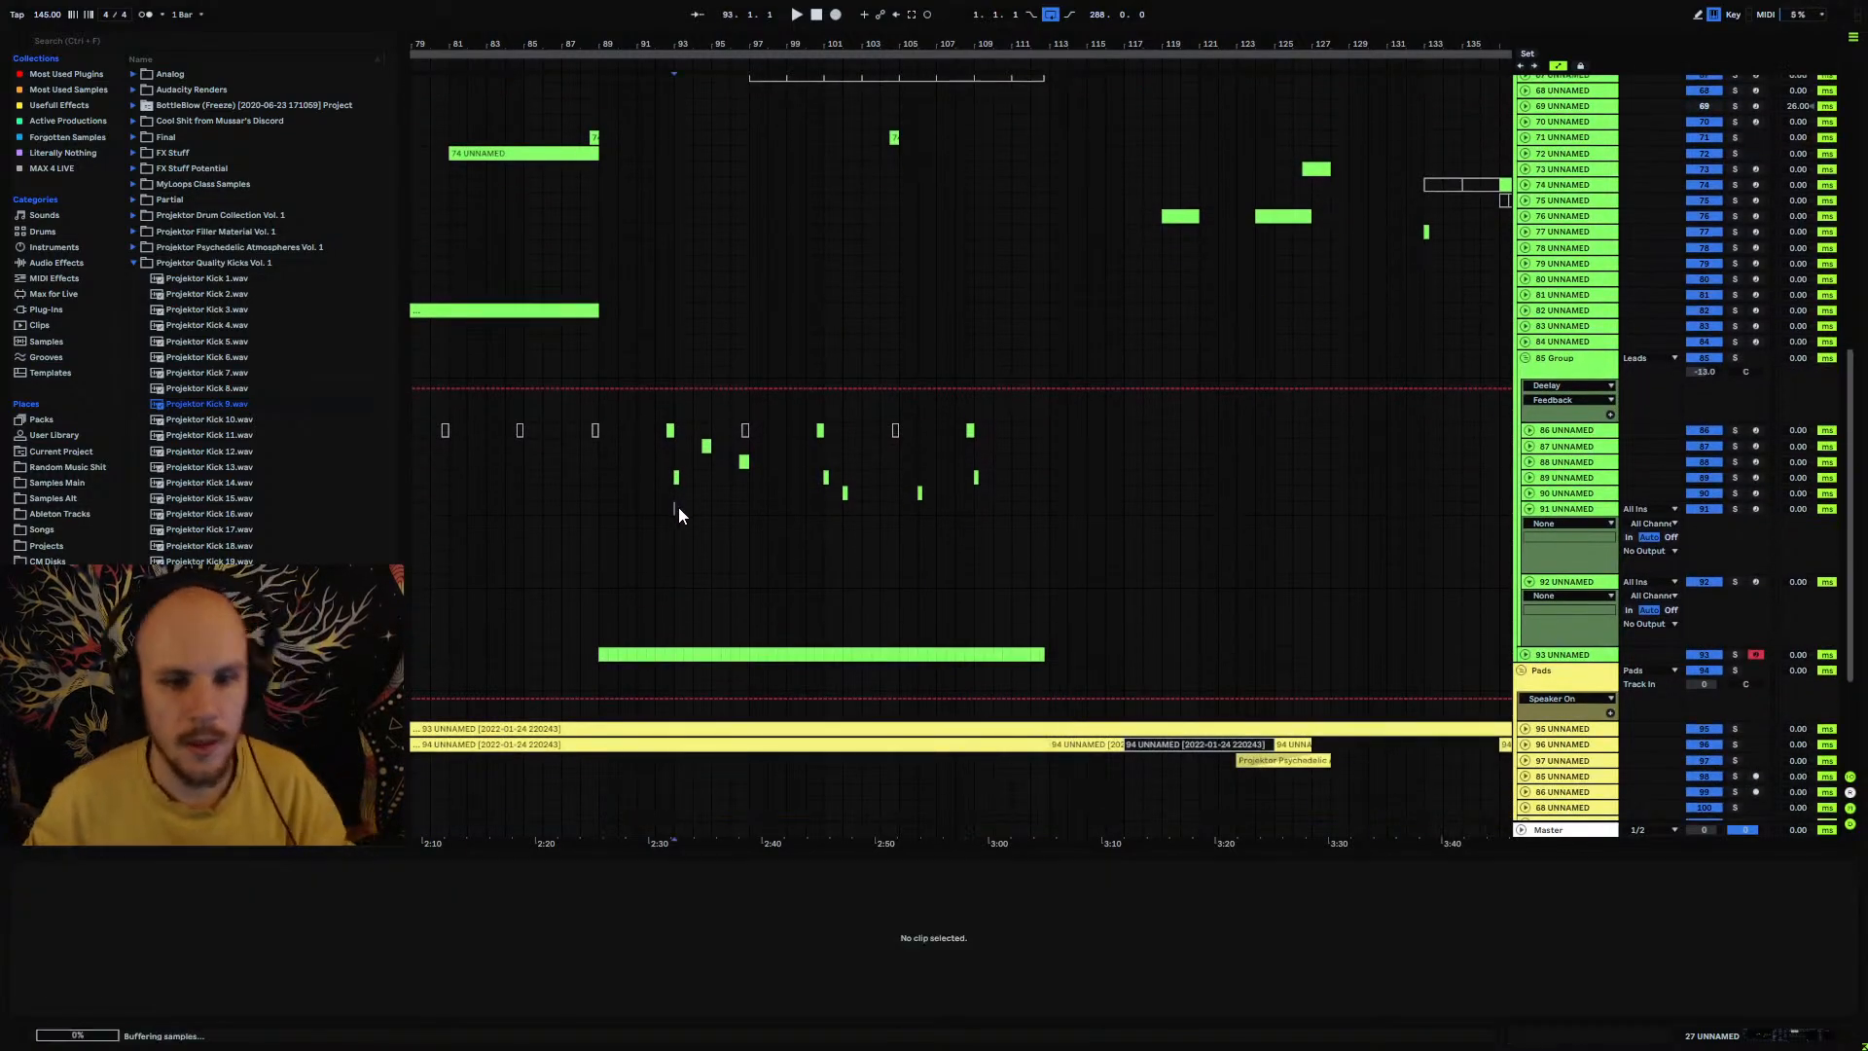
# Step: Create an empty MIDI clip on track 91 from 95.4.1 to 96.2.1
pyautogui.moveTo(718, 43); pyautogui.dragTo(806, 214)
pyautogui.moveTo(843, 44); pyautogui.dragTo(848, 161)
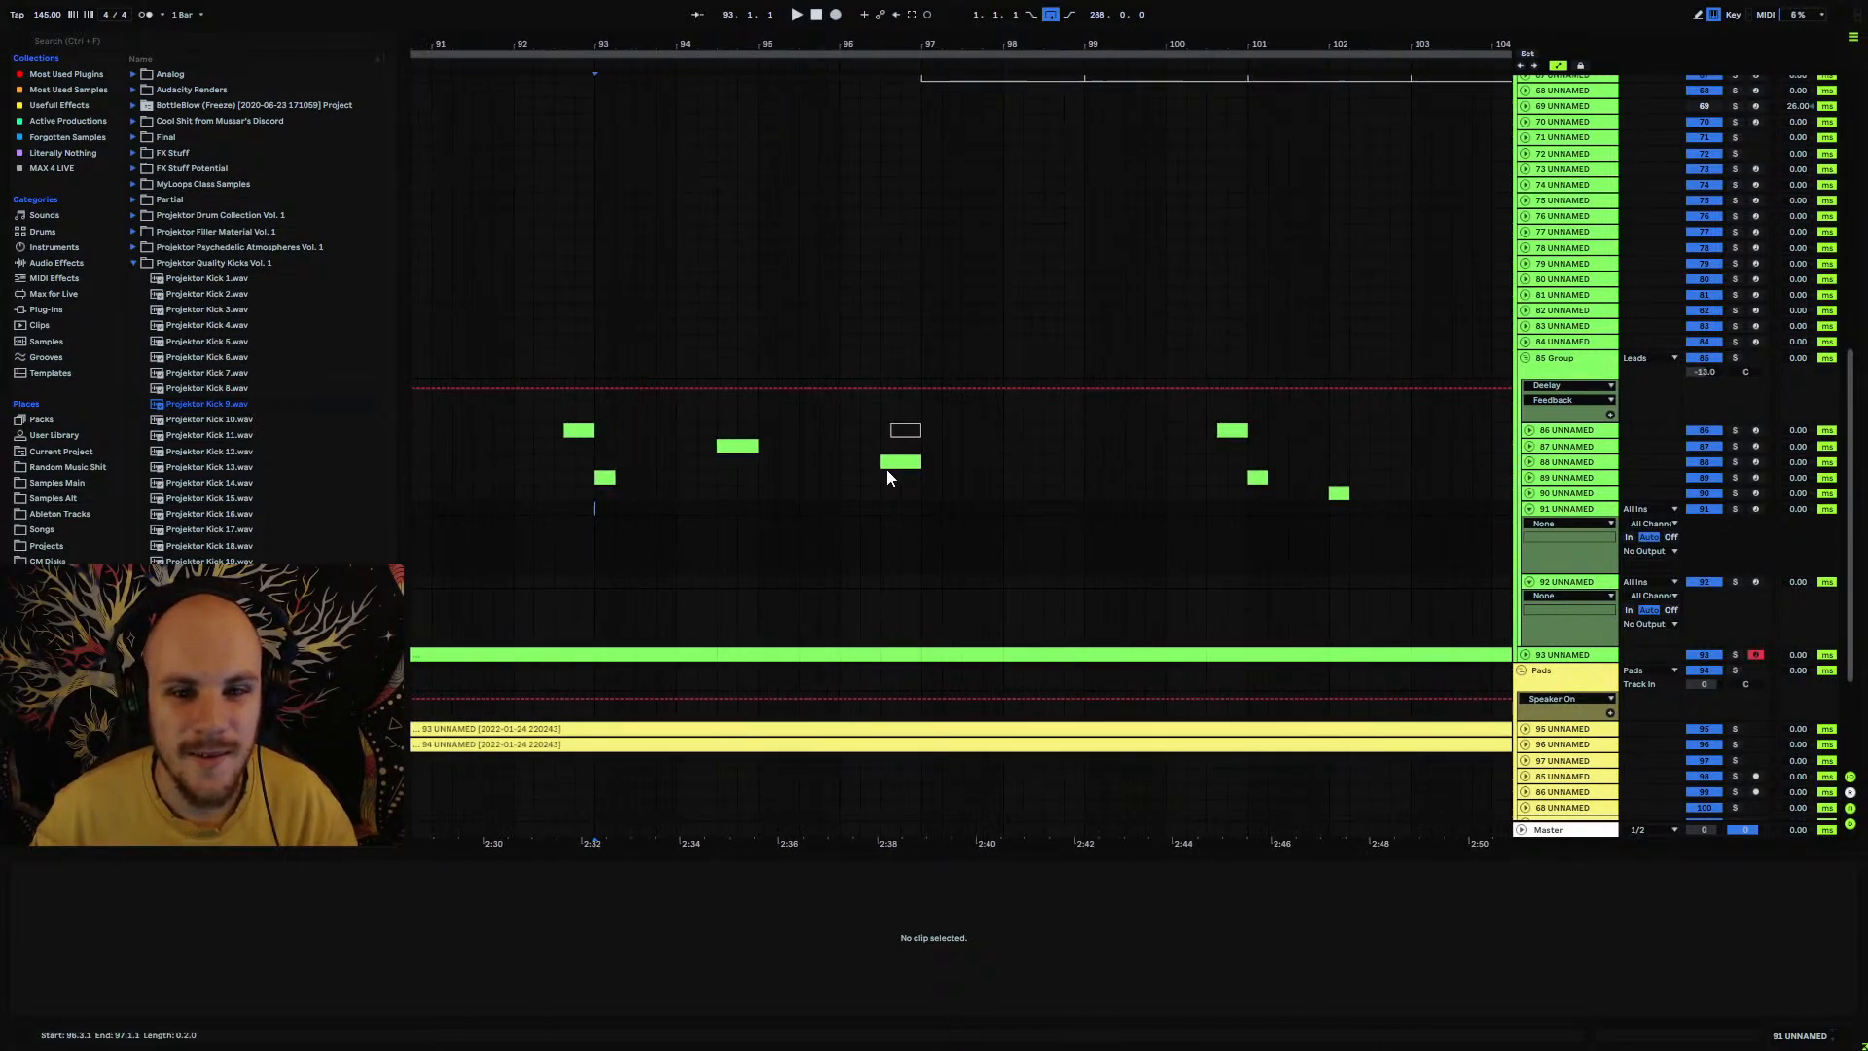
pyautogui.moveTo(823, 508); pyautogui.dragTo(844, 510)
pyautogui.hotkey('ctrl', 'shift', 'm')
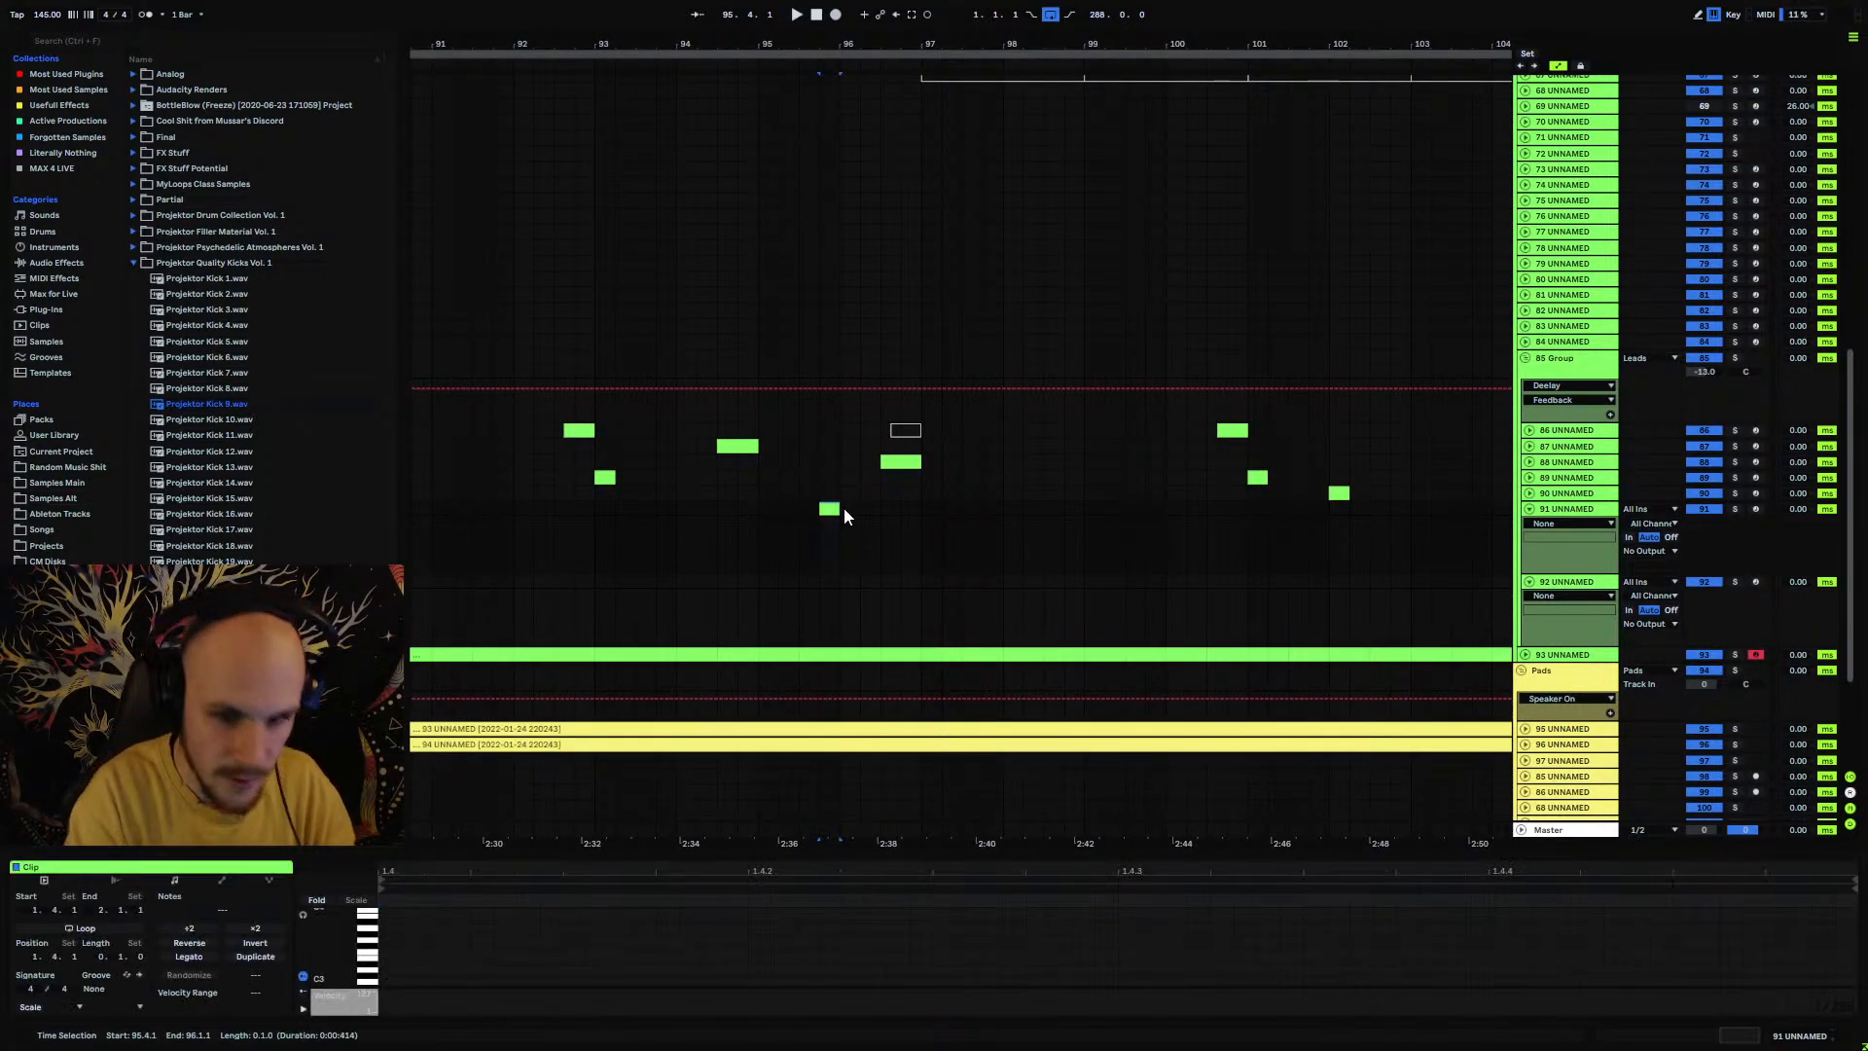
pyautogui.keyDown('shift'); pyautogui.click(860, 509); pyautogui.keyUp('shift')
pyautogui.hotkey('ctrl', 'j')
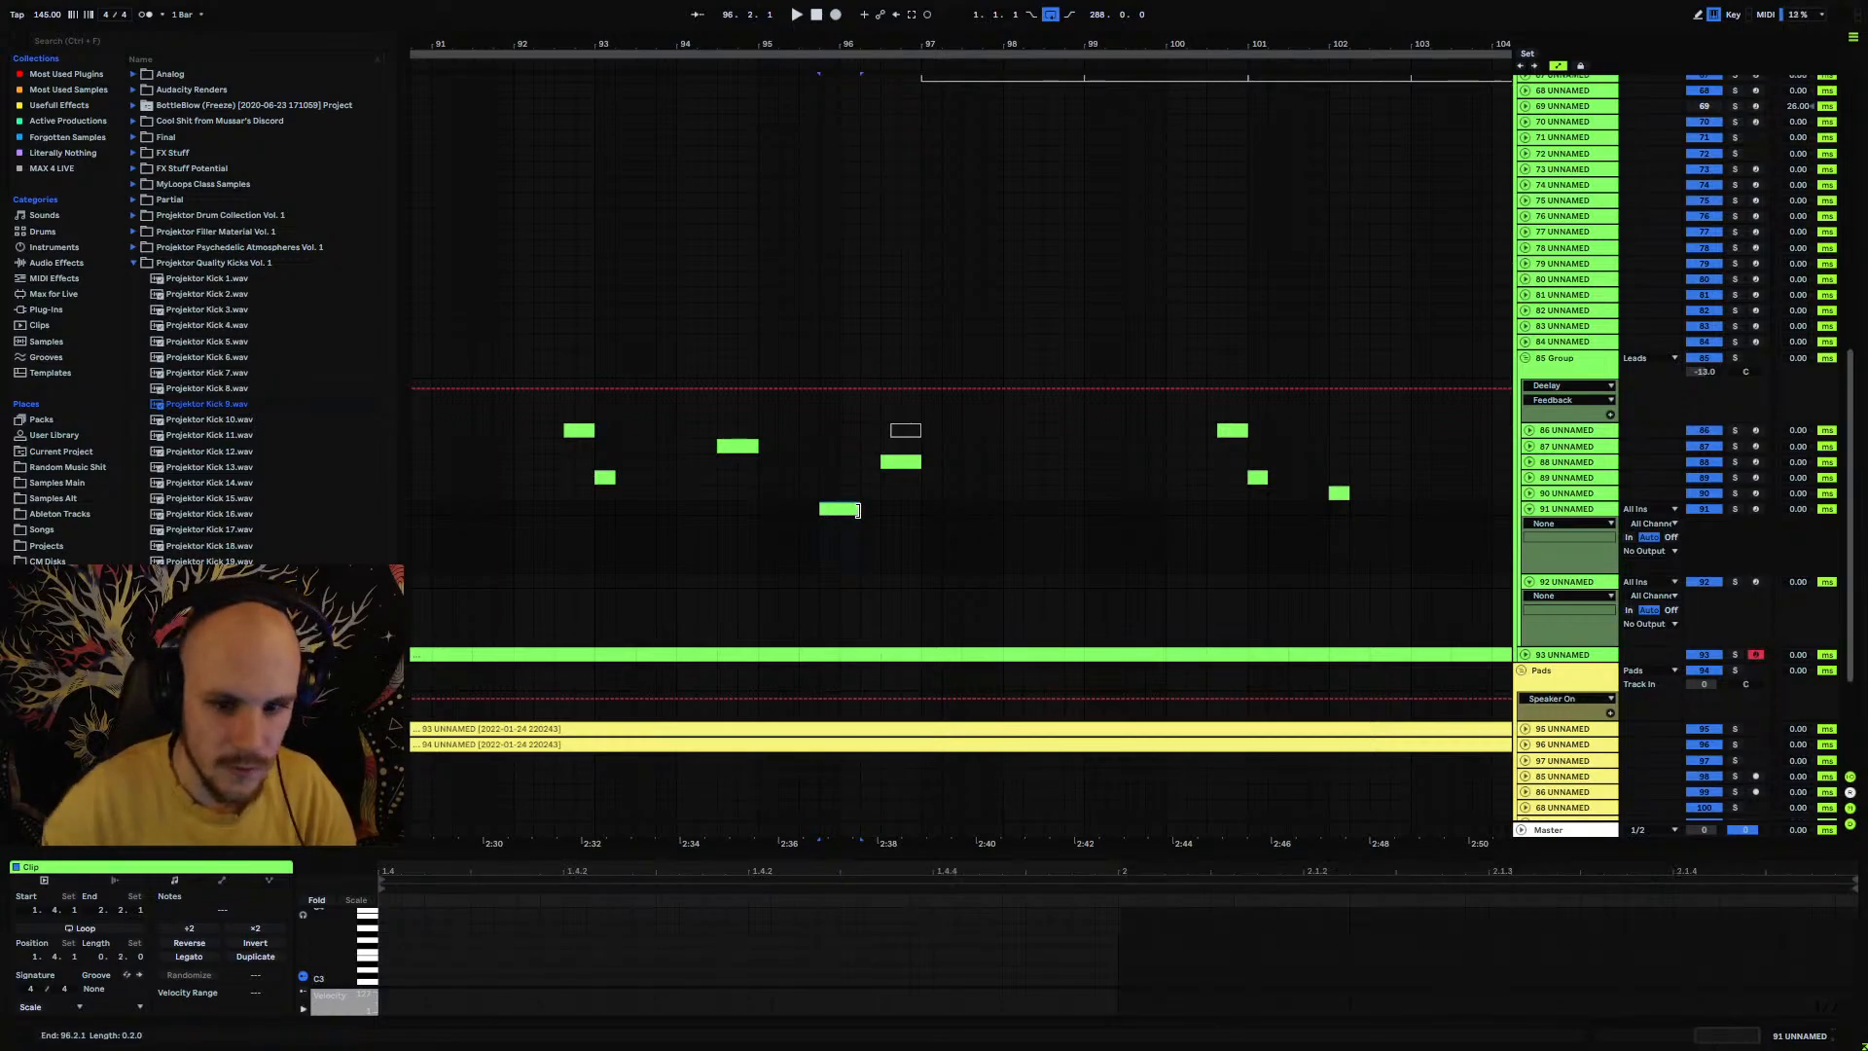
# Step: Load the Serum synth on track 91 and move its window clear of the device area
pyautogui.click(74, 309)
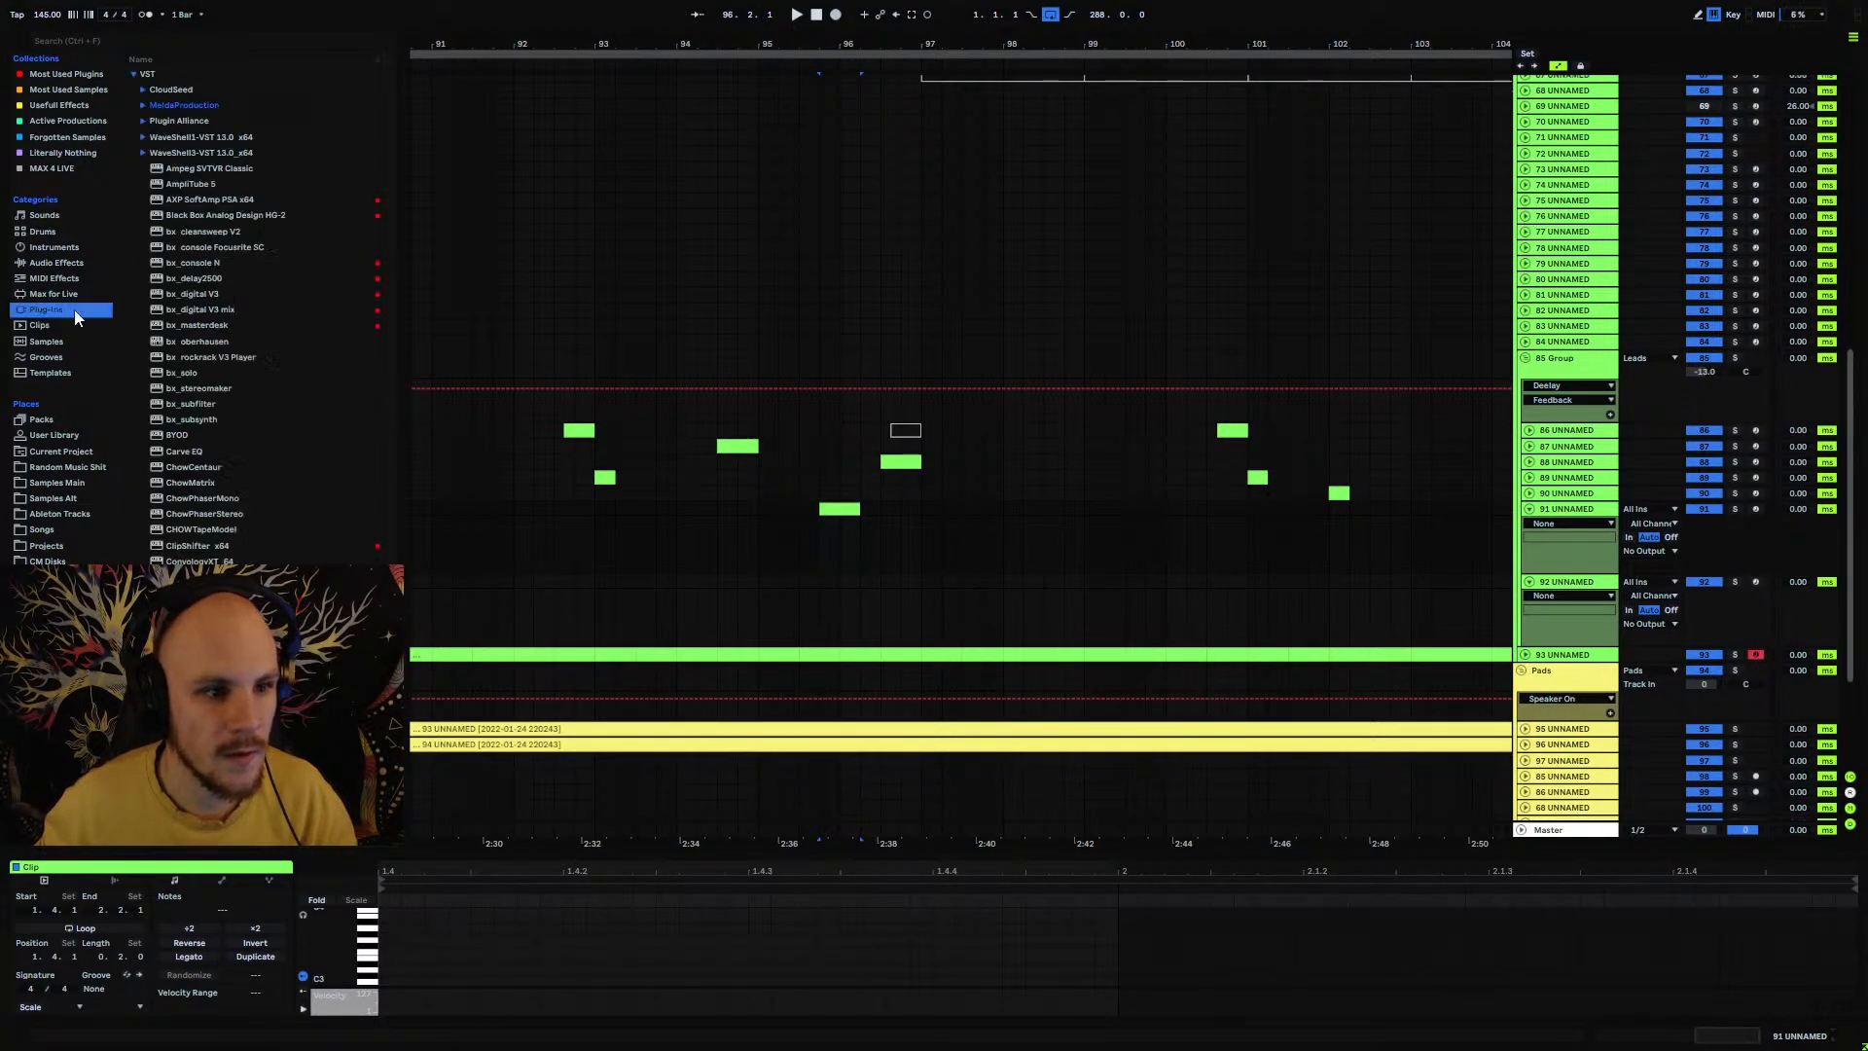
pyautogui.rightClick(839, 539)
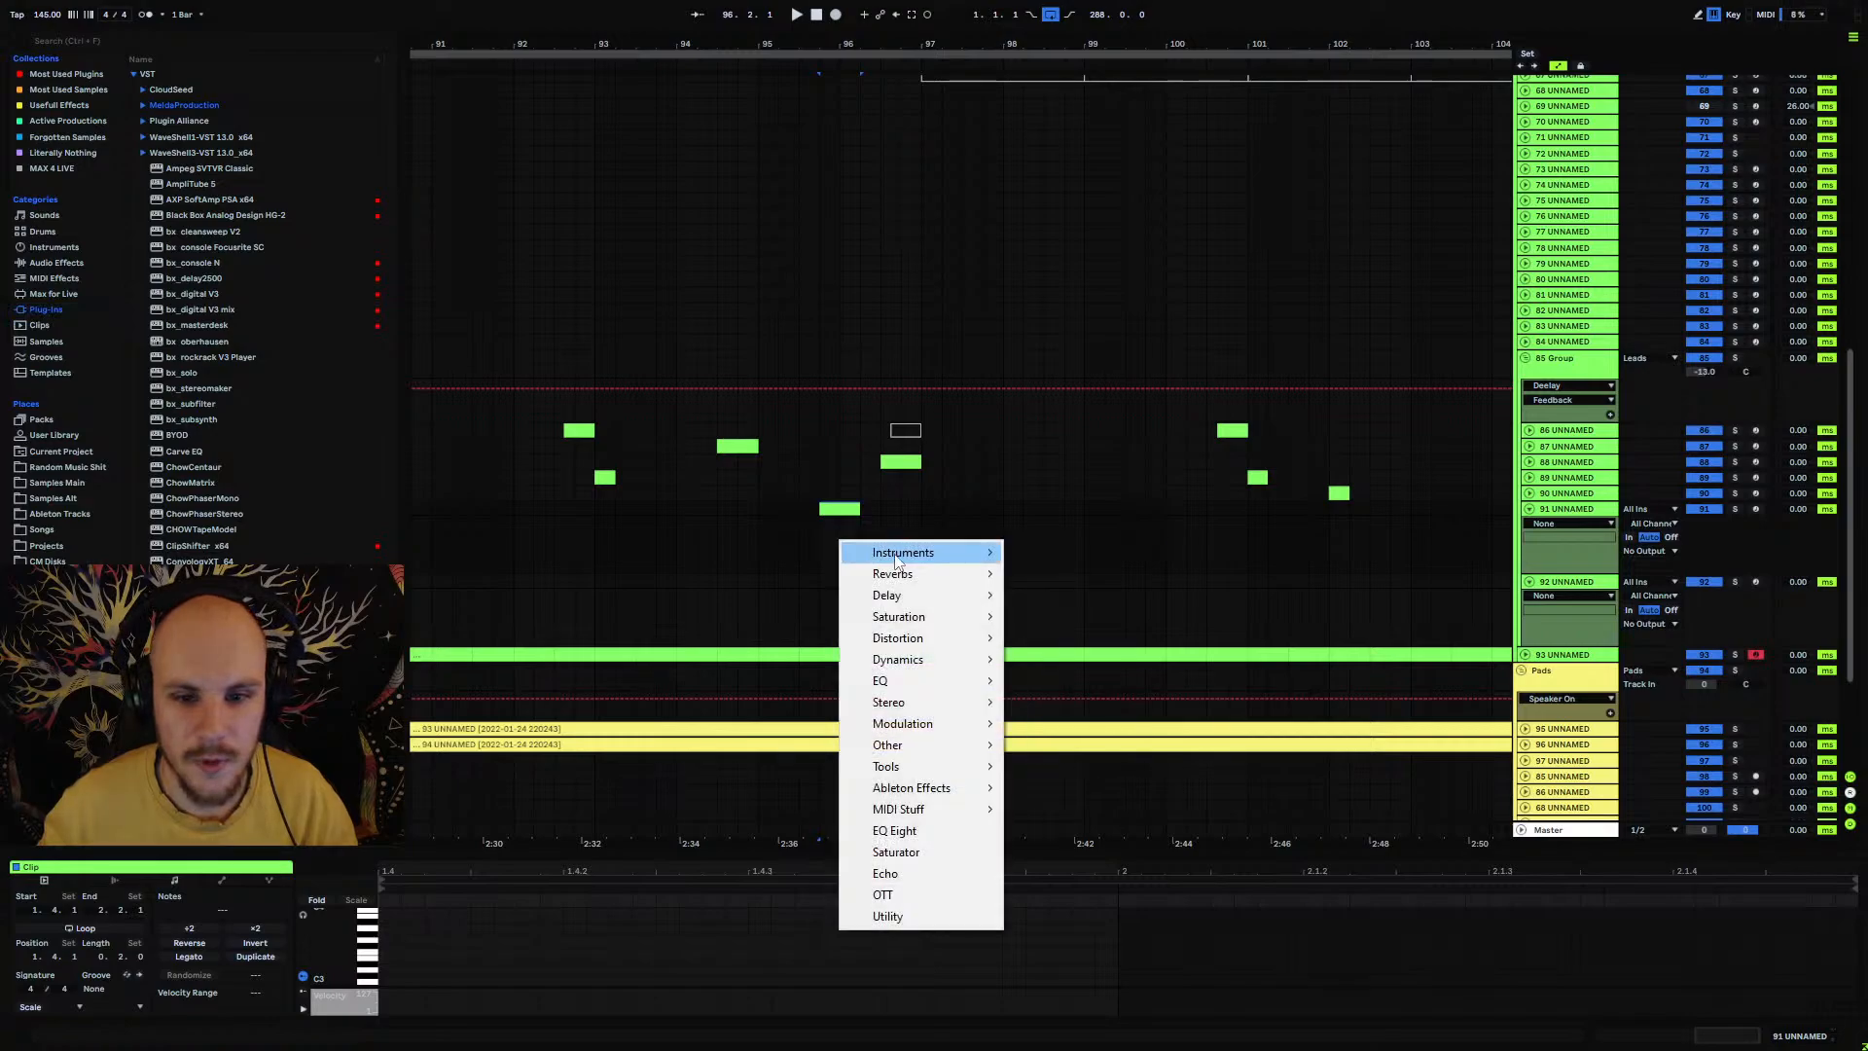
pyautogui.moveTo(944, 552)
pyautogui.click(1033, 553)
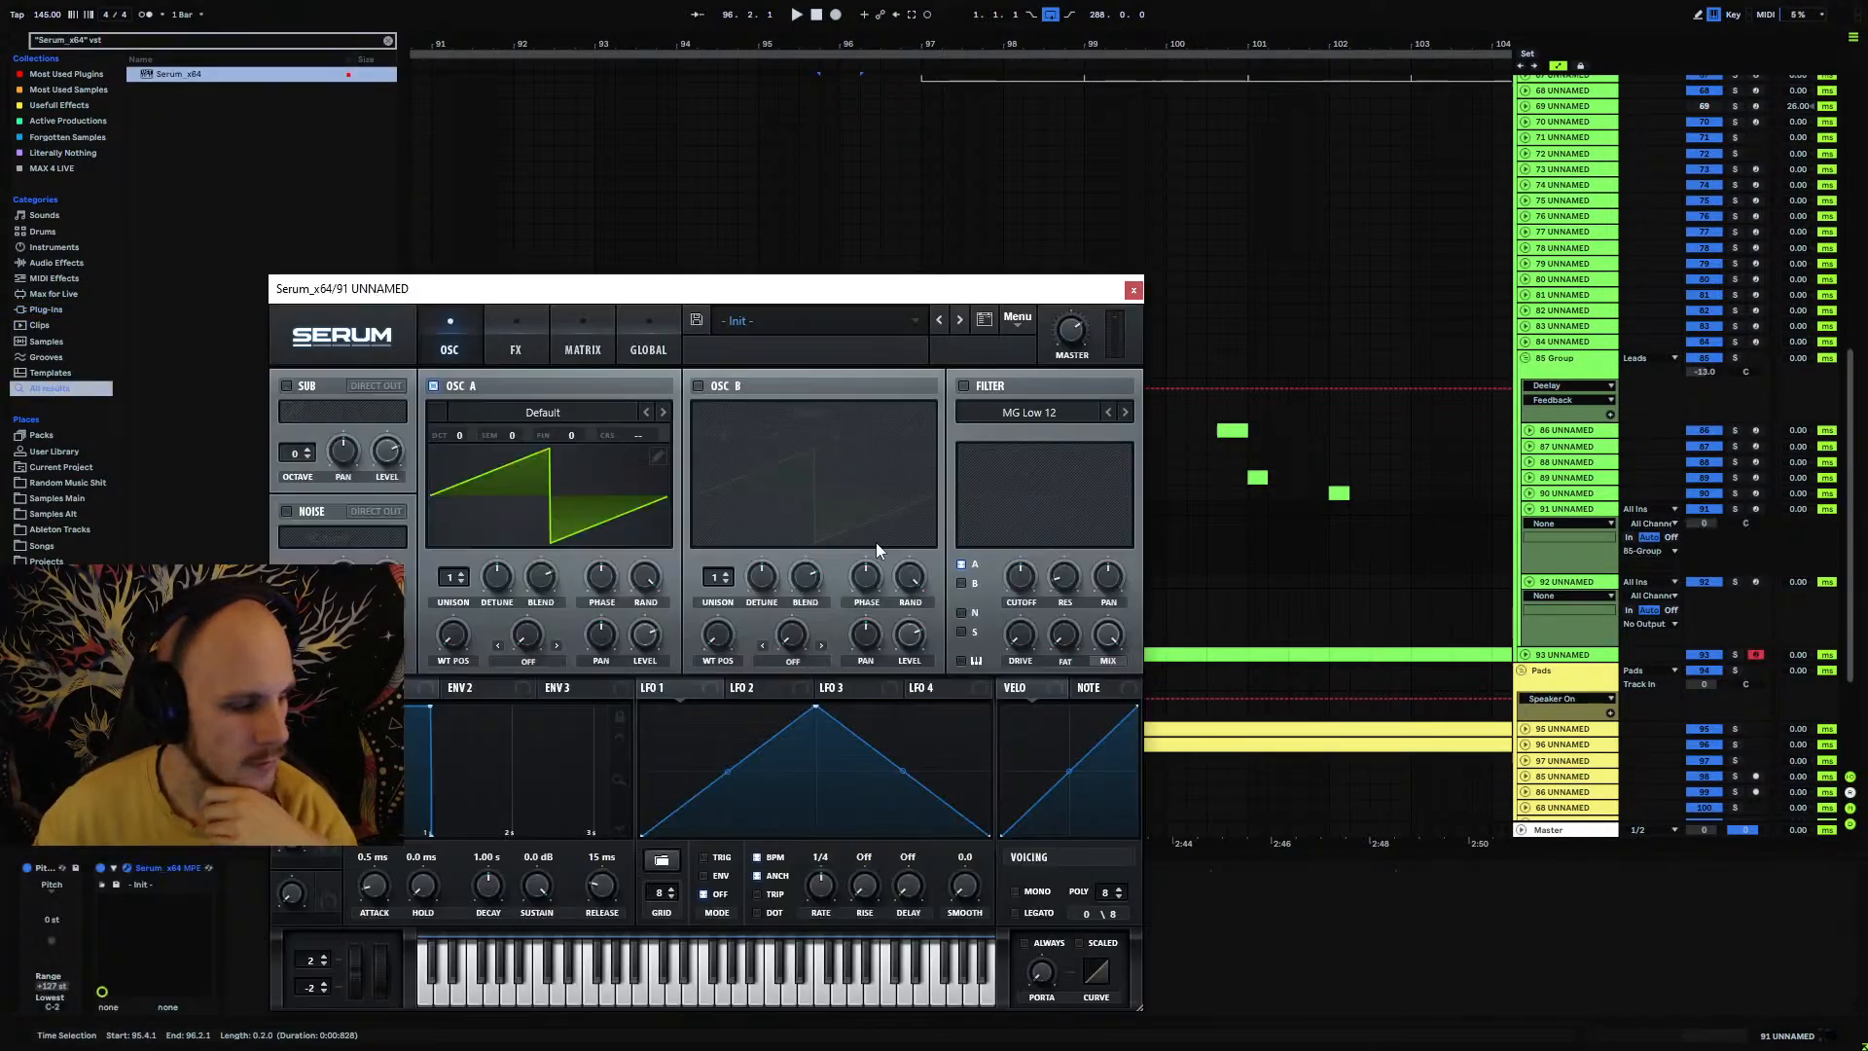
pyautogui.moveTo(808, 292); pyautogui.dragTo(943, 169)
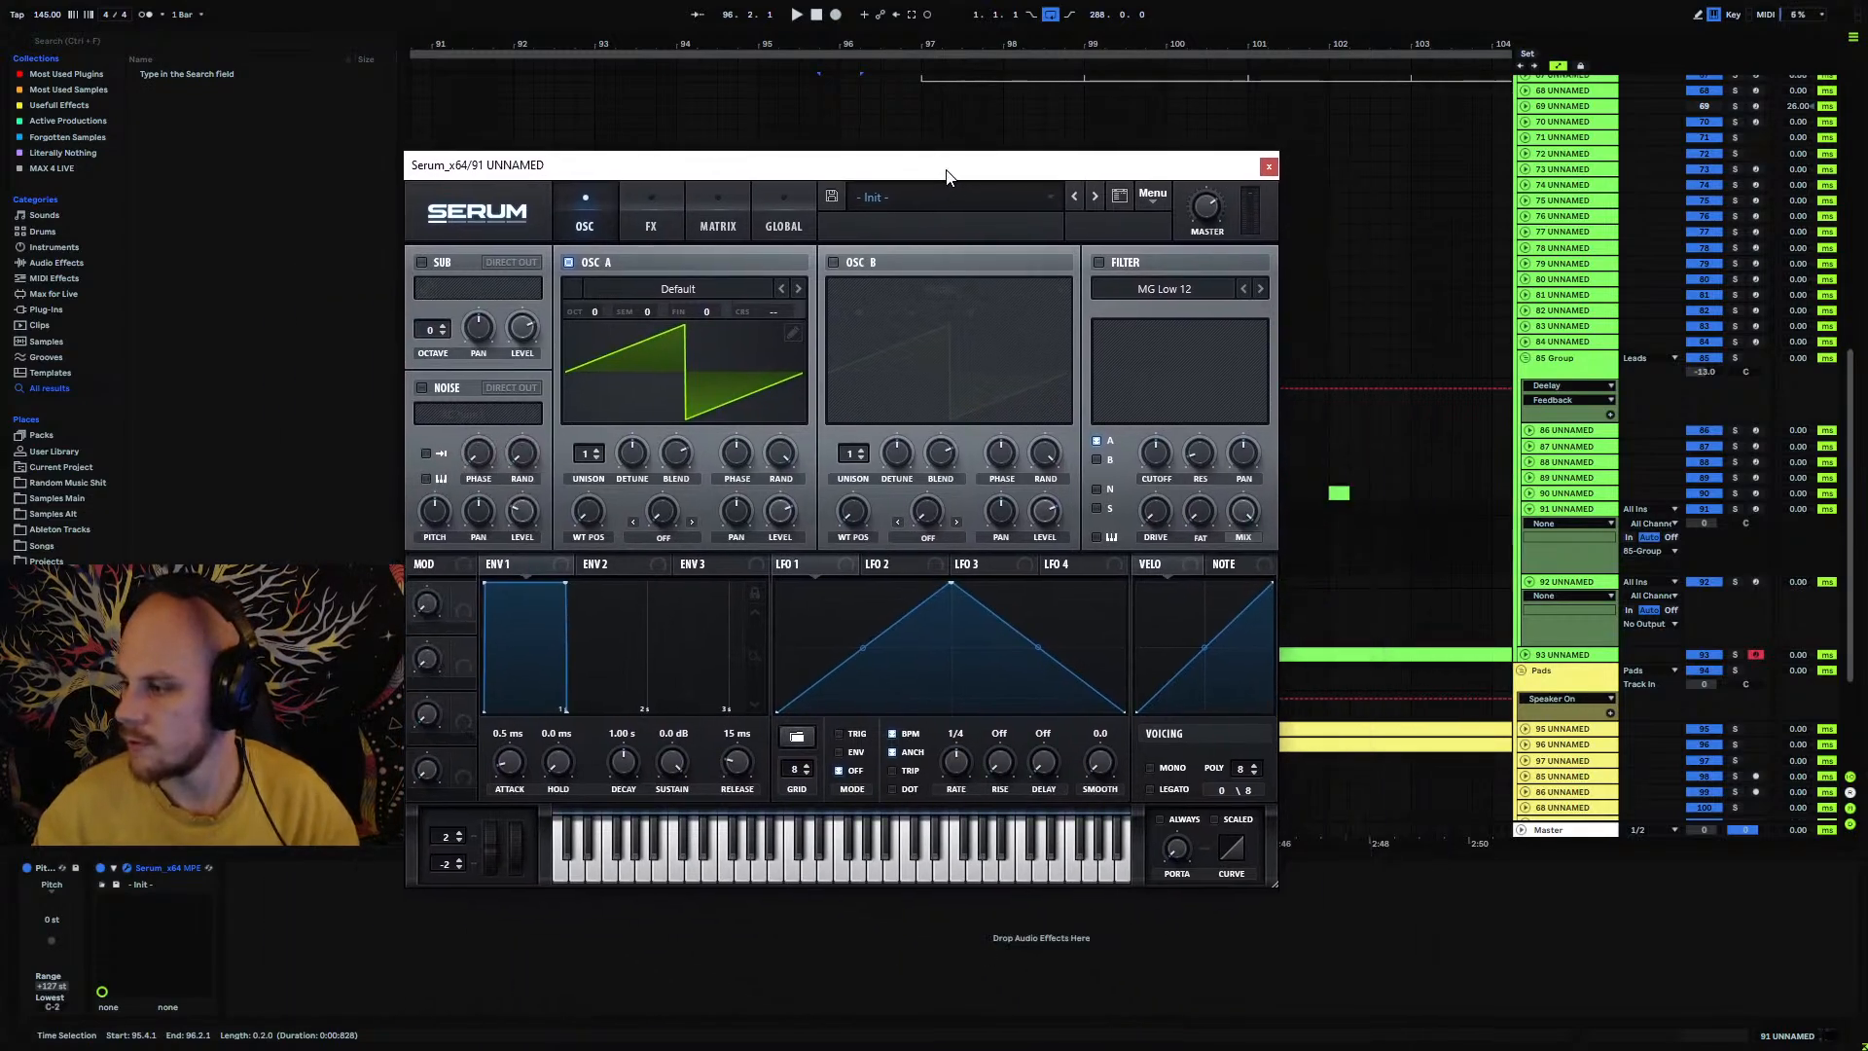
# Step: Load wavetable 182 from Projektor Tones Pack Part 2 into oscillator A, arm track 91 and lower the computer keyboard to C0–D1
pyautogui.click(678, 289)
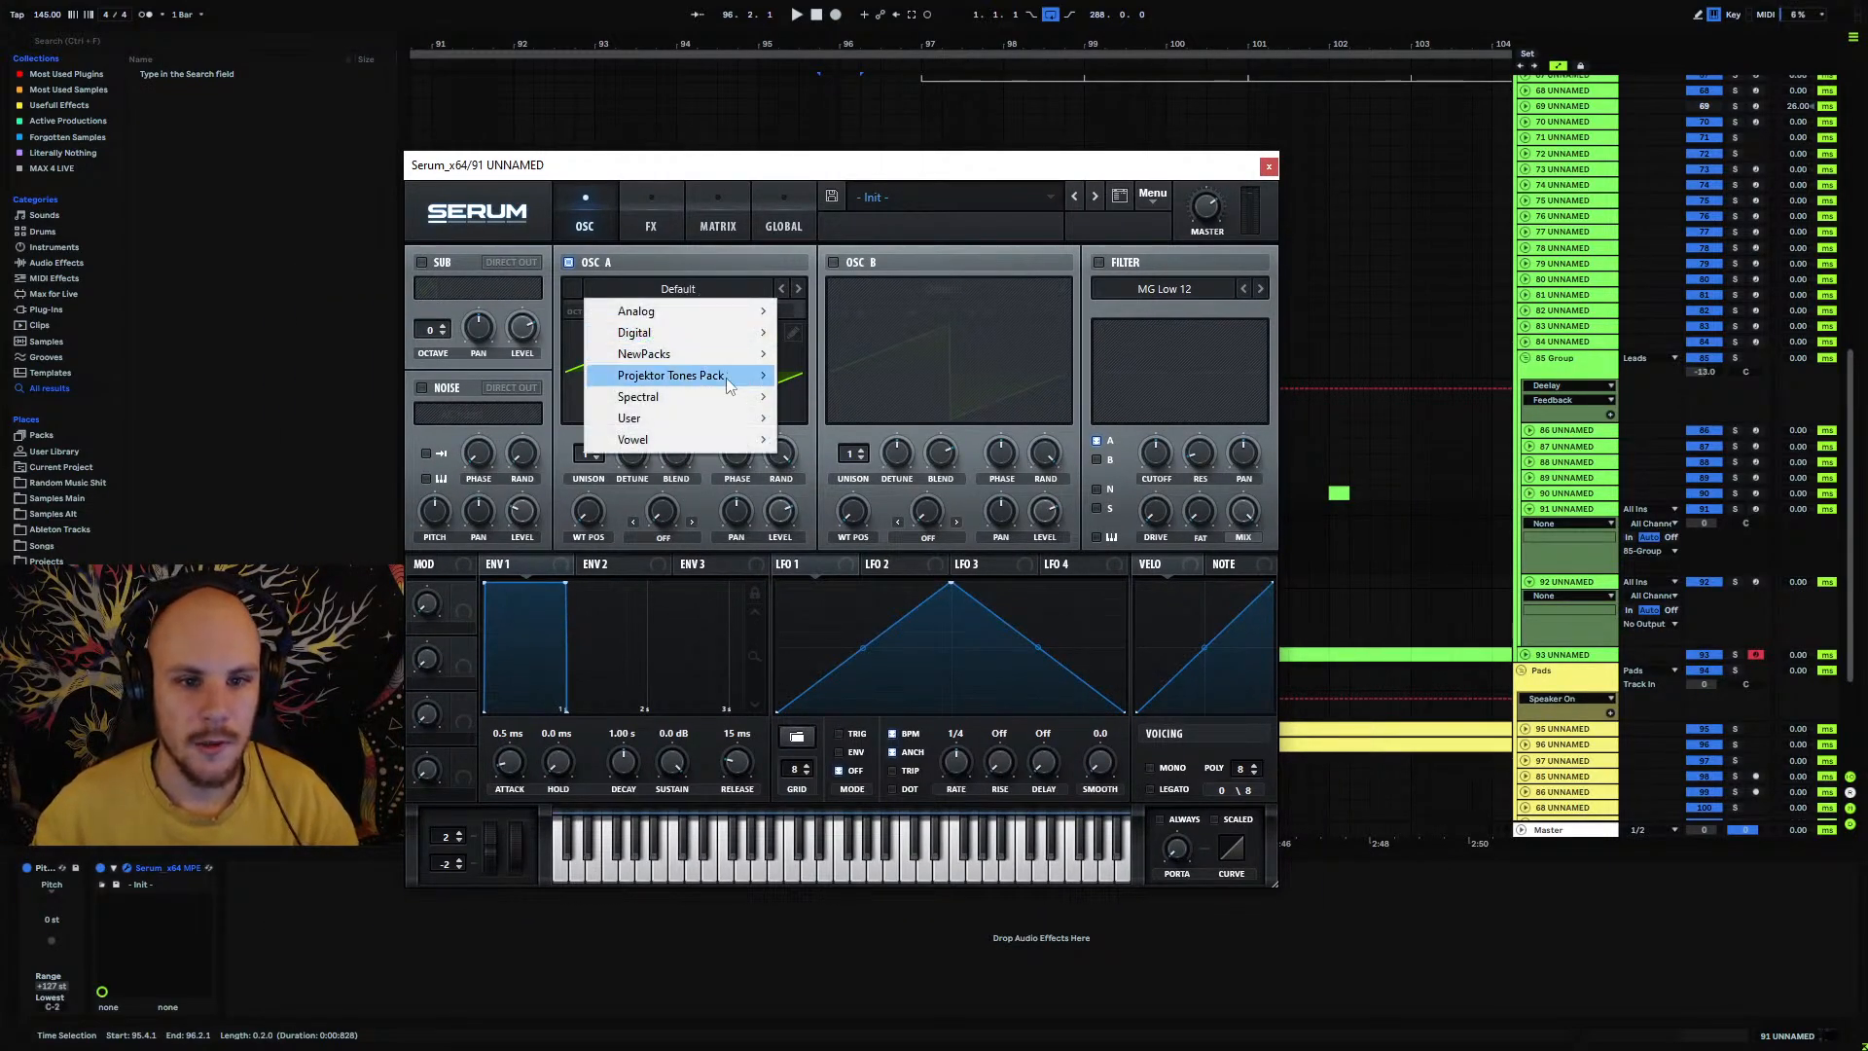
pyautogui.moveTo(729, 375)
pyautogui.moveTo(910, 398)
pyautogui.click(955, 523)
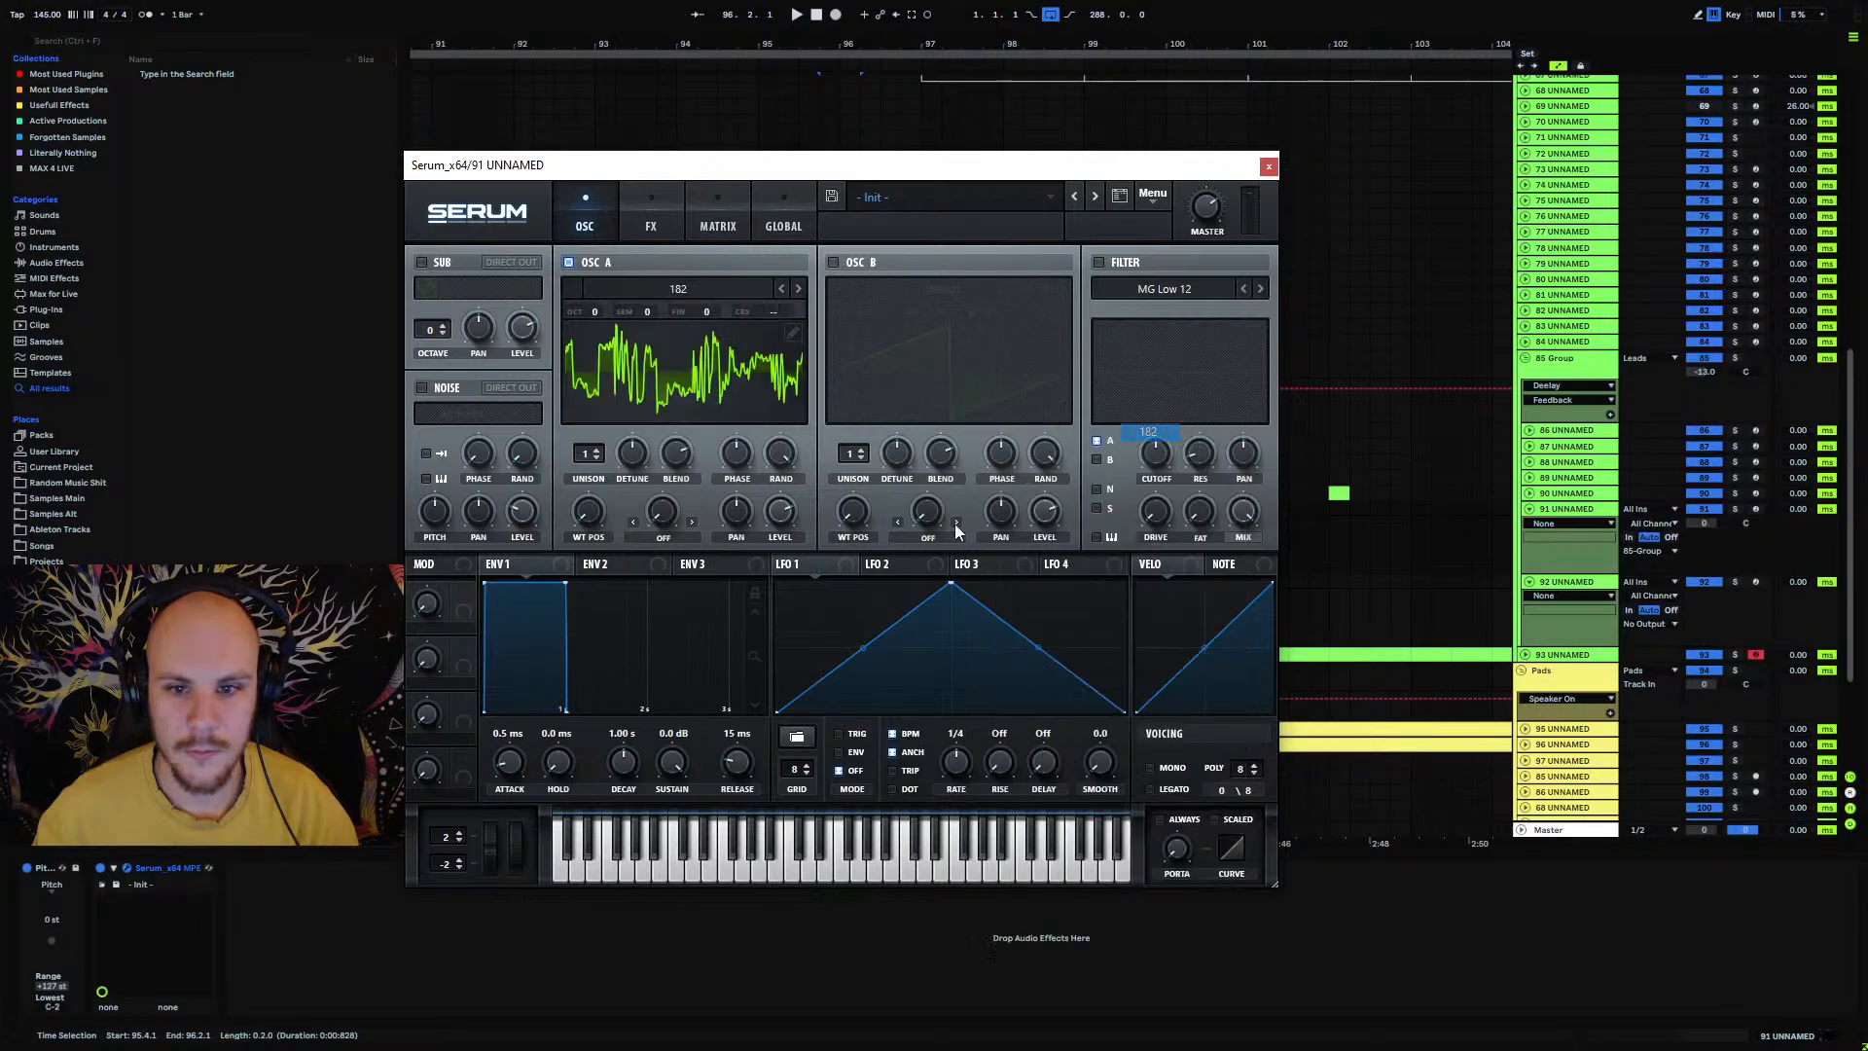
pyautogui.click(1755, 508)
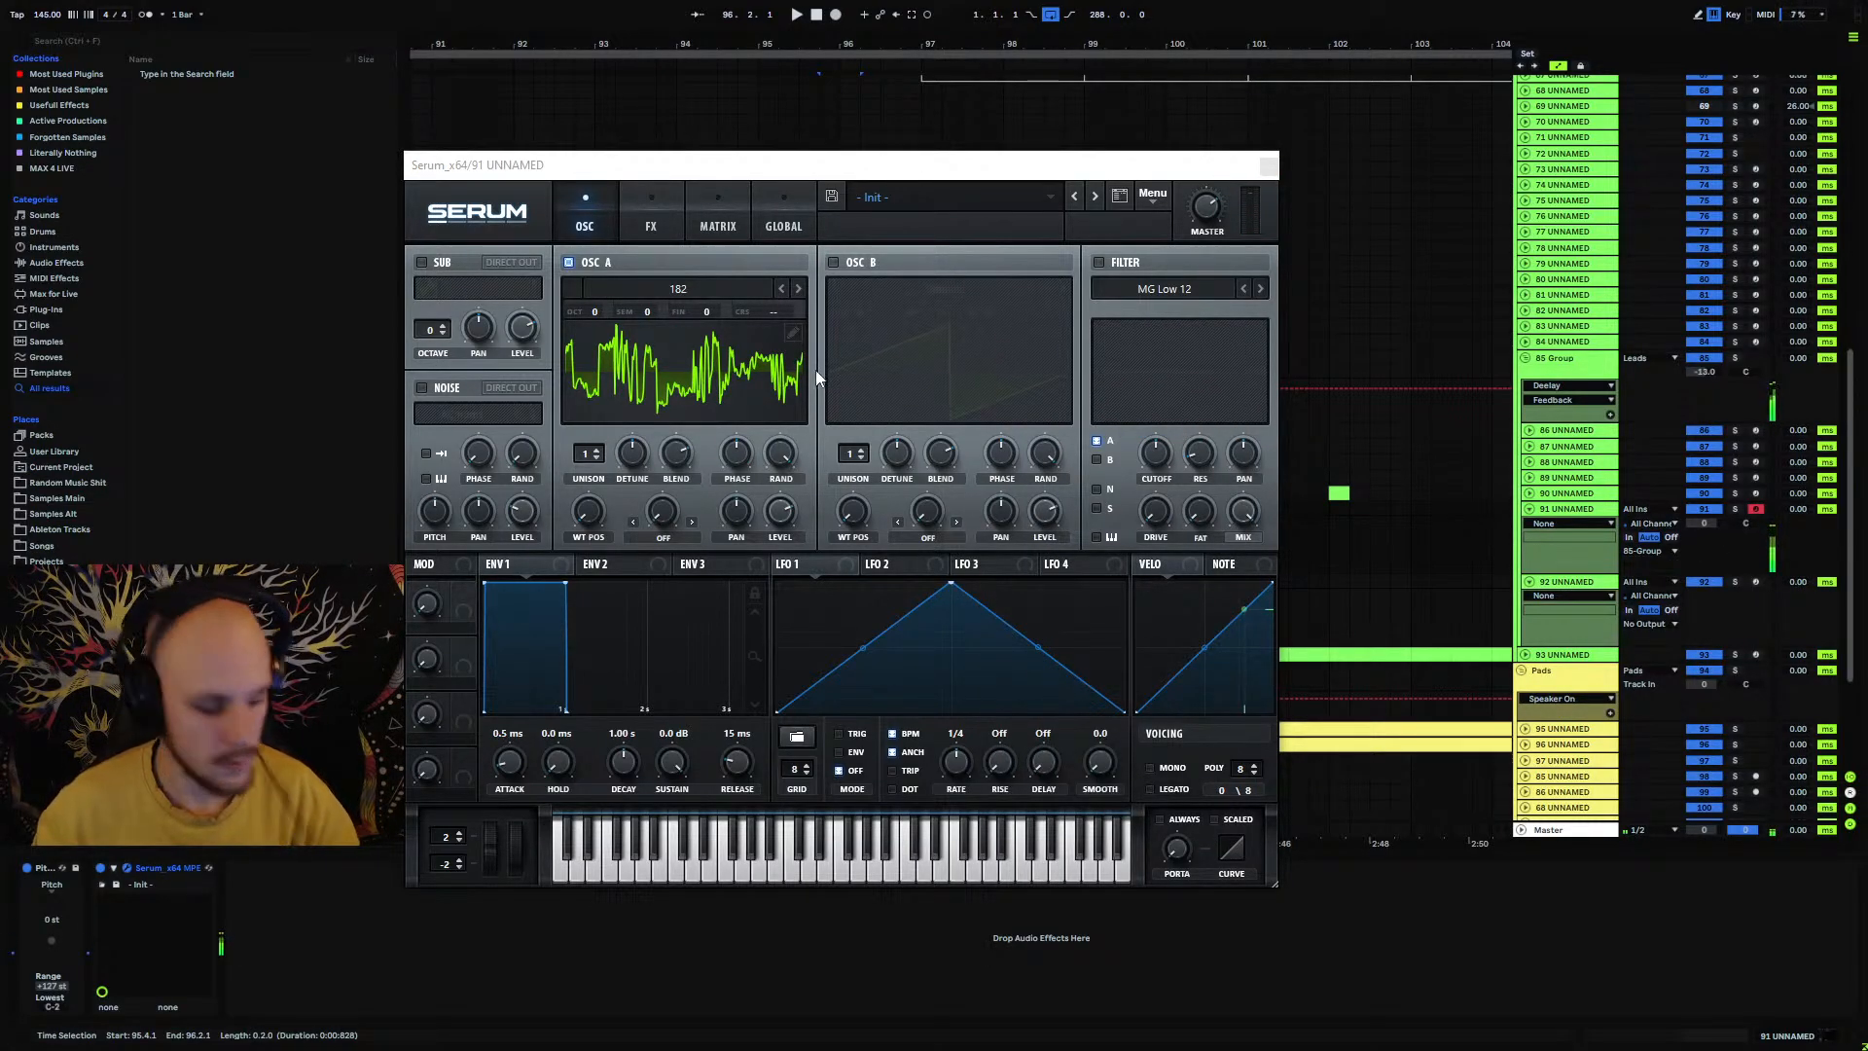
pyautogui.press('z')
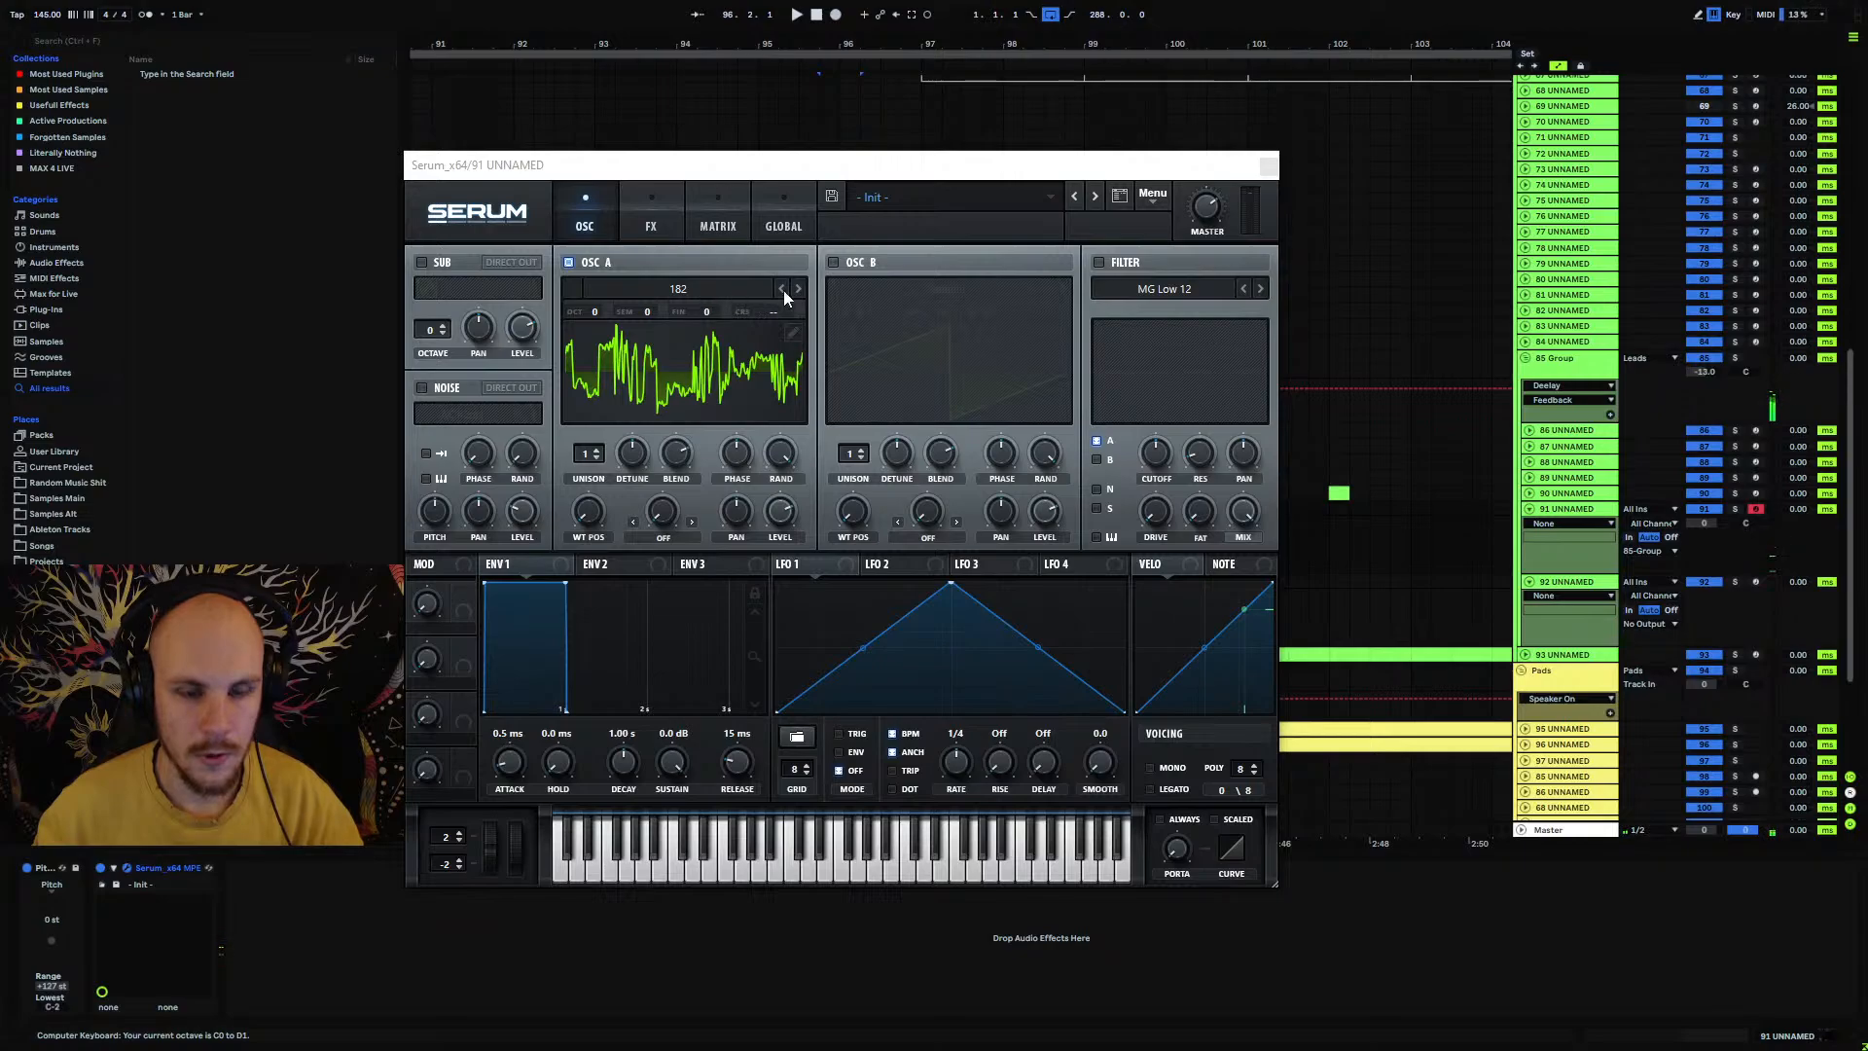
# Step: Step oscillator A through wavetables 183 and 184 to 185, set envelope 1's release to 141 ms and close Serum
pyautogui.click(728, 300)
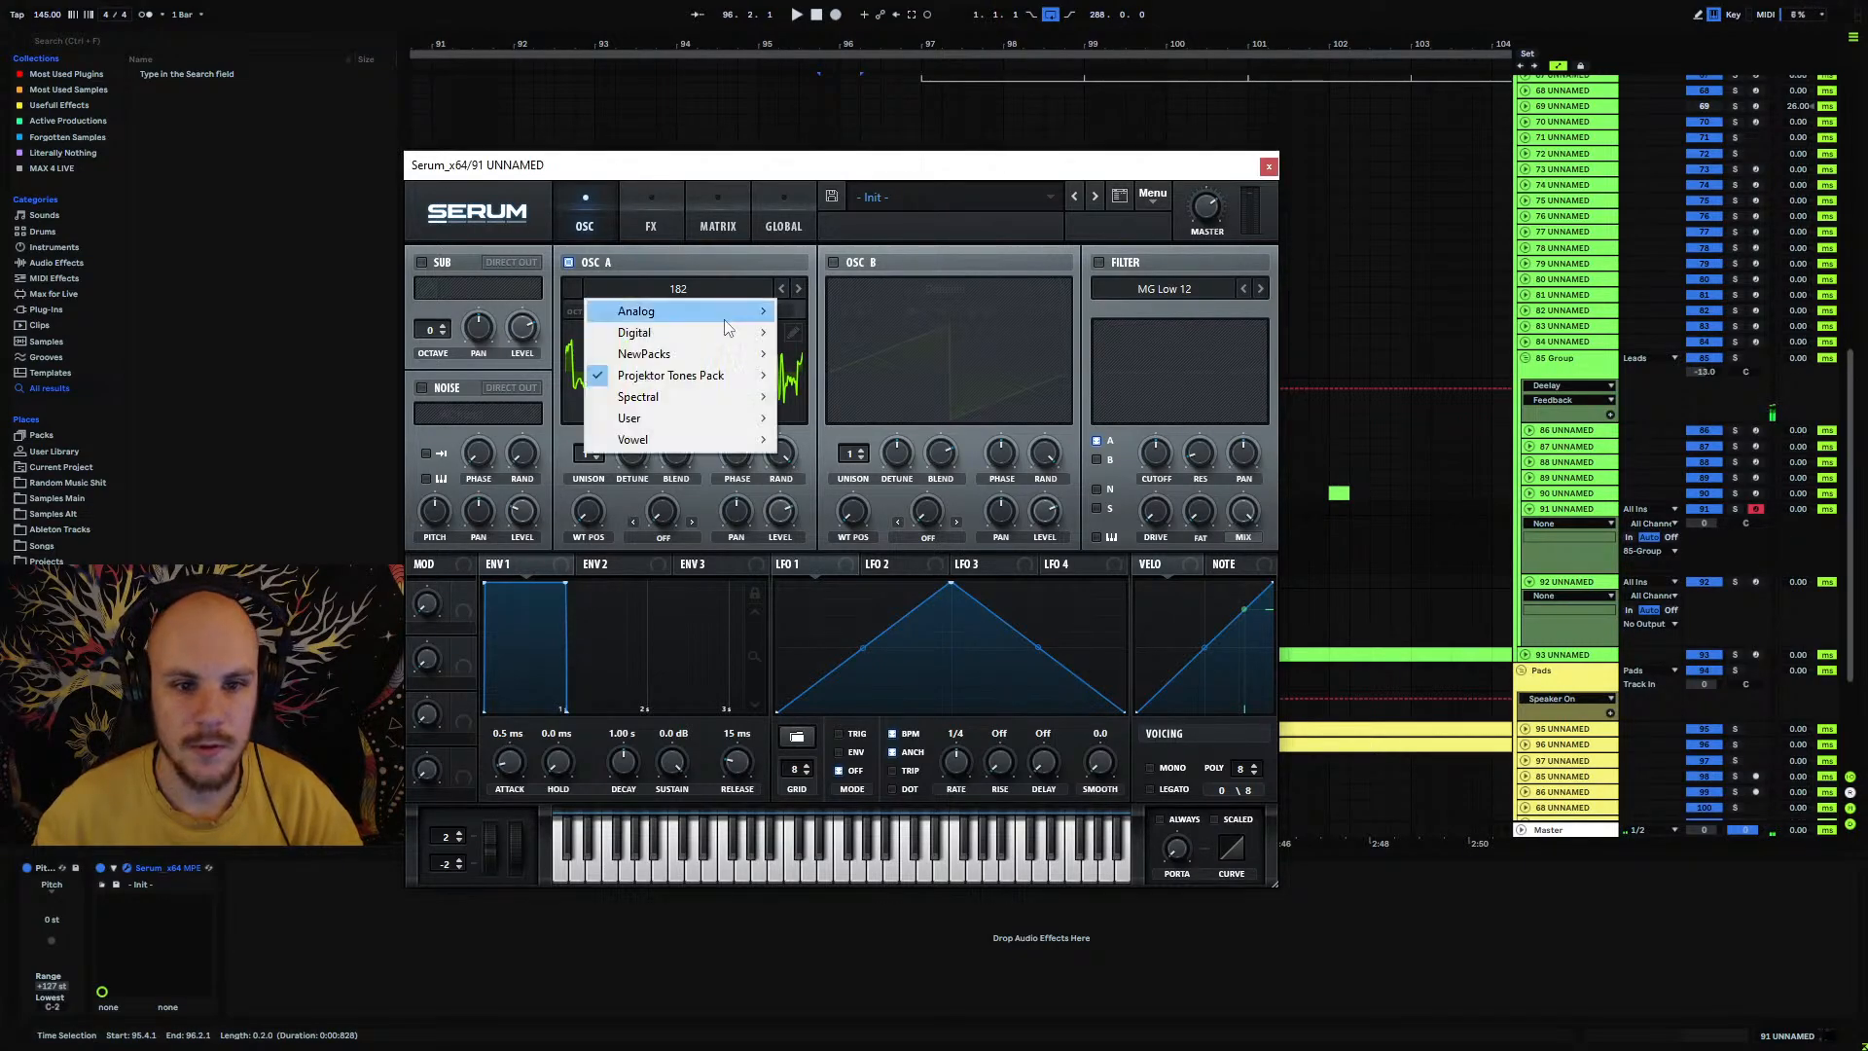
pyautogui.moveTo(681, 374)
pyautogui.moveTo(860, 396)
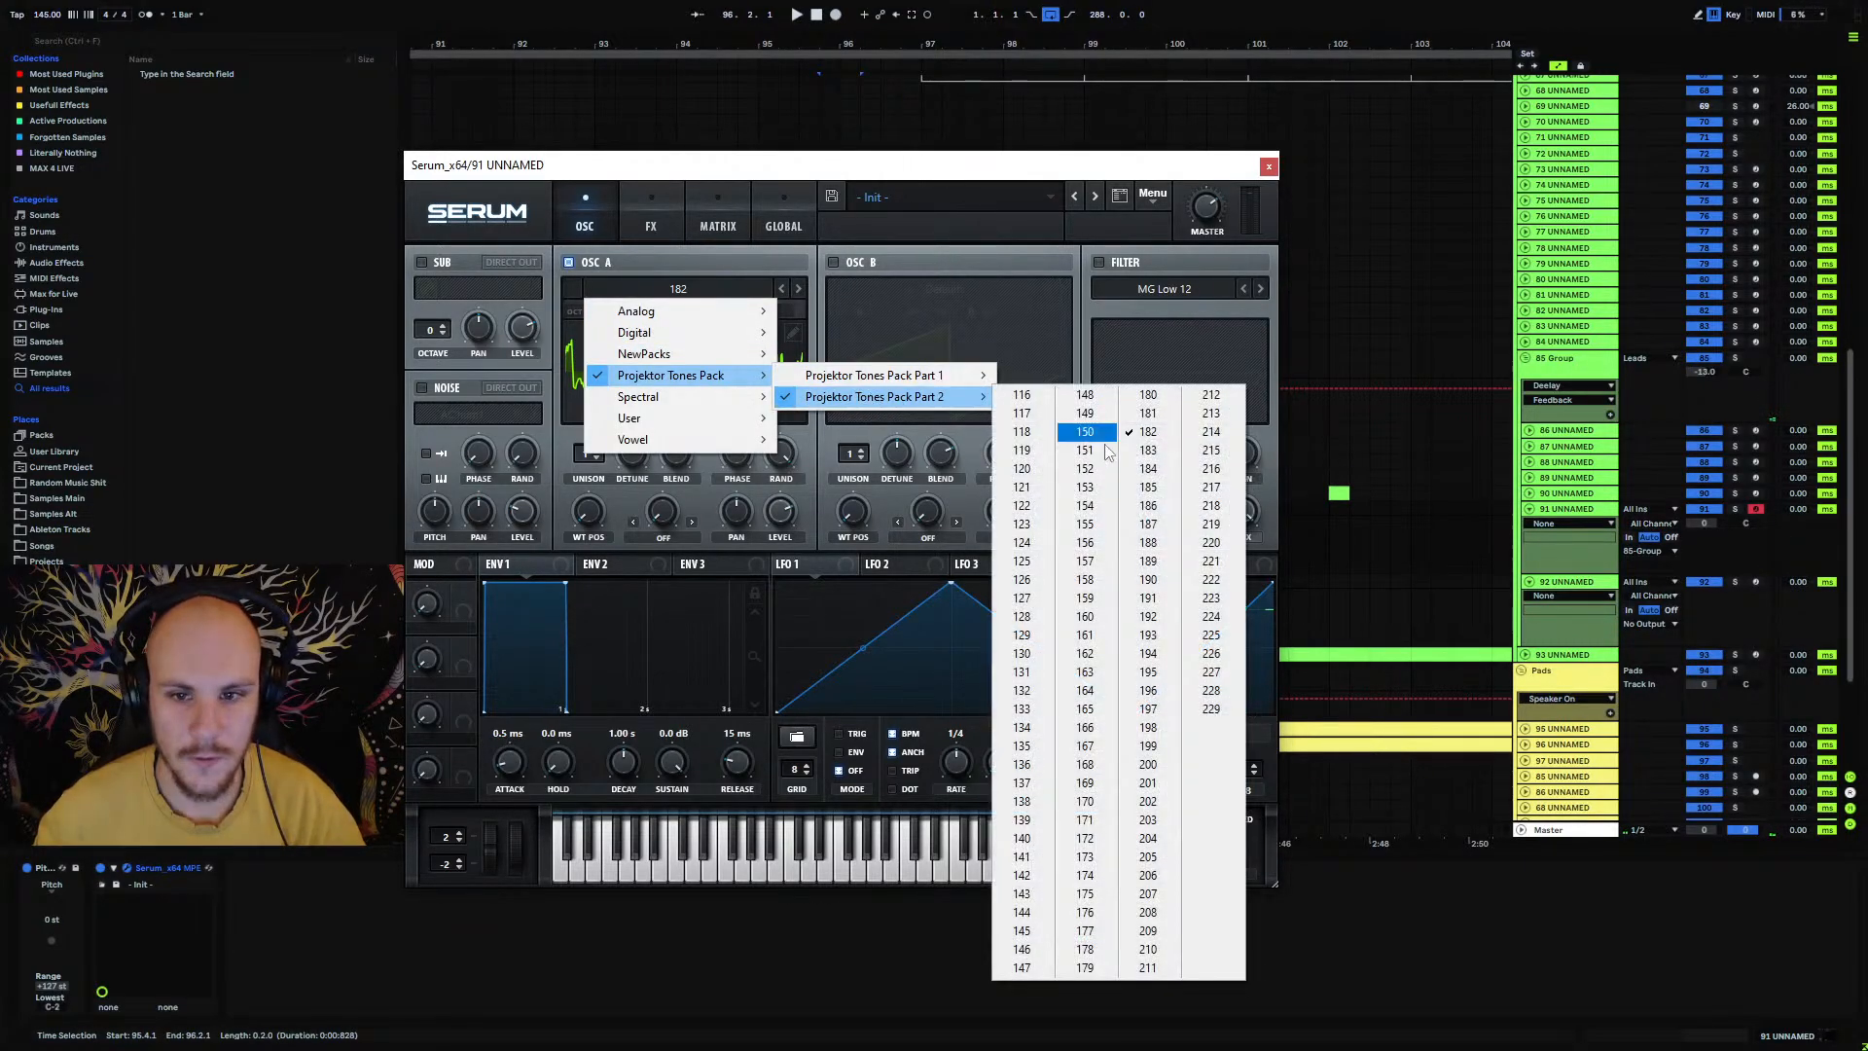
pyautogui.click(1084, 433)
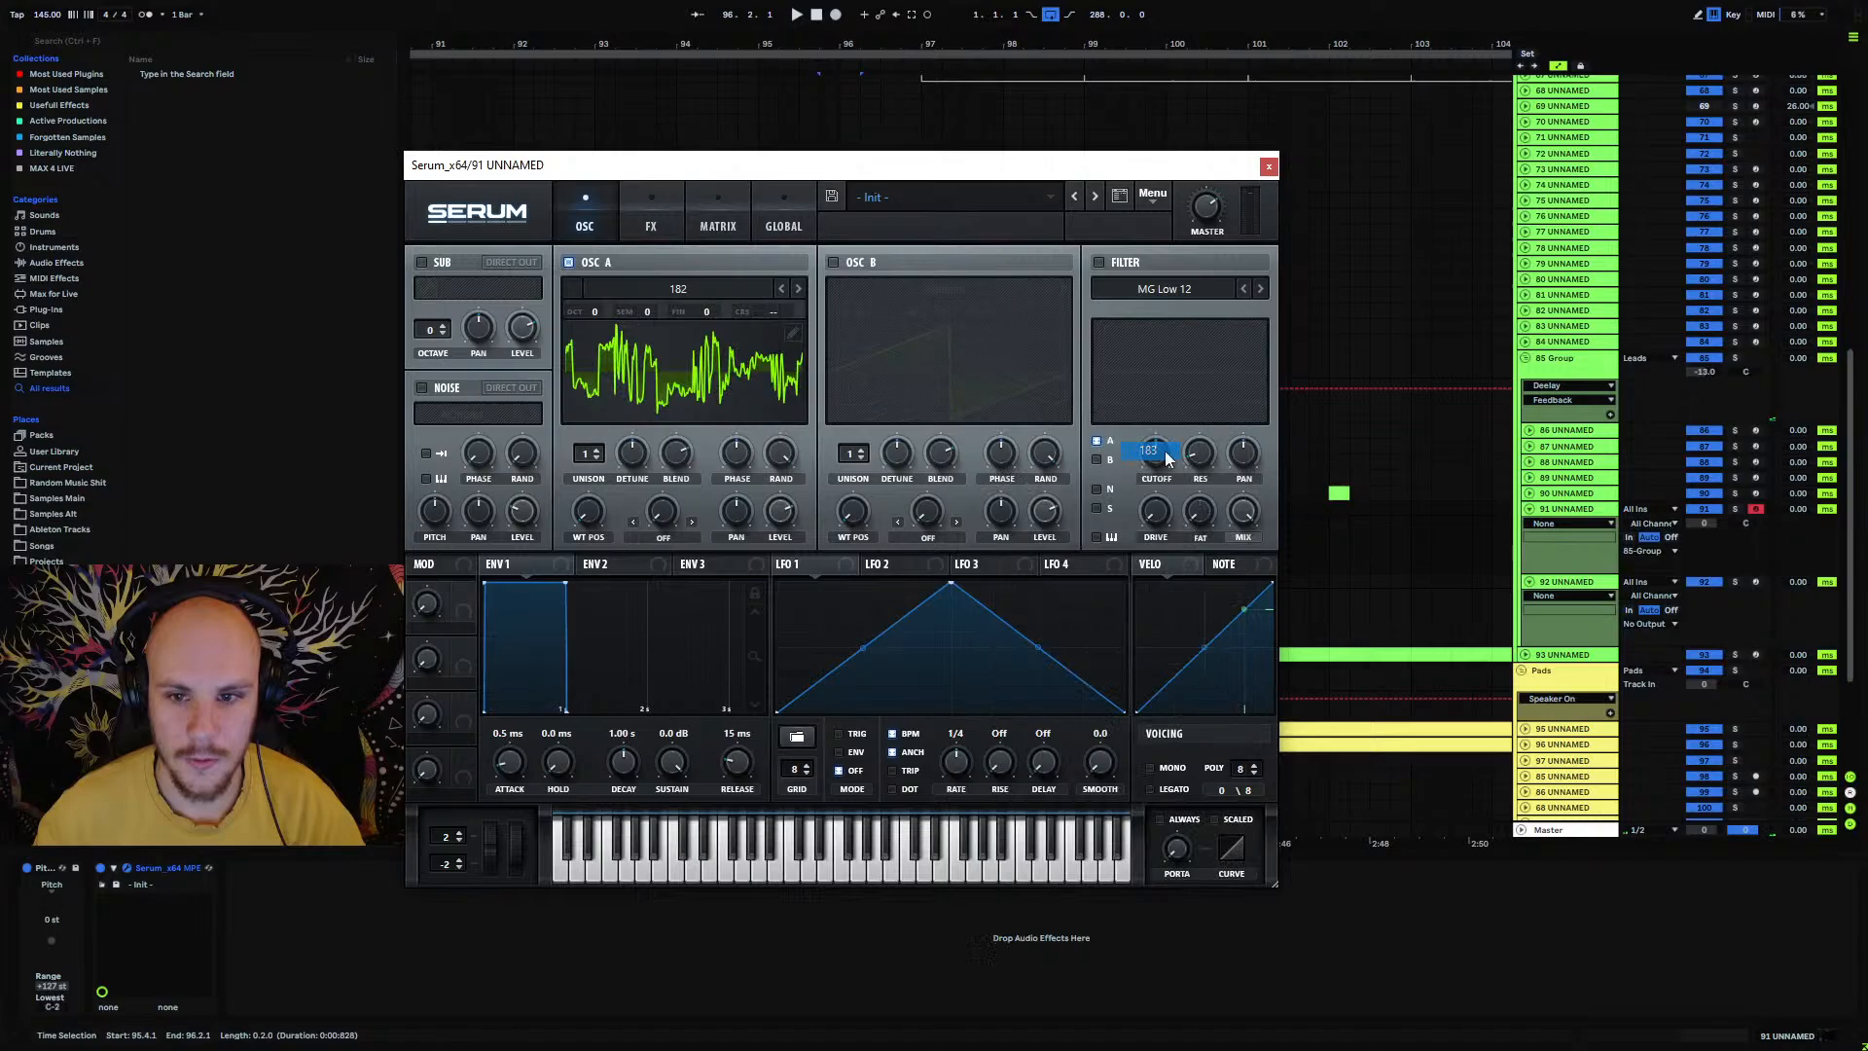
pyautogui.click(799, 290)
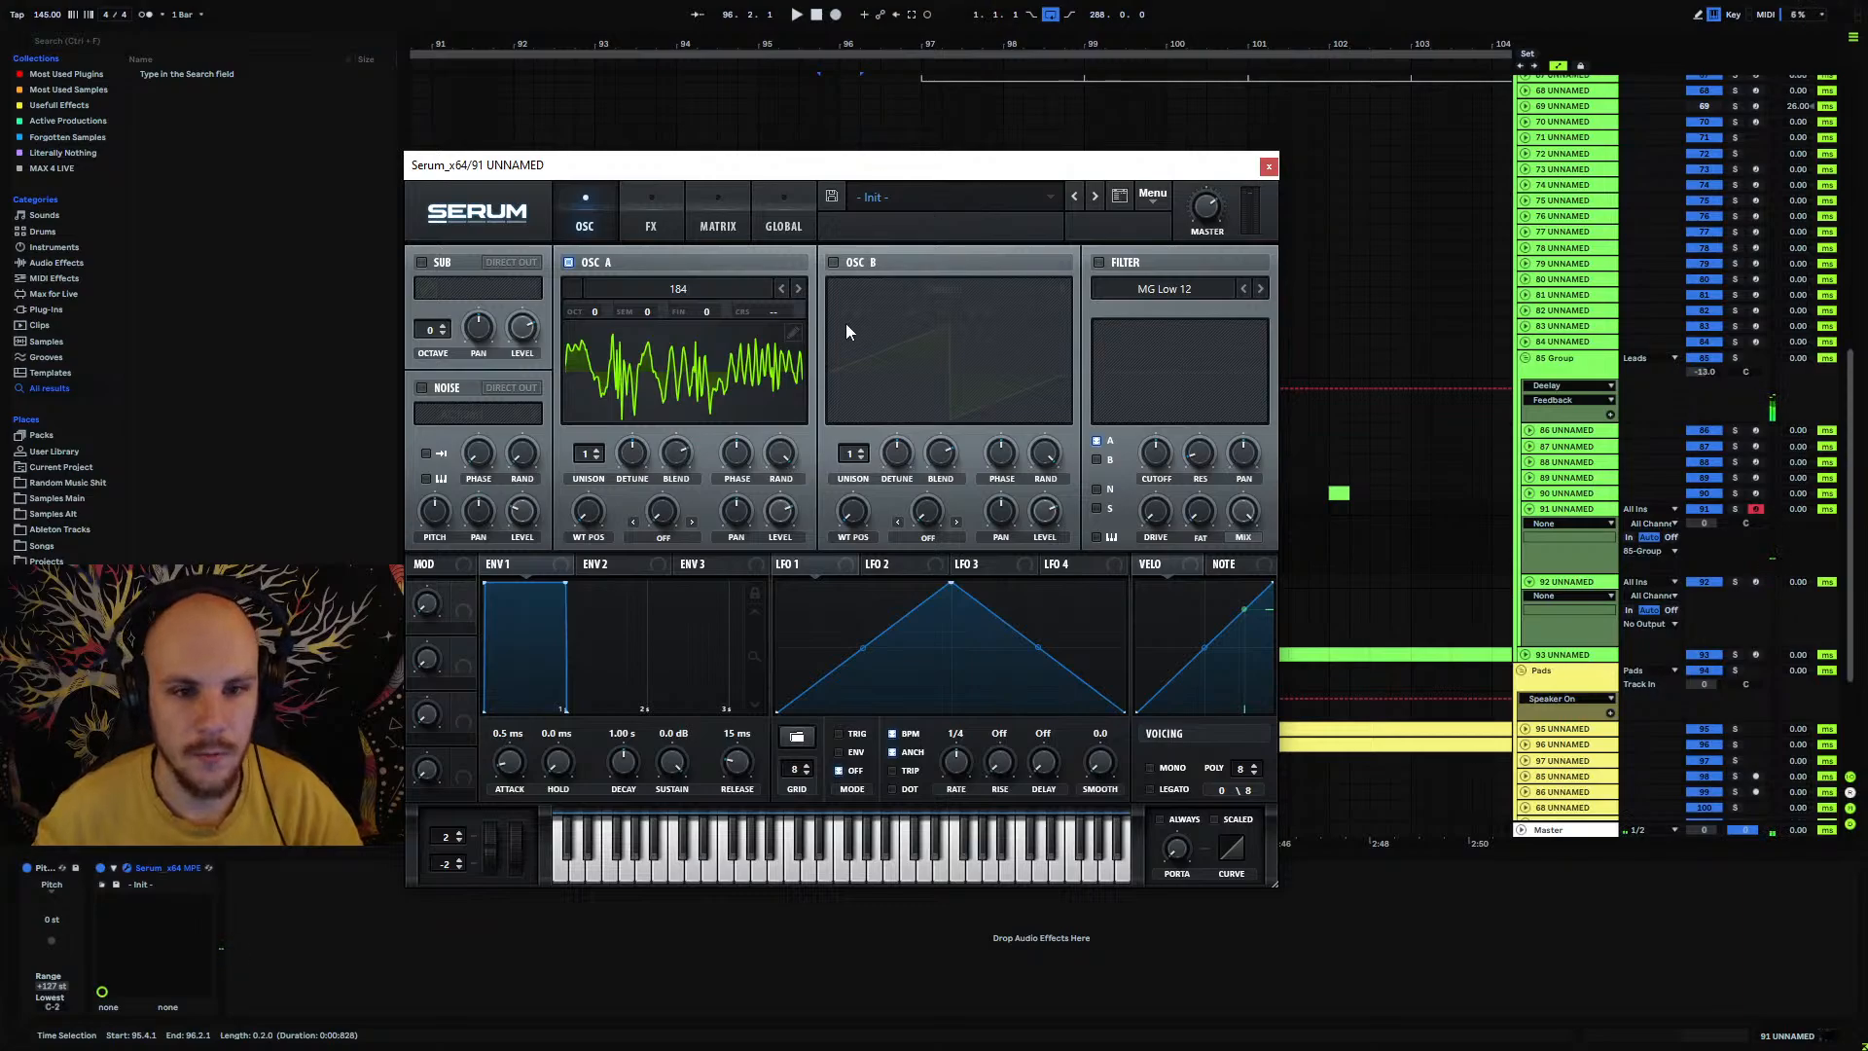
pyautogui.click(799, 291)
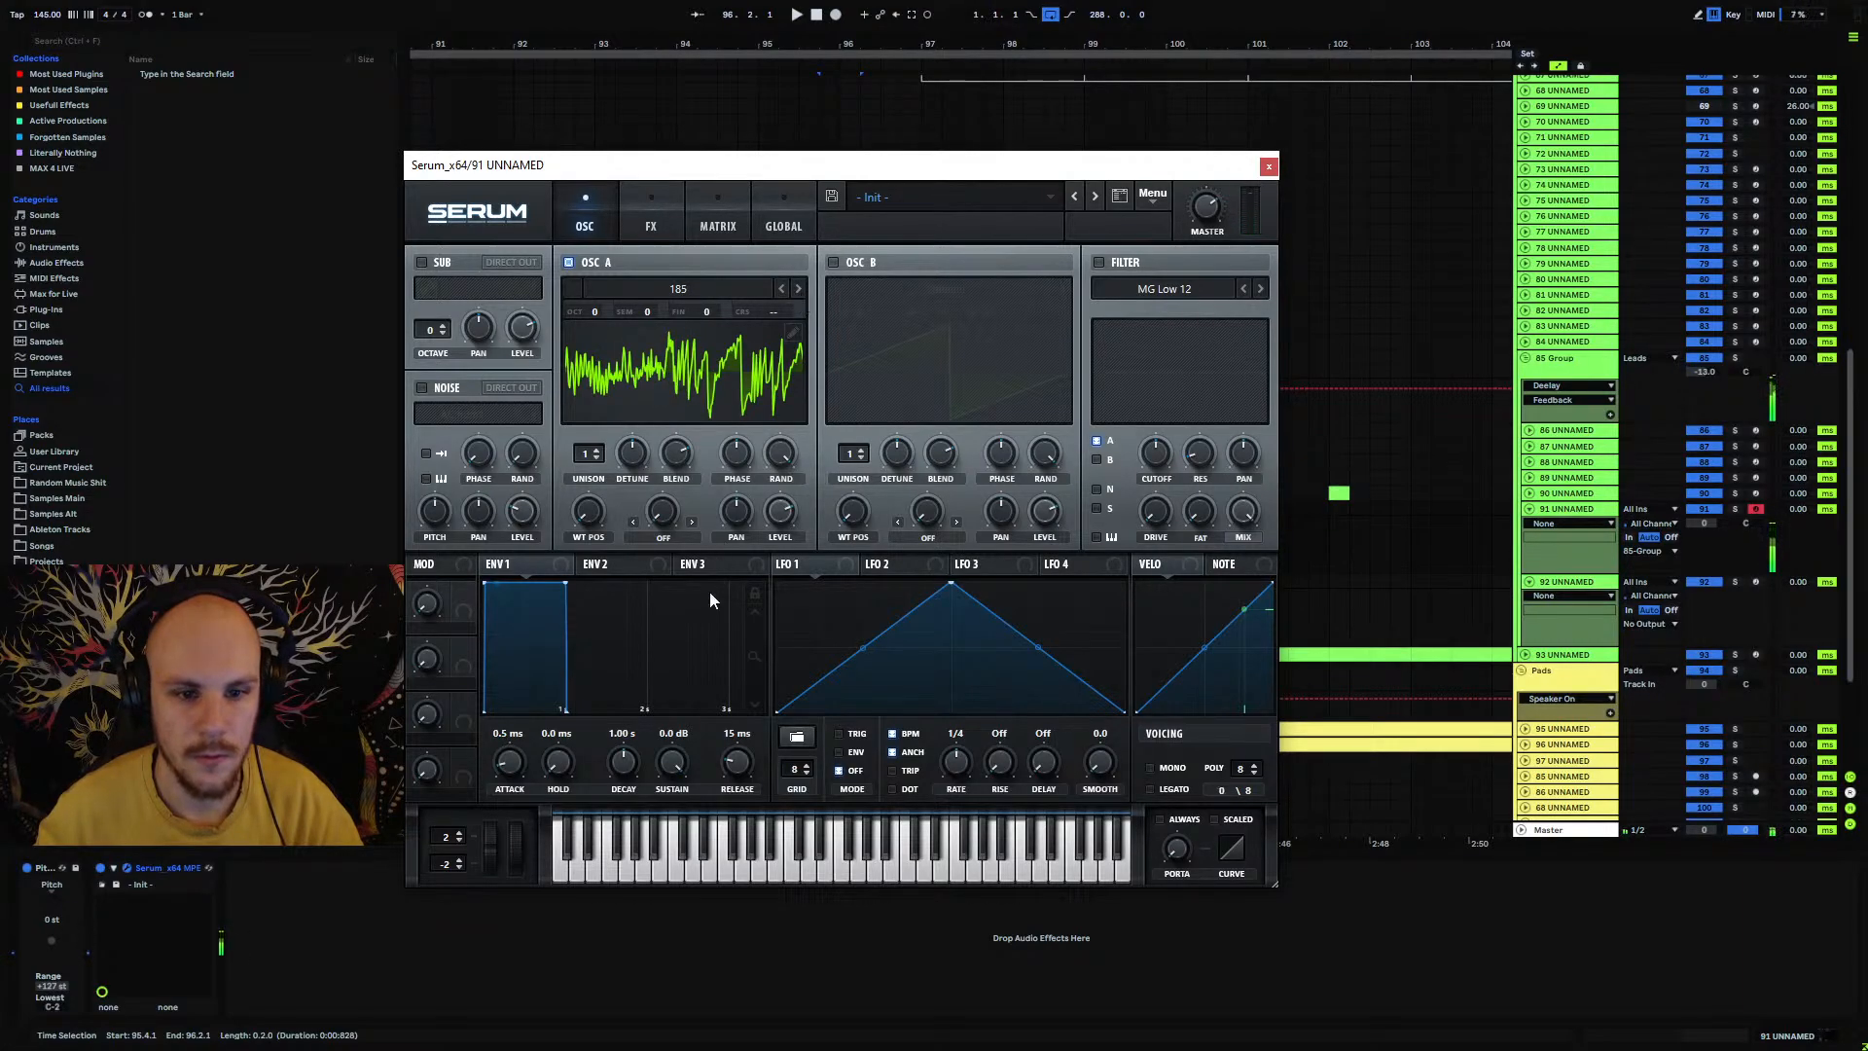
pyautogui.moveTo(739, 764); pyautogui.dragTo(761, 749)
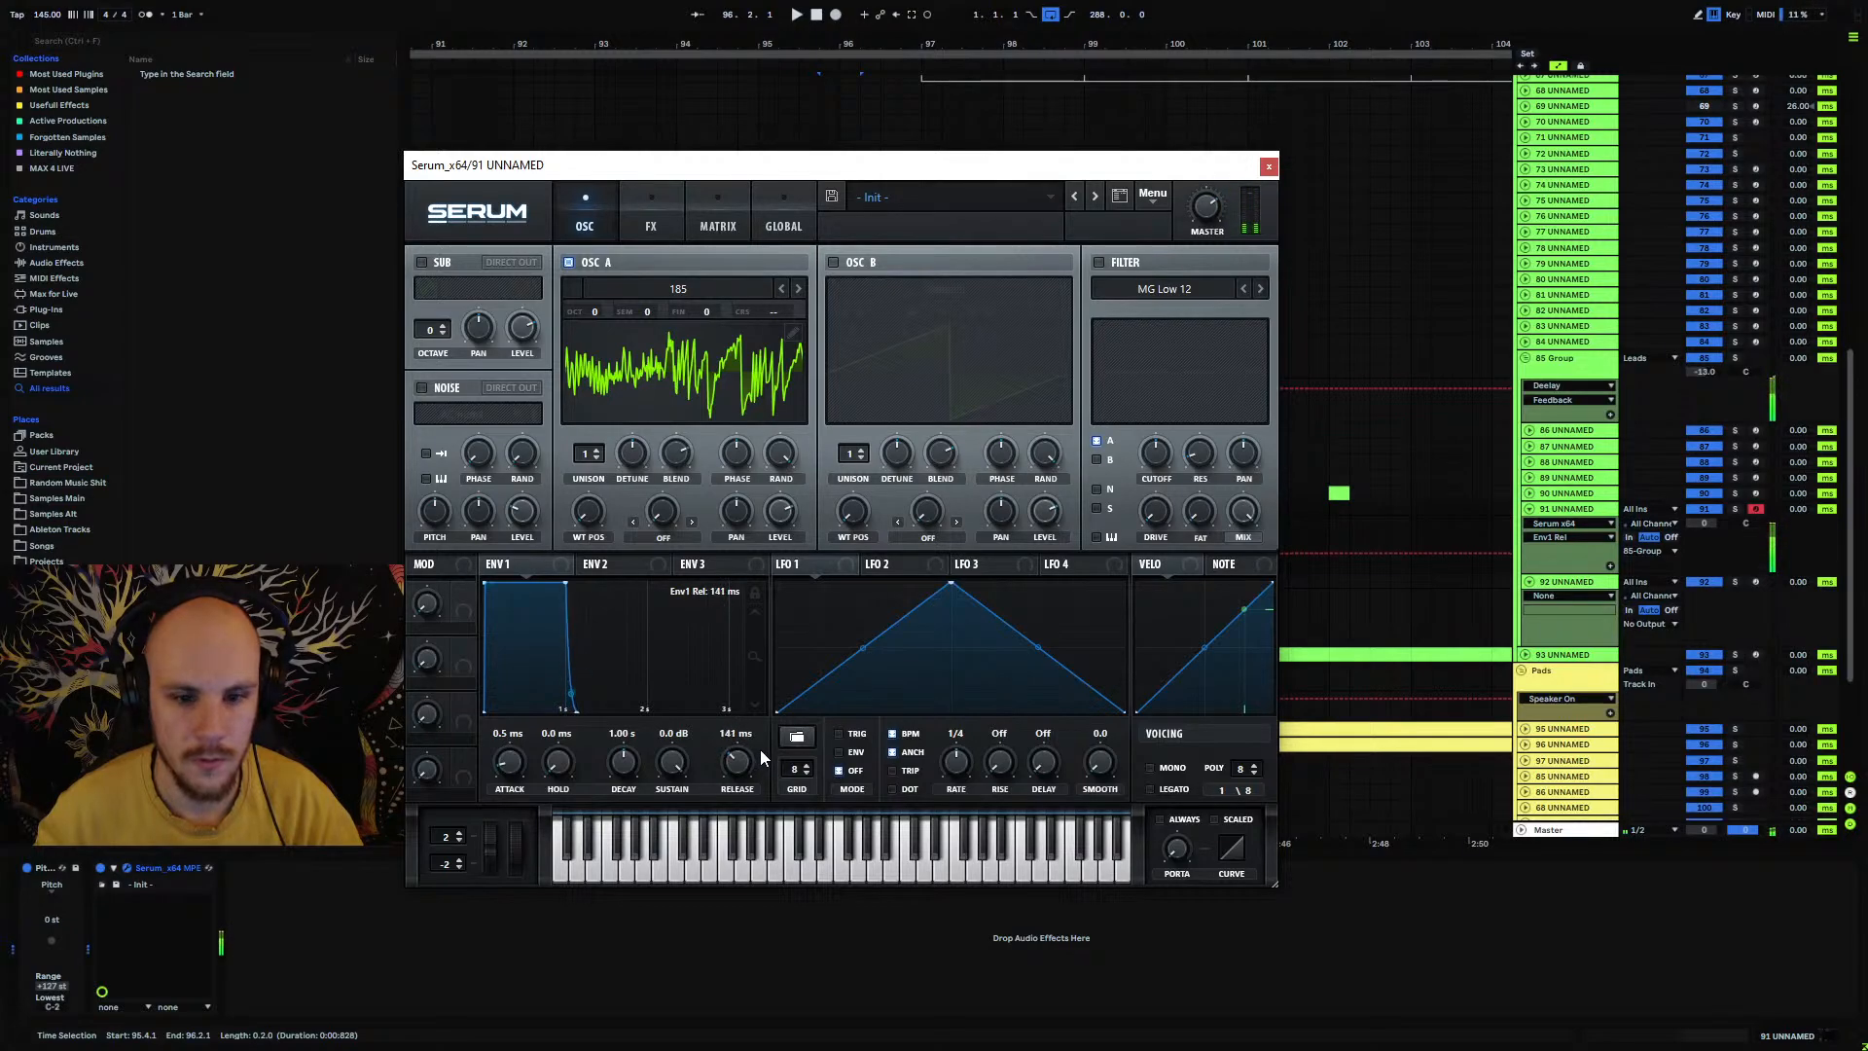
pyautogui.click(1269, 167)
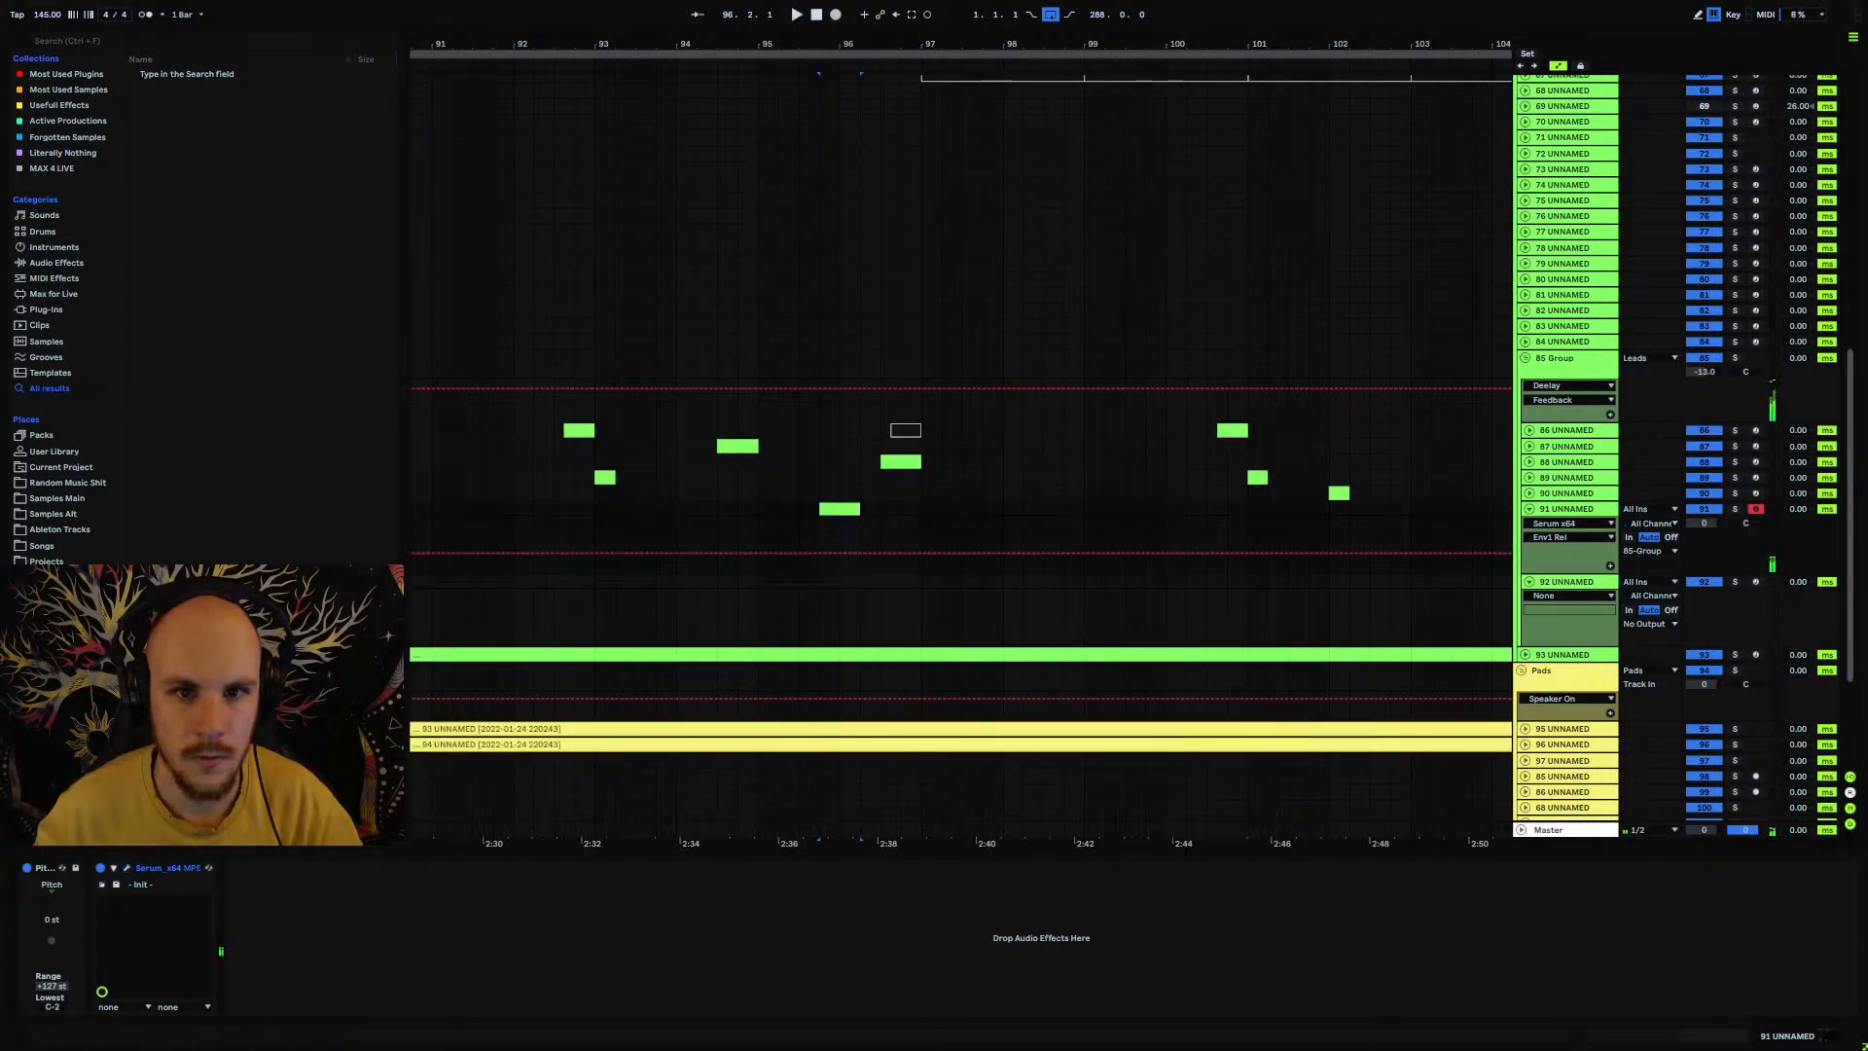
# Step: Draw a short A#0 note at the start of the track 91 clip
pyautogui.scroll(5, 847, 467)
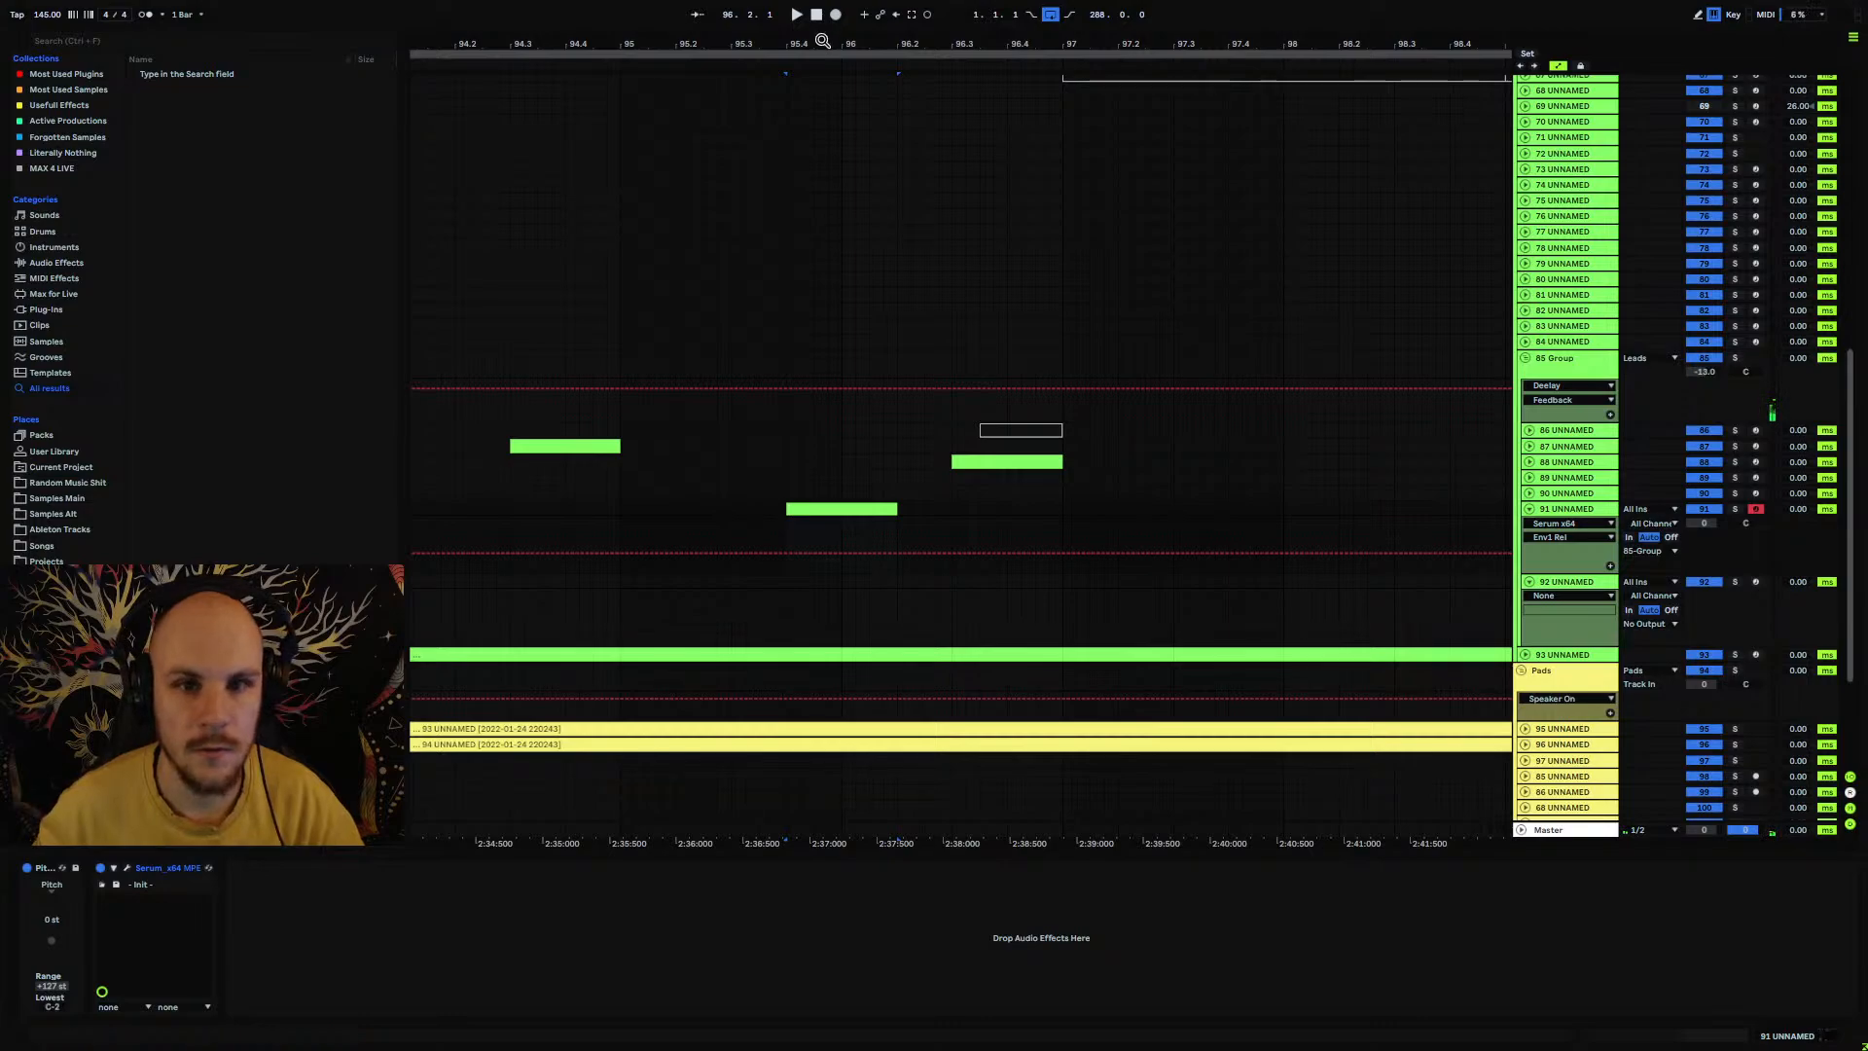
pyautogui.scroll(3, 834, 229)
pyautogui.click(834, 506)
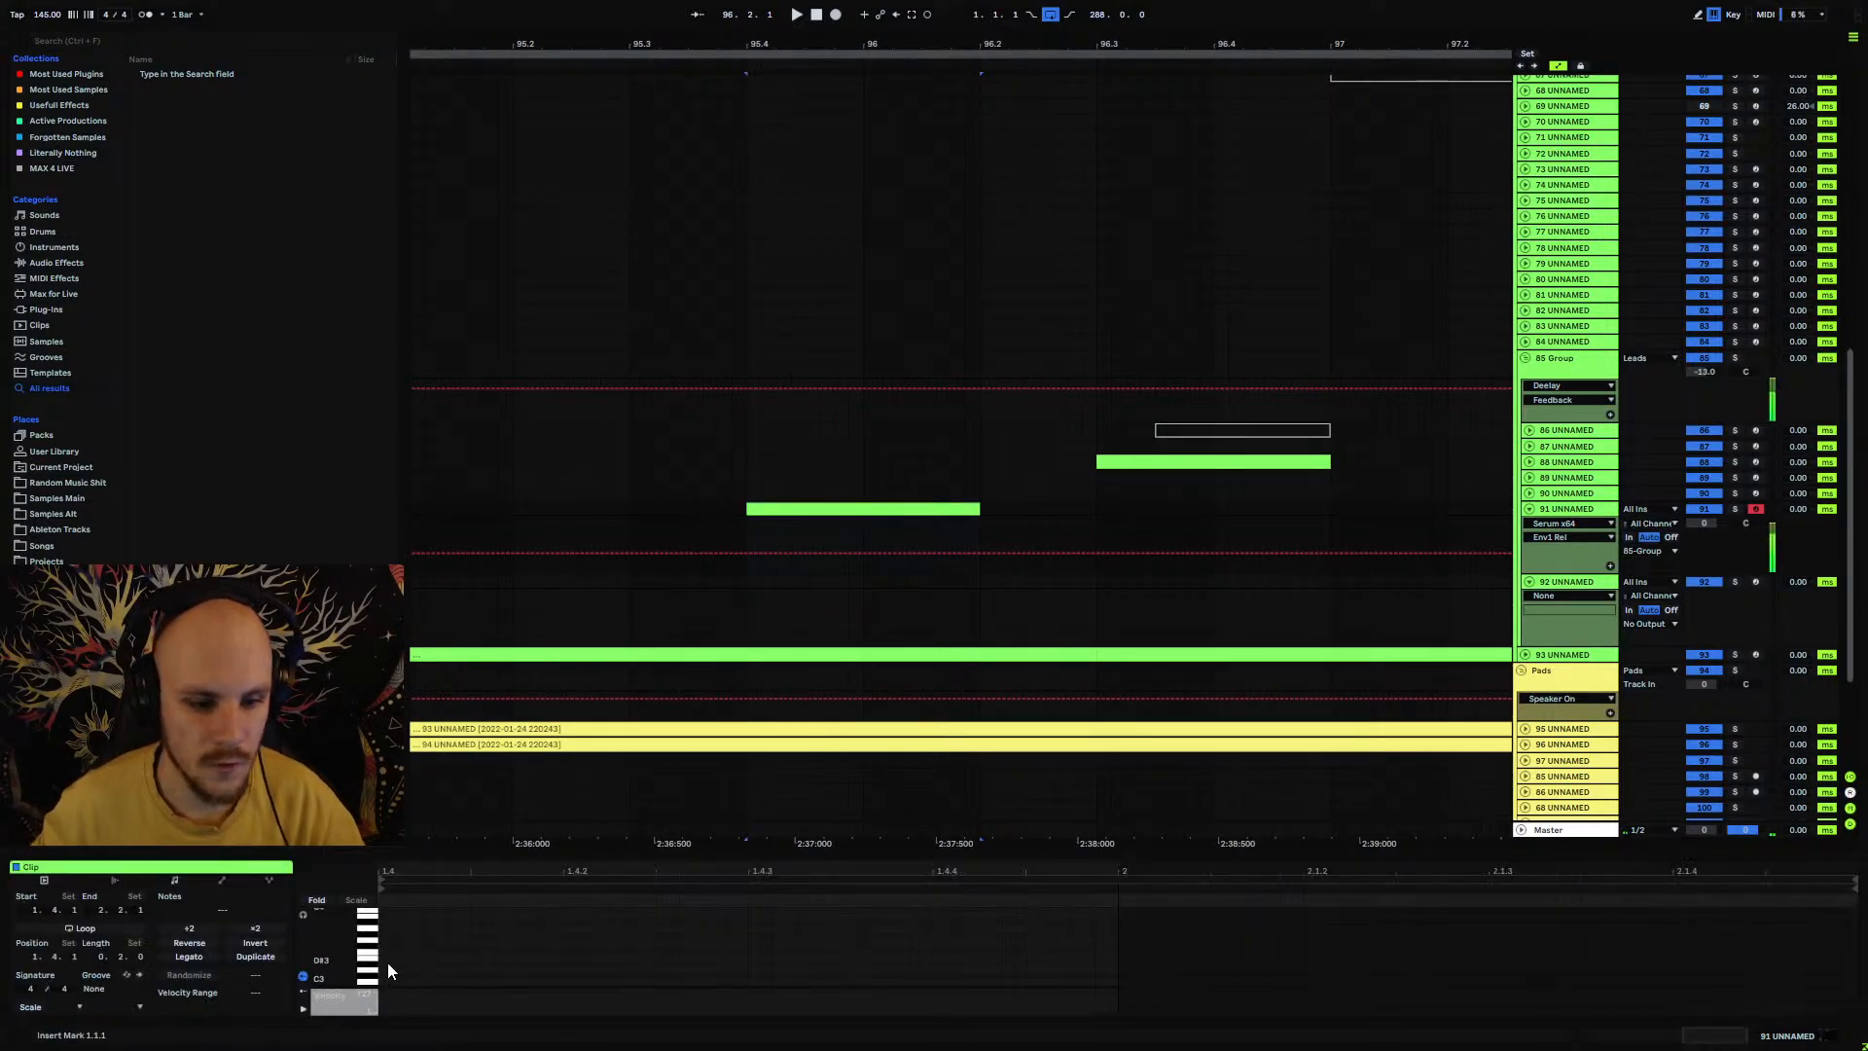
pyautogui.scroll(-5, 388, 959)
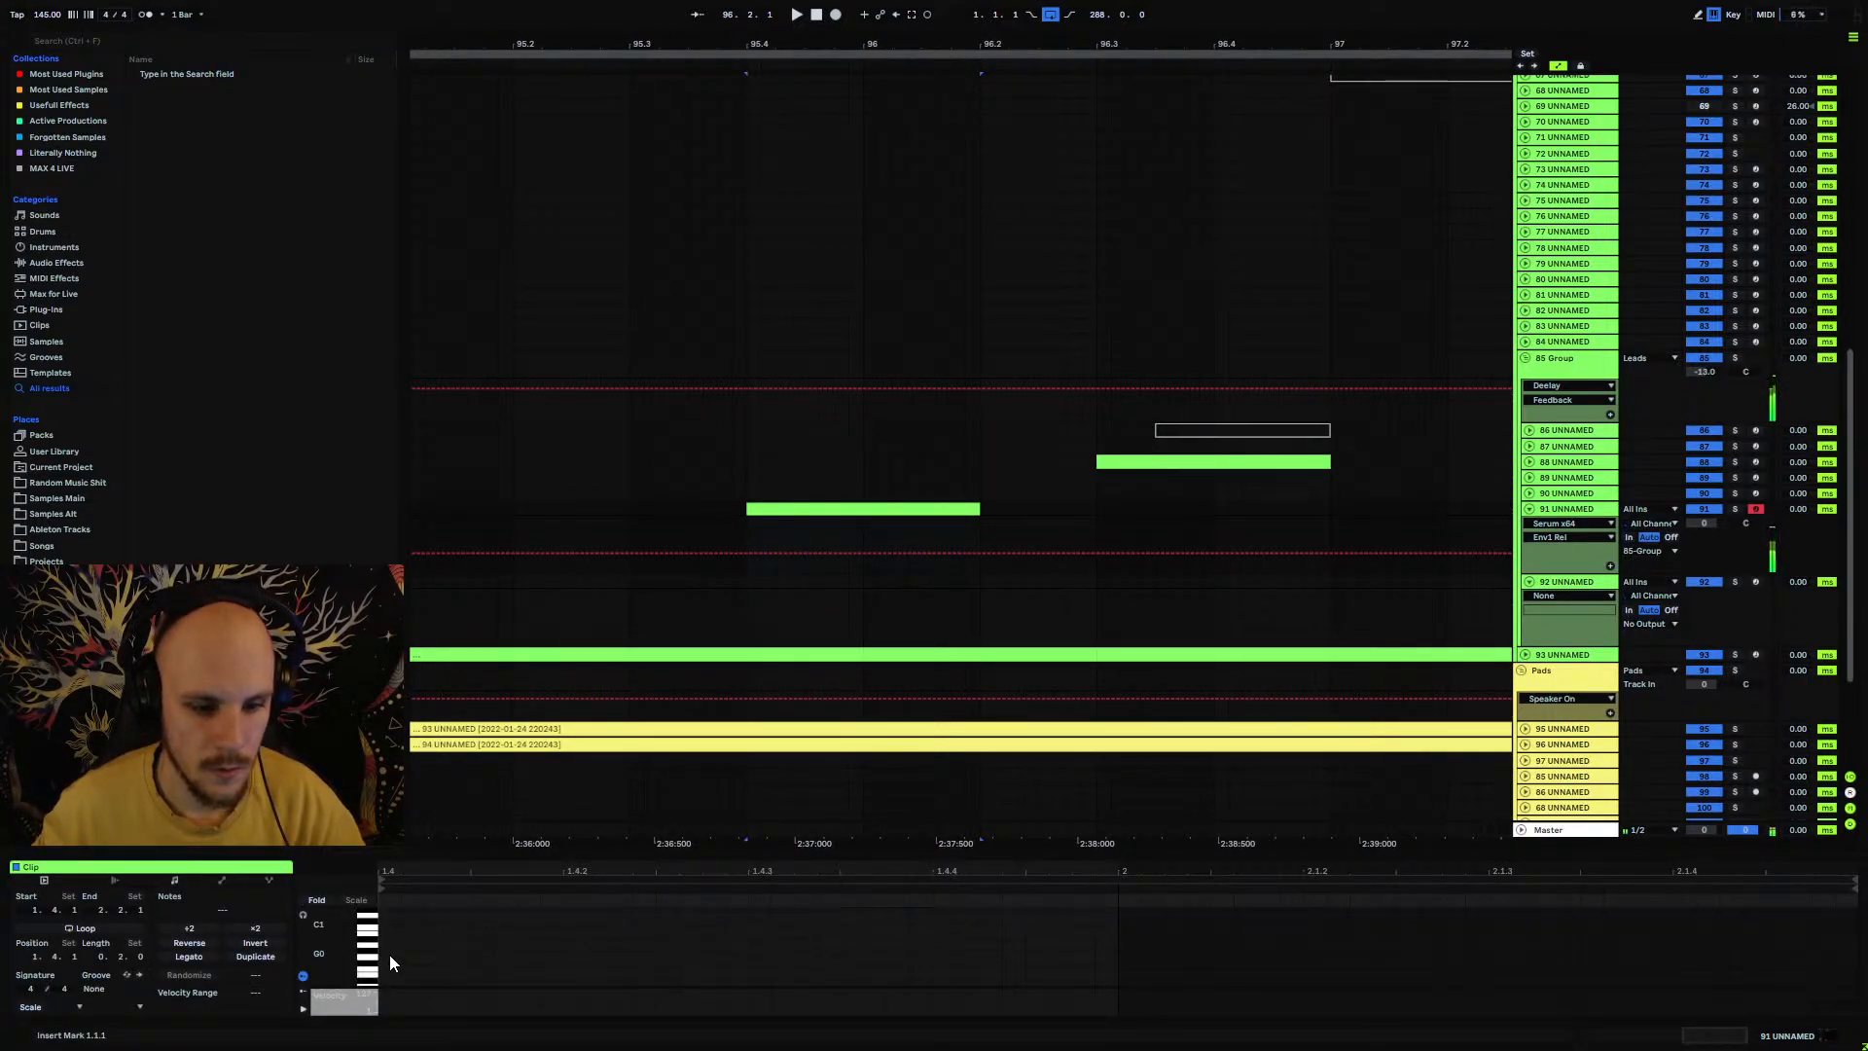
pyautogui.click(390, 941)
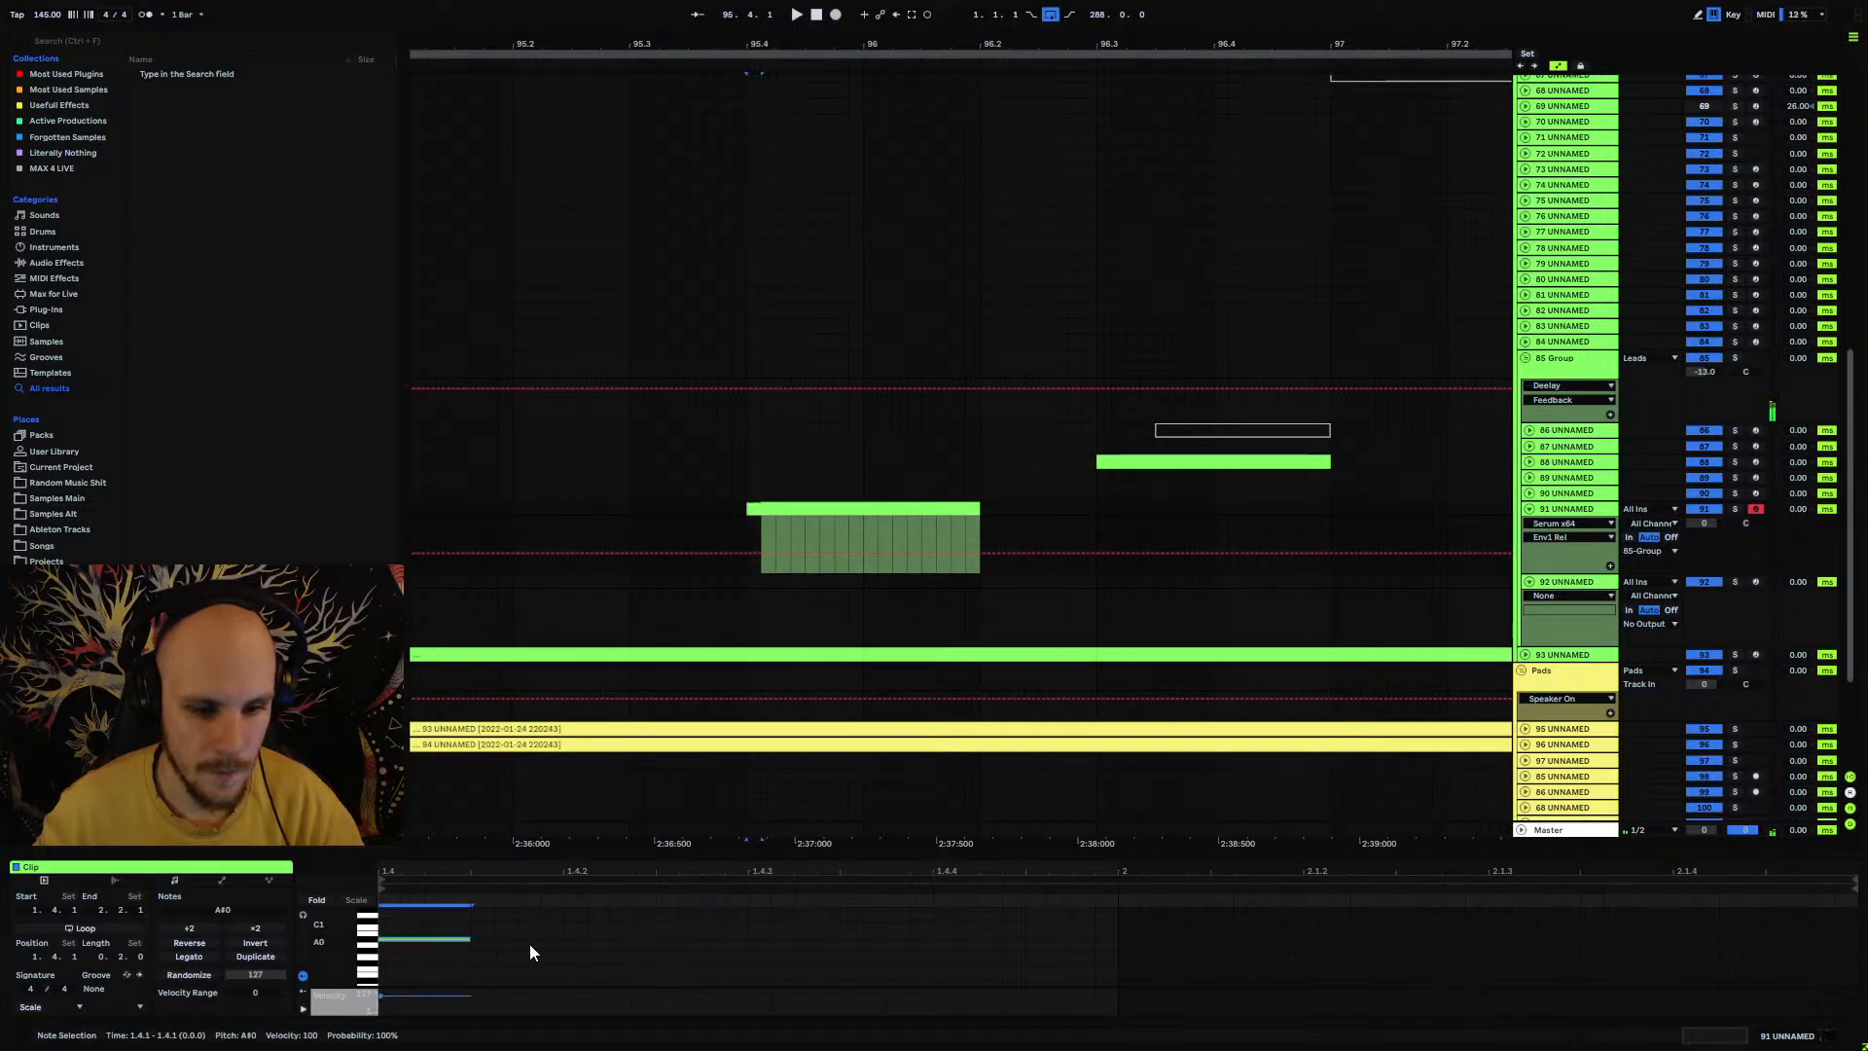
# Step: Duplicate the A#0 note seven times to fill the track 91 clip with evenly spaced notes
pyautogui.hotkey('ctrl', 'd')
pyautogui.hotkey('ctrl', 'd')
pyautogui.hotkey('ctrl', 'd')
pyautogui.hotkey('ctrl', 'd')
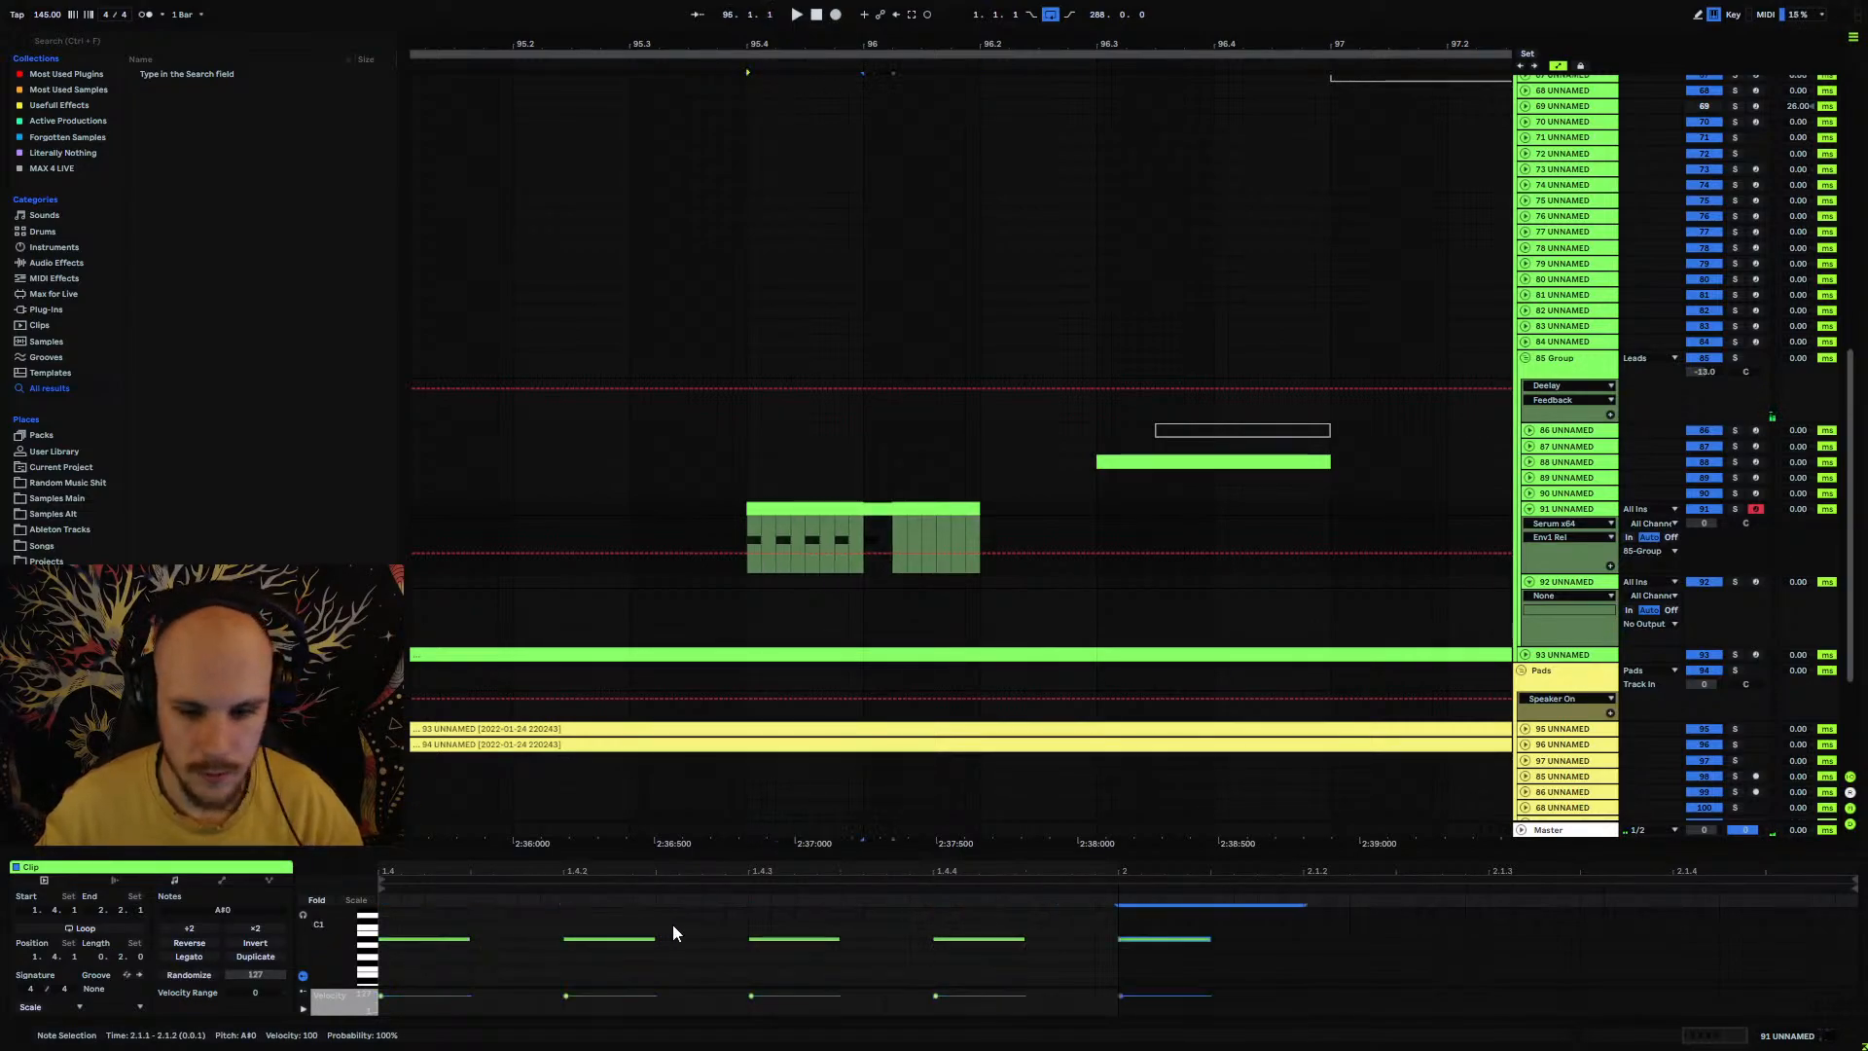
pyautogui.hotkey('ctrl', 'd')
pyautogui.hotkey('ctrl', 'd')
pyautogui.hotkey('ctrl', 'd')
# Step: Play back the arrangement from 95.4.1 to hear the new repeated-note clip in context
pyautogui.press('space')
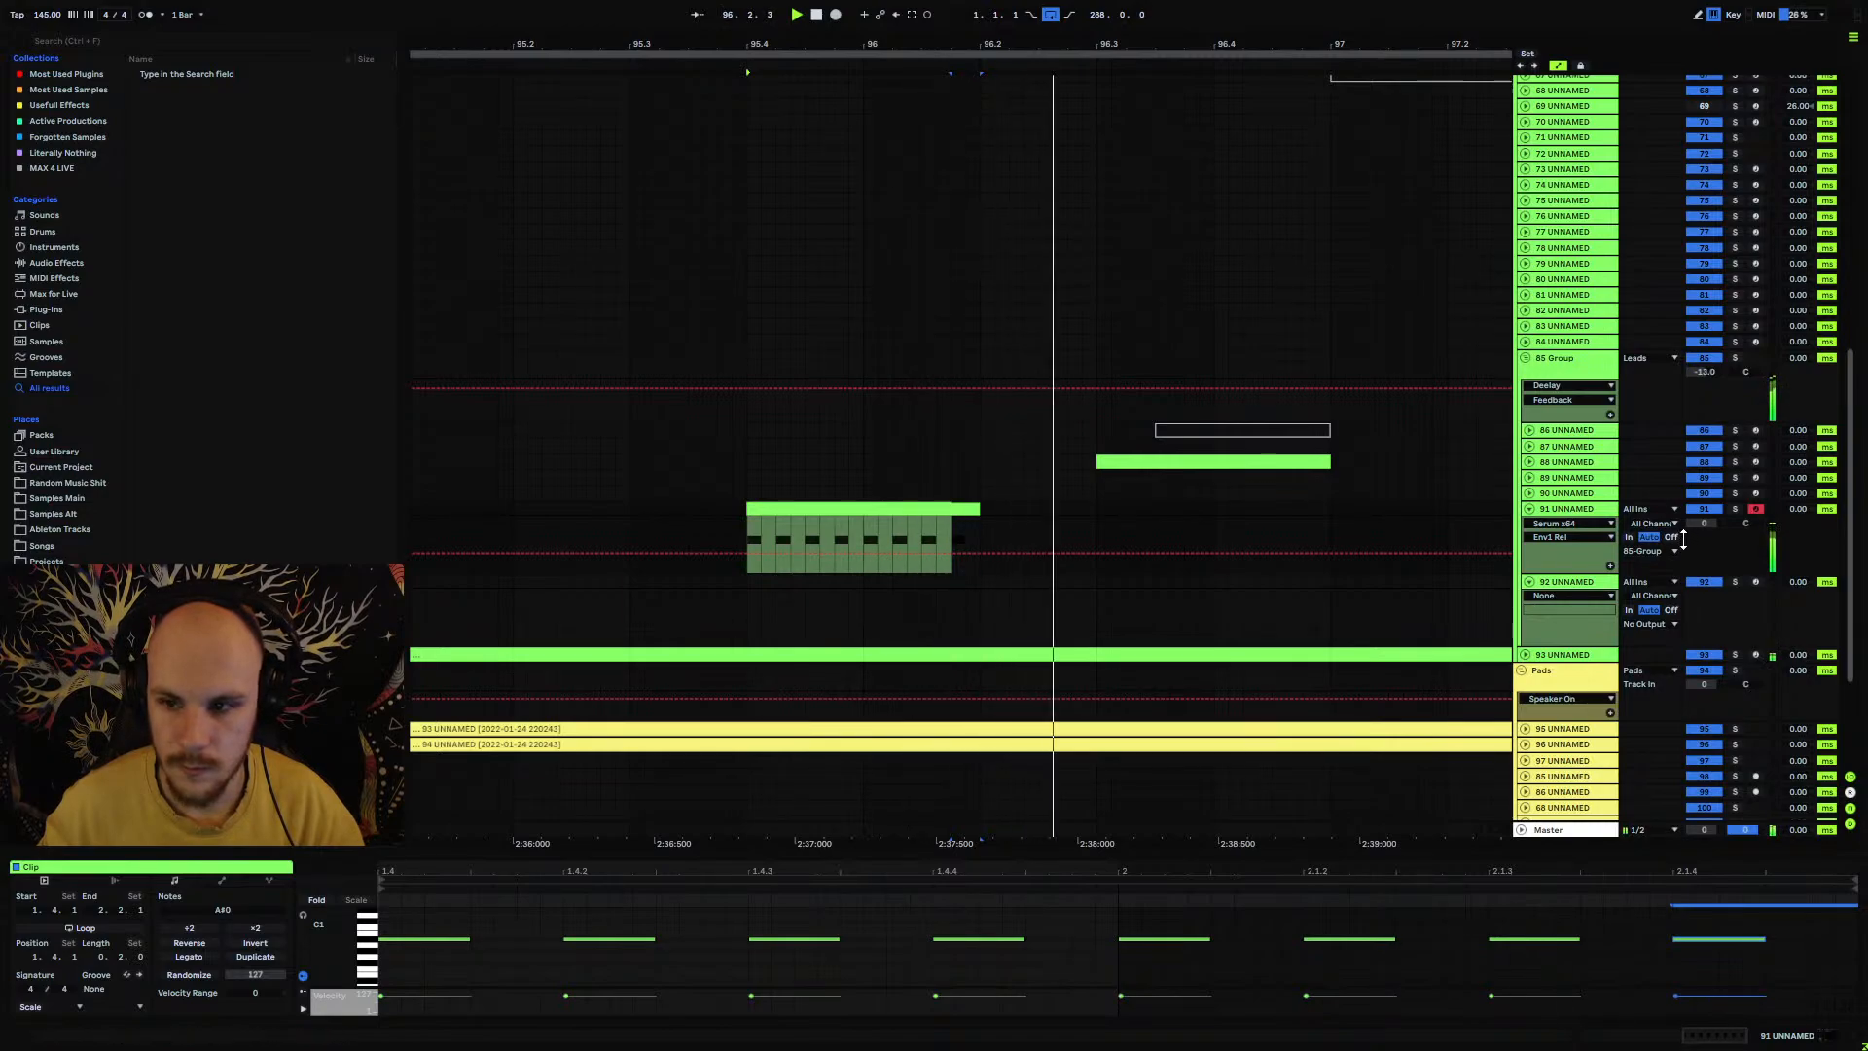
pyautogui.press('space')
pyautogui.press('space')
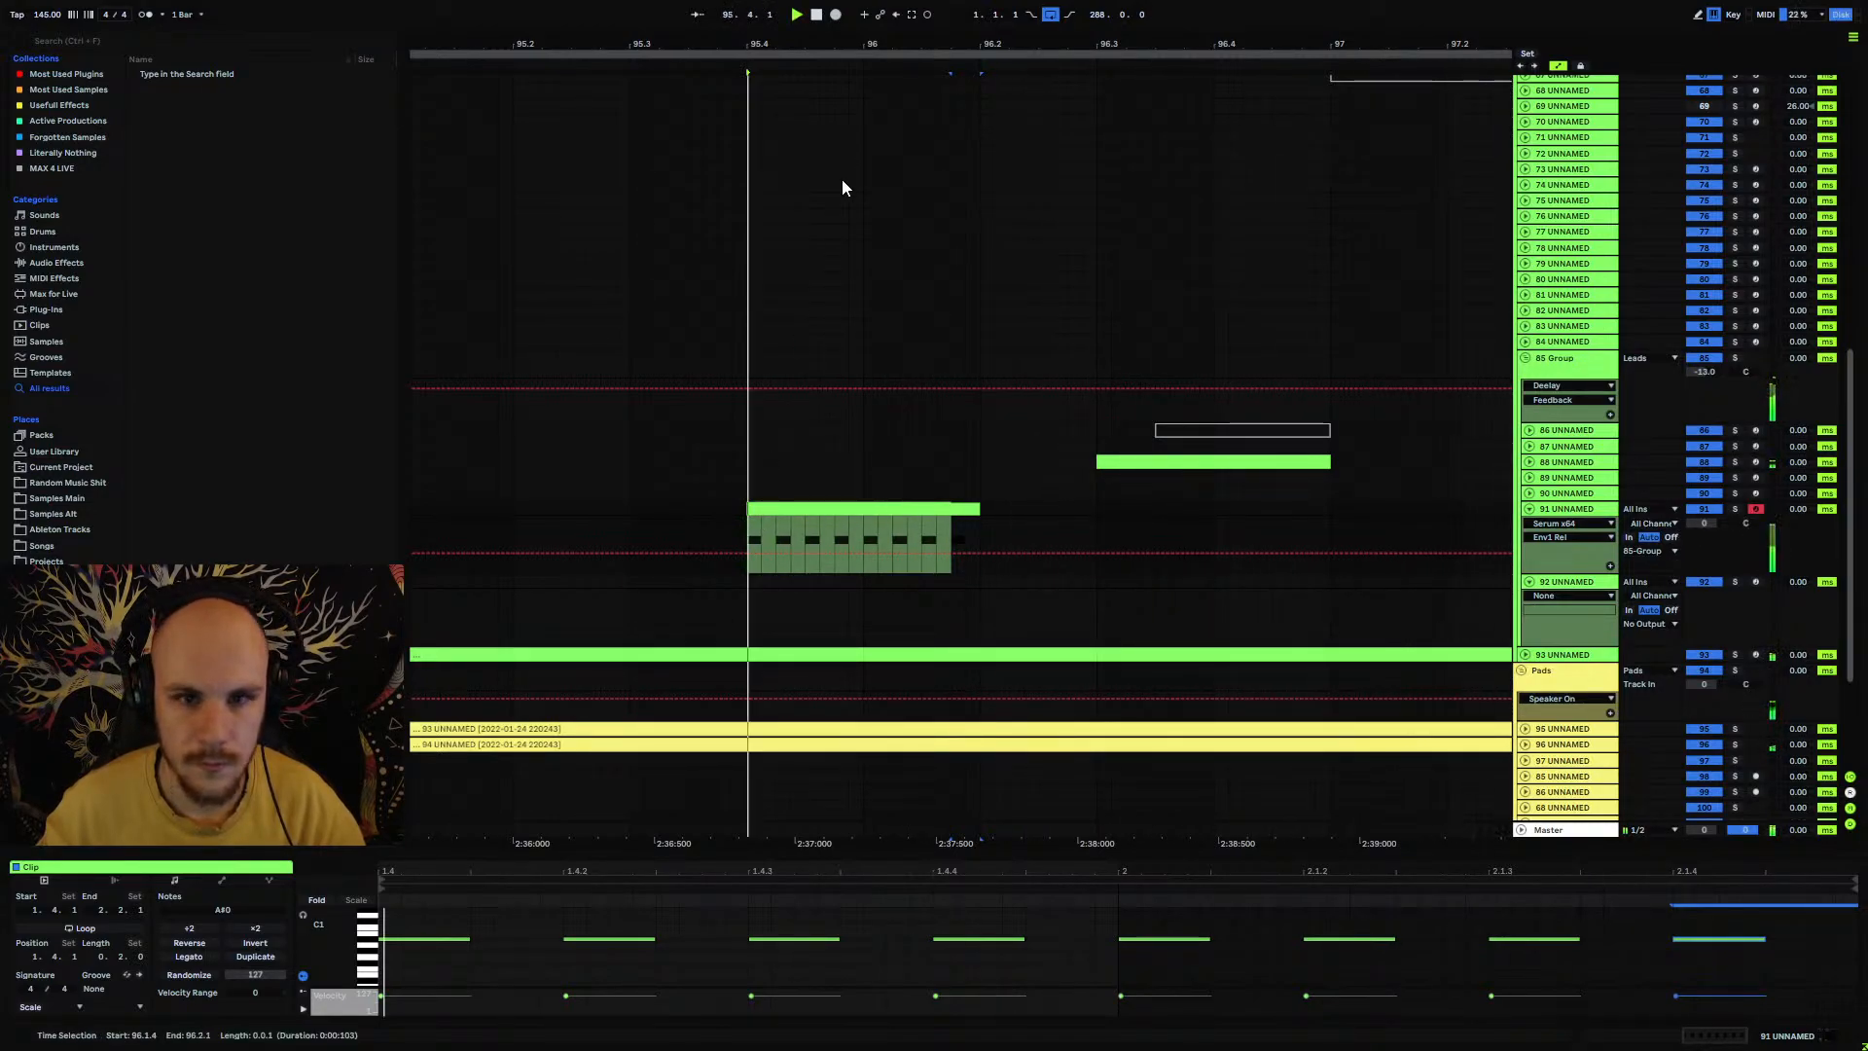
pyautogui.moveTo(826, 45); pyautogui.dragTo(877, 26)
pyautogui.press('space')
# Step: Copy the track 91 clip to track 92 at bar 95
pyautogui.click(883, 506)
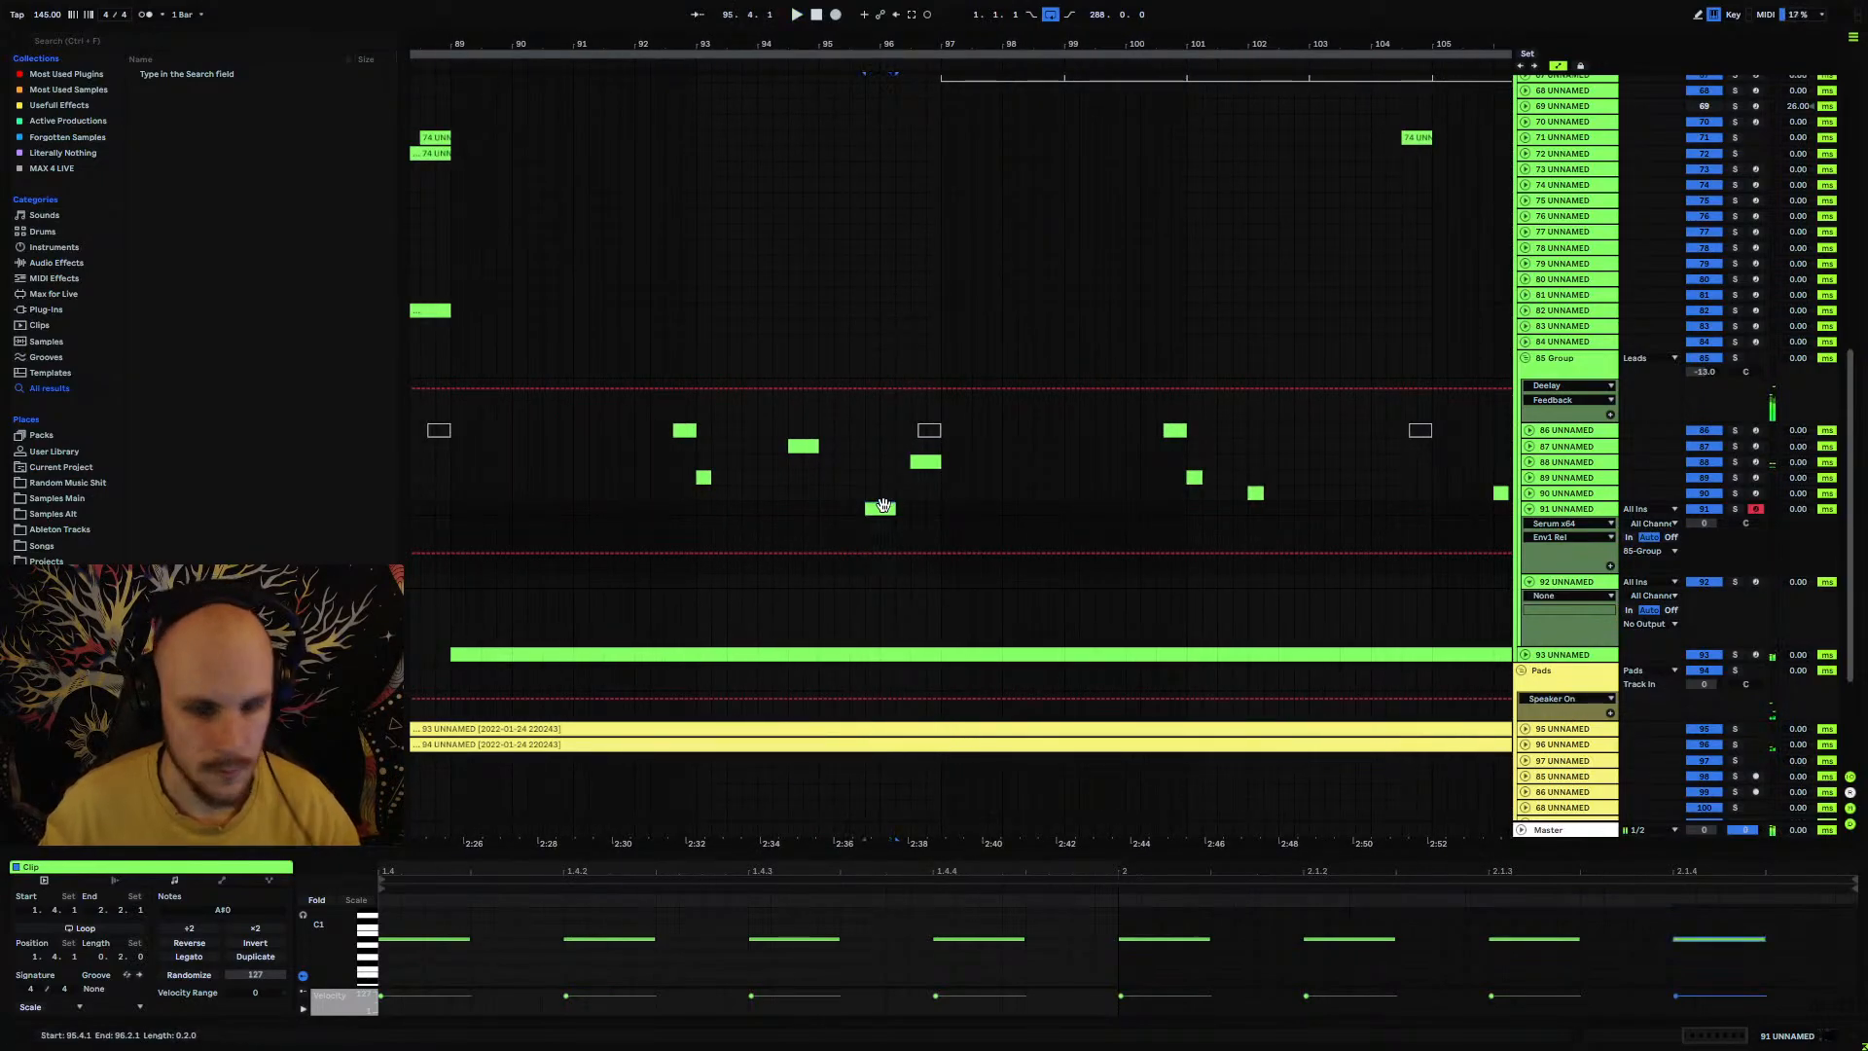
pyautogui.hotkey('ctrl', 'c')
pyautogui.click(821, 582)
pyautogui.hotkey('ctrl', 'v')
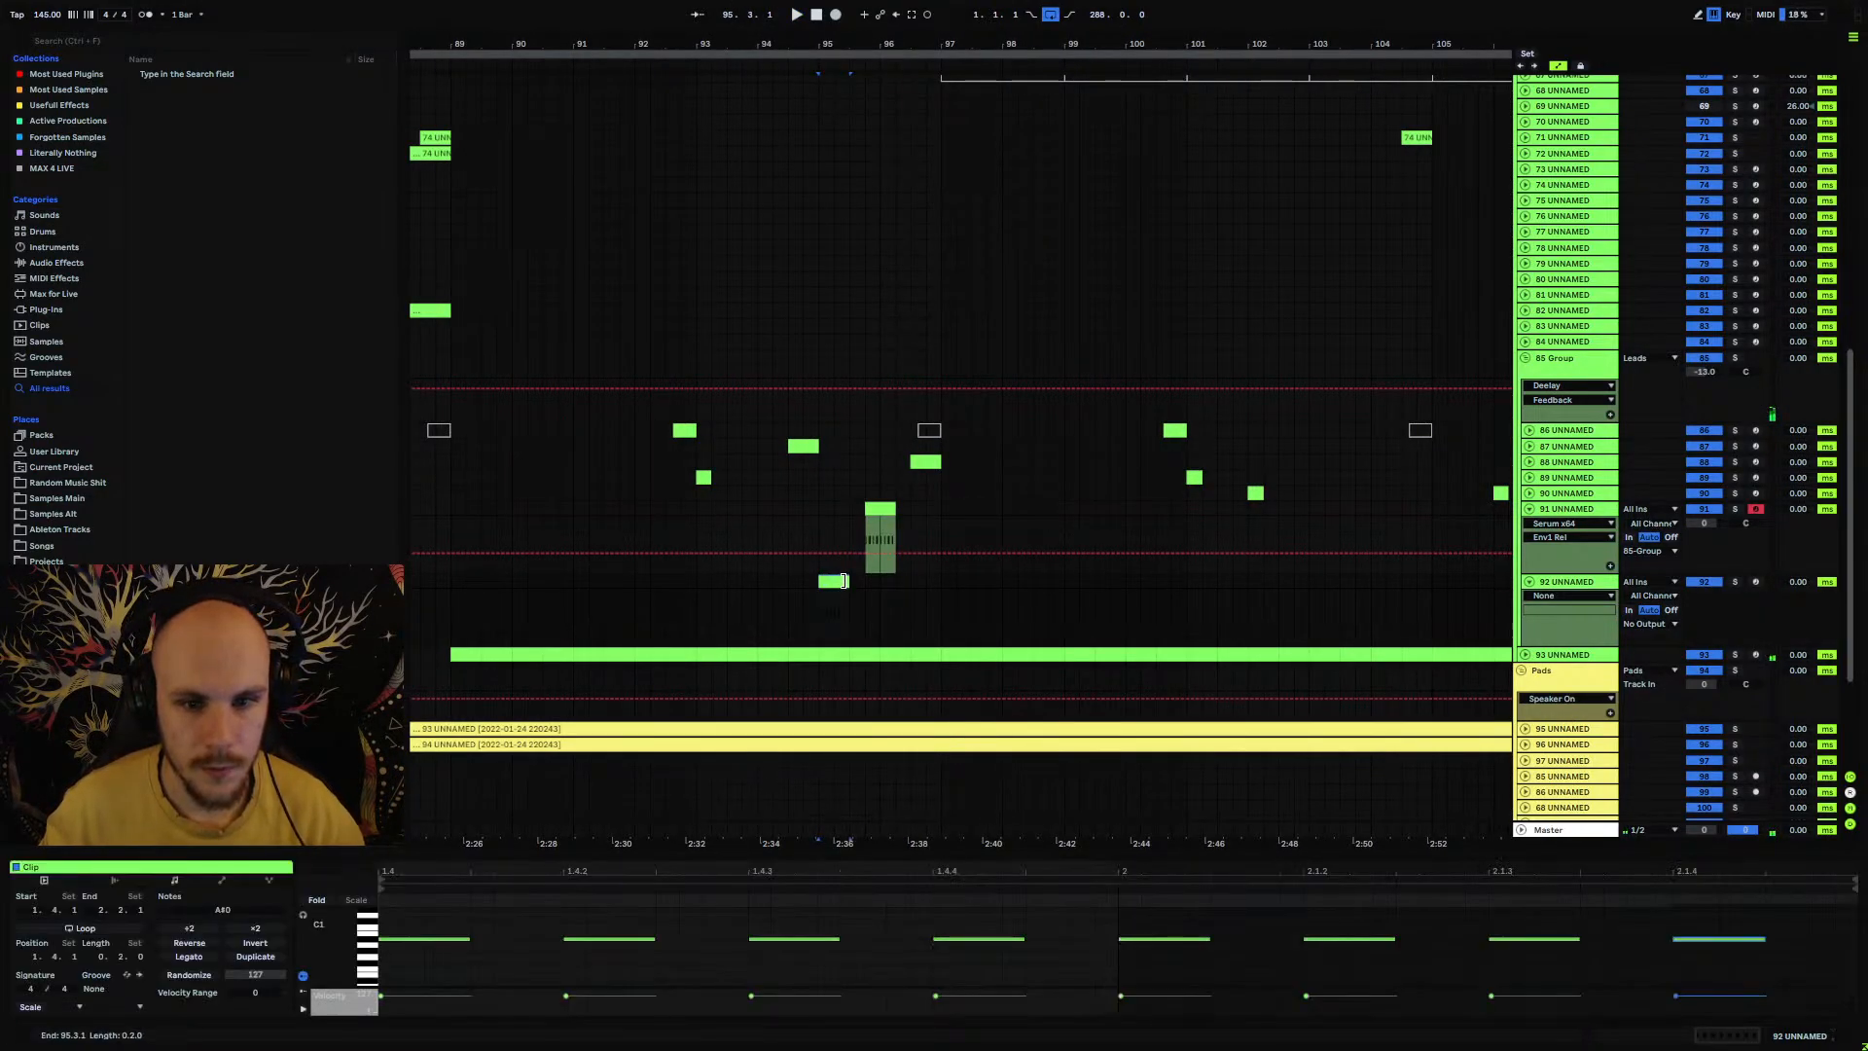
# Step: Shorten the track 92 clip to one beat, stretch its first A#0 note across nearly the whole clip and play it
pyautogui.moveTo(845, 581); pyautogui.dragTo(832, 581)
pyautogui.press('Delete')
pyautogui.hotkey('ctrl', 'z')
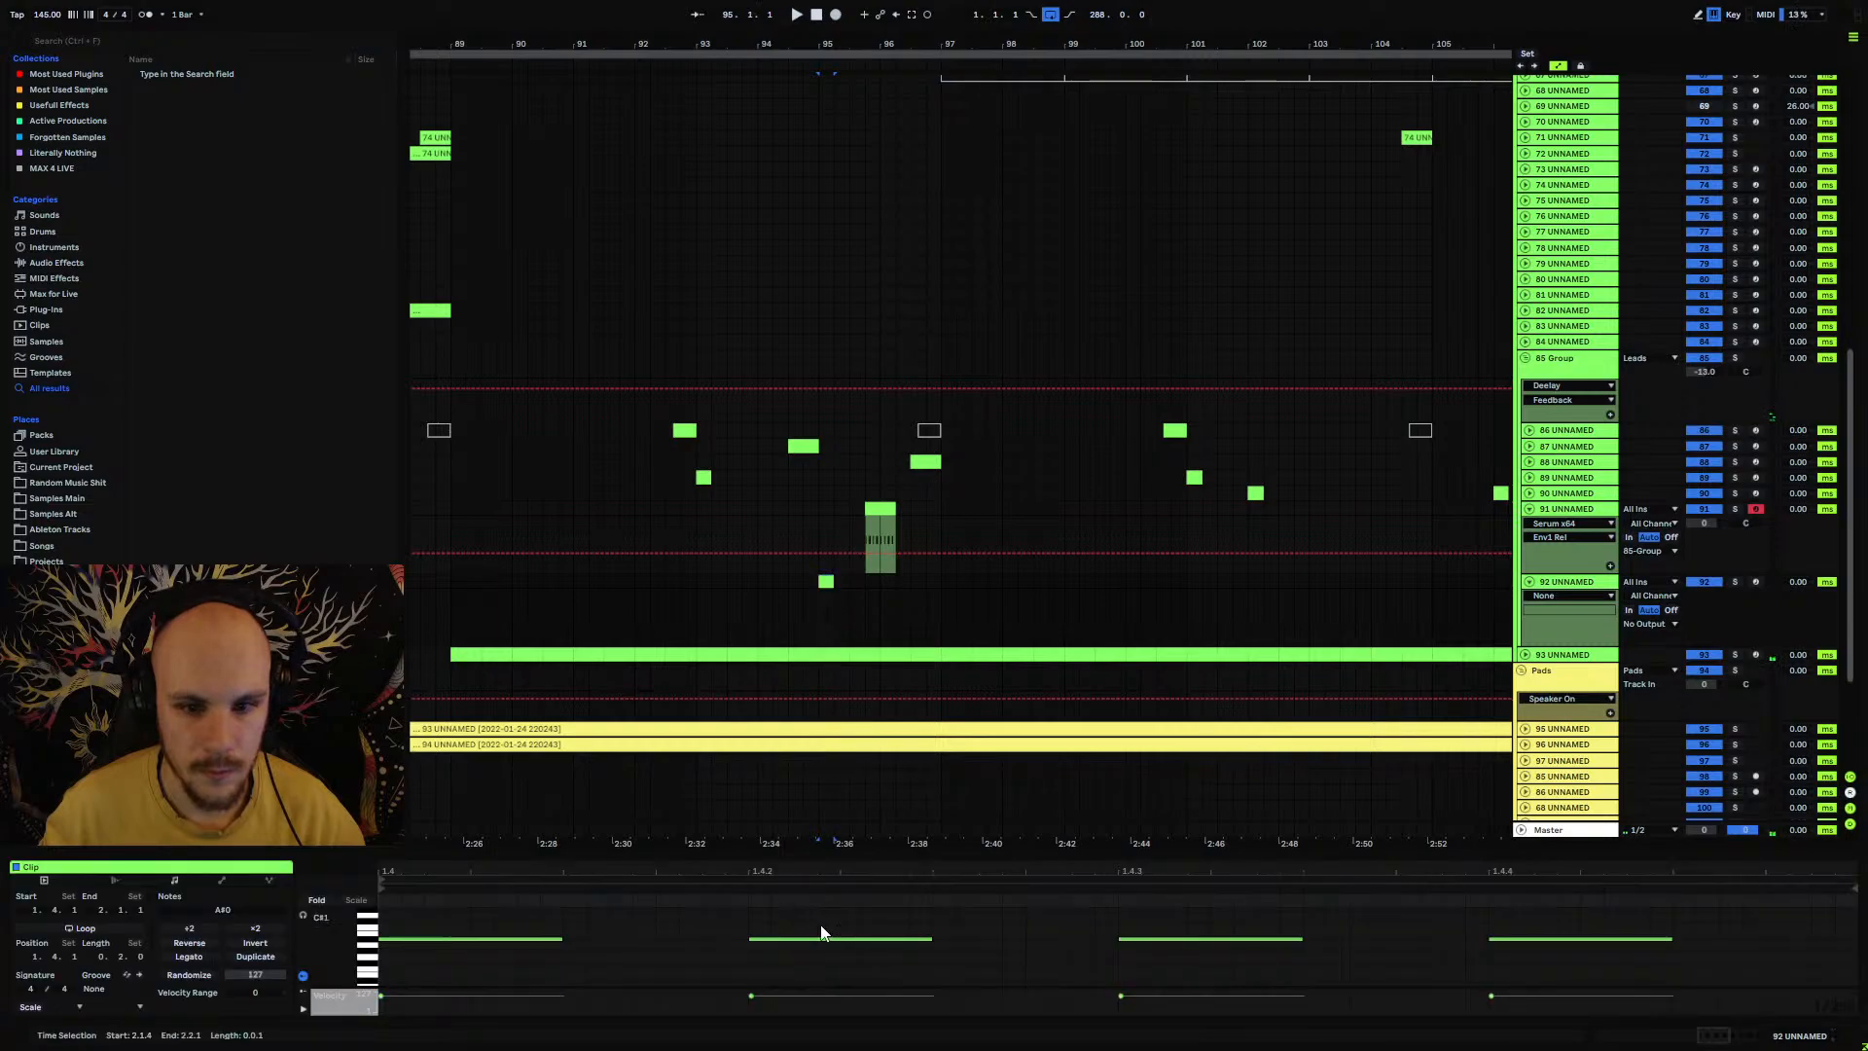
pyautogui.moveTo(569, 940); pyautogui.dragTo(1648, 940)
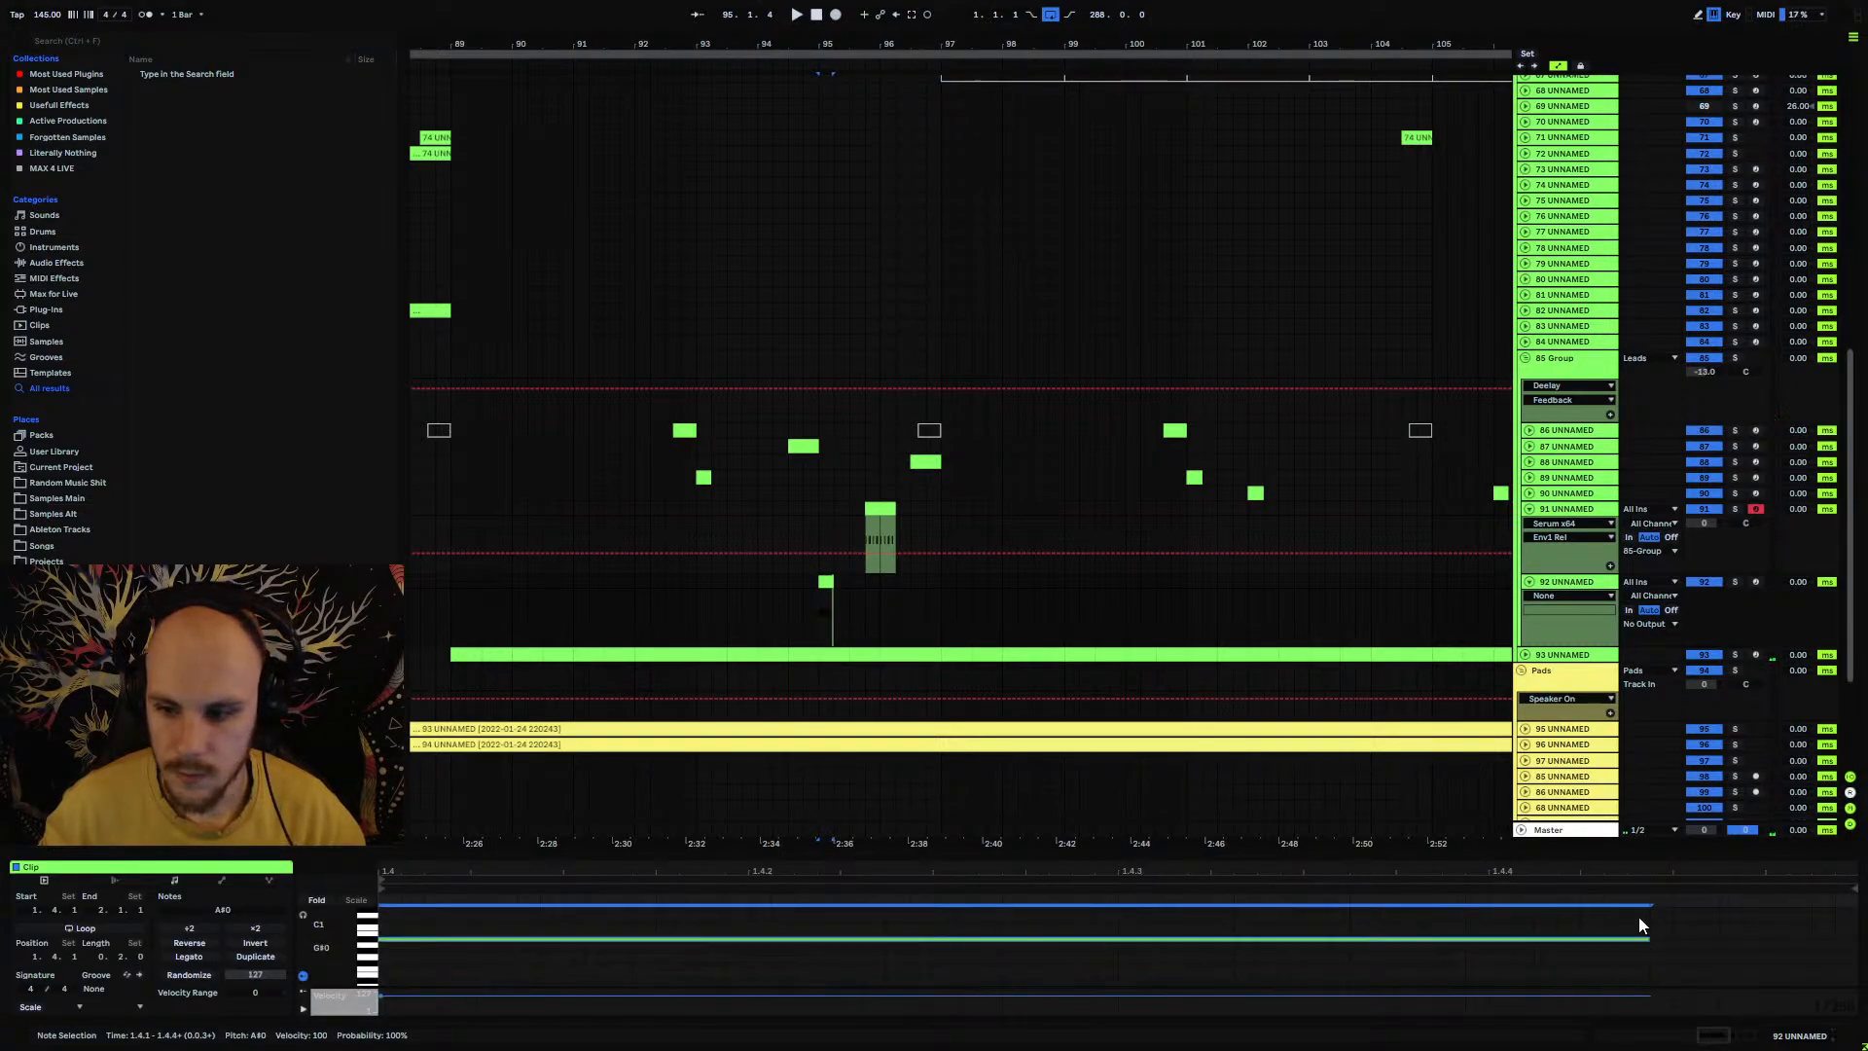
pyautogui.press('space')
# Step: Load Serum on track 92 with wavetable 216 from Projektor Tones Pack Part 2 in oscillator A
pyautogui.rightClick(824, 610)
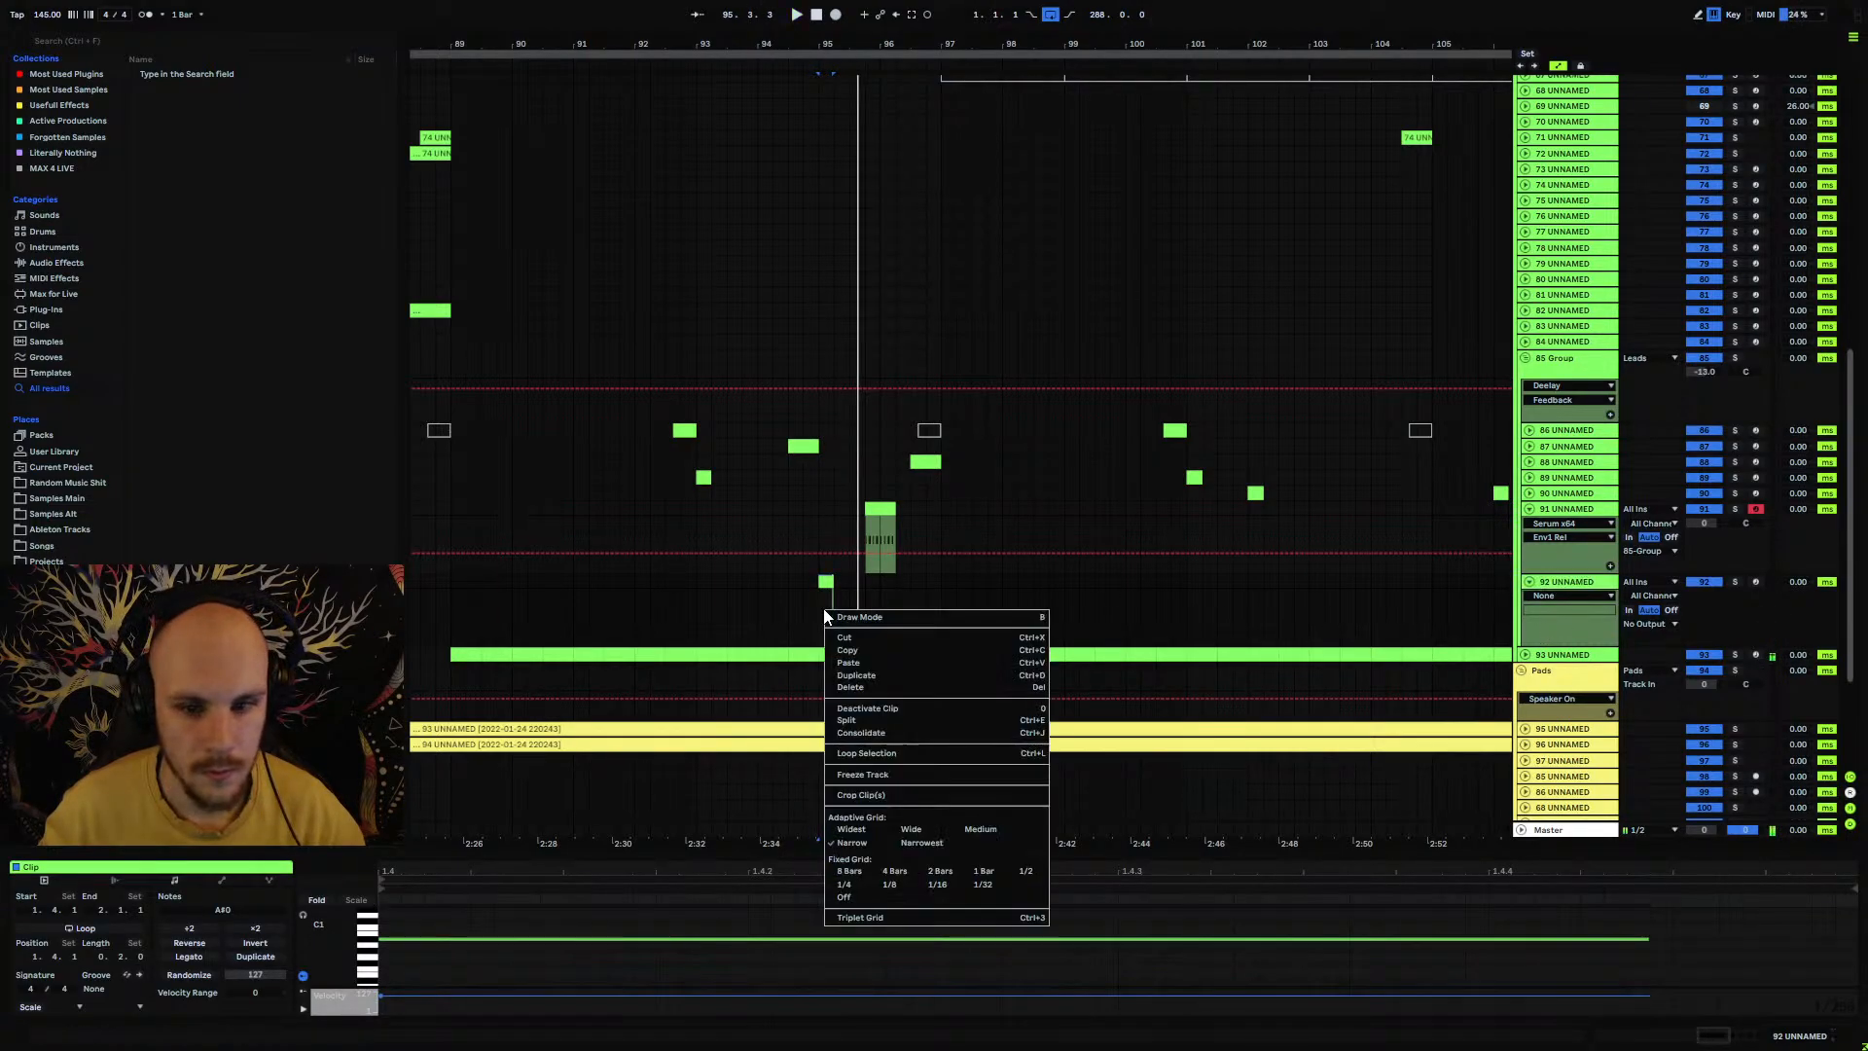
pyautogui.moveTo(909, 621)
pyautogui.click(1046, 632)
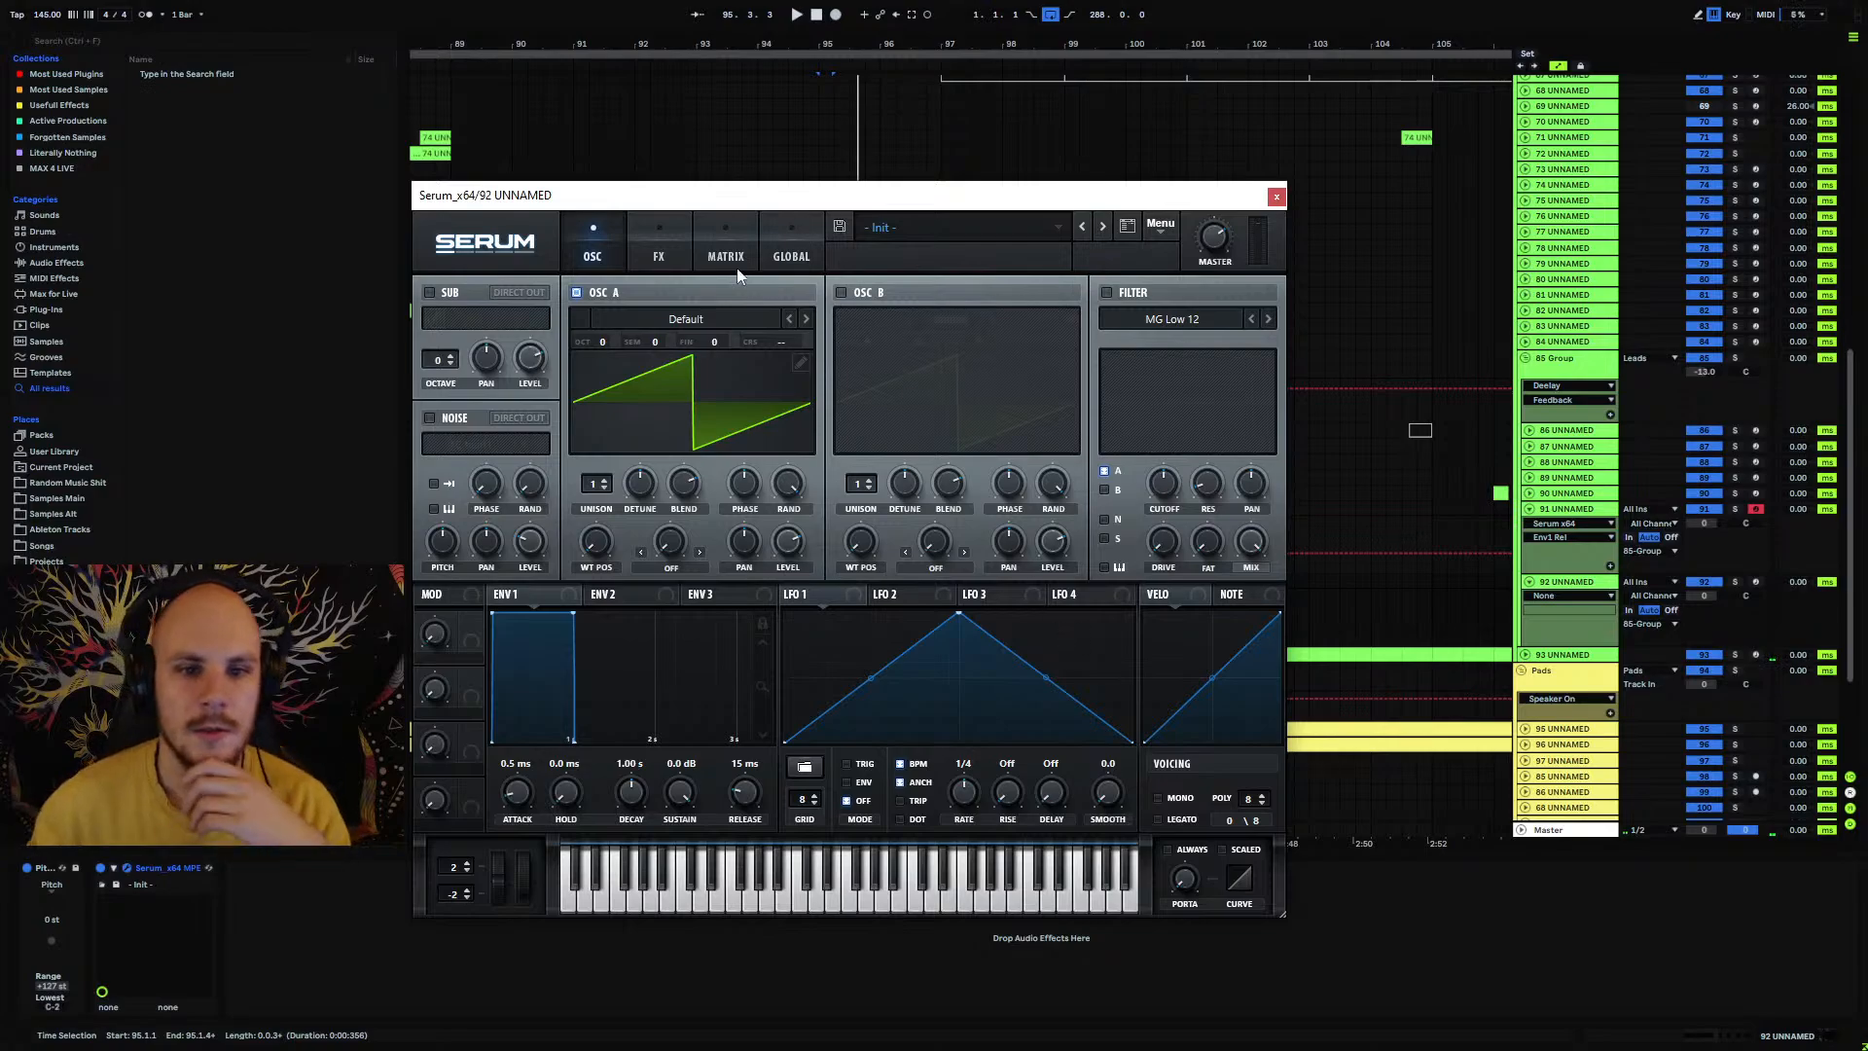
pyautogui.click(596, 323)
pyautogui.moveTo(739, 406)
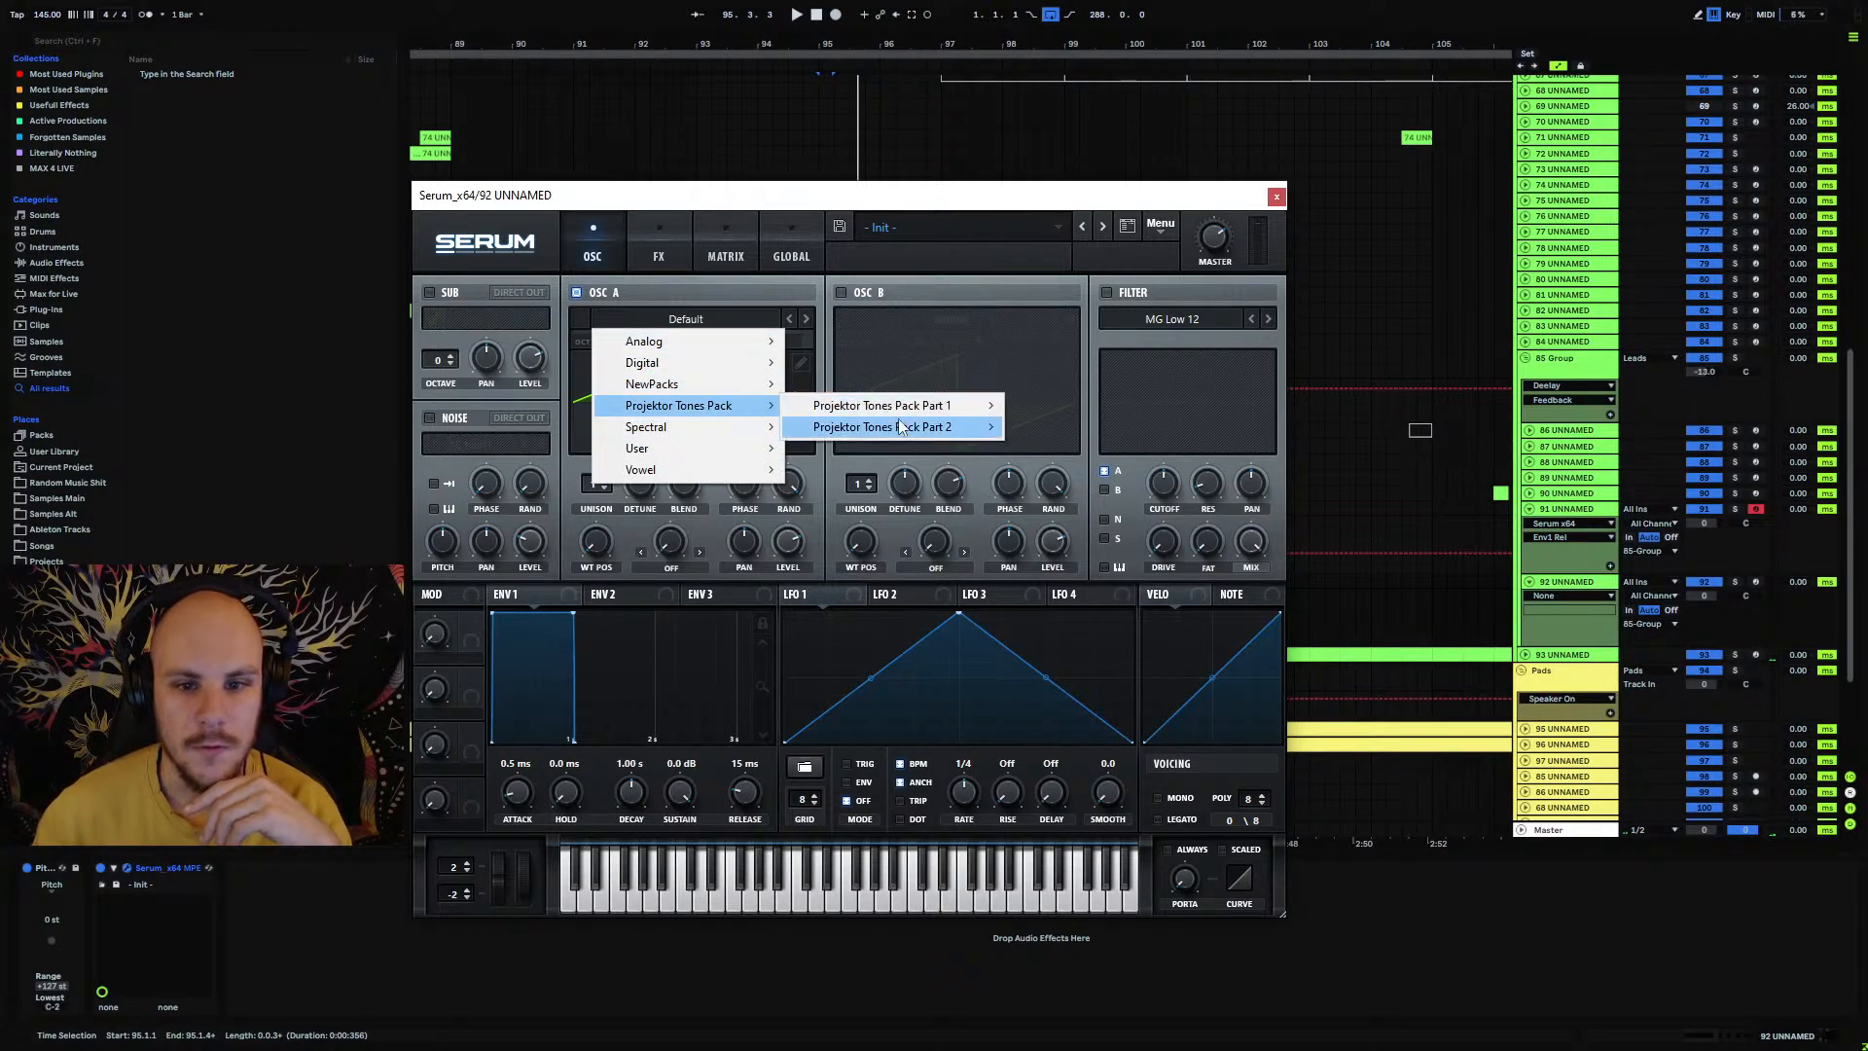
pyautogui.moveTo(901, 426)
pyautogui.click(1205, 494)
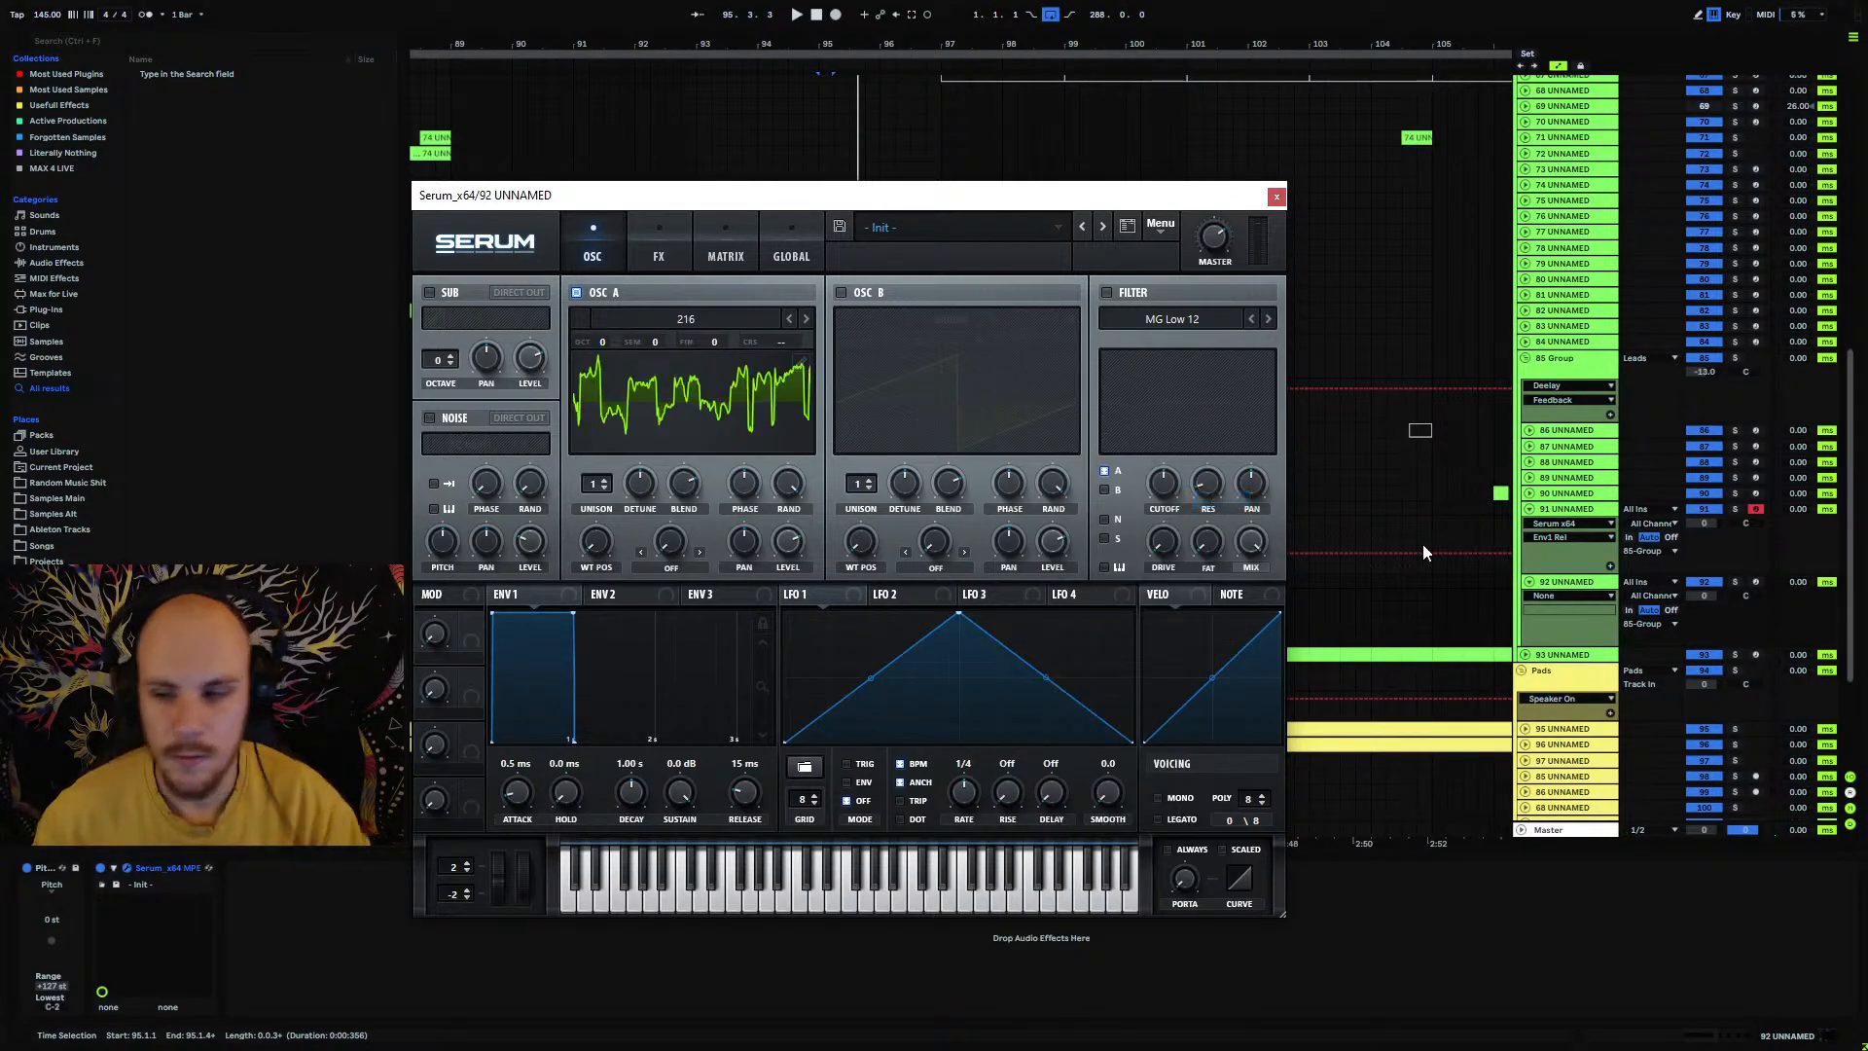
# Step: Listen to the track 92 sound in context, close Serum and place the insert marker on track 92 at 93.1.1
pyautogui.press('space')
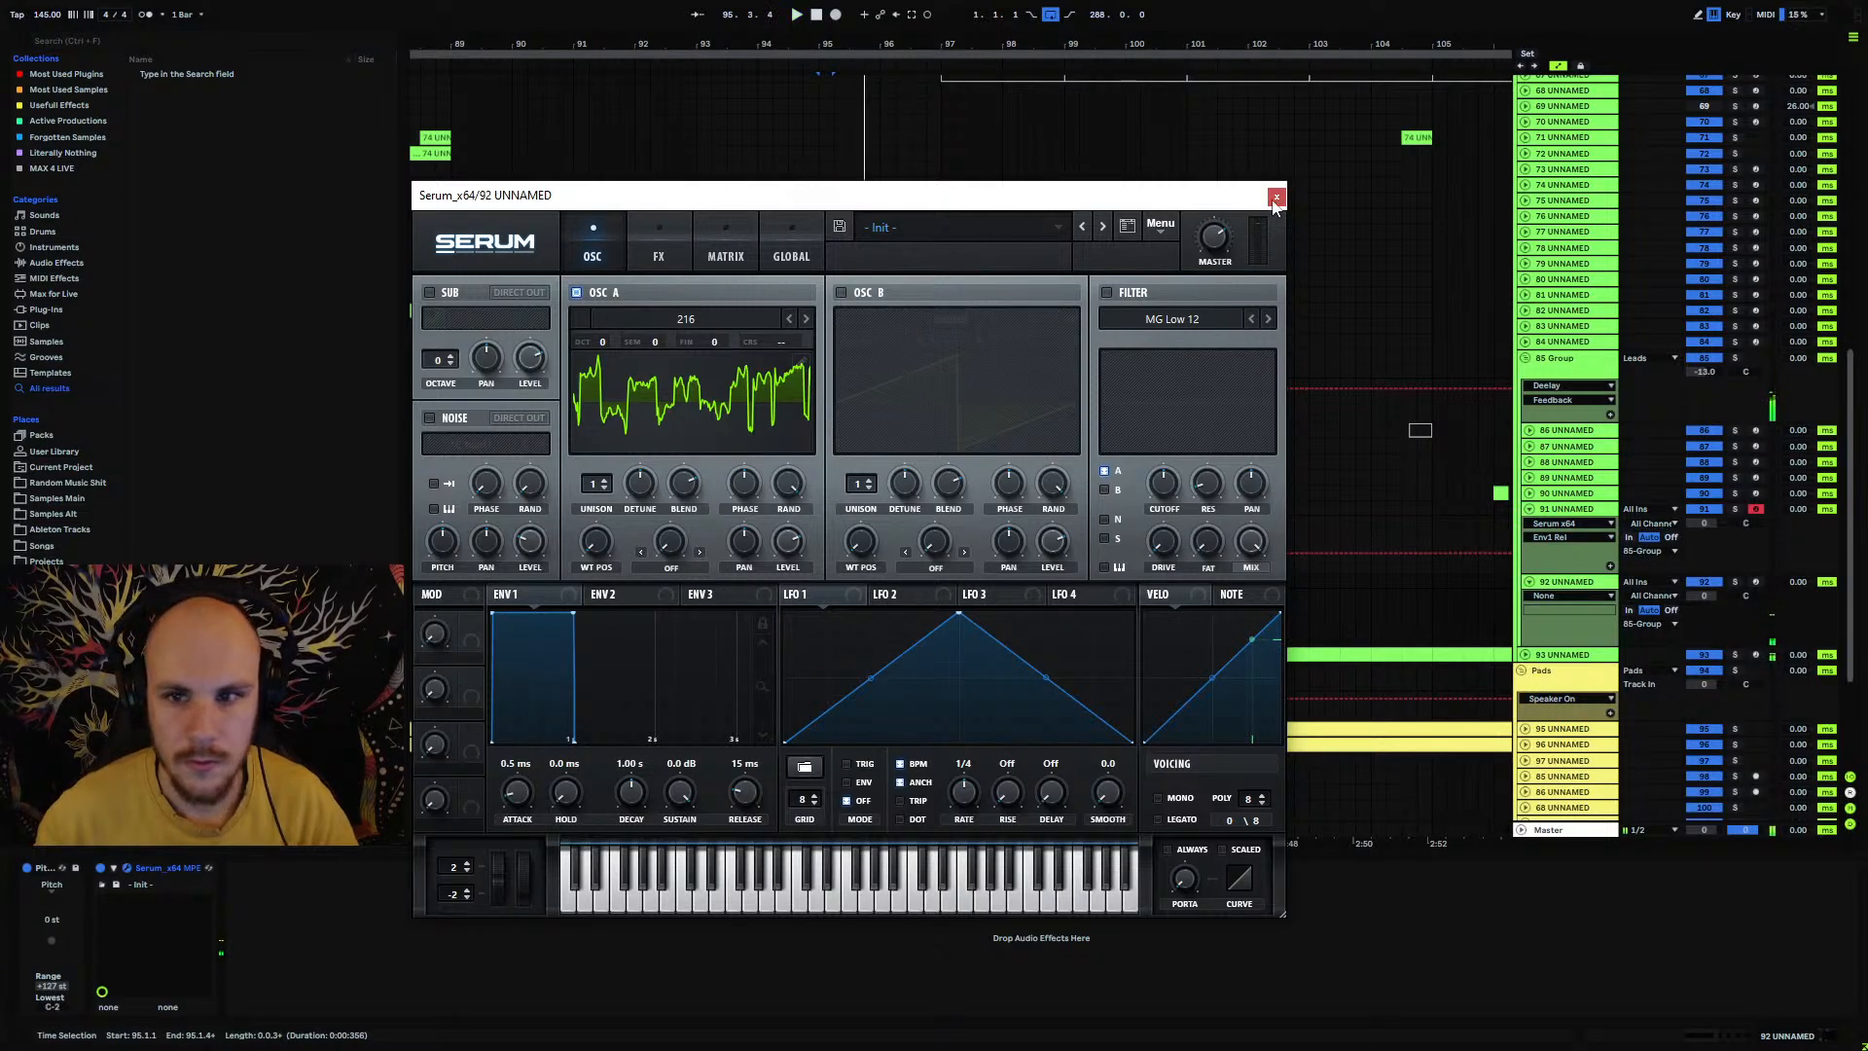
pyautogui.click(1276, 198)
pyautogui.click(702, 580)
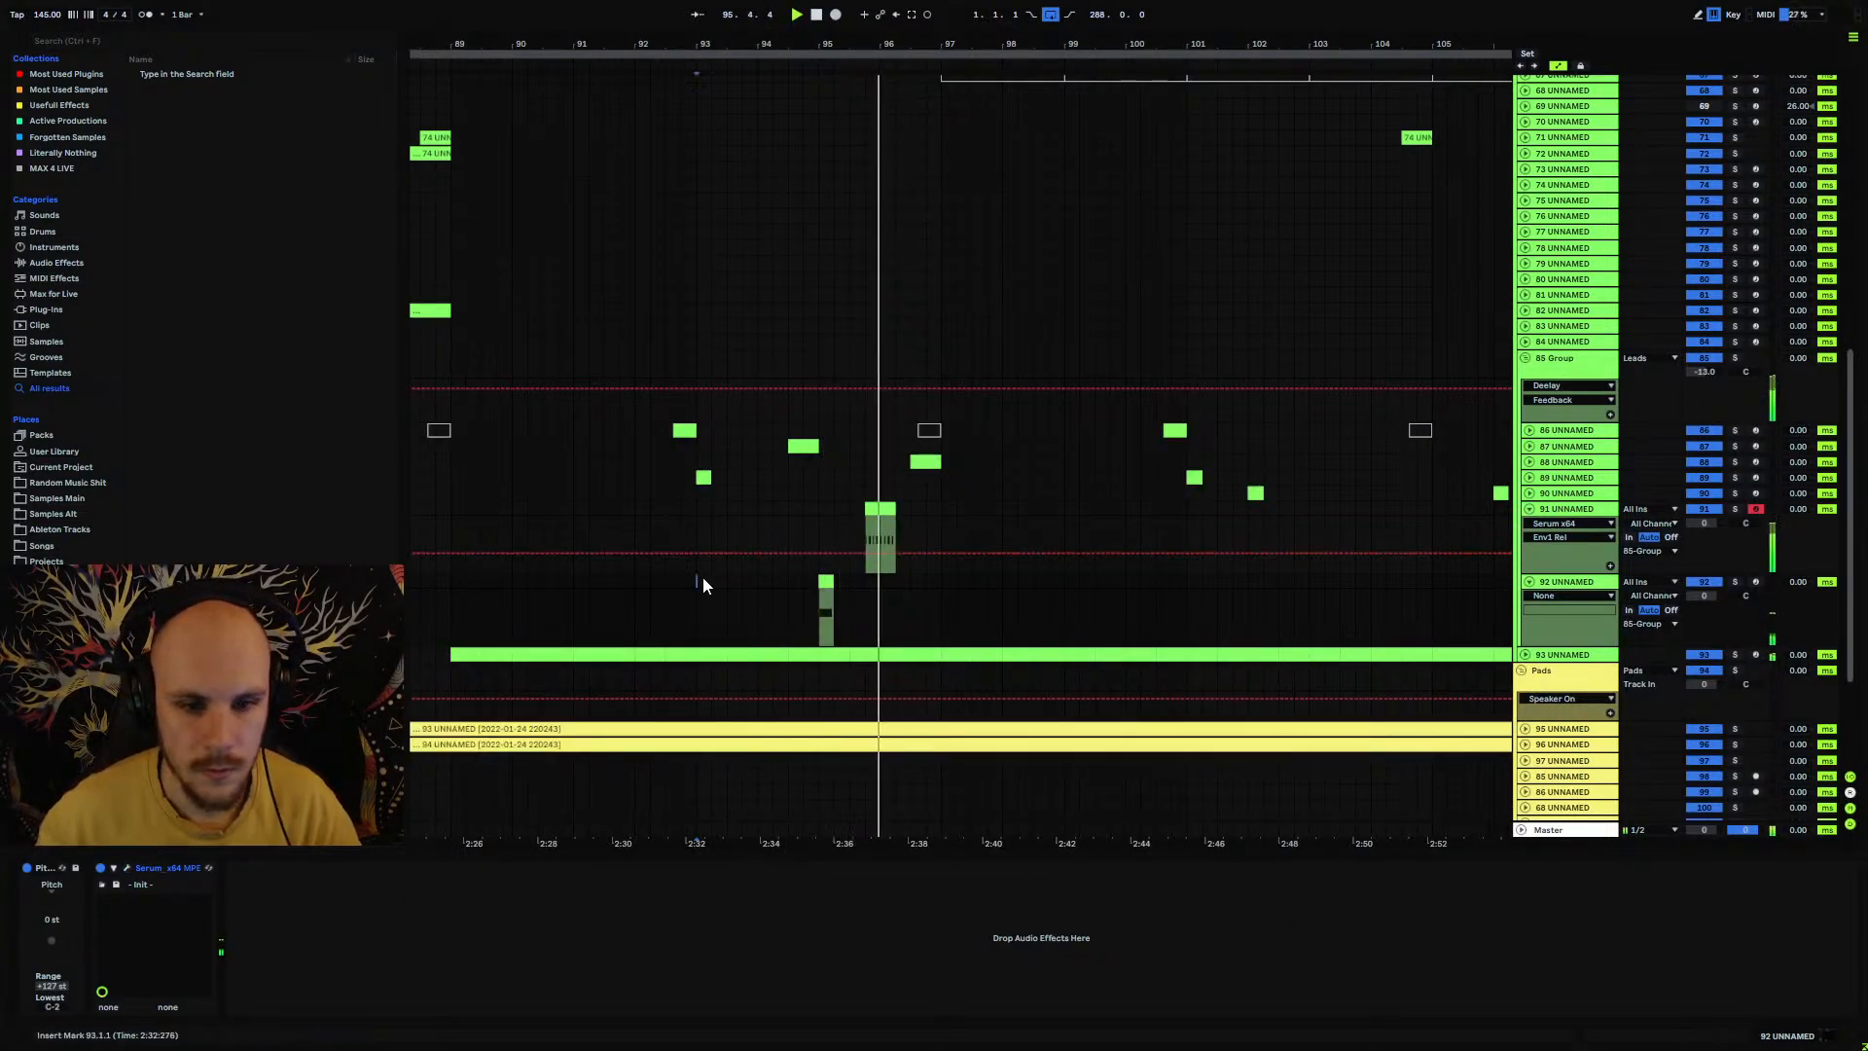
# Step: Extend the A#0 note in the track 92 clip to the clip's end and stop playback
pyautogui.doubleClick(825, 591)
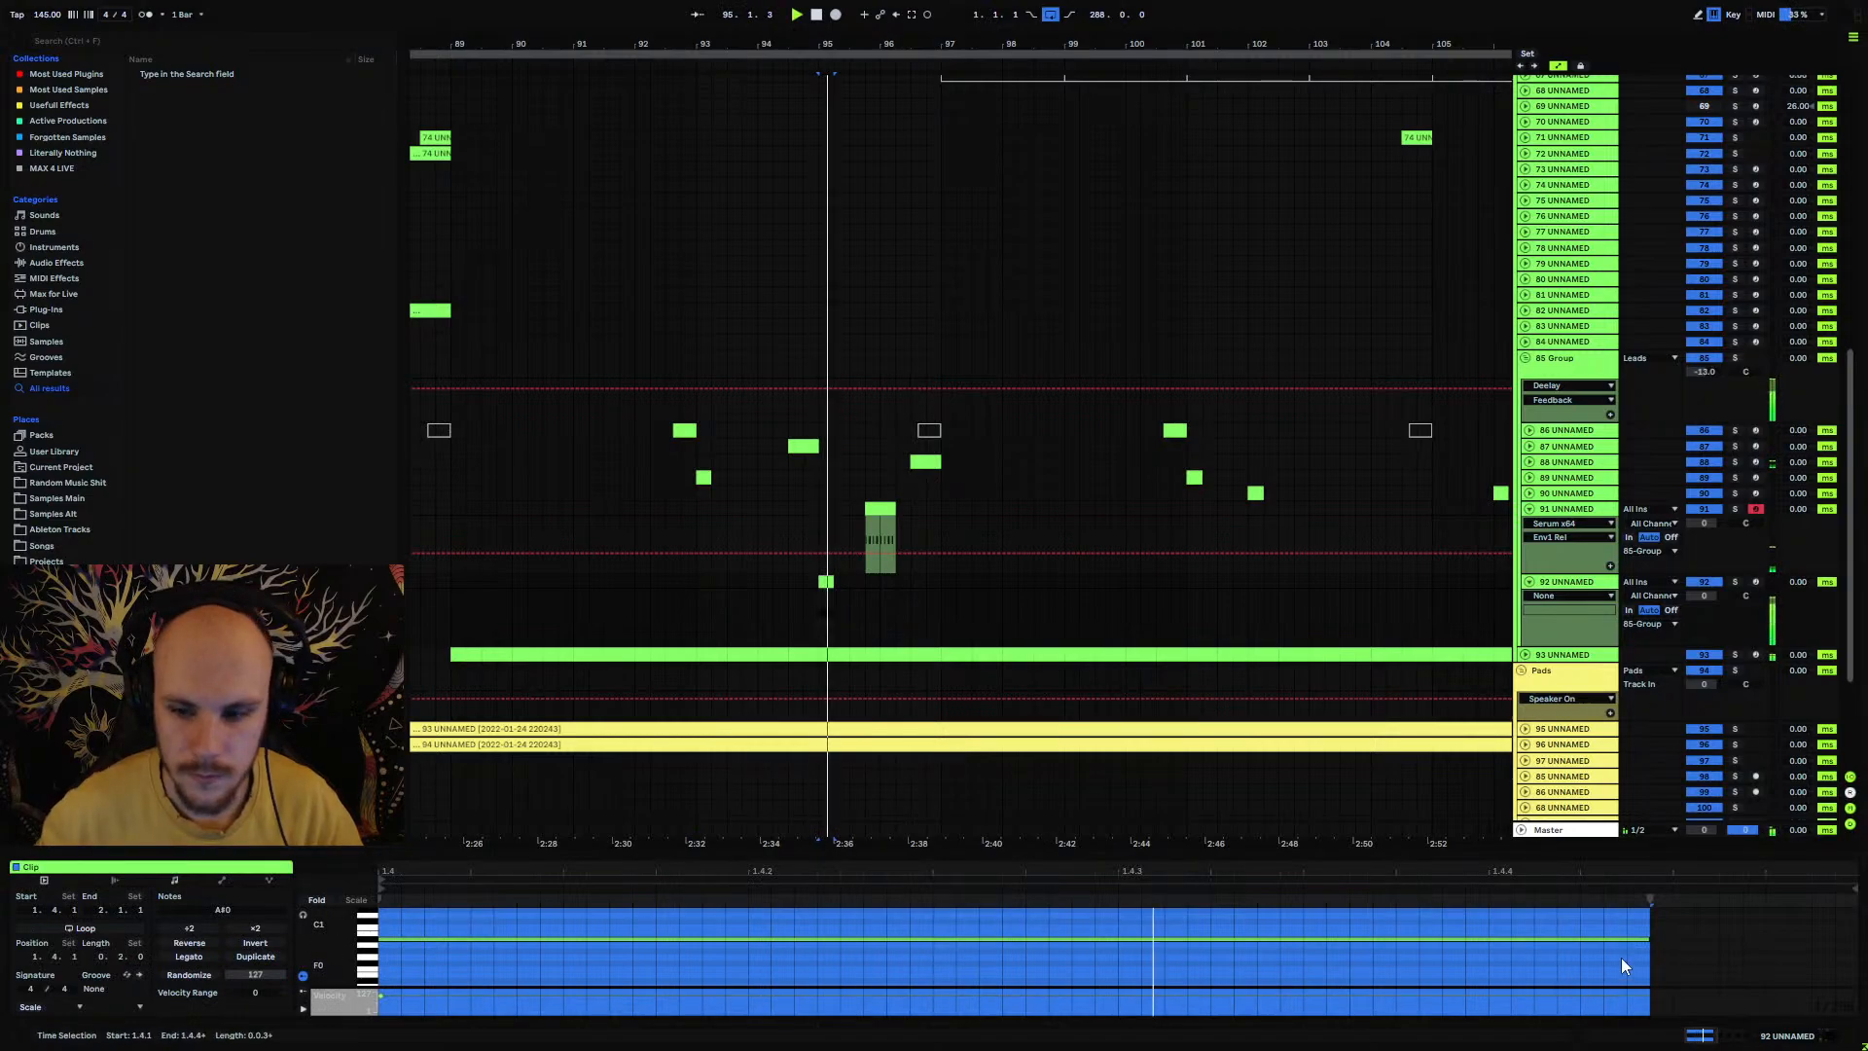
pyautogui.moveTo(1651, 940); pyautogui.dragTo(1856, 942)
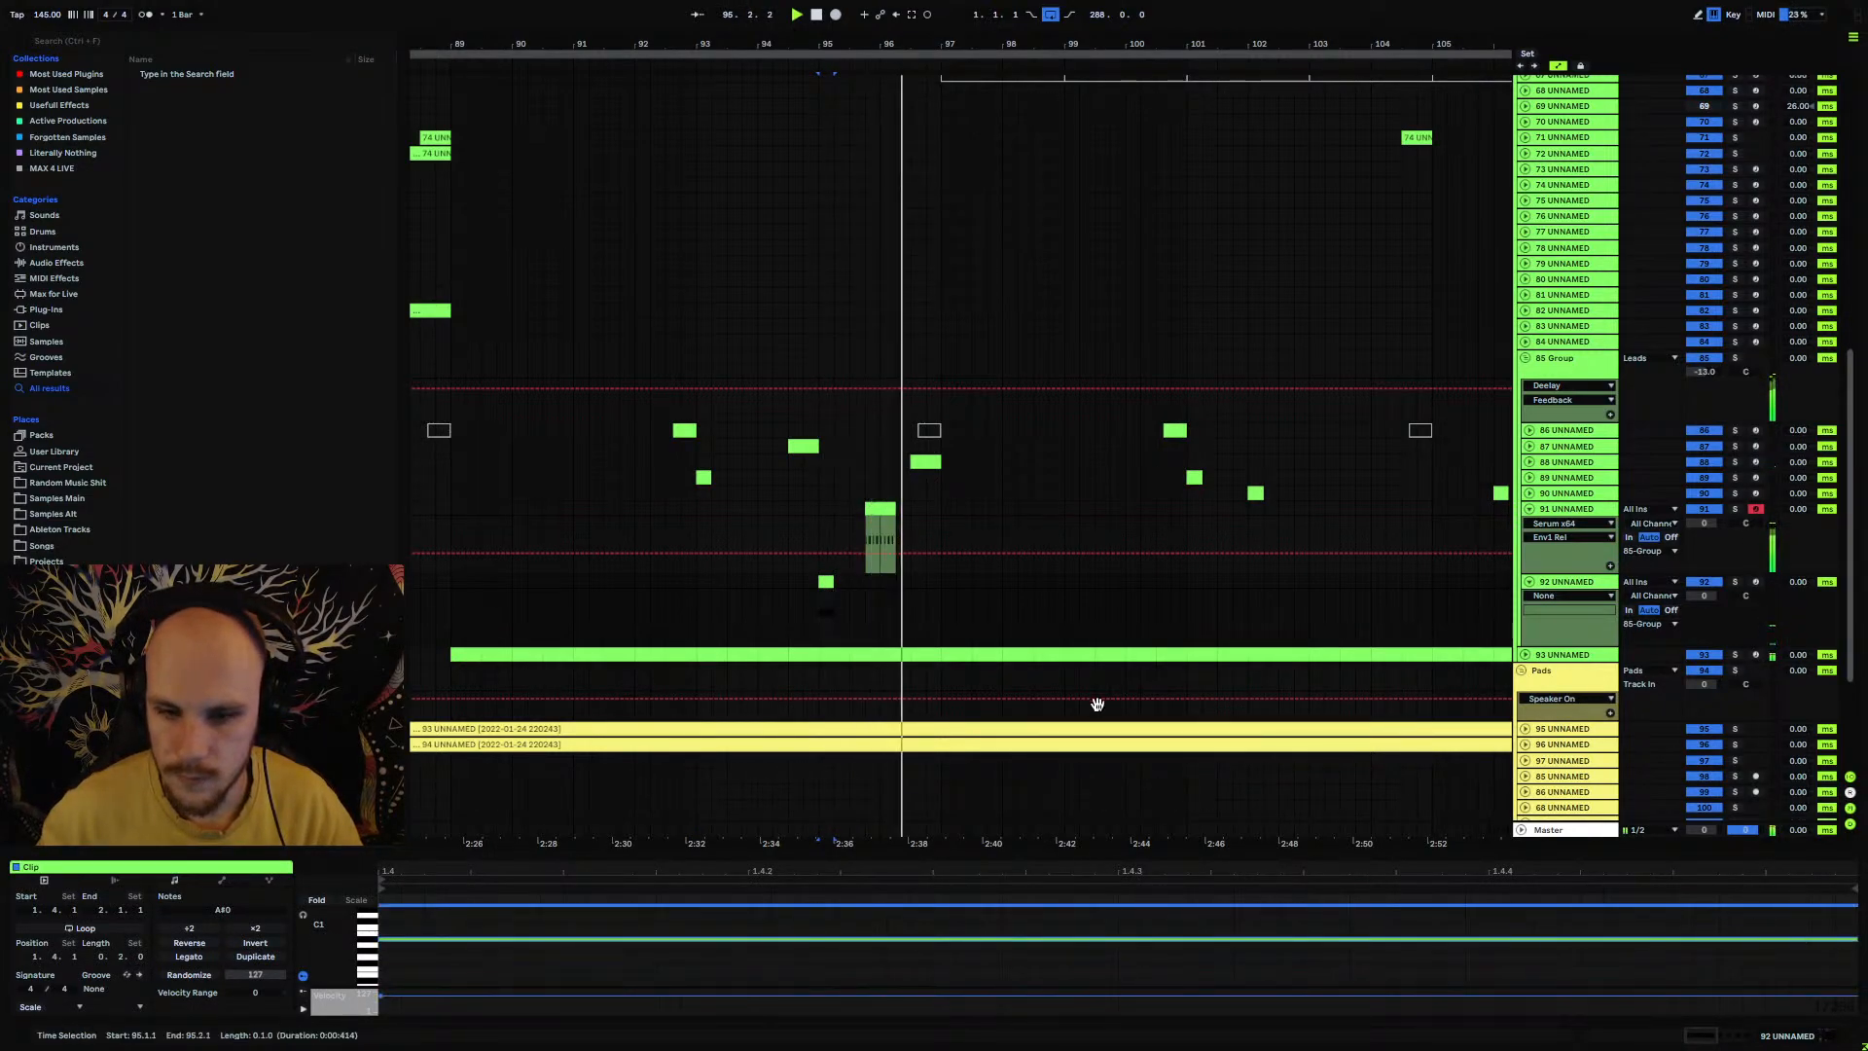
pyautogui.press('space')
# Step: Duplicate bars 89–97 of tracks 91 and 92 twice, filling them up to bar 113
pyautogui.moveTo(710, 580); pyautogui.dragTo(941, 587)
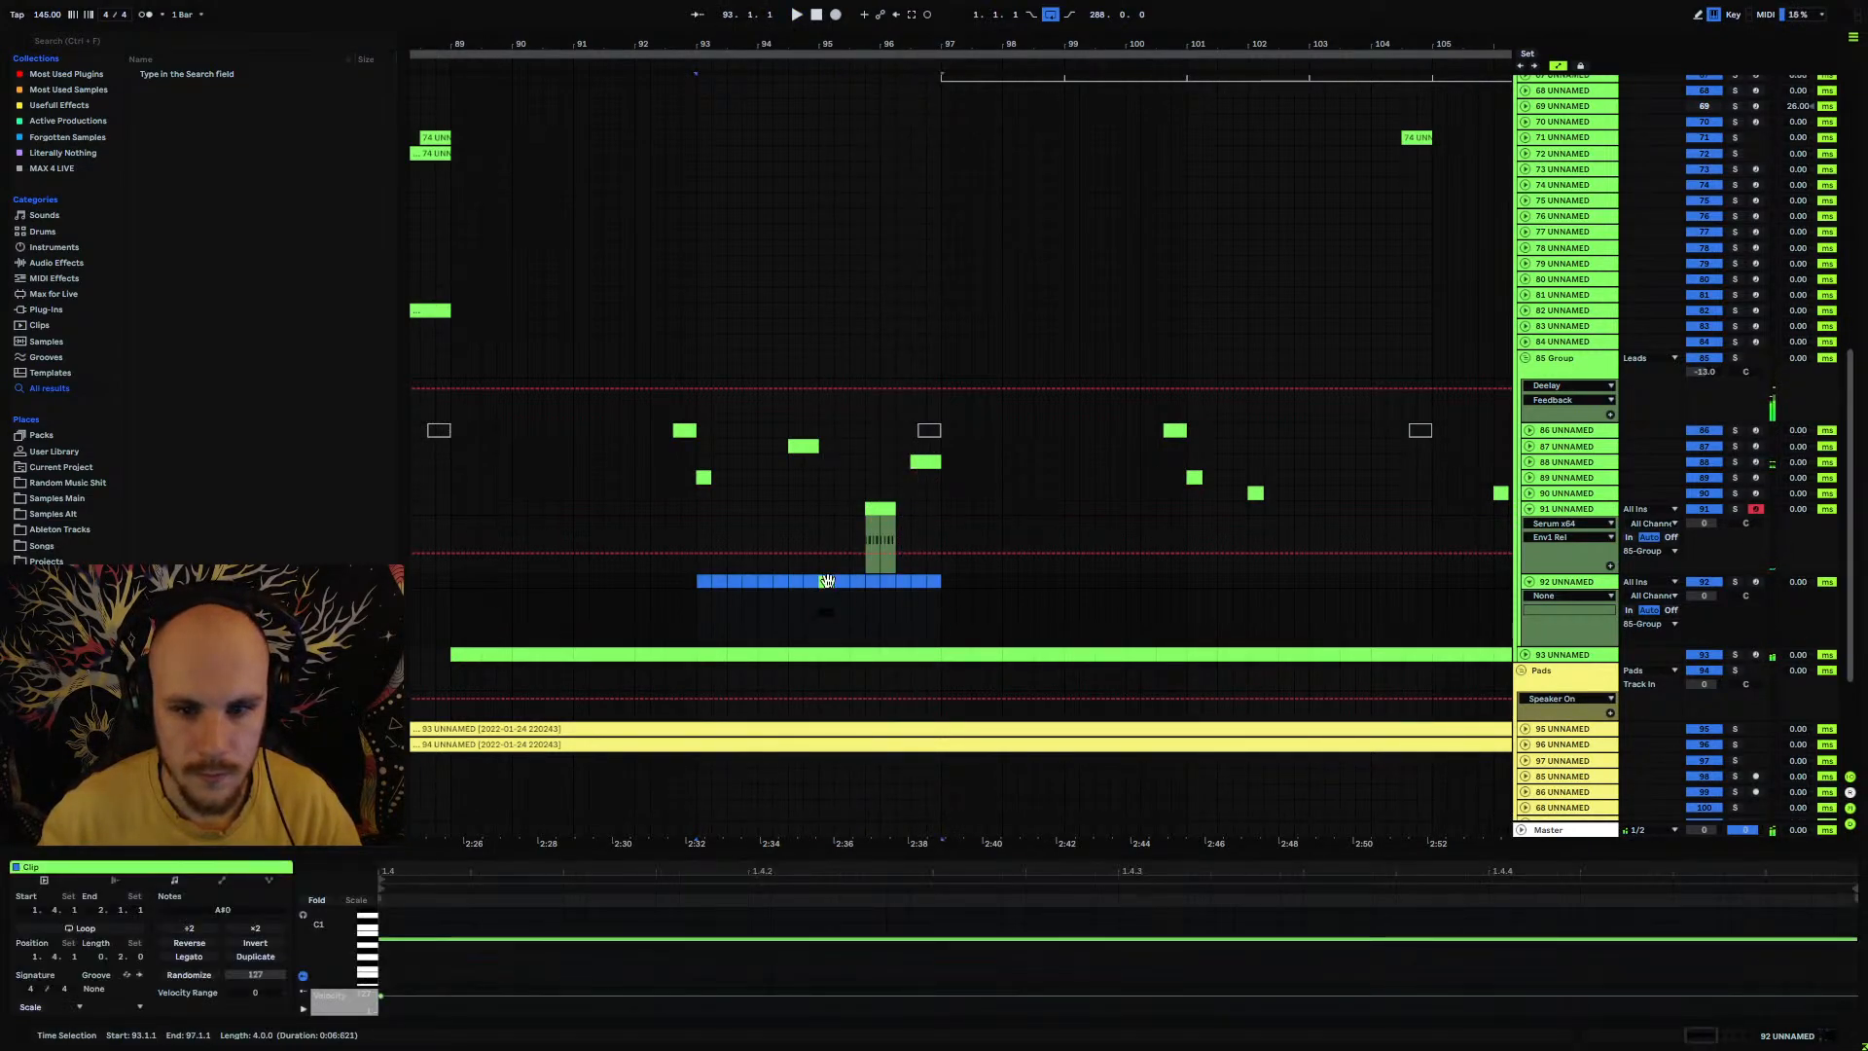
pyautogui.click(456, 582)
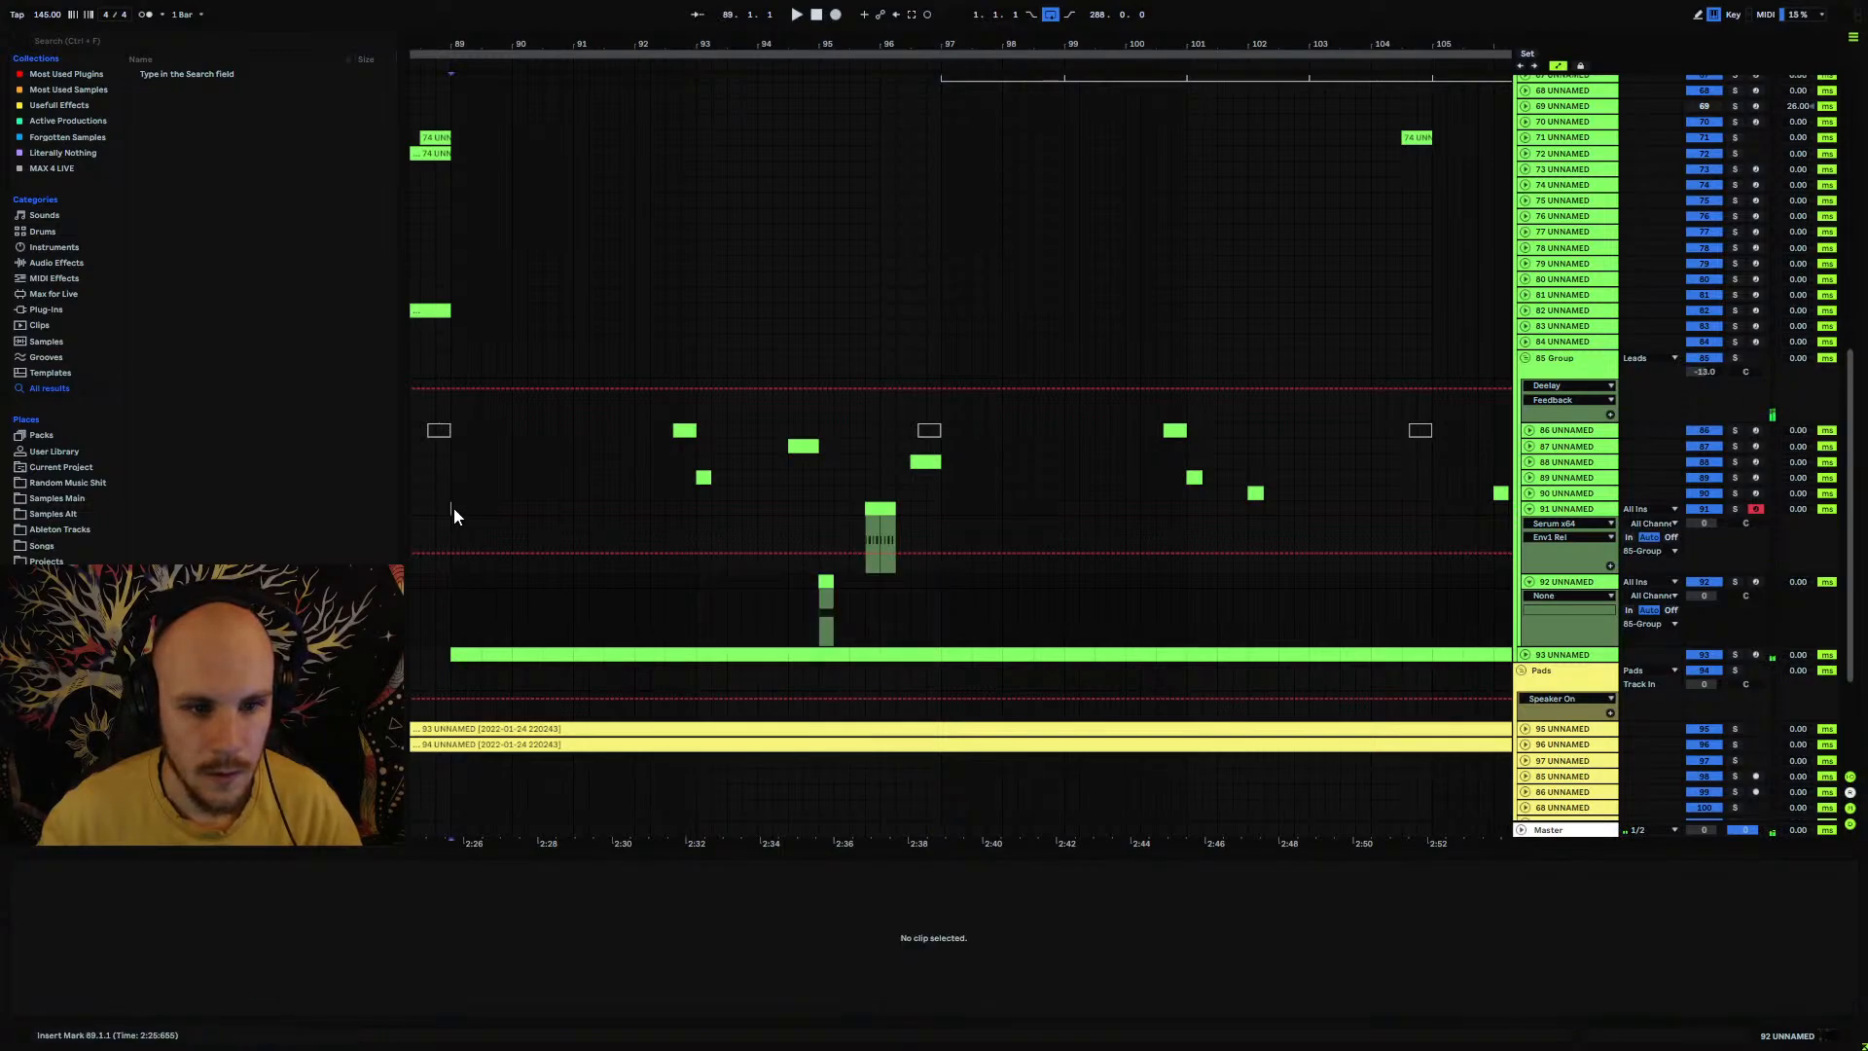
pyautogui.moveTo(453, 506); pyautogui.dragTo(945, 611)
pyautogui.hotkey('ctrl', 'd')
pyautogui.hotkey('ctrl', 'd')
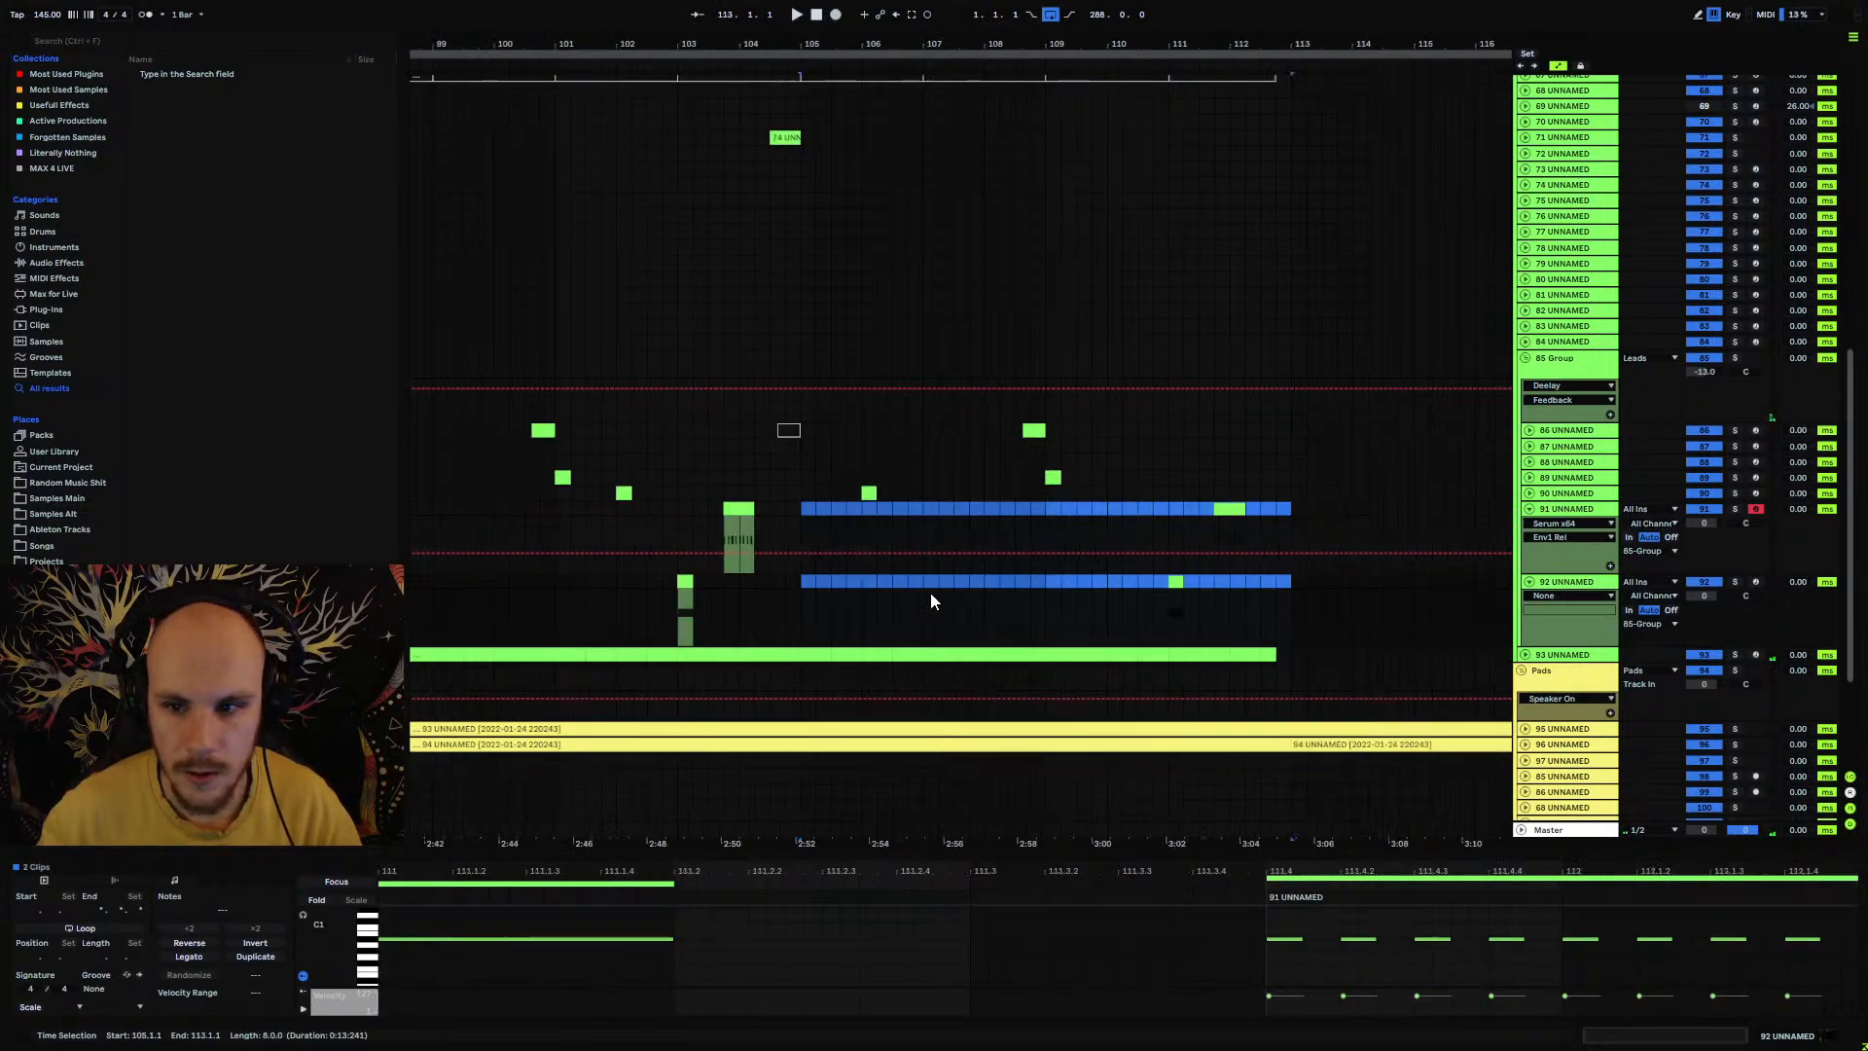
# Step: Play the duplicated fills from bar 109 and fold tracks 91 and 92
pyautogui.press('space')
pyautogui.click(1185, 521)
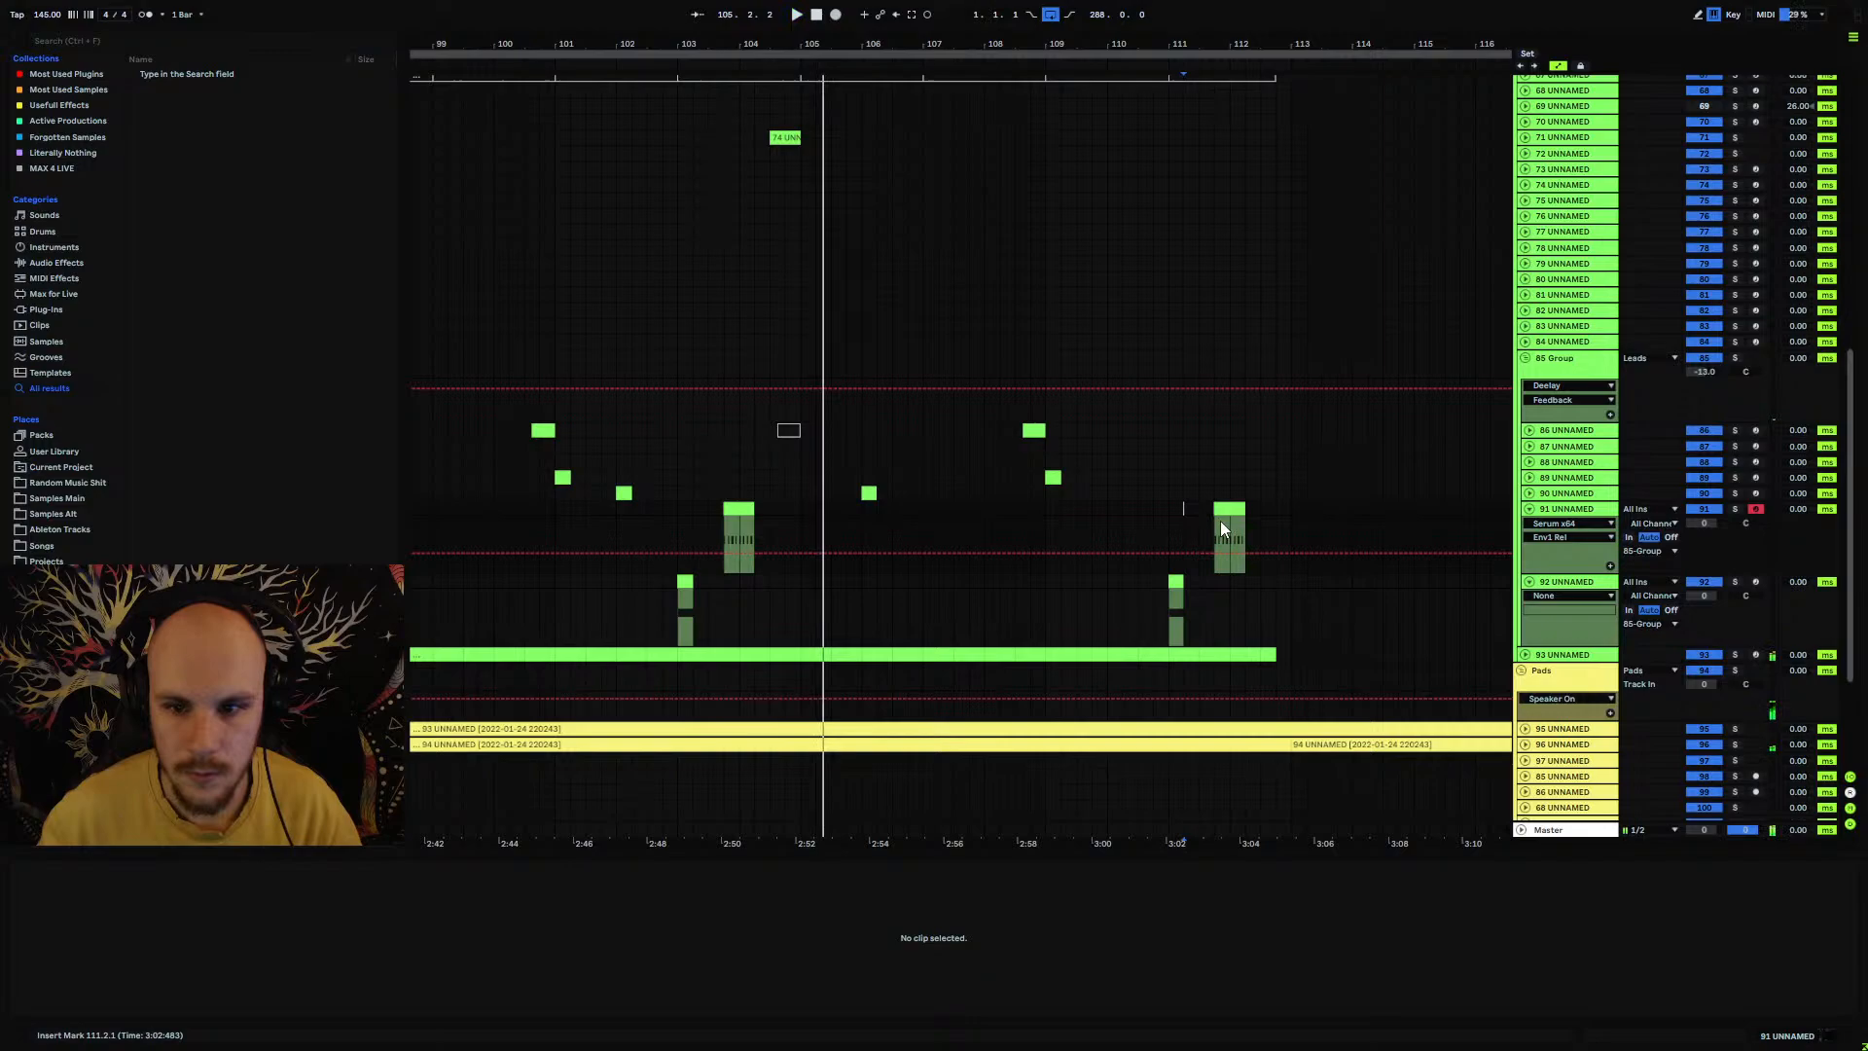
pyautogui.click(1047, 494)
pyautogui.click(1529, 509)
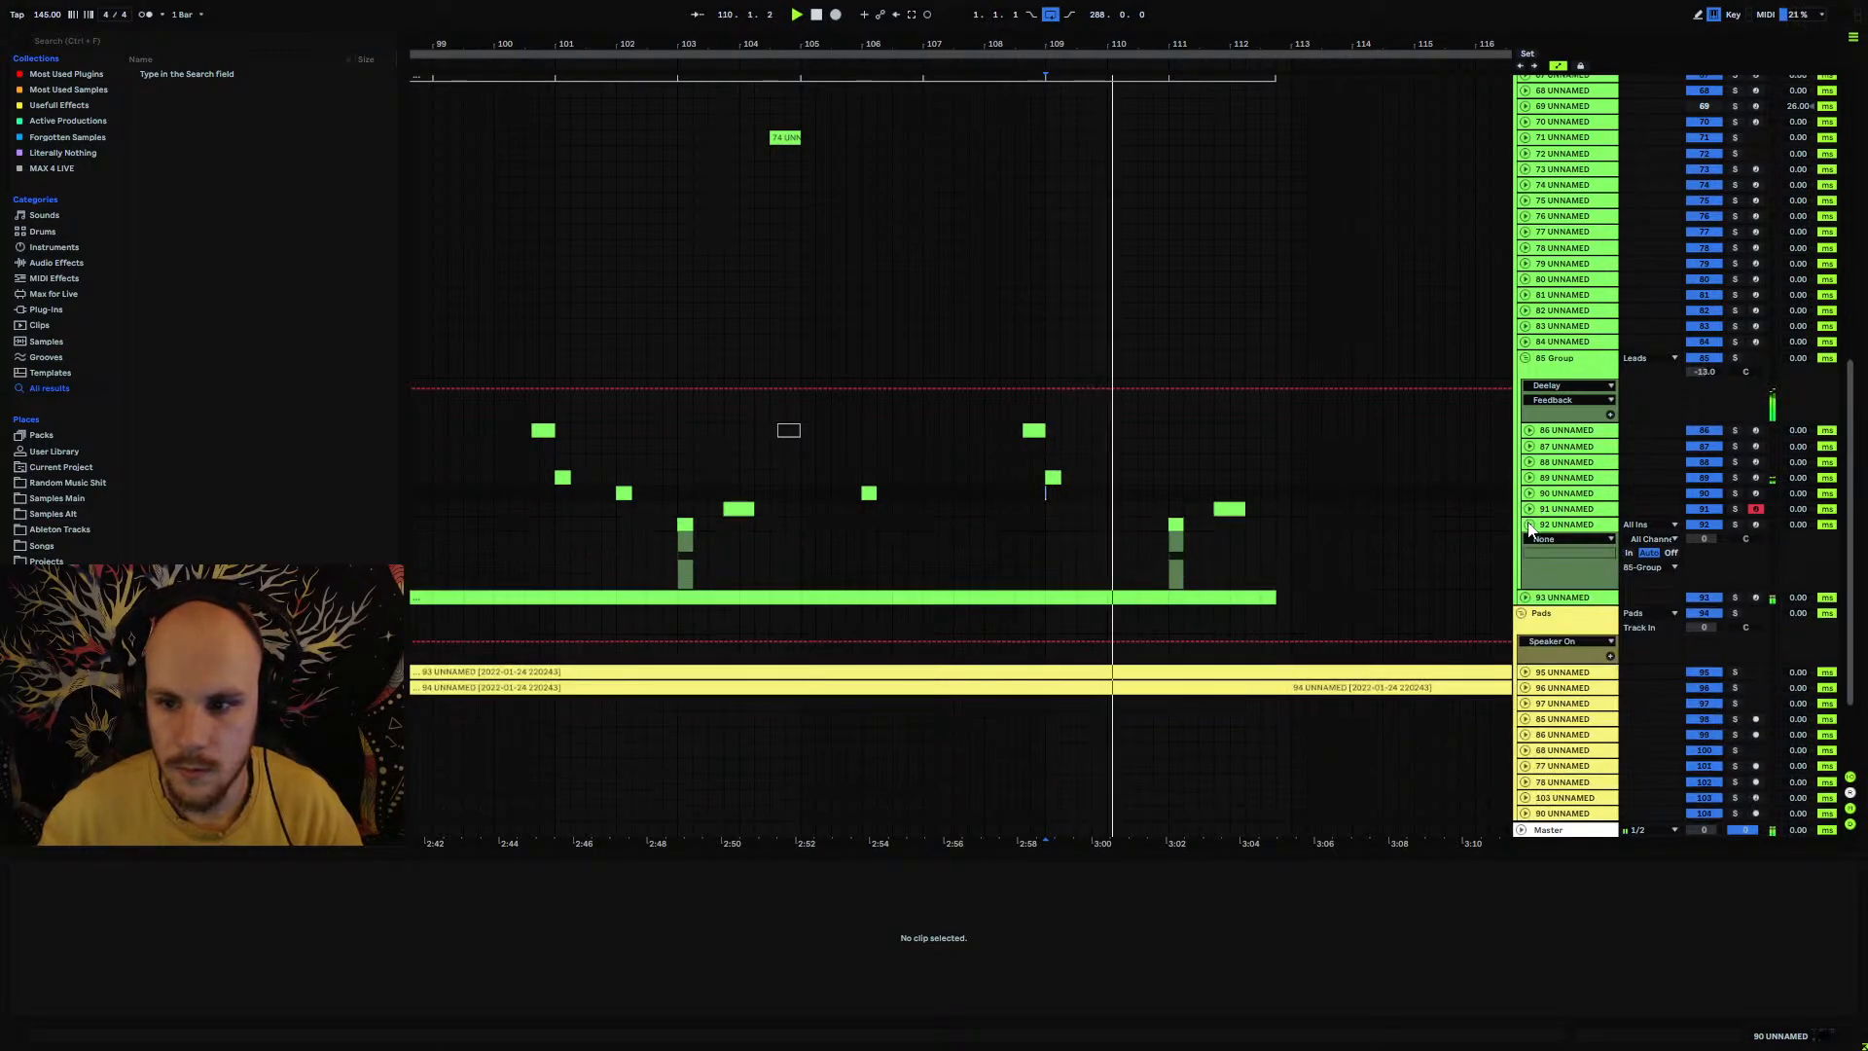
pyautogui.click(1529, 524)
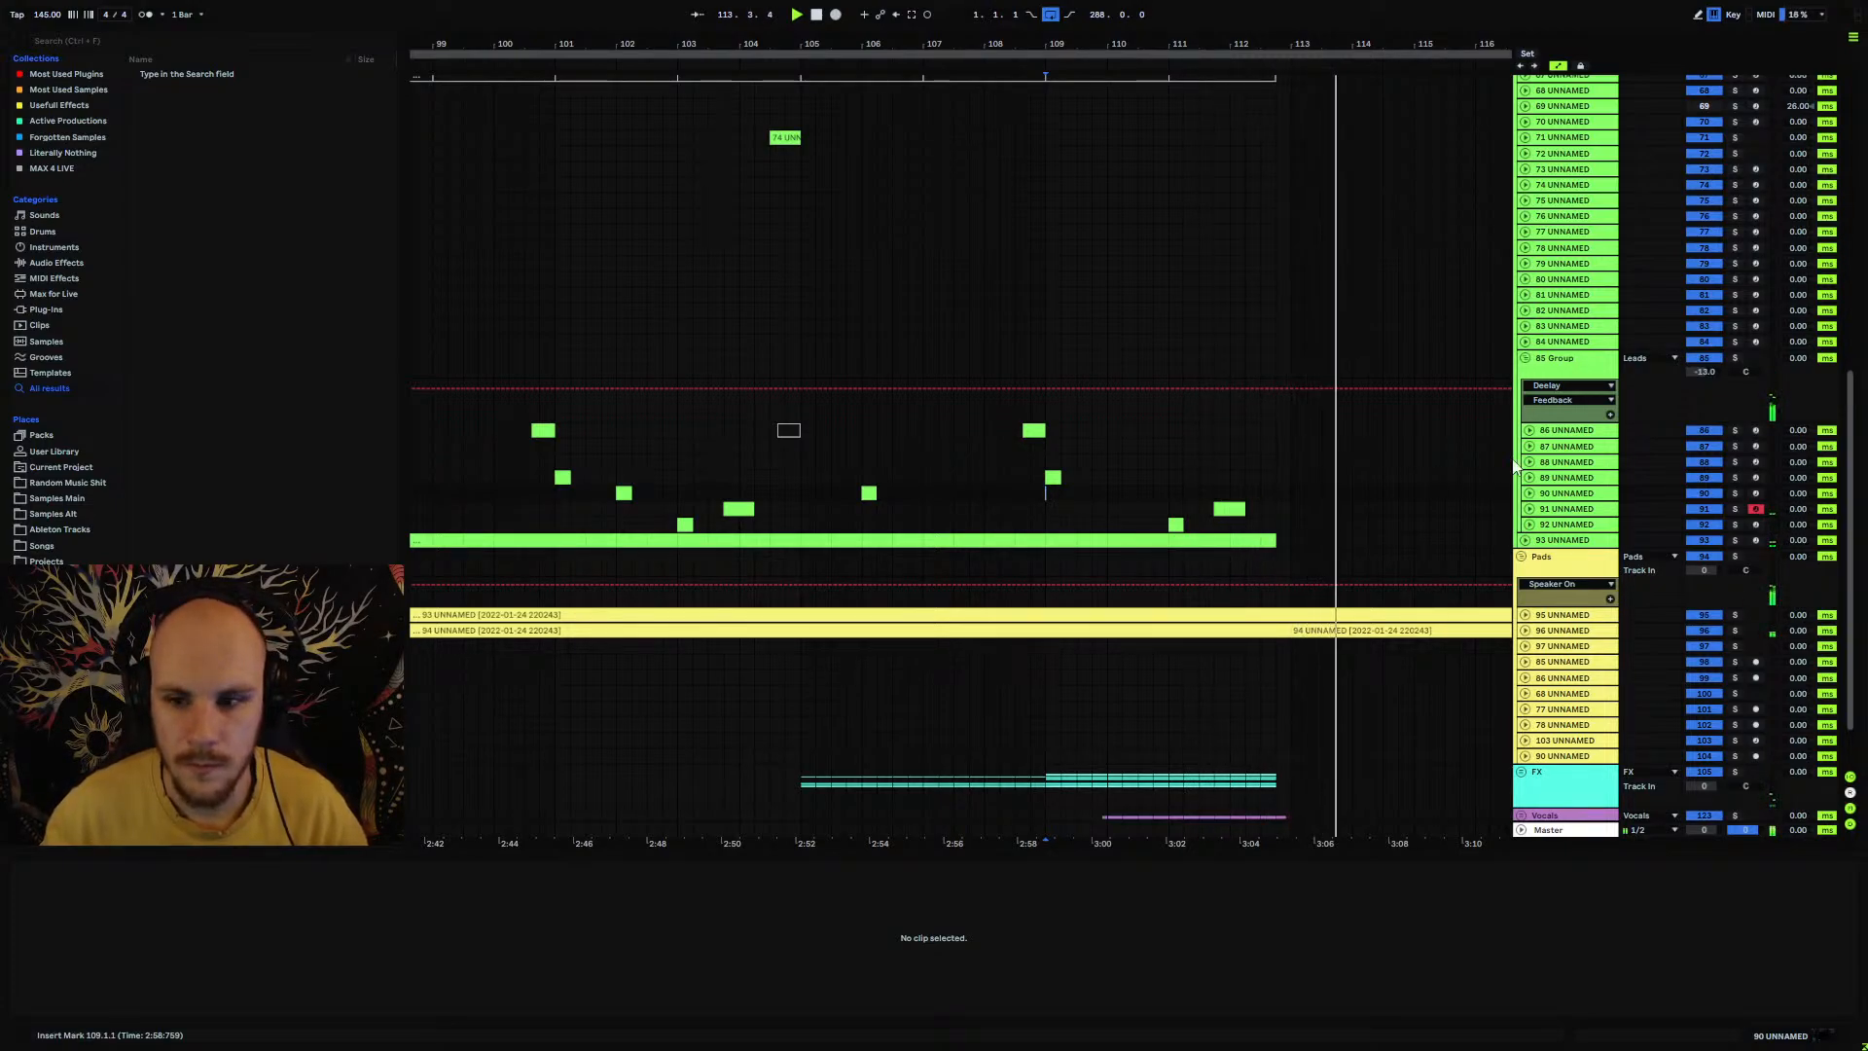
# Step: Automate Deelay's Device On on 85 Group to switch off just before bar 113 and play from bar 109
pyautogui.doubleClick(1572, 370)
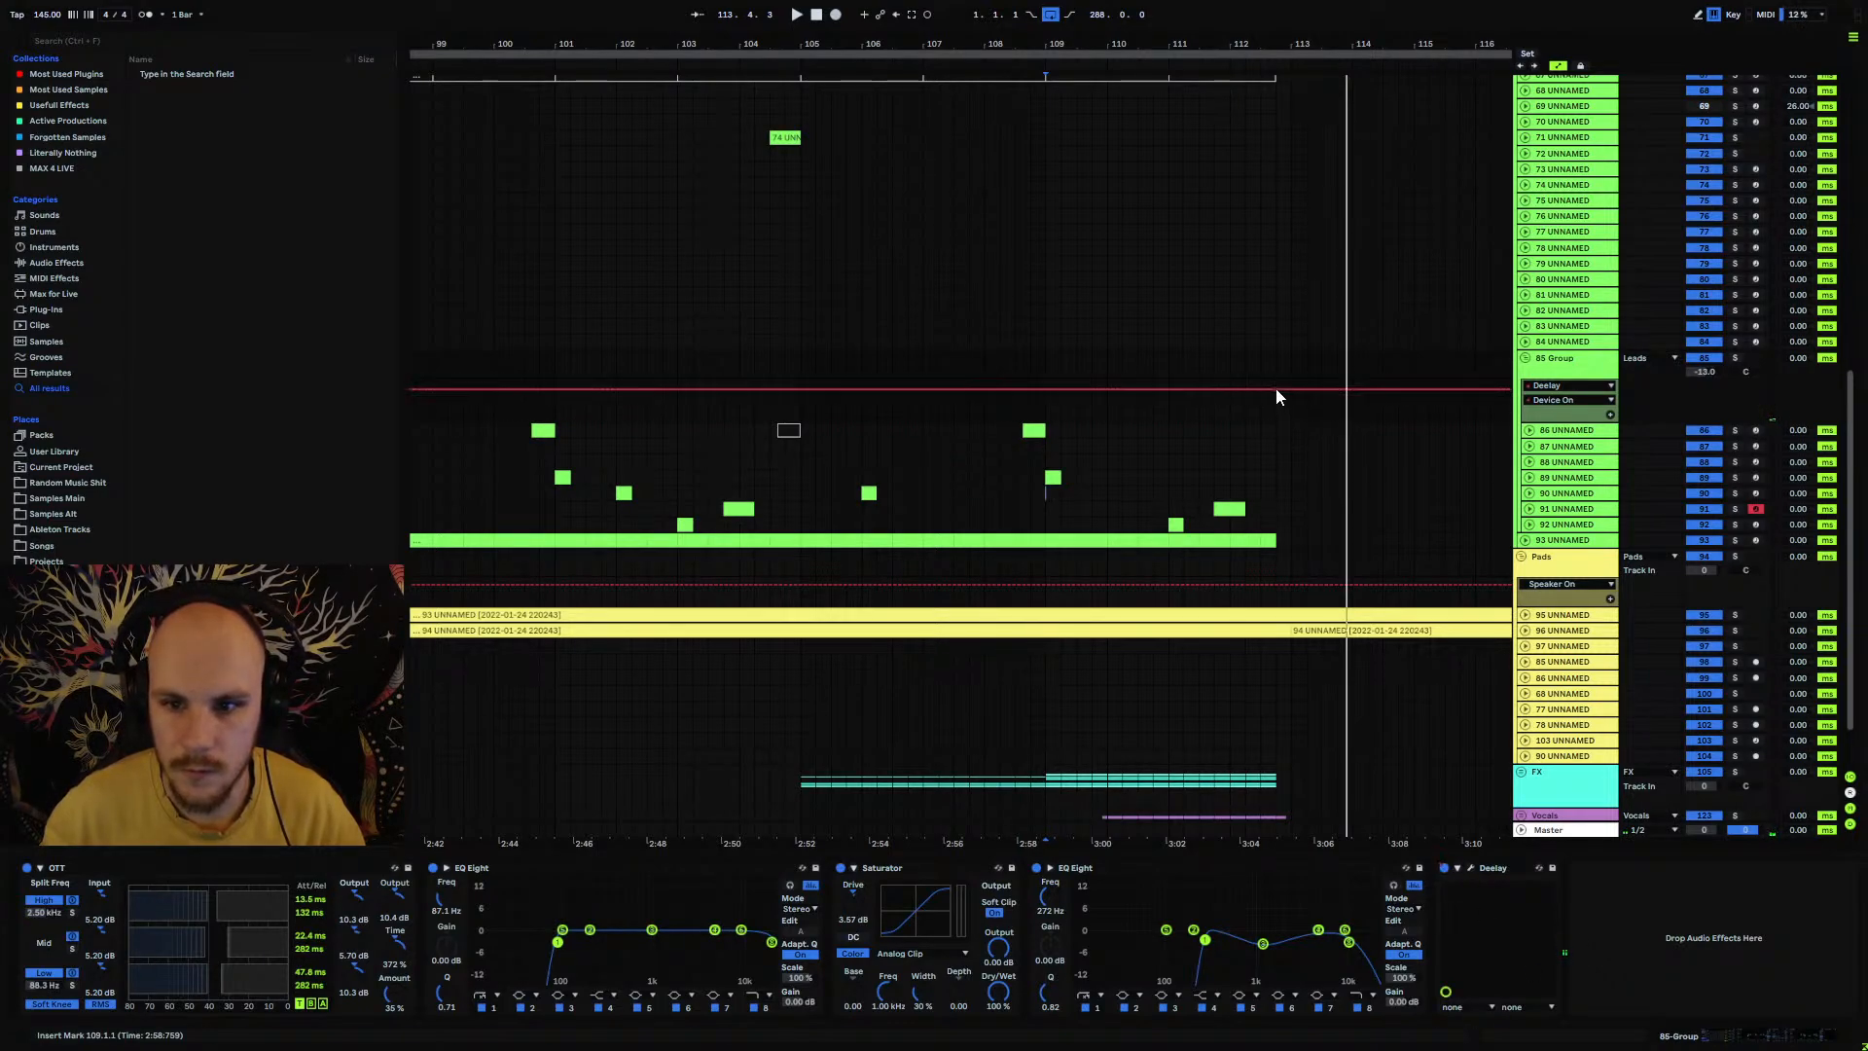
pyautogui.press('space')
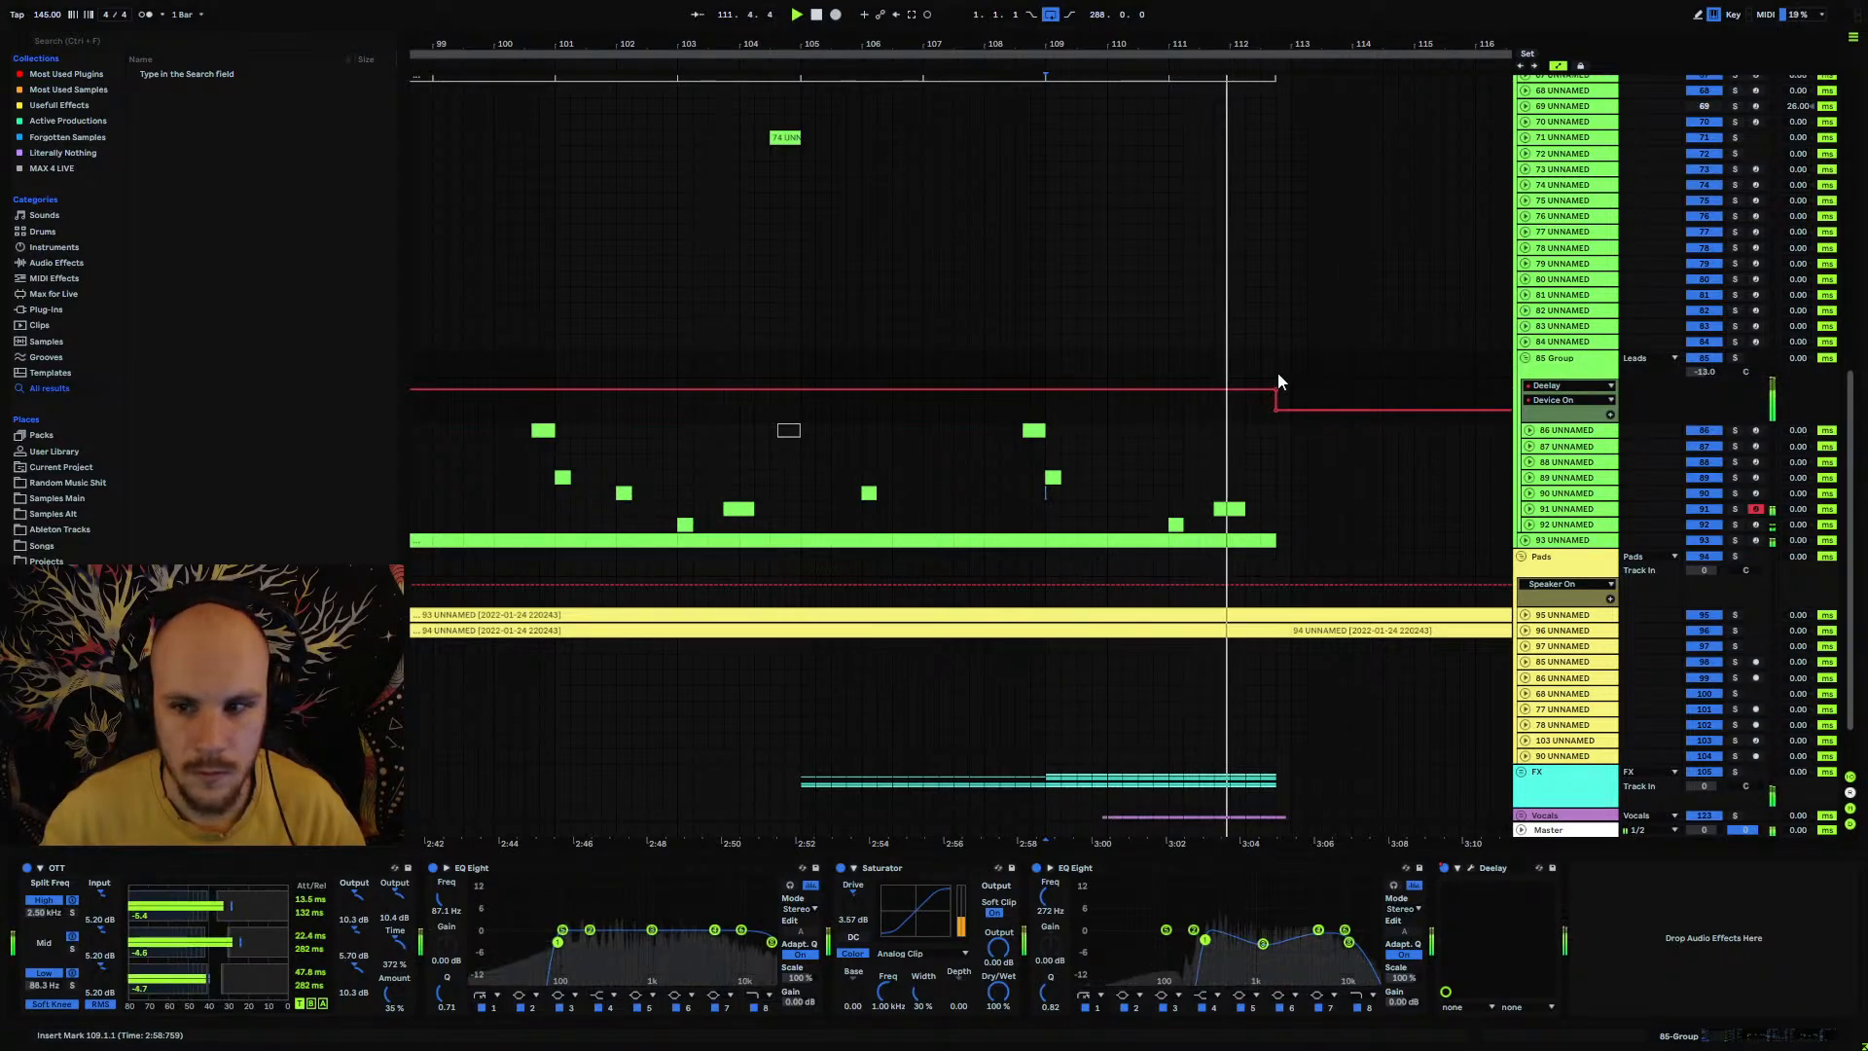
# Step: Duplicate bars 89–97 of track 87 twice so its fill repeats up to bar 113
pyautogui.moveTo(616, 44); pyautogui.dragTo(801, 369)
pyautogui.click(721, 446)
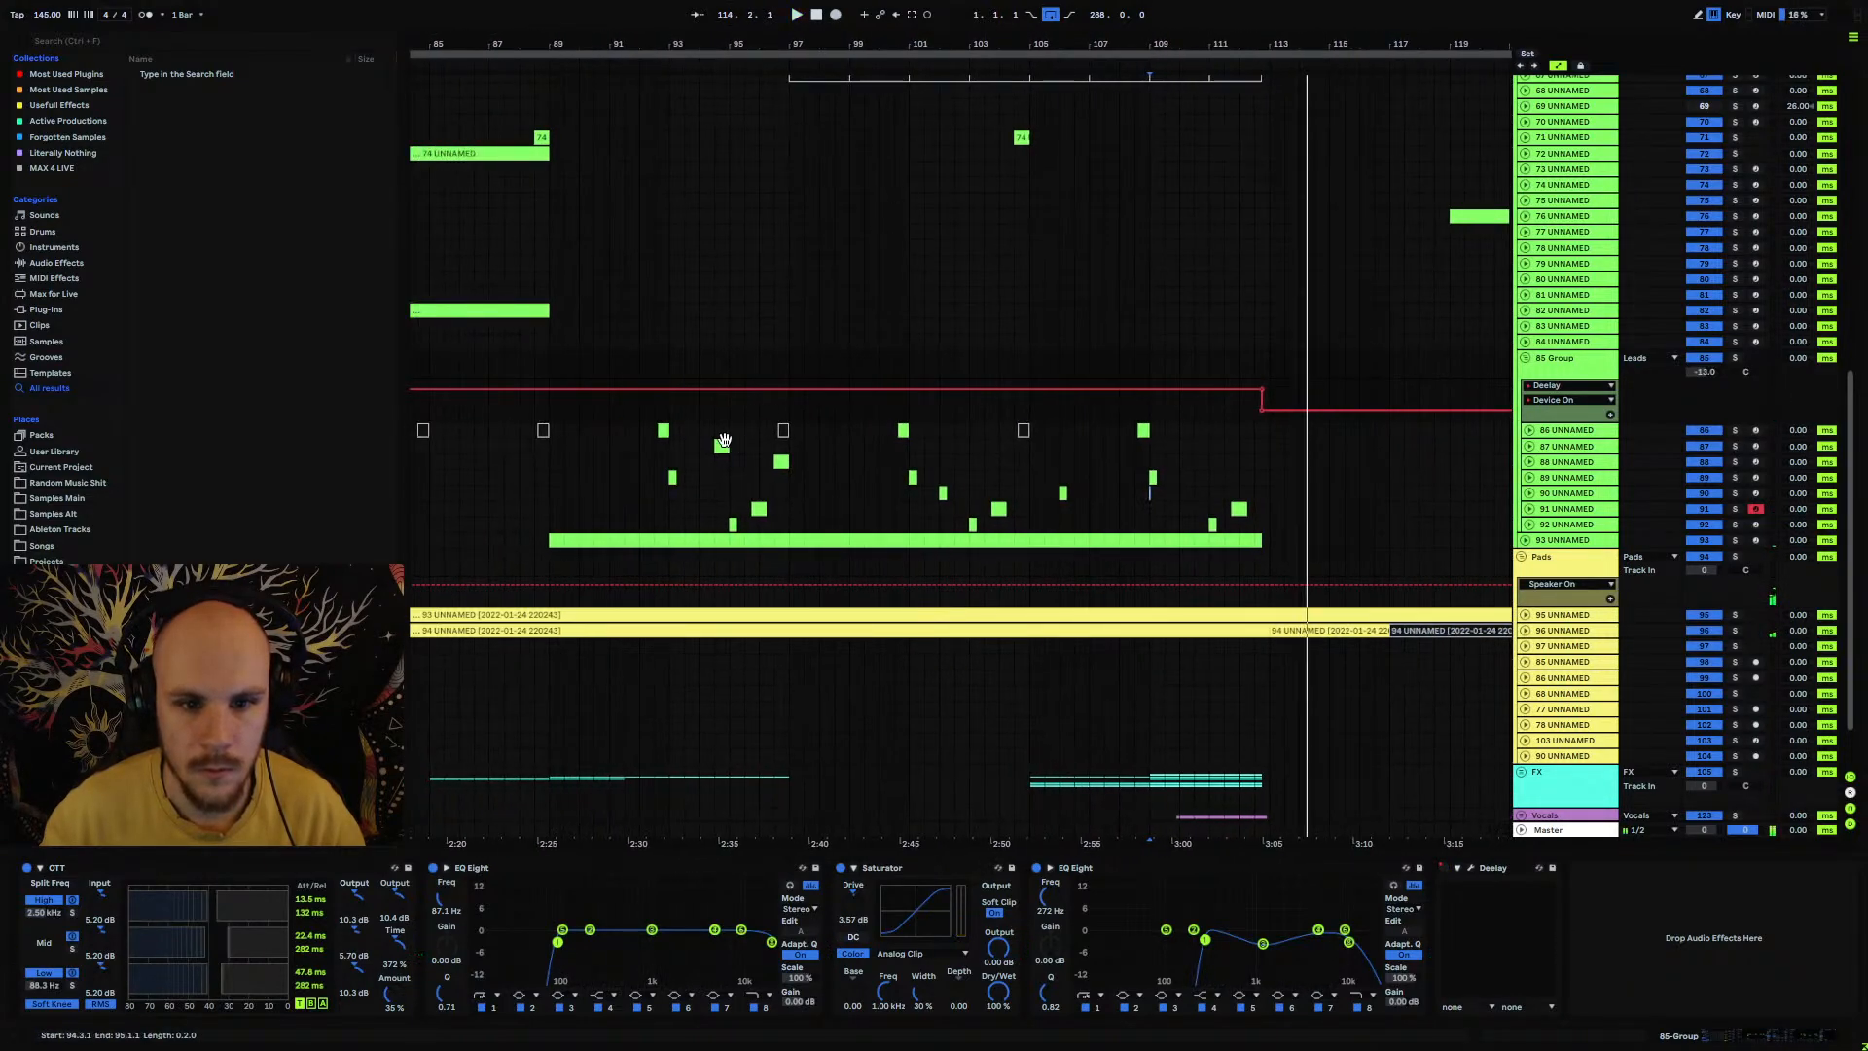
pyautogui.moveTo(551, 447); pyautogui.dragTo(800, 455)
pyautogui.hotkey('ctrl', 'd')
pyautogui.hotkey('ctrl', 'd')
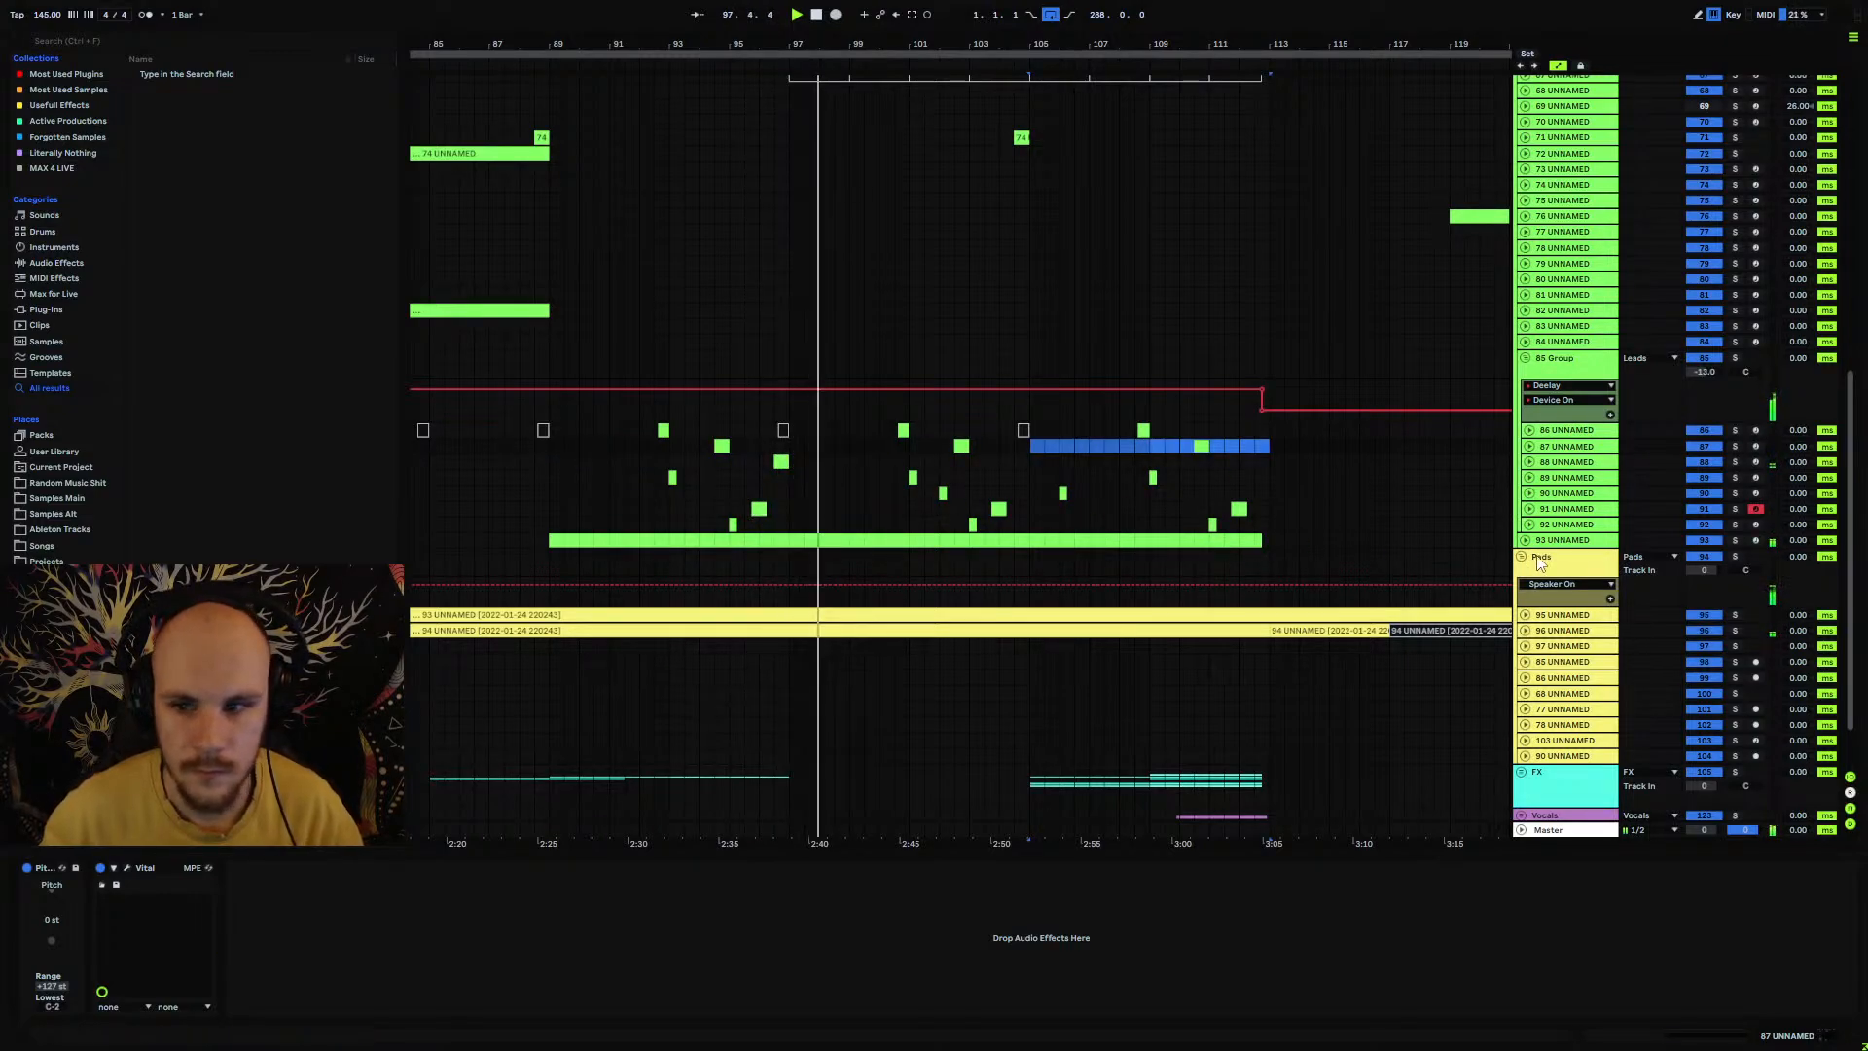
# Step: Insert a new MIDI track below track 92 and load Serum on it
pyautogui.click(1554, 526)
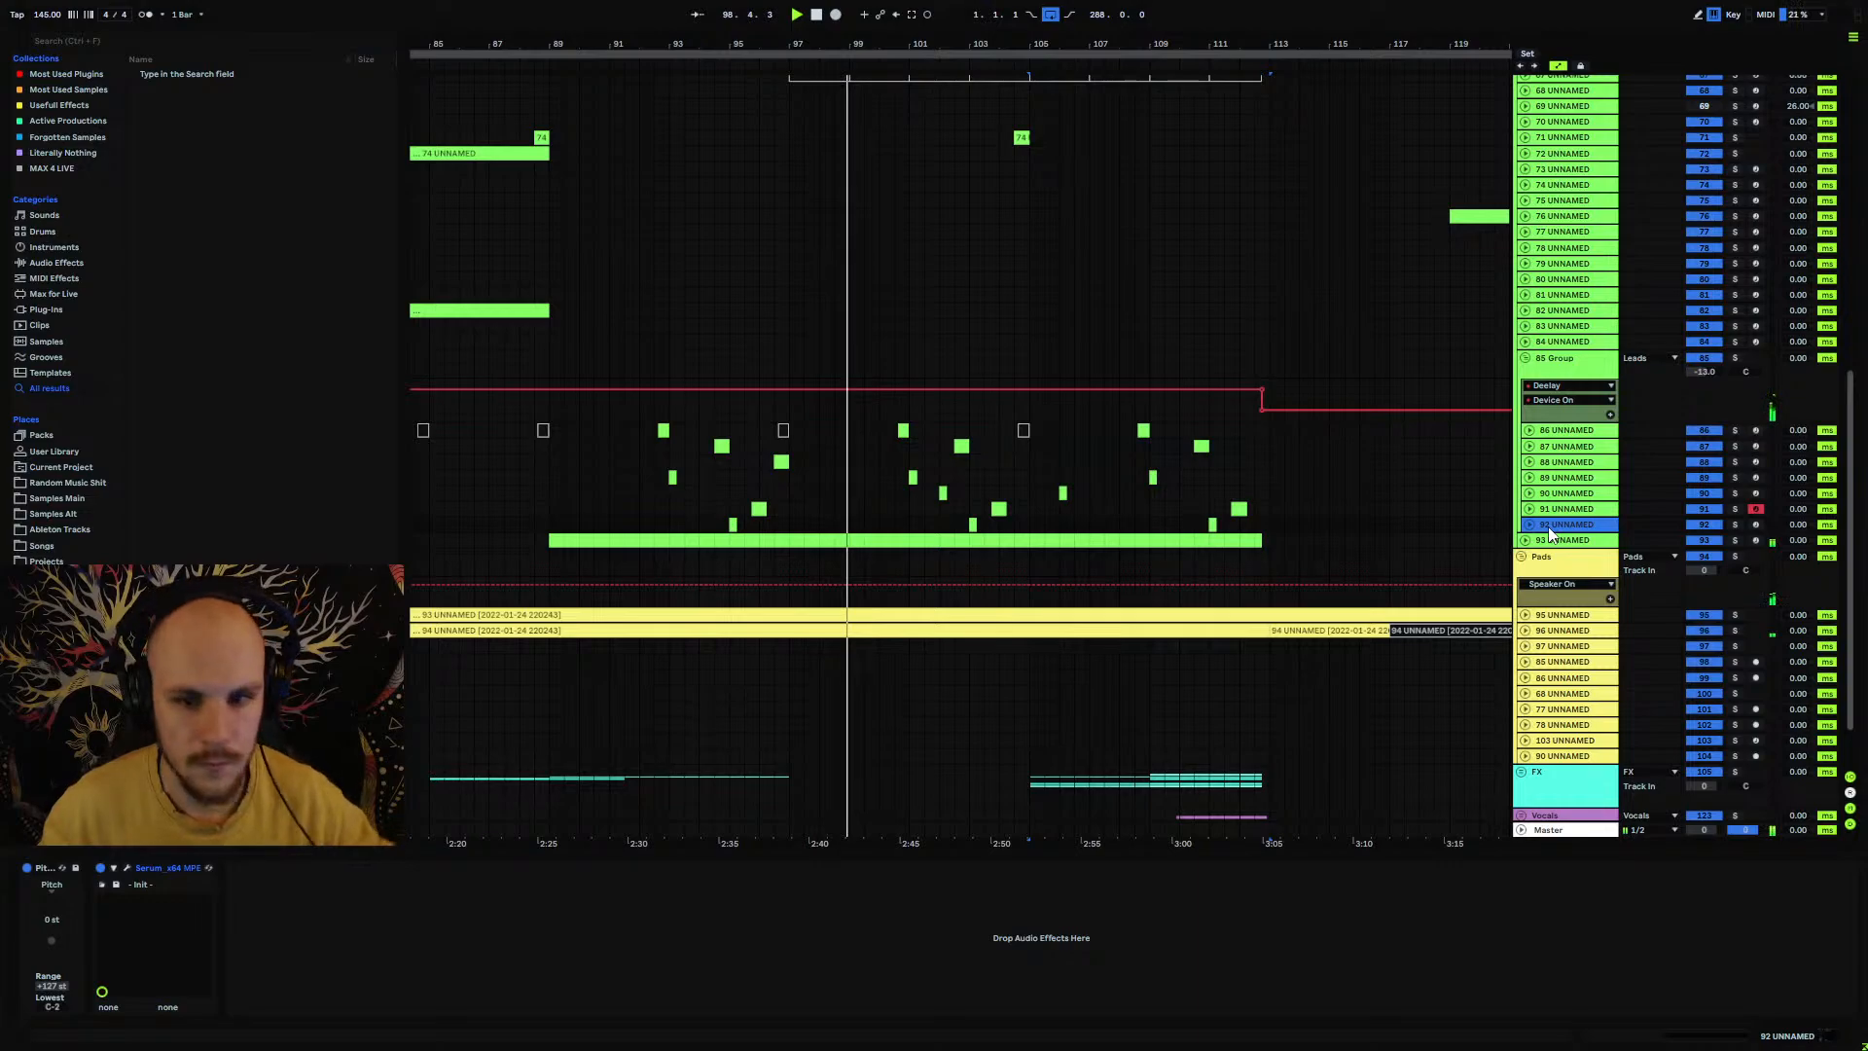
pyautogui.hotkey('ctrl', 'shift', 't')
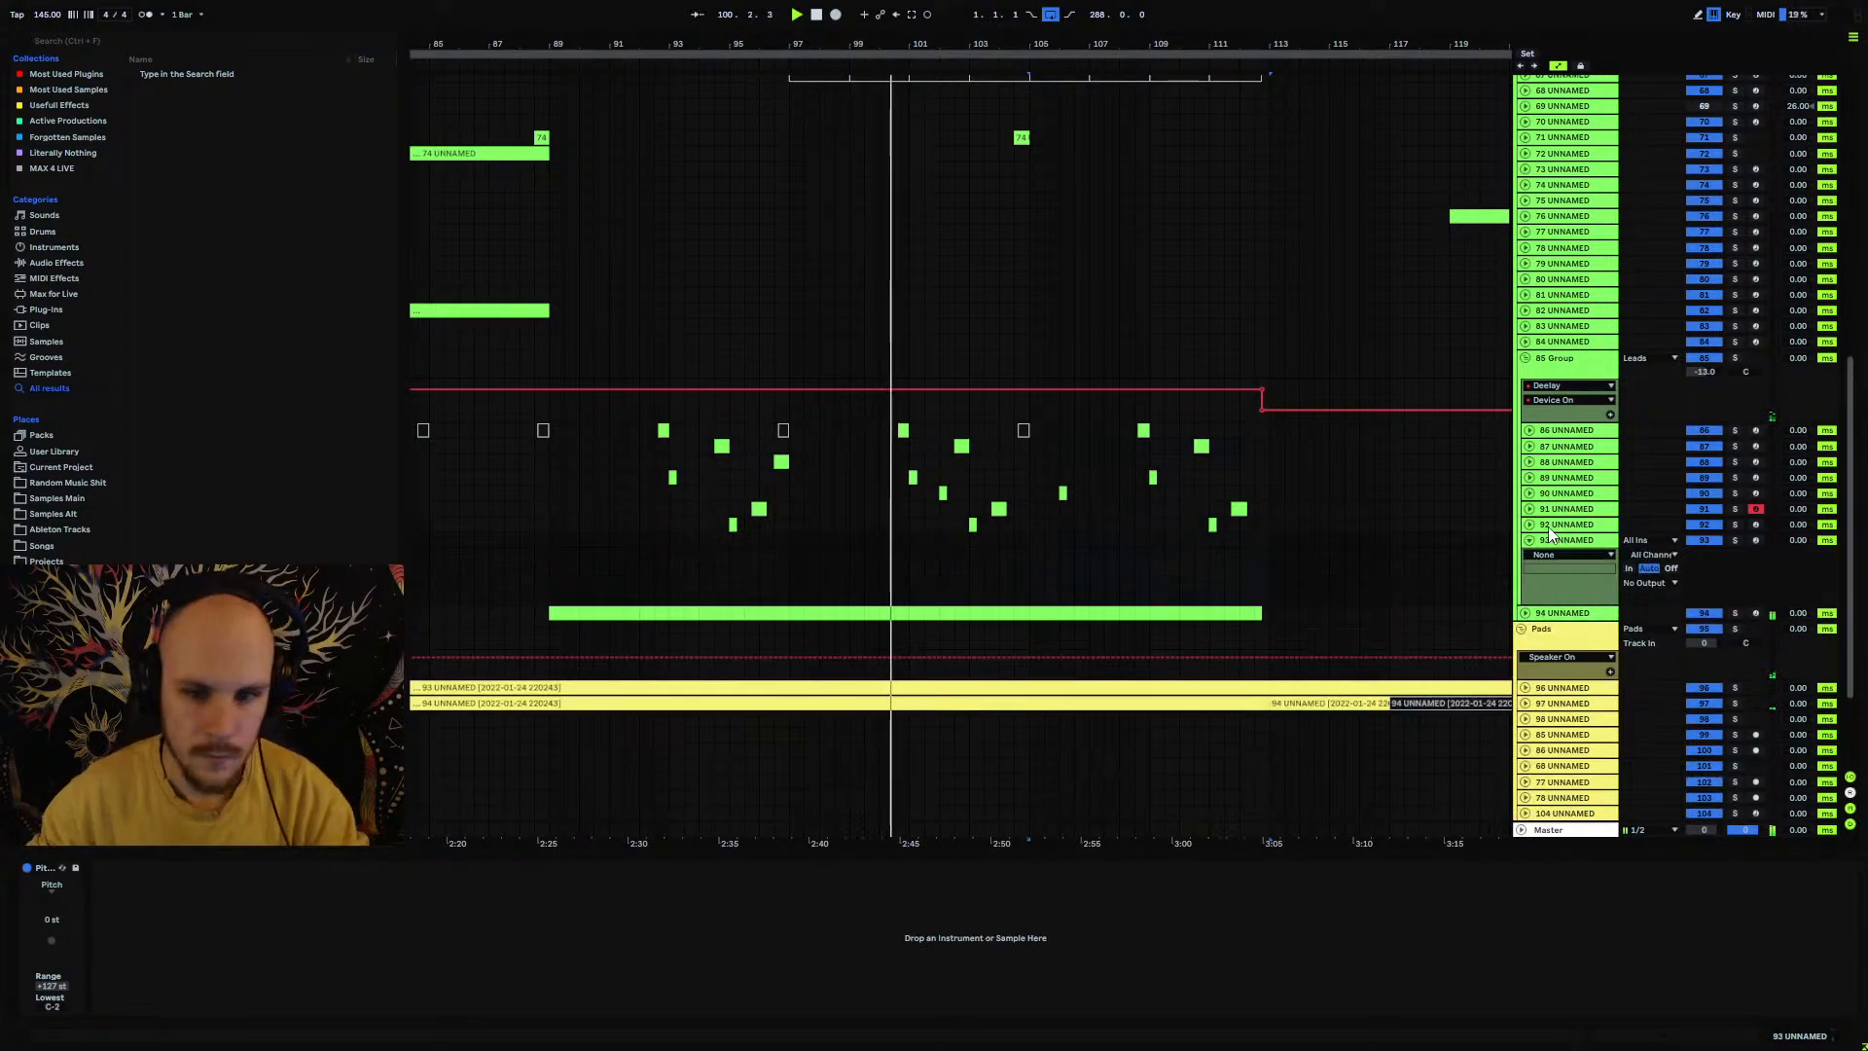
pyautogui.click(46, 310)
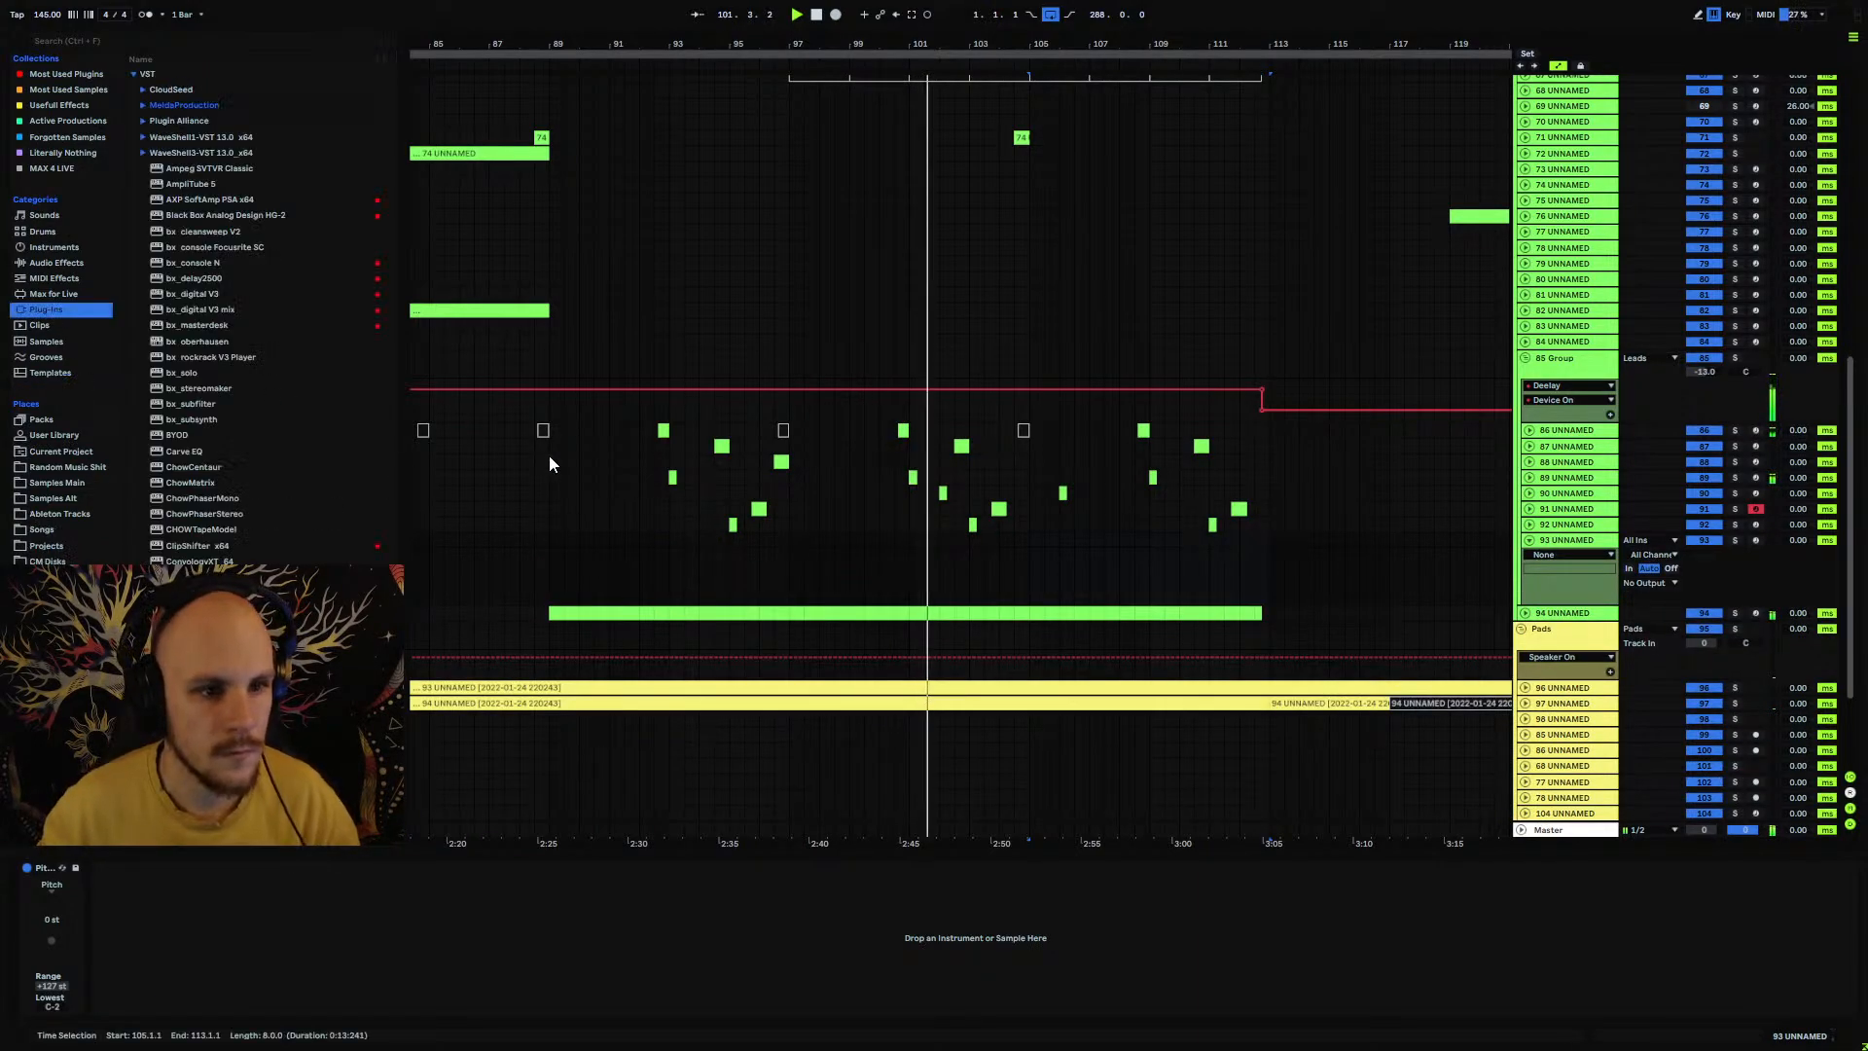
pyautogui.rightClick(876, 549)
pyautogui.moveTo(924, 561)
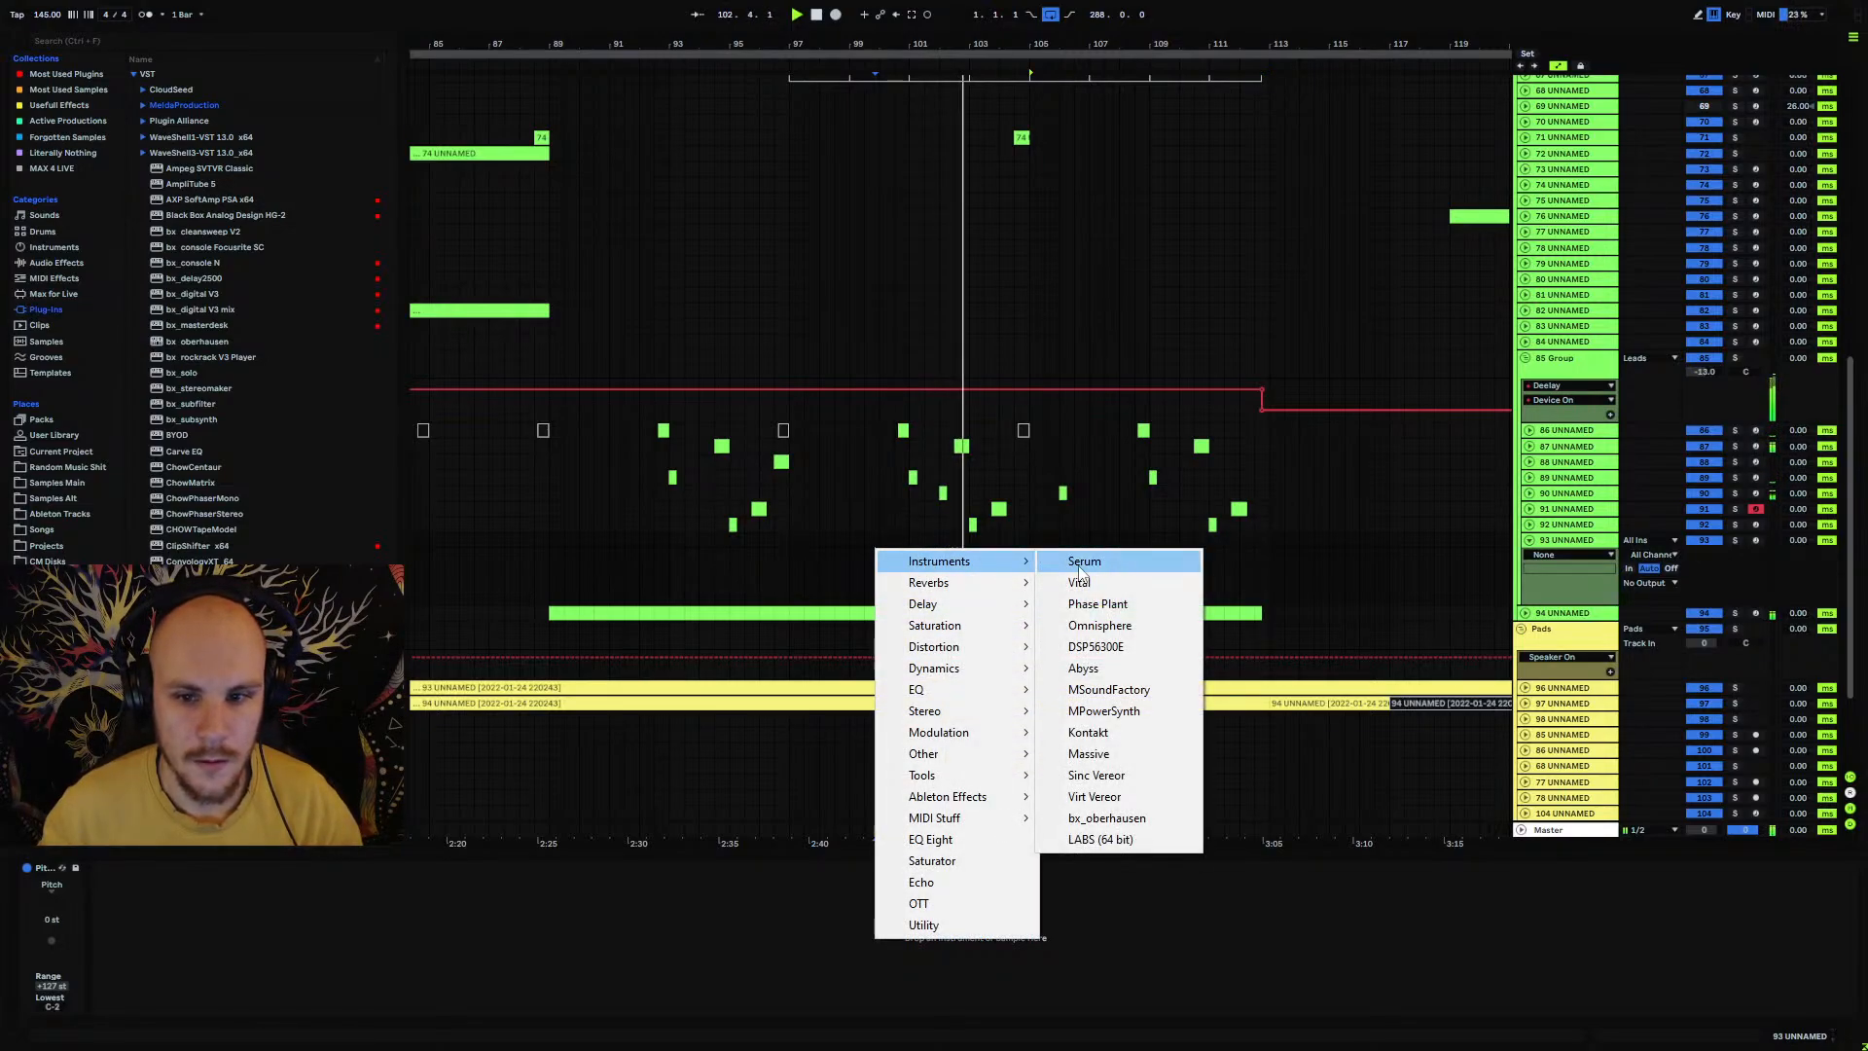
pyautogui.click(1037, 562)
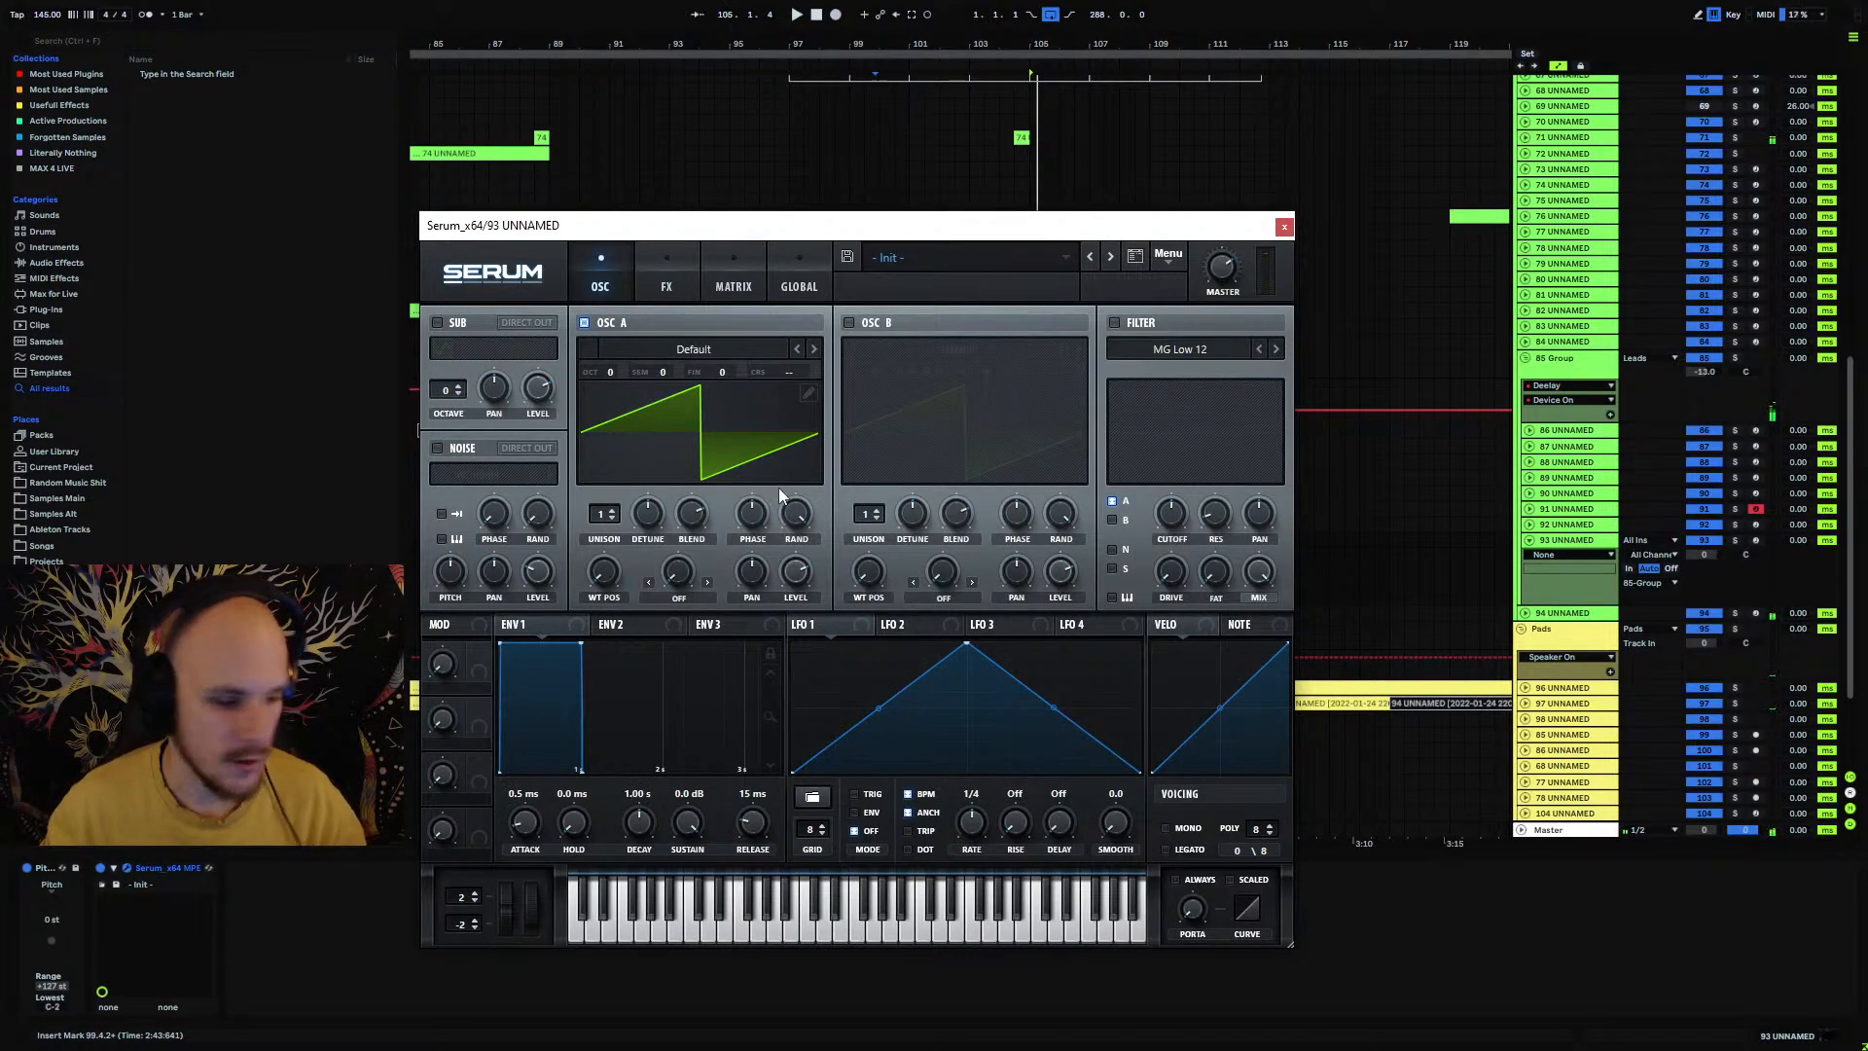
# Step: Load wavetable 036 from Projektor Tones Pack Part 1 in oscillator A, arm track 93 and play a test note
pyautogui.click(704, 348)
pyautogui.moveTo(716, 436)
pyautogui.moveTo(853, 438)
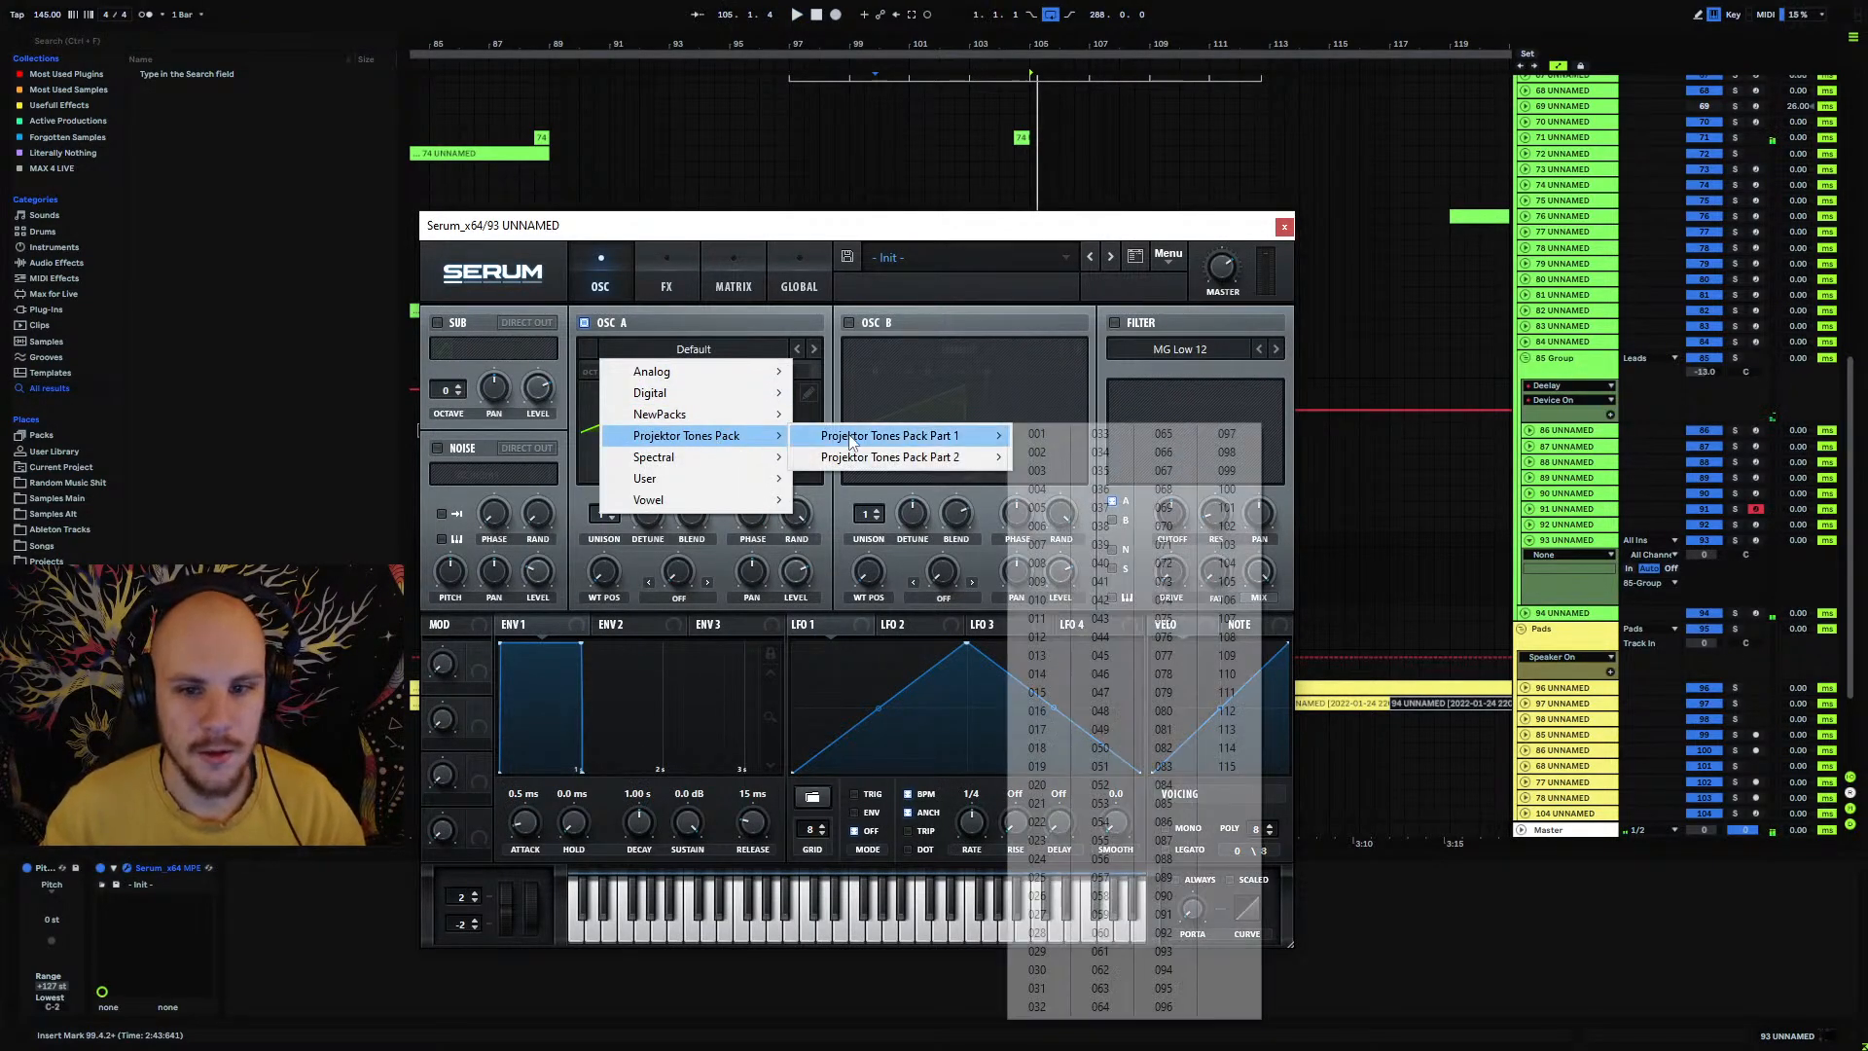
pyautogui.click(1100, 489)
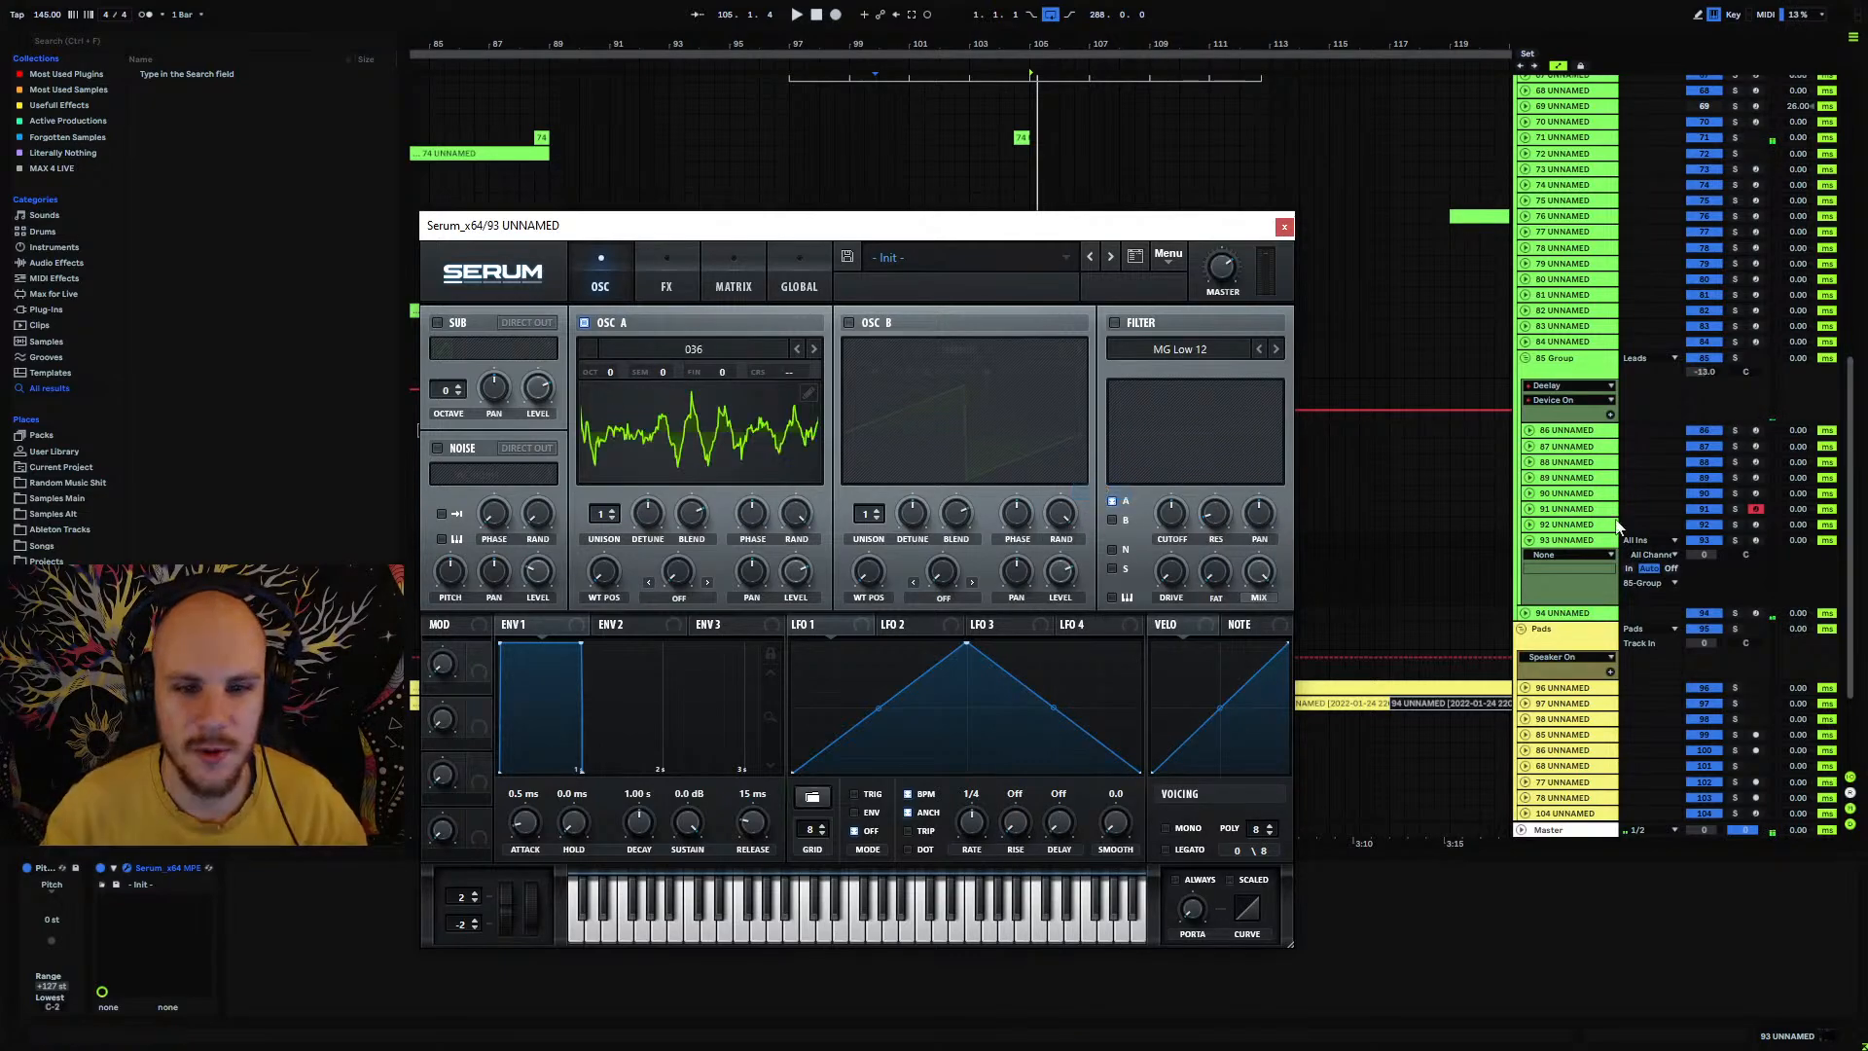
pyautogui.click(1757, 540)
pyautogui.press('a')
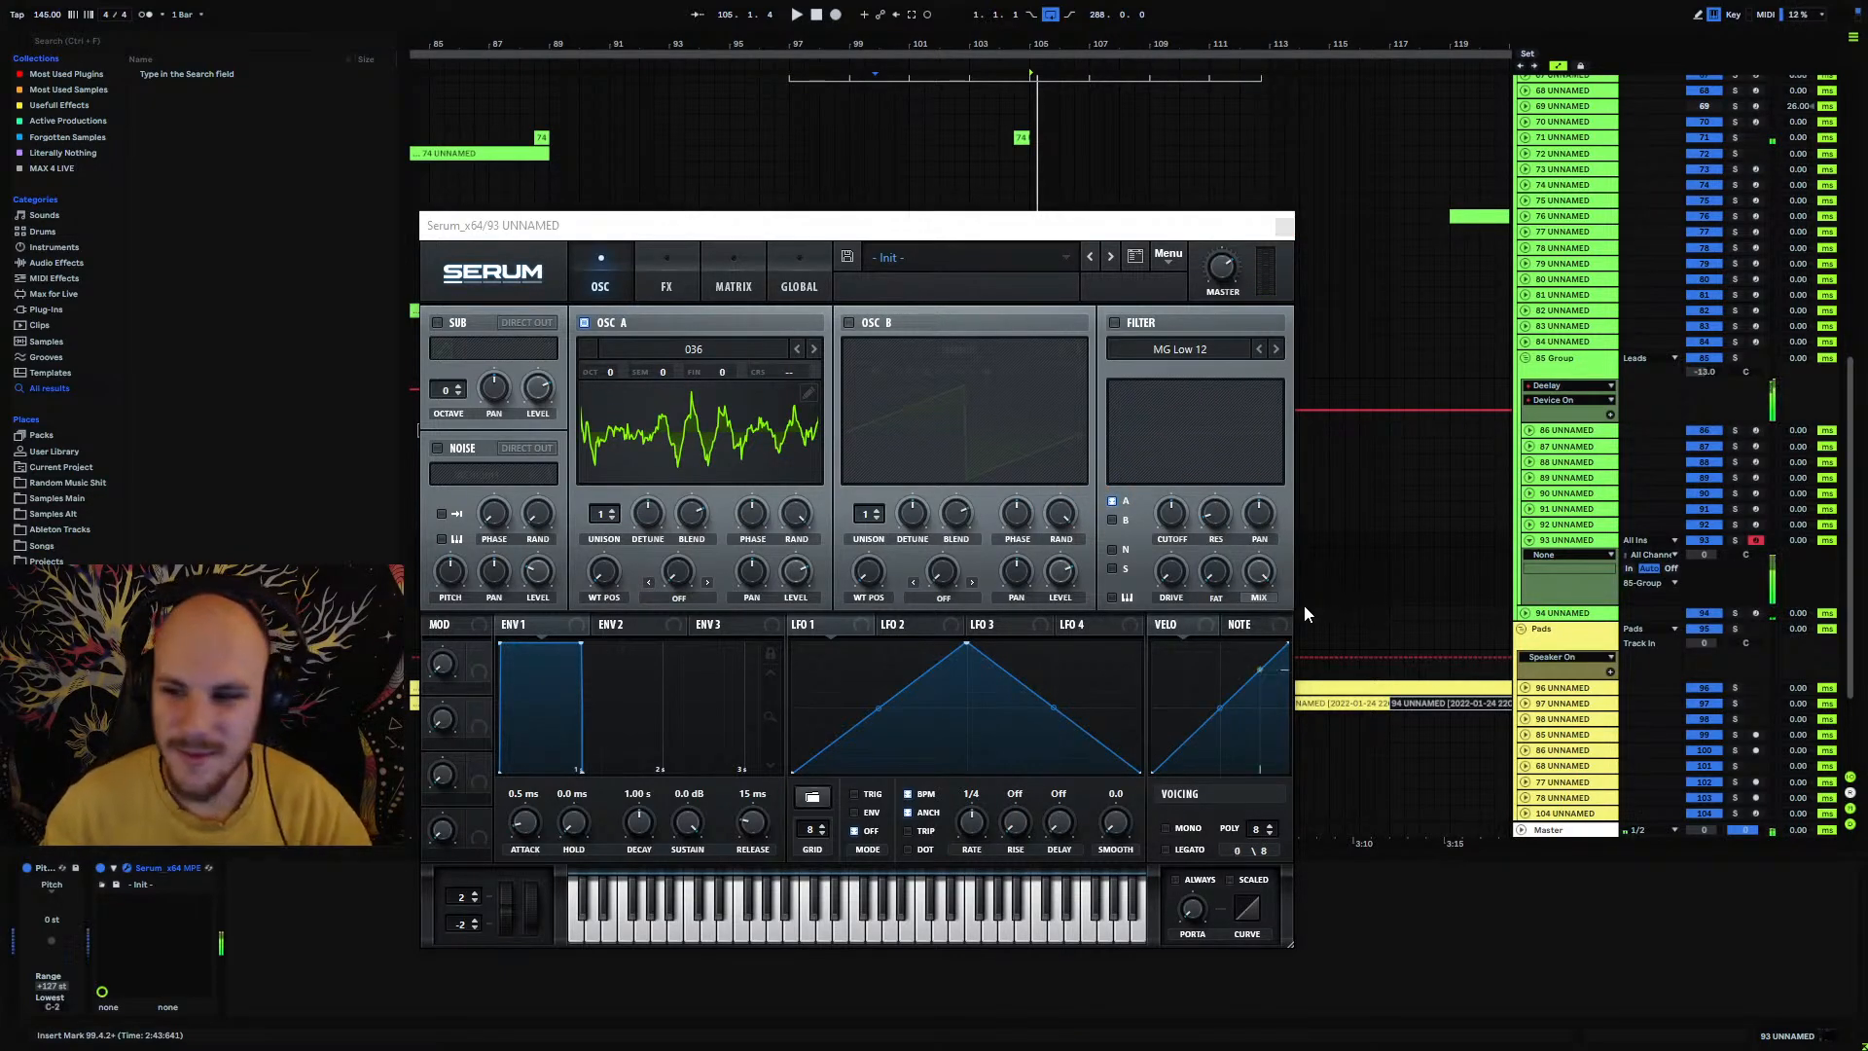
# Step: Switch oscillator A to wavetable 040 from Projektor Tones Pack Part 1 and close Serum
pyautogui.click(743, 358)
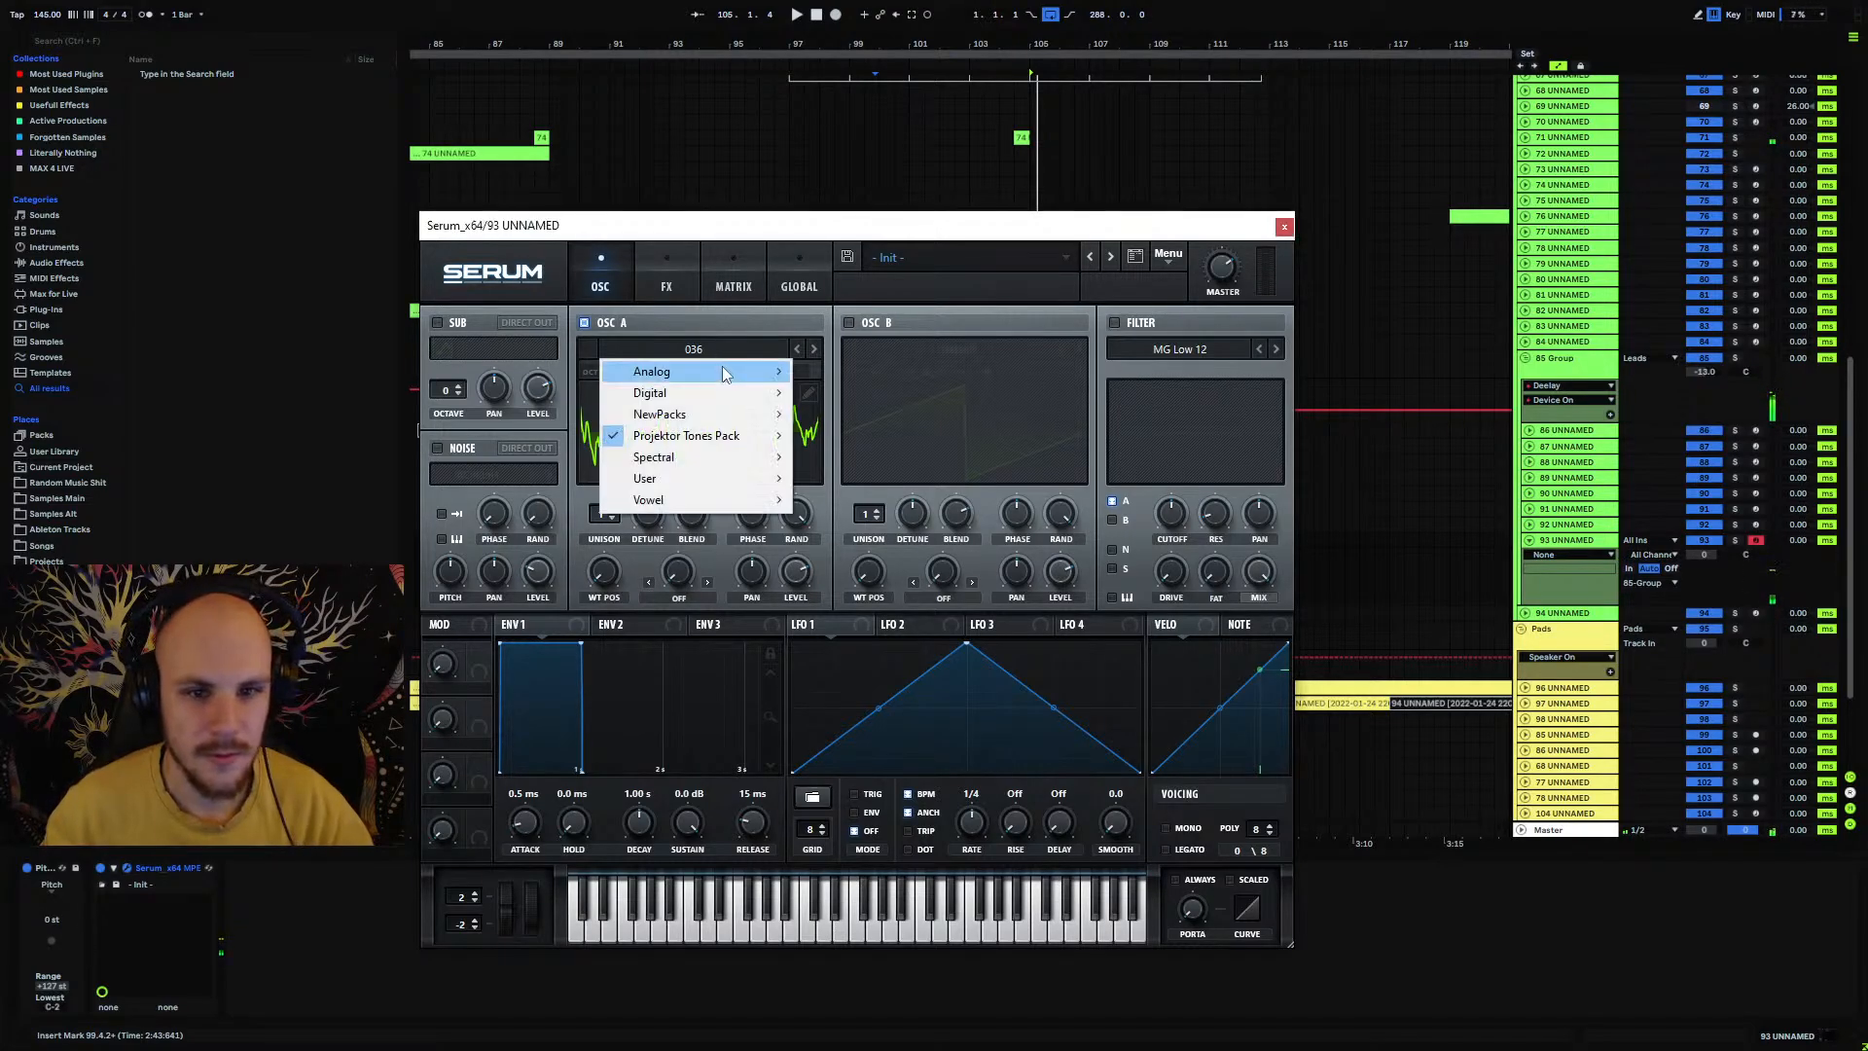
pyautogui.moveTo(739, 441)
pyautogui.moveTo(887, 437)
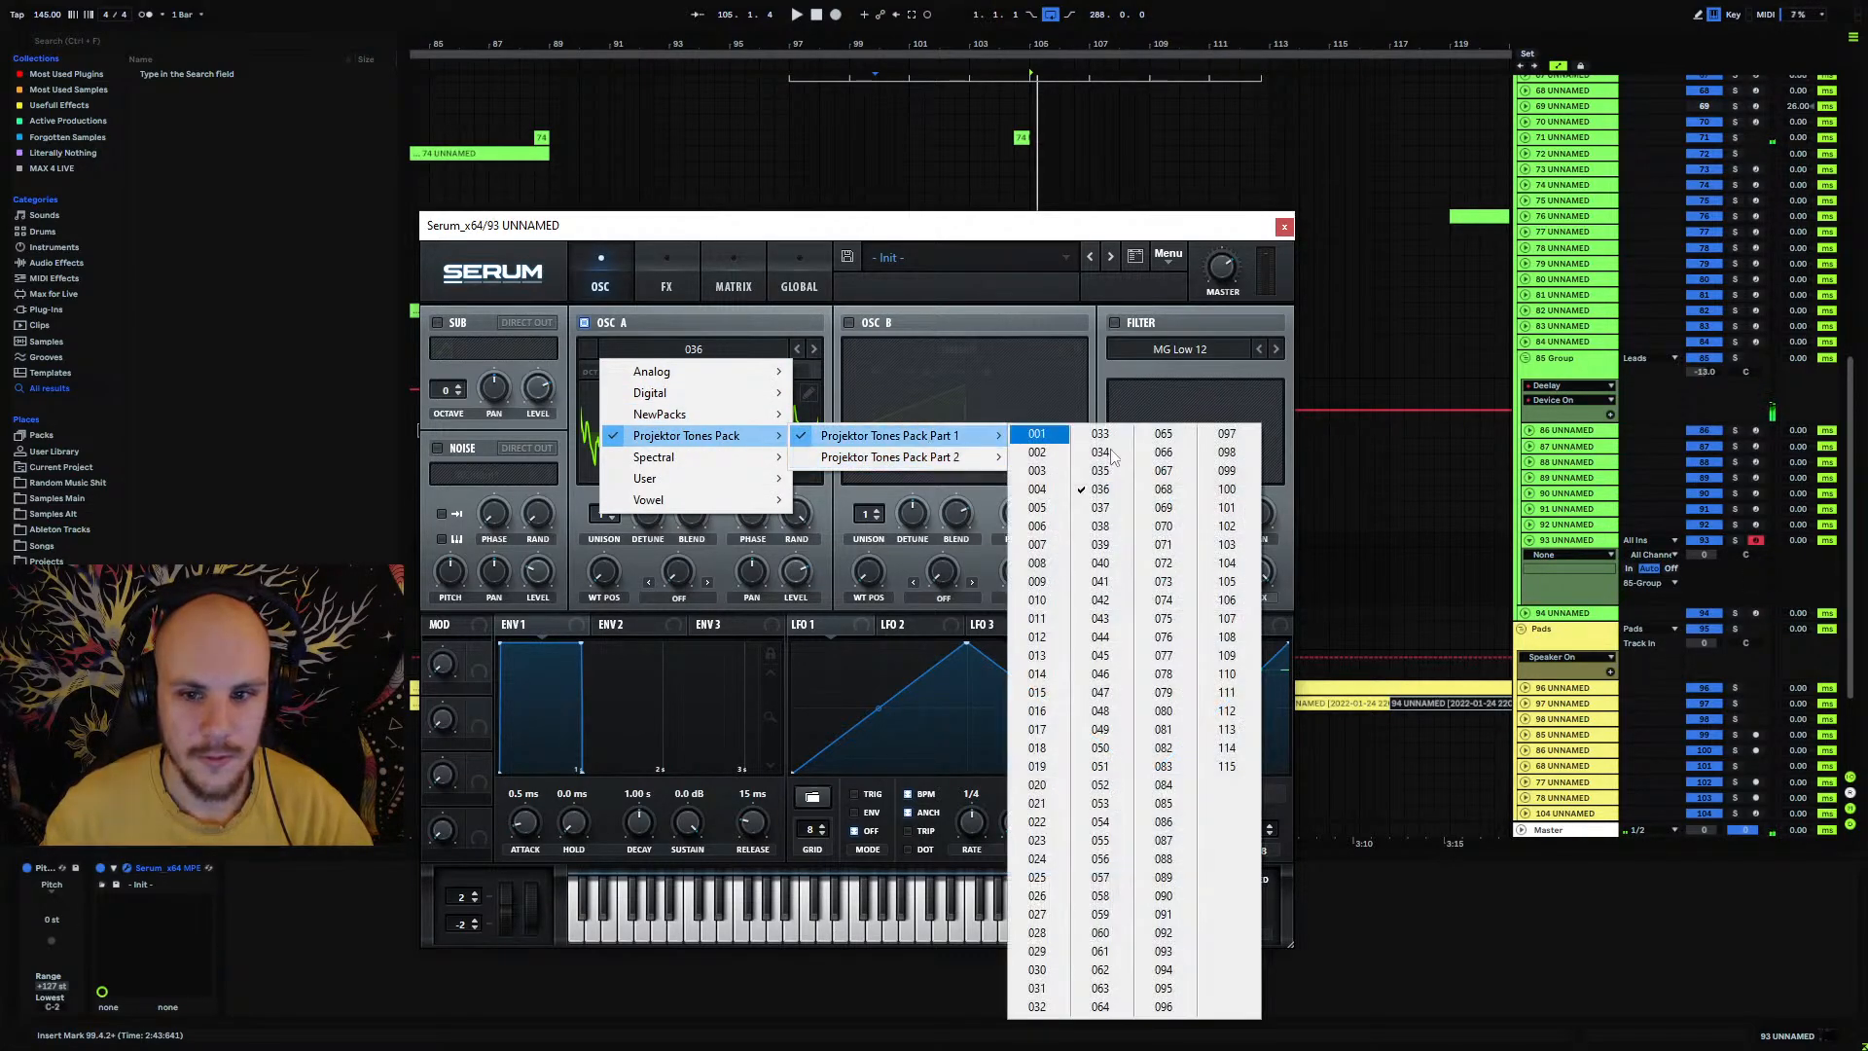
pyautogui.click(1101, 563)
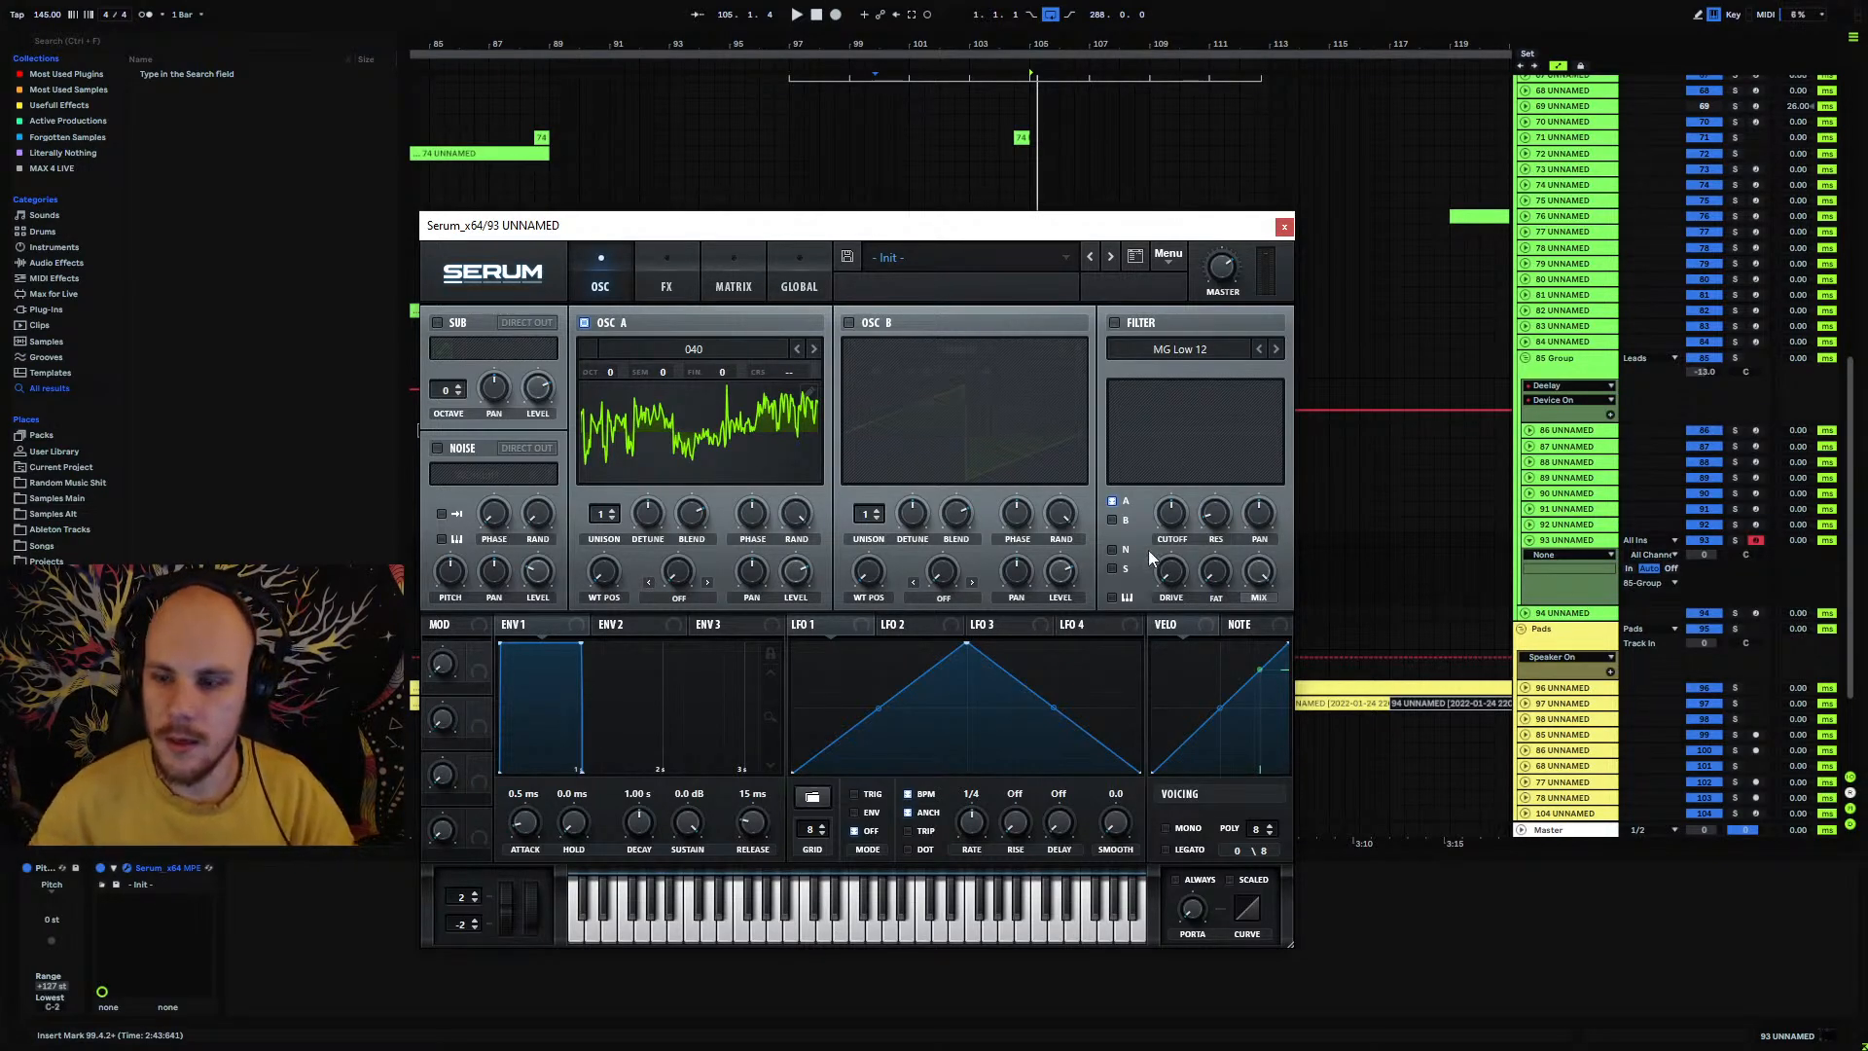
pyautogui.click(1281, 232)
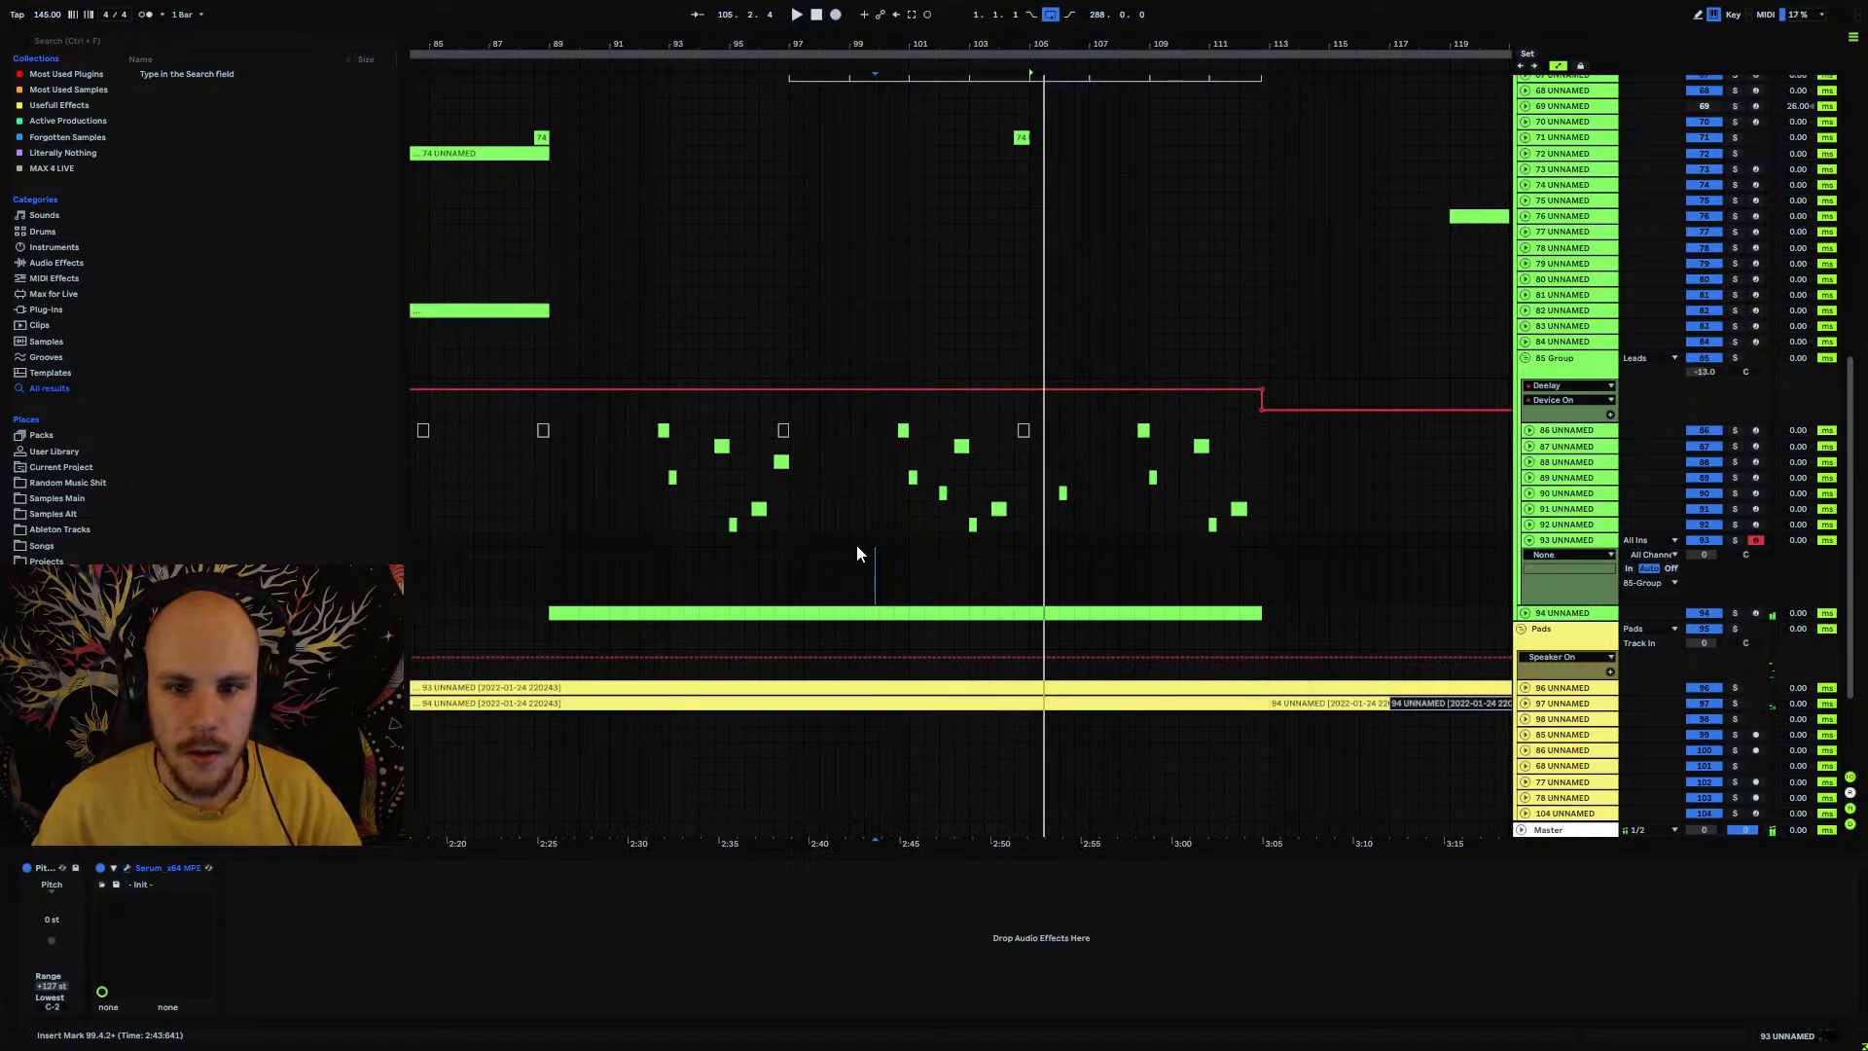
# Step: Look over the gaps on track 93 and listen to the arrangement from bar 101 for places for another fill
pyautogui.moveTo(794, 542); pyautogui.dragTo(906, 545)
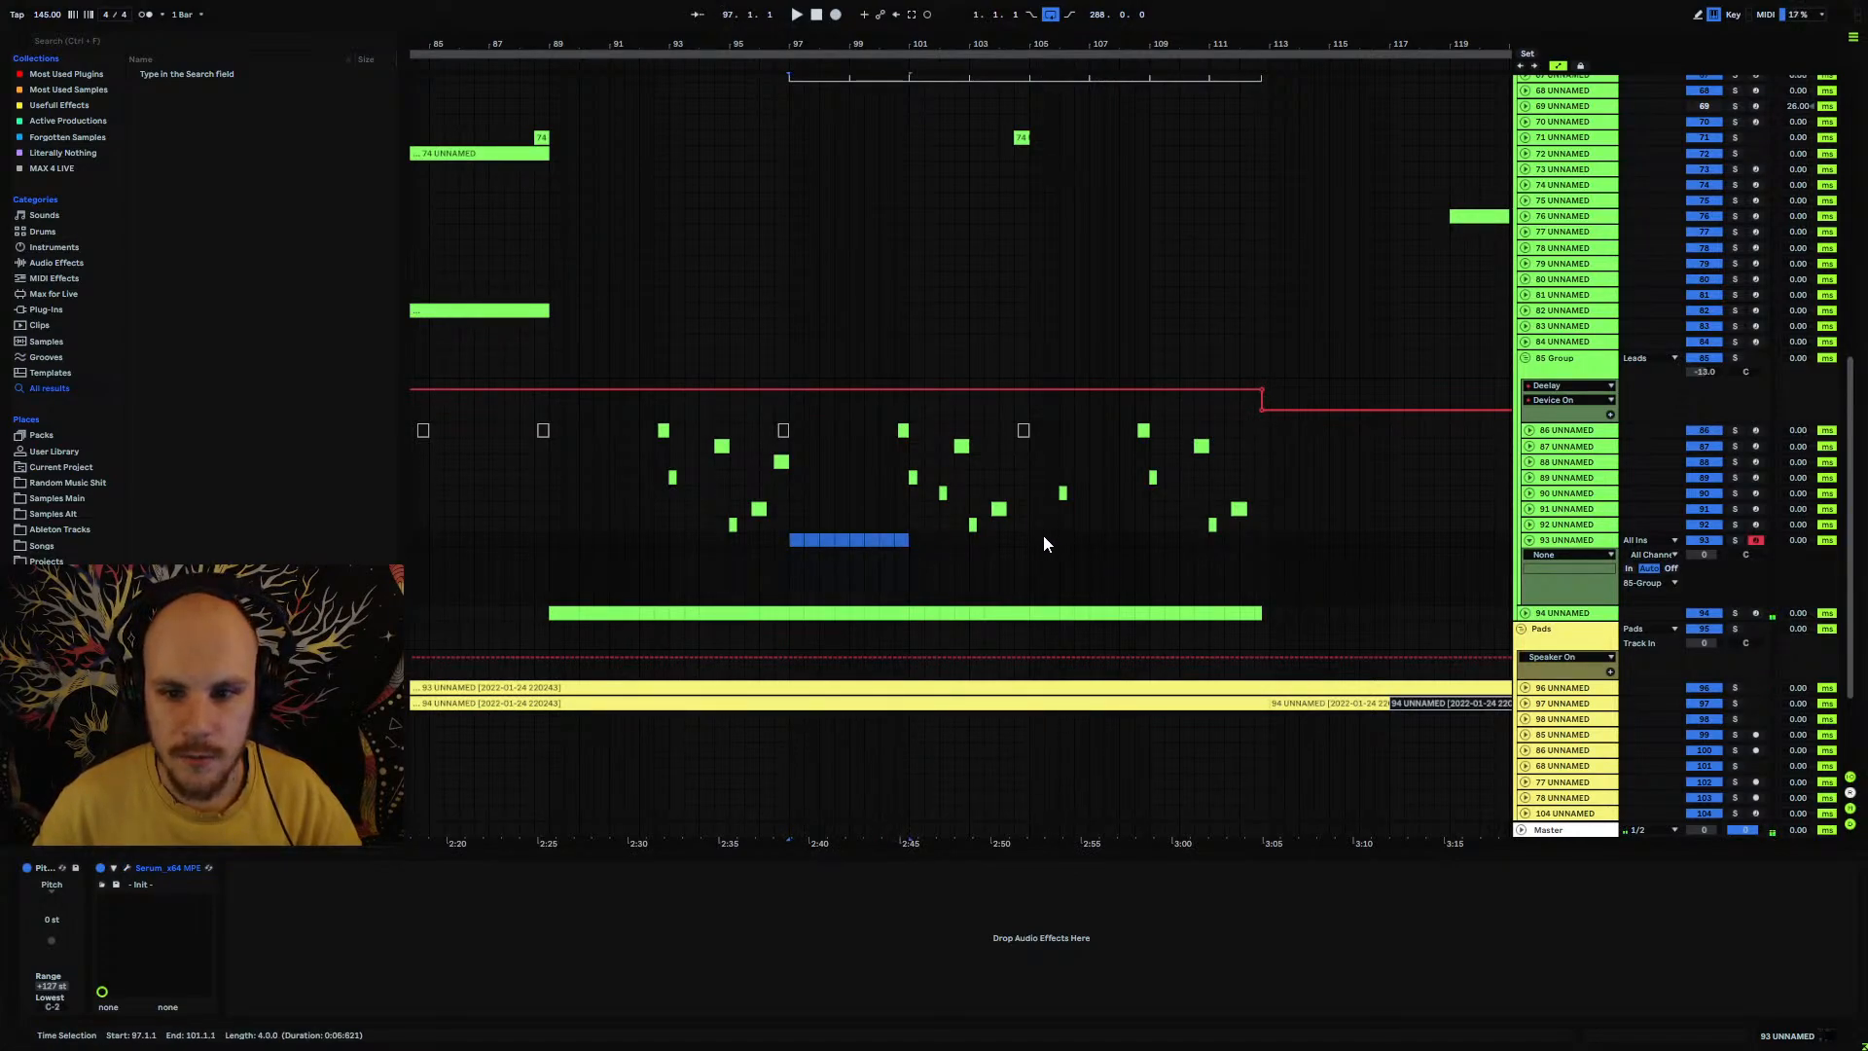
pyautogui.moveTo(1029, 539); pyautogui.dragTo(1149, 547)
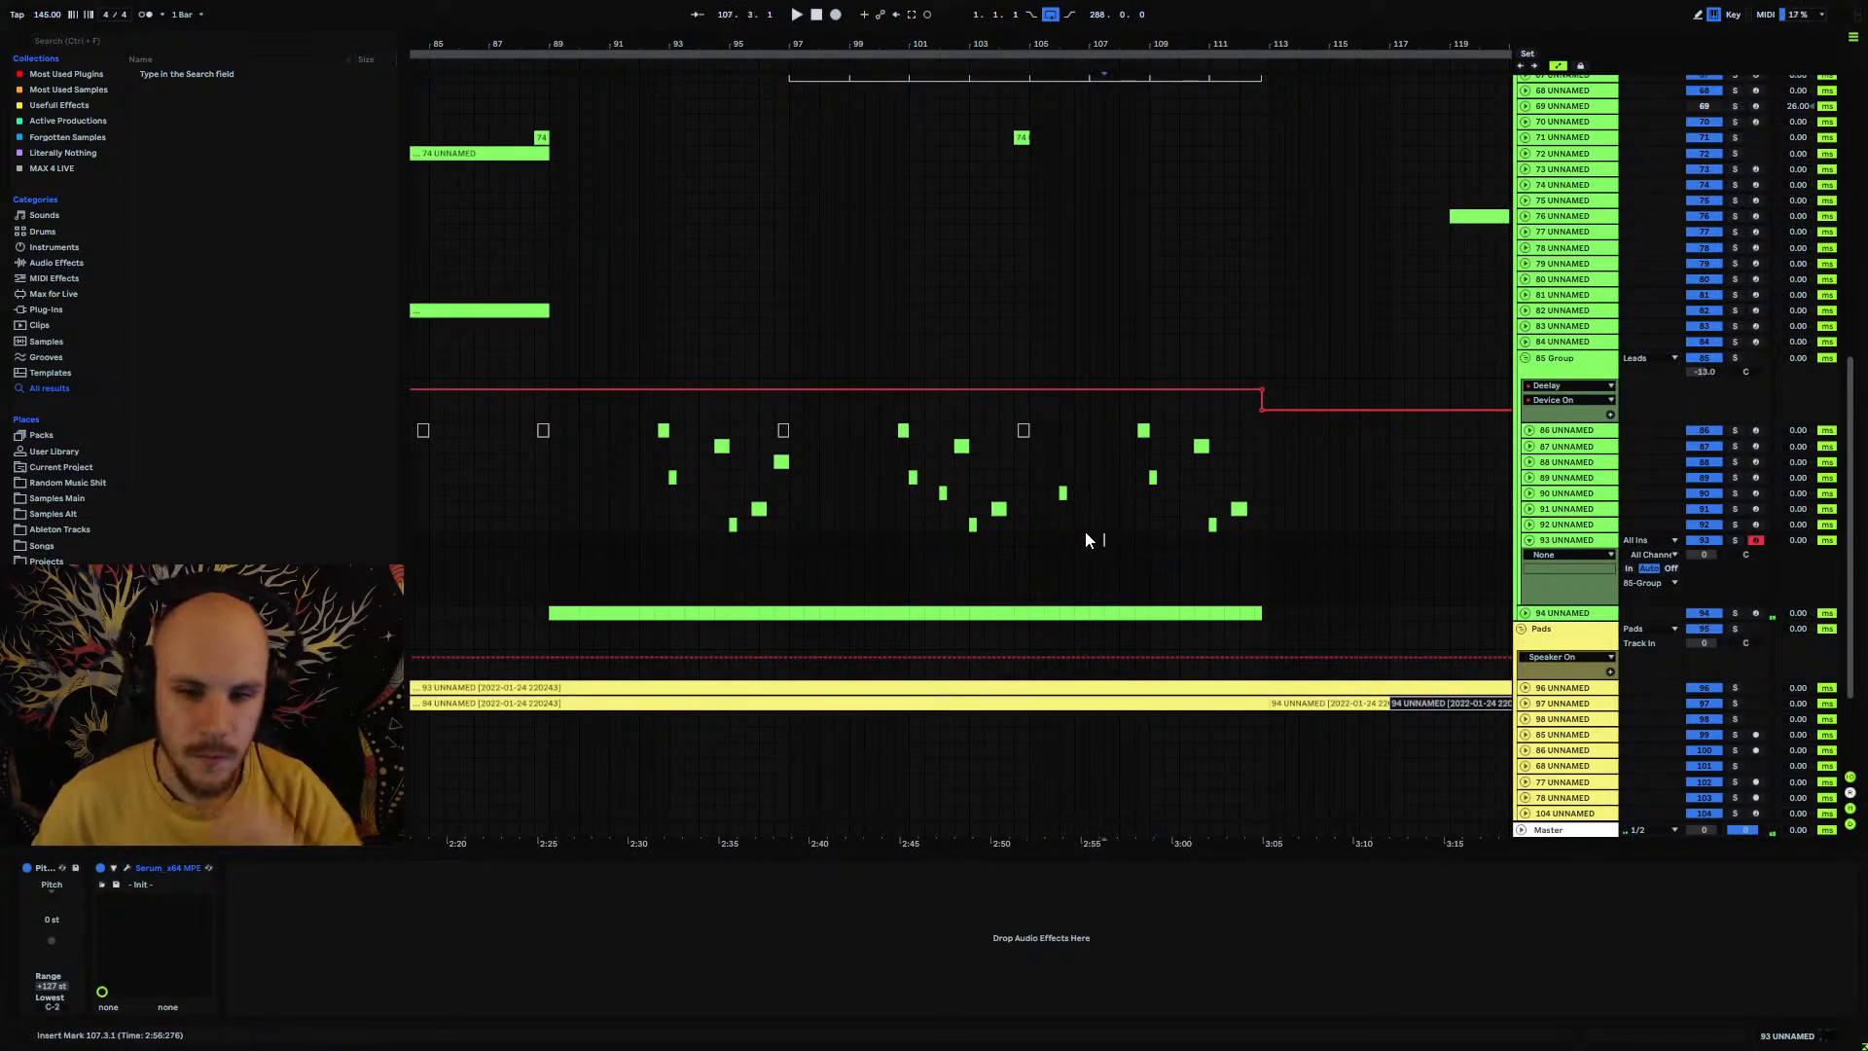
pyautogui.click(1062, 495)
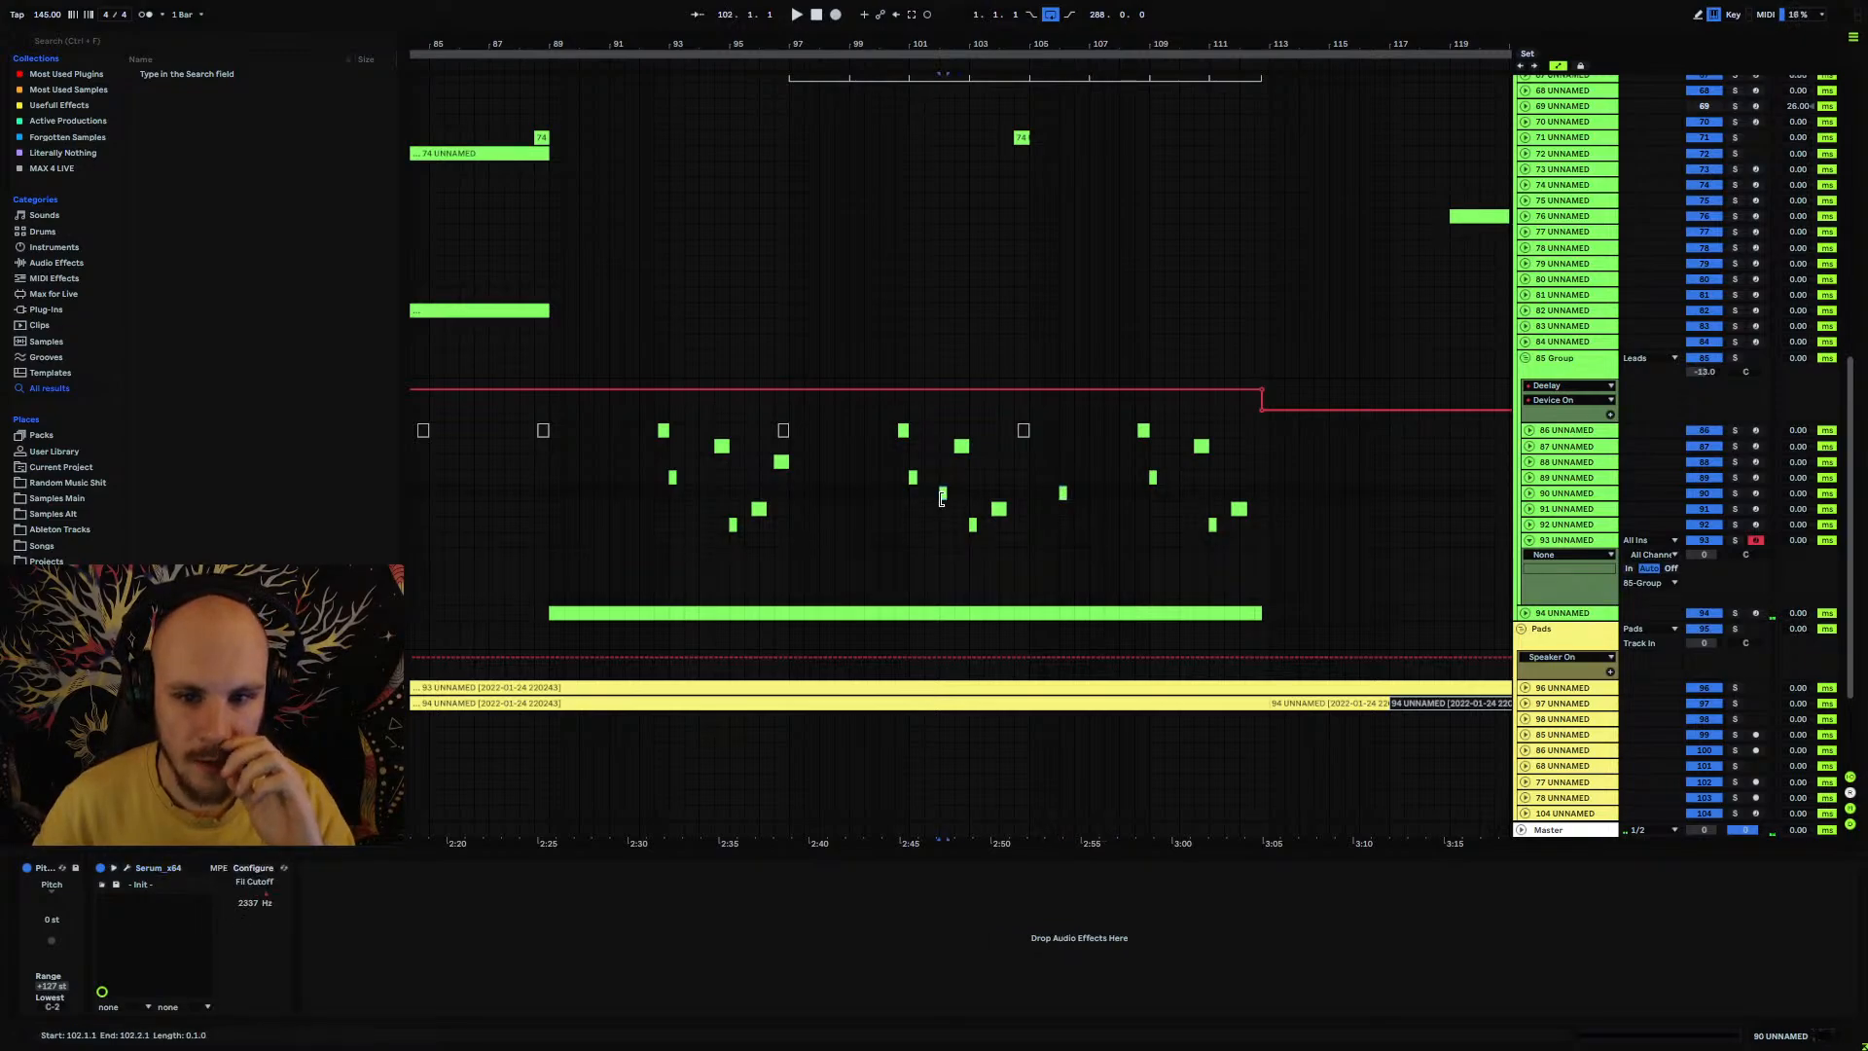
pyautogui.click(913, 495)
pyautogui.press('space')
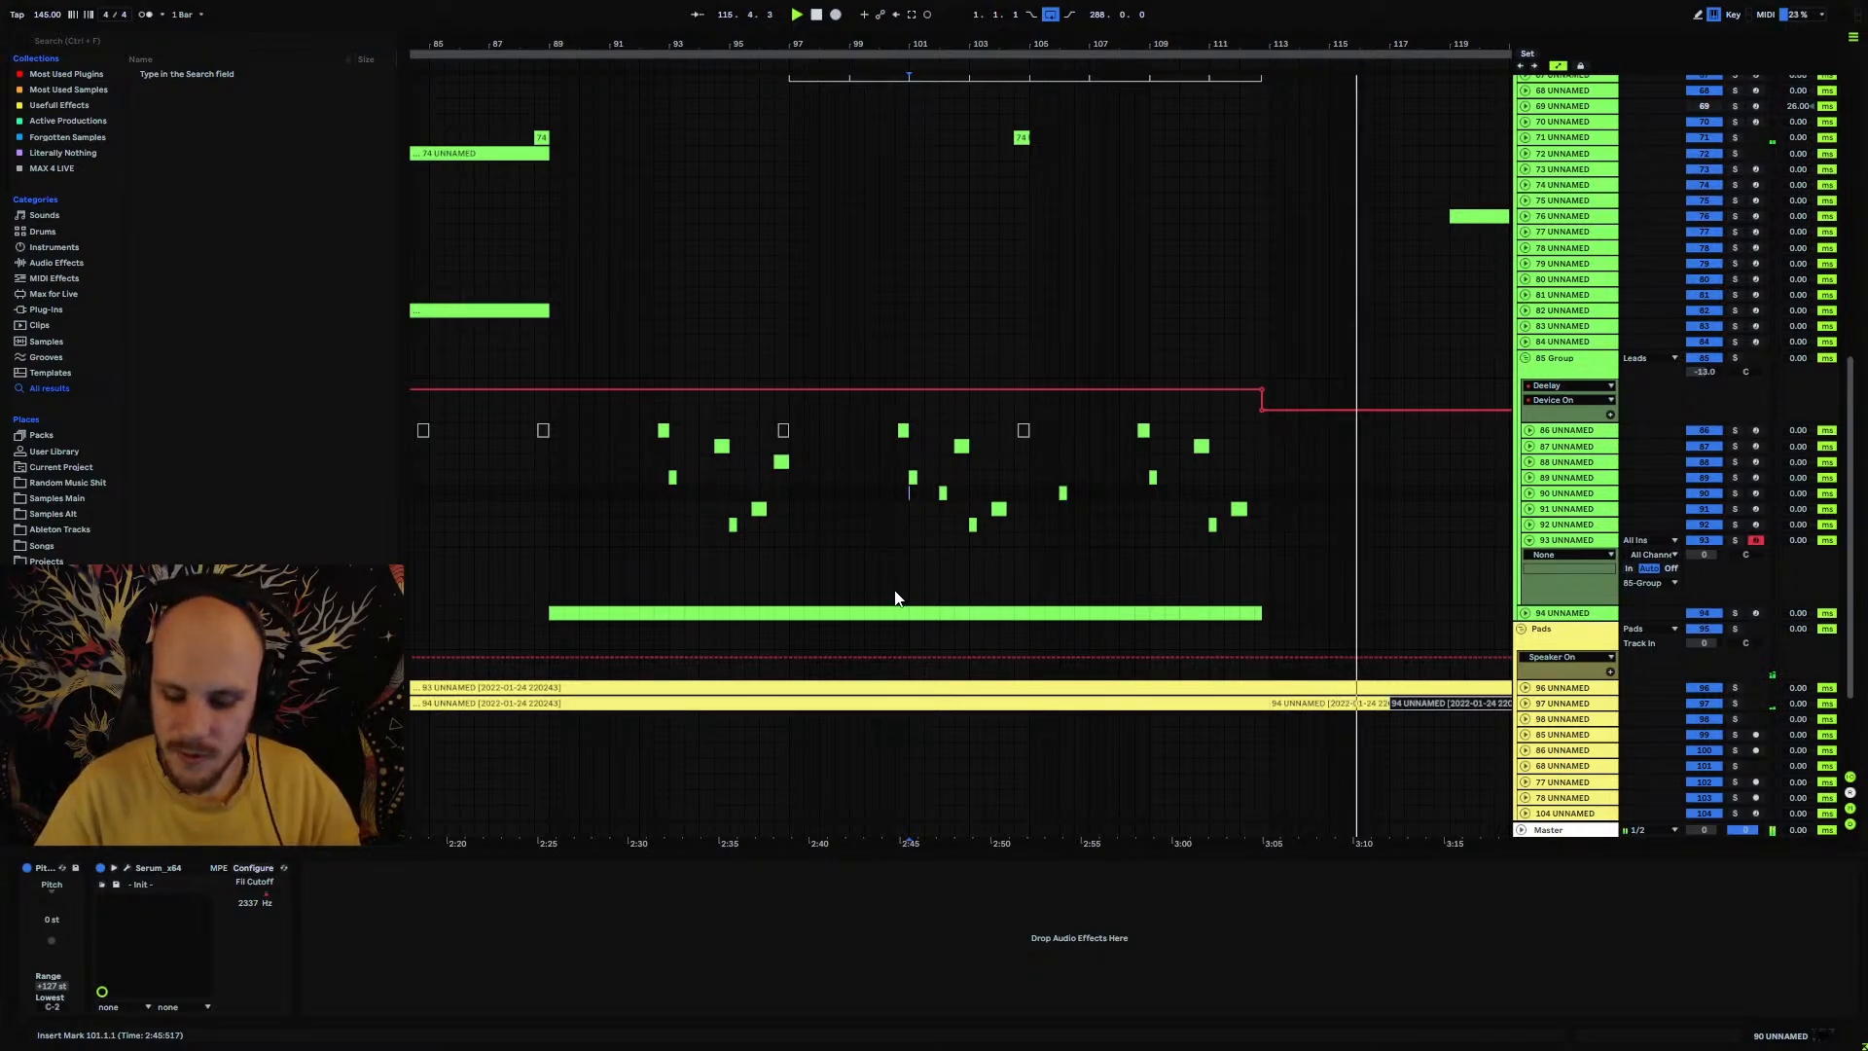
pyautogui.press('space')
# Step: Create an empty two-beat MIDI clip on track 93 at bar 99
pyautogui.click(855, 543)
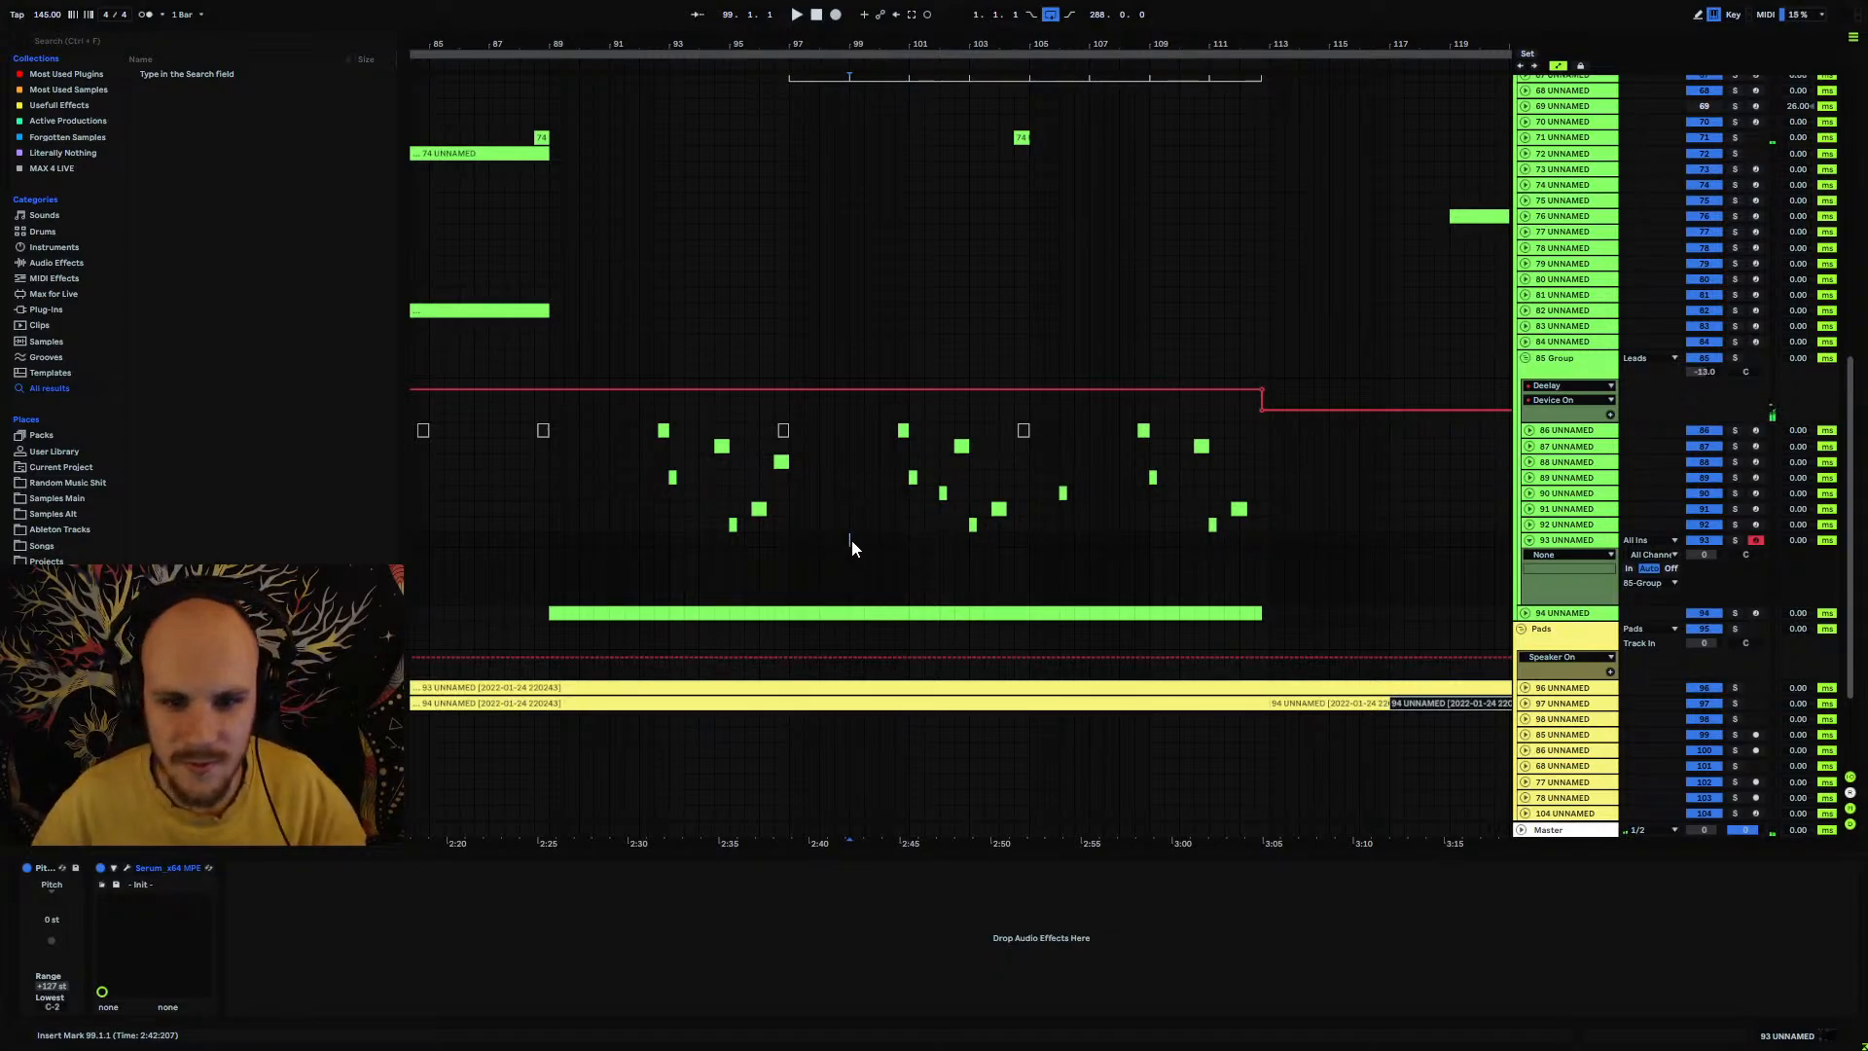
pyautogui.moveTo(851, 539); pyautogui.dragTo(861, 540)
pyautogui.hotkey('ctrl', 'shift', 'm')
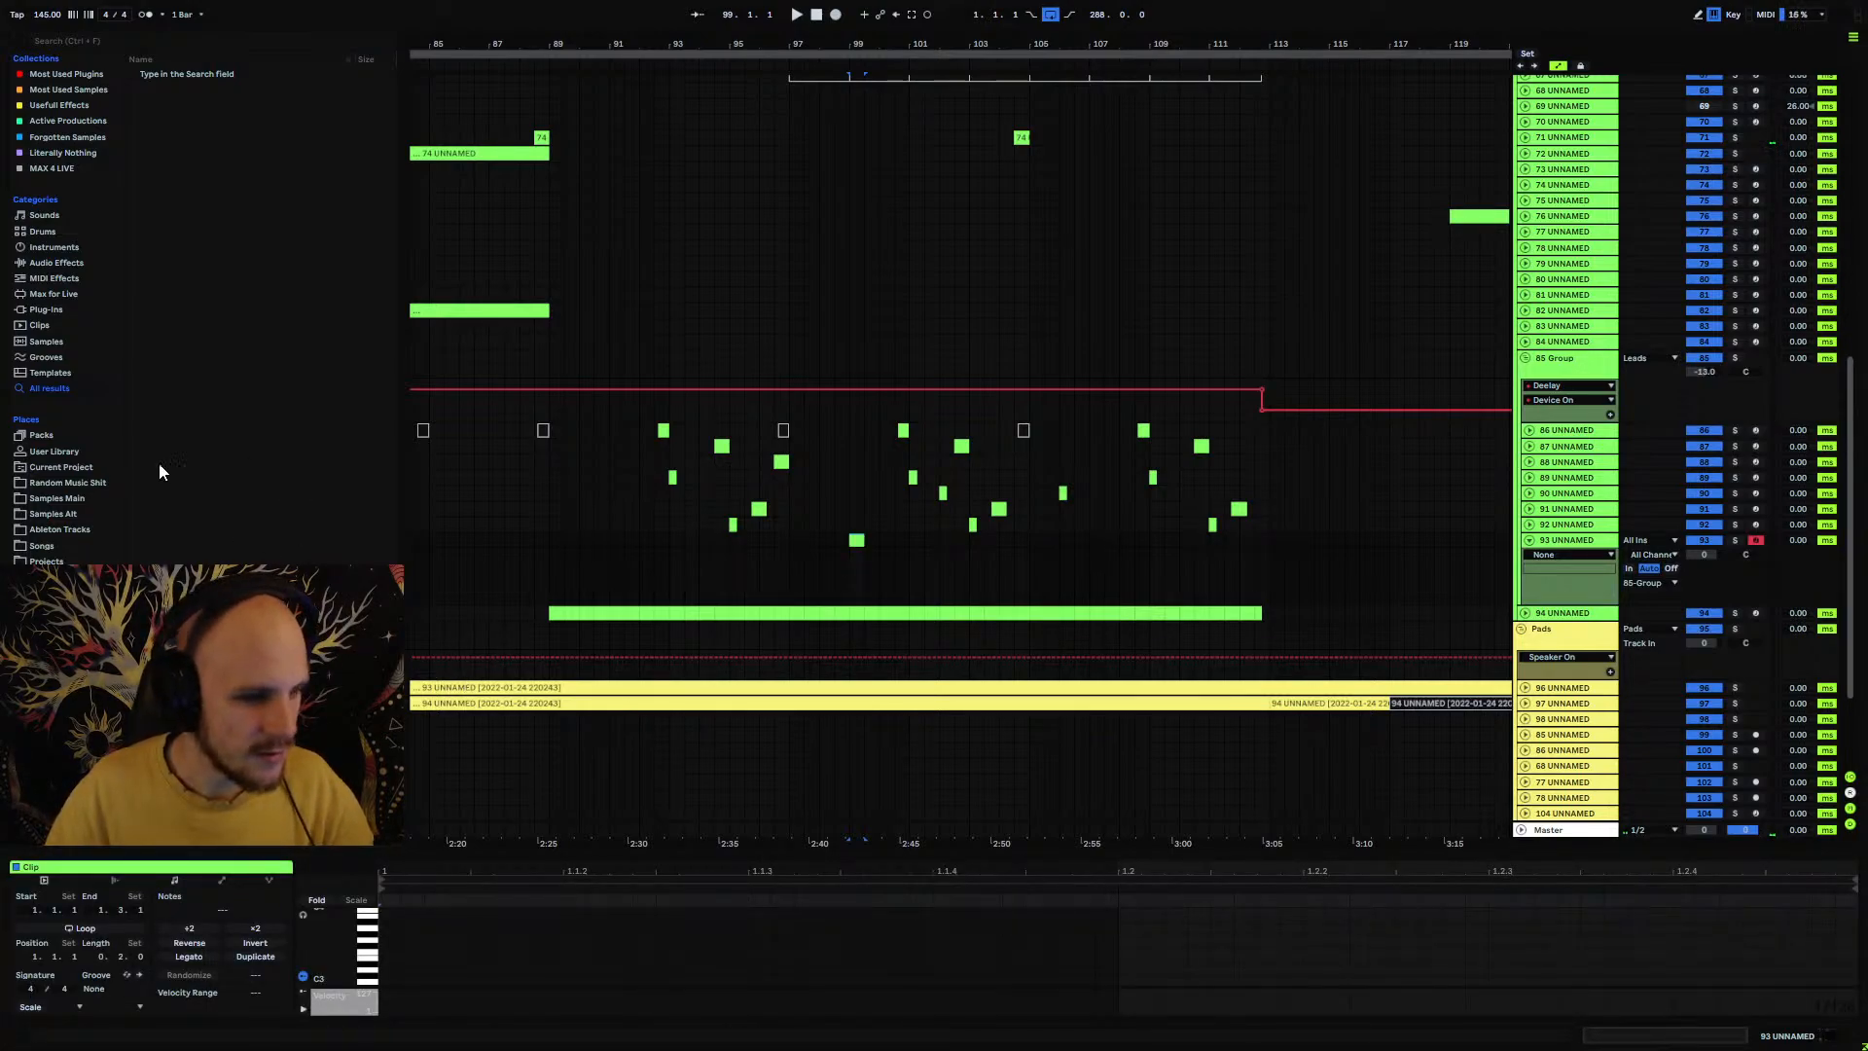
# Step: Load a new Serum instance on track 93
pyautogui.click(46, 309)
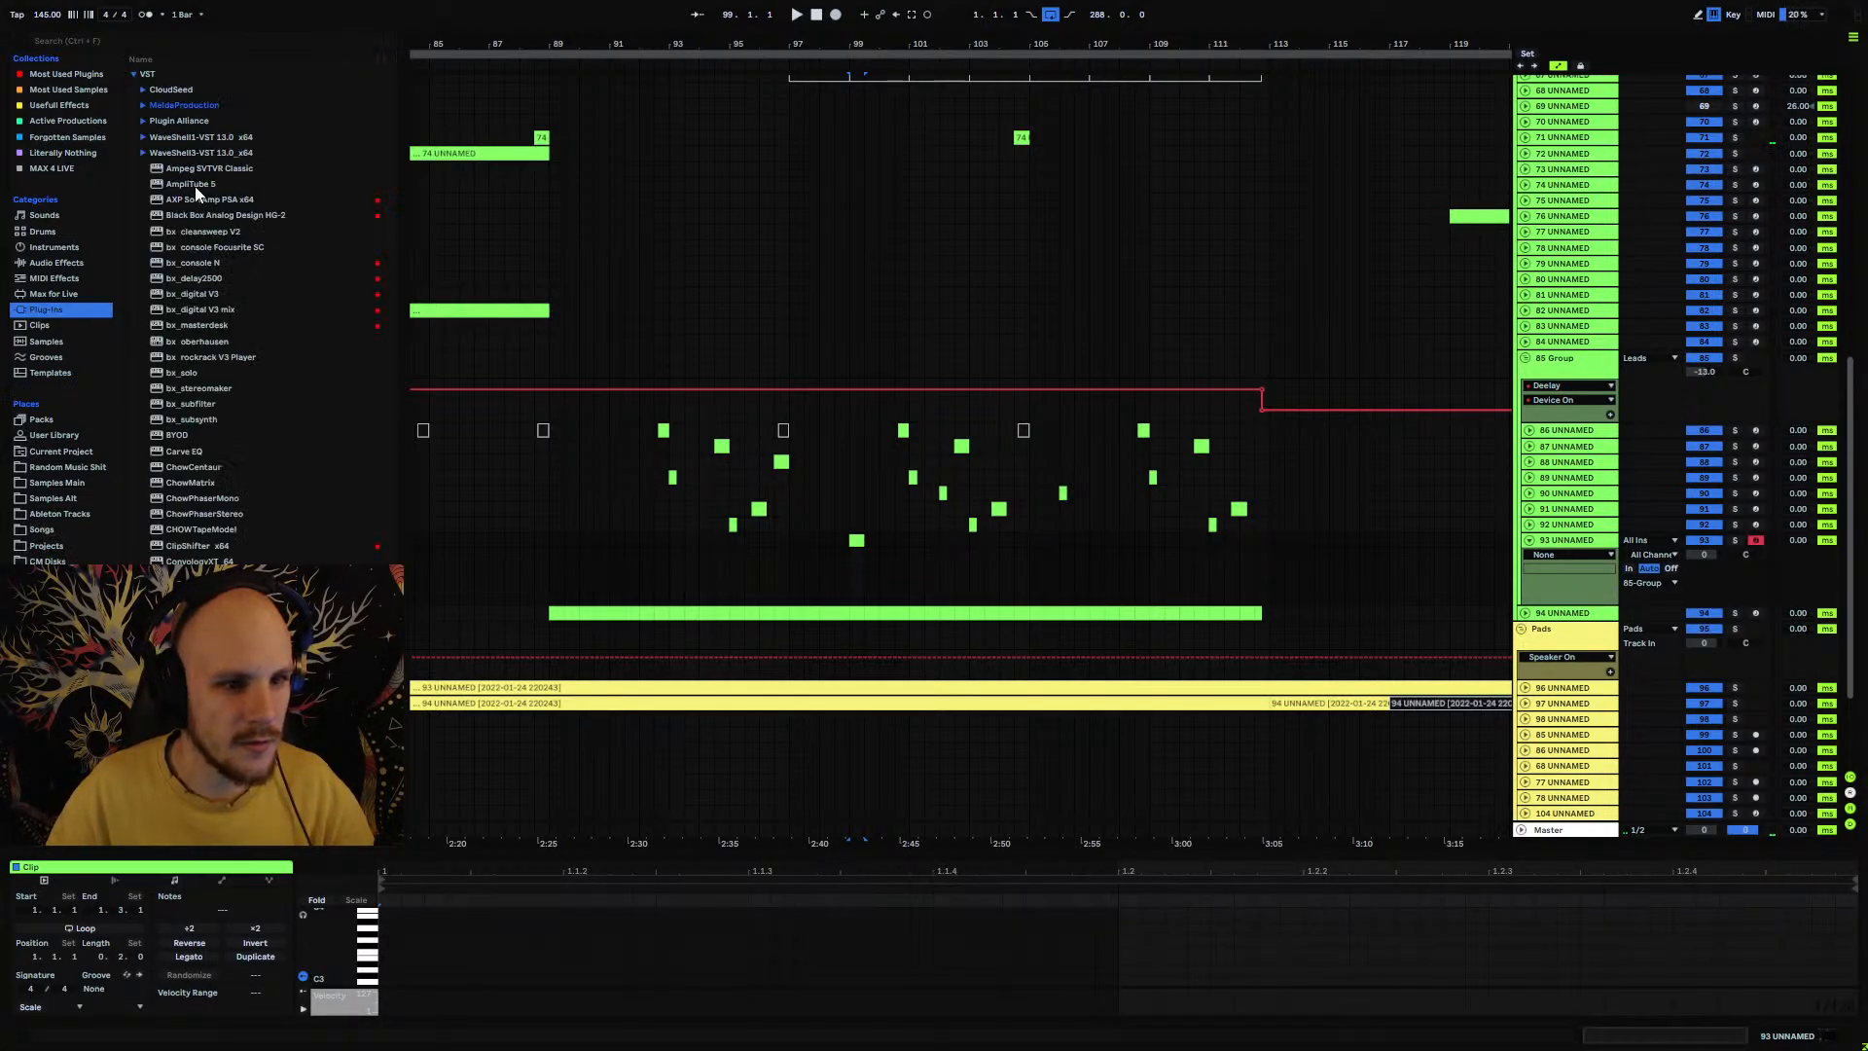
pyautogui.rightClick(849, 550)
pyautogui.rightClick(849, 551)
pyautogui.moveTo(967, 569)
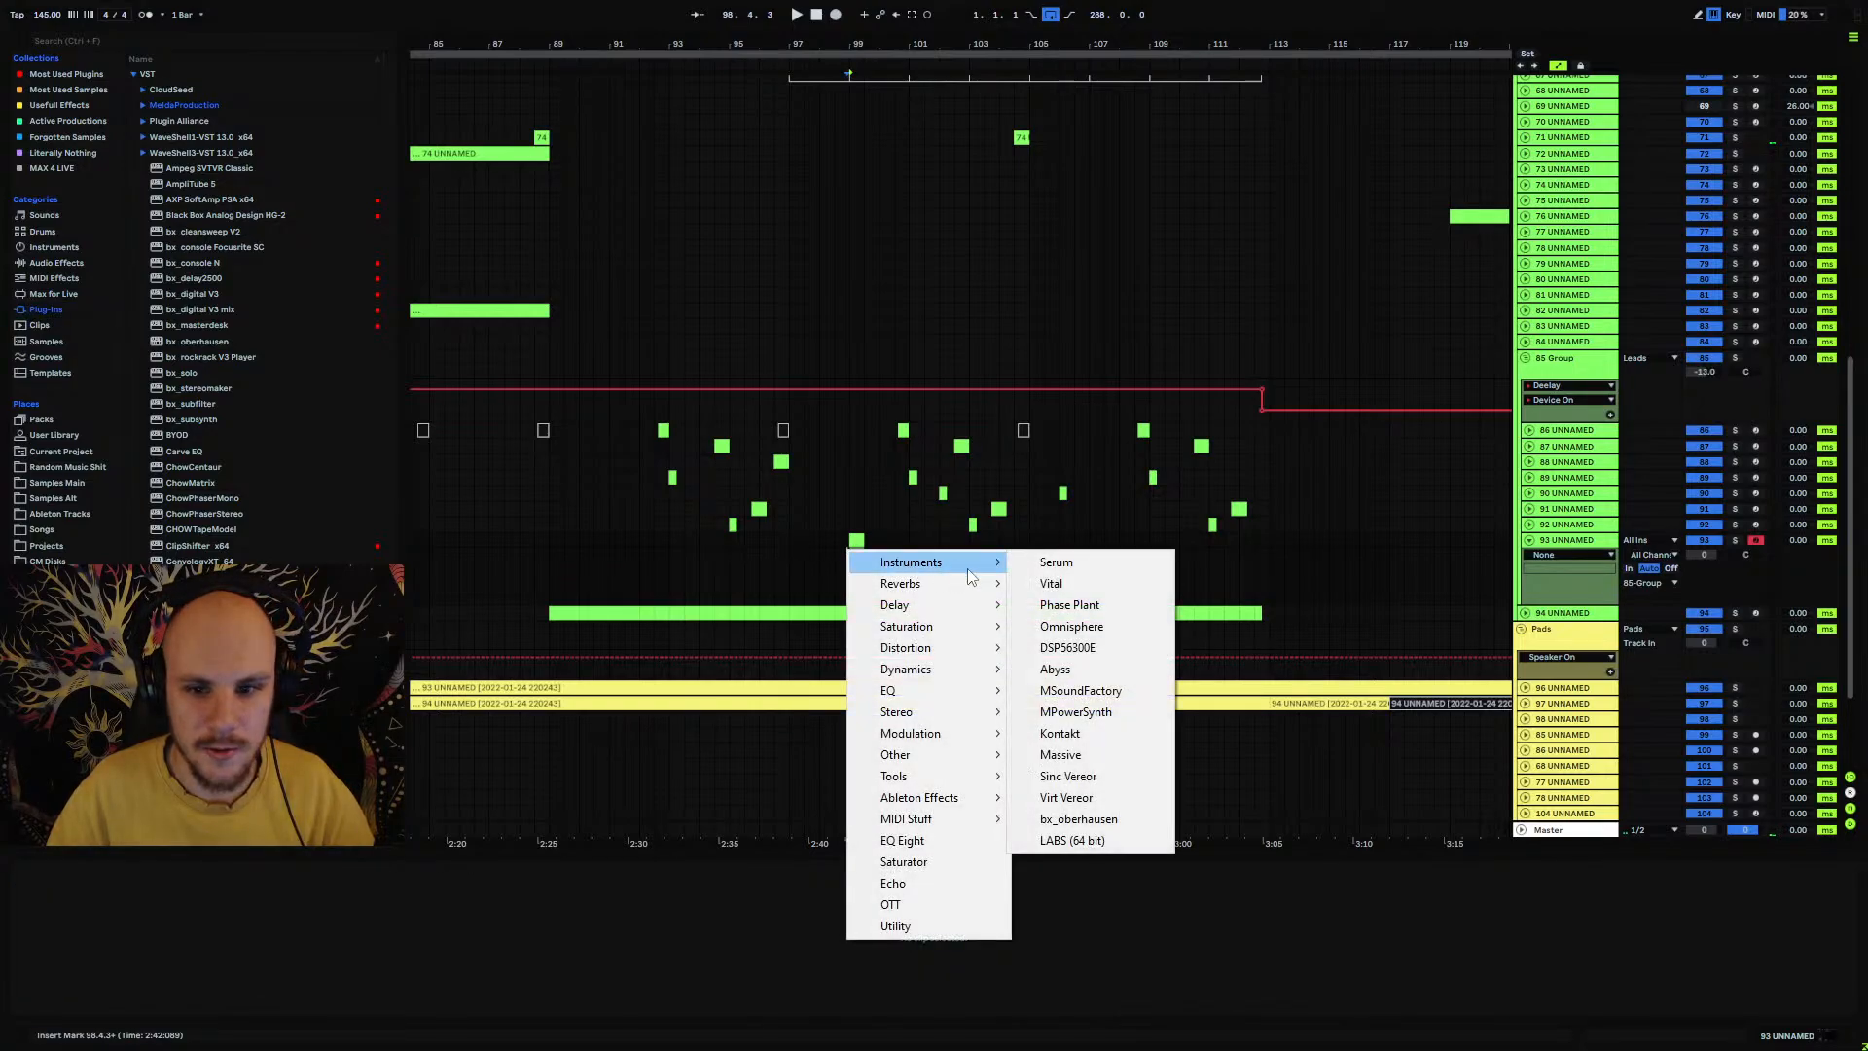
pyautogui.click(1055, 562)
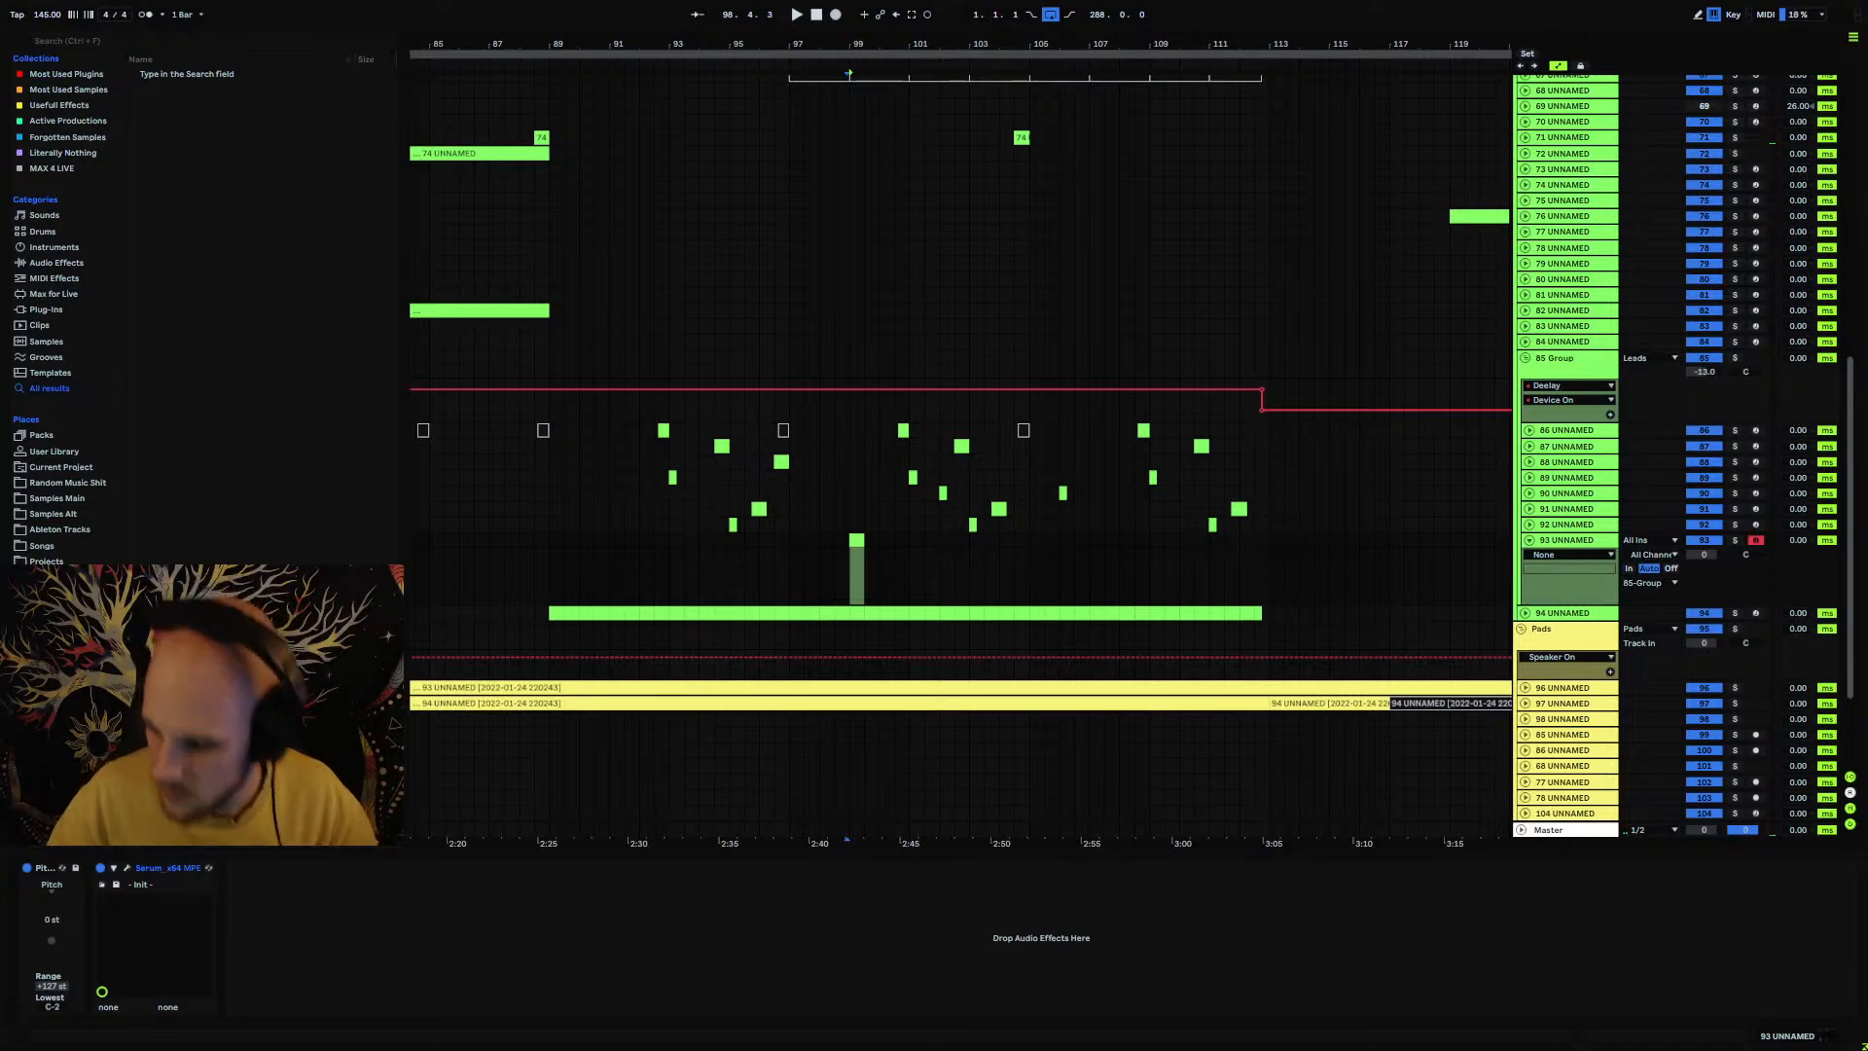
# Step: Switch to Chrome, search Google for "for laugh gags" in a new tab, and return to Ableton Live
pyautogui.hotkey('alt', 'Tab')
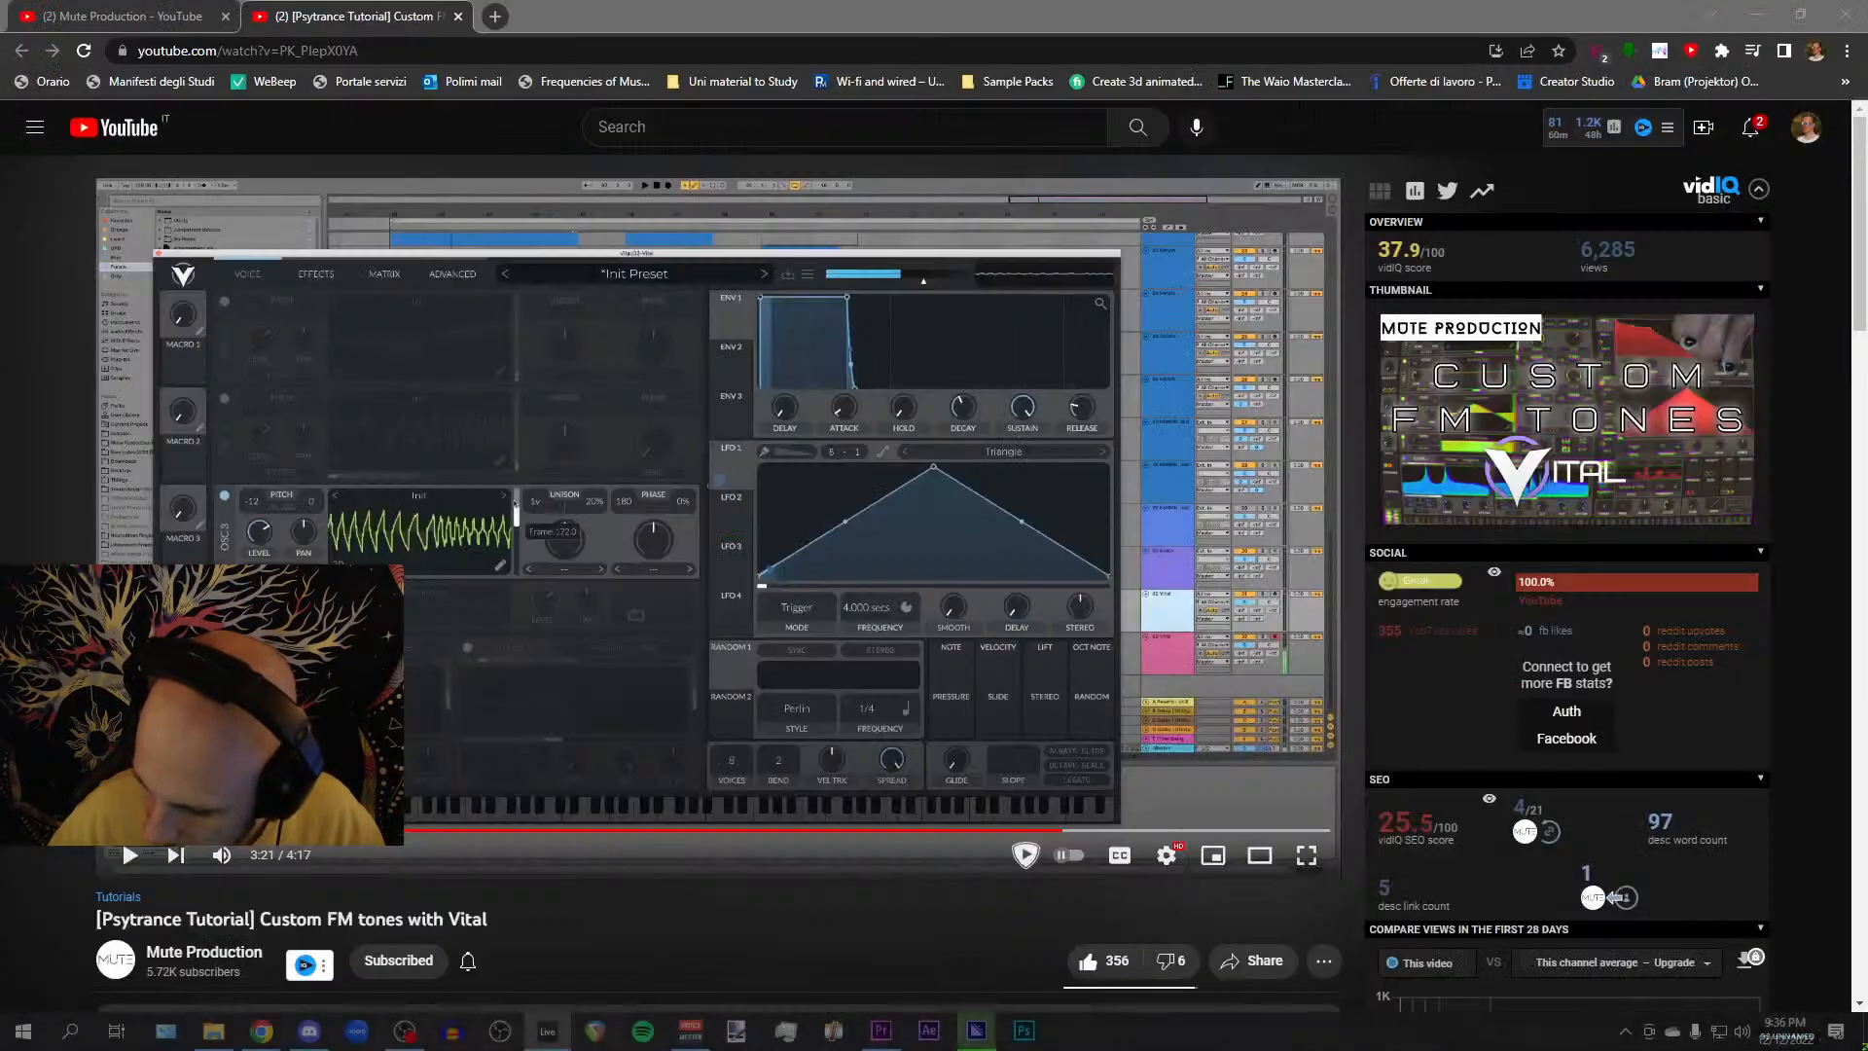
pyautogui.click(498, 17)
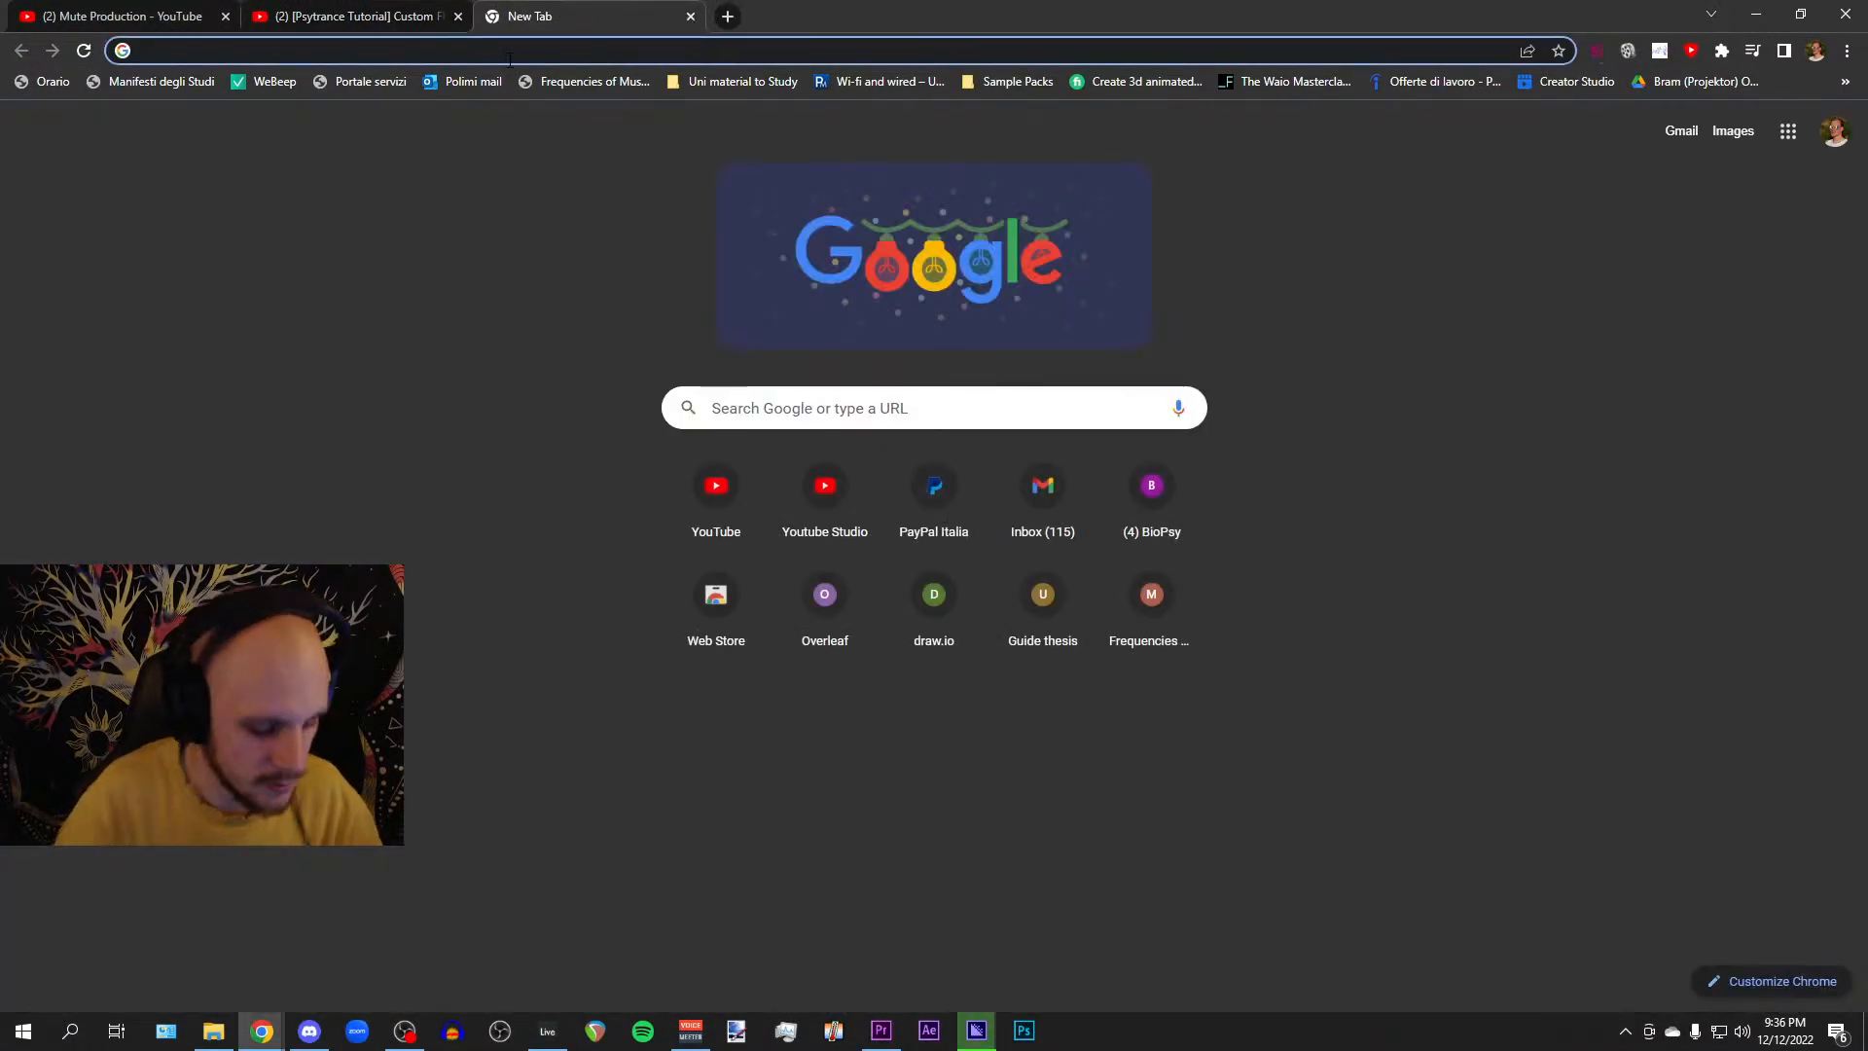
pyautogui.write('for ')
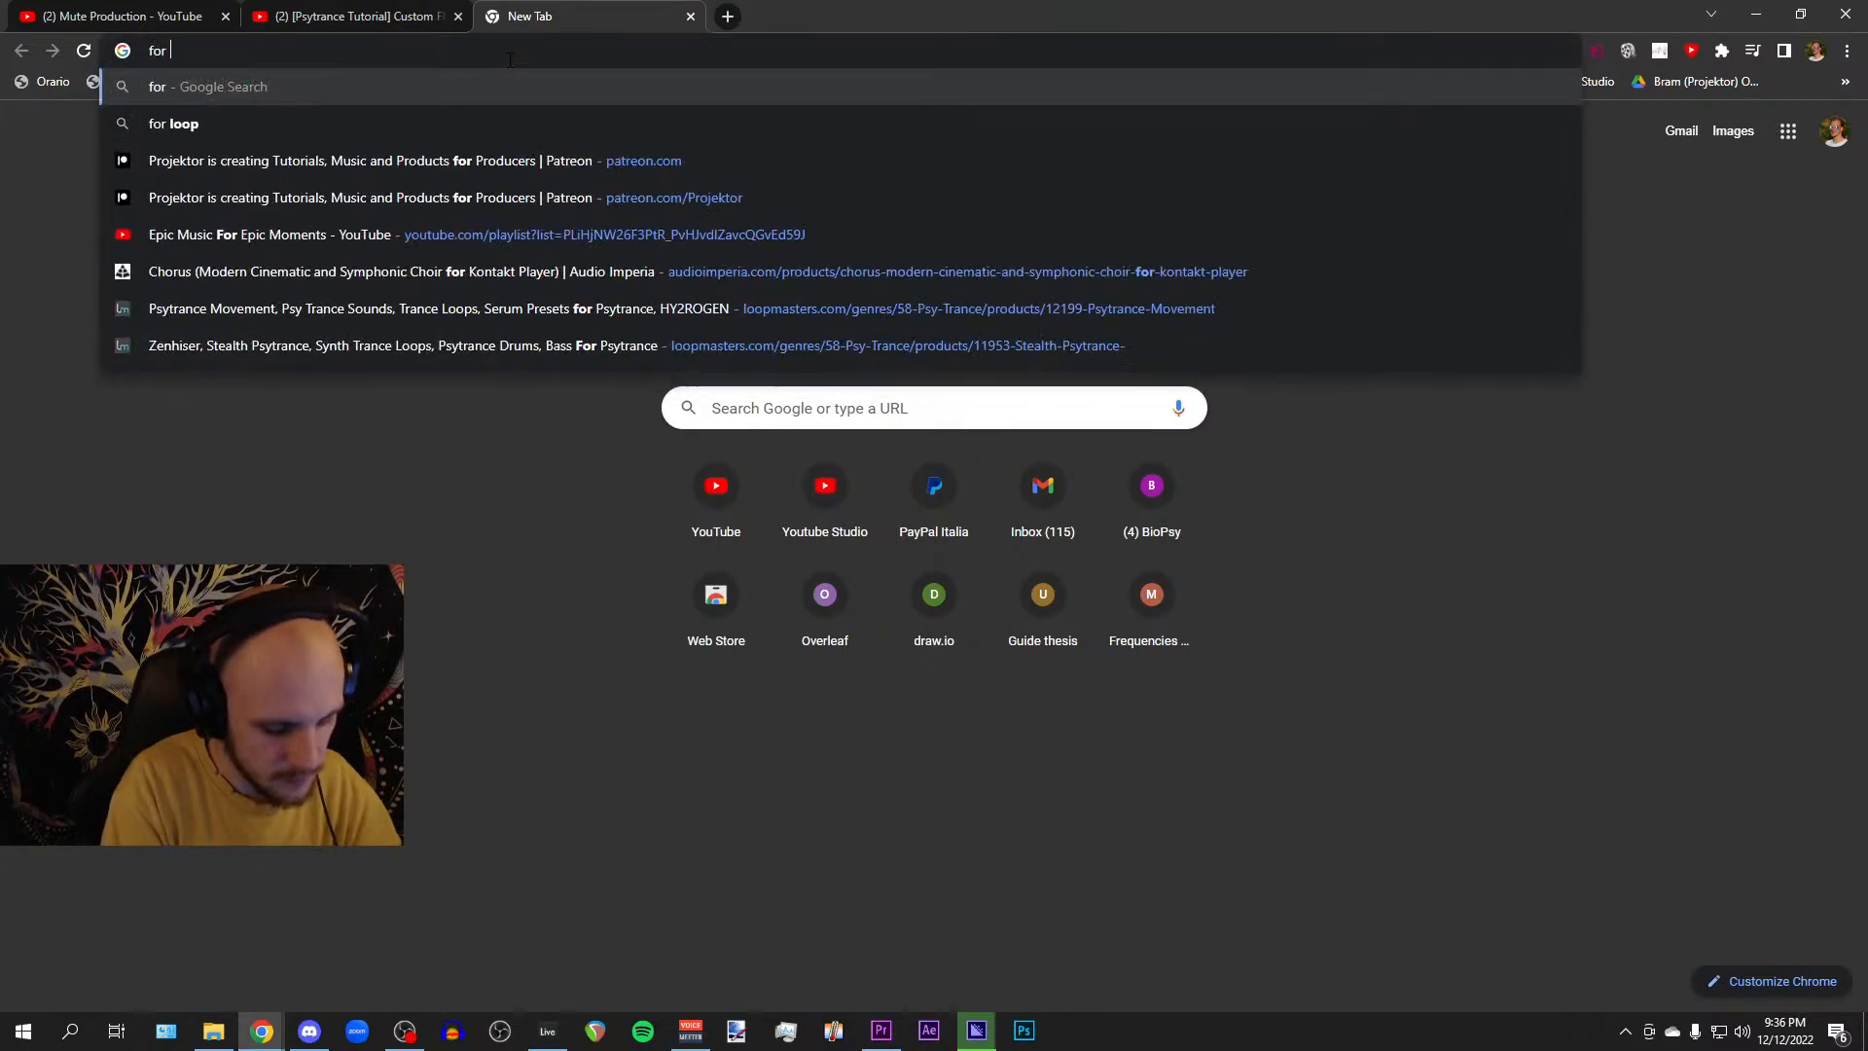
pyautogui.write('laugh gags')
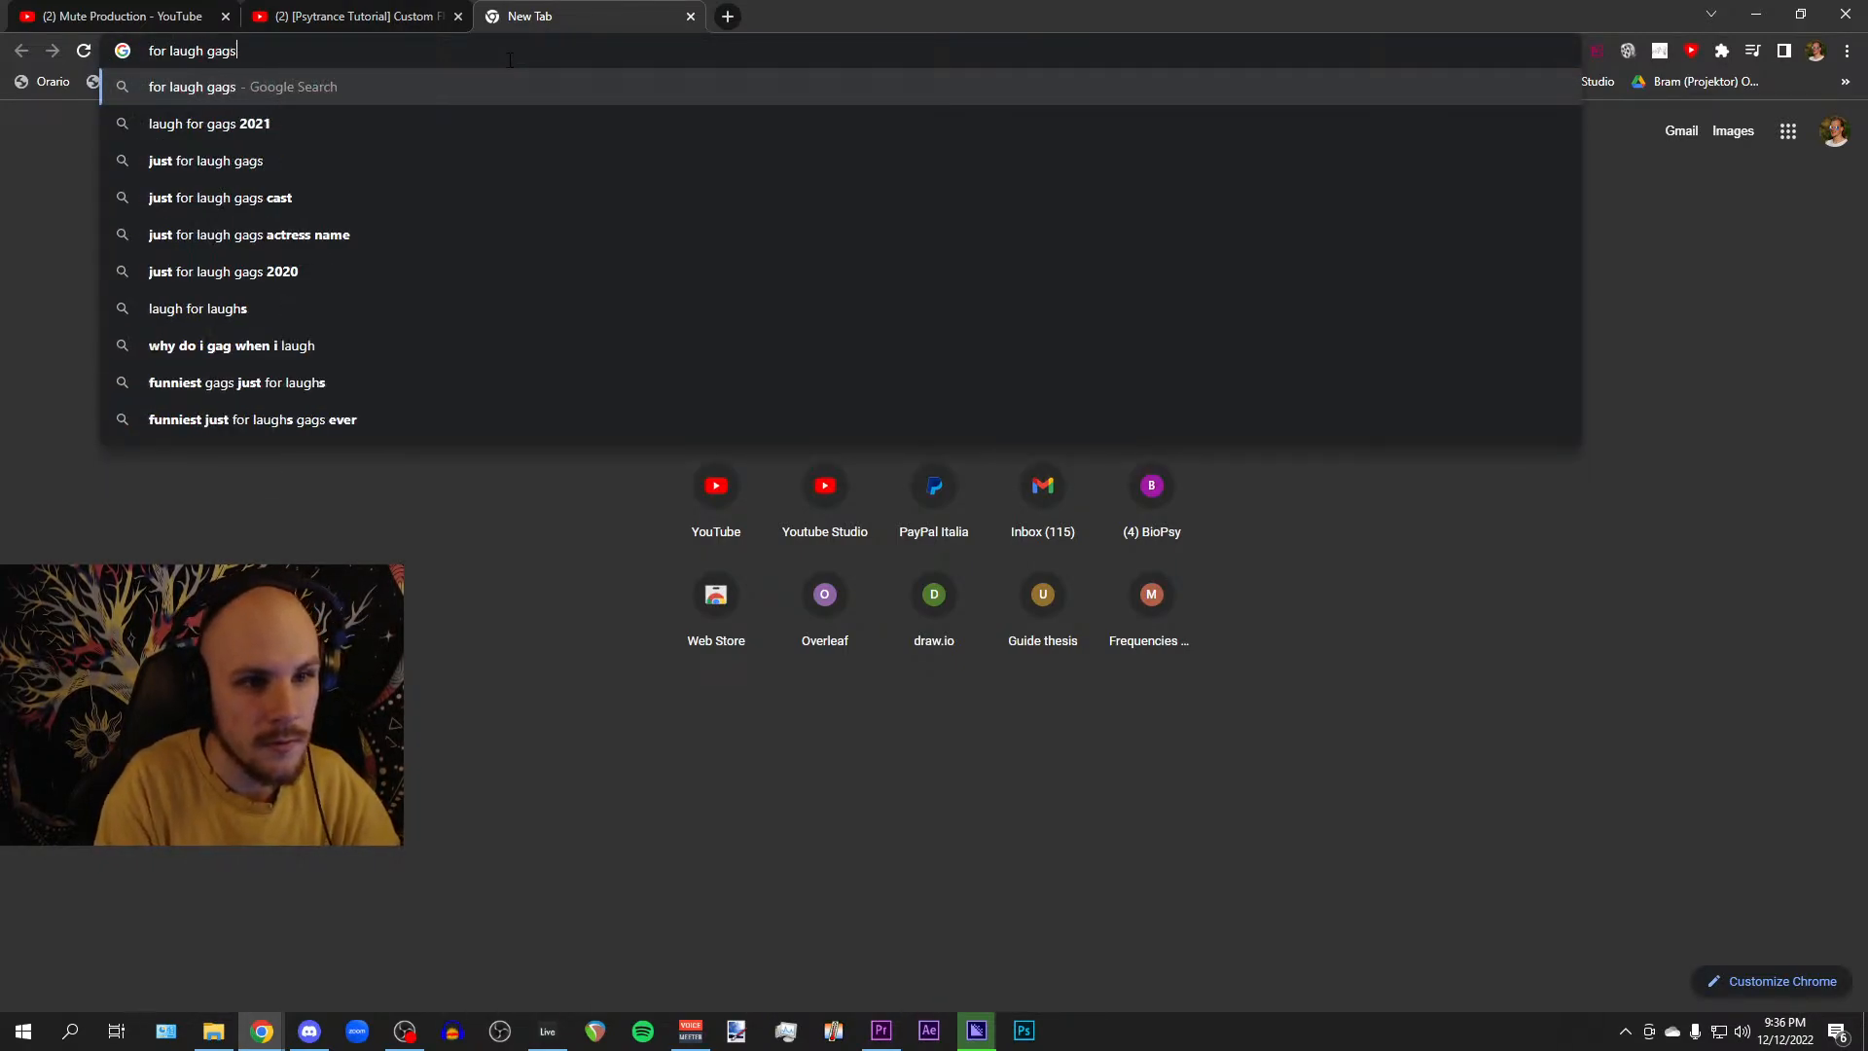
pyautogui.press('Return')
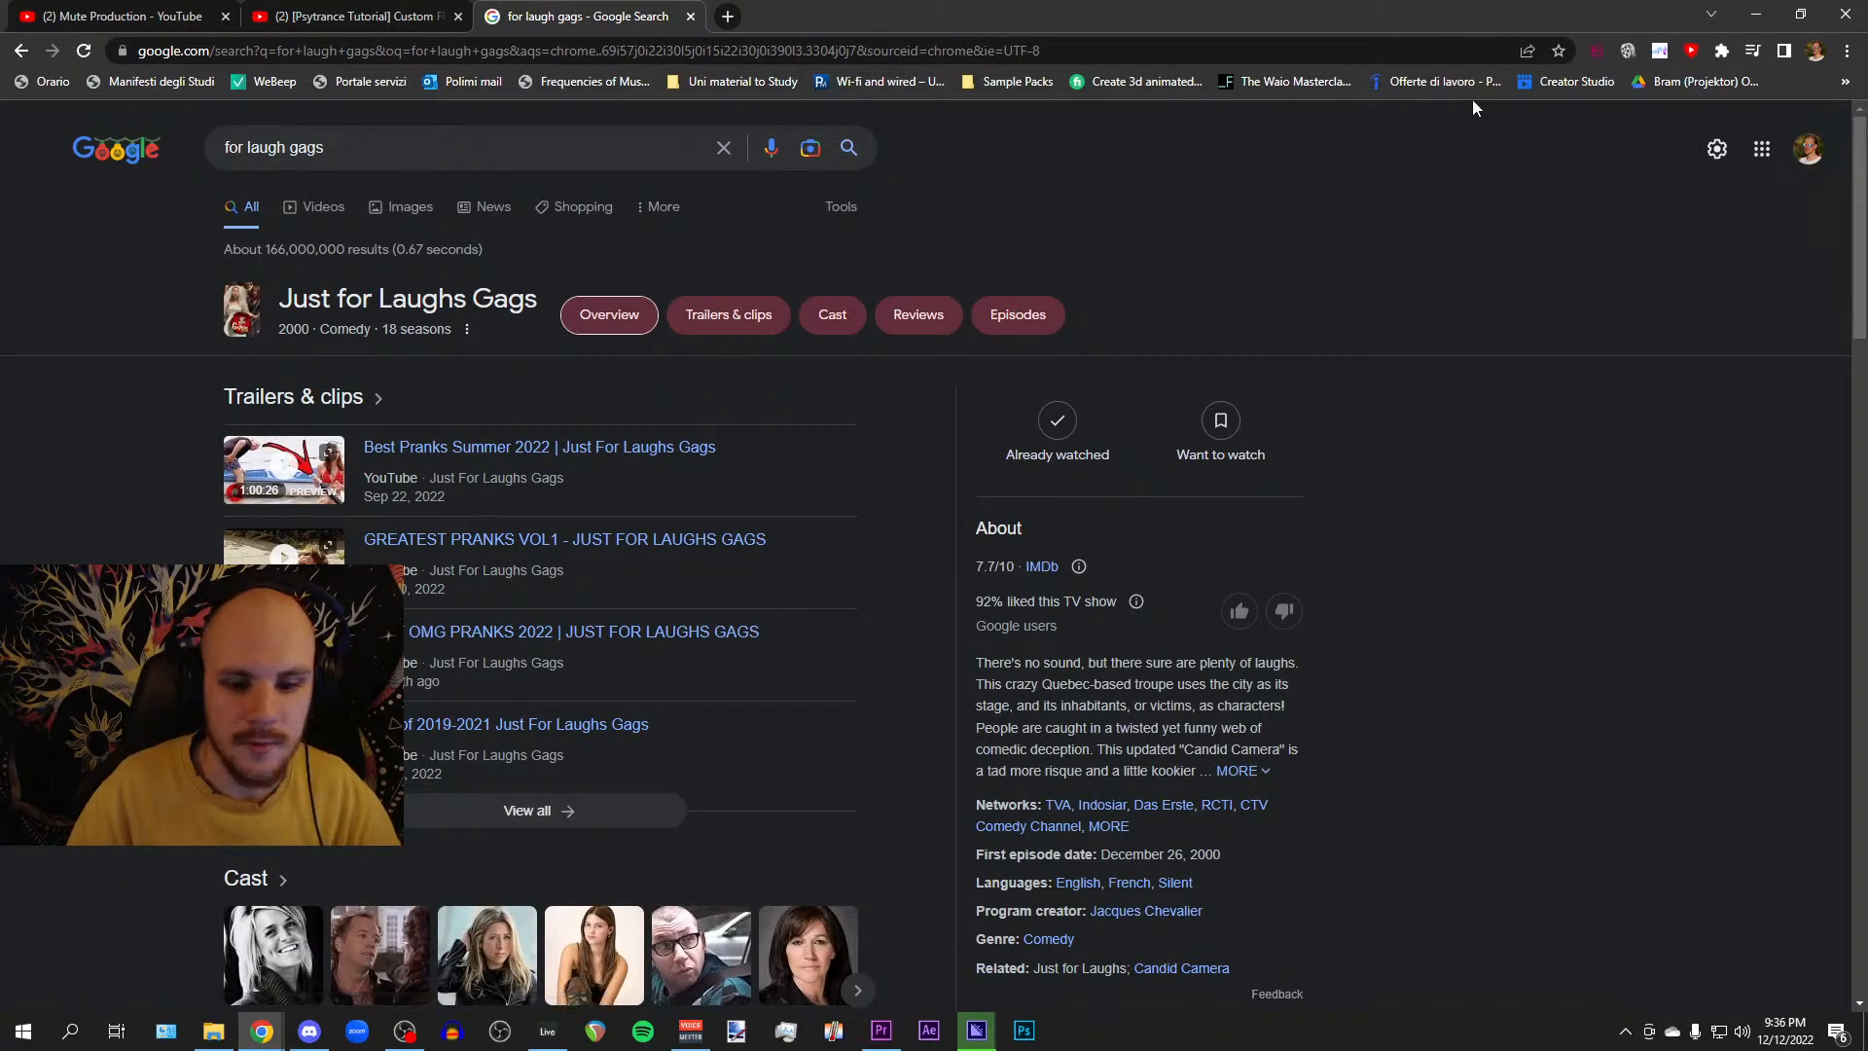
pyautogui.hotkey('alt', 'Tab')
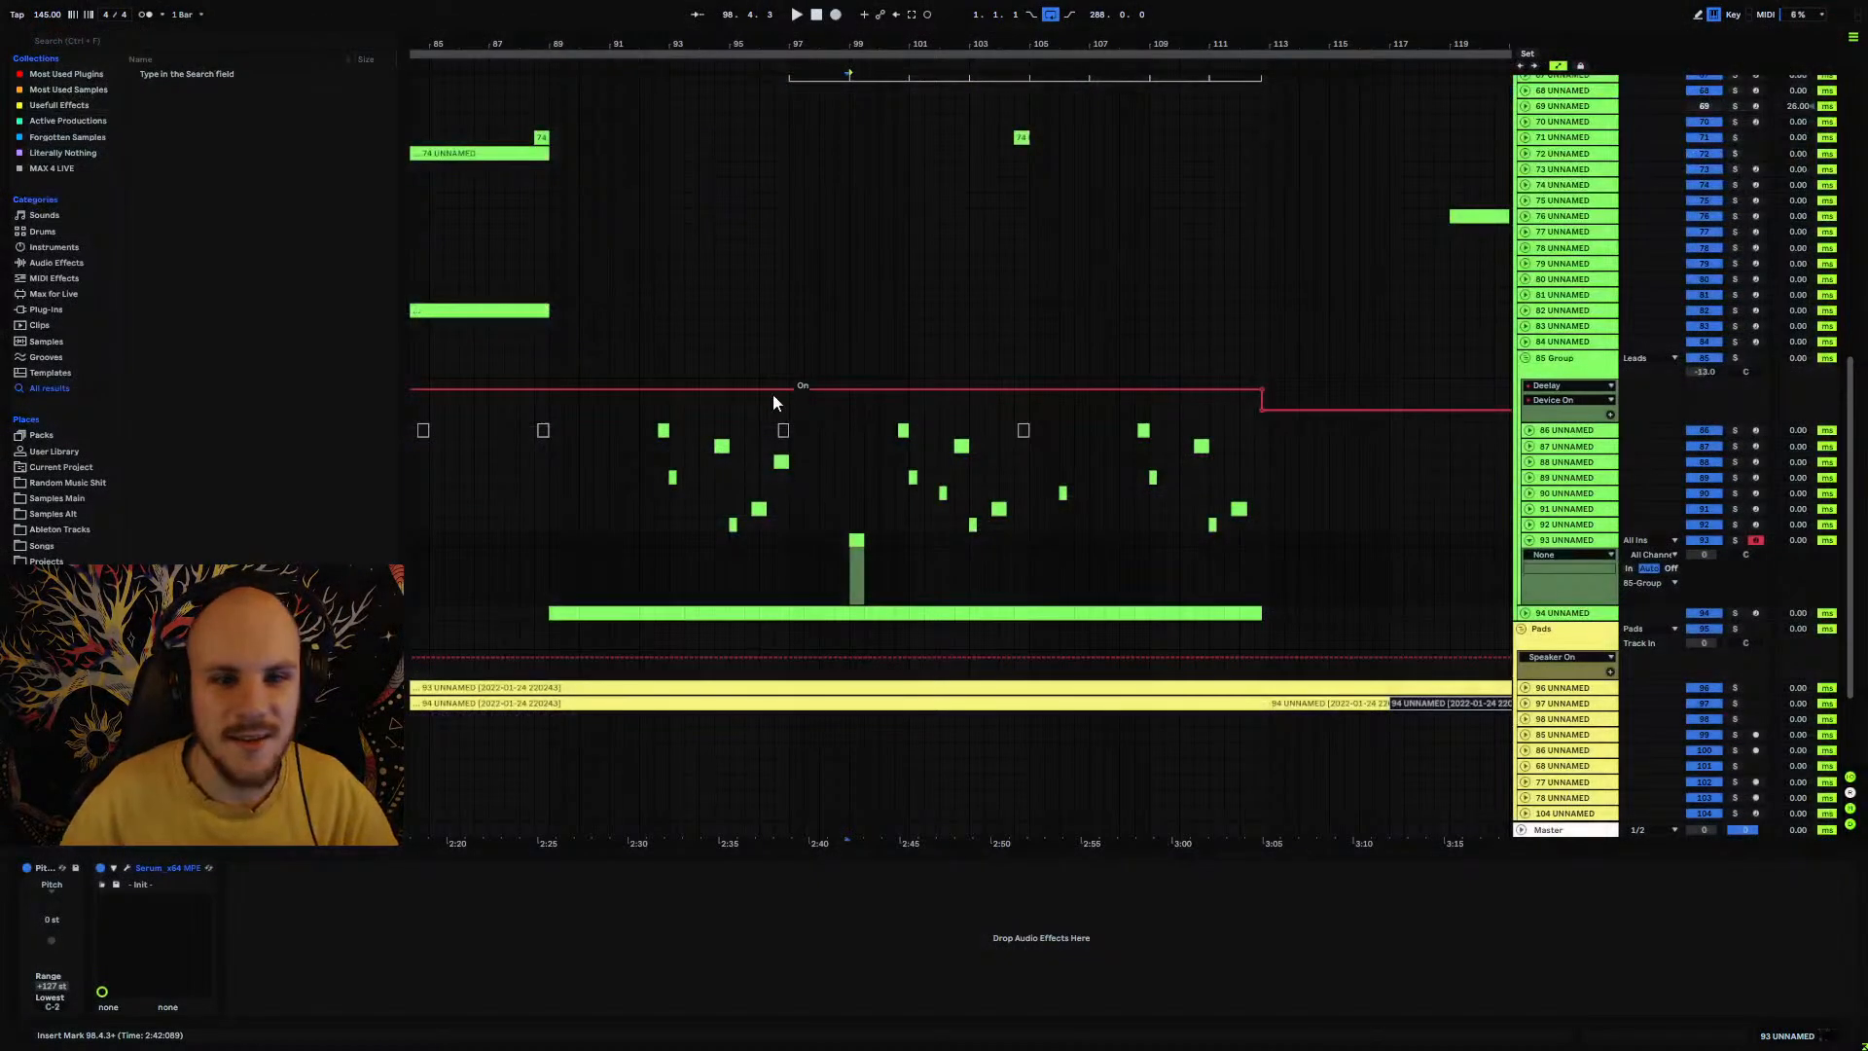
# Step: Fill the two-beat clip on track 93 with eight consecutive sixteenth notes on G#3 and play it back
pyautogui.doubleClick(857, 538)
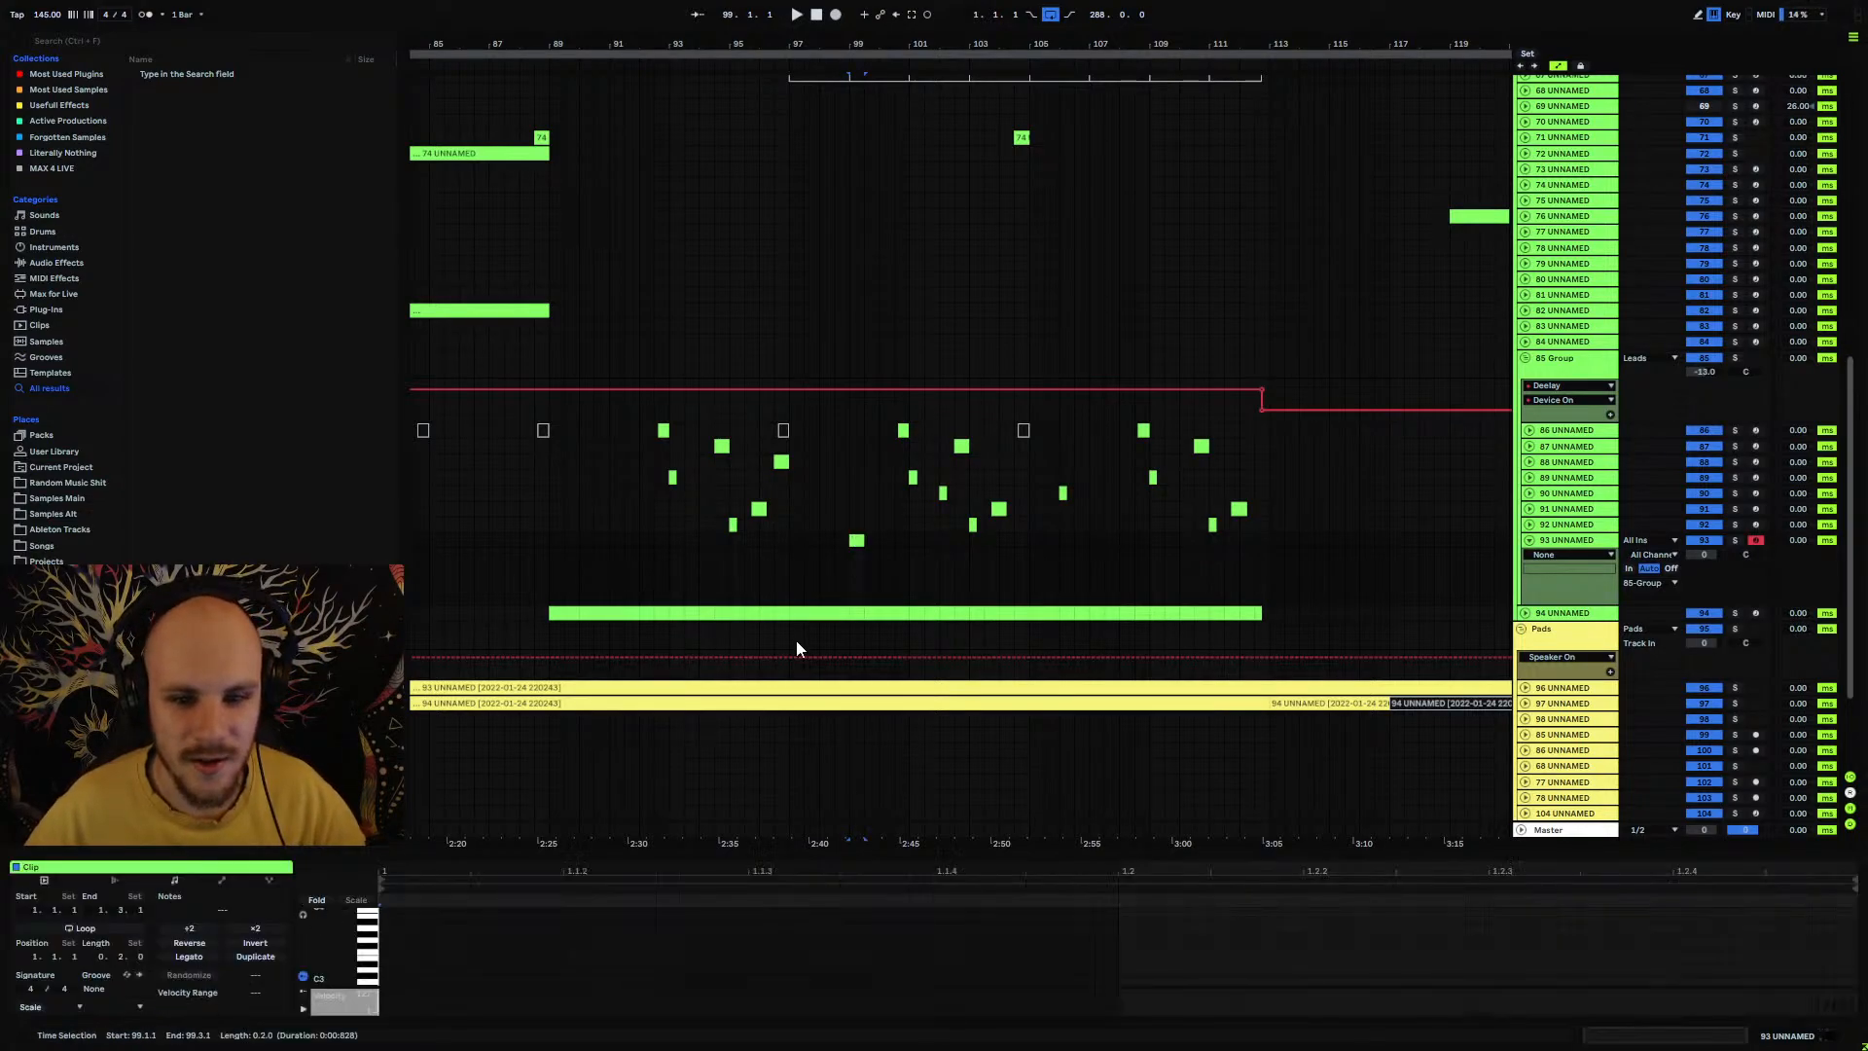
pyautogui.doubleClick(389, 934)
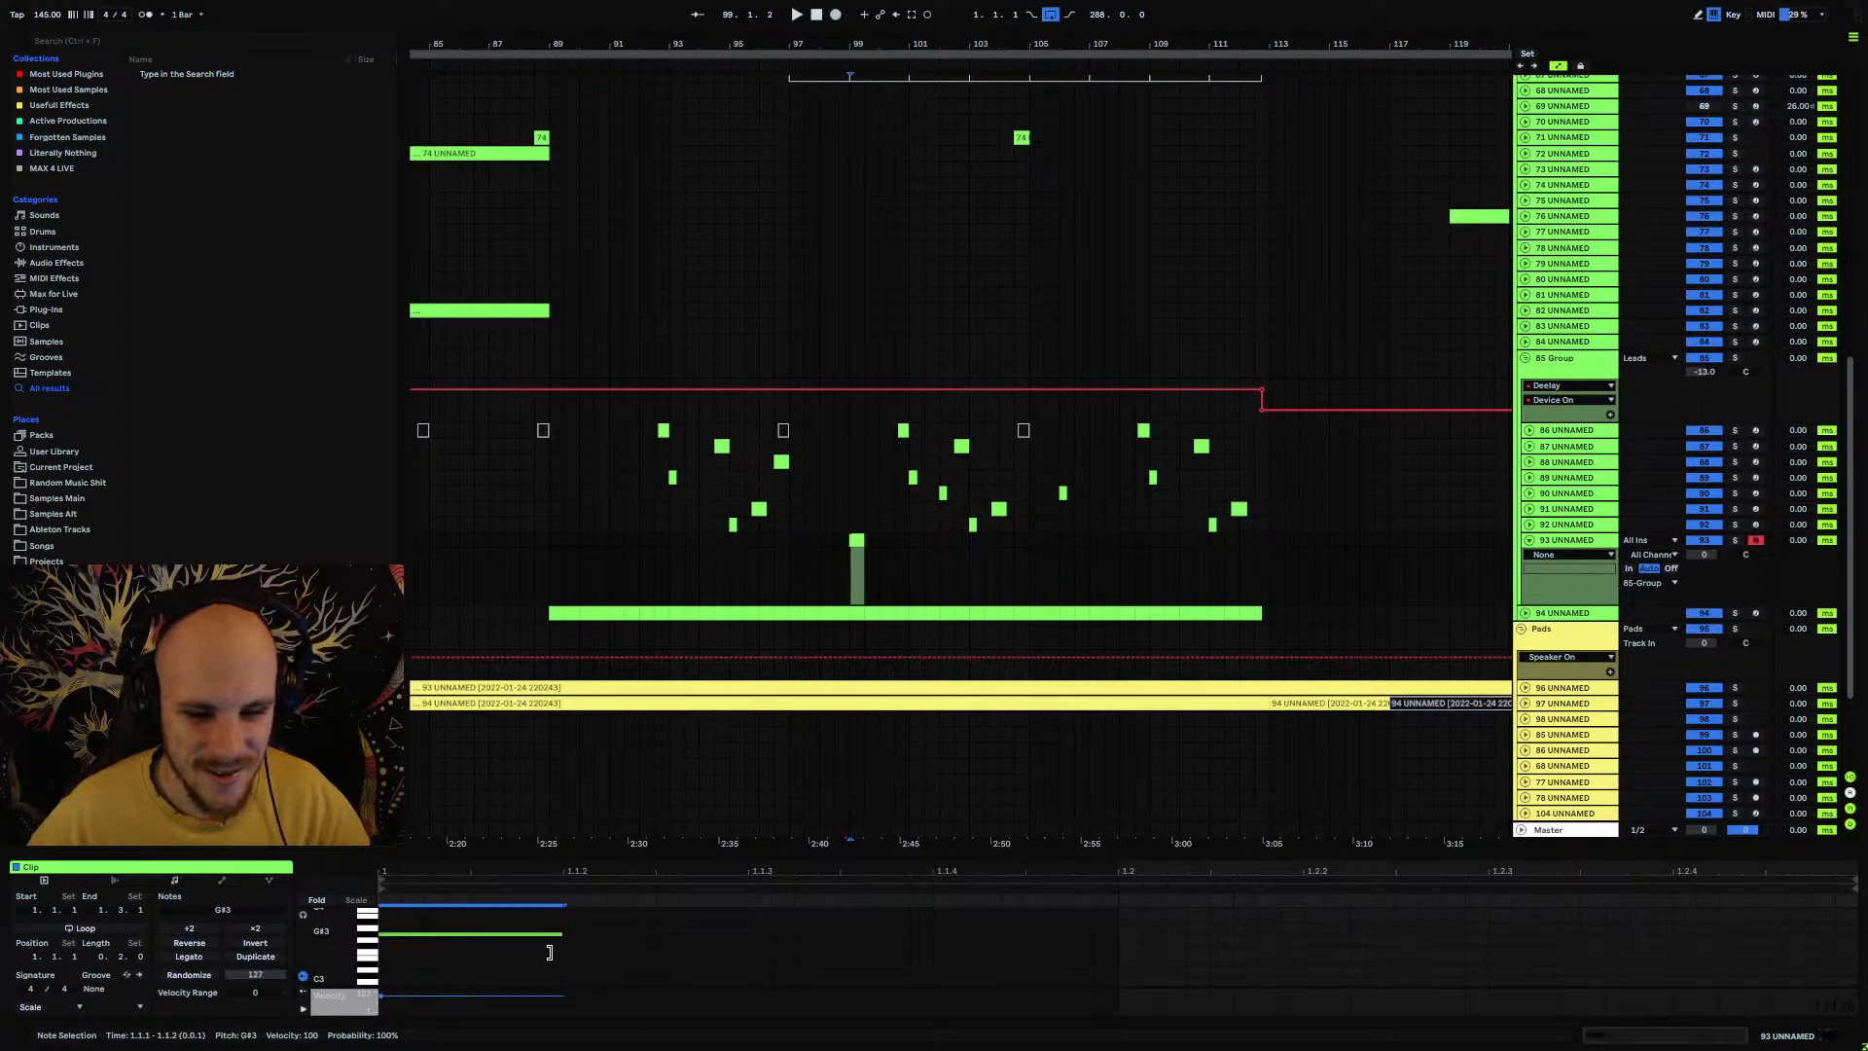
pyautogui.hotkey('ctrl', 'd')
pyautogui.hotkey('ctrl', 'd')
pyautogui.hotkey('ctrl', 'd')
pyautogui.hotkey('ctrl', 'd')
pyautogui.hotkey('ctrl', 'd')
pyautogui.hotkey('ctrl', 'd')
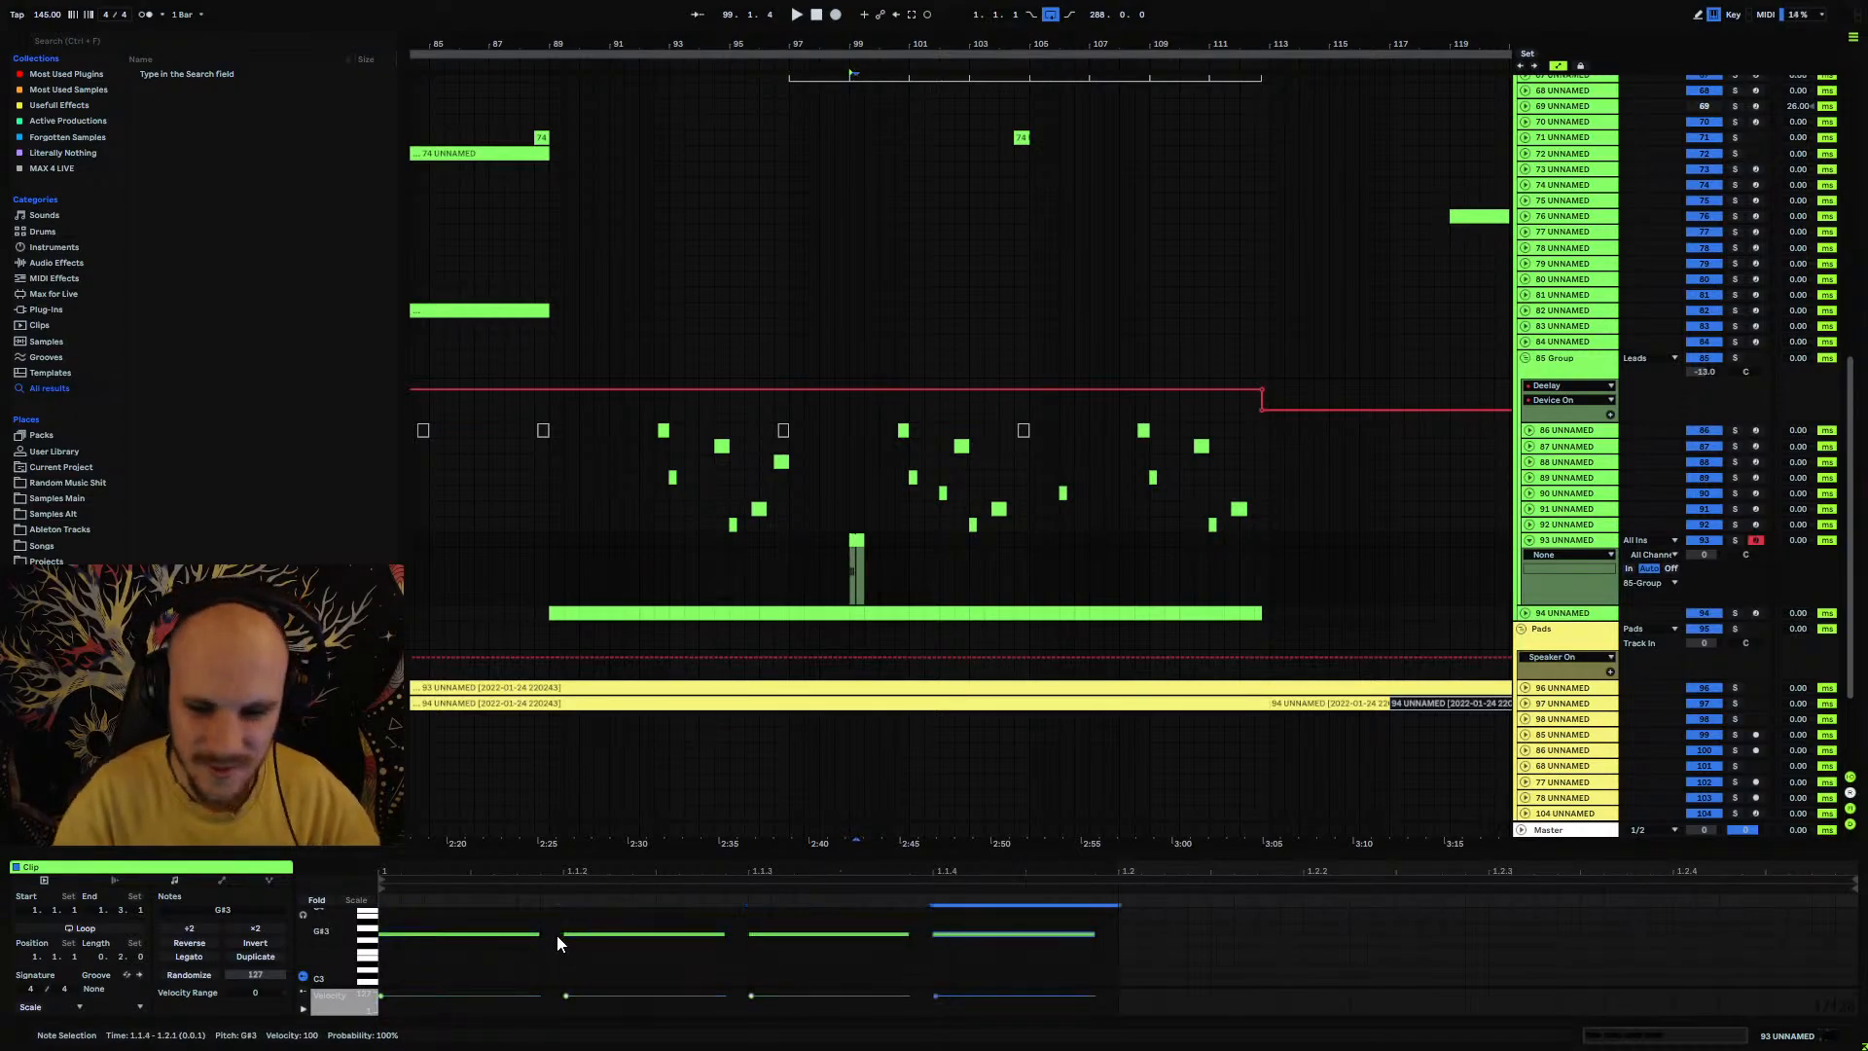
pyautogui.hotkey('ctrl', 'd')
pyautogui.press('space')
pyautogui.press('space')
# Step: Shorten the second, third, fifth and seventh G#3 notes to less than half a sixteenth while checking playback
pyautogui.moveTo(723, 934); pyautogui.dragTo(604, 936)
pyautogui.press('space')
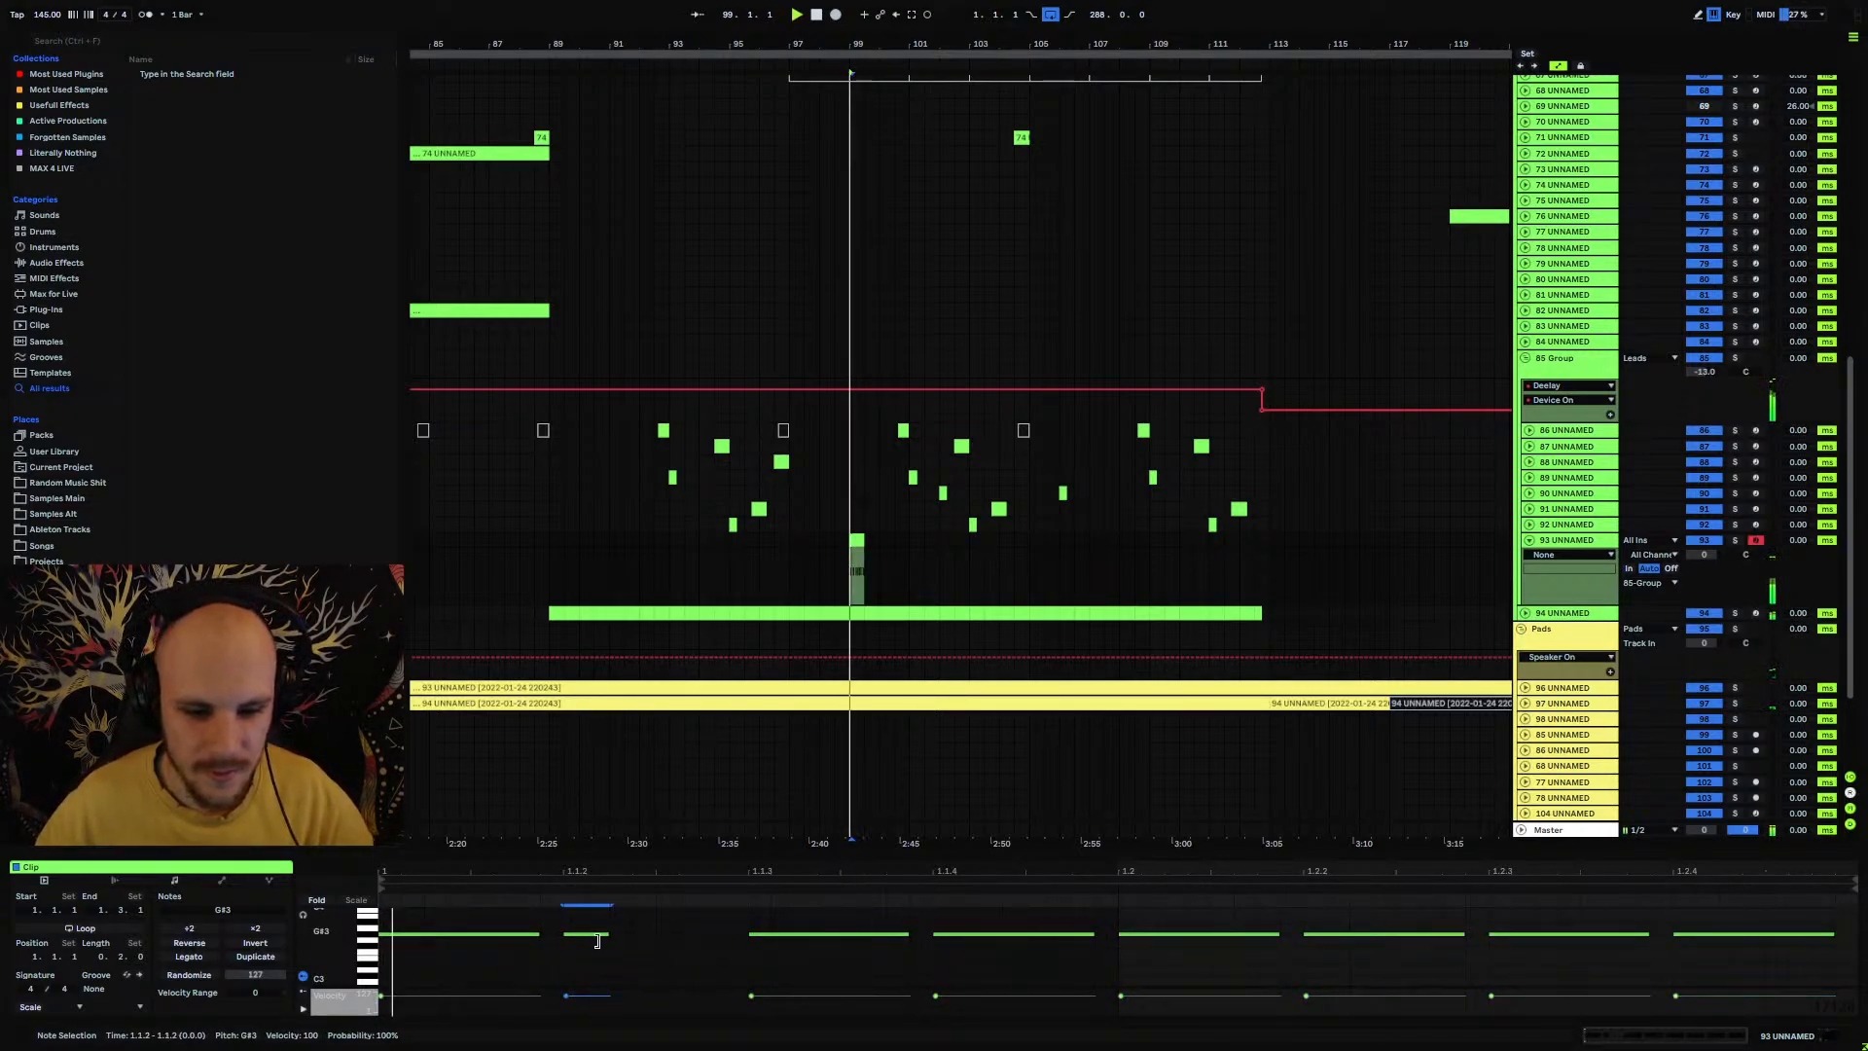
pyautogui.moveTo(907, 932); pyautogui.dragTo(819, 935)
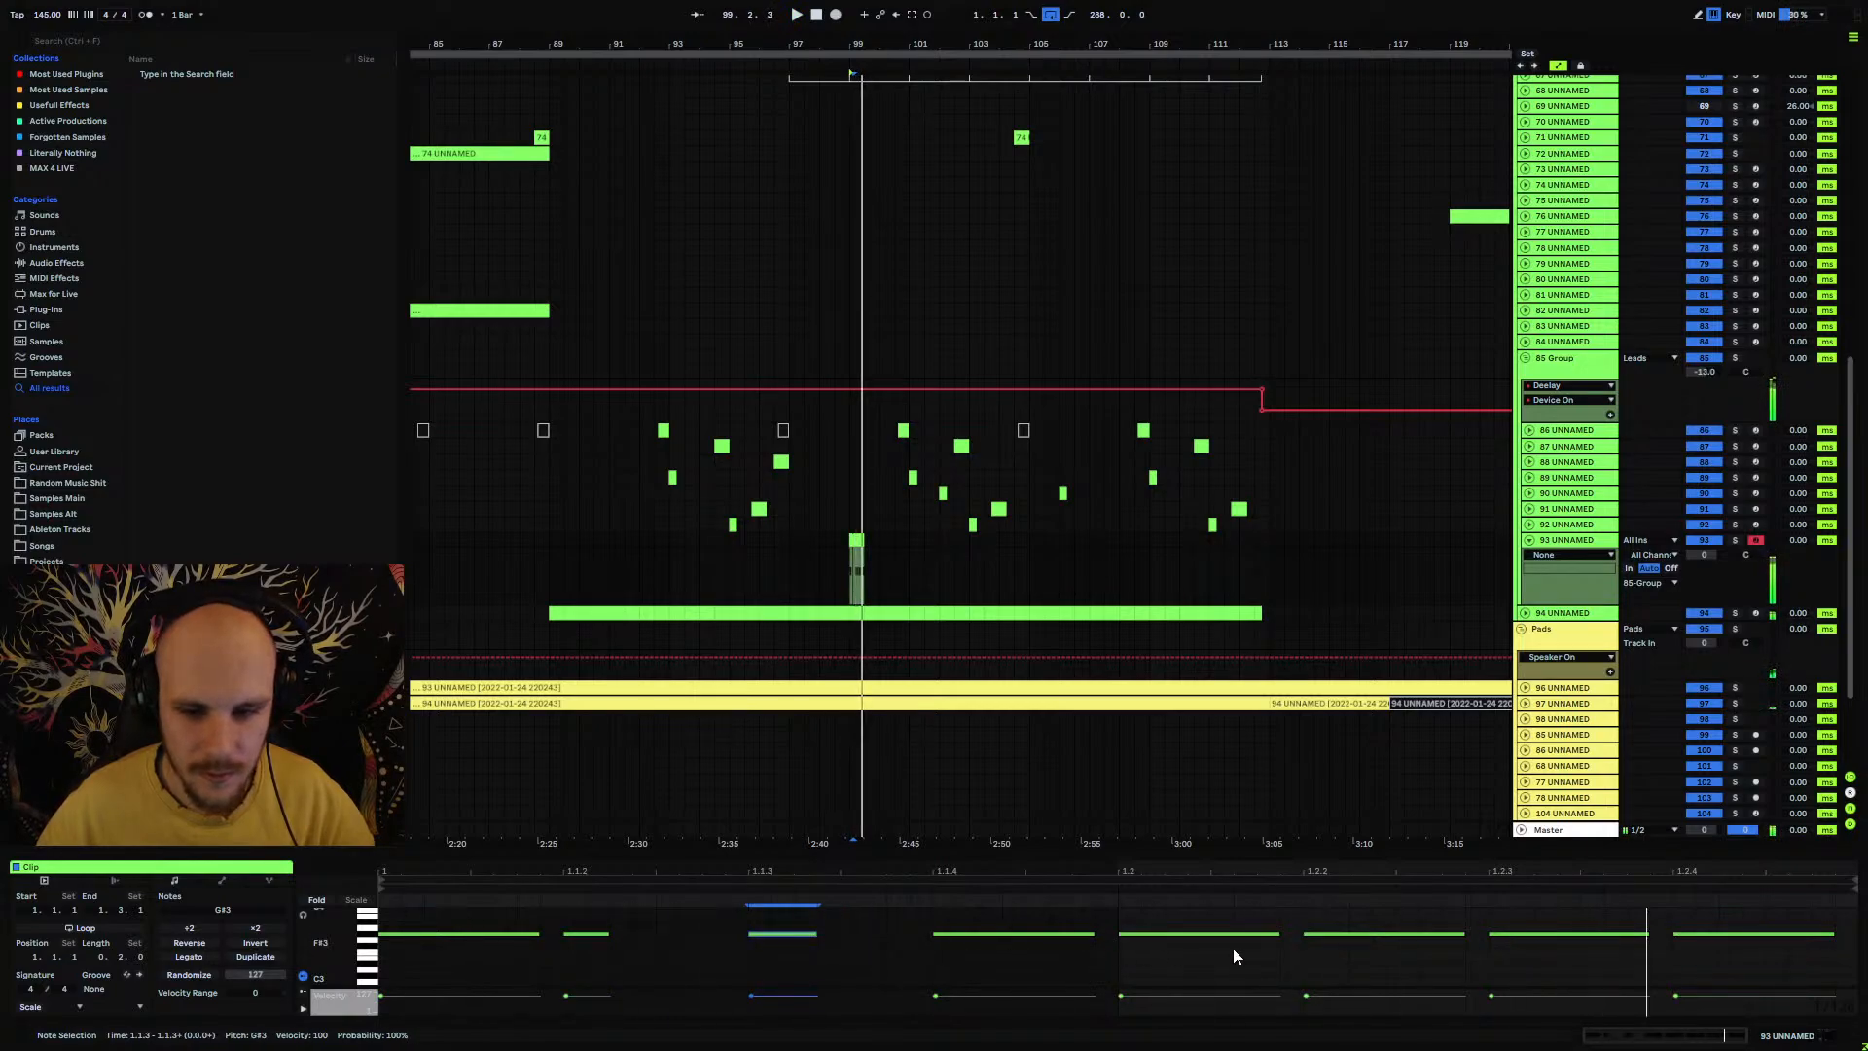
pyautogui.moveTo(1275, 933); pyautogui.dragTo(1188, 934)
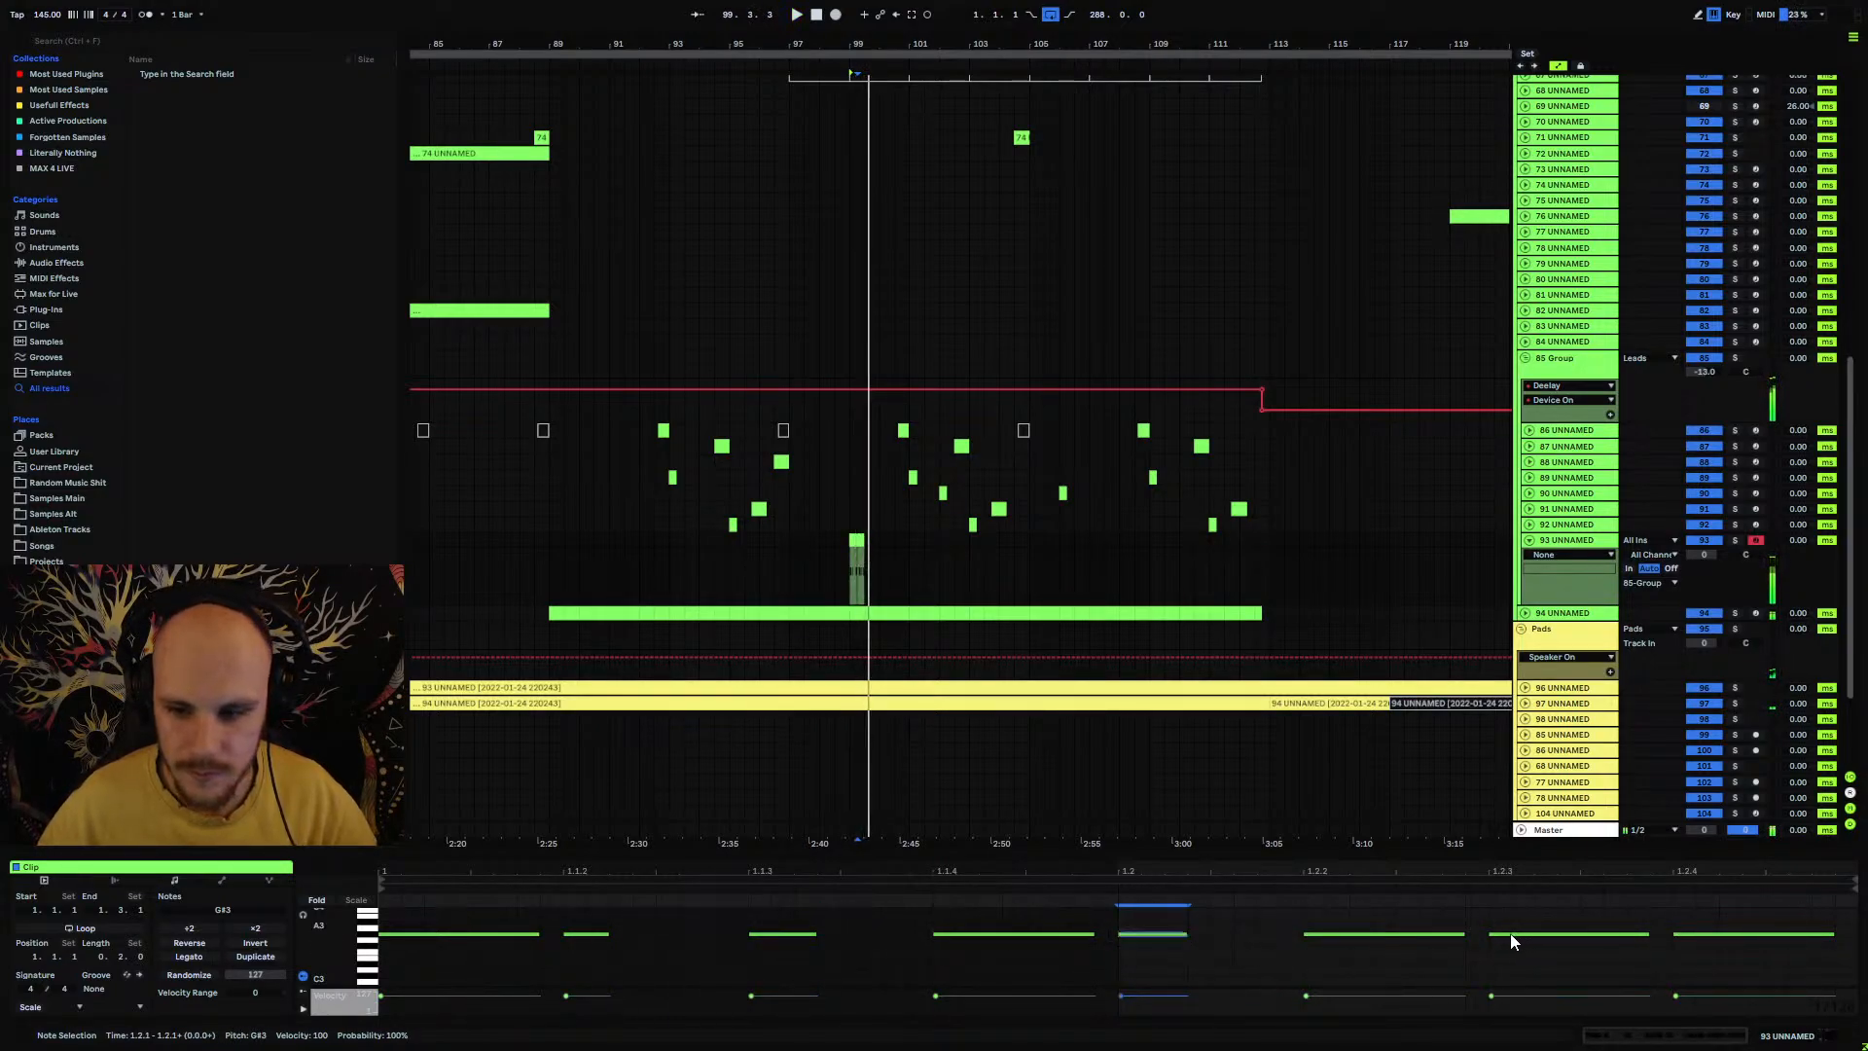
pyautogui.moveTo(1645, 934); pyautogui.dragTo(1557, 934)
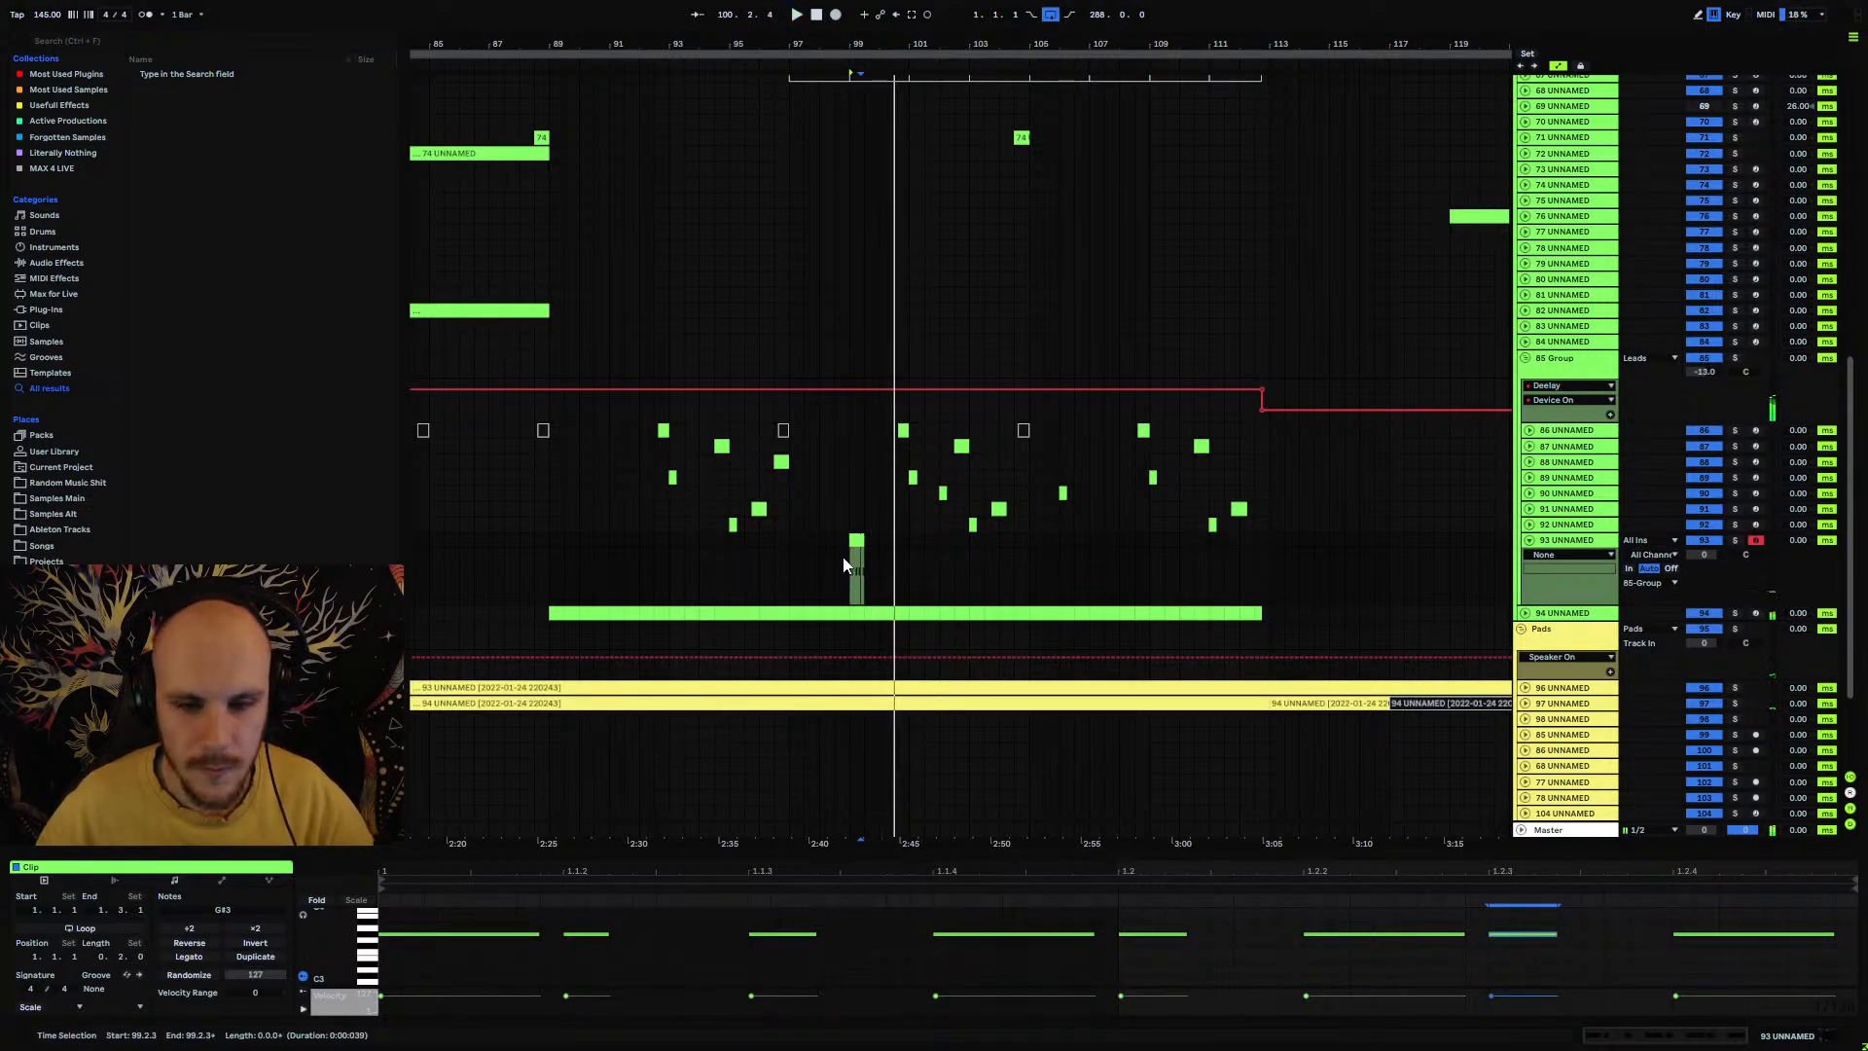
pyautogui.press('space')
# Step: Solo track 93 and switch oscillator A of its Serum to wavetable 041
pyautogui.click(1735, 539)
pyautogui.press('space')
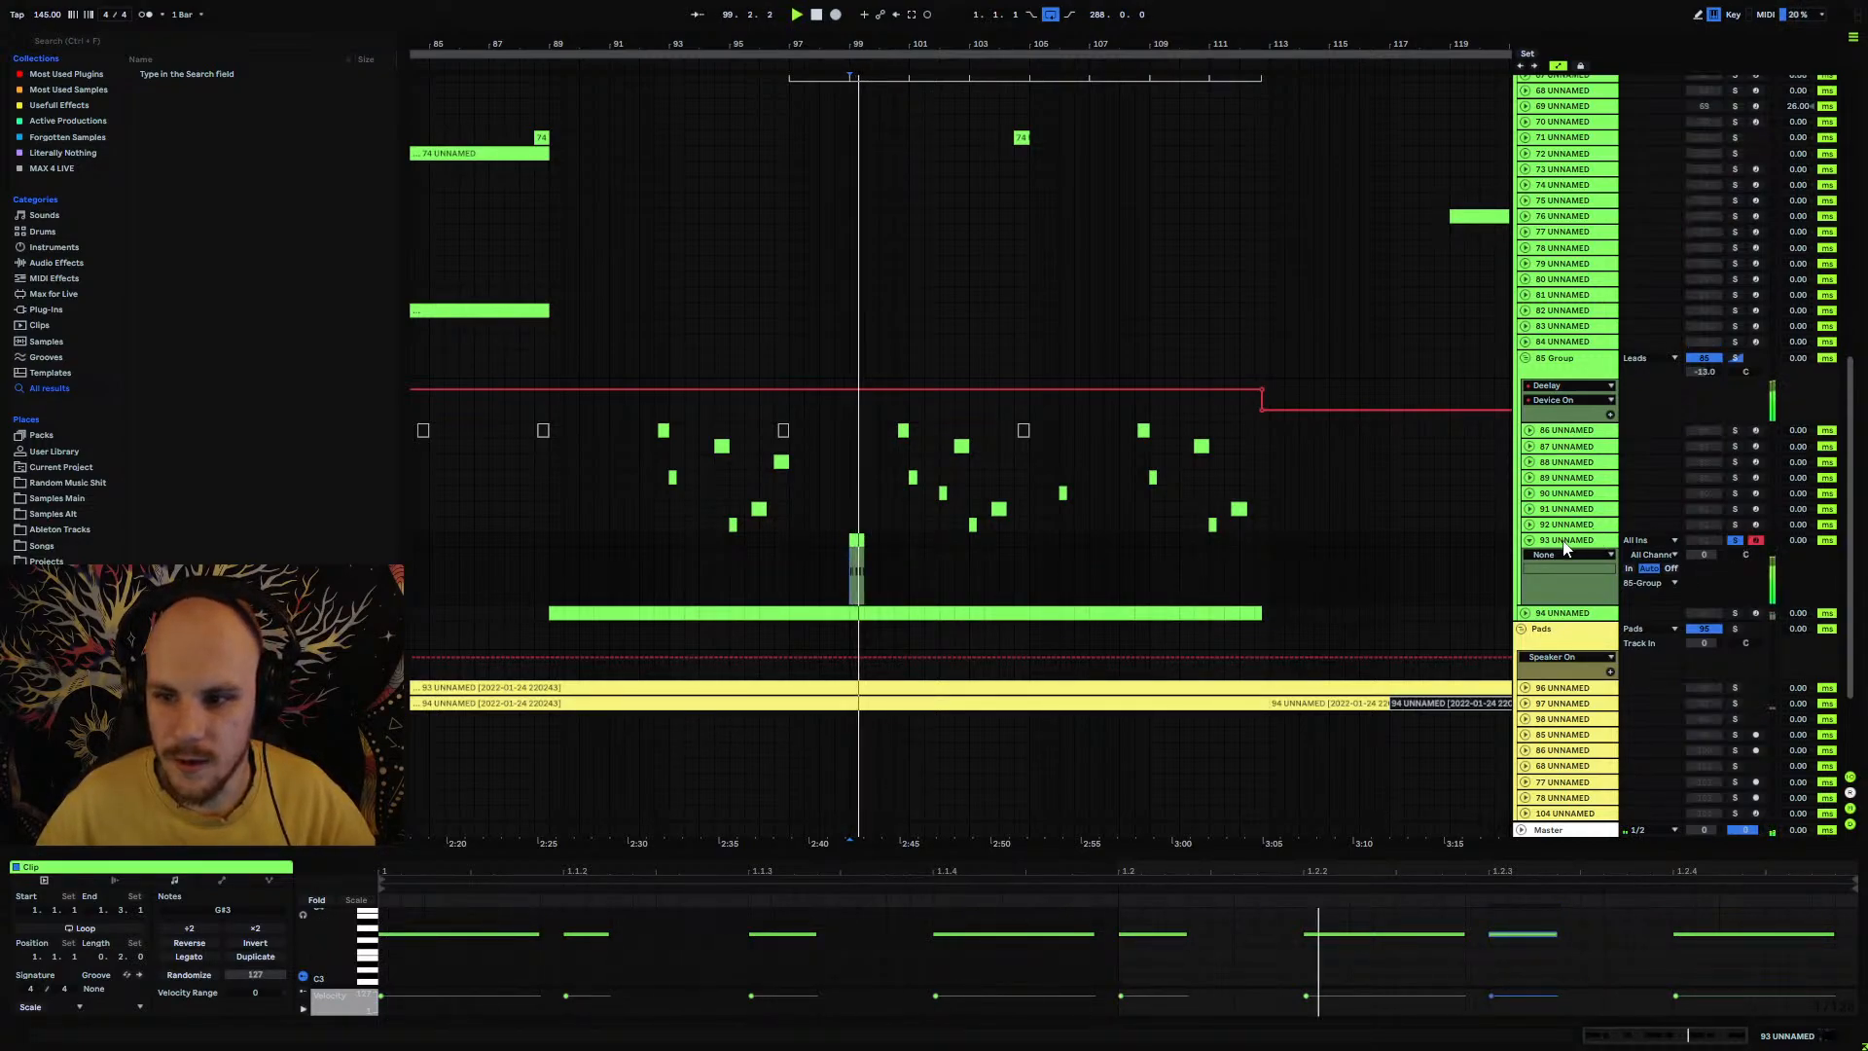
pyautogui.hotkey('shift', 'Tab')
pyautogui.click(126, 866)
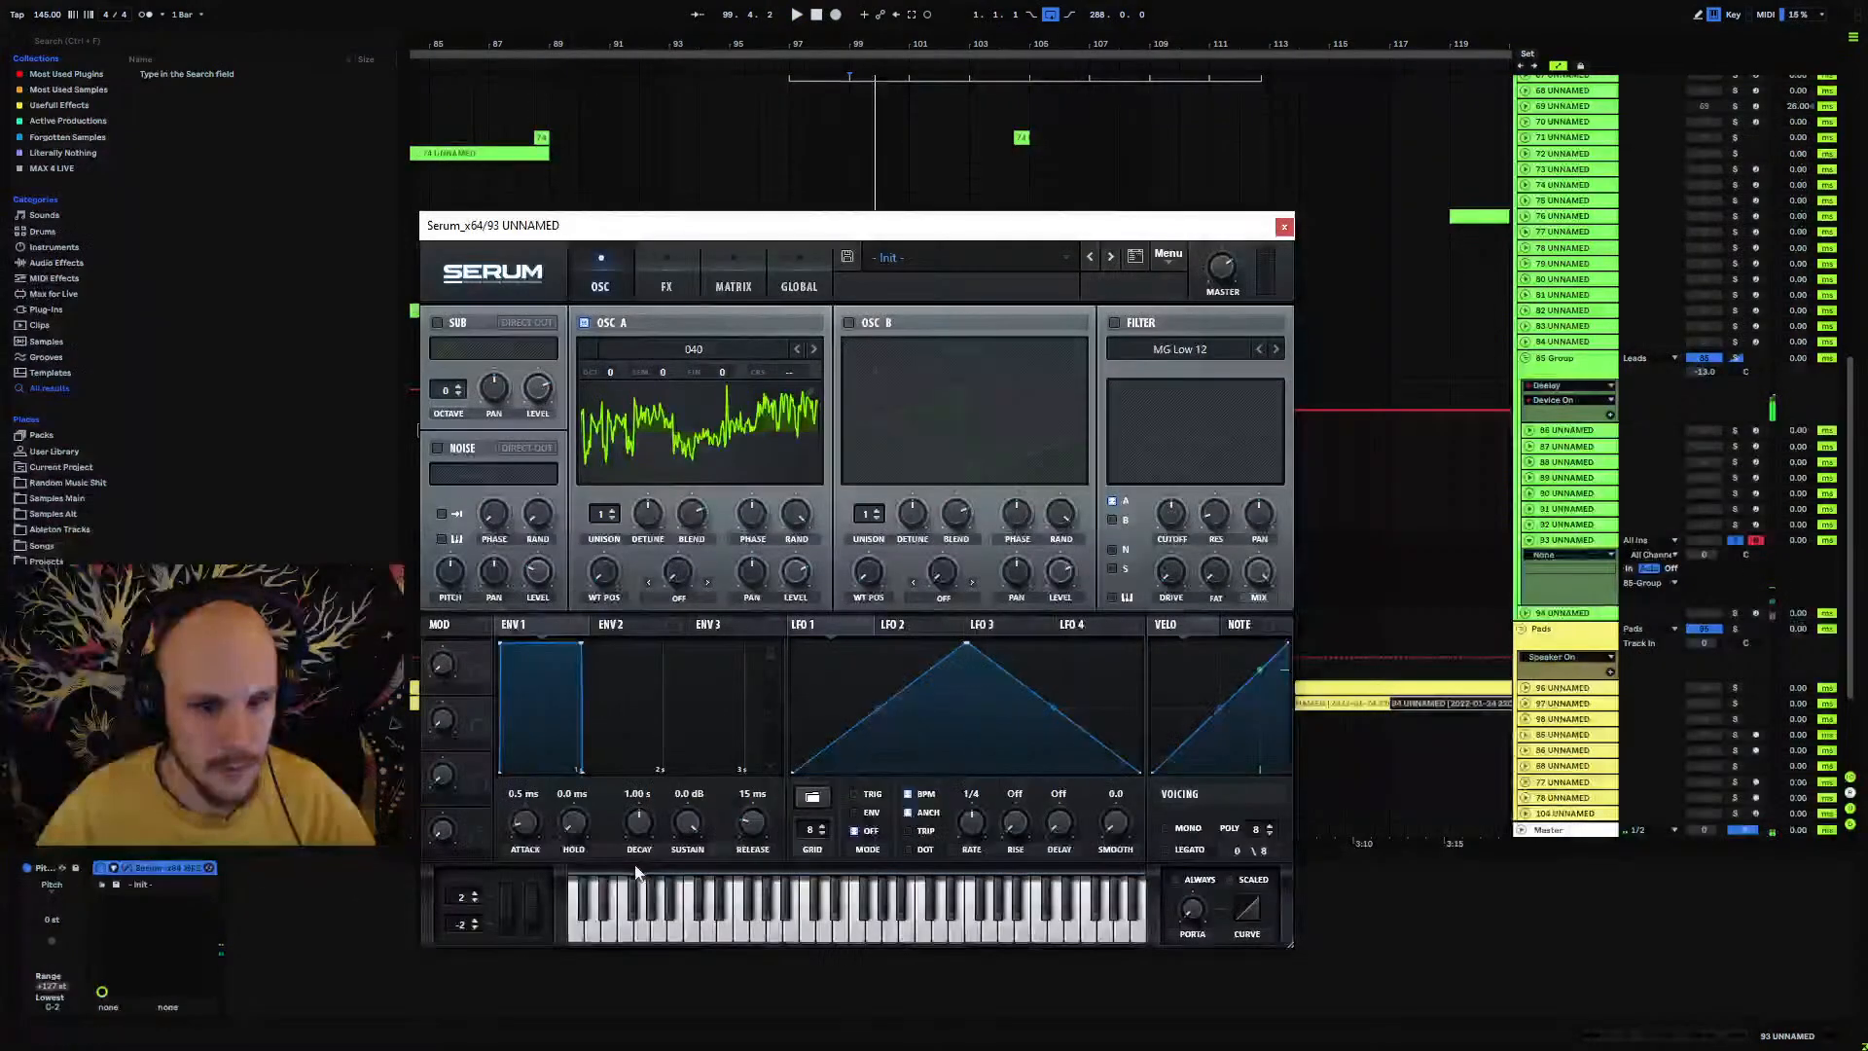
pyautogui.moveTo(814, 348); pyautogui.dragTo(813, 364)
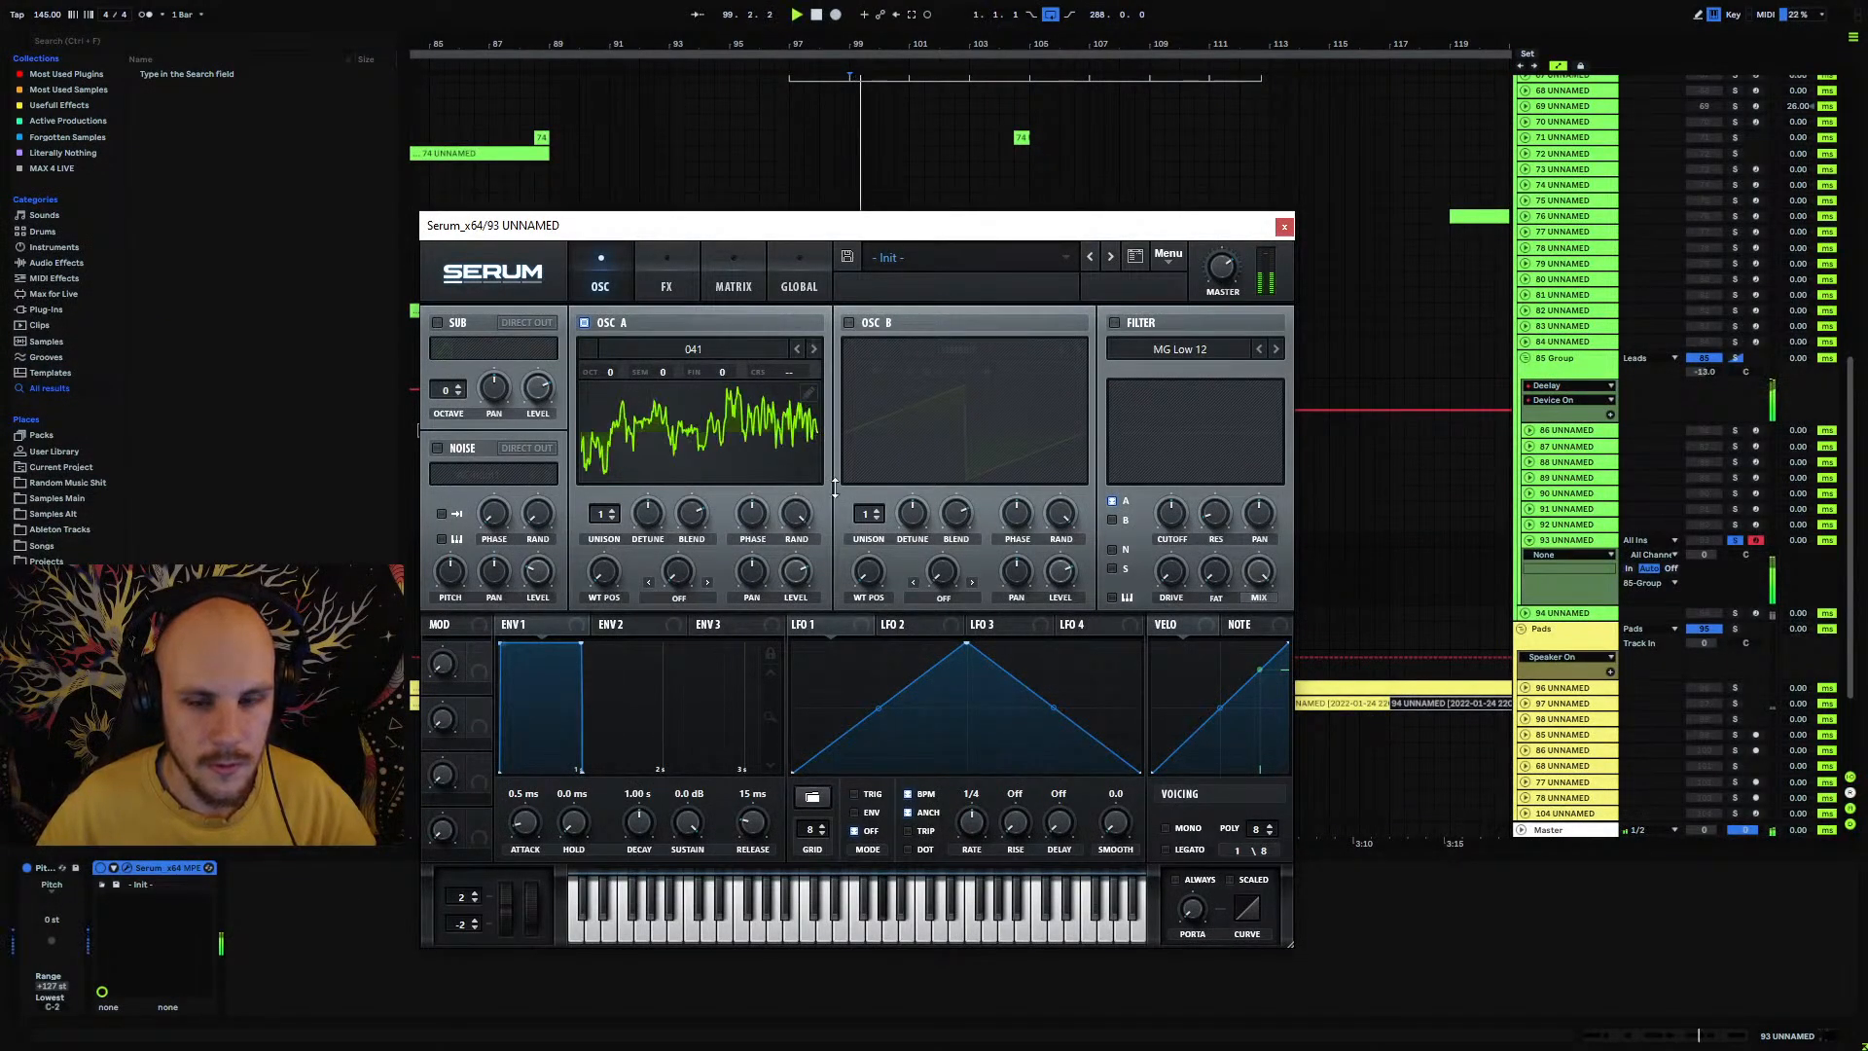
# Step: Turn on oscillator B in Serum and set its octave to -1
pyautogui.click(851, 322)
pyautogui.press('space')
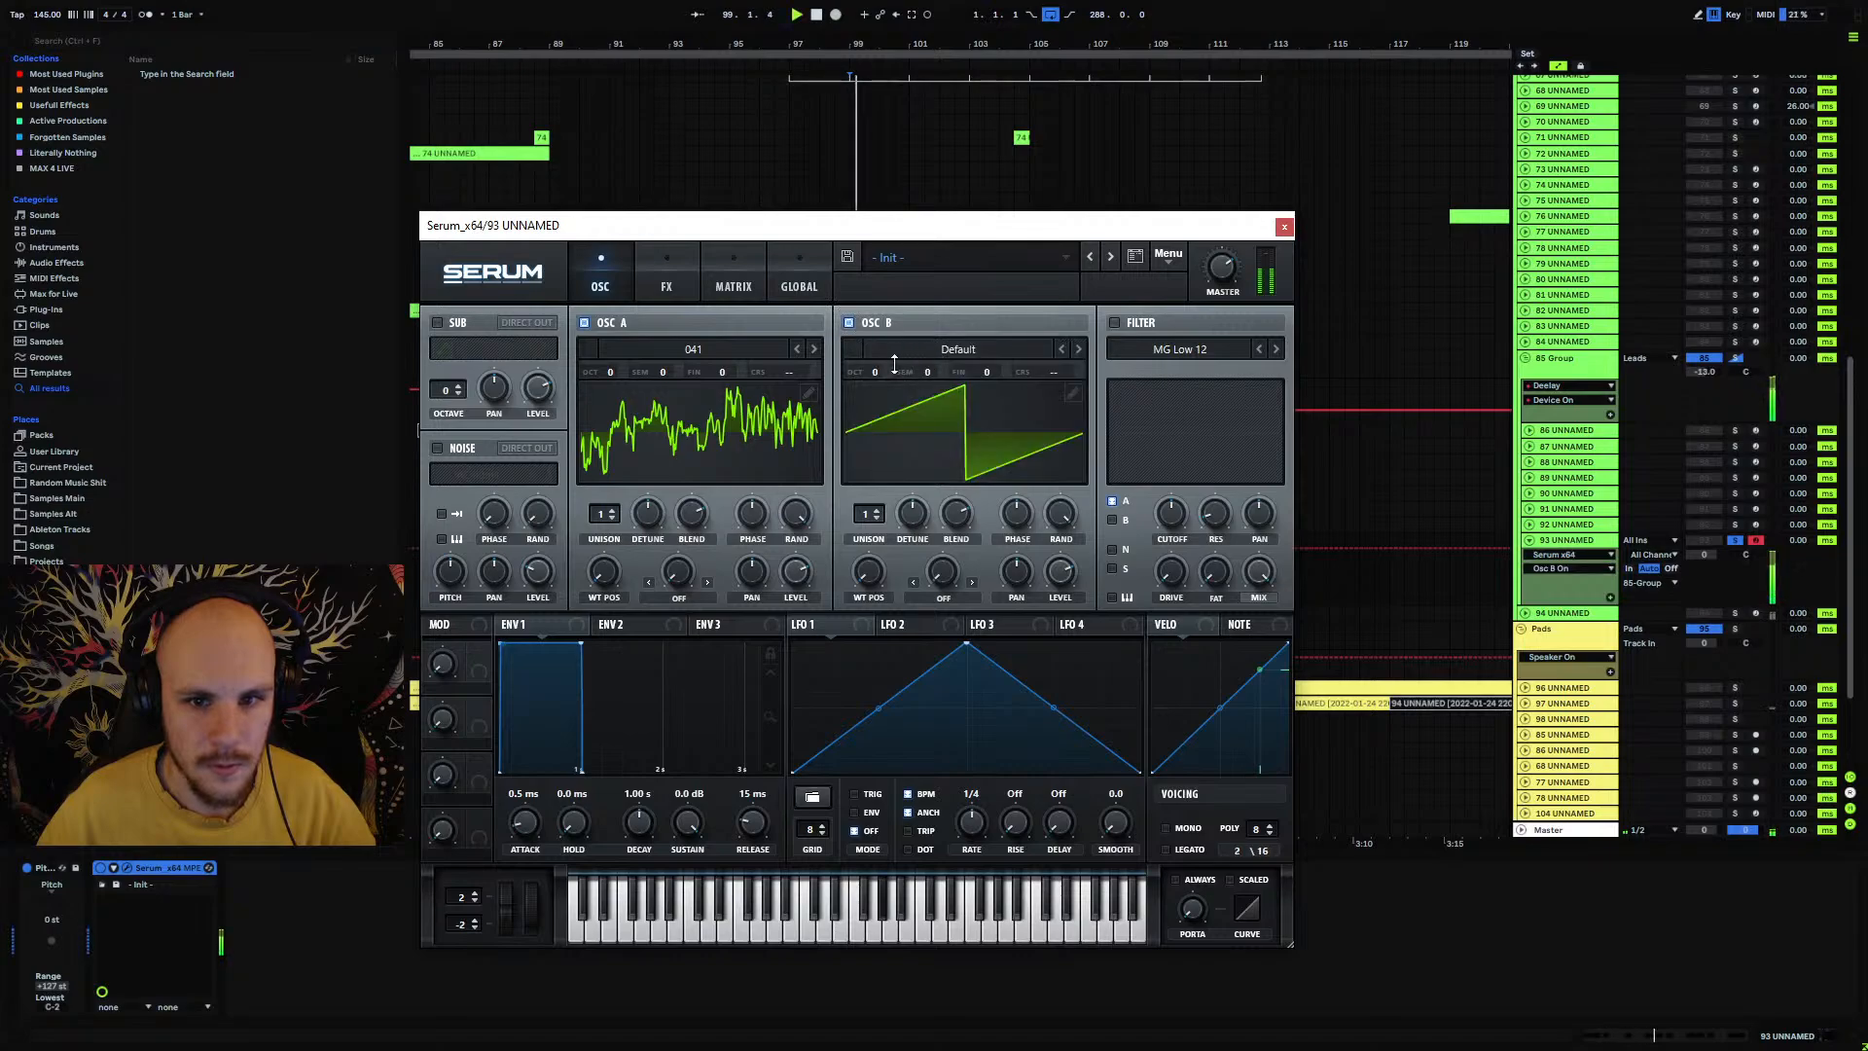
pyautogui.moveTo(872, 372); pyautogui.dragTo(872, 389)
pyautogui.press('space')
pyautogui.press('space')
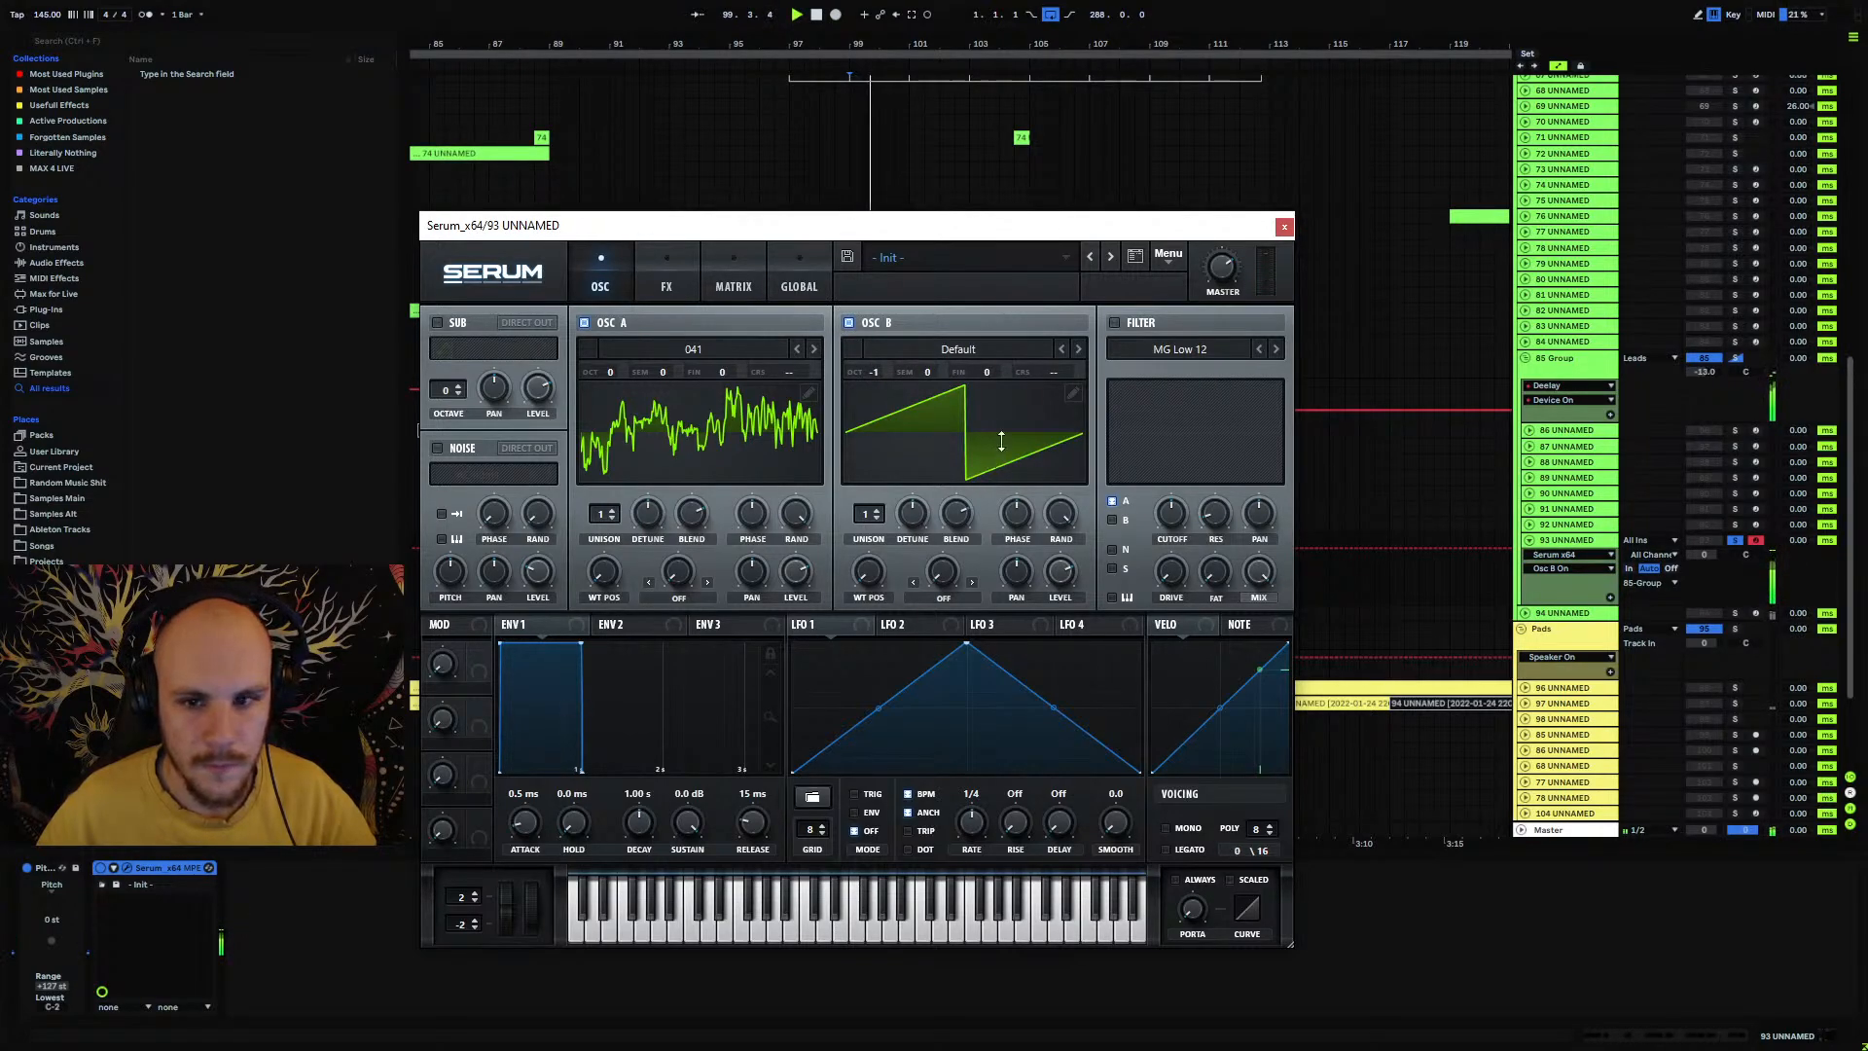
# Step: Turn down the random phase of oscillators B and A and audition the sound
pyautogui.moveTo(1060, 514); pyautogui.dragTo(1043, 769)
pyautogui.moveTo(796, 514); pyautogui.dragTo(777, 832)
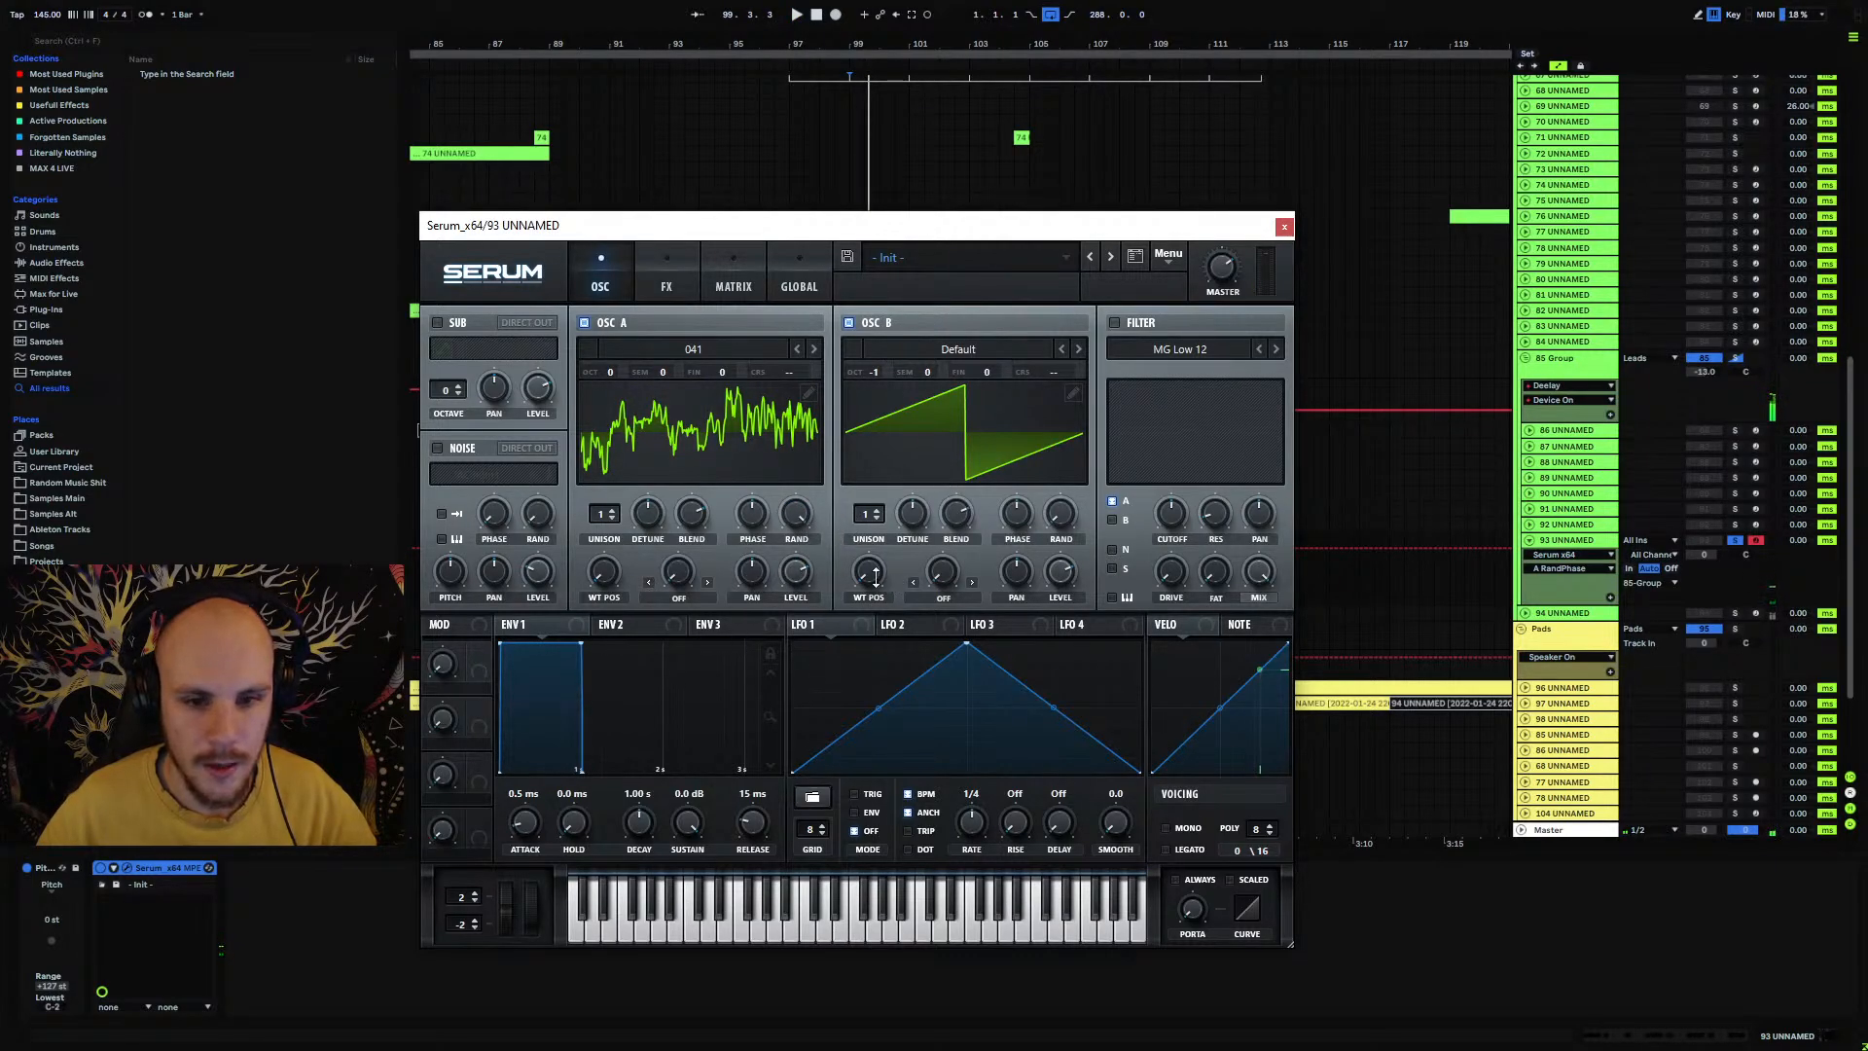
pyautogui.press('space')
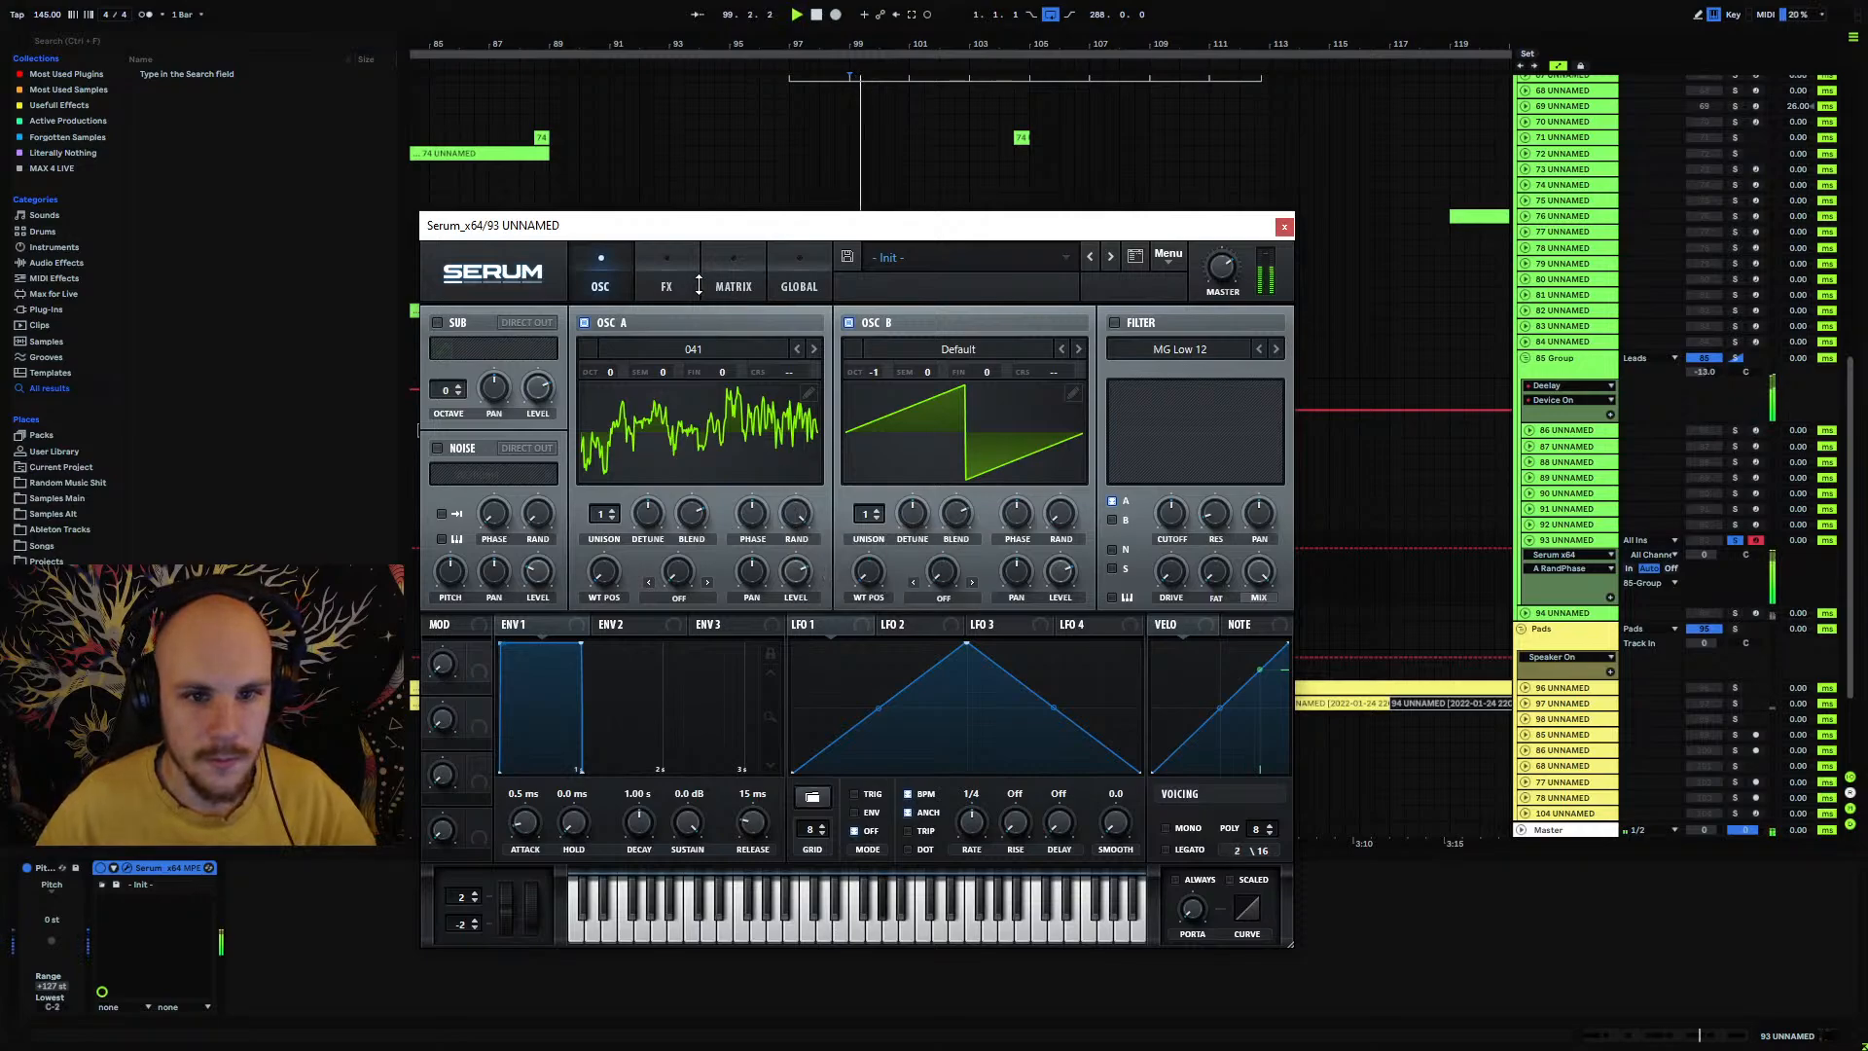
# Step: Enable Distortion and Hyper/Dimension in Serum, adjust the hyper mix and dimension mix and size, and place Distortion first in the chain
pyautogui.click(669, 286)
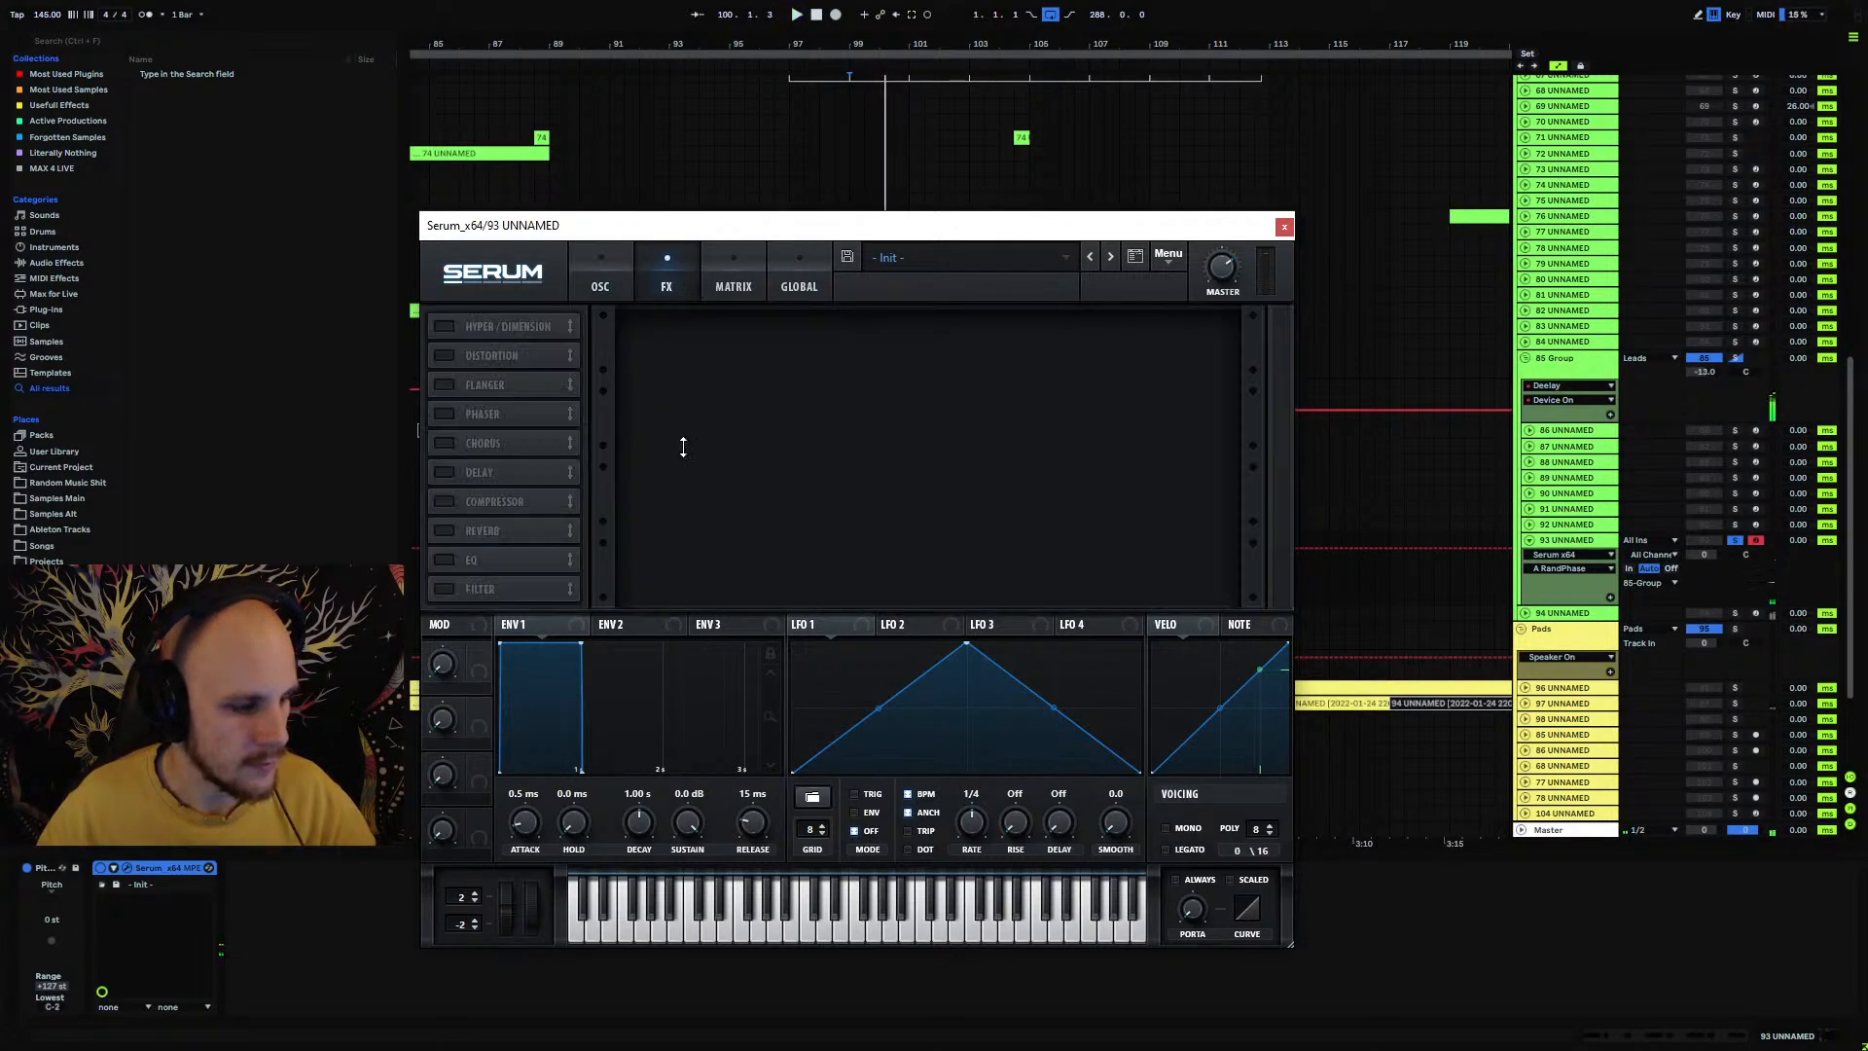
pyautogui.click(444, 356)
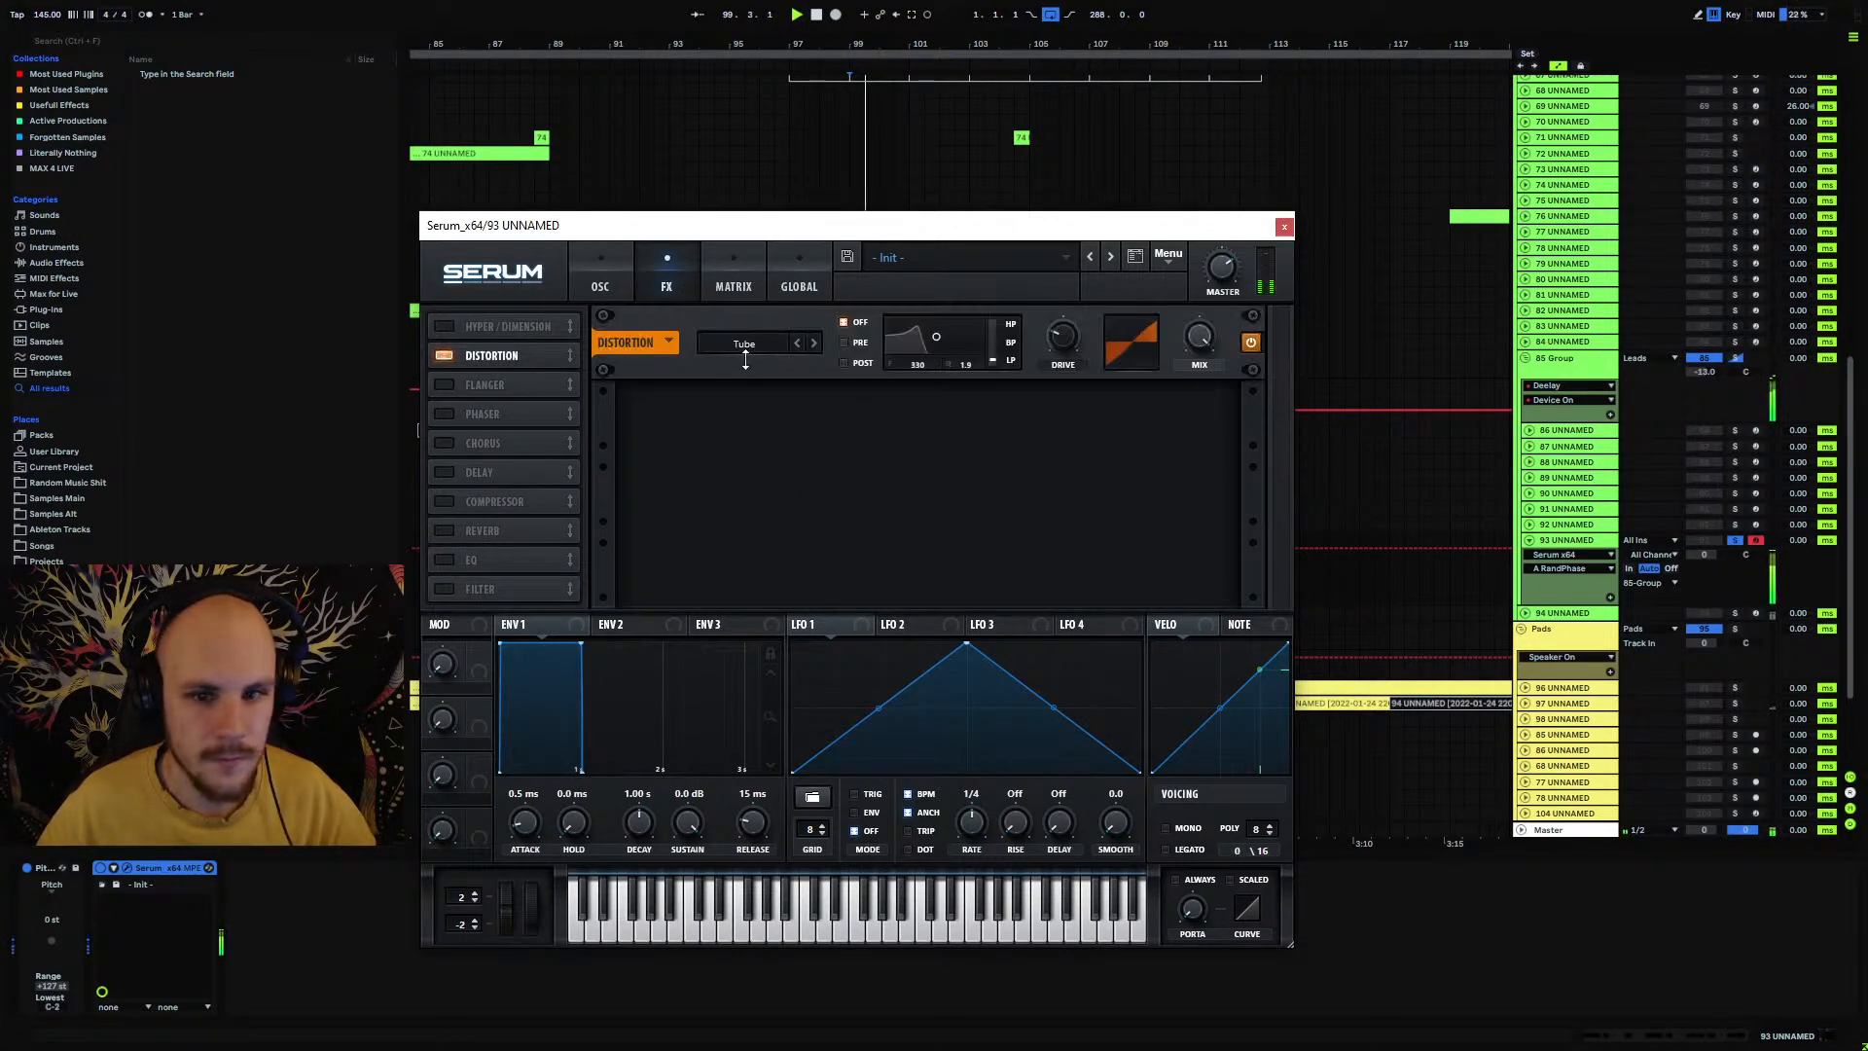
pyautogui.click(443, 327)
pyautogui.moveTo(964, 340); pyautogui.dragTo(964, 353)
pyautogui.moveTo(1205, 337); pyautogui.dragTo(1219, 269)
pyautogui.moveTo(1138, 323); pyautogui.dragTo(771, 446)
pyautogui.press('space')
pyautogui.press('space')
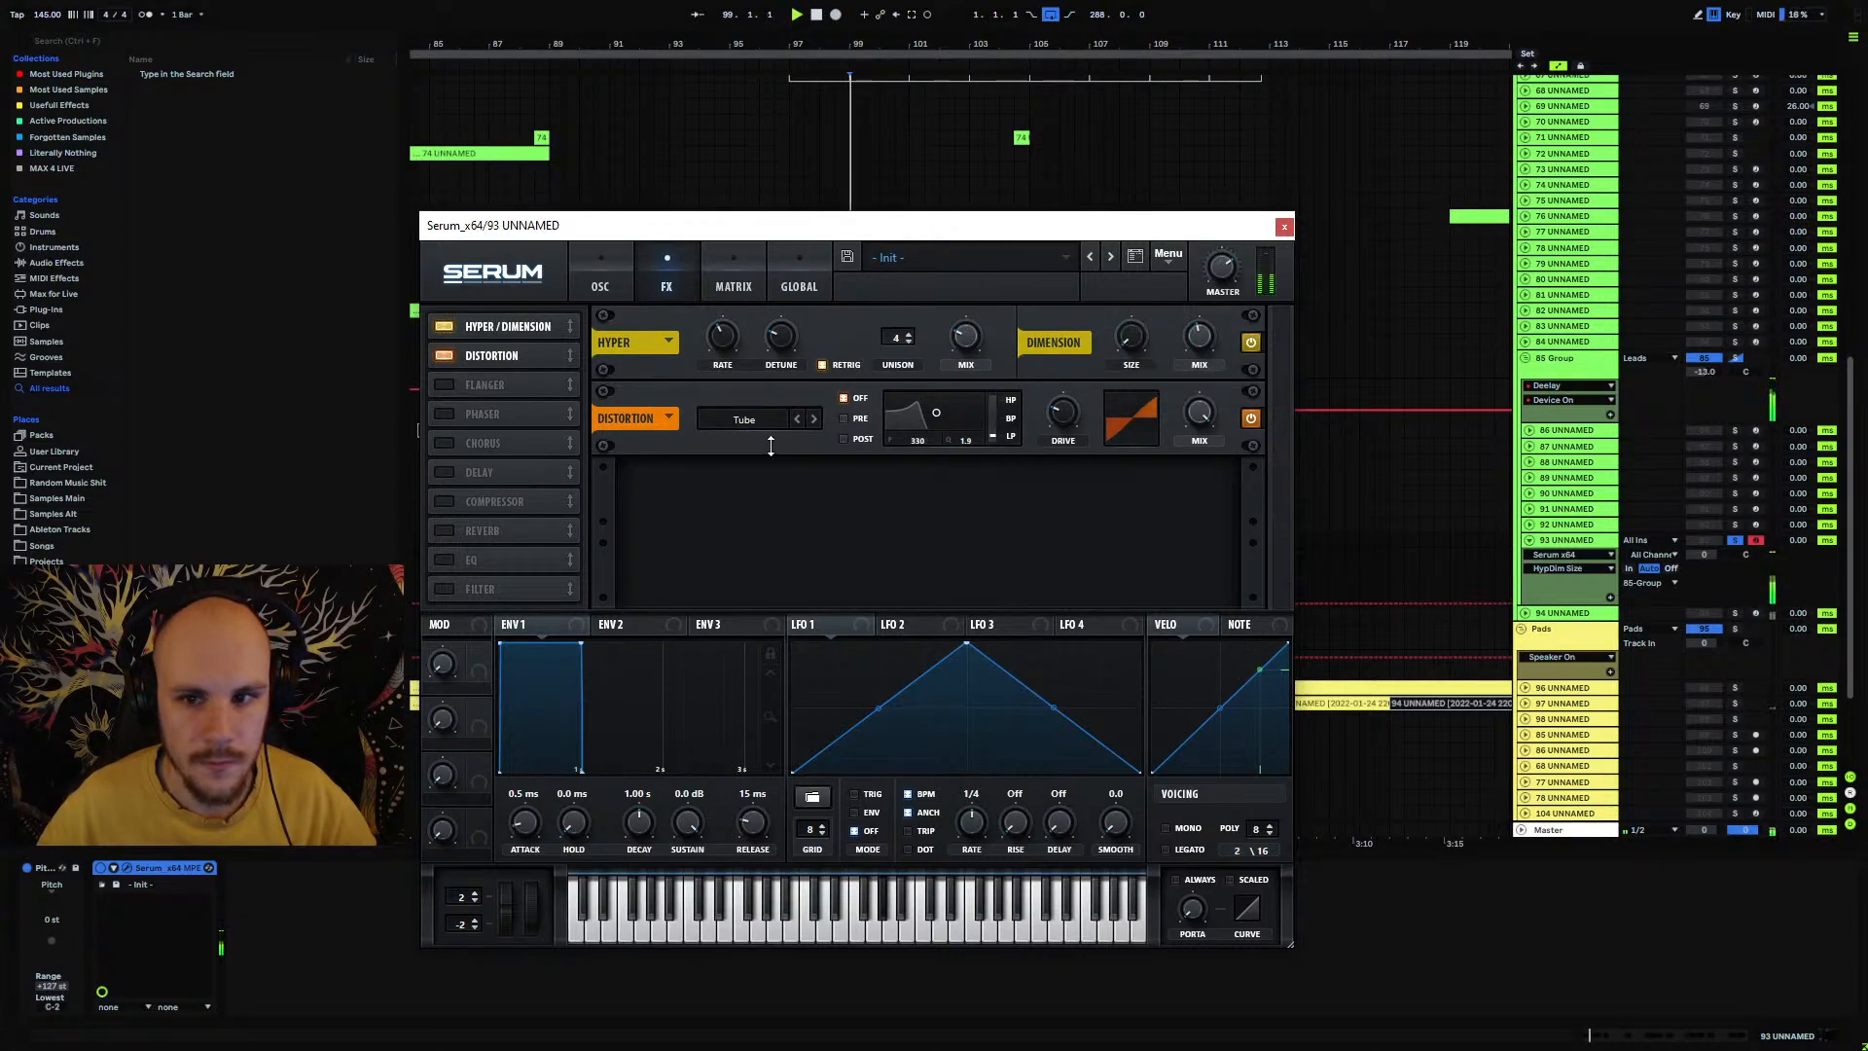
pyautogui.moveTo(474, 332); pyautogui.dragTo(477, 358)
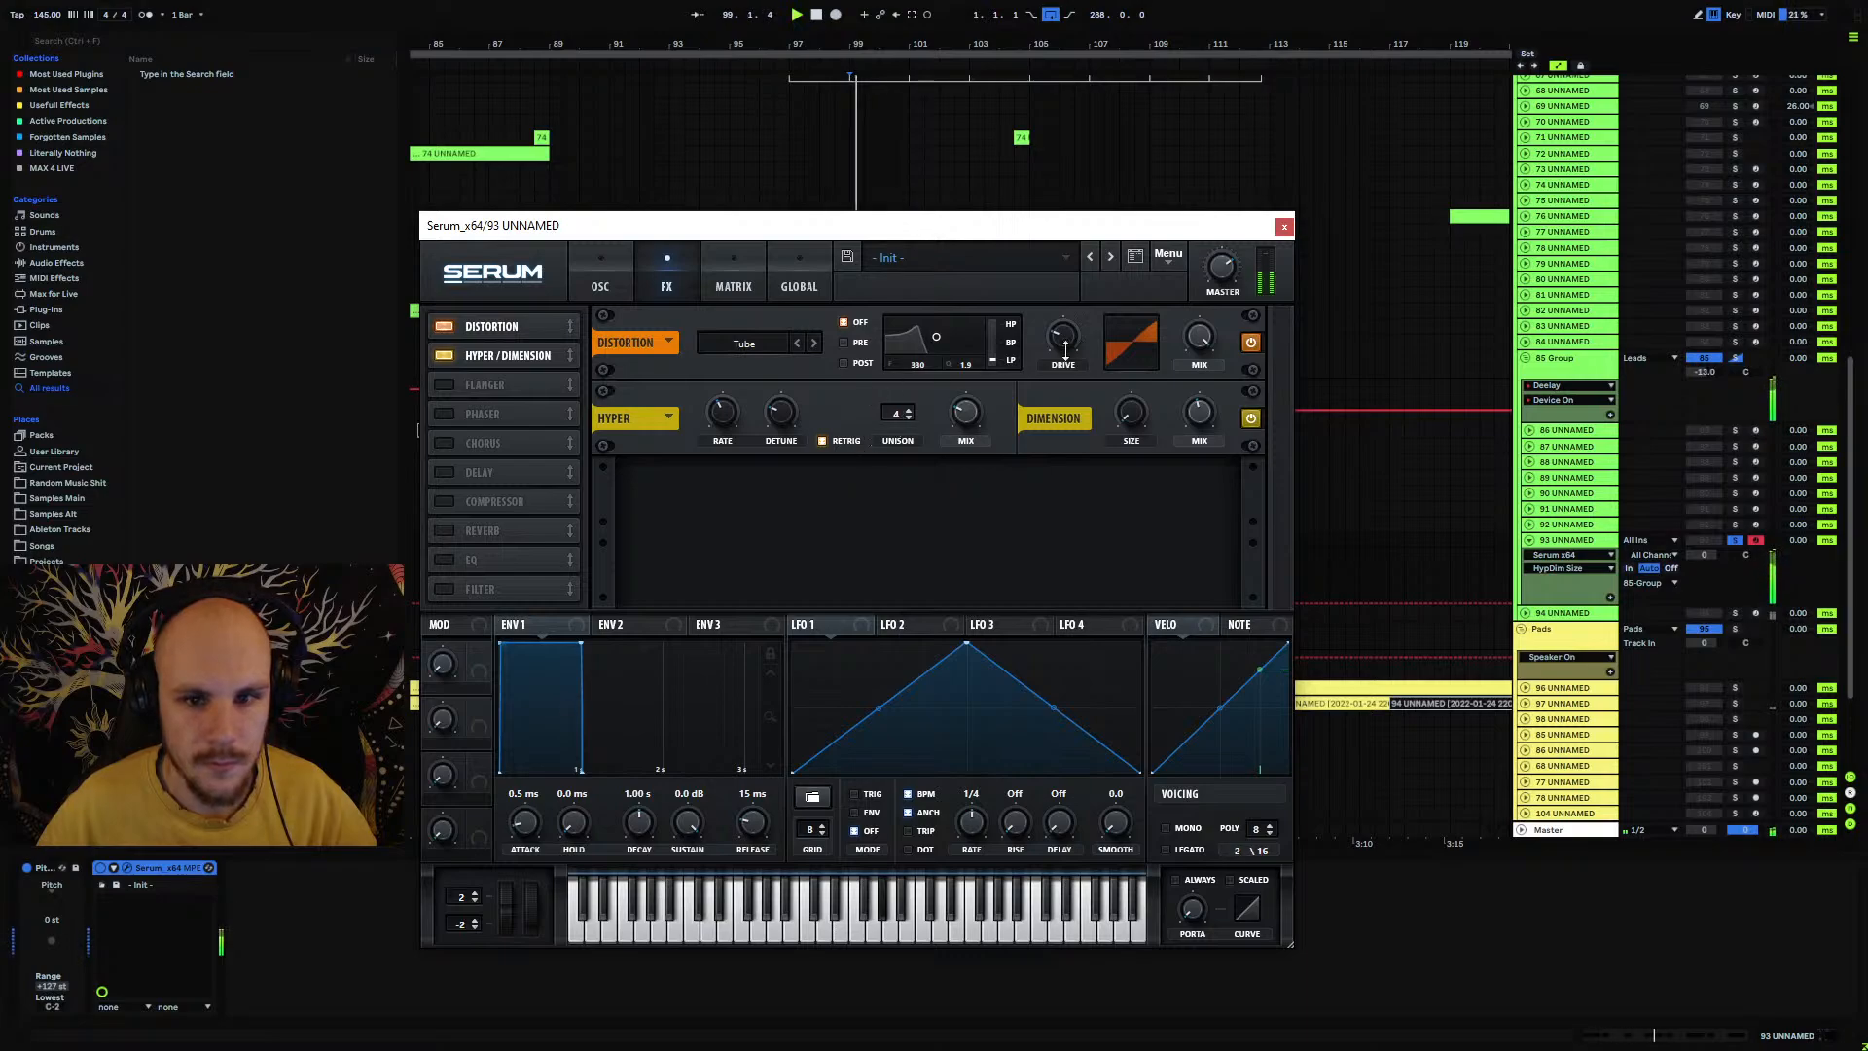
# Step: Set the distortion drive to about 51% and its type to Asym
pyautogui.moveTo(1065, 350); pyautogui.dragTo(1090, 274)
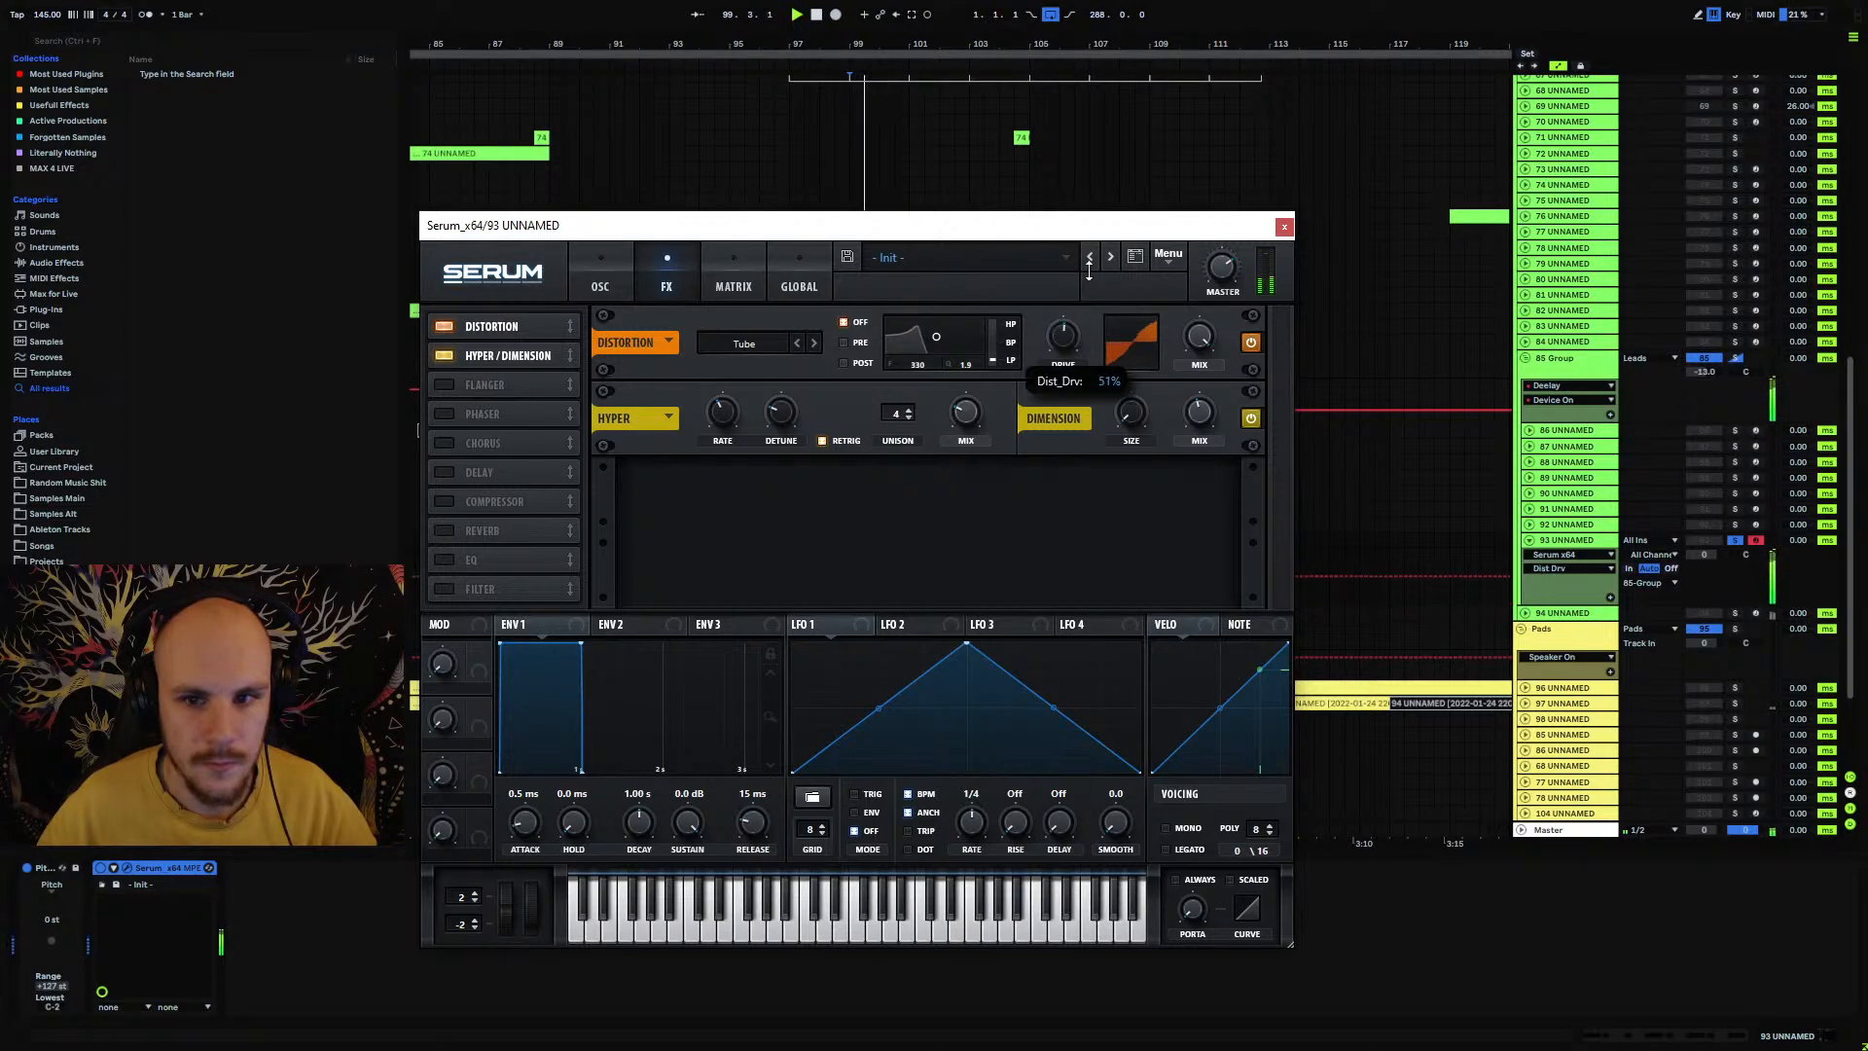
pyautogui.click(813, 342)
pyautogui.click(813, 343)
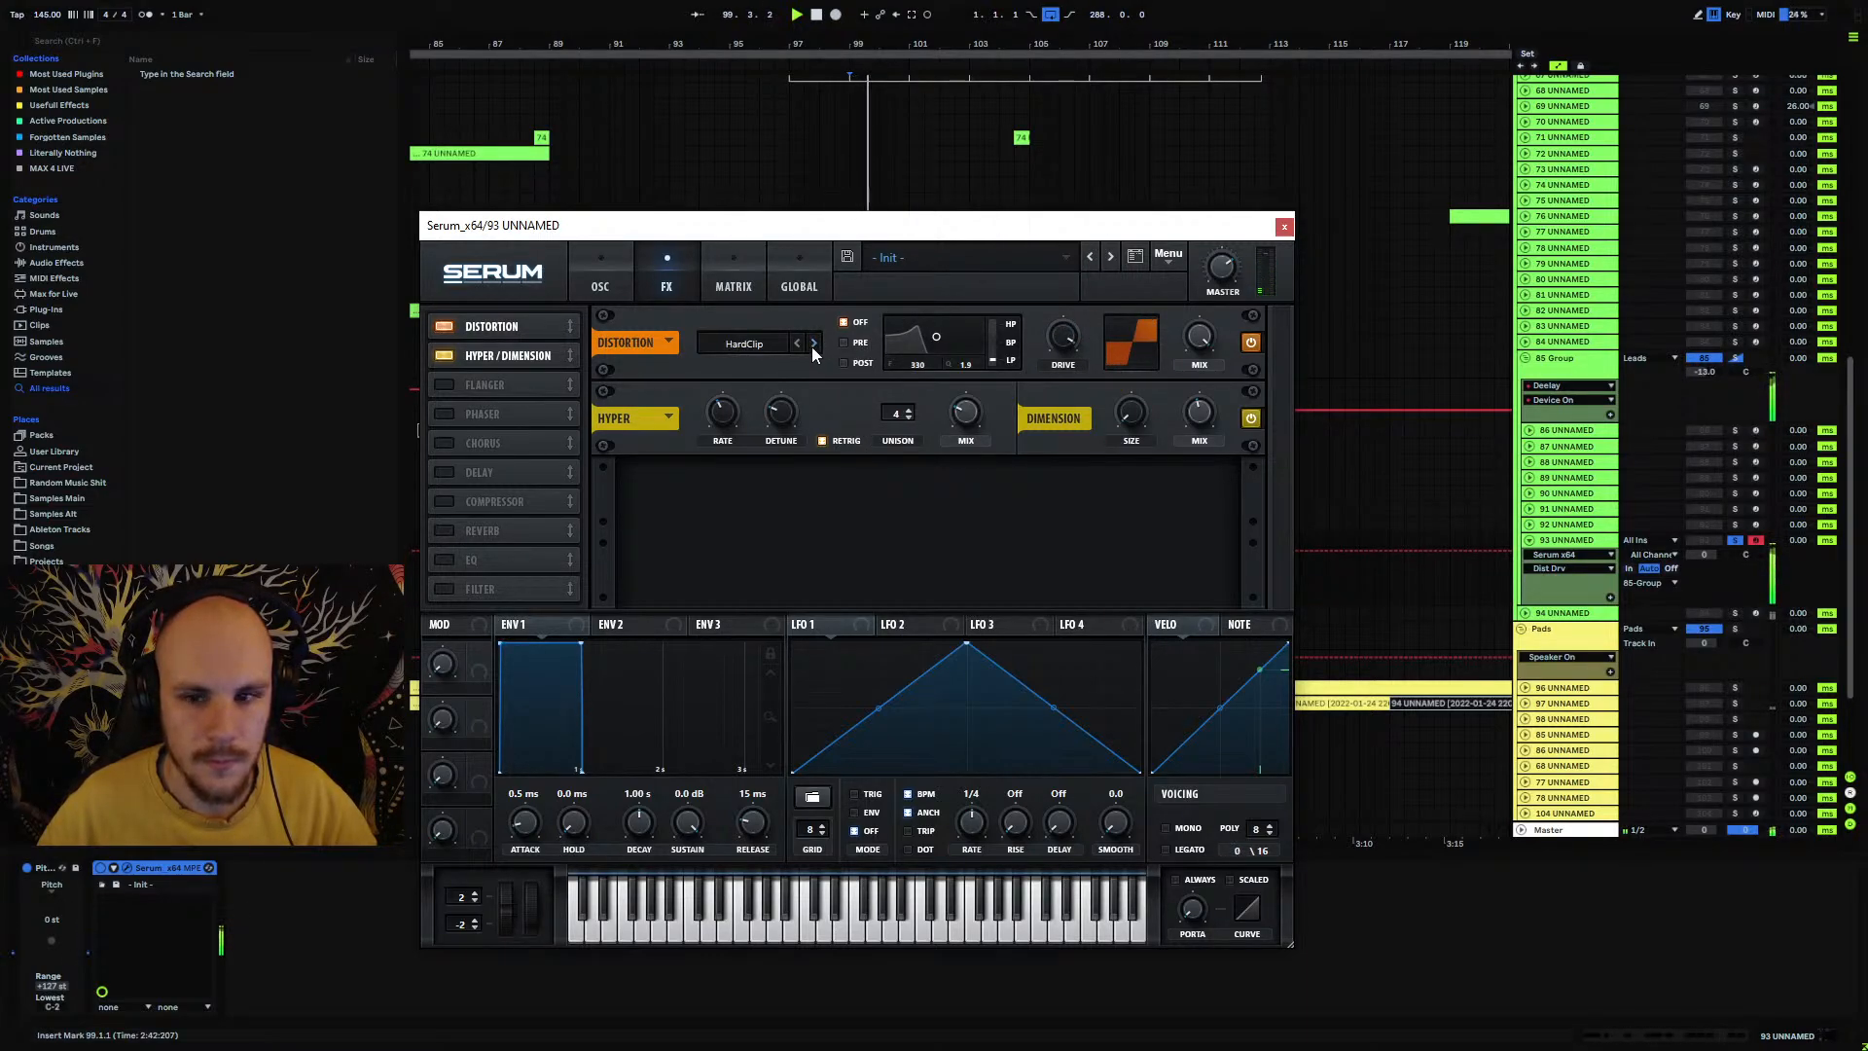
pyautogui.click(747, 343)
pyautogui.click(749, 559)
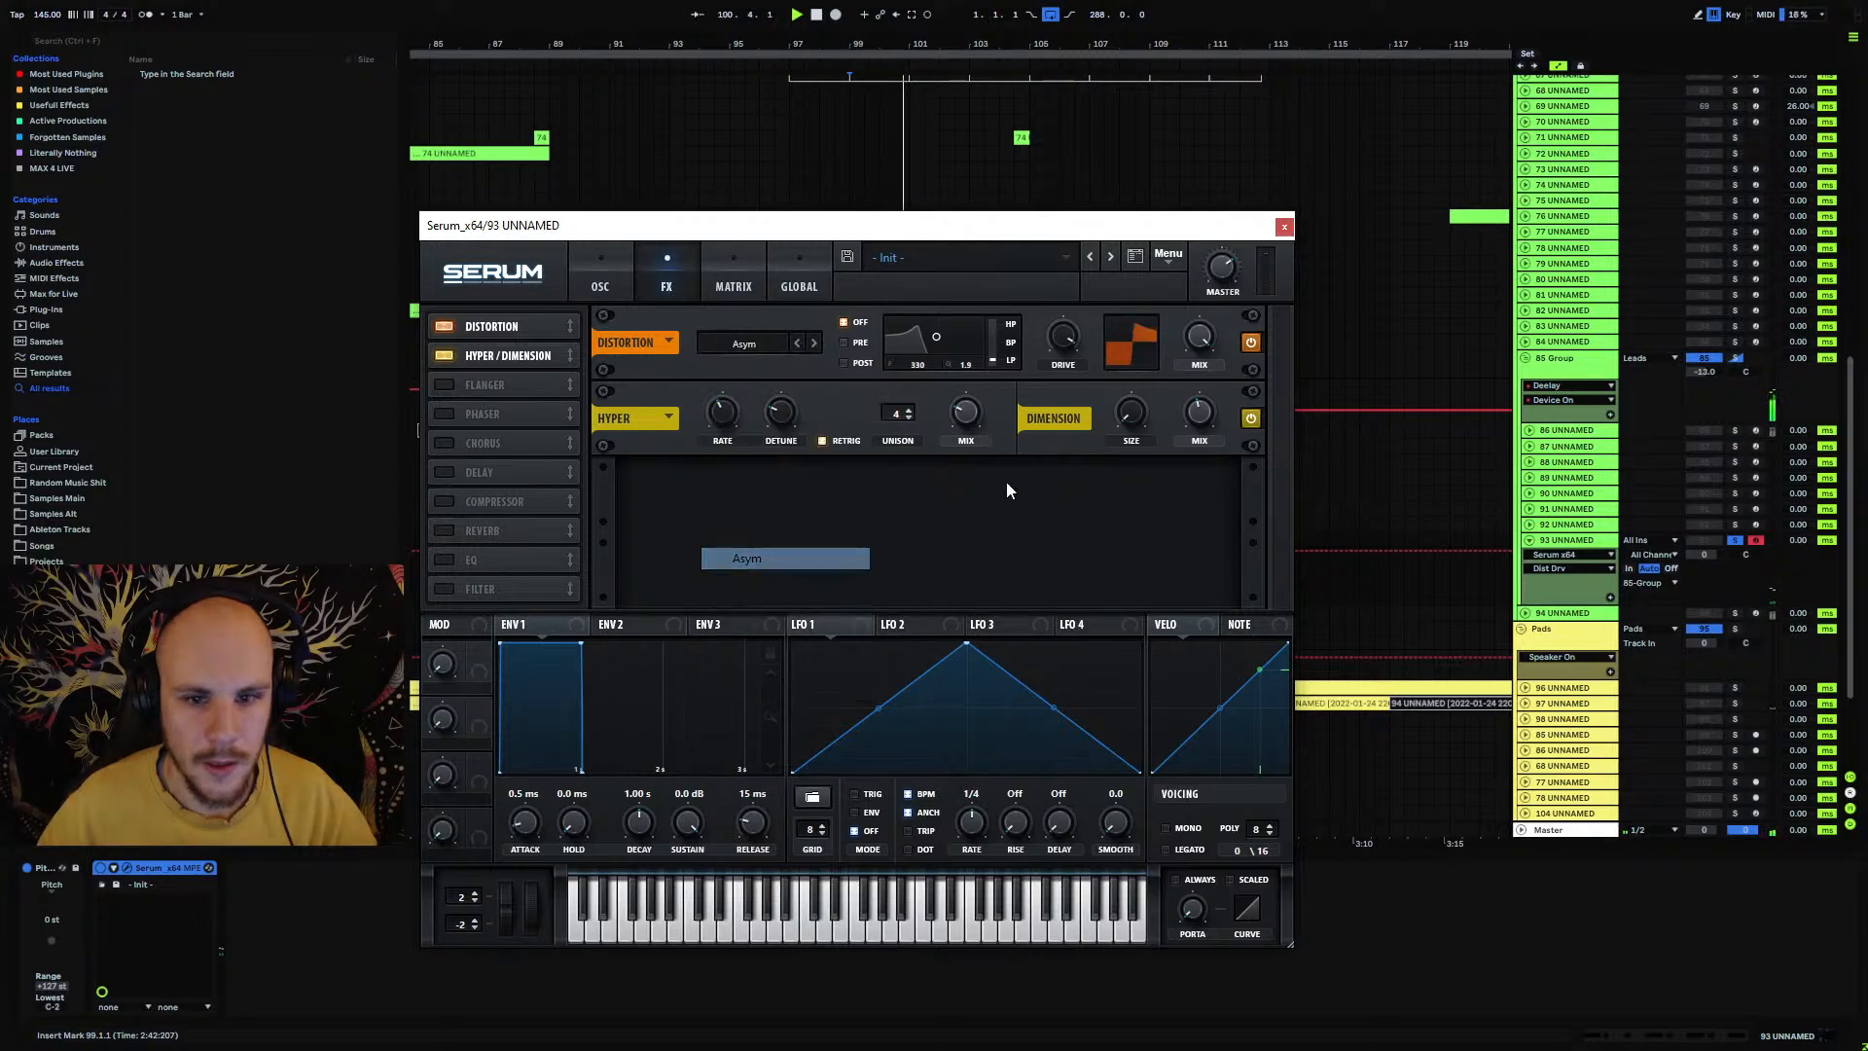
# Step: Enable the Compressor effect in multiband mode and raise its gain
pyautogui.click(447, 502)
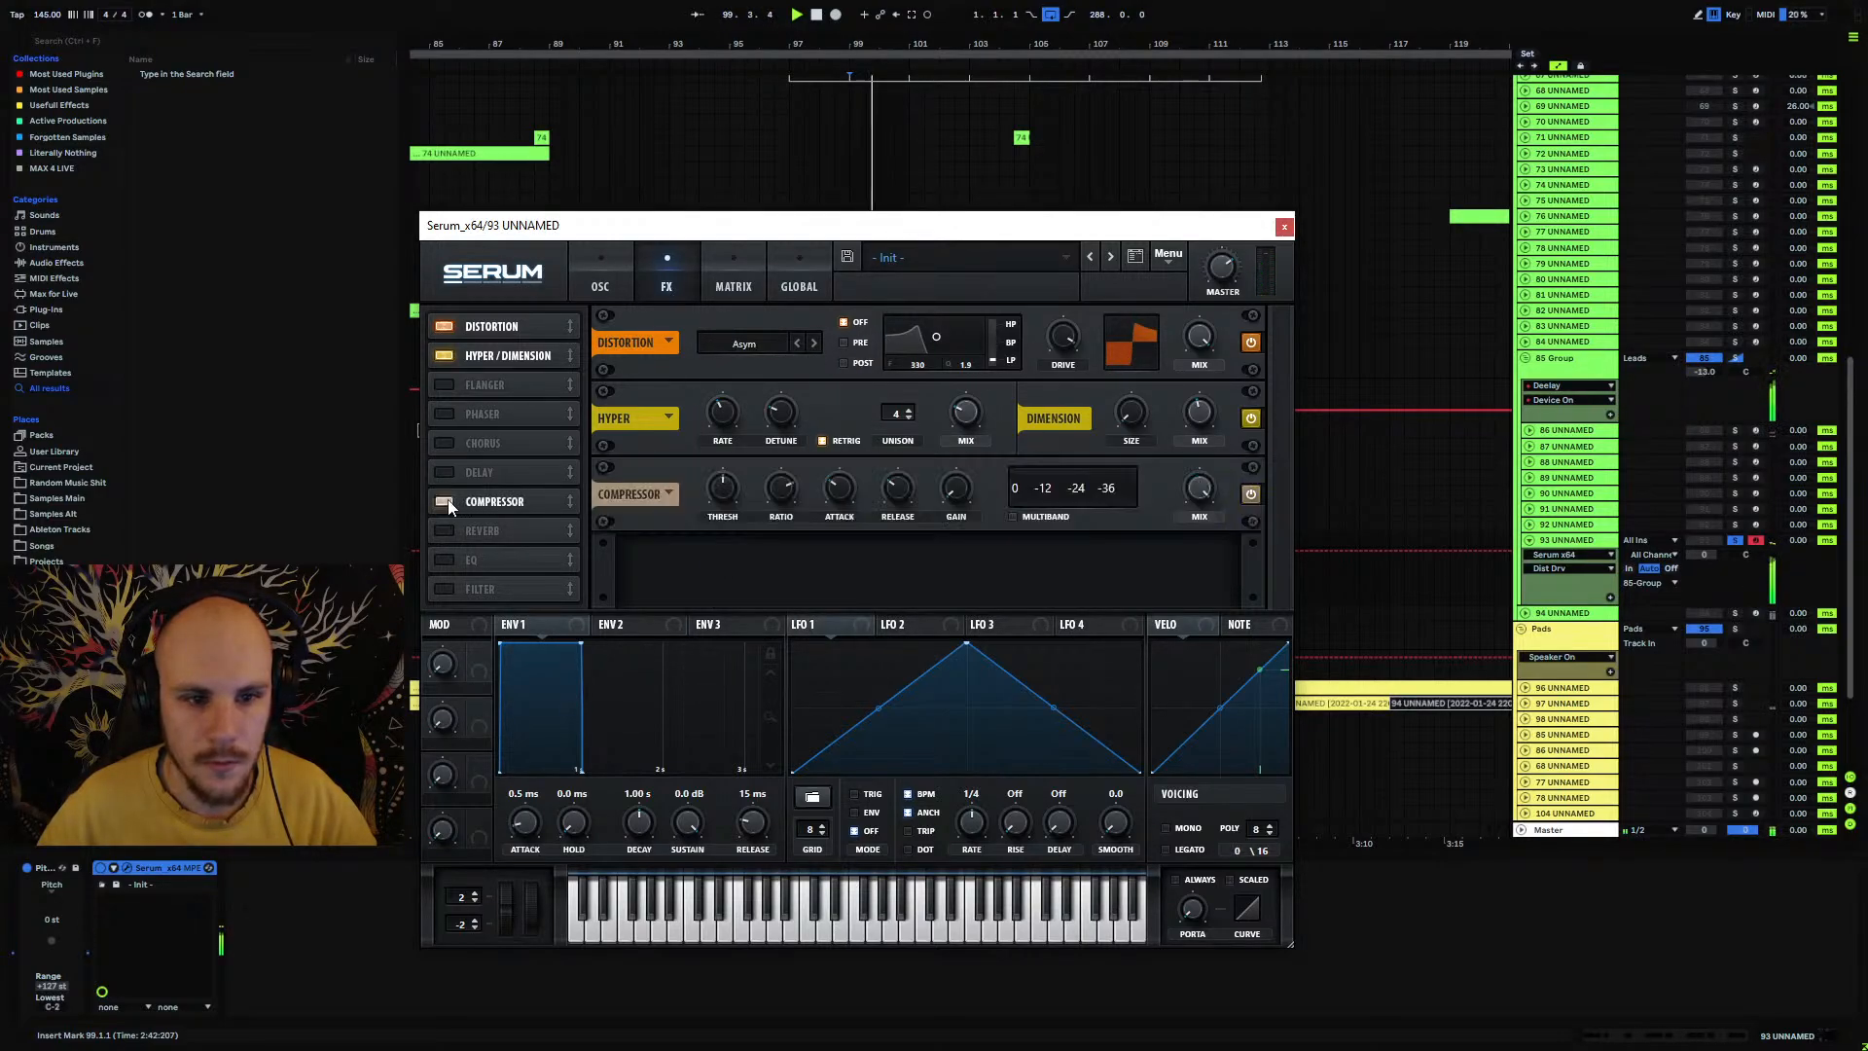
pyautogui.press('space')
pyautogui.click(1016, 514)
pyautogui.press('space')
pyautogui.moveTo(958, 490); pyautogui.dragTo(978, 437)
# Step: Turn on the sub oscillator with the saw waveform and set its octave to -3
pyautogui.click(600, 284)
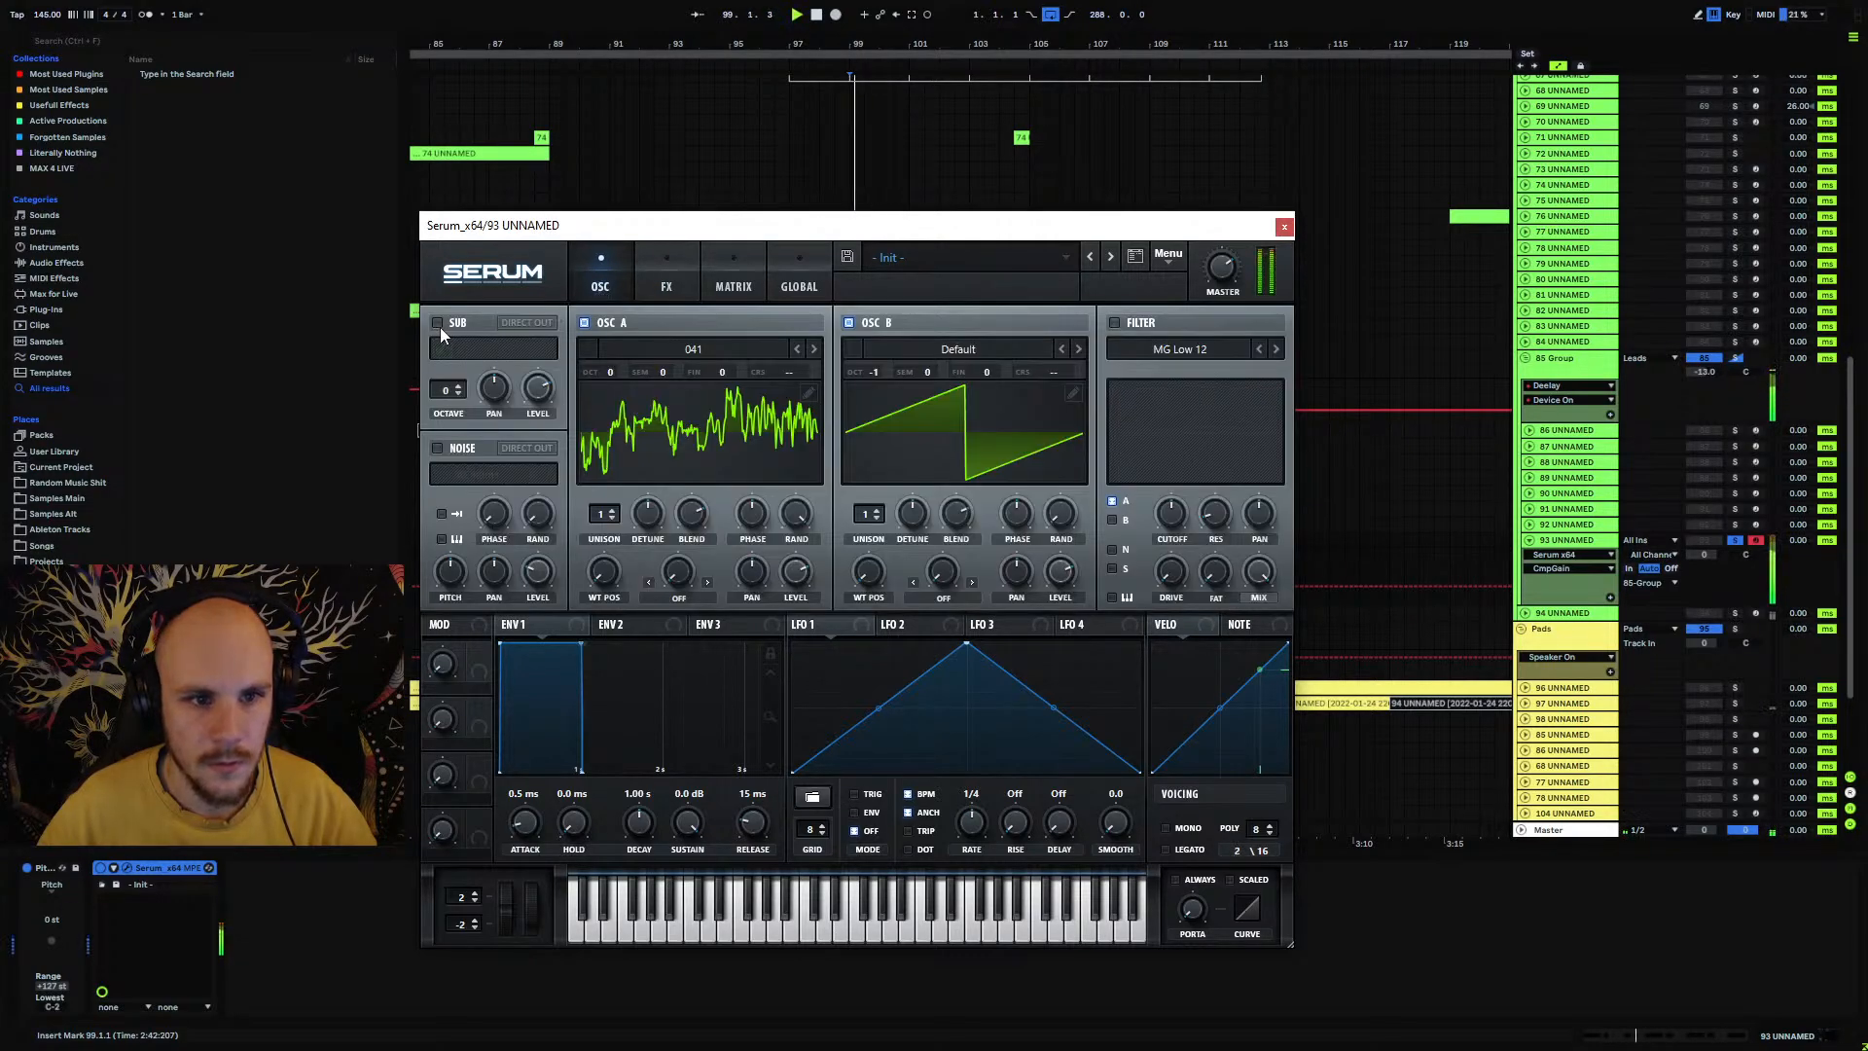
pyautogui.click(505, 349)
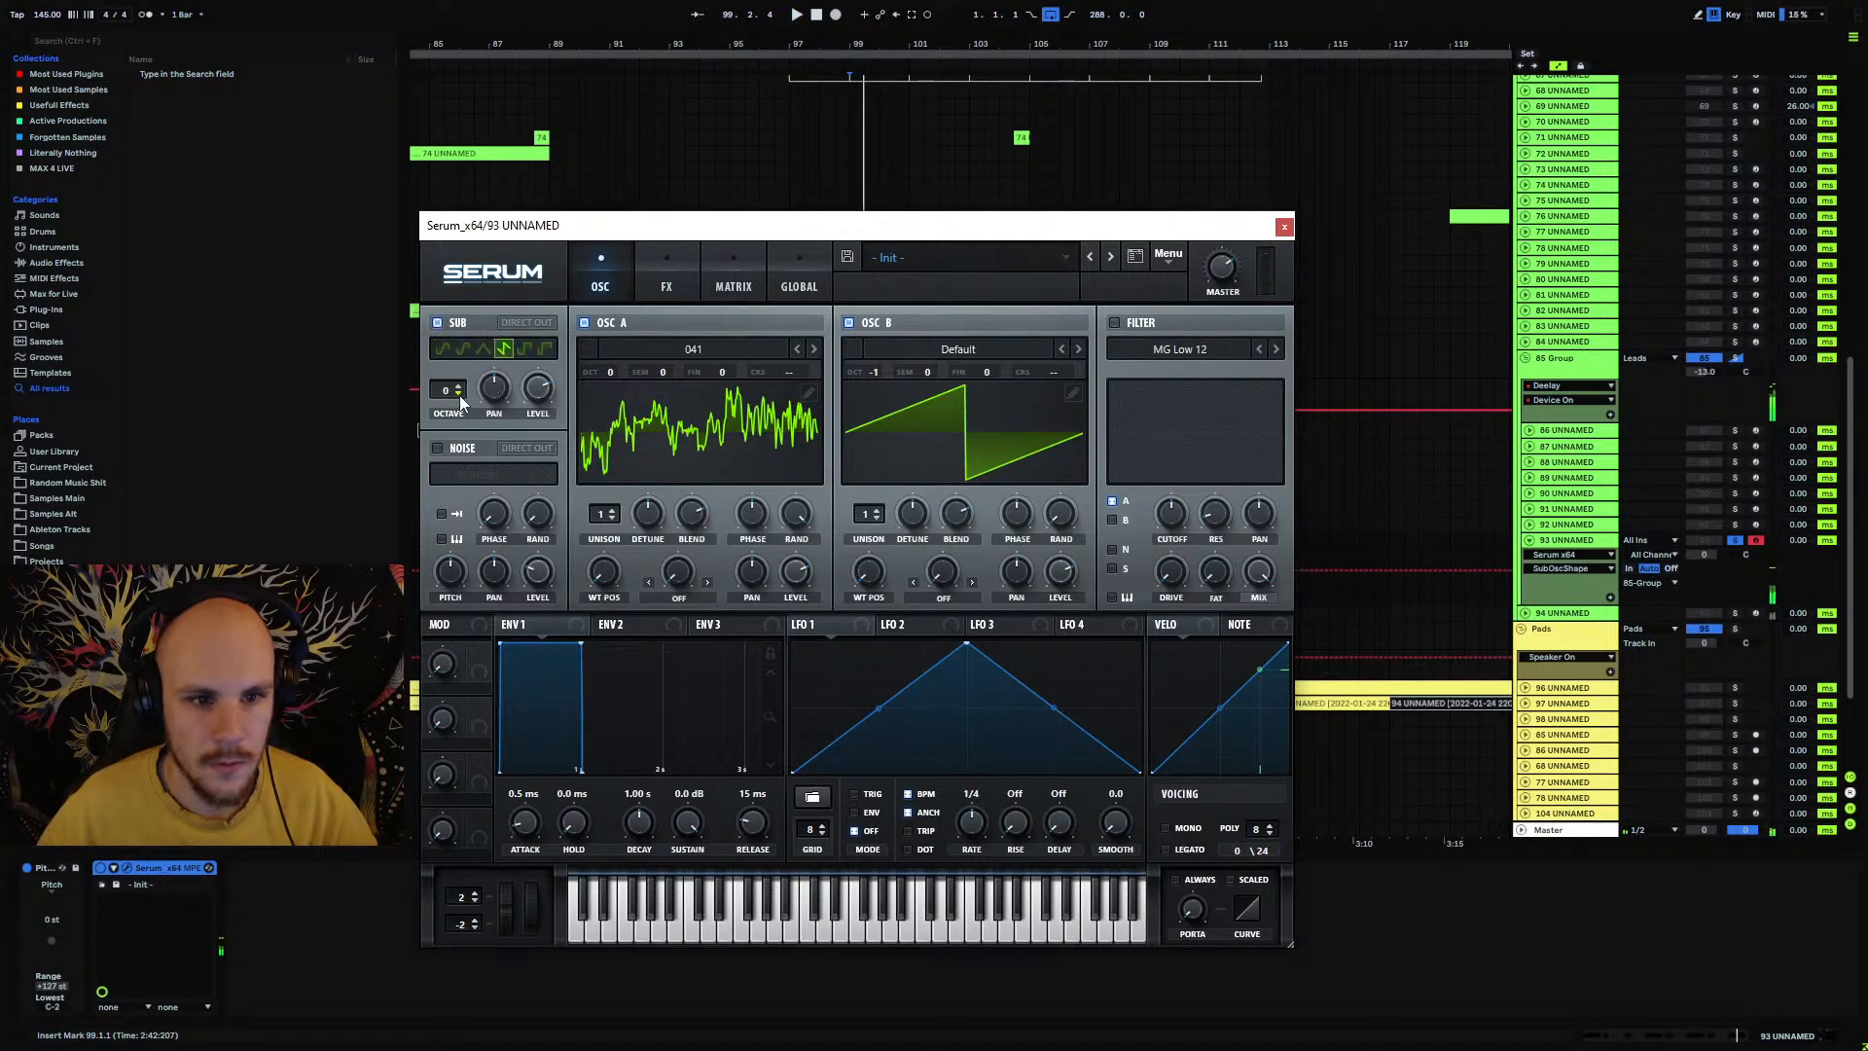
pyautogui.click(459, 395)
# Step: Enable the EQ effect, switch its low band to a high-pass filter, and adjust that band's Q to about 47%
pyautogui.click(665, 288)
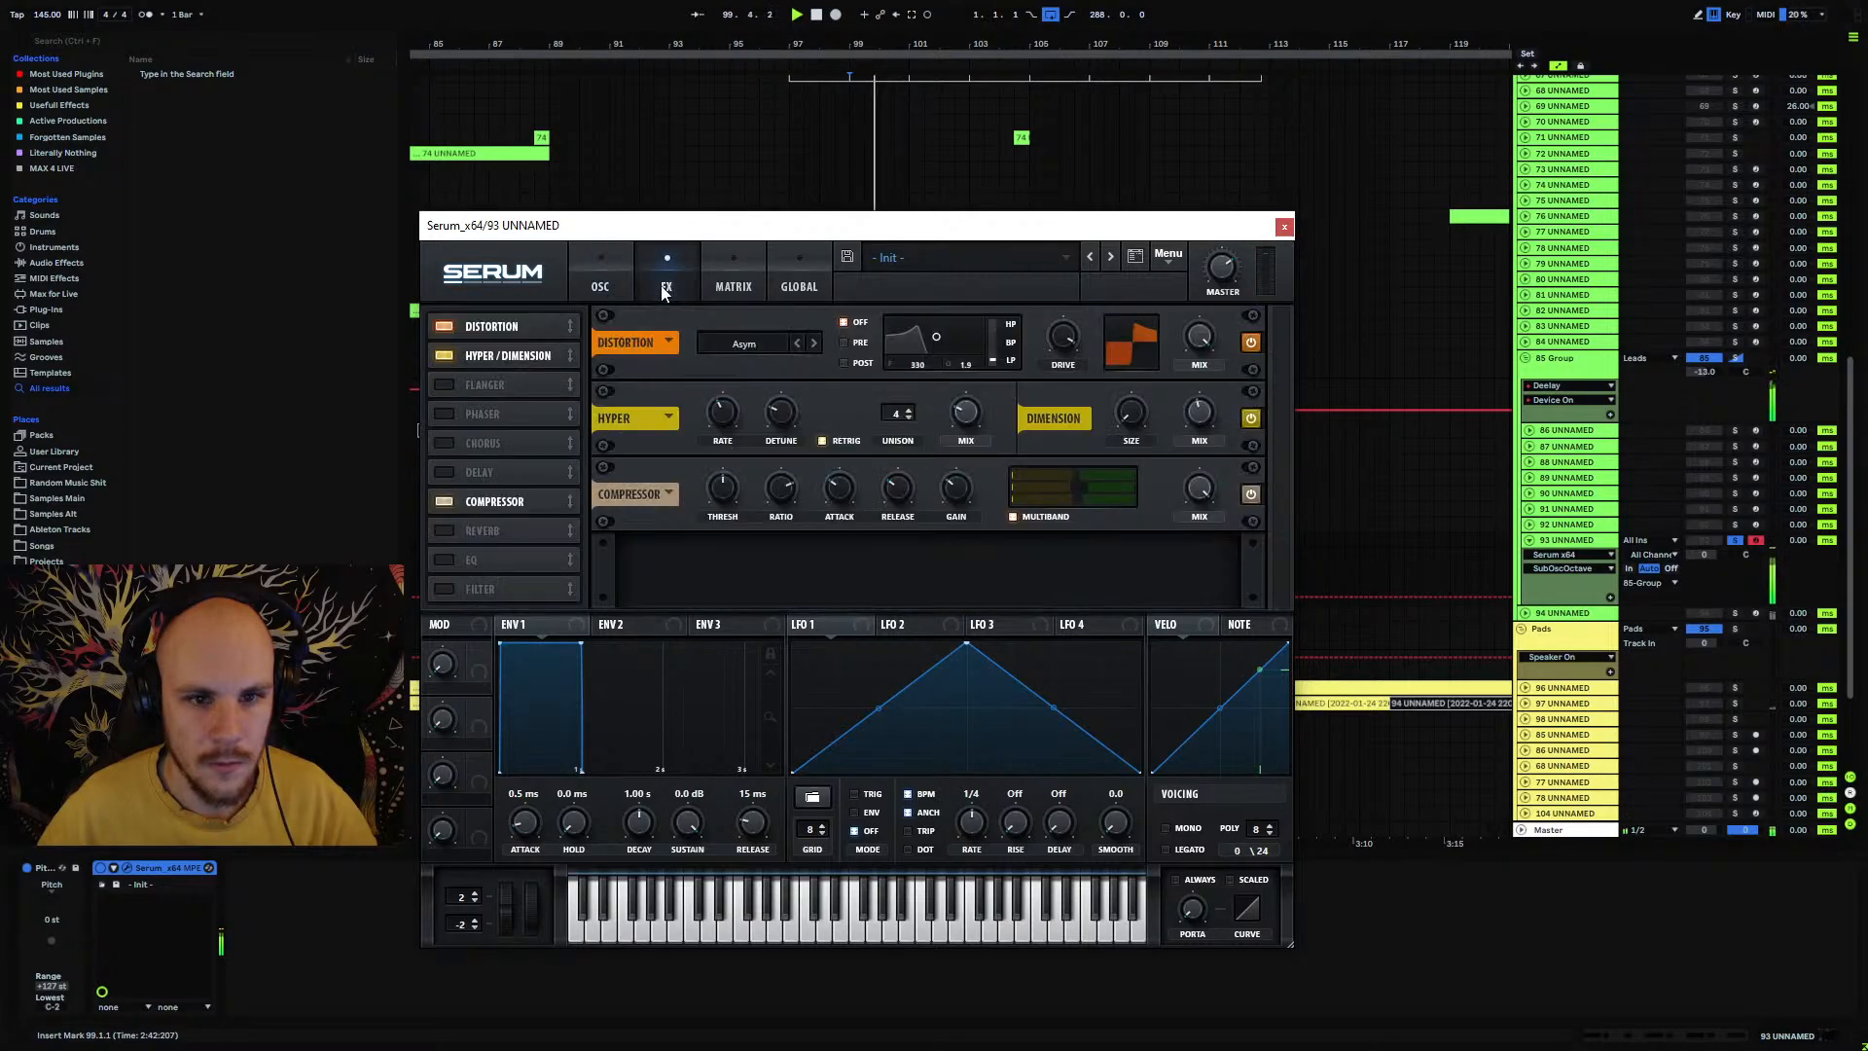
pyautogui.click(445, 560)
pyautogui.click(870, 590)
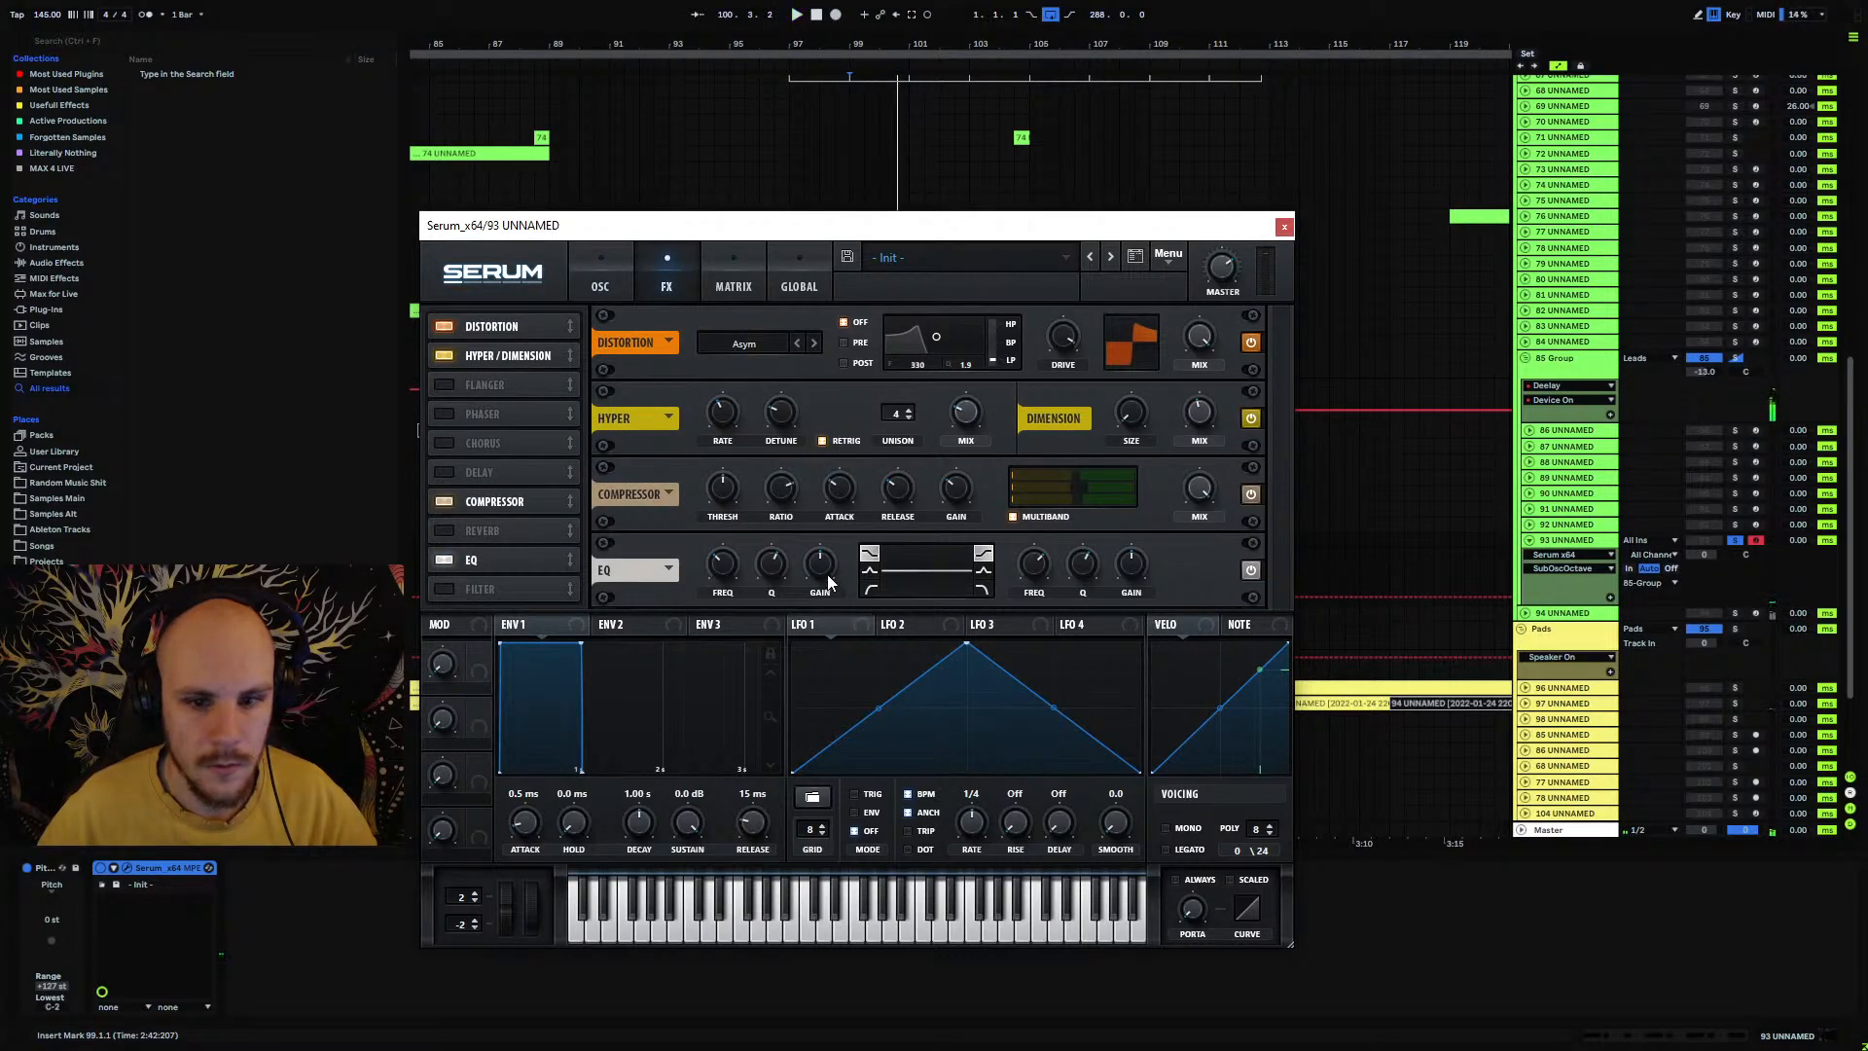
pyautogui.press('space')
pyautogui.moveTo(788, 572); pyautogui.dragTo(780, 582)
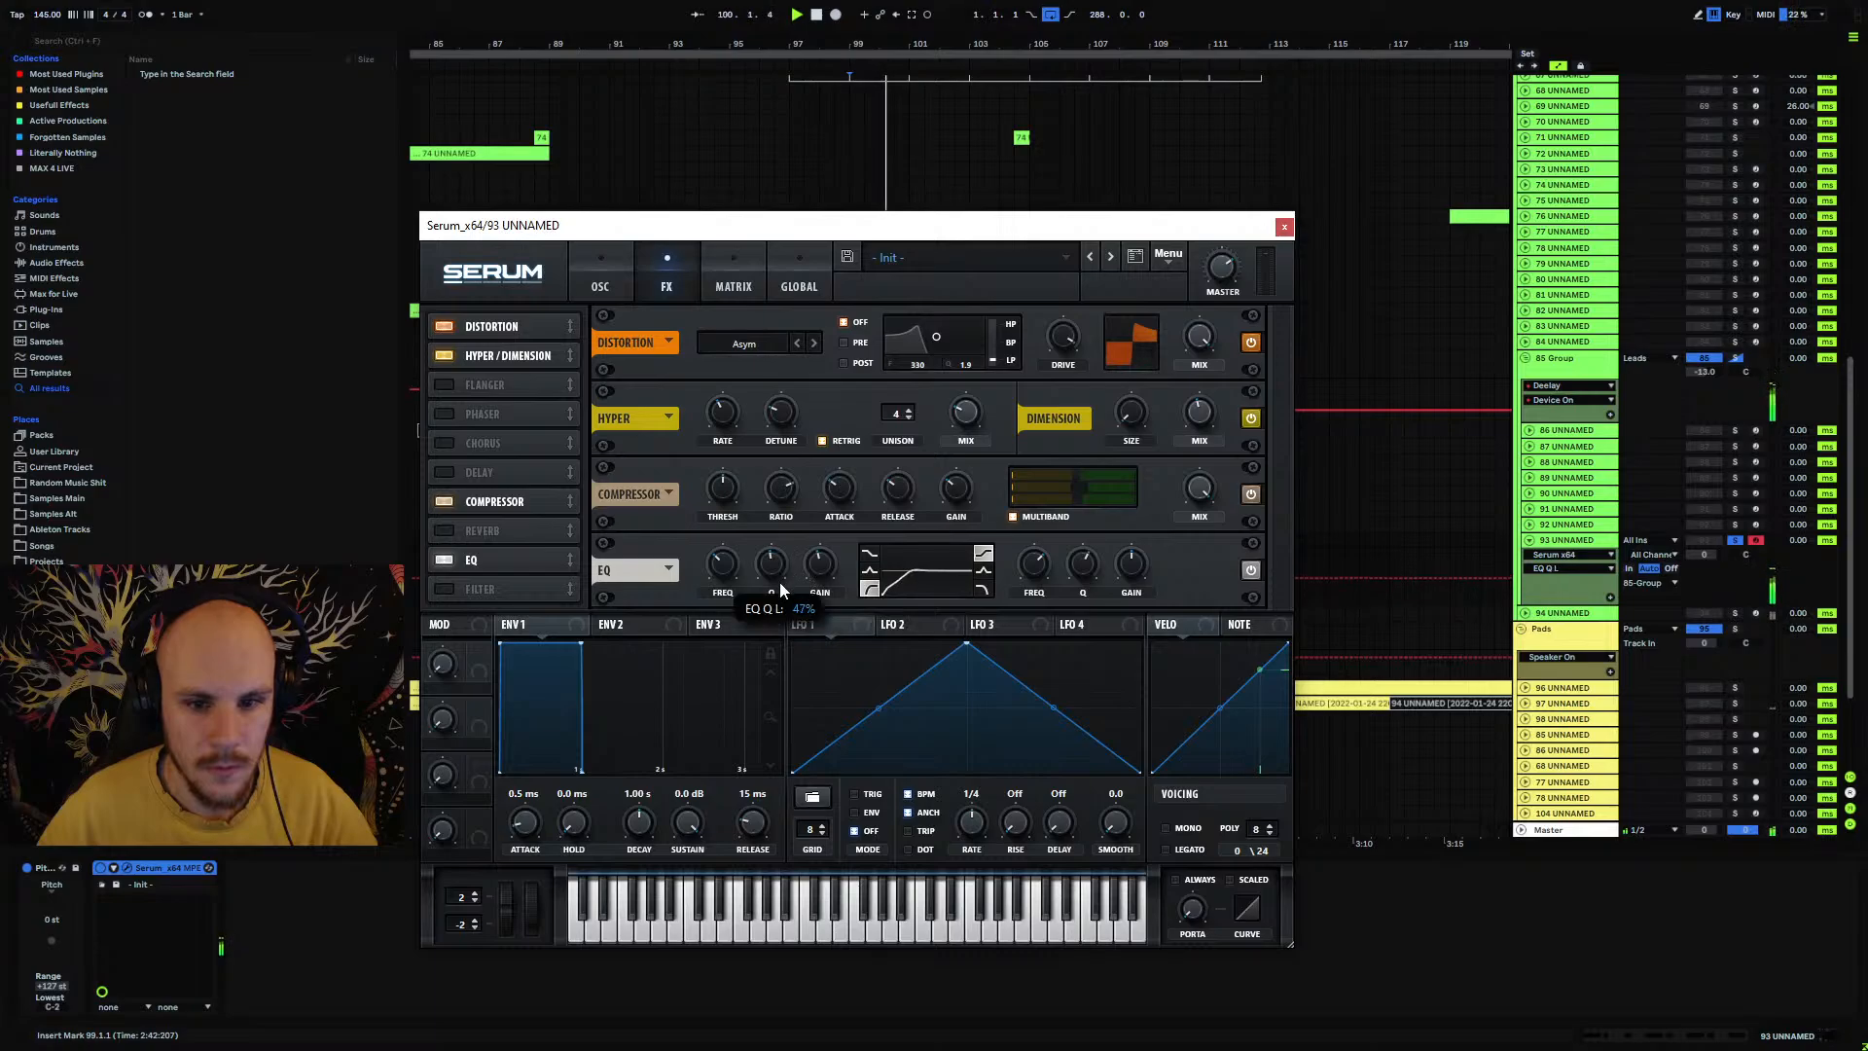
pyautogui.click(726, 566)
# Step: Lower the sub oscillator's level
pyautogui.click(600, 281)
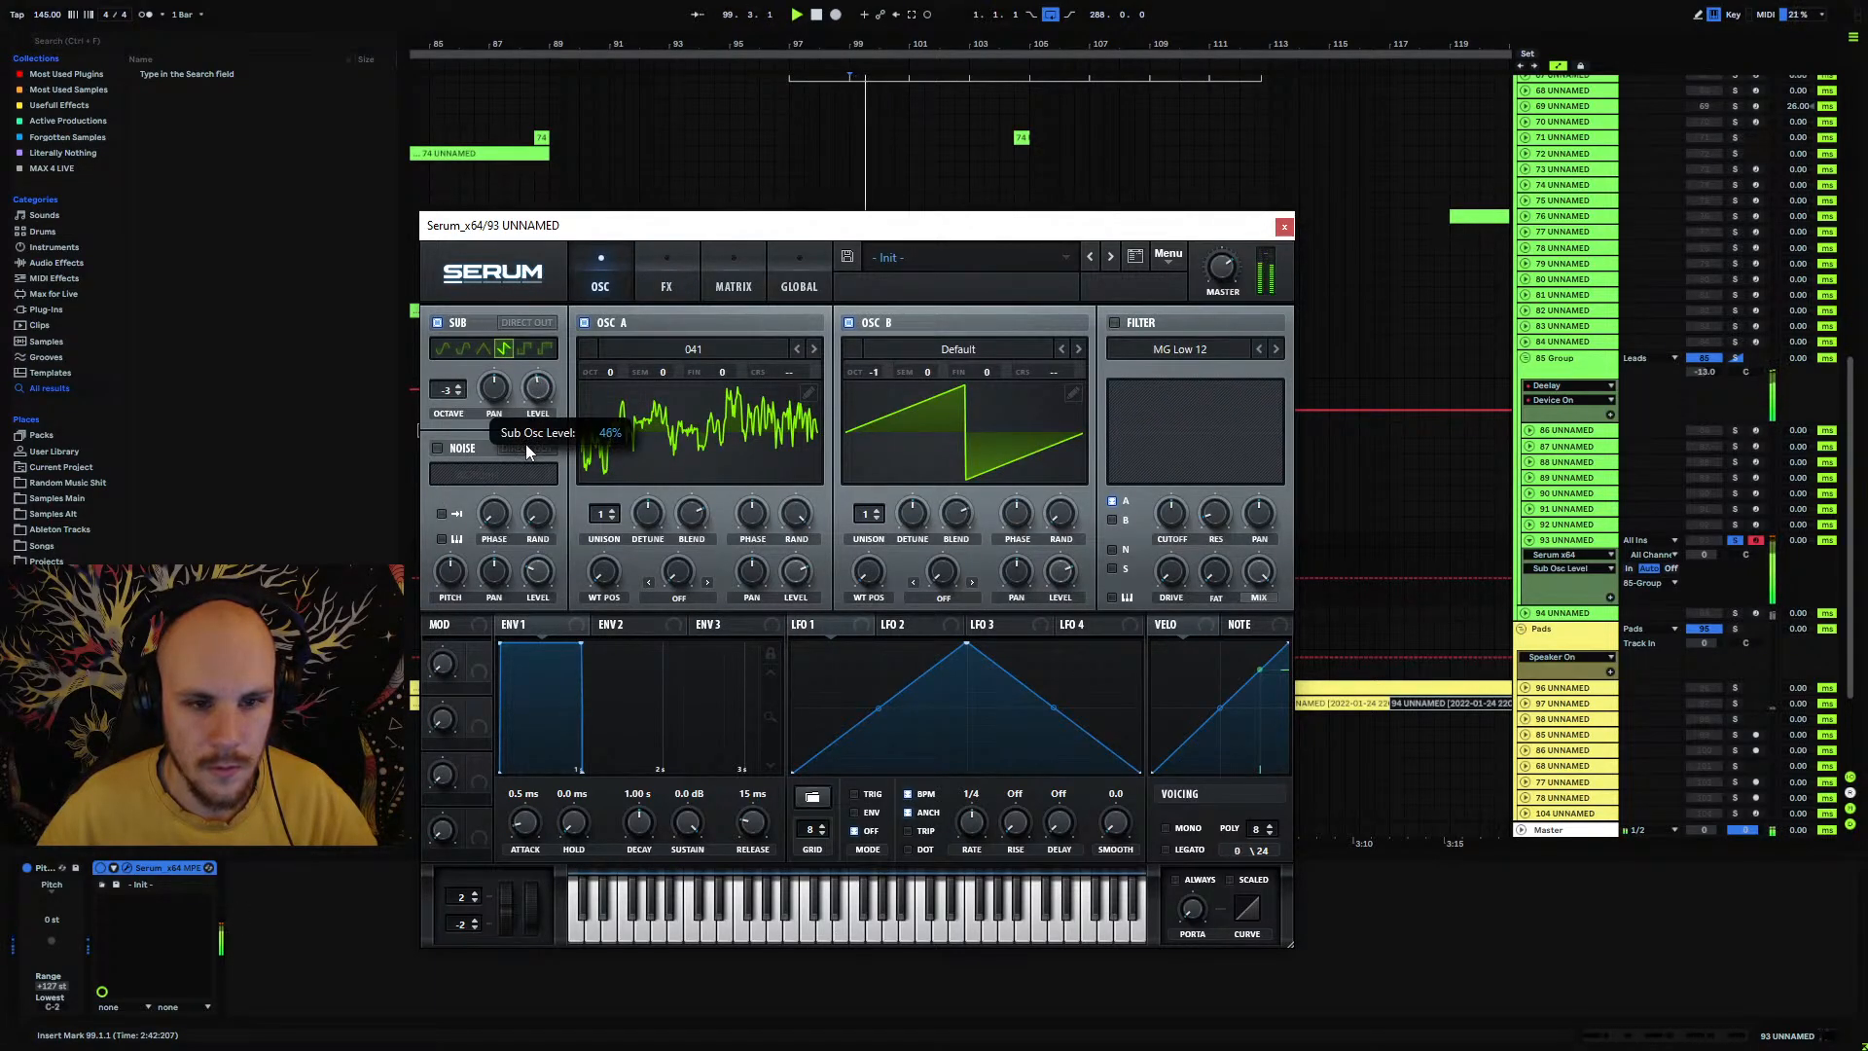
pyautogui.moveTo(525, 452); pyautogui.dragTo(521, 495)
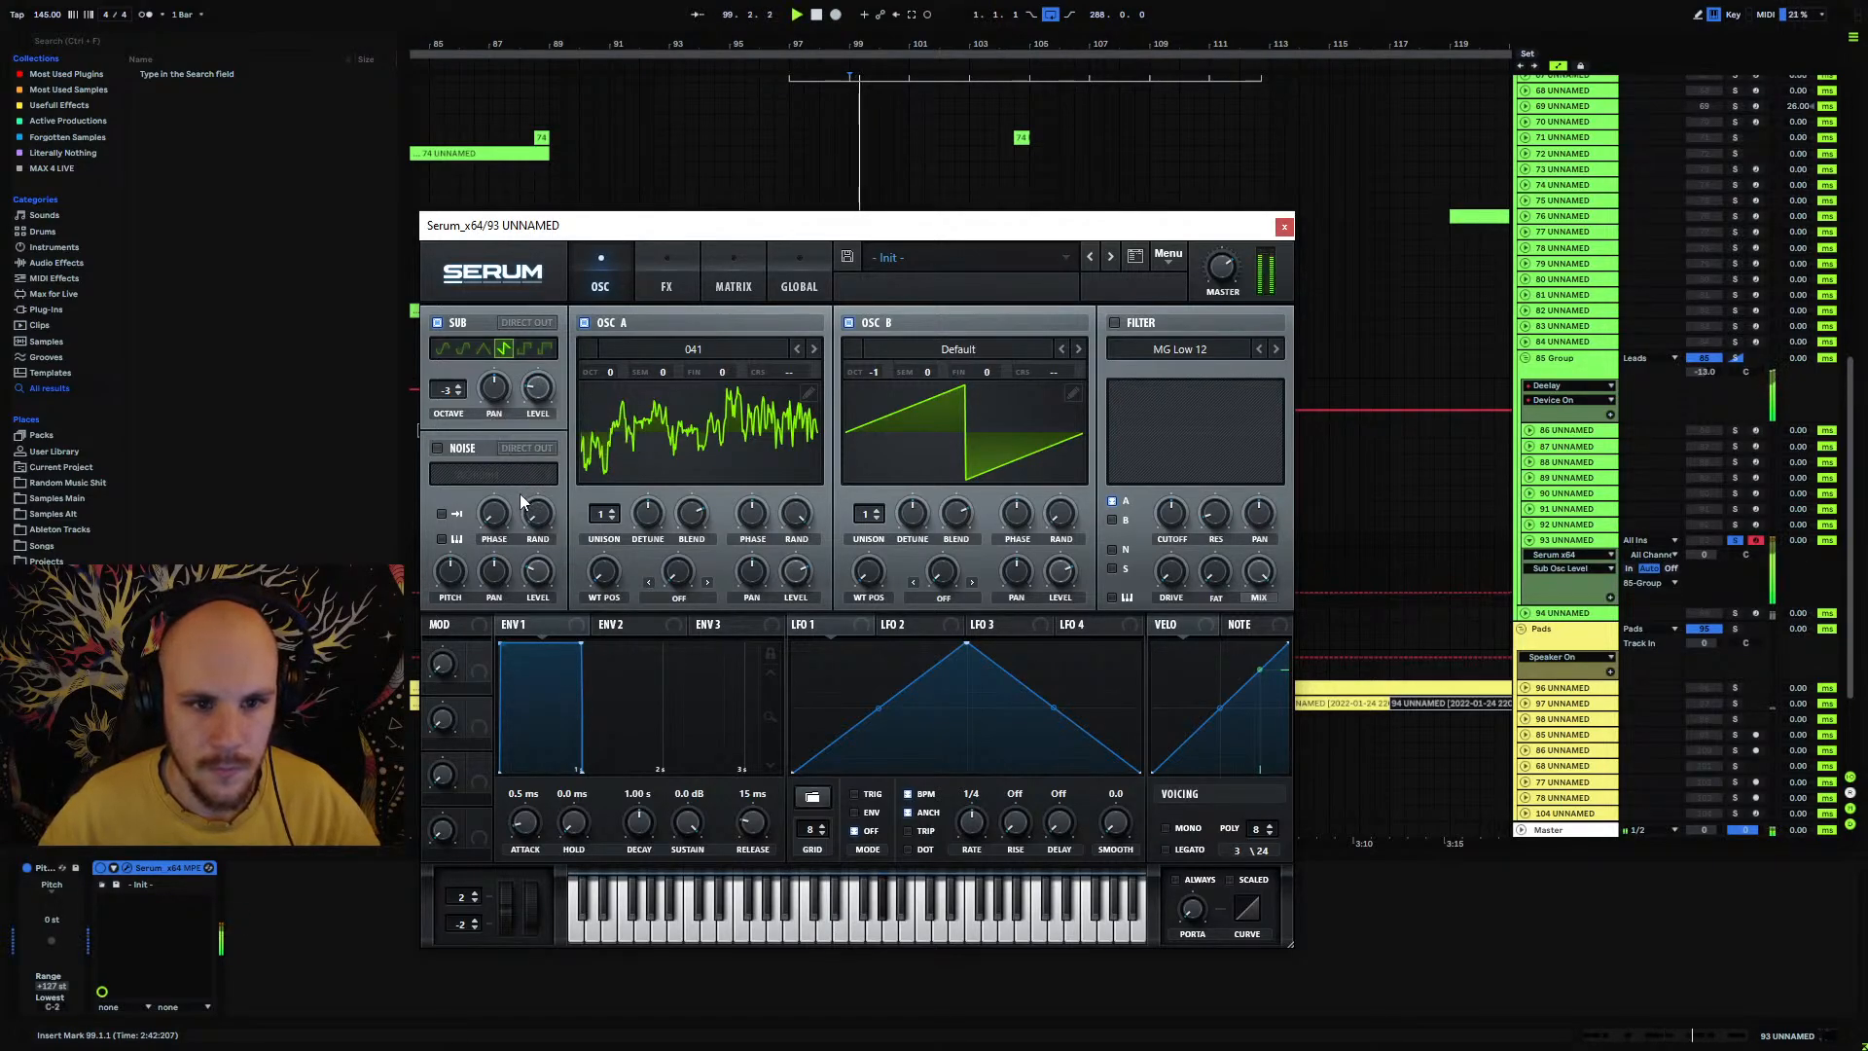
# Step: Switch the sub oscillator to the triangle waveform, adjust its level, and audition the track 93 fill from bar 99
pyautogui.press('space')
pyautogui.moveTo(534, 388); pyautogui.dragTo(538, 432)
pyautogui.press('space')
pyautogui.press('space')
pyautogui.press('space')
pyautogui.press('space')
pyautogui.press('space')
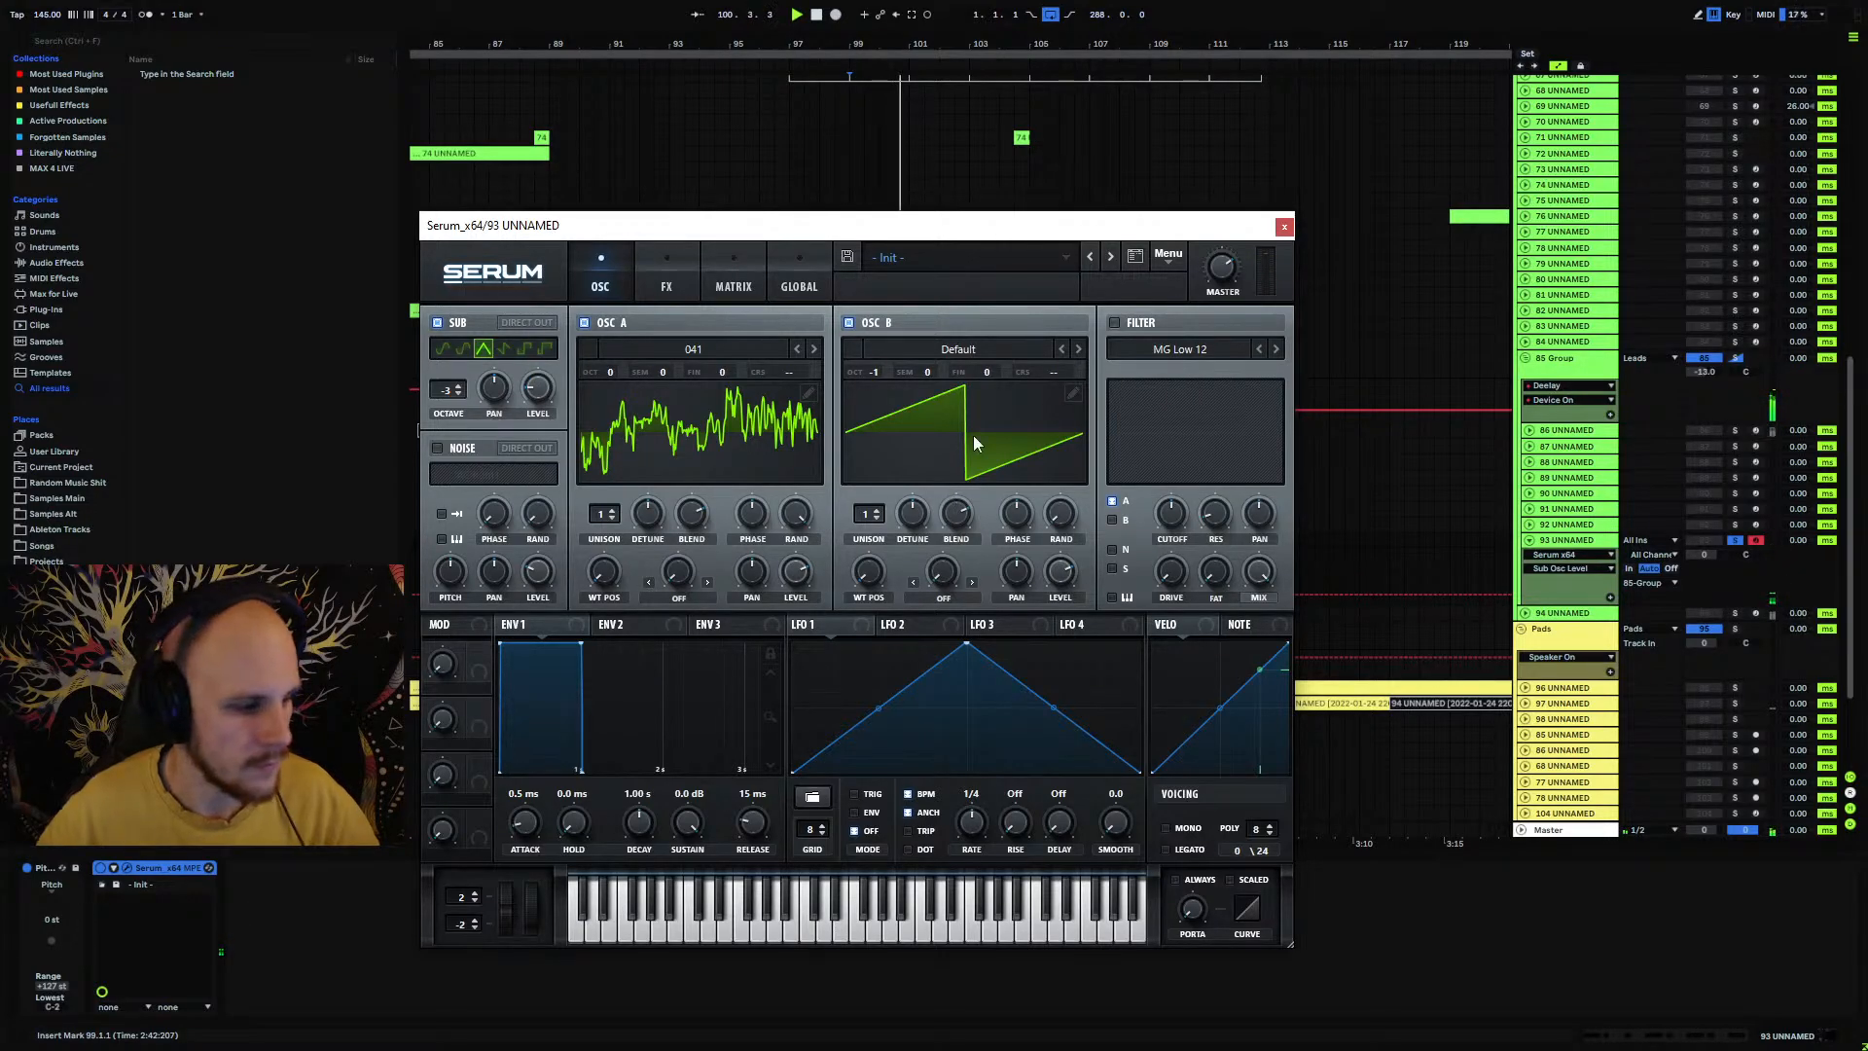
pyautogui.click(1284, 227)
pyautogui.press('space')
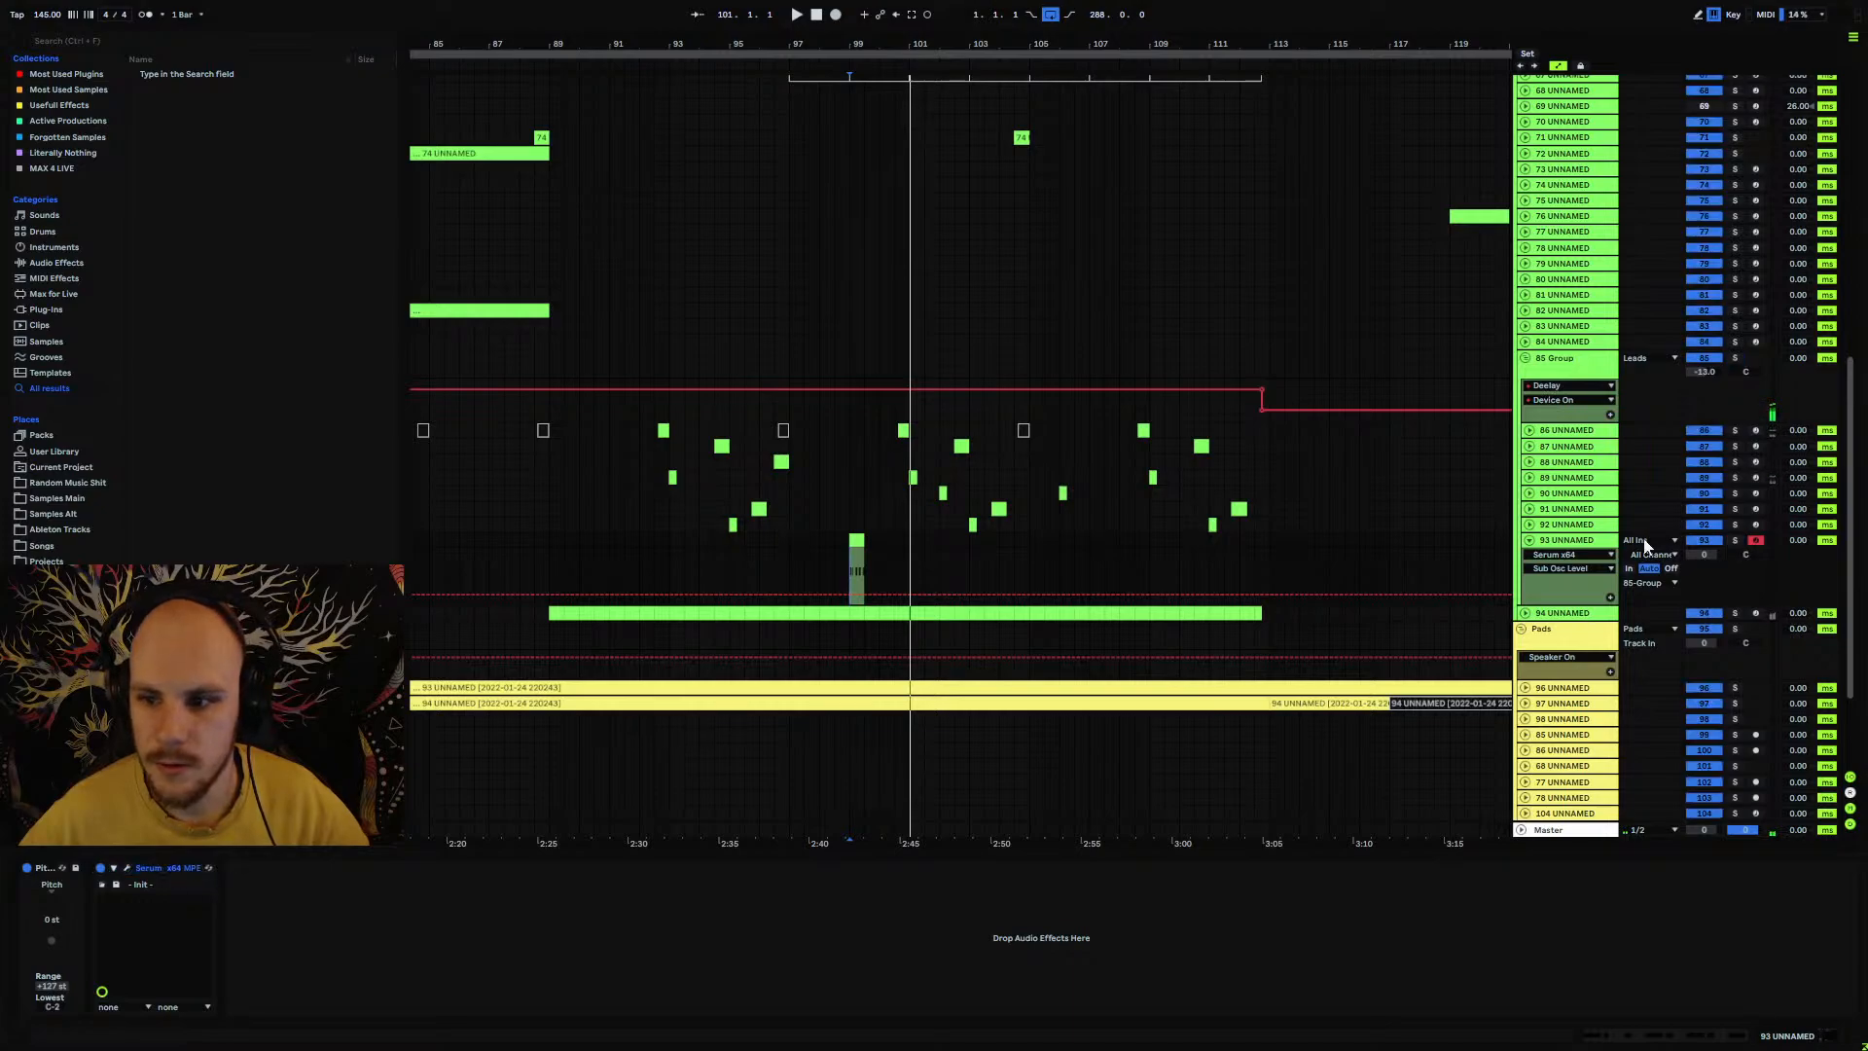
pyautogui.press('space')
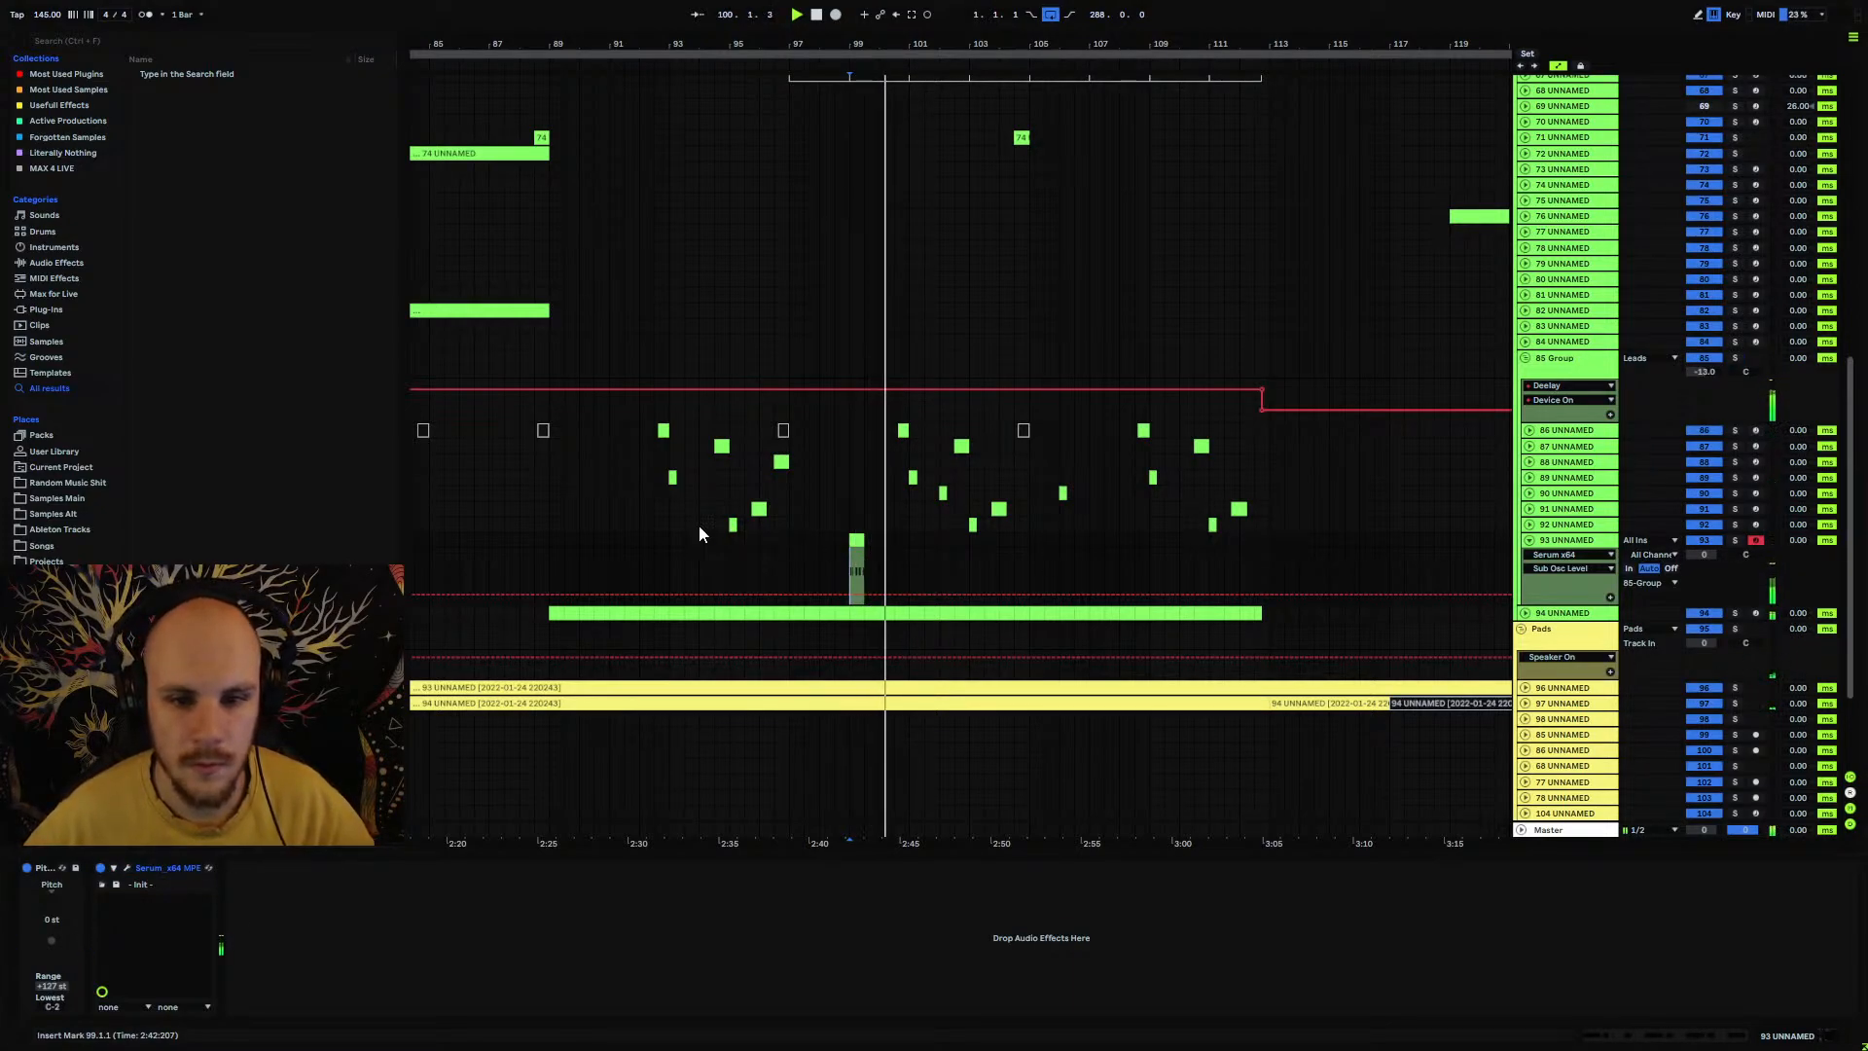
# Step: Play from bar 89 and raise the Feedback of the Deelay effect on the 85 Group
pyautogui.click(549, 544)
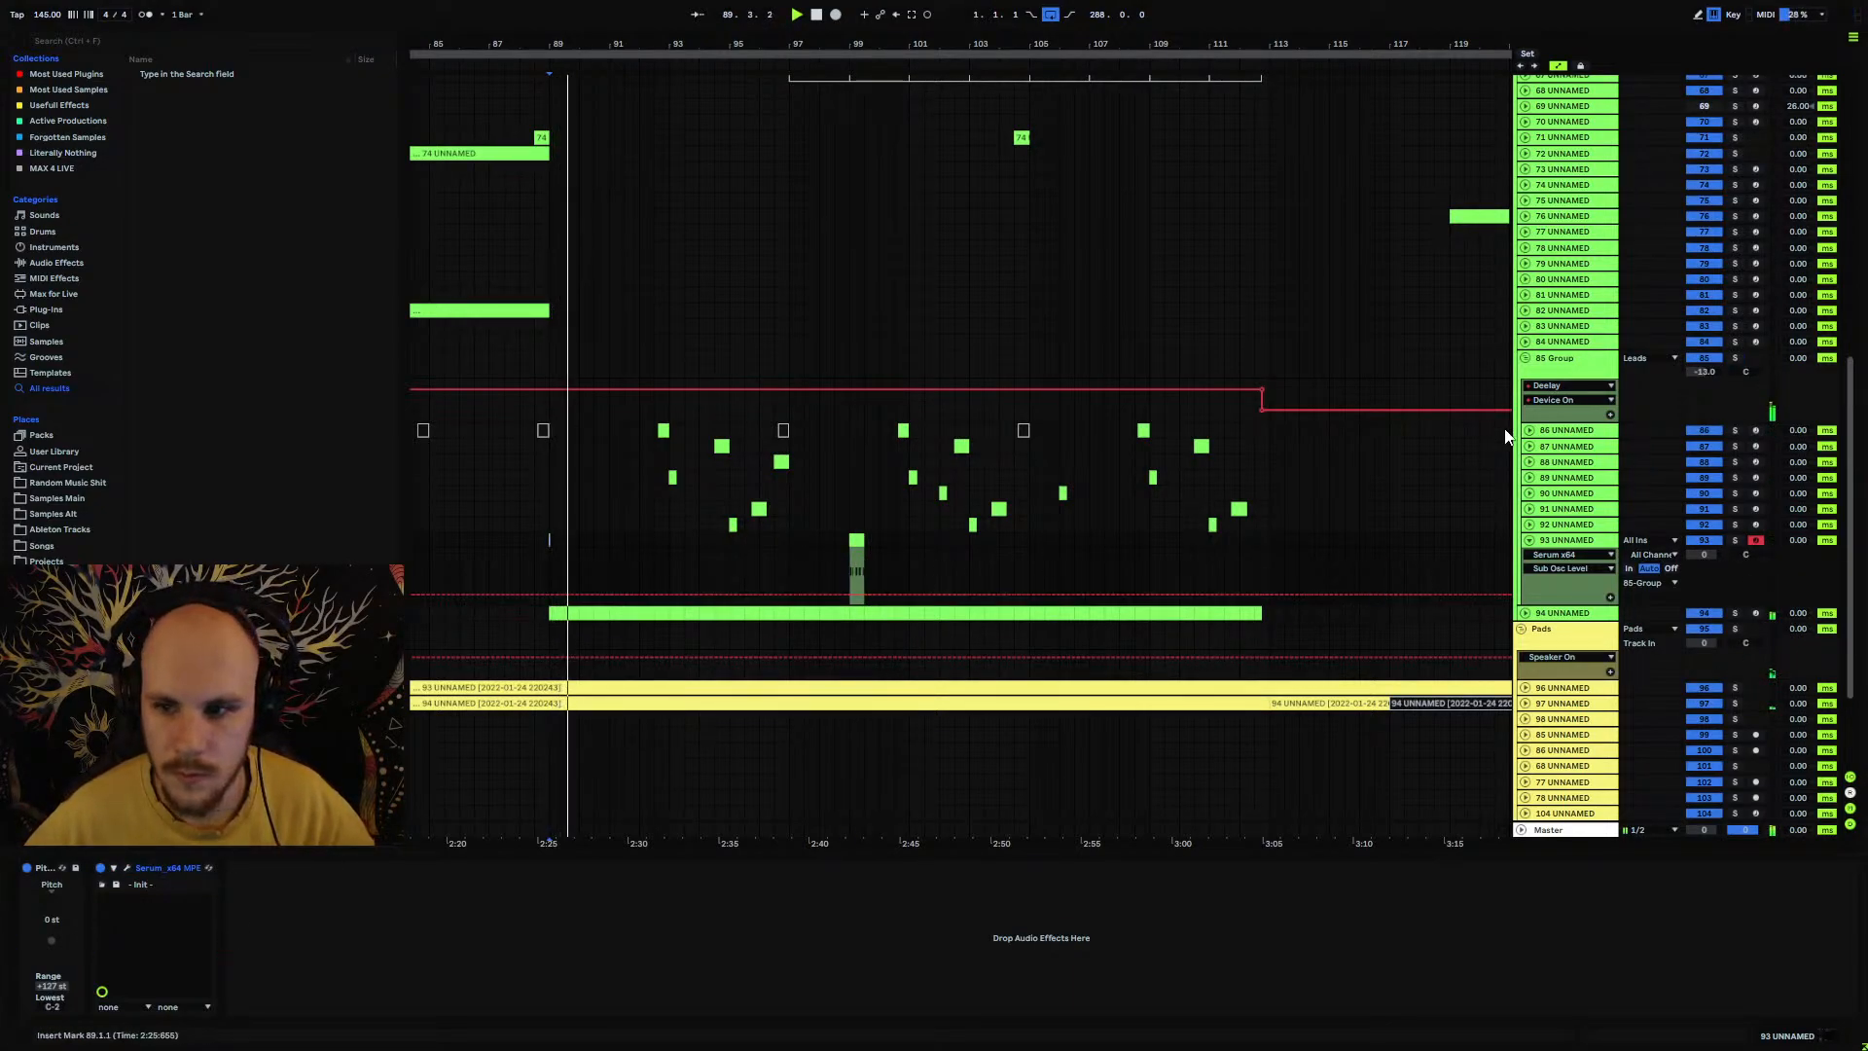
pyautogui.click(1561, 360)
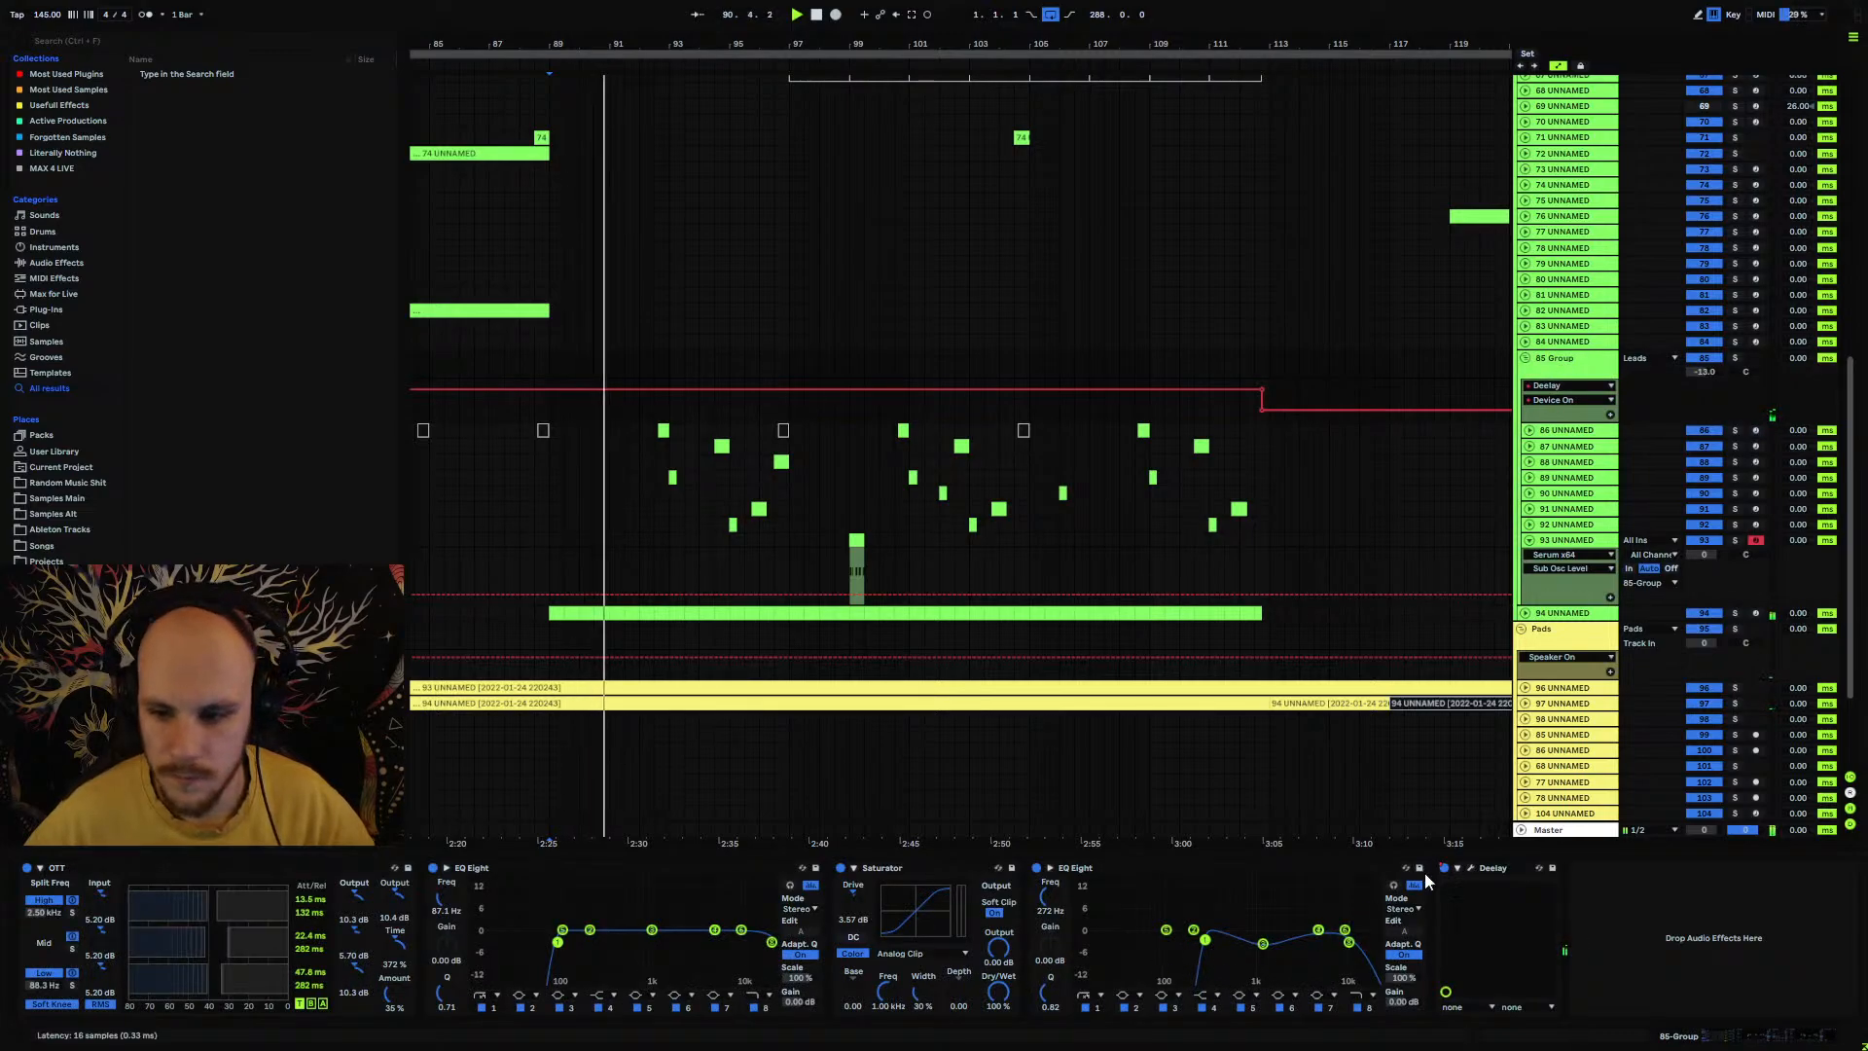
pyautogui.click(1471, 867)
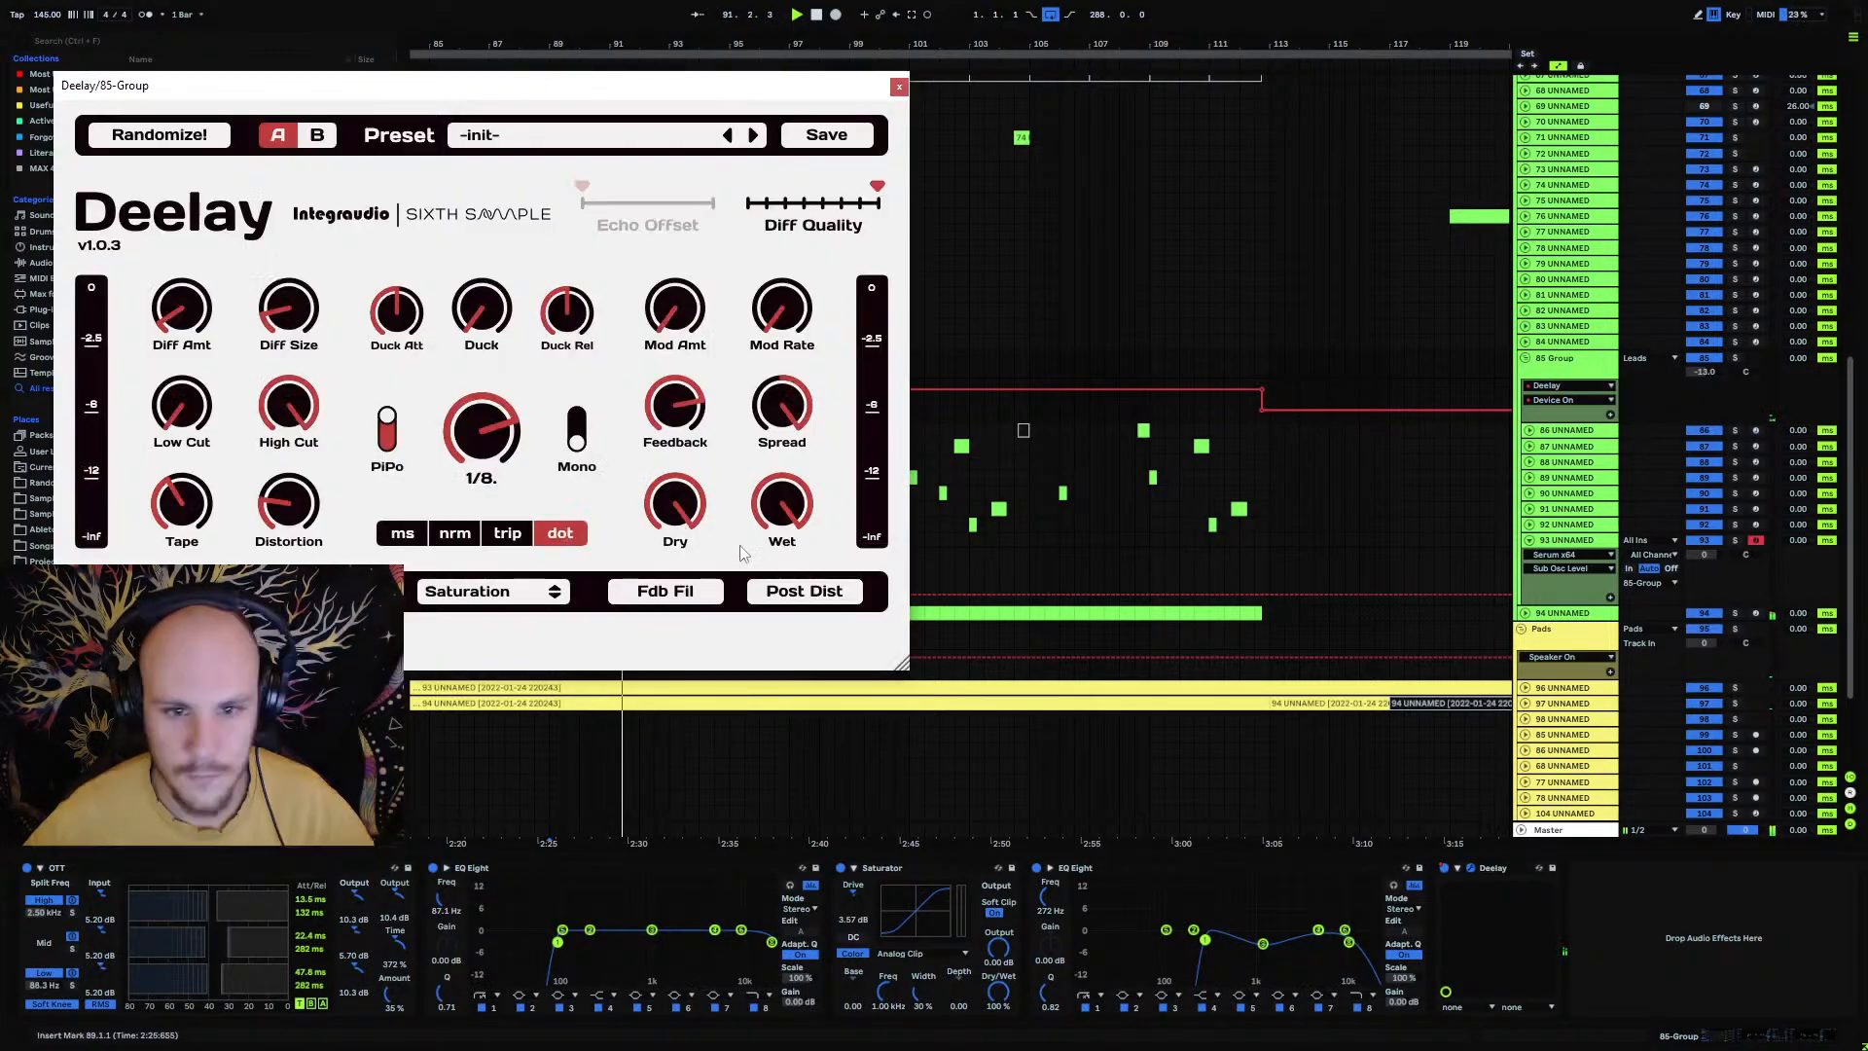
pyautogui.click(700, 413)
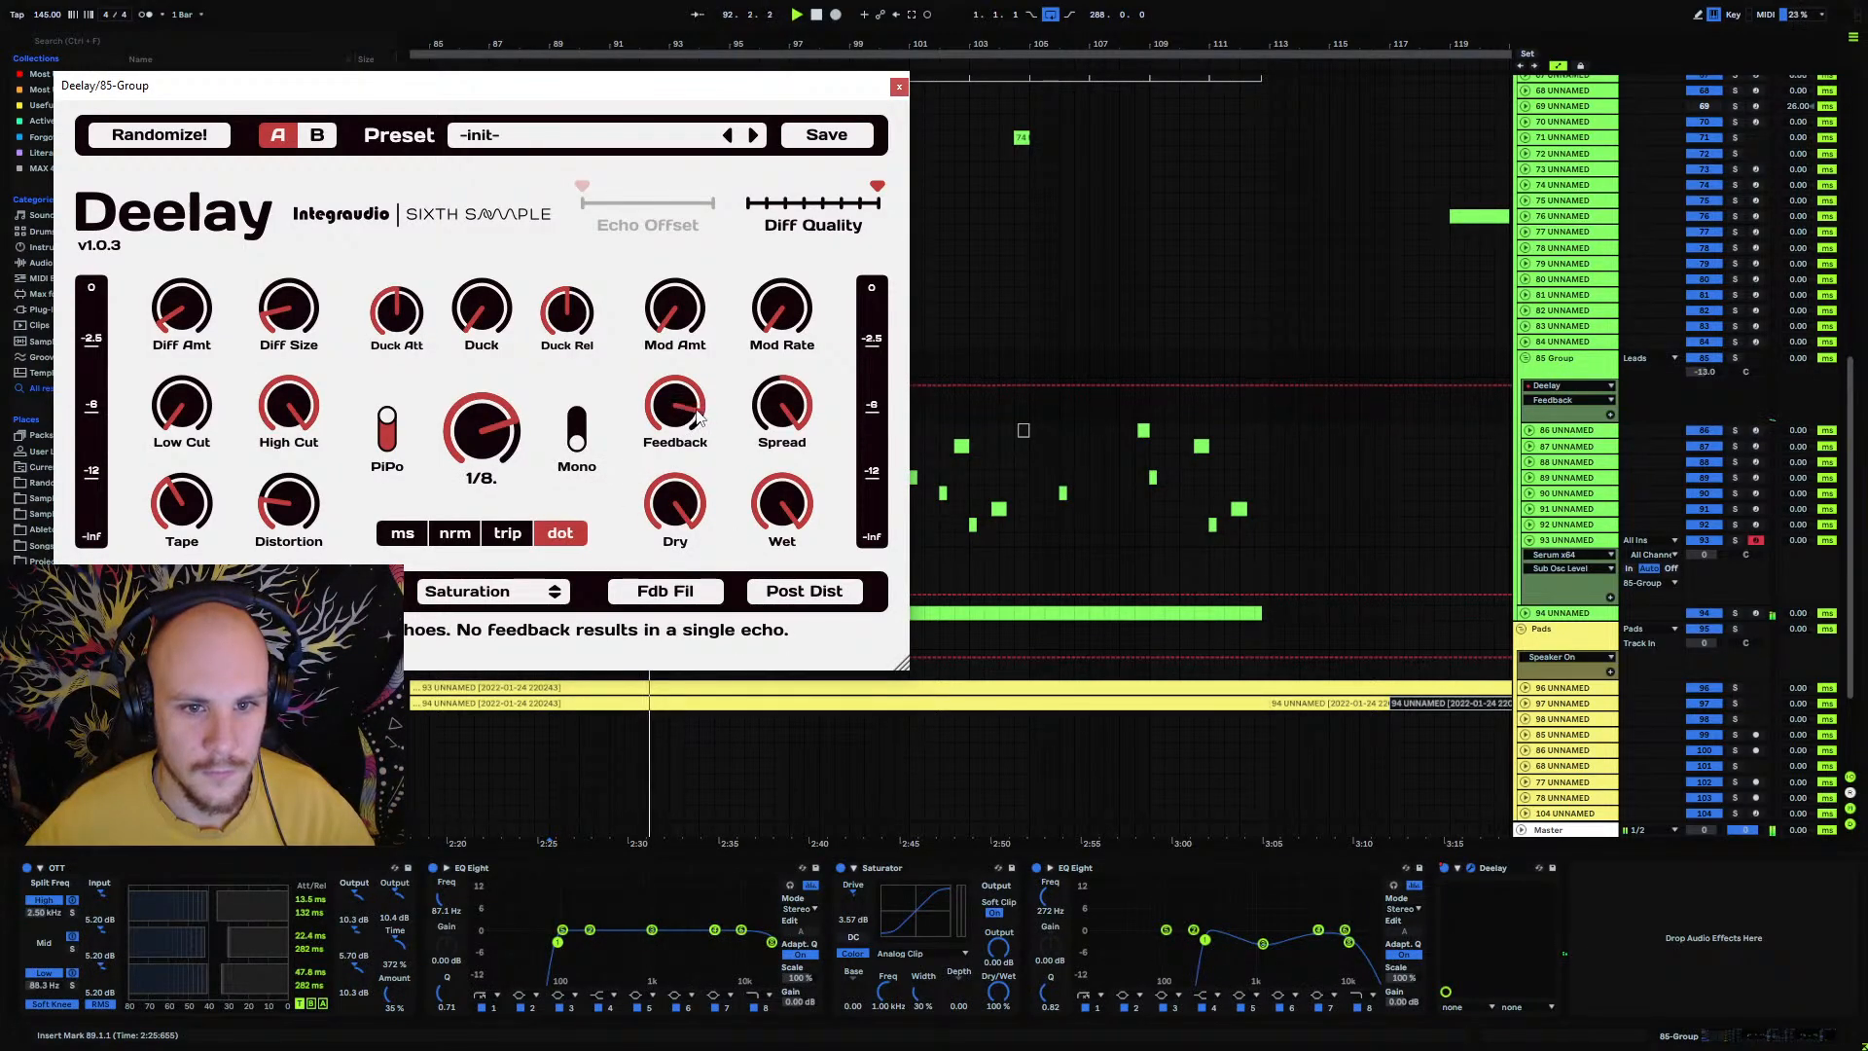
pyautogui.click(899, 87)
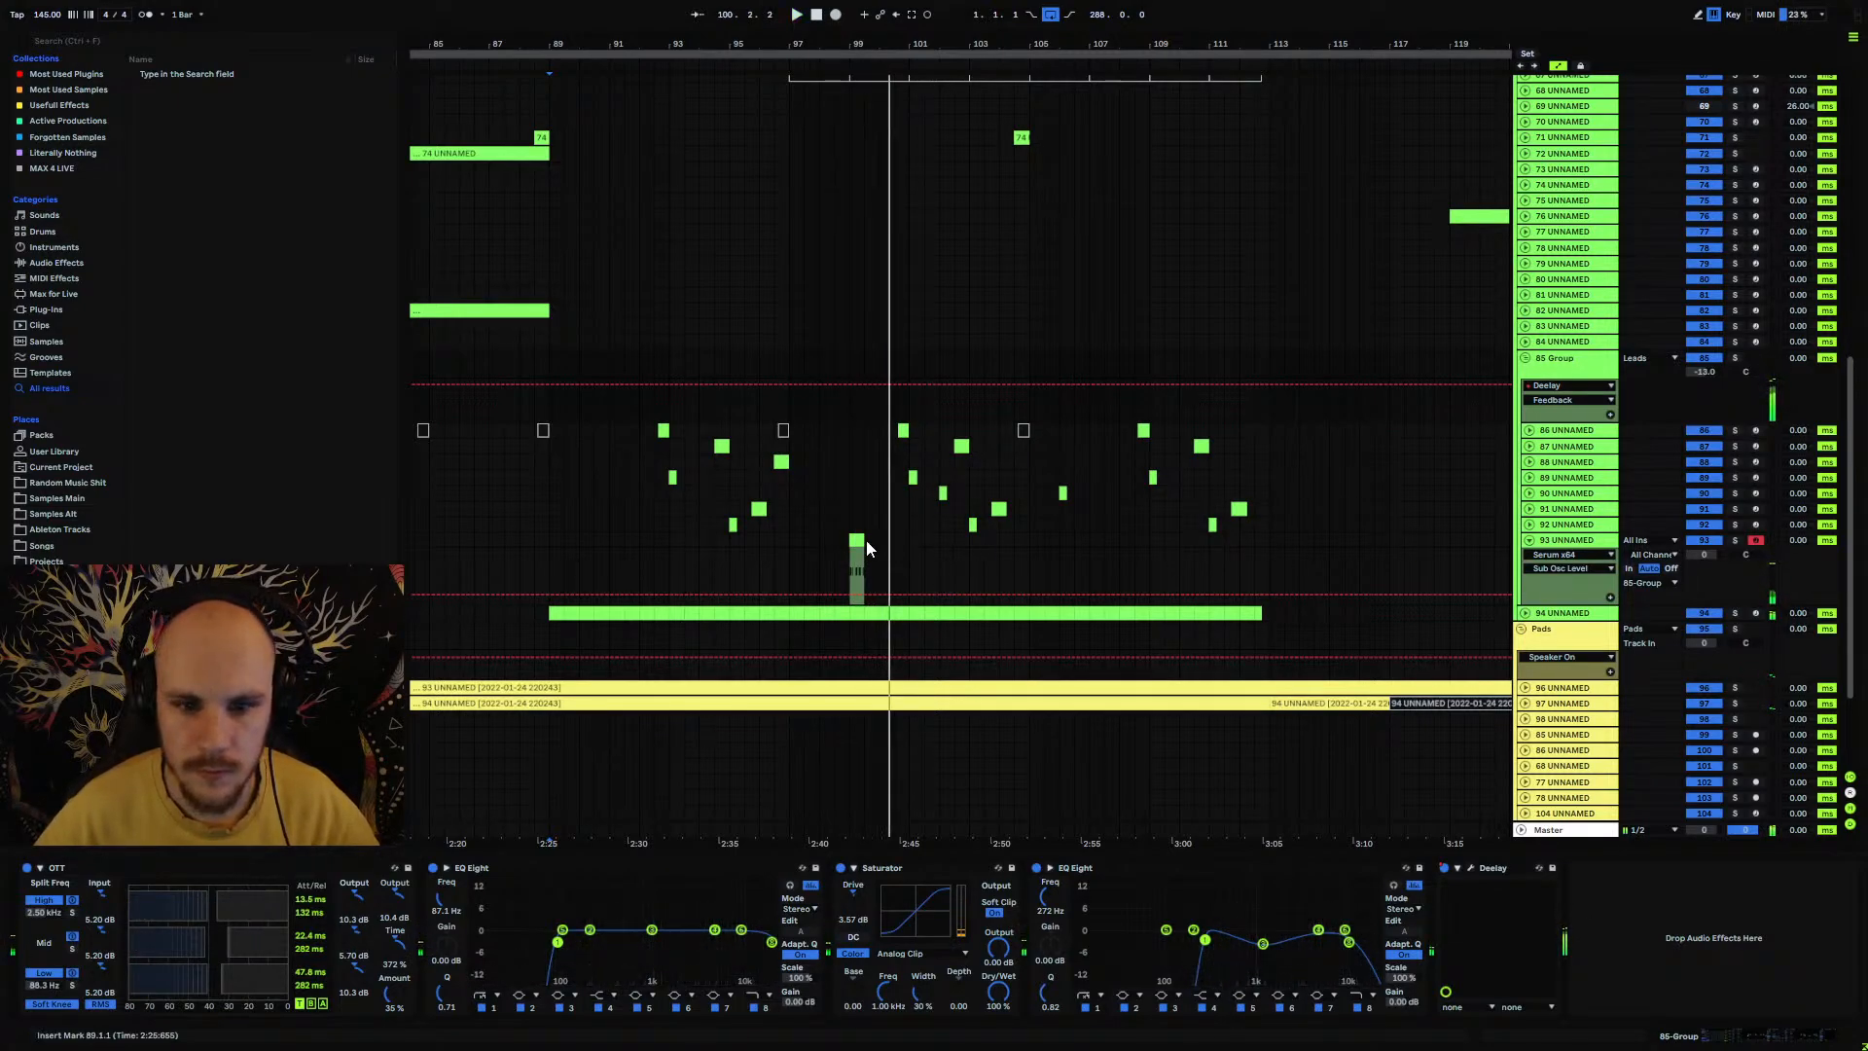
# Step: Transpose all notes of the track 93 fill at bar 99 up two semitones and audition it
pyautogui.click(856, 569)
pyautogui.moveTo(422, 944); pyautogui.dragTo(1783, 932)
pyautogui.press('Up')
pyautogui.press('Up')
pyautogui.press('space')
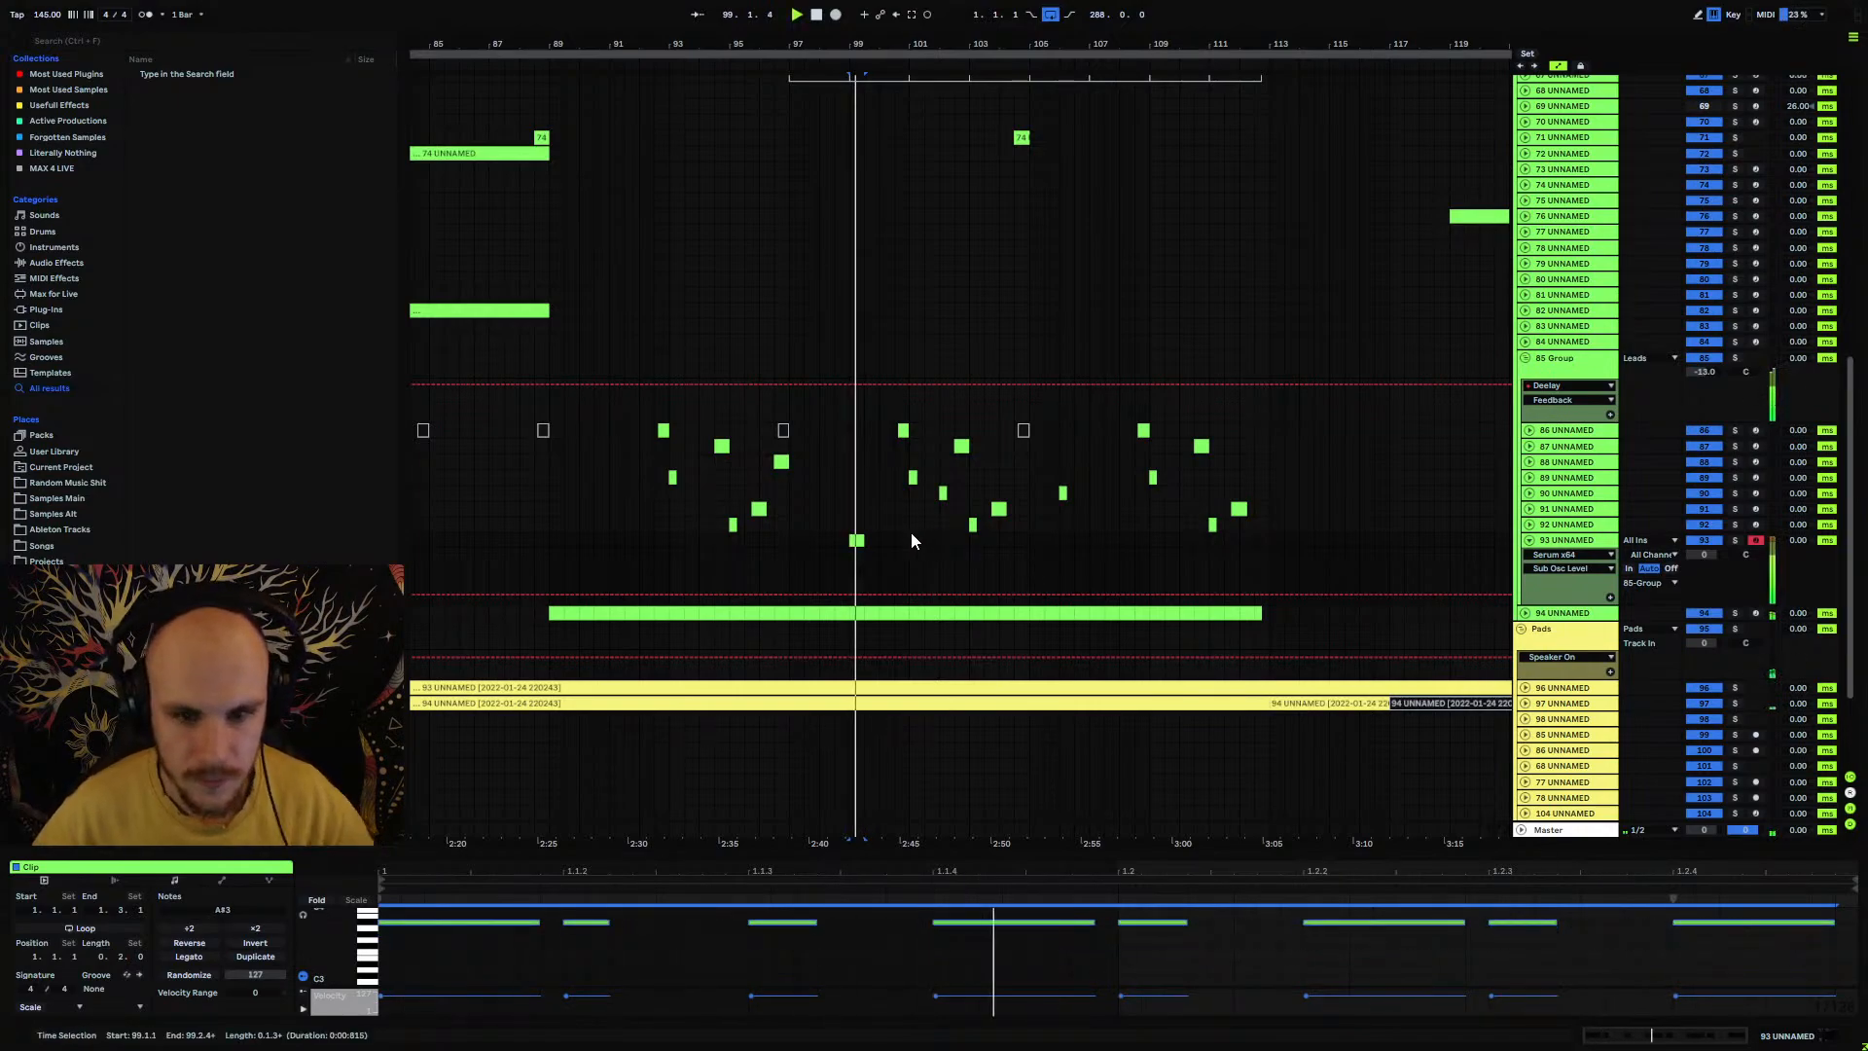
# Step: Duplicate bars 93–101 of track 93 and extend the first note of the copied bar 107 fill over the next three notes
pyautogui.click(790, 539)
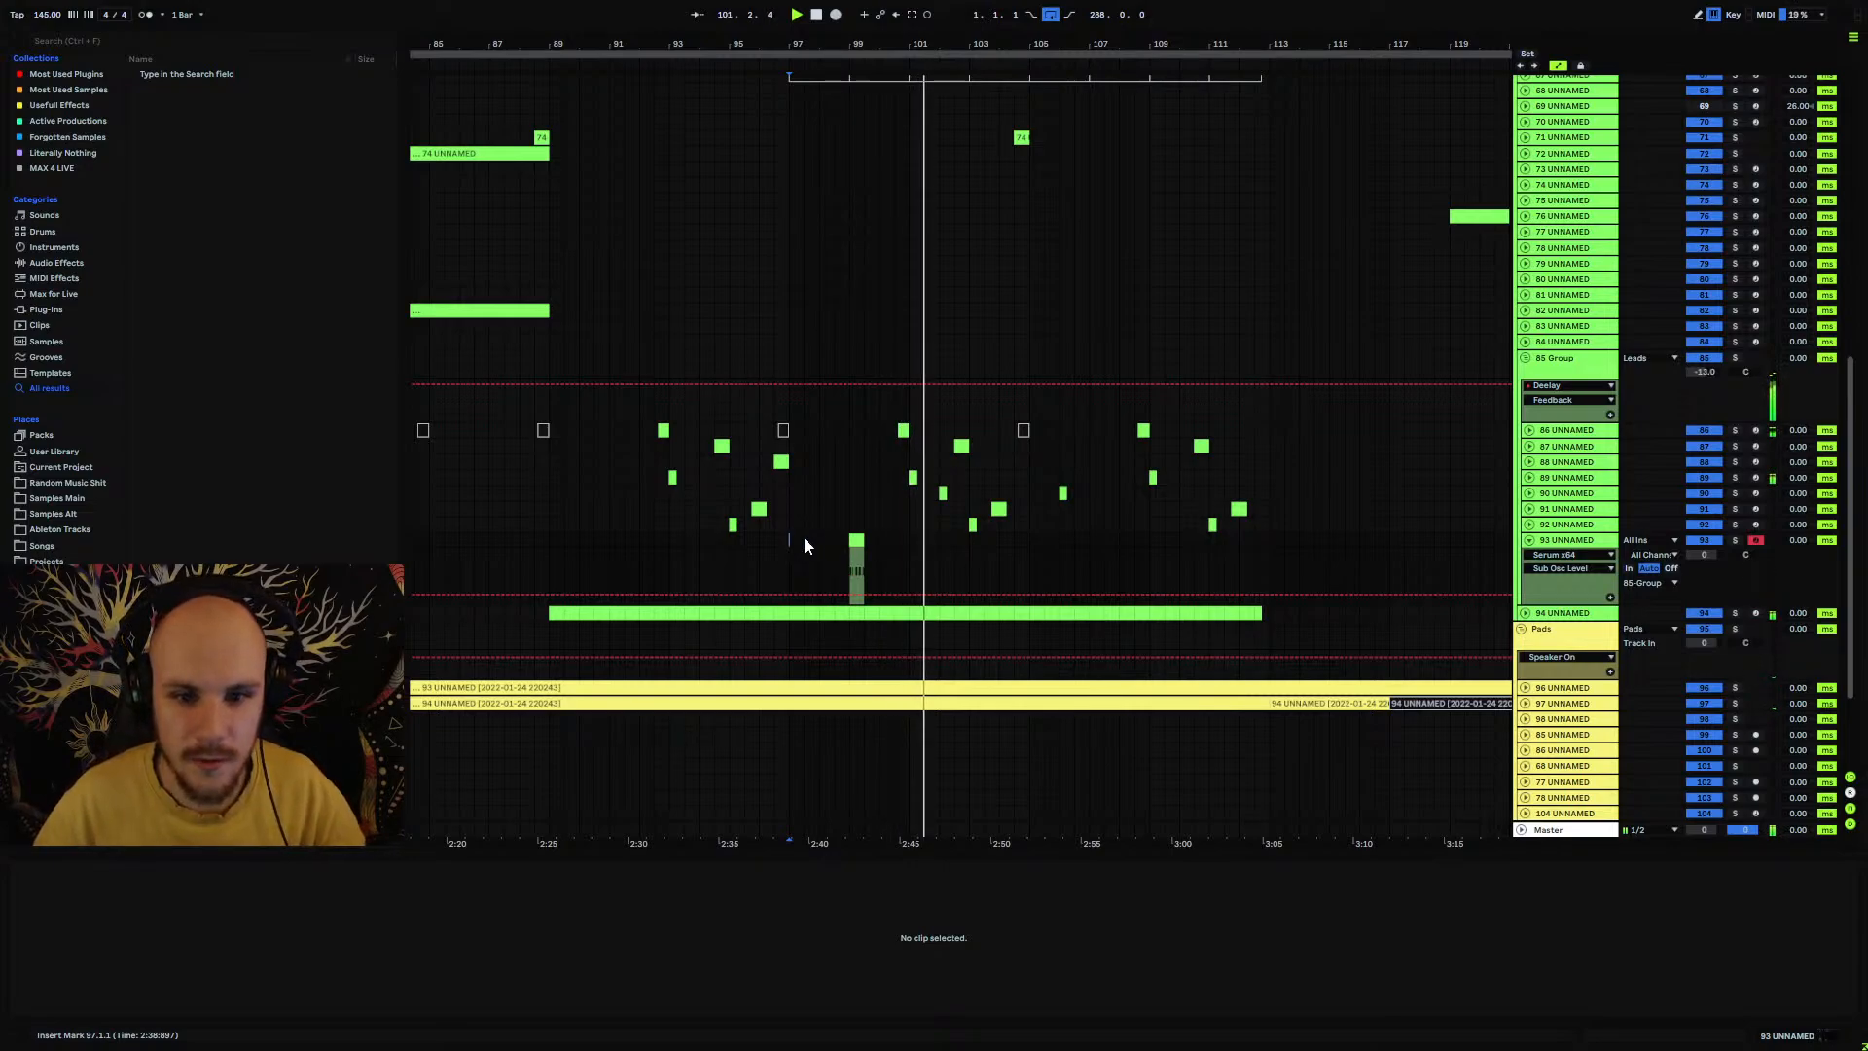
pyautogui.moveTo(905, 540); pyautogui.dragTo(667, 554)
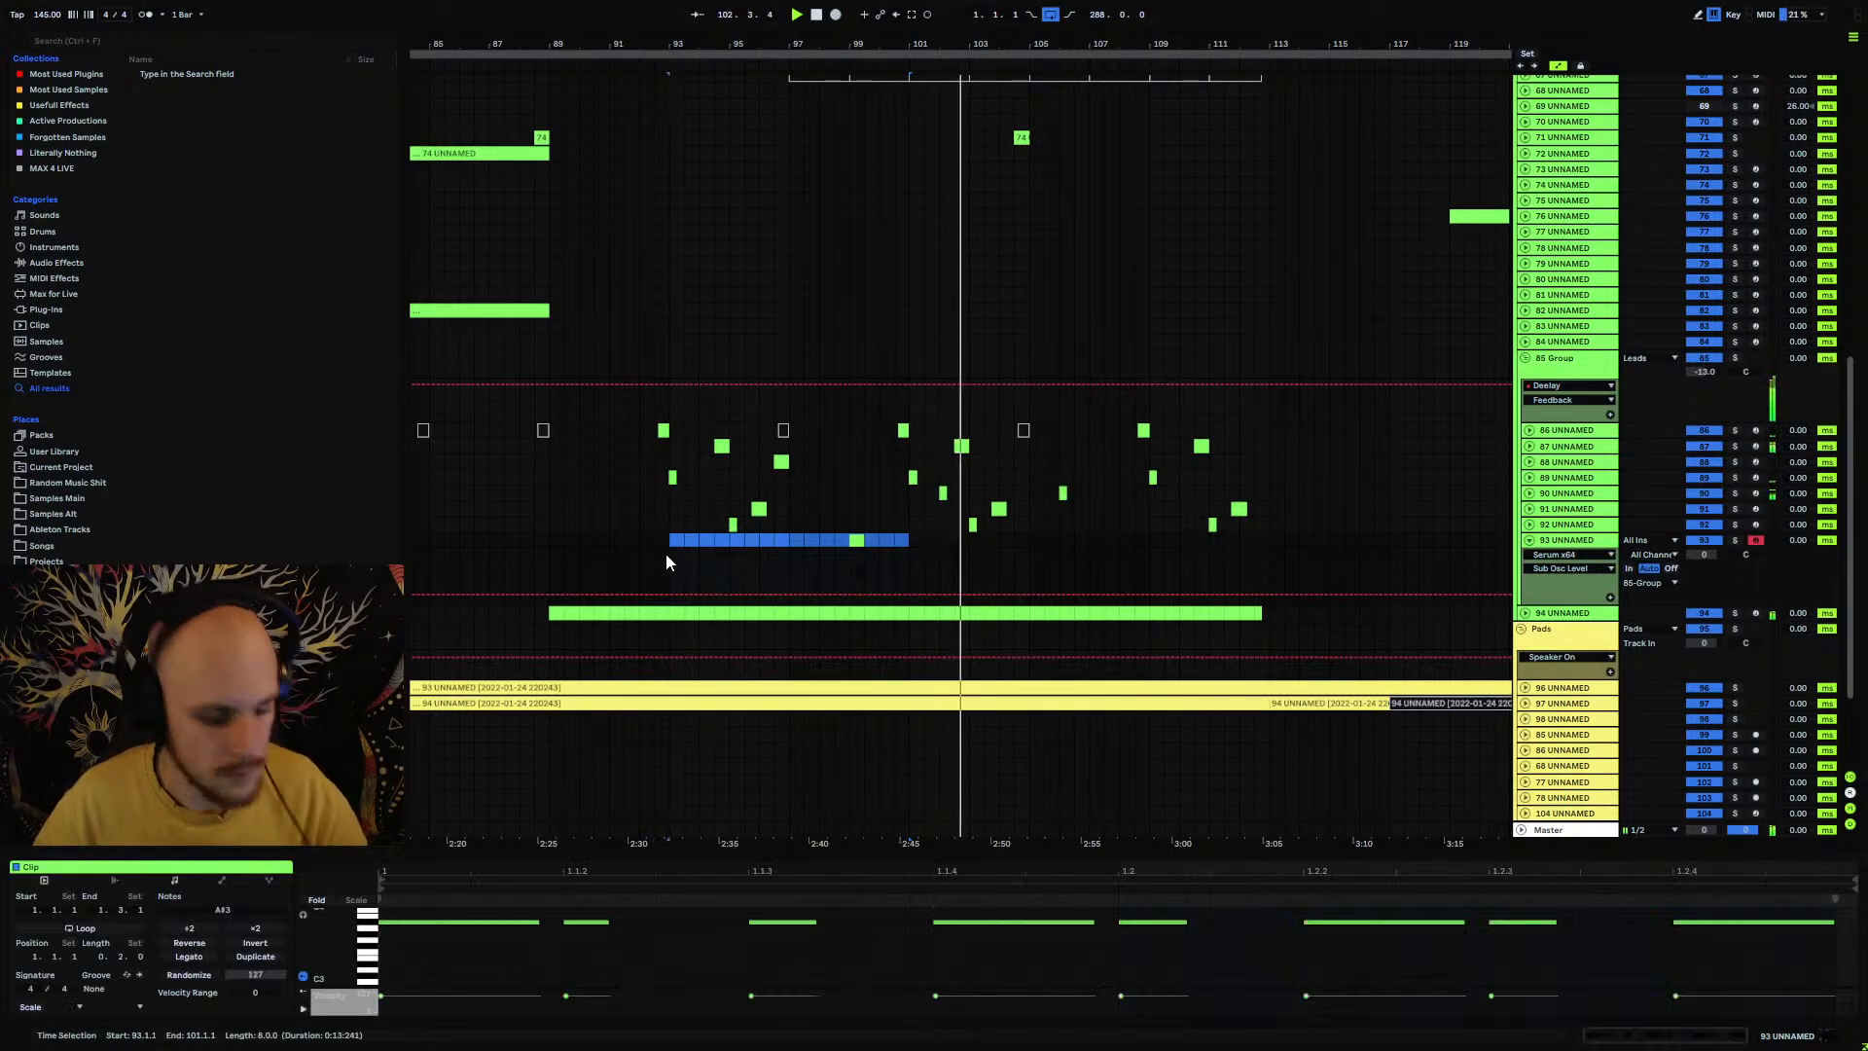
pyautogui.hotkey('ctrl', 'd')
pyautogui.click(1096, 539)
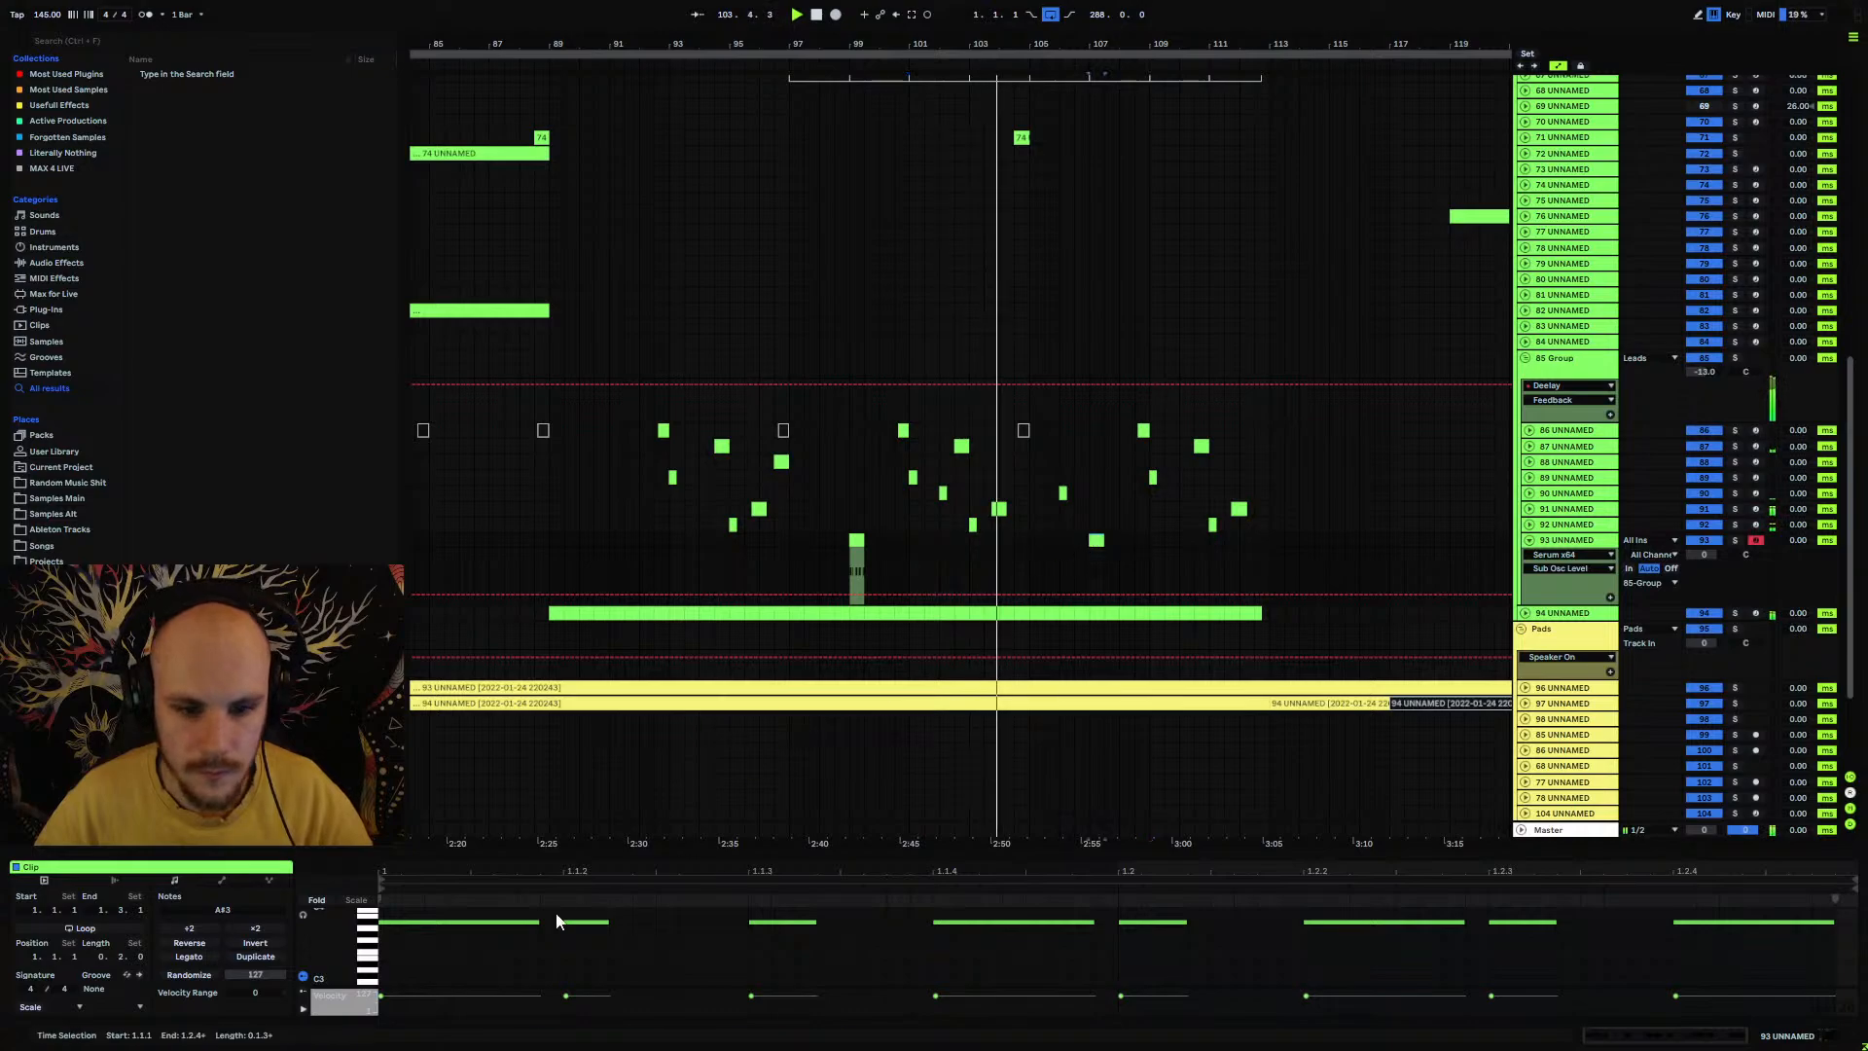
pyautogui.moveTo(537, 923); pyautogui.dragTo(1091, 922)
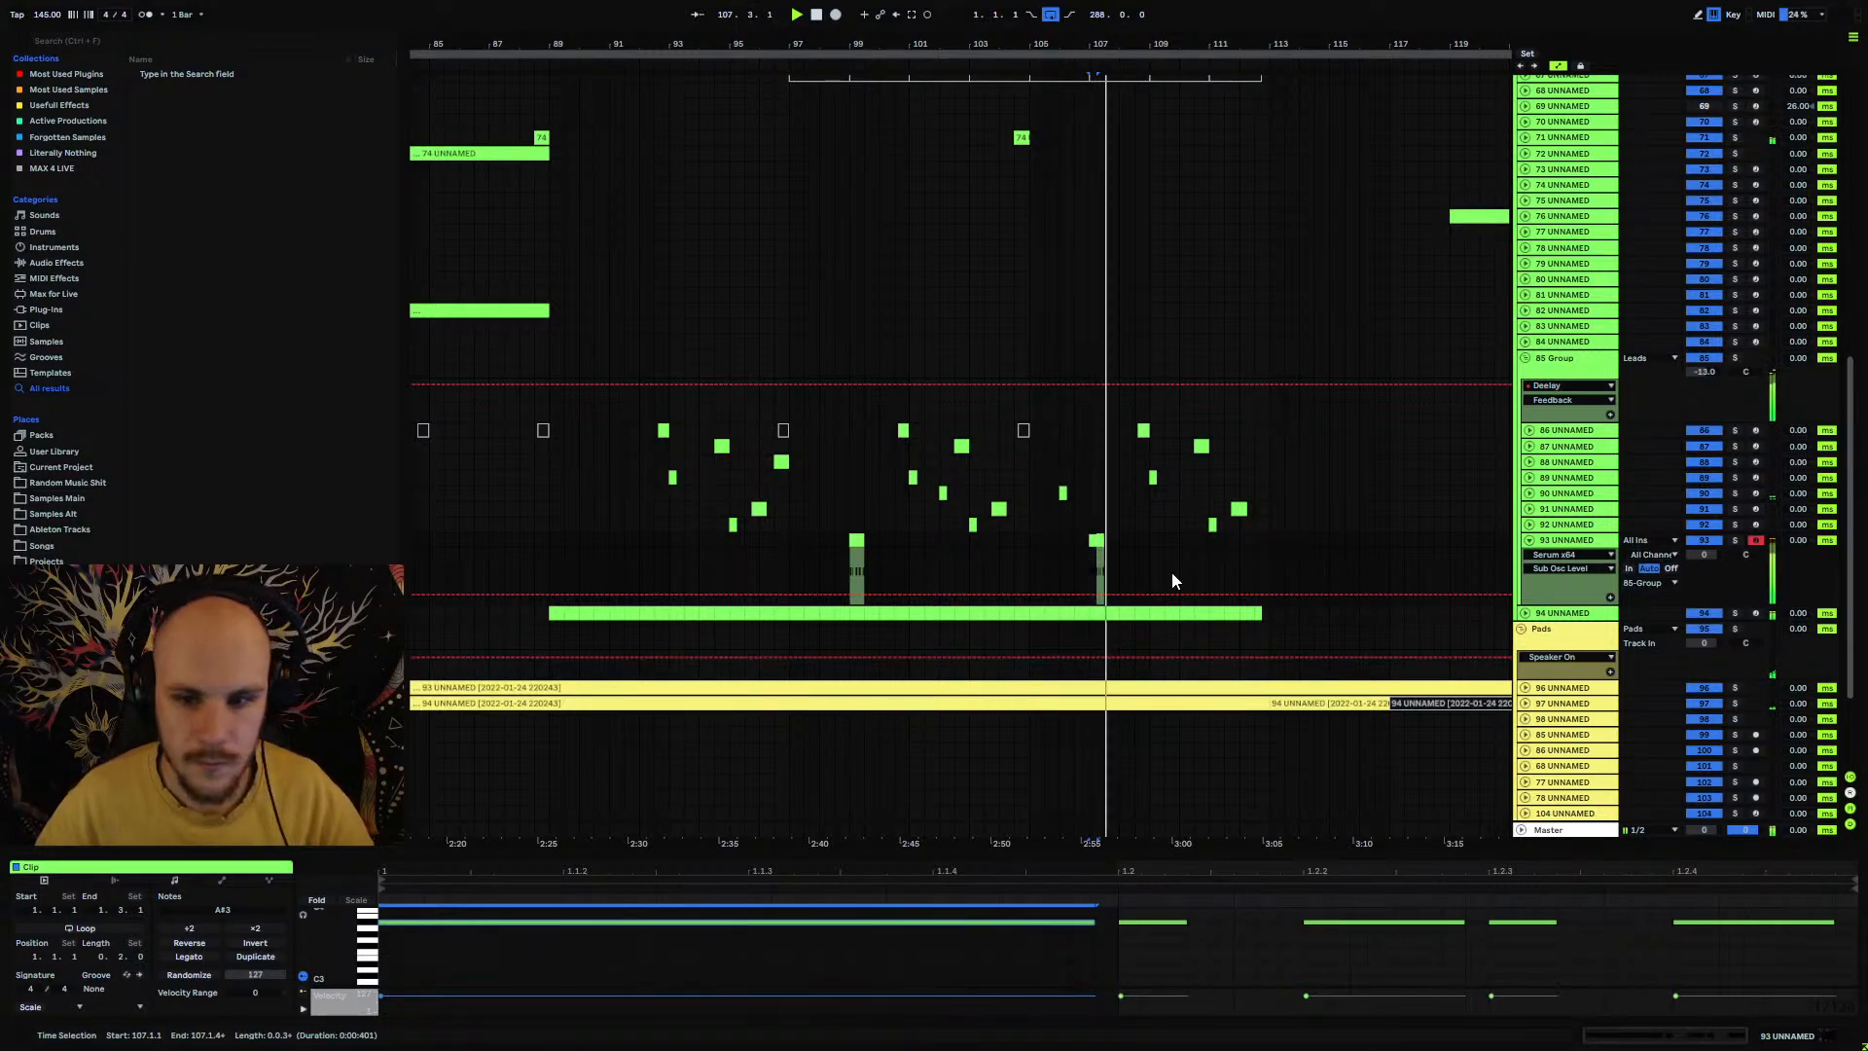
# Step: Open track 93's Serum and examine the Projektor Tones Pack Part 1 wavetables available for oscillator B
pyautogui.click(1559, 541)
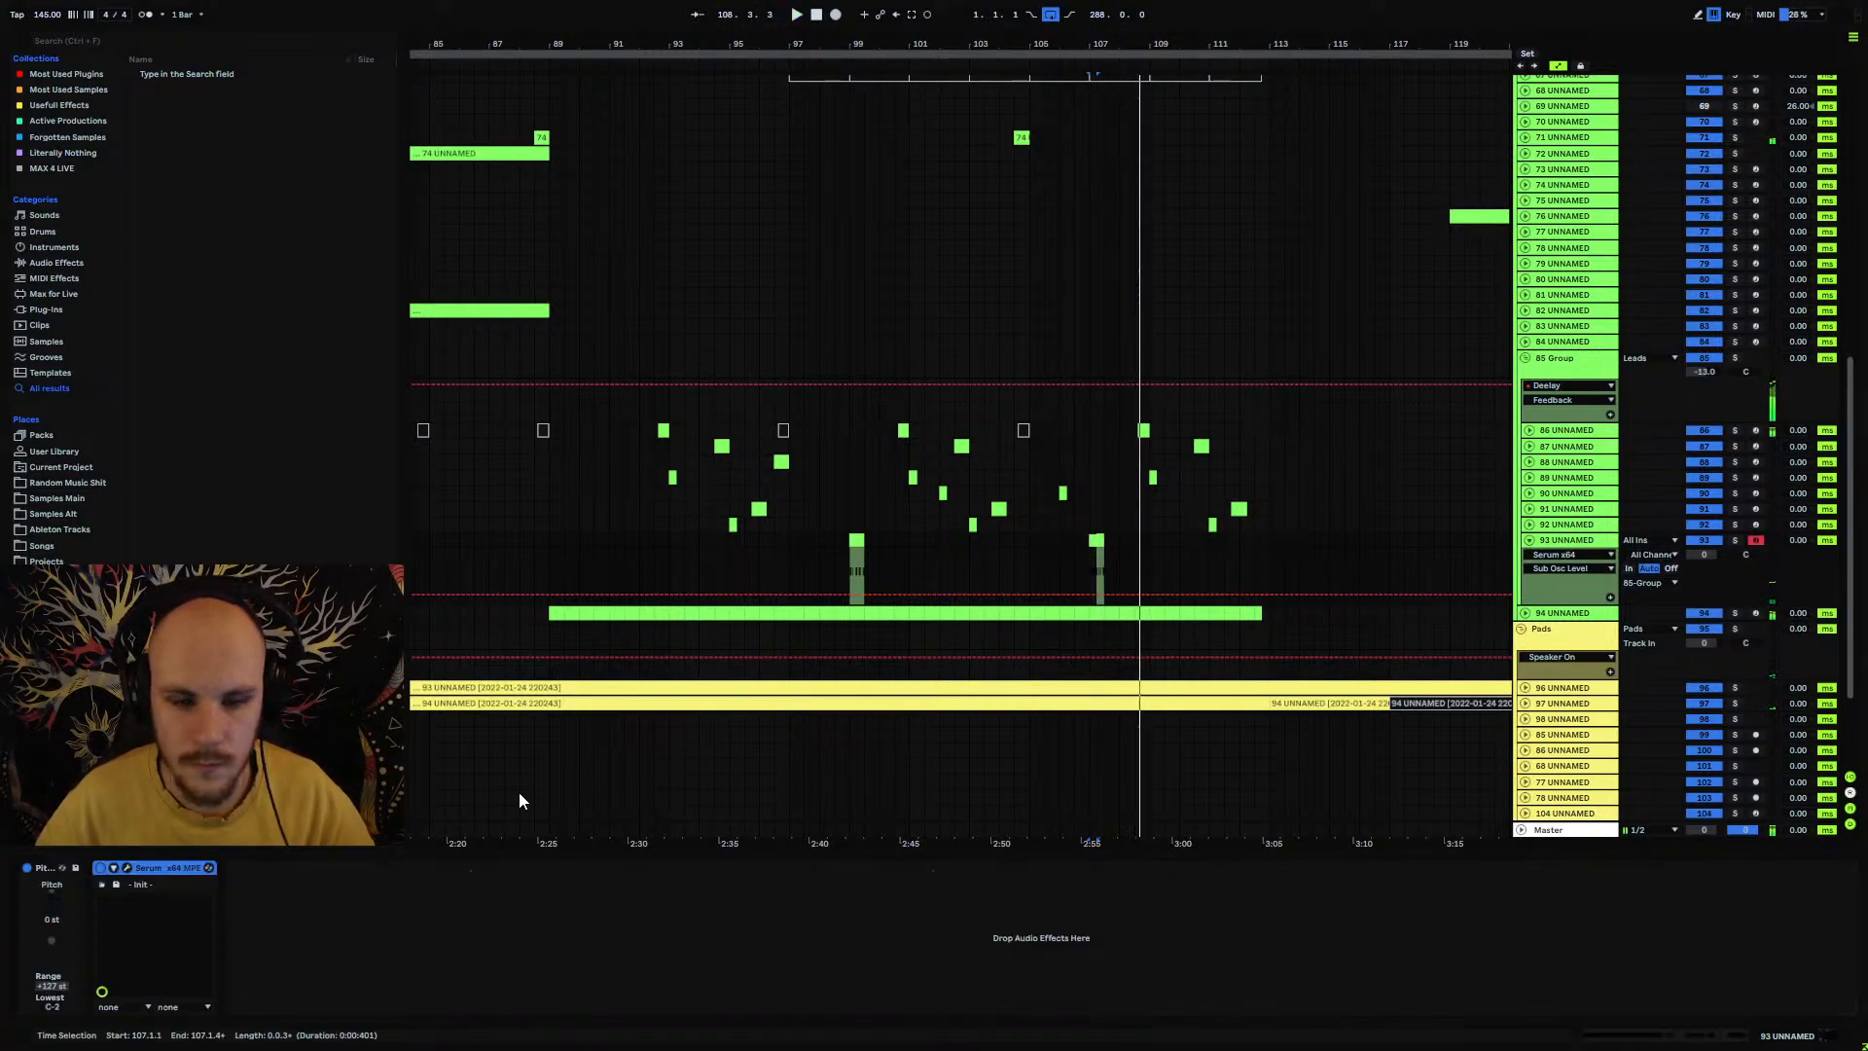
pyautogui.click(128, 869)
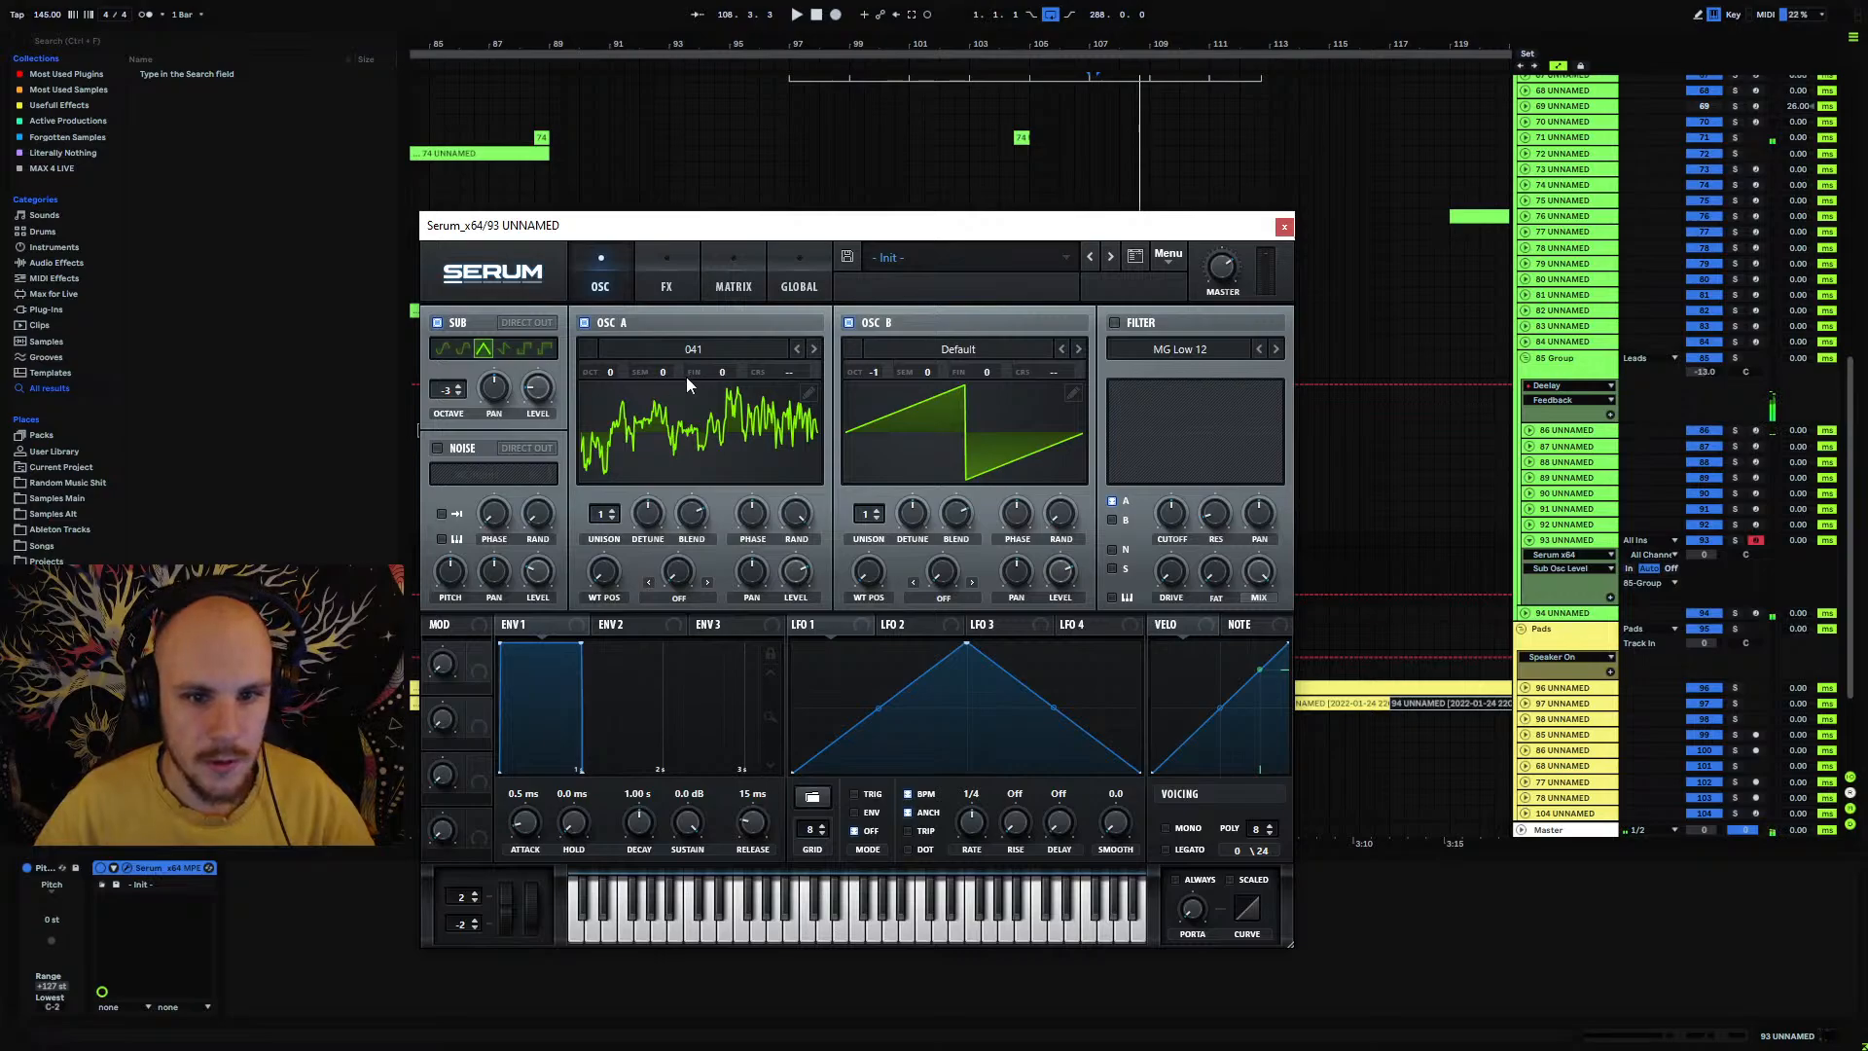
pyautogui.click(930, 350)
pyautogui.moveTo(973, 436)
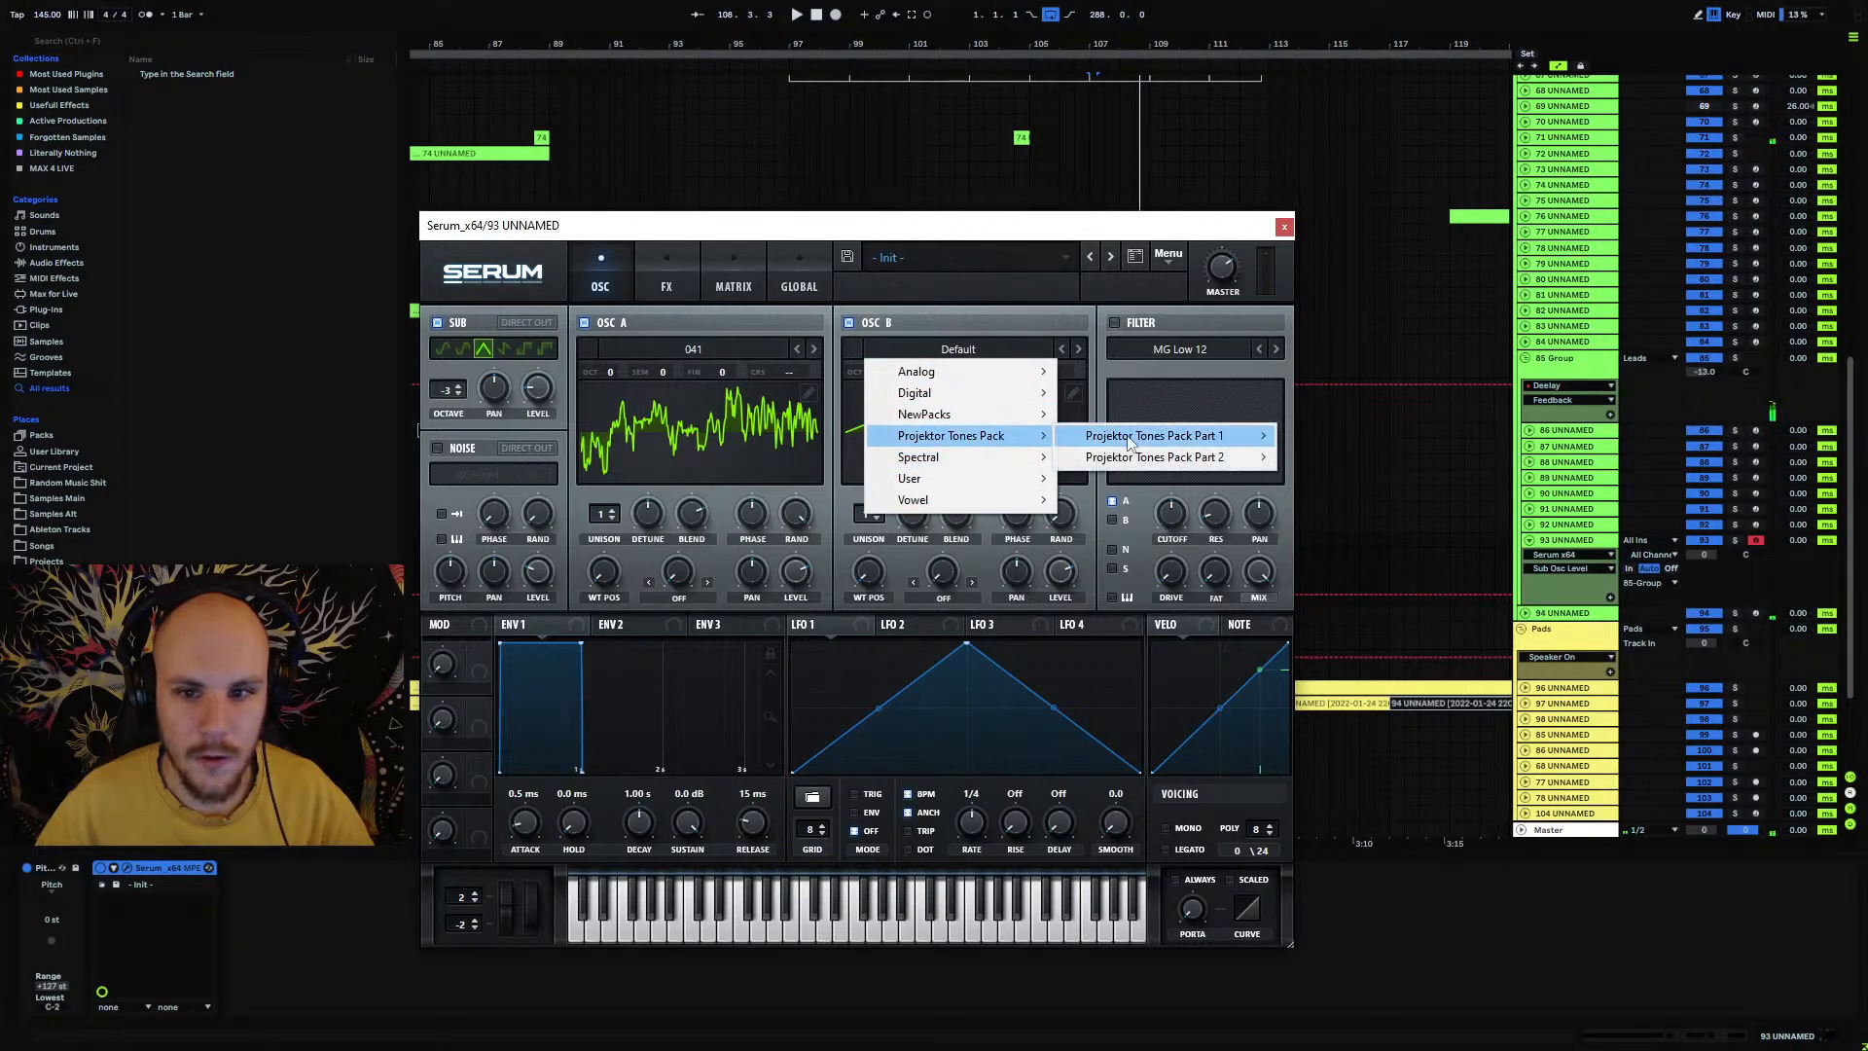
pyautogui.moveTo(1167, 437)
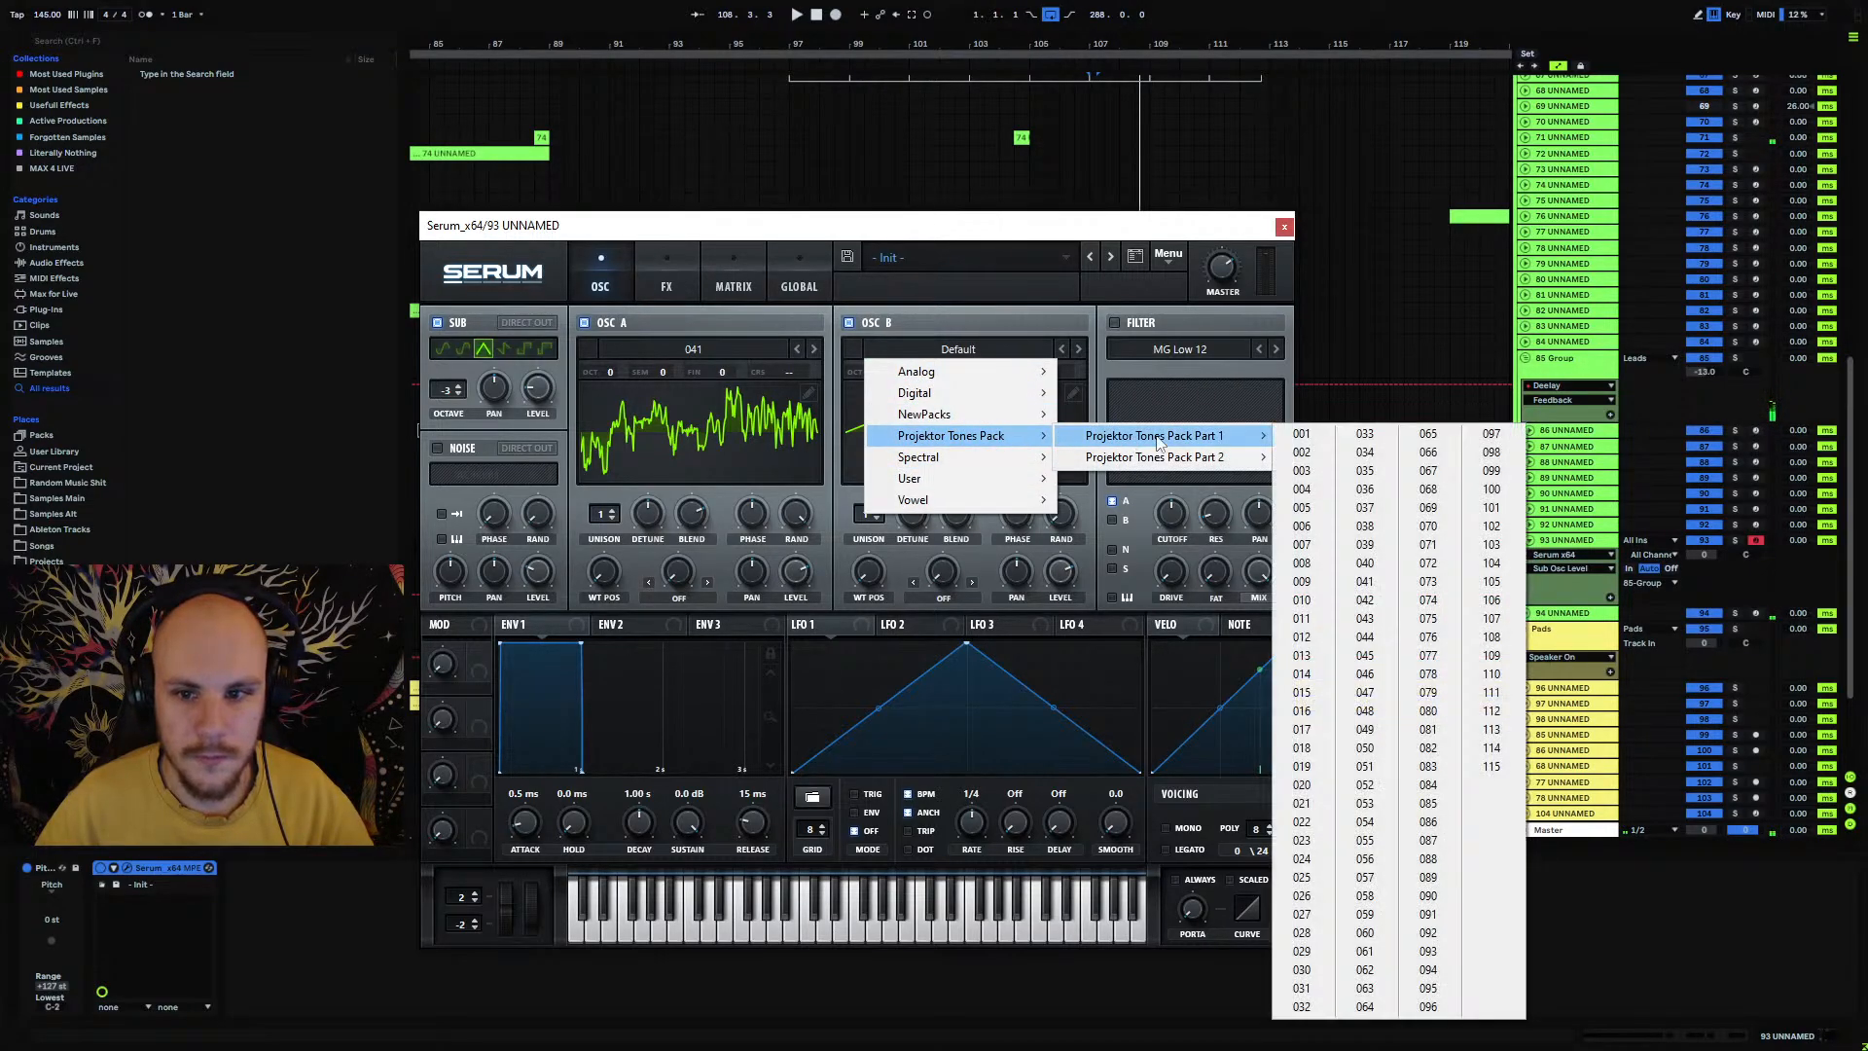
pyautogui.click(818, 260)
# Step: Try oscillator A's wavetable position control and examine its Projektor Tones Pack Part 1 wavetable choices, leaving wavetable 041 loaded
pyautogui.moveTo(604, 571); pyautogui.dragTo(667, 306)
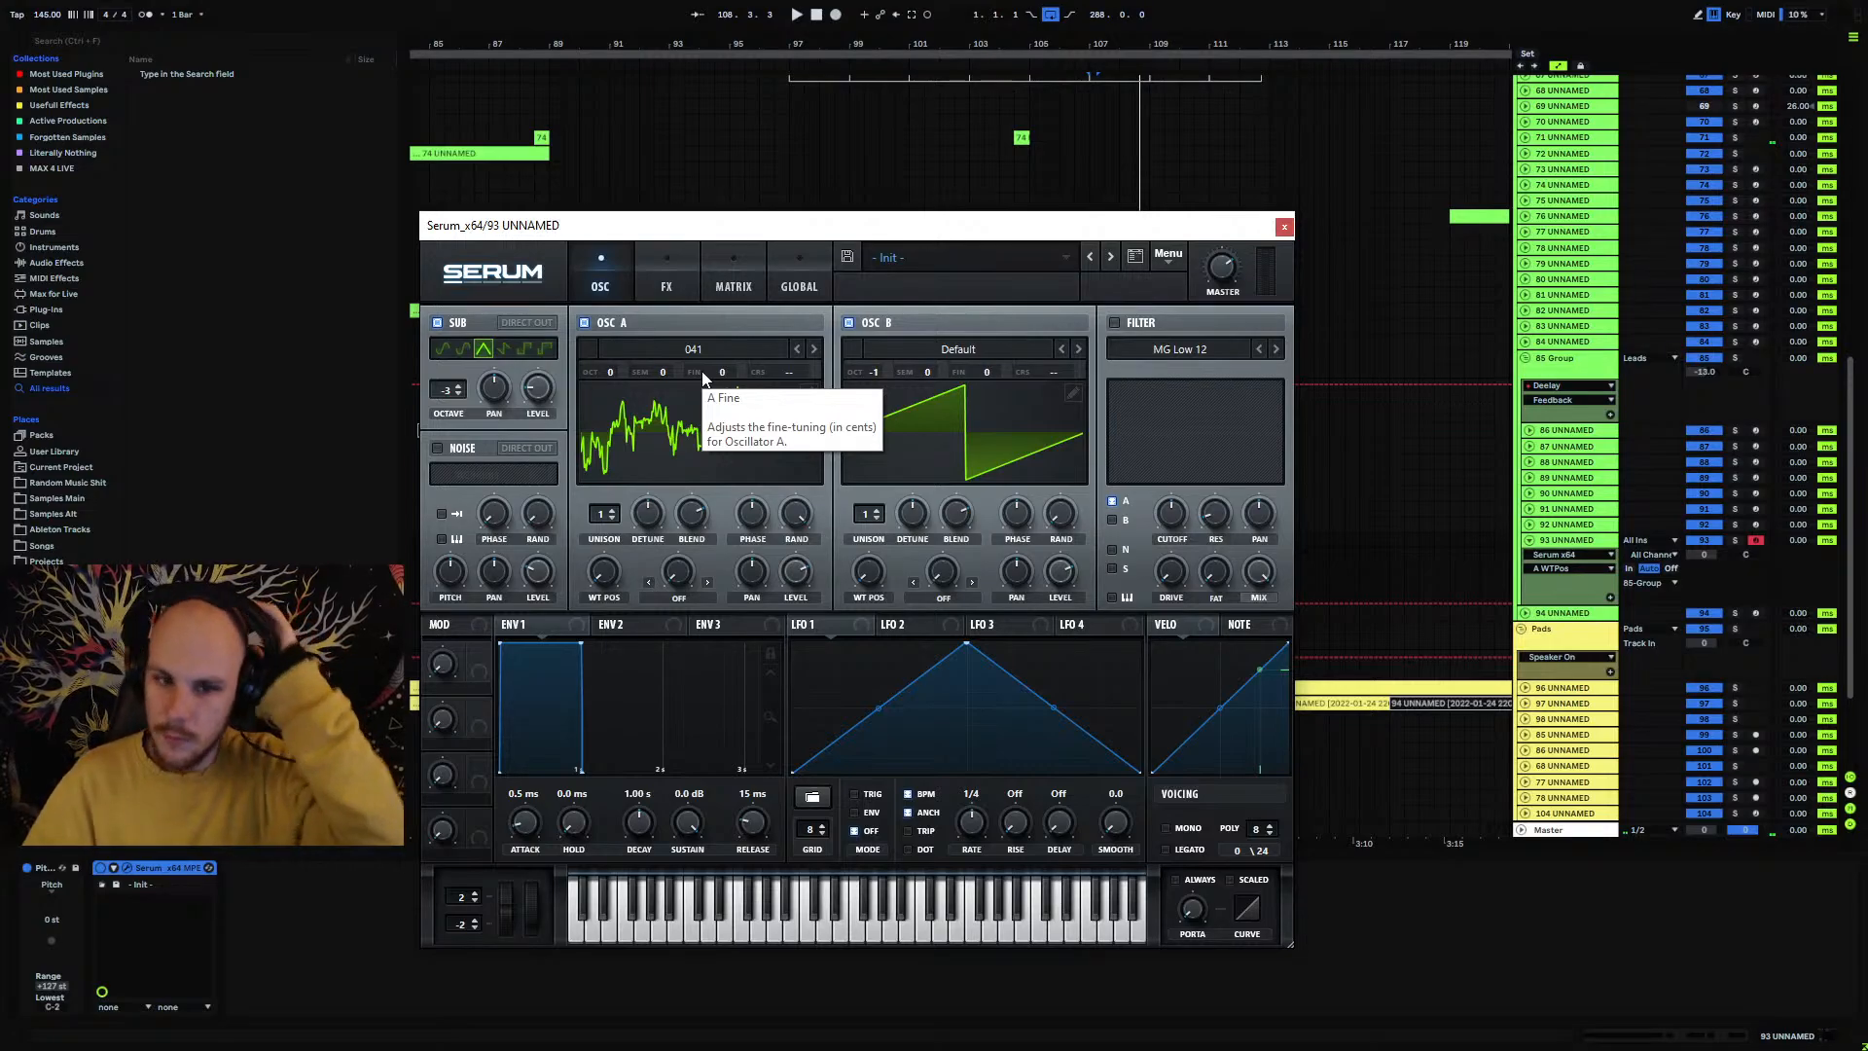
pyautogui.click(715, 342)
pyautogui.moveTo(729, 445)
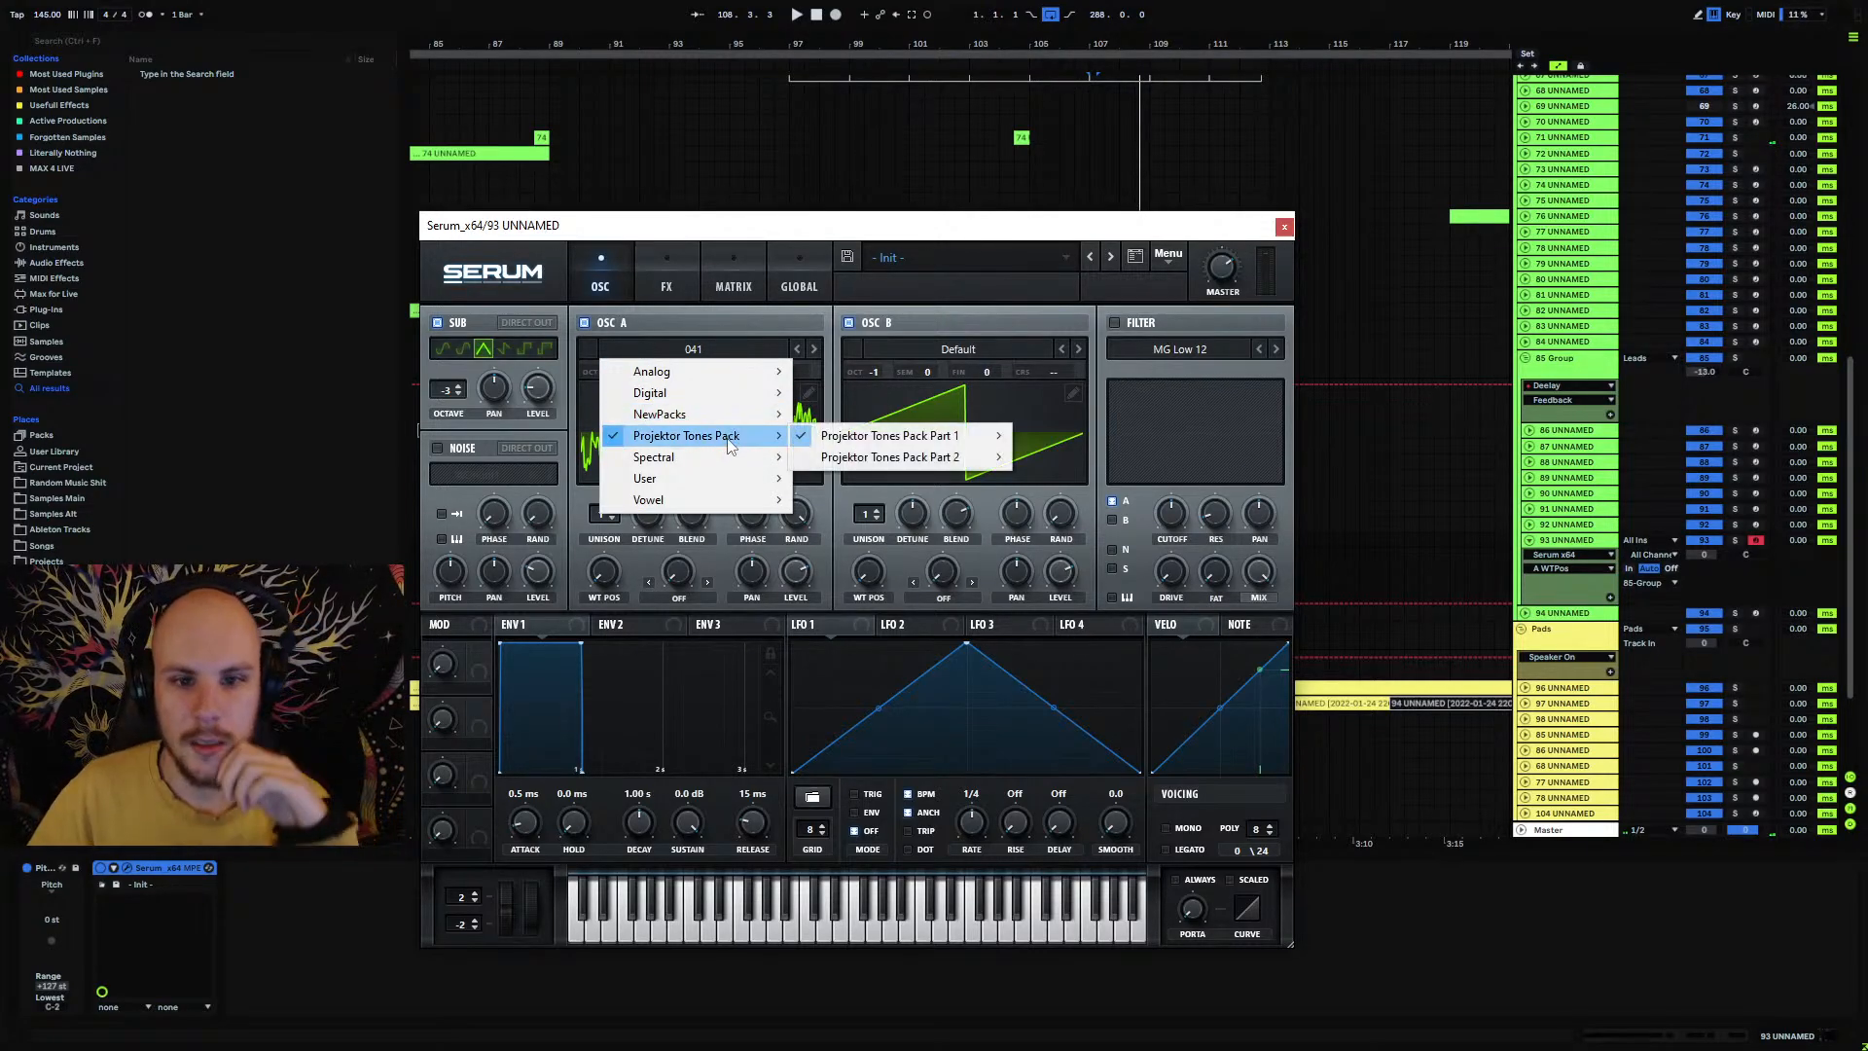
pyautogui.moveTo(856, 447)
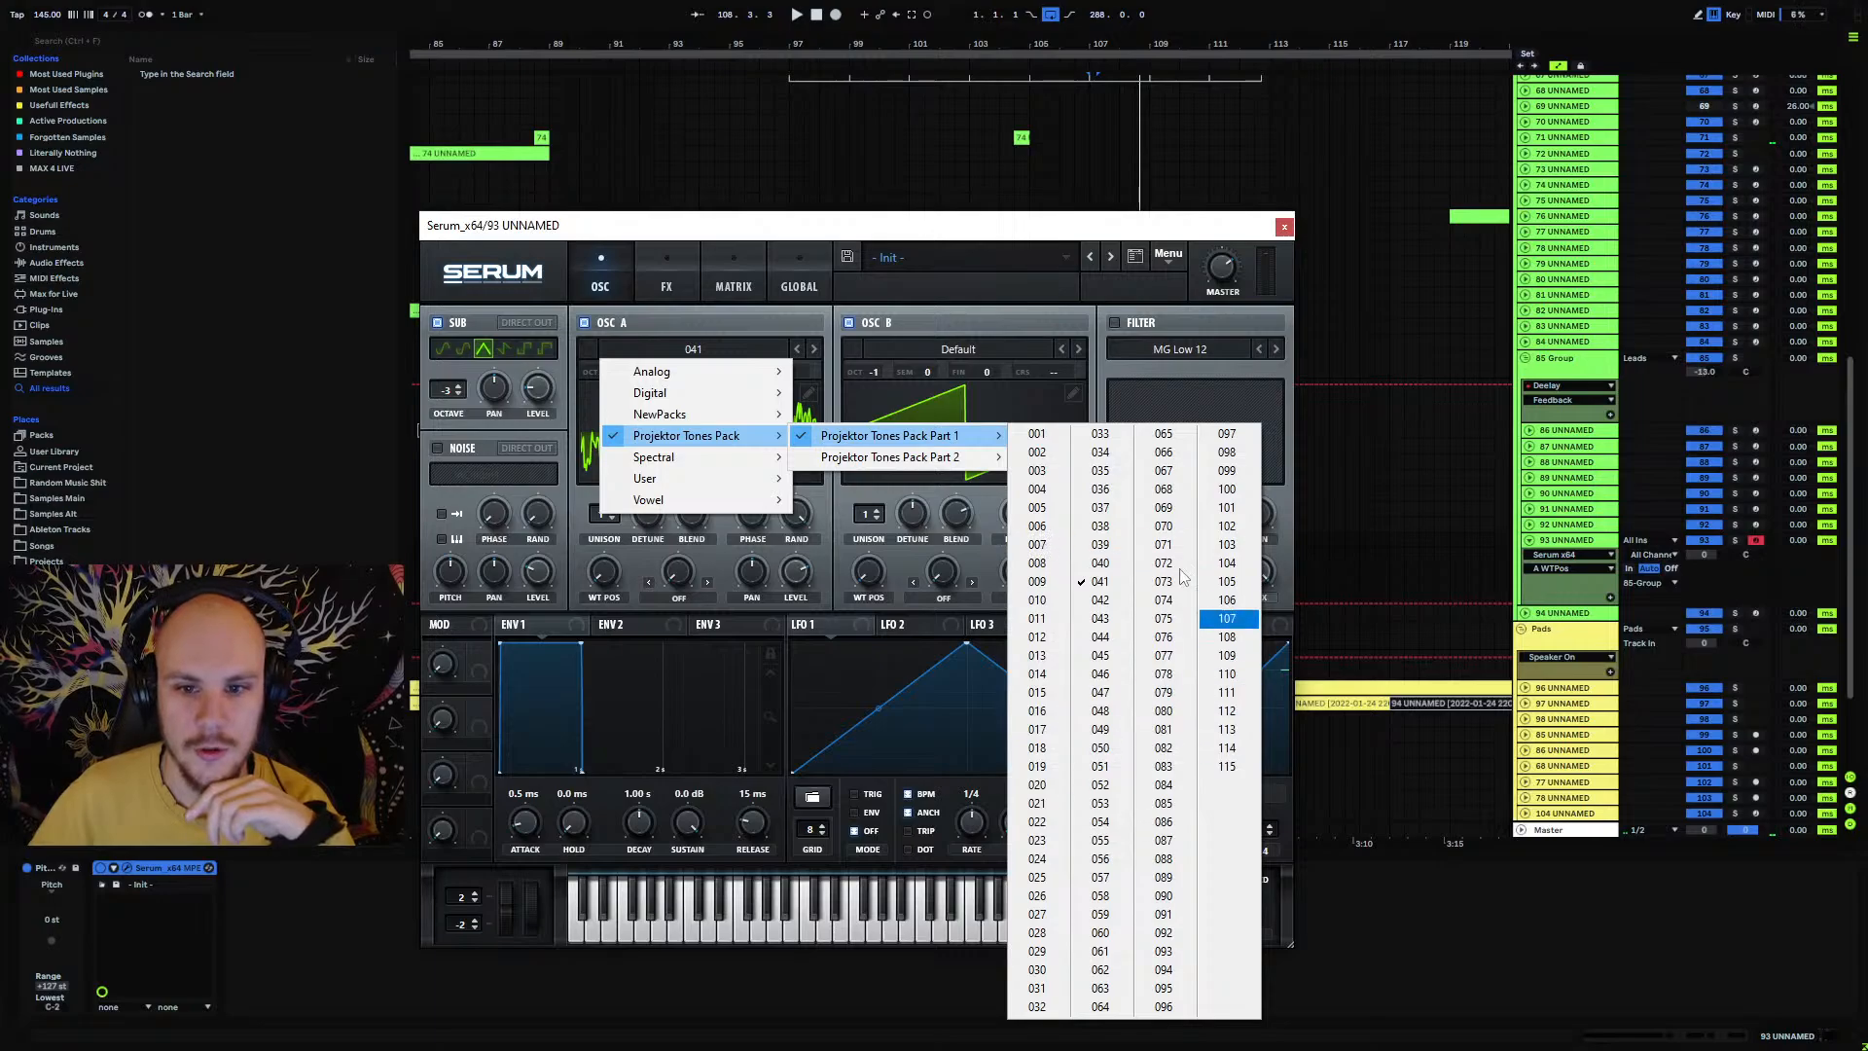
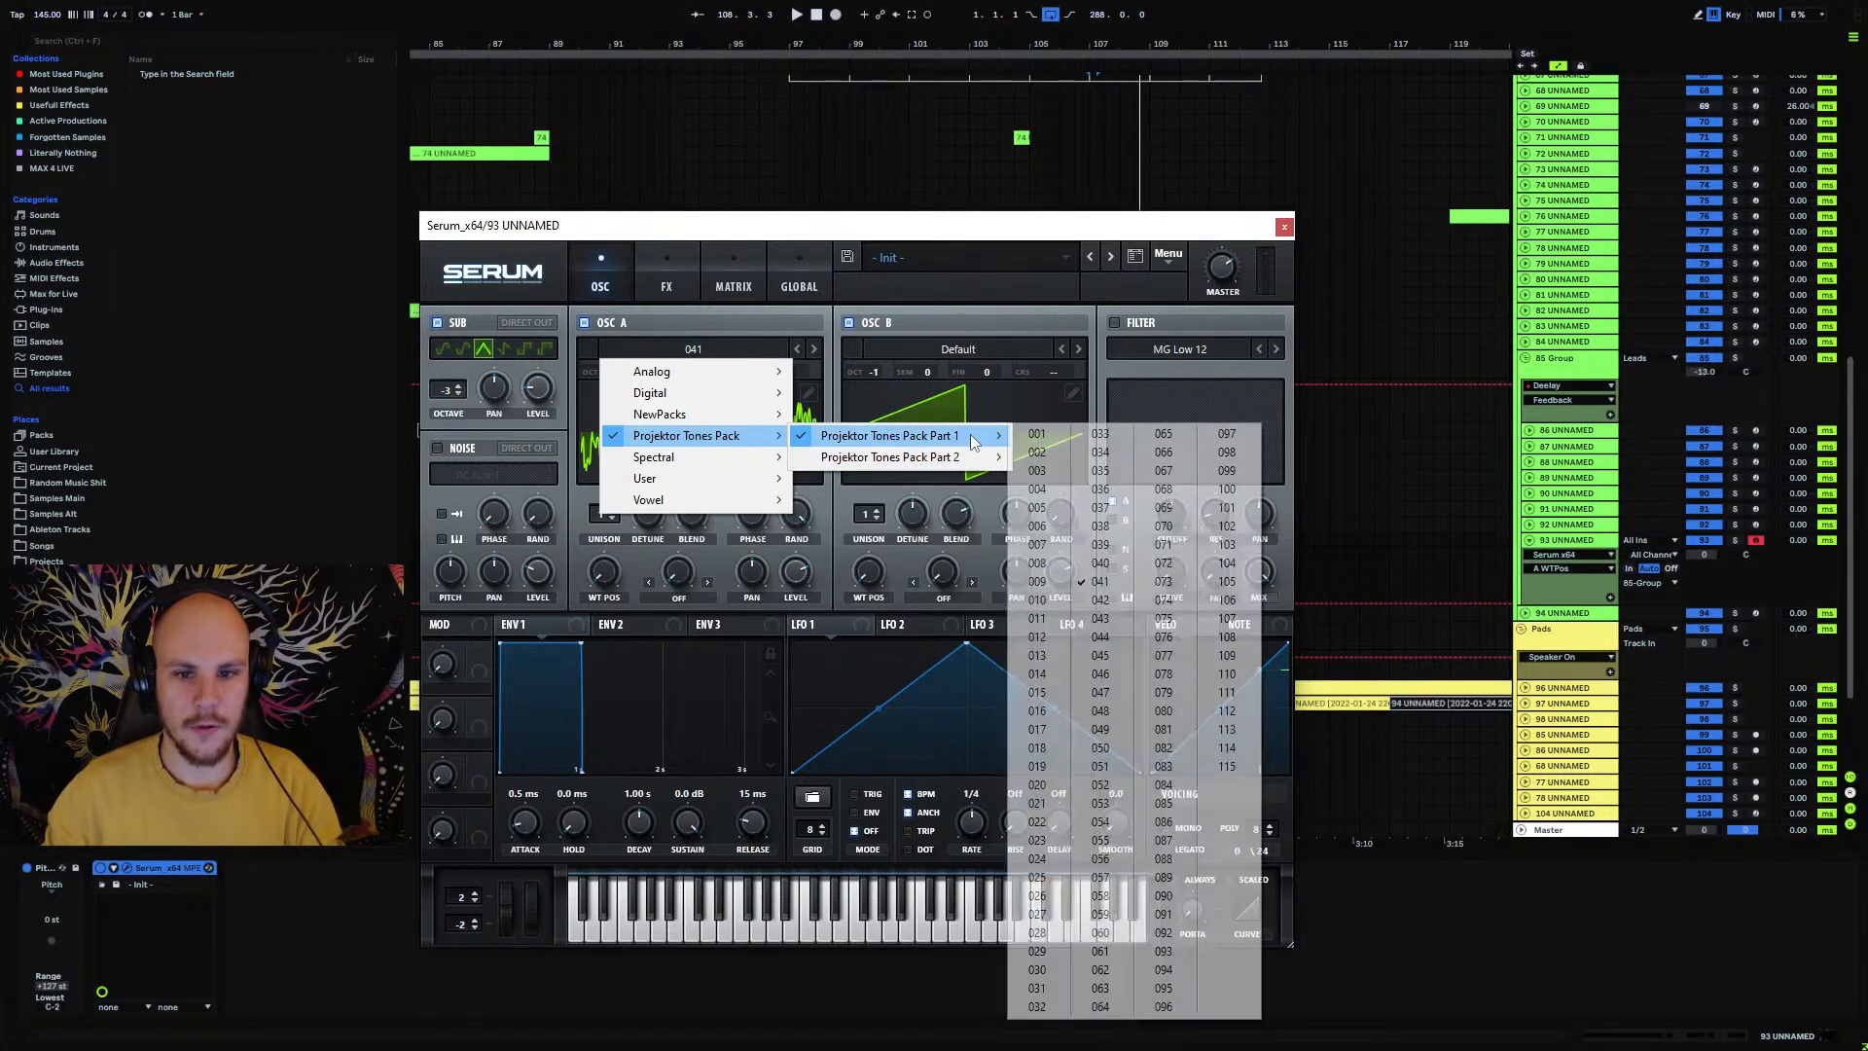
pyautogui.click(898, 230)
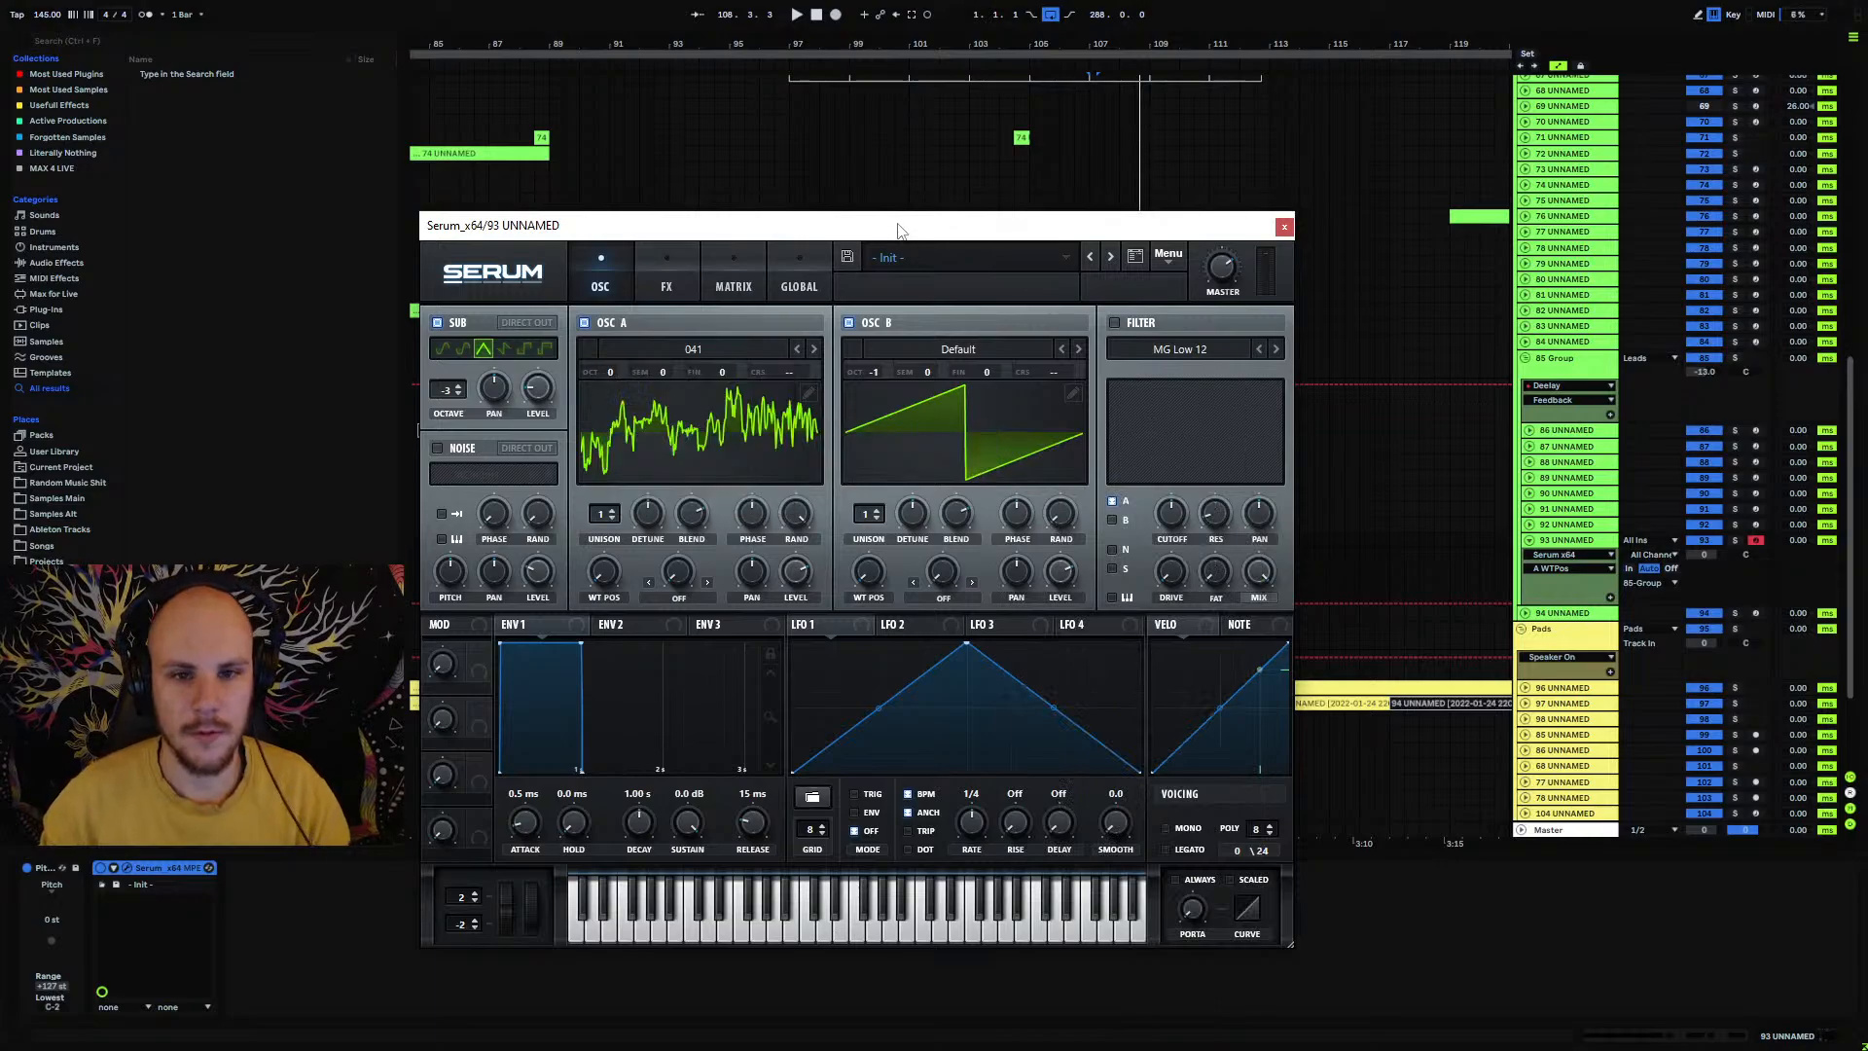
pyautogui.click(1284, 226)
# Step: Play from bar 99, lower track 93's volume slightly, fold that track, and lower the 85 Group's volume
pyautogui.click(846, 545)
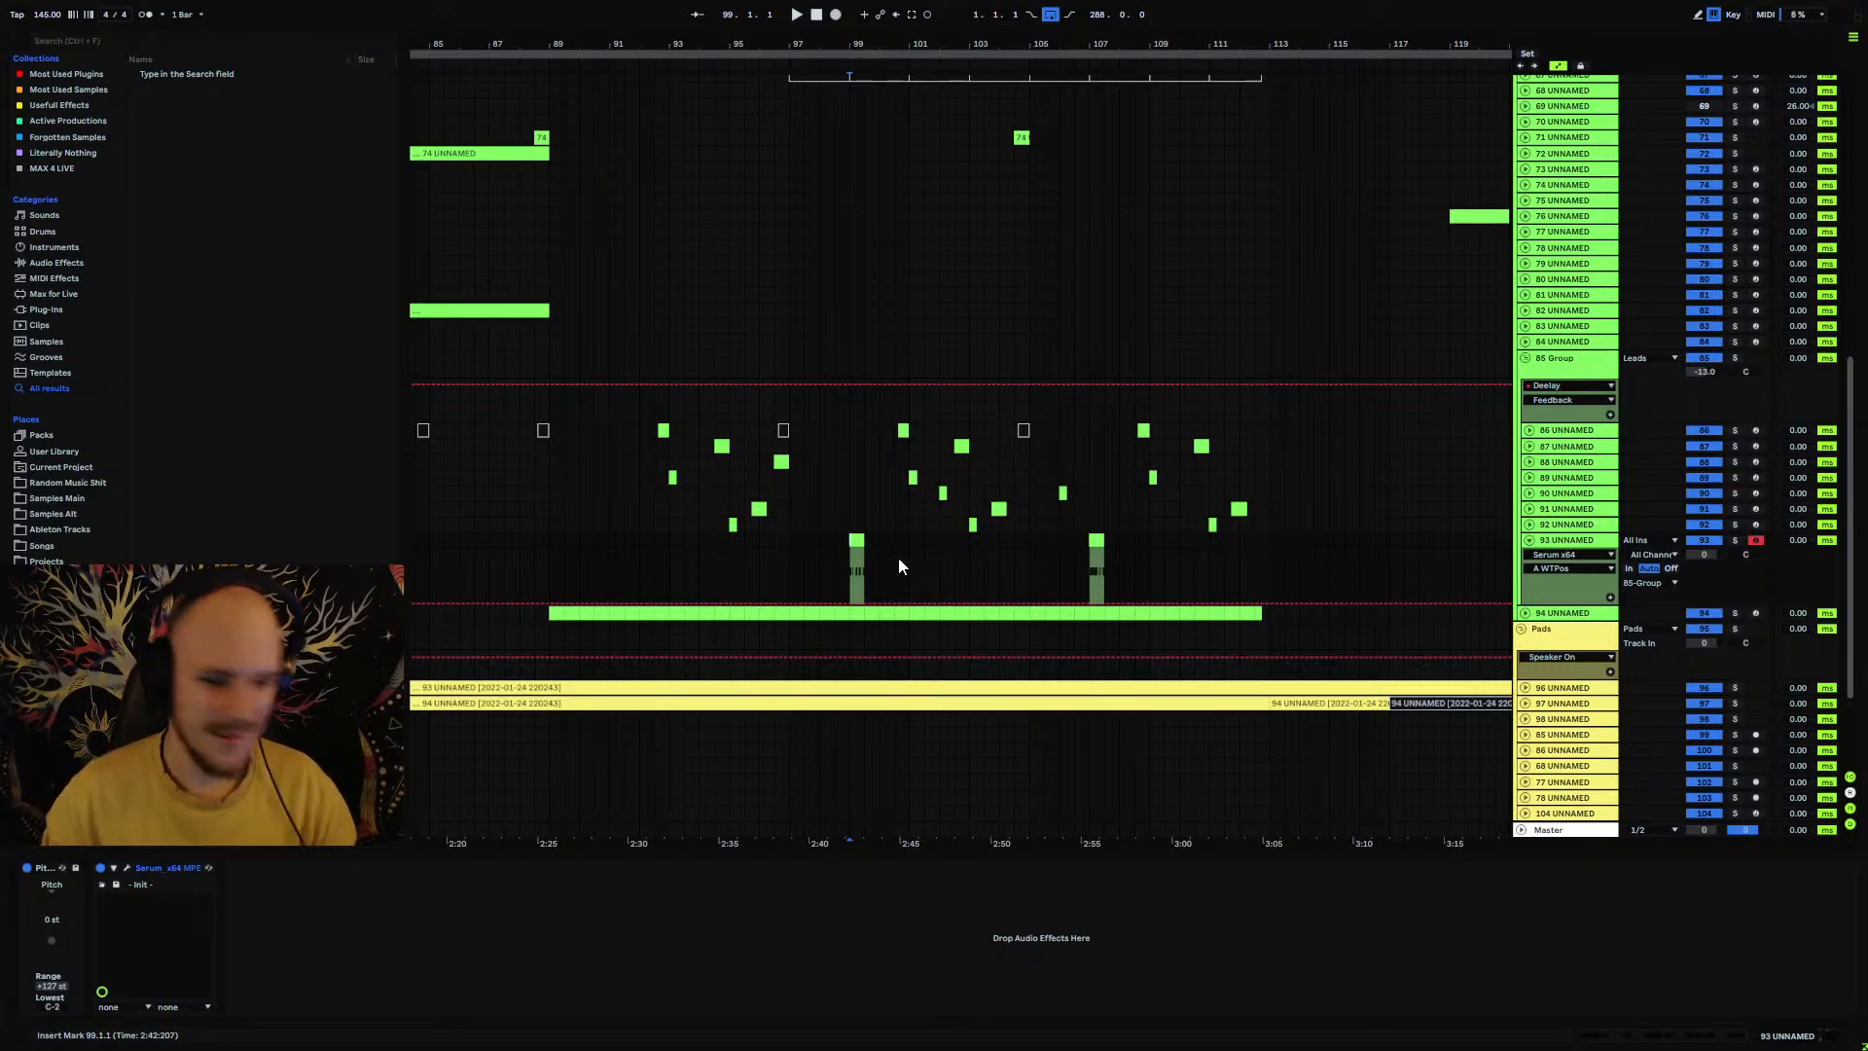
pyautogui.press('space')
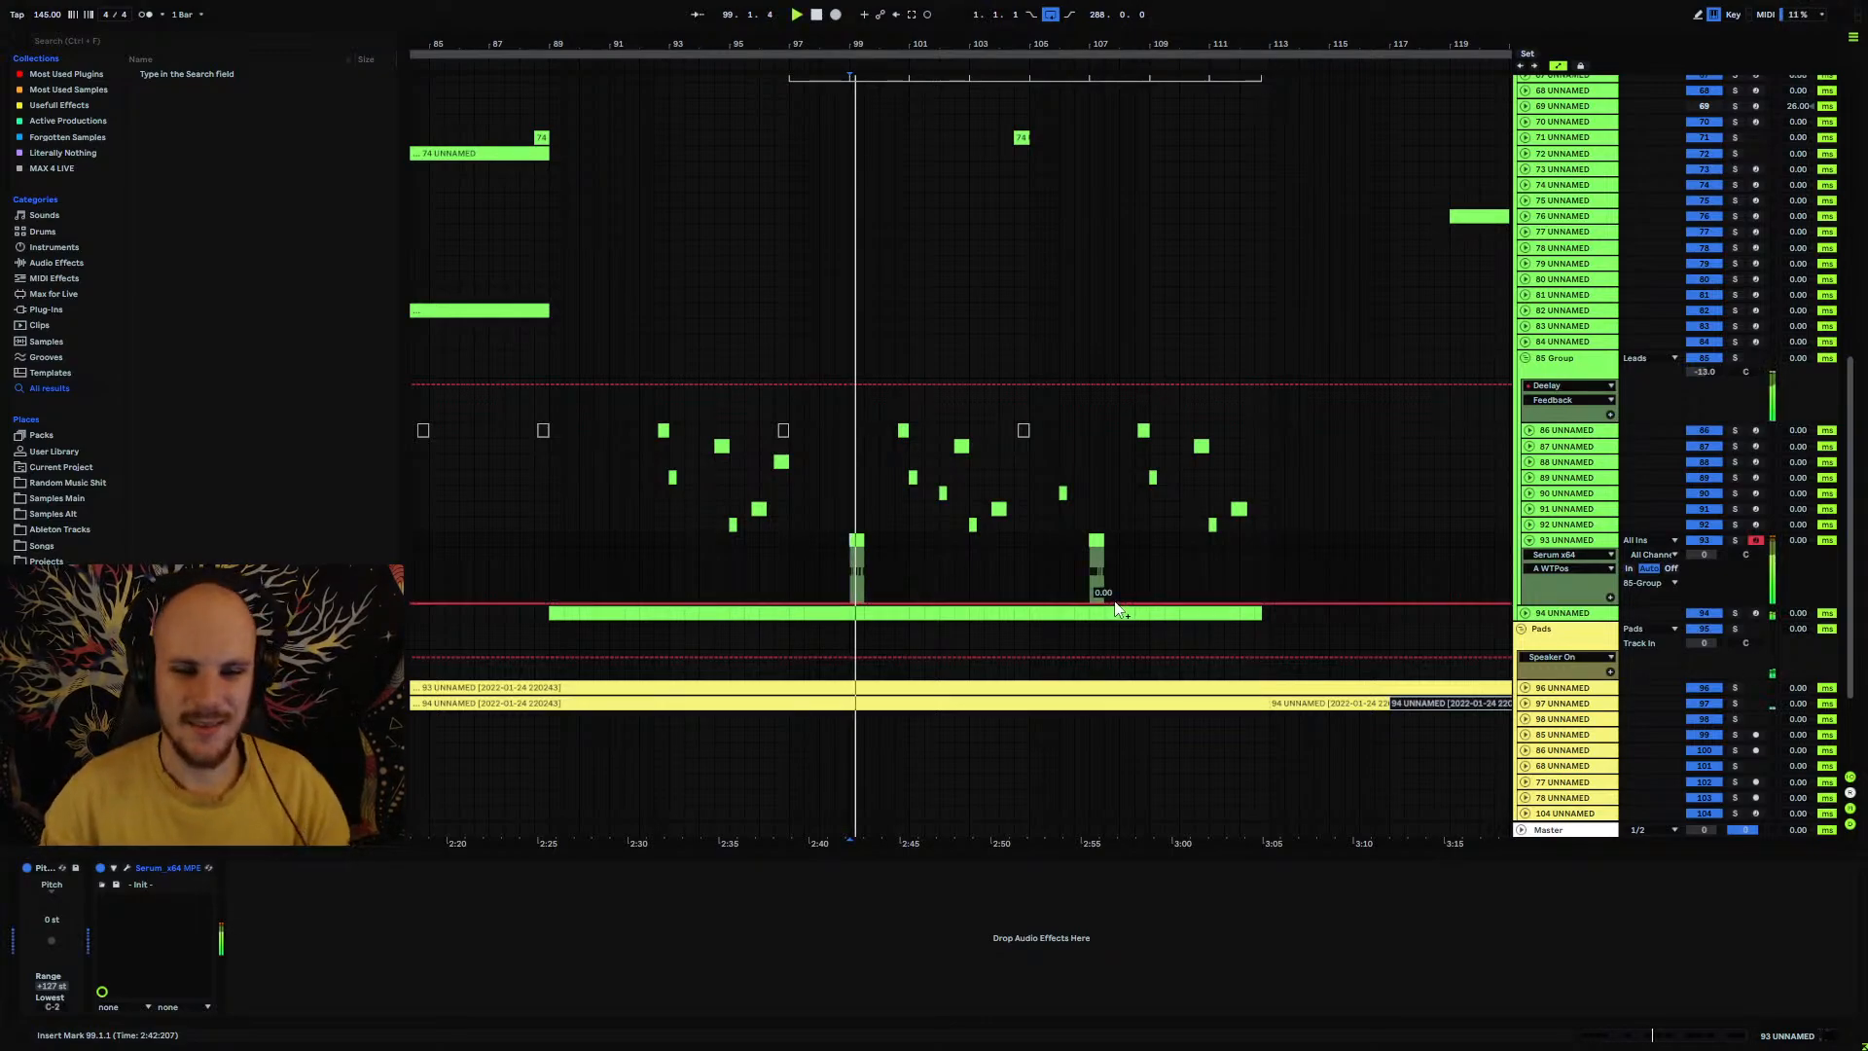
pyautogui.click(1528, 541)
pyautogui.click(1528, 540)
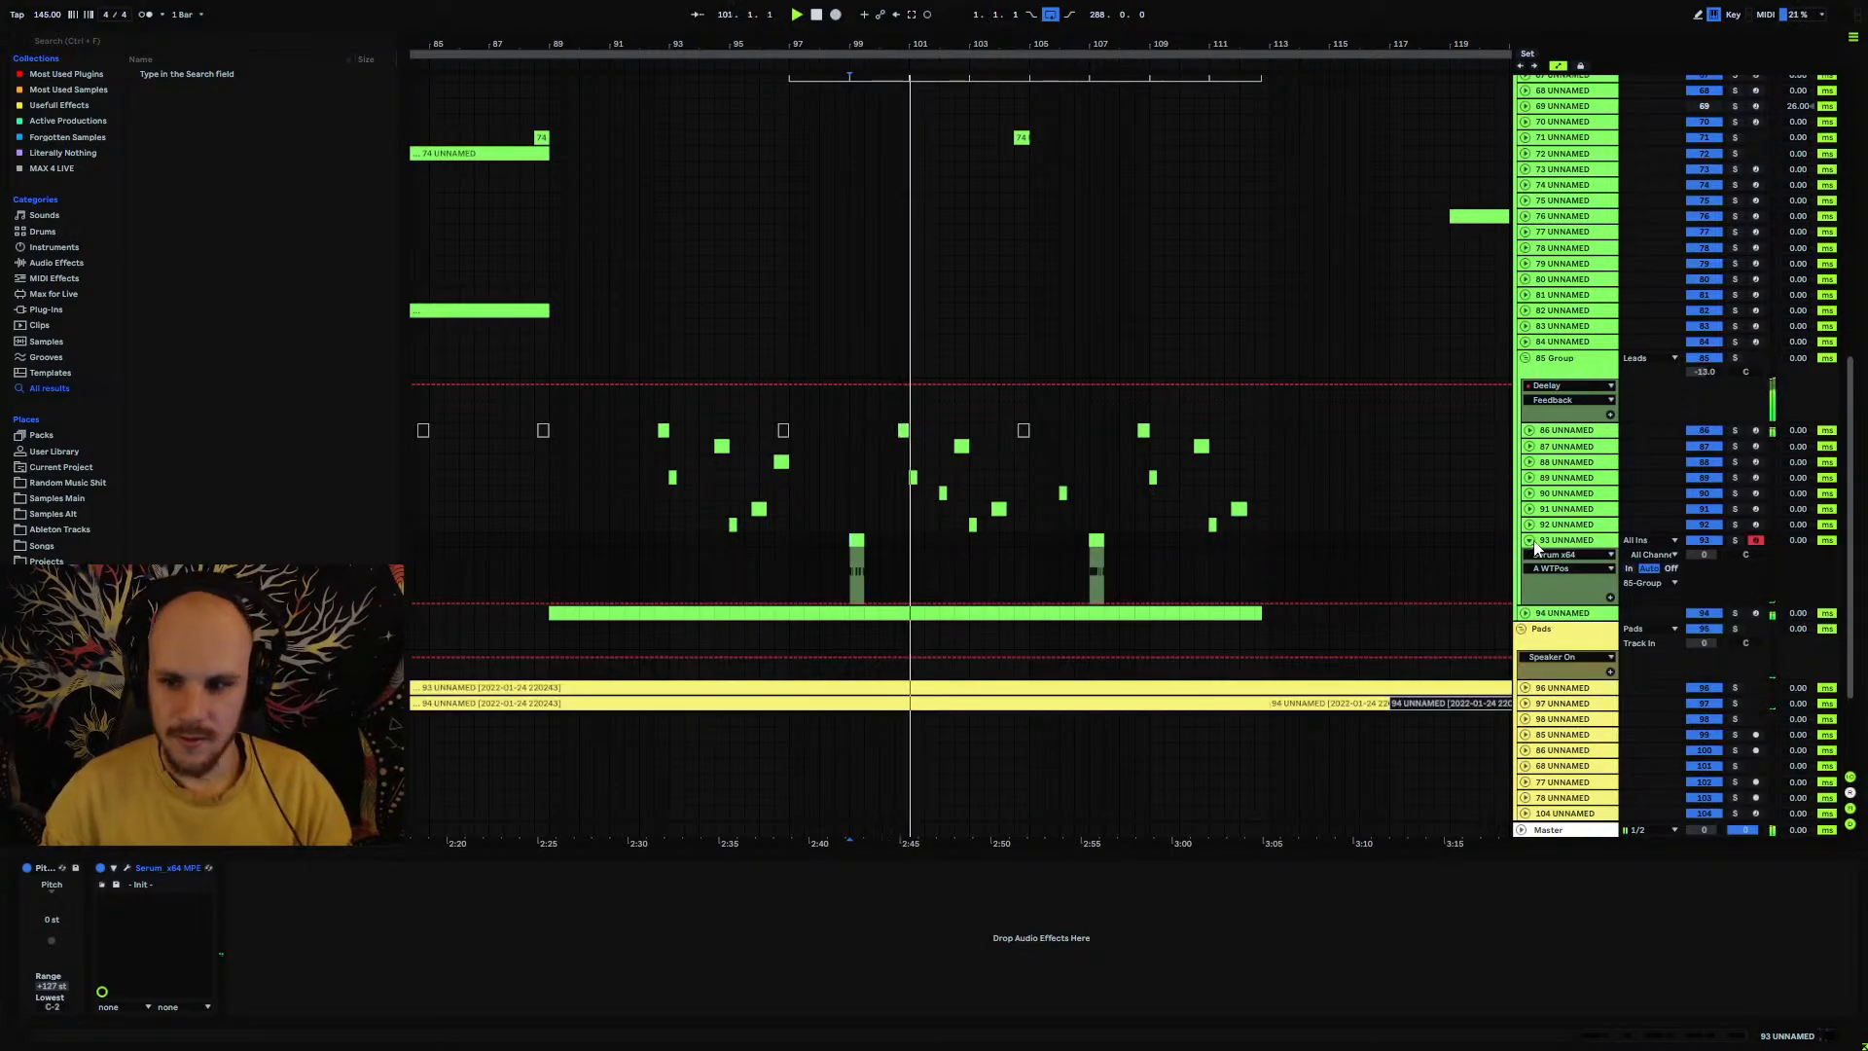
pyautogui.moveTo(1708, 555); pyautogui.dragTo(1709, 570)
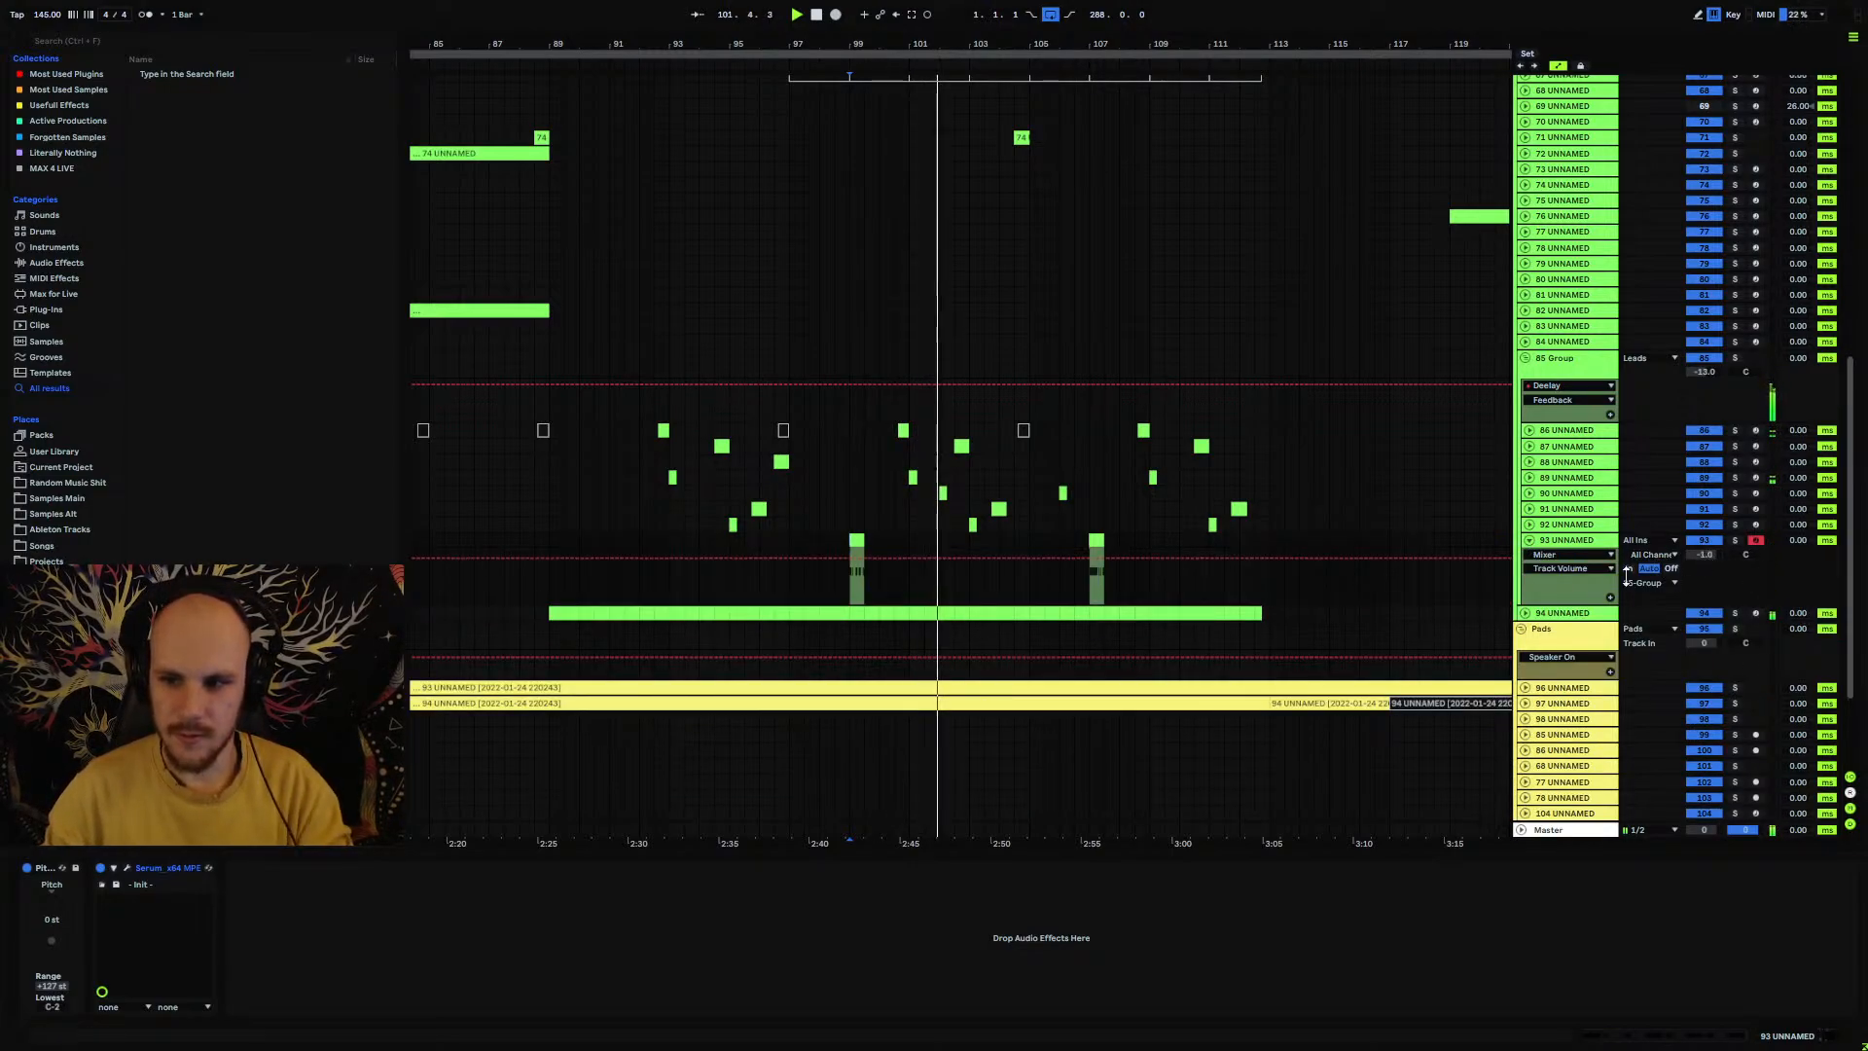
pyautogui.click(1529, 541)
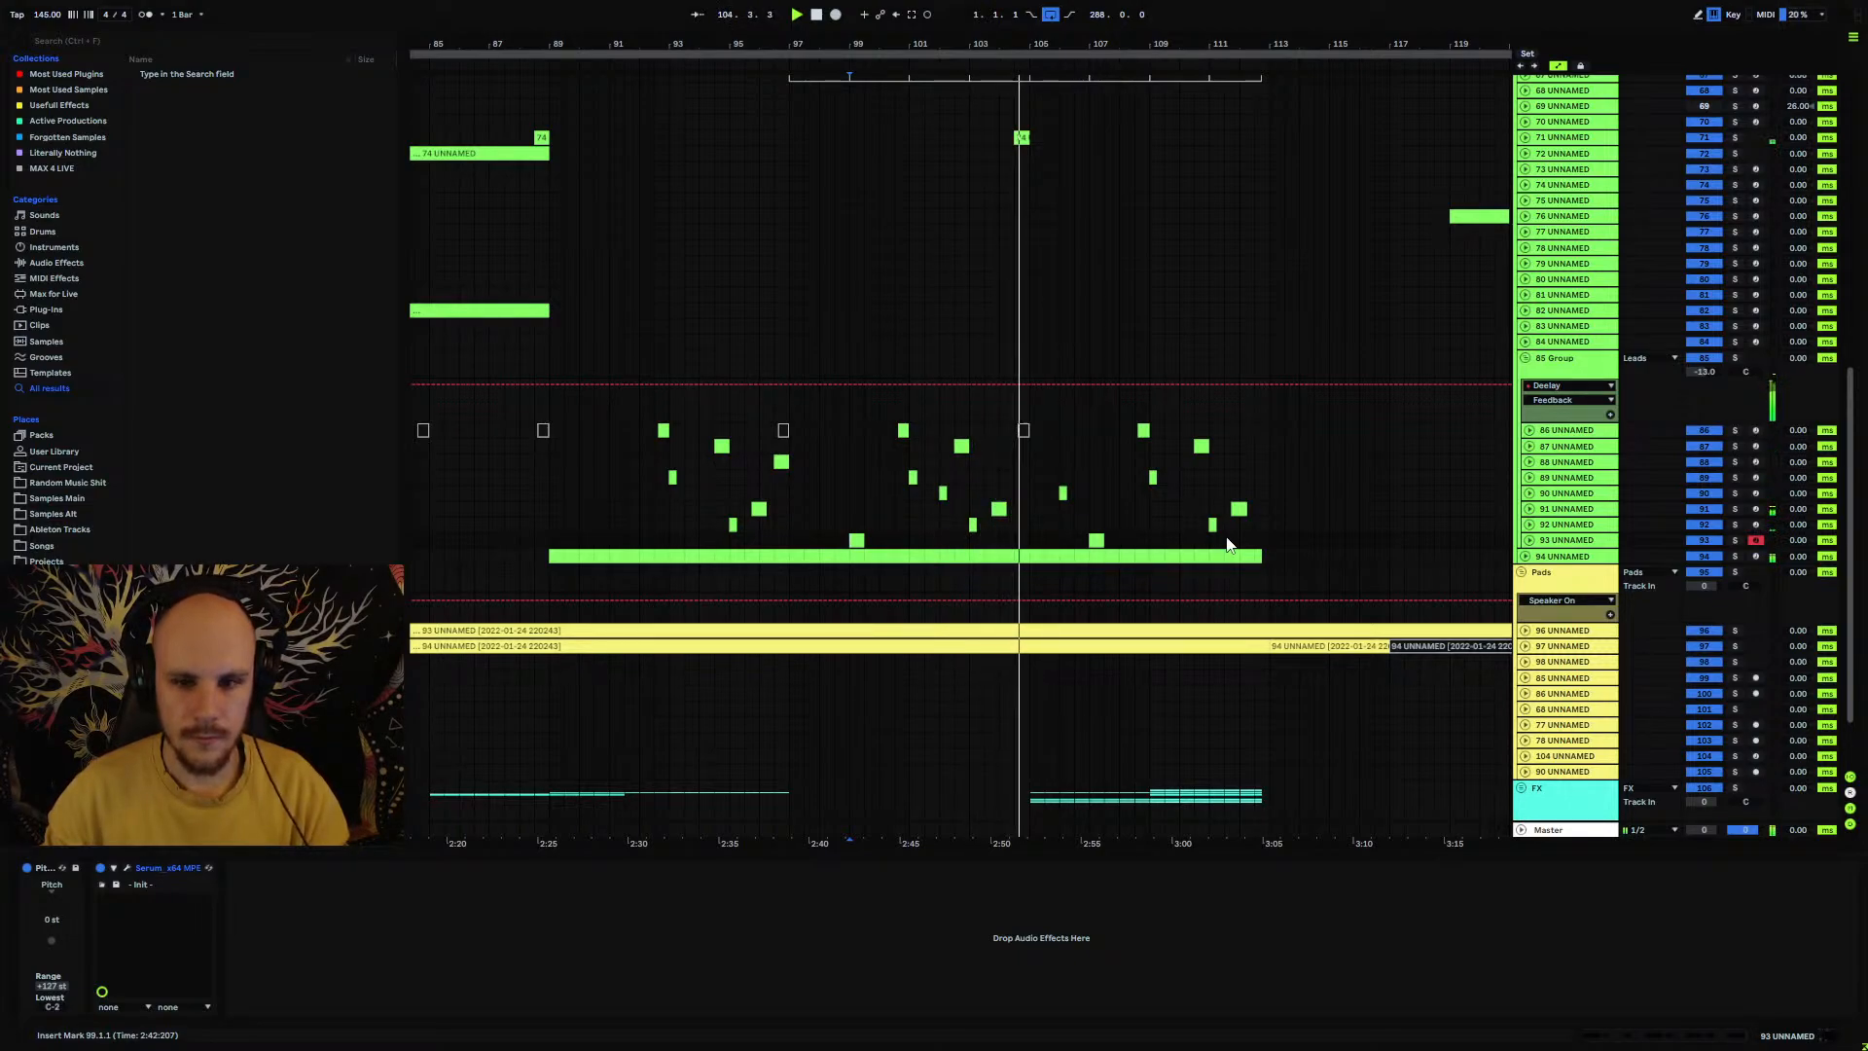
pyautogui.click(1577, 542)
pyautogui.moveTo(1704, 372); pyautogui.dragTo(1704, 399)
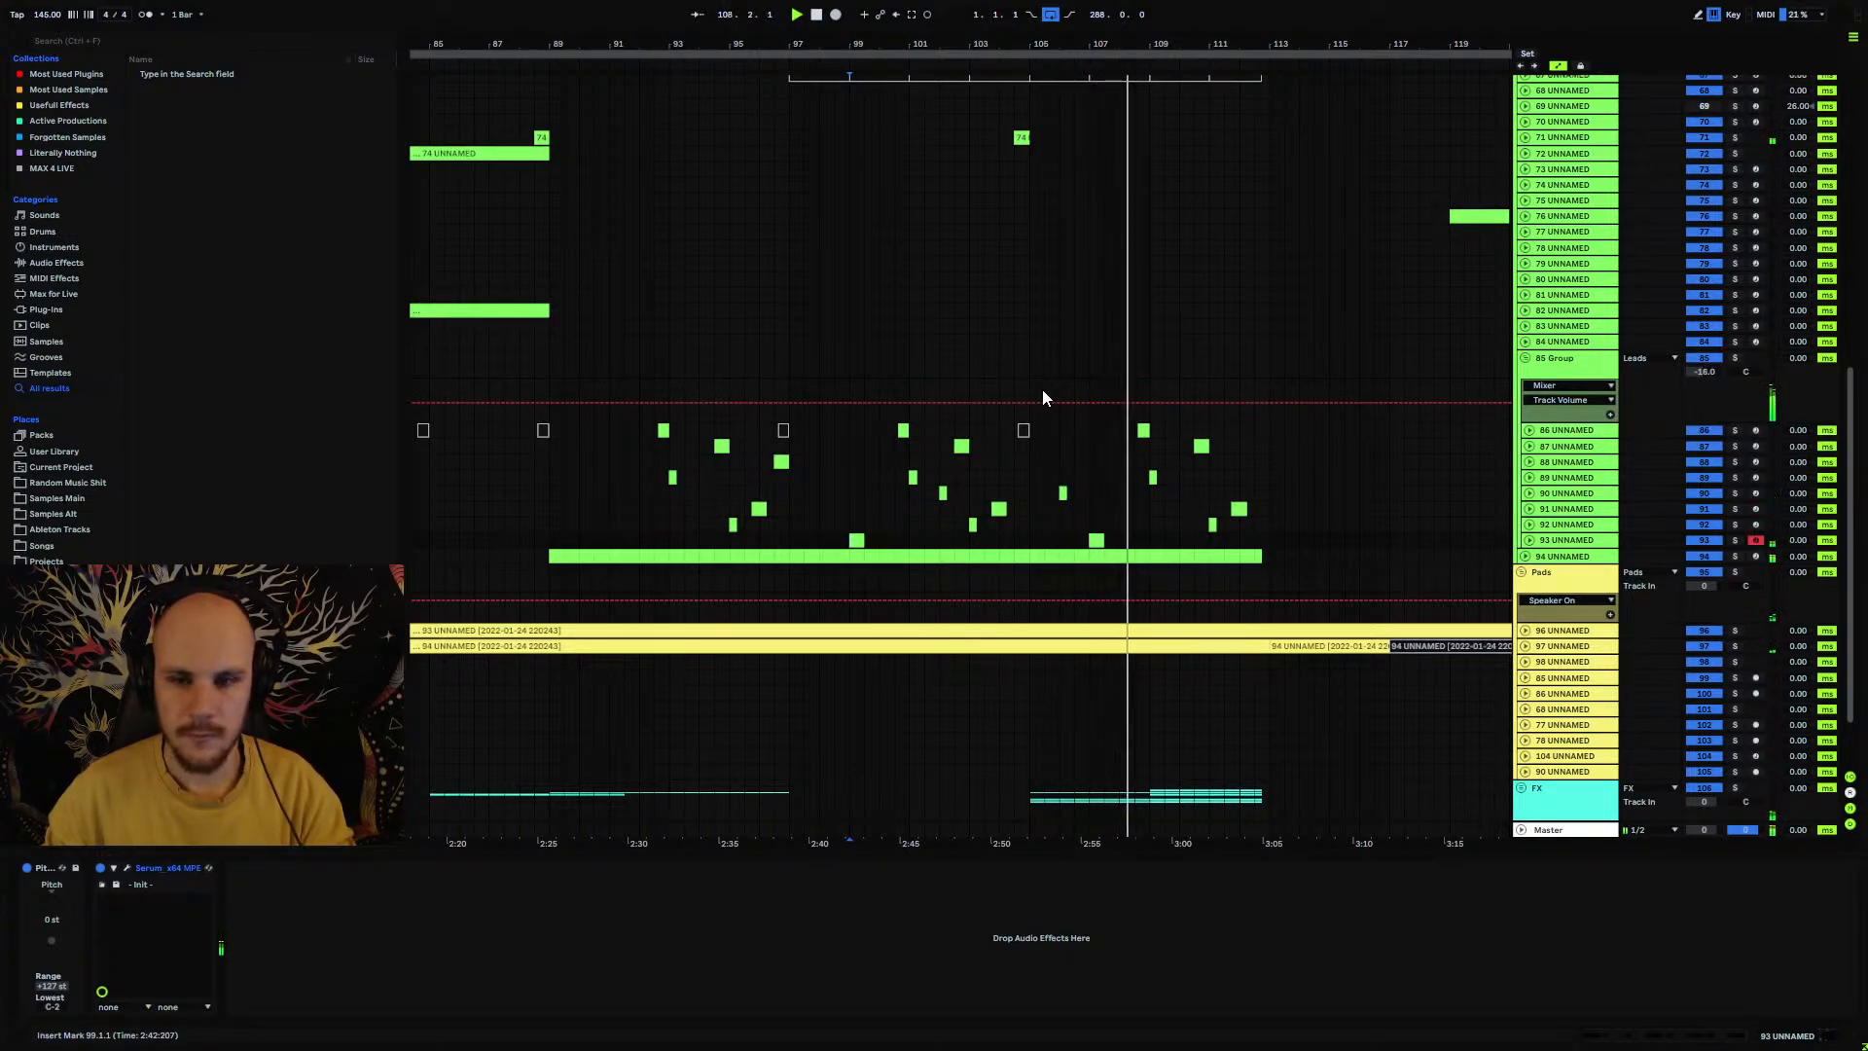
# Step: Insert a new MIDI track below track 93 in the 85 Group and load Serum on it
pyautogui.click(1563, 543)
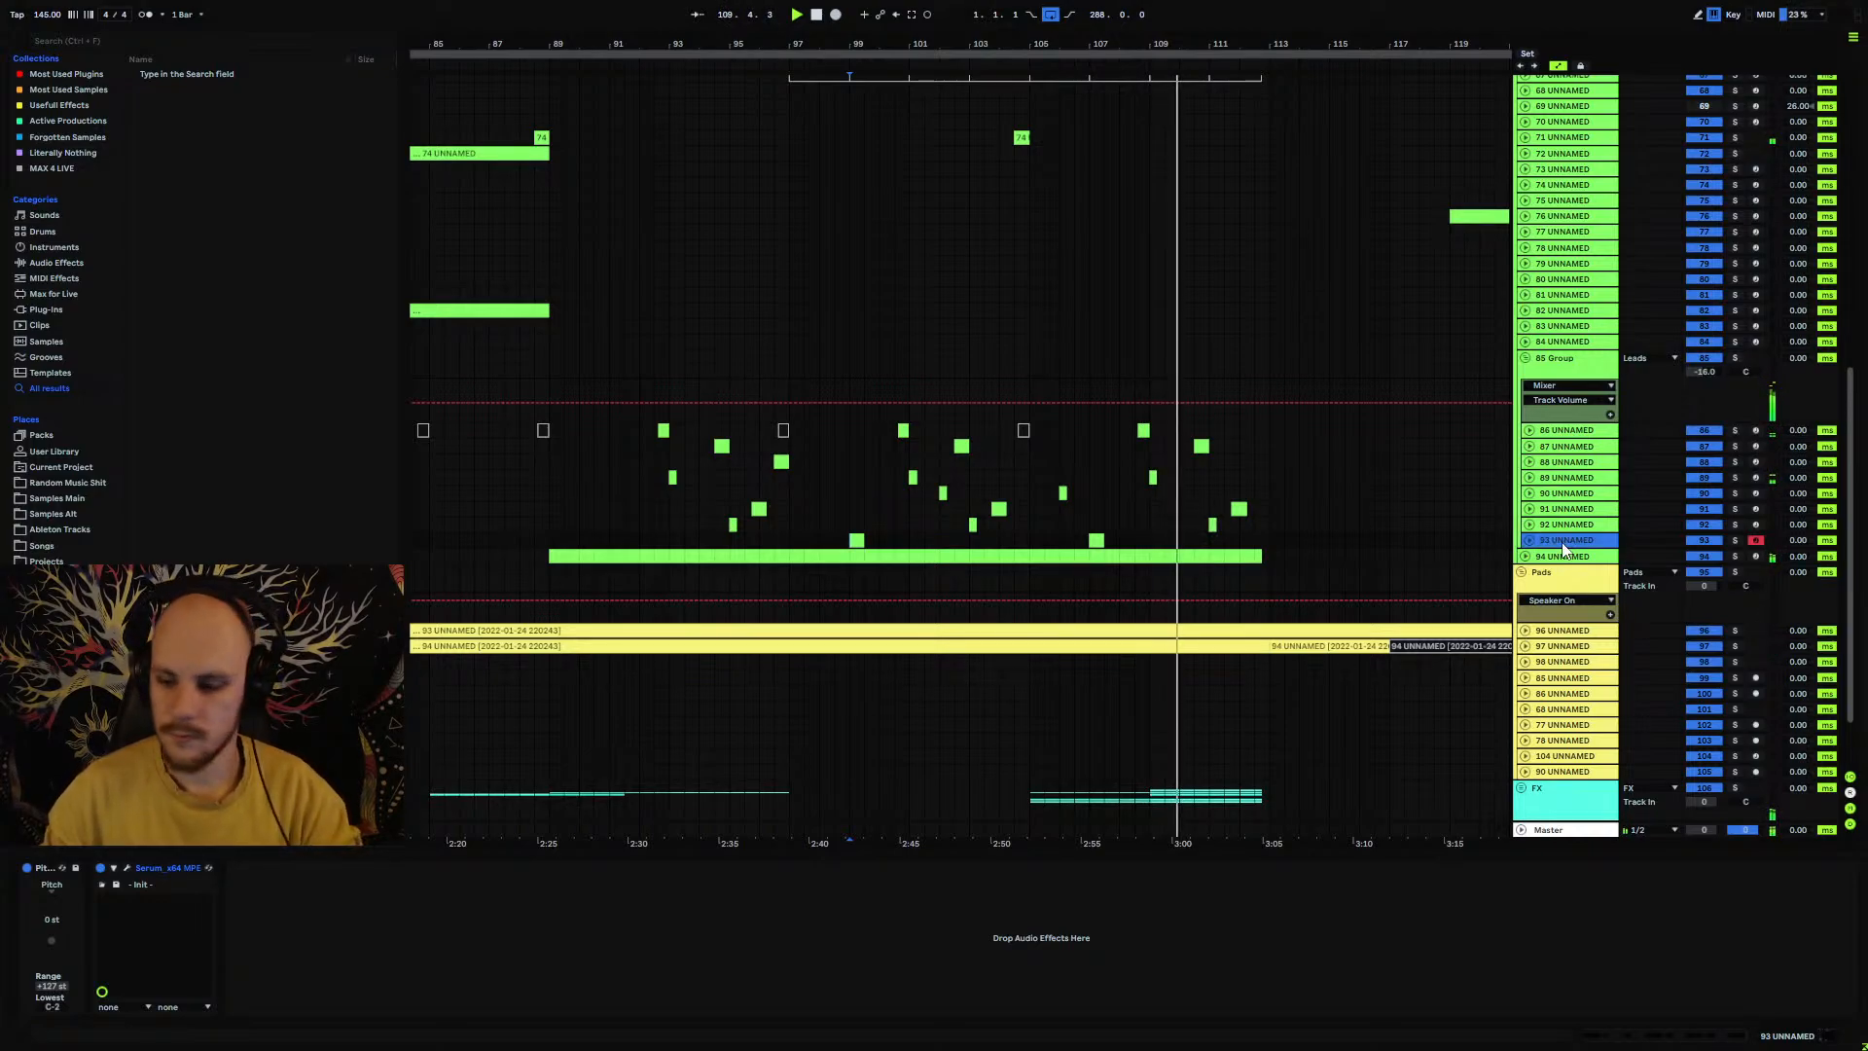
pyautogui.hotkey('ctrl', 'shift', 't')
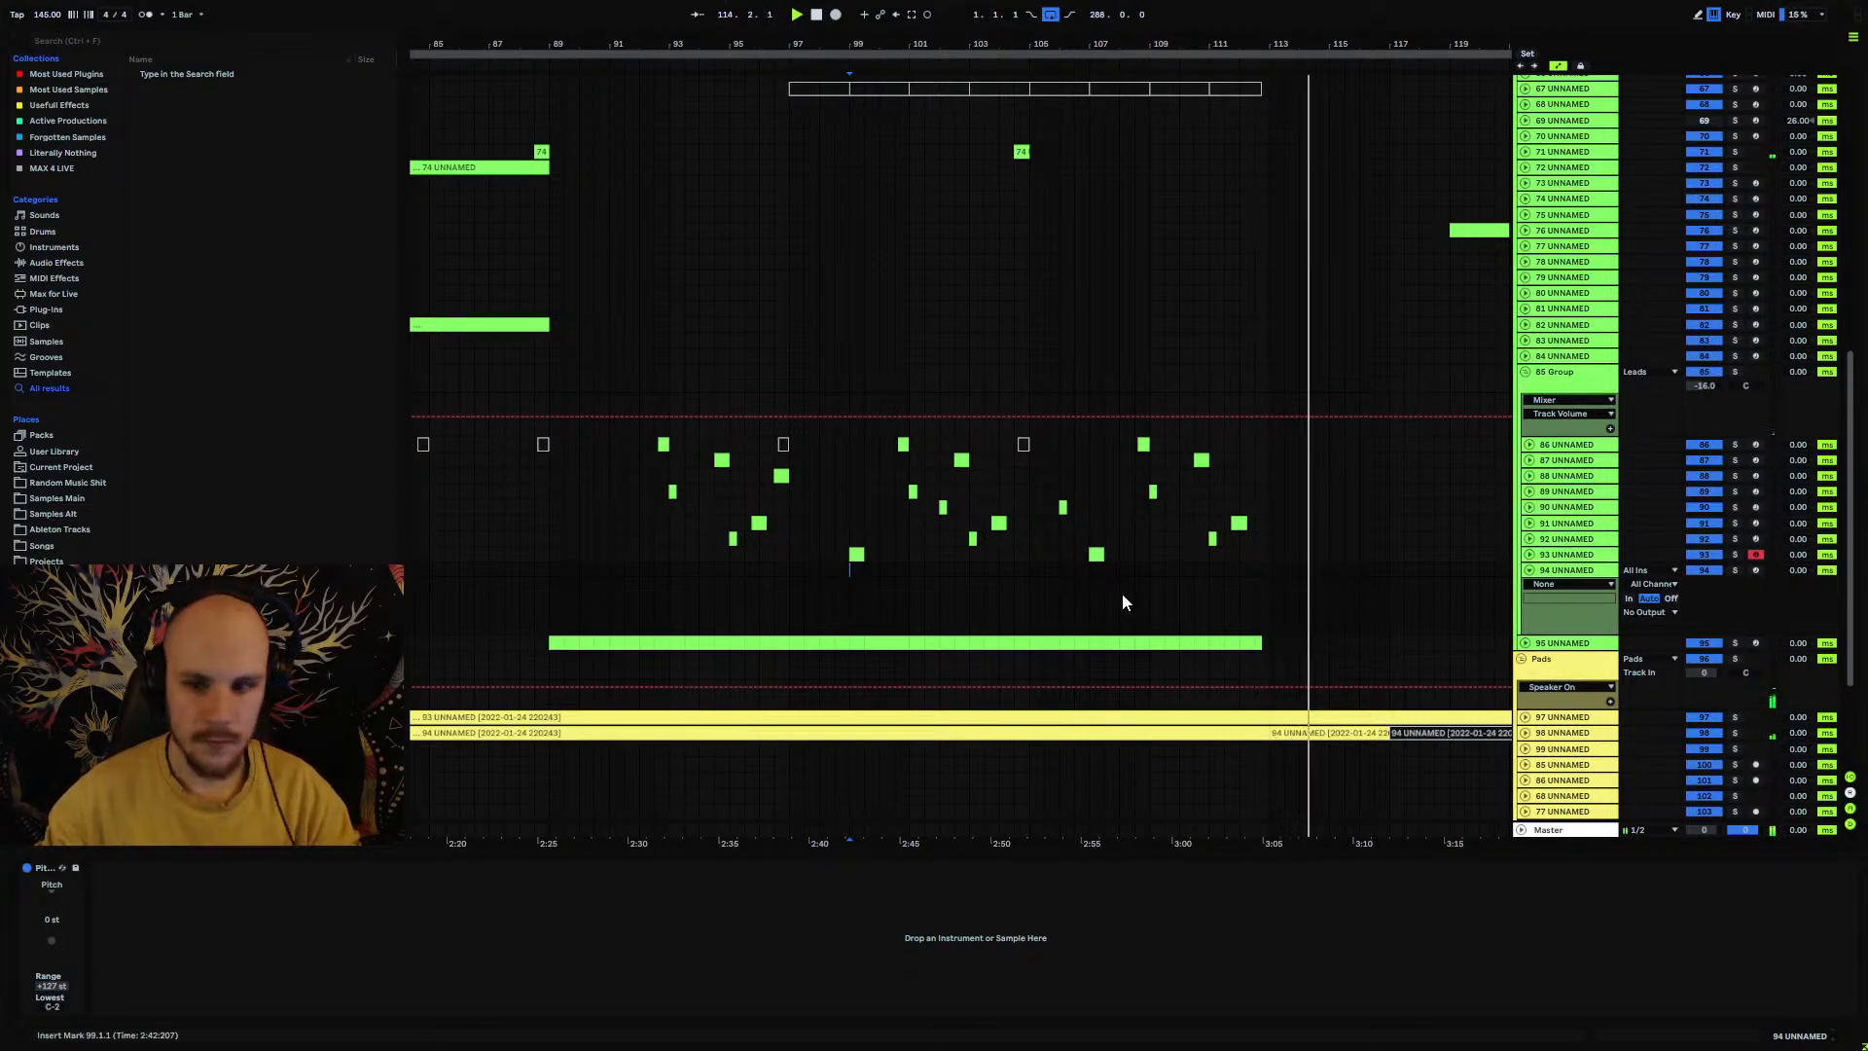
pyautogui.moveTo(1148, 64); pyautogui.dragTo(1122, 574)
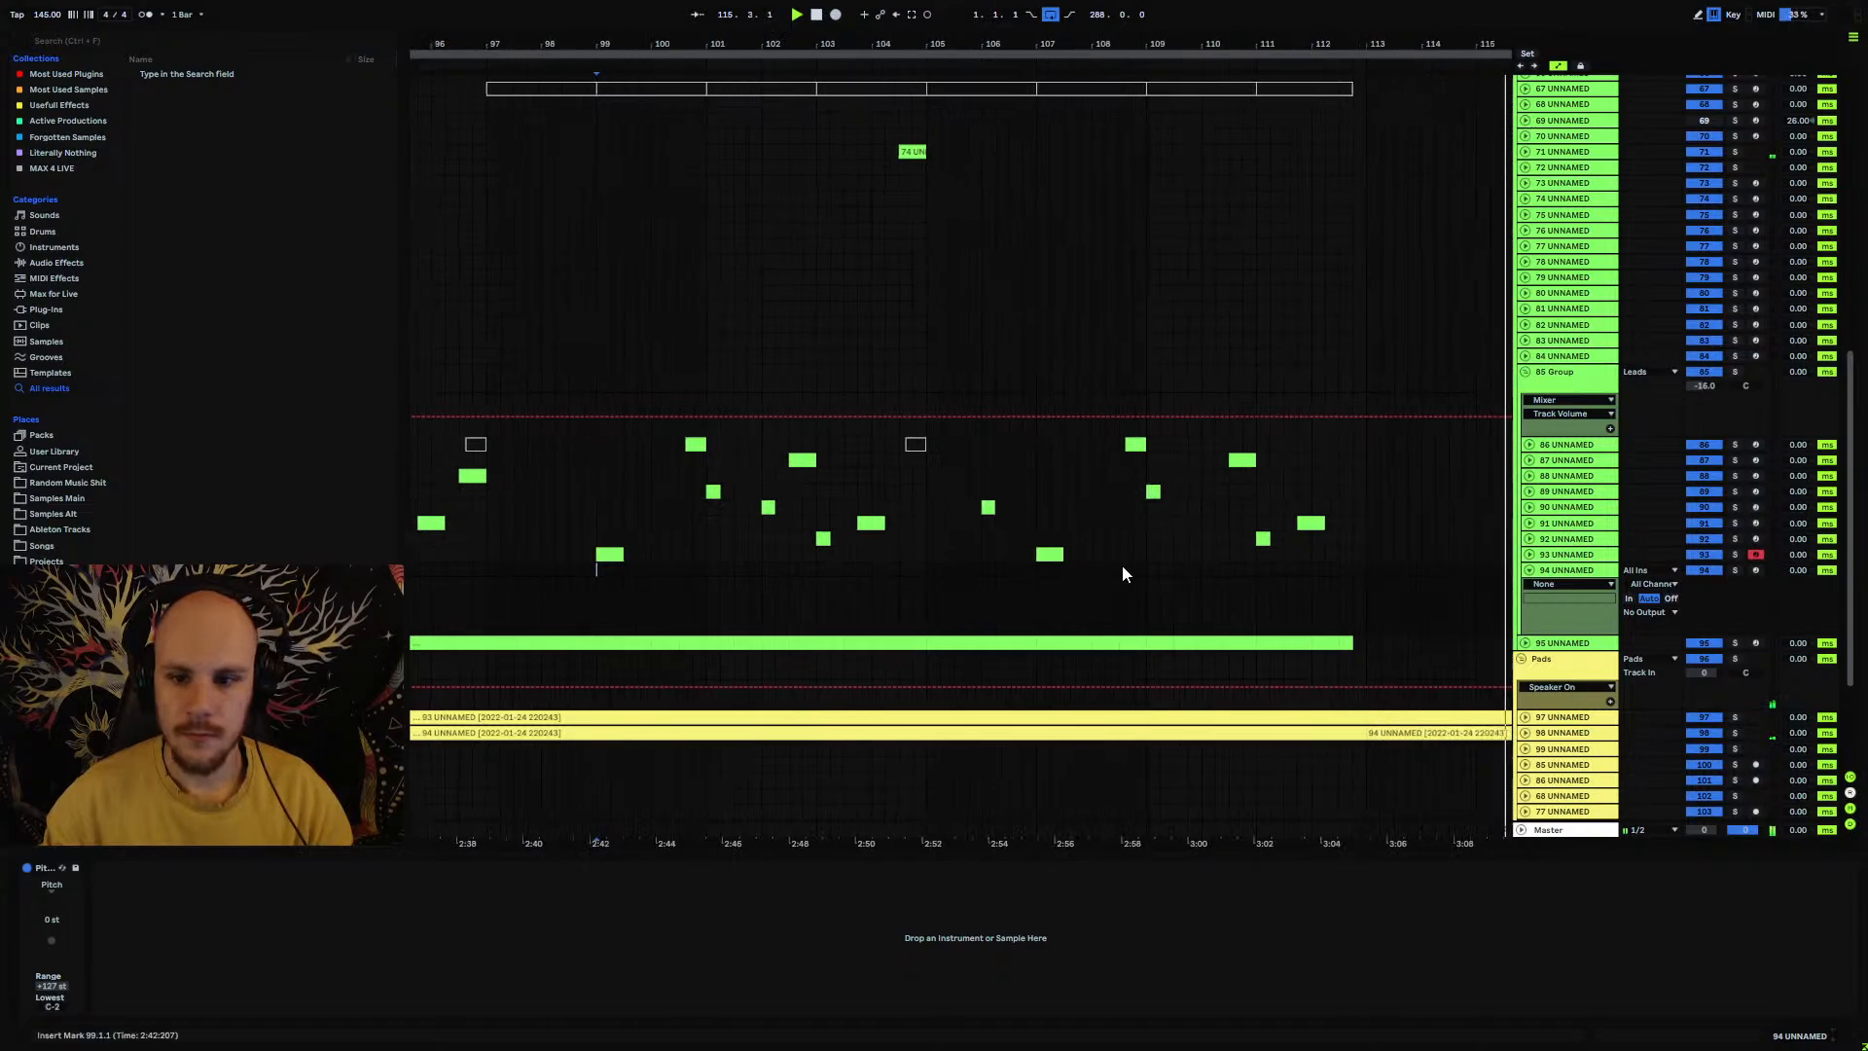
pyautogui.rightClick(1119, 578)
pyautogui.rightClick(1118, 578)
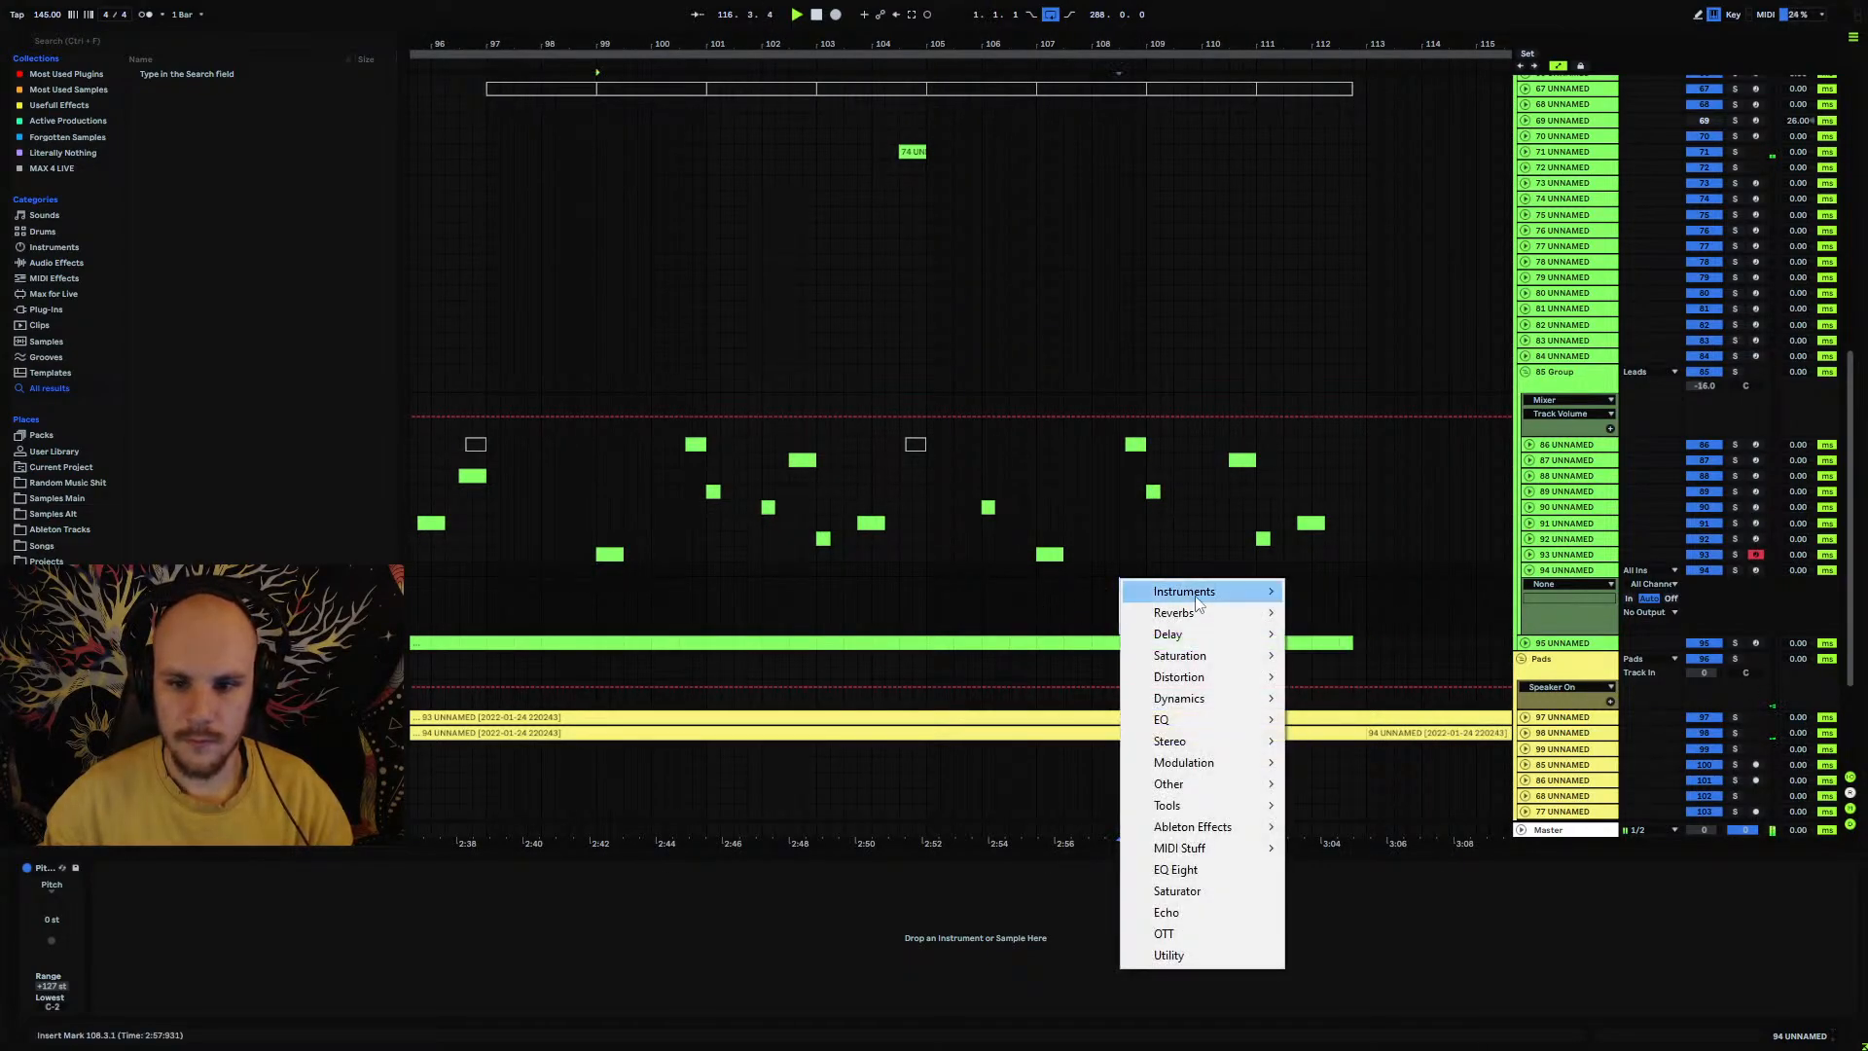
pyautogui.moveTo(1196, 596)
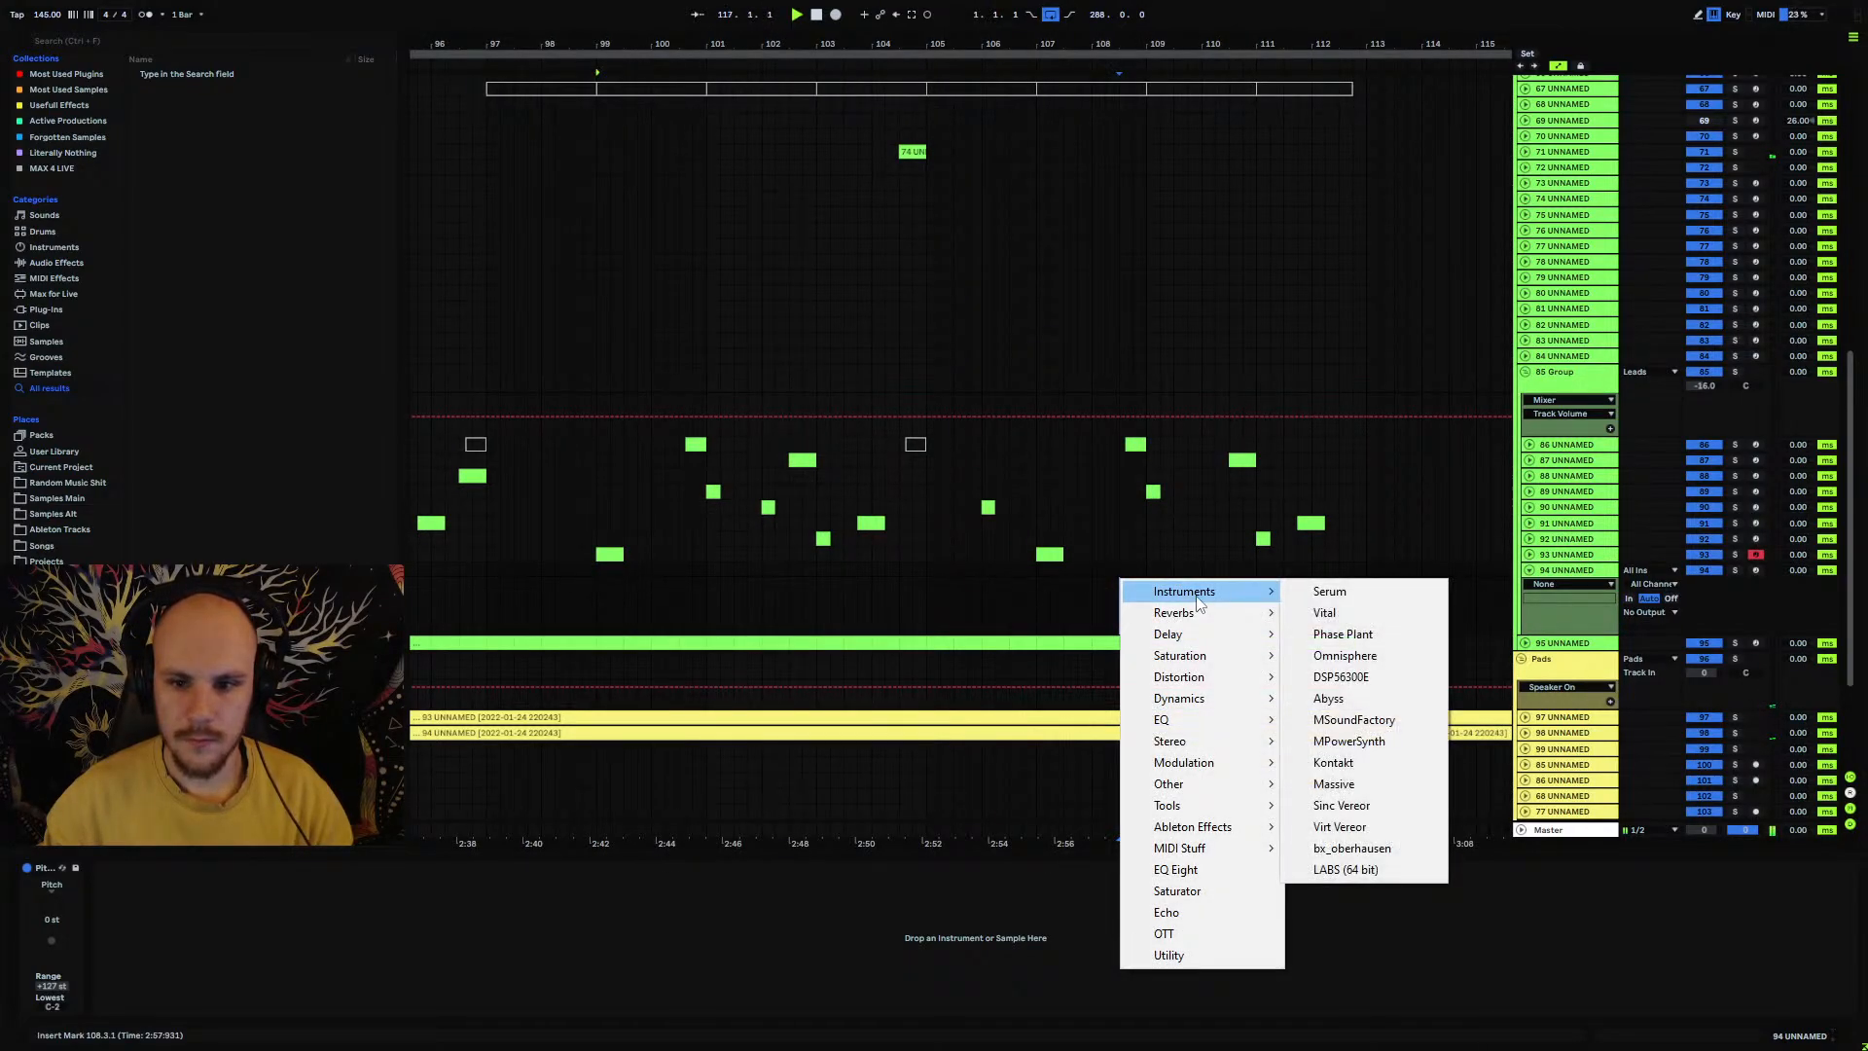
pyautogui.click(1344, 593)
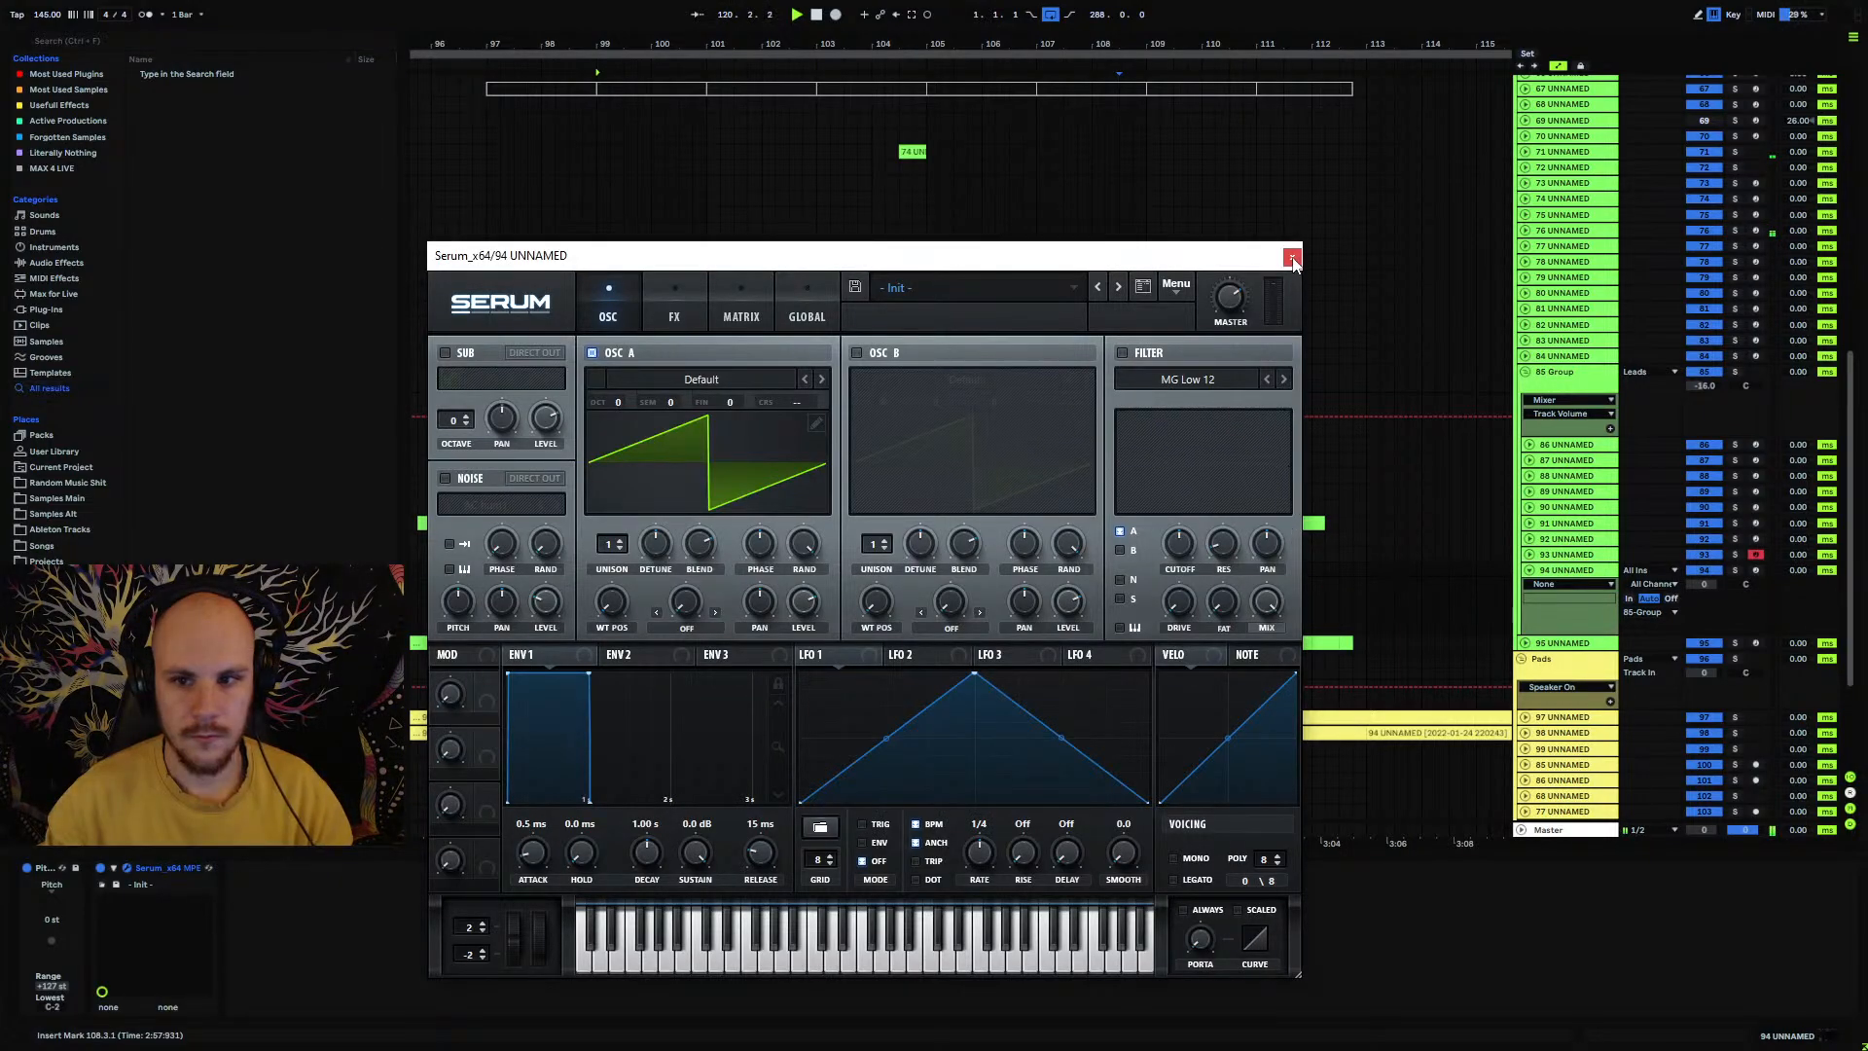
pyautogui.click(1292, 258)
pyautogui.scroll(-3, 920, 457)
pyautogui.scroll(-4, 920, 458)
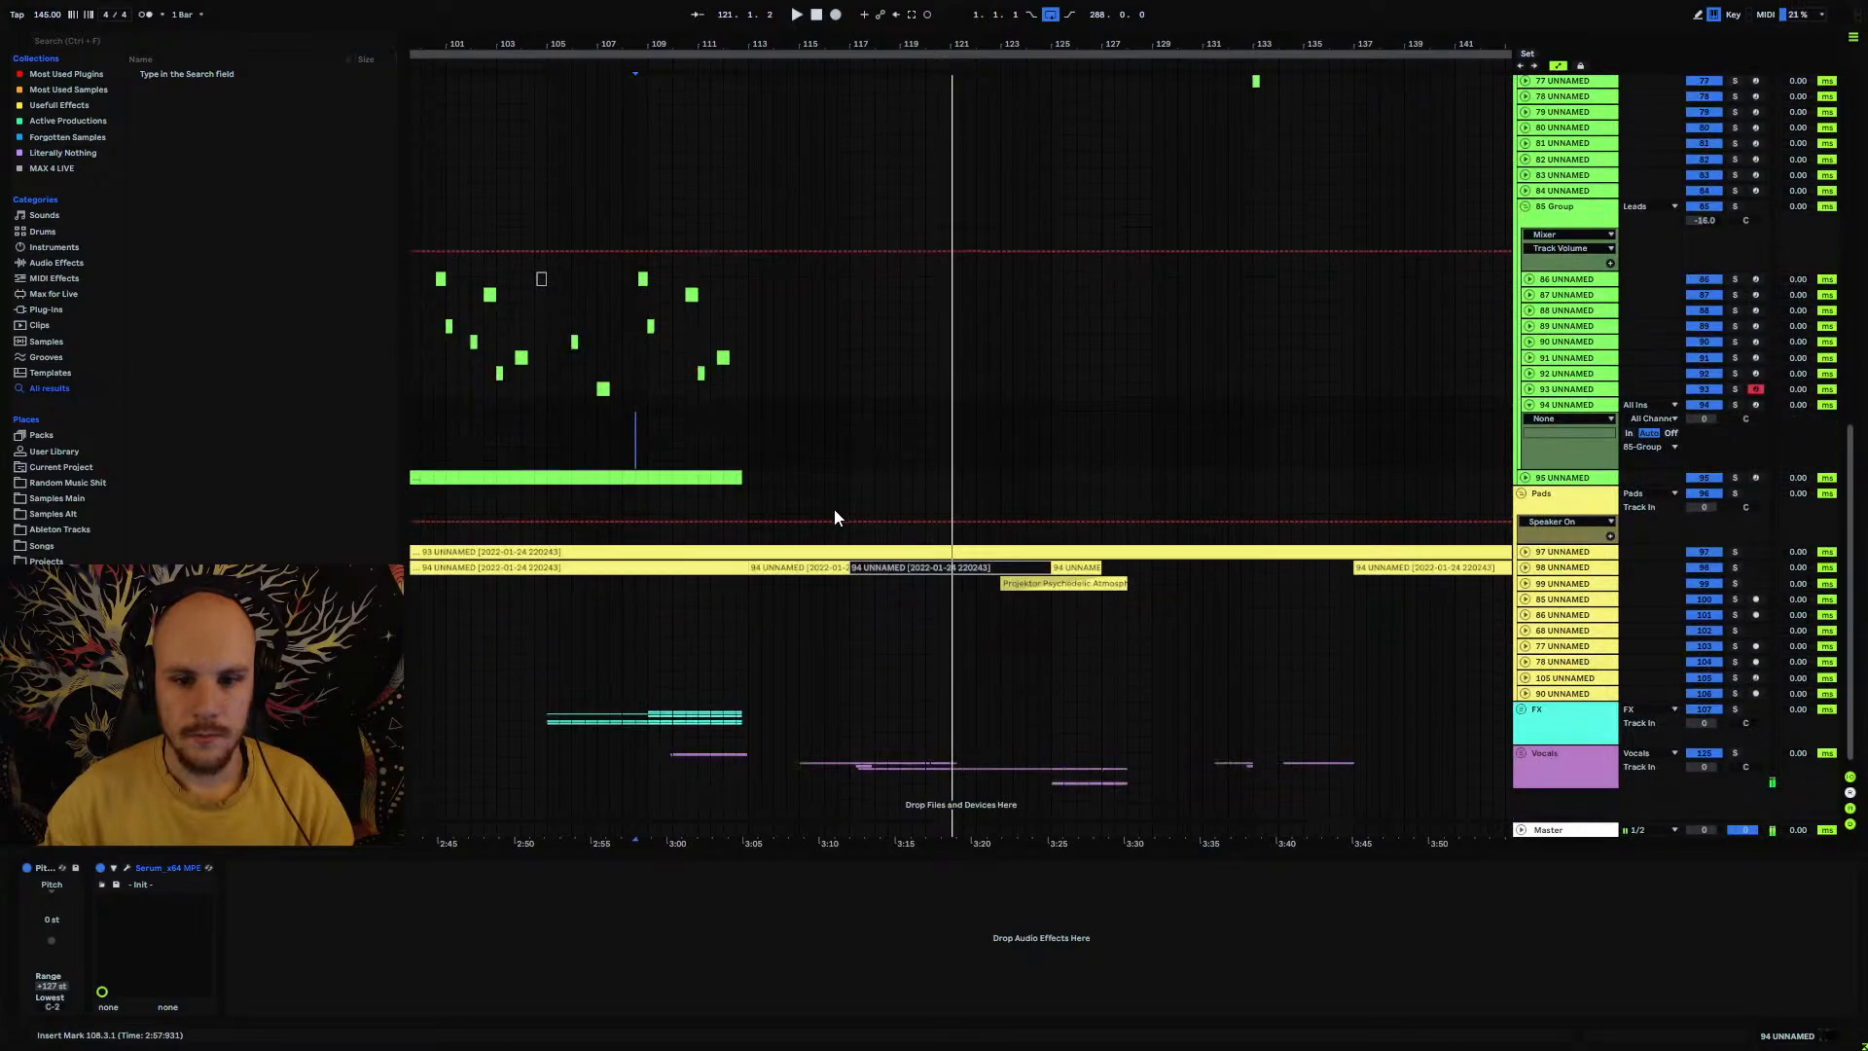
# Step: Unfold the Vocals group and expand track 131 to show its vocal clips
pyautogui.click(1521, 752)
pyautogui.scroll(-2, 1078, 625)
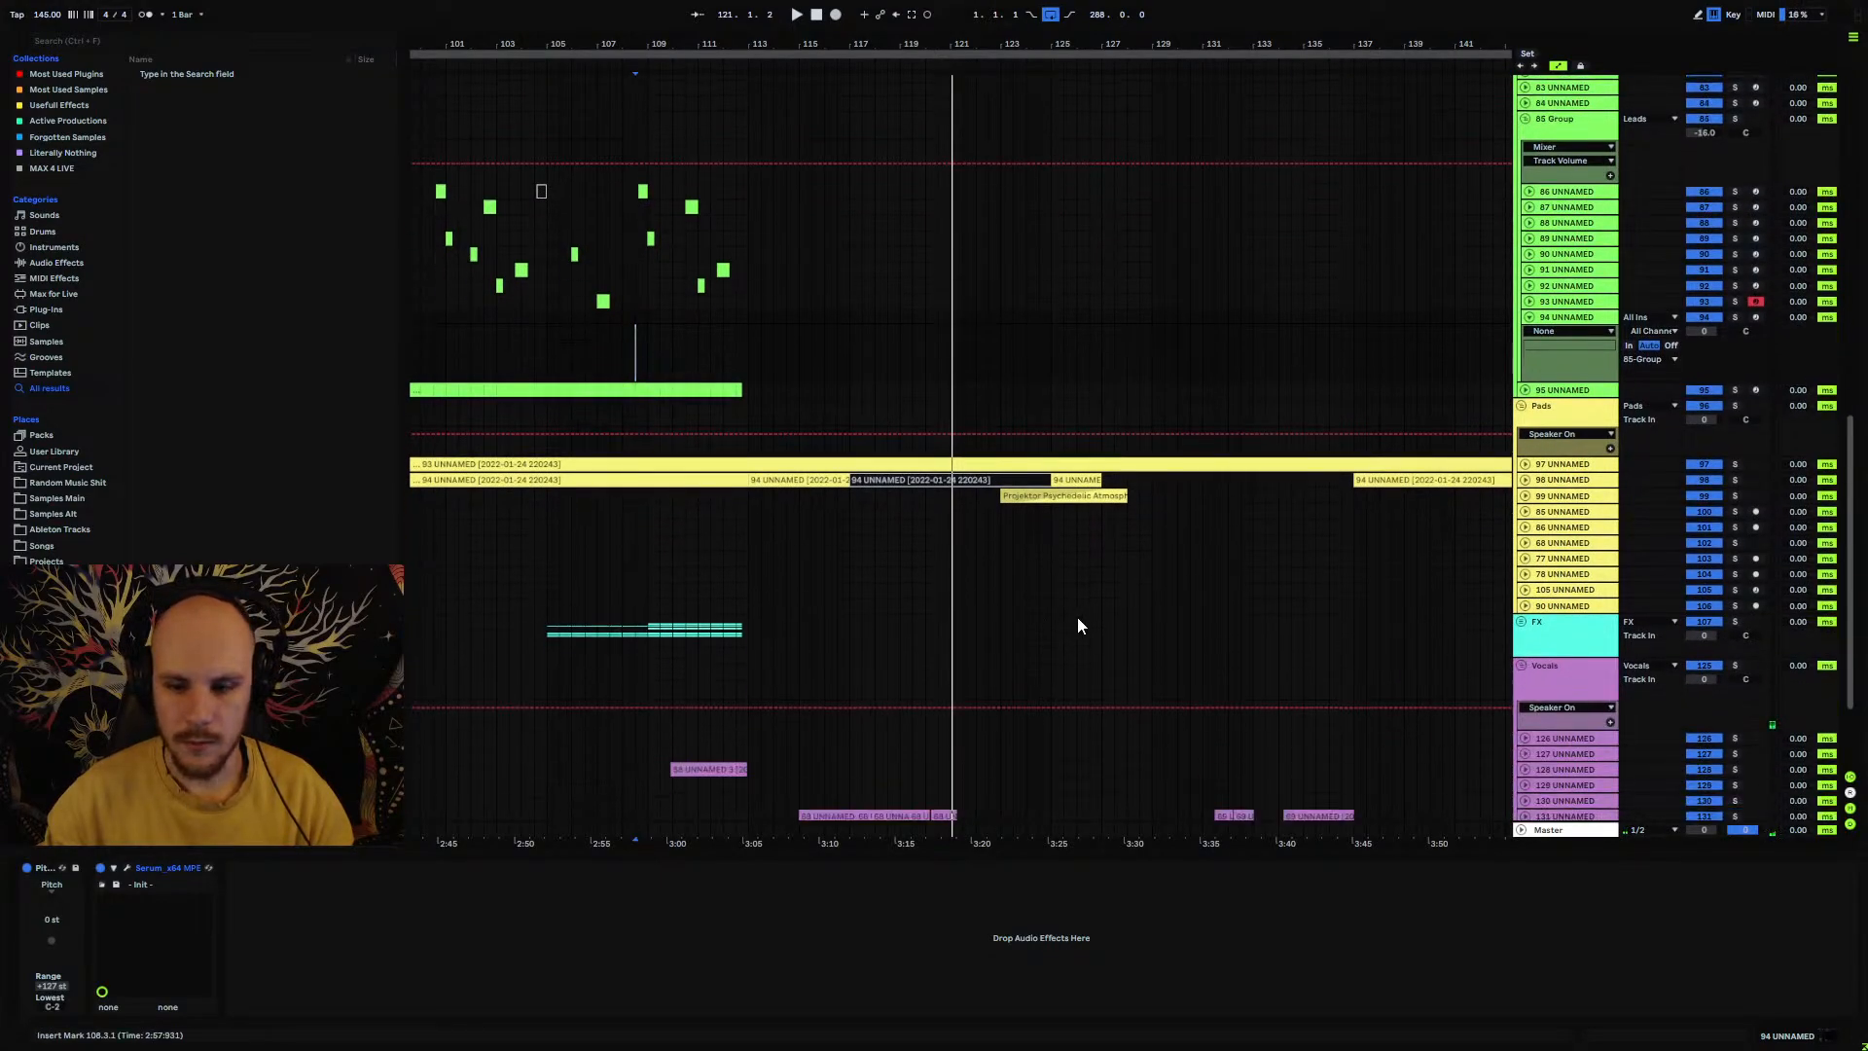
pyautogui.scroll(-3, 1078, 625)
pyautogui.click(1523, 682)
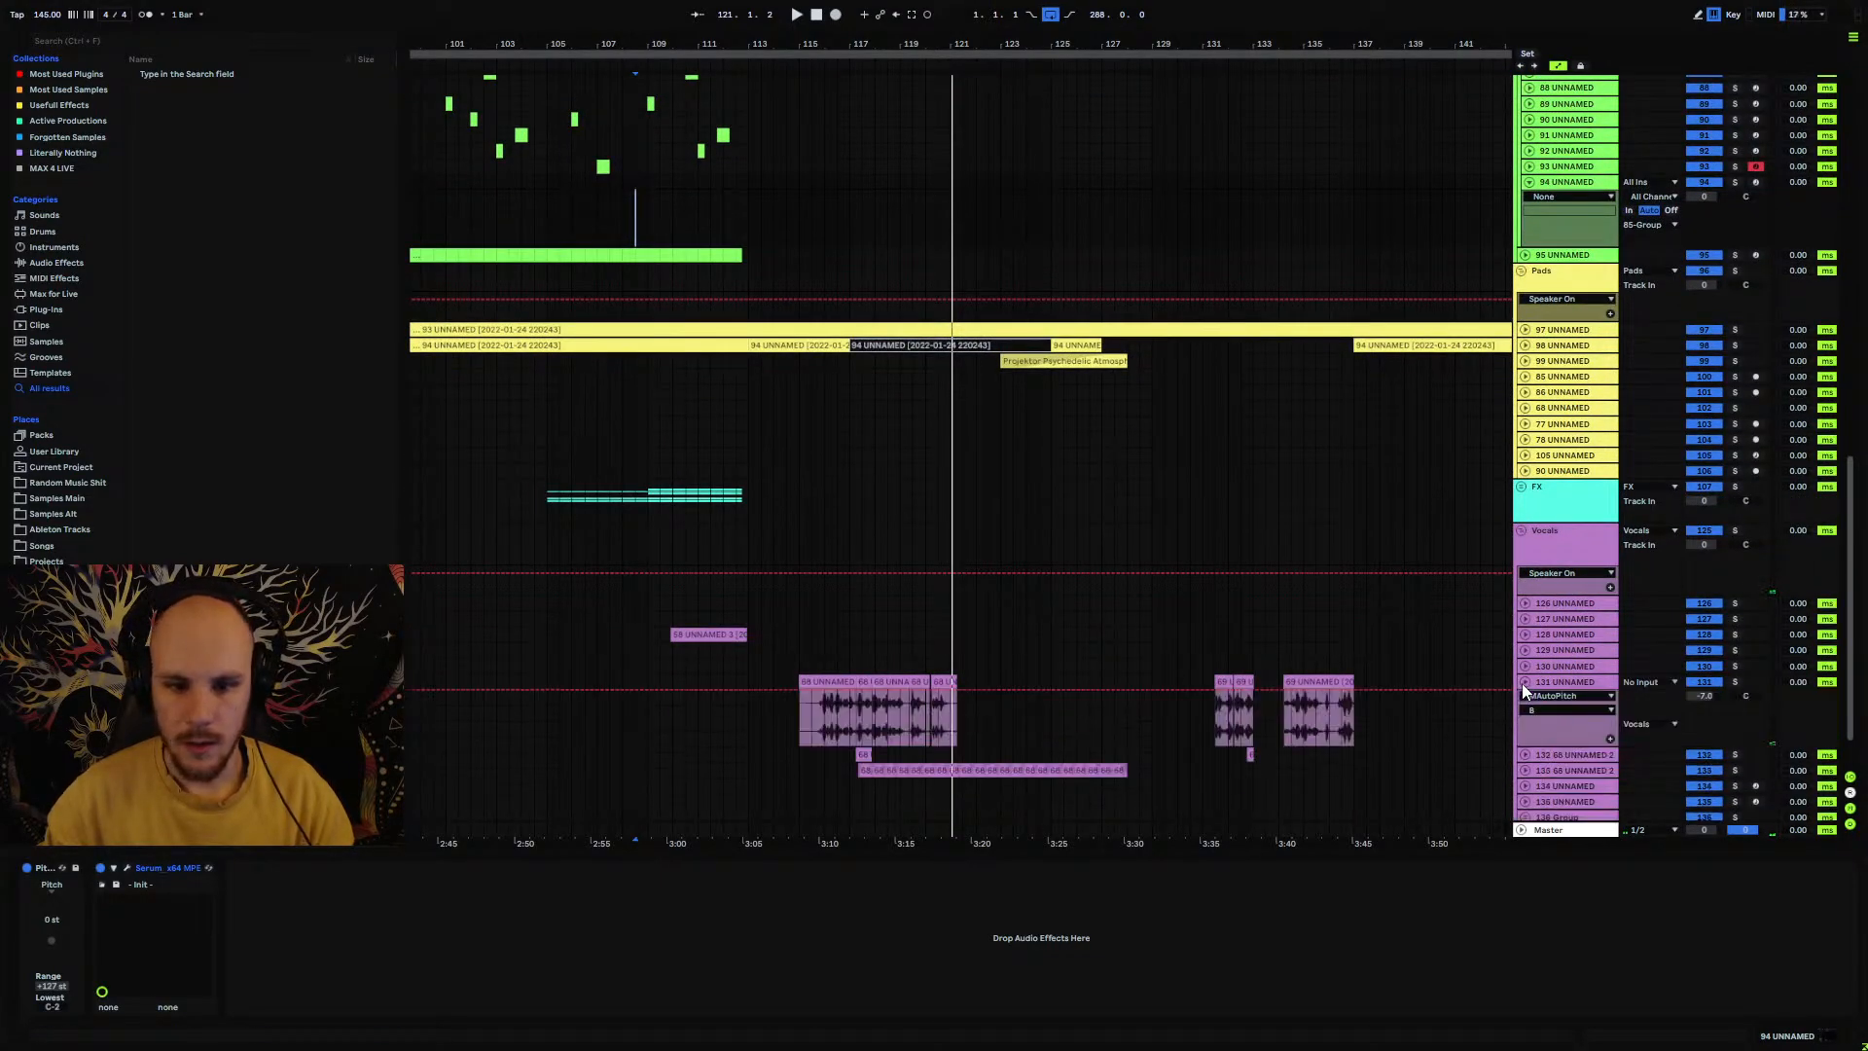
# Step: Play track 131's vocal clips from several points around bar 117 to check the phrase timing
pyautogui.moveTo(857, 48); pyautogui.dragTo(897, 734)
pyautogui.click(924, 720)
pyautogui.press('space')
pyautogui.press('space')
pyautogui.click(860, 715)
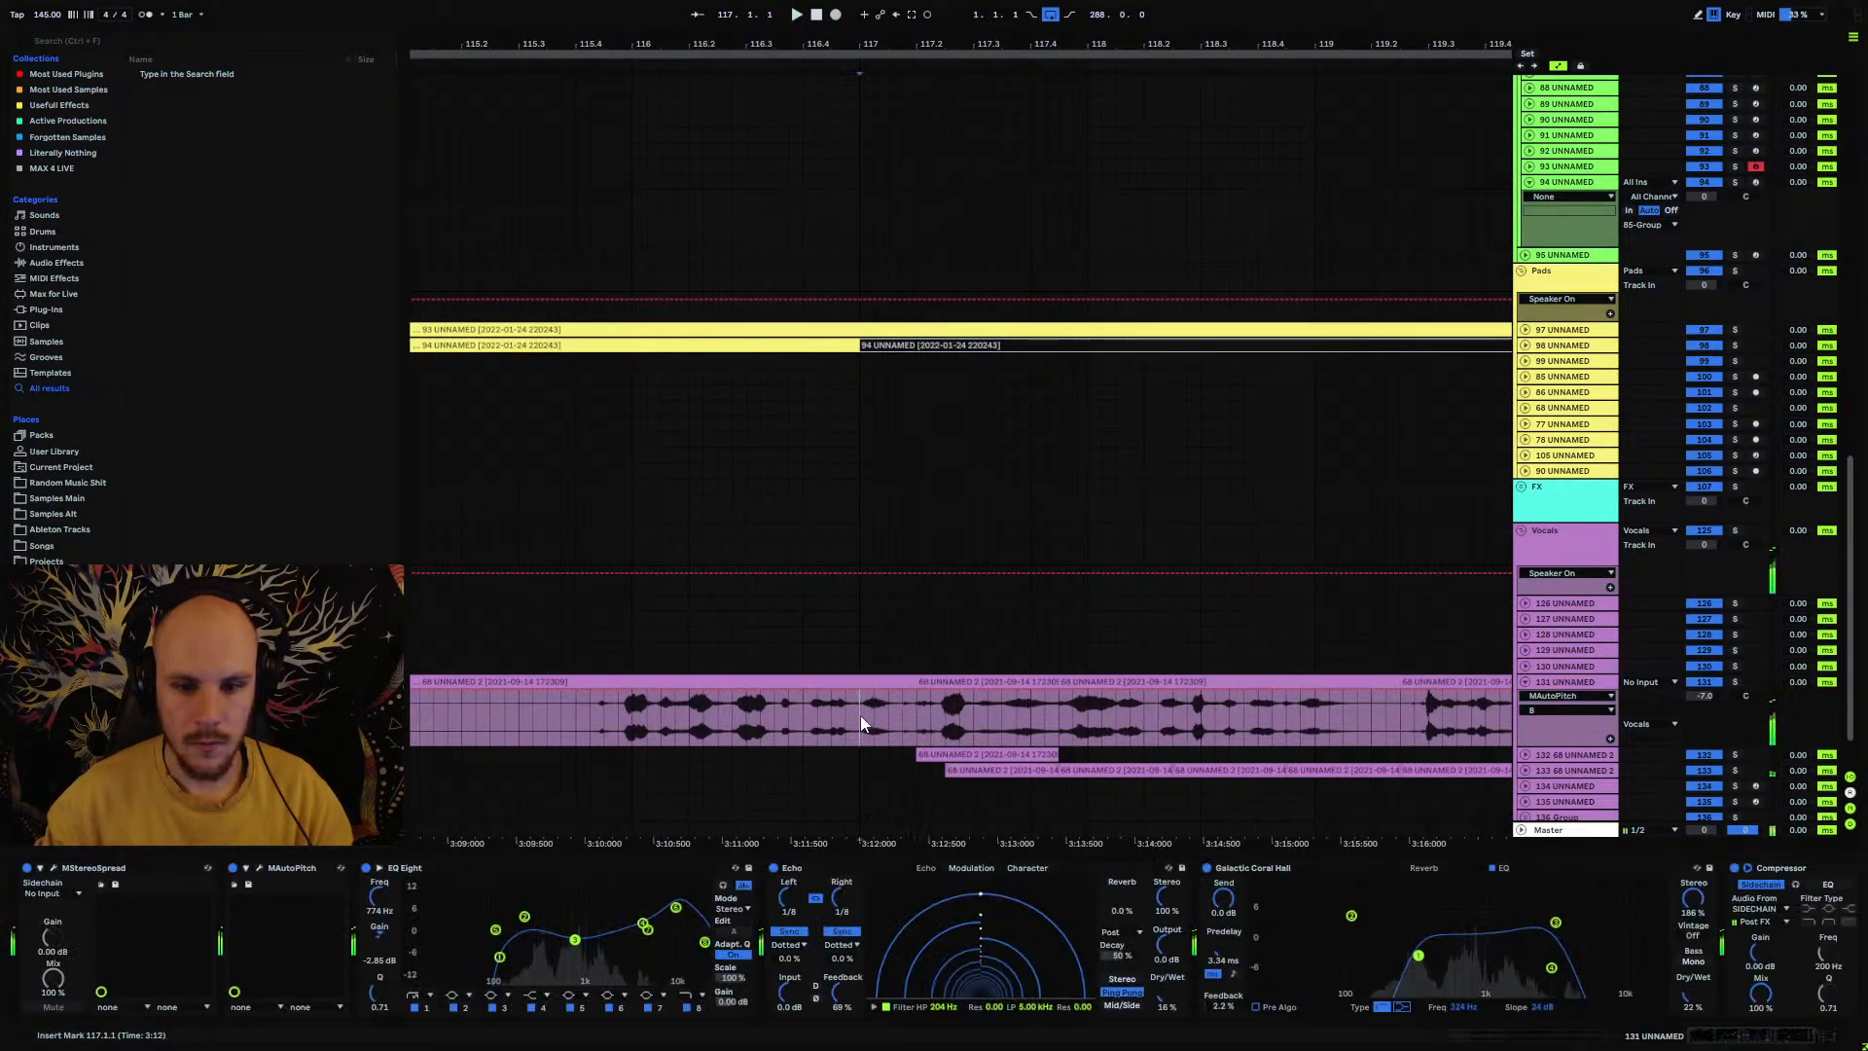
pyautogui.press('space')
pyautogui.press('space')
pyautogui.press('space')
pyautogui.click(915, 714)
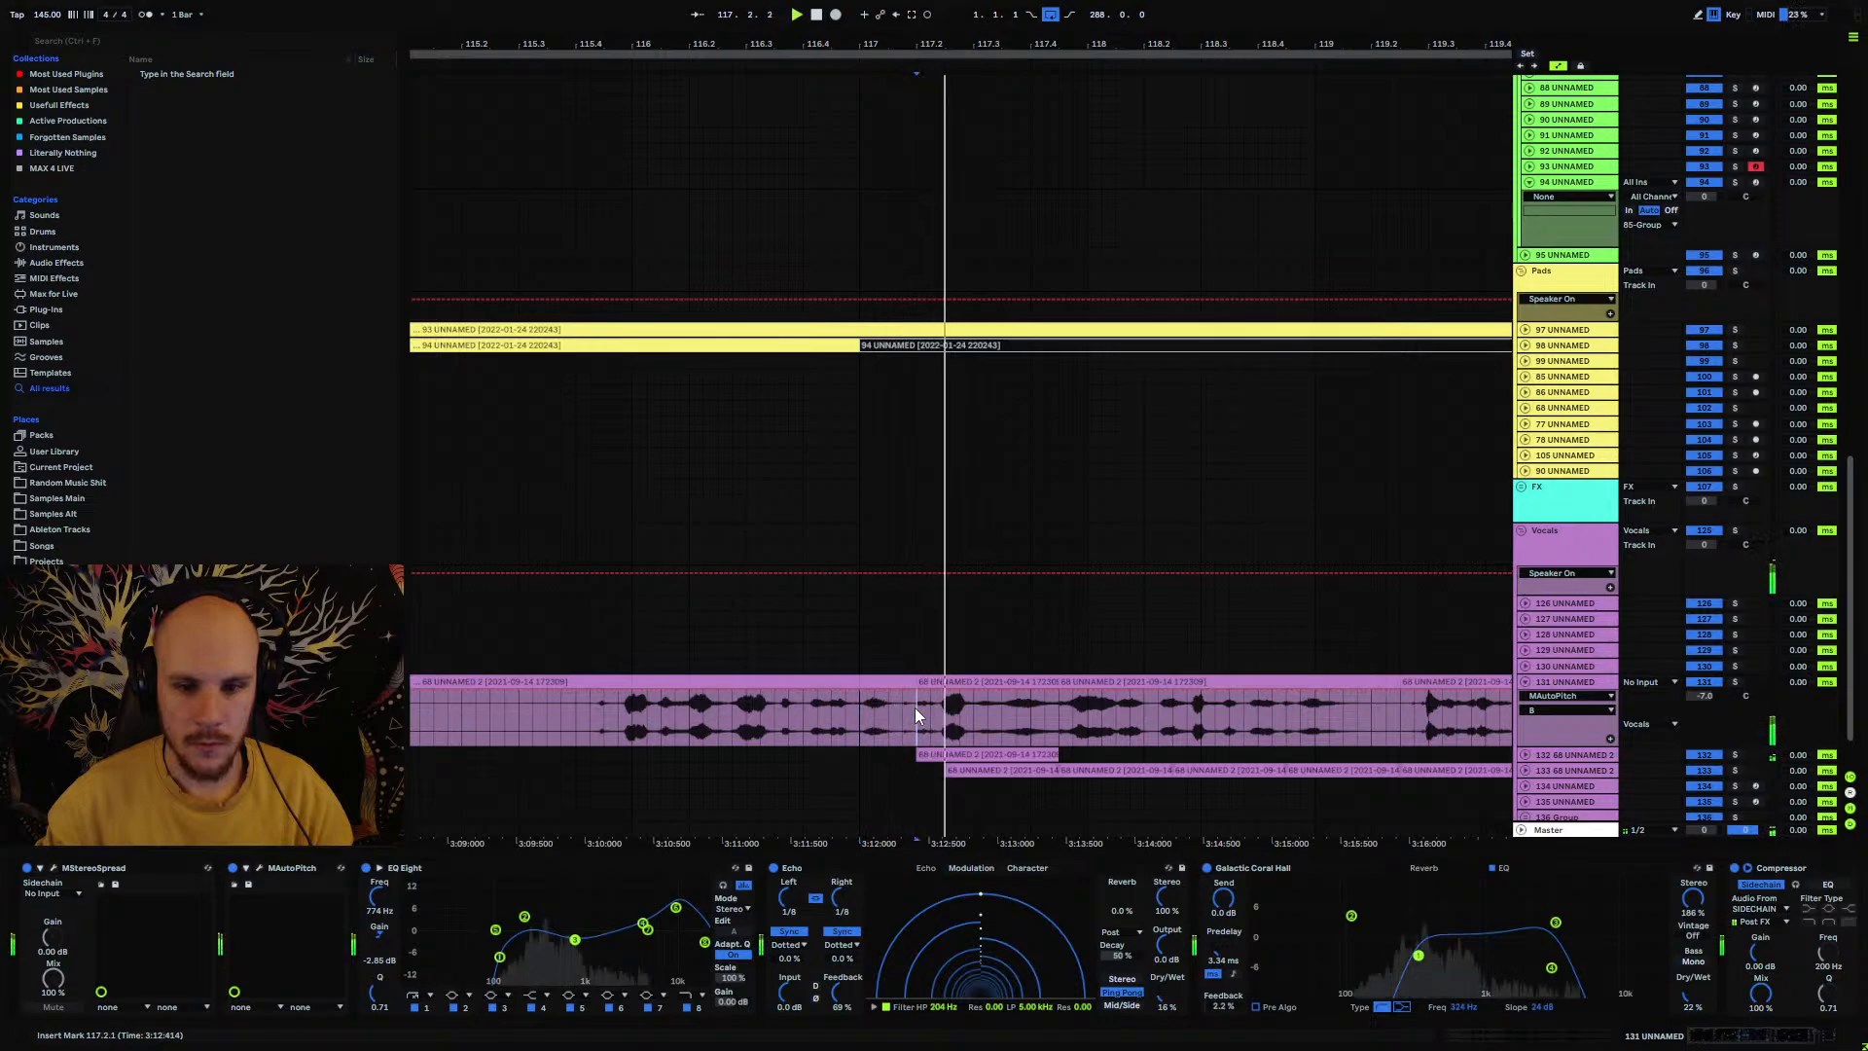
pyautogui.press('space')
# Step: Move track 131's vocal clip before 117.2 earlier so that it starts at 114.2.4 and ends at 116.3.4
pyautogui.moveTo(892, 682); pyautogui.dragTo(781, 692)
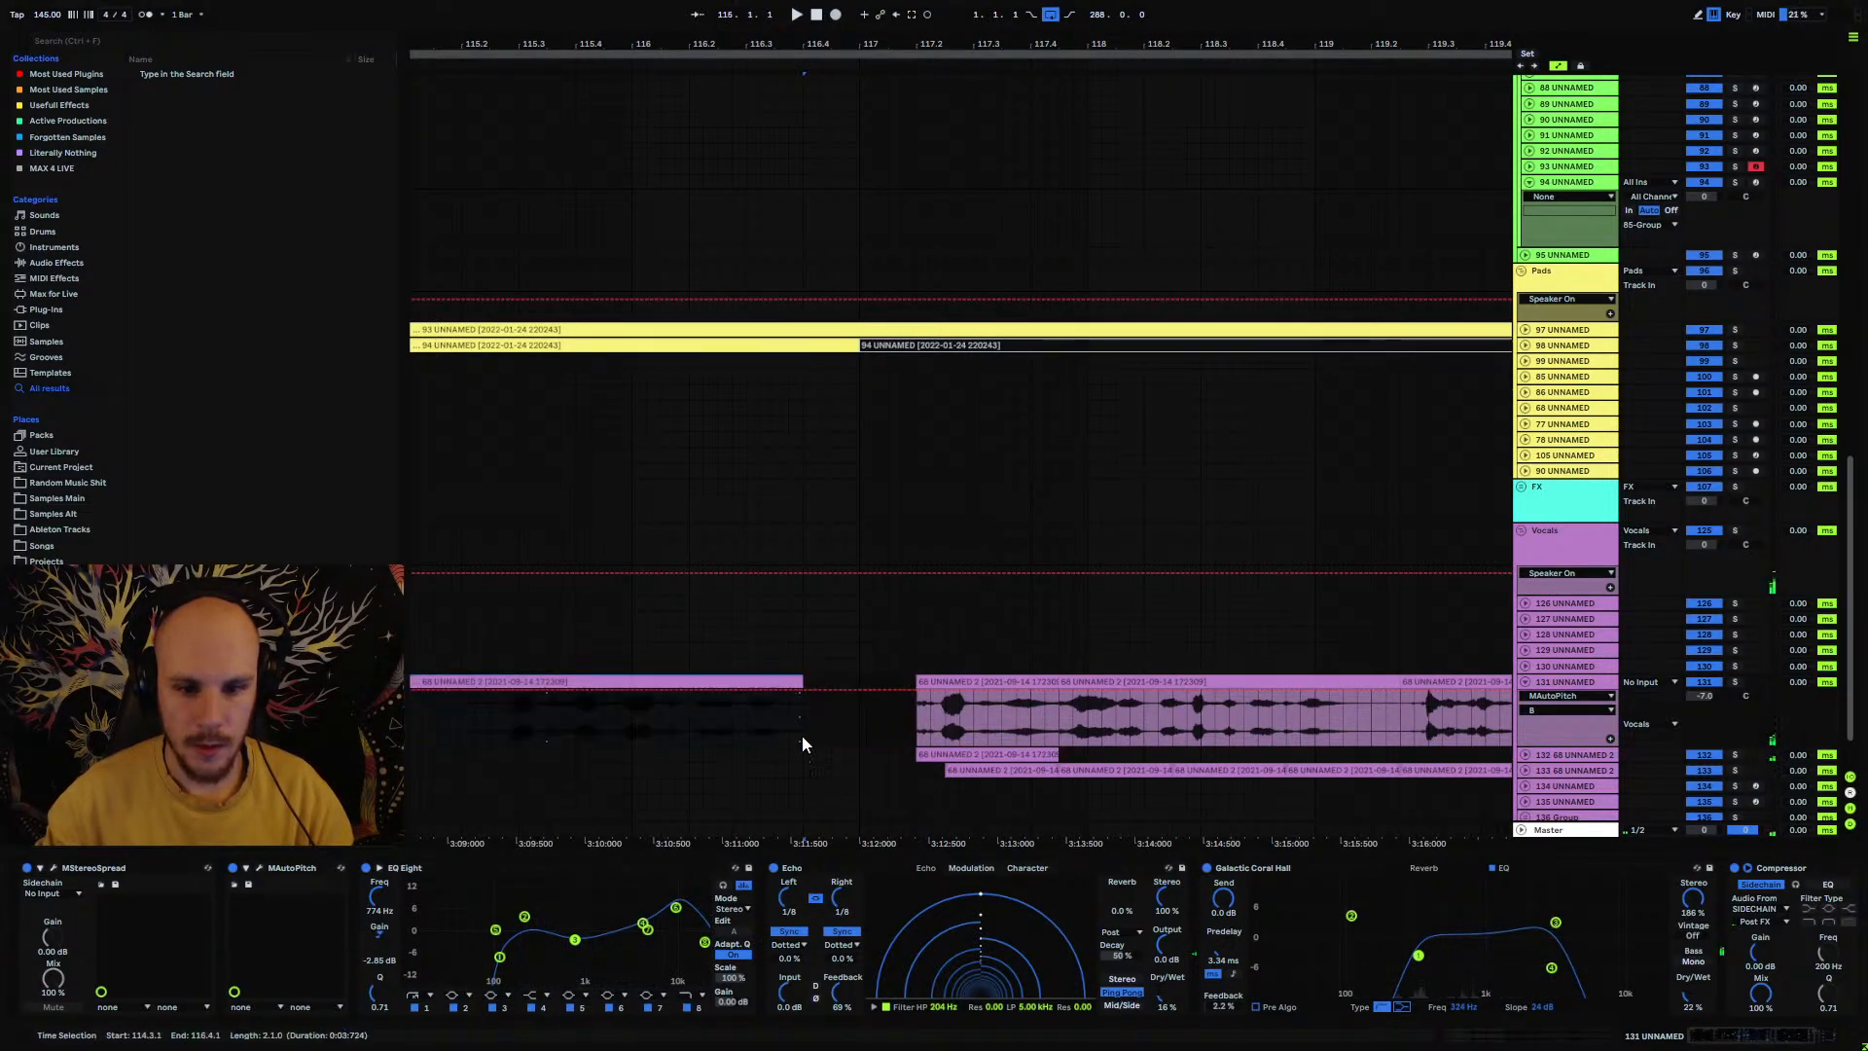
pyautogui.click(802, 738)
pyautogui.click(789, 681)
pyautogui.press('space')
pyautogui.click(725, 720)
pyautogui.moveTo(775, 681); pyautogui.dragTo(762, 683)
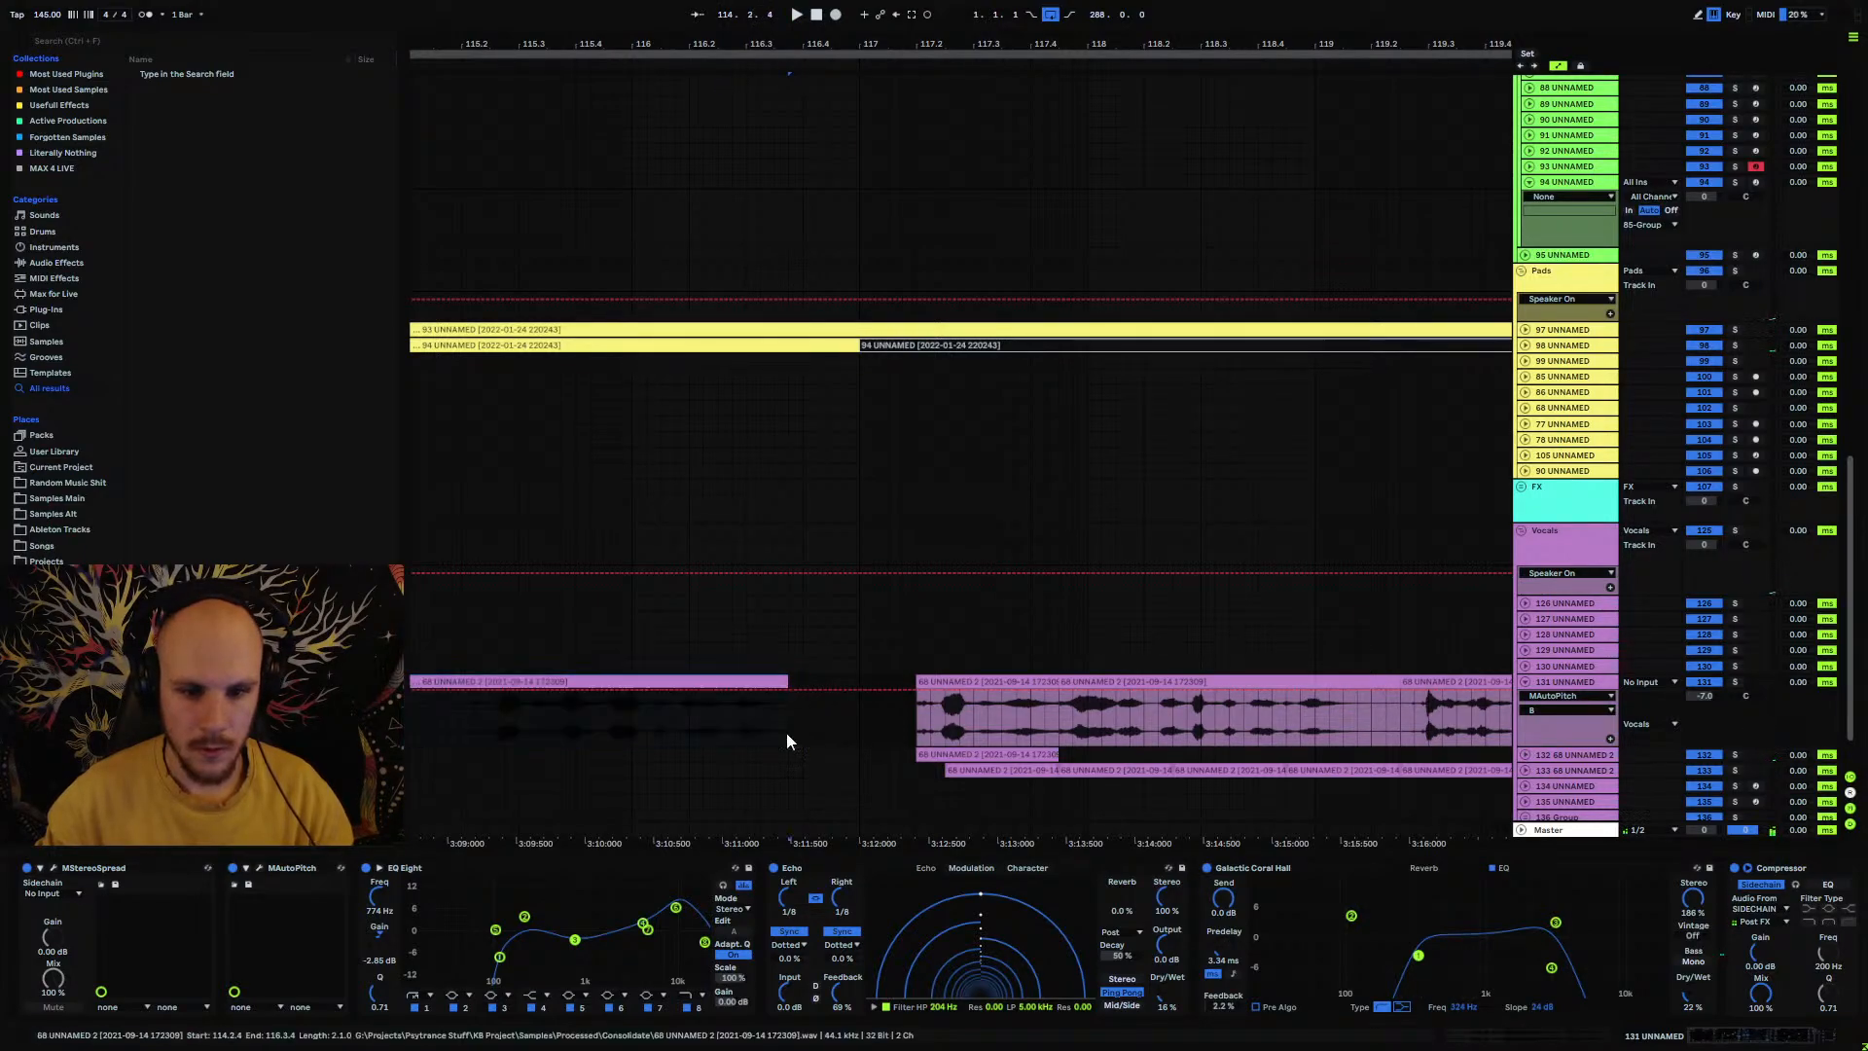
# Step: Play the moved vocal phrase from 115.2.2 and collapse track 131
pyautogui.click(718, 736)
pyautogui.click(480, 723)
pyautogui.press('space')
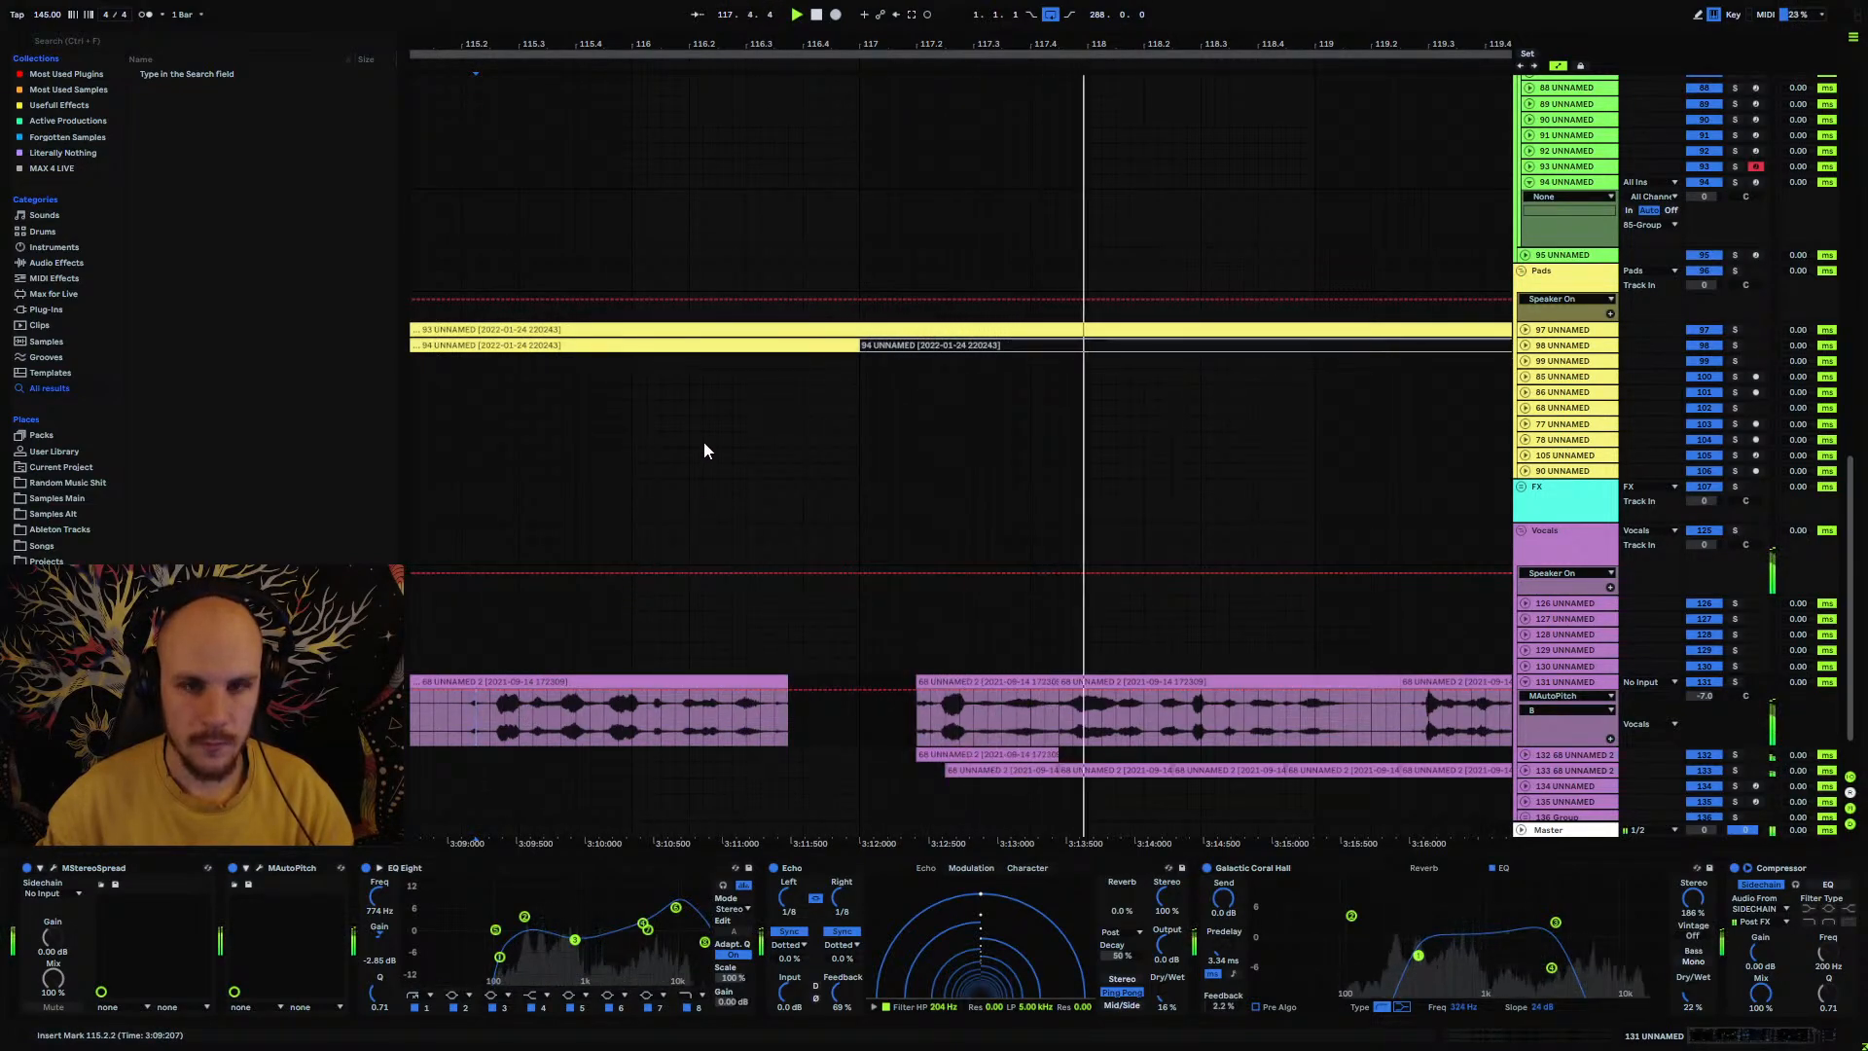
pyautogui.moveTo(747, 44); pyautogui.dragTo(878, 6)
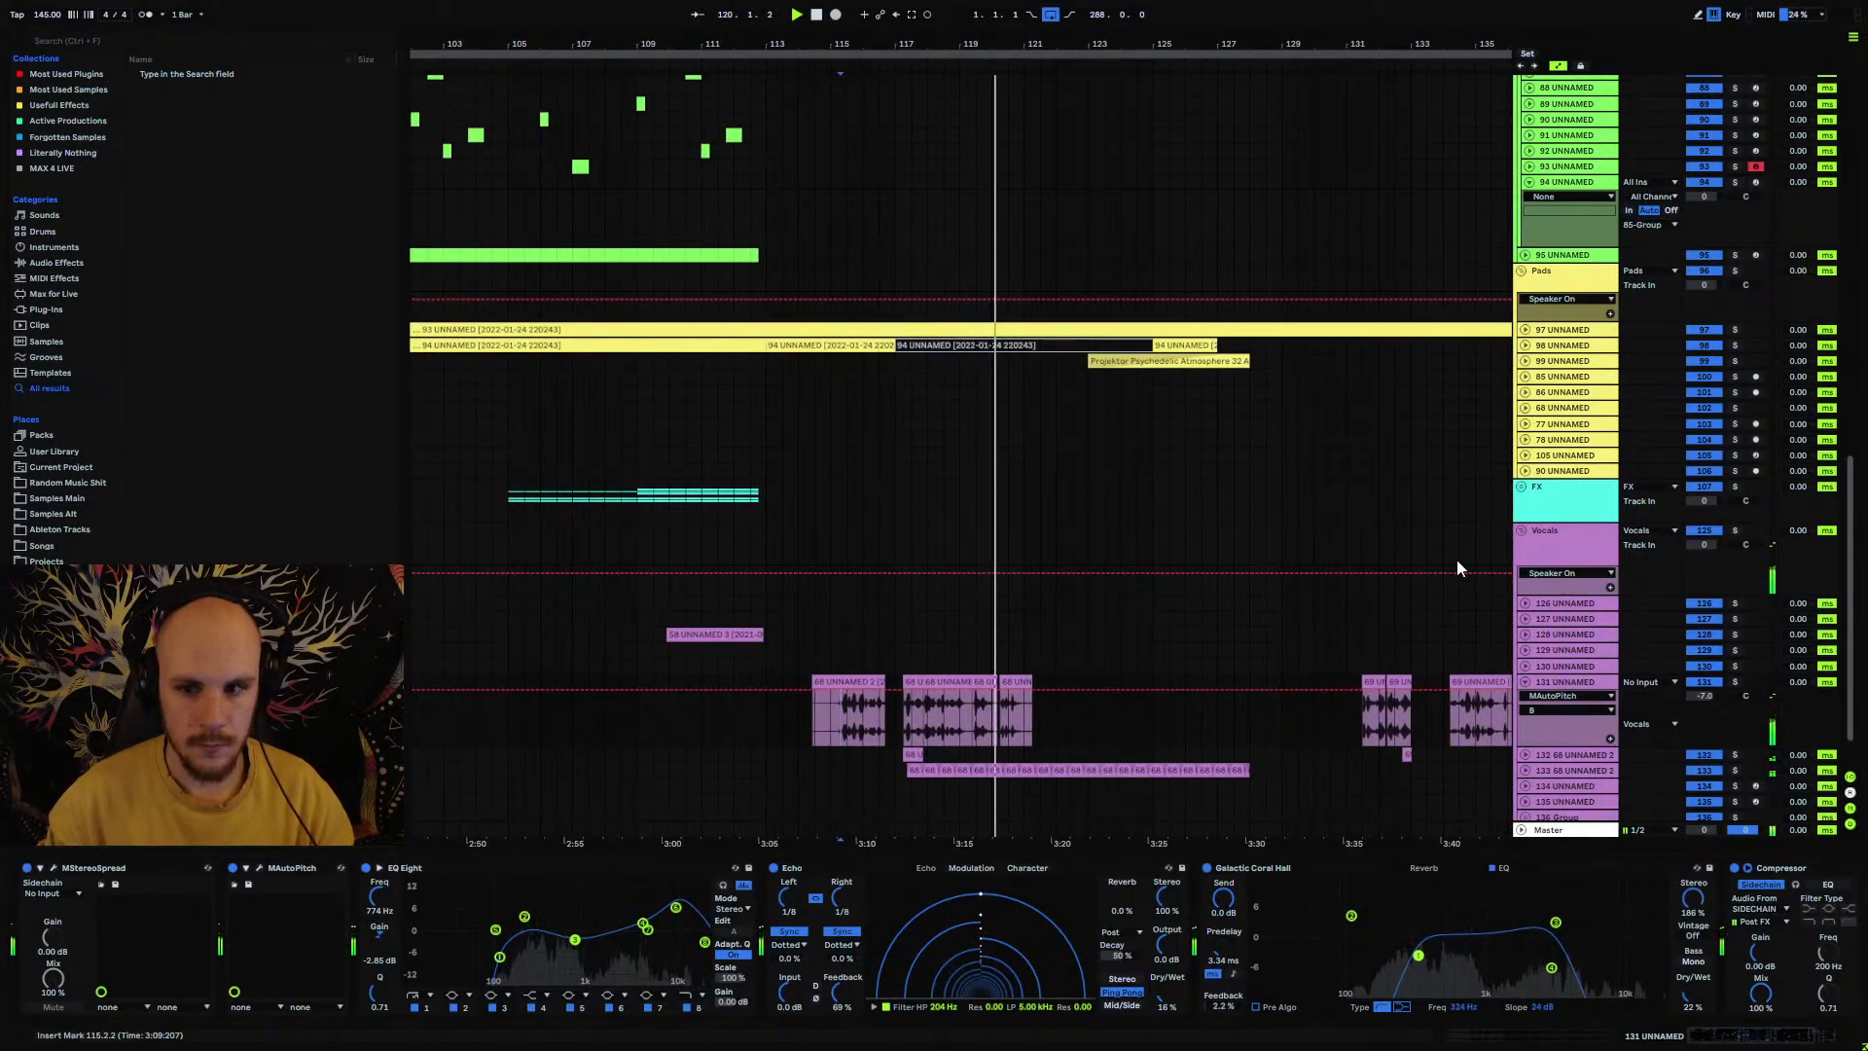
pyautogui.click(1524, 681)
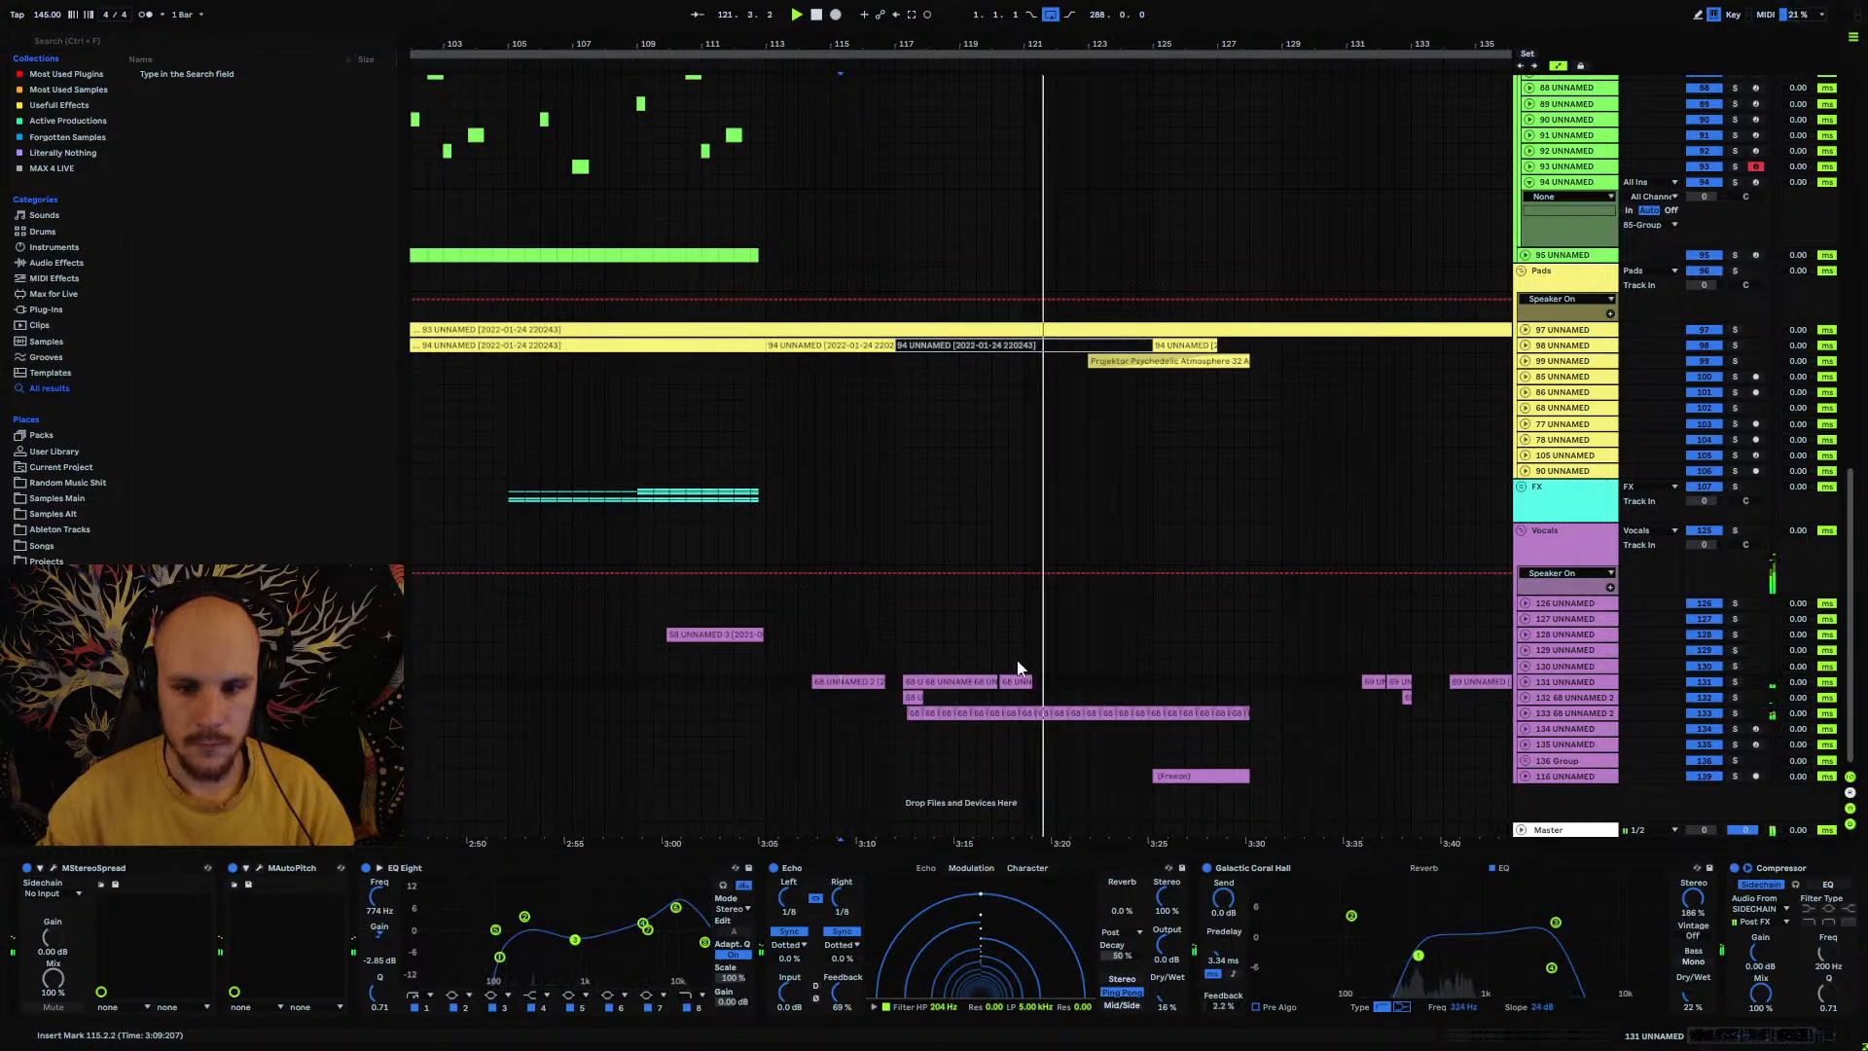
# Step: Let playback run on to about bar 142 while examining the lead, pad, vocal, bass and drum tracks
pyautogui.scroll(4, 1109, 608)
pyautogui.scroll(5, 1088, 592)
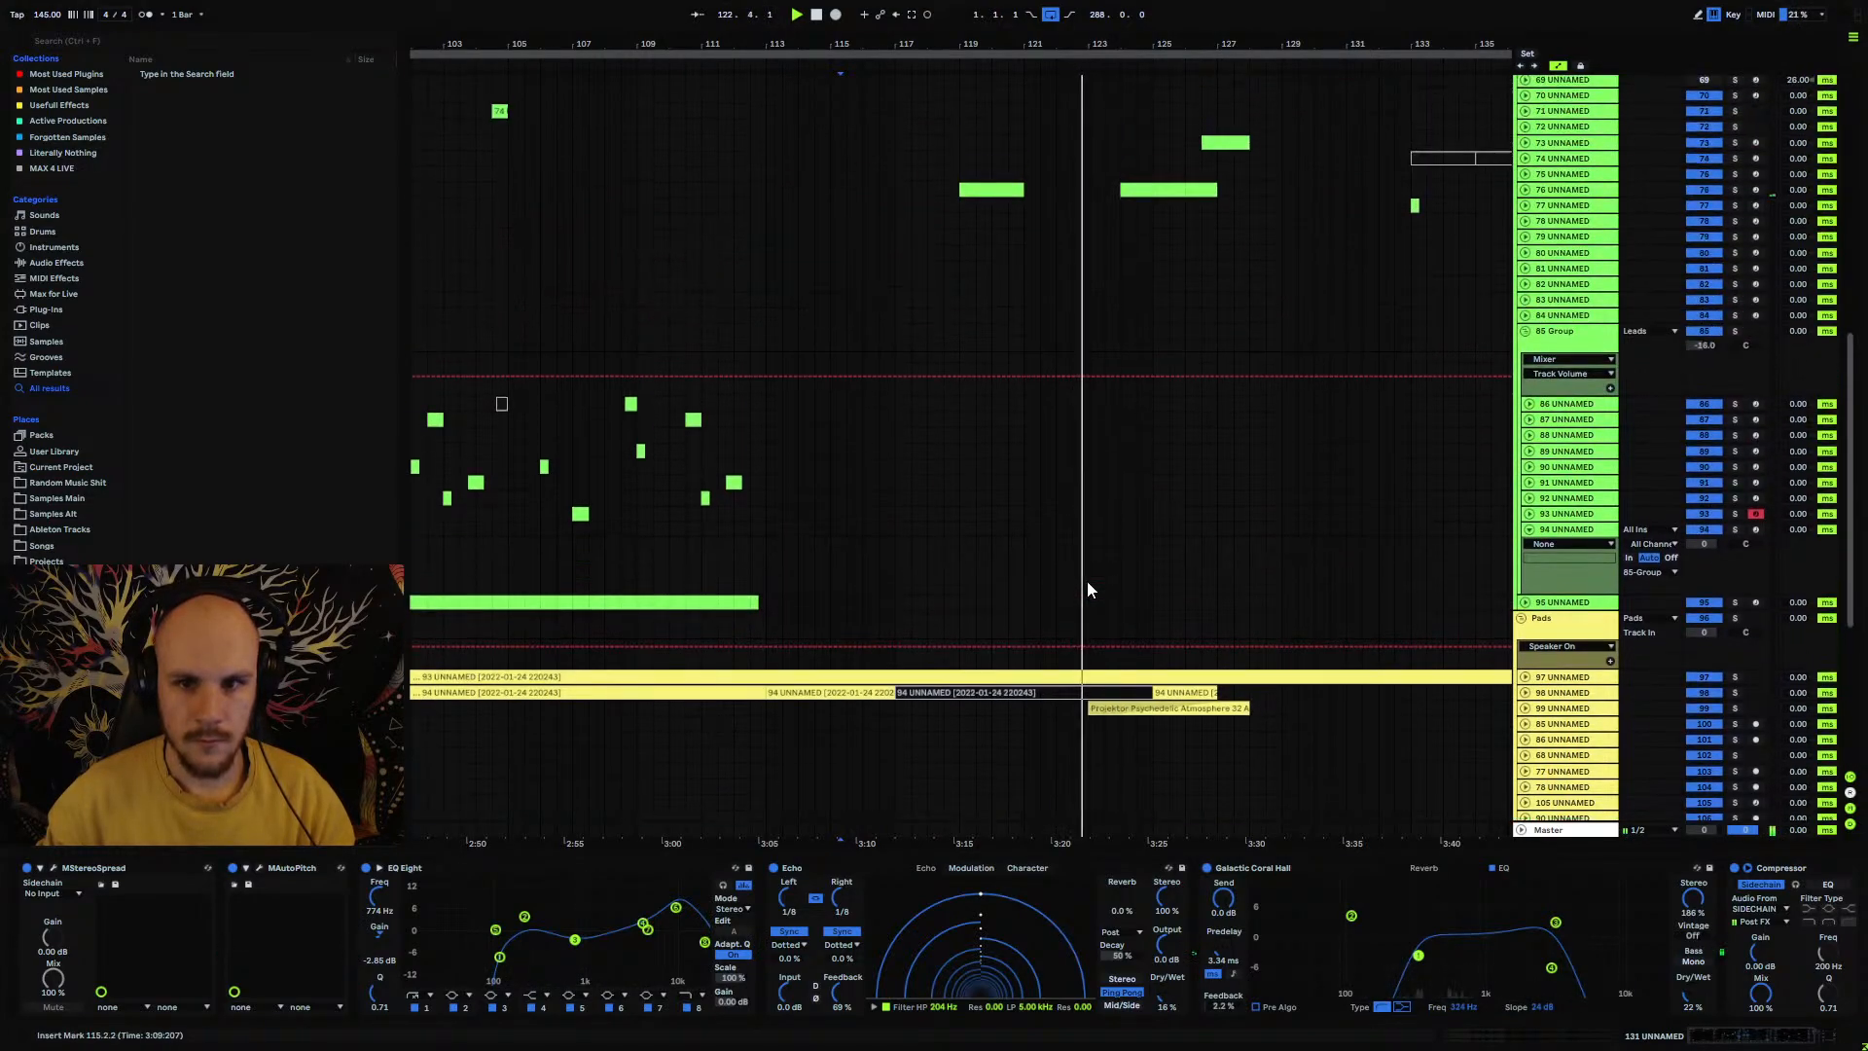
pyautogui.scroll(-2, 1088, 588)
pyautogui.scroll(-2, 1087, 581)
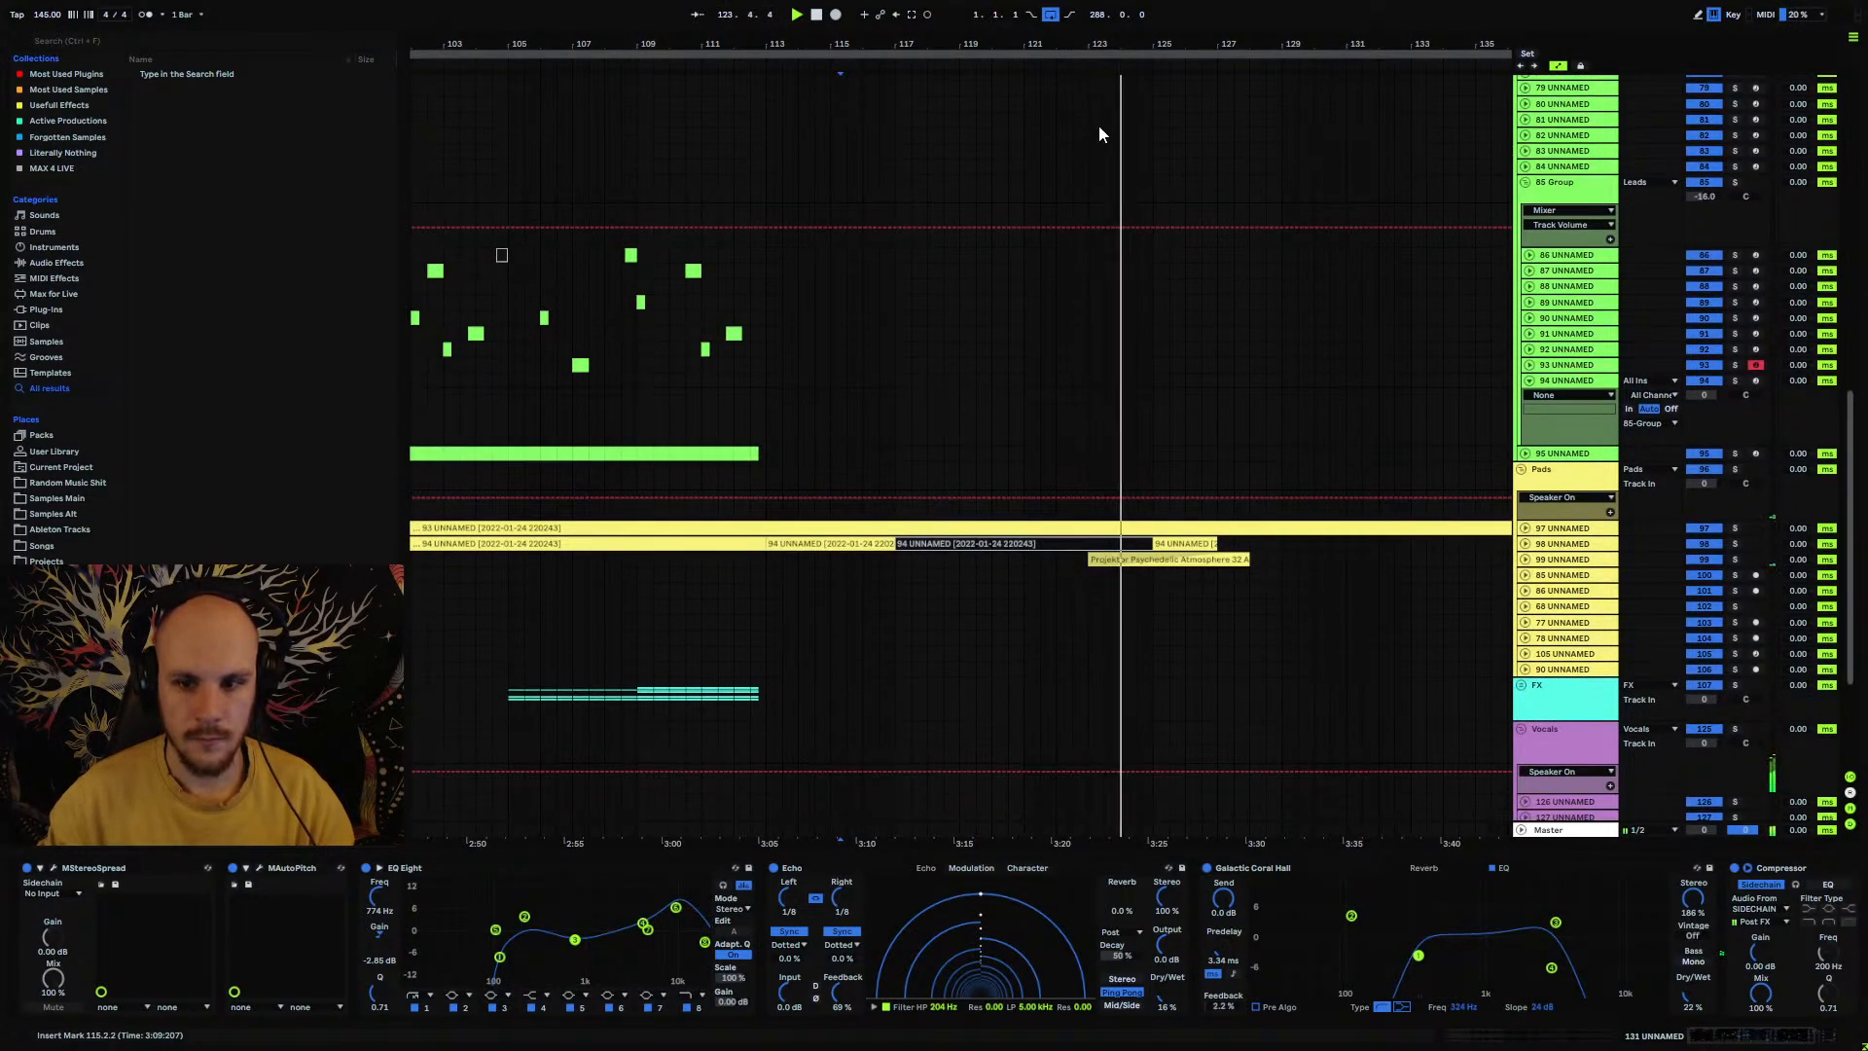
pyautogui.scroll(-5, 896, 522)
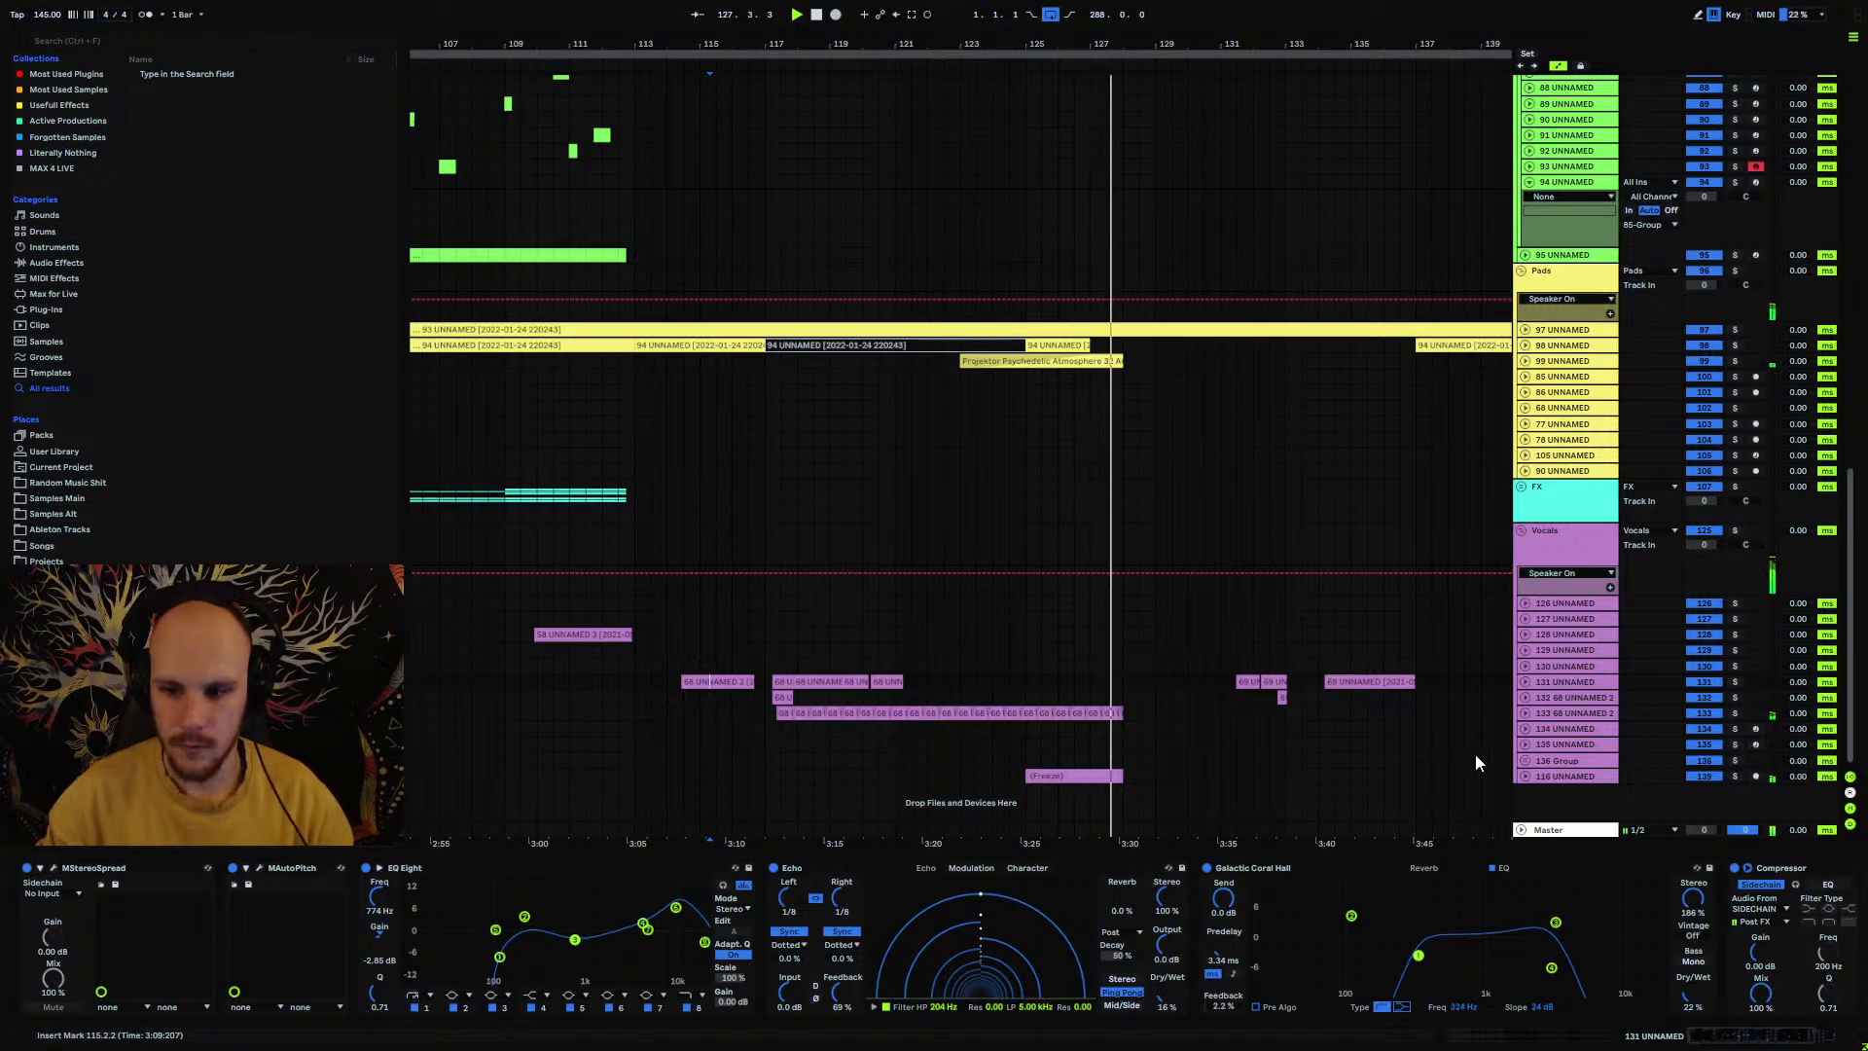
pyautogui.click(1524, 776)
pyautogui.click(1525, 776)
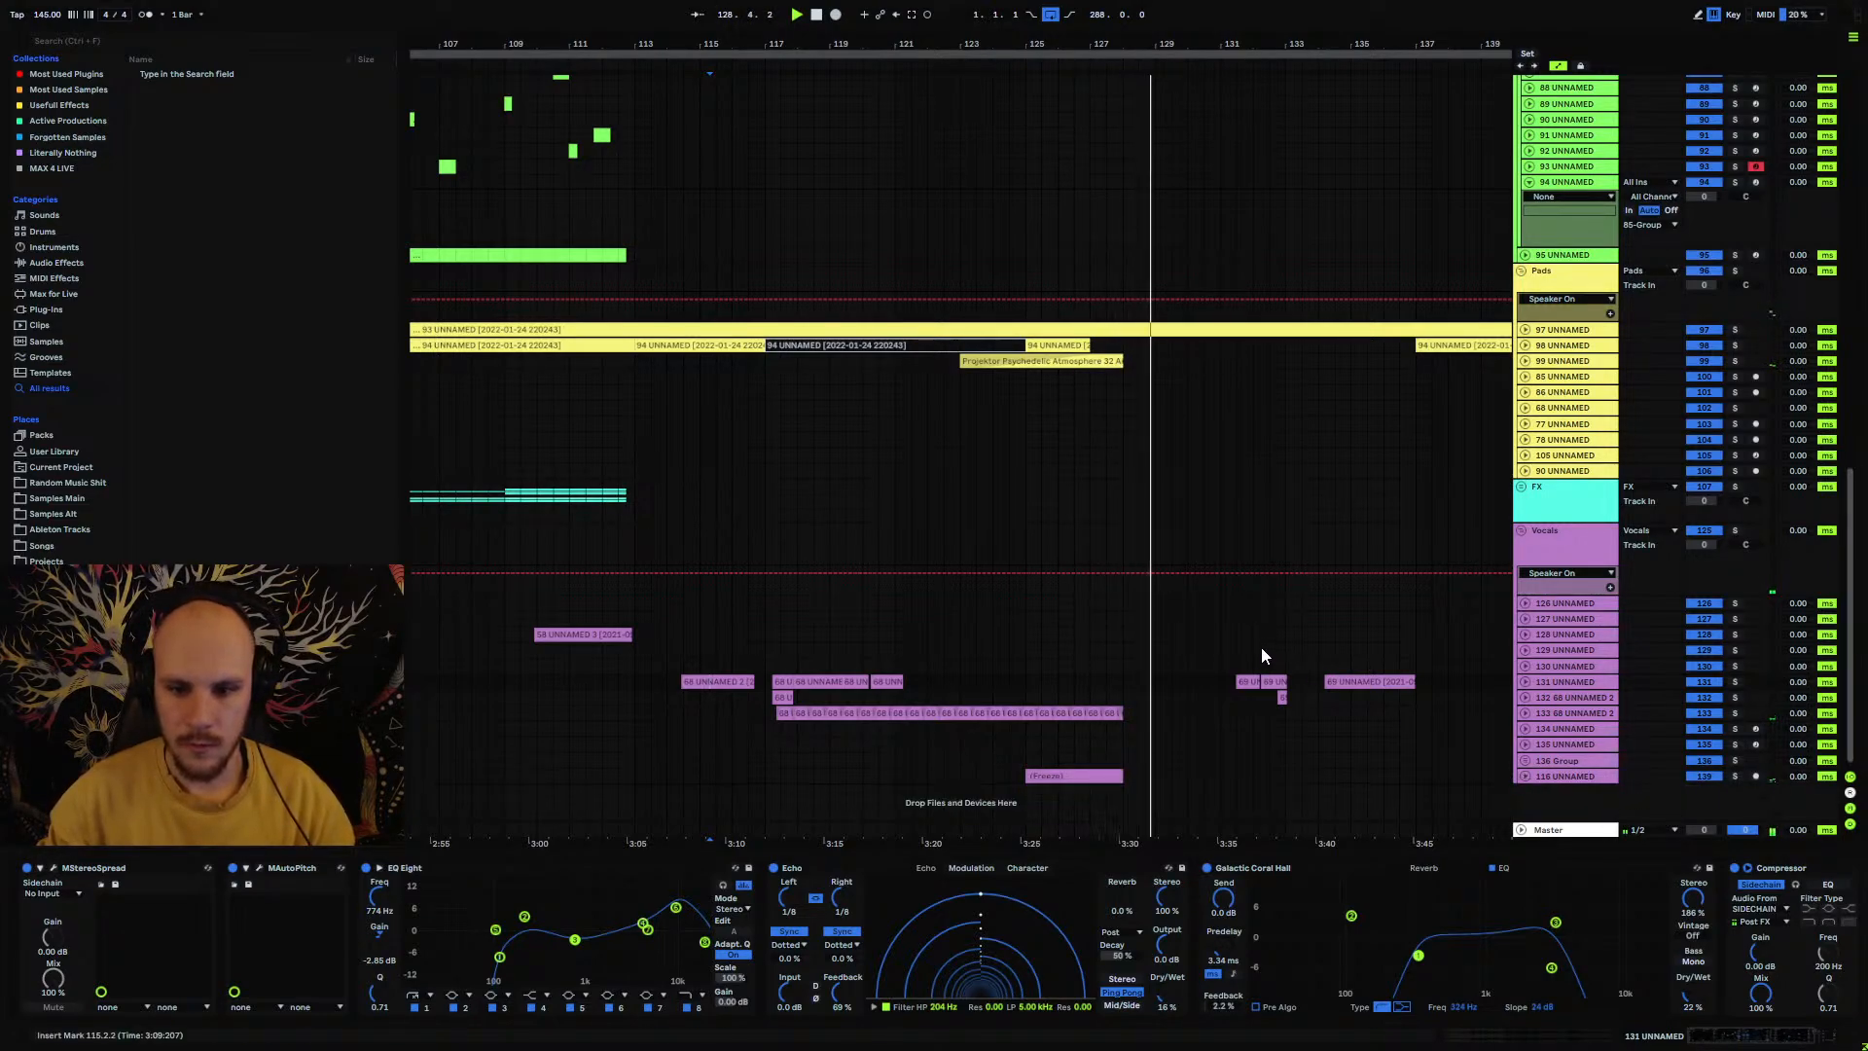
pyautogui.scroll(8, 1179, 638)
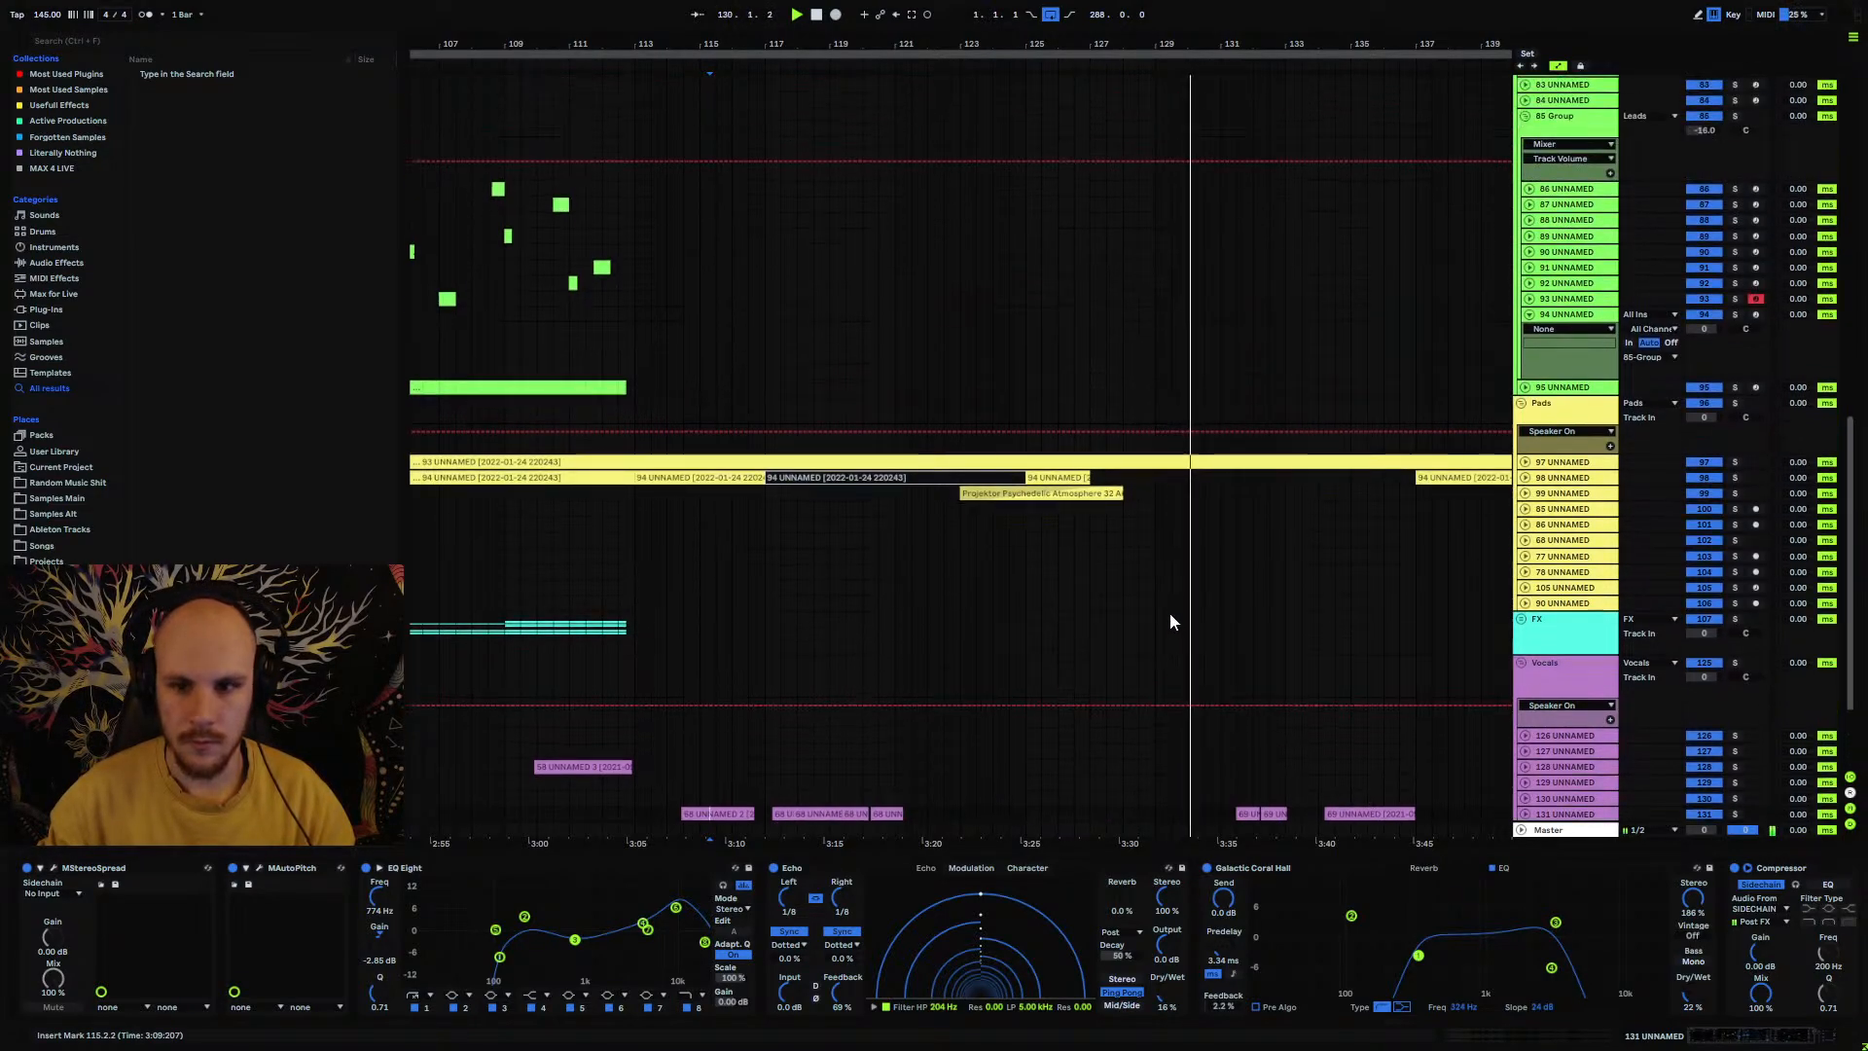
pyautogui.scroll(4, 1173, 577)
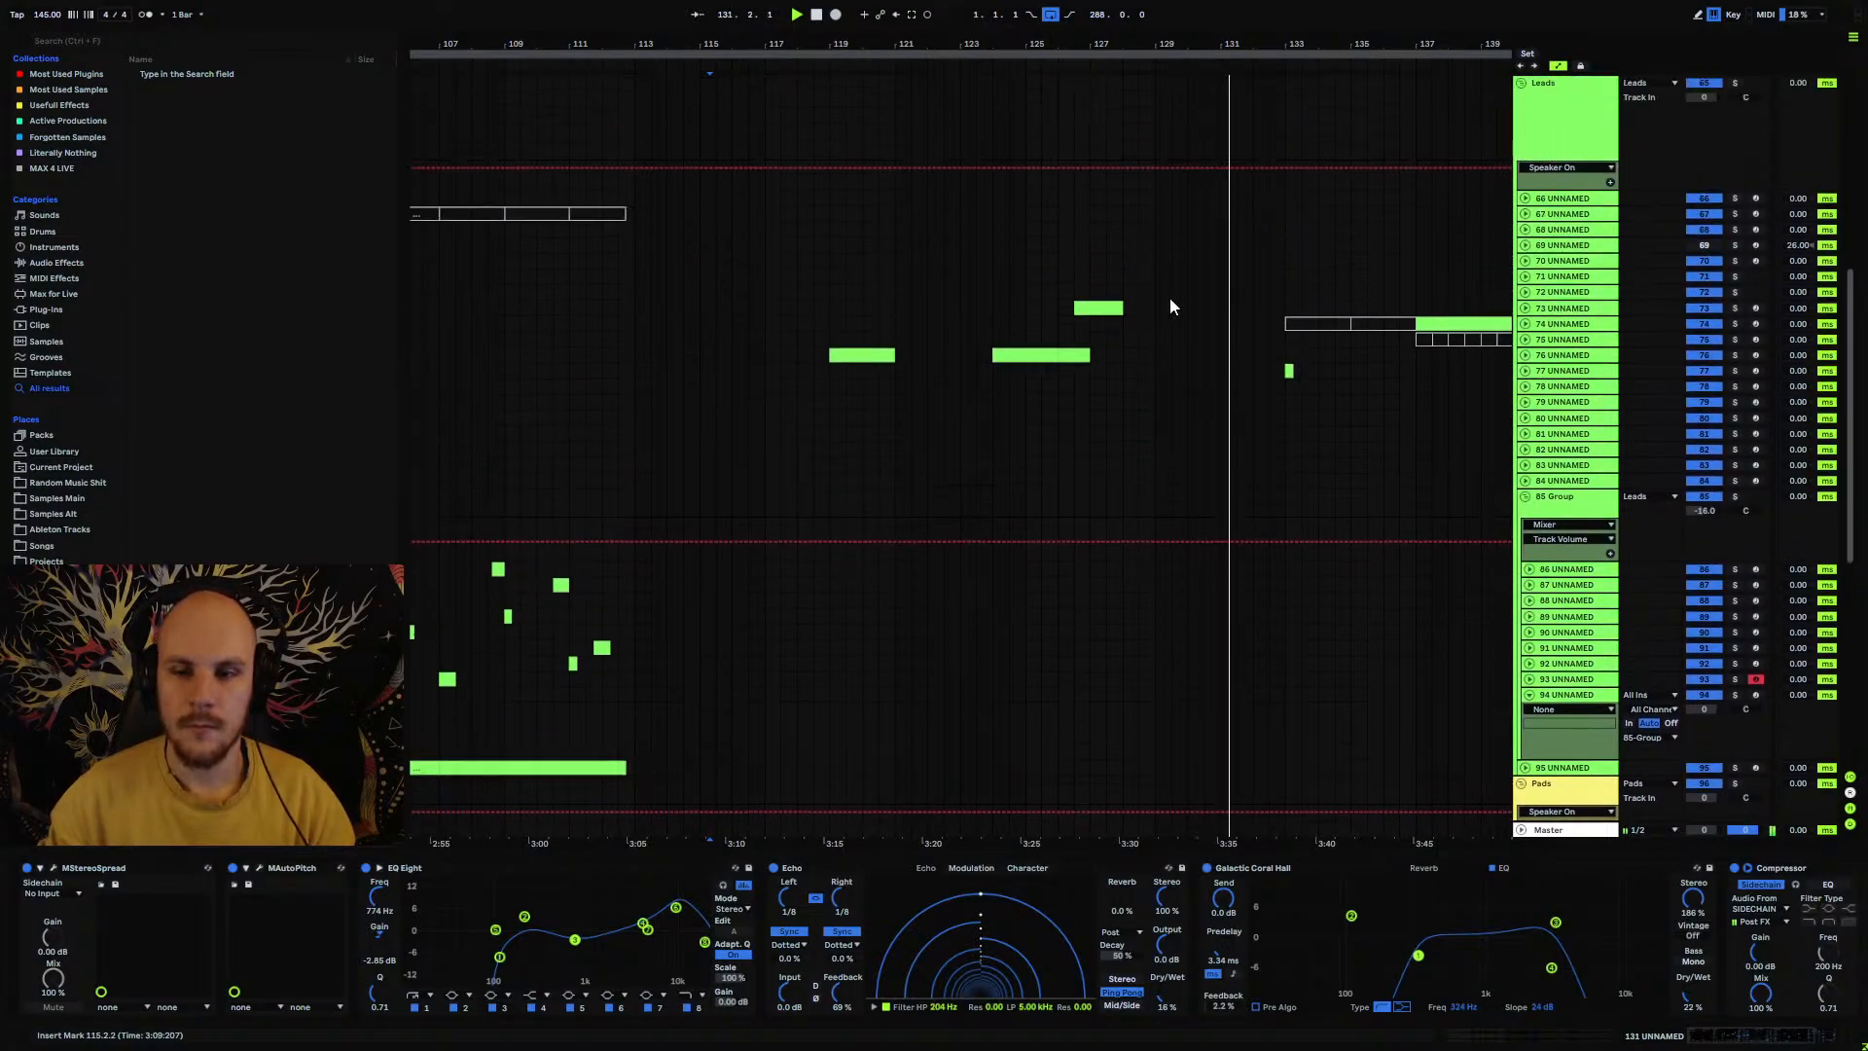
pyautogui.scroll(5, 1001, 336)
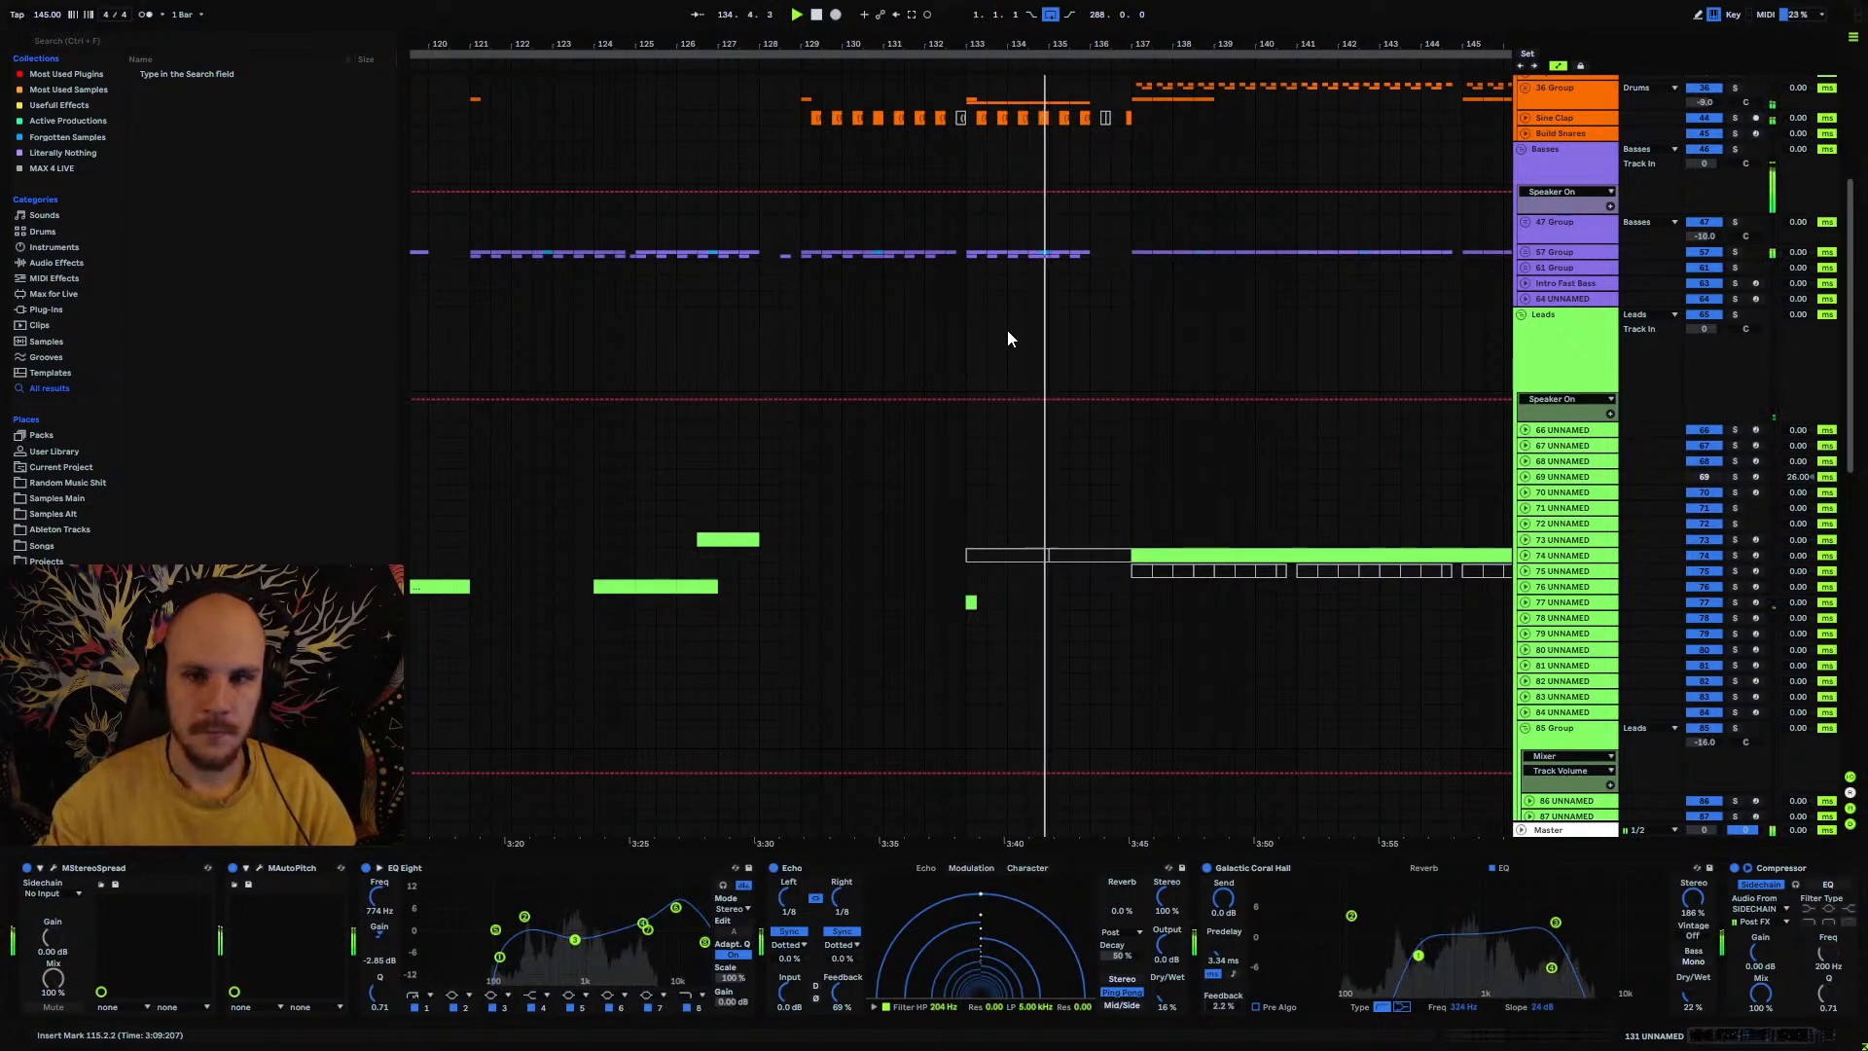
pyautogui.scroll(3, 1002, 375)
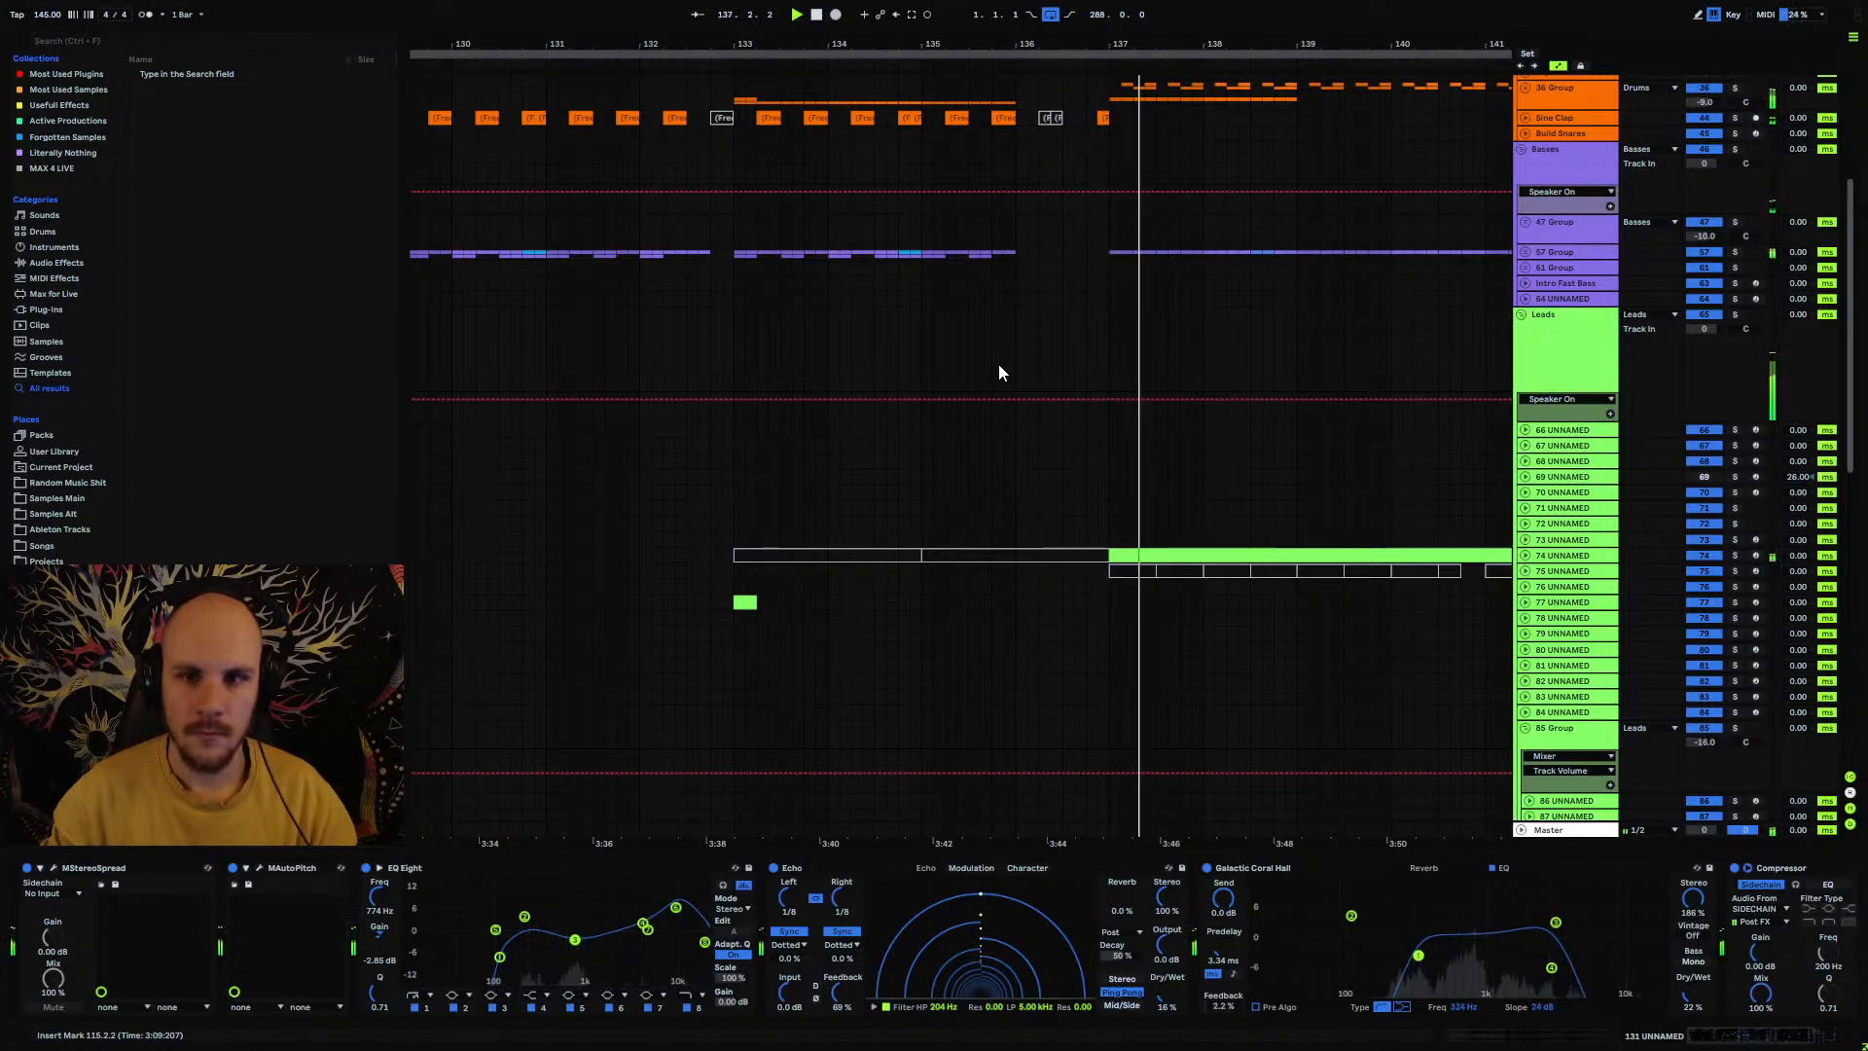
pyautogui.moveTo(1122, 46); pyautogui.dragTo(1059, 47)
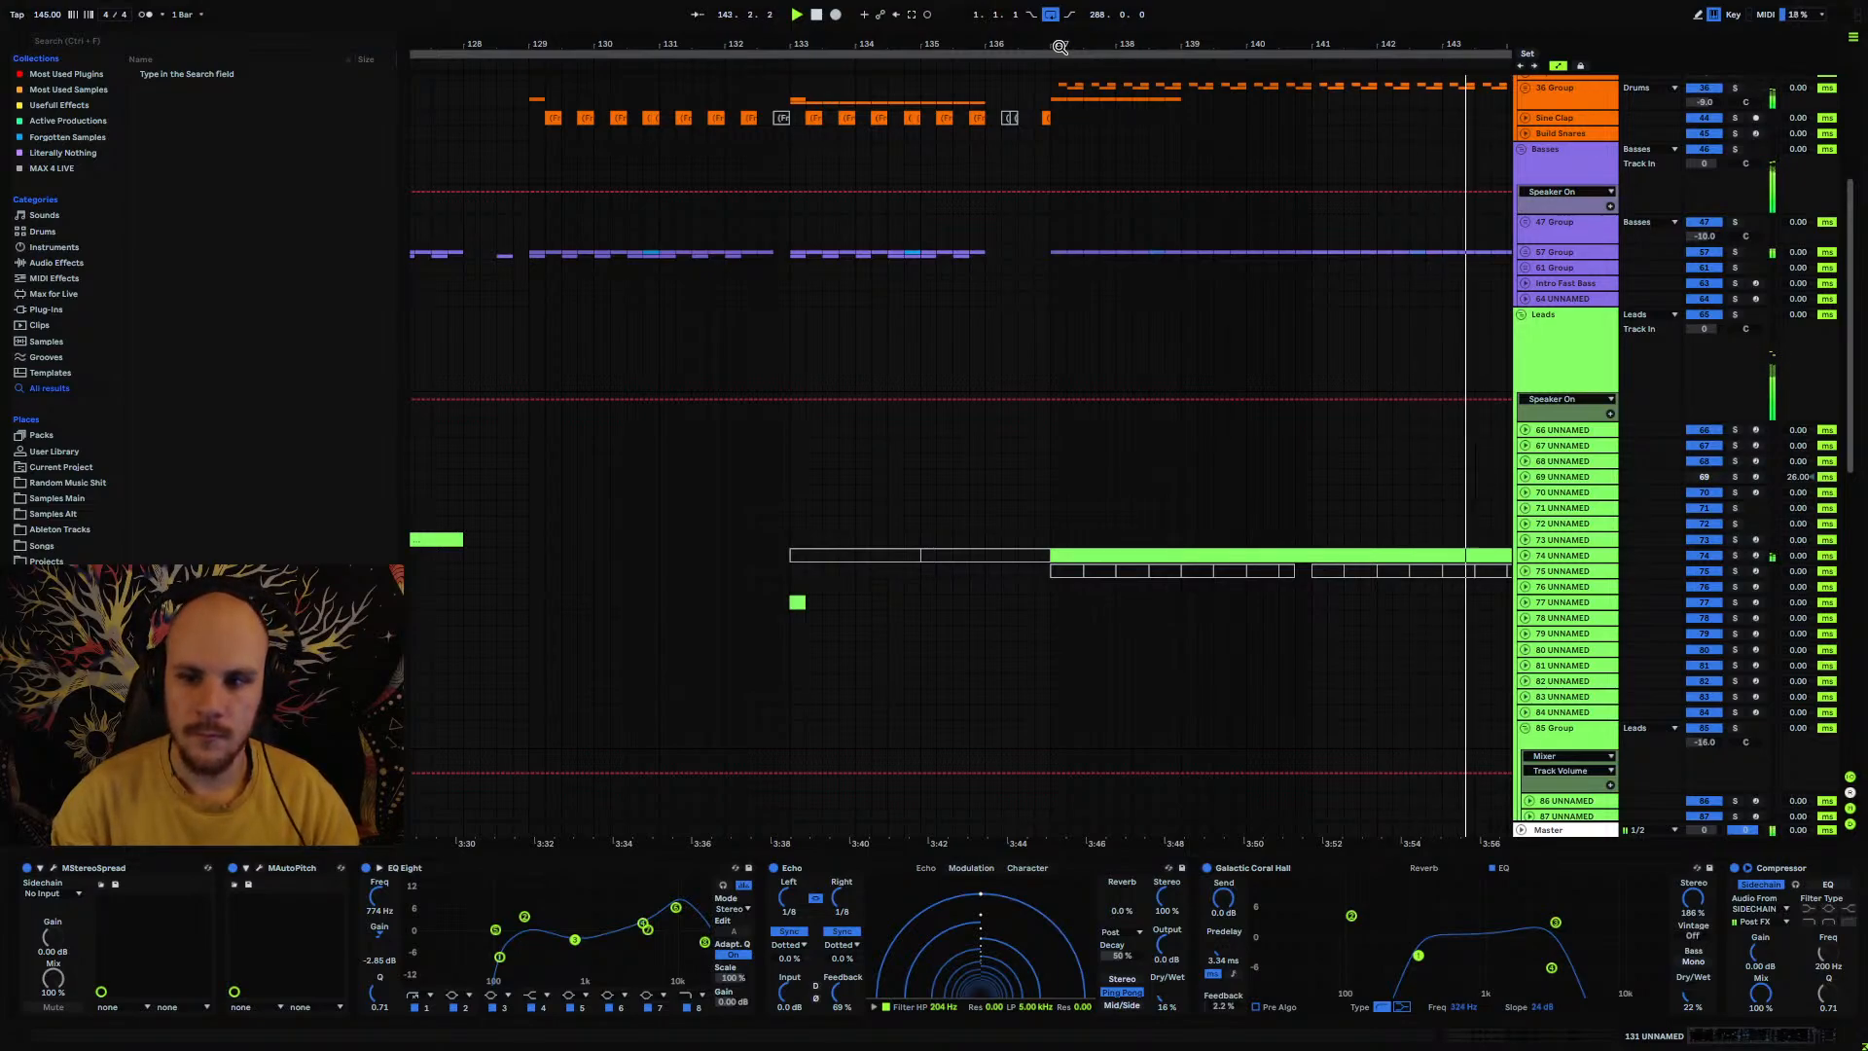
# Step: Open track 74's Serum to examine its wavetable and filter settings, and close its window
pyautogui.click(1543, 557)
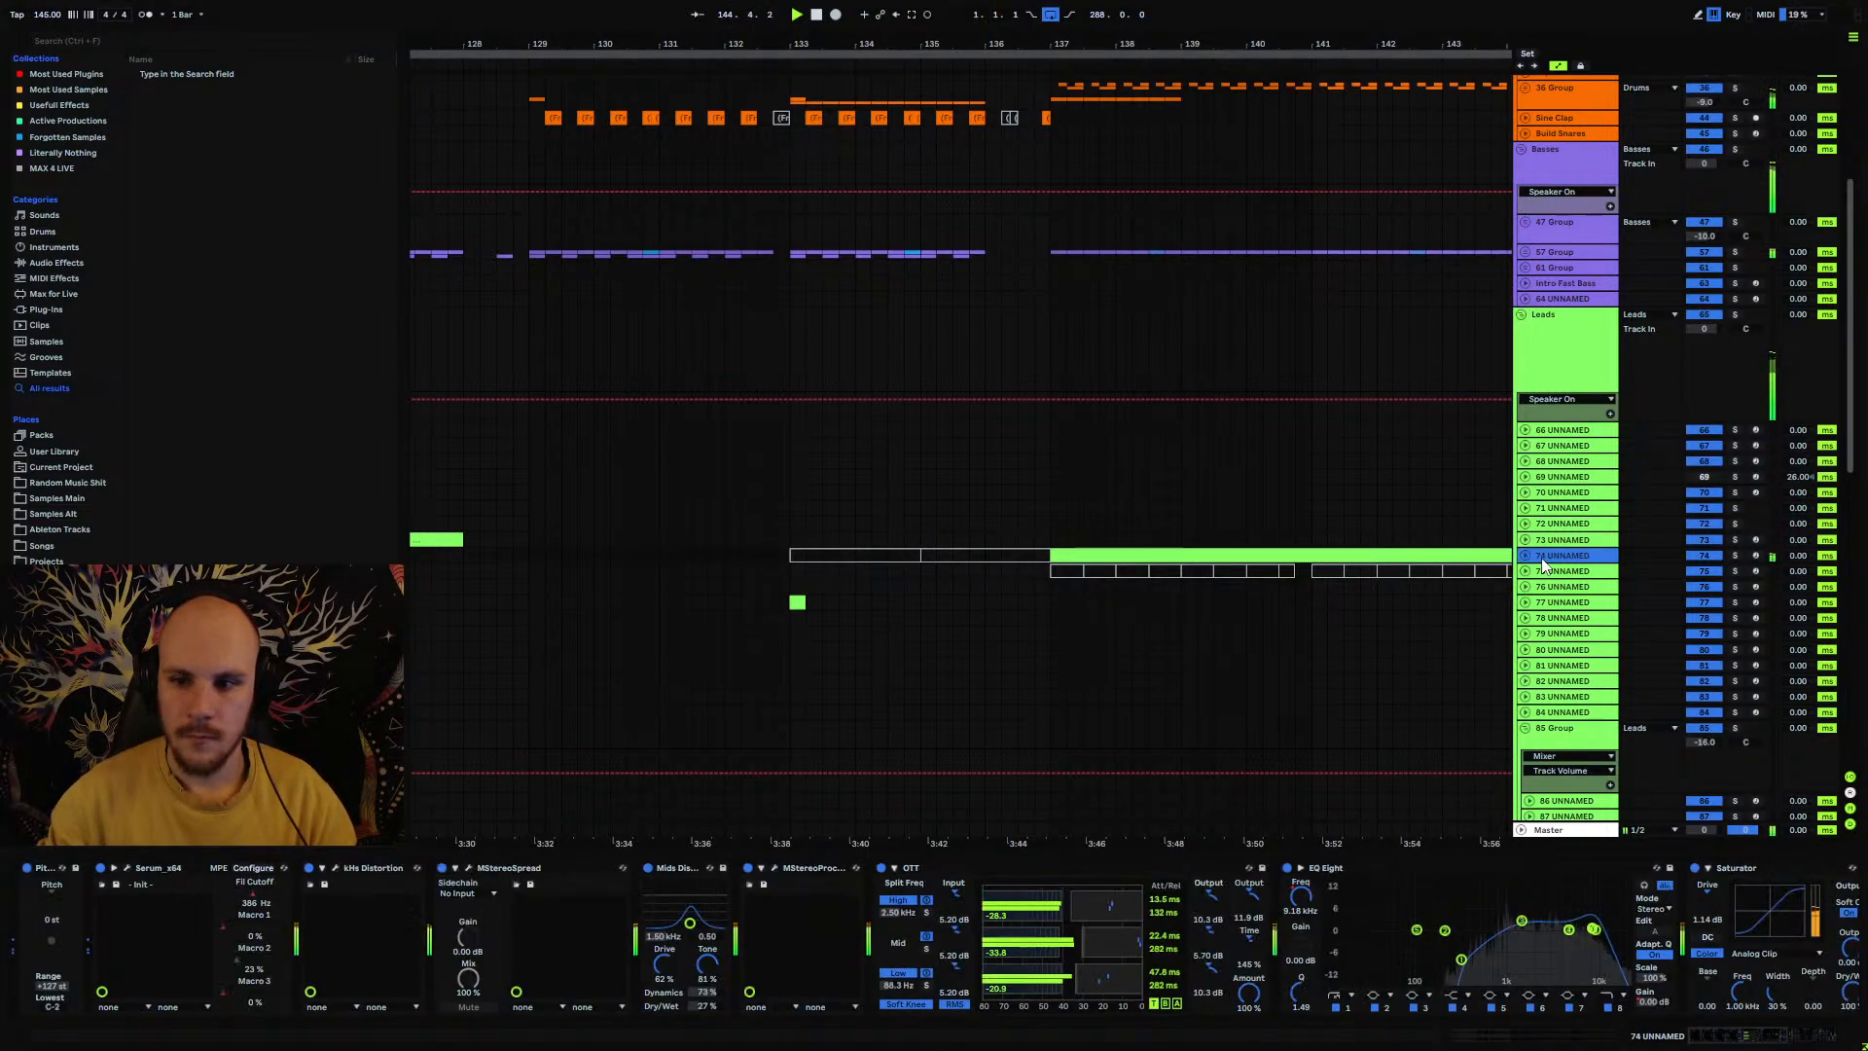
pyautogui.click(127, 868)
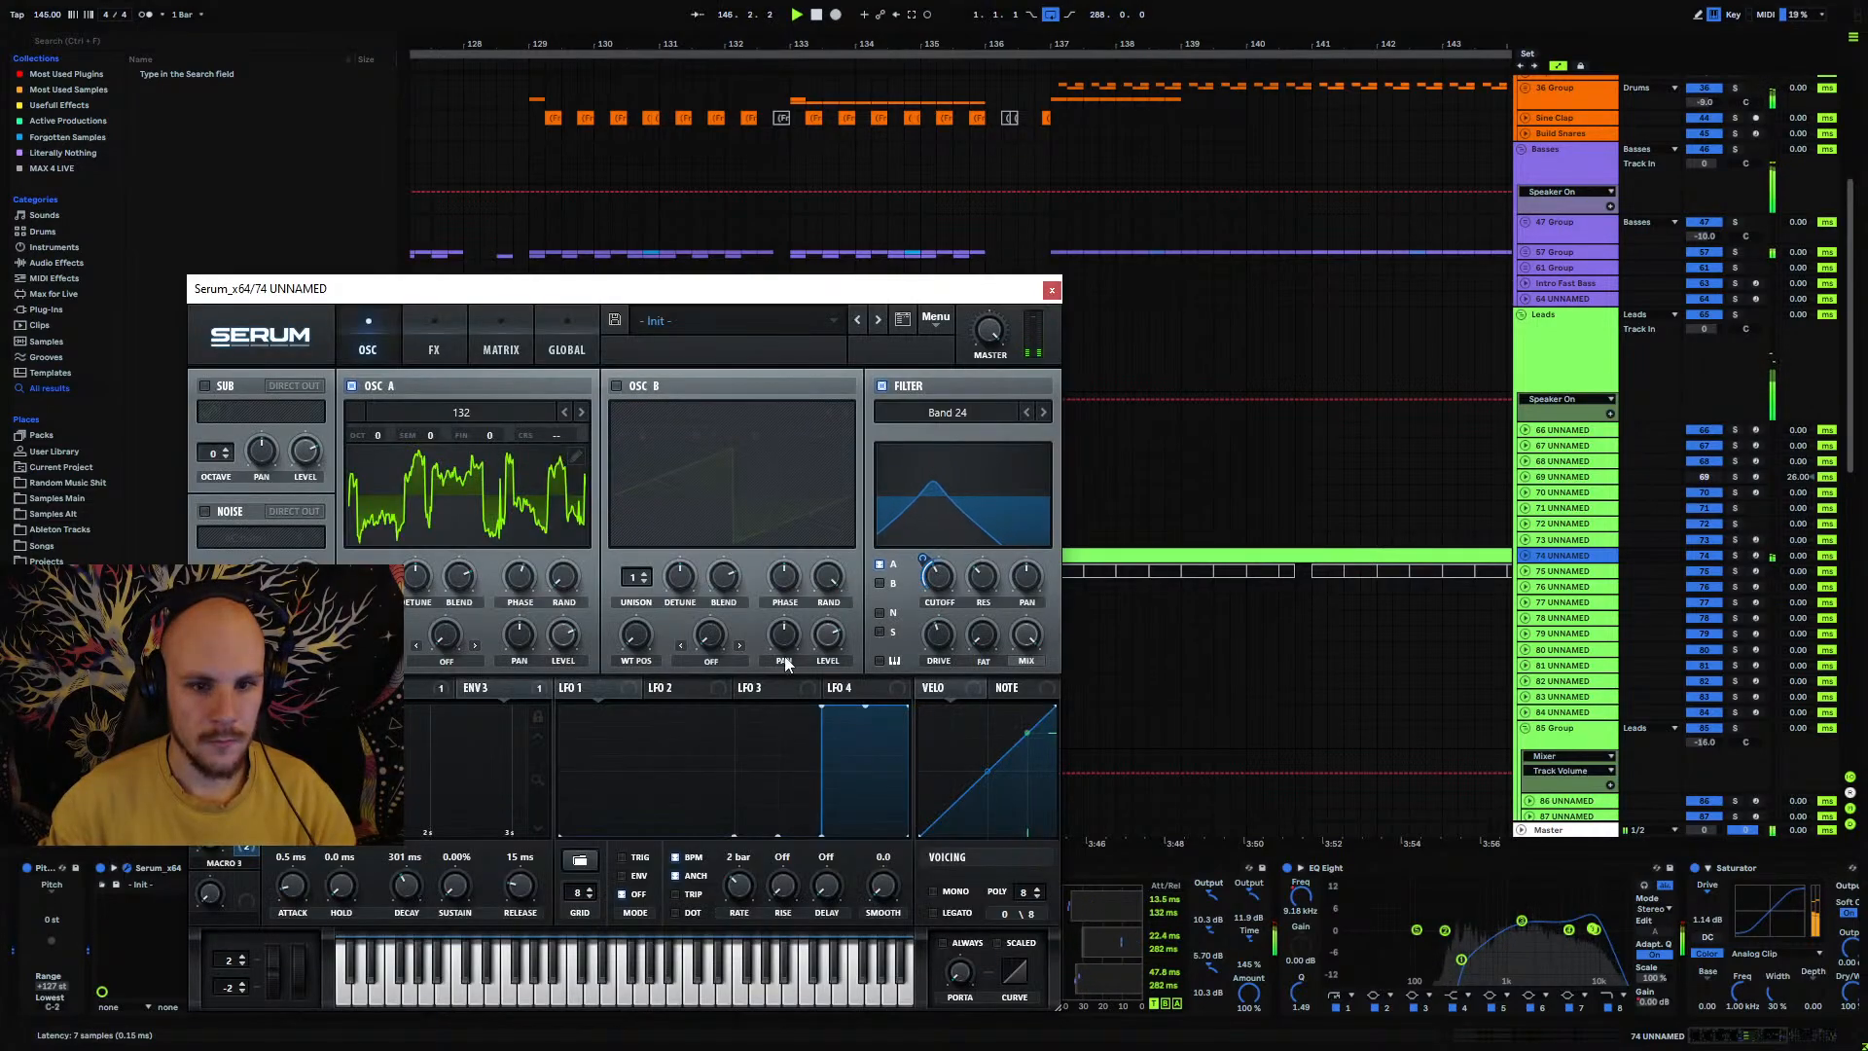
pyautogui.click(1053, 291)
# Step: Play from bar 107 and view the 85 Group's lead fills with the group collapsed and expanded again
pyautogui.moveTo(886, 45)
pyautogui.mouseDown()
pyautogui.moveTo(886, 24)
pyautogui.moveTo(1107, 5)
pyautogui.mouseUp()
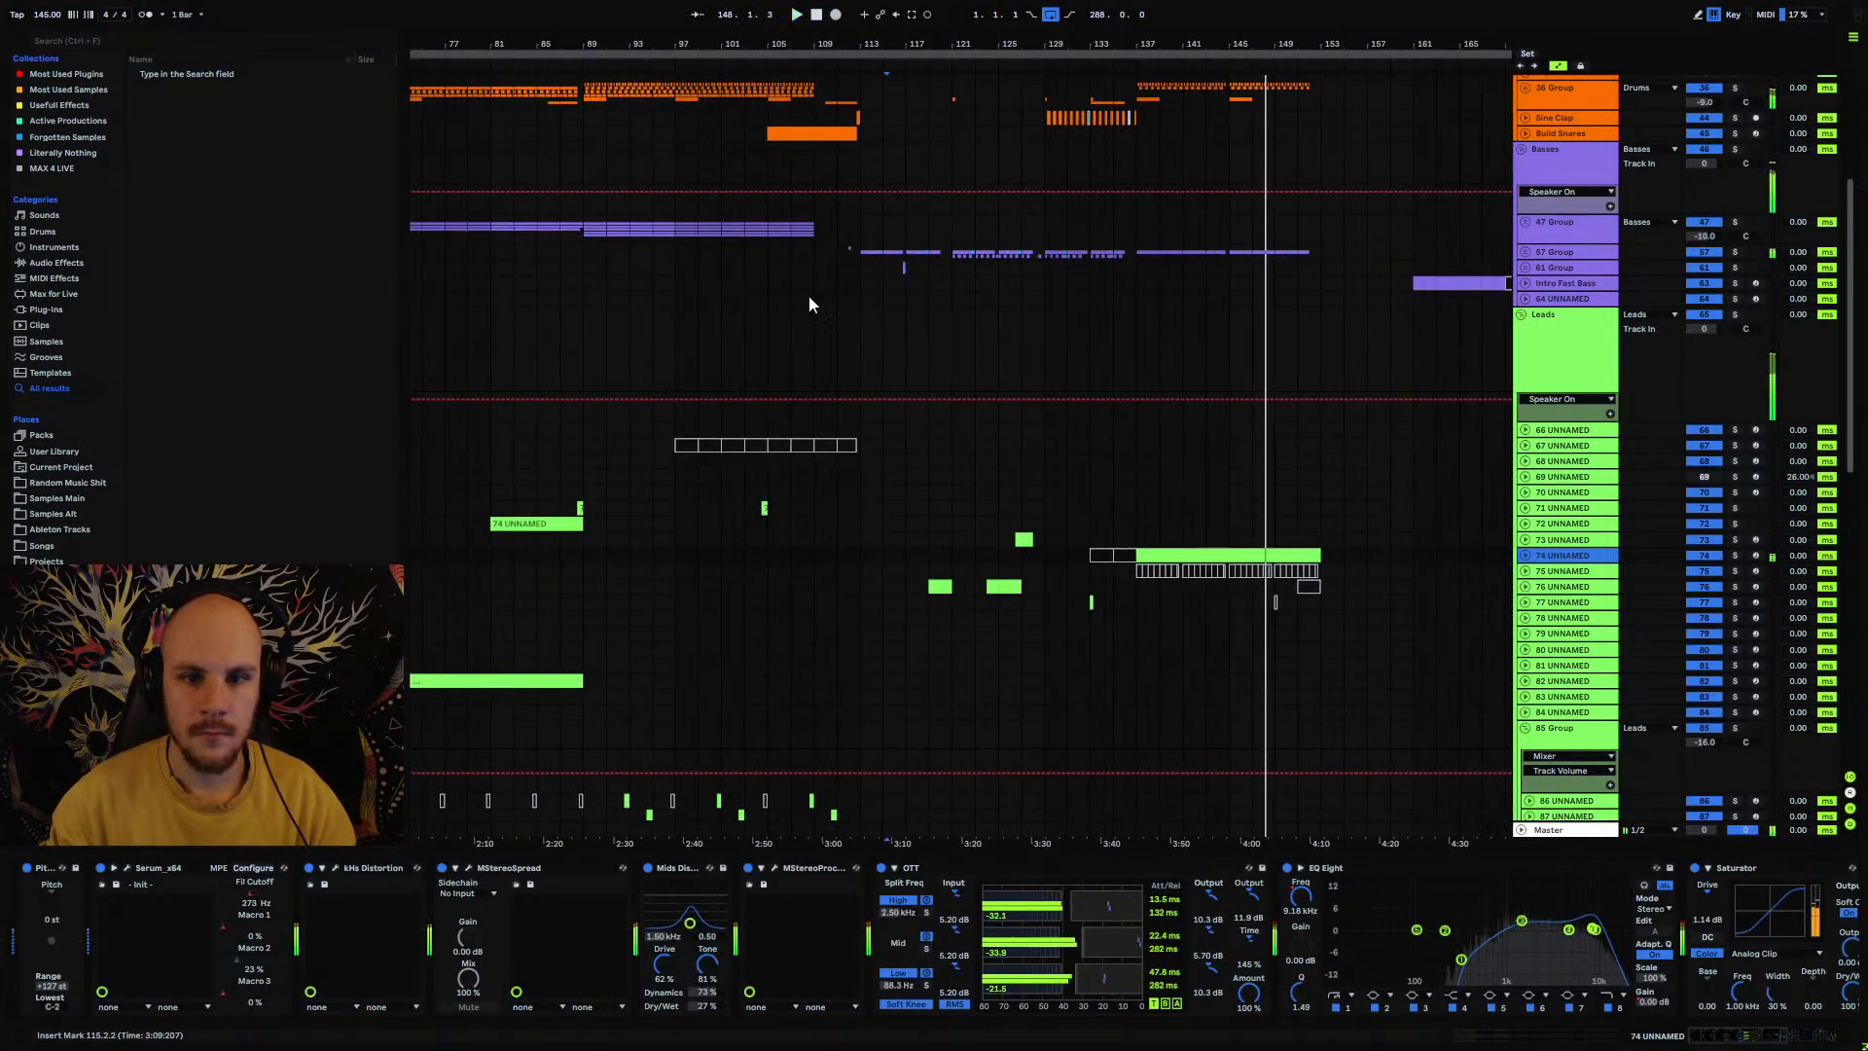
pyautogui.click(803, 268)
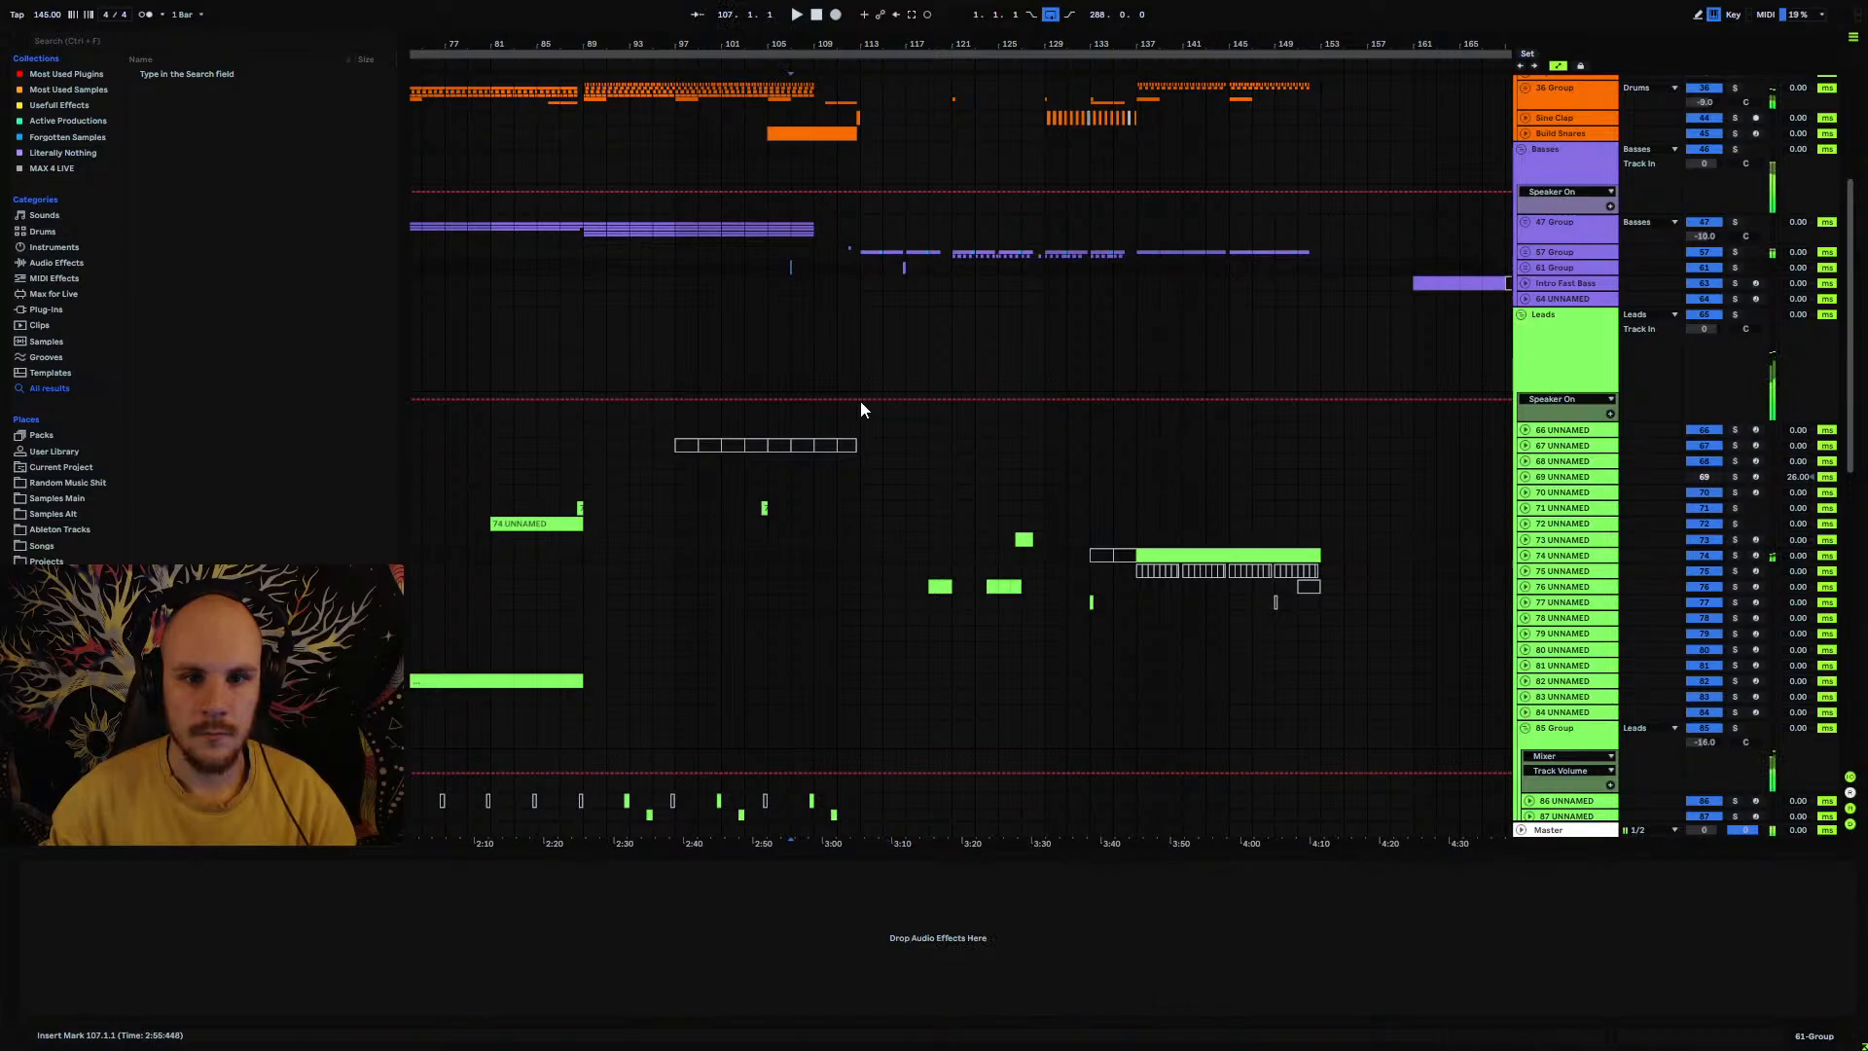
pyautogui.click(1525, 729)
pyautogui.scroll(-4, 846, 475)
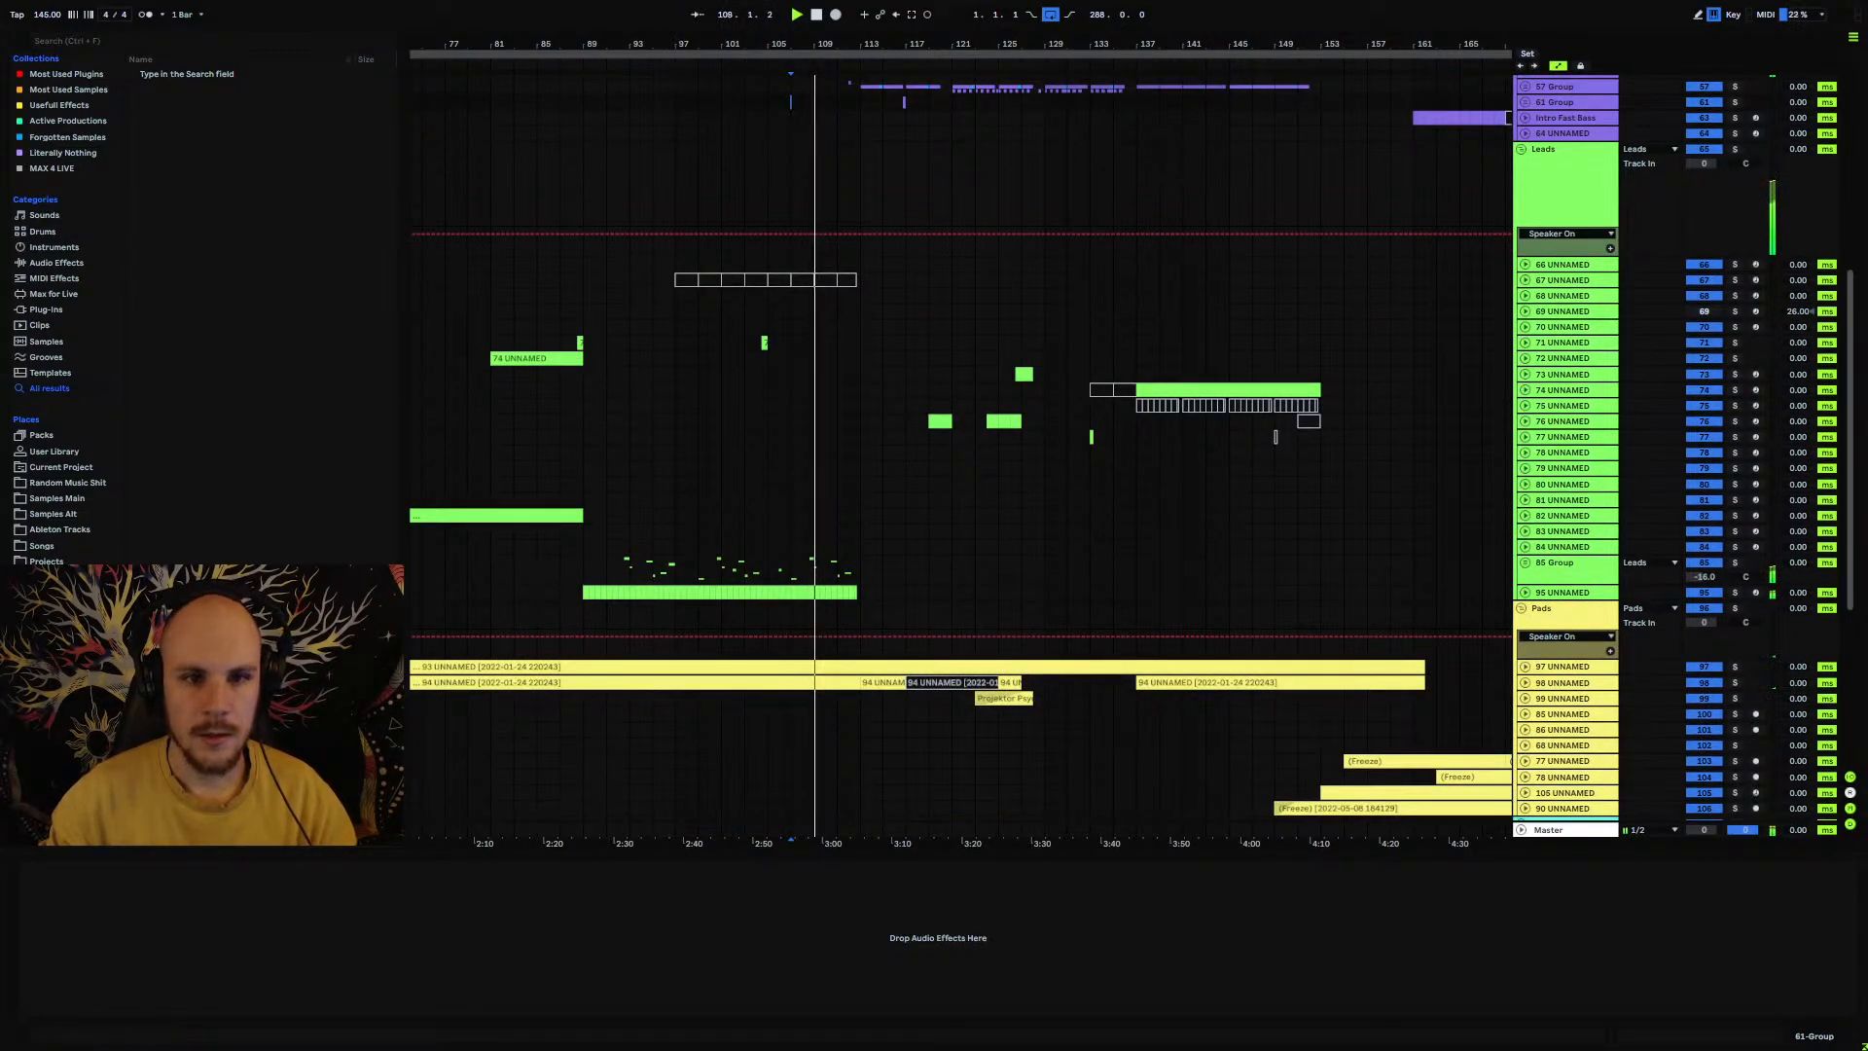
pyautogui.moveTo(790, 44); pyautogui.dragTo(1074, 97)
pyautogui.click(1525, 562)
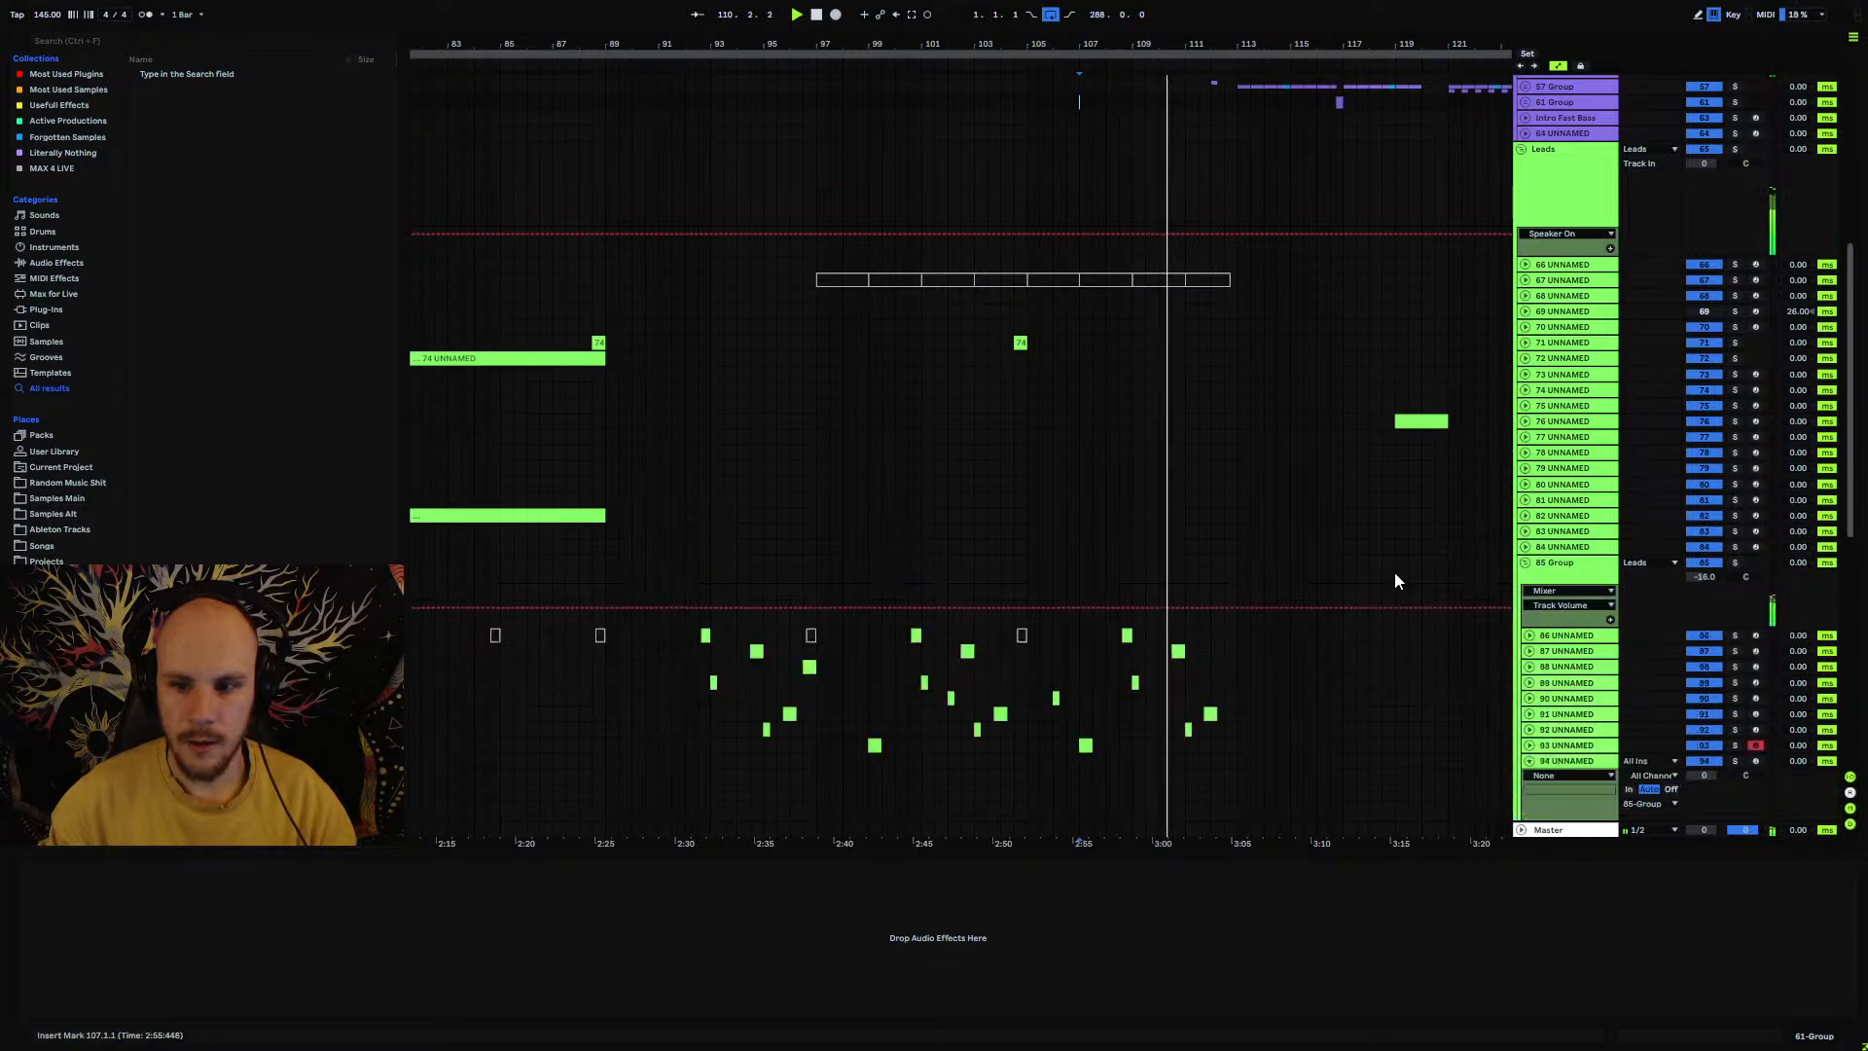
# Step: Create an empty two-beat MIDI clip on track 94 from 97.4.1 to 98.2.1
pyautogui.scroll(-3, 1393, 580)
pyautogui.click(1576, 645)
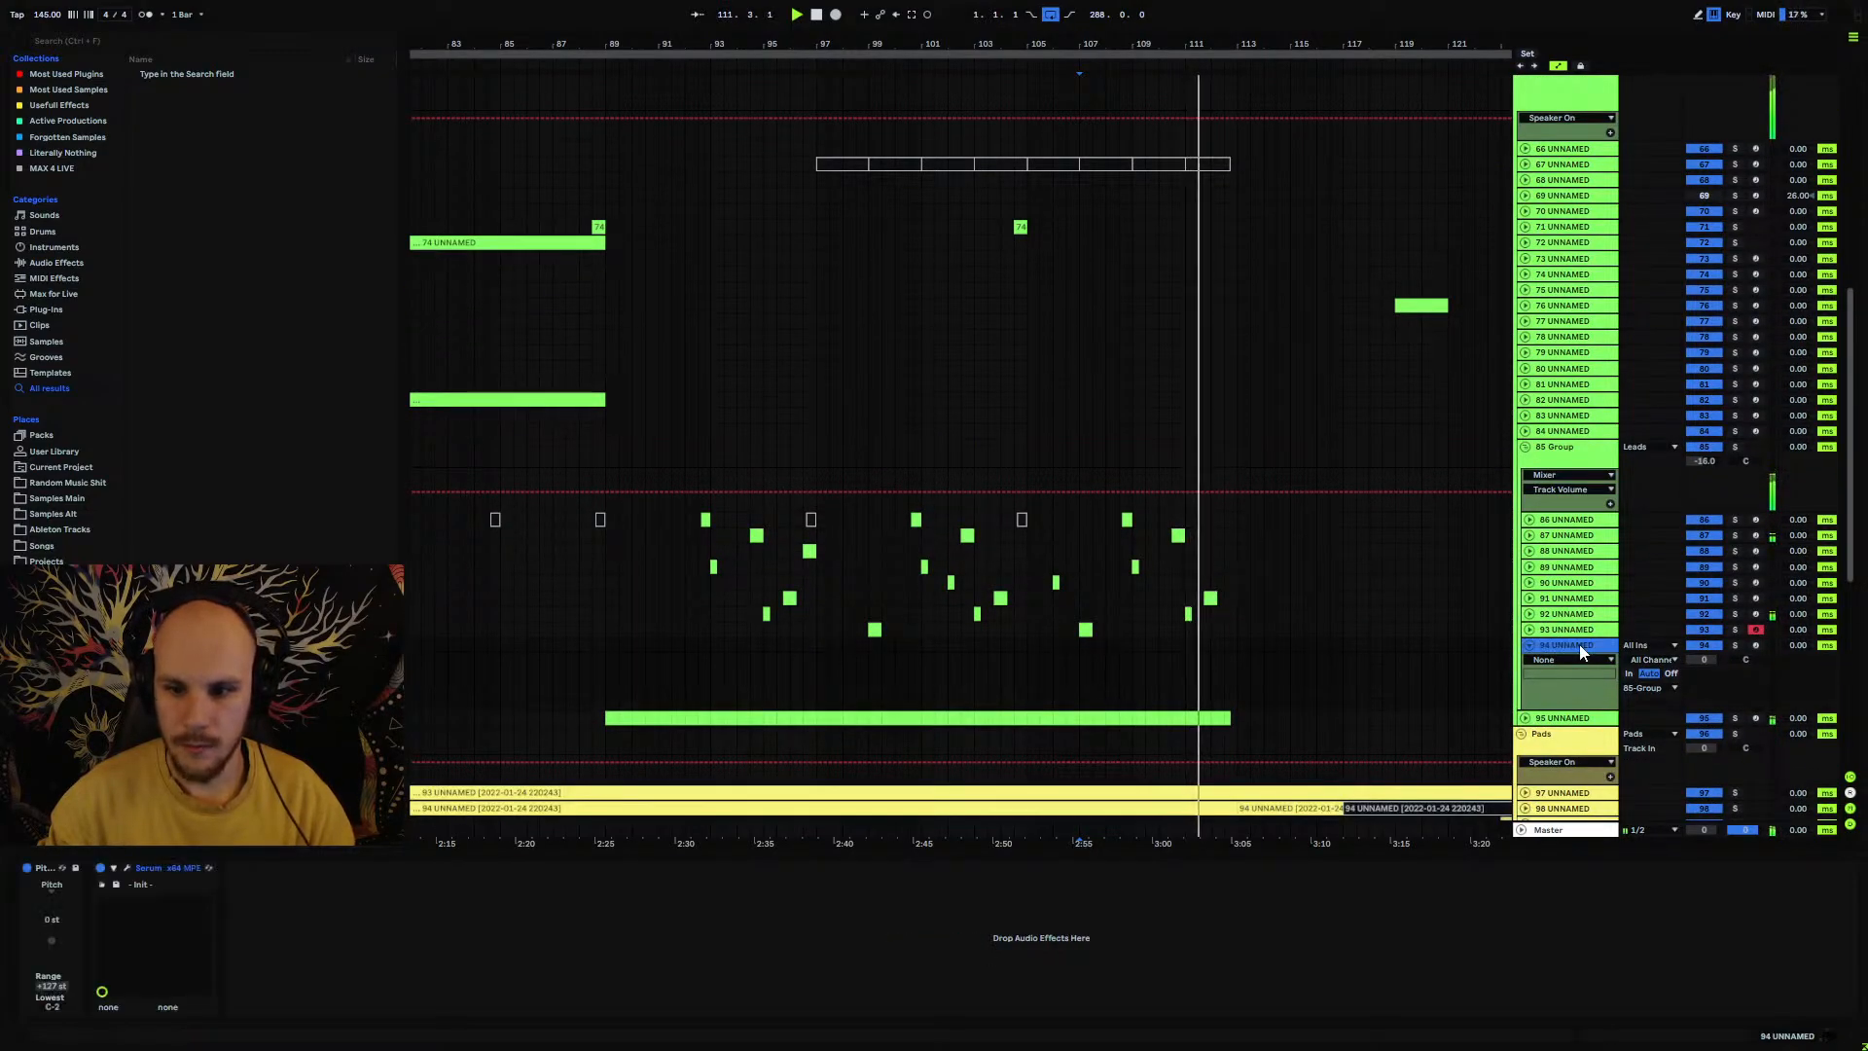
pyautogui.moveTo(875, 44); pyautogui.dragTo(876, 105)
pyautogui.moveTo(838, 645); pyautogui.dragTo(861, 650)
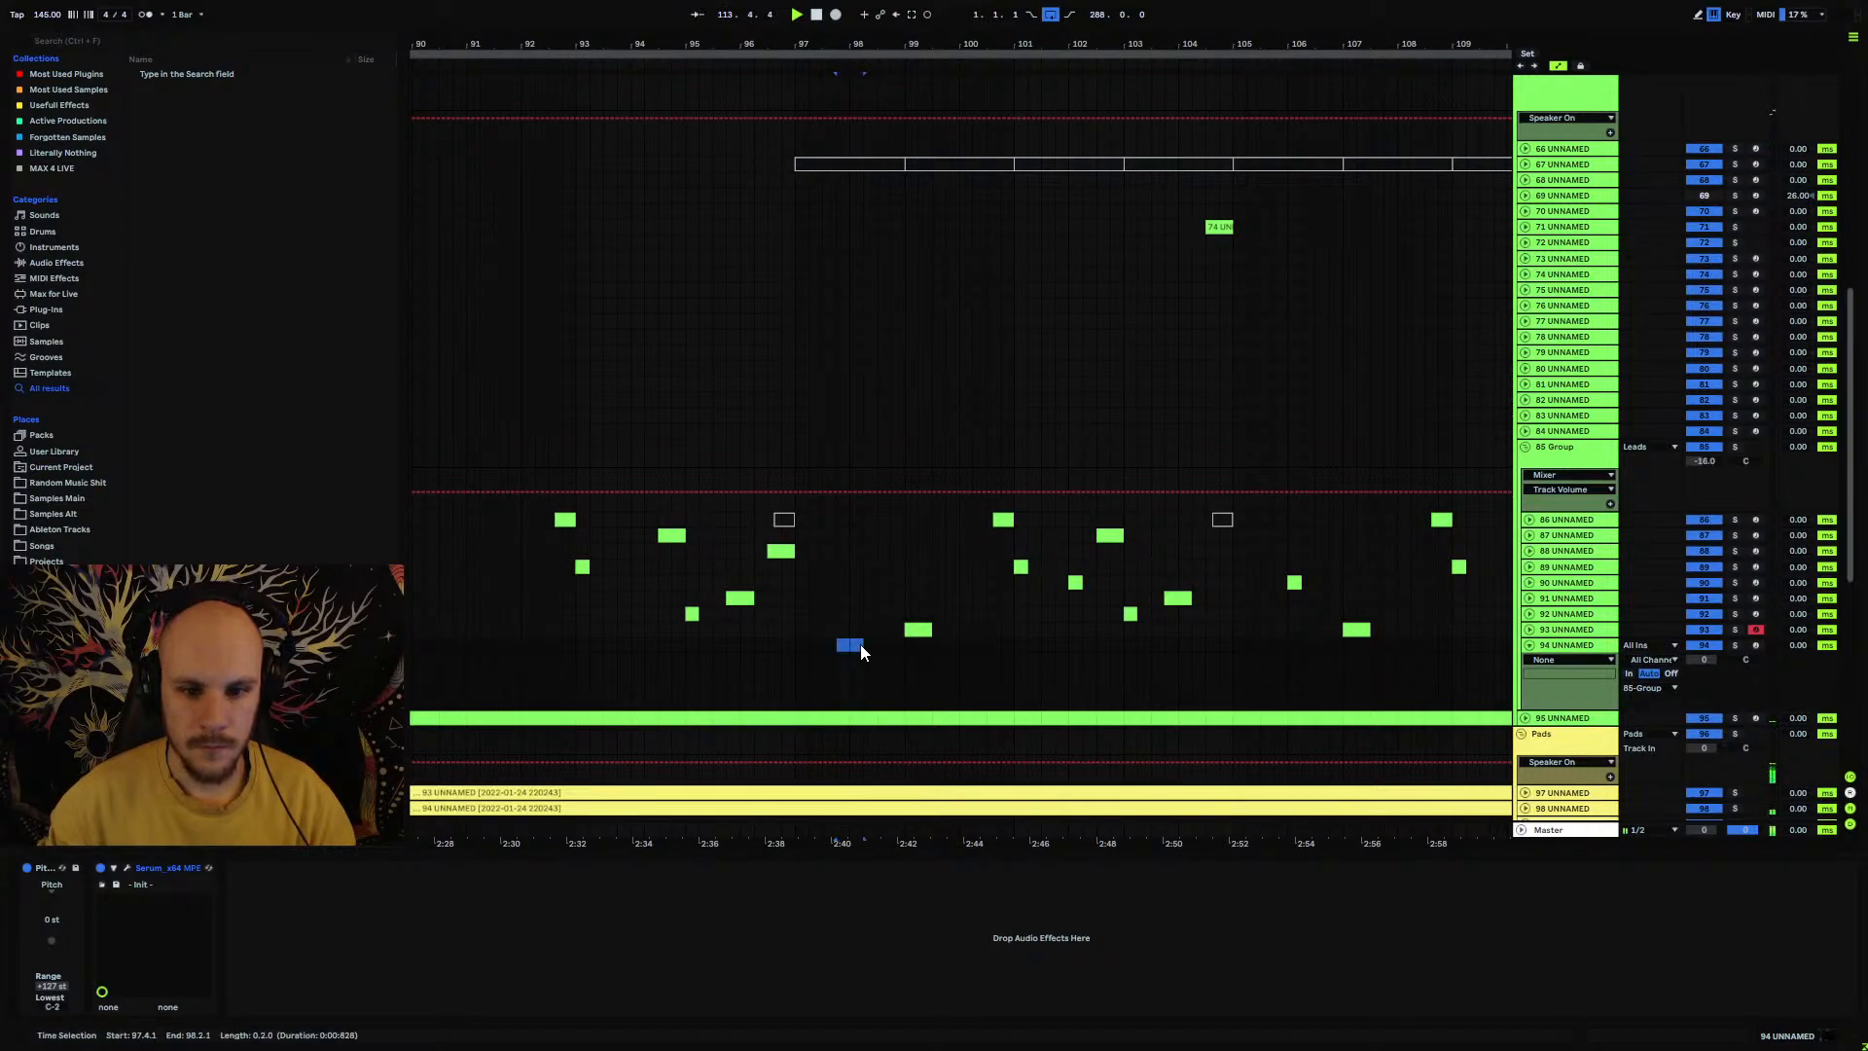
pyautogui.hotkey('ctrl', 'shift', 'm')
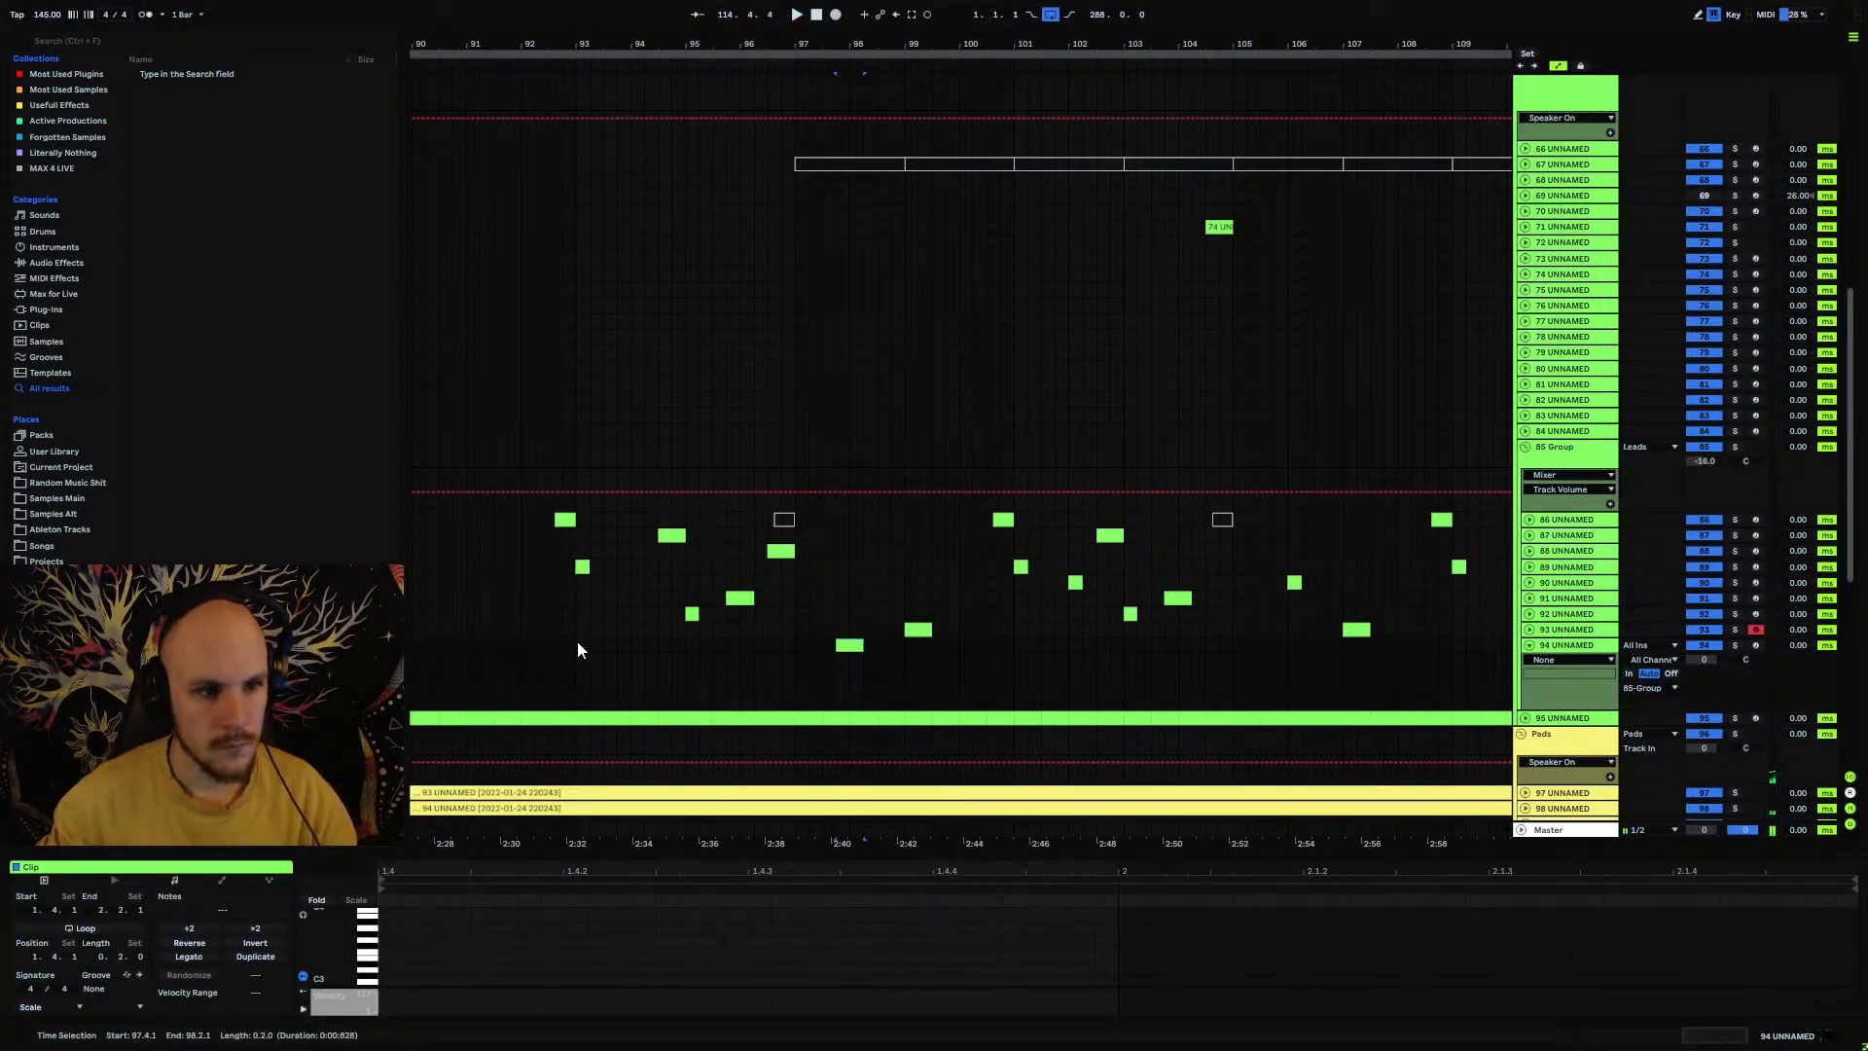
# Step: Load Serum on track 94 from the plug-in shortlist and open its window
pyautogui.rightClick(868, 664)
pyautogui.rightClick(868, 663)
pyautogui.moveTo(980, 288)
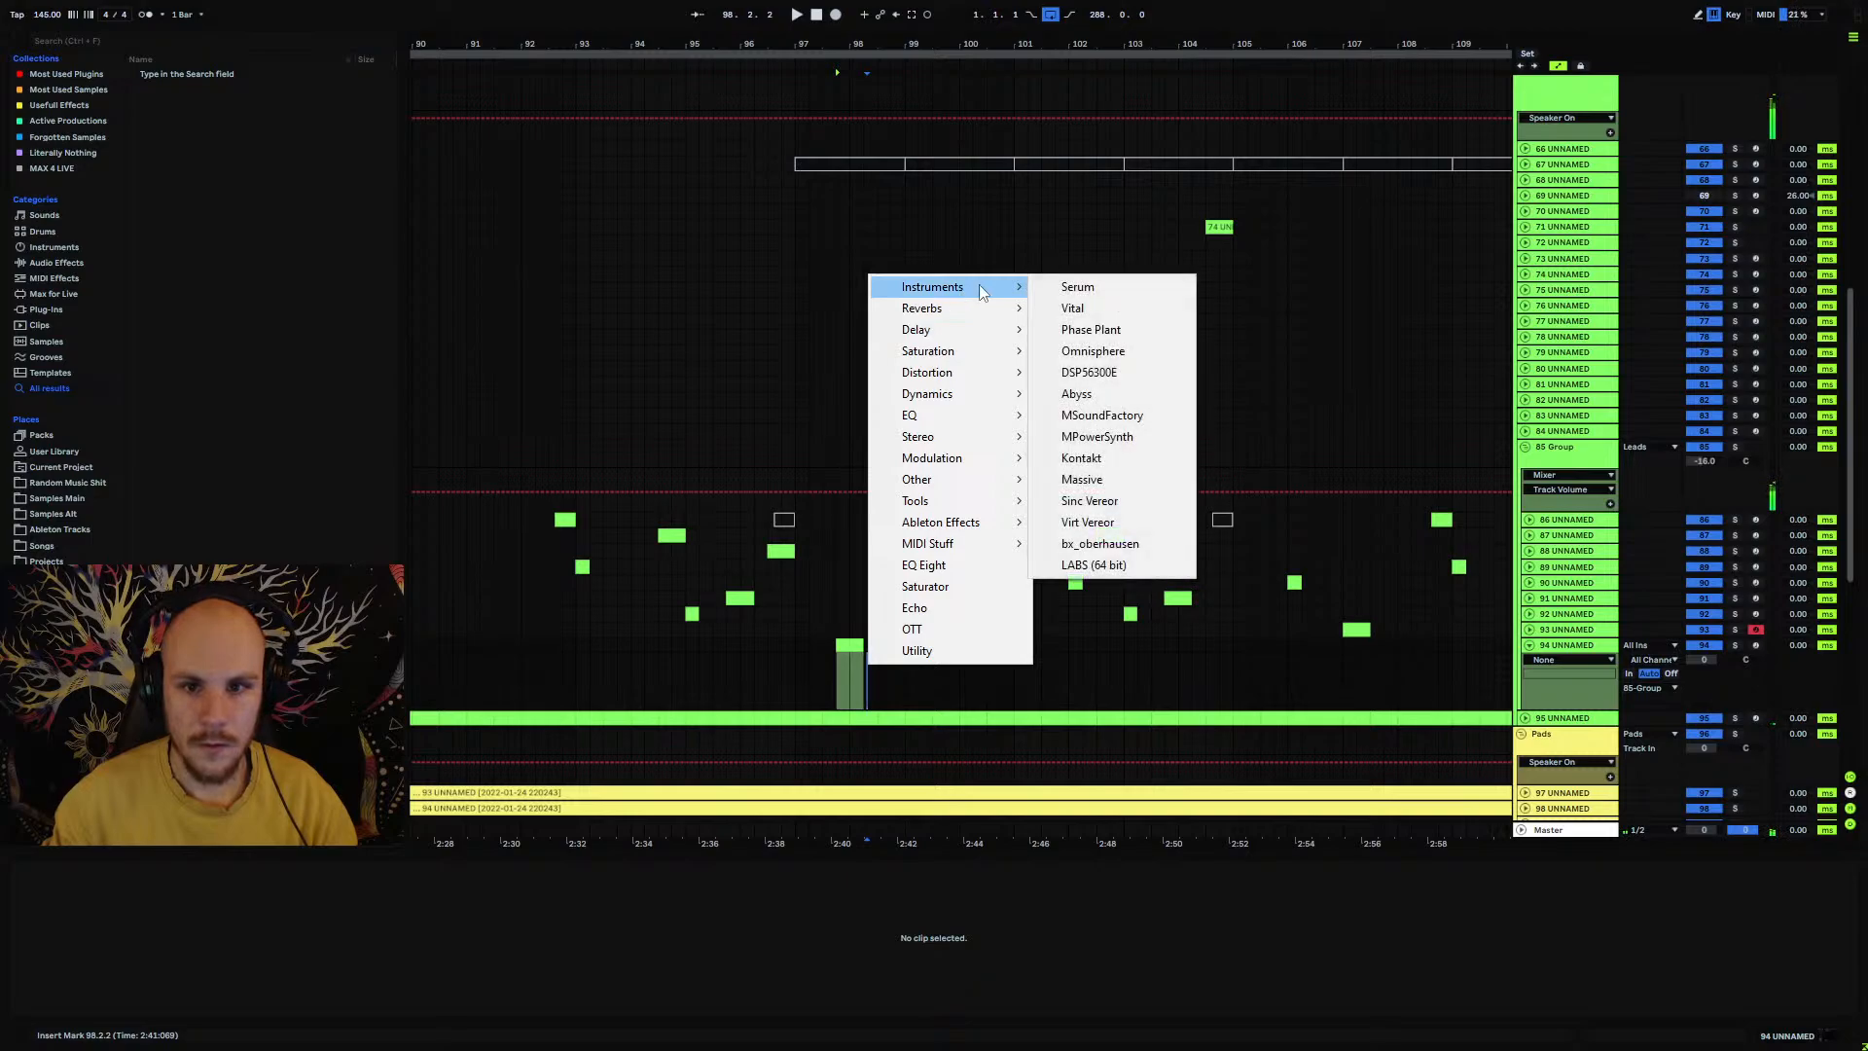
pyautogui.click(1077, 287)
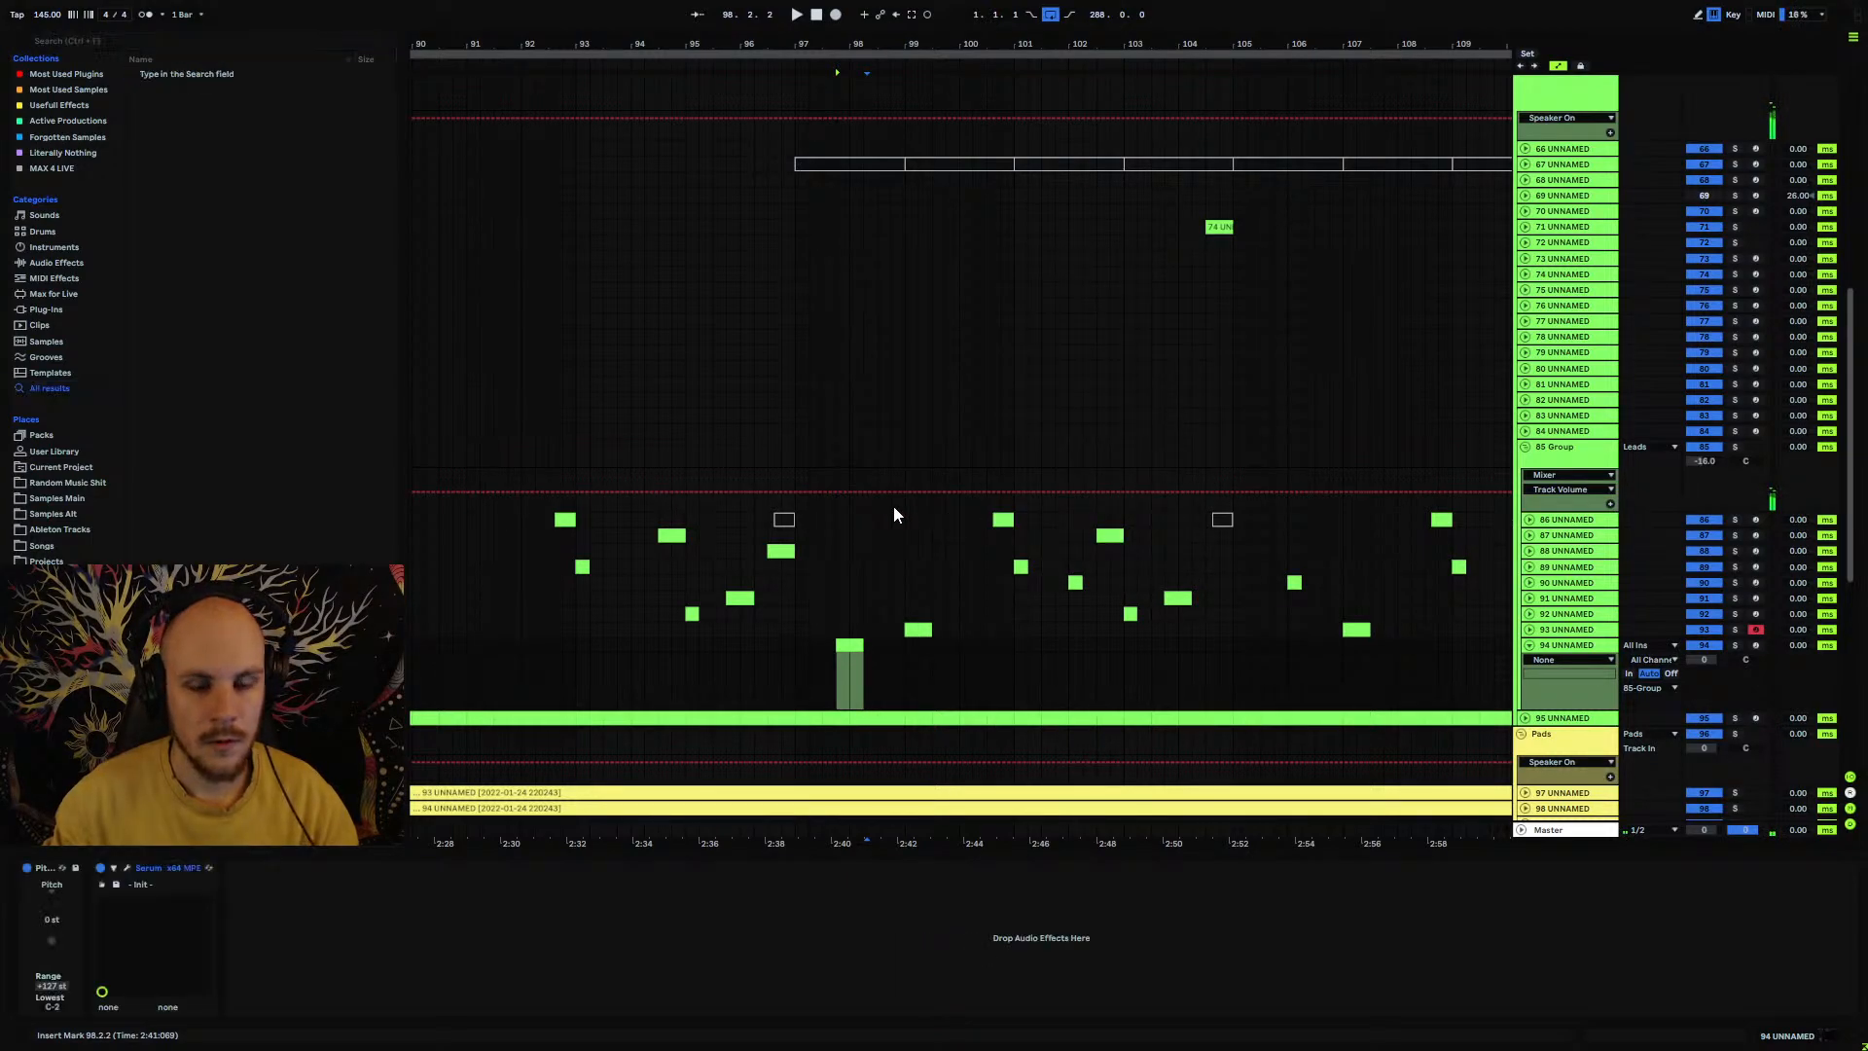
pyautogui.click(128, 868)
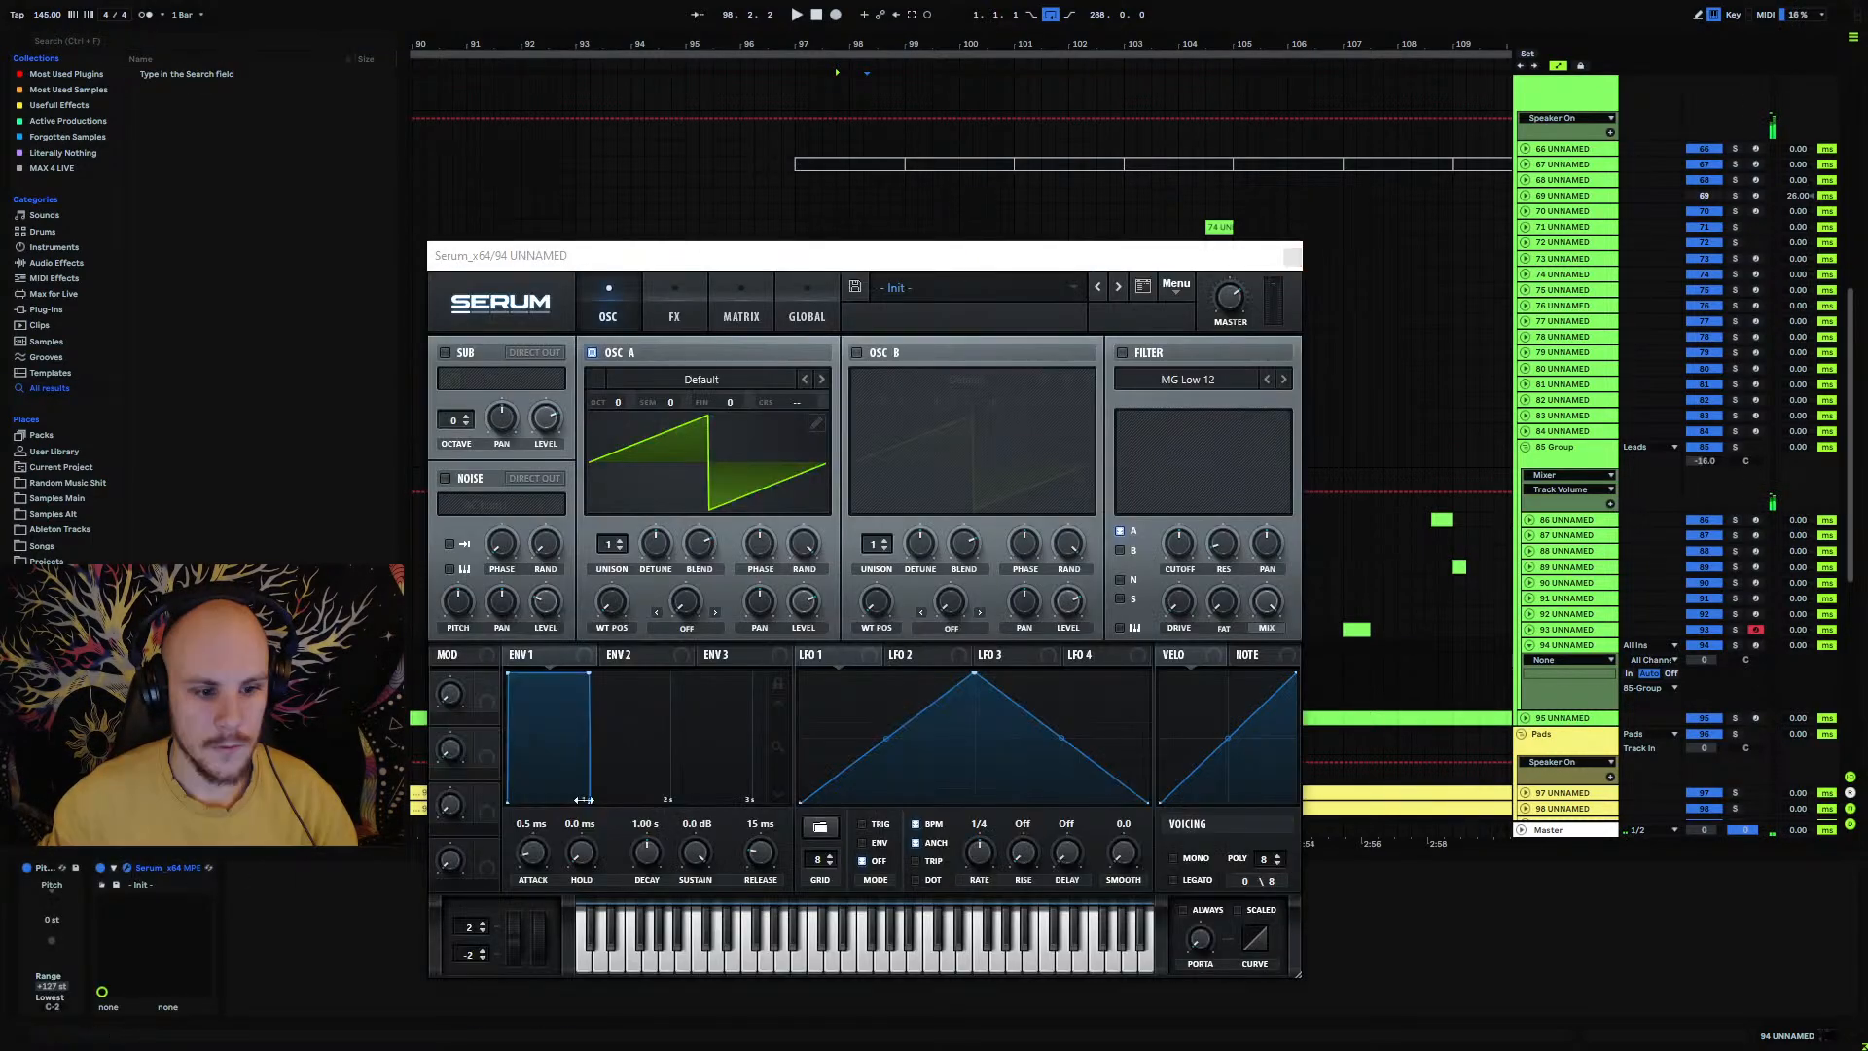
# Step: Load wavetable 217 from Projektor Tones Pack Part 2 into oscillator A and enable a Band 24 filter
pyautogui.click(702, 380)
pyautogui.moveTo(739, 465)
pyautogui.moveTo(928, 494)
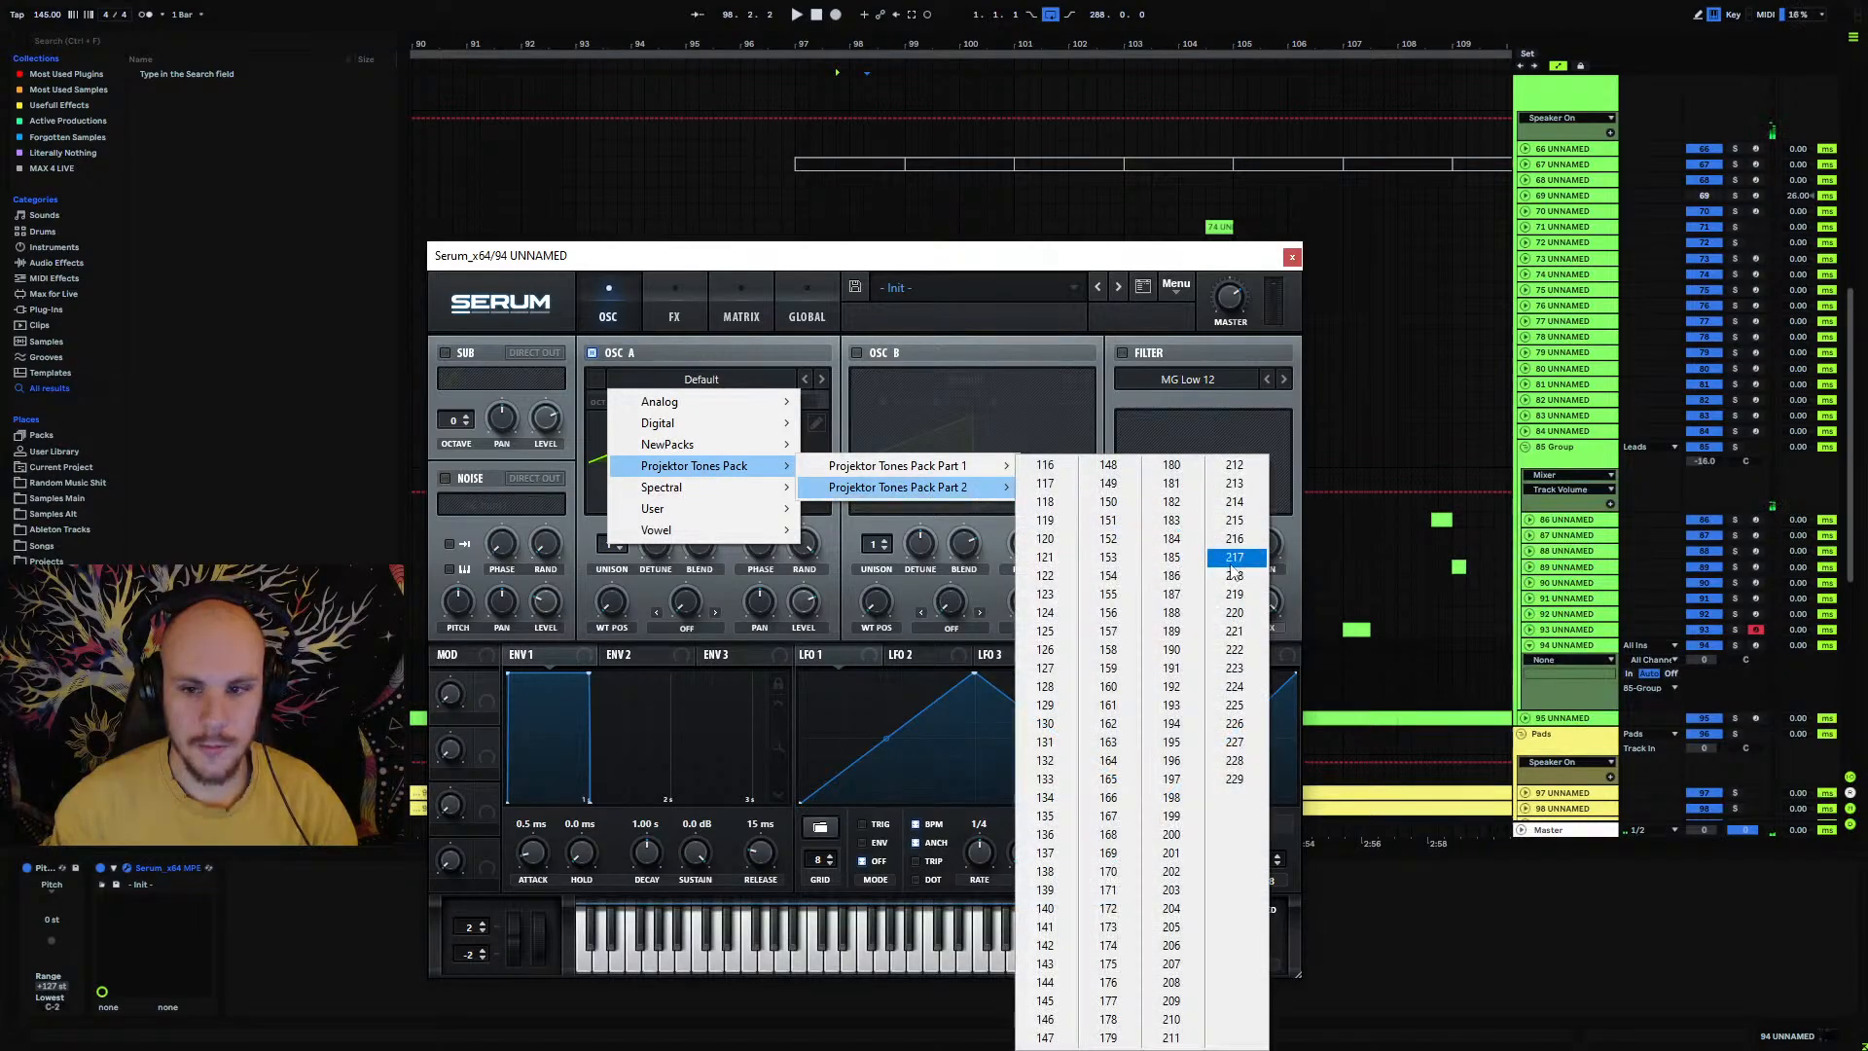
pyautogui.click(1239, 557)
pyautogui.click(1123, 354)
pyautogui.click(1188, 379)
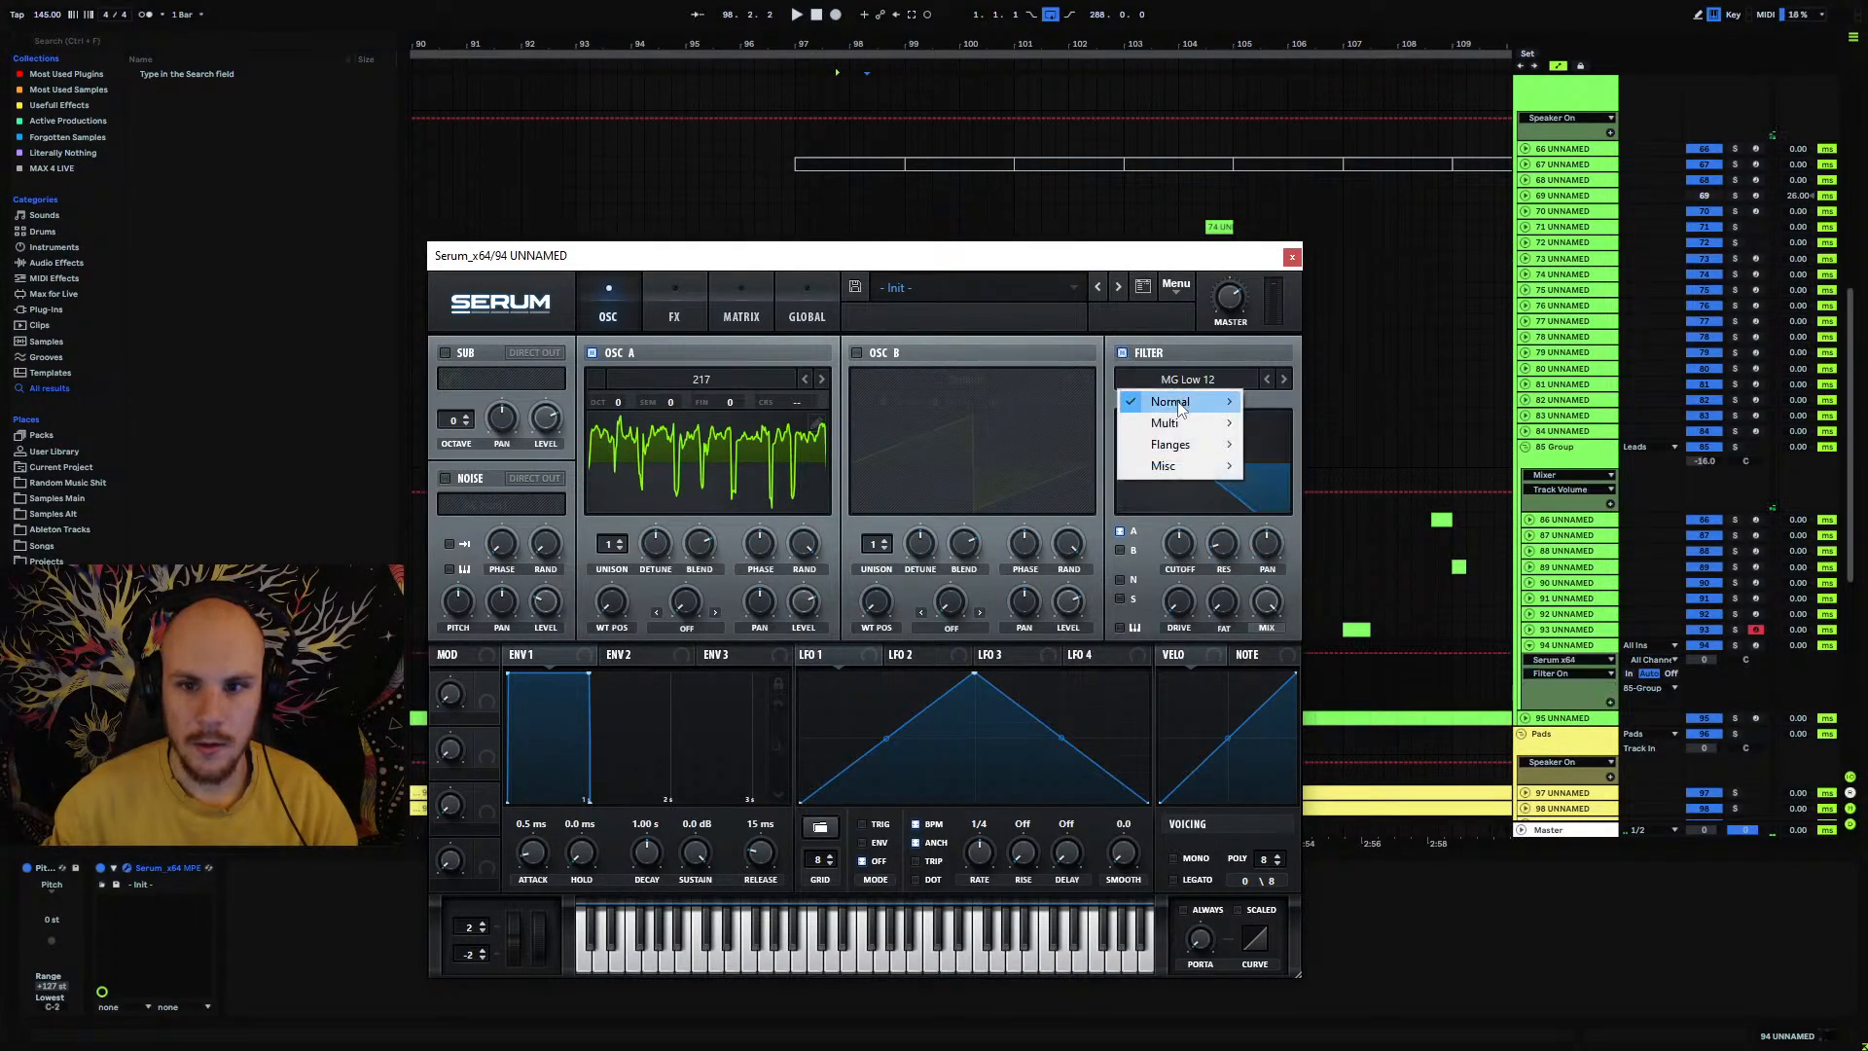
pyautogui.moveTo(1177, 401)
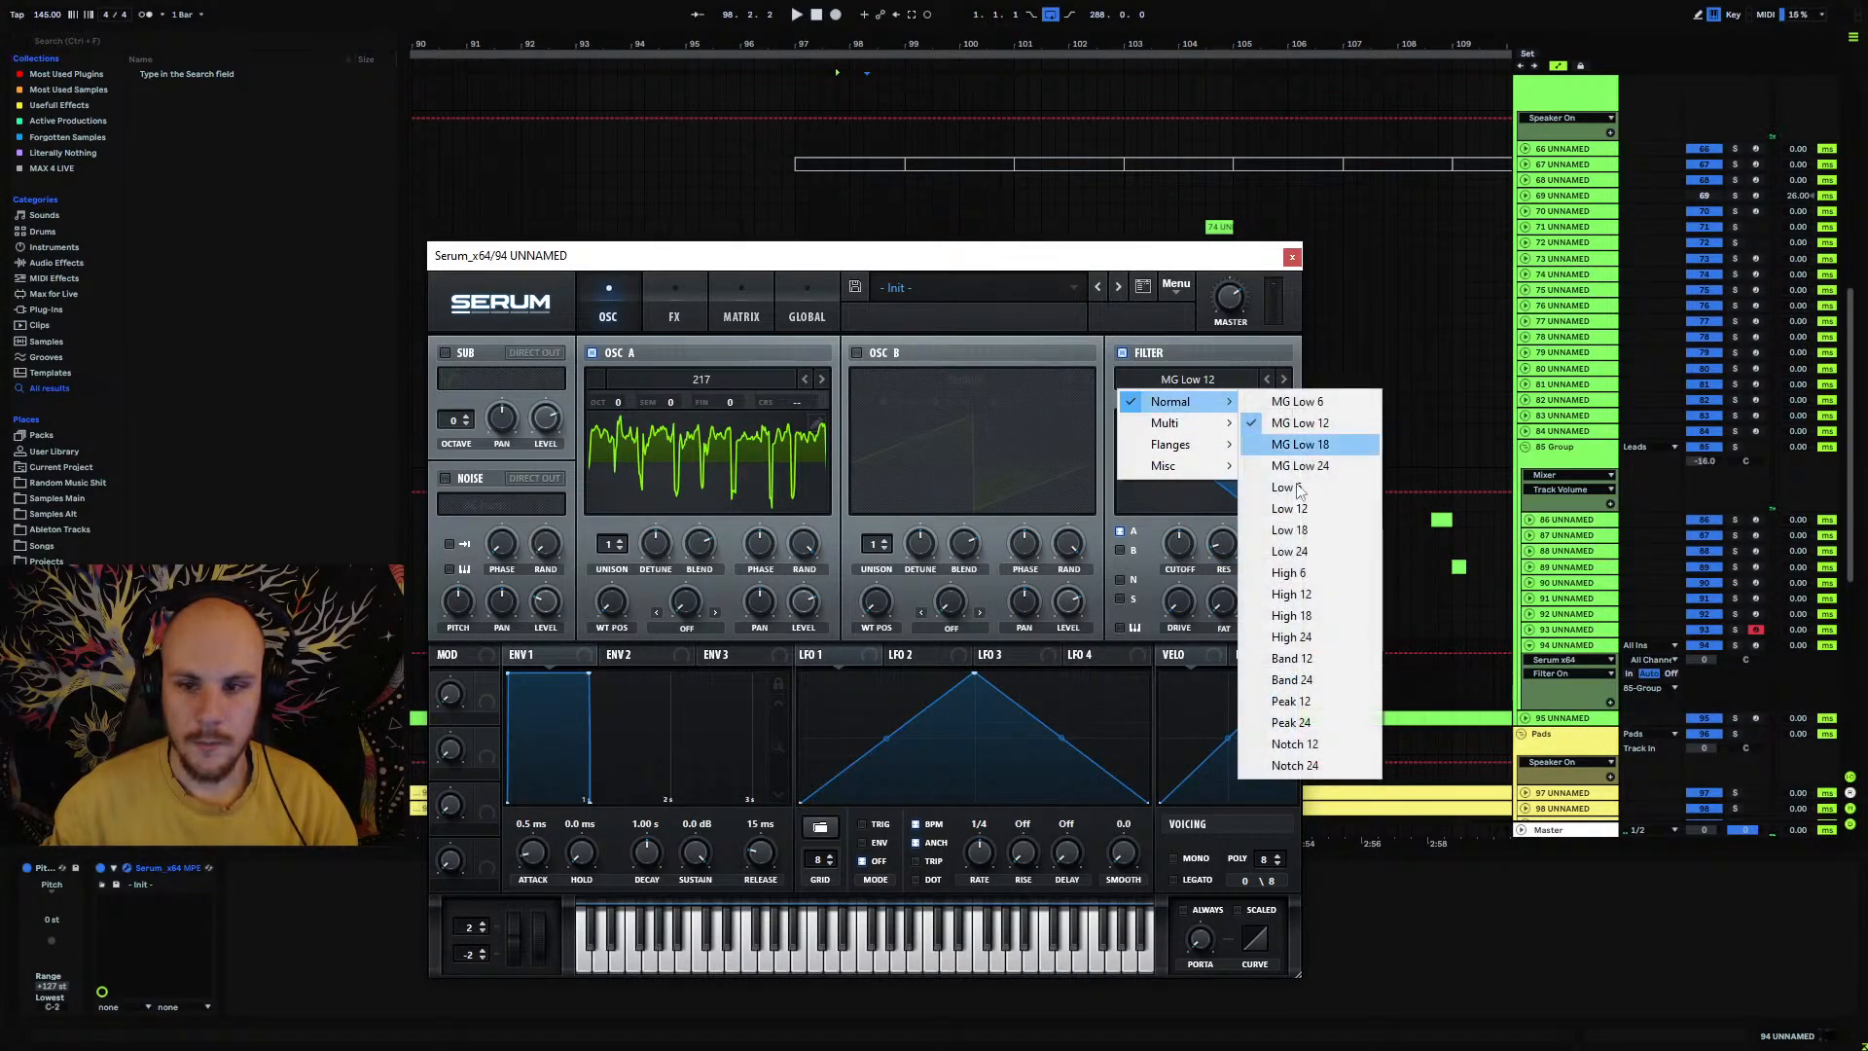
pyautogui.click(1322, 691)
# Step: Move track 94's MIDI clip to 98.3.1–99.1.1 and close the Serum window
pyautogui.moveTo(1131, 254); pyautogui.dragTo(1111, 816)
pyautogui.moveTo(891, 653); pyautogui.dragTo(892, 649)
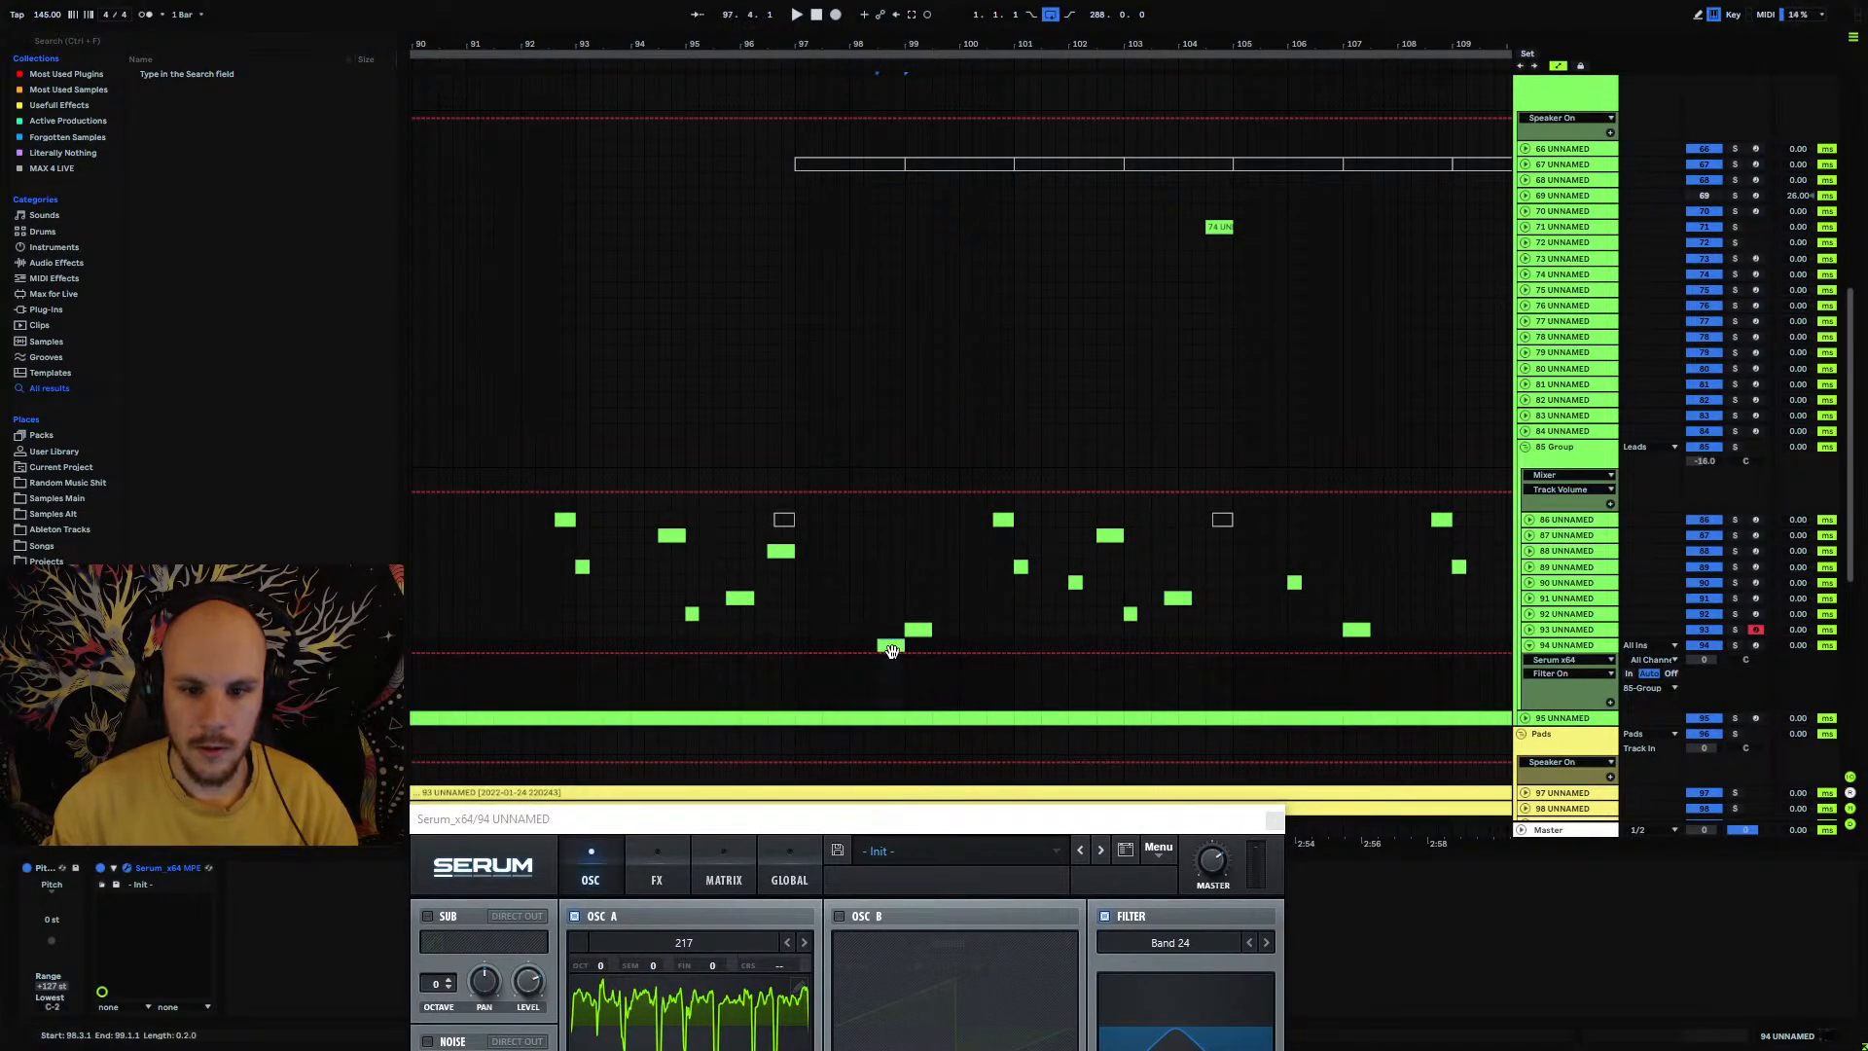
pyautogui.click(1275, 822)
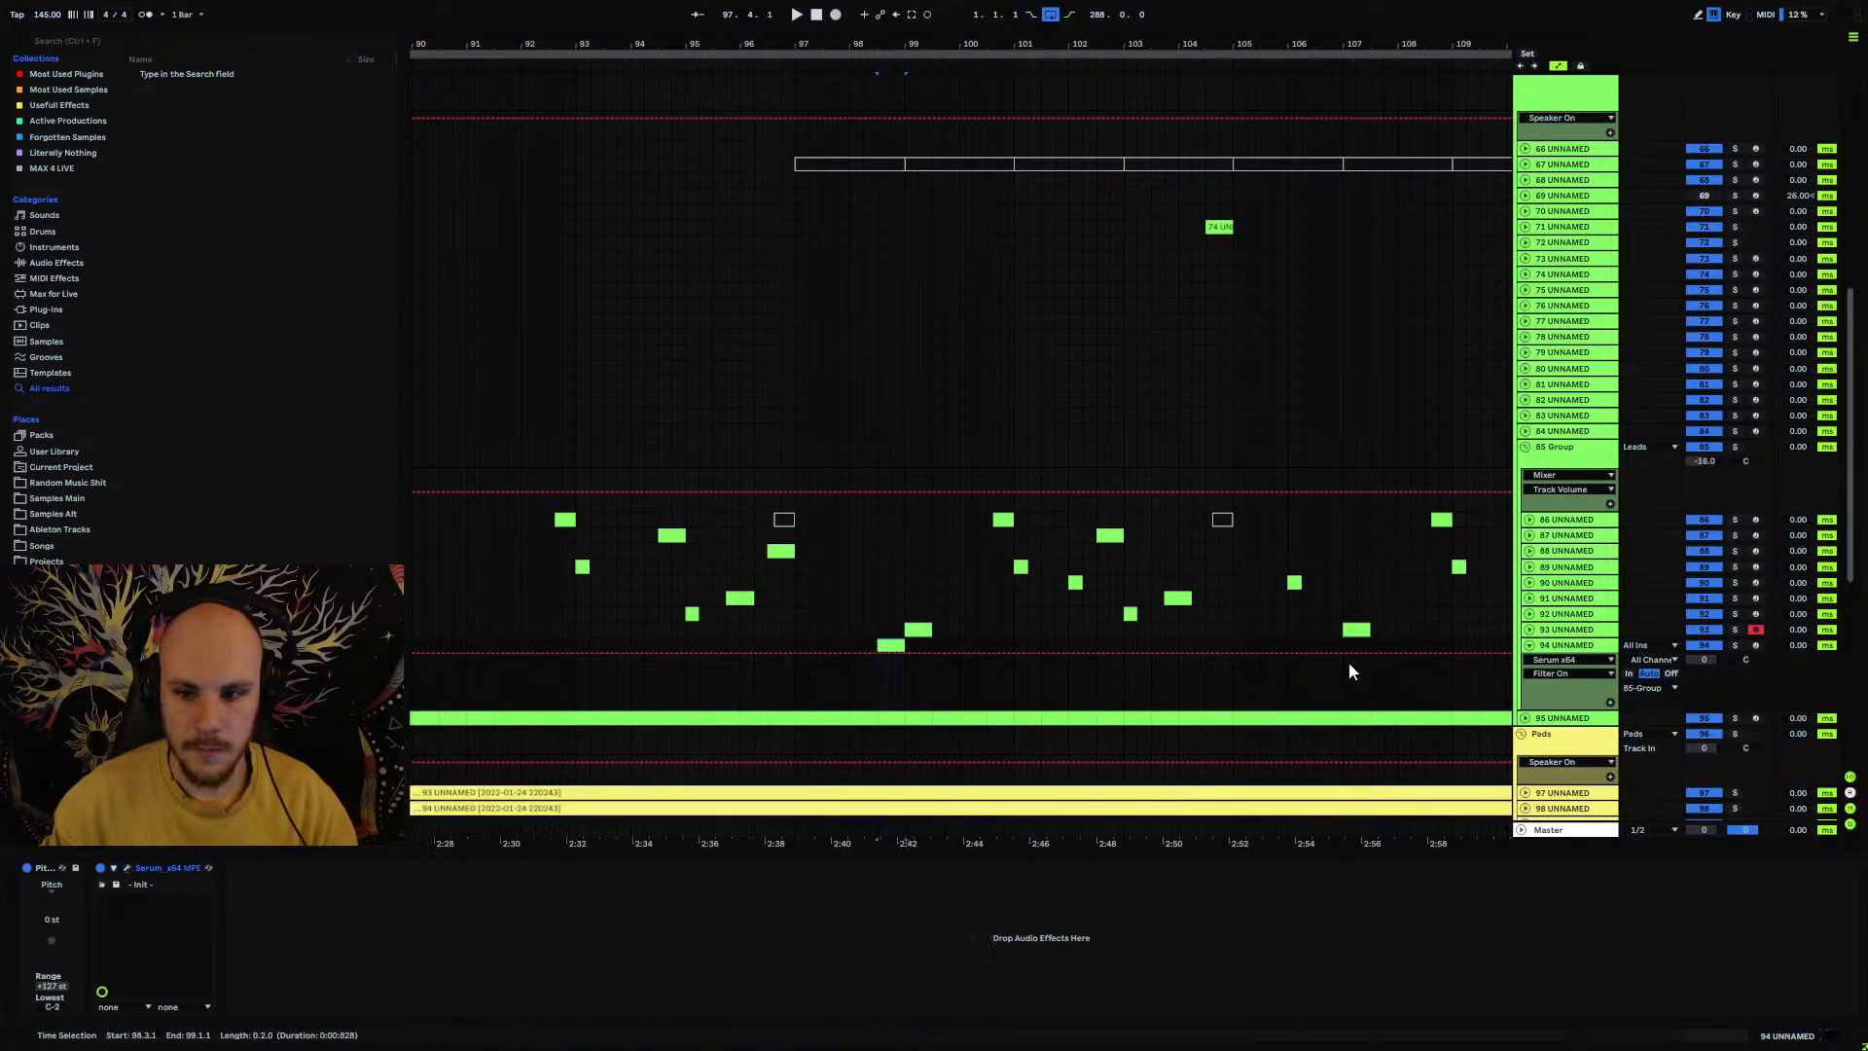
pyautogui.click(1356, 629)
pyautogui.click(1530, 631)
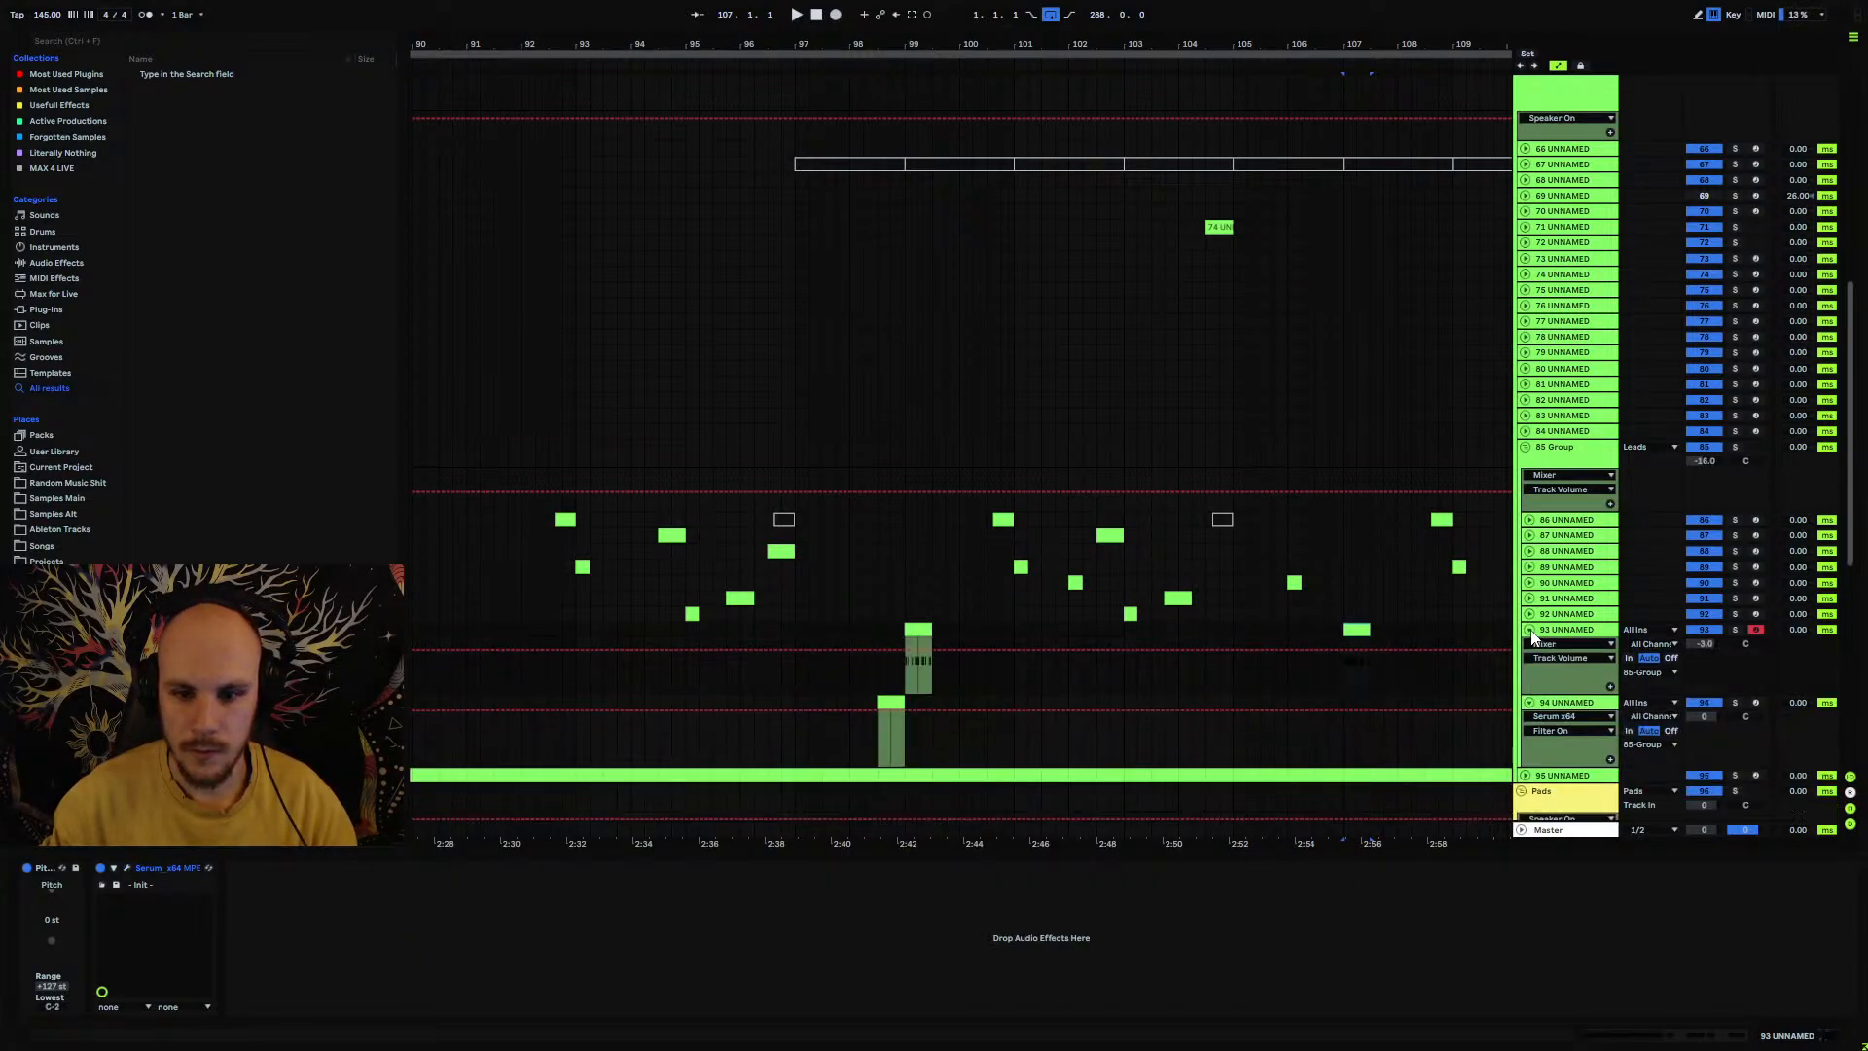
pyautogui.click(1530, 632)
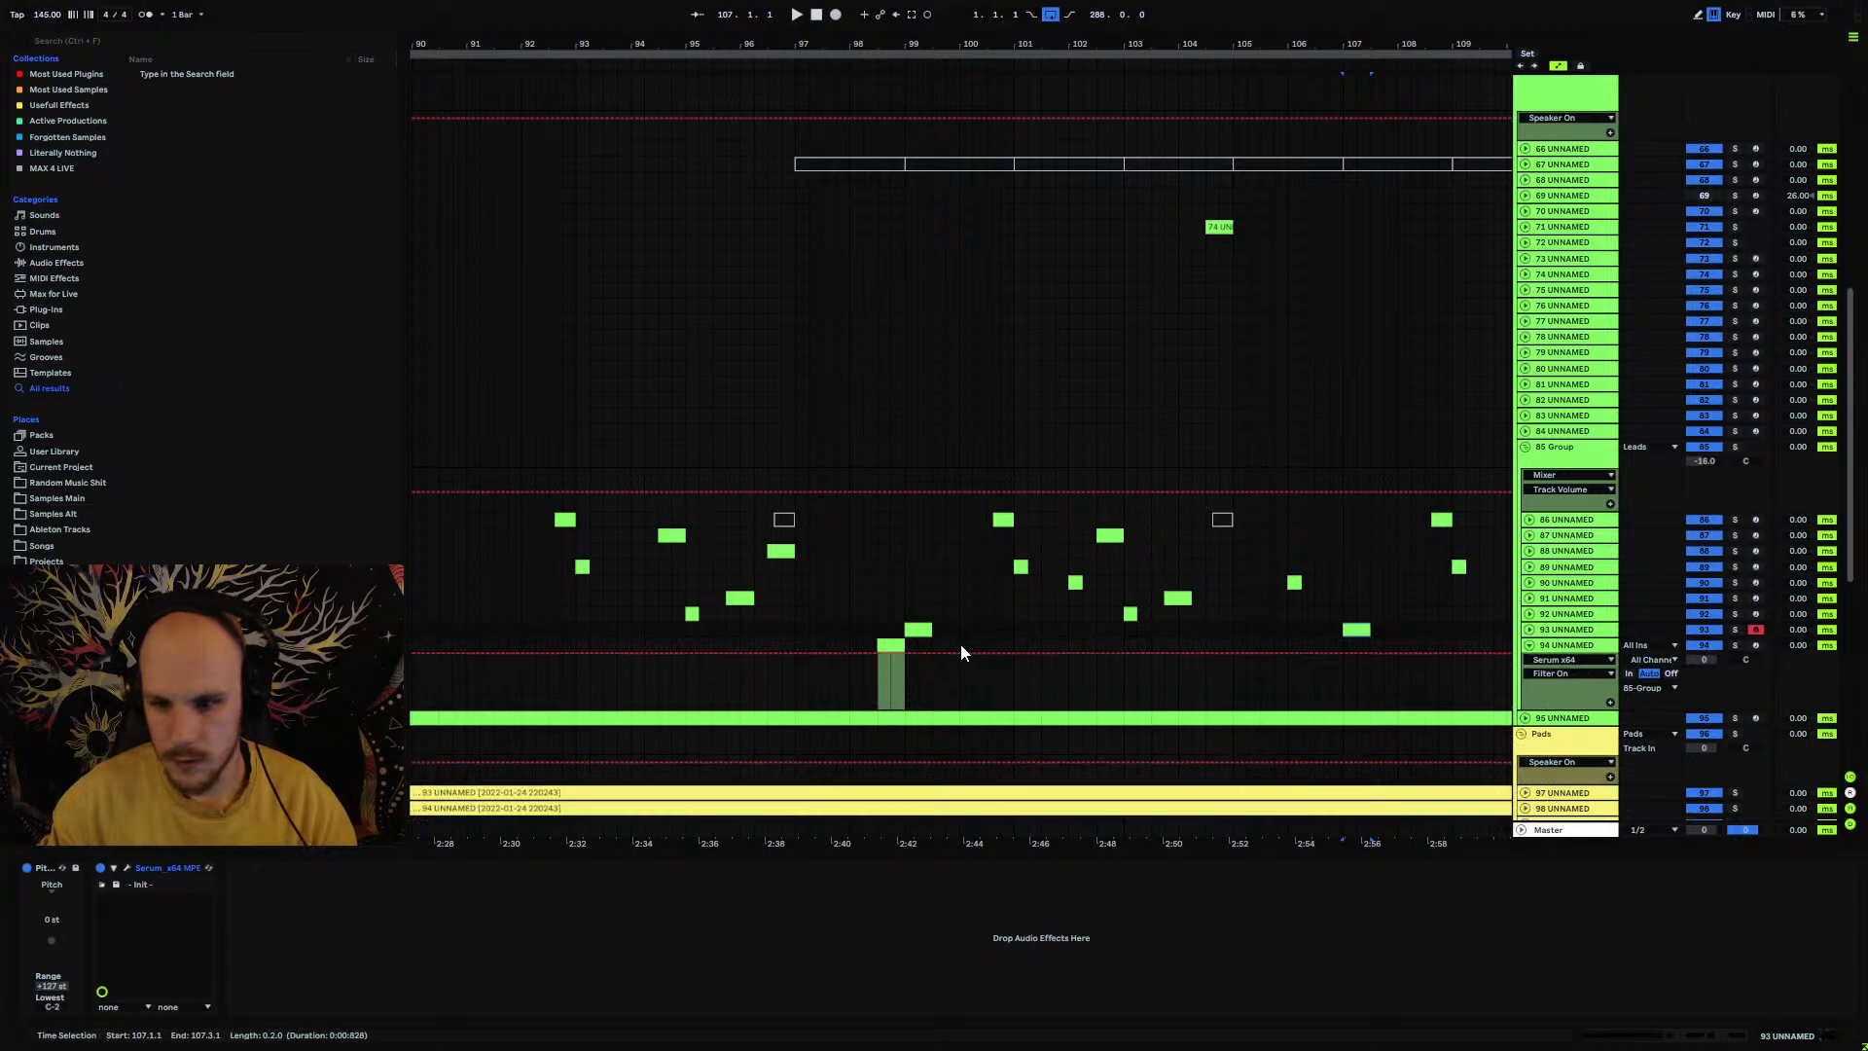
# Step: Fill track 94's MIDI clip with one full-length sustained note and transpose it down by octaves to A#0
pyautogui.click(889, 645)
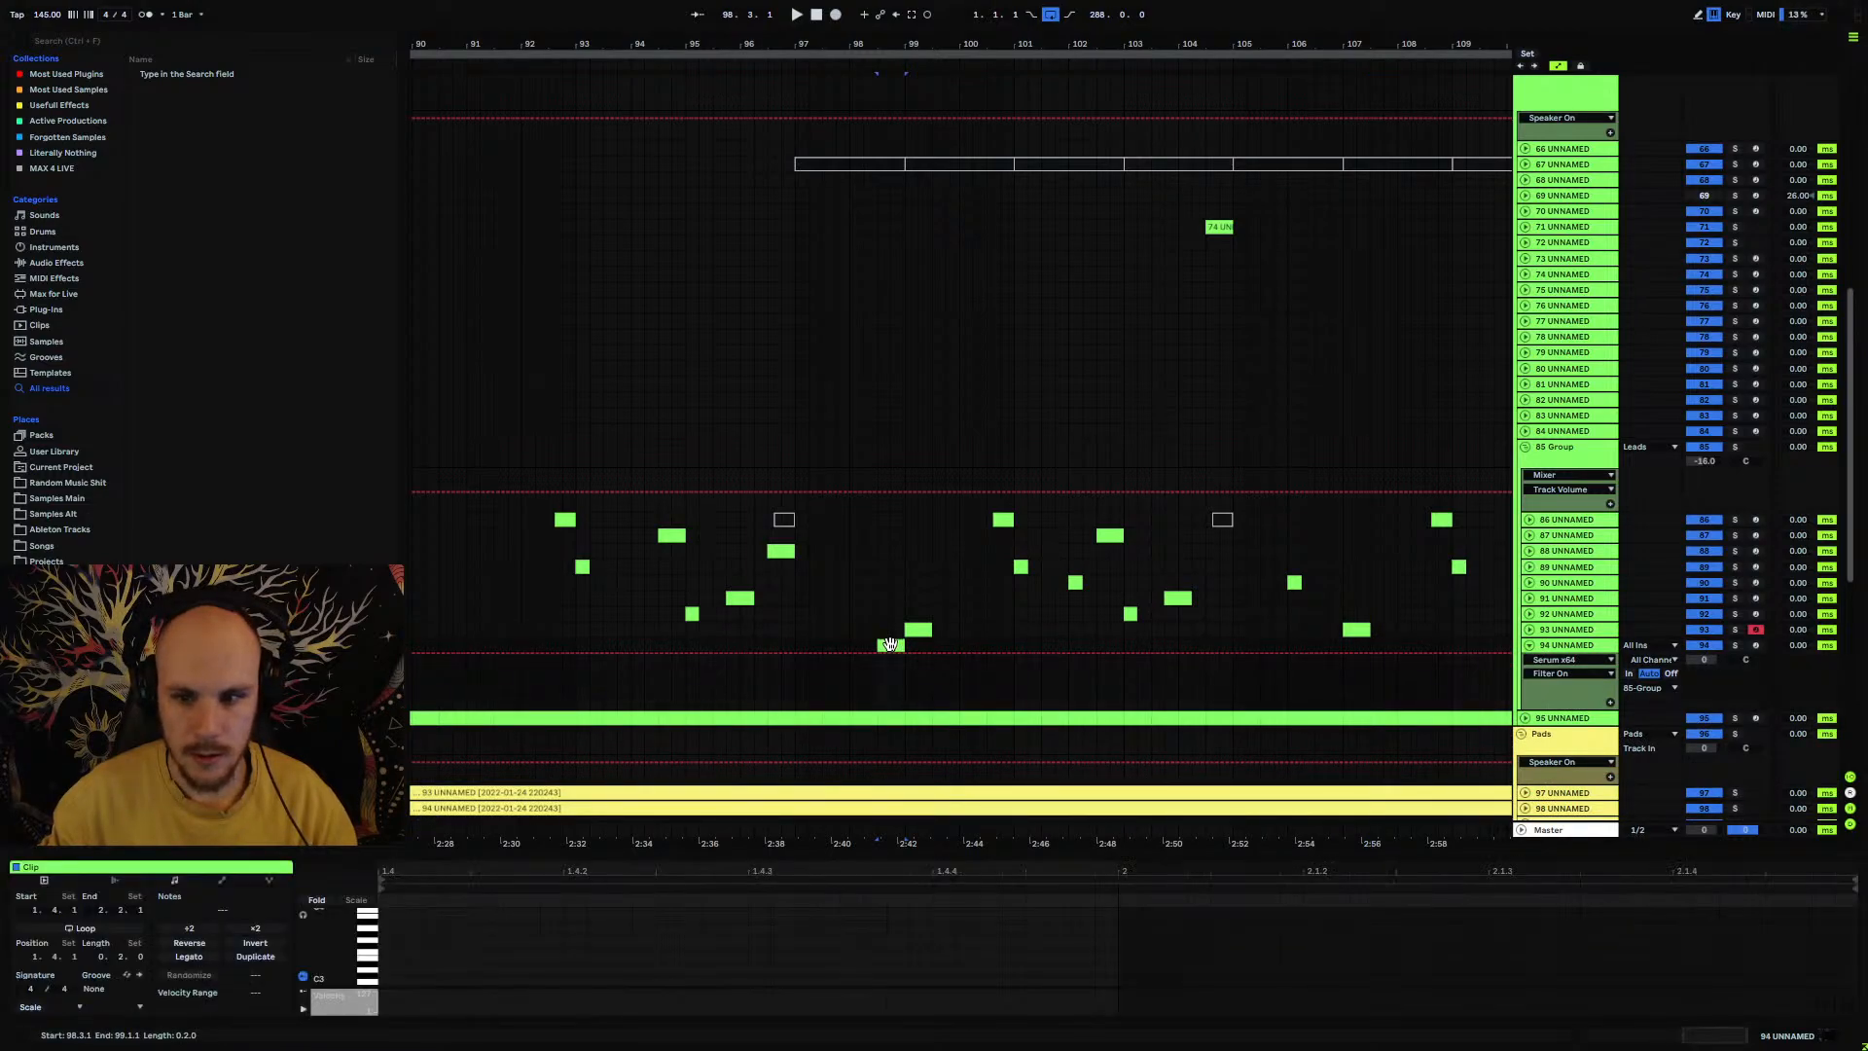
pyautogui.doubleClick(383, 921)
pyautogui.moveTo(401, 924); pyautogui.dragTo(1825, 974)
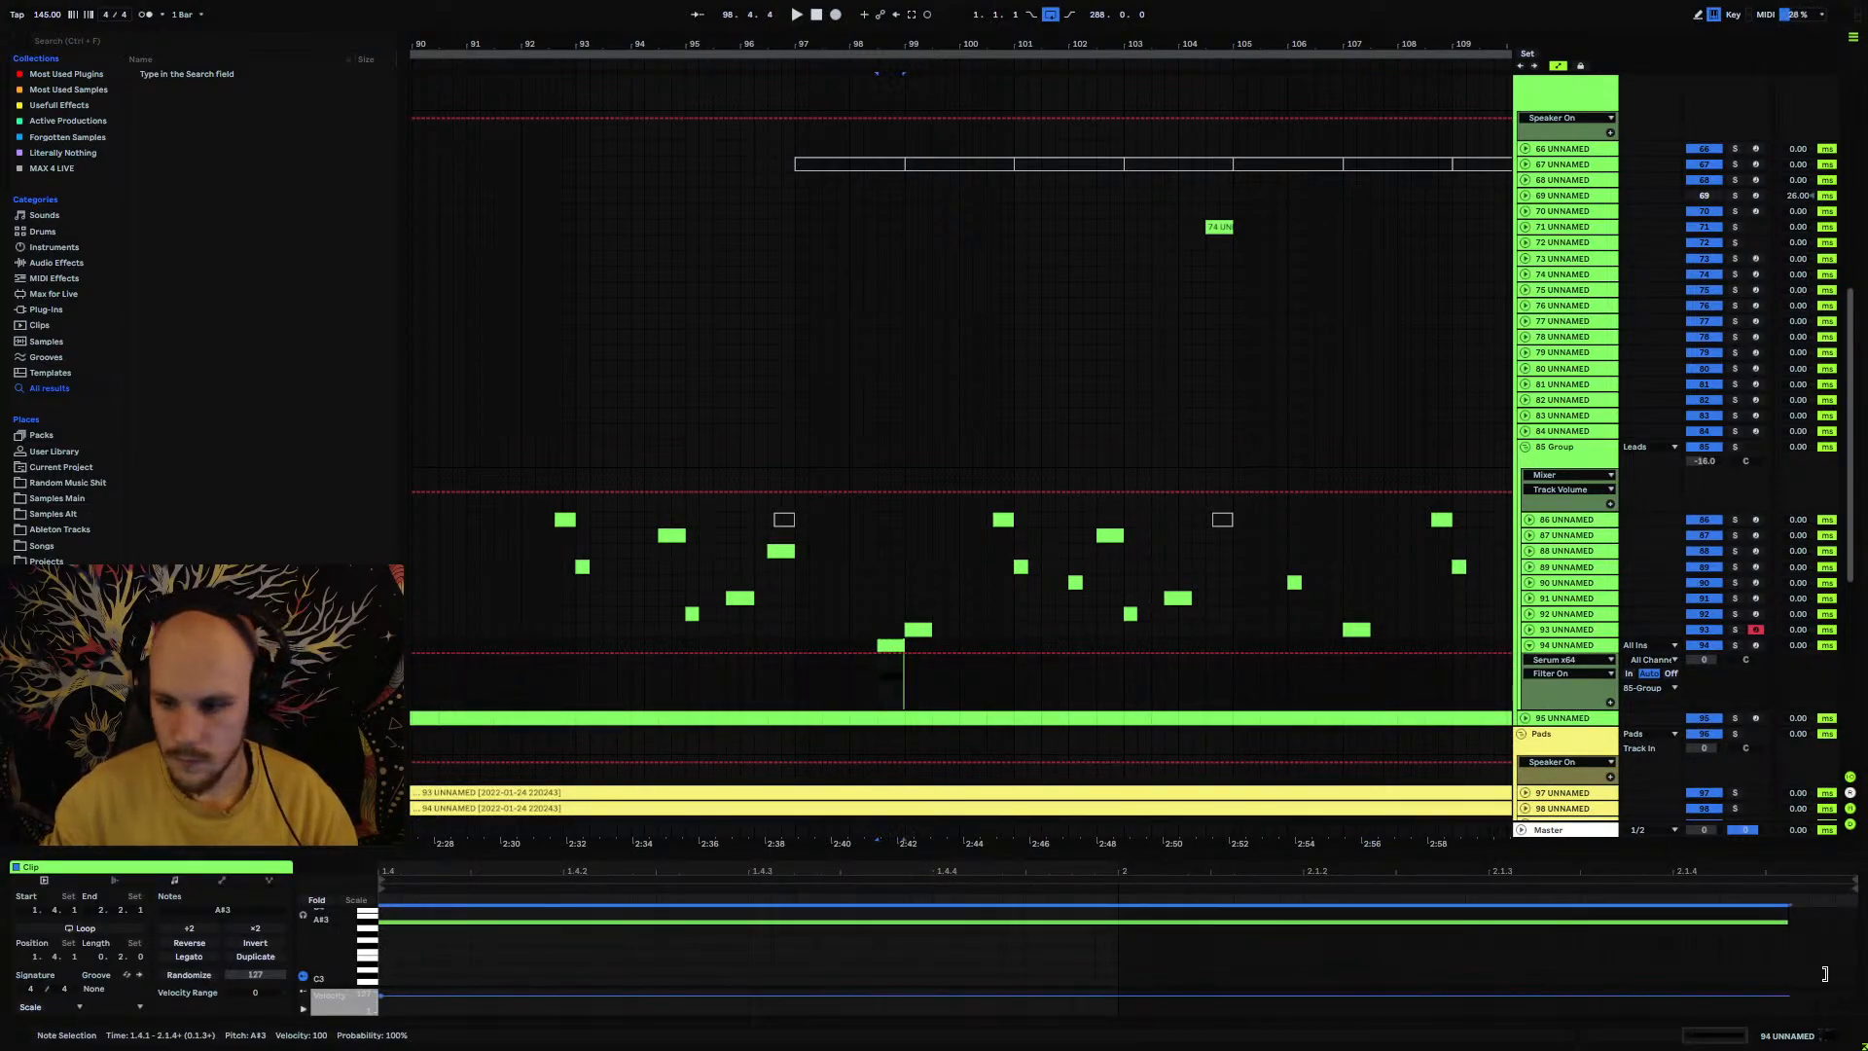
pyautogui.hotkey('shift', 'Down')
pyautogui.hotkey('shift', 'Down')
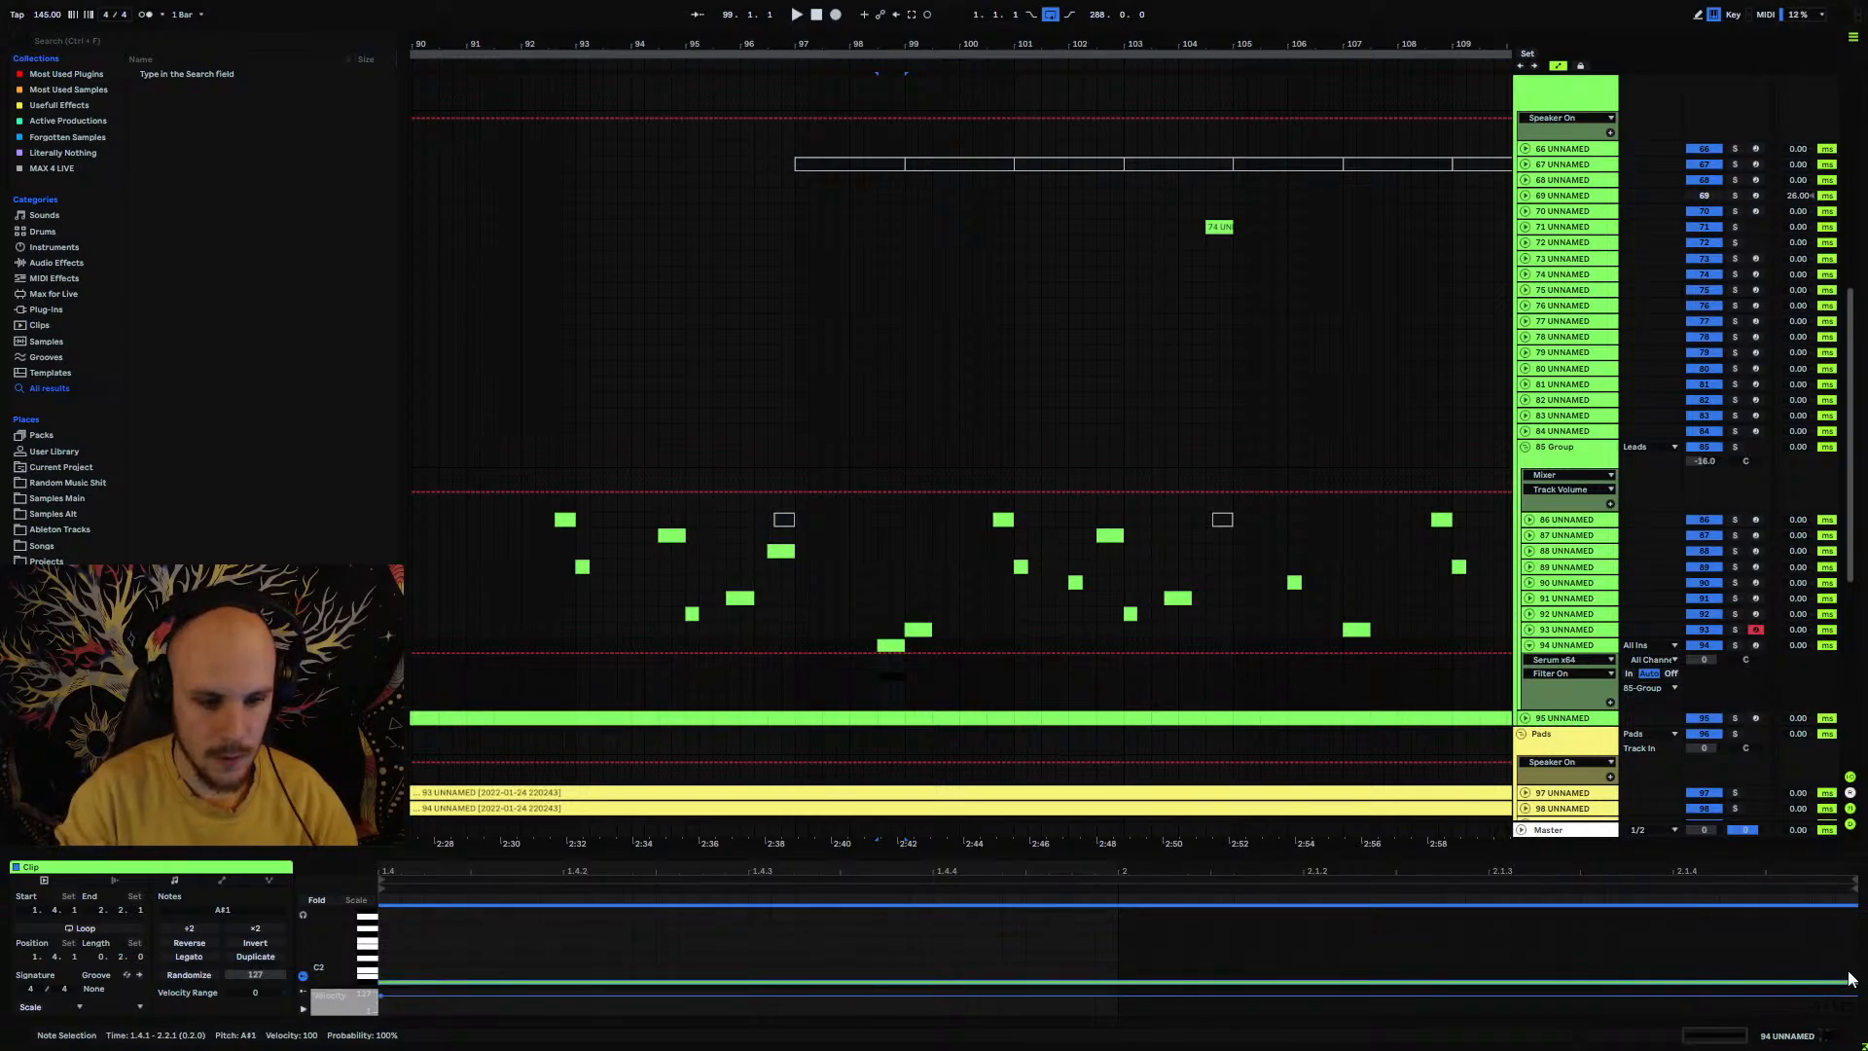
# Step: Audition track 94 soloed, adjust the filter cutoff and resonance in its Serum, and close the plug-in window
pyautogui.press('space')
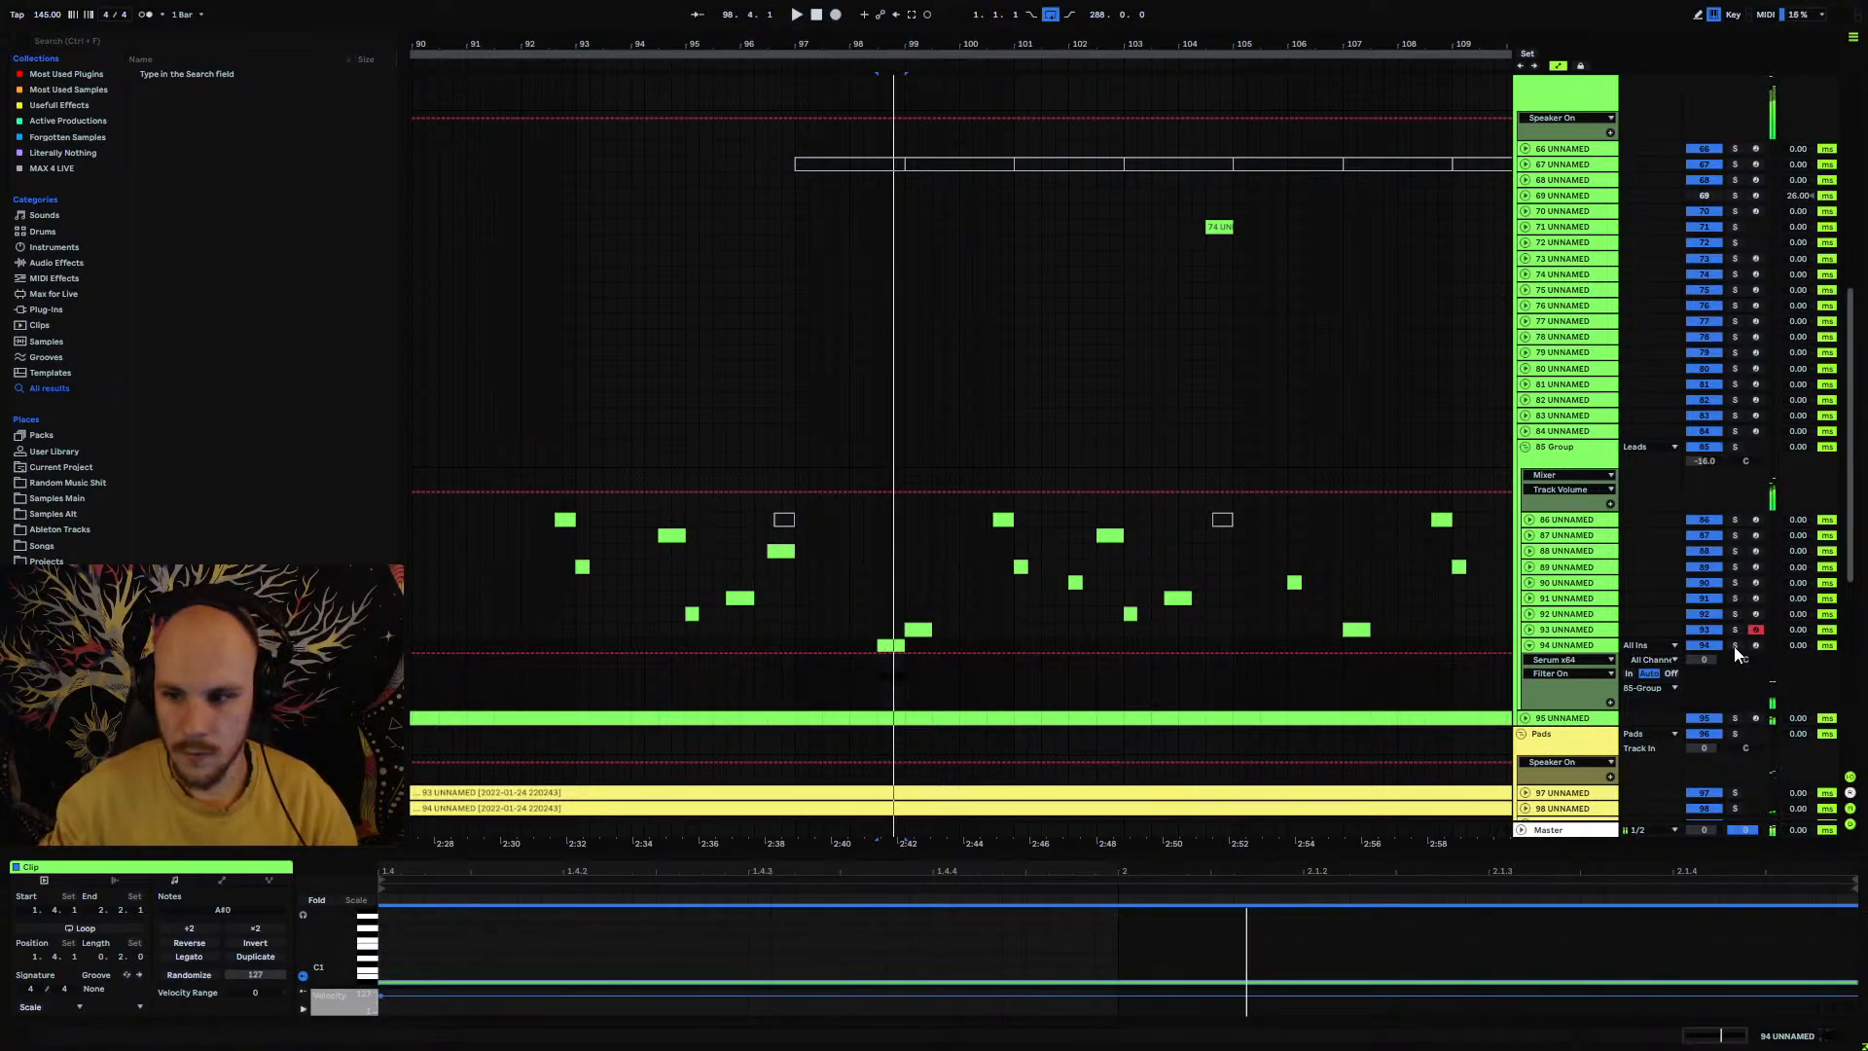
pyautogui.hotkey('shift', 'Tab')
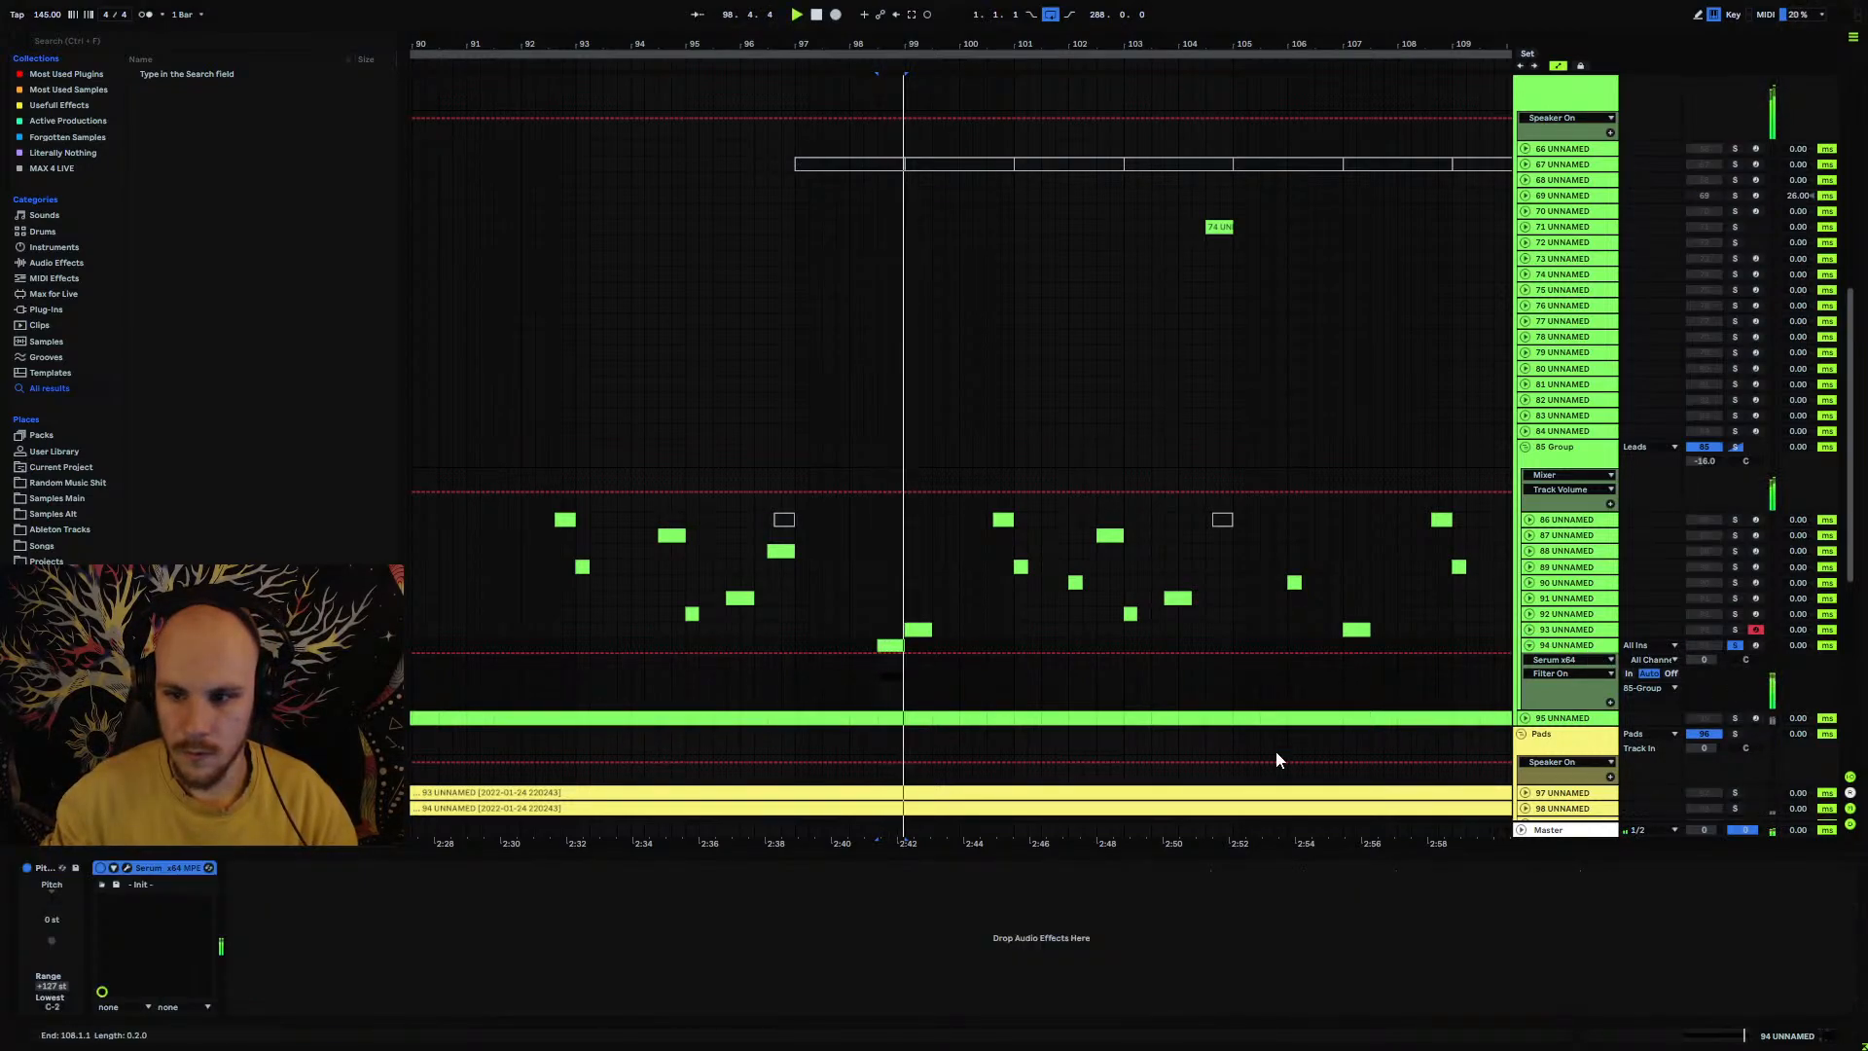
pyautogui.click(126, 867)
pyautogui.moveTo(1160, 573); pyautogui.dragTo(1163, 586)
pyautogui.moveTo(1207, 580); pyautogui.dragTo(1158, 525)
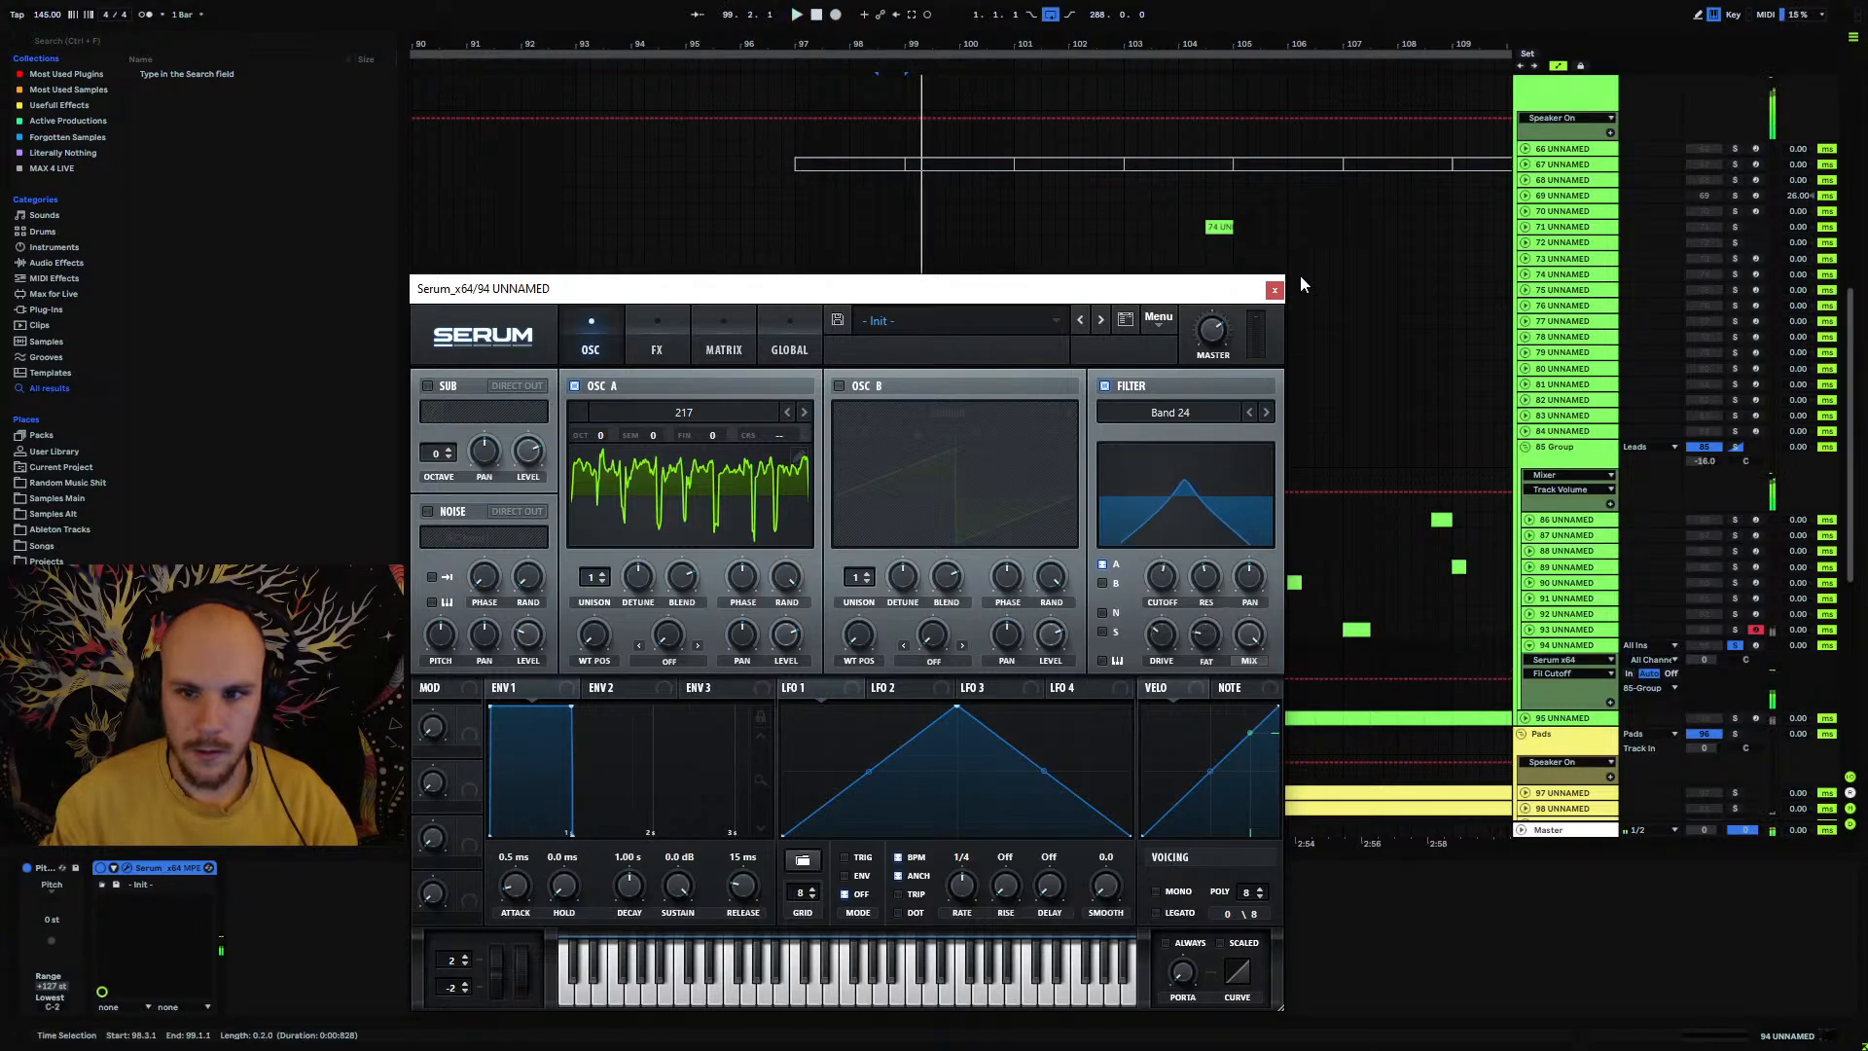
pyautogui.click(1273, 289)
# Step: Draw a rising Fil Cutoff automation curve over track 94's 98.3.1–99.1.1 clip and copy the clip with its automation to 106.3.1–107.1.1
pyautogui.moveTo(877, 678); pyautogui.dragTo(905, 659)
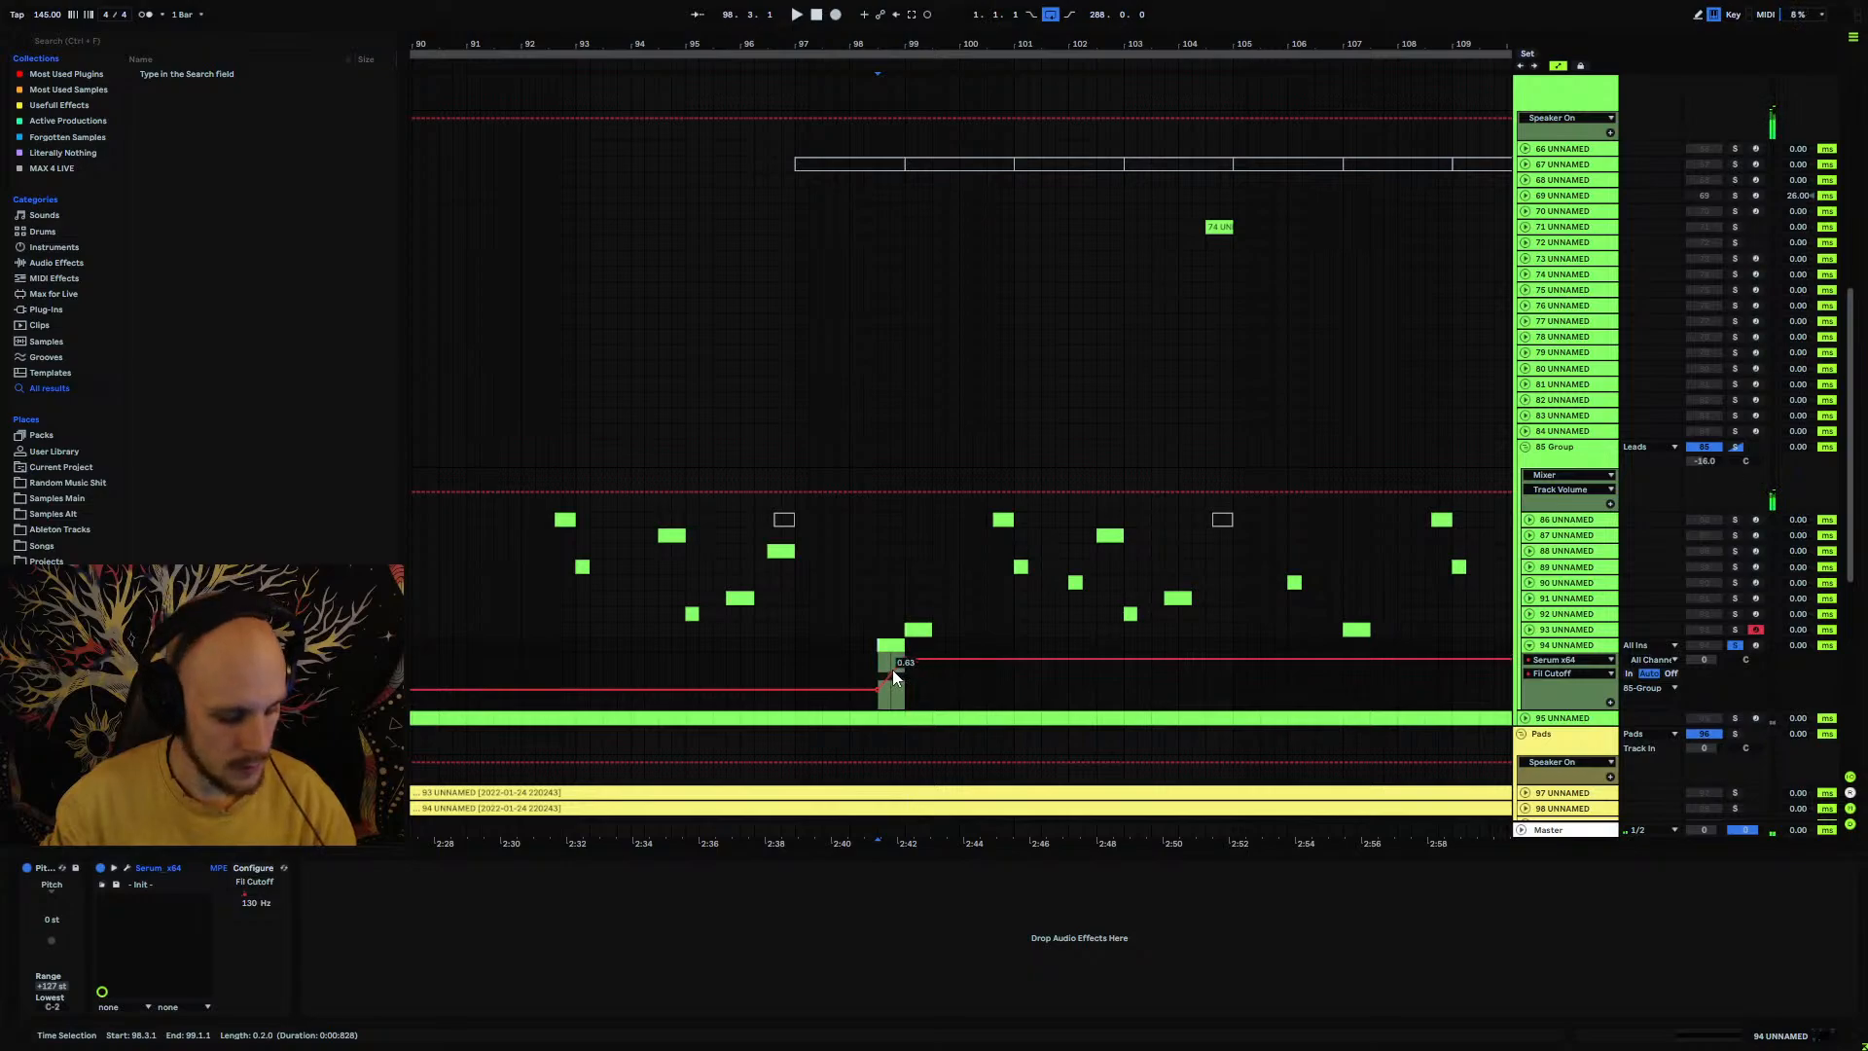
pyautogui.press('space')
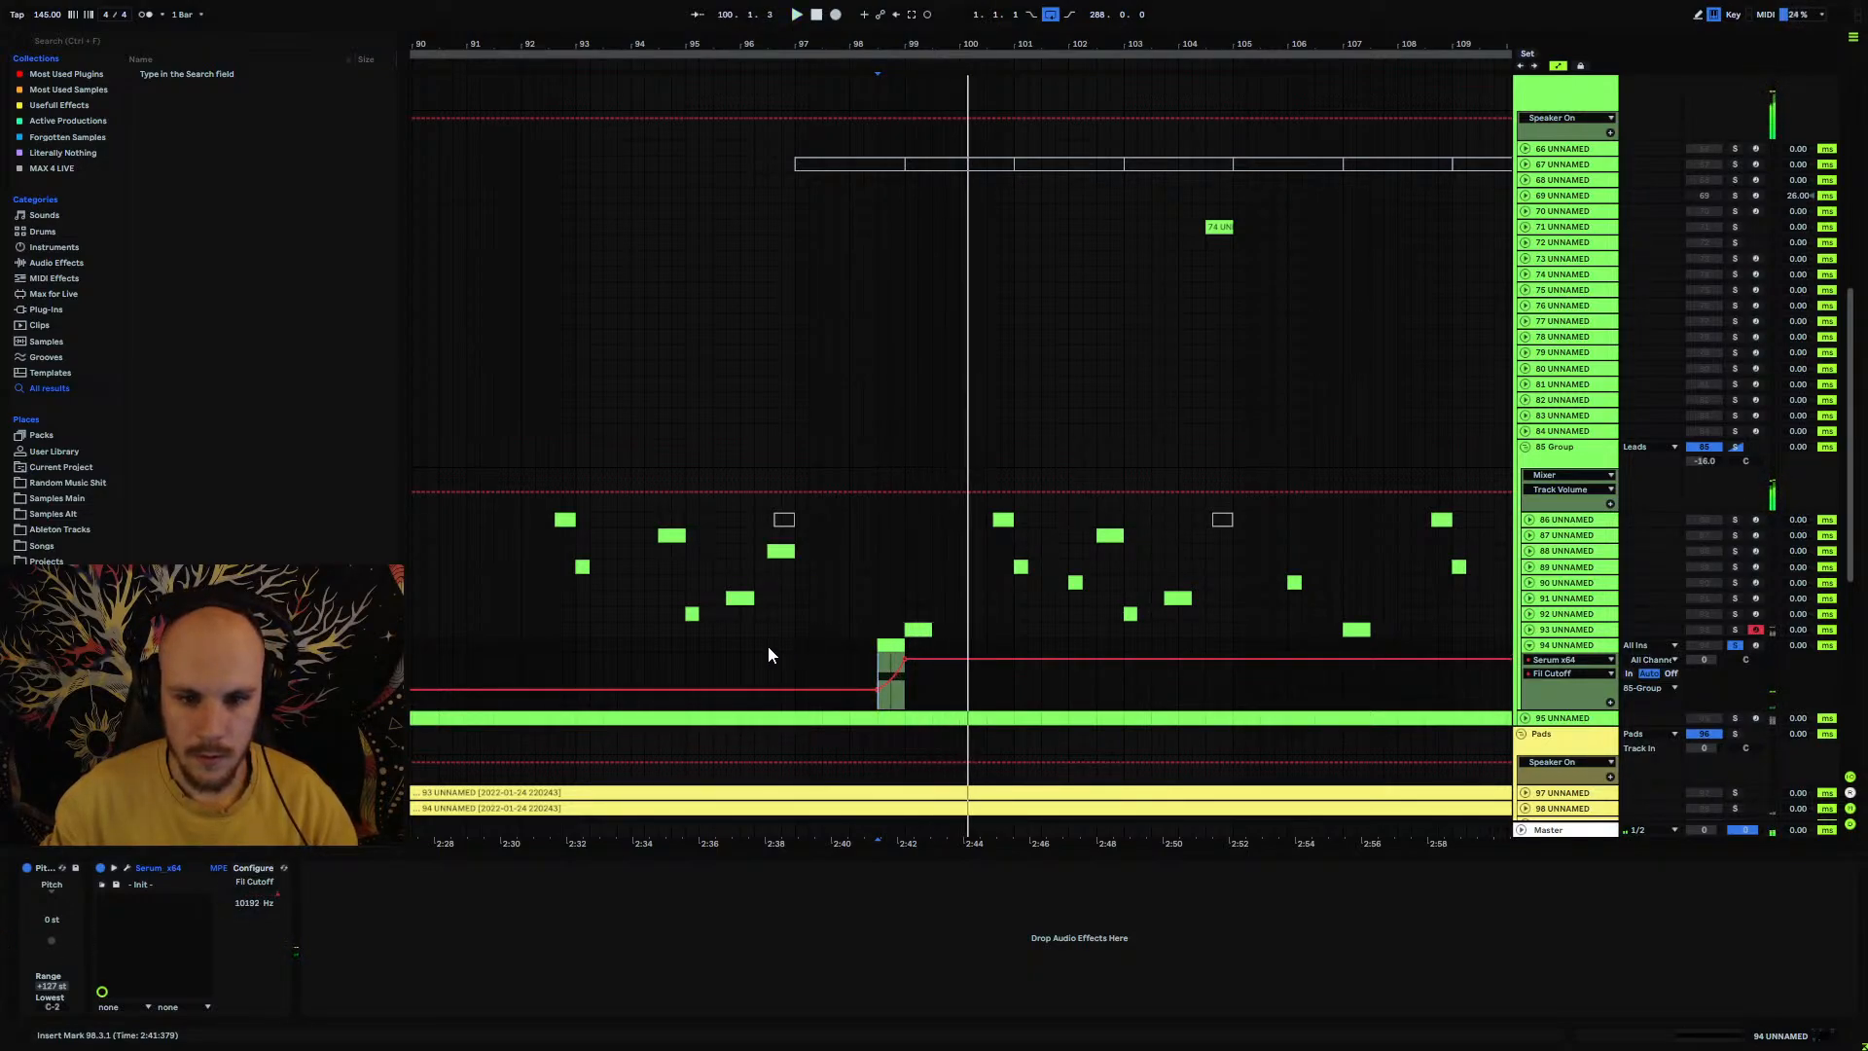
pyautogui.press('space')
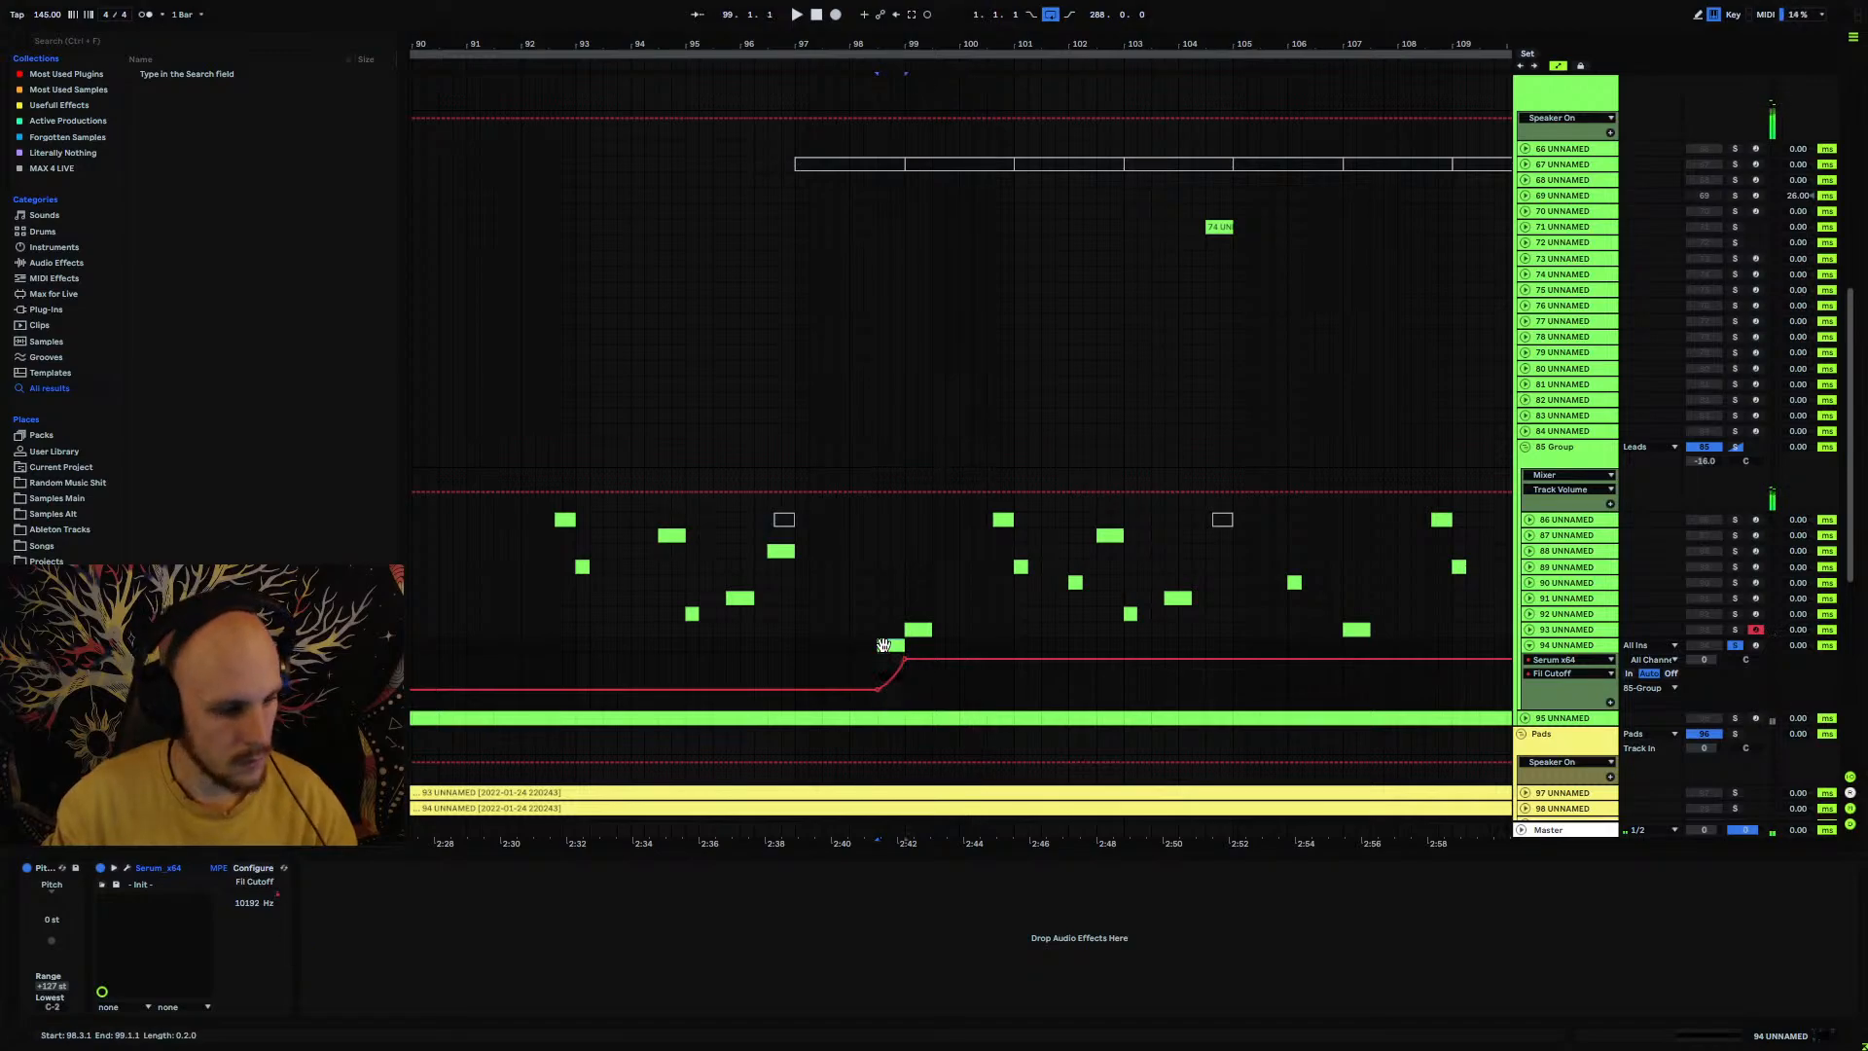
pyautogui.click(1318, 645)
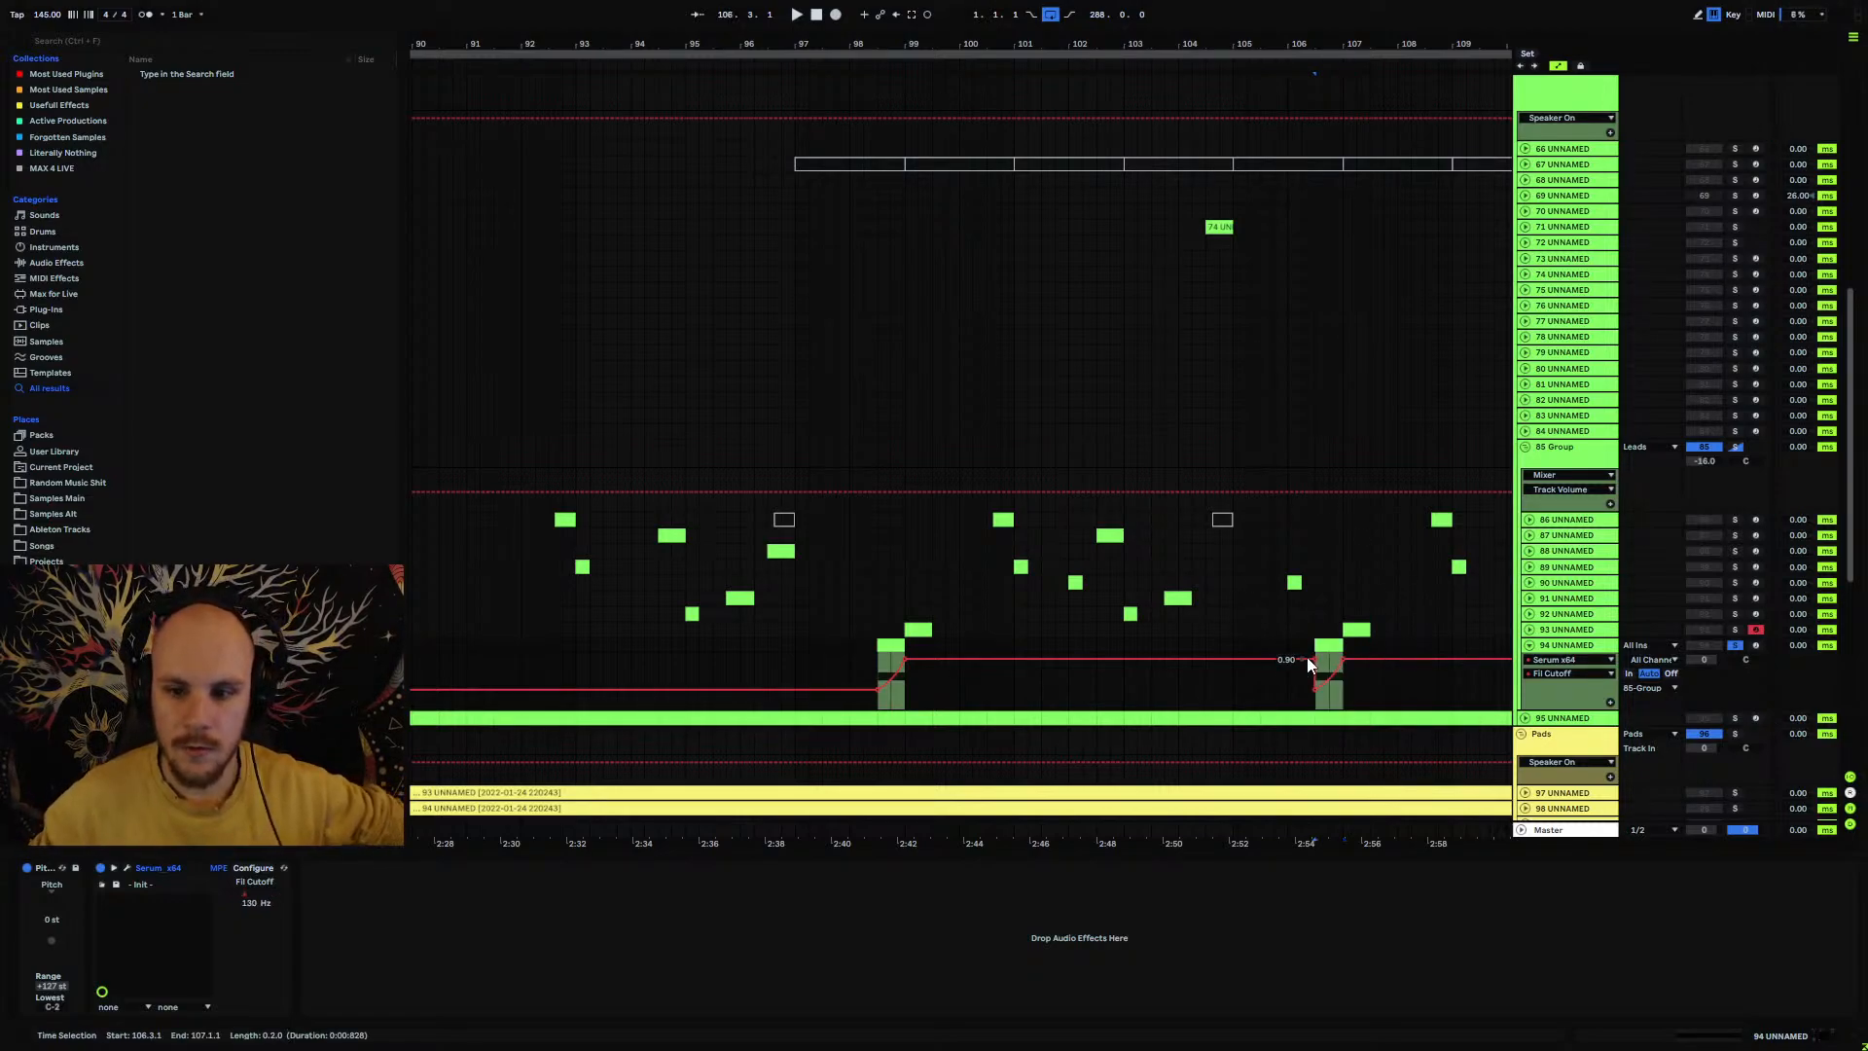
pyautogui.click(1531, 647)
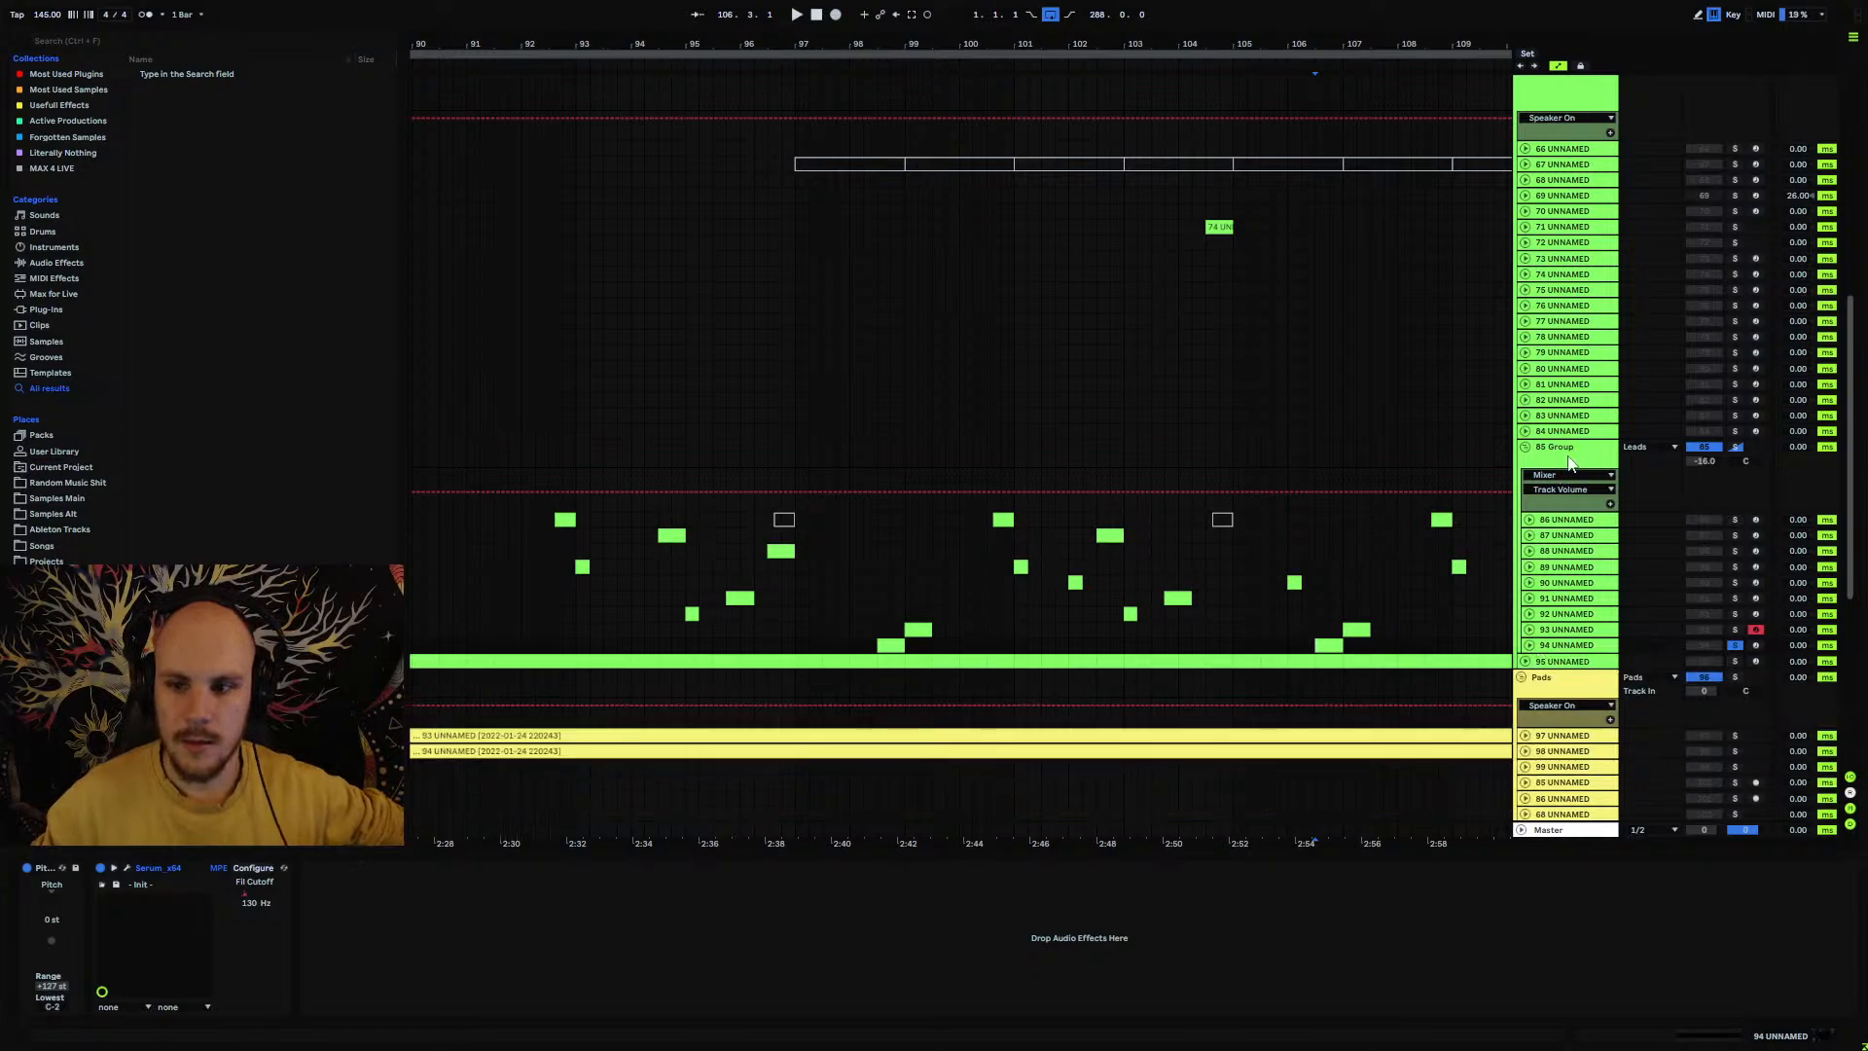
# Step: Examine the Resynthesize wavetable in oscillator 3 of track 95's Vital and the export options in its wavetable editor
pyautogui.click(1552, 662)
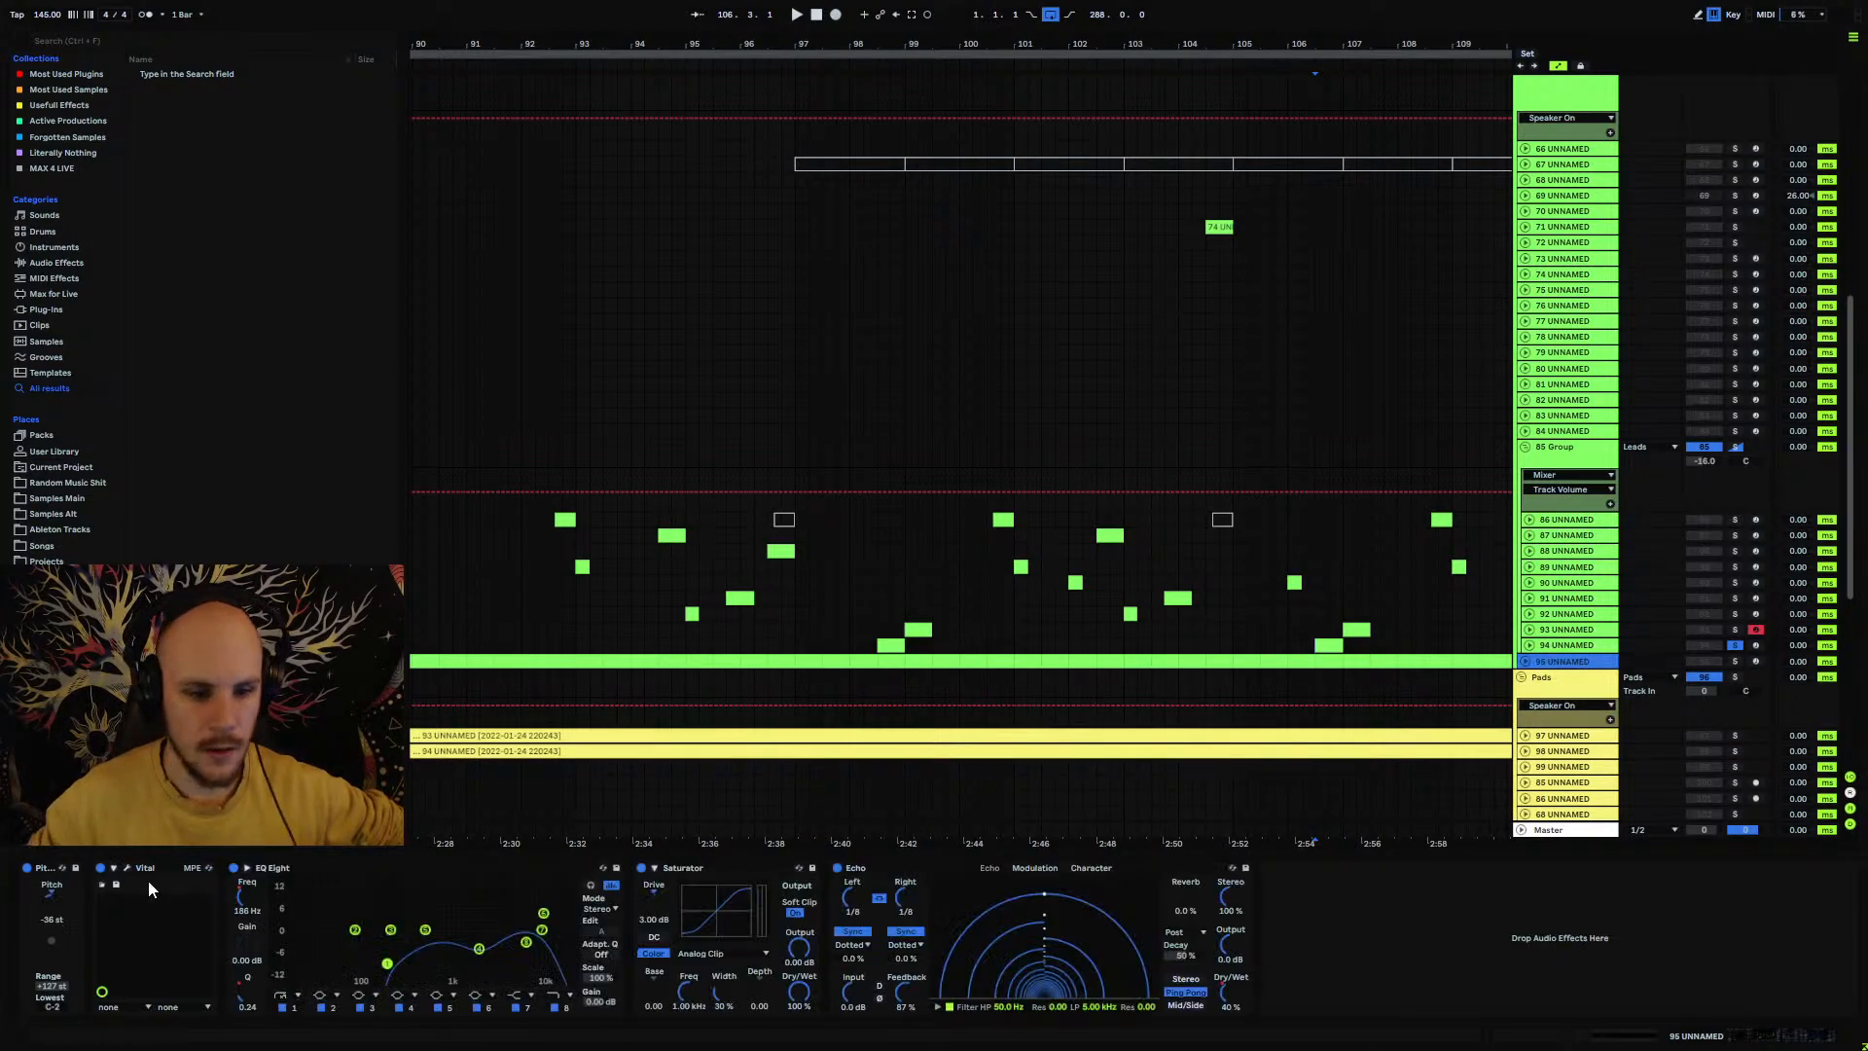
pyautogui.click(127, 869)
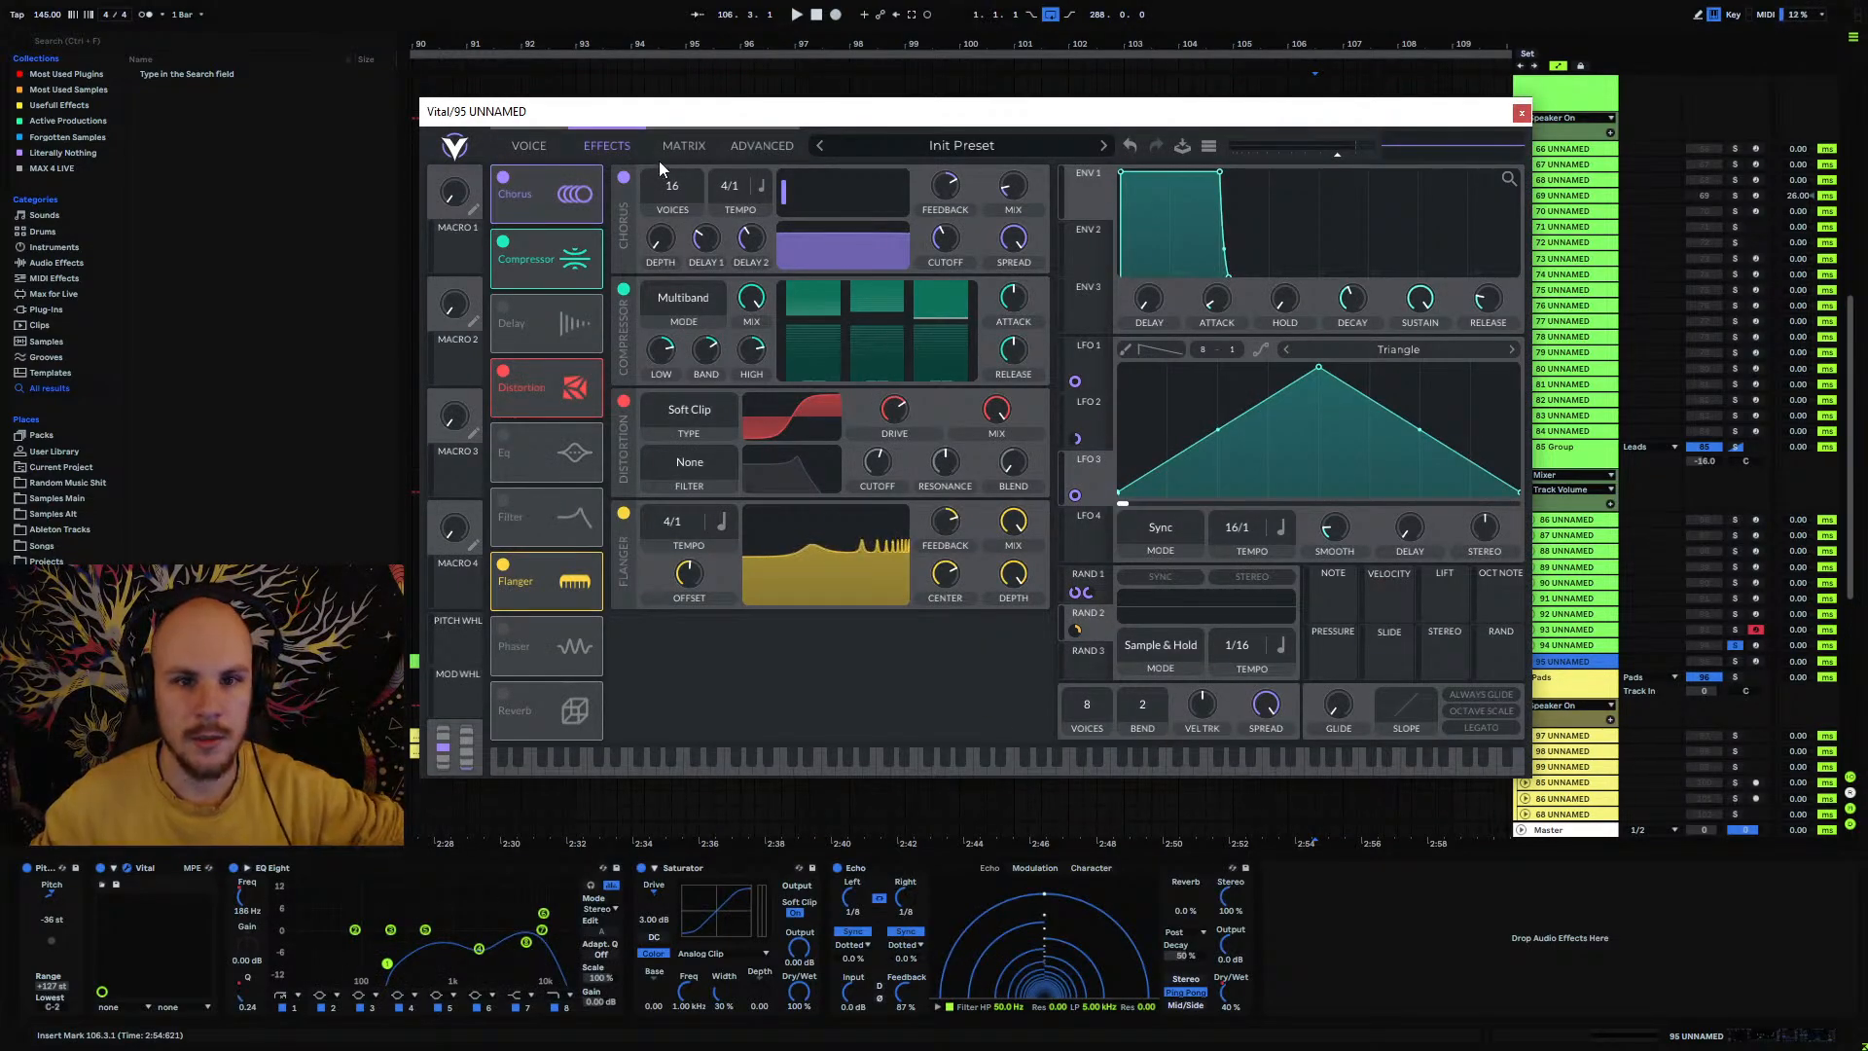
pyautogui.click(529, 145)
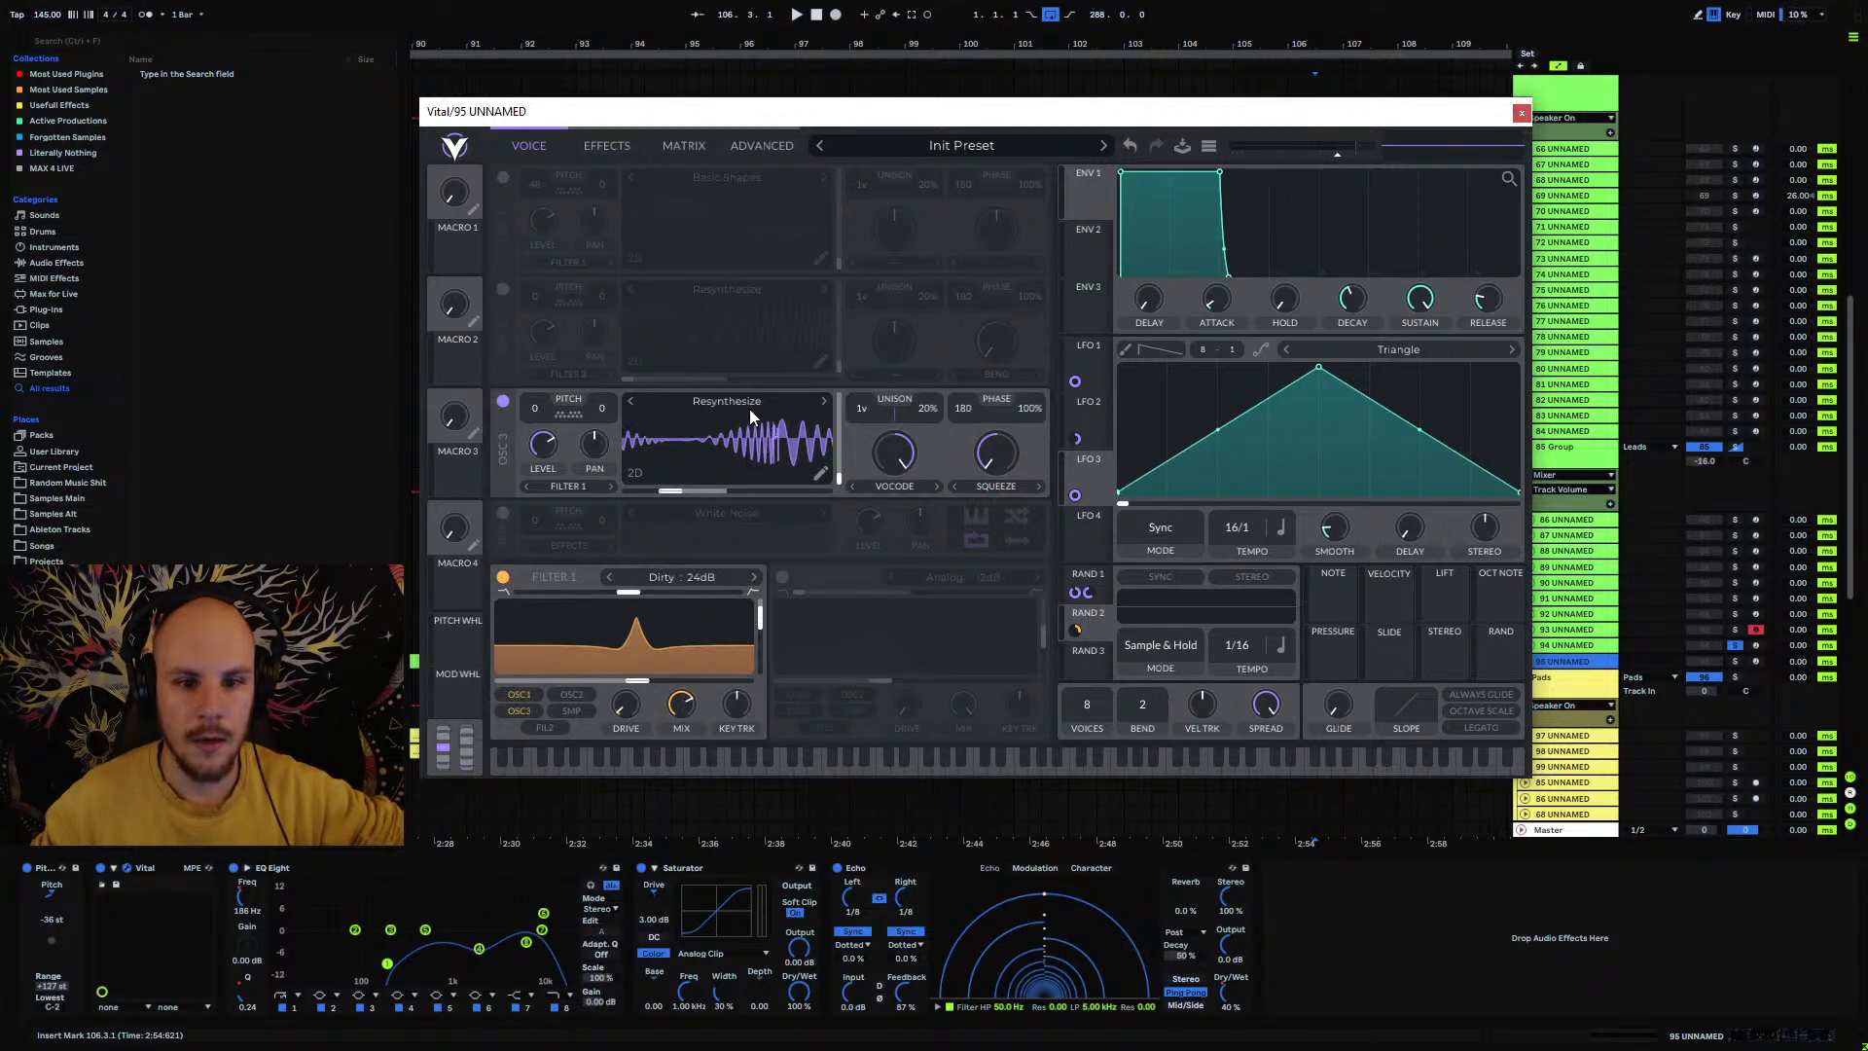
pyautogui.rightClick(759, 444)
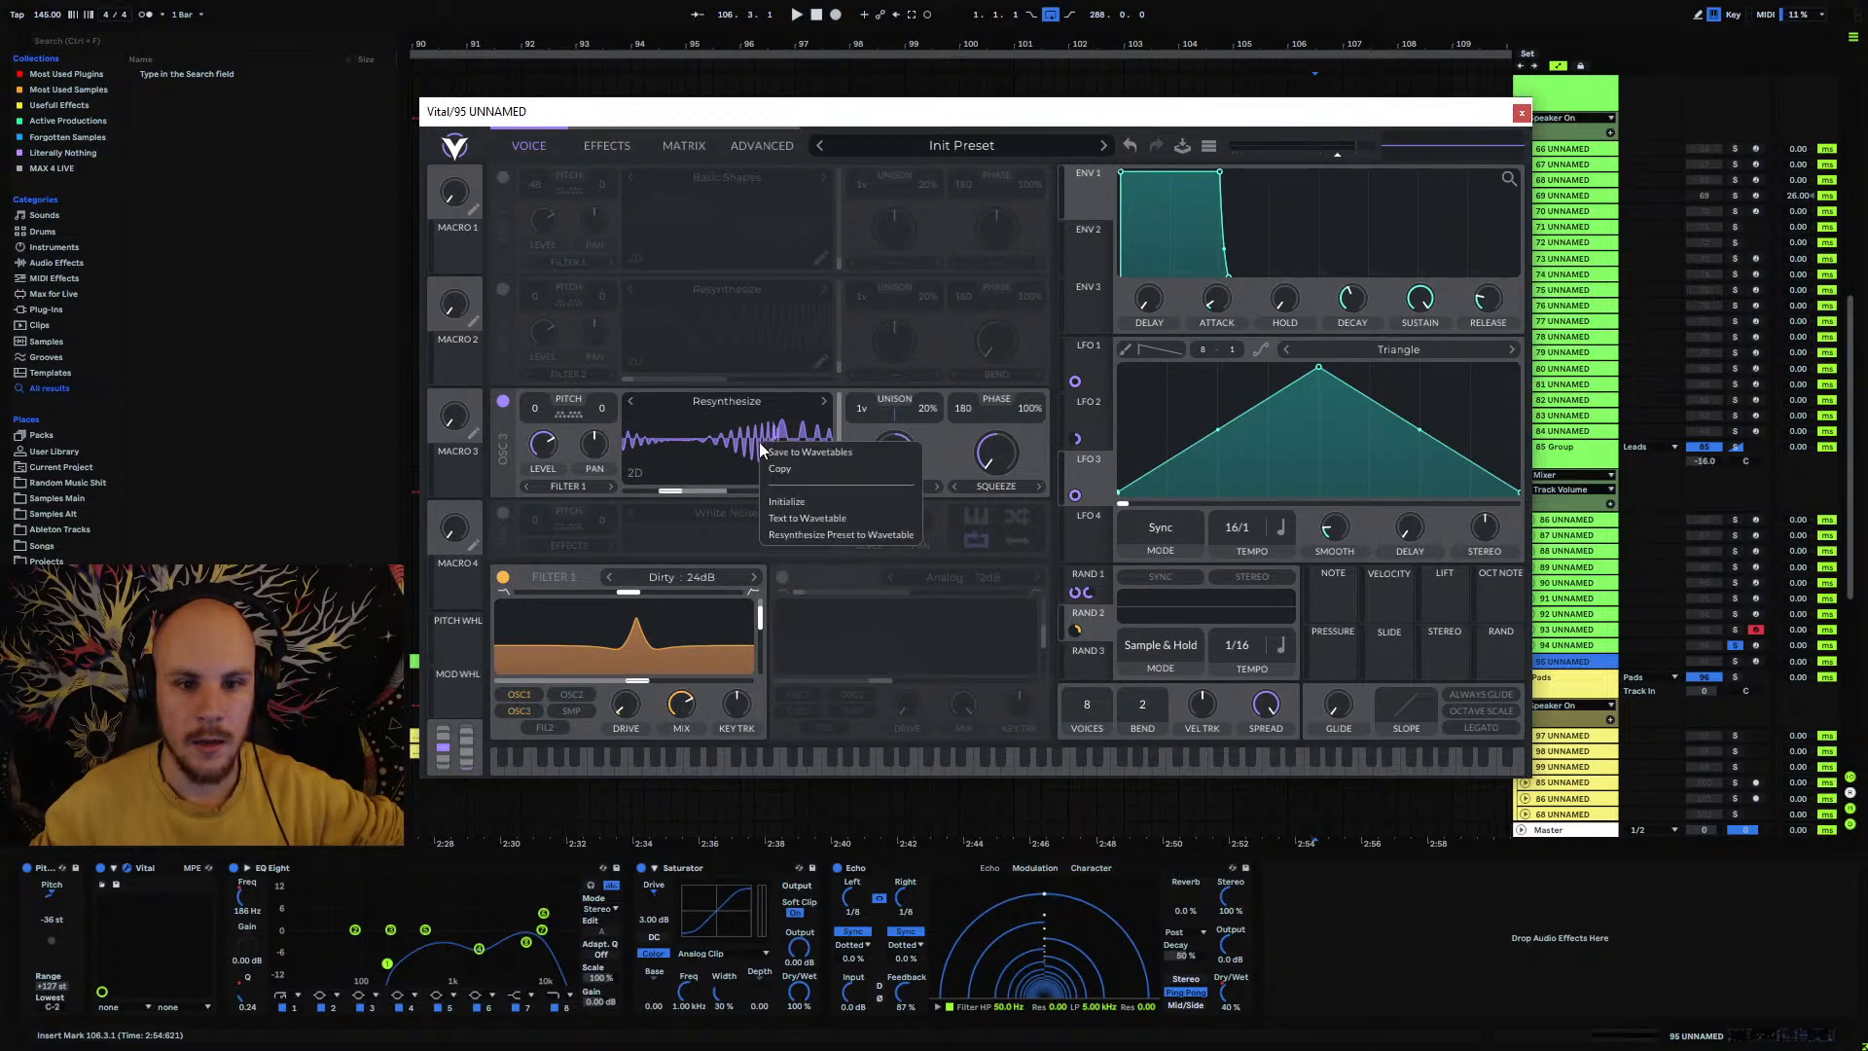
pyautogui.click(726, 403)
pyautogui.click(816, 443)
pyautogui.click(820, 474)
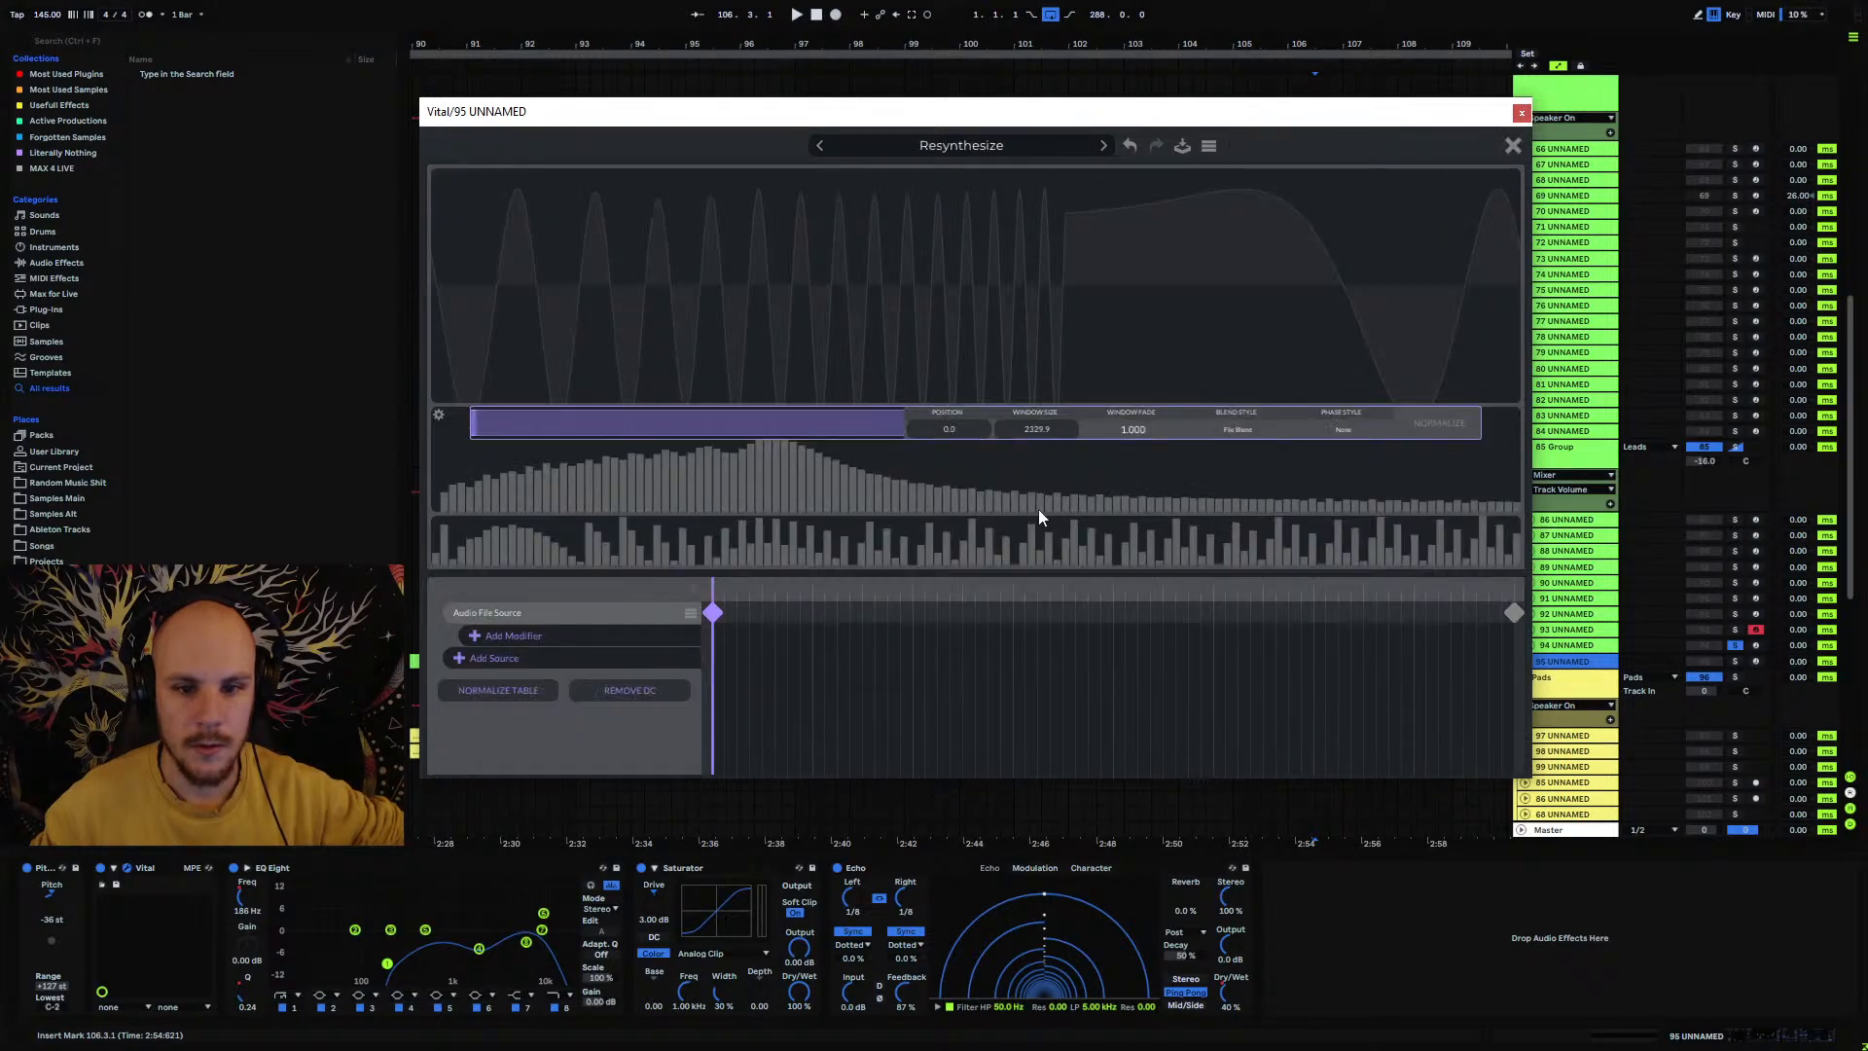
pyautogui.click(1209, 148)
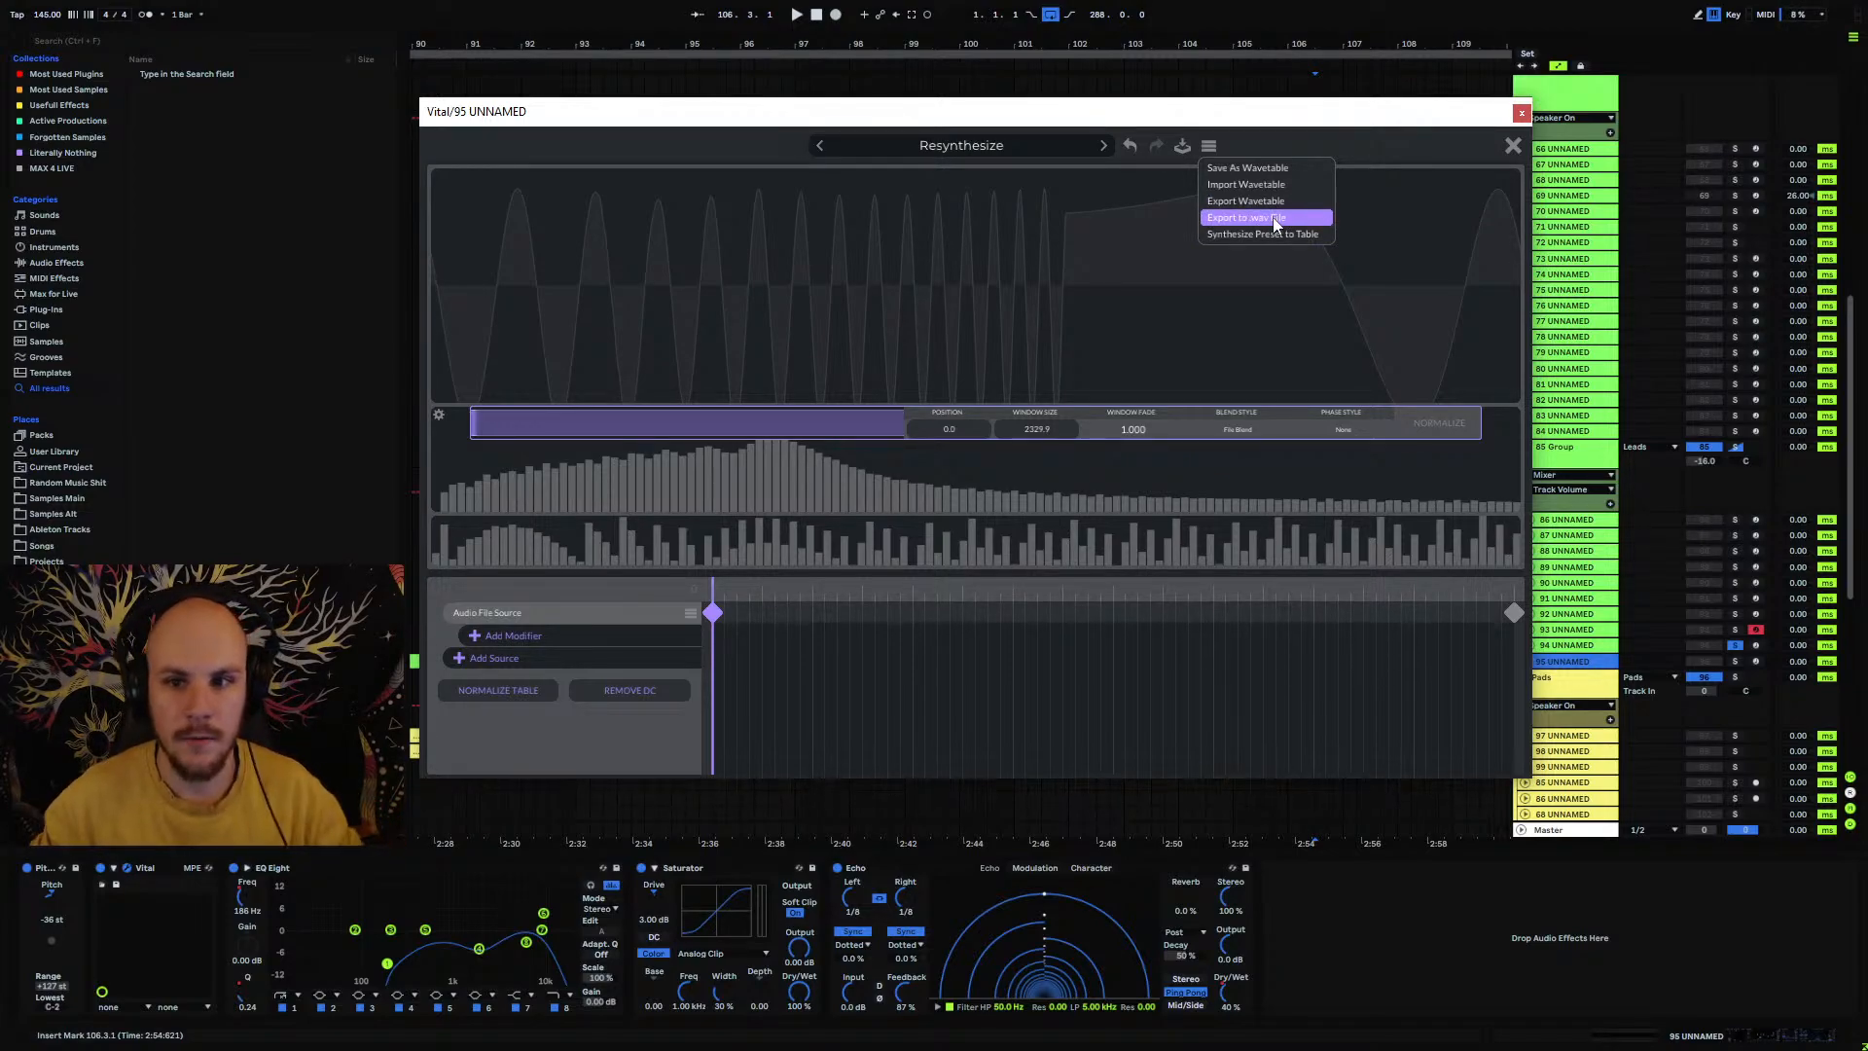
pyautogui.click(1514, 148)
pyautogui.click(1522, 113)
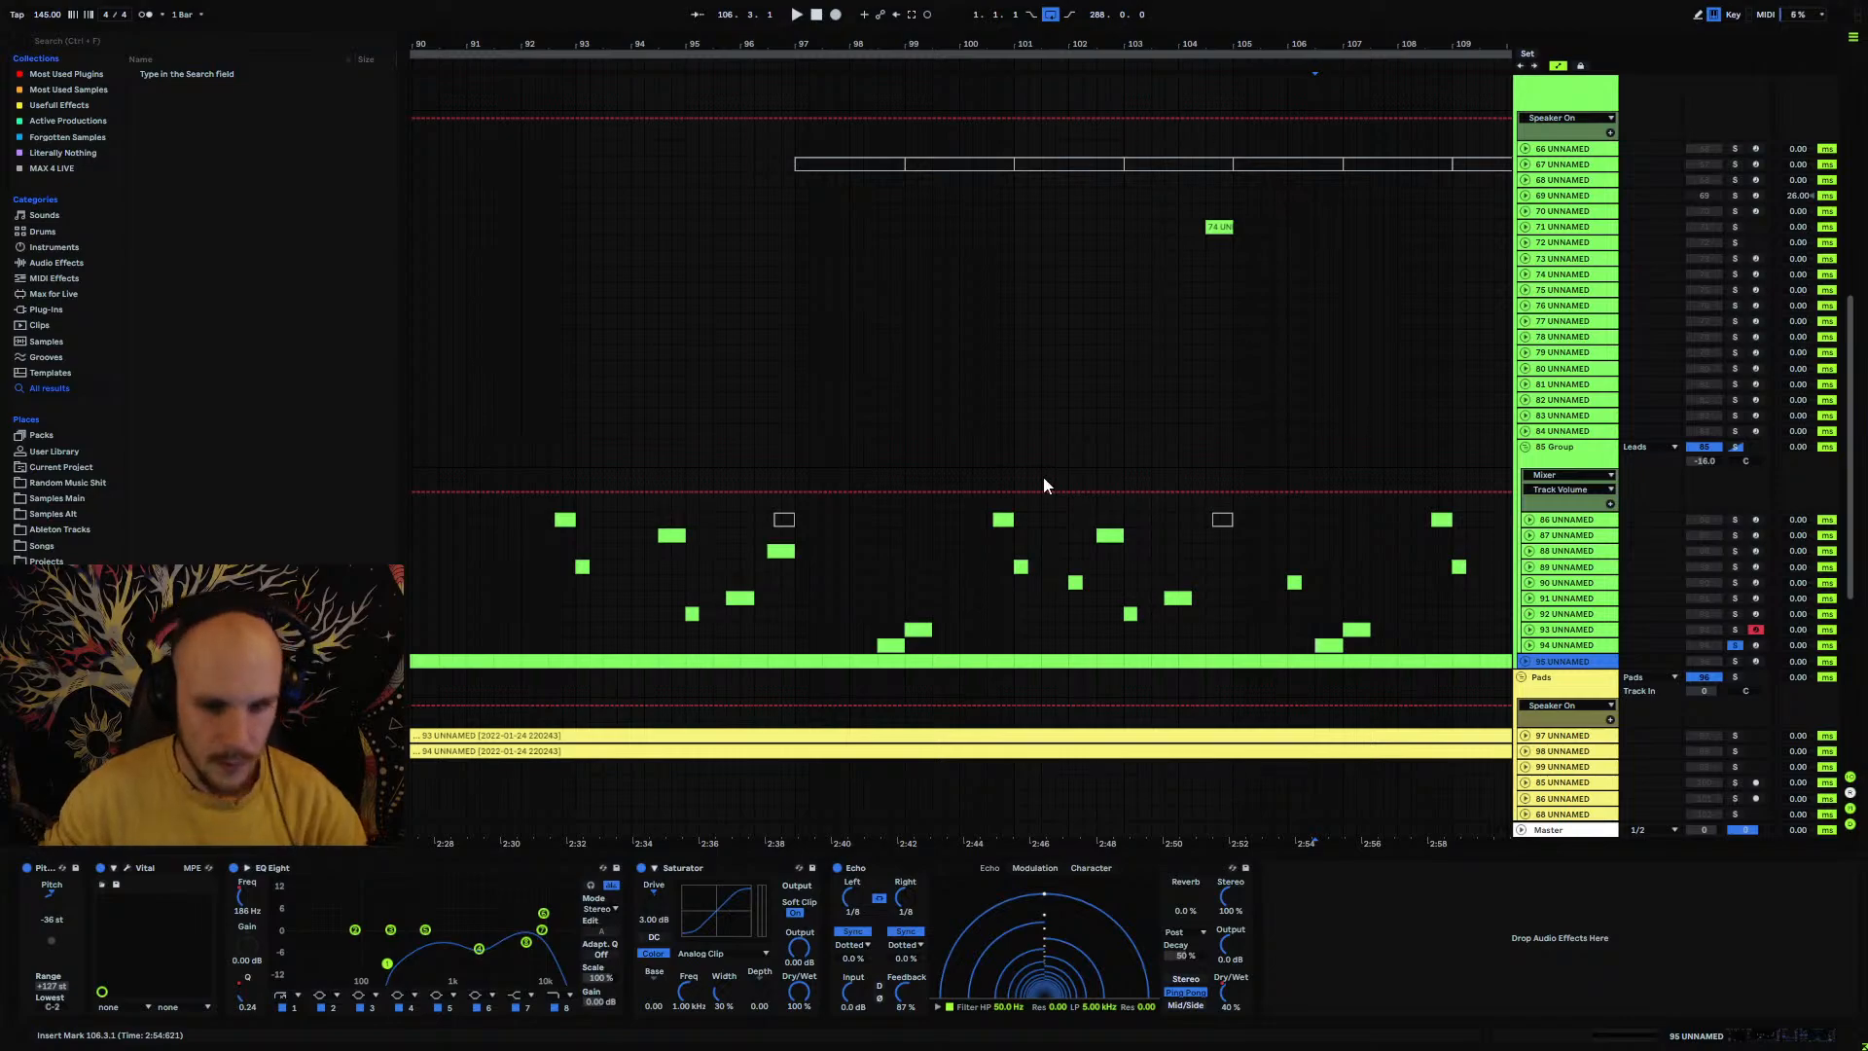
# Step: Reshape track 94's Fil Cutoff automation at the 106.3.1 clip so it falls across the clip and rises back just after it
pyautogui.scroll(-5, 922, 372)
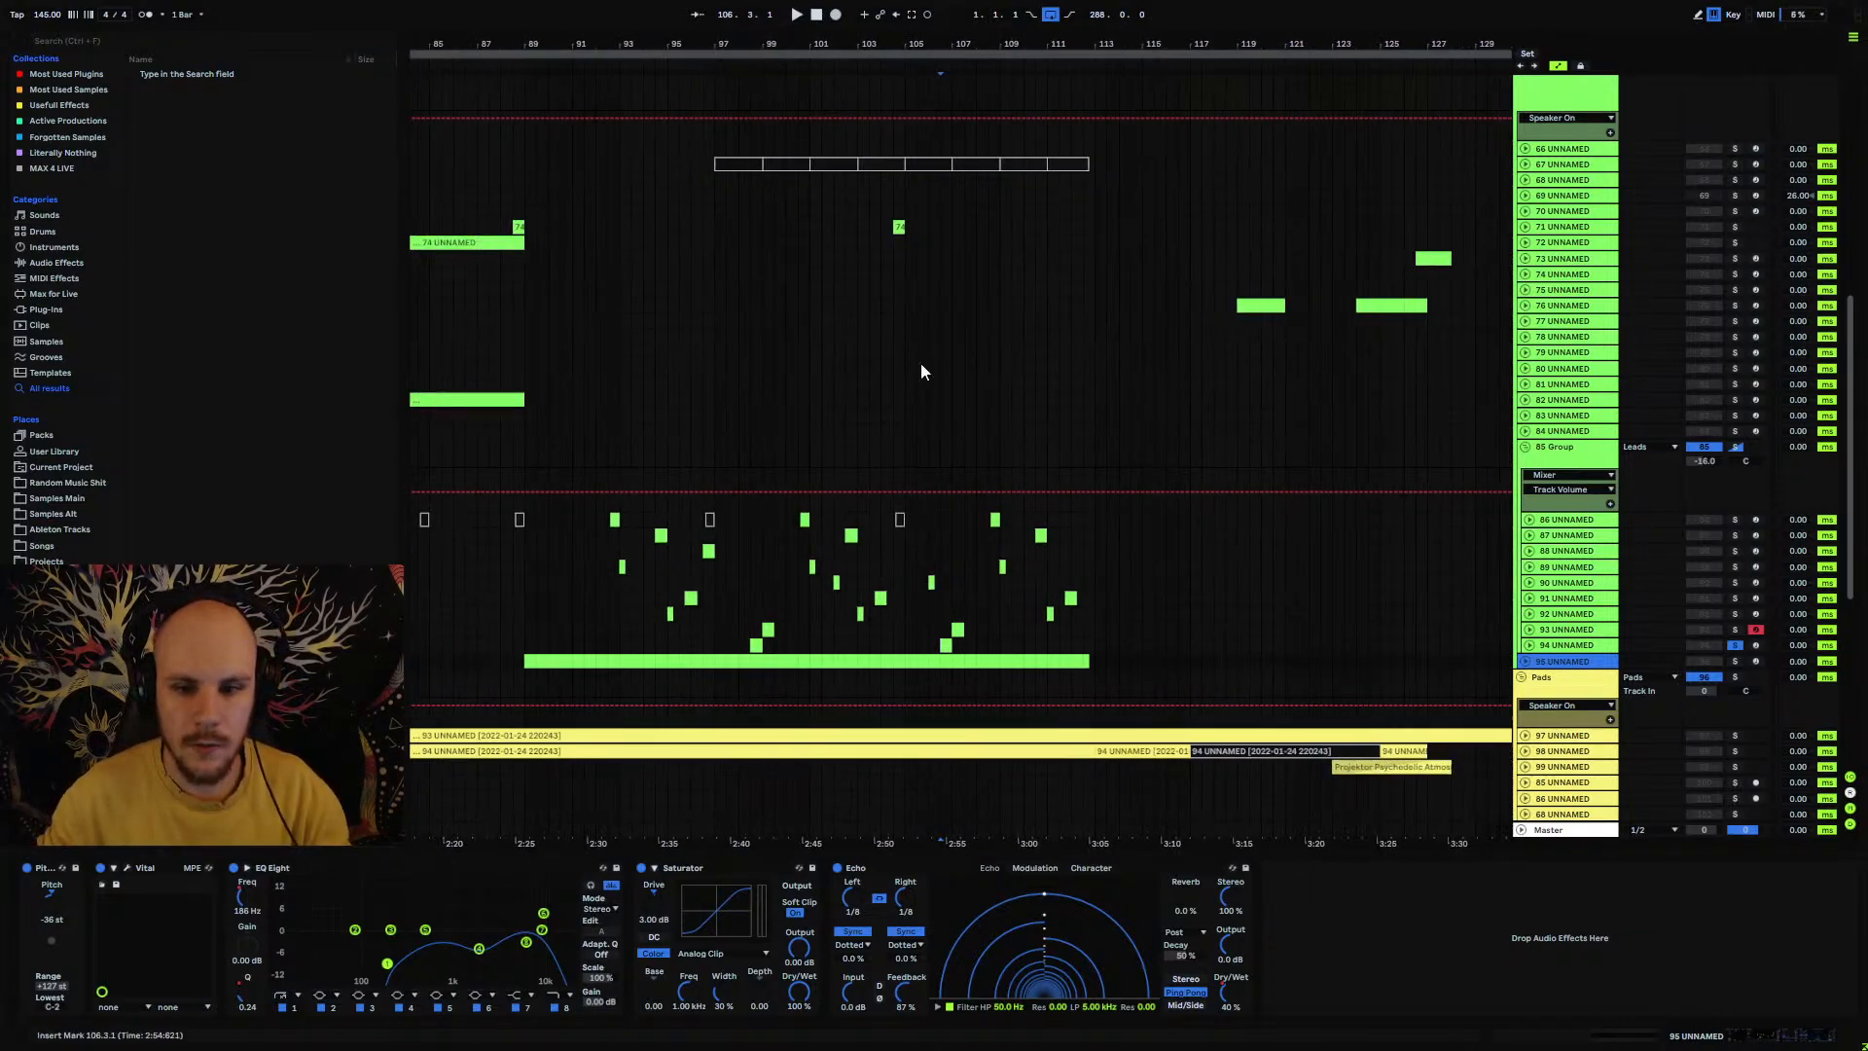
pyautogui.click(1528, 645)
pyautogui.click(905, 705)
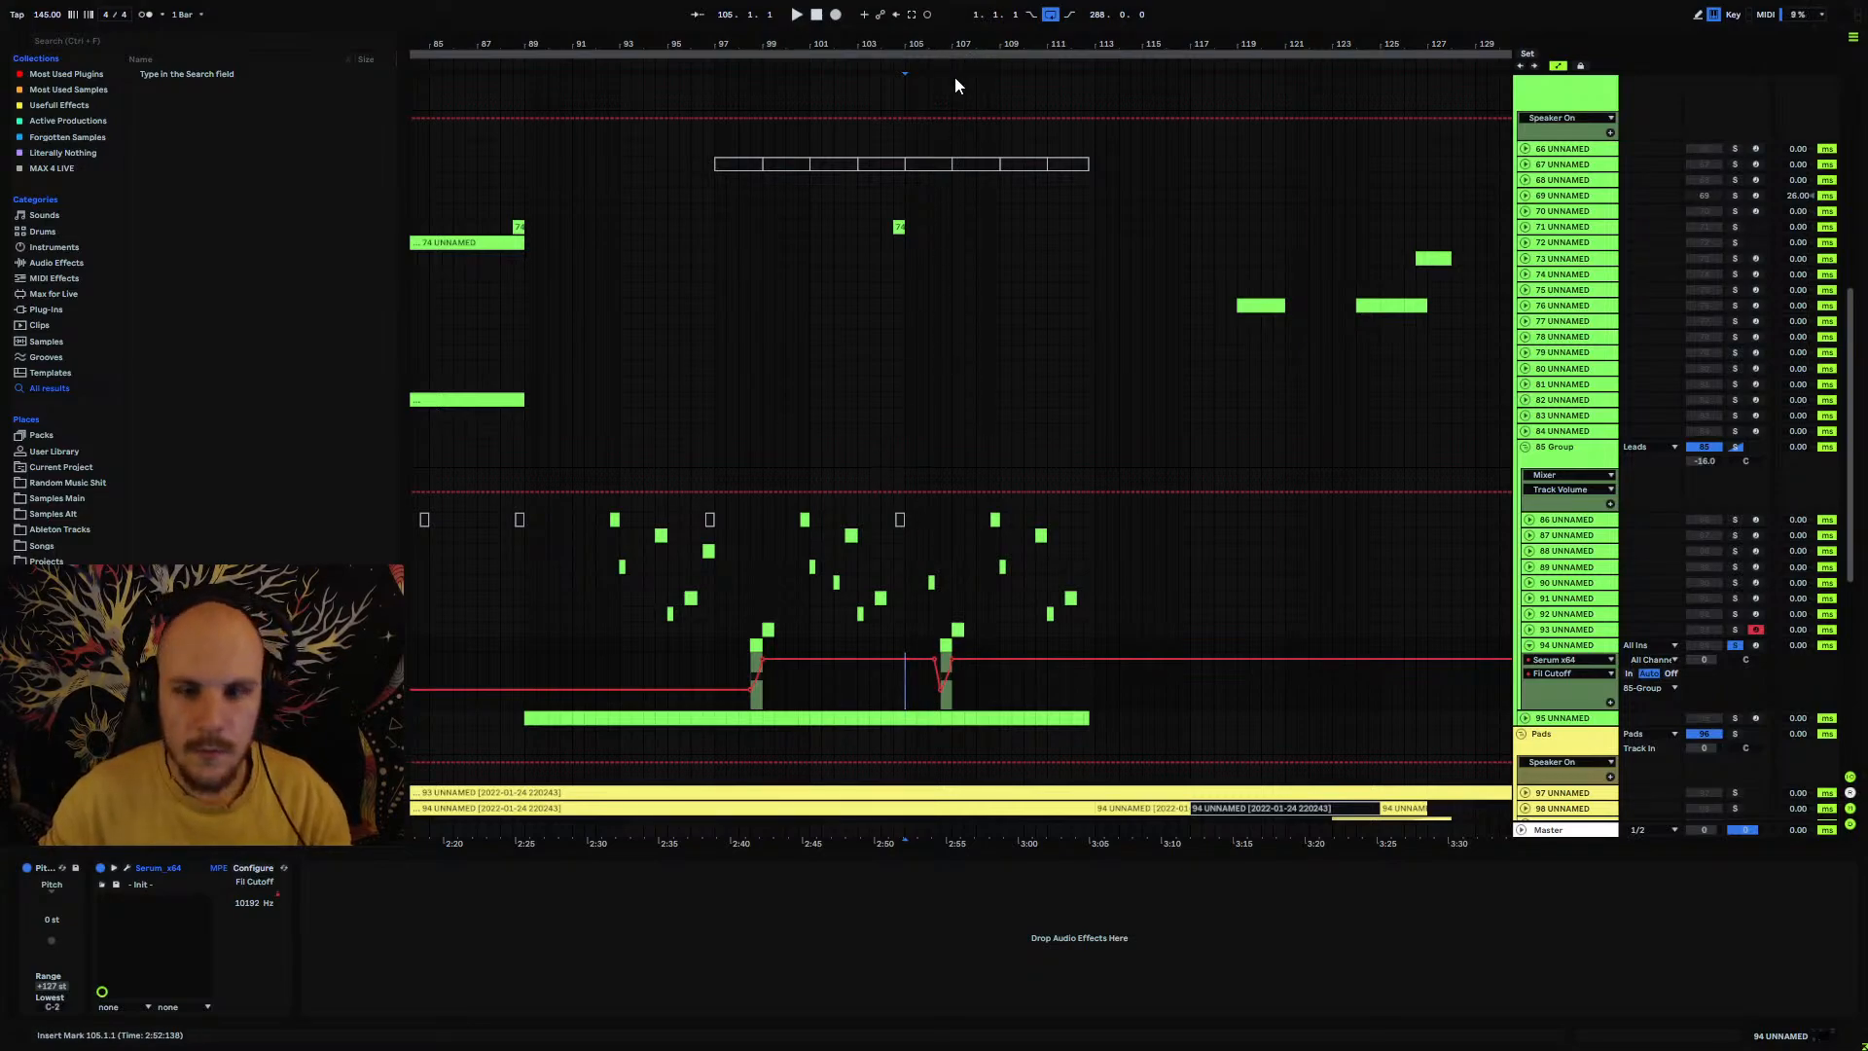
pyautogui.moveTo(959, 45); pyautogui.dragTo(934, 180)
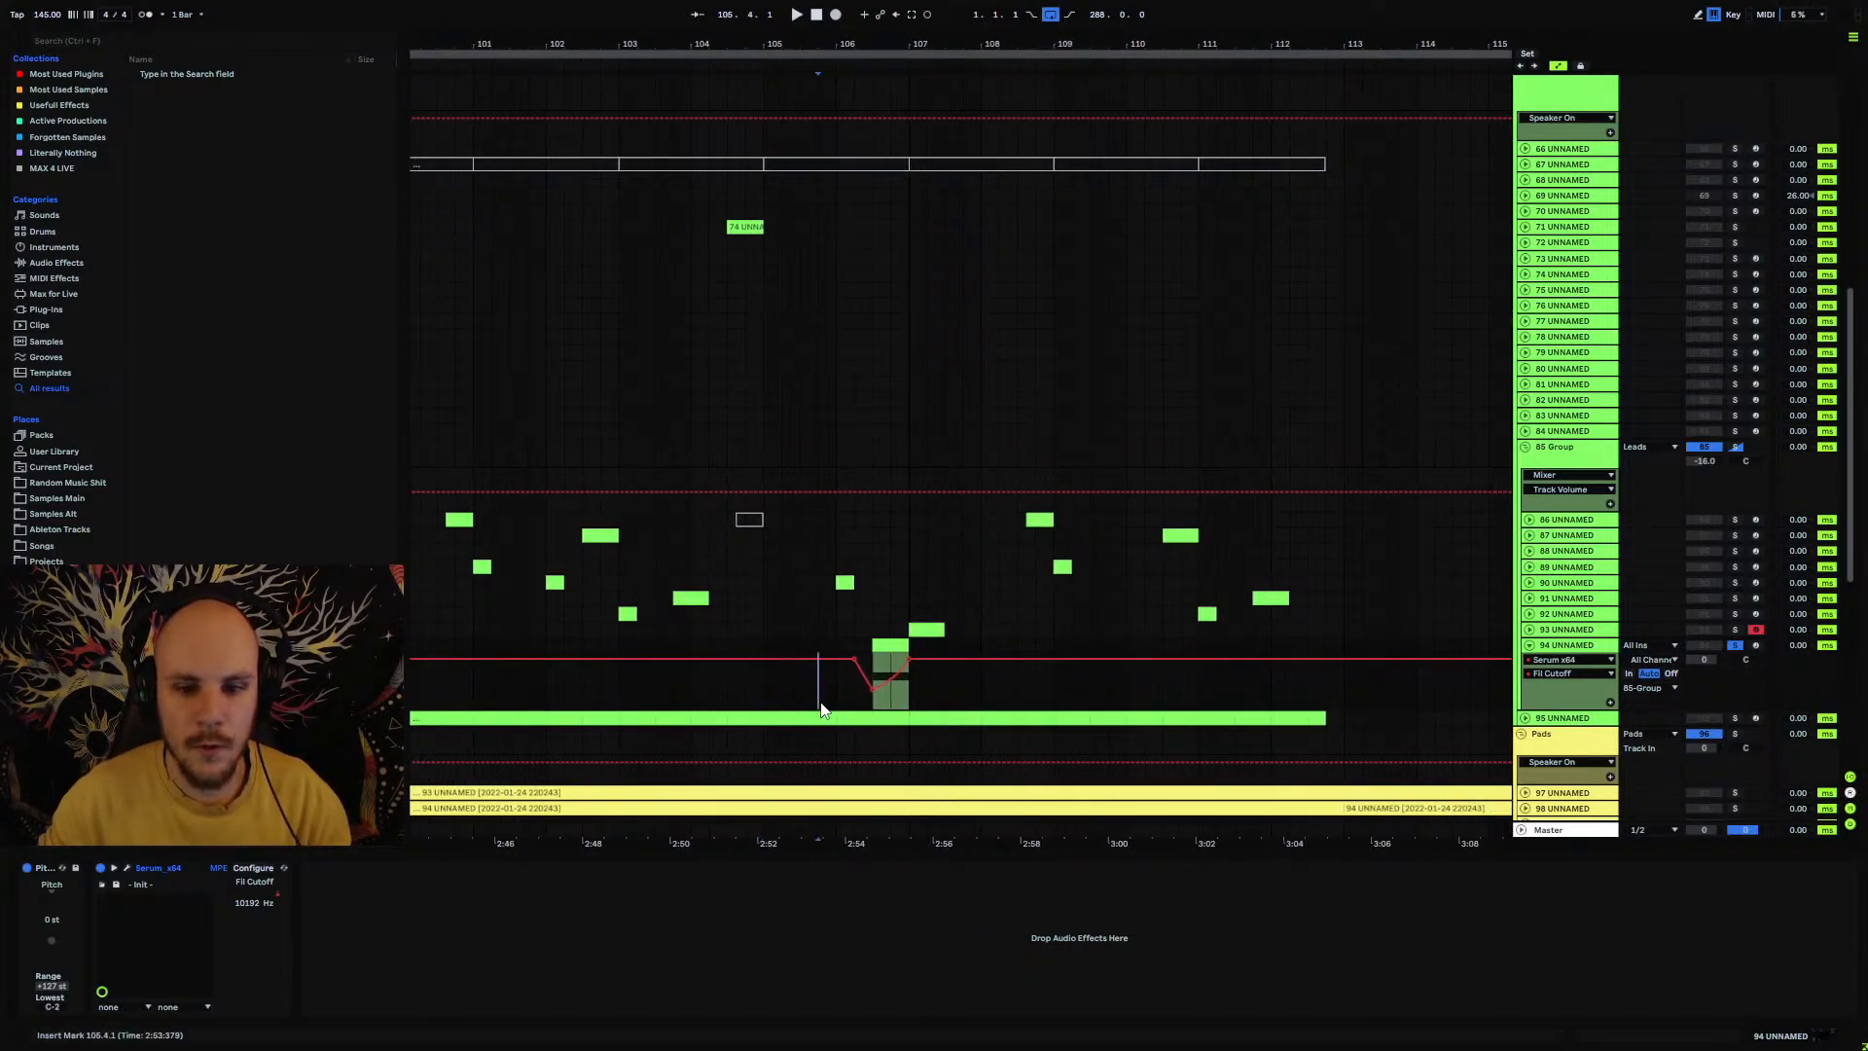
pyautogui.moveTo(852, 662)
pyautogui.mouseDown()
pyautogui.moveTo(873, 690)
pyautogui.moveTo(885, 663)
pyautogui.mouseUp()
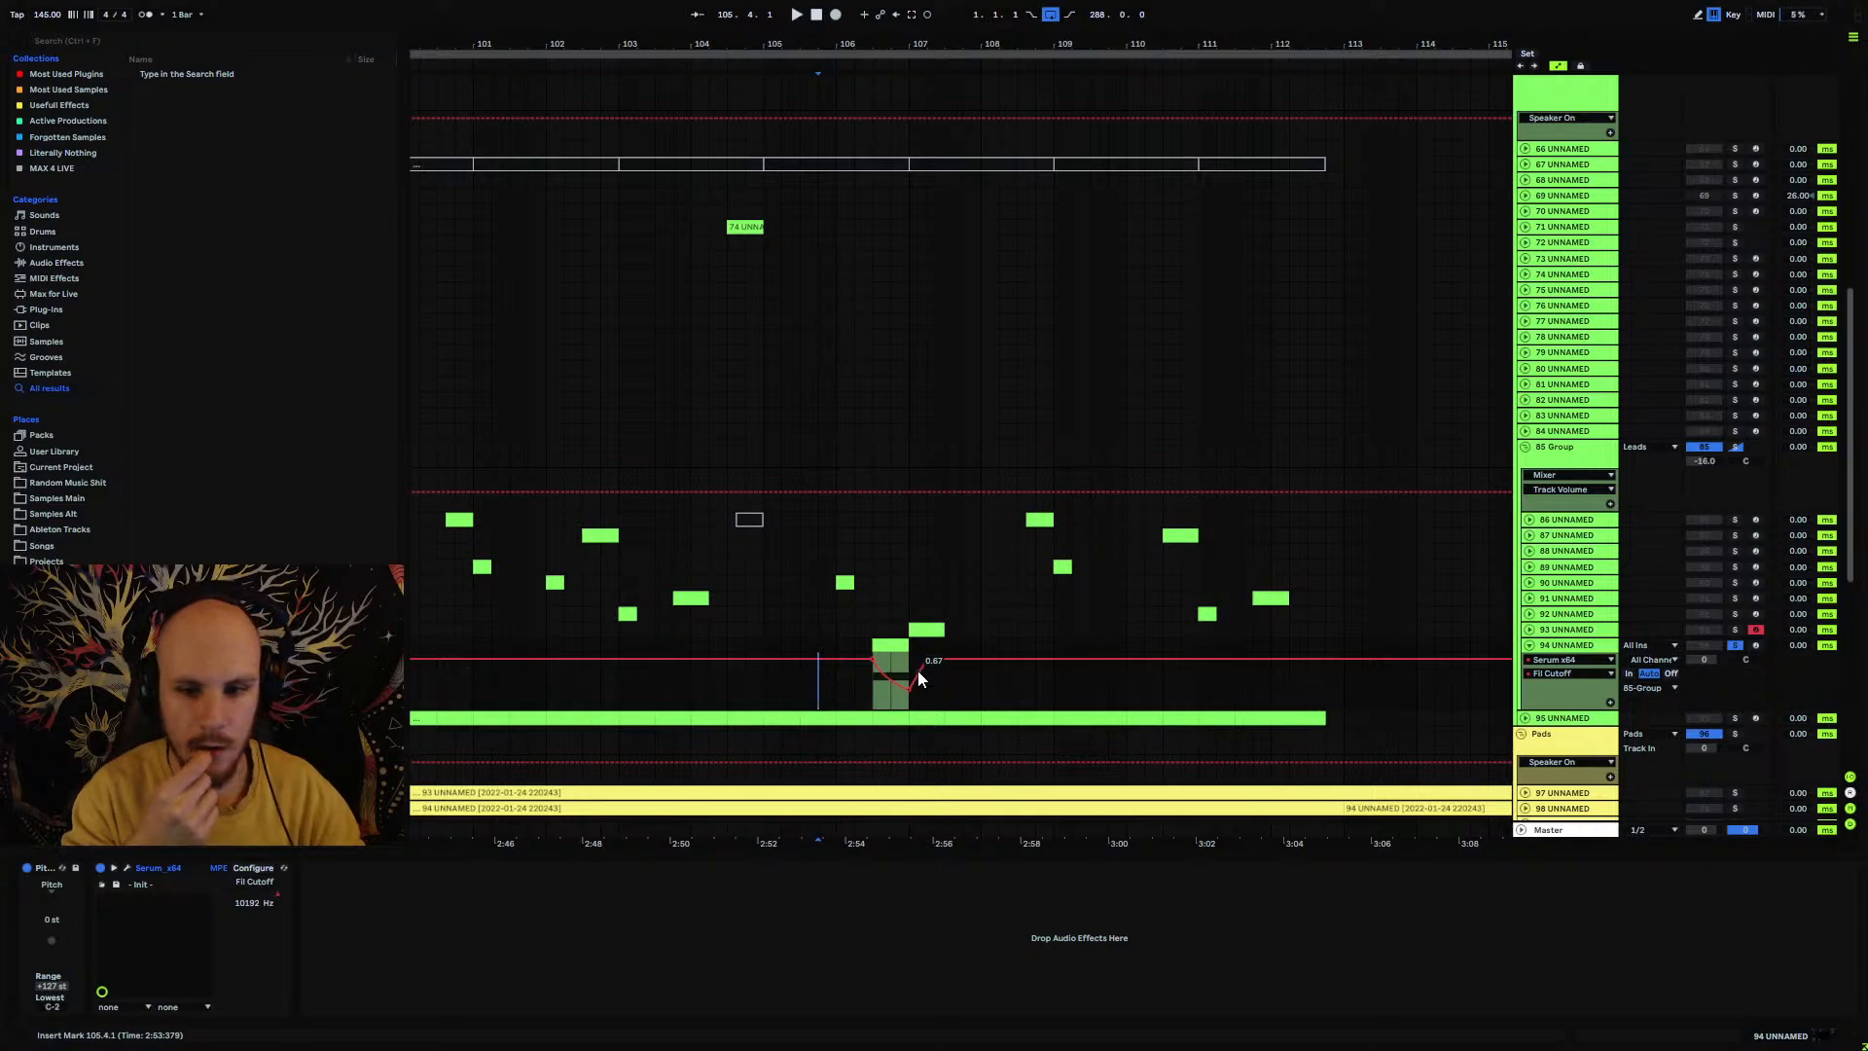
pyautogui.moveTo(918, 670); pyautogui.dragTo(928, 670)
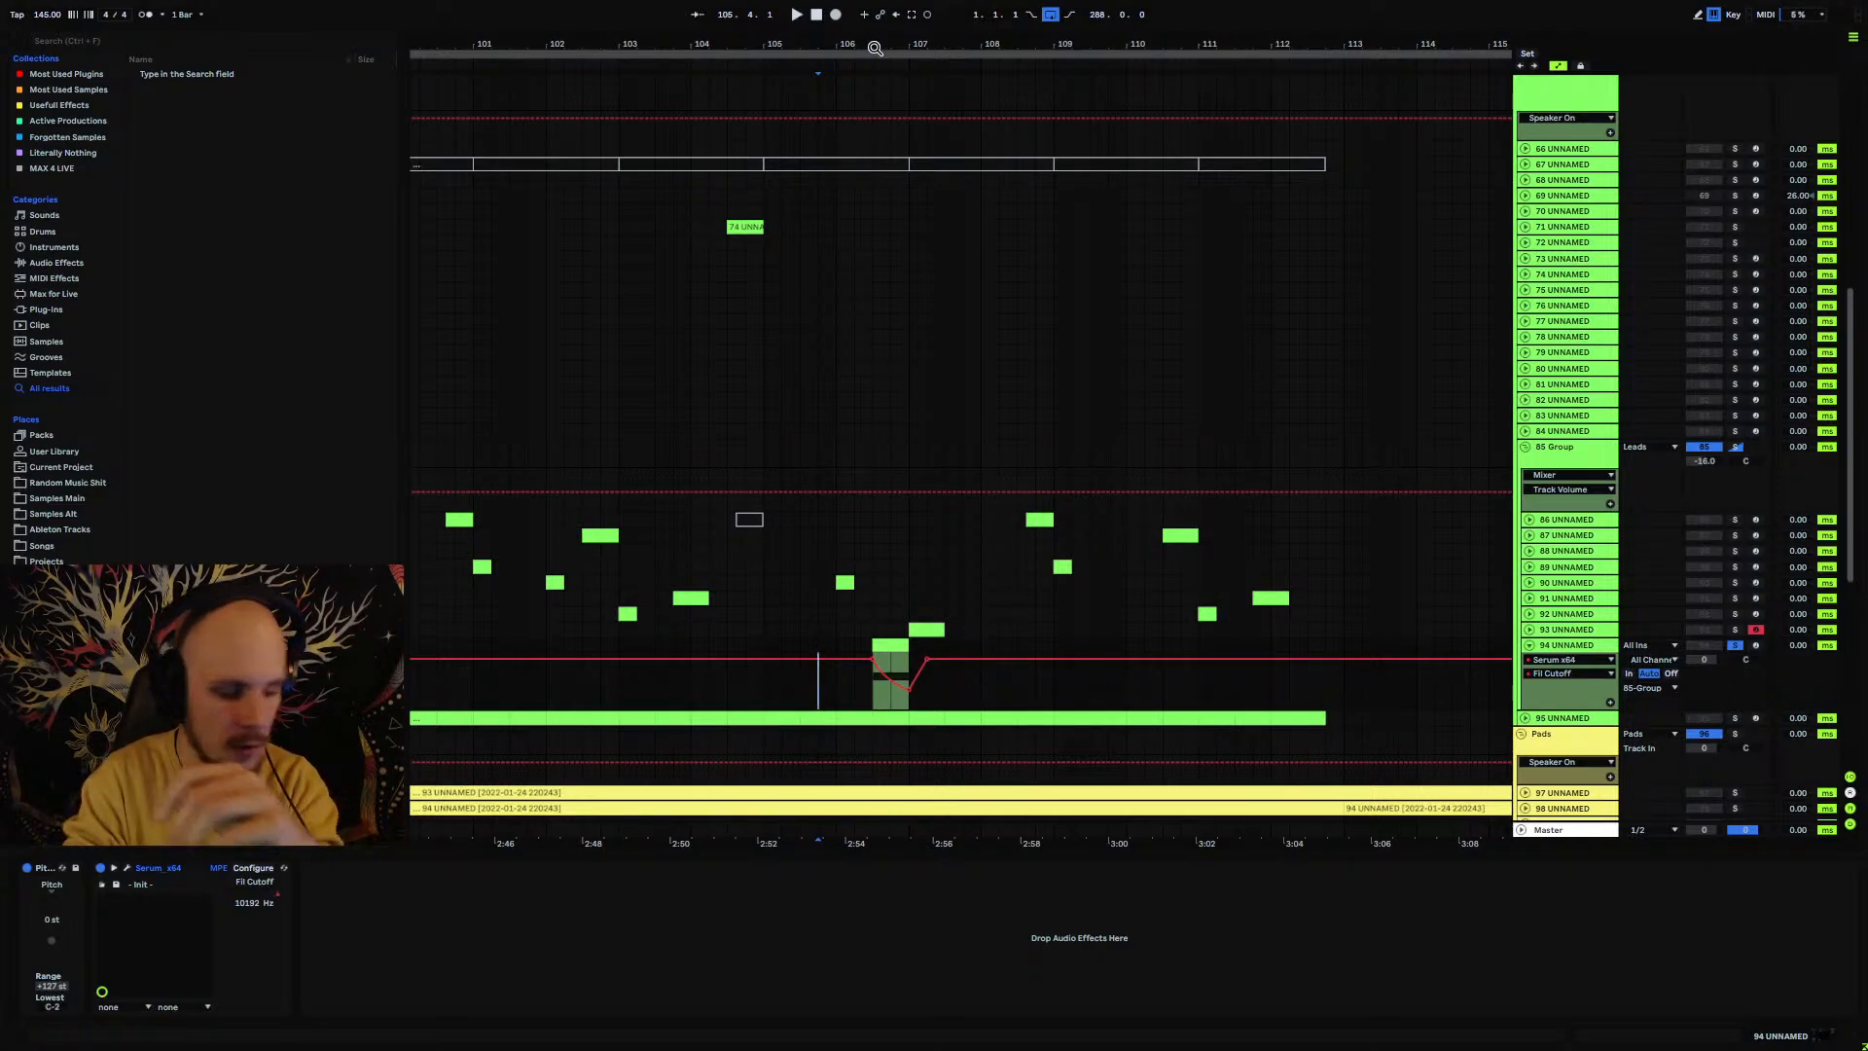
# Step: Play the arrangement from 98.3.1, take track 94 out of solo and collapse the track
pyautogui.scroll(-5, 876, 603)
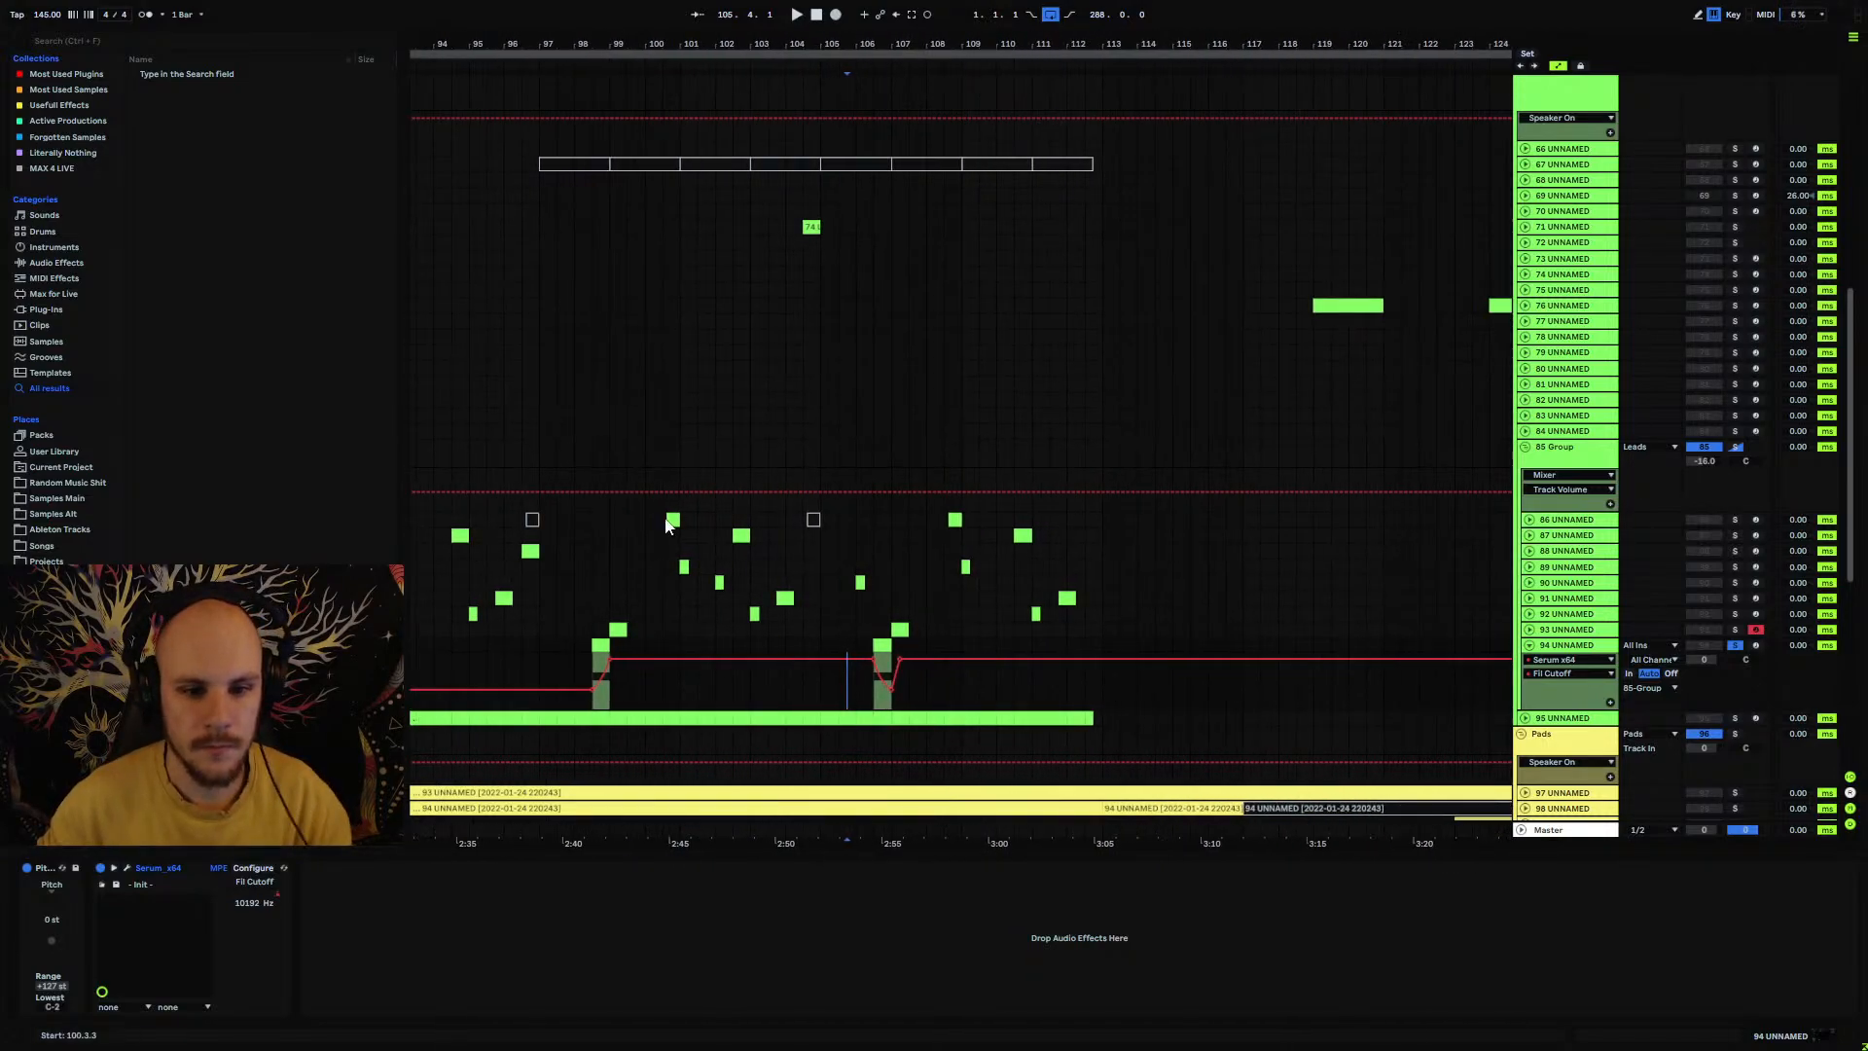
pyautogui.click(594, 661)
pyautogui.press('space')
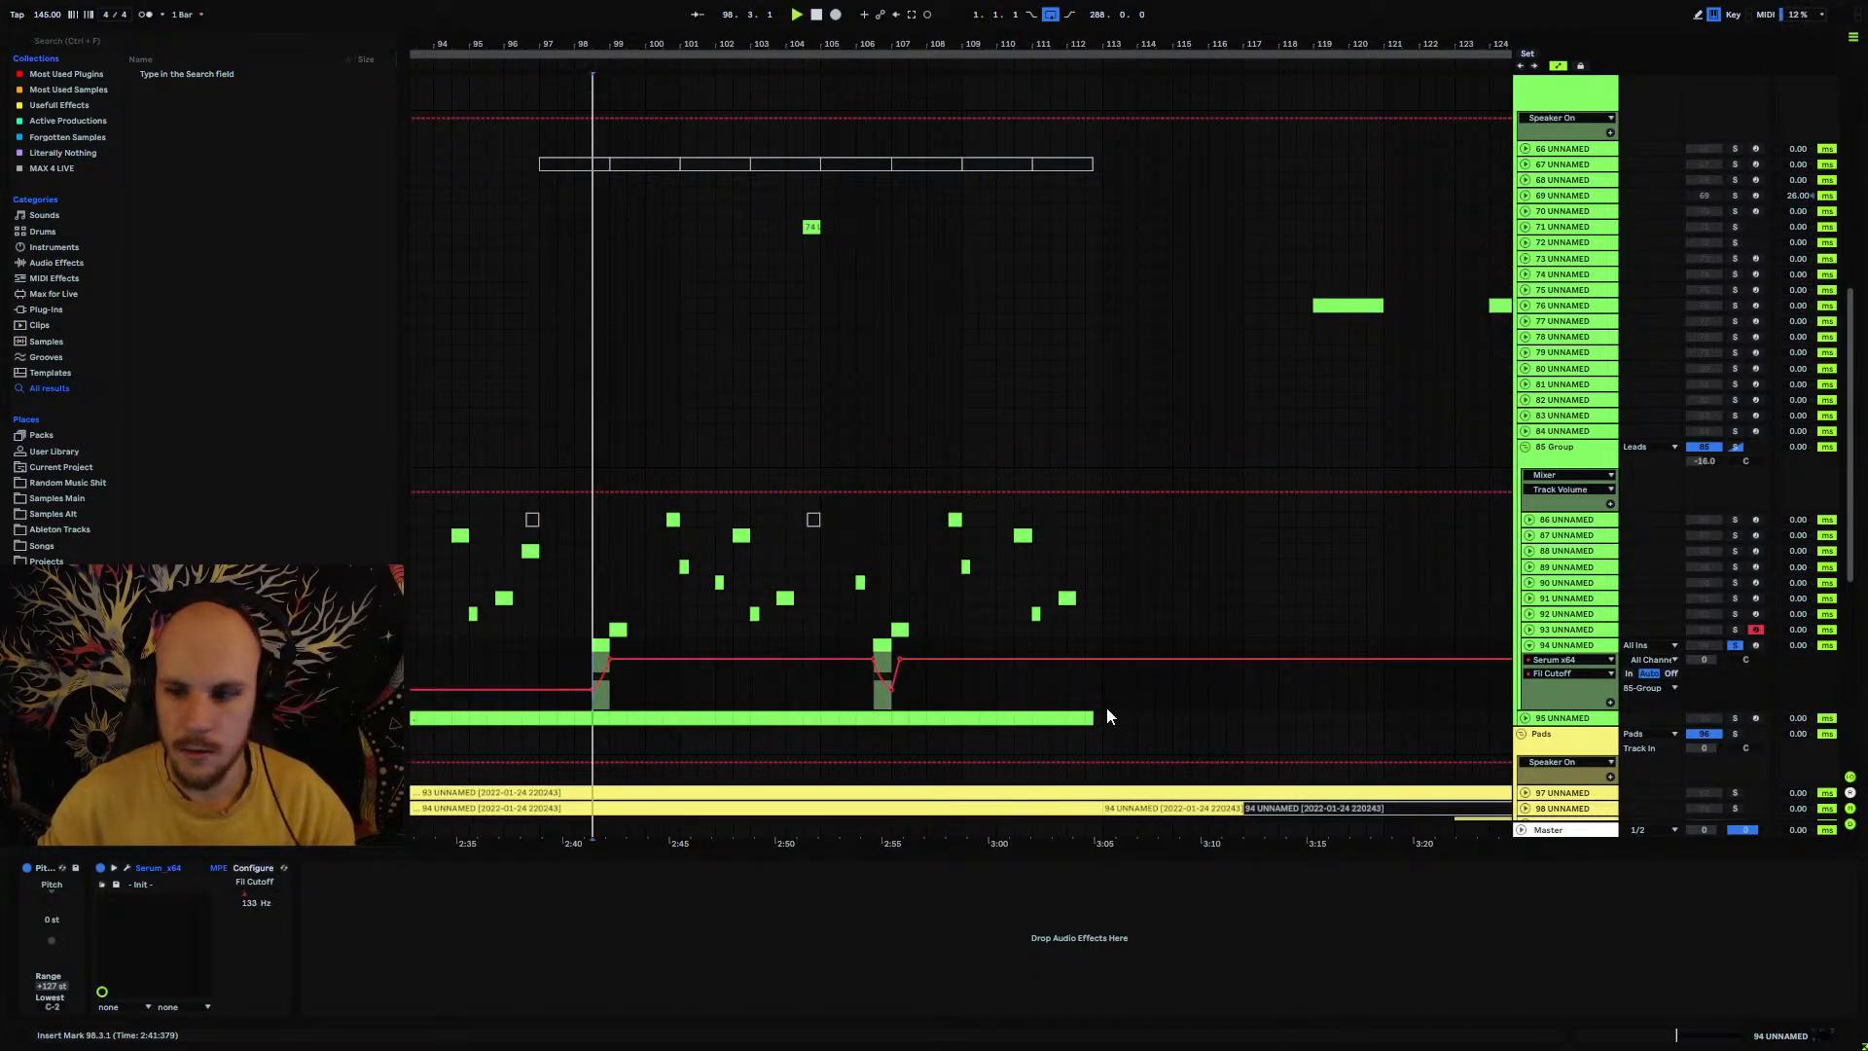
pyautogui.click(1735, 646)
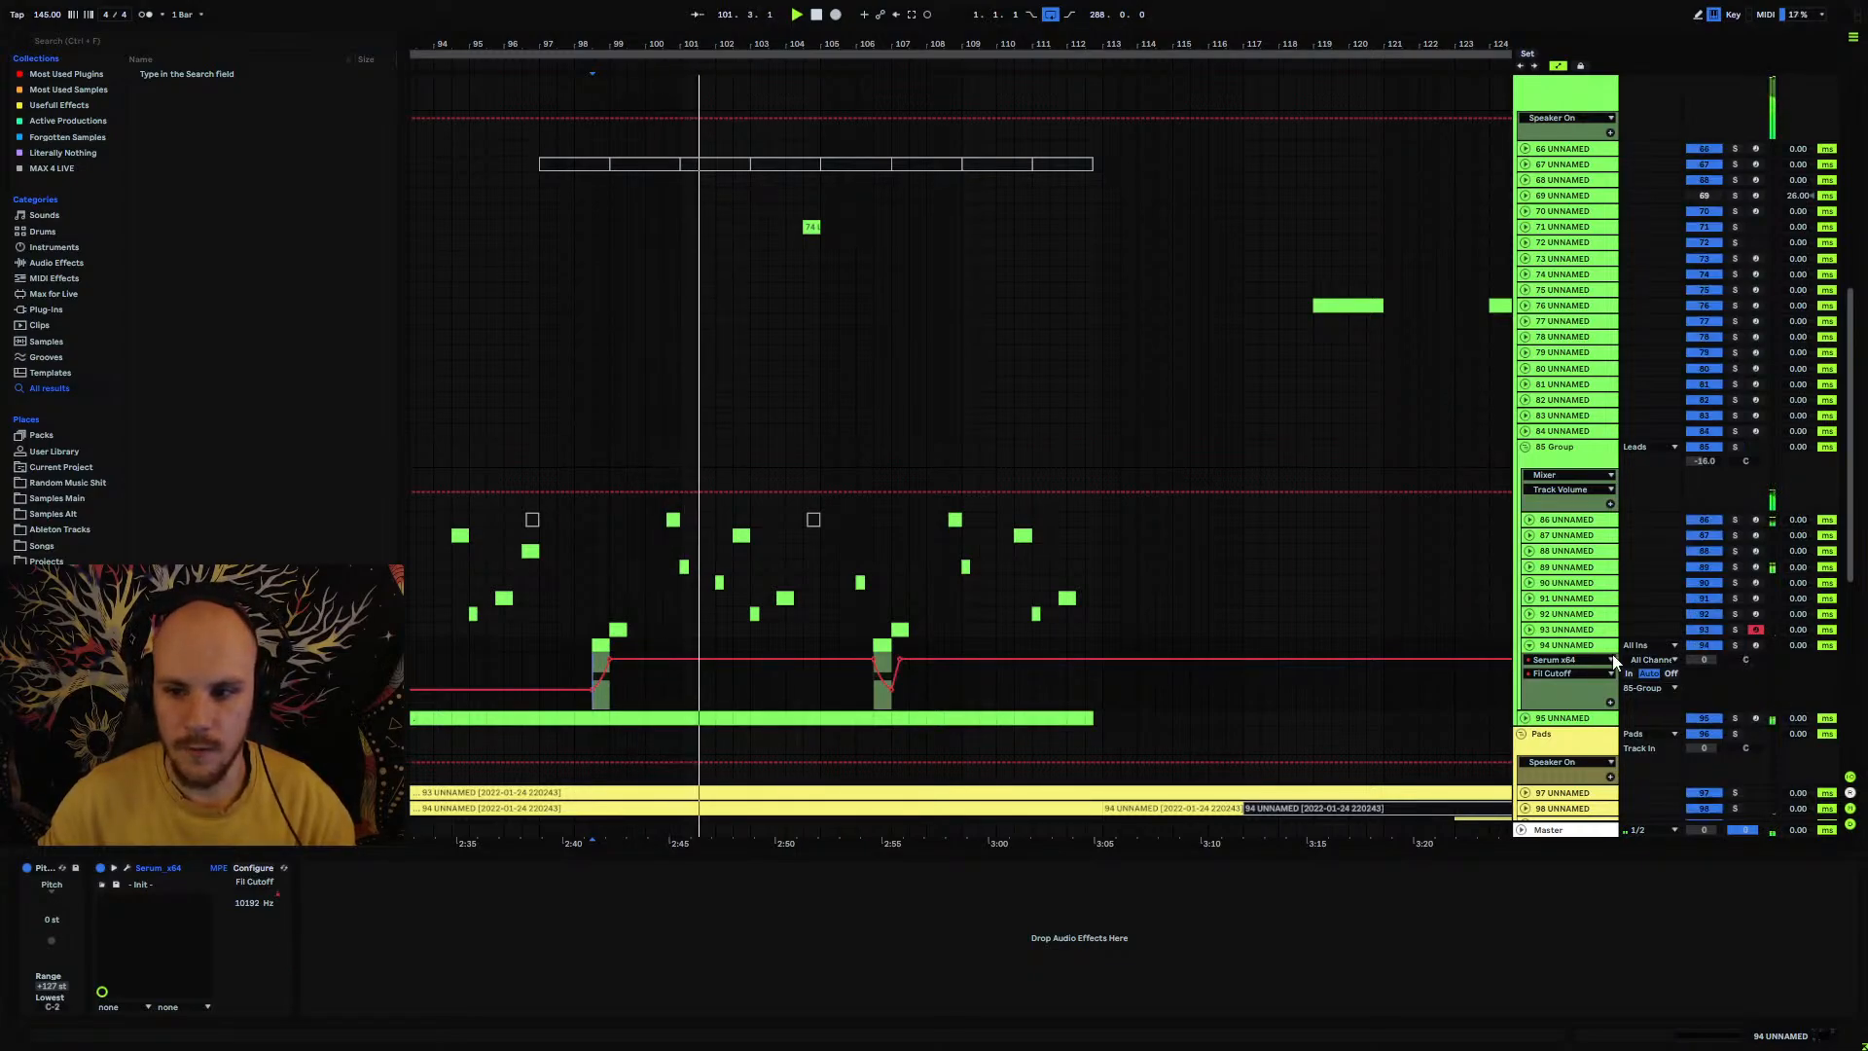
pyautogui.click(1528, 647)
# Step: Move both of track 94's clips together so they start at 100.1.1 and 108.1.1, and audition from 98.3.1
pyautogui.click(521, 650)
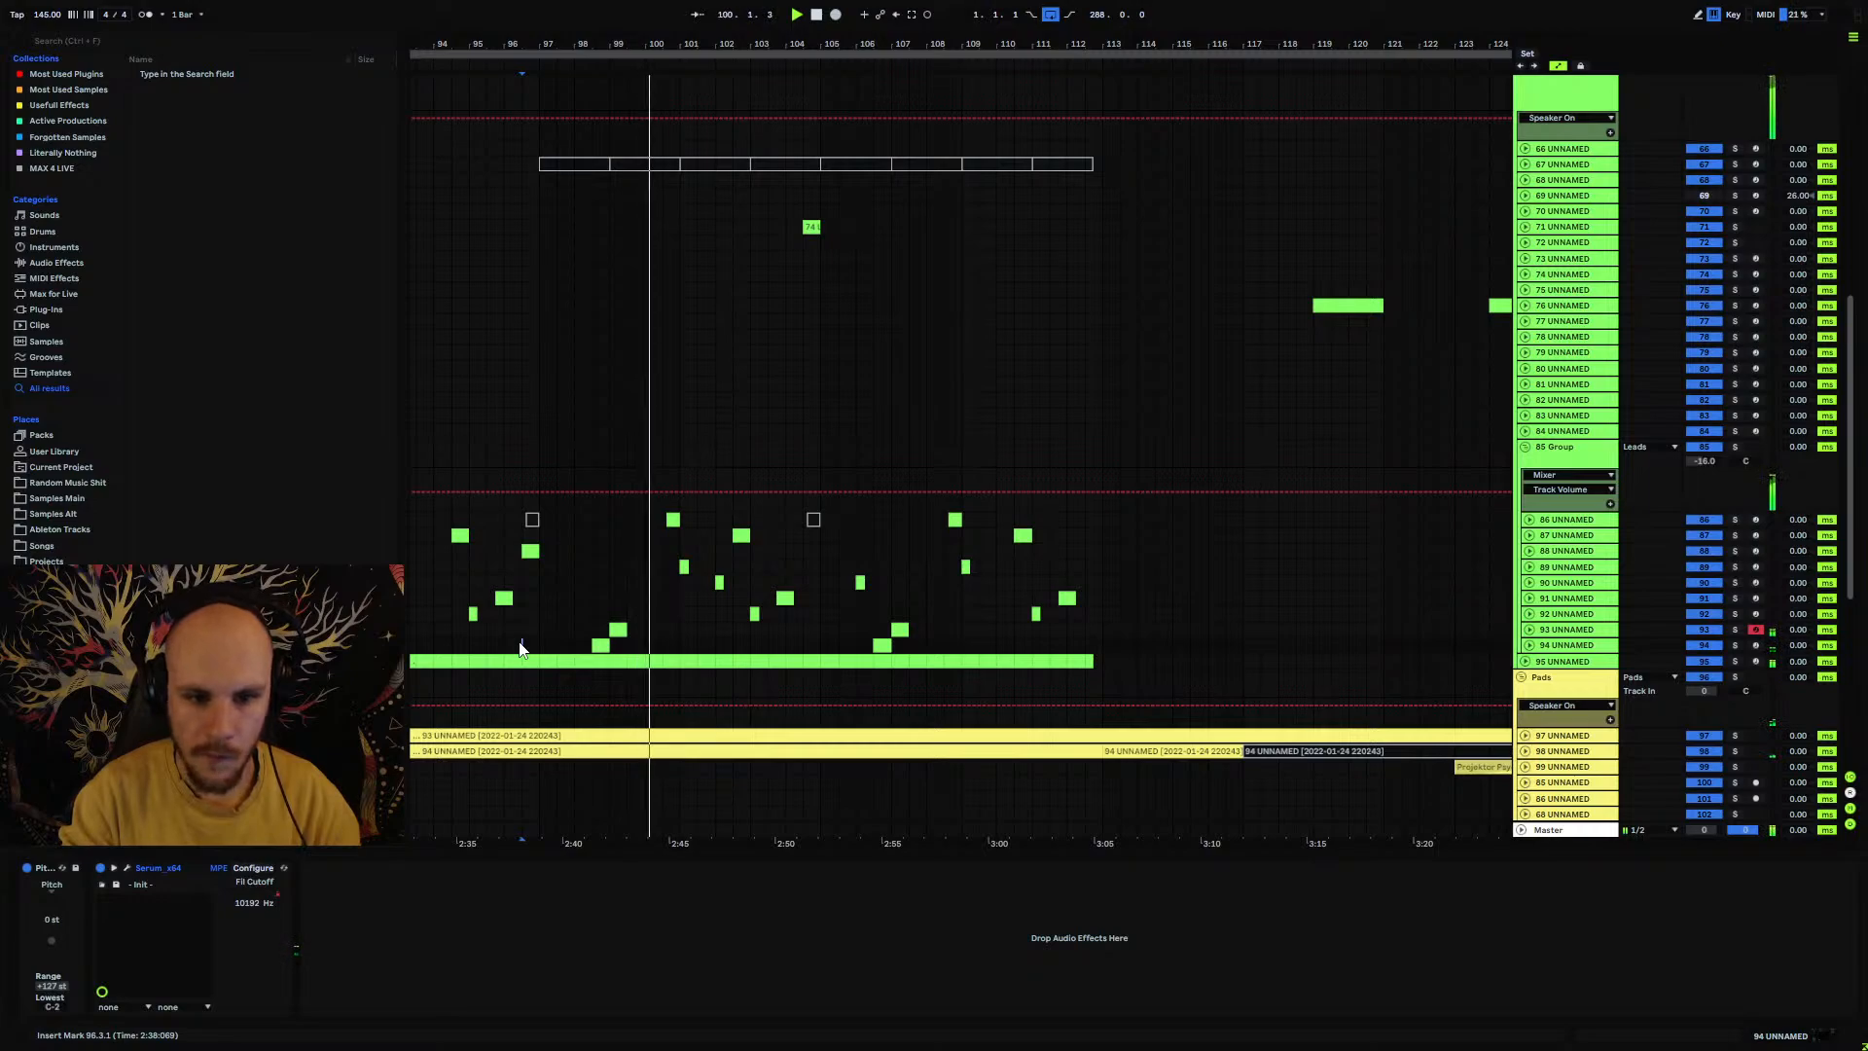
pyautogui.click(602, 613)
pyautogui.press('space')
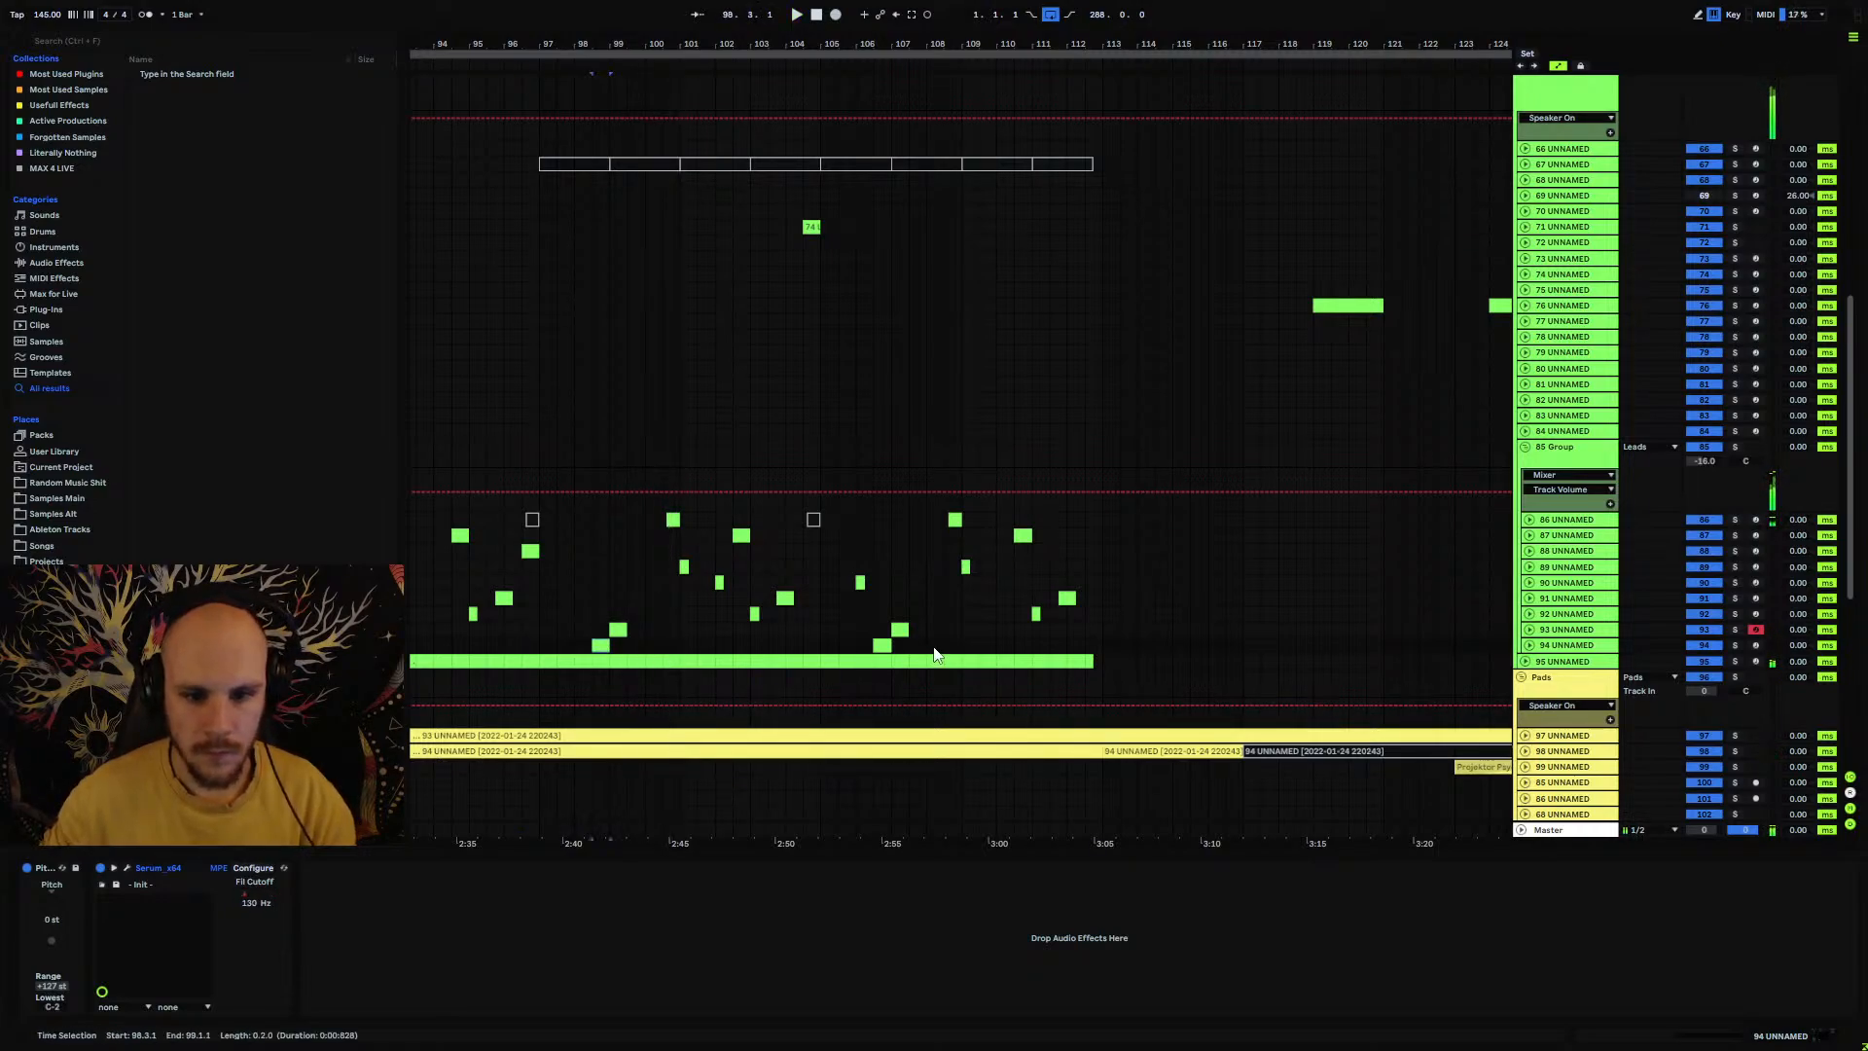
pyautogui.keyDown('shift'); pyautogui.click(883, 647); pyautogui.keyUp('shift')
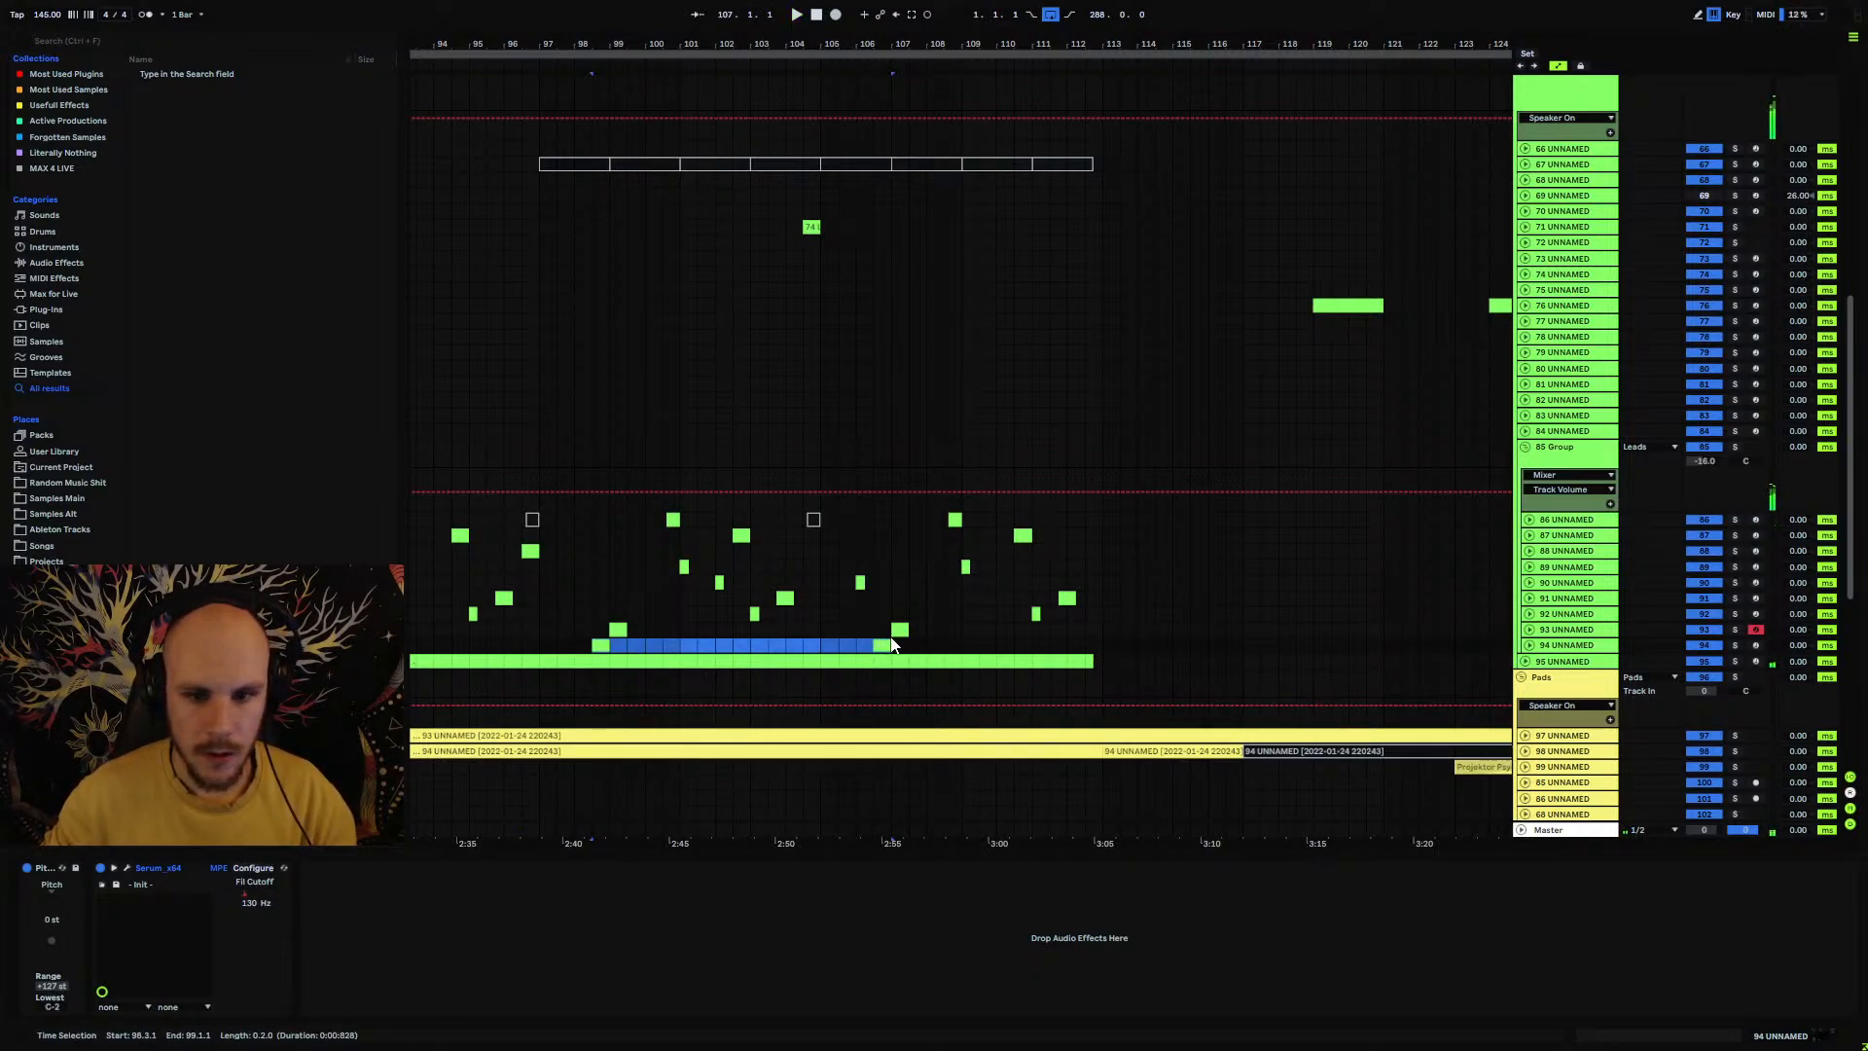
pyautogui.moveTo(886, 643); pyautogui.dragTo(940, 655)
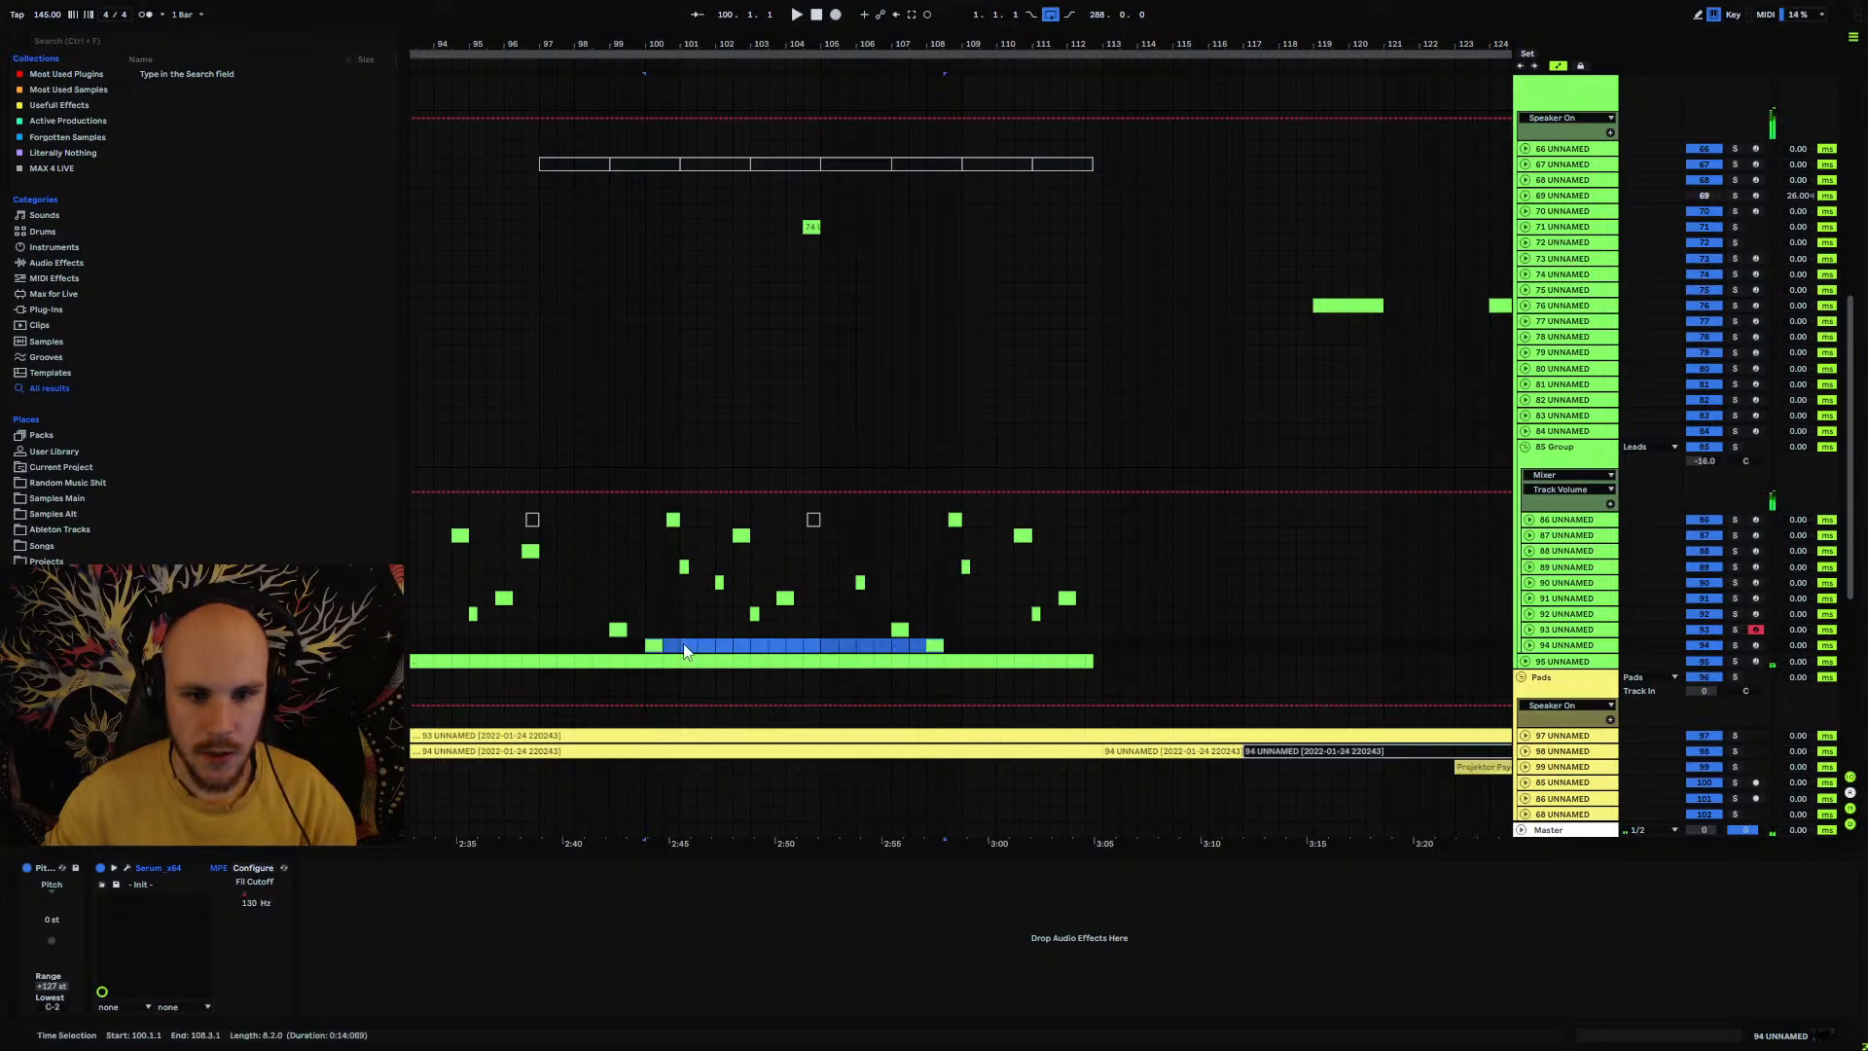
pyautogui.click(590, 645)
pyautogui.press('space')
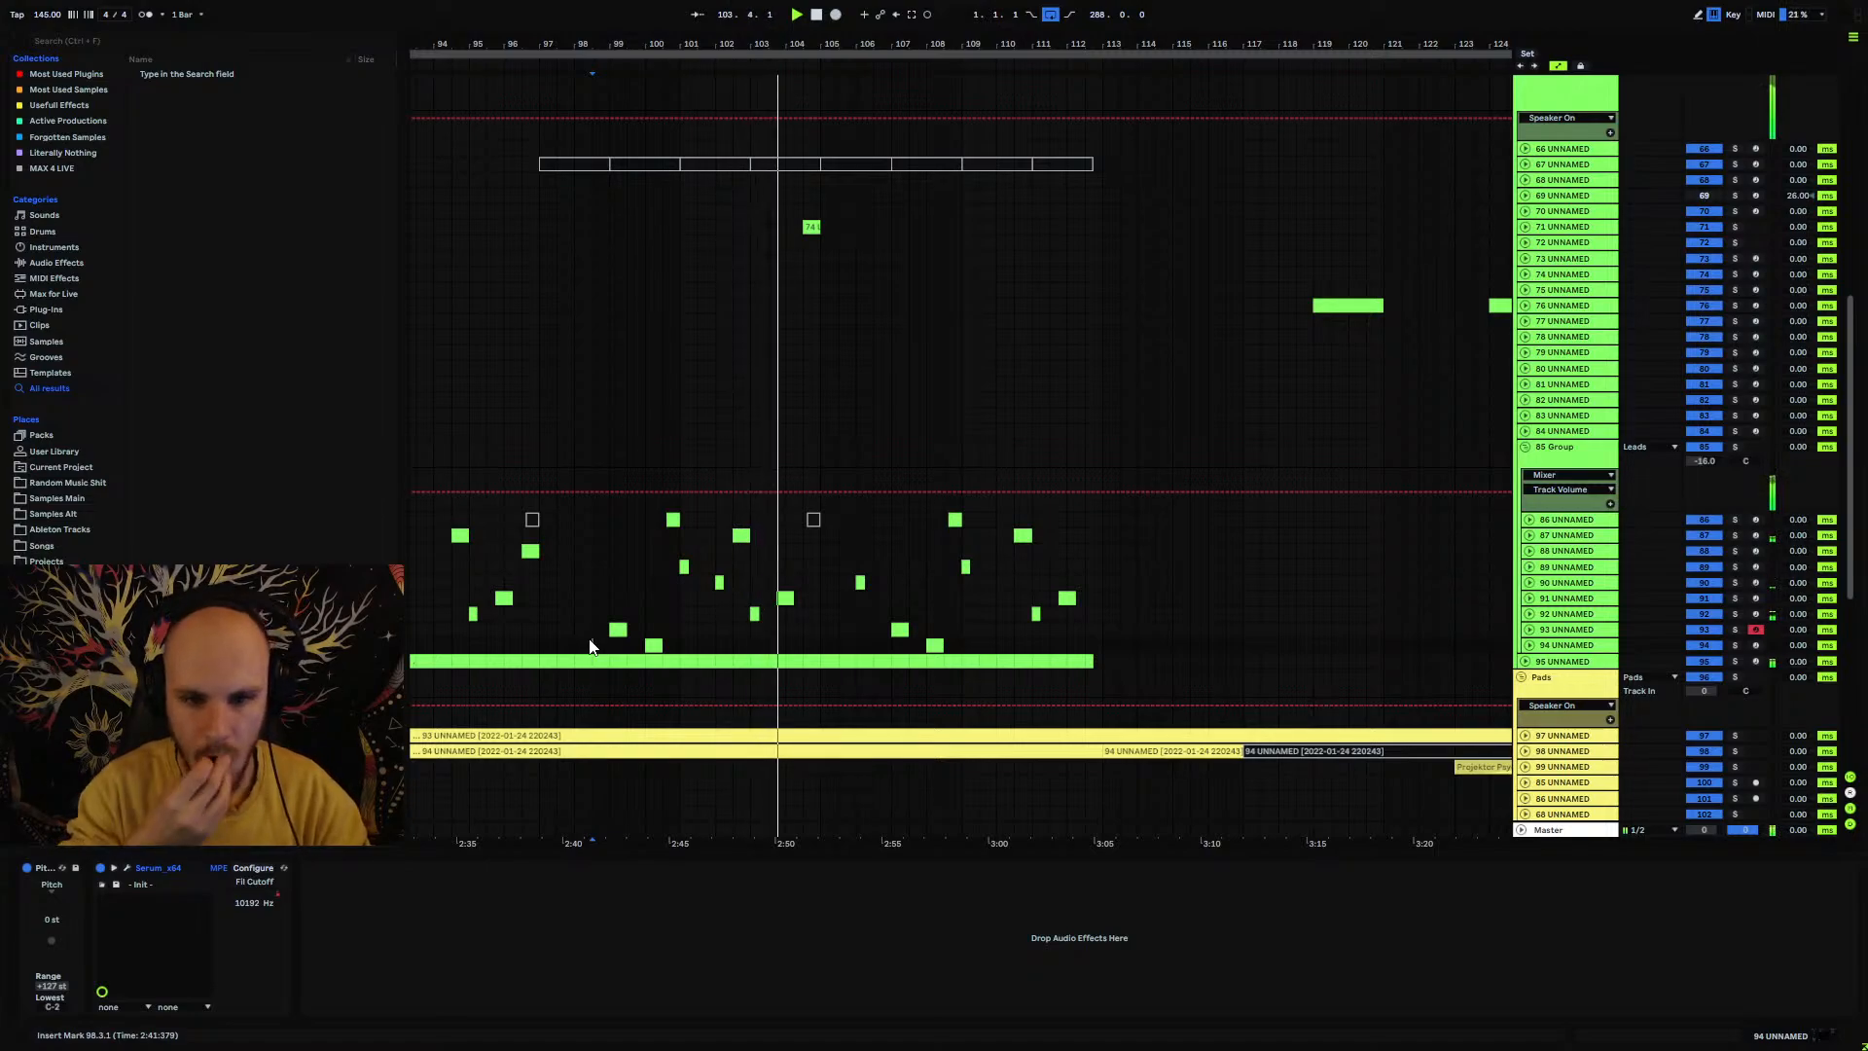
# Step: Add MStereoSpread to the 85-Group, raise its spread and widening, and audition the group from 94.3.1
pyautogui.moveTo(847, 49); pyautogui.dragTo(847, 24)
pyautogui.click(1572, 460)
pyautogui.click(1572, 459)
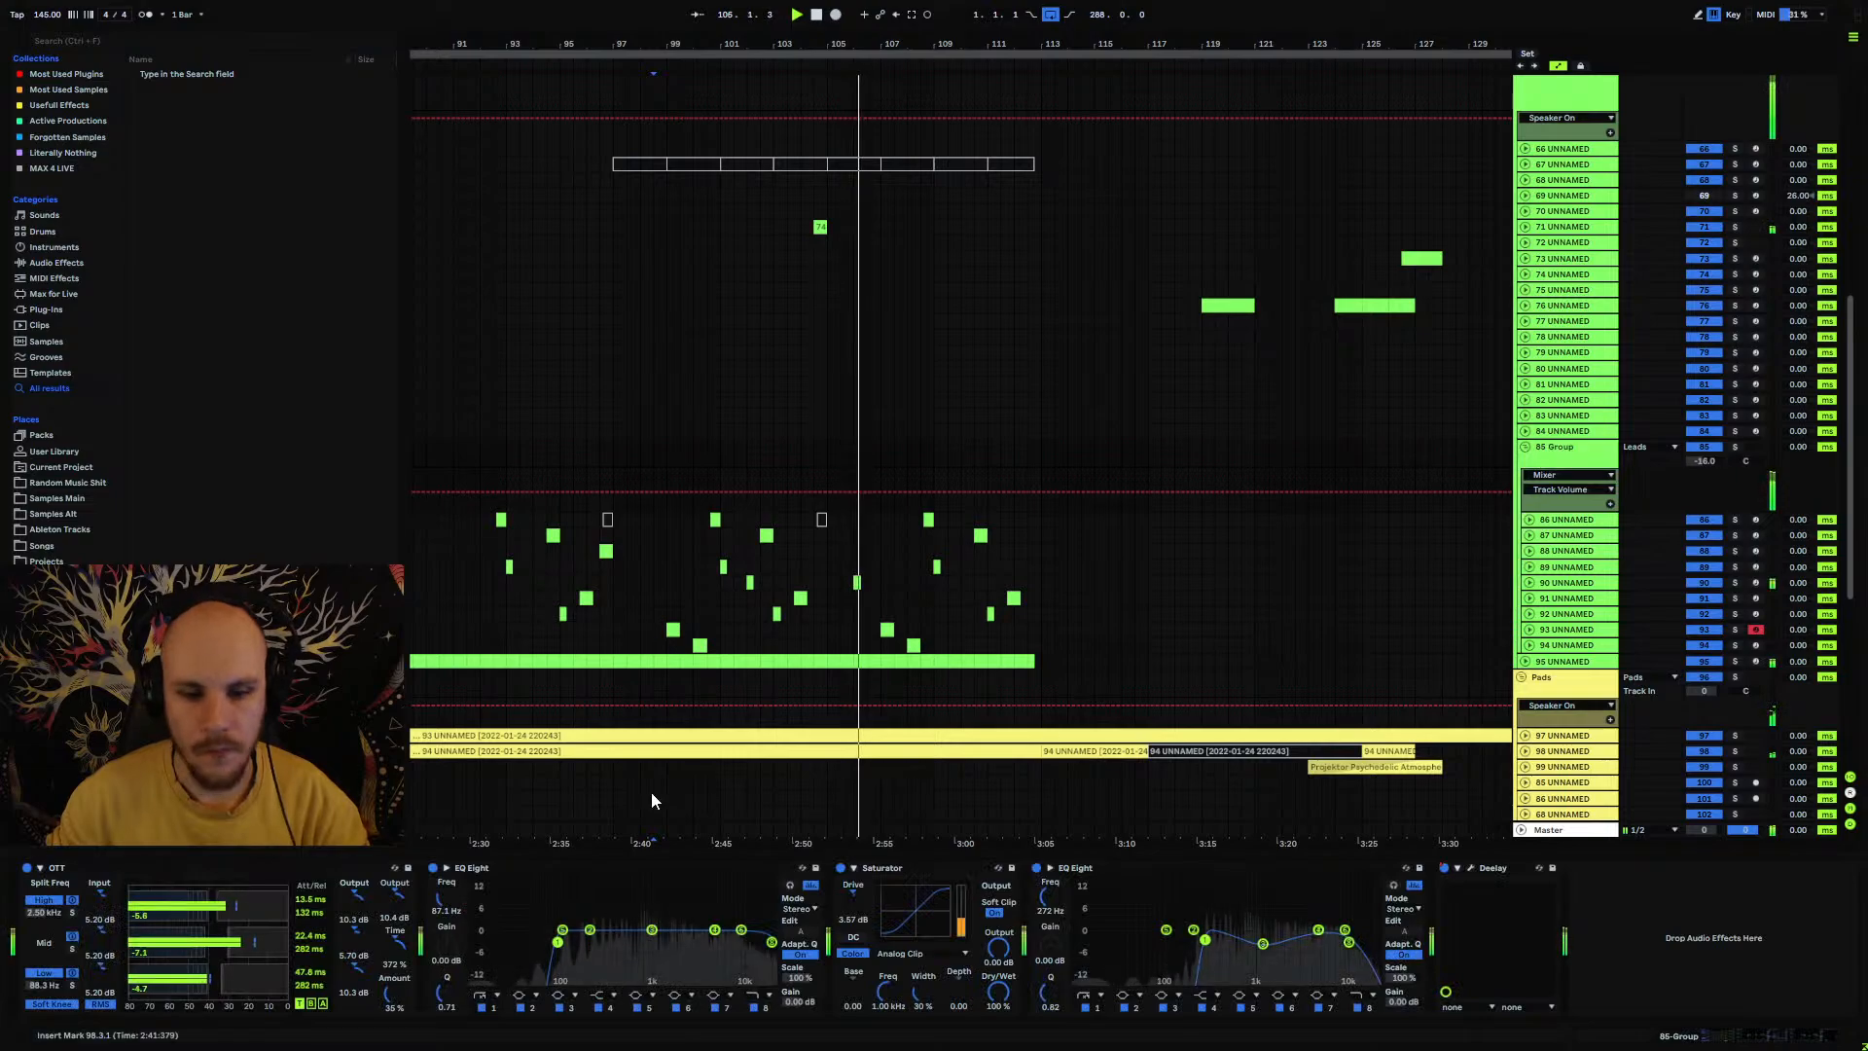
pyautogui.rightClick(1679, 893)
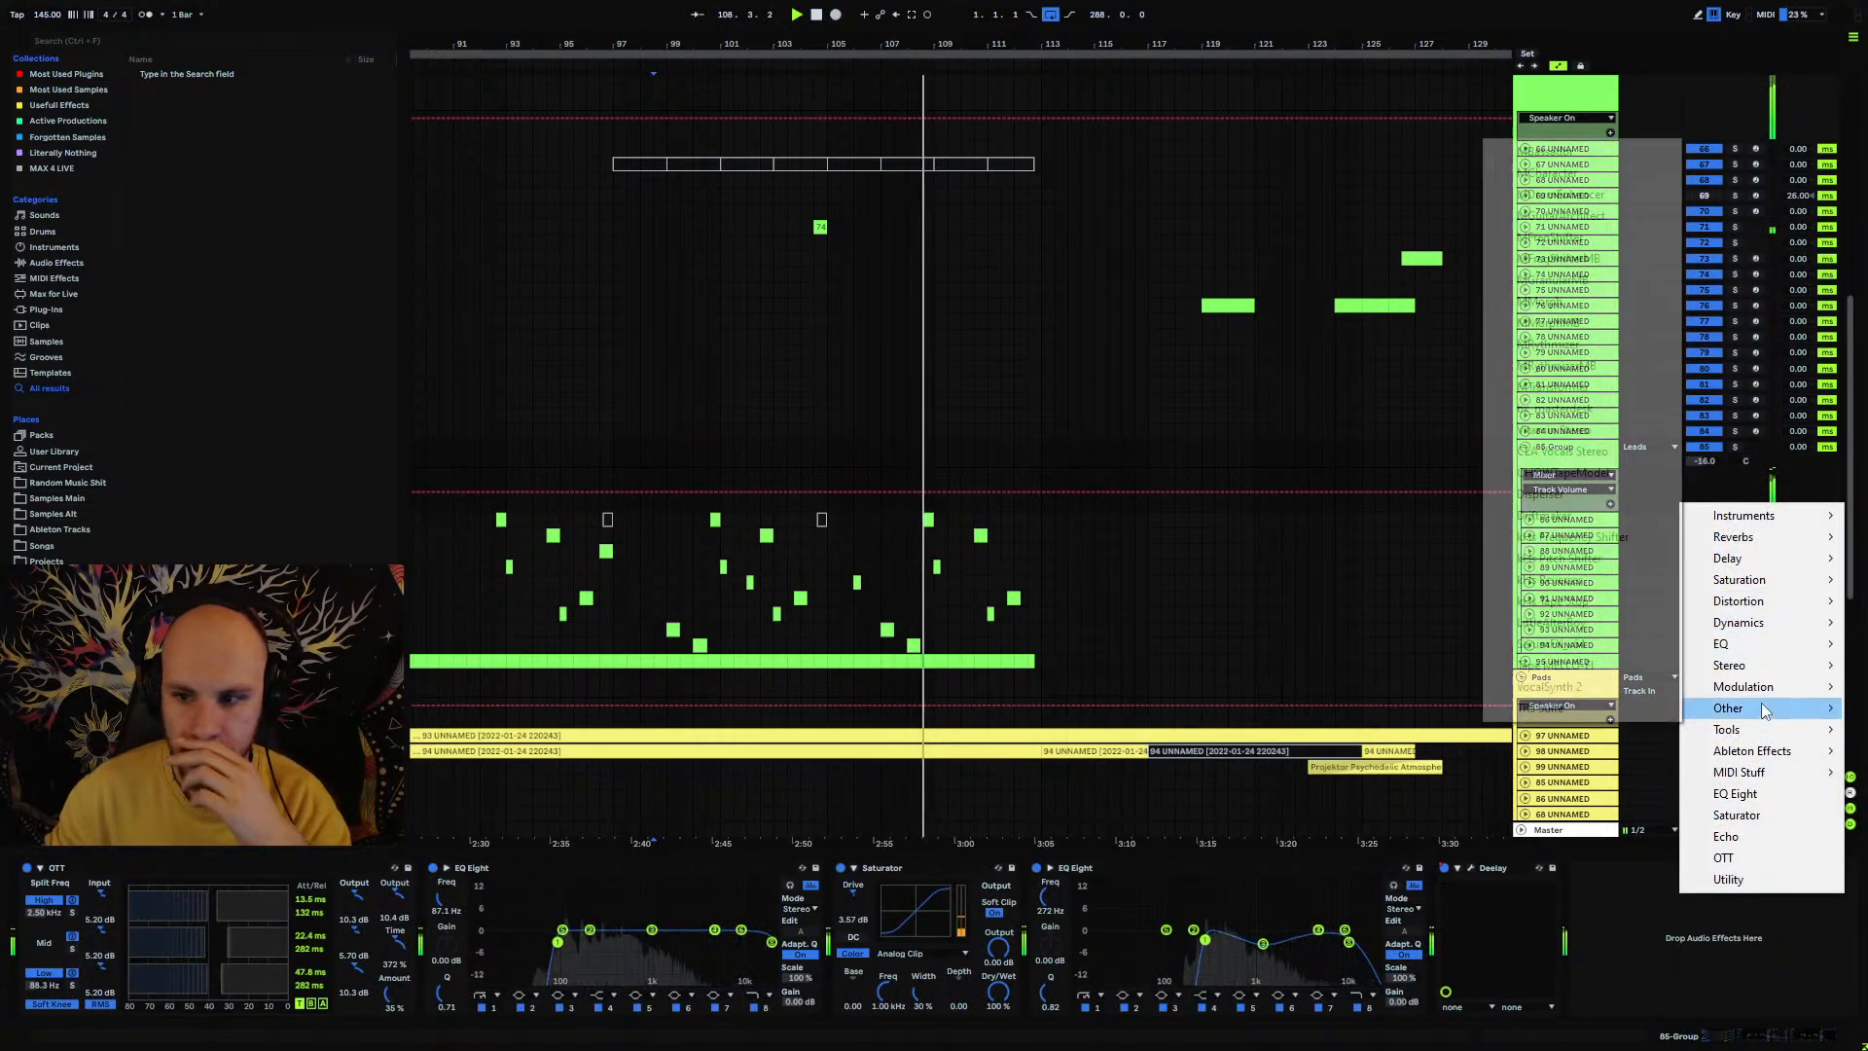
pyautogui.moveTo(1741, 666)
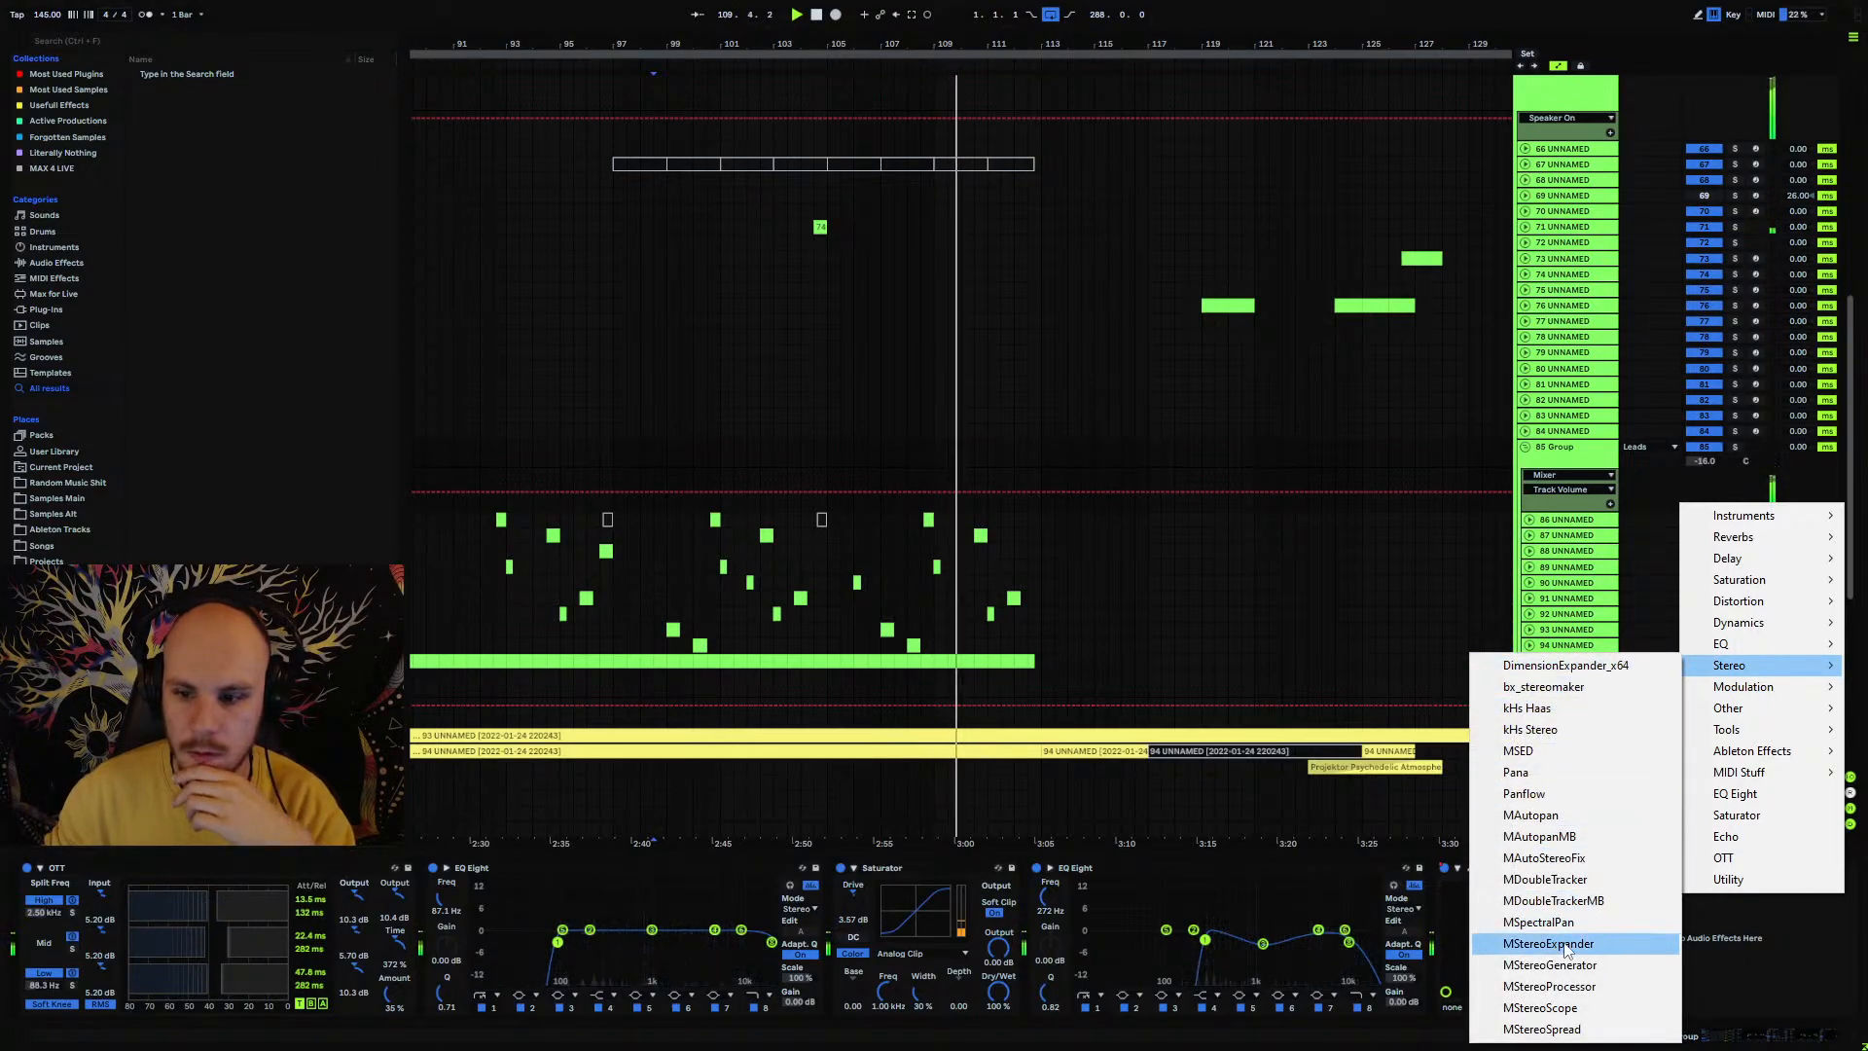
pyautogui.click(1584, 1028)
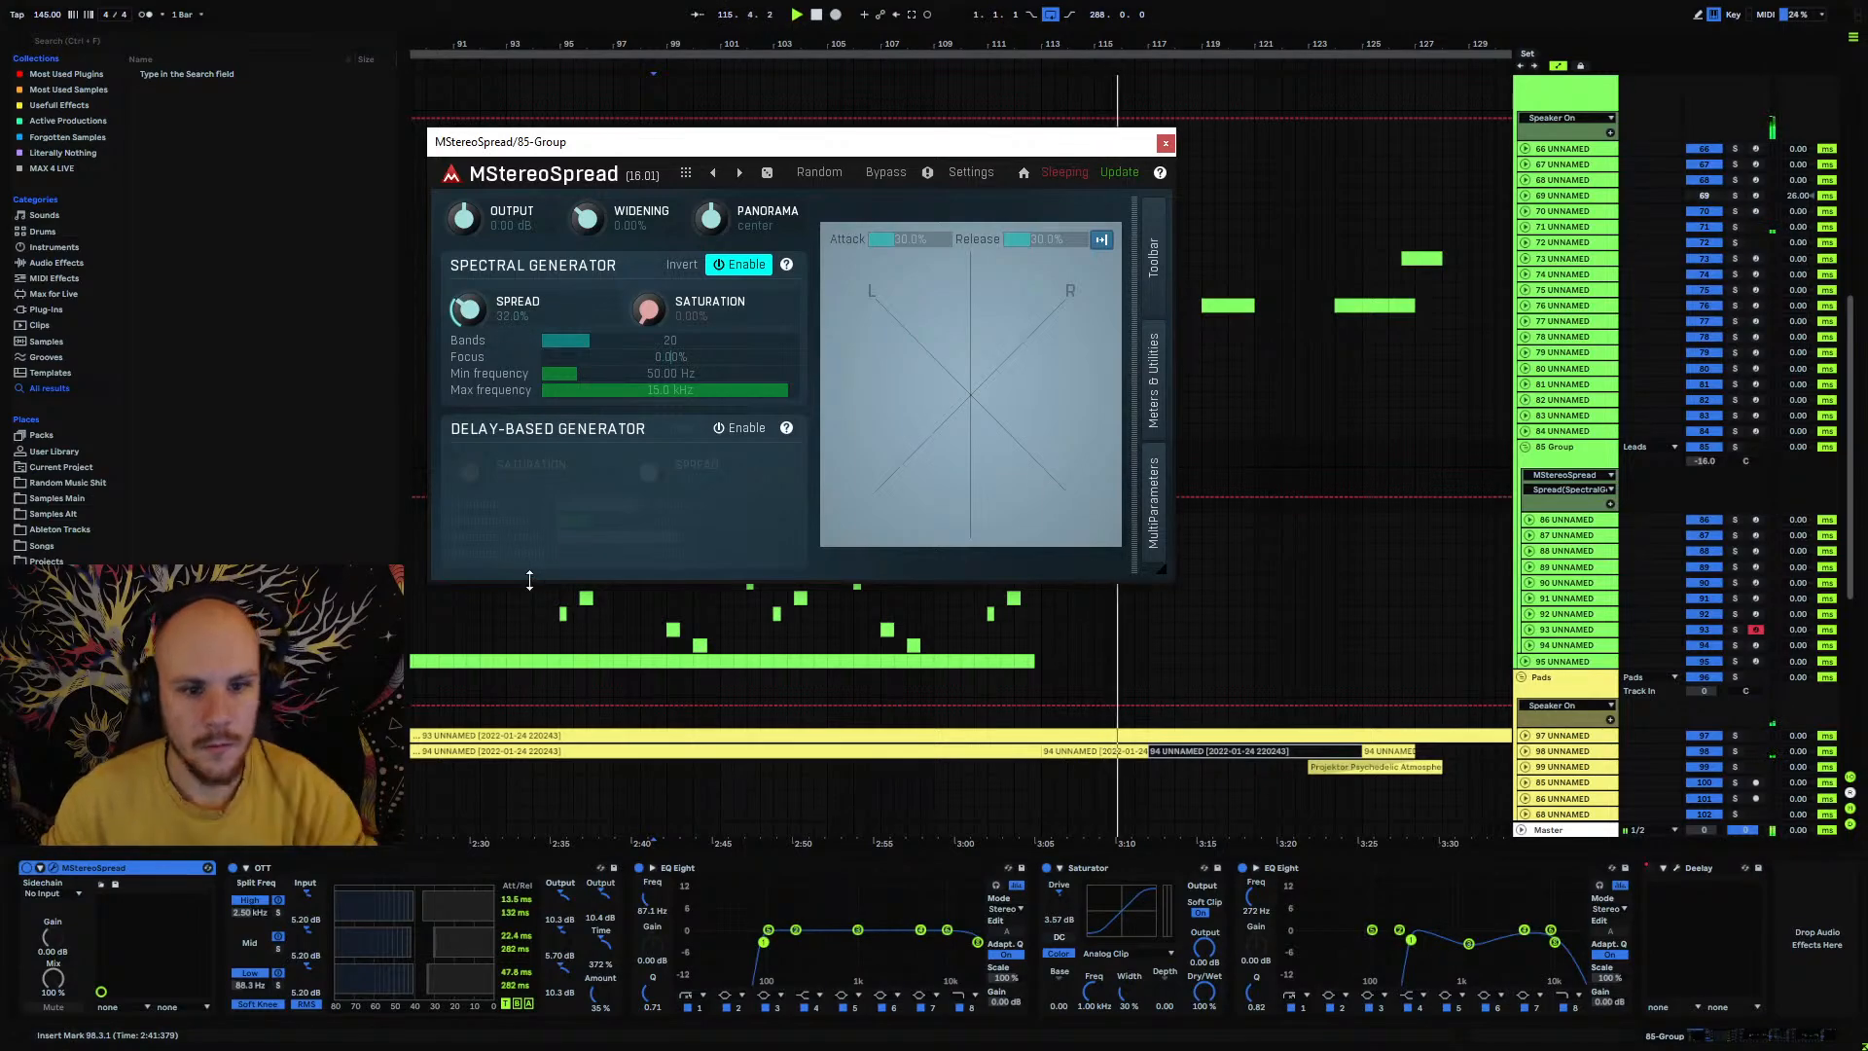
pyautogui.click(547, 622)
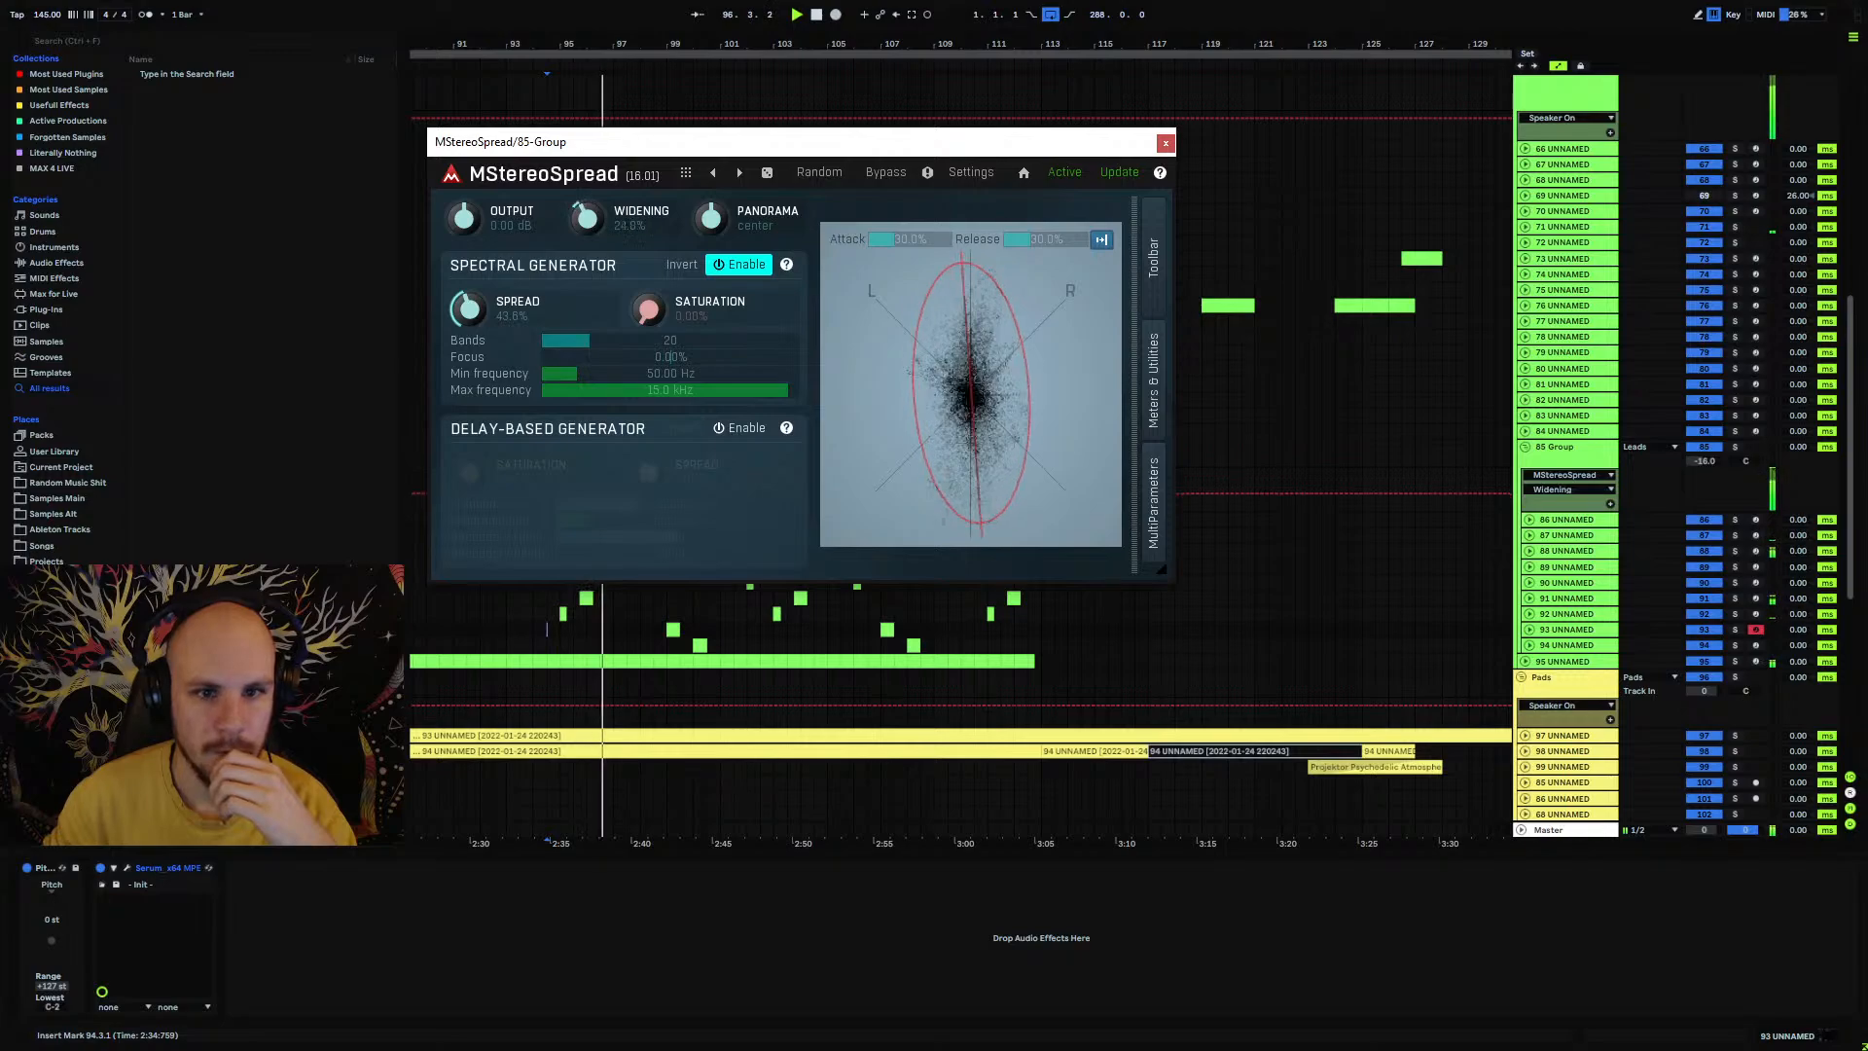
pyautogui.click(1165, 144)
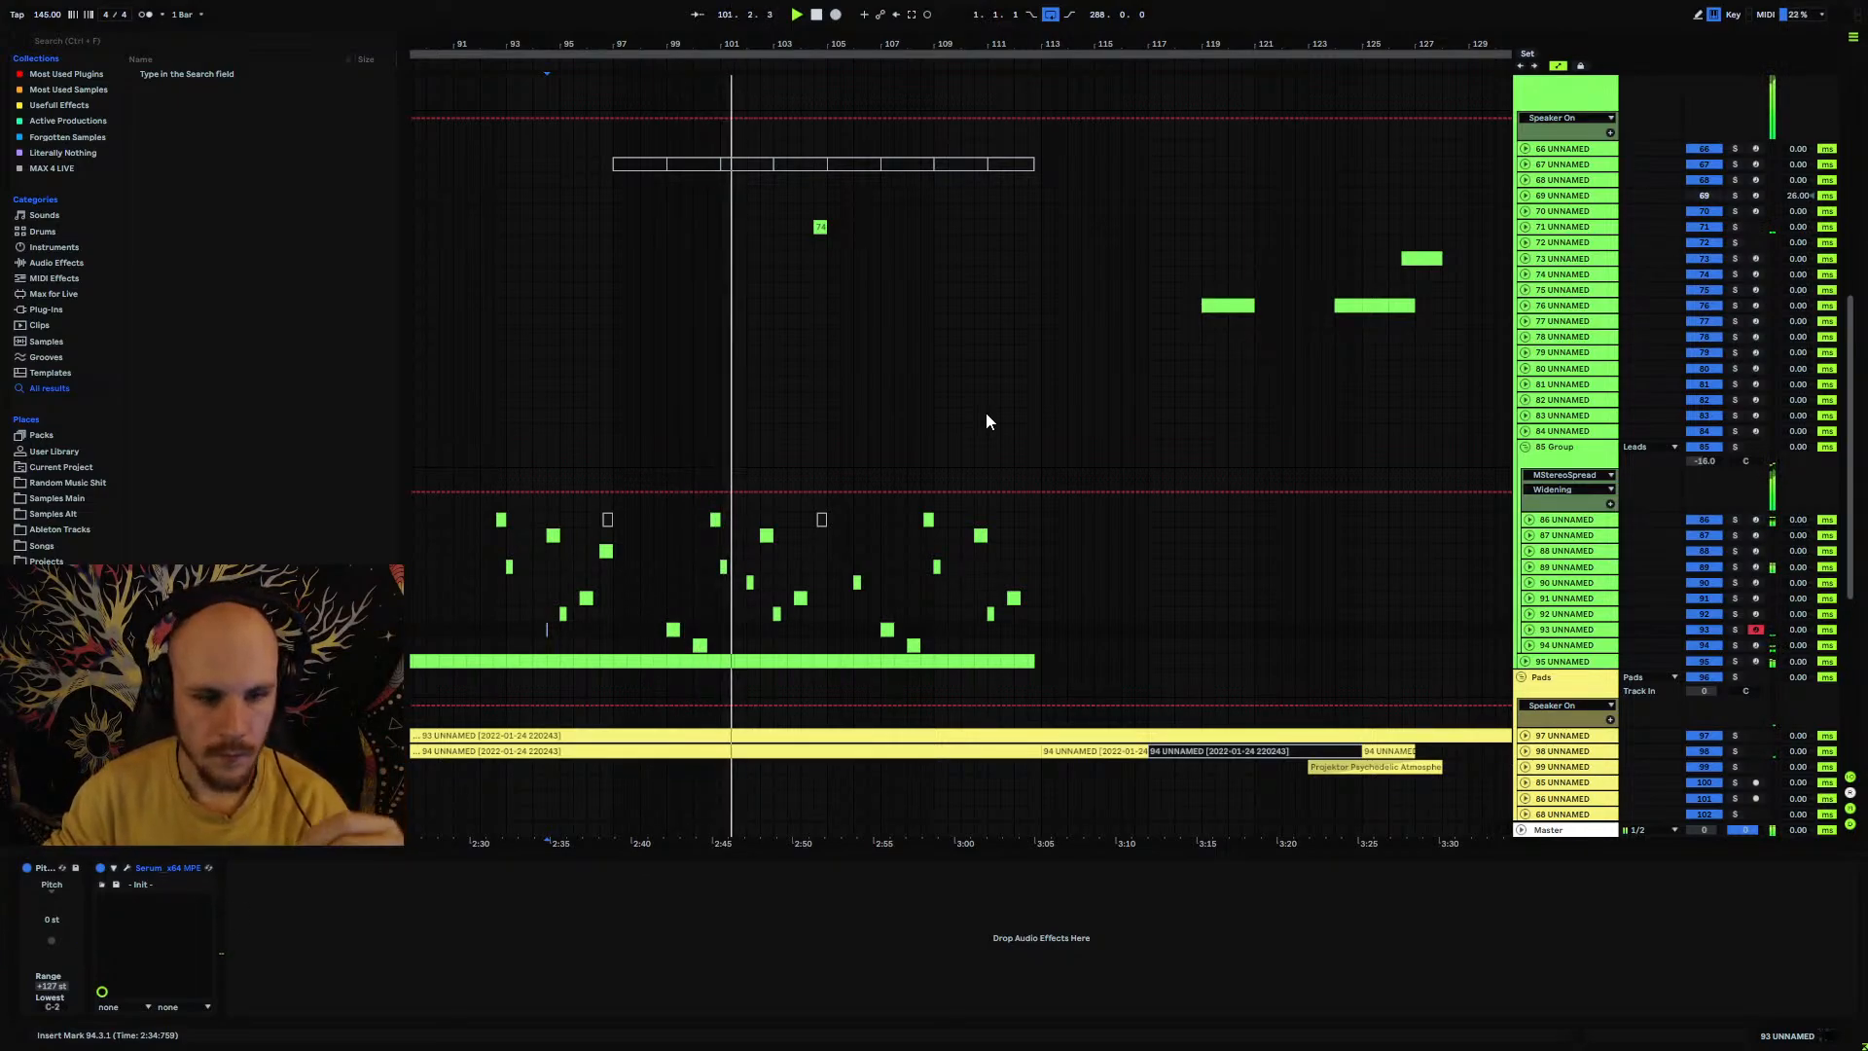
# Step: Collapse the 85-Group, deactivate track 71's short clip just after bar 104, and place the playback start at 87.1.1
pyautogui.moveTo(756, 47); pyautogui.dragTo(898, 39)
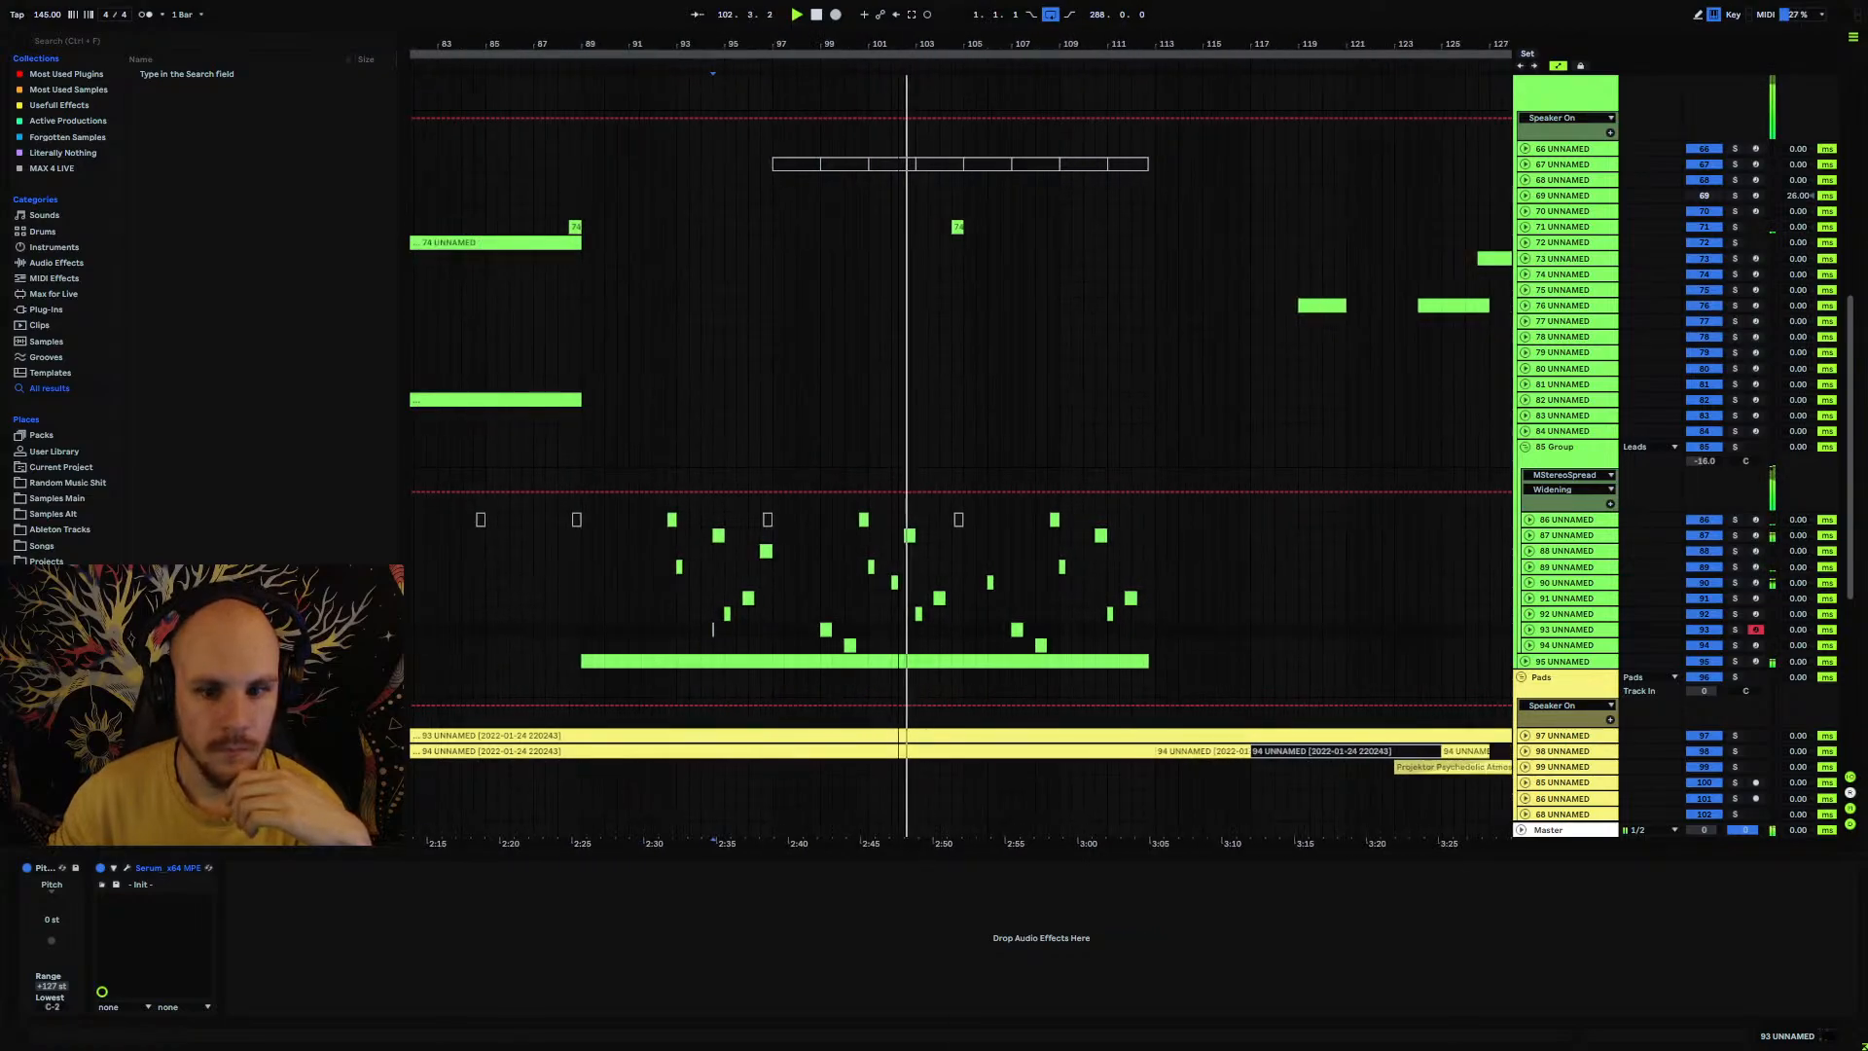
pyautogui.click(1549, 449)
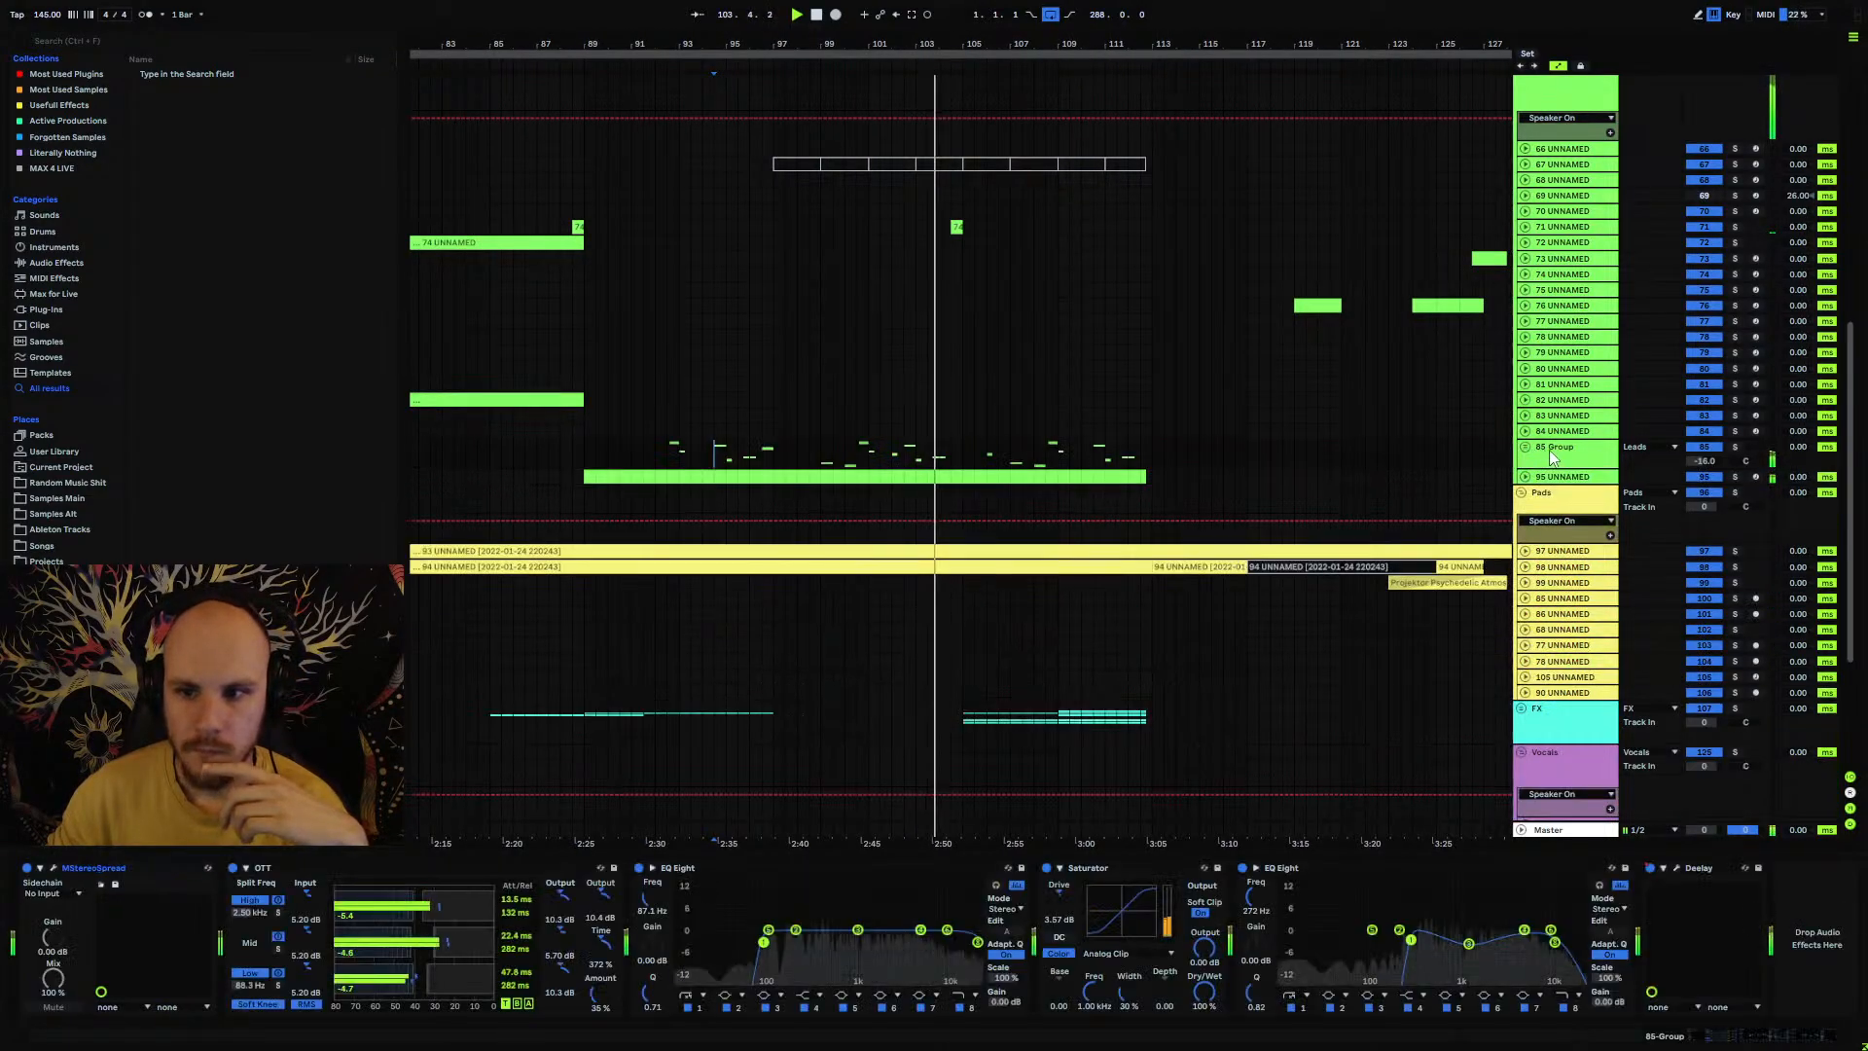
pyautogui.click(1526, 477)
pyautogui.click(1527, 478)
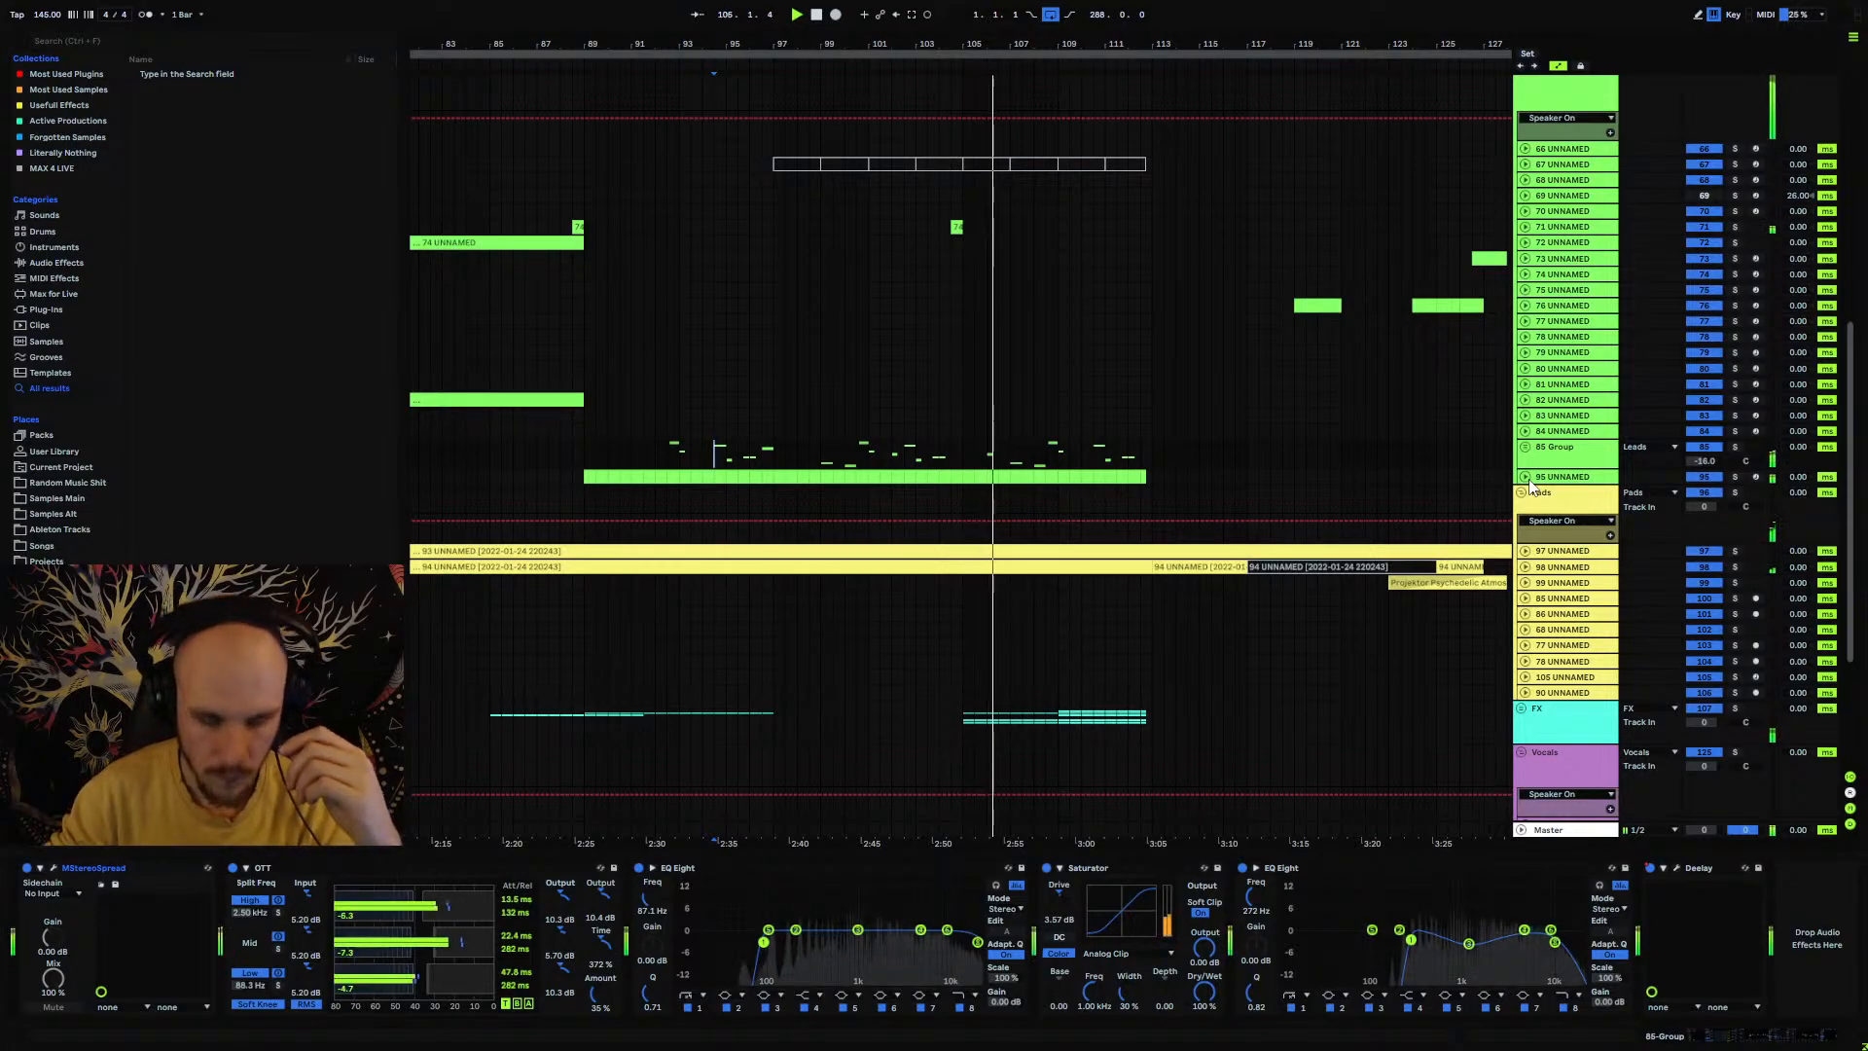
pyautogui.click(958, 227)
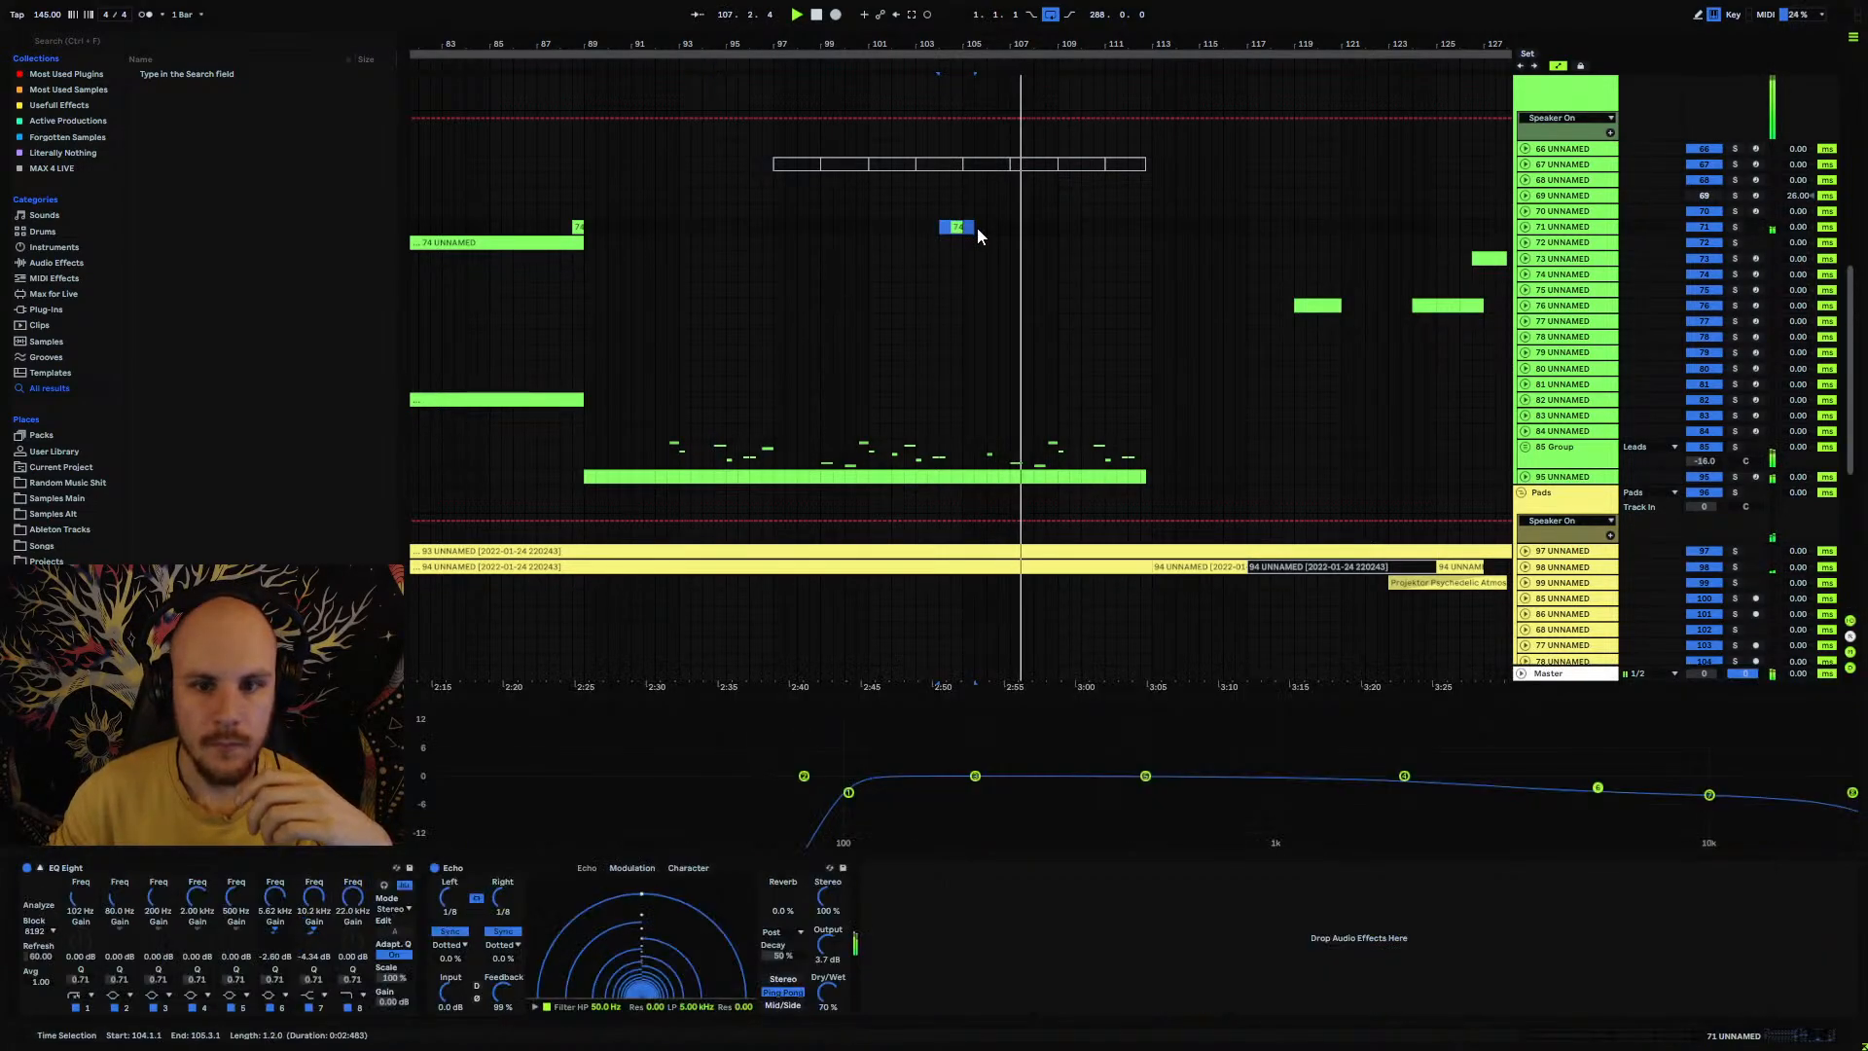
pyautogui.click(905, 261)
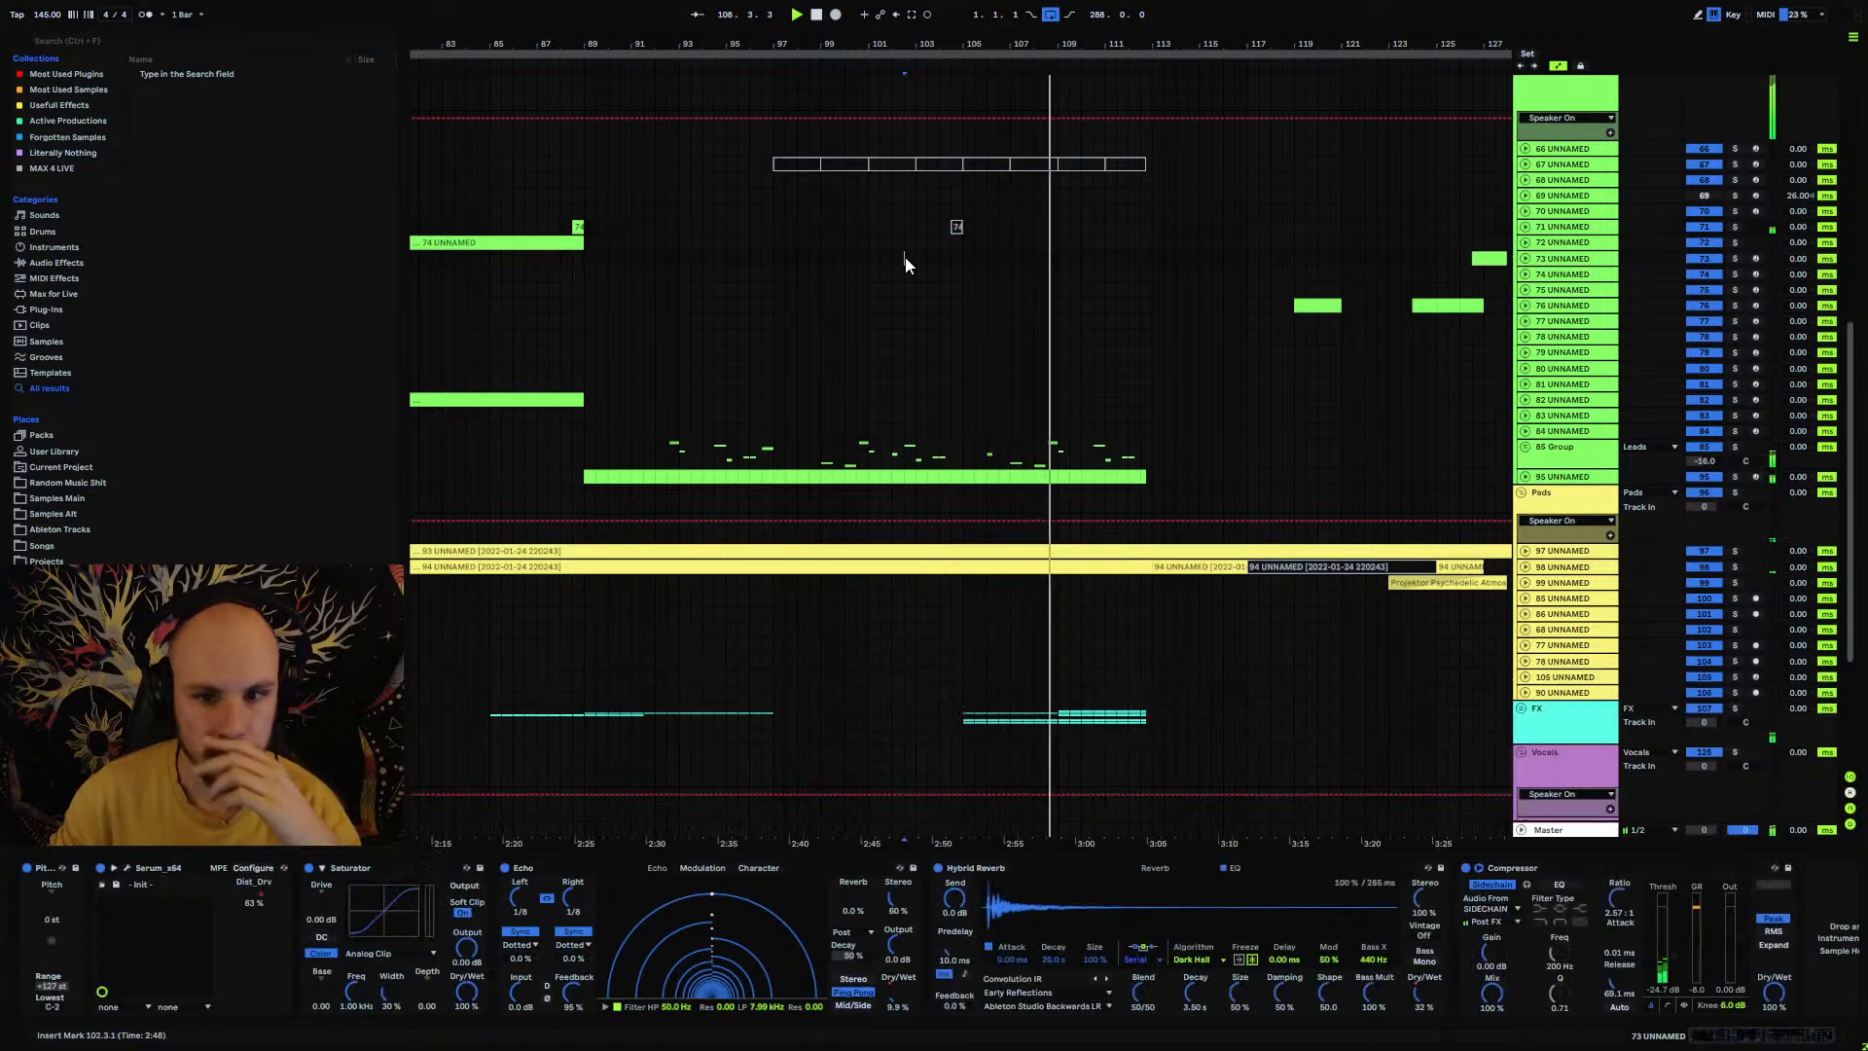
pyautogui.click(542, 233)
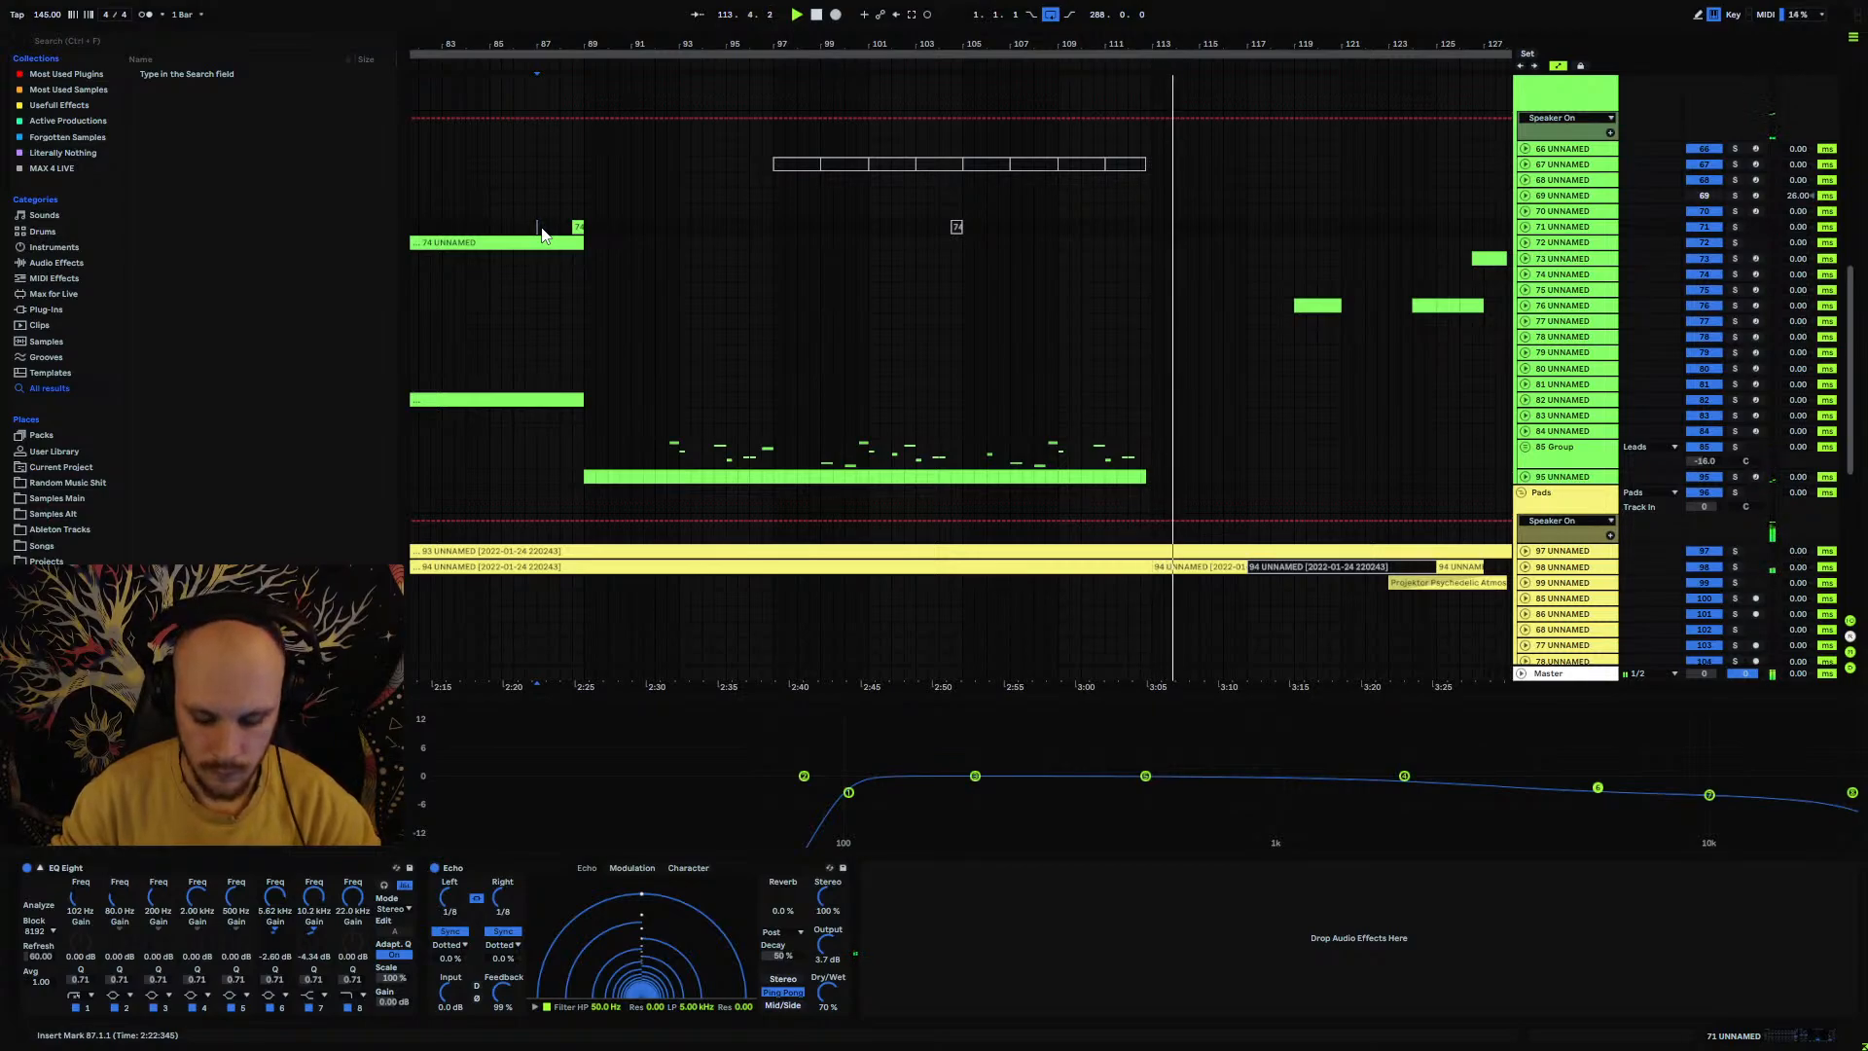
# Step: Expand the 85-Group and track 93 and bring up the automation for the Sub Osc Level of track 93's Serum
pyautogui.click(1523, 447)
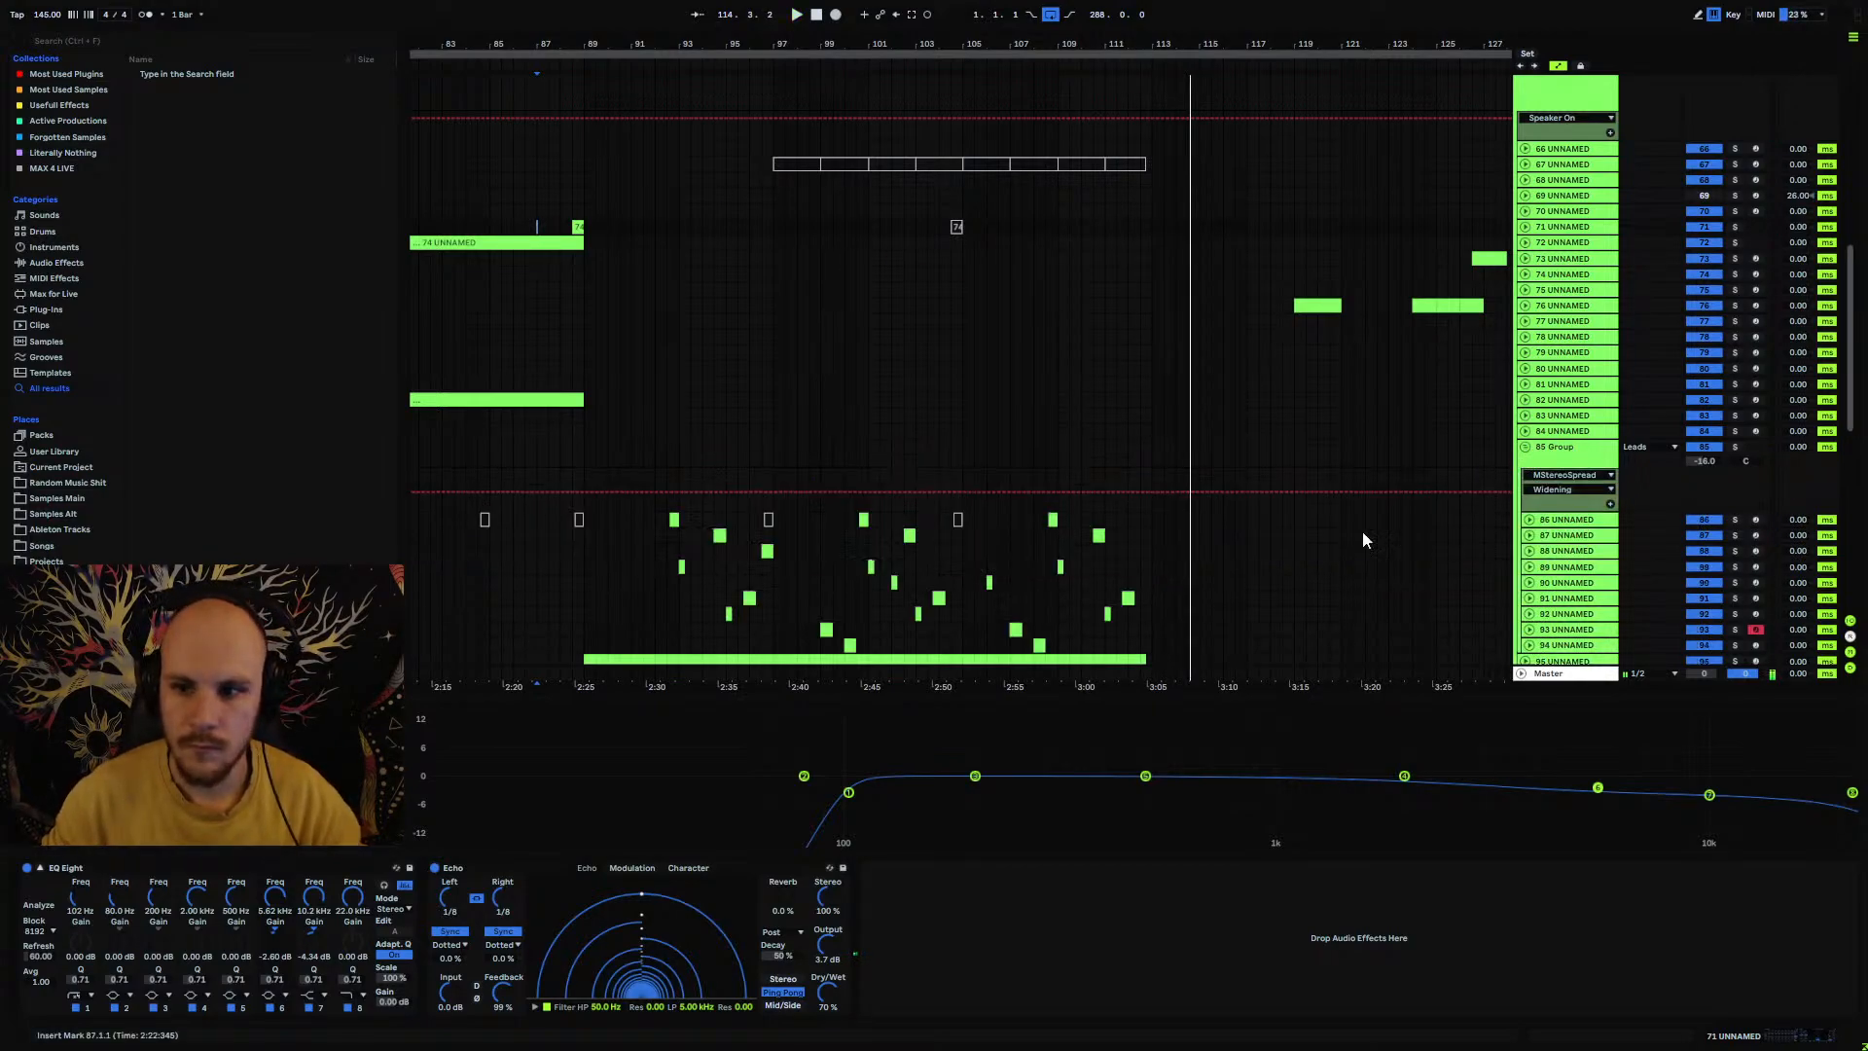
pyautogui.scroll(-2, 1449, 564)
pyautogui.click(1557, 566)
pyautogui.click(1529, 563)
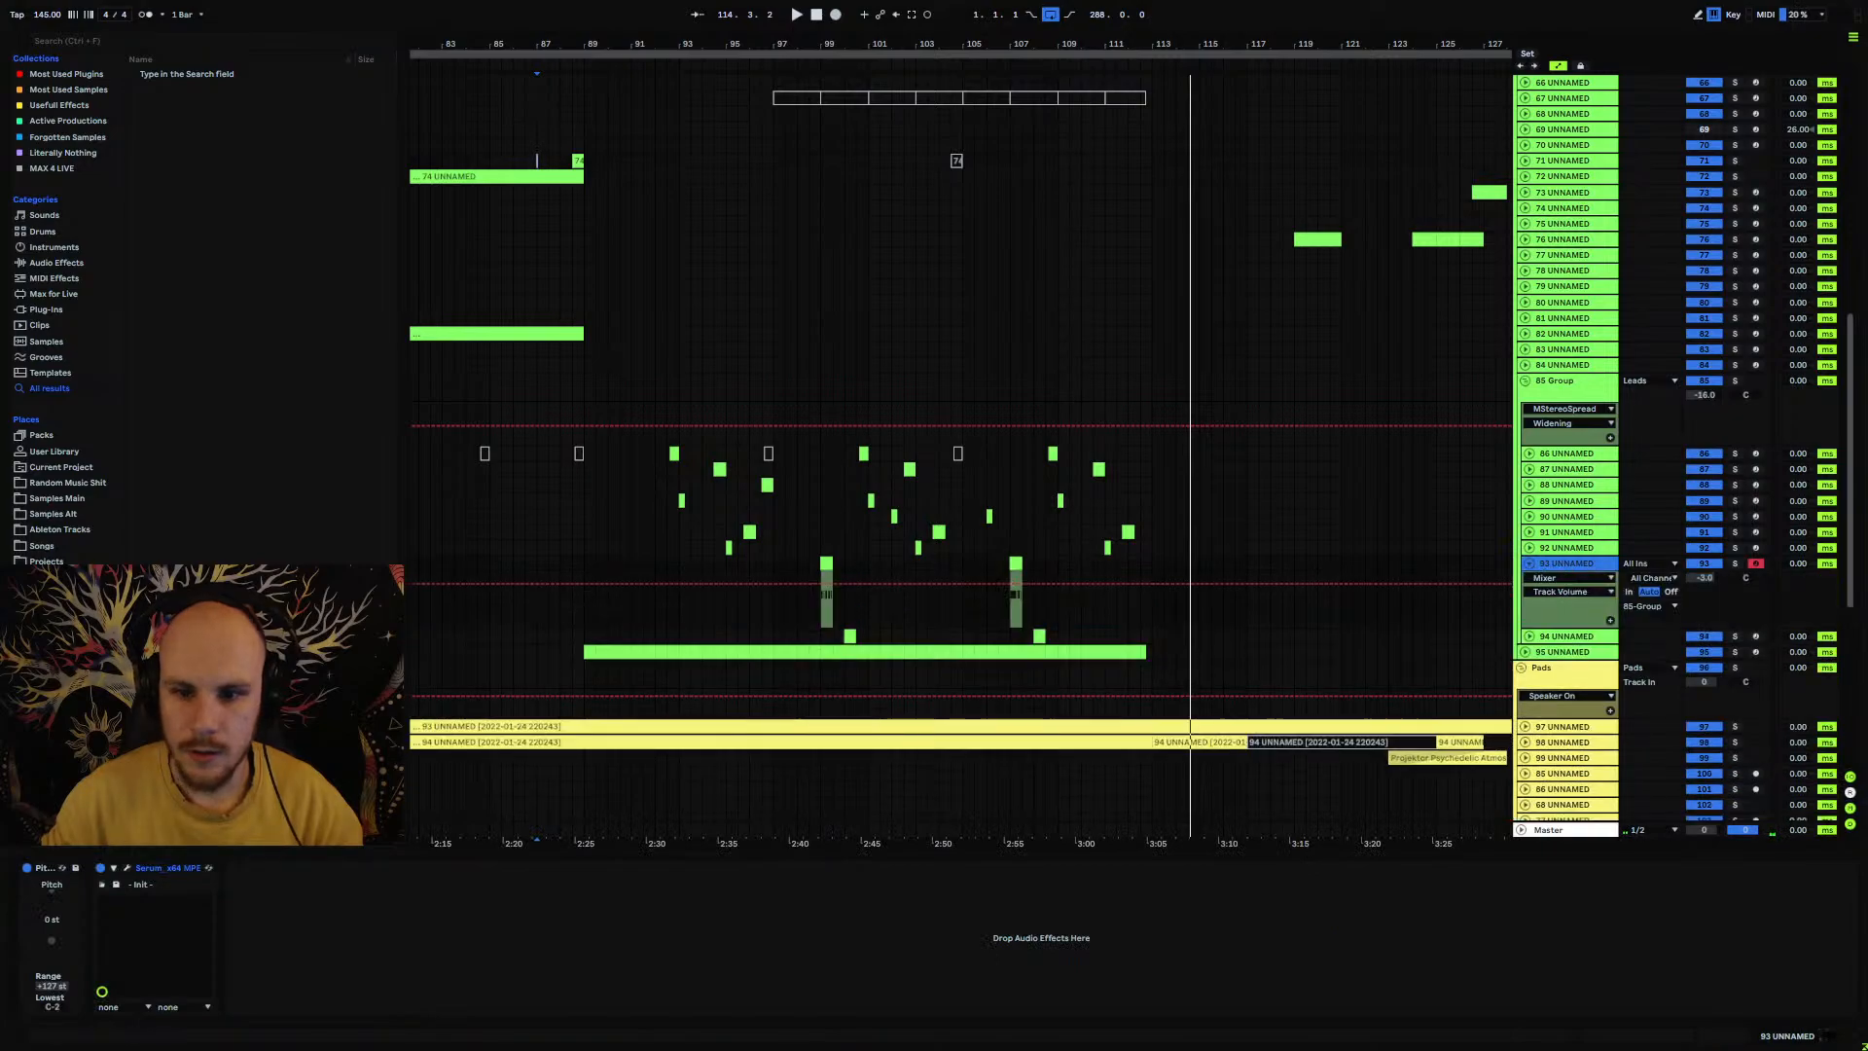
pyautogui.click(128, 867)
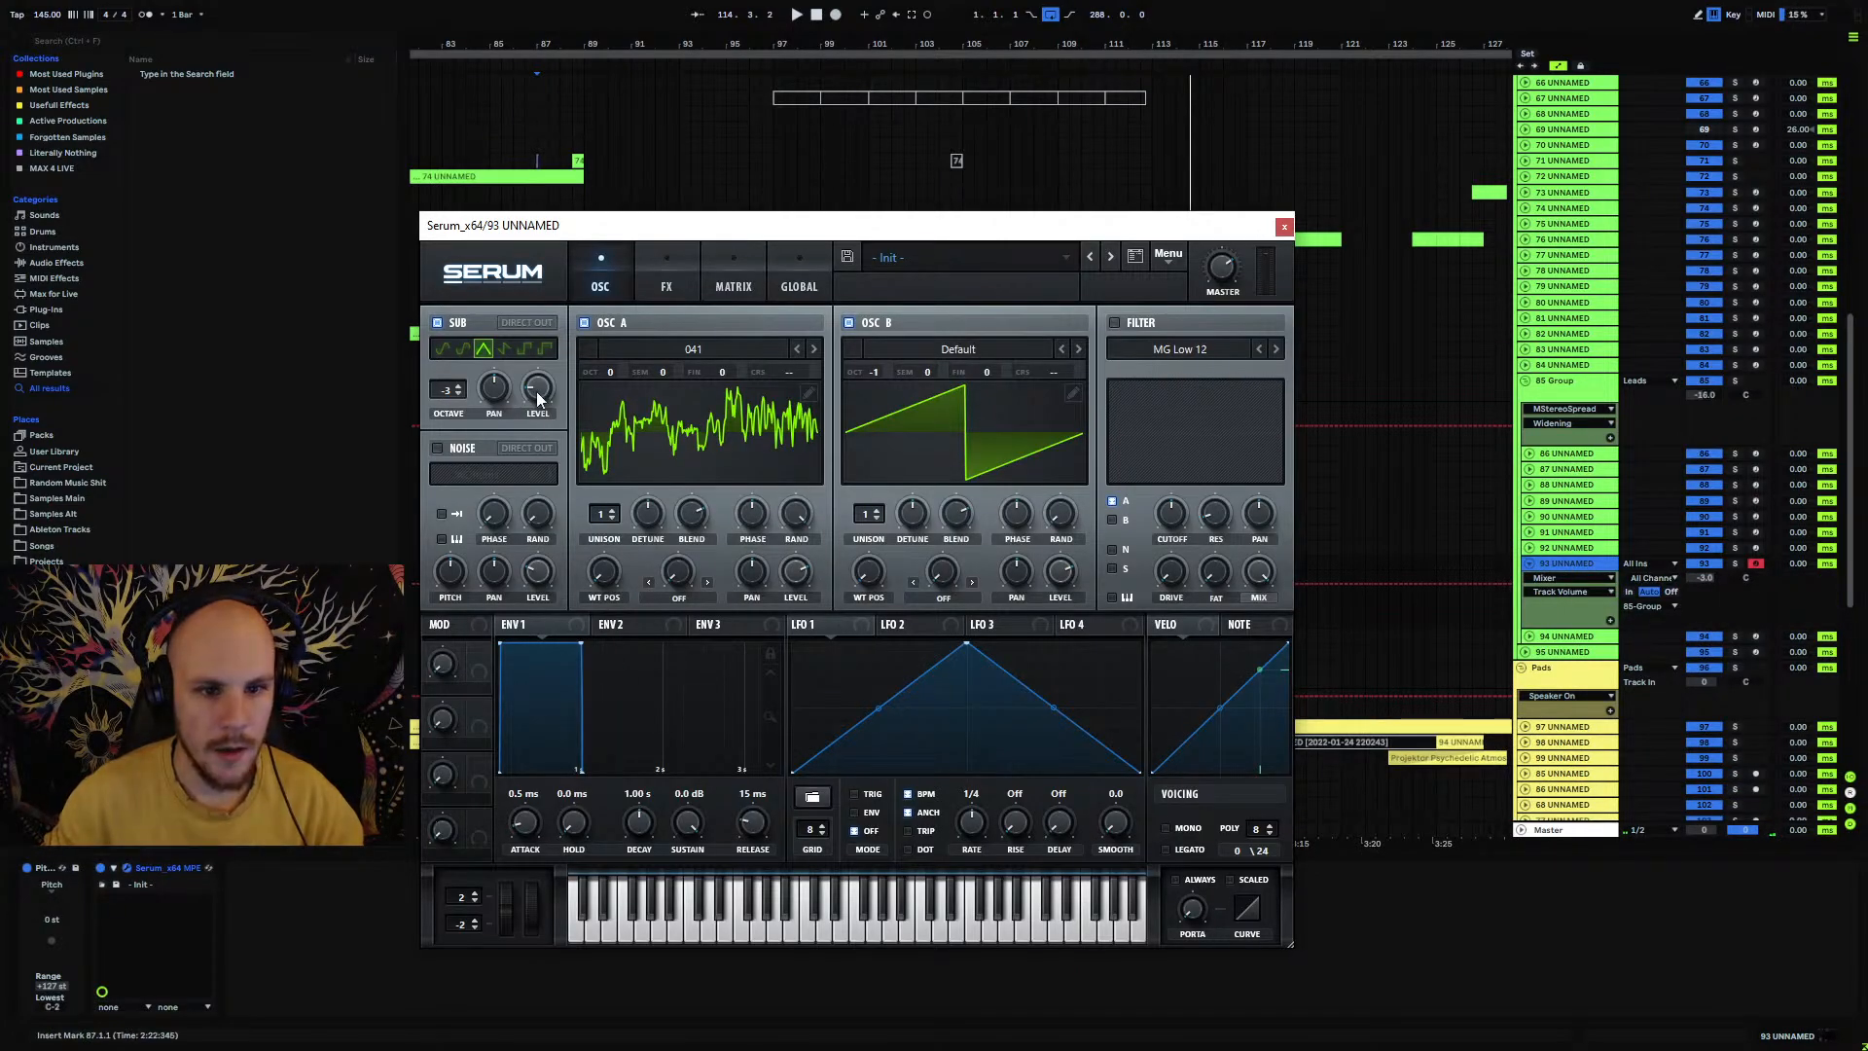
pyautogui.click(1282, 228)
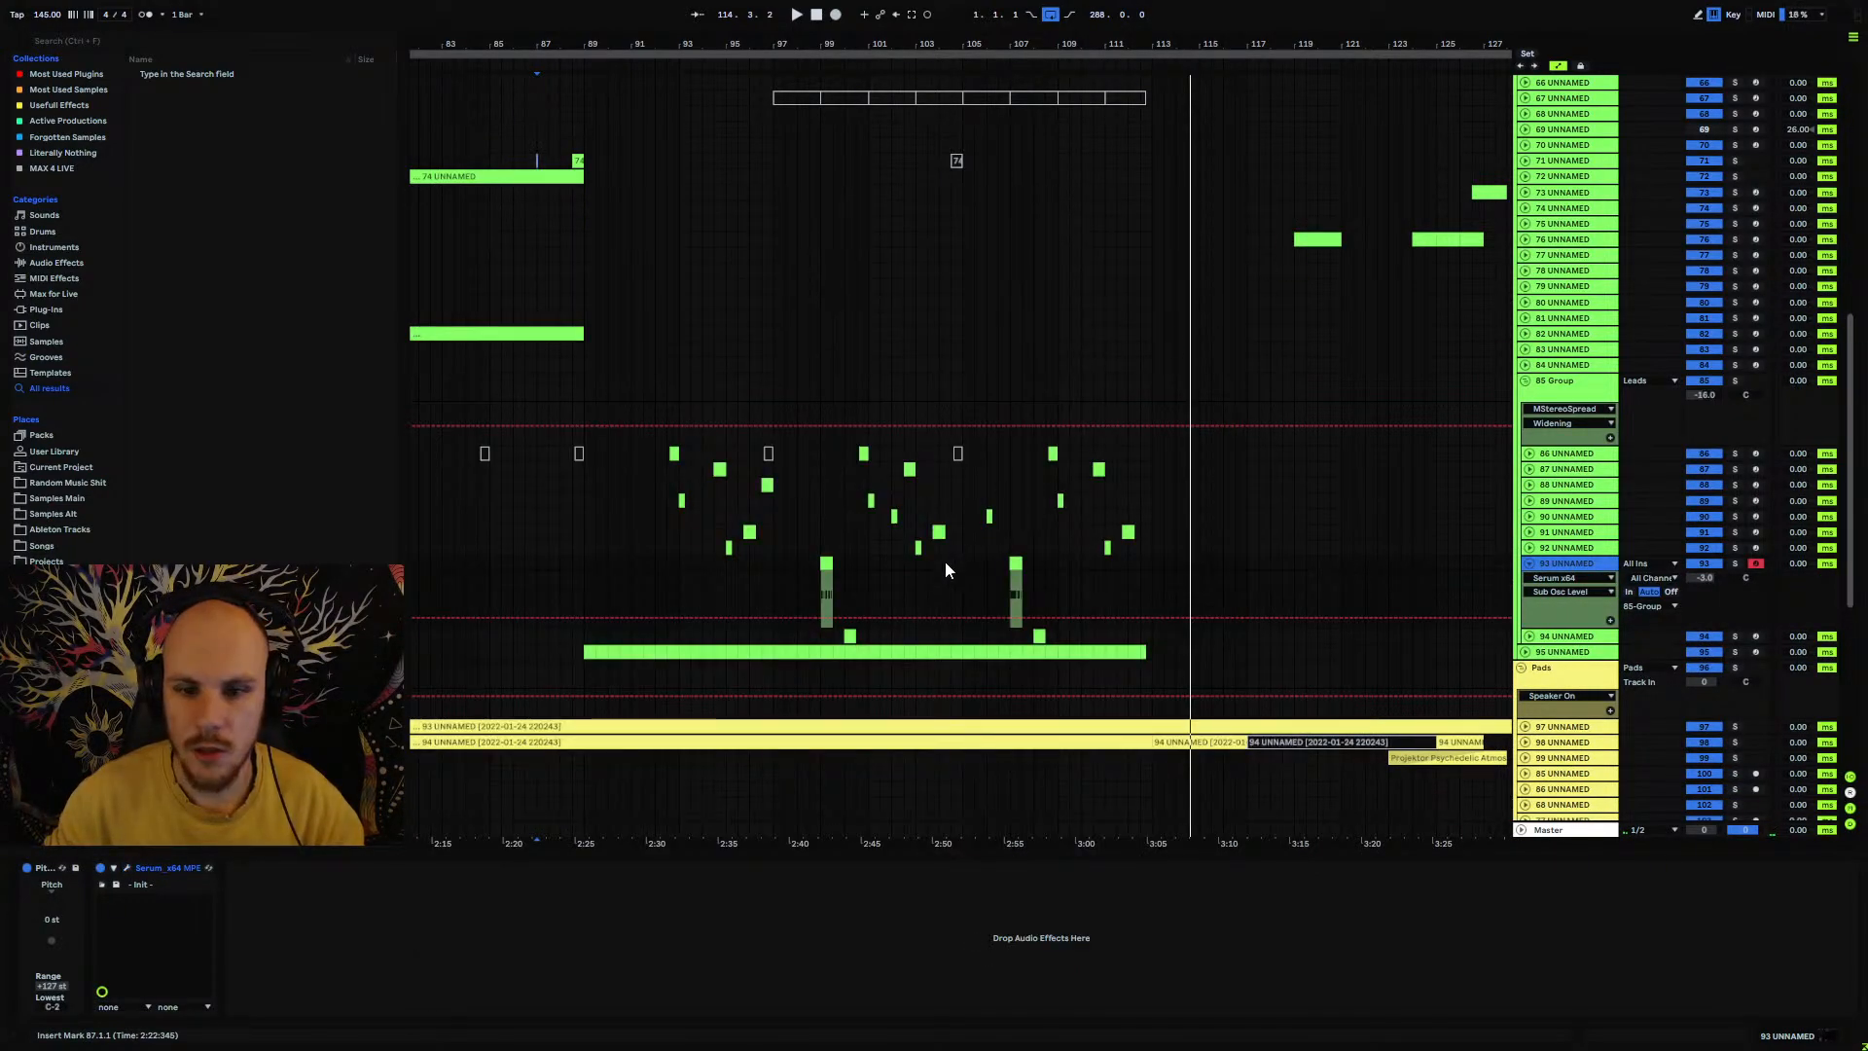
# Step: Automate track 93's Sub Osc Level to rise to 0.85 around bar 104, ahead of the second clip, auditioning from 106.3.1
pyautogui.click(927, 617)
pyautogui.moveTo(943, 616); pyautogui.dragTo(944, 599)
pyautogui.press('space')
pyautogui.click(1000, 579)
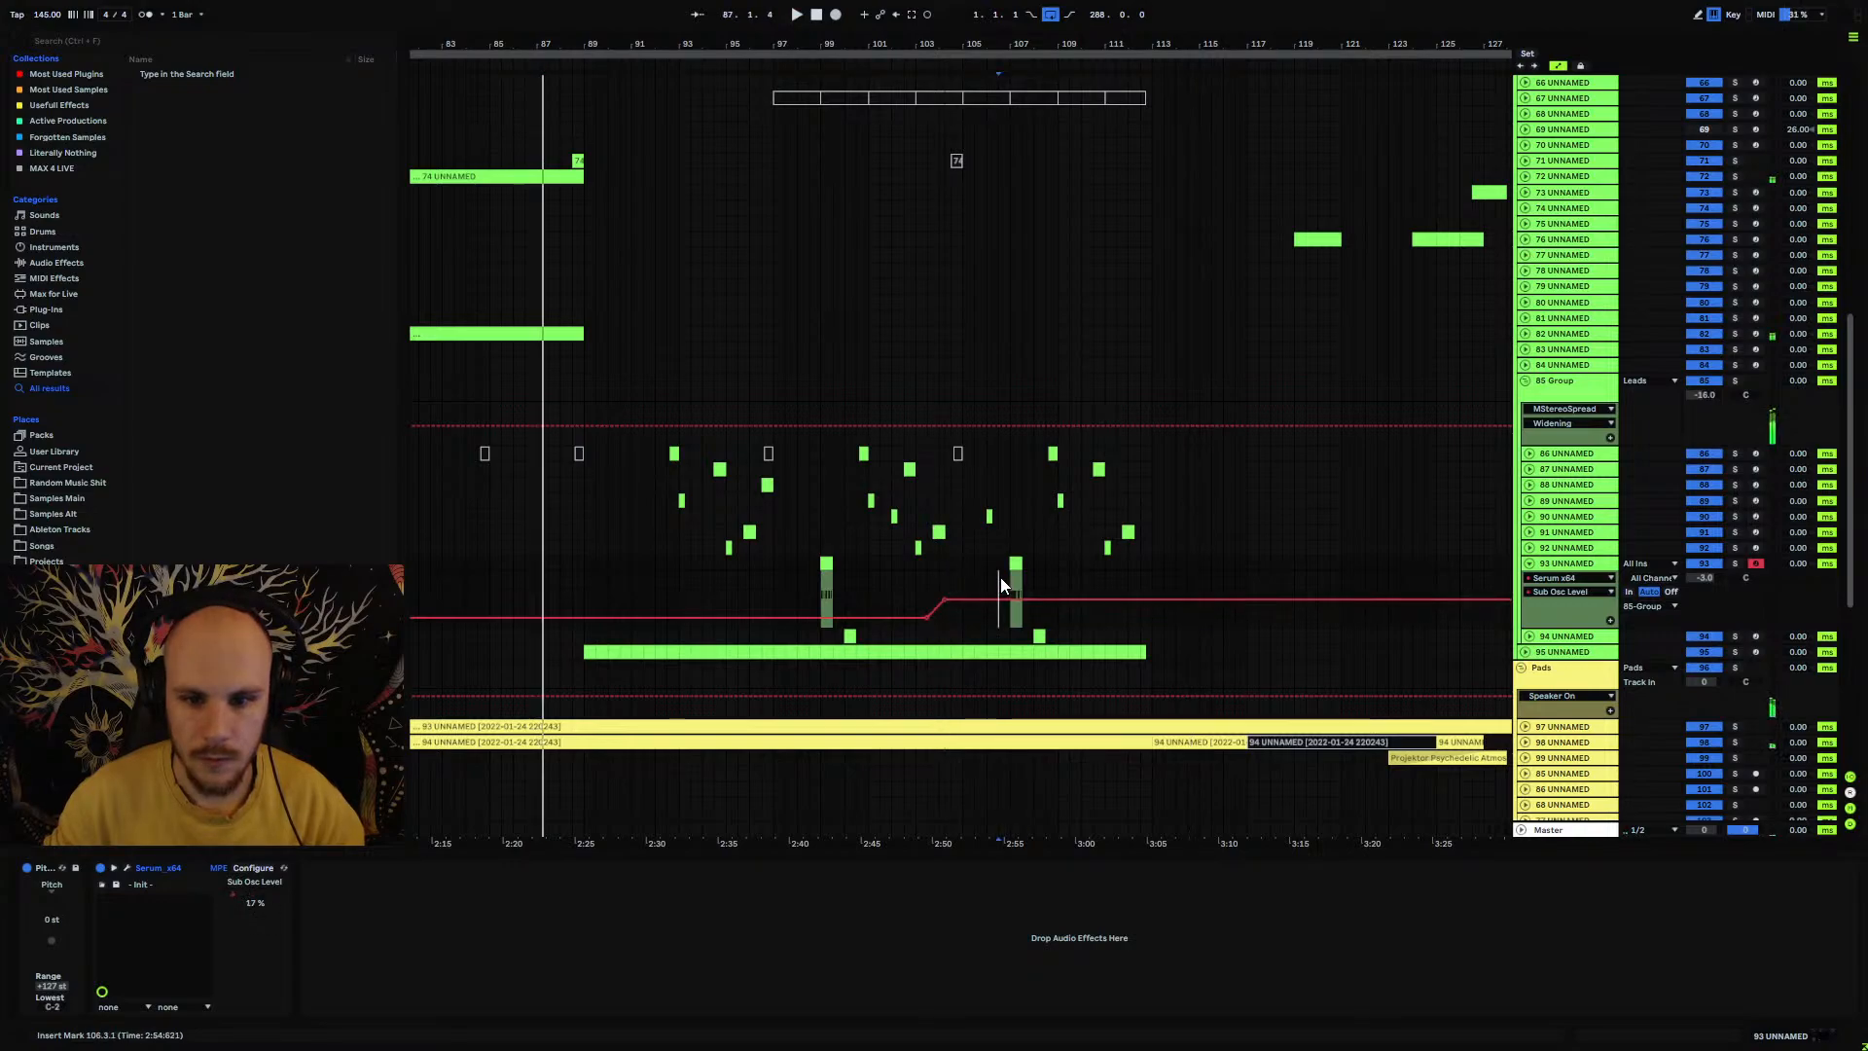
pyautogui.press('space')
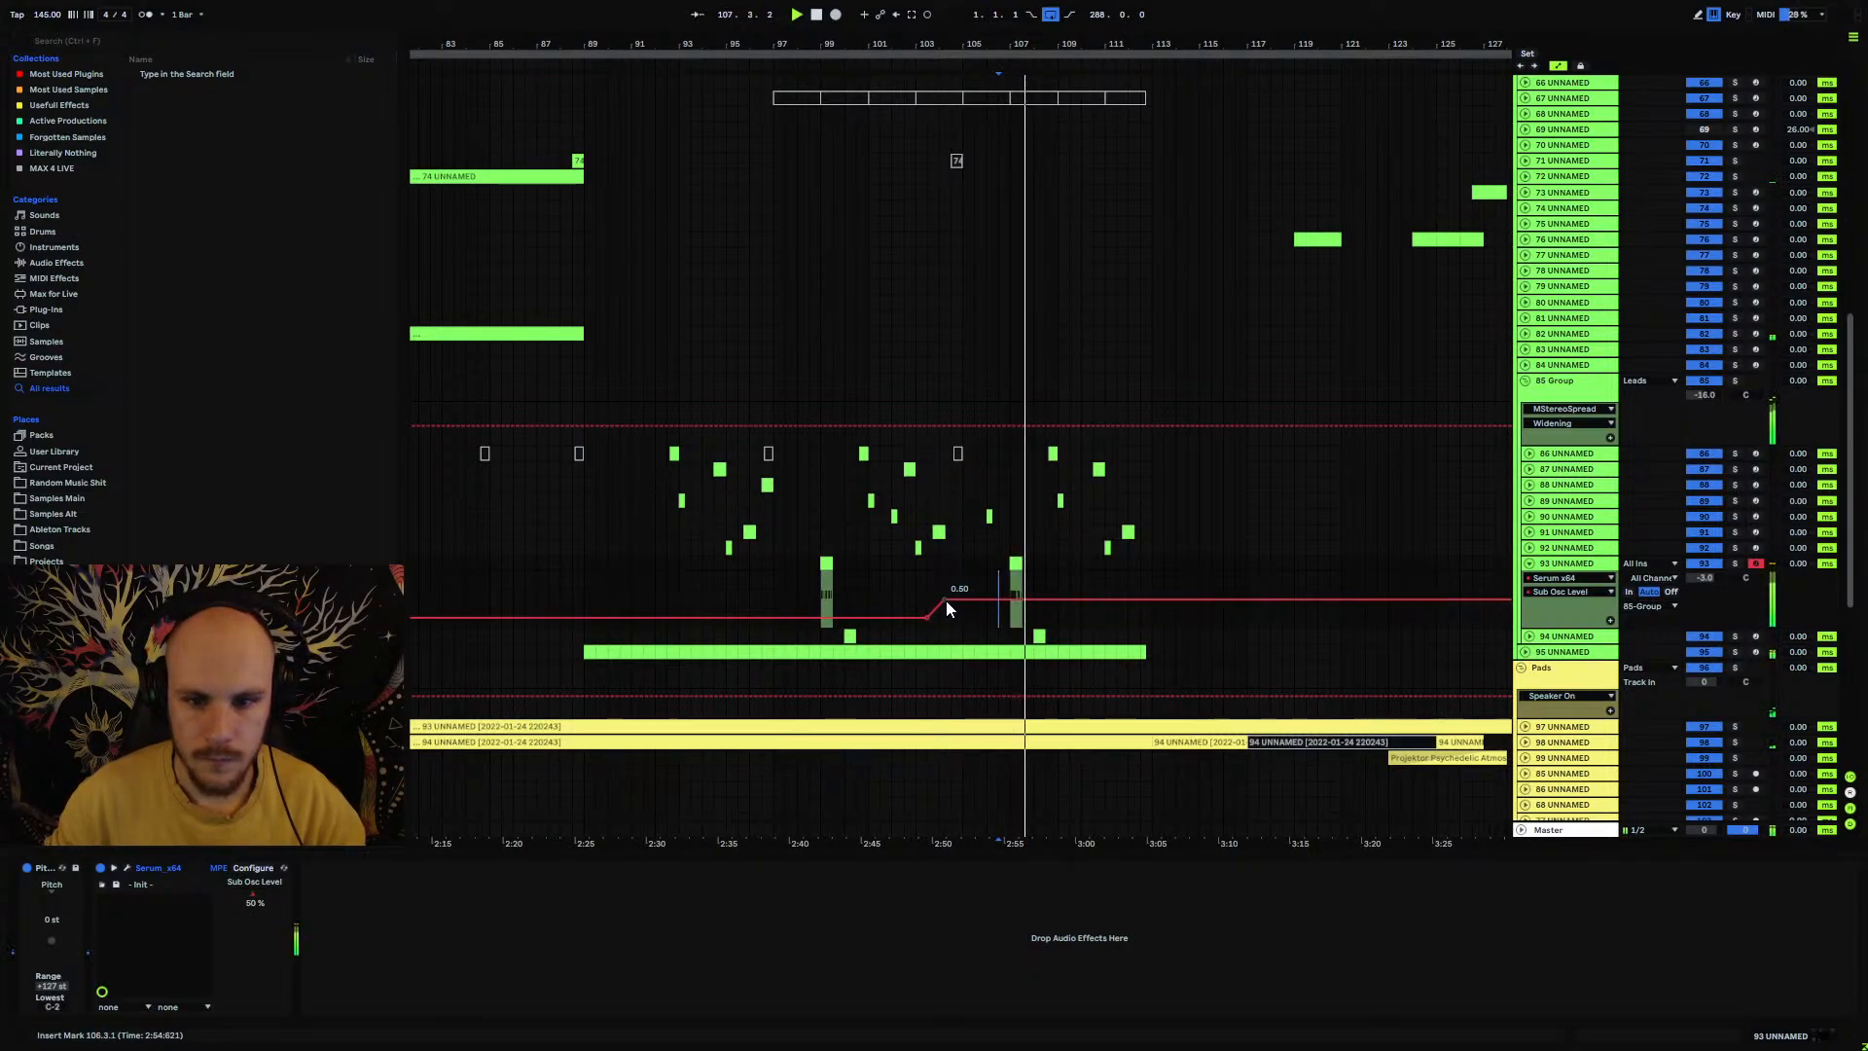
pyautogui.moveTo(945, 600); pyautogui.dragTo(945, 579)
pyautogui.press('space')
pyautogui.press('space')
pyautogui.press('space')
pyautogui.press('space')
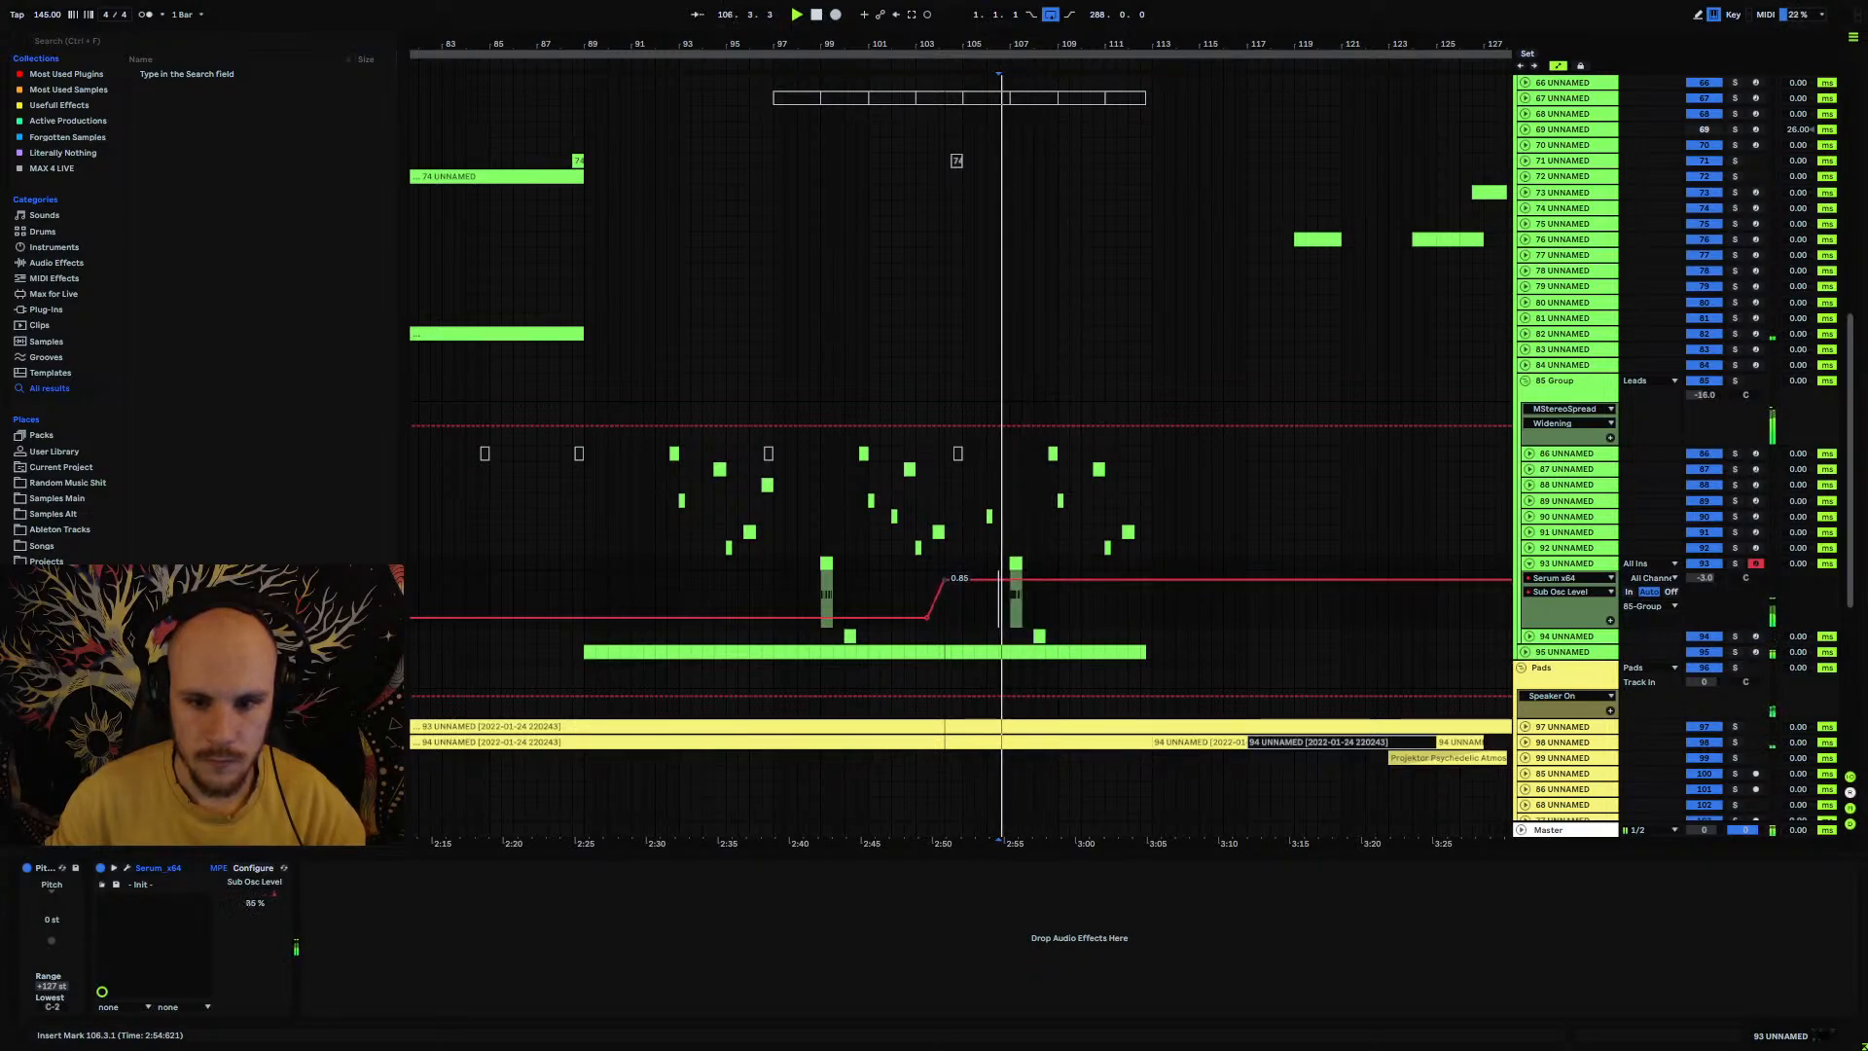
# Step: Compare track 93's two clips by playing the arrangement from 98.3.1 and from 107.1.1
pyautogui.press('space')
pyautogui.click(828, 585)
pyautogui.press('space')
pyautogui.click(814, 591)
pyautogui.press('space')
pyautogui.press('space')
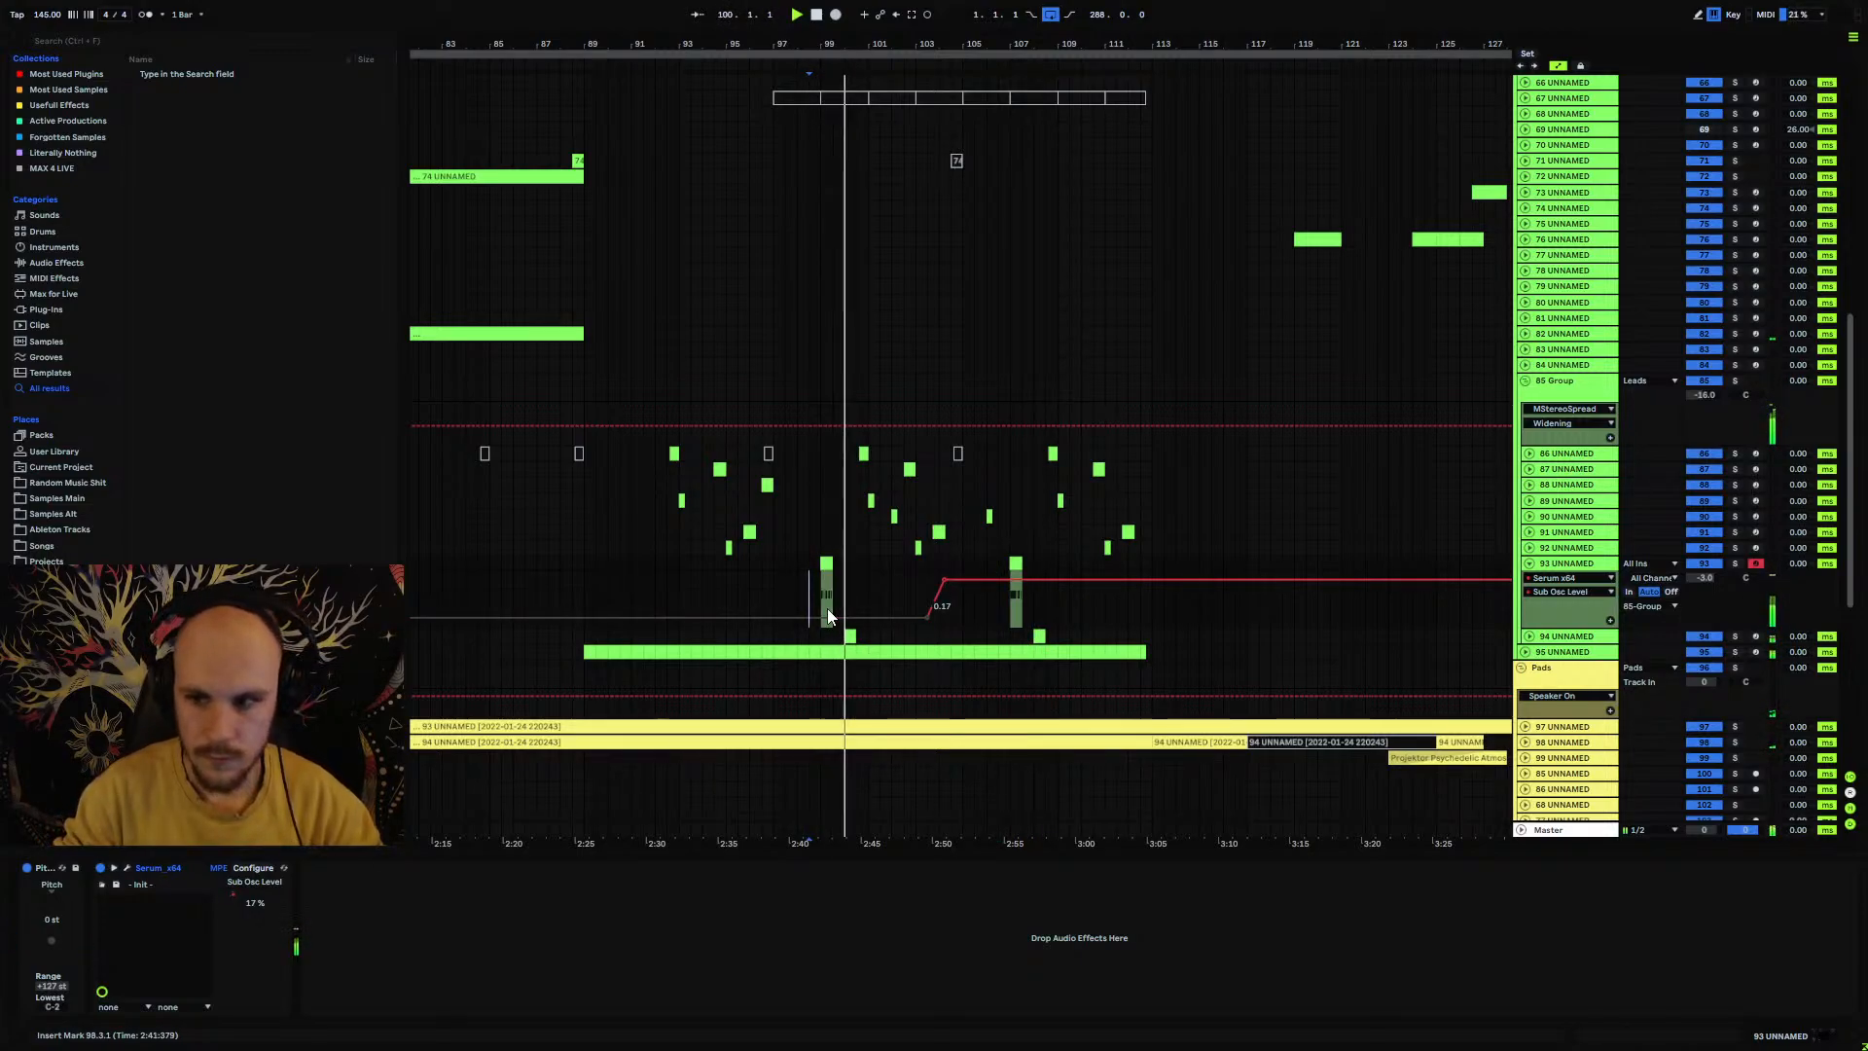
pyautogui.click(1010, 607)
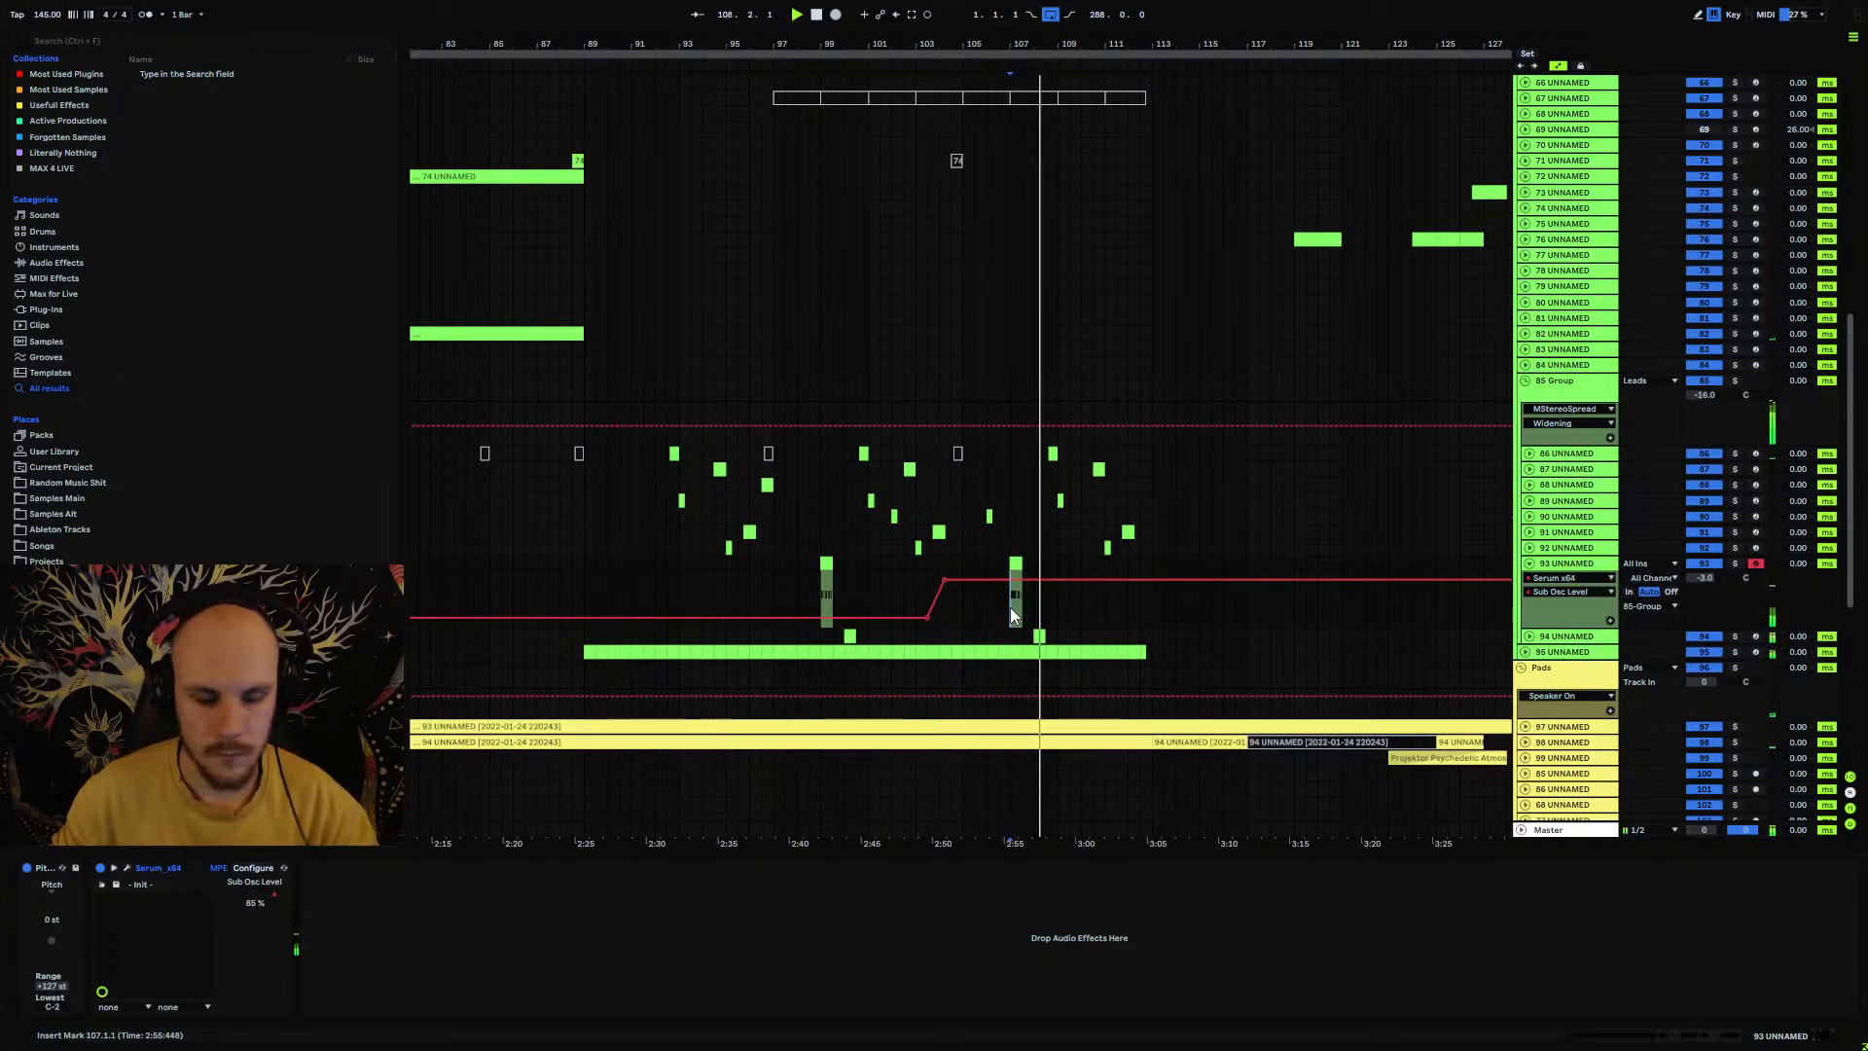
# Step: Lower the low-band EQ frequency in track 93's Serum effects to about 165 Hz and audition from 99.1.1
pyautogui.click(126, 867)
pyautogui.click(664, 285)
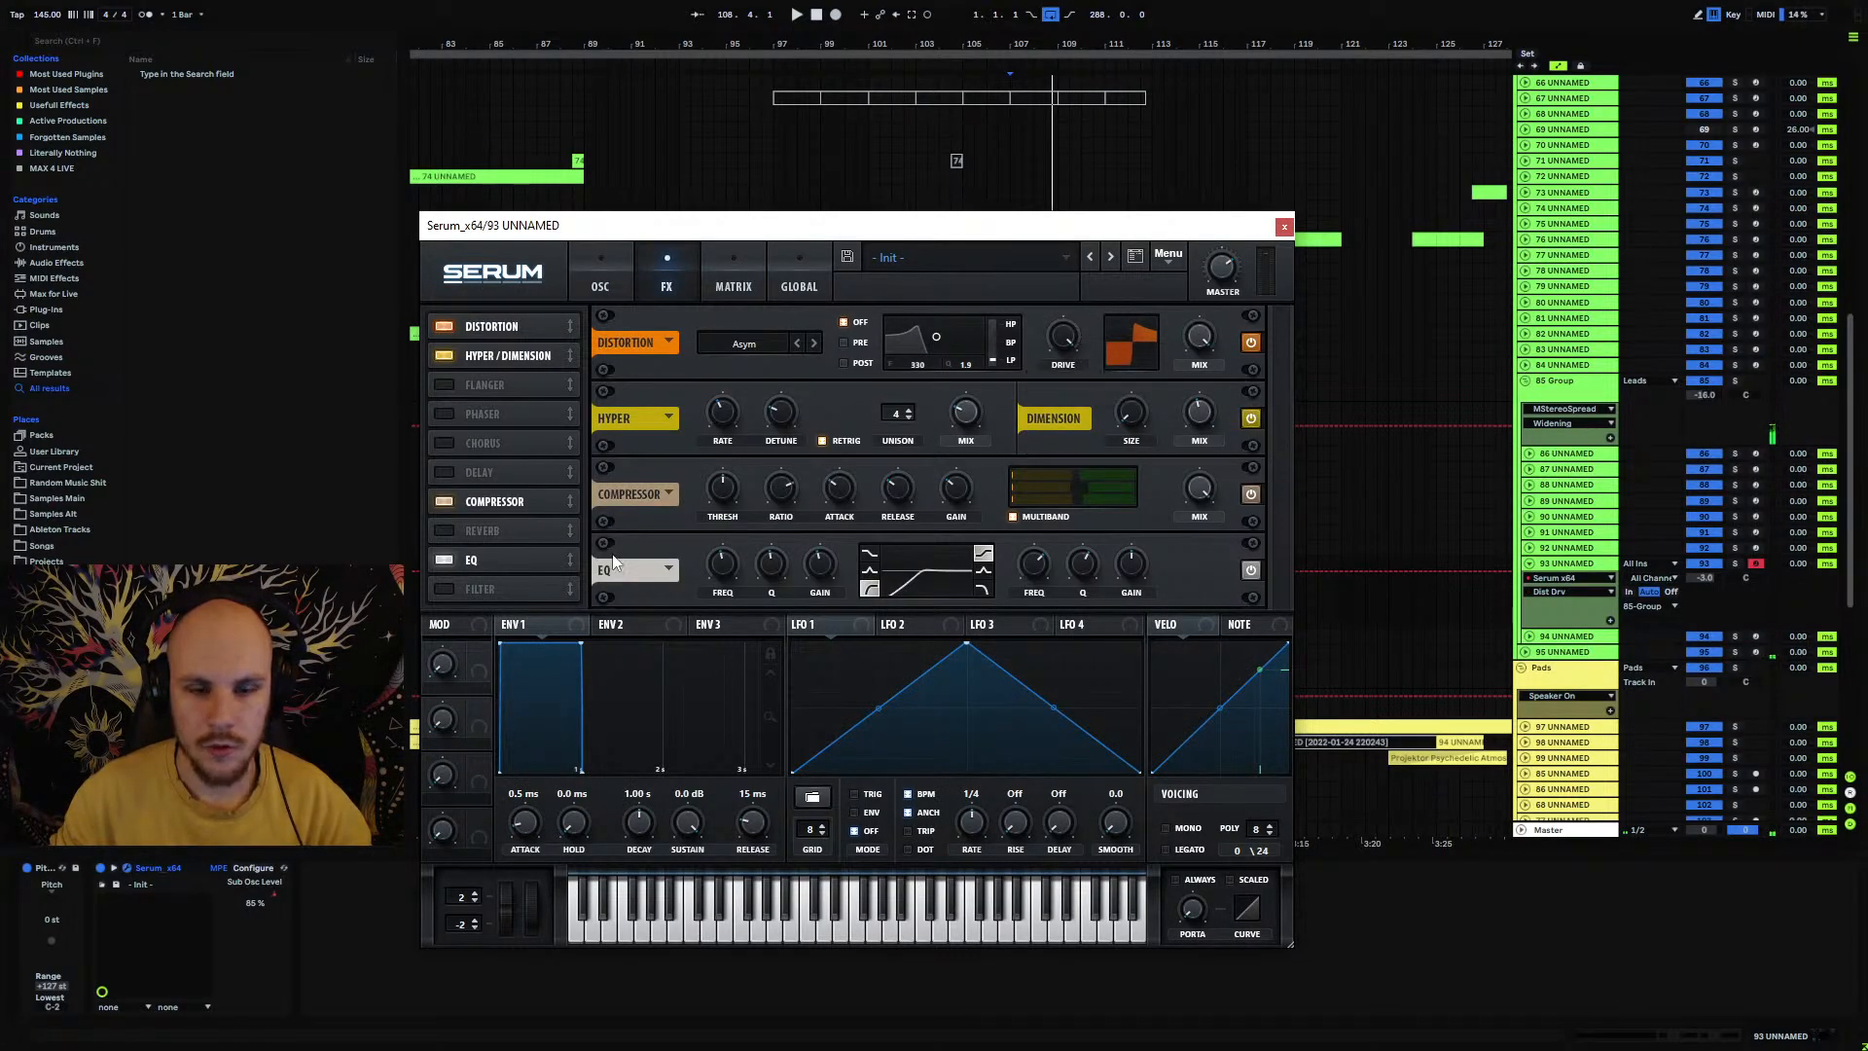
pyautogui.press('space')
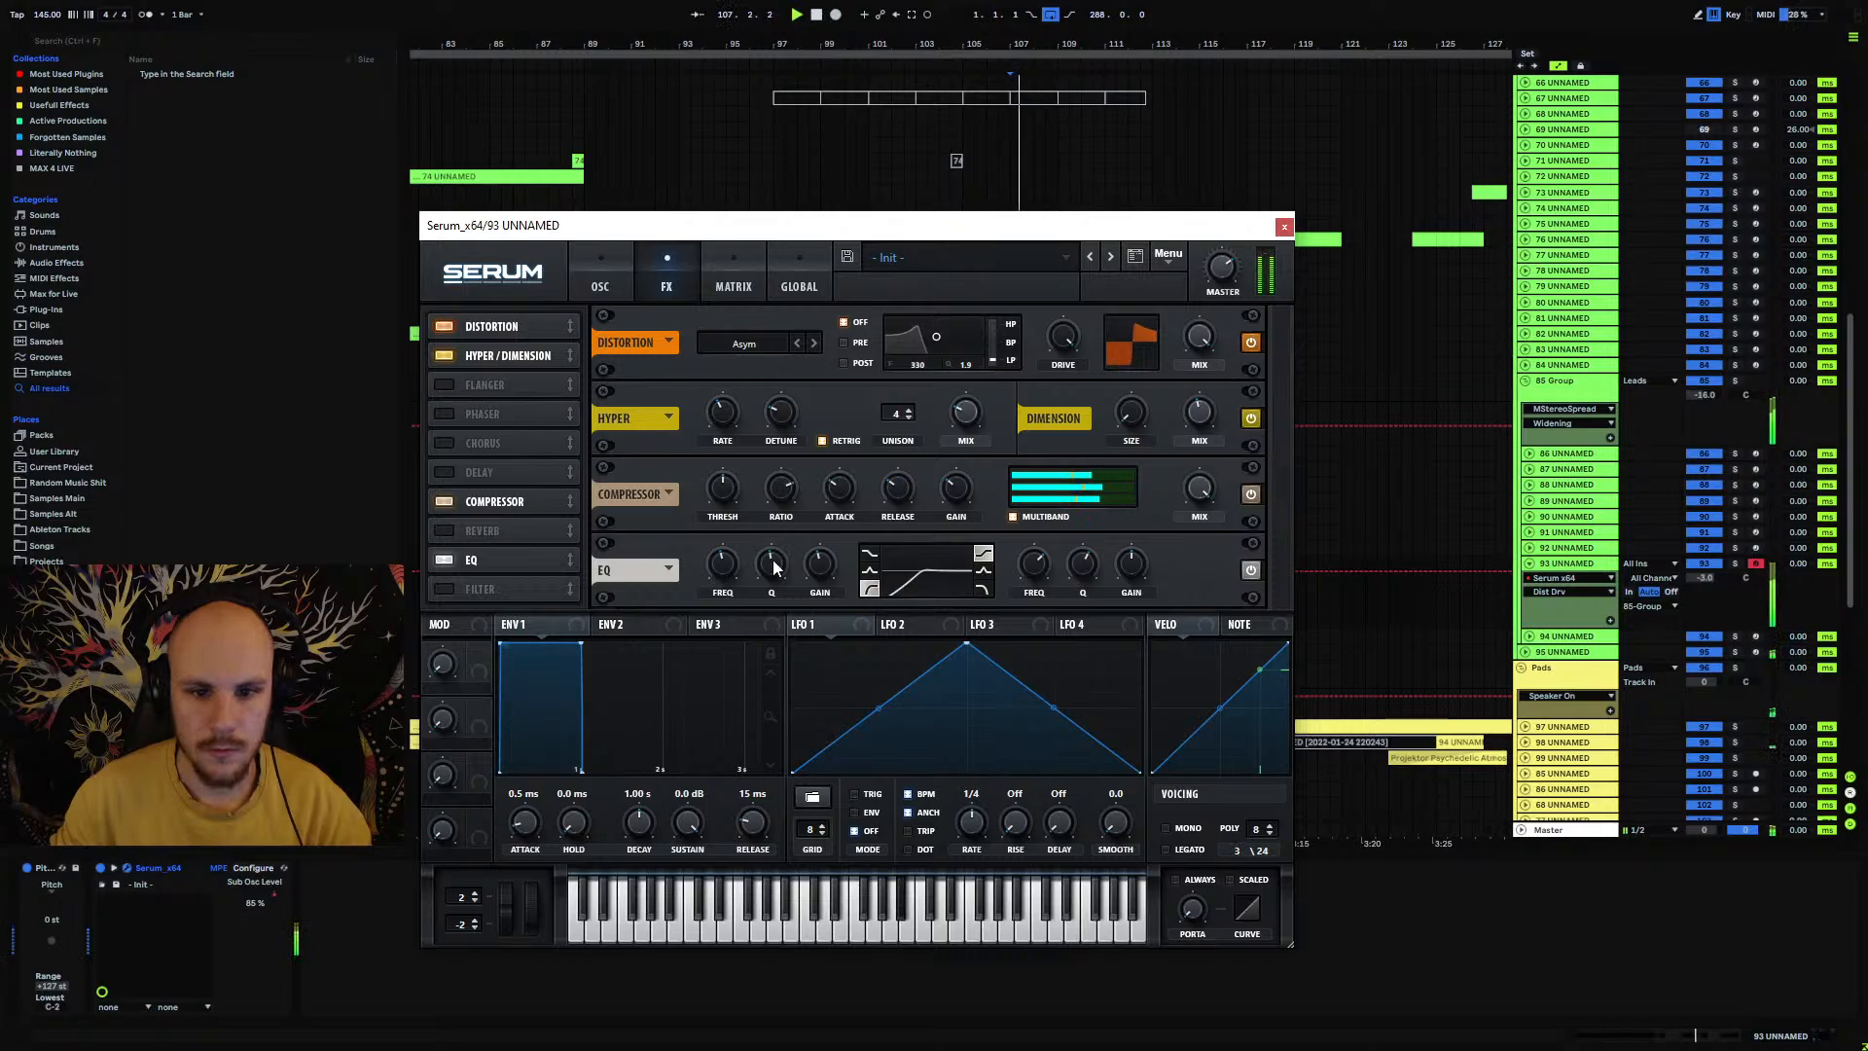
pyautogui.moveTo(711, 564); pyautogui.dragTo(705, 596)
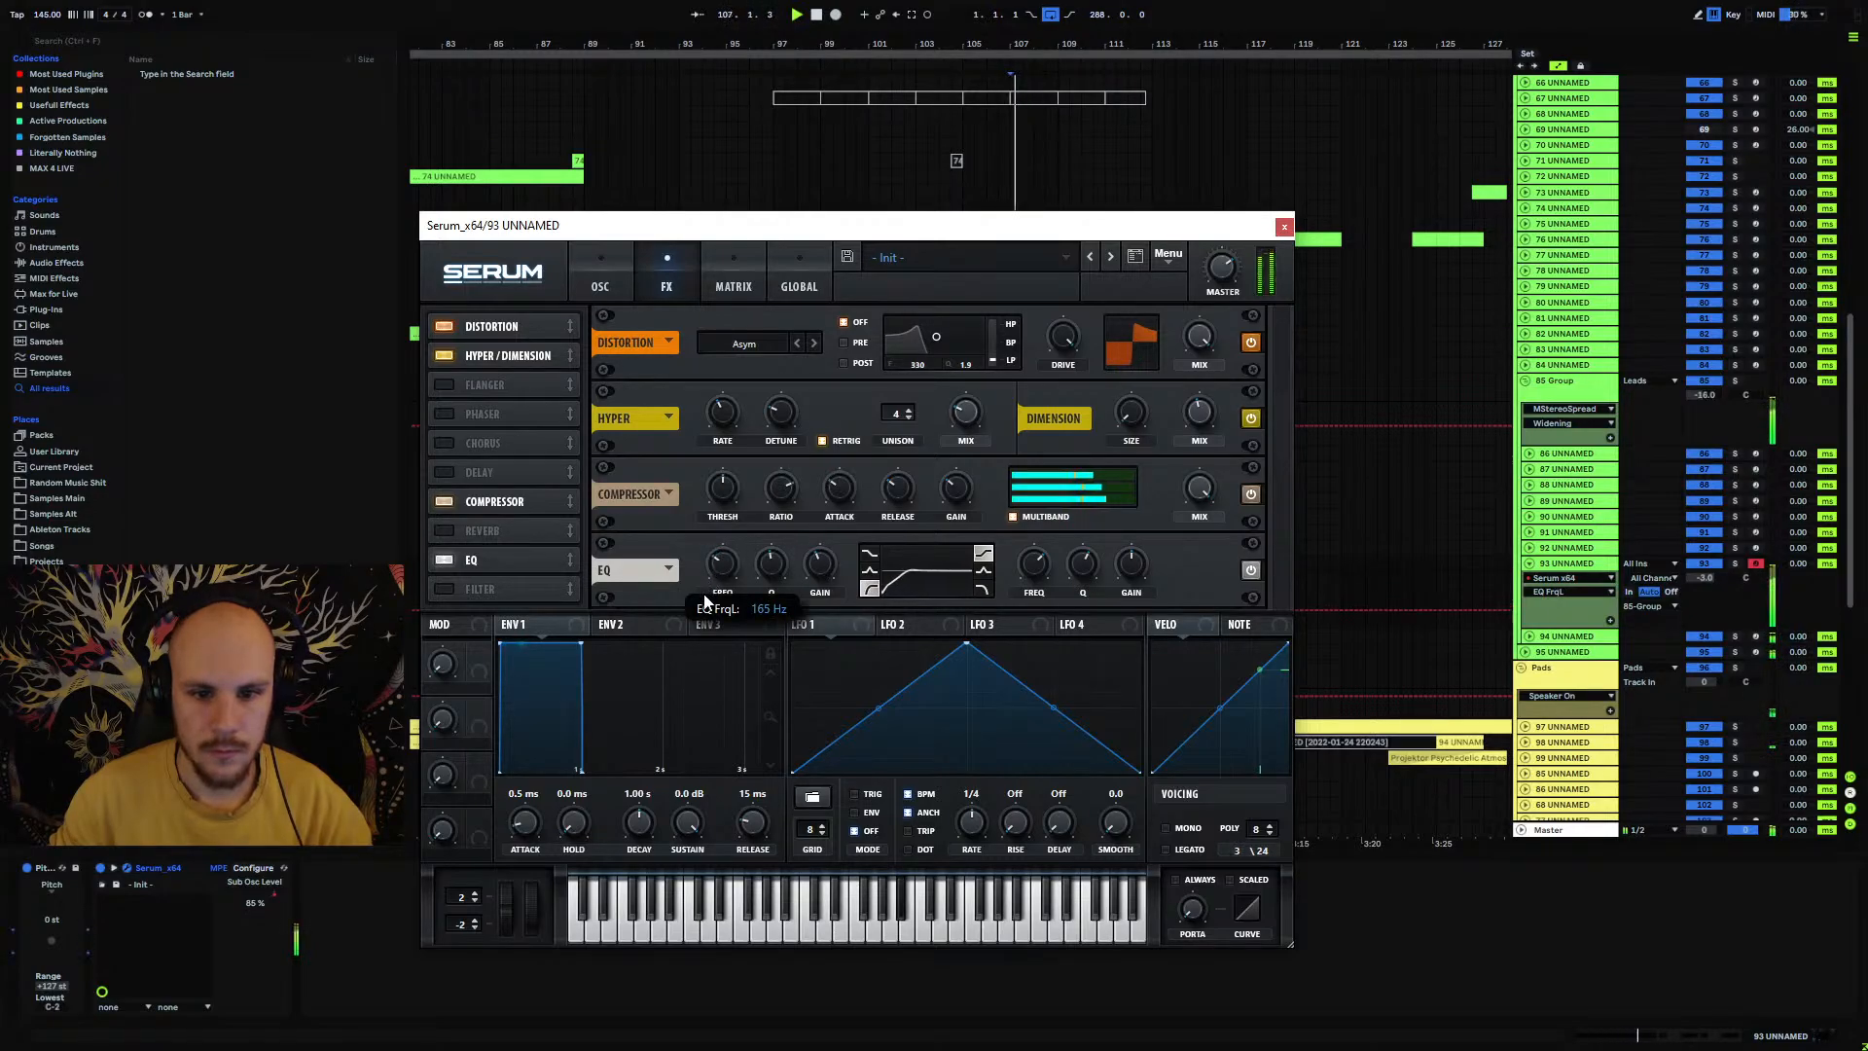
pyautogui.click(1284, 227)
pyautogui.click(819, 585)
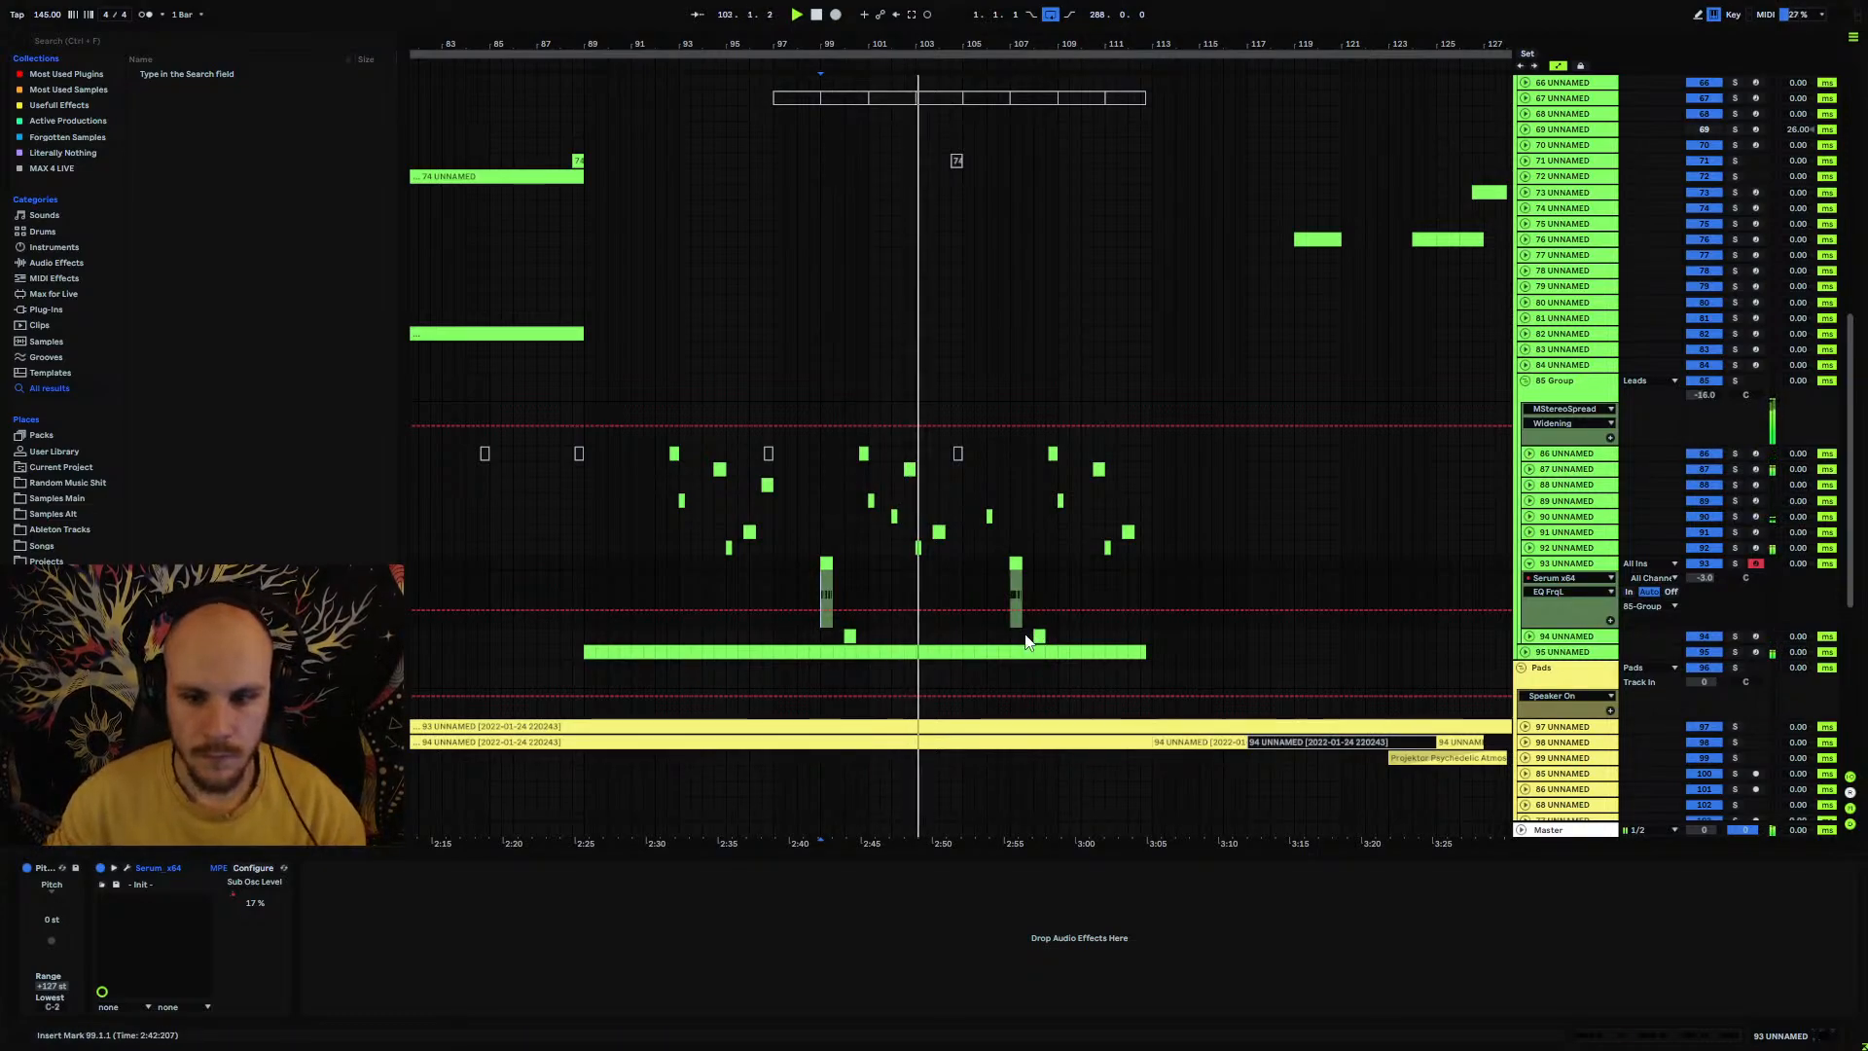
# Step: Collapse track 93, insert a new MIDI track below track 94, and load Serum on it
pyautogui.click(1530, 565)
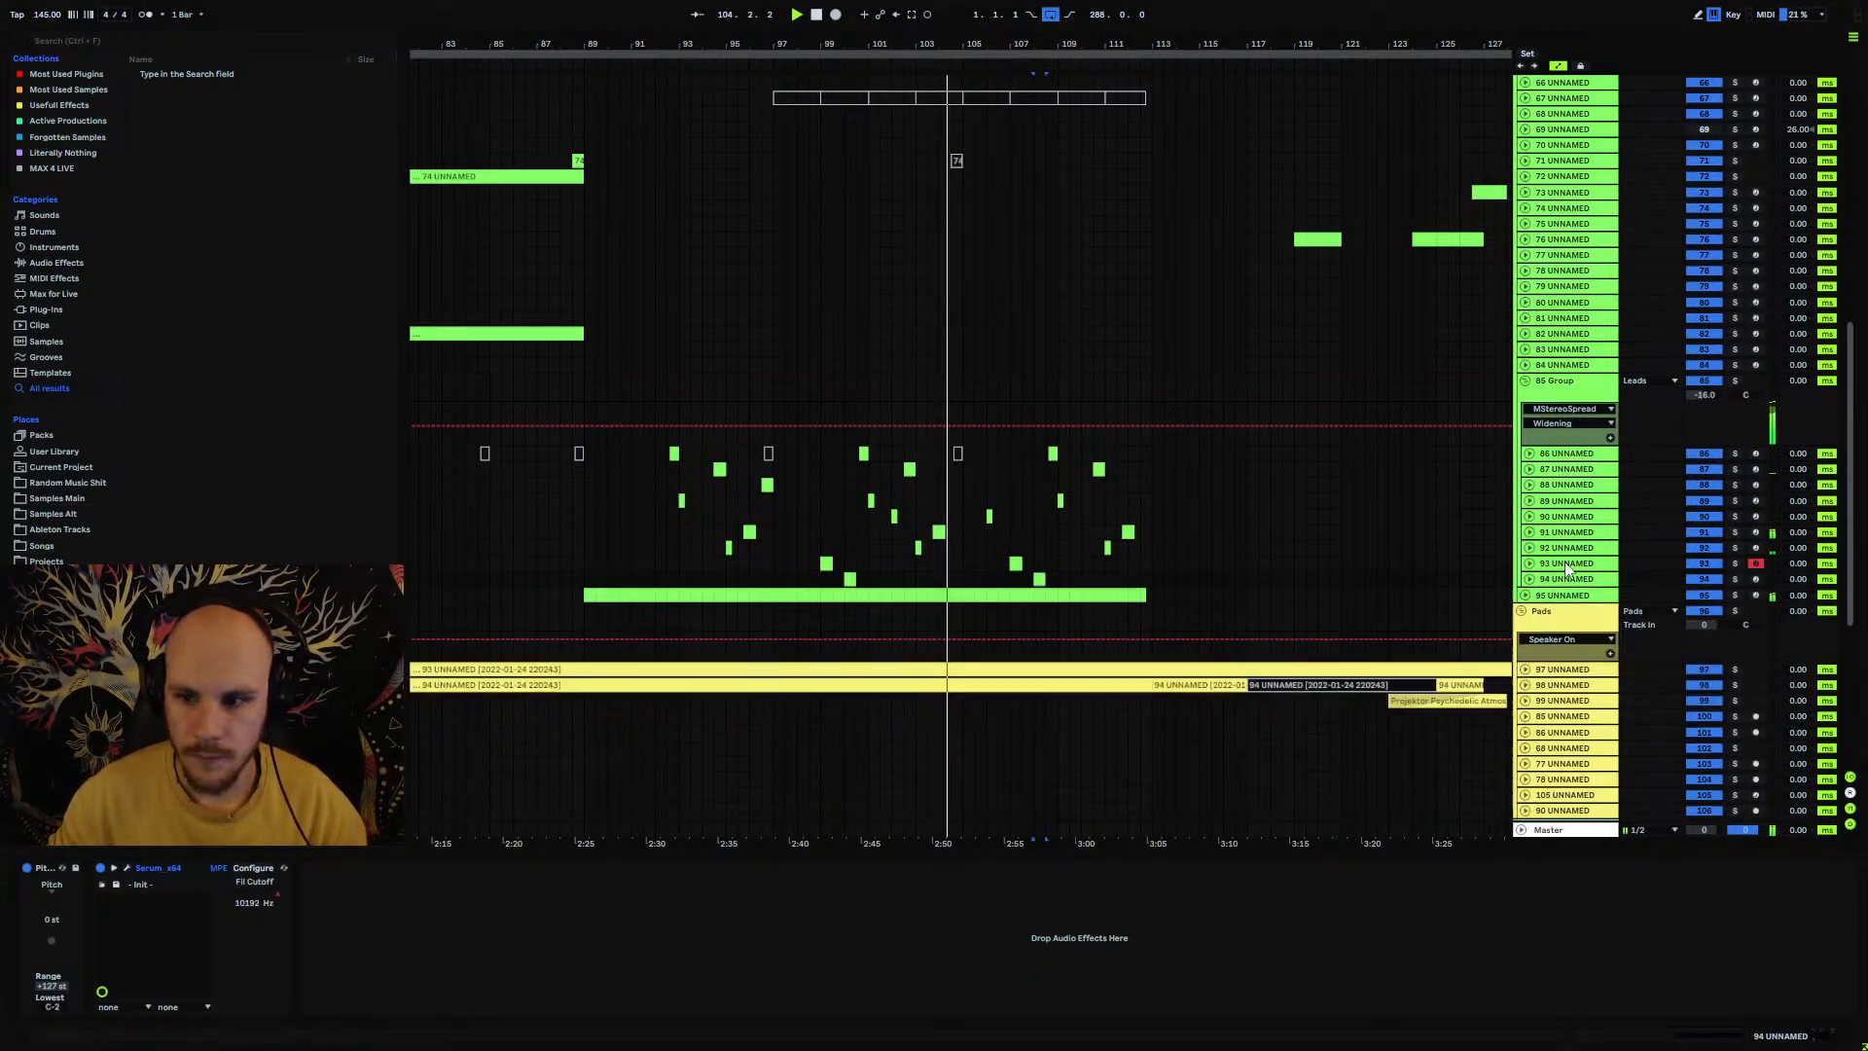
pyautogui.click(1561, 580)
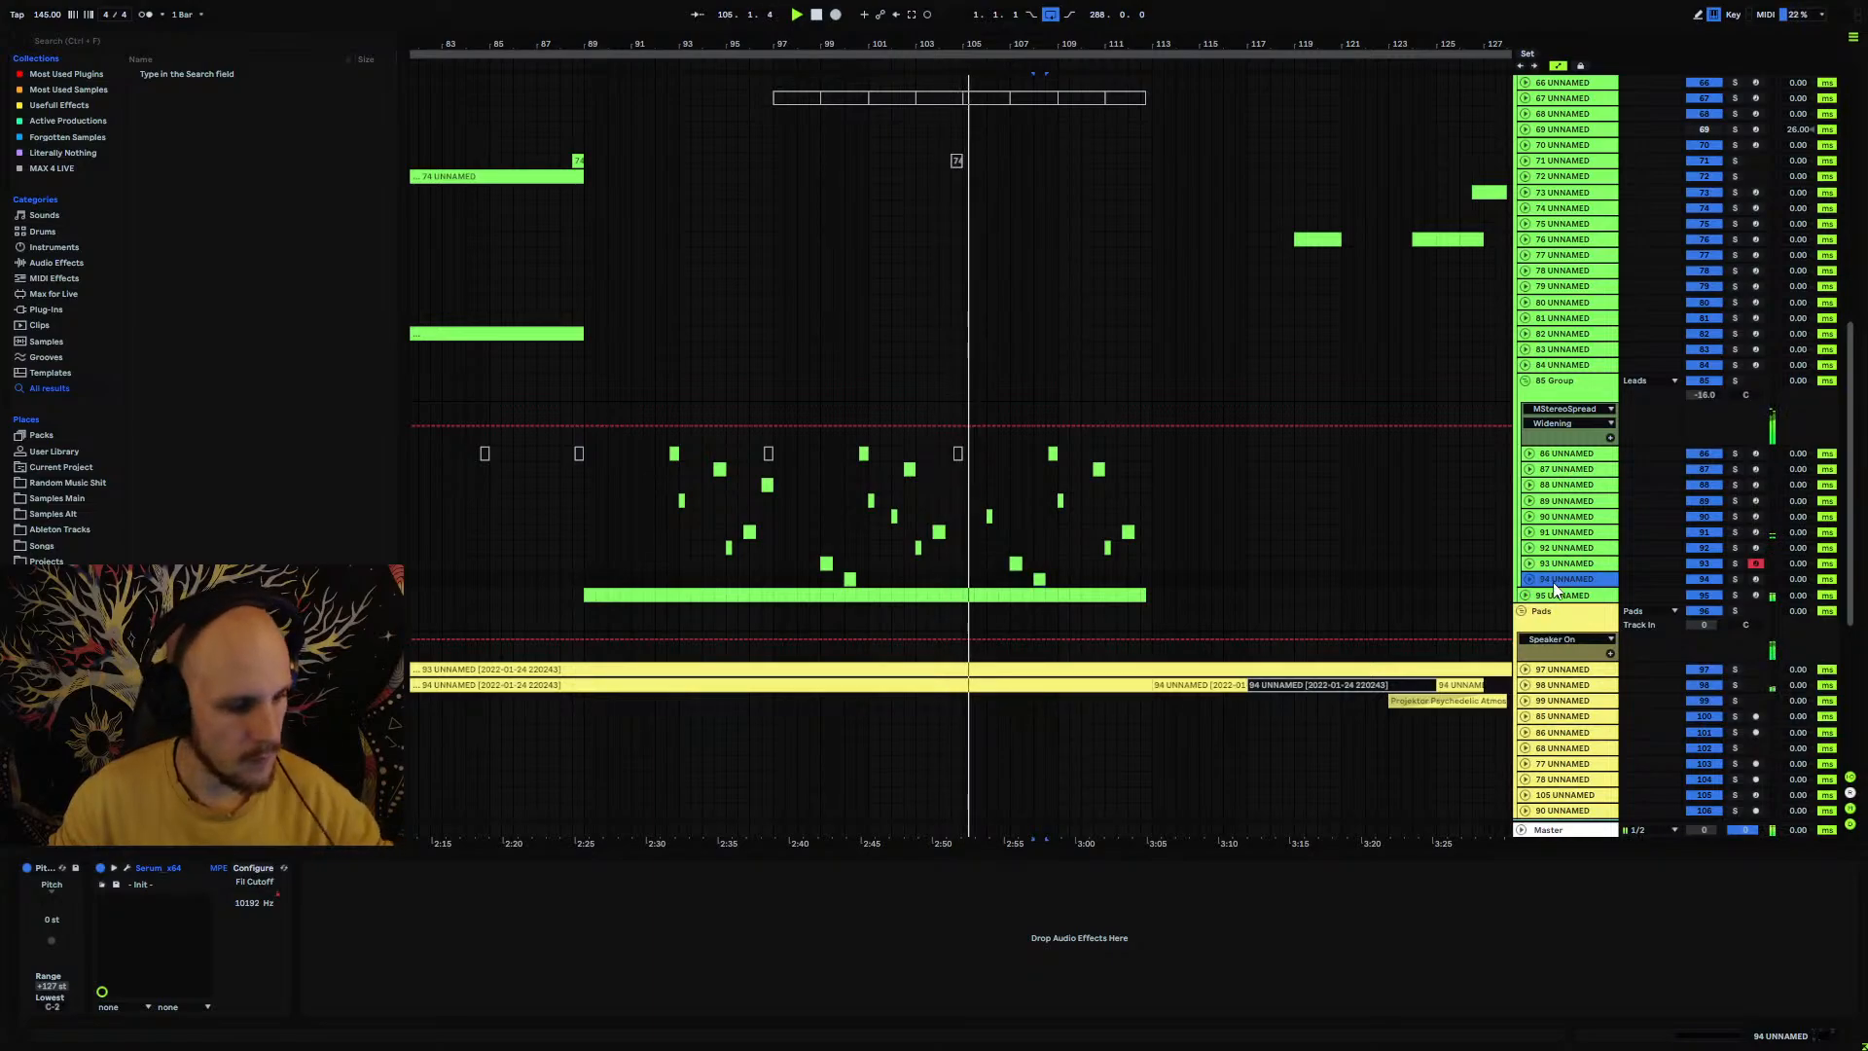
pyautogui.hotkey('ctrl', 'shift', 't')
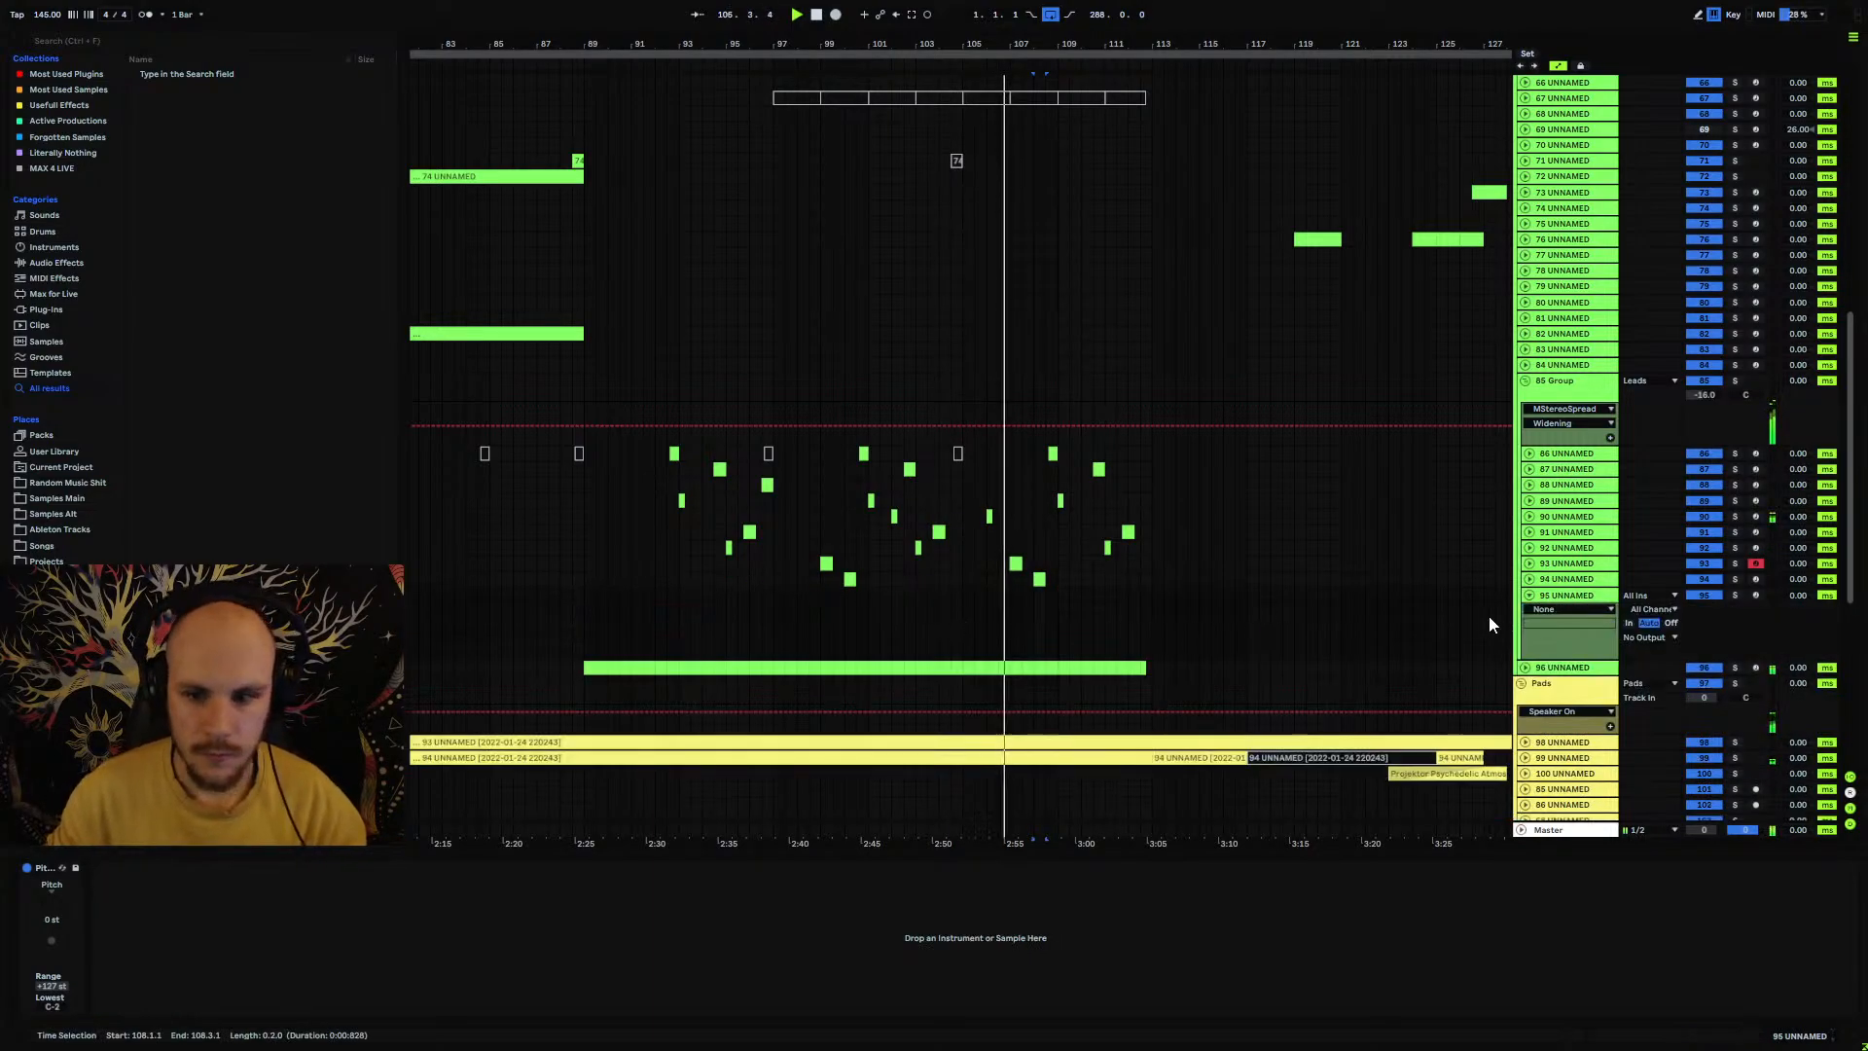
pyautogui.rightClick(733, 616)
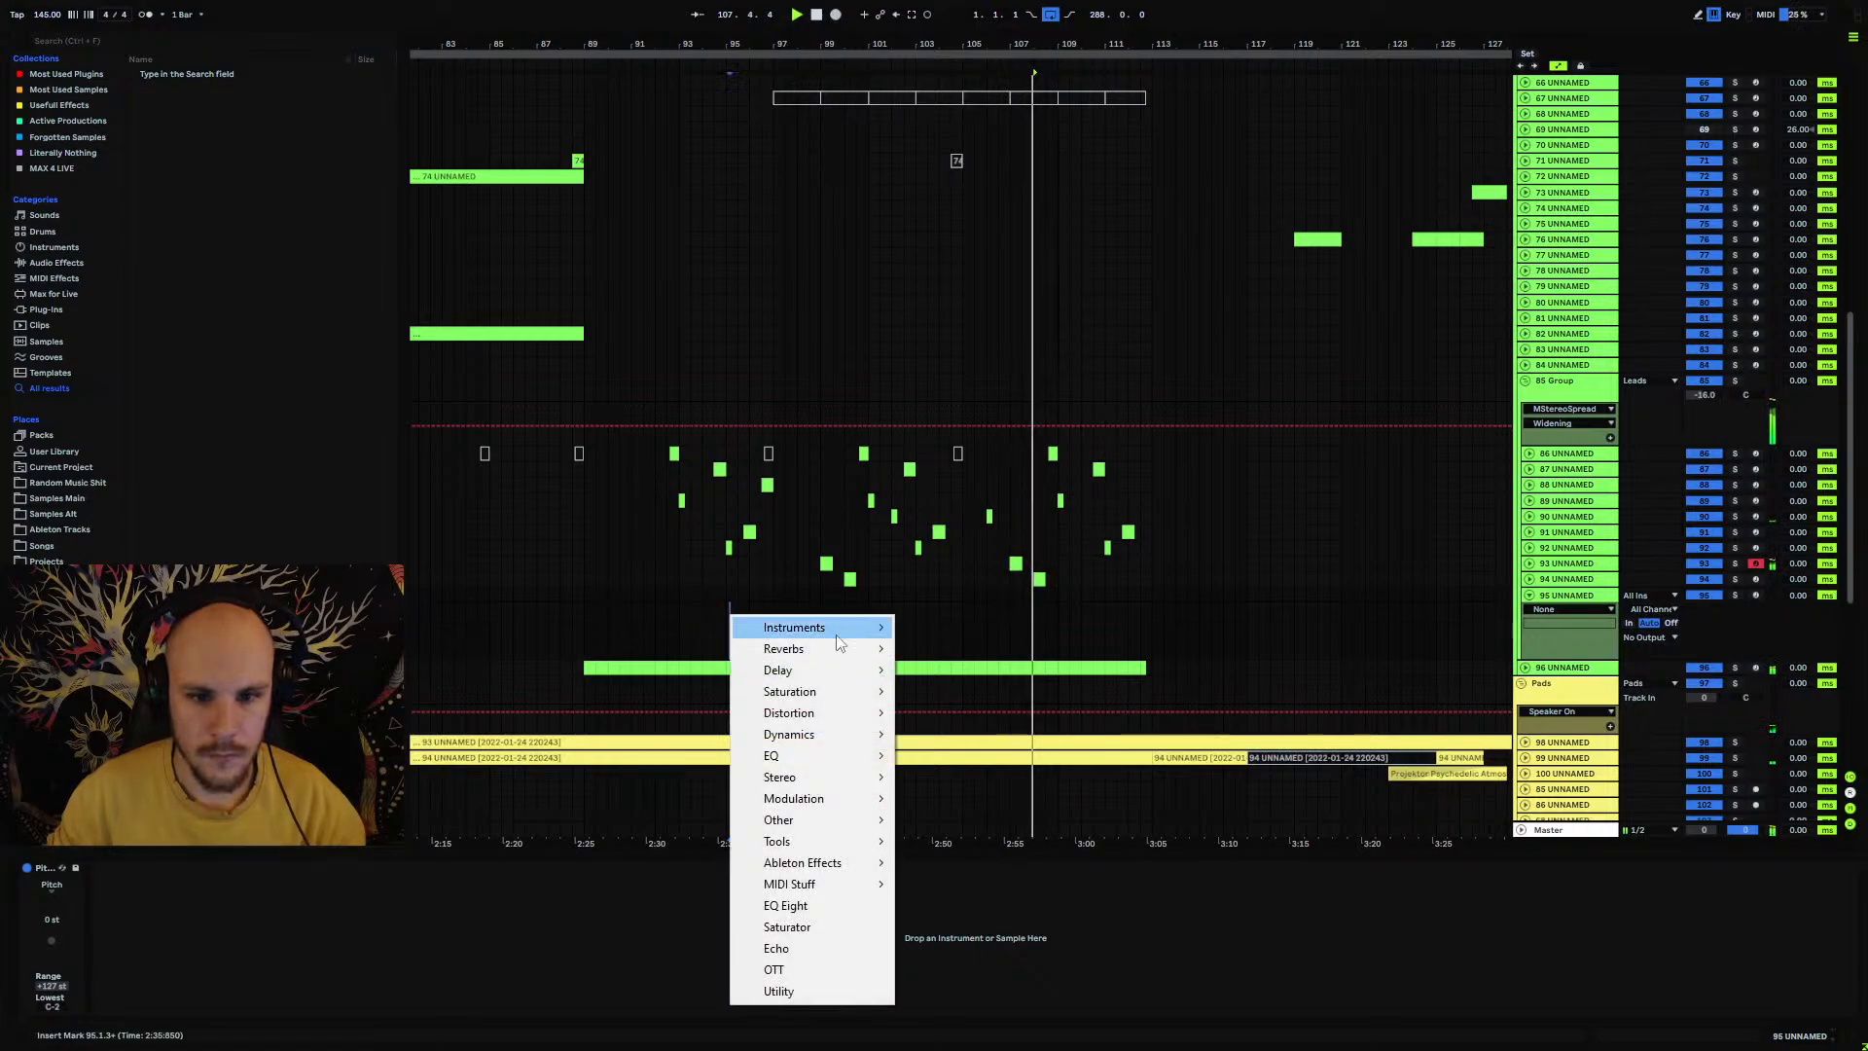
pyautogui.moveTo(841, 628)
pyautogui.click(966, 628)
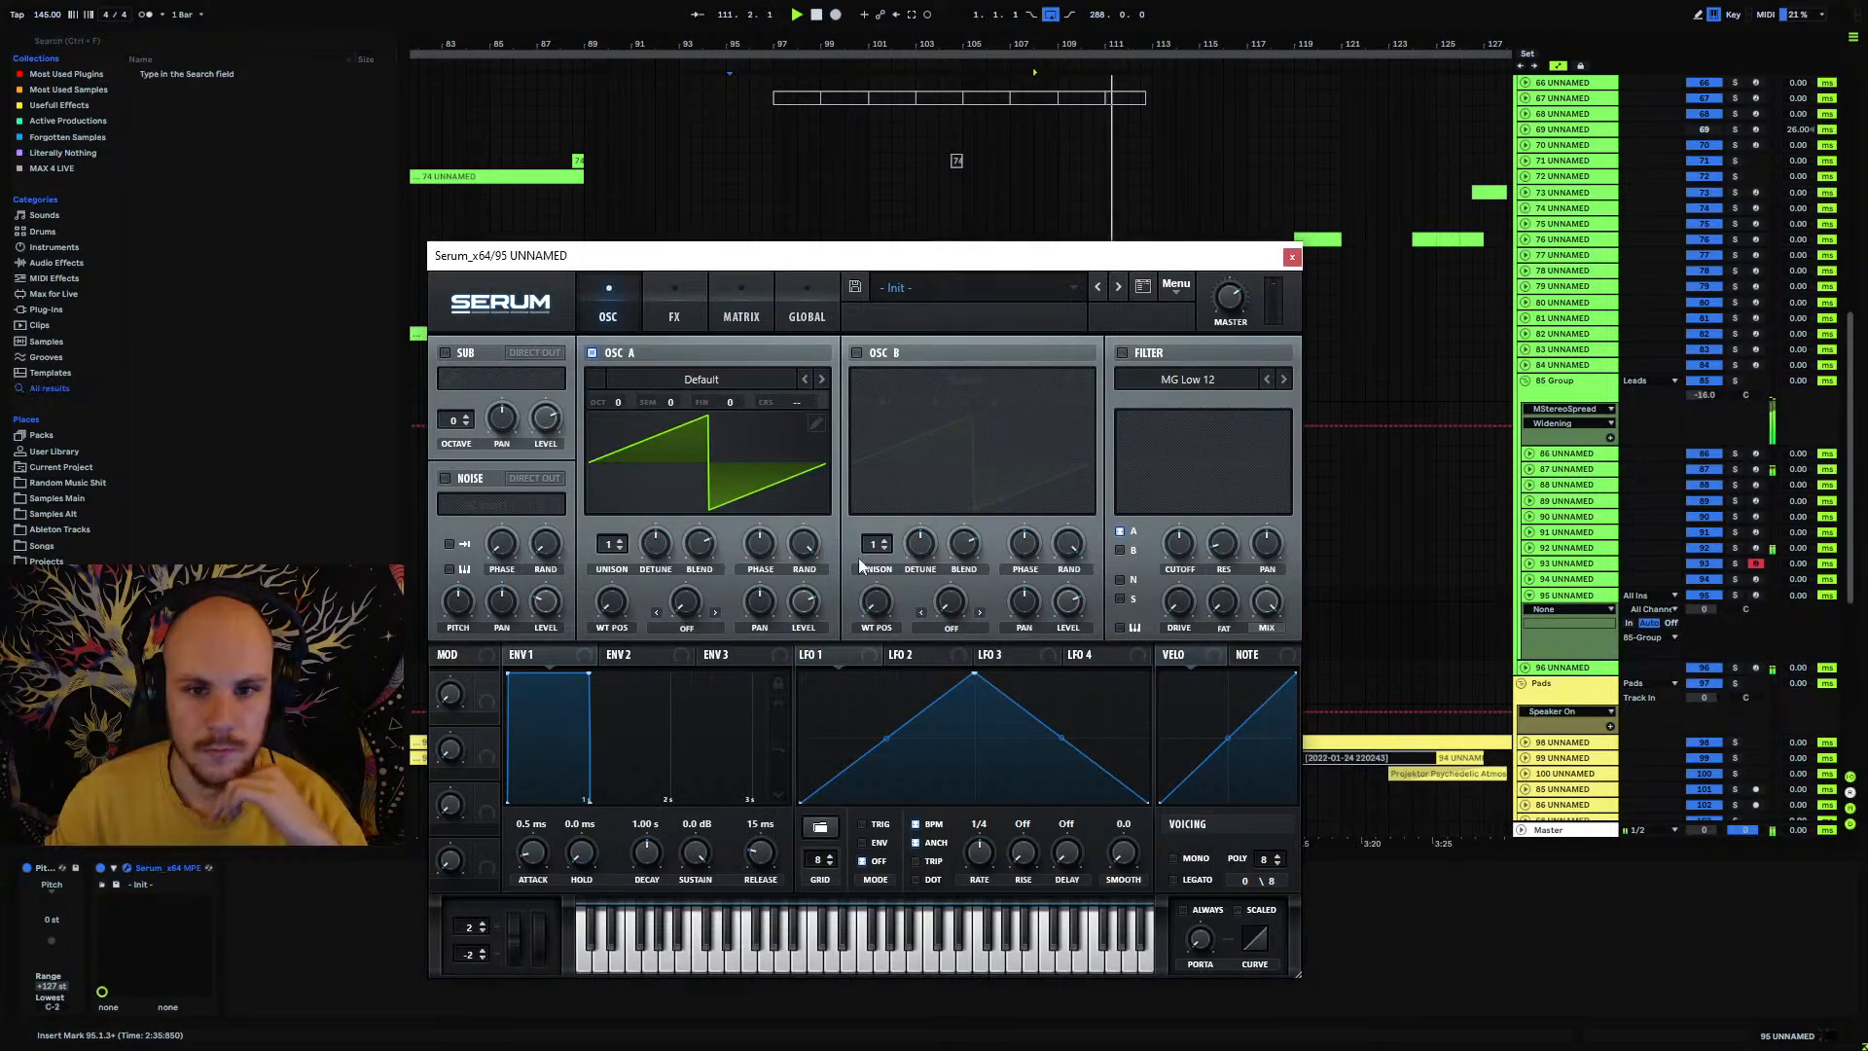
# Step: Try the user wavetable Ftt 500 Experiments in oscillator A of track 95's Serum, and replace it with Vital Experiment
pyautogui.click(720, 379)
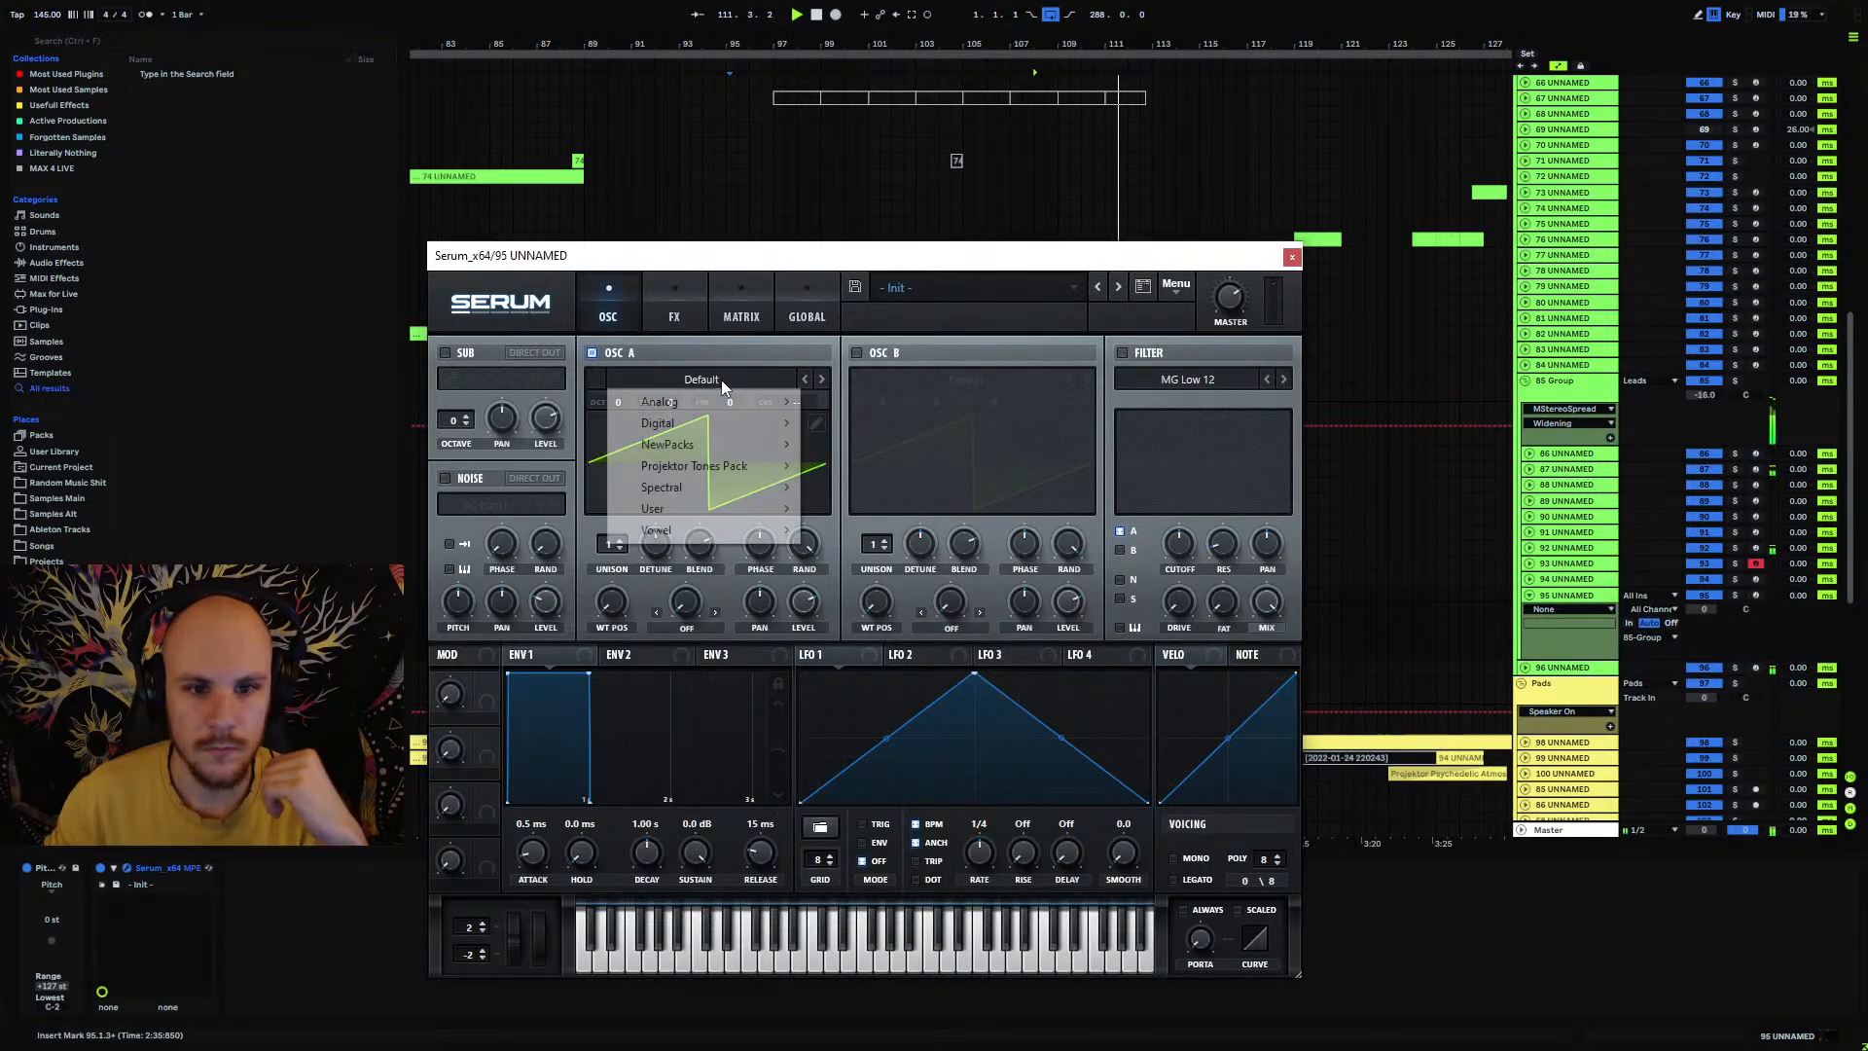
pyautogui.moveTo(703, 511)
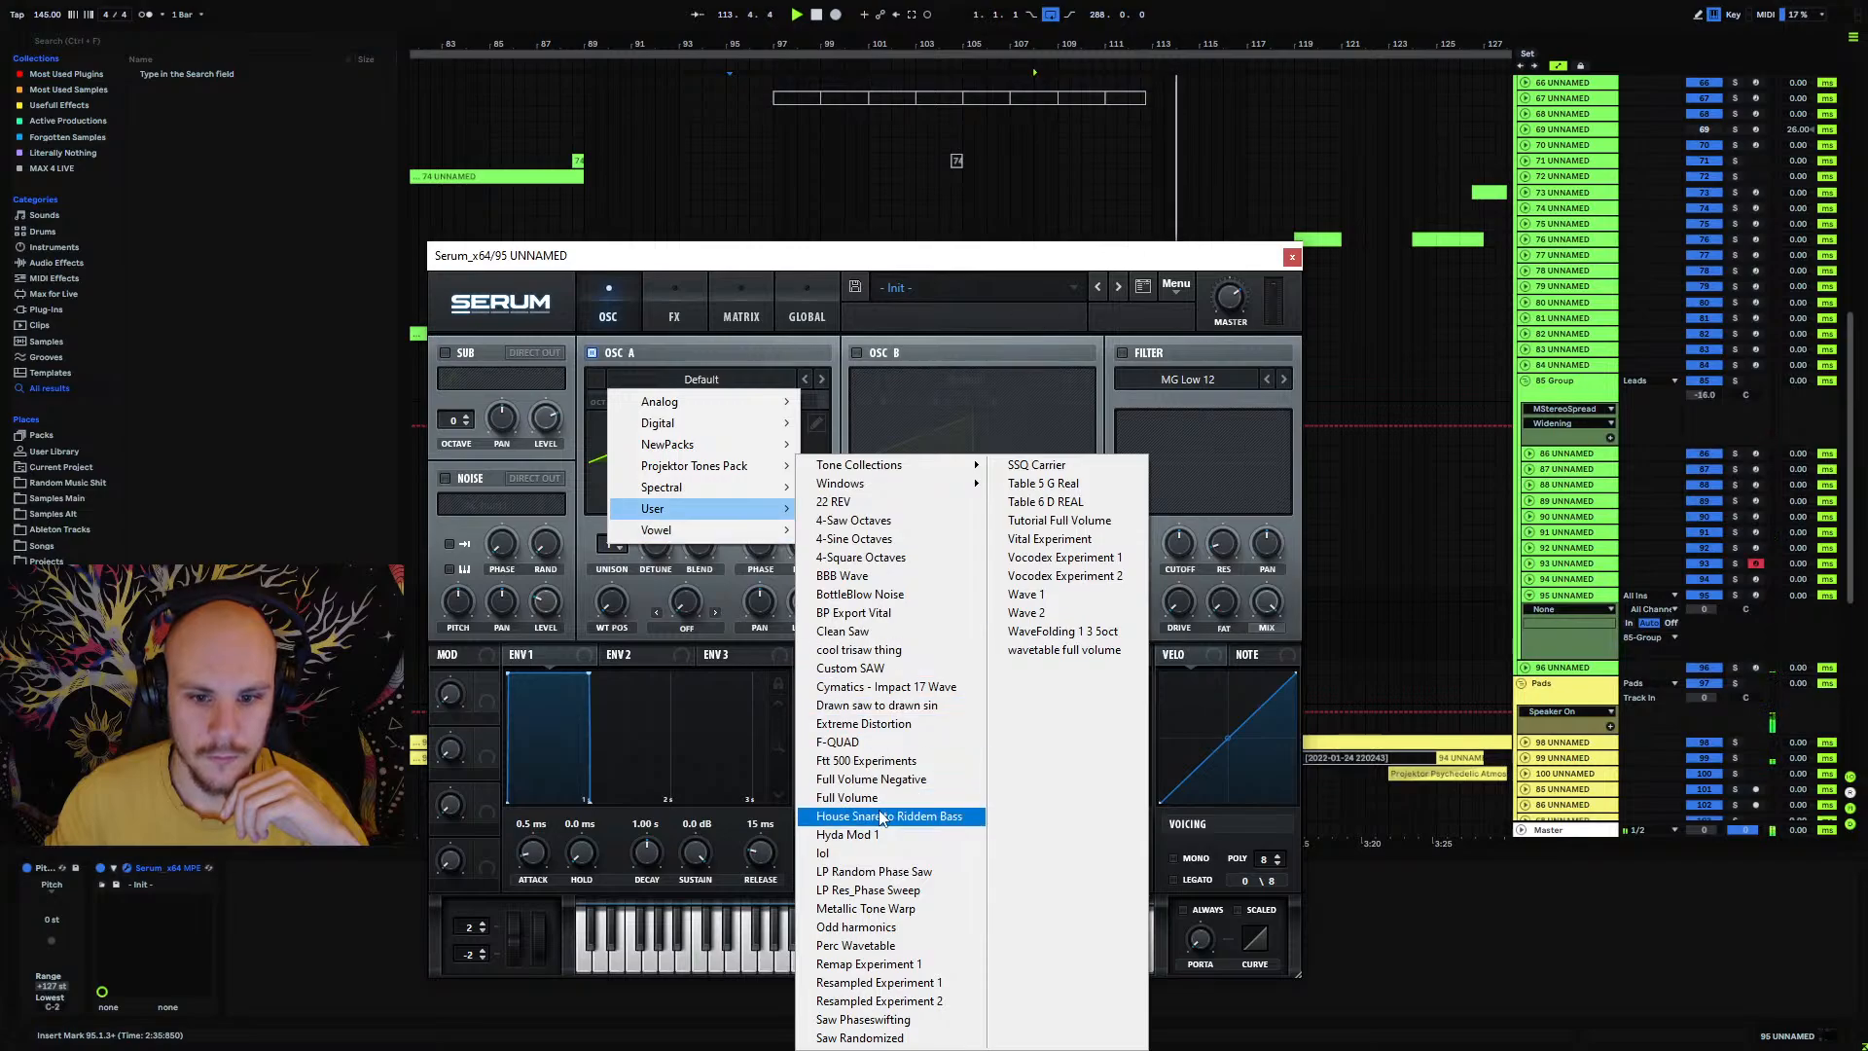
pyautogui.click(881, 764)
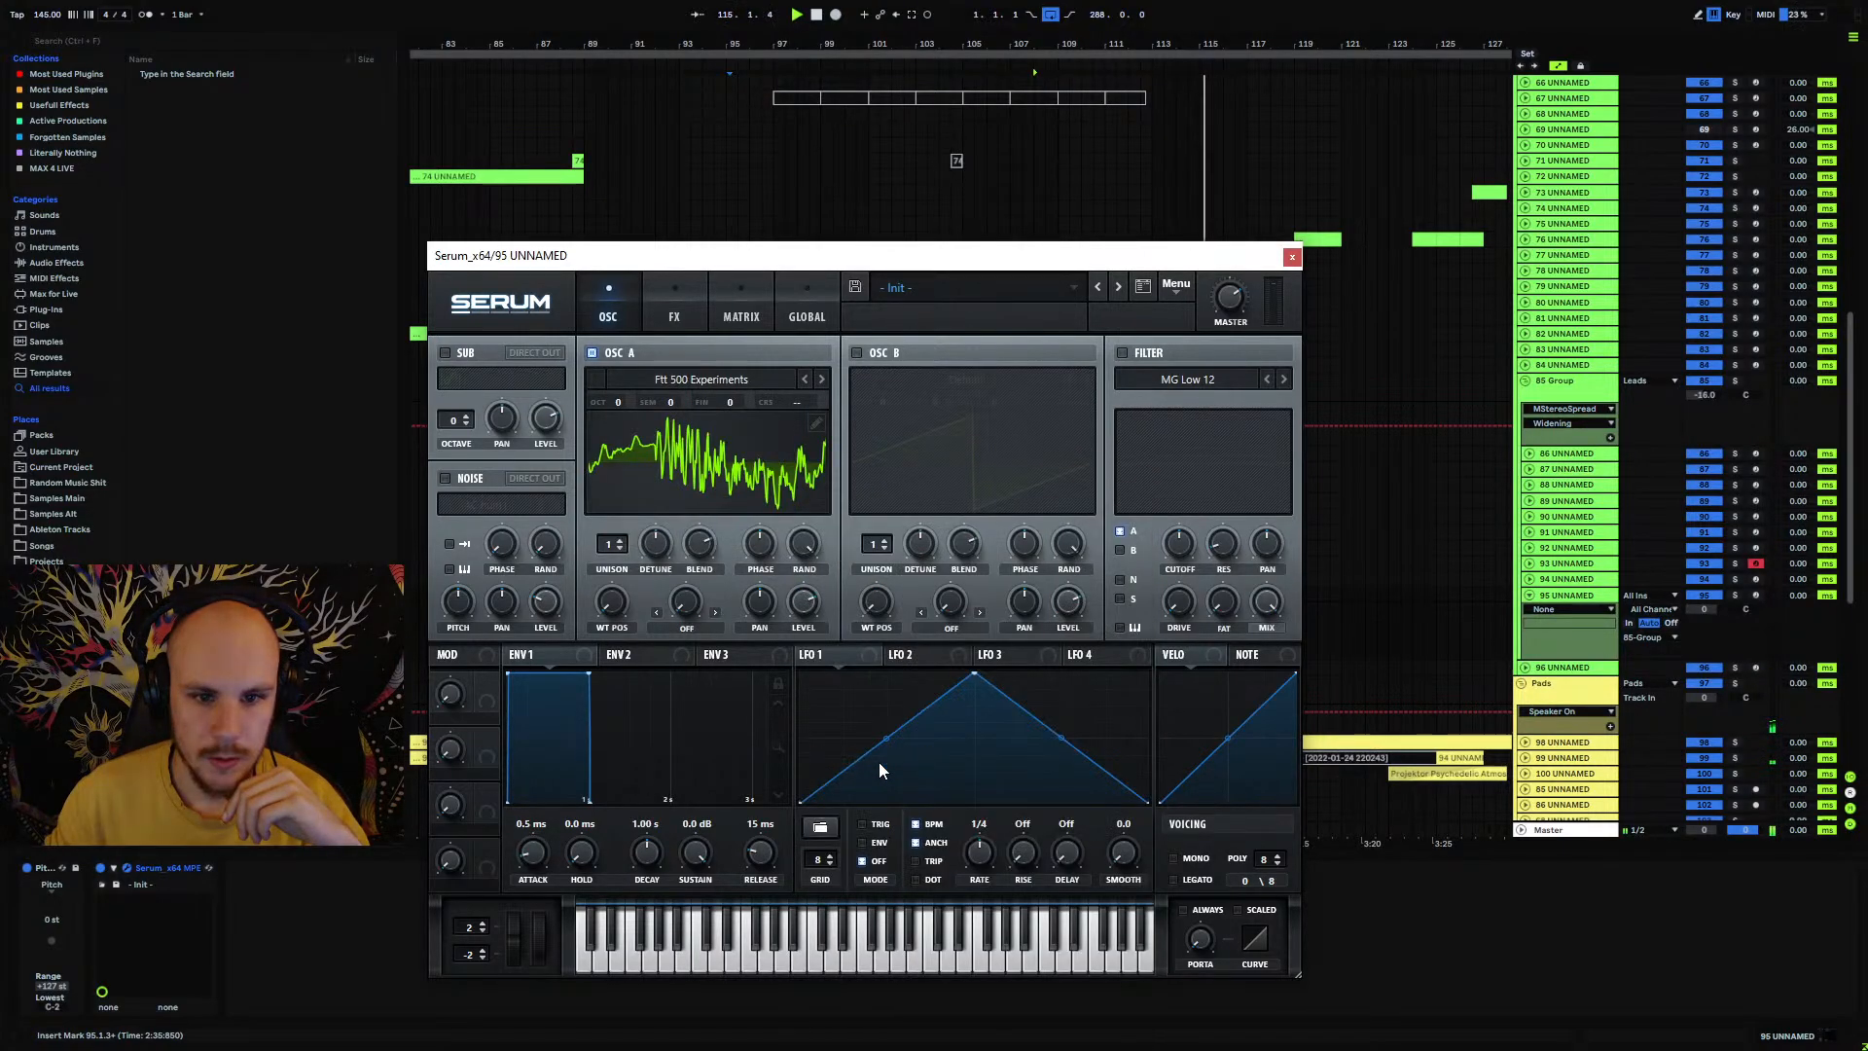
pyautogui.click(701, 379)
pyautogui.moveTo(670, 513)
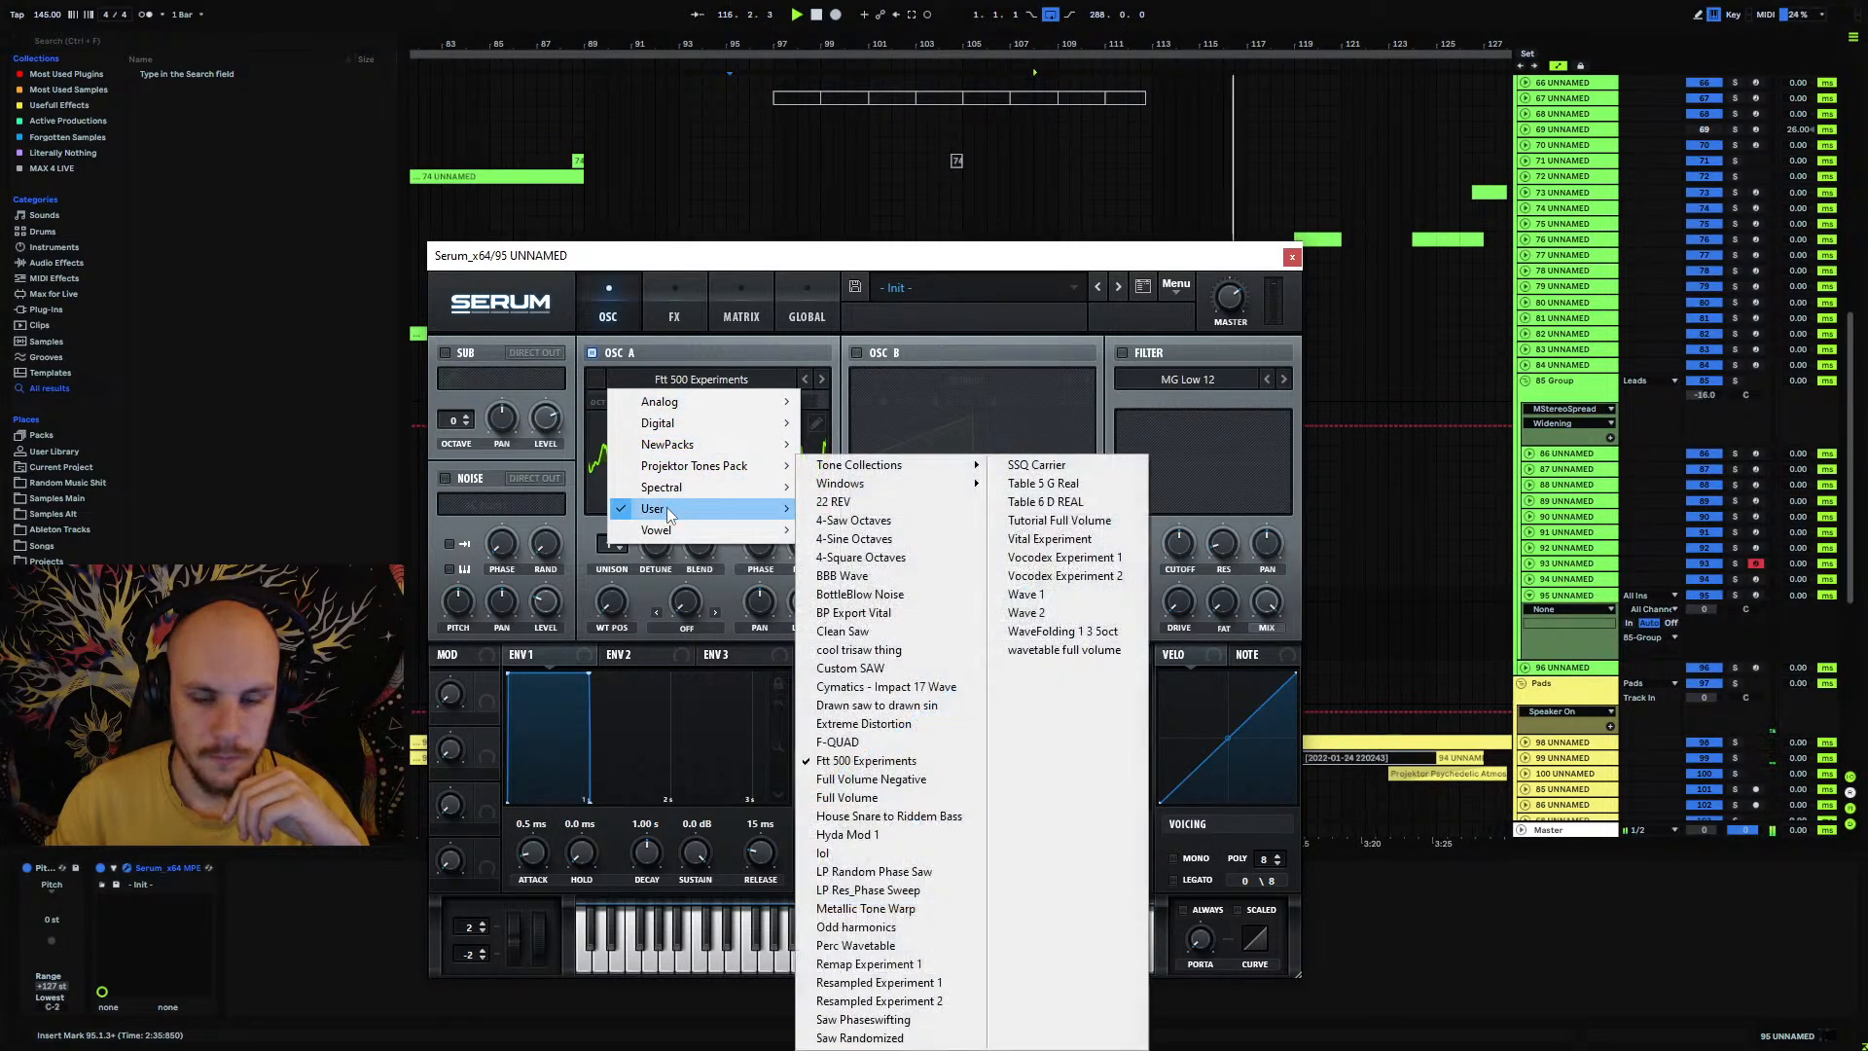
pyautogui.click(1050, 538)
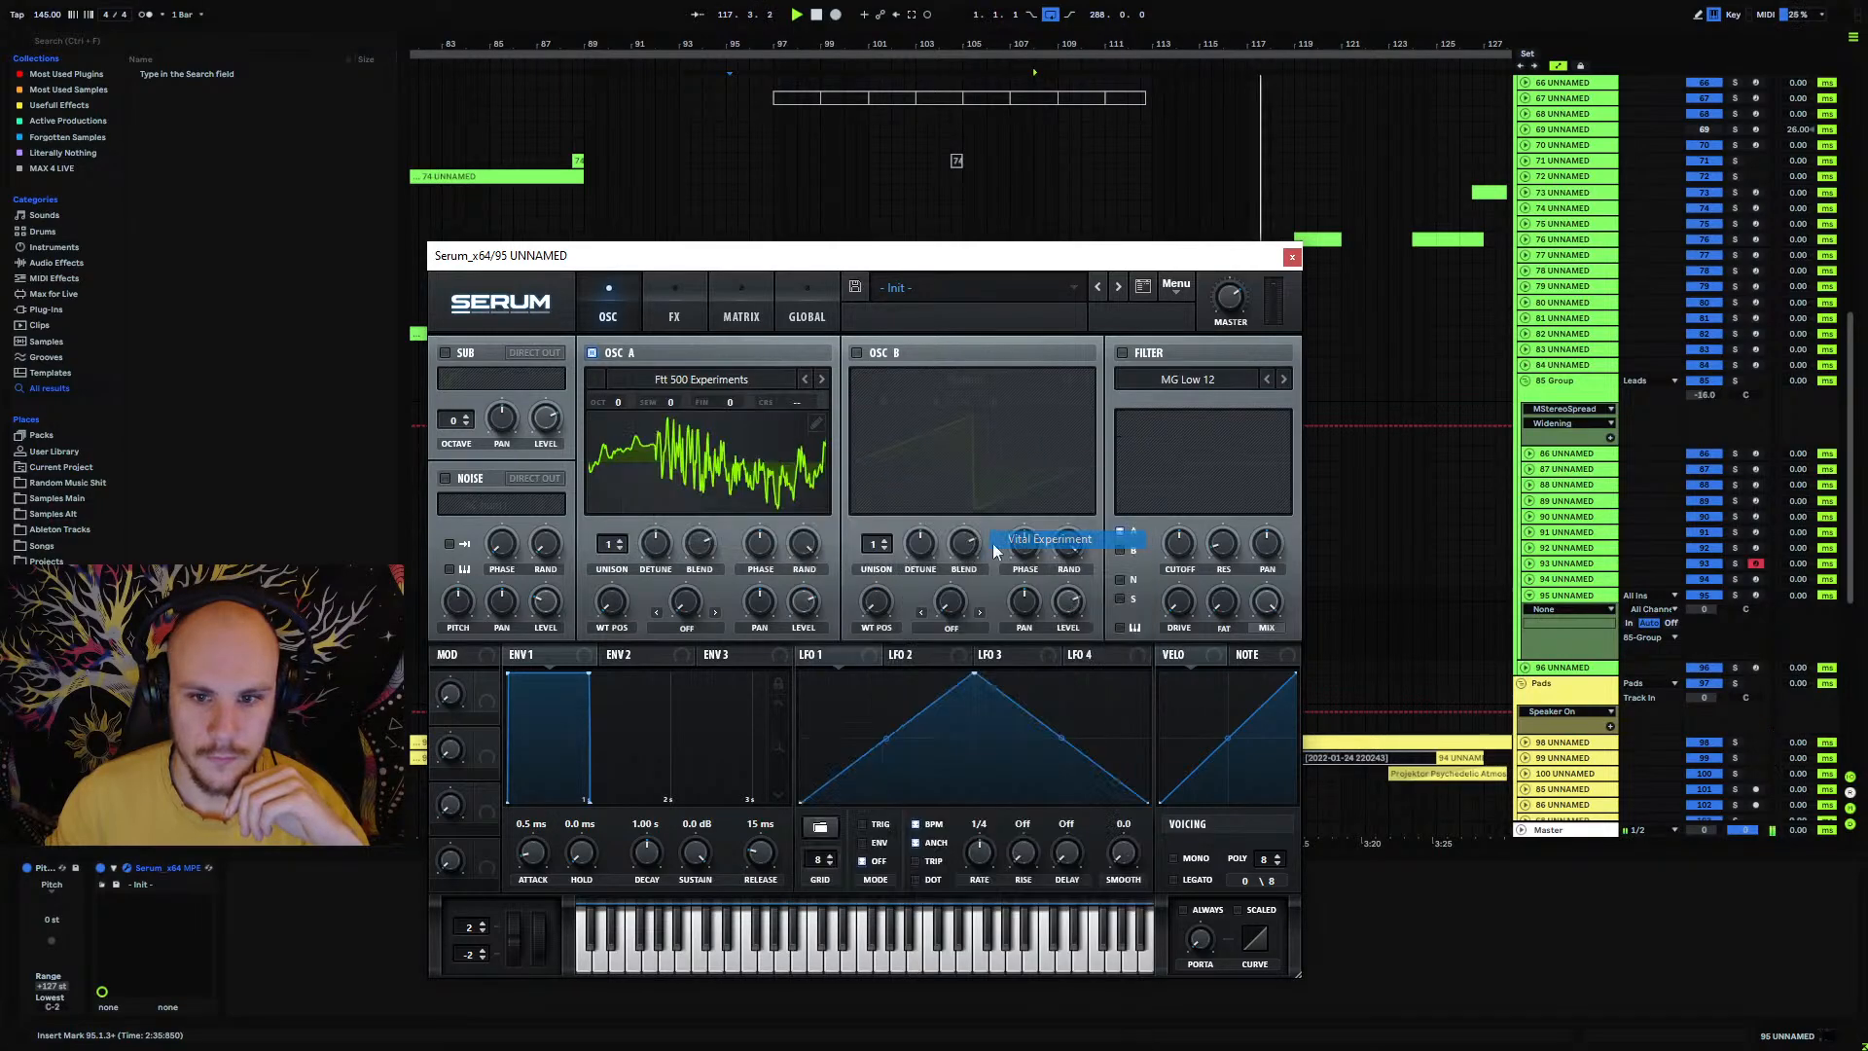
# Step: Sweep oscillator A's wavetable position in track 95's Serum, return it to 1, and close the Serum window
pyautogui.moveTo(633, 584); pyautogui.dragTo(715, 428)
pyautogui.moveTo(617, 591); pyautogui.dragTo(798, 467)
pyautogui.moveTo(654, 591); pyautogui.dragTo(1133, 793)
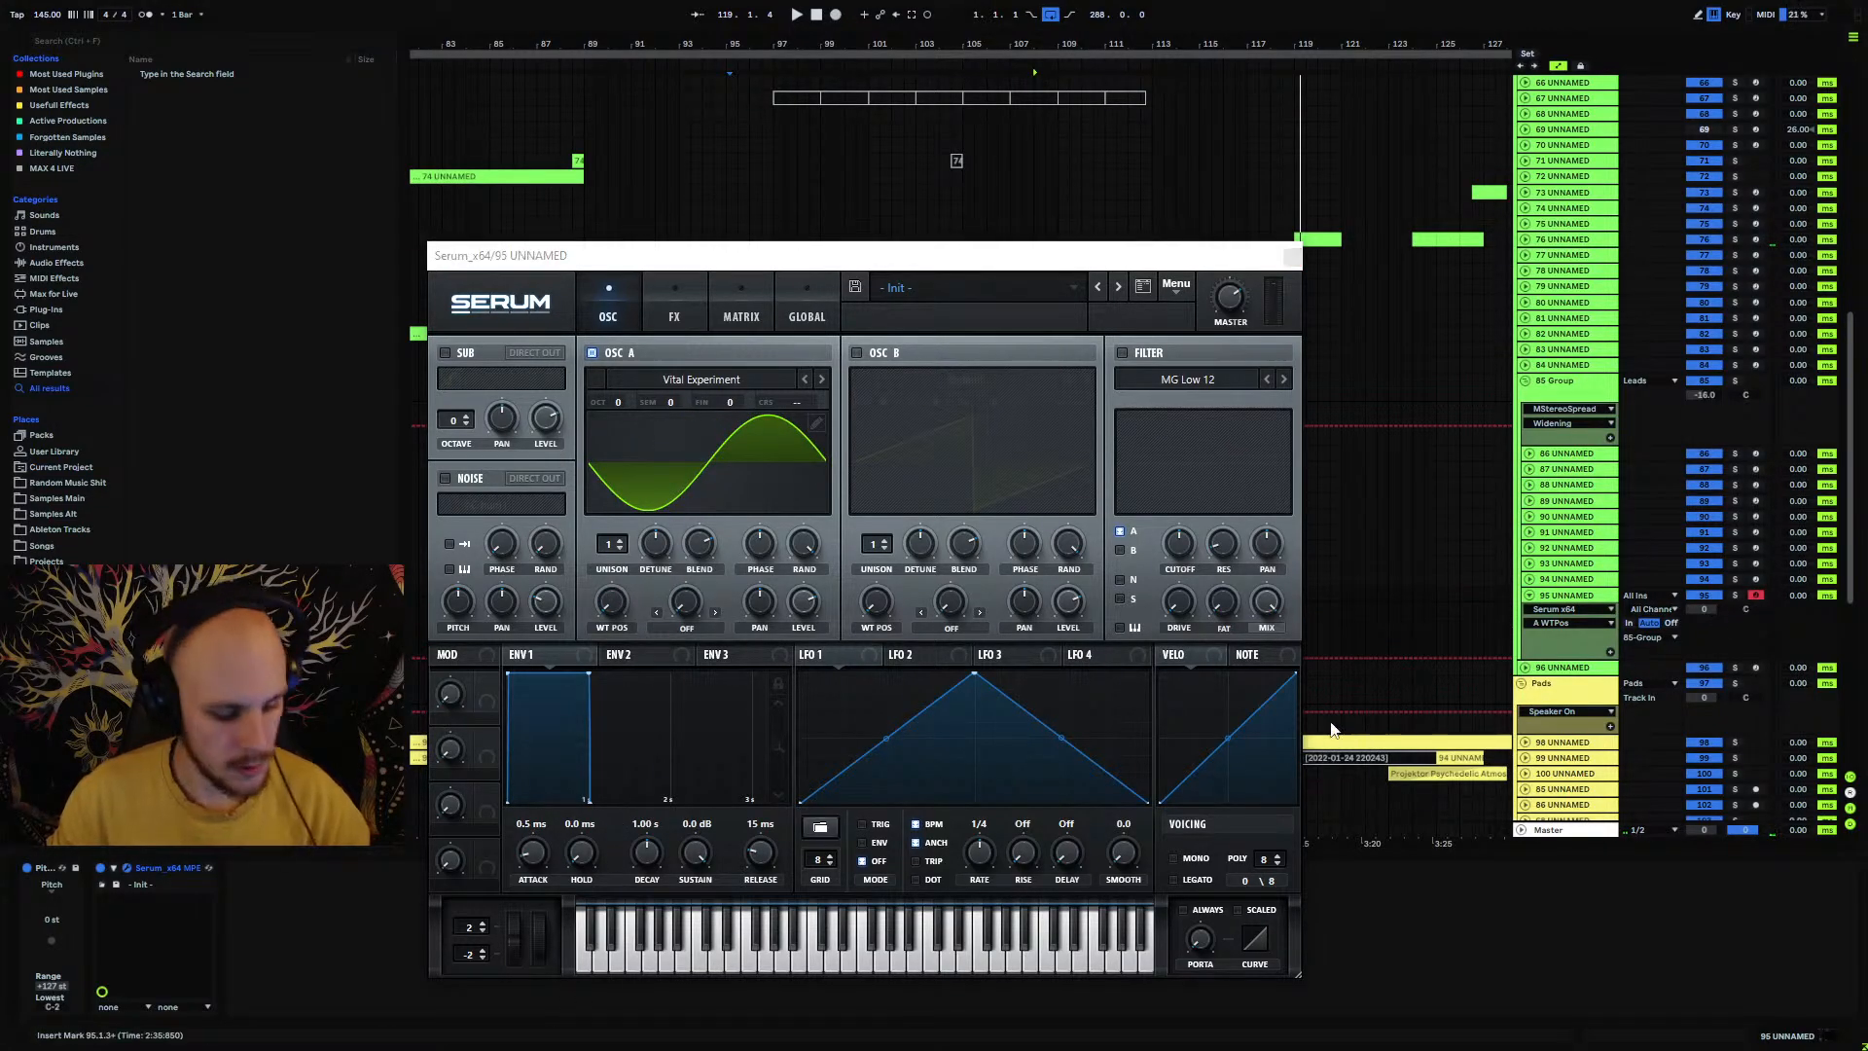
pyautogui.moveTo(615, 610)
pyautogui.mouseDown()
pyautogui.moveTo(668, 486)
pyautogui.moveTo(600, 628)
pyautogui.mouseUp()
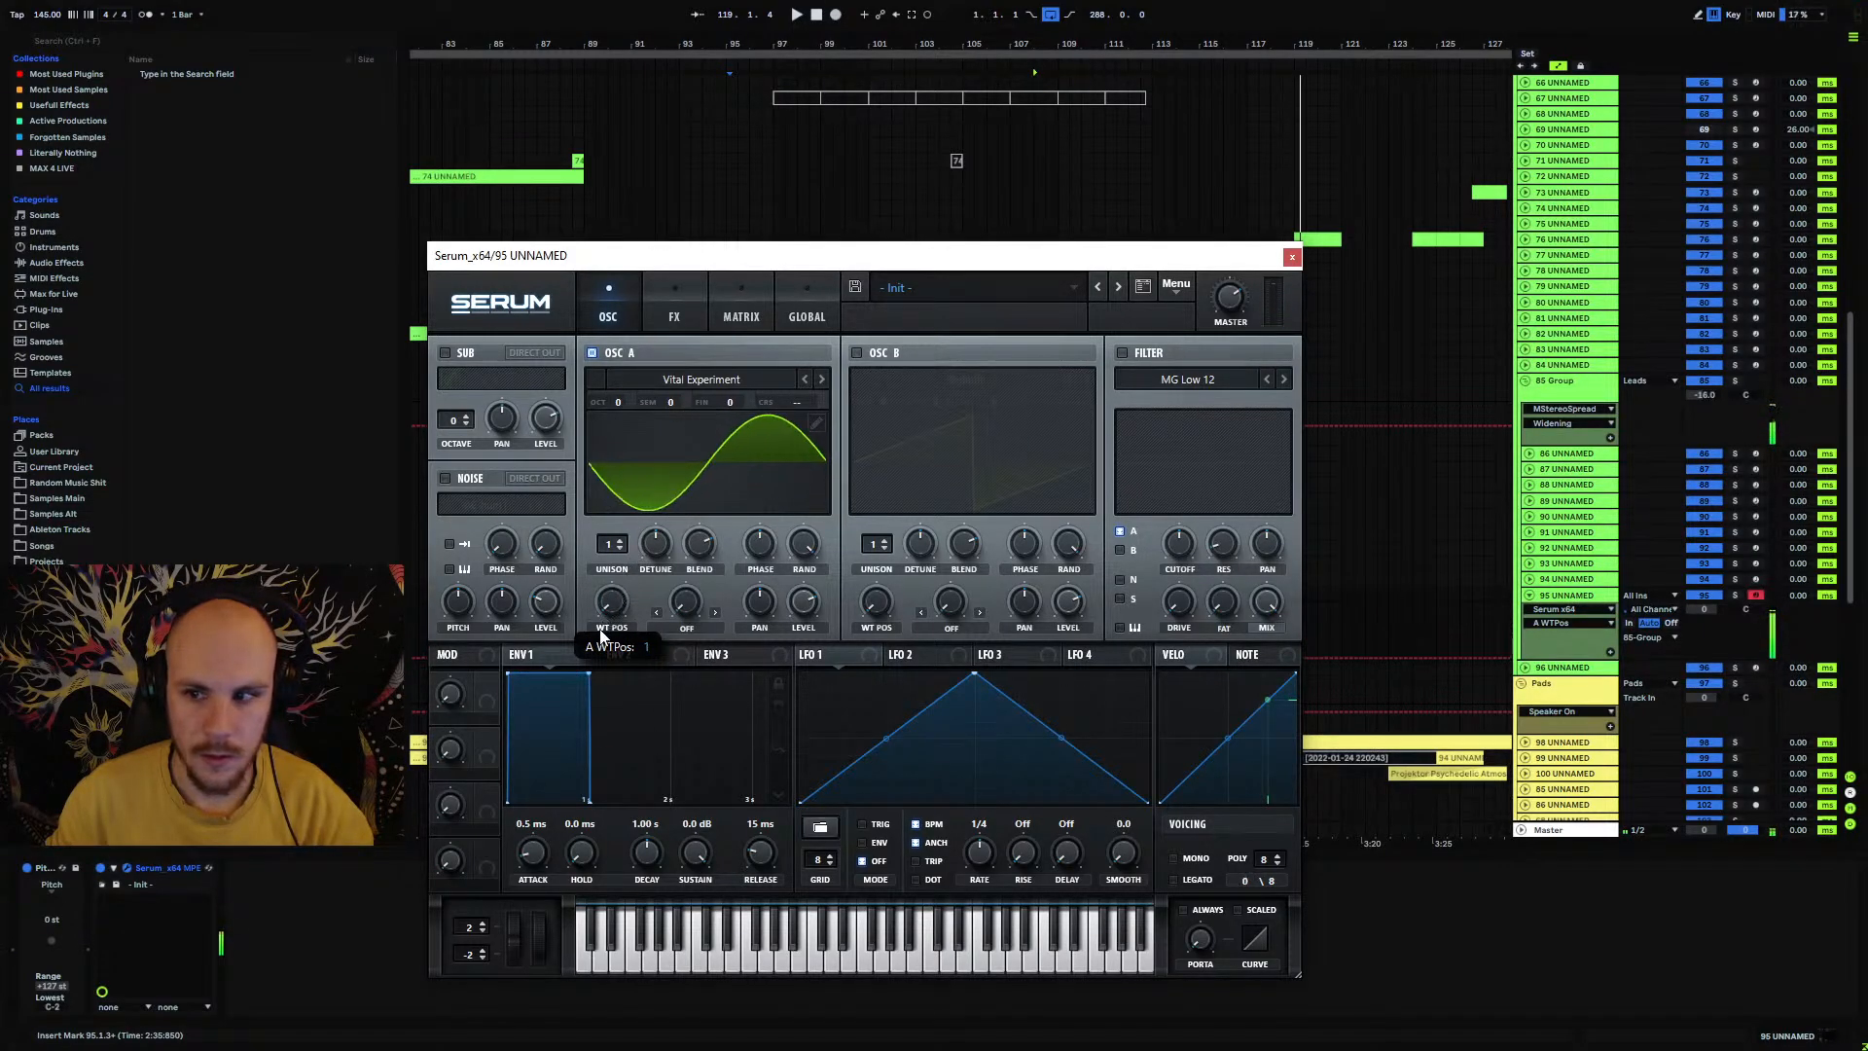
pyautogui.click(1291, 259)
# Step: Insert a one-bar MIDI clip on track 95 from 93.3.1 to 94.3.1 and fill it with one long A#0 note
pyautogui.moveTo(695, 44); pyautogui.dragTo(663, 527)
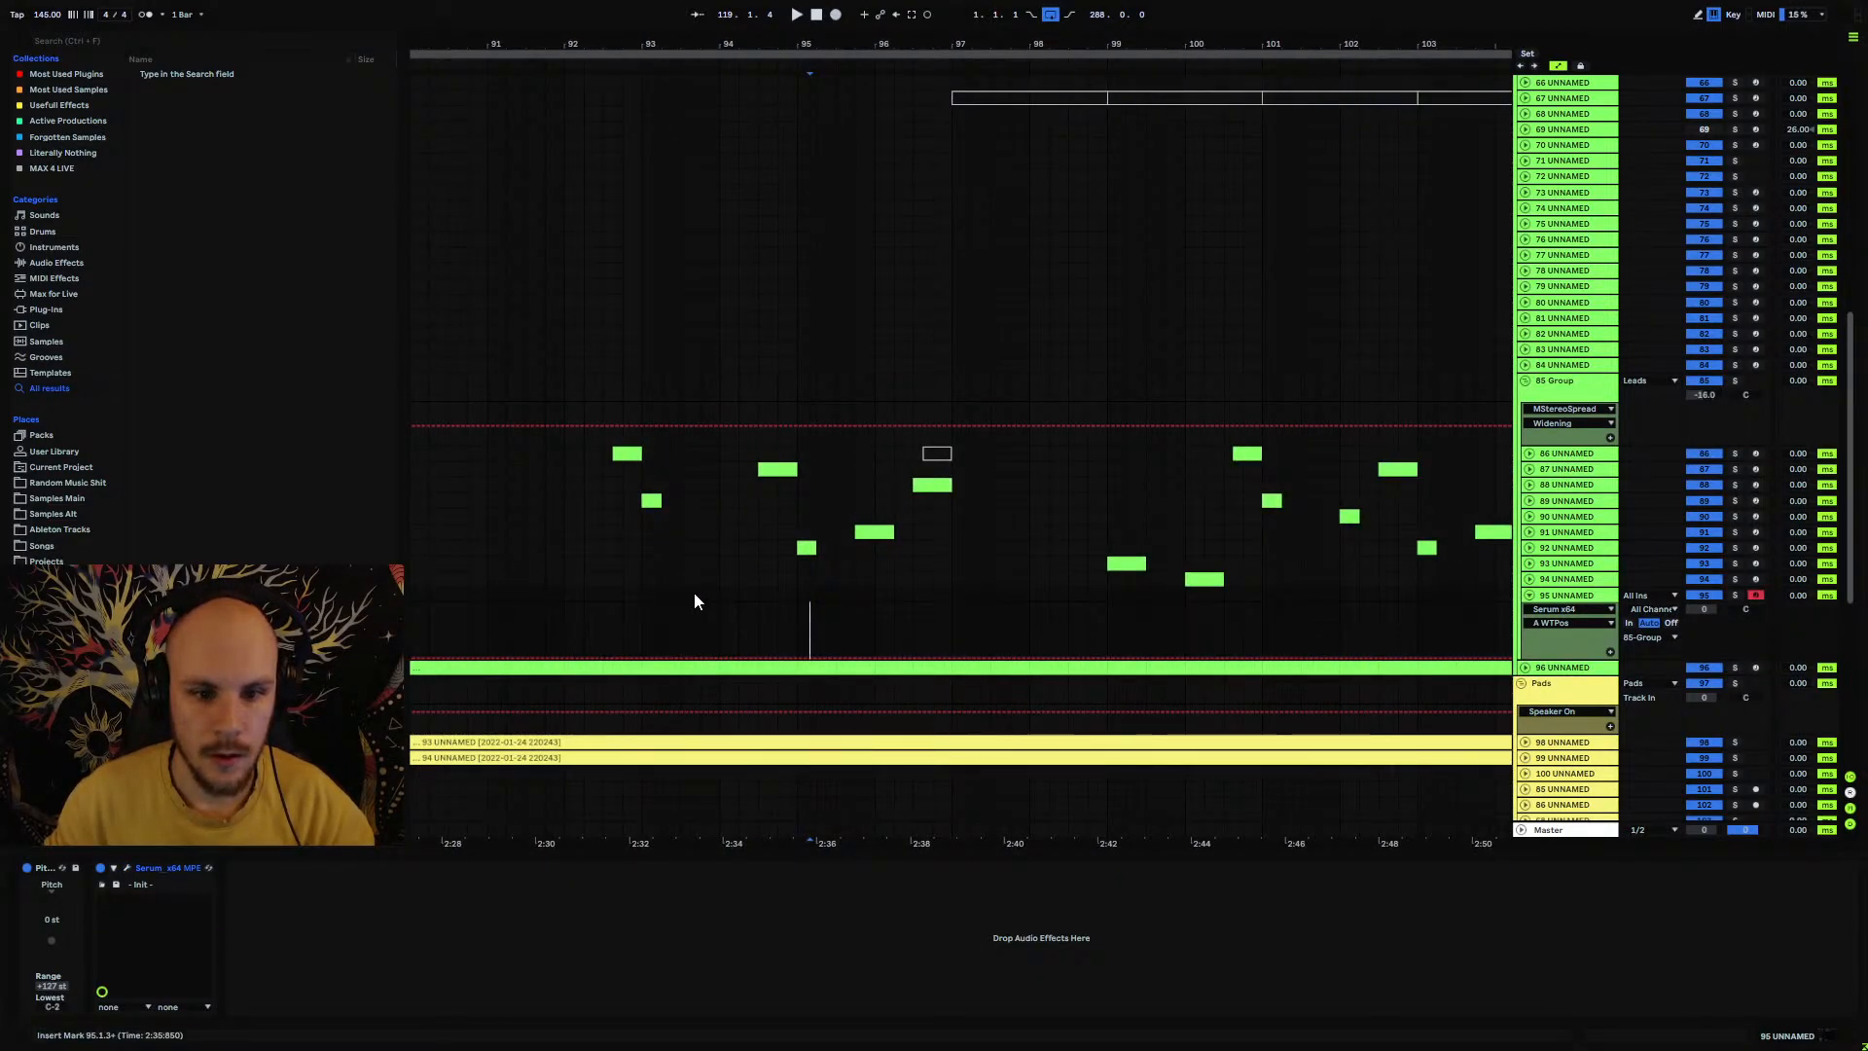
pyautogui.click(724, 595)
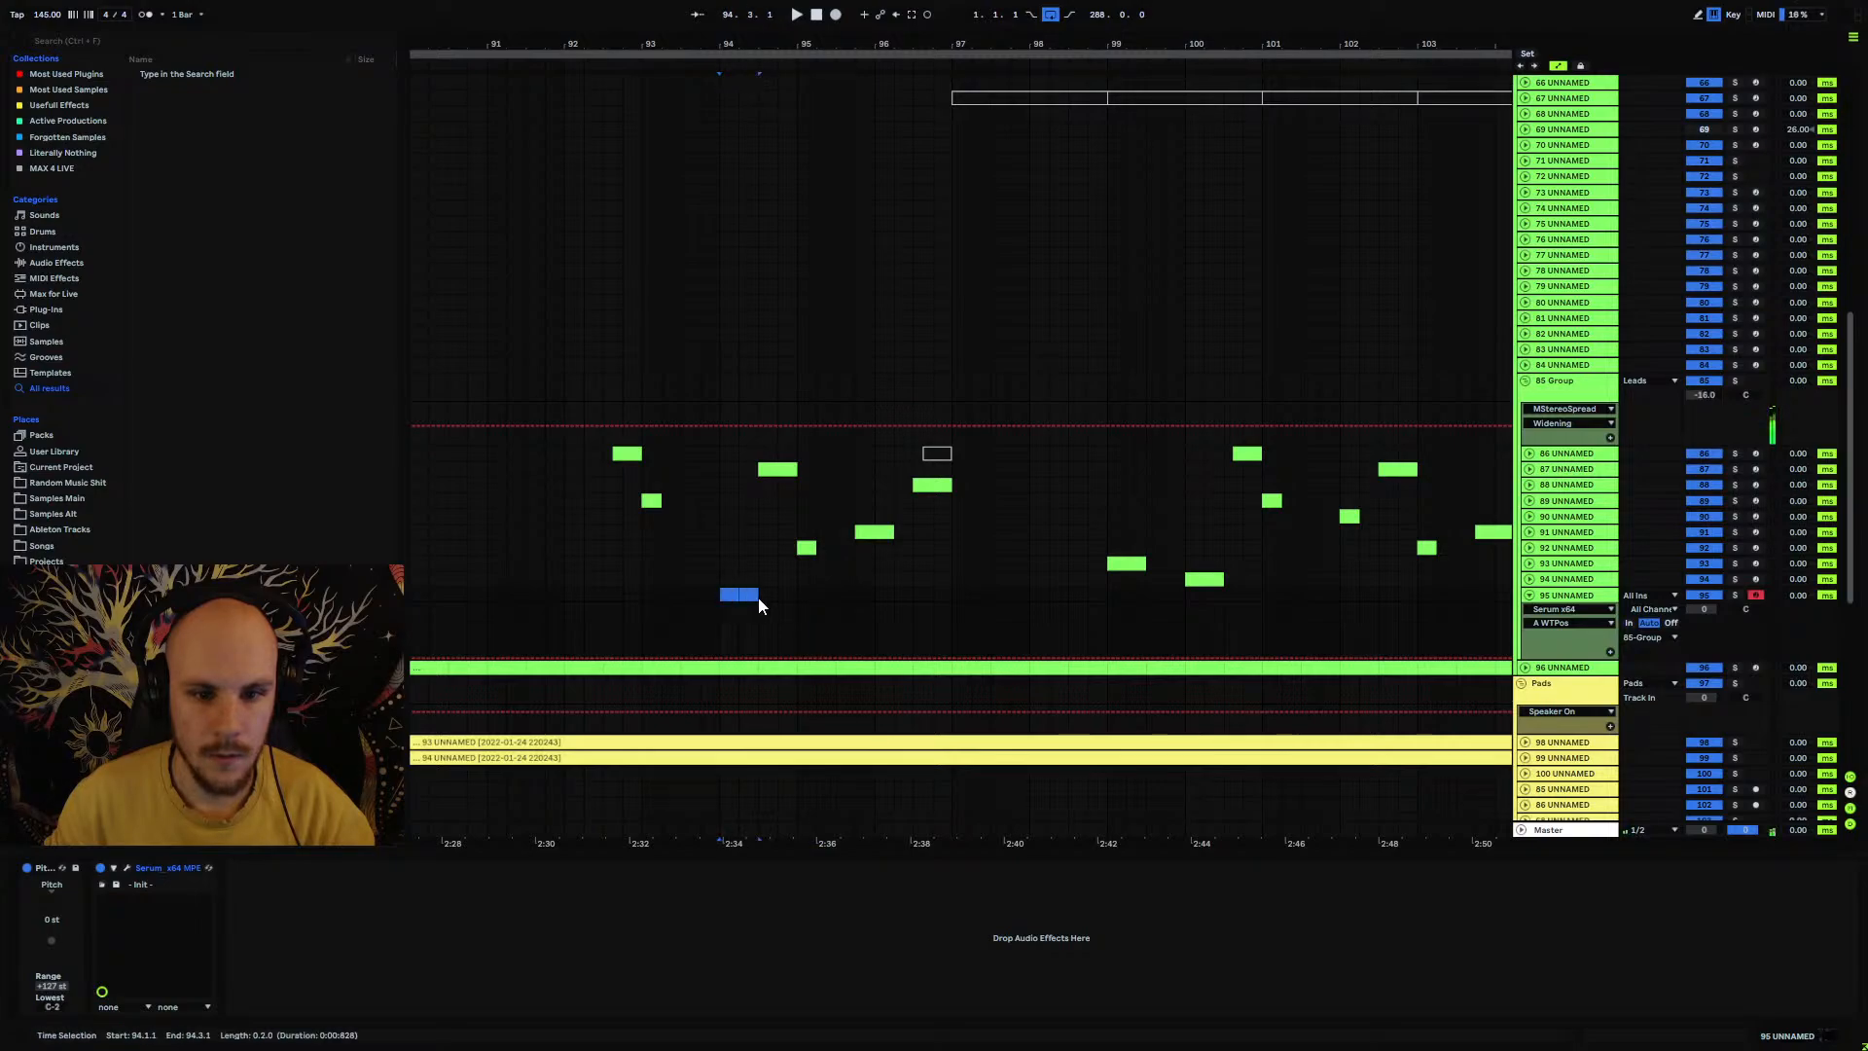
pyautogui.keyDown('shift'); pyautogui.click(690, 598); pyautogui.keyUp('shift')
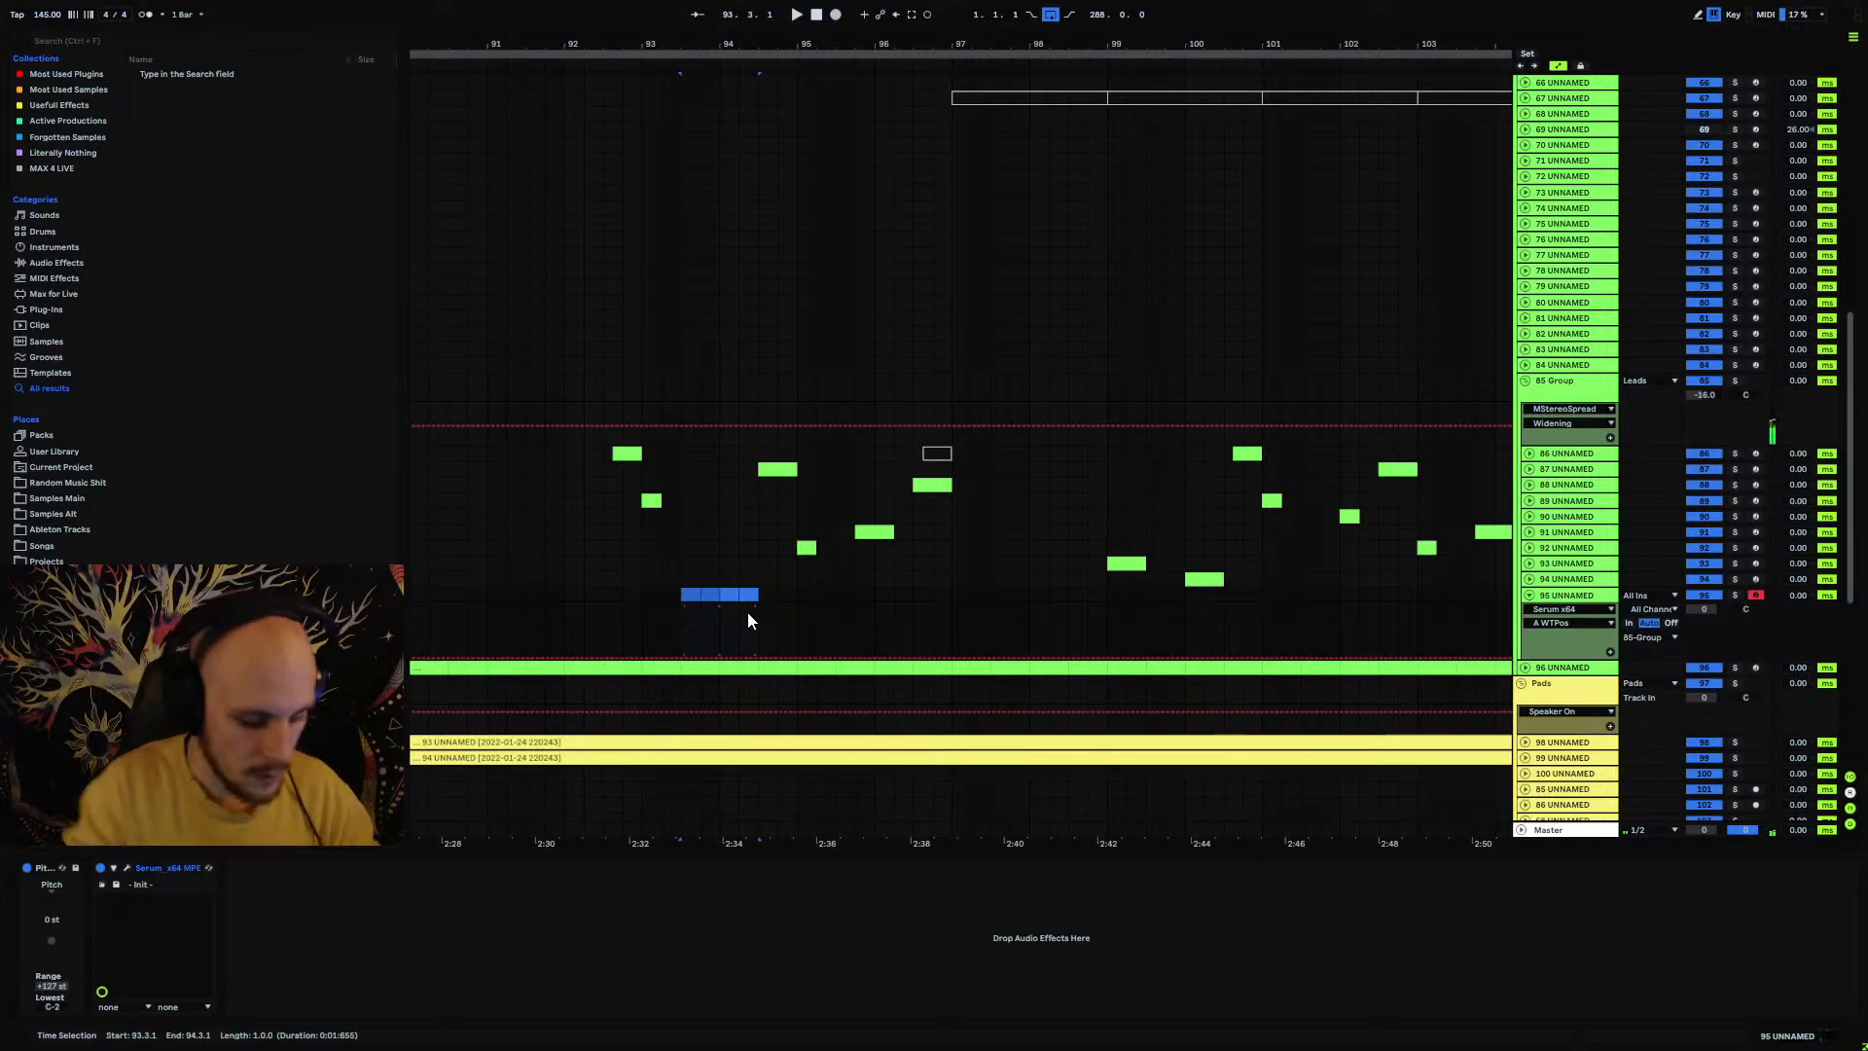
pyautogui.hotkey('ctrl', 'shift', 'm')
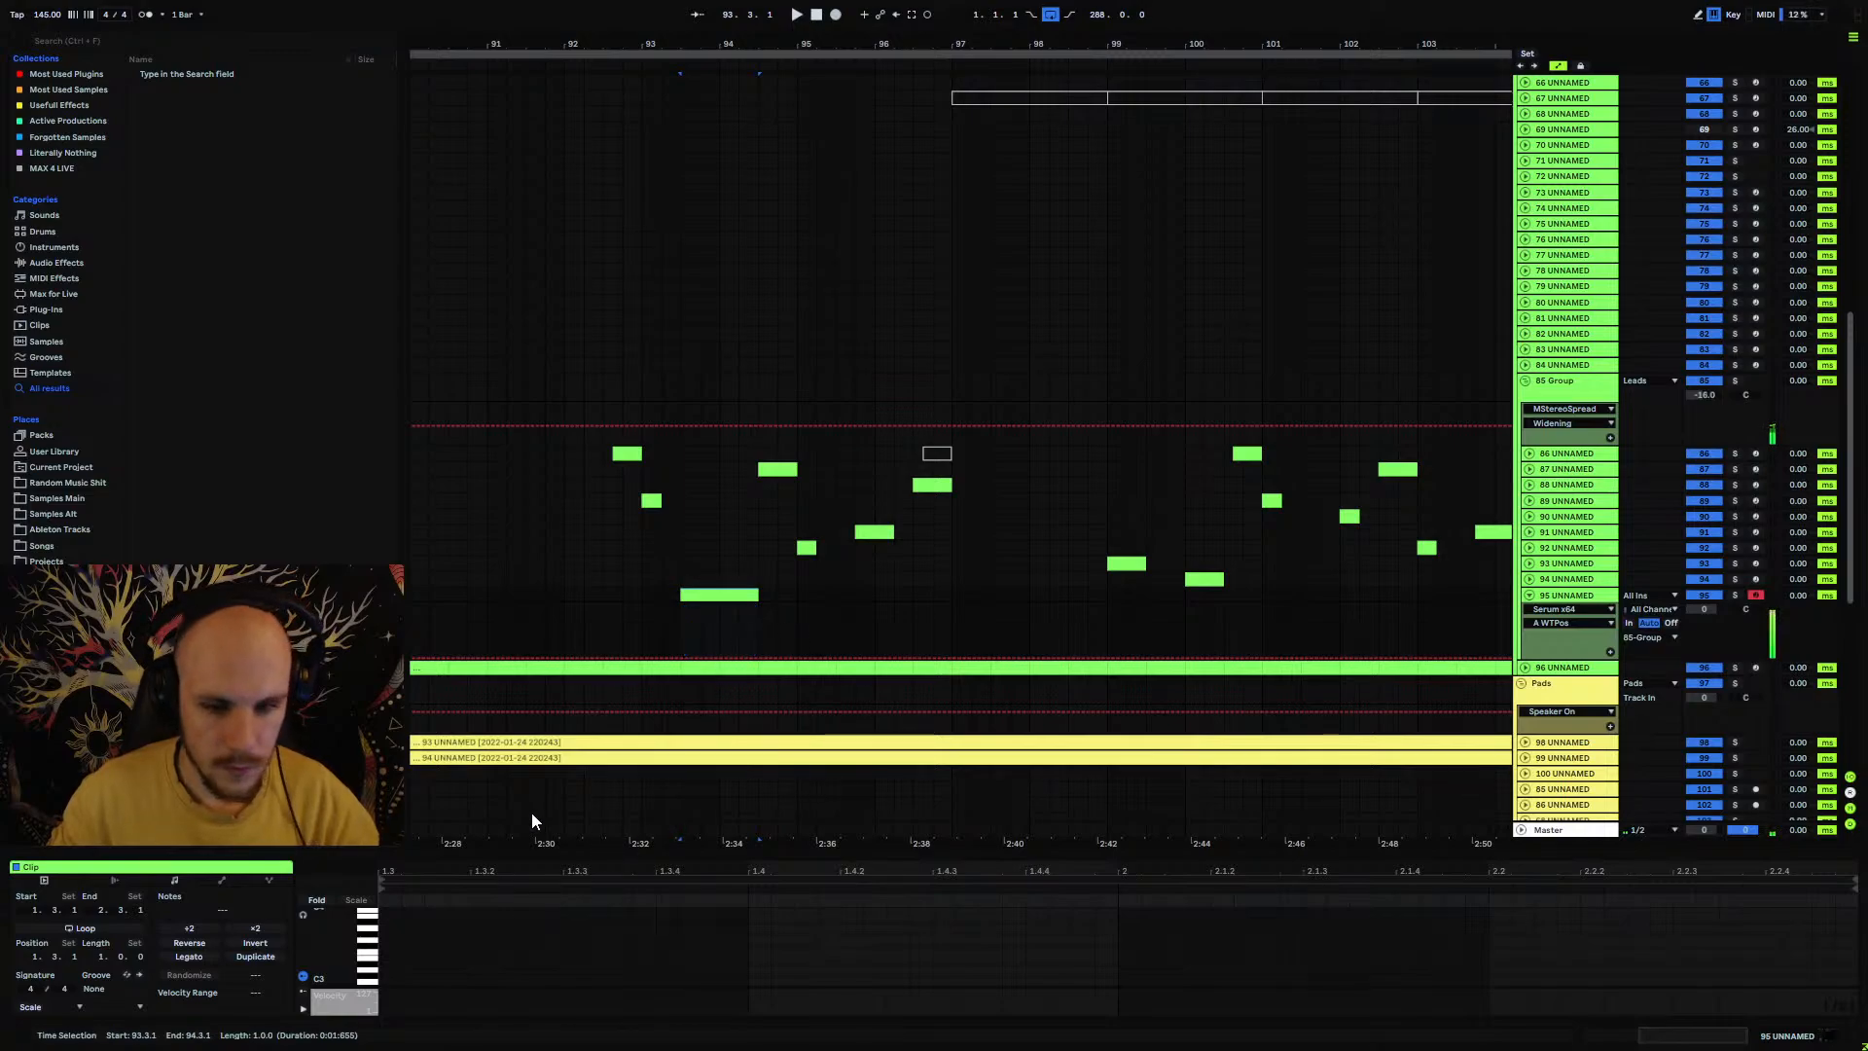
pyautogui.click(380, 974)
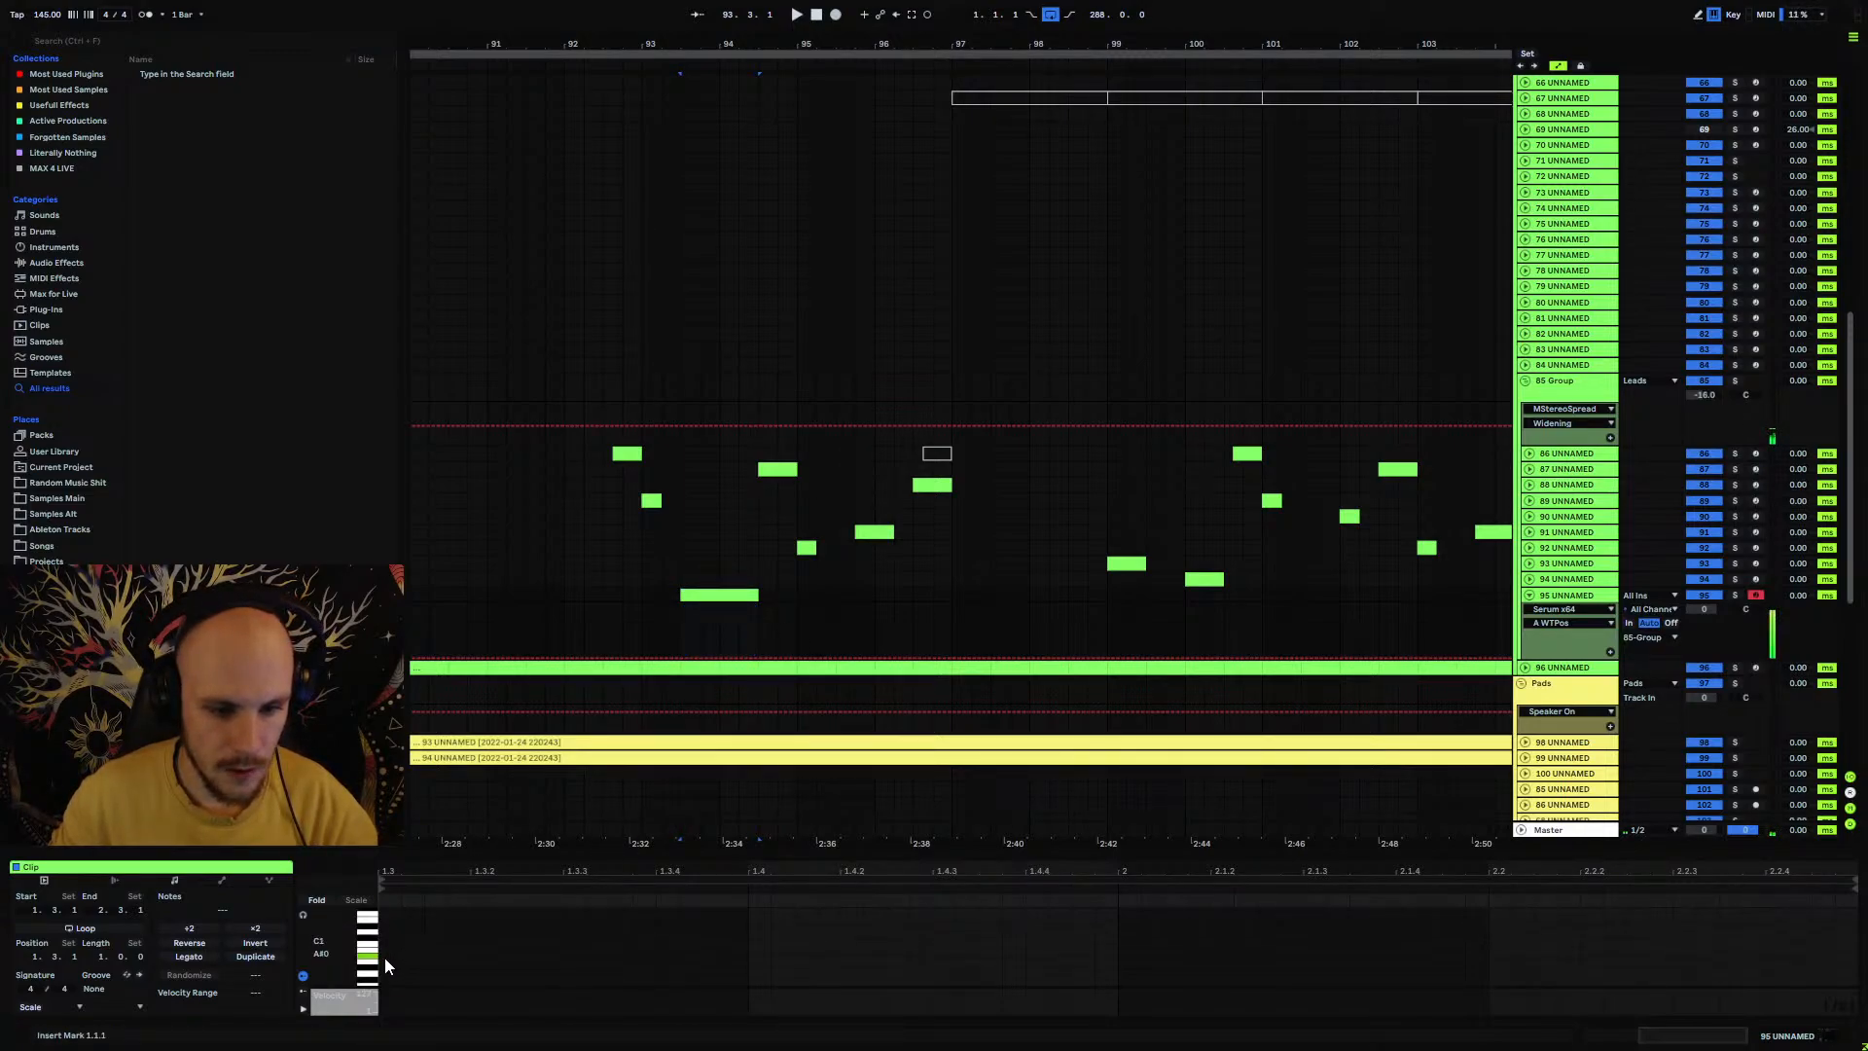
pyautogui.moveTo(384, 958); pyautogui.dragTo(1706, 960)
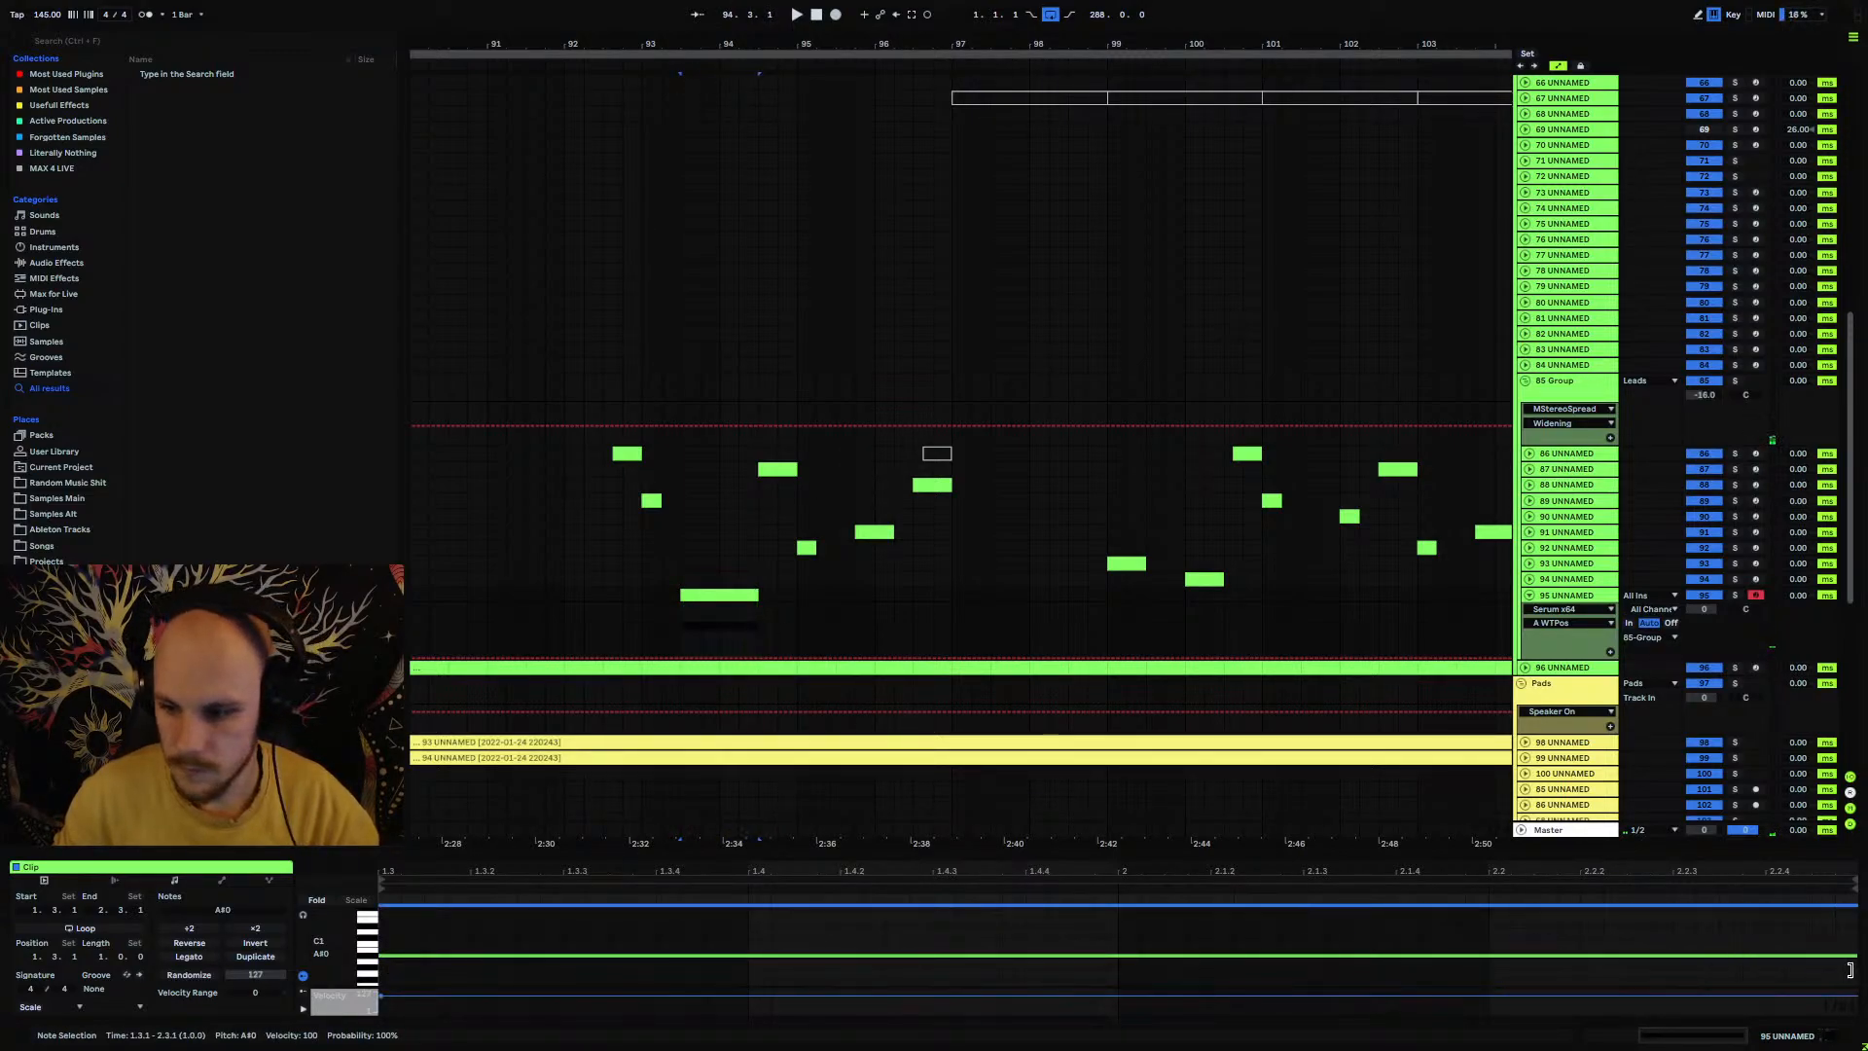
pyautogui.moveTo(1850, 970); pyautogui.dragTo(1855, 970)
# Step: Draw a curved dip in the A WTPos automation across track 95's clip and audition it from 93.3.1
pyautogui.click(637, 642)
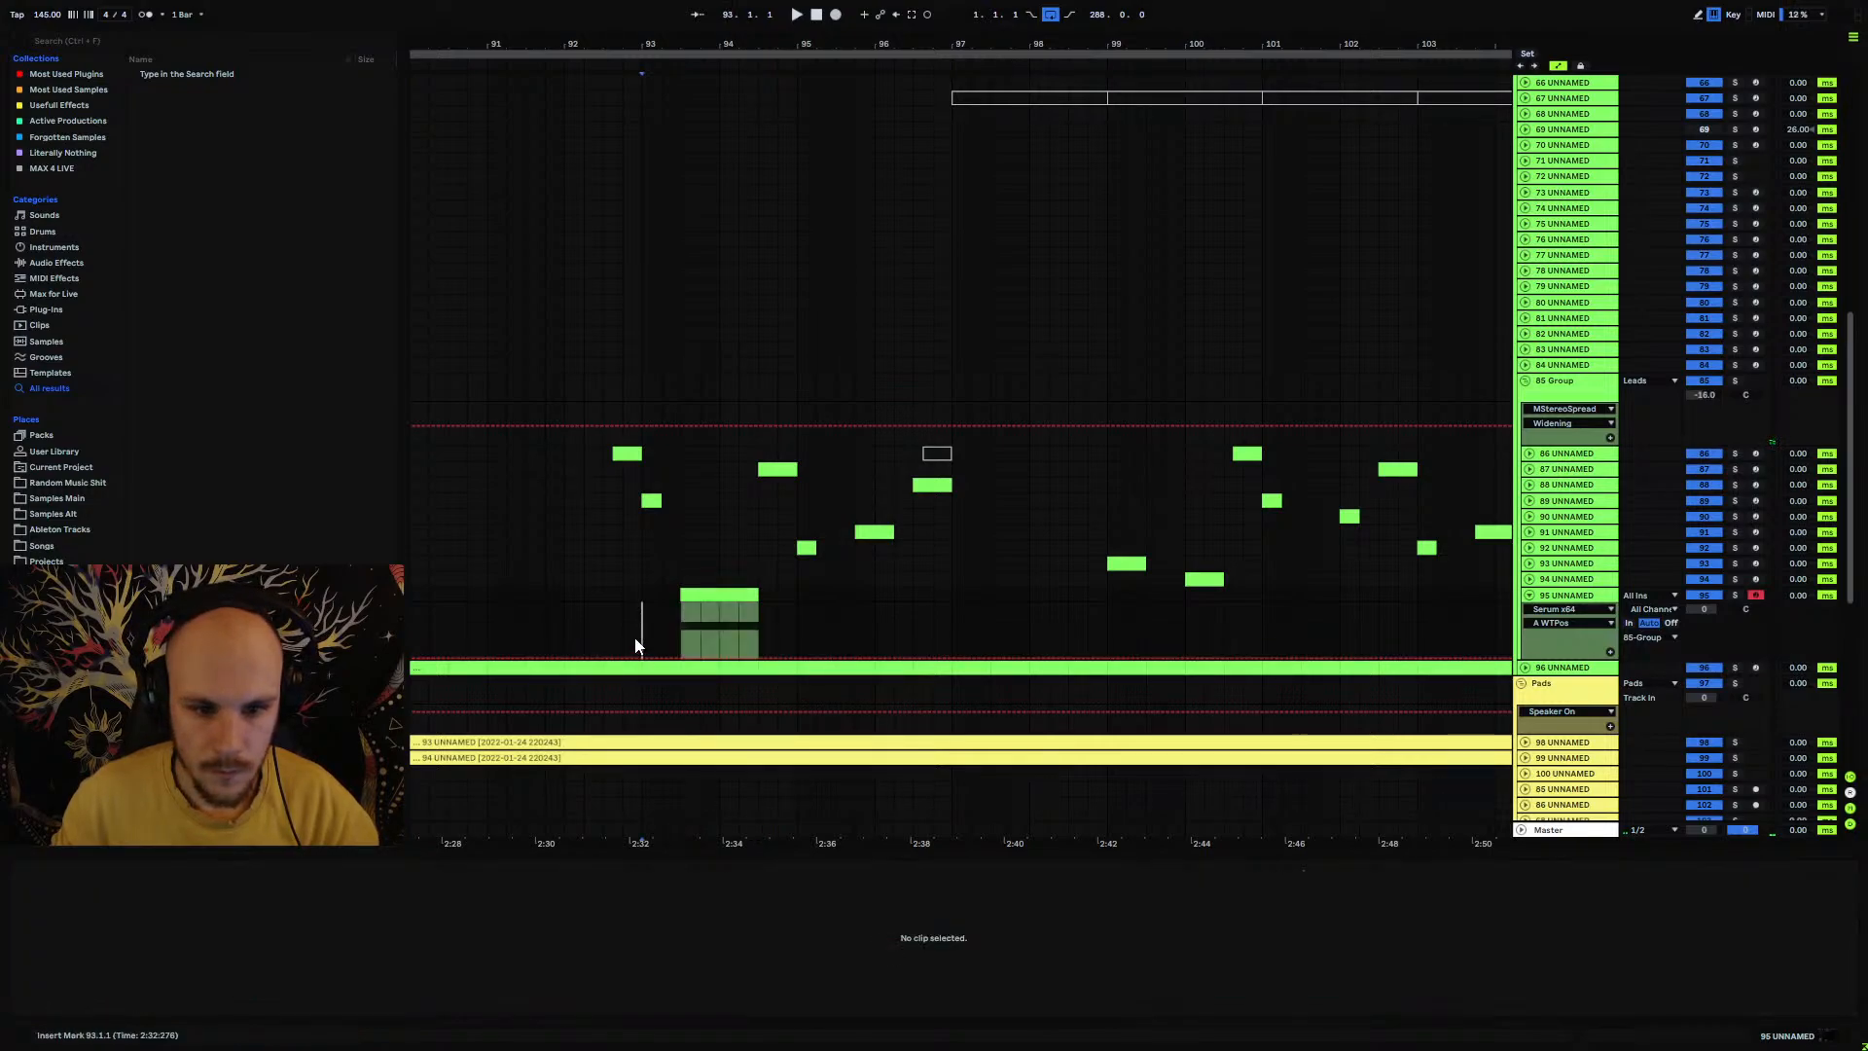
pyautogui.moveTo(681, 653); pyautogui.dragTo(758, 605)
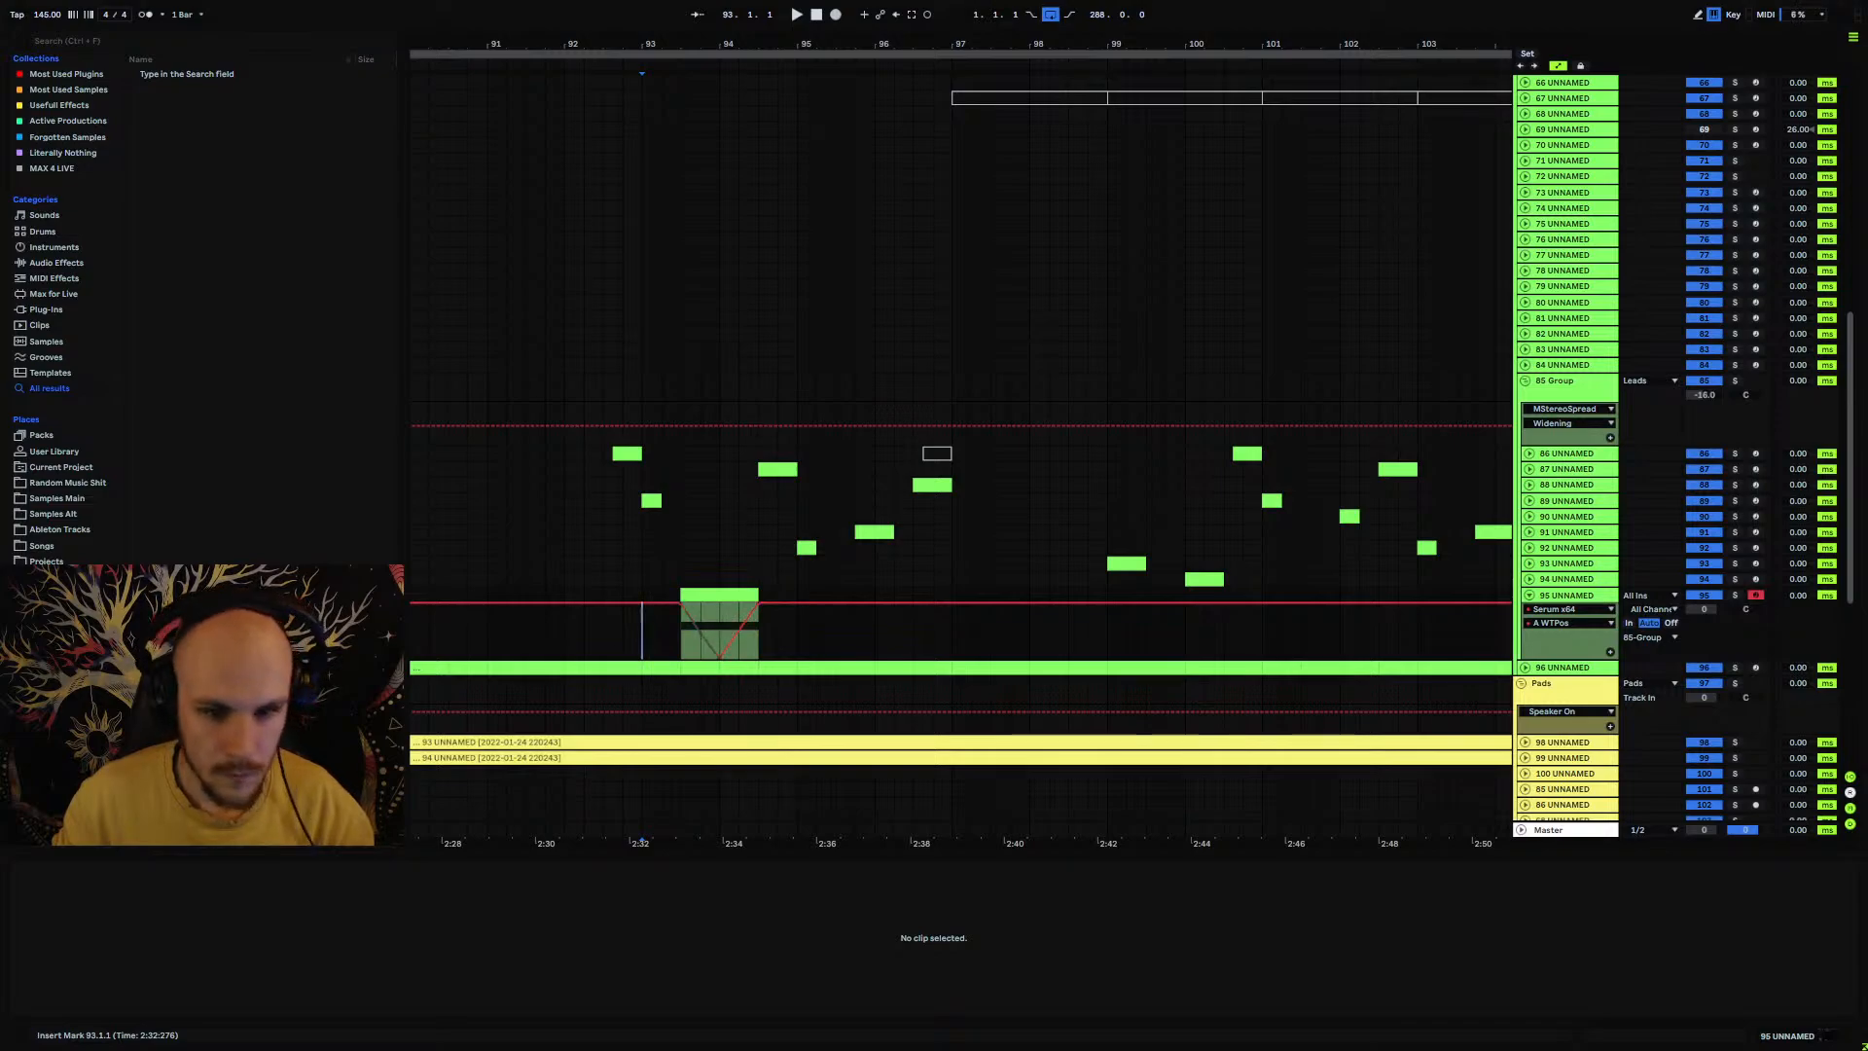
pyautogui.click(679, 651)
pyautogui.press('space')
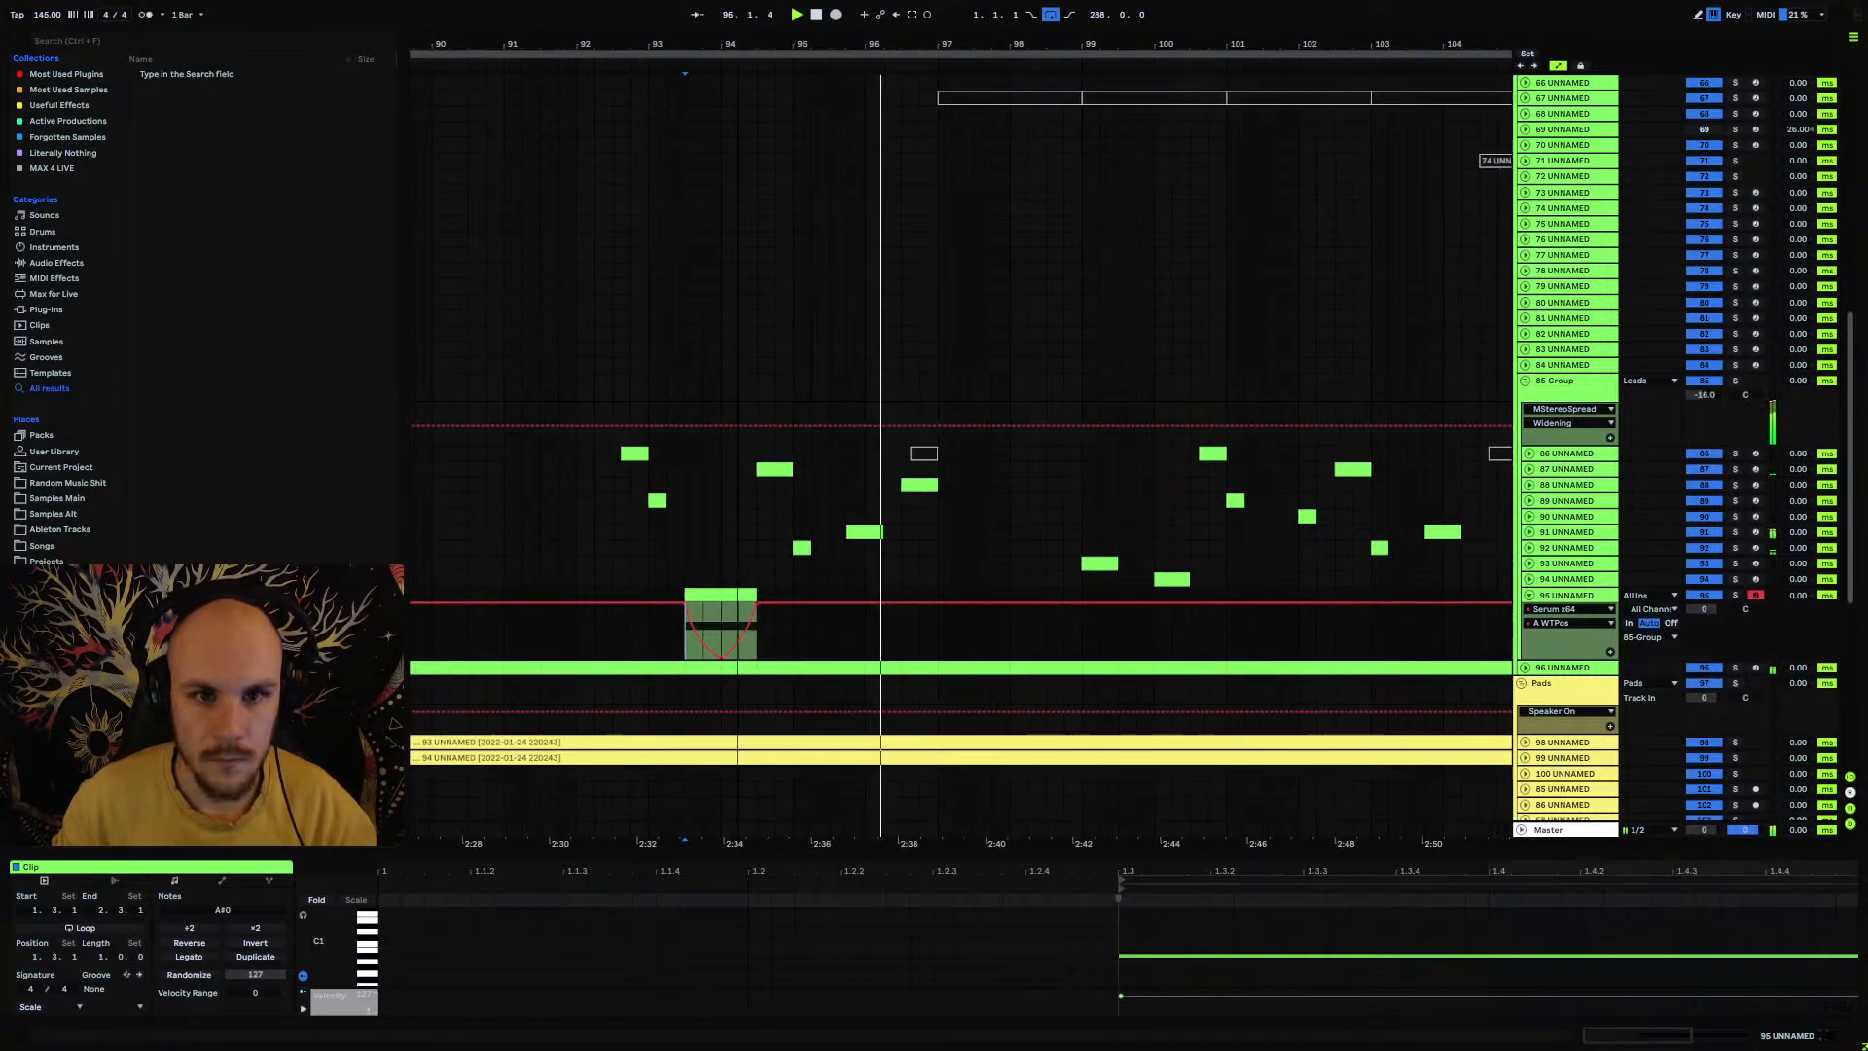
# Step: Duplicate track 95's range 93.1.1–97.1.1, invert the A WTPos automation over the copied clip, and audition both clips from 93.3.1
pyautogui.scroll(-3, 730, 545)
pyautogui.moveTo(702, 589); pyautogui.dragTo(823, 606)
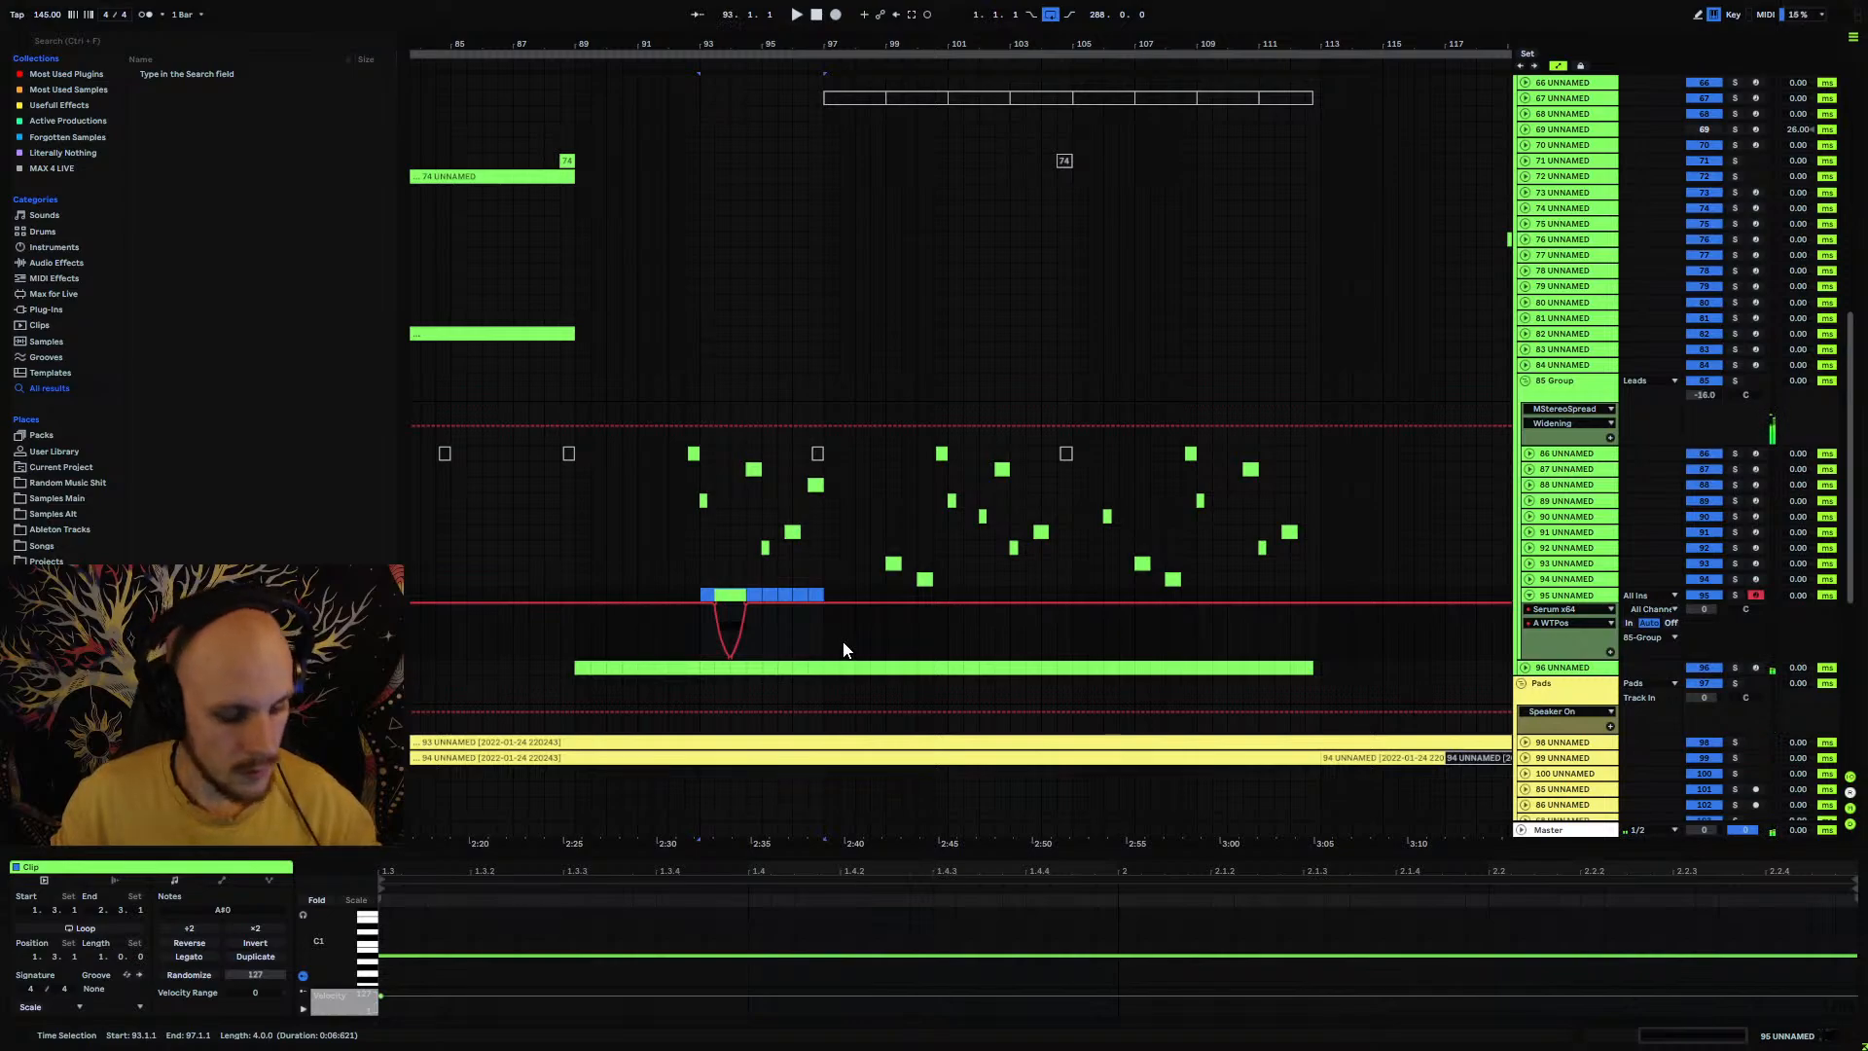
pyautogui.hotkey('ctrl', 'd')
pyautogui.click(977, 650)
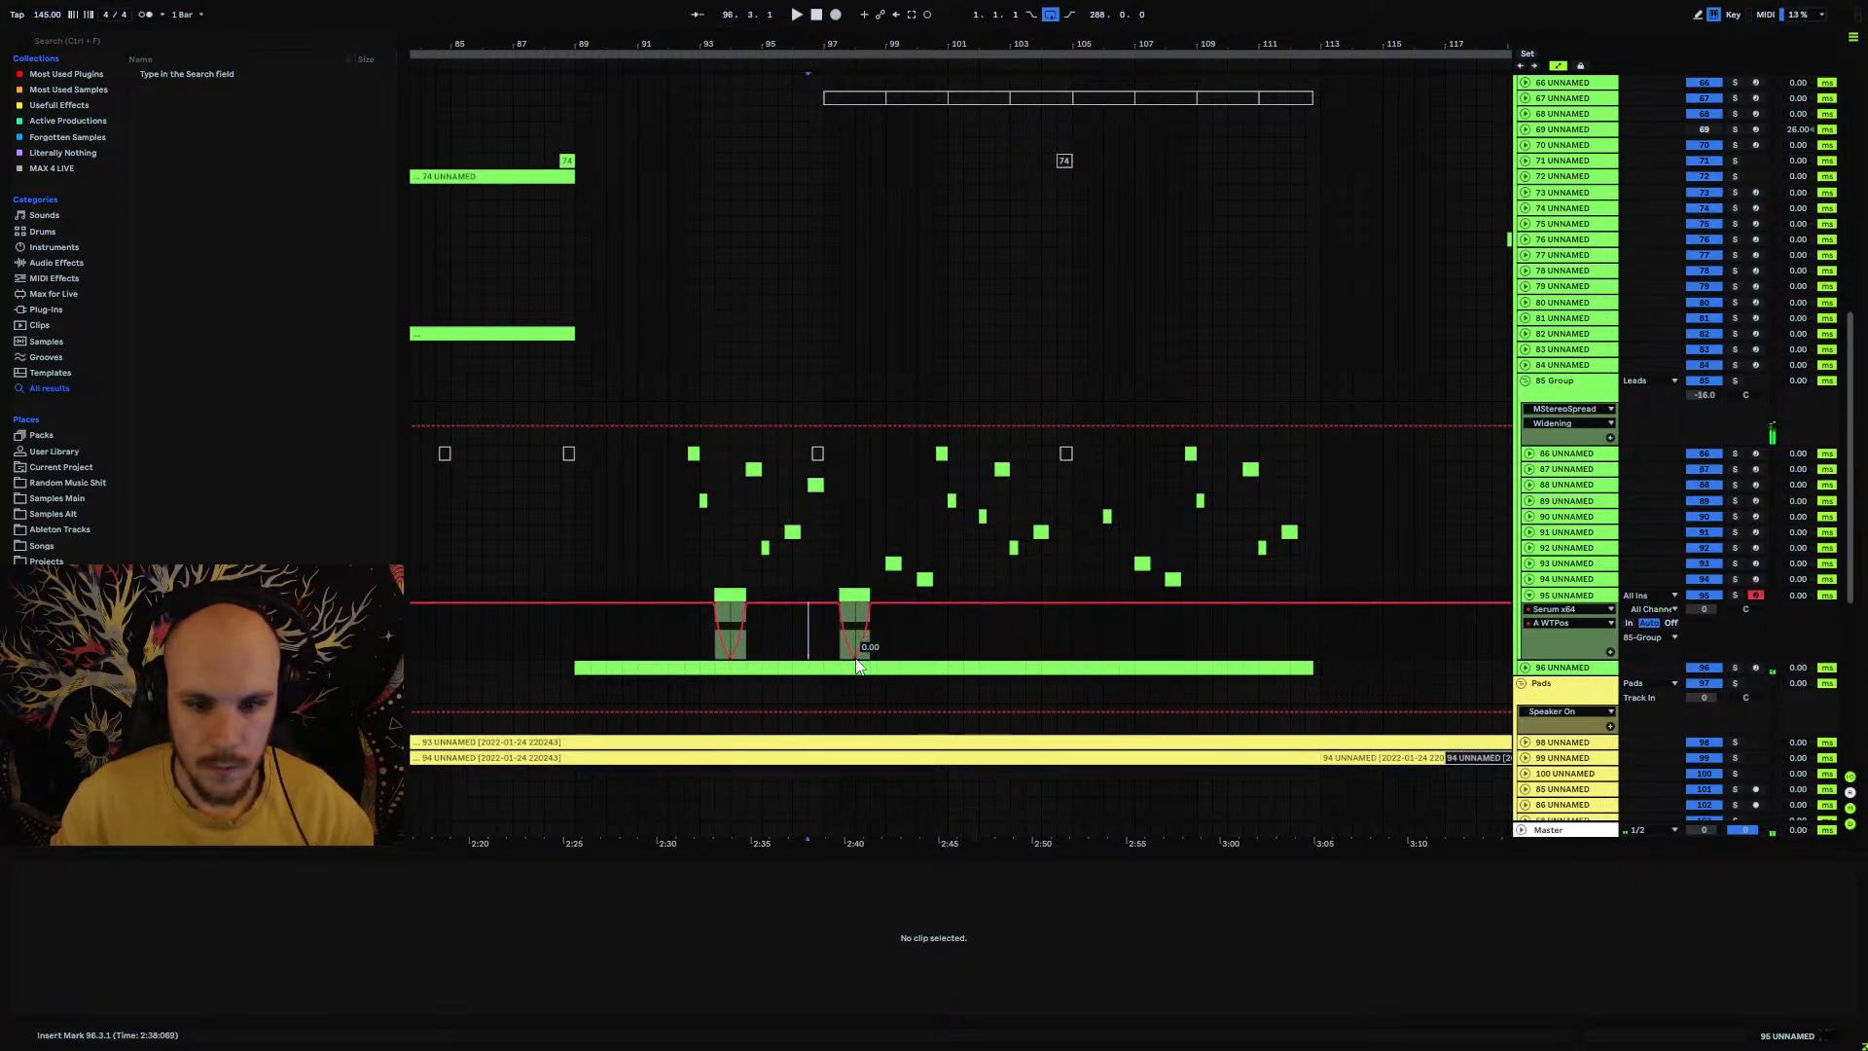
pyautogui.moveTo(839, 605); pyautogui.dragTo(871, 658)
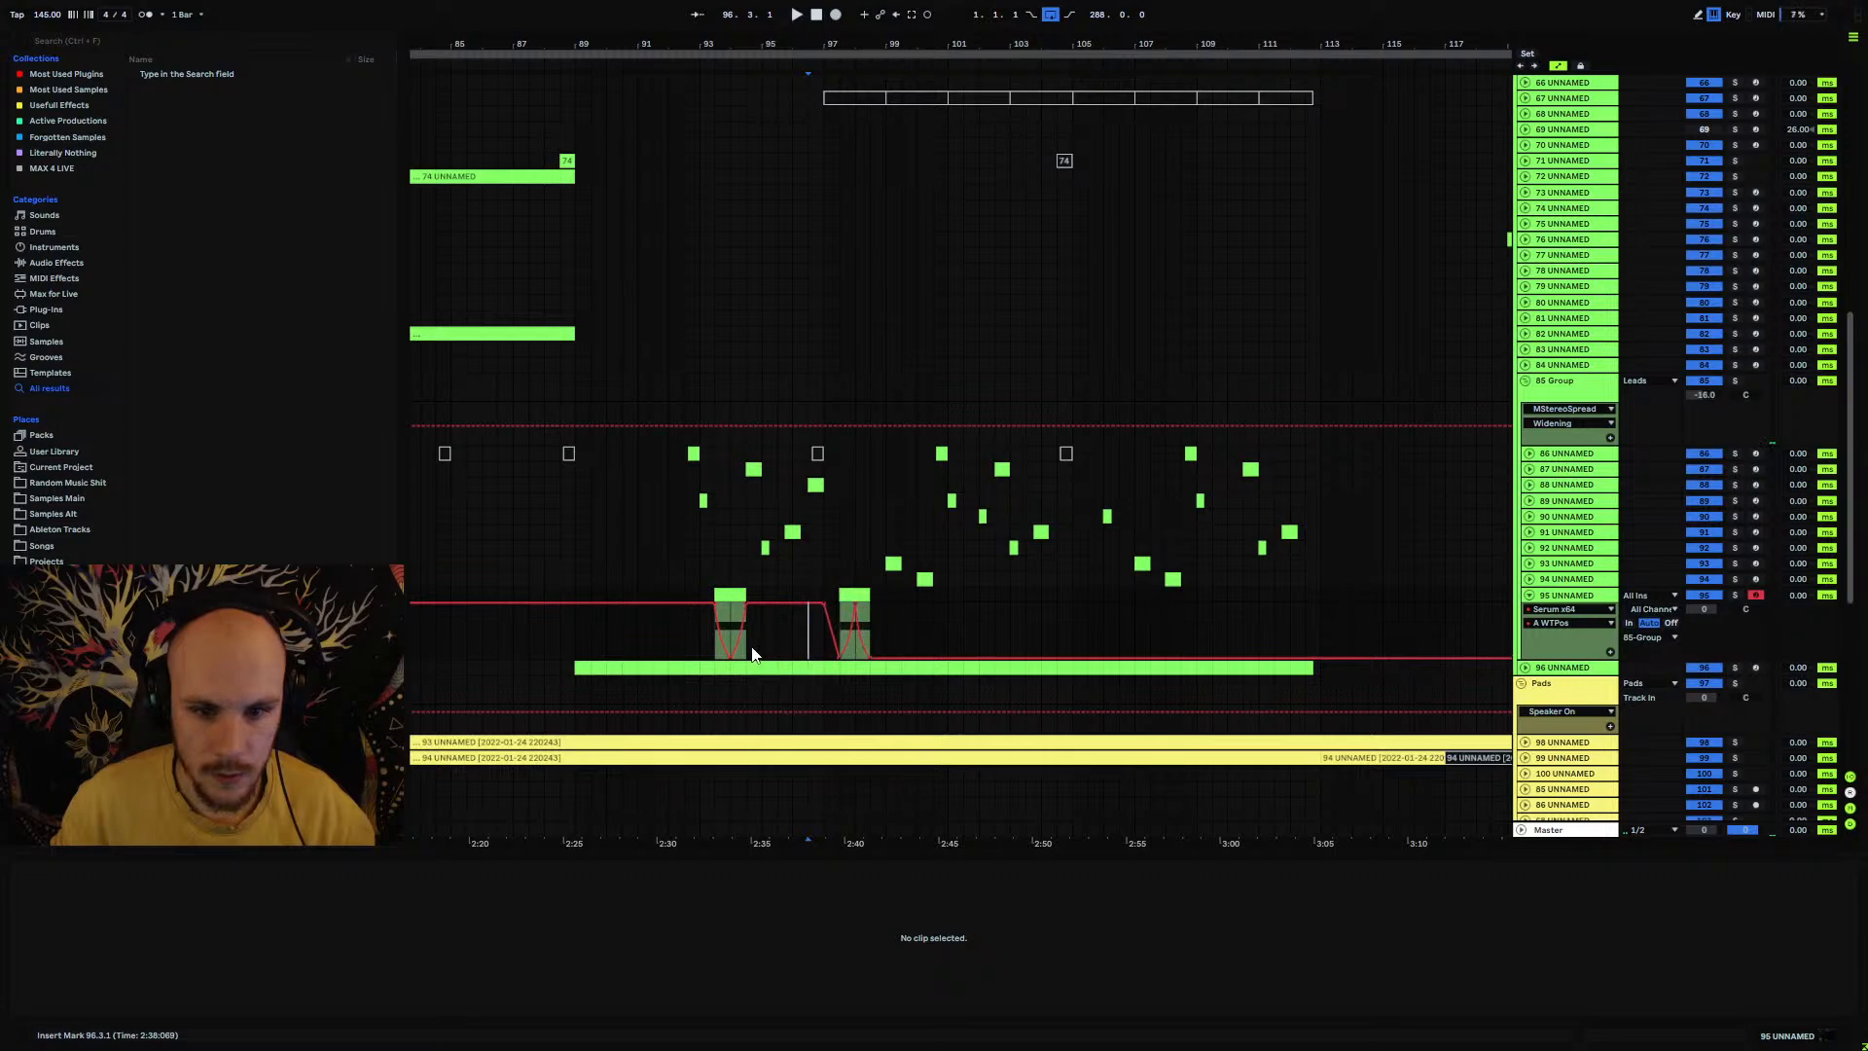
pyautogui.click(711, 657)
pyautogui.press('space')
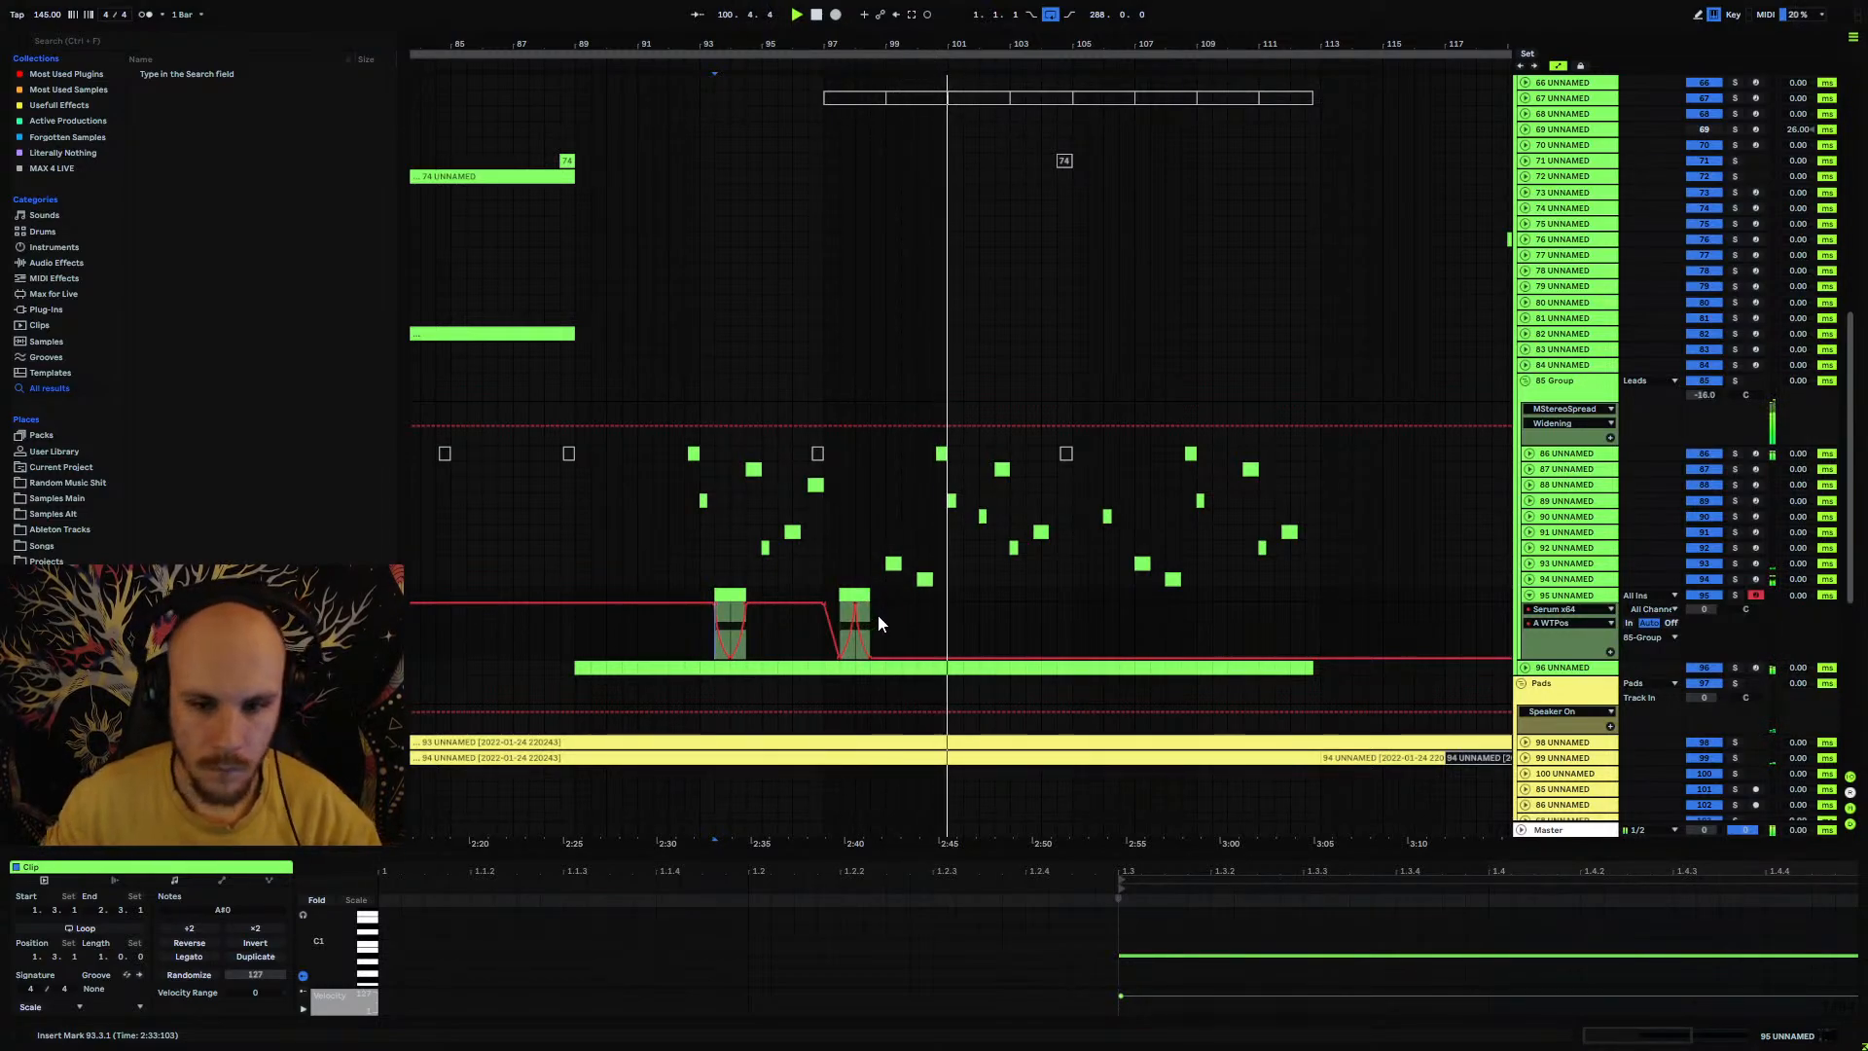
# Step: Duplicate track 95's range 93.1.1–101.1.1 twice and delete the surplus clip between 113.1.1 and 115.3.1
pyautogui.moveTo(942, 593); pyautogui.dragTo(700, 603)
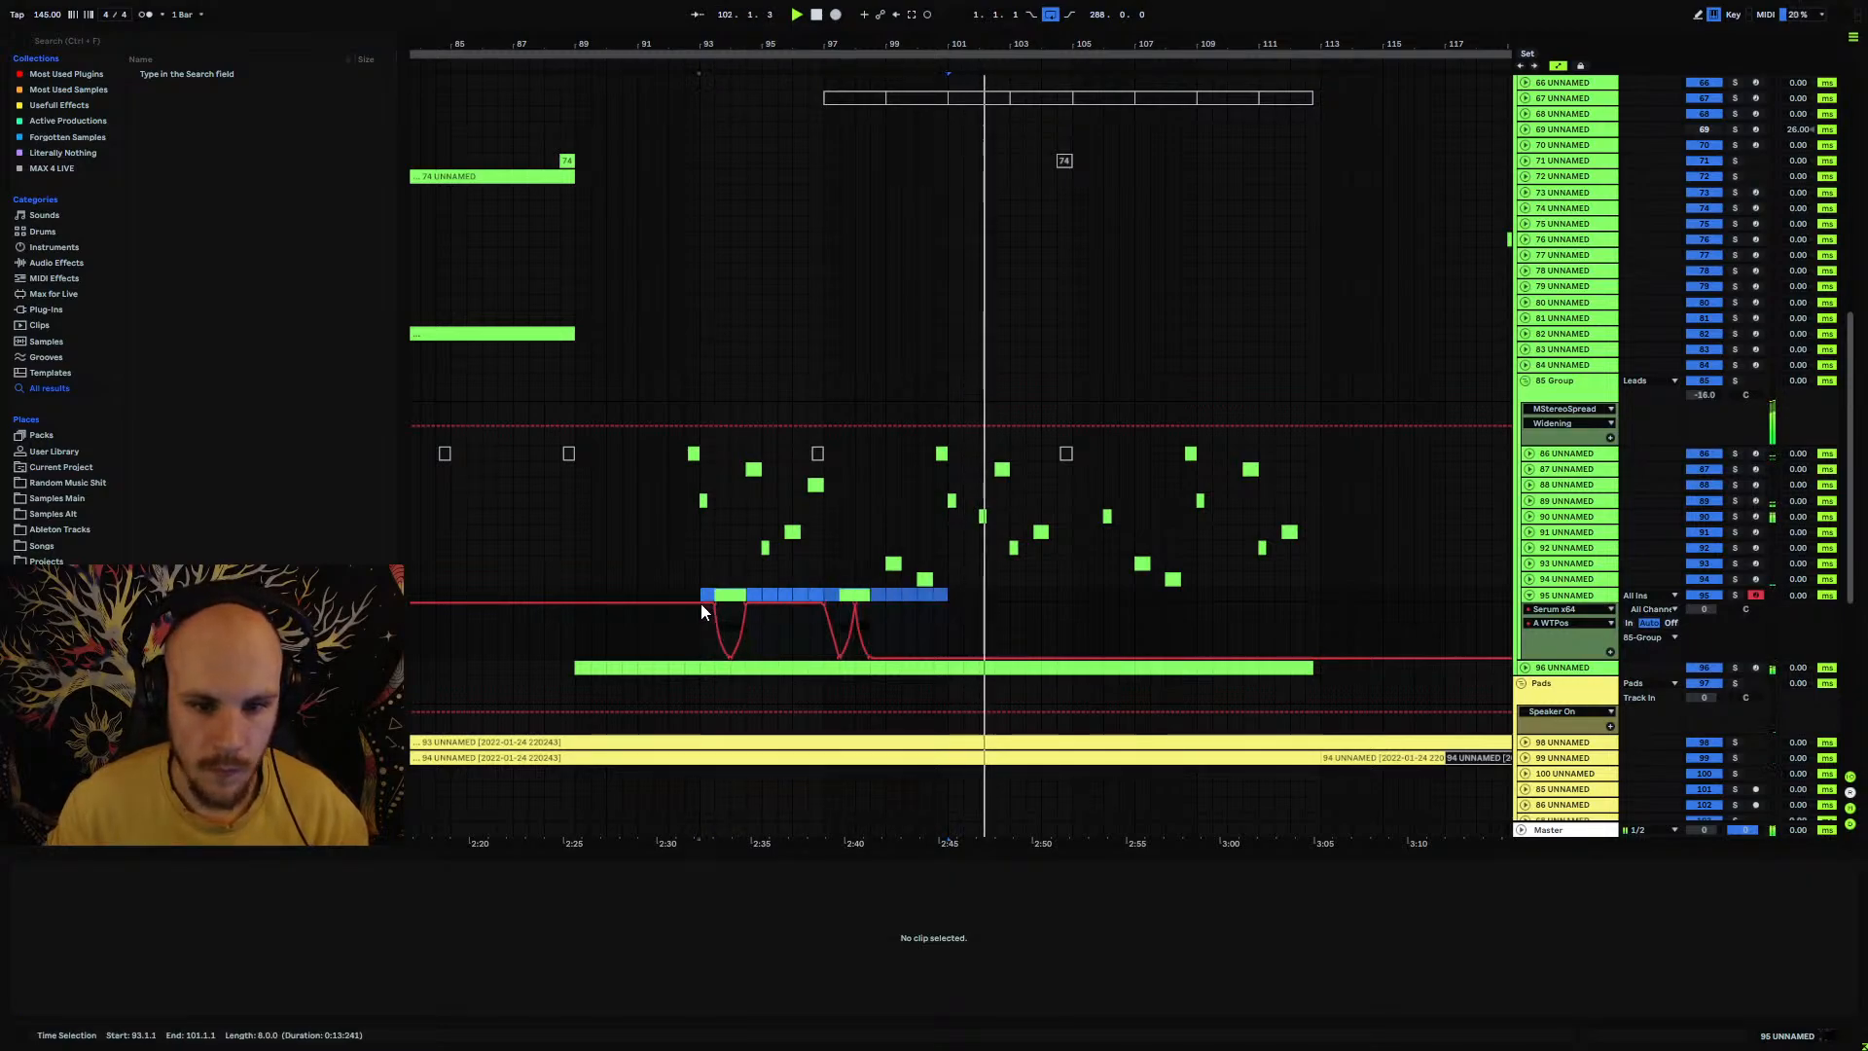
pyautogui.hotkey('ctrl', 'd')
pyautogui.hotkey('ctrl', 'd')
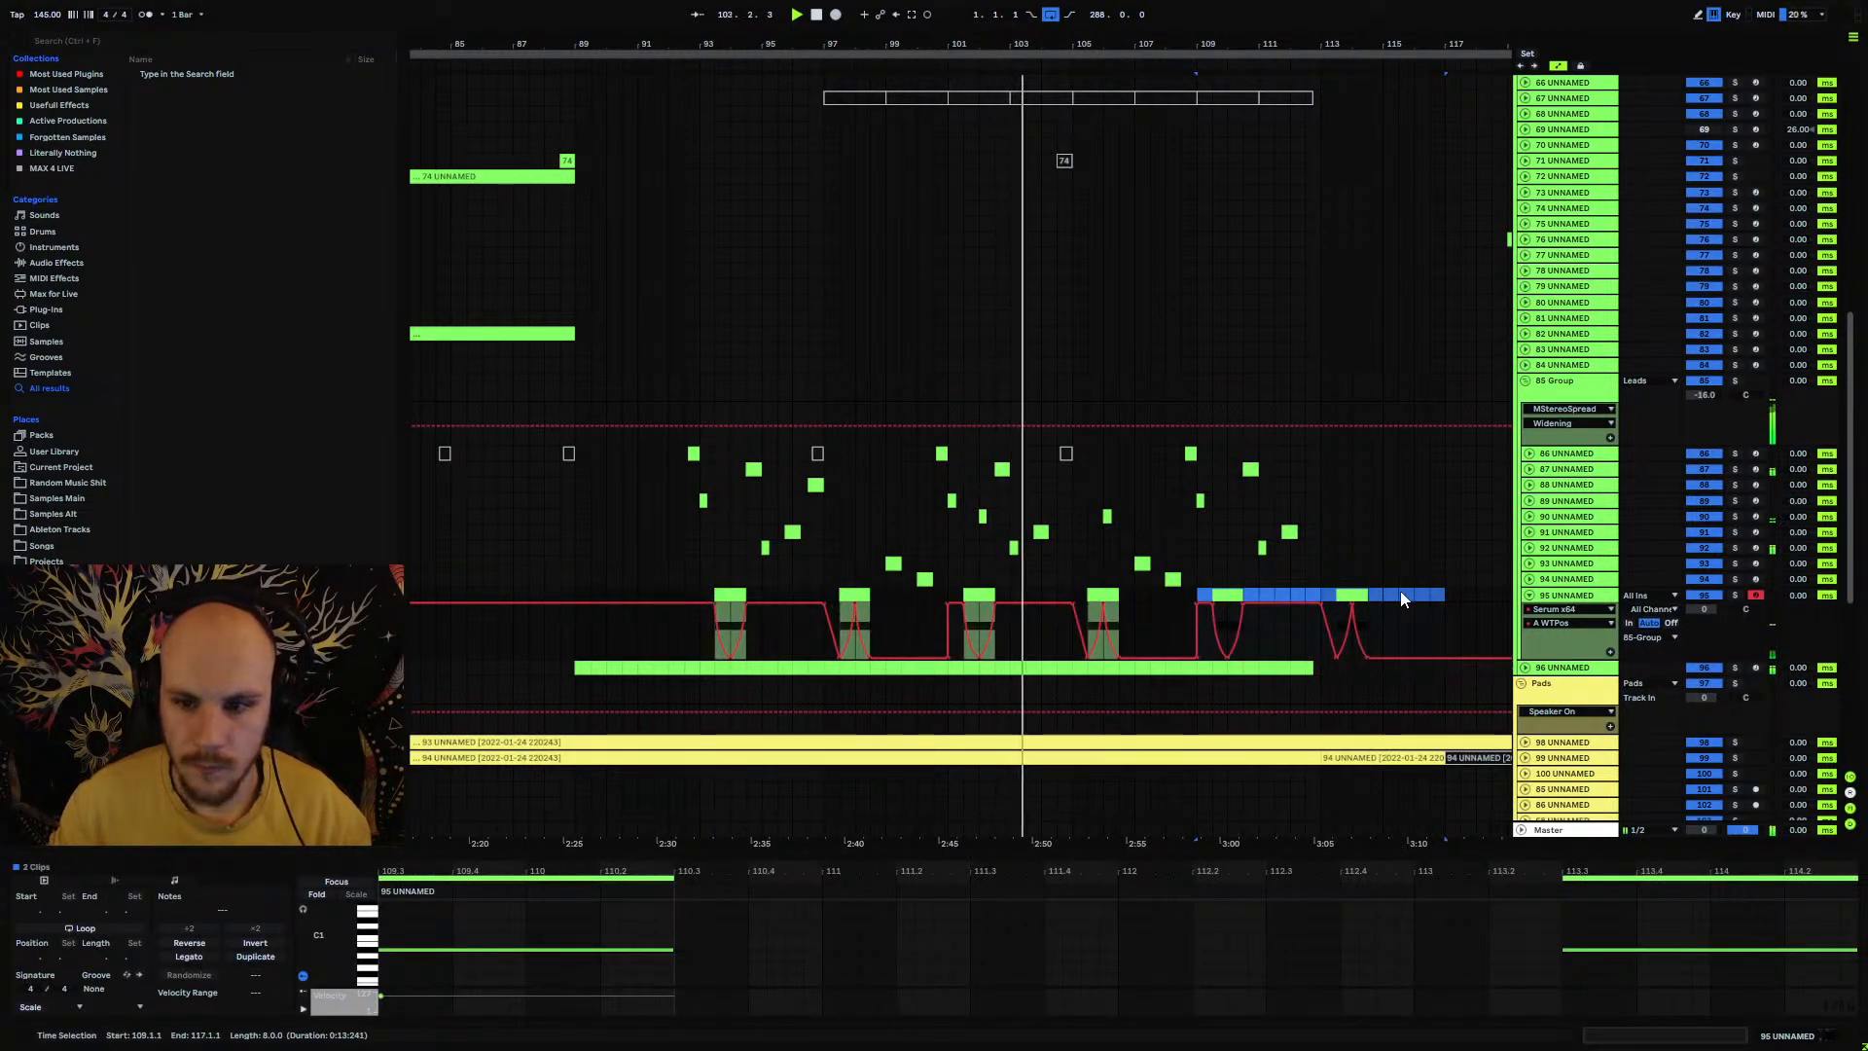
pyautogui.moveTo(1399, 591); pyautogui.dragTo(1321, 593)
pyautogui.press('Delete')
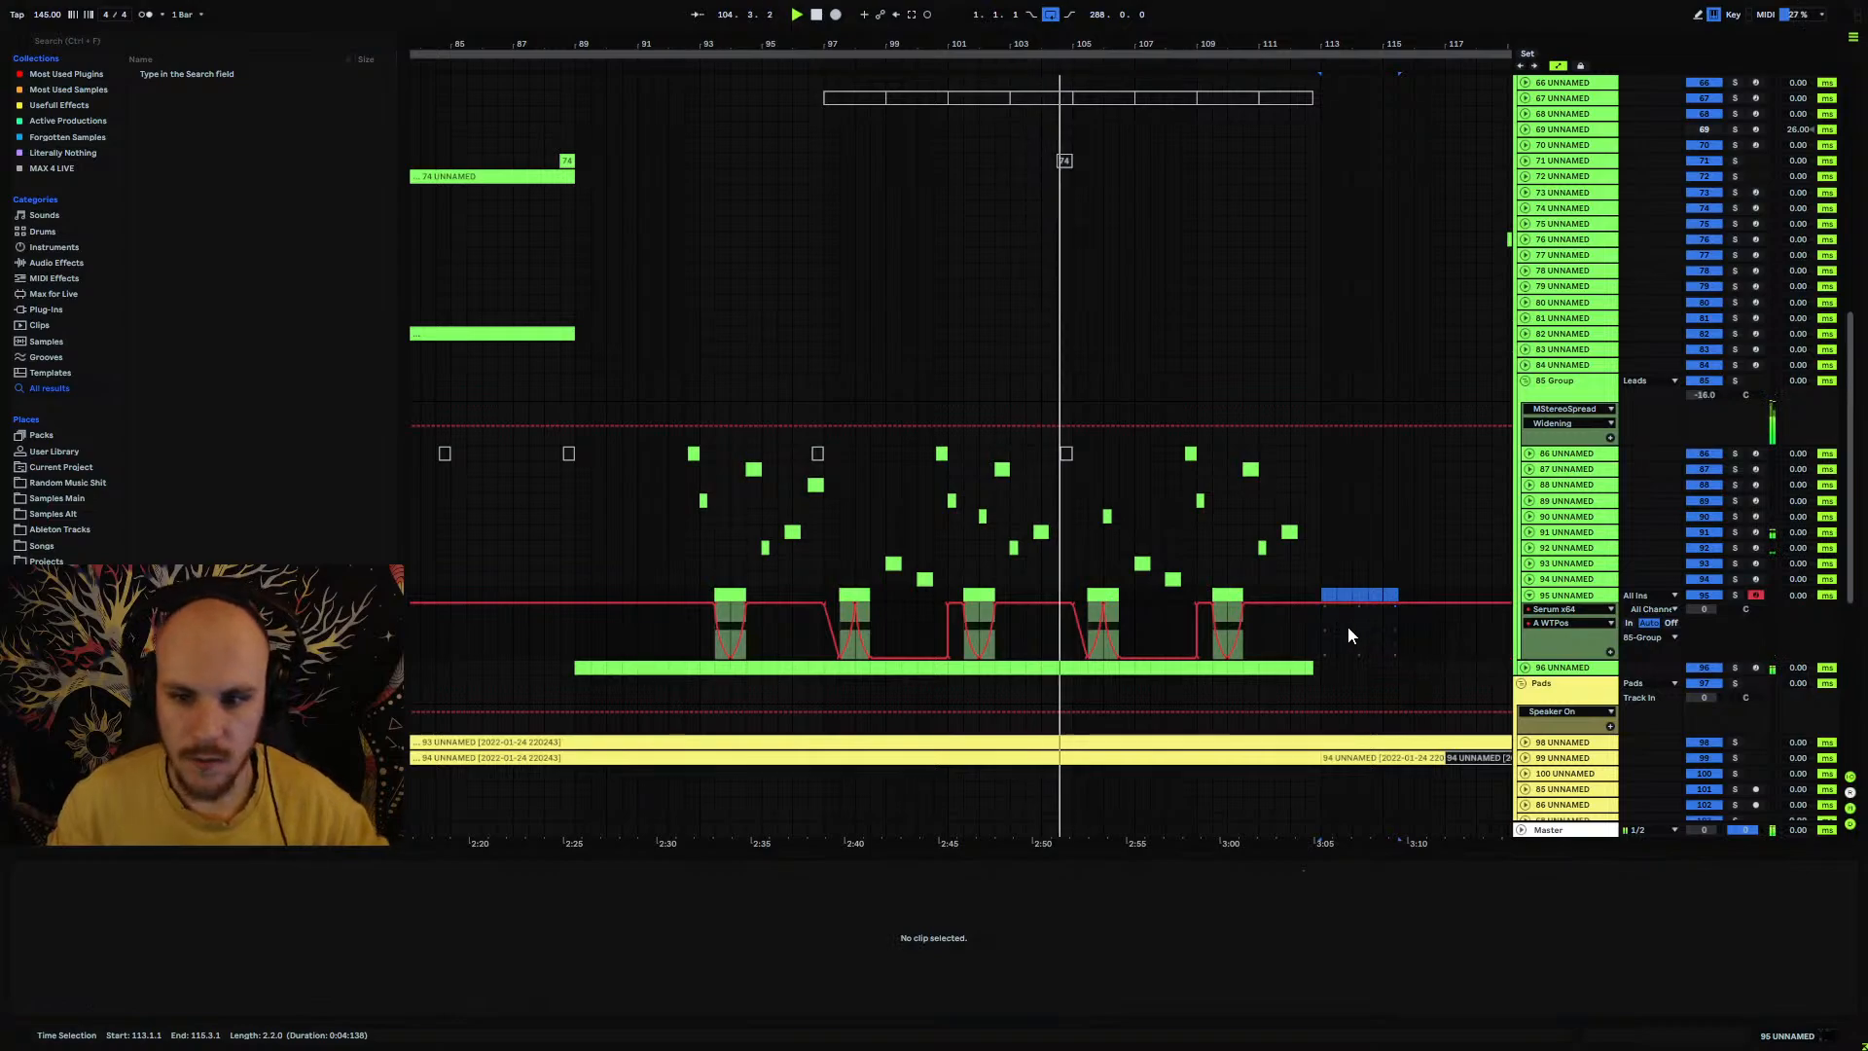
# Step: Collapse track 95, group the 85 Group and track 96 together, and add a Saturator with Soft Clip on to the new outer group
pyautogui.click(1529, 596)
pyautogui.click(1572, 381)
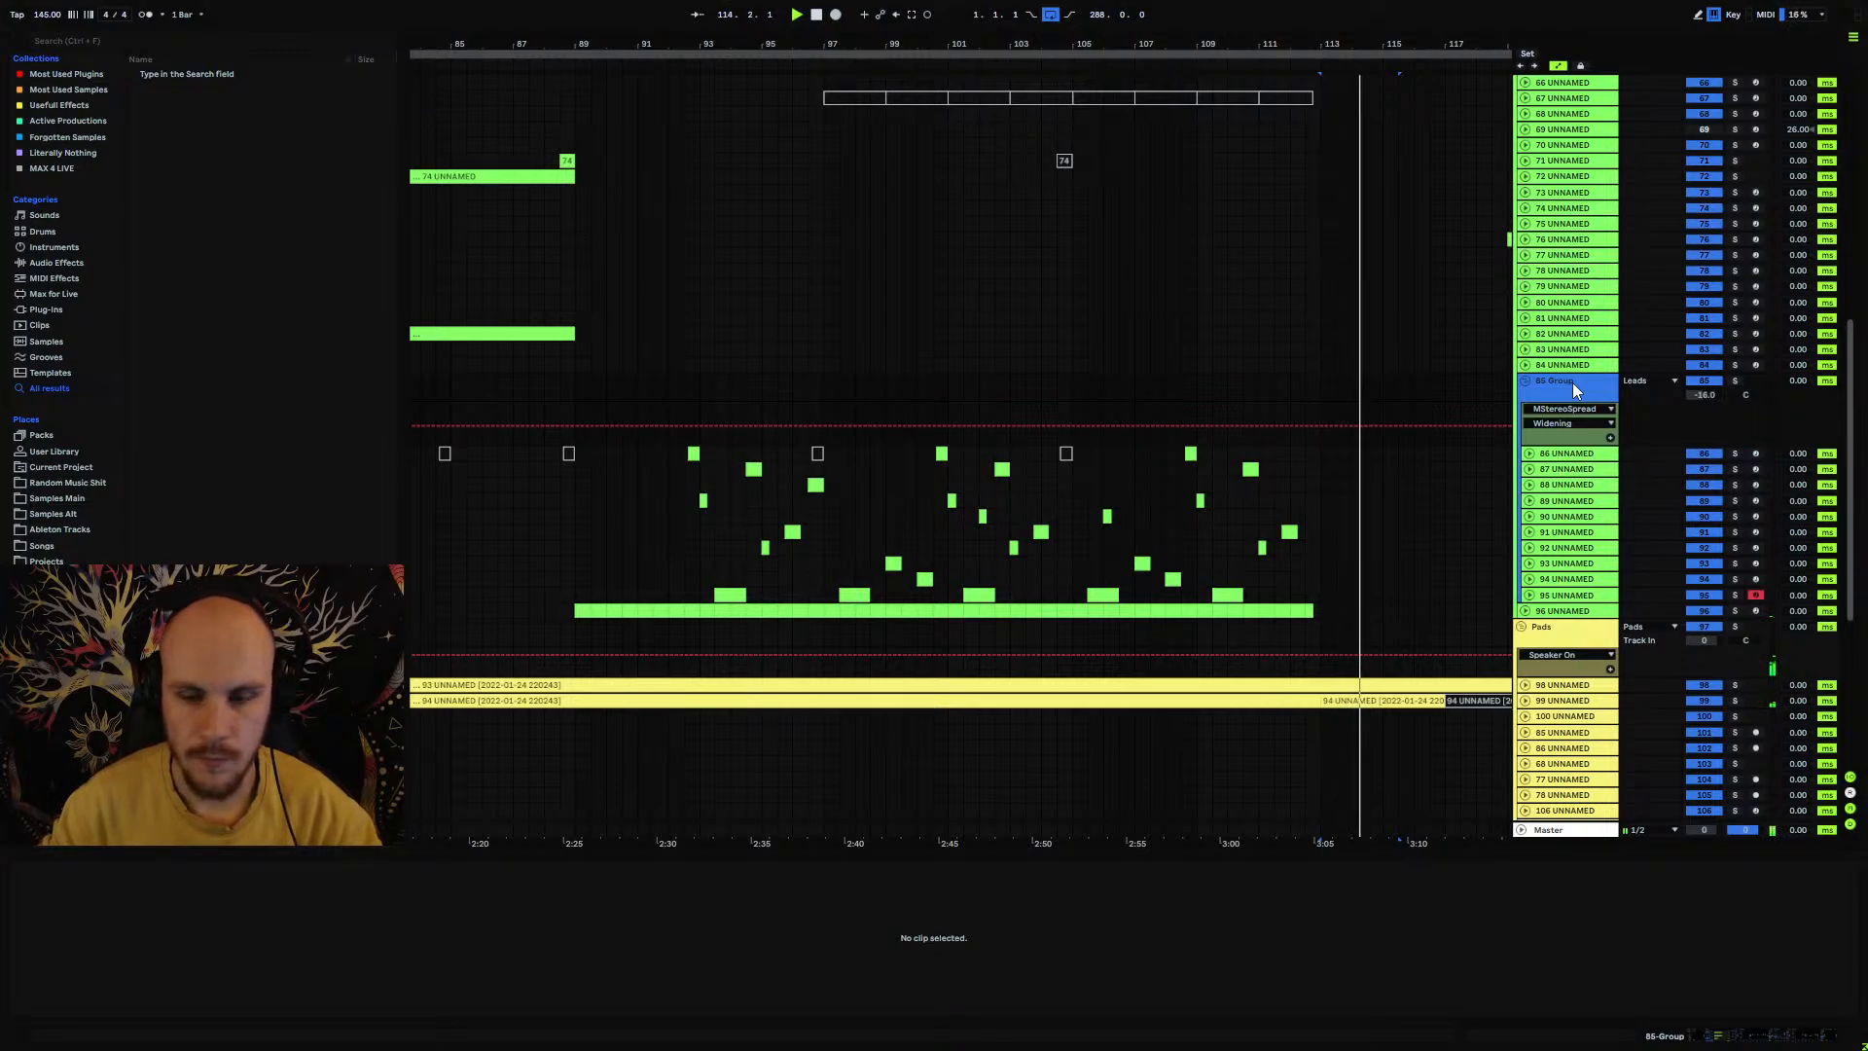
pyautogui.keyDown('shift'); pyautogui.click(1549, 612); pyautogui.keyUp('shift')
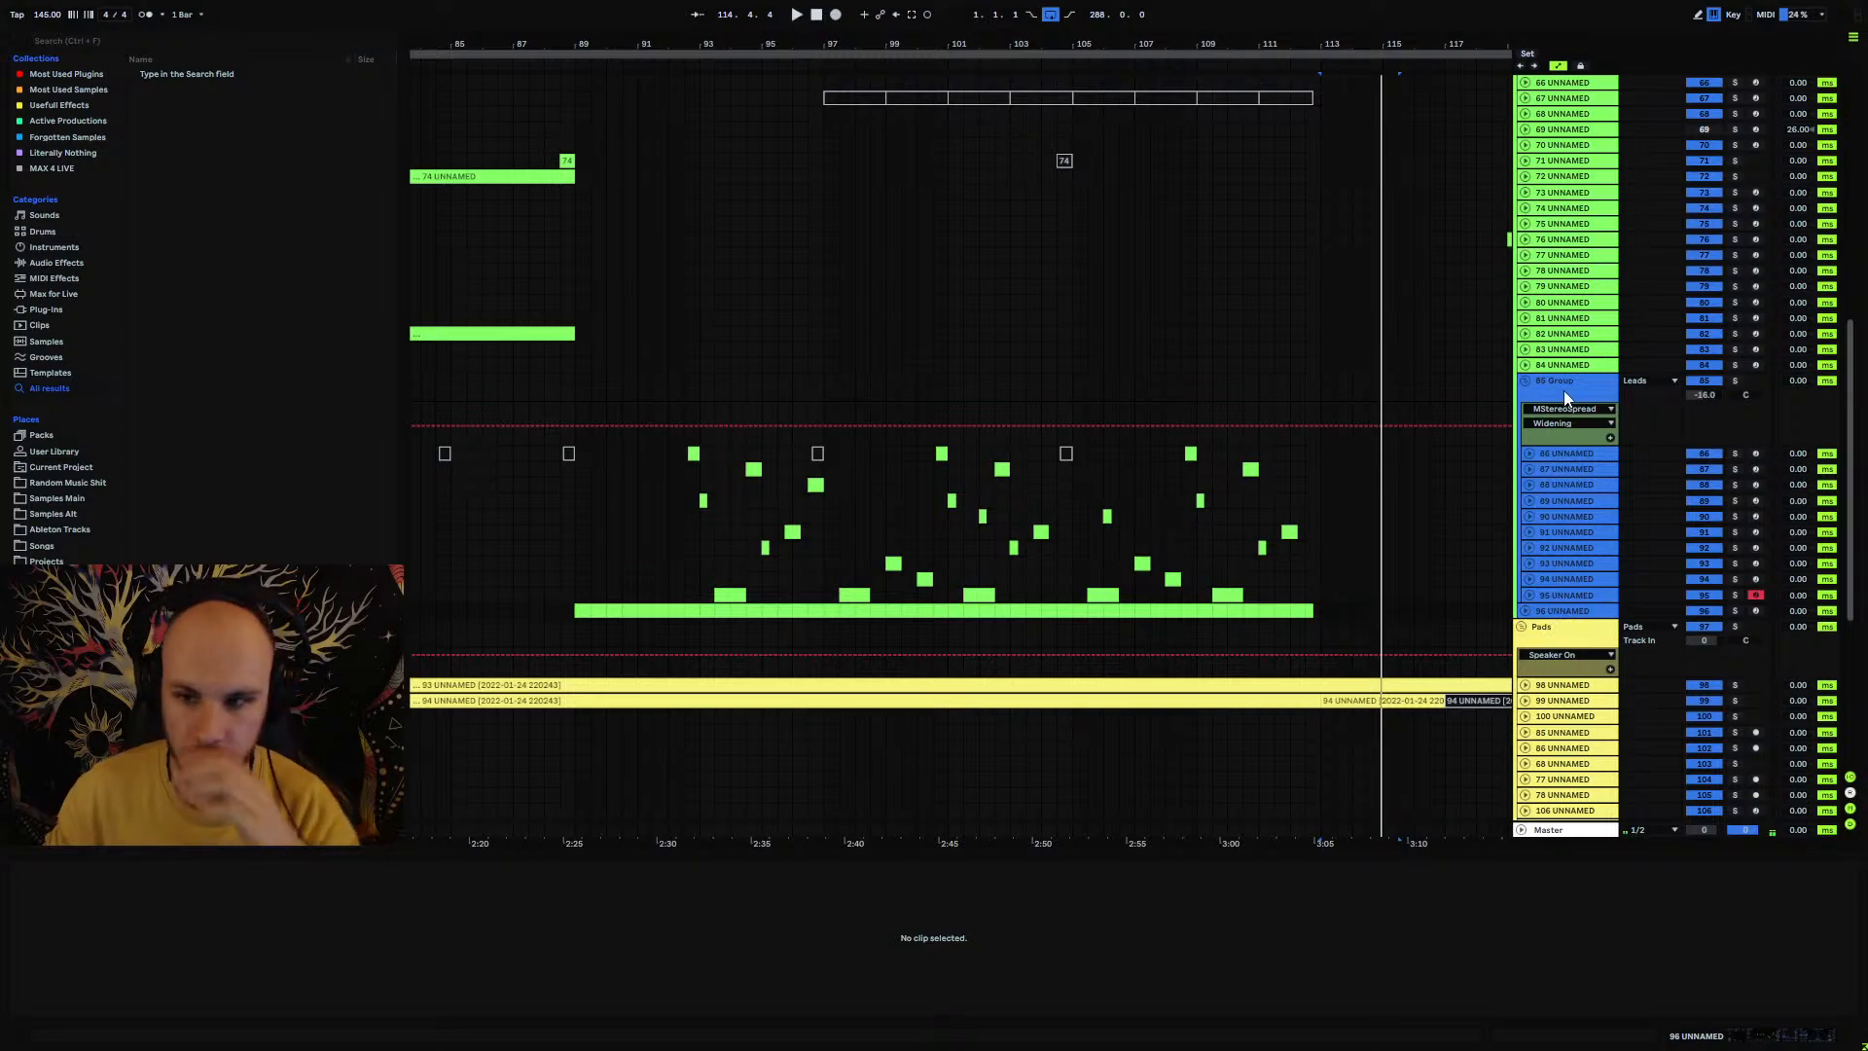
pyautogui.hotkey('ctrl', 'g')
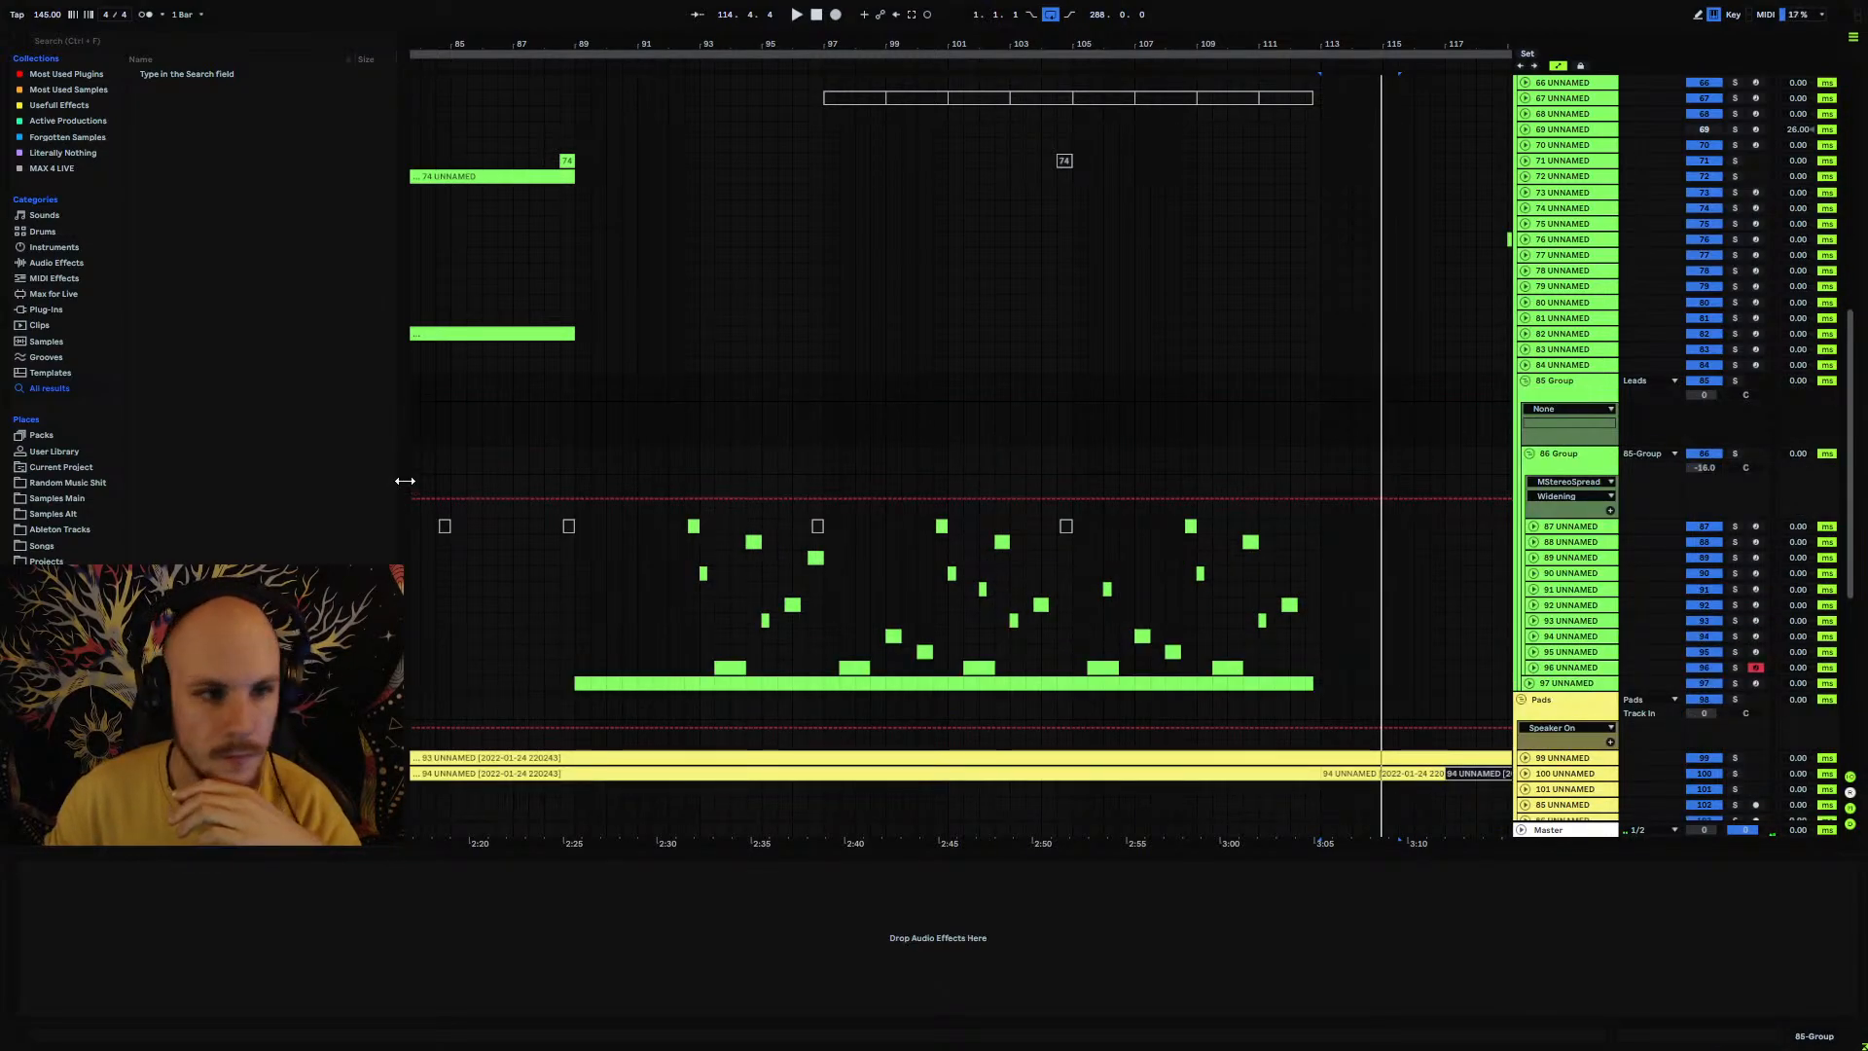
pyautogui.rightClick(1222, 421)
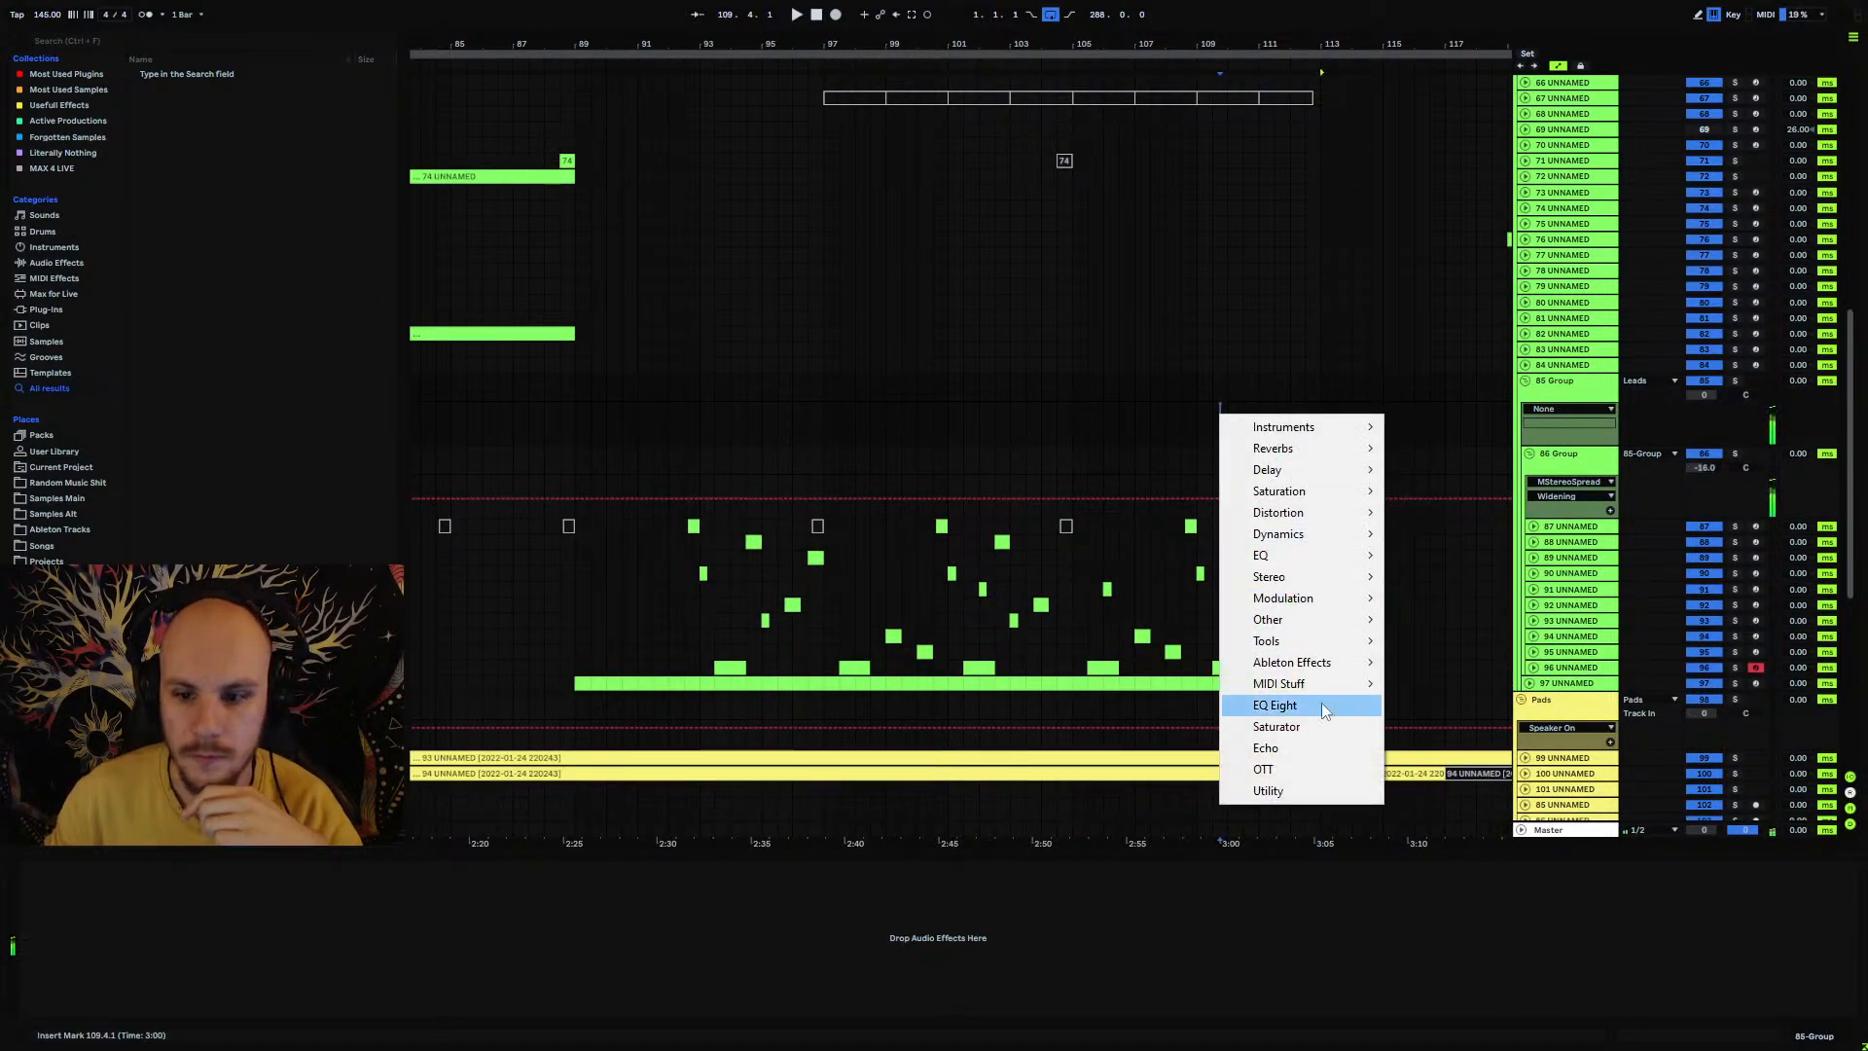
pyautogui.click(1339, 726)
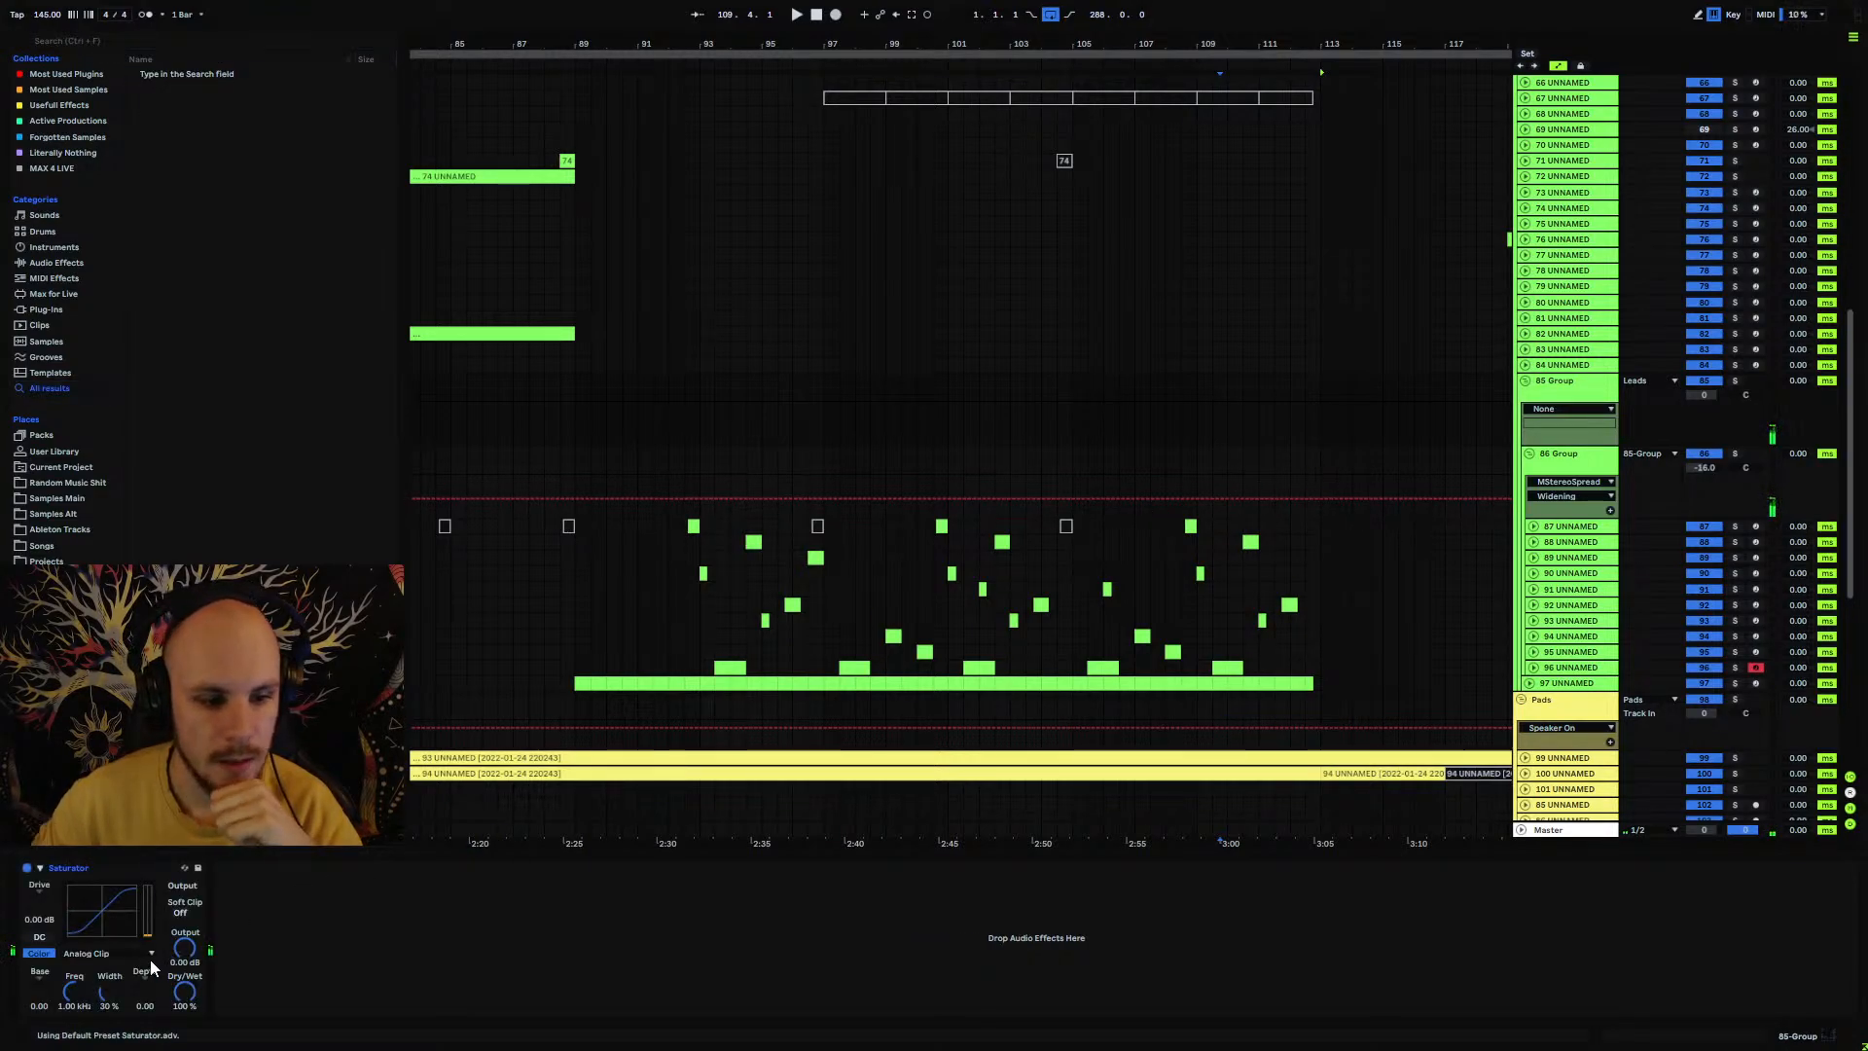
pyautogui.click(179, 914)
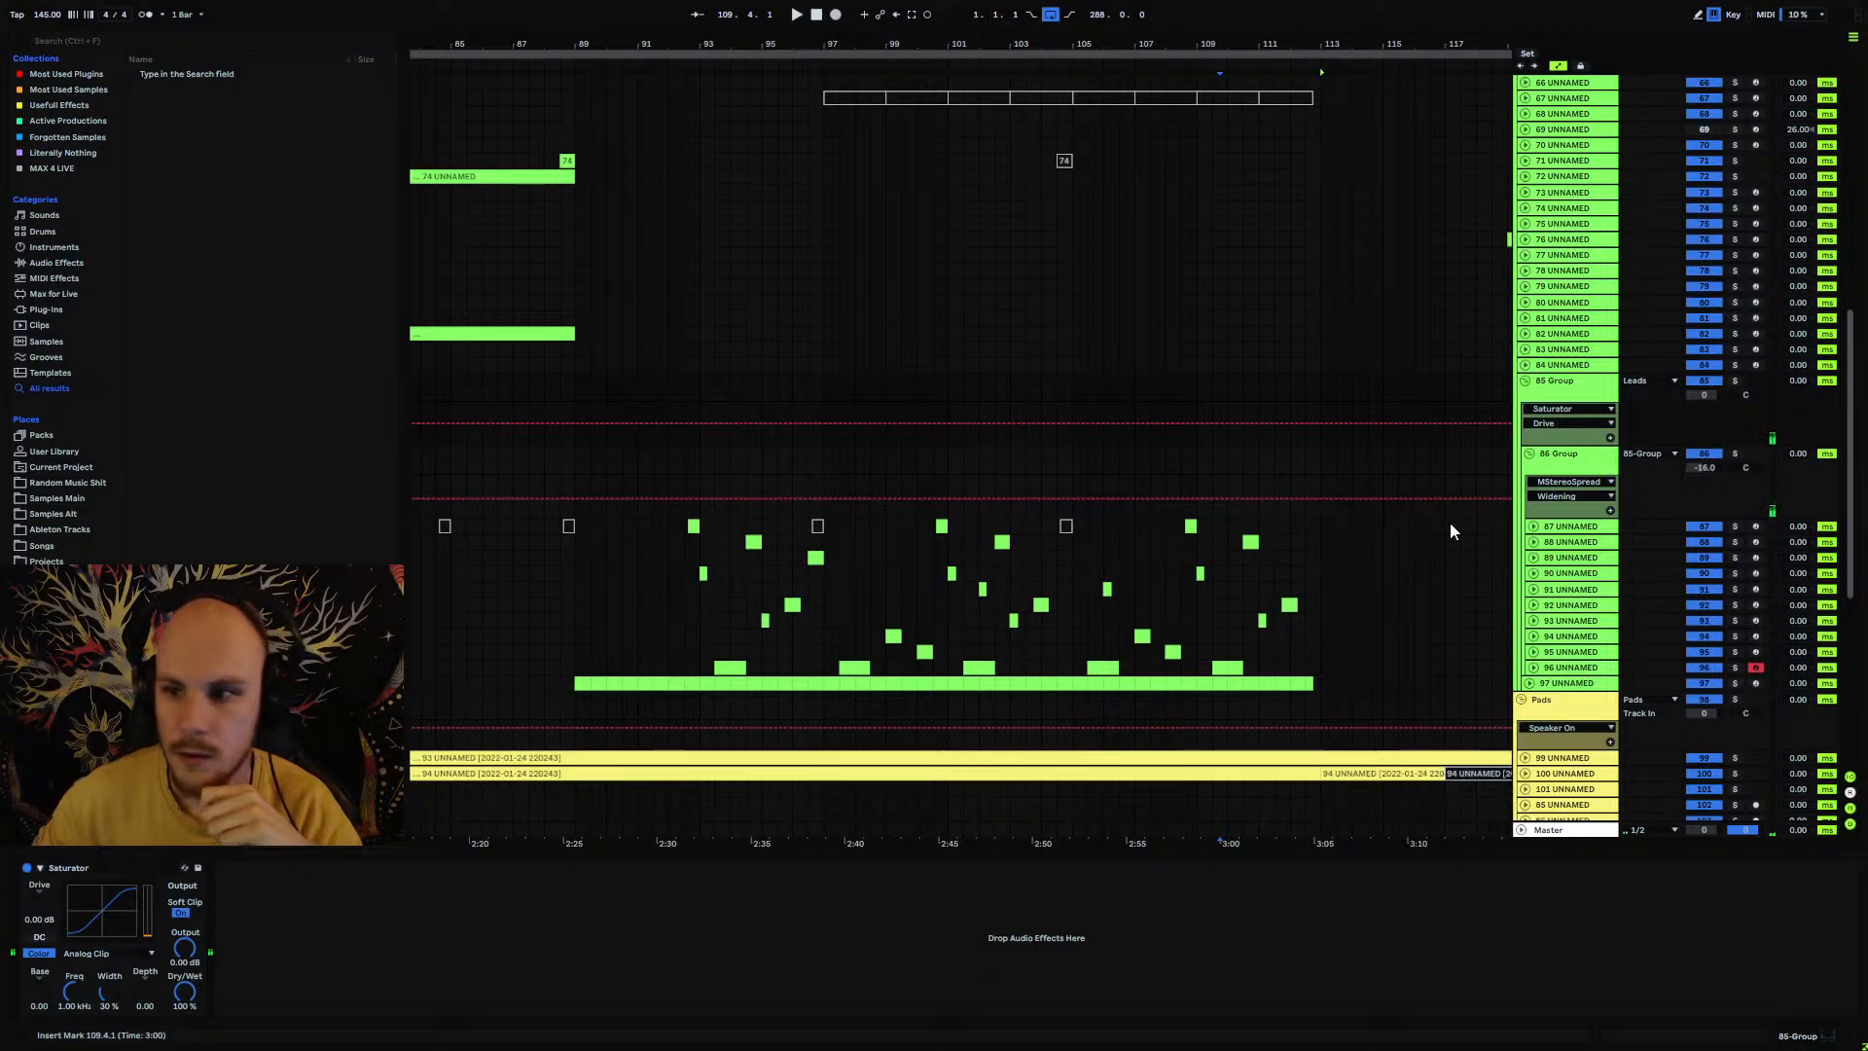
# Step: Unfold track 97 and raise track volumes to 0 dB on track 97 and -5.0 dB on the inner 86 Group
pyautogui.click(1534, 684)
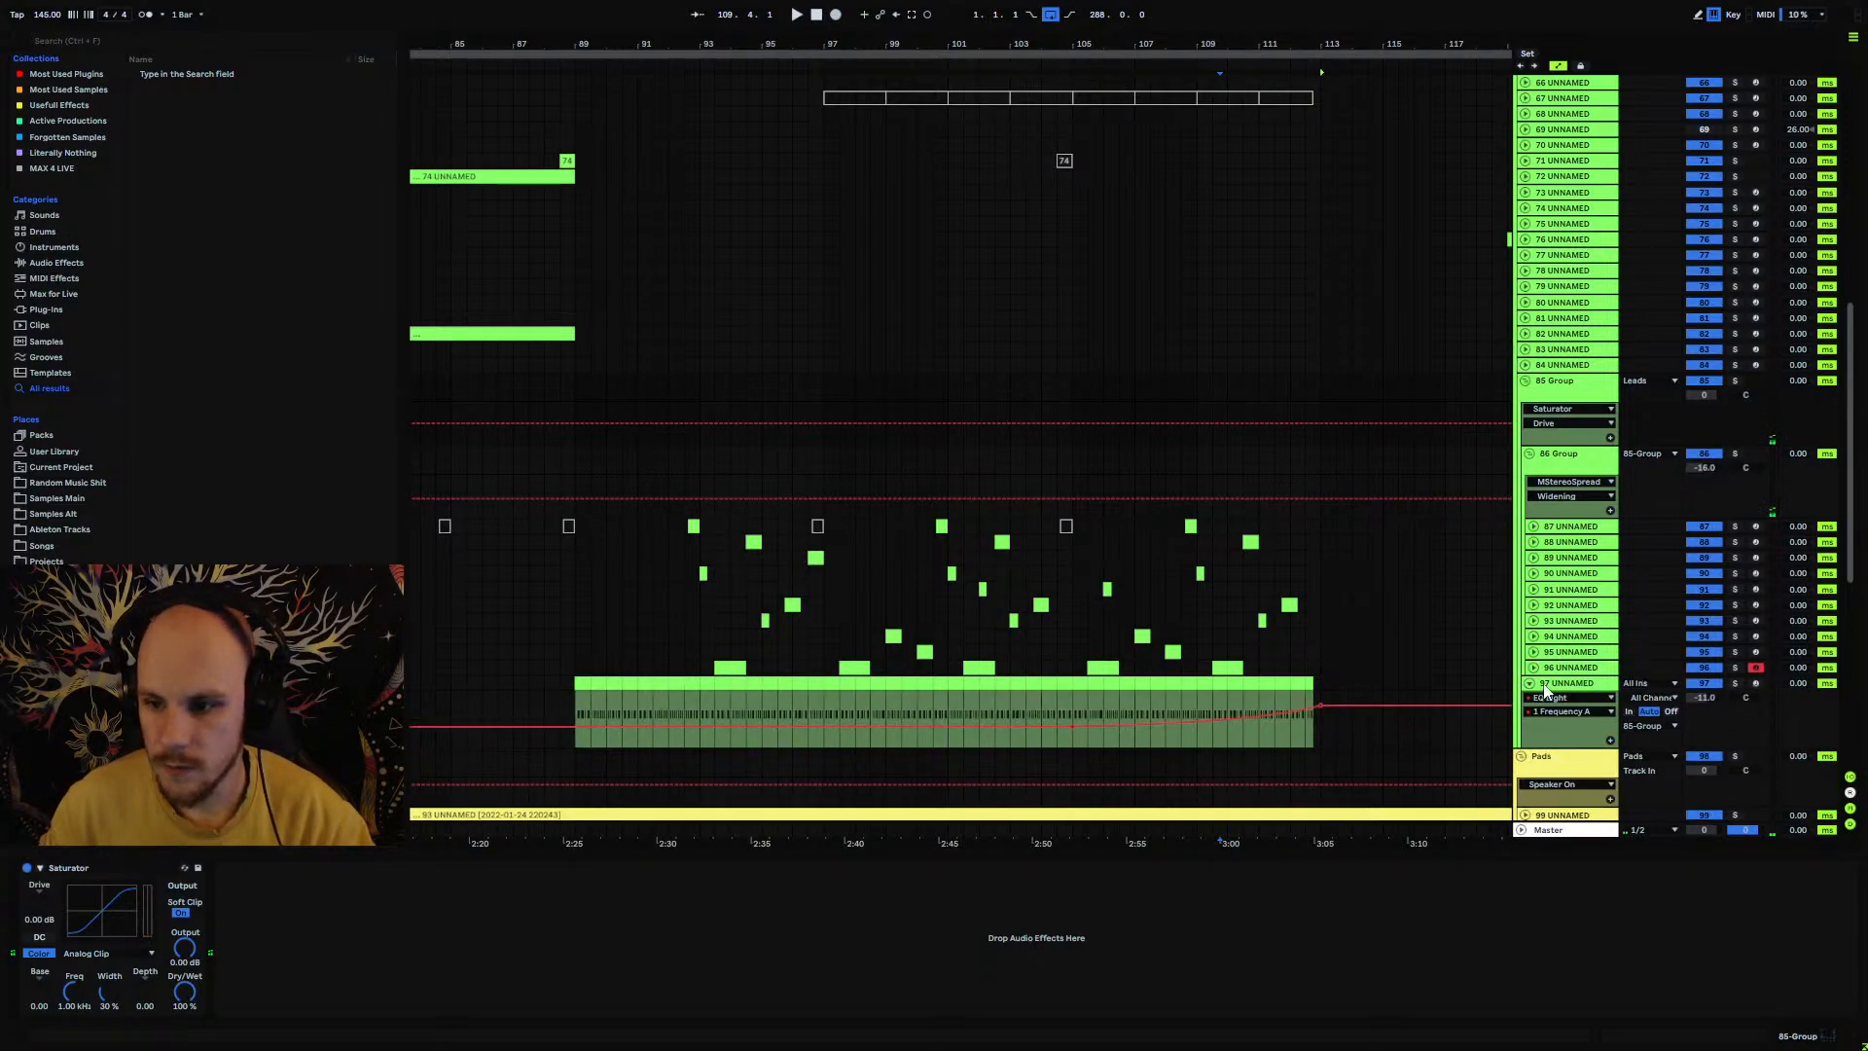
pyautogui.click(1601, 685)
pyautogui.click(1702, 471)
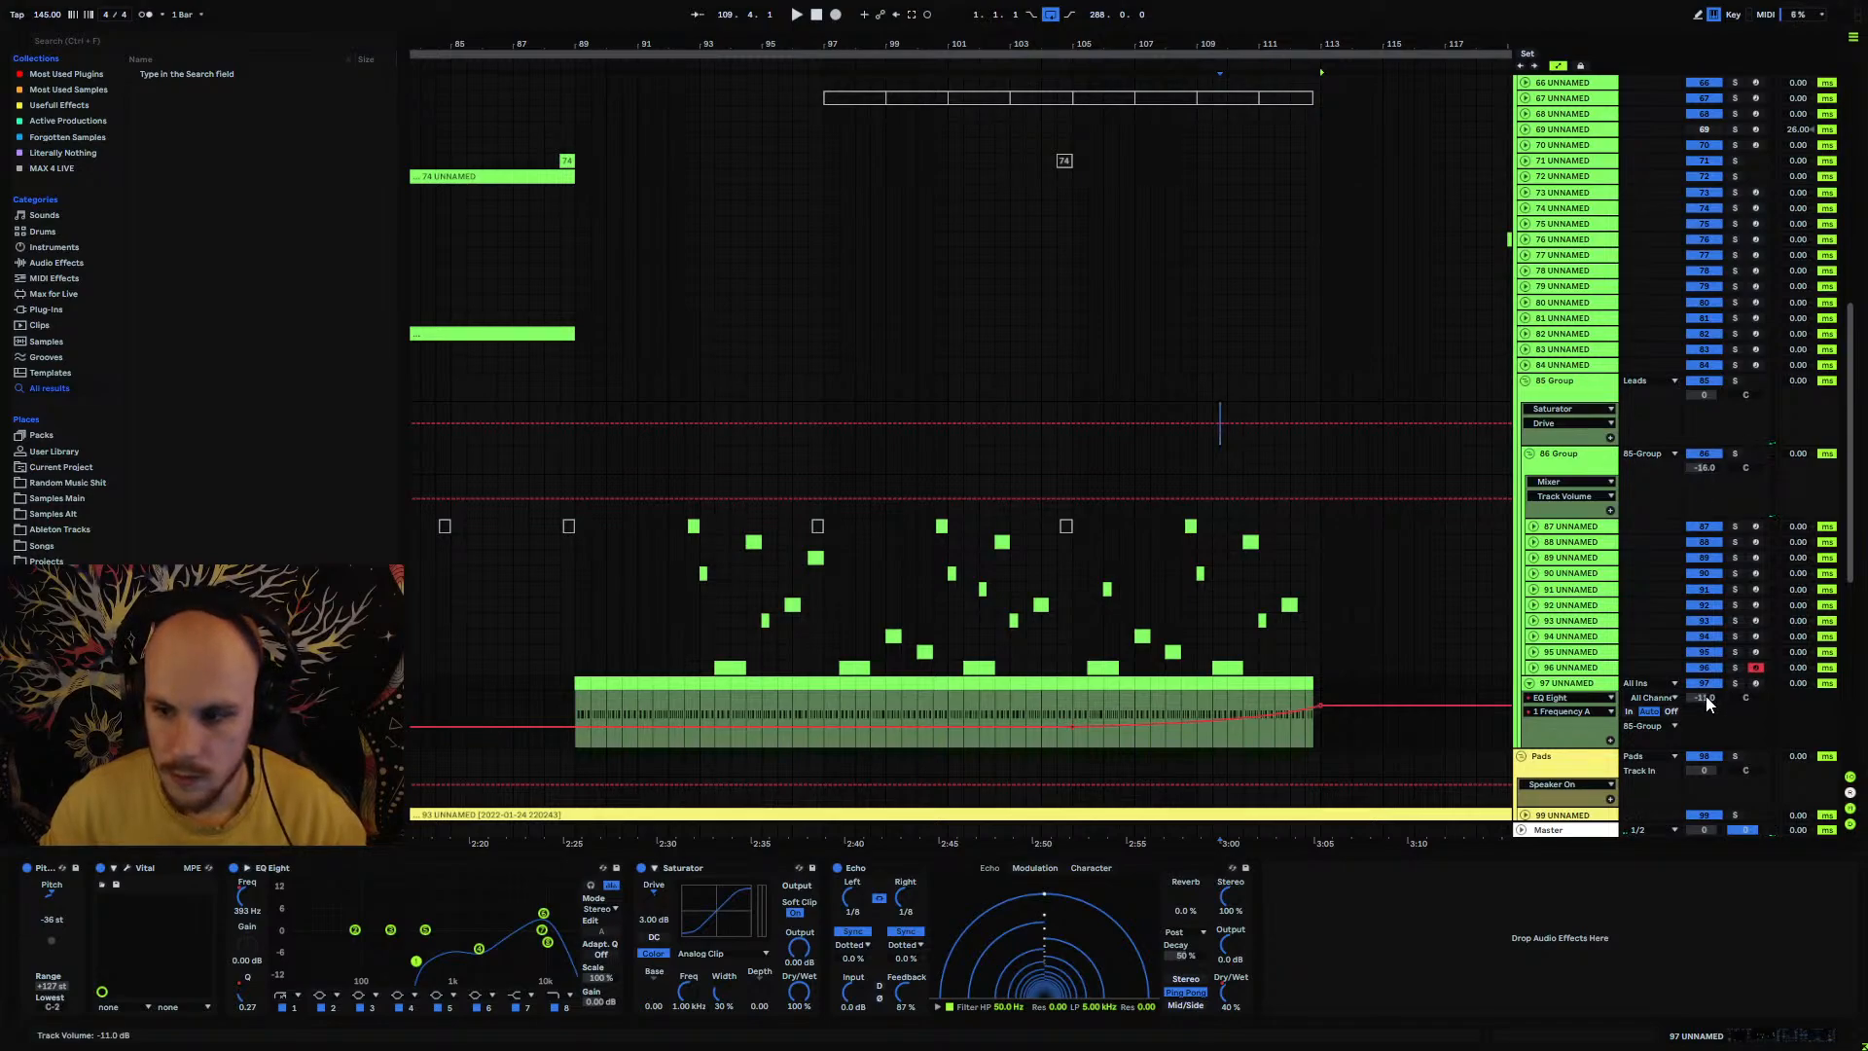
pyautogui.click(1582, 457)
pyautogui.click(1697, 469)
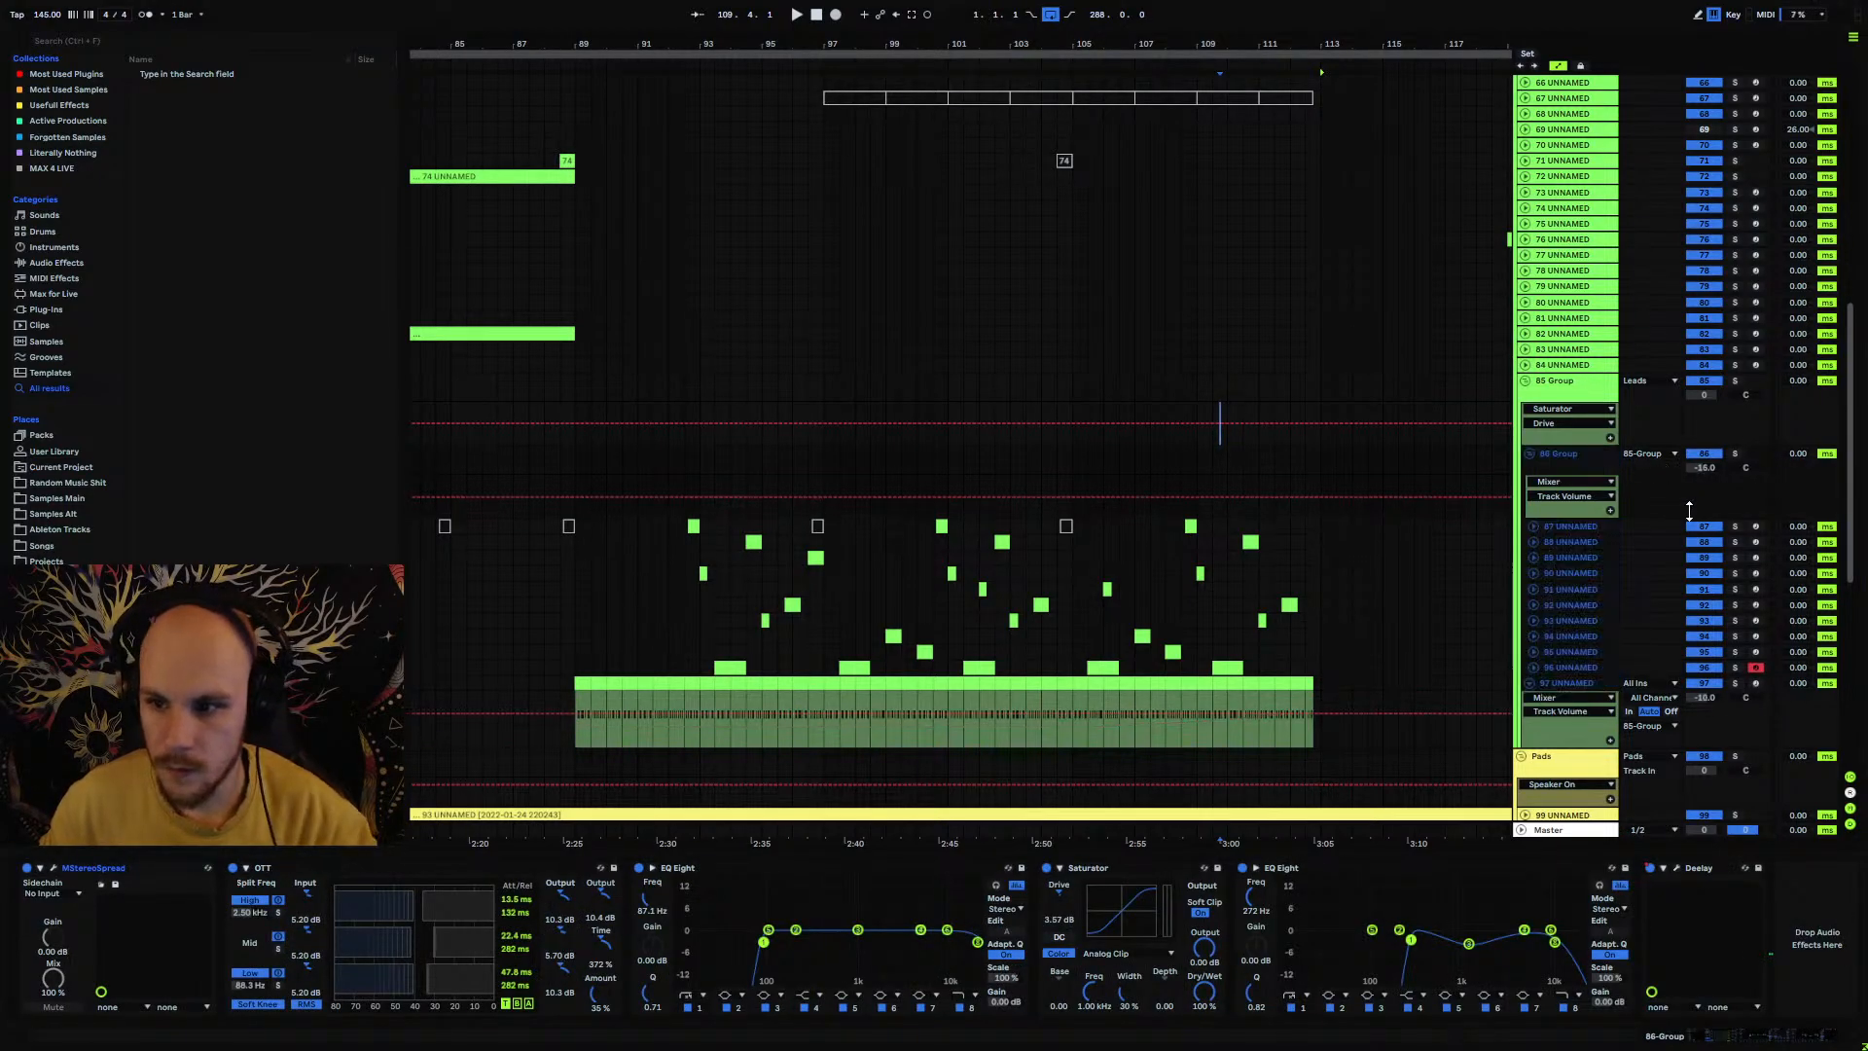
pyautogui.press('Up')
pyautogui.press('Up')
pyautogui.press('Up')
pyautogui.press('Up')
pyautogui.press('Up')
pyautogui.press('Up')
pyautogui.press('Up')
pyautogui.press('Up')
pyautogui.press('Up')
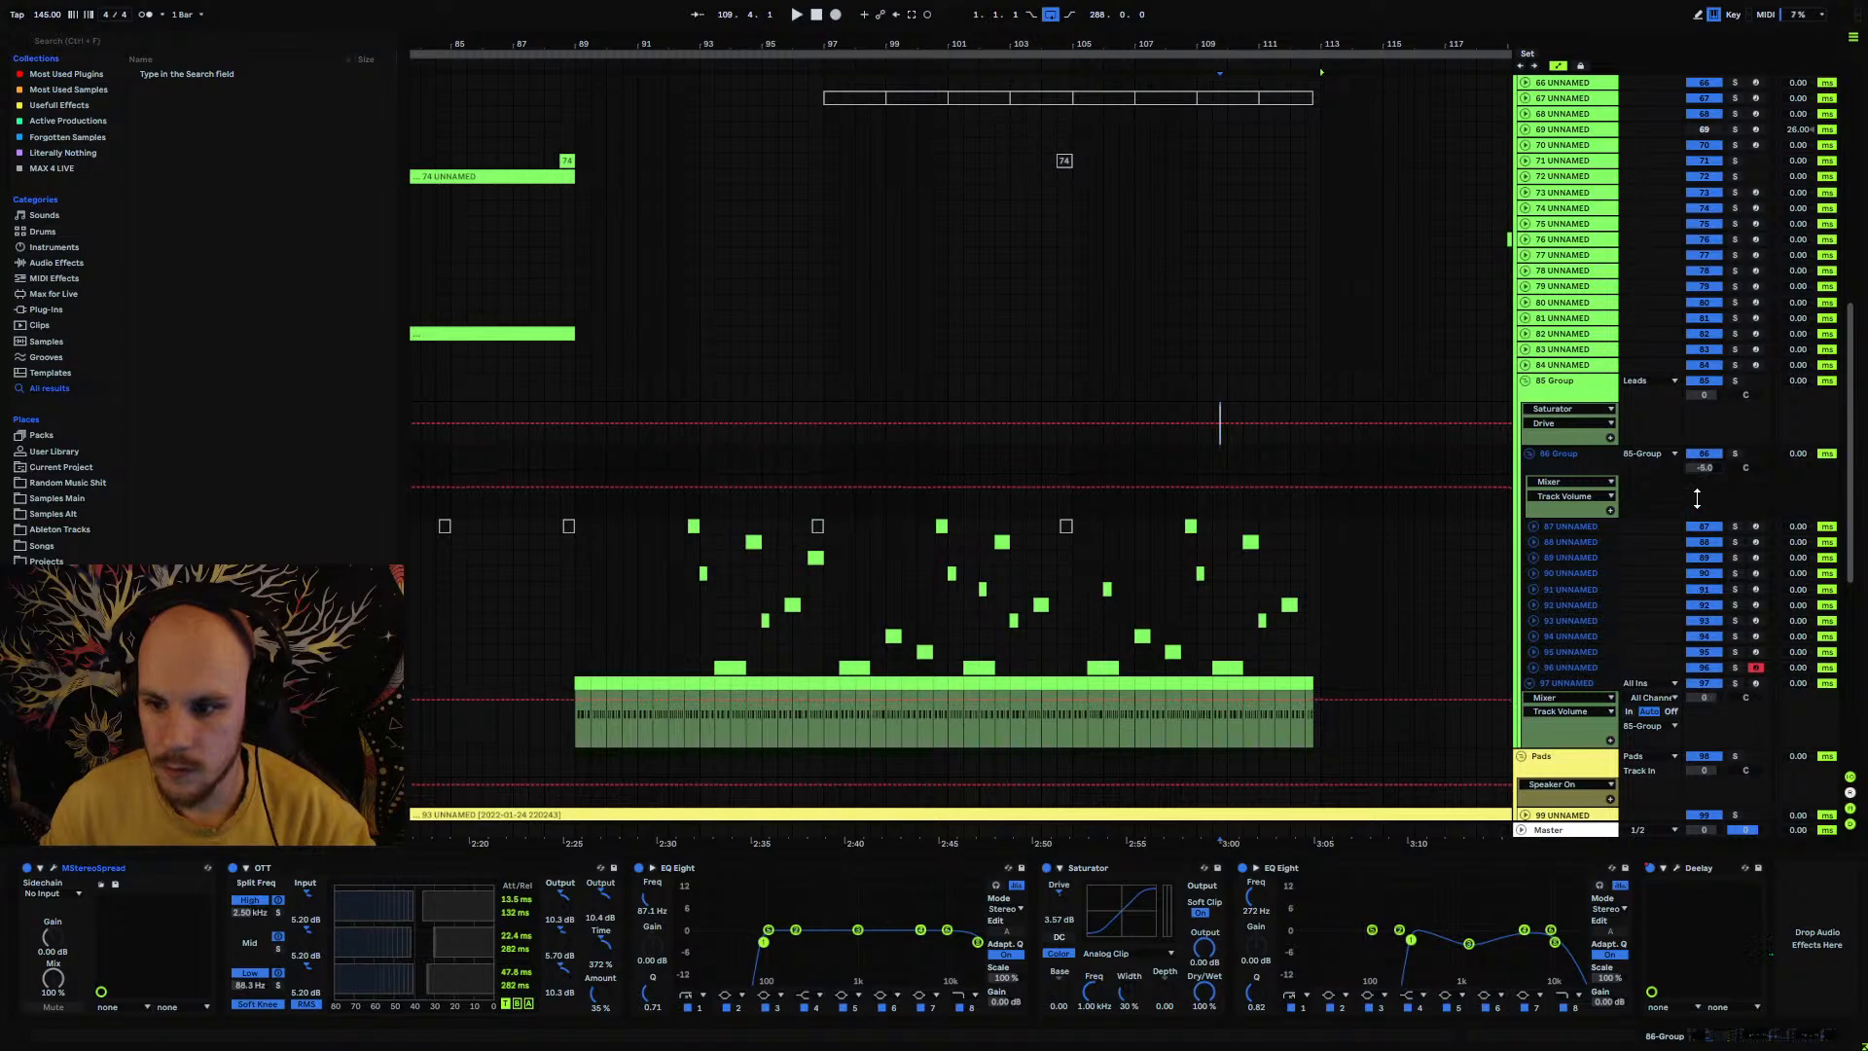
# Step: Set the outer 85 Group's track volume to -11 dB
pyautogui.click(1713, 399)
pyautogui.write('-11')
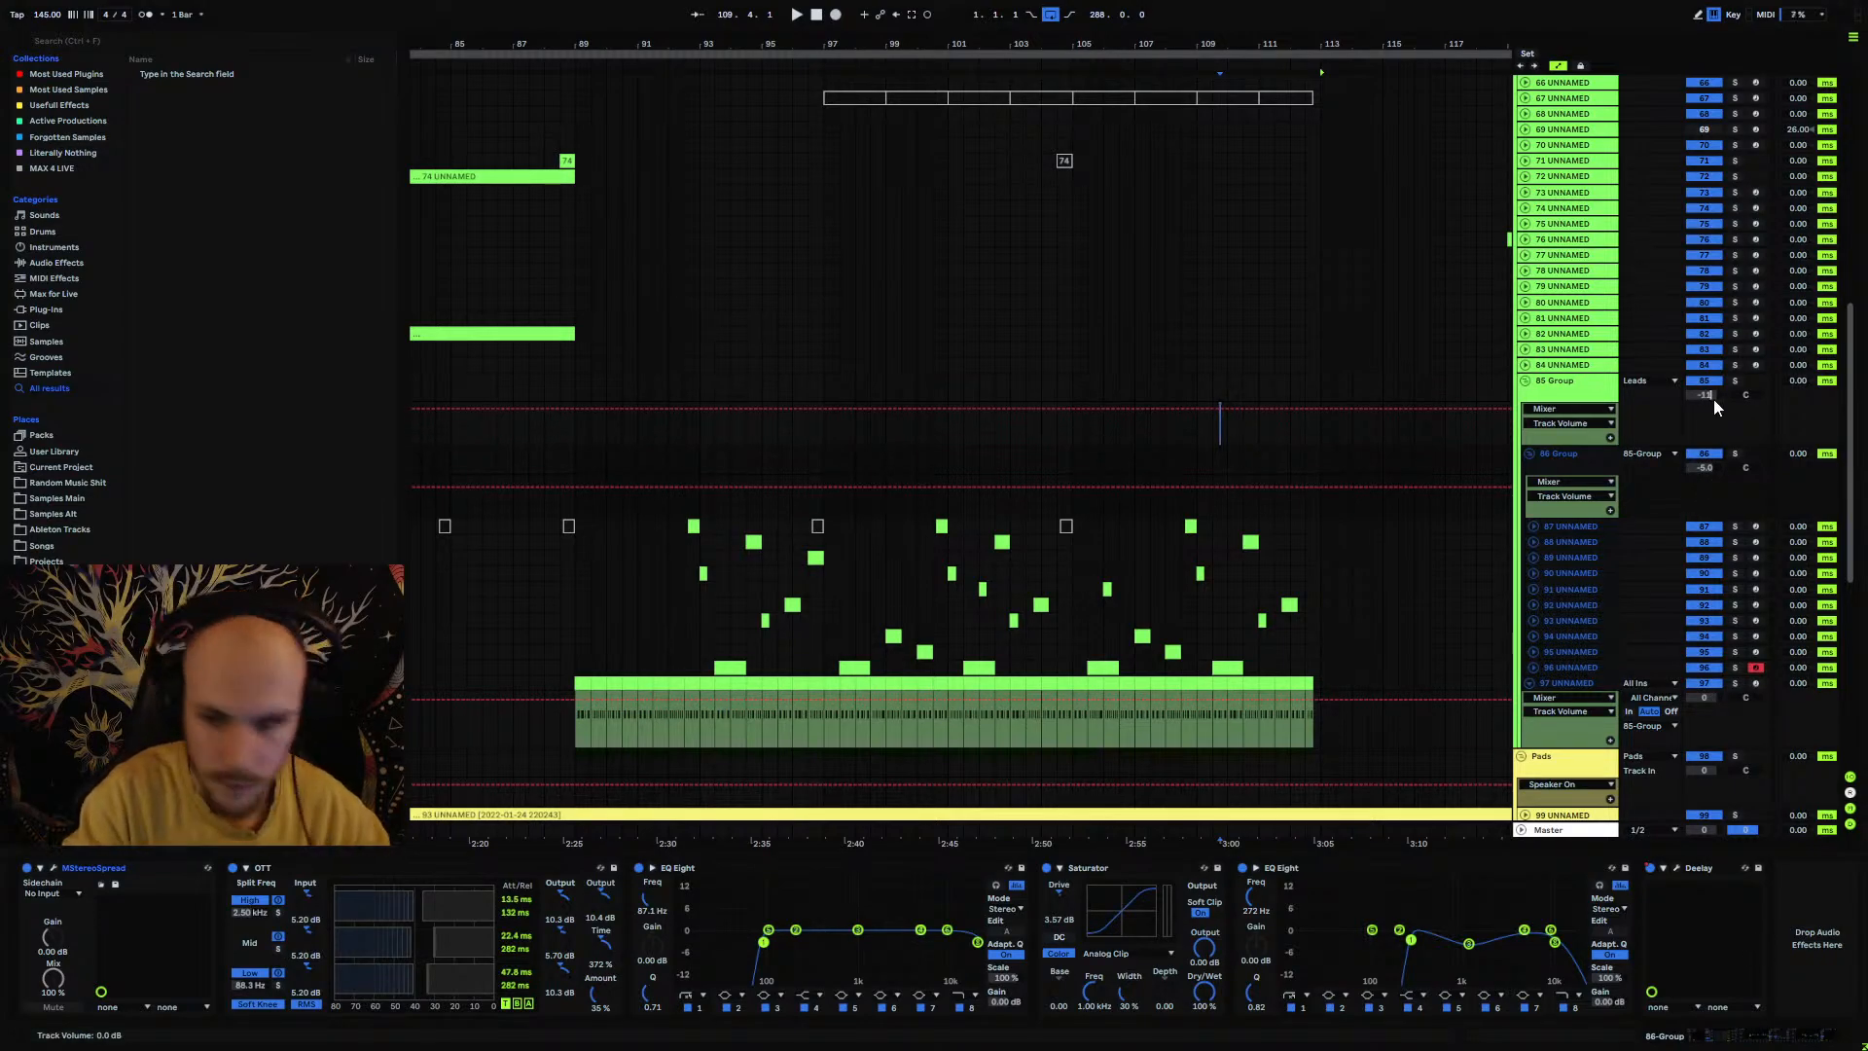
pyautogui.press('Return')
pyautogui.click(1714, 399)
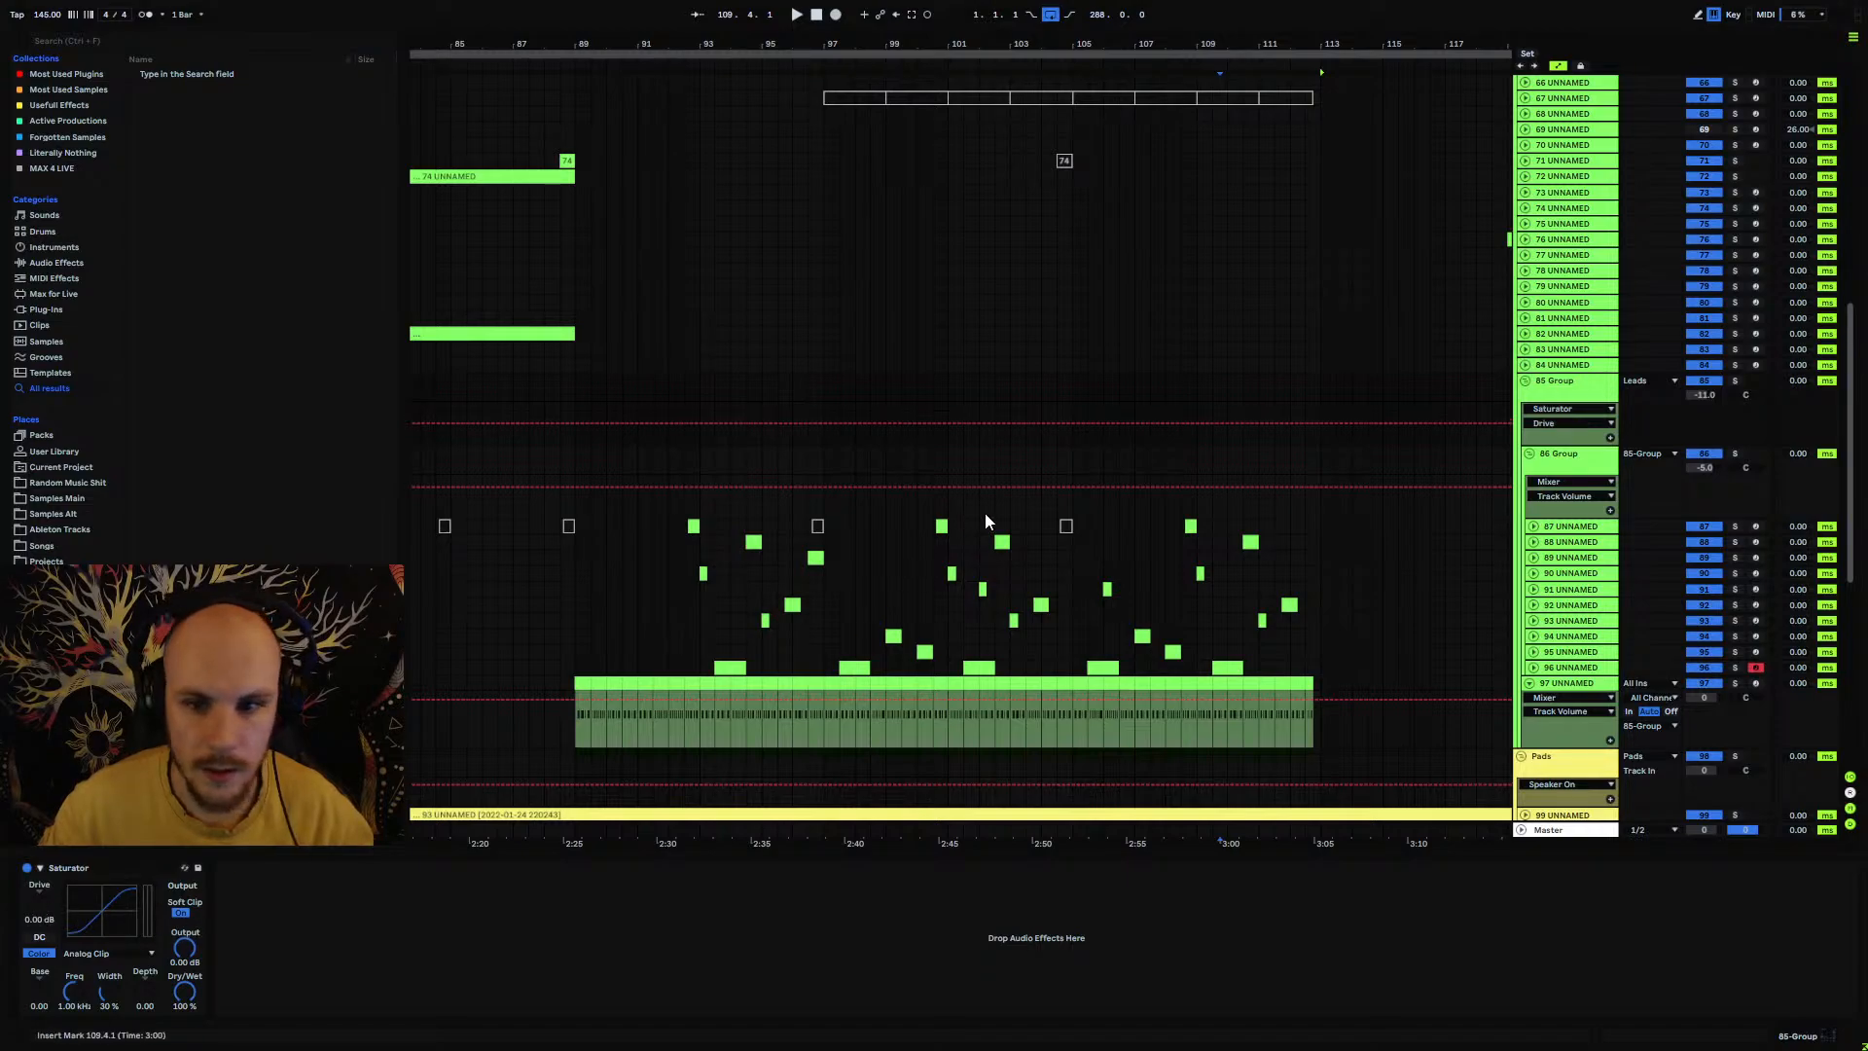
# Step: Automate the outer group's Saturator Drive to curve up from bar 105 to 8.64 dB at bar 113, auditioning from 105.1.1
pyautogui.press('space')
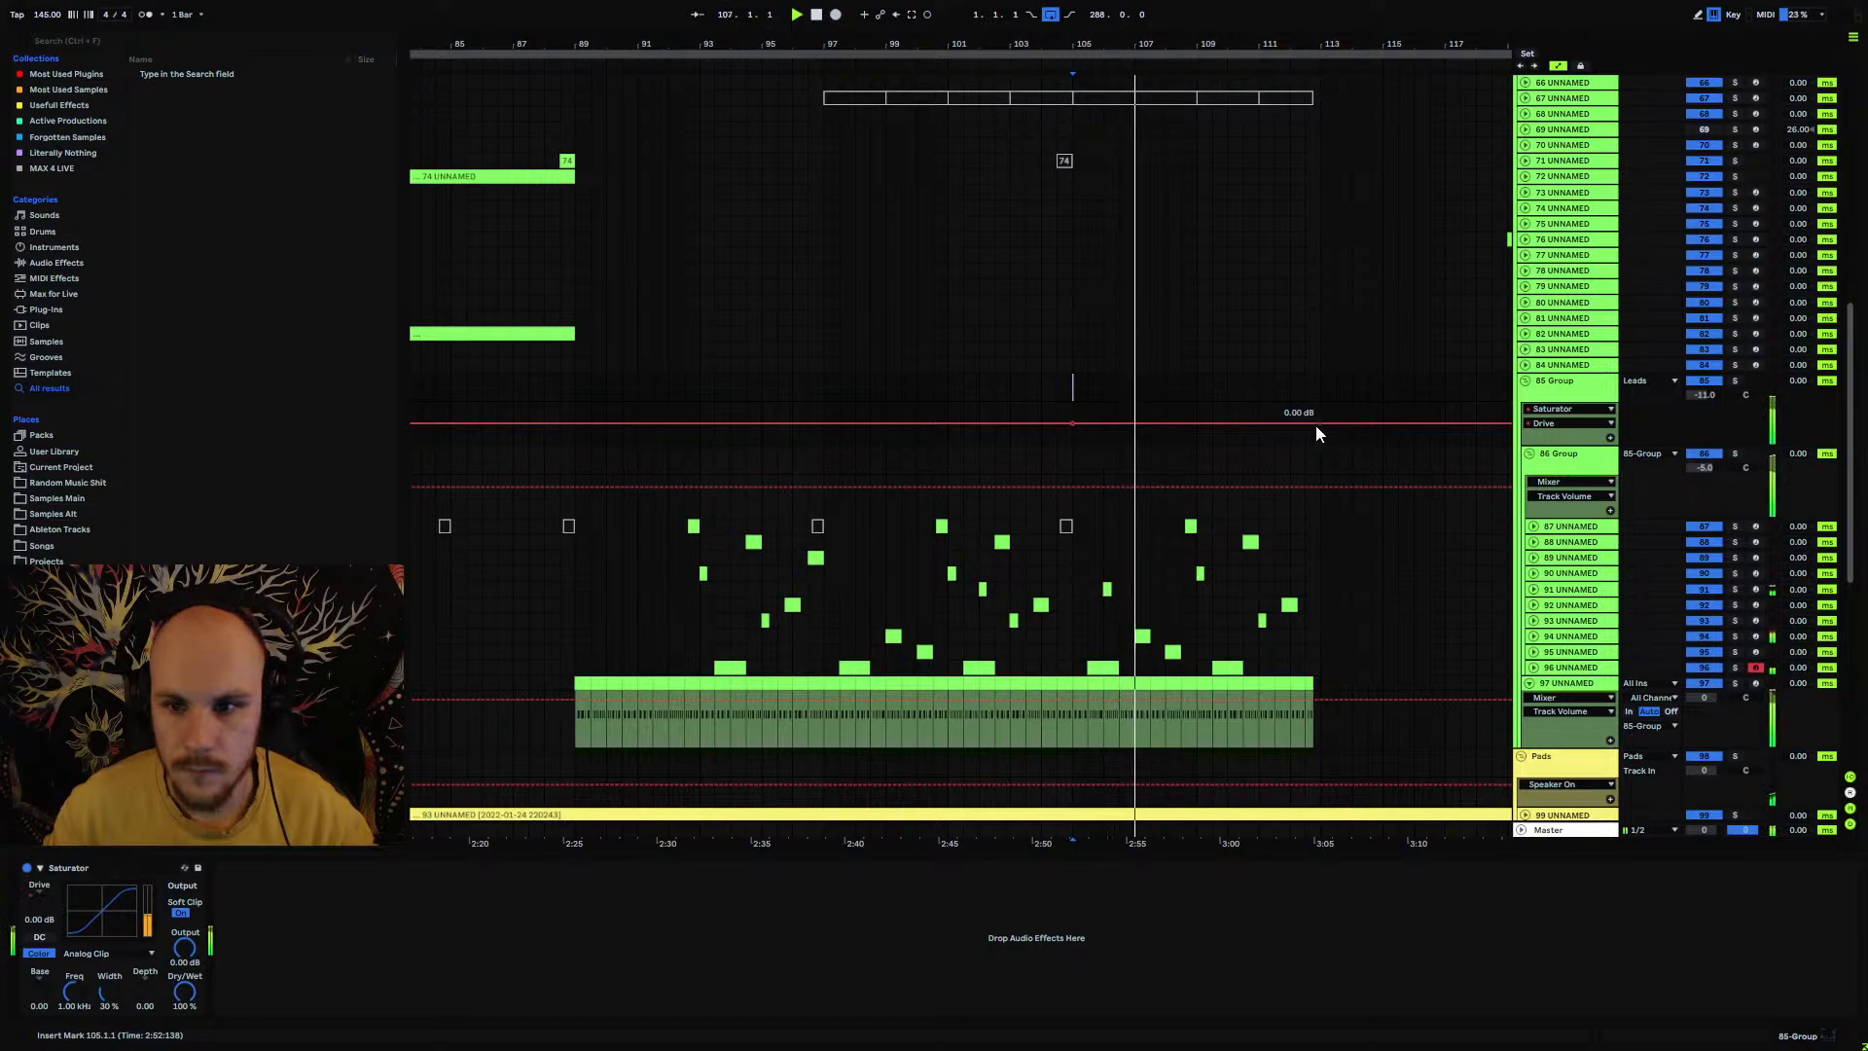
pyautogui.moveTo(1316, 424); pyautogui.dragTo(1315, 418)
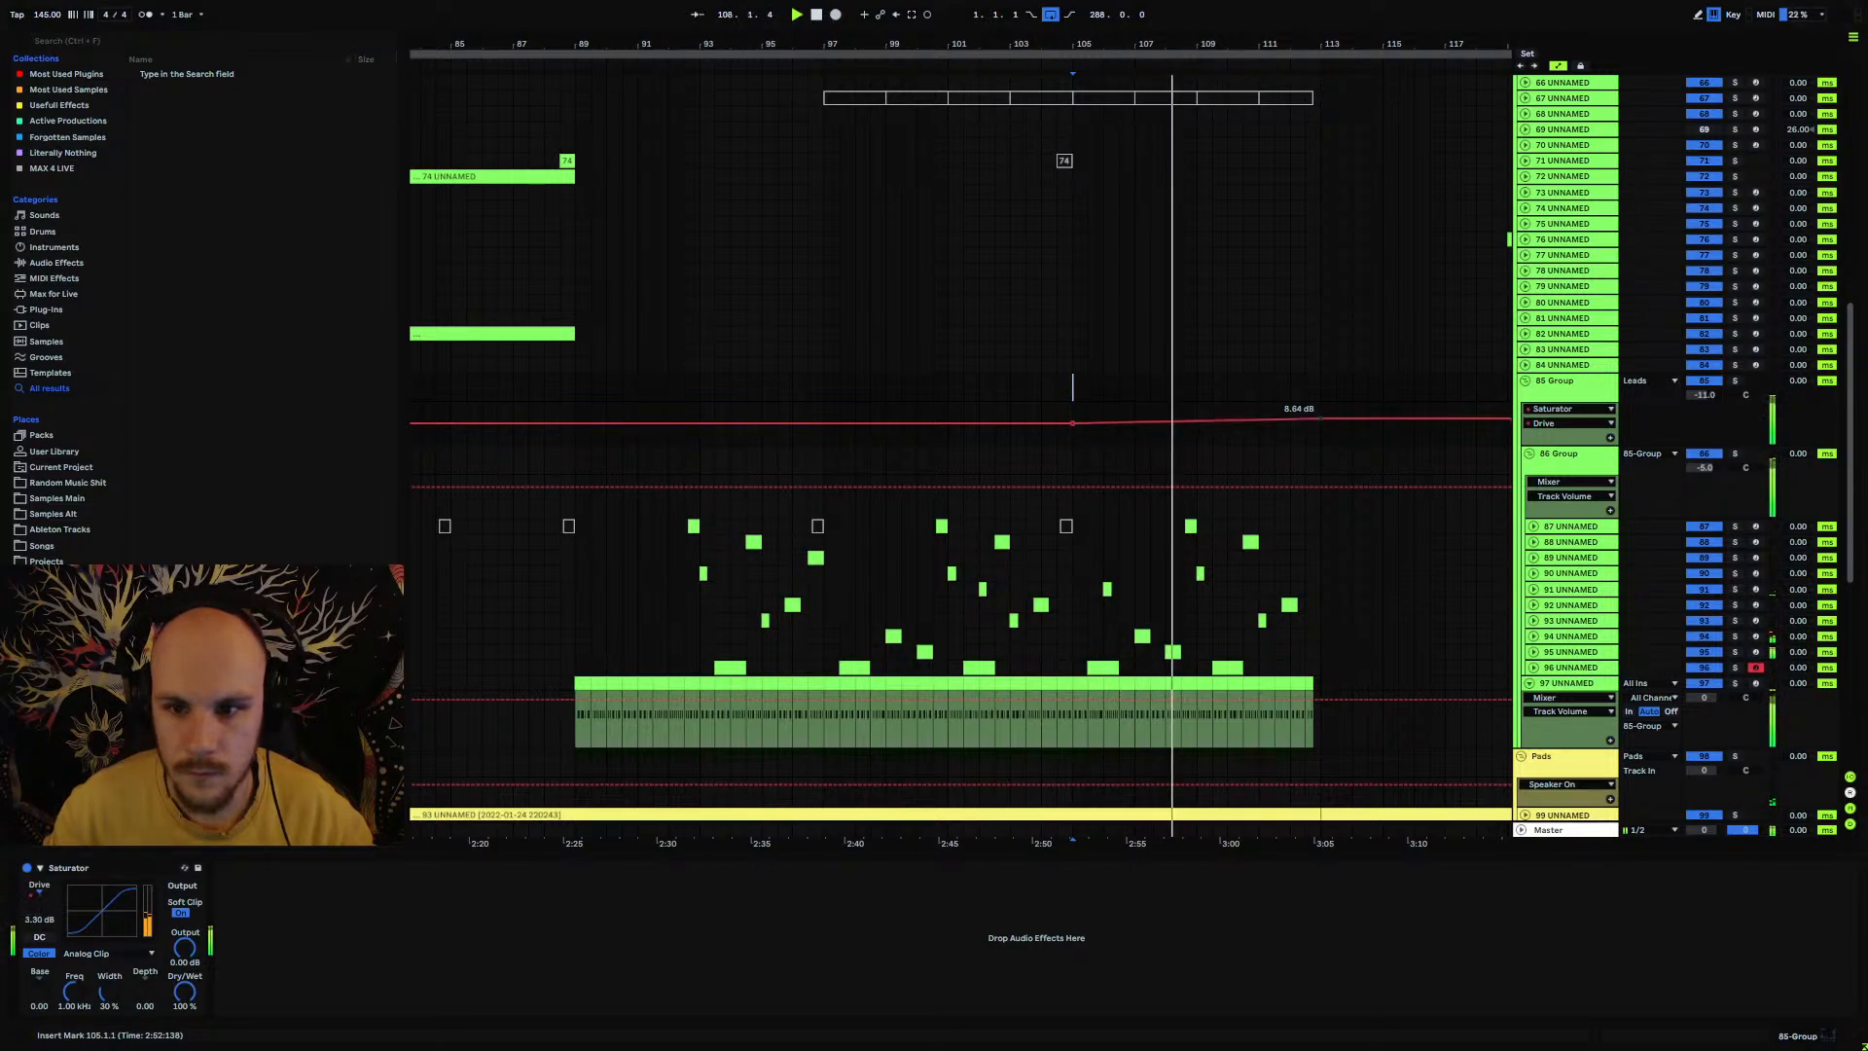
pyautogui.click(1274, 421)
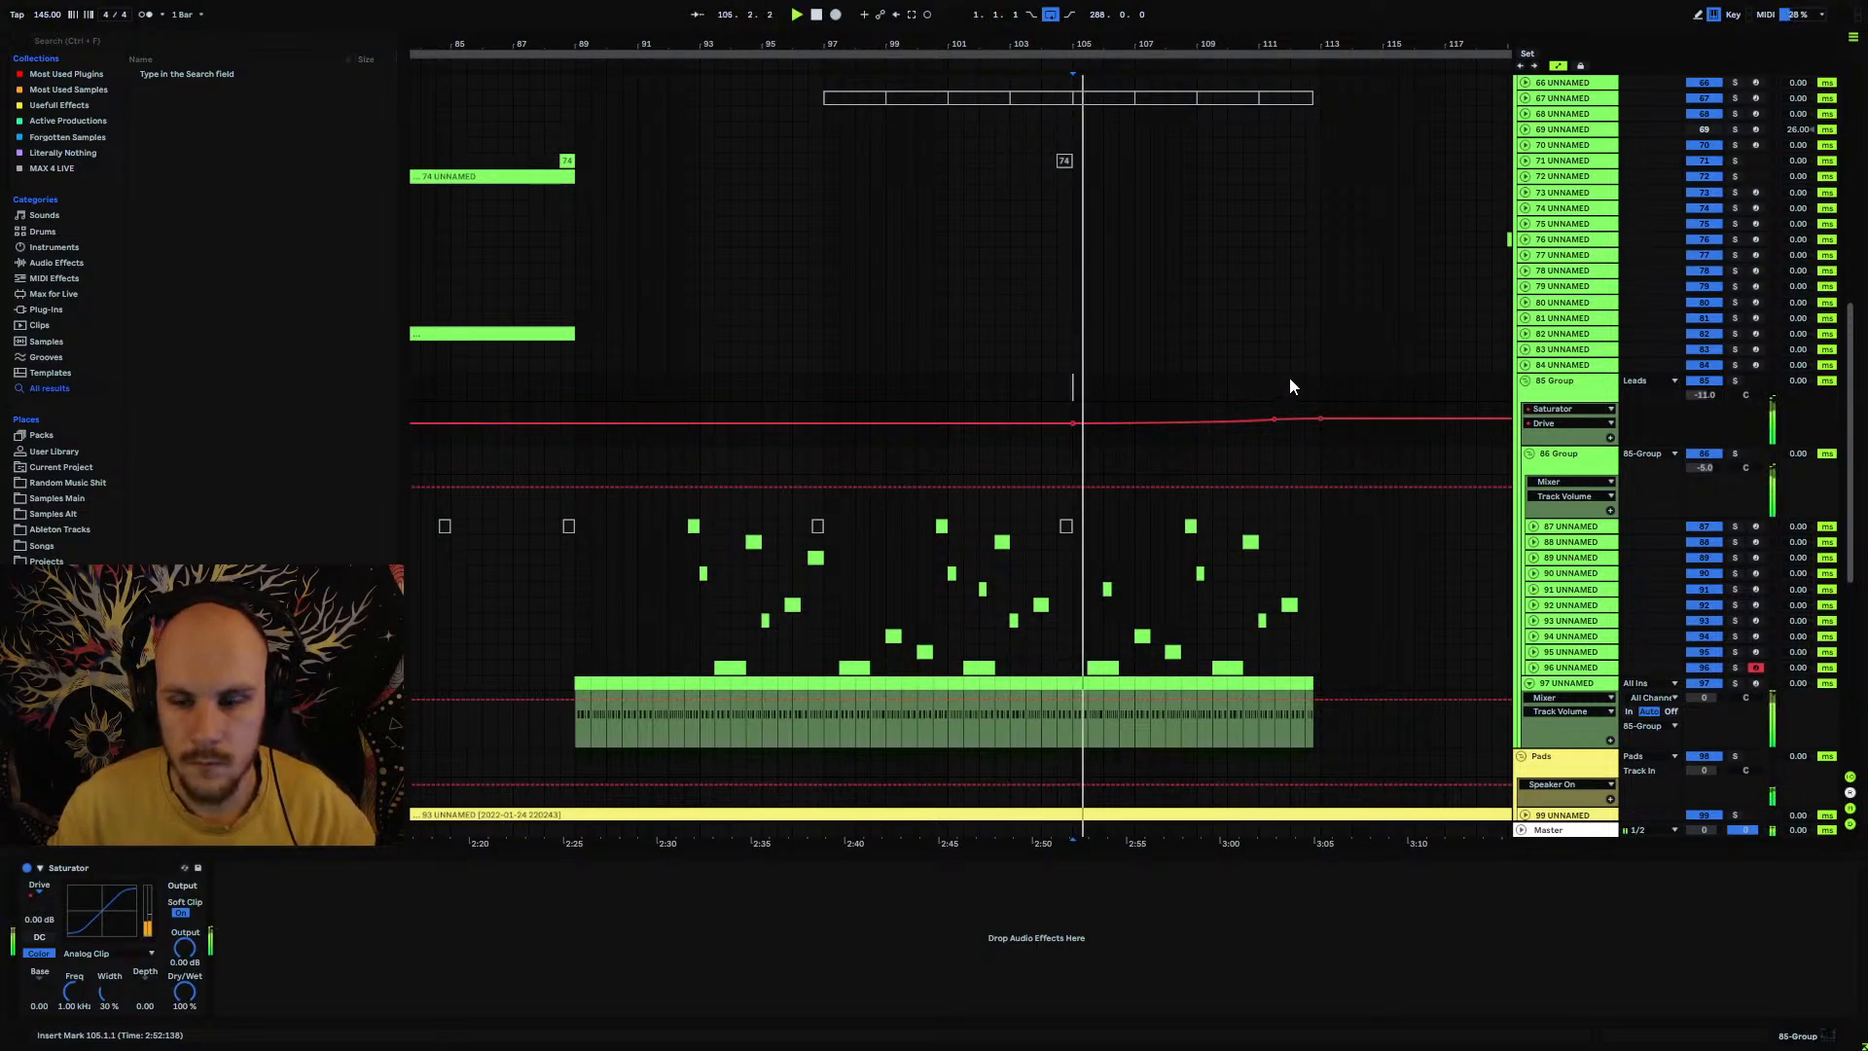
pyautogui.moveTo(1561, 451); pyautogui.dragTo(1467, 773)
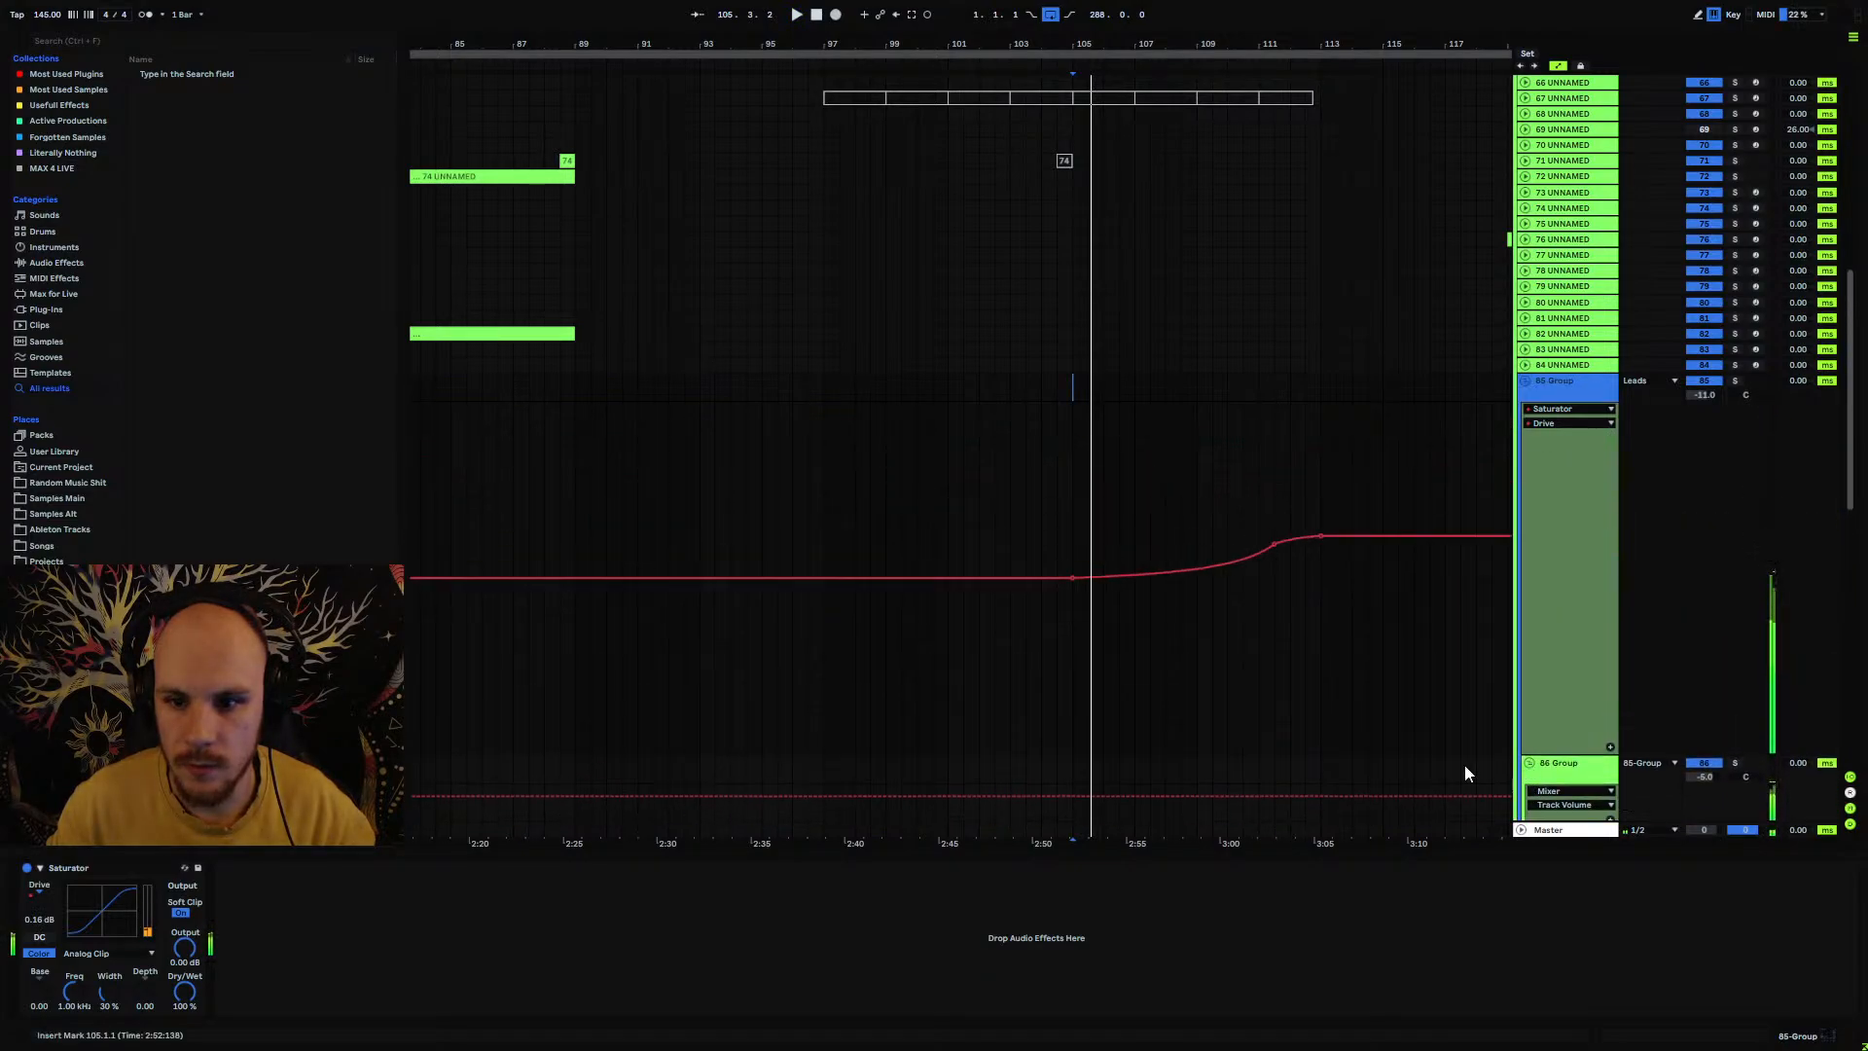
pyautogui.moveTo(1278, 554); pyautogui.dragTo(1278, 571)
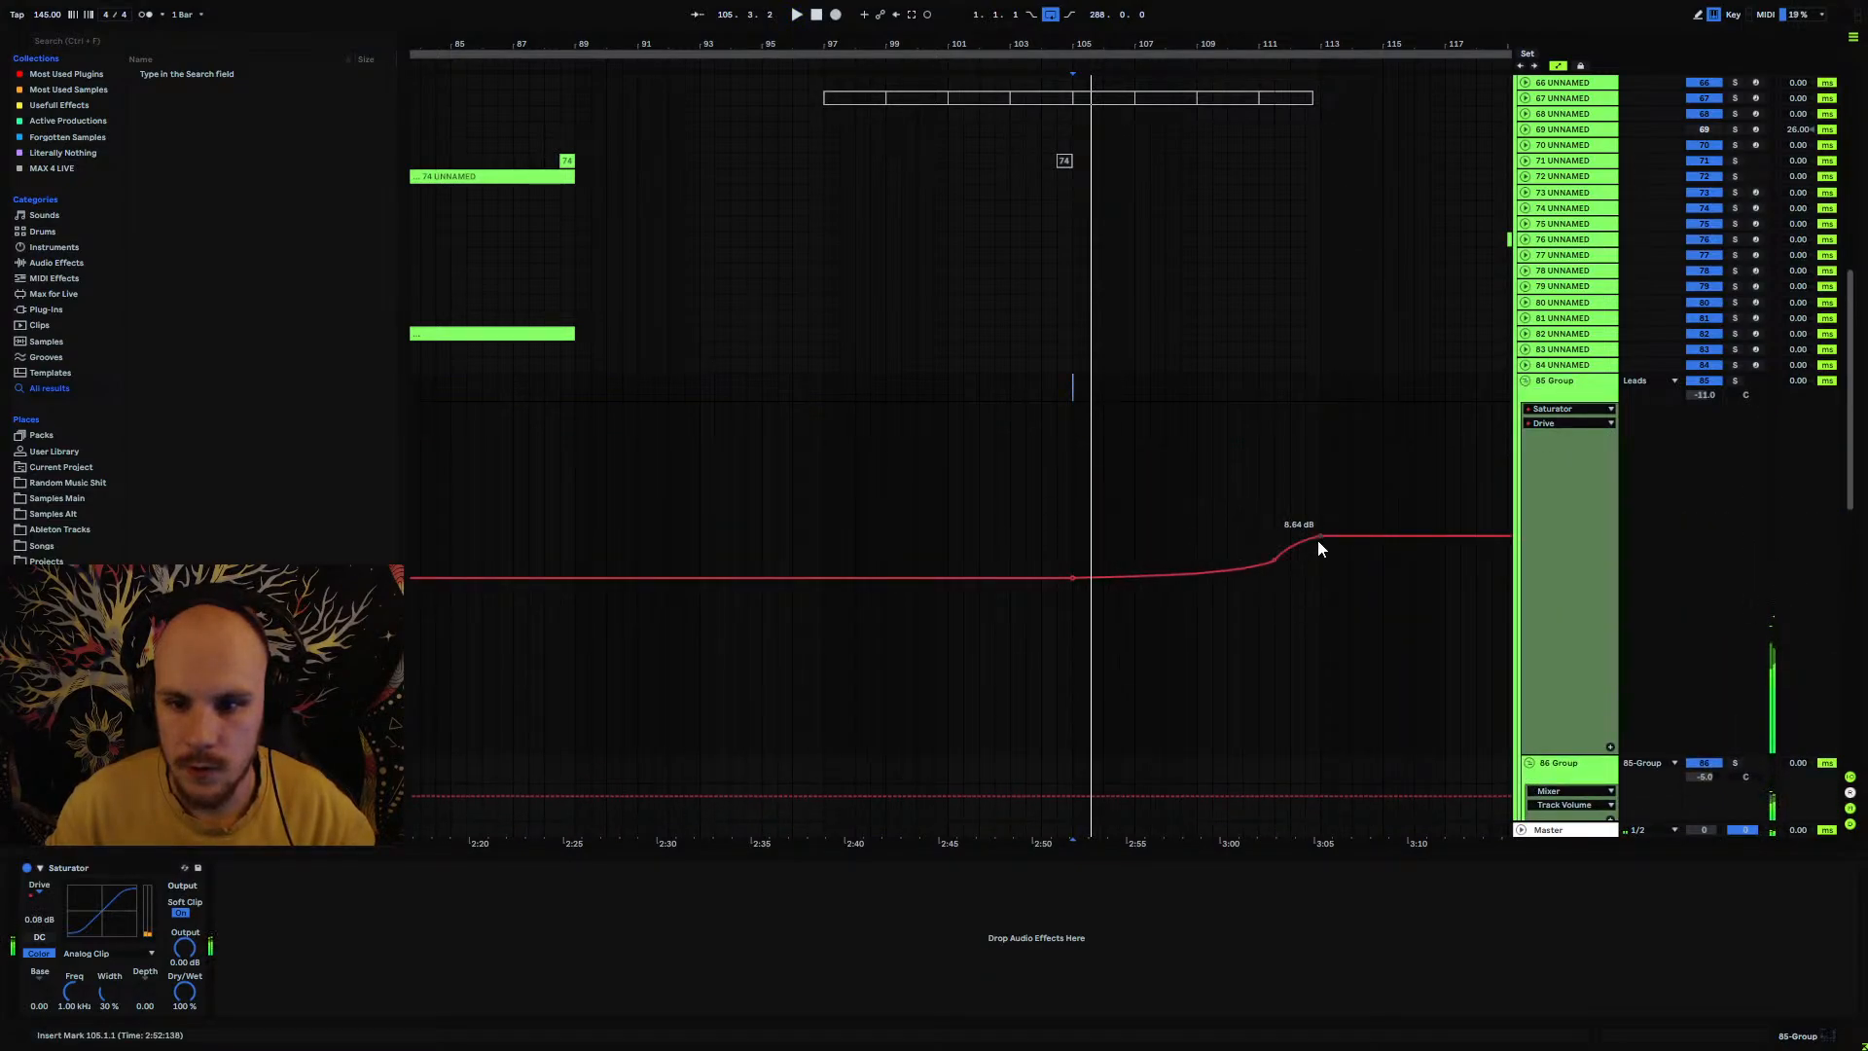
# Step: Lower the outer group's Saturator Drive automation to 5.24 dB at bar 113 and adjust the bend near bar 111, auditioning from 105.1.1
pyautogui.press('space')
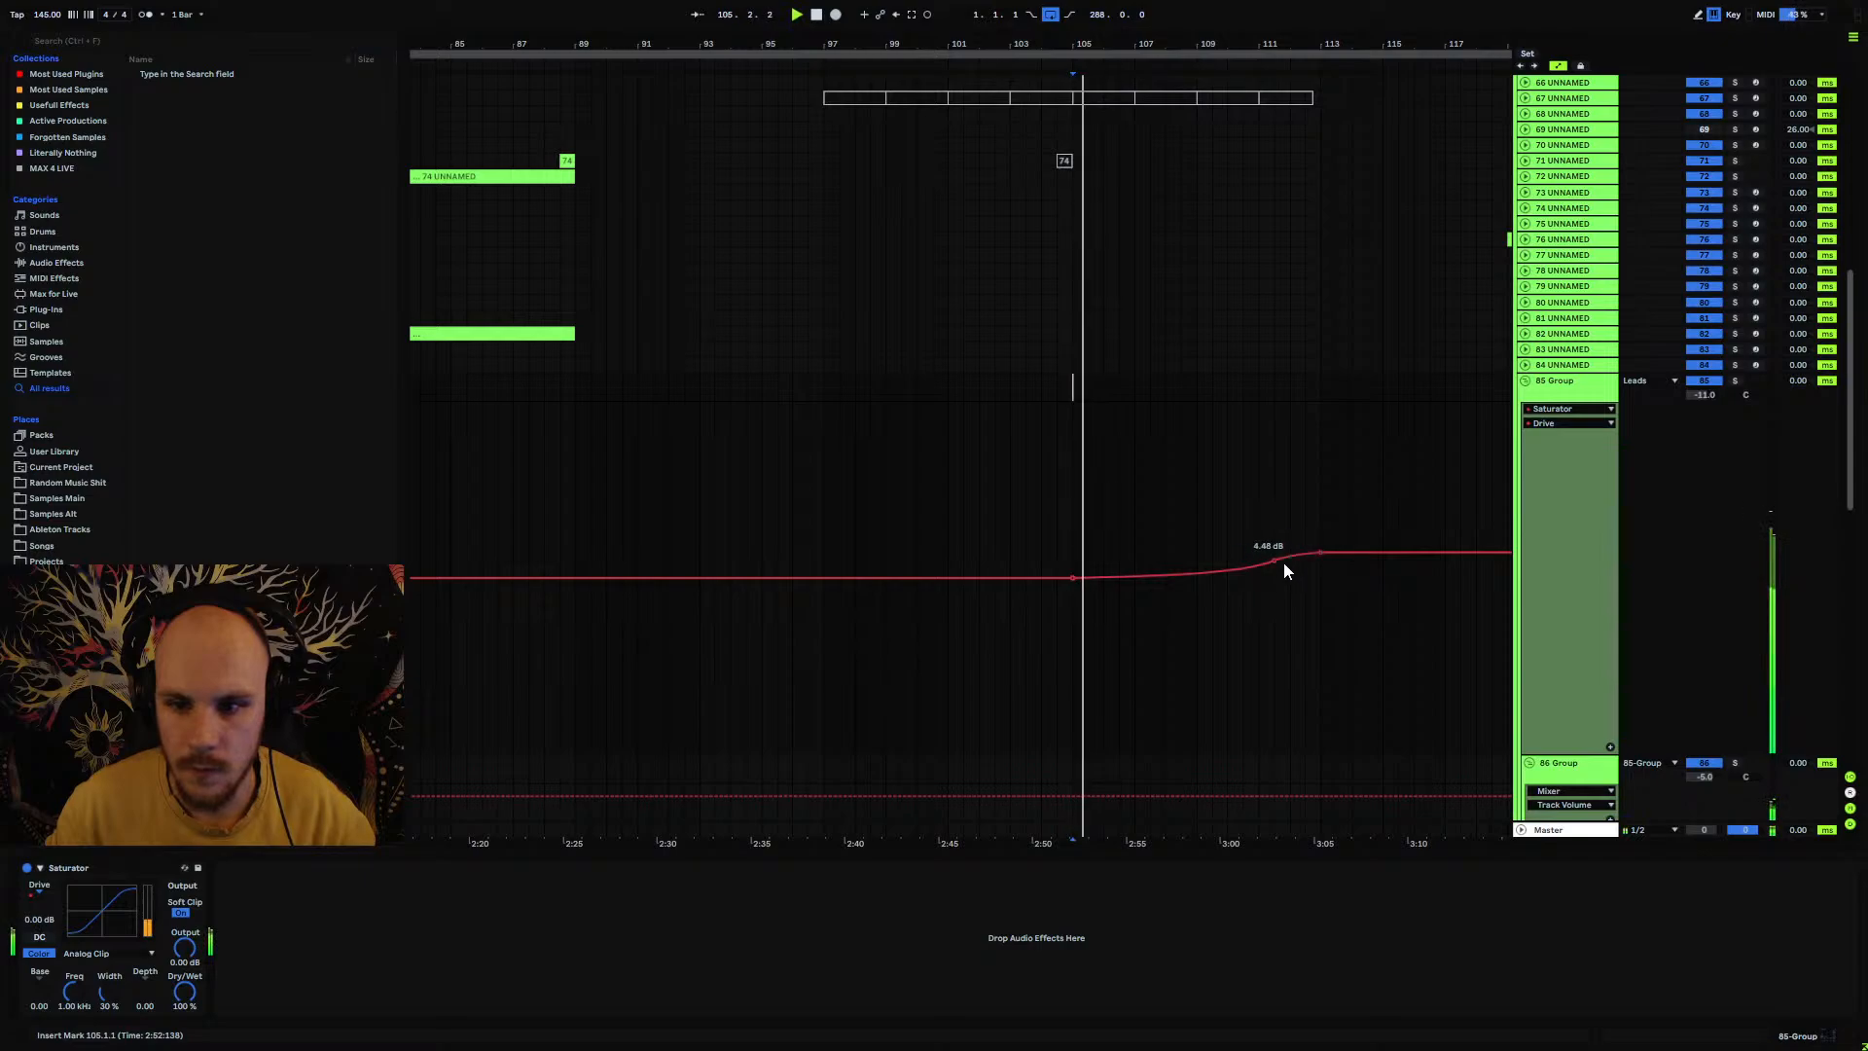
pyautogui.moveTo(1279, 561); pyautogui.dragTo(1281, 563)
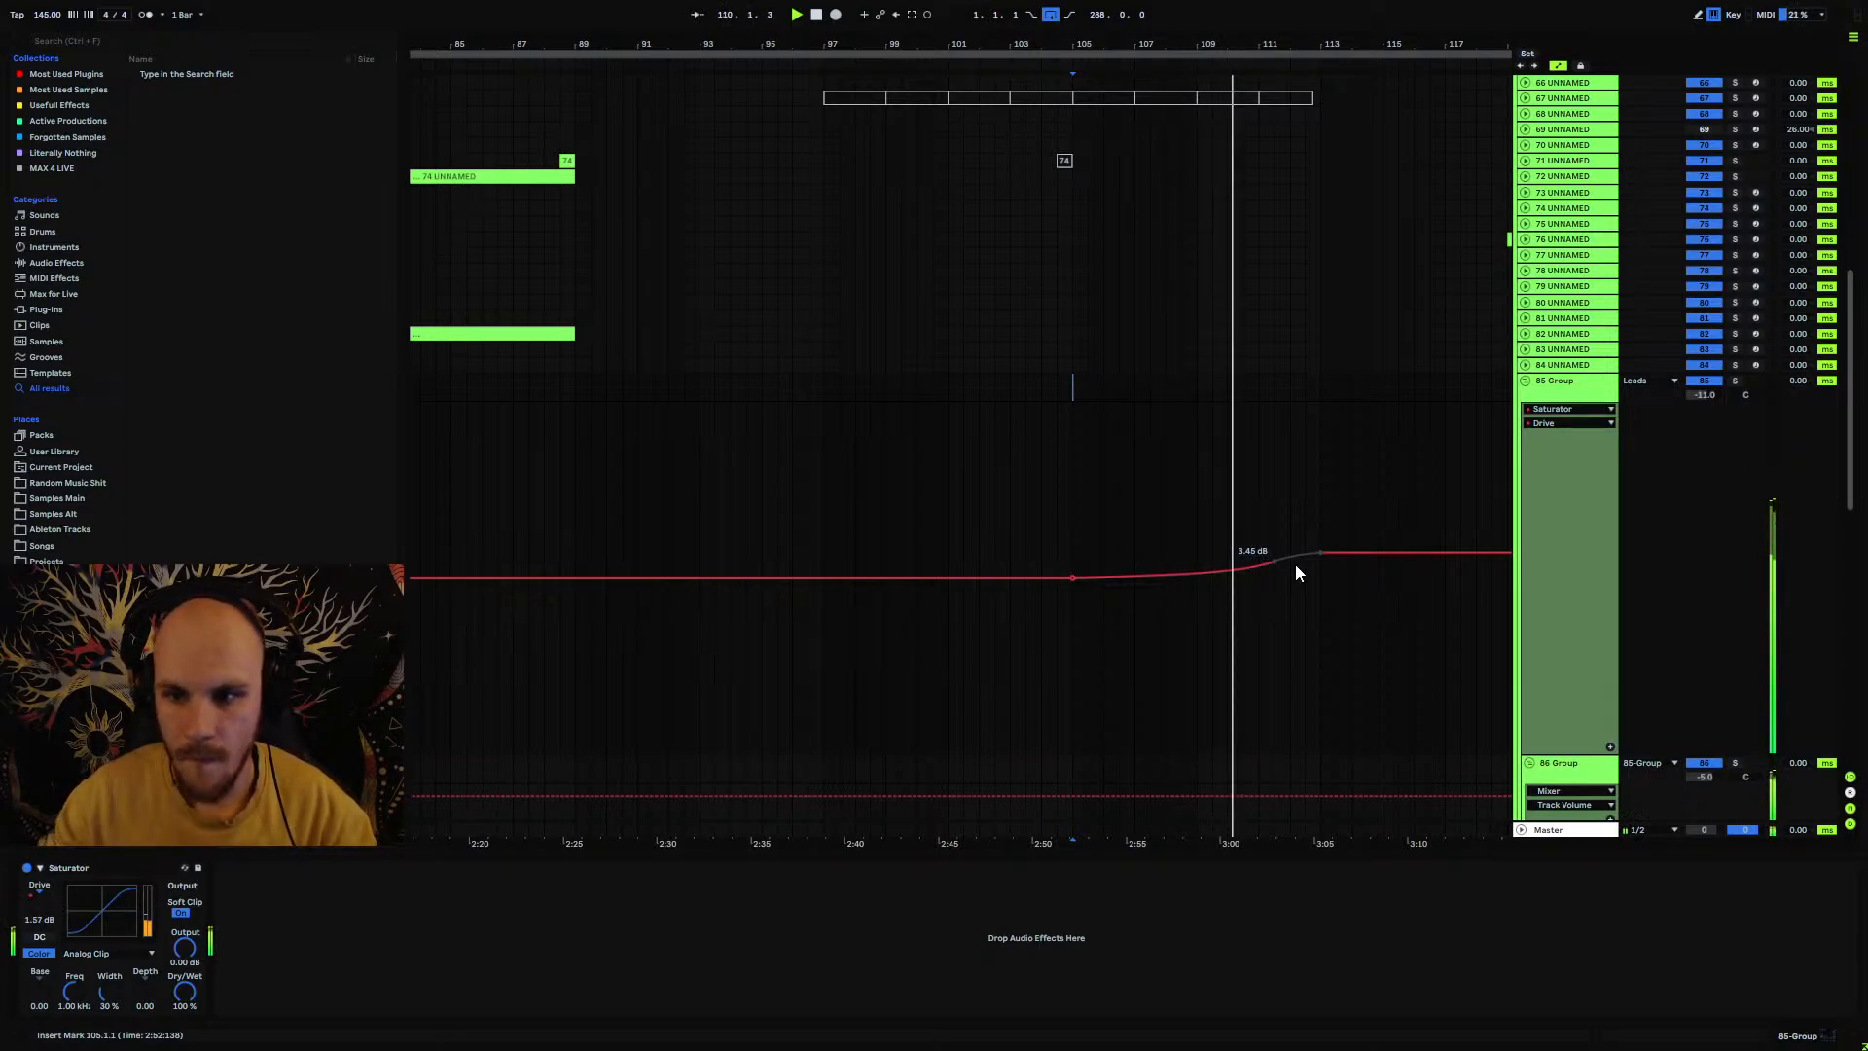
# Step: Unfold the 86 Group, deactivate track 96's last clip at 109.3.1, and audition the leads from 86.3.1
pyautogui.click(1525, 380)
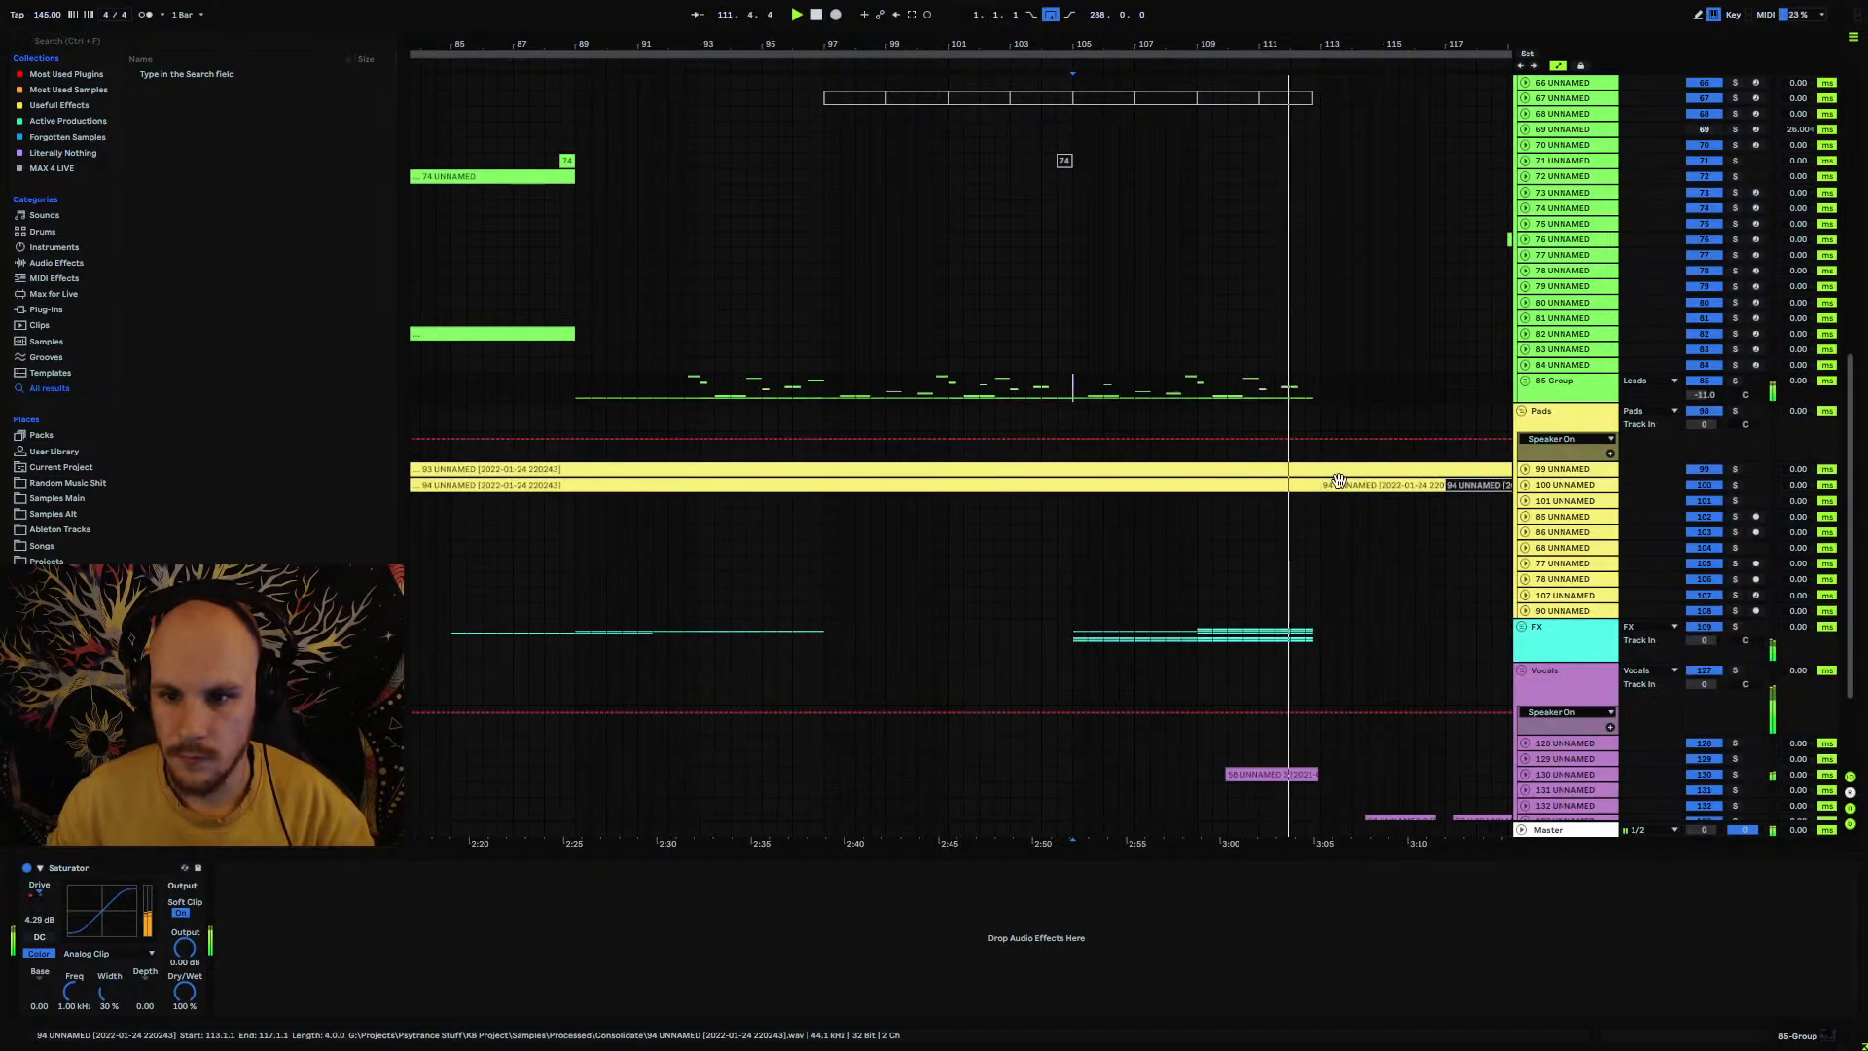
pyautogui.click(1525, 380)
pyautogui.scroll(-2, 1436, 635)
pyautogui.click(1529, 696)
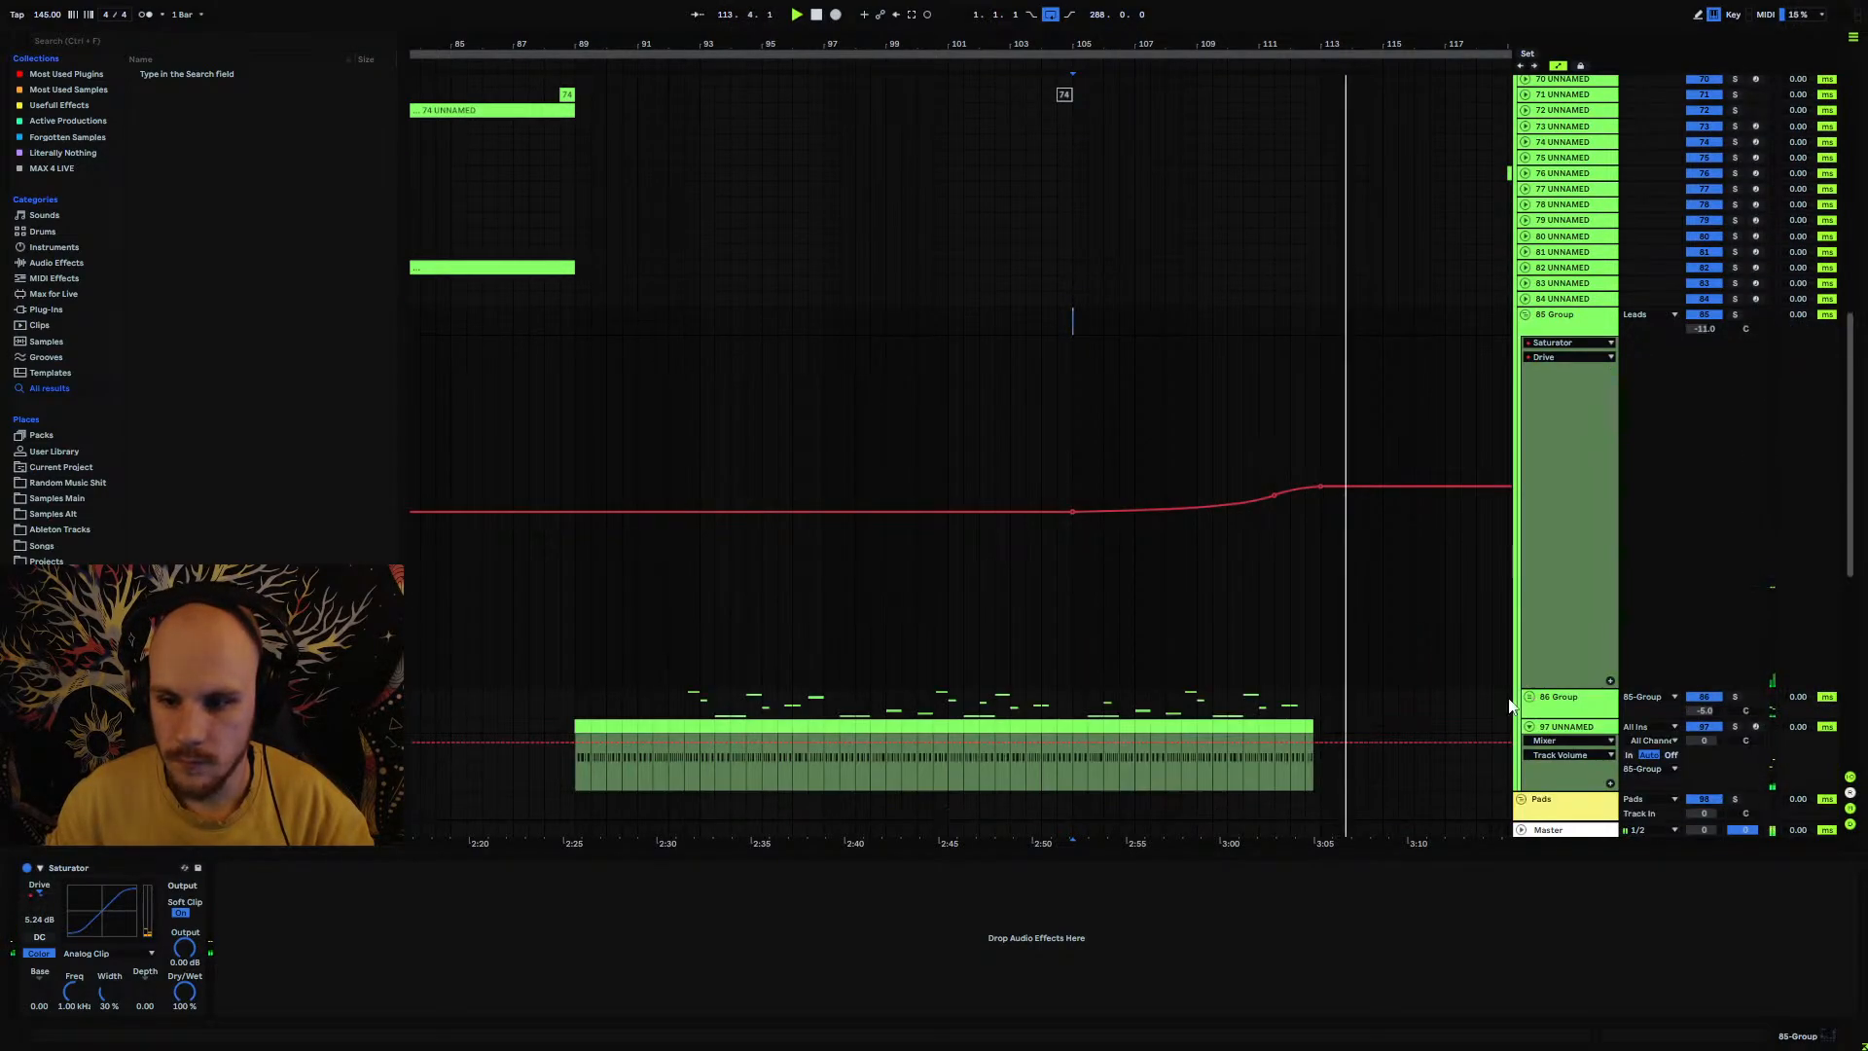
pyautogui.scroll(-2, 1451, 650)
pyautogui.click(1531, 615)
pyautogui.scroll(-4, 1241, 646)
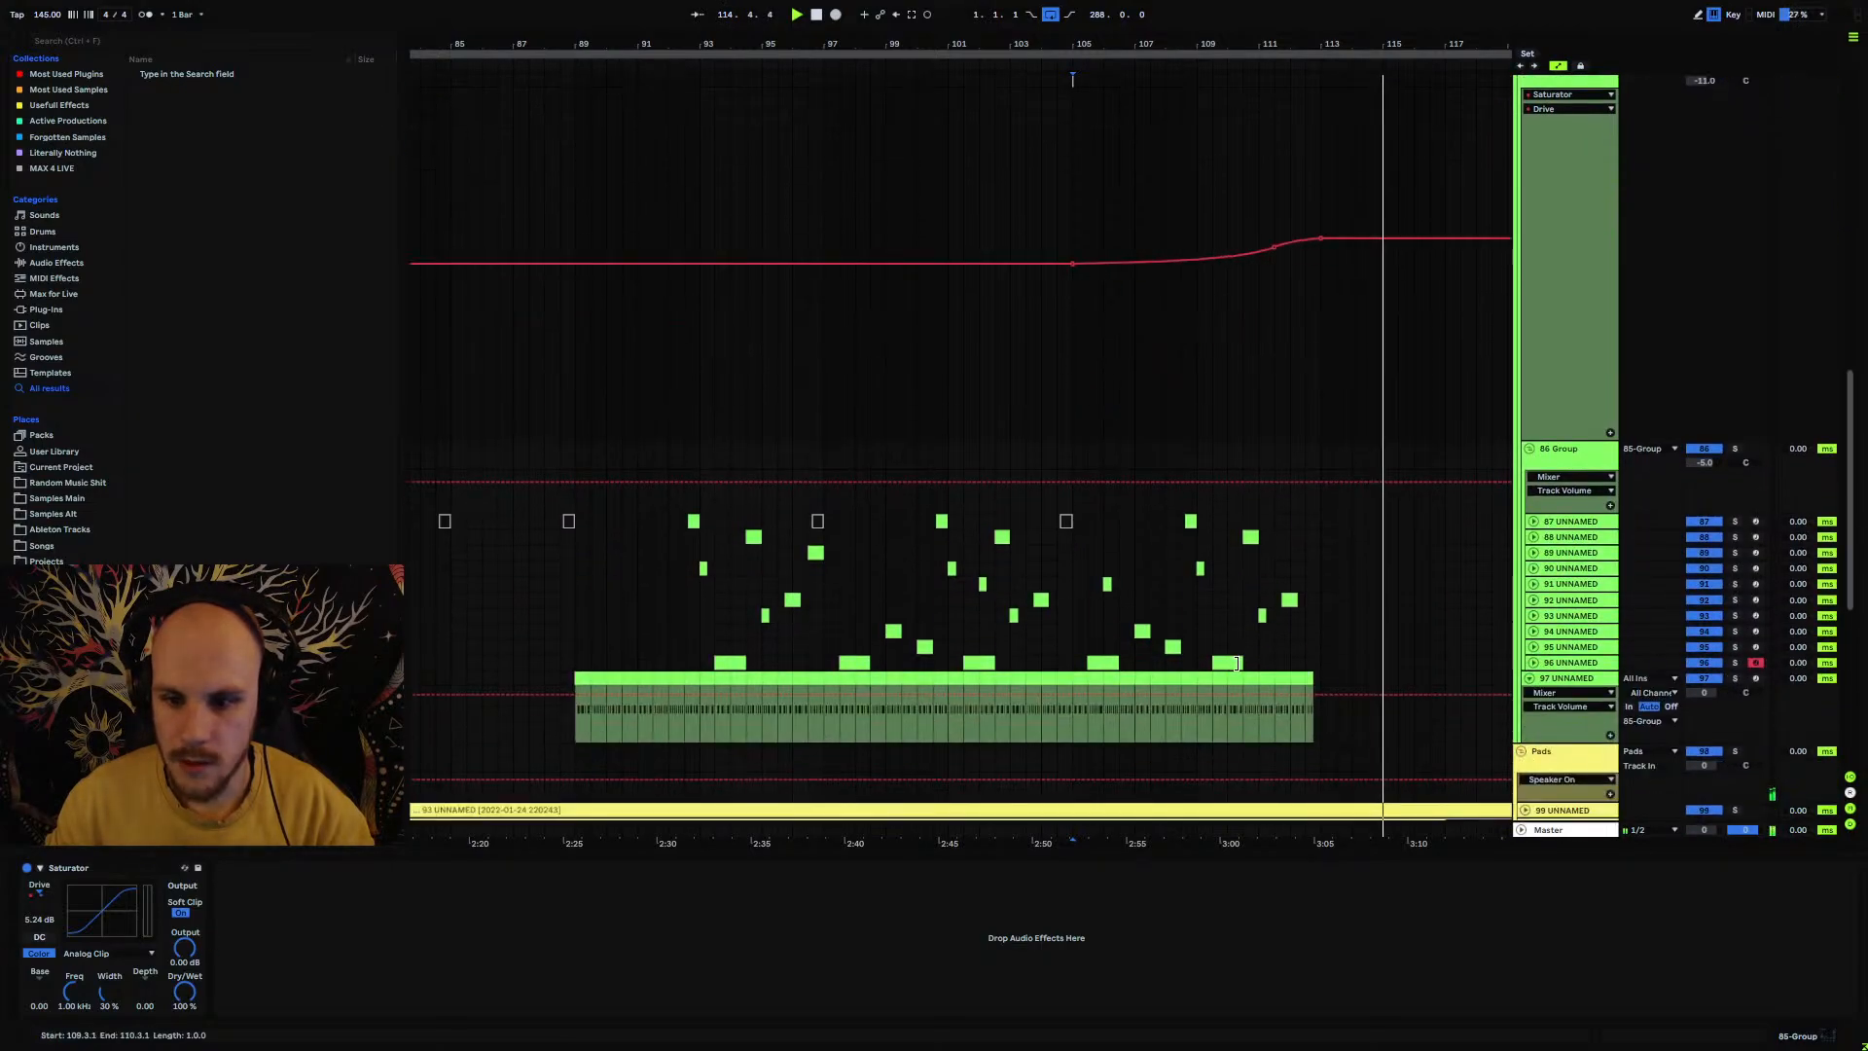
pyautogui.click(1231, 662)
pyautogui.click(1235, 662)
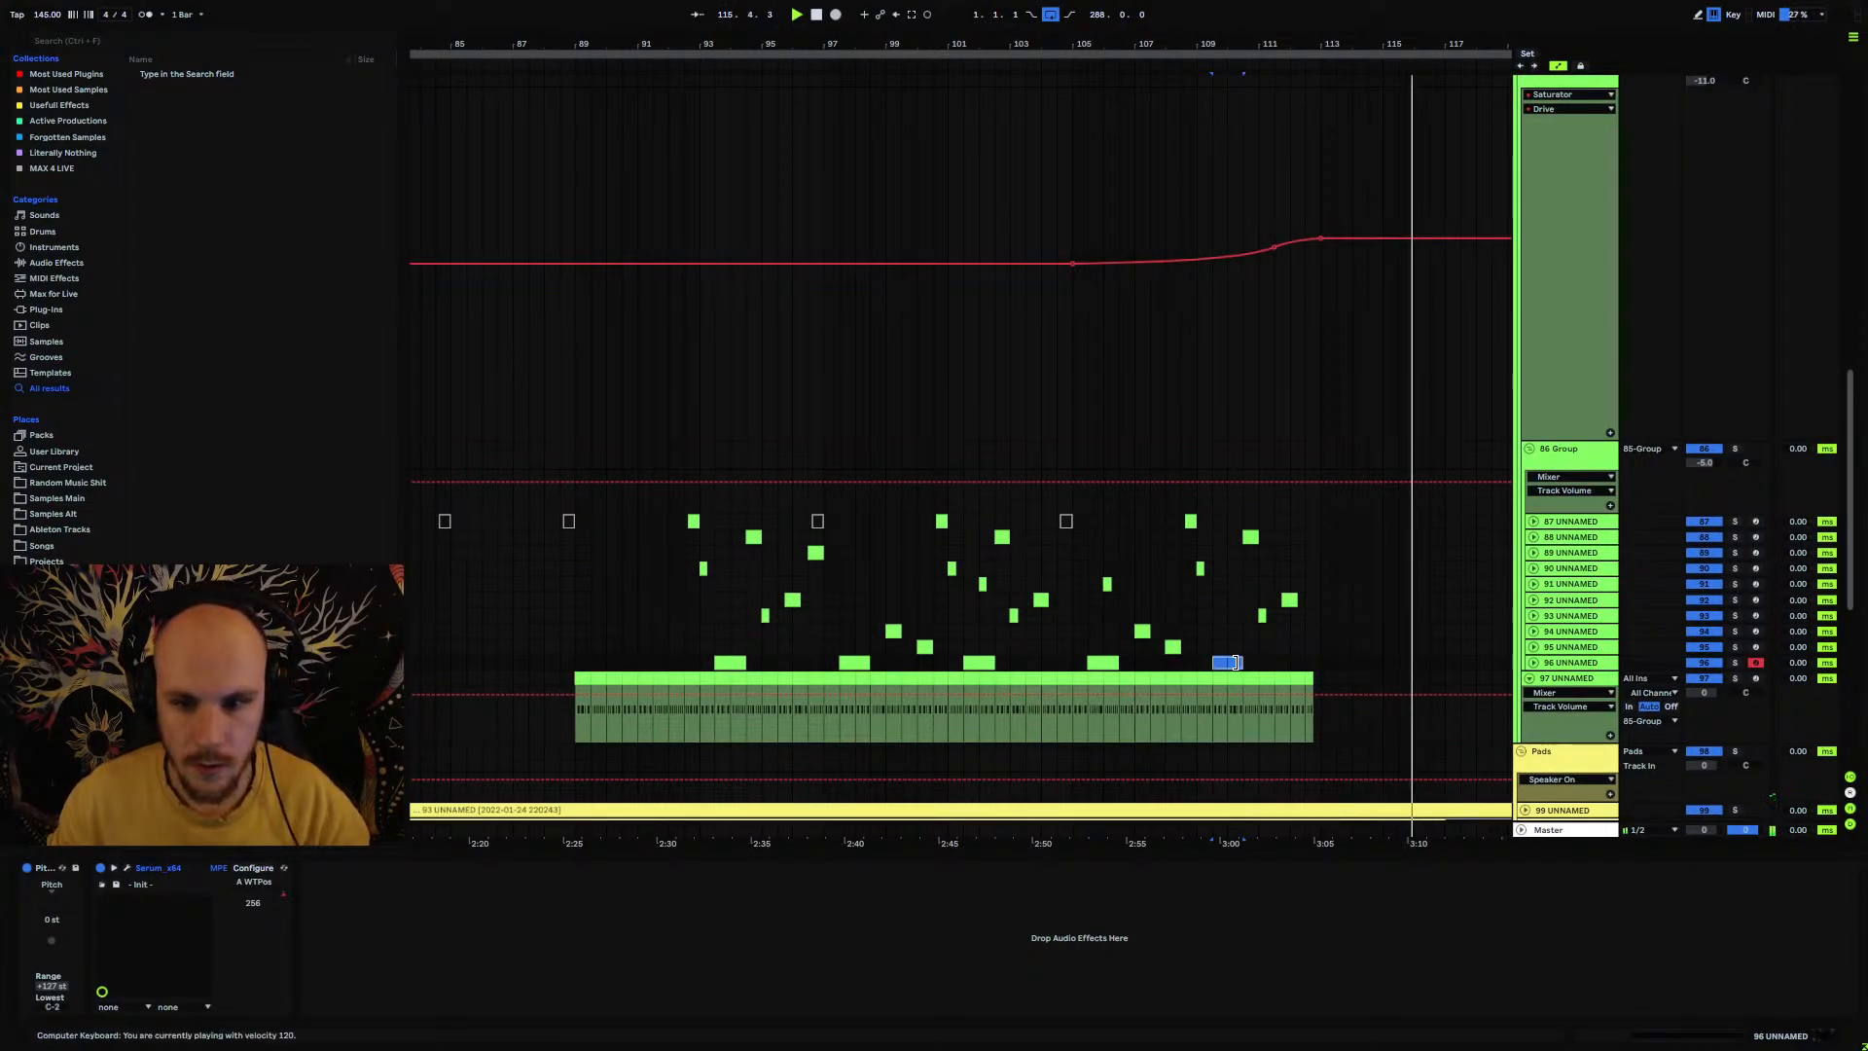
pyautogui.press('space')
pyautogui.press('space')
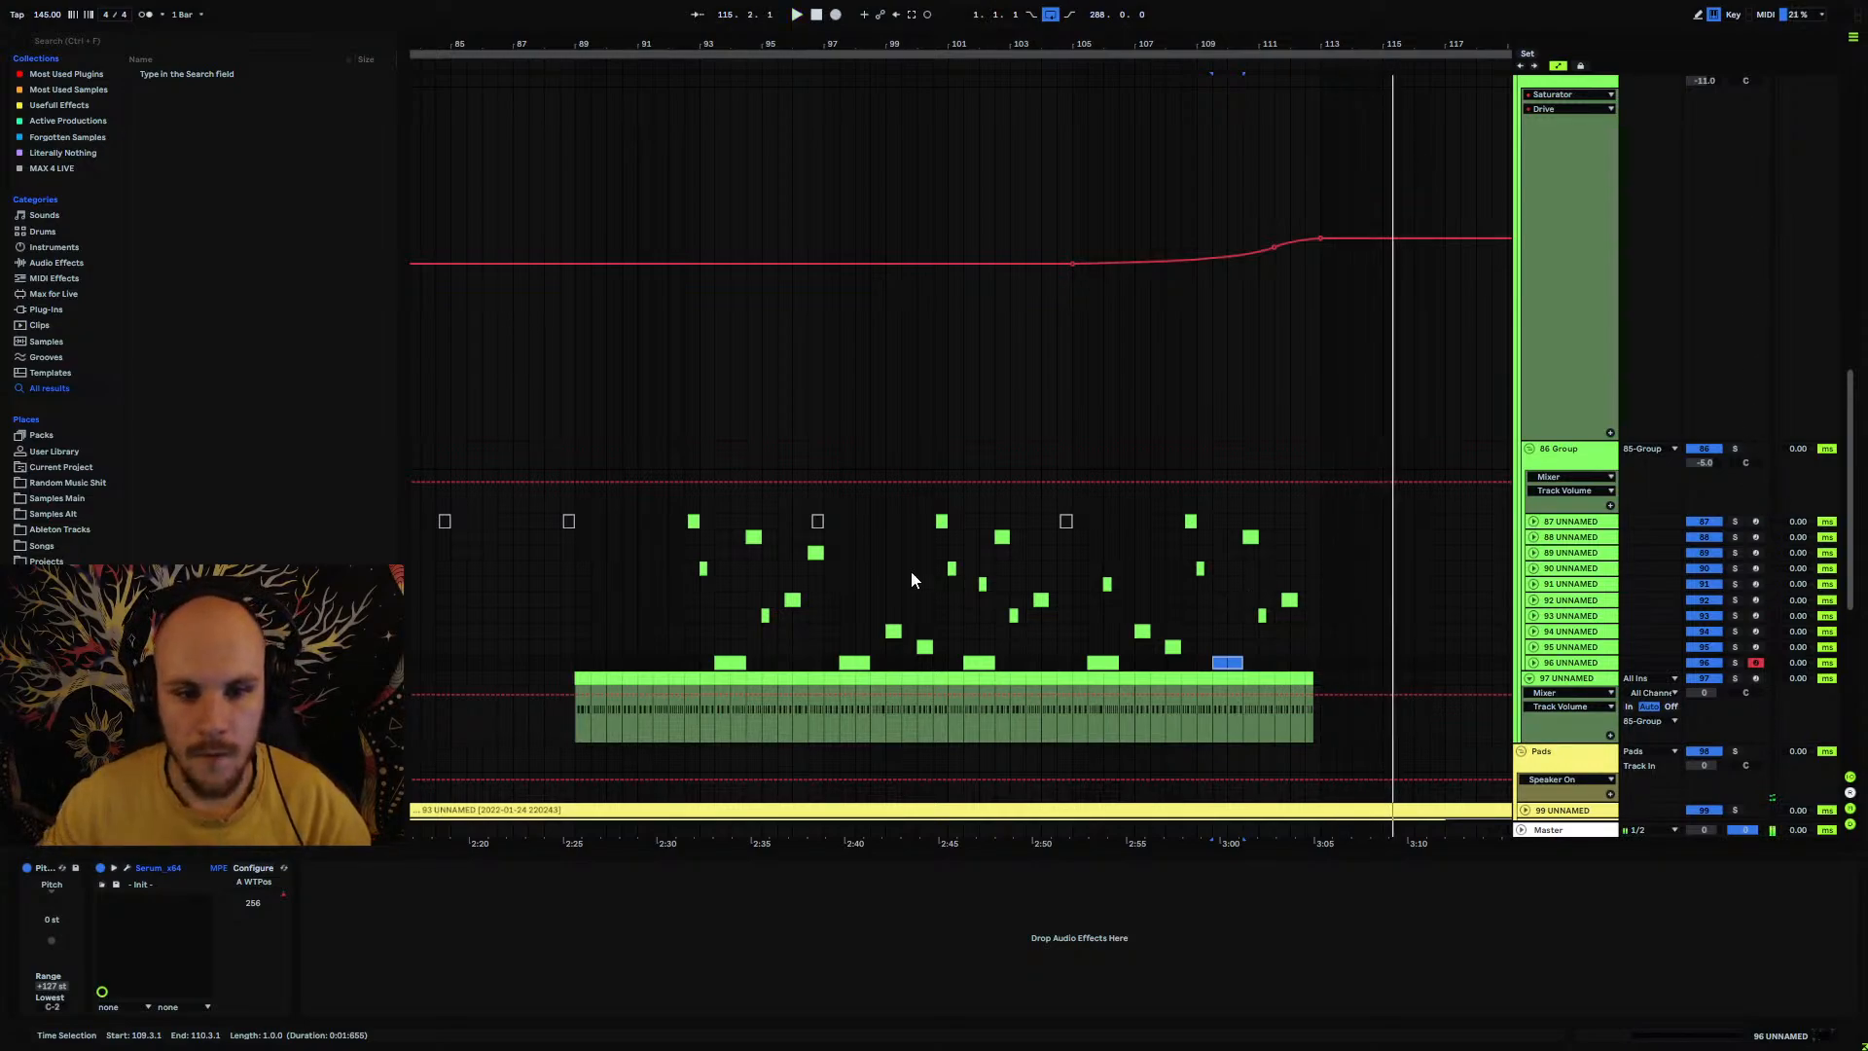
pyautogui.click(500, 615)
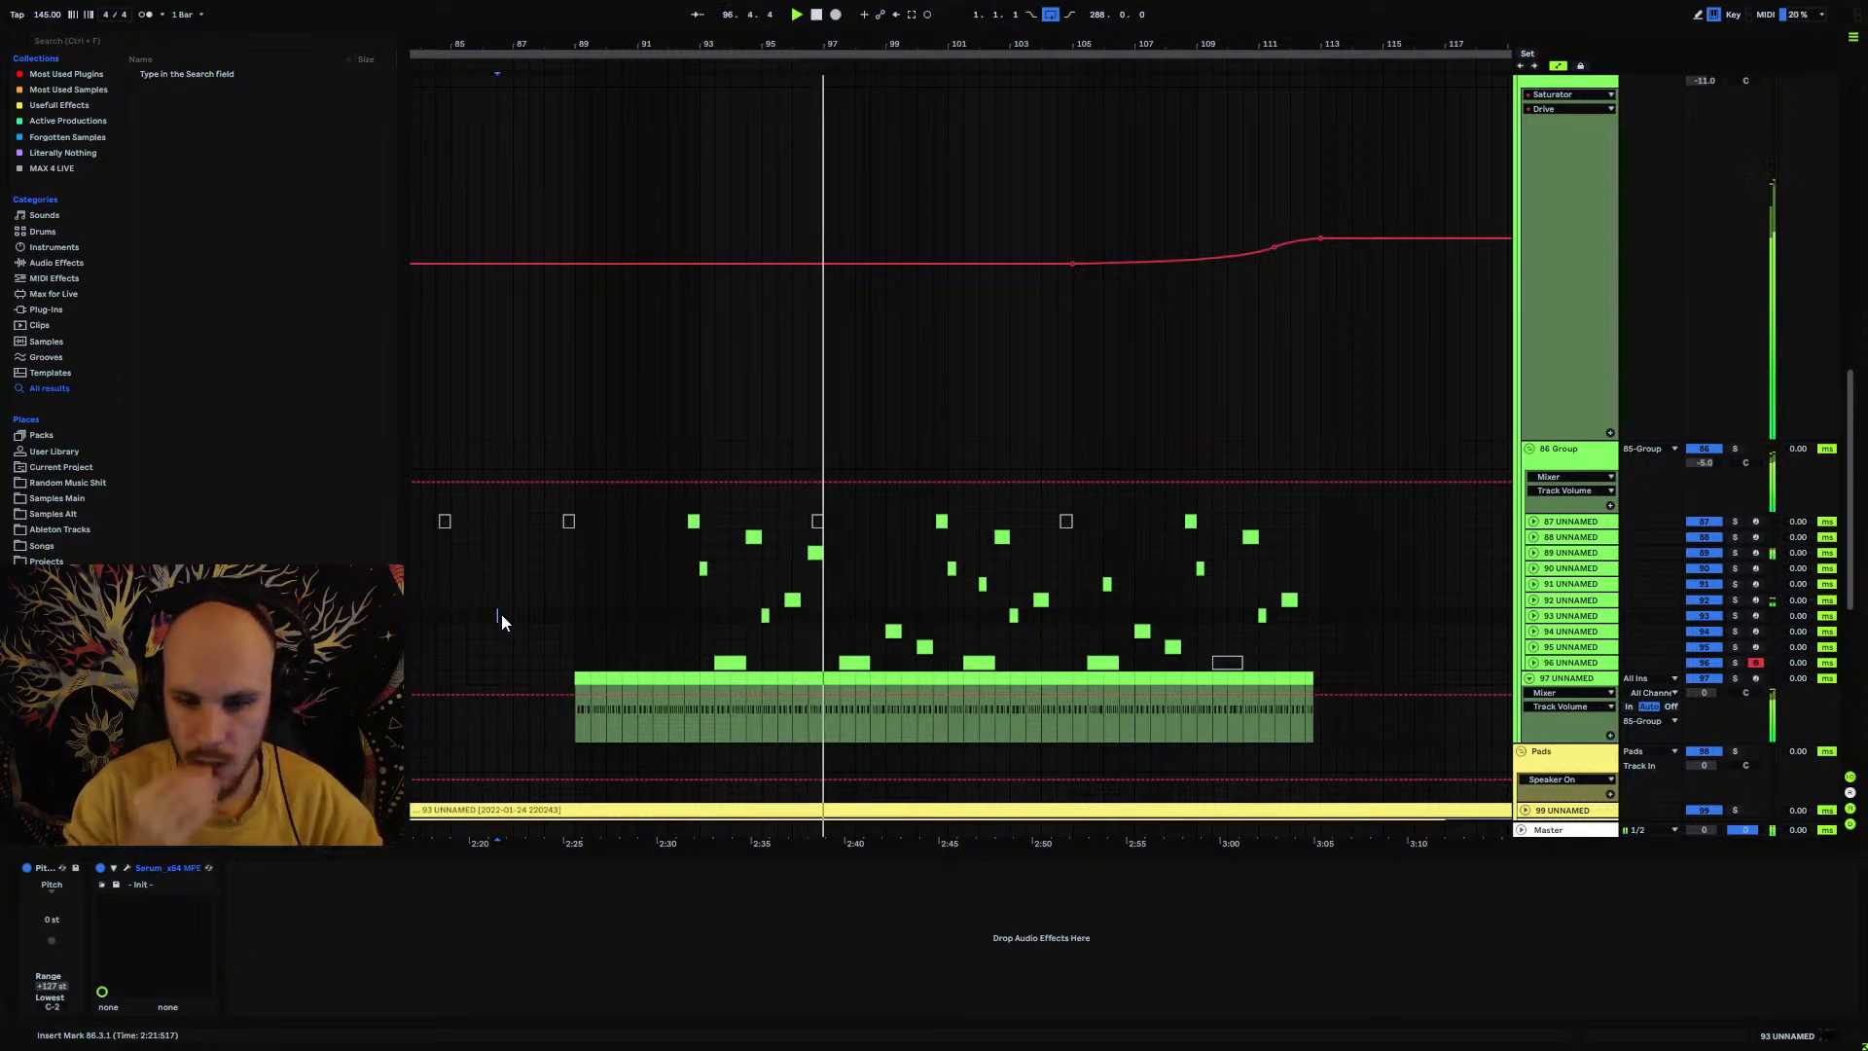
# Step: Try track 94's Pitch device at -36 st, checking its Serum window and auditioning the result
pyautogui.click(1548, 632)
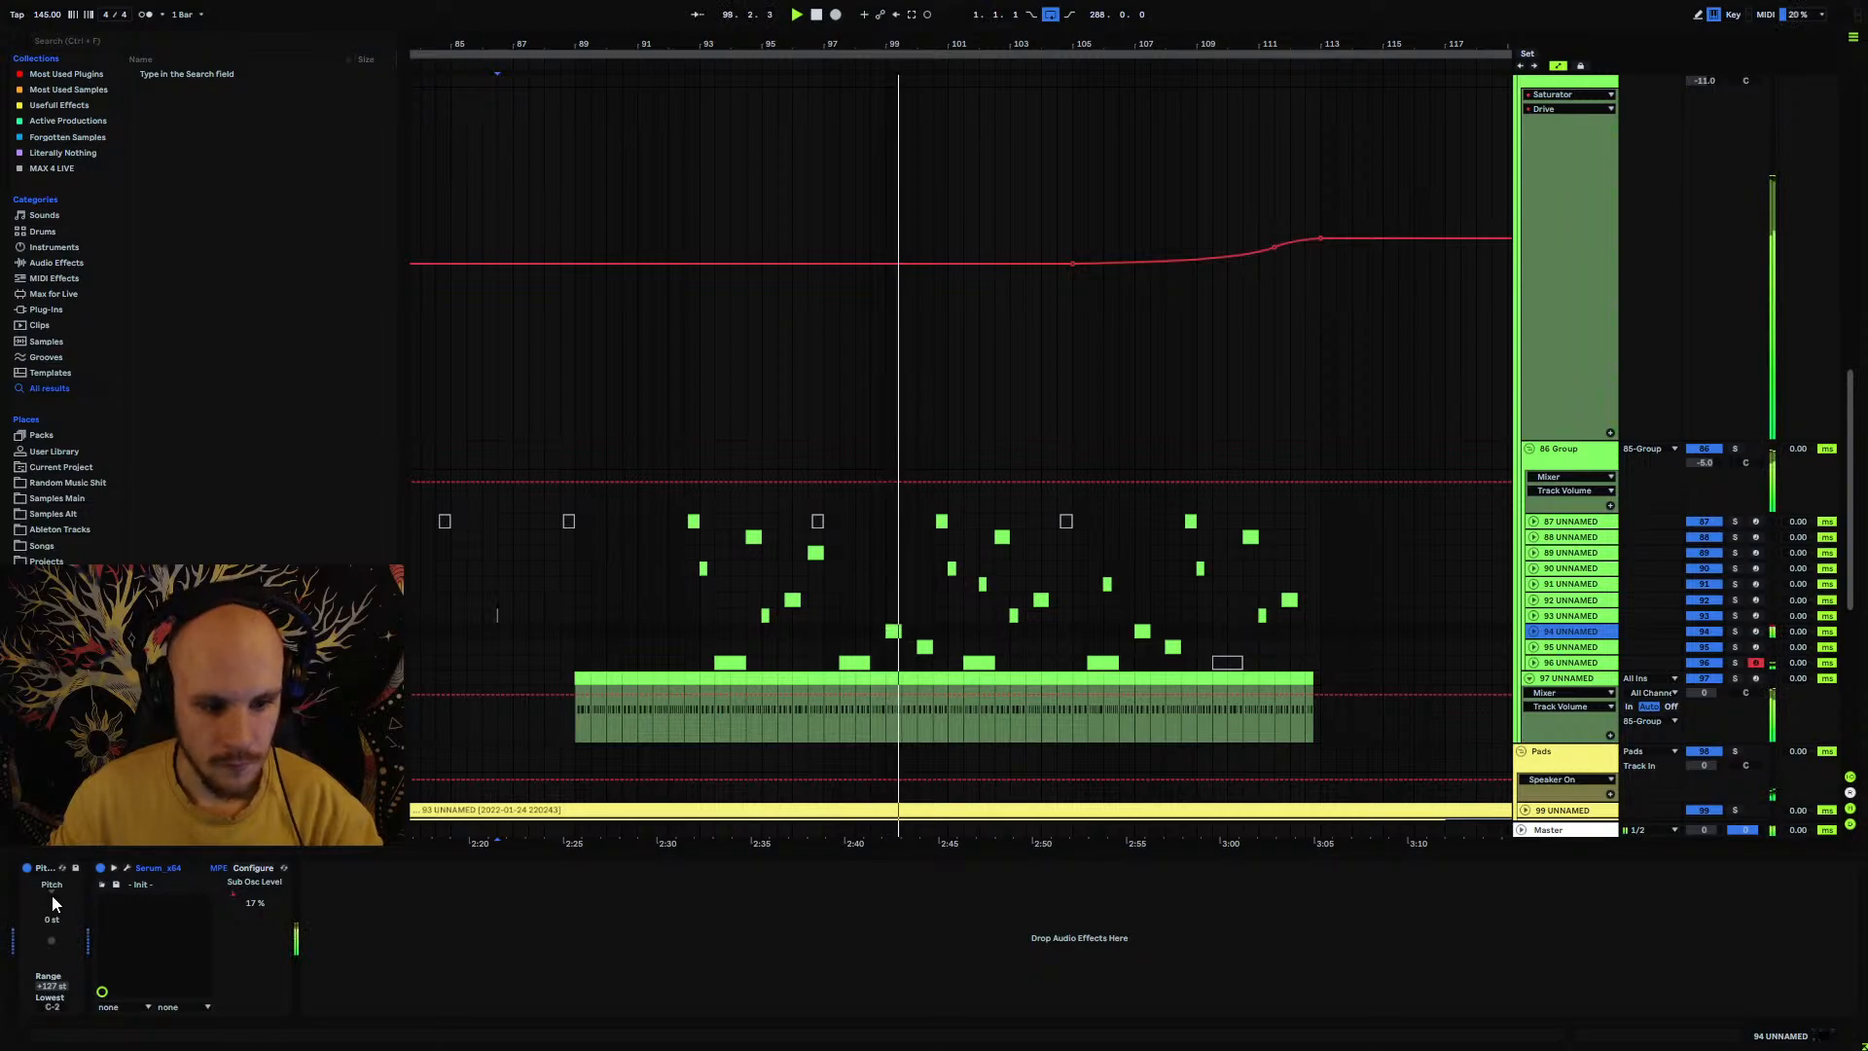
pyautogui.click(102, 886)
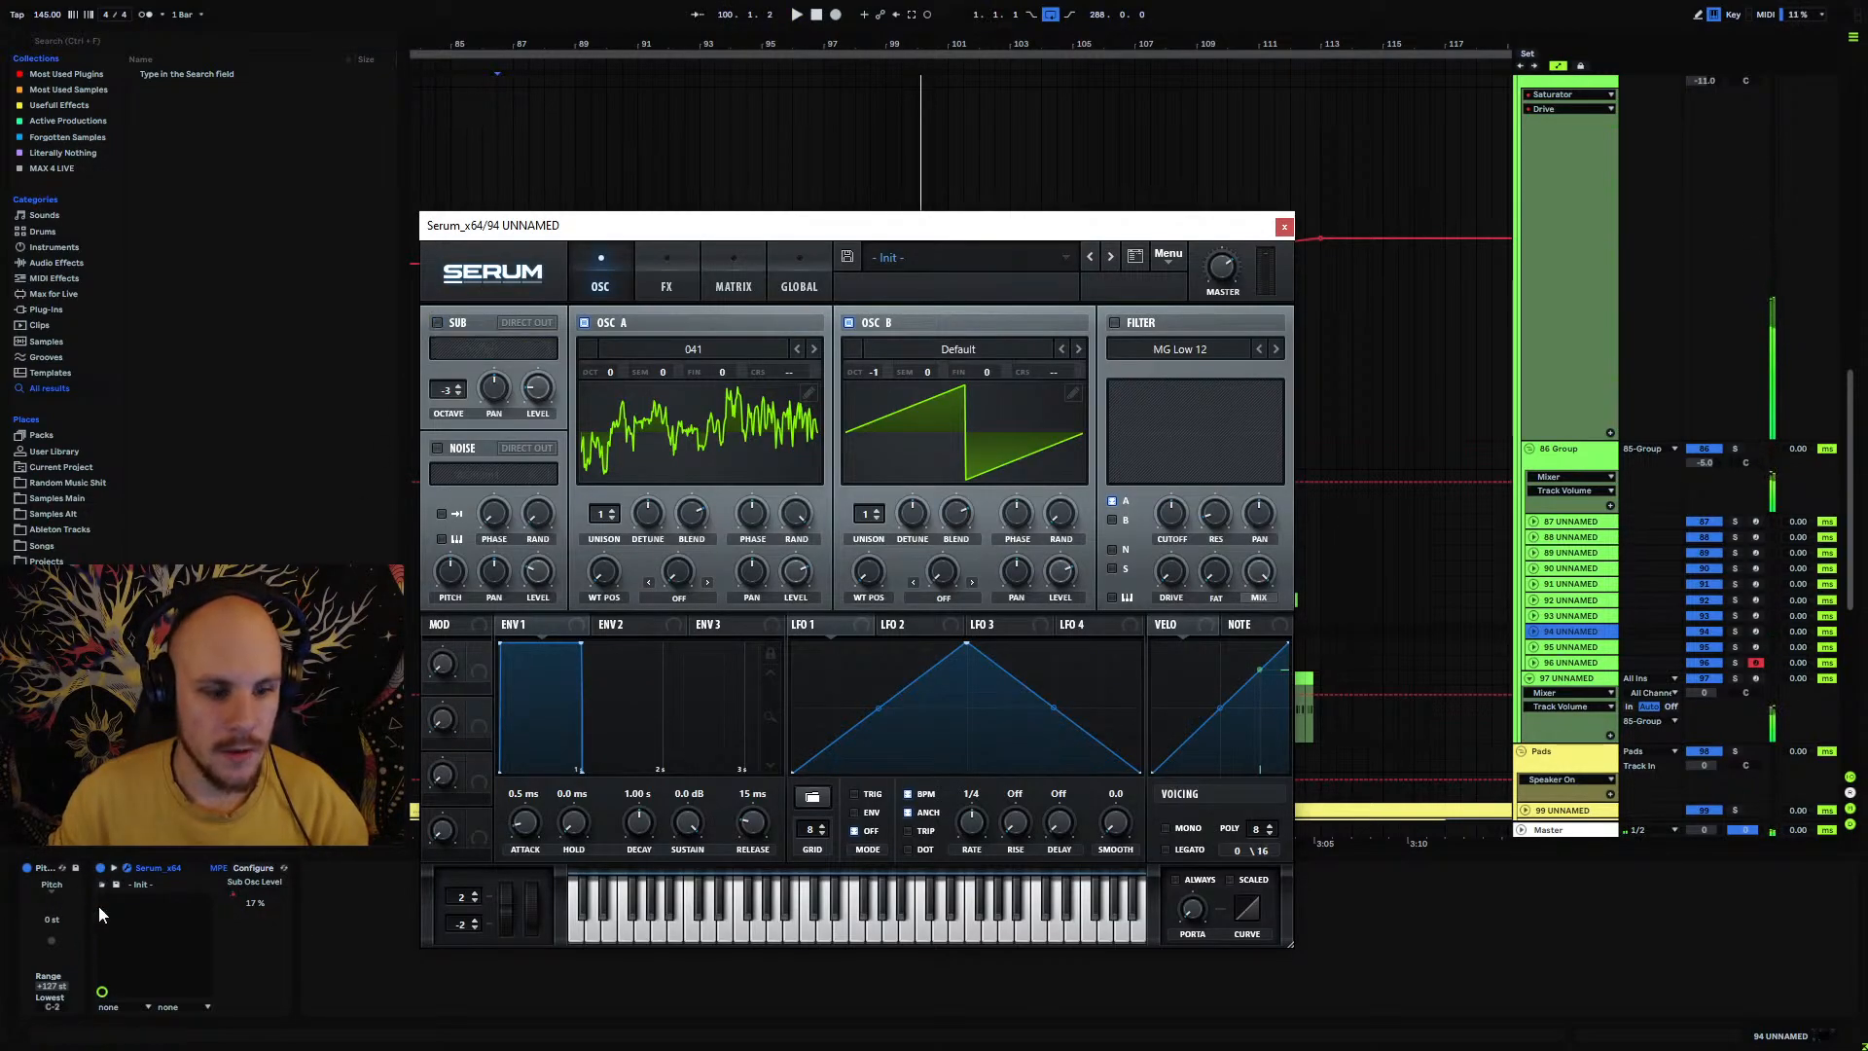
pyautogui.click(42, 905)
pyautogui.write('-36')
pyautogui.press('Return')
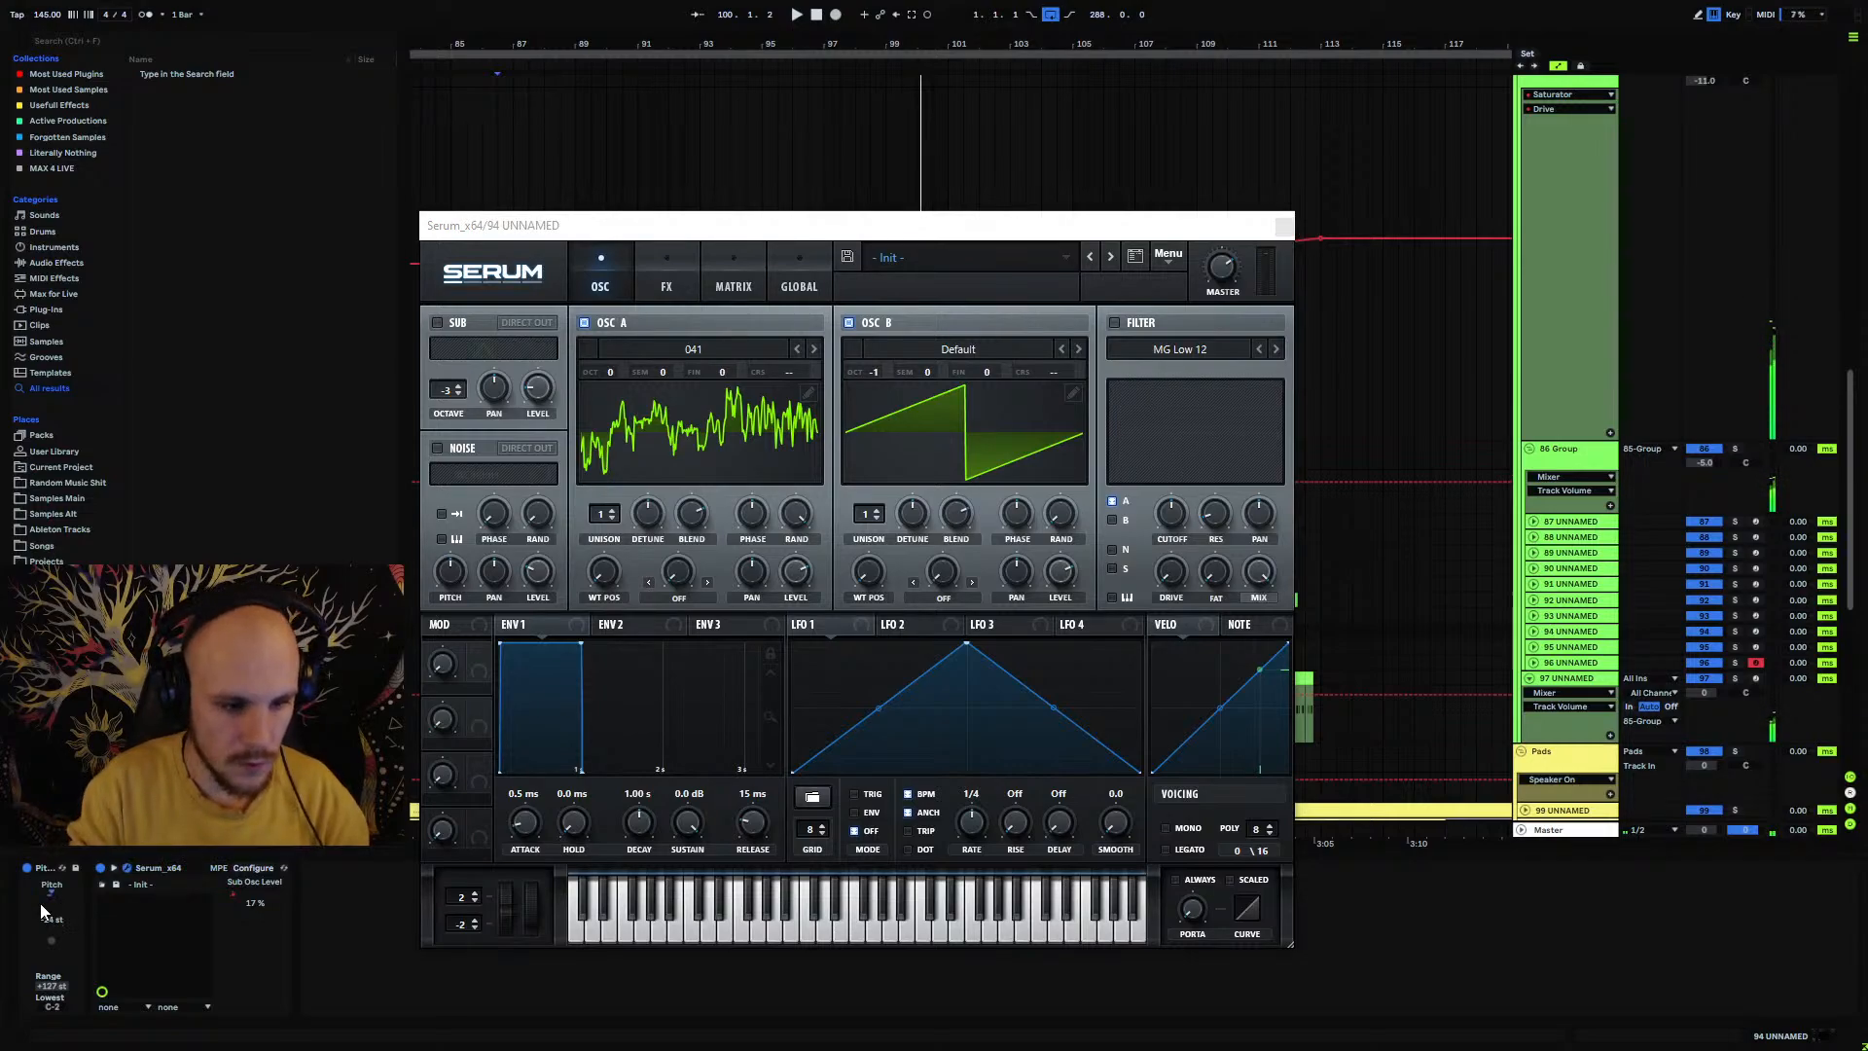
pyautogui.press('space')
pyautogui.click(1284, 226)
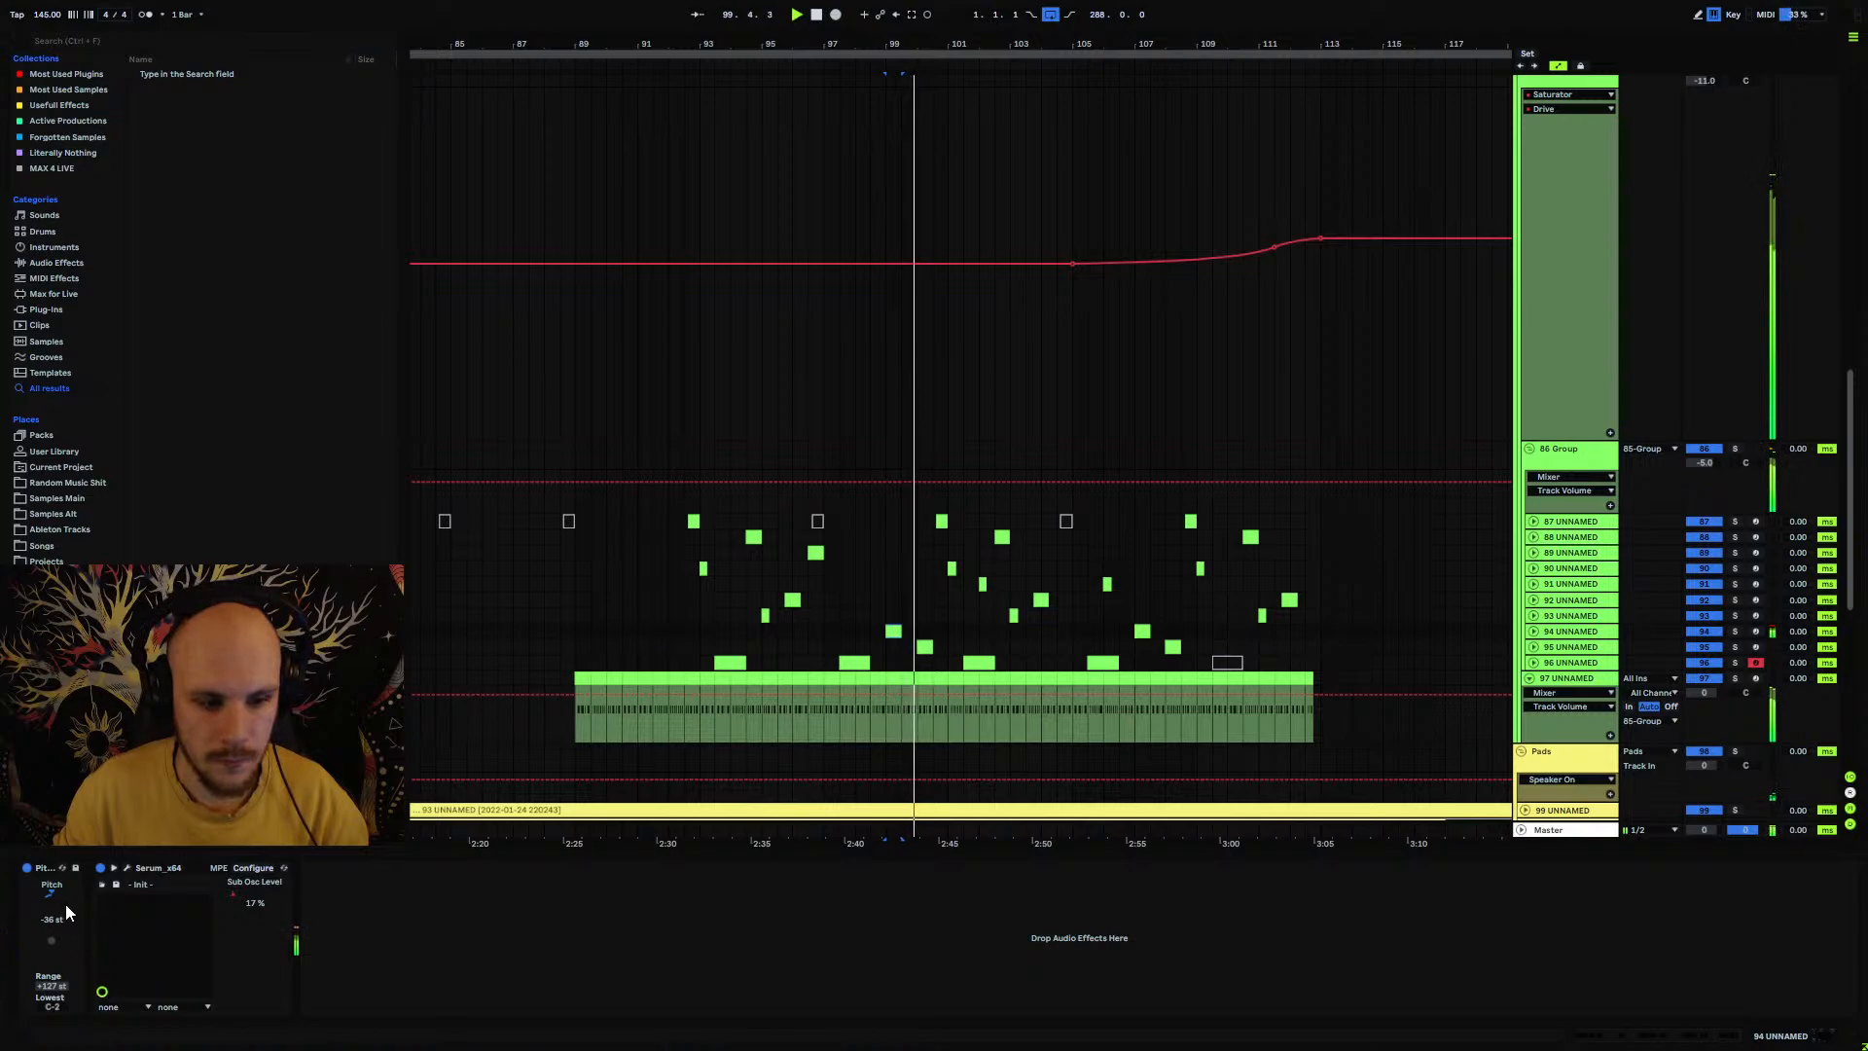
# Step: Set track 94's Pitch device to -24 st and audition the lead fills
pyautogui.click(31, 903)
pyautogui.write('-24')
pyautogui.press('Return')
pyautogui.press('space')
pyautogui.press('space')
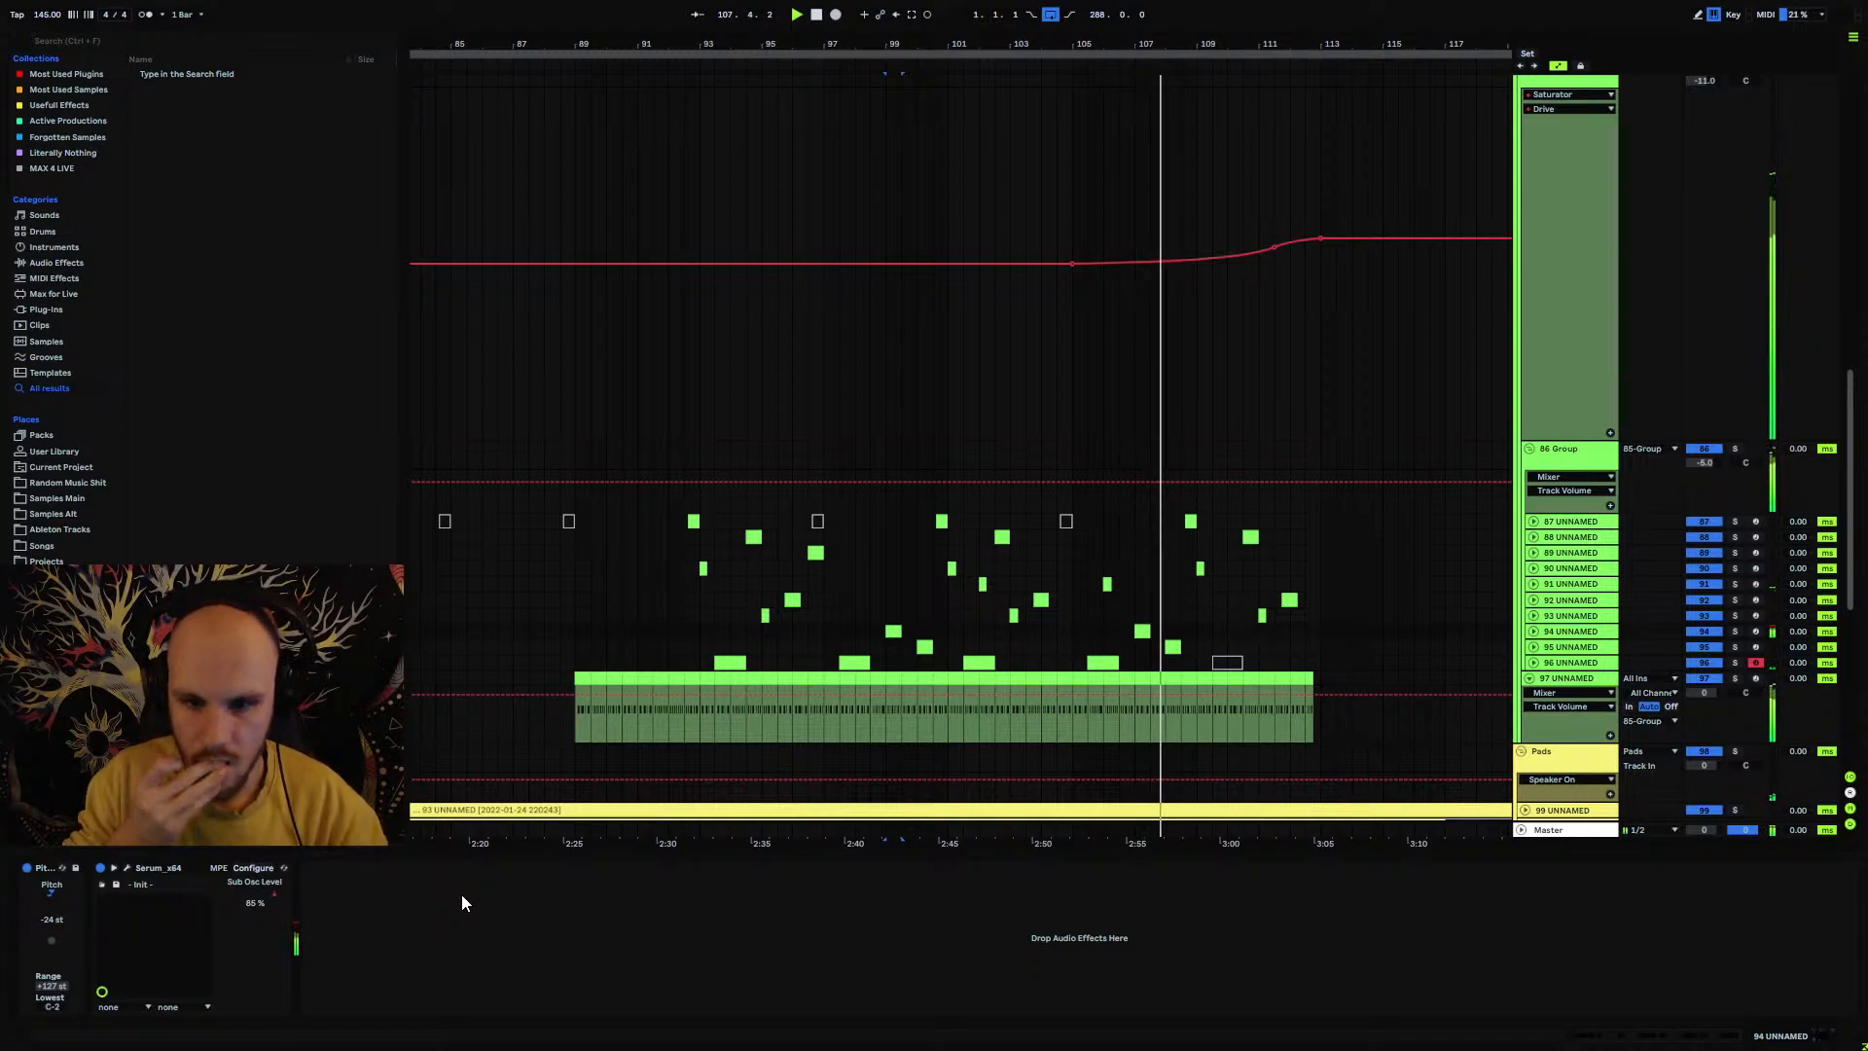
# Step: Unfold track 91 and set its volume to -6 dB while auditioning from 101.1.1
pyautogui.click(1533, 584)
pyautogui.press('Down')
pyautogui.press('Down')
pyautogui.press('Down')
pyautogui.press('Down')
pyautogui.press('Down')
pyautogui.press('Down')
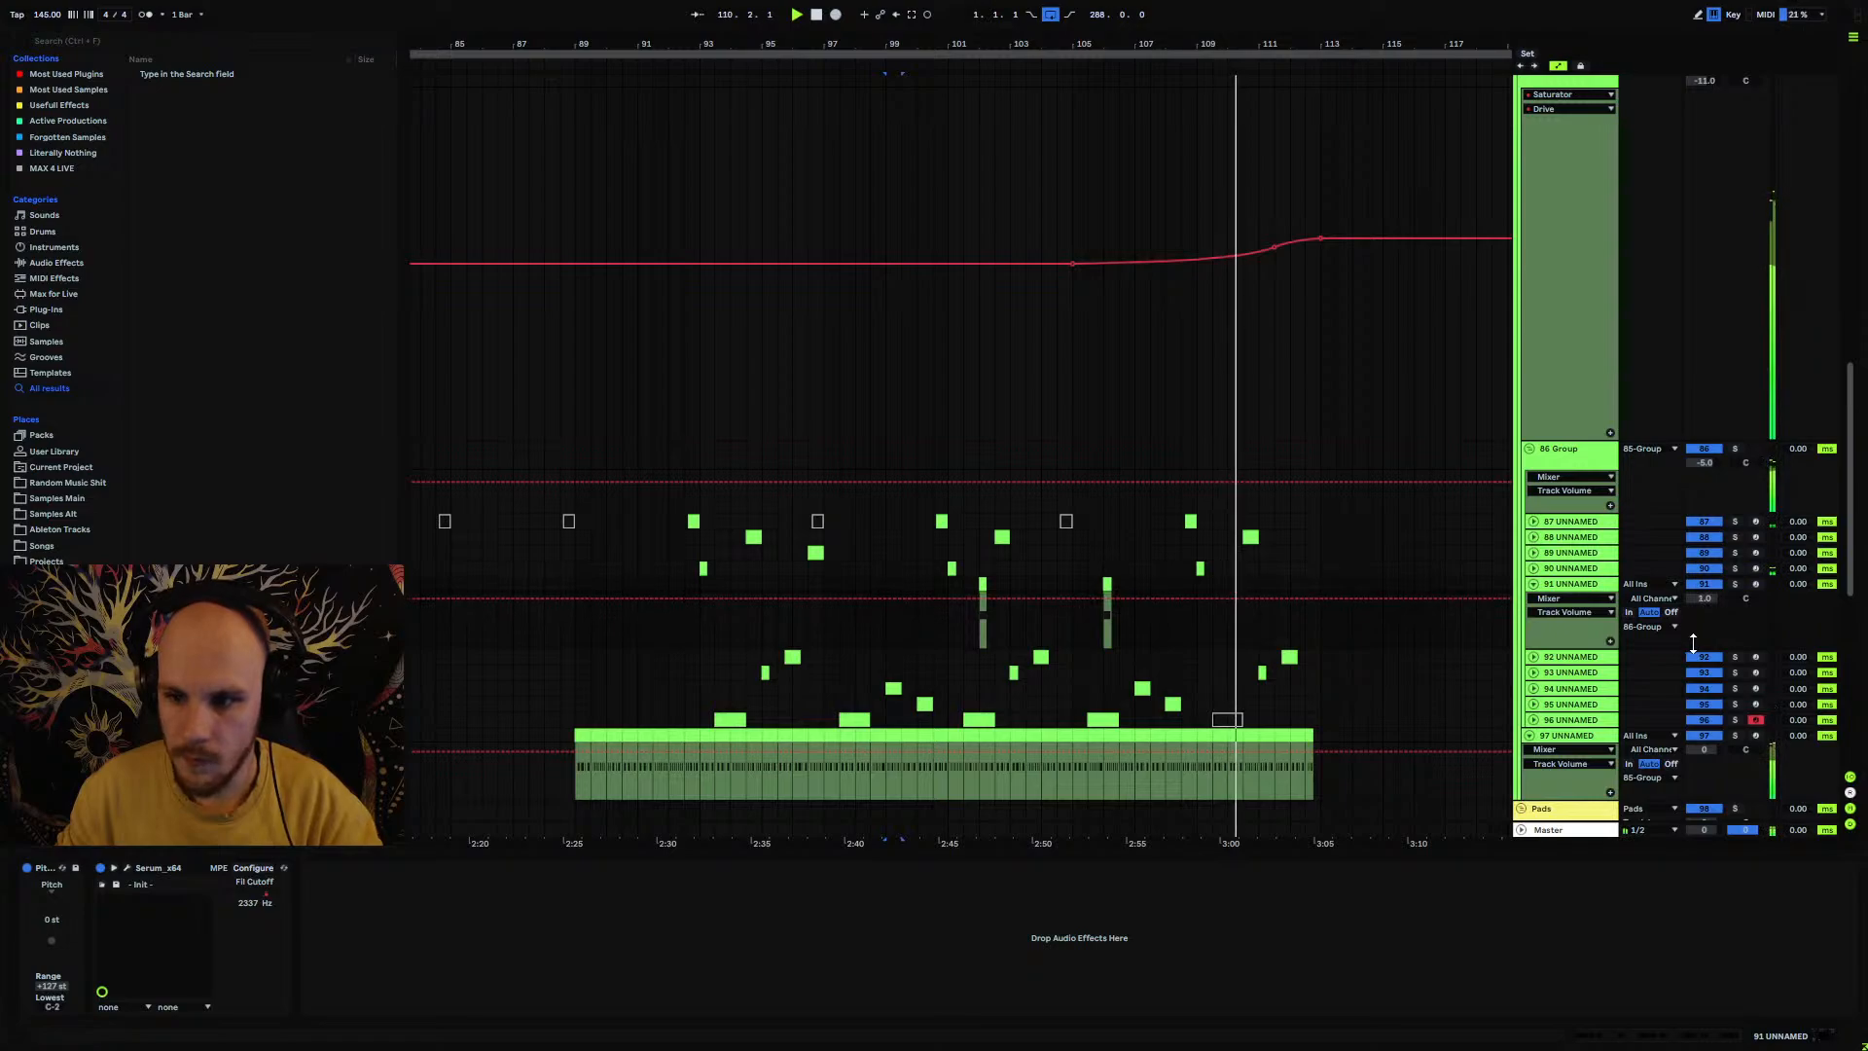
pyautogui.click(946, 586)
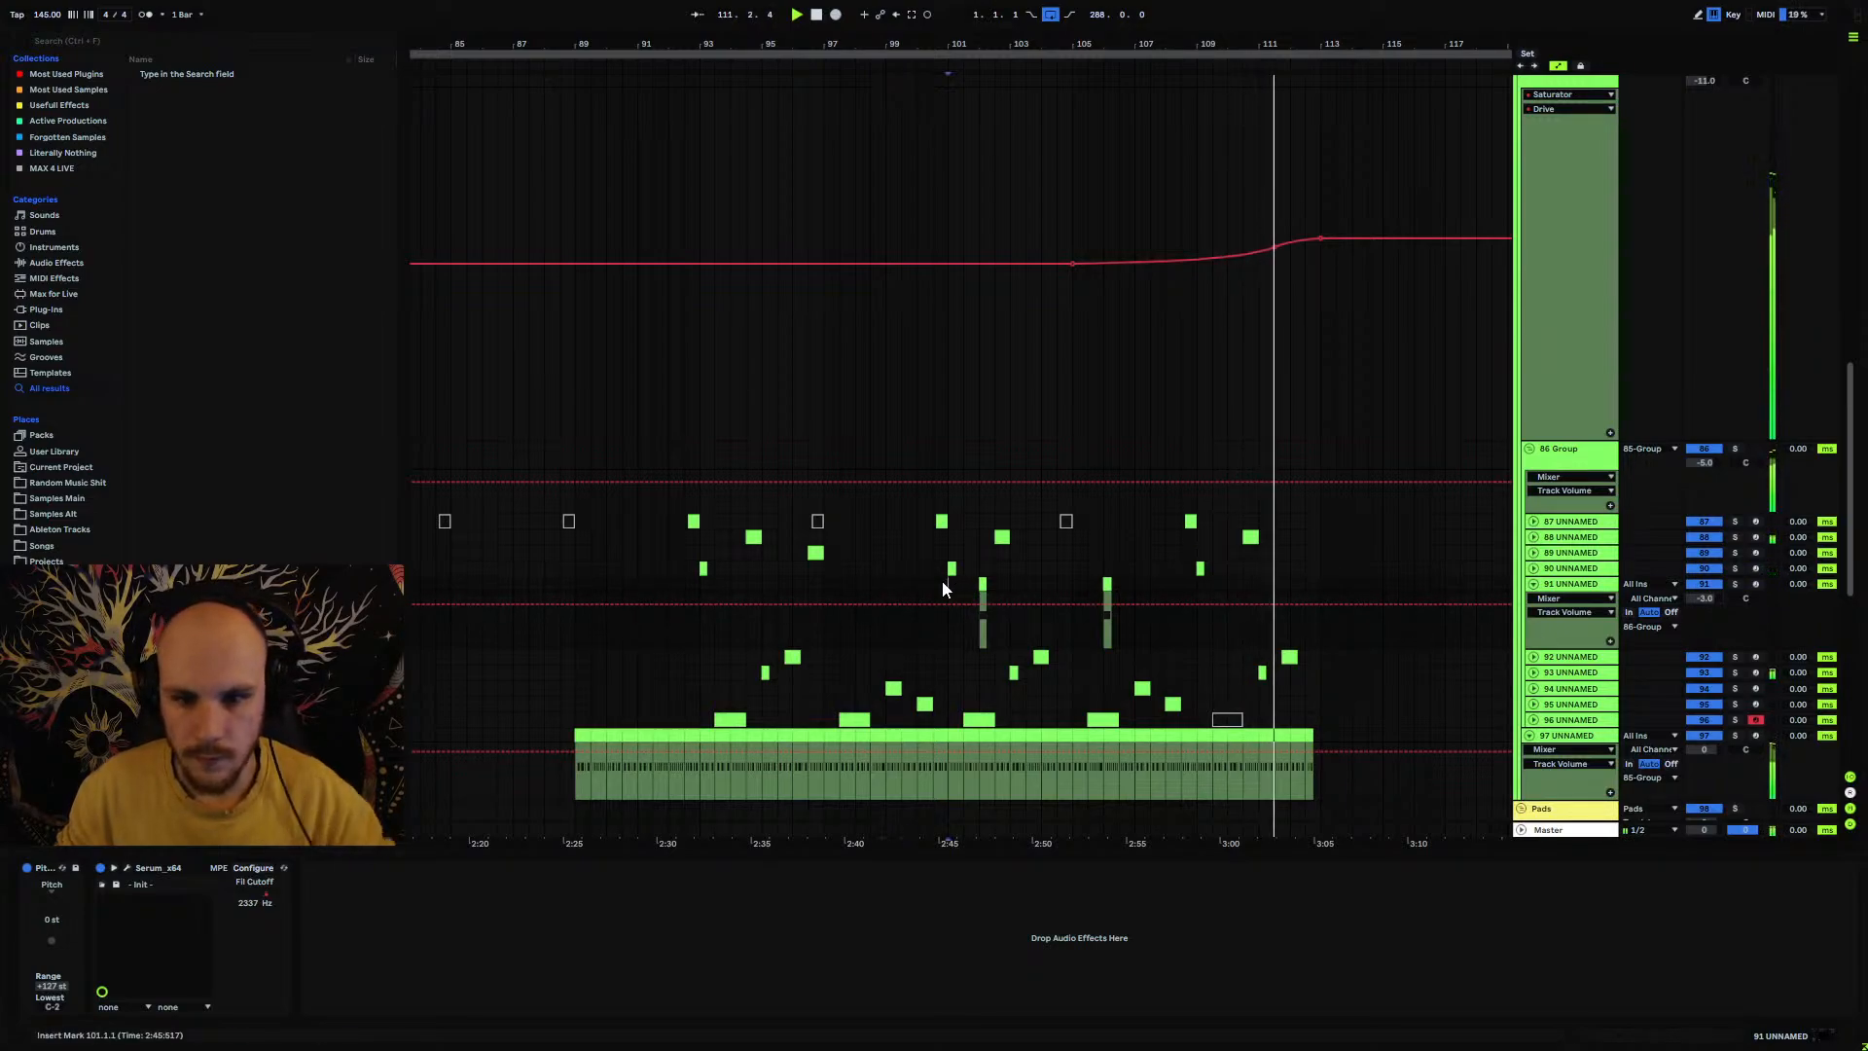
pyautogui.press('space')
pyautogui.press('space')
pyautogui.moveTo(1704, 598); pyautogui.dragTo(1705, 608)
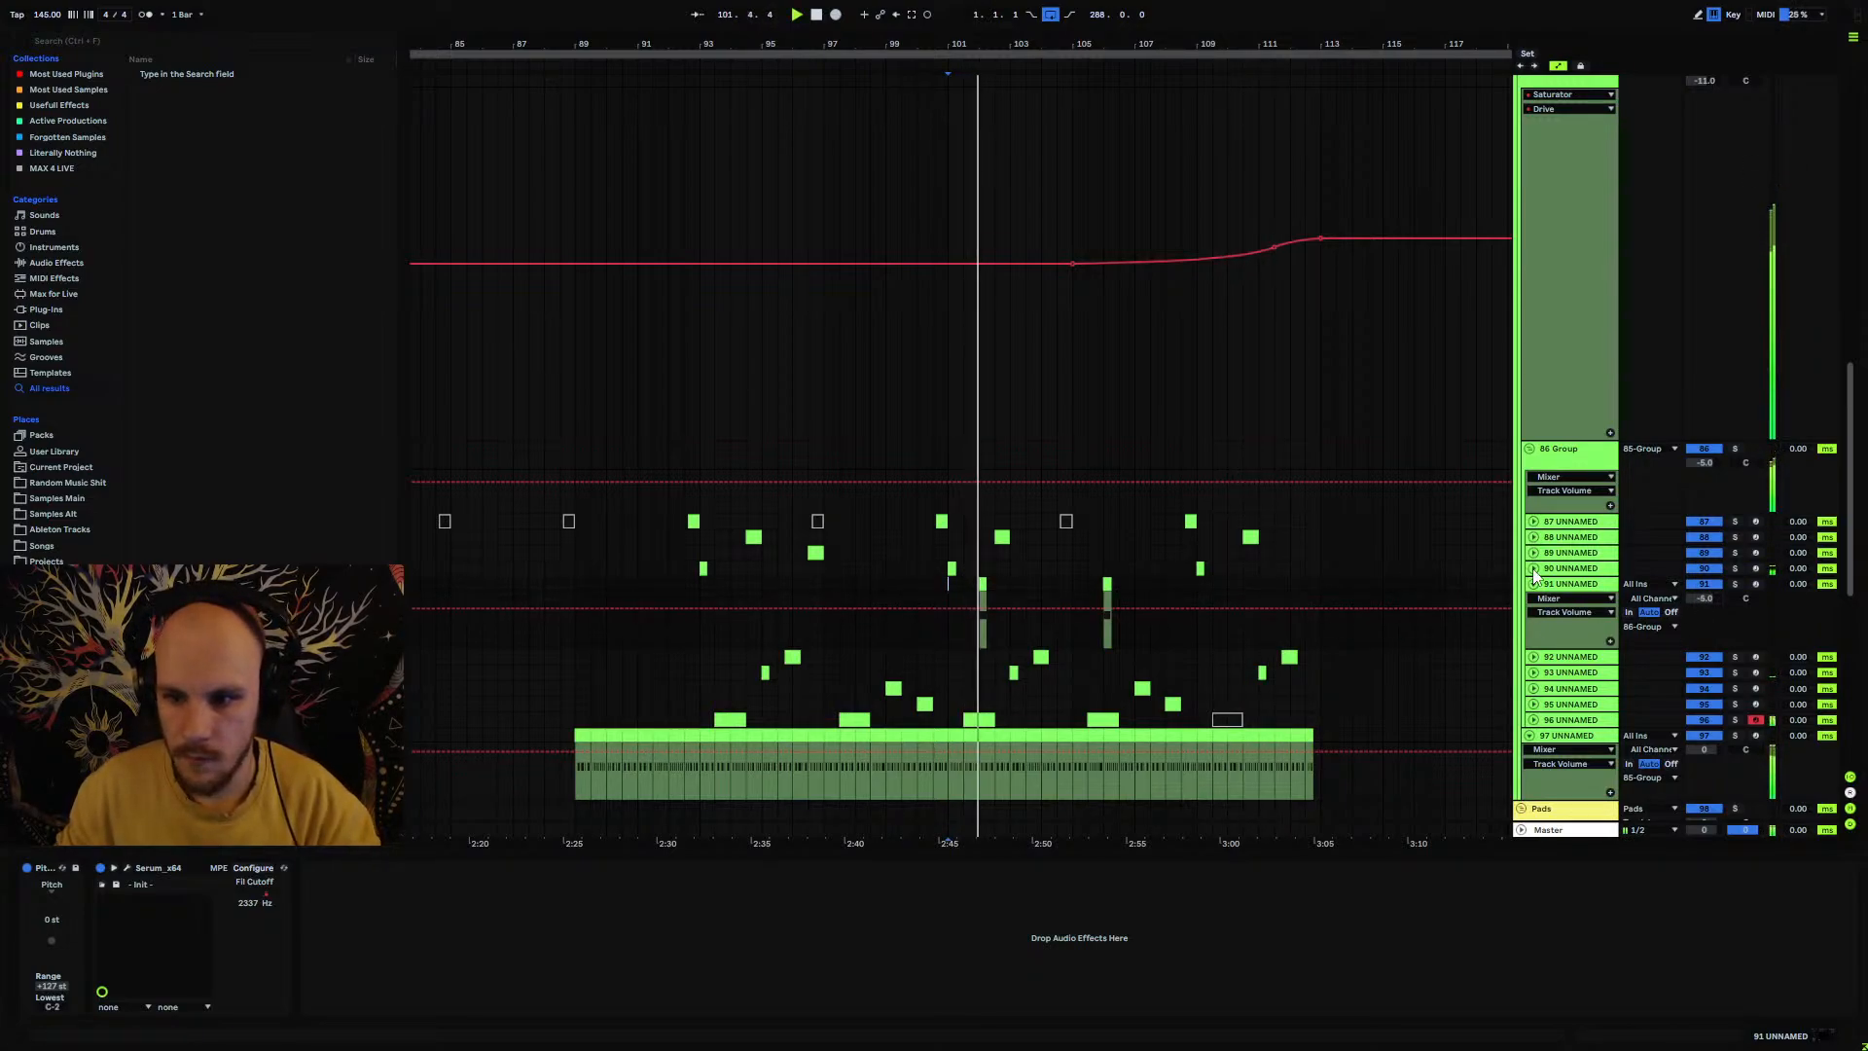
# Step: Unfold track 90 and raise only track 91's volume to 4 dB
pyautogui.click(1534, 569)
pyautogui.click(1579, 430)
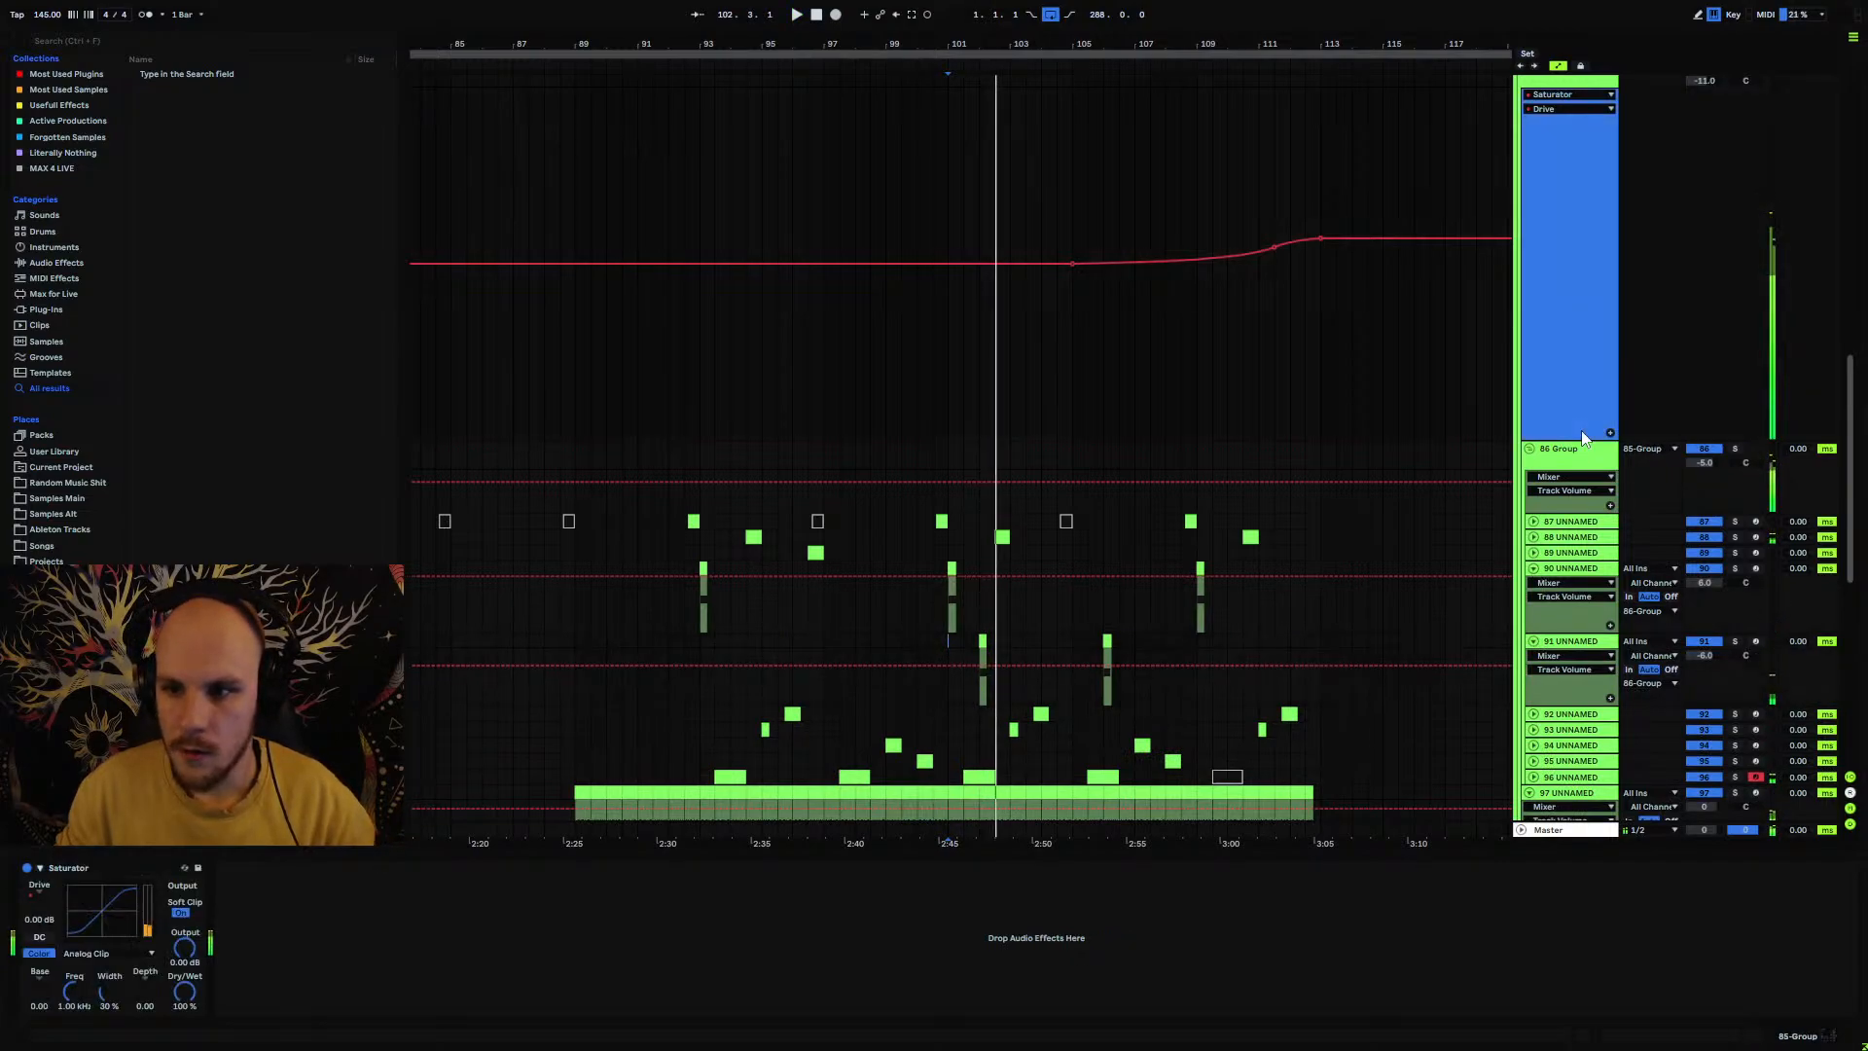
pyautogui.click(1576, 448)
pyautogui.click(1563, 526)
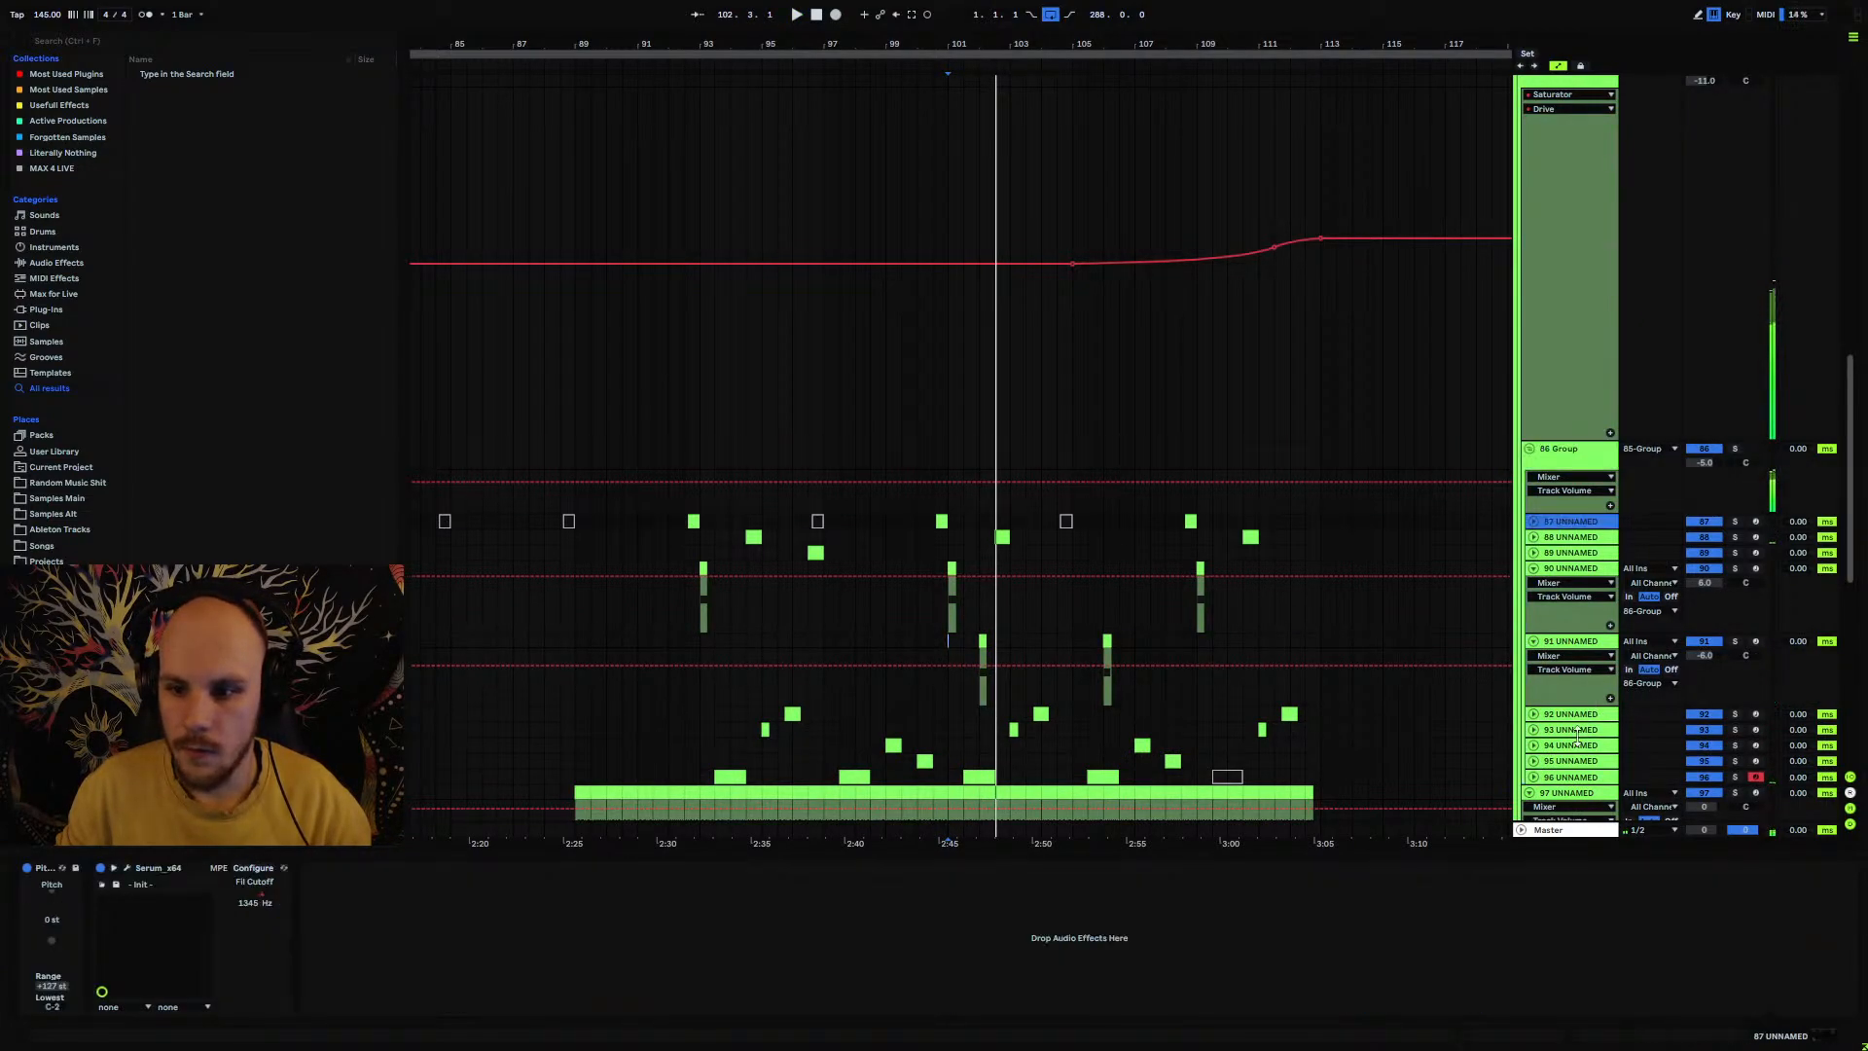
pyautogui.keyDown('shift'); pyautogui.click(1555, 779); pyautogui.keyUp('shift')
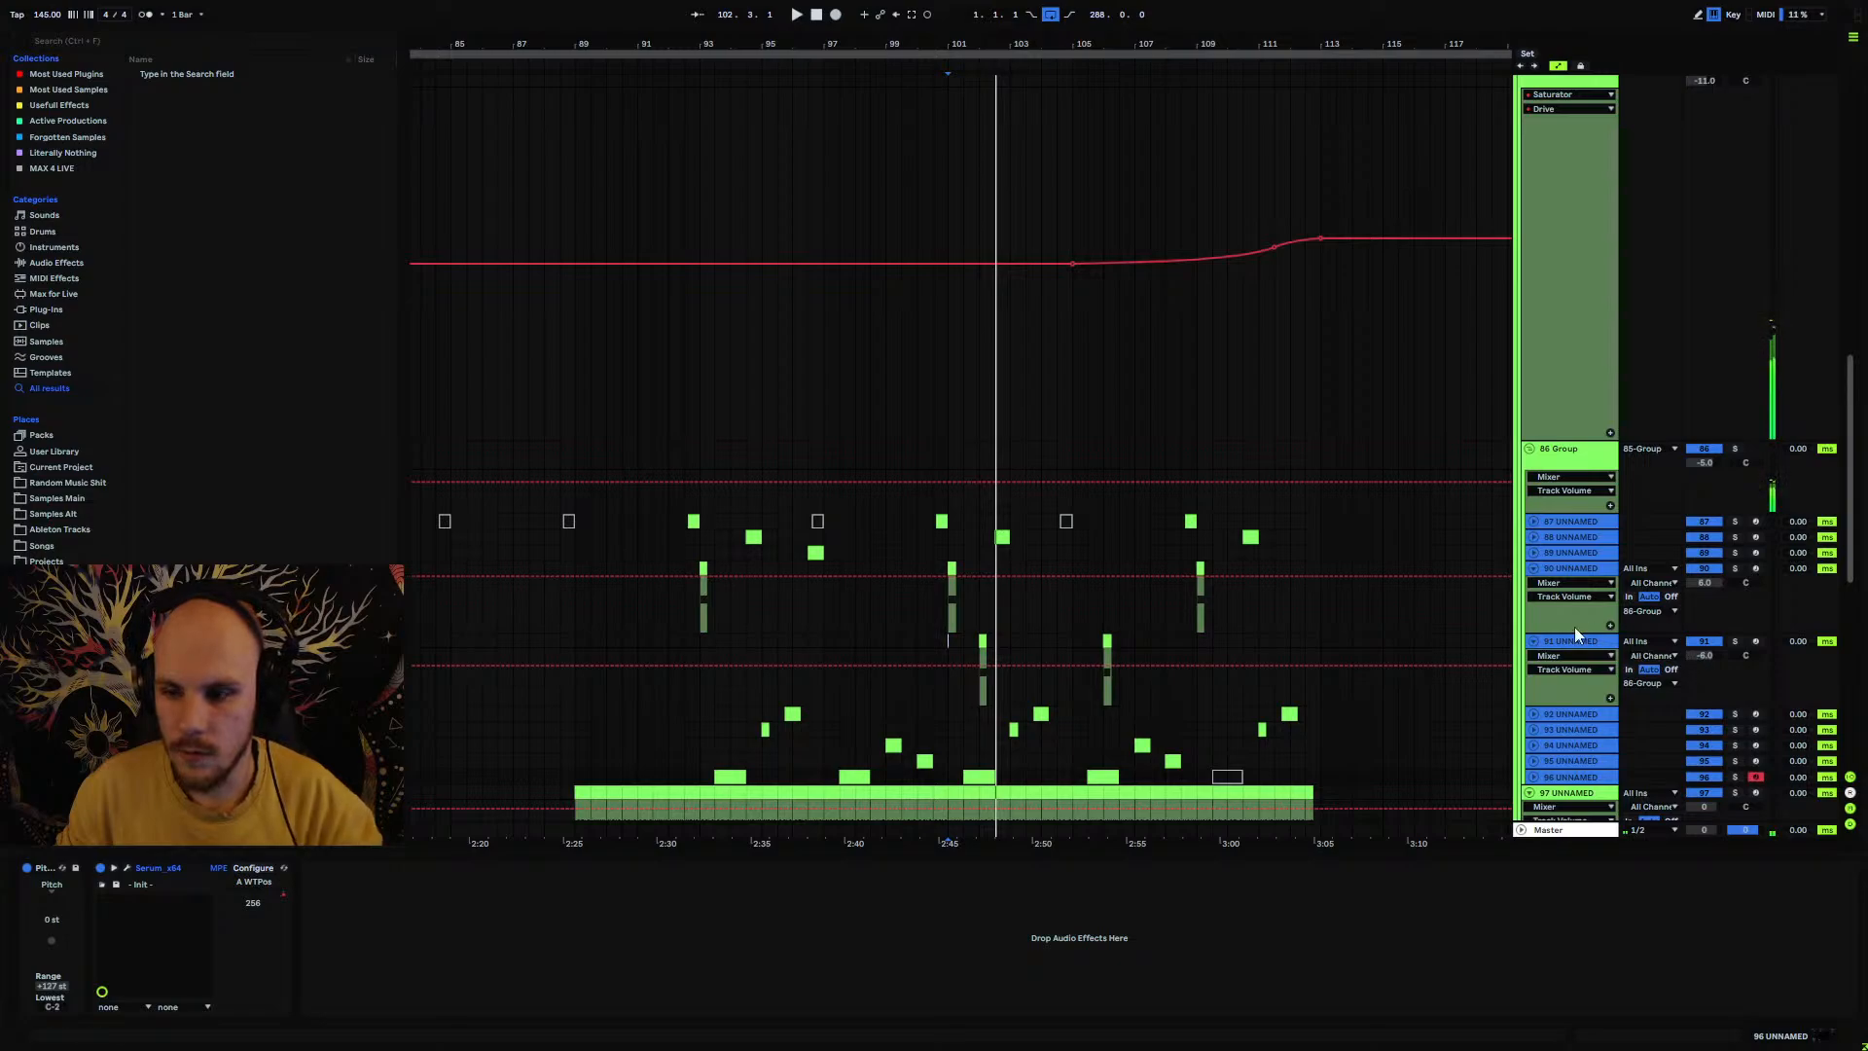
pyautogui.click(1566, 570)
pyautogui.press('Up')
pyautogui.press('Up')
pyautogui.press('Up')
pyautogui.press('Up')
pyautogui.press('Up')
pyautogui.press('Up')
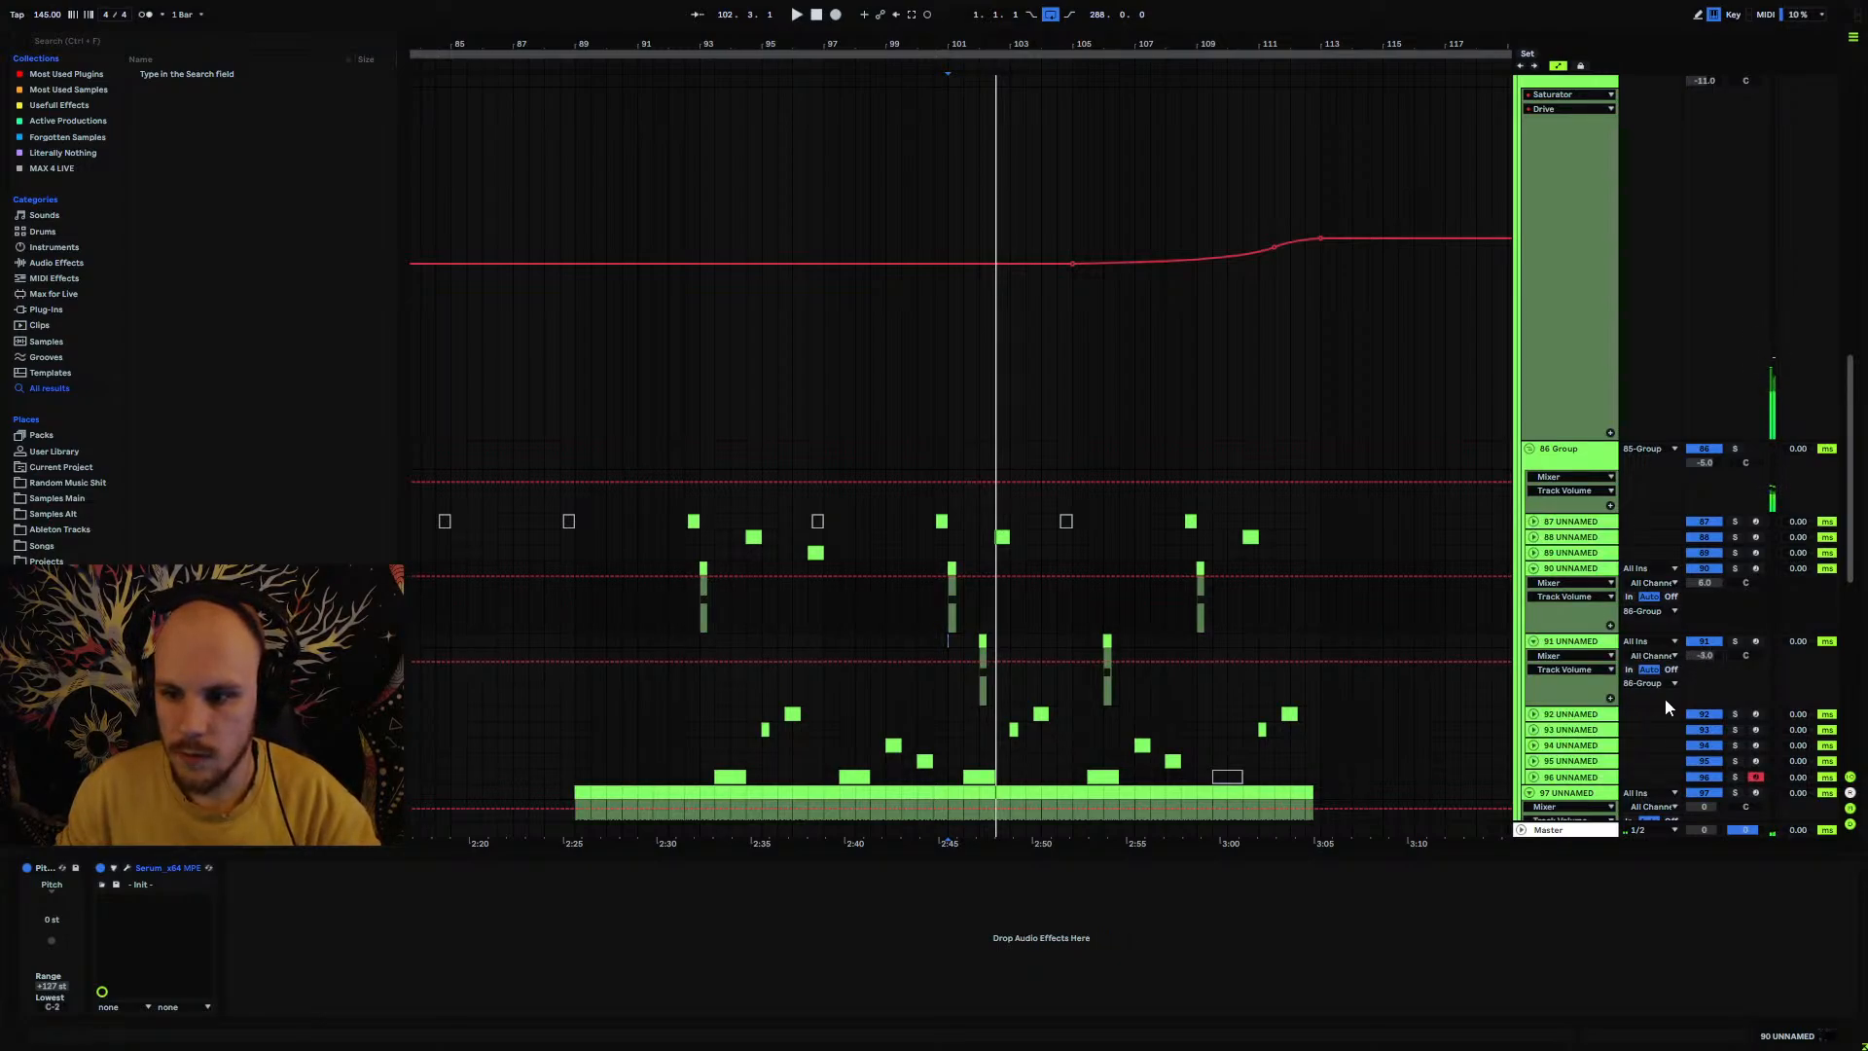
pyautogui.press('Up')
pyautogui.press('Up')
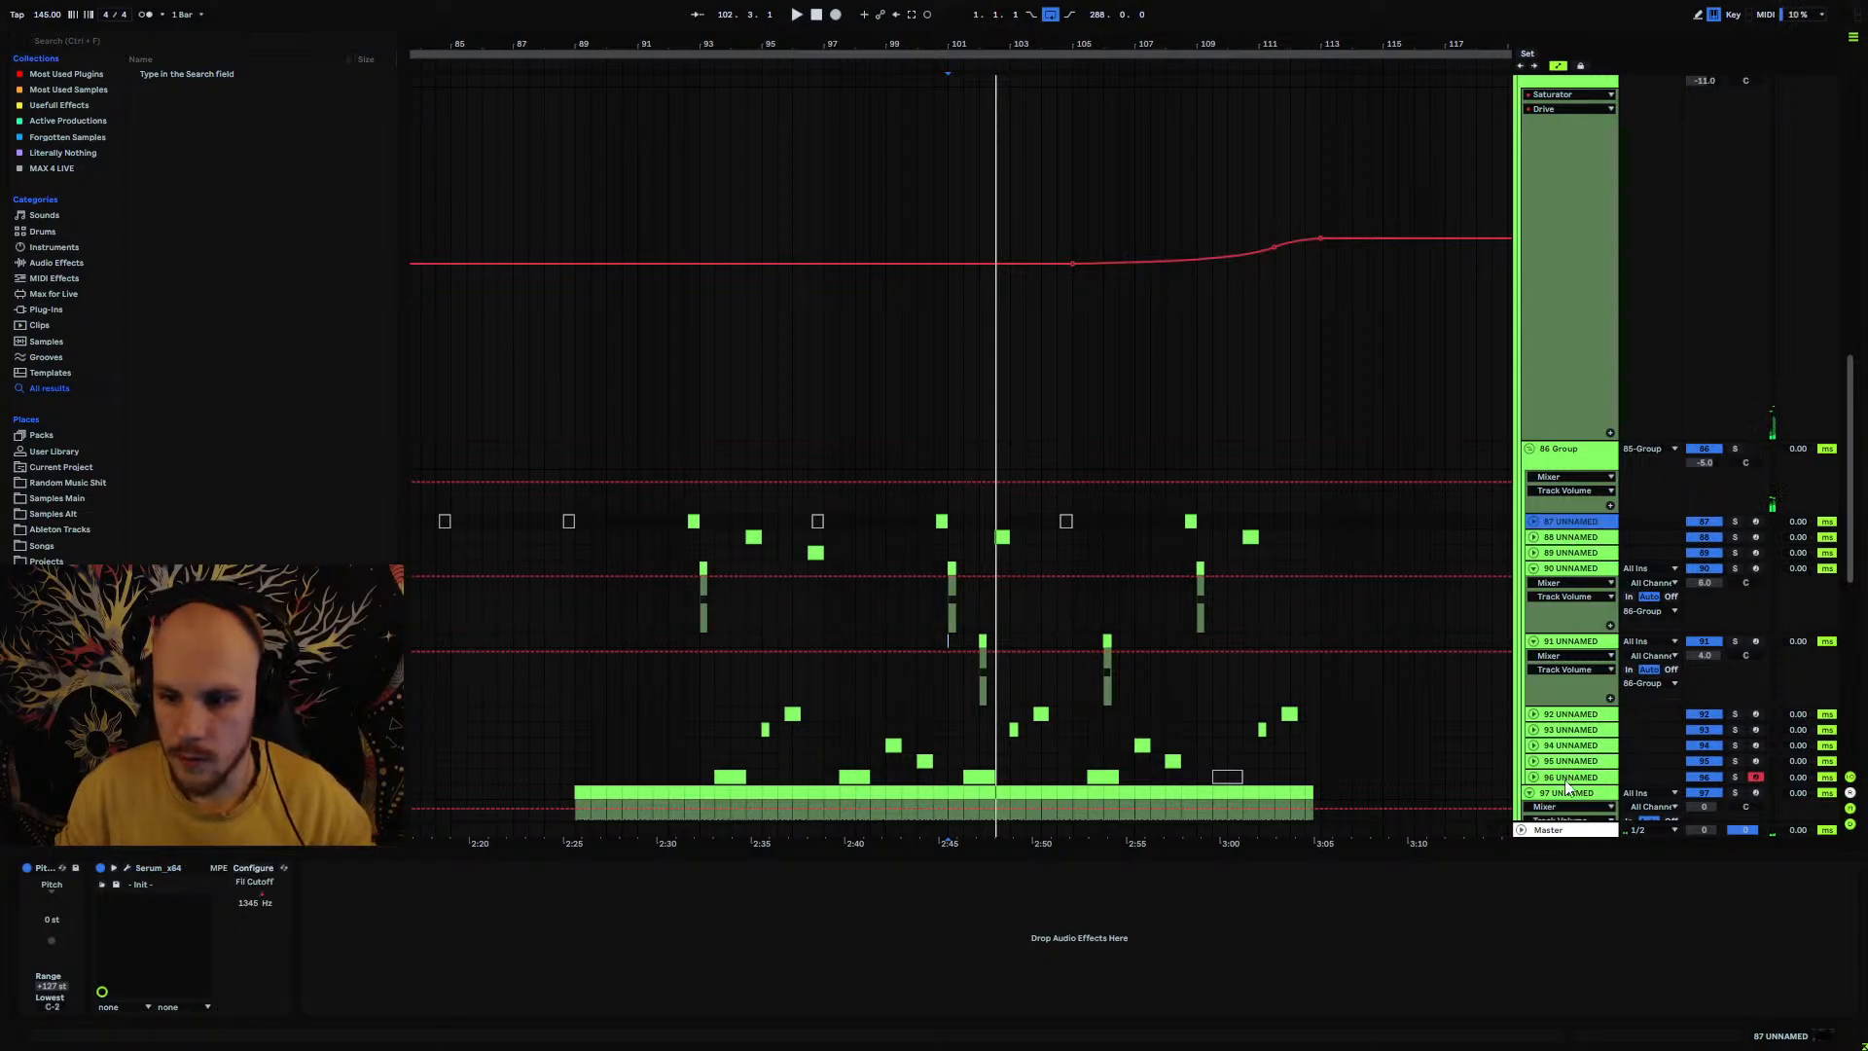
# Step: Lower tracks 87 to 96 together so track 90 is at 0 dB and track 91 at -2 dB, and unfold them all
pyautogui.keyDown('shift'); pyautogui.click(1604, 778); pyautogui.keyUp('shift')
pyautogui.moveTo(1703, 659); pyautogui.dragTo(1720, 679)
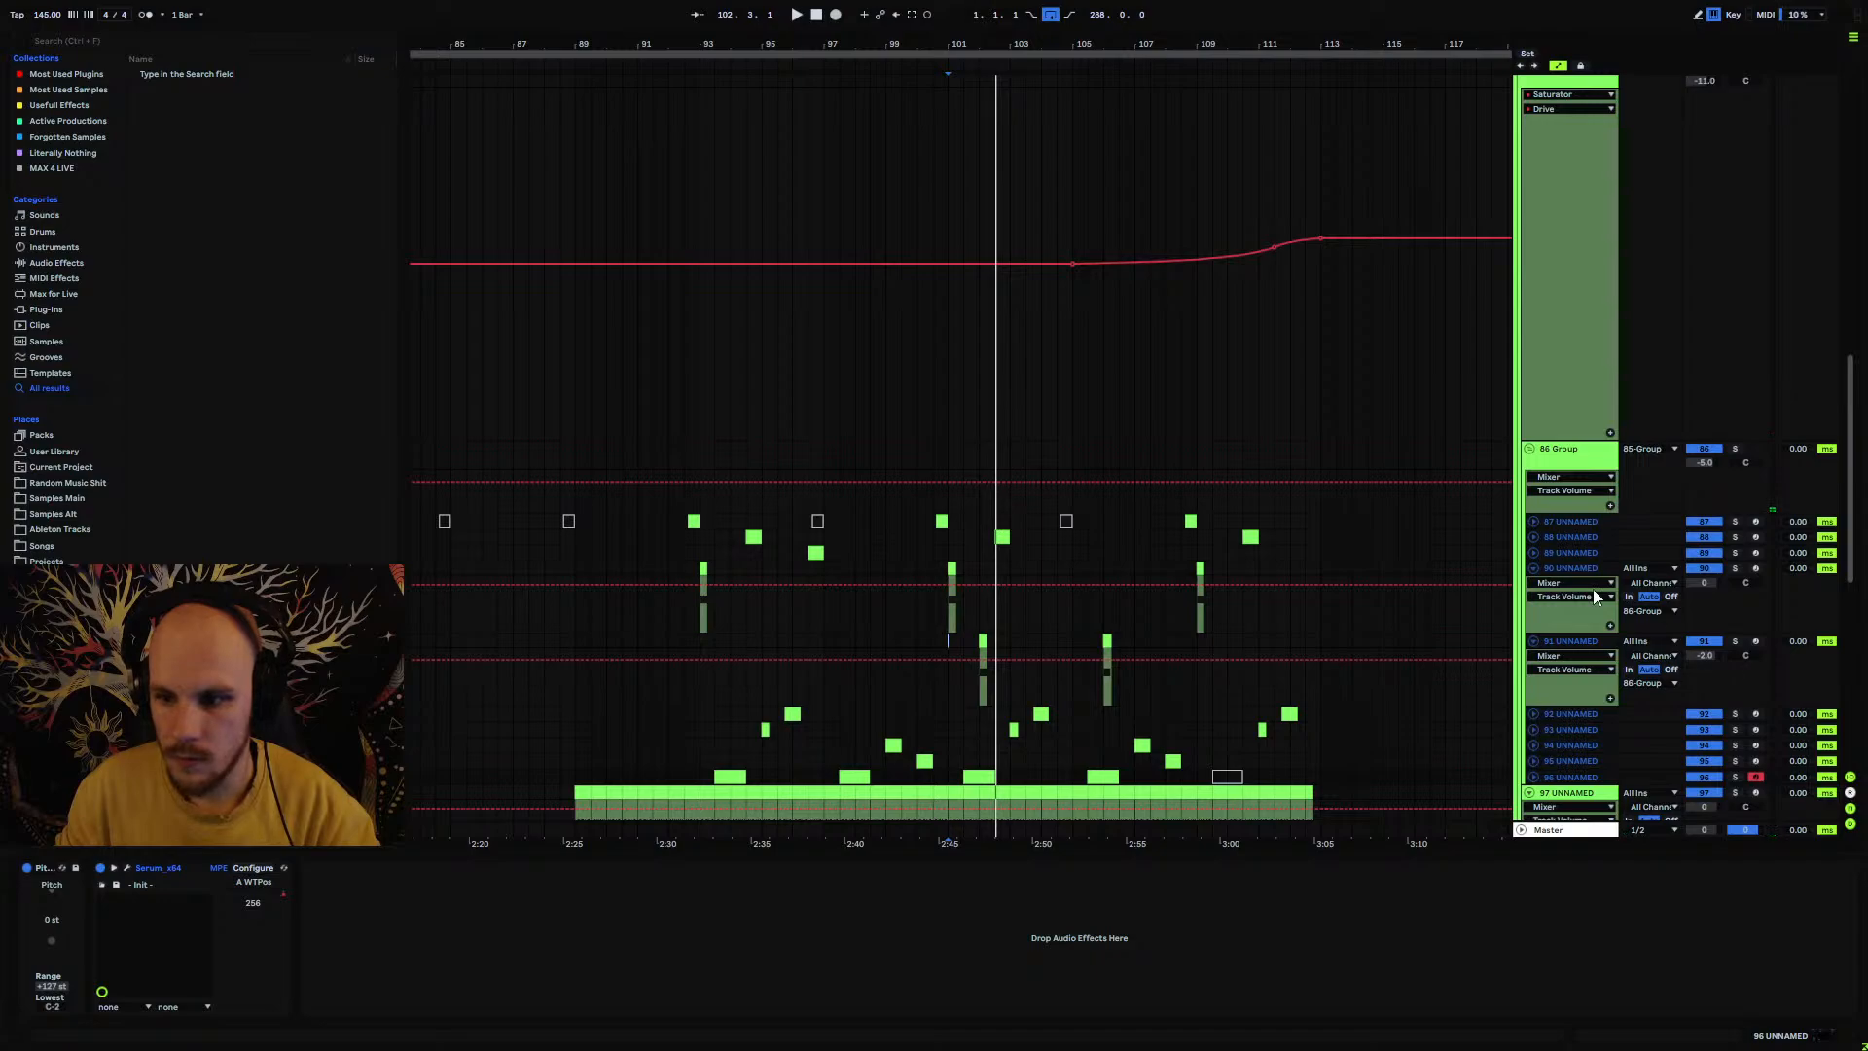
pyautogui.click(1533, 552)
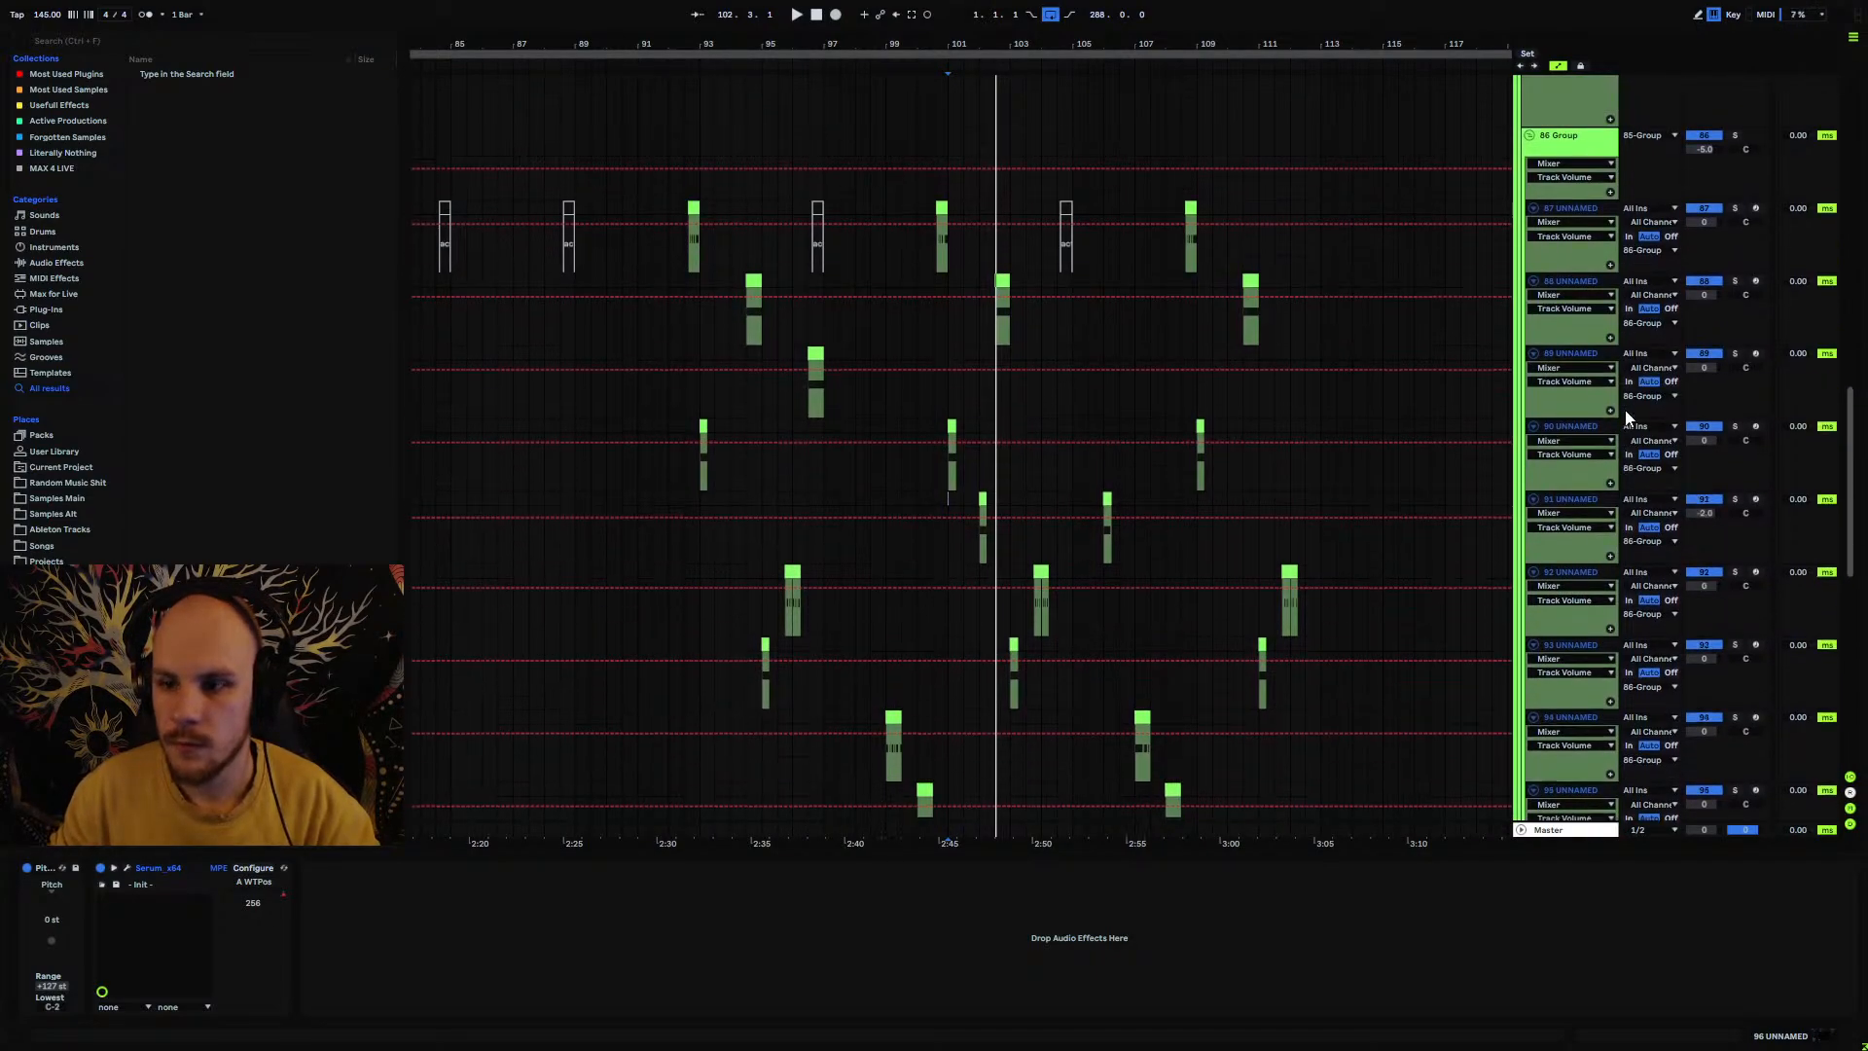
pyautogui.scroll(-2, 1625, 409)
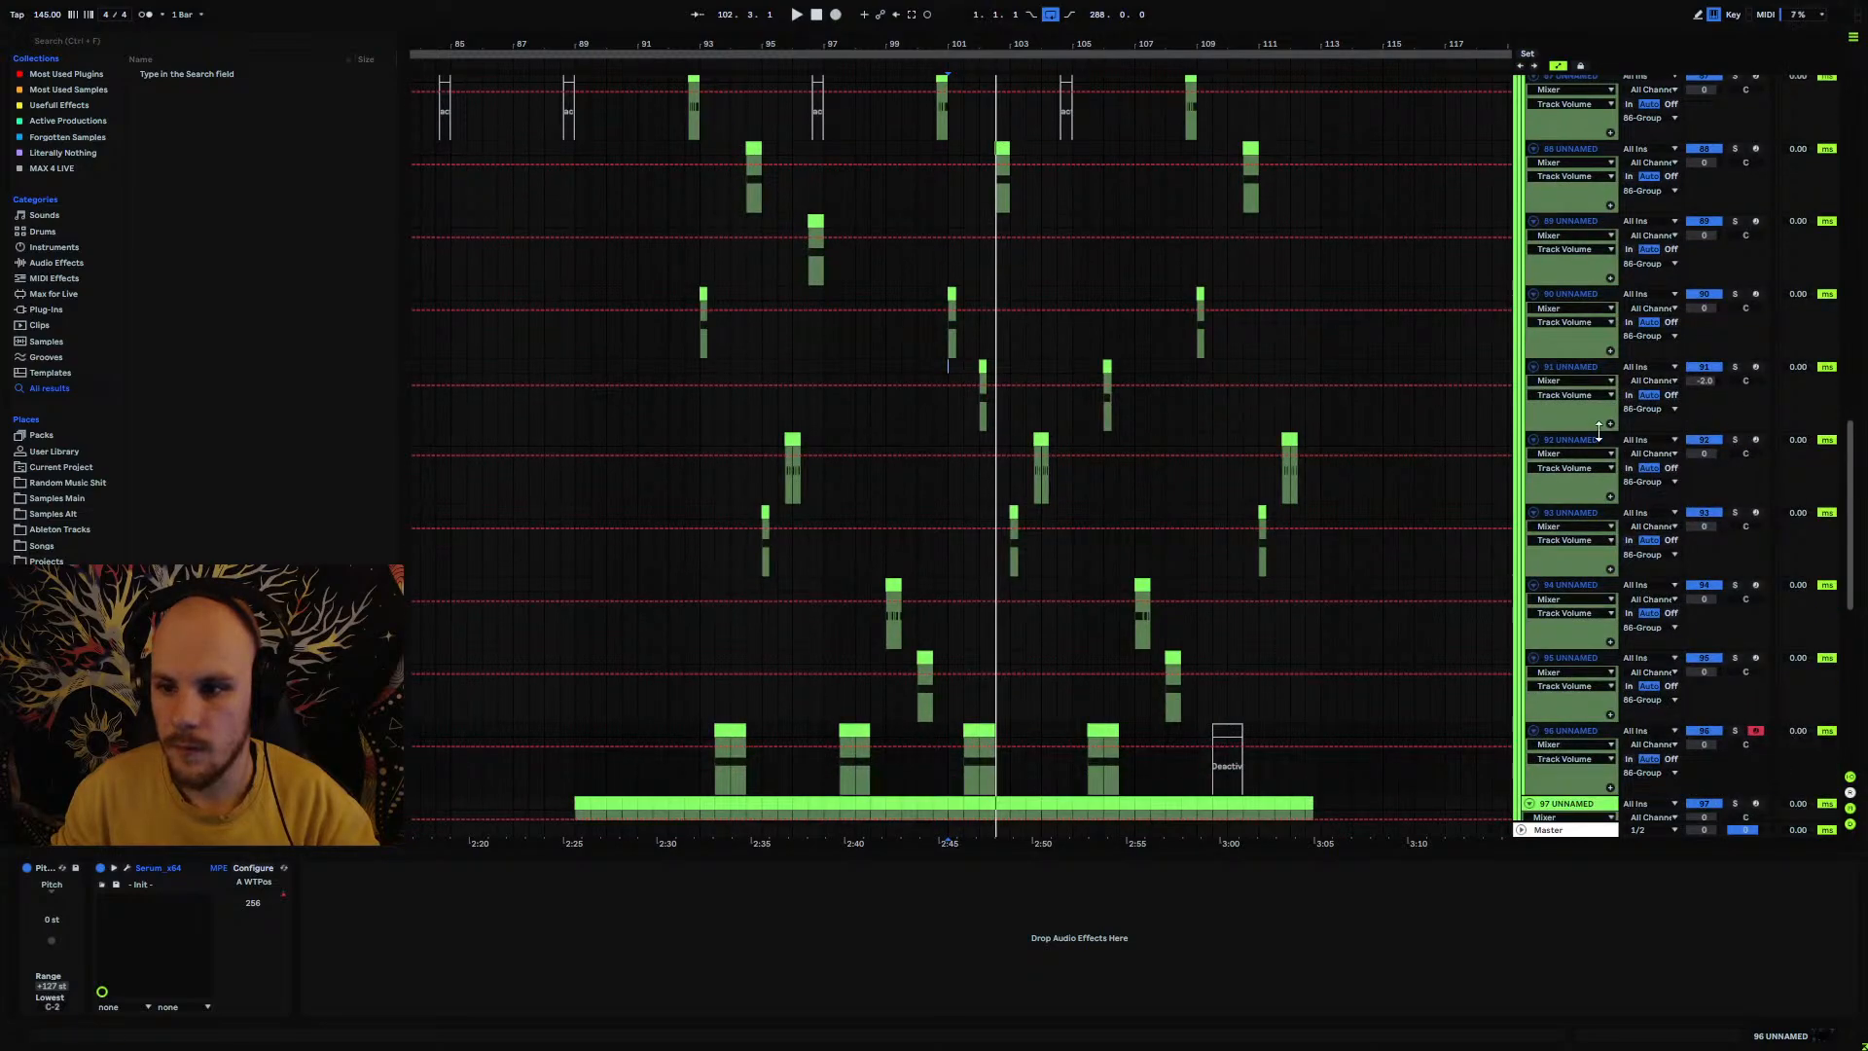
pyautogui.click(1577, 441)
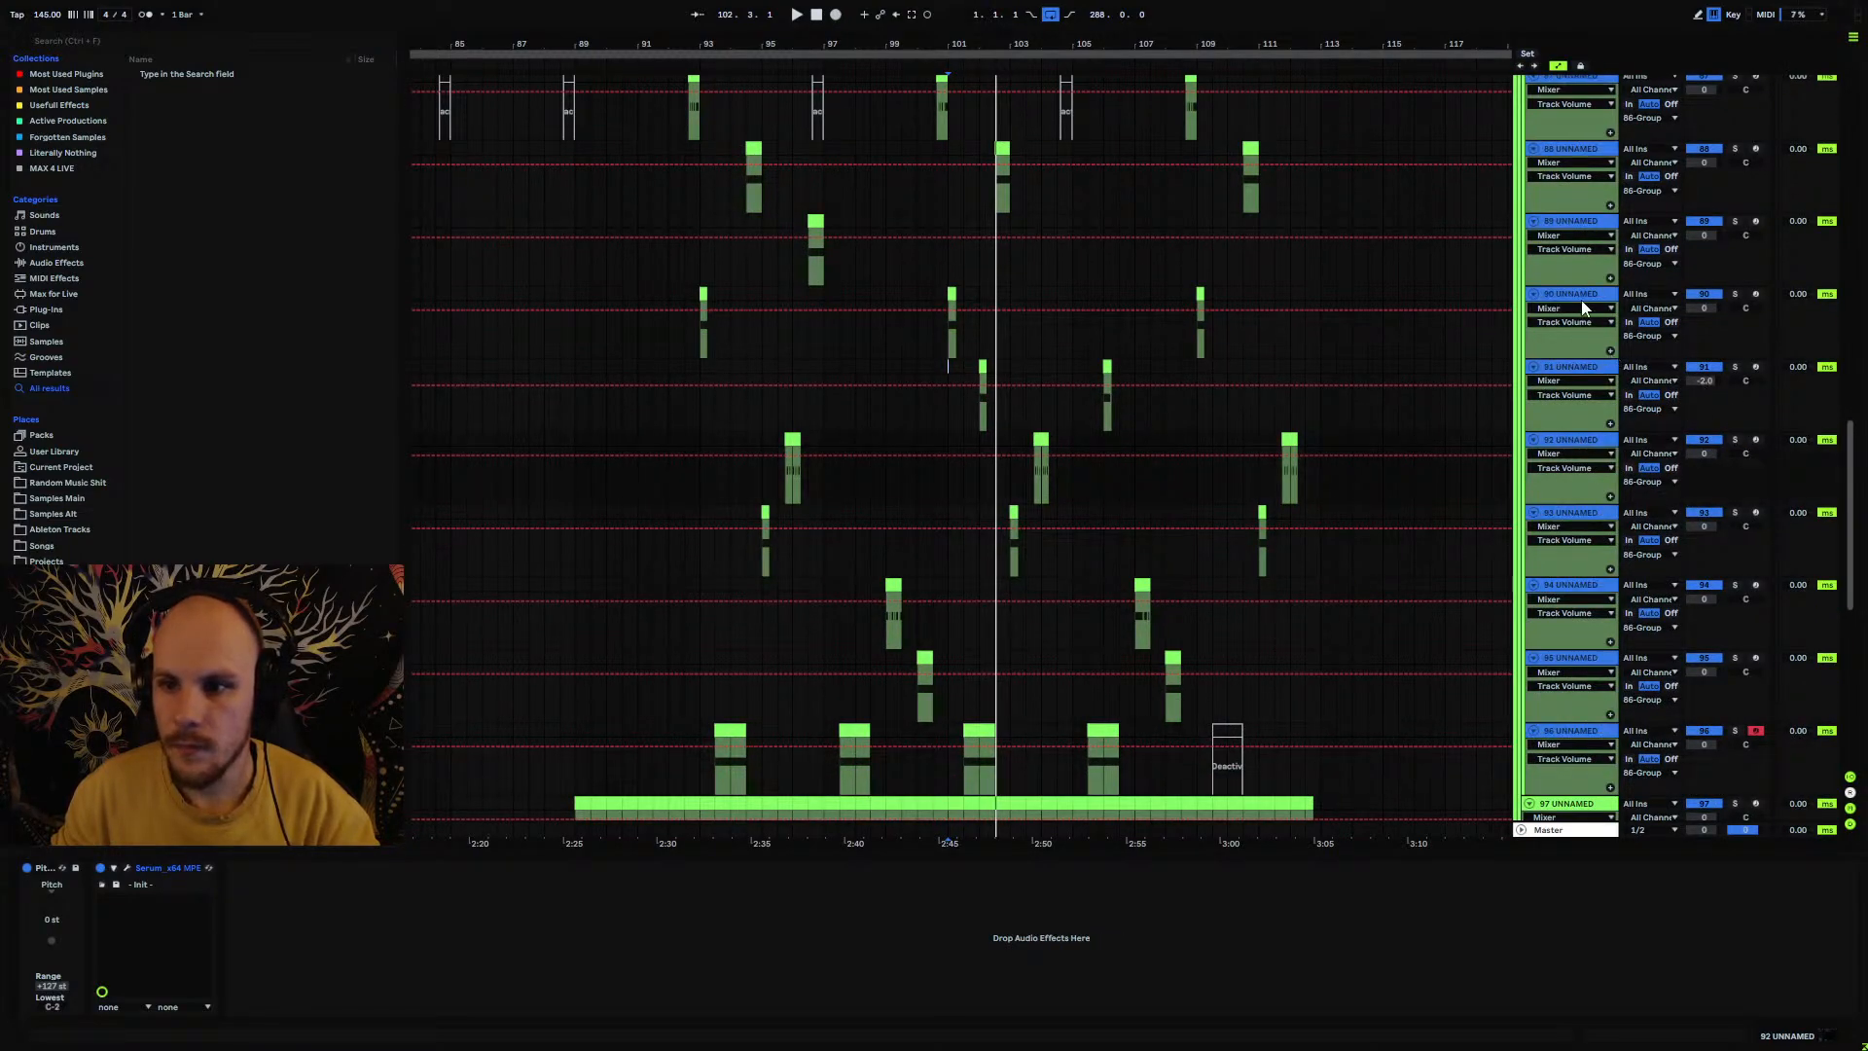
# Step: Set track 91's volume alone to -3 dB and fold all the lead tracks in the 86 Group
pyautogui.click(1367, 317)
pyautogui.moveTo(1704, 386); pyautogui.dragTo(1609, 401)
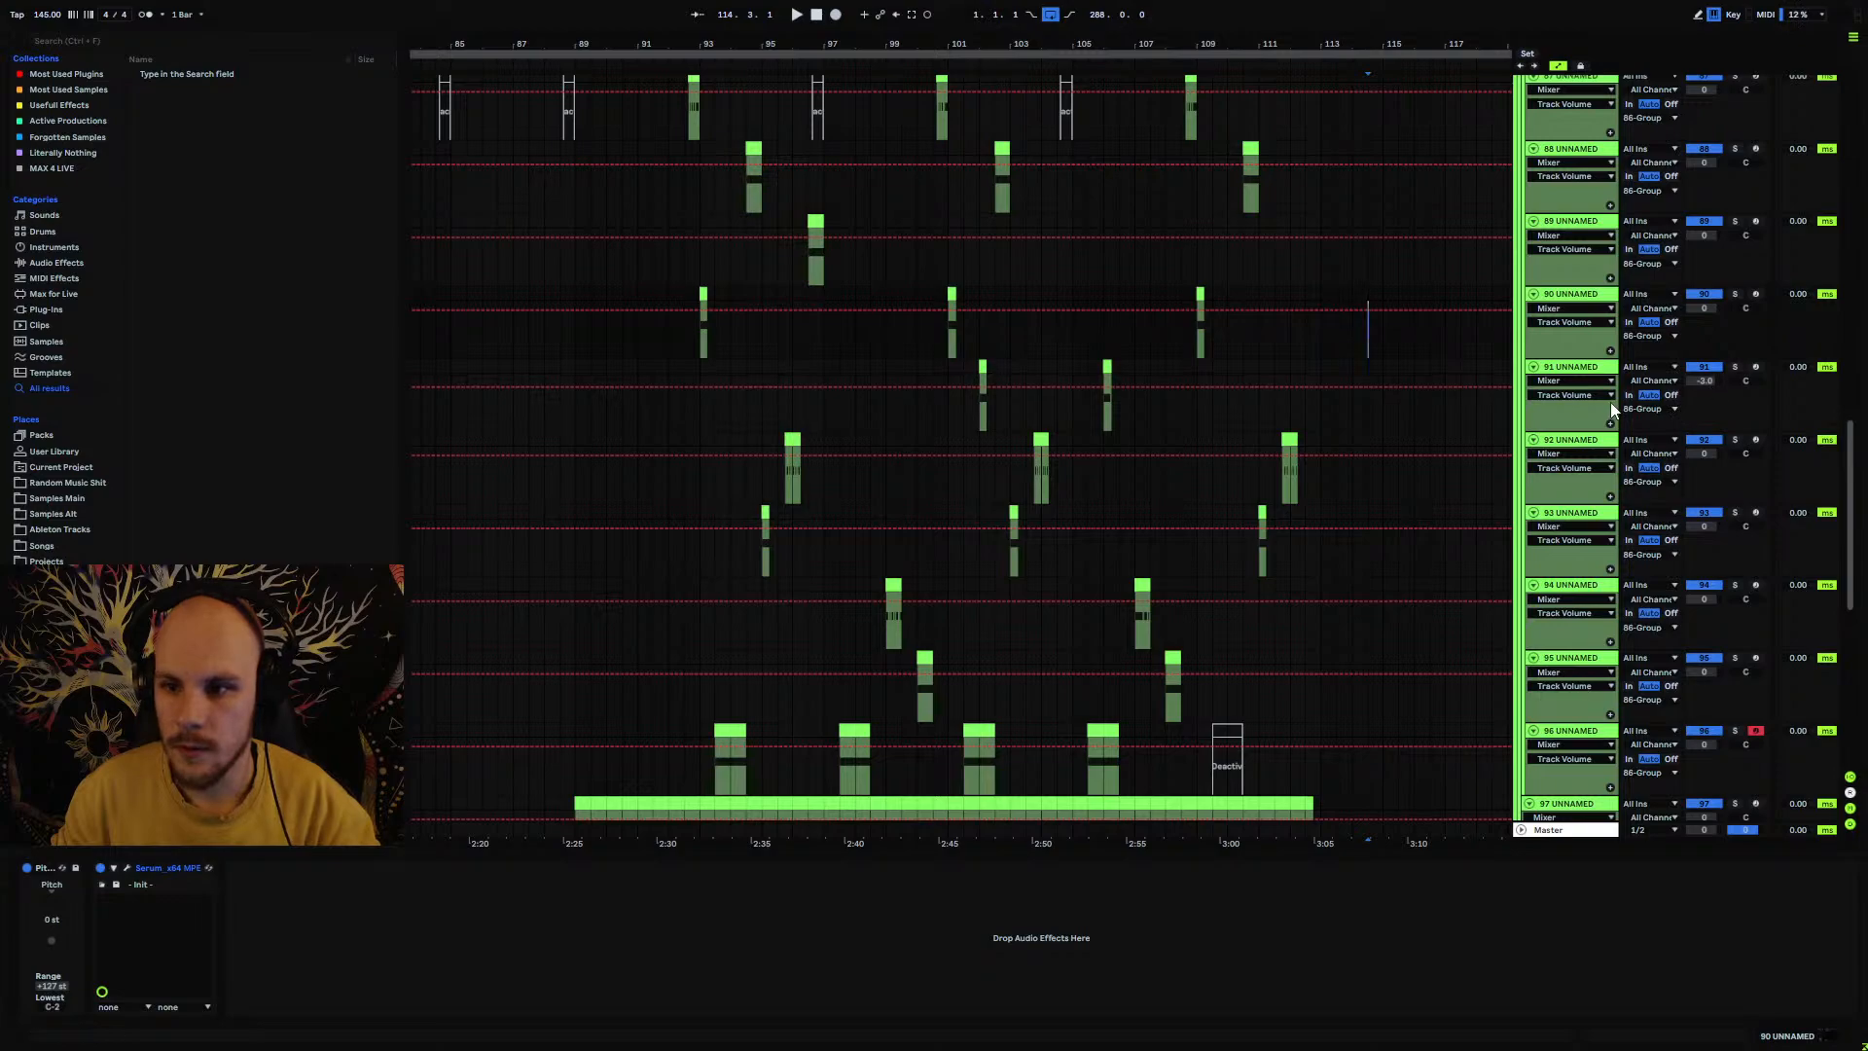
pyautogui.keyDown('alt'); pyautogui.click(1533, 368); pyautogui.keyUp('alt')
pyautogui.scroll(2, 1595, 371)
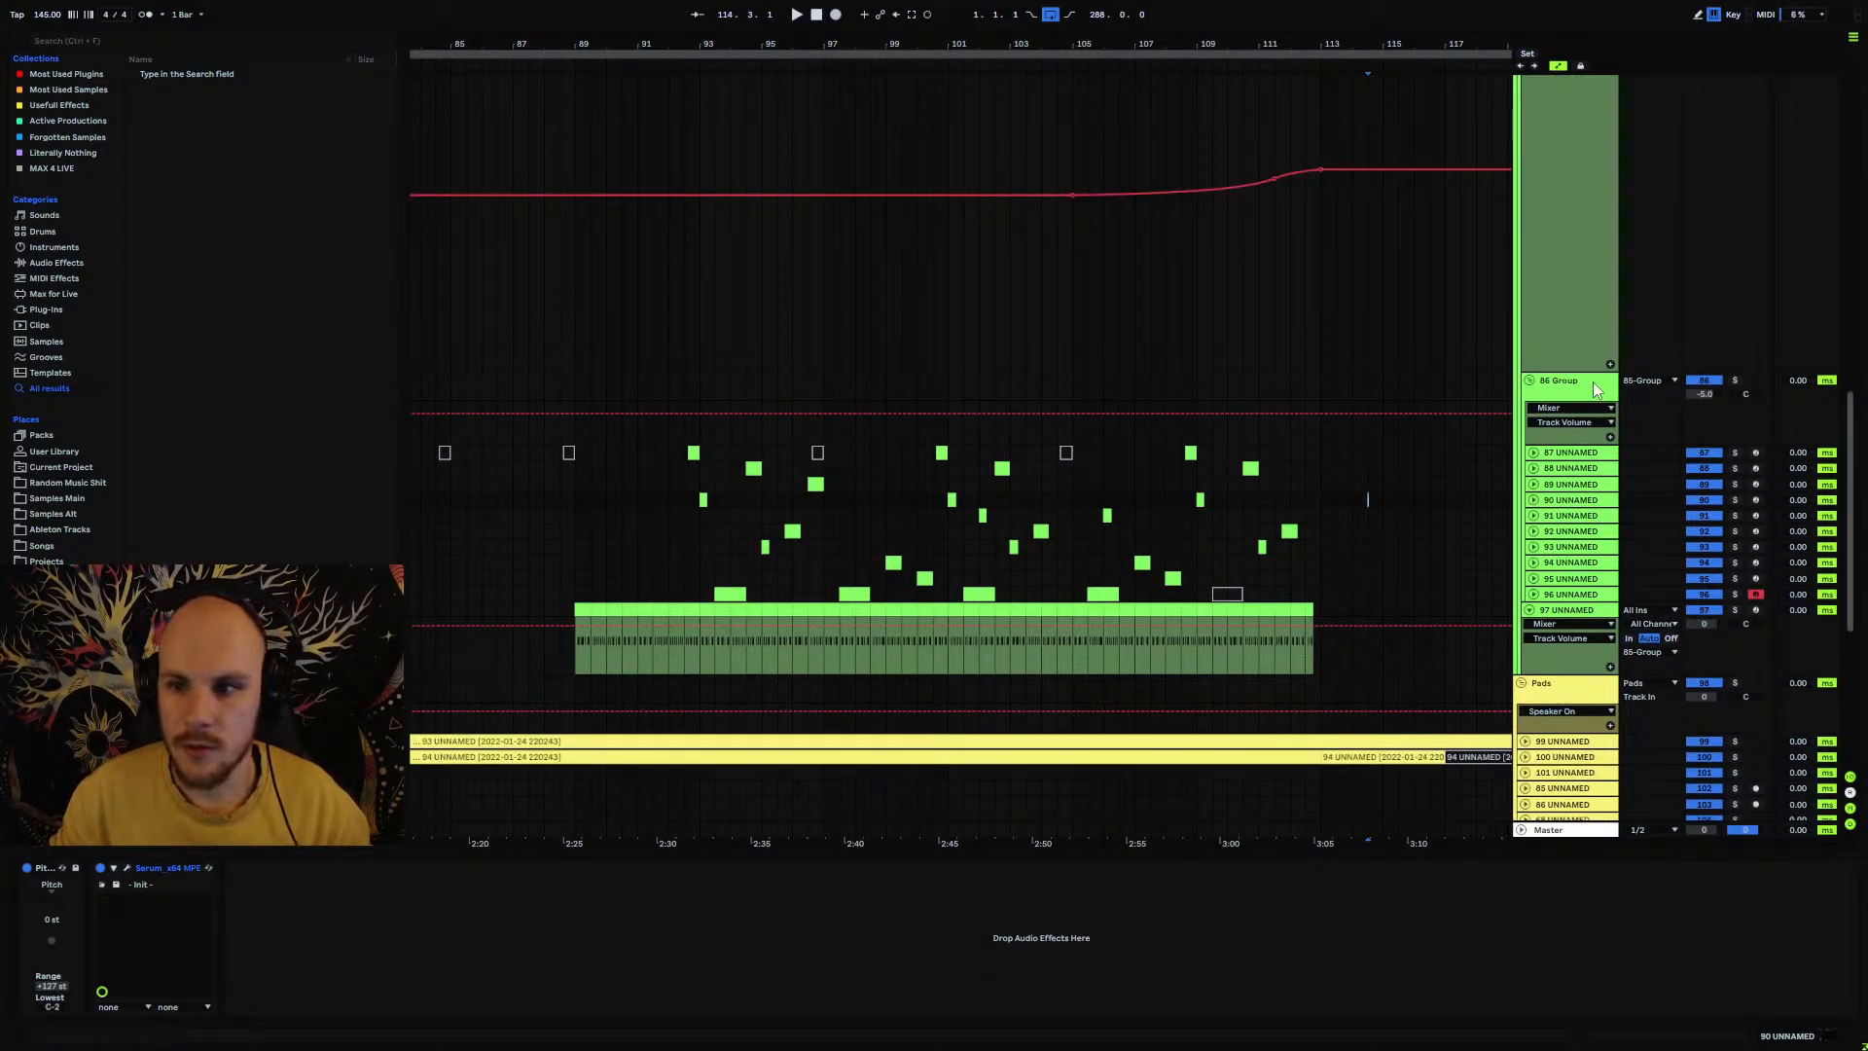
# Step: Show the 86 Group's effect chain, audition from 95.3.1, and set track 94's volume to -5 dB
pyautogui.click(1596, 389)
pyautogui.scroll(1, 1467, 434)
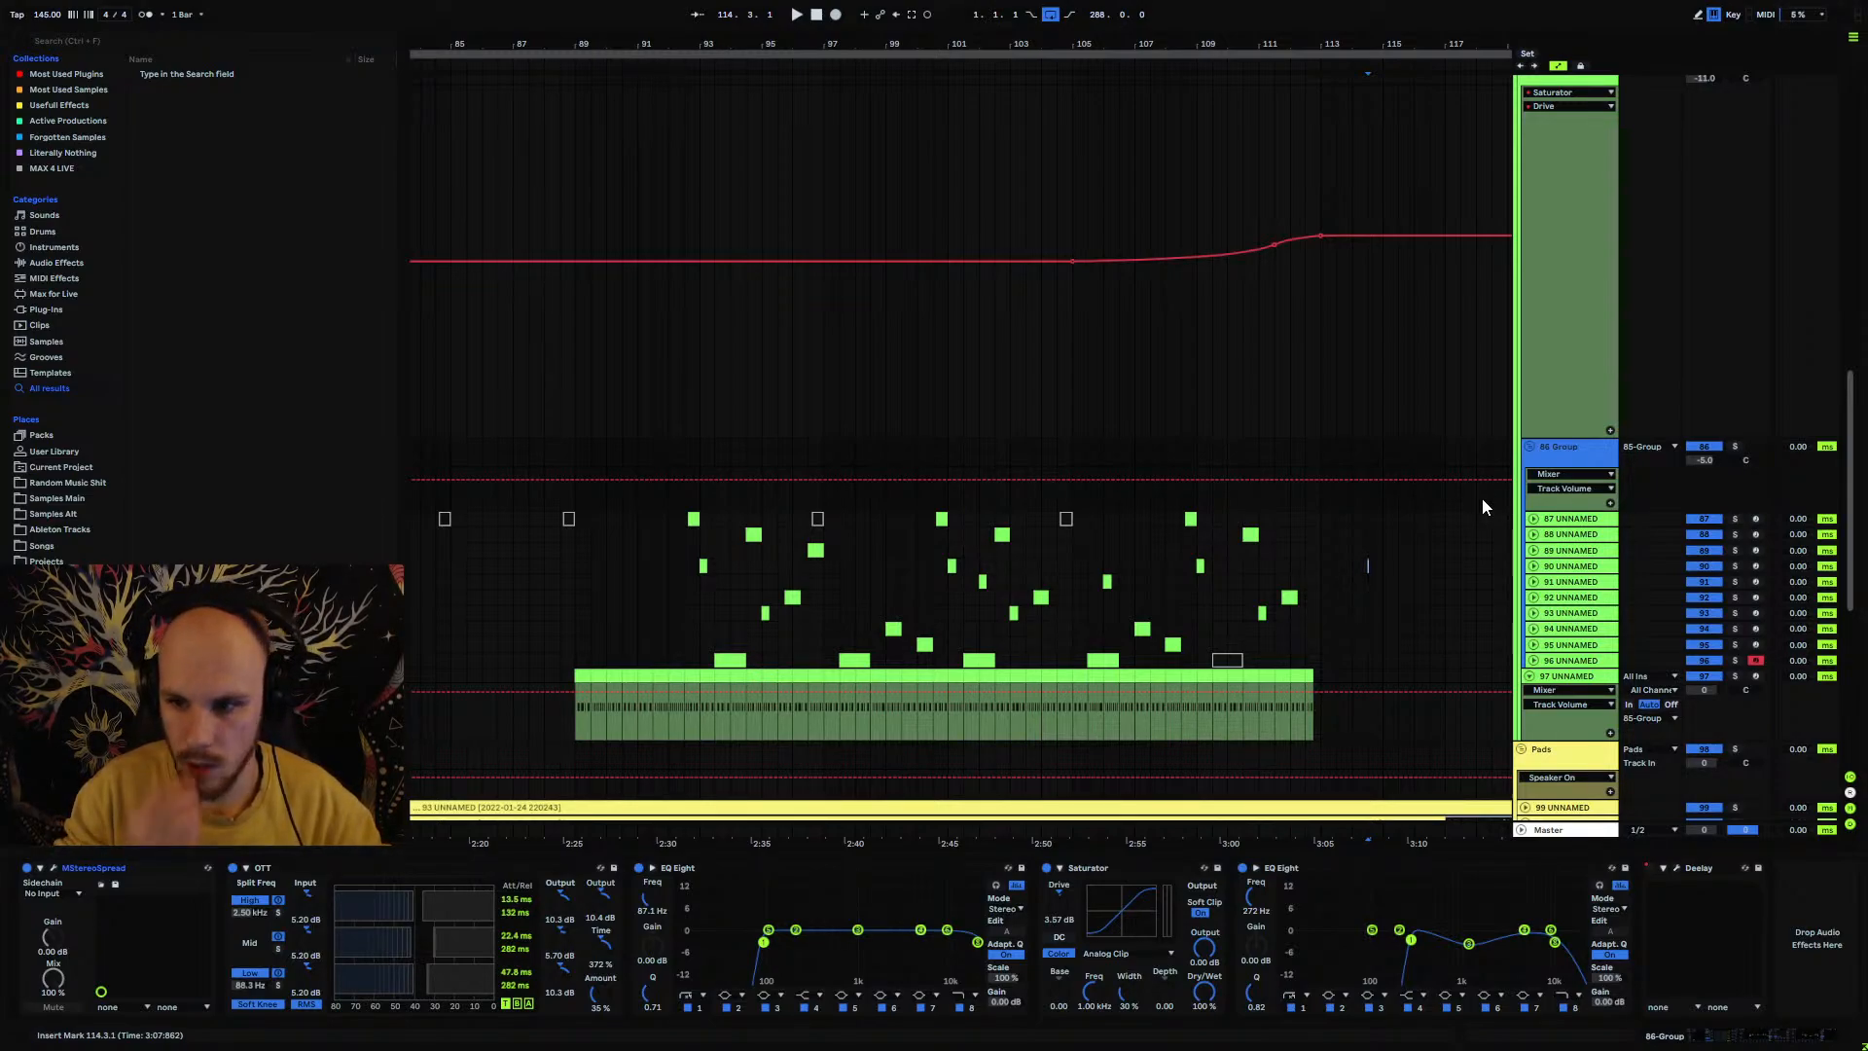
pyautogui.click(774, 545)
pyautogui.press('space')
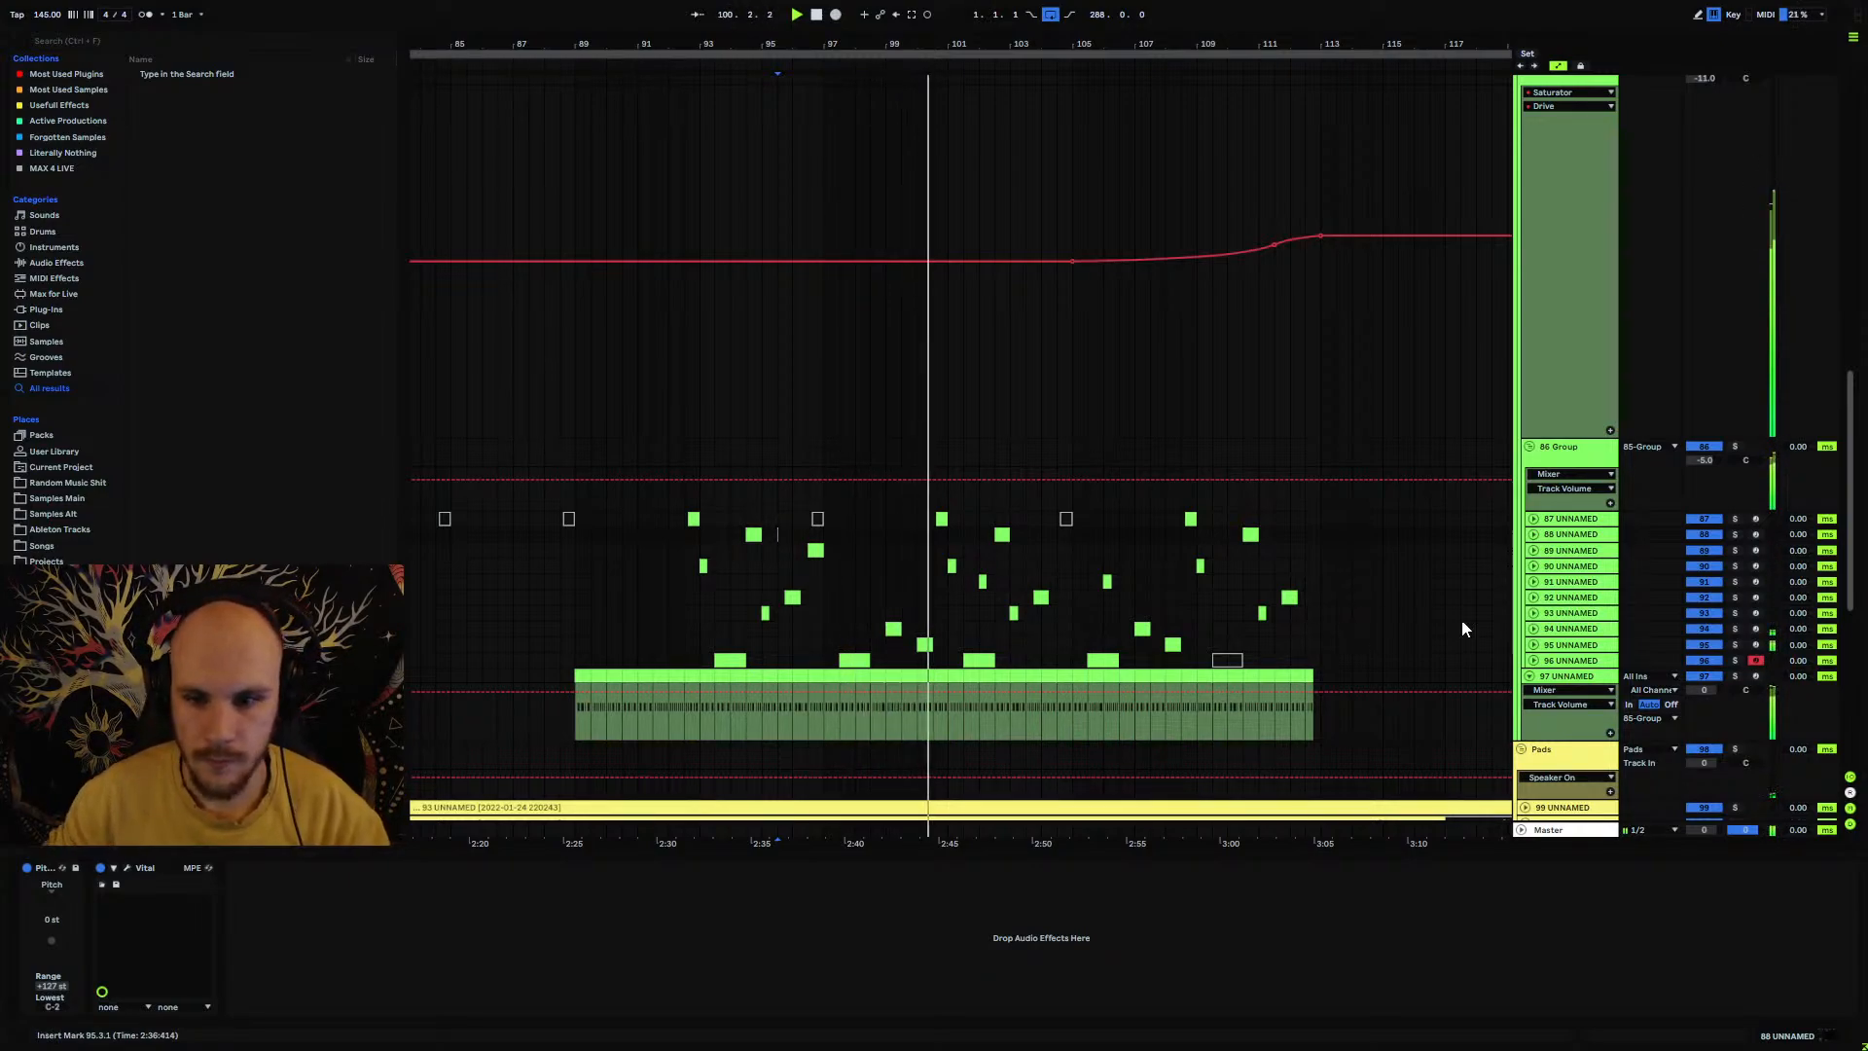
pyautogui.click(1535, 628)
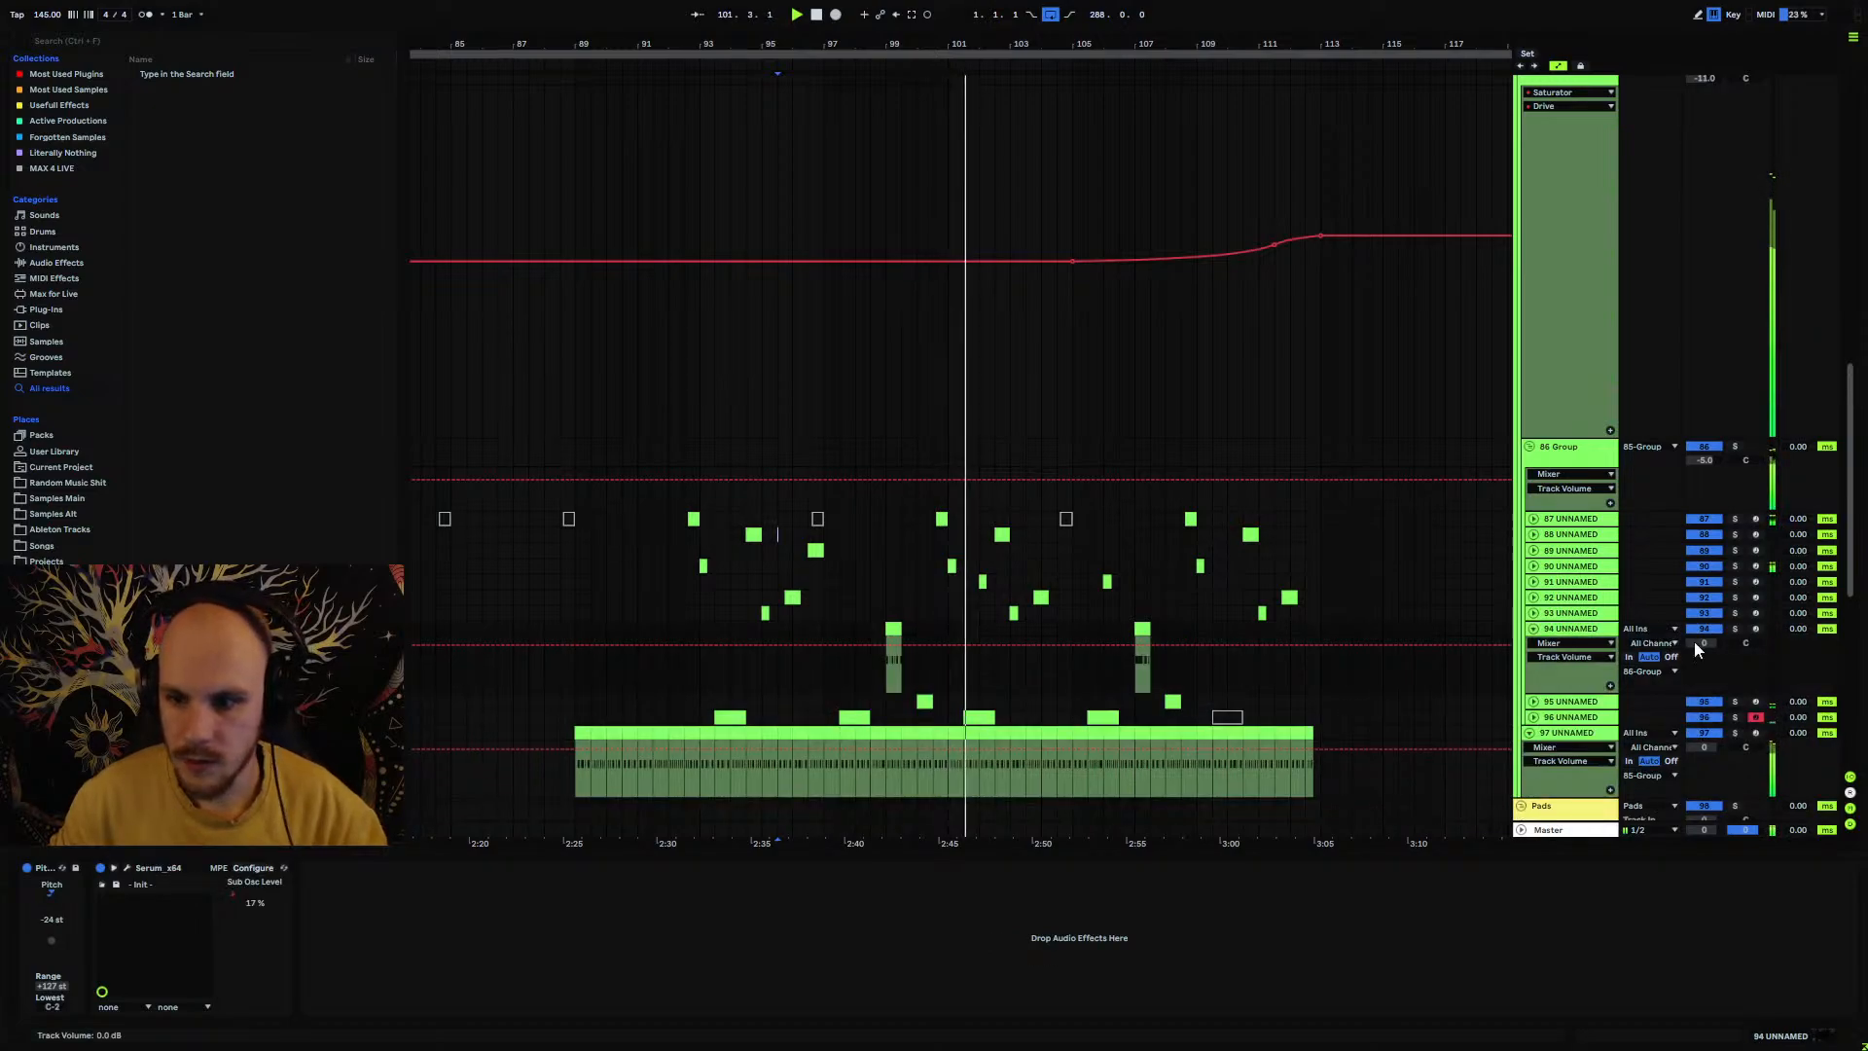
pyautogui.moveTo(1695, 642); pyautogui.dragTo(1689, 657)
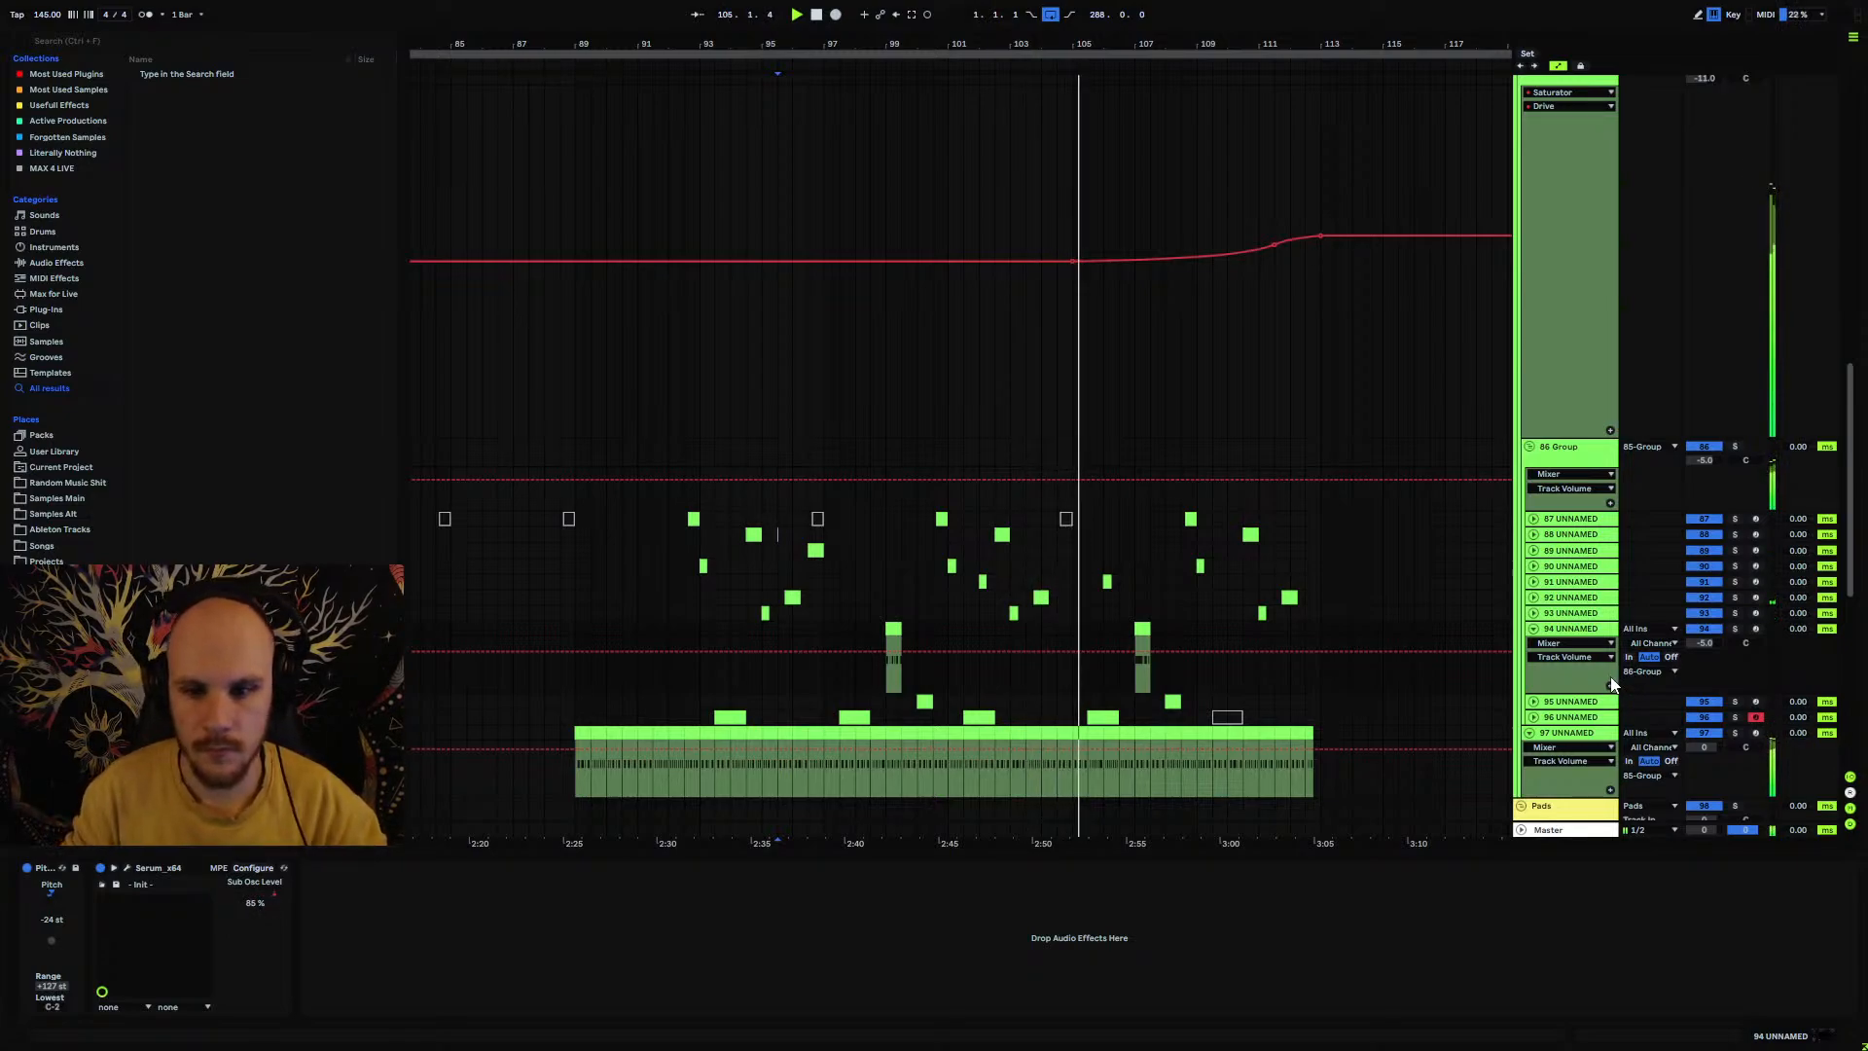
pyautogui.click(1535, 598)
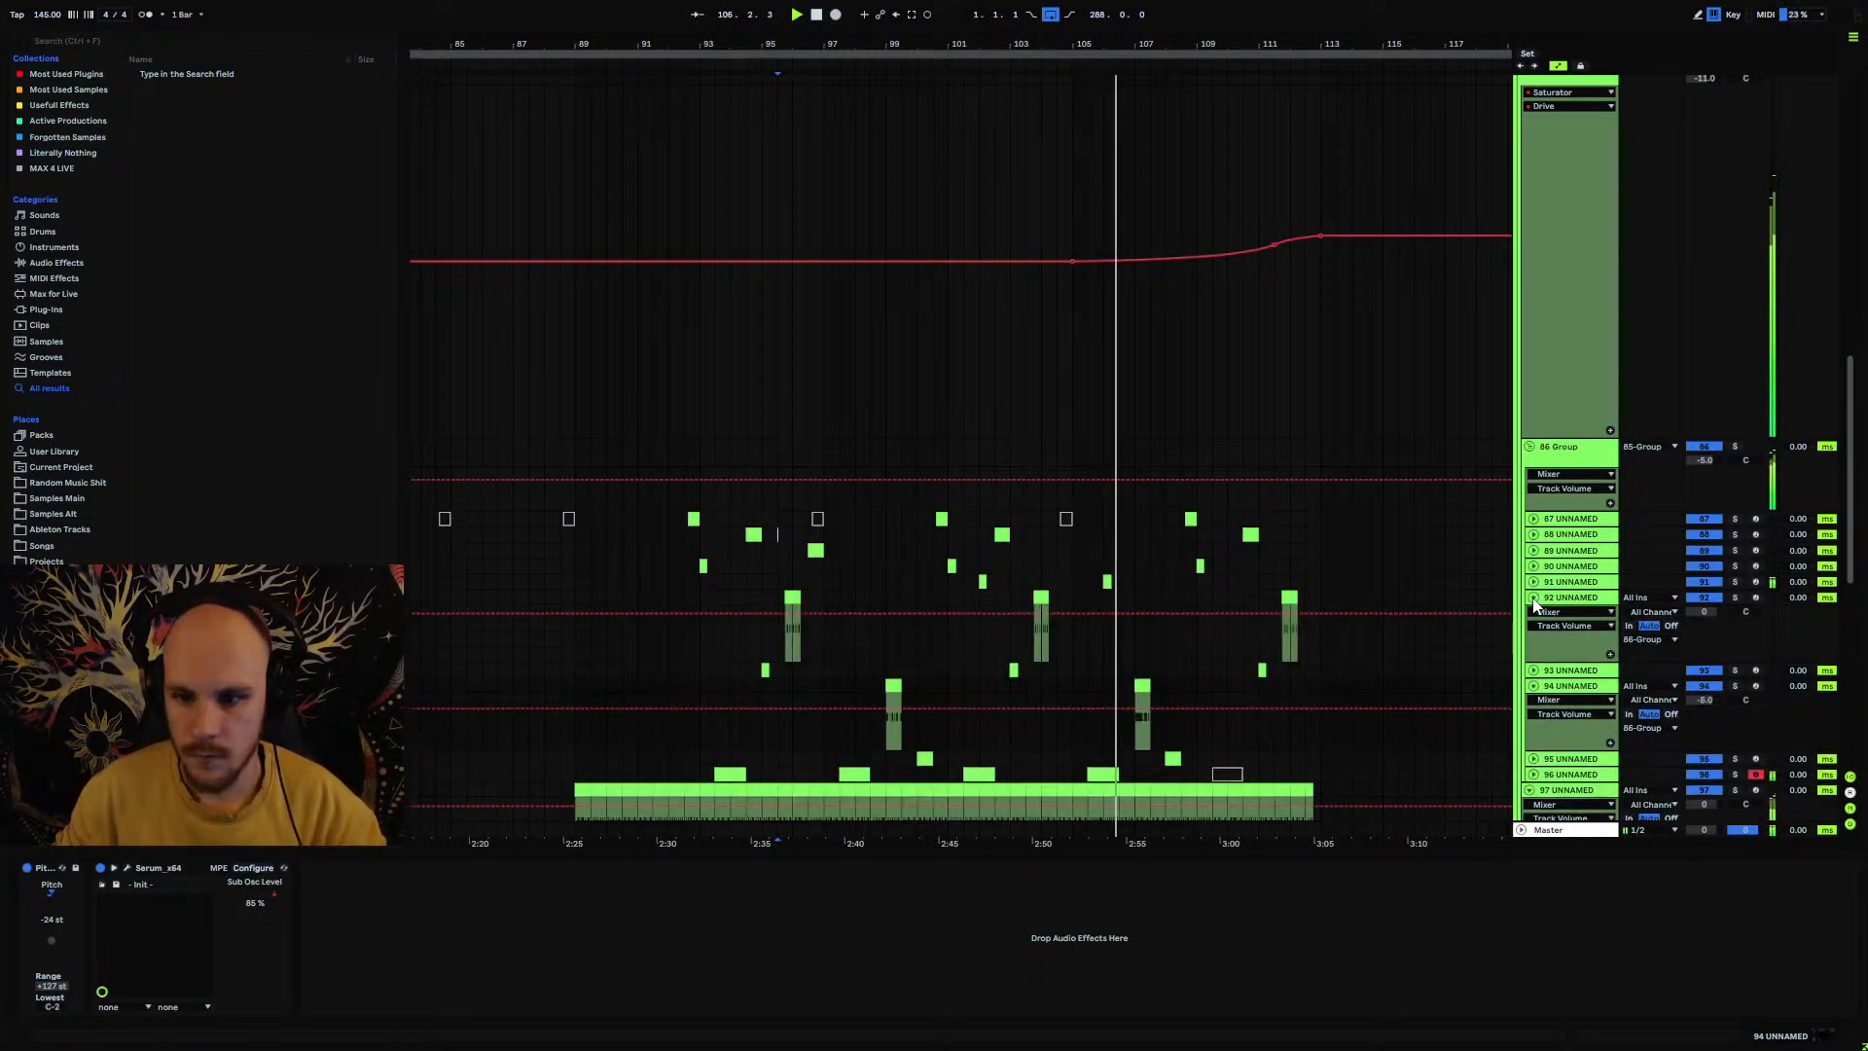
pyautogui.click(1534, 598)
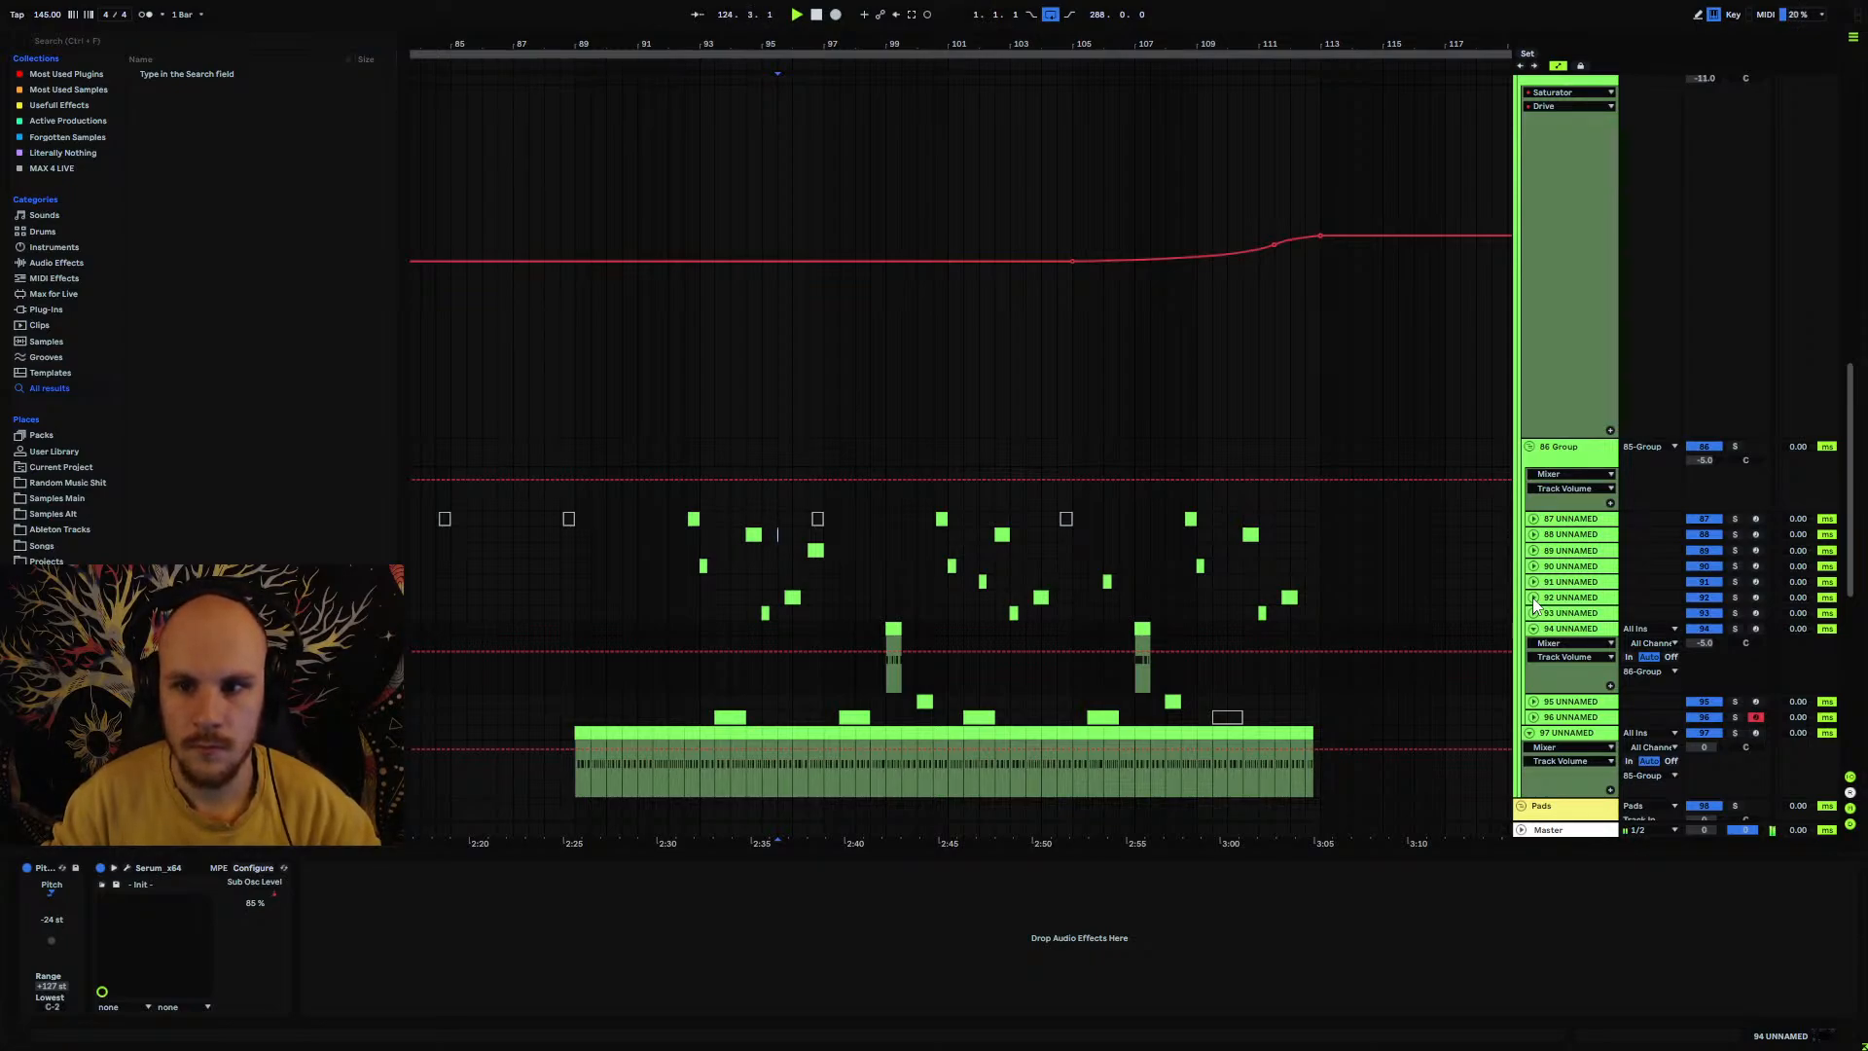
pyautogui.scroll(10, 1398, 339)
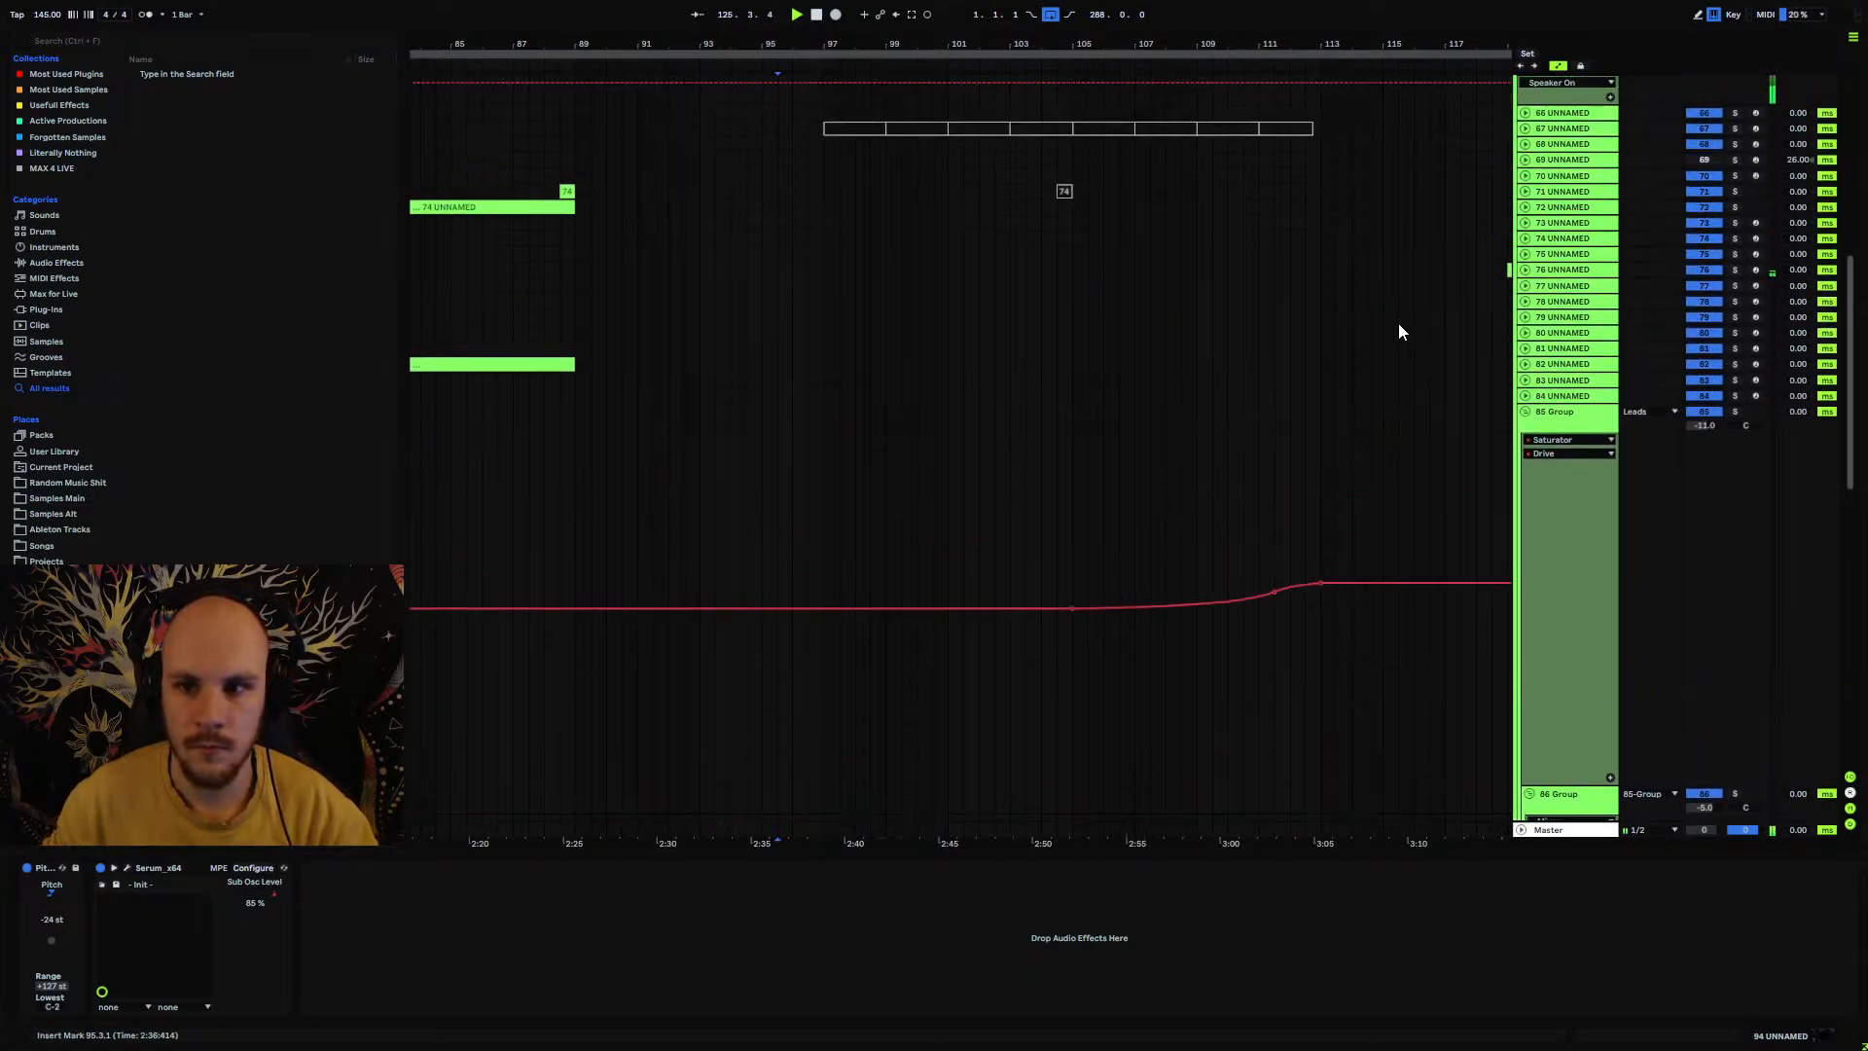
pyautogui.scroll(4, 1299, 243)
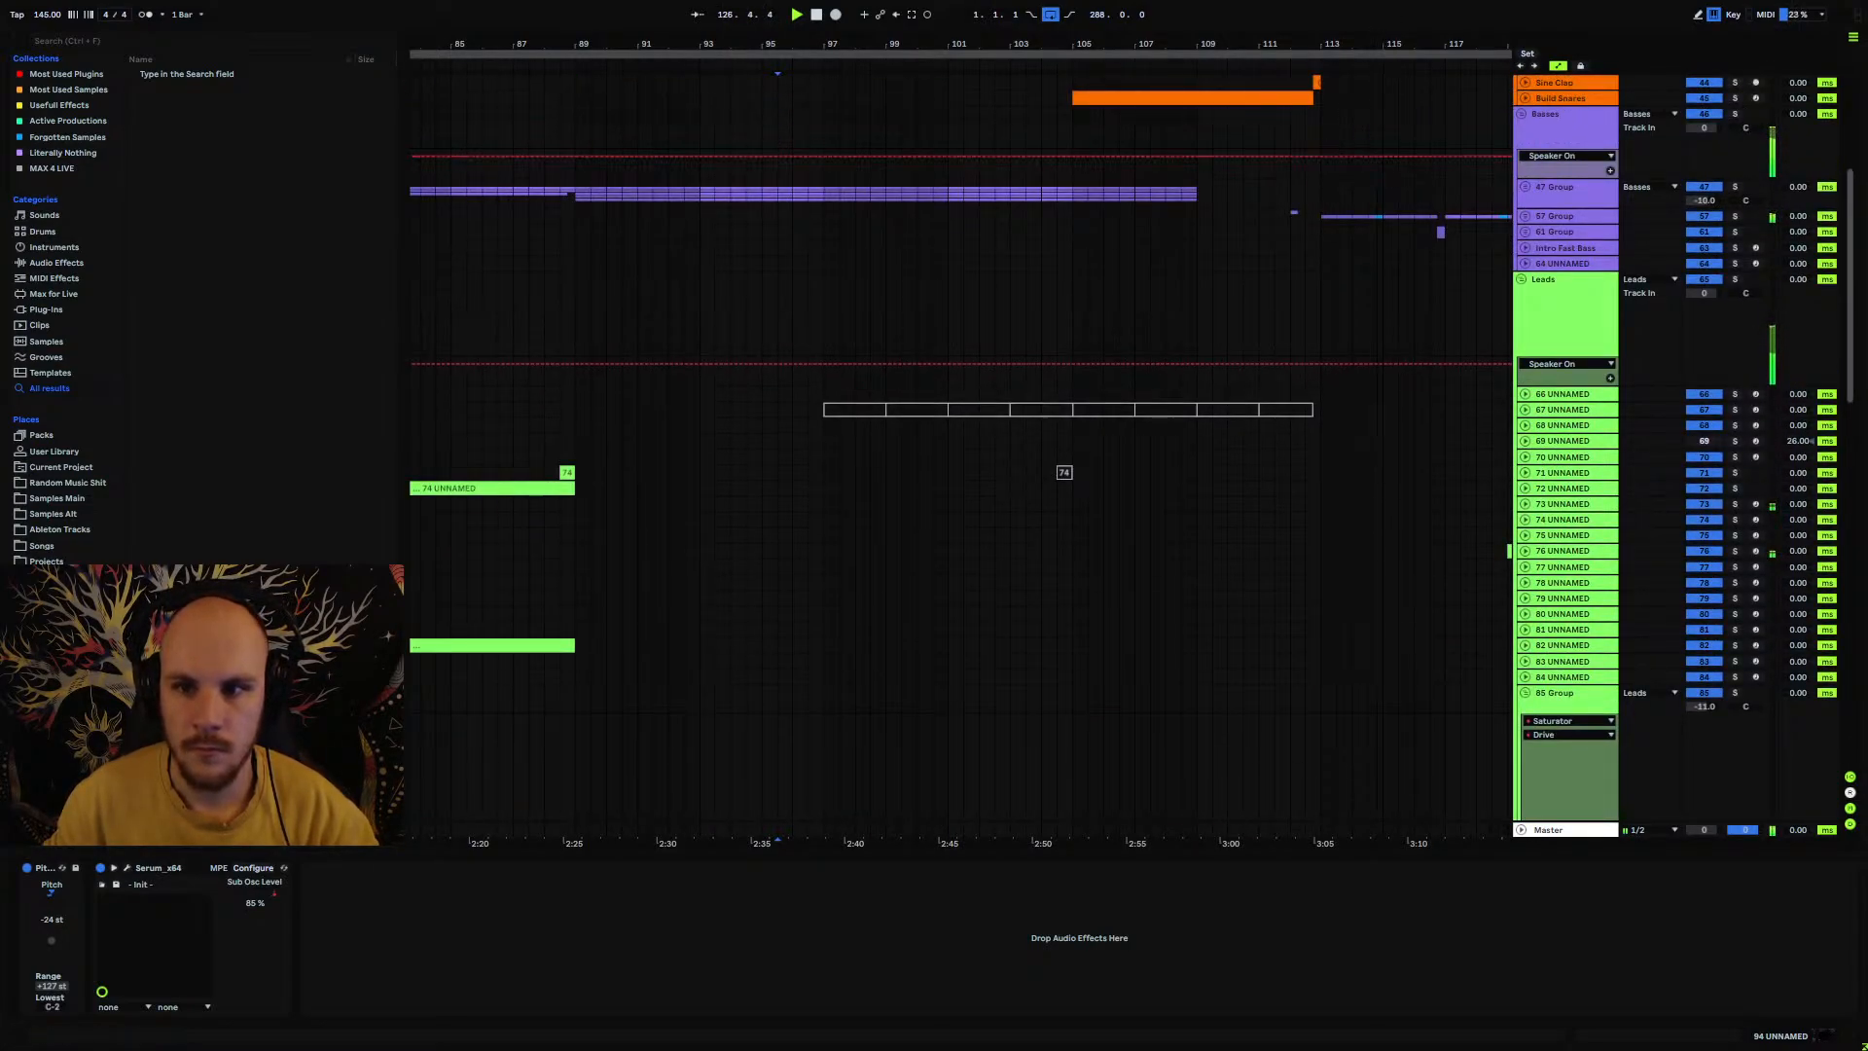
# Step: Unfold the 57 Group and the 61 Group in Basses and show track 62's device chain
pyautogui.moveTo(1387, 43); pyautogui.dragTo(948, 122)
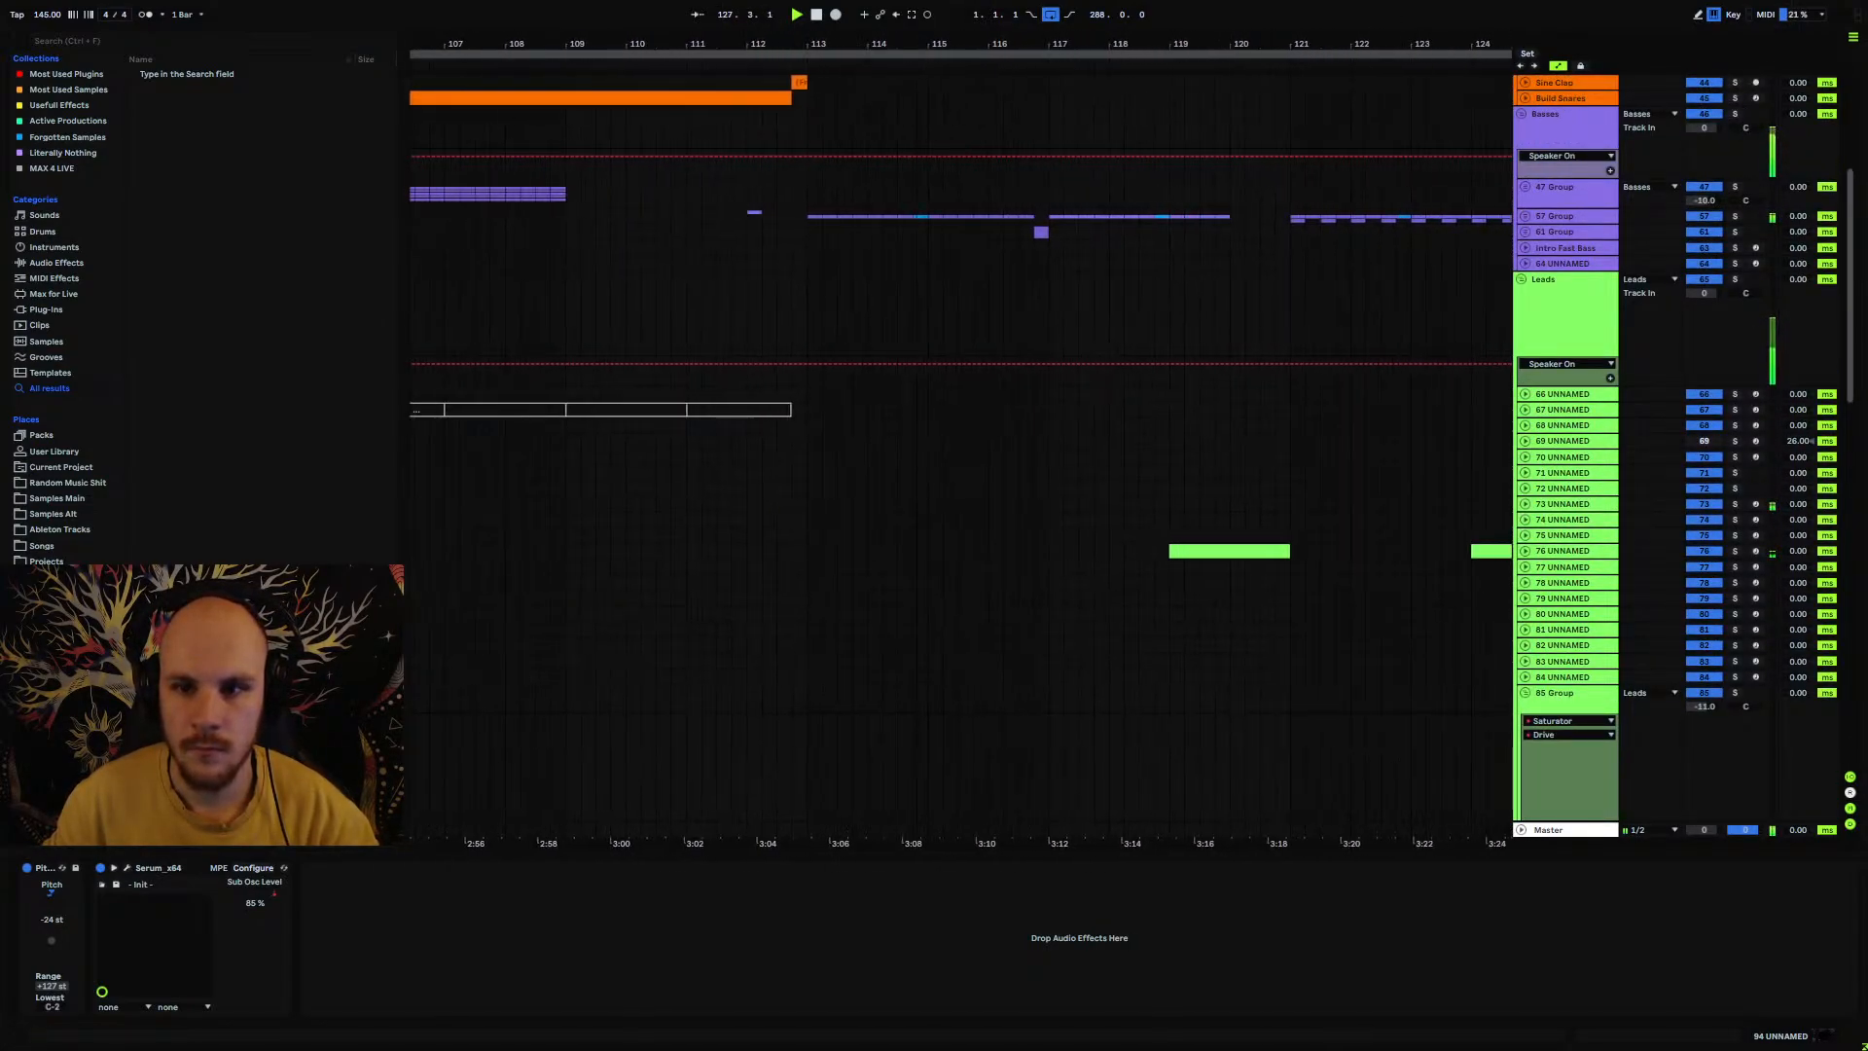
pyautogui.click(1524, 215)
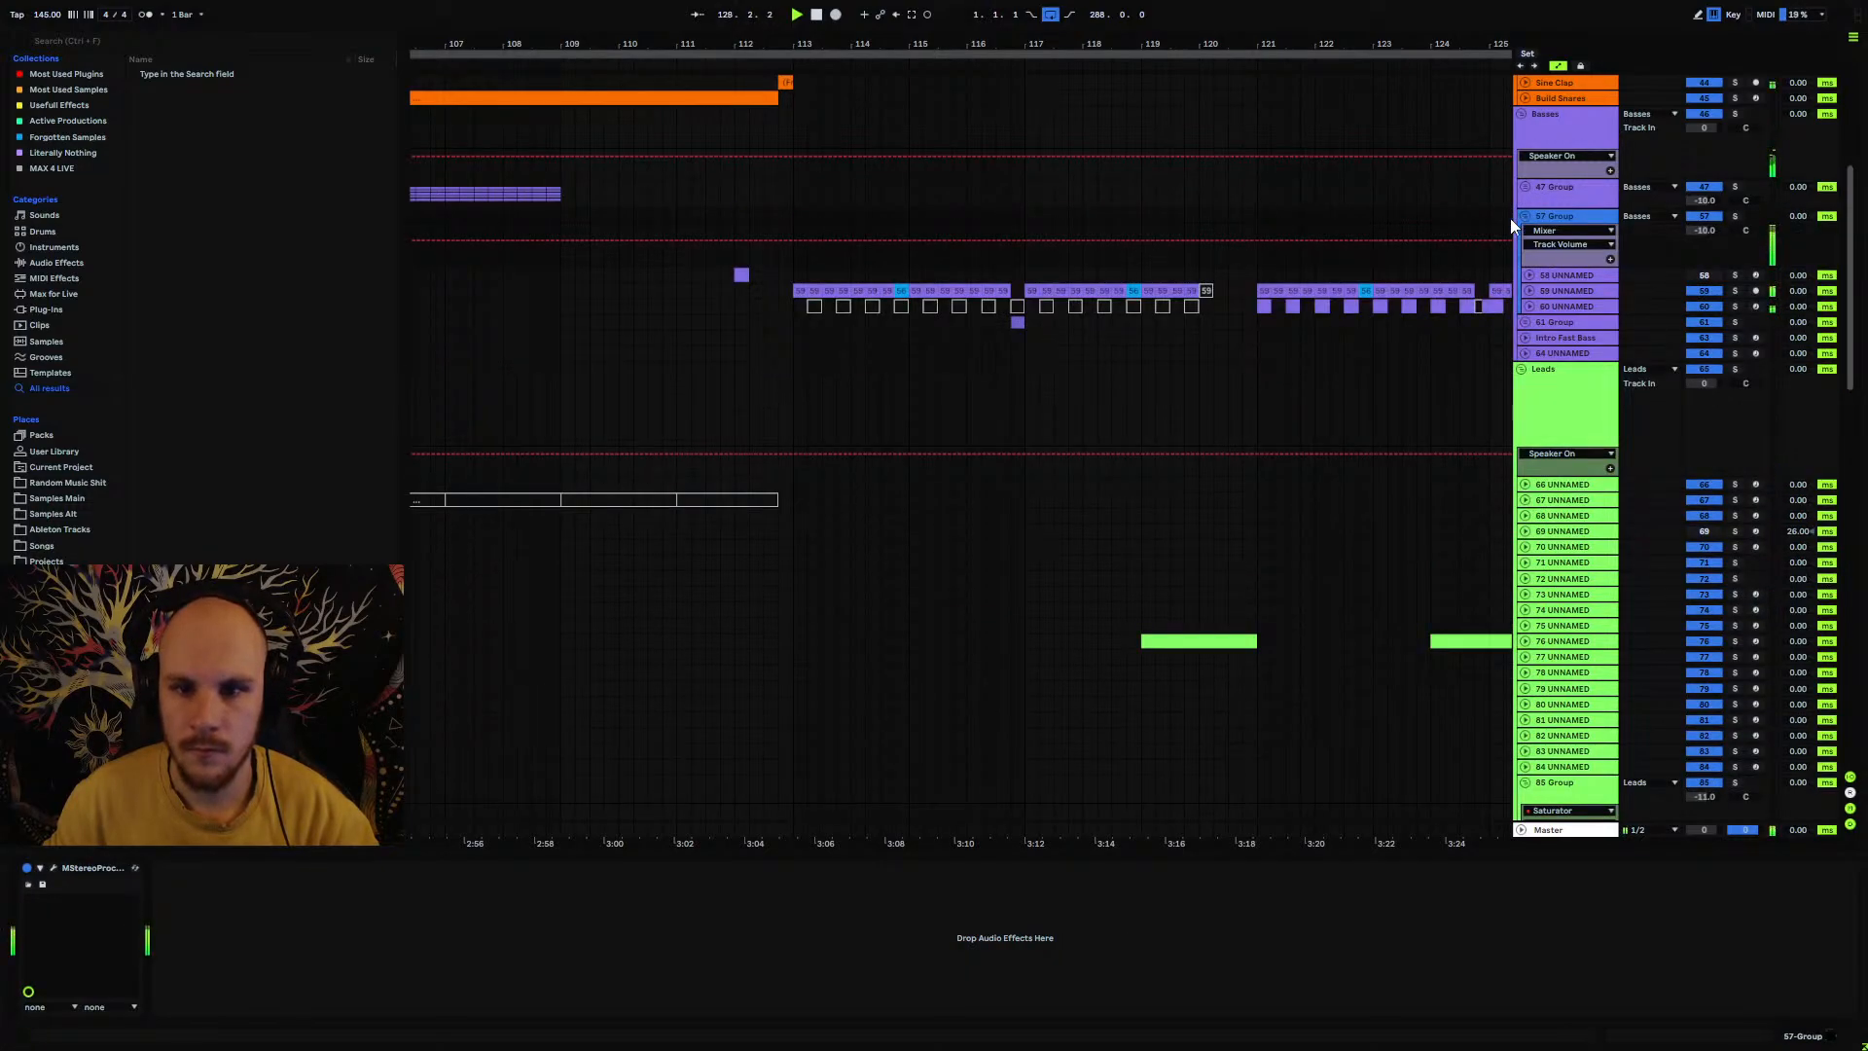
pyautogui.click(1524, 318)
pyautogui.click(1527, 323)
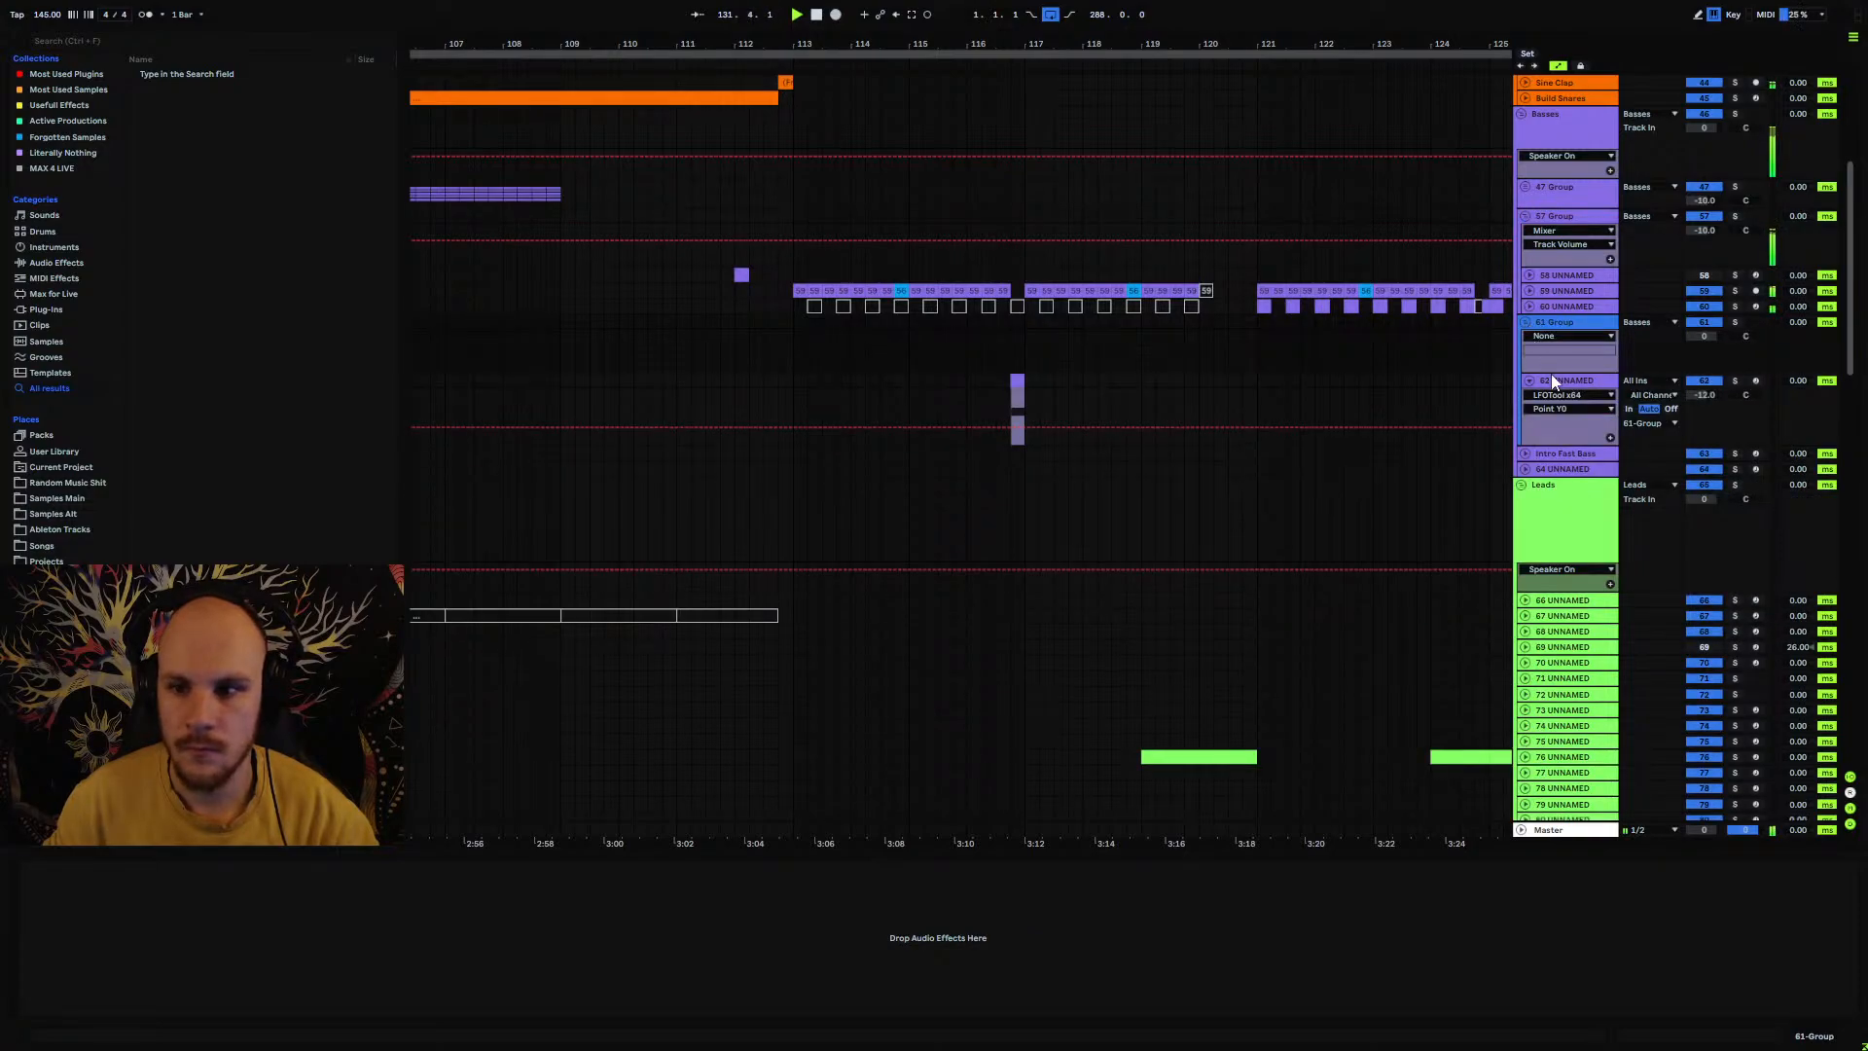
pyautogui.click(1552, 379)
pyautogui.click(1570, 325)
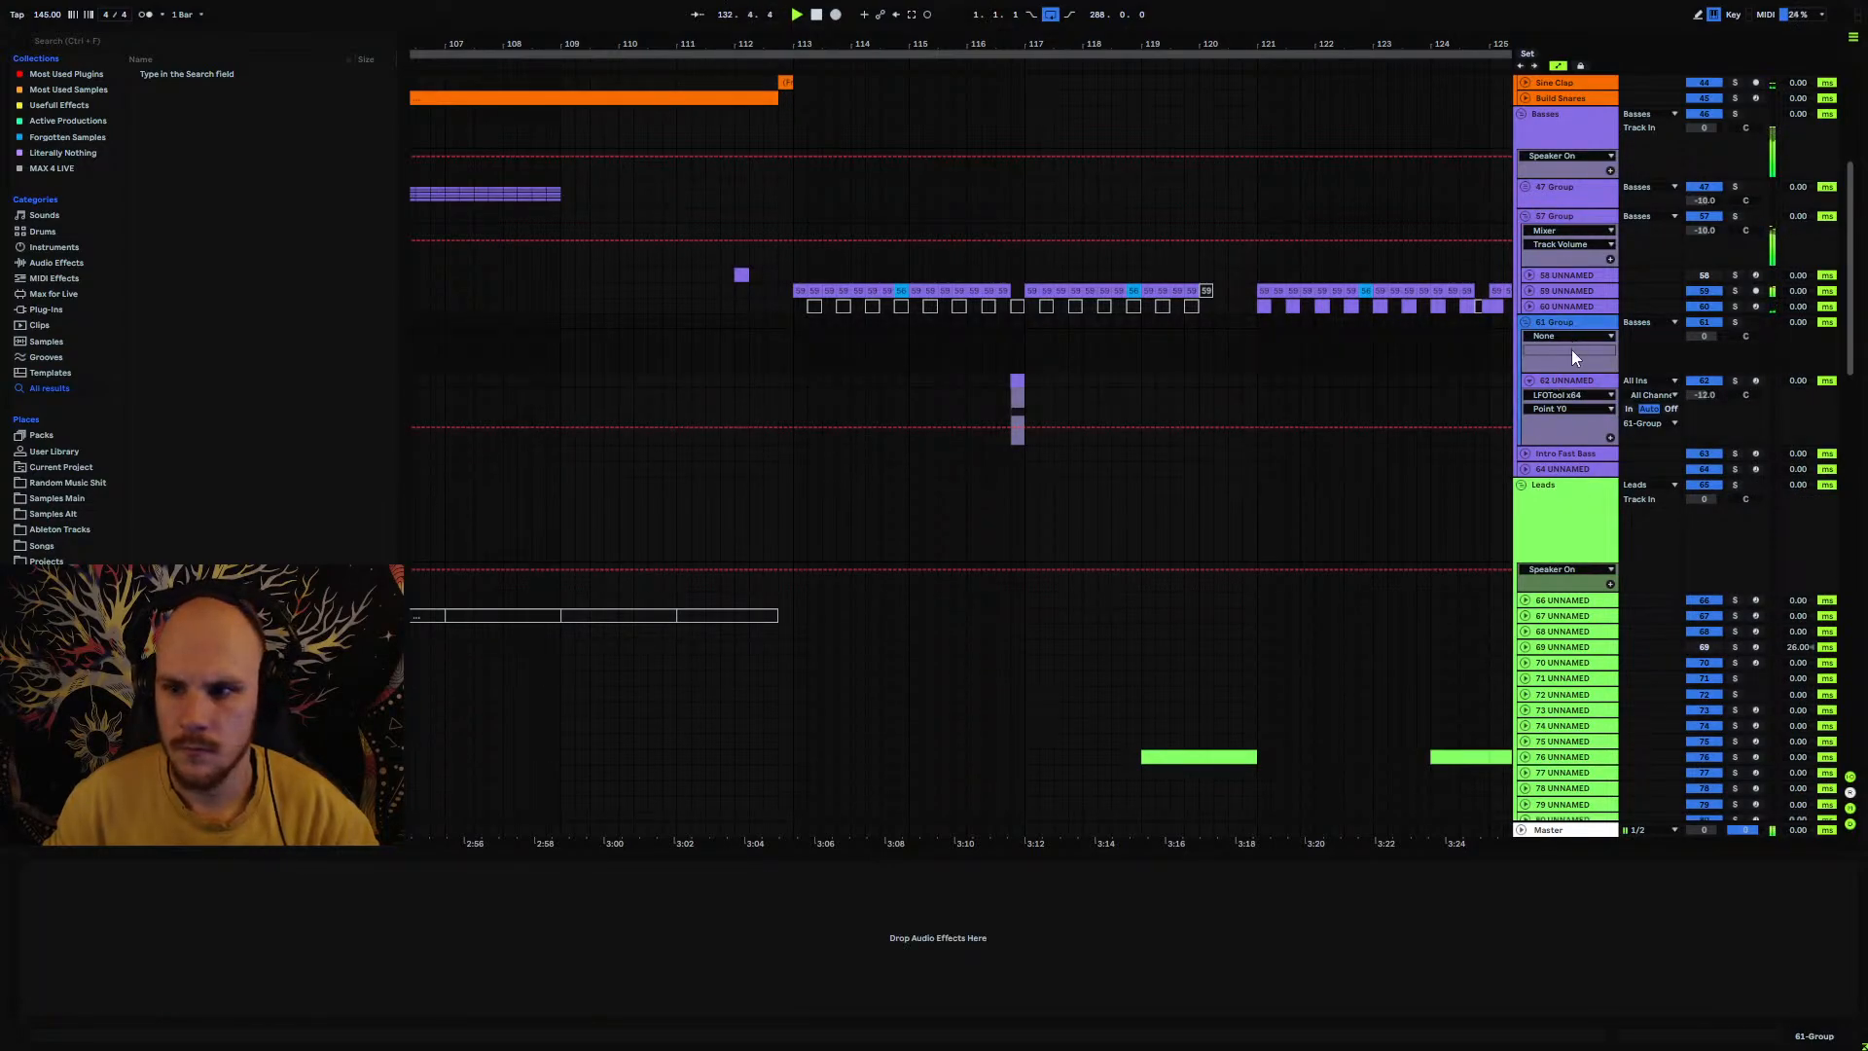
pyautogui.click(1574, 380)
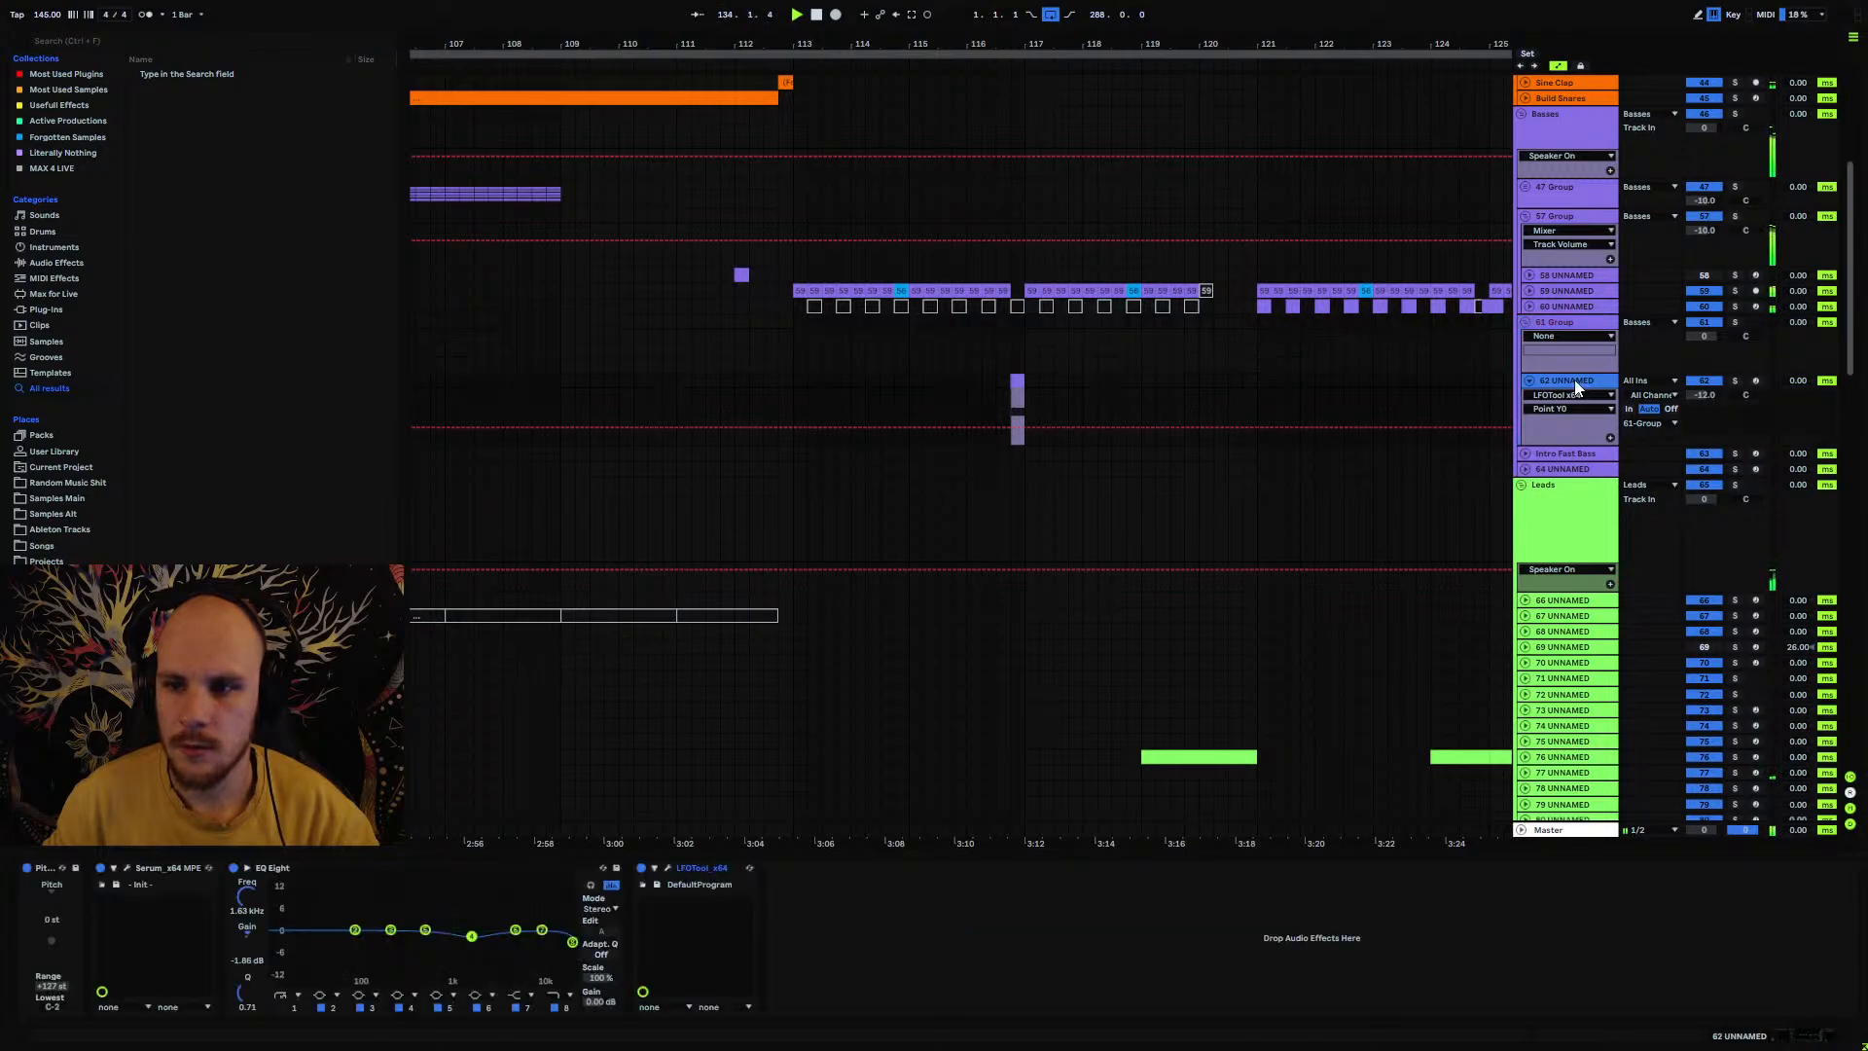
# Step: Audition track 62 from 116.4.1, then fold the track and the 61 Group
pyautogui.click(1012, 420)
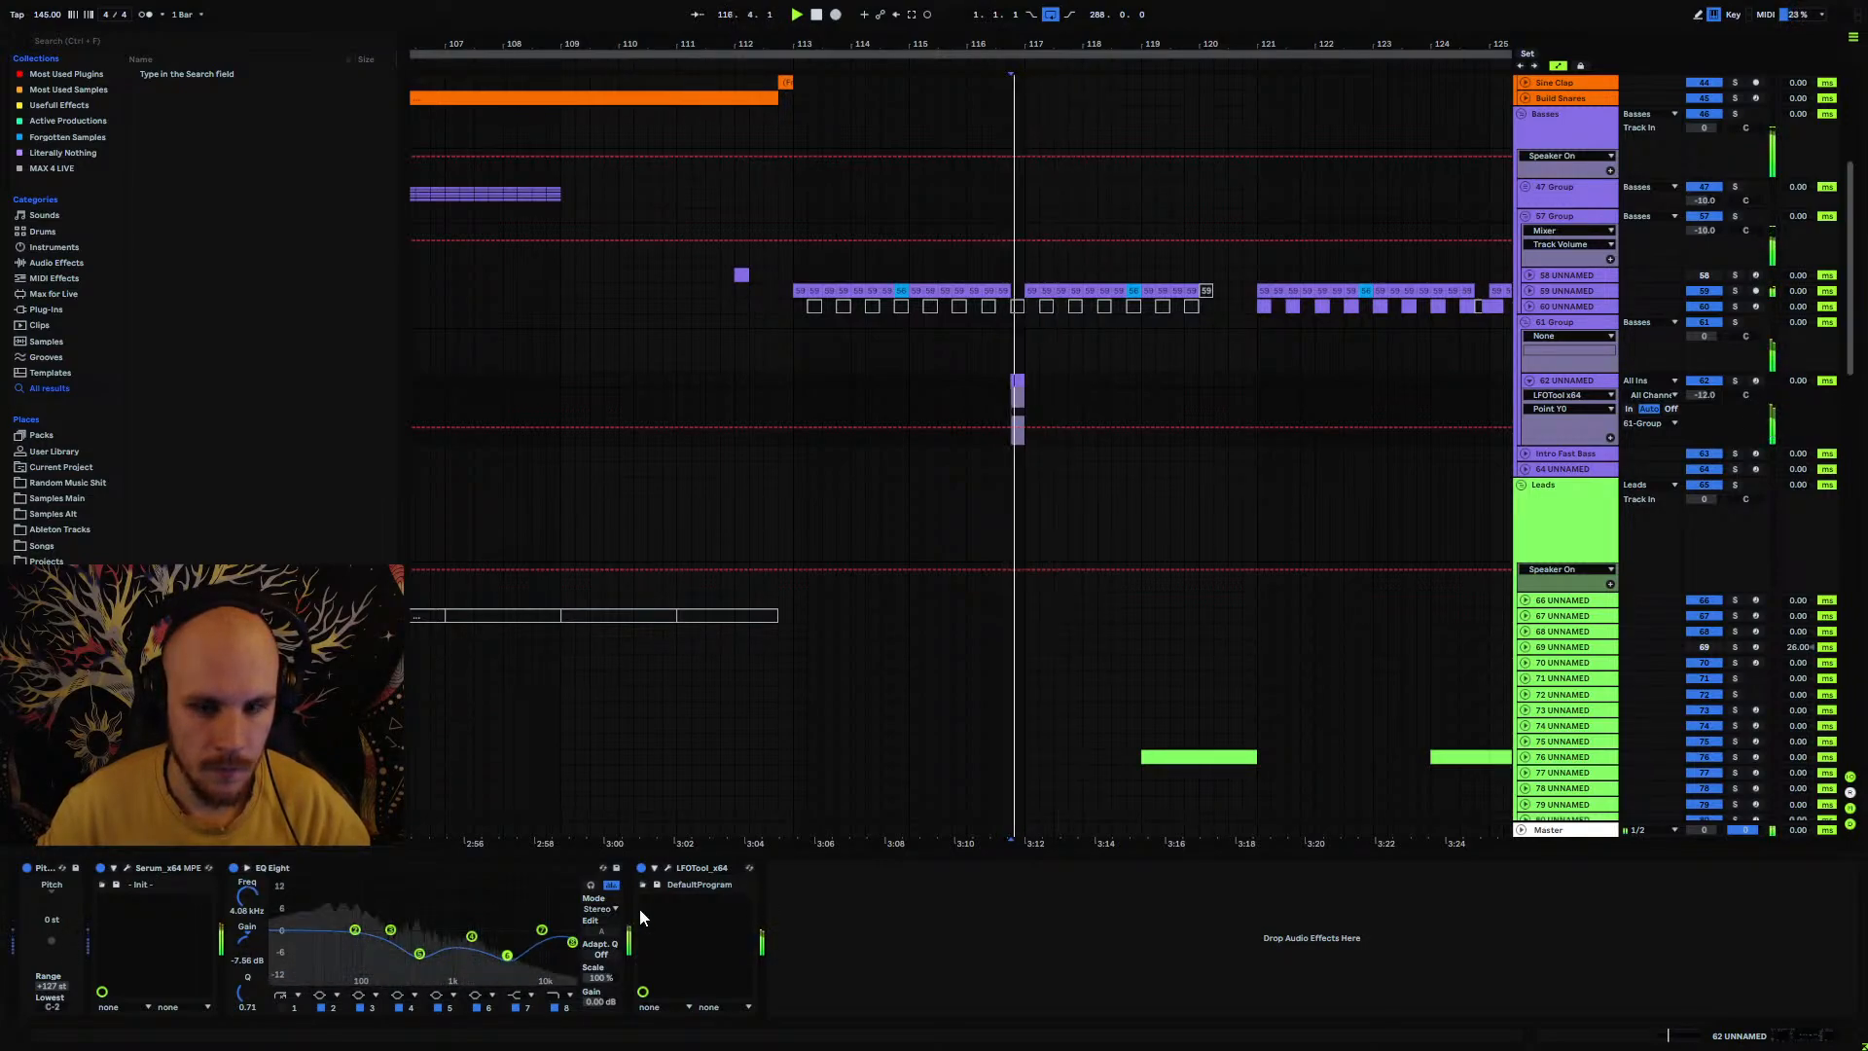
pyautogui.click(1529, 380)
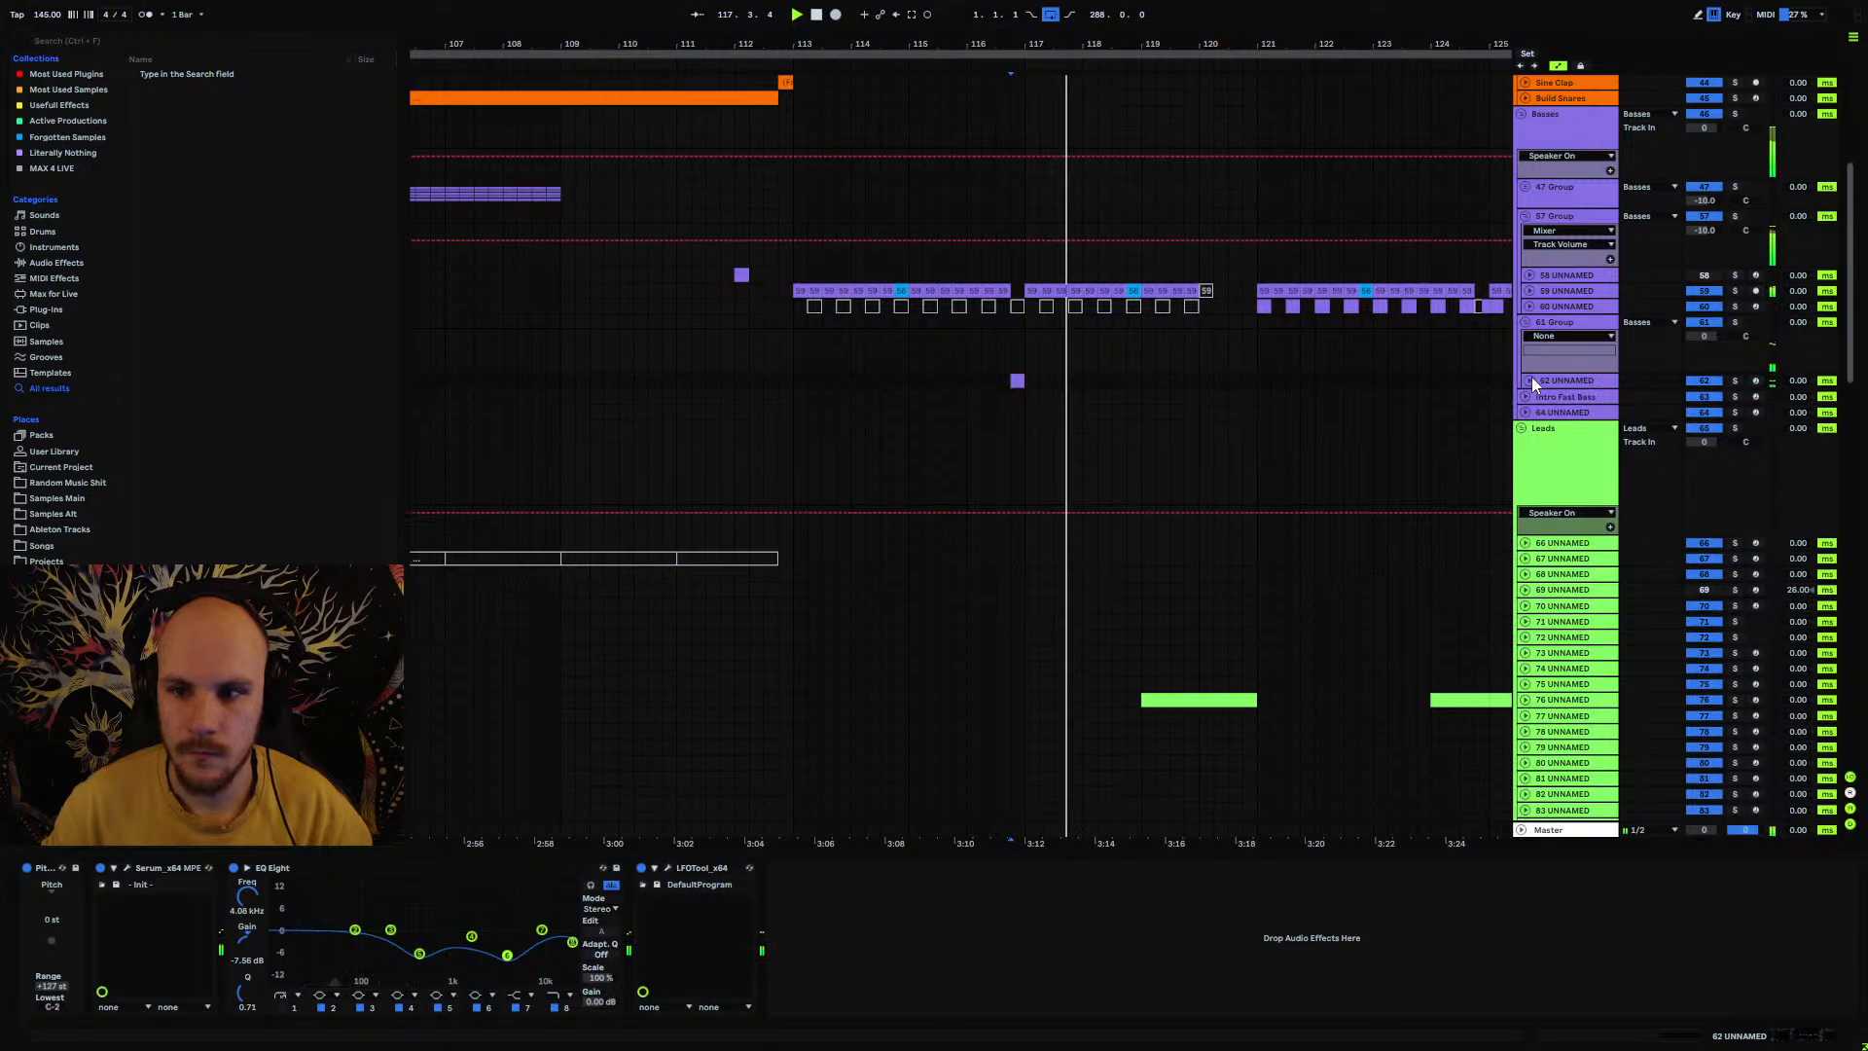
pyautogui.click(1521, 323)
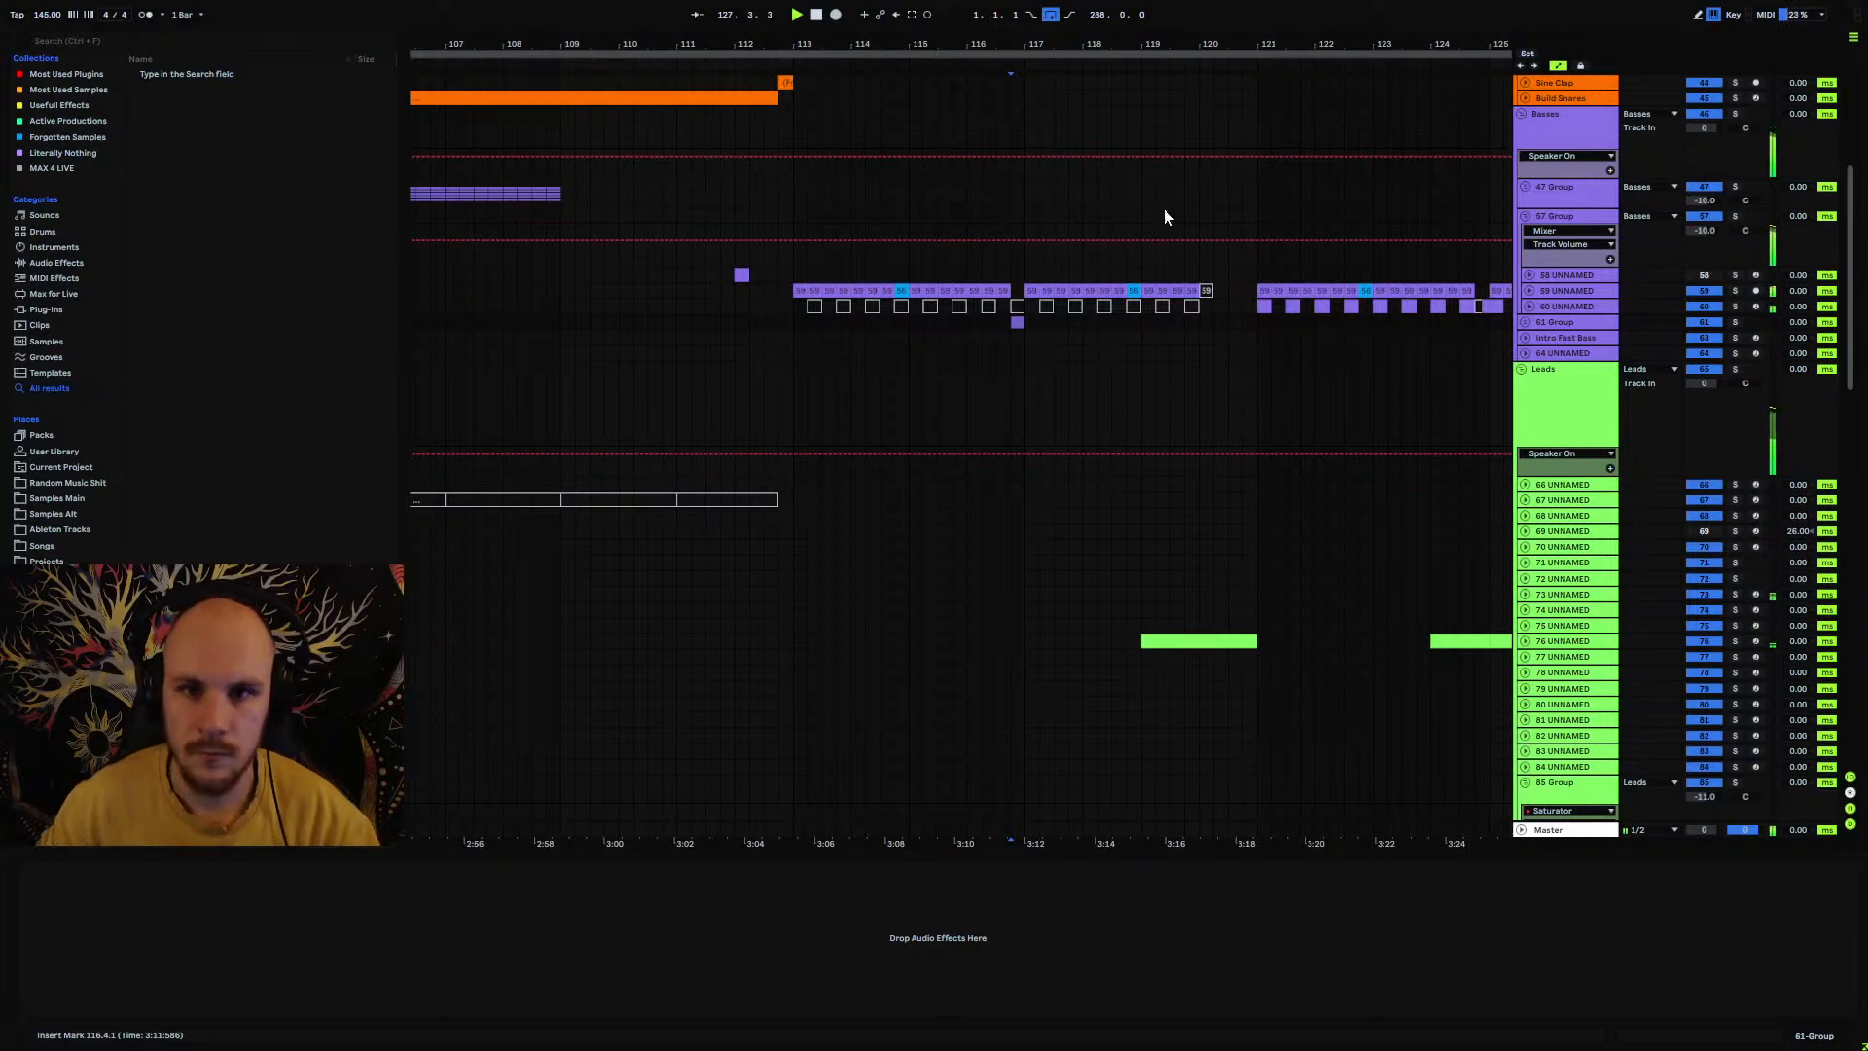
# Step: Highlight bars 89 to 113 of the 47 Group, then fold the 57 Group and the 85 Group
pyautogui.moveTo(1042, 49); pyautogui.dragTo(1169, 56)
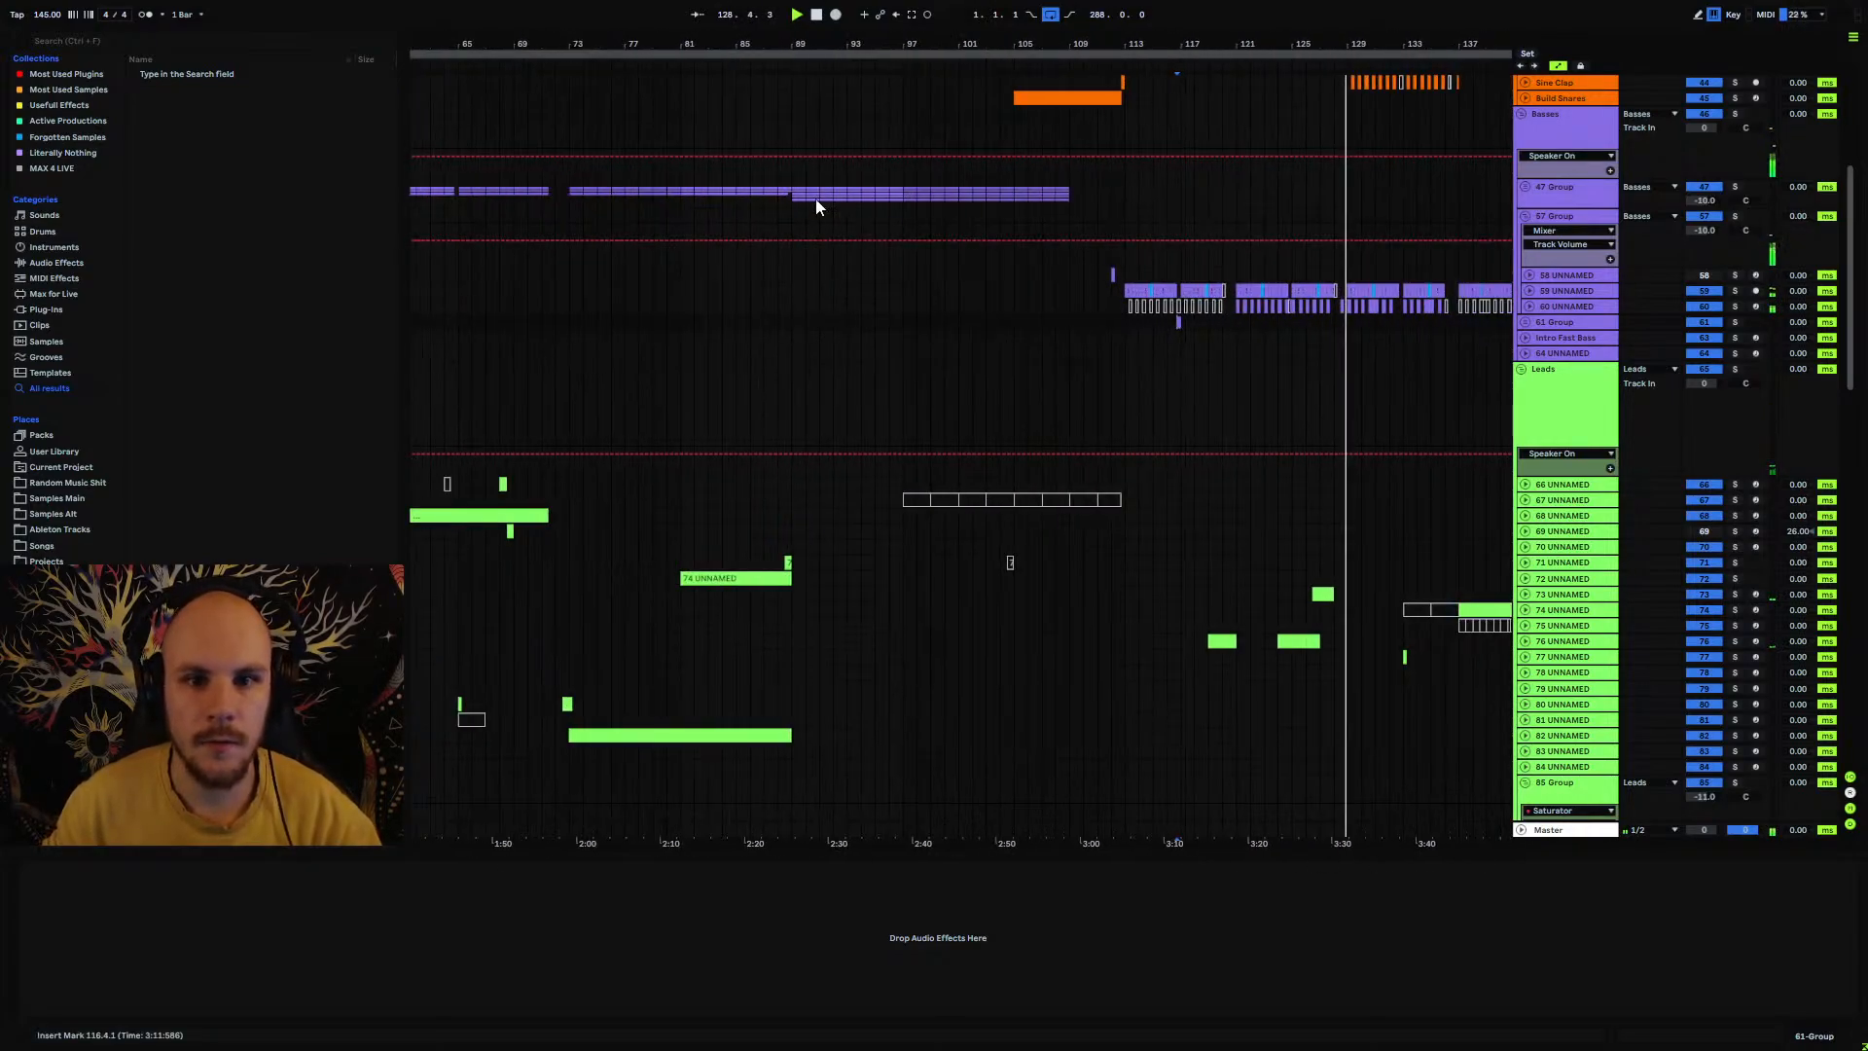
pyautogui.moveTo(815, 199); pyautogui.dragTo(1129, 201)
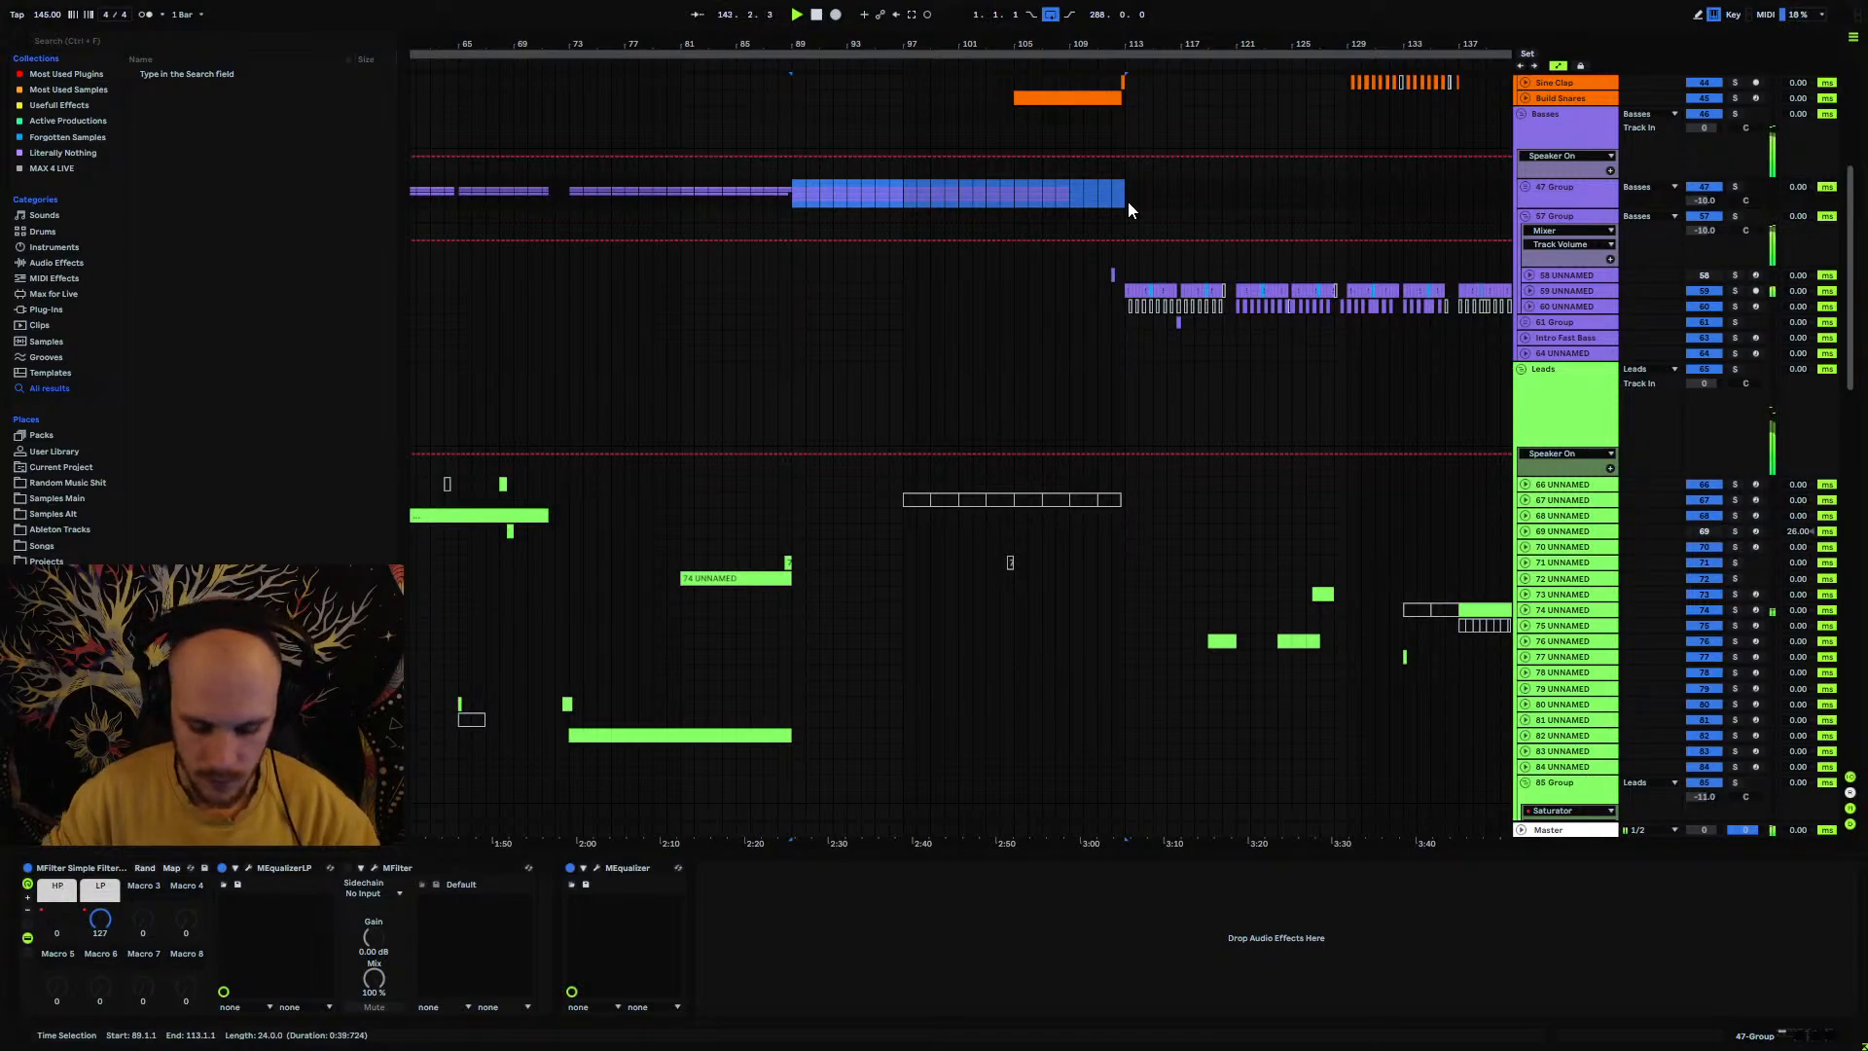
pyautogui.click(1525, 216)
pyautogui.click(1554, 300)
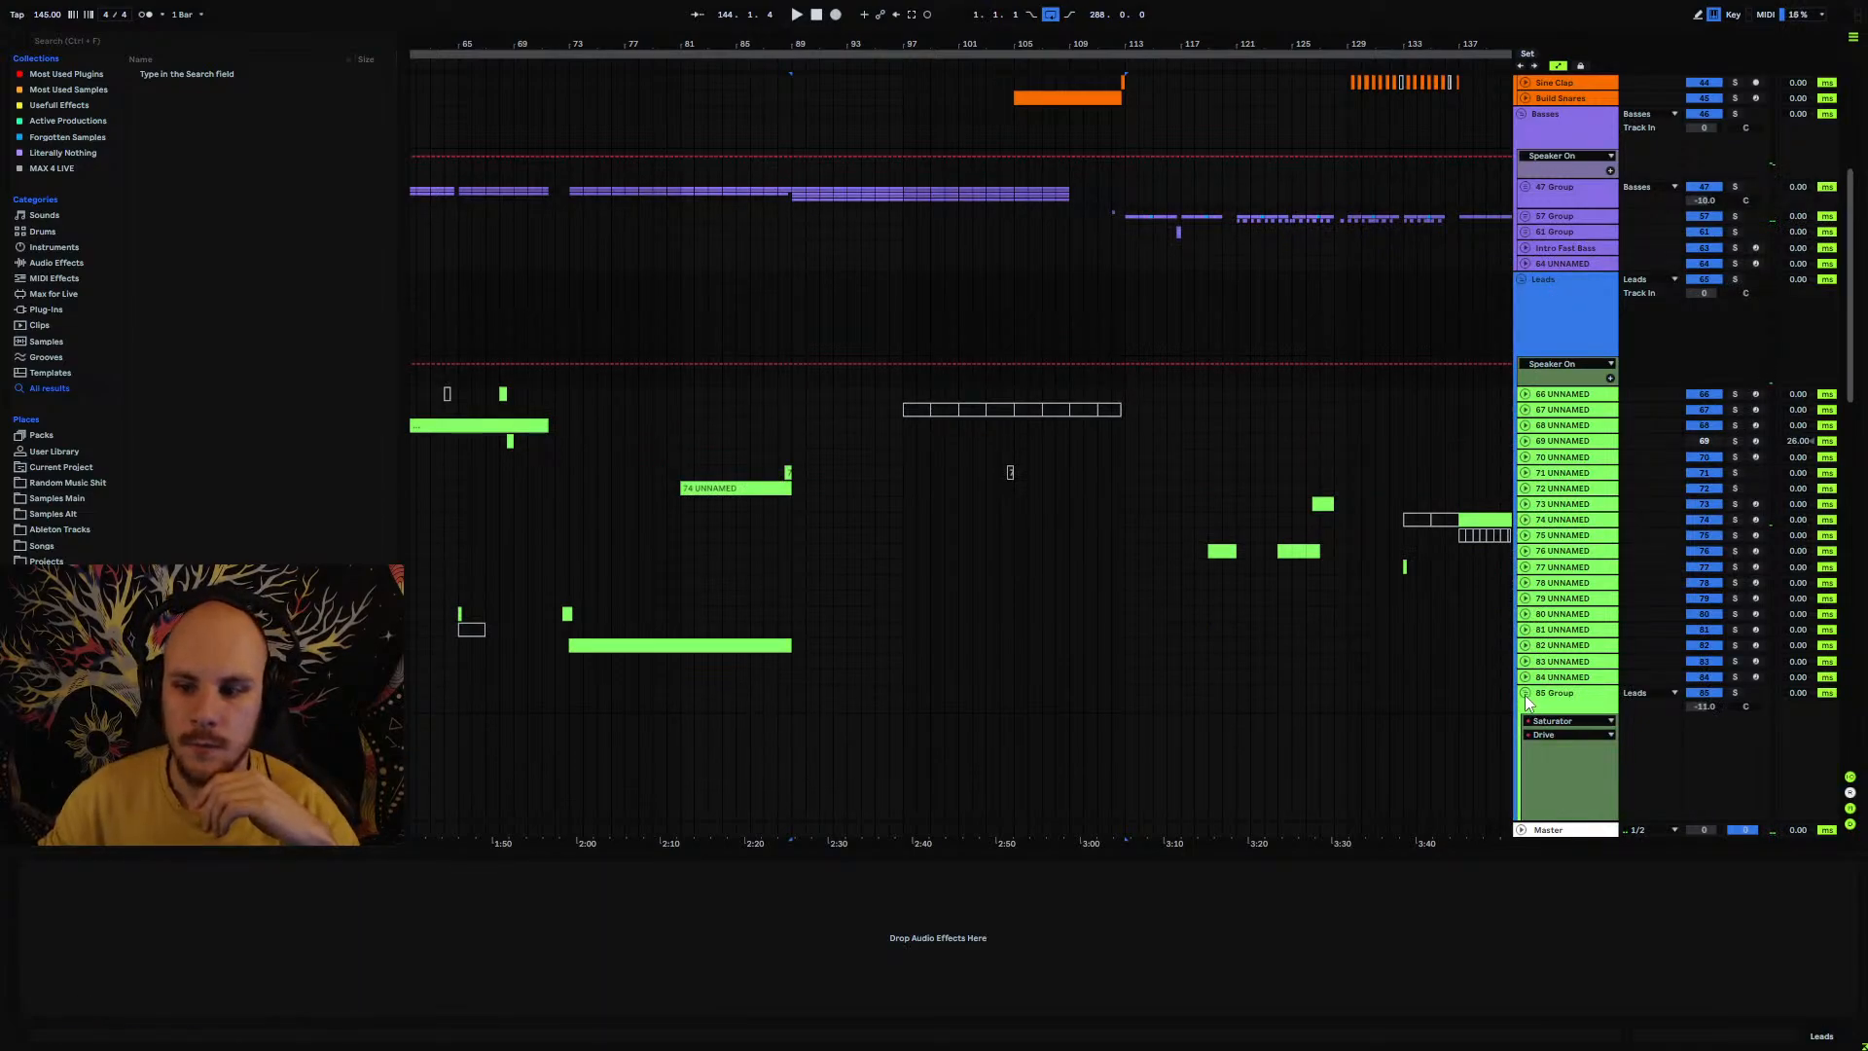
pyautogui.click(1525, 693)
# Step: Fold the Drums, Basses, Leads, Pads and Vocals groups to show the whole arrangement compactly
pyautogui.moveTo(881, 45); pyautogui.dragTo(973, 5)
pyautogui.scroll(-5, 735, 602)
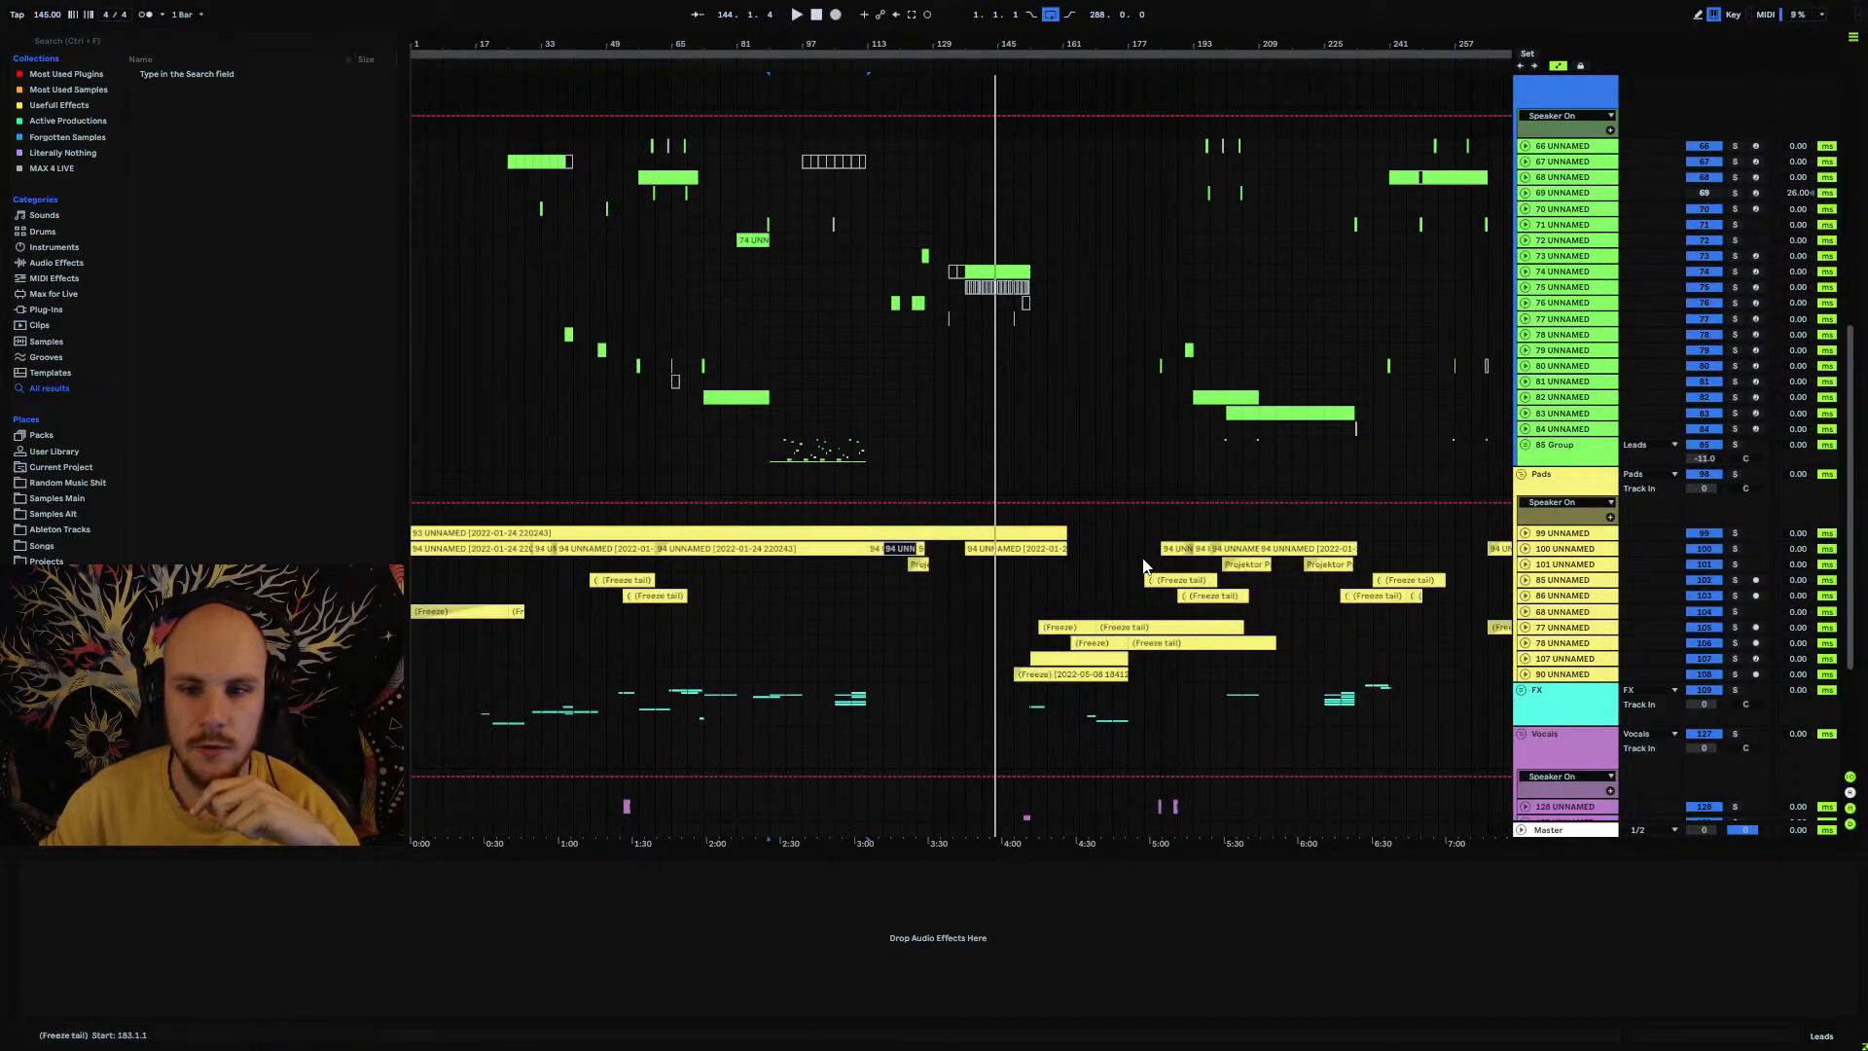
pyautogui.scroll(8, 1111, 534)
pyautogui.scroll(3, 1083, 527)
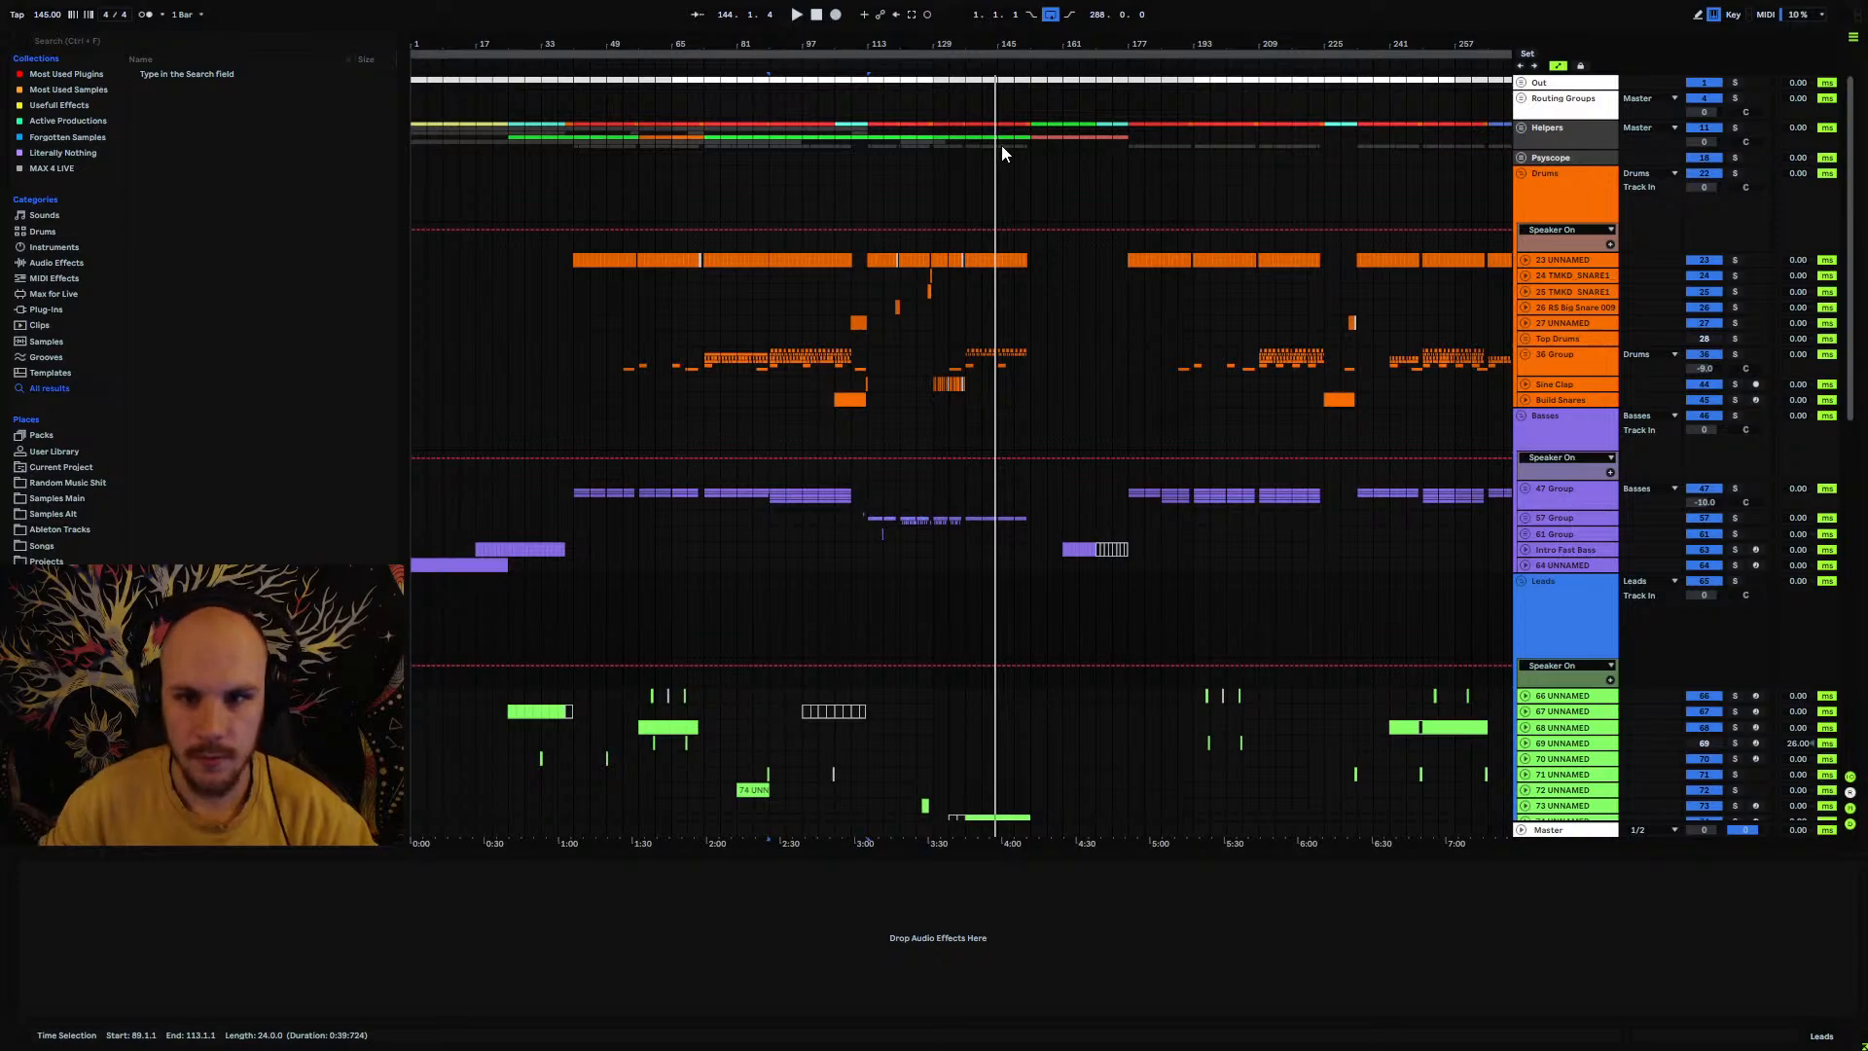
pyautogui.moveTo(1031, 144); pyautogui.dragTo(1129, 107)
pyautogui.click(459, 362)
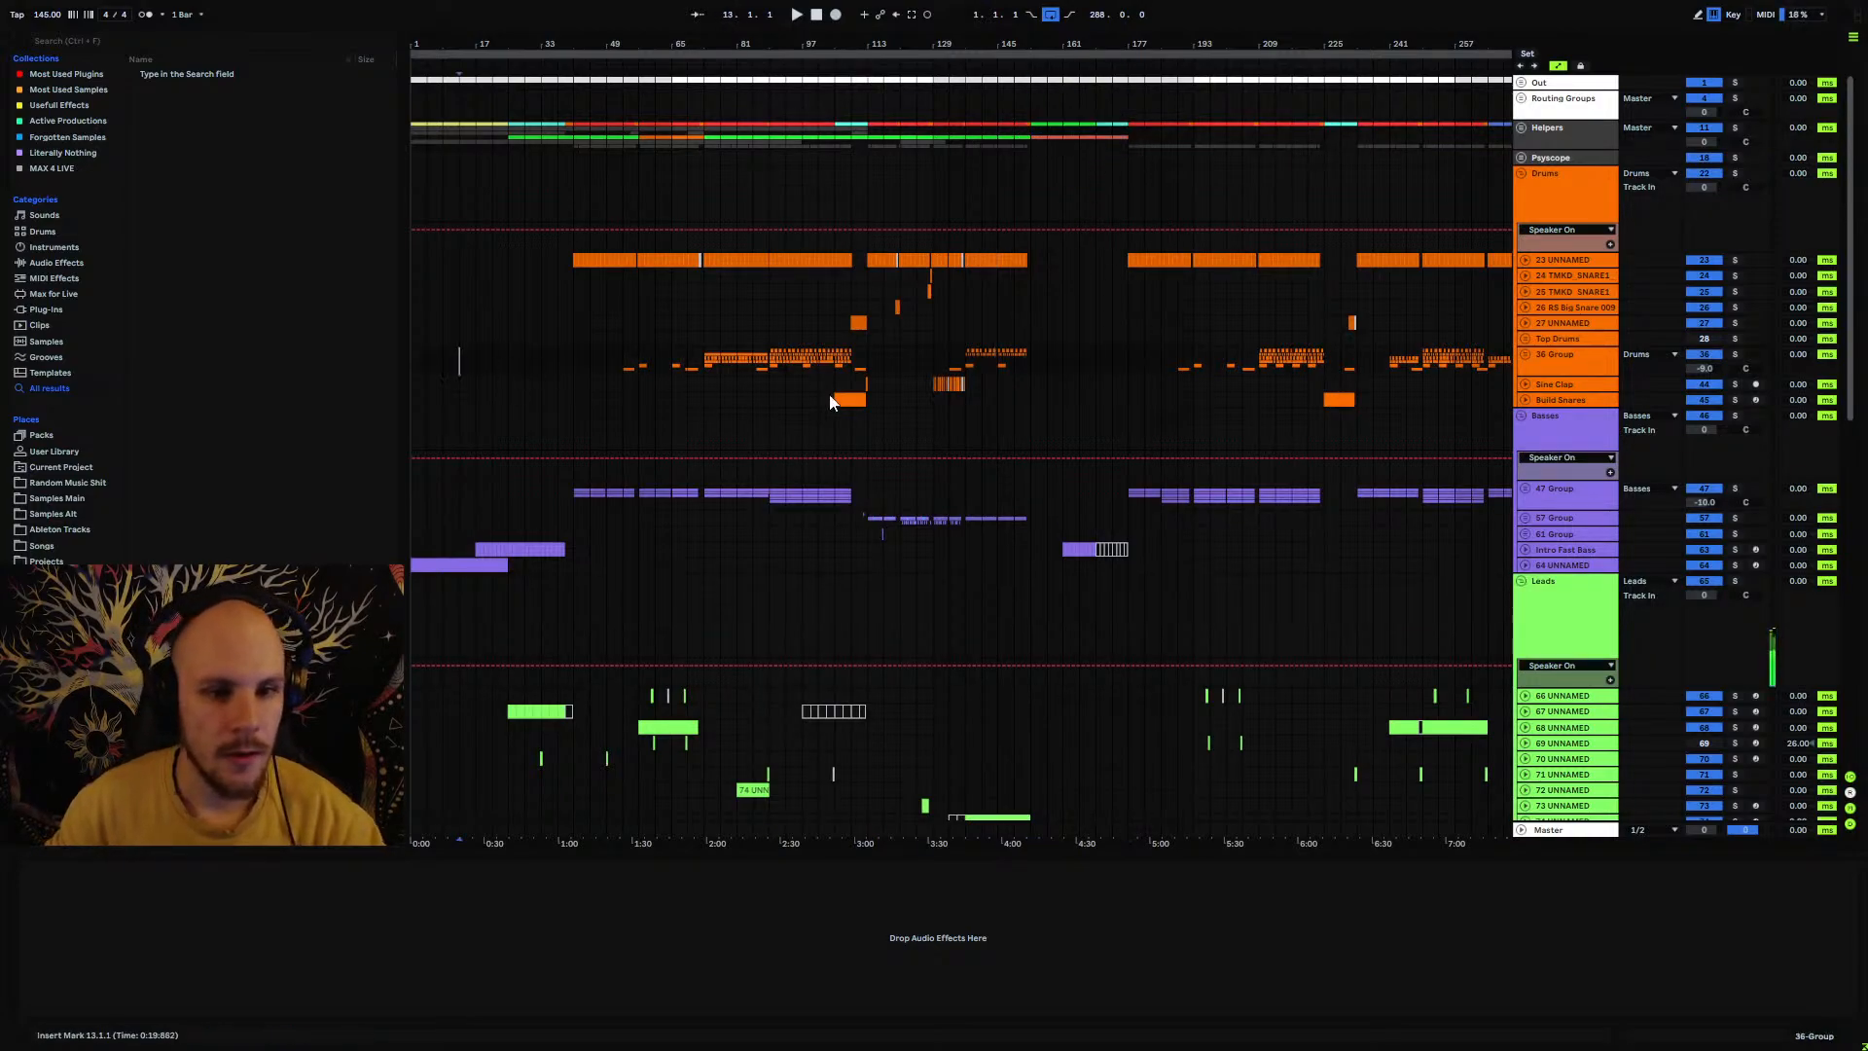
pyautogui.click(1520, 173)
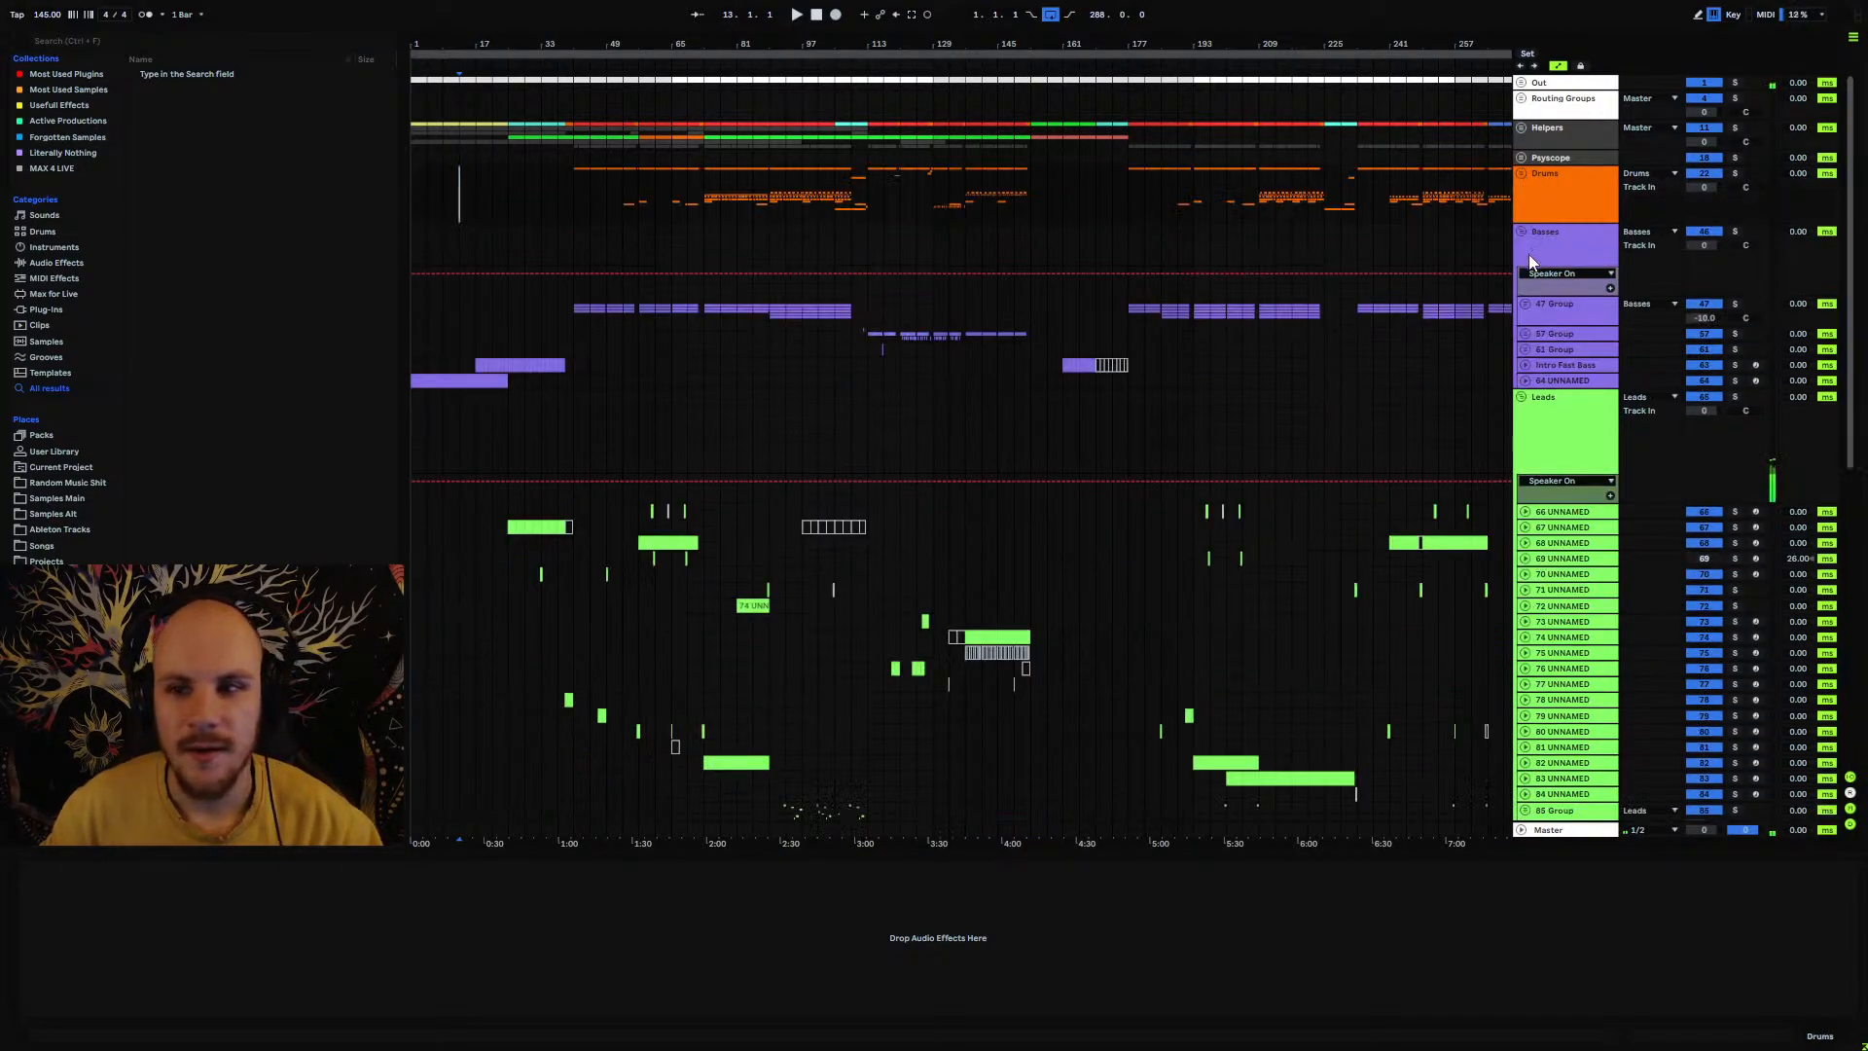
pyautogui.click(1520, 233)
pyautogui.click(1521, 275)
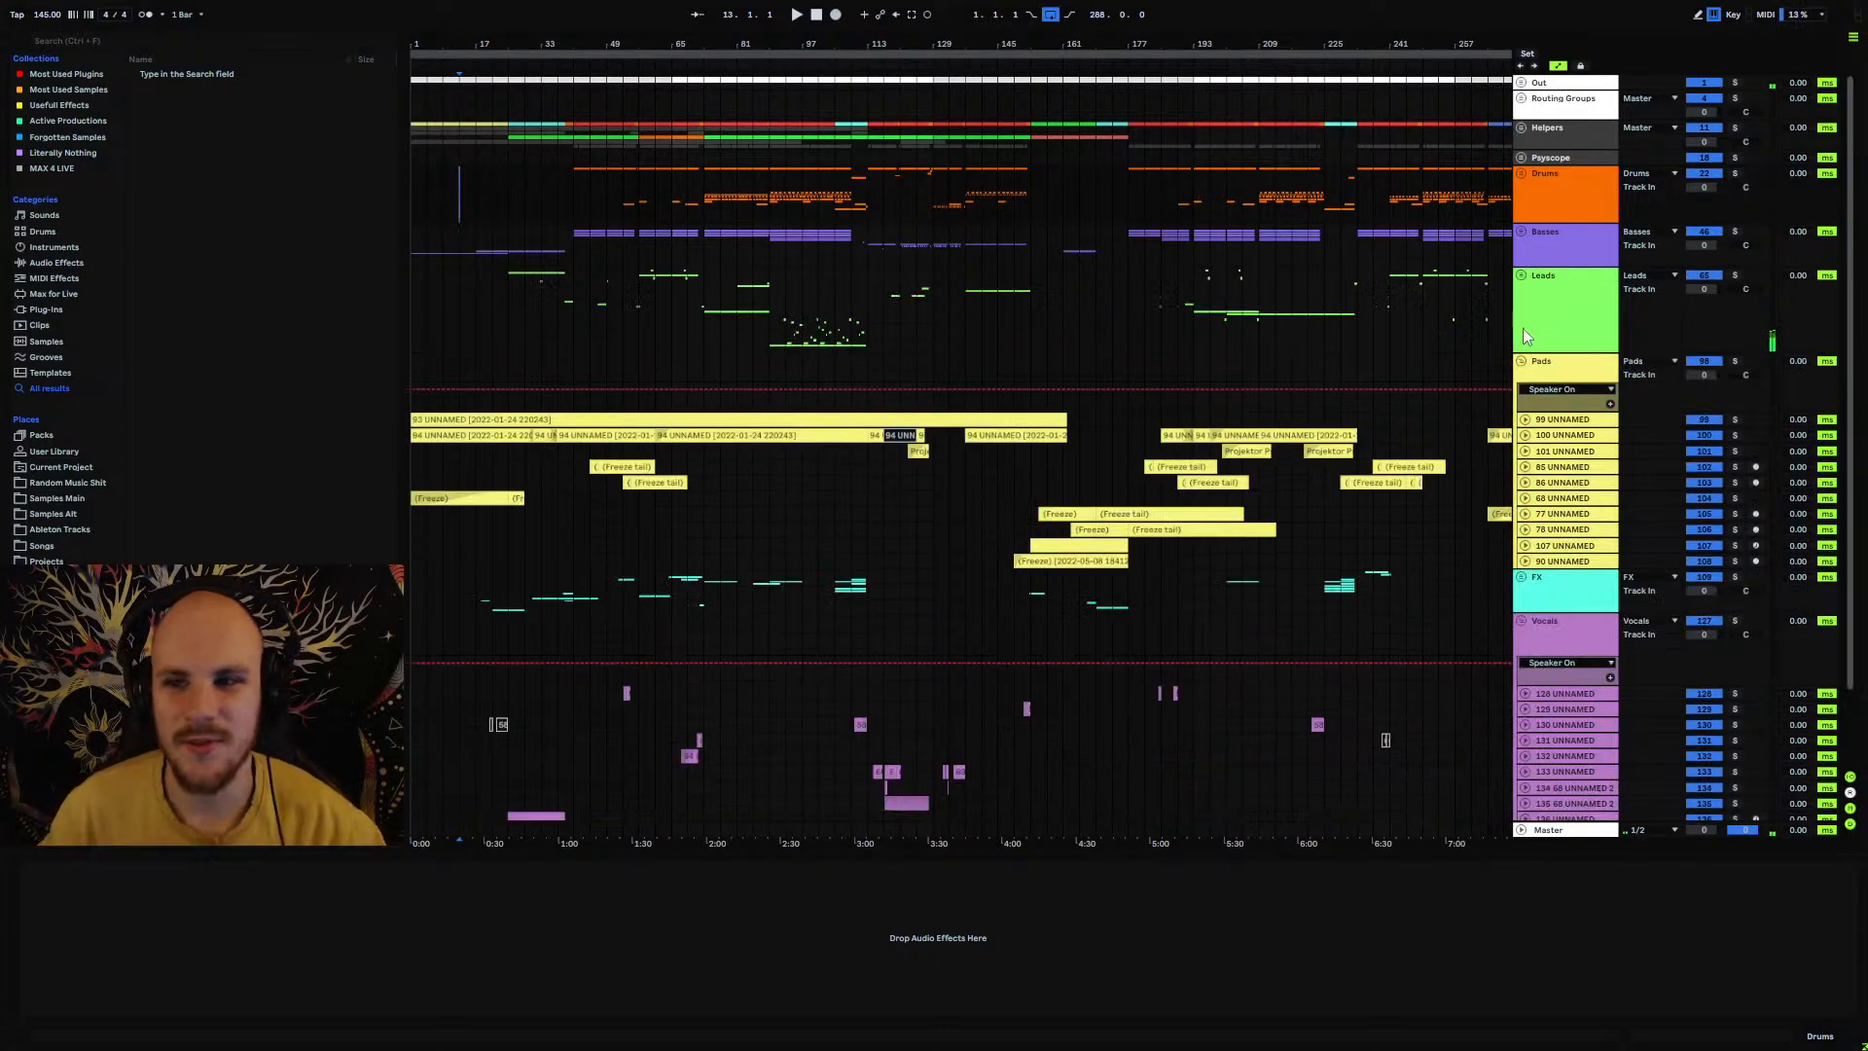
pyautogui.click(1521, 361)
pyautogui.click(1521, 436)
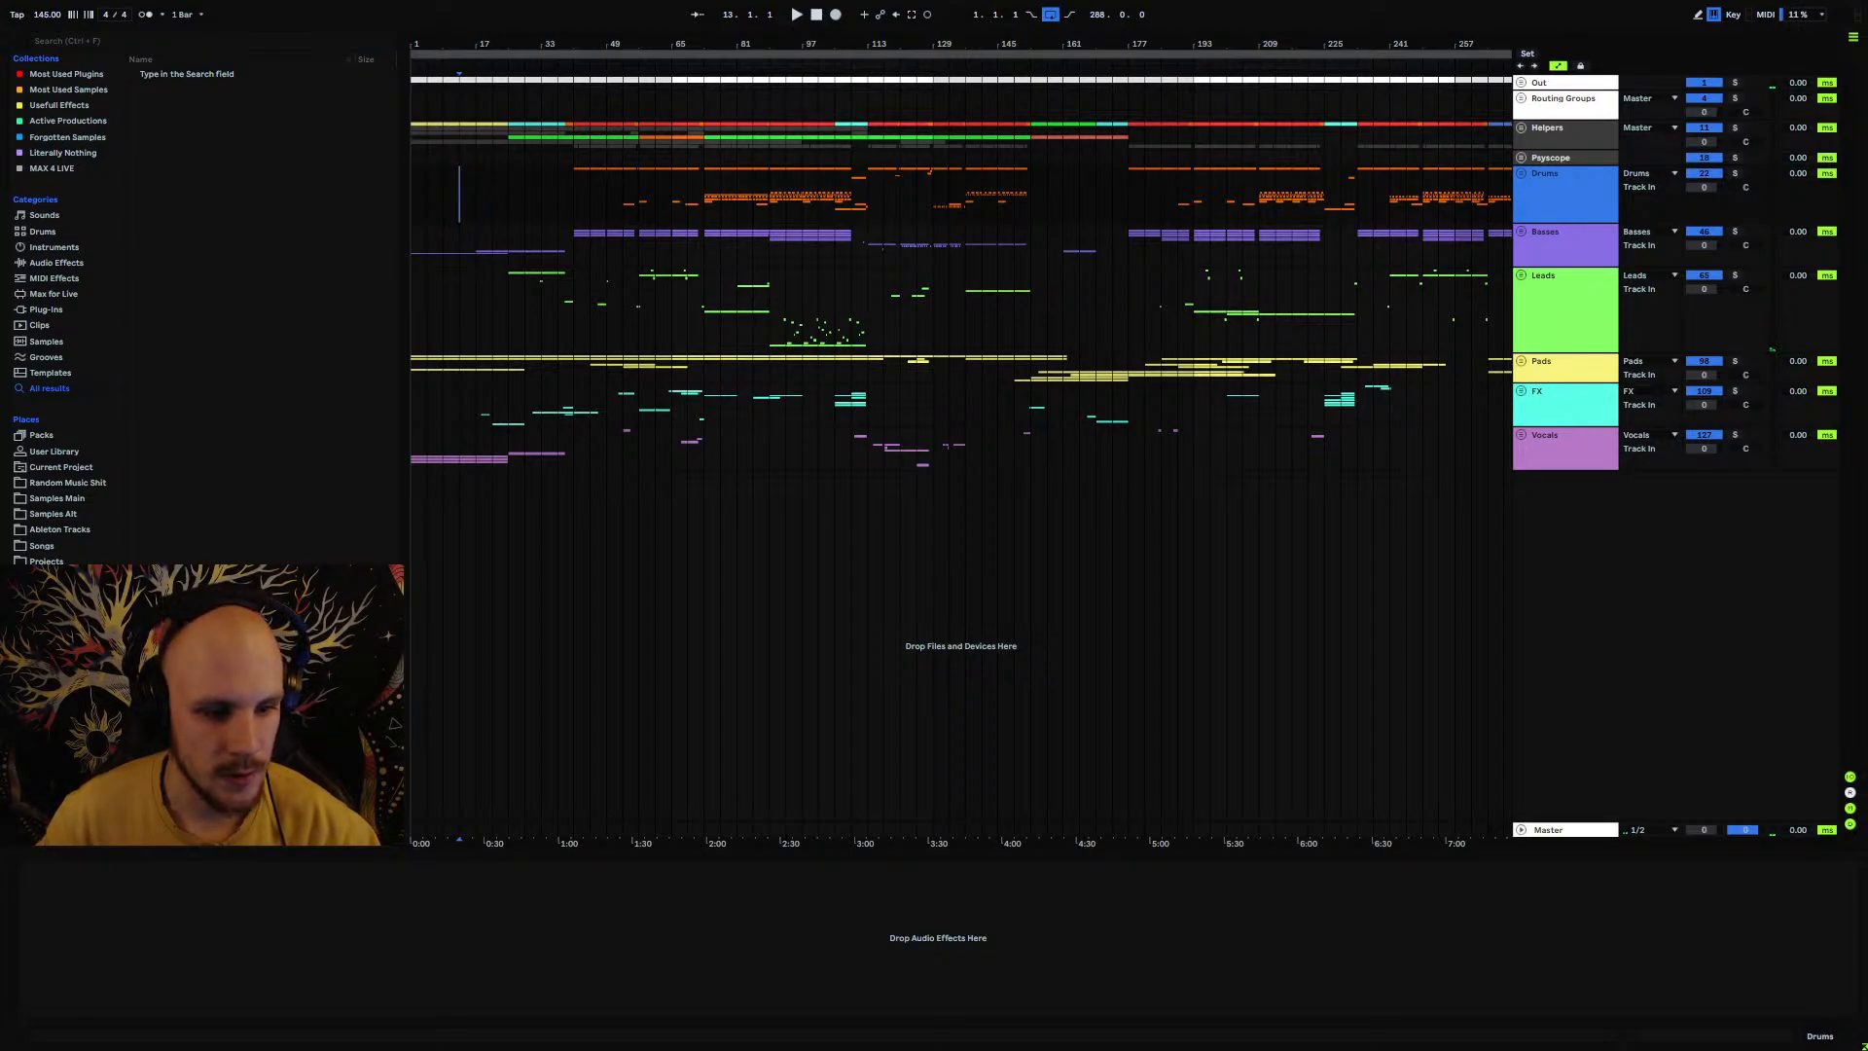
# Step: Add 71.wav from the Post SotM folder as a new audio track below Vocals, starting at bar 45
pyautogui.moveTo(122, 623); pyautogui.dragTo(122, 703)
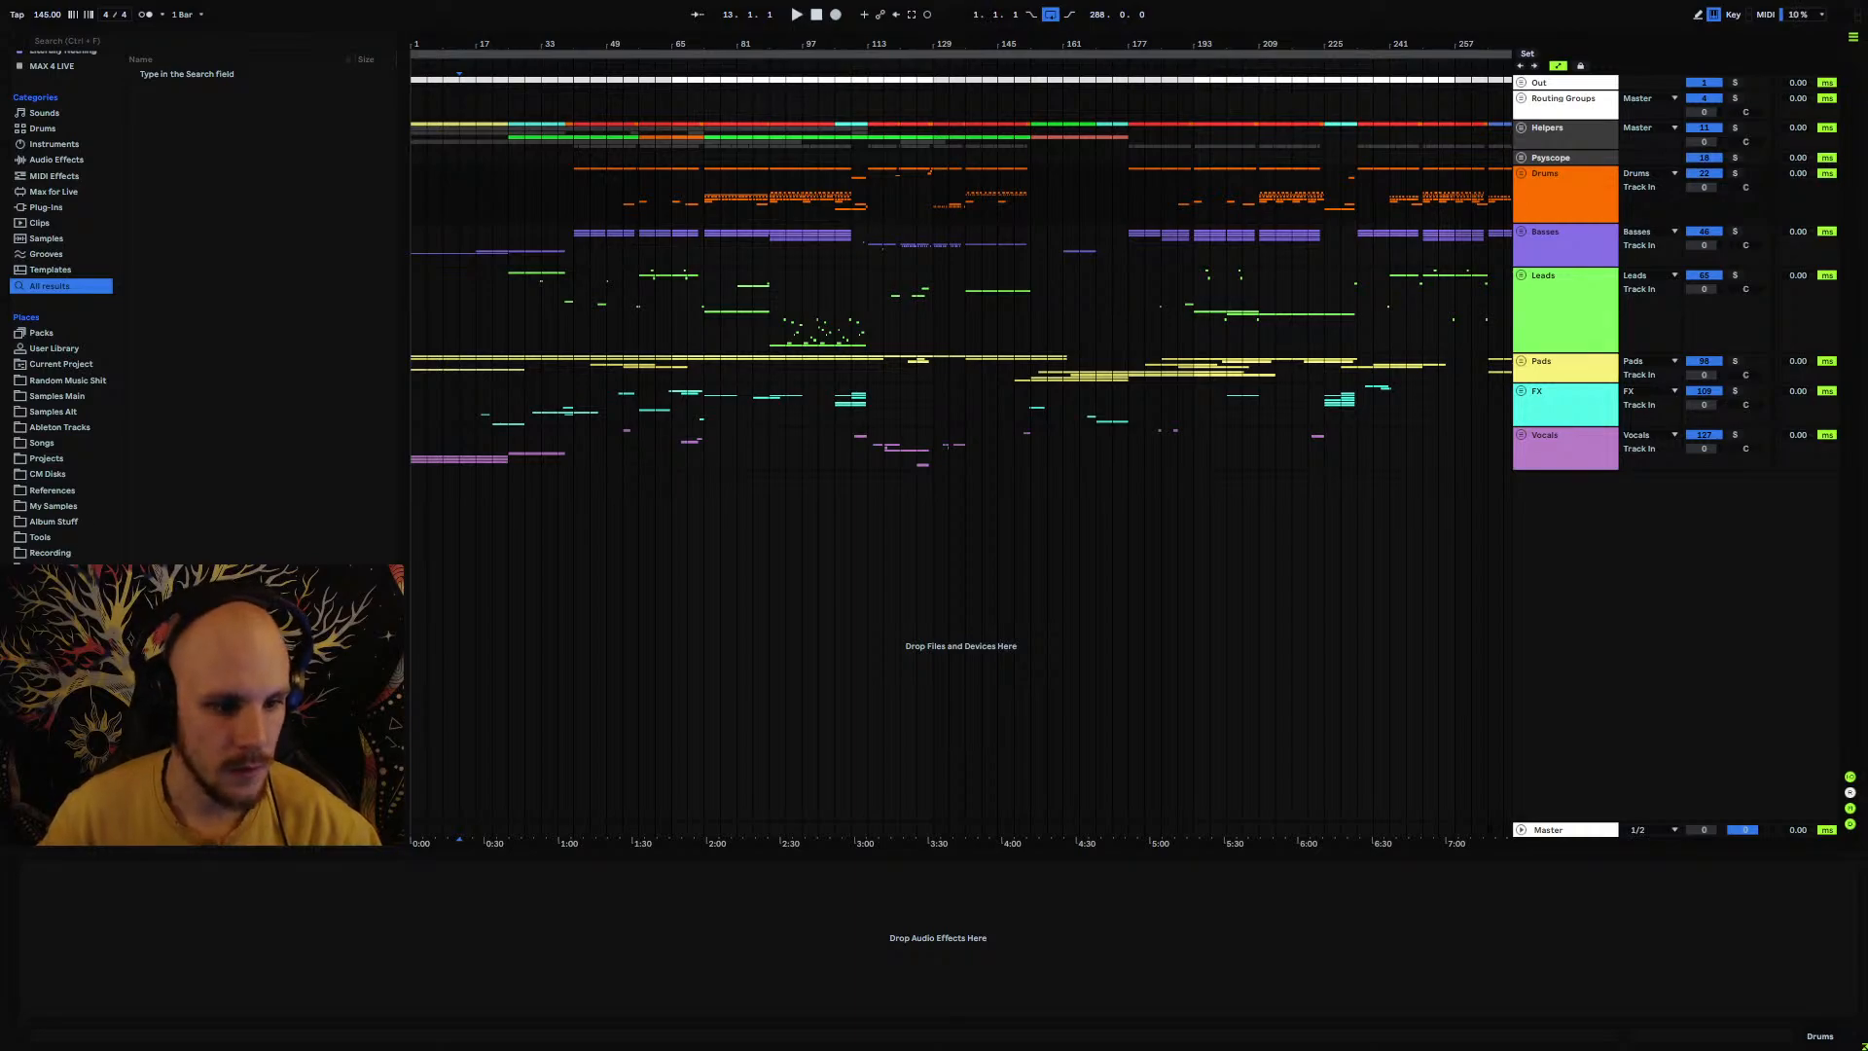
pyautogui.click(66, 585)
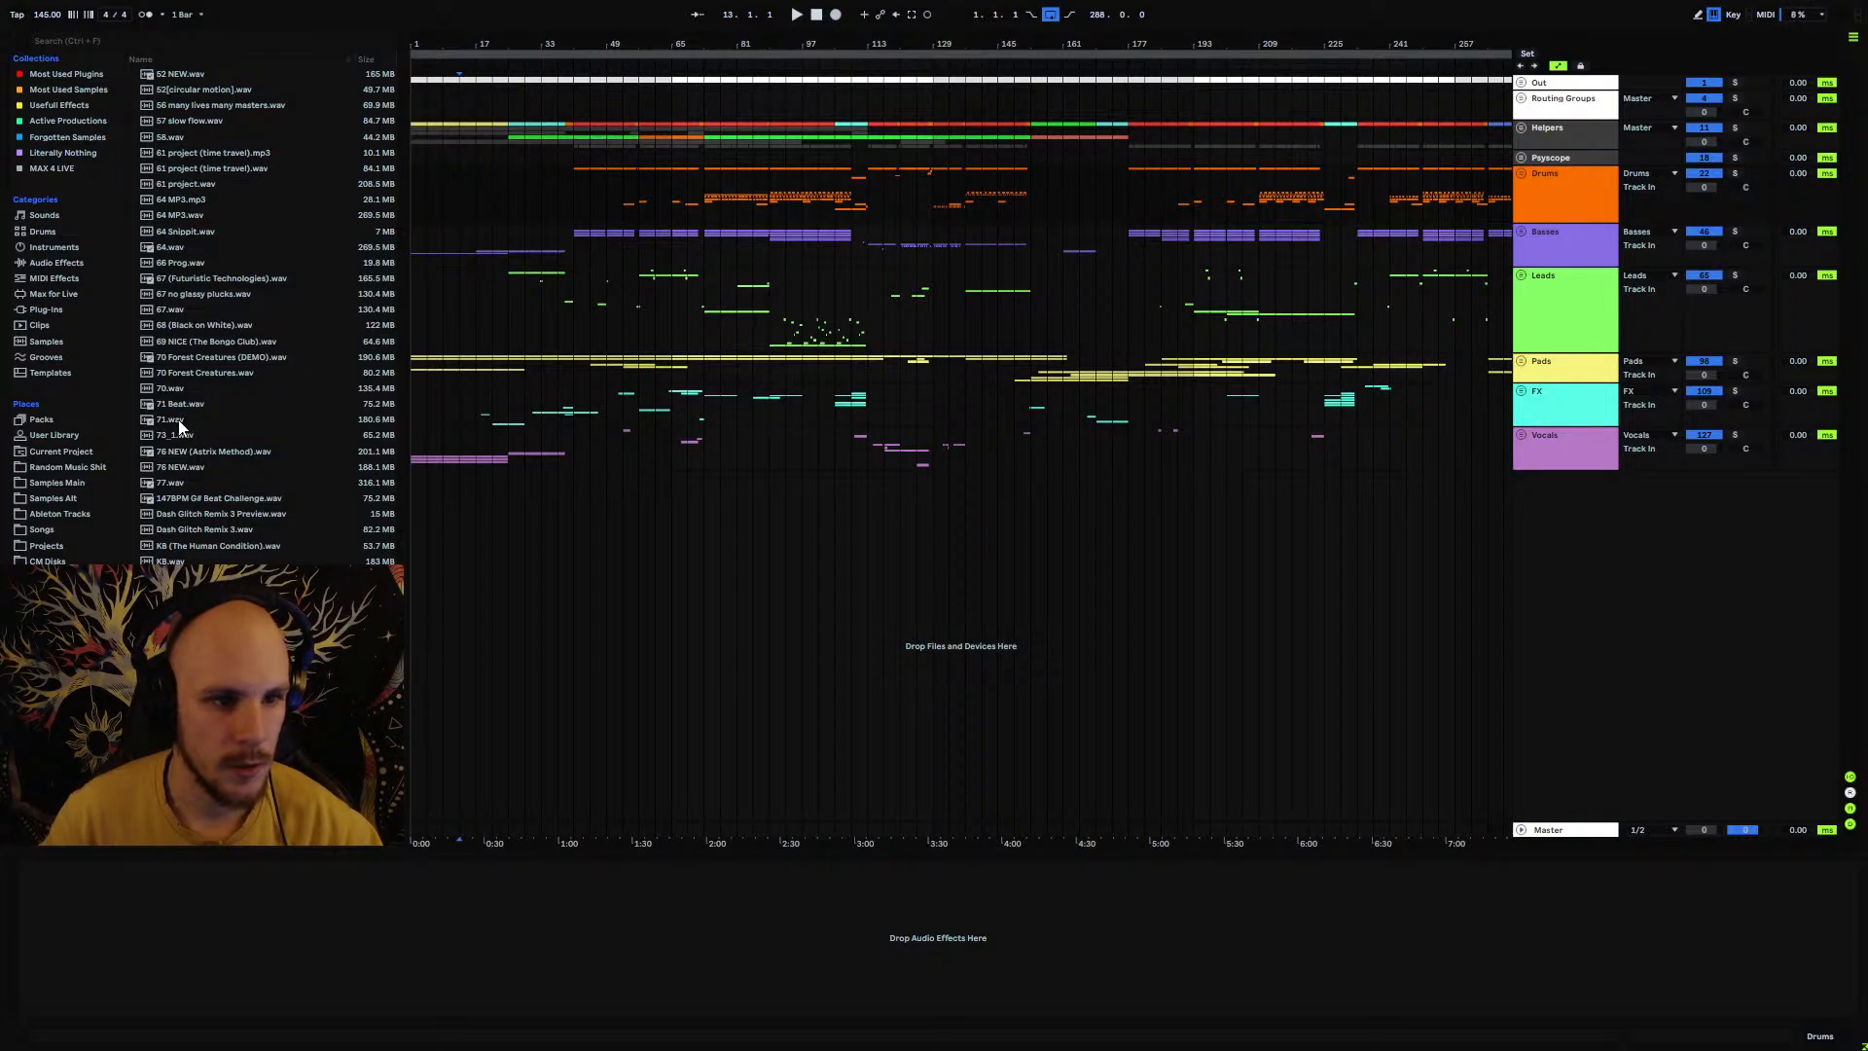
pyautogui.moveTo(179, 427); pyautogui.dragTo(407, 619)
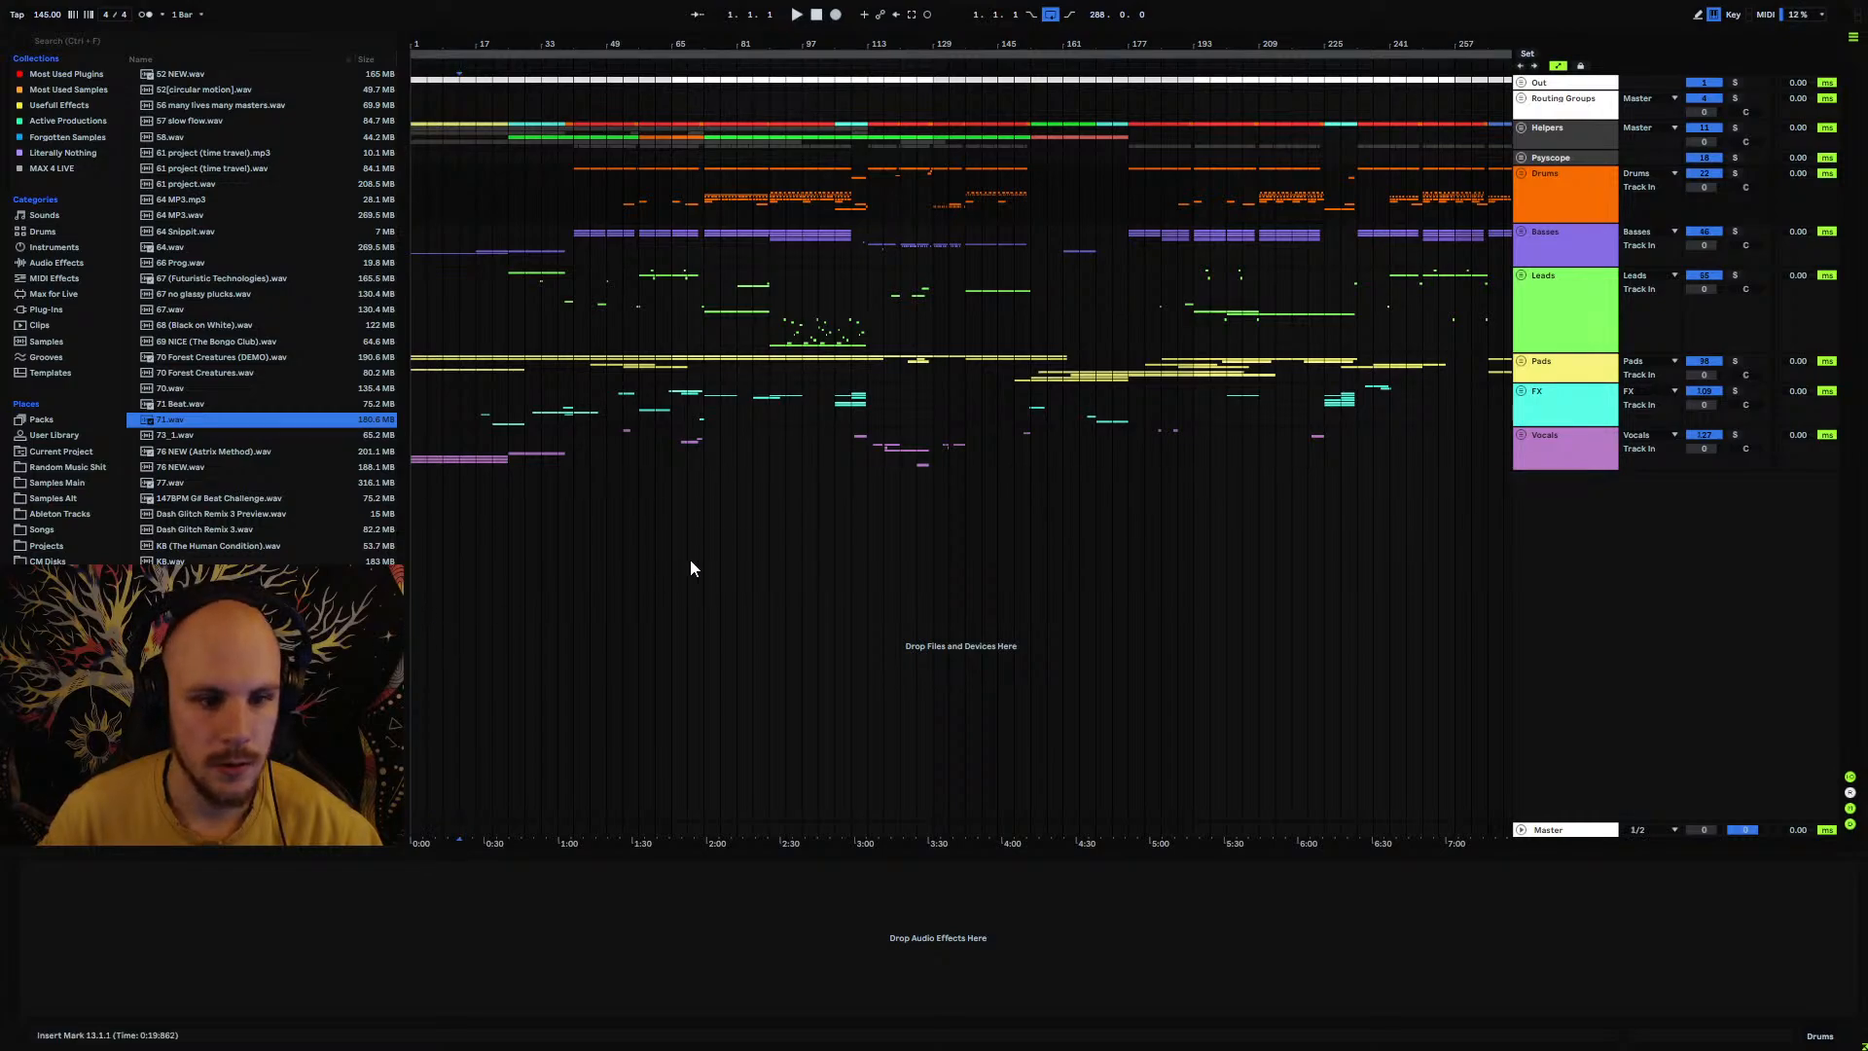
pyautogui.moveTo(208, 421); pyautogui.dragTo(593, 621)
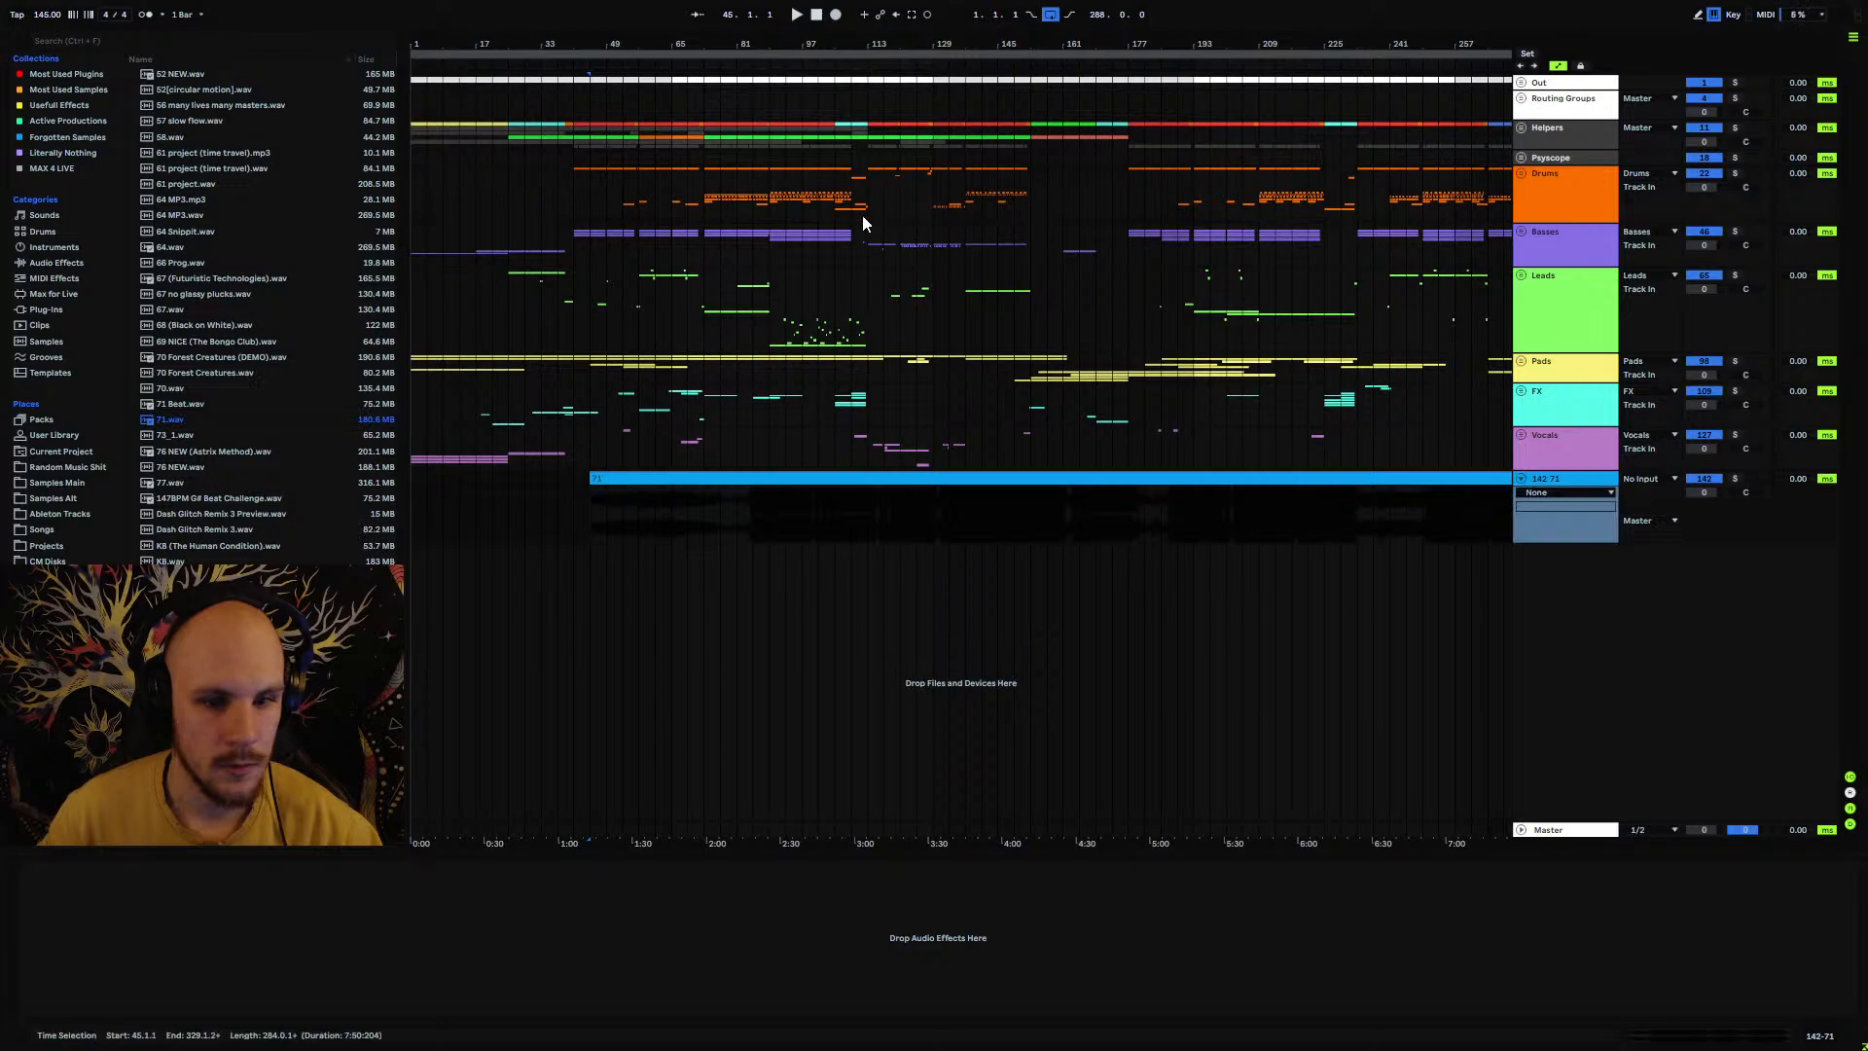
# Step: Move the 71 clip past the end of the project so it starts at bar 353
pyautogui.moveTo(649, 46); pyautogui.dragTo(649, 12)
pyautogui.click(938, 513)
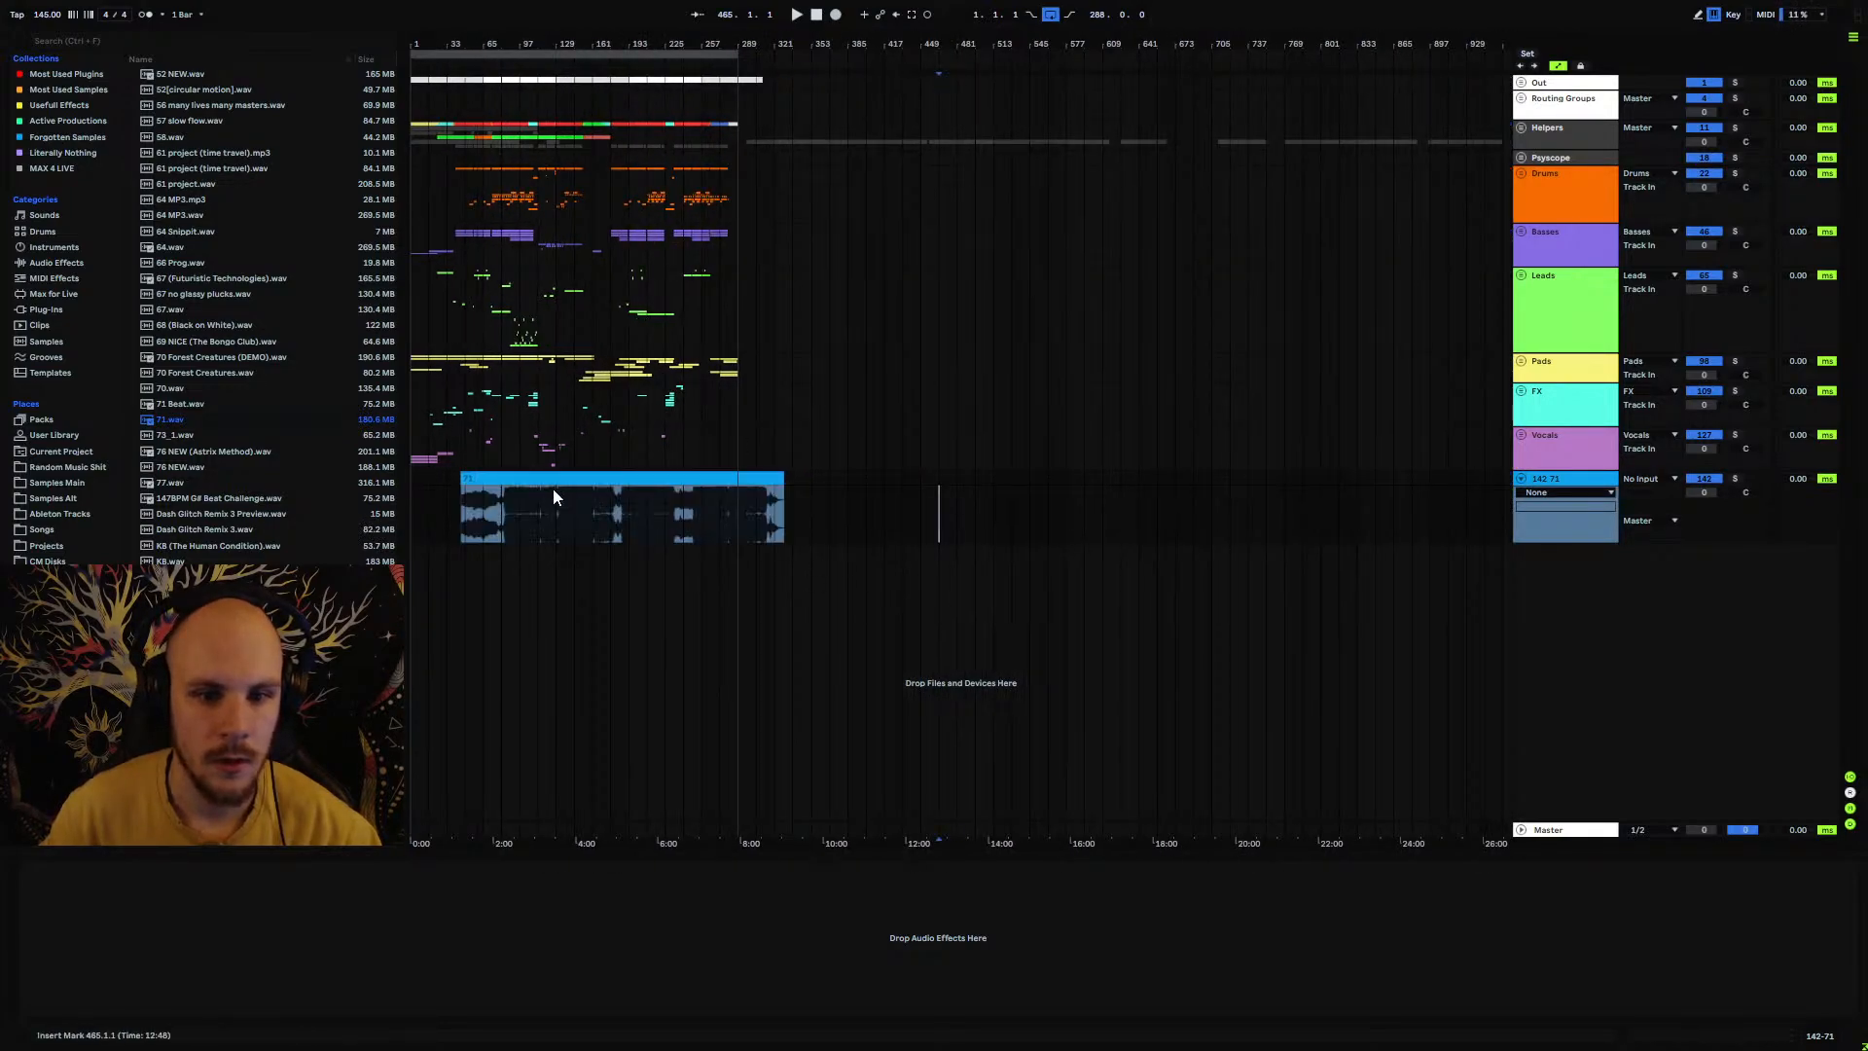
pyautogui.click(557, 479)
pyautogui.moveTo(767, 493); pyautogui.dragTo(852, 504)
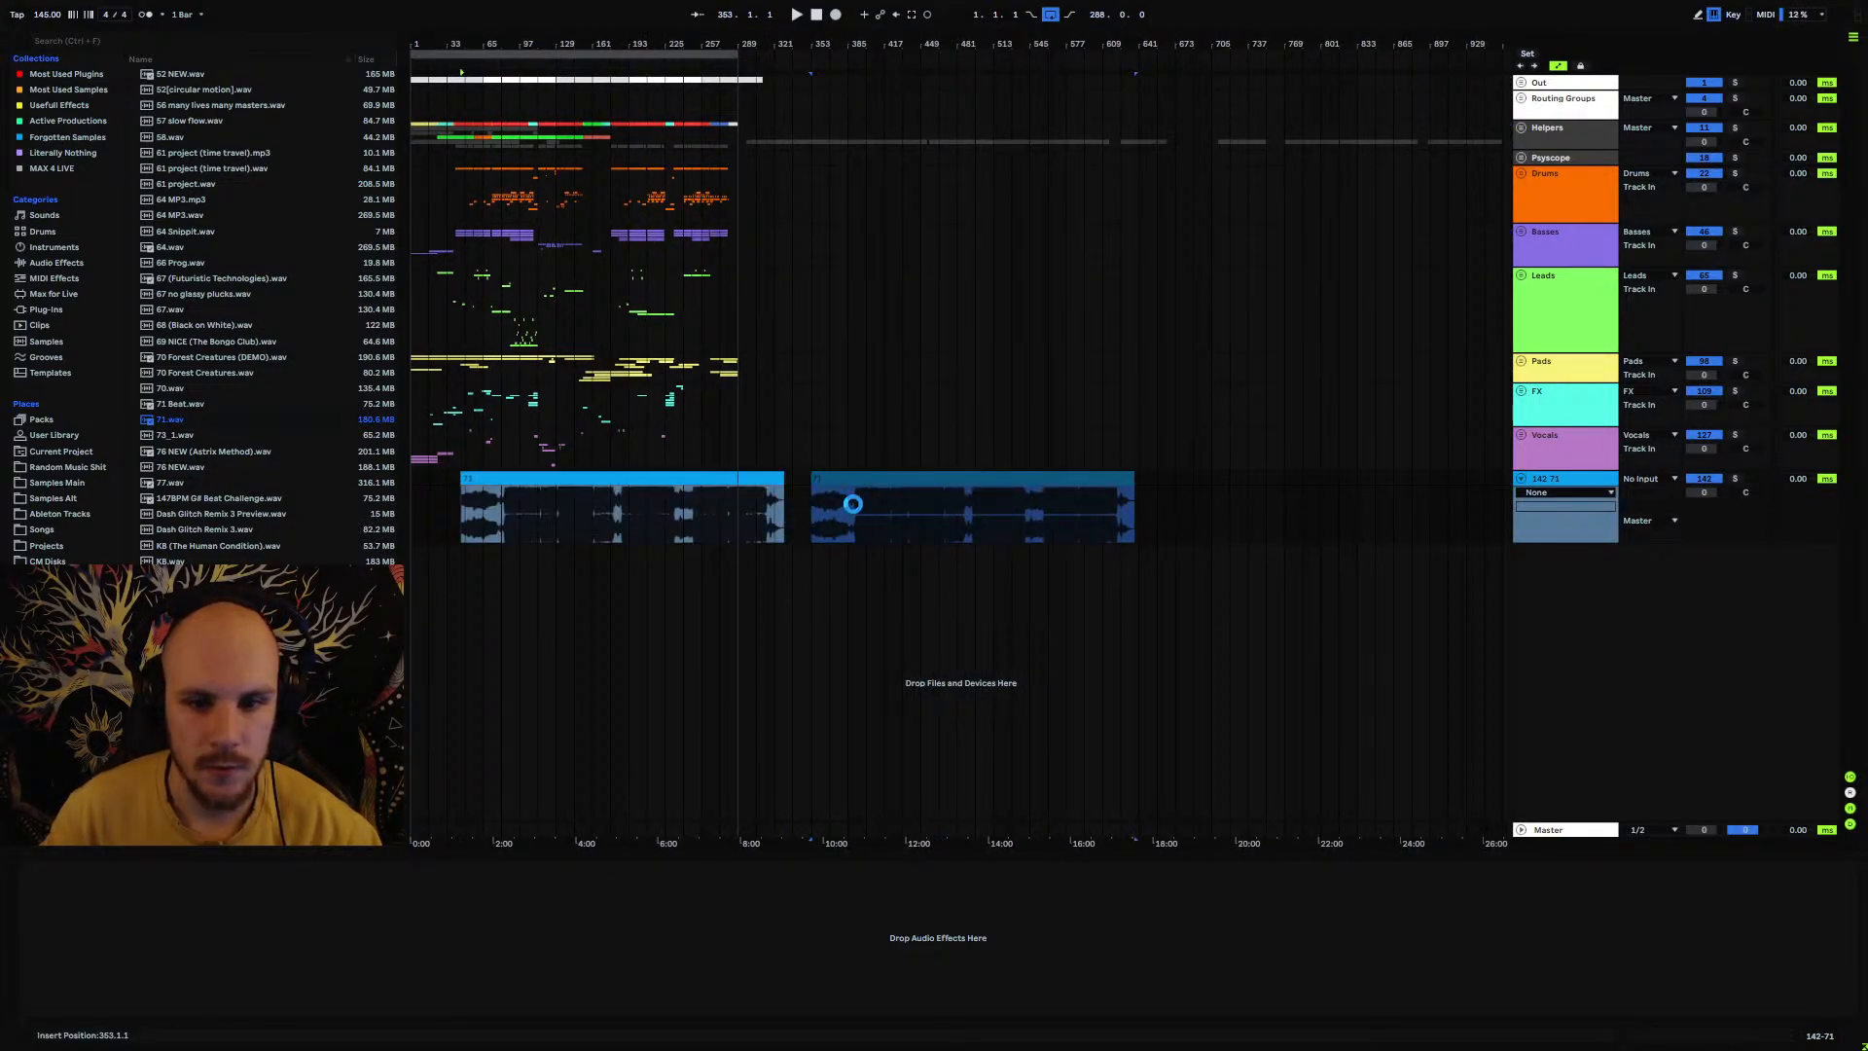
pyautogui.click(1011, 496)
pyautogui.click(1014, 480)
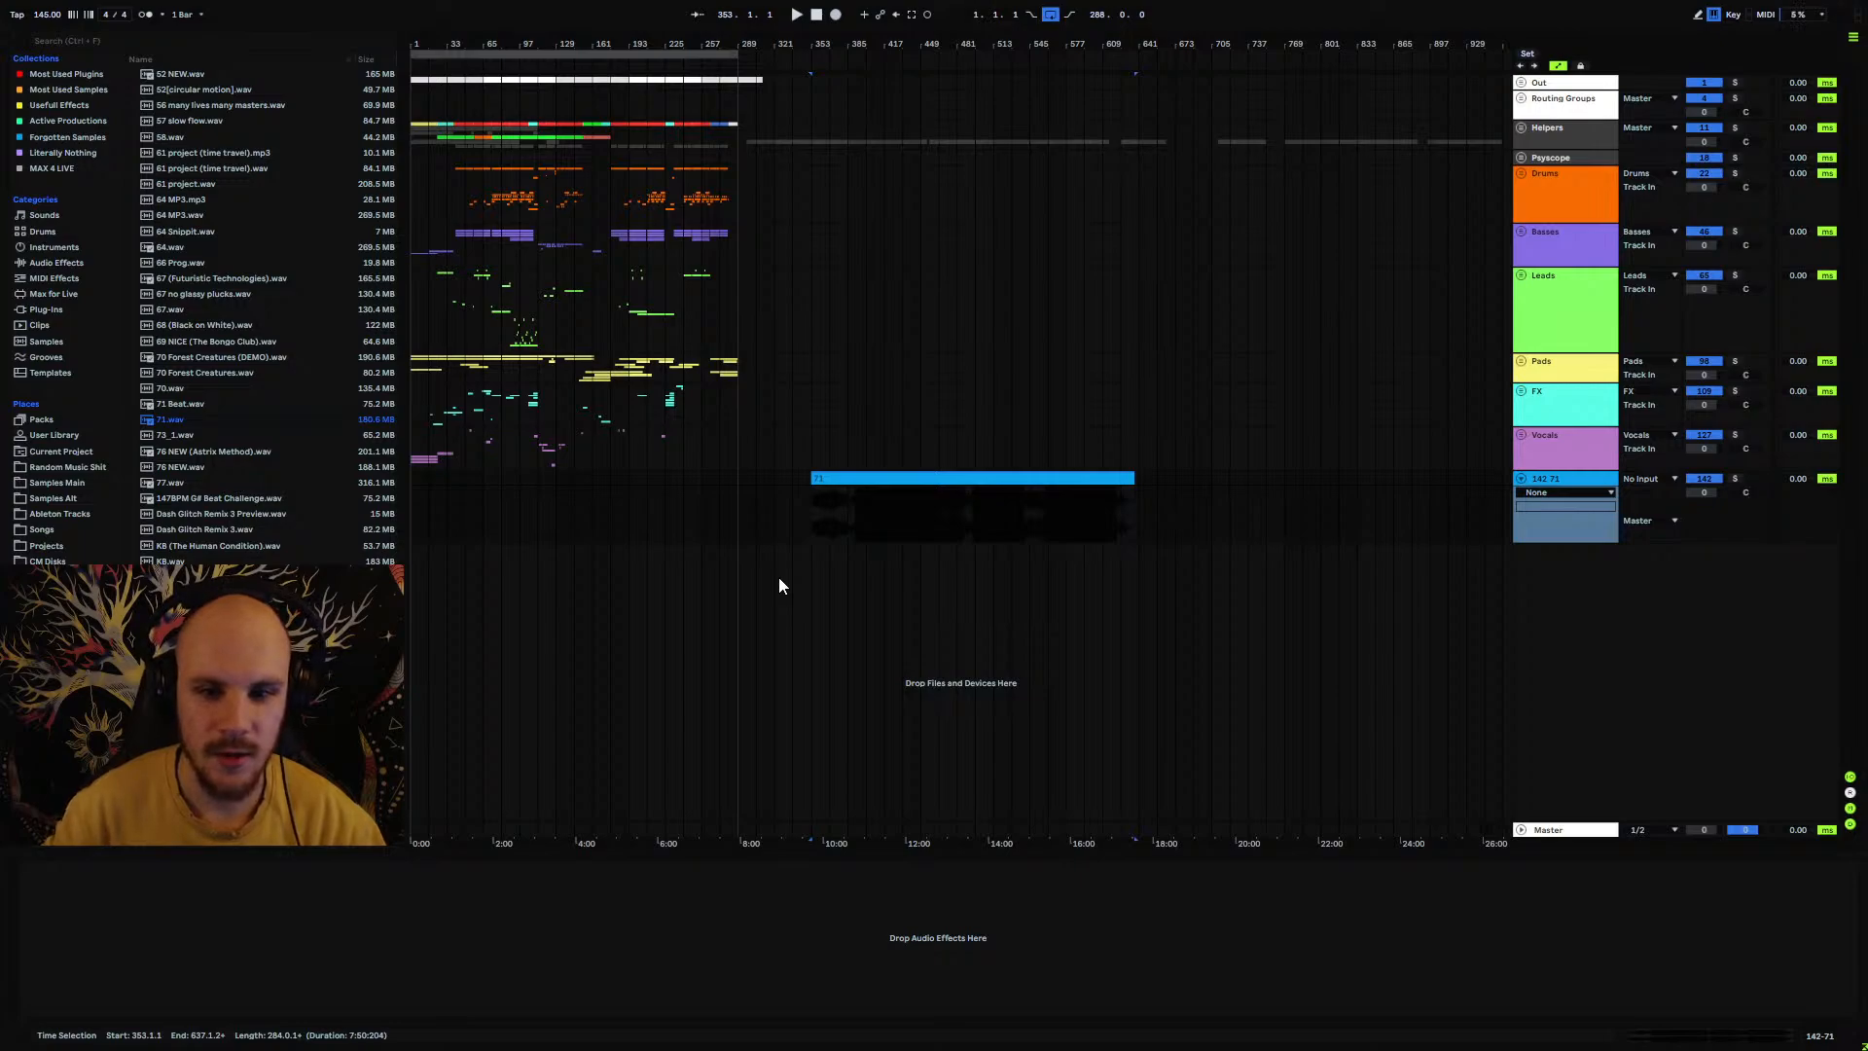
# Step: Solo the 142-71 track and loop the full length of the 71 clip
pyautogui.click(813, 516)
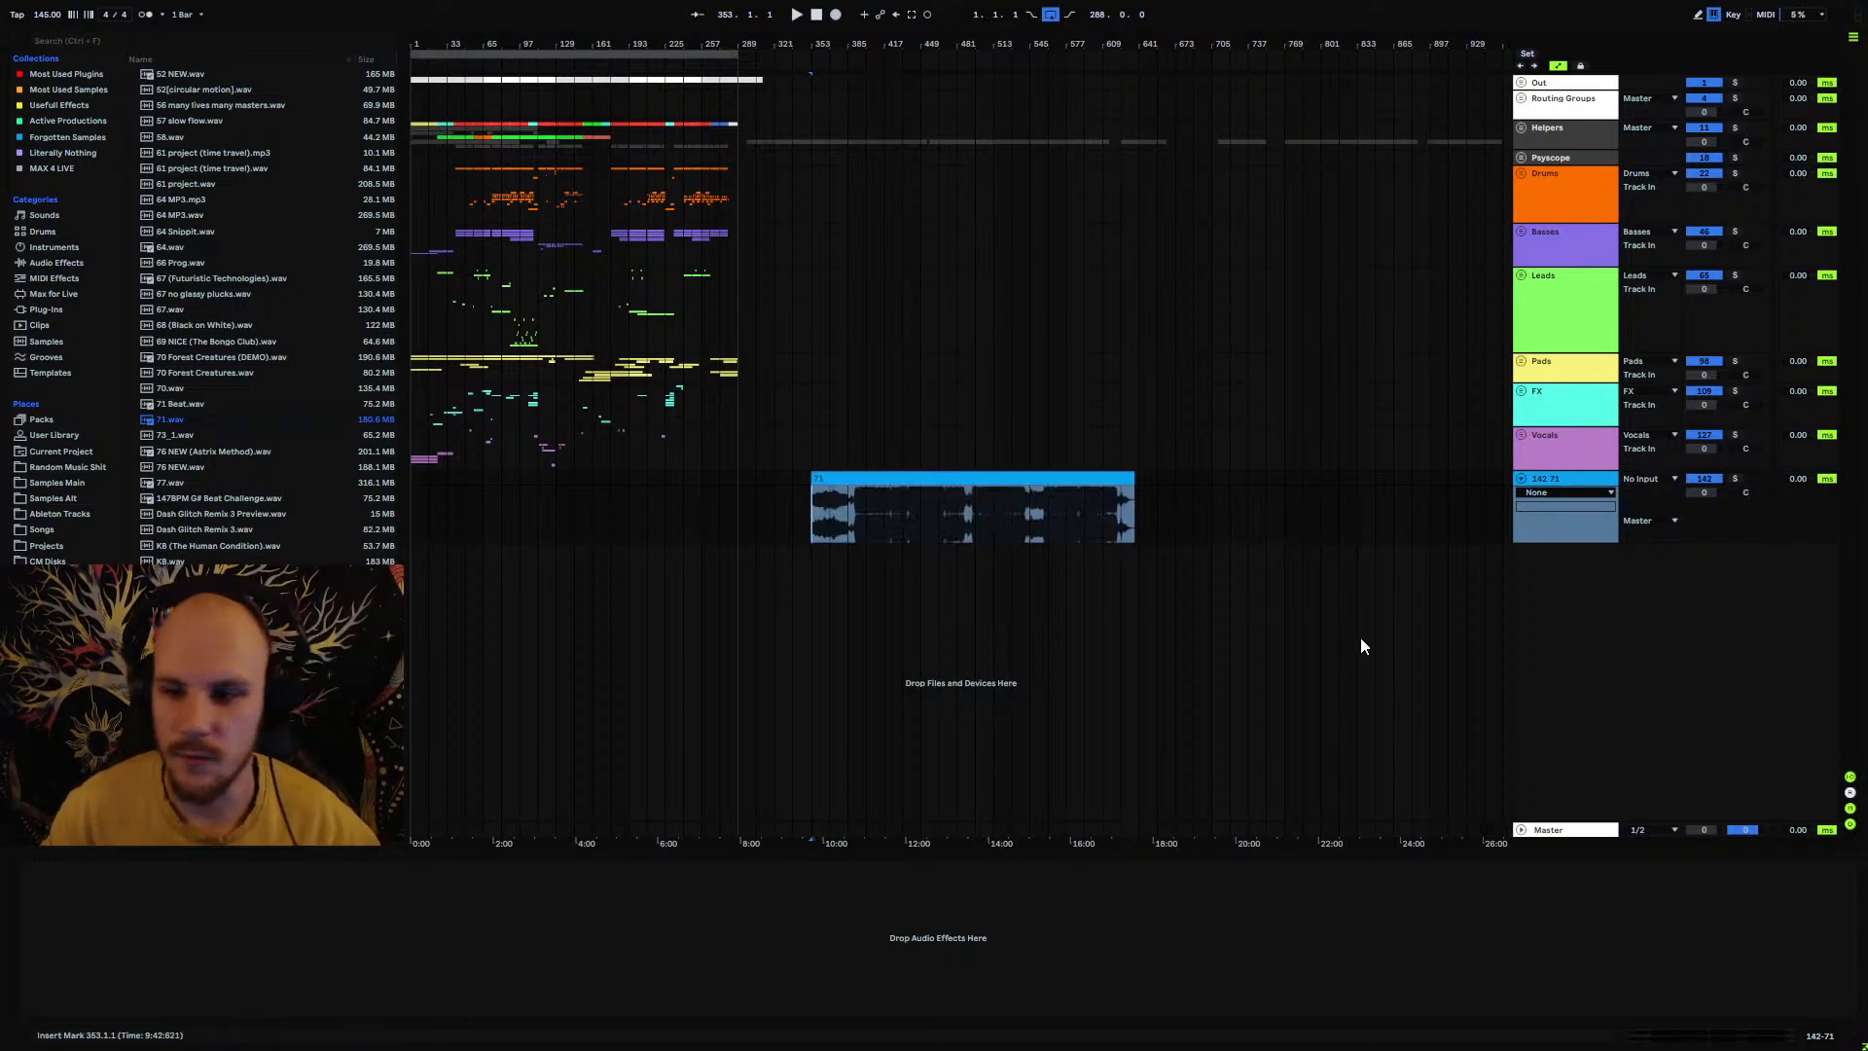
pyautogui.click(1737, 480)
pyautogui.click(1008, 477)
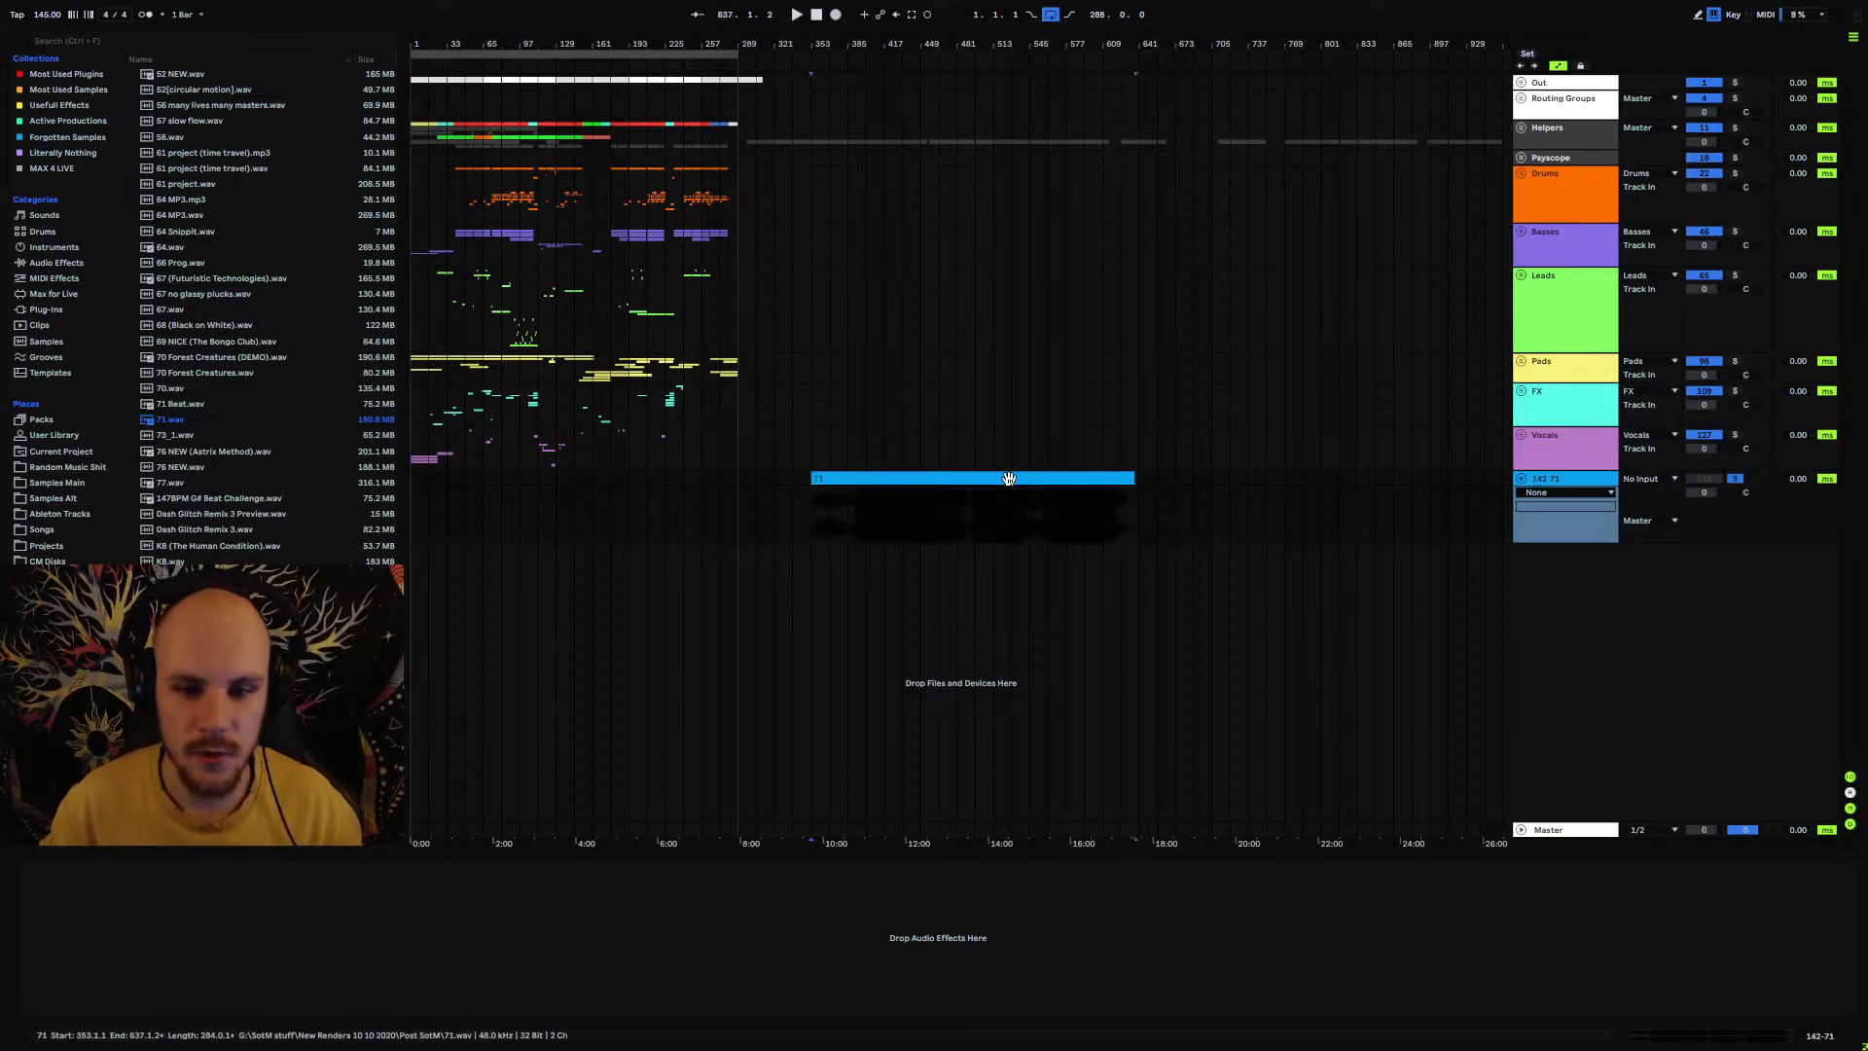
pyautogui.hotkey('ctrl', 'l')
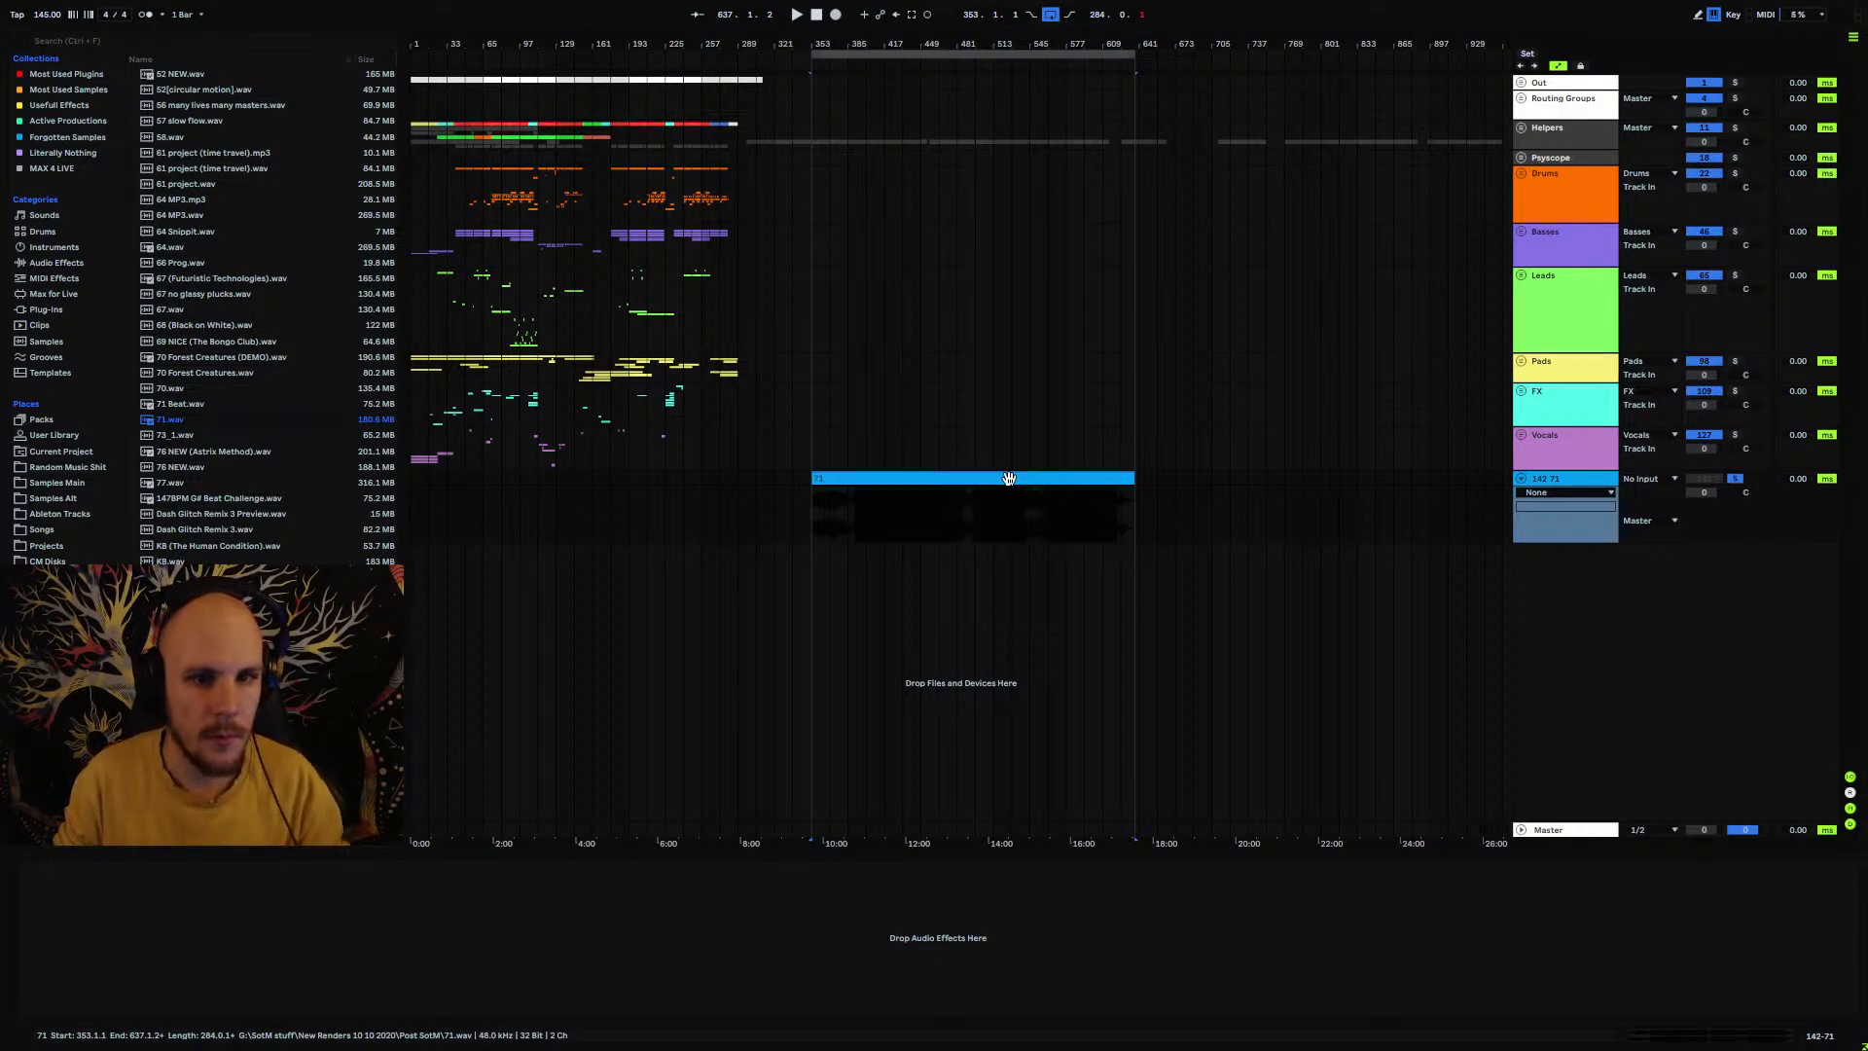
# Step: Play the 71 clip from 353.1.1 to near its end and stop playback
pyautogui.click(820, 527)
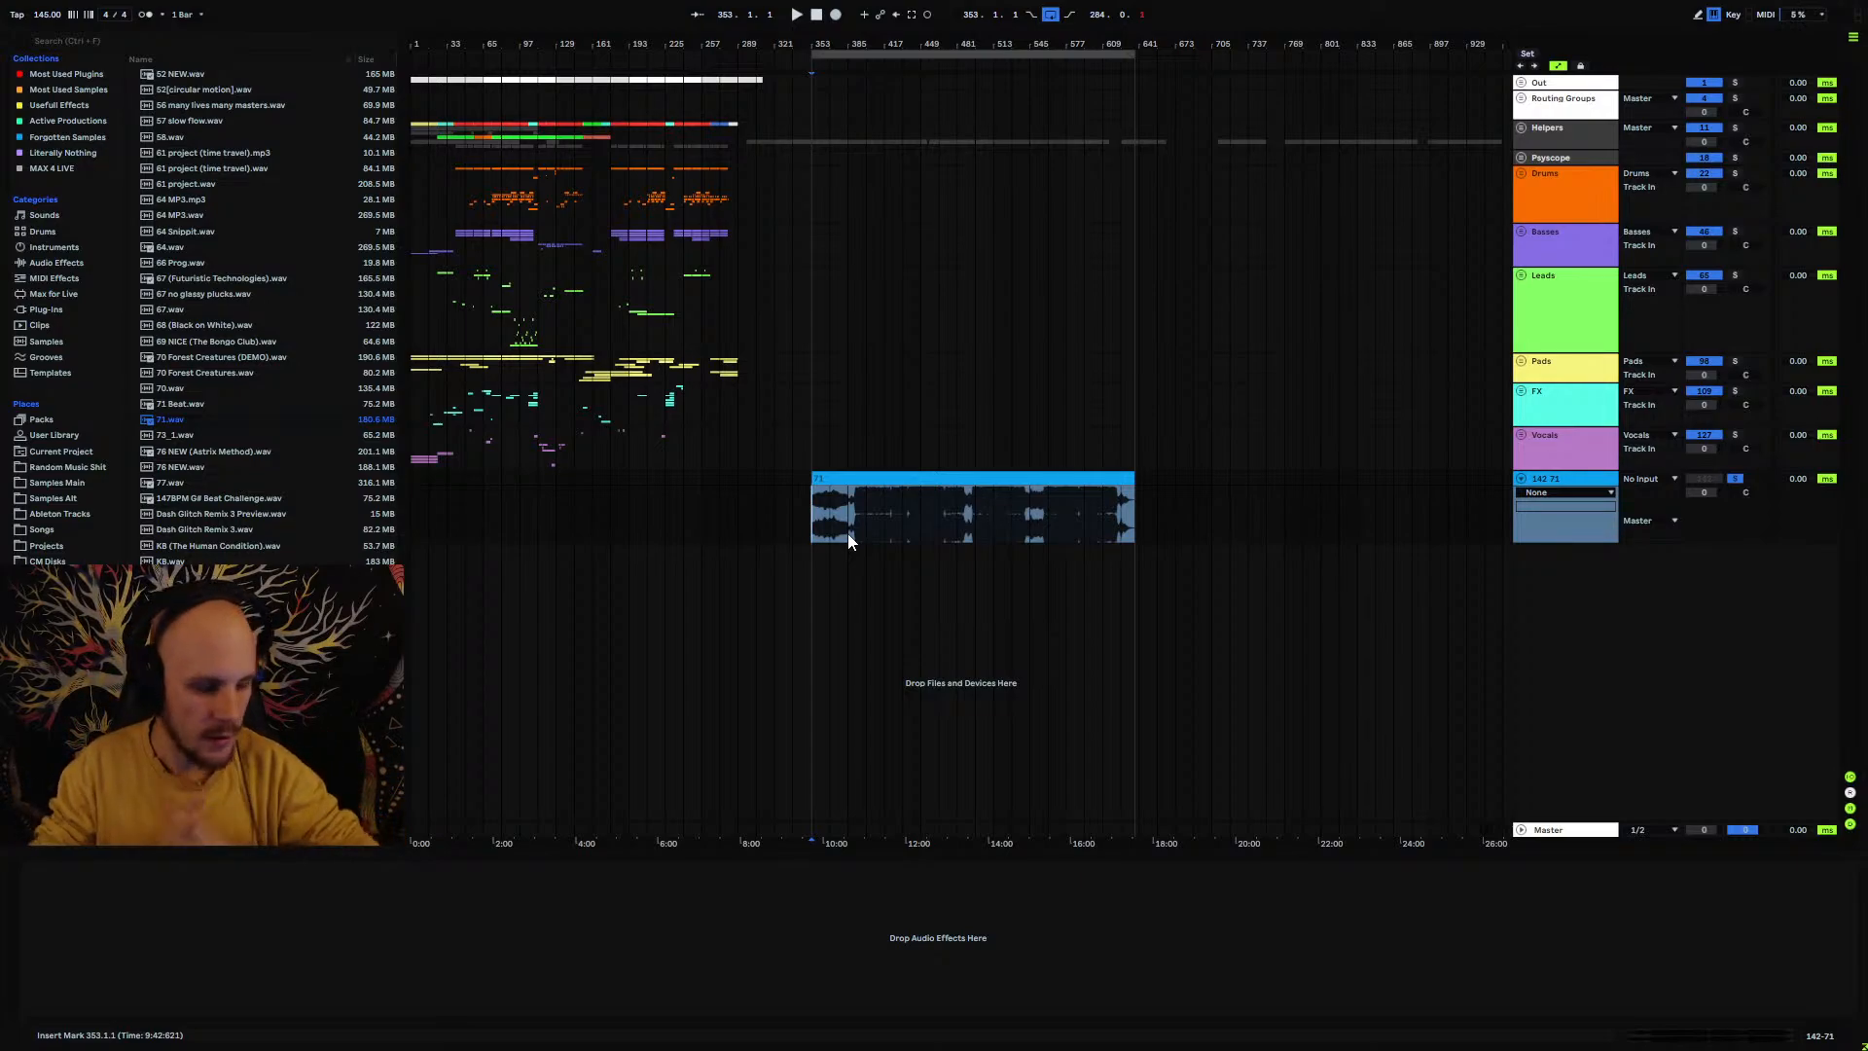
pyautogui.press('space')
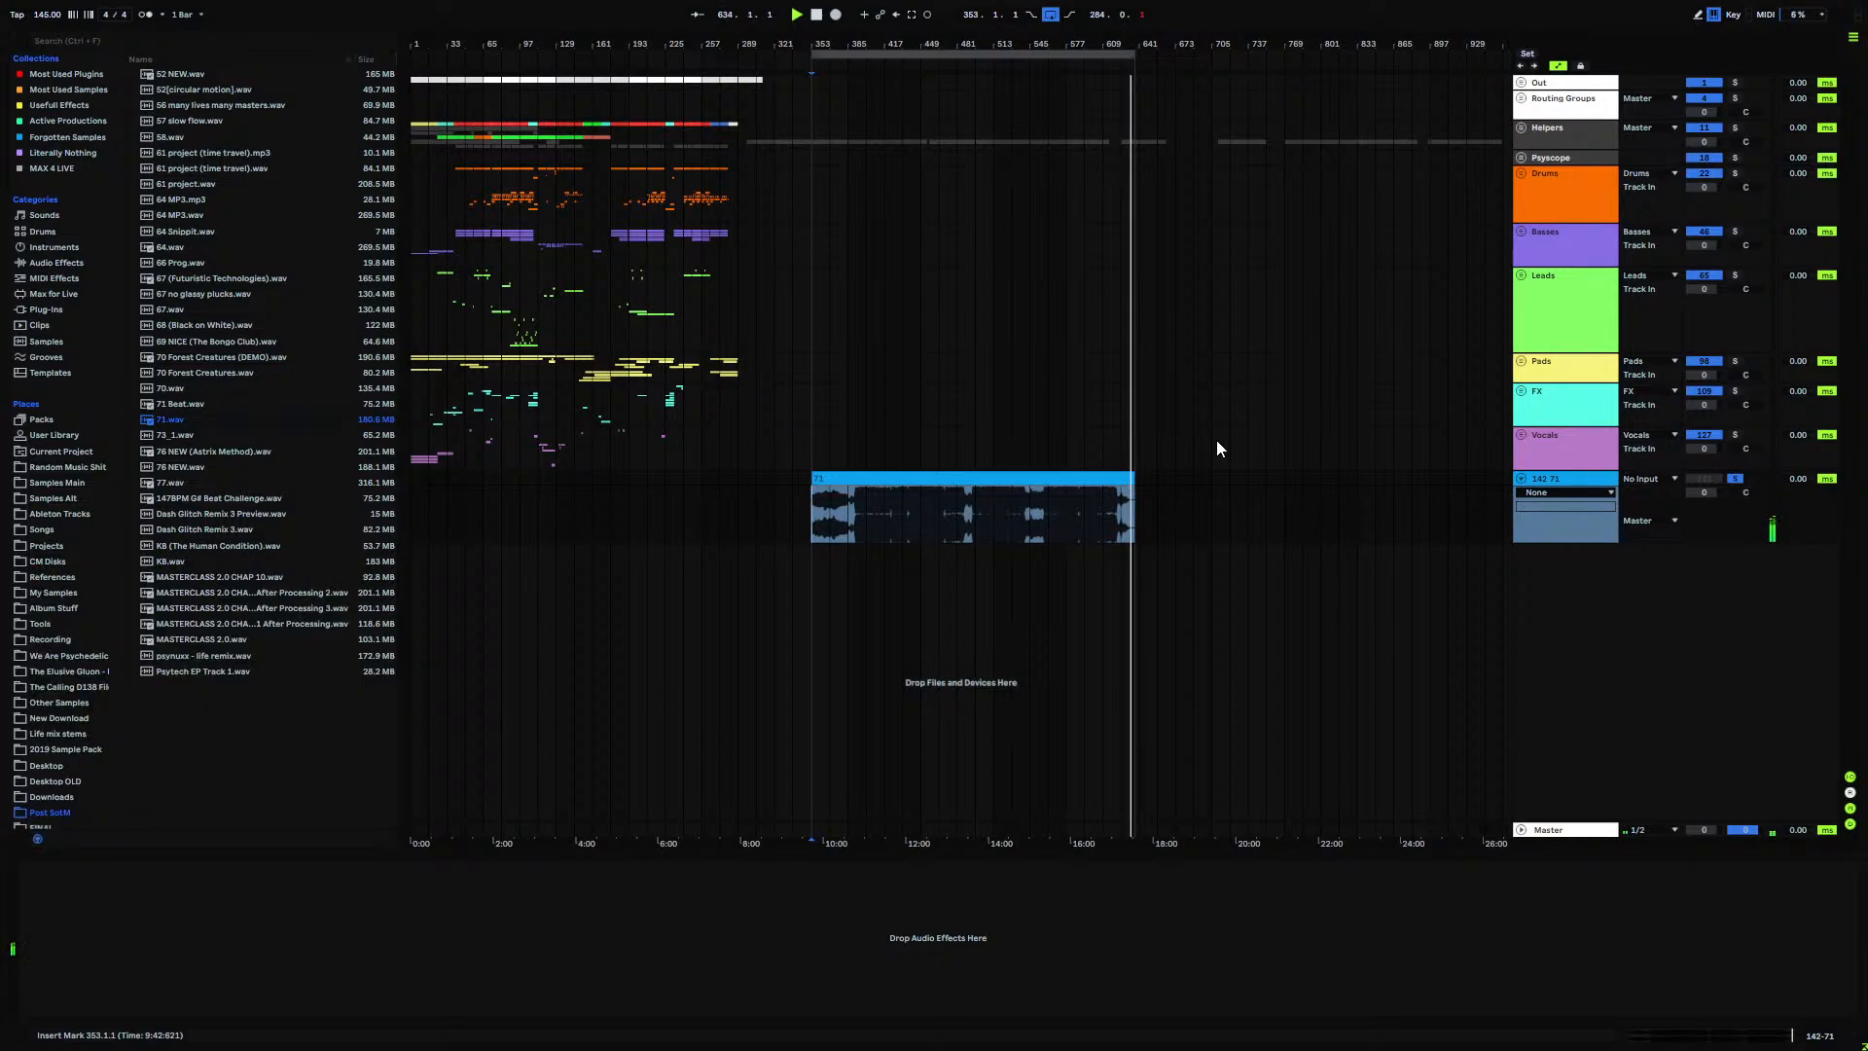
pyautogui.click(1146, 477)
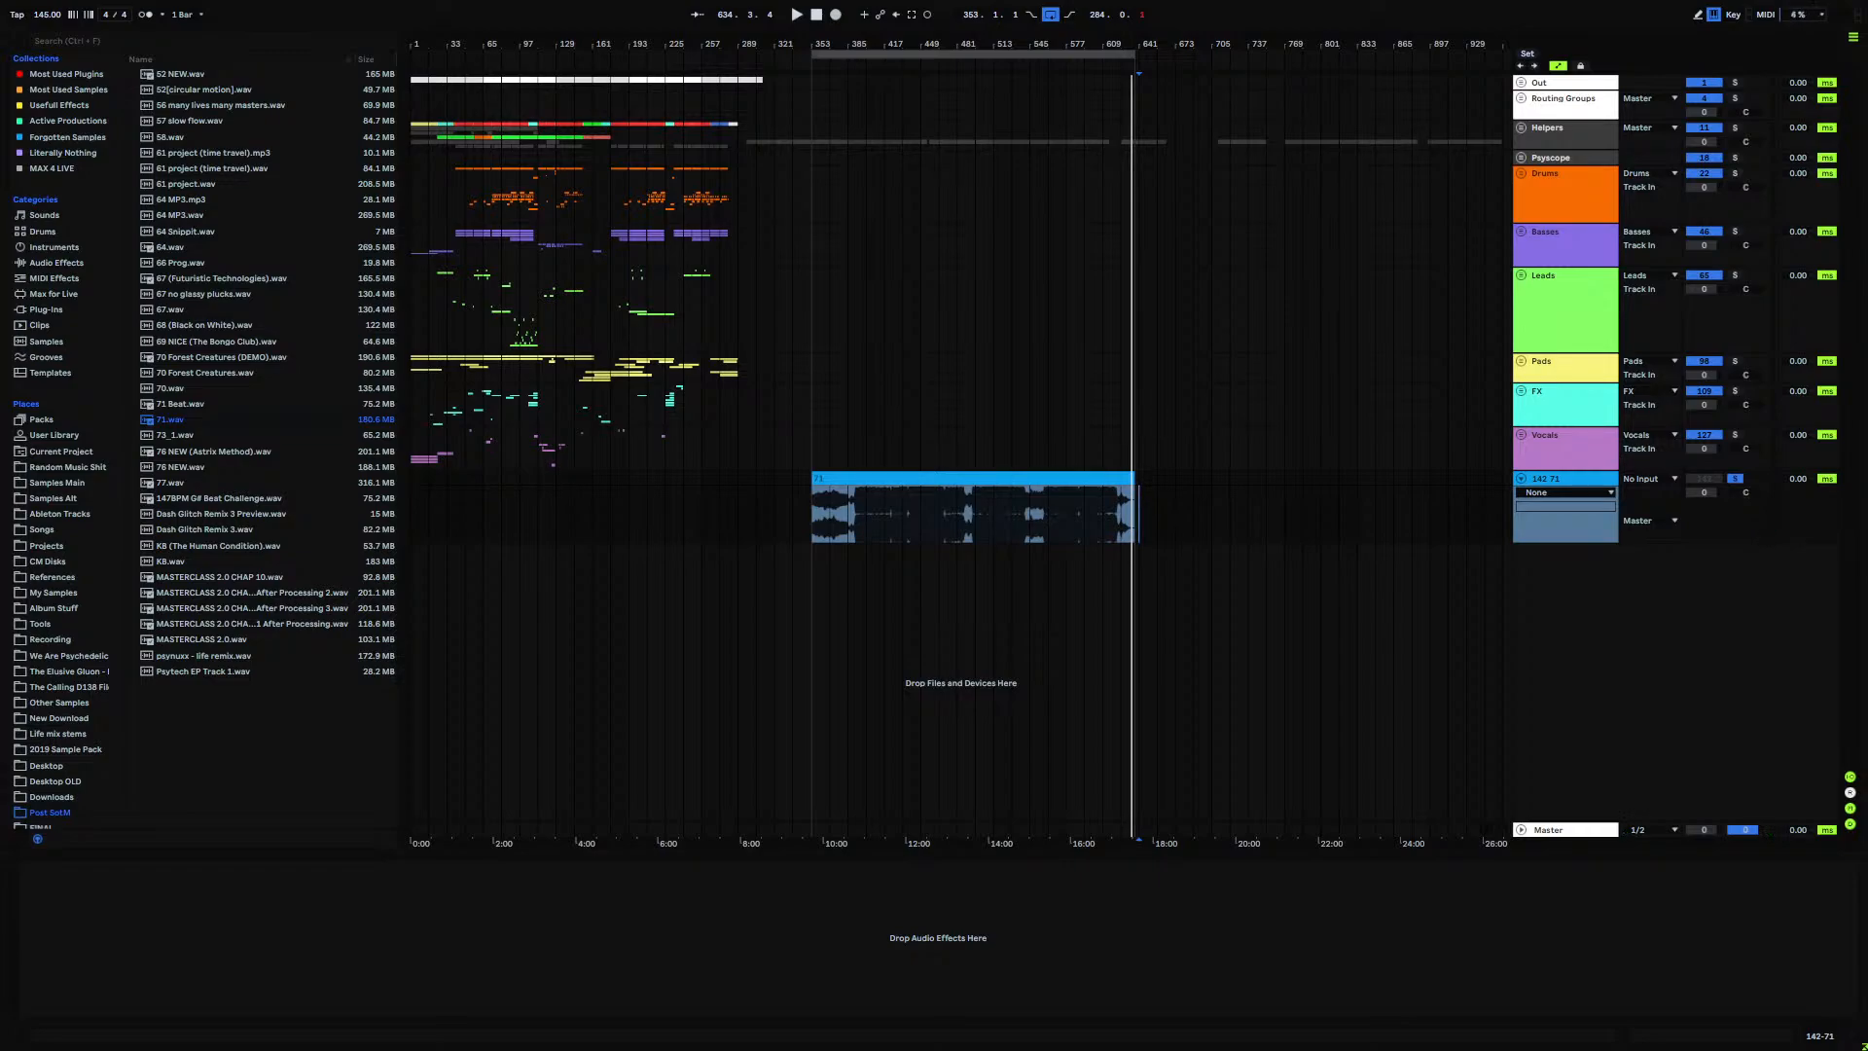
# Step: Highlight sections of the 71 clip for review: bars 513 to 541, 541 to 561, and 529 to 583
pyautogui.click(866, 526)
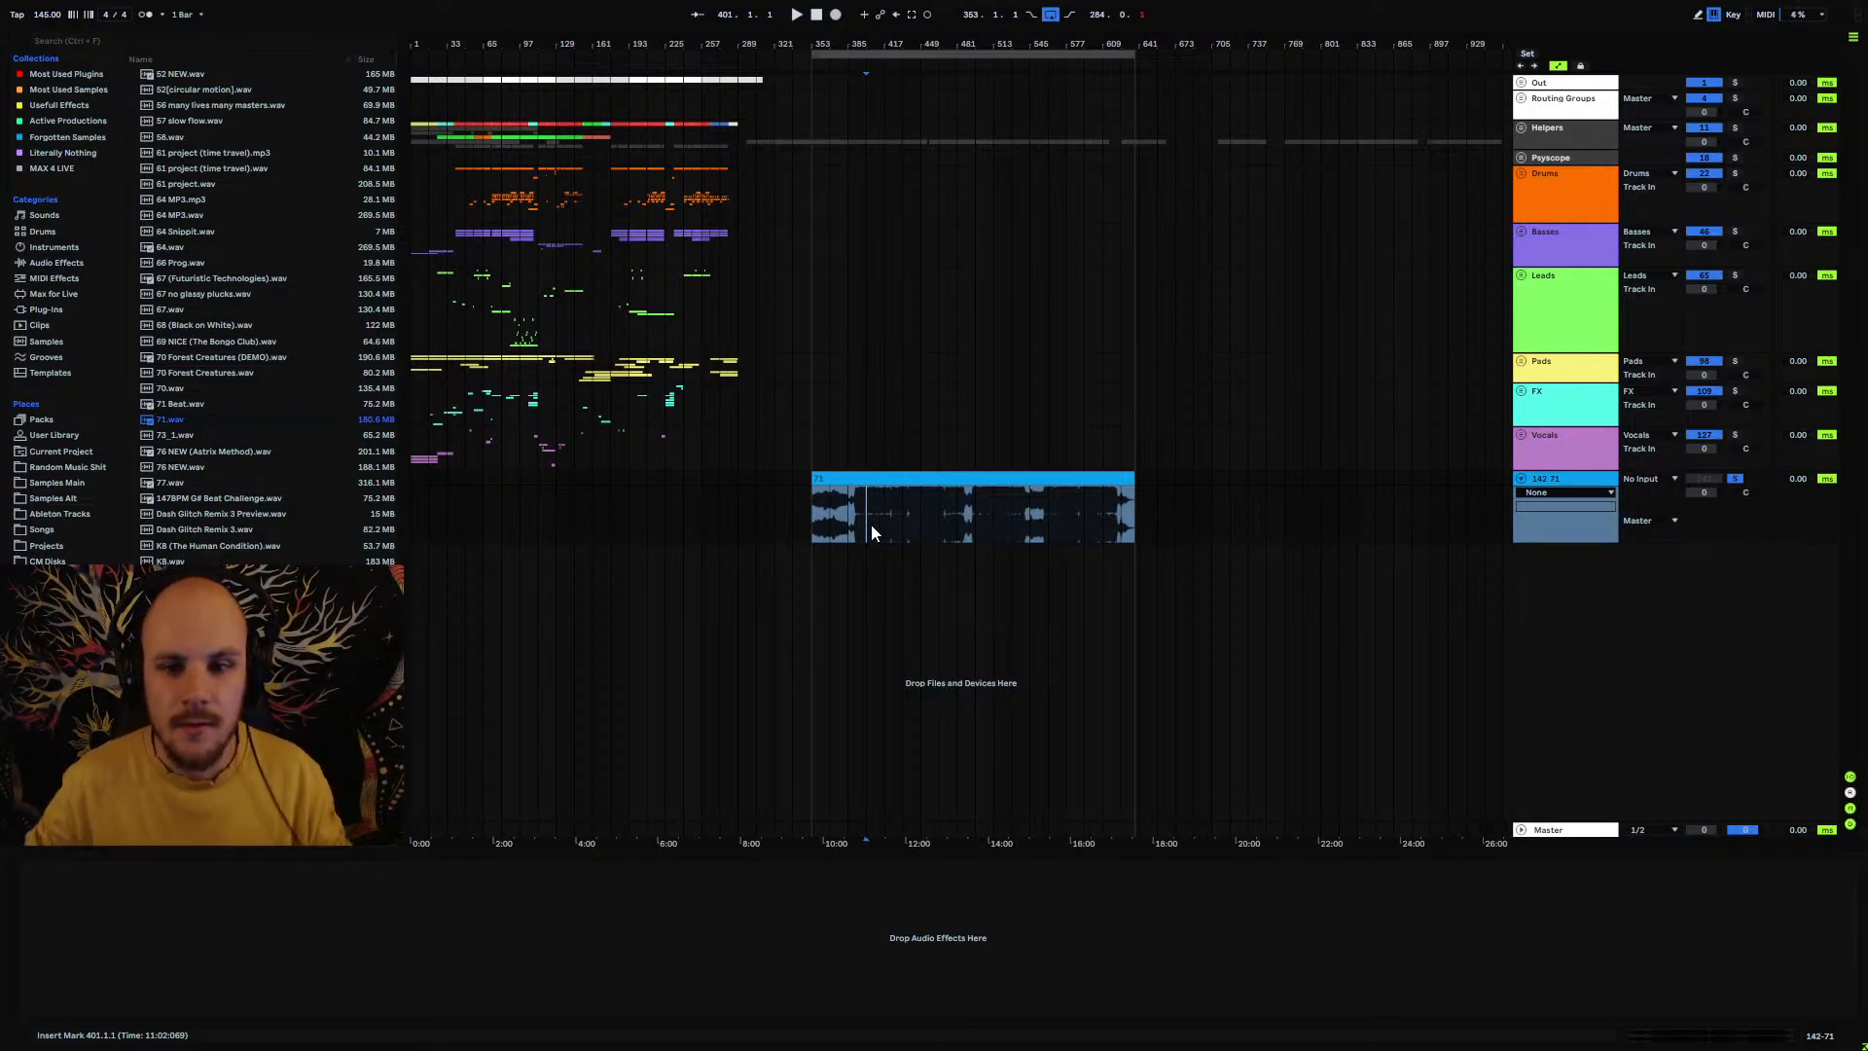
pyautogui.press('z')
pyautogui.moveTo(934, 44); pyautogui.dragTo(813, 118)
pyautogui.moveTo(807, 513); pyautogui.dragTo(932, 505)
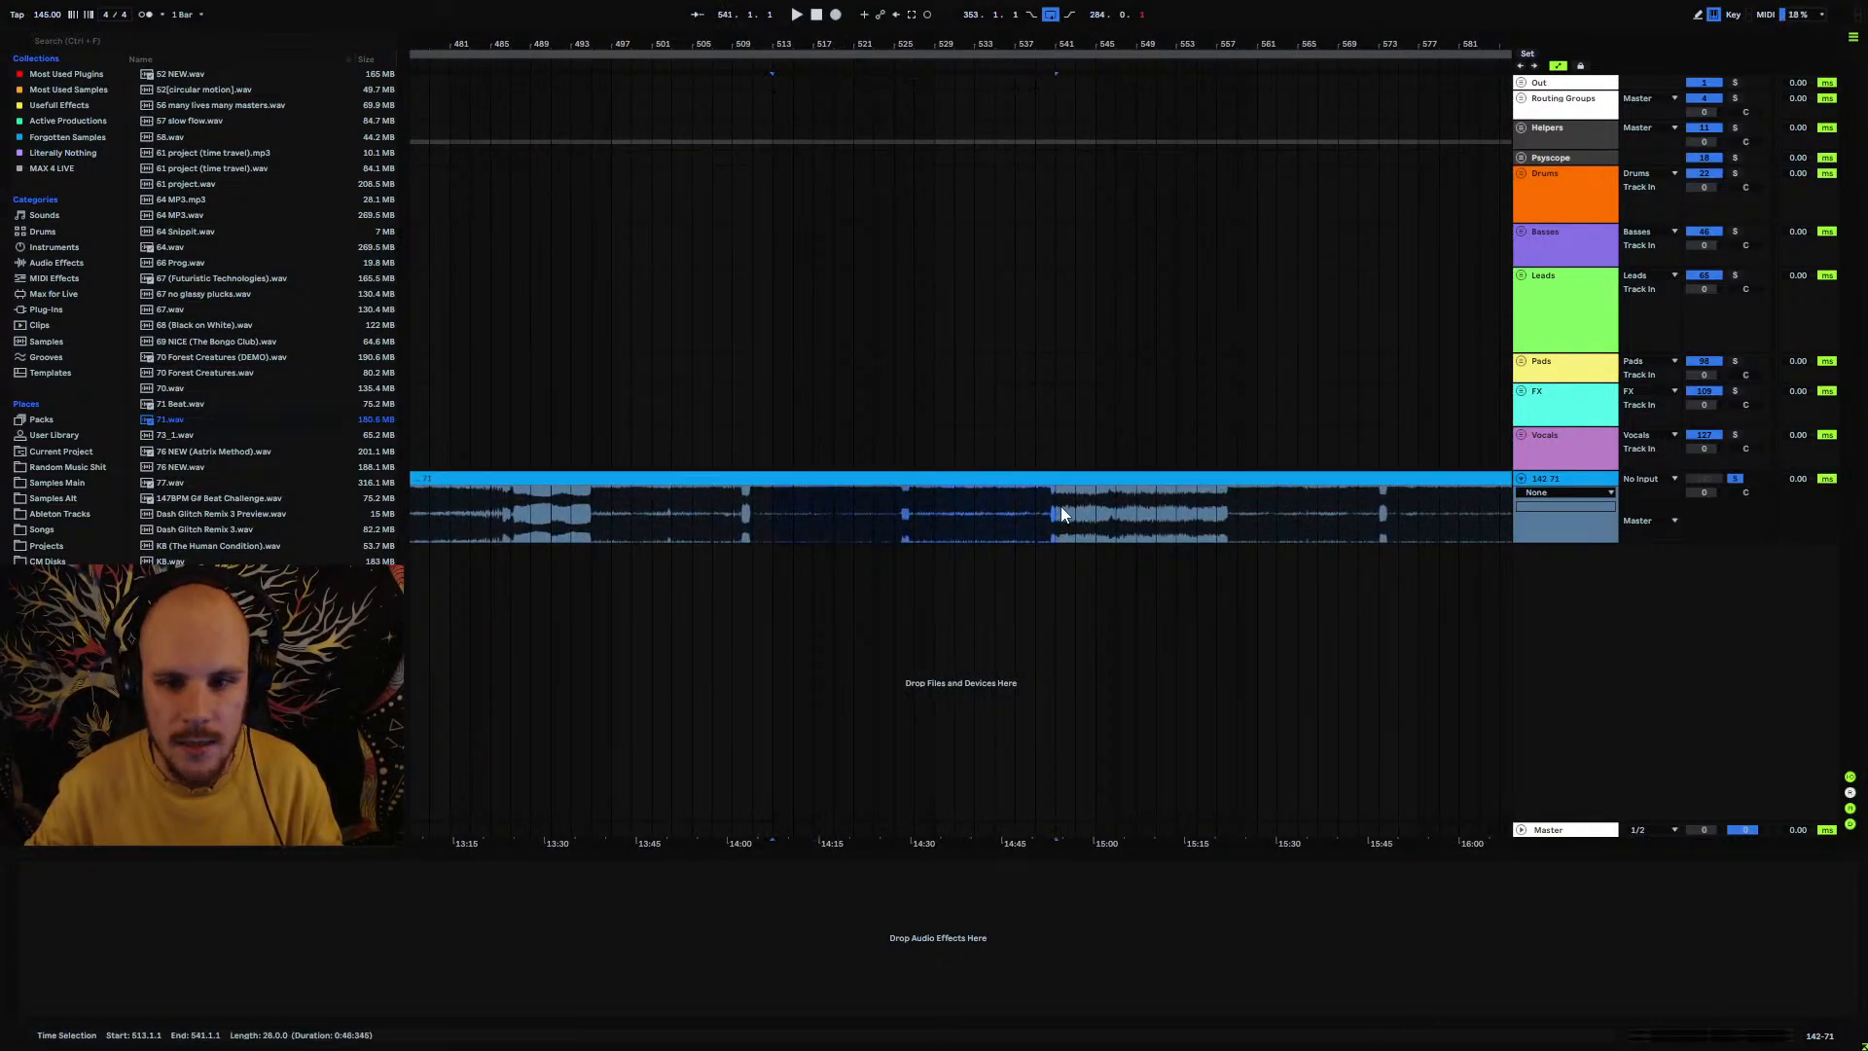
pyautogui.moveTo(1054, 506); pyautogui.dragTo(1258, 510)
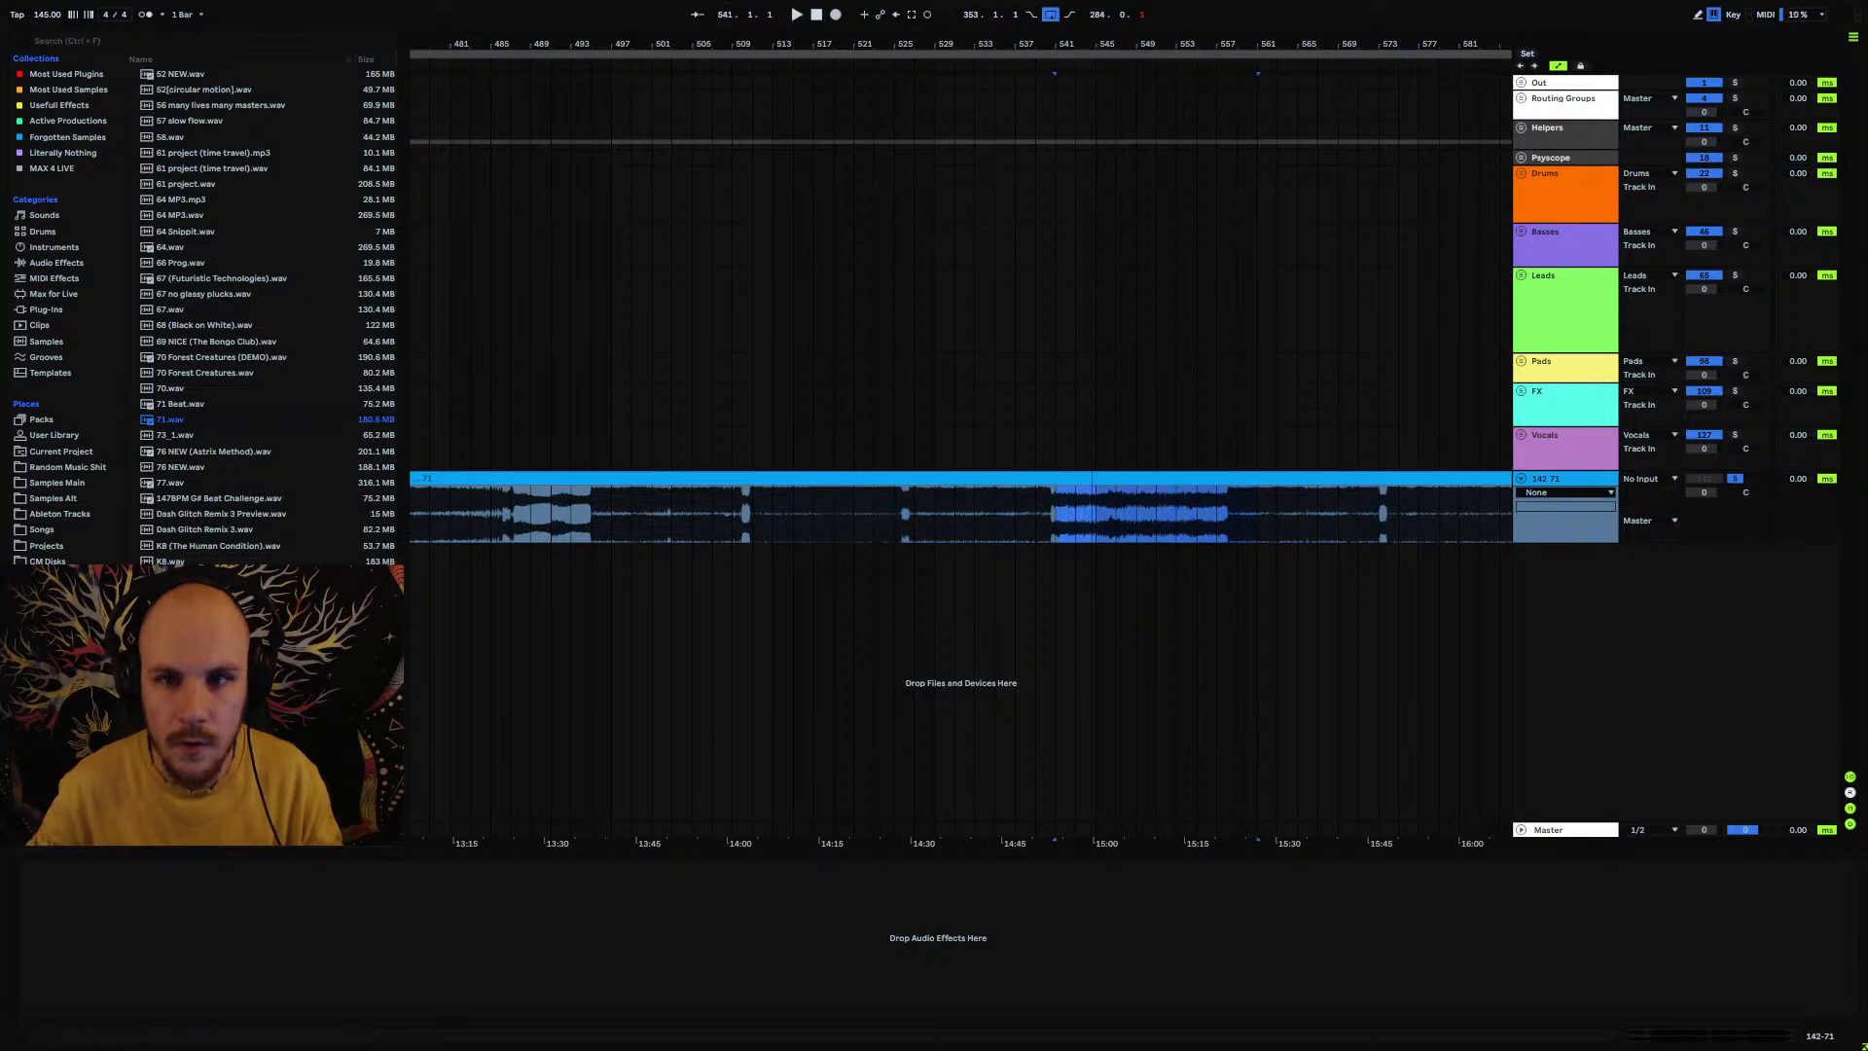
pyautogui.moveTo(1073, 43); pyautogui.dragTo(702, 44)
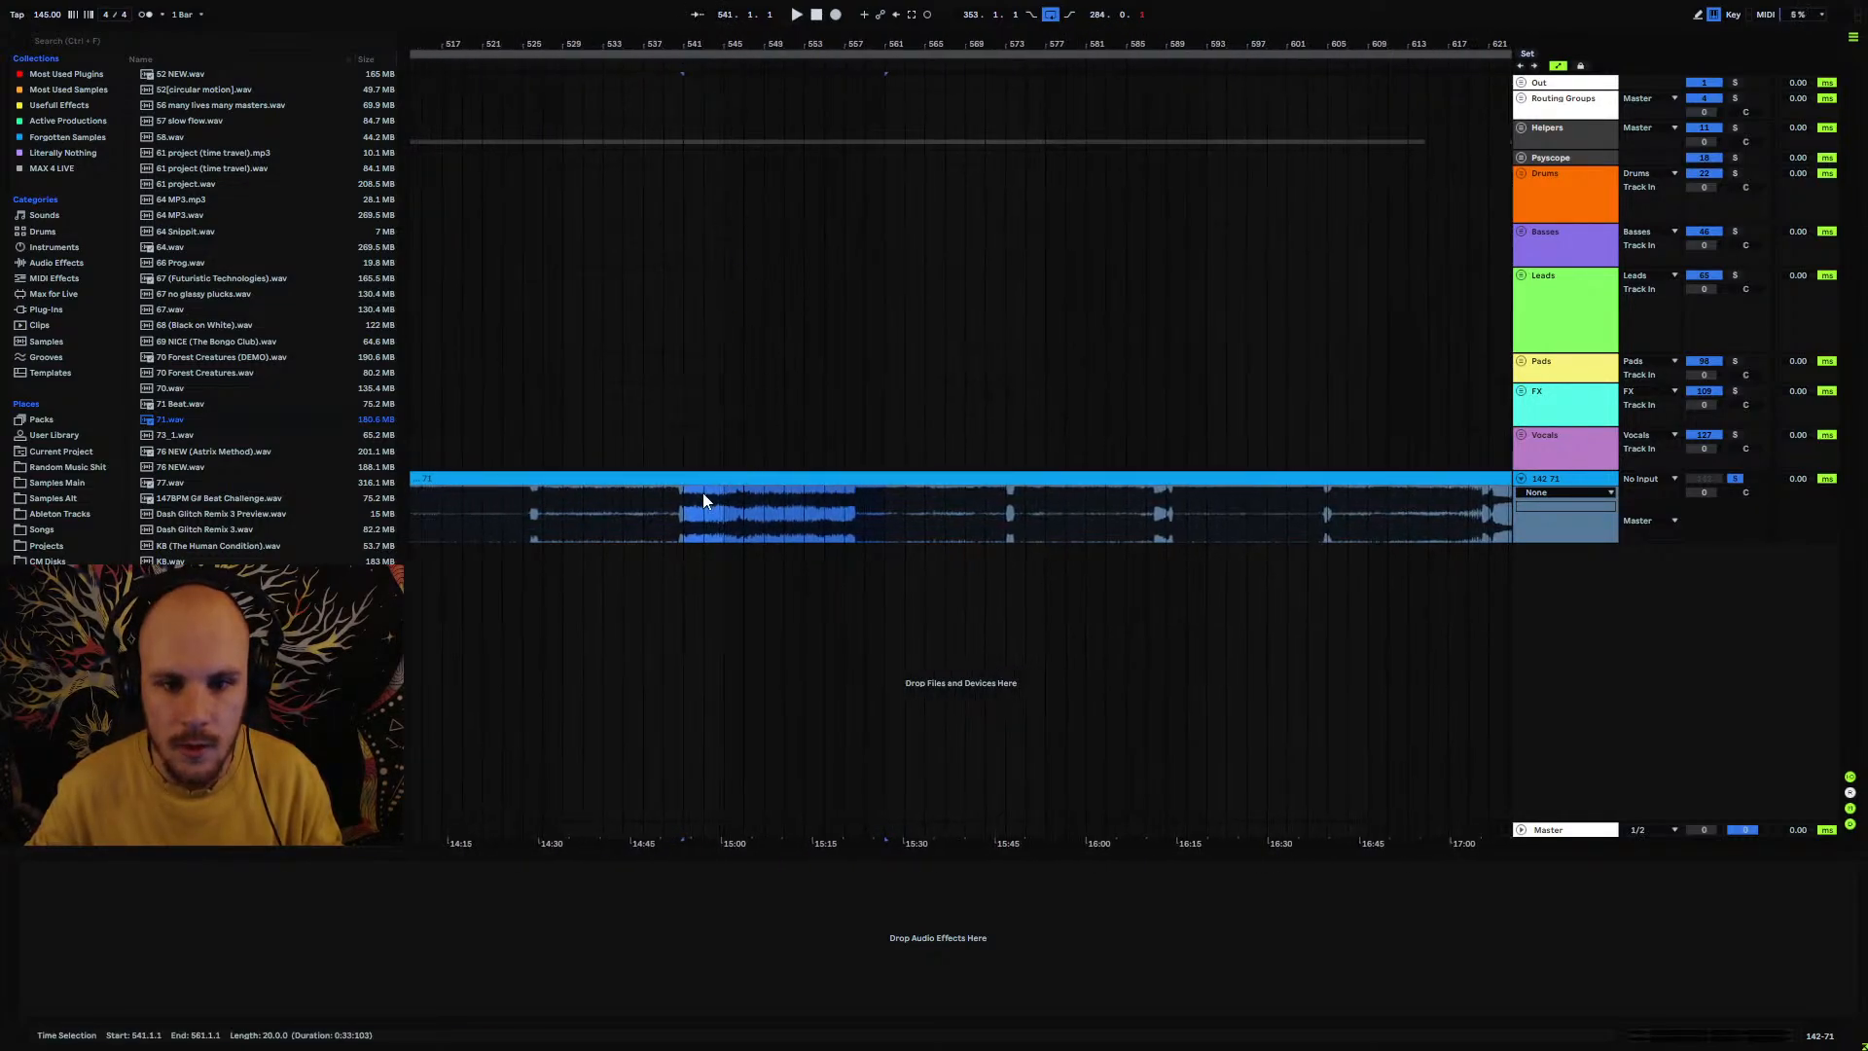
pyautogui.moveTo(584, 520); pyautogui.dragTo(1176, 494)
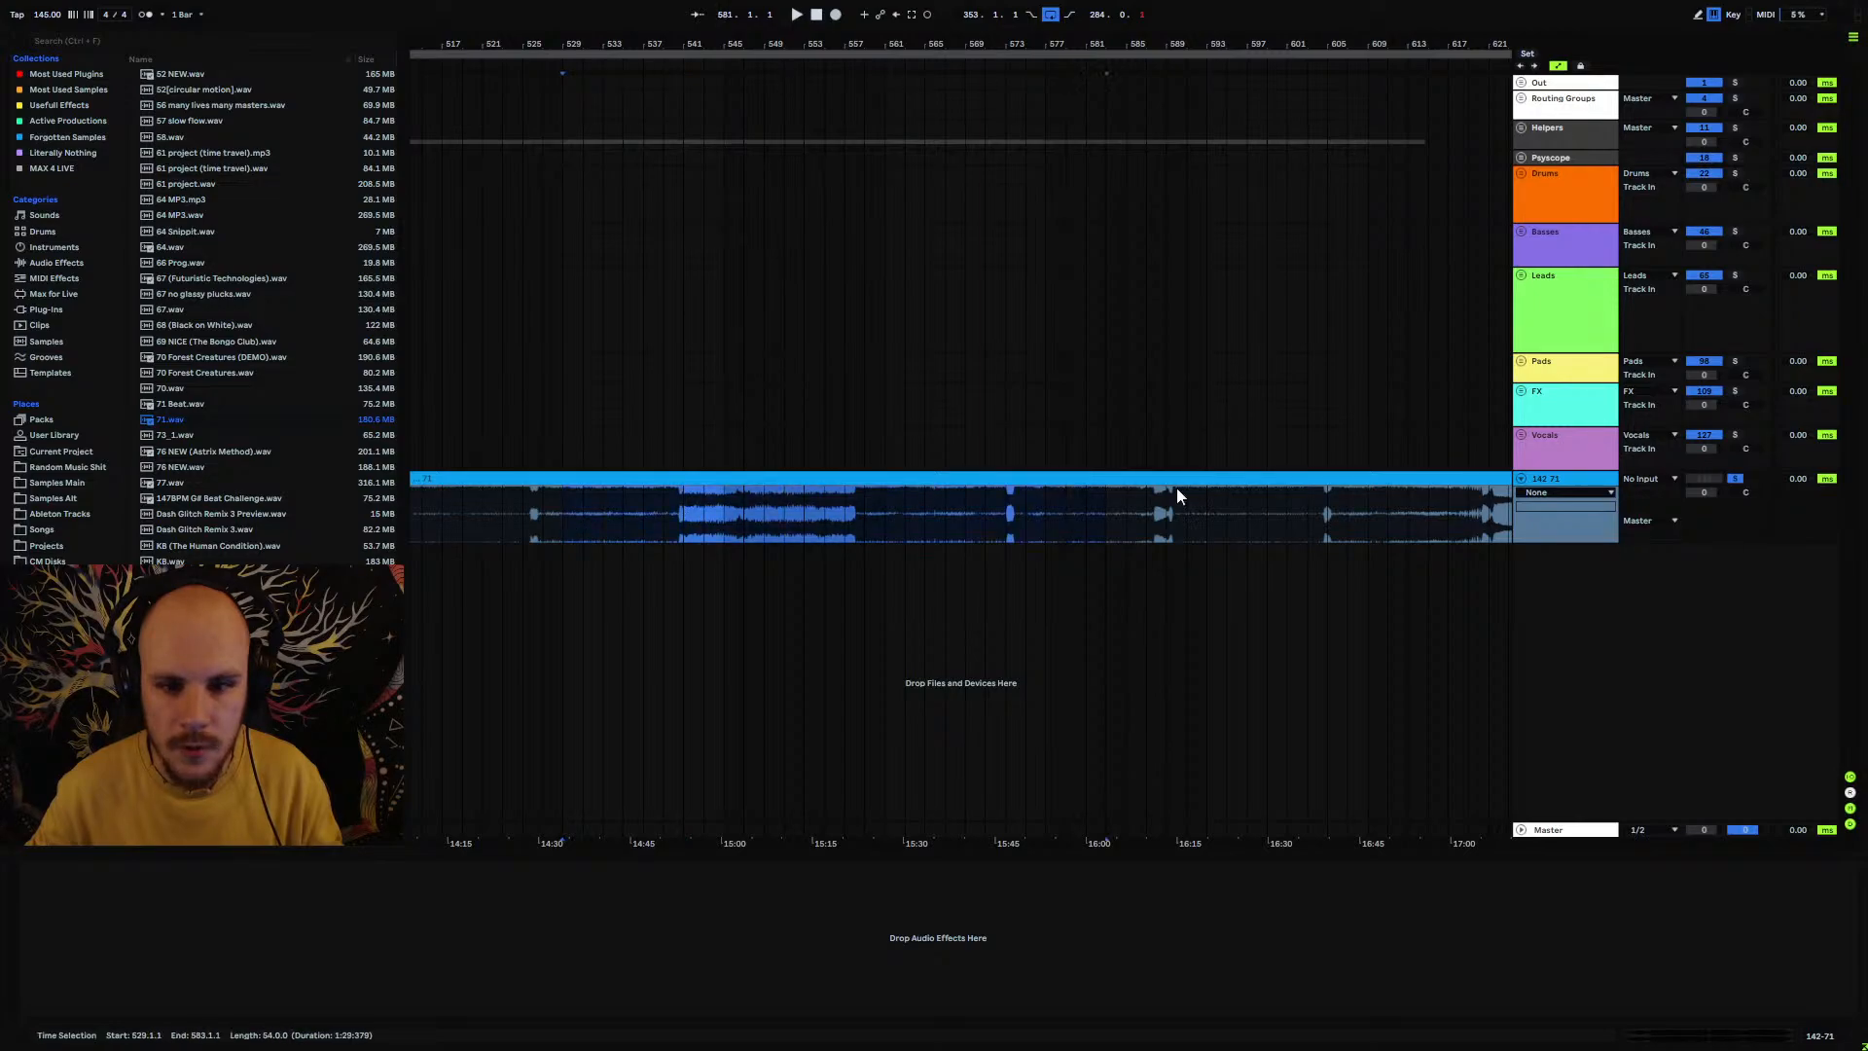
# Step: Highlight bars 511 to 527 and about bars 541 to 573 of the 71 clip to compare its sections
pyautogui.click(1425, 517)
pyautogui.moveTo(734, 39); pyautogui.dragTo(880, 40)
pyautogui.keyDown('shift'); pyautogui.click(733, 516); pyautogui.keyUp('shift')
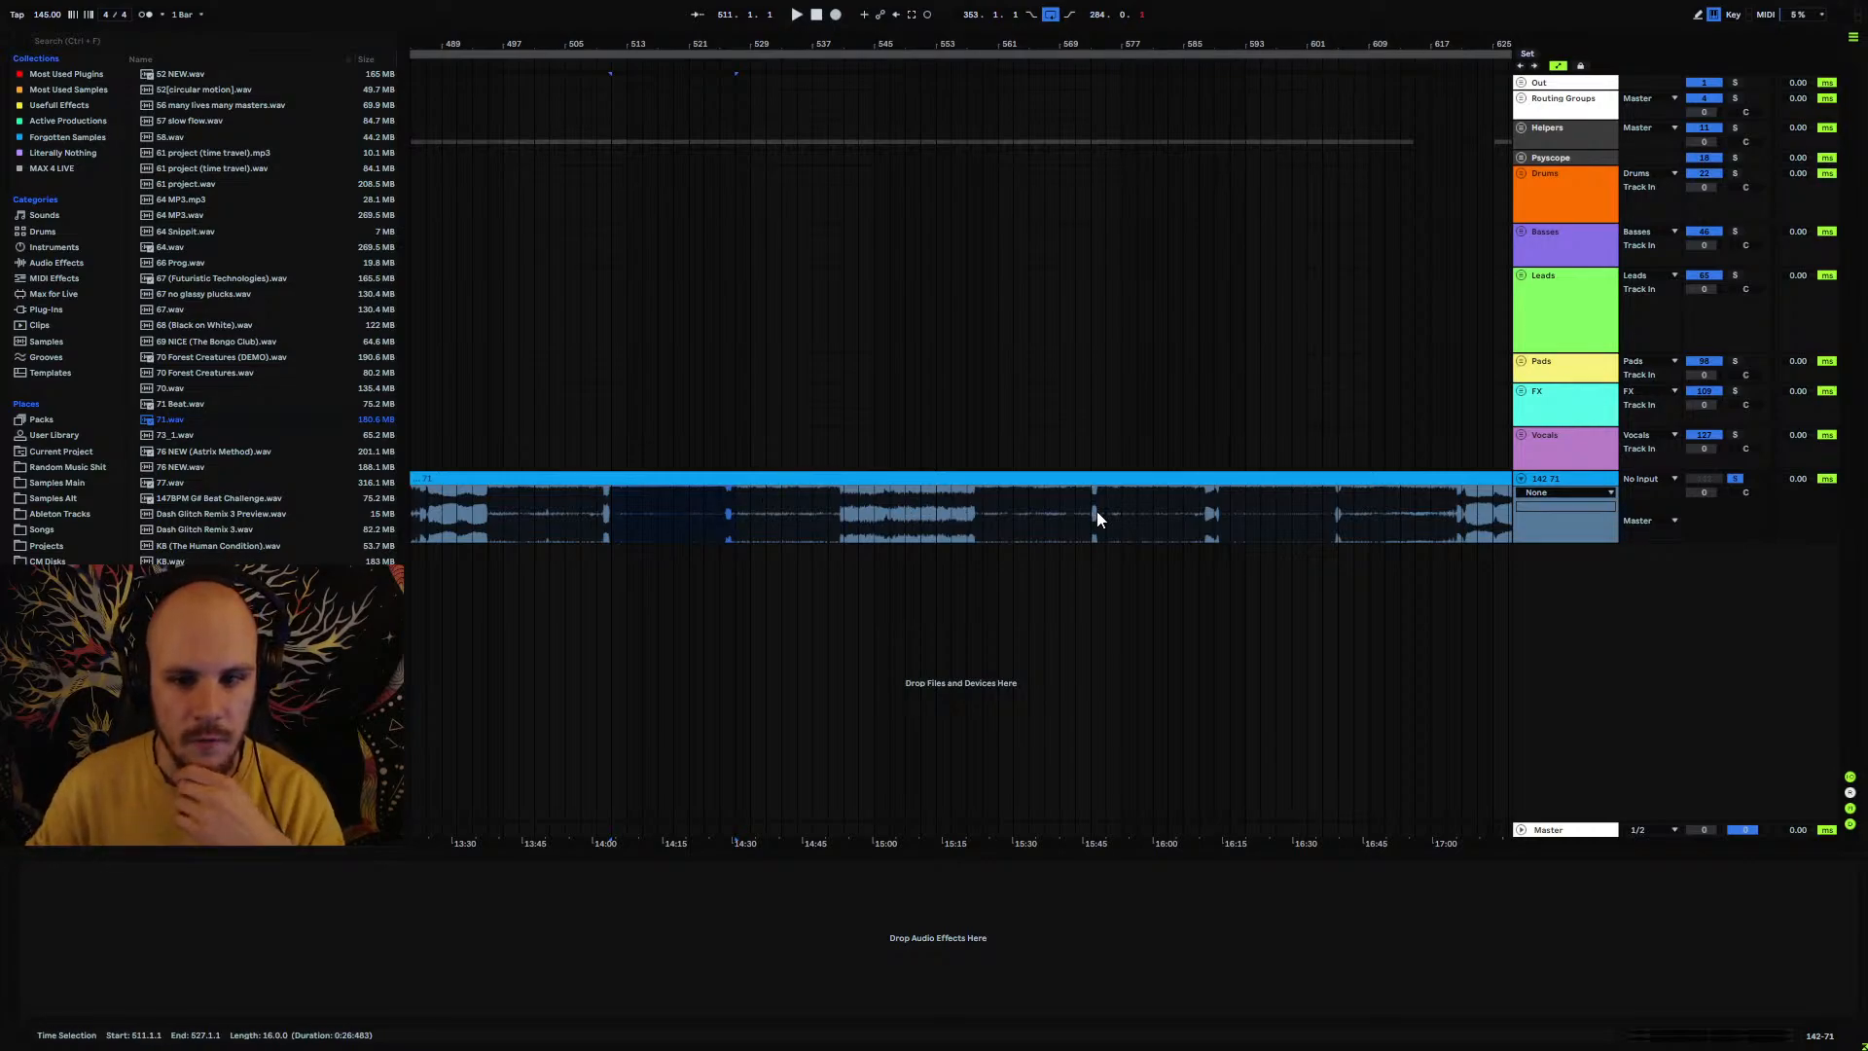
pyautogui.click(612, 515)
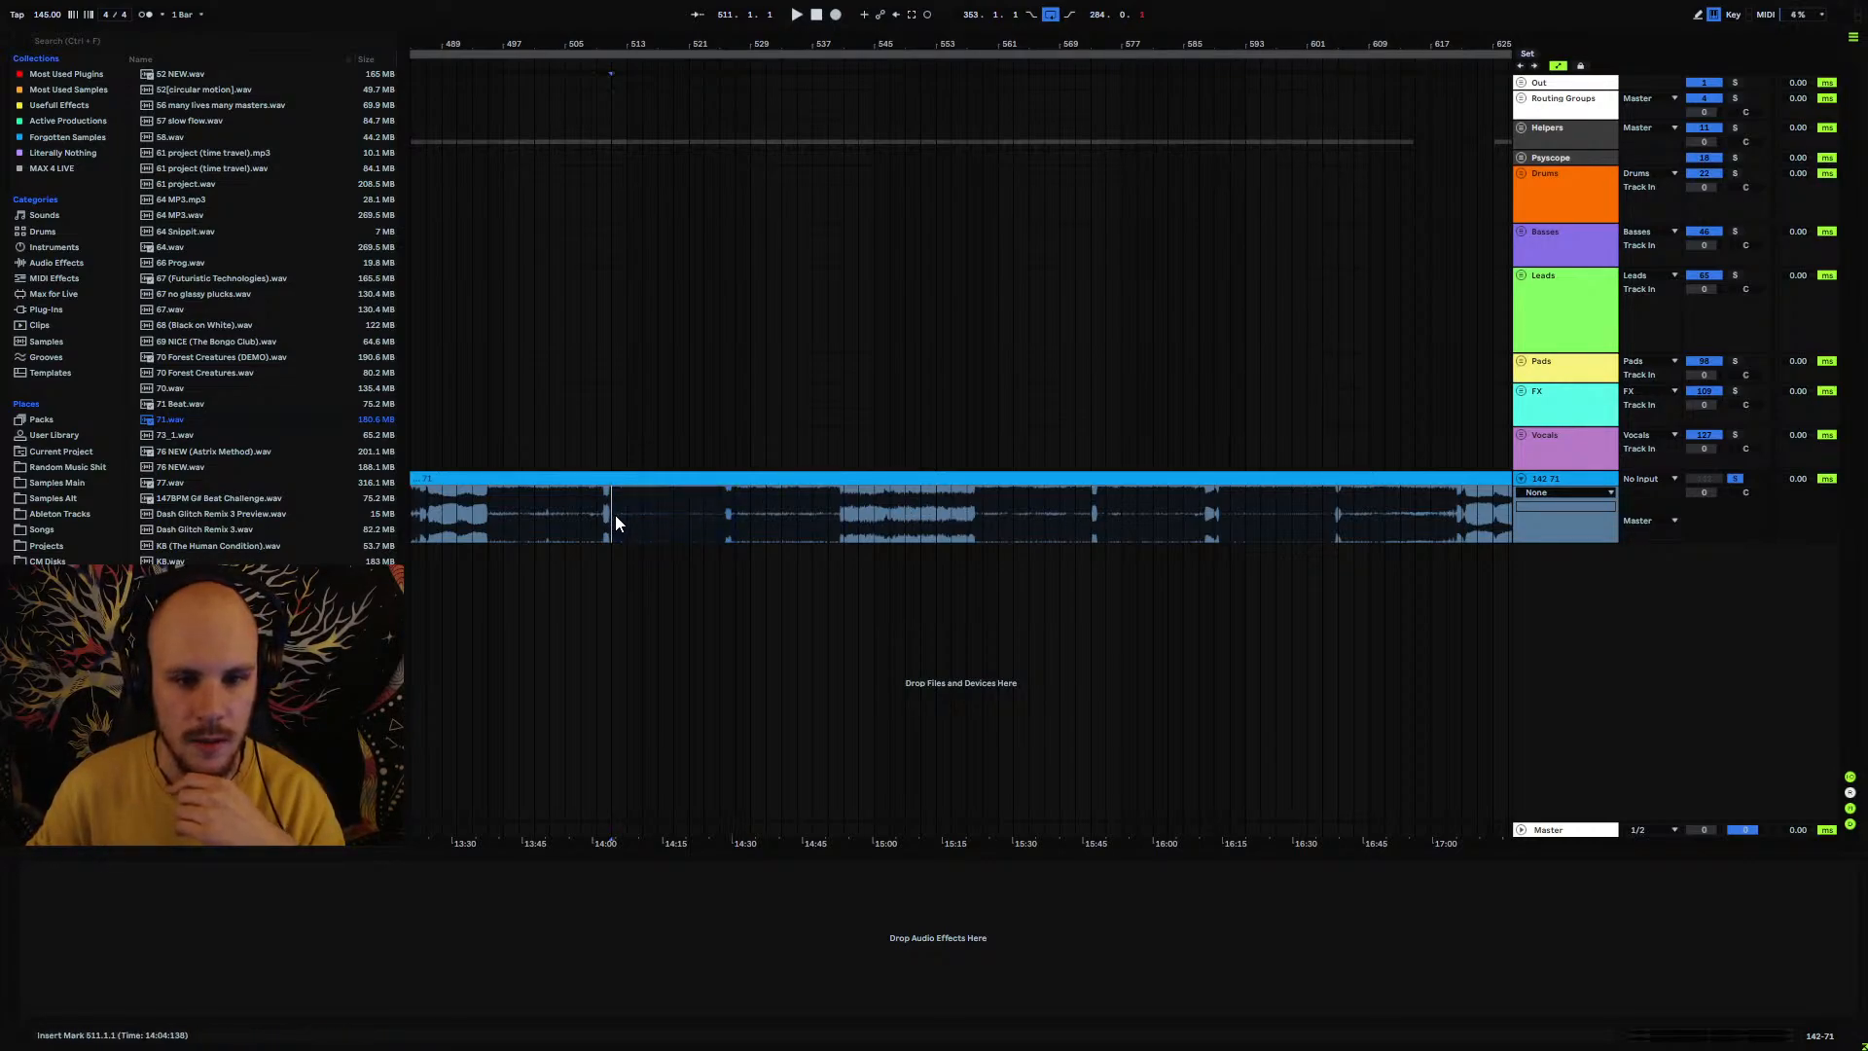
pyautogui.moveTo(842, 516); pyautogui.dragTo(1094, 524)
pyautogui.click(948, 512)
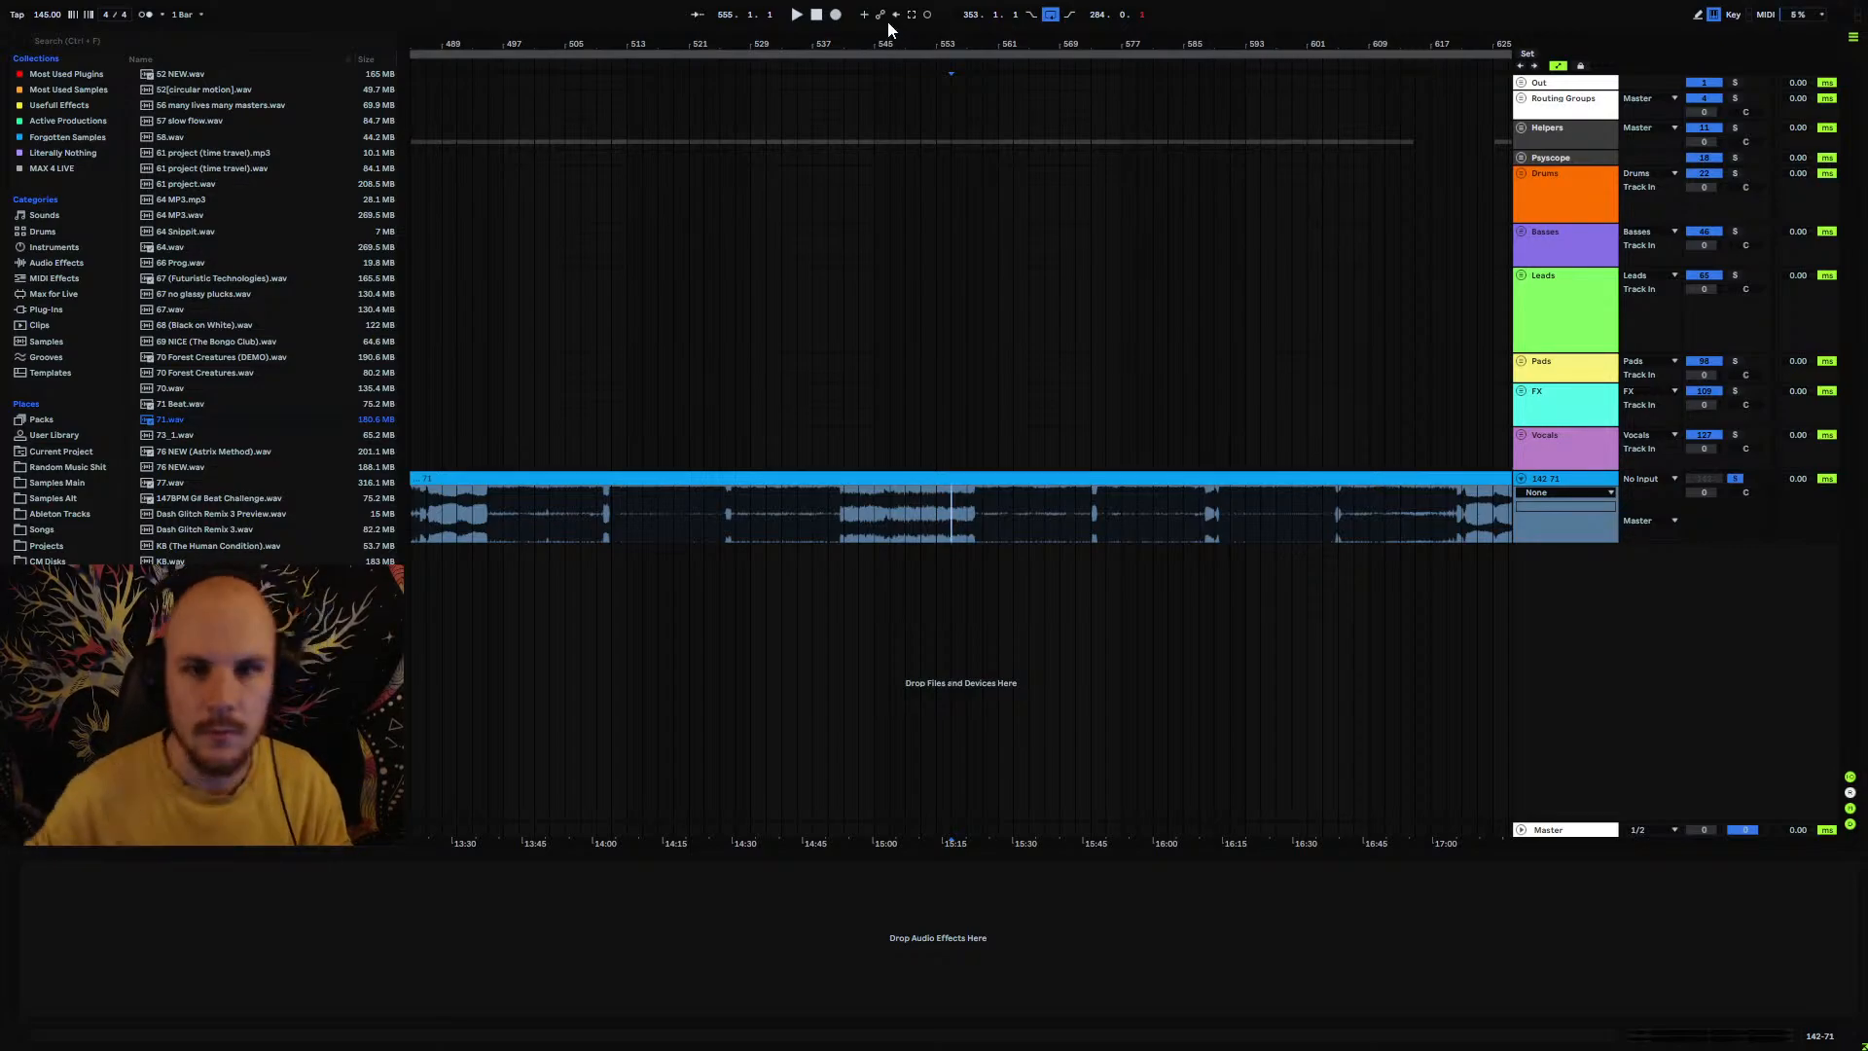
# Step: Show automation in the arrangement, and unsolo and mute the 142-71 track
pyautogui.moveTo(860, 42); pyautogui.dragTo(1204, 1)
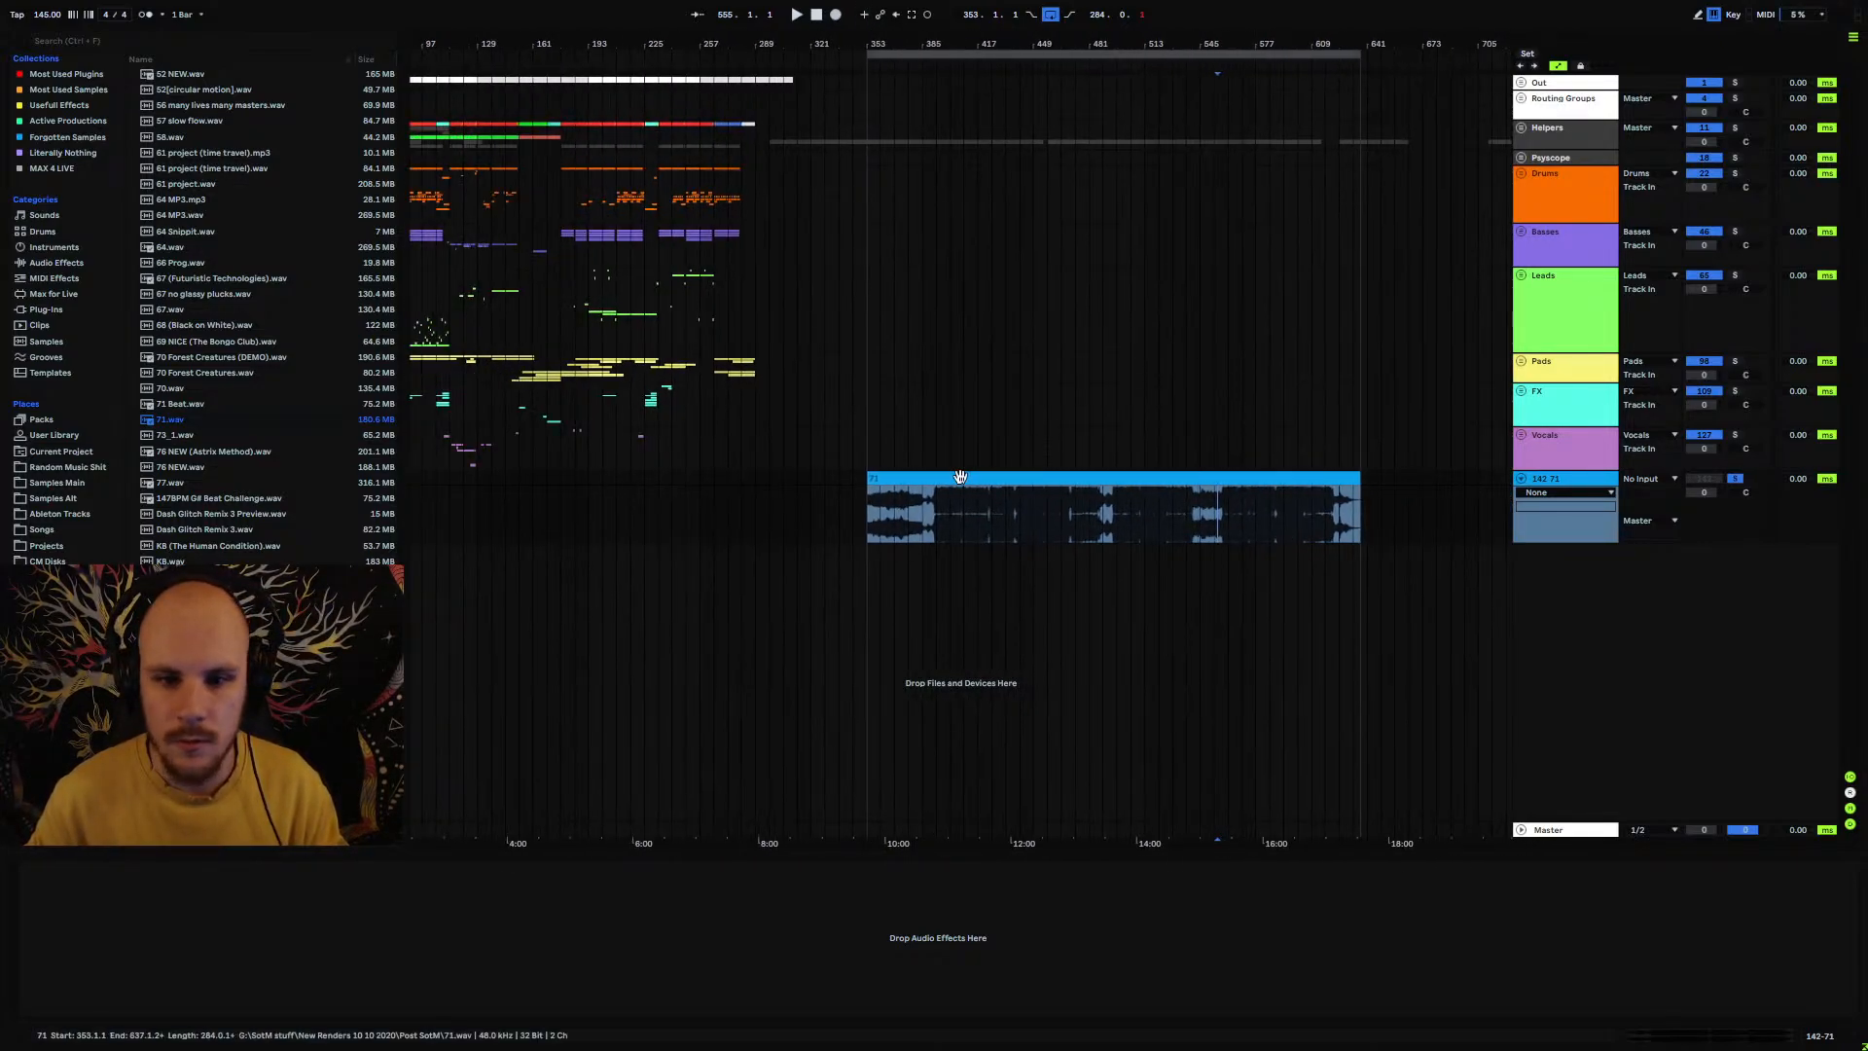
pyautogui.press('a')
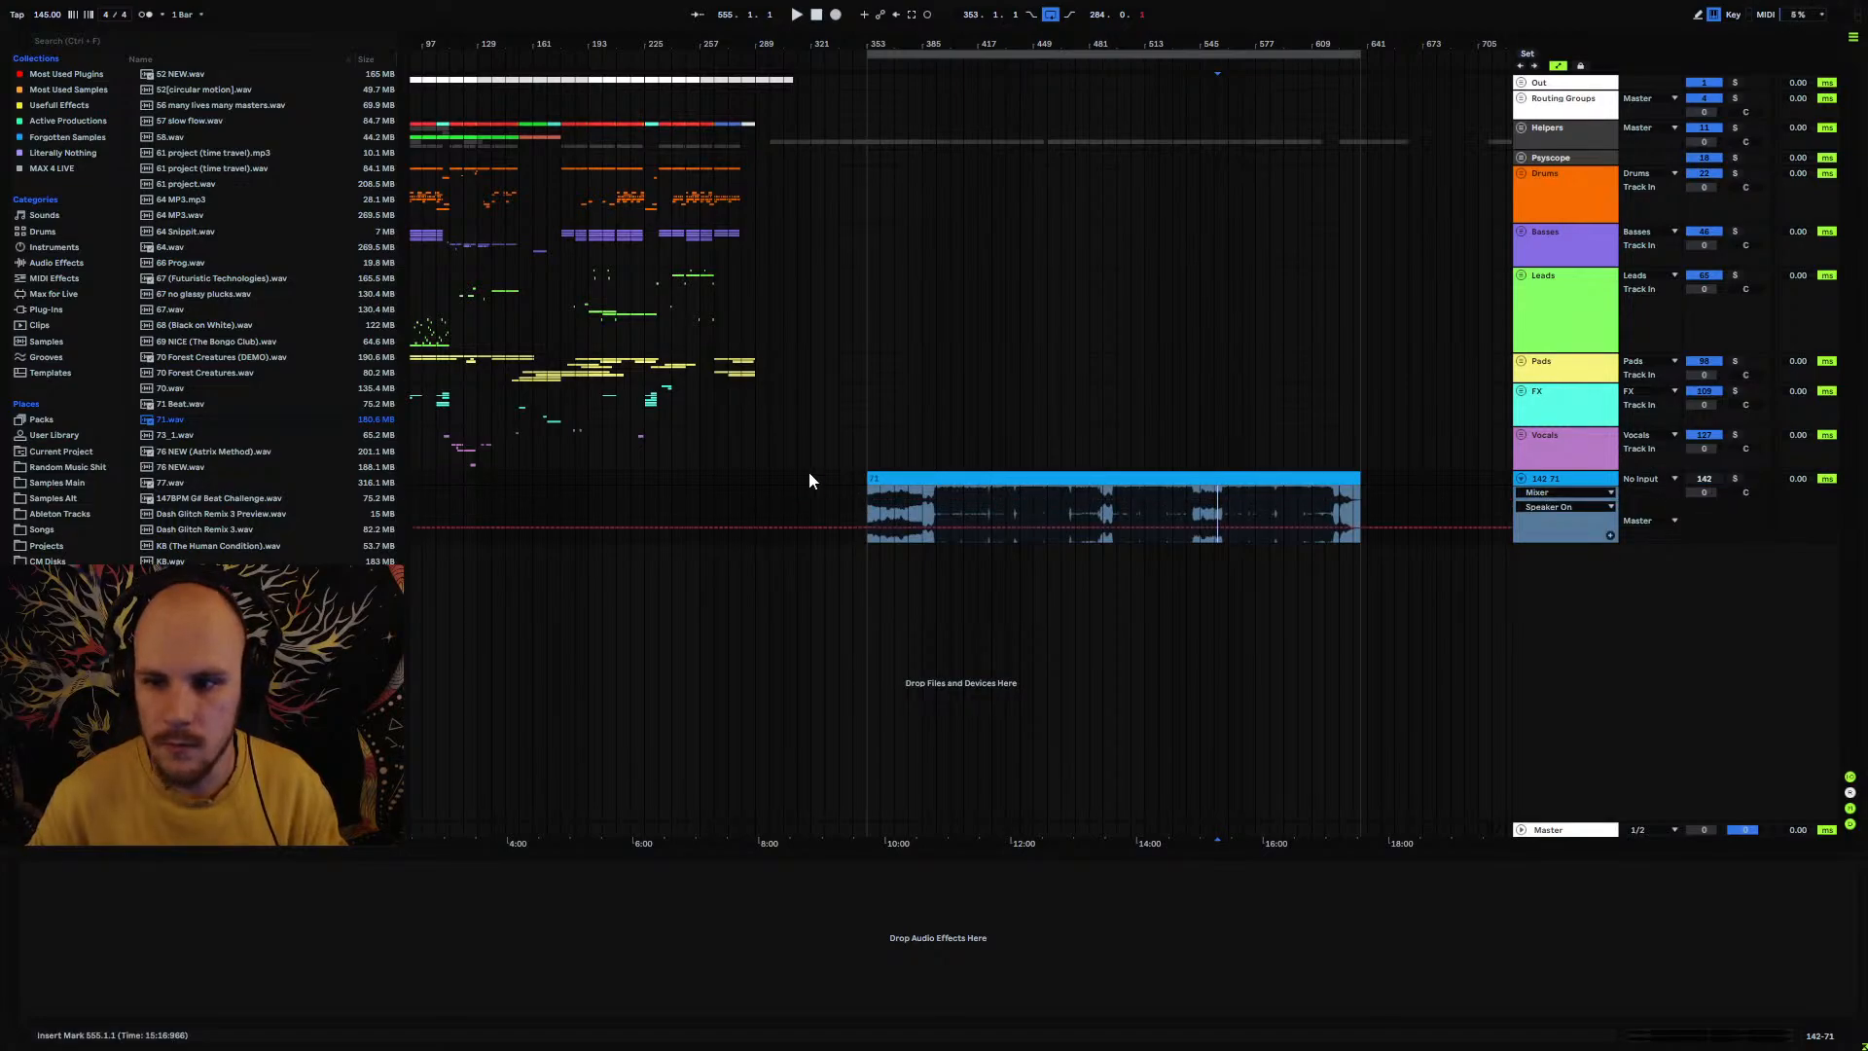
pyautogui.moveTo(643, 65); pyautogui.dragTo(762, 153)
# Step: Unfold the Vocals group and listen to track 130's vocal clips before bar 25 and the passage from about bar 32
pyautogui.click(574, 301)
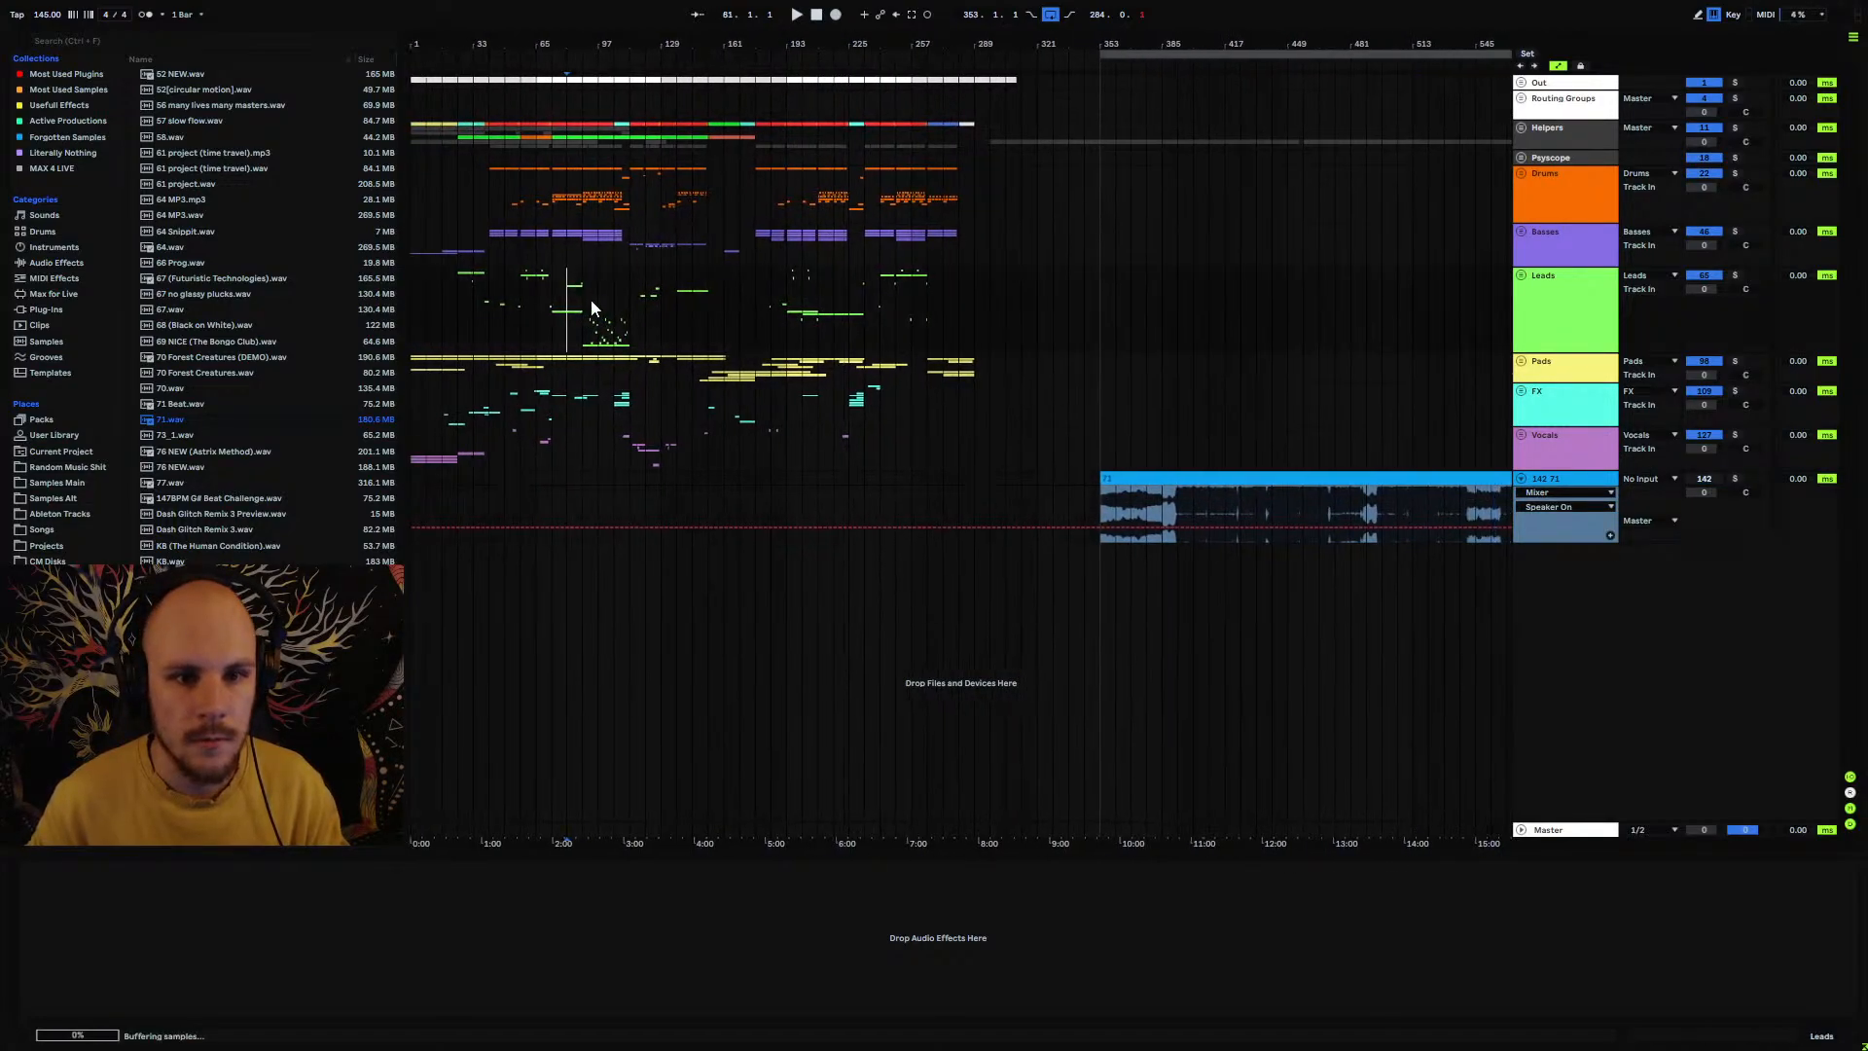
pyautogui.moveTo(541, 88); pyautogui.dragTo(624, 70)
pyautogui.click(1521, 436)
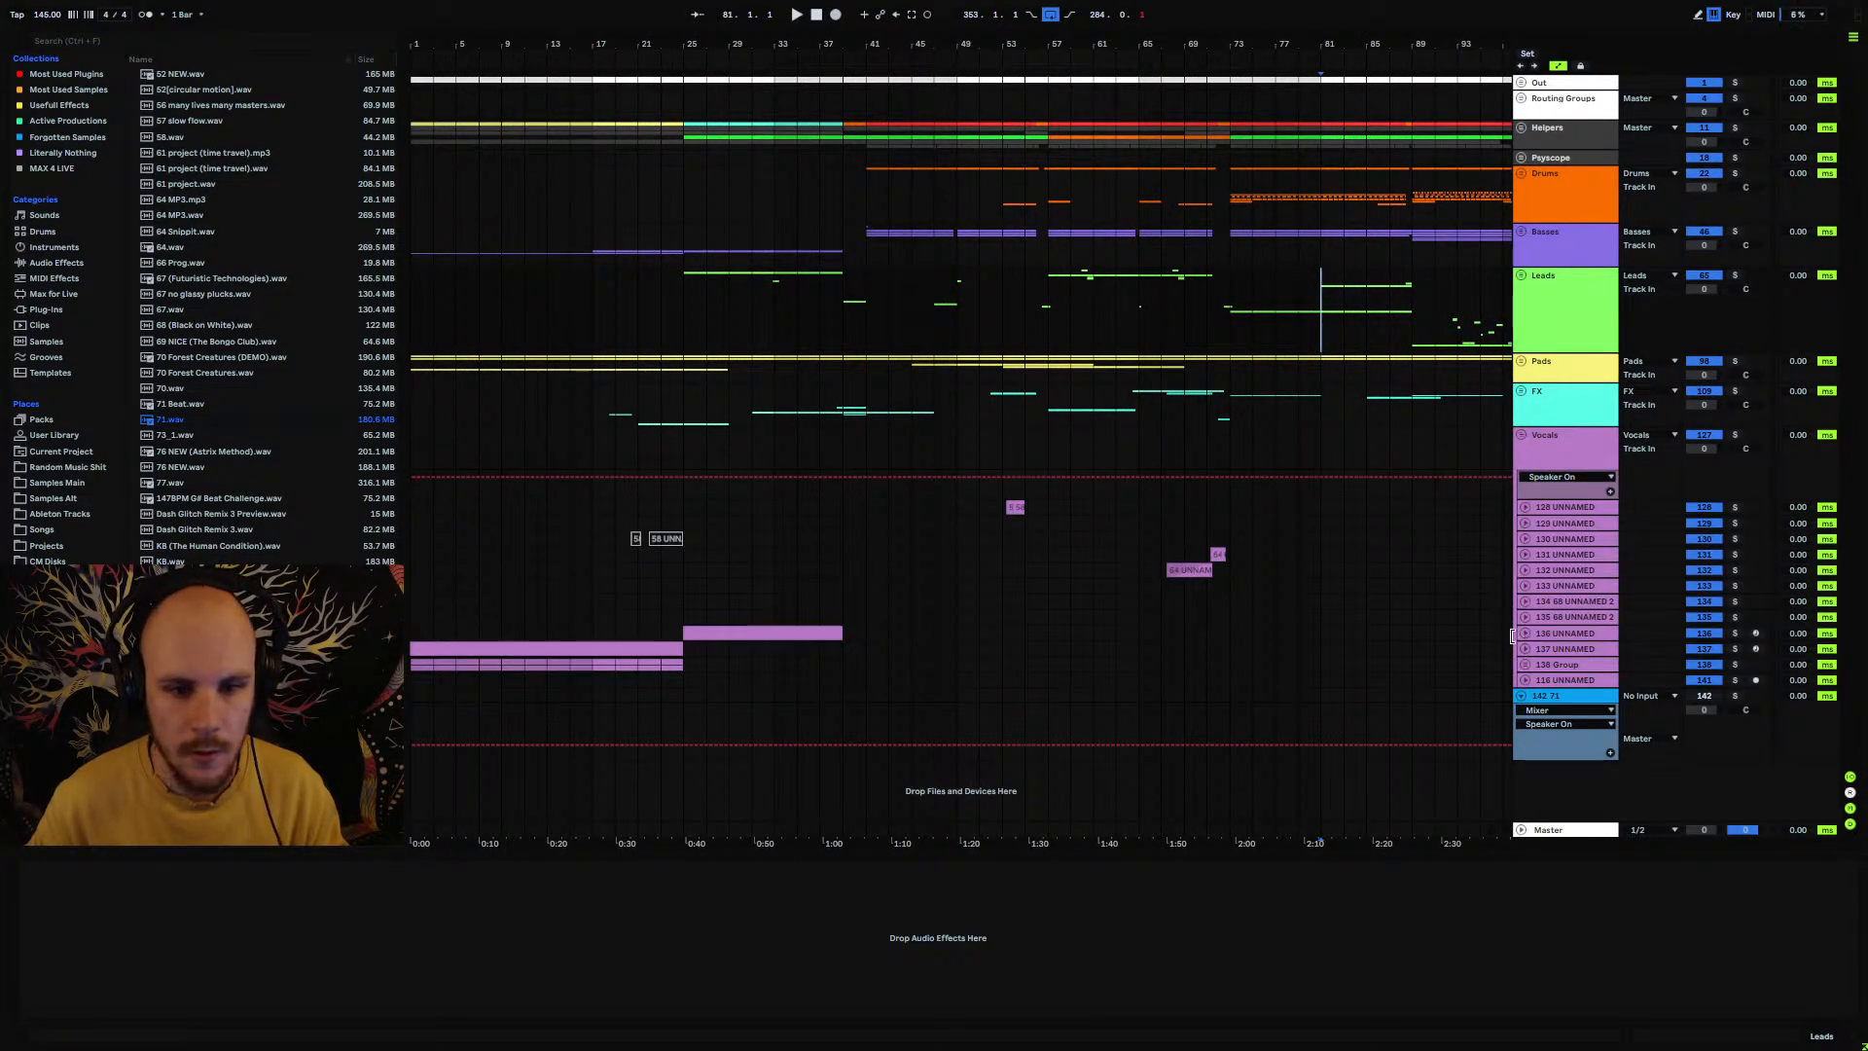
pyautogui.click(613, 540)
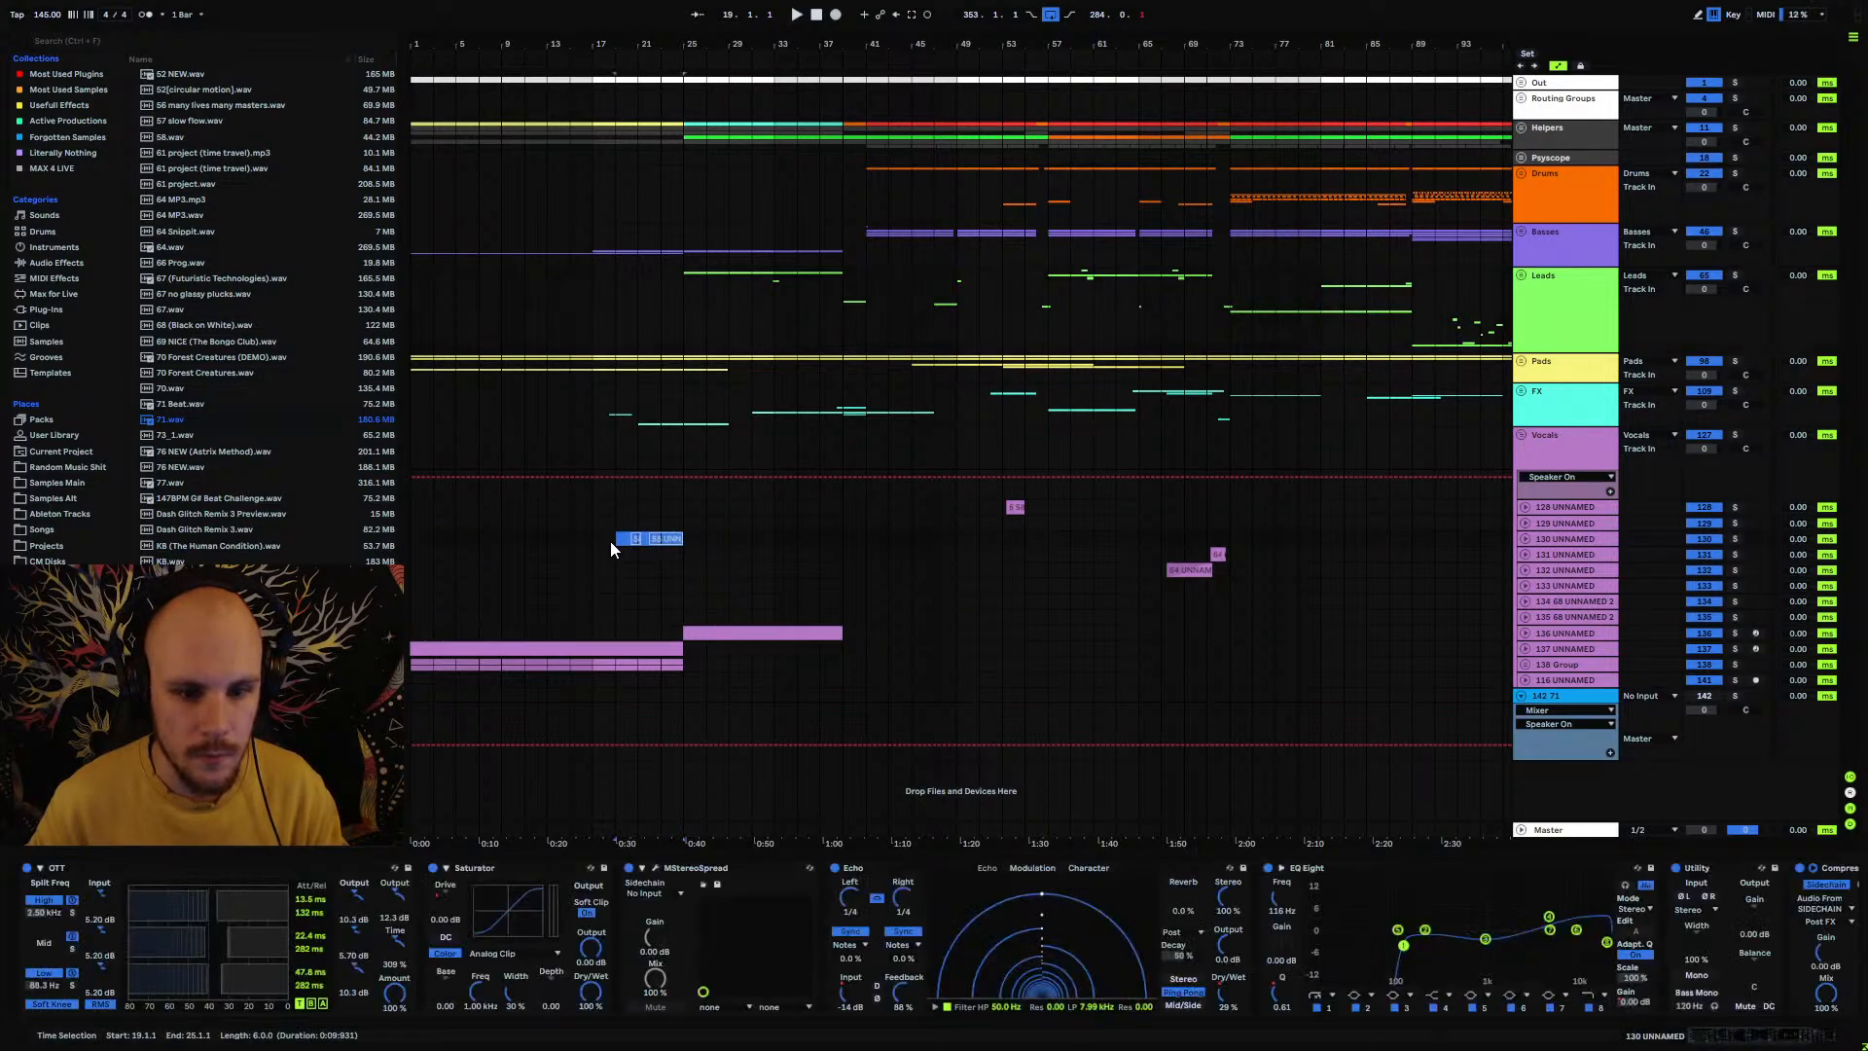
pyautogui.click(628, 535)
pyautogui.press('space')
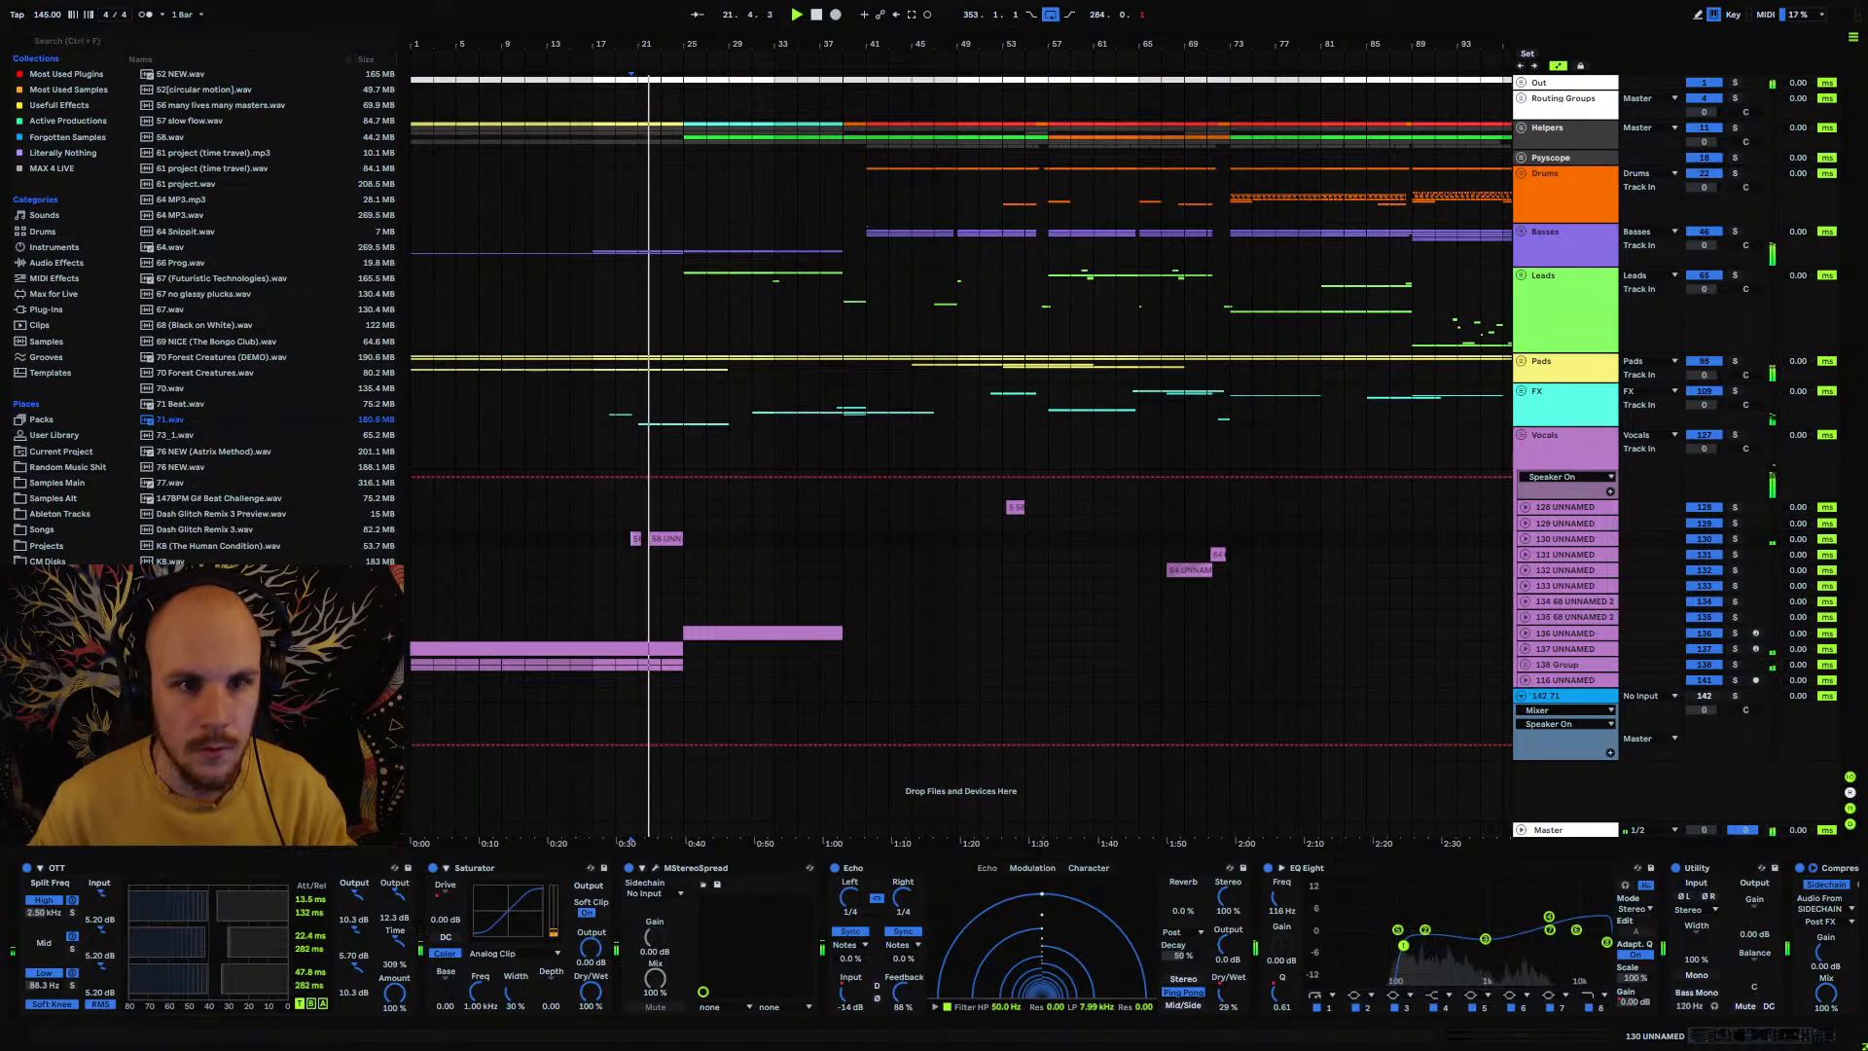
pyautogui.moveTo(631, 43); pyautogui.dragTo(693, 151)
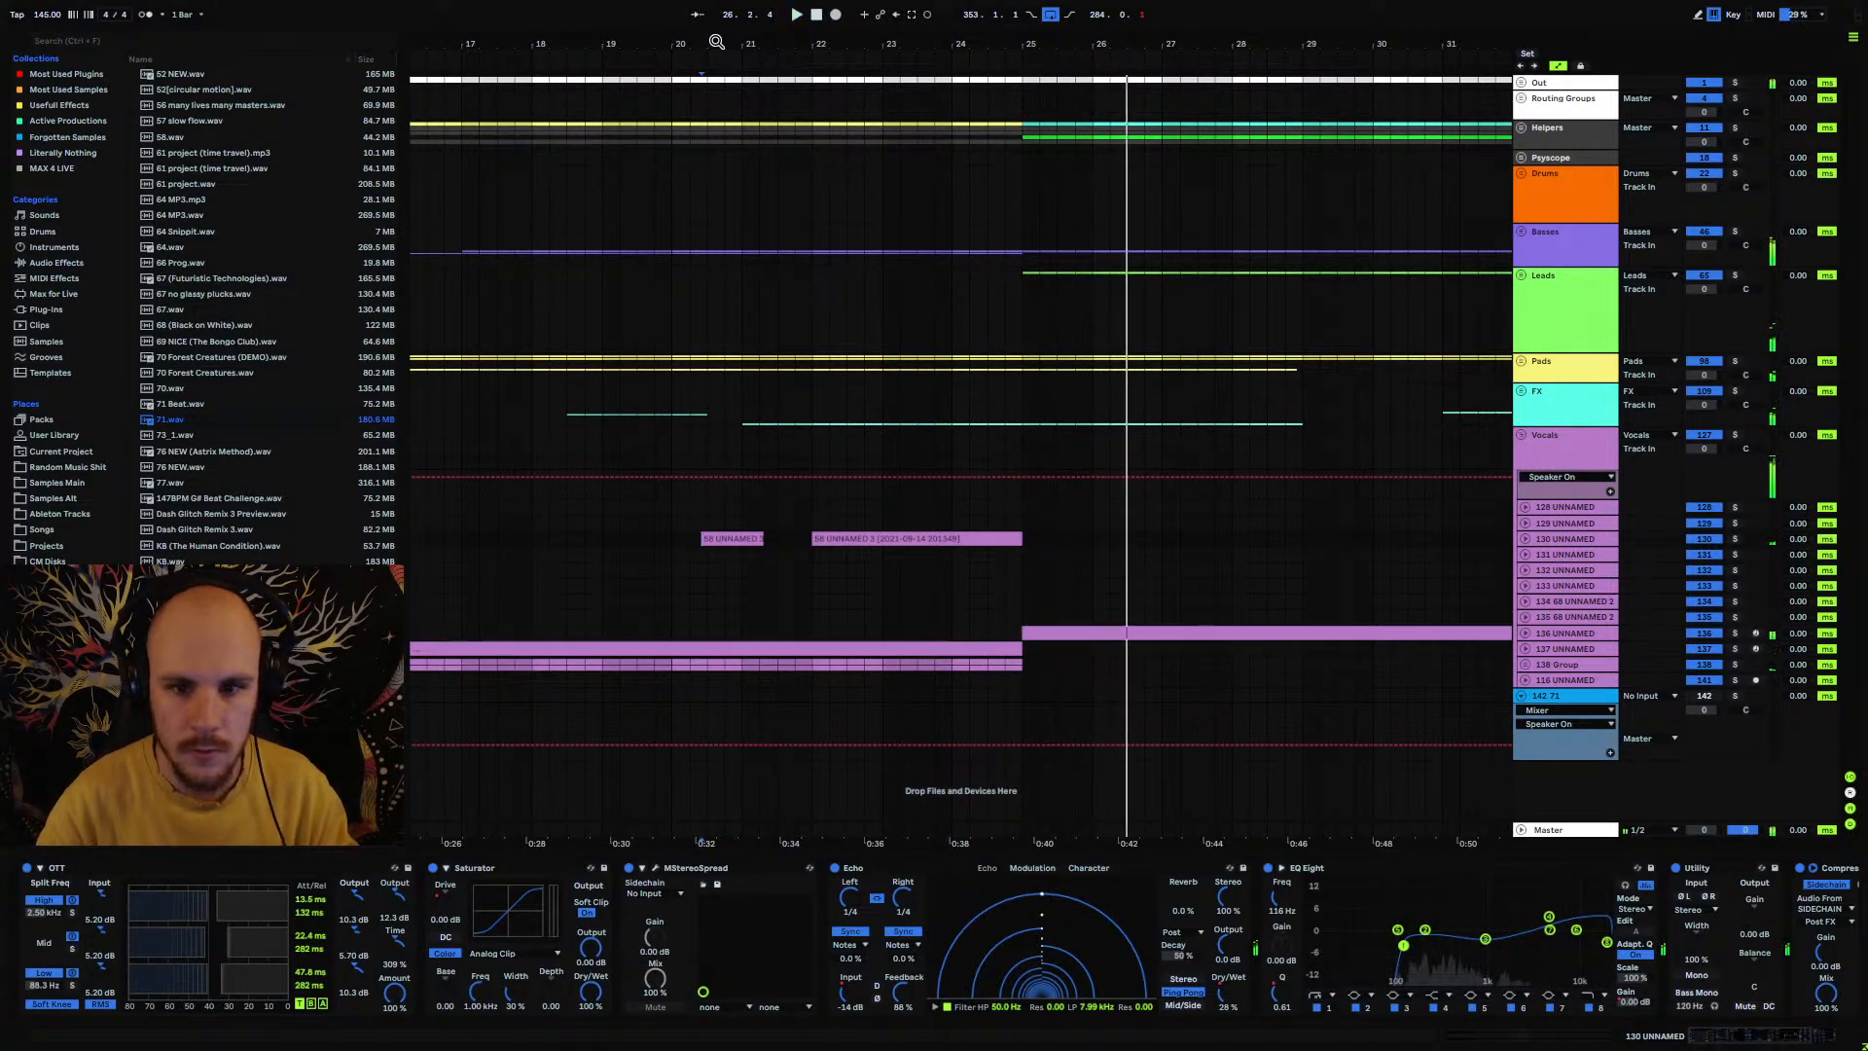
pyautogui.moveTo(717, 43); pyautogui.dragTo(998, 39)
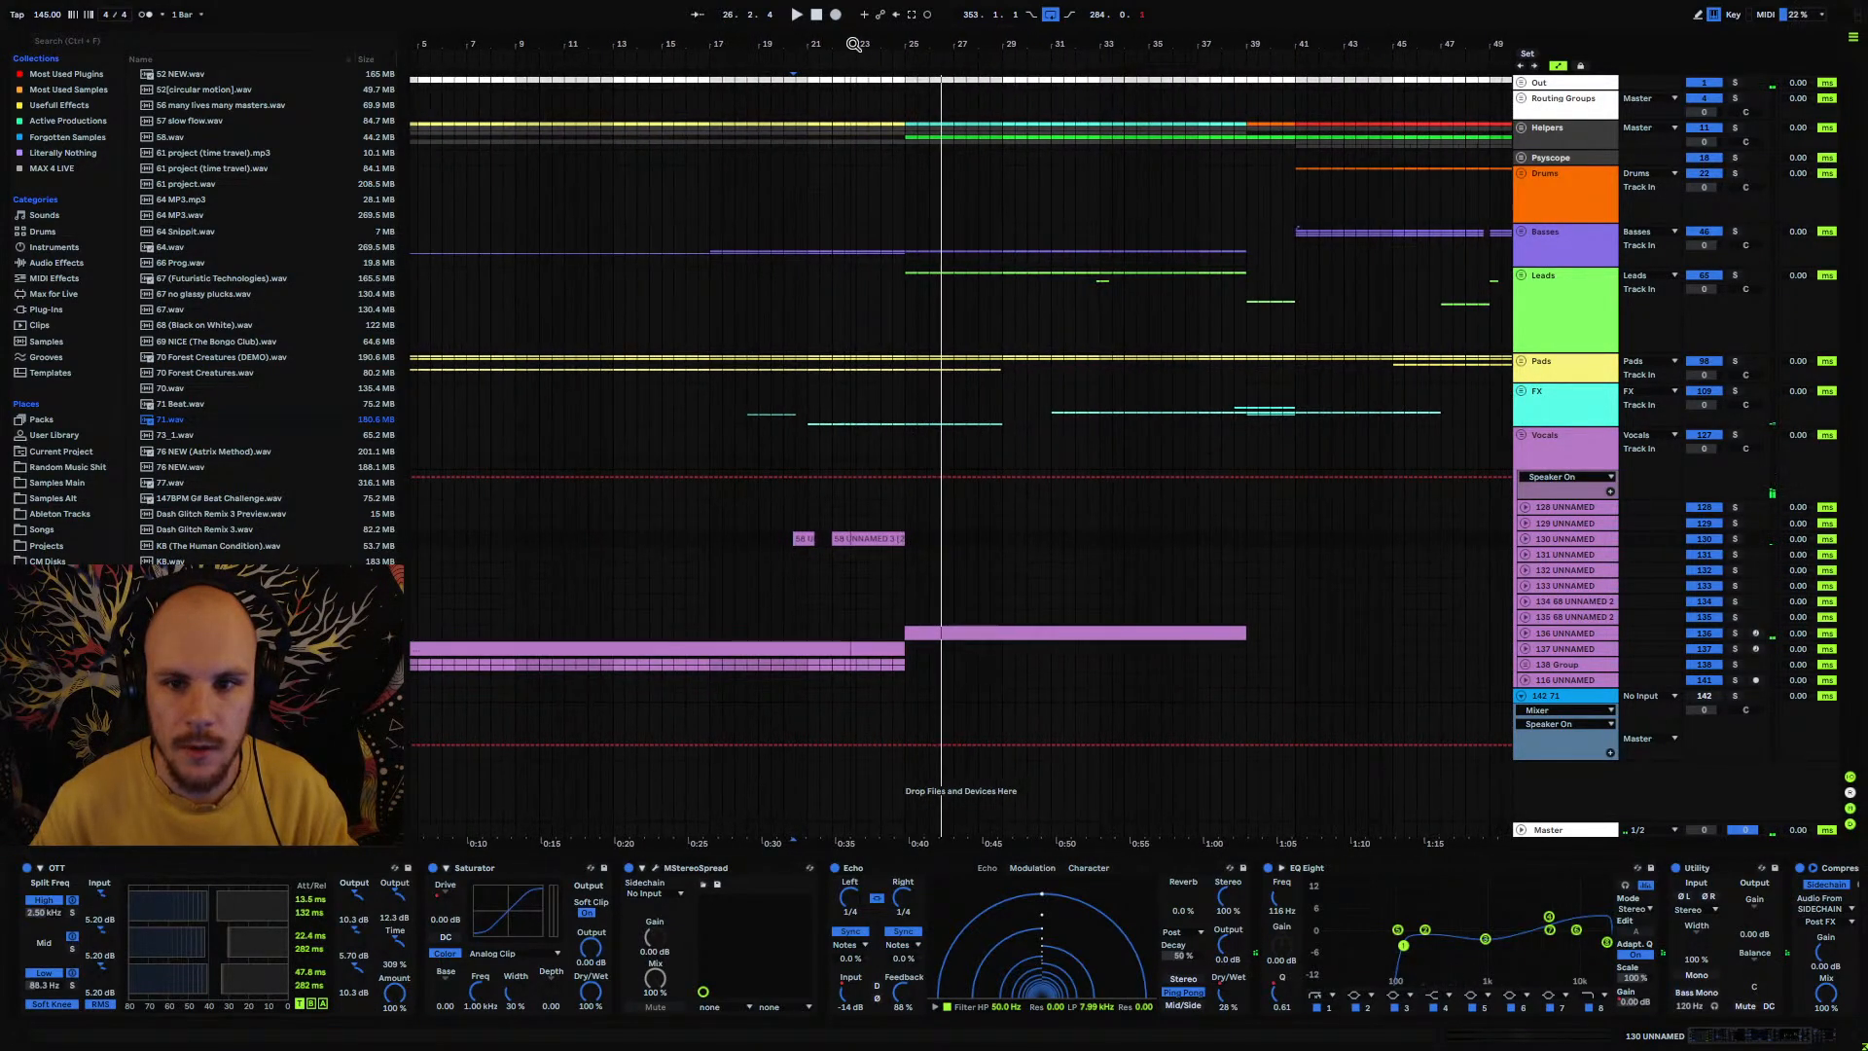
pyautogui.click(1088, 255)
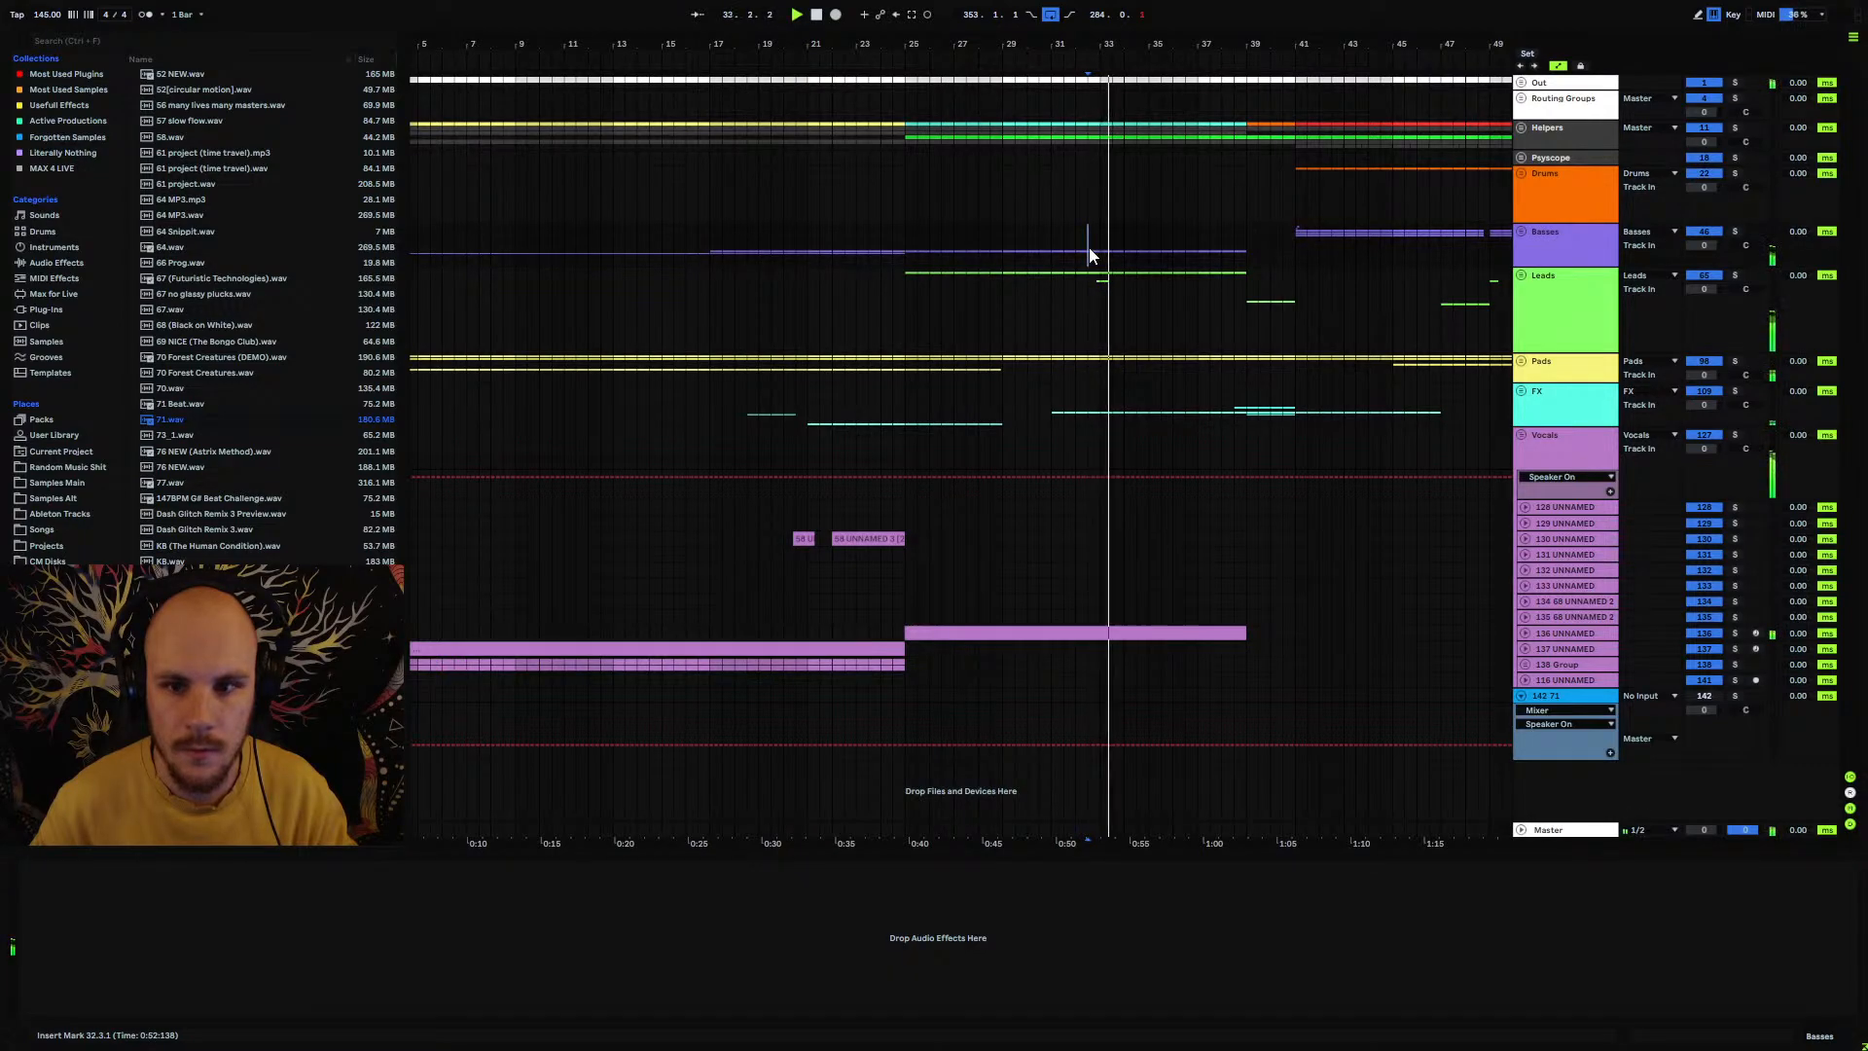
# Step: Move the vocal clips on track 130 from bars 17–25 to bars 31–39 and play them from bar 34
pyautogui.moveTo(907, 534); pyautogui.dragTo(712, 540)
pyautogui.moveTo(866, 539); pyautogui.dragTo(1200, 541)
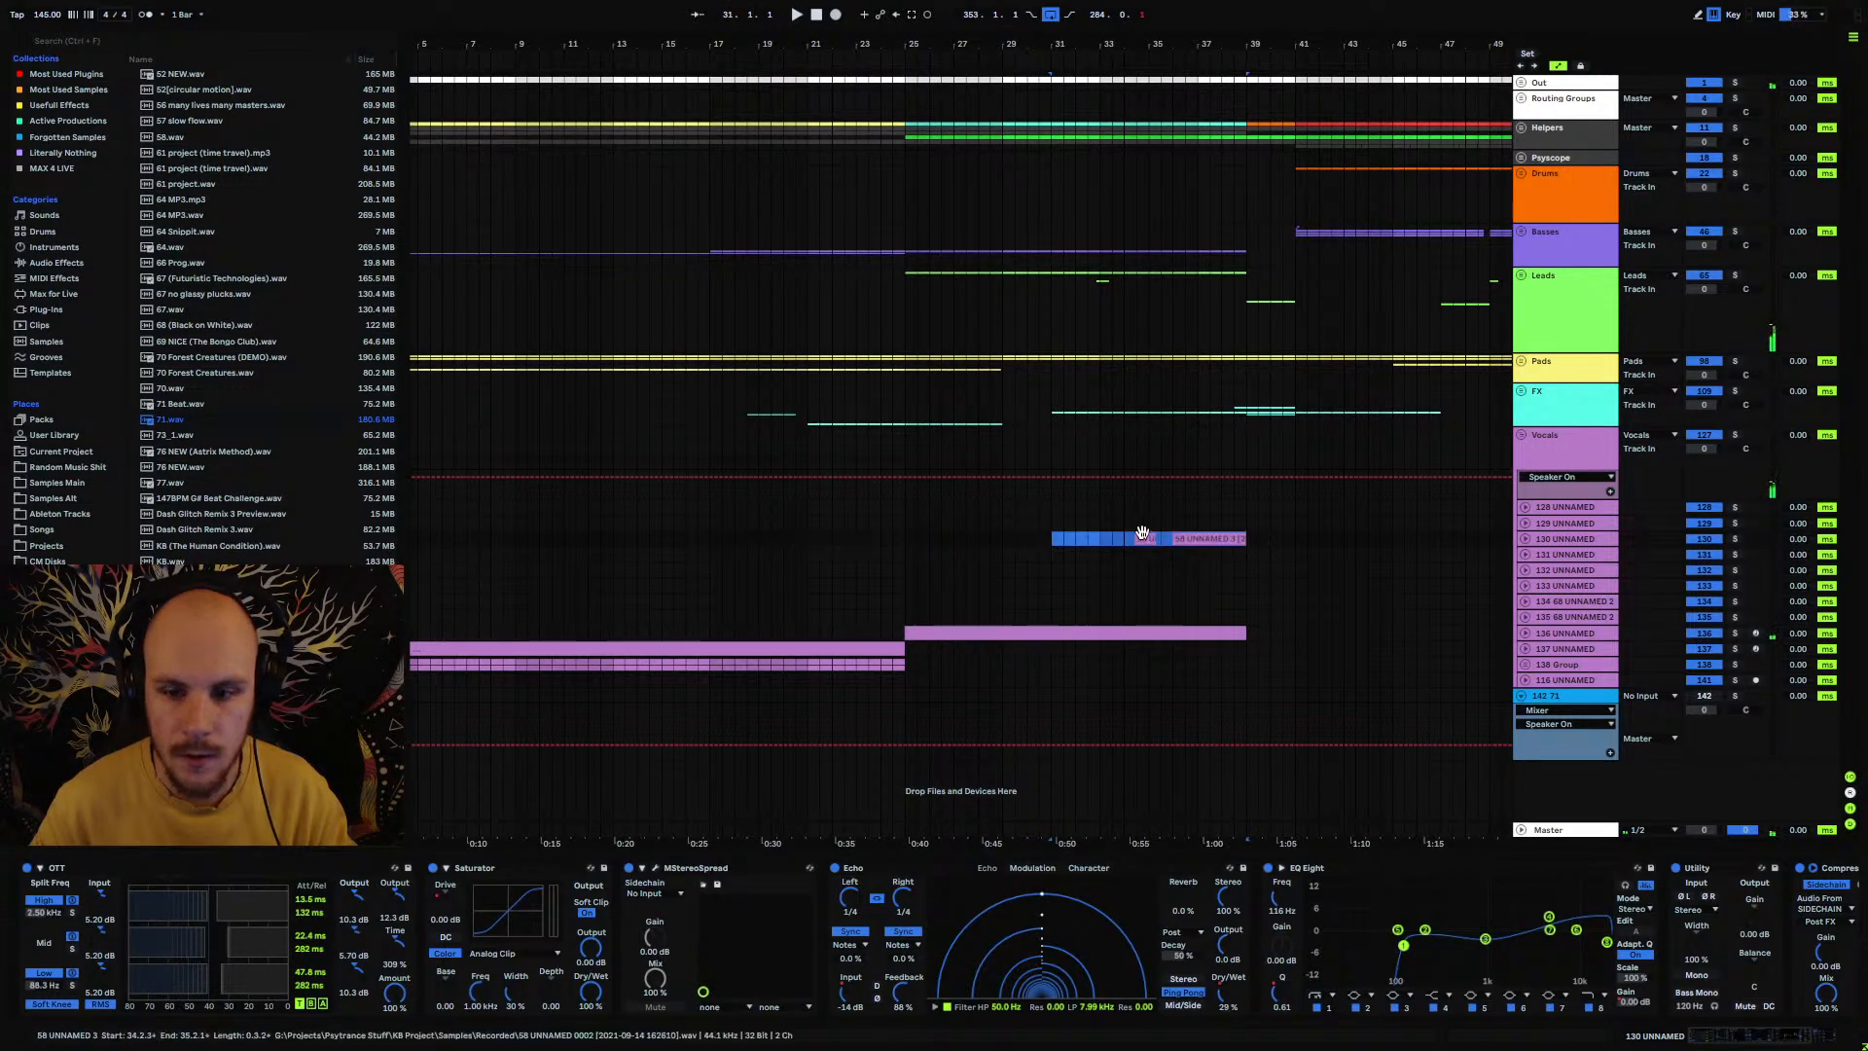
pyautogui.click(1118, 535)
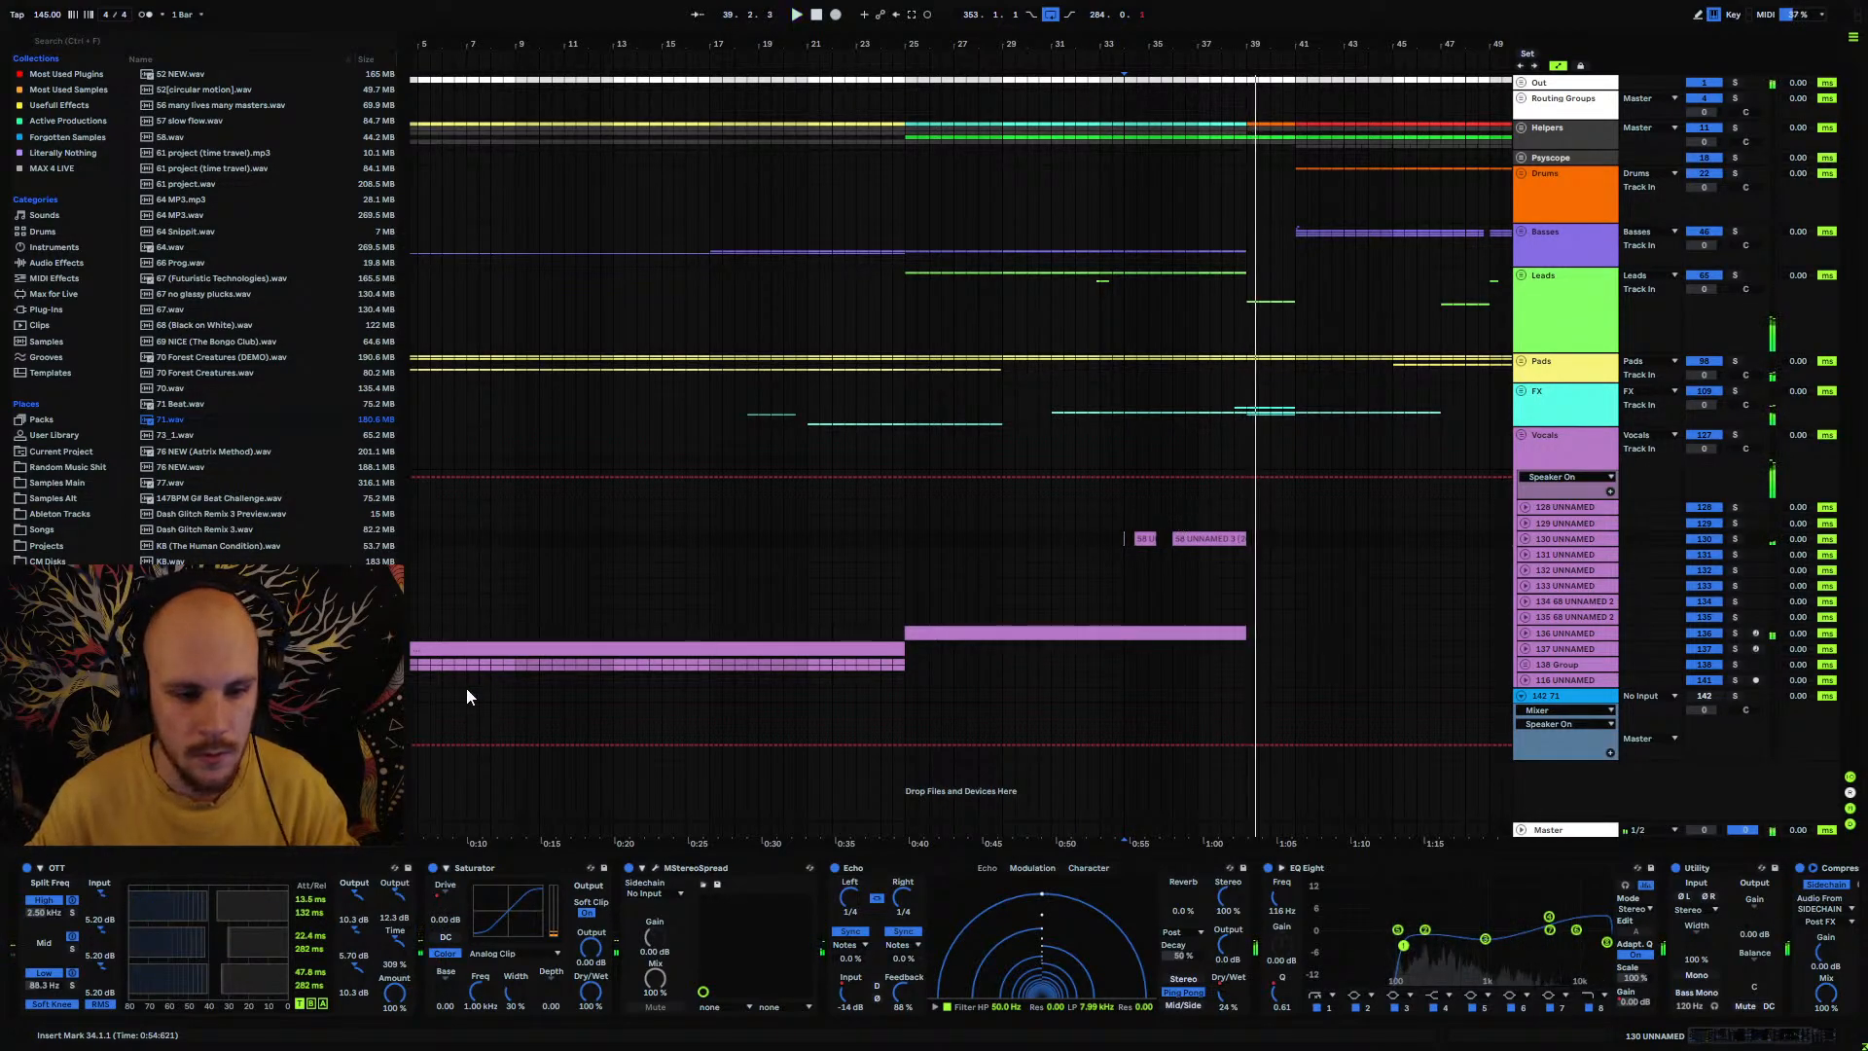
pyautogui.click(1124, 550)
pyautogui.press('space')
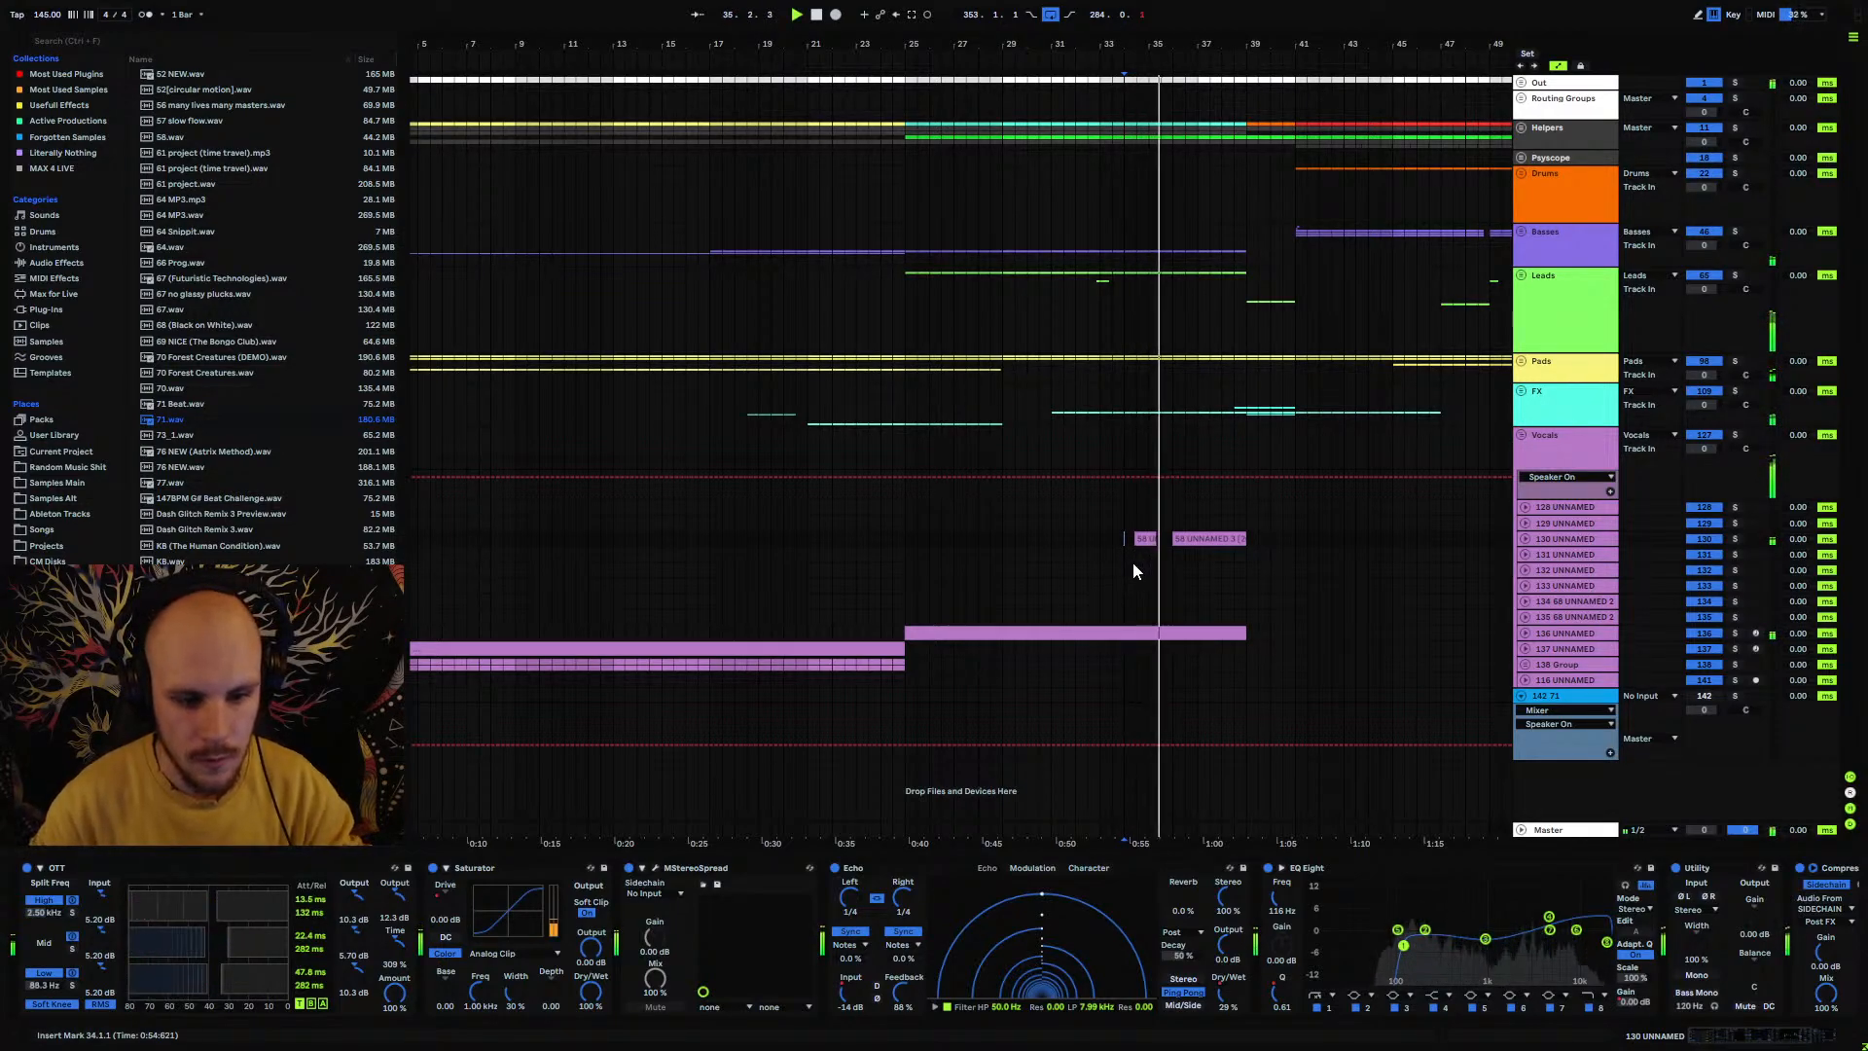
pyautogui.press('space')
pyautogui.press('space')
# Step: Trim the start of track 130's first vocal clip to just after 34.2.4 and listen through to bar 40
pyautogui.moveTo(1134, 43); pyautogui.dragTo(1133, 185)
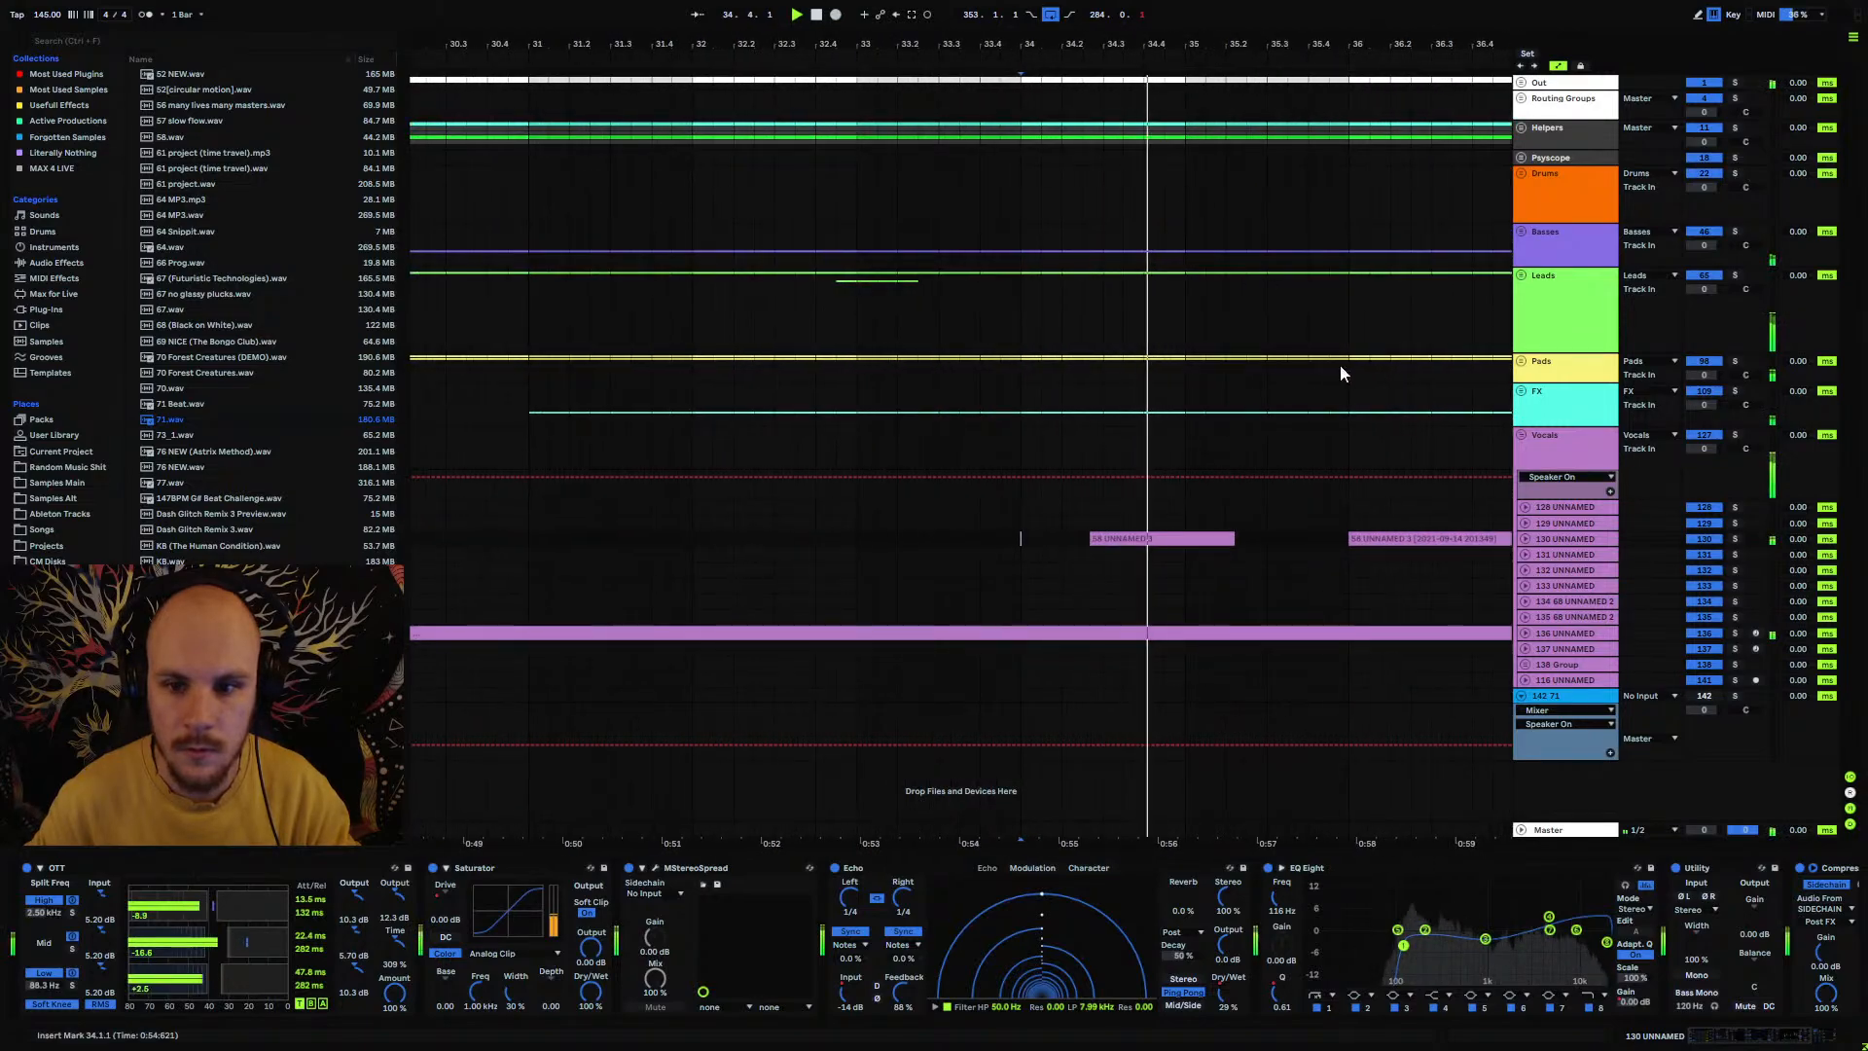
pyautogui.click(1524, 540)
pyautogui.moveTo(1108, 43); pyautogui.dragTo(1109, 214)
pyautogui.moveTo(966, 536); pyautogui.dragTo(1025, 535)
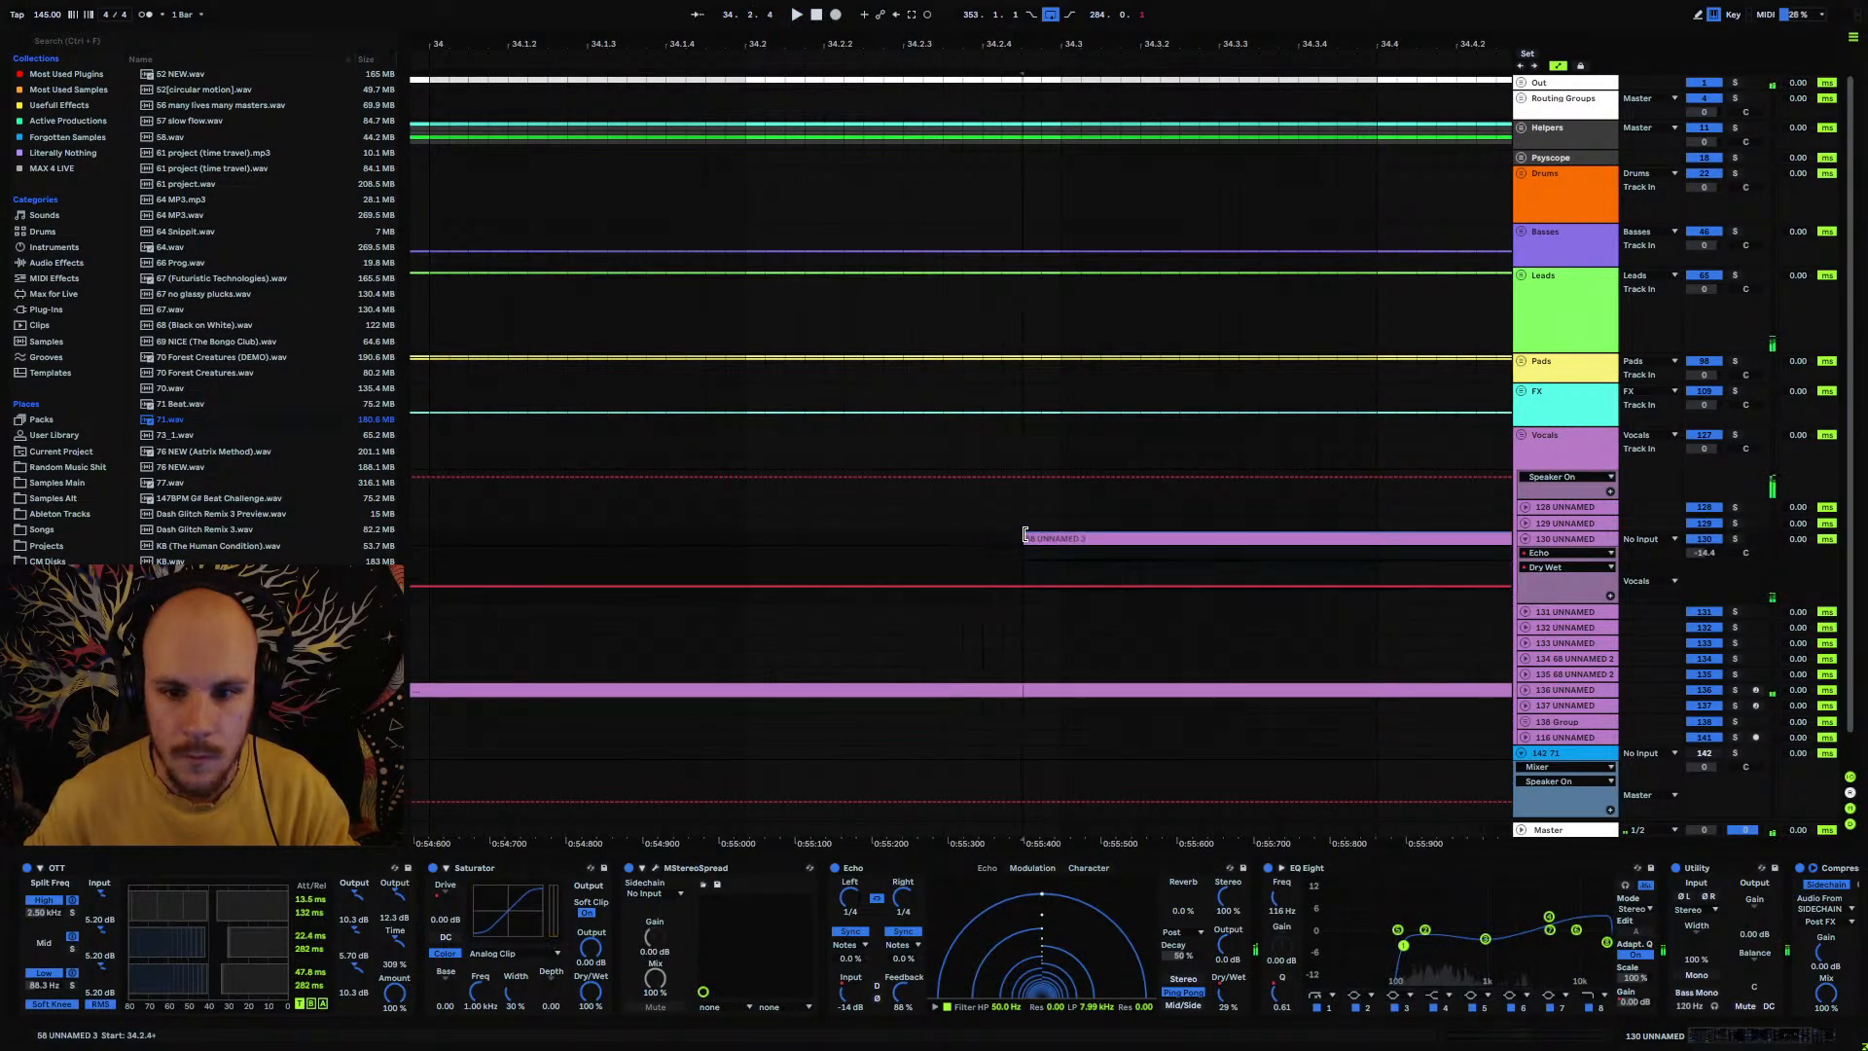
pyautogui.press('space')
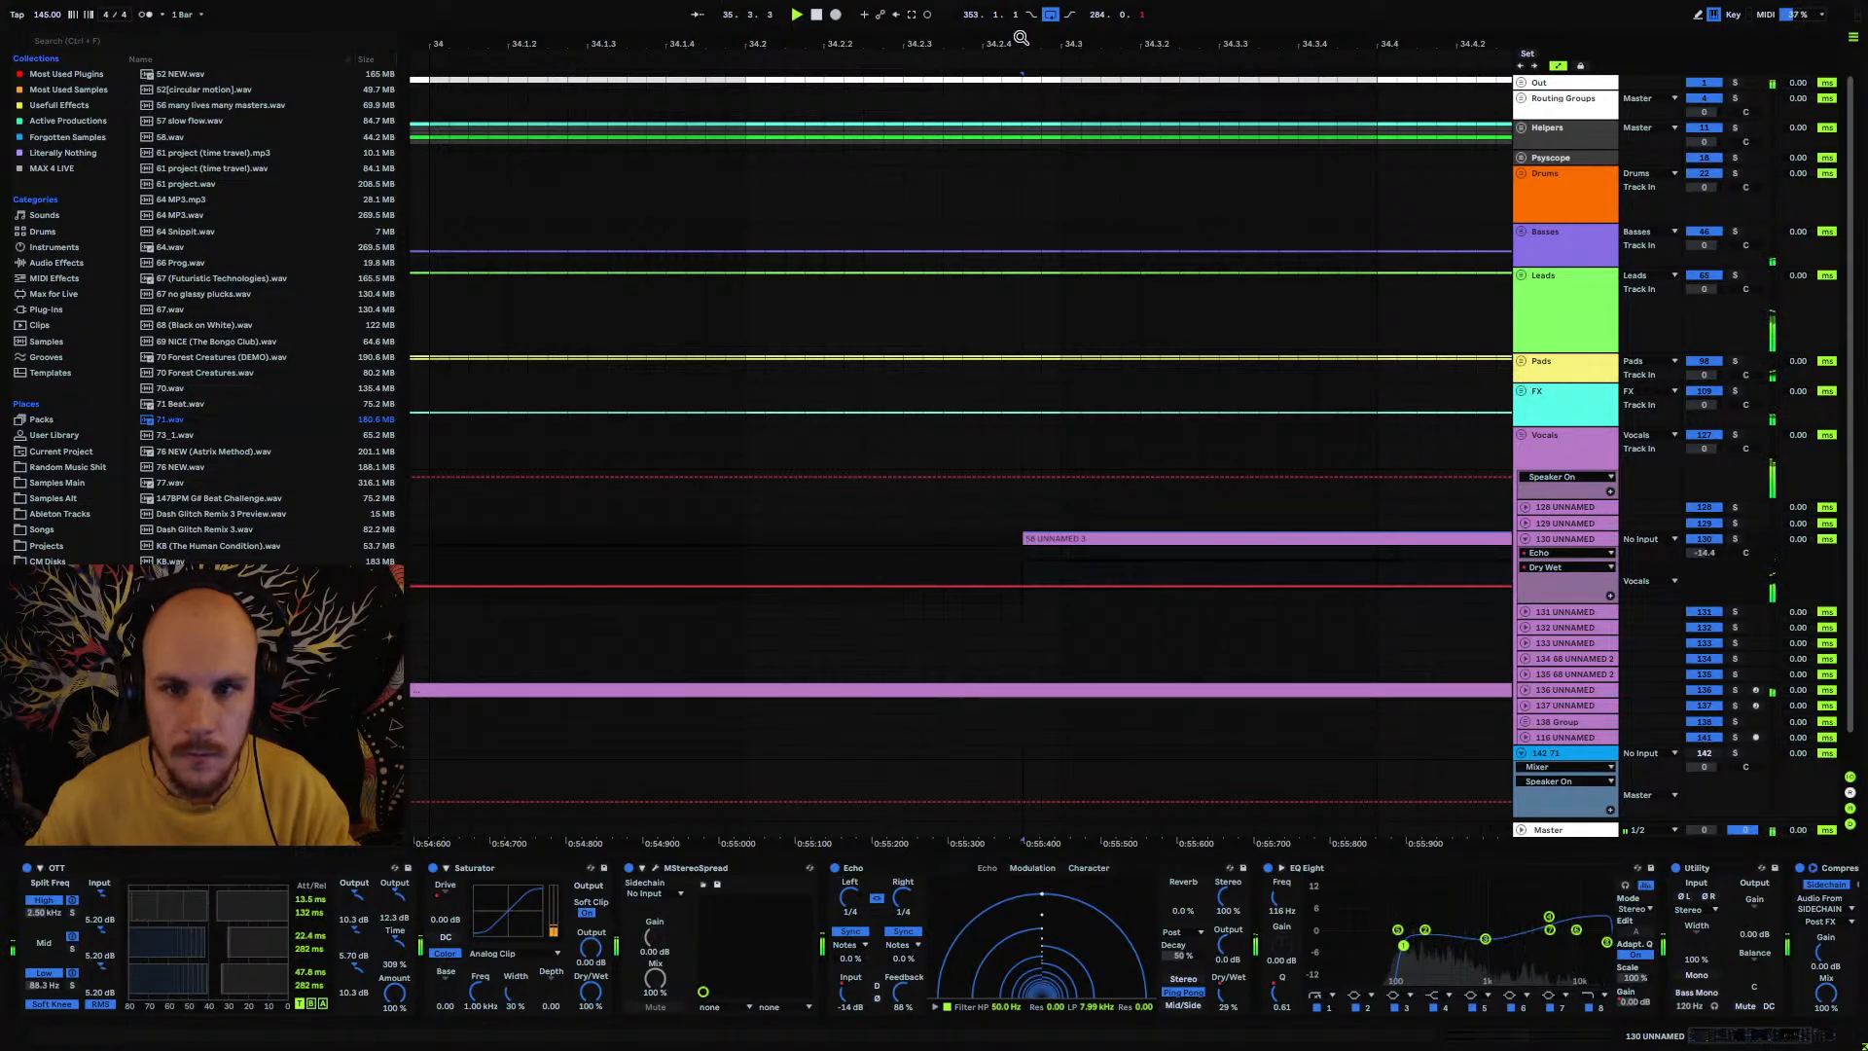
pyautogui.moveTo(1018, 39); pyautogui.dragTo(956, 8)
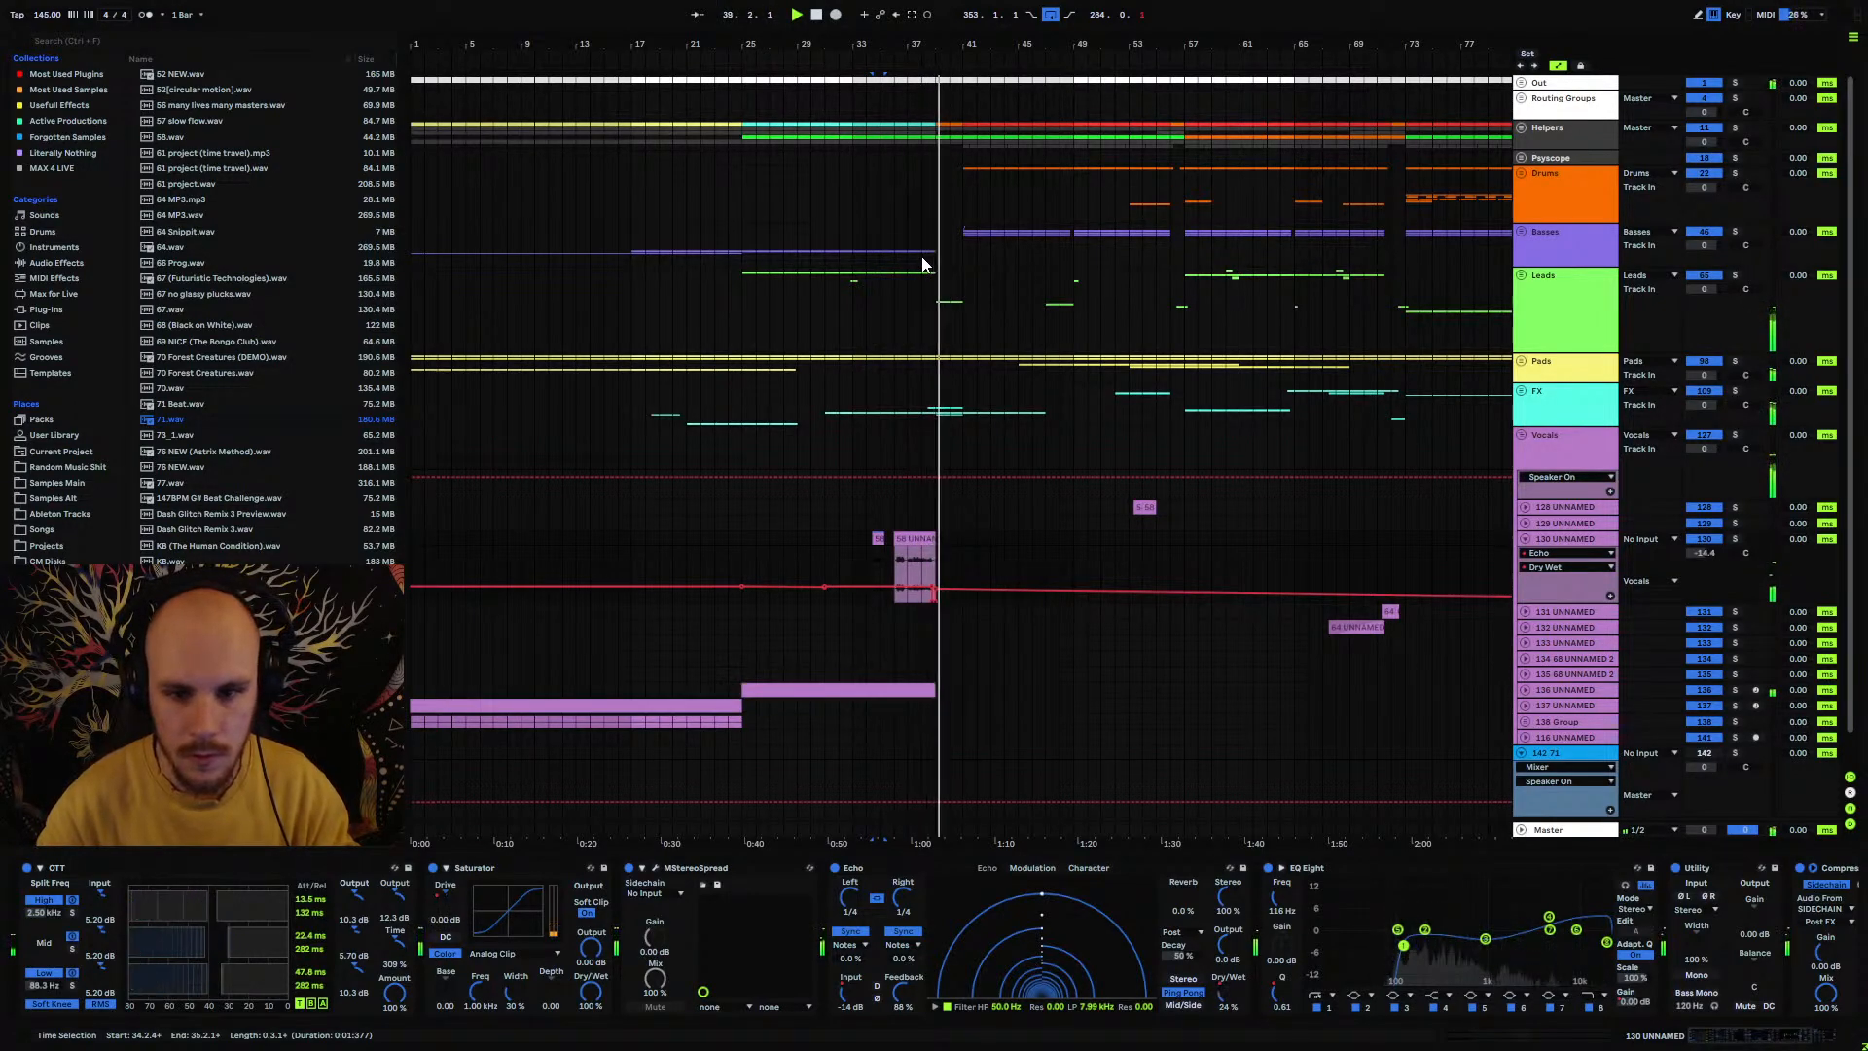
pyautogui.press('space')
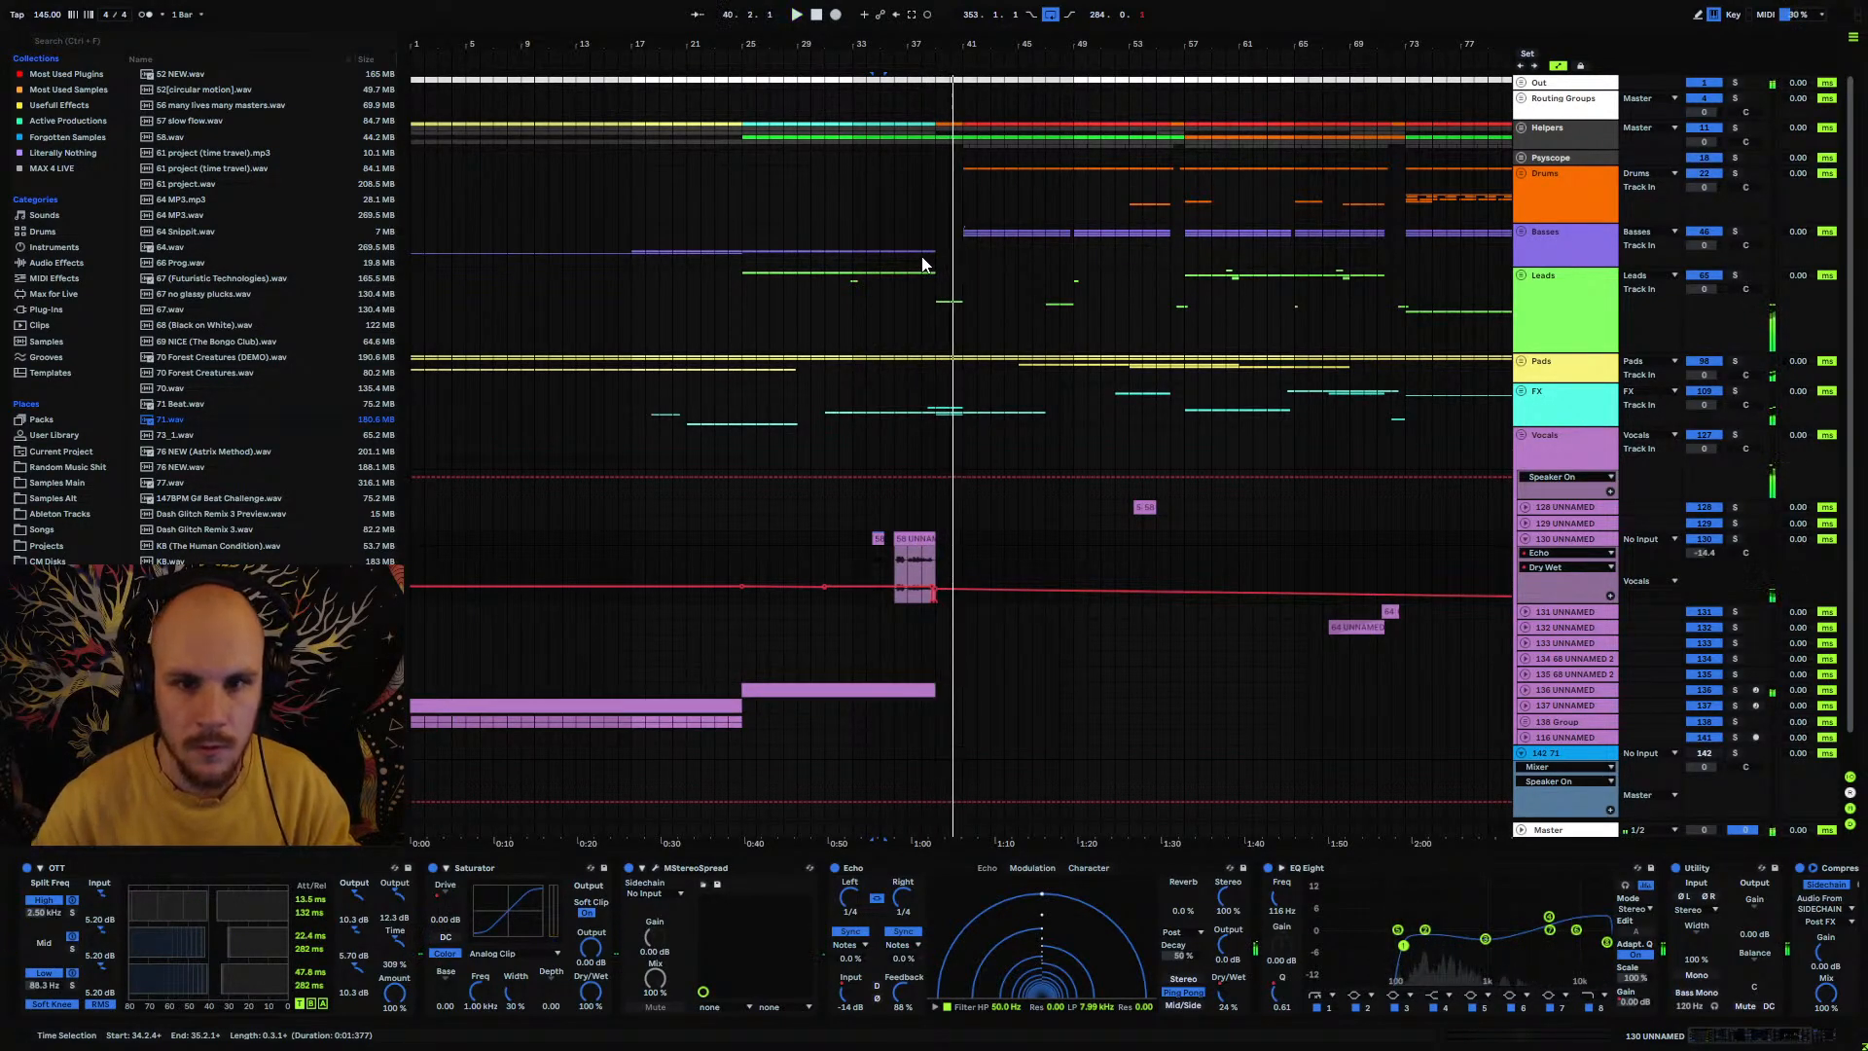
# Step: Shift the second vocal clip on track 130 to start at 36.1.3, play it back, and fold the track
pyautogui.moveTo(925, 44); pyautogui.dragTo(979, 94)
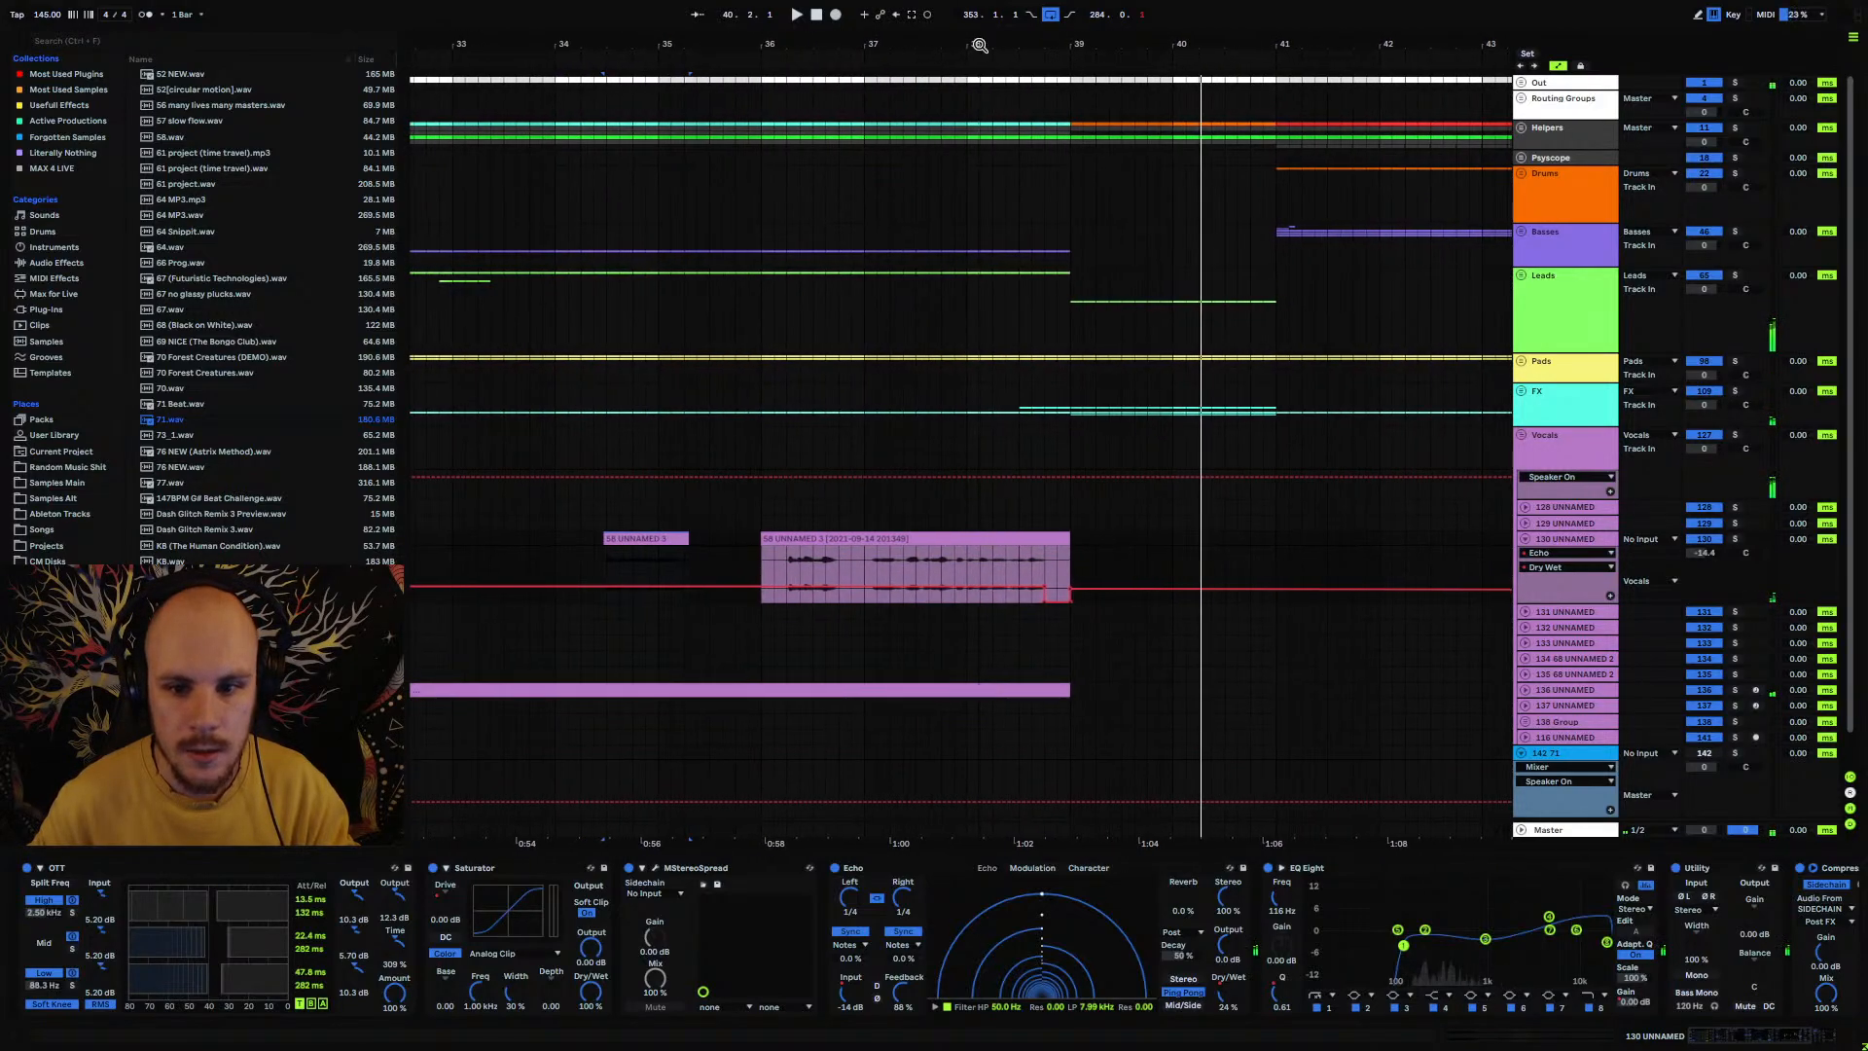
pyautogui.click(1041, 538)
pyautogui.moveTo(1041, 537); pyautogui.dragTo(1053, 537)
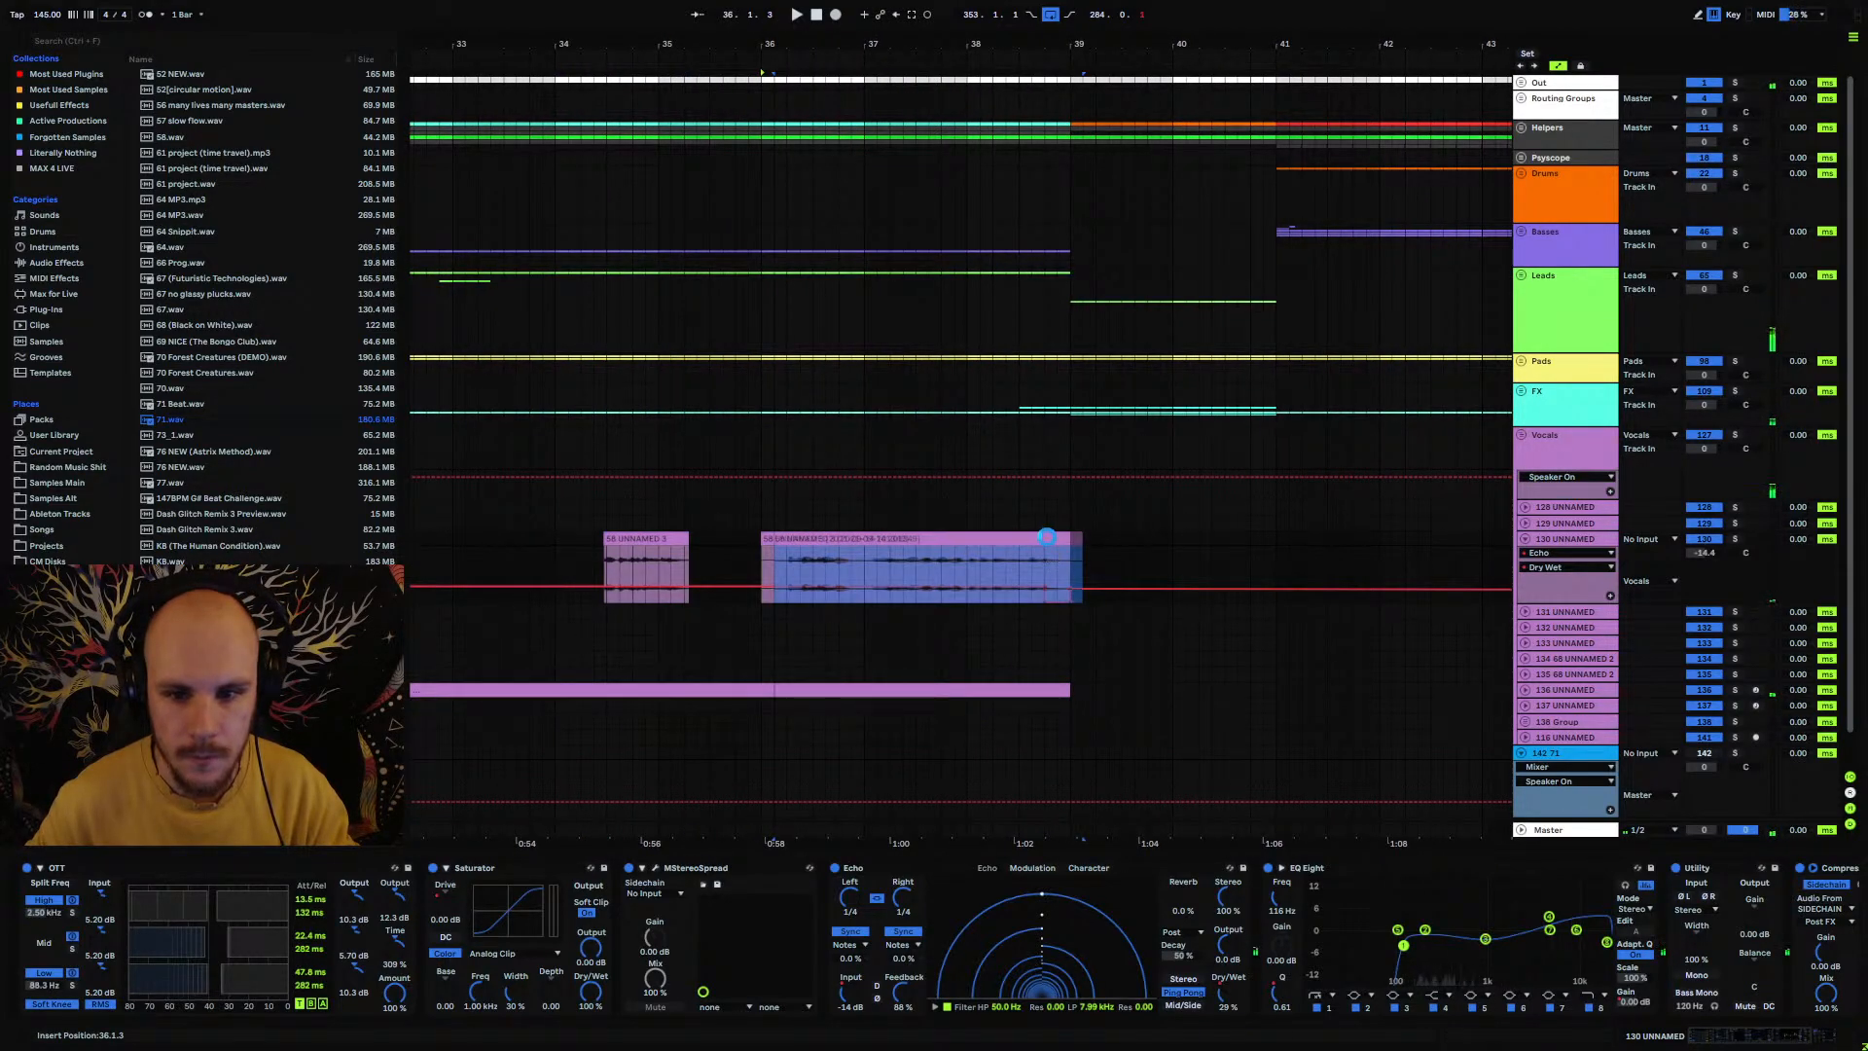
pyautogui.press('space')
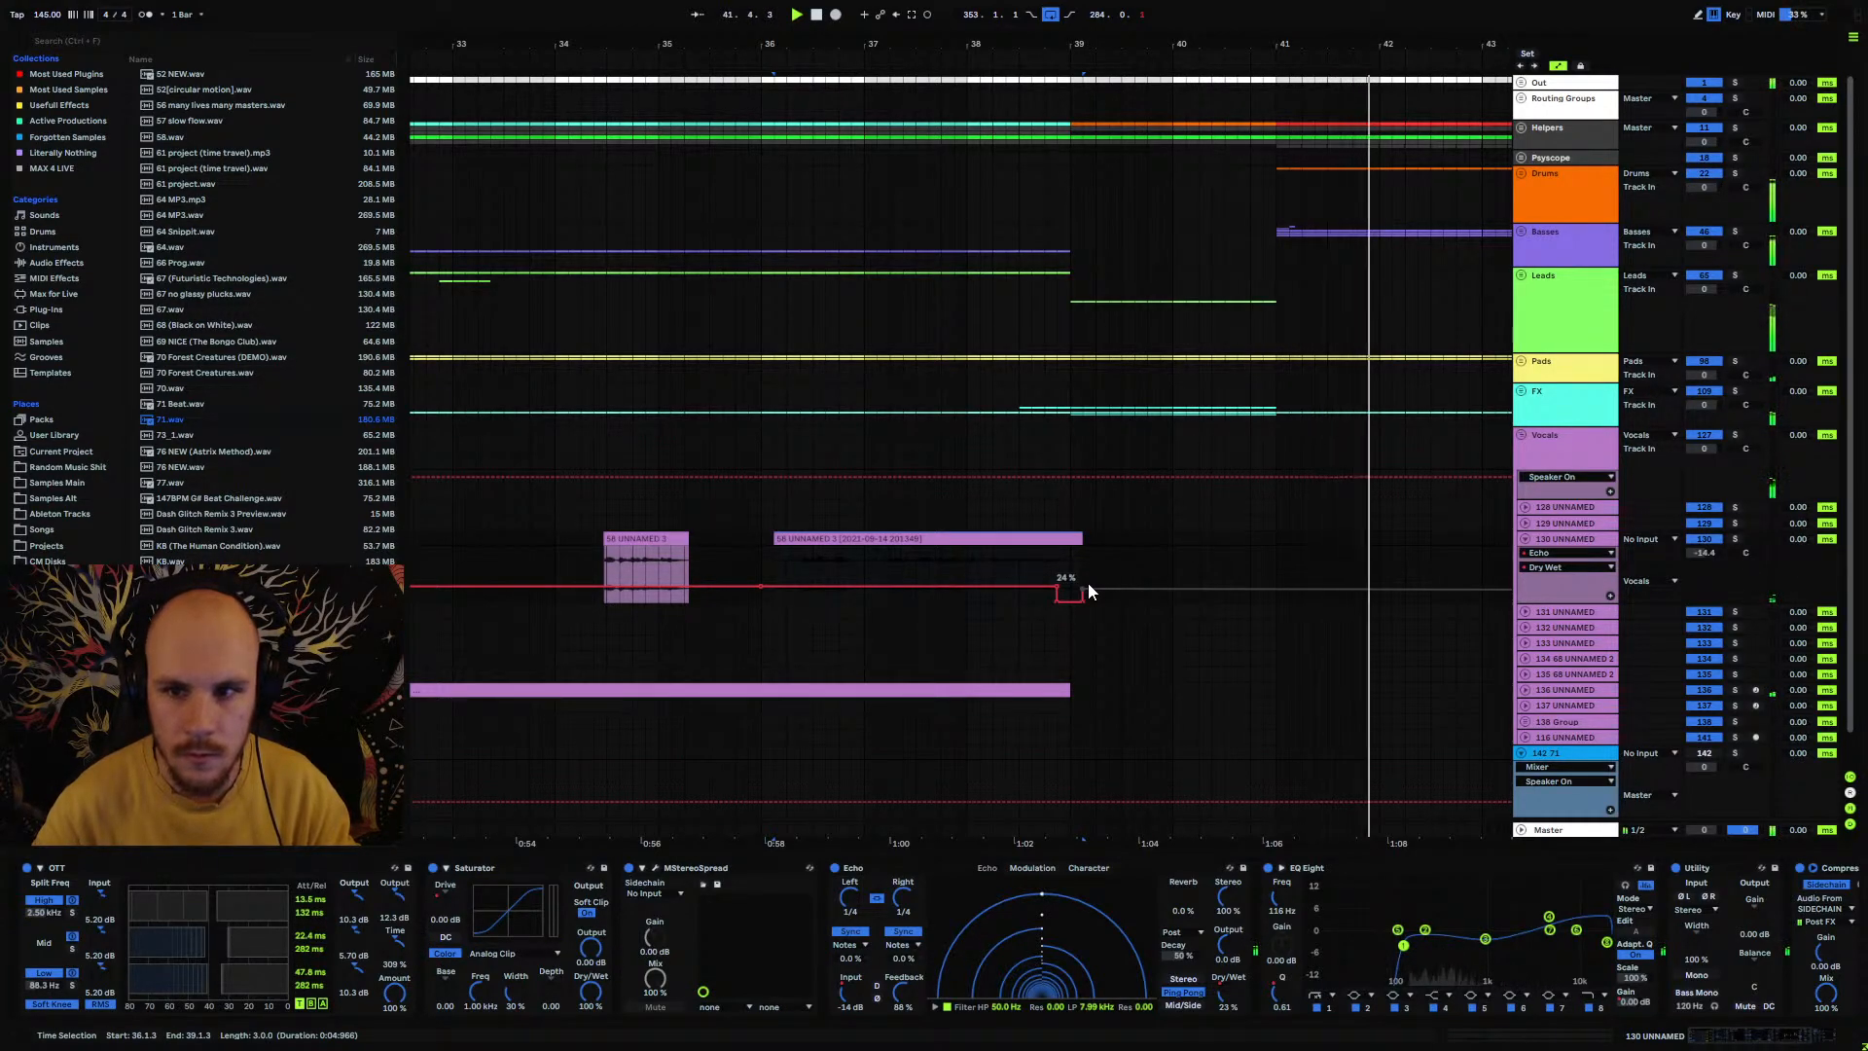
pyautogui.press('space')
pyautogui.moveTo(842, 48); pyautogui.dragTo(921, 3)
pyautogui.click(1525, 540)
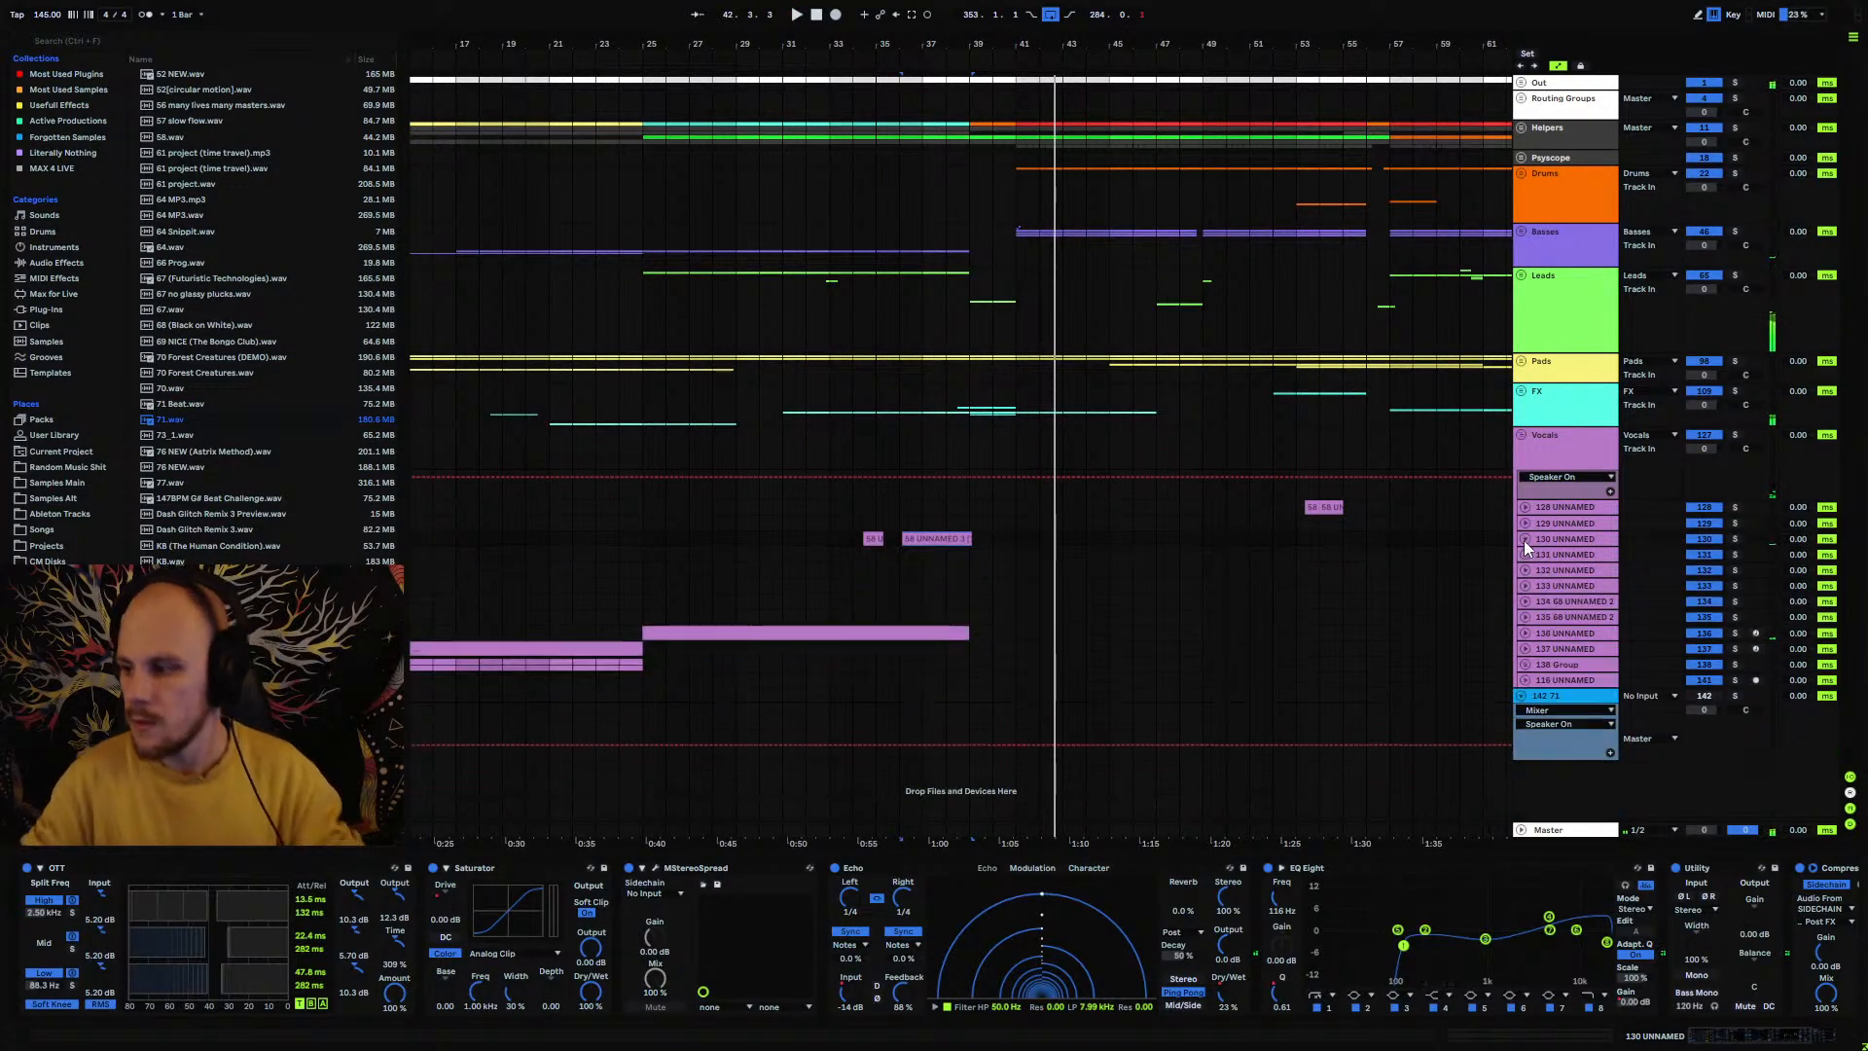
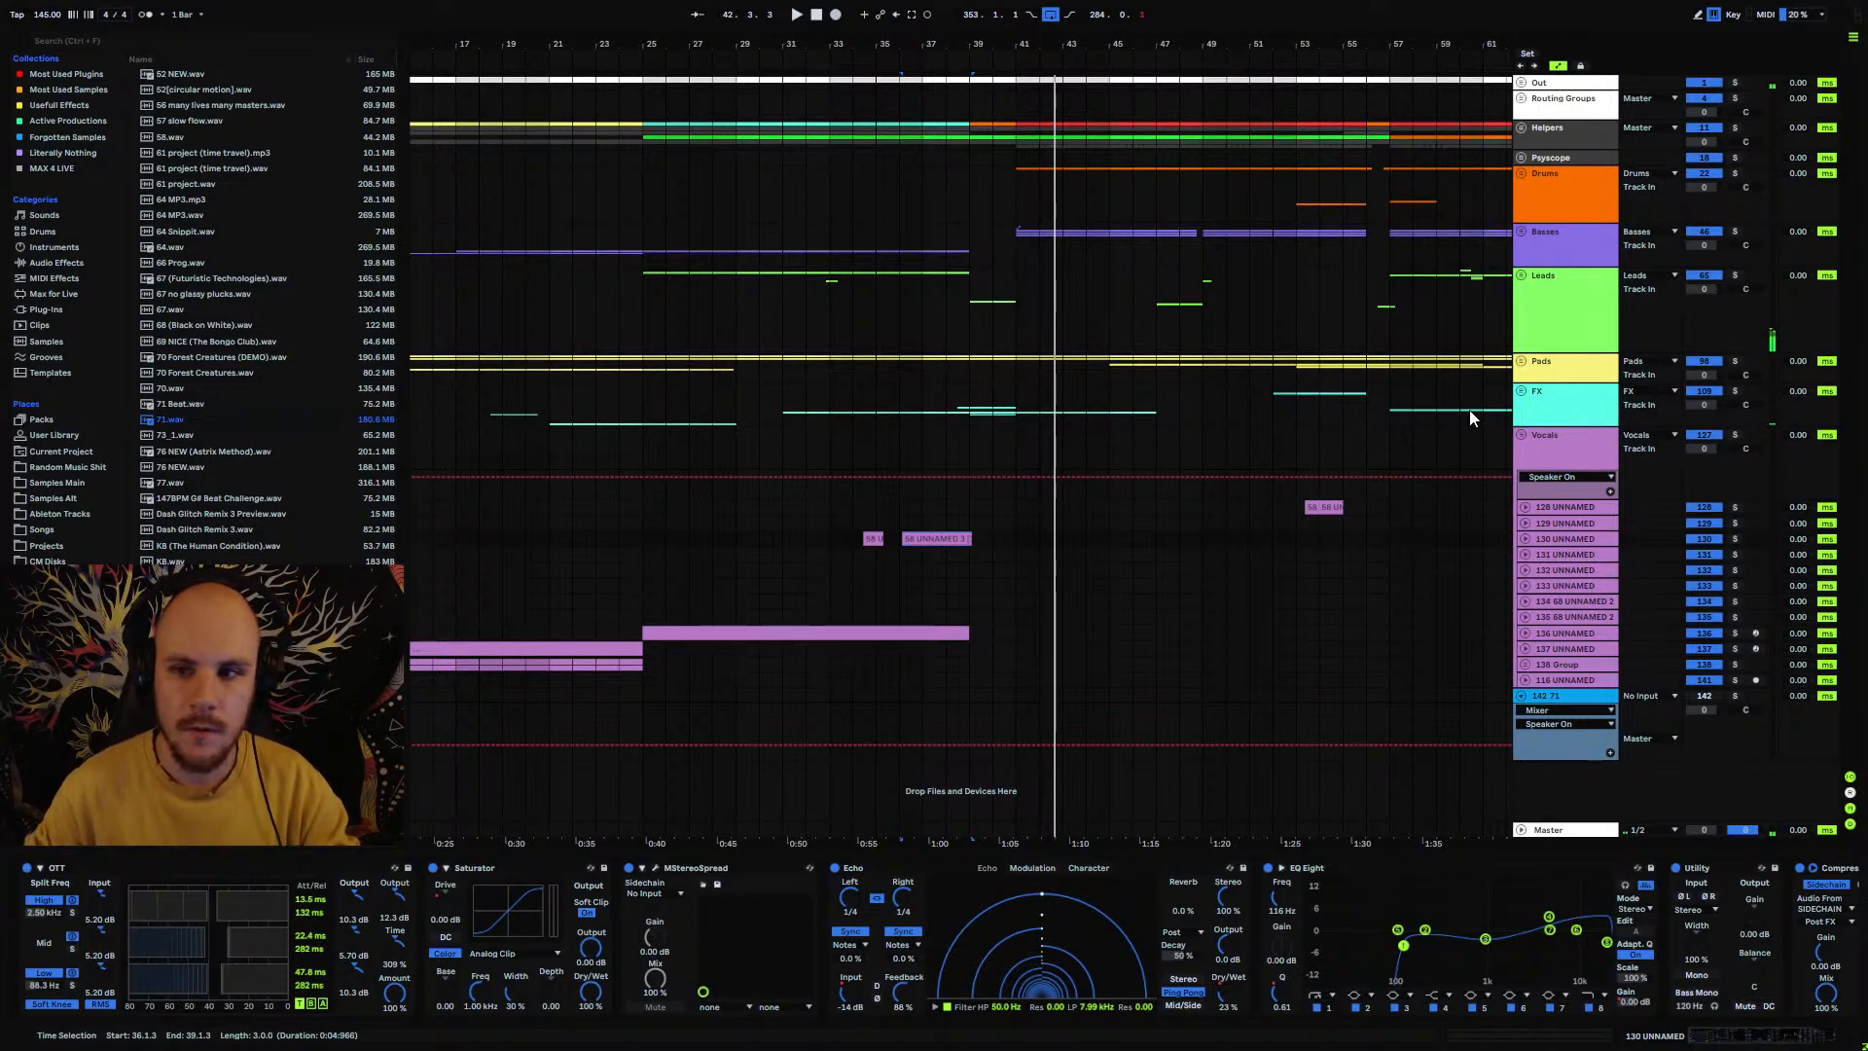
# Step: Unfold the Leads and Pads groups and inspect the clips on pad track 100 across the arrangement
pyautogui.click(1520, 276)
pyautogui.scroll(-2, 1467, 599)
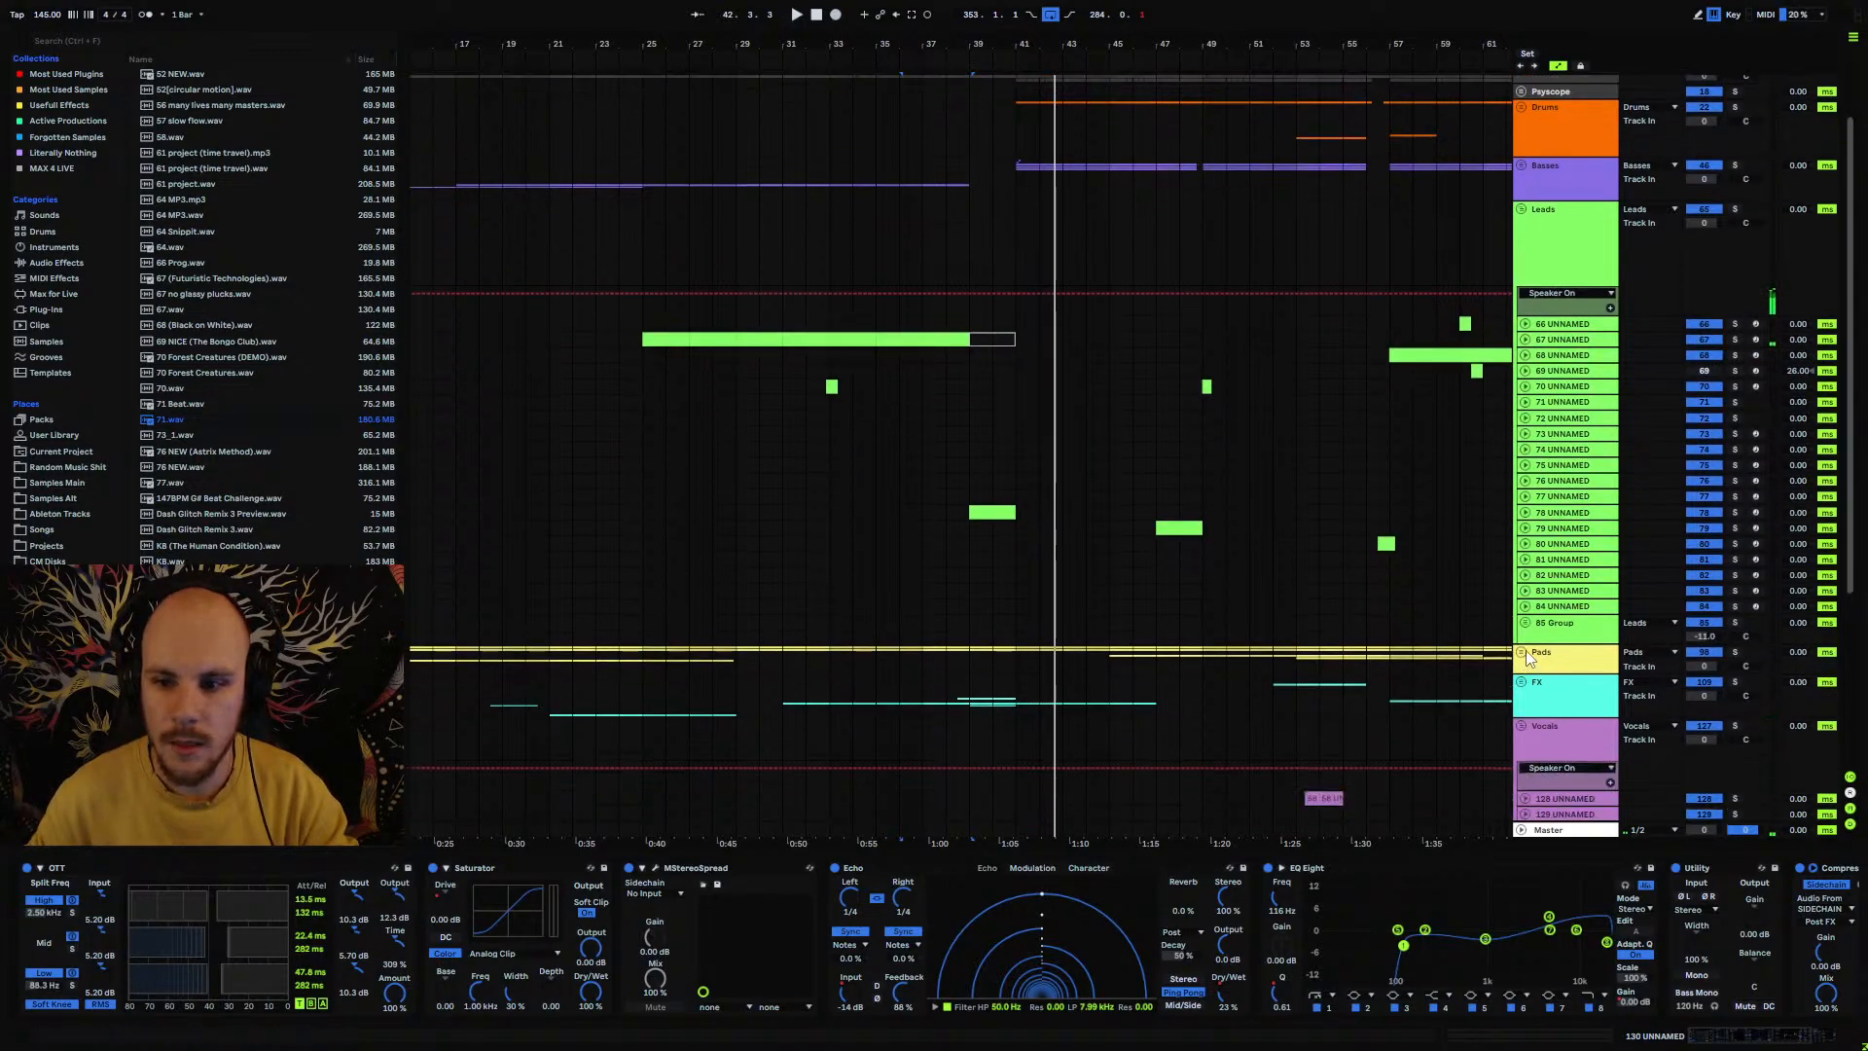
pyautogui.click(1521, 651)
pyautogui.scroll(-1, 1099, 612)
pyautogui.scroll(-1, 1098, 611)
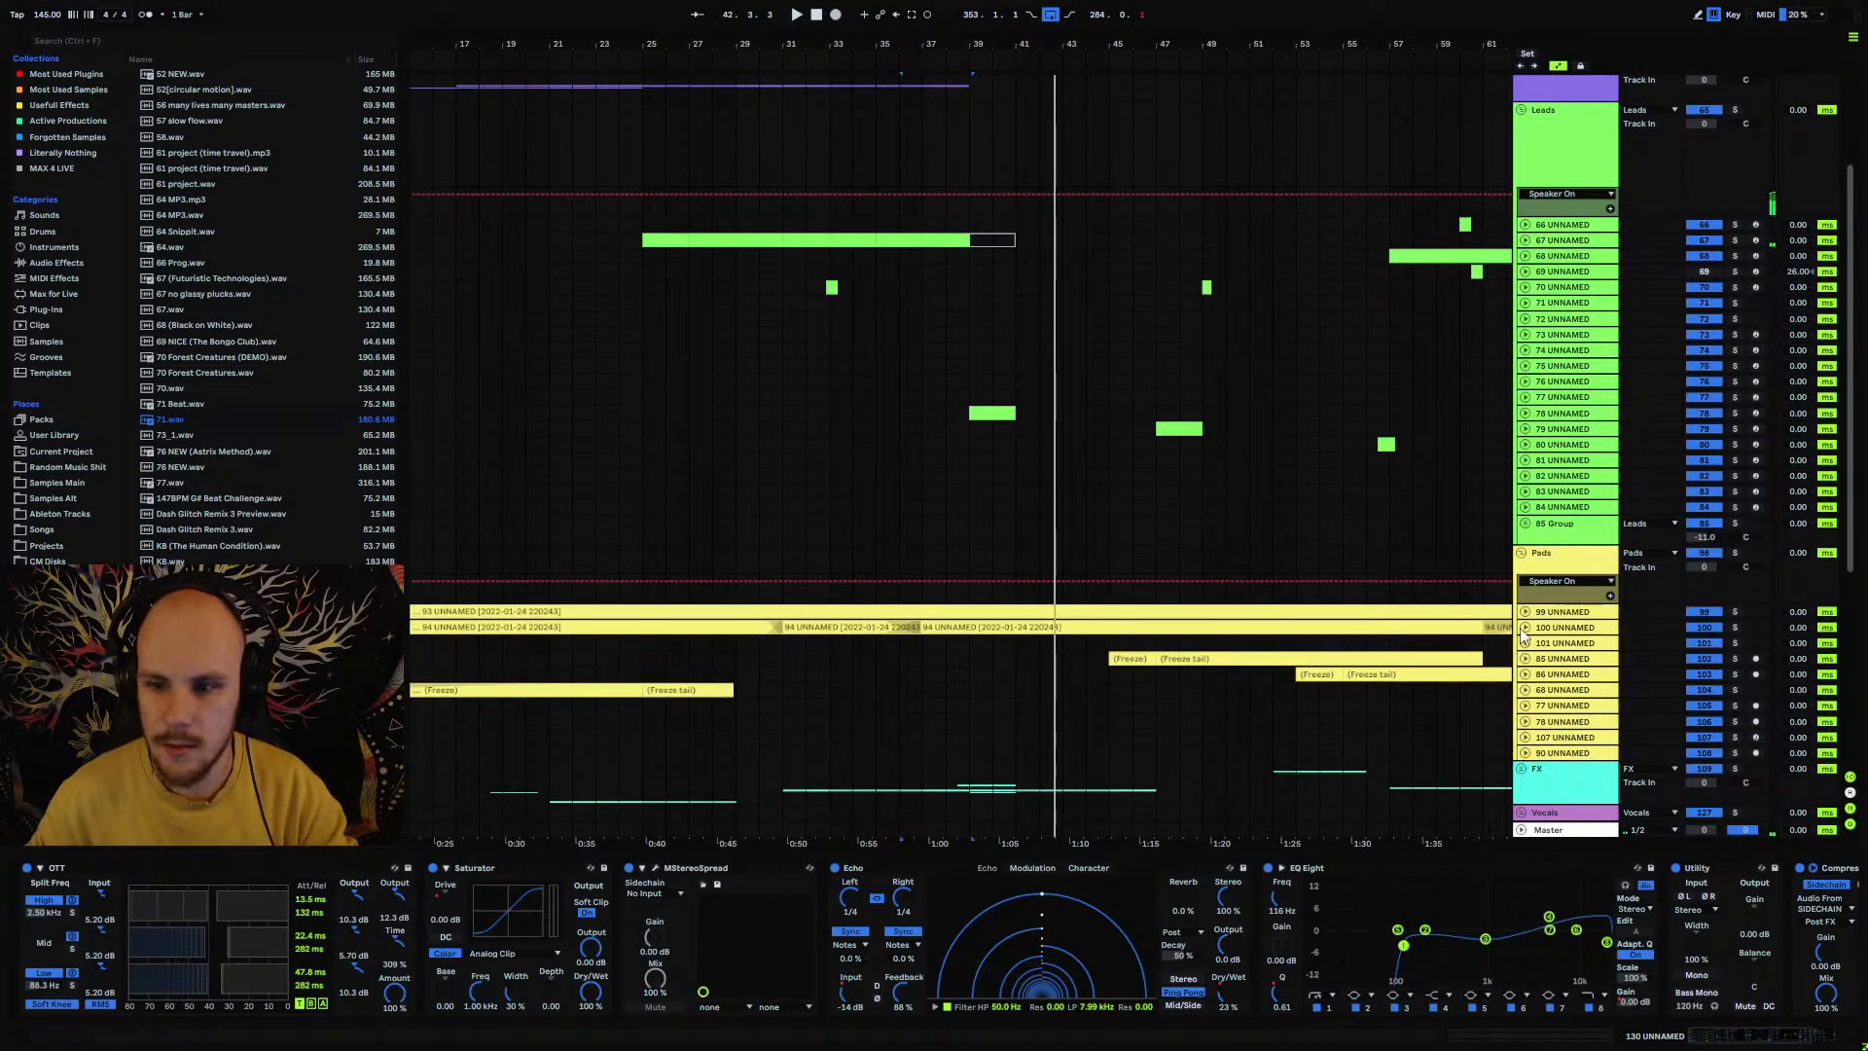
pyautogui.click(1525, 627)
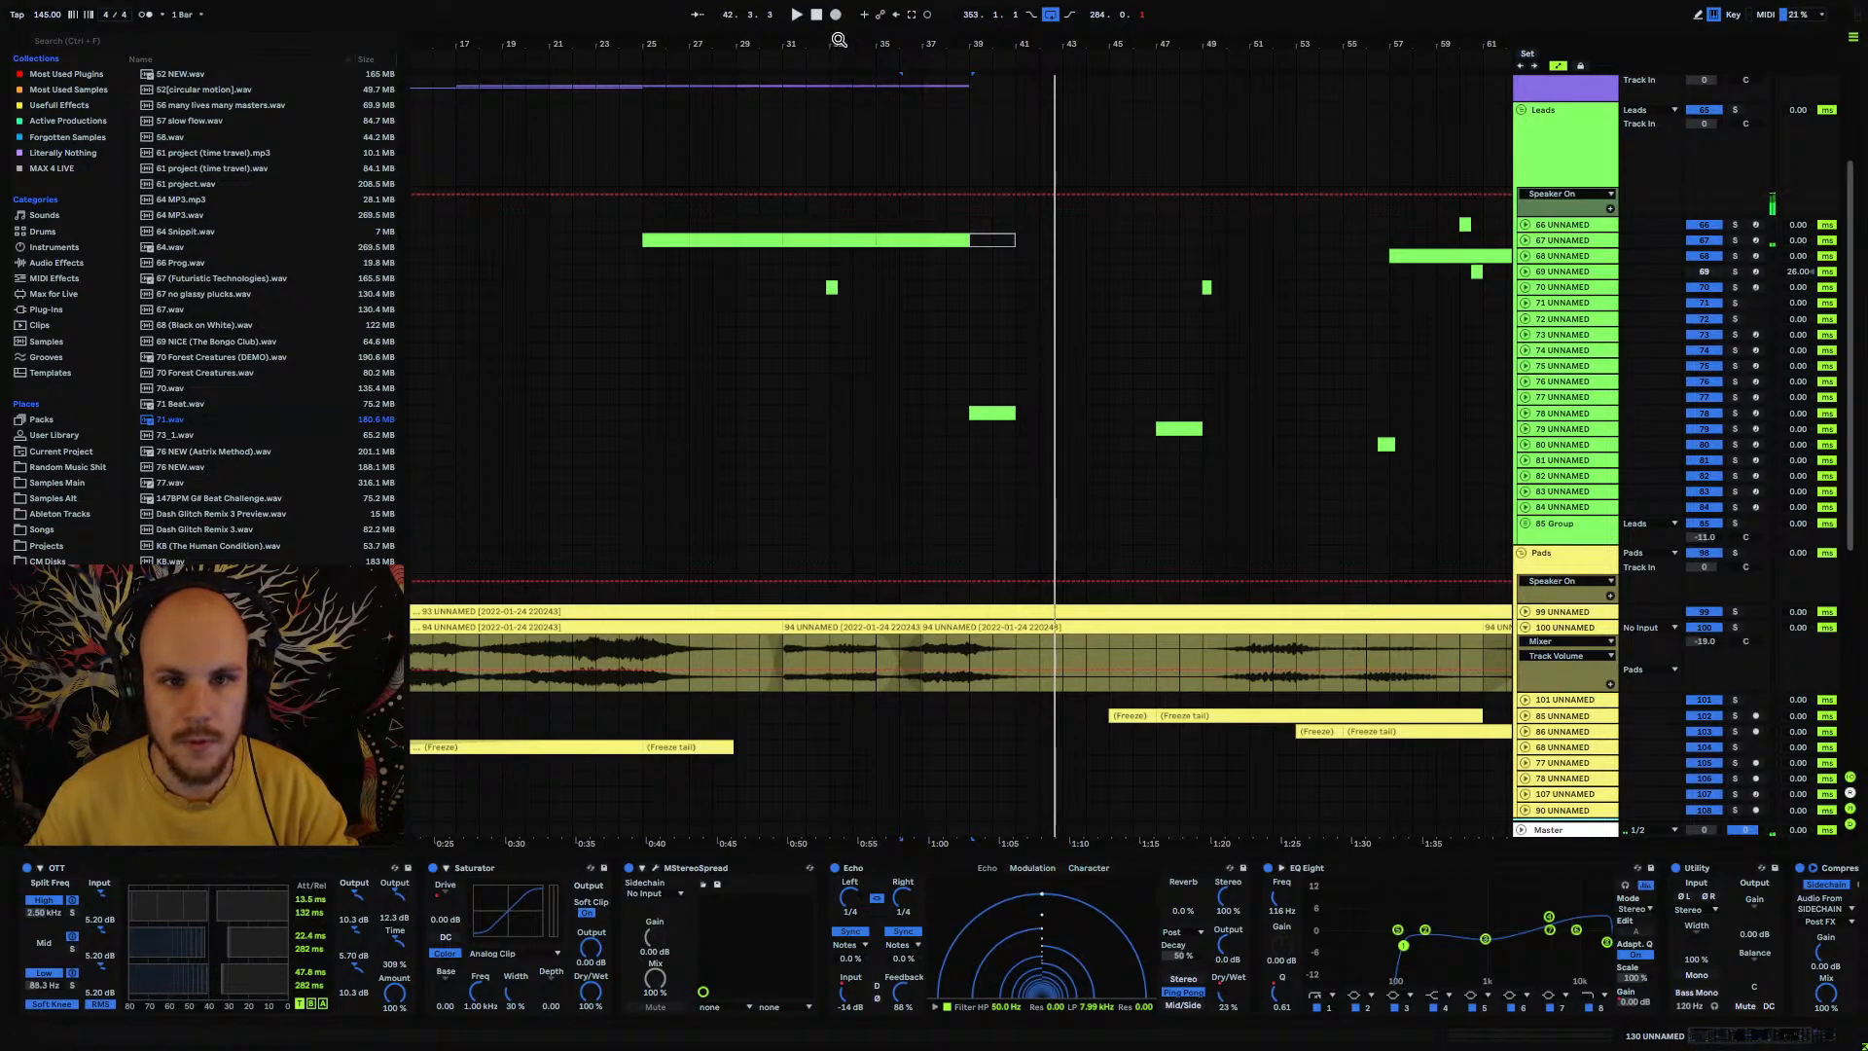
pyautogui.moveTo(838, 42); pyautogui.dragTo(838, 0)
pyautogui.click(607, 646)
pyautogui.click(708, 646)
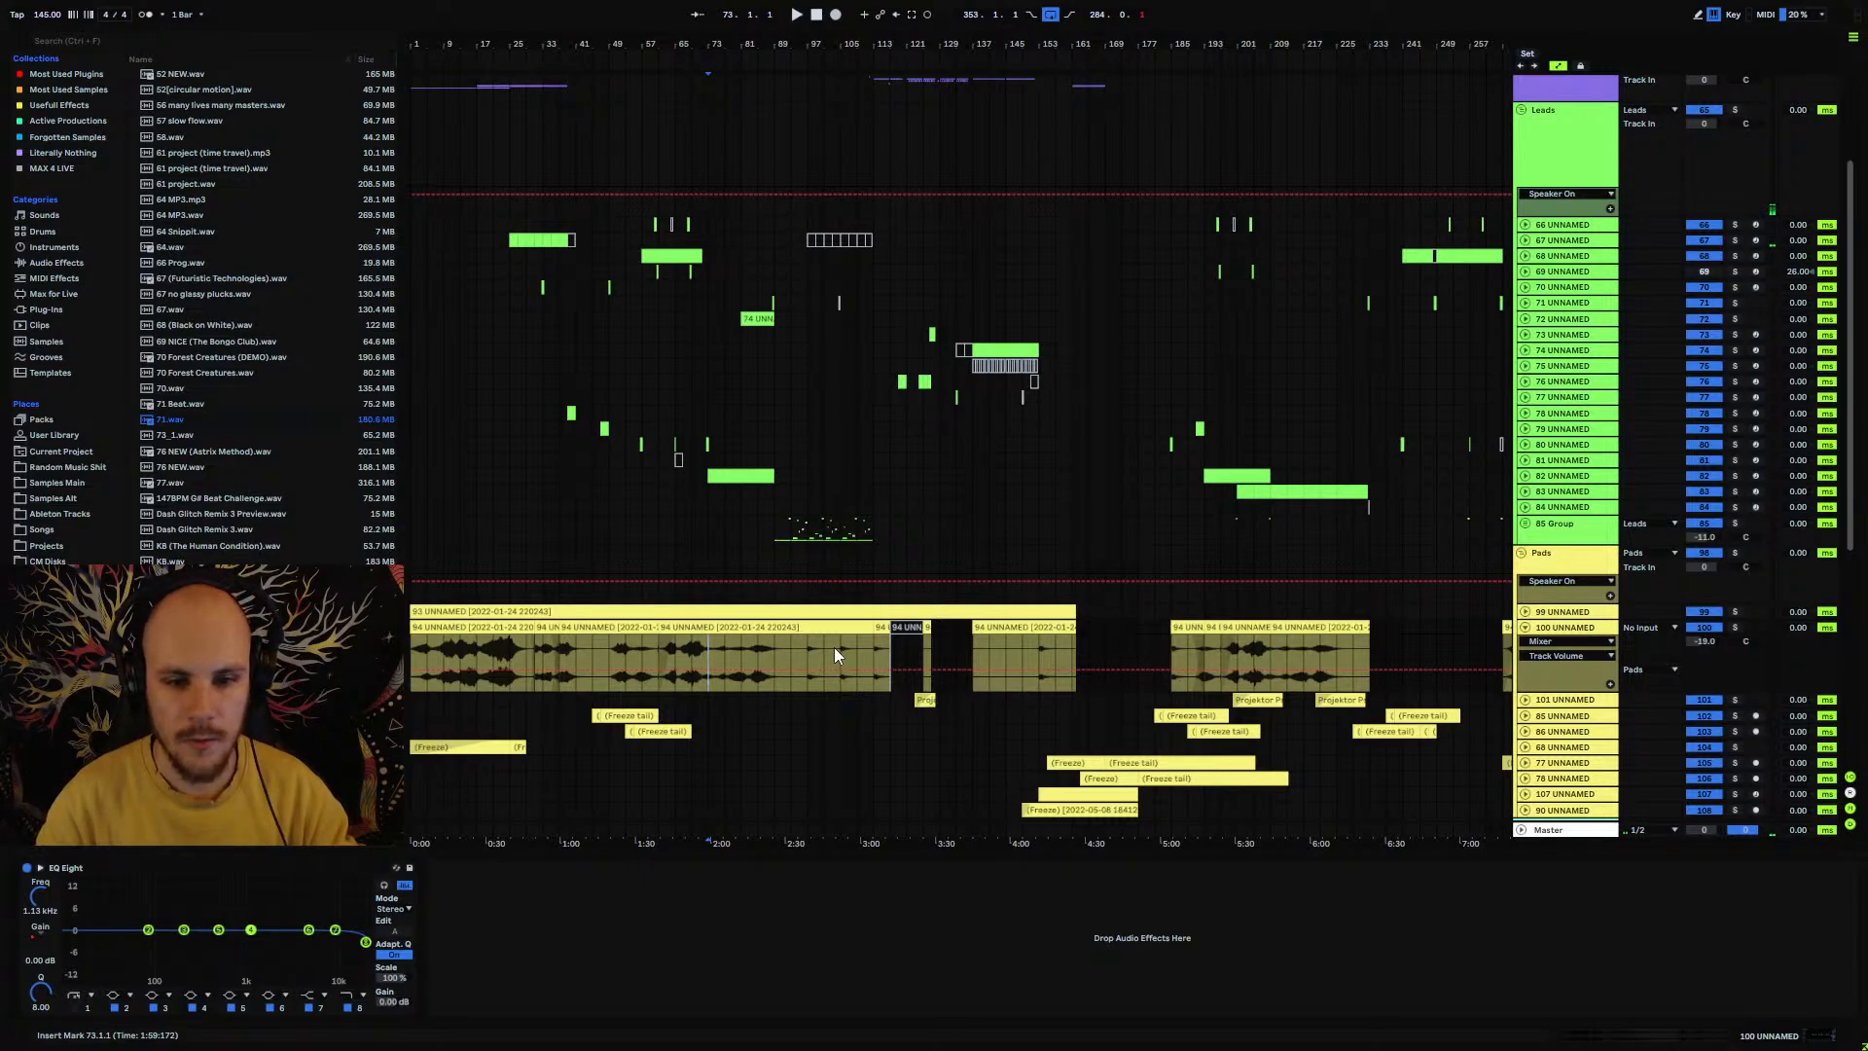
pyautogui.click(1524, 626)
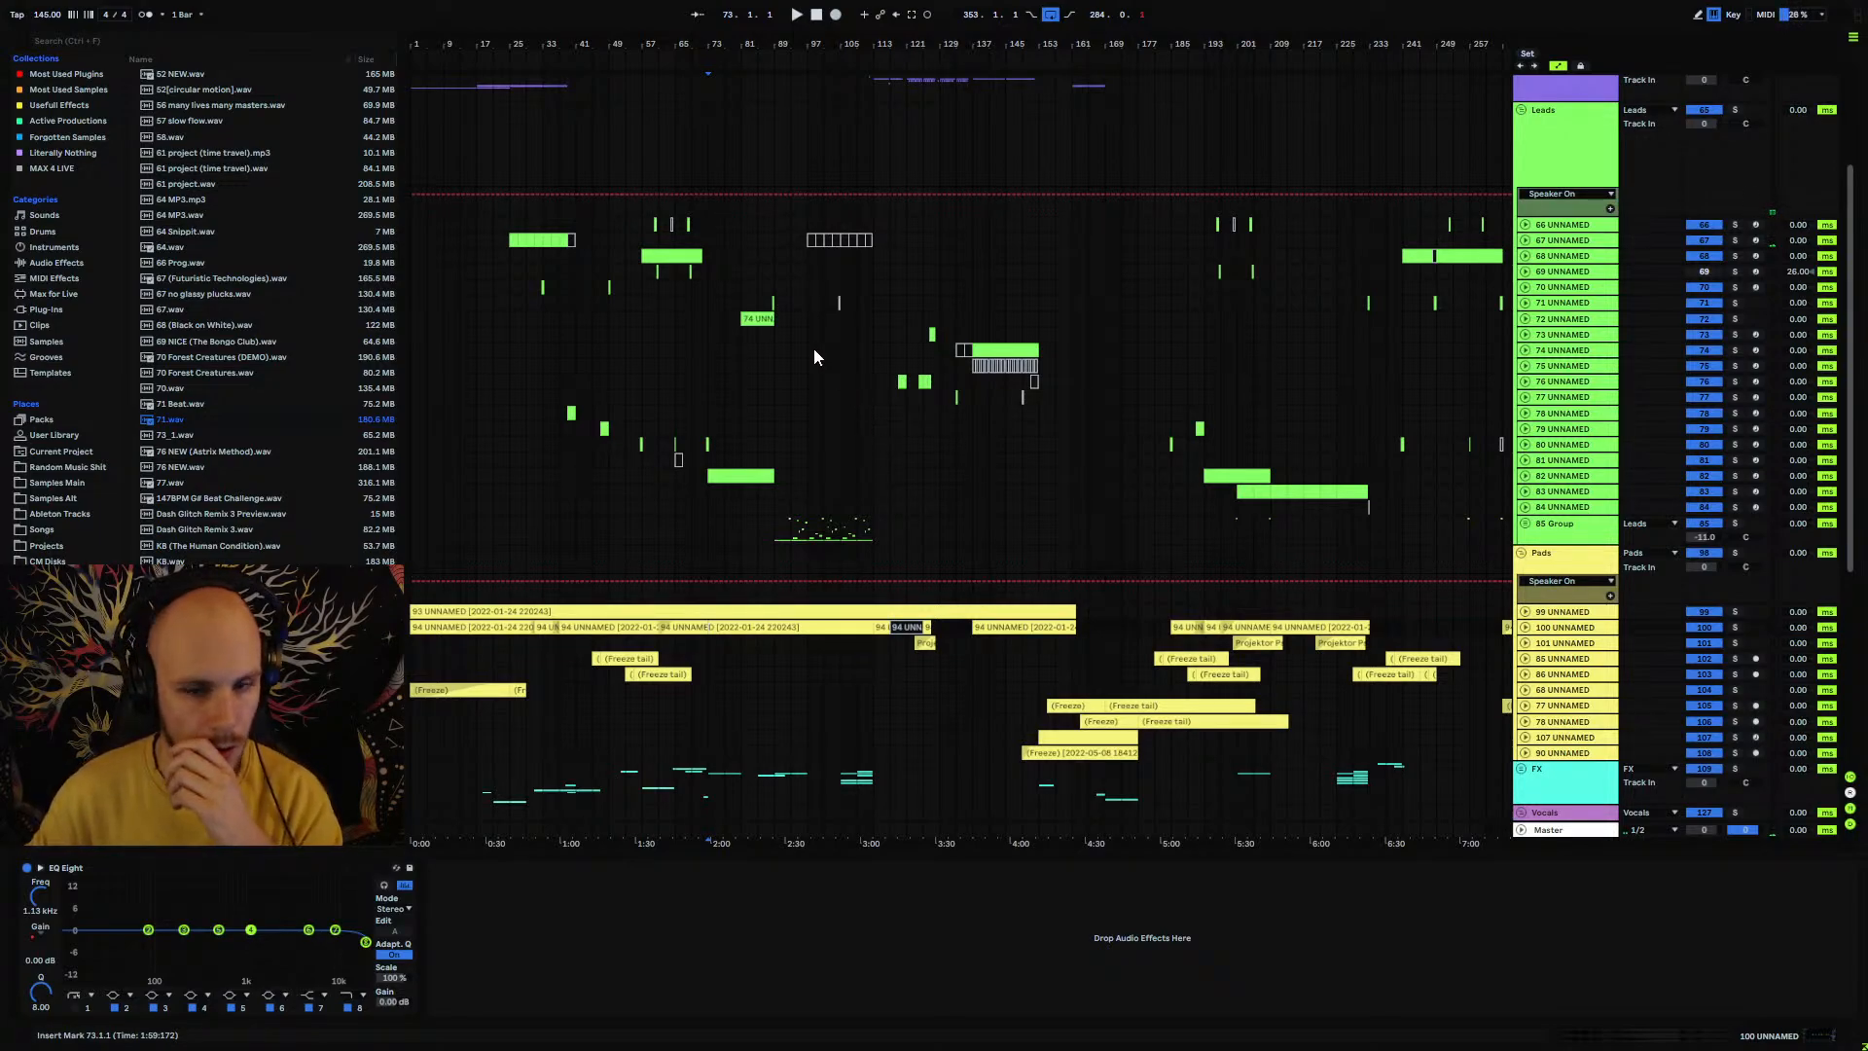
# Step: Zoom in on the 74 UNNAMED clip at bars 81 to 89 and unfold lead tracks 71 and 72
pyautogui.click(925, 380)
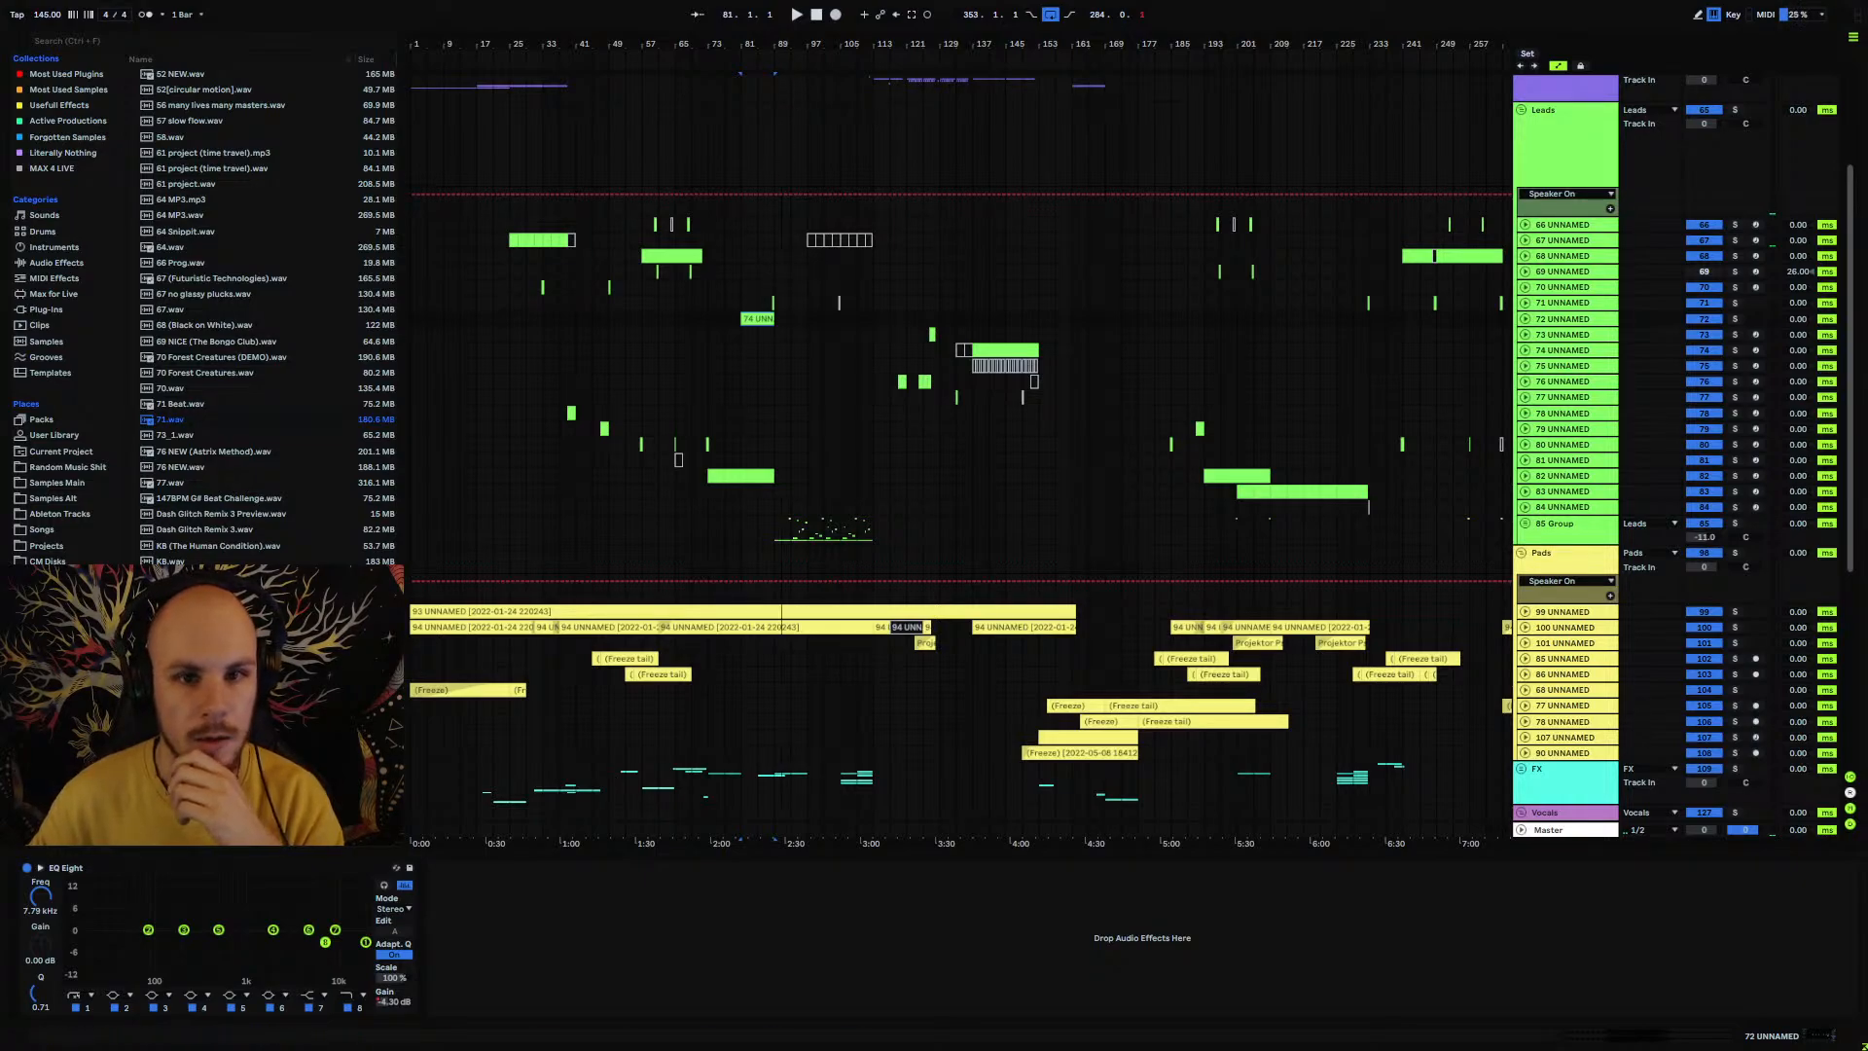
pyautogui.press('z')
pyautogui.click(1525, 303)
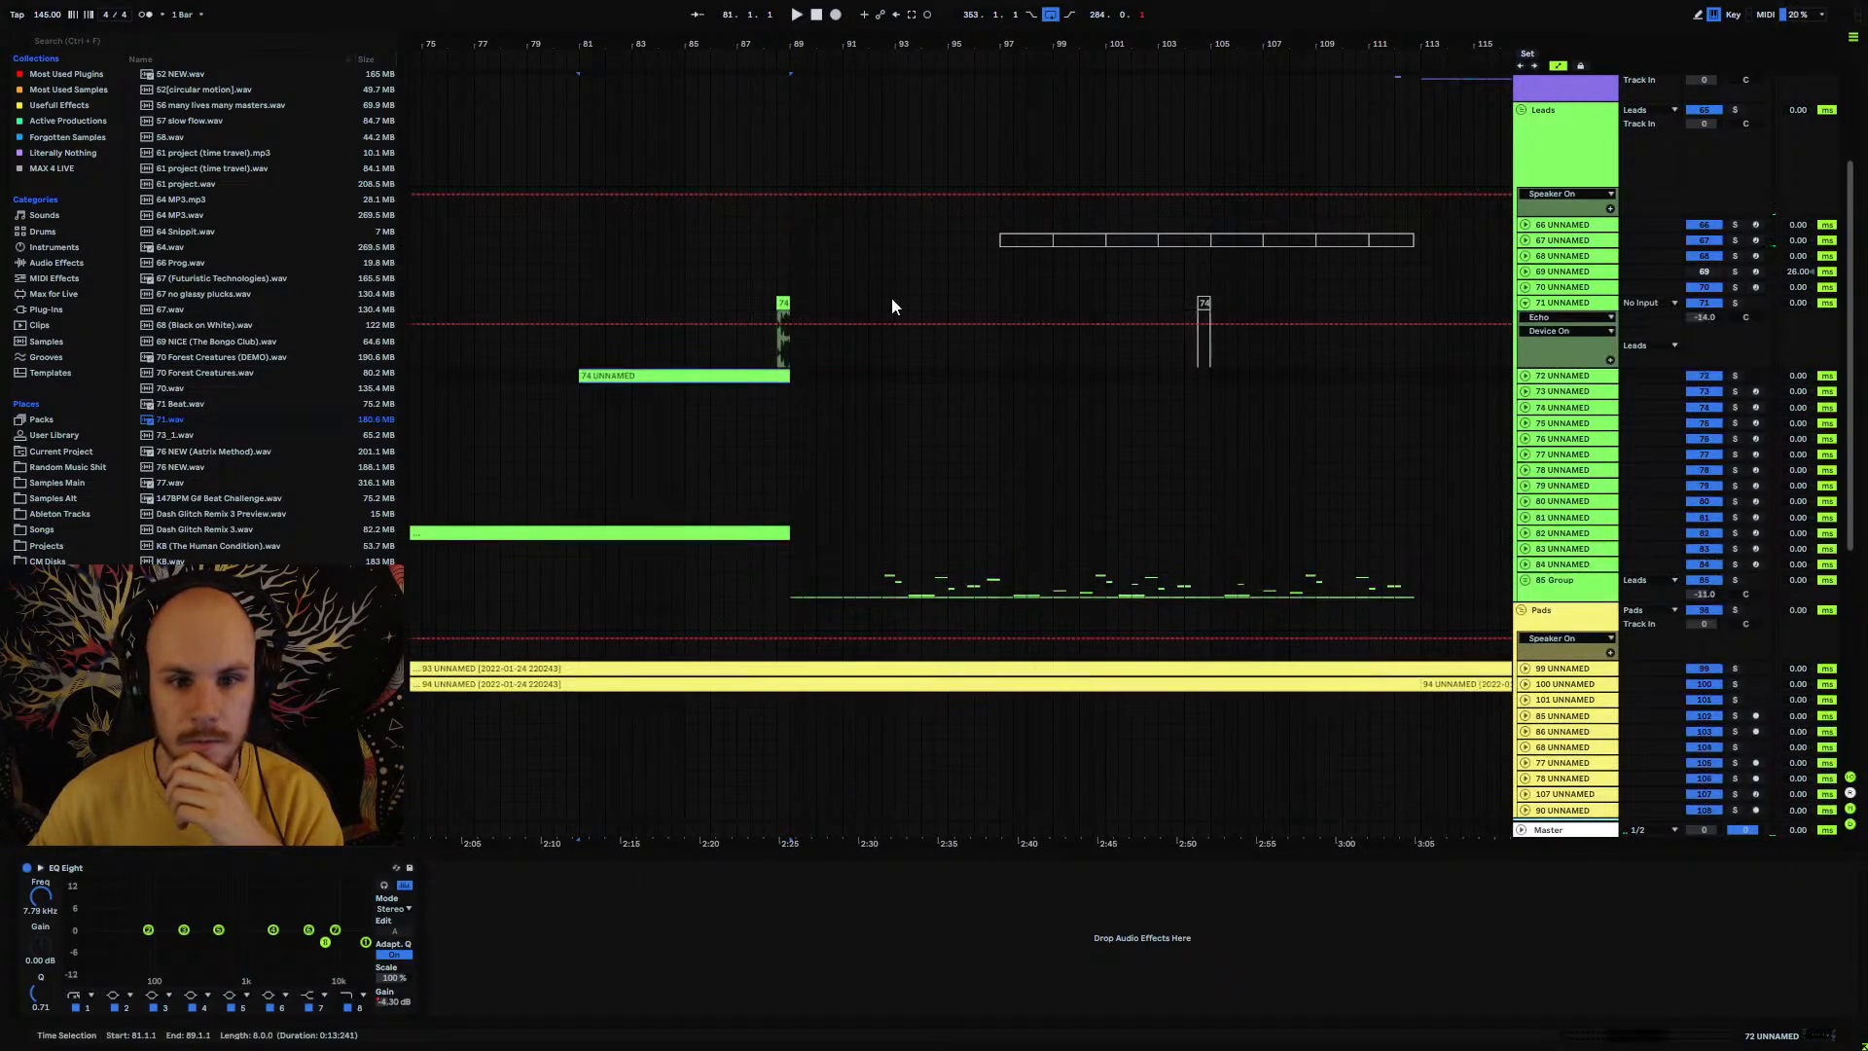
pyautogui.click(779, 343)
pyautogui.click(1525, 375)
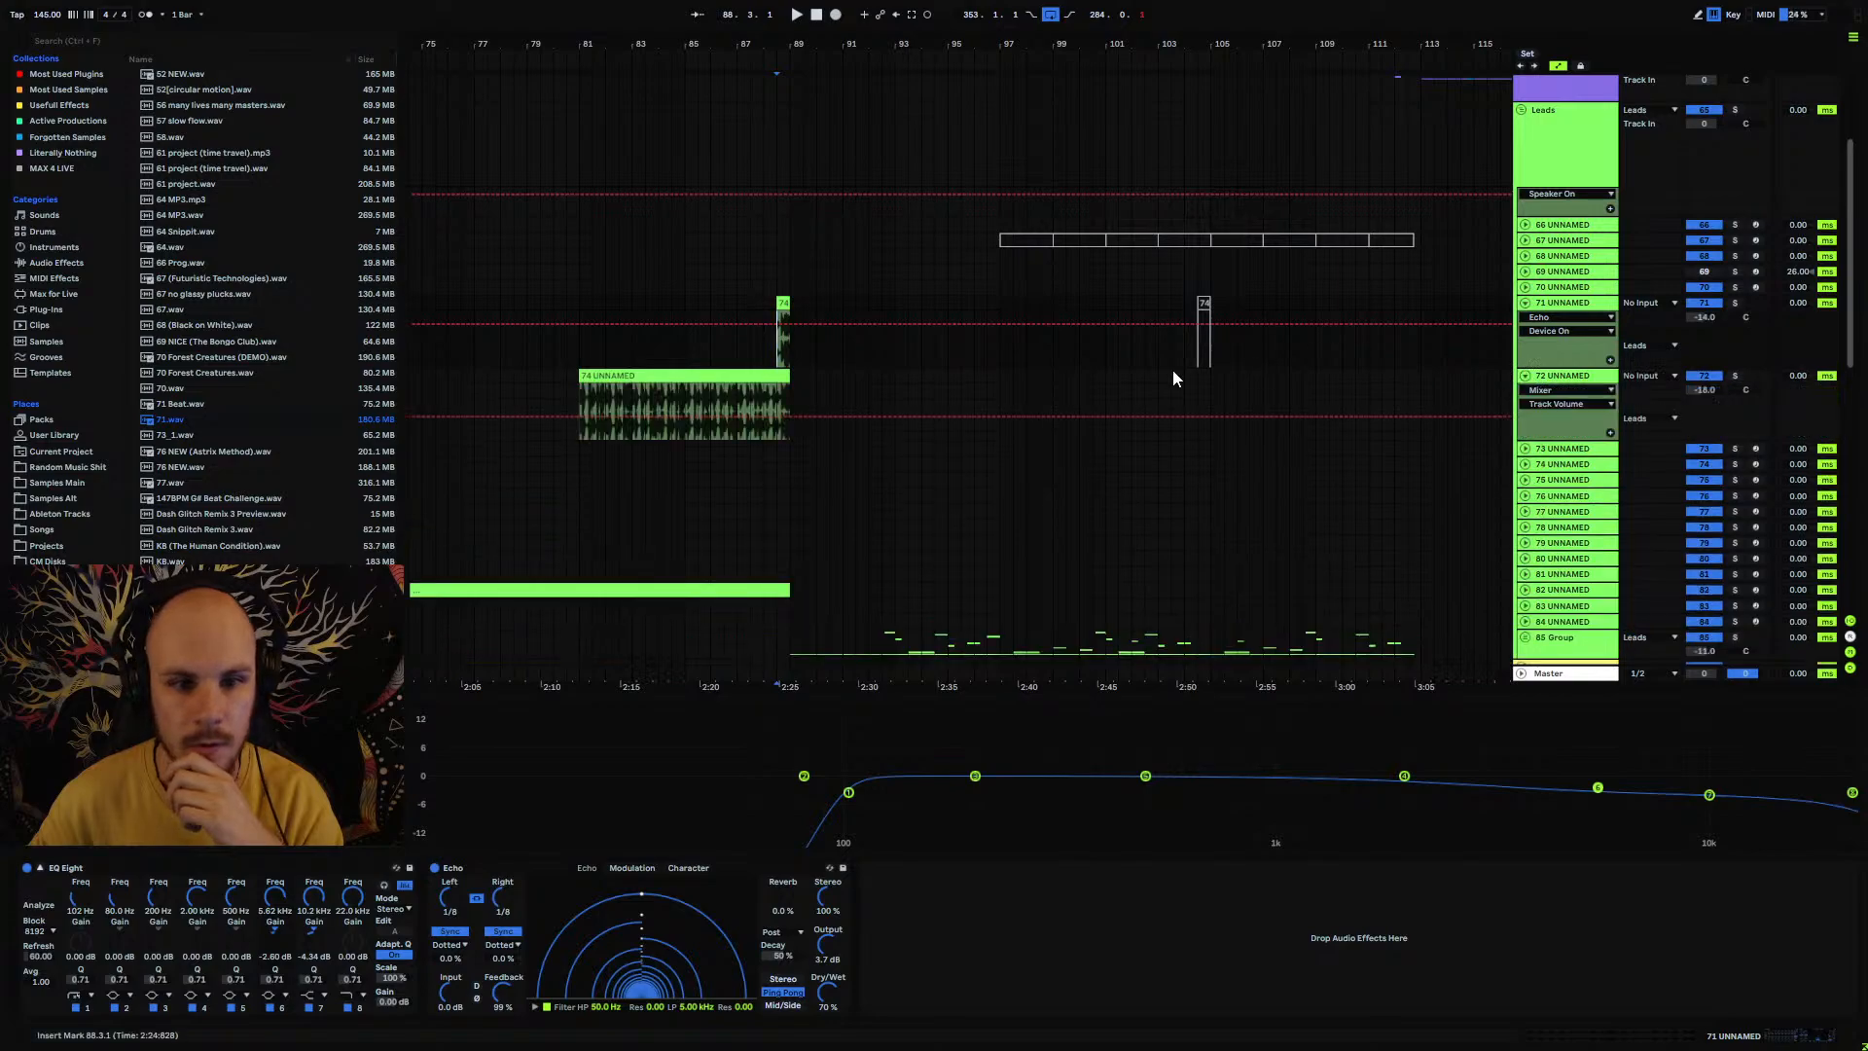
# Step: Solo lead track 72 and play its clip from bar 85
pyautogui.click(685, 399)
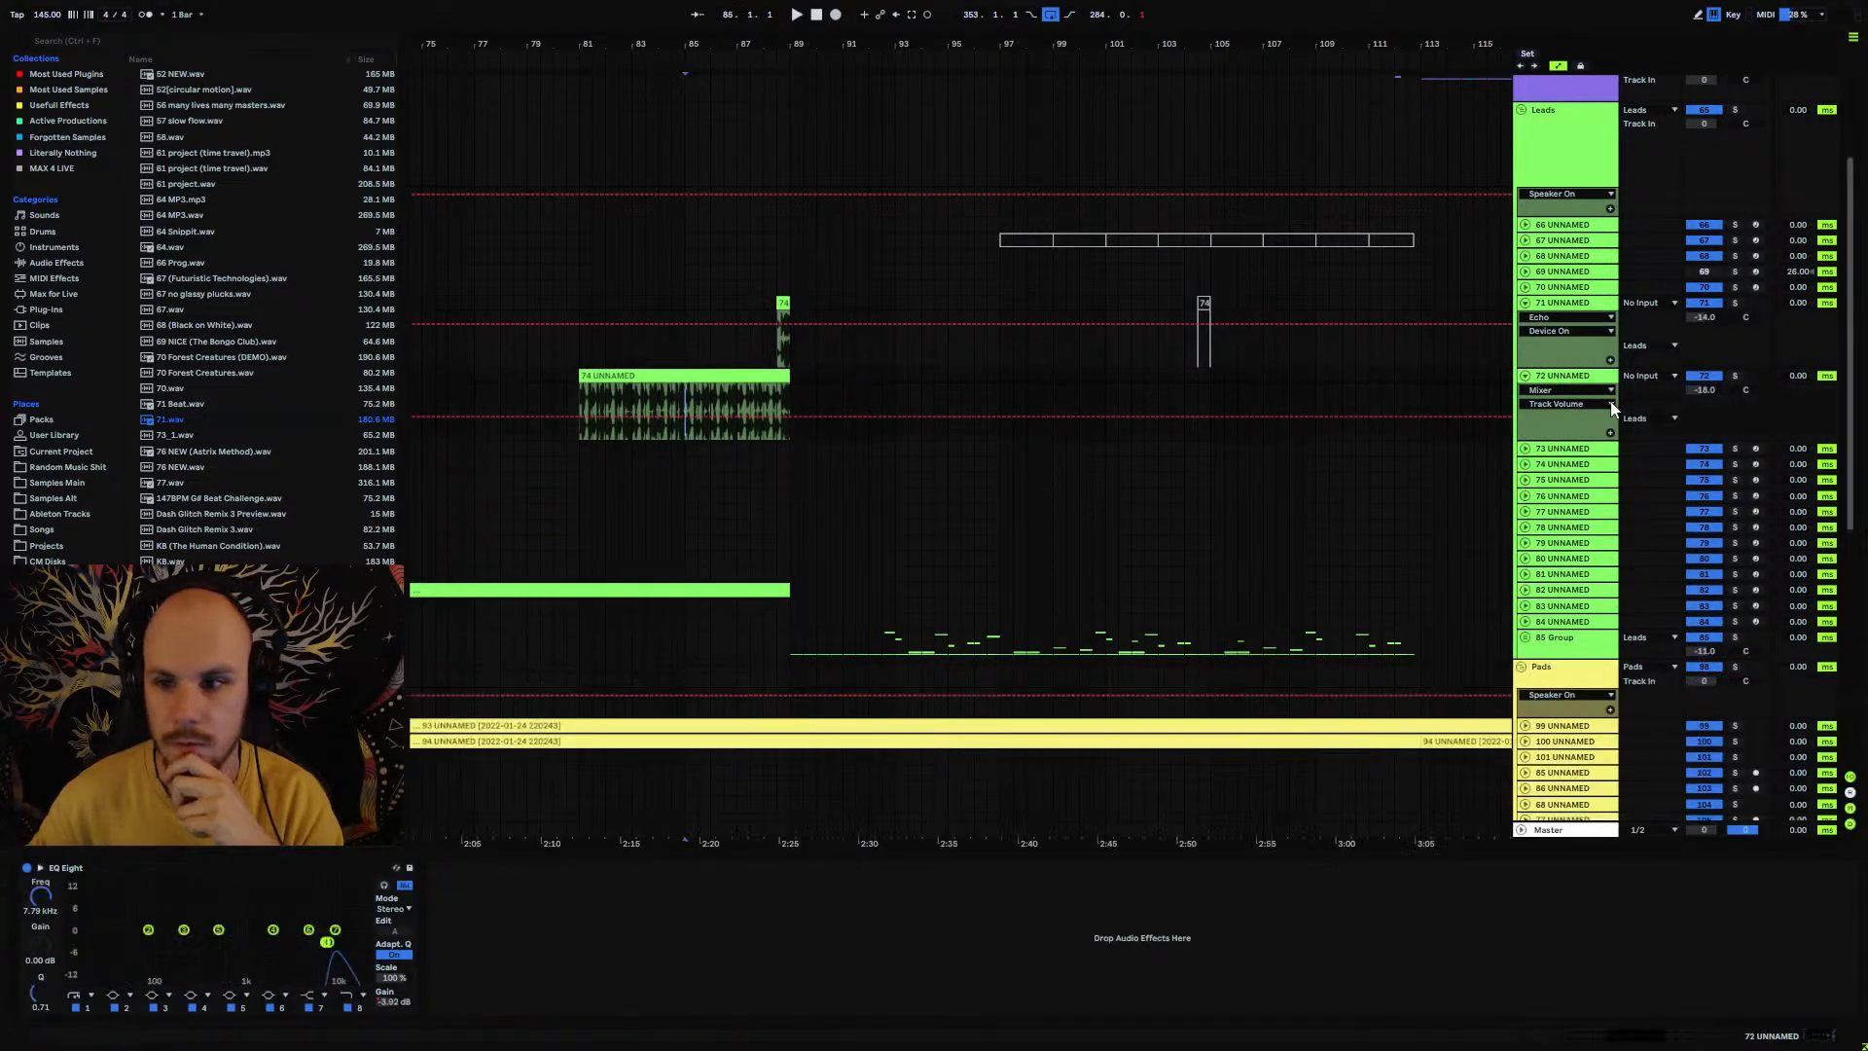
pyautogui.click(1734, 376)
pyautogui.press('space')
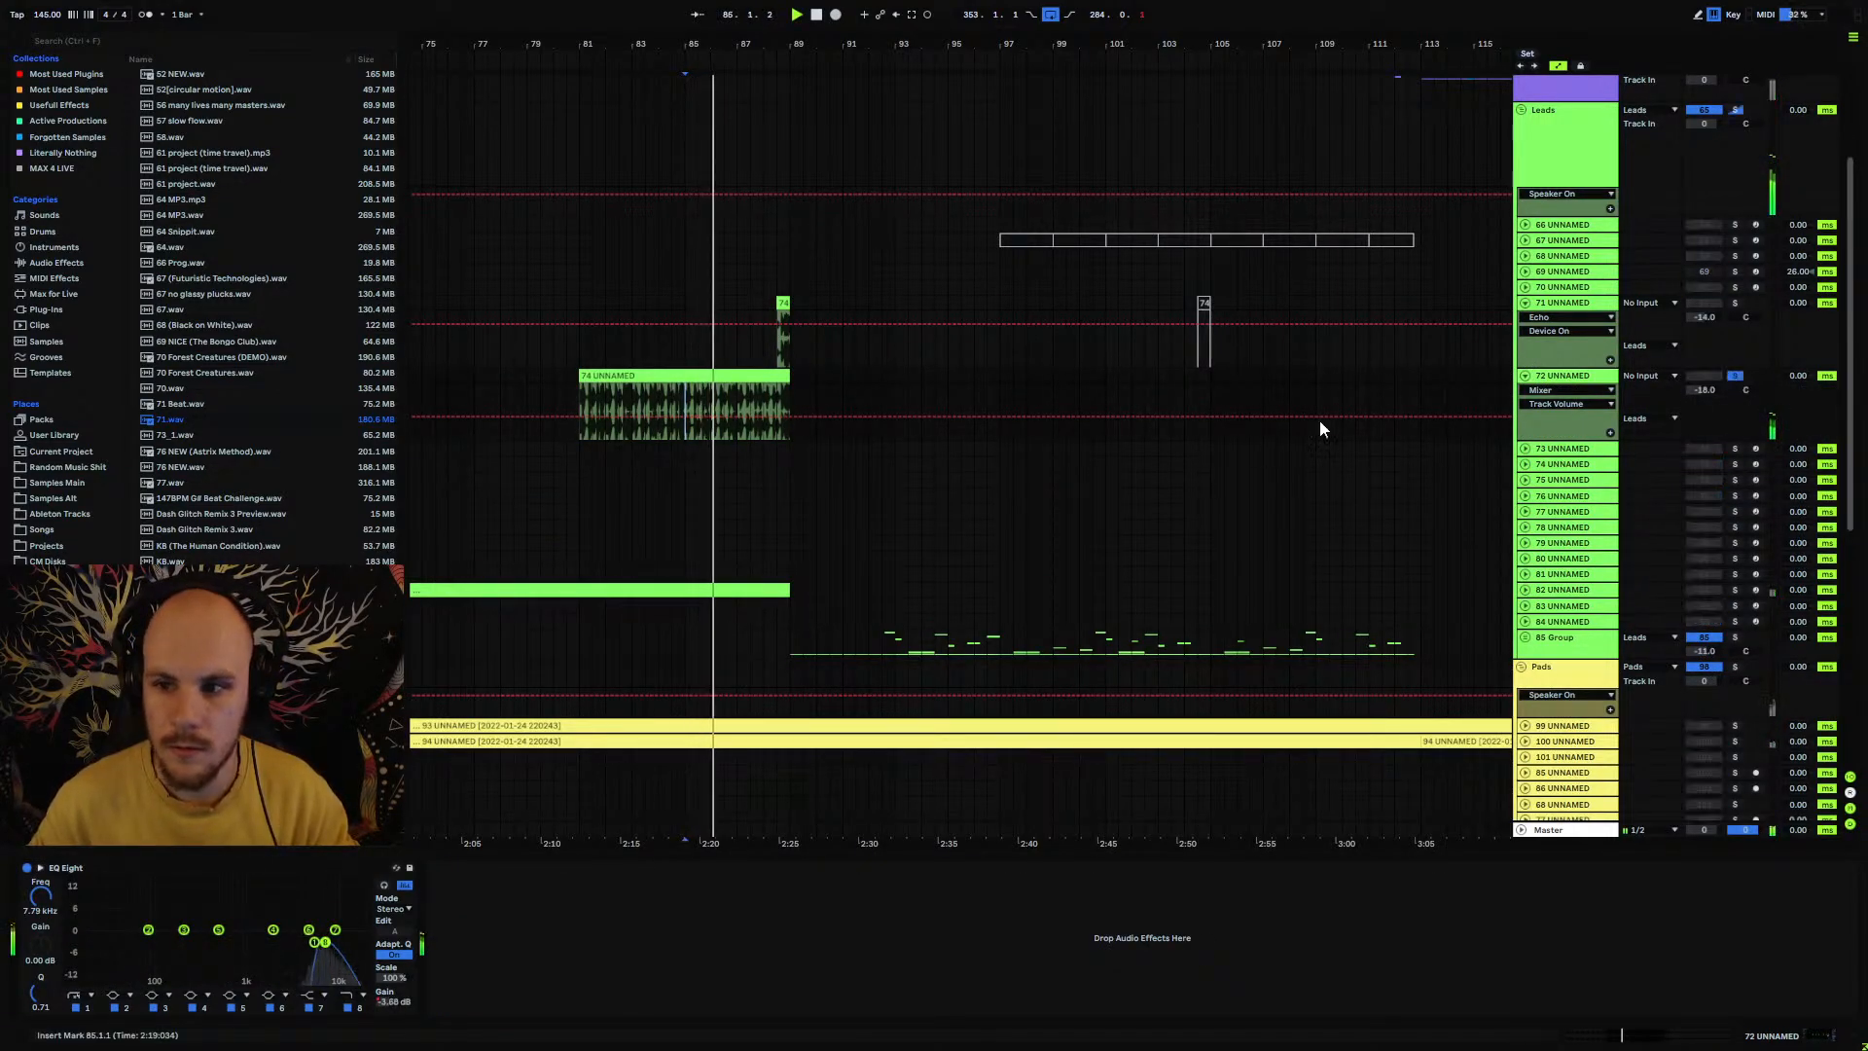
# Step: Deactivate the 74 UNNAMED clip on track 72, unsolo the track, and play the mix from bar 81
pyautogui.click(748, 375)
pyautogui.press('space')
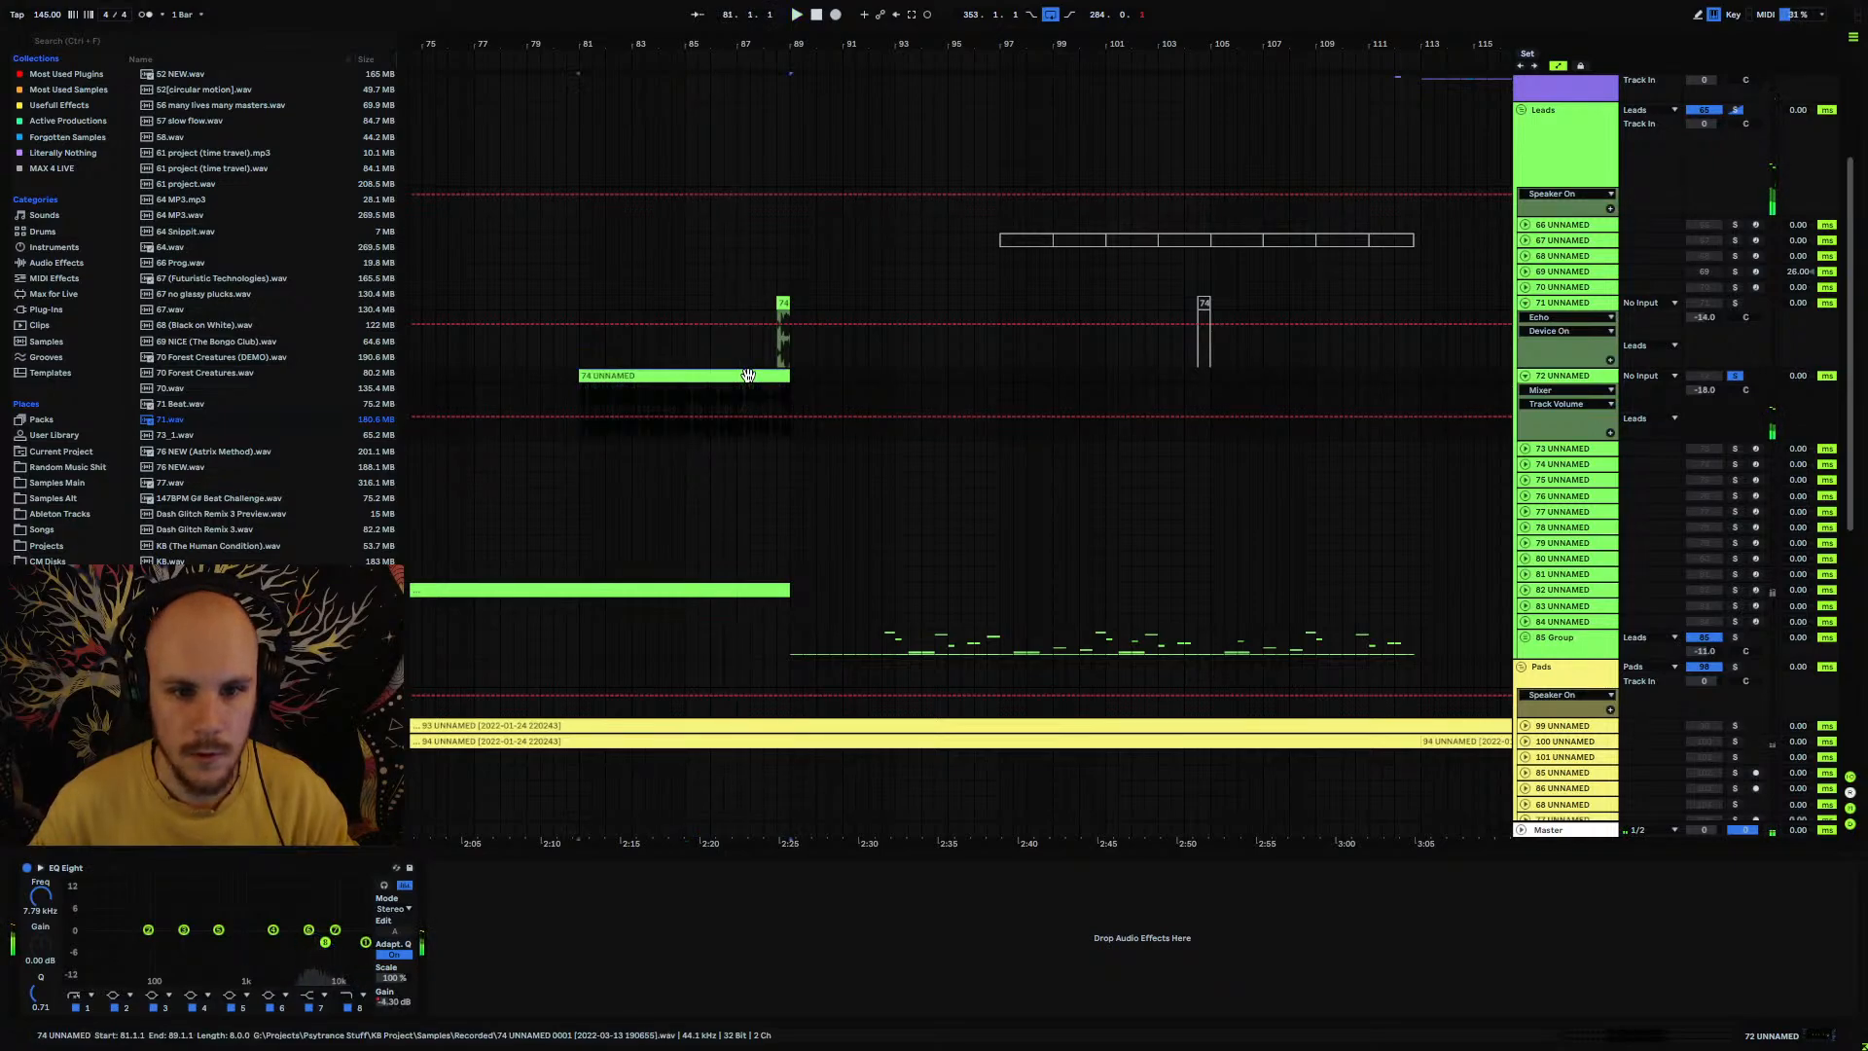
pyautogui.press('0')
pyautogui.click(1734, 378)
pyautogui.press('space')
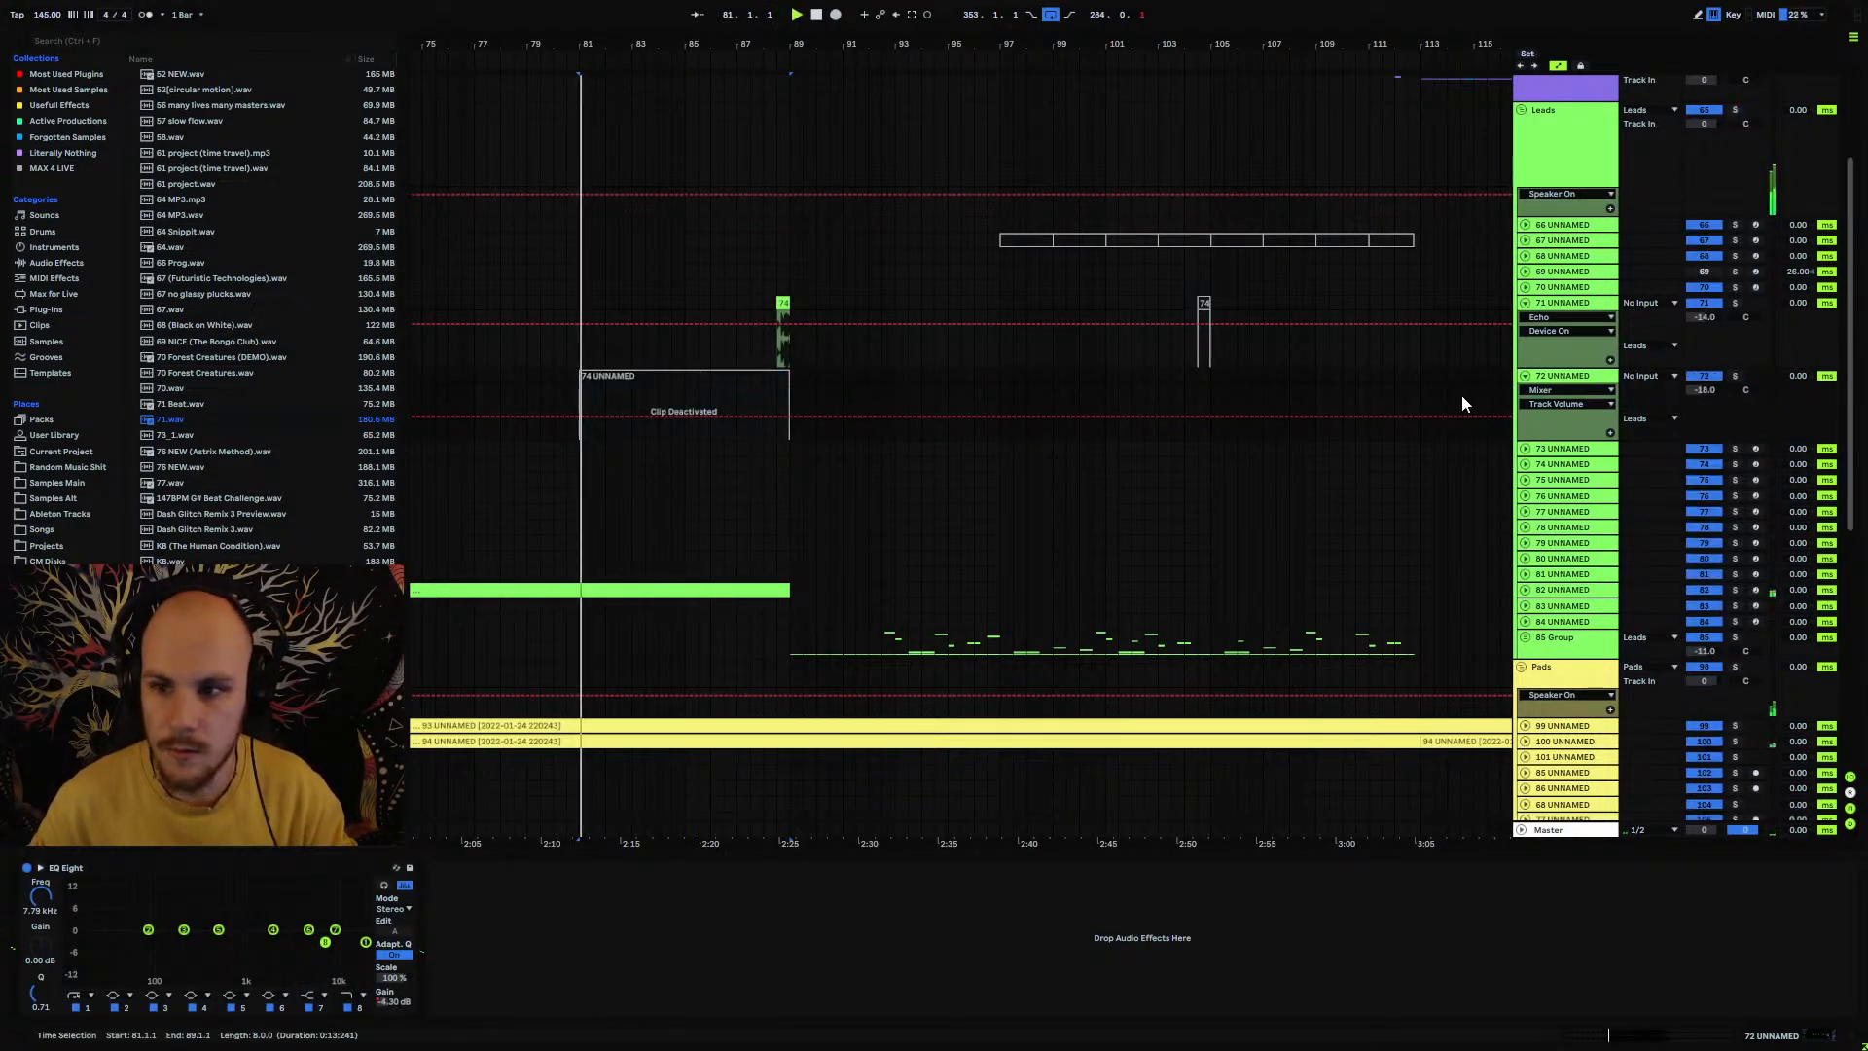
# Step: Collapse the 71 UNNAMED and 72 UNNAMED tracks in the Leads group
pyautogui.click(1525, 303)
pyautogui.click(1526, 319)
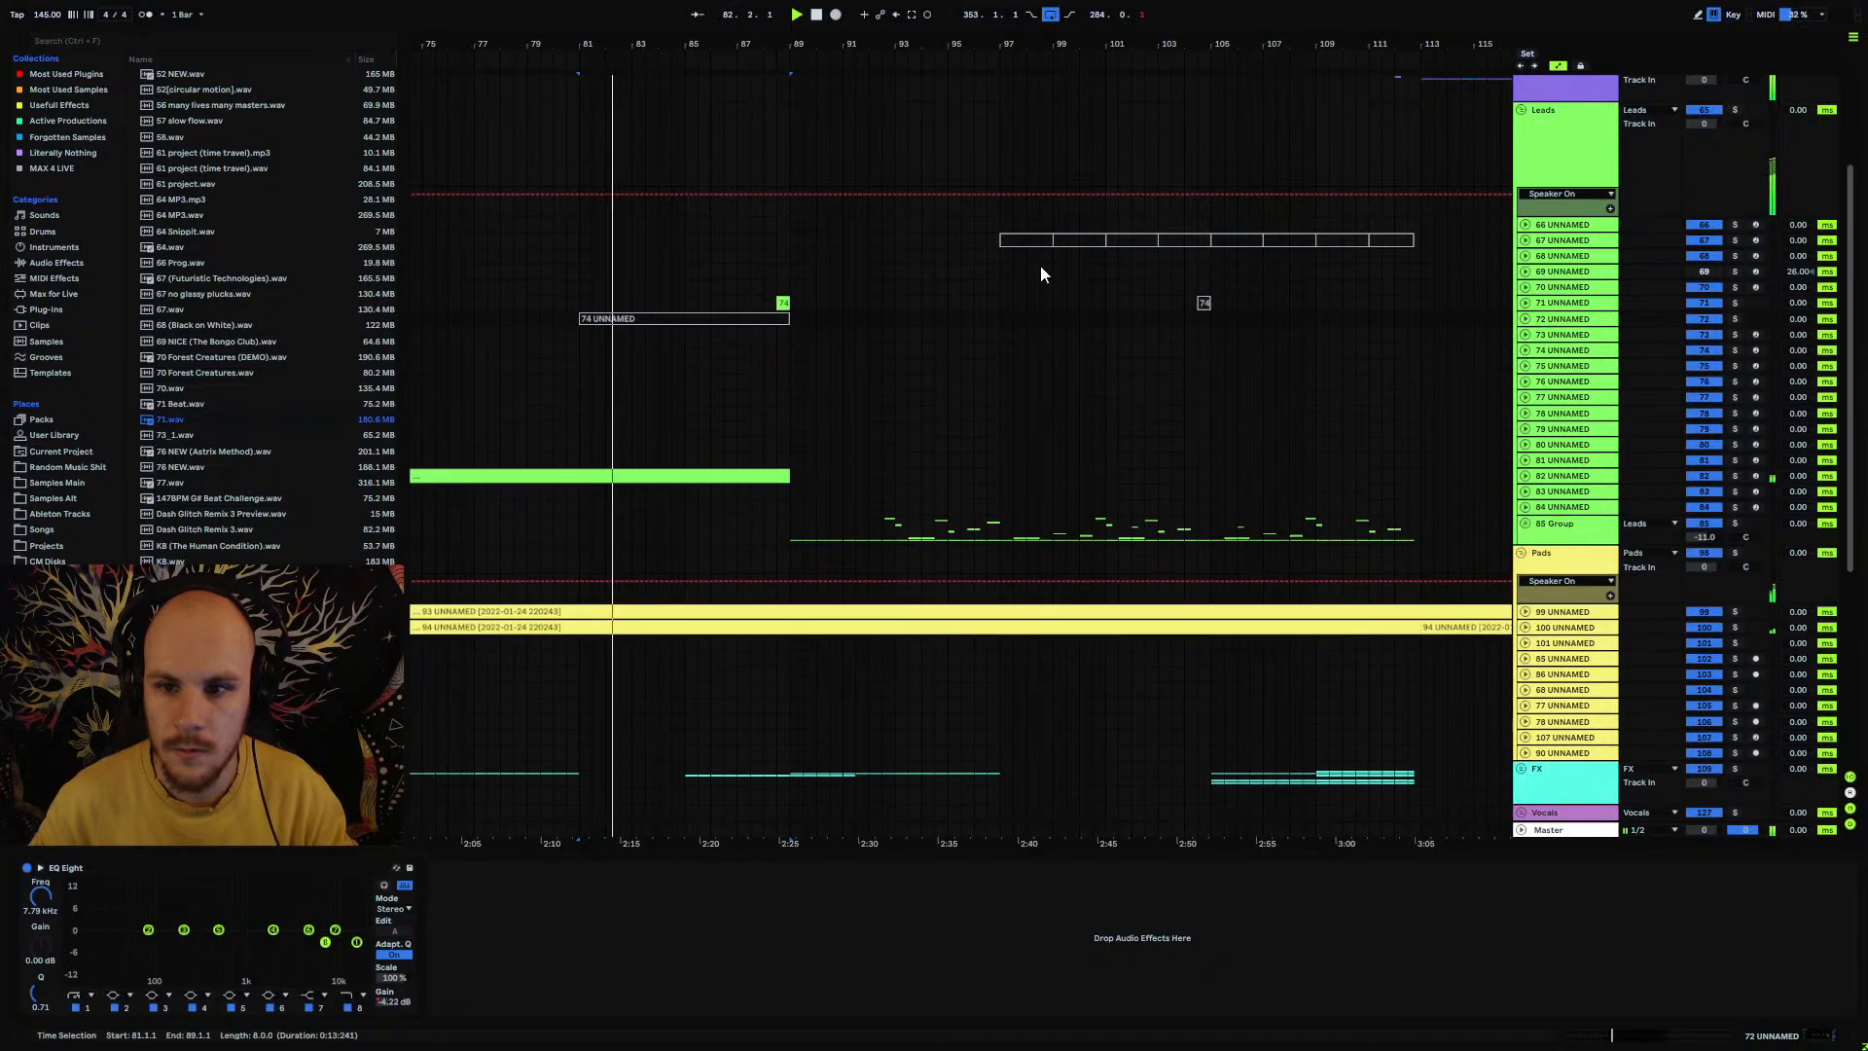
pyautogui.moveTo(699, 45); pyautogui.dragTo(1021, 44)
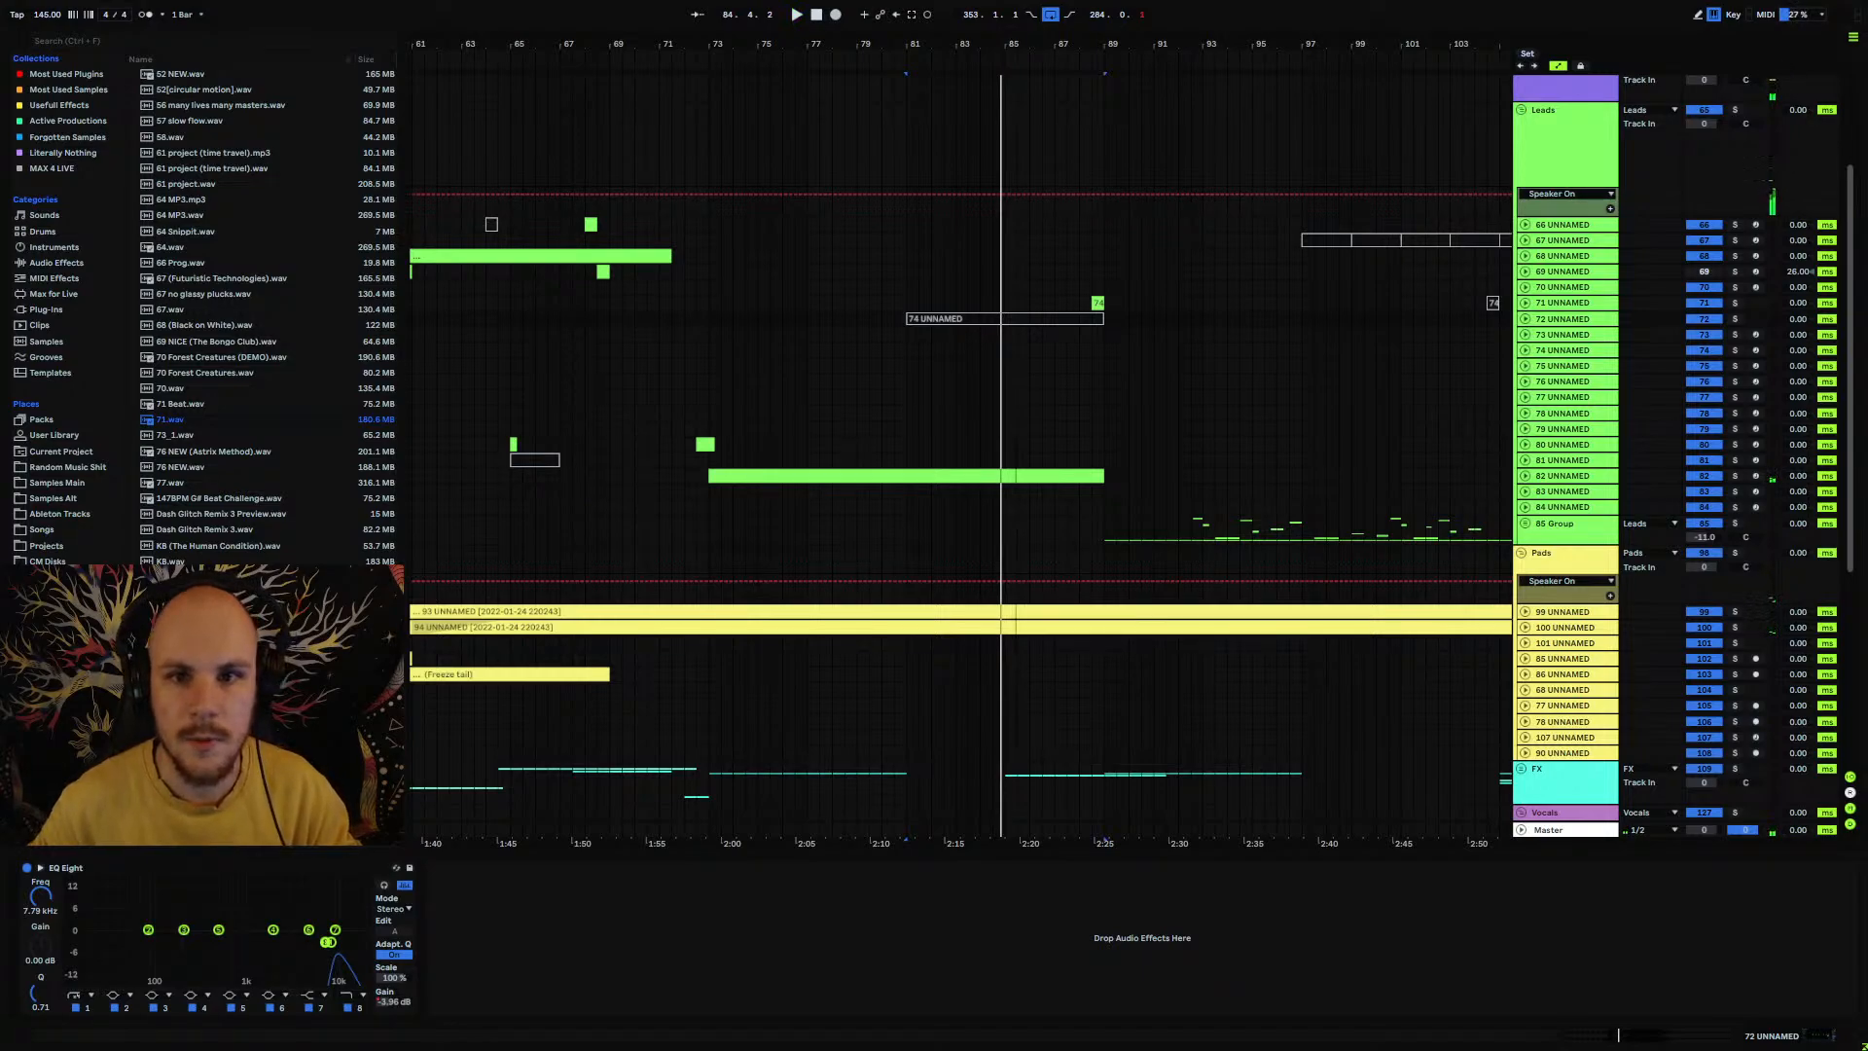
pyautogui.moveTo(1021, 45); pyautogui.dragTo(1286, 32)
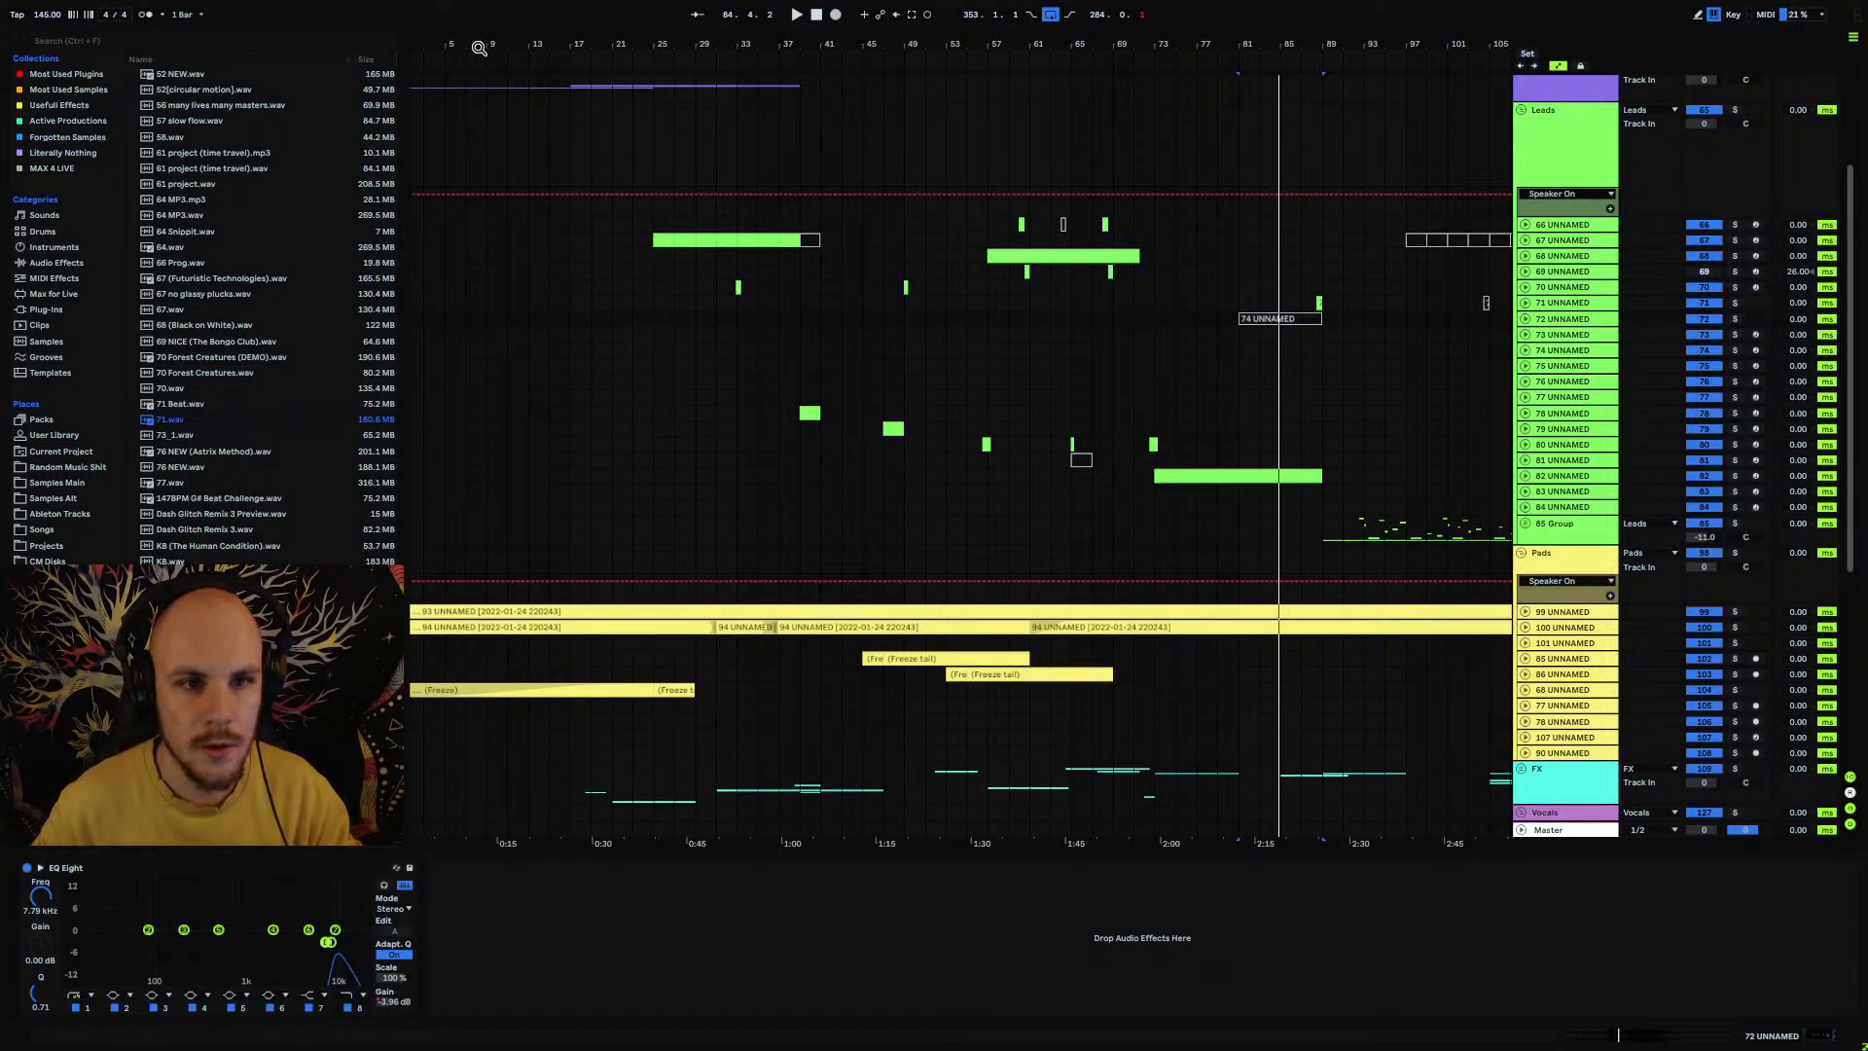
pyautogui.moveTo(479, 48); pyautogui.dragTo(510, 62)
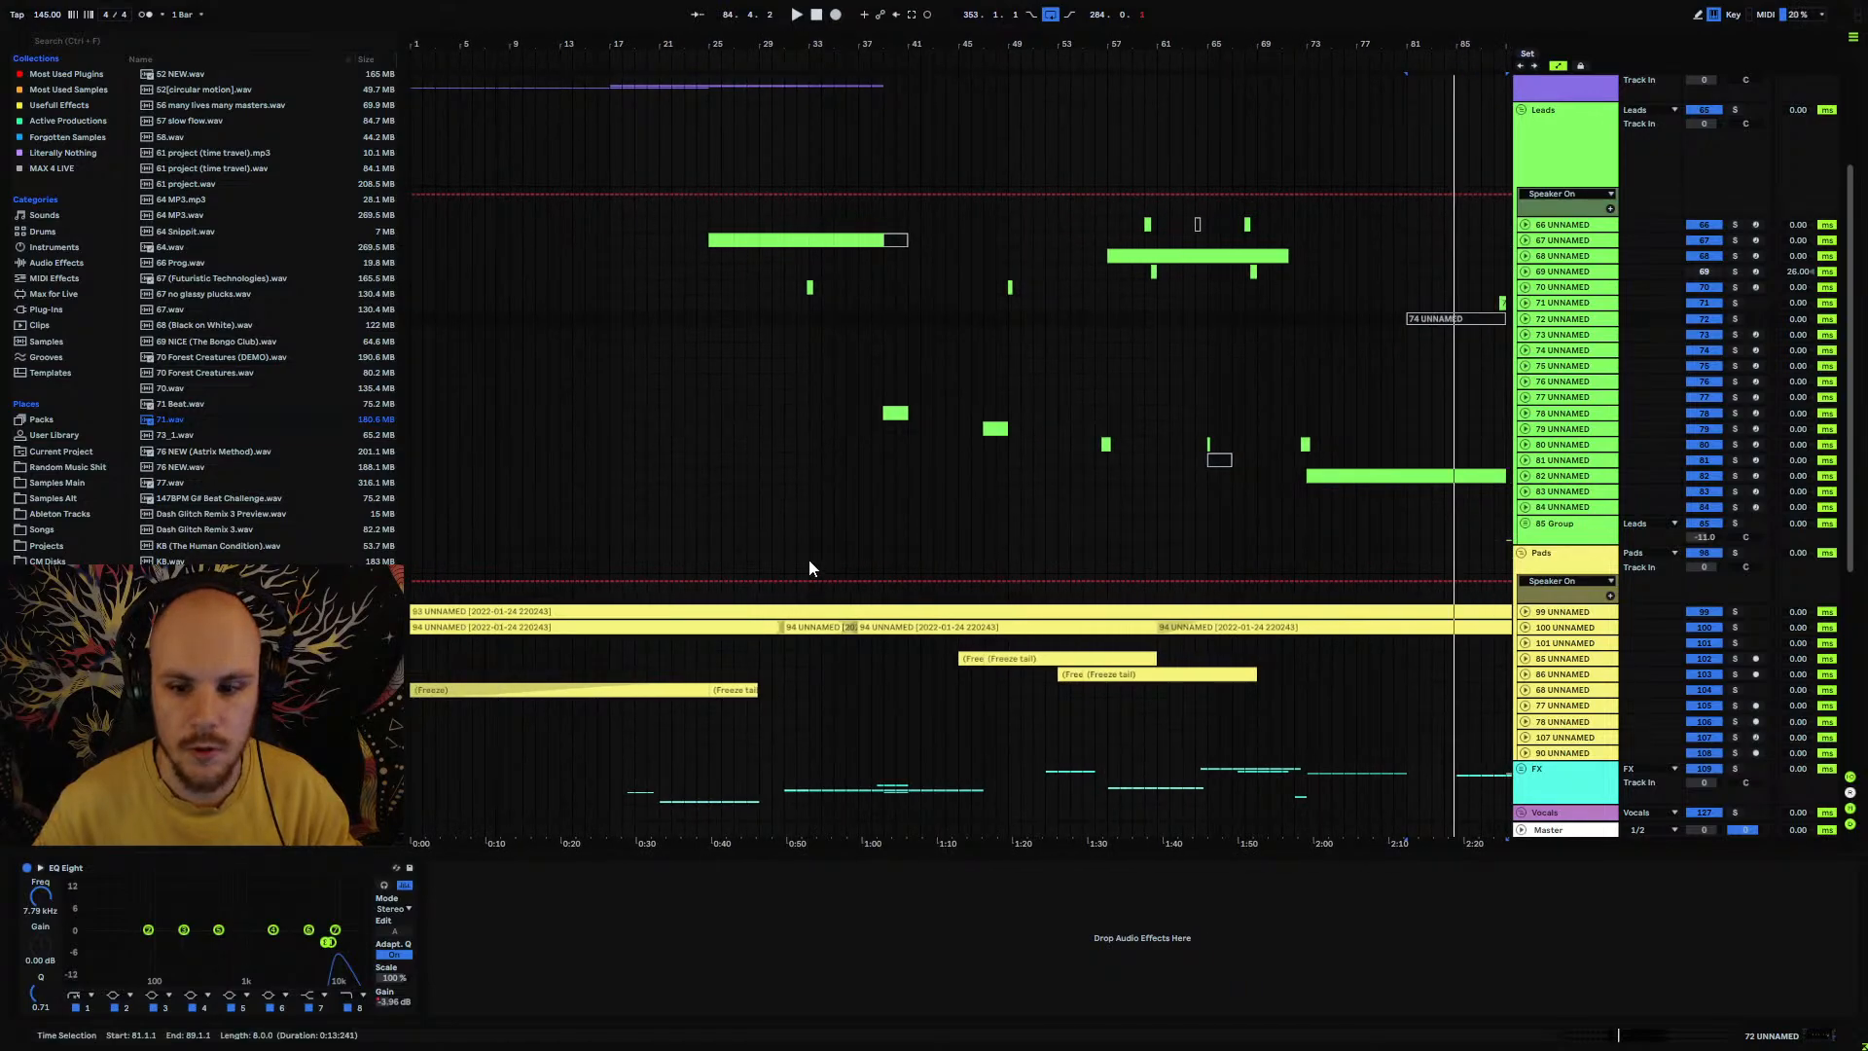
pyautogui.scroll(5, 1191, 478)
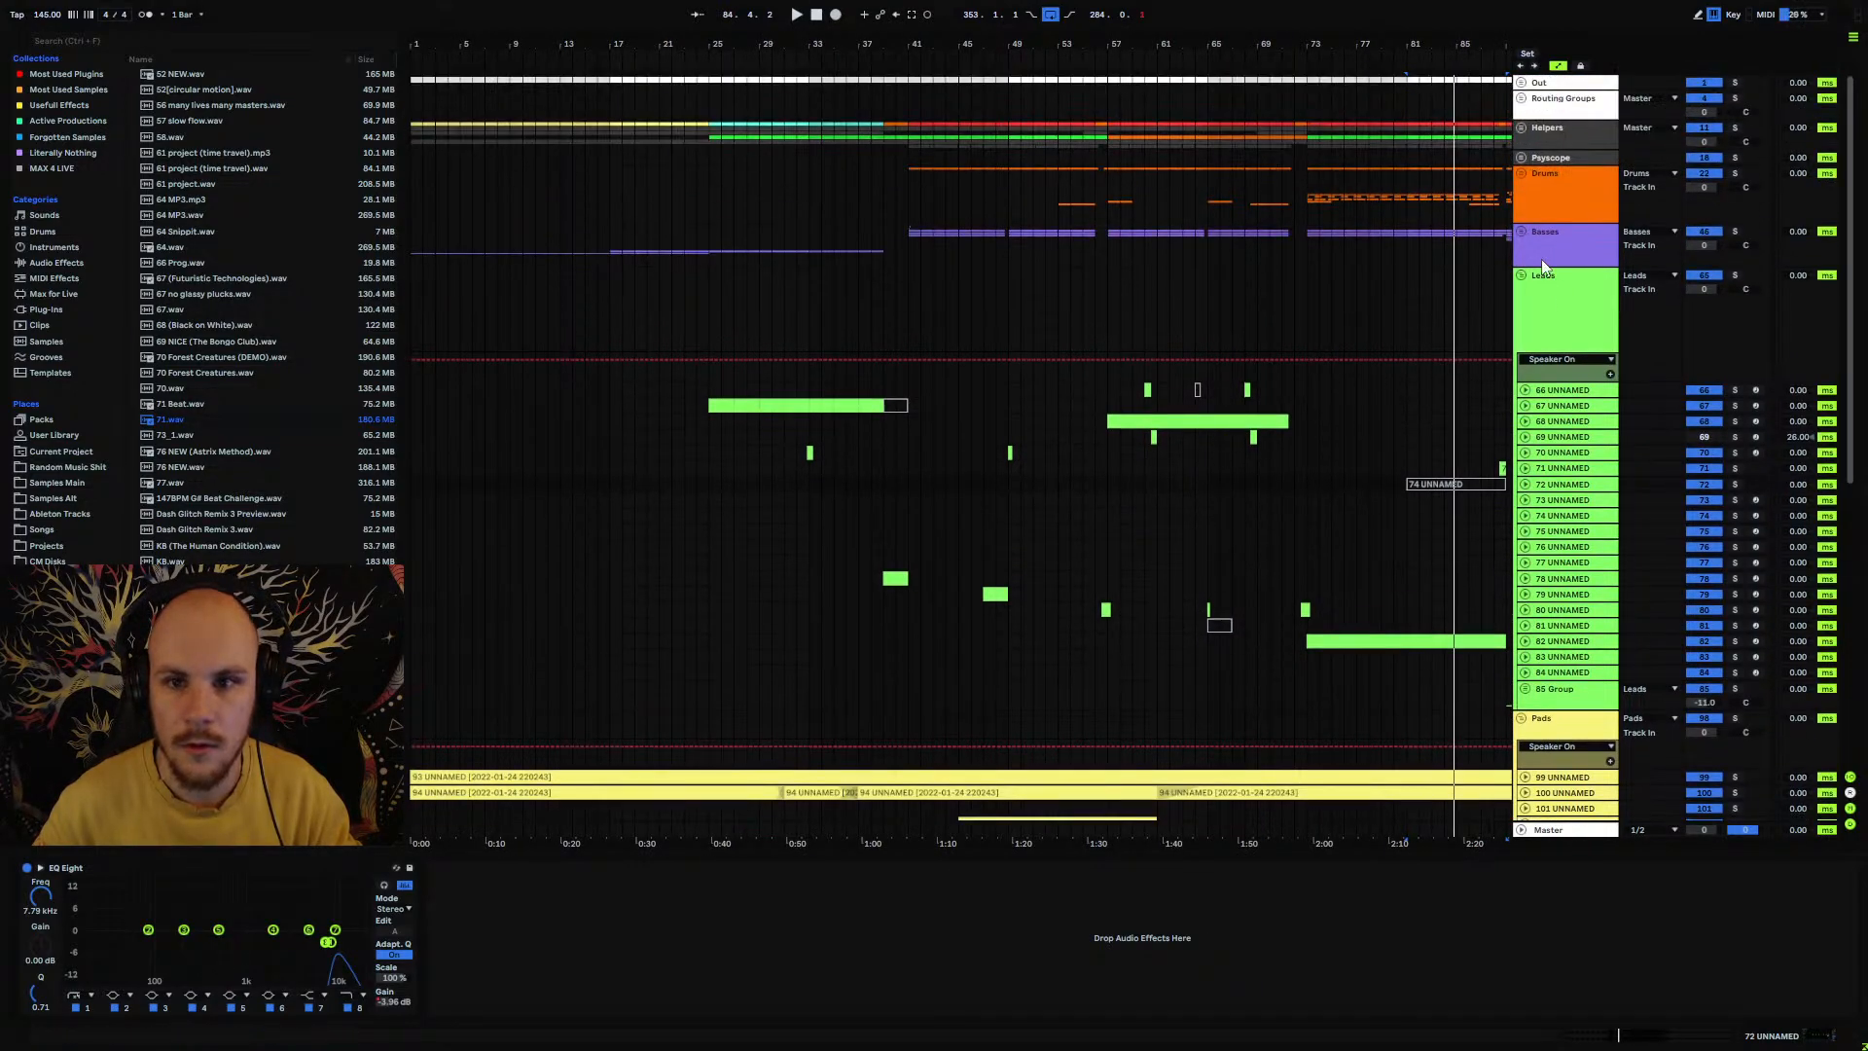
# Step: Expand the Basses group down to its nested 50 Group and delete the 44 UNNAMED track inside it
pyautogui.click(1524, 233)
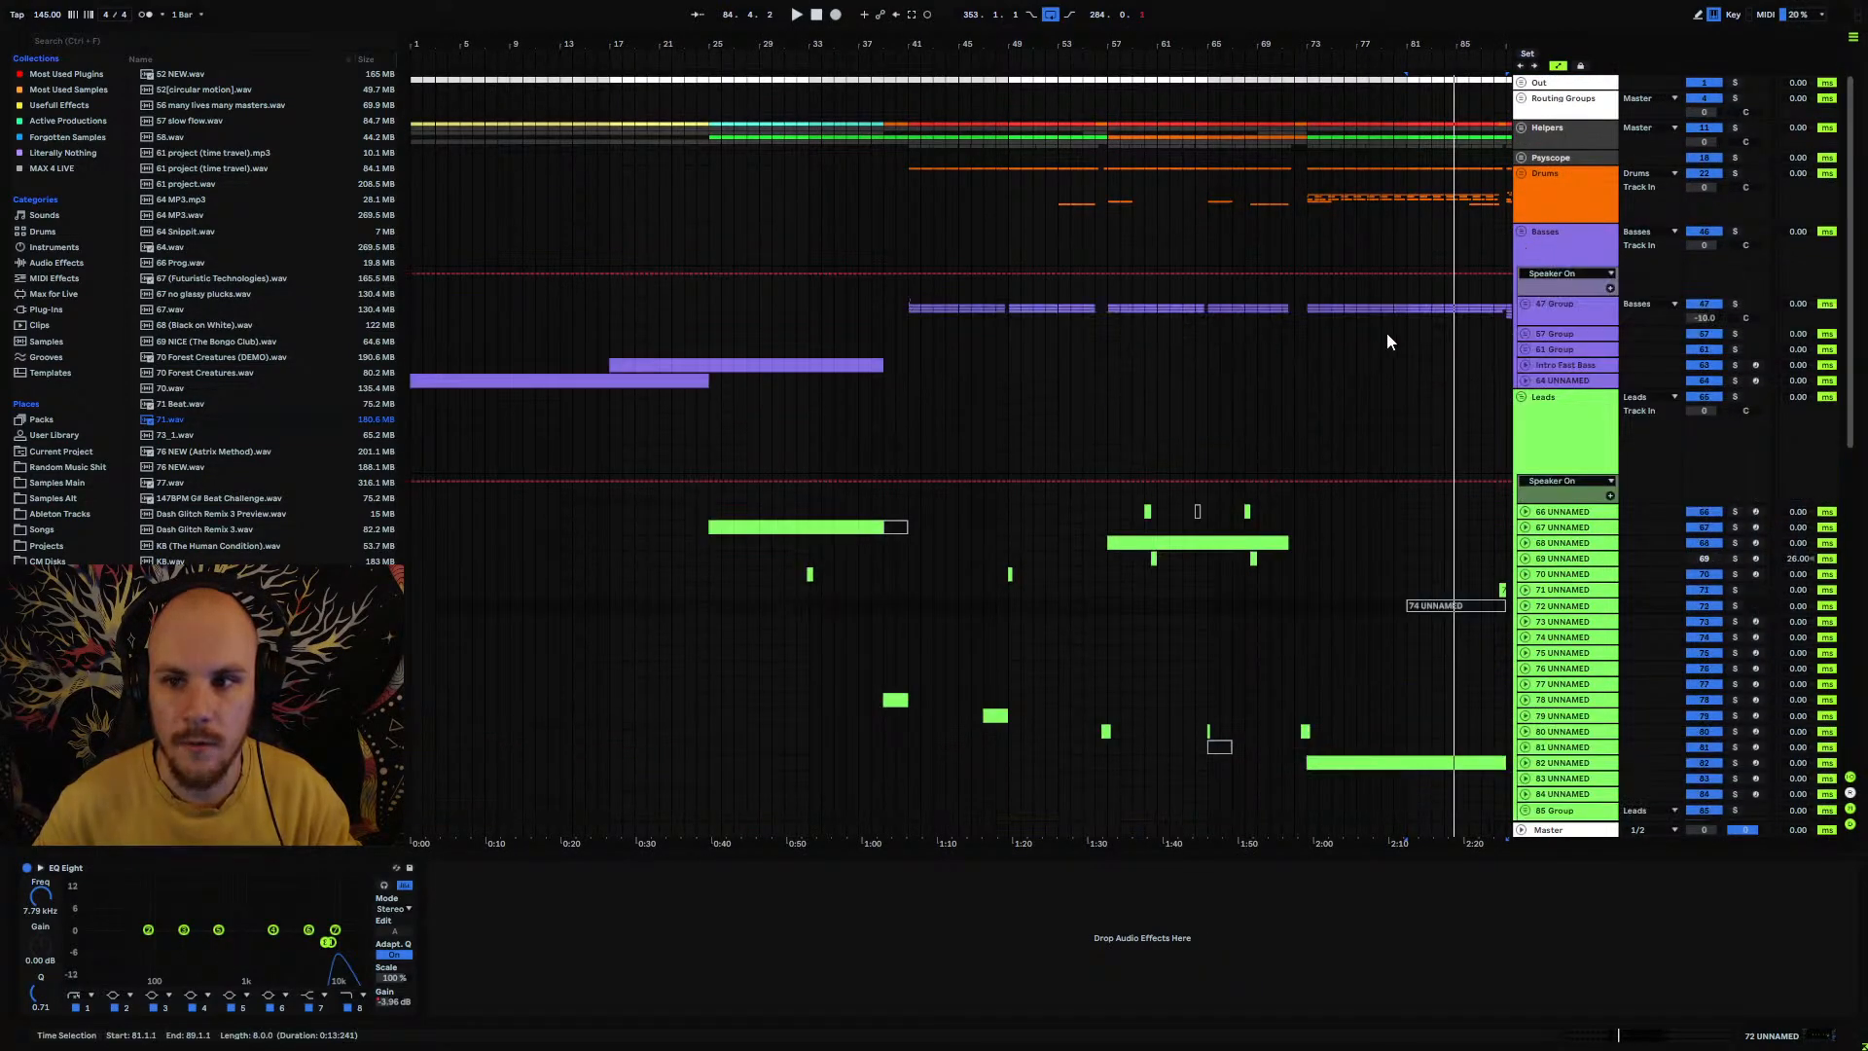
pyautogui.click(1525, 304)
pyautogui.click(1530, 409)
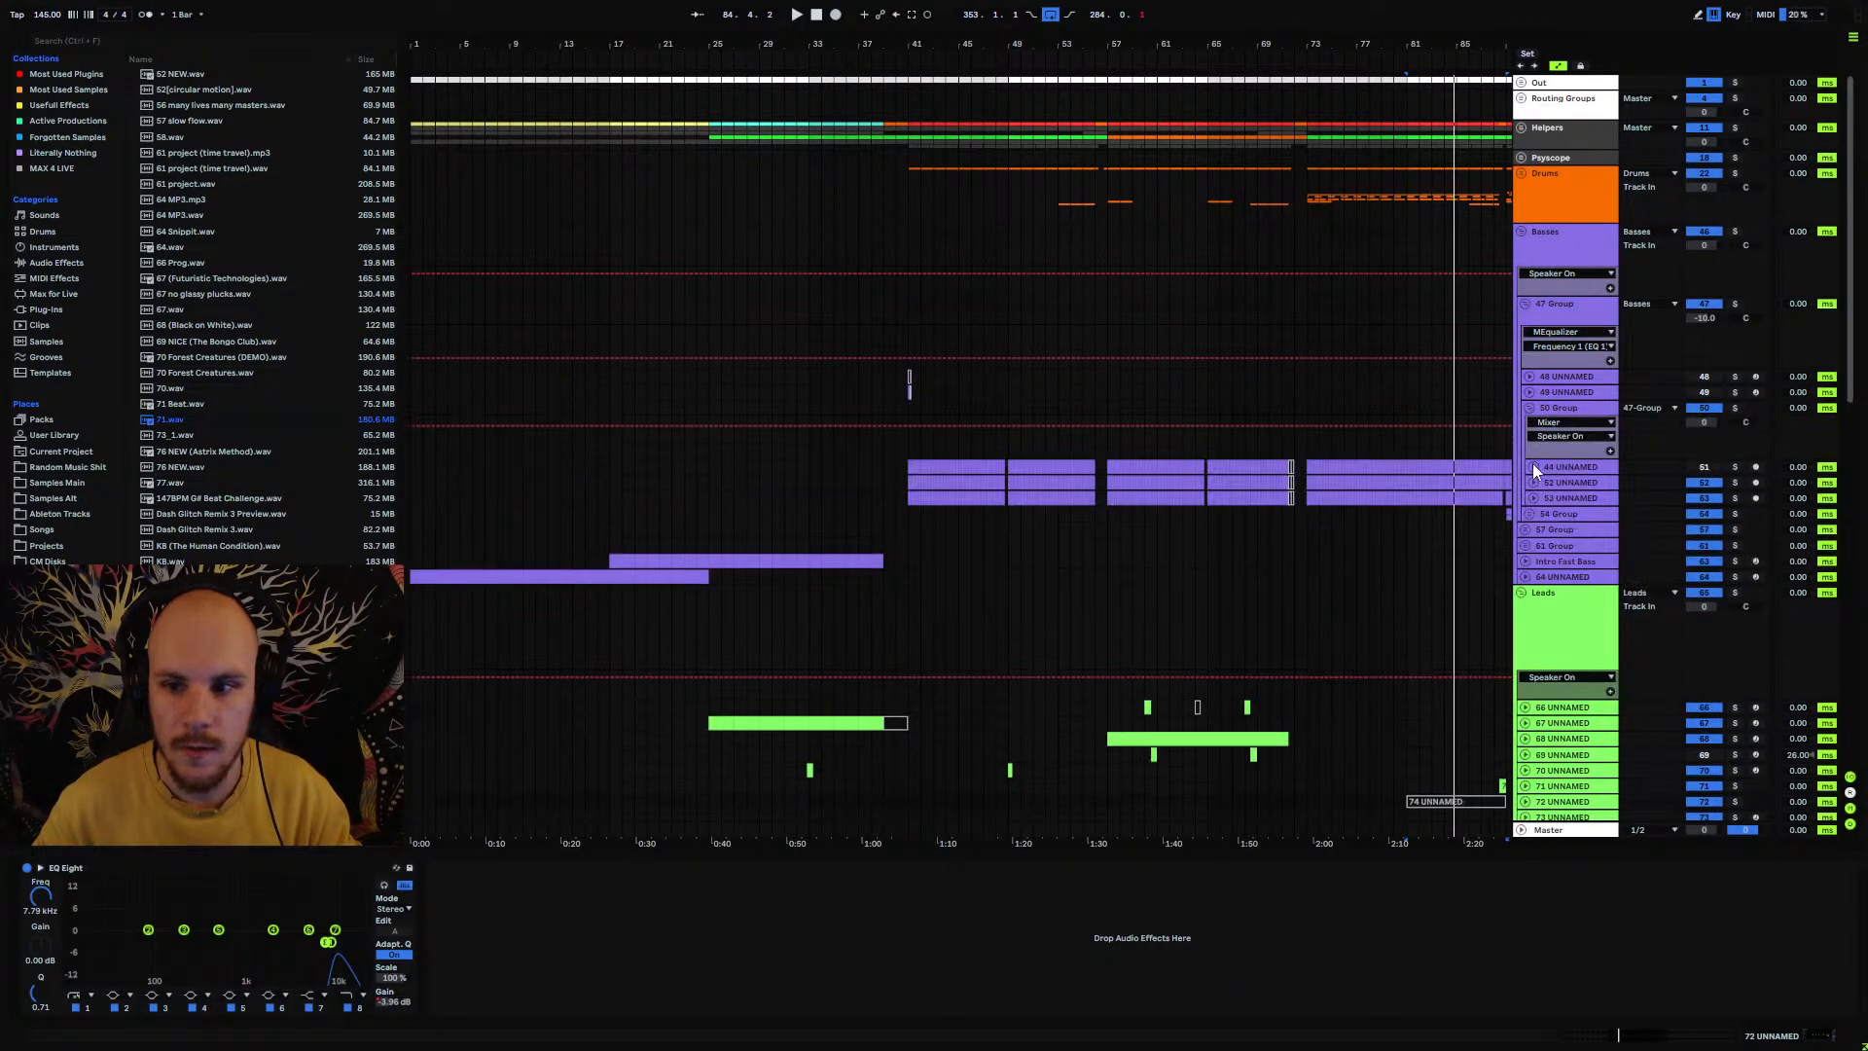
pyautogui.moveTo(914, 45); pyautogui.dragTo(796, 188)
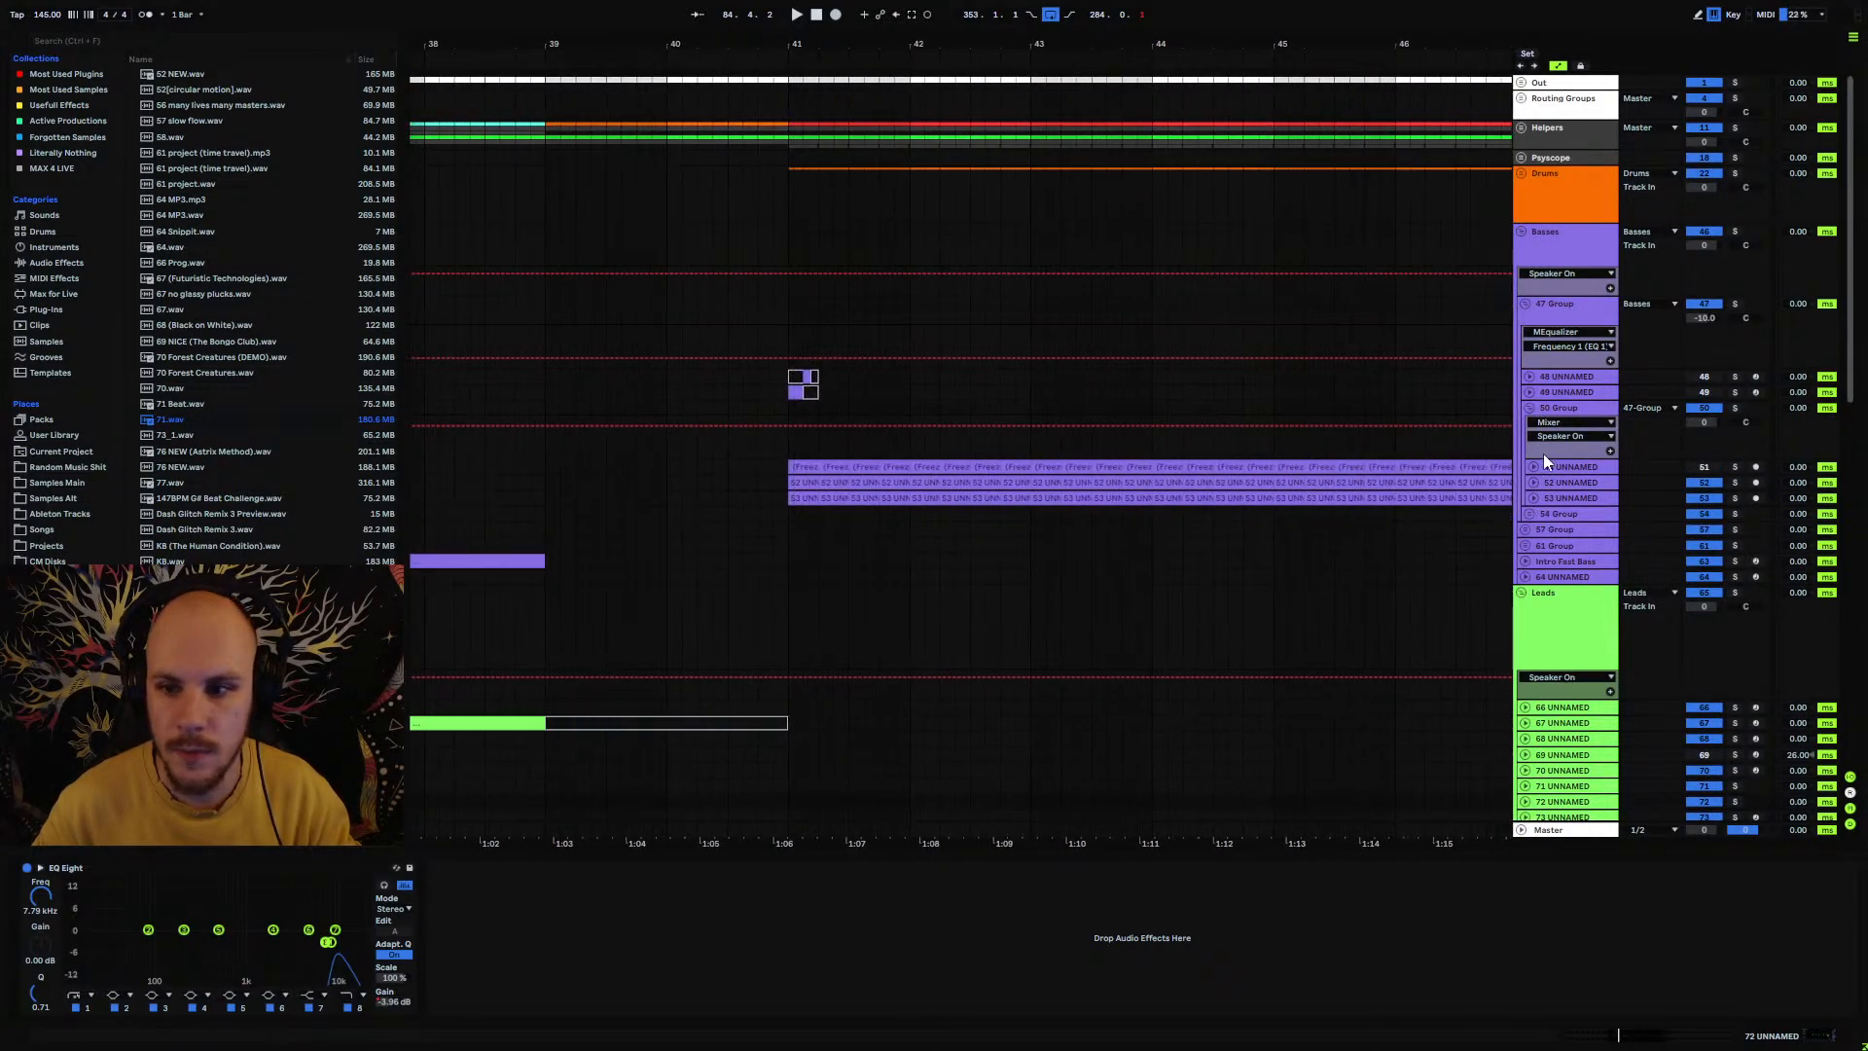
pyautogui.click(1531, 467)
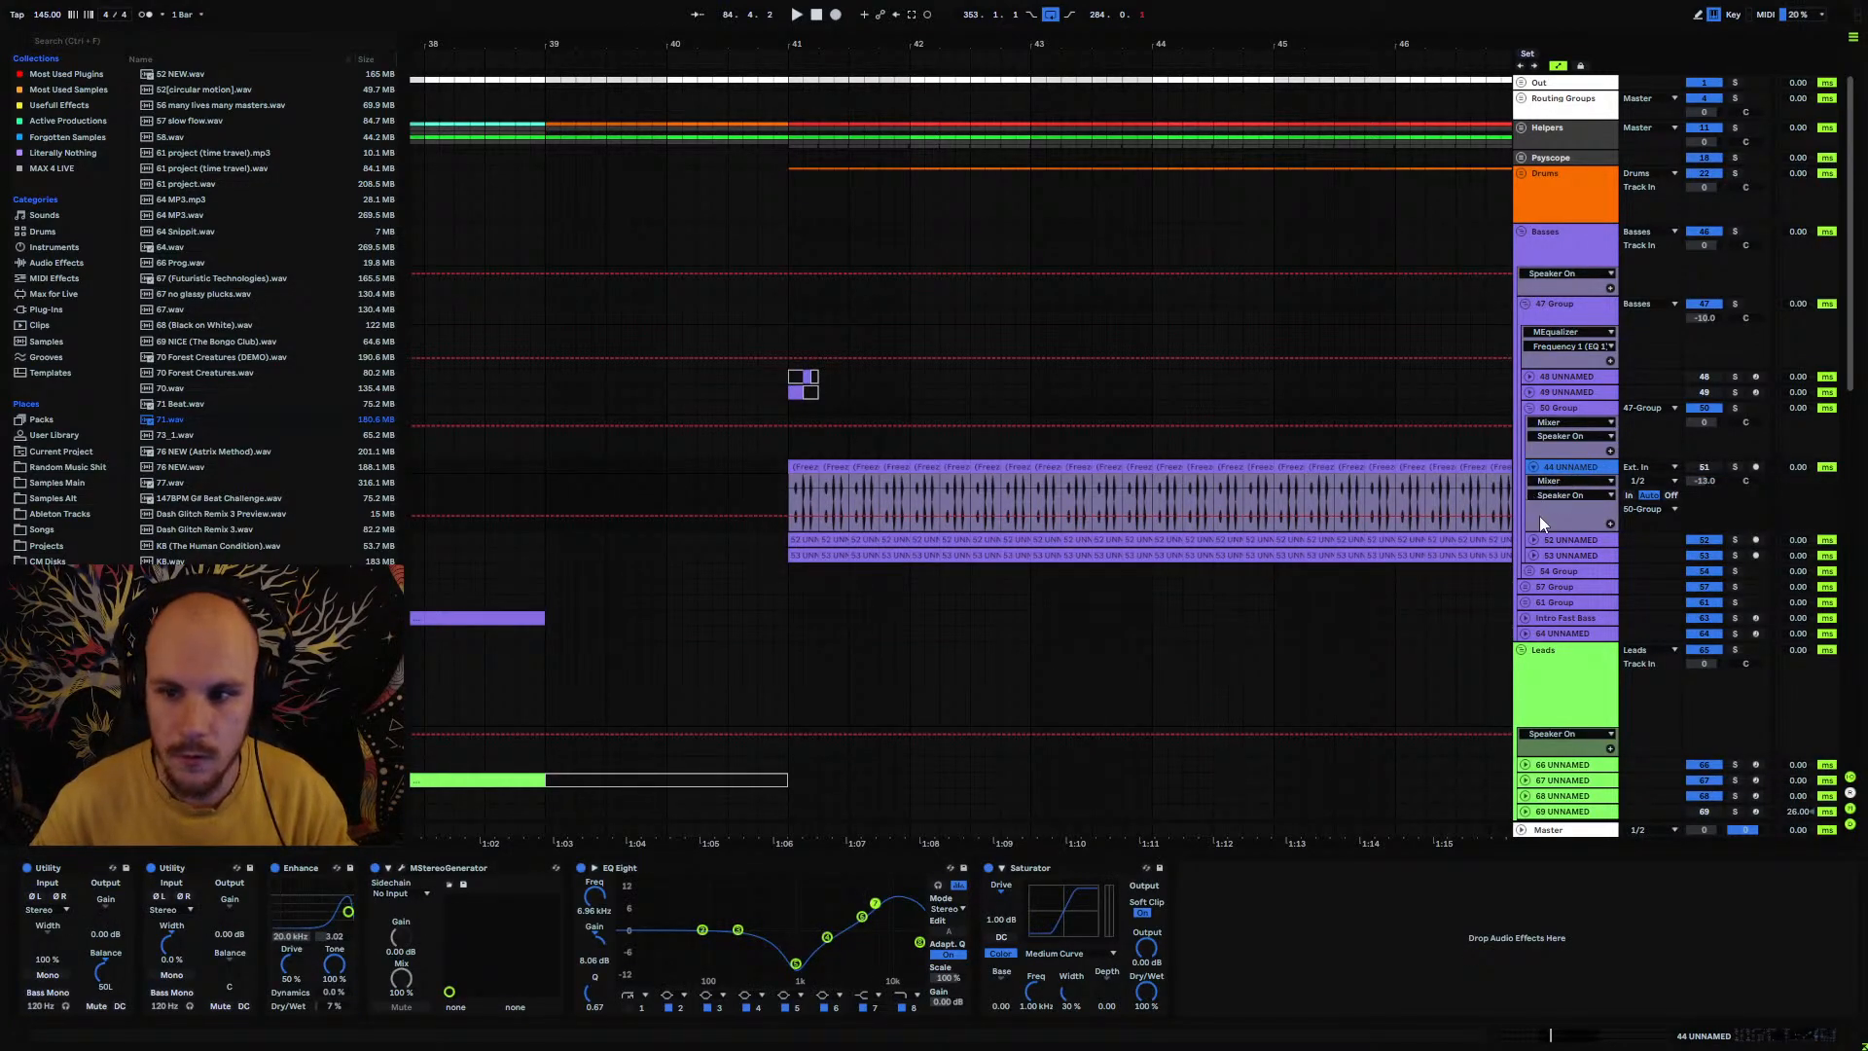
pyautogui.press('Delete')
# Step: Unfold the 51 and 52 UNNAMED bass tracks to inspect their waveforms, and collapse both again
pyautogui.click(1534, 468)
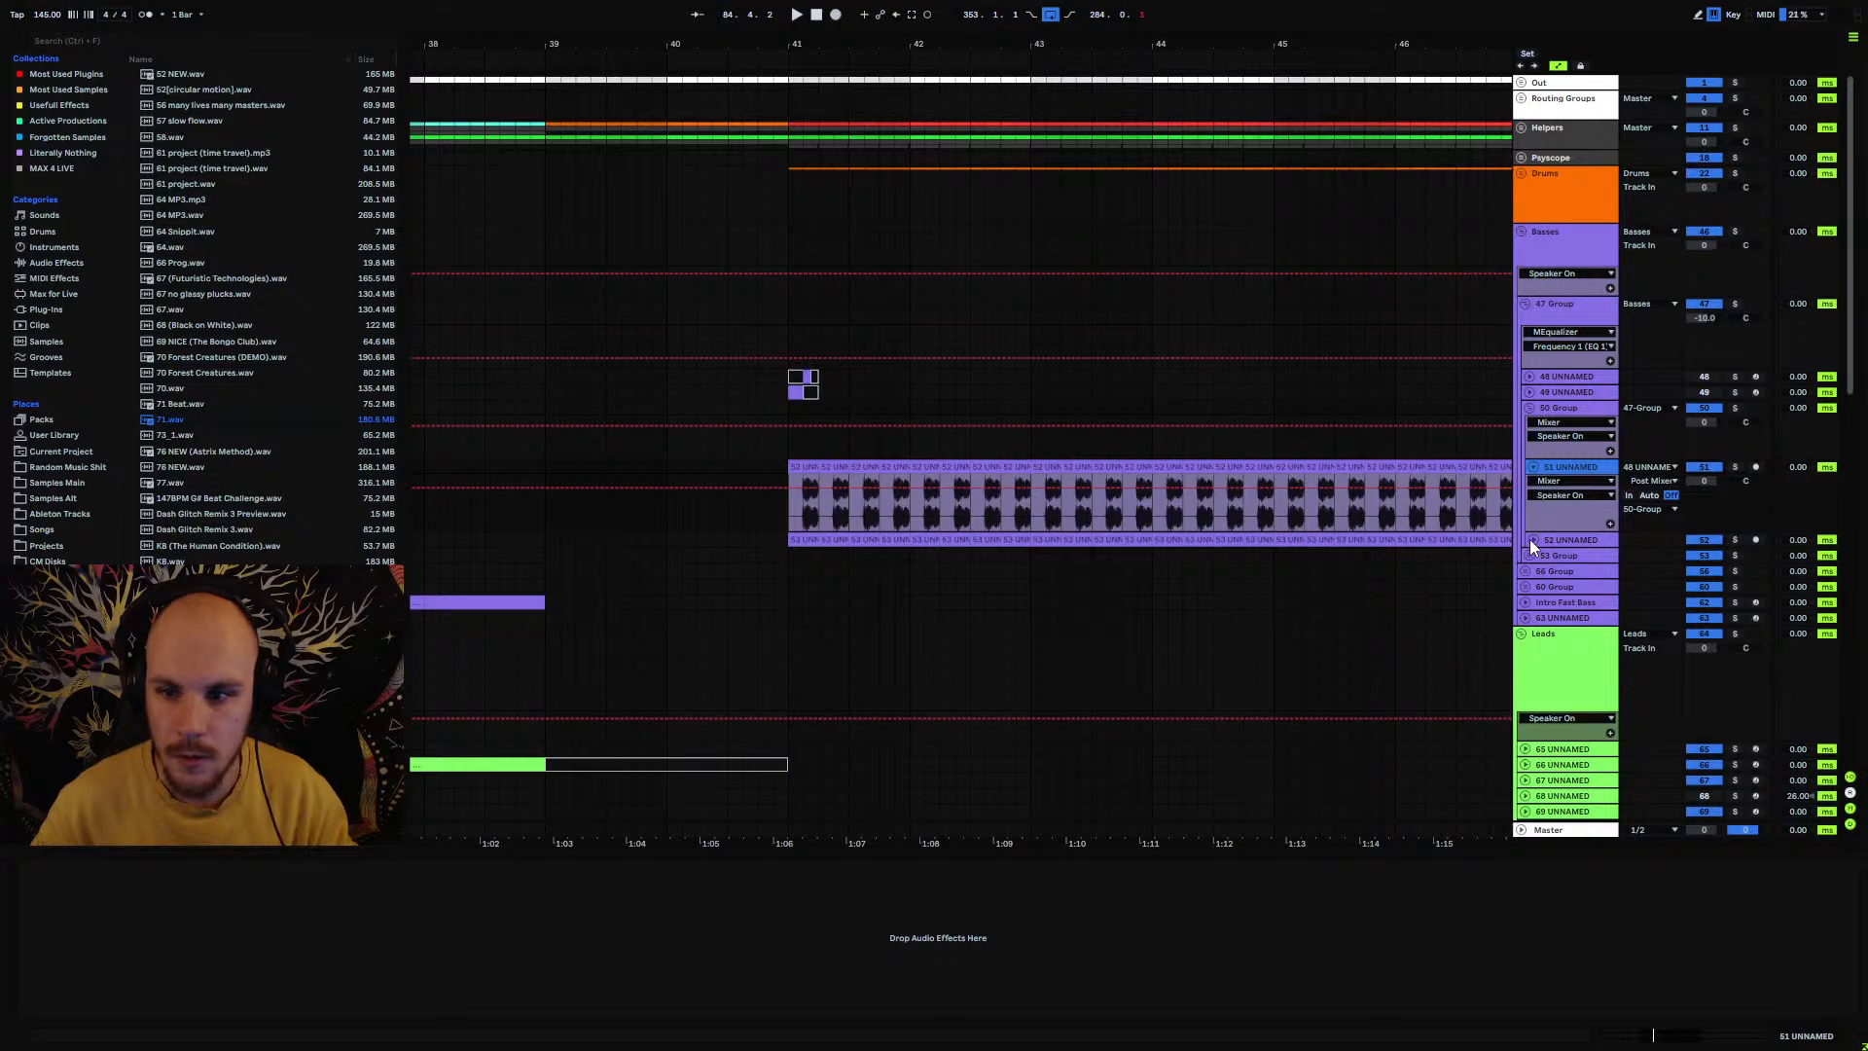
pyautogui.click(1531, 539)
pyautogui.click(1531, 467)
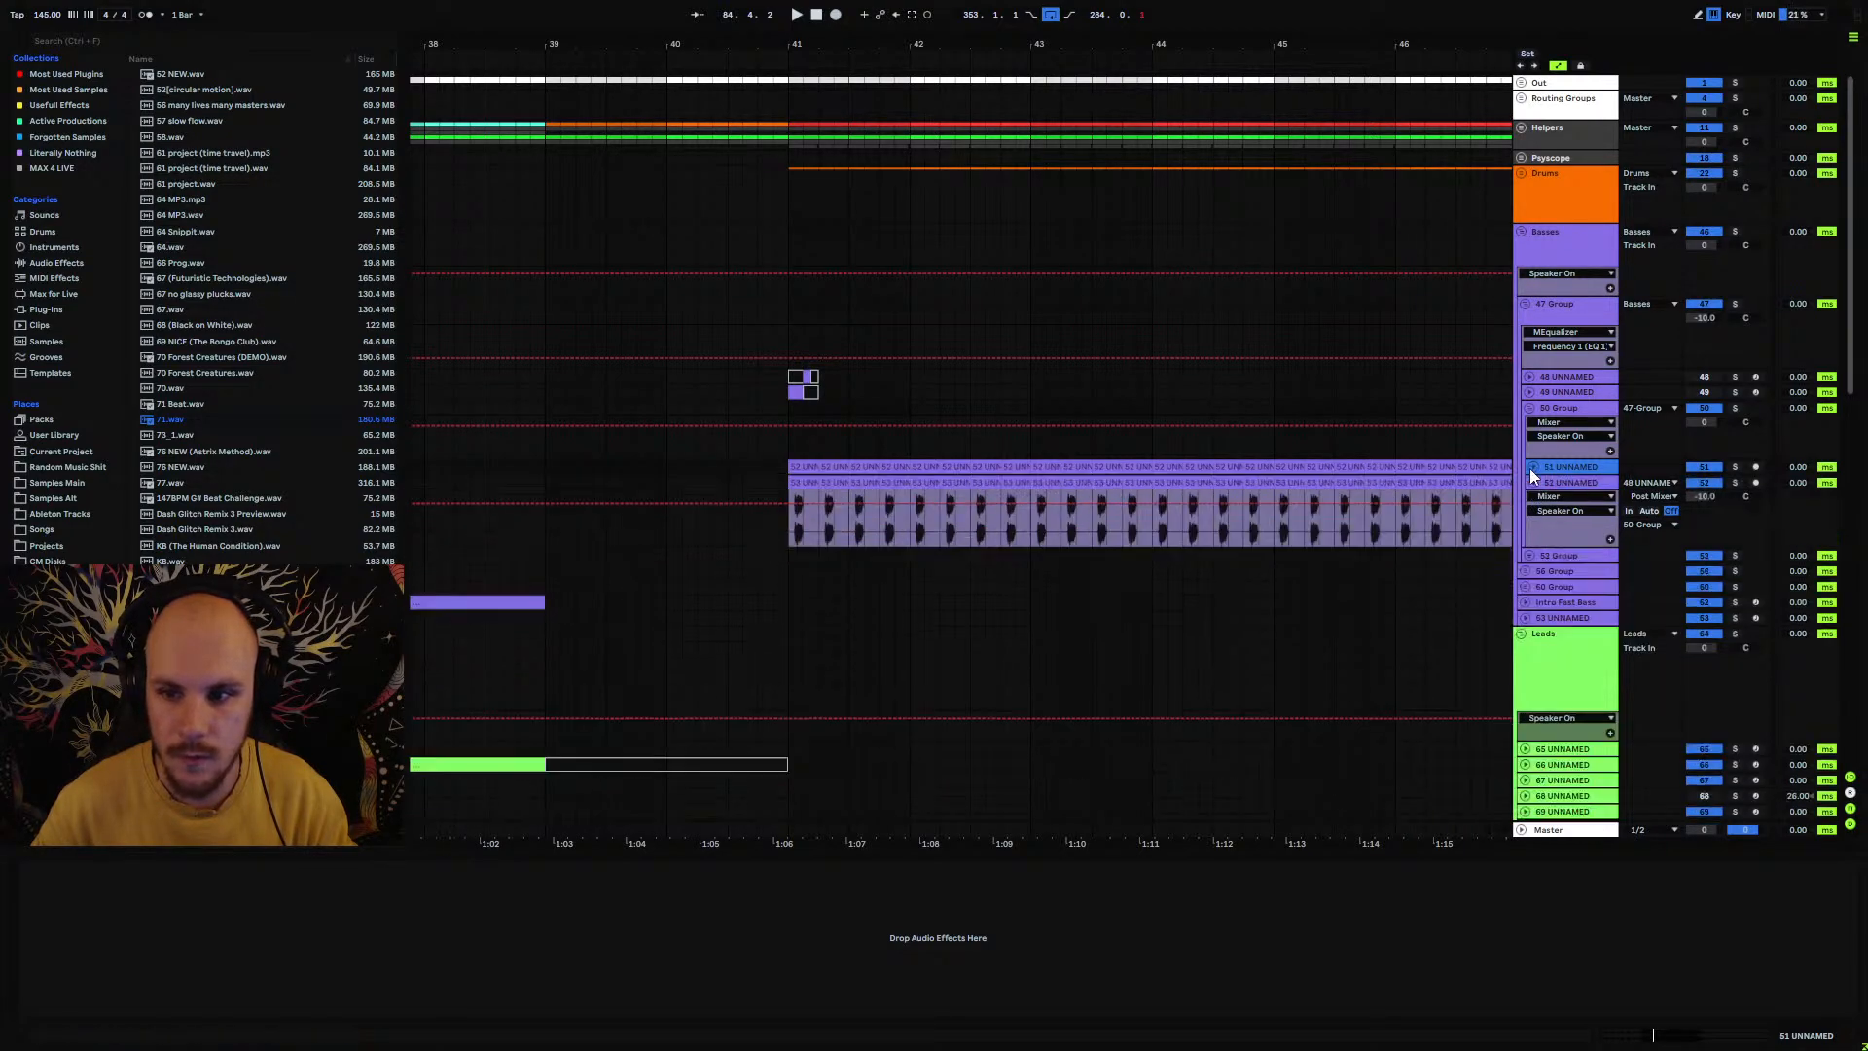
pyautogui.click(1534, 485)
# Step: Expand the 56 Group and its 58 UNNAMED bass track, and audition the clips from bar 114
pyautogui.moveTo(872, 45); pyautogui.dragTo(624, 5)
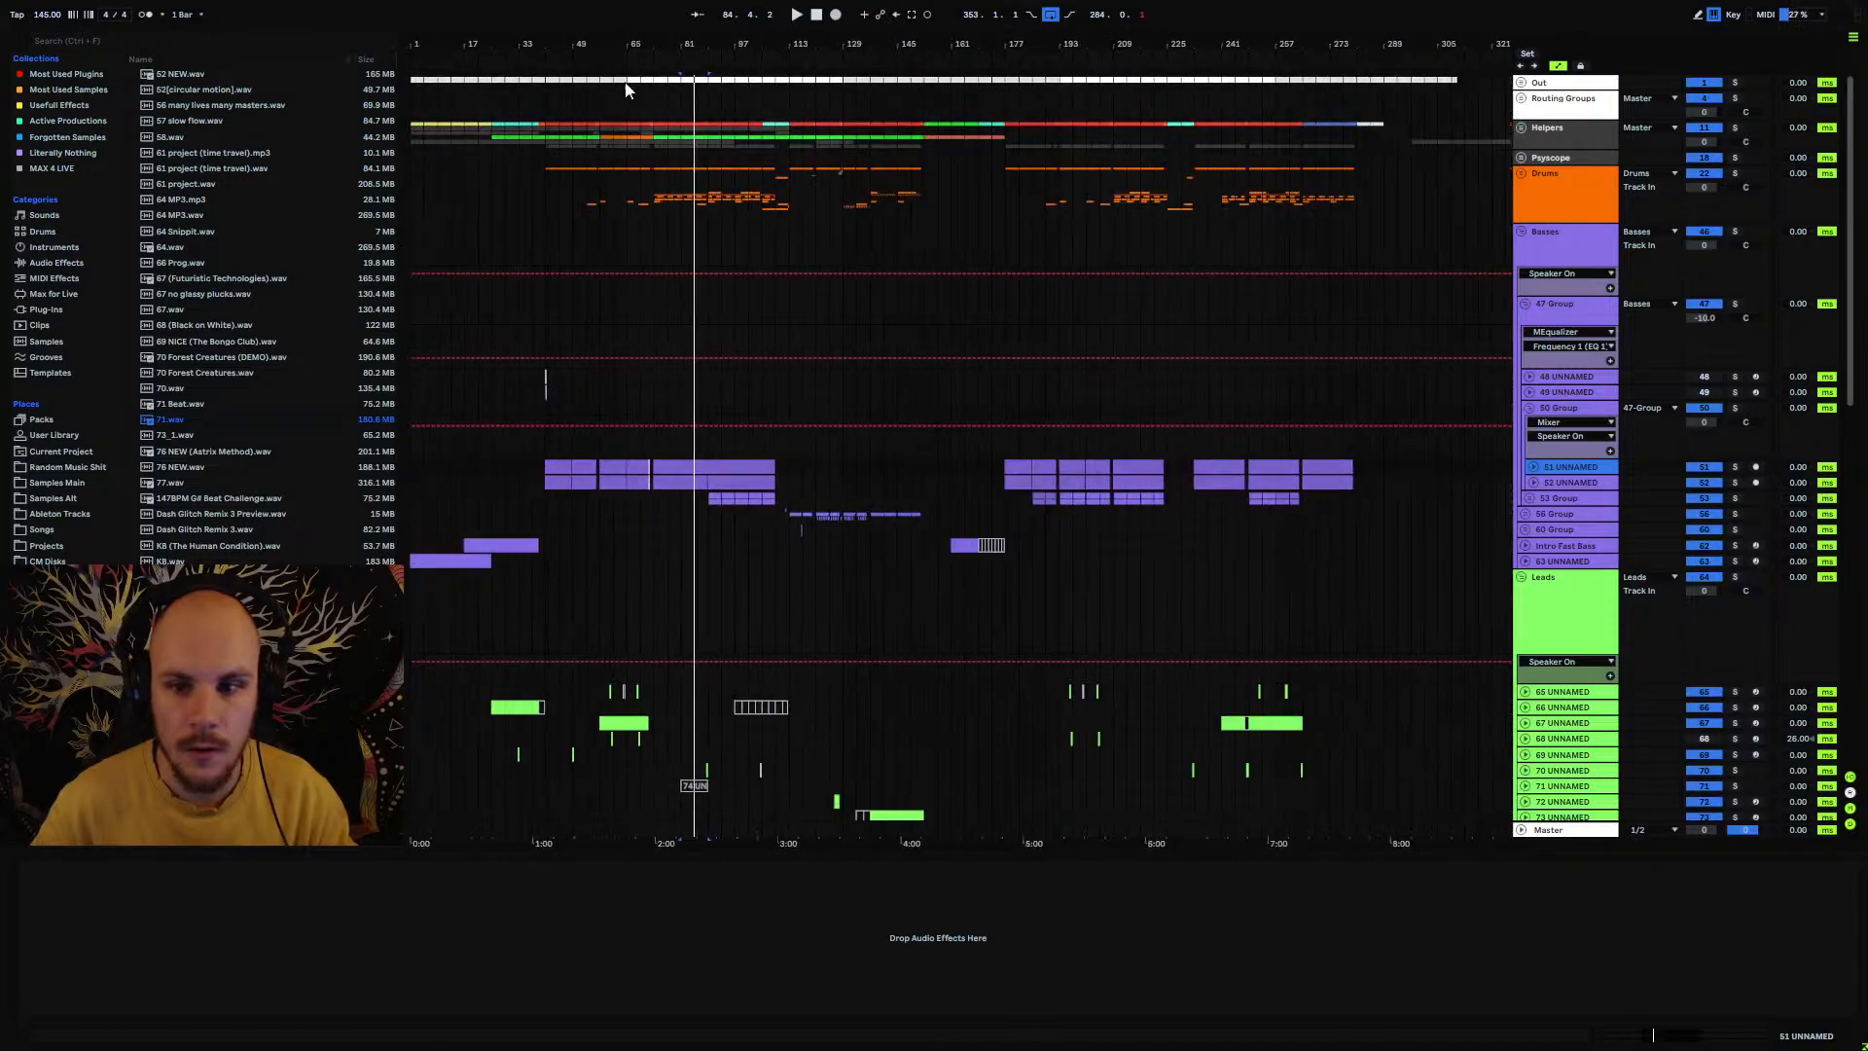
pyautogui.click(1526, 512)
pyautogui.click(1526, 587)
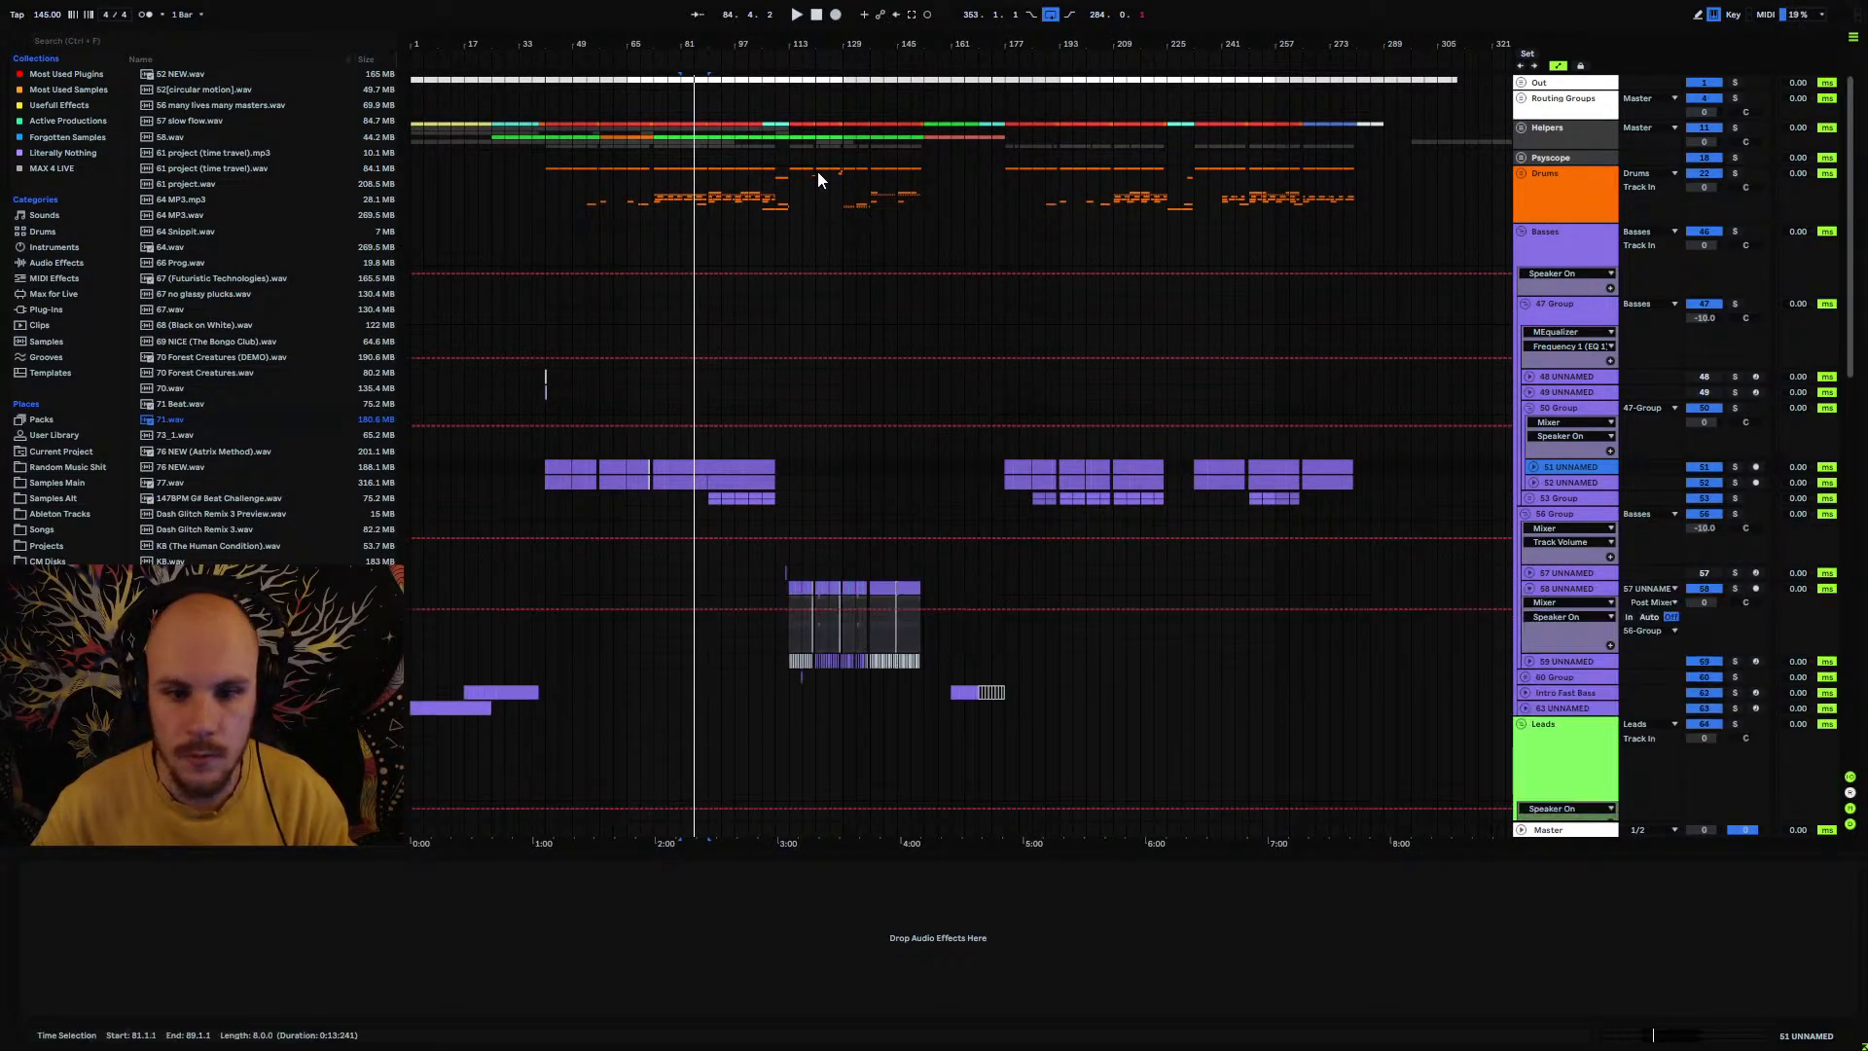
pyautogui.moveTo(796, 45); pyautogui.dragTo(665, 97)
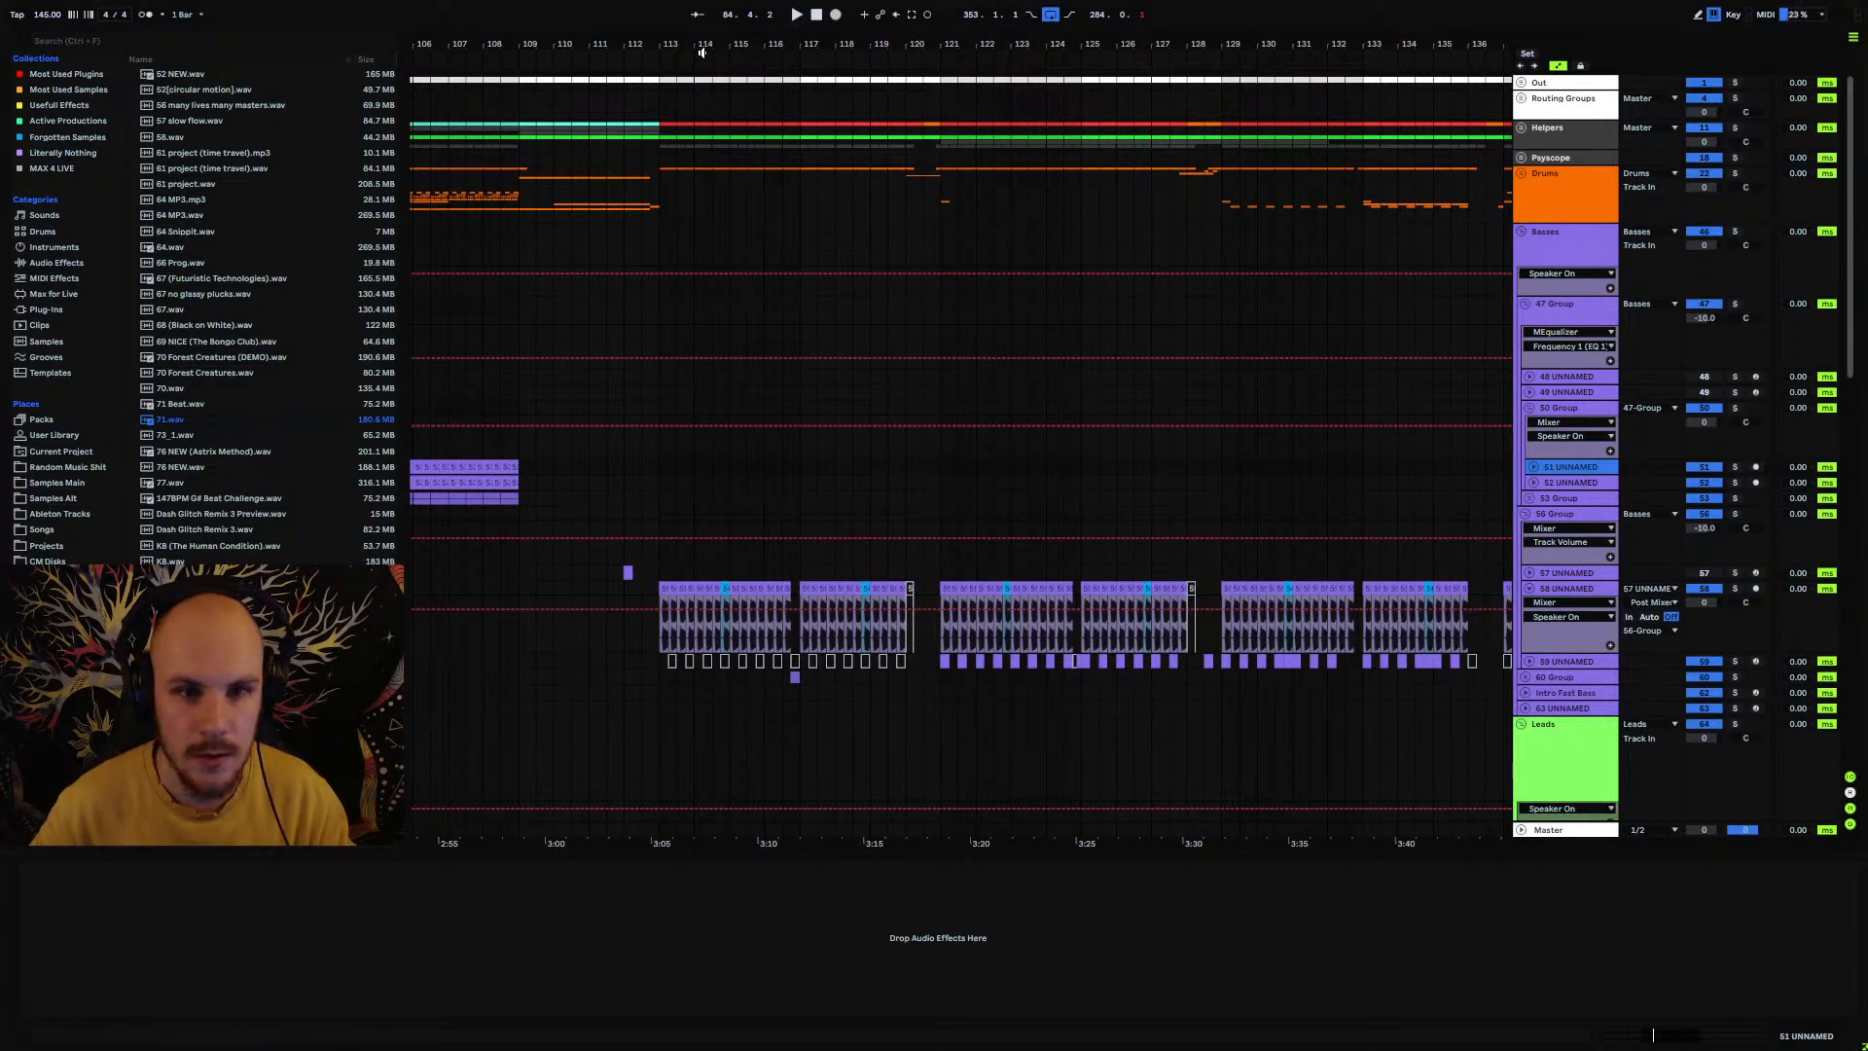
pyautogui.moveTo(703, 51); pyautogui.dragTo(885, 441)
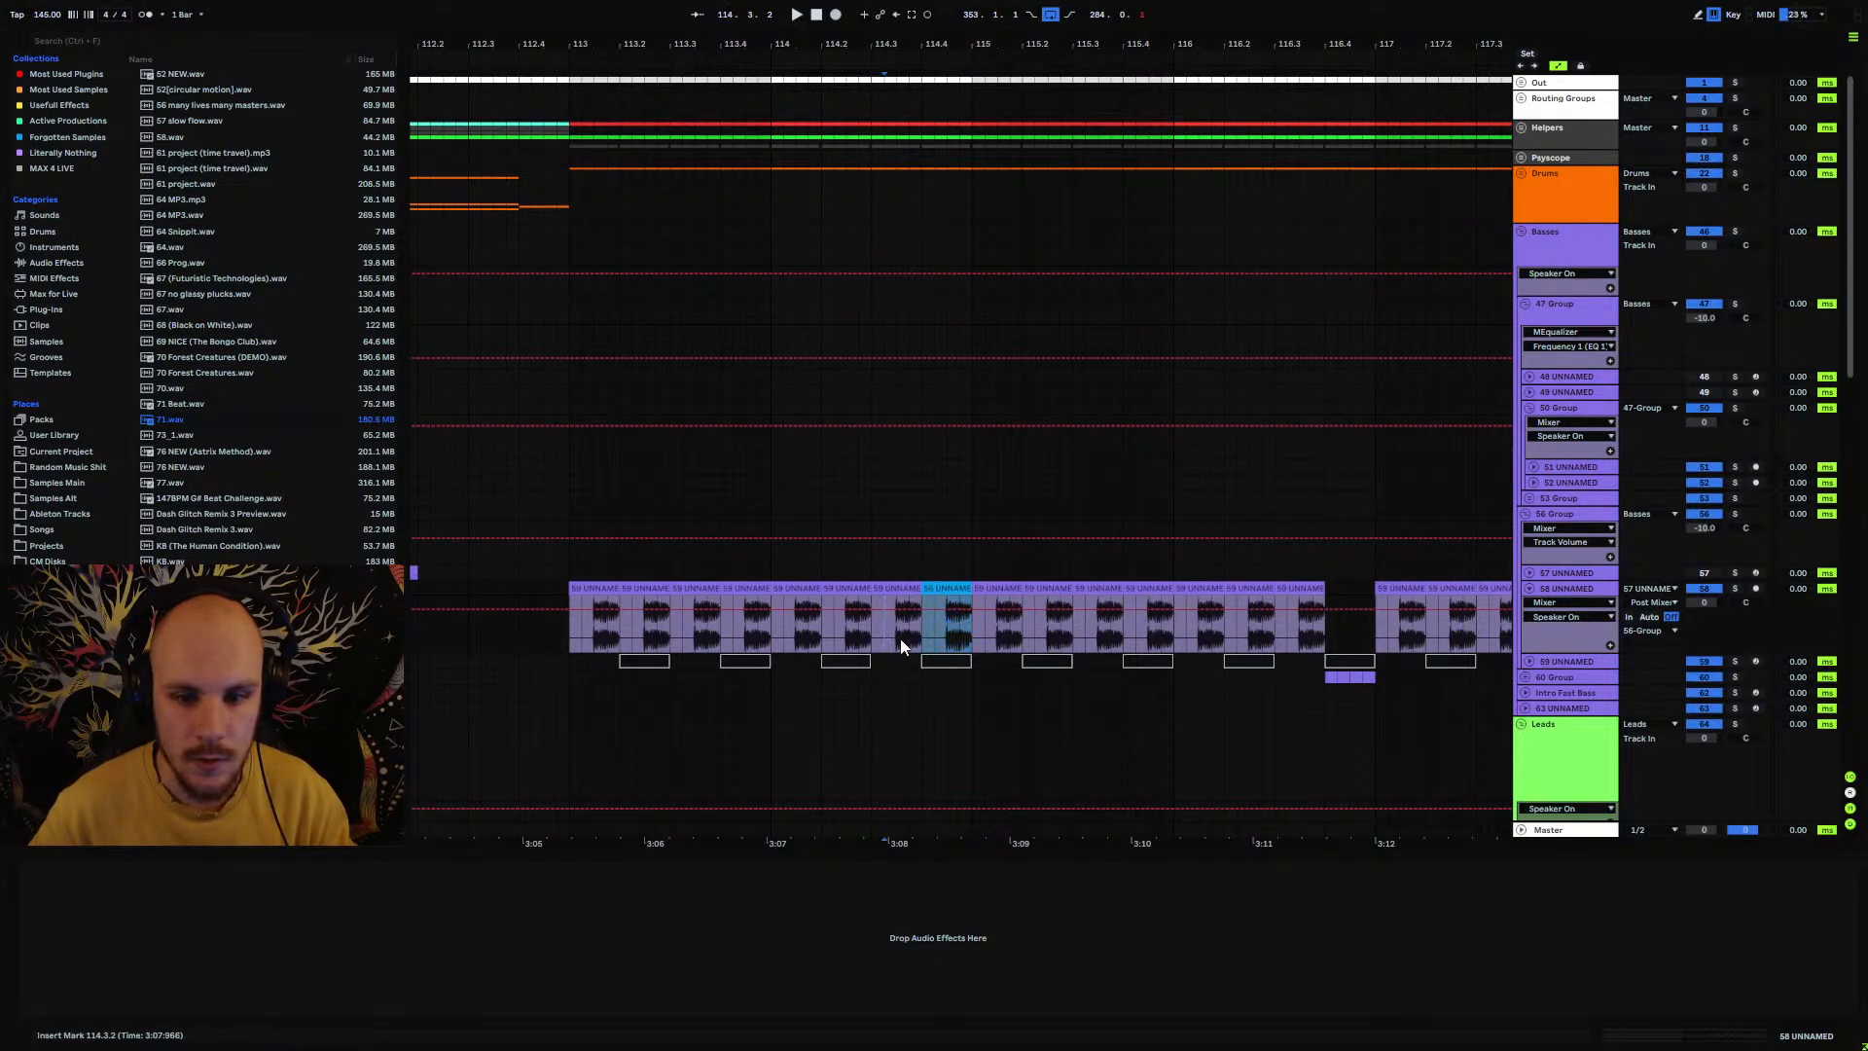
pyautogui.click(873, 638)
pyautogui.press('space')
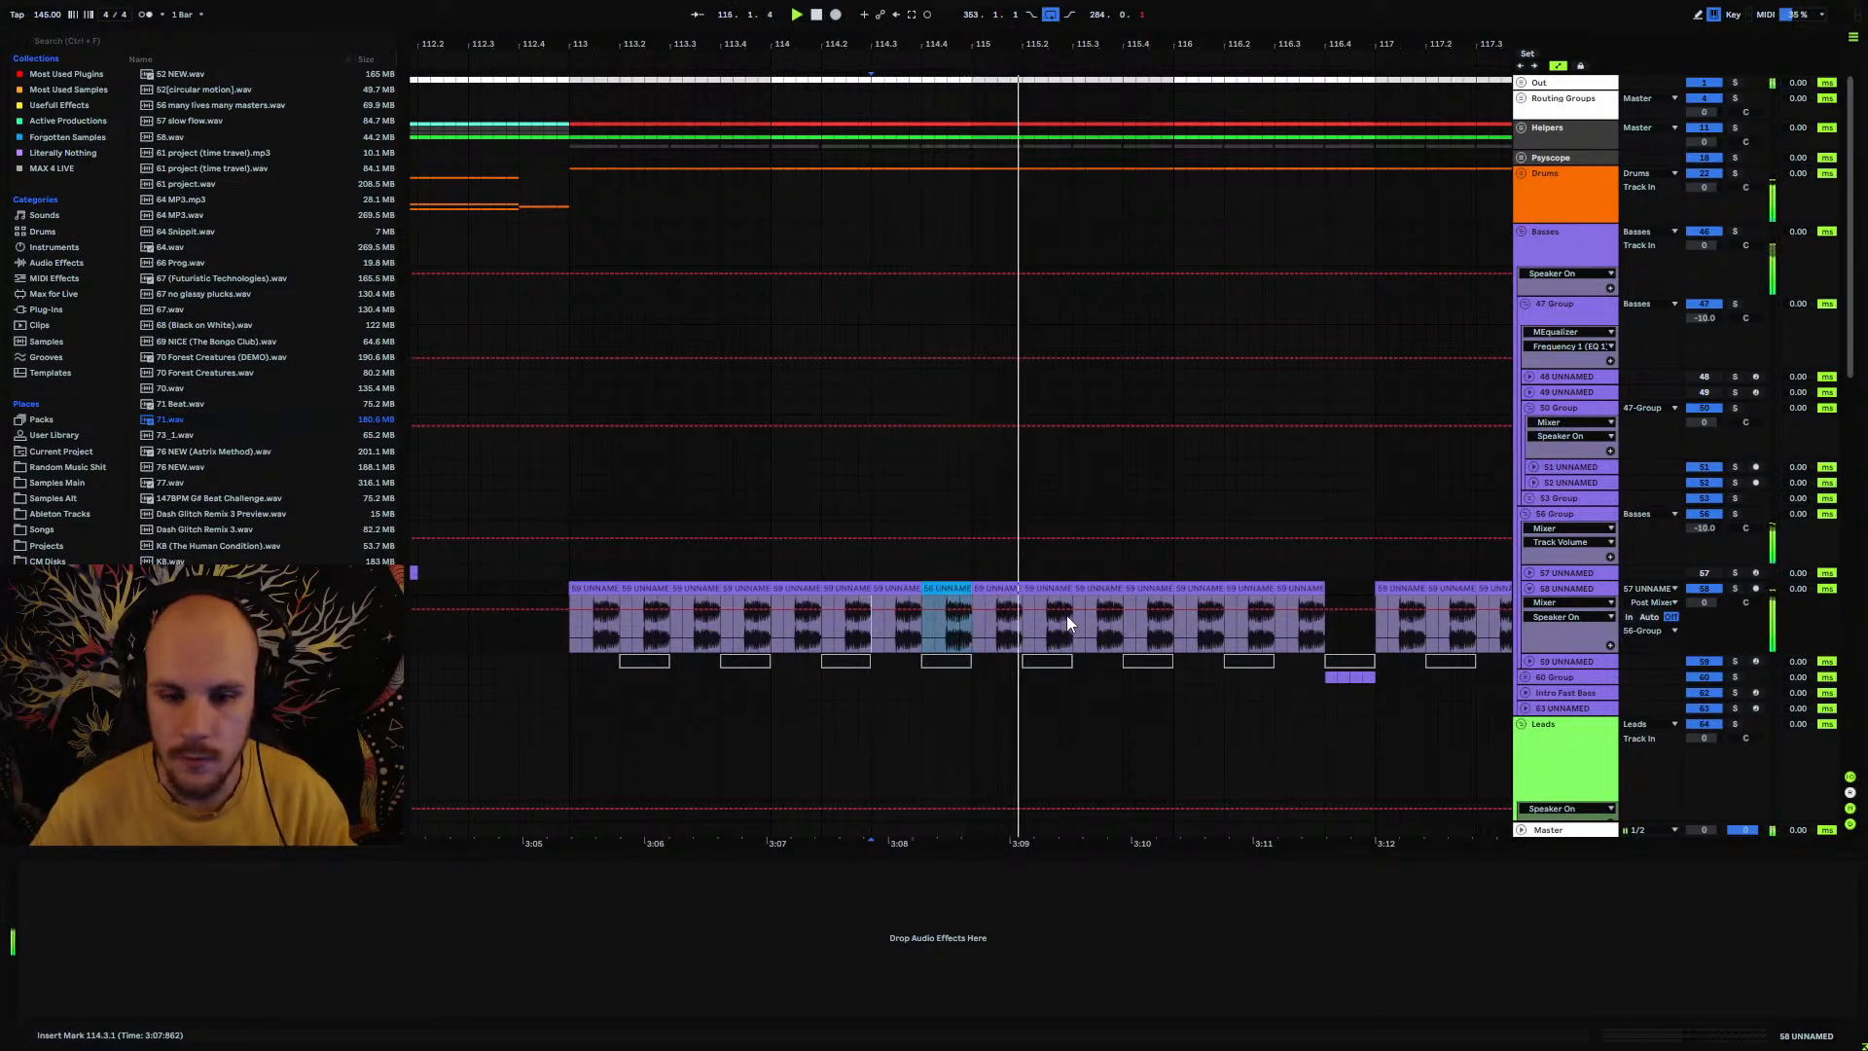
pyautogui.press('space')
# Step: Collapse the 56 Group and the 47 Group within Basses
pyautogui.moveTo(873, 46); pyautogui.dragTo(1066, 5)
pyautogui.click(1526, 513)
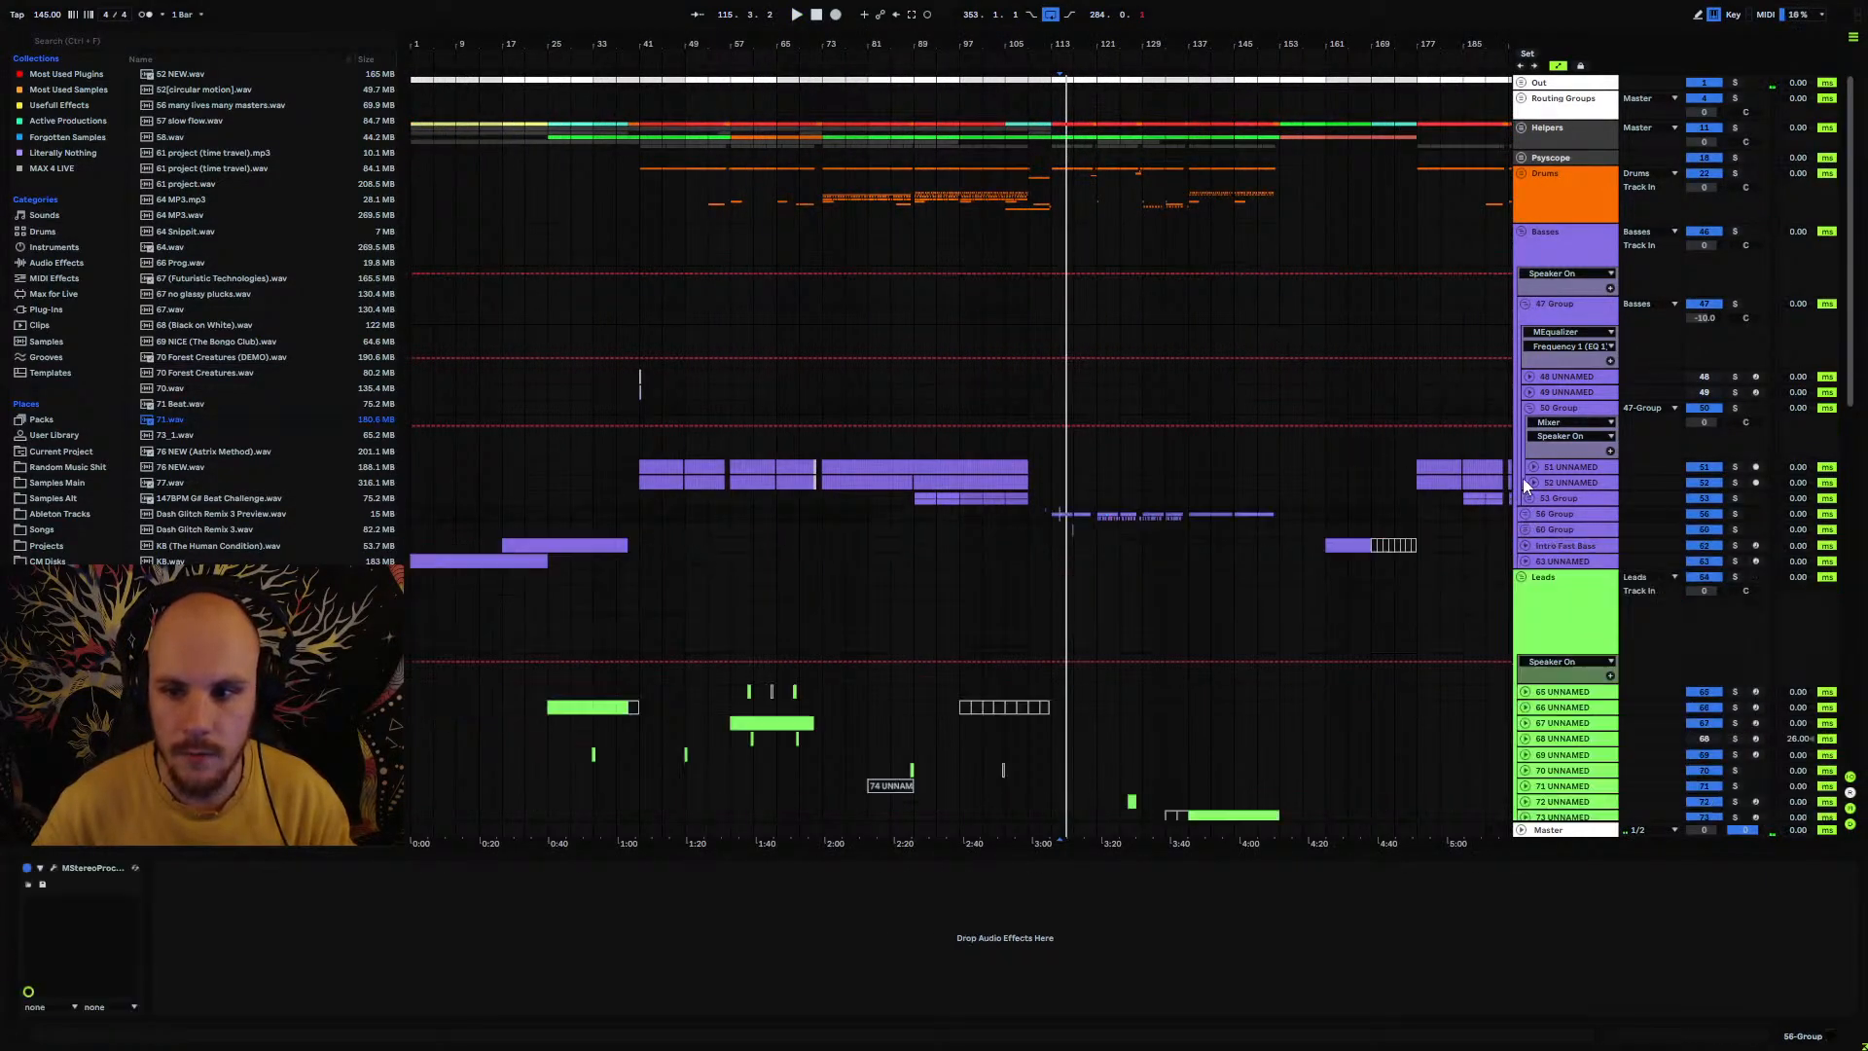
pyautogui.click(1524, 305)
# Step: Unfold the 99 UNNAMED pad track and audition it soloed at several points between bars 8 and 23, removing the solo at the end
pyautogui.moveTo(570, 46); pyautogui.dragTo(650, 49)
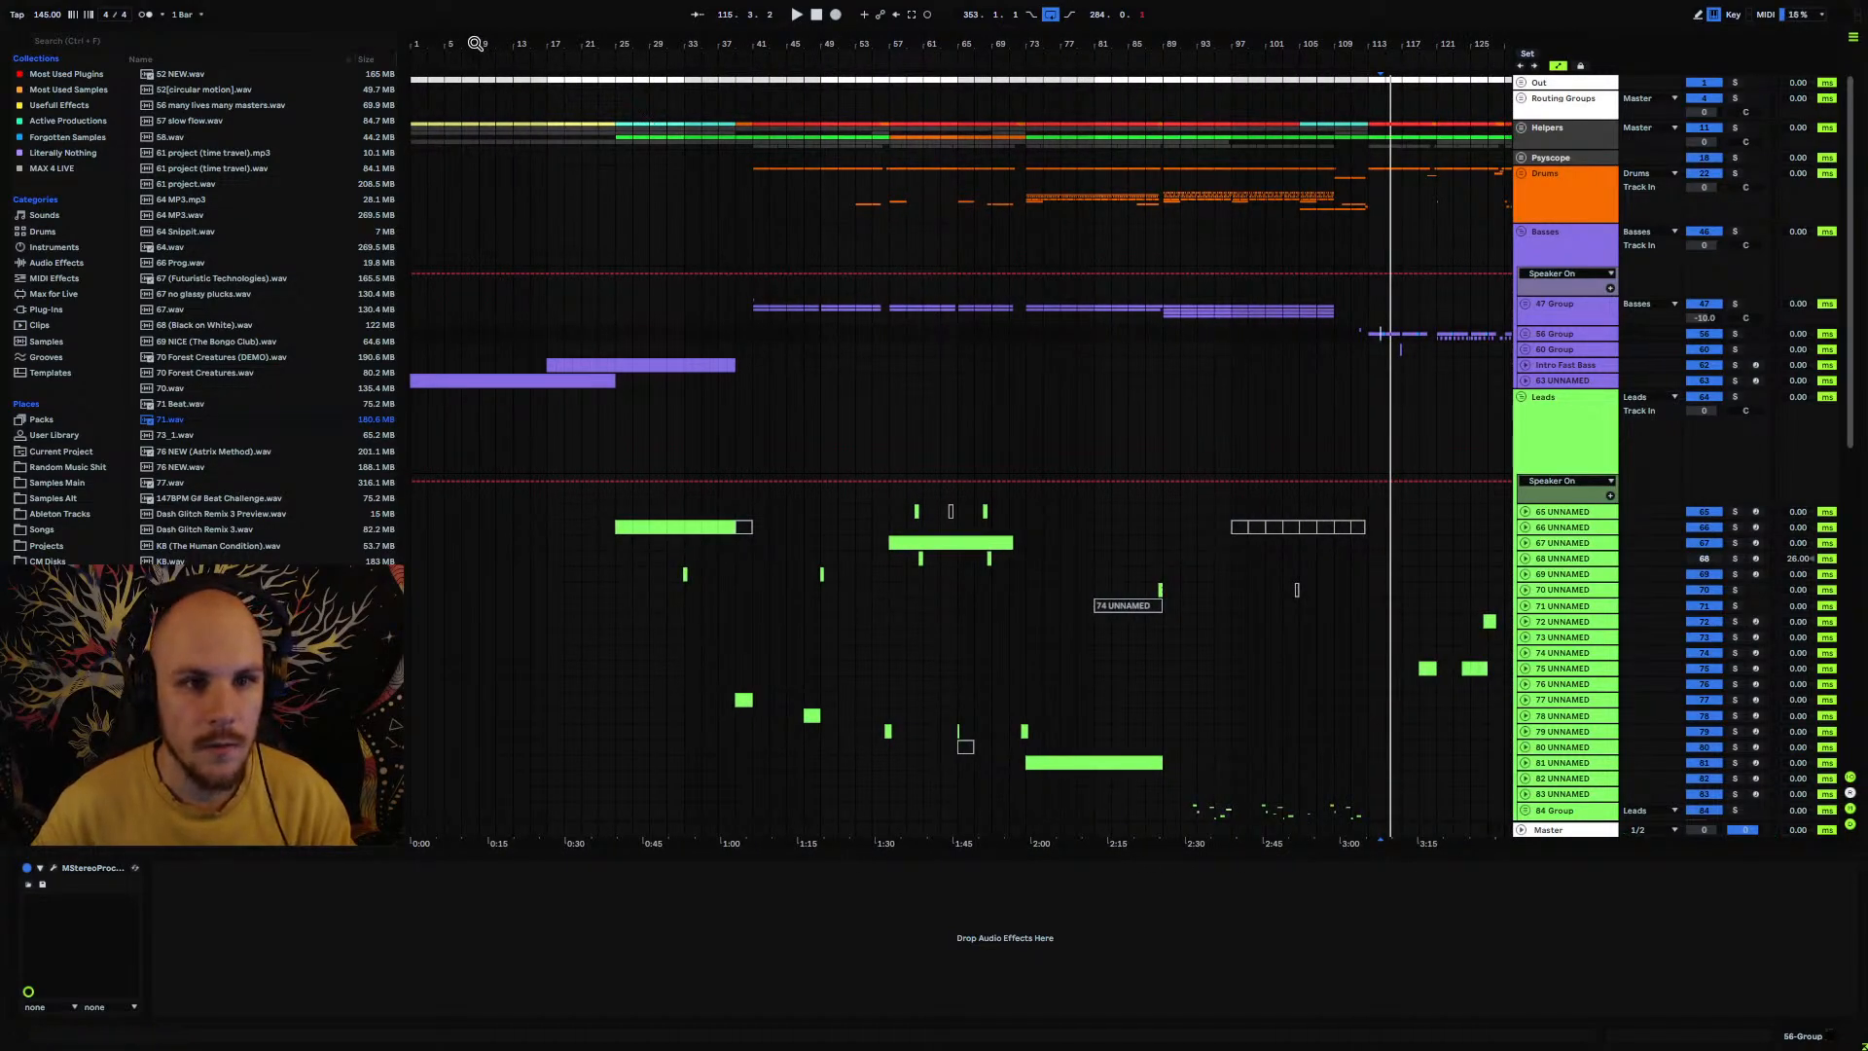
pyautogui.moveTo(475, 43); pyautogui.dragTo(475, 66)
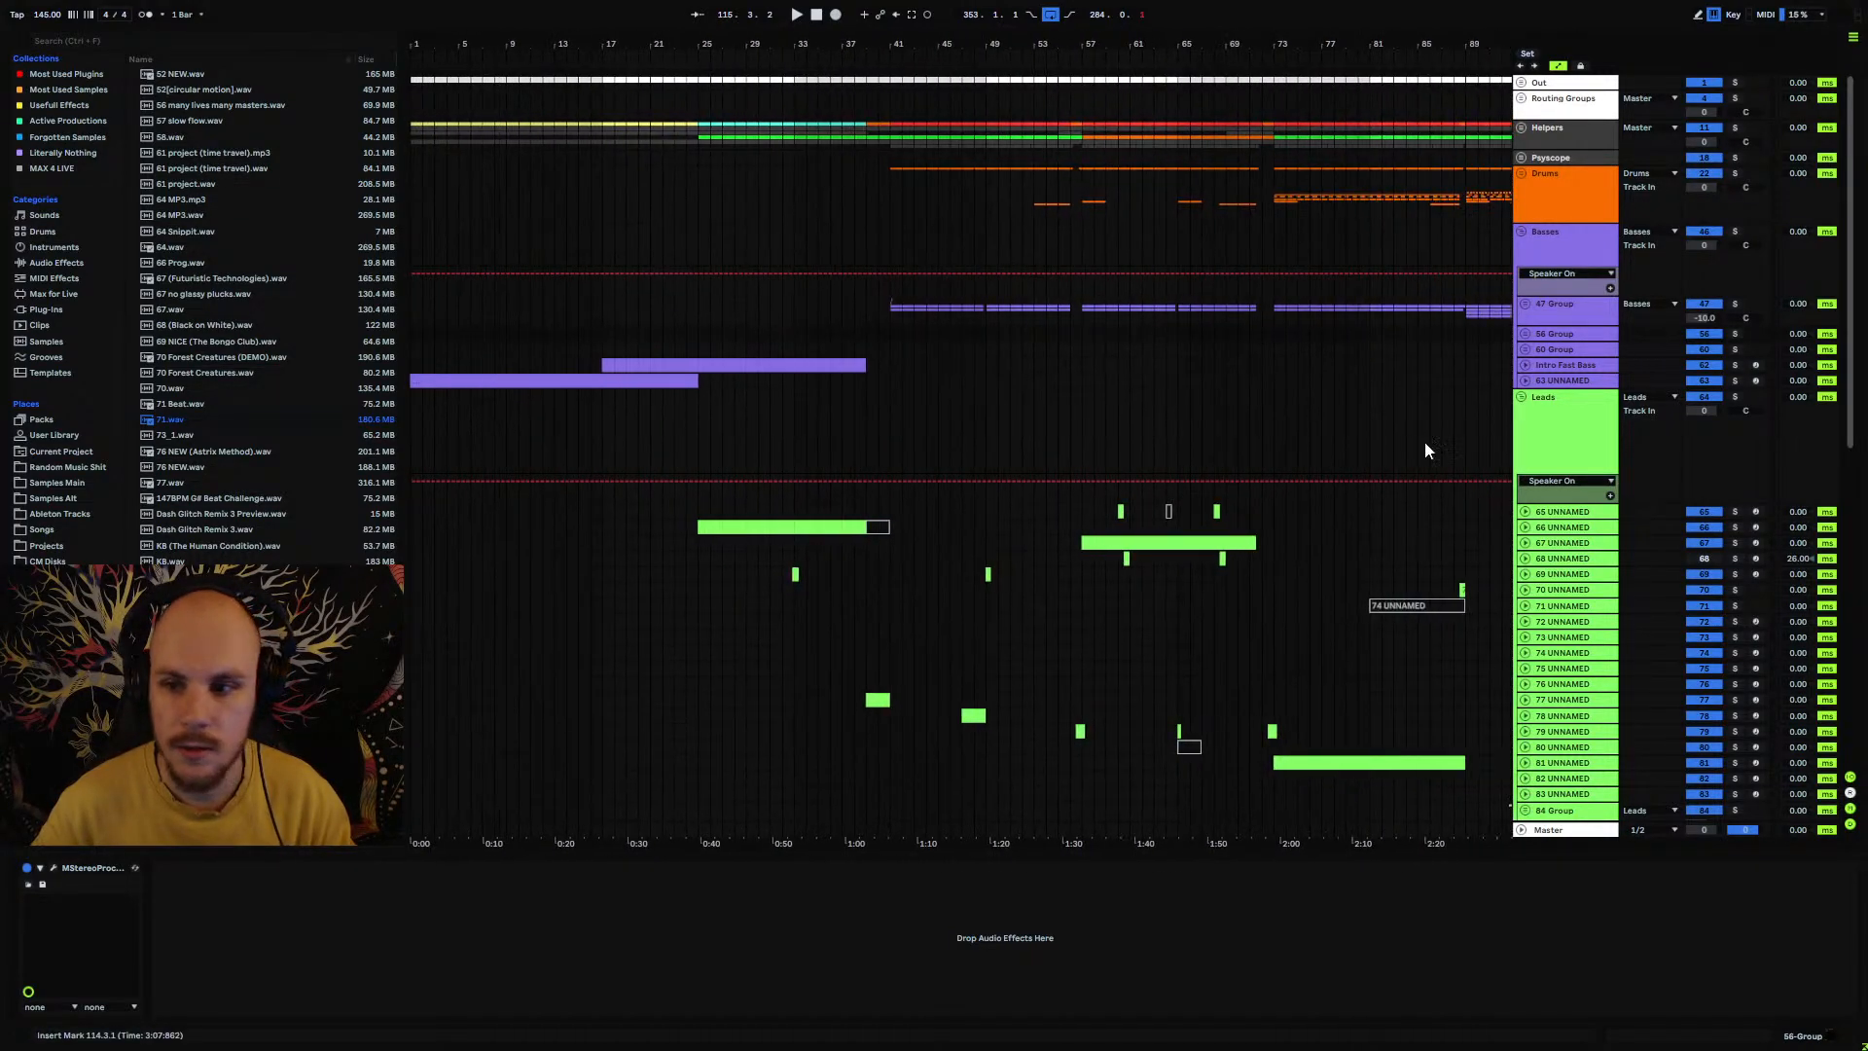
pyautogui.click(1551, 405)
pyautogui.scroll(-3, 744, 455)
pyautogui.moveTo(474, 45); pyautogui.dragTo(474, 65)
pyautogui.scroll(-1, 1077, 533)
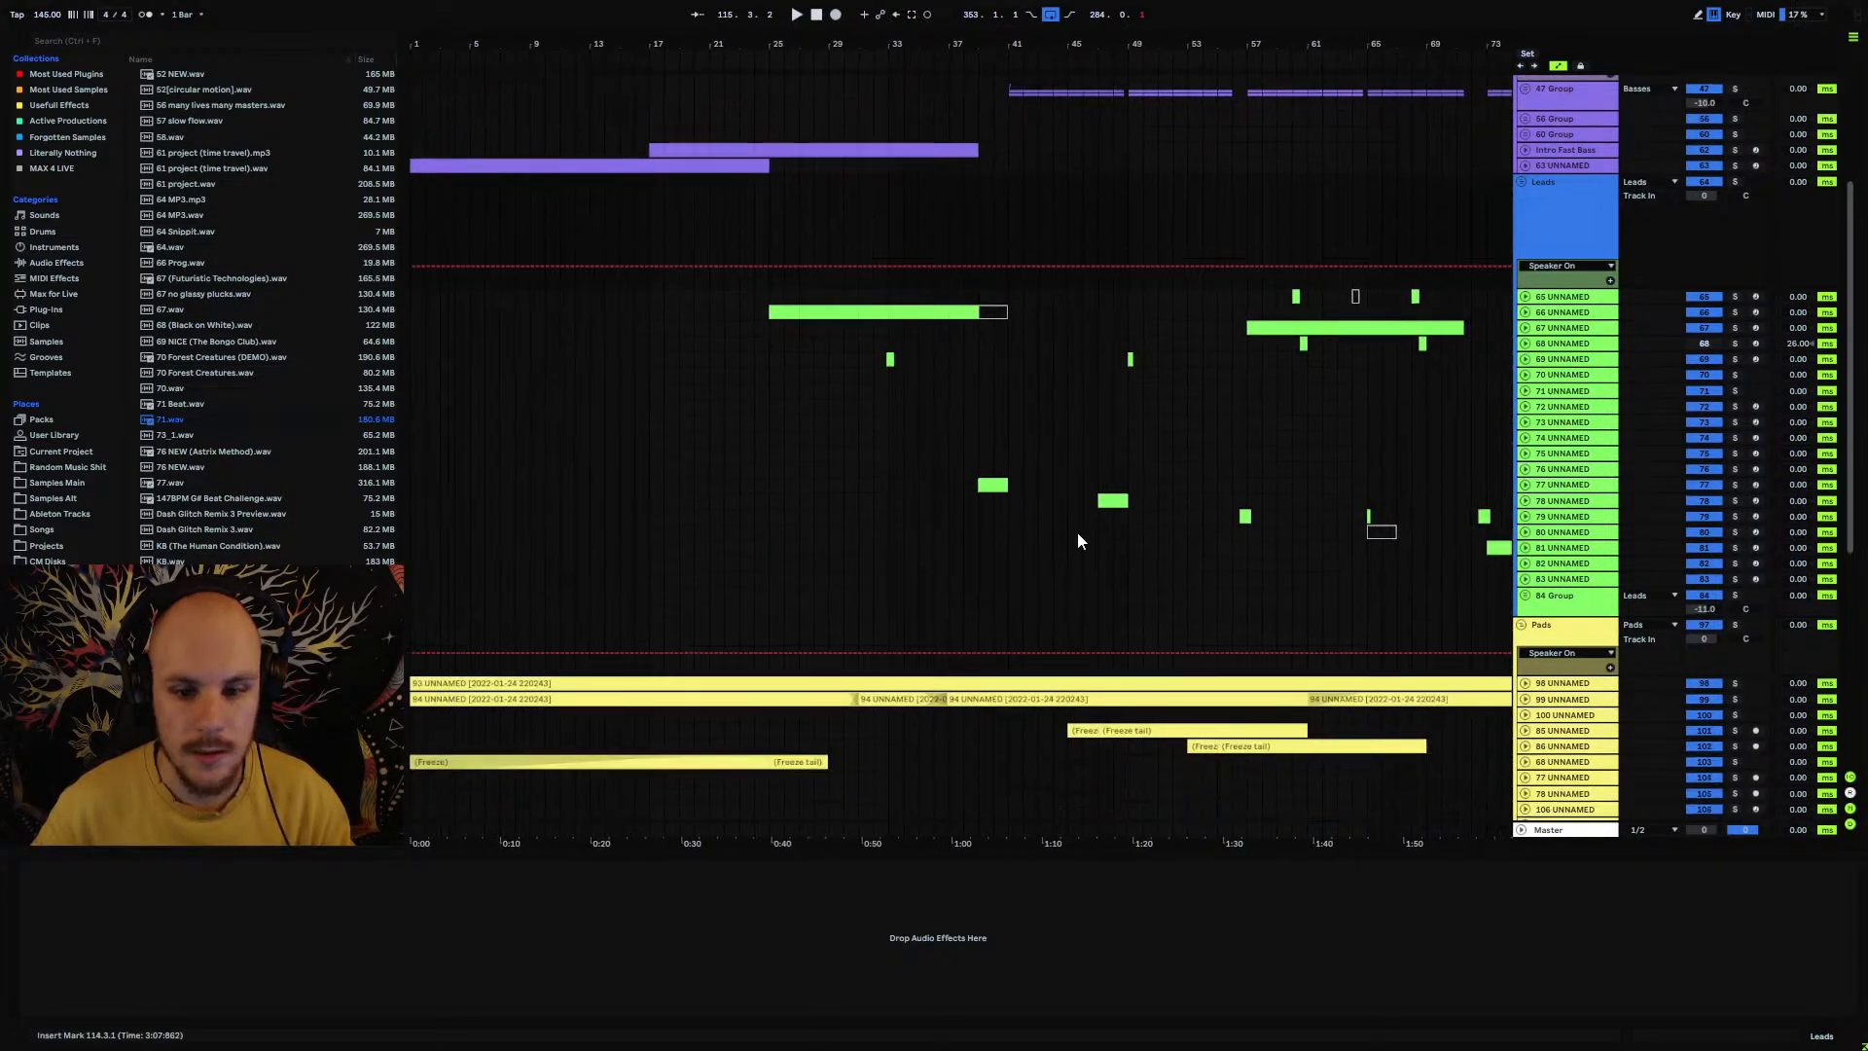
pyautogui.click(1525, 701)
pyautogui.click(516, 721)
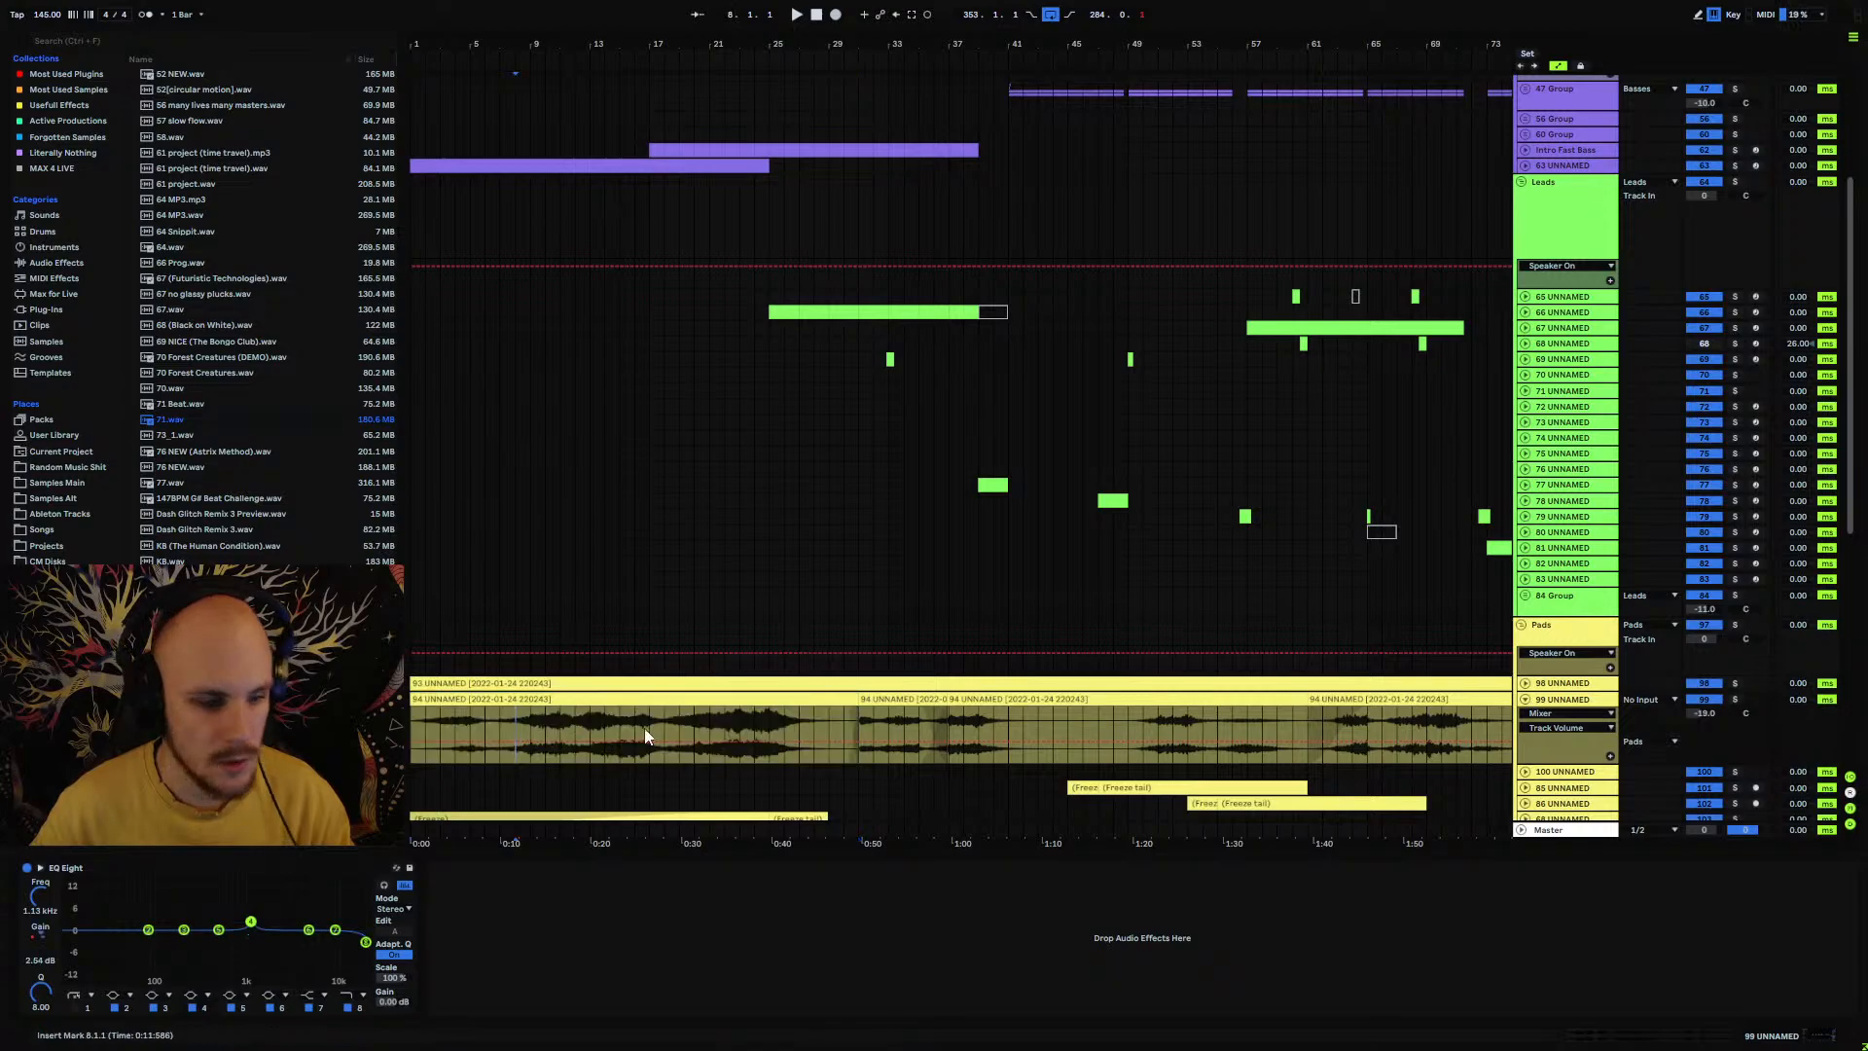
pyautogui.click(1735, 698)
pyautogui.press('space')
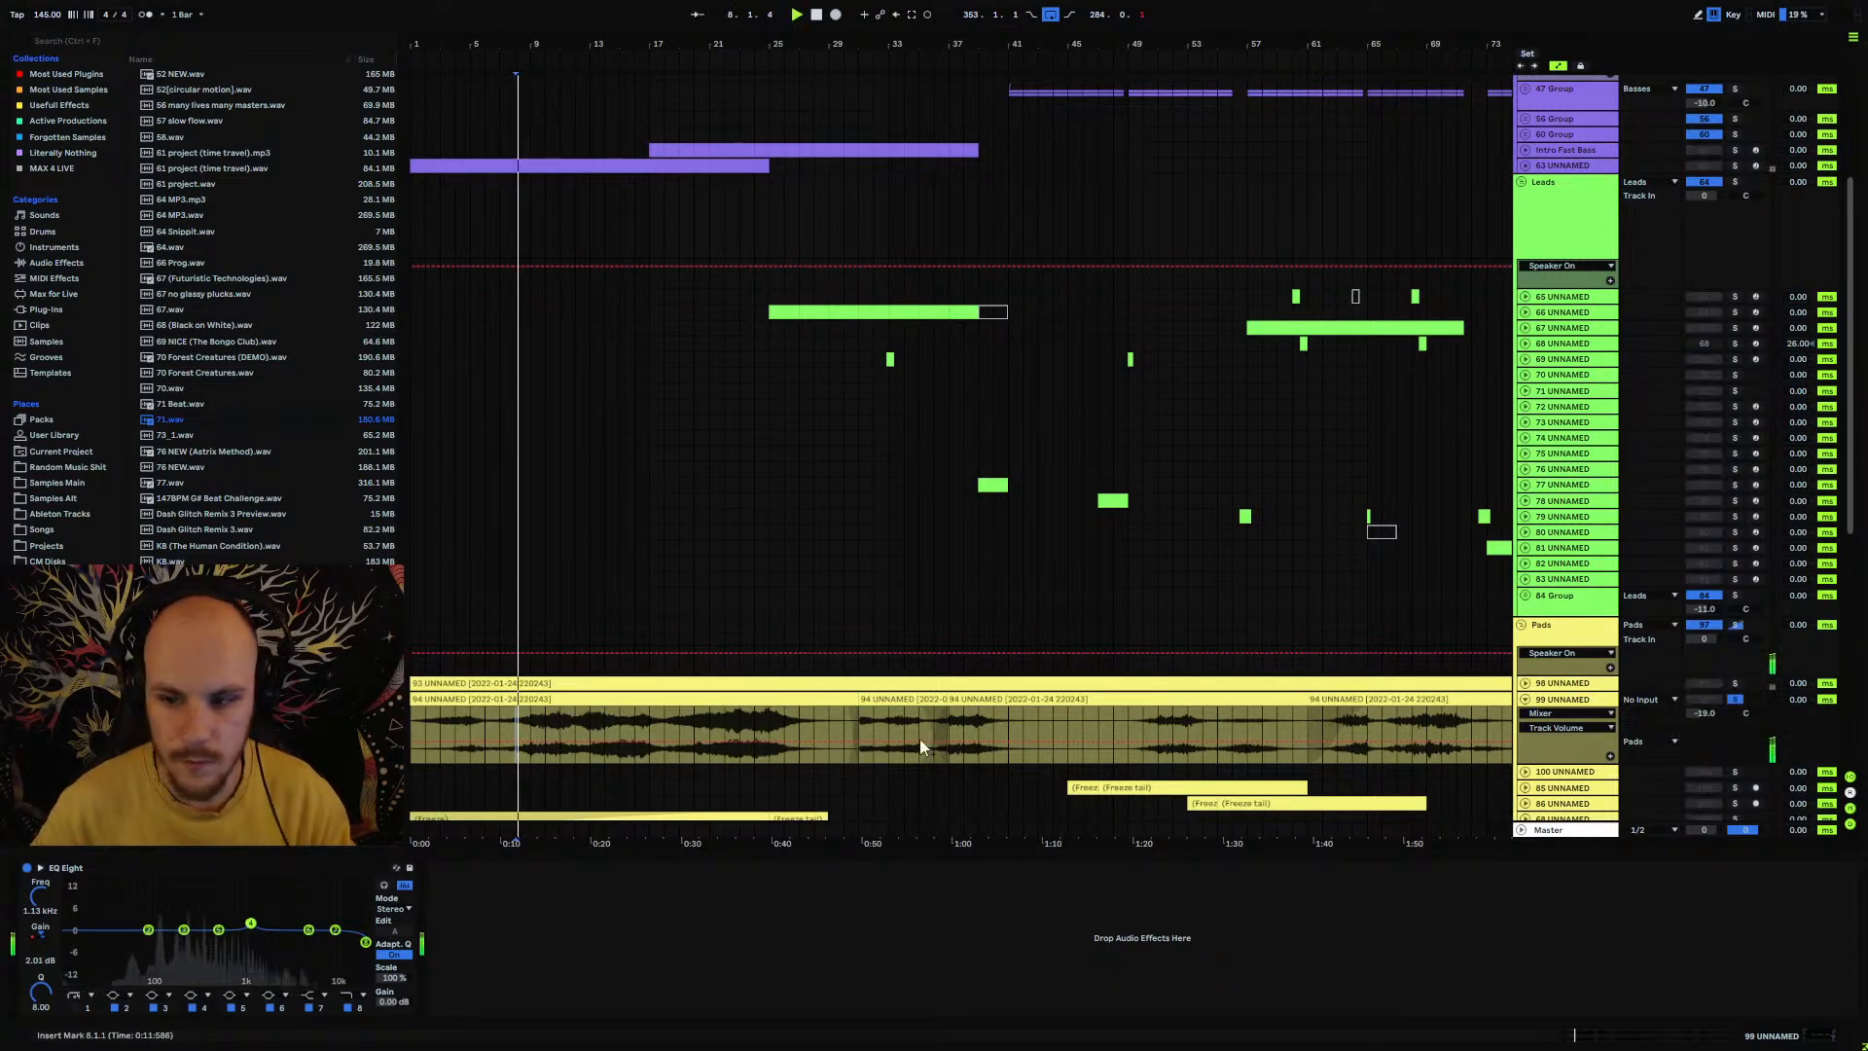
pyautogui.click(668, 720)
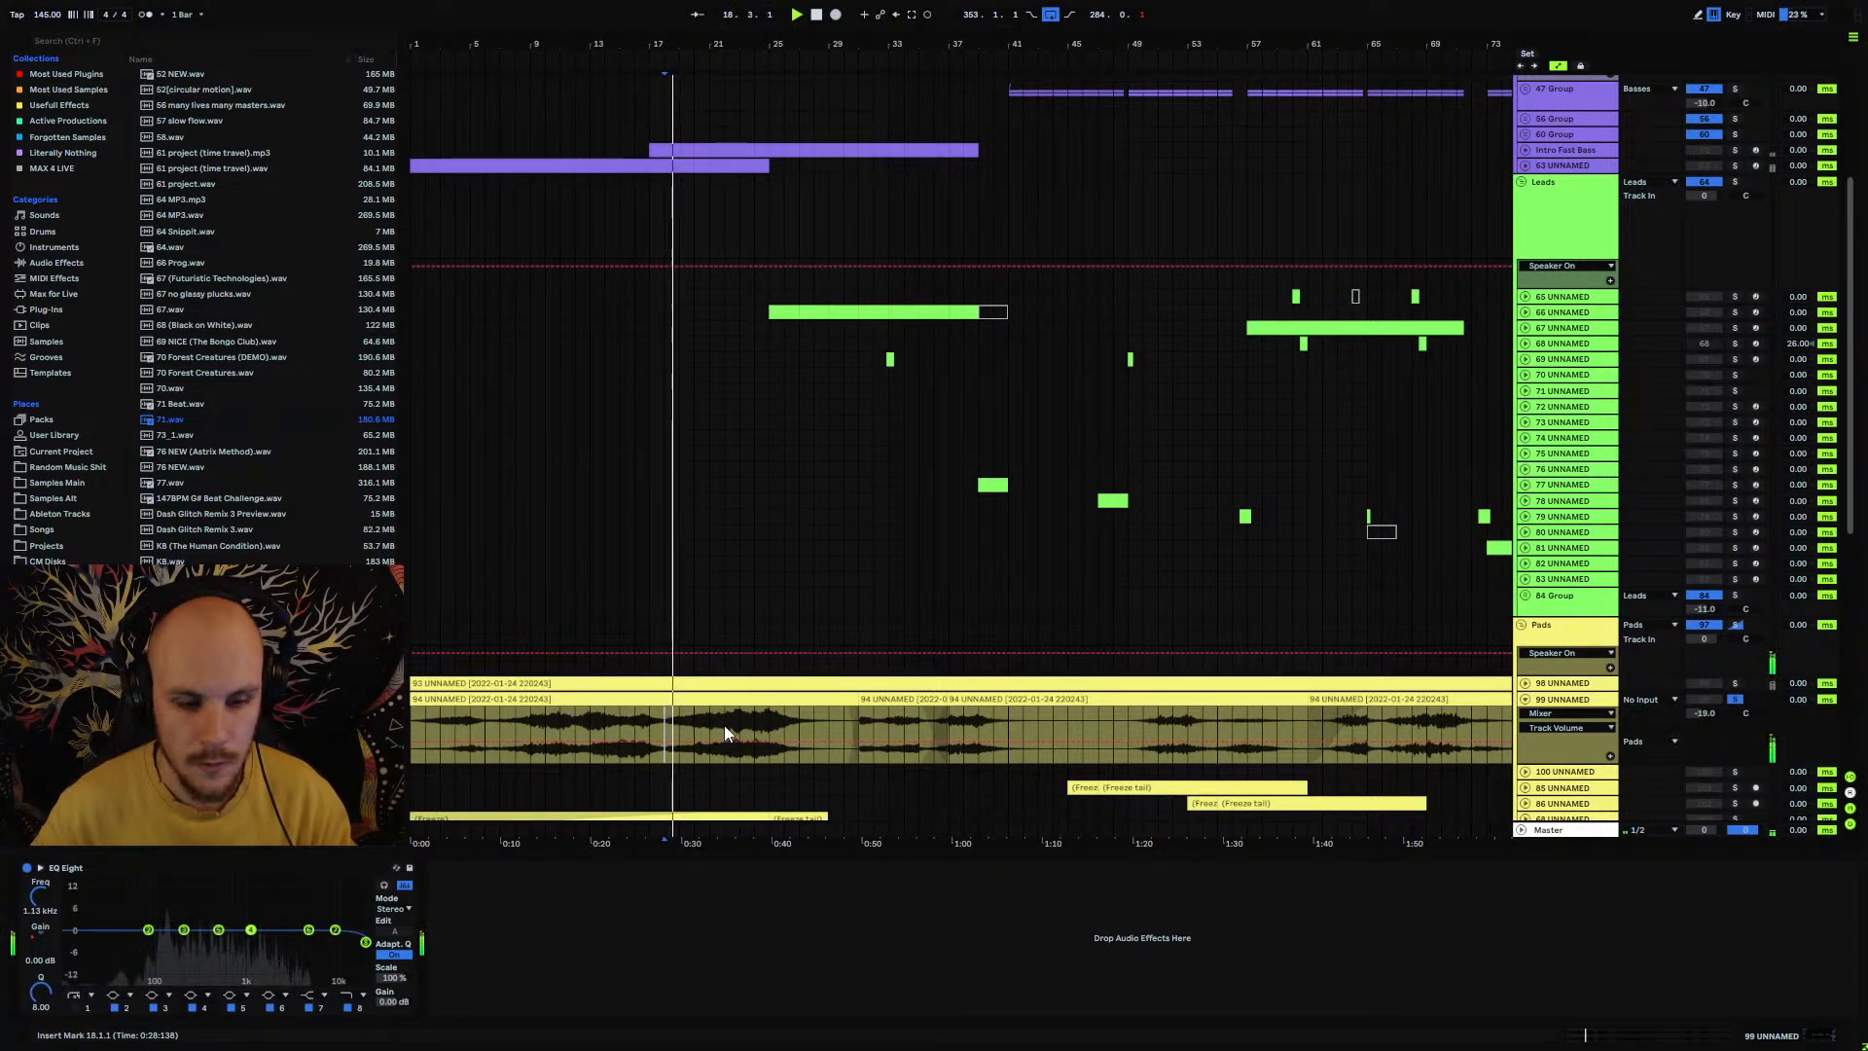
pyautogui.click(619, 726)
pyautogui.click(738, 721)
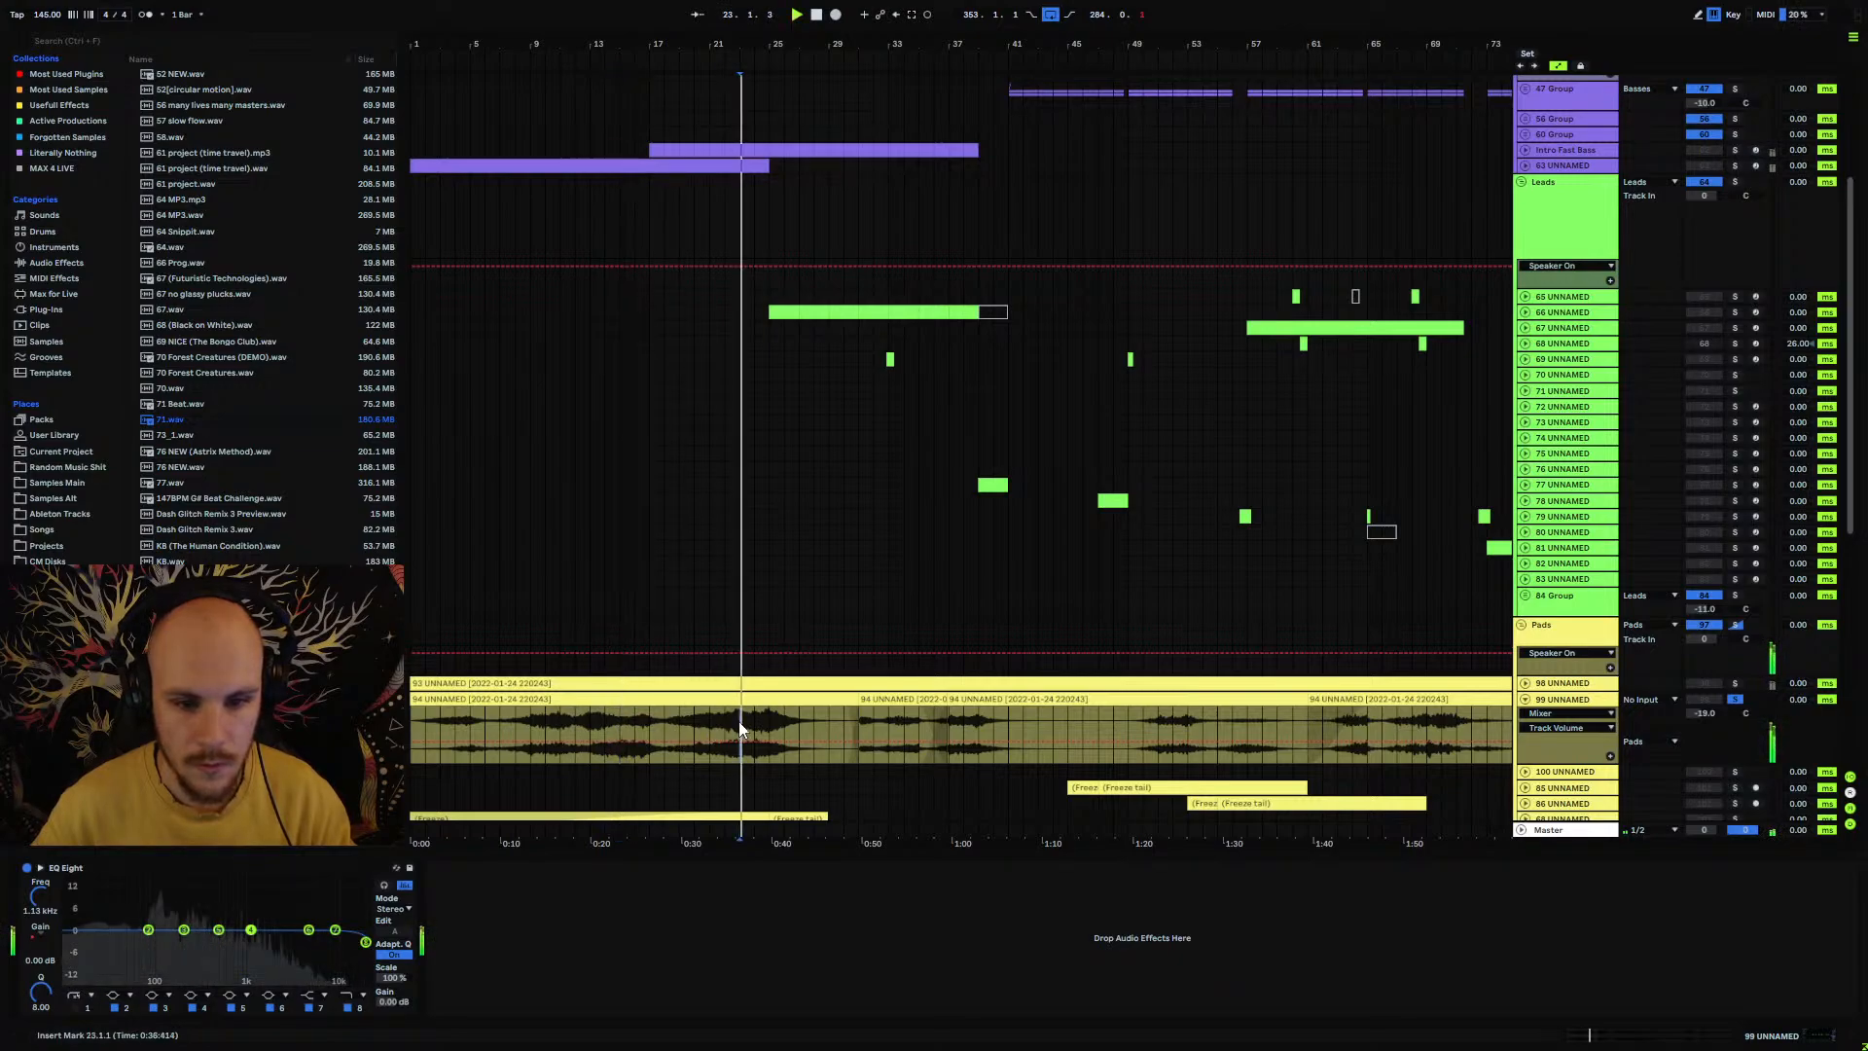
pyautogui.click(1736, 698)
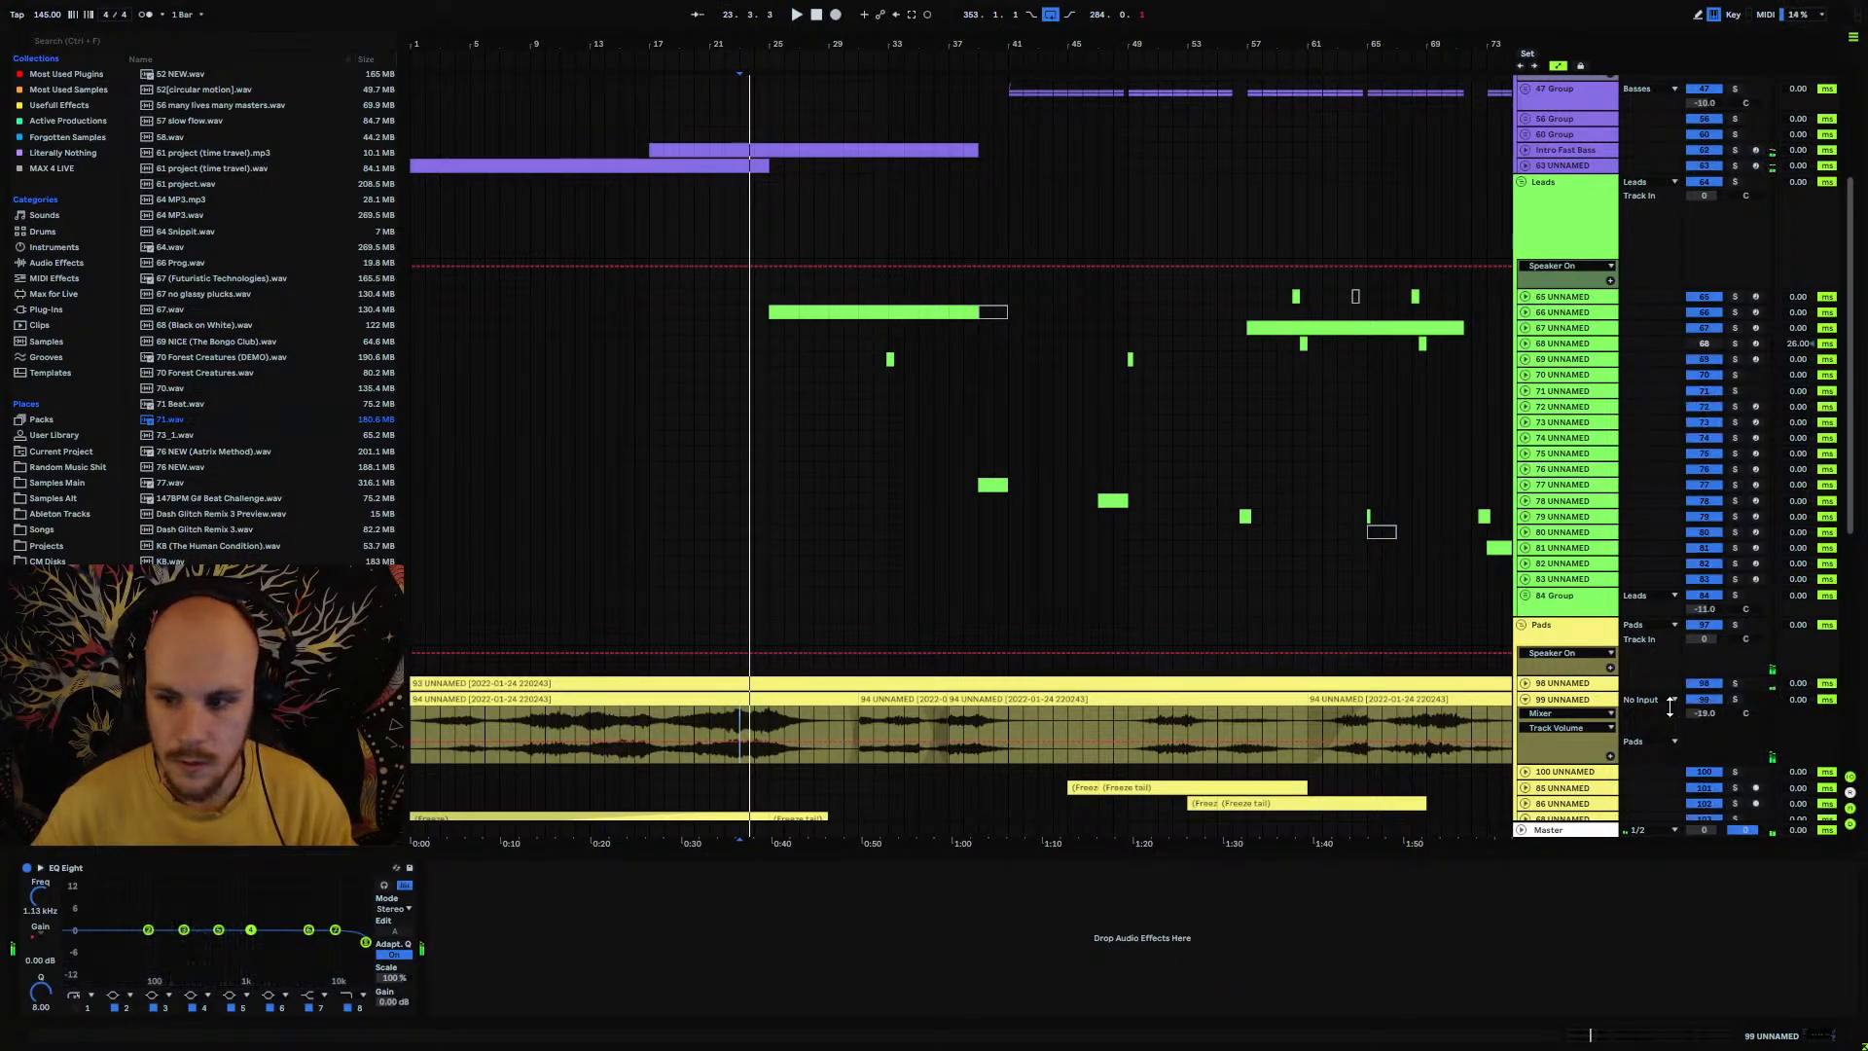
# Step: Unfold the 98 UNNAMED pad track and audition it from bar 17, first in the mix and then soloed
pyautogui.click(1525, 683)
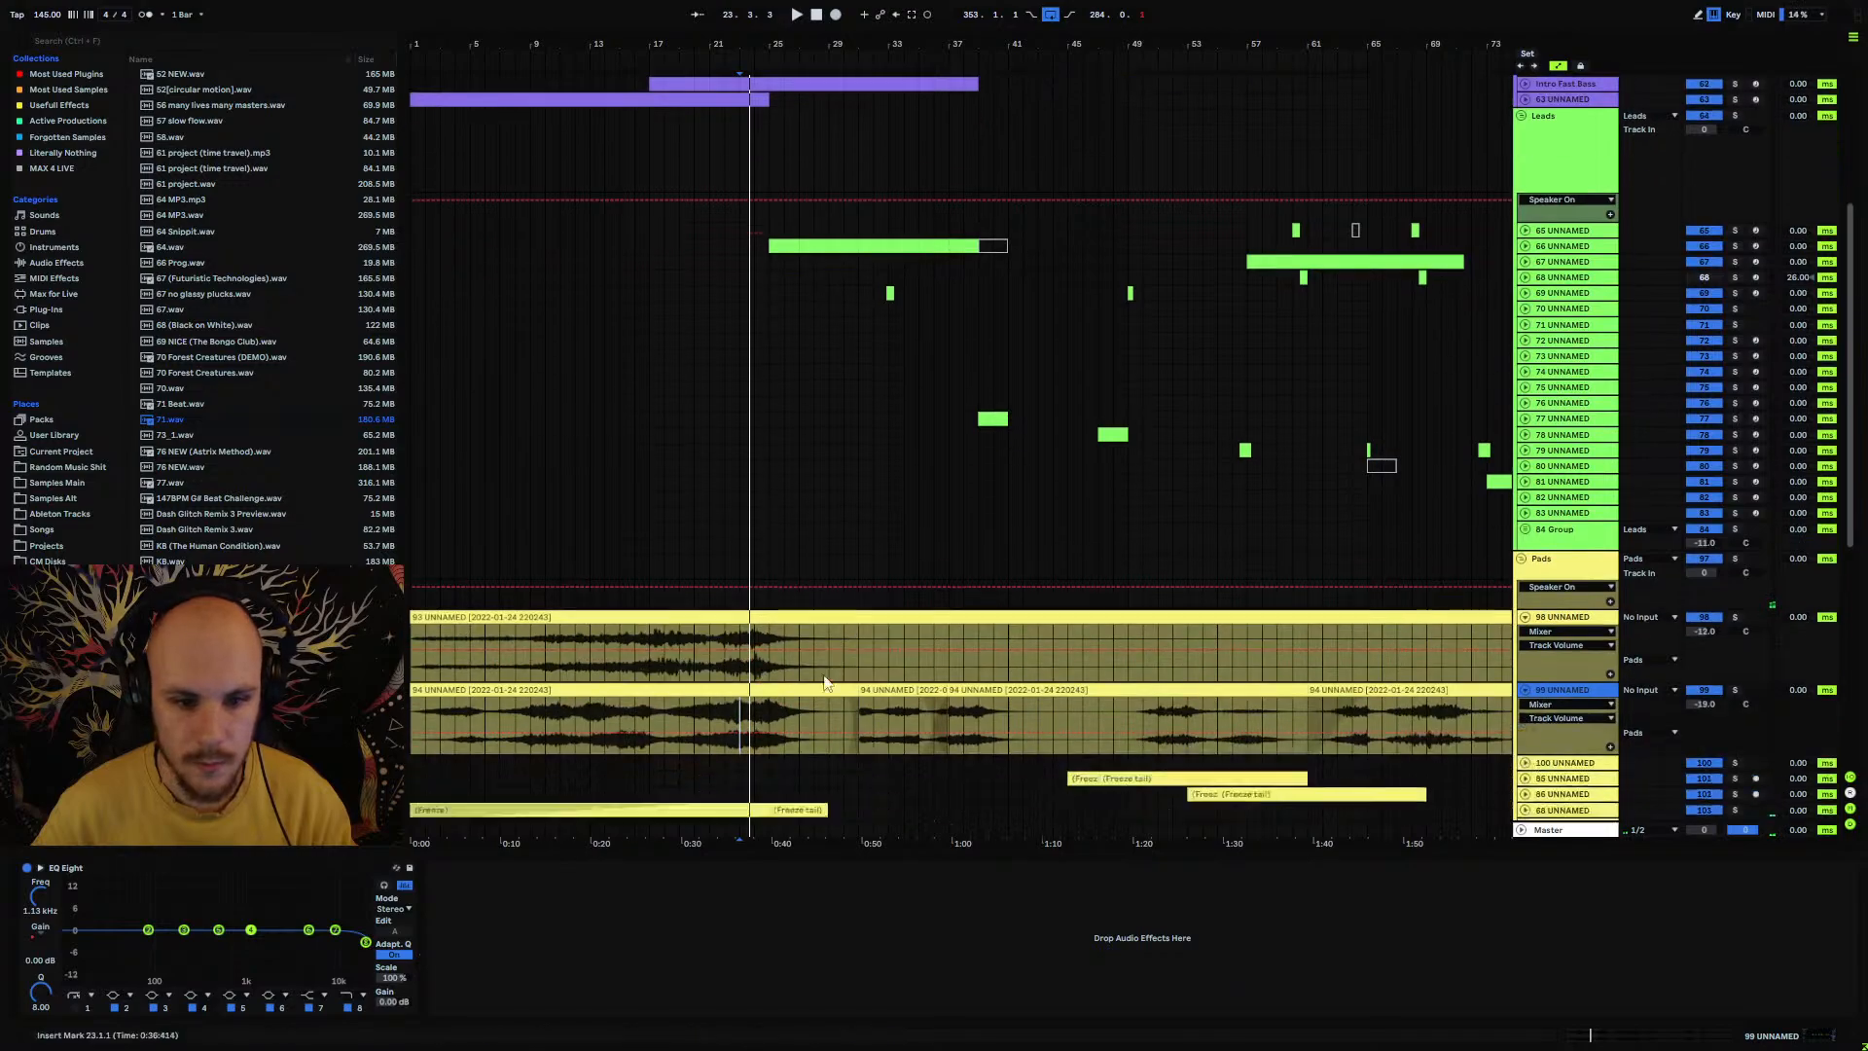
pyautogui.click(645, 640)
pyautogui.press('space')
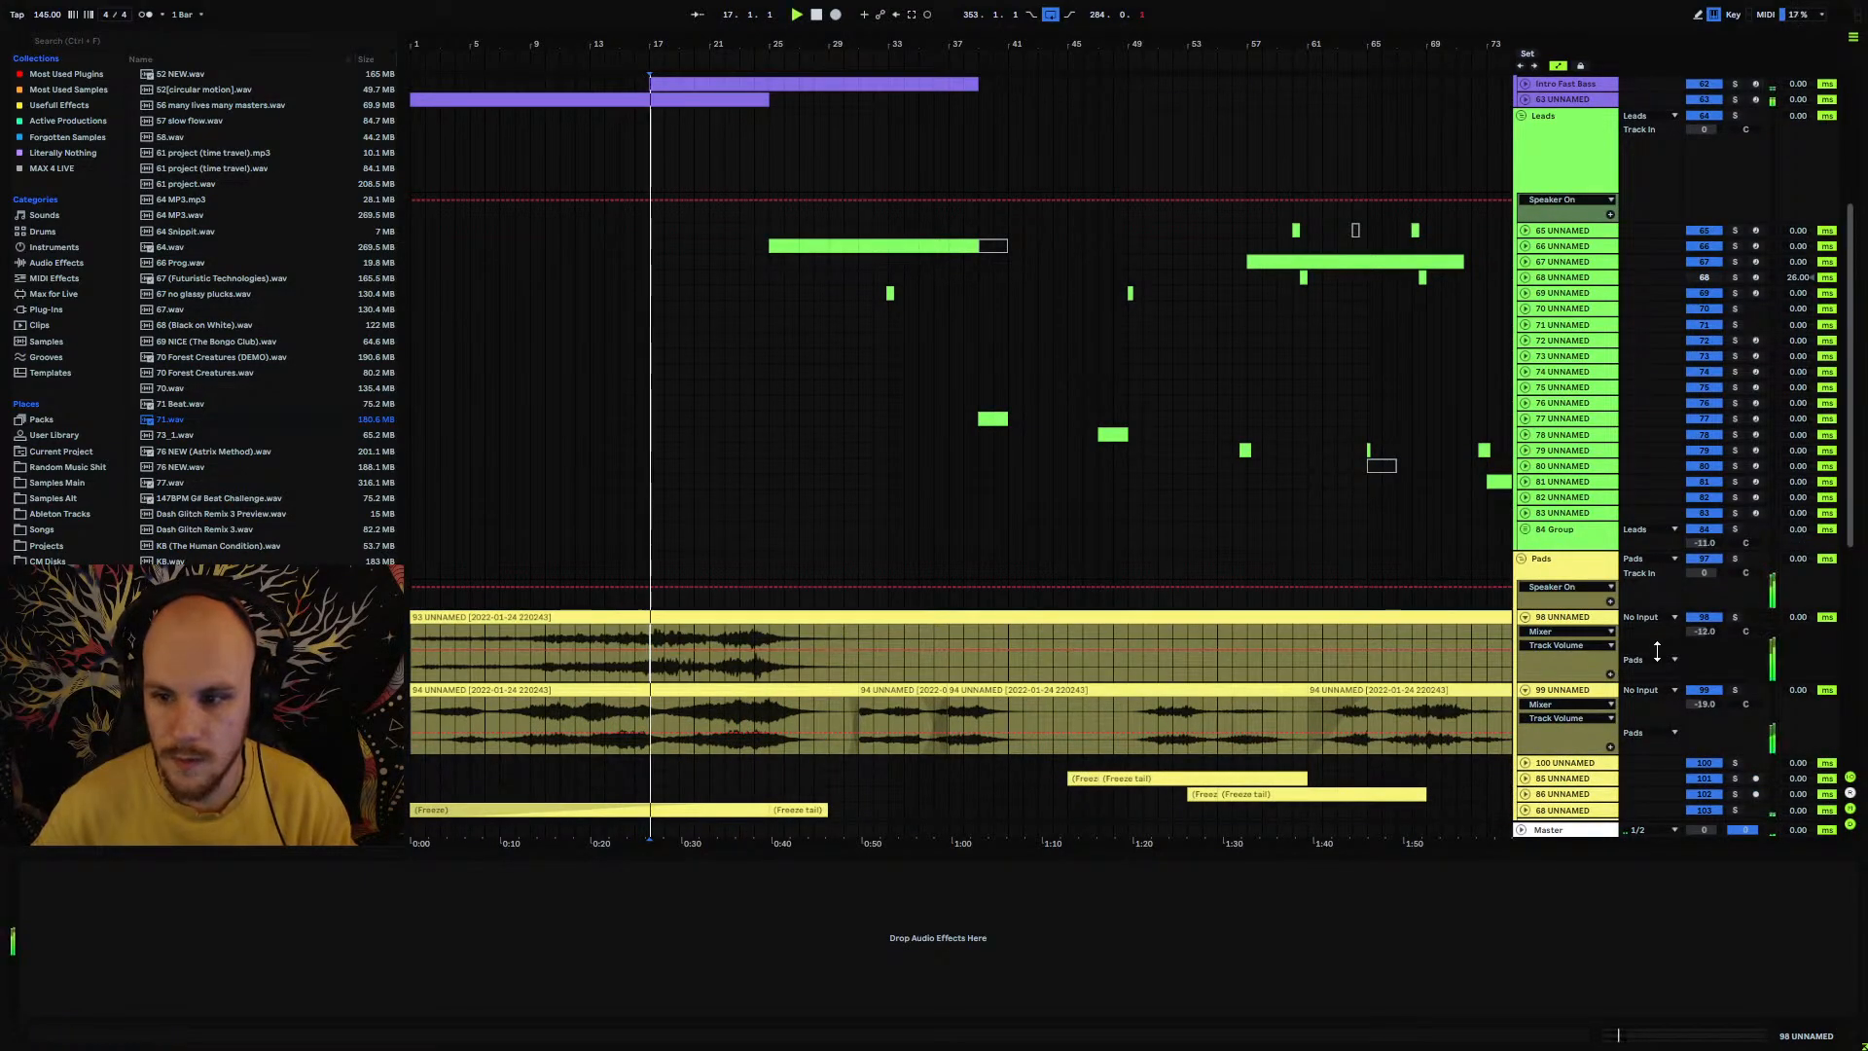
pyautogui.click(1735, 617)
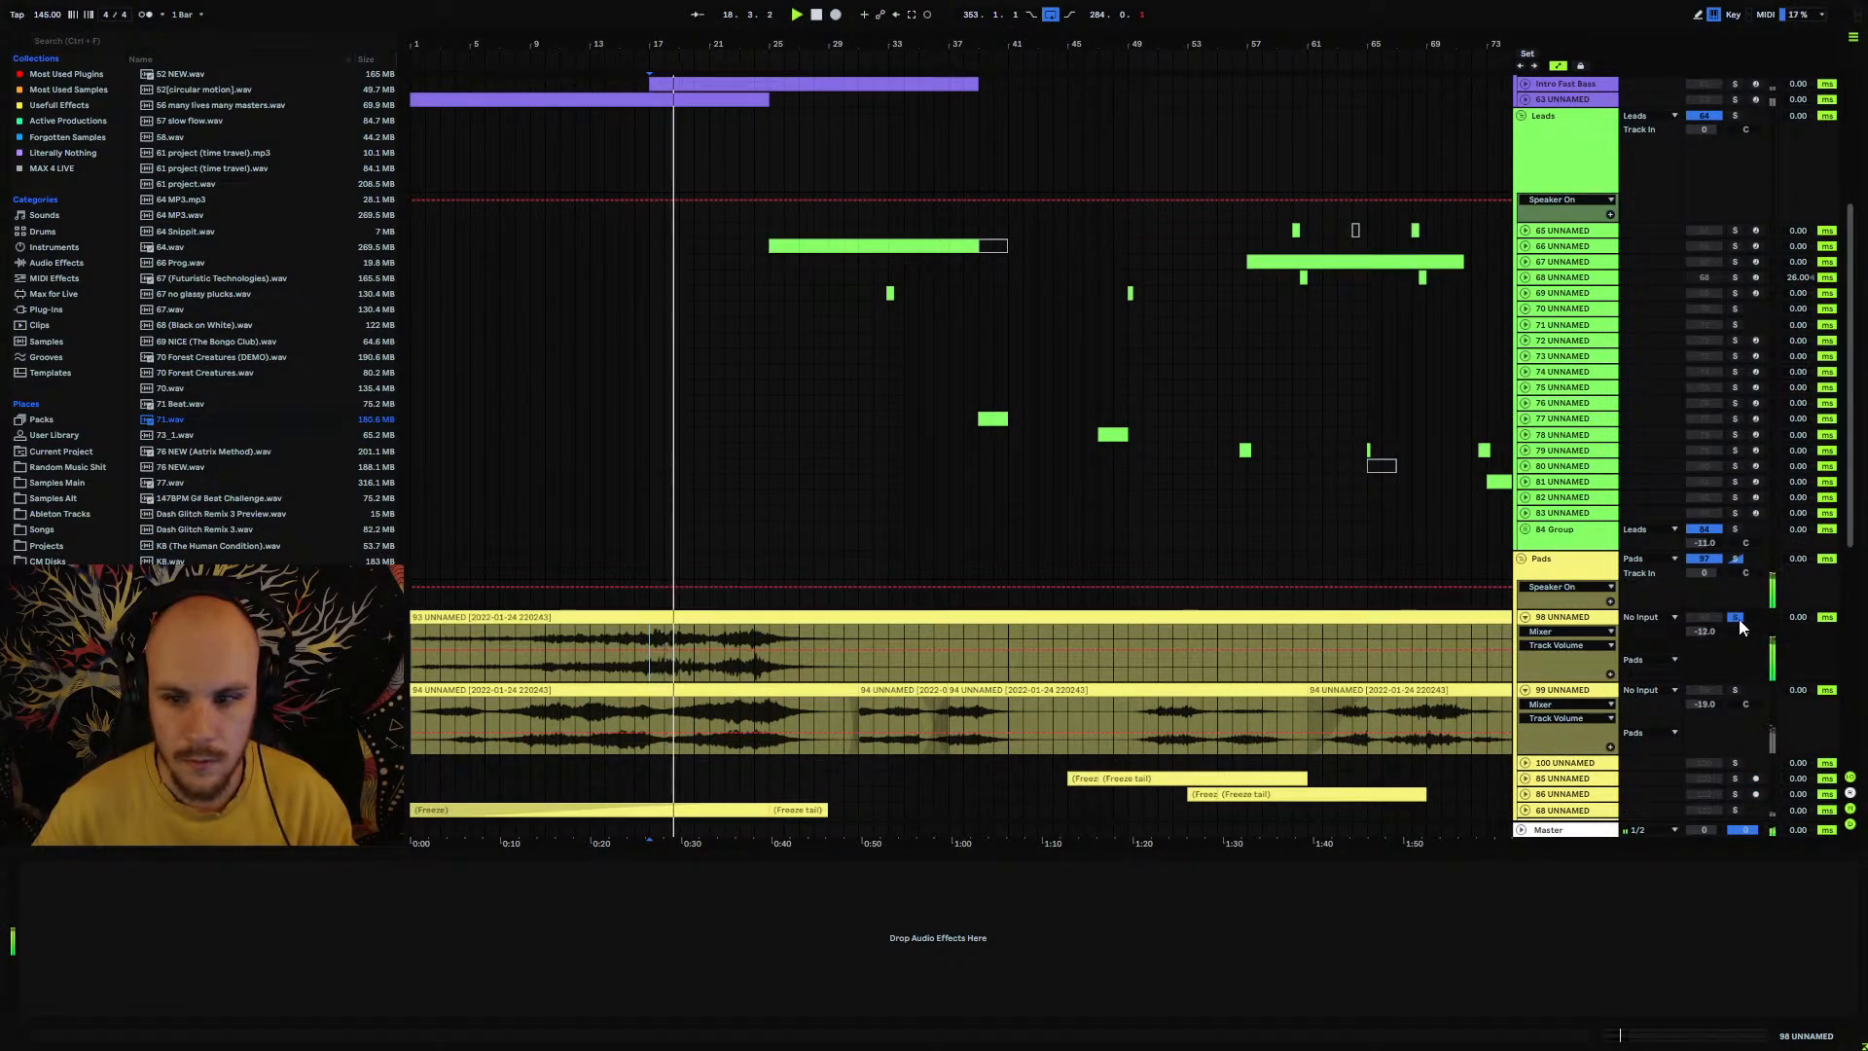
pyautogui.press('space')
pyautogui.click(1737, 618)
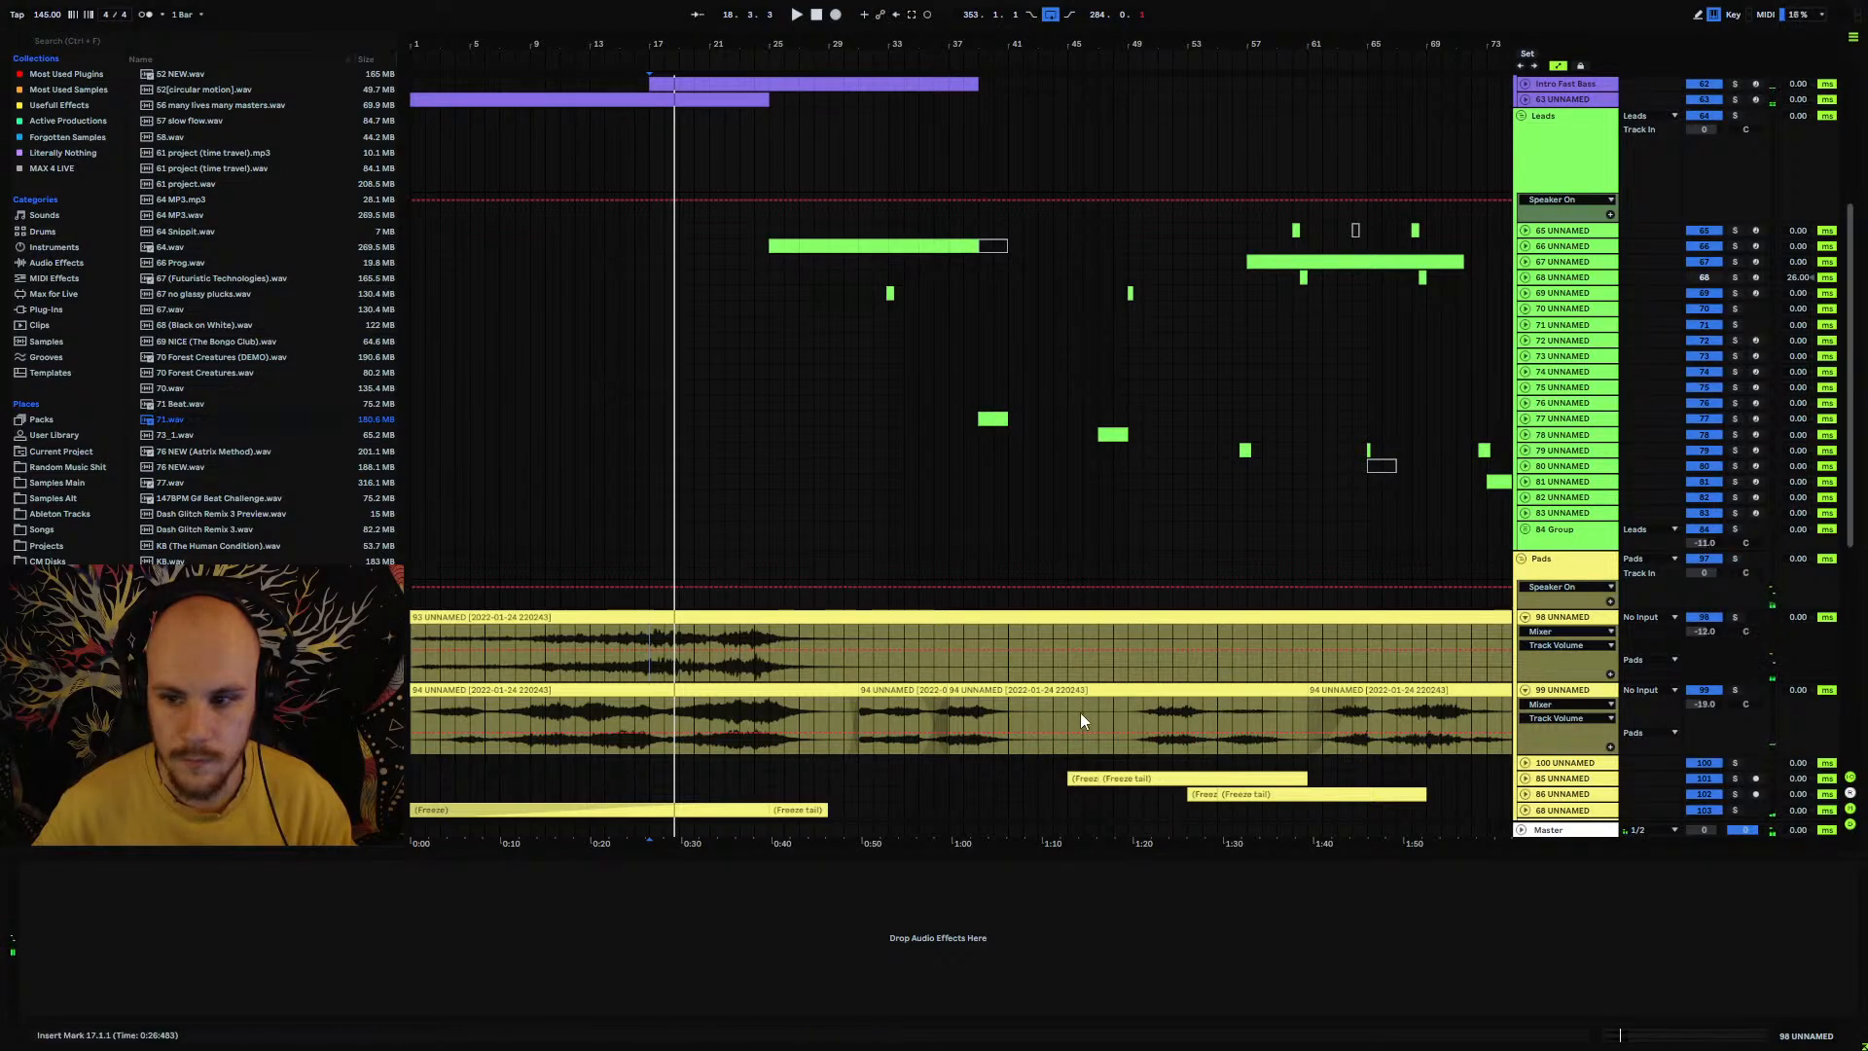
# Step: Lower the gain of the first clip on the 99 UNNAMED pad track to -7.53 dB, and collapse the 98 and 99 tracks
pyautogui.click(790, 692)
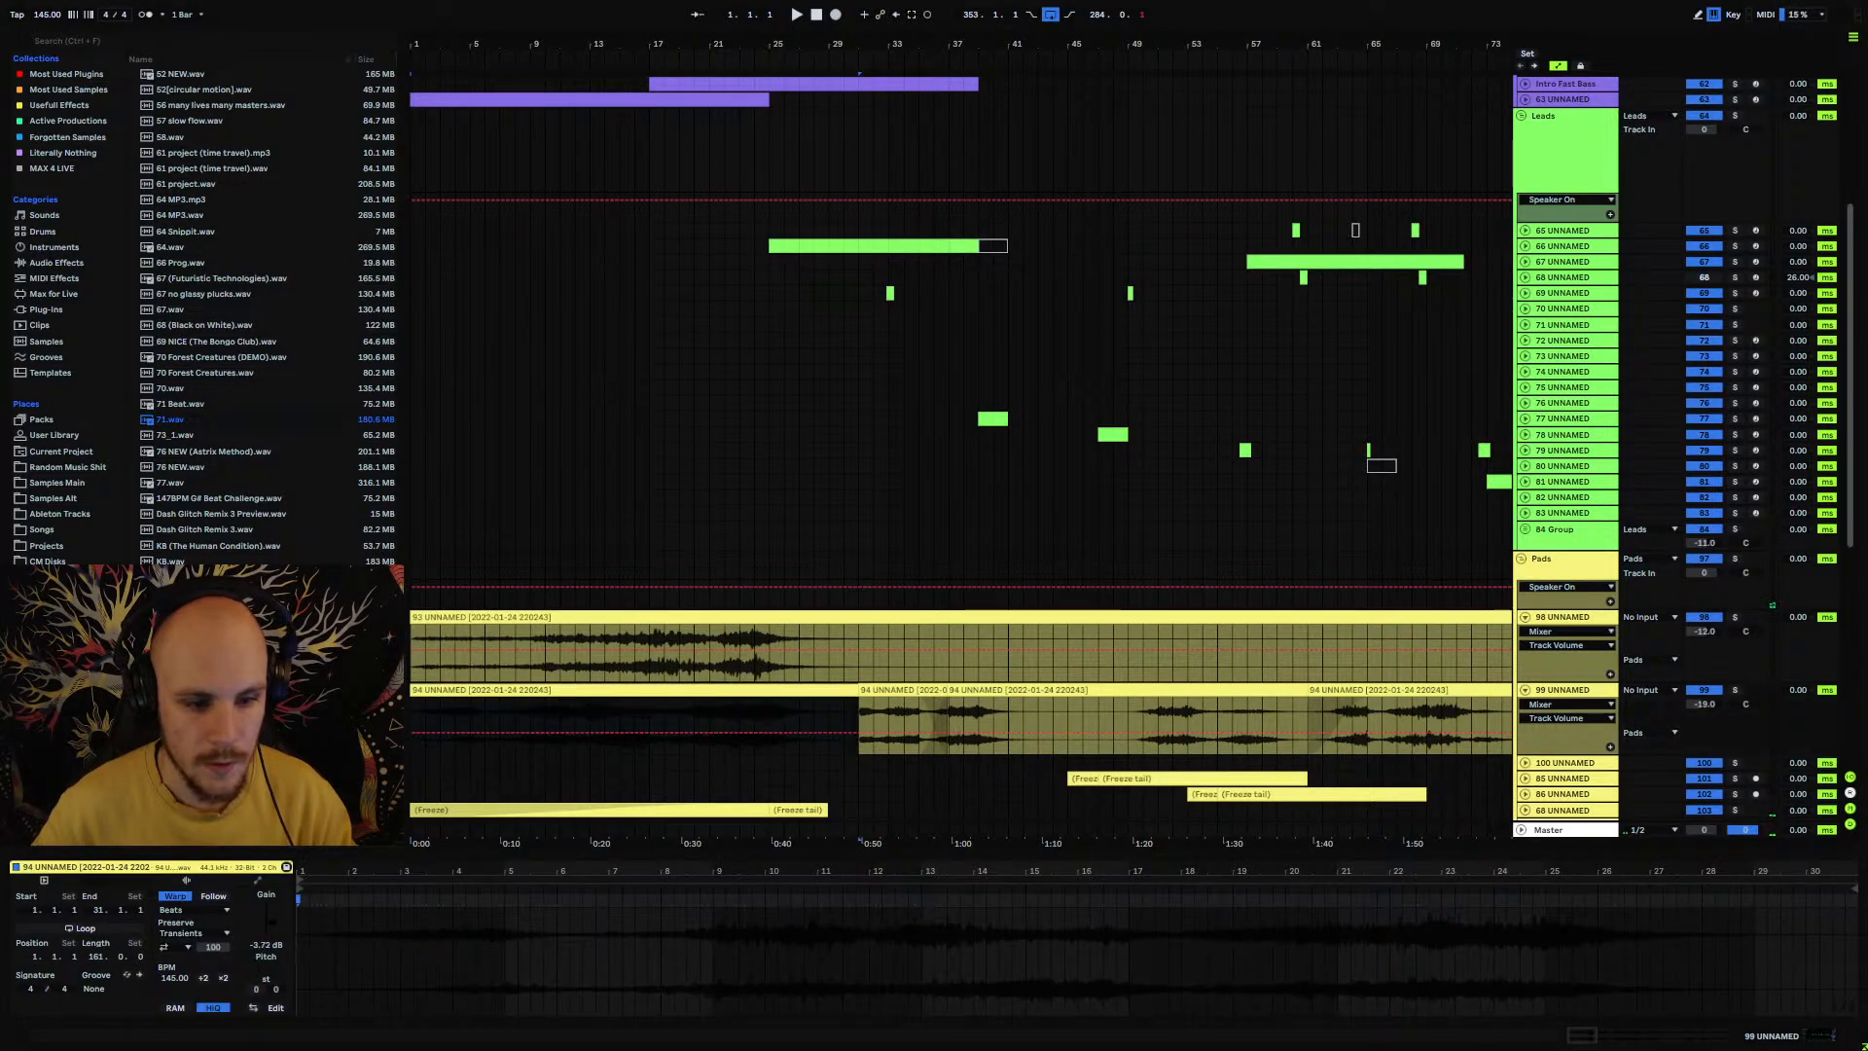
pyautogui.press('space')
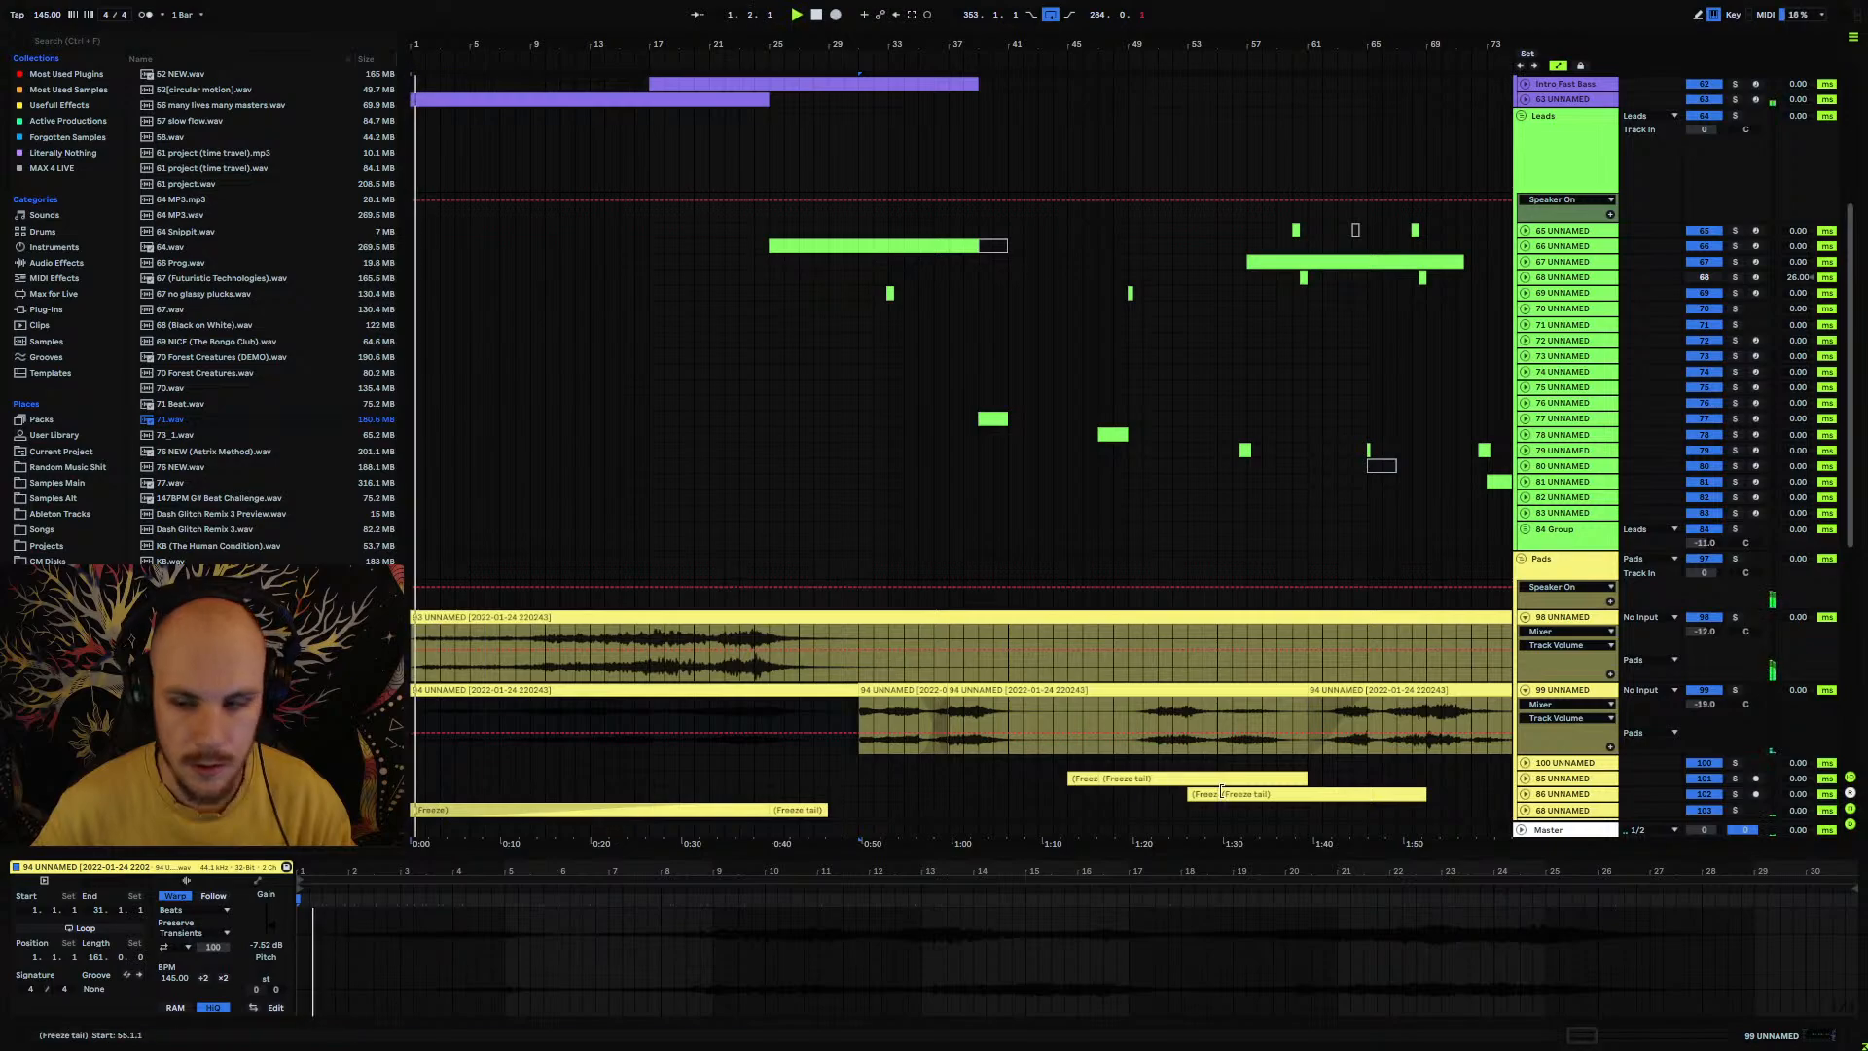
pyautogui.click(1525, 617)
pyautogui.click(1525, 632)
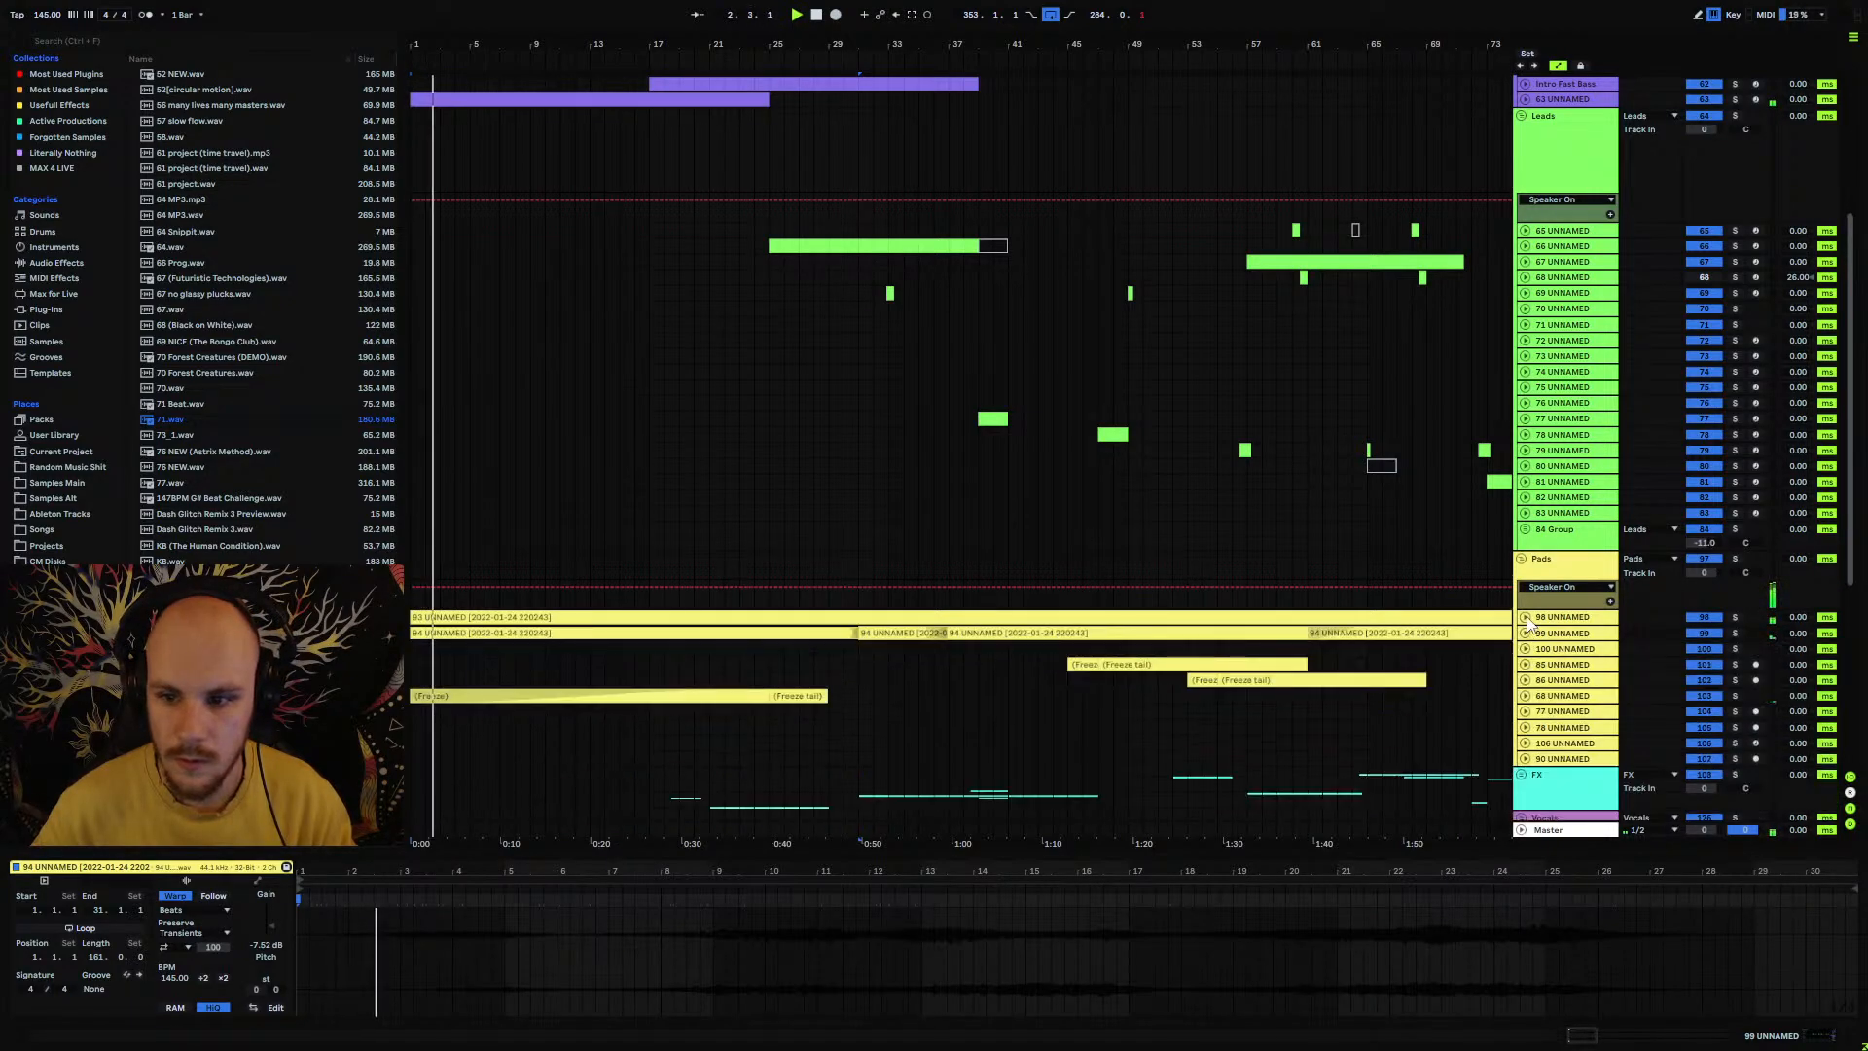
# Step: Unfold the 68 UNNAMED pad track, audition its frozen clip soloed from bar 19, then unsolo and collapse the track
pyautogui.click(1524, 694)
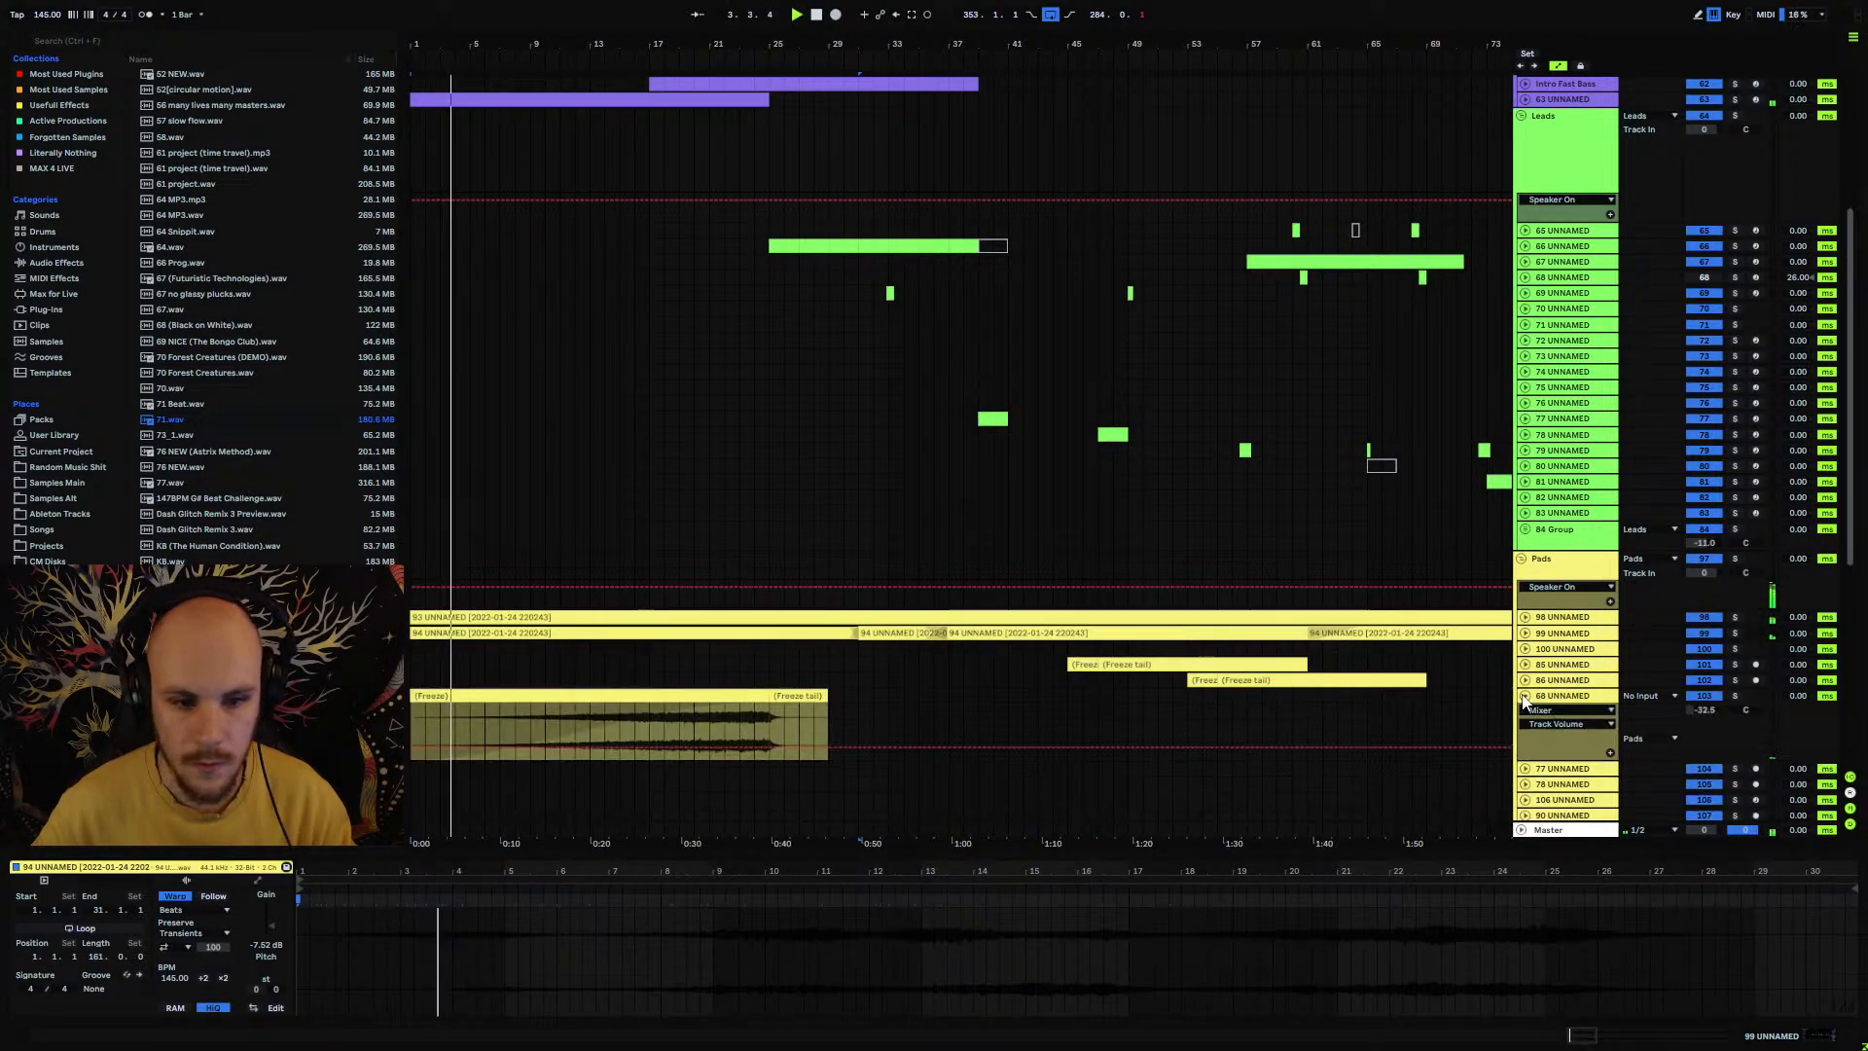
pyautogui.click(1734, 694)
pyautogui.click(679, 727)
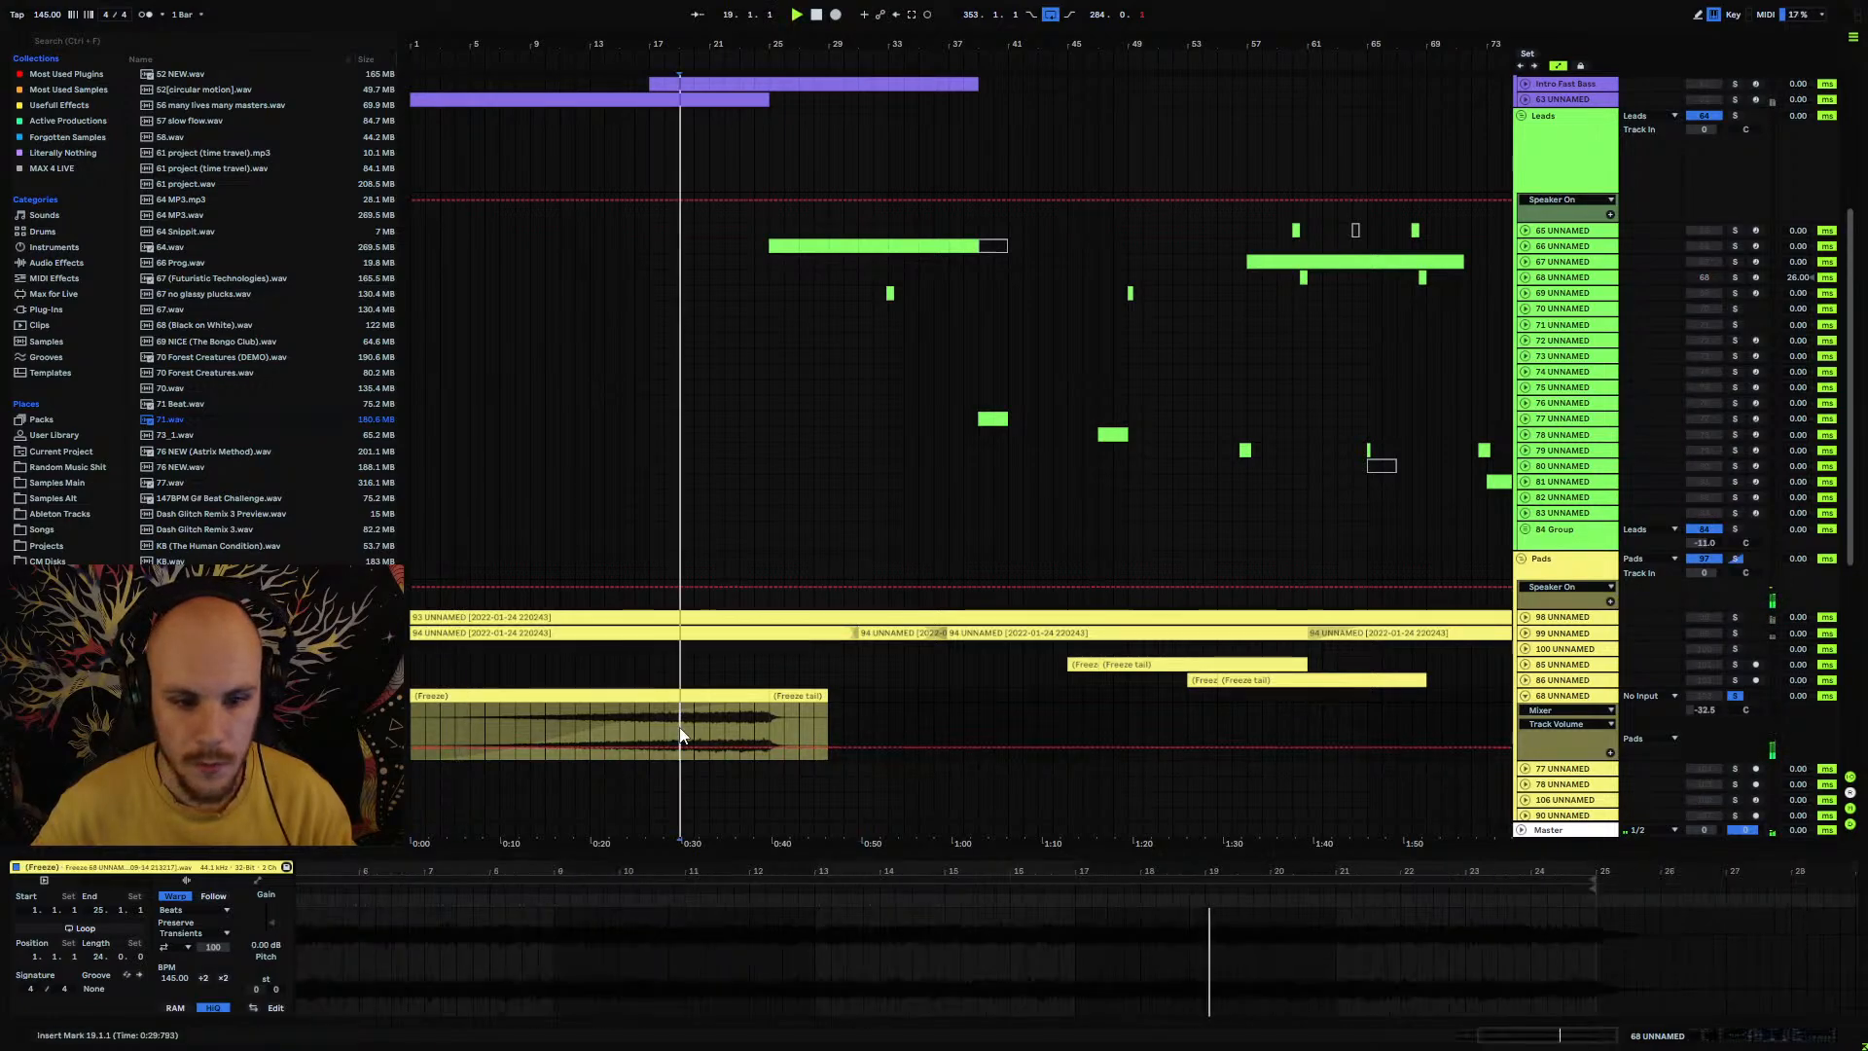
pyautogui.click(1734, 695)
pyautogui.click(1525, 695)
pyautogui.scroll(-8, 645, 669)
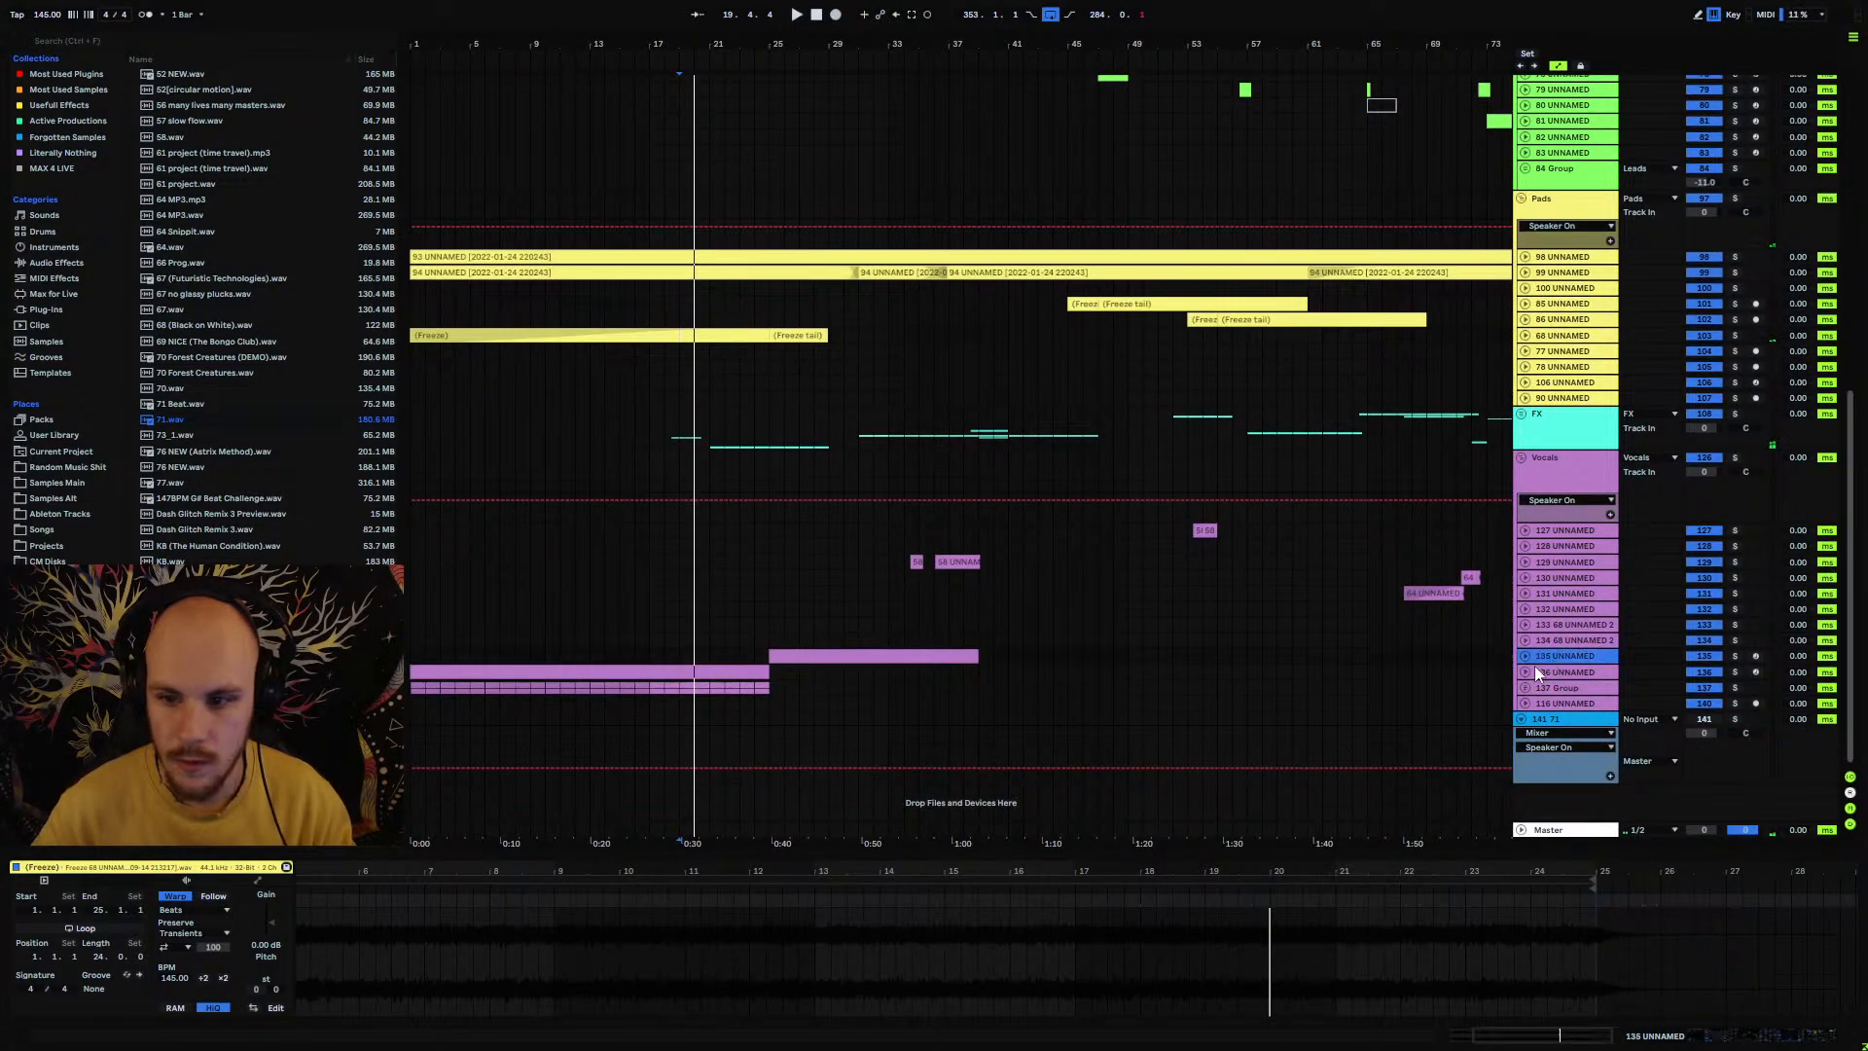
# Step: Audition the 136 UNNAMED vocal track soloed from bar 2 and unfold it
pyautogui.click(1541, 670)
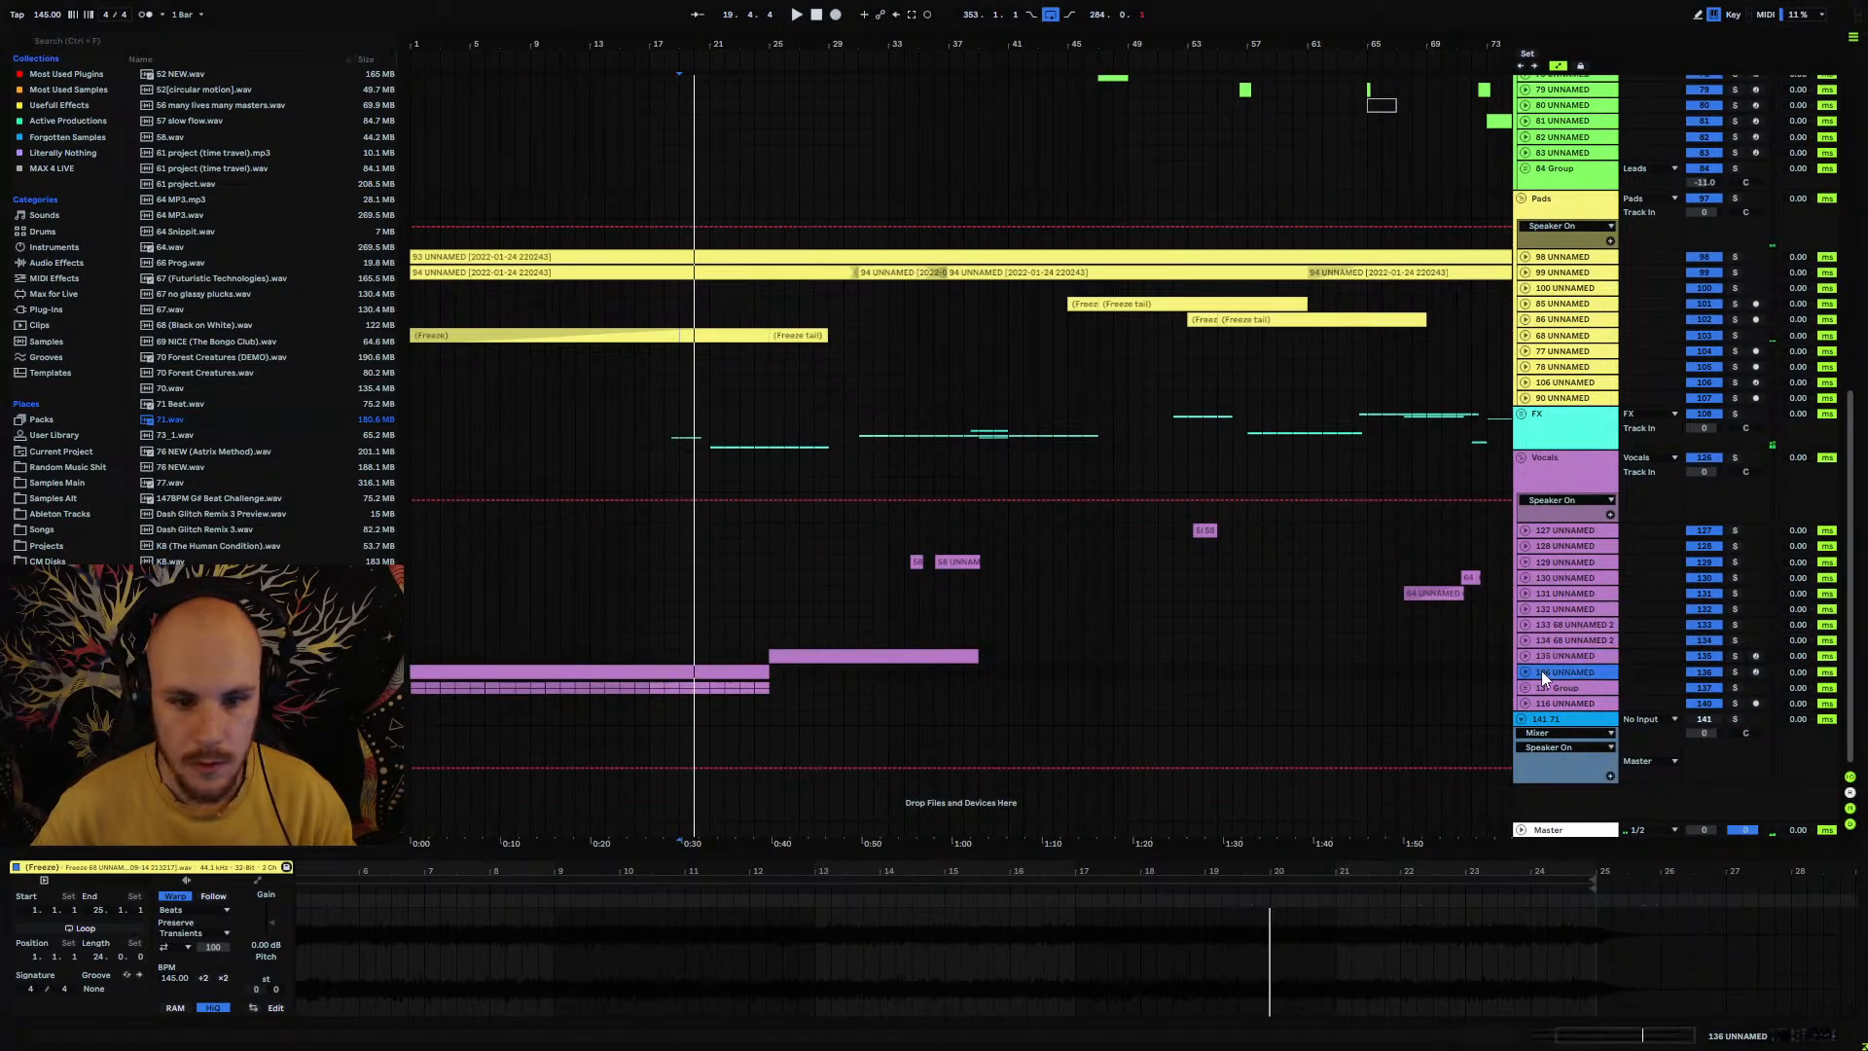
pyautogui.click(1734, 671)
pyautogui.press('space')
pyautogui.click(434, 659)
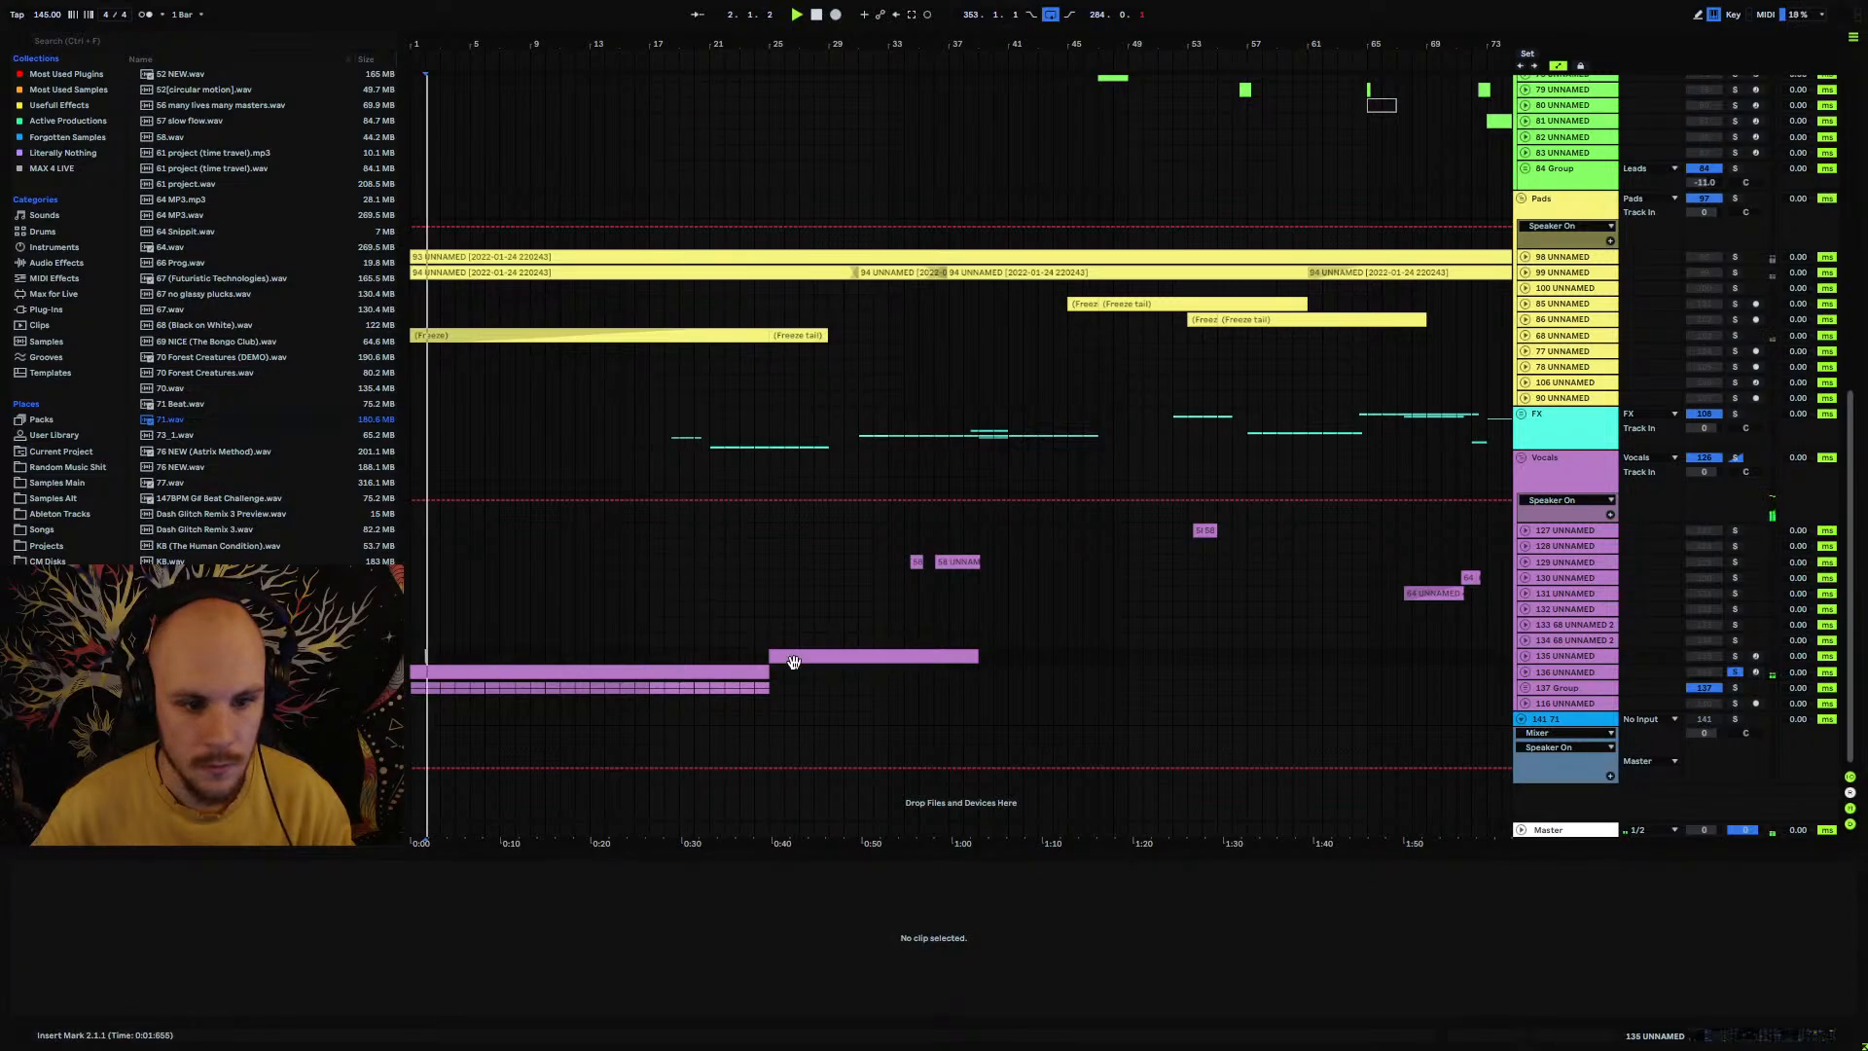
pyautogui.click(1526, 671)
# Step: Solo and unfold the 137 Group, audition it from bar 8, then collapse and unsolo the group
pyautogui.click(1734, 745)
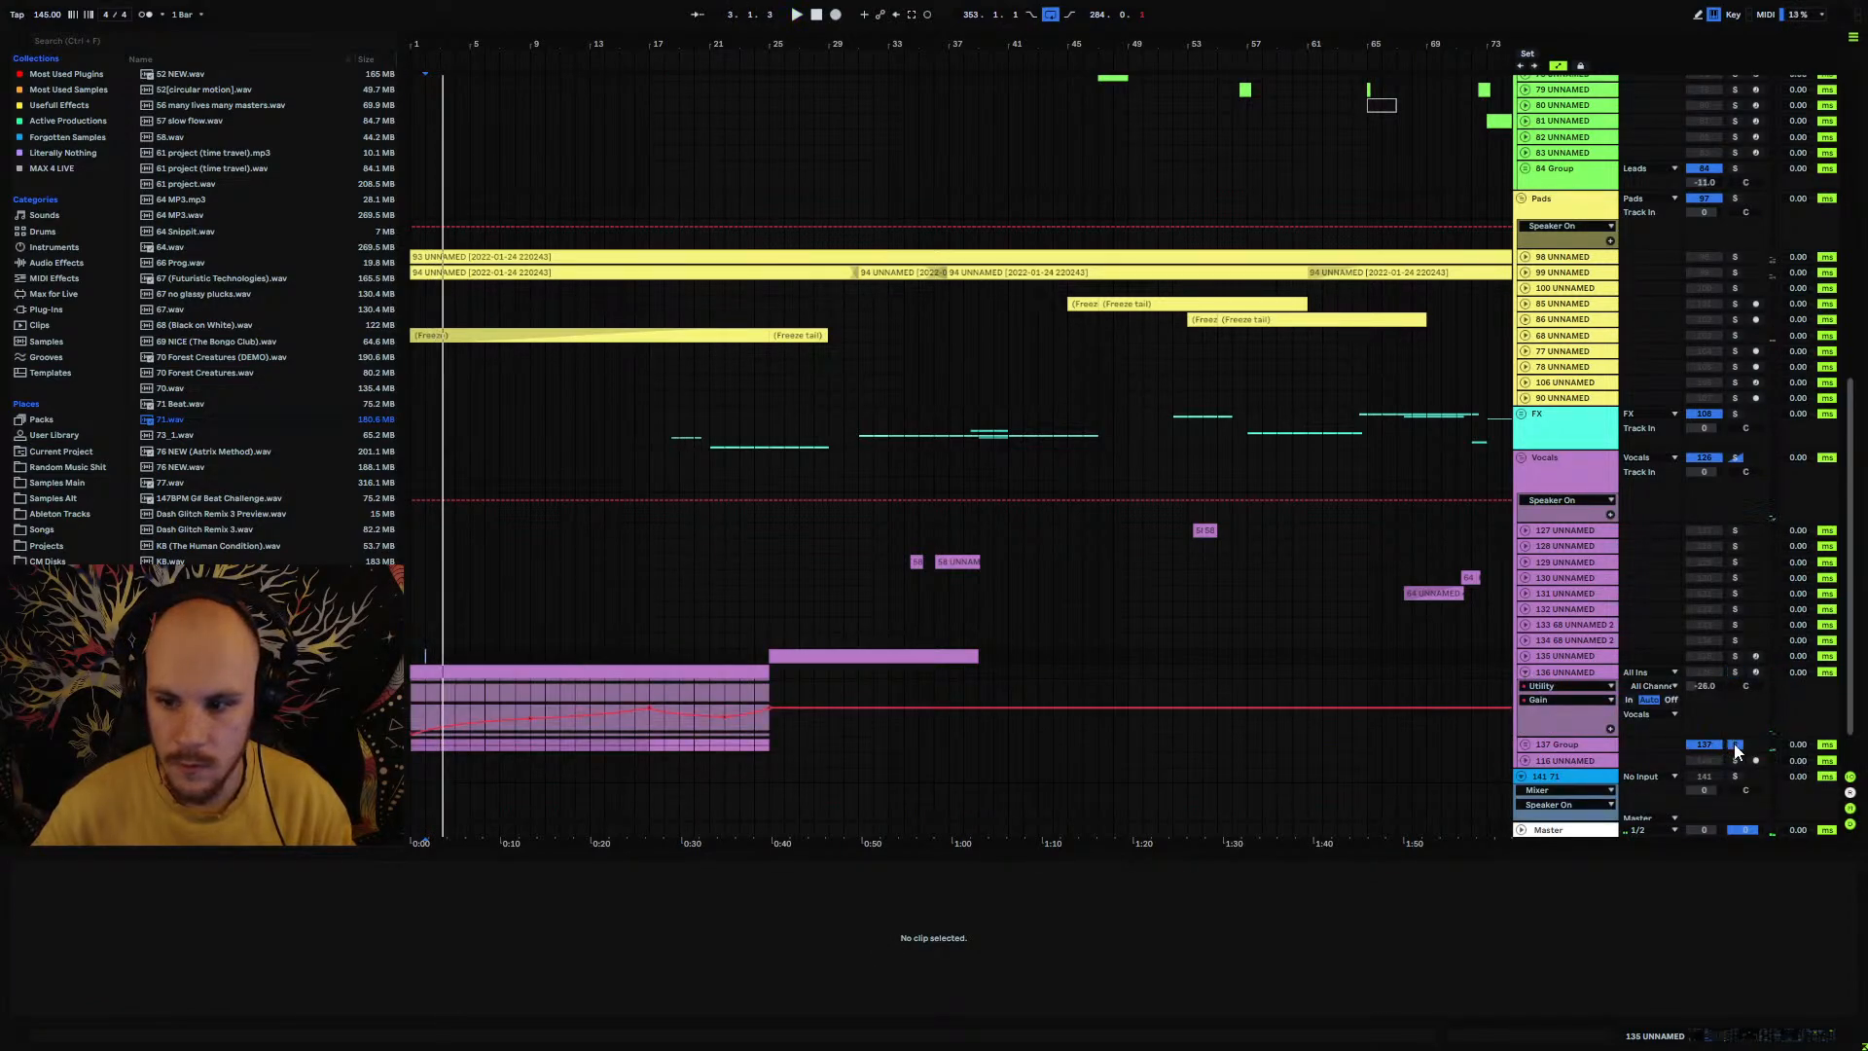
pyautogui.click(1524, 744)
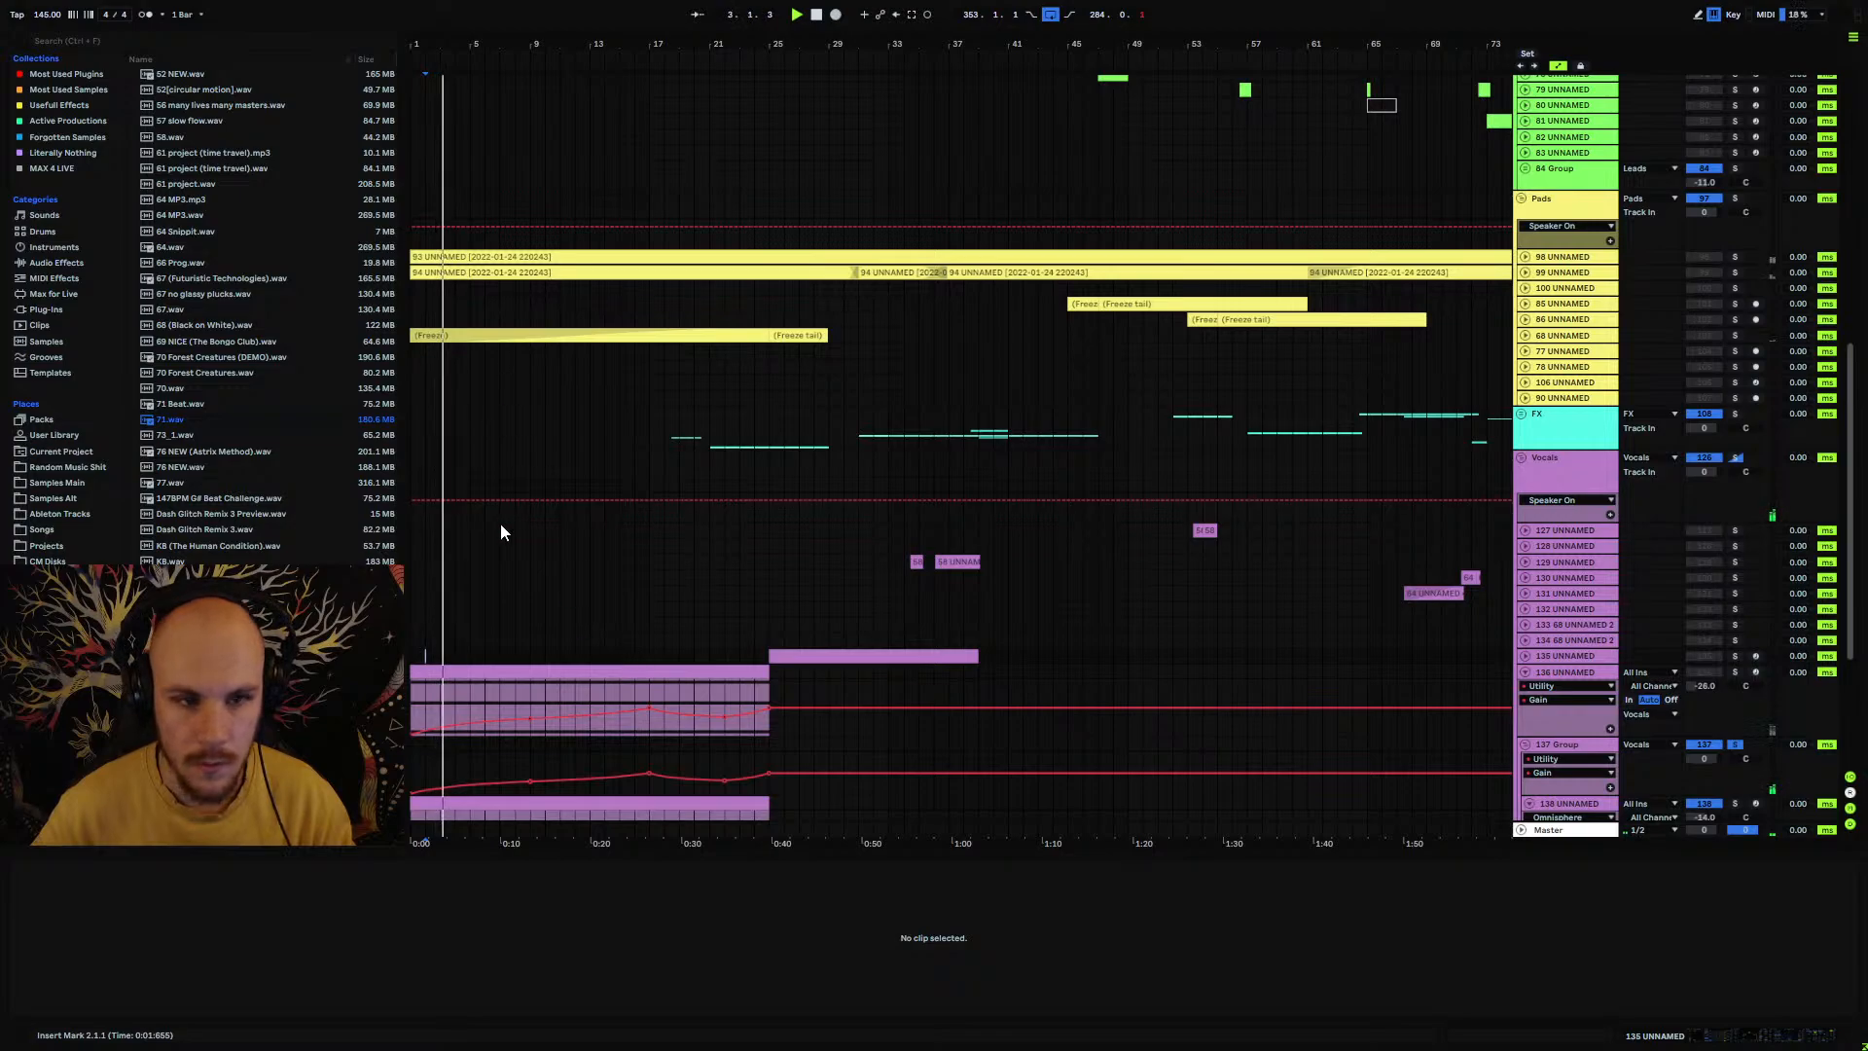
pyautogui.scroll(-3, 500, 532)
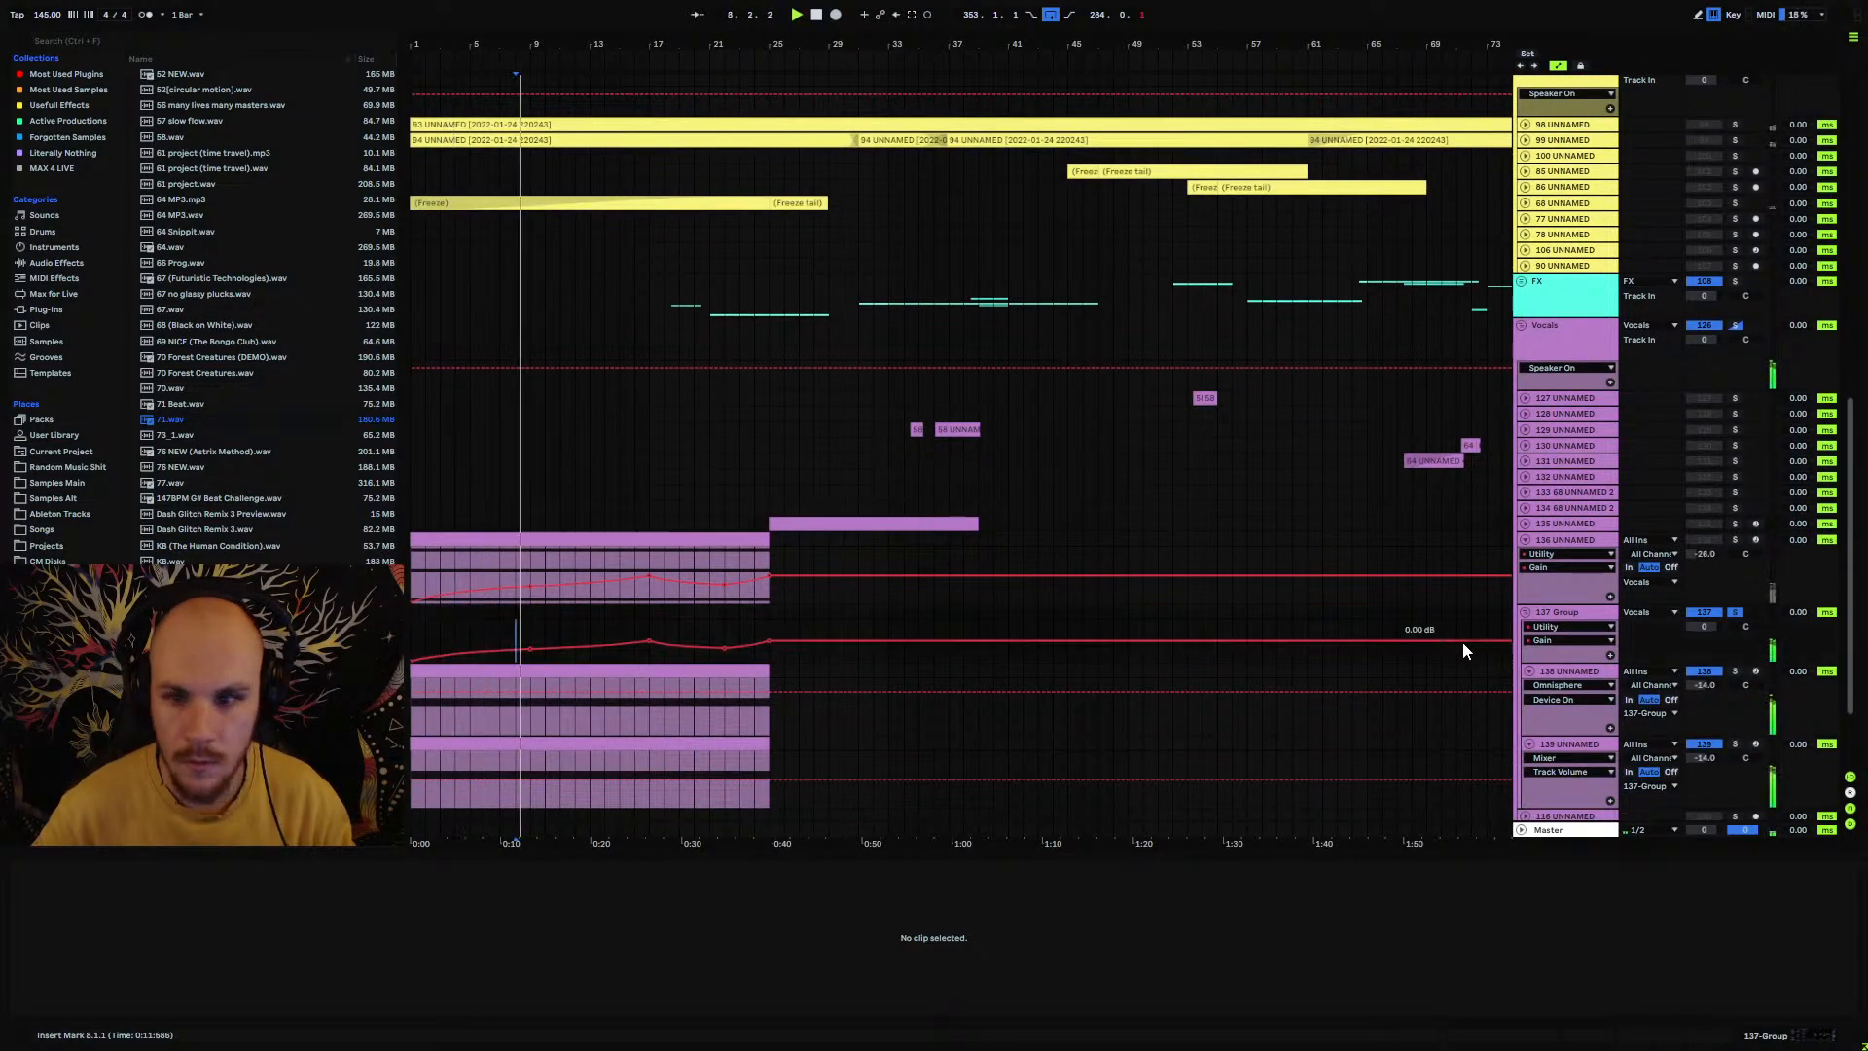
pyautogui.click(1525, 612)
pyautogui.click(1735, 611)
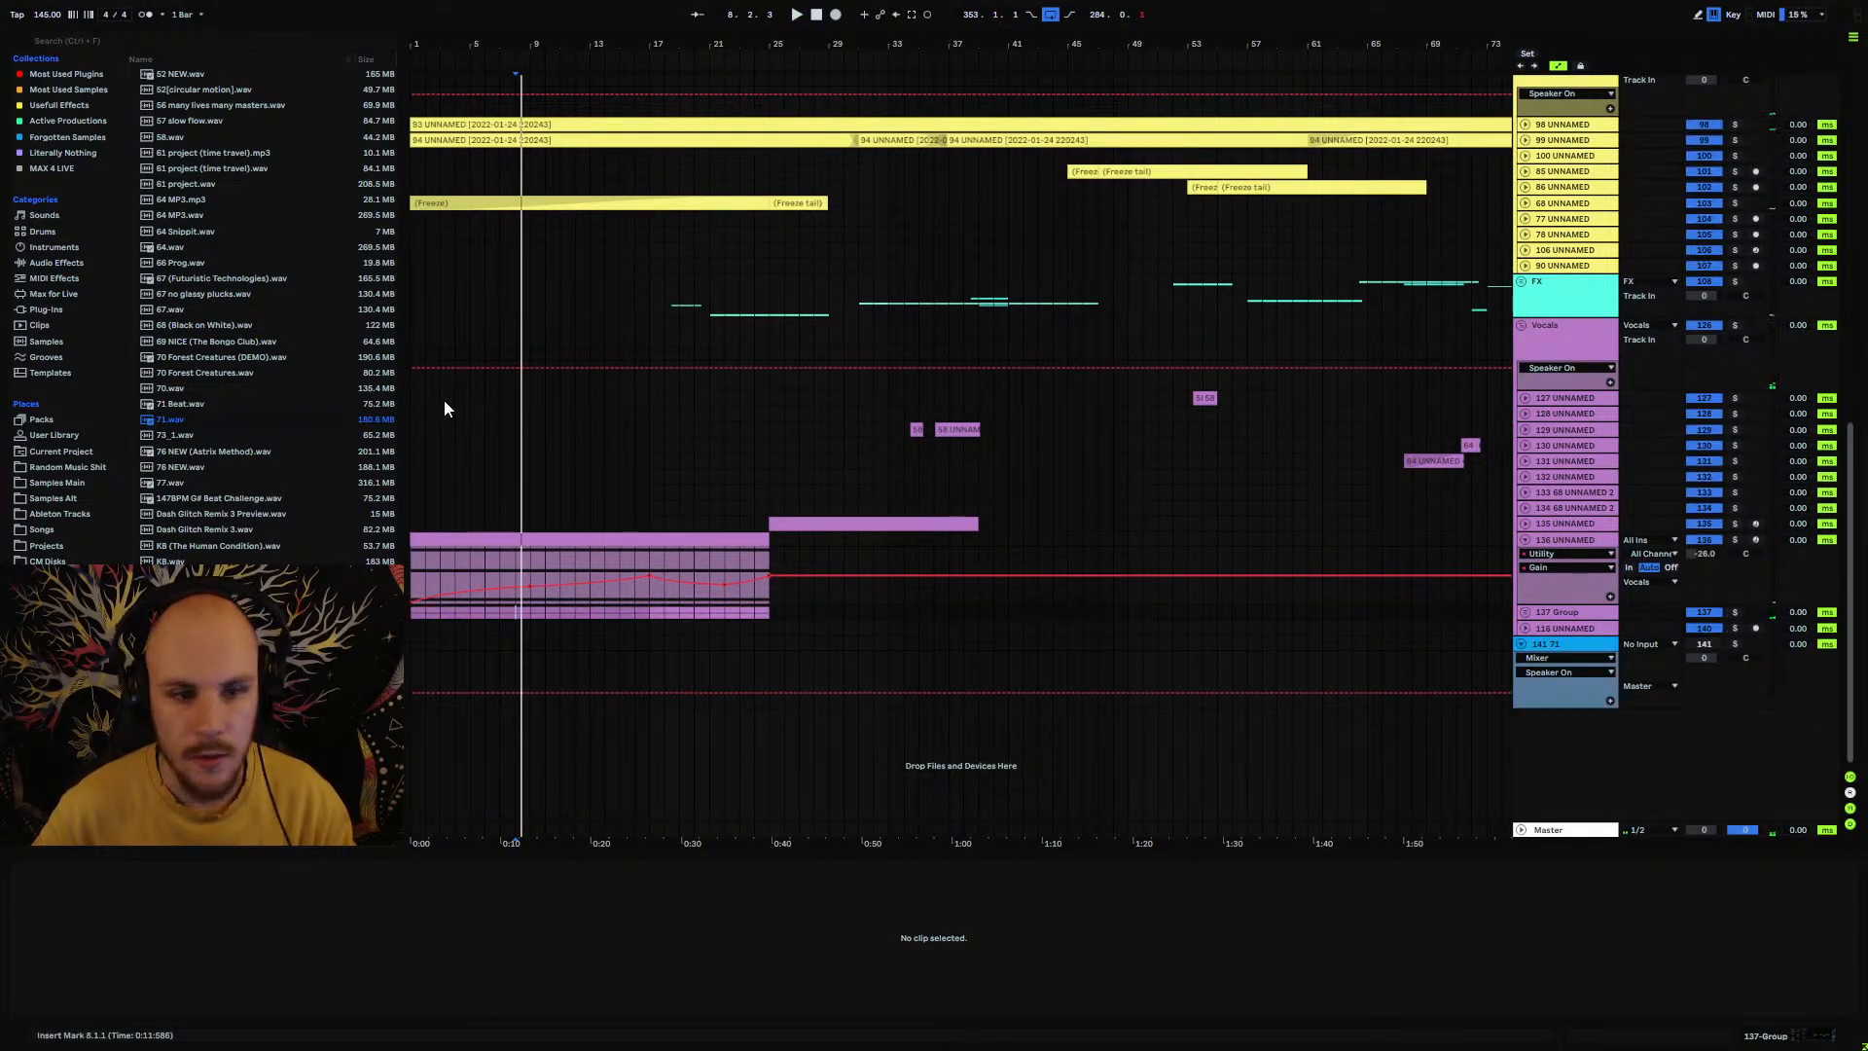
# Step: Play from bar 1 and audition the 98 UNNAMED pad track soloed, checking its waveform, then remove the solo
pyautogui.click(411, 412)
pyautogui.press('space')
pyautogui.scroll(3, 496, 469)
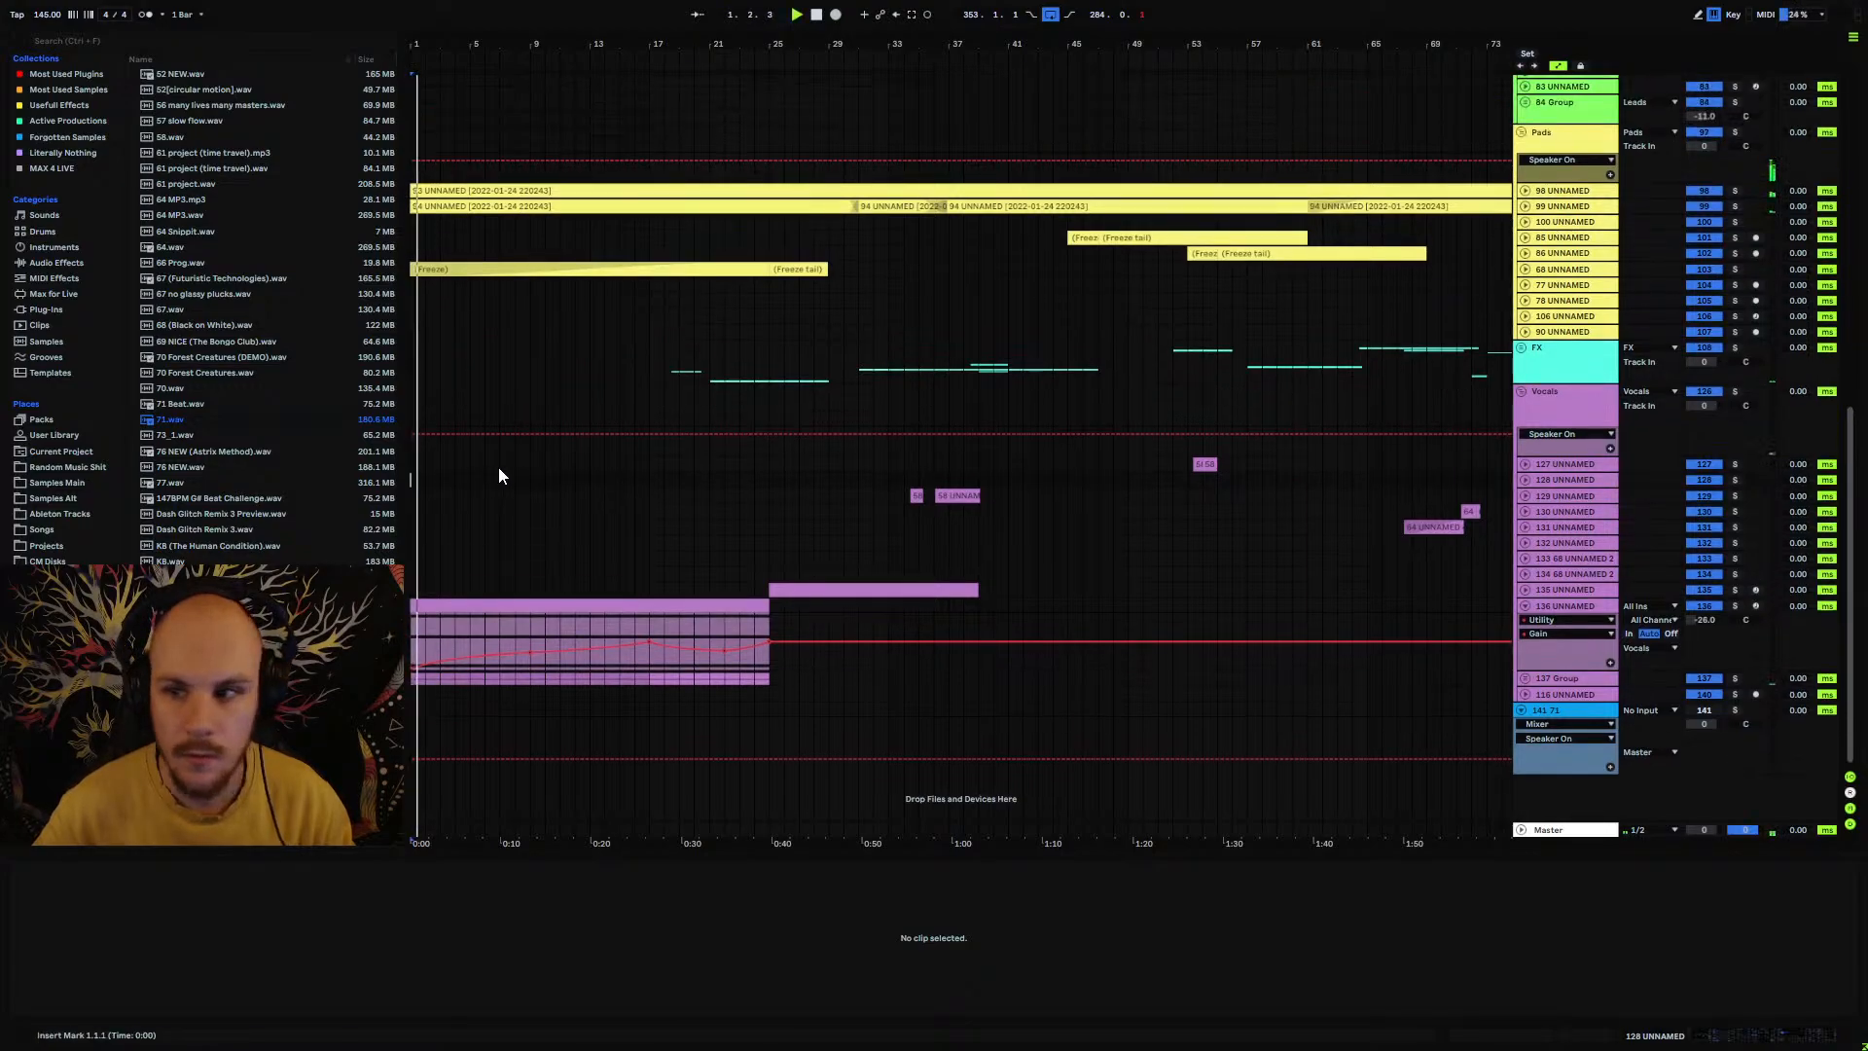
pyautogui.click(1734, 256)
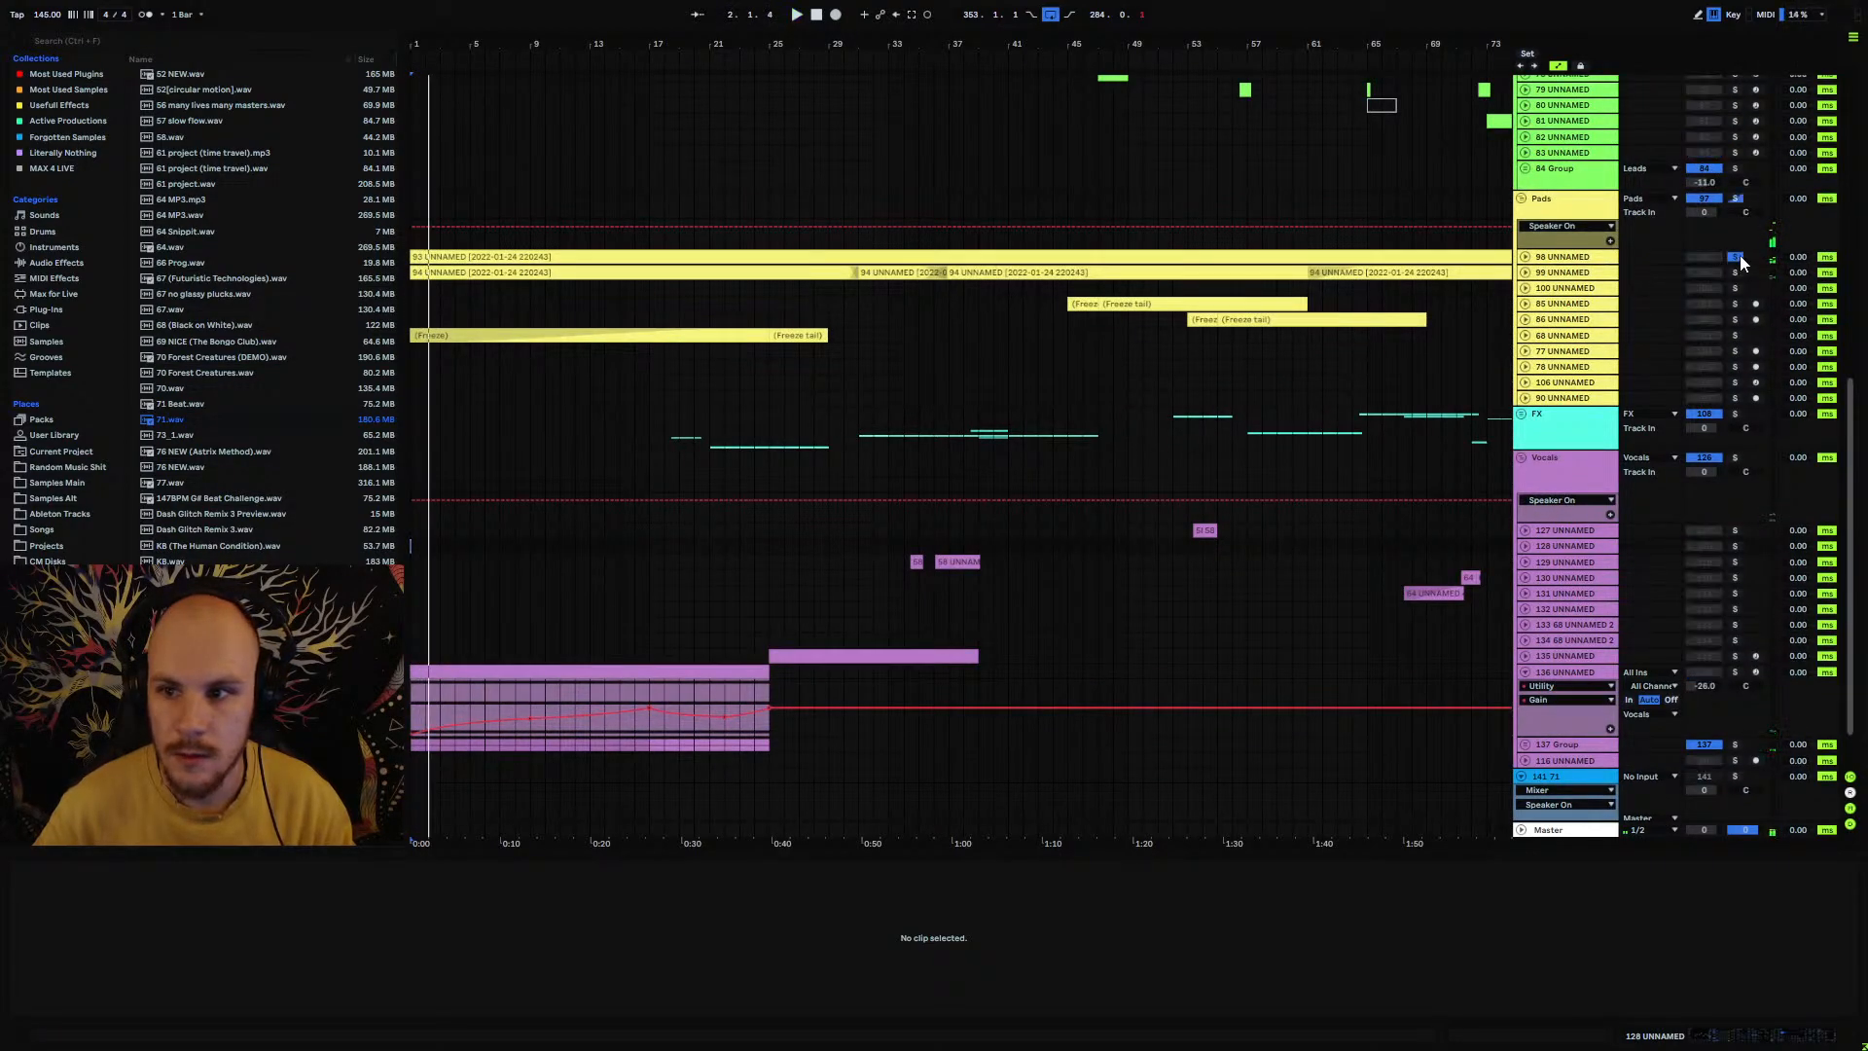
pyautogui.click(1525, 257)
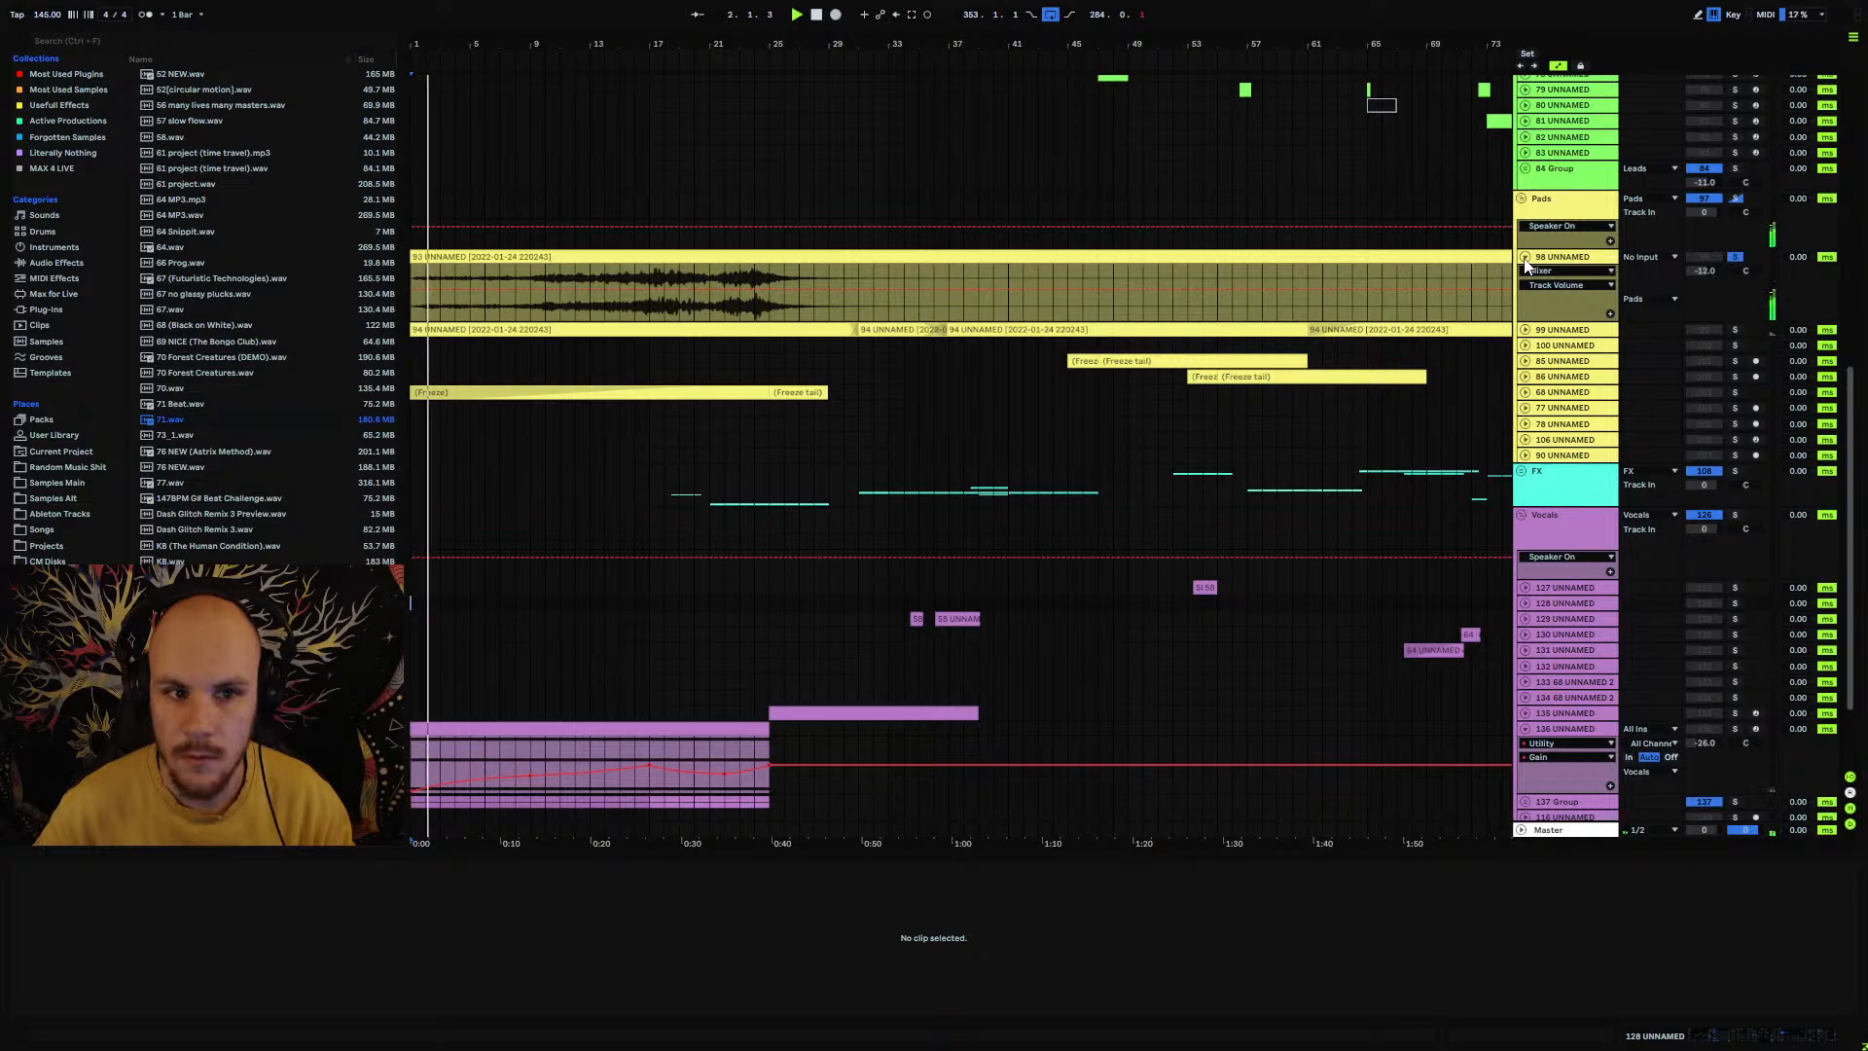
pyautogui.click(1524, 259)
pyautogui.scroll(7, 545, 489)
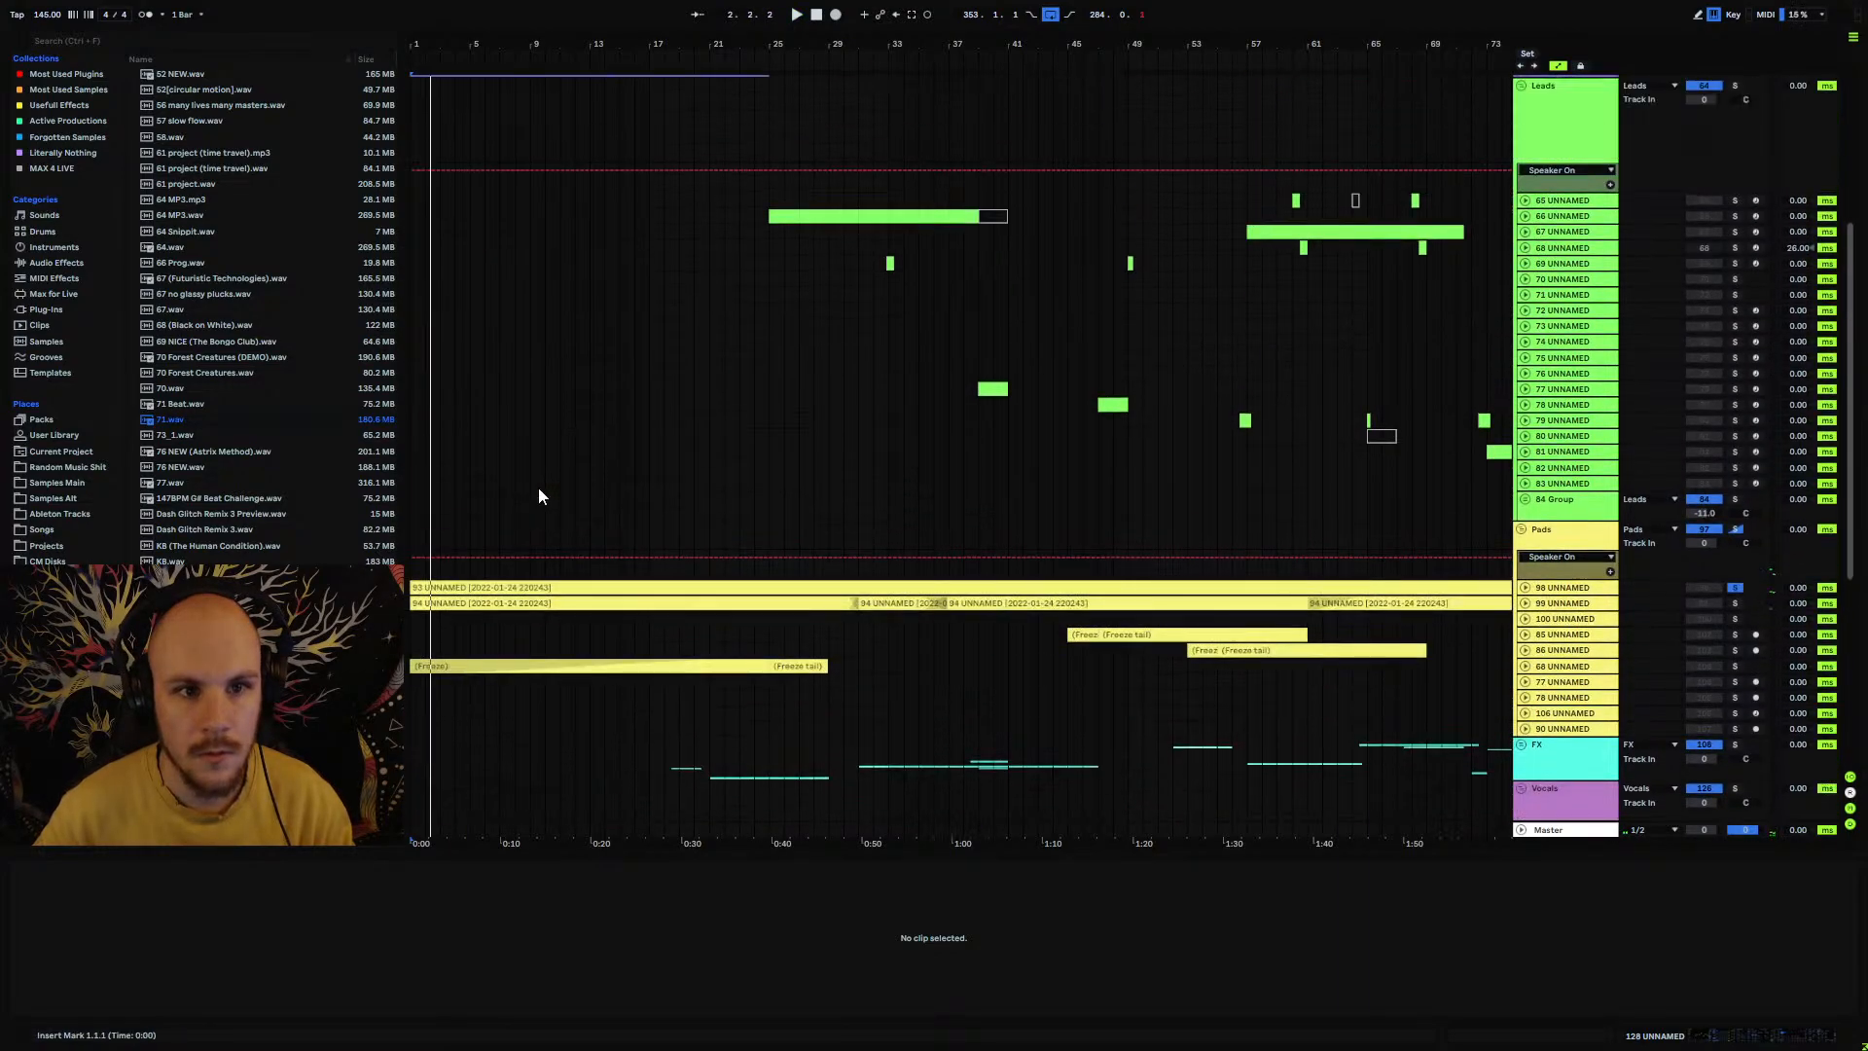
pyautogui.scroll(4, 539, 488)
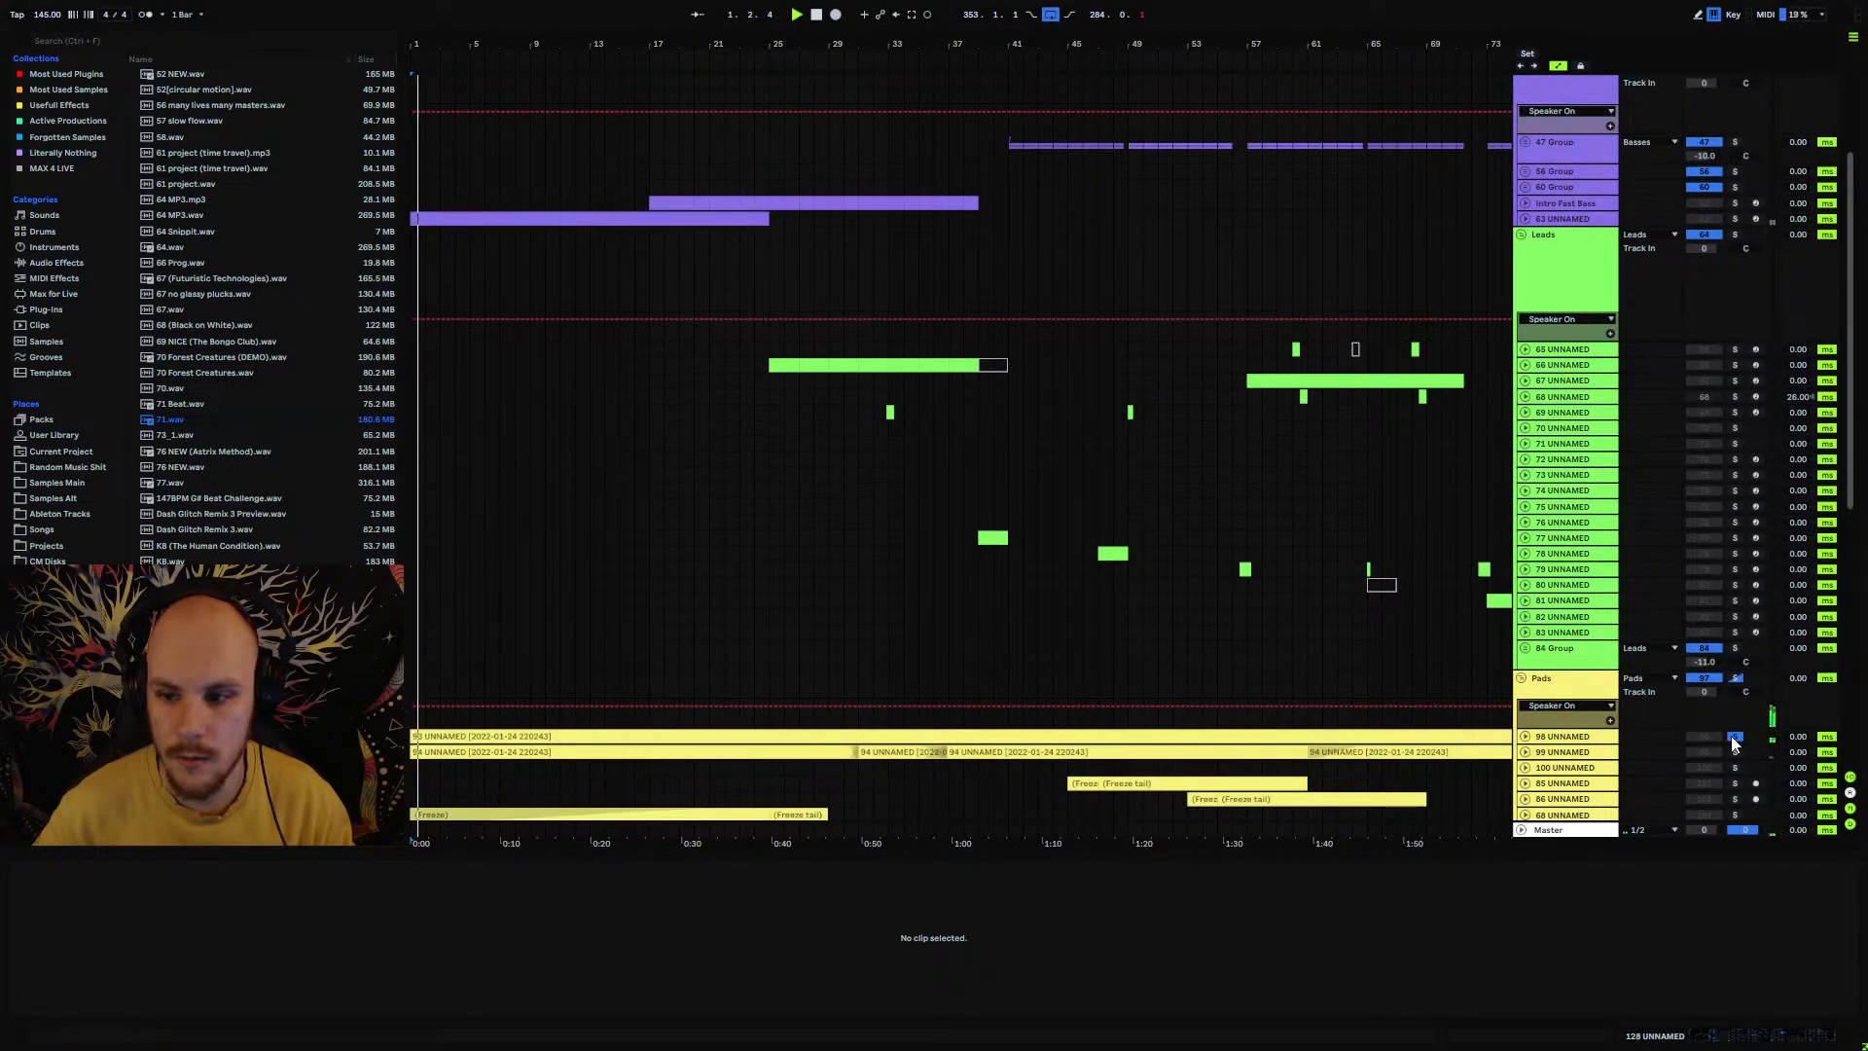
pyautogui.click(1735, 737)
# Step: Listen to the full mix through the intro up to about bar 15, then stop playback
pyautogui.scroll(-2, 715, 573)
pyautogui.moveTo(442, 43)
pyautogui.mouseDown()
pyautogui.moveTo(443, 87)
pyautogui.moveTo(468, 44)
pyautogui.mouseUp()
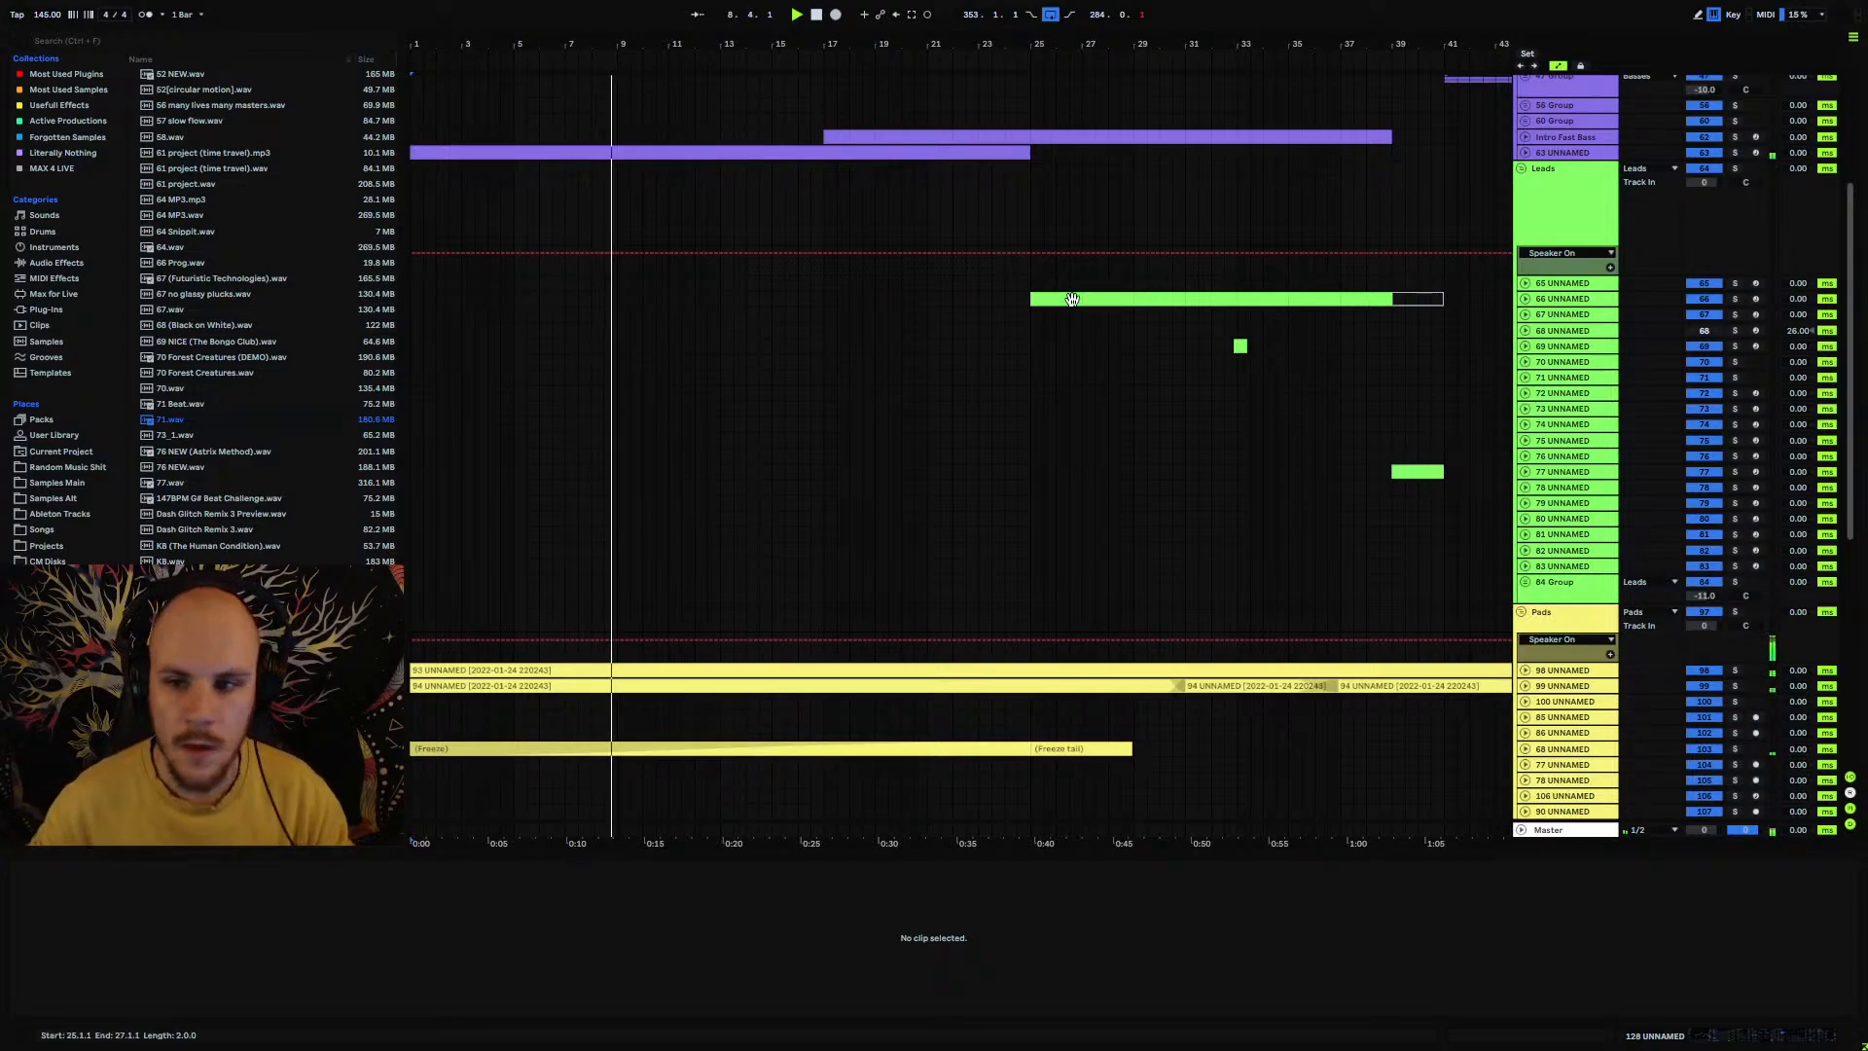
pyautogui.moveTo(600, 42)
pyautogui.mouseDown()
pyautogui.moveTo(560, 19)
pyautogui.moveTo(564, 47)
pyautogui.moveTo(622, 49)
pyautogui.mouseUp()
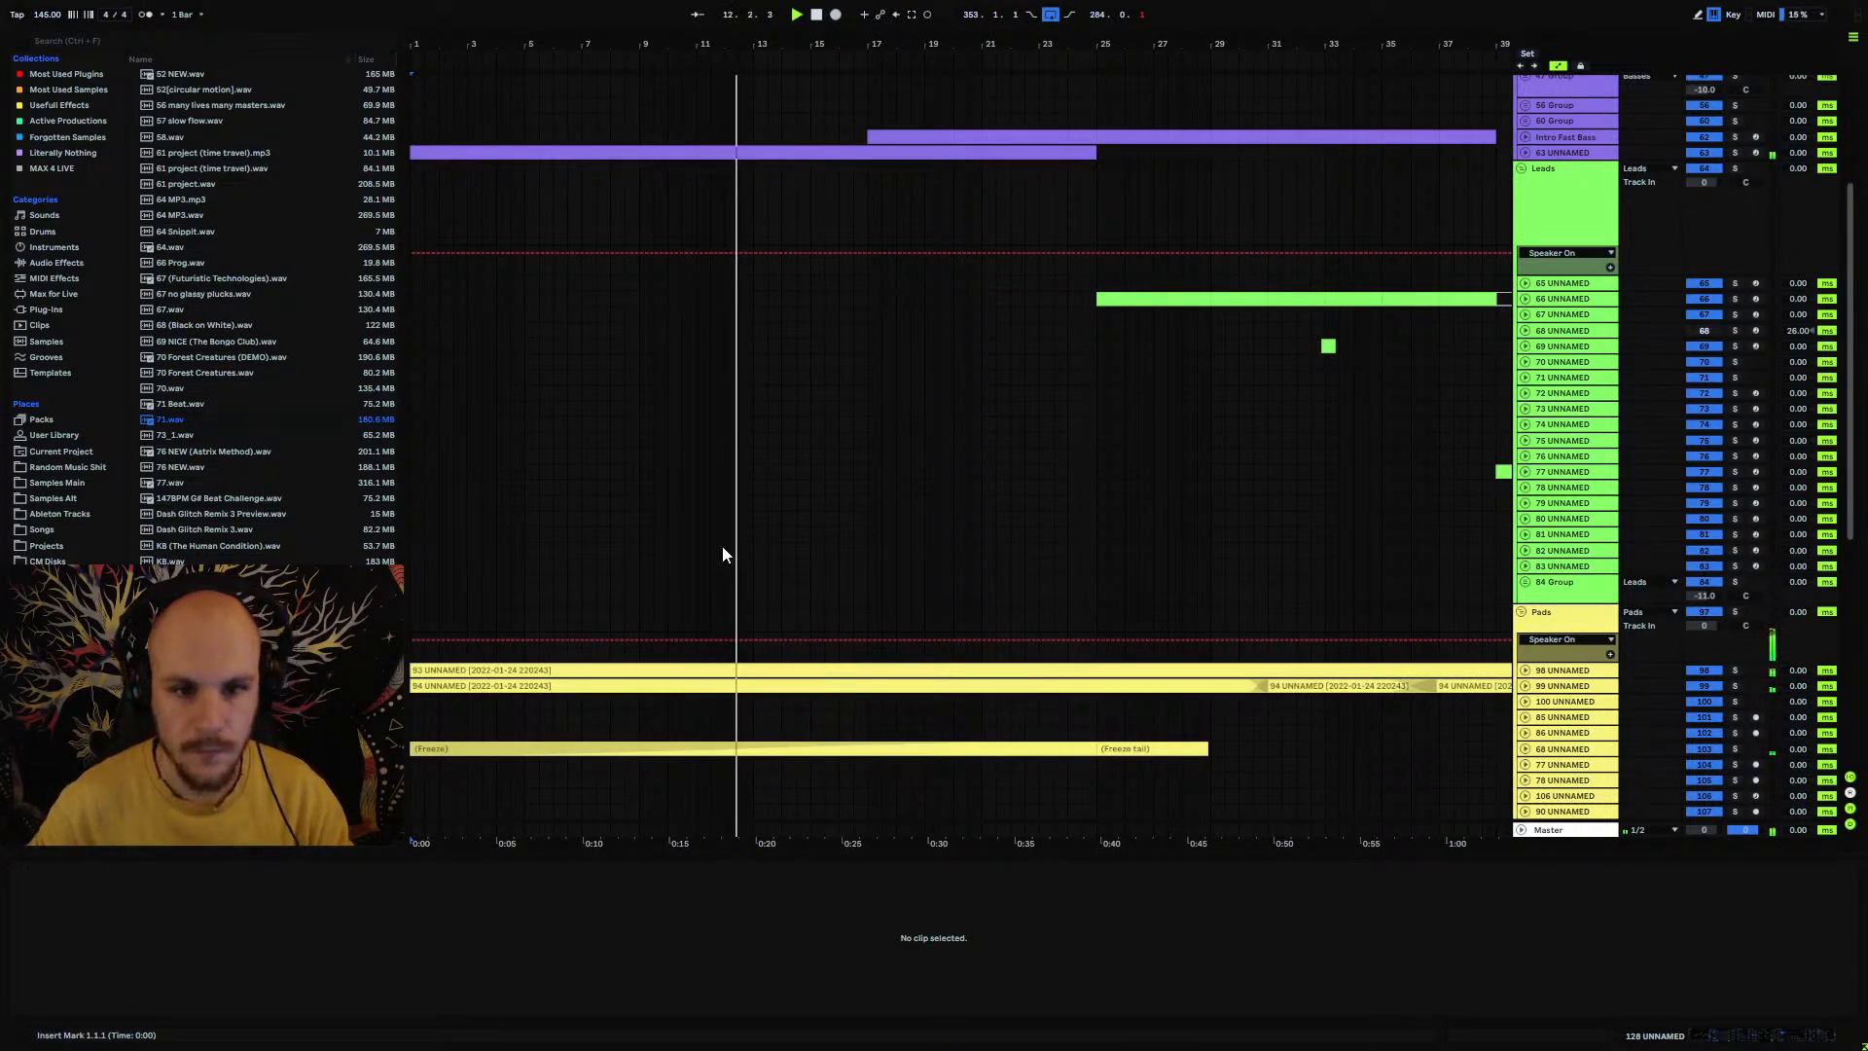
pyautogui.scroll(-3, 783, 544)
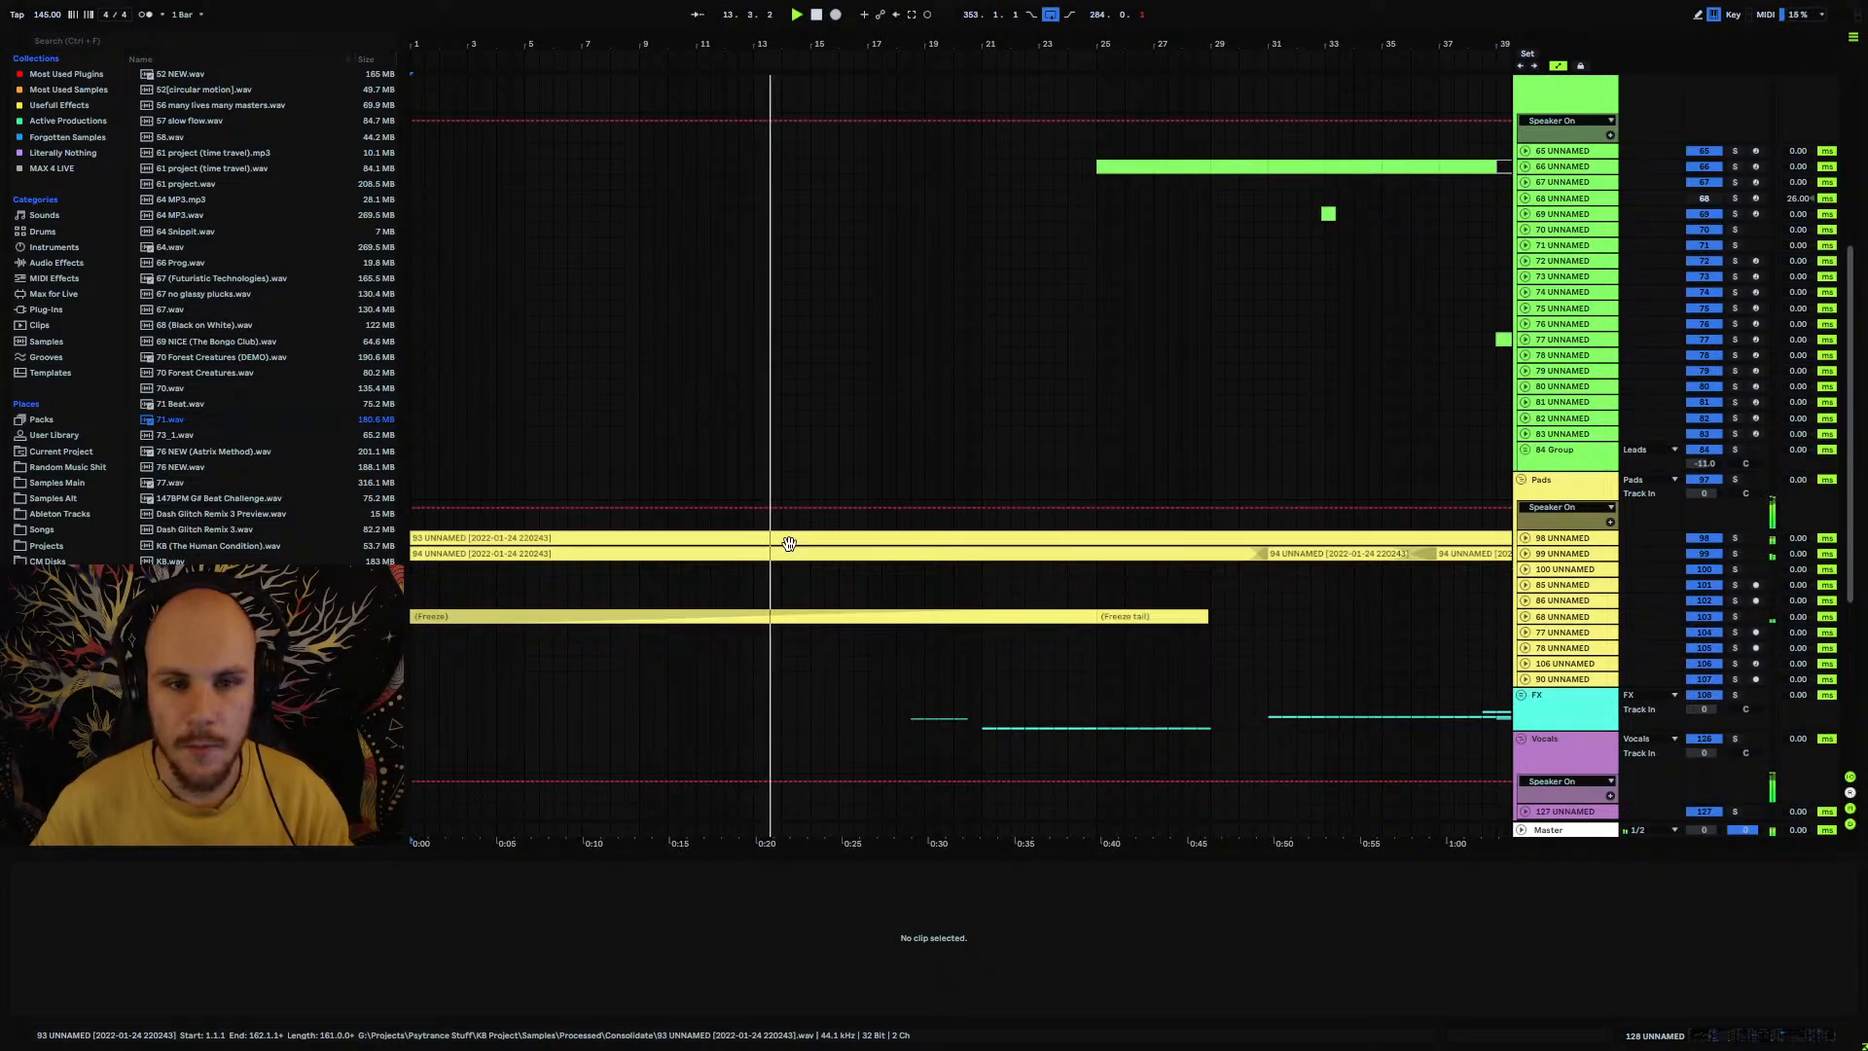
pyautogui.moveTo(766, 46); pyautogui.dragTo(793, 55)
pyautogui.press('space')
# Step: Shorten the first clip on the 99 UNNAMED pad track to end at bar 13 with a short fade-out, and audition it from bar 11
pyautogui.click(1524, 554)
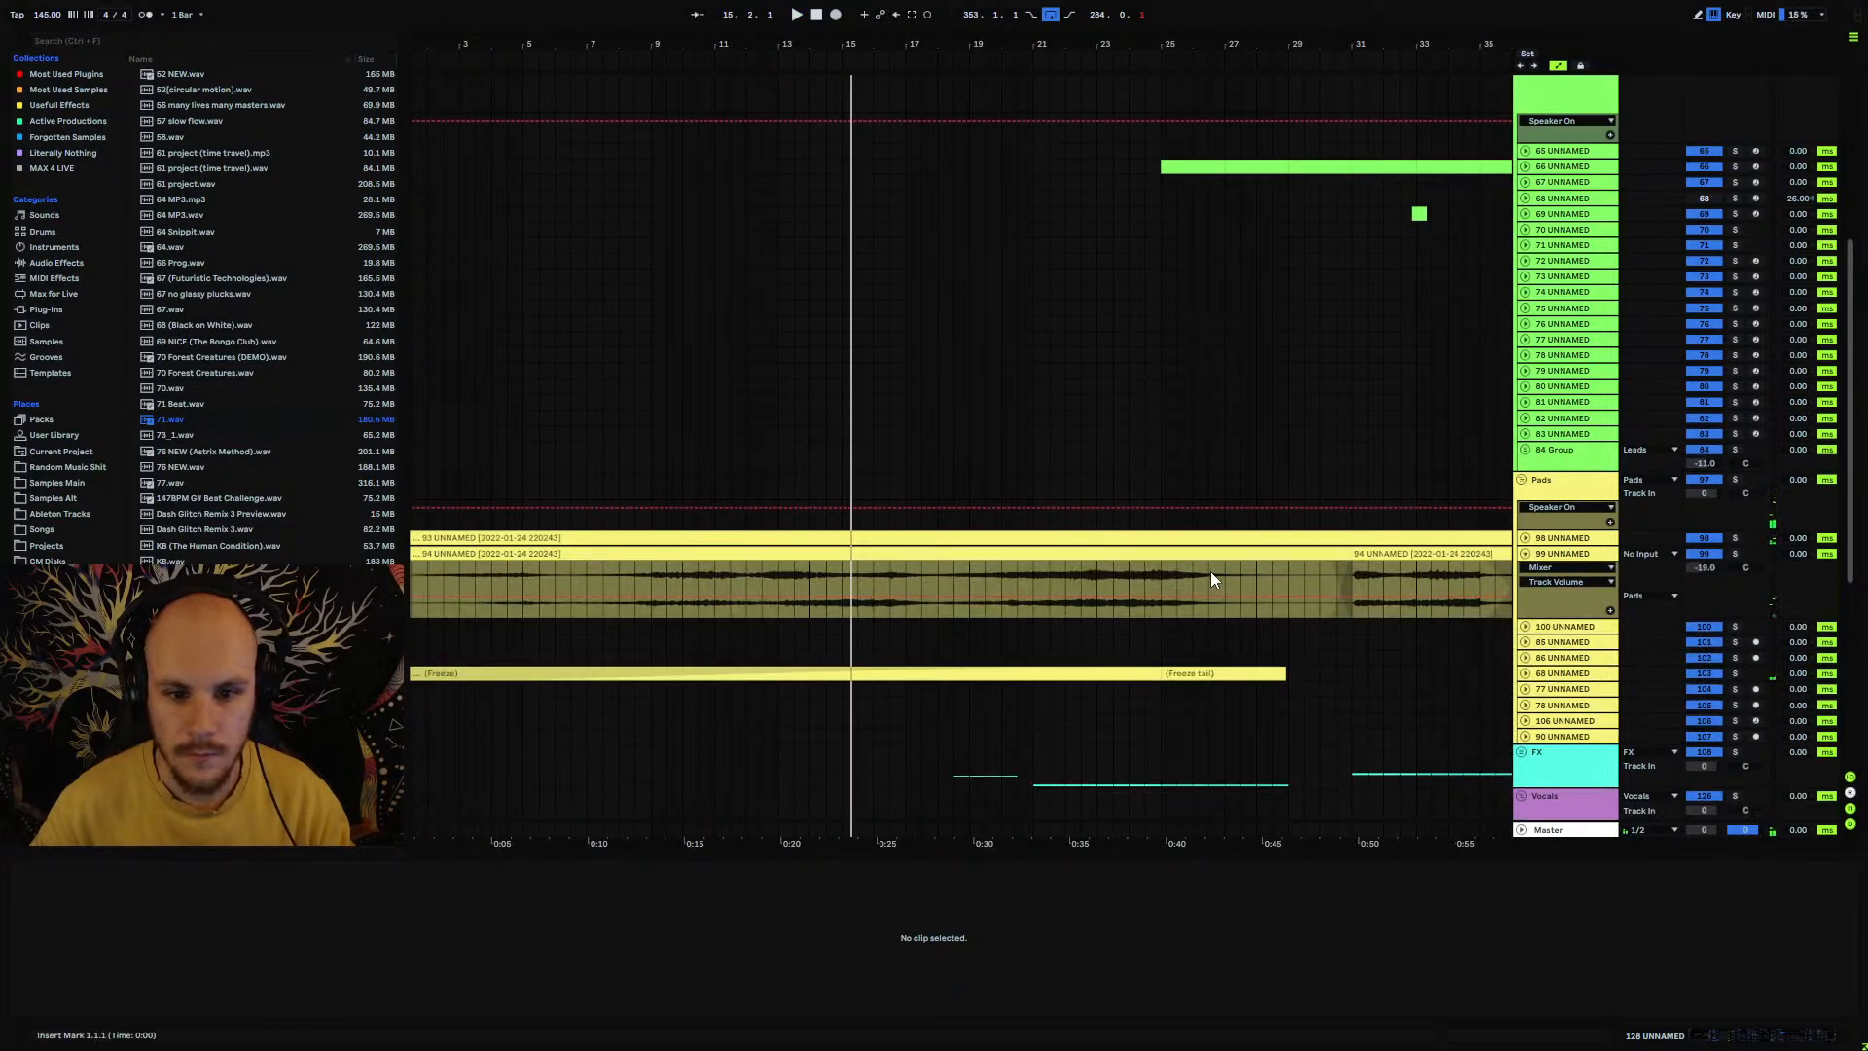
pyautogui.moveTo(1345, 556); pyautogui.dragTo(806, 572)
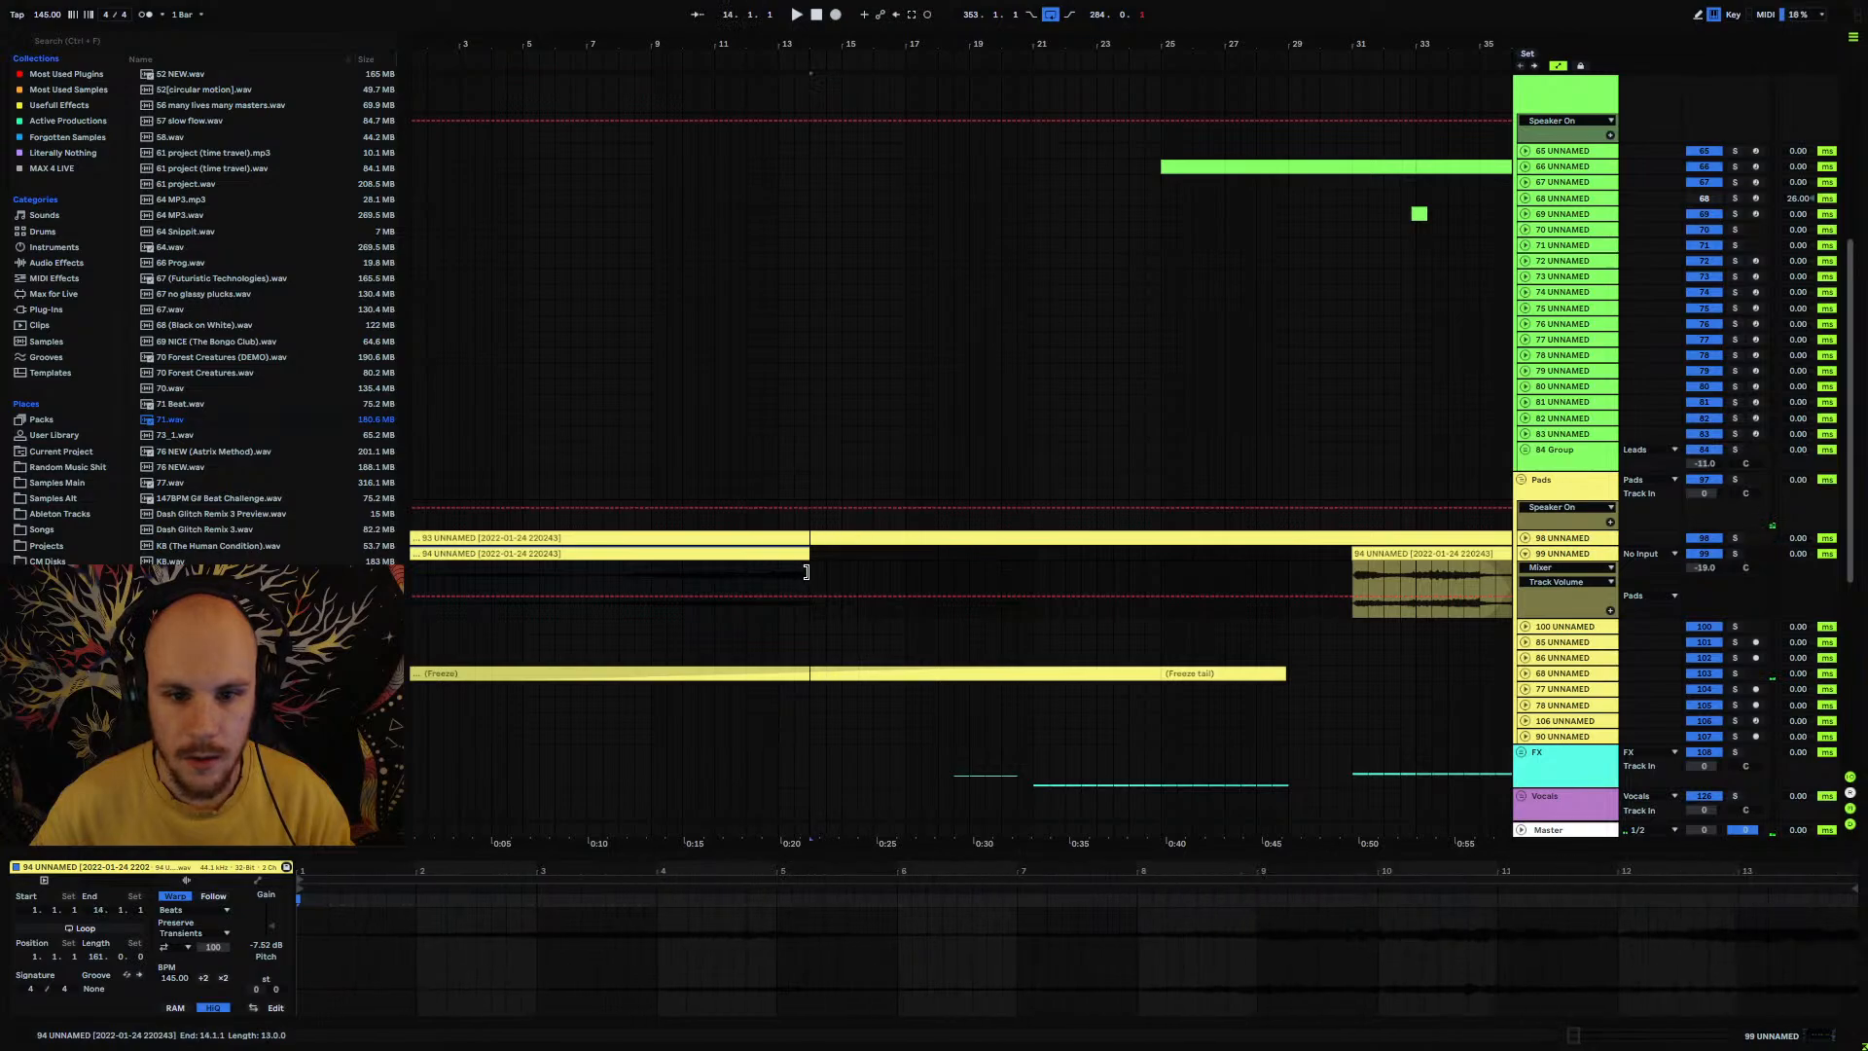
pyautogui.click(731, 583)
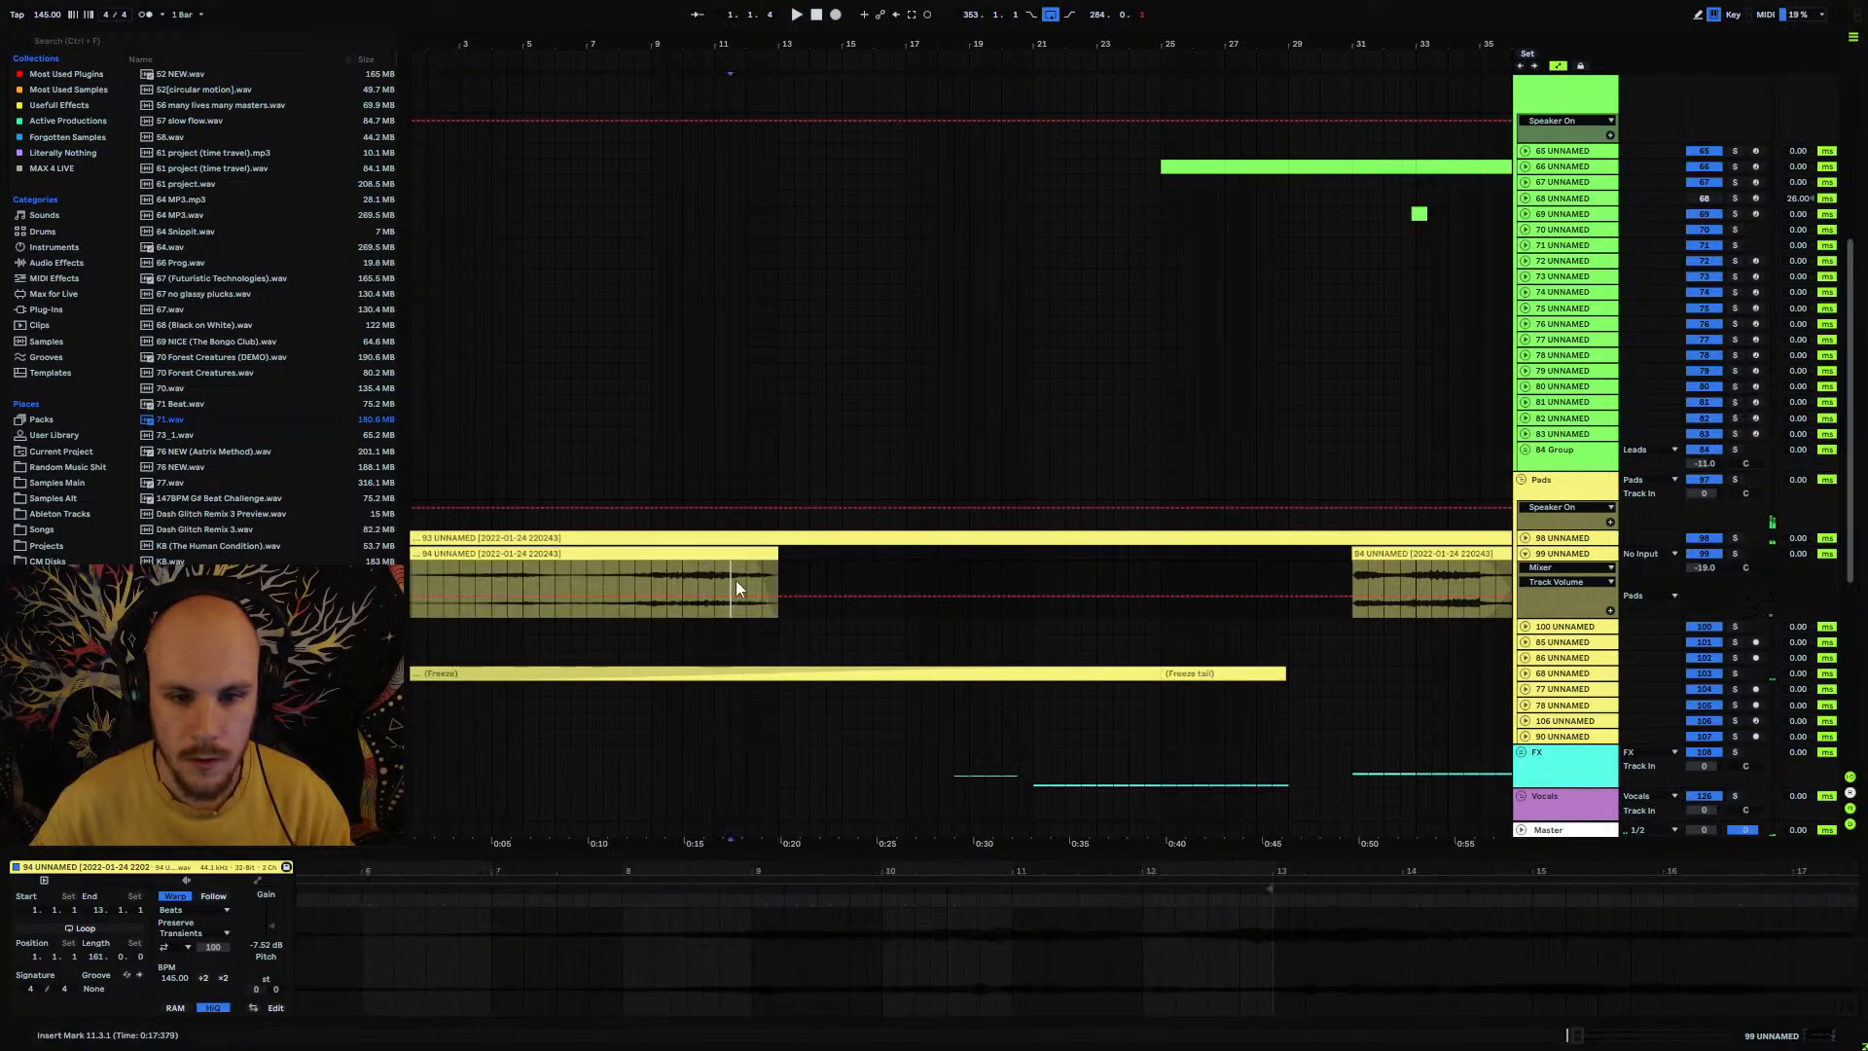
pyautogui.press('space')
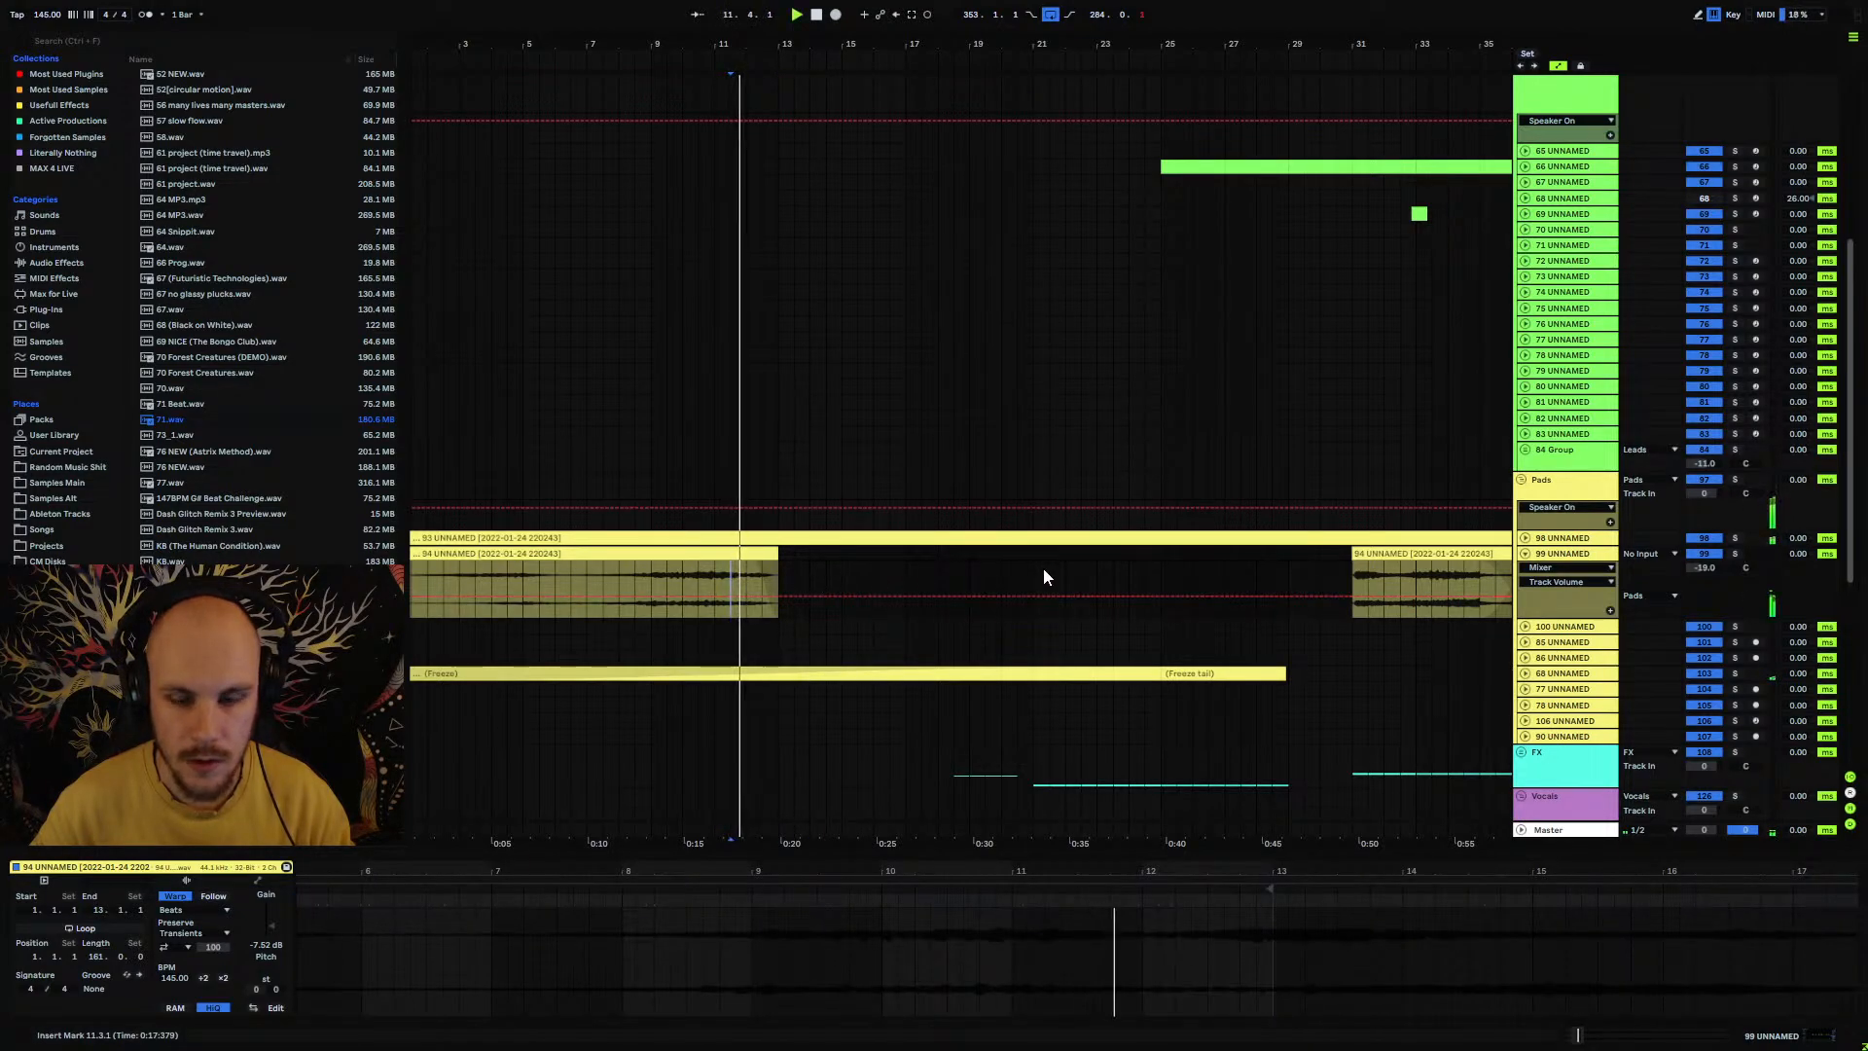
pyautogui.click(1524, 553)
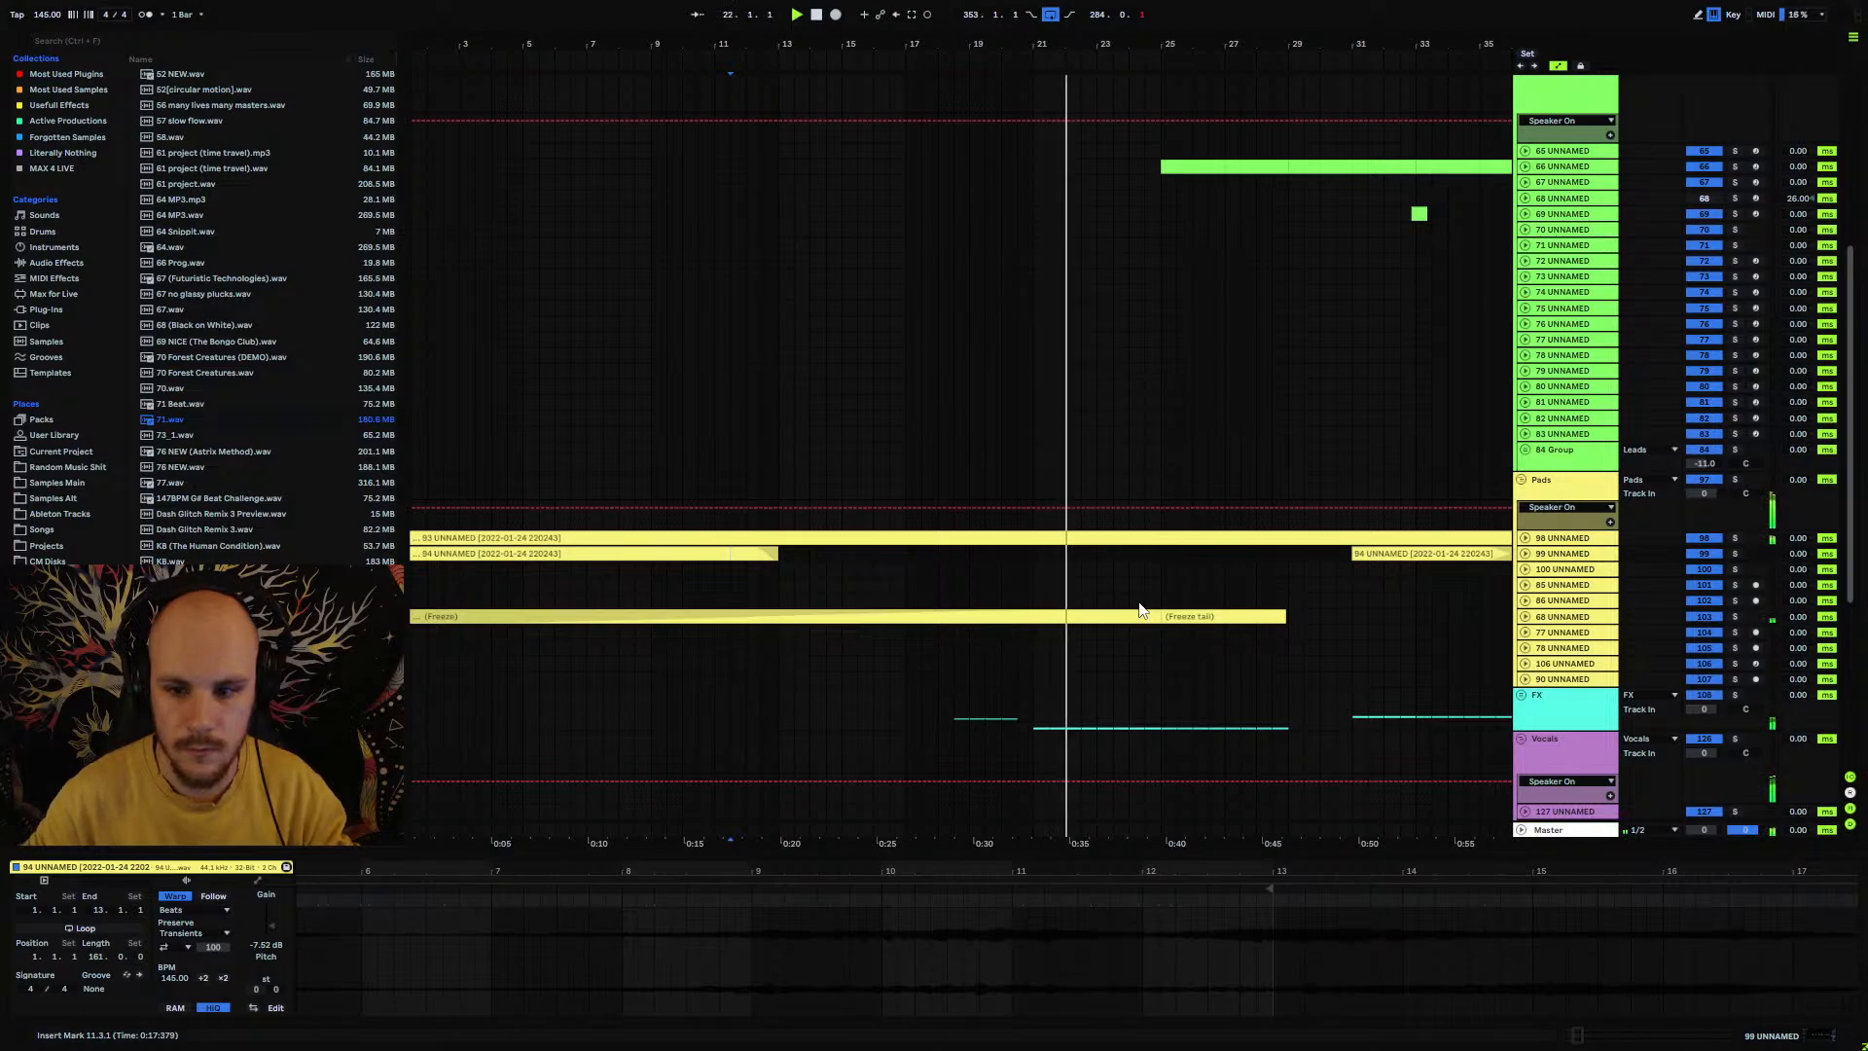
# Step: Move the PC2 Riser FX 16 clip in the FX group so that it ends at bar 17, then collapse the group
pyautogui.click(1521, 695)
pyautogui.scroll(-5, 949, 648)
pyautogui.moveTo(990, 708); pyautogui.dragTo(1006, 708)
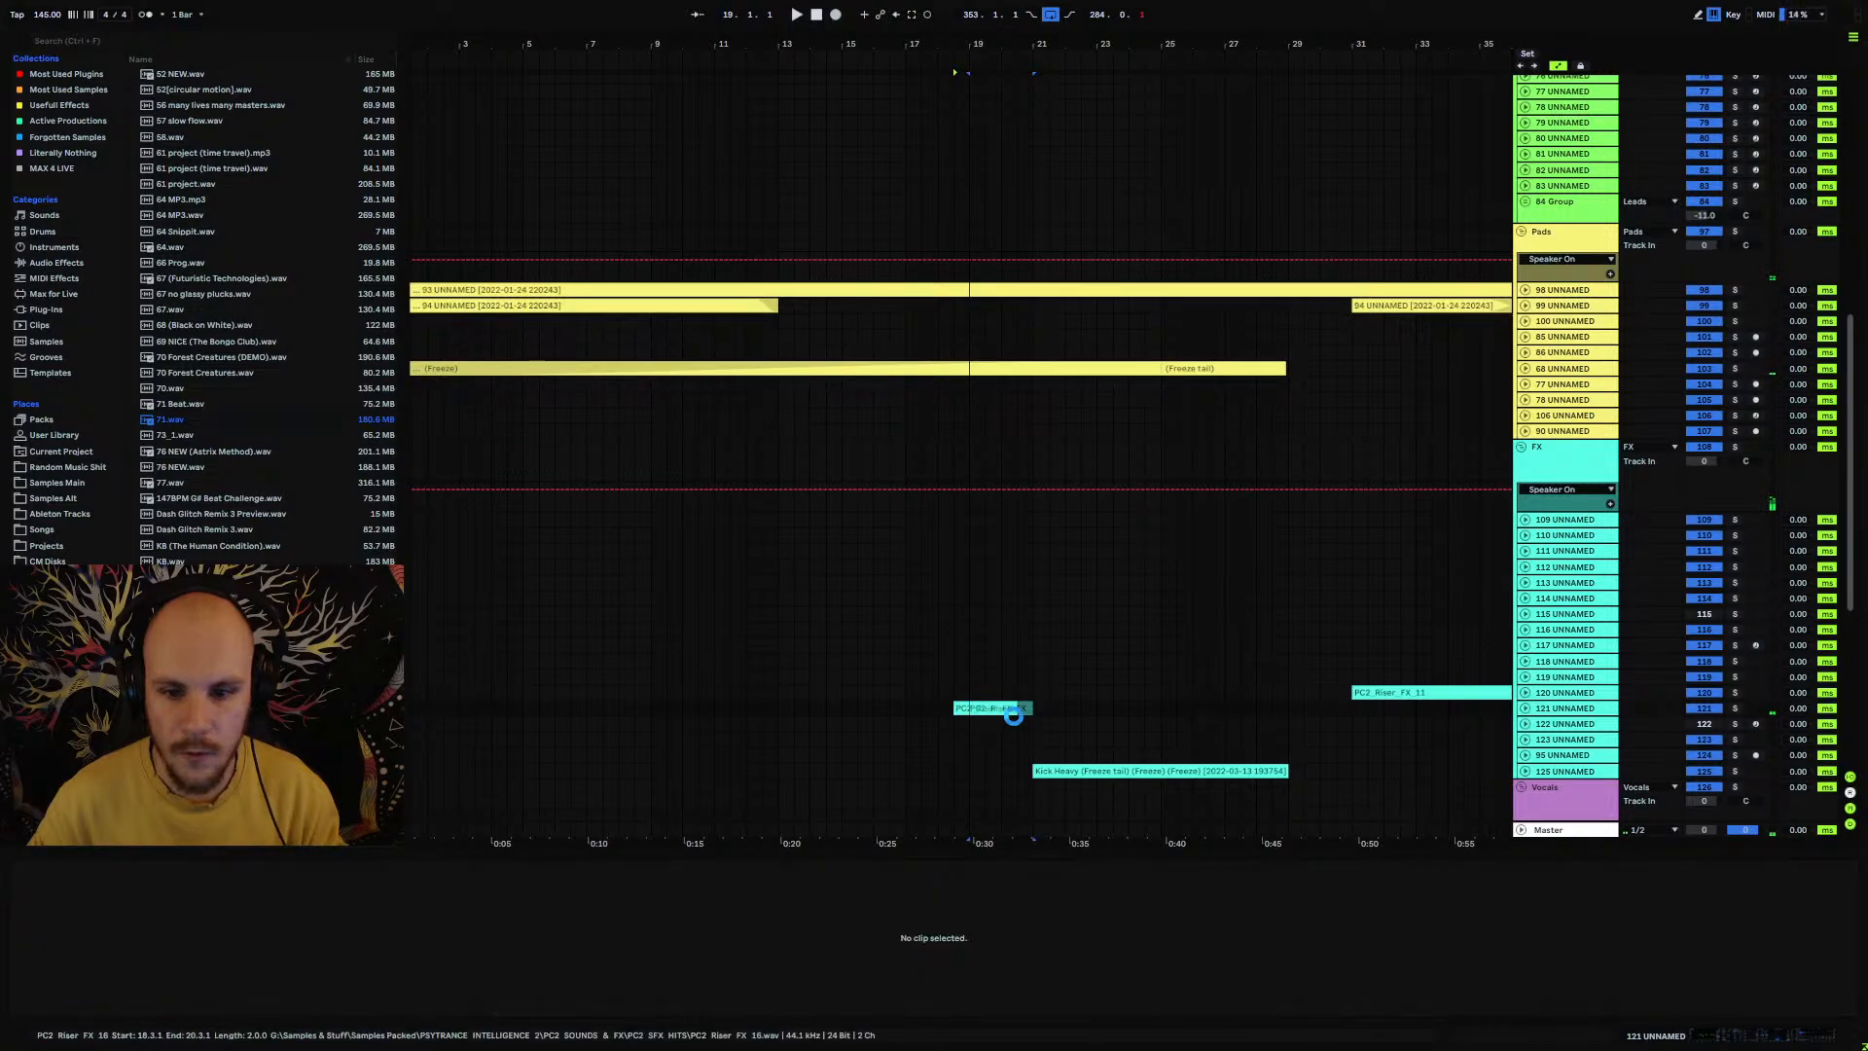
pyautogui.click(1033, 618)
pyautogui.scroll(6, 1033, 619)
pyautogui.scroll(-7, 1034, 623)
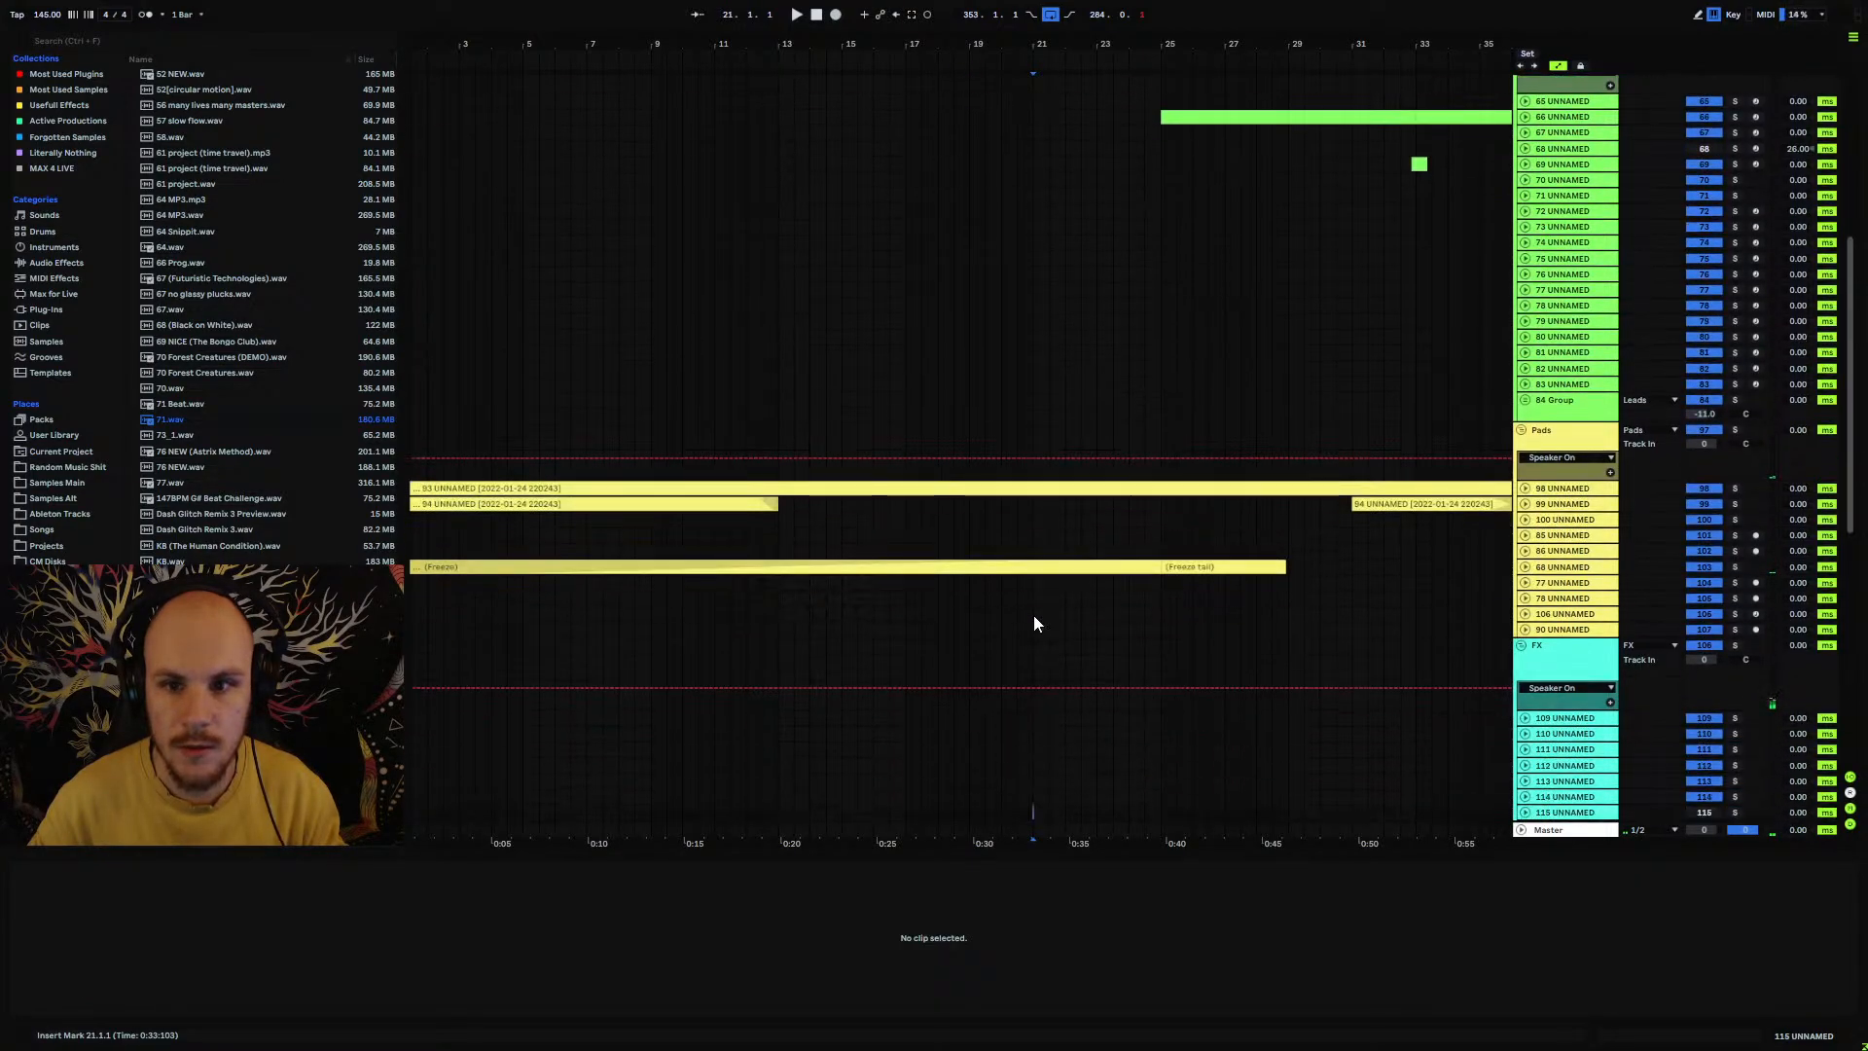
pyautogui.moveTo(1007, 659); pyautogui.dragTo(903, 662)
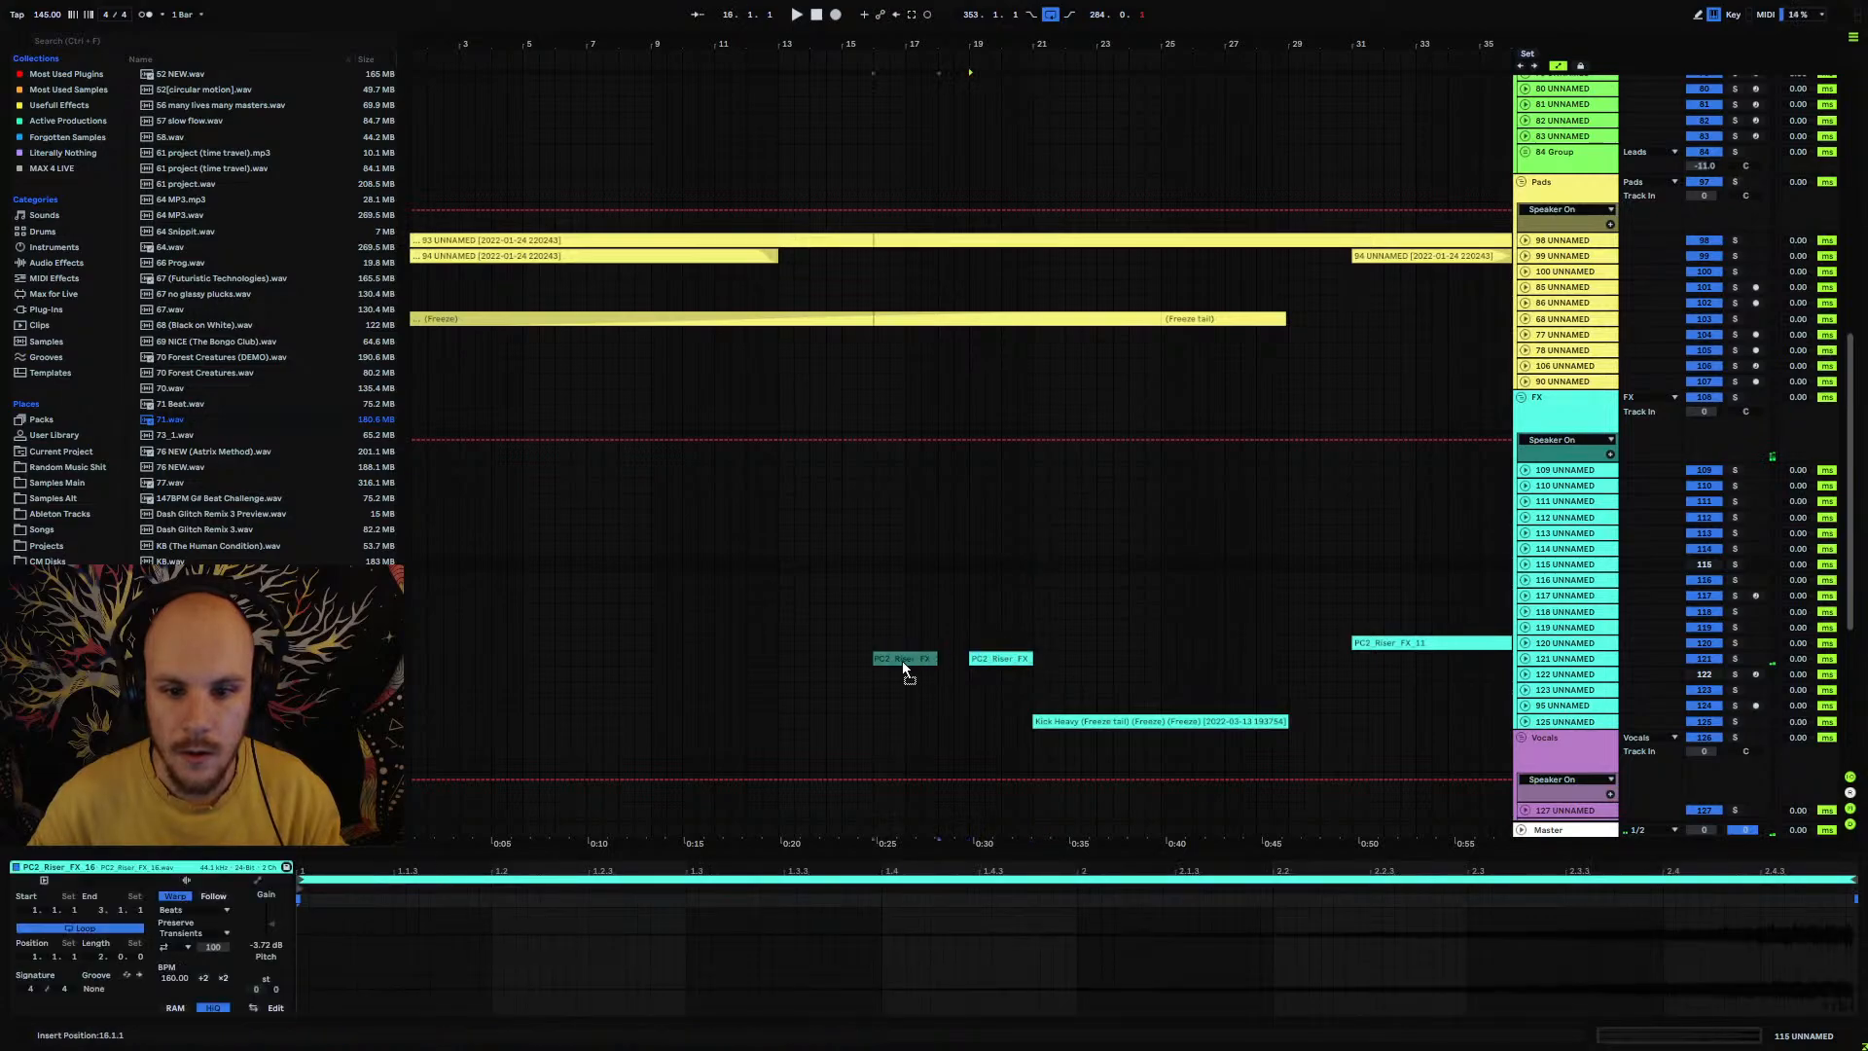
pyautogui.click(907, 658)
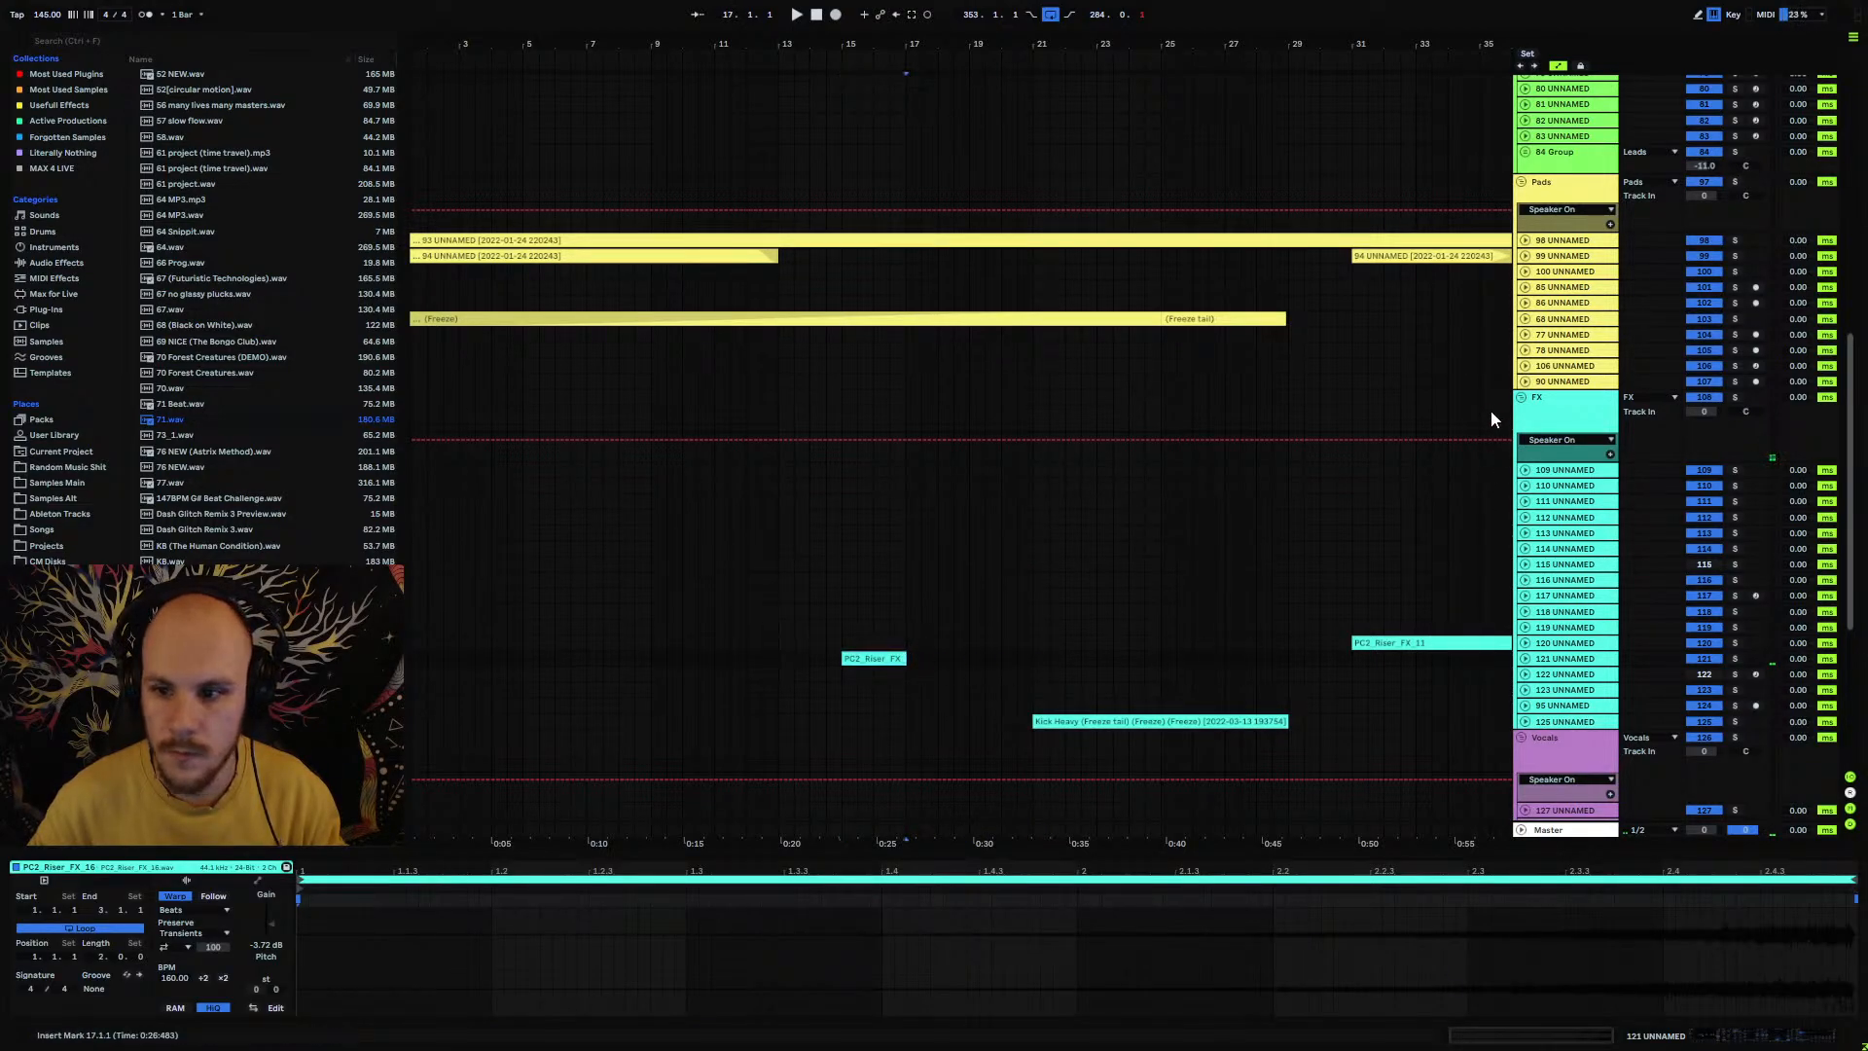
pyautogui.click(1521, 398)
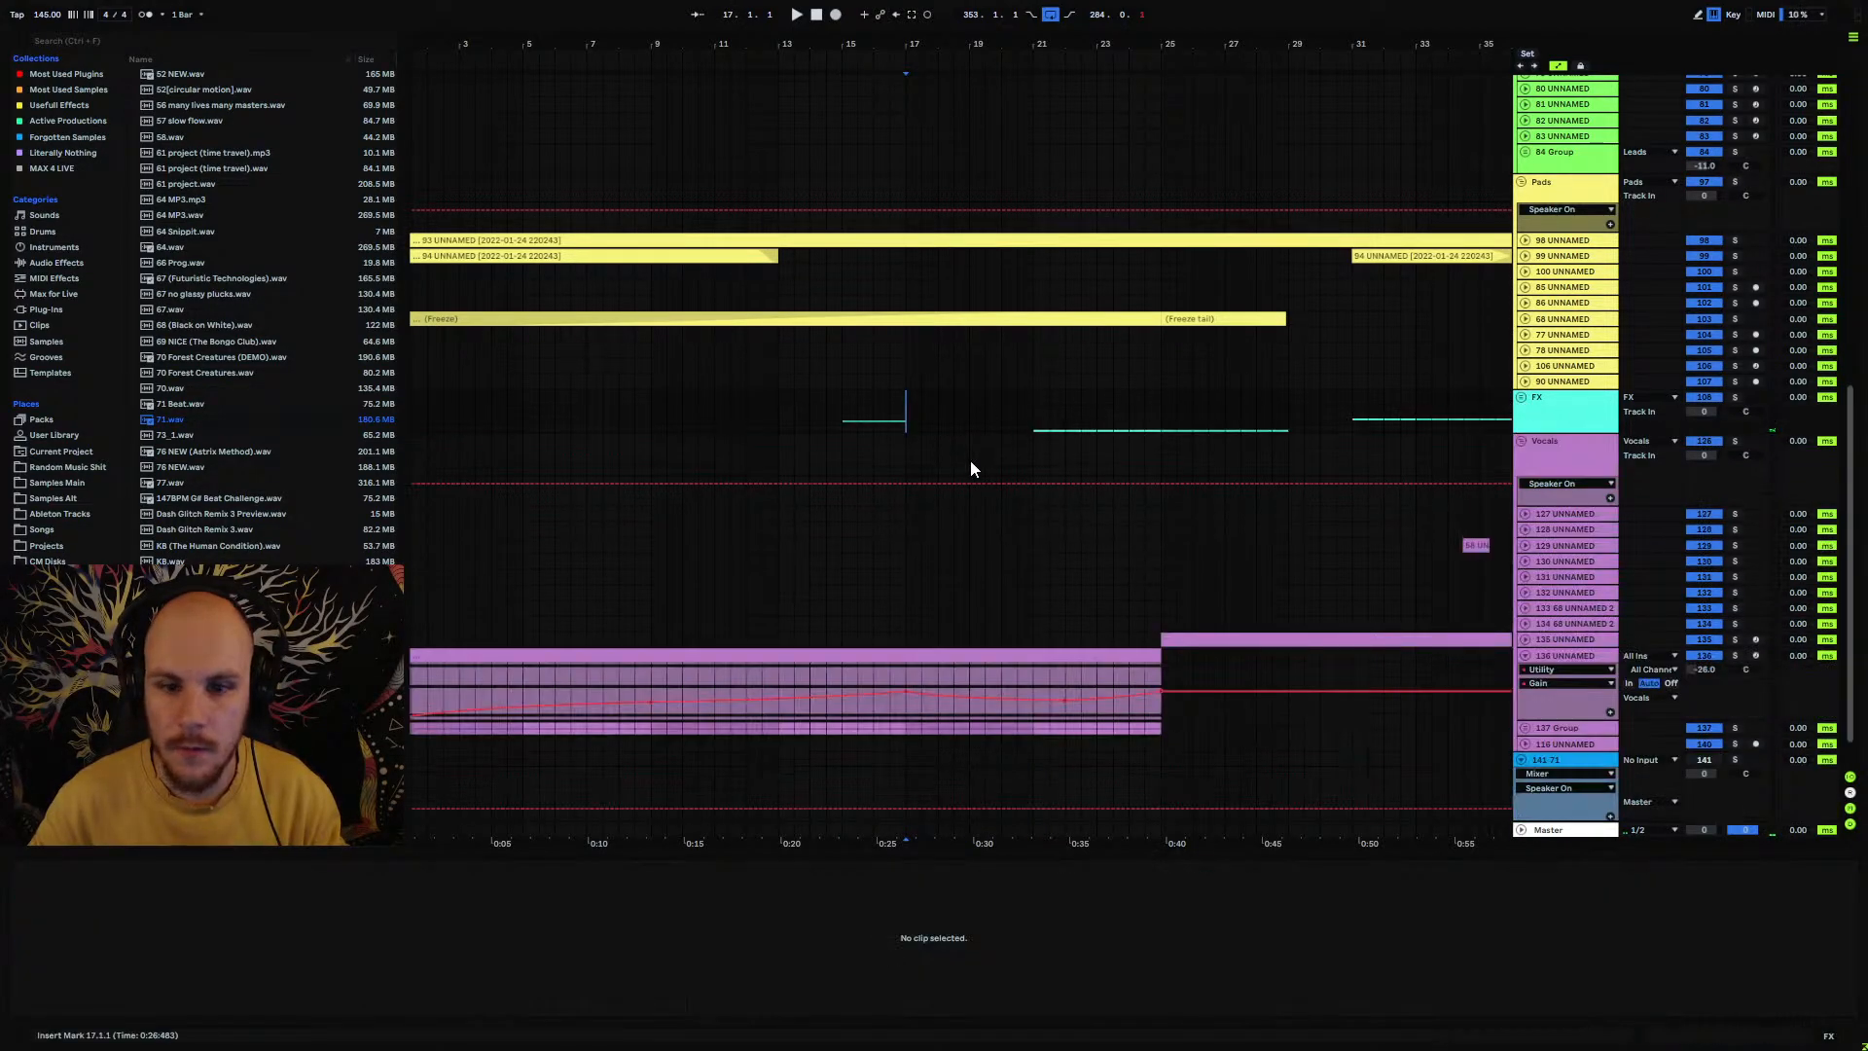
# Step: Unfold the 84 Group in the leads to show its clips around bars 77 to 112, and collapse its 93 UNNAMED track
pyautogui.scroll(2, 948, 403)
pyautogui.moveTo(868, 44); pyautogui.dragTo(869, 5)
pyautogui.click(1525, 236)
pyautogui.scroll(-2, 1047, 663)
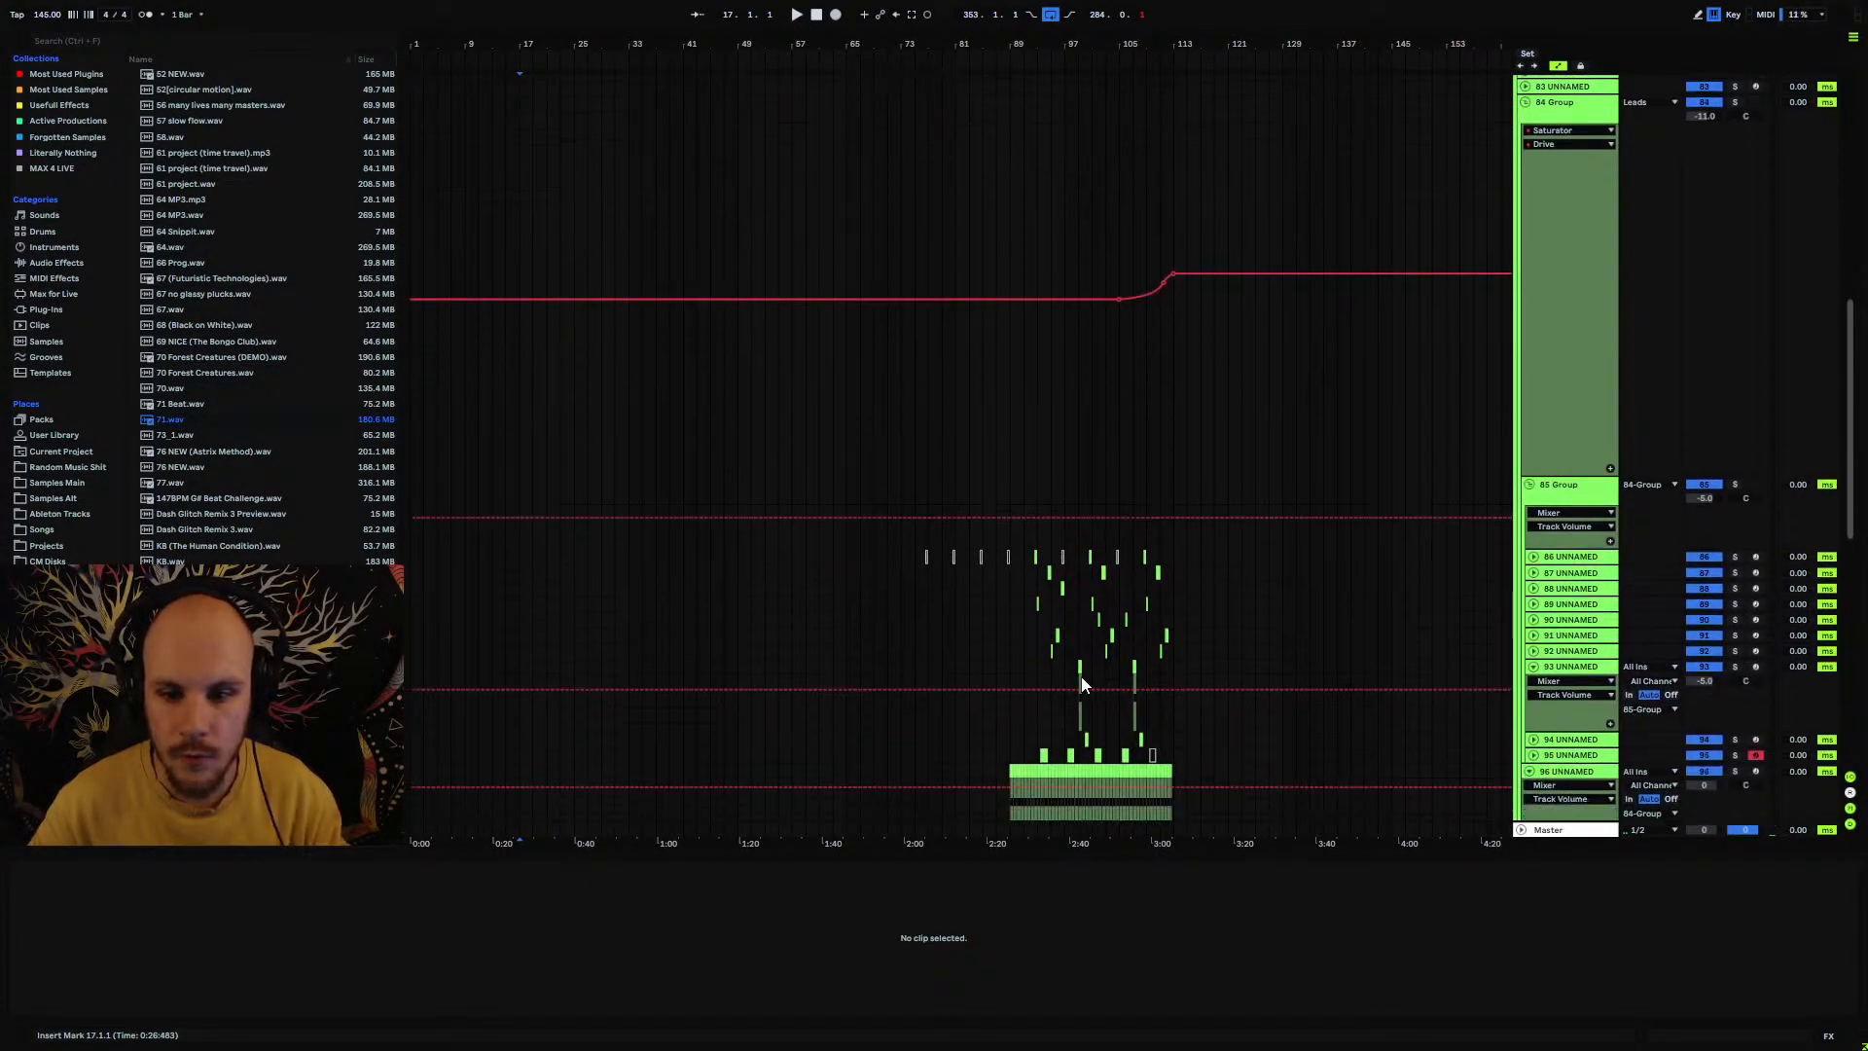
pyautogui.click(1533, 668)
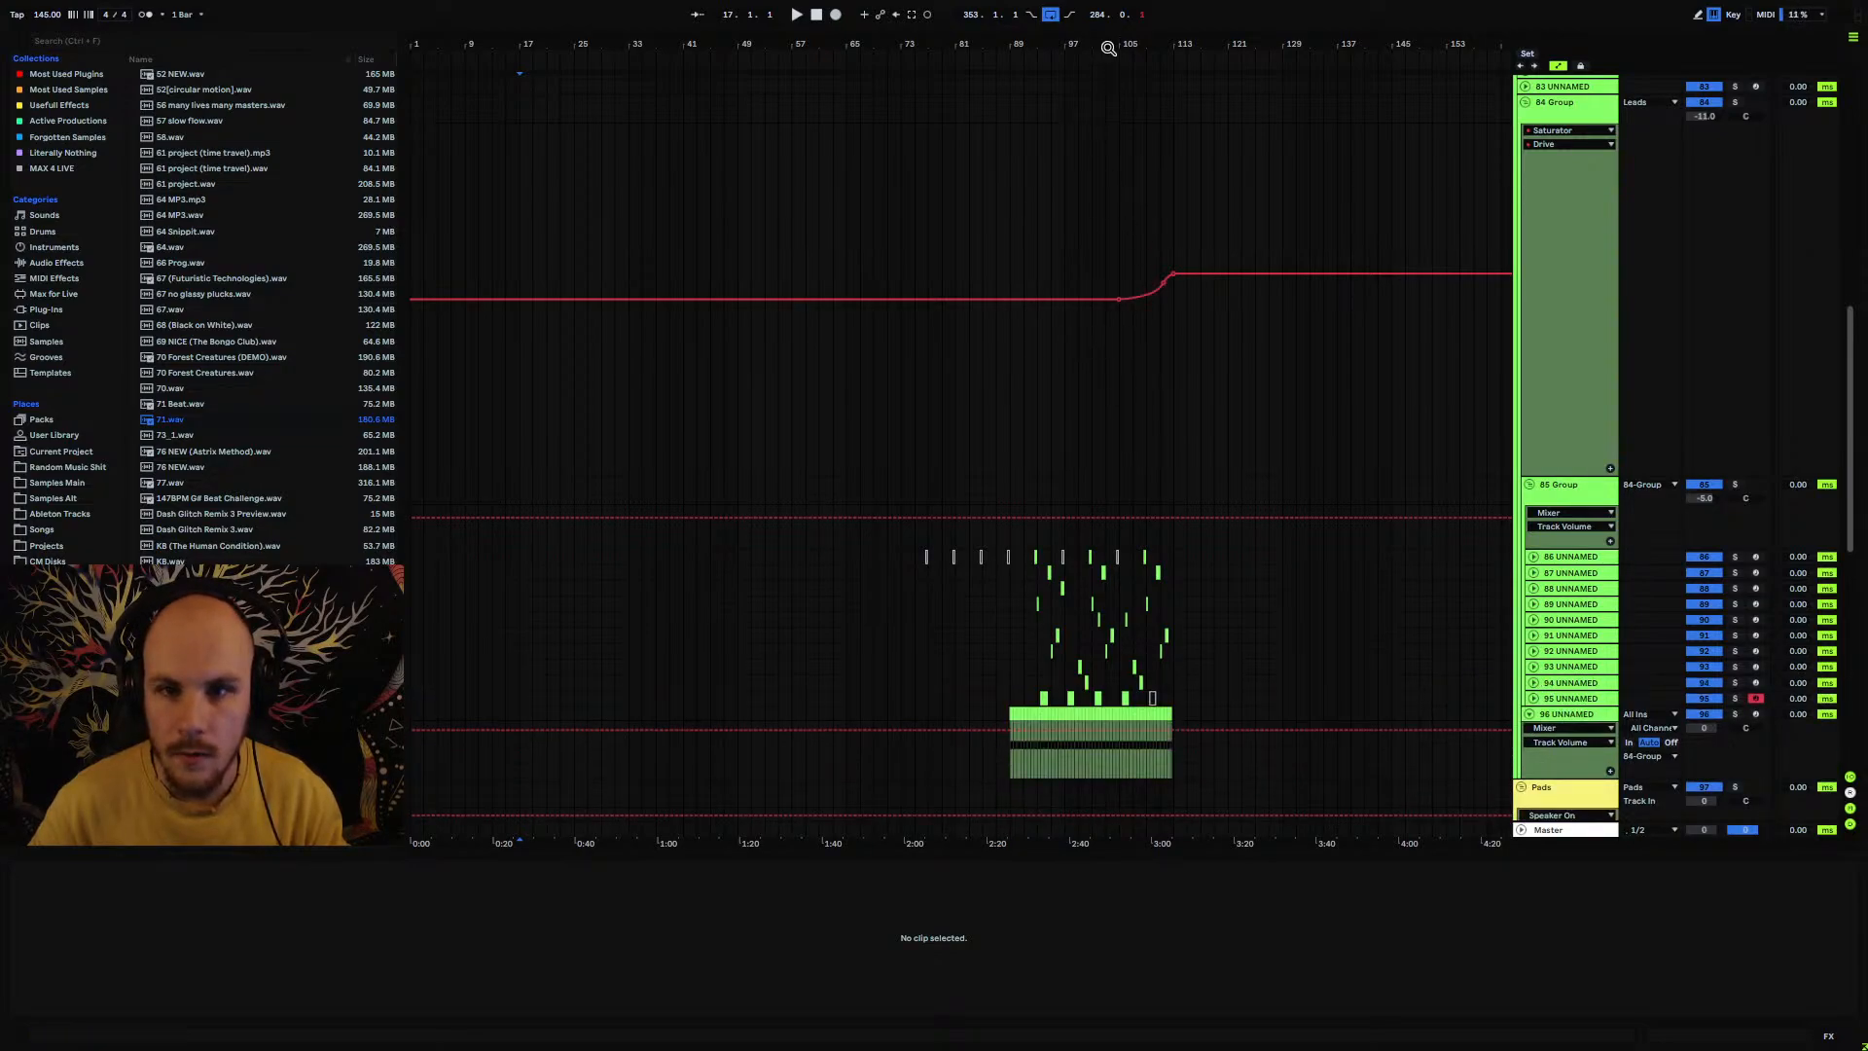
# Step: Copy the 89 UNNAMED track's short clip from bar 101 to bar 9, and repeat it every eight bars at 17 and 25
pyautogui.scroll(3, 1107, 596)
pyautogui.click(1093, 608)
pyautogui.moveTo(1093, 610); pyautogui.dragTo(1078, 605)
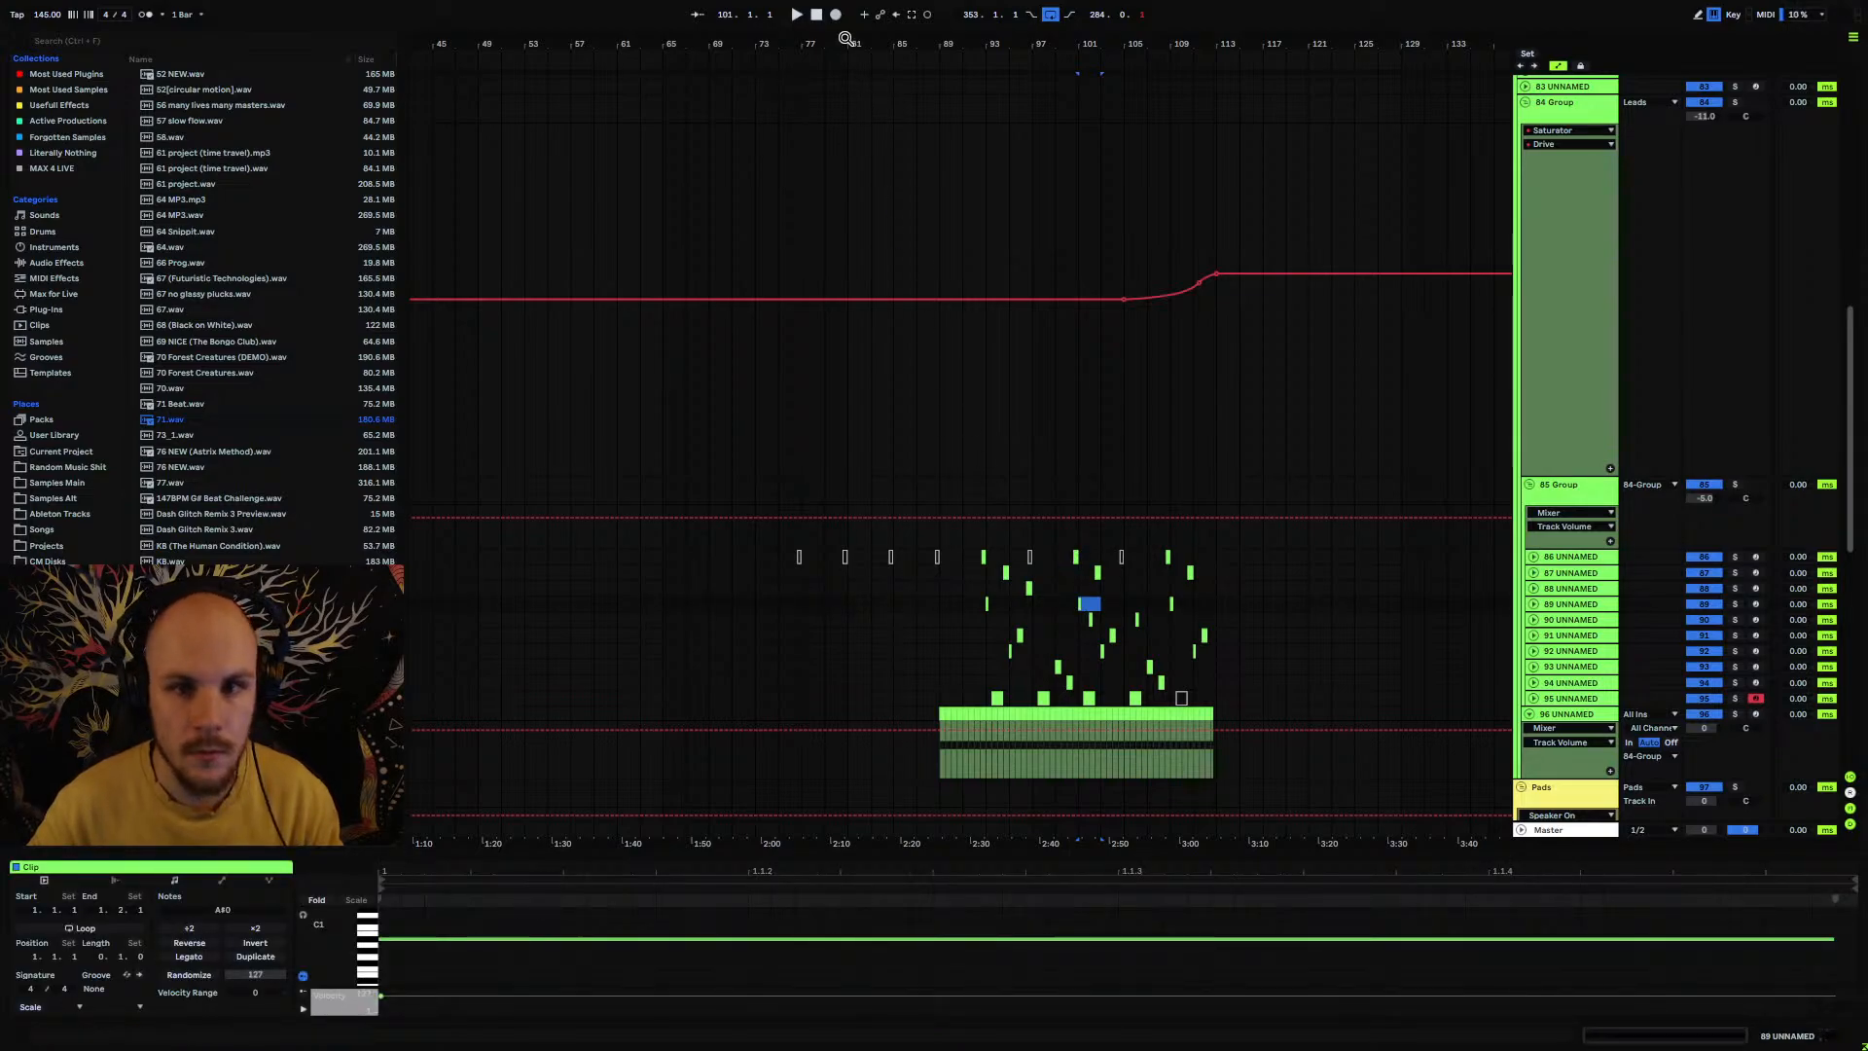
pyautogui.moveTo(847, 39); pyautogui.dragTo(1182, 12)
pyautogui.click(469, 601)
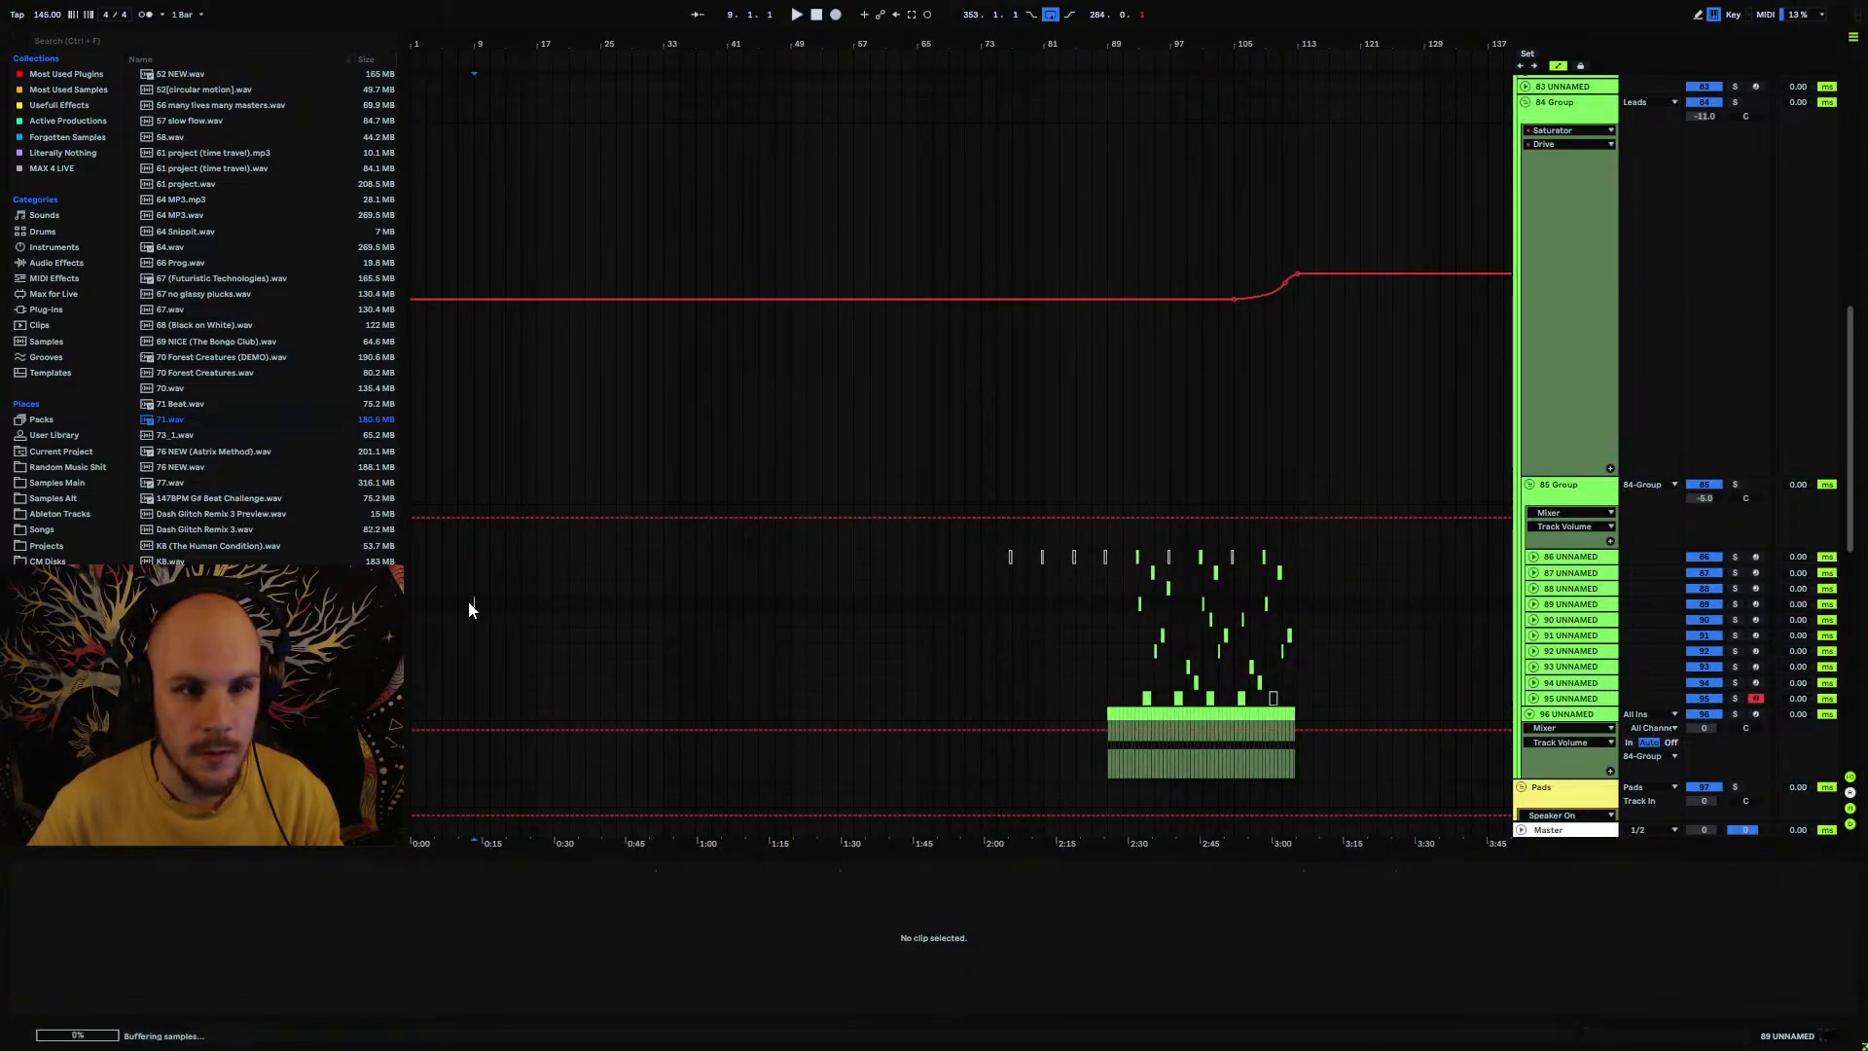
pyautogui.hotkey('ctrl', 'v')
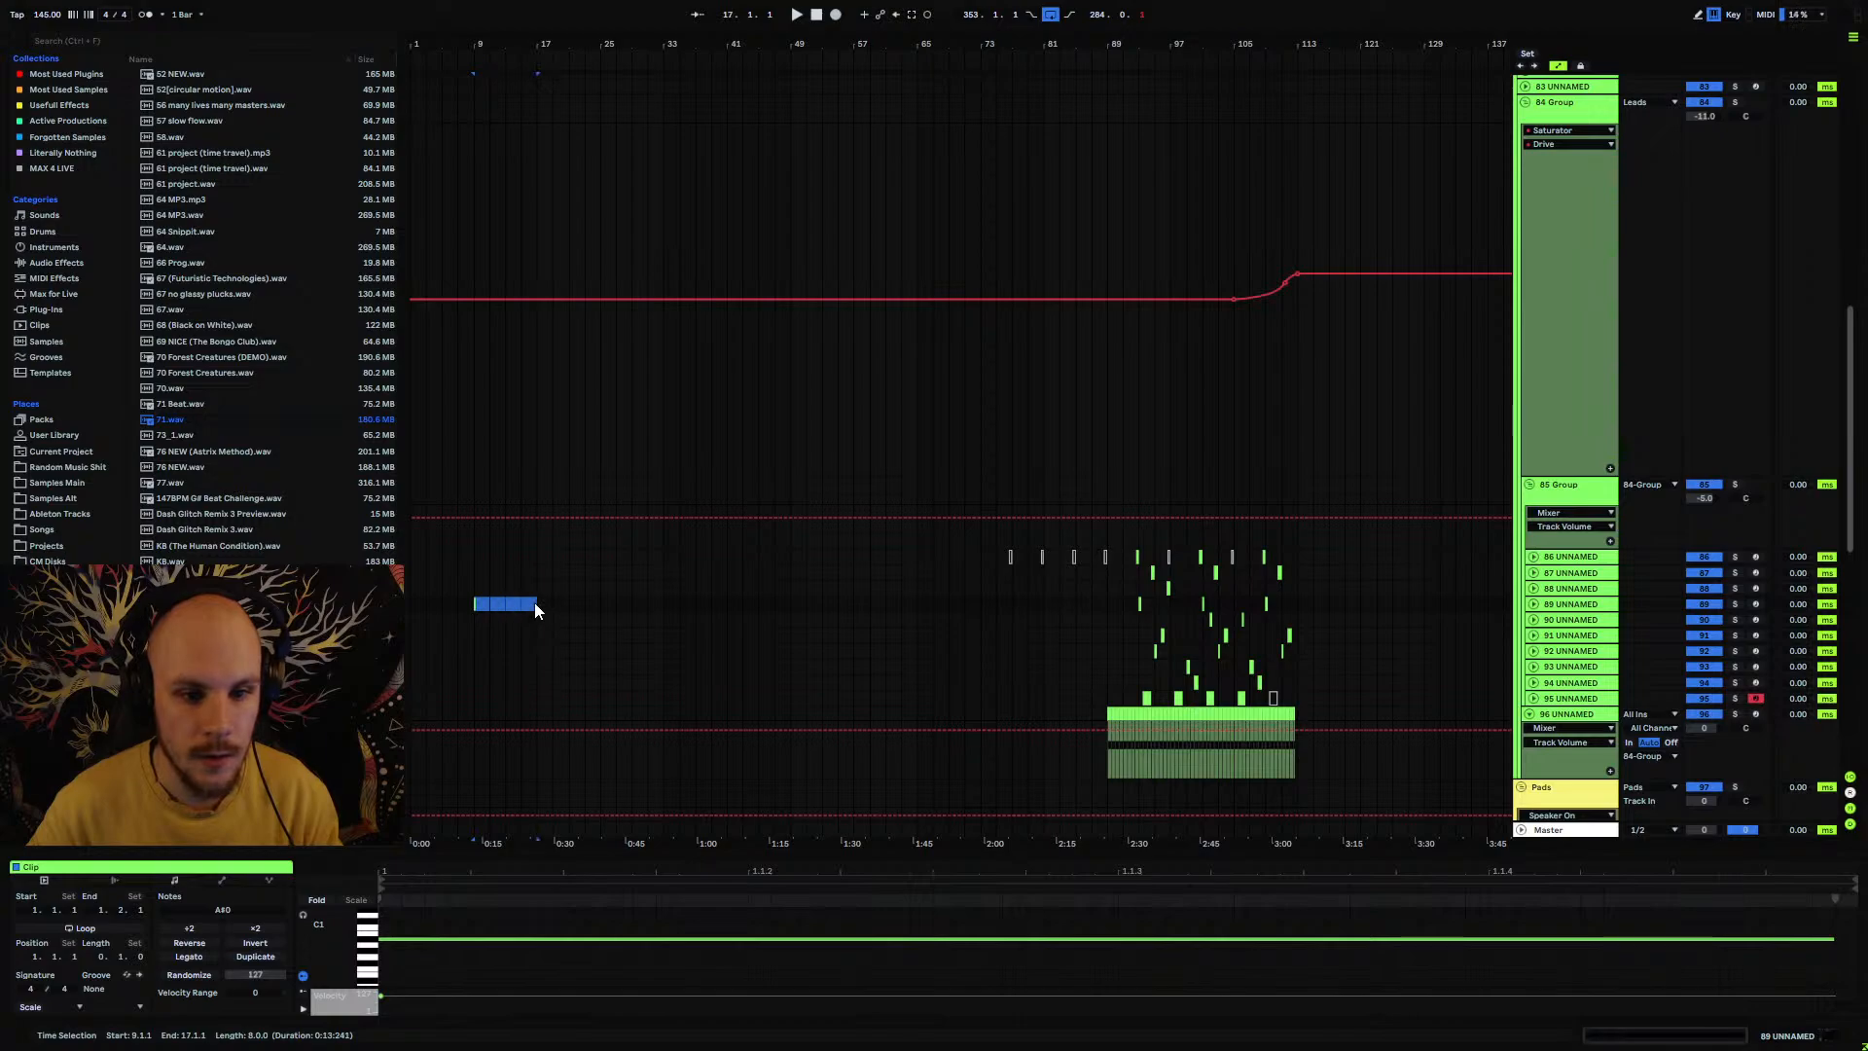
pyautogui.hotkey('ctrl', 'd')
pyautogui.click(537, 604)
# Step: Audition the copied 89 UNNAMED clips in the mix from bar 17 and again from bar 3
pyautogui.press('space')
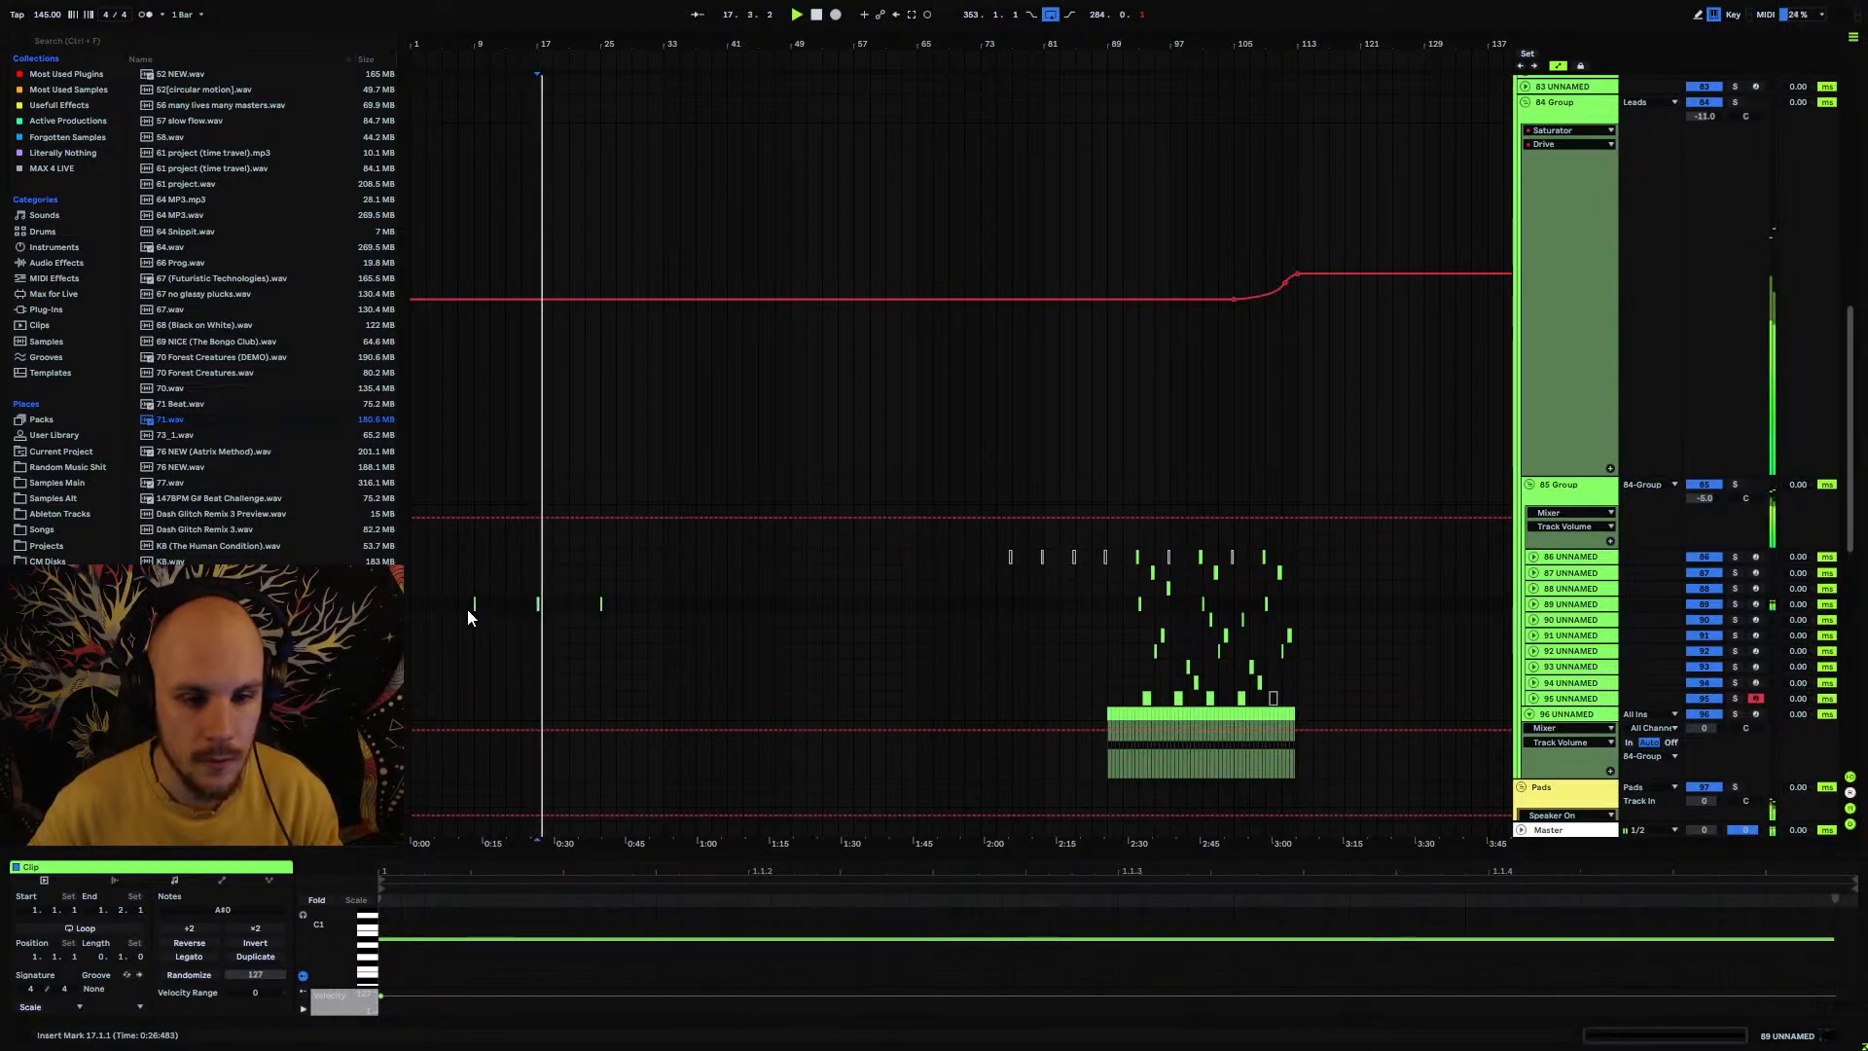
pyautogui.press('space')
pyautogui.click(419, 604)
pyautogui.press('space')
# Step: Copy the four 95 UNNAMED clips between bars 93 and 107 and paste them at bar 9 on the same track
pyautogui.moveTo(475, 52)
pyautogui.mouseDown()
pyautogui.moveTo(475, 83)
pyautogui.moveTo(477, 57)
pyautogui.mouseUp()
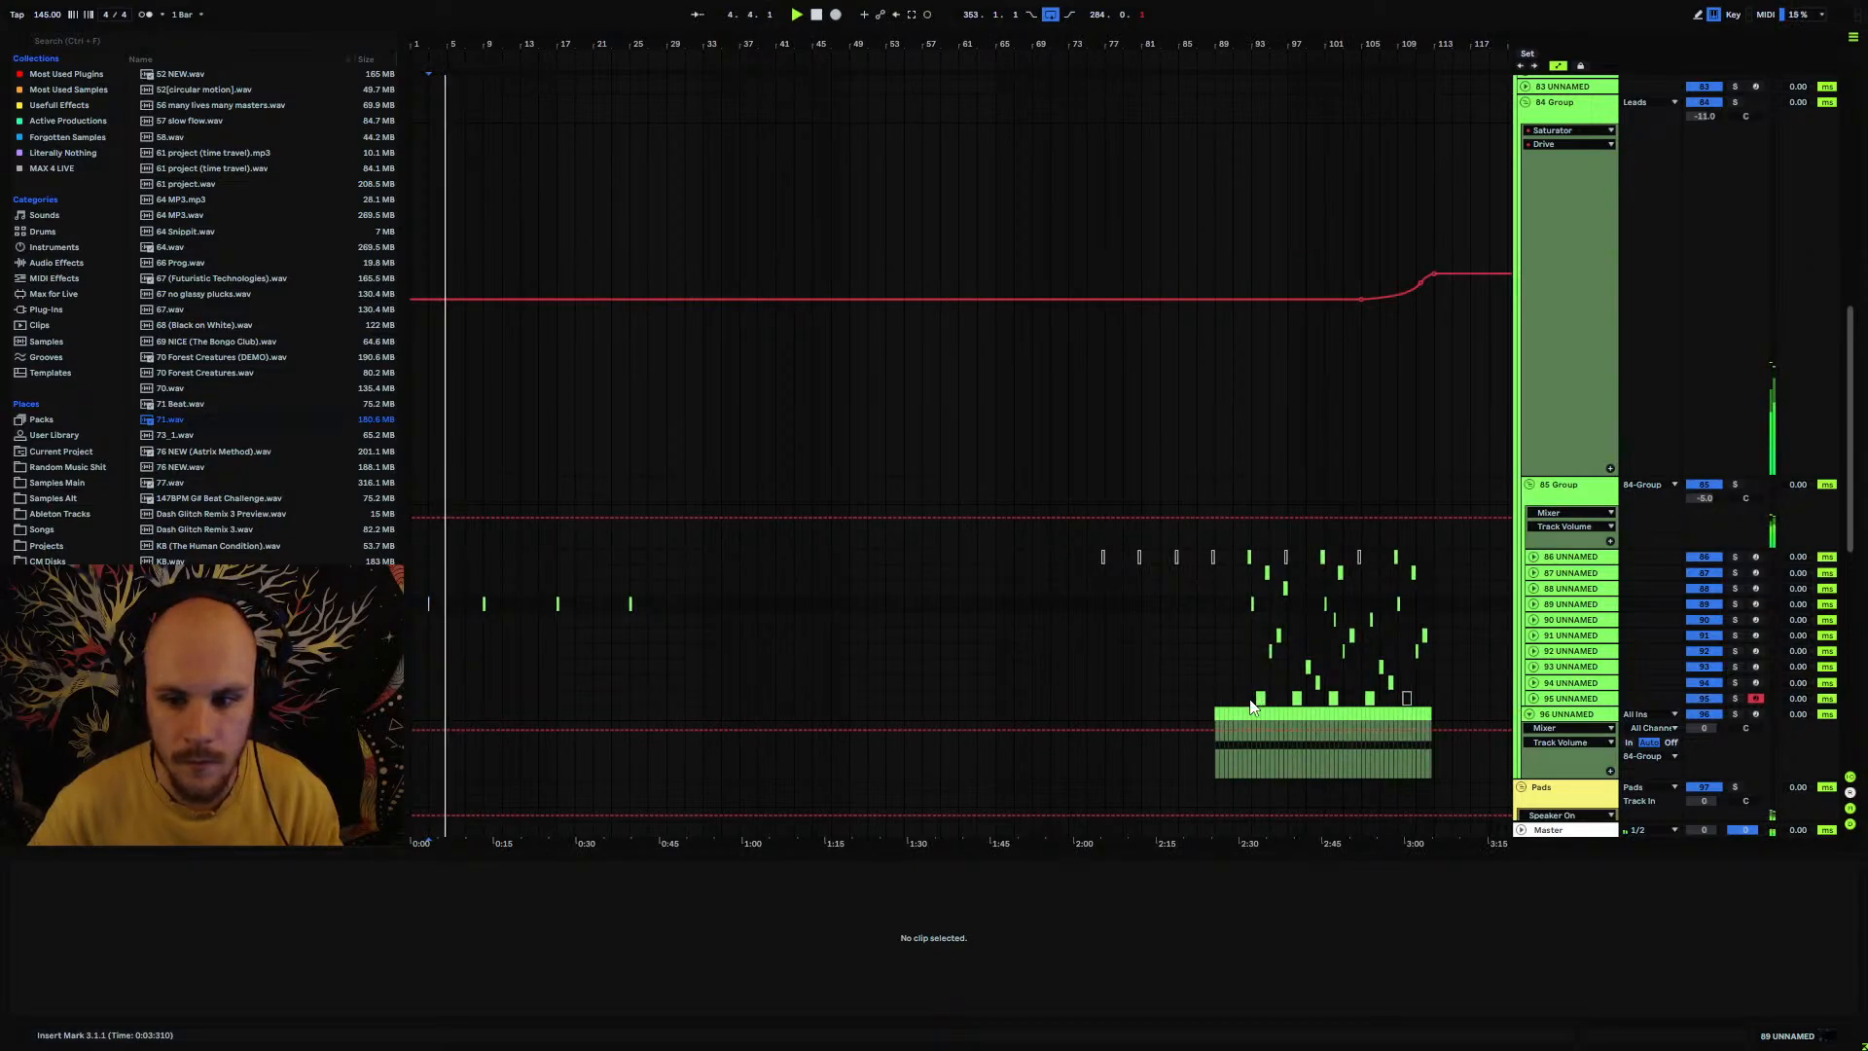
pyautogui.moveTo(1252, 702); pyautogui.dragTo(1388, 710)
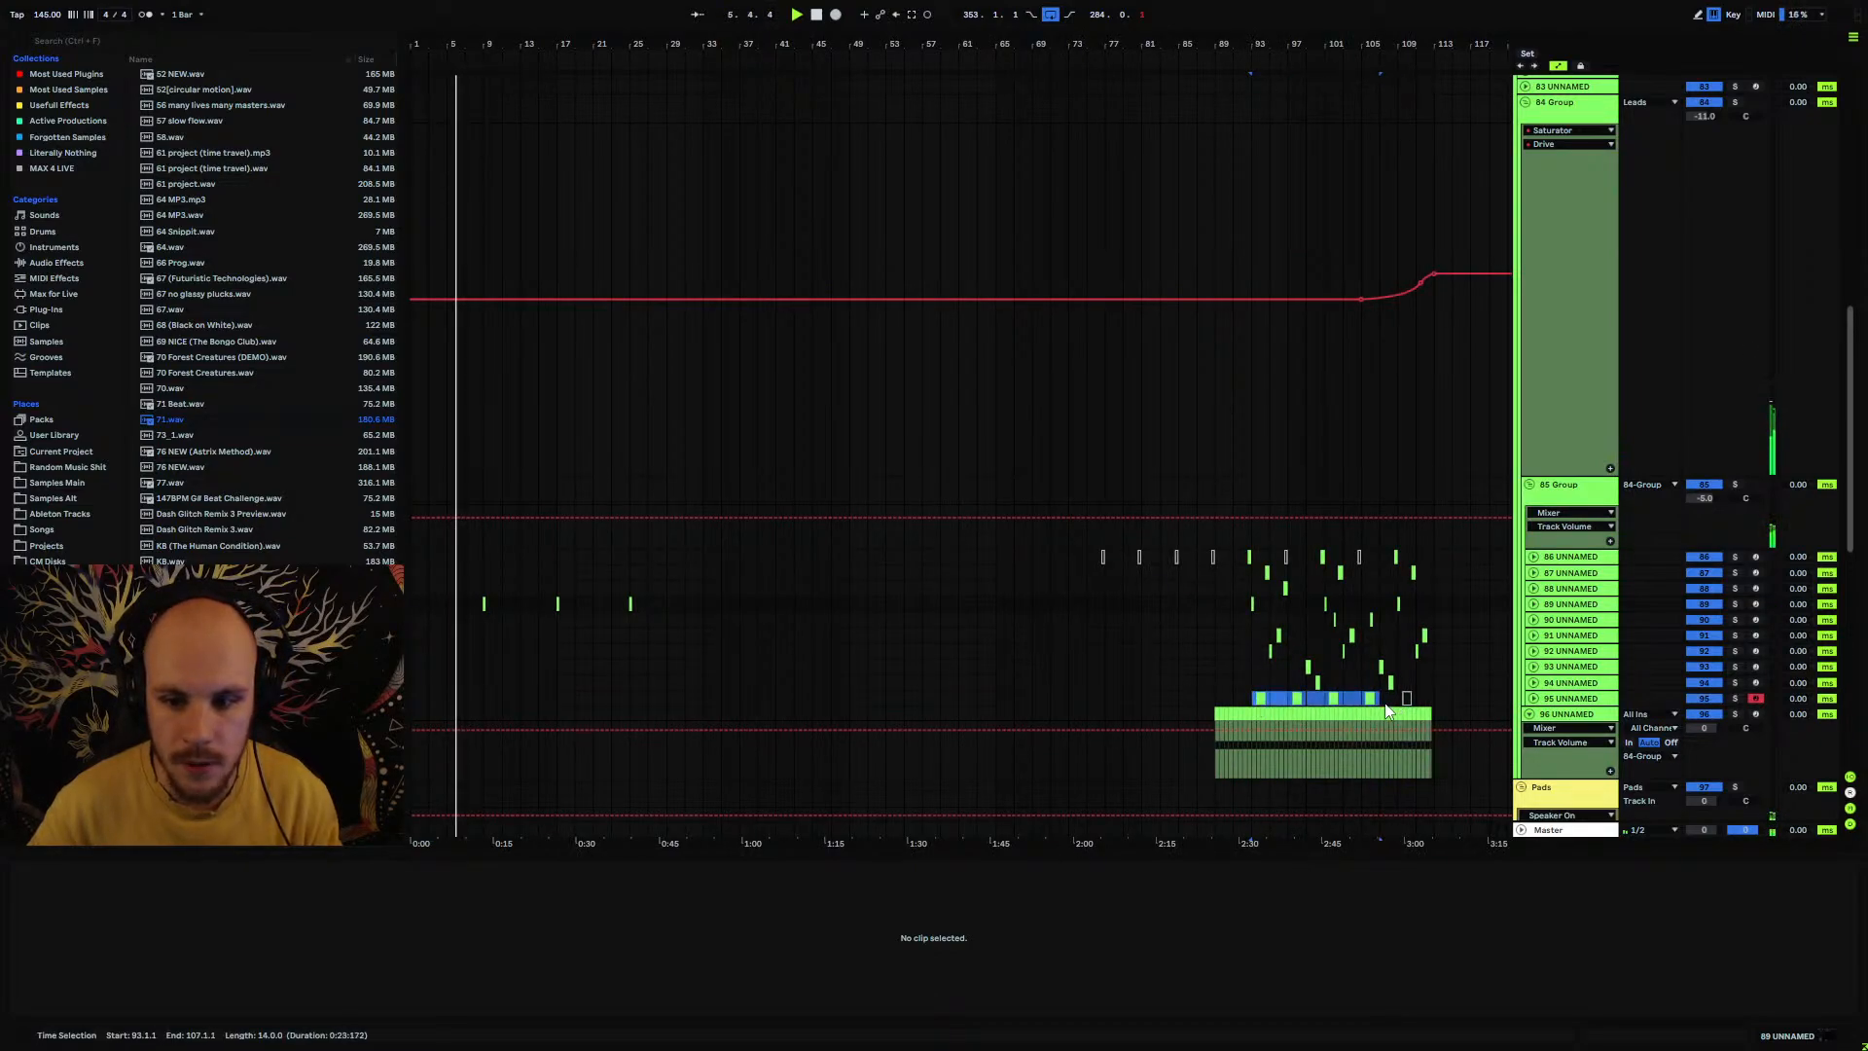
pyautogui.hotkey('ctrl', 'c')
pyautogui.click(486, 700)
pyautogui.hotkey('ctrl', 'v')
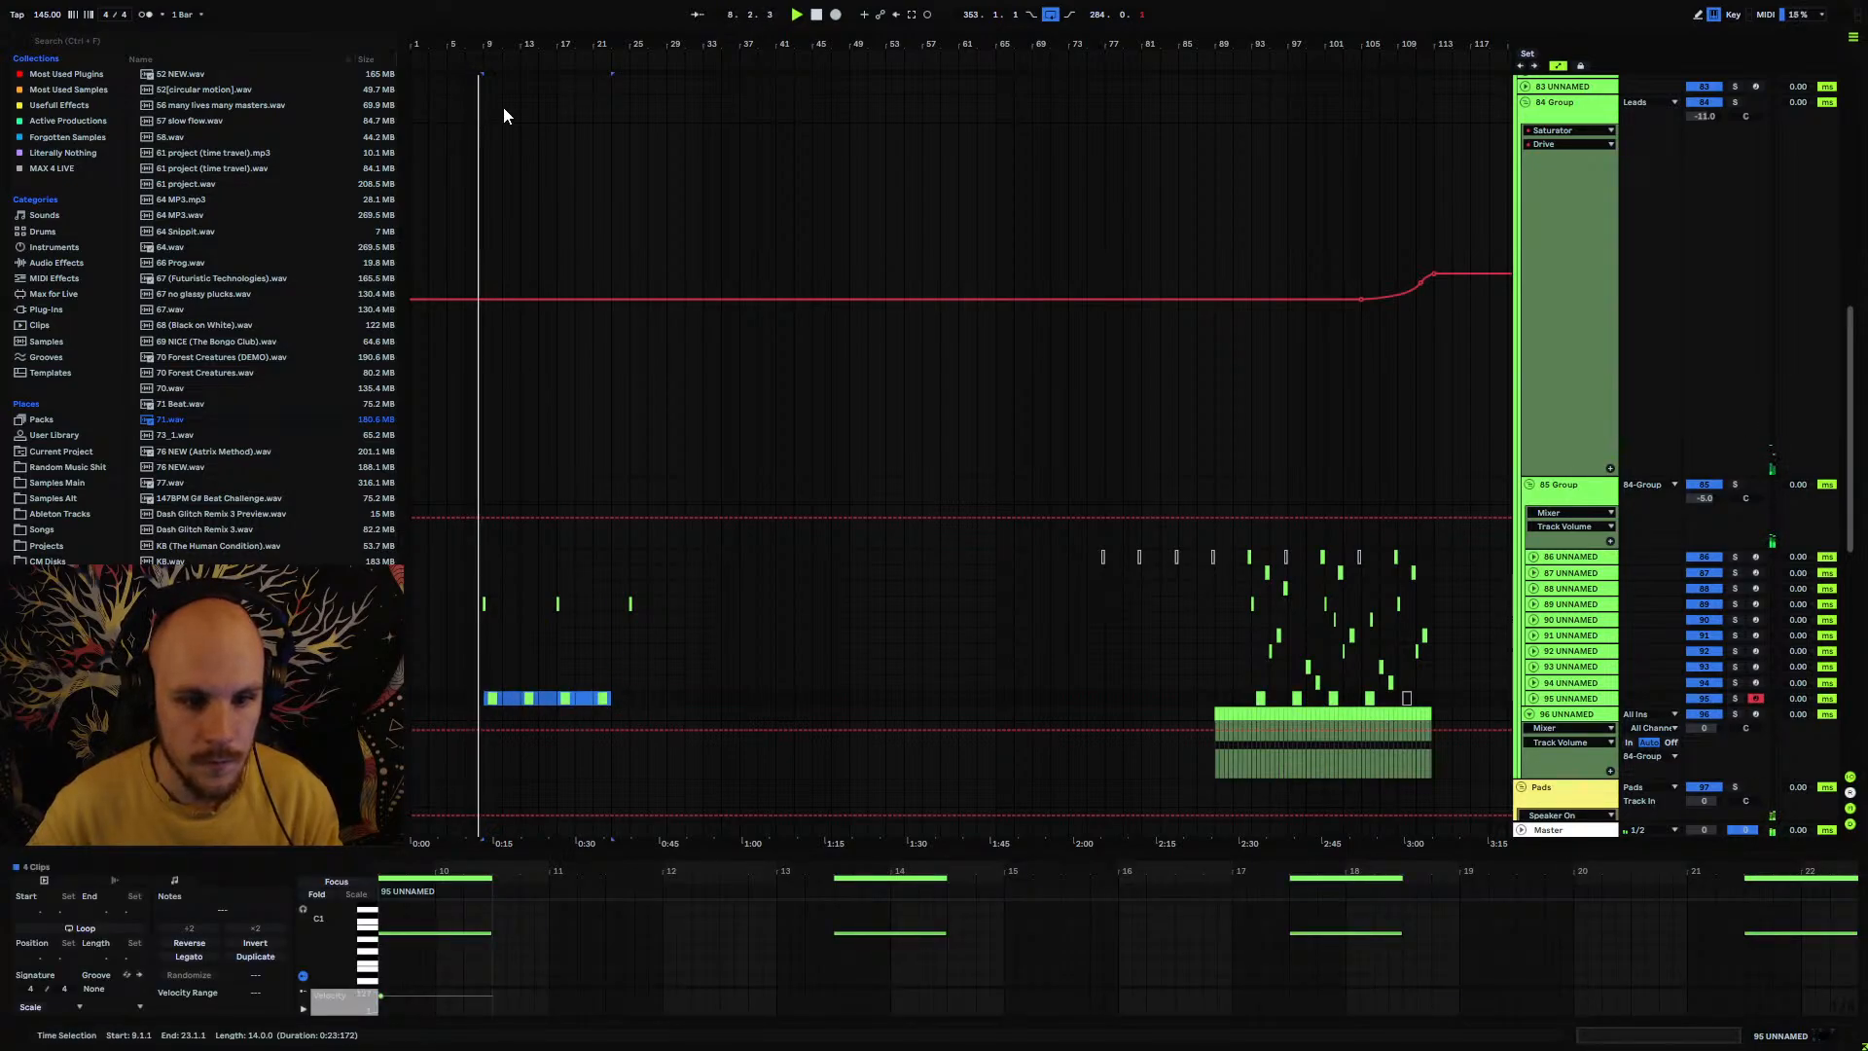
# Step: Audition the pasted 95 UNNAMED clips from bar 9 and inspect the effect chain of 85 Group
pyautogui.press('z')
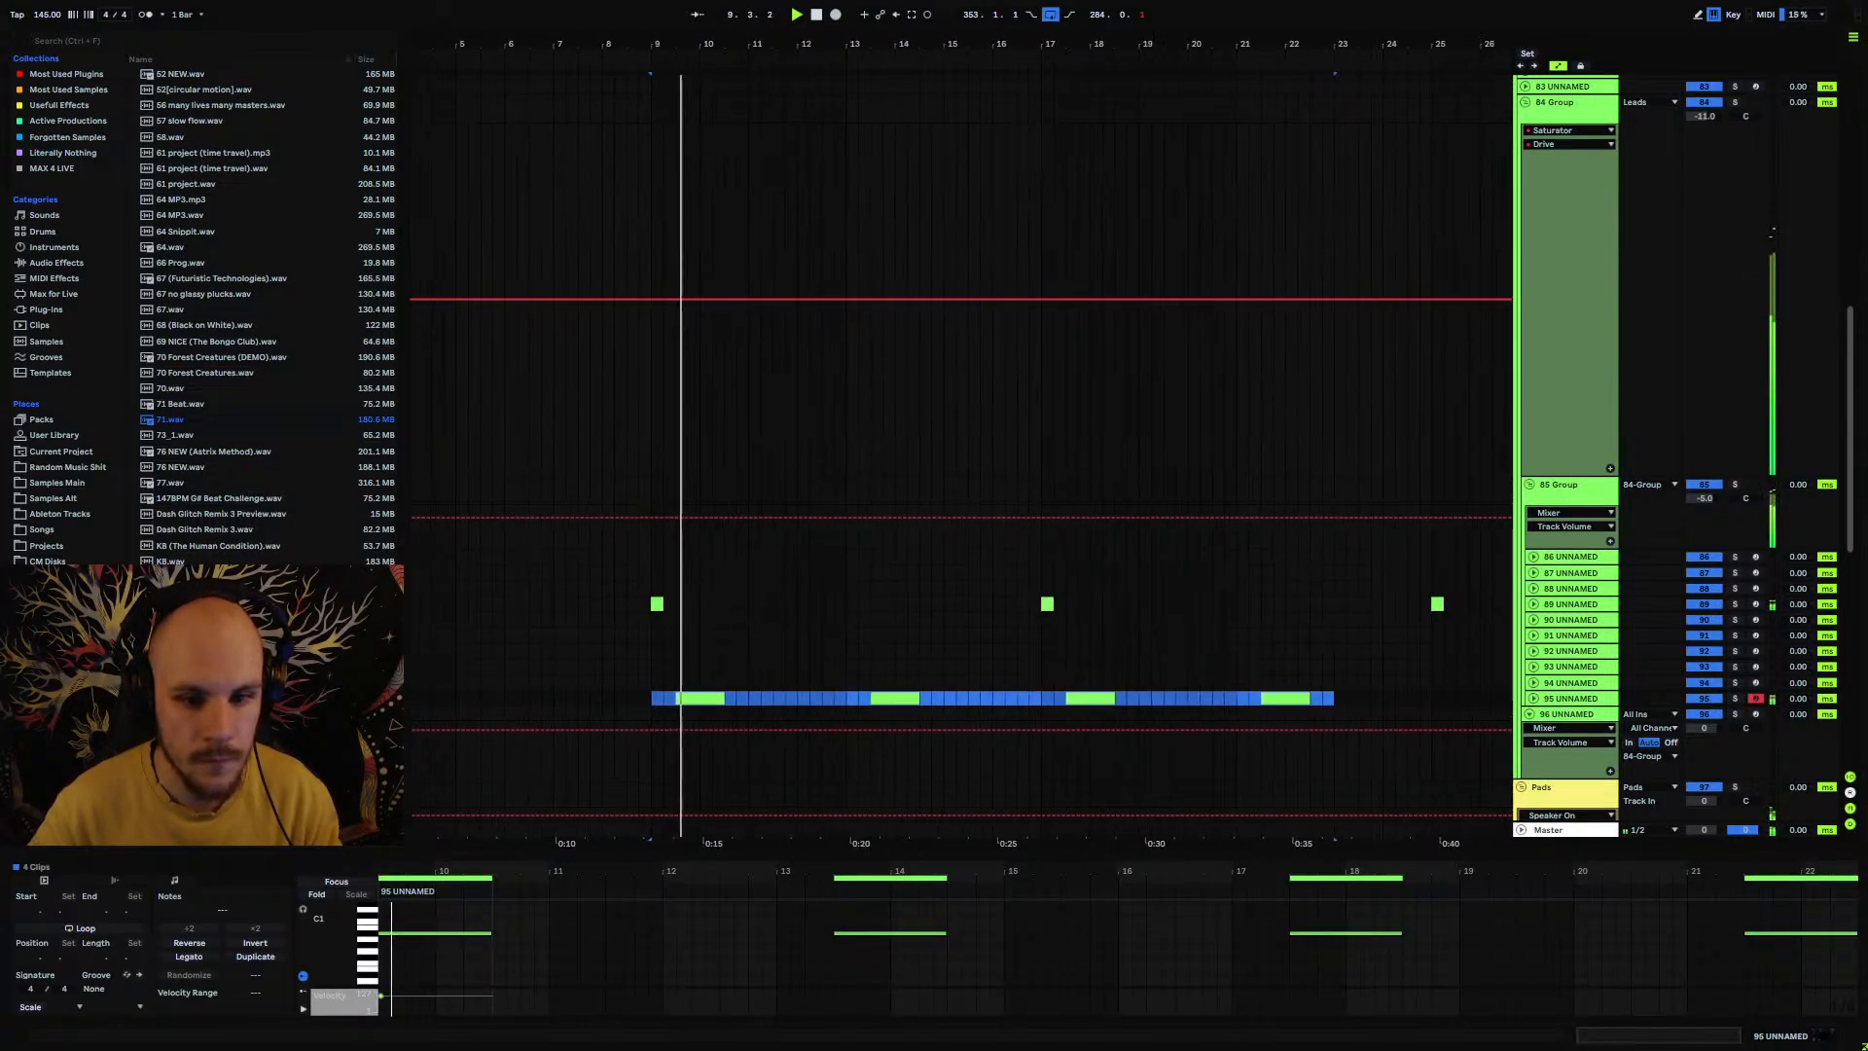
pyautogui.moveTo(622, 41); pyautogui.dragTo(709, 41)
pyautogui.click(1563, 486)
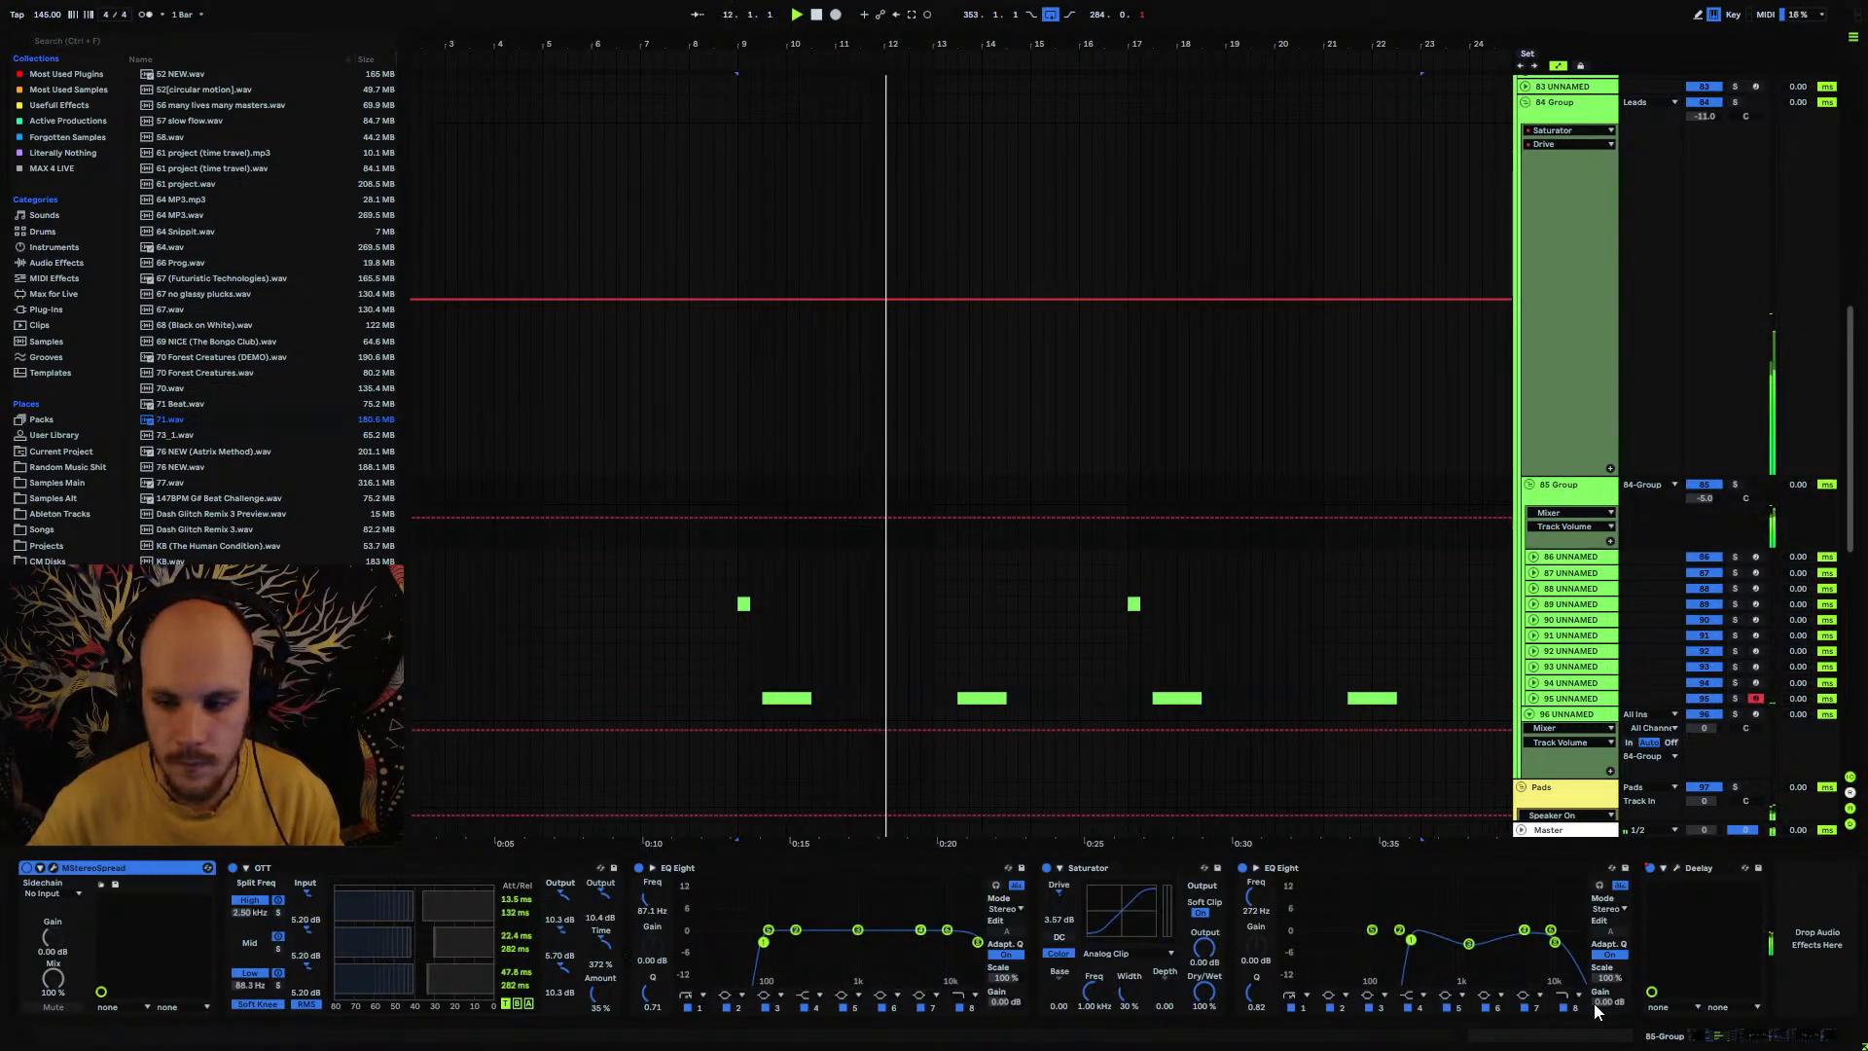
pyautogui.press('space')
pyautogui.moveTo(807, 46); pyautogui.dragTo(661, 21)
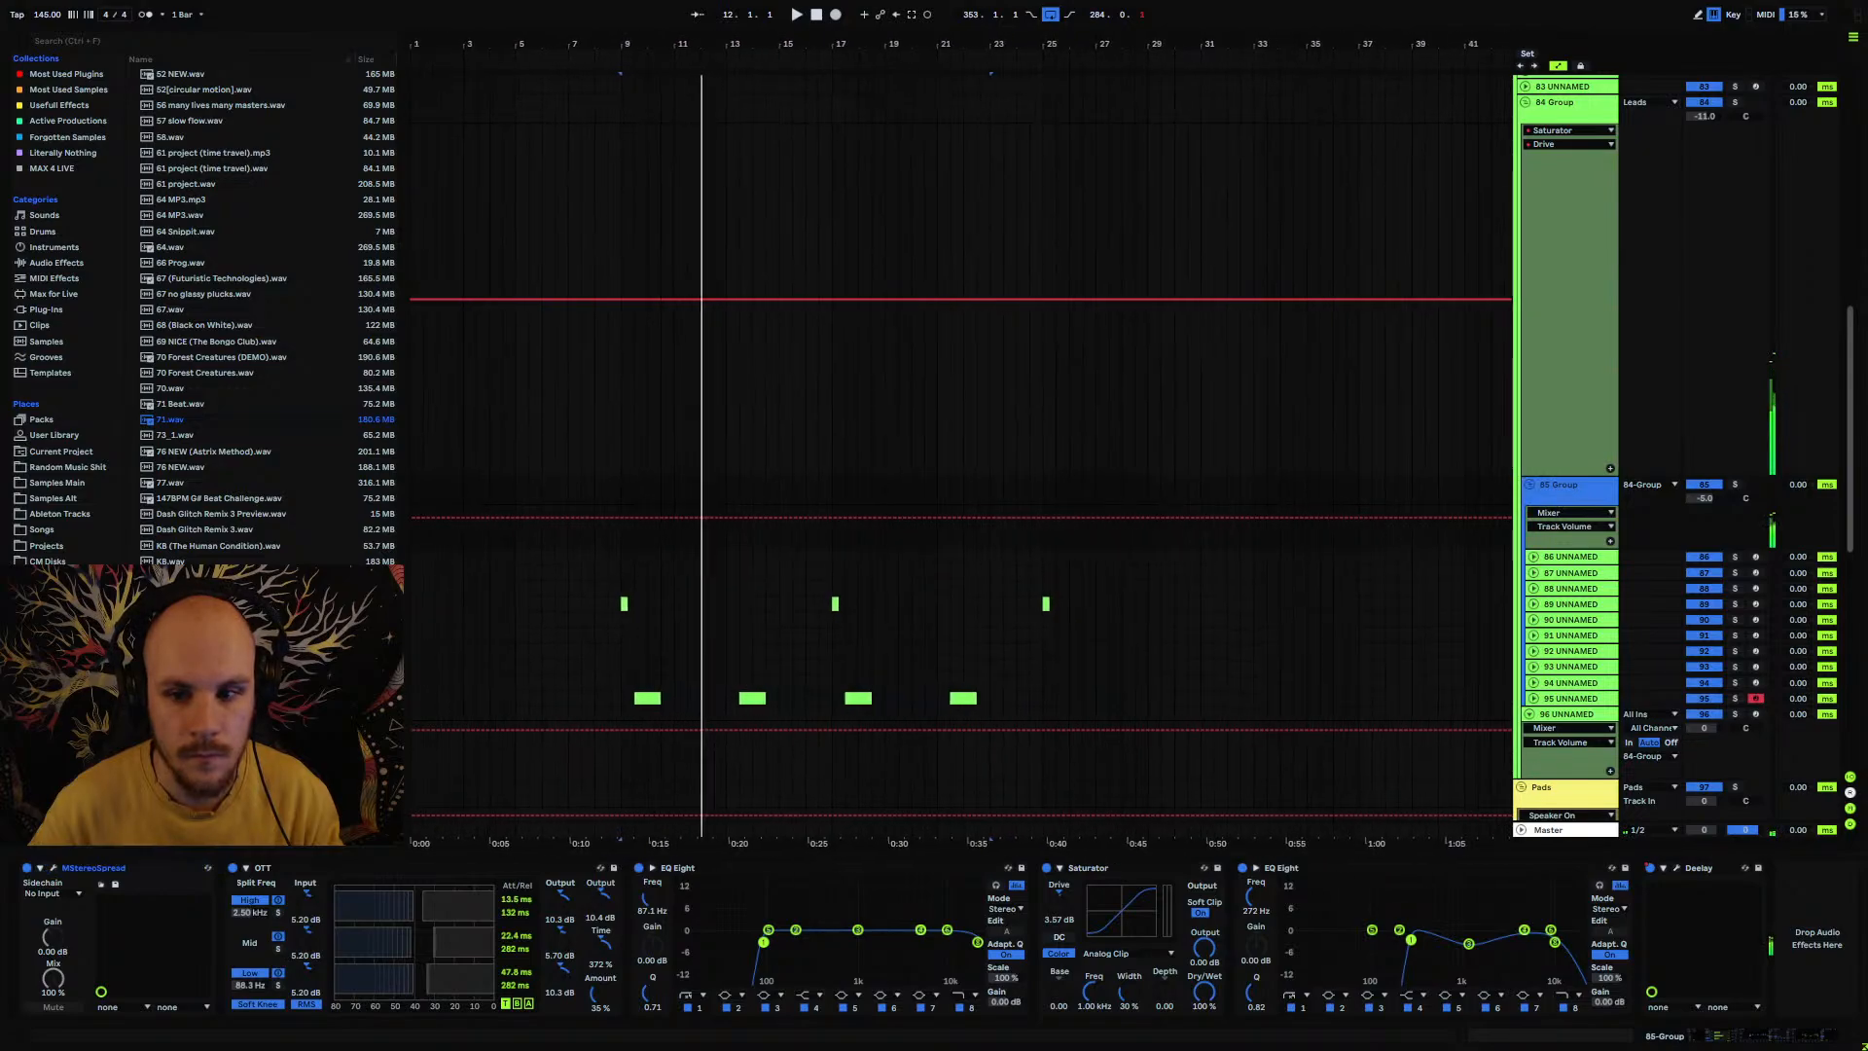
# Step: Collapse the 84 Group and insert a new MIDI track directly below it in the leads
pyautogui.moveTo(612, 601); pyautogui.dragTo(1070, 710)
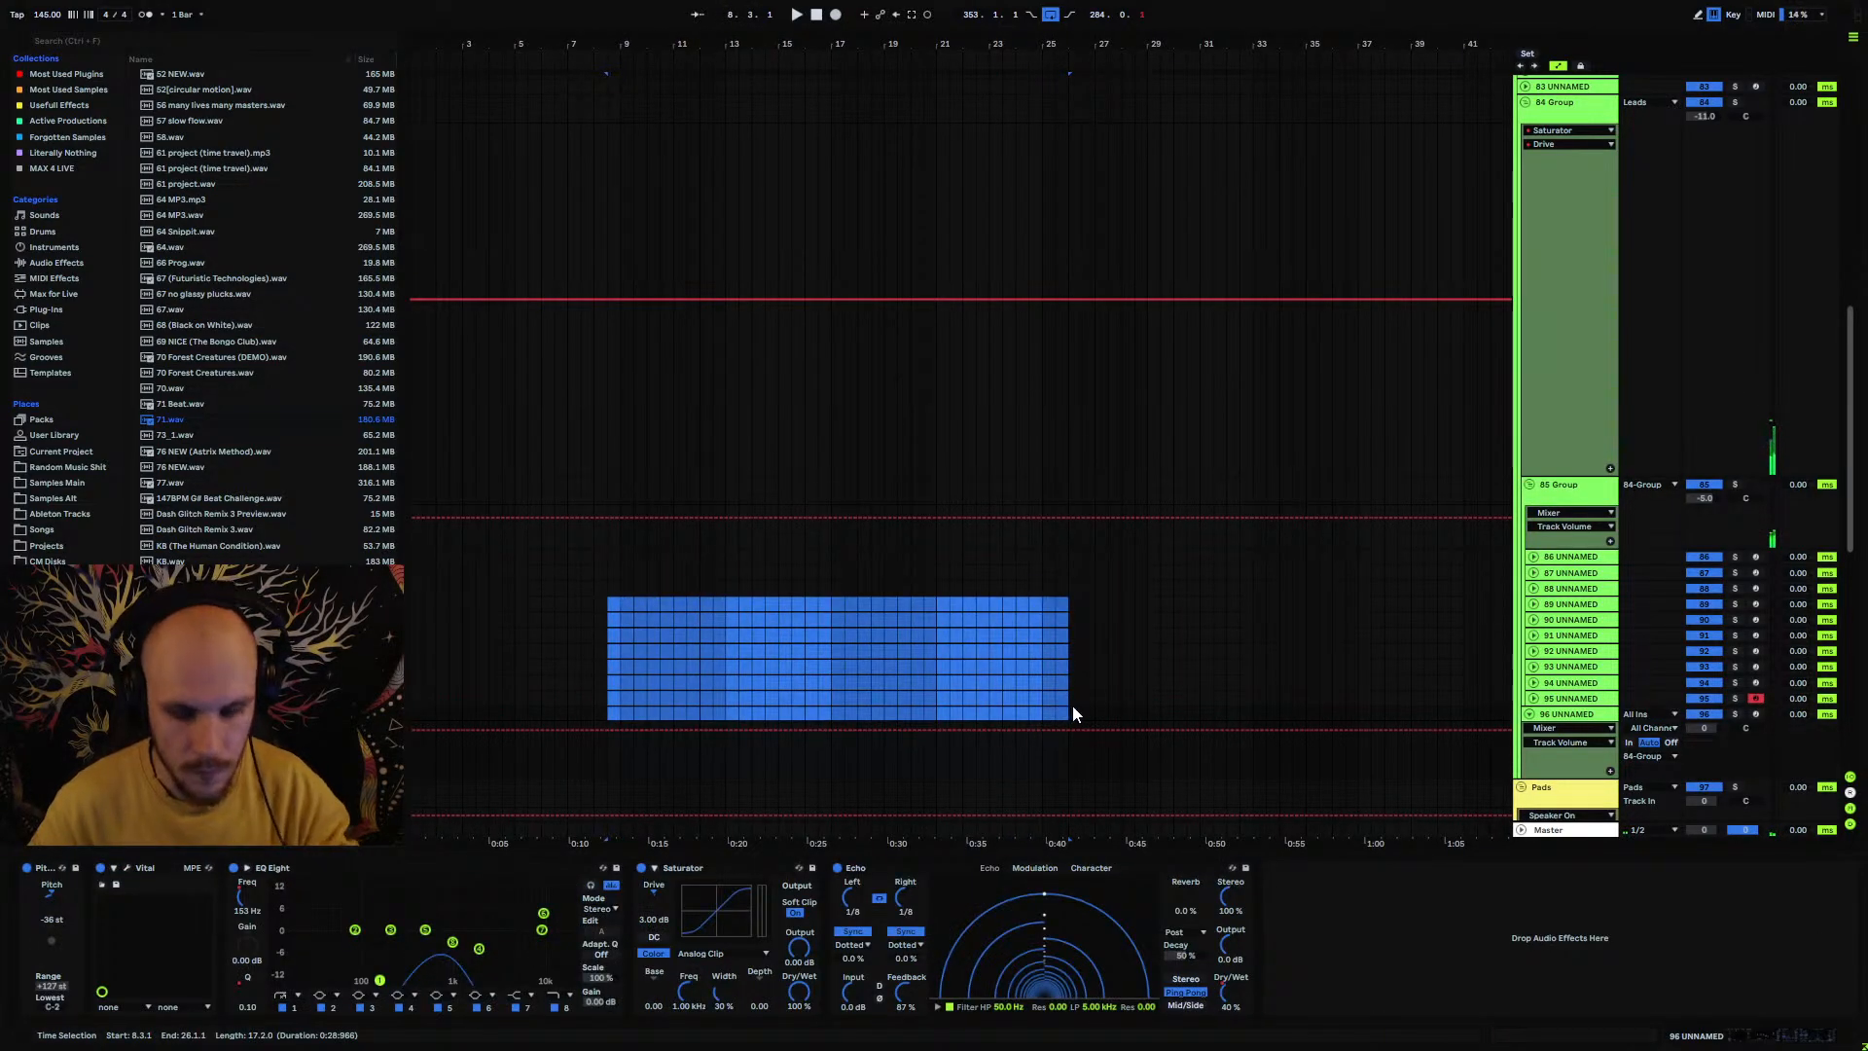
pyautogui.click(1530, 483)
pyautogui.click(1524, 102)
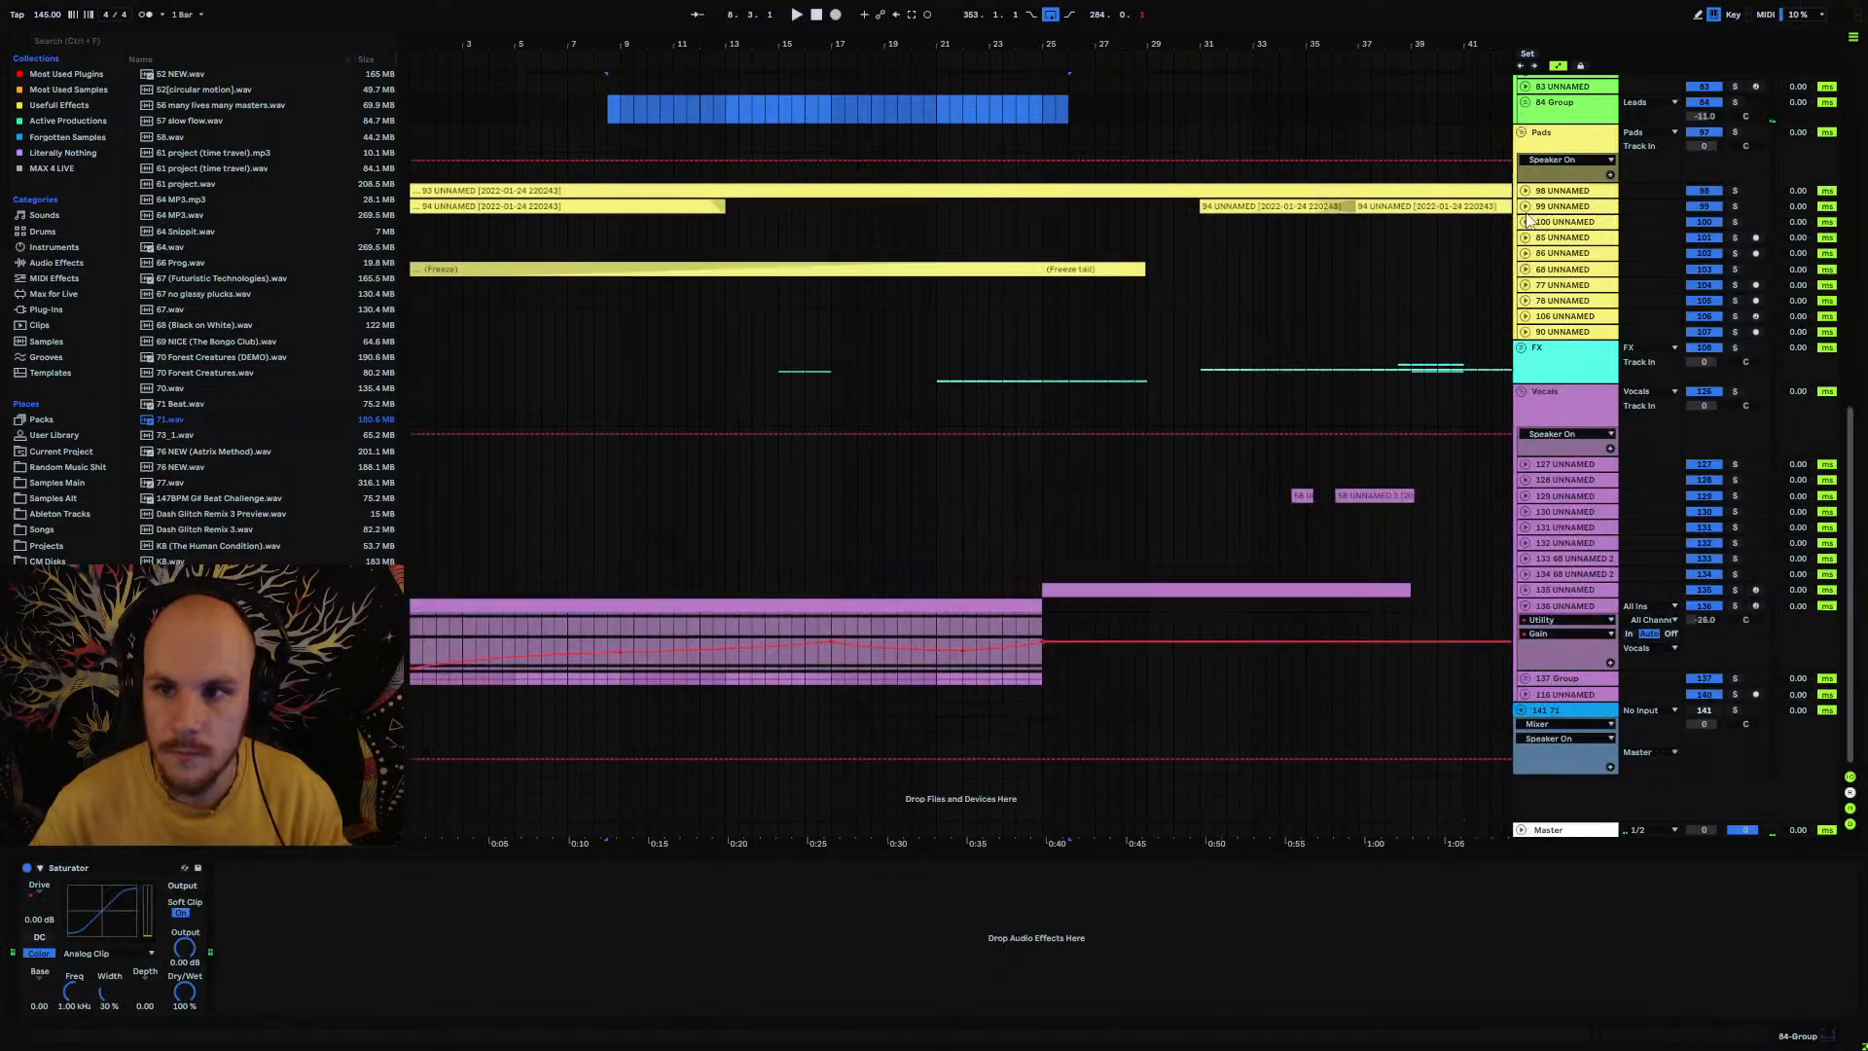
pyautogui.scroll(2, 1547, 195)
pyautogui.click(1564, 171)
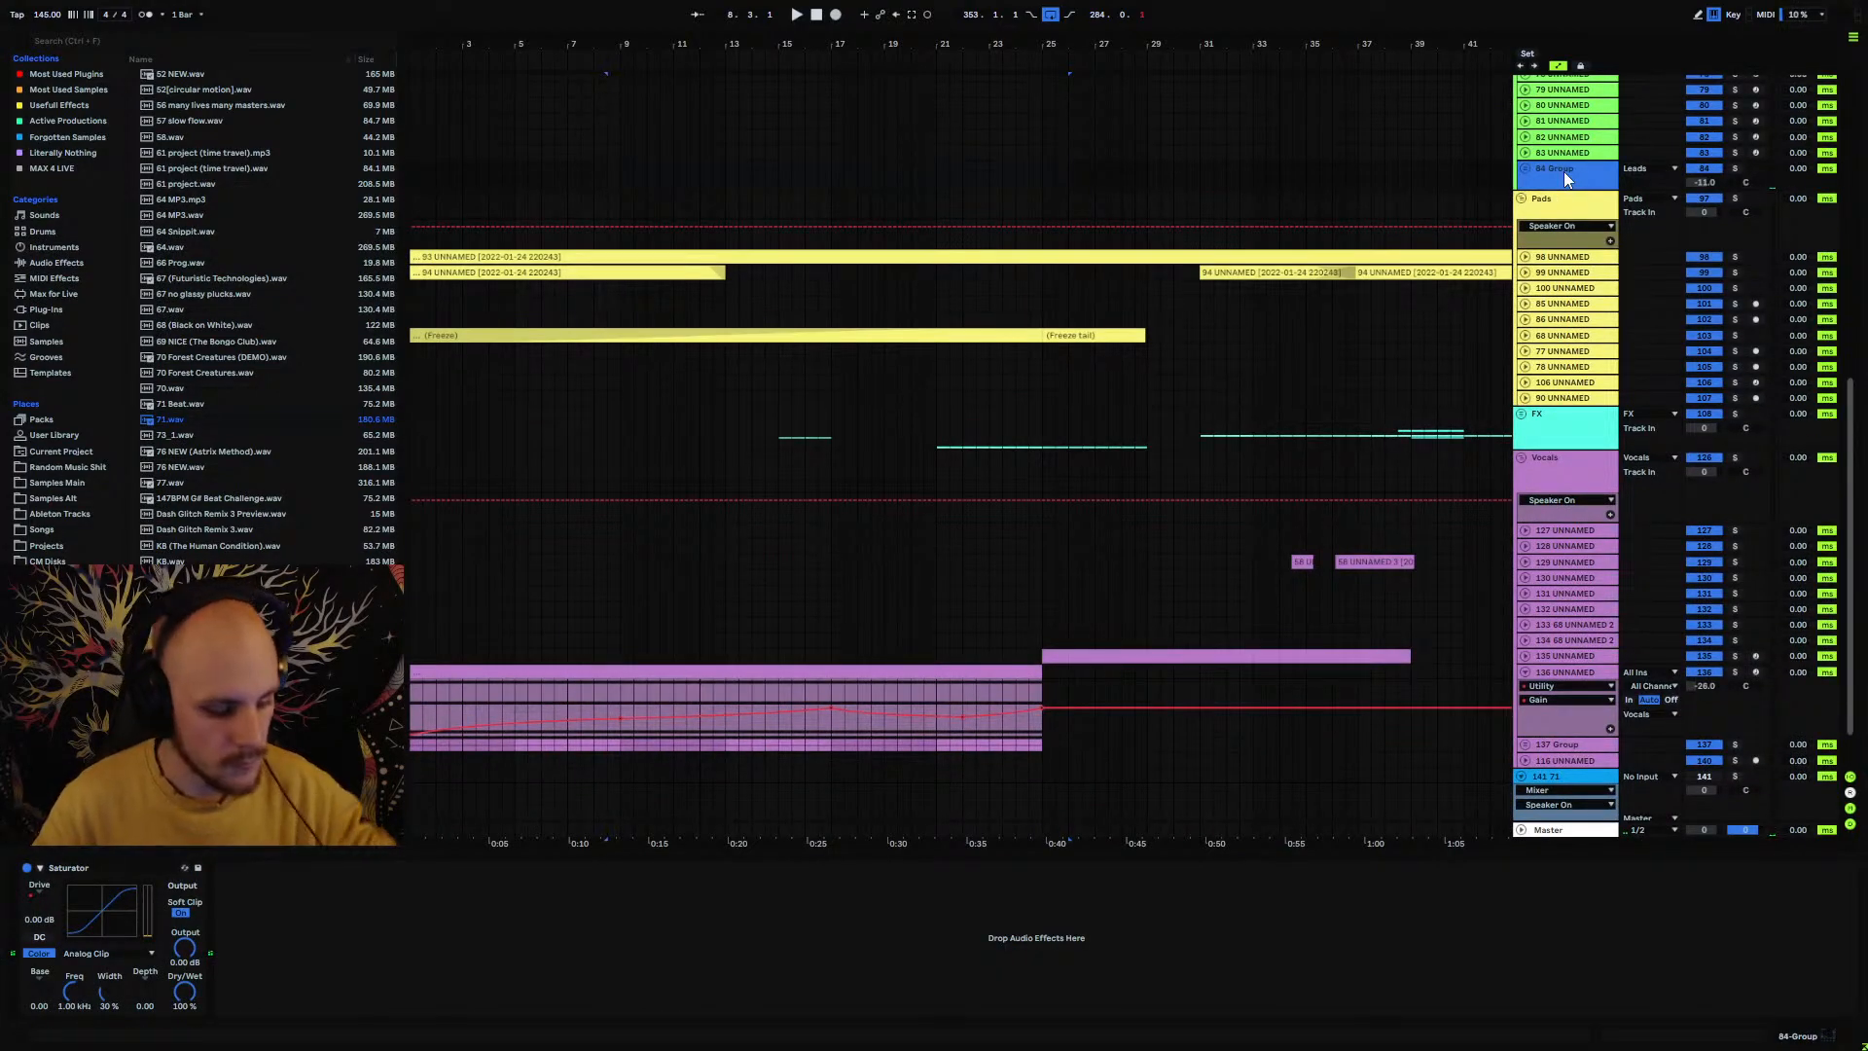
pyautogui.hotkey('ctrl', 'shift', 't')
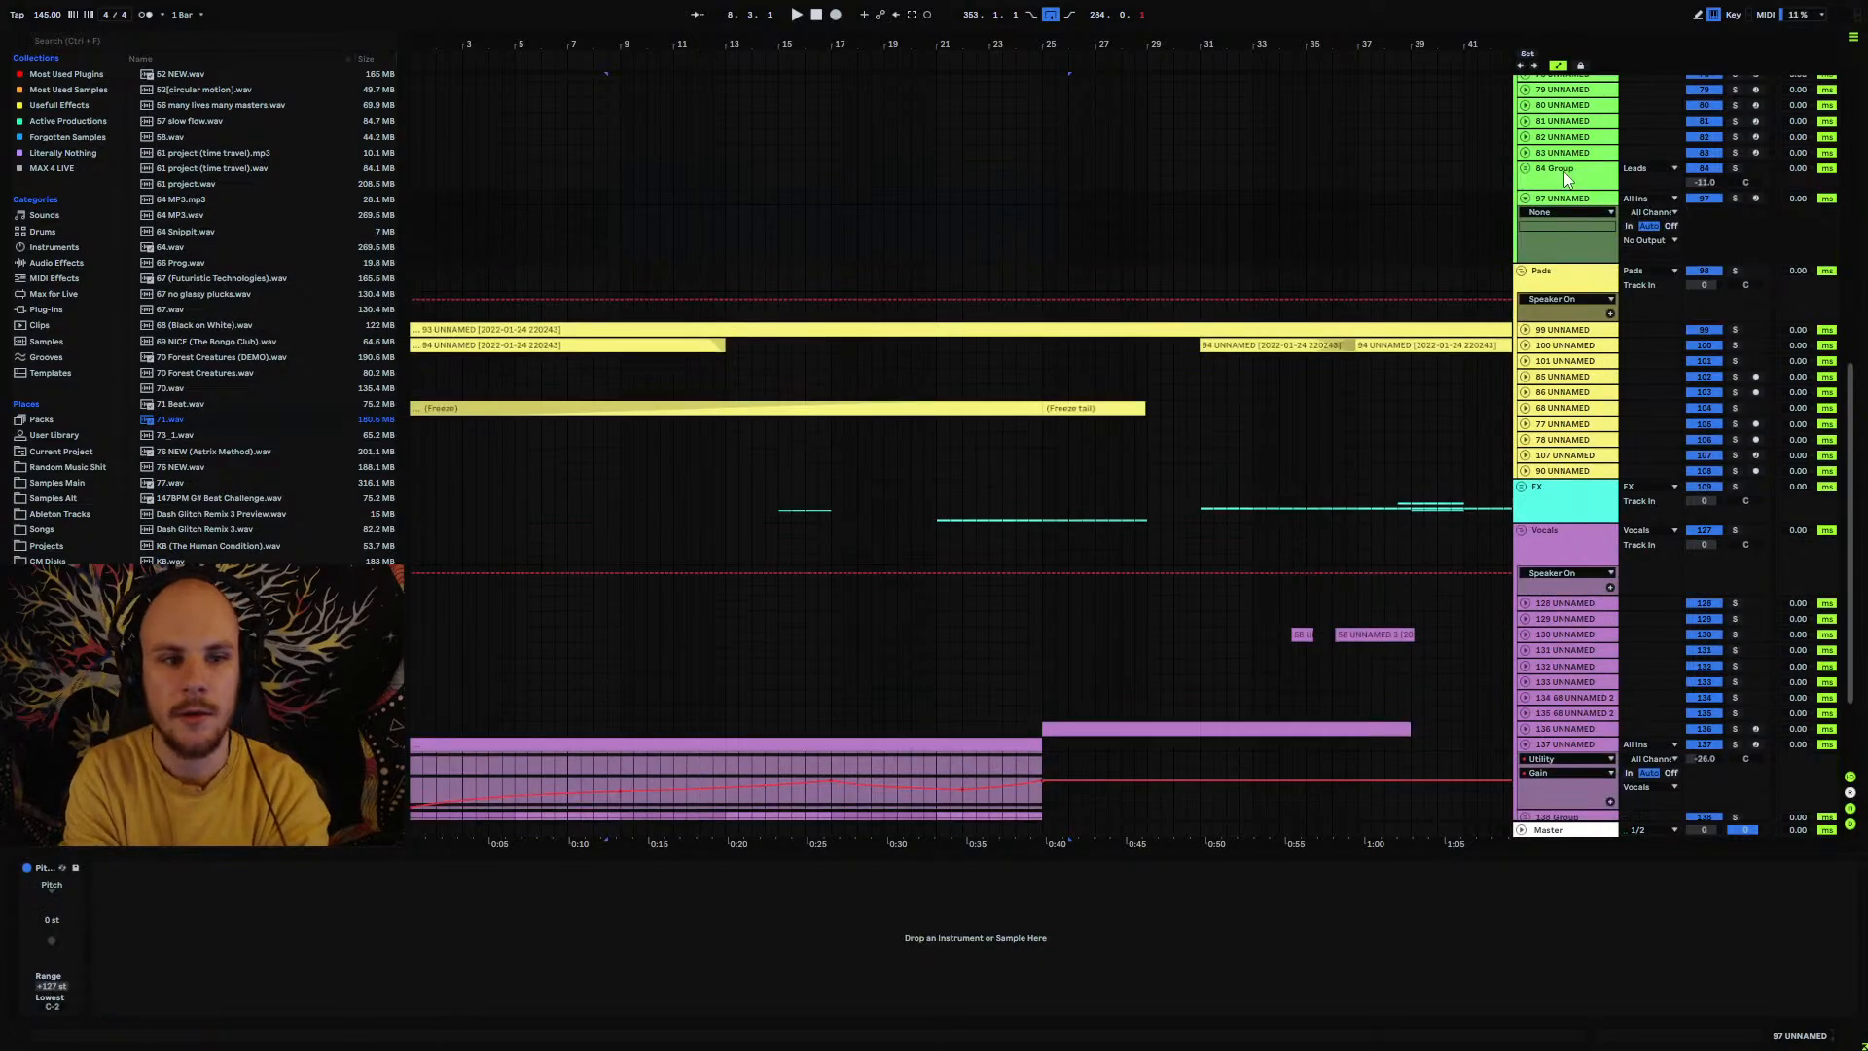
# Step: Load the Omnisphere instrument onto the new 97 UNNAMED track
pyautogui.moveTo(1068, 199); pyautogui.dragTo(607, 199)
pyautogui.rightClick(693, 216)
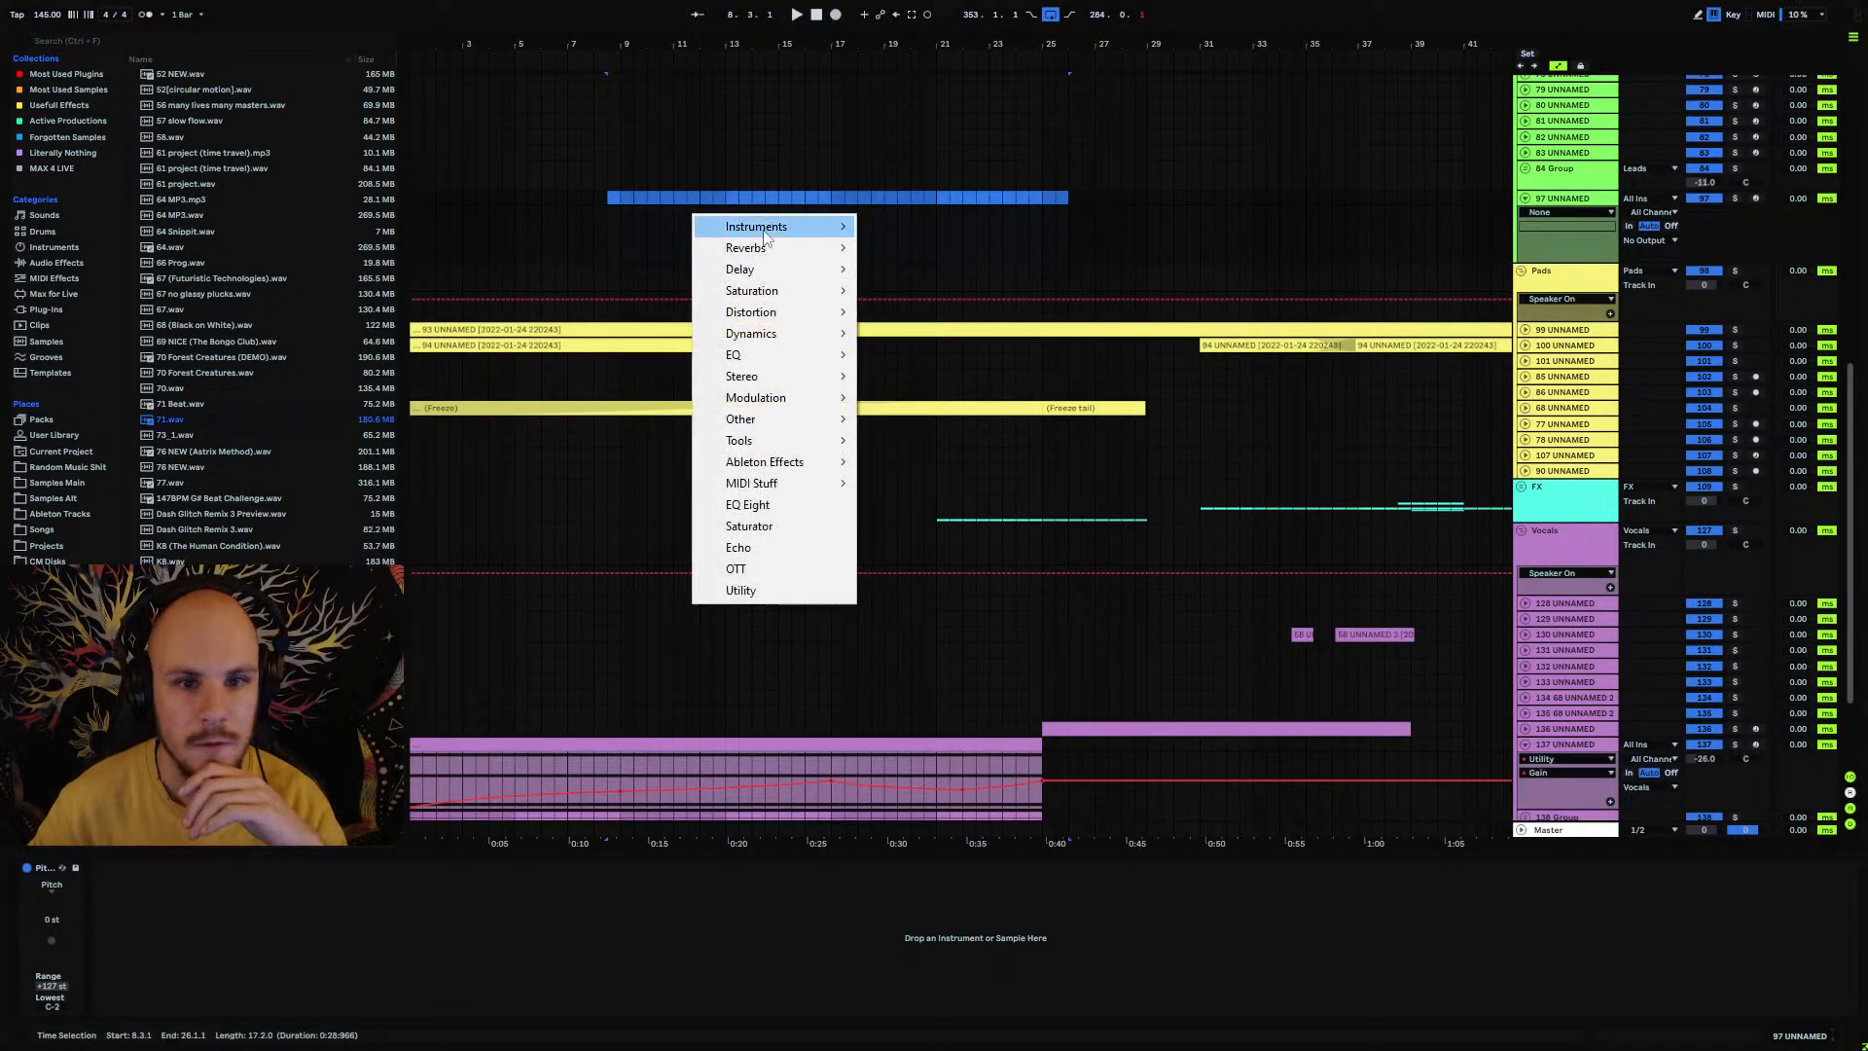
pyautogui.moveTo(776, 237)
pyautogui.click(915, 291)
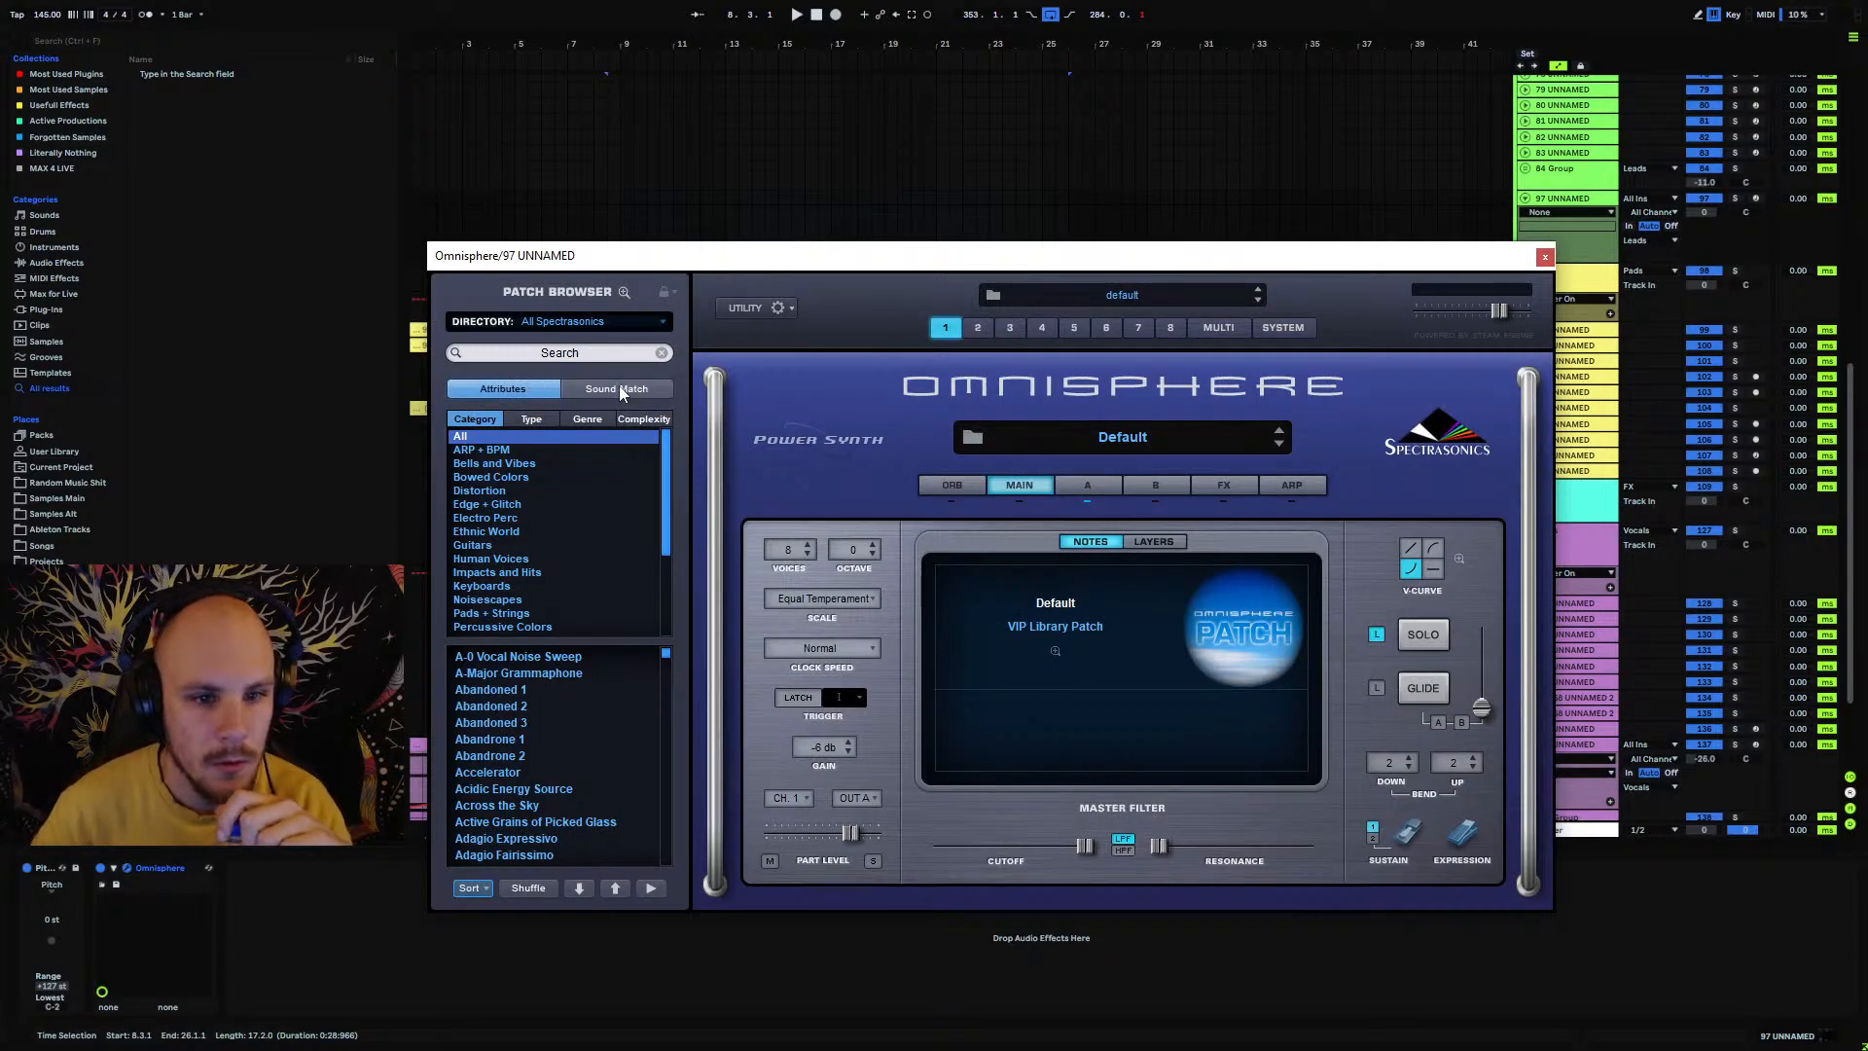
# Step: Shuffle the Omnisphere patch list, arm 97 UNNAMED for recording, and audition The Rise and Fall of Analog and Molecular Grain Cloud
pyautogui.moveTo(666, 653); pyautogui.dragTo(673, 598)
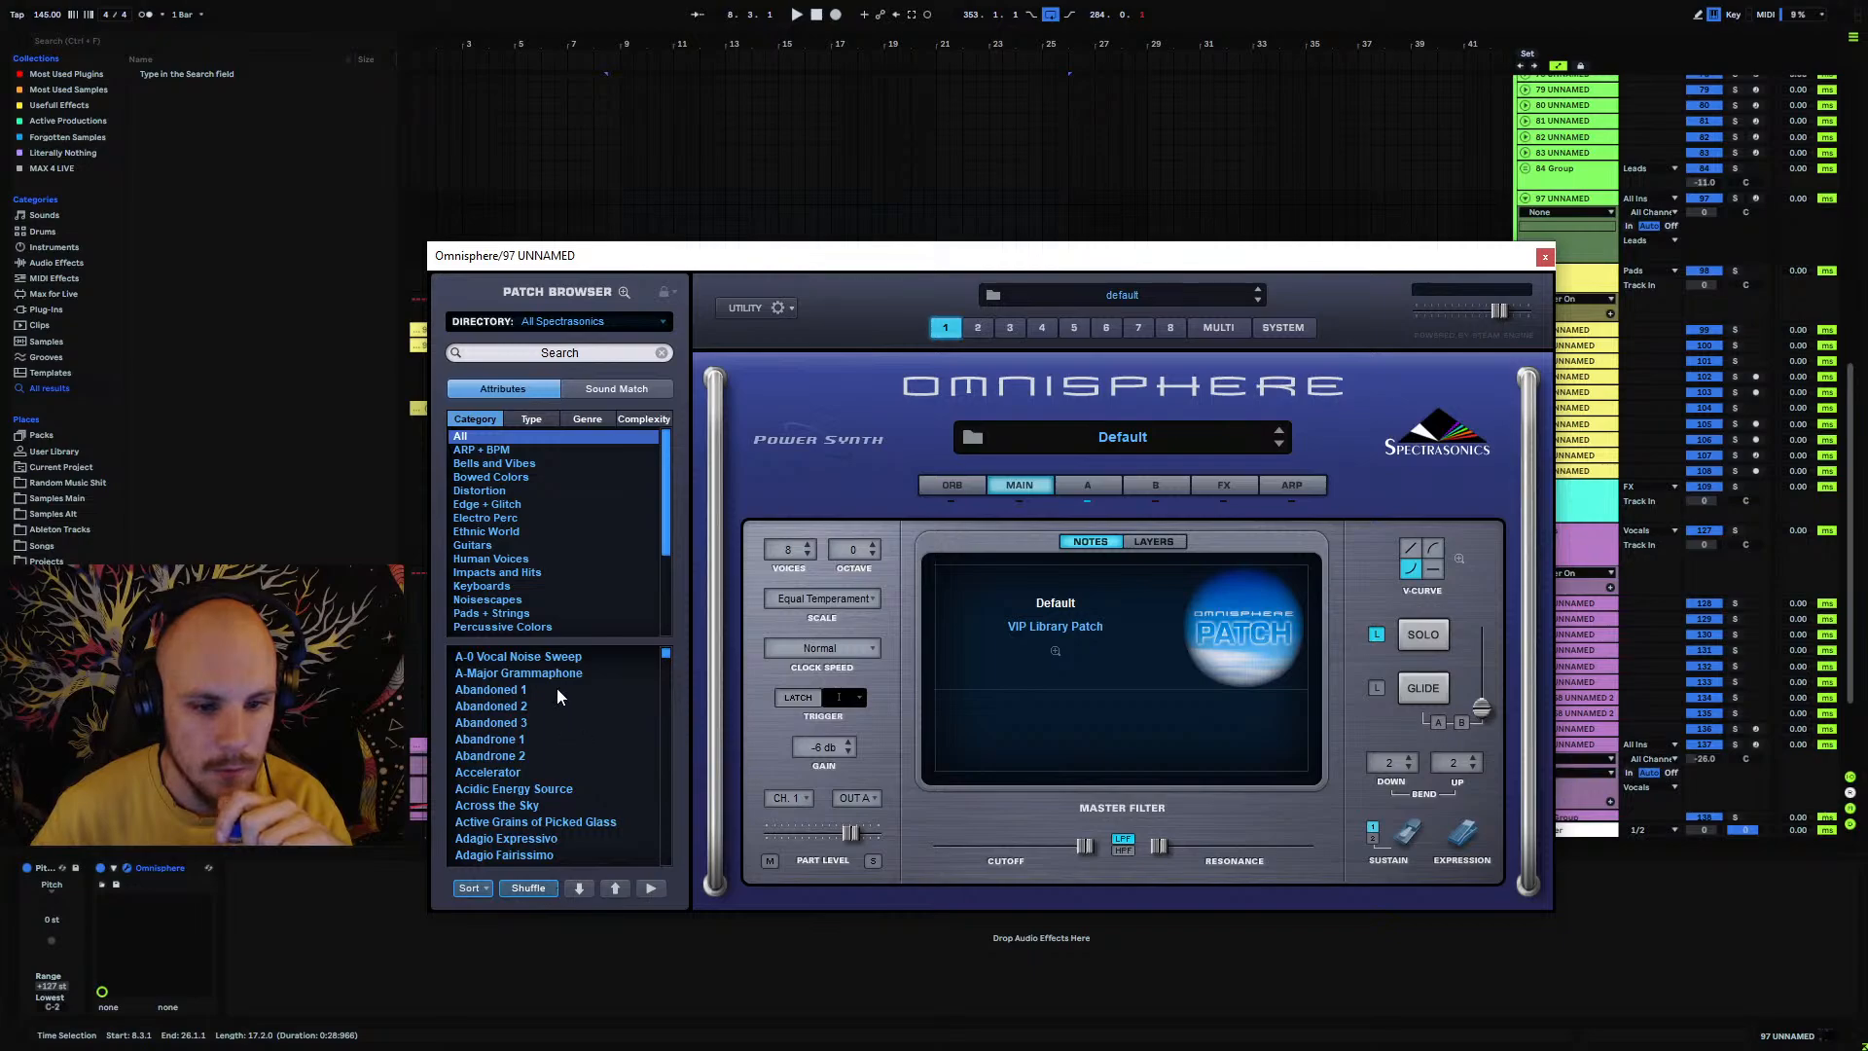
pyautogui.click(561, 657)
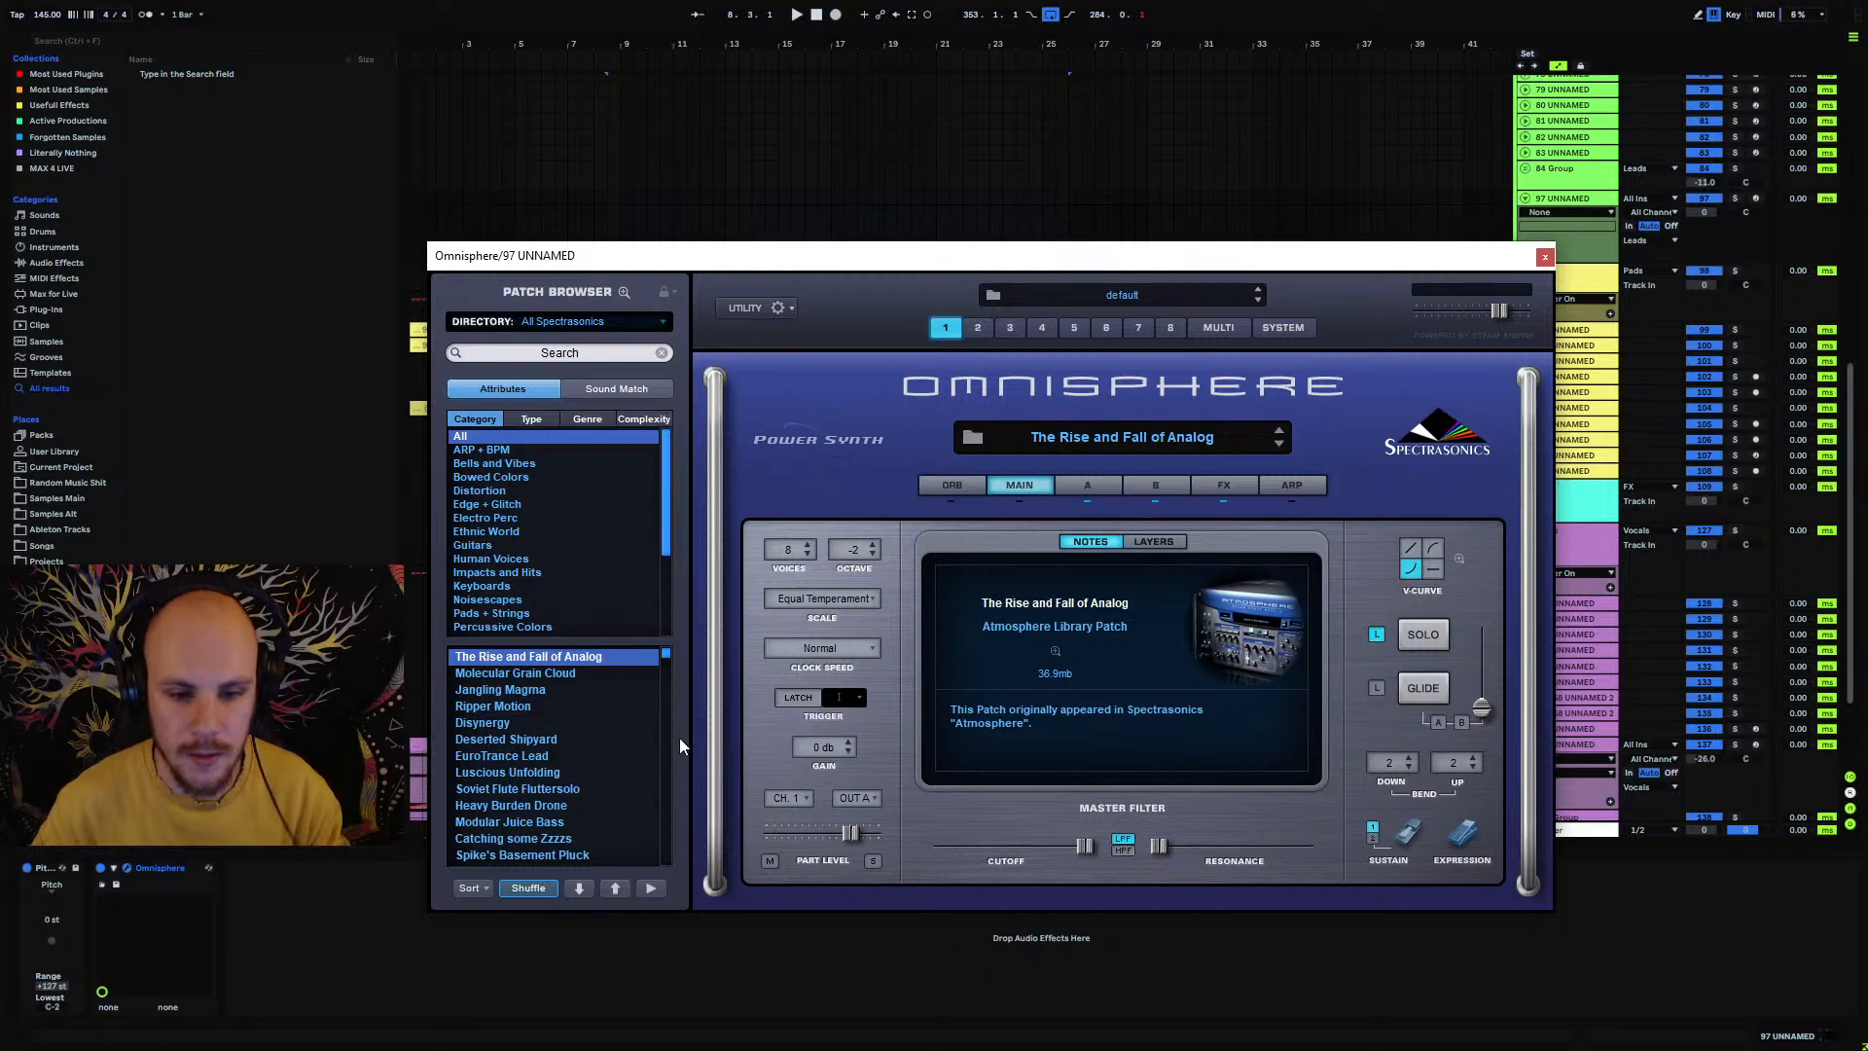
pyautogui.click(1756, 197)
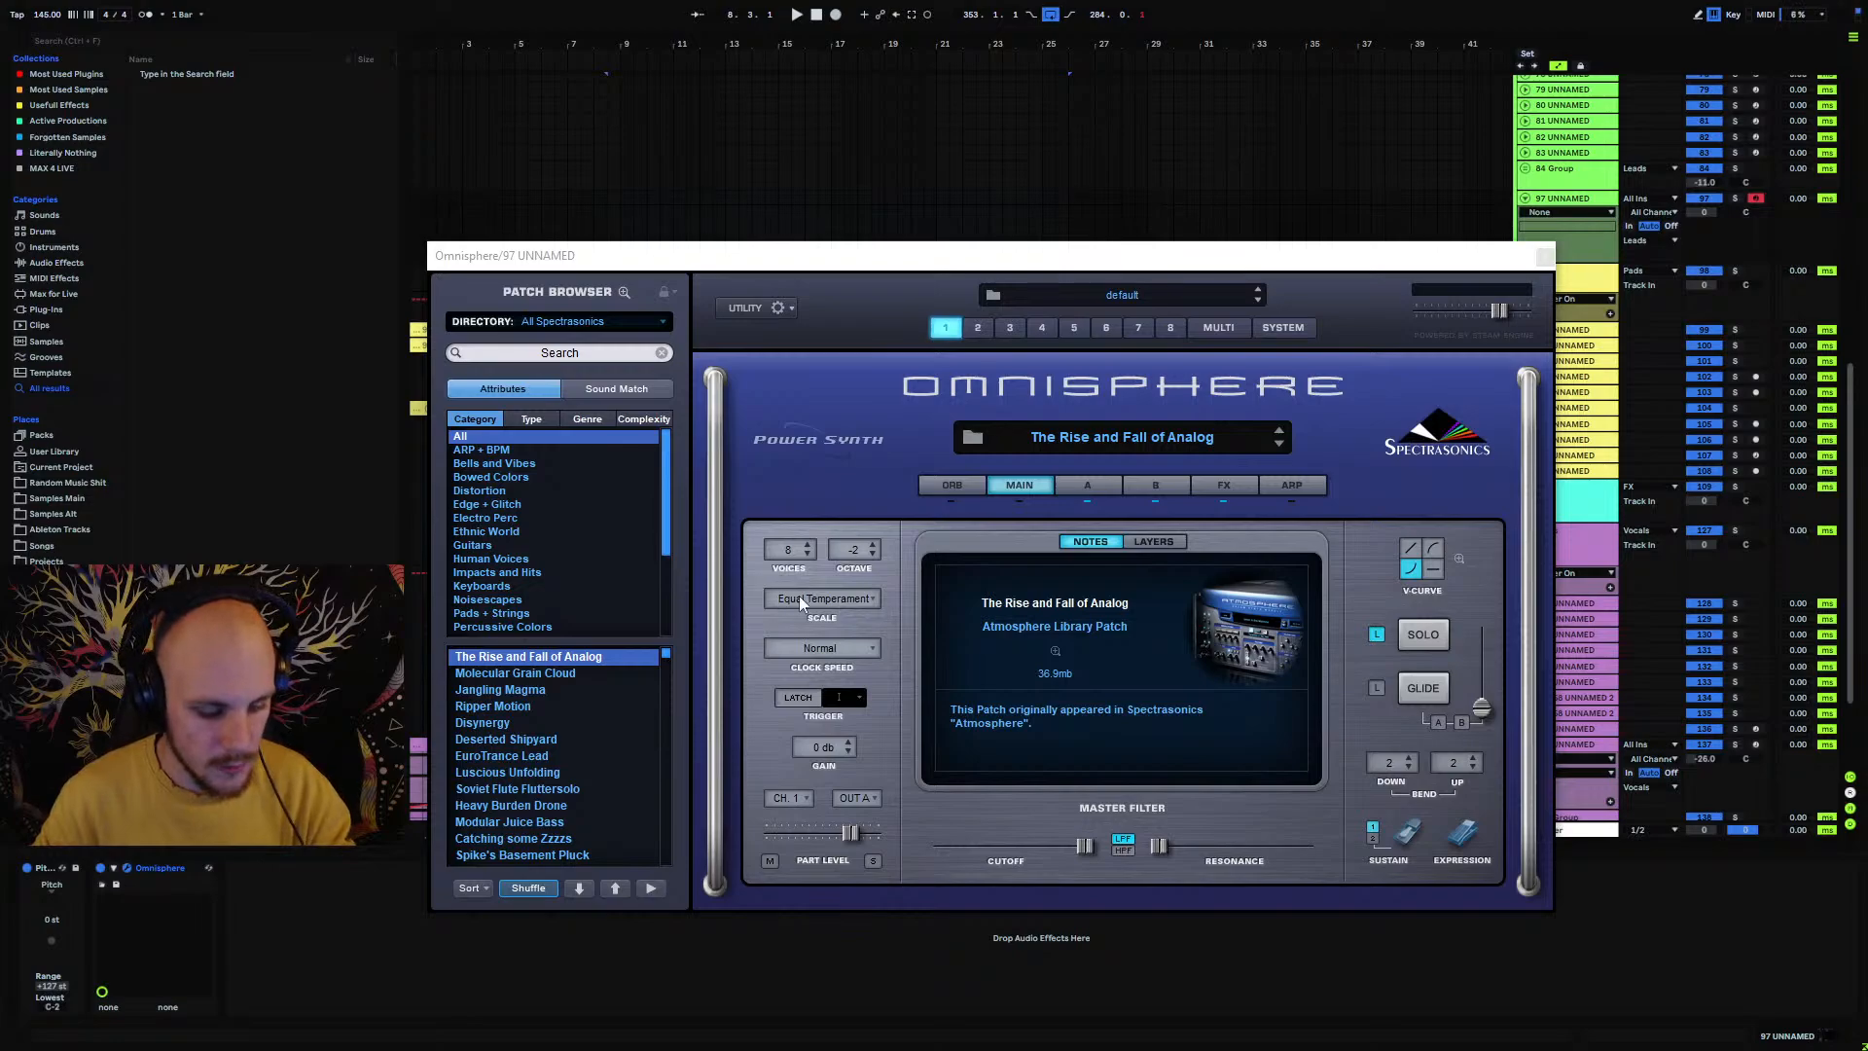
pyautogui.click(571, 674)
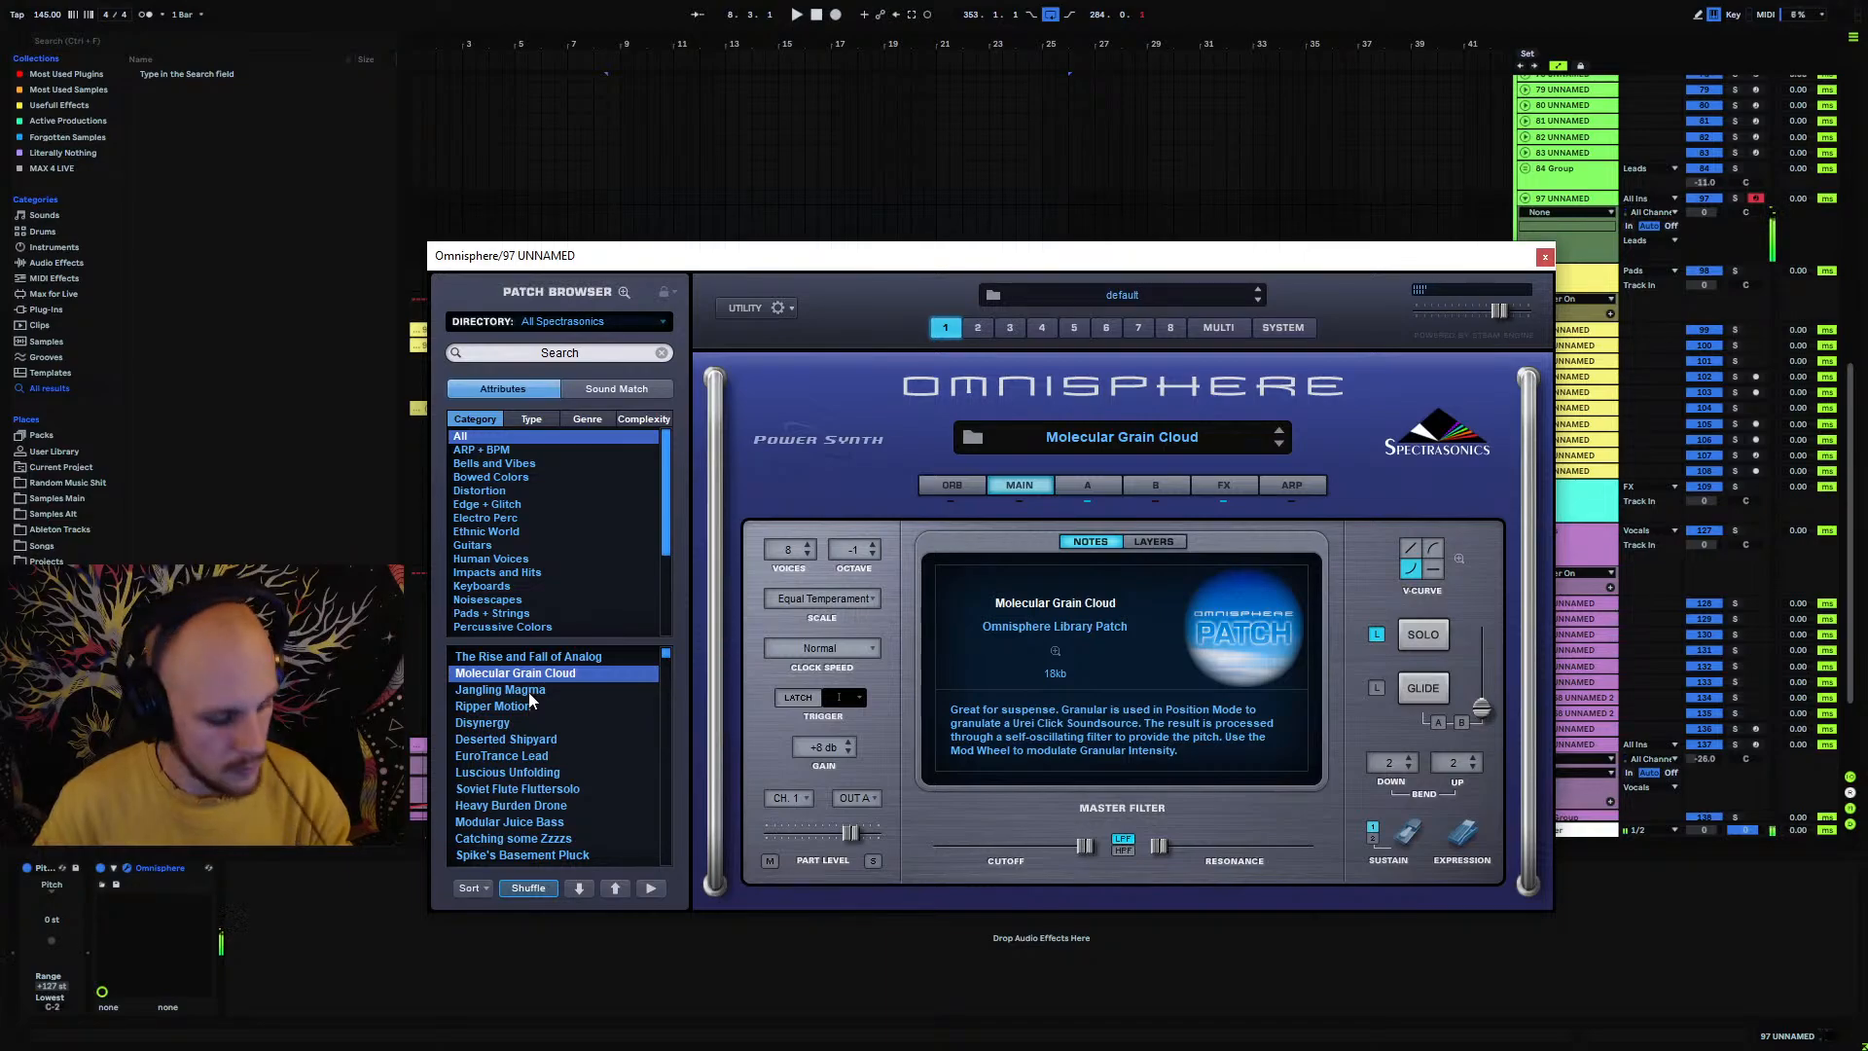
pyautogui.press('z')
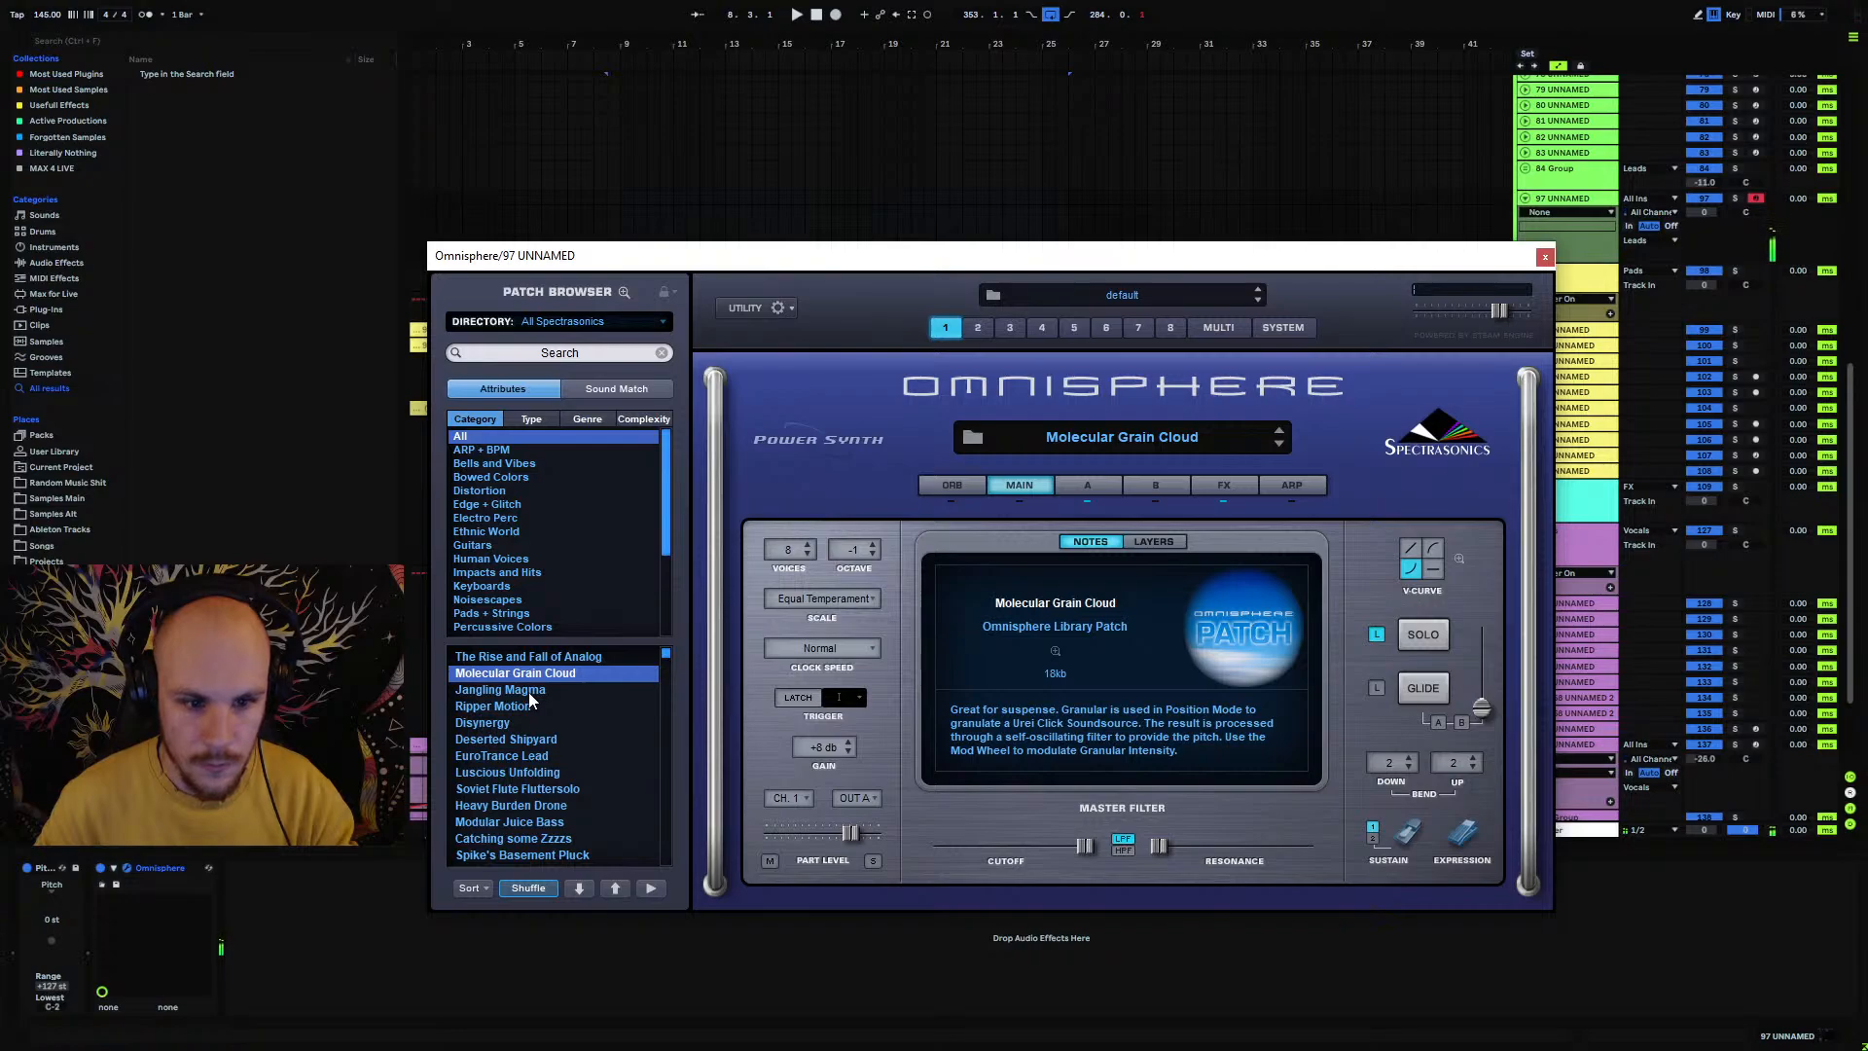
# Step: Audition Jangling Magma and Ripper Motion, load the Disynergy patch played at octave C3 to D4, and close Omnisphere
pyautogui.click(528, 690)
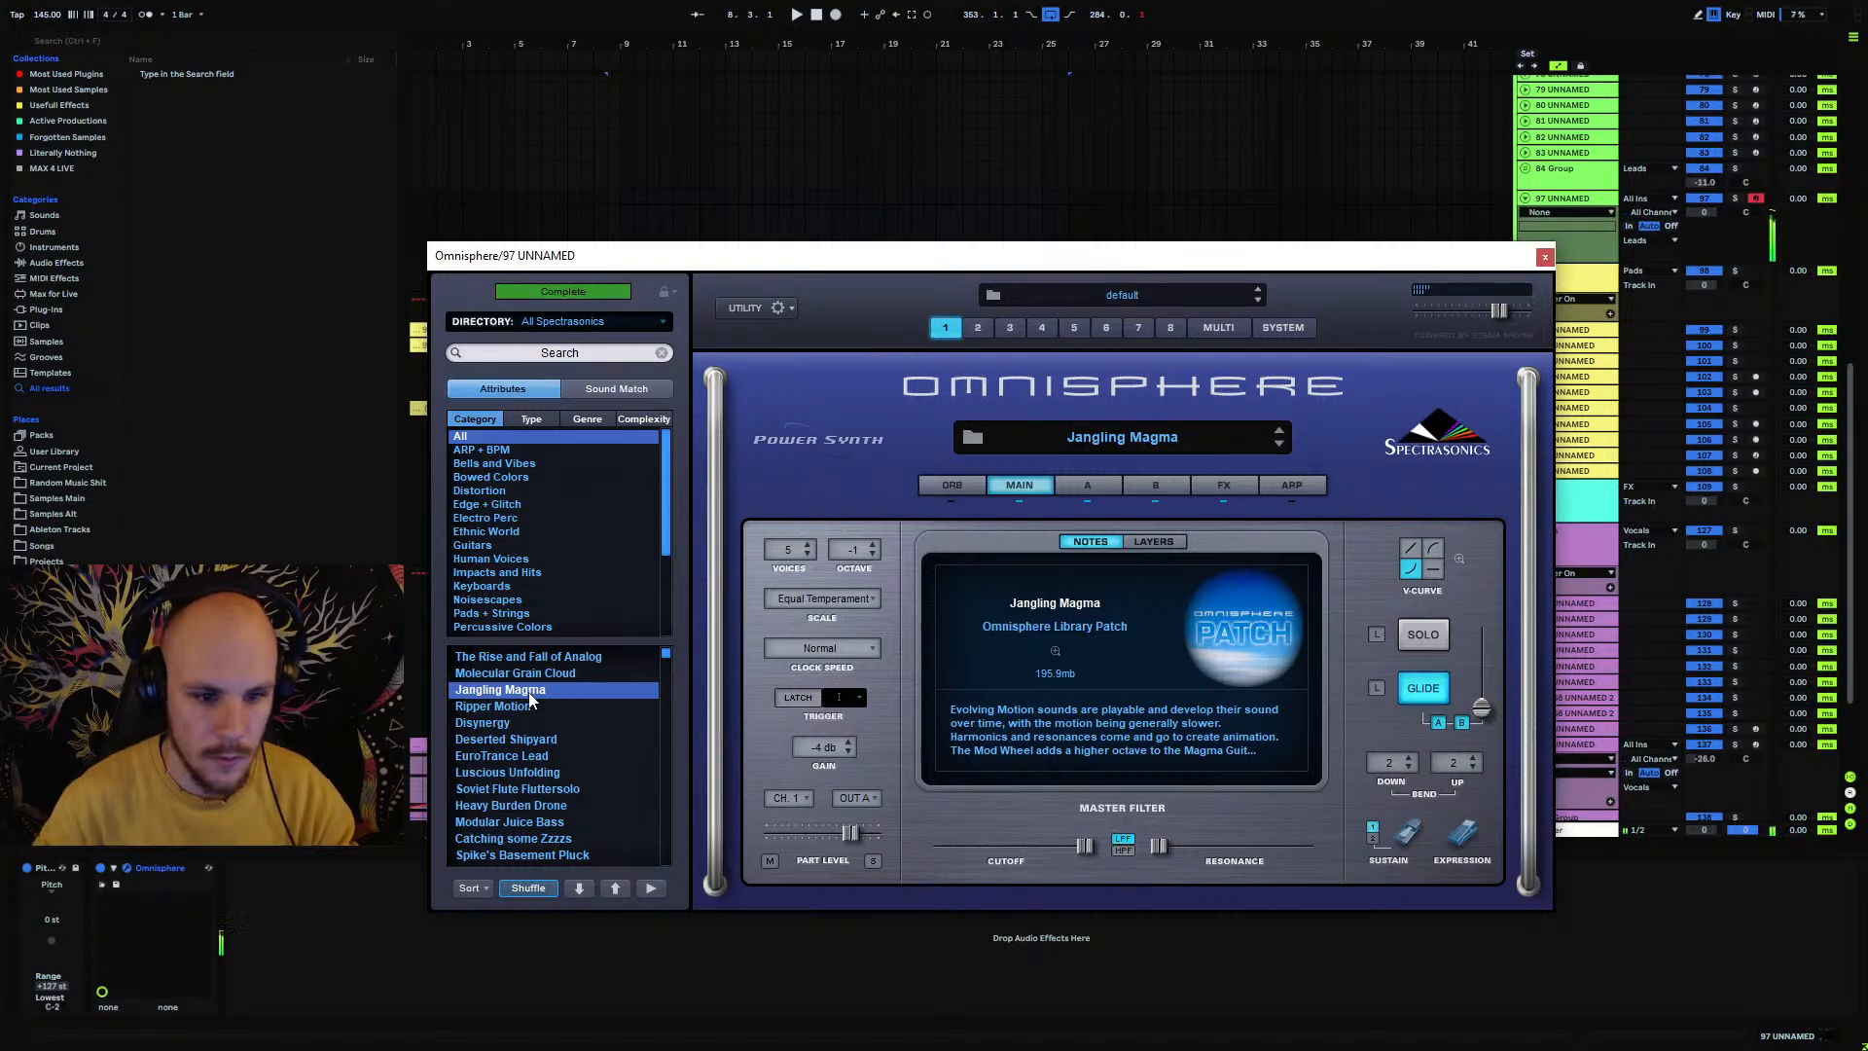
pyautogui.click(545, 706)
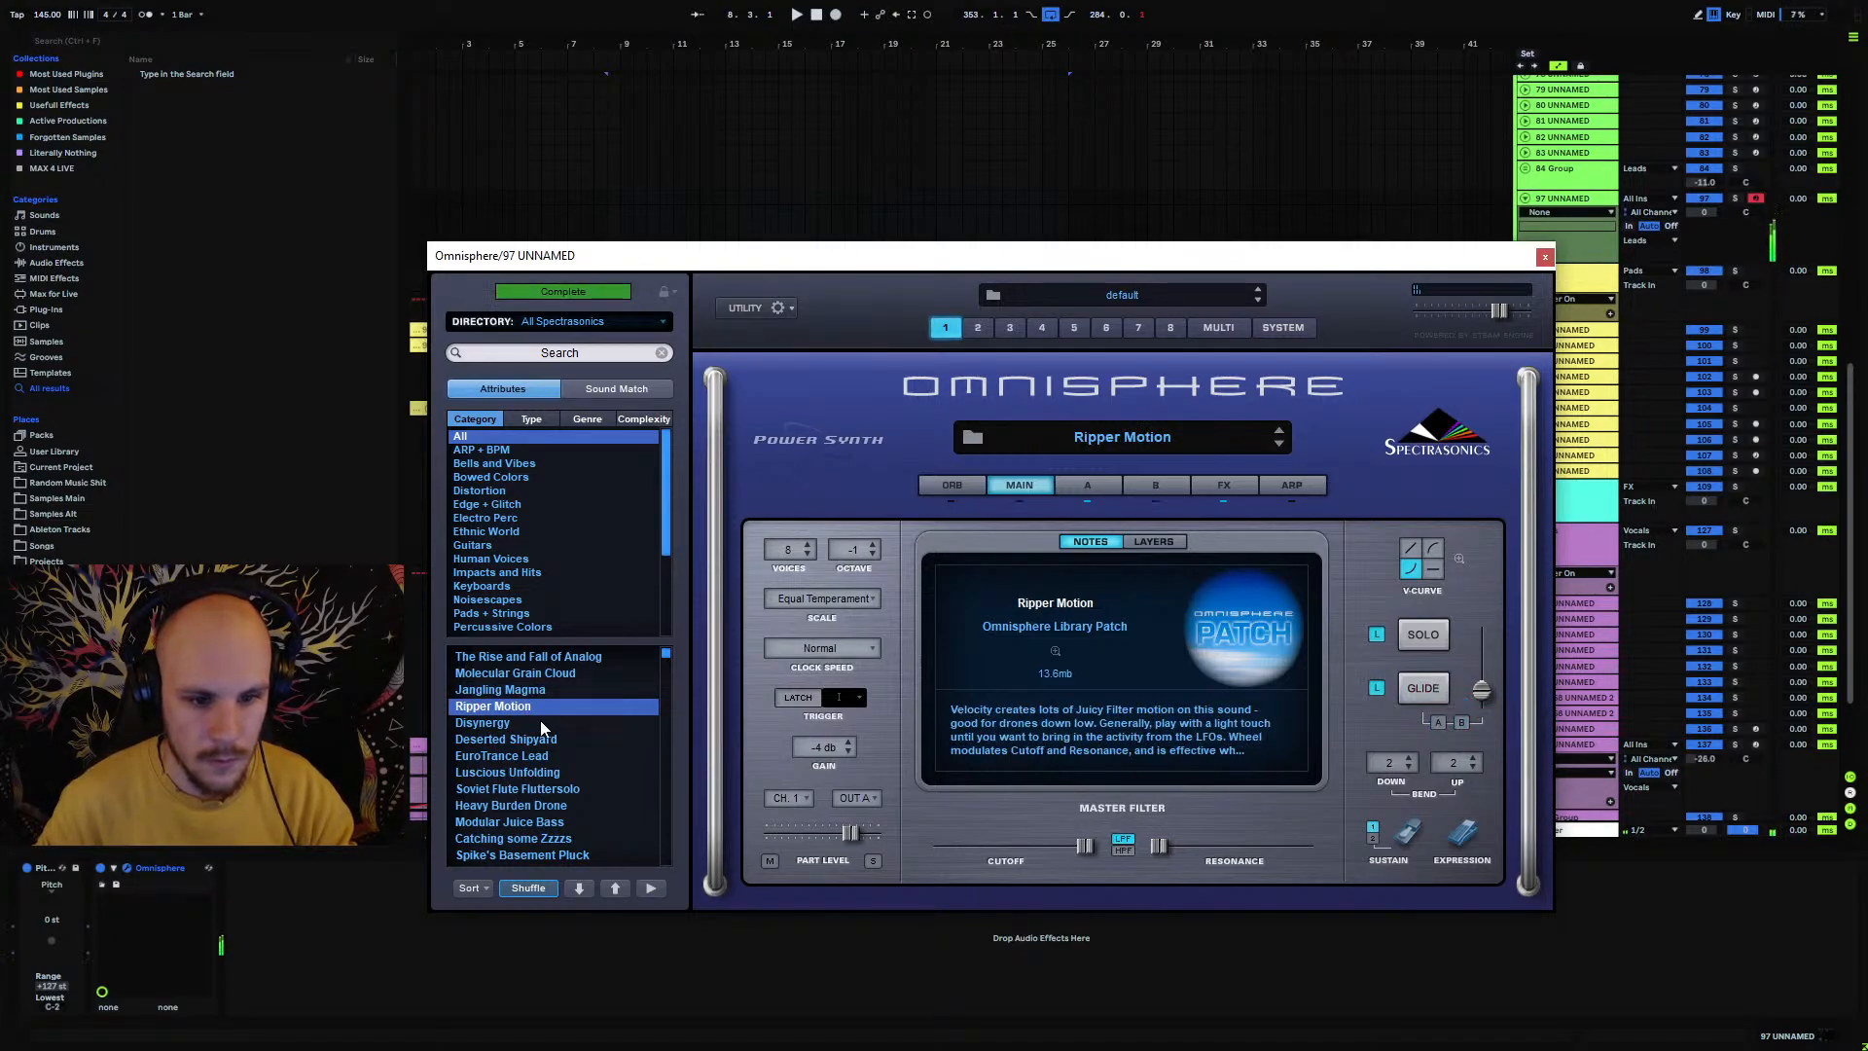
pyautogui.click(488, 725)
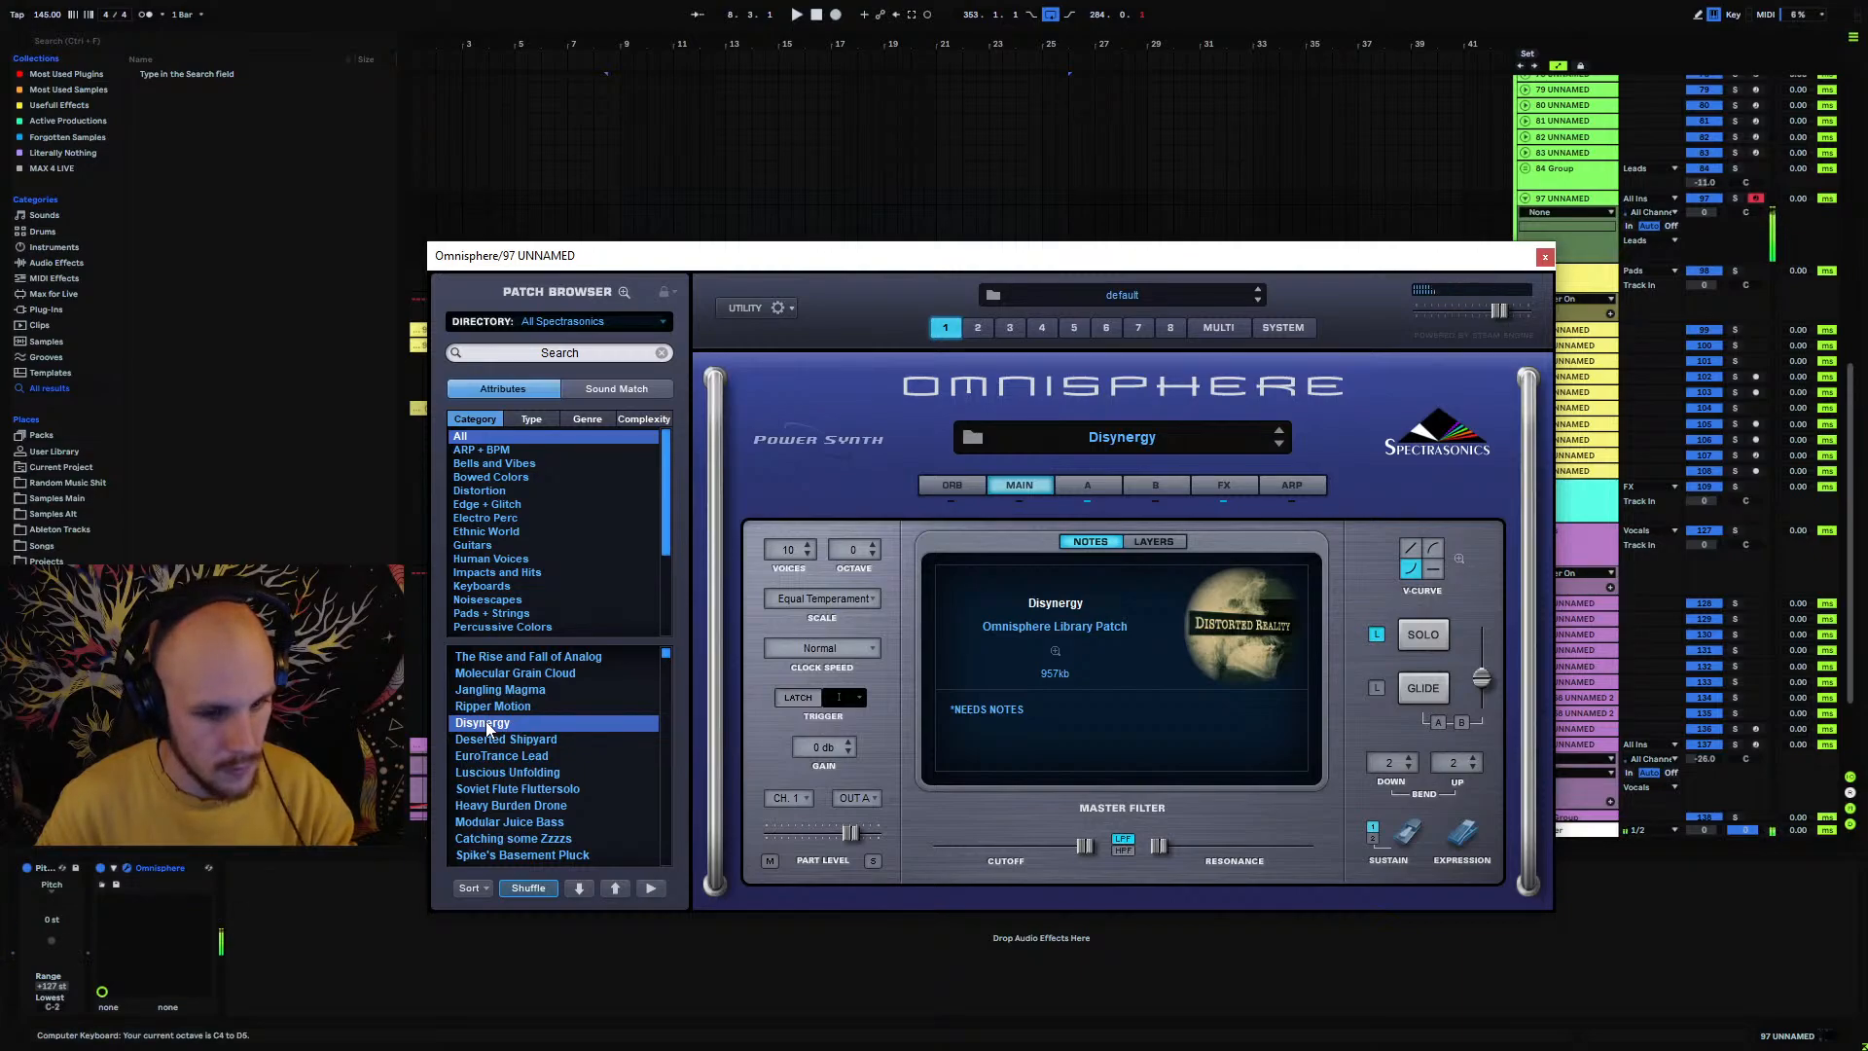
pyautogui.press('z')
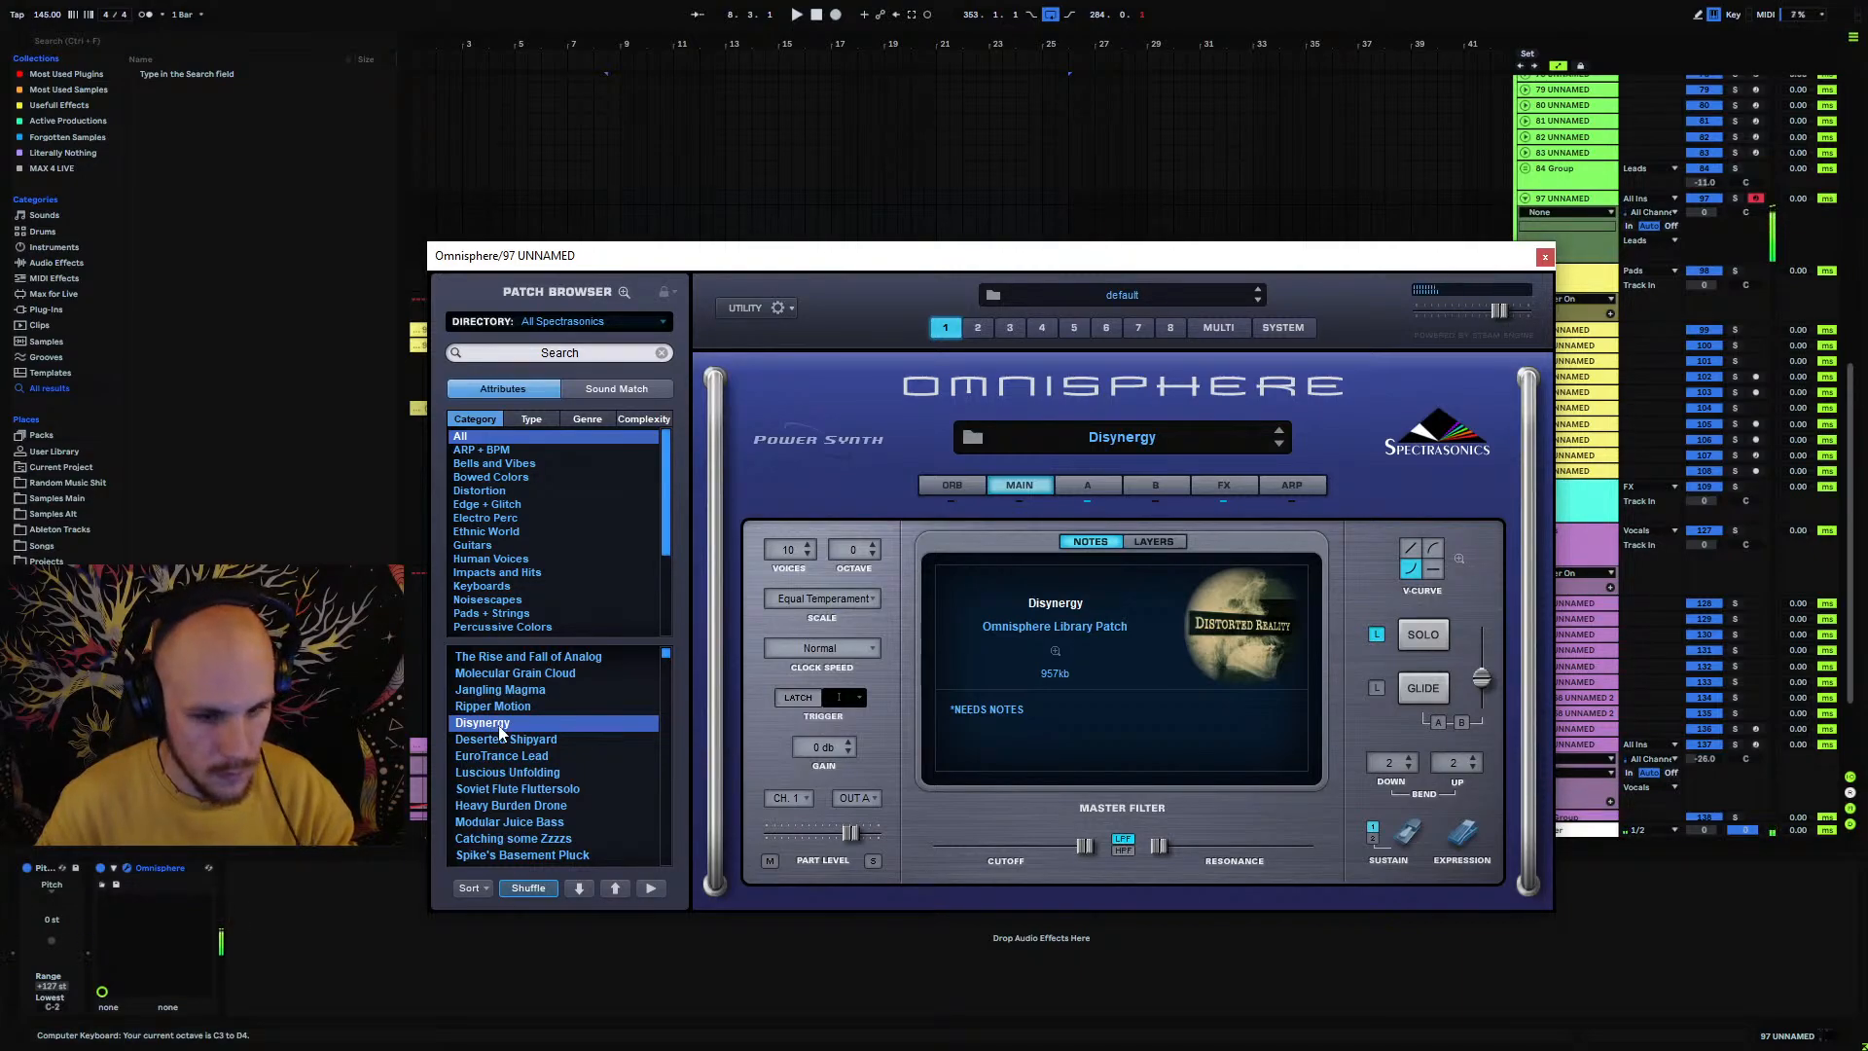
pyautogui.click(1545, 258)
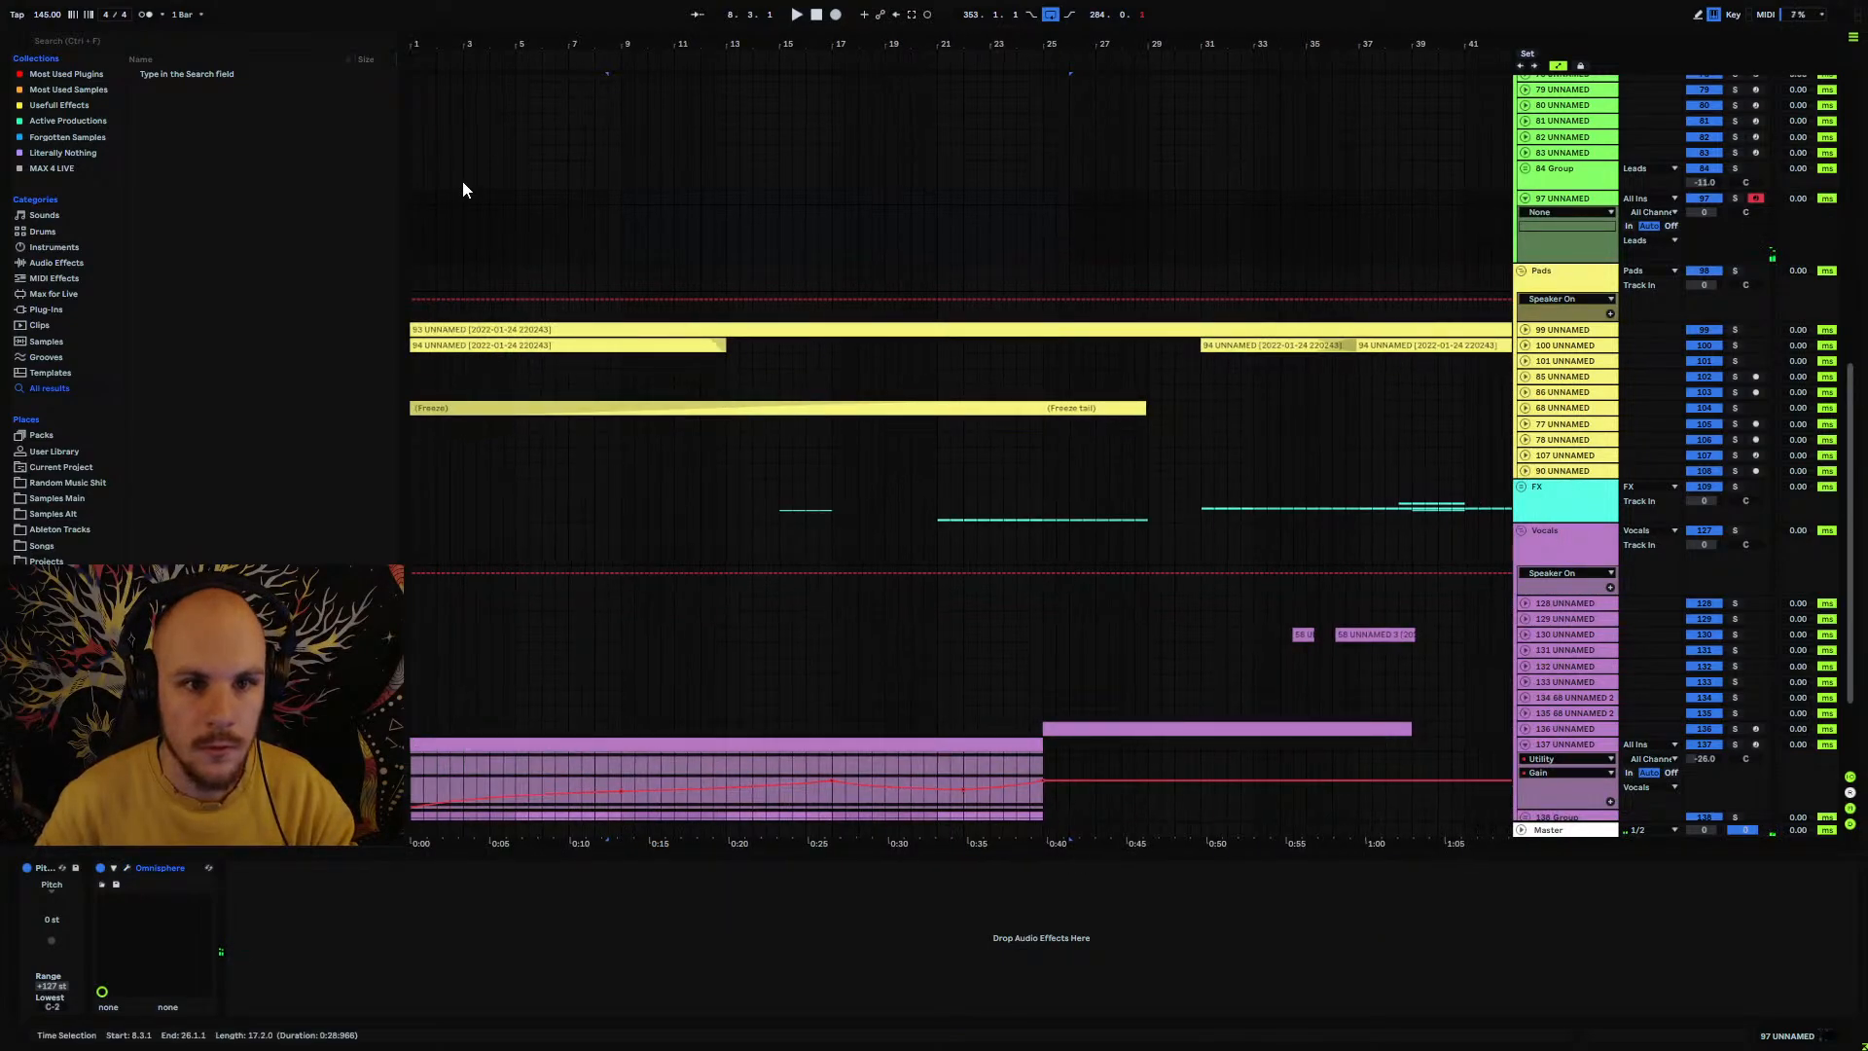
# Step: Create a two-beat MIDI clip at bar 1 on 97 UNNAMED with a short A#3 note at its start, and preview it
pyautogui.moveTo(413, 203); pyautogui.dragTo(425, 208)
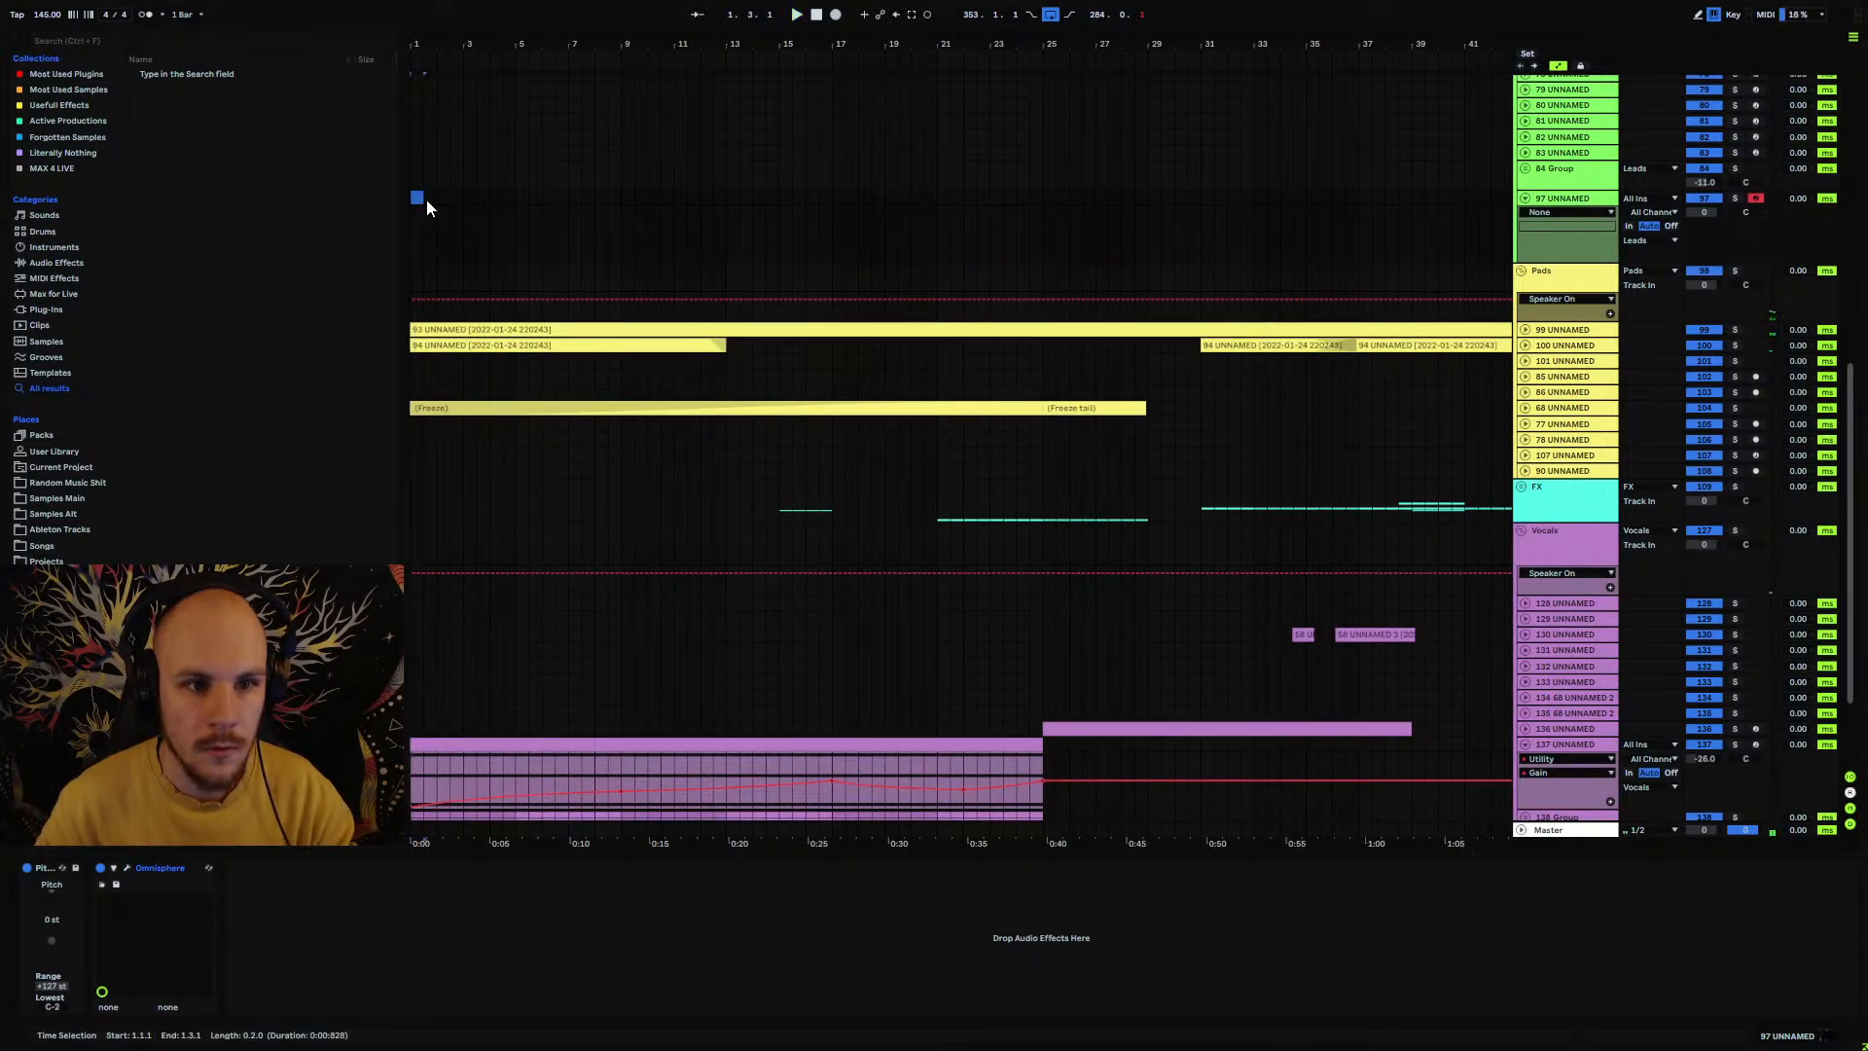
pyautogui.hotkey('ctrl', 'shift', 'm')
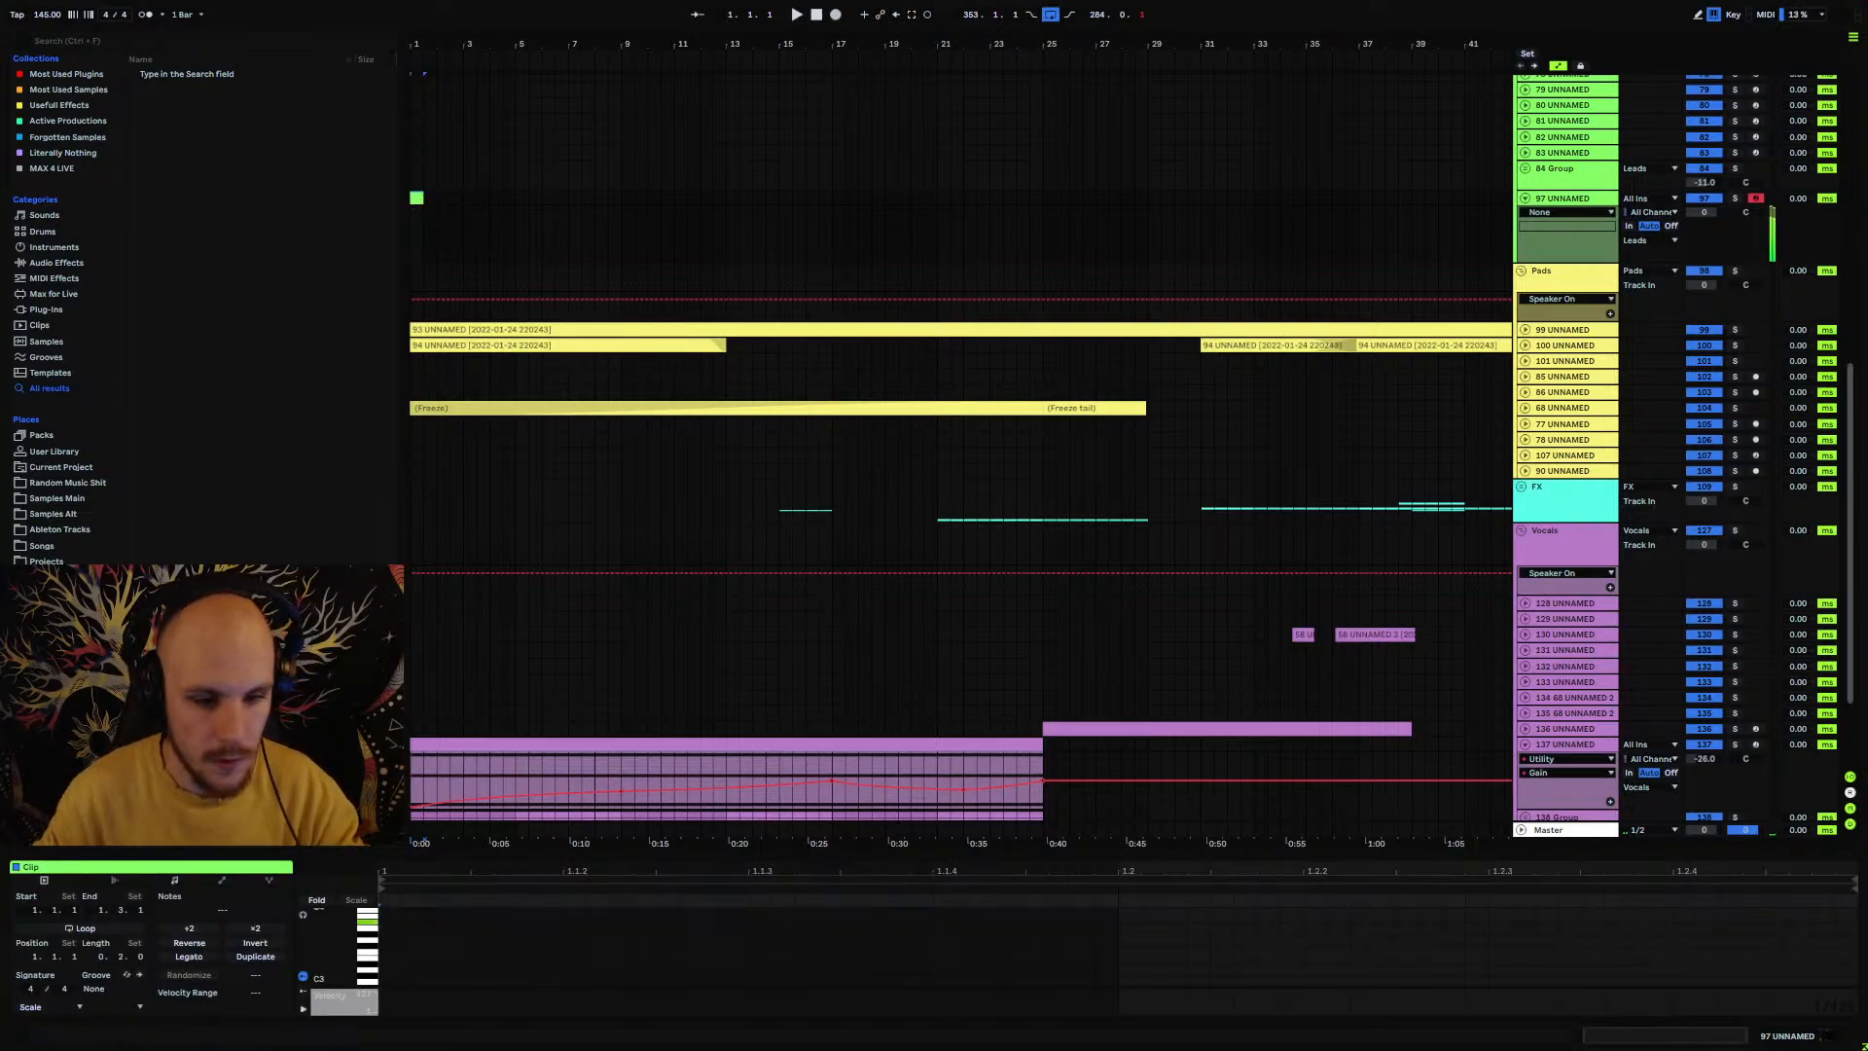
pyautogui.doubleClick(389, 920)
pyautogui.press('space')
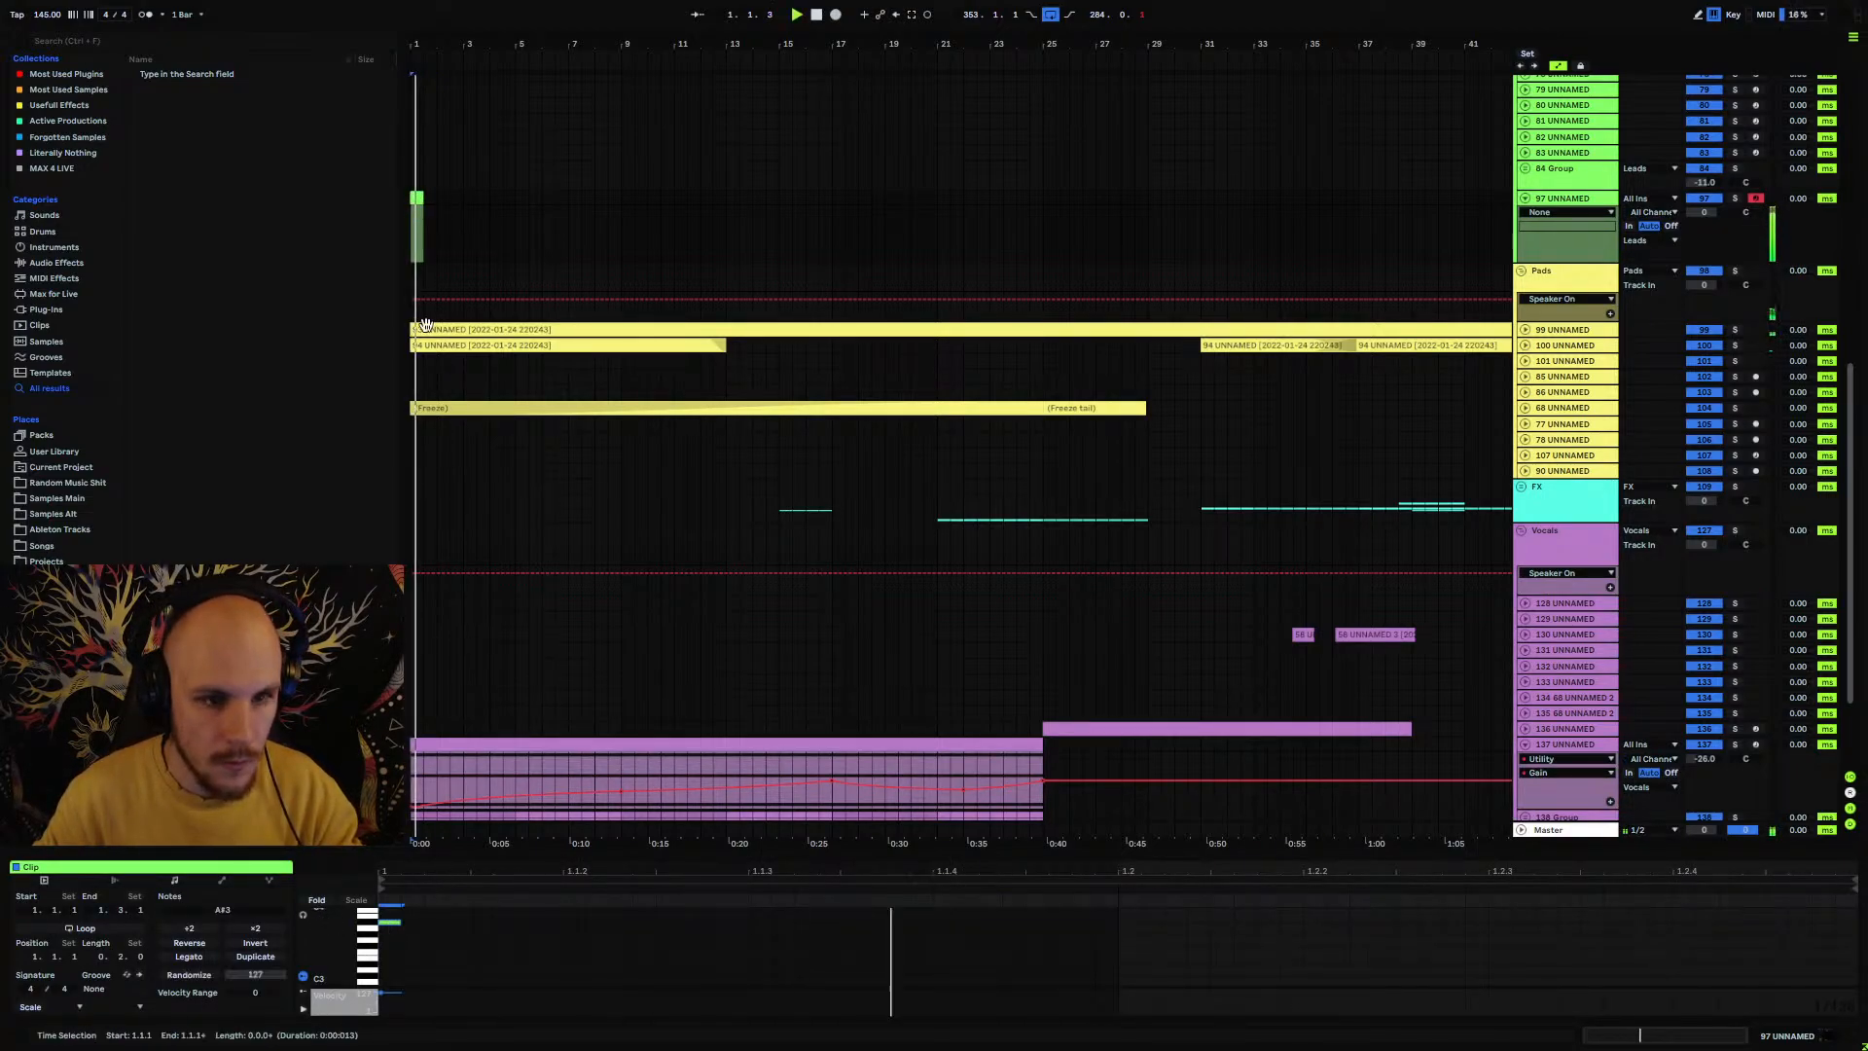
# Step: Move the 97 UNNAMED clip to bar 9 and repeat it every eight bars at 17 and 25
pyautogui.moveTo(418, 200); pyautogui.dragTo(626, 199)
pyautogui.press('space')
pyautogui.click(625, 208)
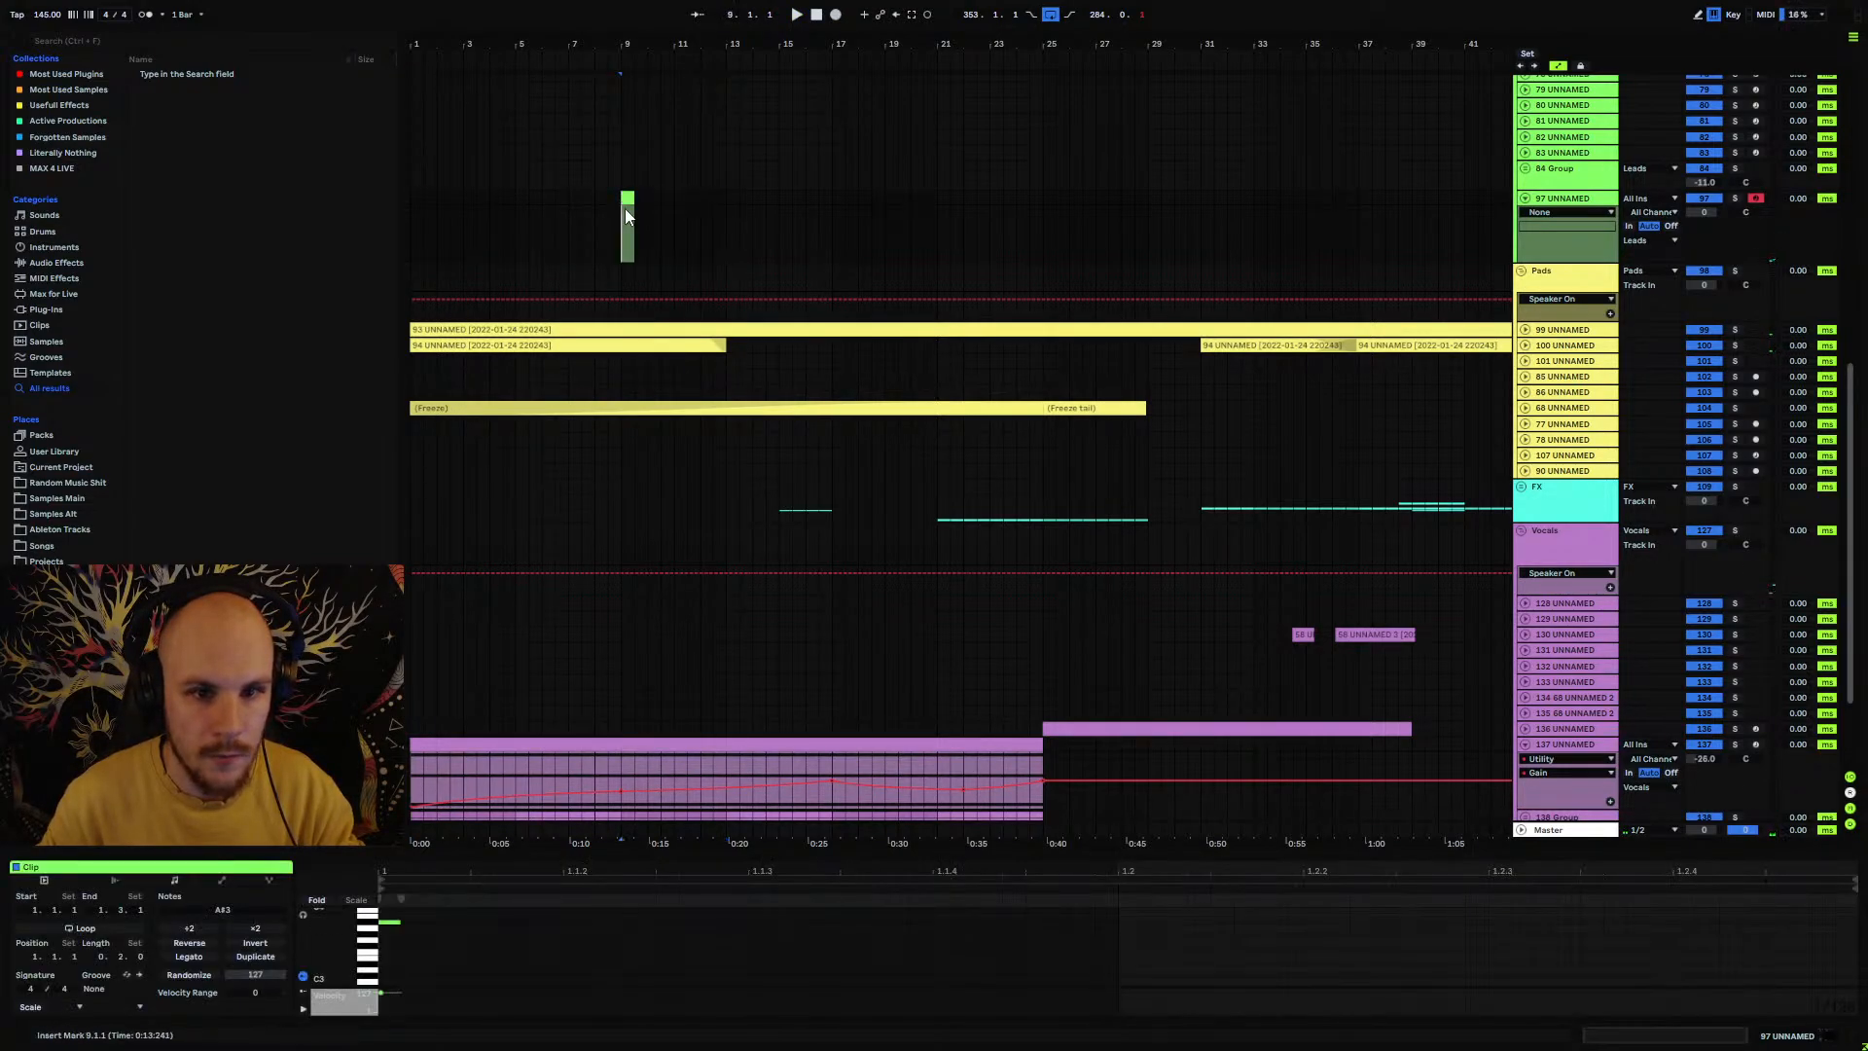
pyautogui.keyDown('shift'); pyautogui.click(730, 199); pyautogui.keyUp('shift')
pyautogui.keyDown('shift'); pyautogui.click(831, 198); pyautogui.keyUp('shift')
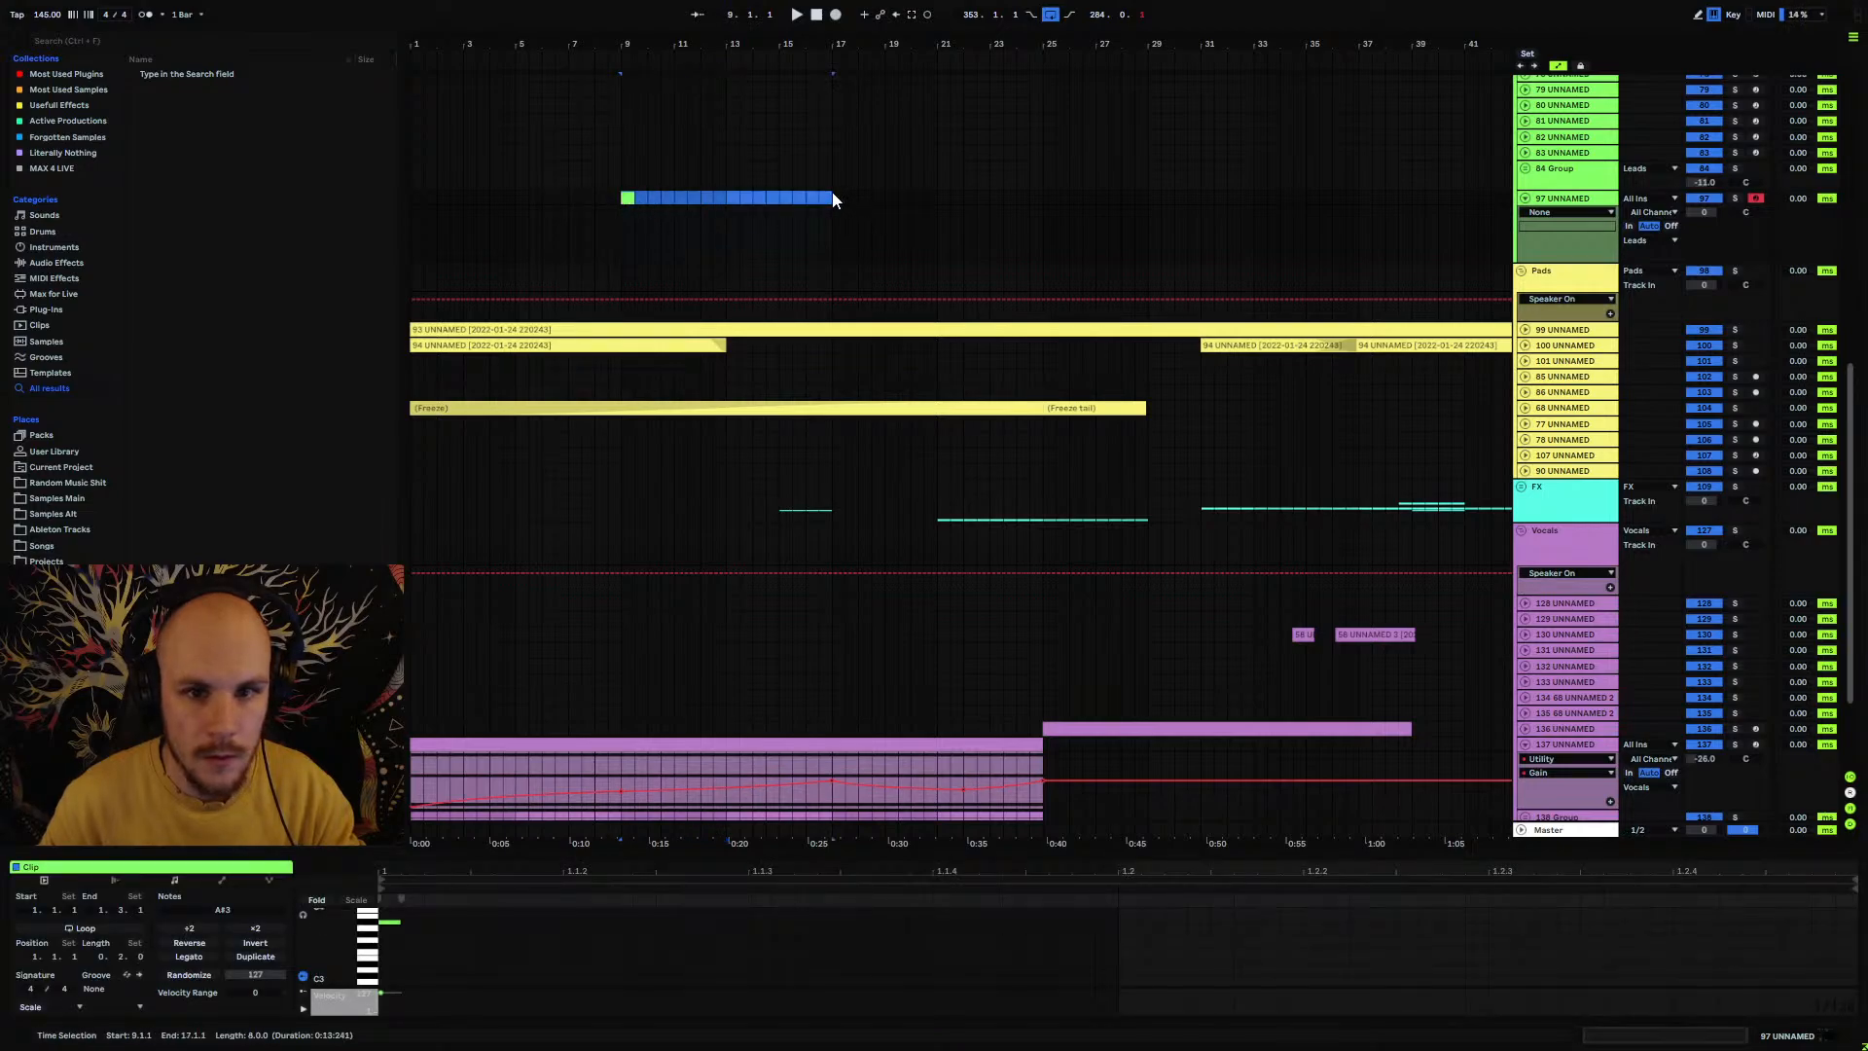
pyautogui.hotkey('ctrl', 'd')
pyautogui.hotkey('ctrl', 'd')
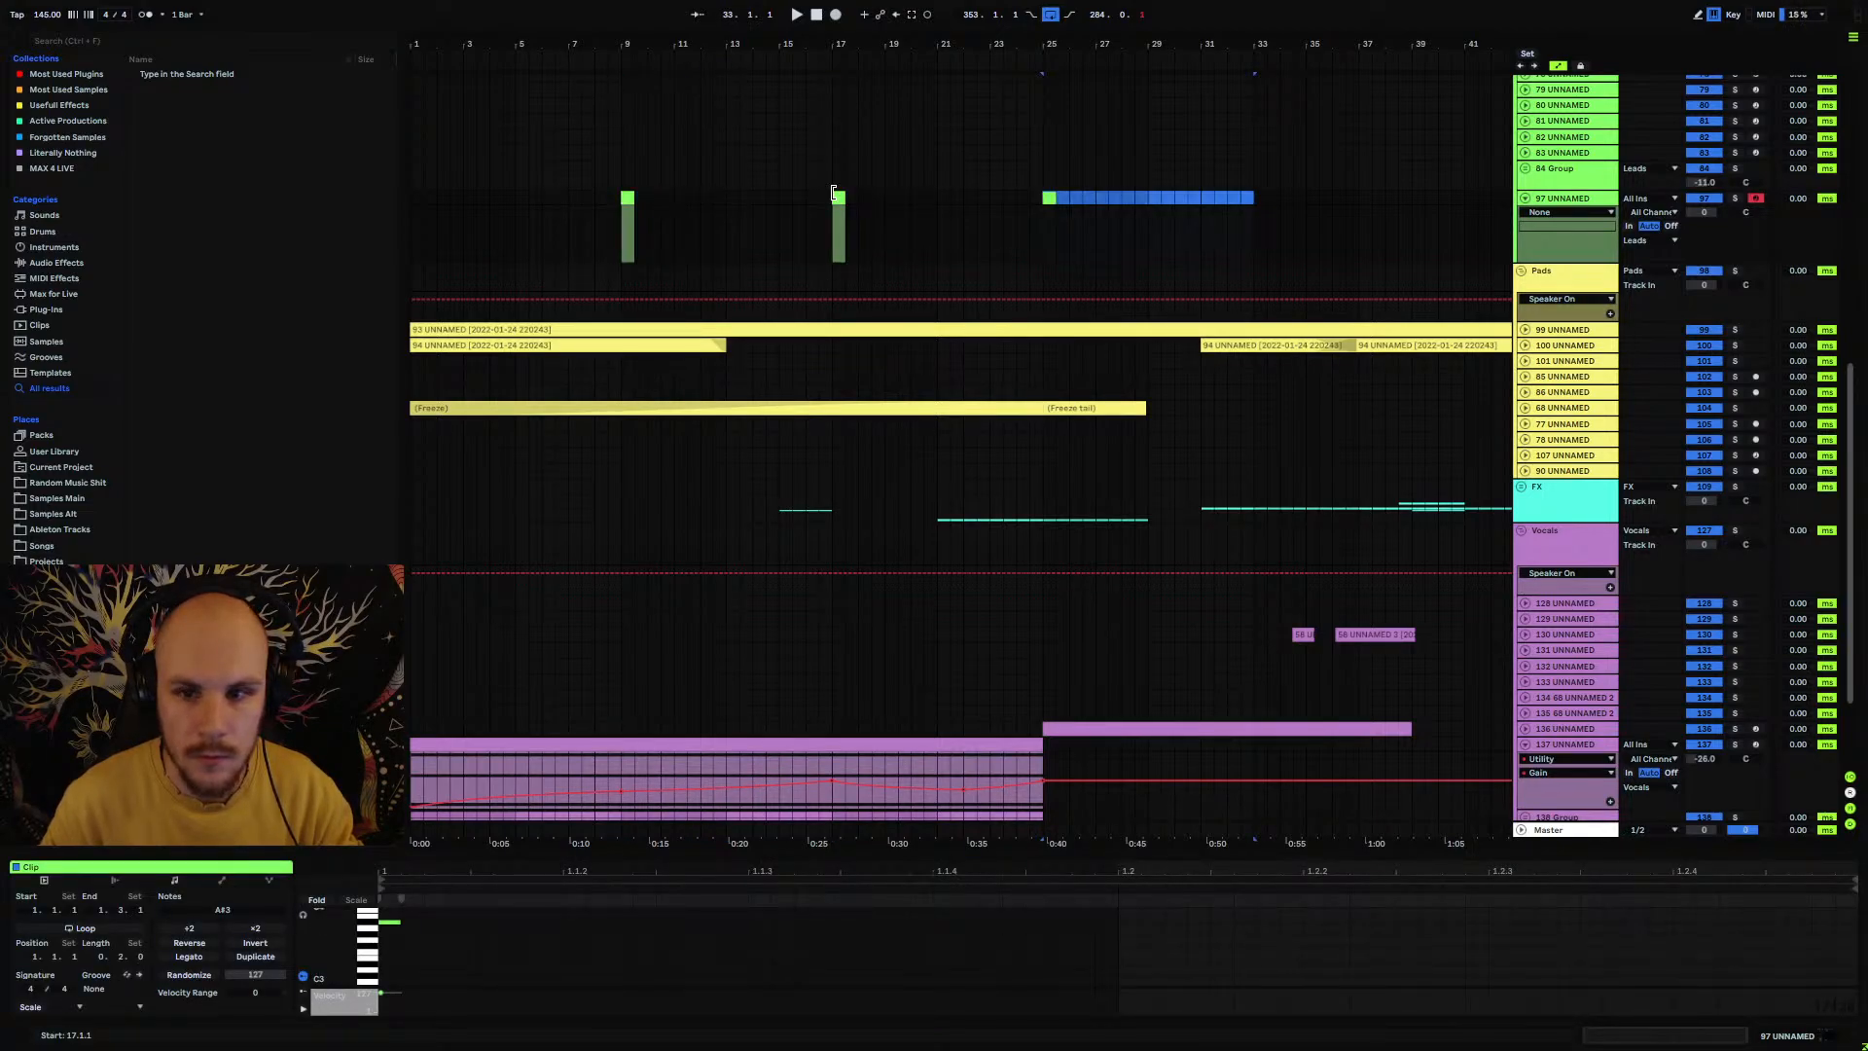
# Step: Copy the bar 9 clip on 97 UNNAMED to bar 1
pyautogui.click(628, 199)
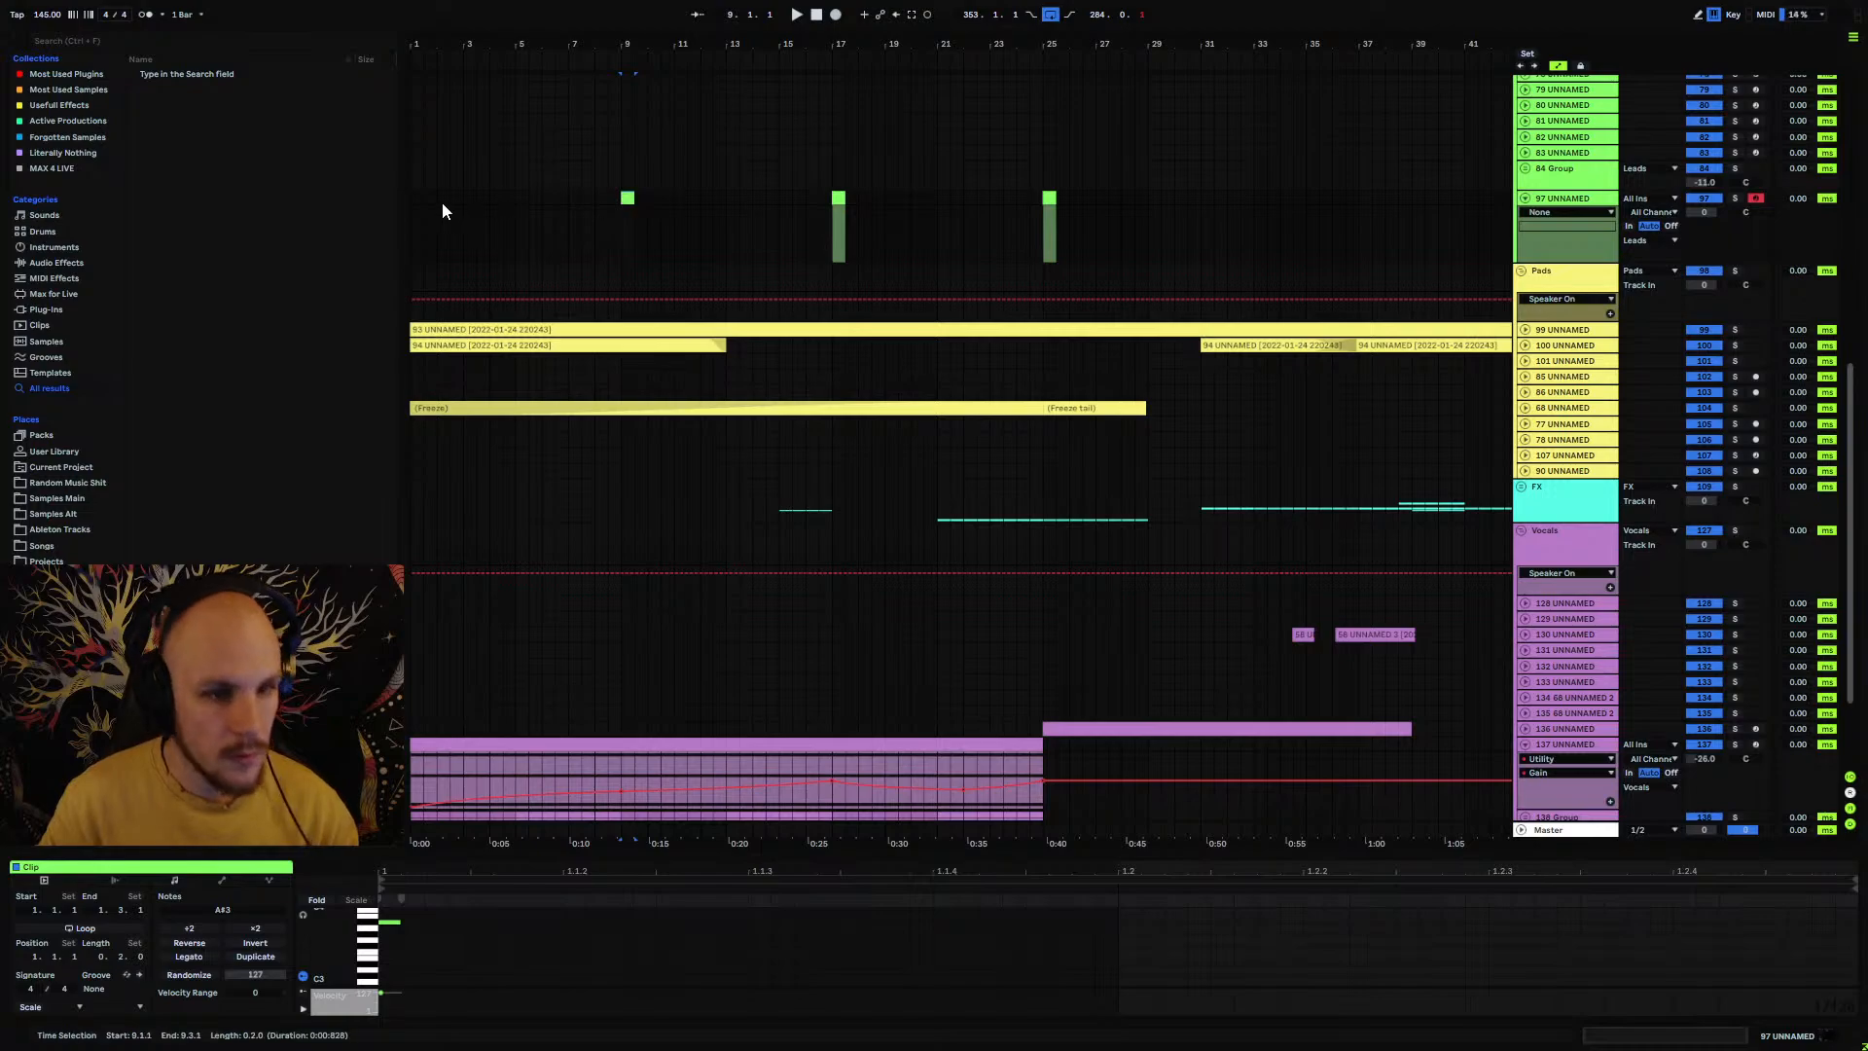
pyautogui.click(415, 197)
pyautogui.hotkey('ctrl', 'v')
# Step: Add an Auto Filter after Omnisphere on 97 UNNAMED and preview the filtered sound from bar 1
pyautogui.rightClick(465, 223)
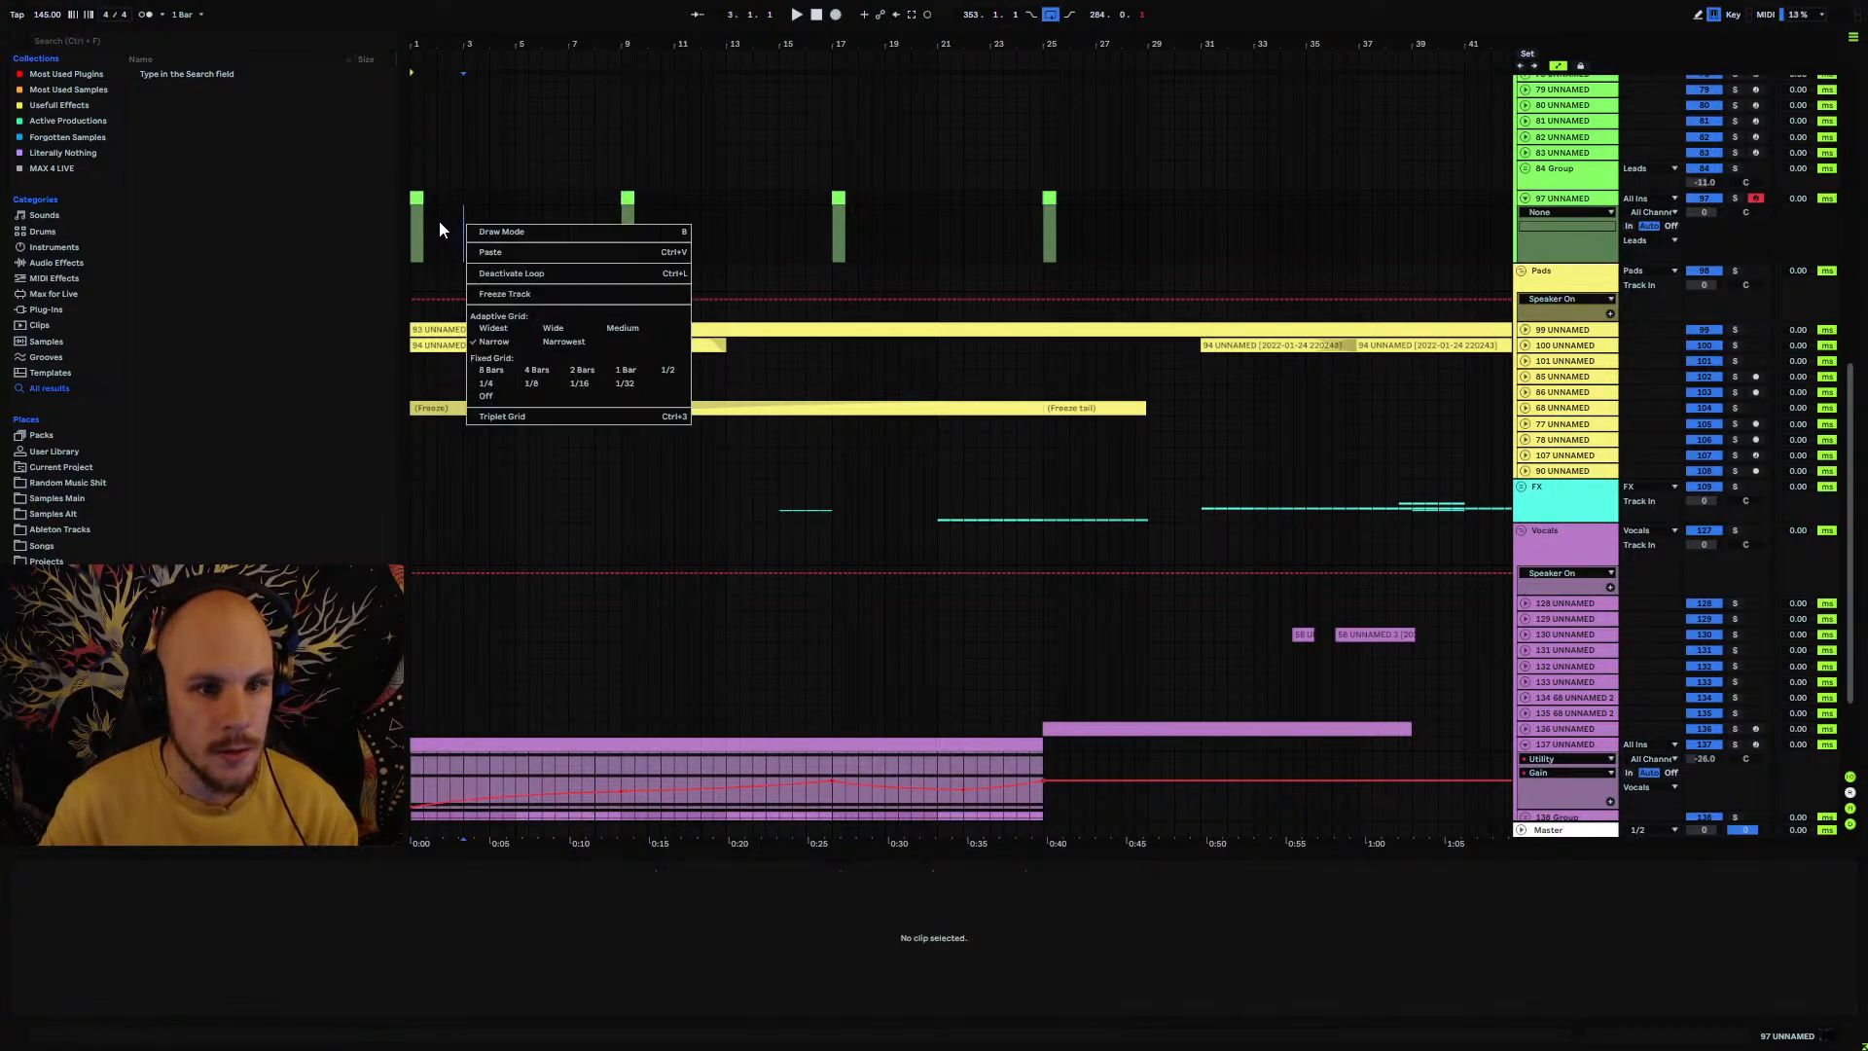
pyautogui.click(60, 263)
pyautogui.click(72, 262)
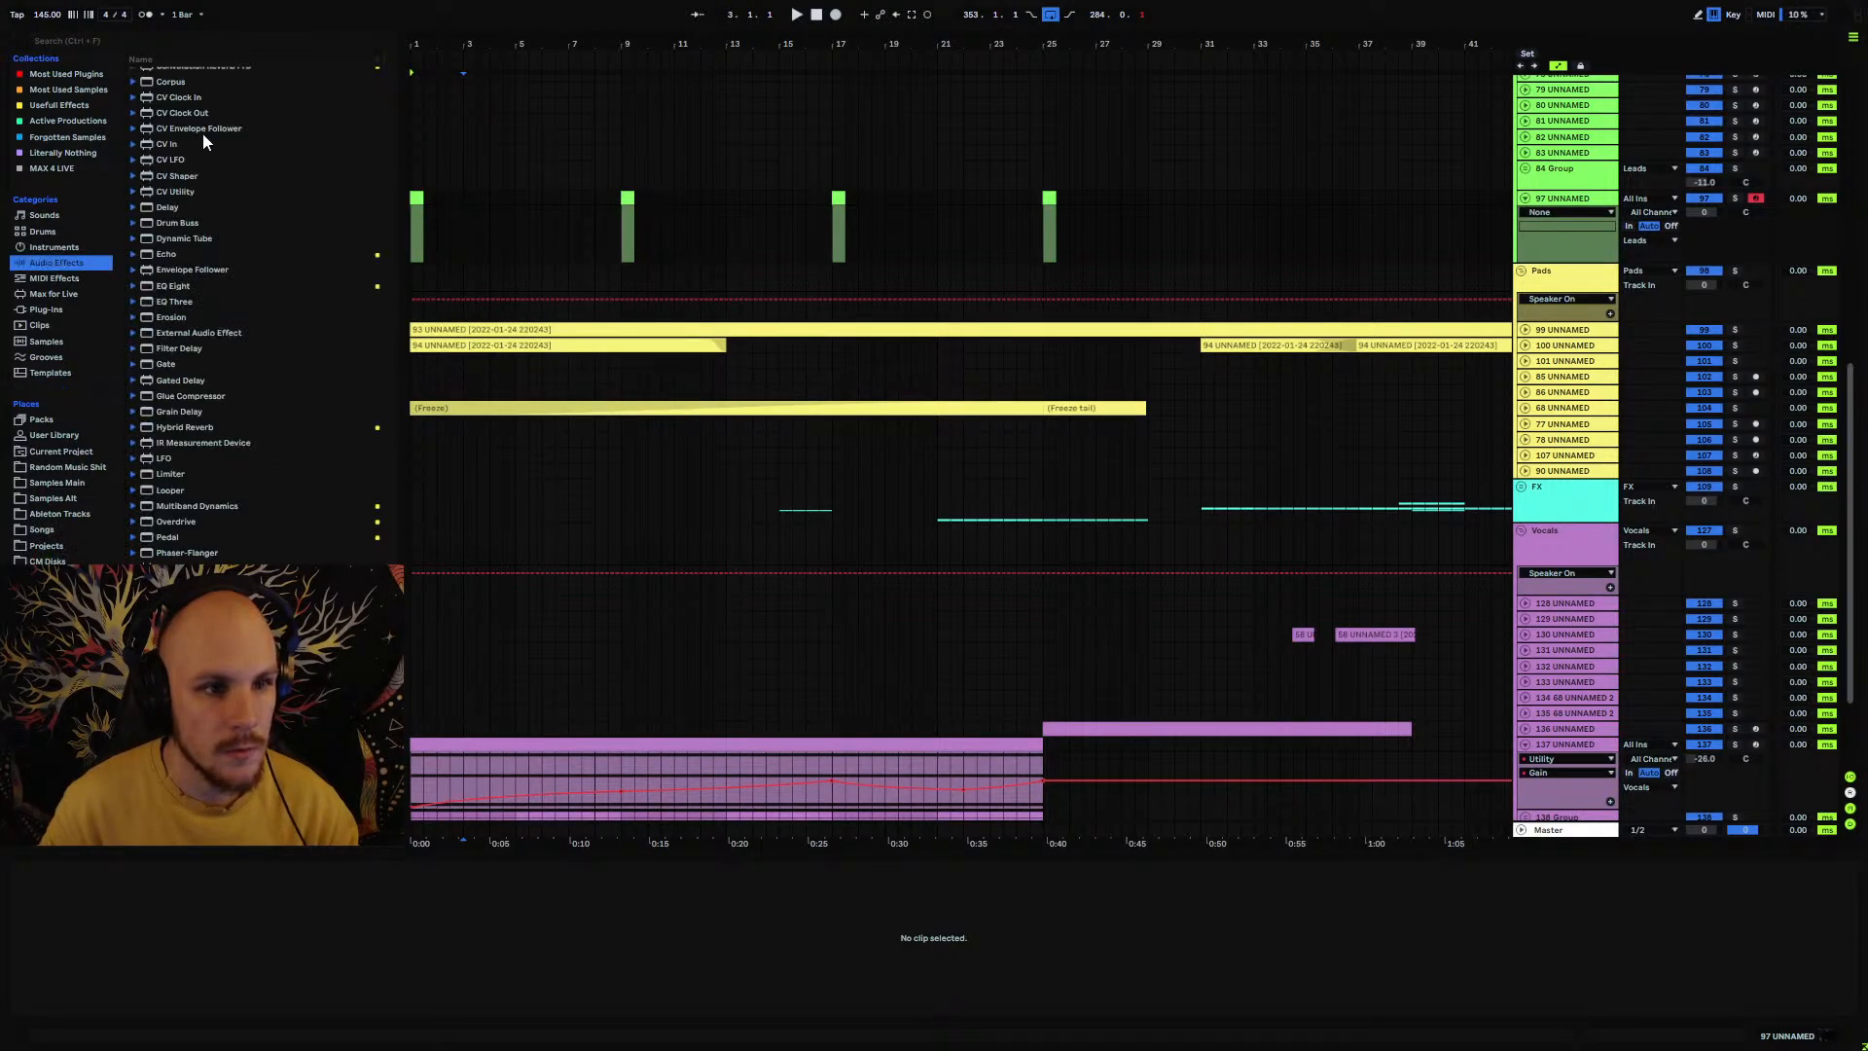
pyautogui.scroll(5, 199, 238)
pyautogui.moveTo(189, 121); pyautogui.dragTo(376, 938)
pyautogui.press('space')
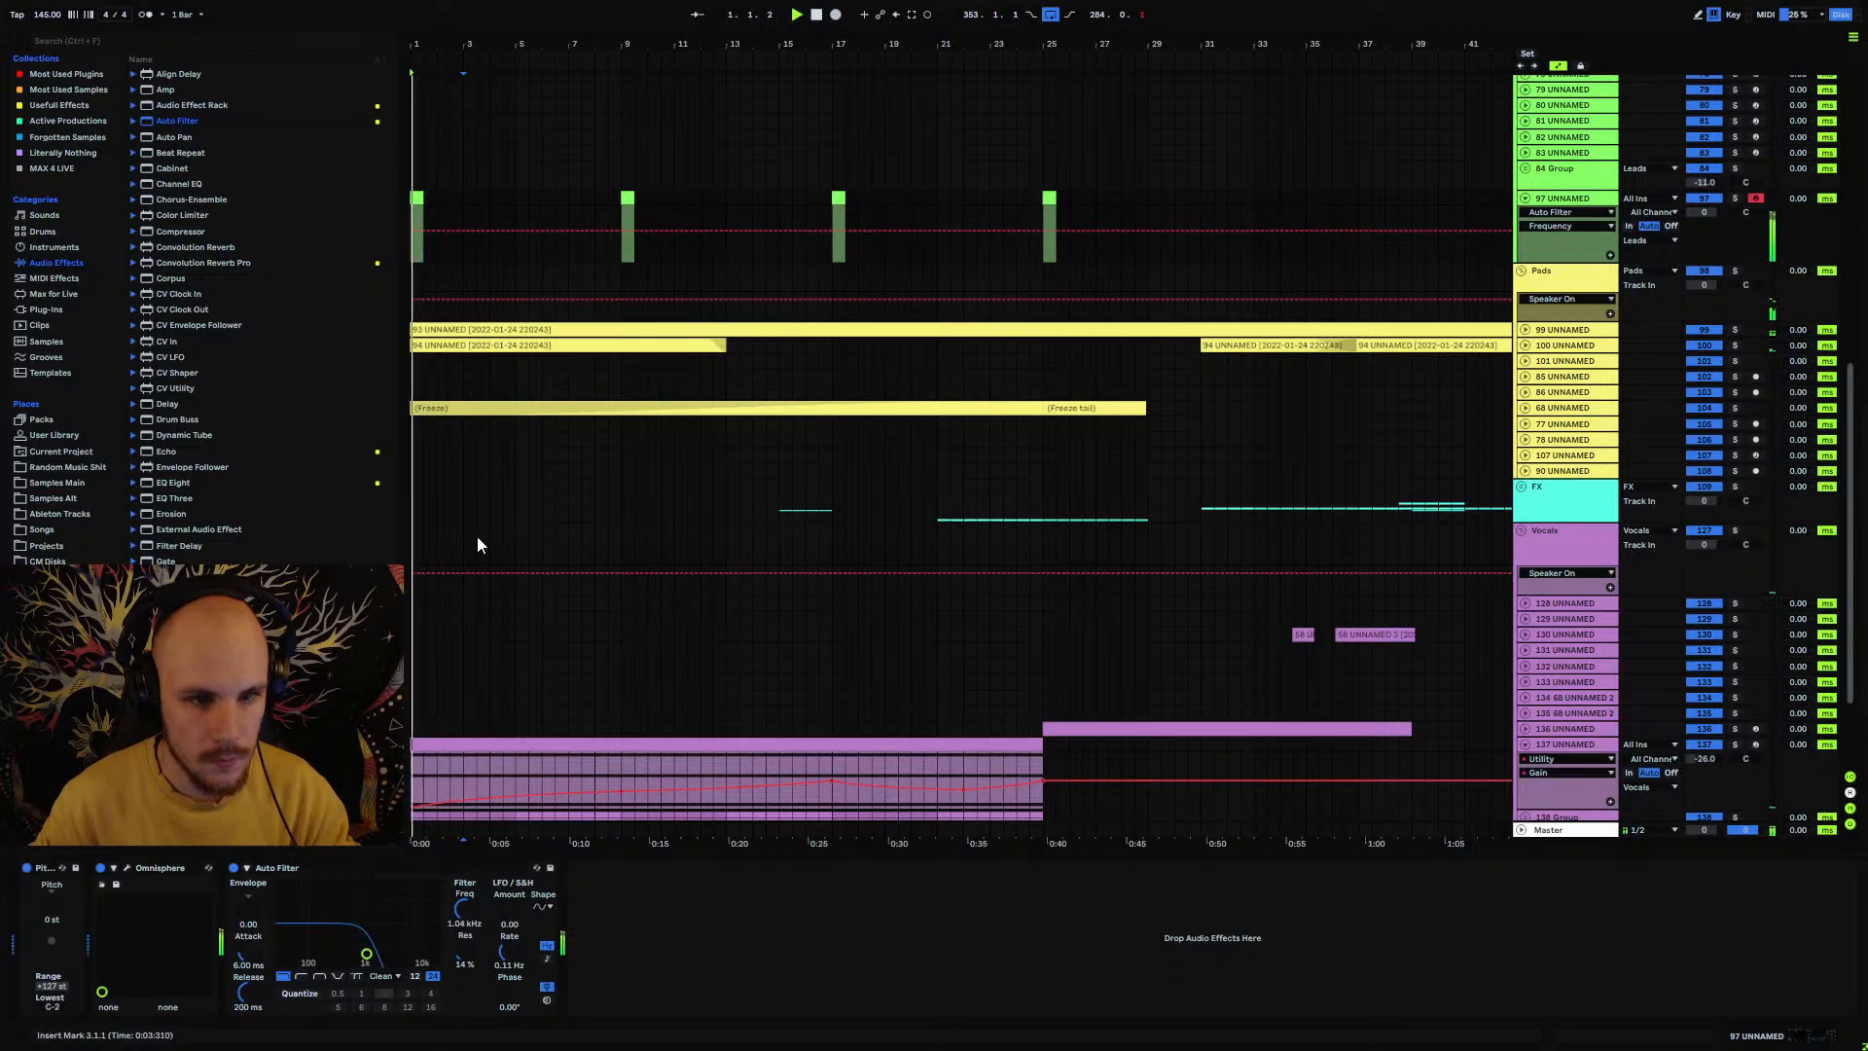
pyautogui.press('space')
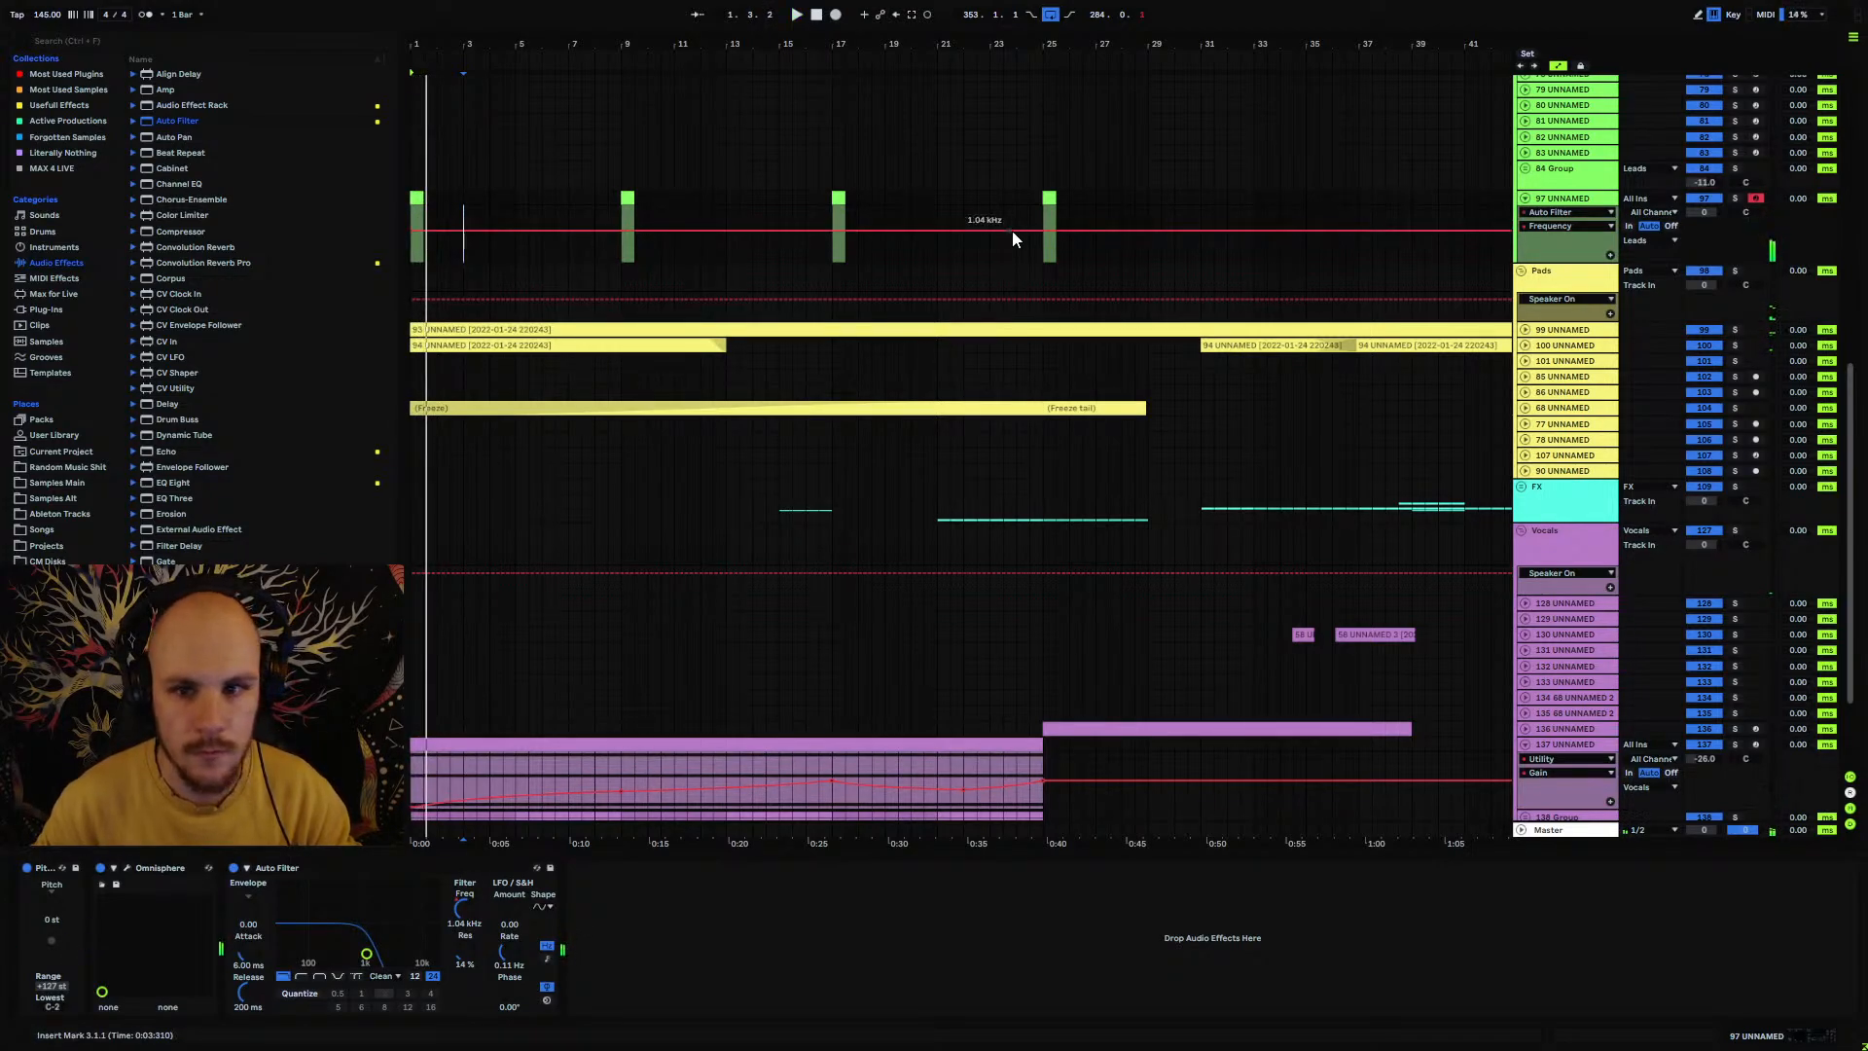
# Step: Automate the Auto Filter frequency on 97 UNNAMED as a curved rise from 1.04 kHz at bar 1 to 19.9 kHz at bar 25
pyautogui.moveTo(1041, 230); pyautogui.dragTo(1043, 207)
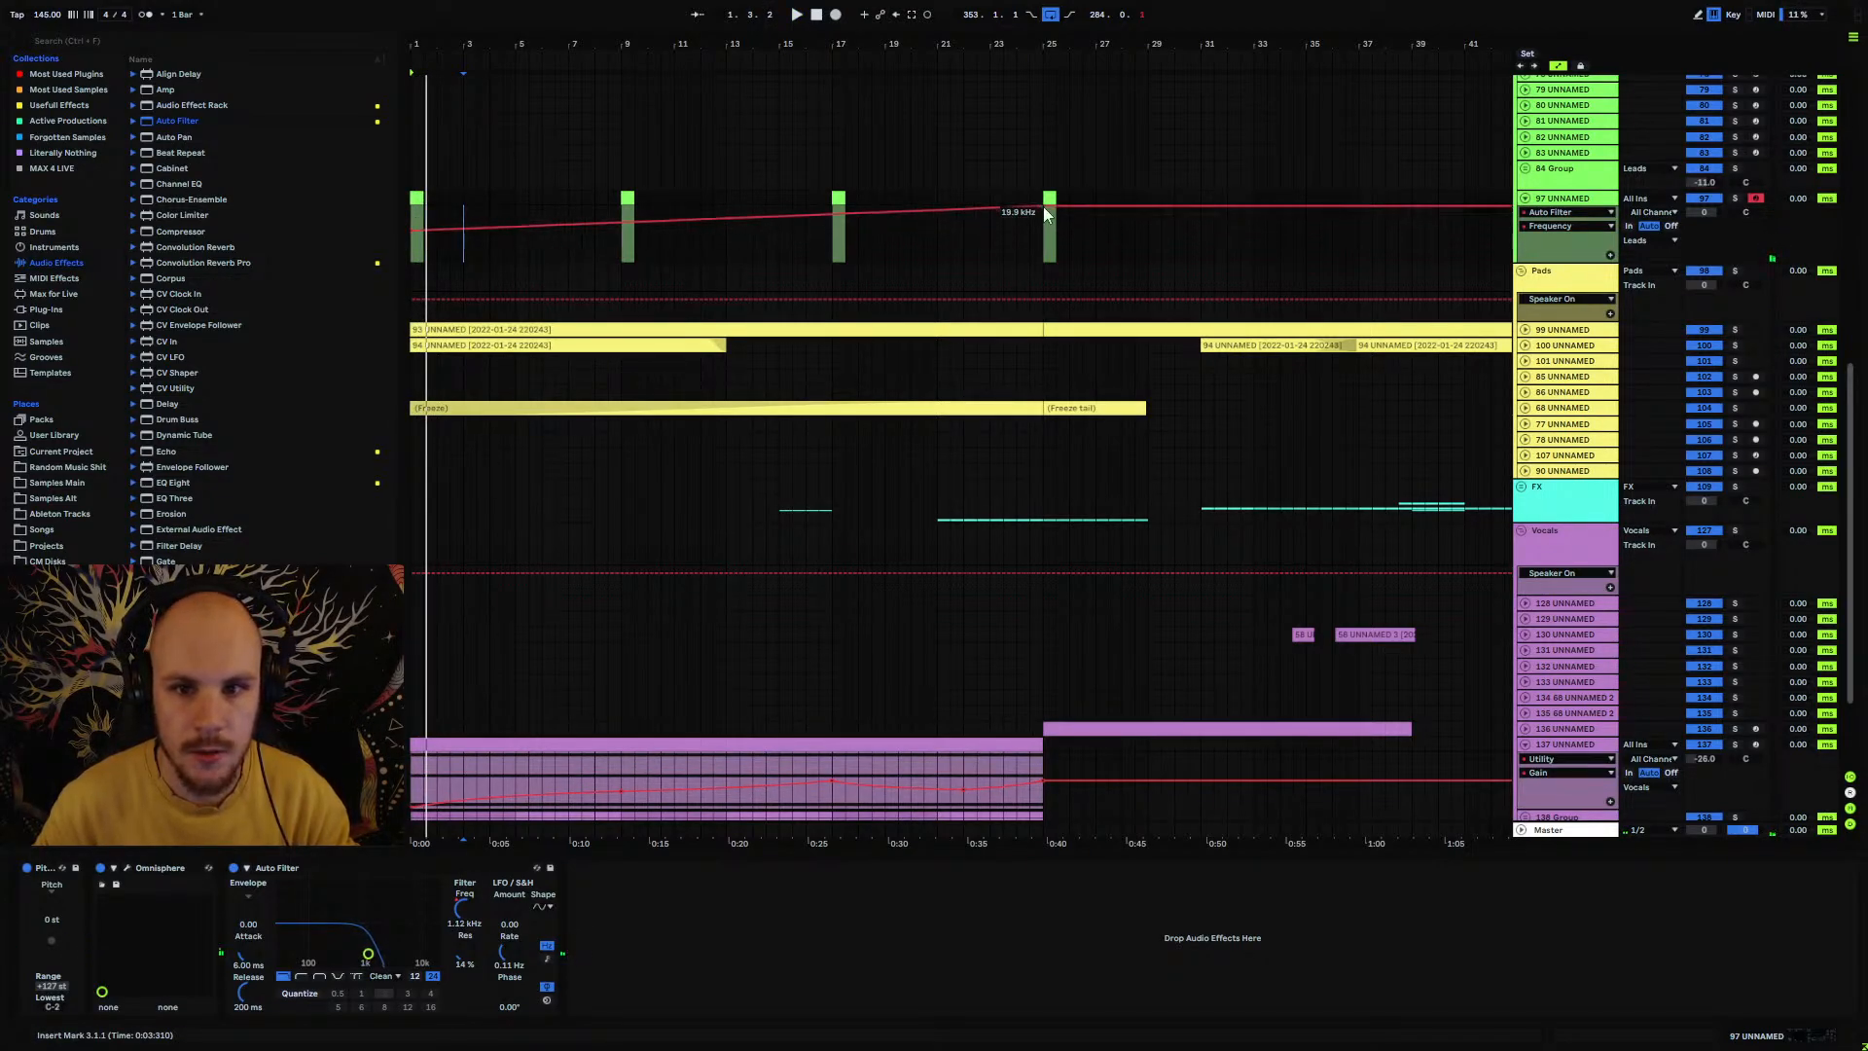
pyautogui.moveTo(776, 220); pyautogui.dragTo(776, 237)
pyautogui.press('space')
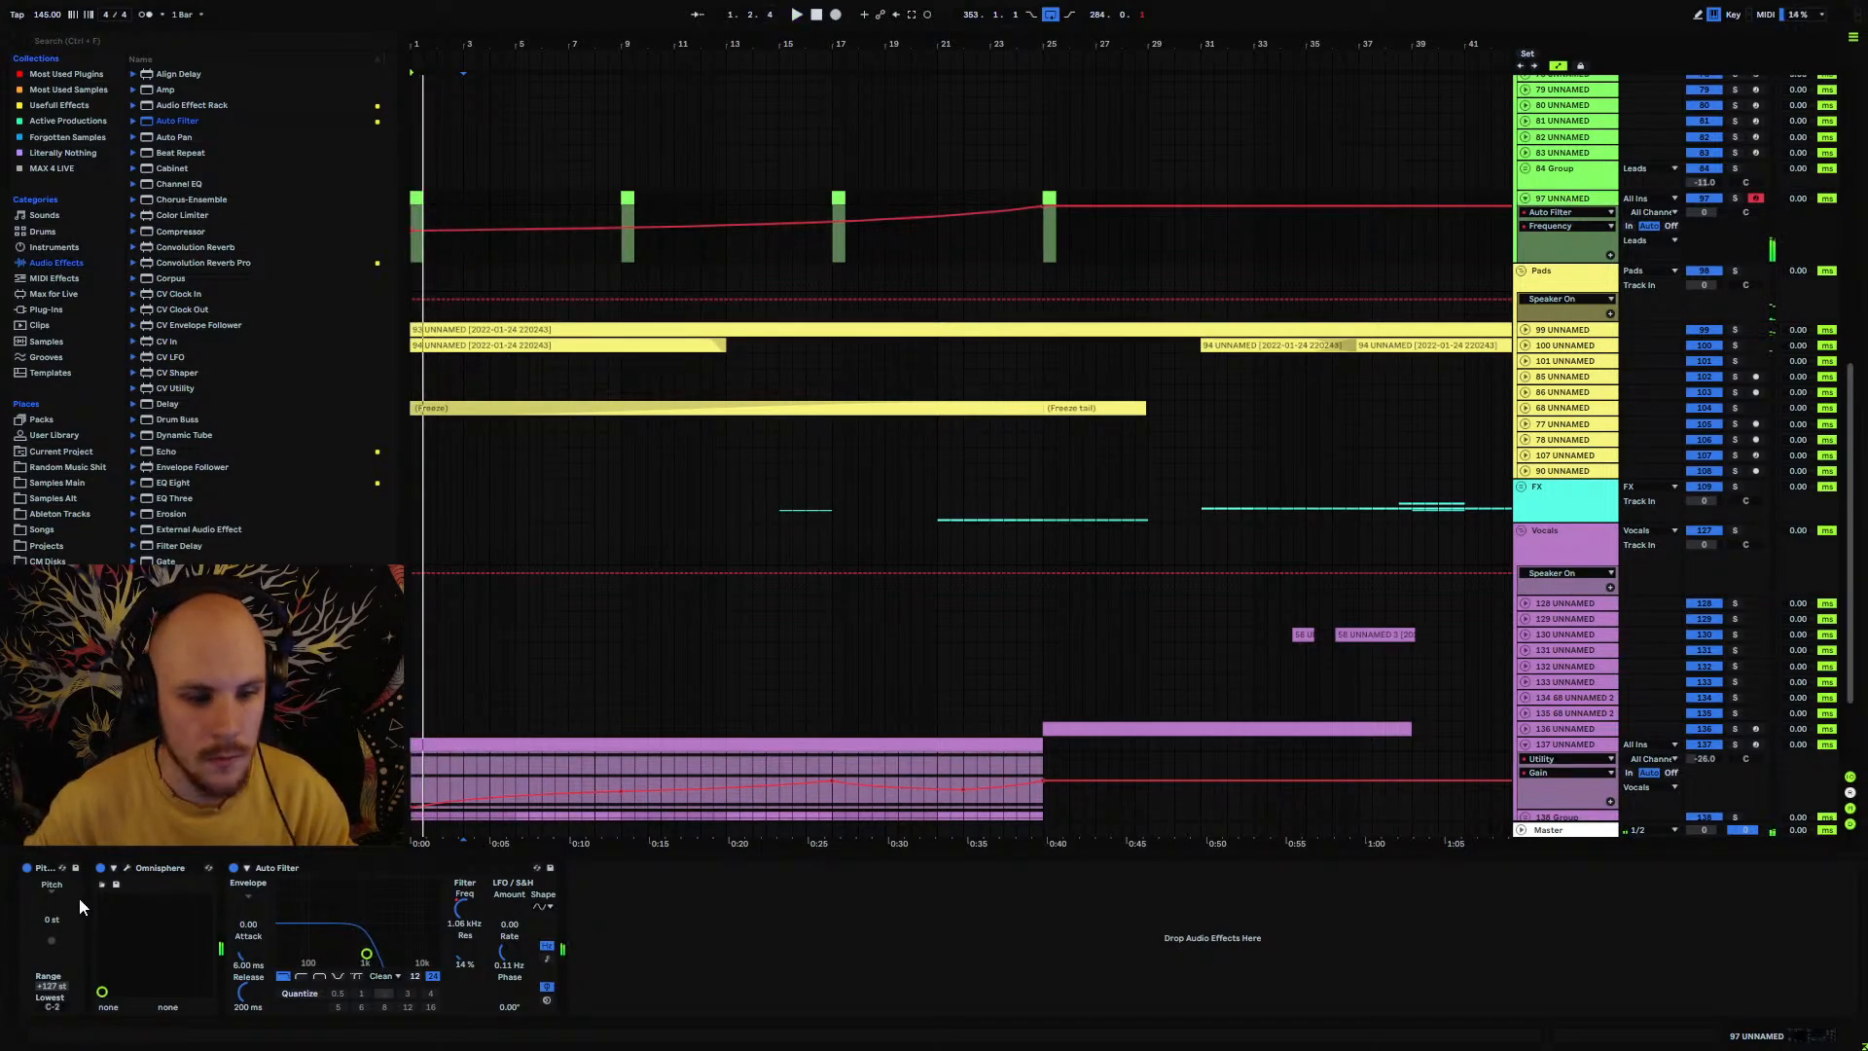
# Step: Raise Omnisphere's master output level on 97 UNNAMED while previewing its clip at bar 25
pyautogui.click(127, 867)
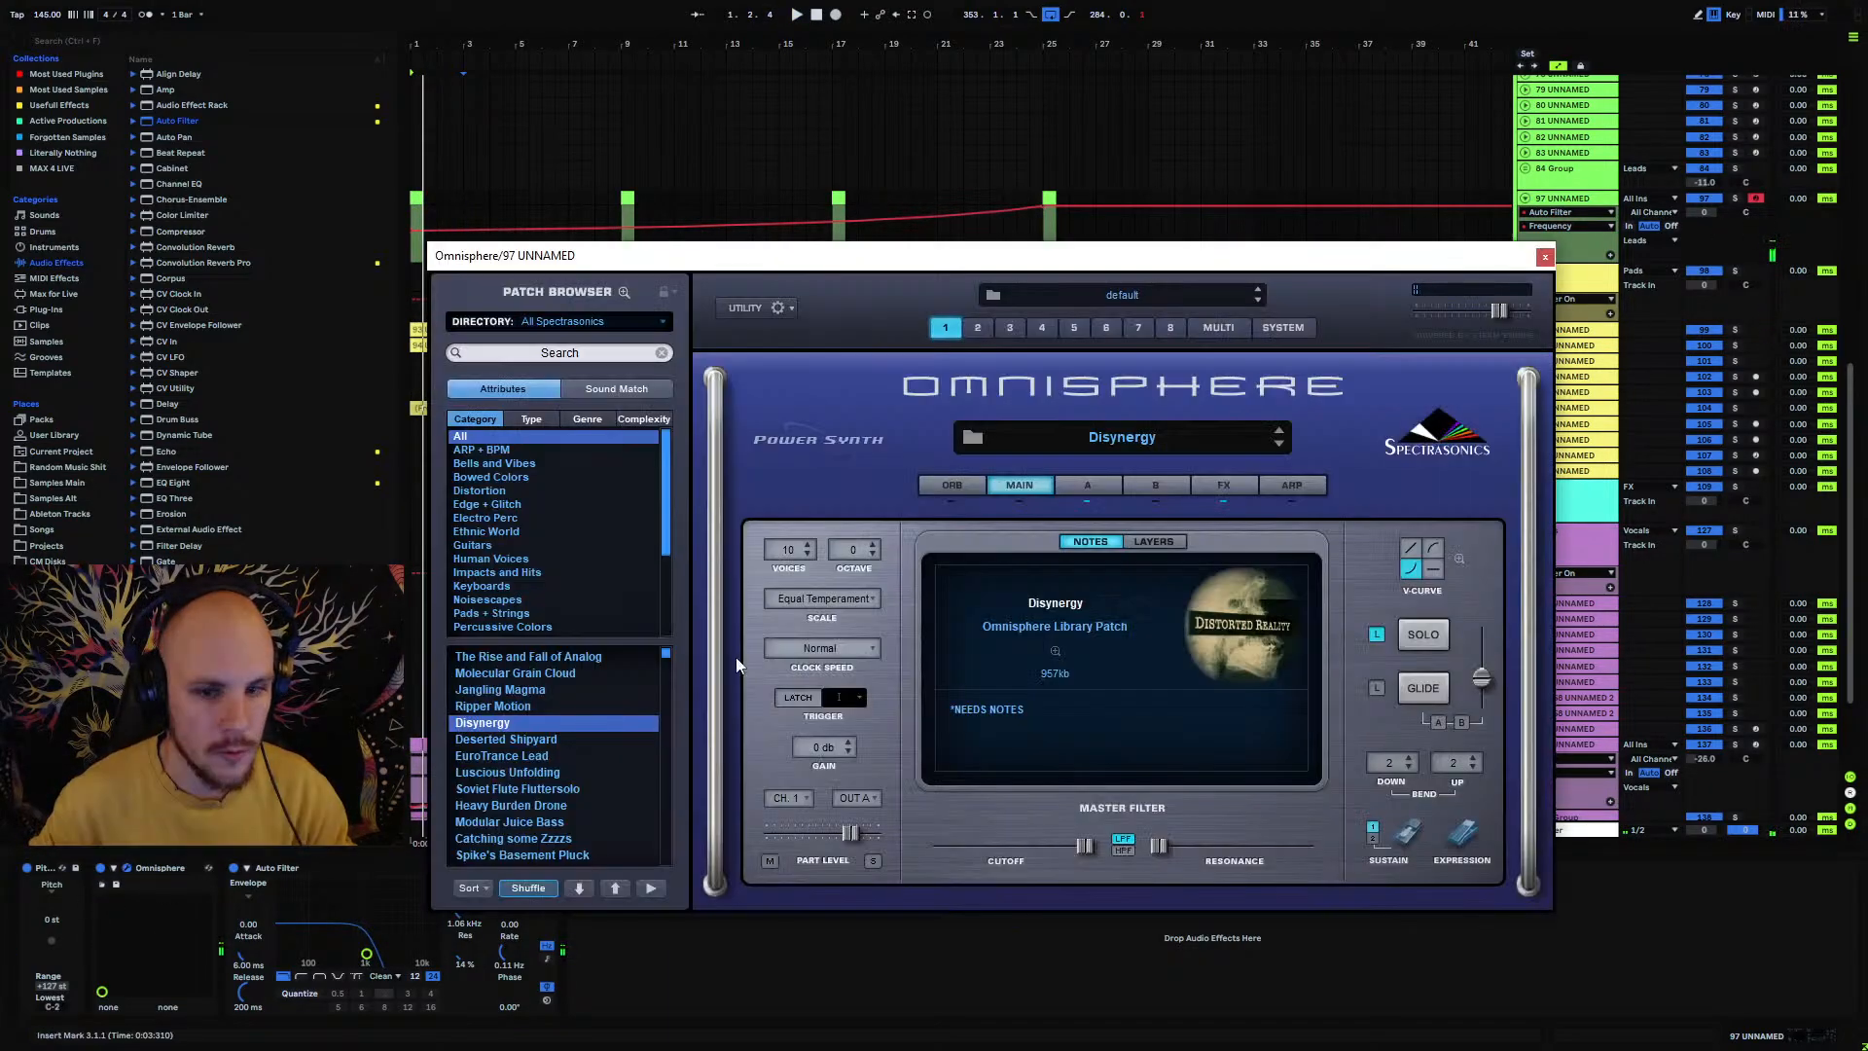
pyautogui.click(1046, 199)
pyautogui.moveTo(1502, 306)
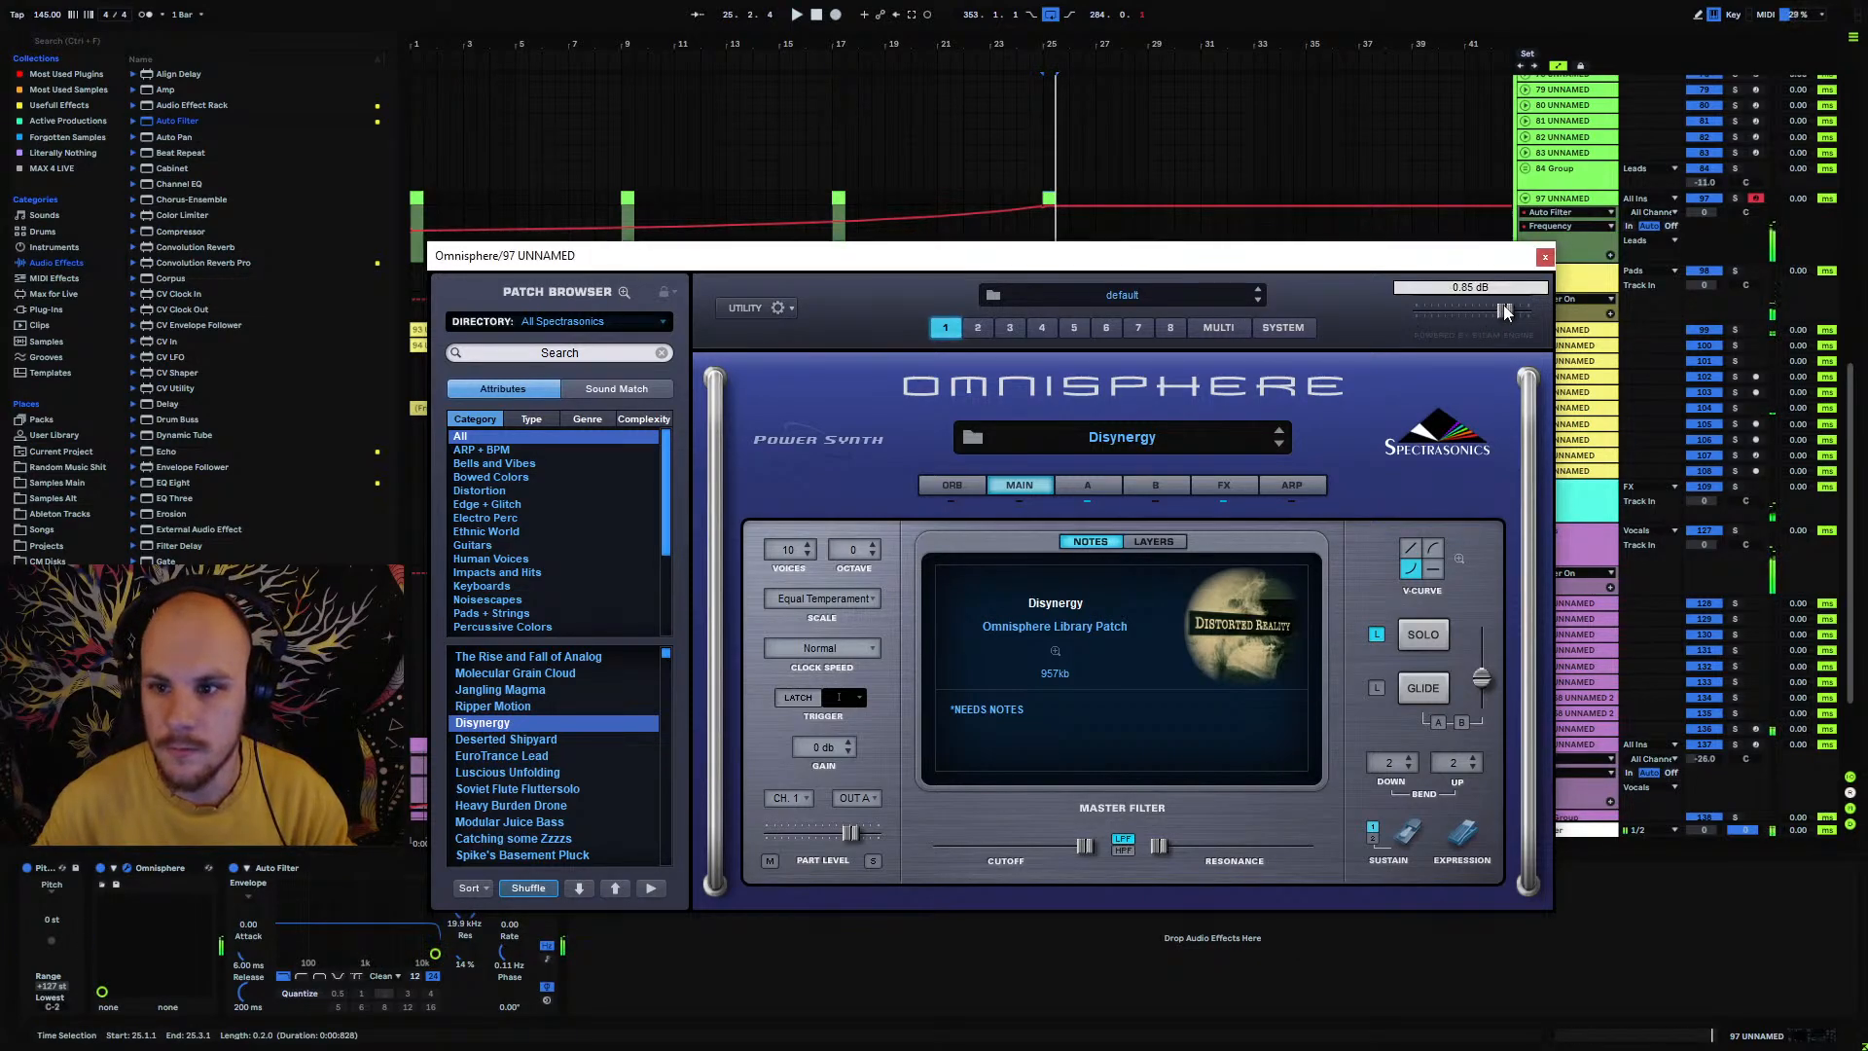
pyautogui.moveTo(1503, 305); pyautogui.dragTo(1520, 305)
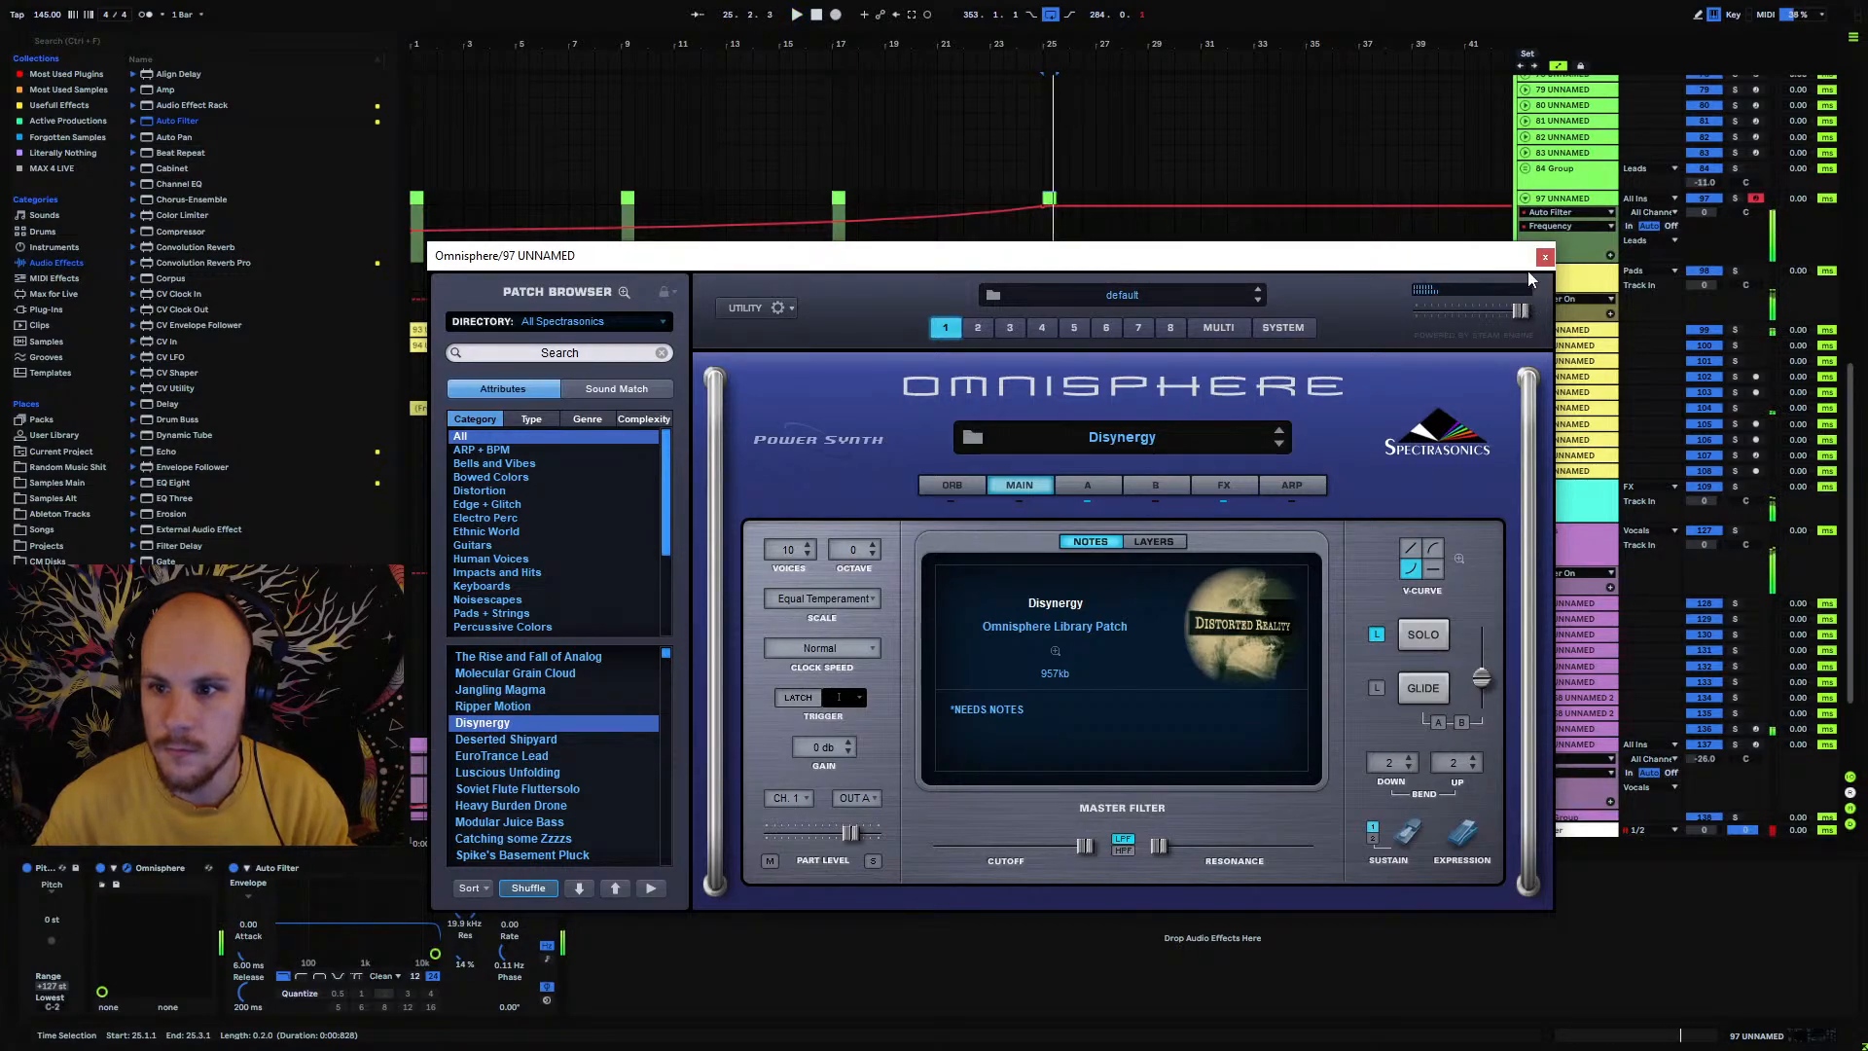
# Step: Lower the track volume of 97 UNNAMED to -14.0 dB and preview the intro from bar 1
pyautogui.click(1544, 256)
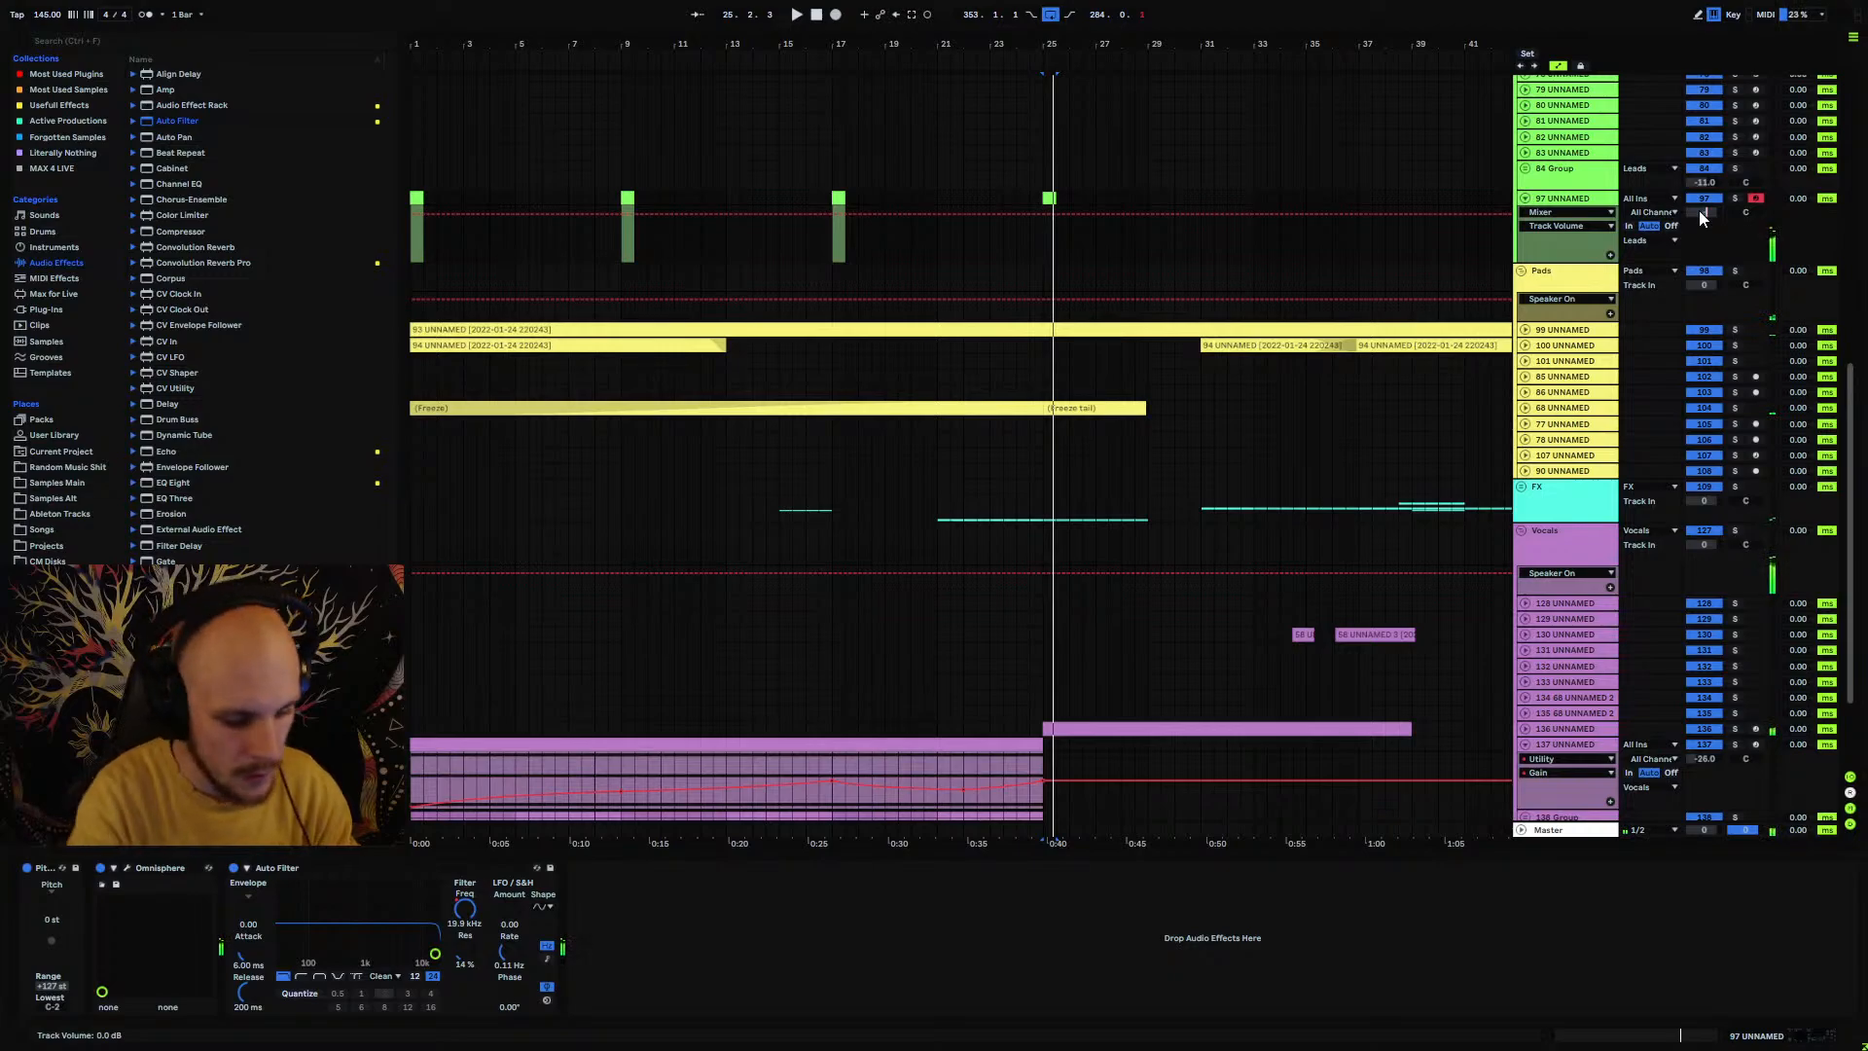
pyautogui.moveTo(1699, 210); pyautogui.dragTo(1699, 230)
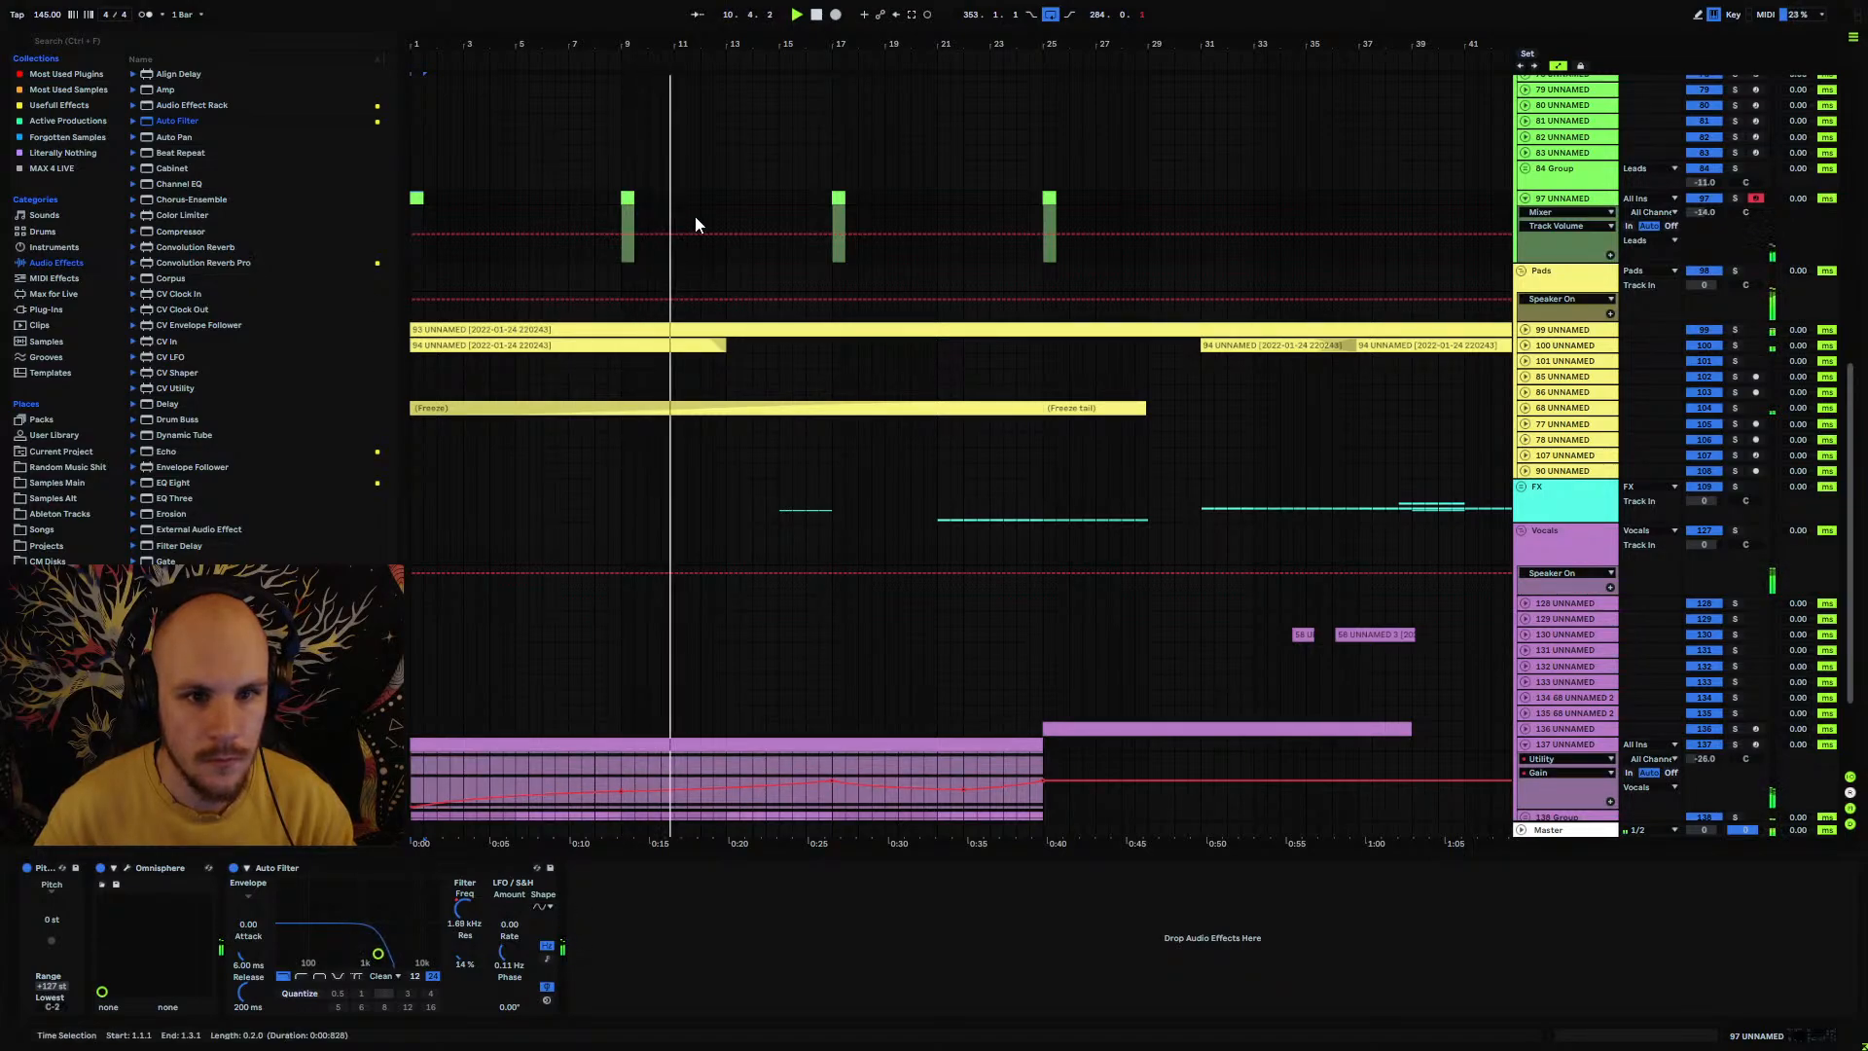
pyautogui.press('space')
# Step: Consolidate the four short clips on 97 UNNAMED into one clip spanning bars 1 to 29
pyautogui.click(629, 197)
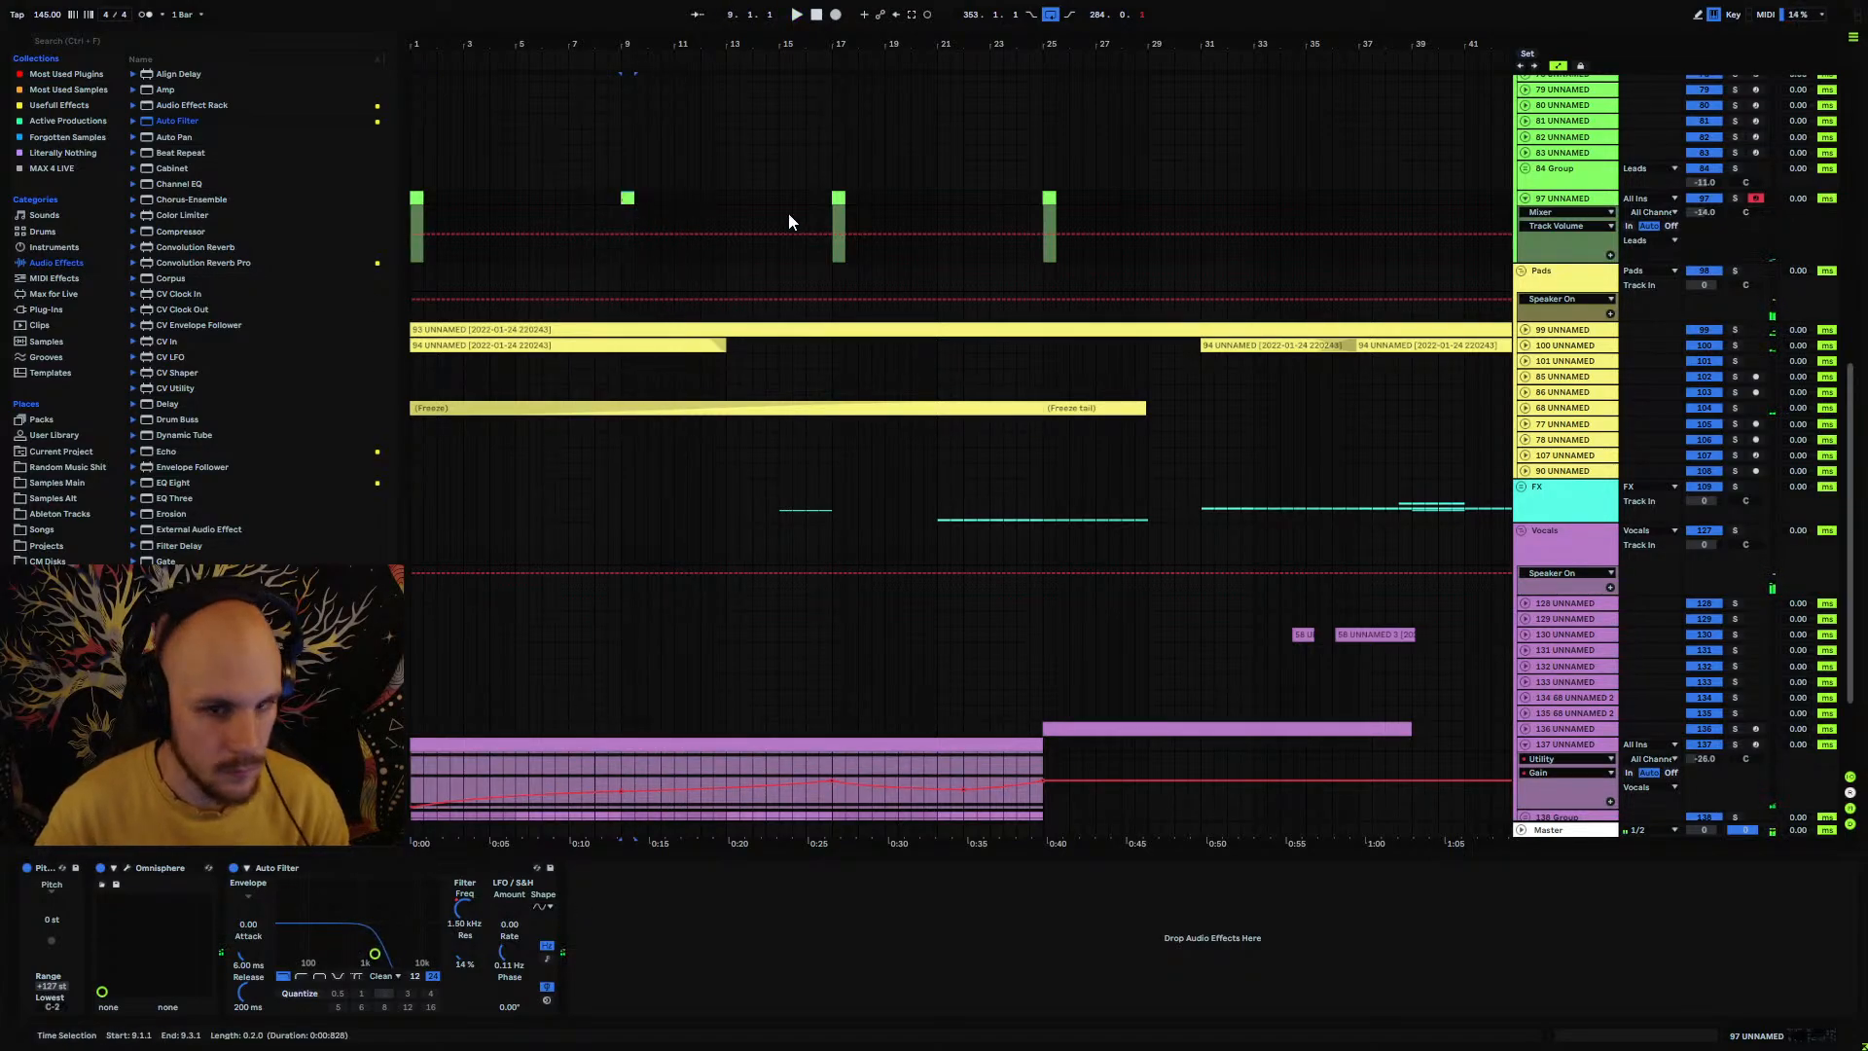
pyautogui.moveTo(1151, 195); pyautogui.dragTo(362, 222)
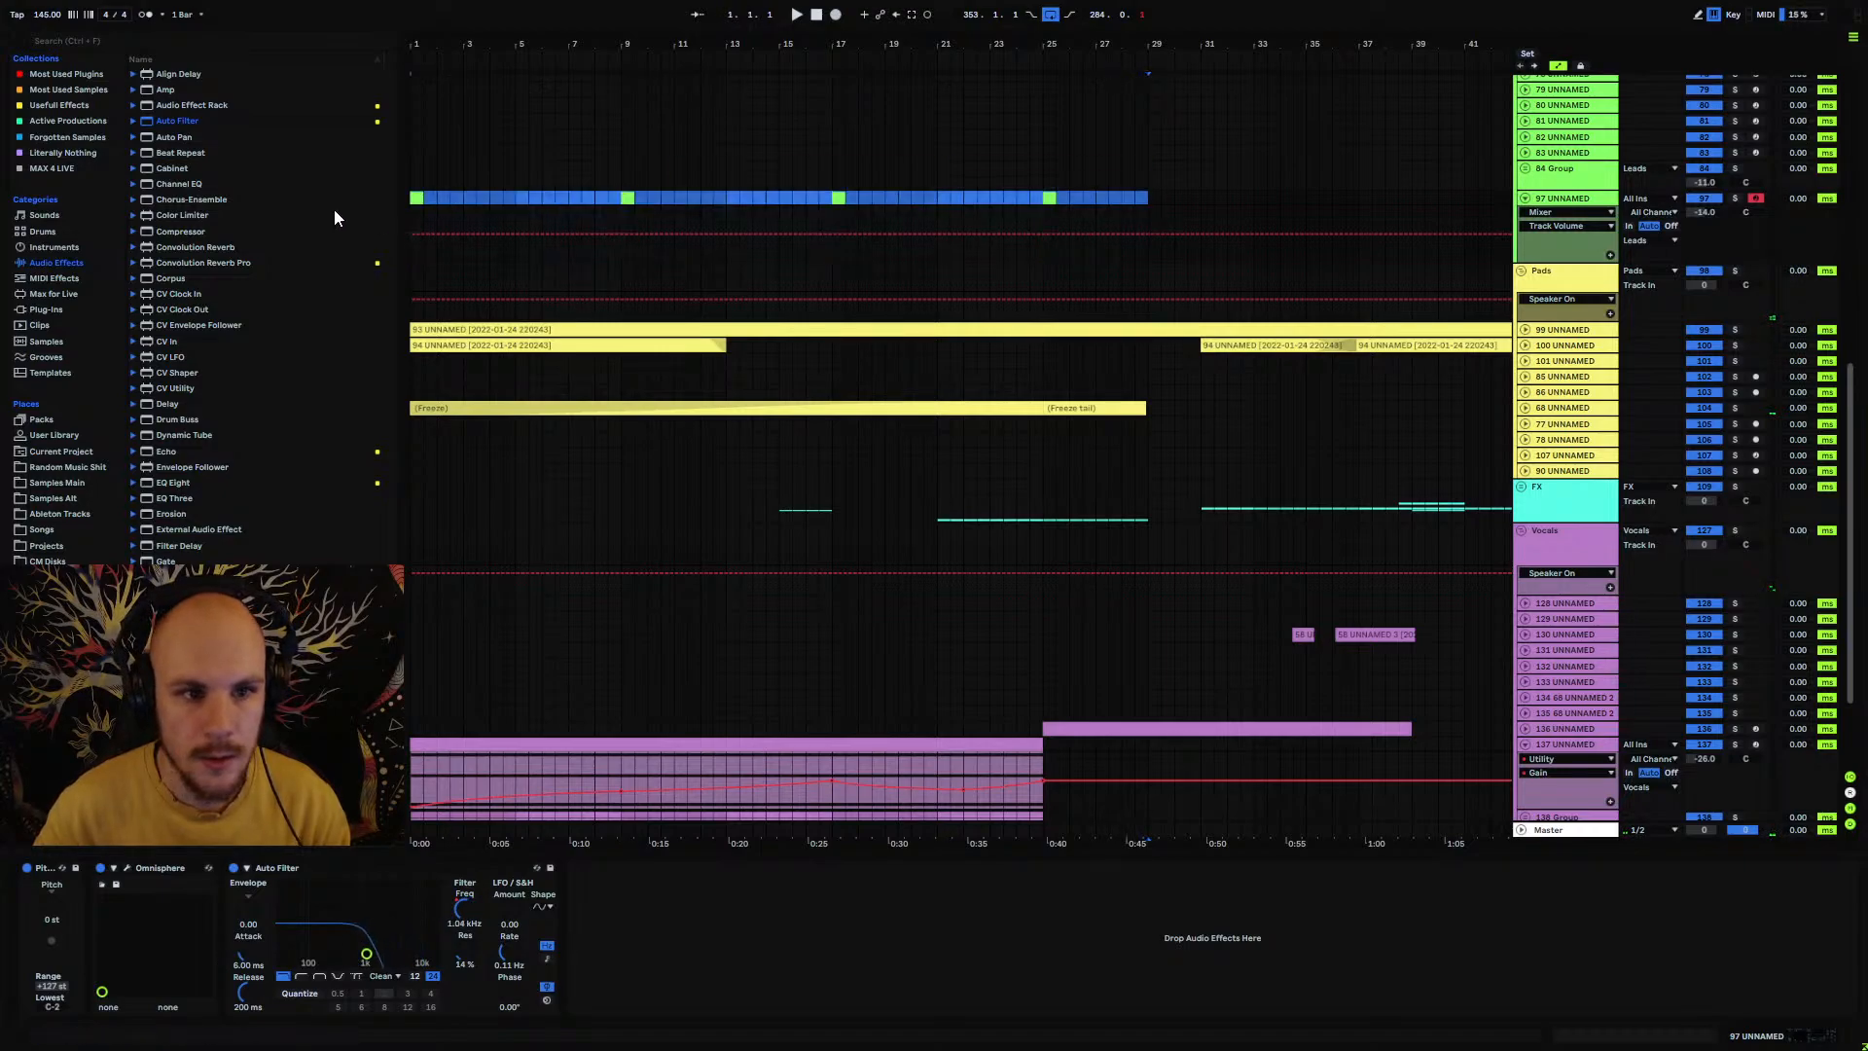
pyautogui.hotkey('ctrl', 'j')
# Step: In the consolidated 97 UNNAMED clip, copy the bar 9 A#3 note to bar 11 and lower the copy to G#3
pyautogui.doubleClick(614, 200)
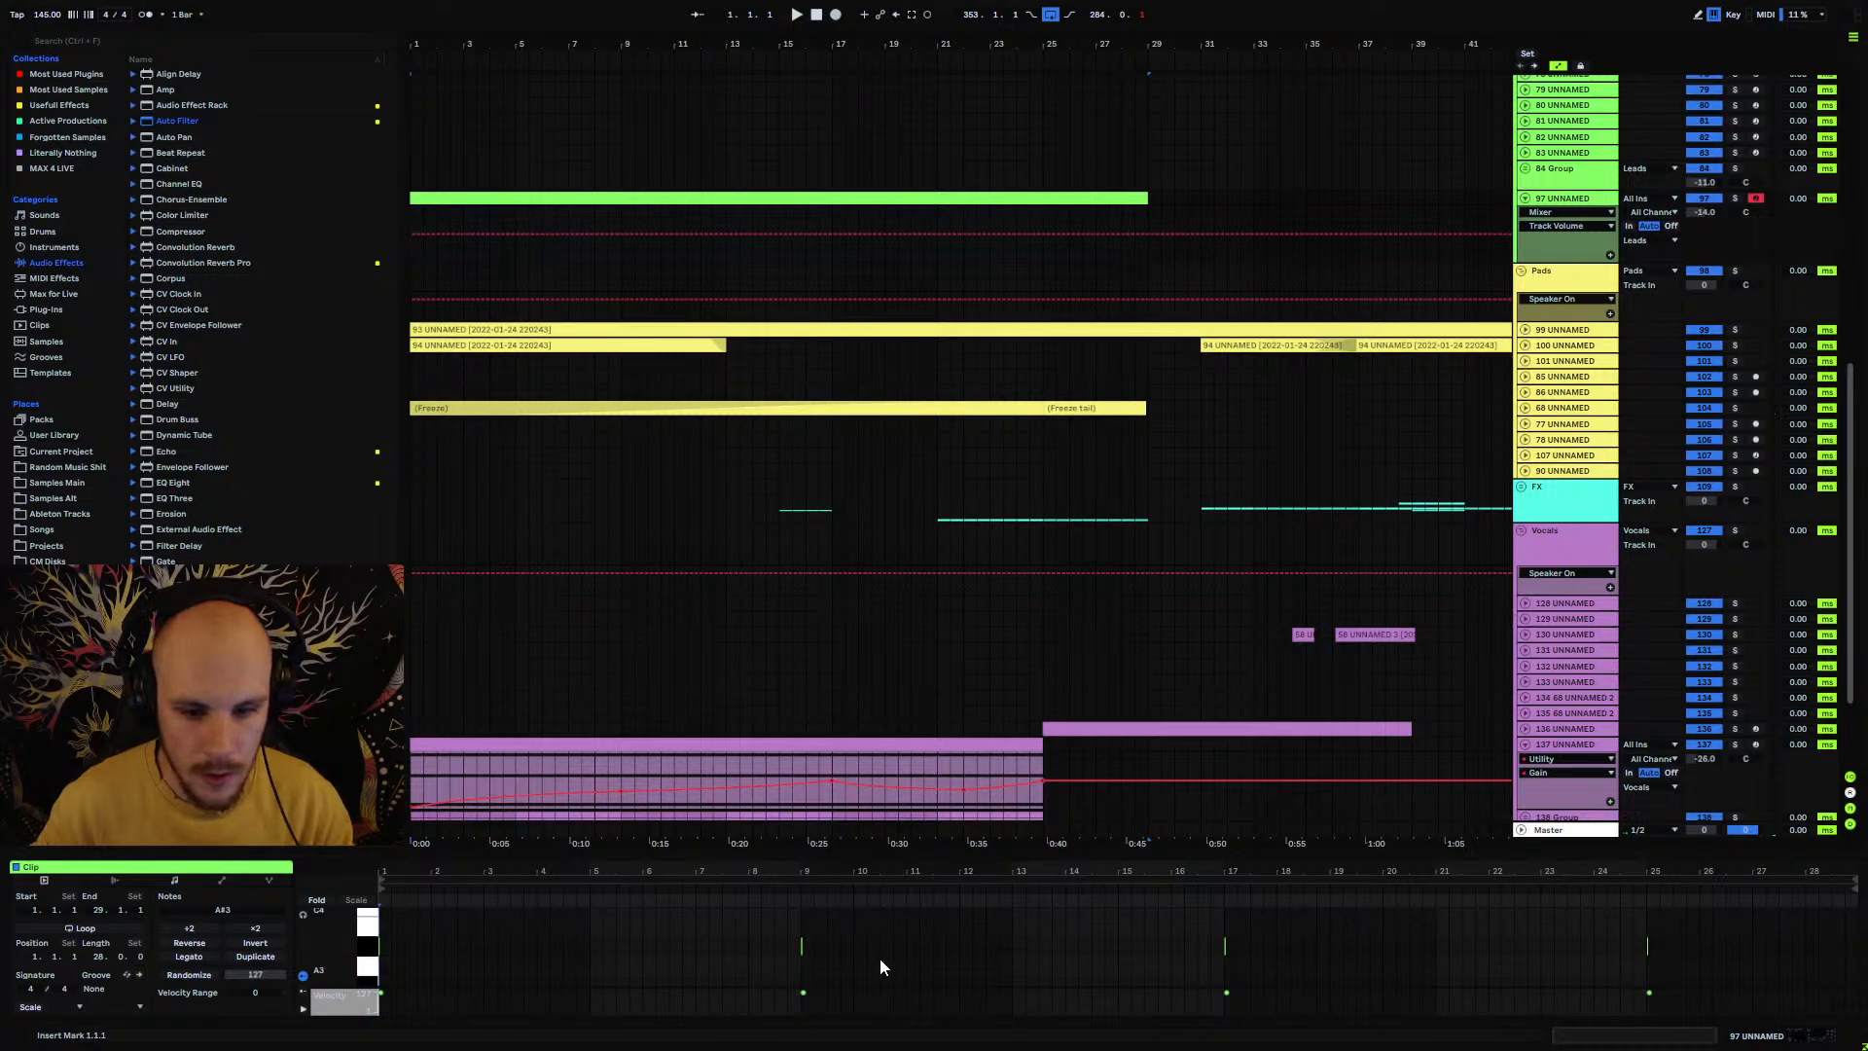
pyautogui.doubleClick(919, 944)
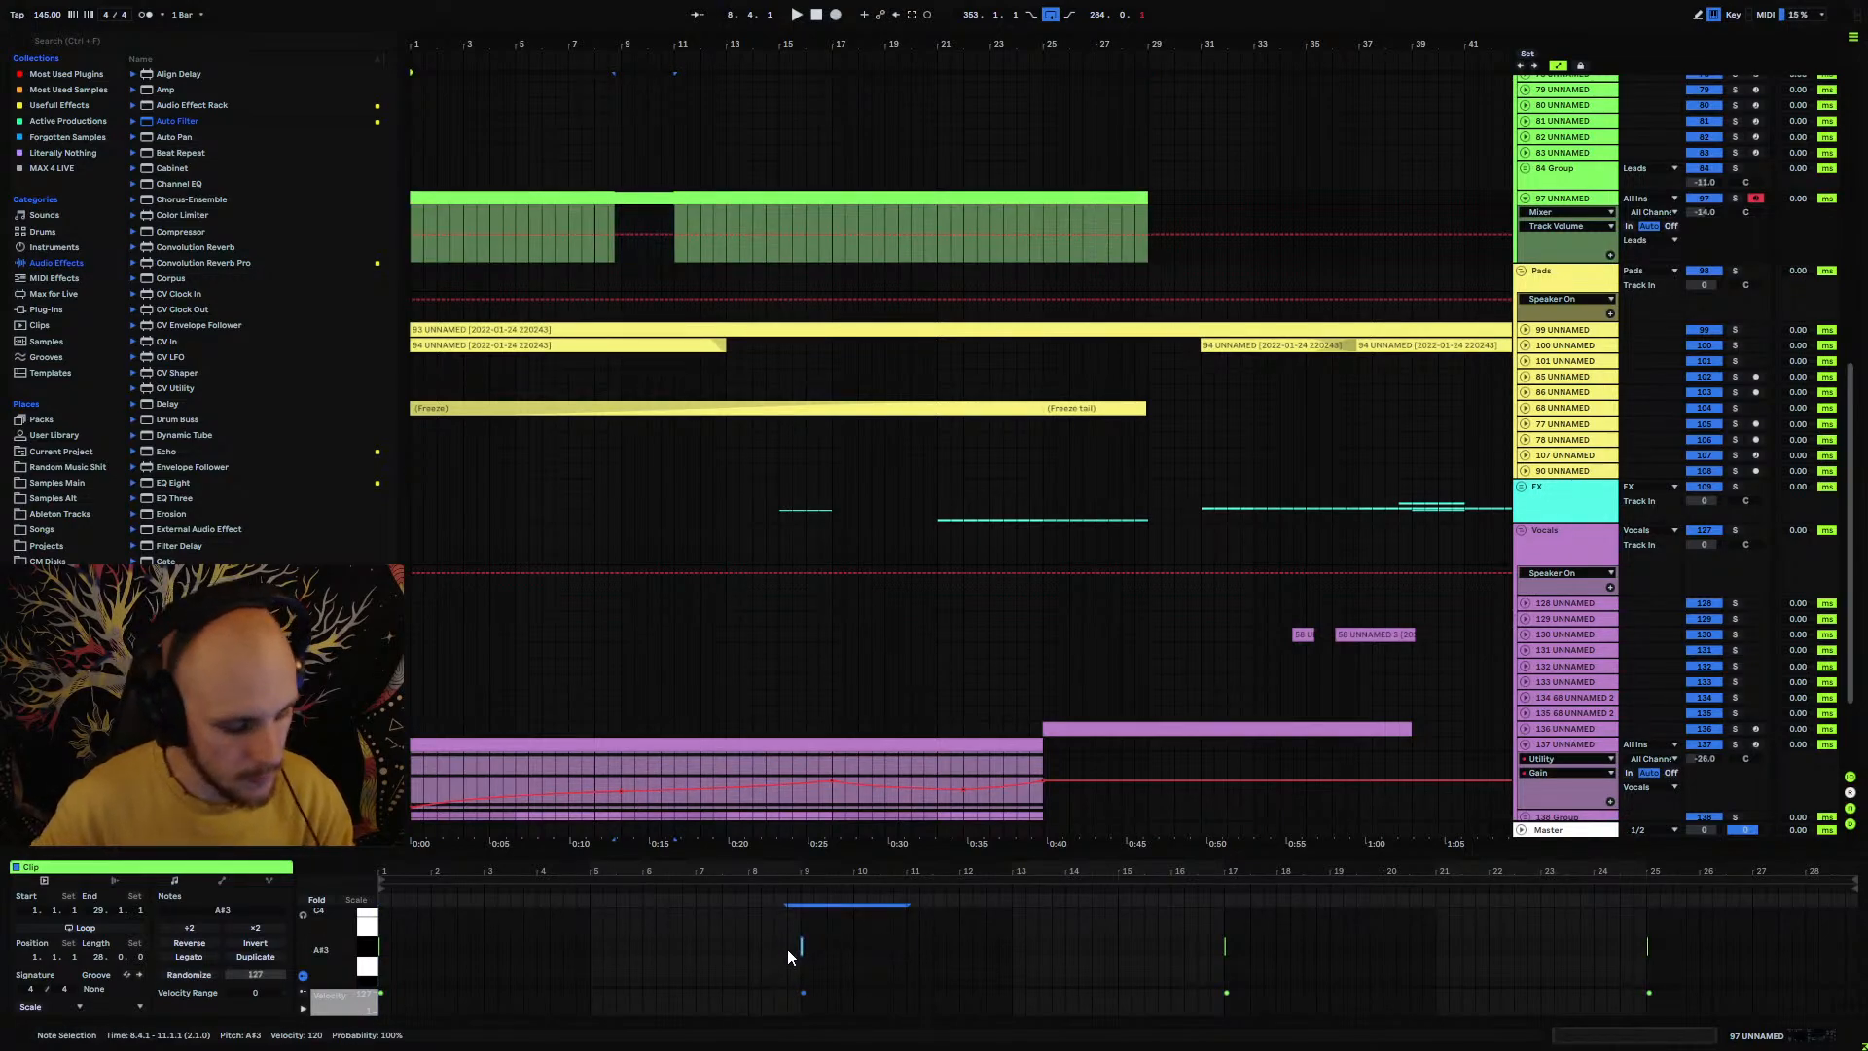
pyautogui.press('Down')
pyautogui.press('Down')
pyautogui.press('Left')
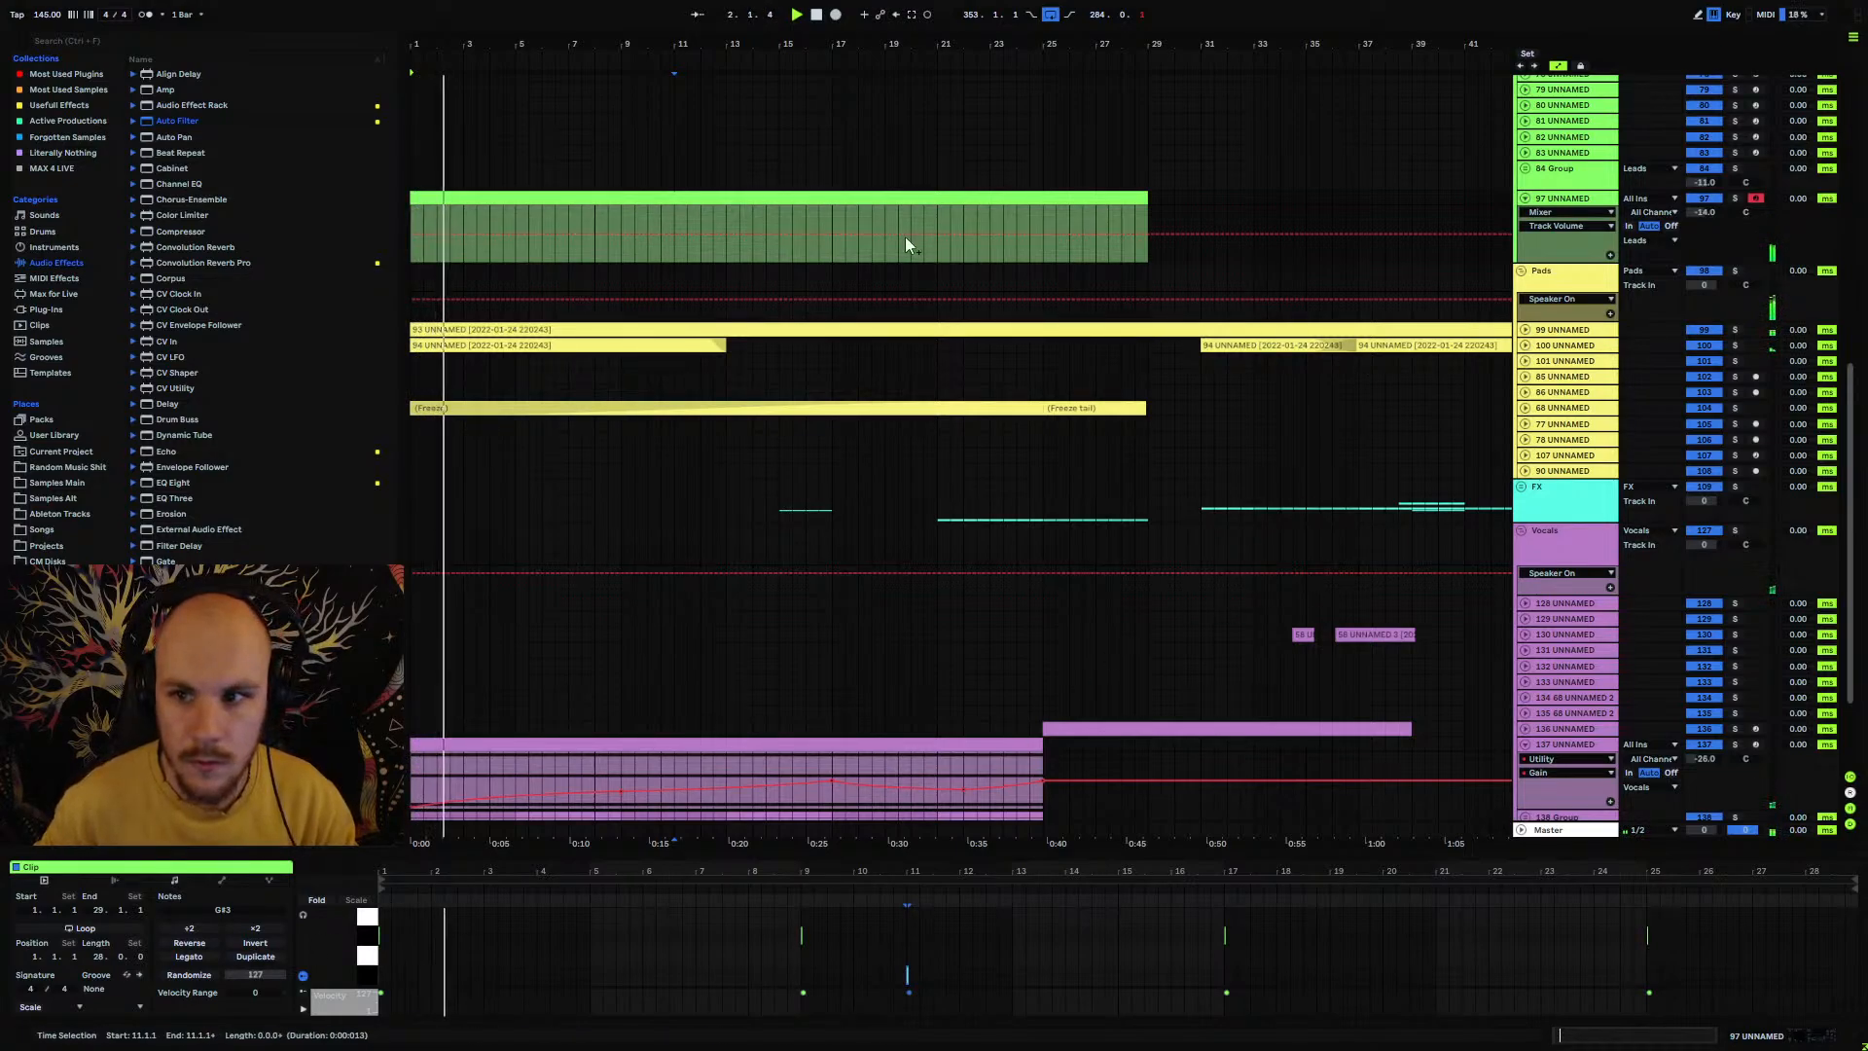
# Step: Lengthen all notes in the 97 UNNAMED clip together
pyautogui.hotkey('ctrl', 'a')
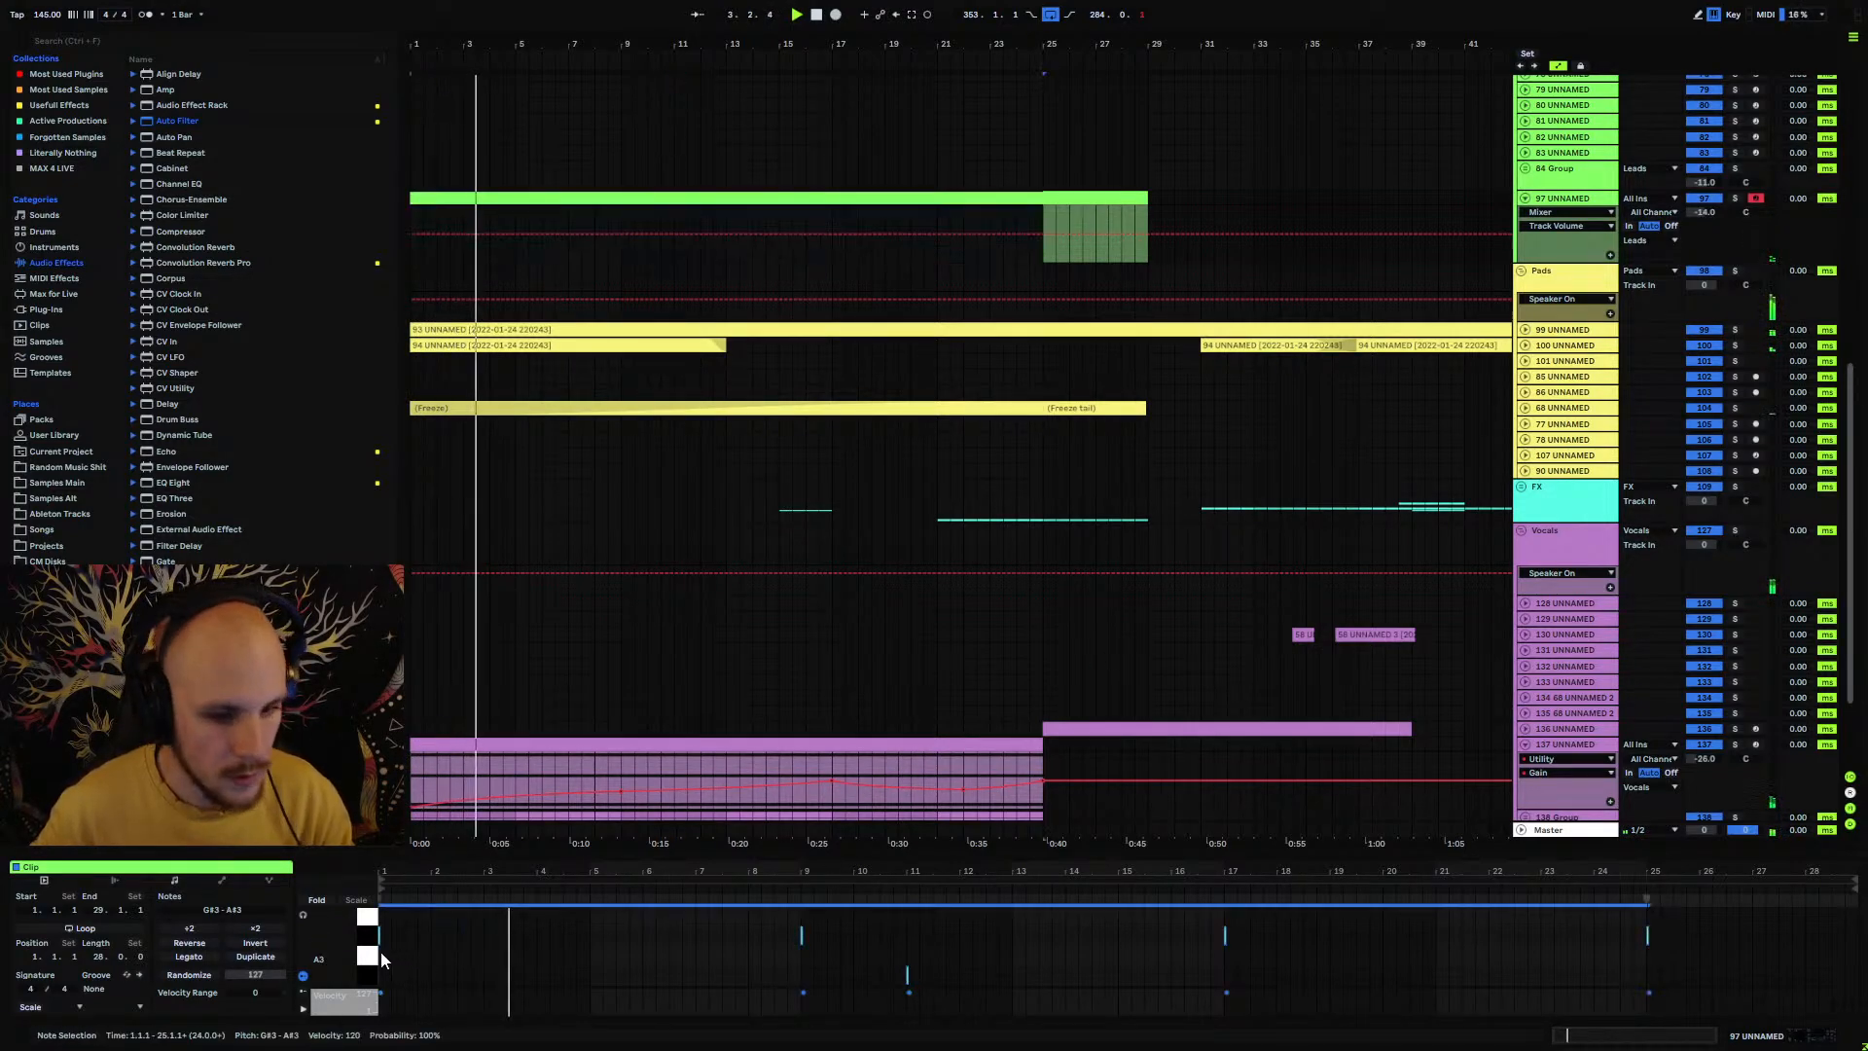
pyautogui.moveTo(380, 937); pyautogui.dragTo(387, 936)
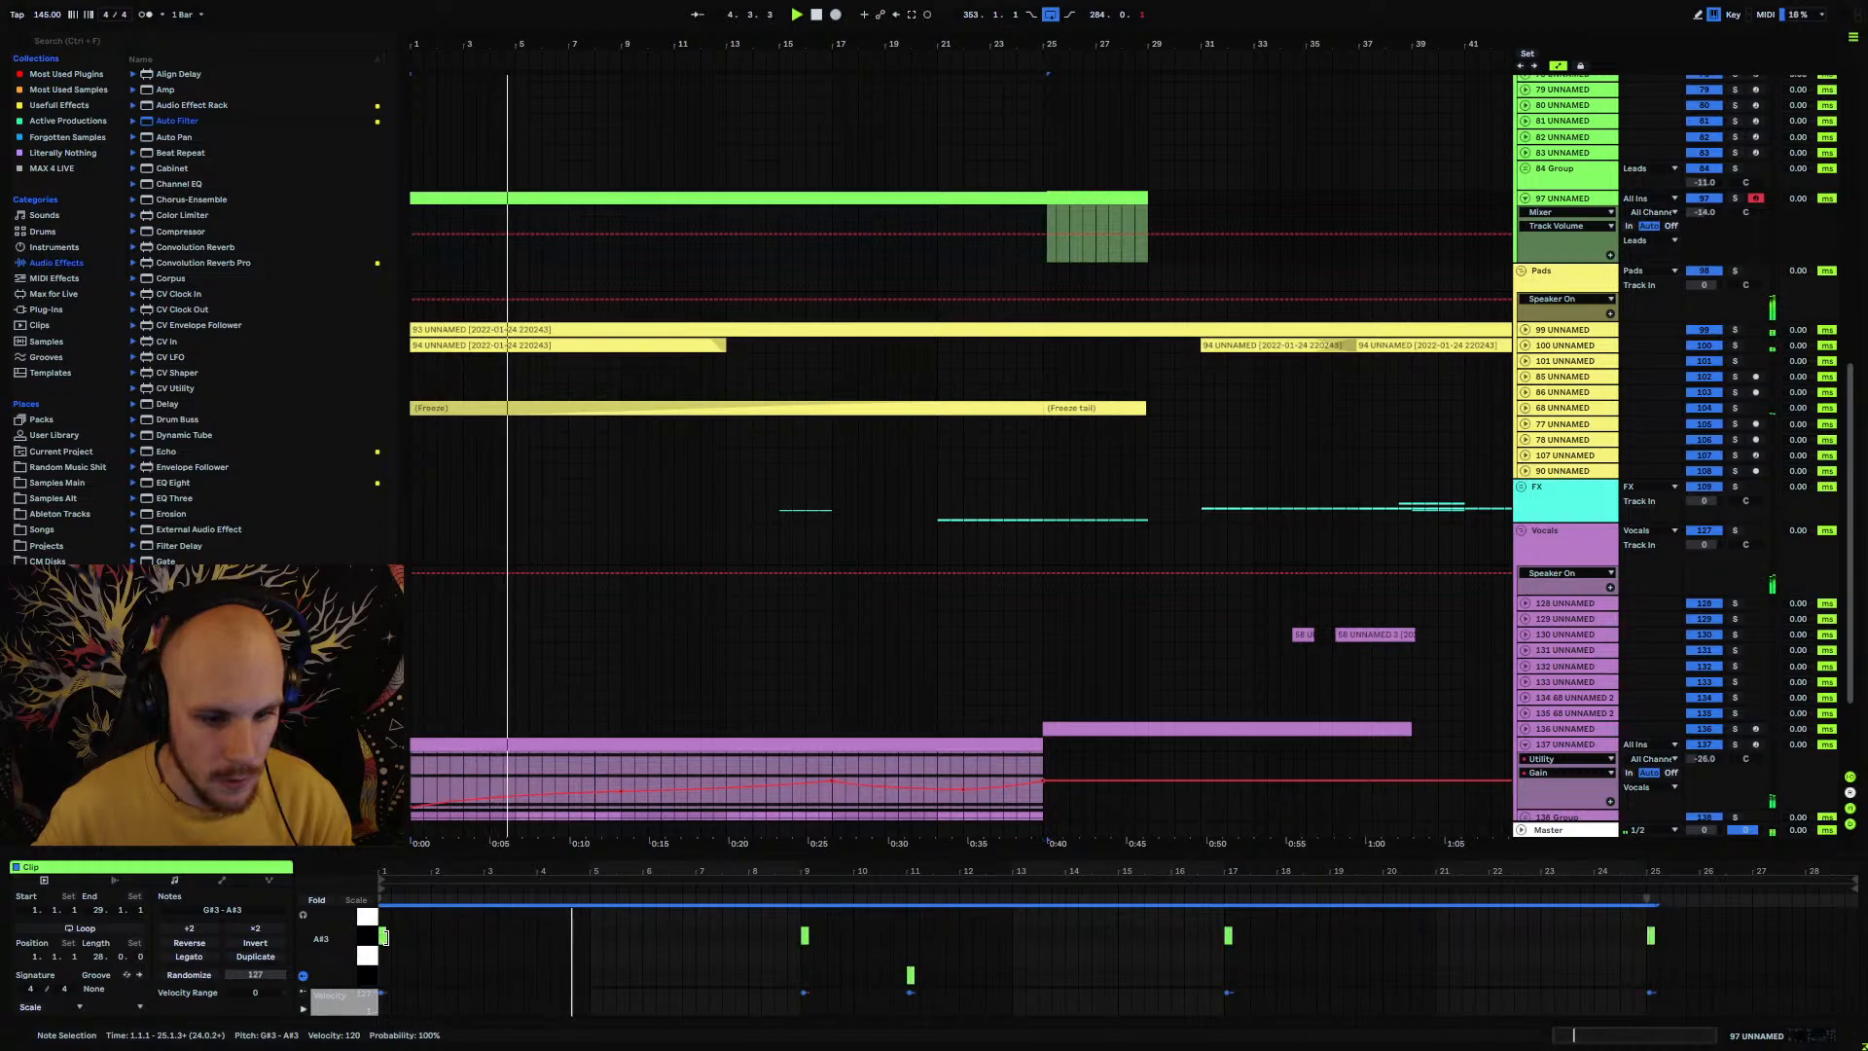
pyautogui.click(676, 277)
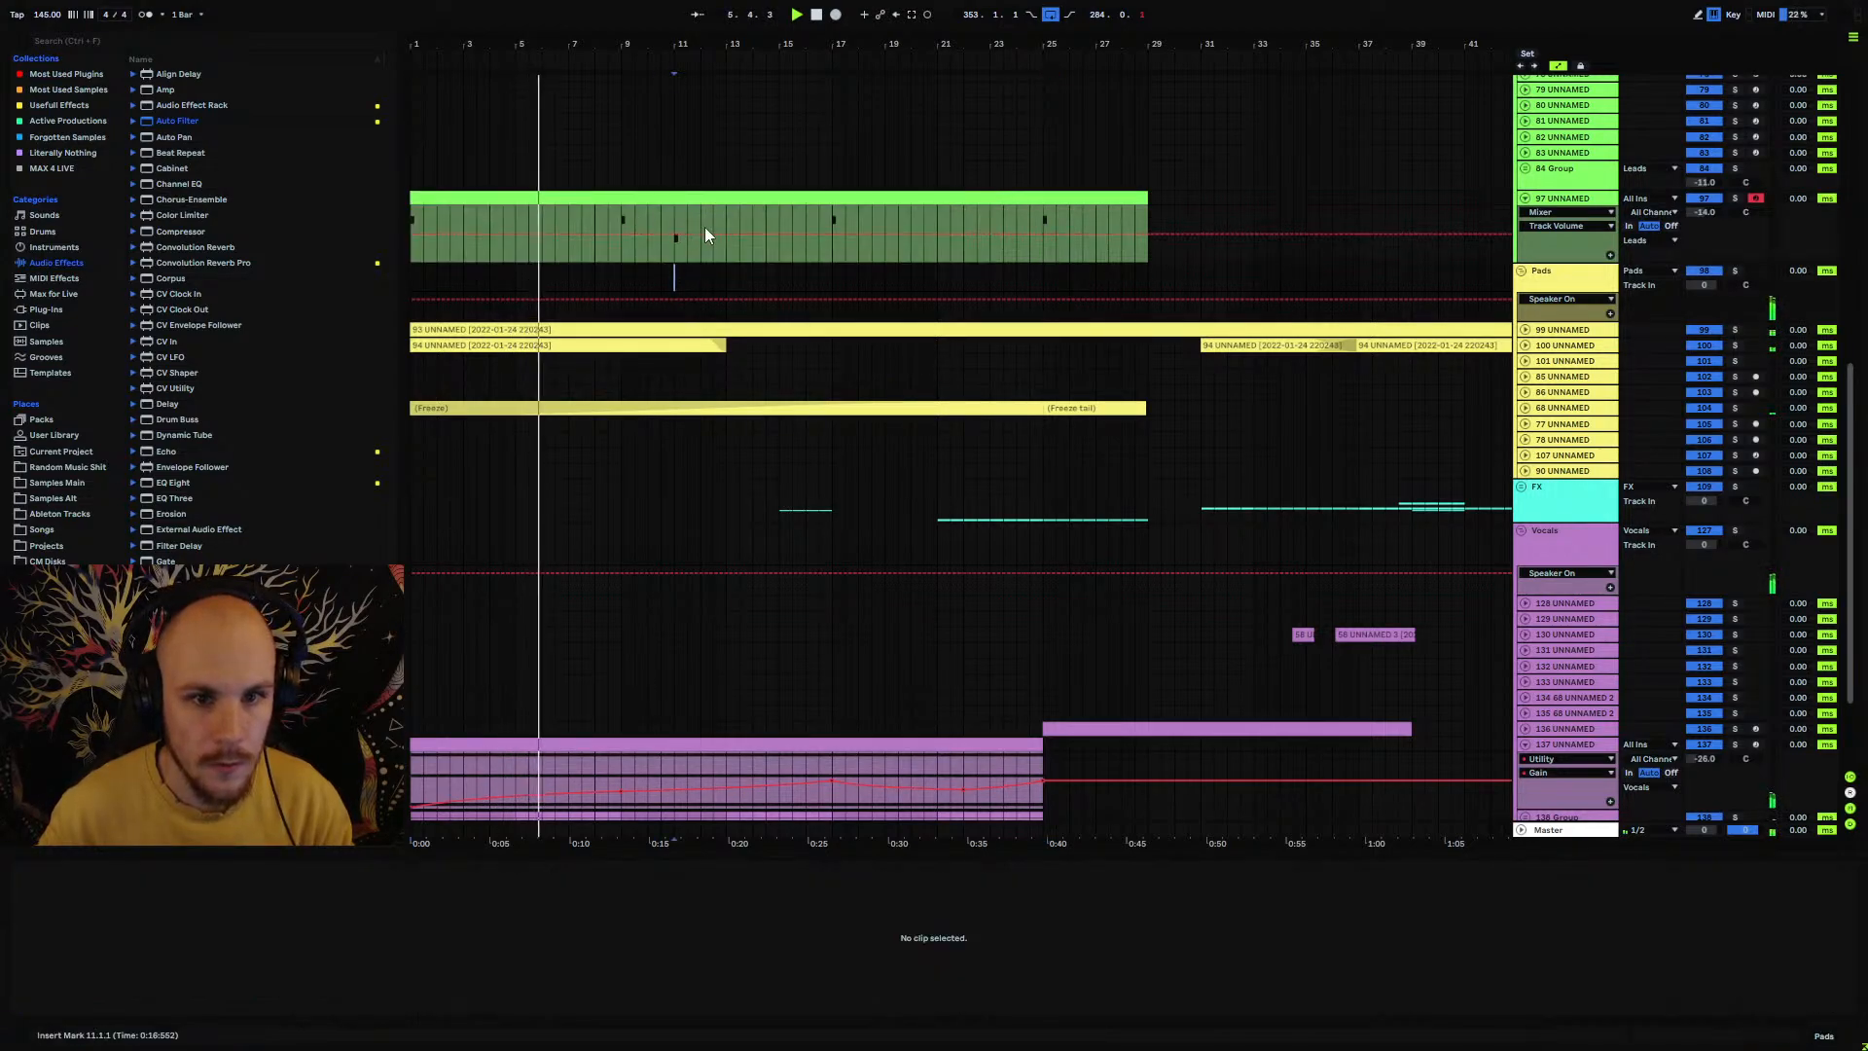
# Step: Copy the A#3 note at bar 9 to bar 13 in the 97 UNNAMED clip and preview the result
pyautogui.moveTo(609, 49); pyautogui.dragTo(724, 43)
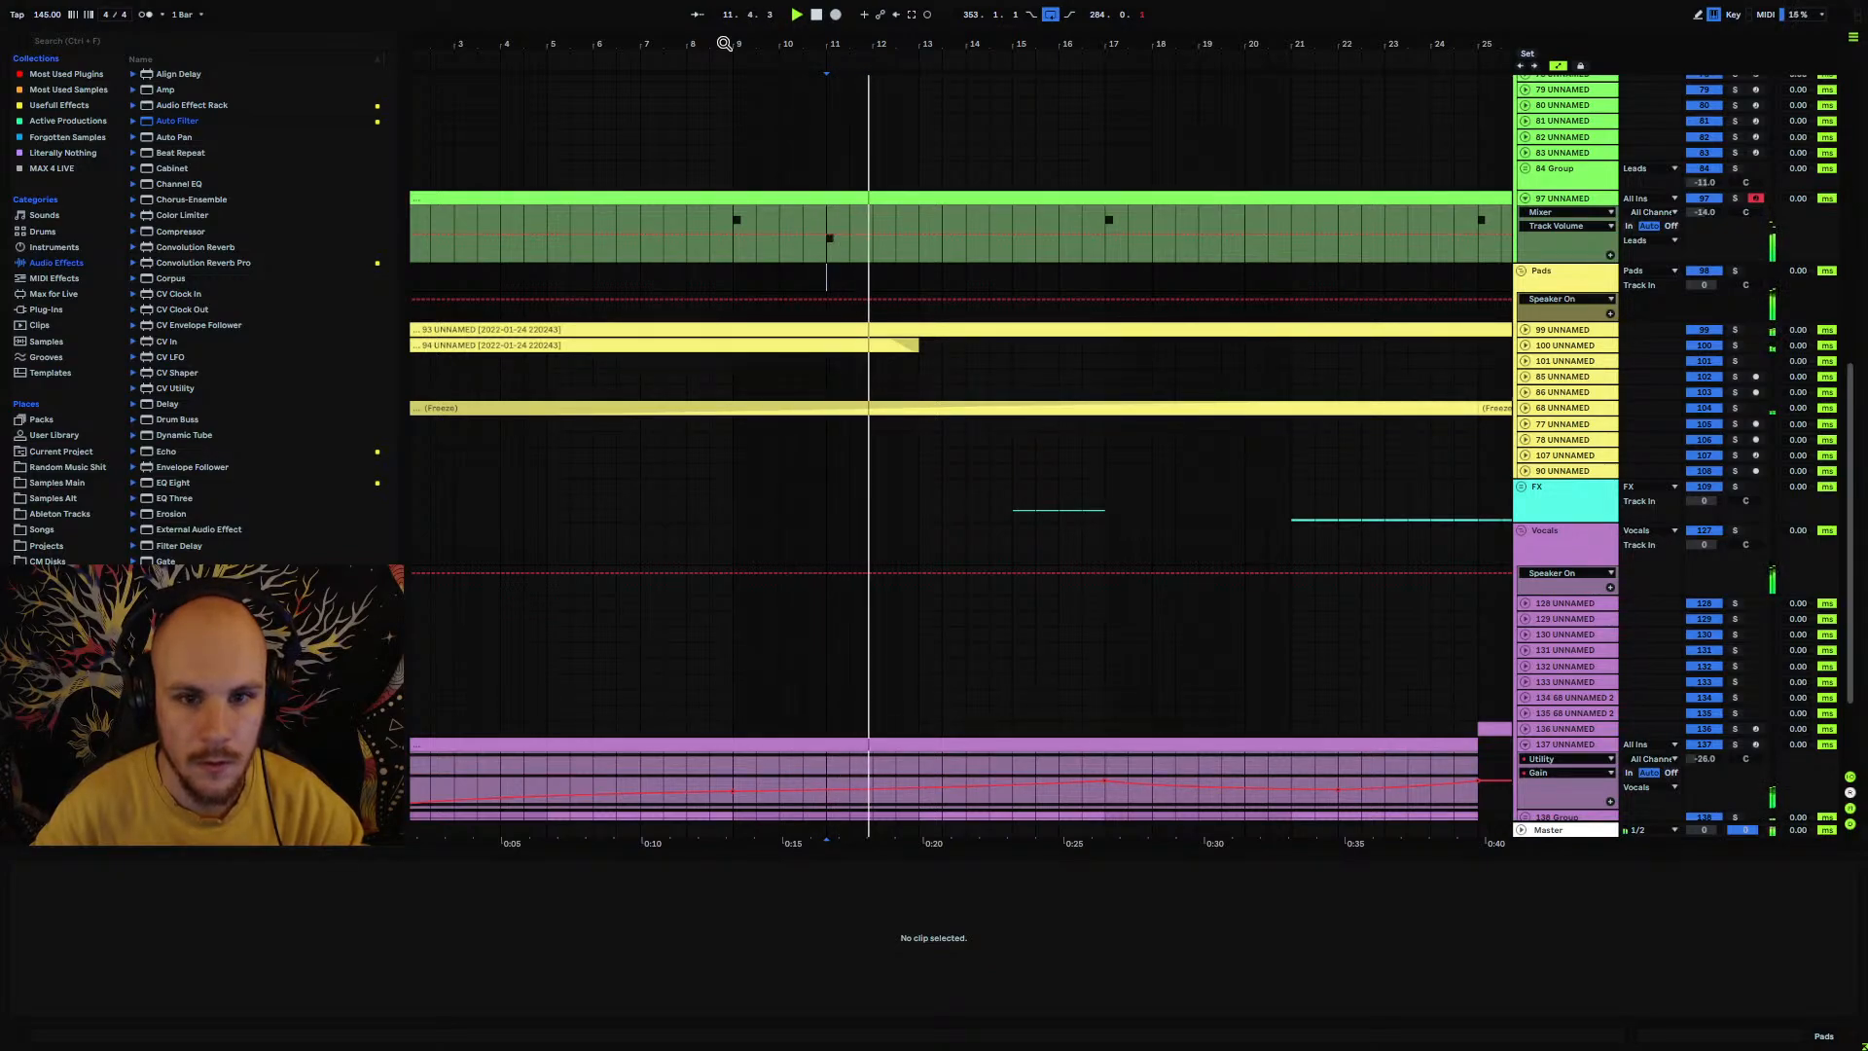
pyautogui.click(867, 190)
pyautogui.moveTo(1013, 932); pyautogui.dragTo(808, 942)
pyautogui.hotkey('ctrl', 'd')
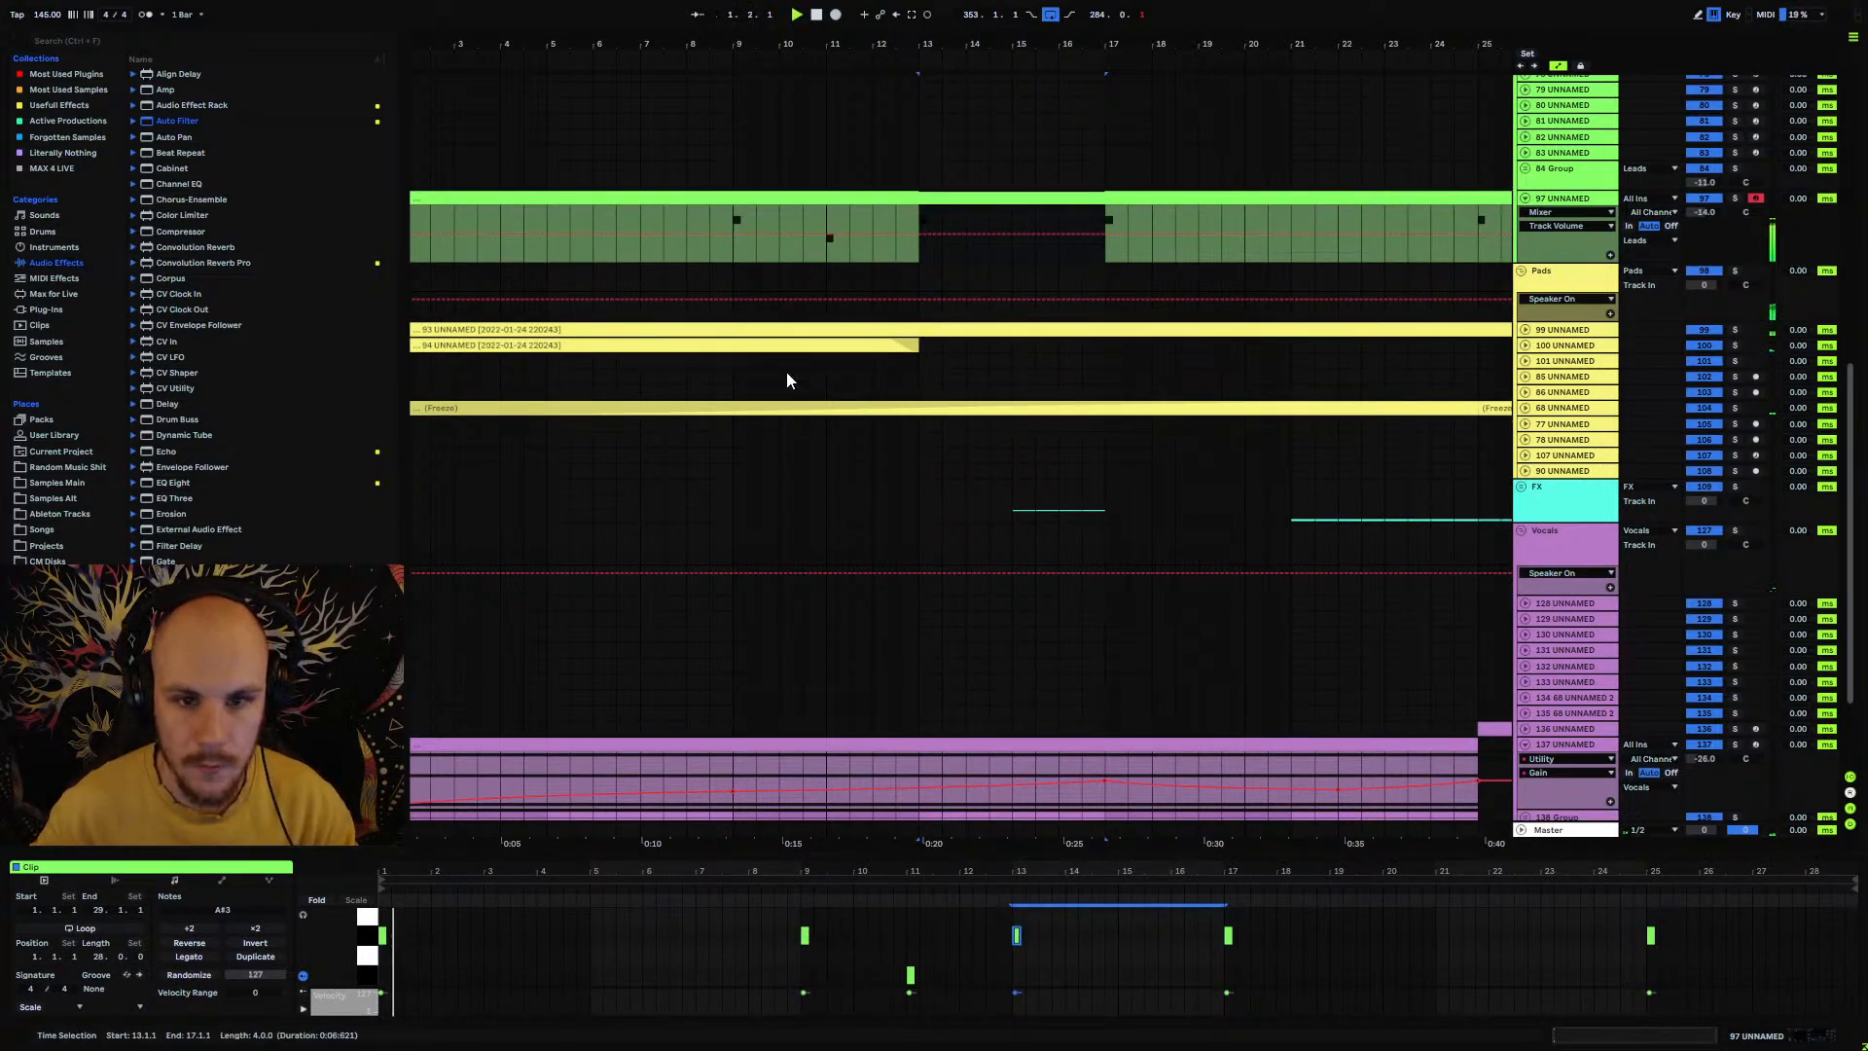
pyautogui.click(721, 217)
pyautogui.click(910, 974)
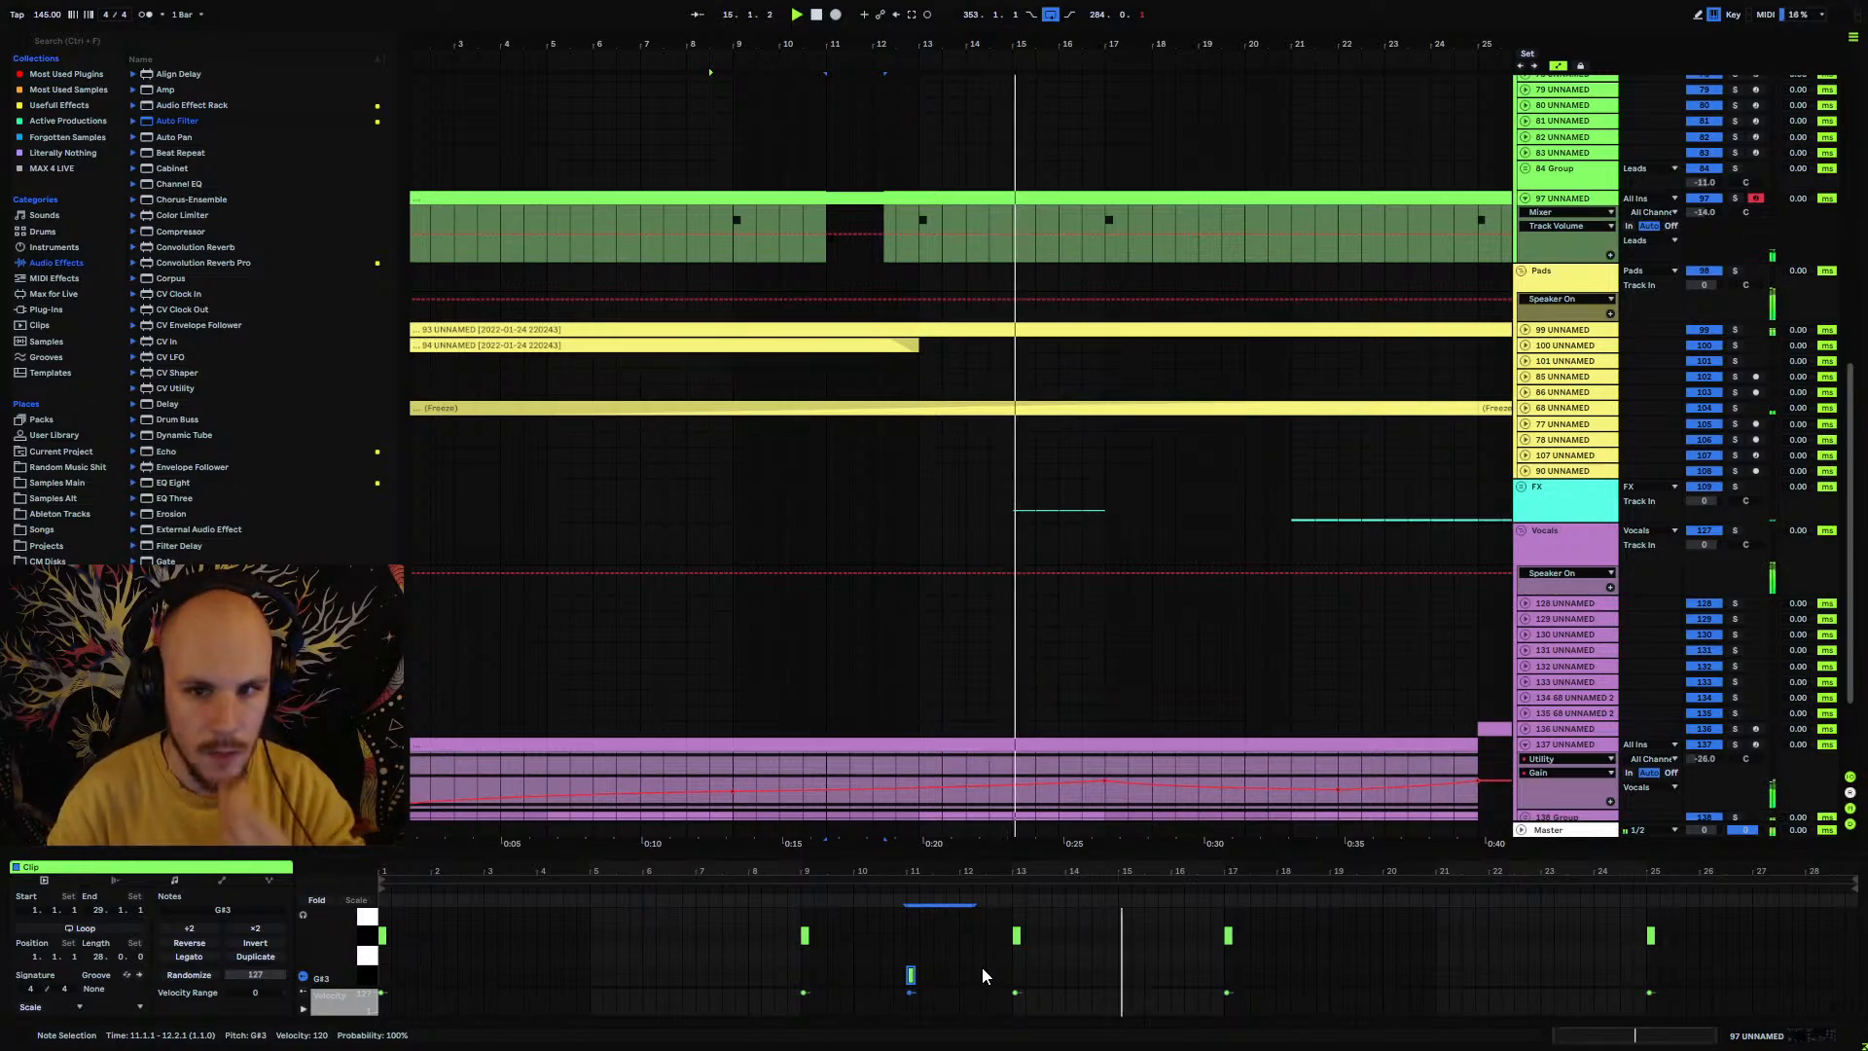
# Step: Copy the A#3 notes at bars 17 and 1 to bars 21 and 5
pyautogui.moveTo(1433, 934); pyautogui.dragTo(1218, 951)
pyautogui.hotkey('ctrl', 'd')
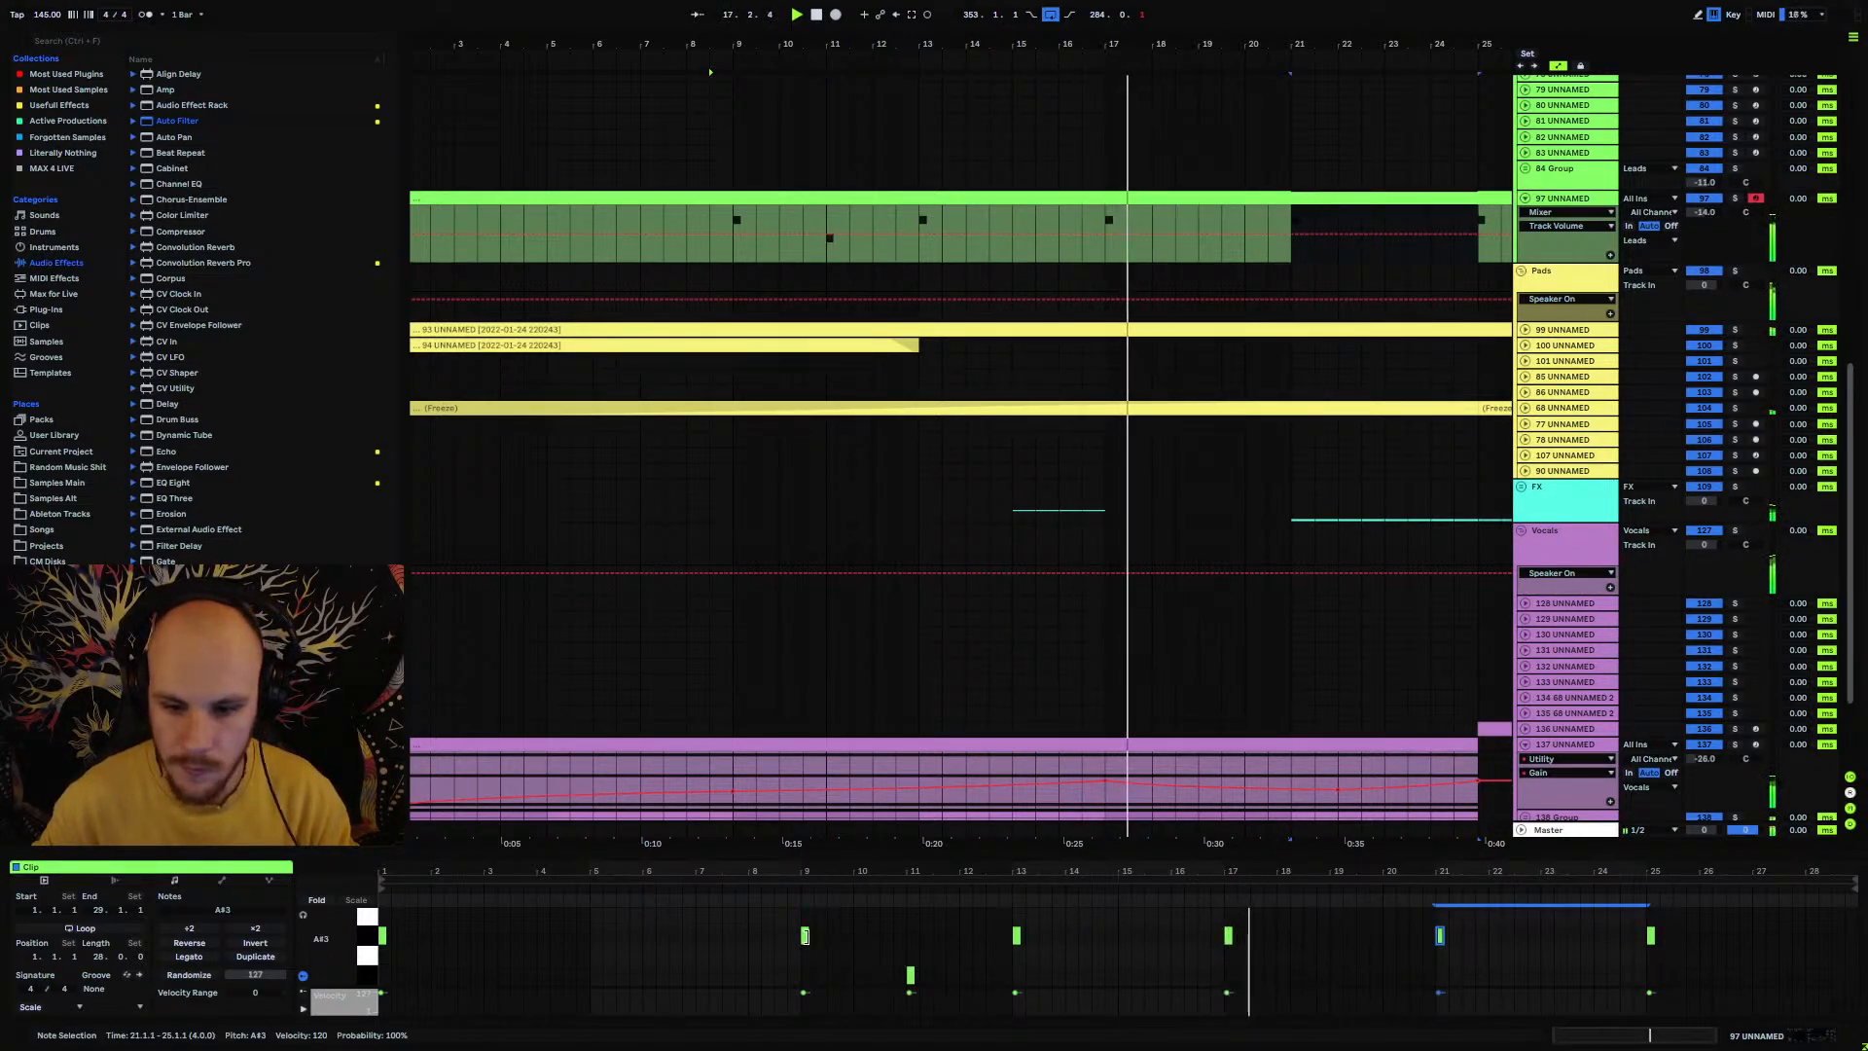
pyautogui.moveTo(557, 944); pyautogui.dragTo(377, 961)
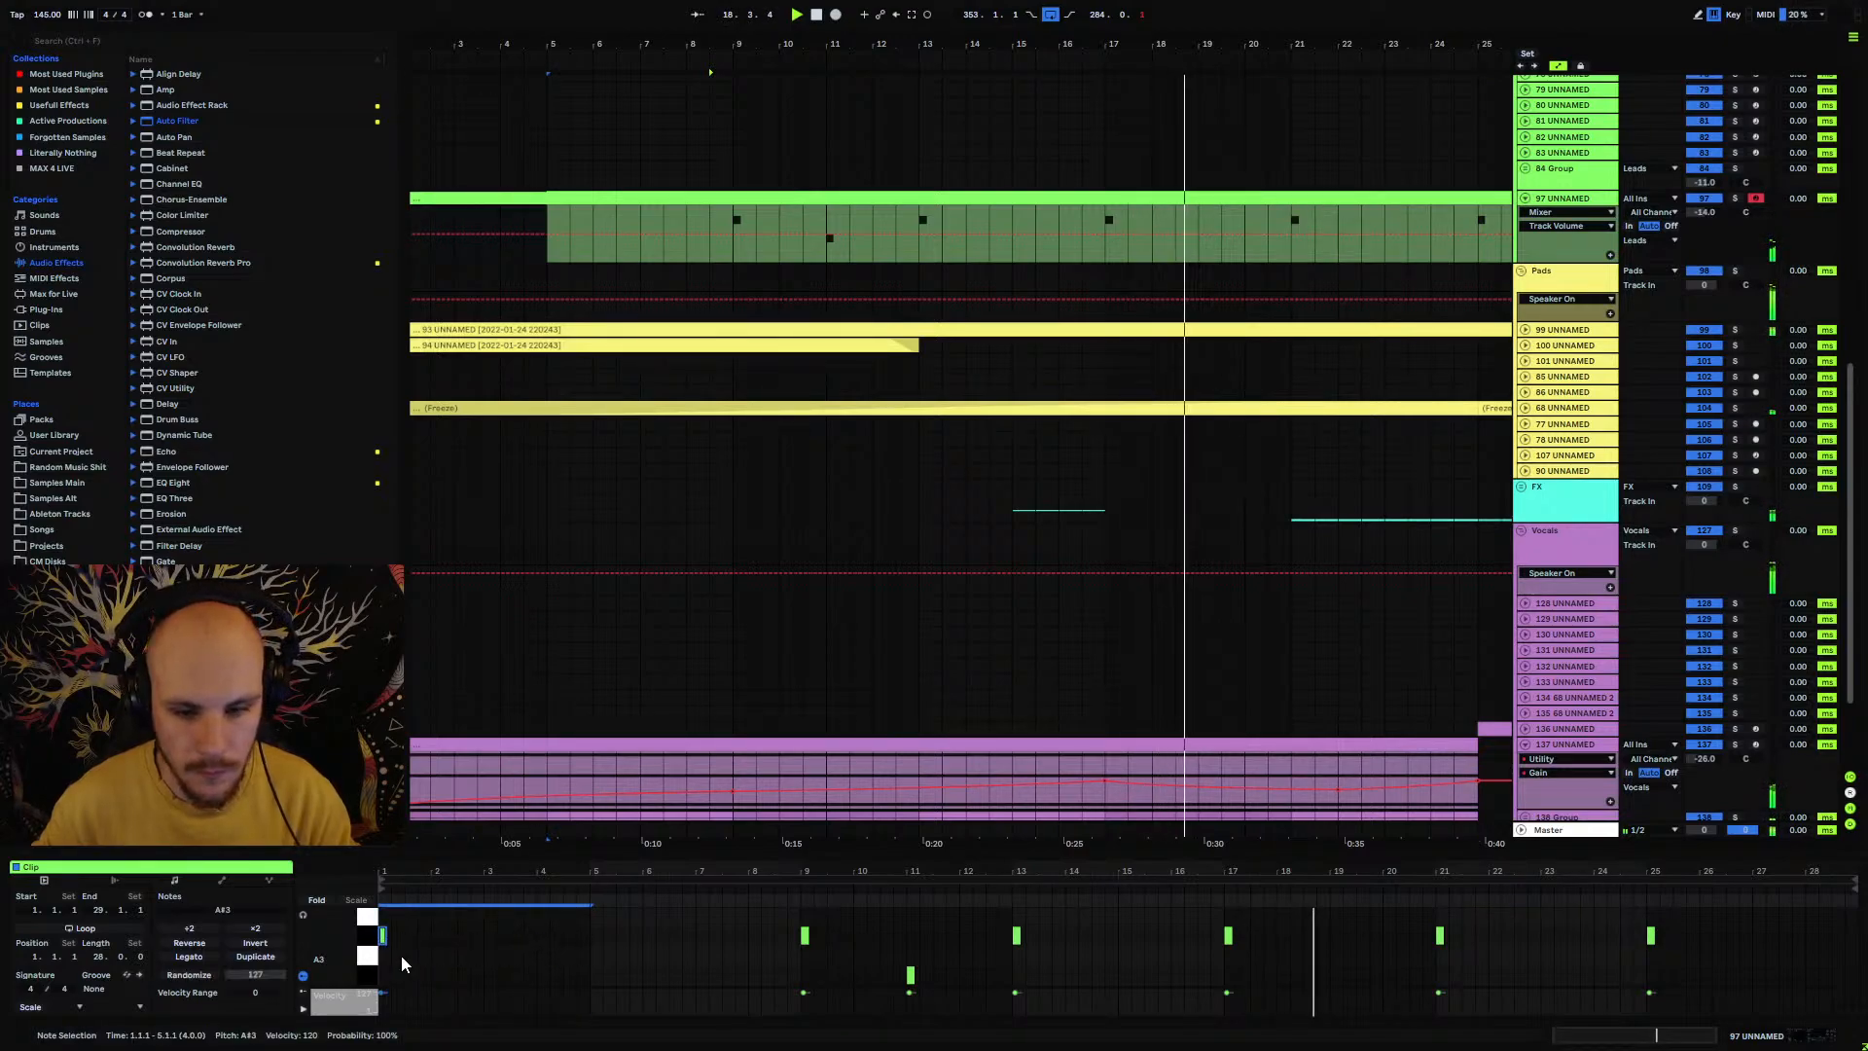
pyautogui.hotkey('ctrl', 'd')
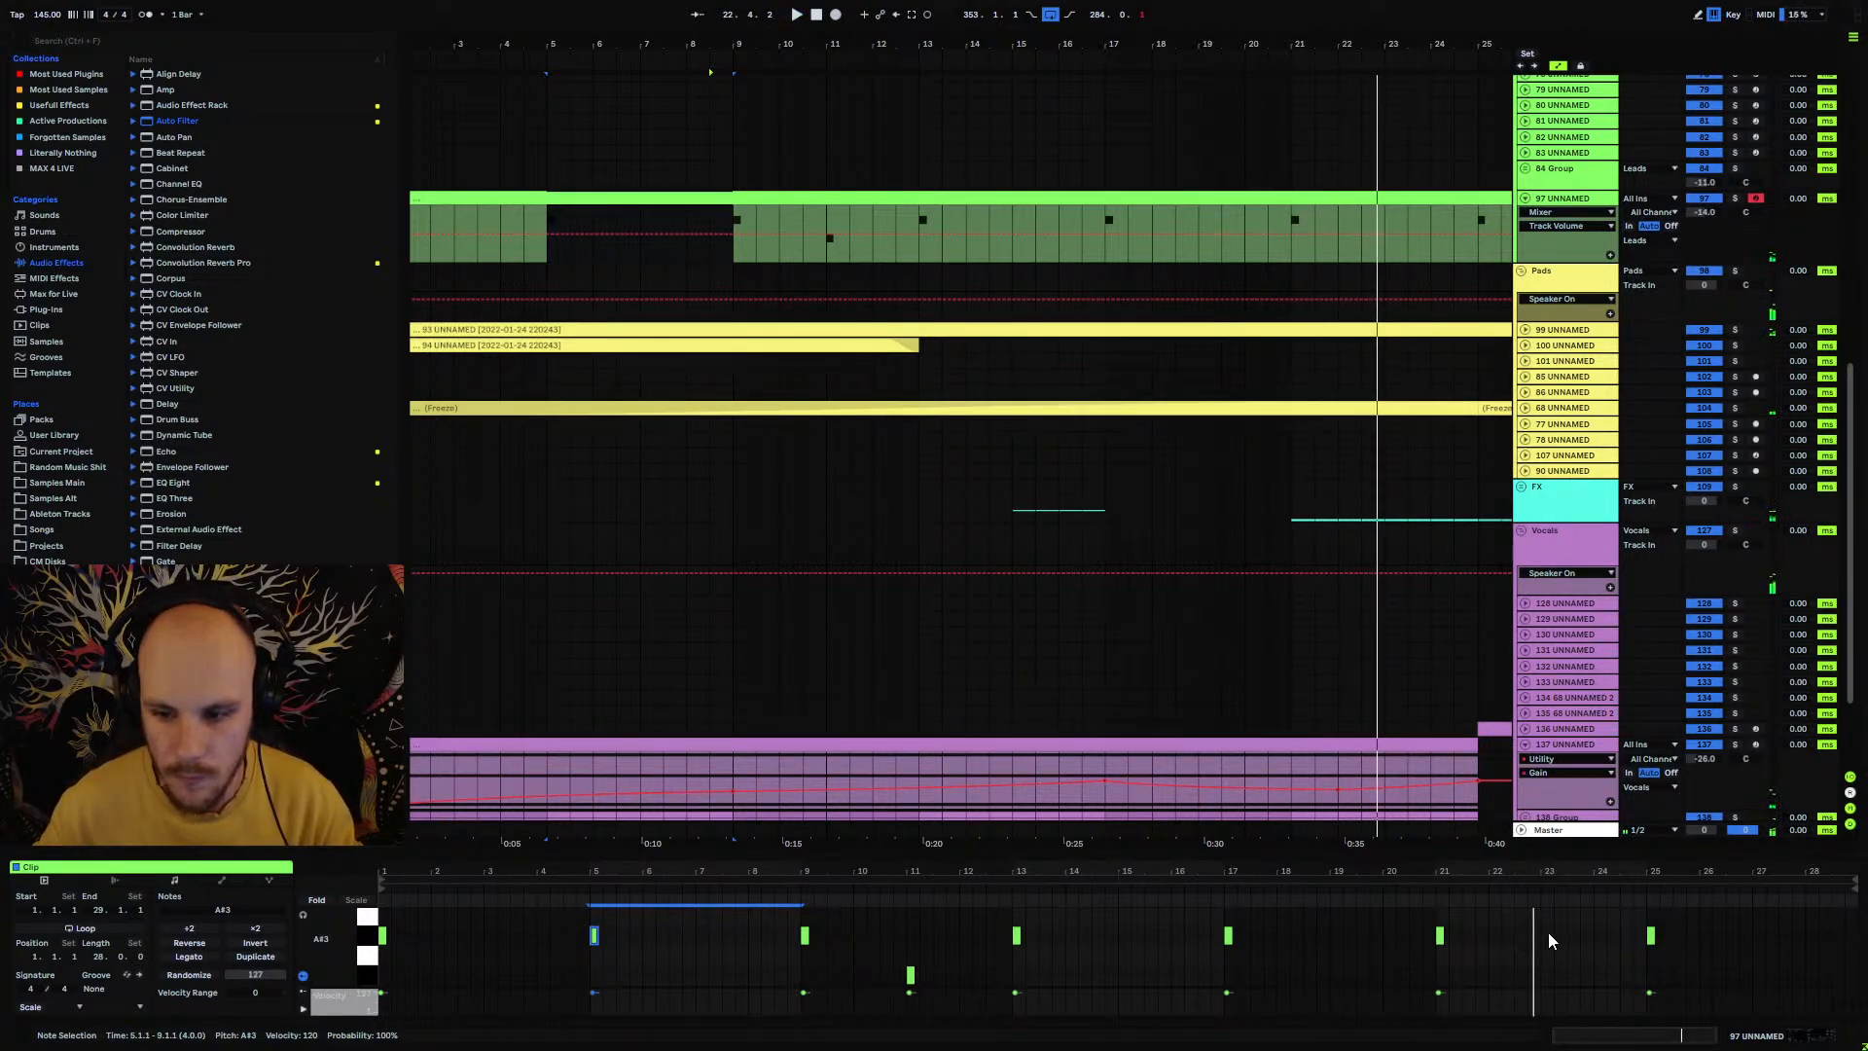
# Step: Copy the A#3 note at bar 21 to 23.3.1 and raise the copy to F4
pyautogui.click(1439, 936)
pyautogui.press('space')
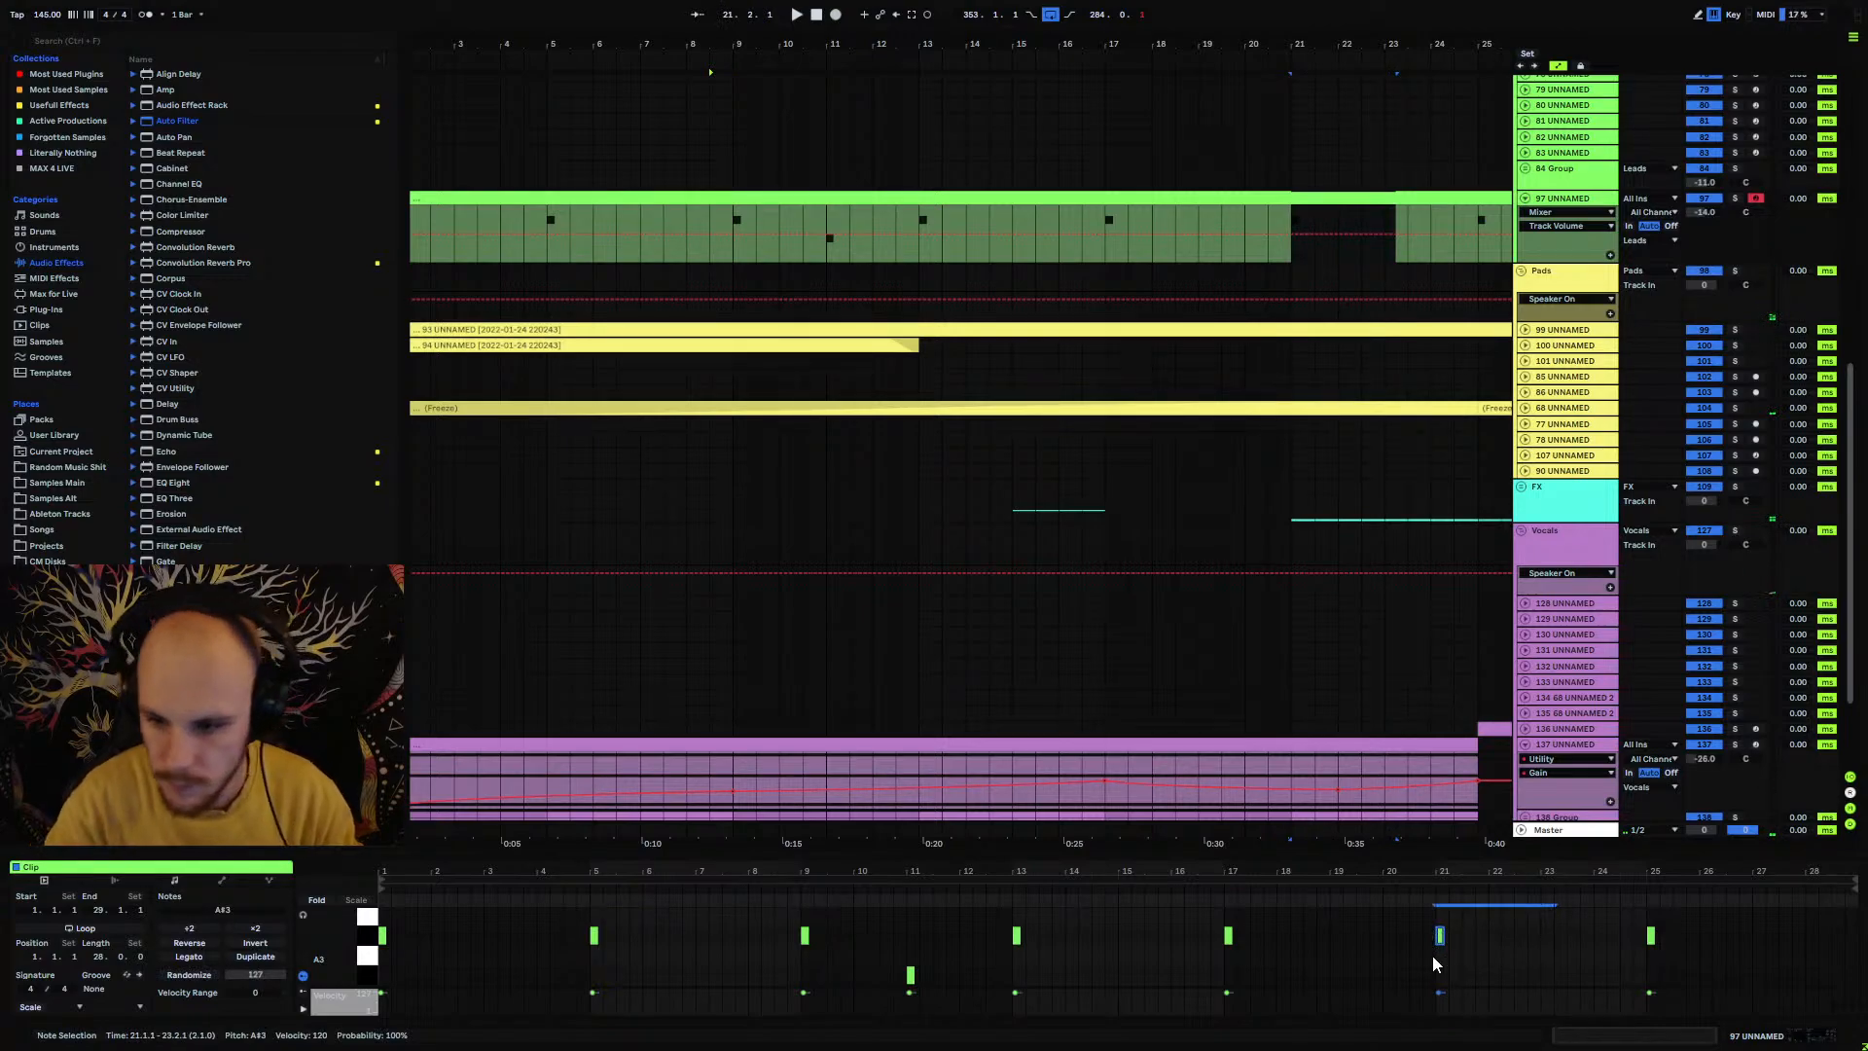
pyautogui.hotkey('ctrl', 'd')
pyautogui.press('Left')
pyautogui.press('Right')
pyautogui.press('Right')
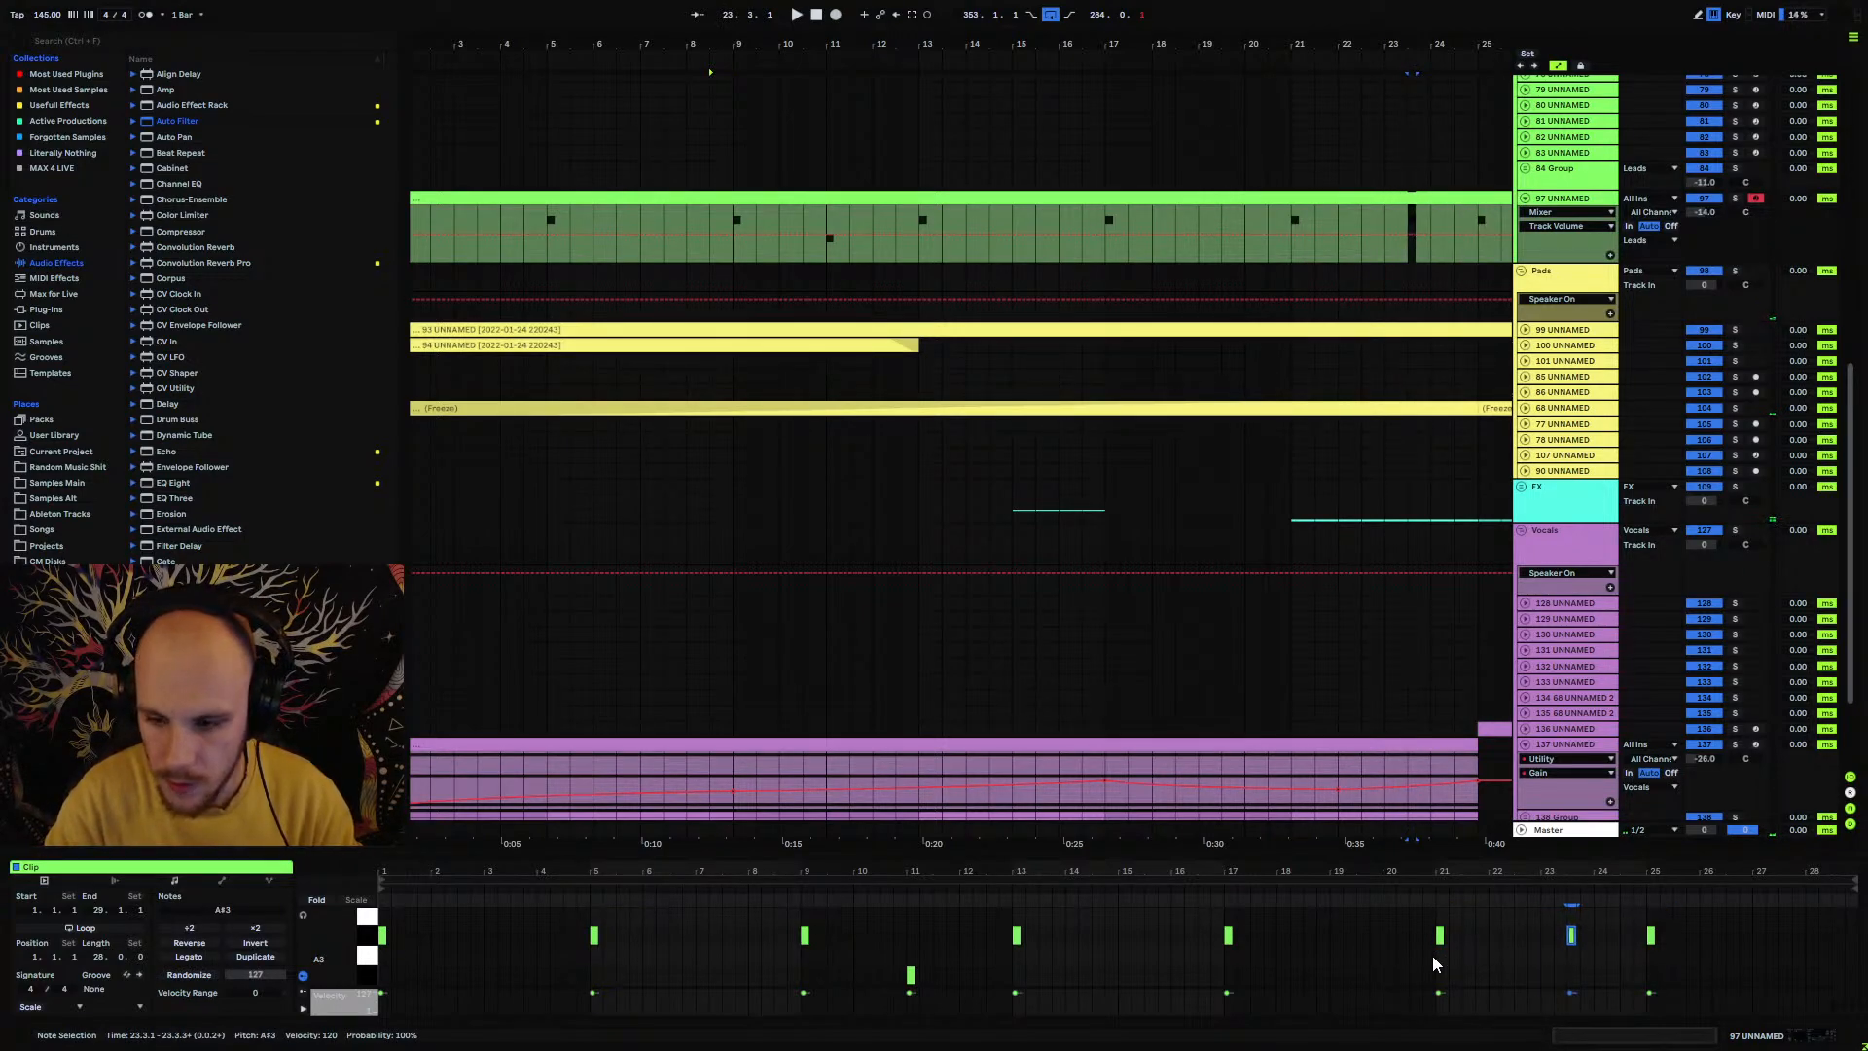
pyautogui.press('Up')
pyautogui.press('Up')
pyautogui.press('Up')
pyautogui.press('Up')
pyautogui.press('Up')
pyautogui.press('Up')
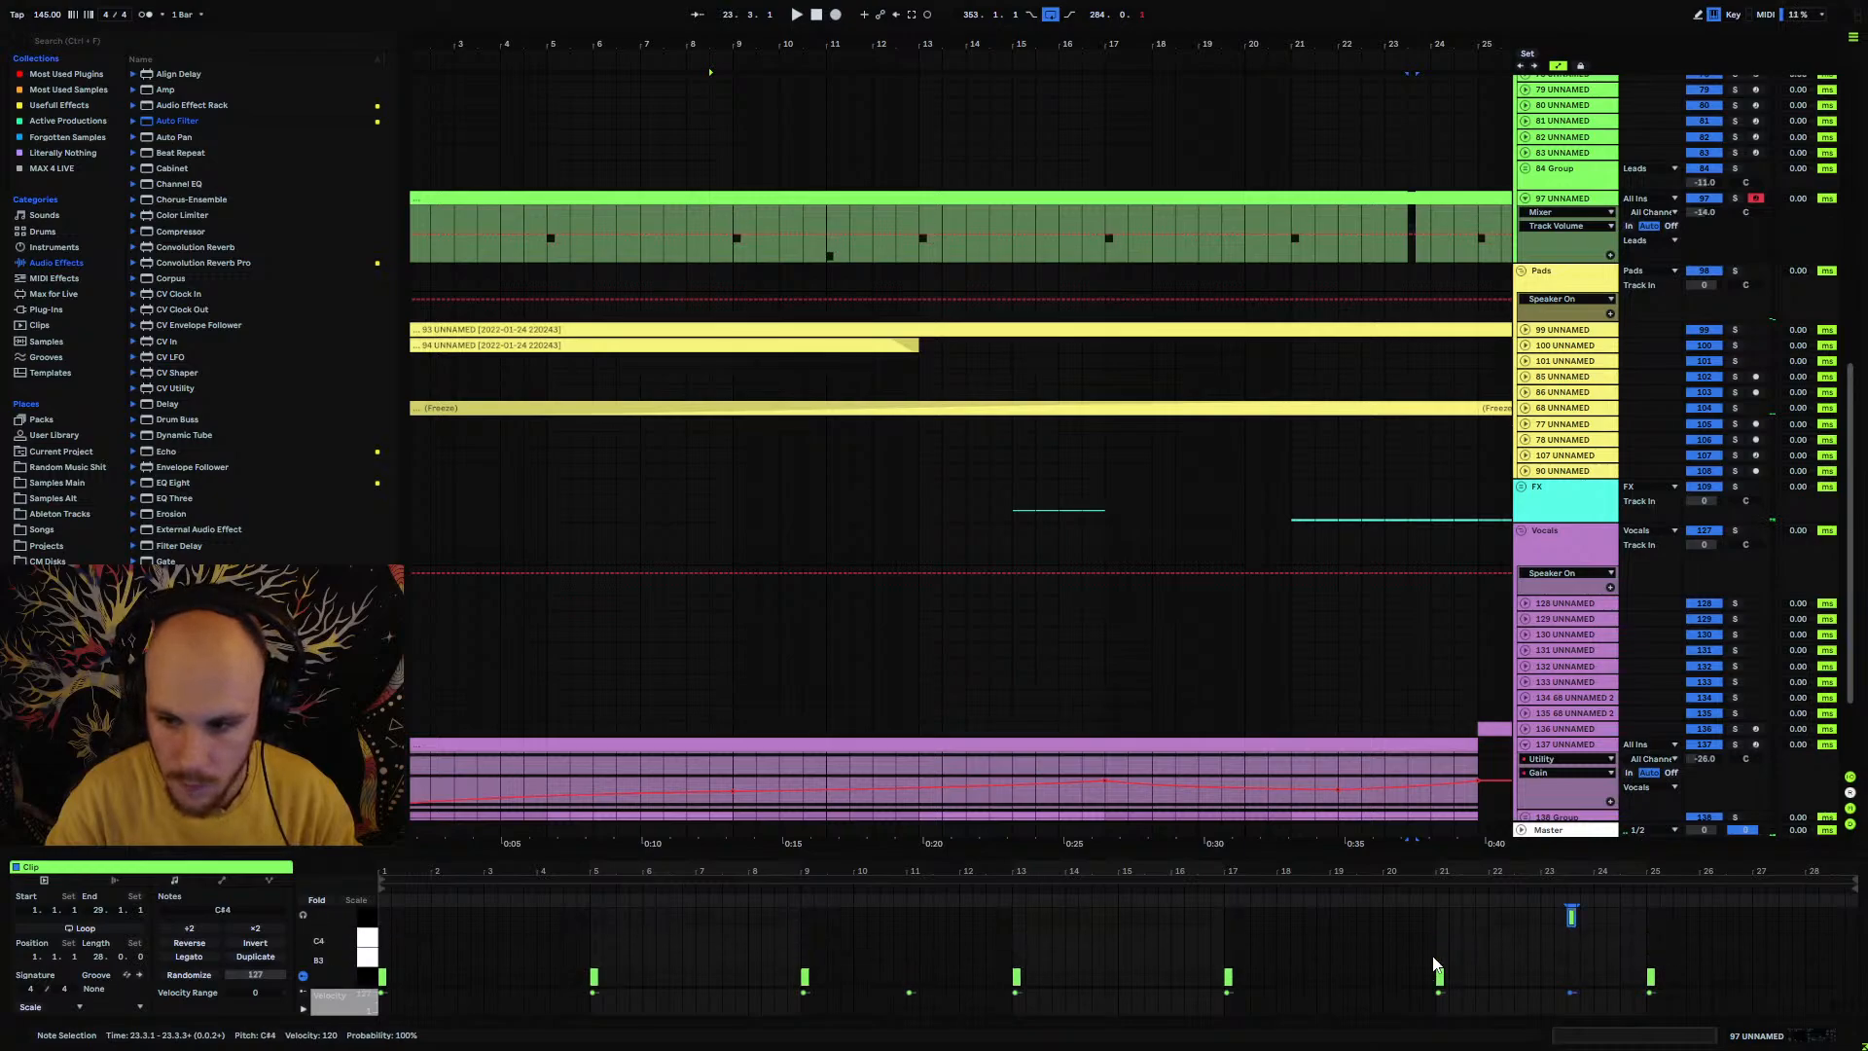
# Step: Duplicate the F4 note, move the copy to 24.2.1 and lower it to D#4
pyautogui.hotkey('ctrl', 'd')
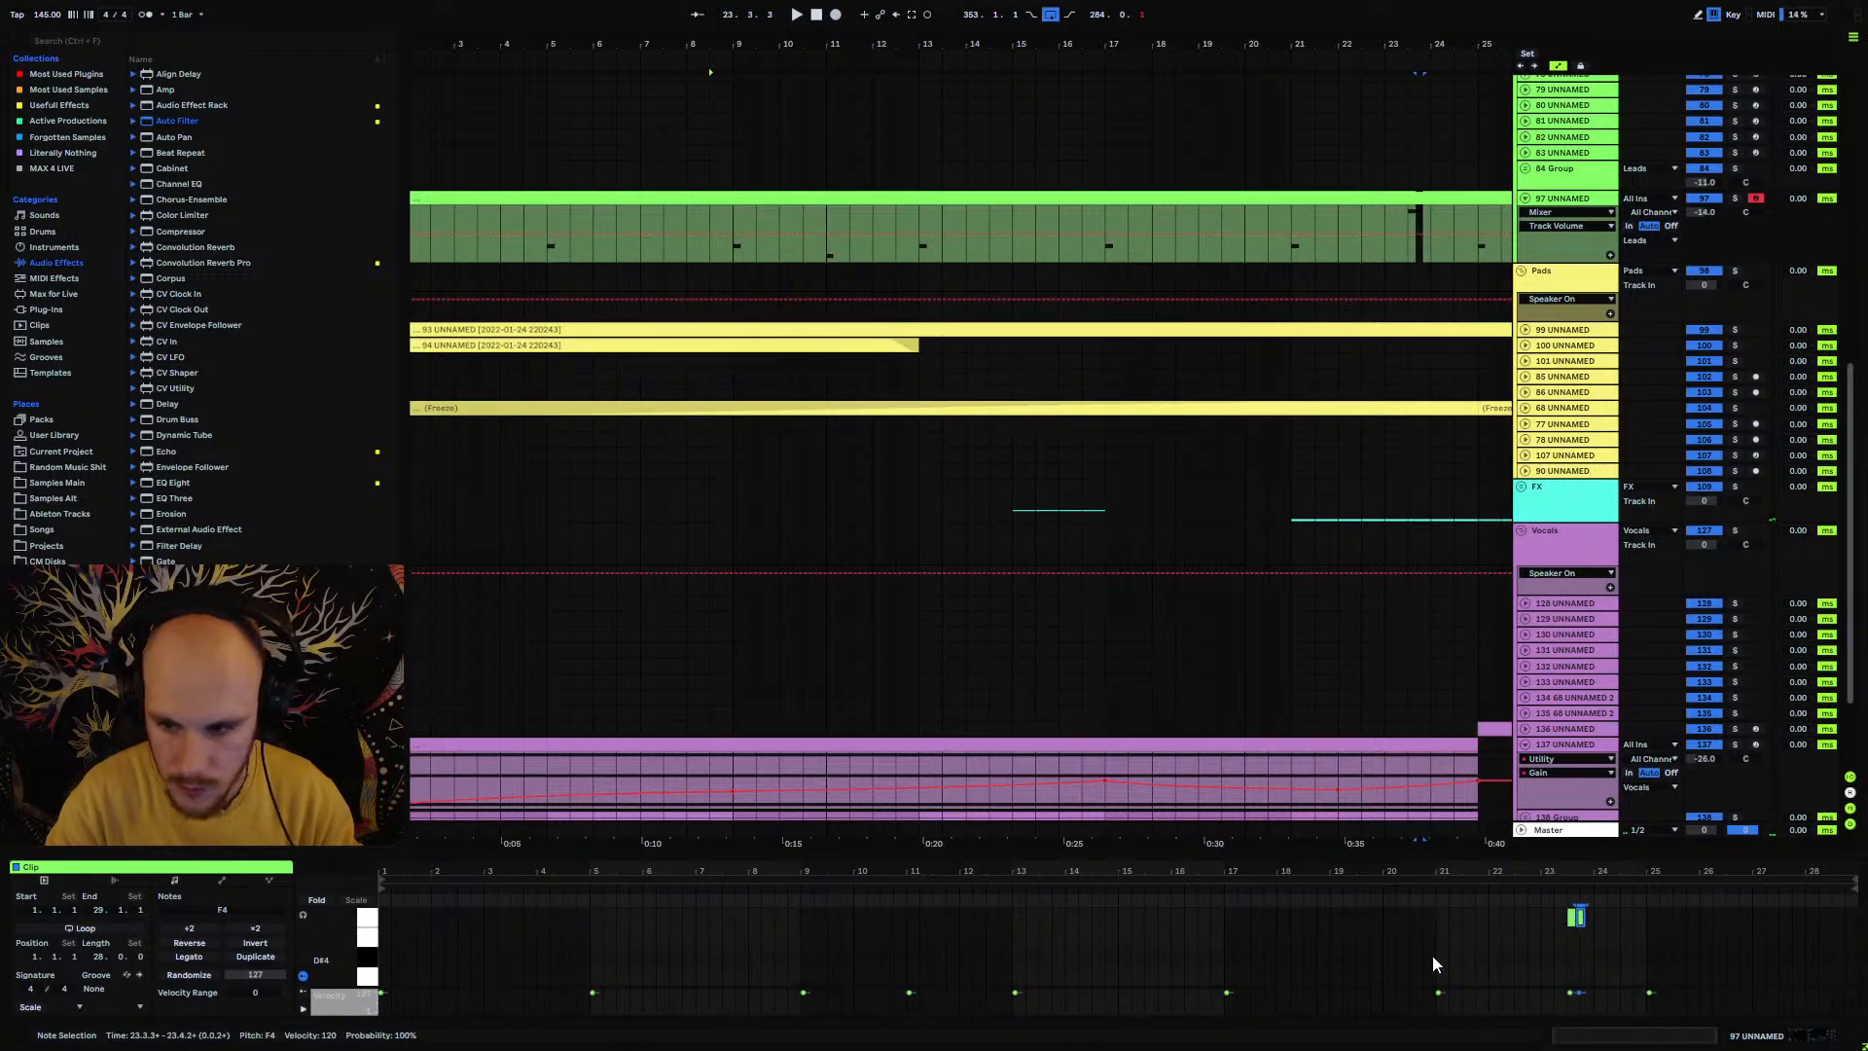
pyautogui.press('Left')
pyautogui.press('Right')
pyautogui.press('Right')
pyautogui.press('Right')
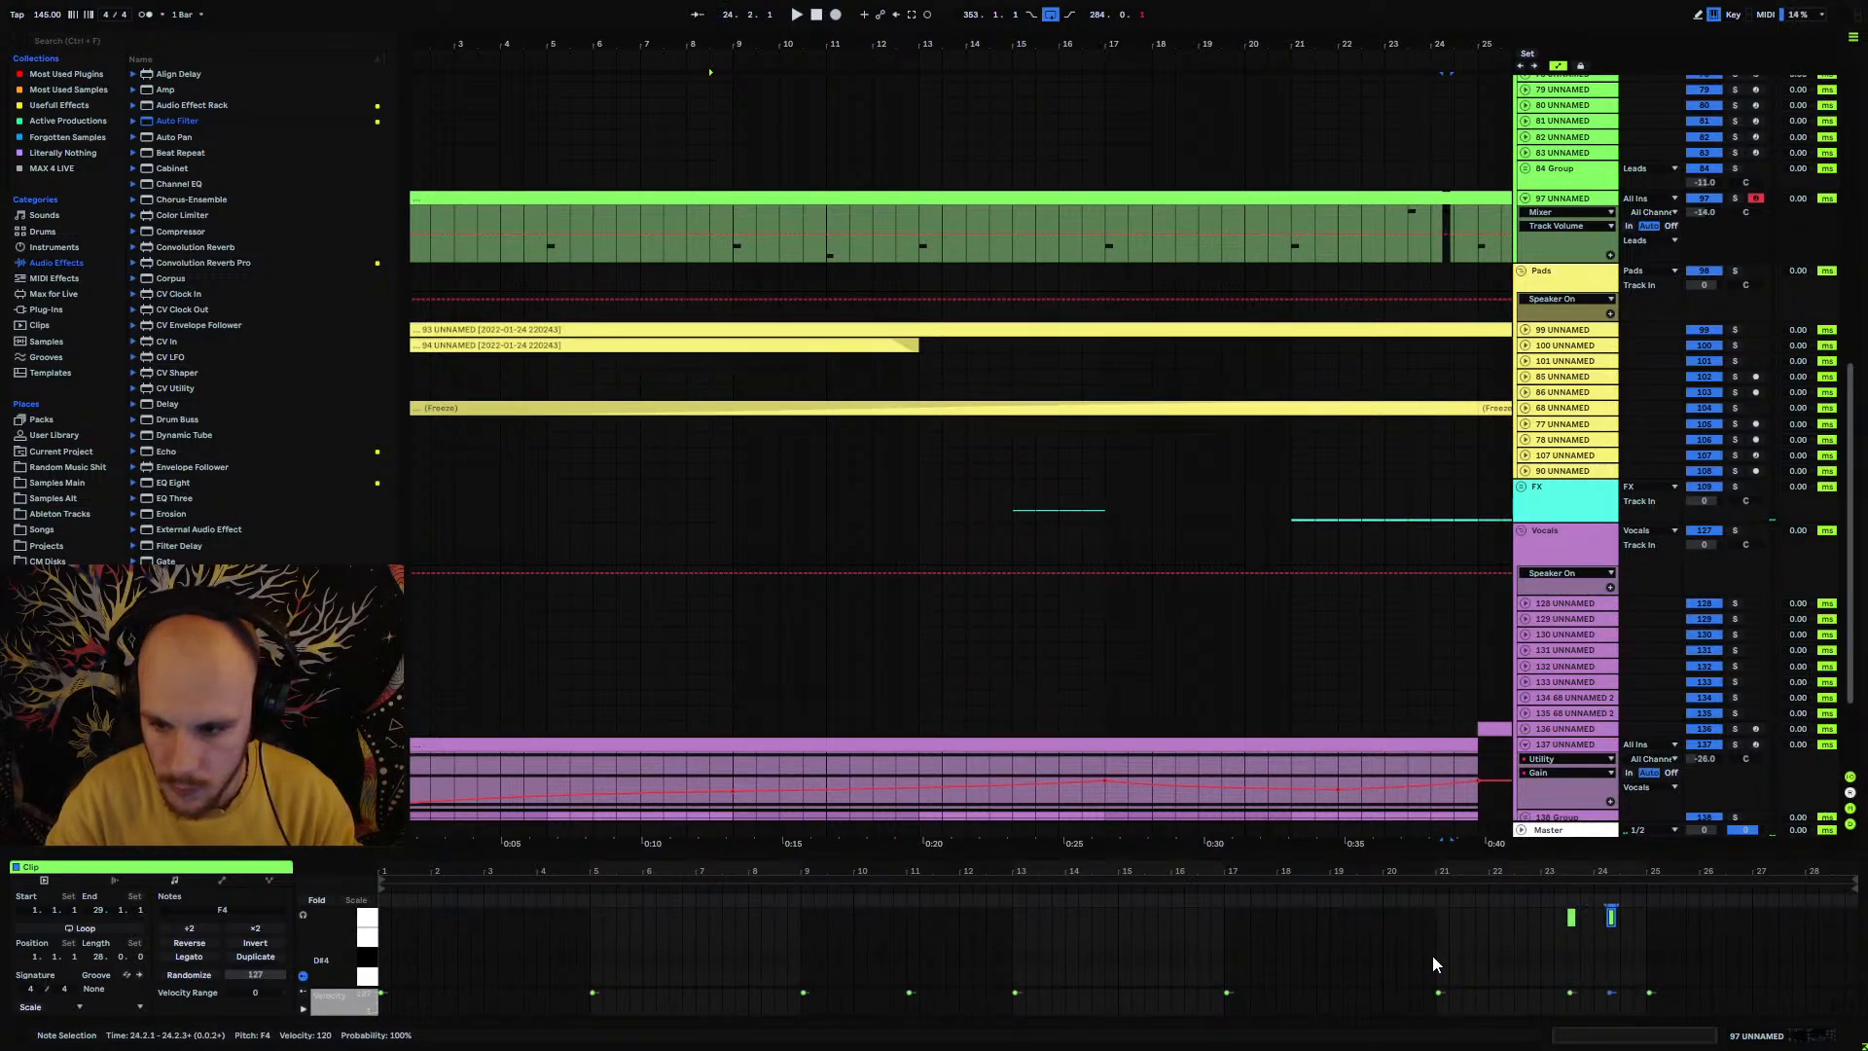
pyautogui.press('Down')
pyautogui.press('Down')
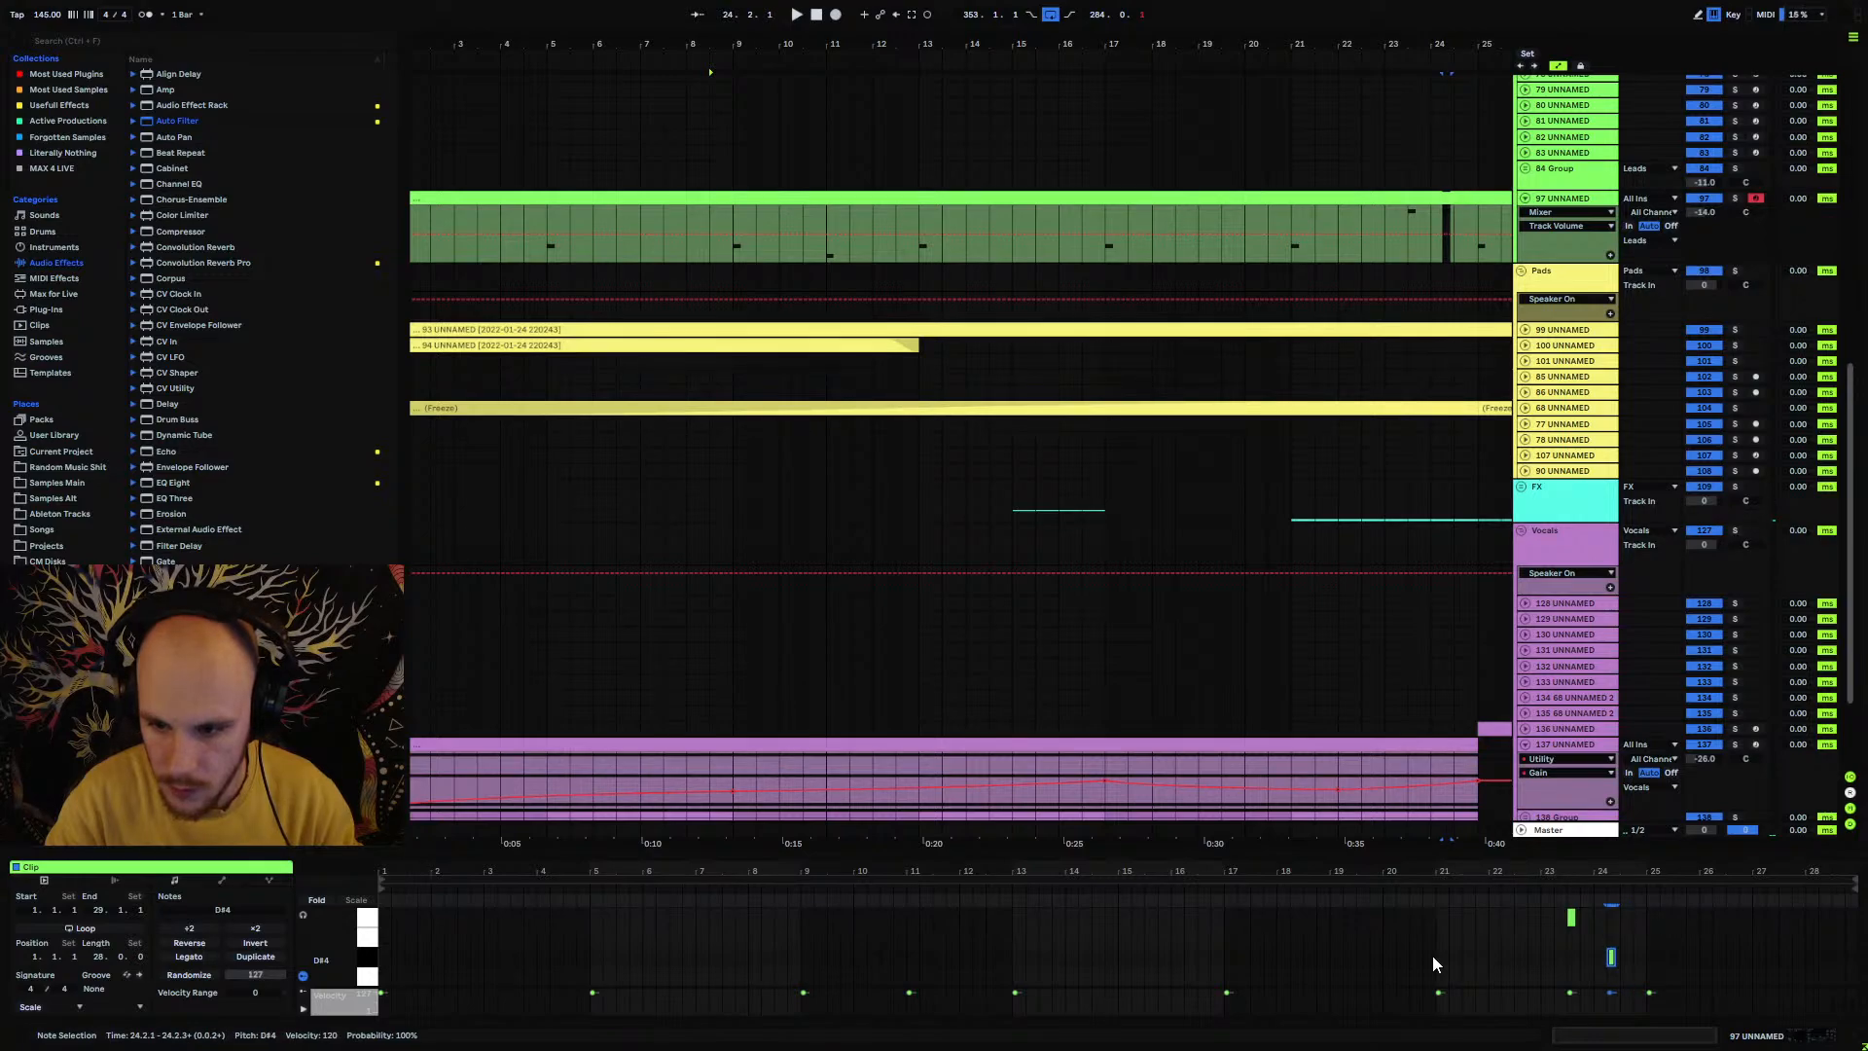
# Step: Play the arrangement and inspect the amp envelope of layer A in Omnisphere on 97 UNNAMED
pyautogui.moveTo(1194, 44); pyautogui.dragTo(986, 47)
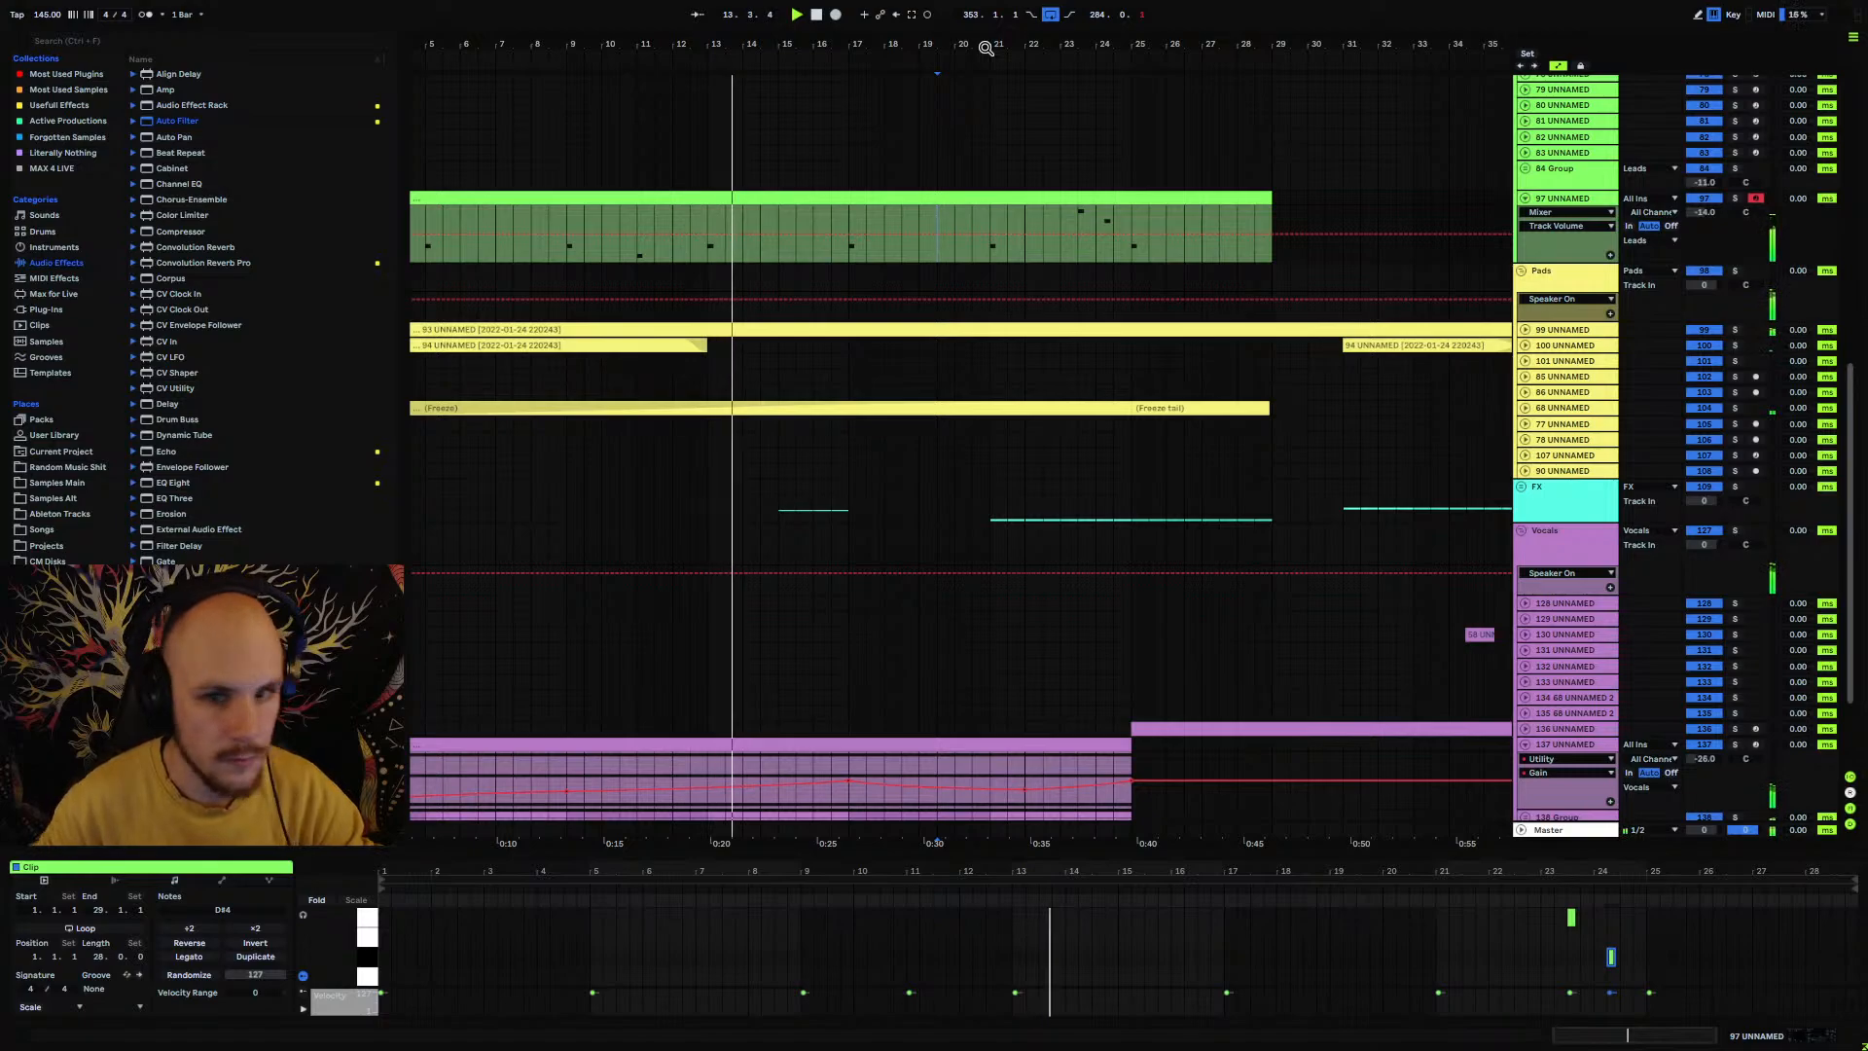
pyautogui.click(1562, 197)
pyautogui.click(127, 867)
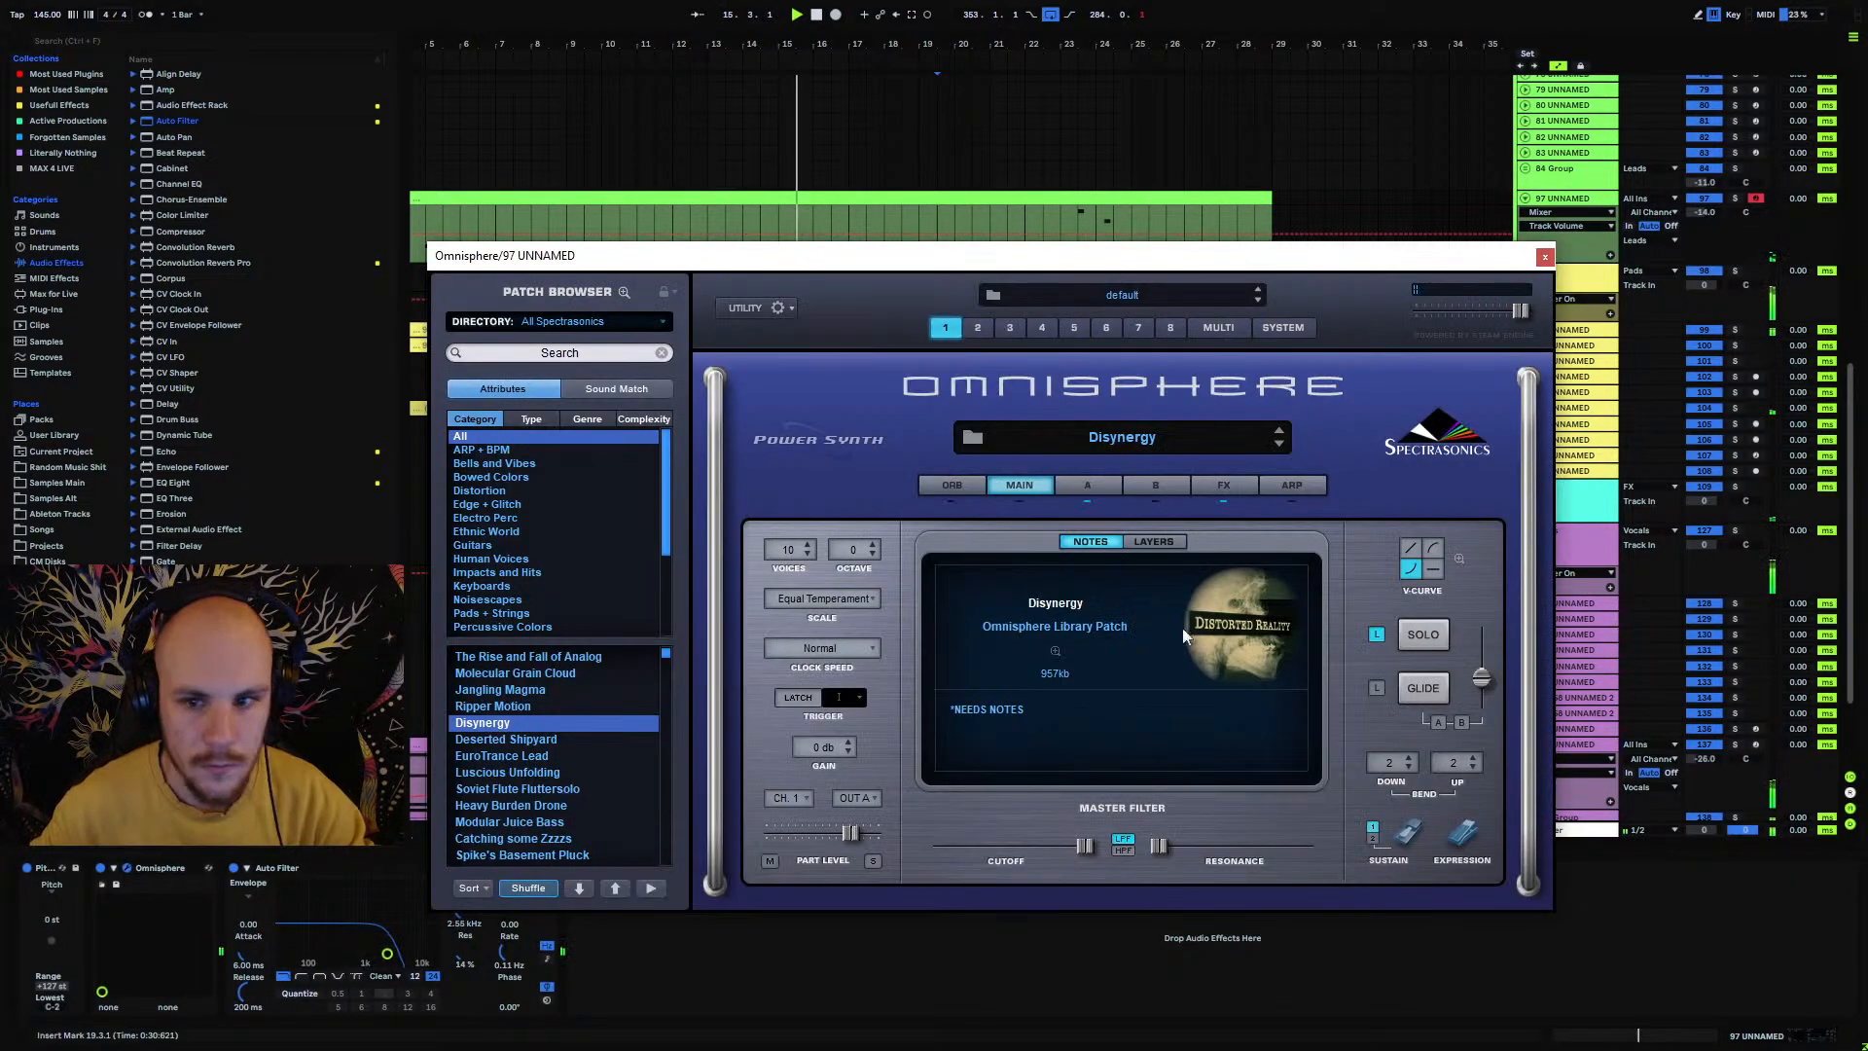
pyautogui.click(1089, 487)
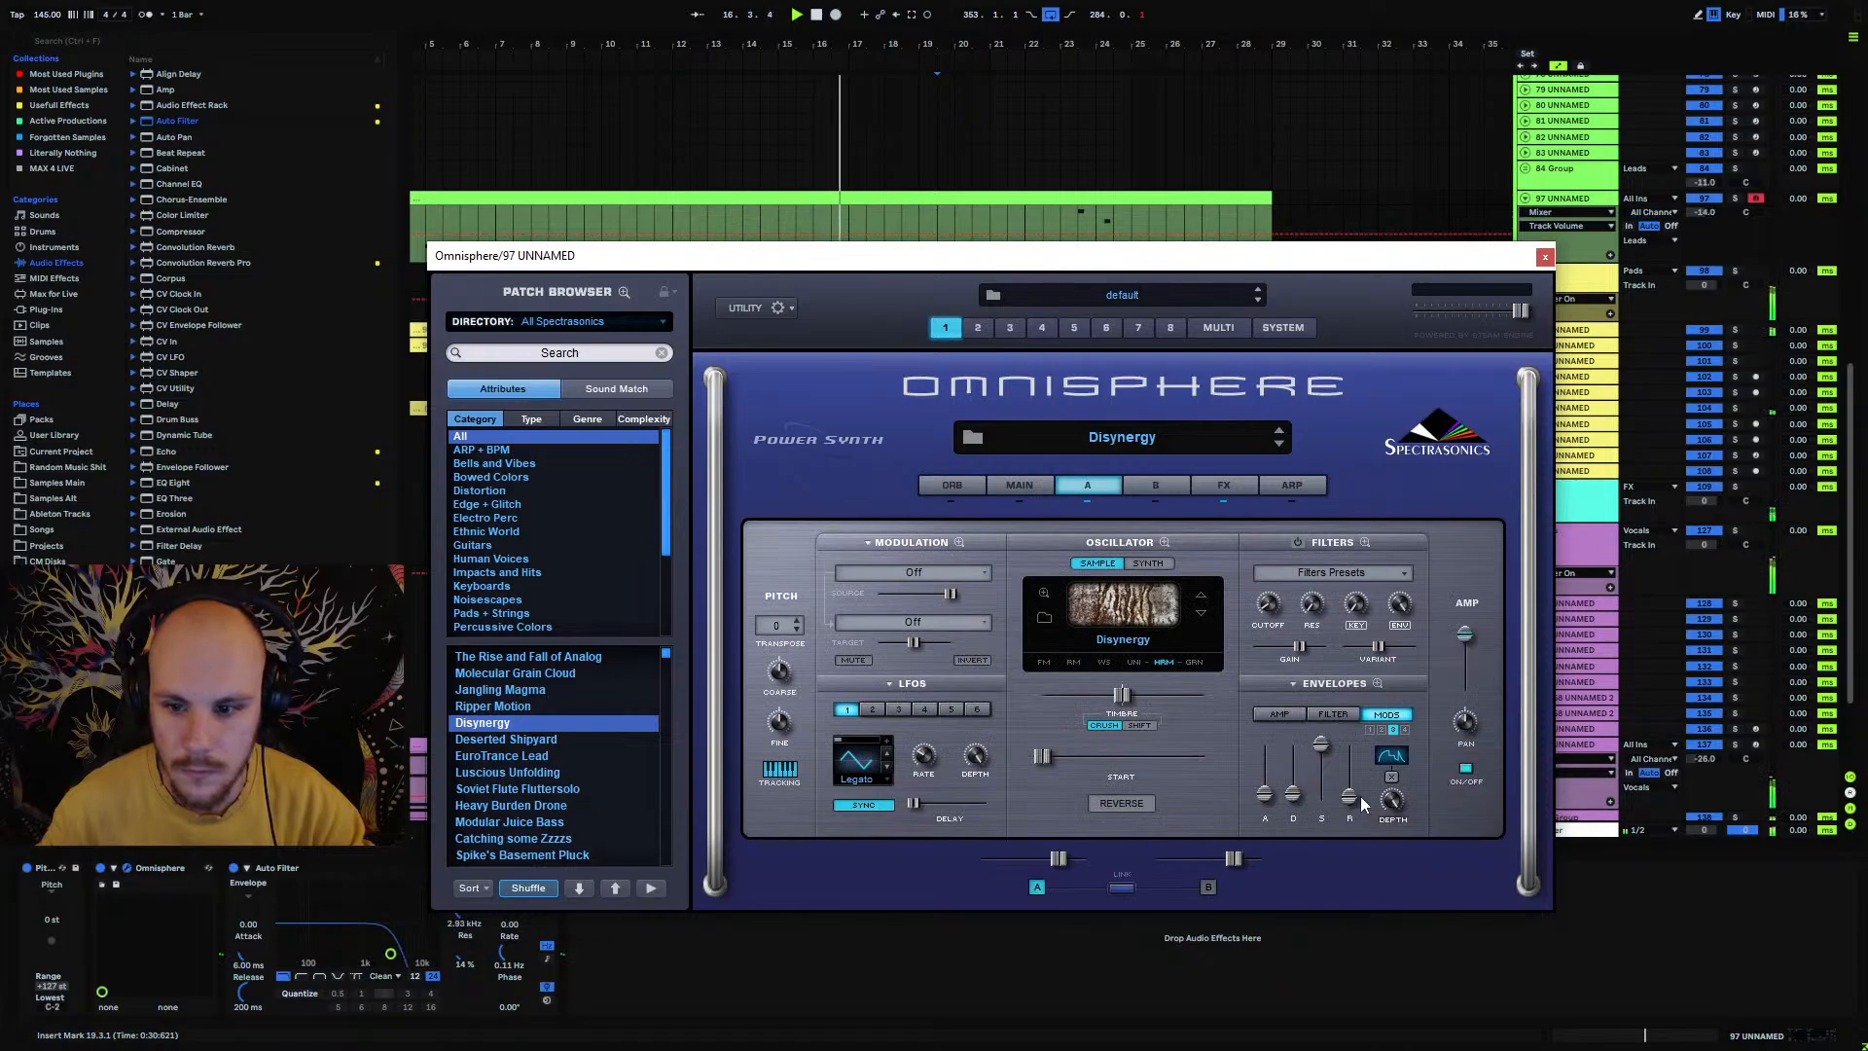
pyautogui.click(1283, 715)
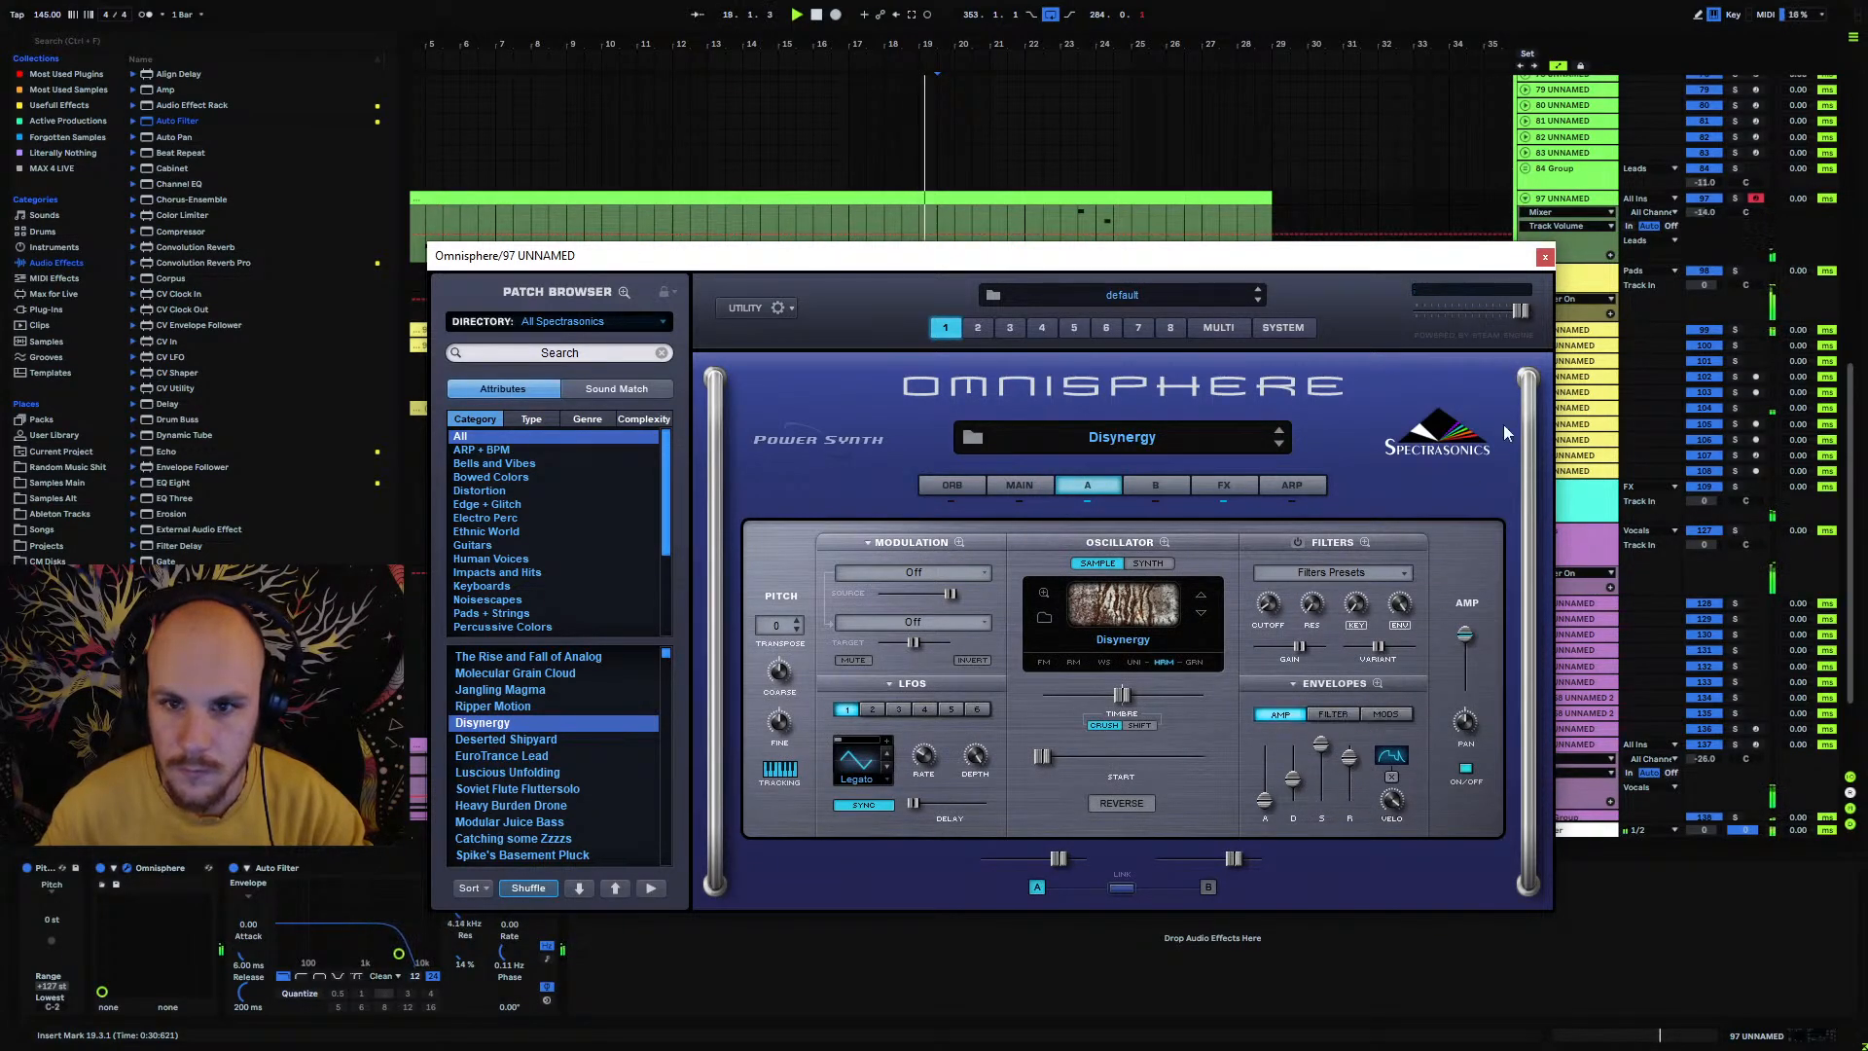
pyautogui.click(1545, 258)
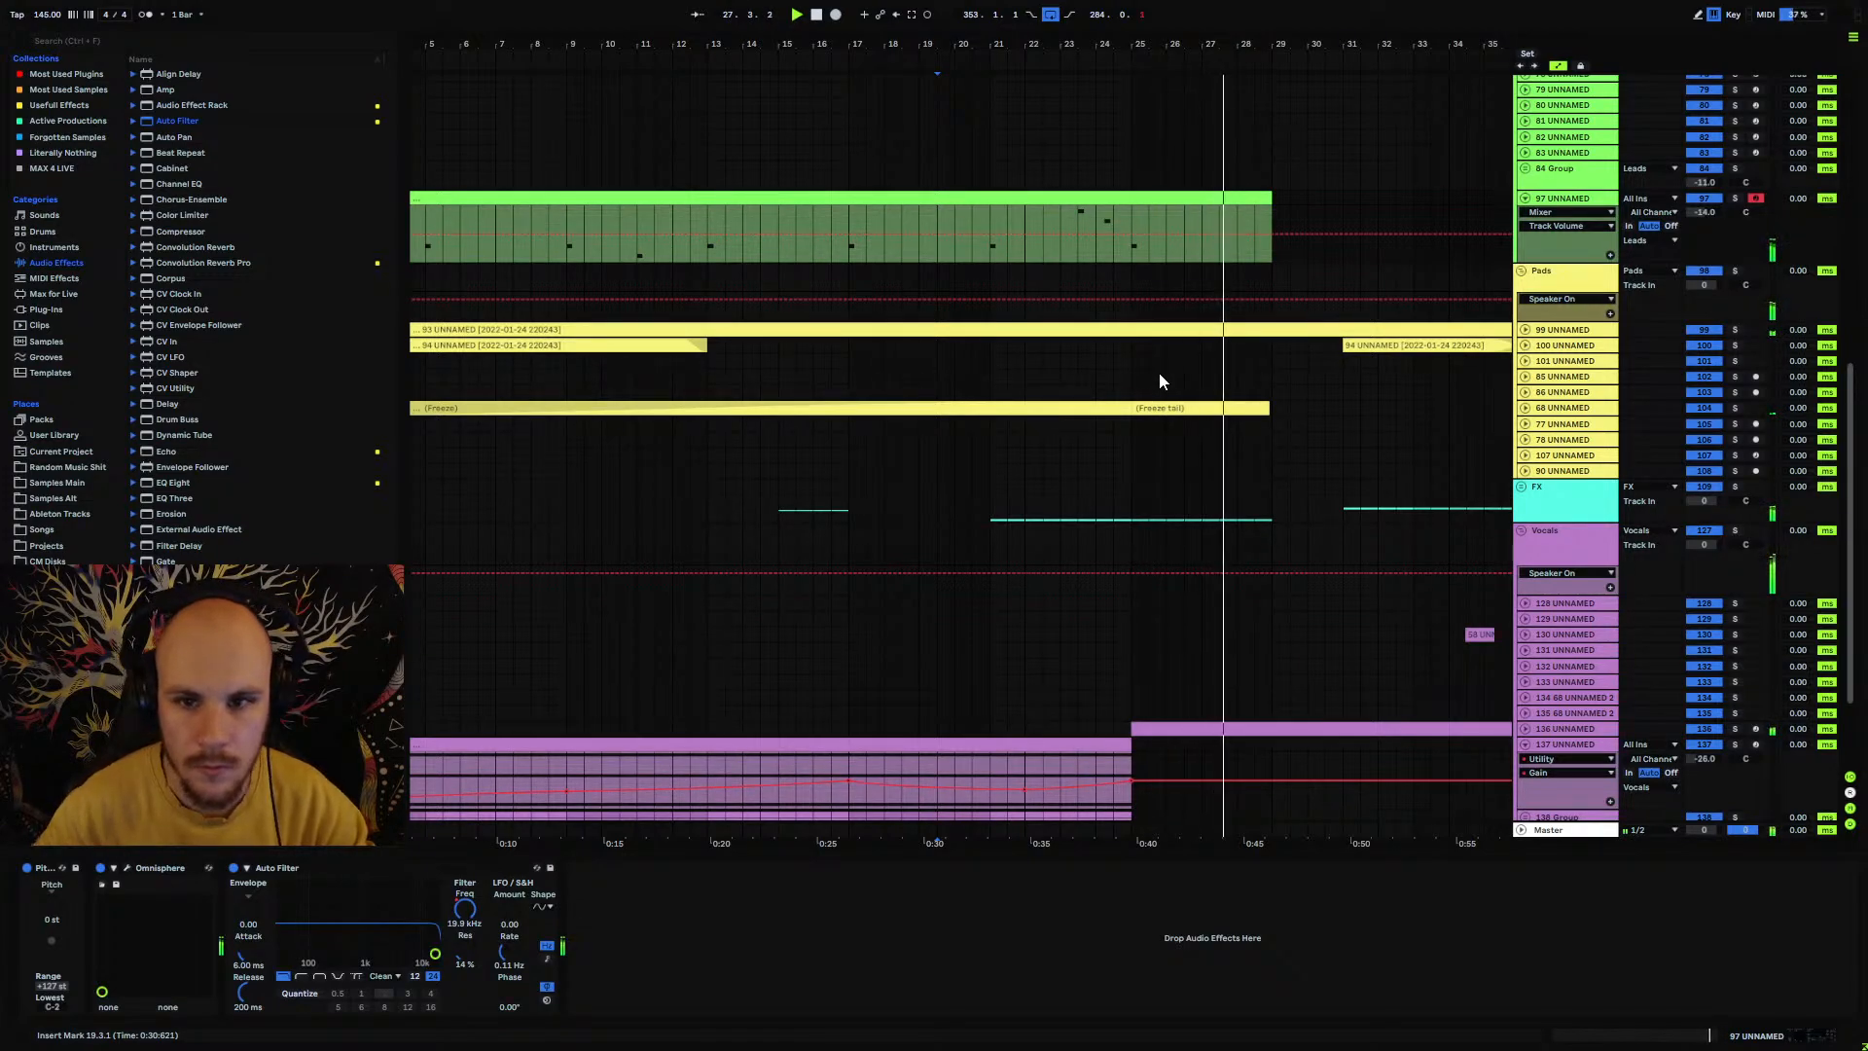
# Step: Duplicate the D#4 note at 24.2.1 to 24.4.1 and lower the copy to G#3
pyautogui.press('space')
pyautogui.doubleClick(1133, 199)
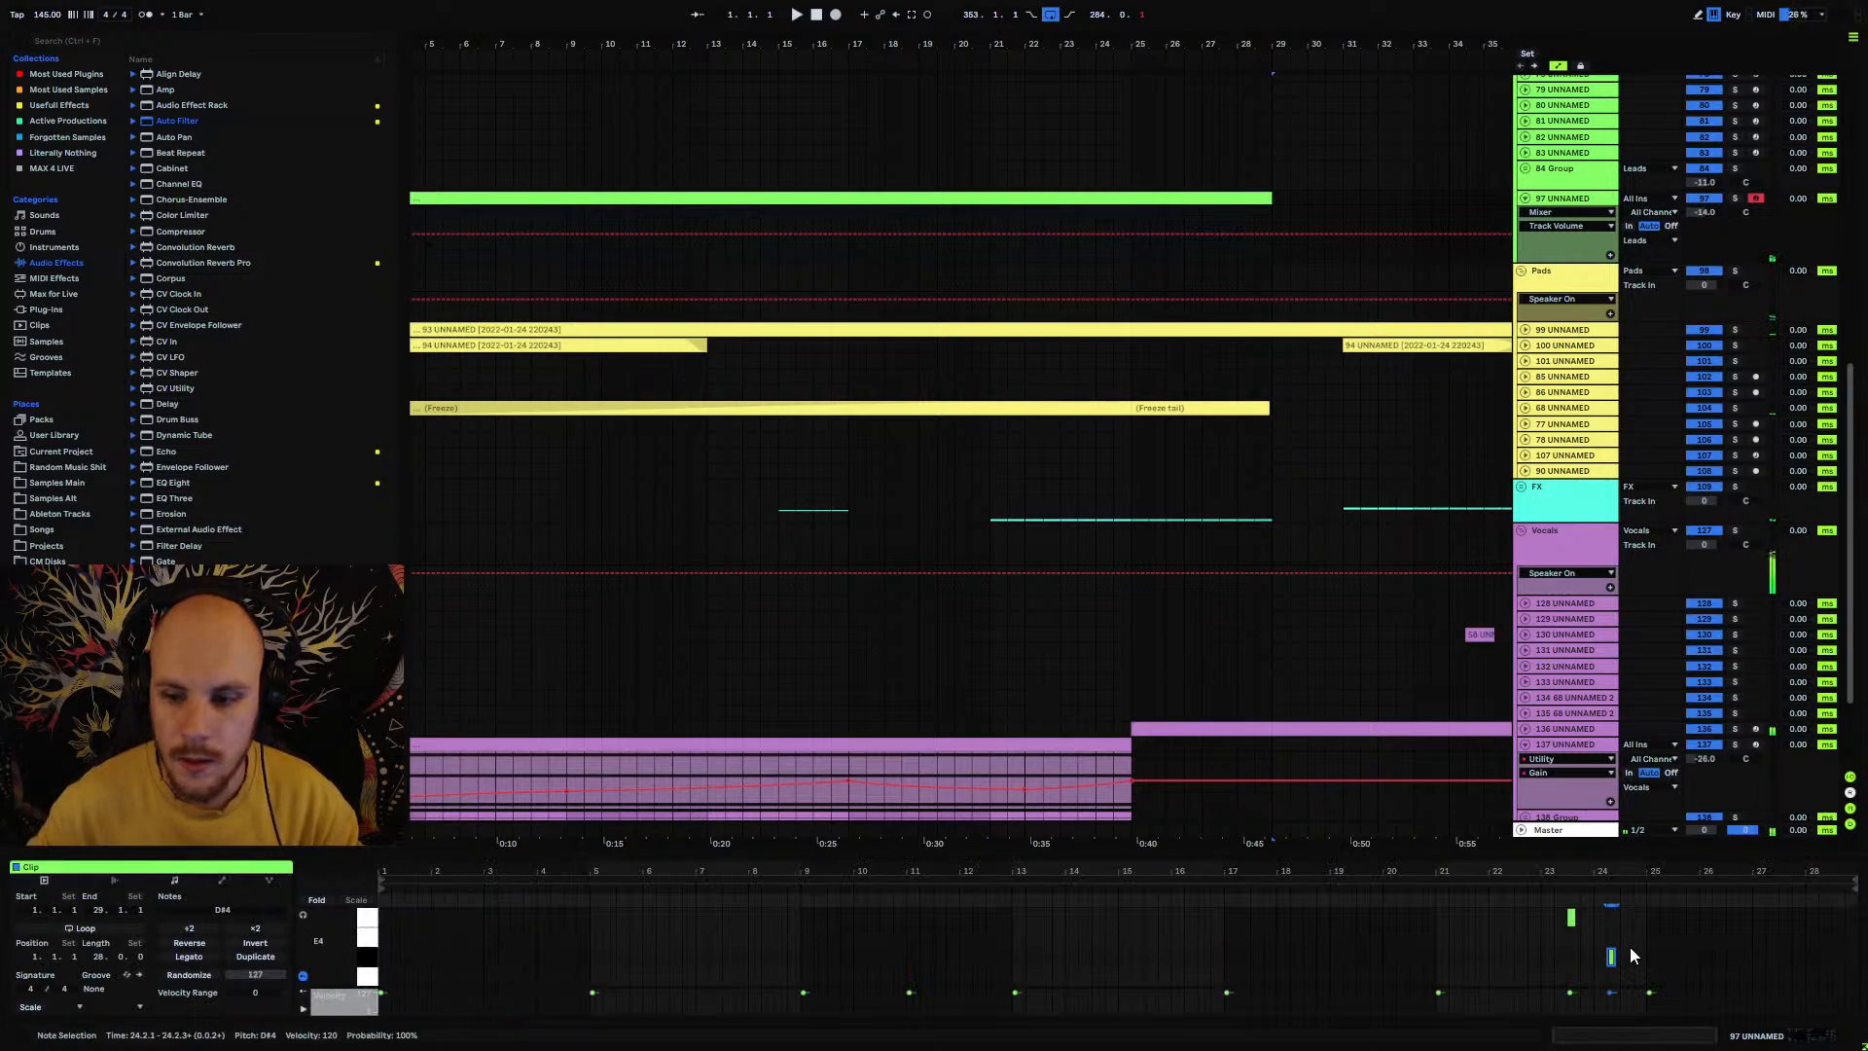
pyautogui.moveTo(1641, 869); pyautogui.dragTo(1505, 872)
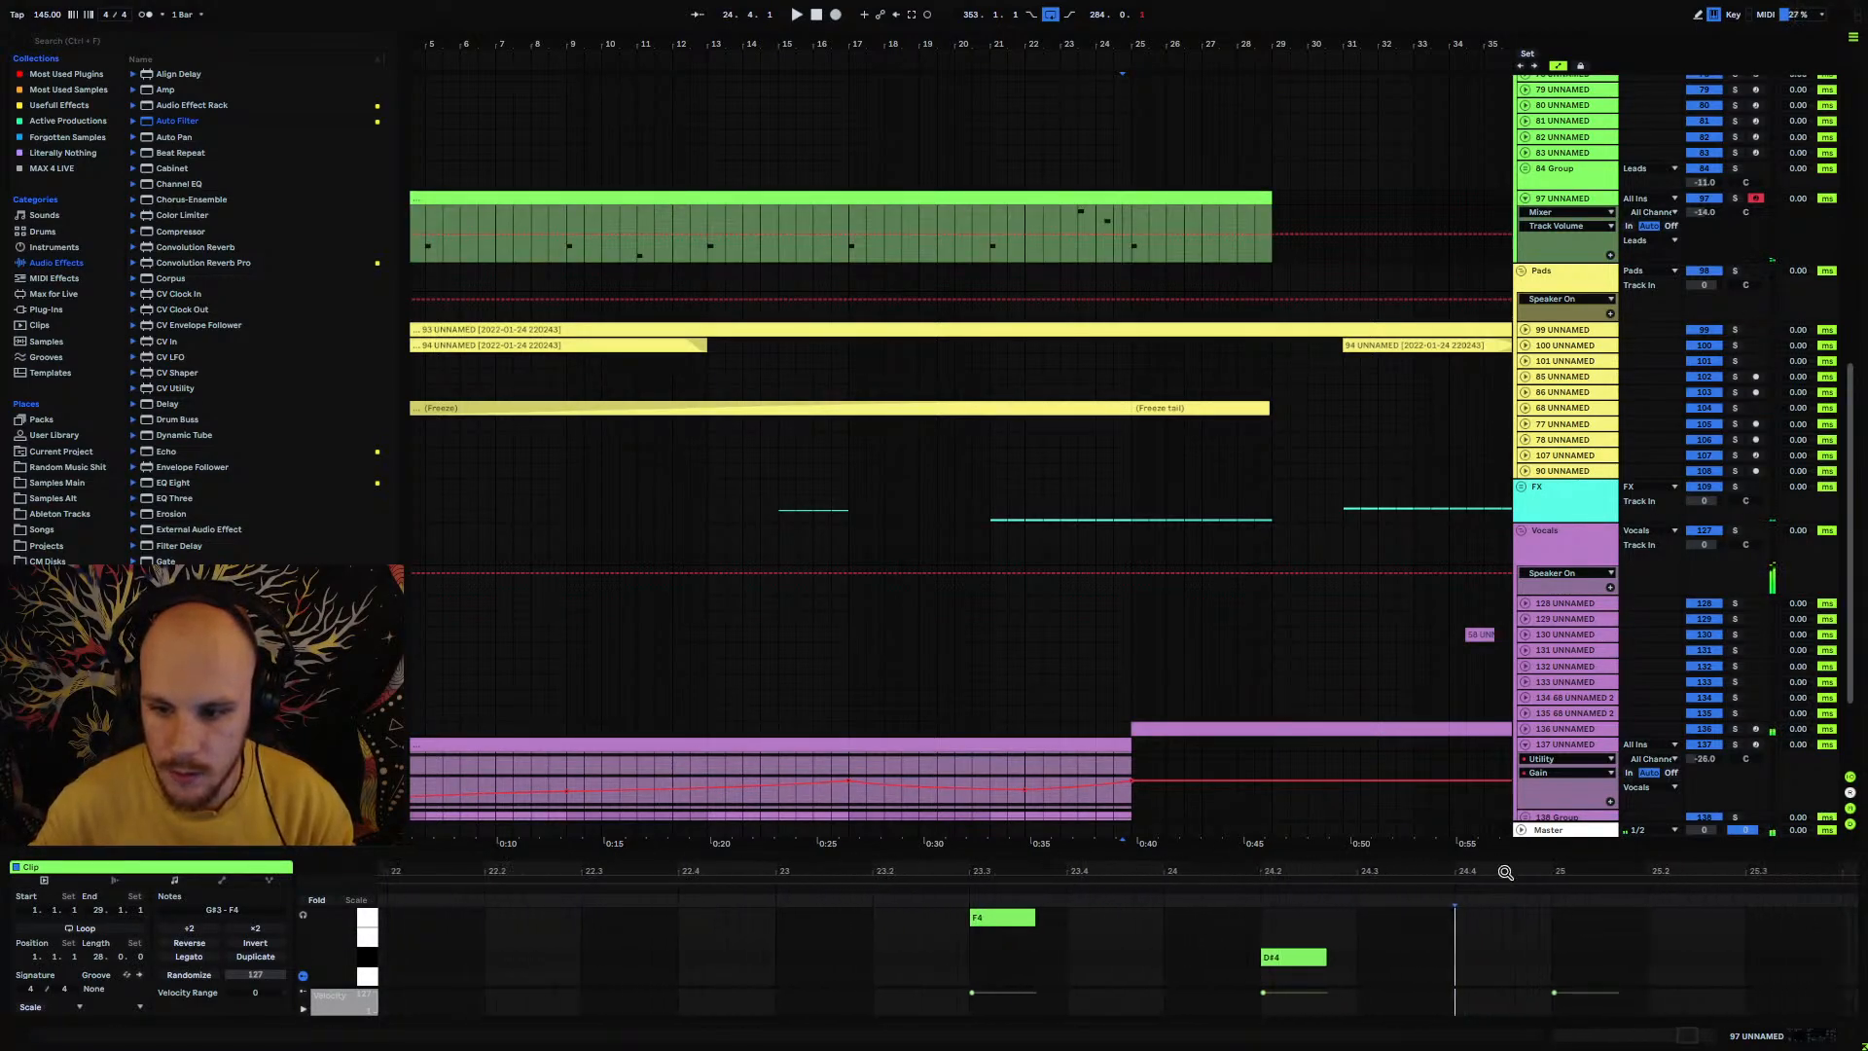
pyautogui.scroll(-1, 1460, 944)
pyautogui.click(1298, 944)
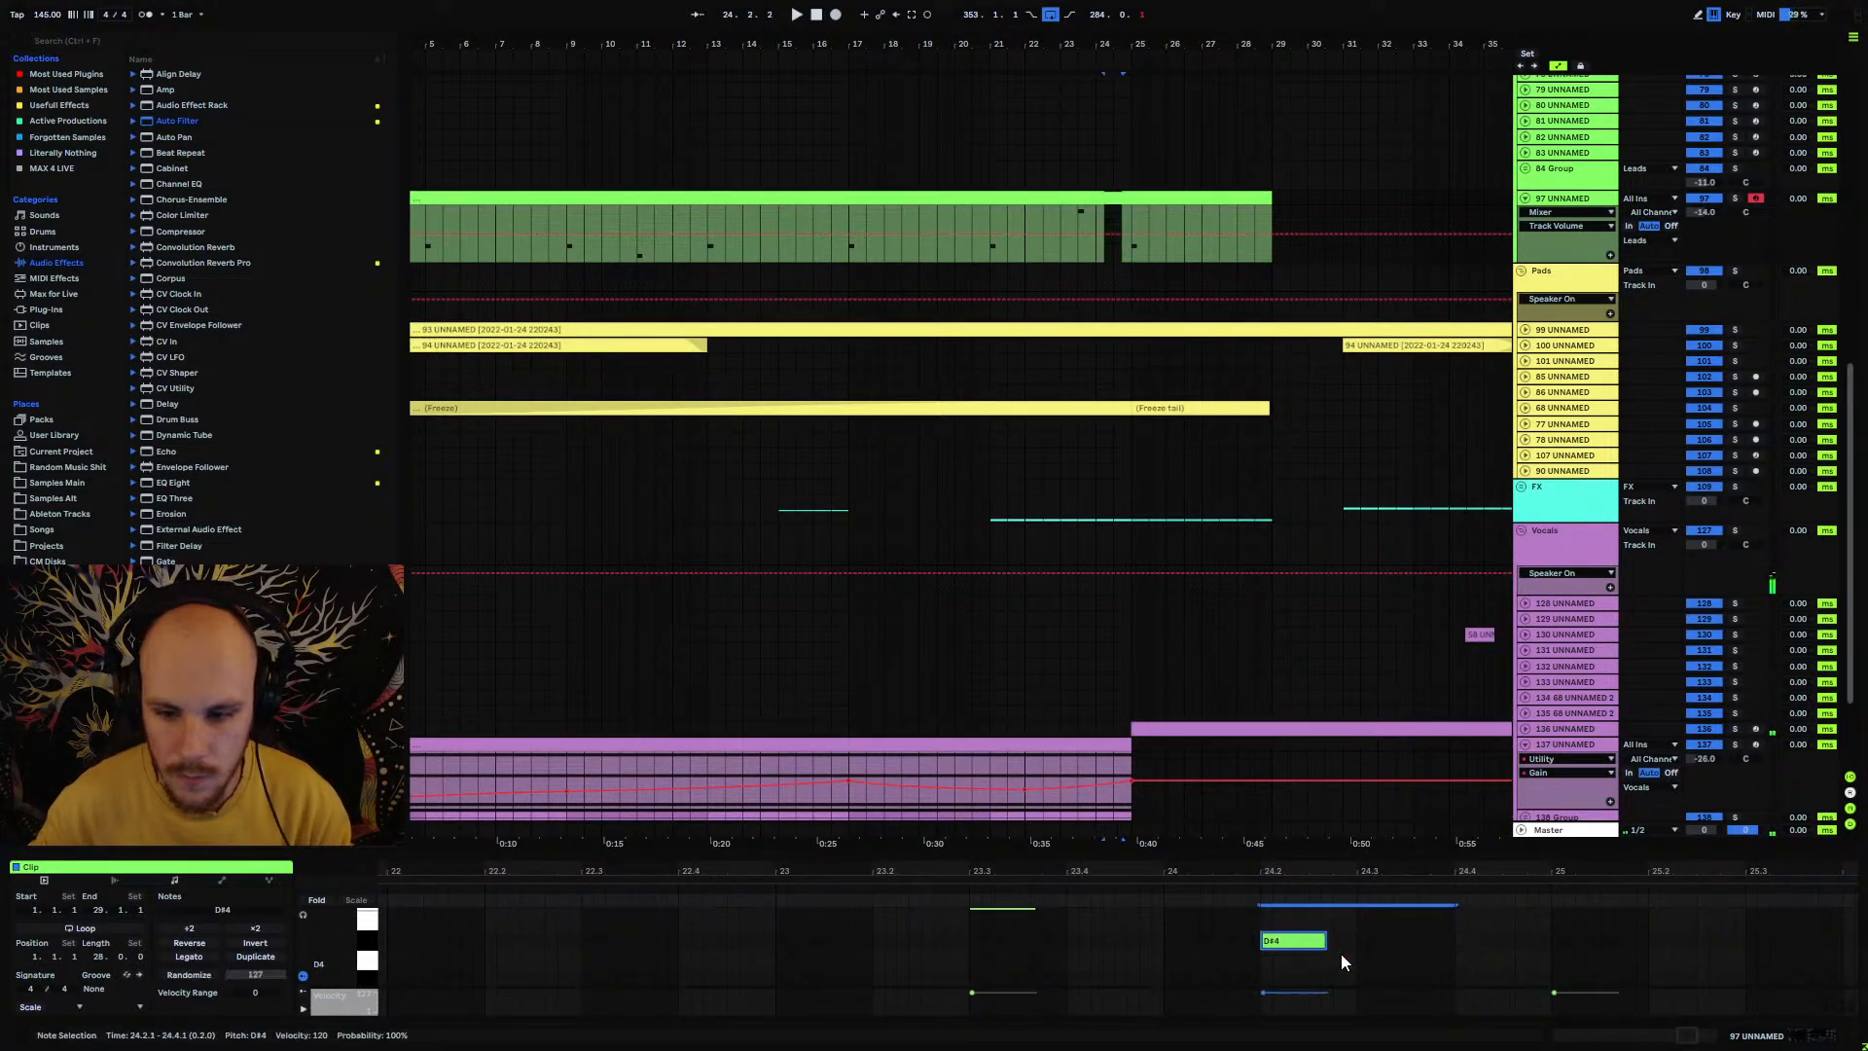
pyautogui.hotkey('ctrl', 'd')
pyautogui.press('Down')
pyautogui.press('Down')
pyautogui.press('Down')
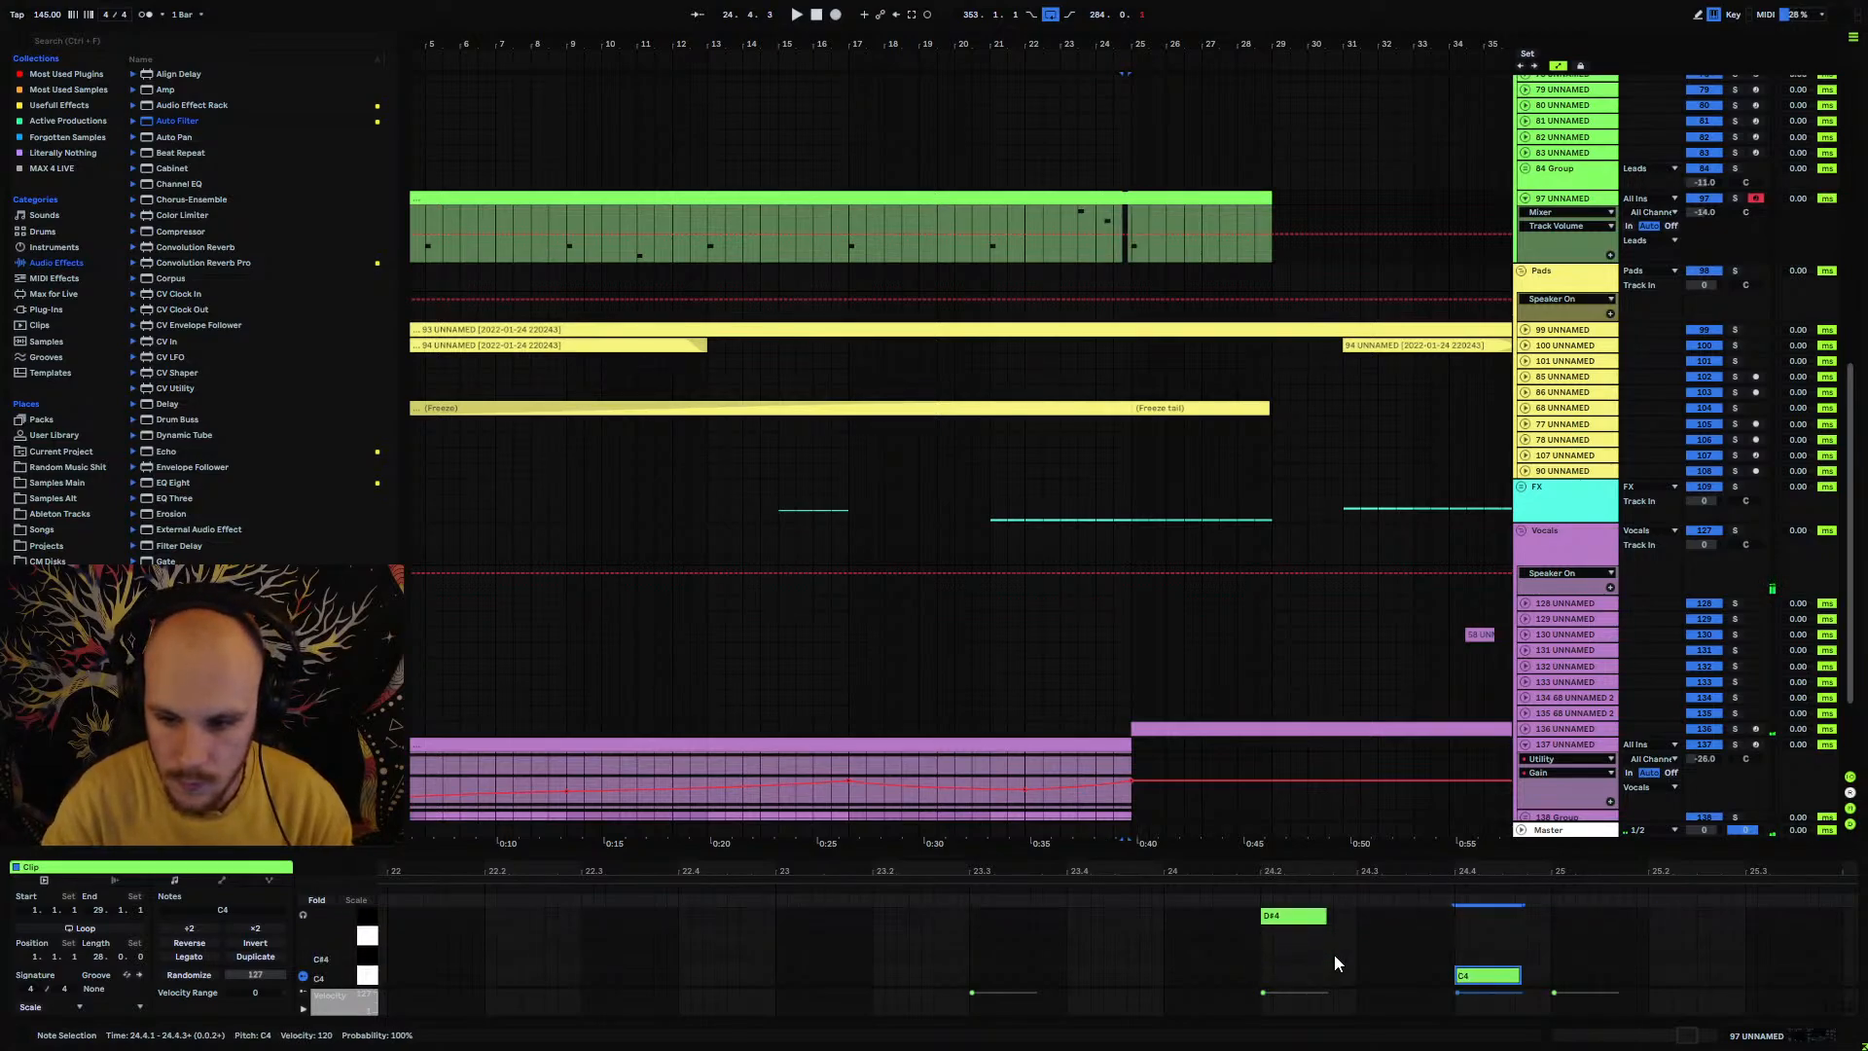
pyautogui.press('Down')
pyautogui.press('Down')
pyautogui.press('Down')
pyautogui.press('Down')
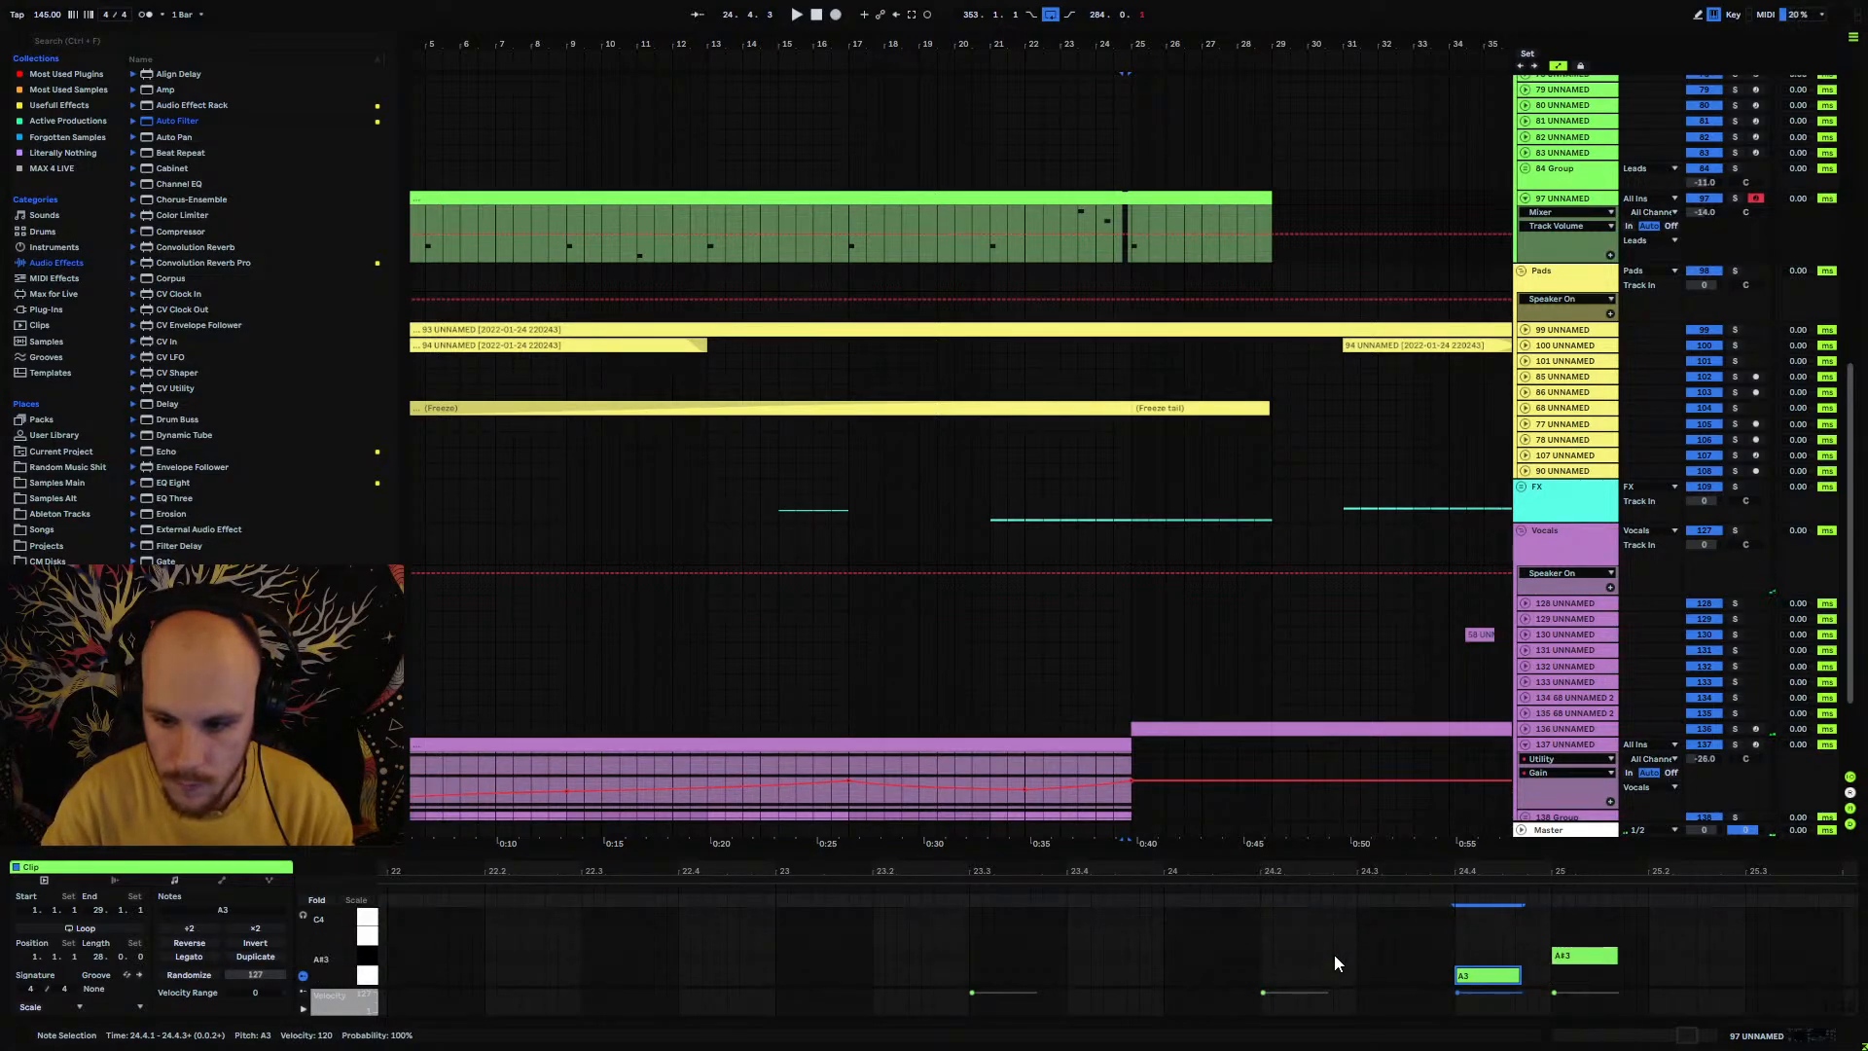
# Step: Preview the phrase from 23.3.1 and shift the G#3 note back from 24.4.1 to 24.3.3
pyautogui.press('space')
pyautogui.click(1071, 216)
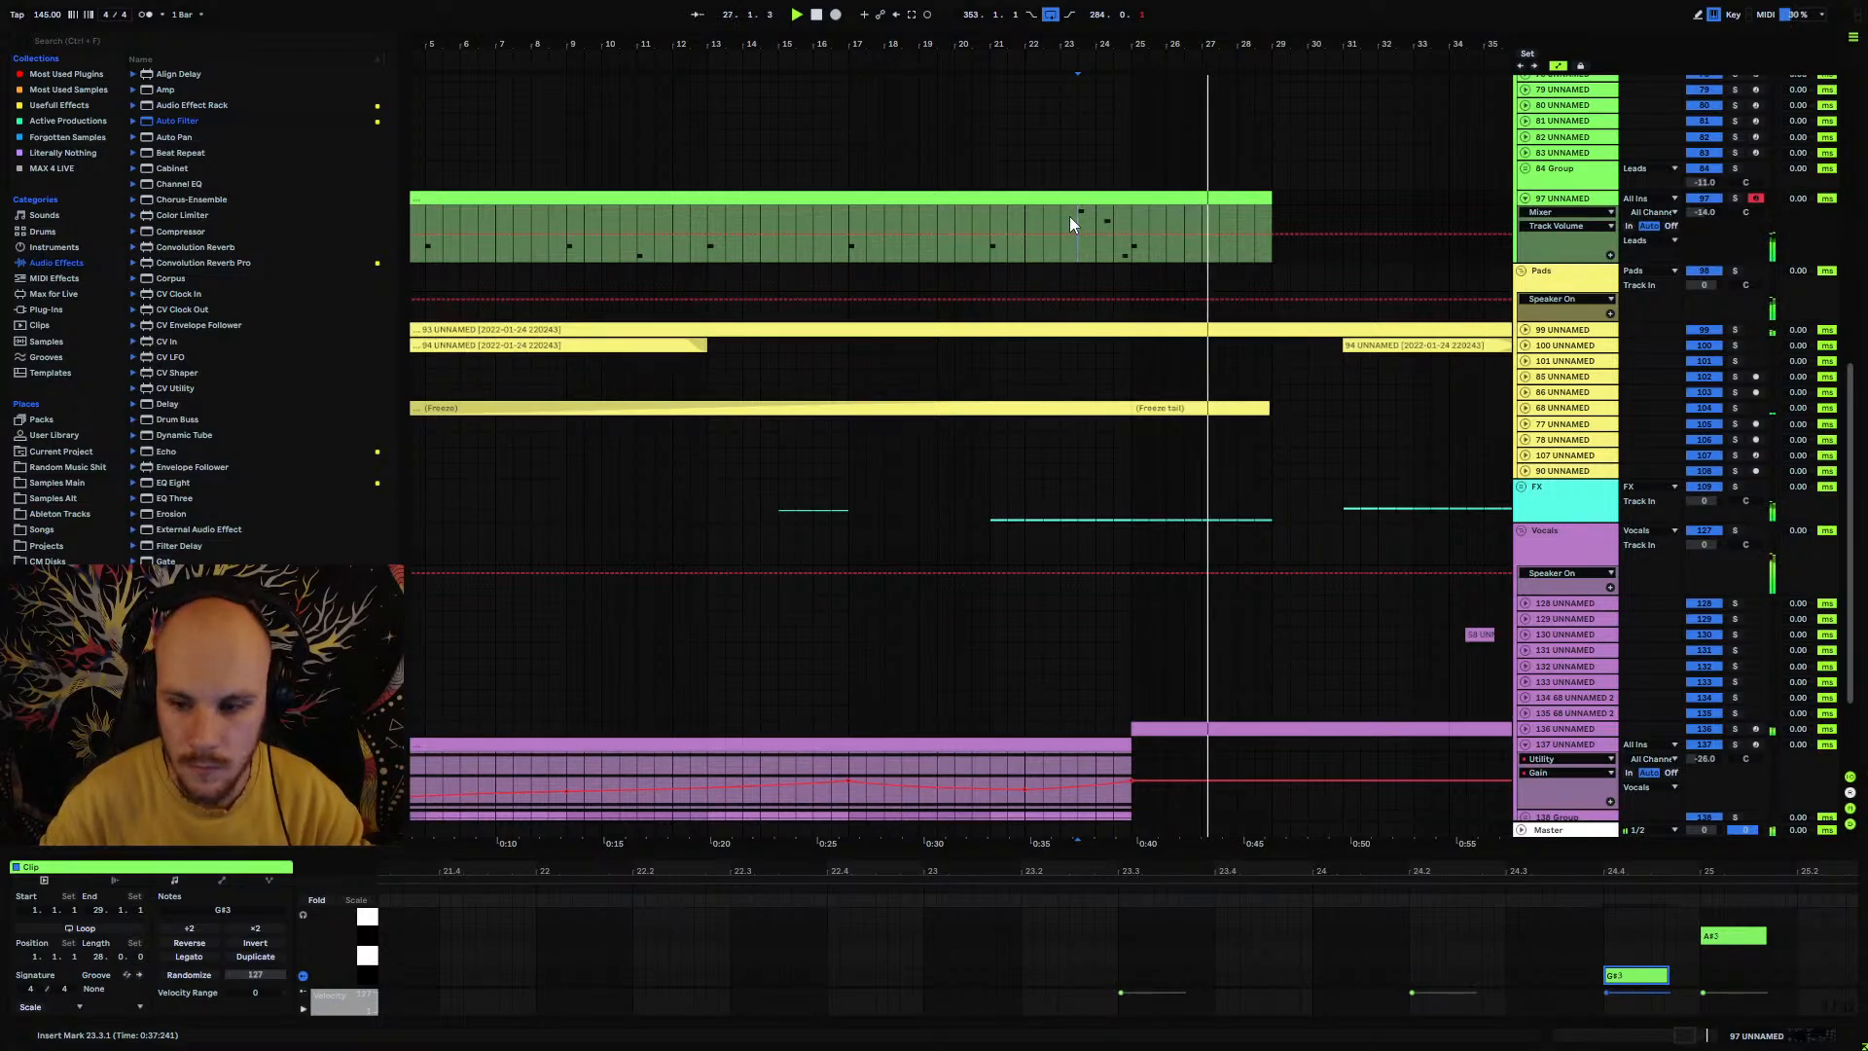
pyautogui.click(1638, 978)
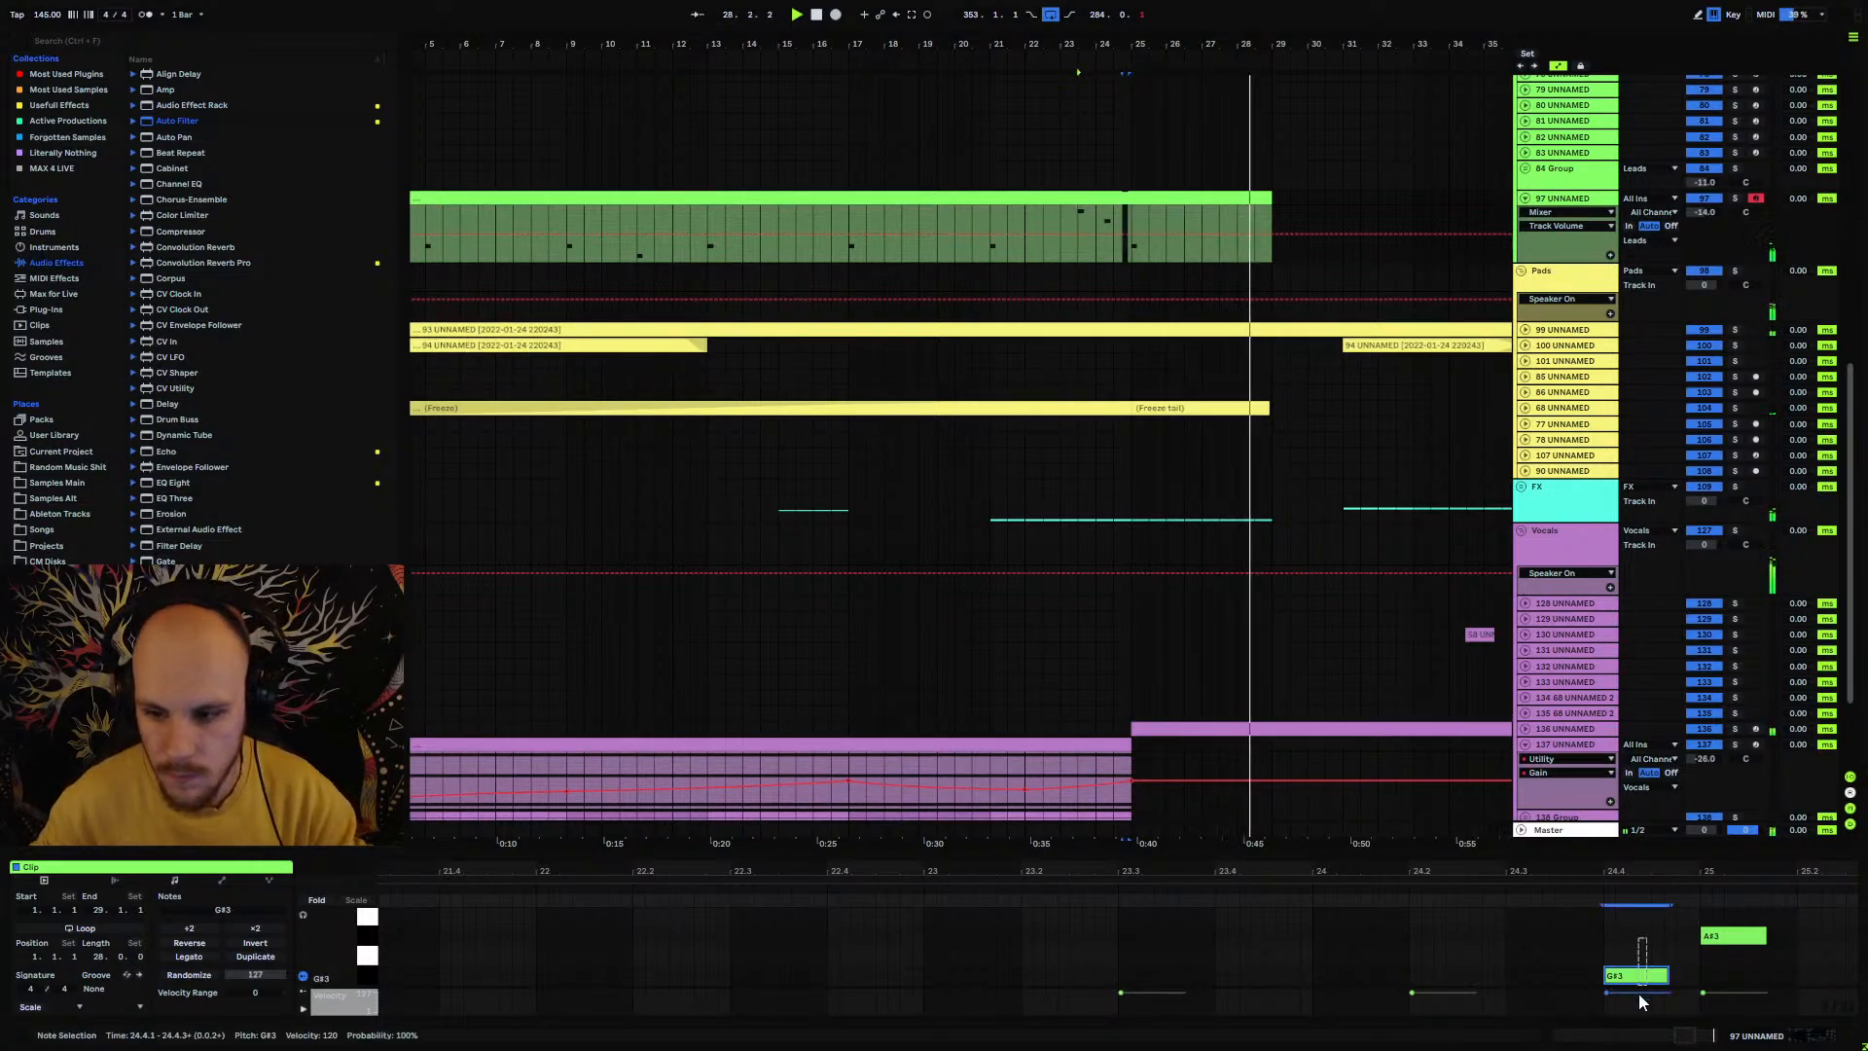
pyautogui.press('Left')
pyautogui.press('Left')
pyautogui.press('space')
pyautogui.press('space')
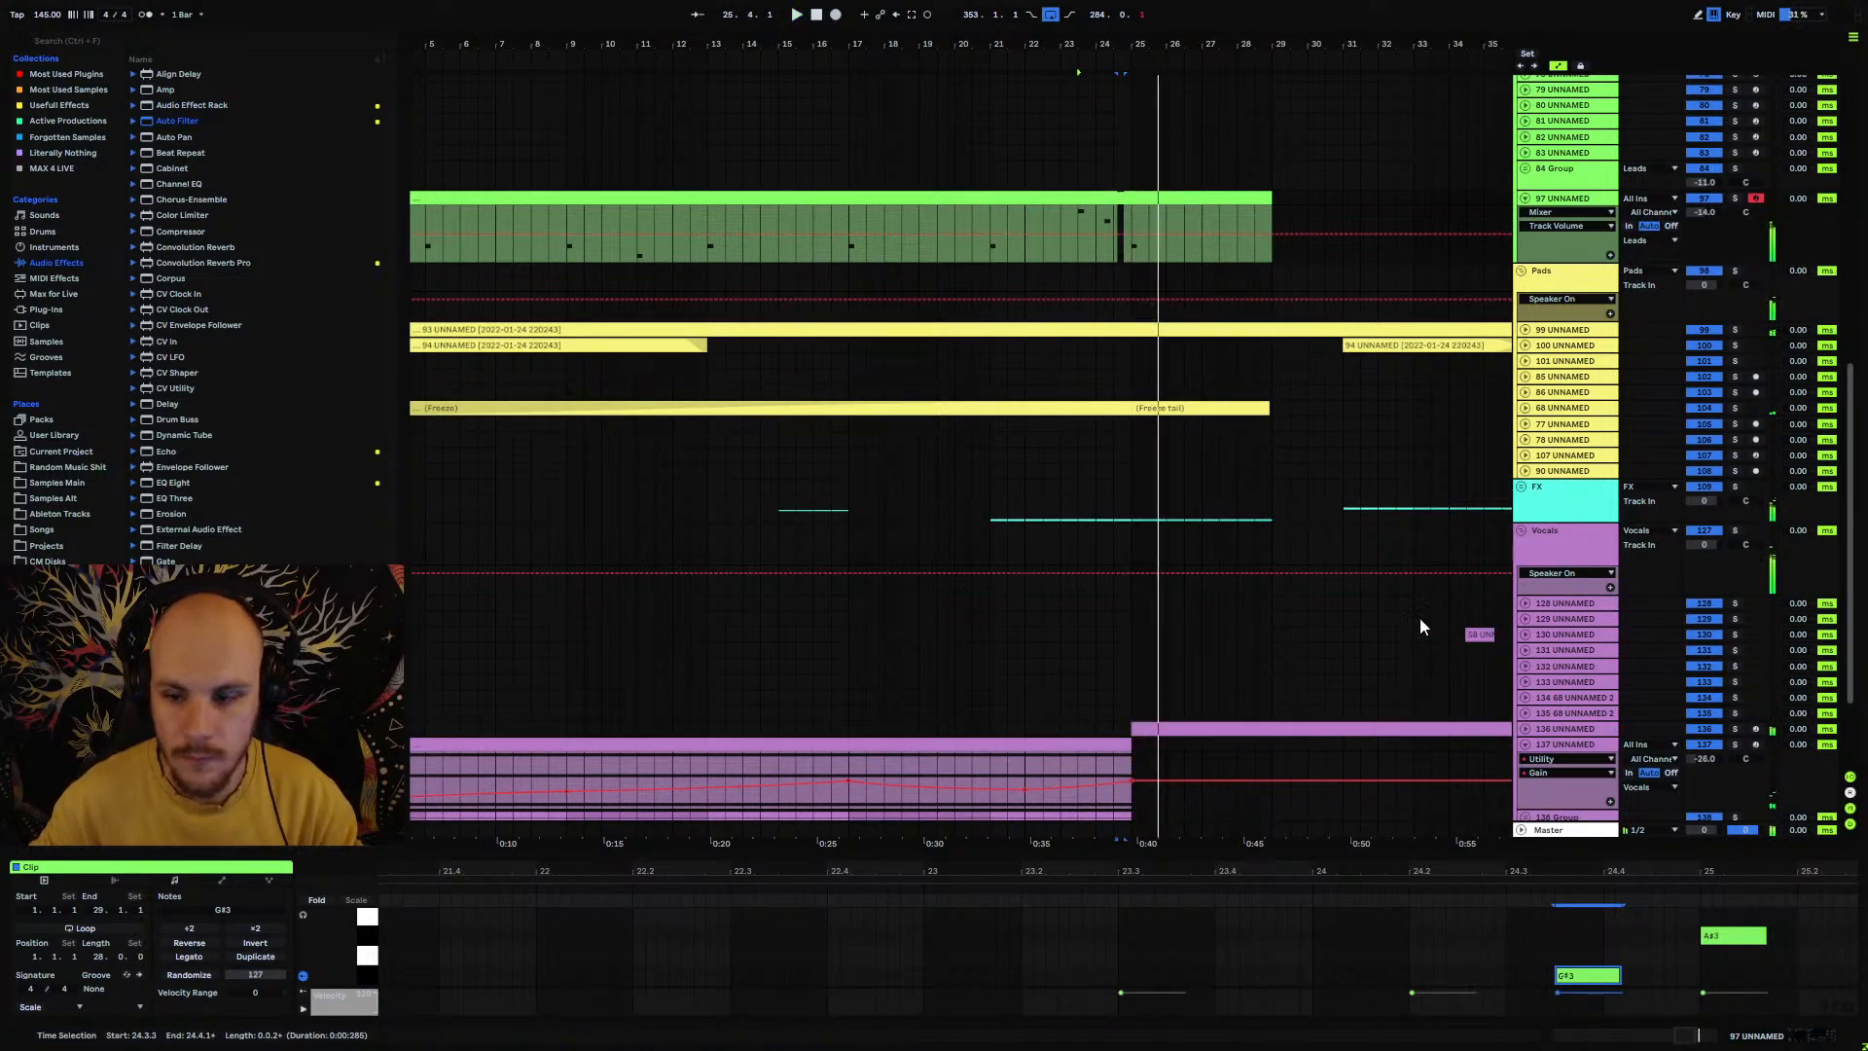
# Step: Stop playback, move the G#3 note to 24.4.1 and enlarge the note editor
pyautogui.press('space')
pyautogui.press('Right')
pyautogui.press('Right')
pyautogui.press('Right')
pyautogui.press('Right')
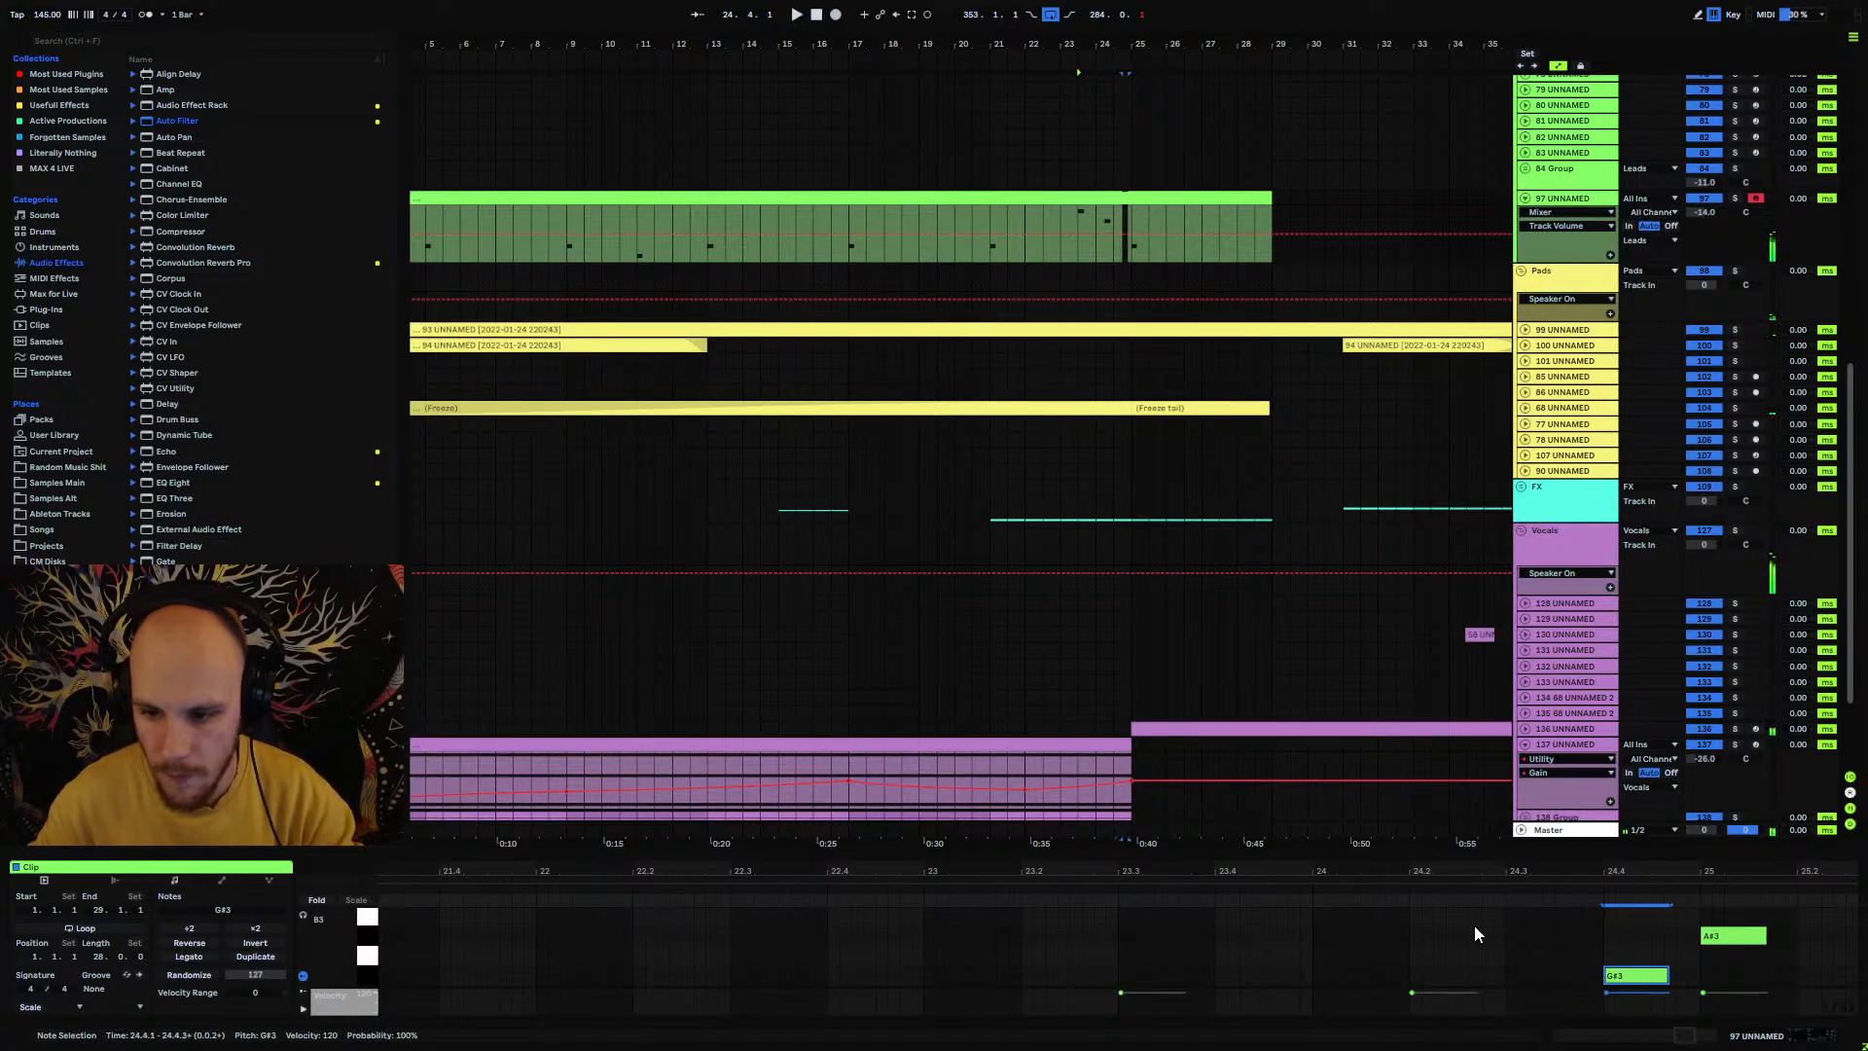
pyautogui.scroll(2, 1516, 934)
pyautogui.moveTo(1470, 853); pyautogui.dragTo(1470, 533)
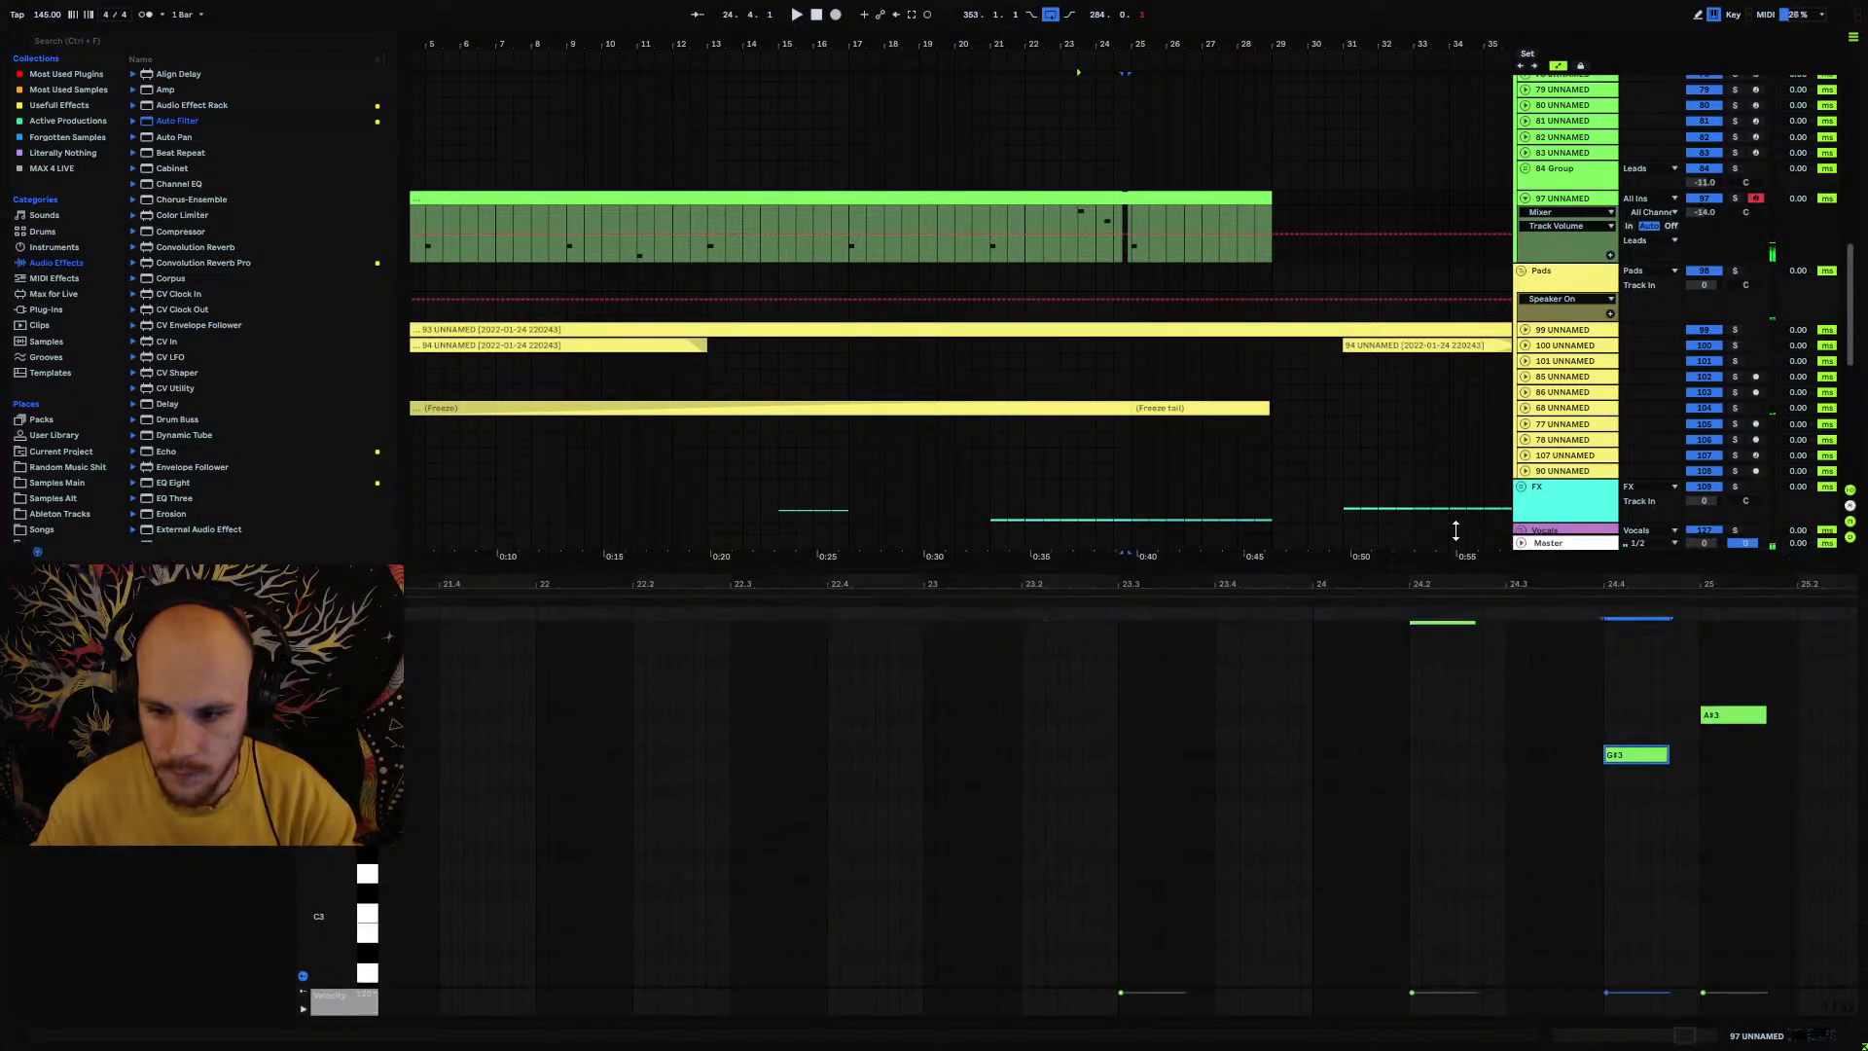
# Step: Shift the F4, D#4 and G#3 notes earlier together so that F4 starts at 23.1.1
pyautogui.scroll(3, 1609, 717)
pyautogui.moveTo(1642, 655); pyautogui.dragTo(1122, 902)
pyautogui.press('Left')
pyautogui.press('Left')
pyautogui.press('Left')
pyautogui.press('Left')
pyautogui.press('Left')
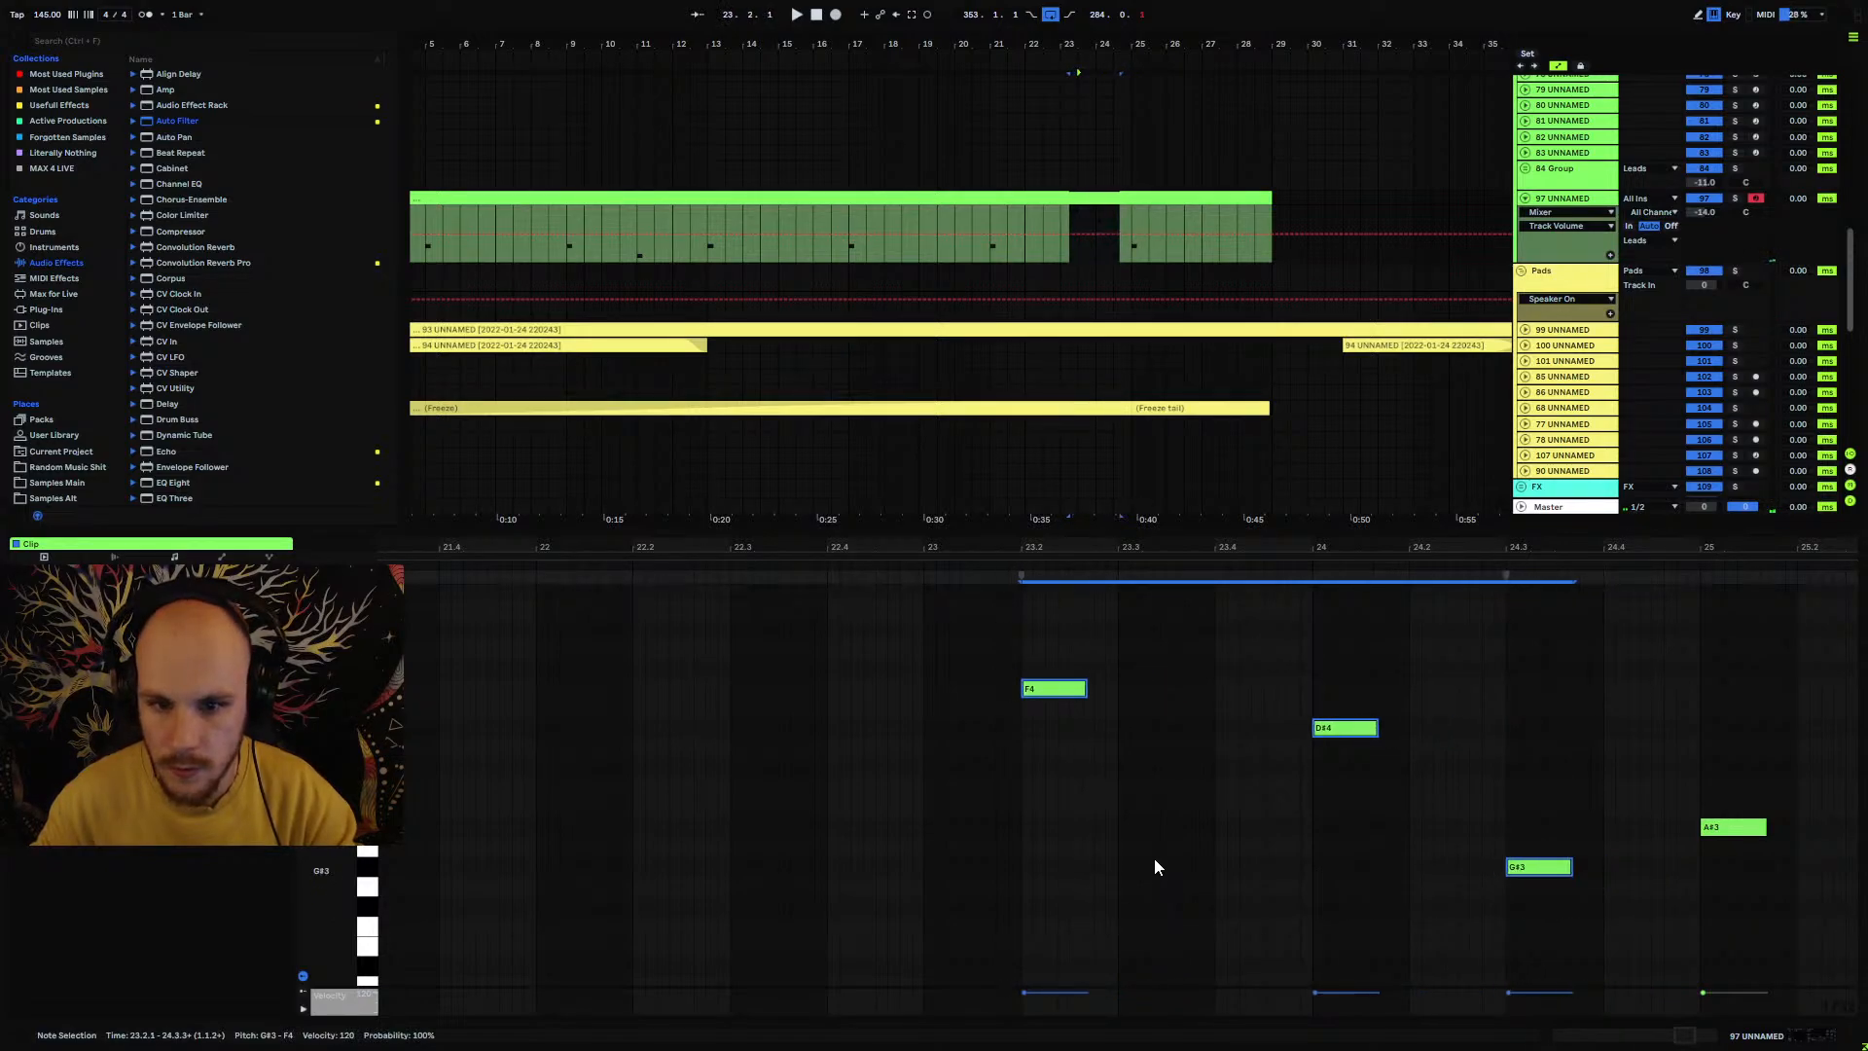
pyautogui.press('Left')
pyautogui.press('Left')
pyautogui.press('Right')
pyautogui.press('Right')
pyautogui.press('Right')
pyautogui.press('Right')
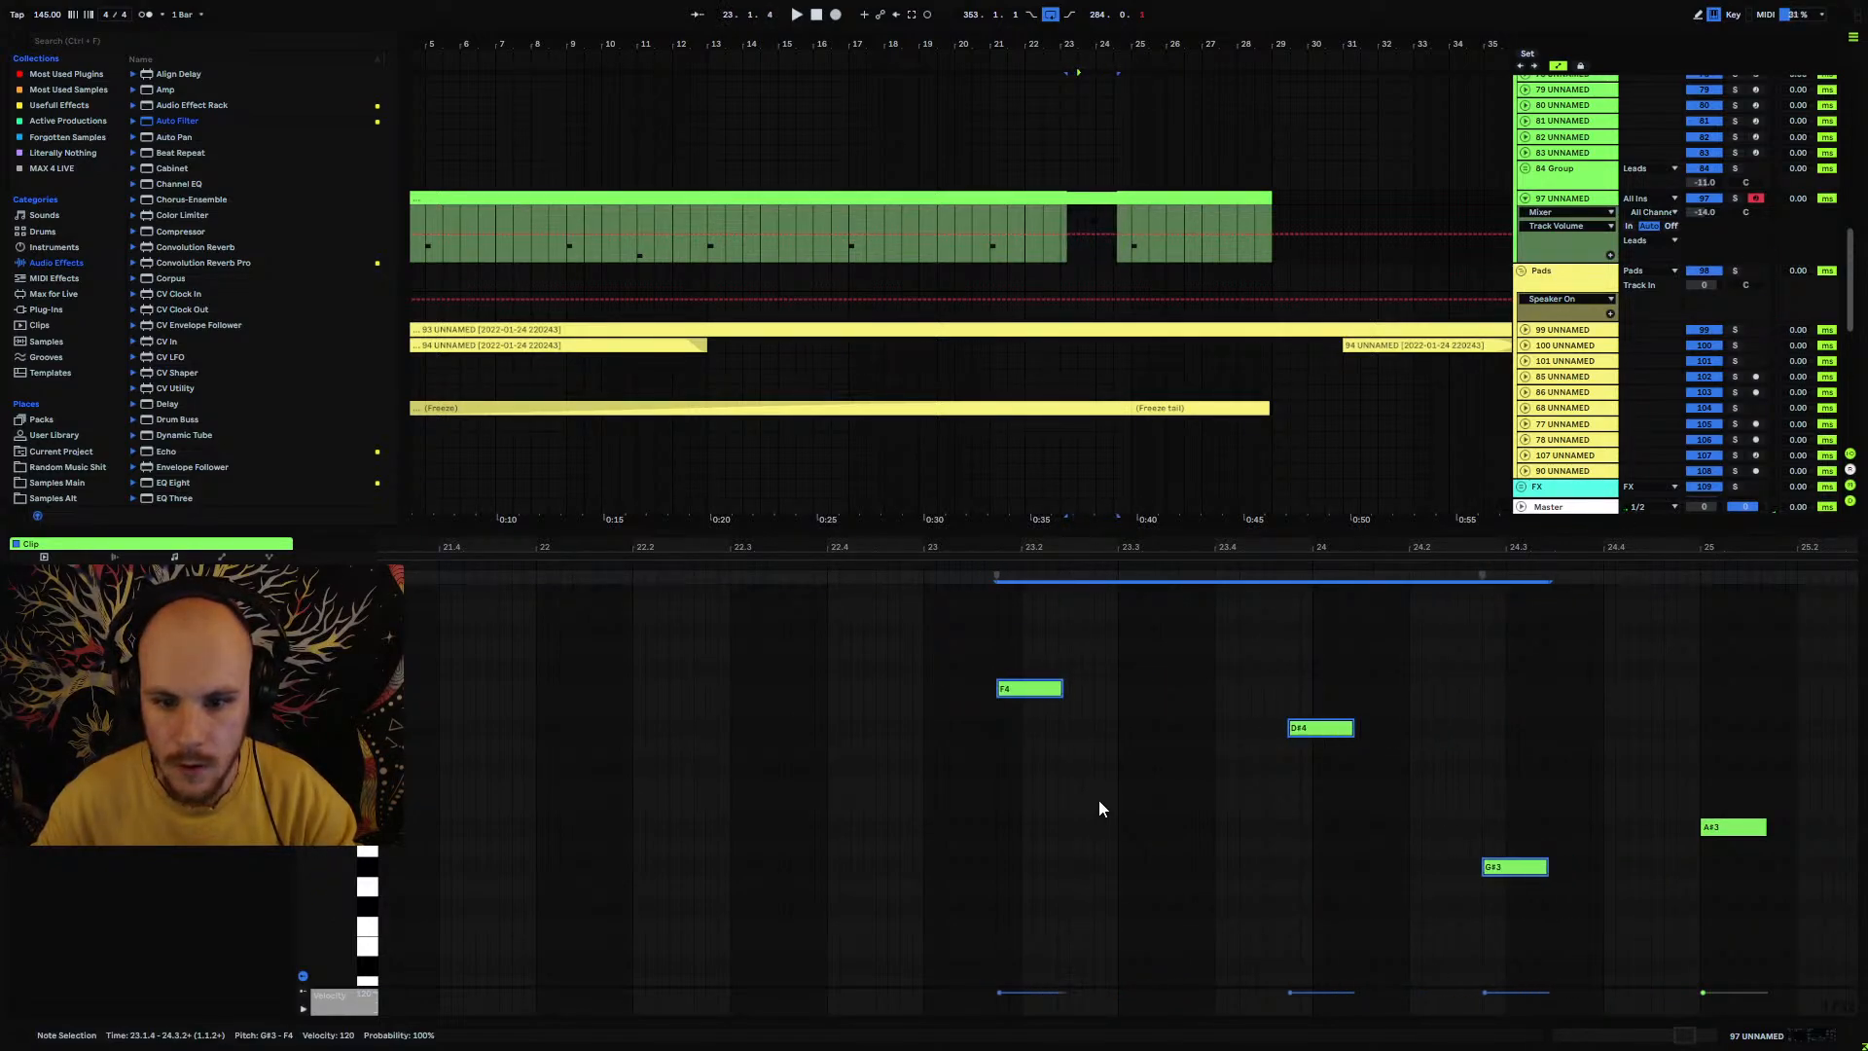
pyautogui.press('Left')
pyautogui.press('Left')
pyautogui.press('Left')
pyautogui.press('Left')
pyautogui.press('Left')
pyautogui.press('Left')
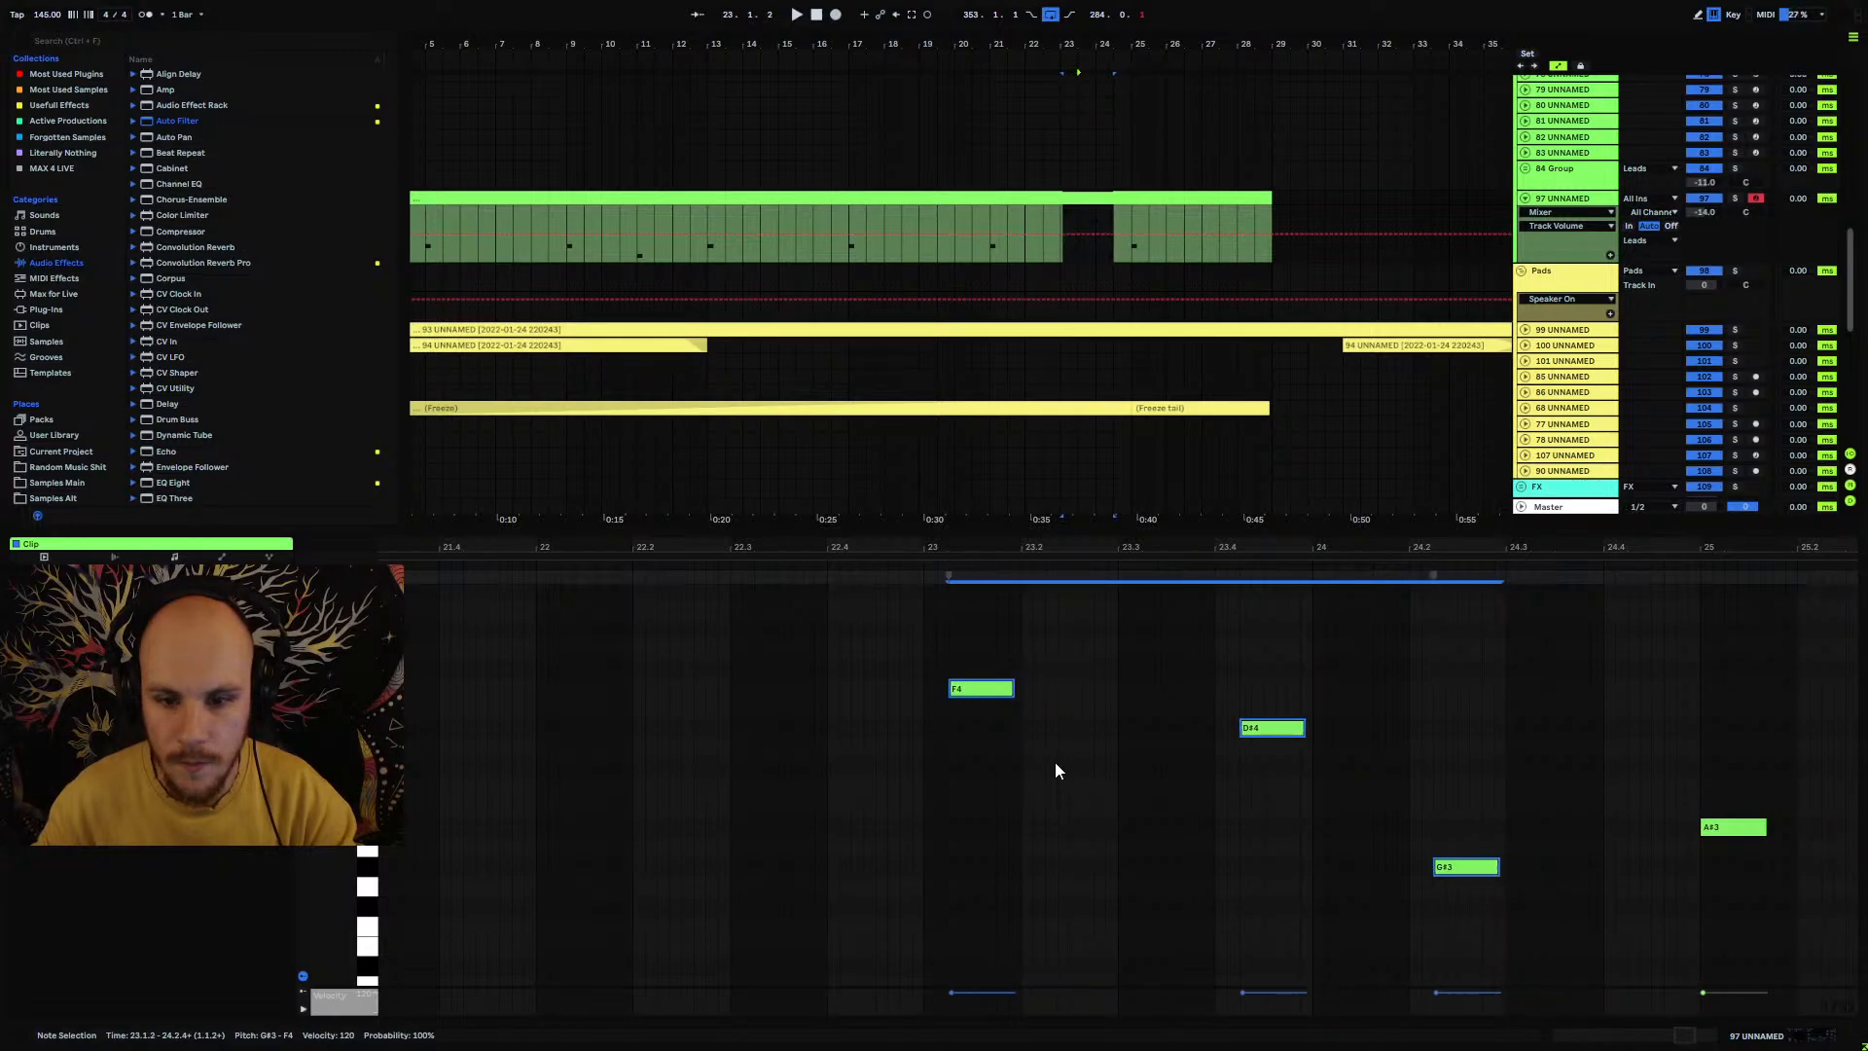
# Step: Move only the G#3 note of this phrase to 24.3.1
pyautogui.moveTo(1420, 758); pyautogui.dragTo(1438, 881)
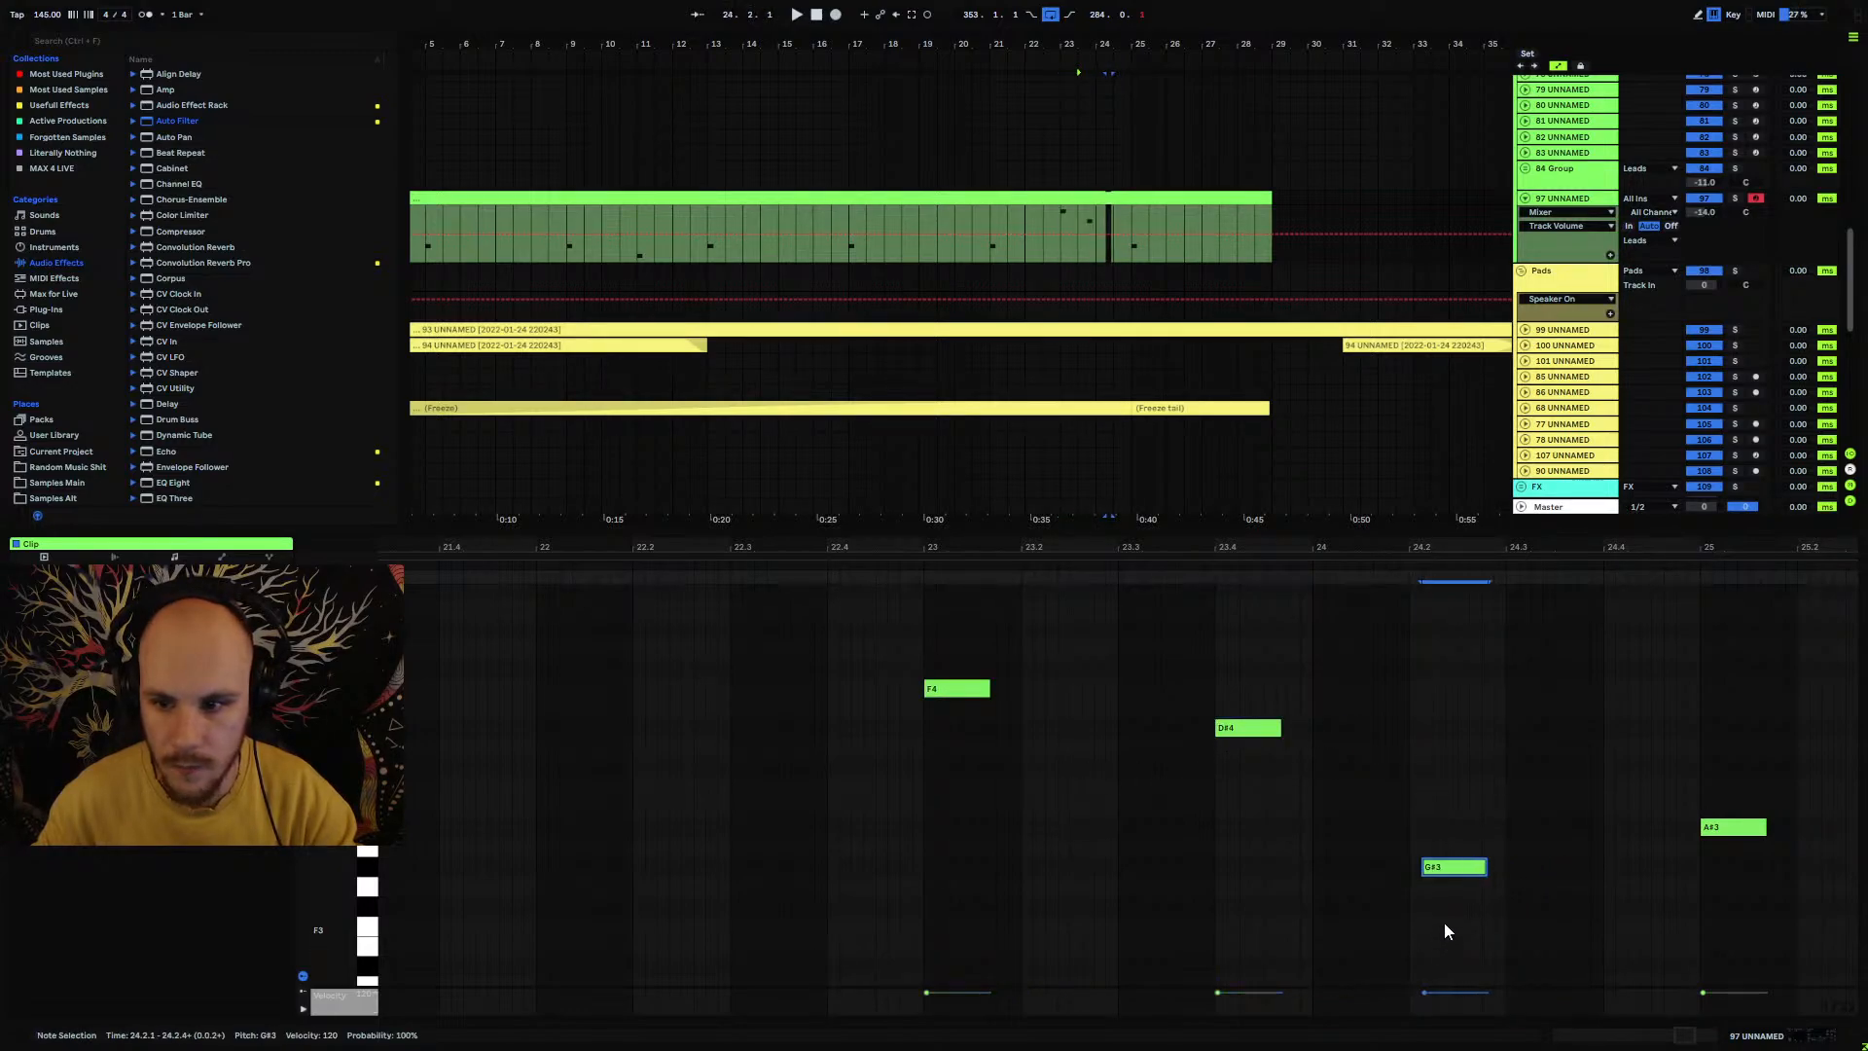
pyautogui.press('Right')
pyautogui.press('Right')
pyautogui.press('Right')
pyautogui.press('Right')
pyautogui.press('Right')
pyautogui.press('Right')
pyautogui.press('Right')
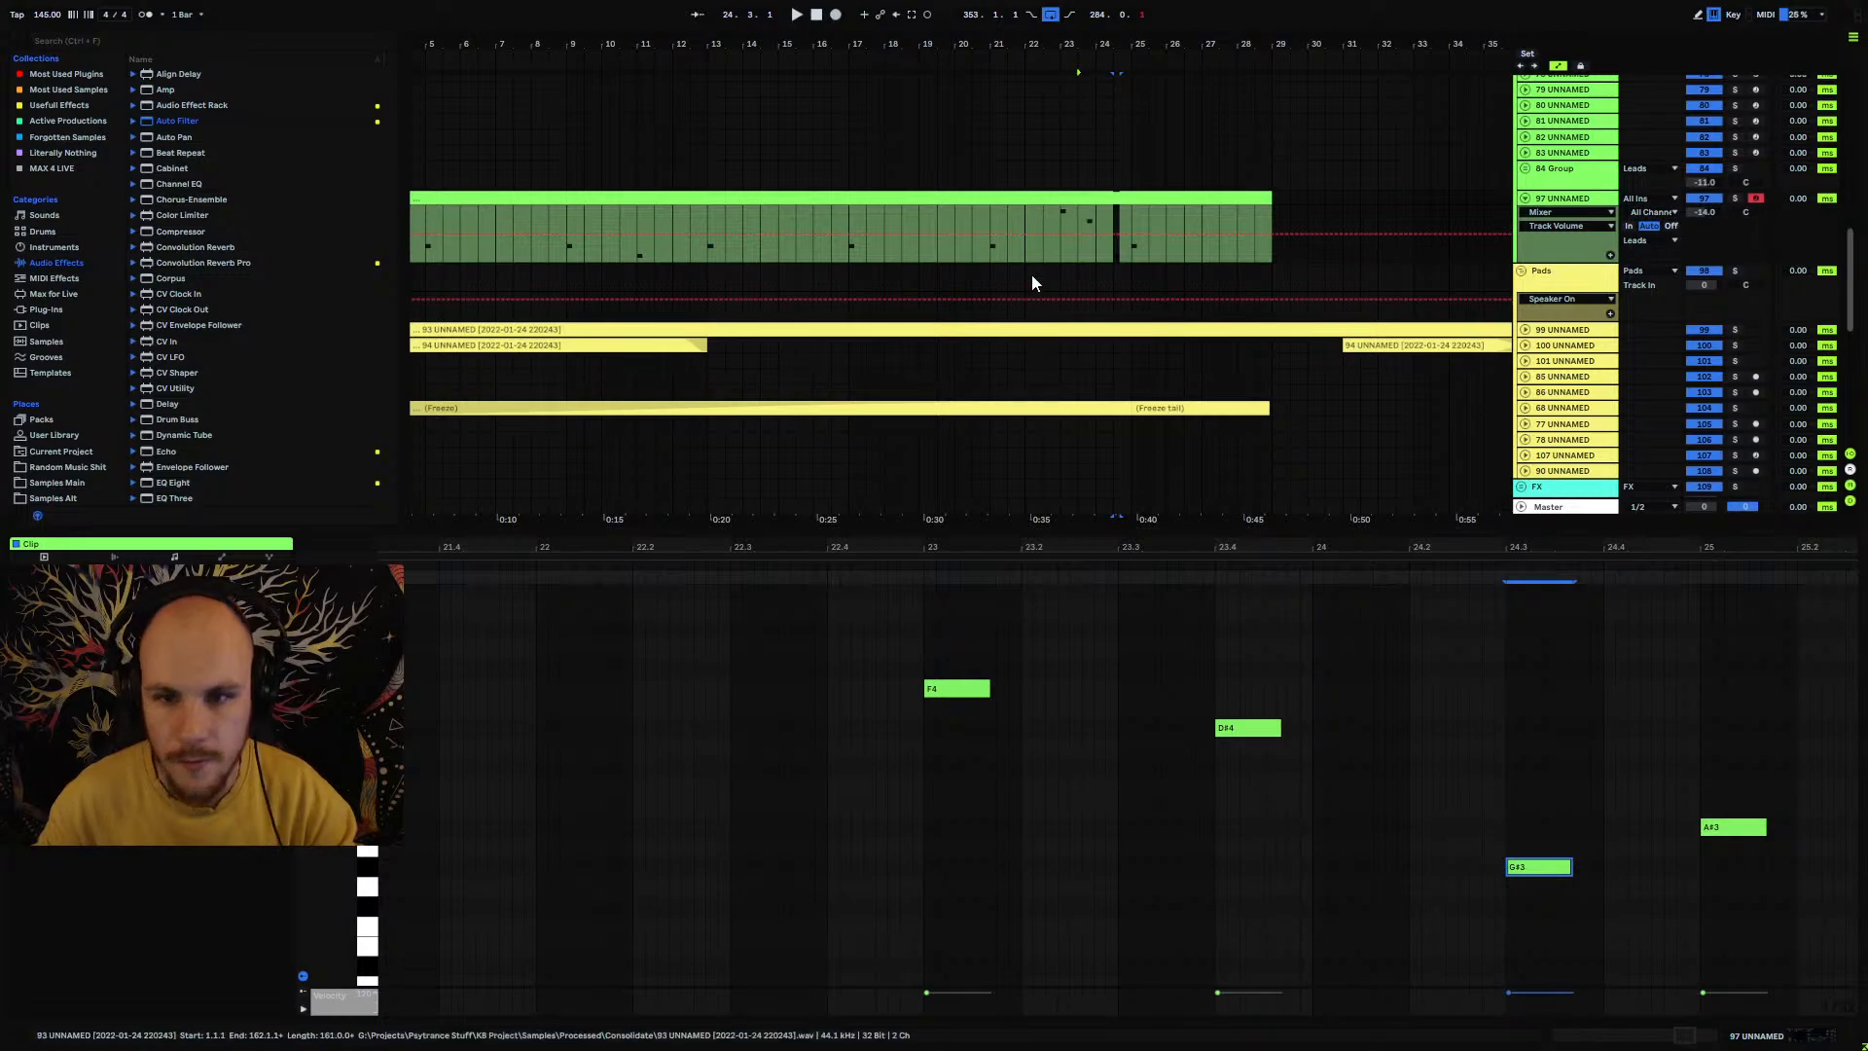
# Step: Play the new phrase from bar 23 and return the insert marker to 23.1.1
pyautogui.click(1061, 216)
pyautogui.press('space')
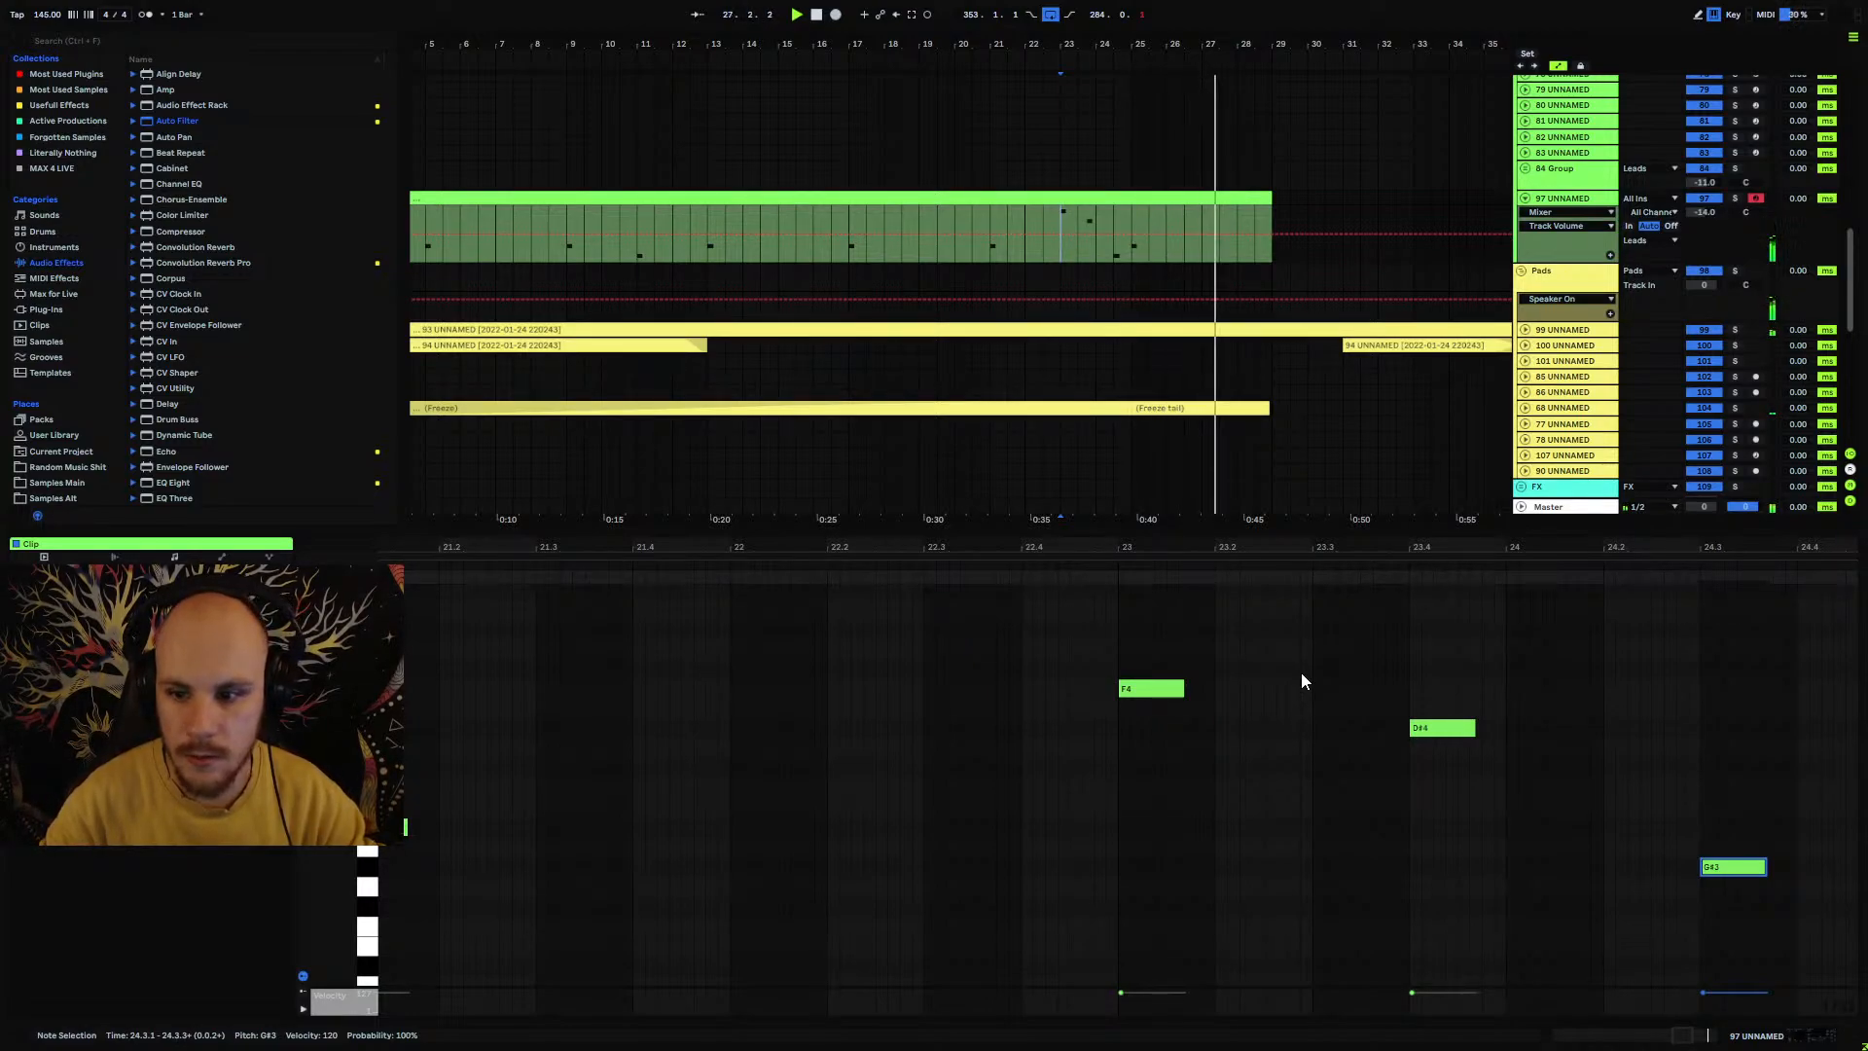
pyautogui.press('space')
pyautogui.moveTo(1576, 548); pyautogui.dragTo(1089, 487)
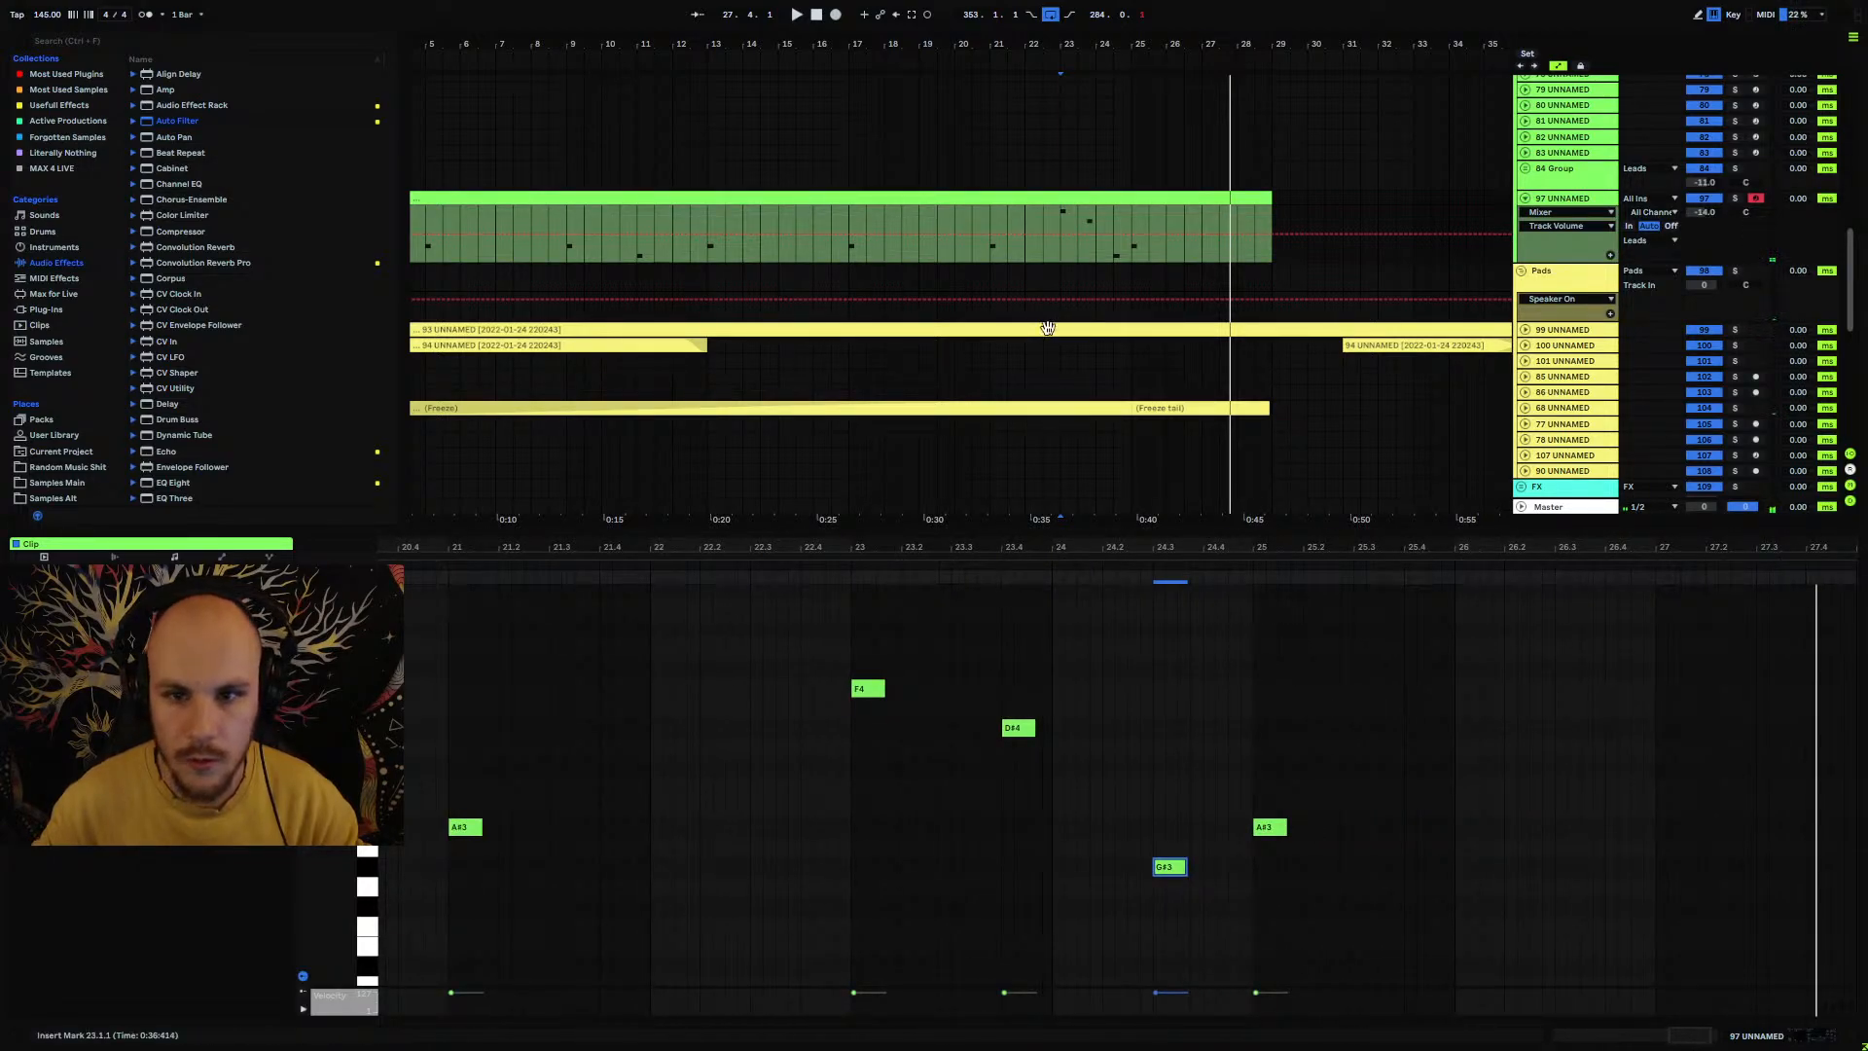
pyautogui.click(1058, 221)
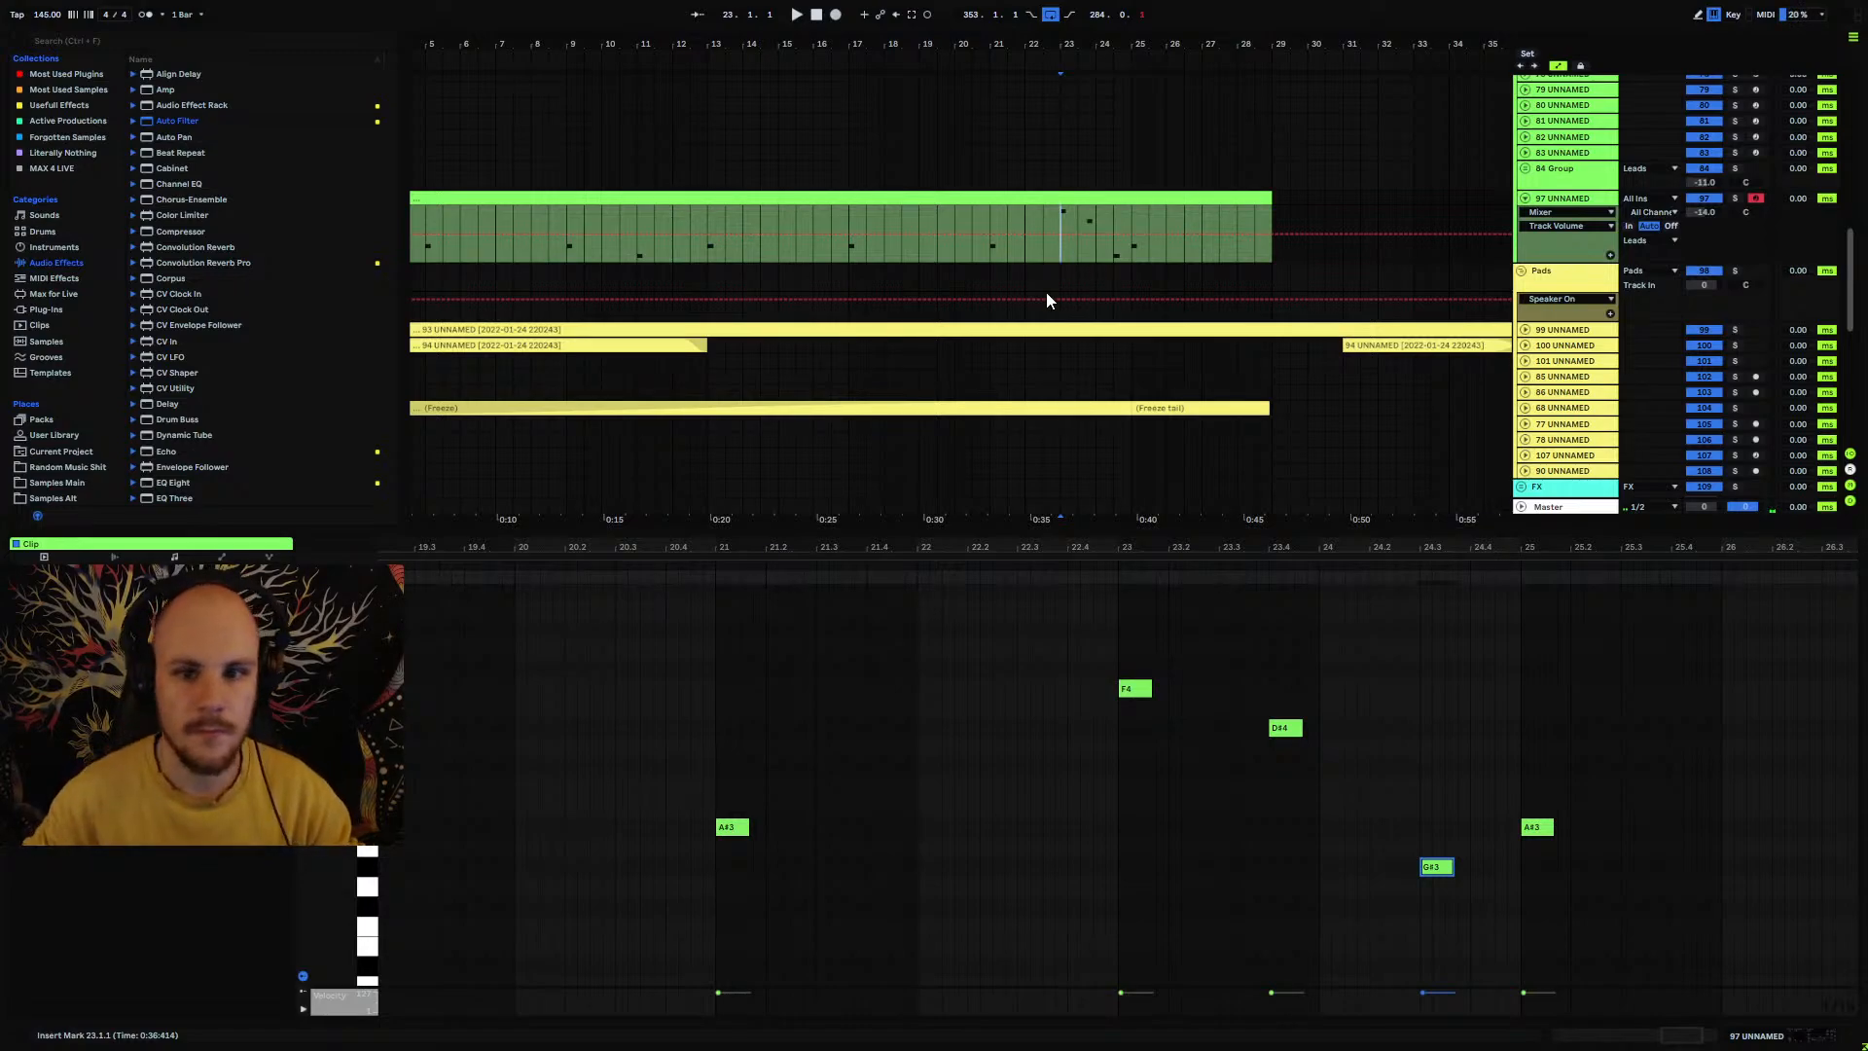
# Step: Duplicate the G#3 note at bar 11 of the 97 UNNAMED clip to bar 19
pyautogui.click(667, 198)
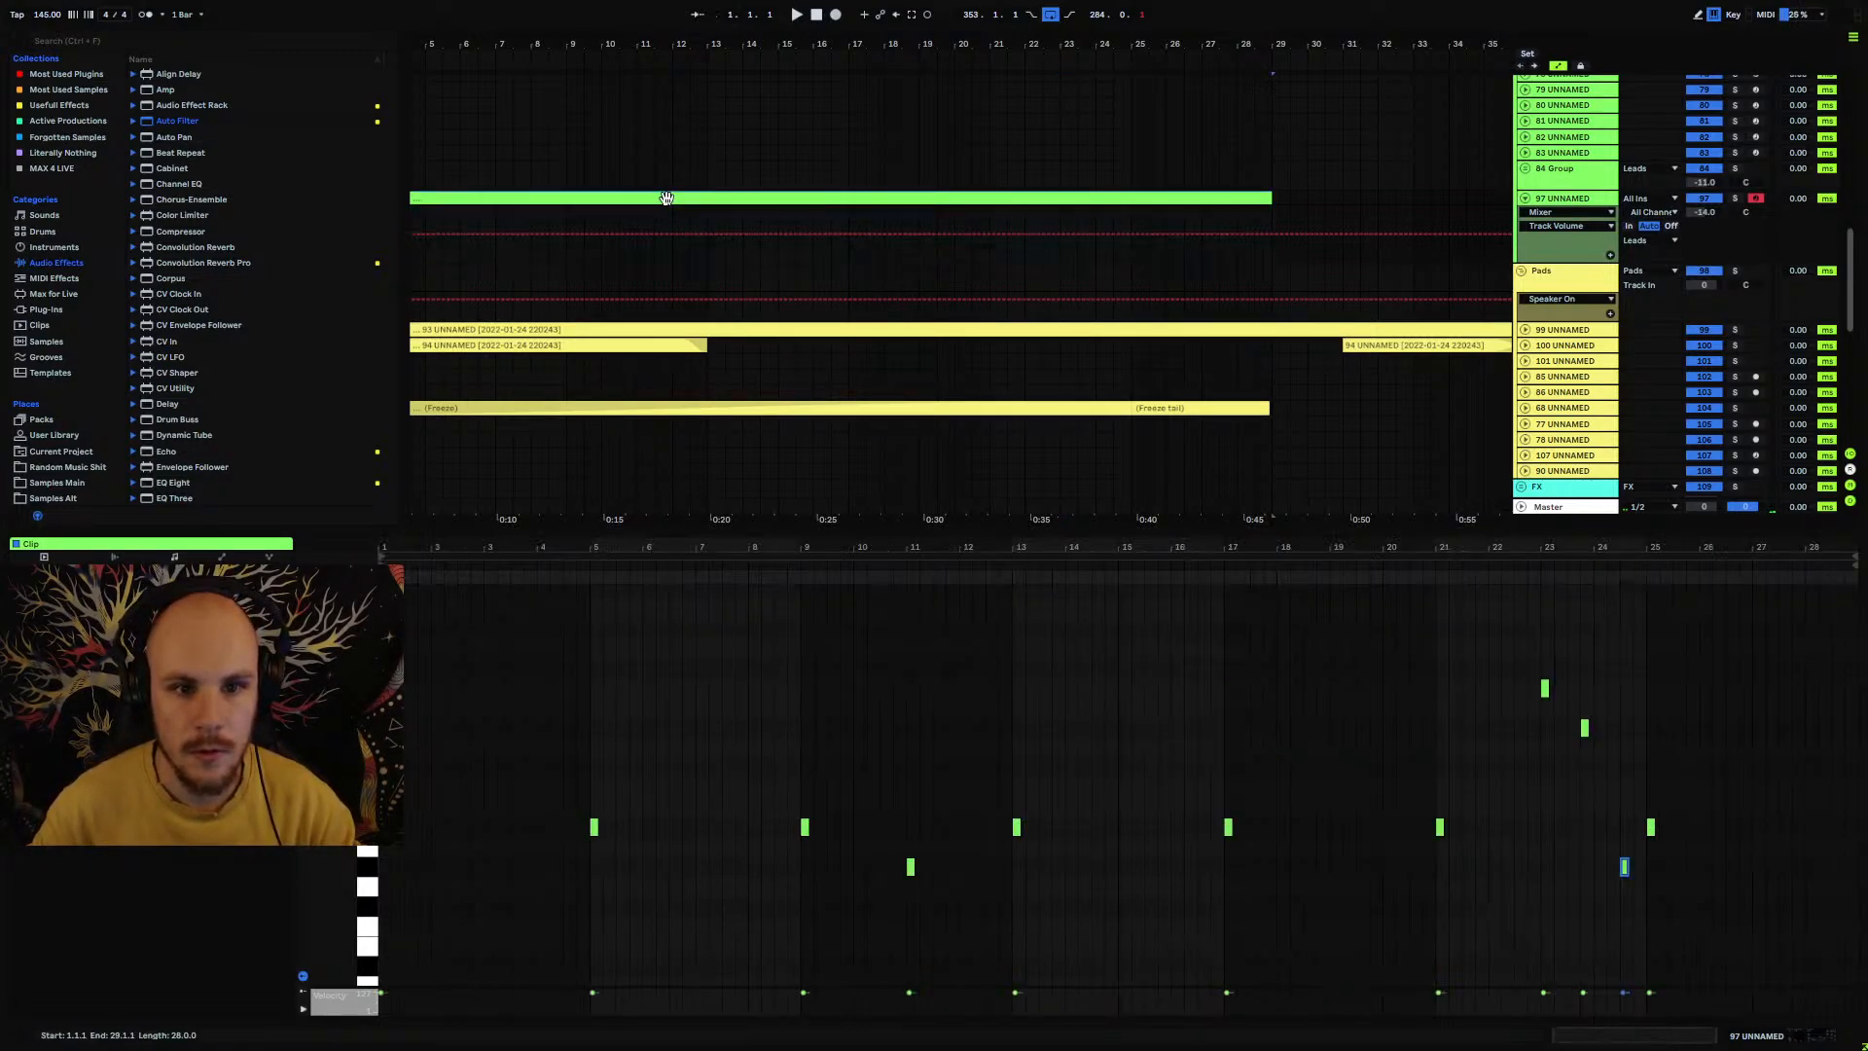
pyautogui.moveTo(1011, 864); pyautogui.dragTo(800, 874)
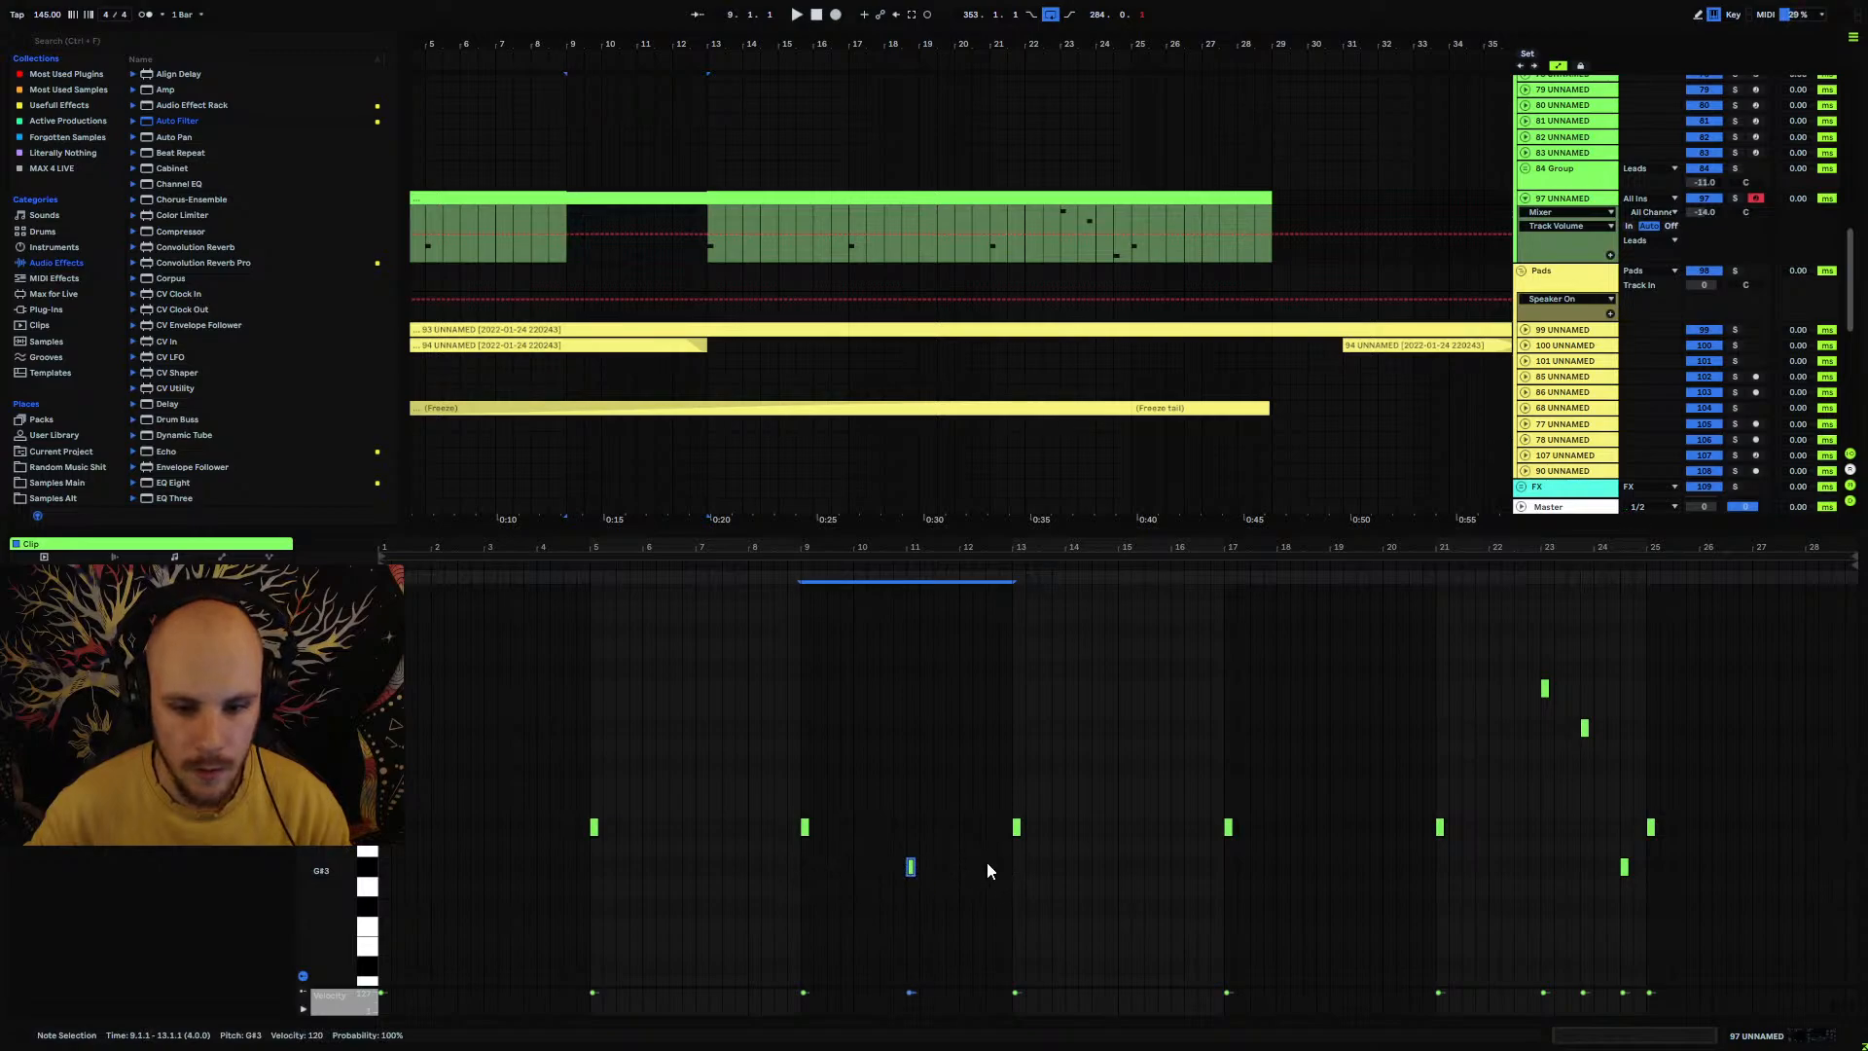
pyautogui.hotkey('ctrl', 'd')
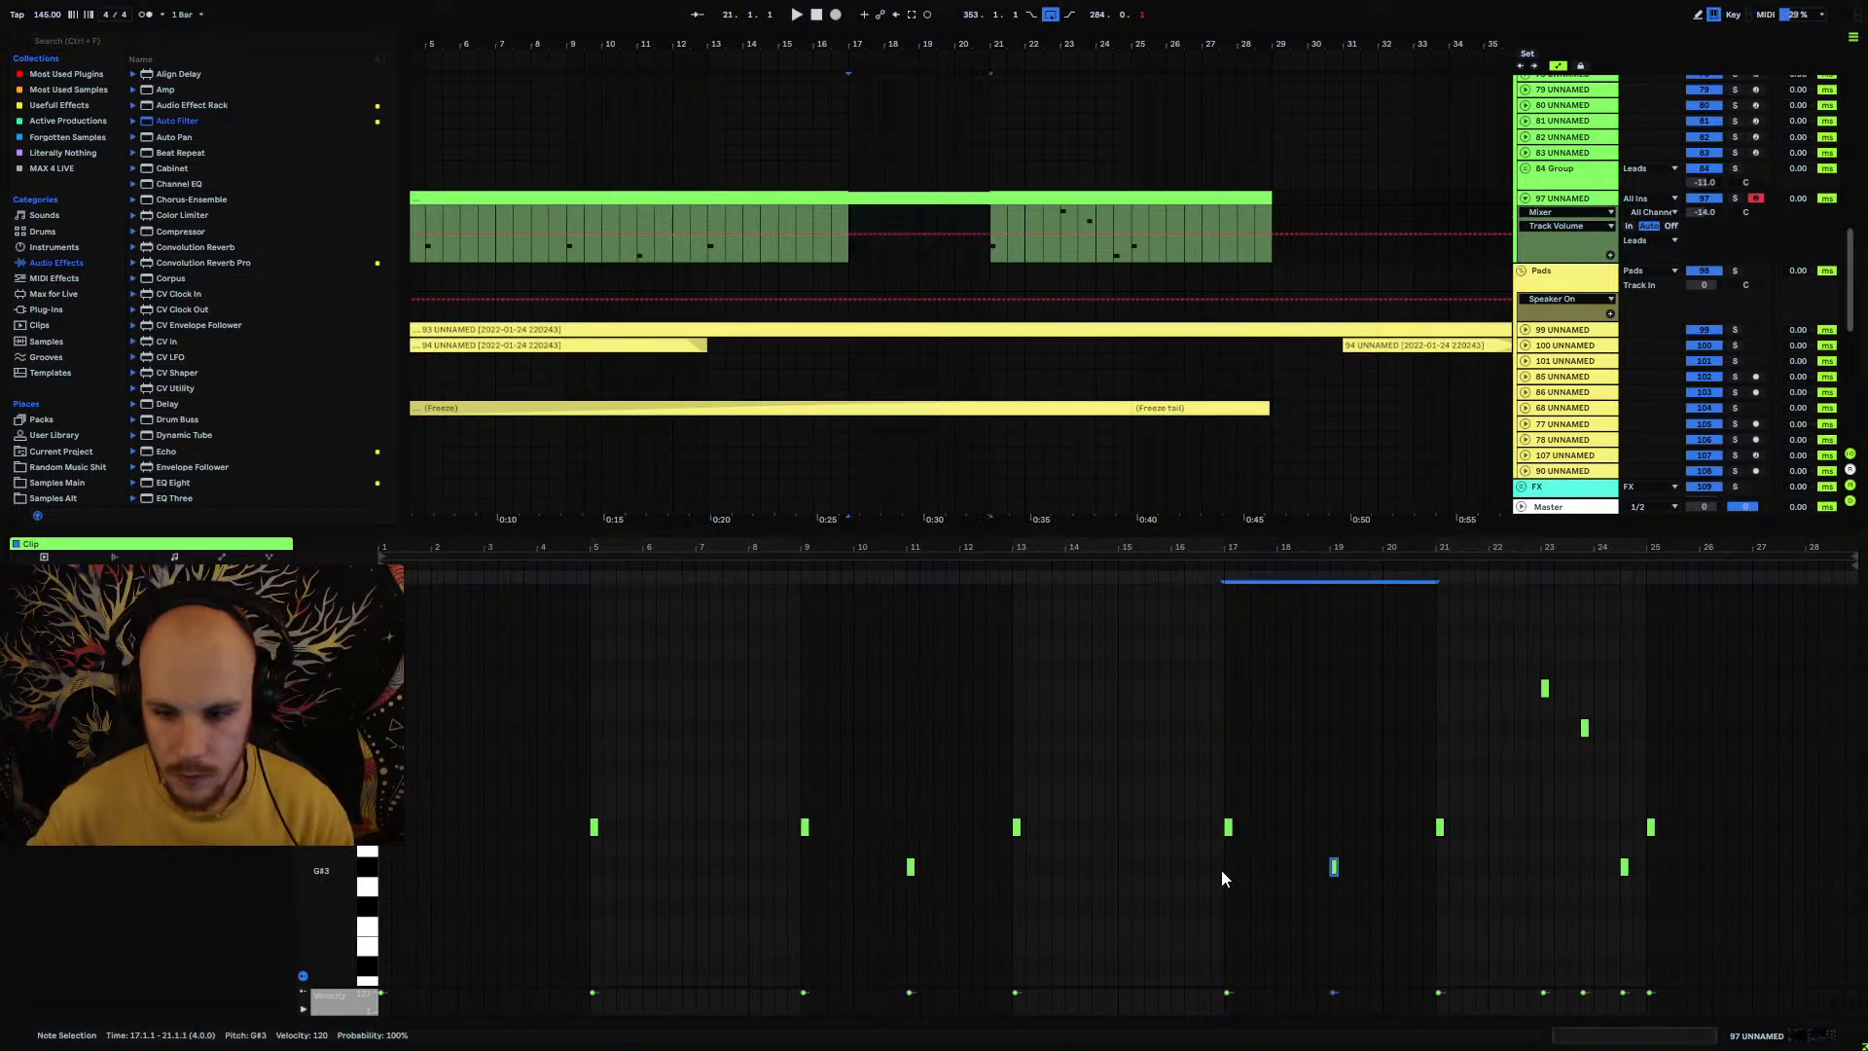
# Step: Copy the D#4 and G#3 notes from bars 23–24 and place the copies at 15.4.1 and 16.3.1
pyautogui.click(1584, 727)
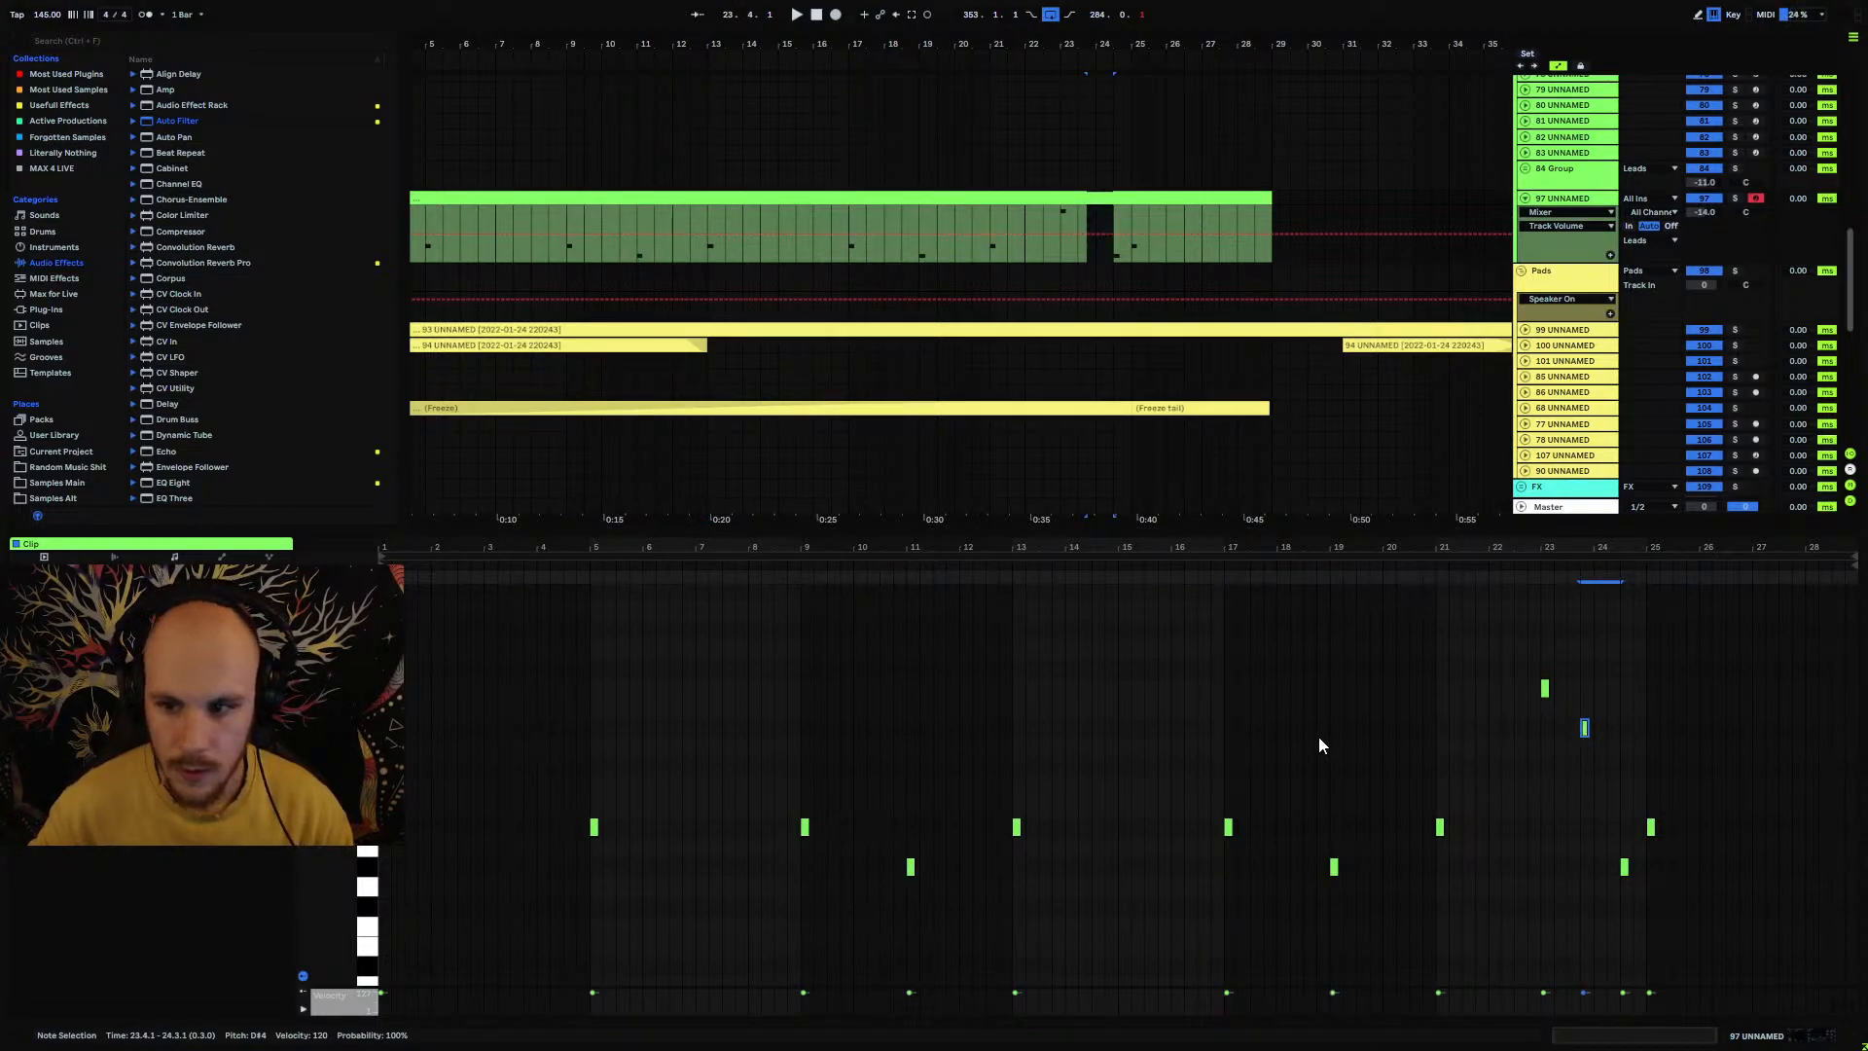
pyautogui.moveTo(1576, 718); pyautogui.dragTo(1628, 885)
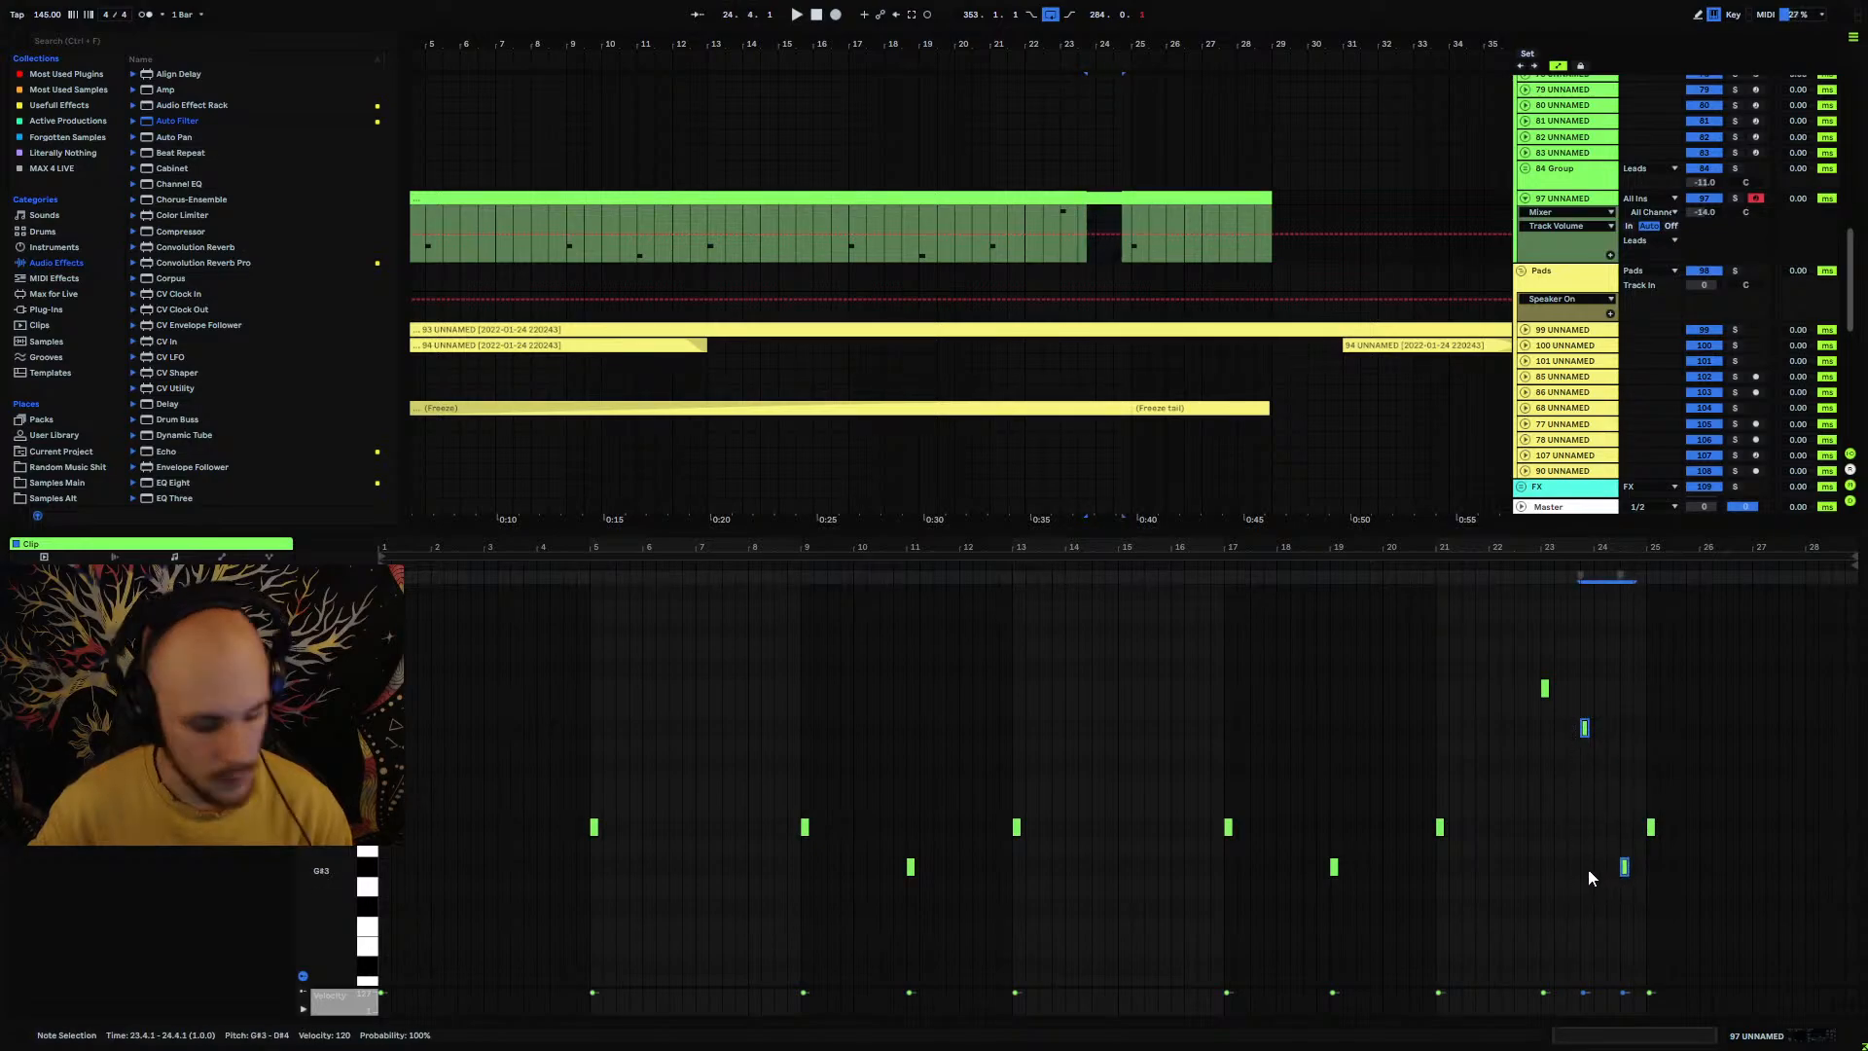
pyautogui.hotkey('ctrl', 'c')
pyautogui.click(1147, 743)
pyautogui.hotkey('ctrl', 'v')
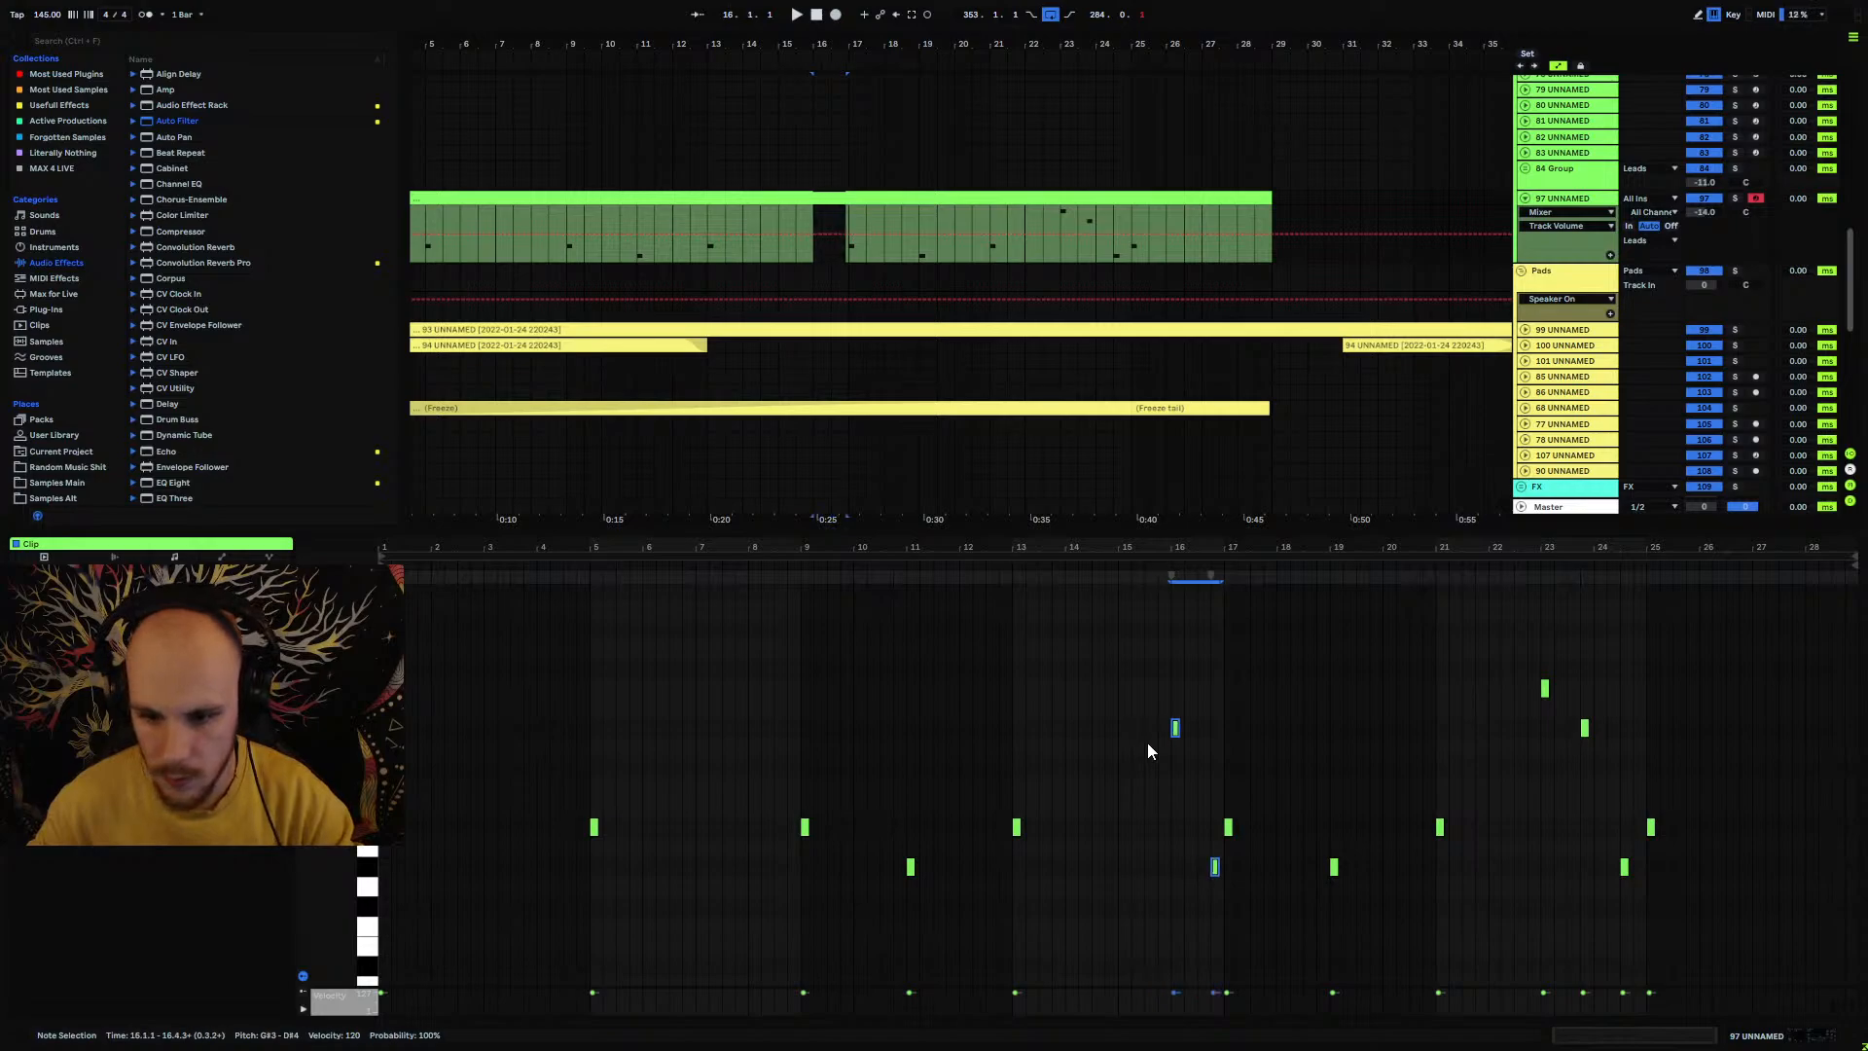
pyautogui.press('Right')
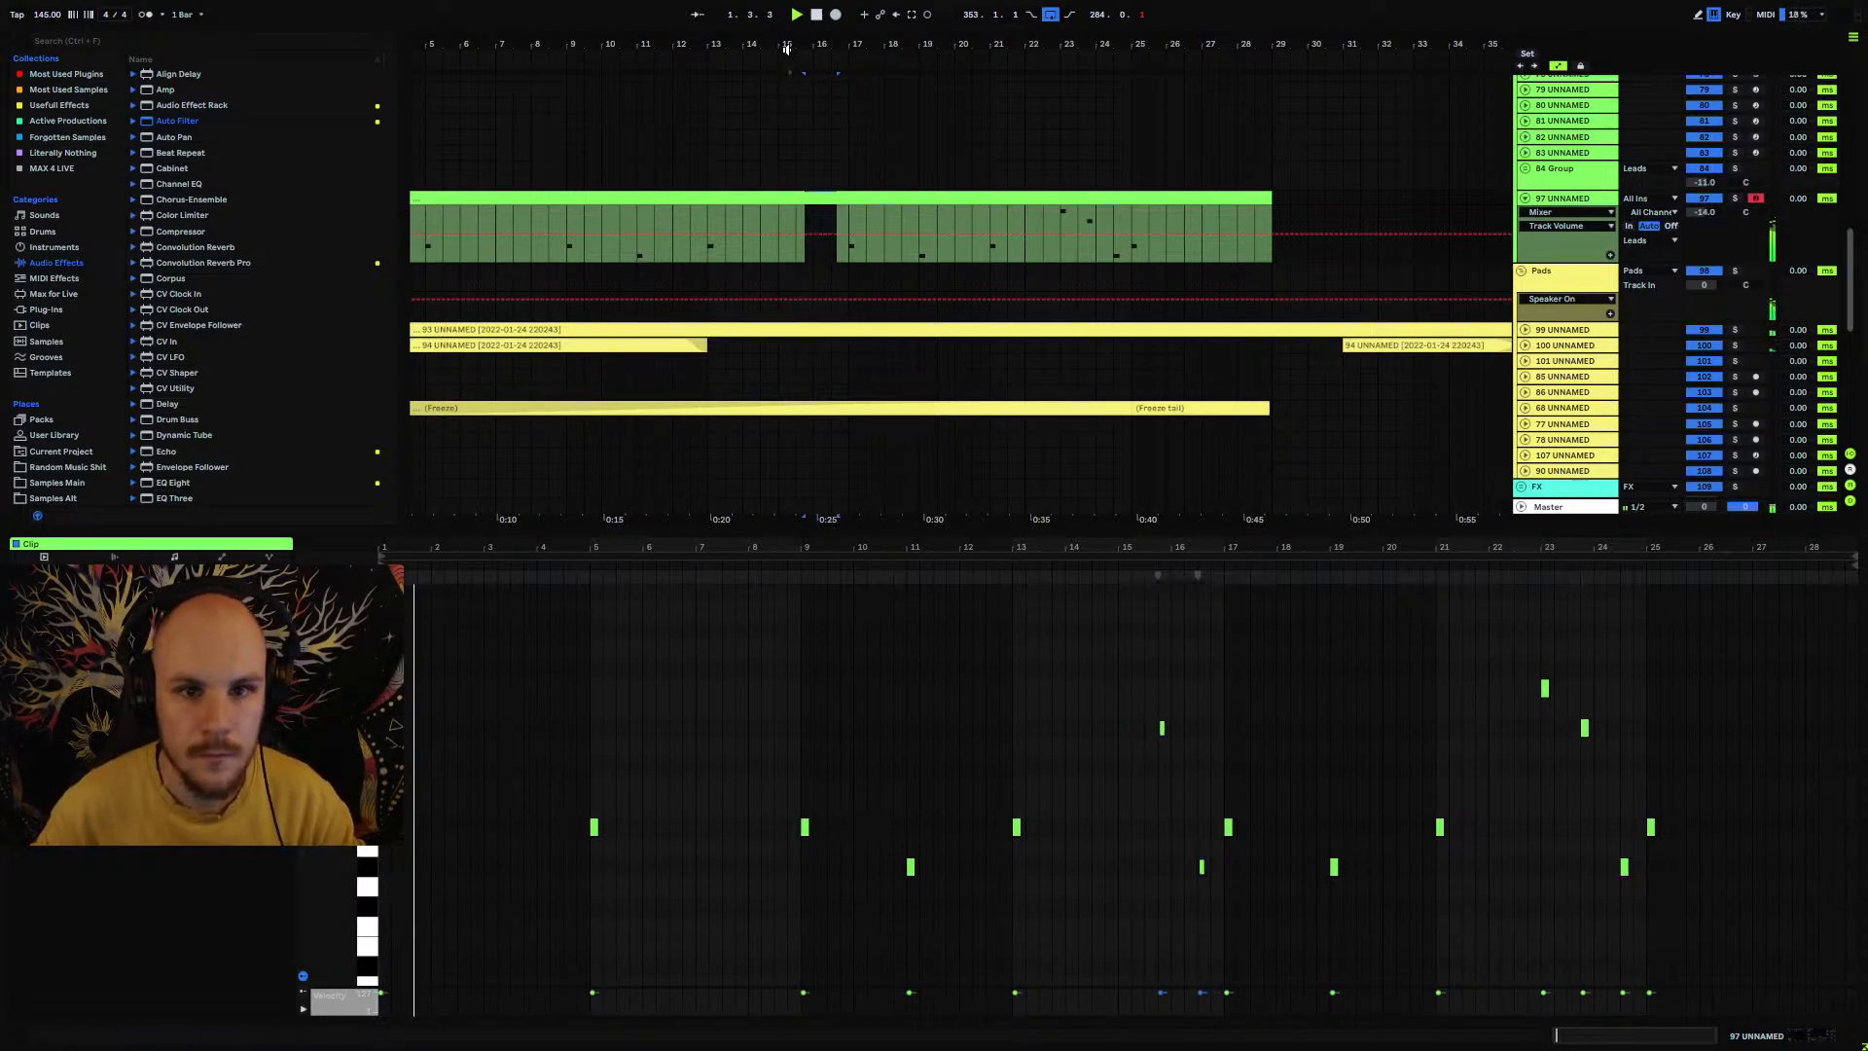
# Step: Preview the arrangement and move the copied D#4 and G#3 notes earlier to 15.1.1 and 15.4.1
pyautogui.moveTo(786, 49); pyautogui.dragTo(763, 18)
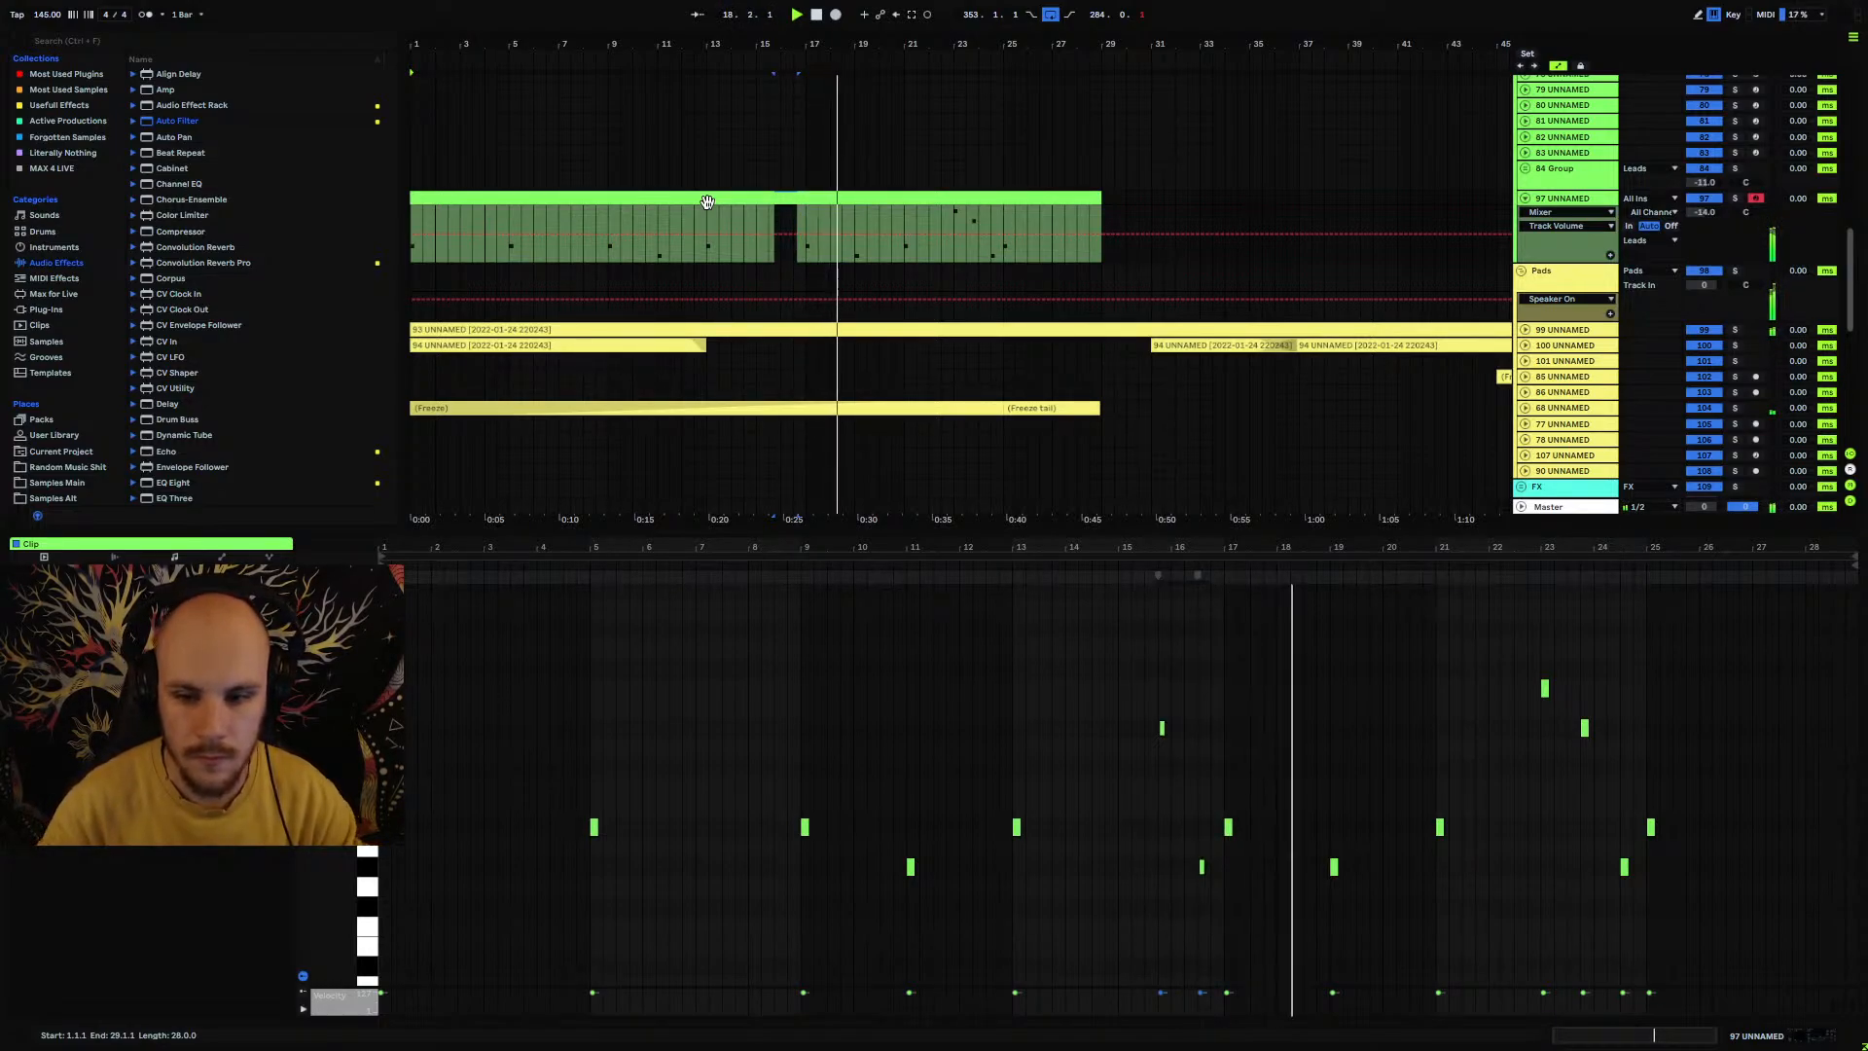
pyautogui.press('space')
pyautogui.moveTo(1183, 712); pyautogui.dragTo(1212, 894)
pyautogui.press('Left')
pyautogui.press('Left')
pyautogui.press('Left')
pyautogui.press('Left')
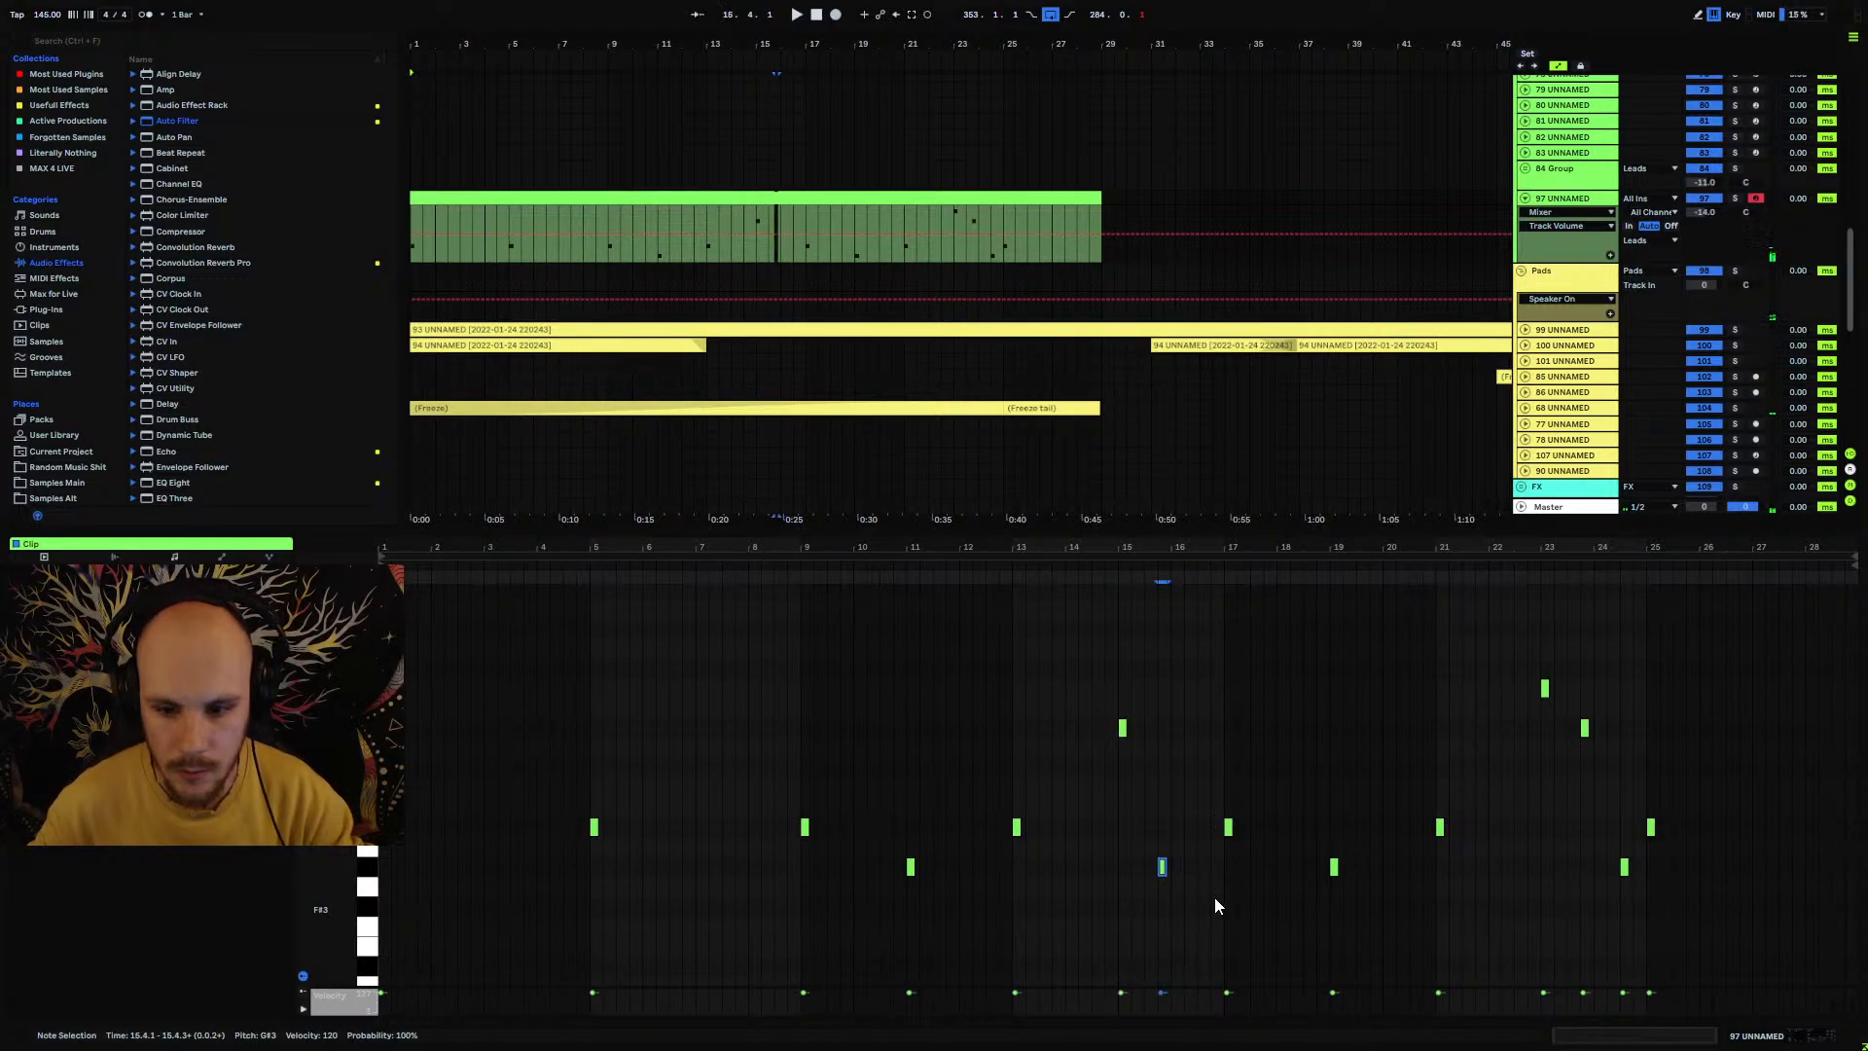
# Step: Duplicate the G#3 note at 15.4.1 to 16.3.1 and lower the copy to F3
pyautogui.keyDown('shift'); pyautogui.click(1195, 872); pyautogui.keyUp('shift')
pyautogui.hotkey('ctrl', 'd')
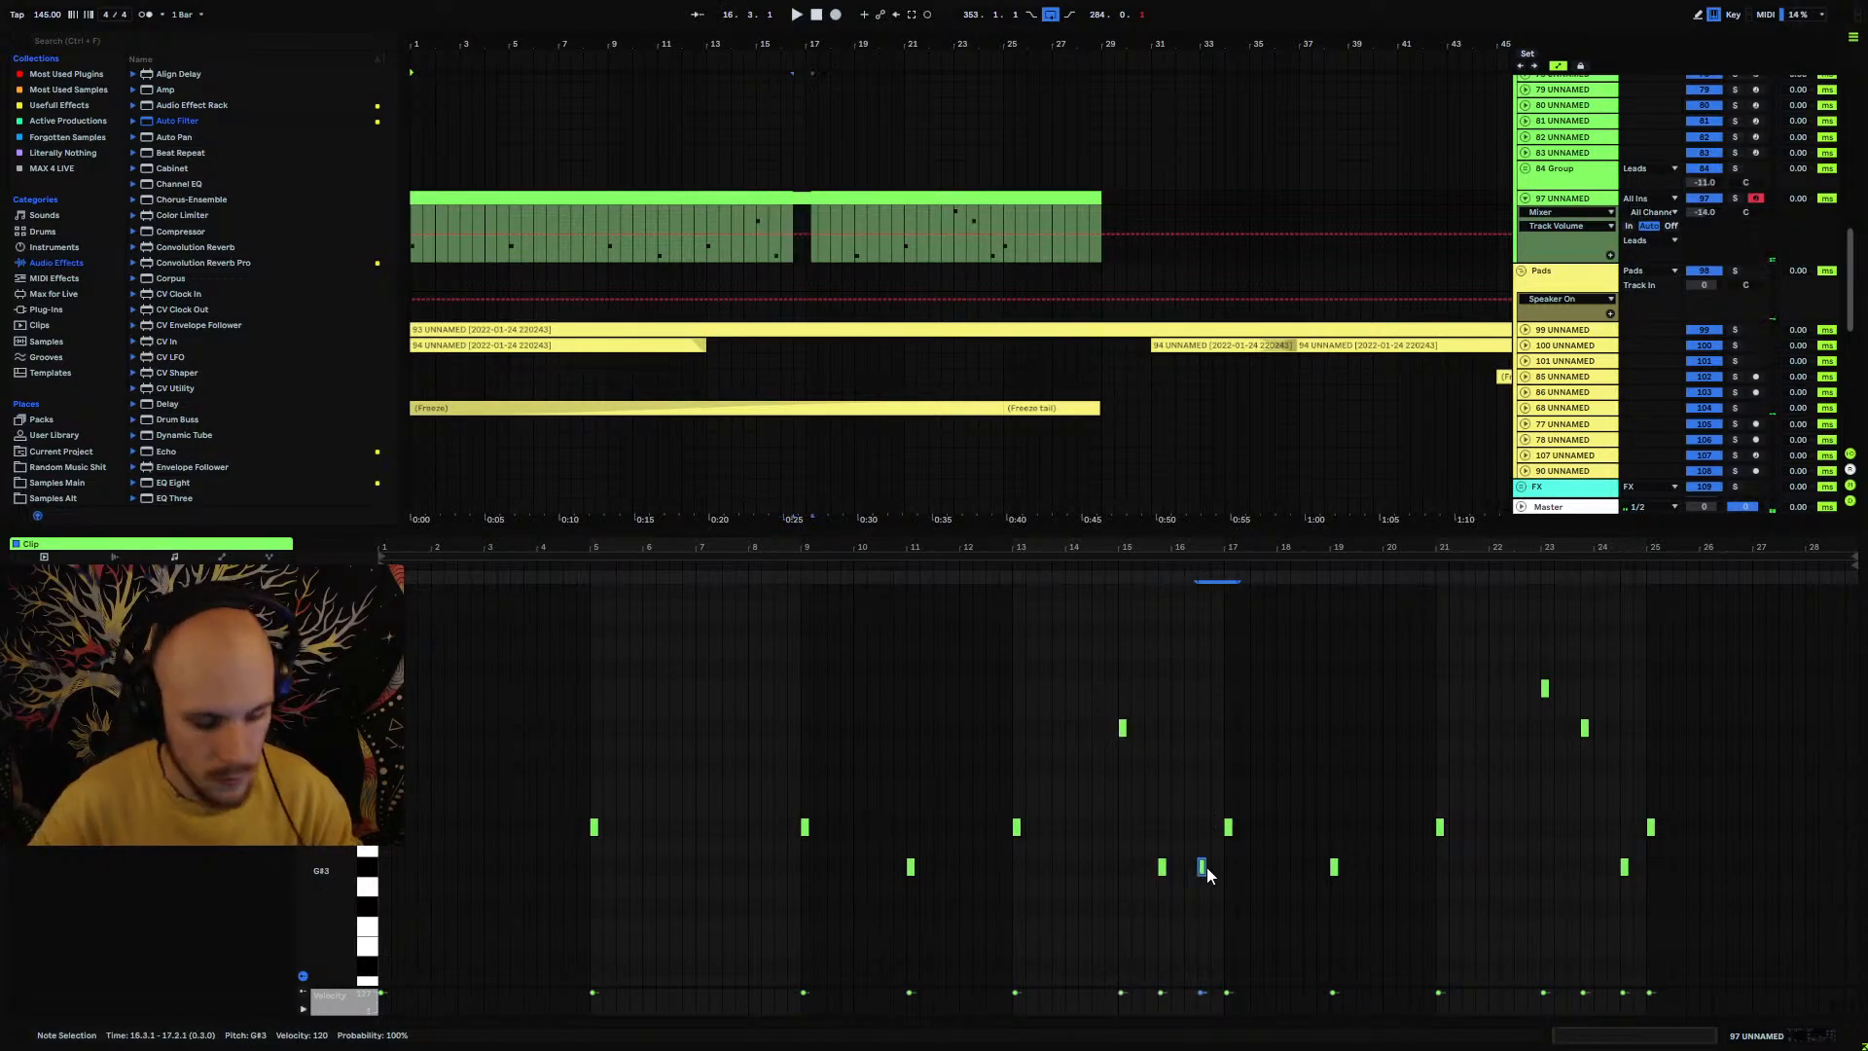
pyautogui.press('Down')
pyautogui.press('Down')
pyautogui.press('Down')
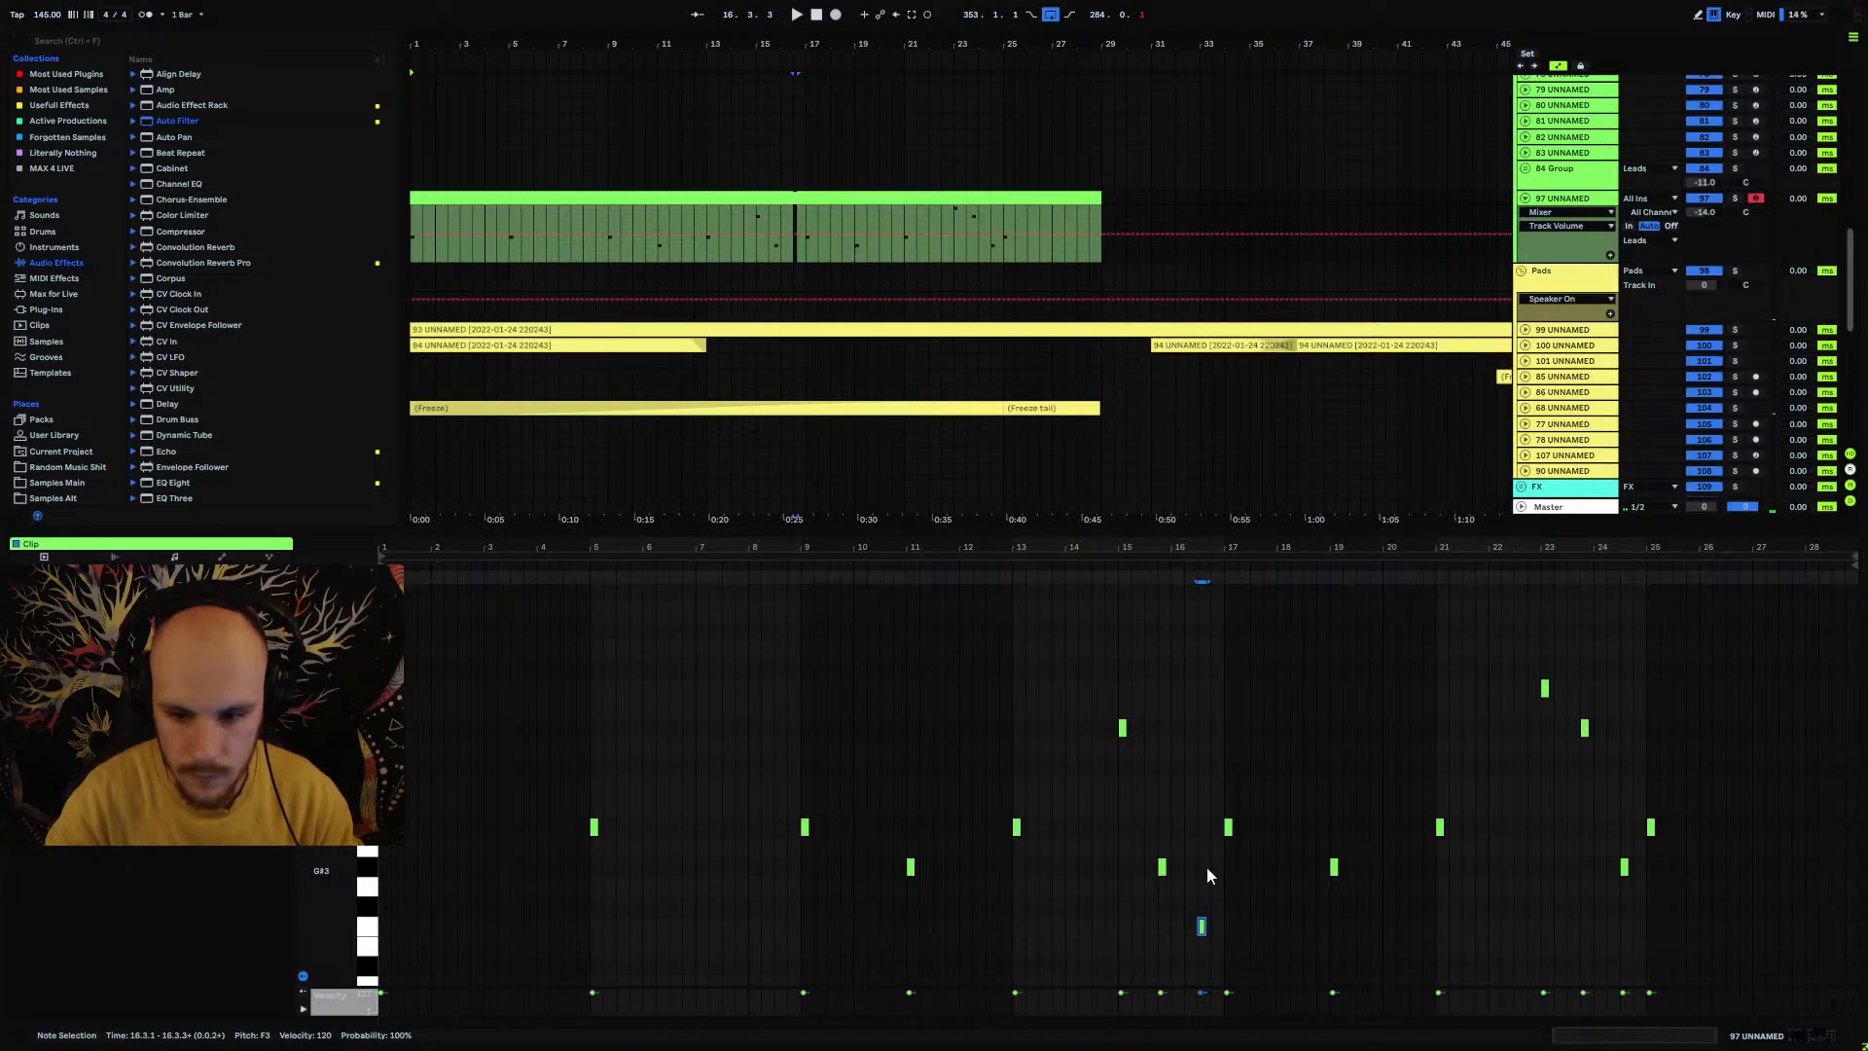
# Step: Play the arrangement while trying the F3 note at 16.3.1 at higher pitches, and return it to F3
pyautogui.click(815, 418)
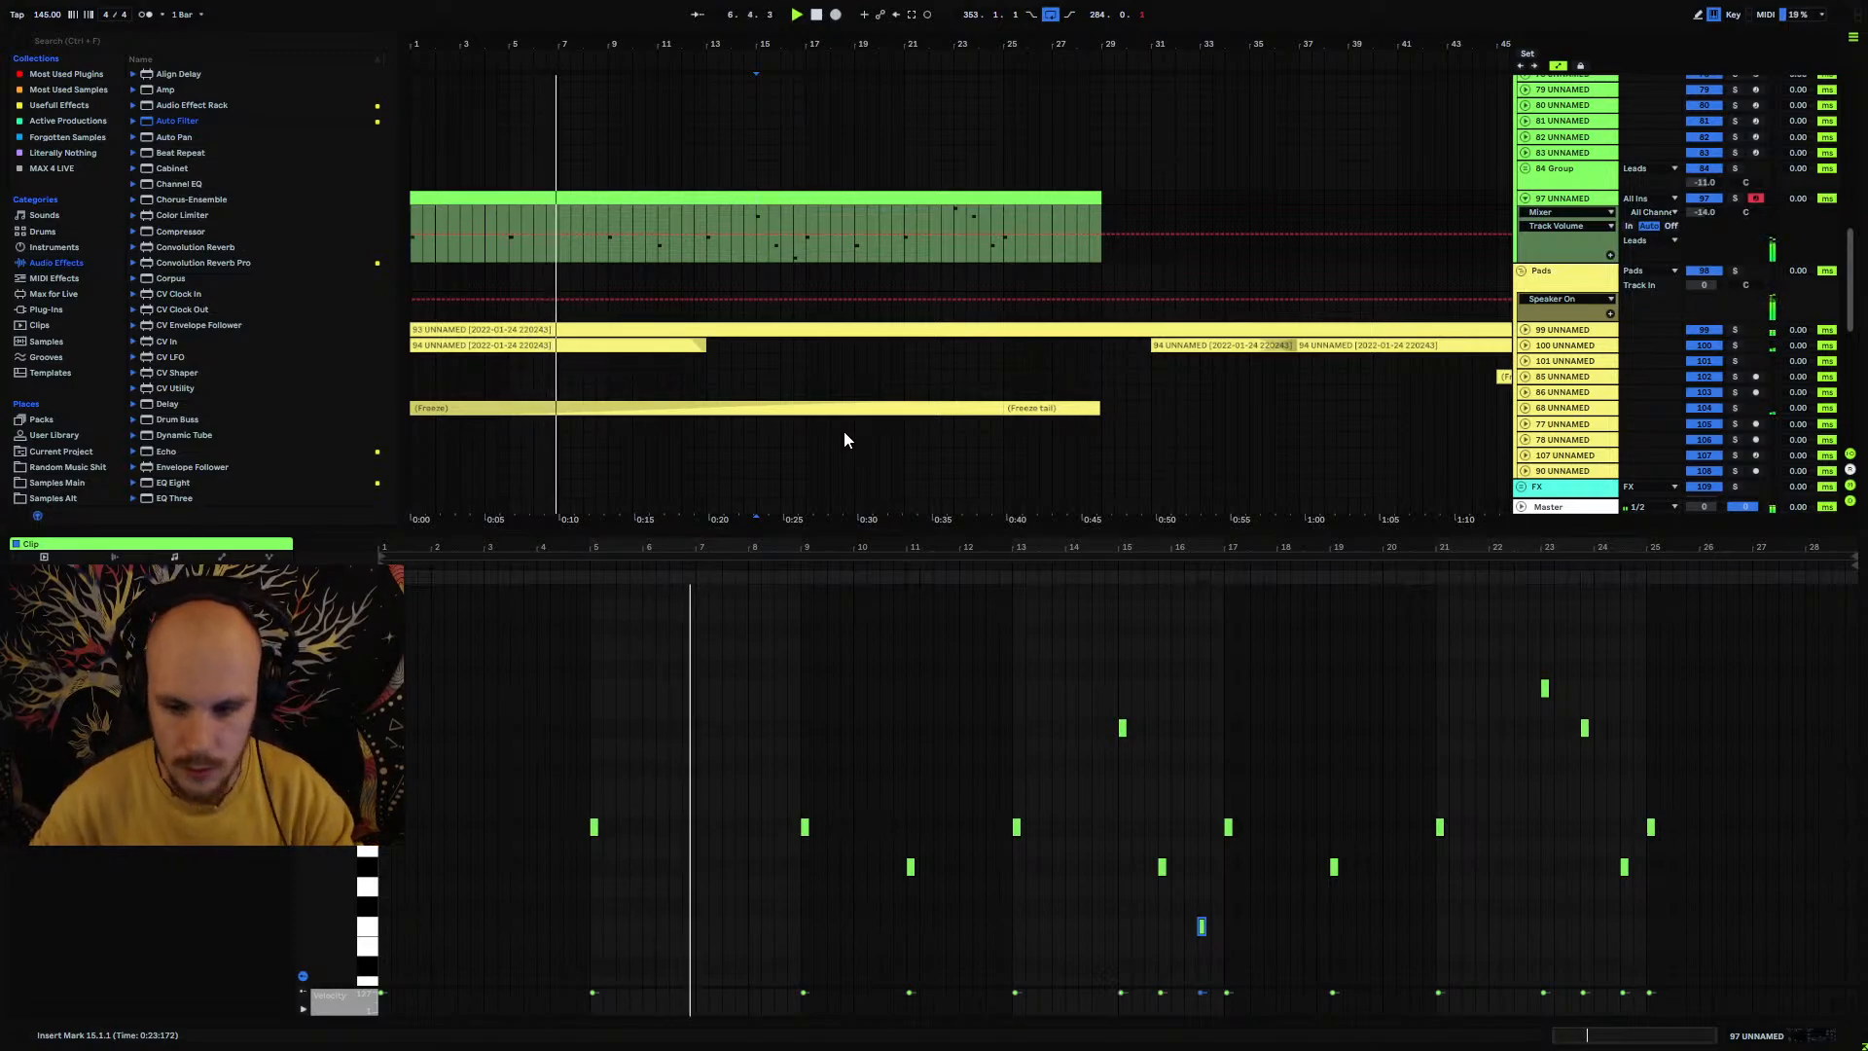
pyautogui.press('Up')
pyautogui.click(792, 198)
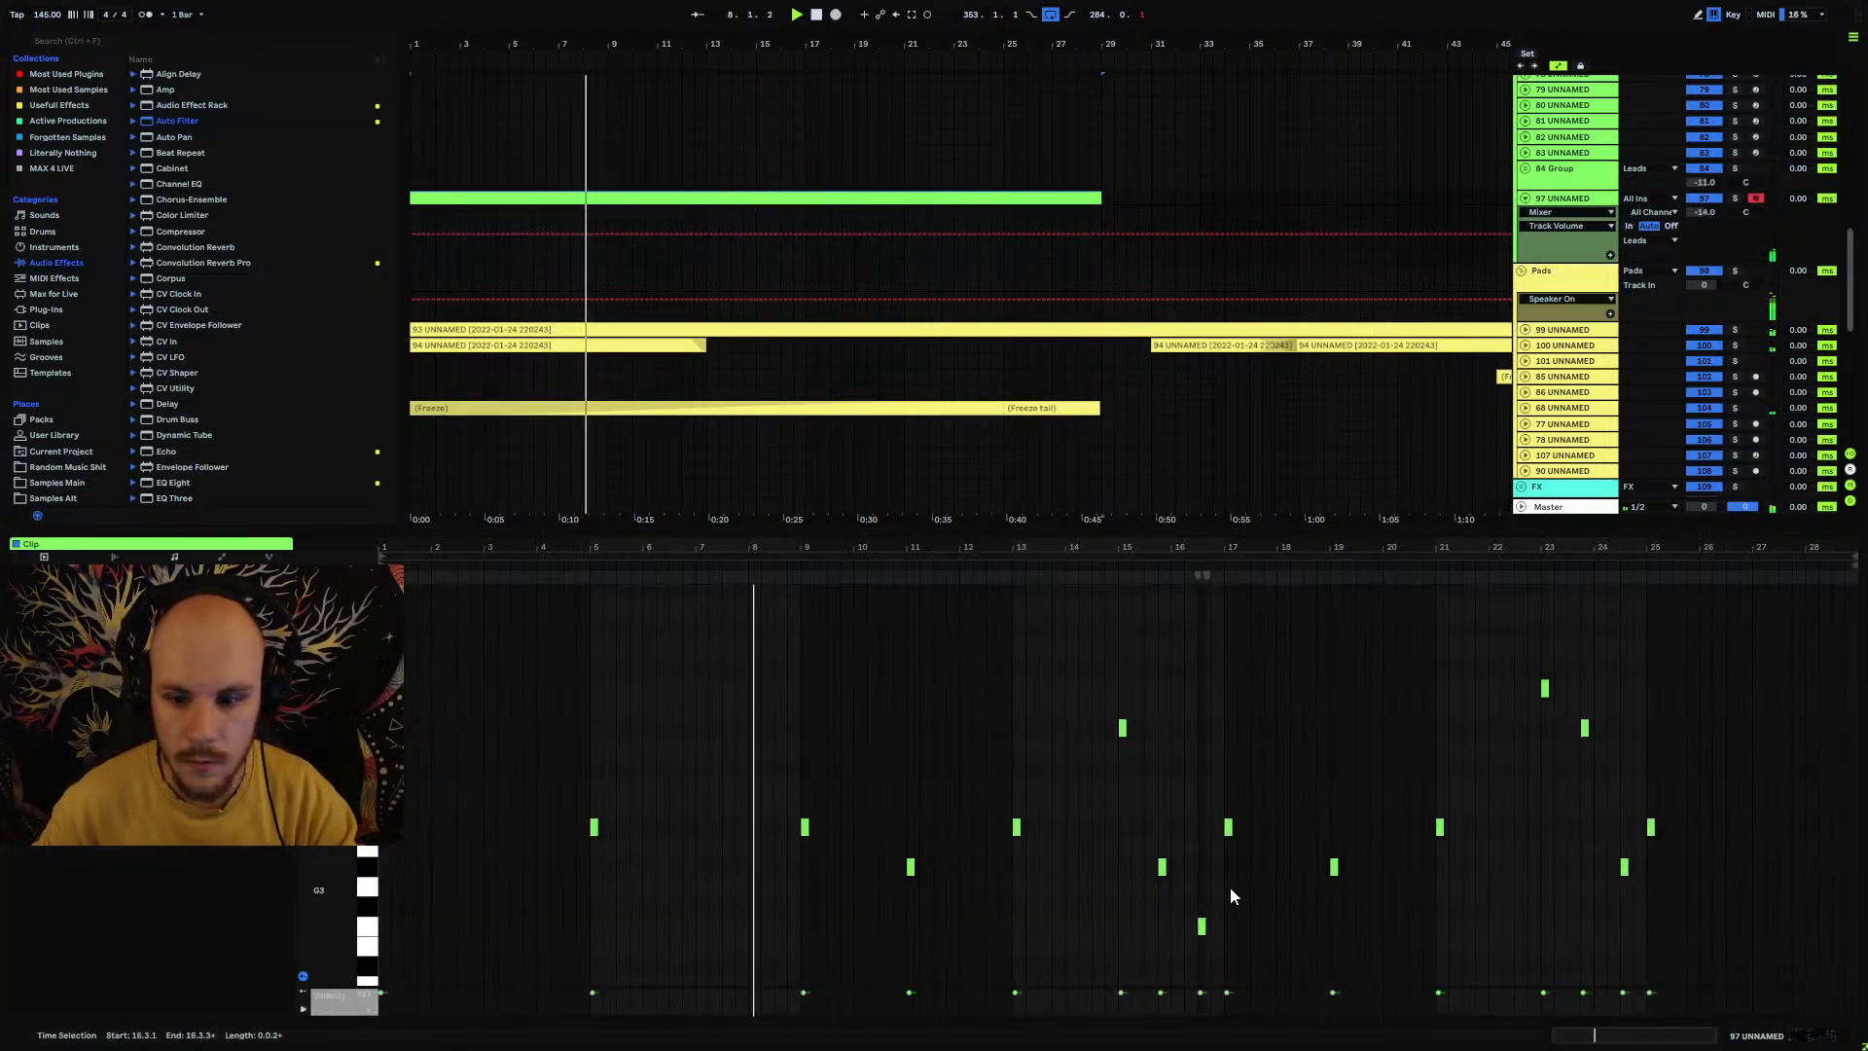
pyautogui.click(1201, 925)
pyautogui.press('Up')
pyautogui.press('Up')
pyautogui.press('Up')
pyautogui.press('Down')
pyautogui.press('Down')
pyautogui.press('Down')
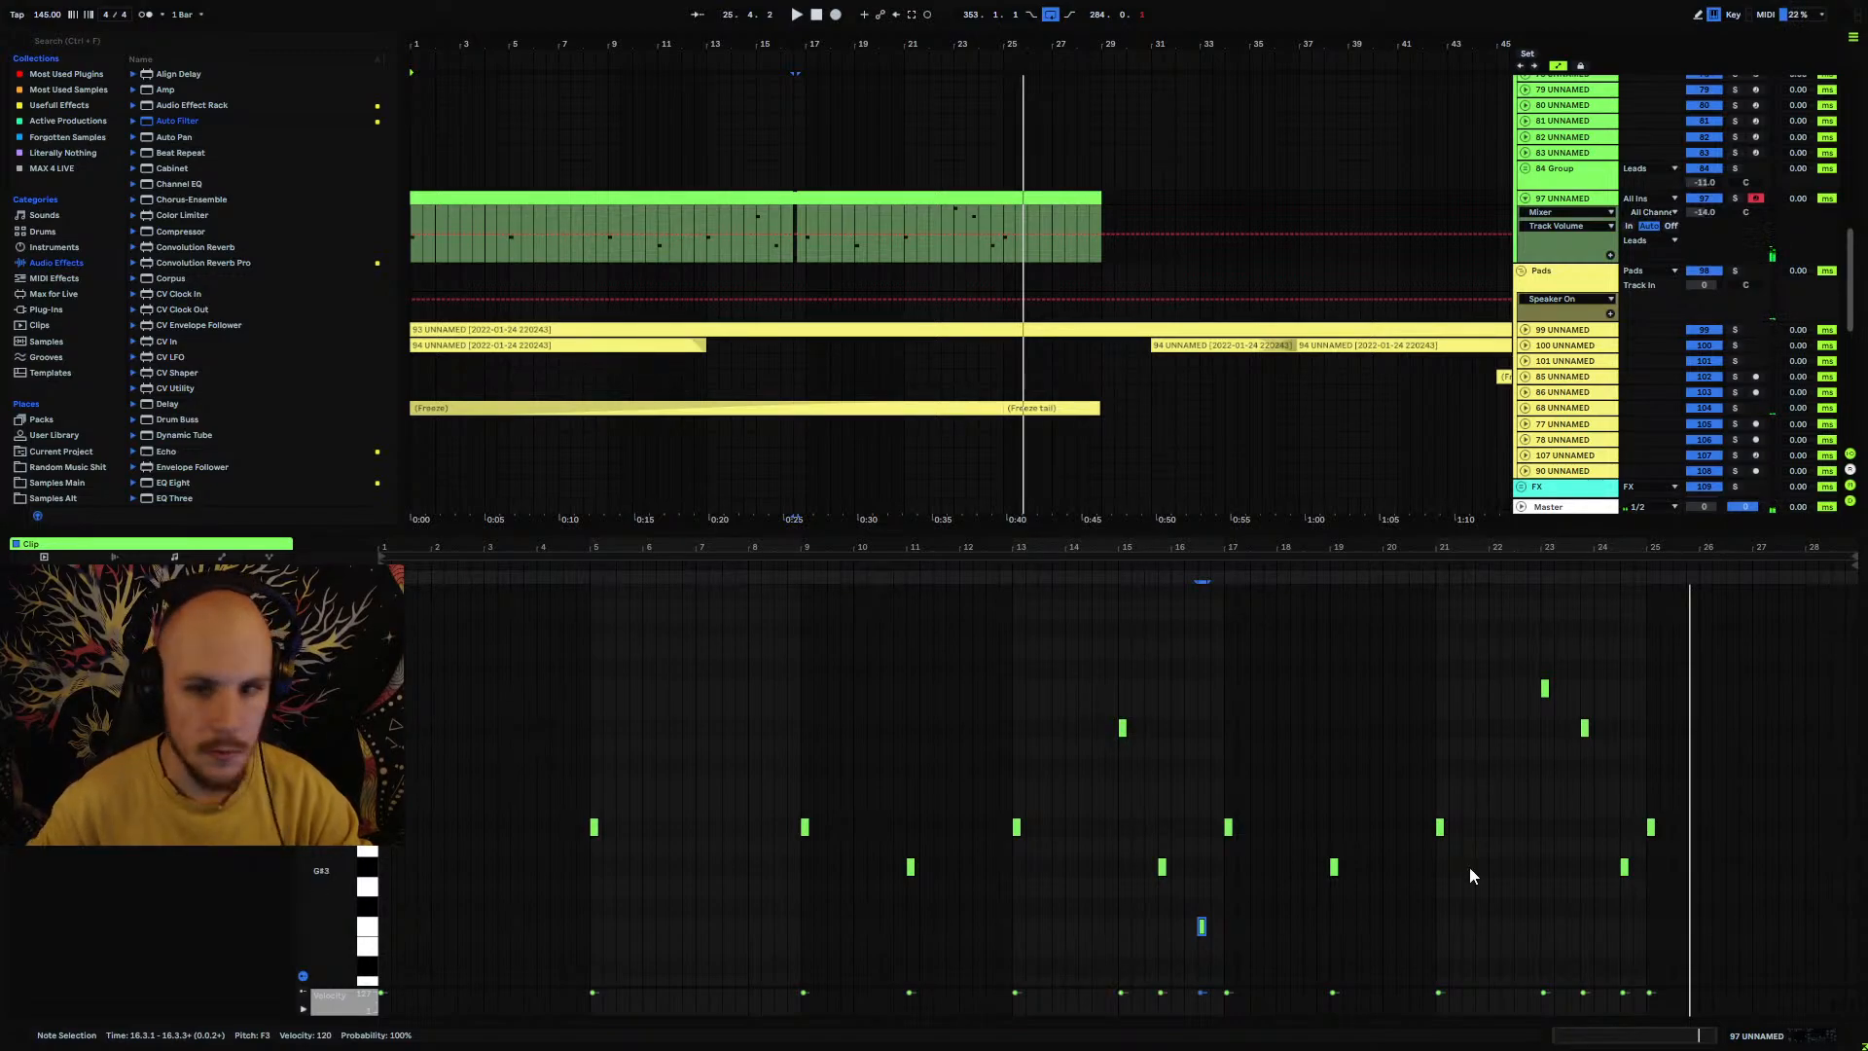
# Step: Check the layer A settings of Omnisphere on 97 UNNAMED and close the plug-in window
pyautogui.doubleClick(1586, 199)
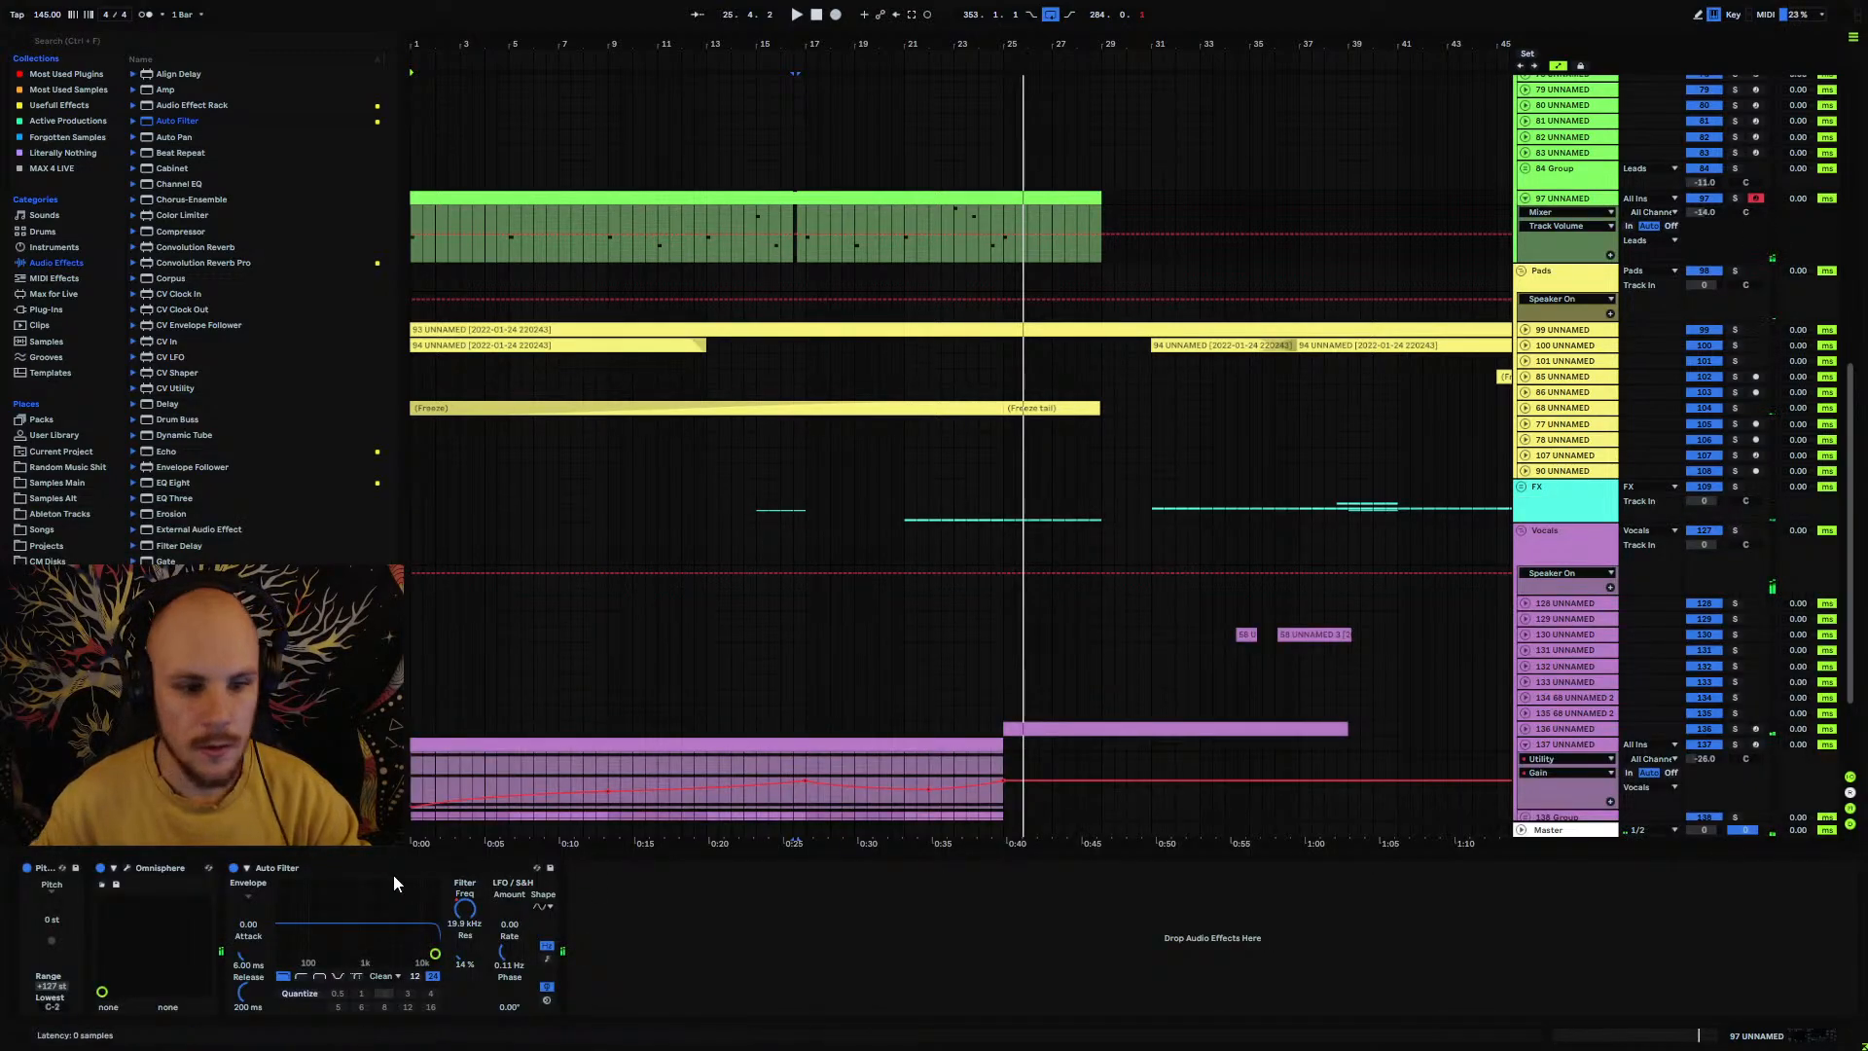
pyautogui.click(131, 868)
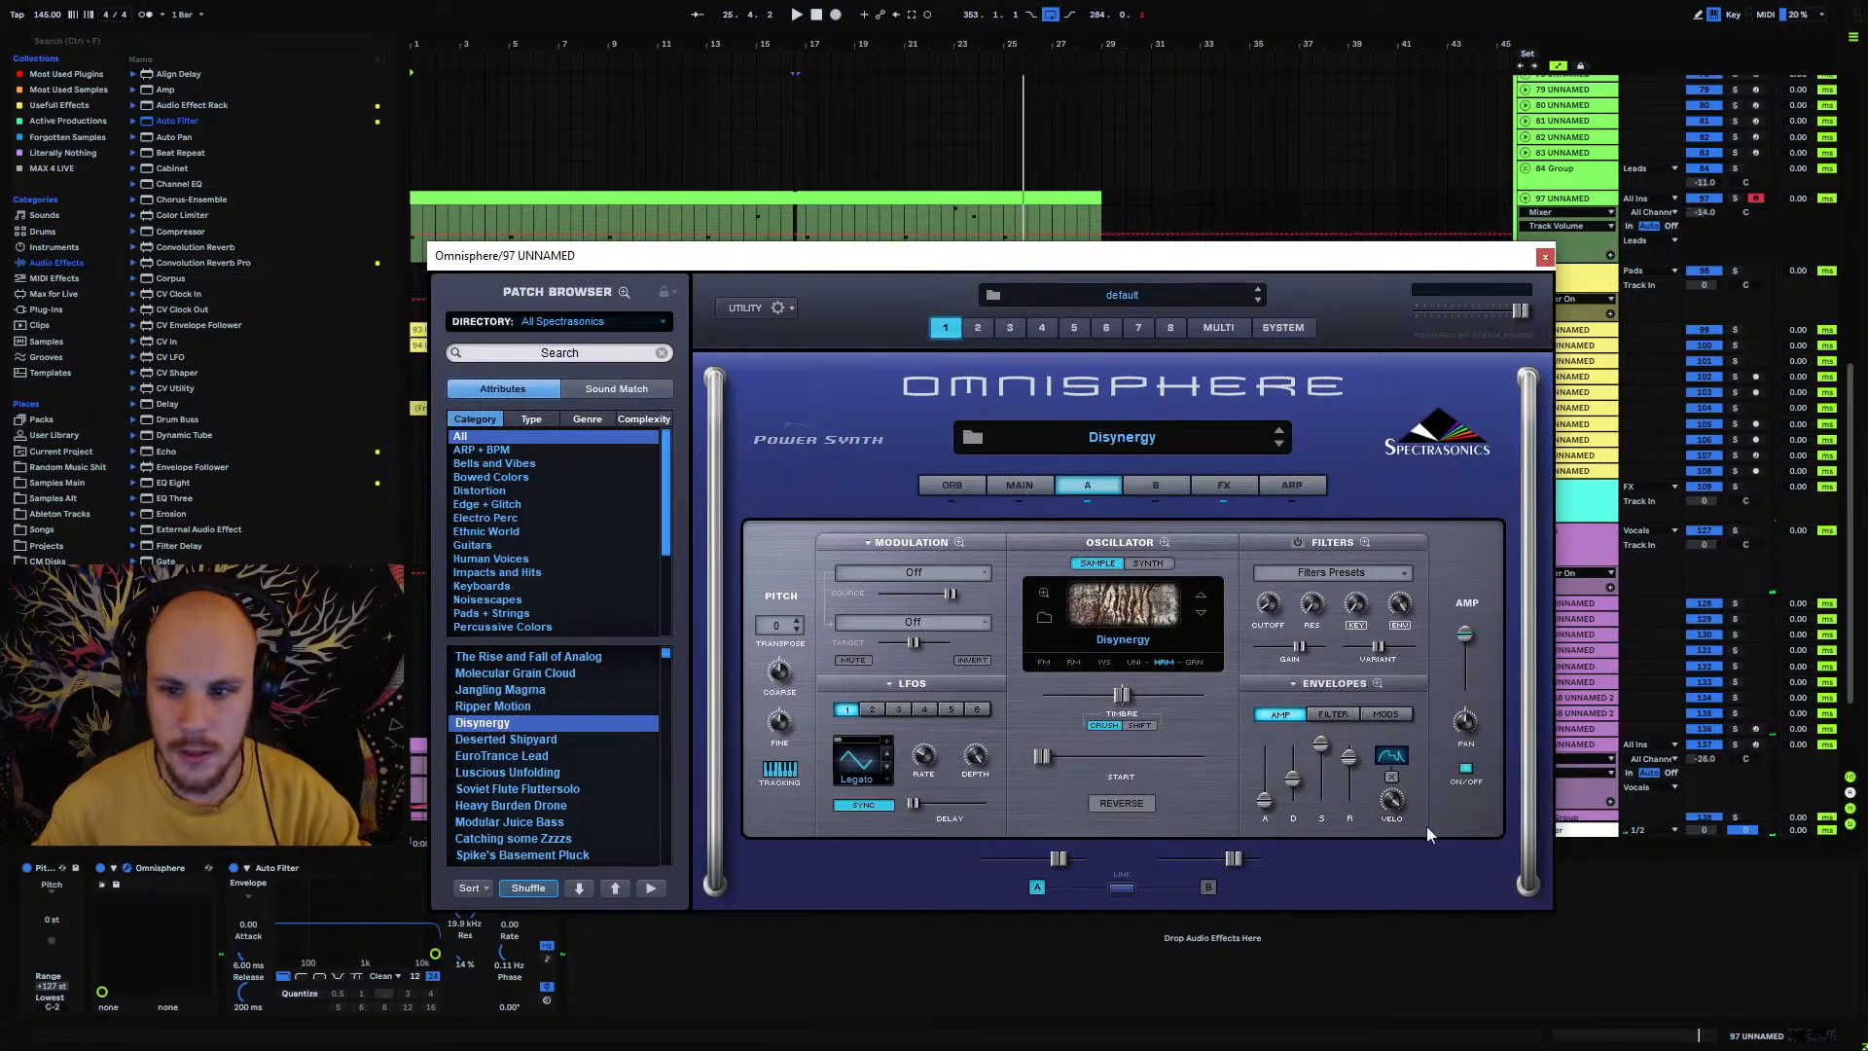
pyautogui.click(1545, 259)
# Step: Review the arrangement up to the Drums group, unfold the group and examine the kick clips on 23 UNNAMED at bar 41
pyautogui.scroll(3, 1140, 587)
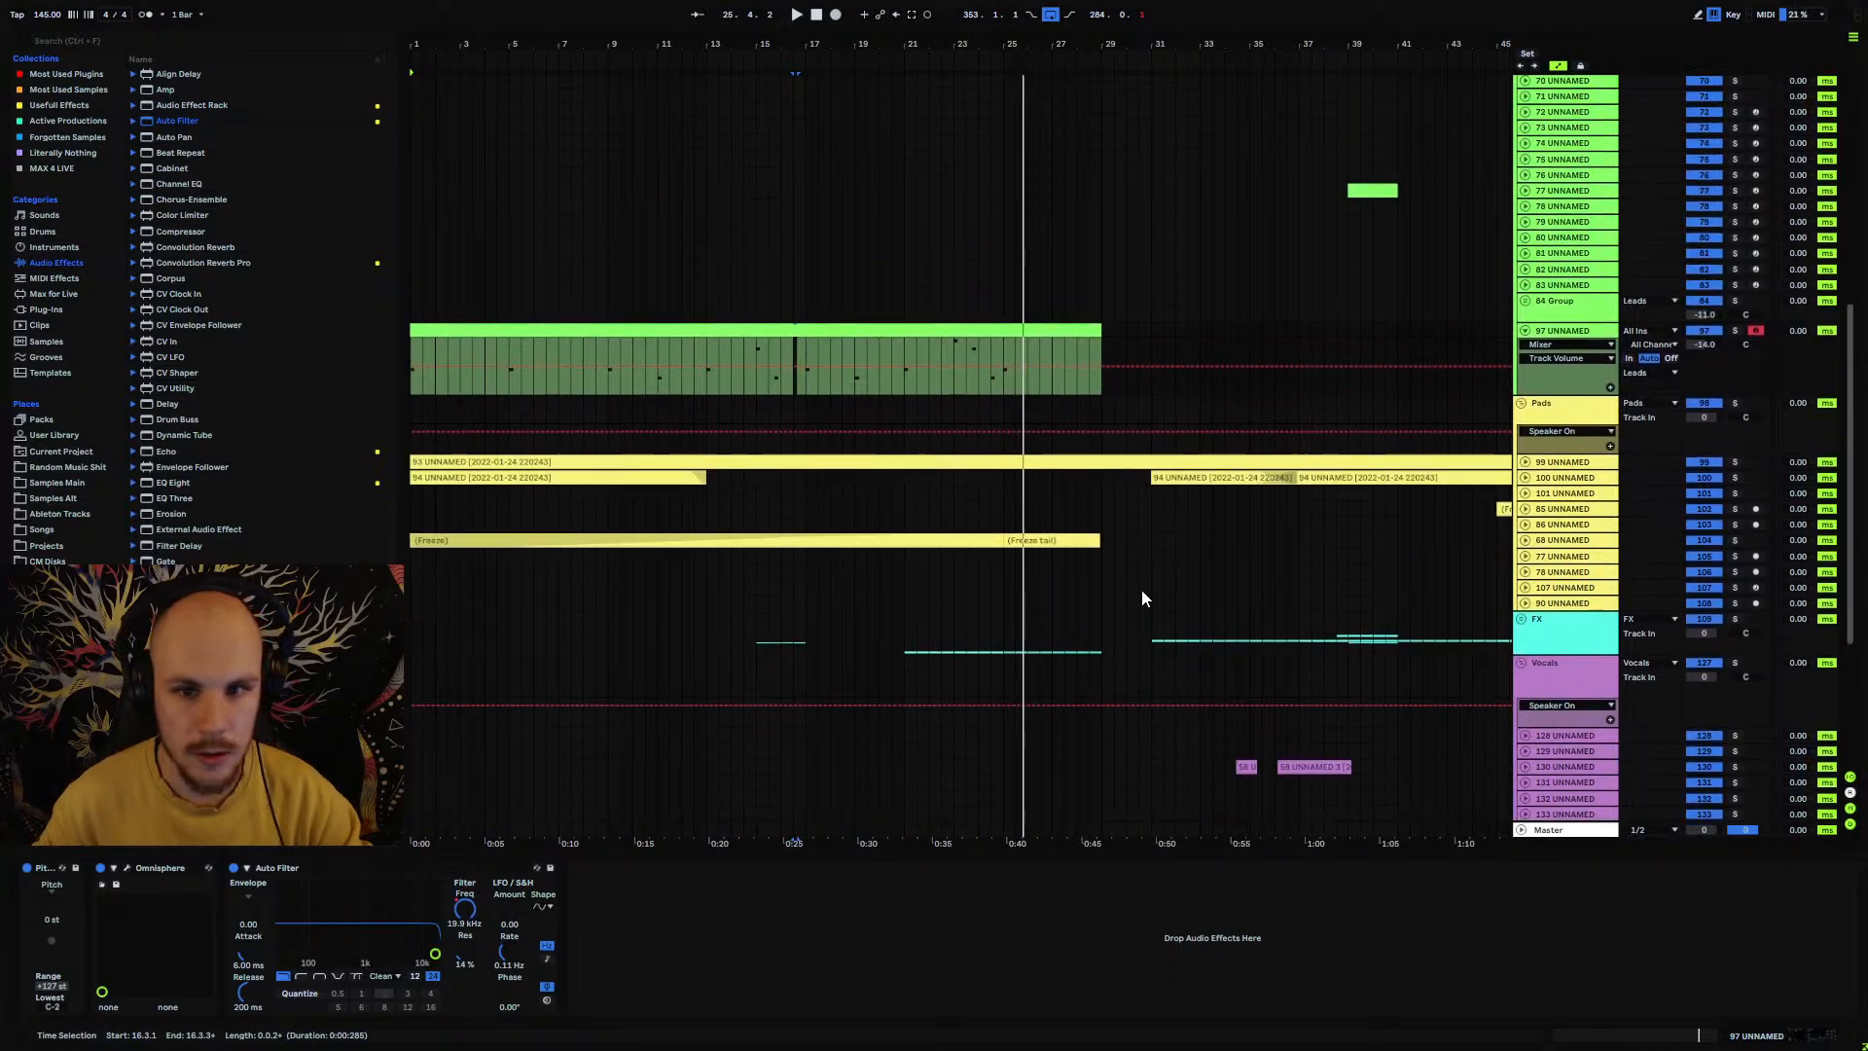
pyautogui.scroll(2, 1142, 590)
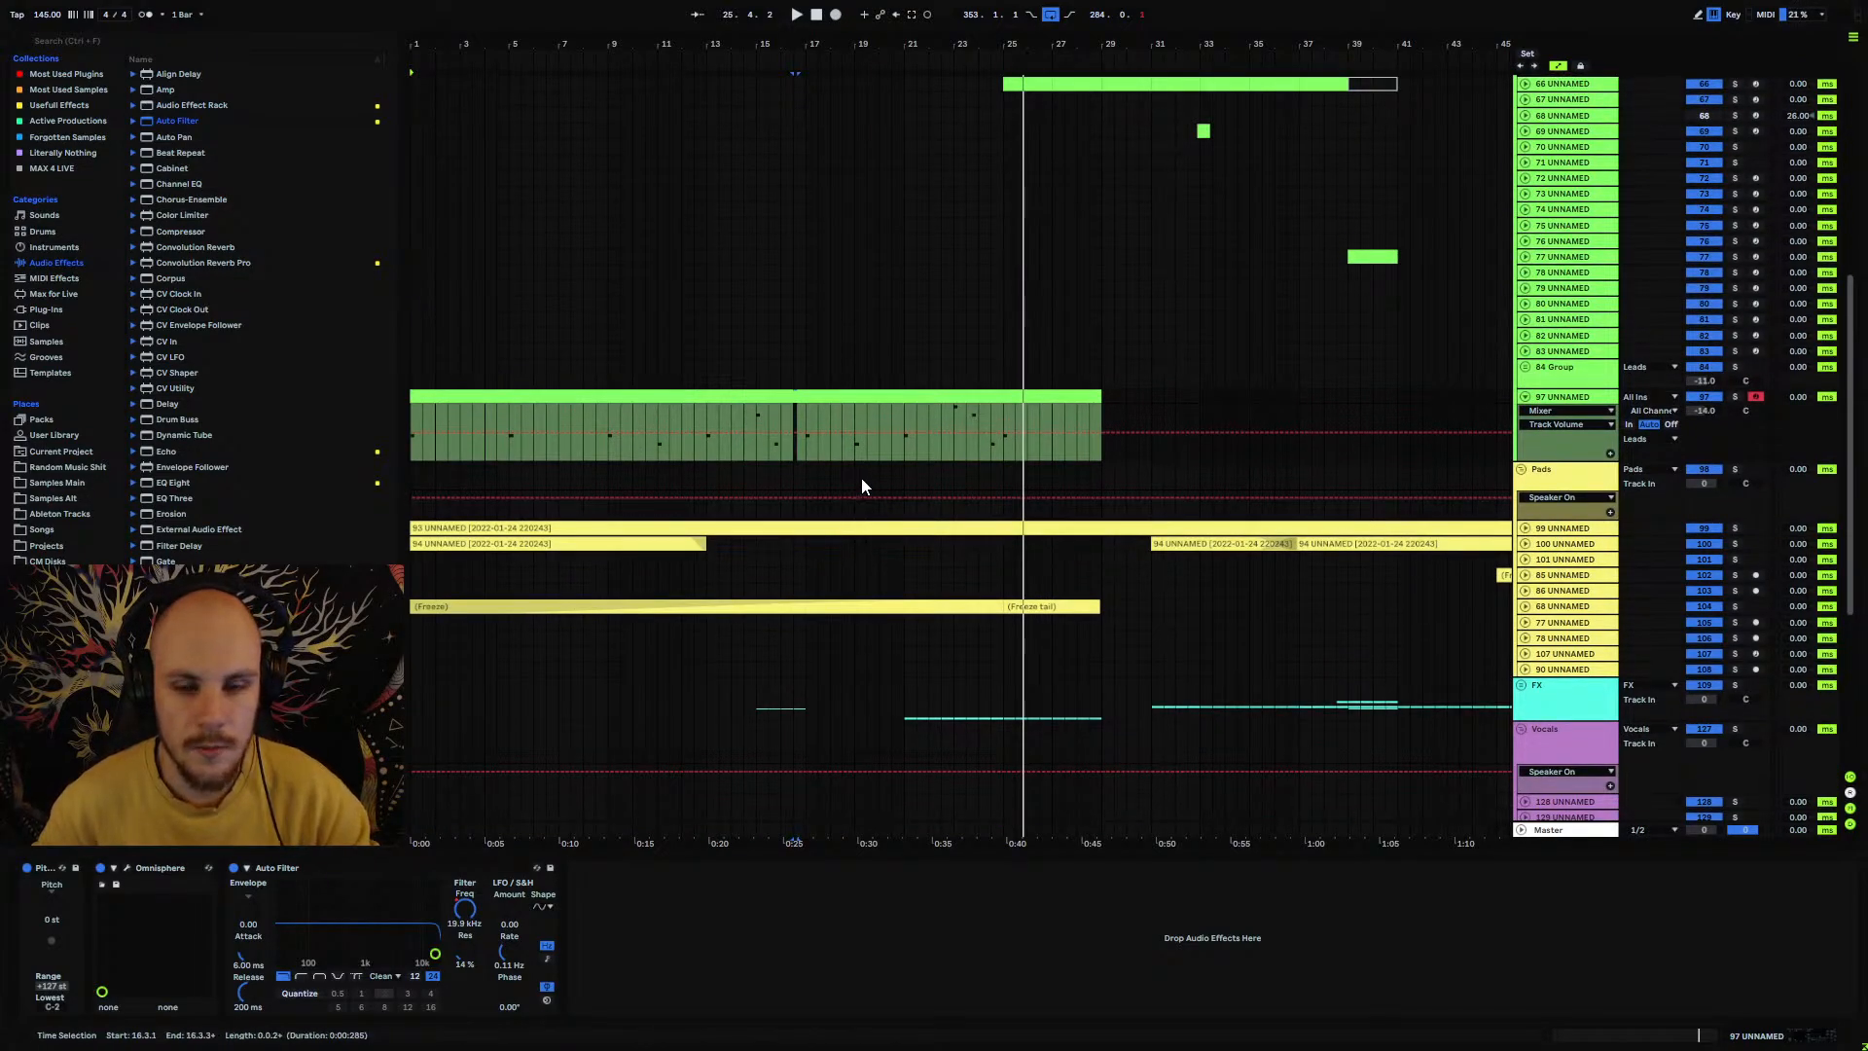
pyautogui.click(890, 454)
pyautogui.scroll(2, 916, 452)
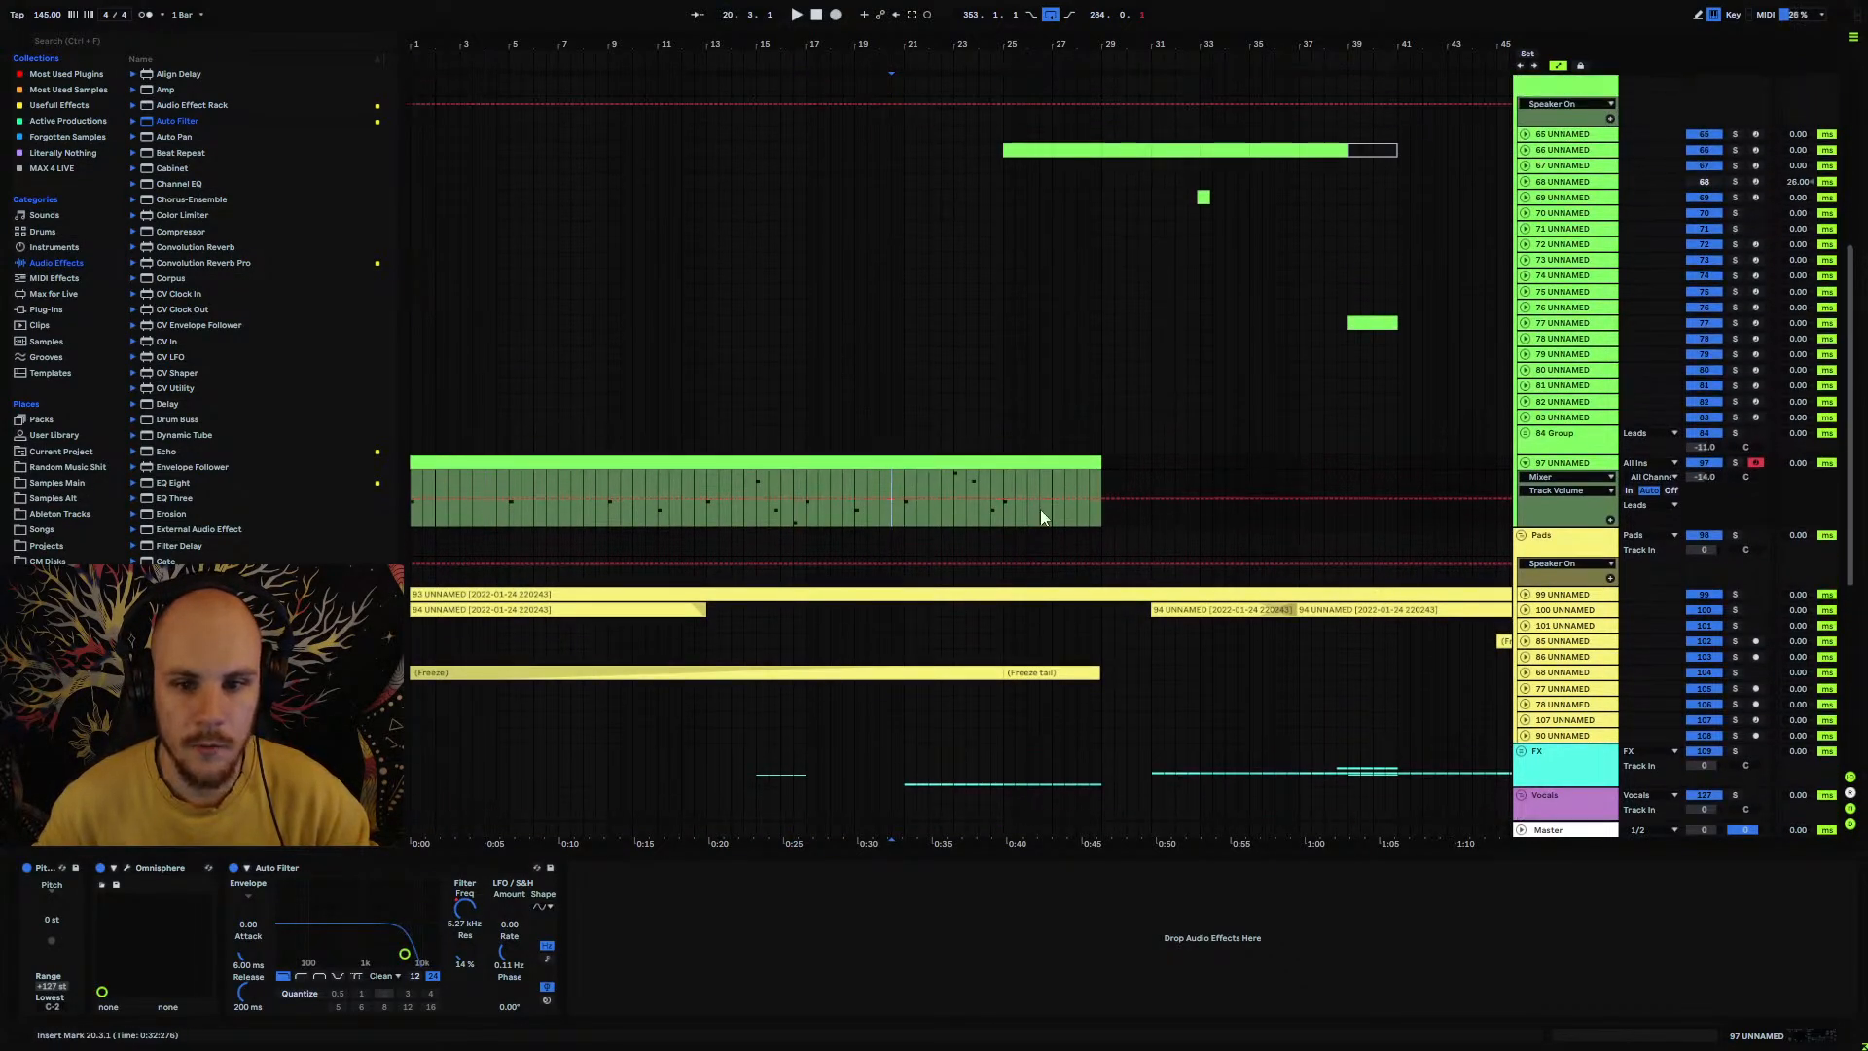
pyautogui.keyDown('ctrl'); pyautogui.scroll(-3, 1122, 302); pyautogui.keyUp('ctrl')
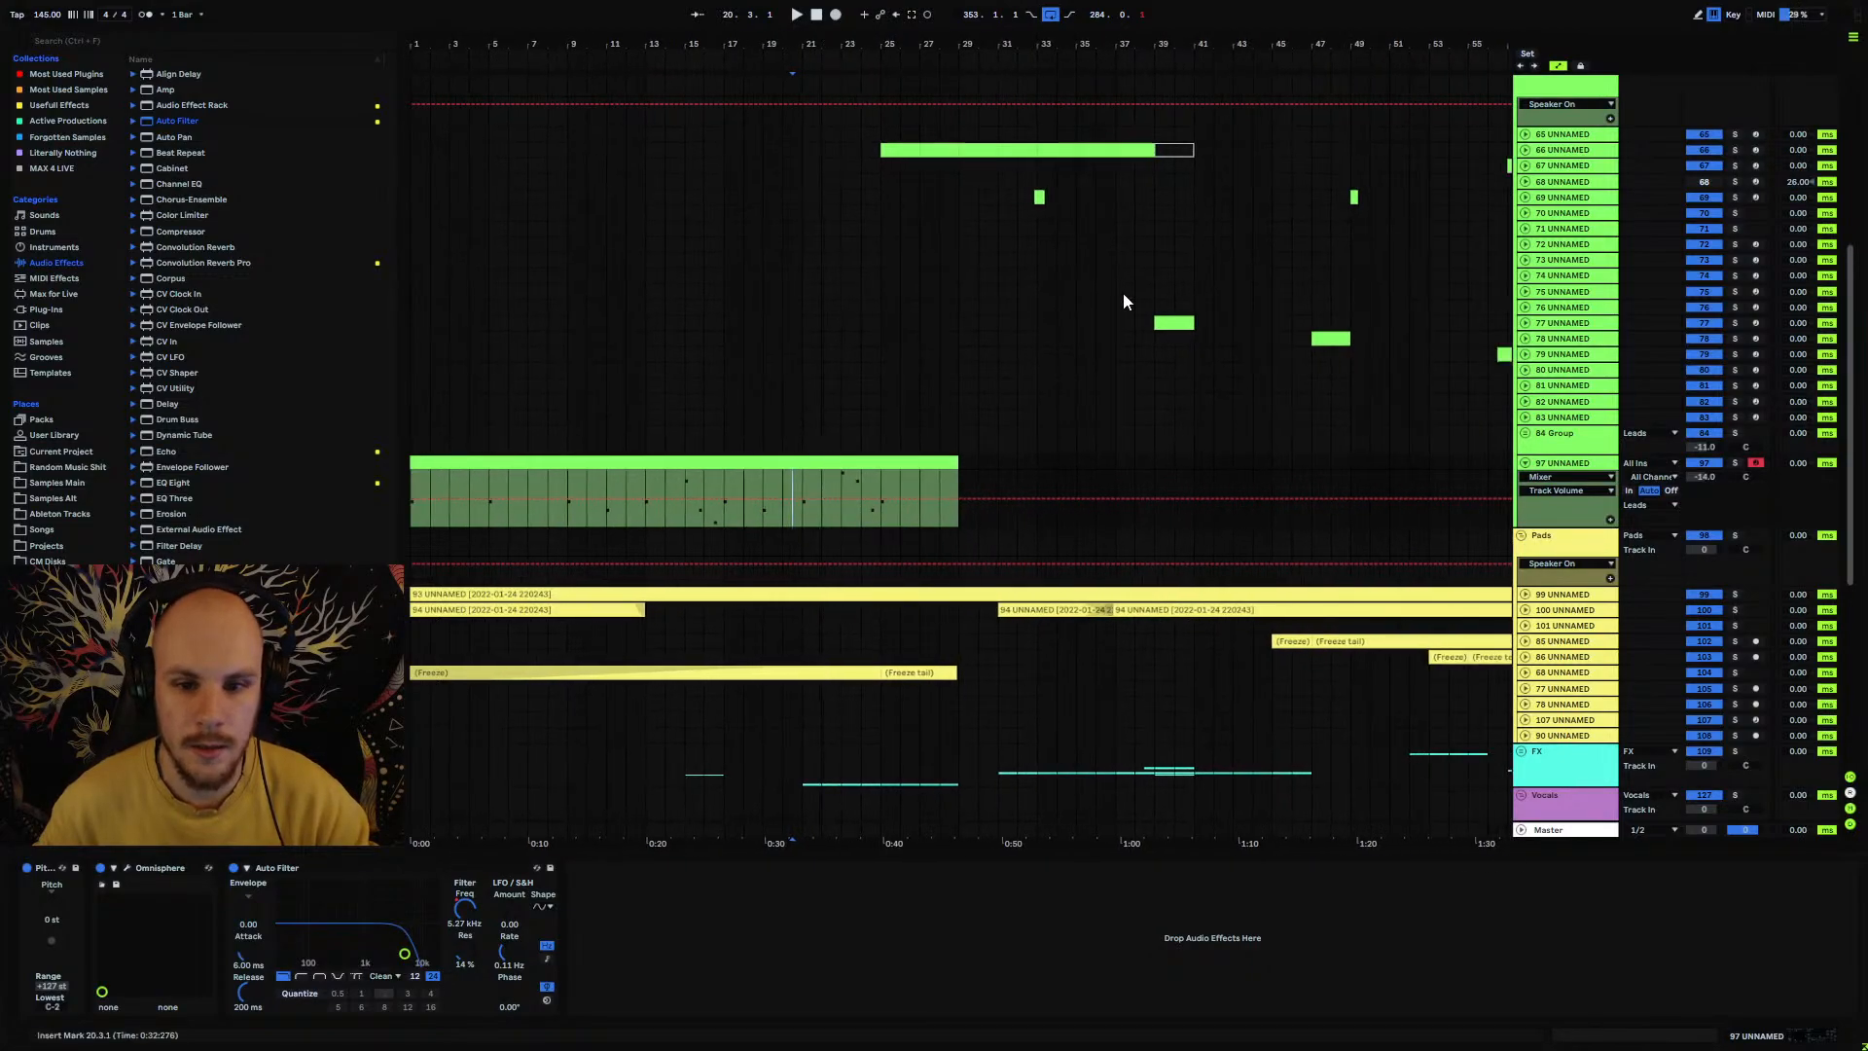
pyautogui.scroll(5, 1076, 422)
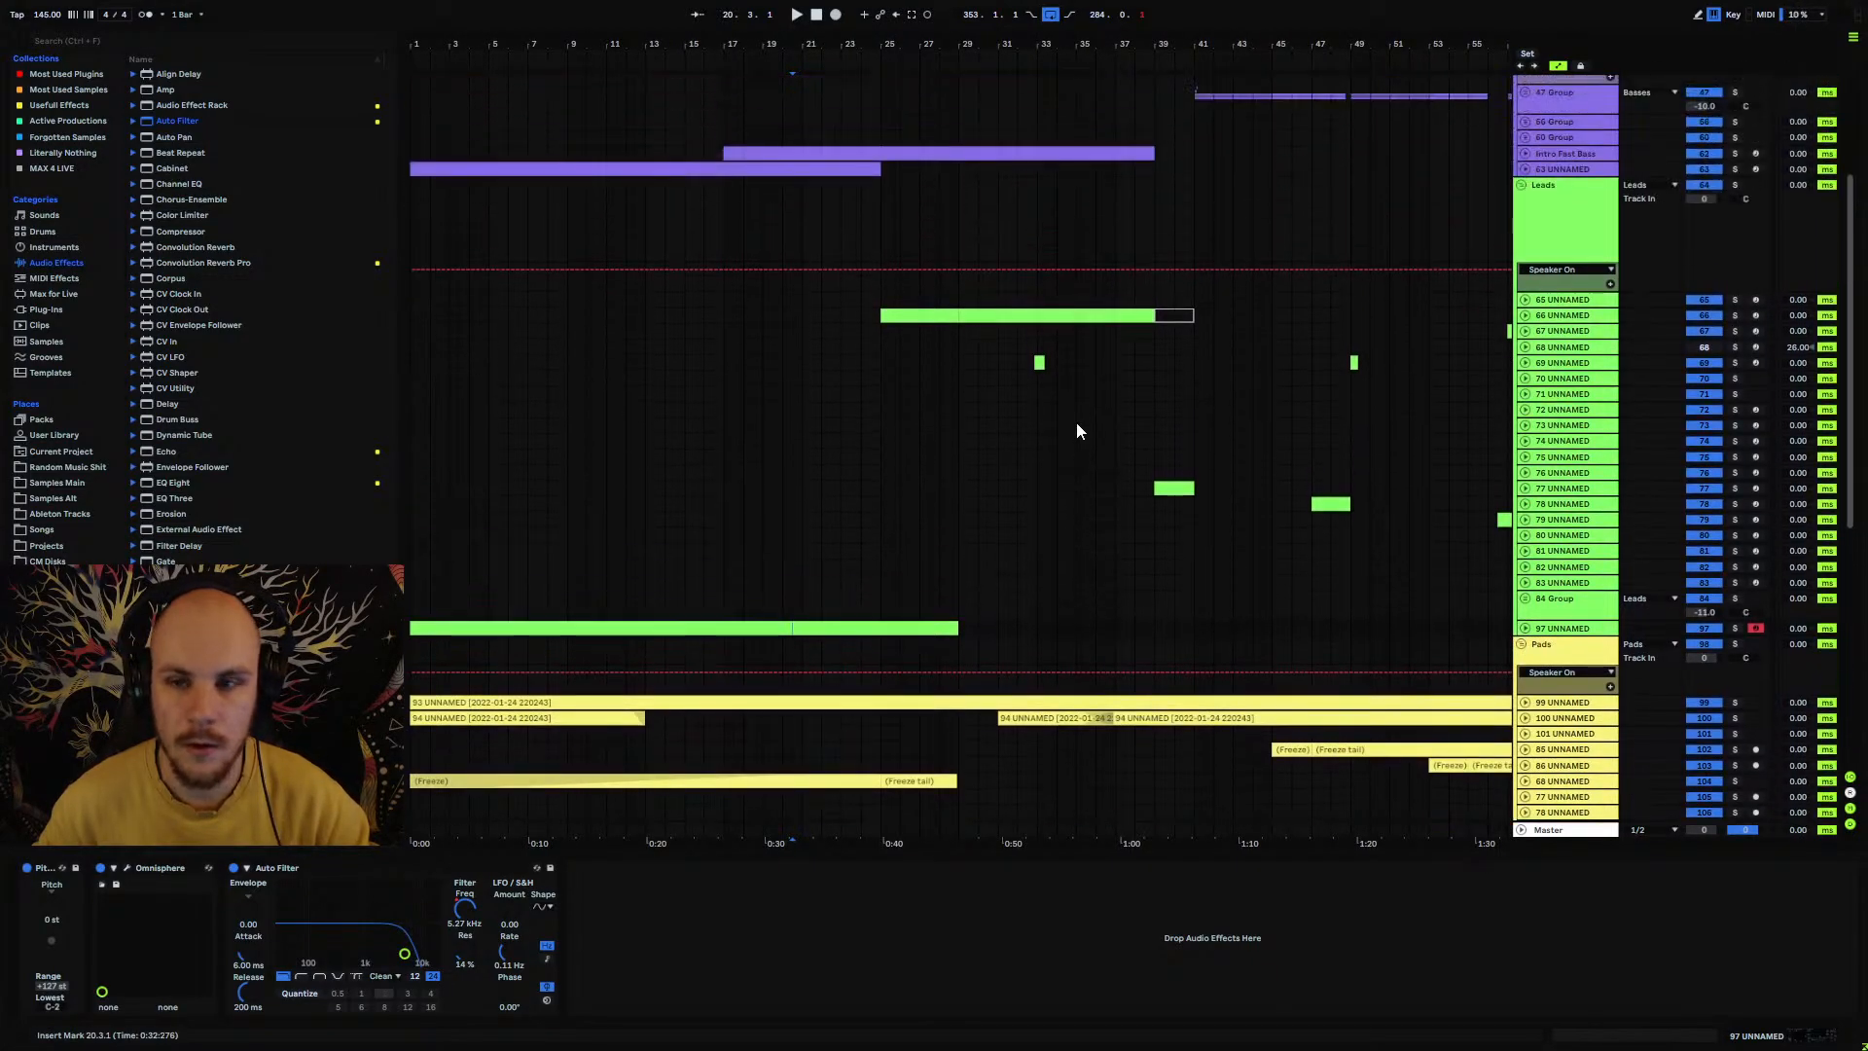
pyautogui.scroll(2, 1076, 427)
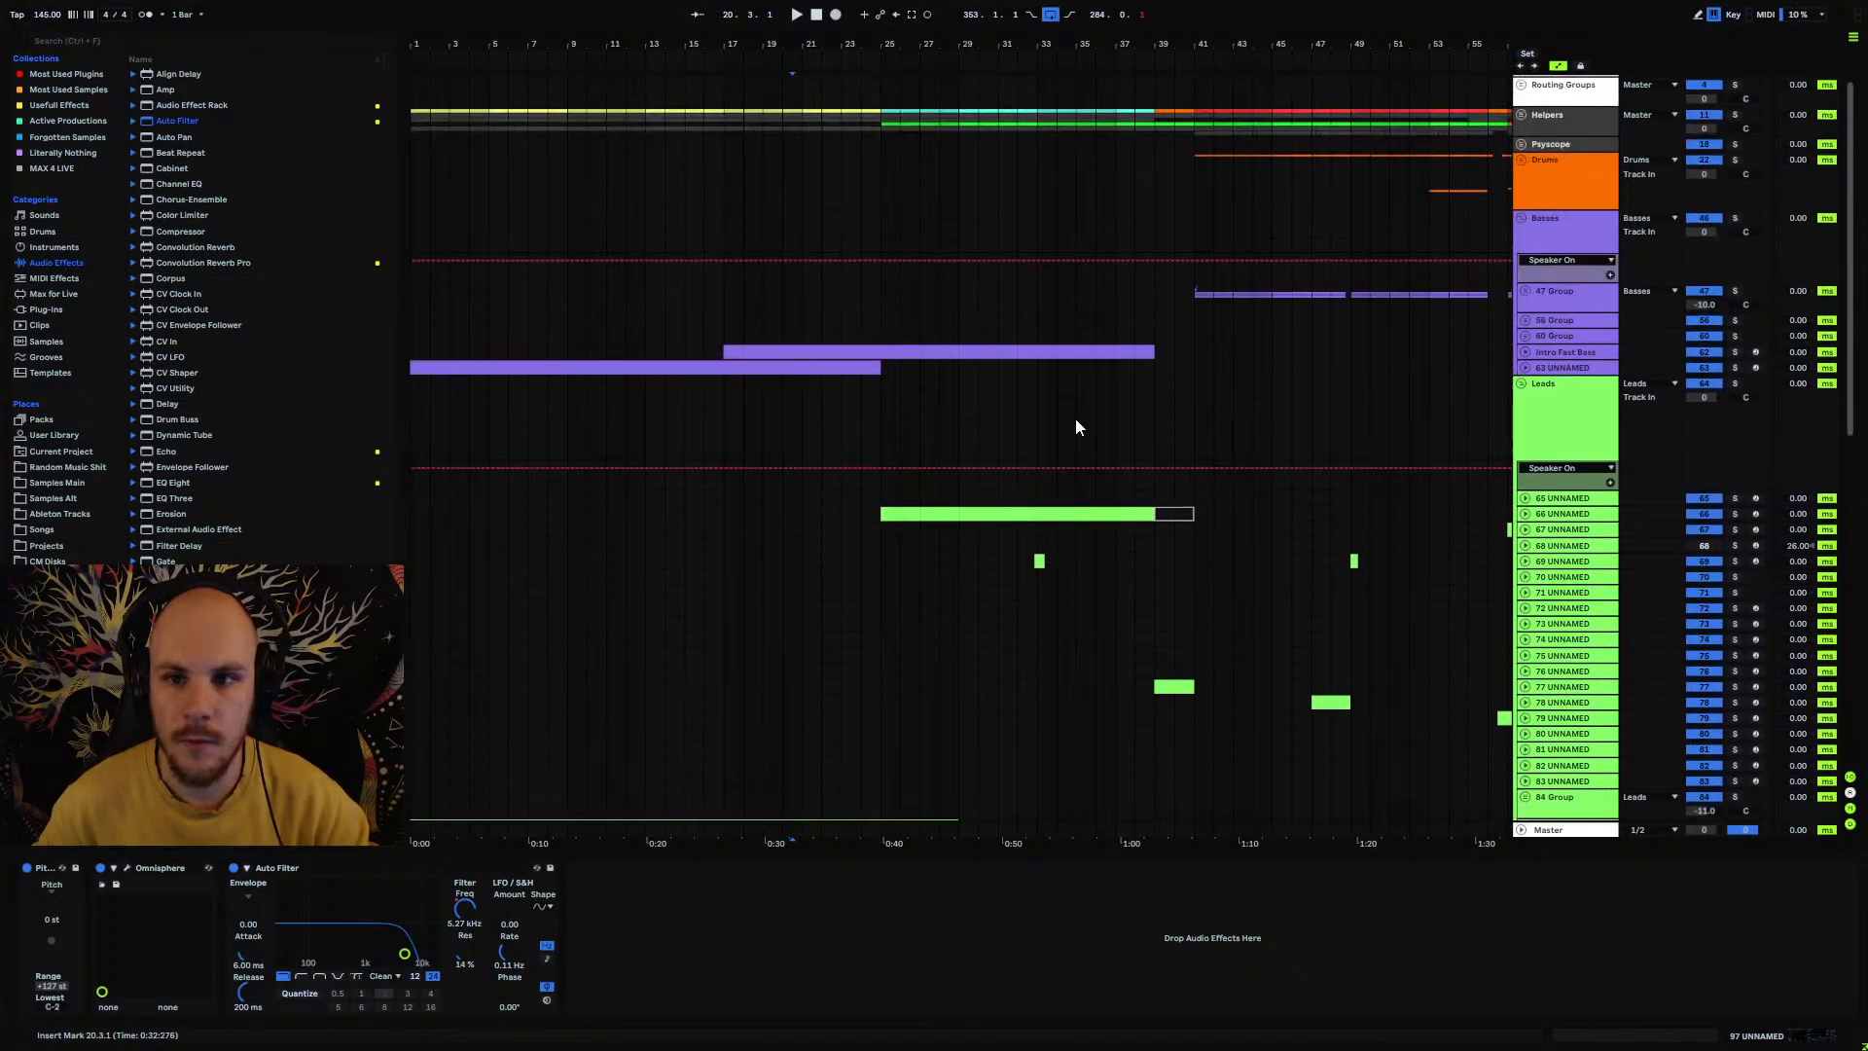
pyautogui.click(1522, 161)
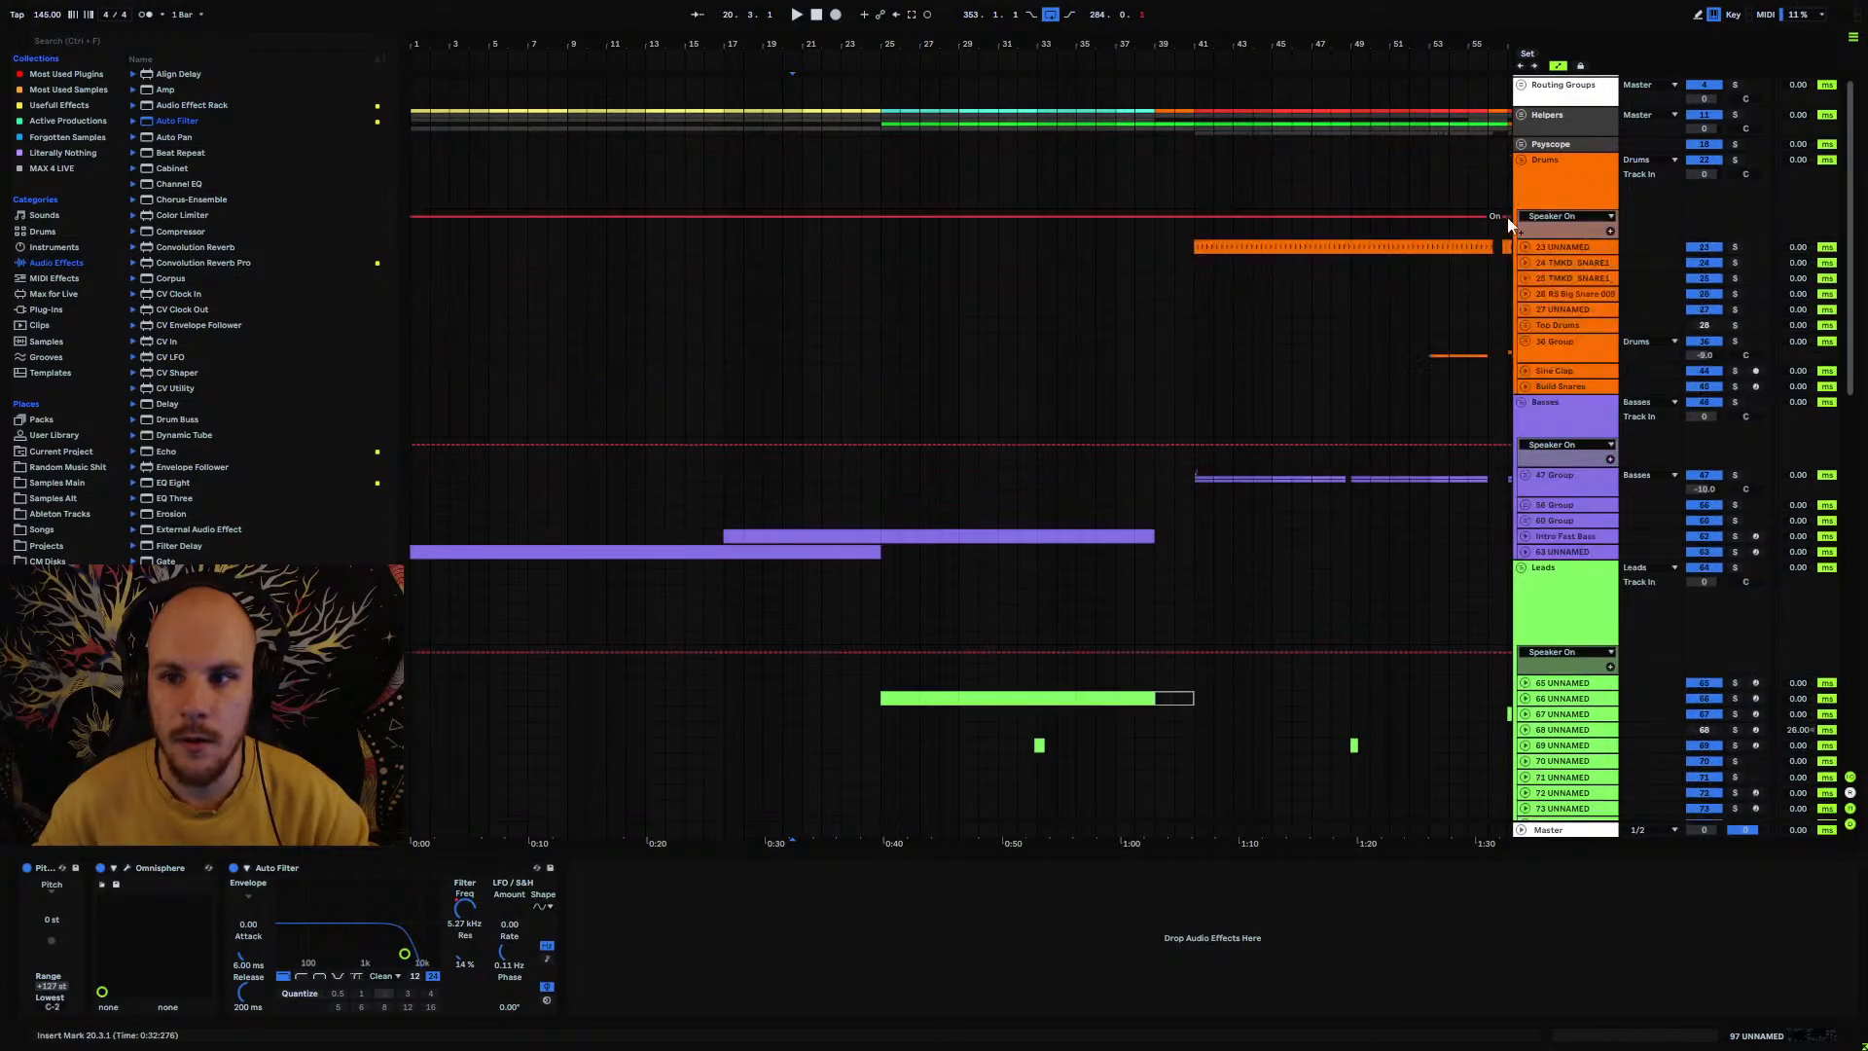
pyautogui.click(1200, 250)
pyautogui.moveTo(1204, 43); pyautogui.dragTo(1204, 175)
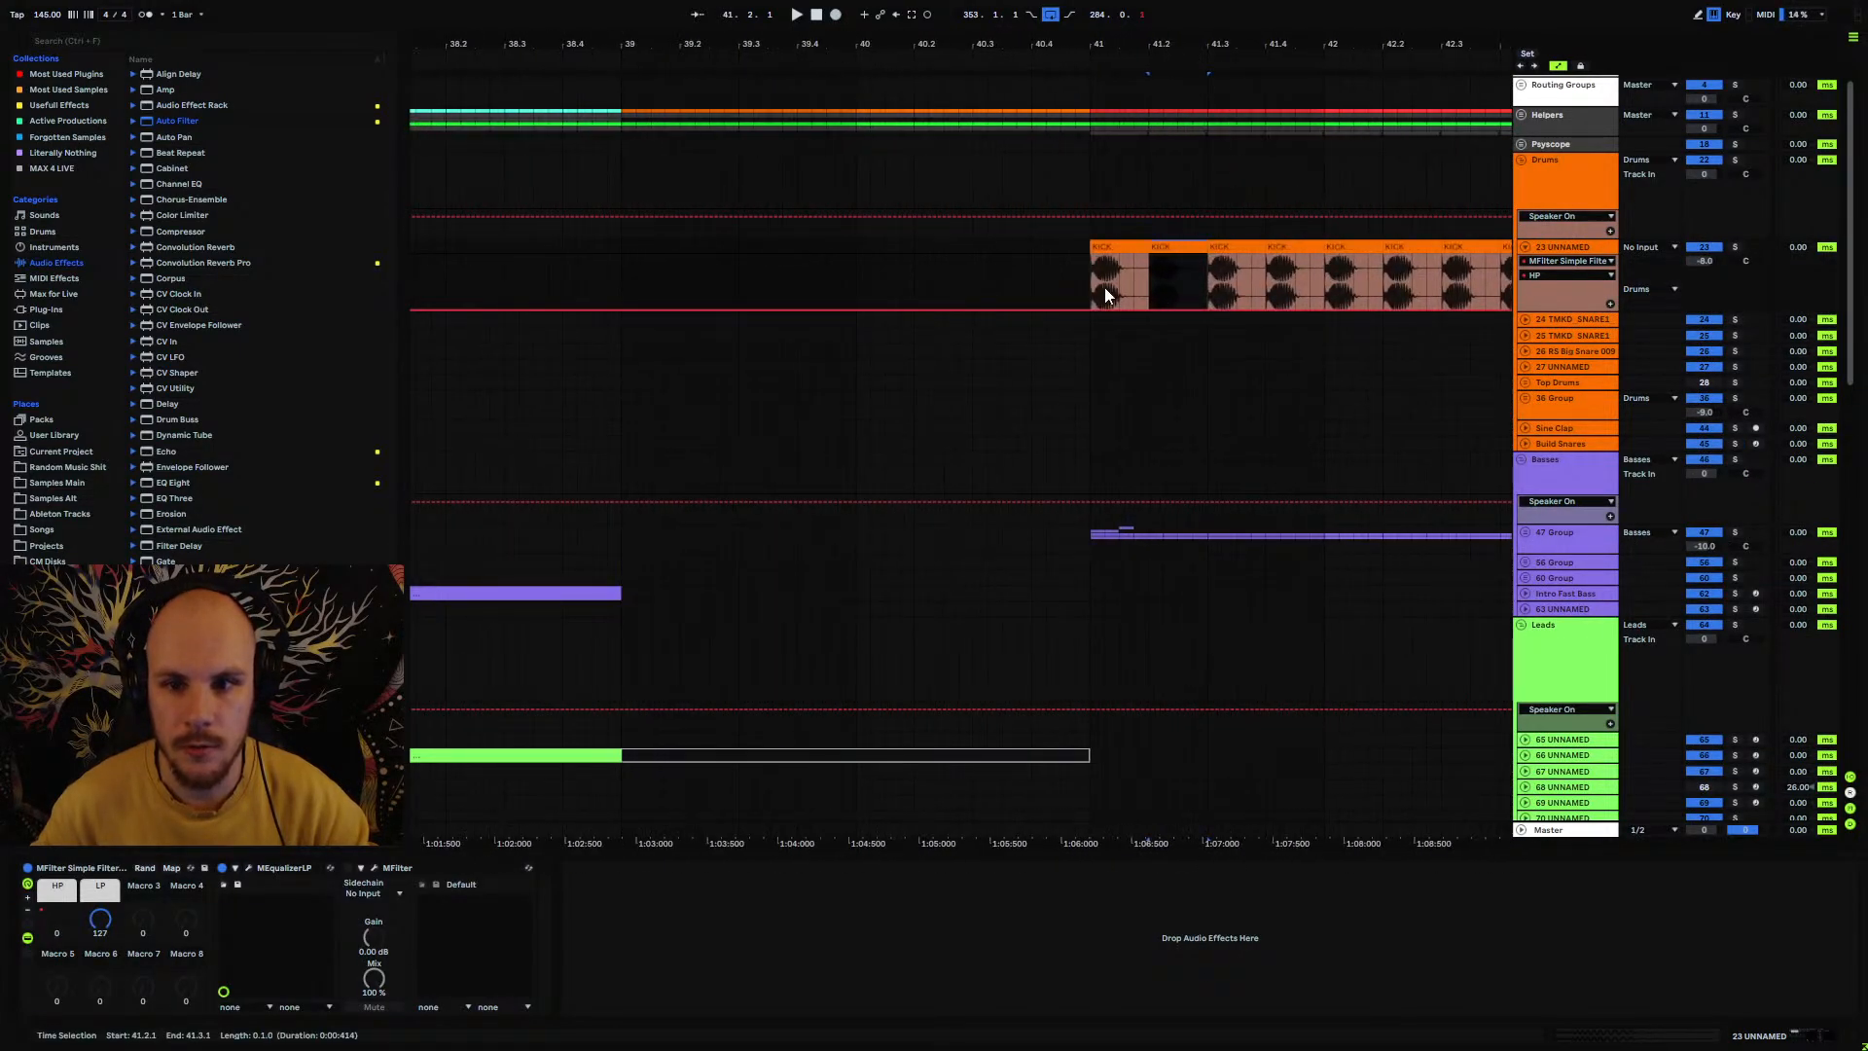
pyautogui.click(1523, 245)
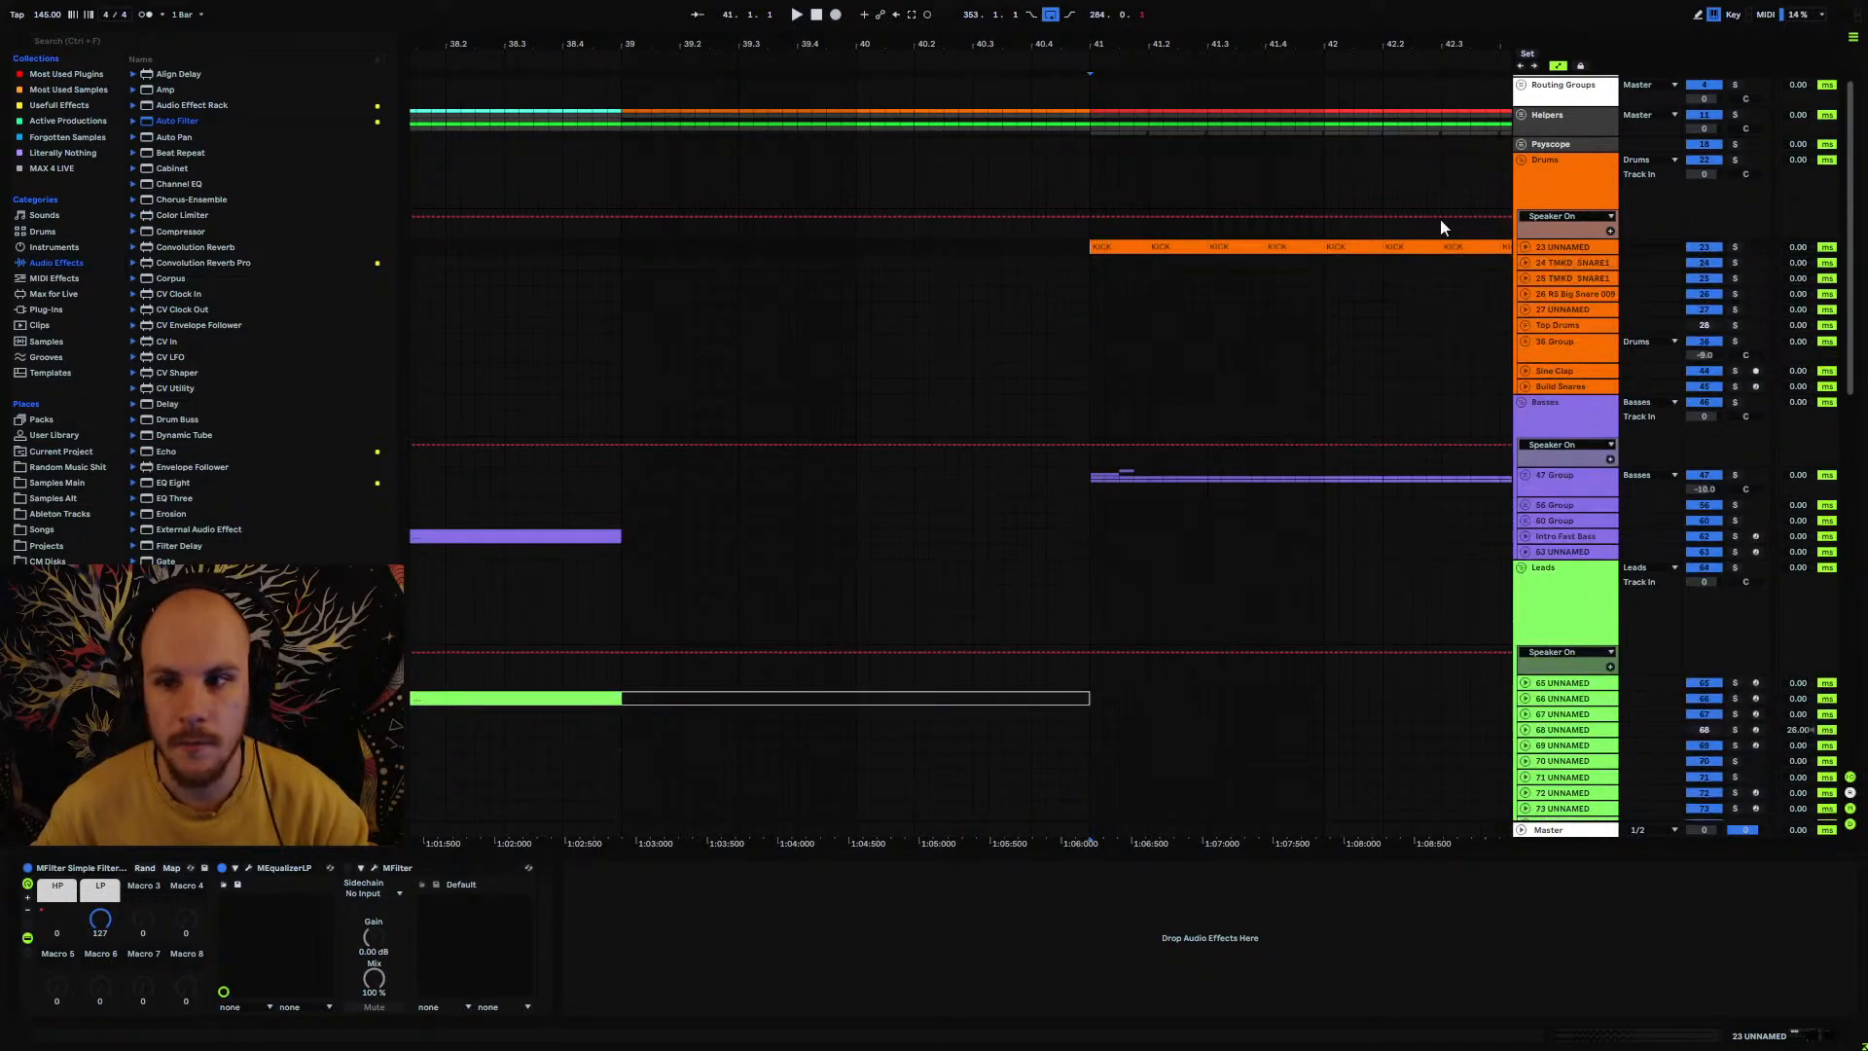
# Step: Place the insert mark at bar 1 and play the intro from the beginning
pyautogui.moveTo(1020, 49); pyautogui.dragTo(1347, 1)
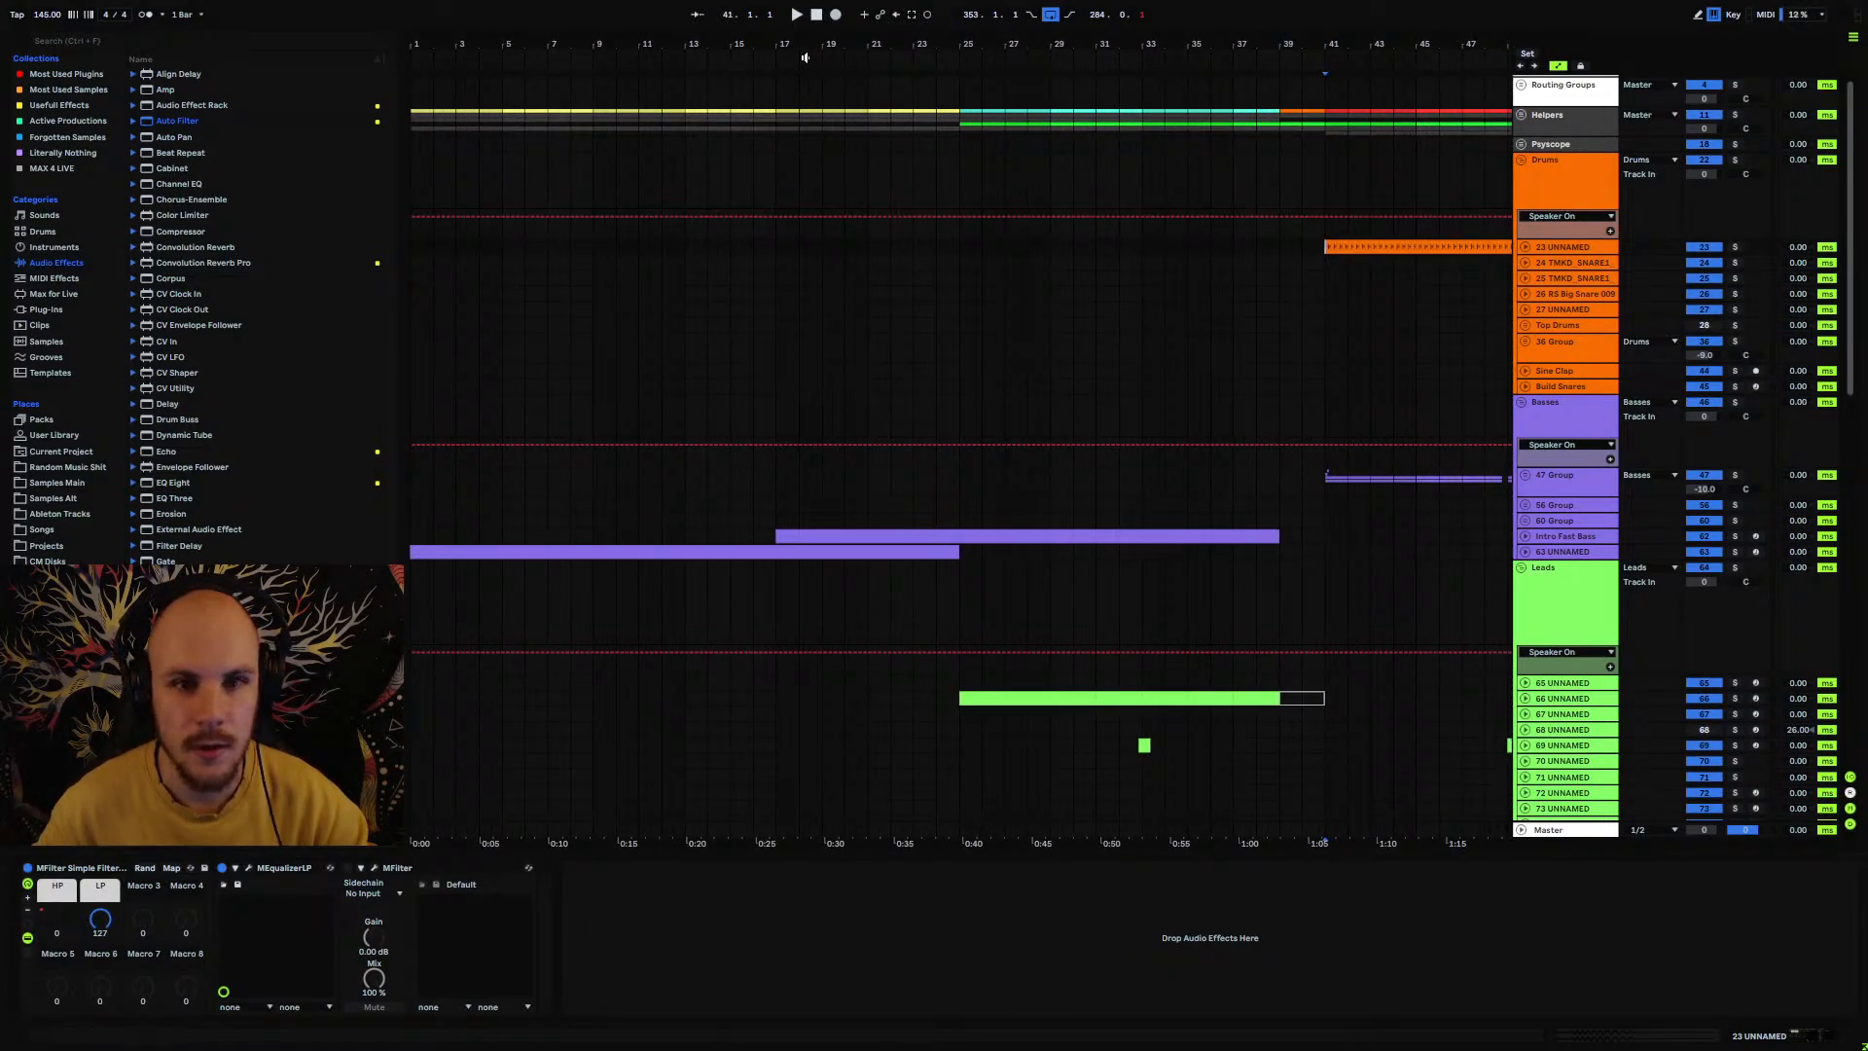
pyautogui.moveTo(805, 59); pyautogui.dragTo(732, 48)
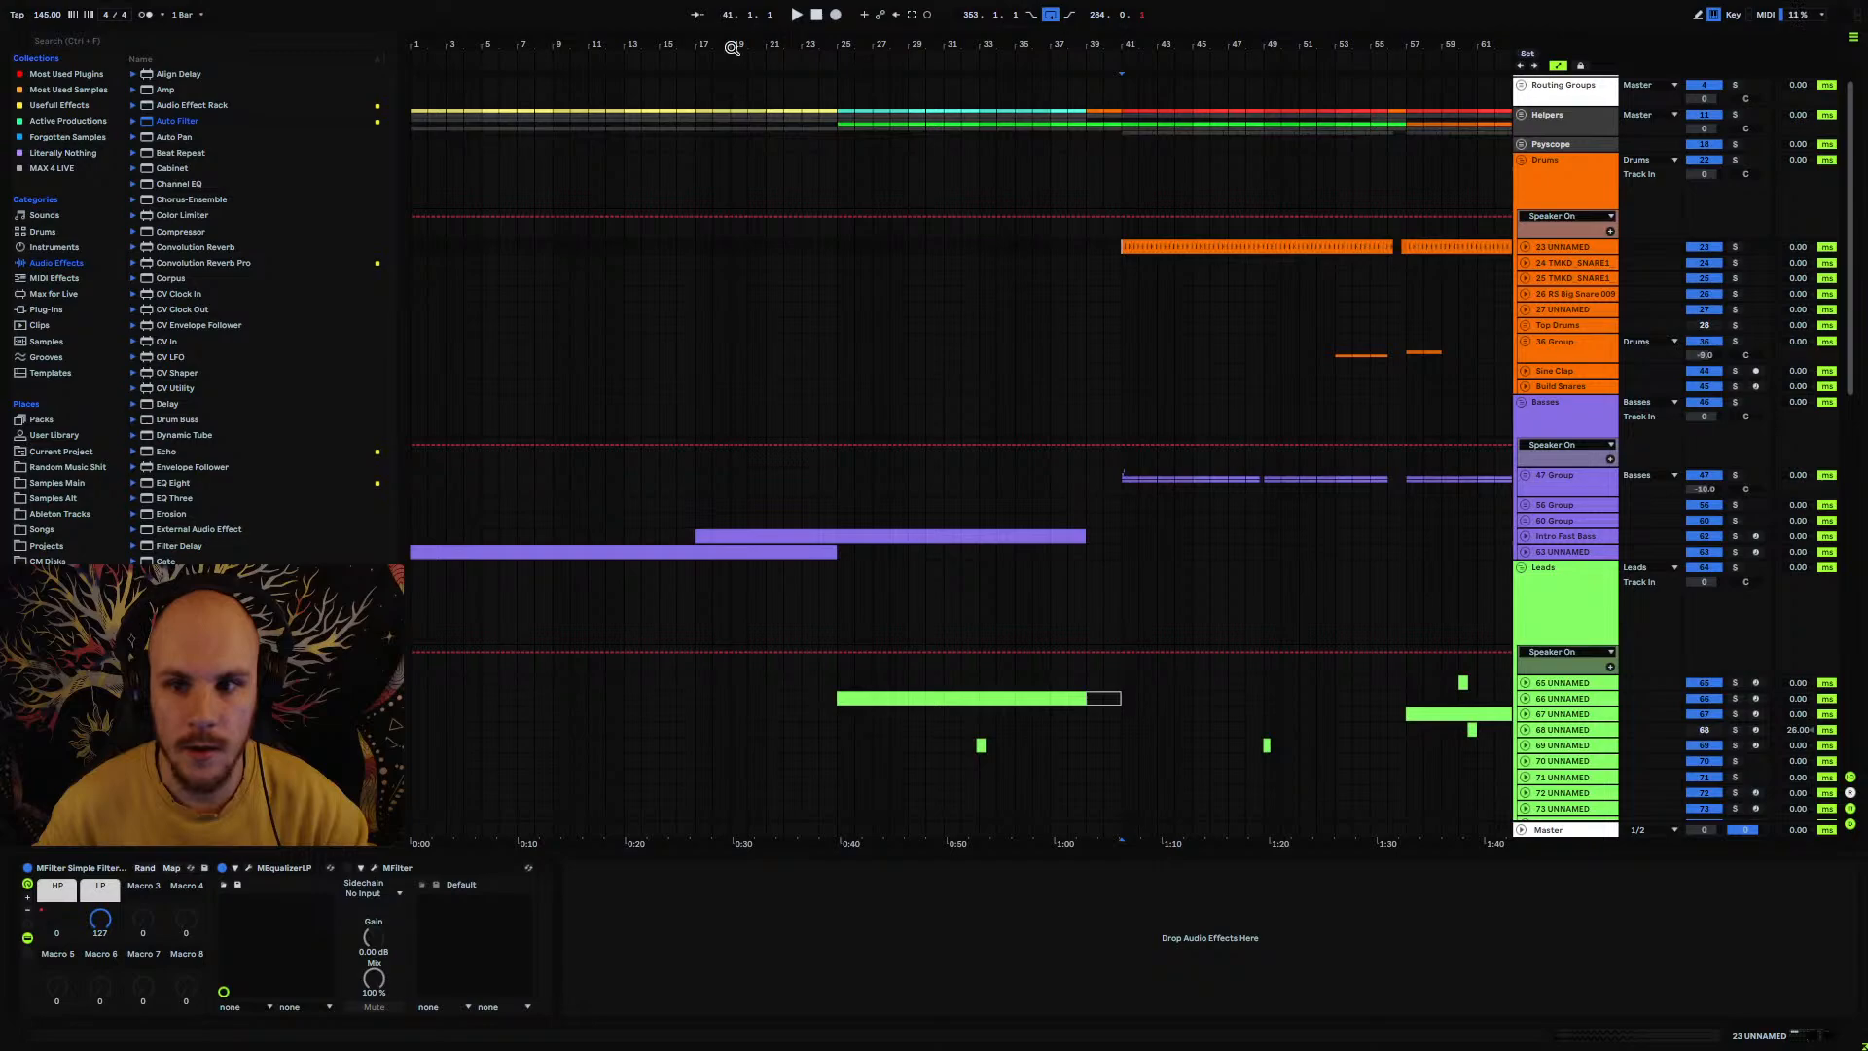
pyautogui.click(416, 243)
pyautogui.scroll(-4, 592, 318)
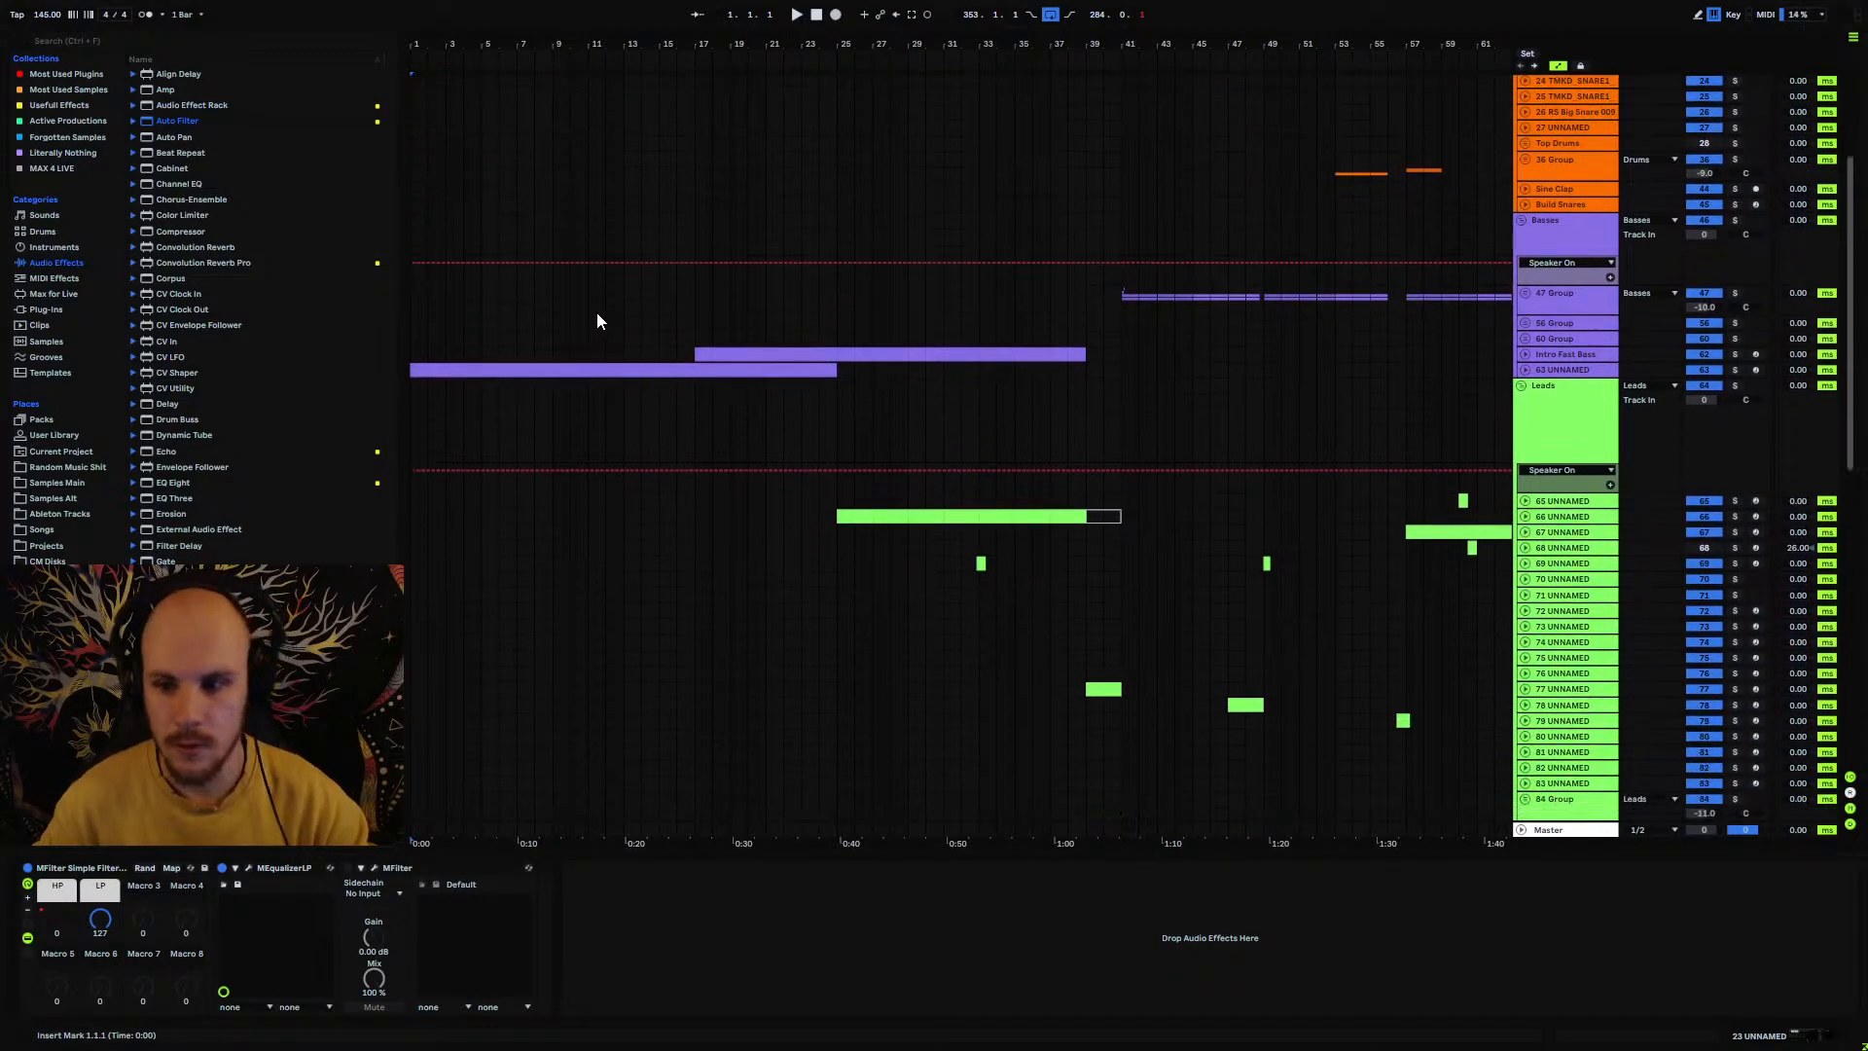
pyautogui.scroll(-1, 600, 308)
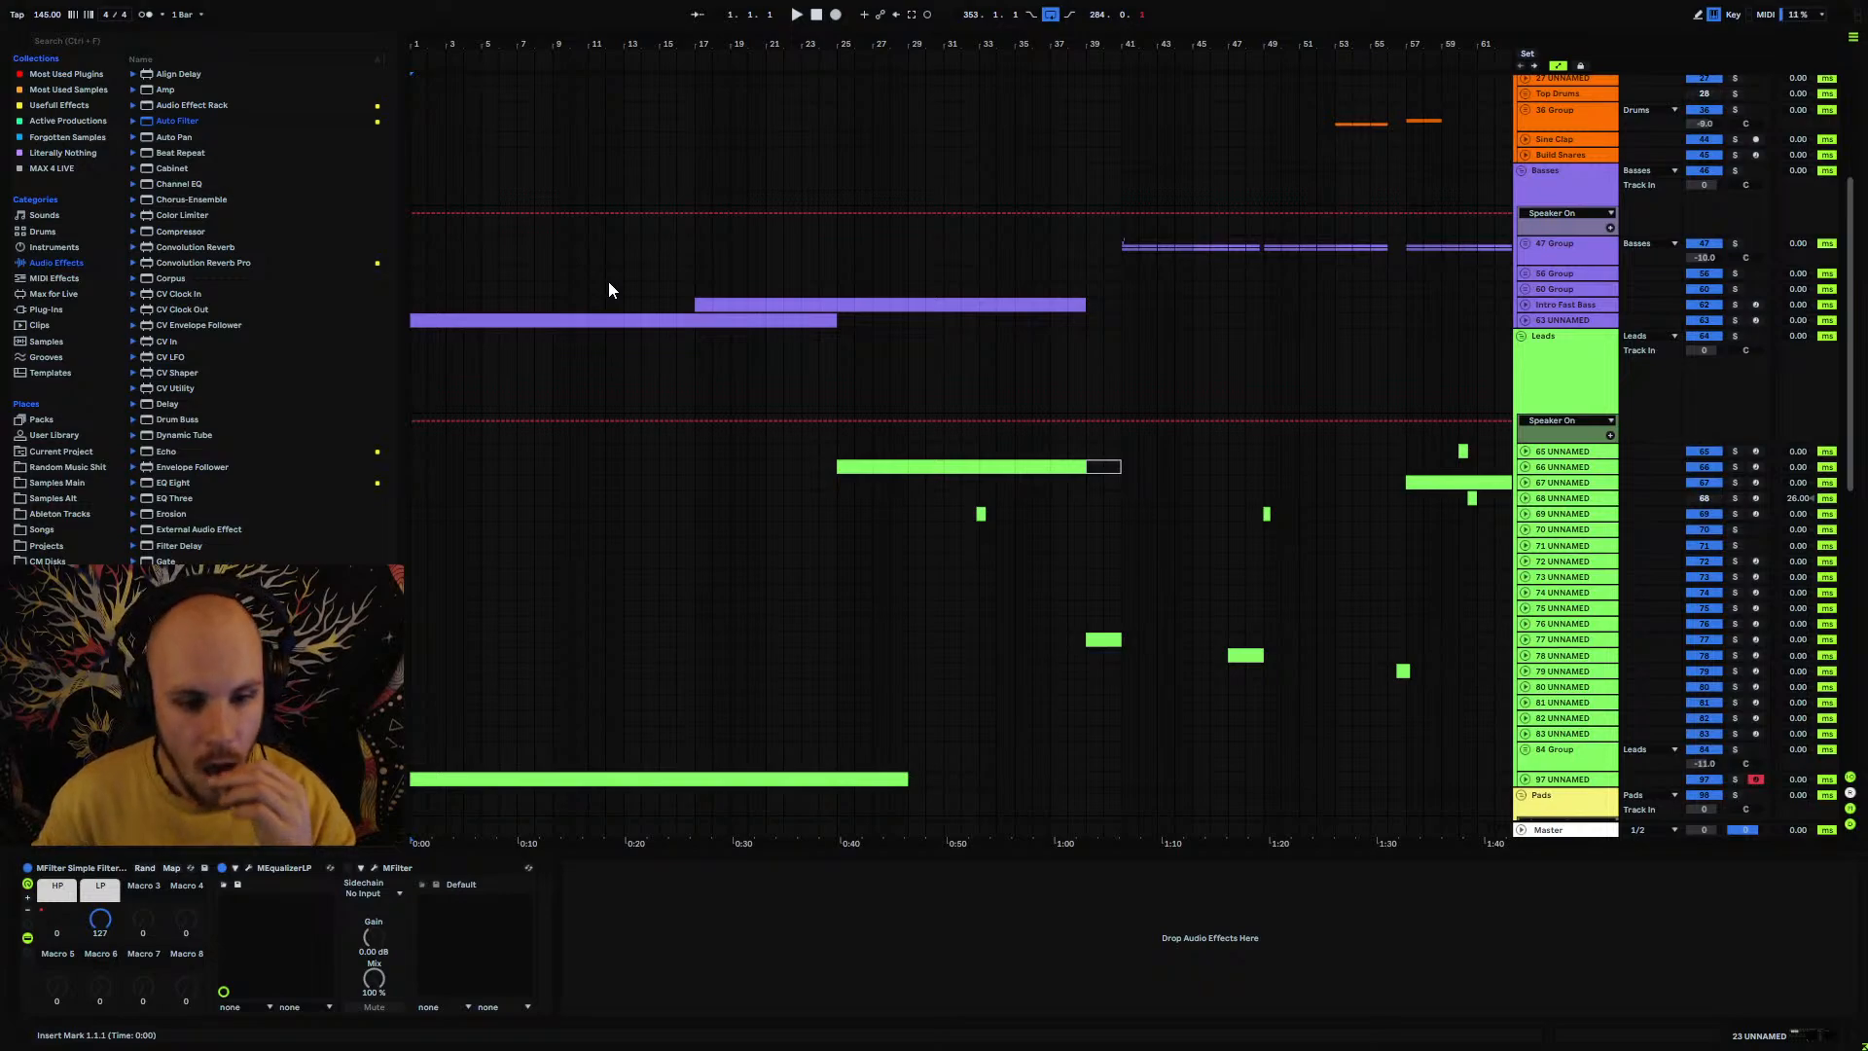
pyautogui.press('space')
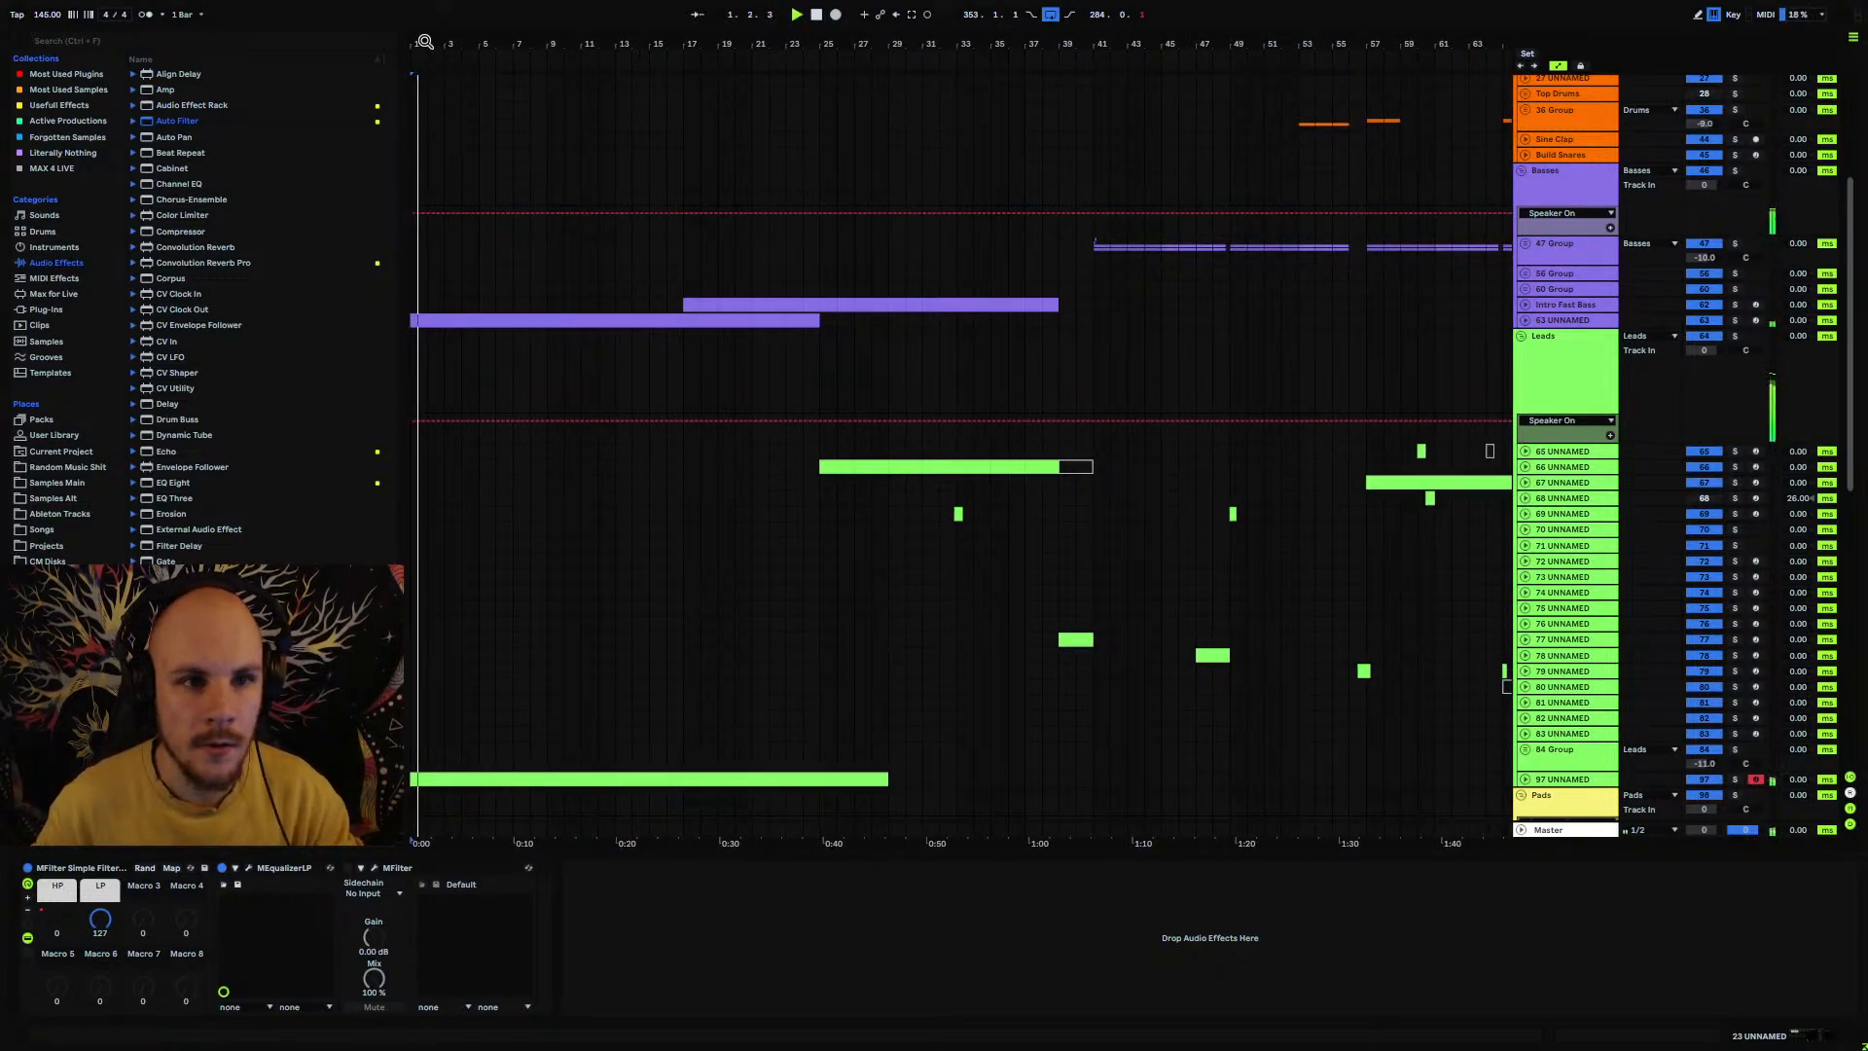
pyautogui.moveTo(425, 42); pyautogui.dragTo(415, 42)
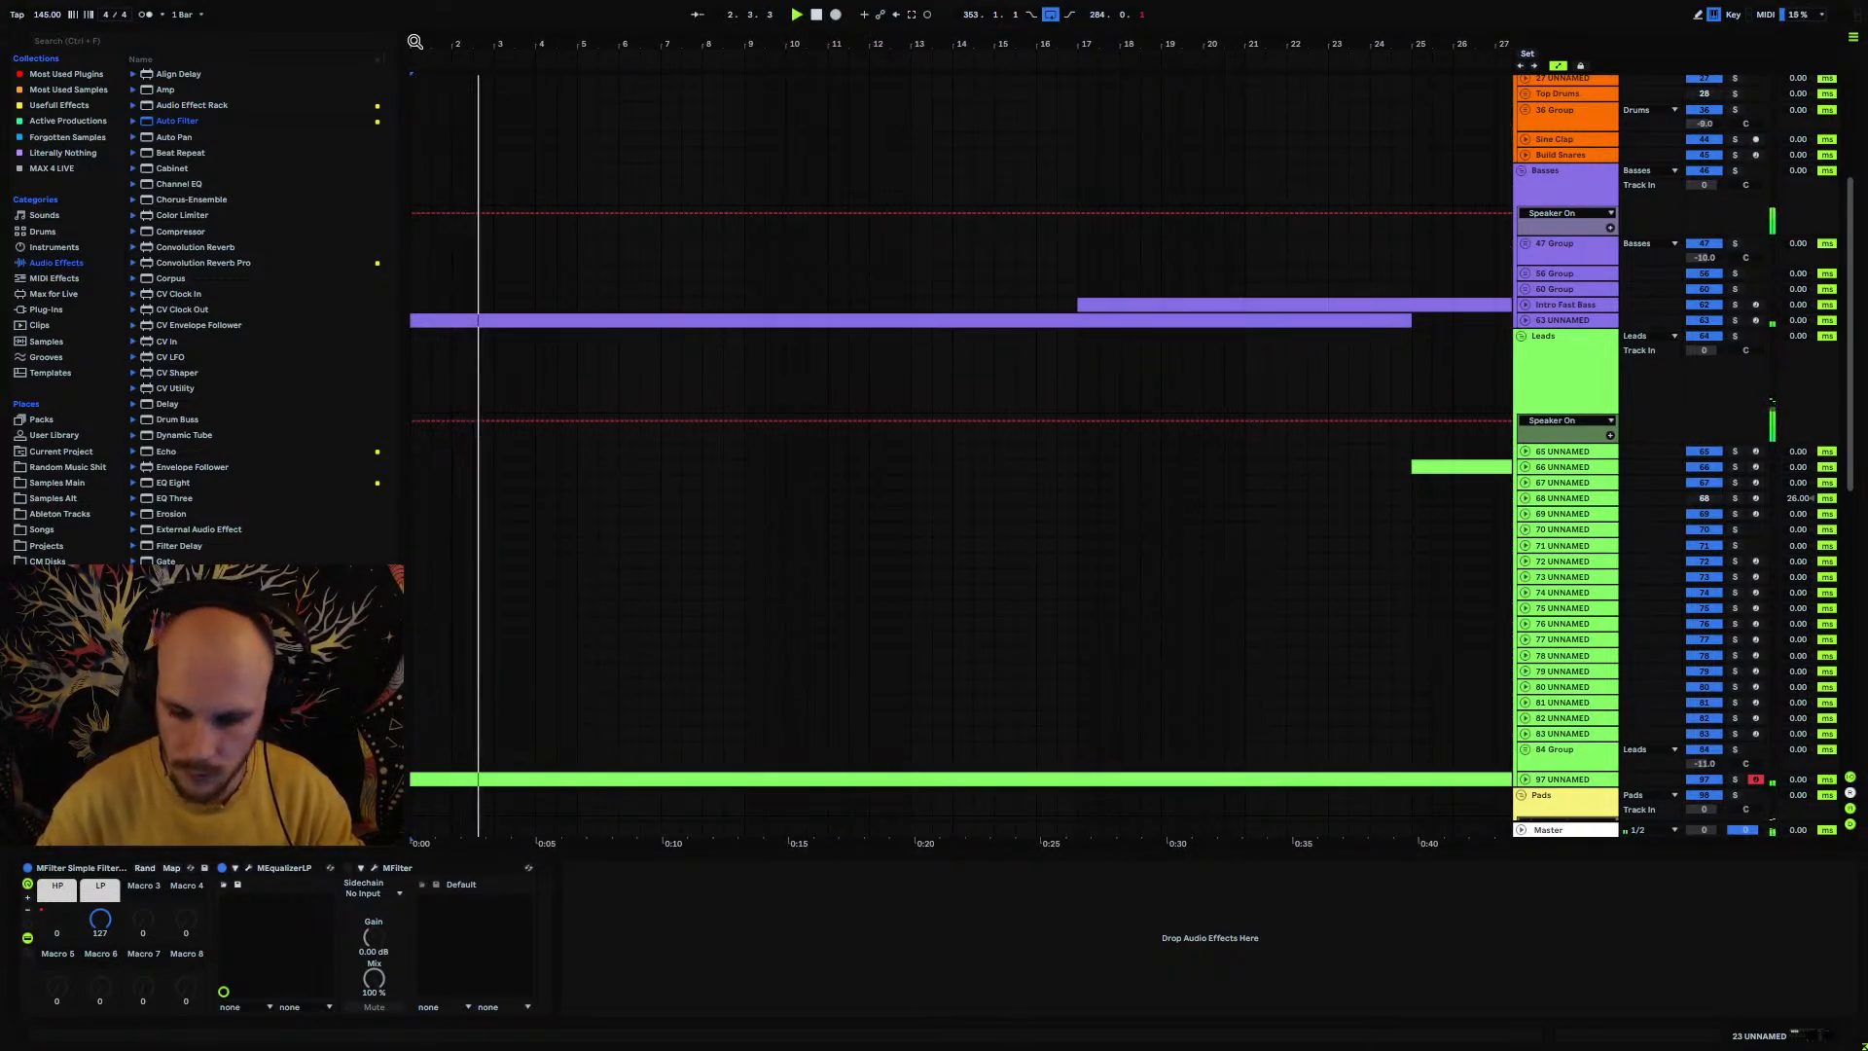
# Step: Lower the starting point of the Auto Filter frequency automation on 97 UNNAMED at bar 1 and audition it
pyautogui.doubleClick(1566, 779)
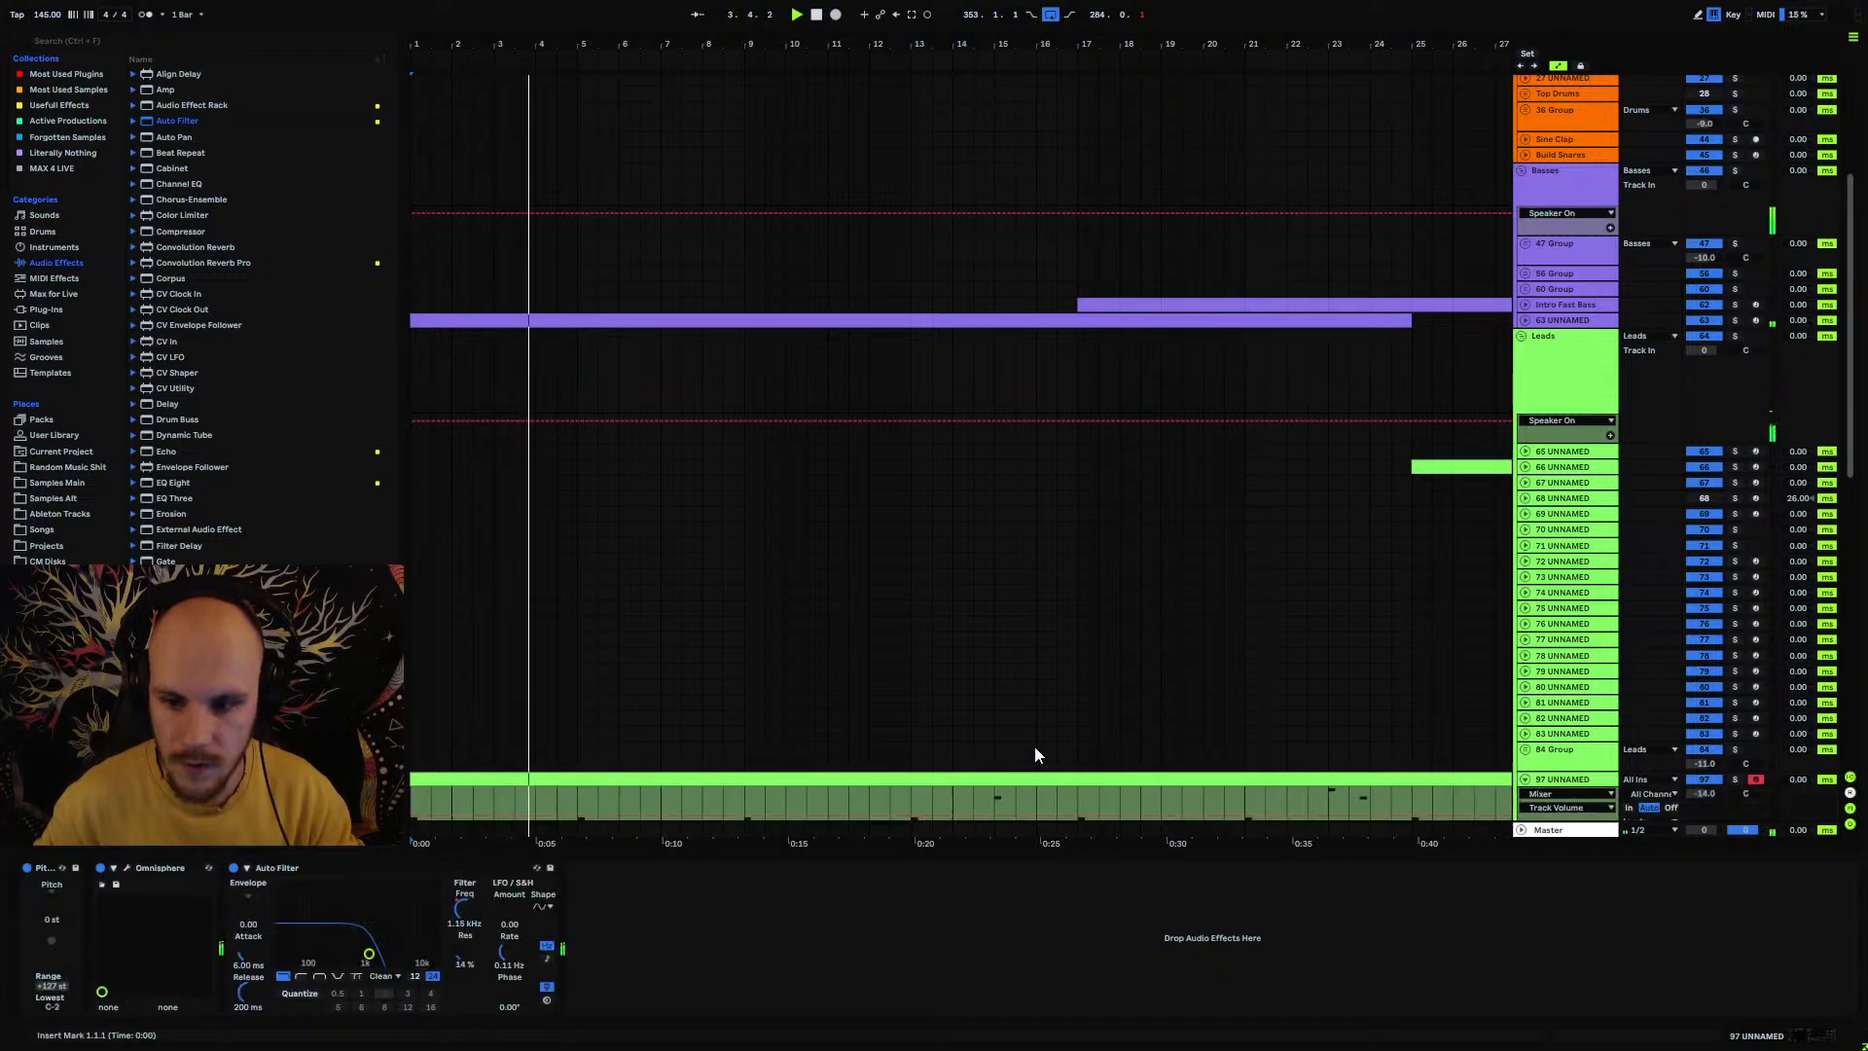
pyautogui.click(467, 910)
pyautogui.scroll(-2, 616, 669)
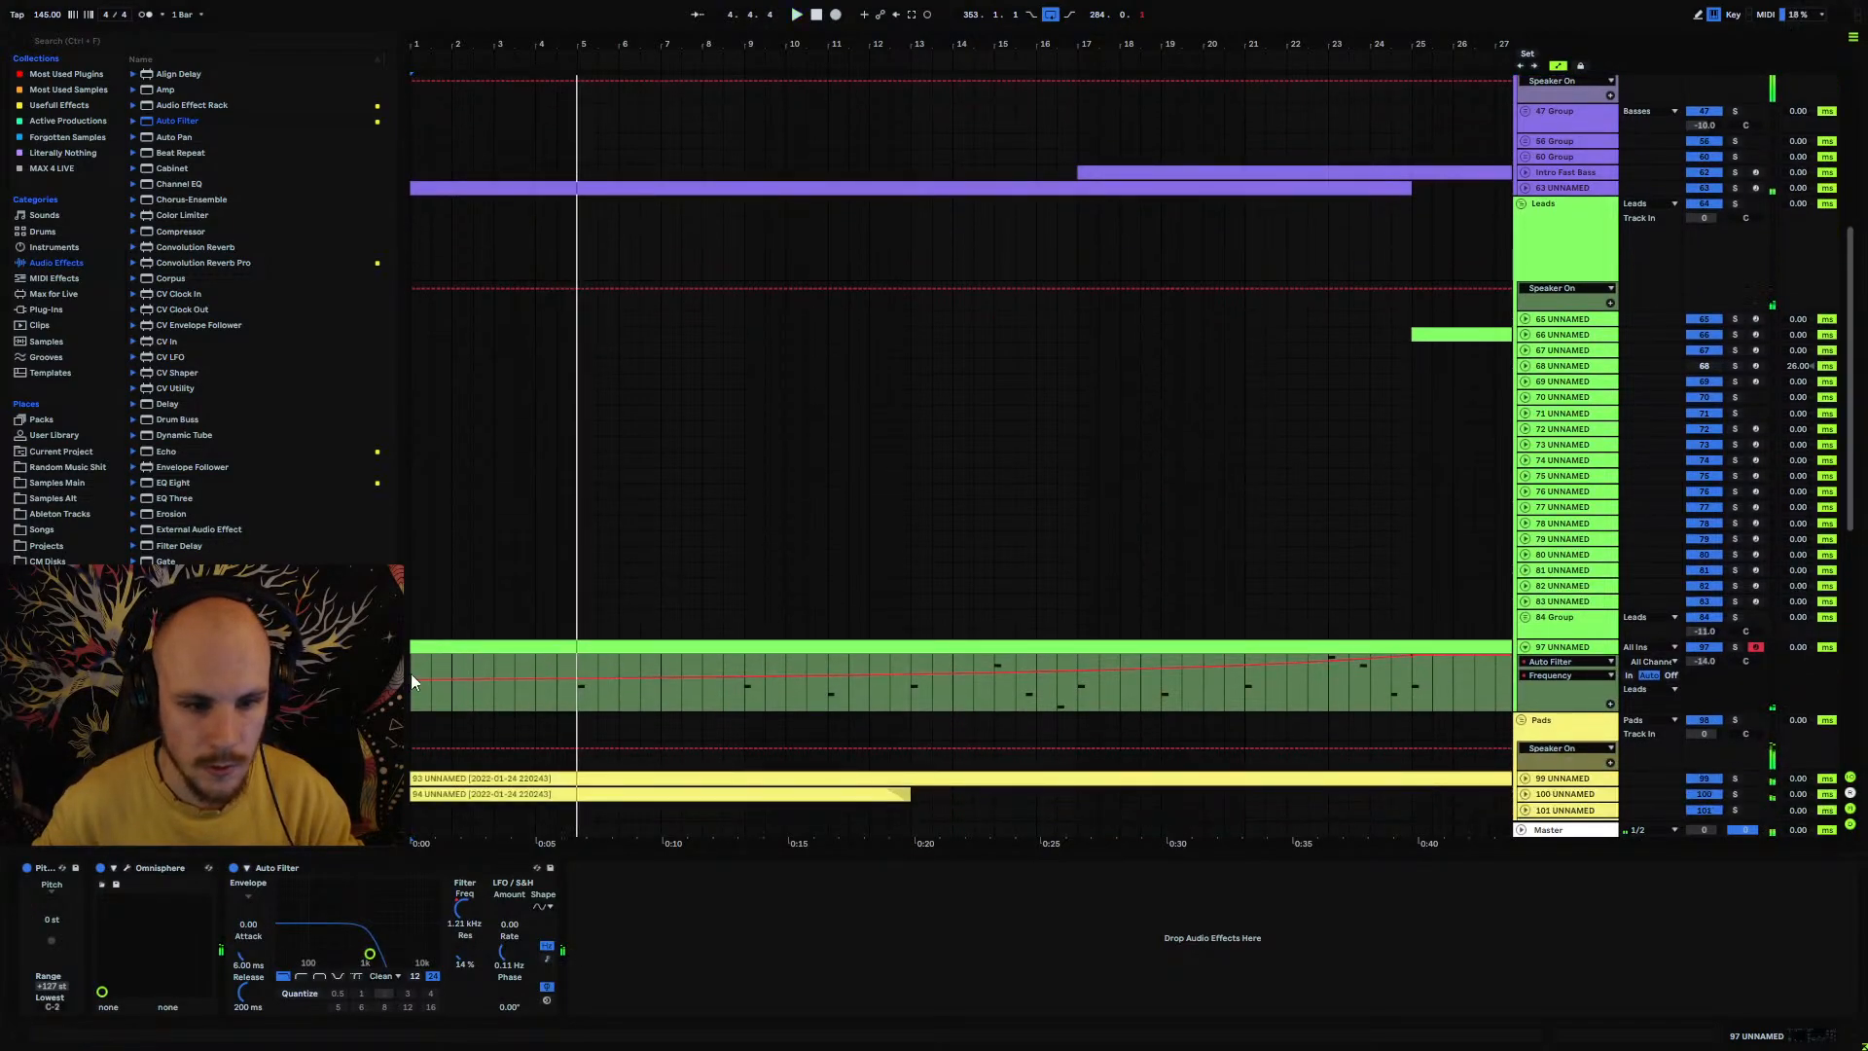
pyautogui.moveTo(411, 679); pyautogui.dragTo(411, 687)
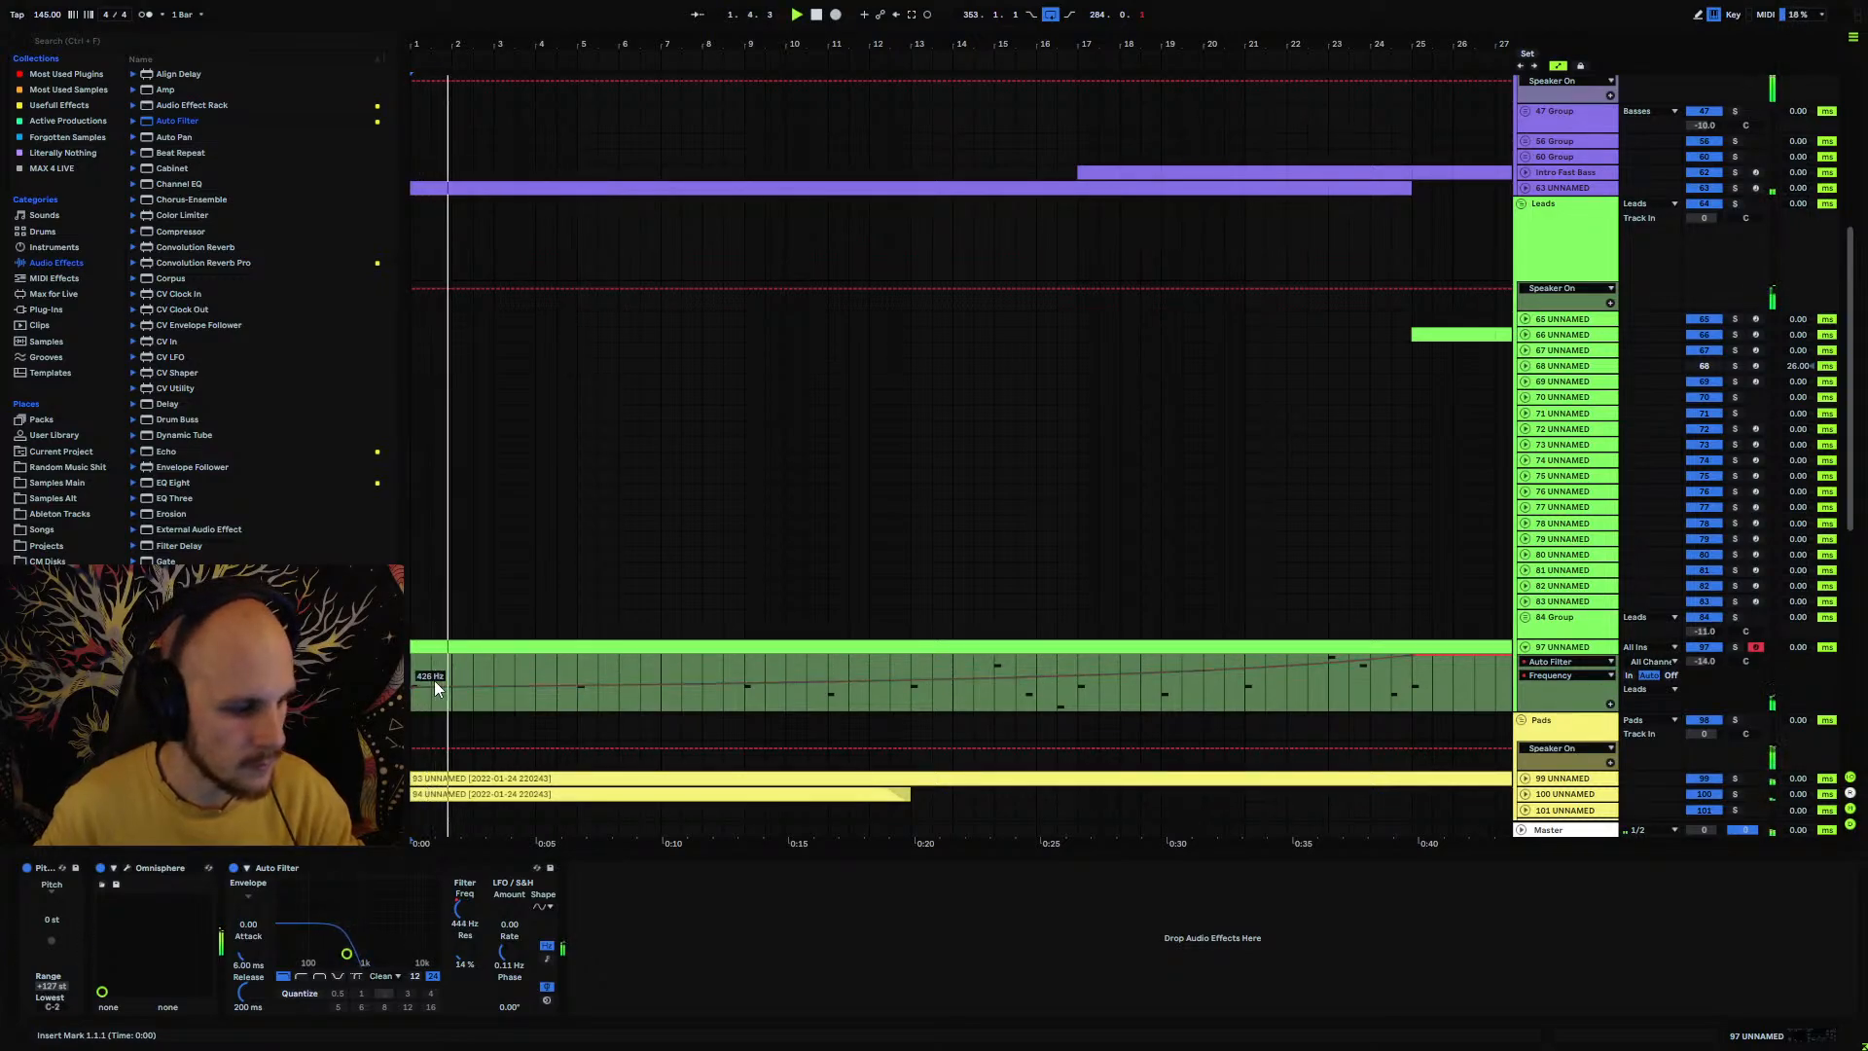
pyautogui.press('space')
pyautogui.moveTo(411, 686); pyautogui.dragTo(411, 685)
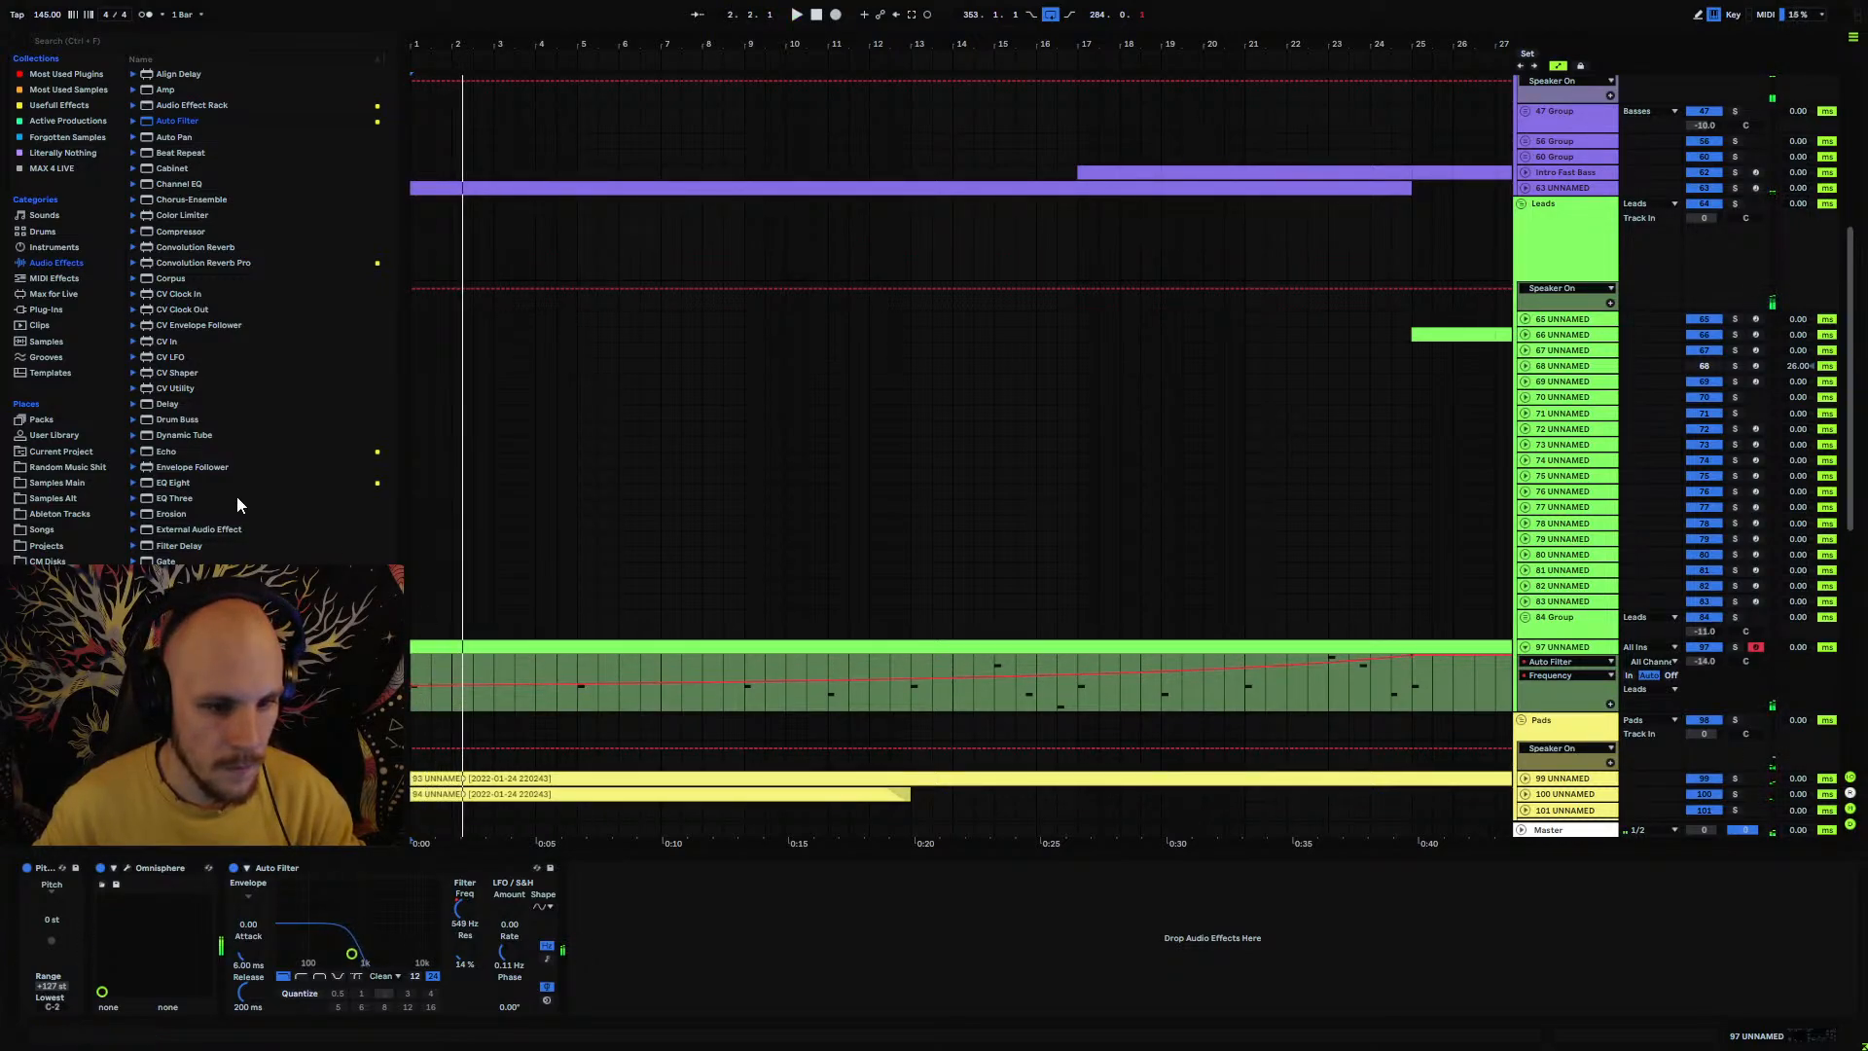
# Step: Add Echo after Auto Filter on 97 UNNAMED with Ping Pong, 1/4 delay on both sides and 92% feedback, and play the intro
pyautogui.scroll(-5, 197, 255)
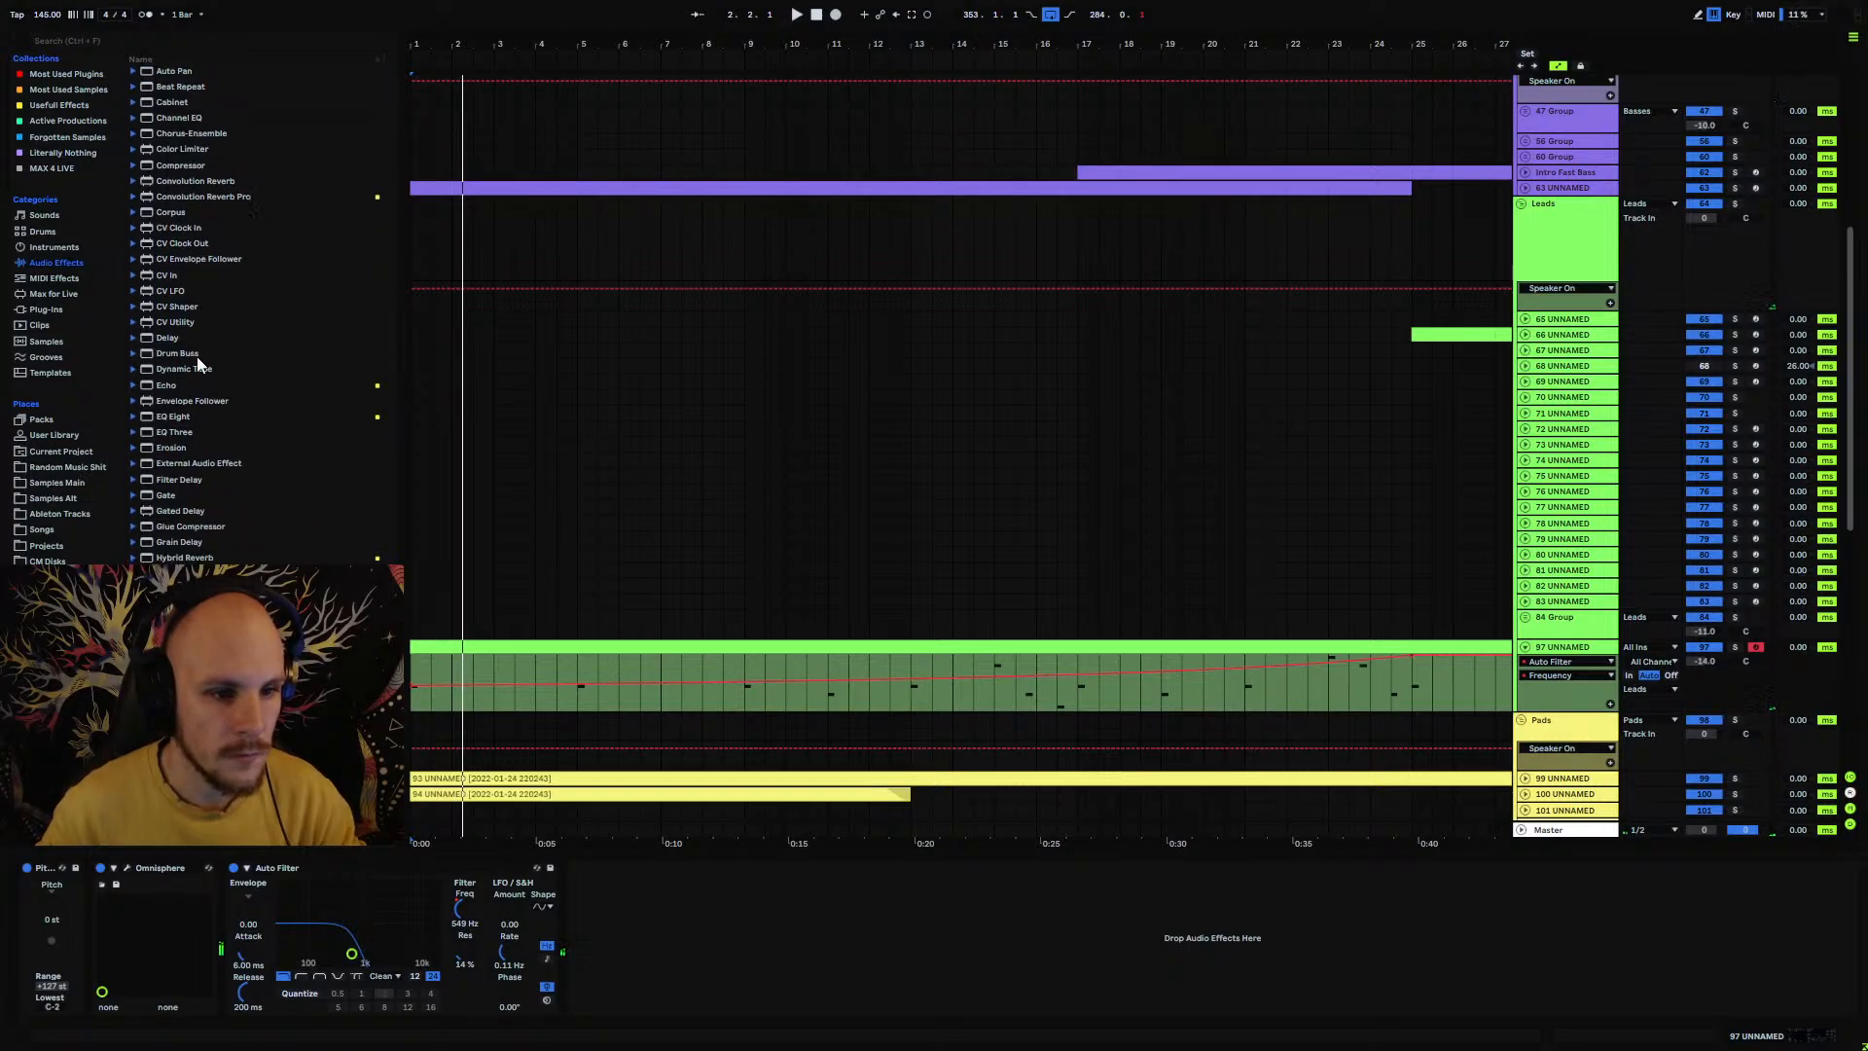
pyautogui.moveTo(634, 973); pyautogui.dragTo(625, 907)
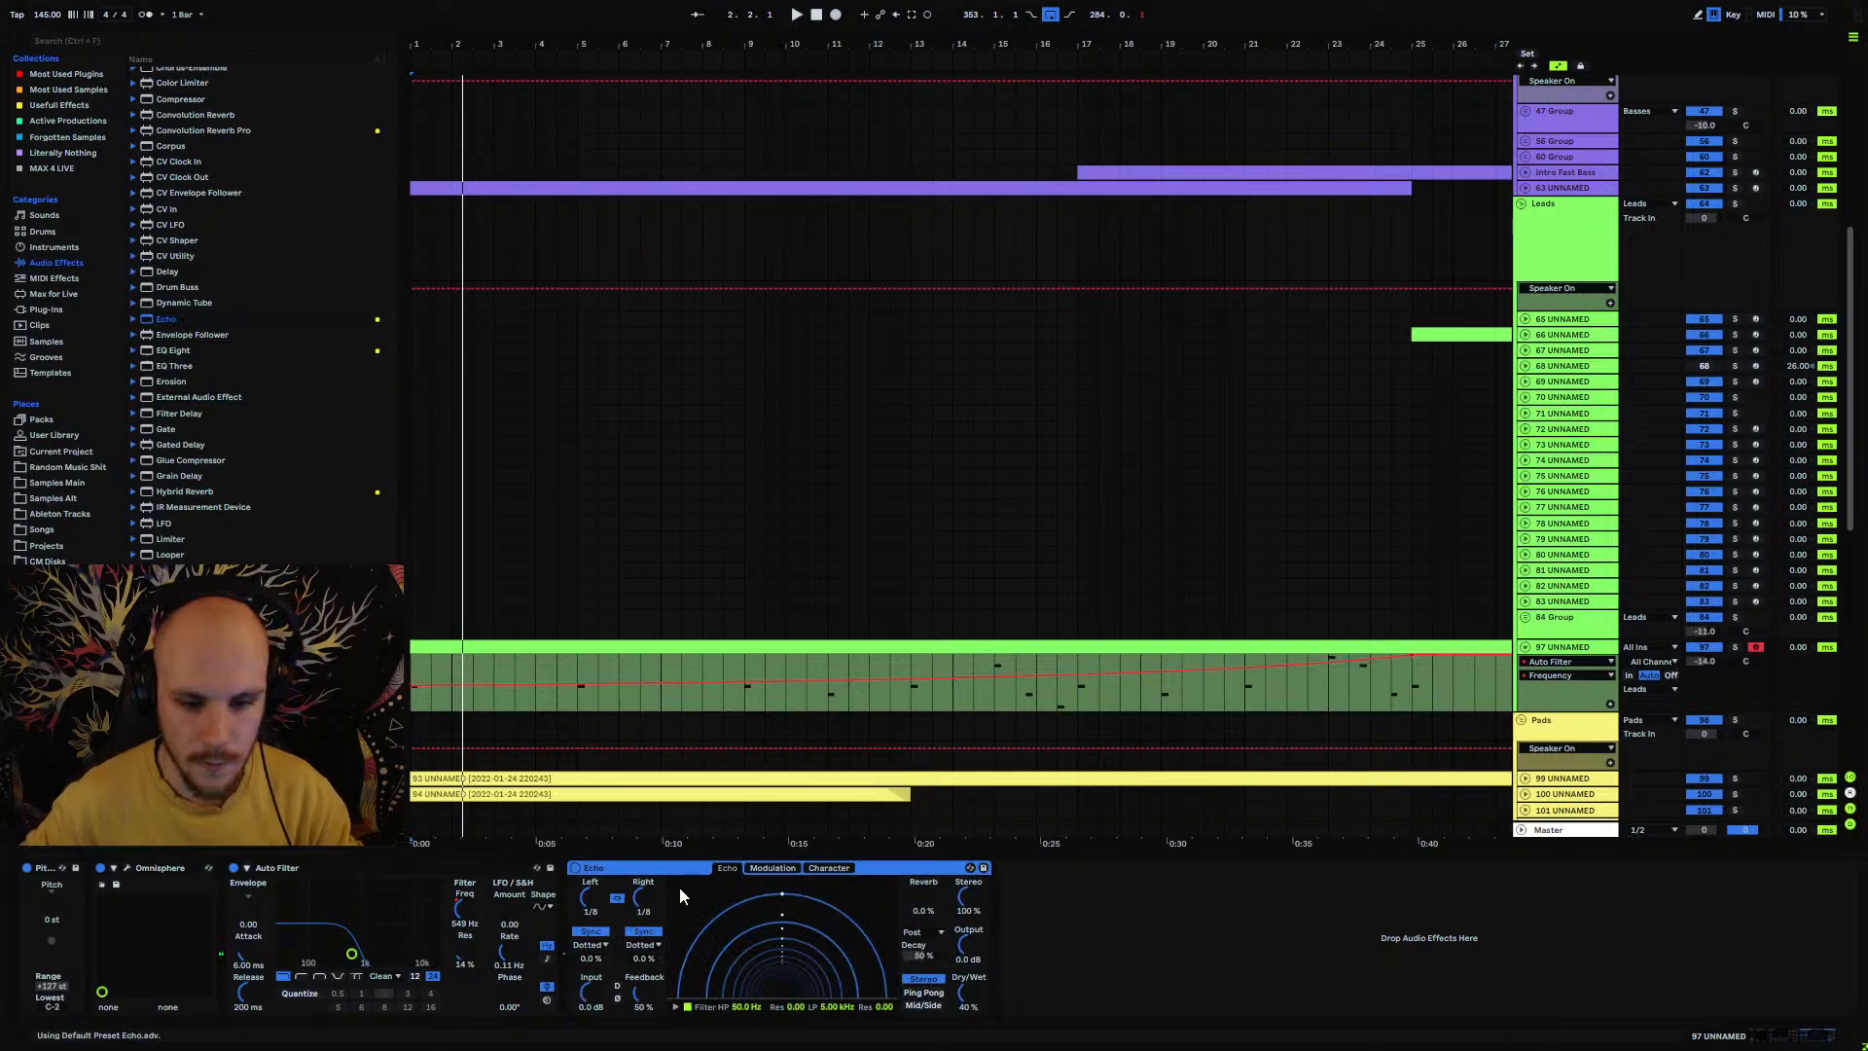
pyautogui.click(922, 992)
pyautogui.scroll(1, 642, 897)
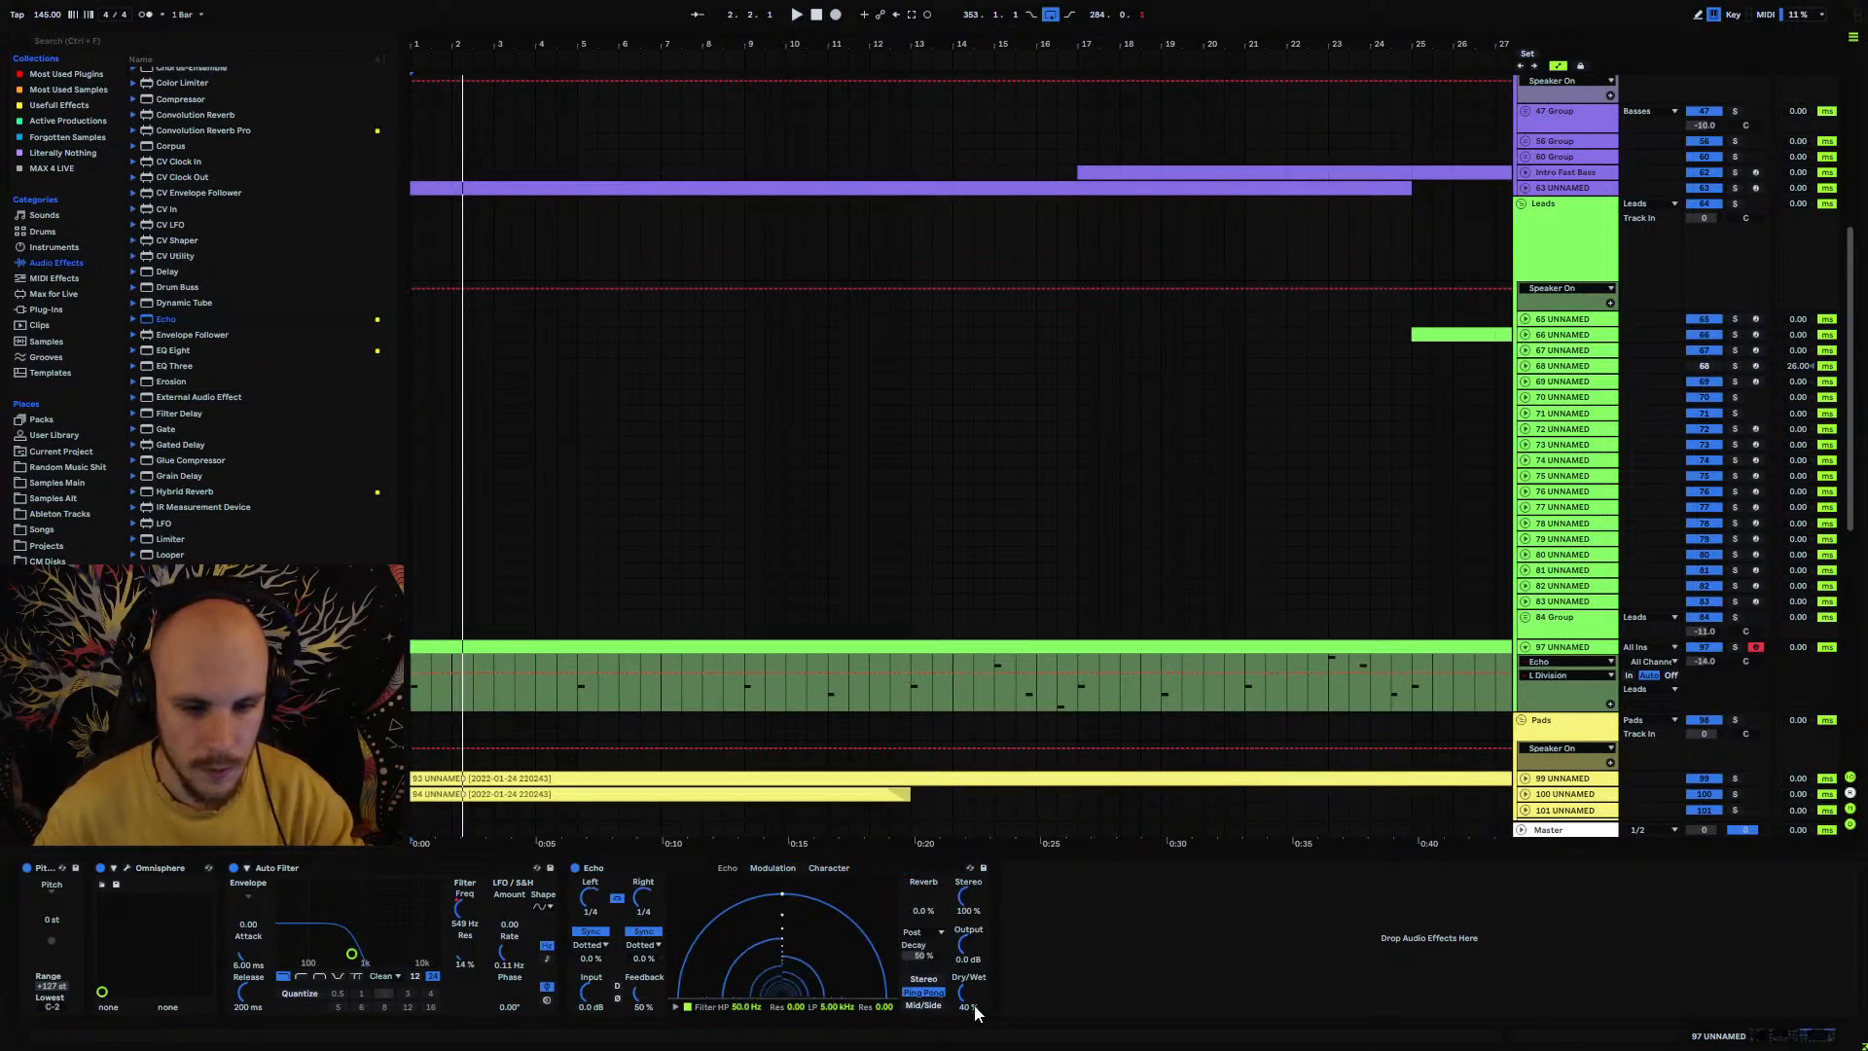
pyautogui.press('space')
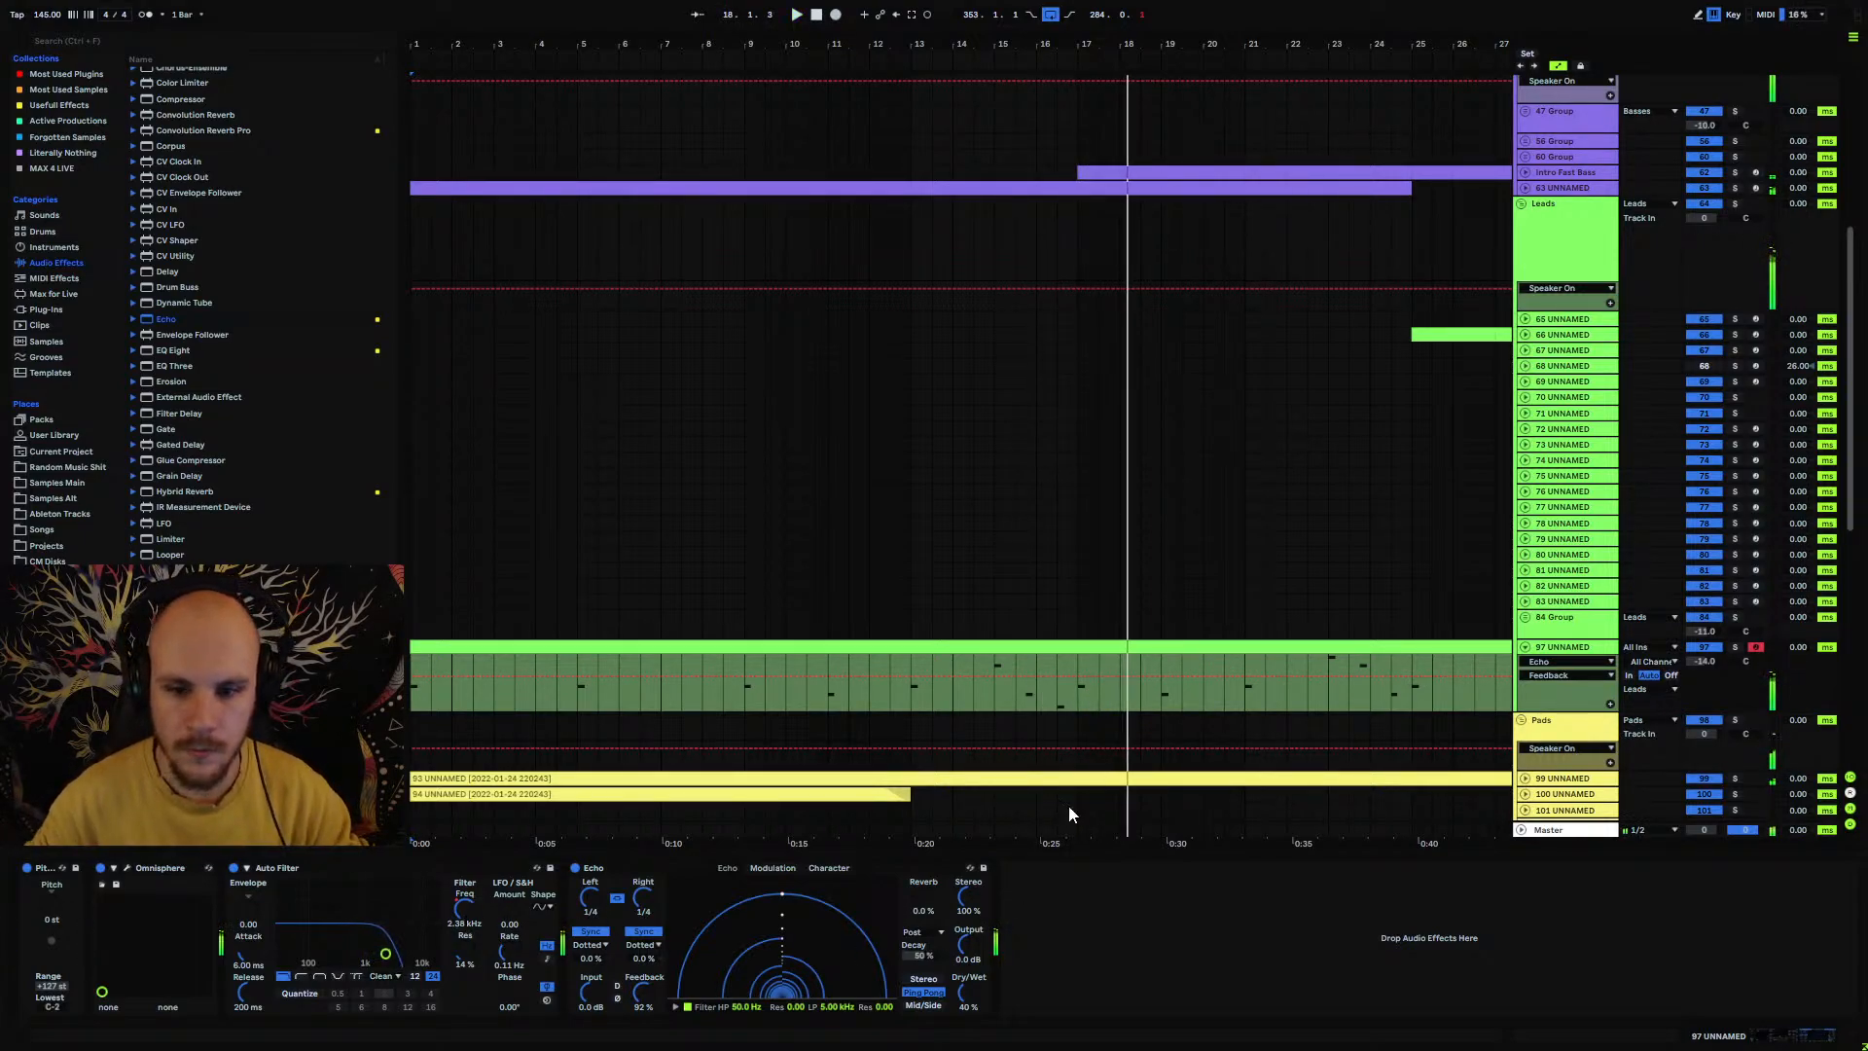
# Step: Lower the D#4 note at bar 15 of the 97 UNNAMED clip by two semitones and play the intro through to bar 41
pyautogui.doubleClick(1020, 648)
pyautogui.click(1122, 727)
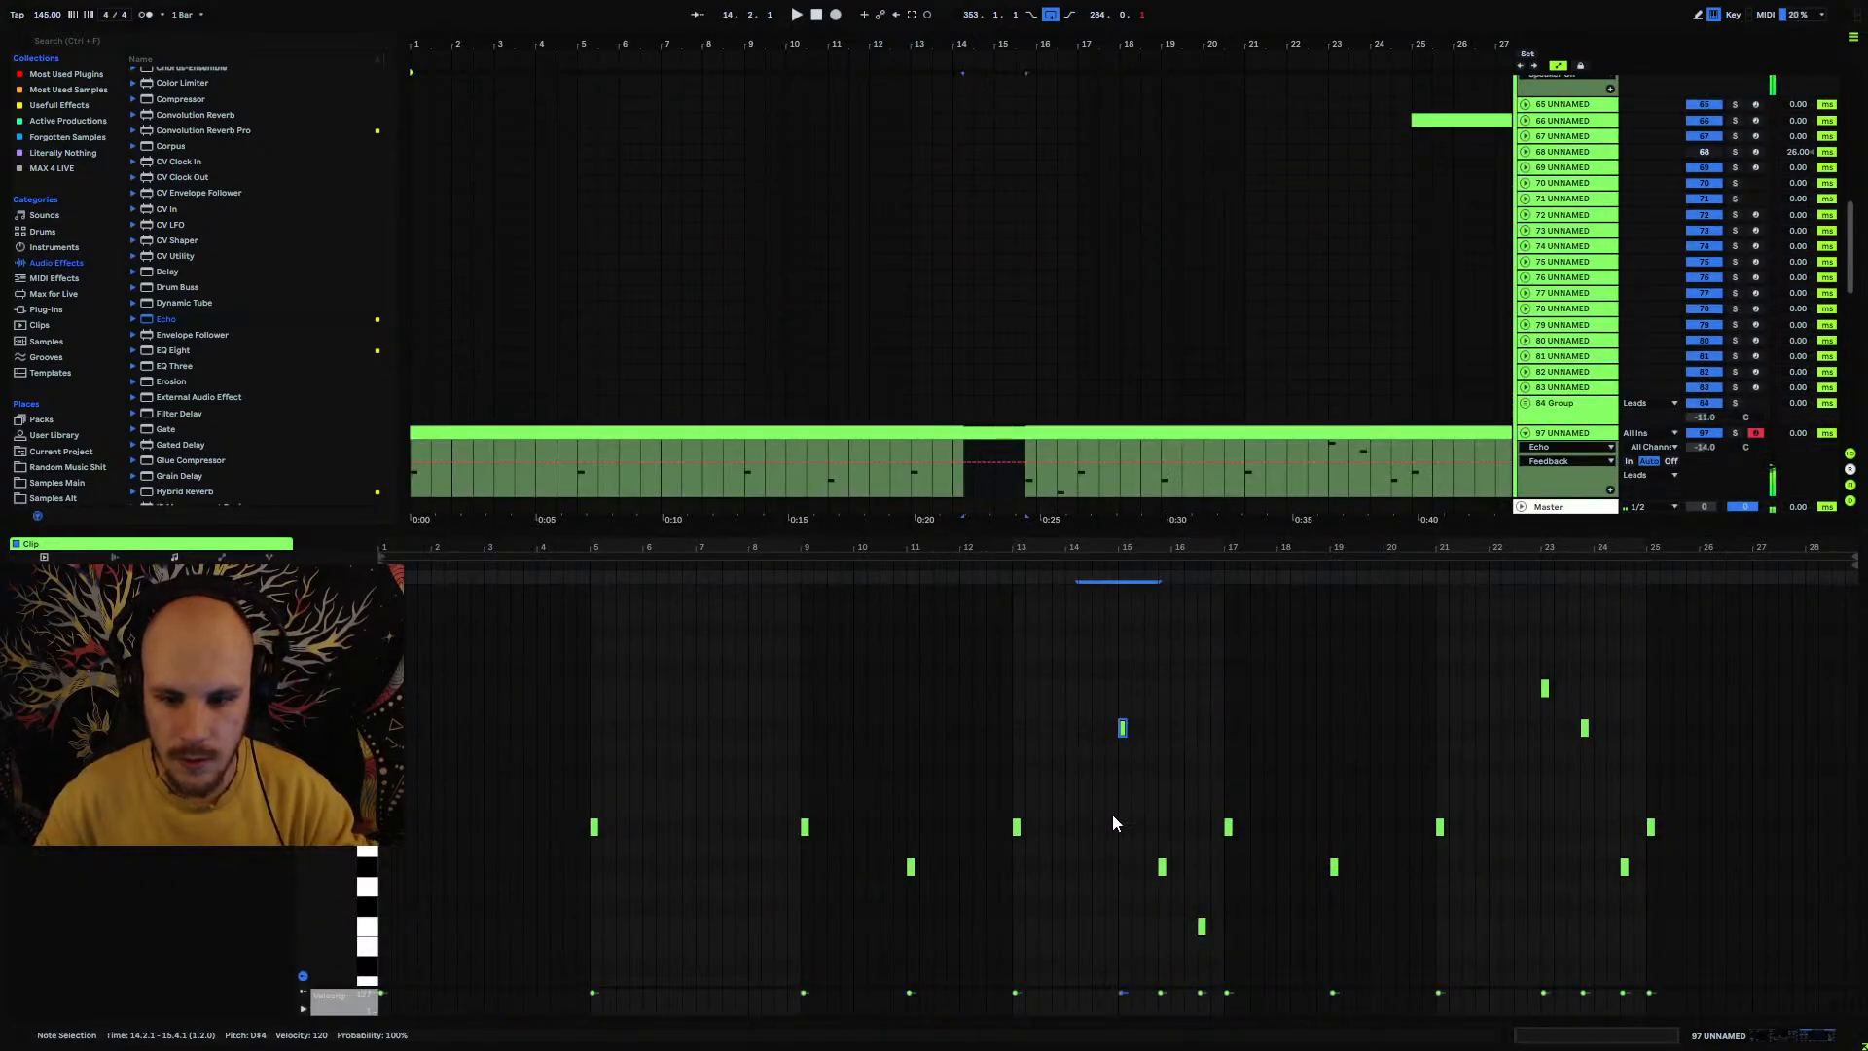
pyautogui.press('Down')
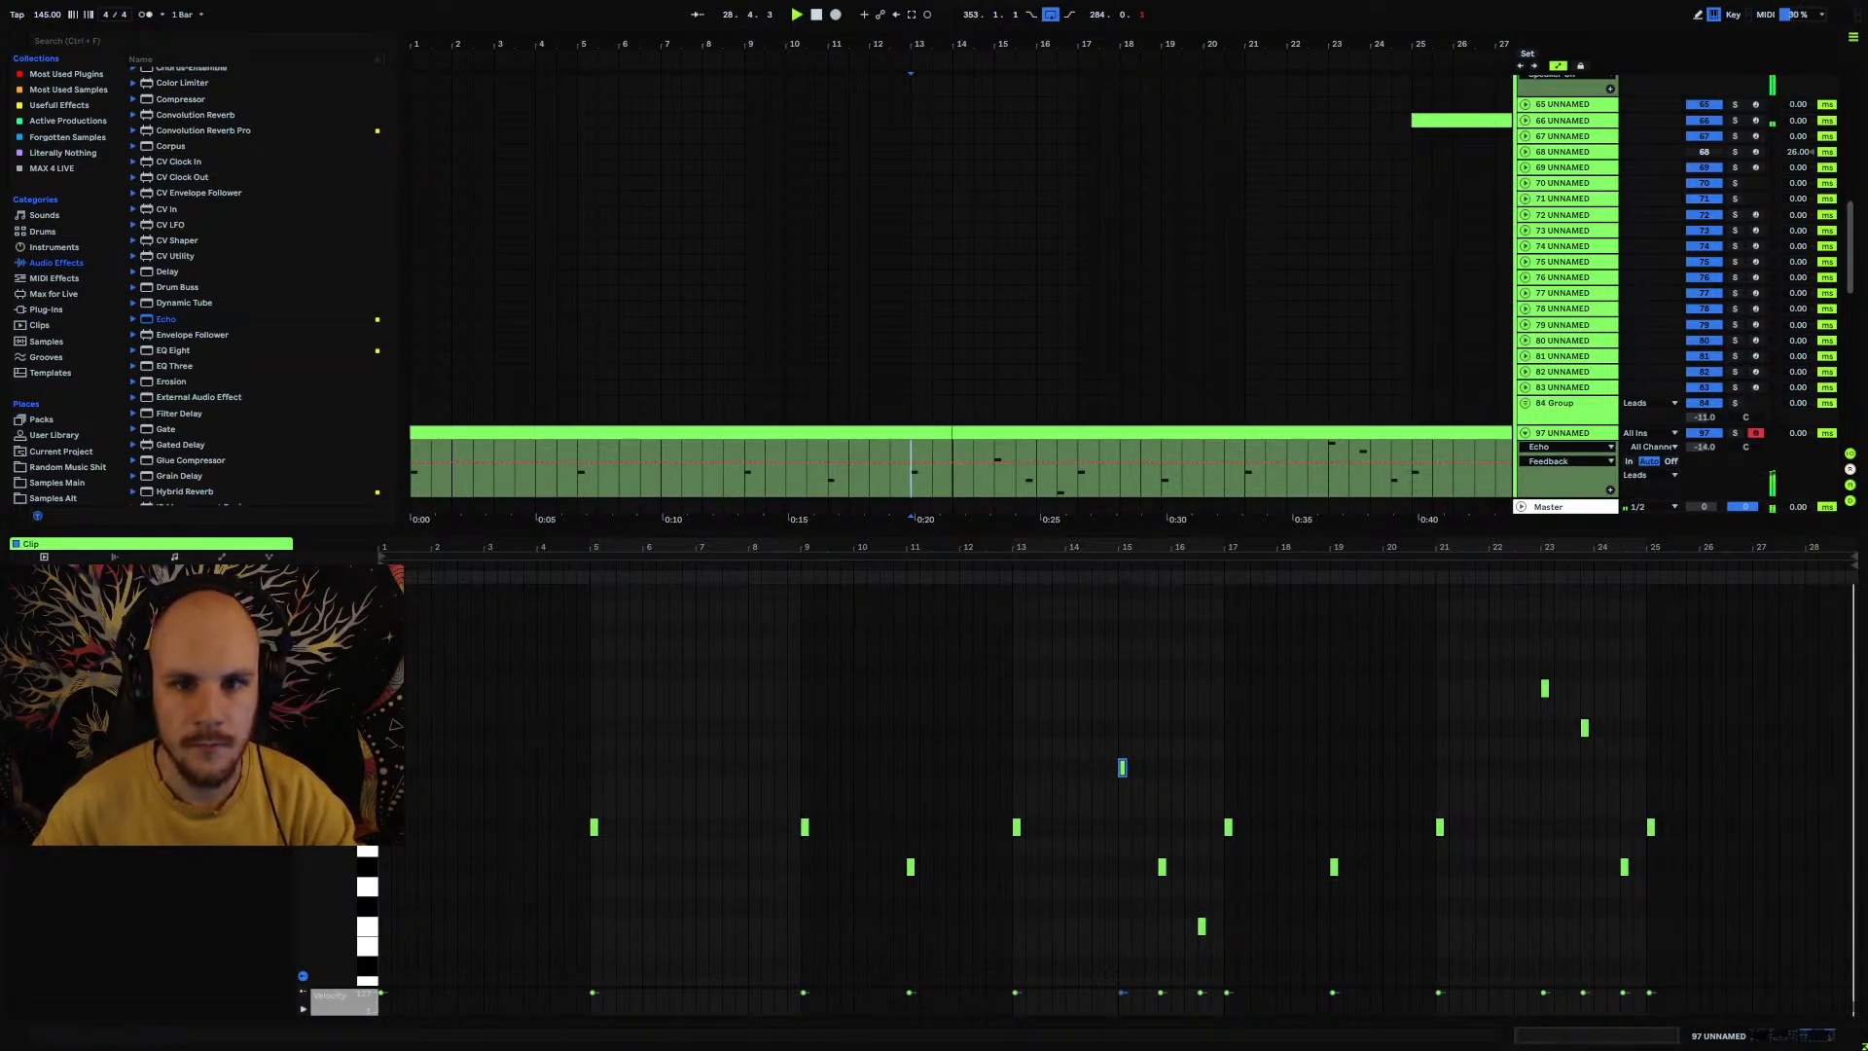
pyautogui.moveTo(953, 44); pyautogui.dragTo(954, 7)
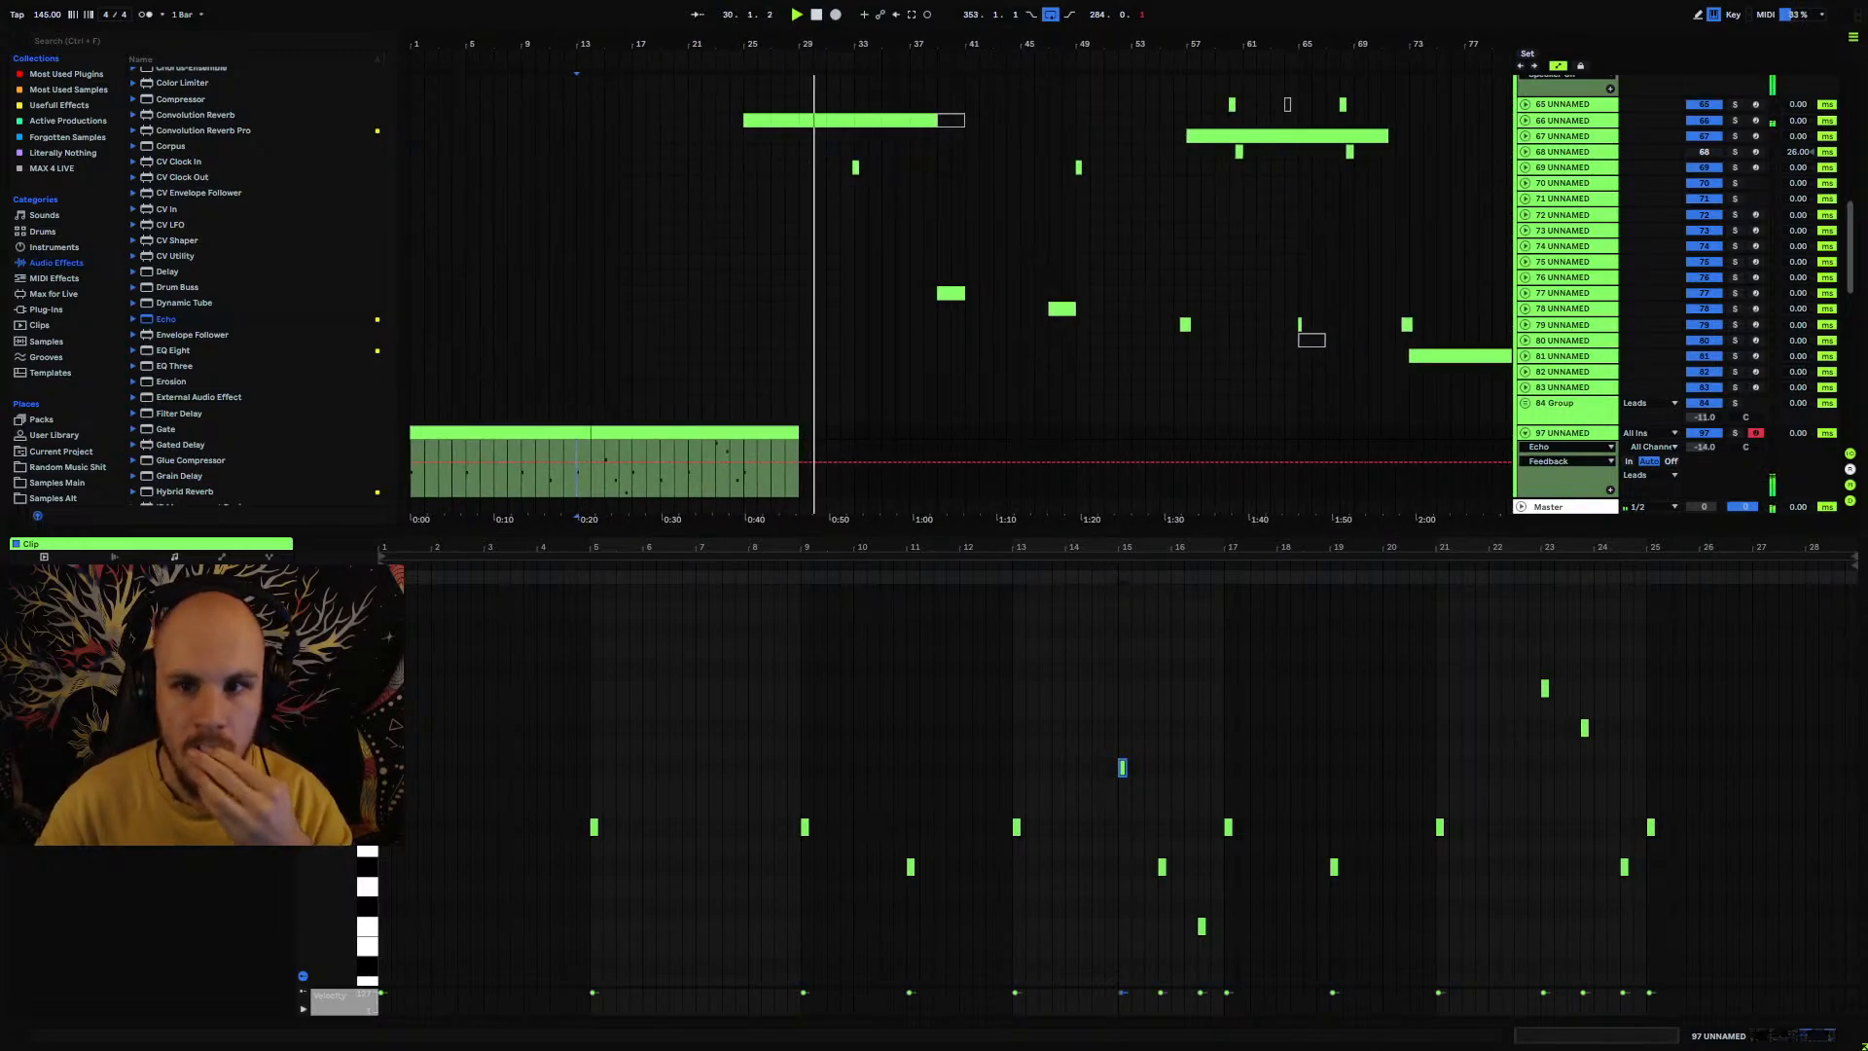
pyautogui.moveTo(574, 442); pyautogui.dragTo(796, 440)
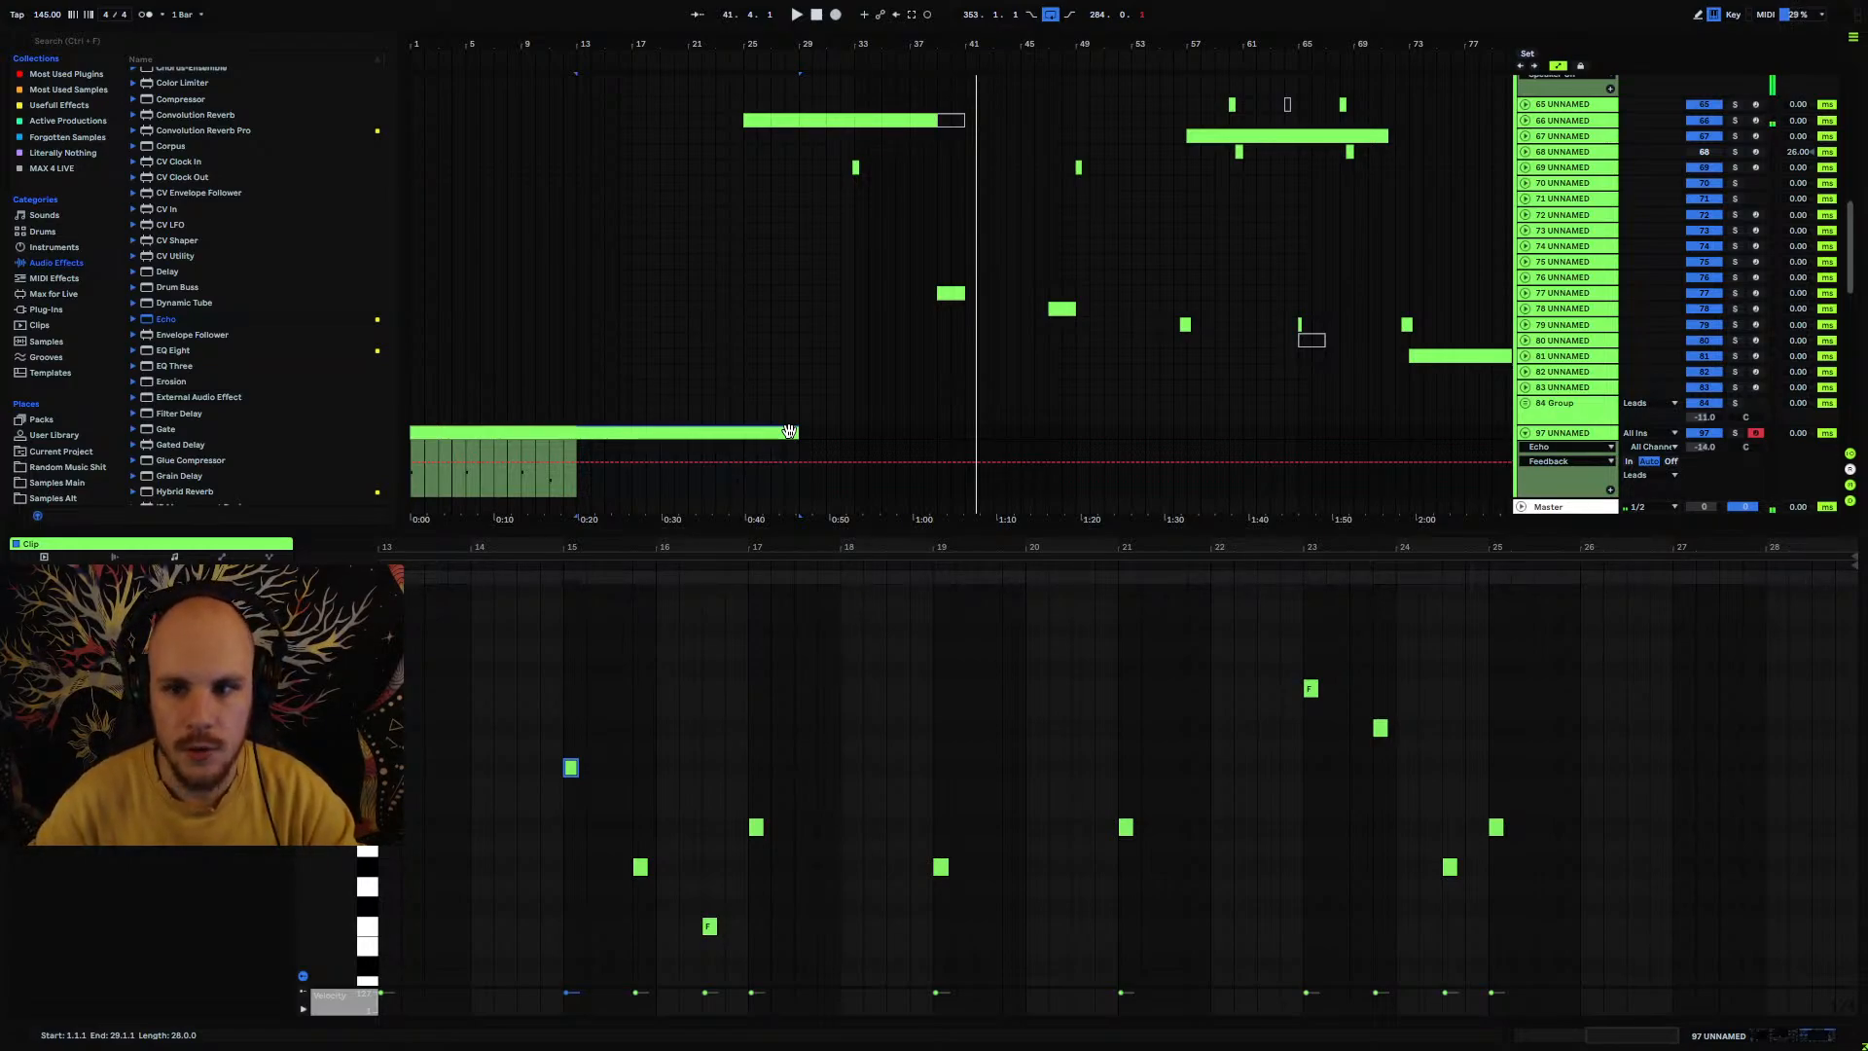
# Step: Unfold 84 Group and 85 Group among the leads and show the devices of track 91 UNNAMED
pyautogui.click(660, 355)
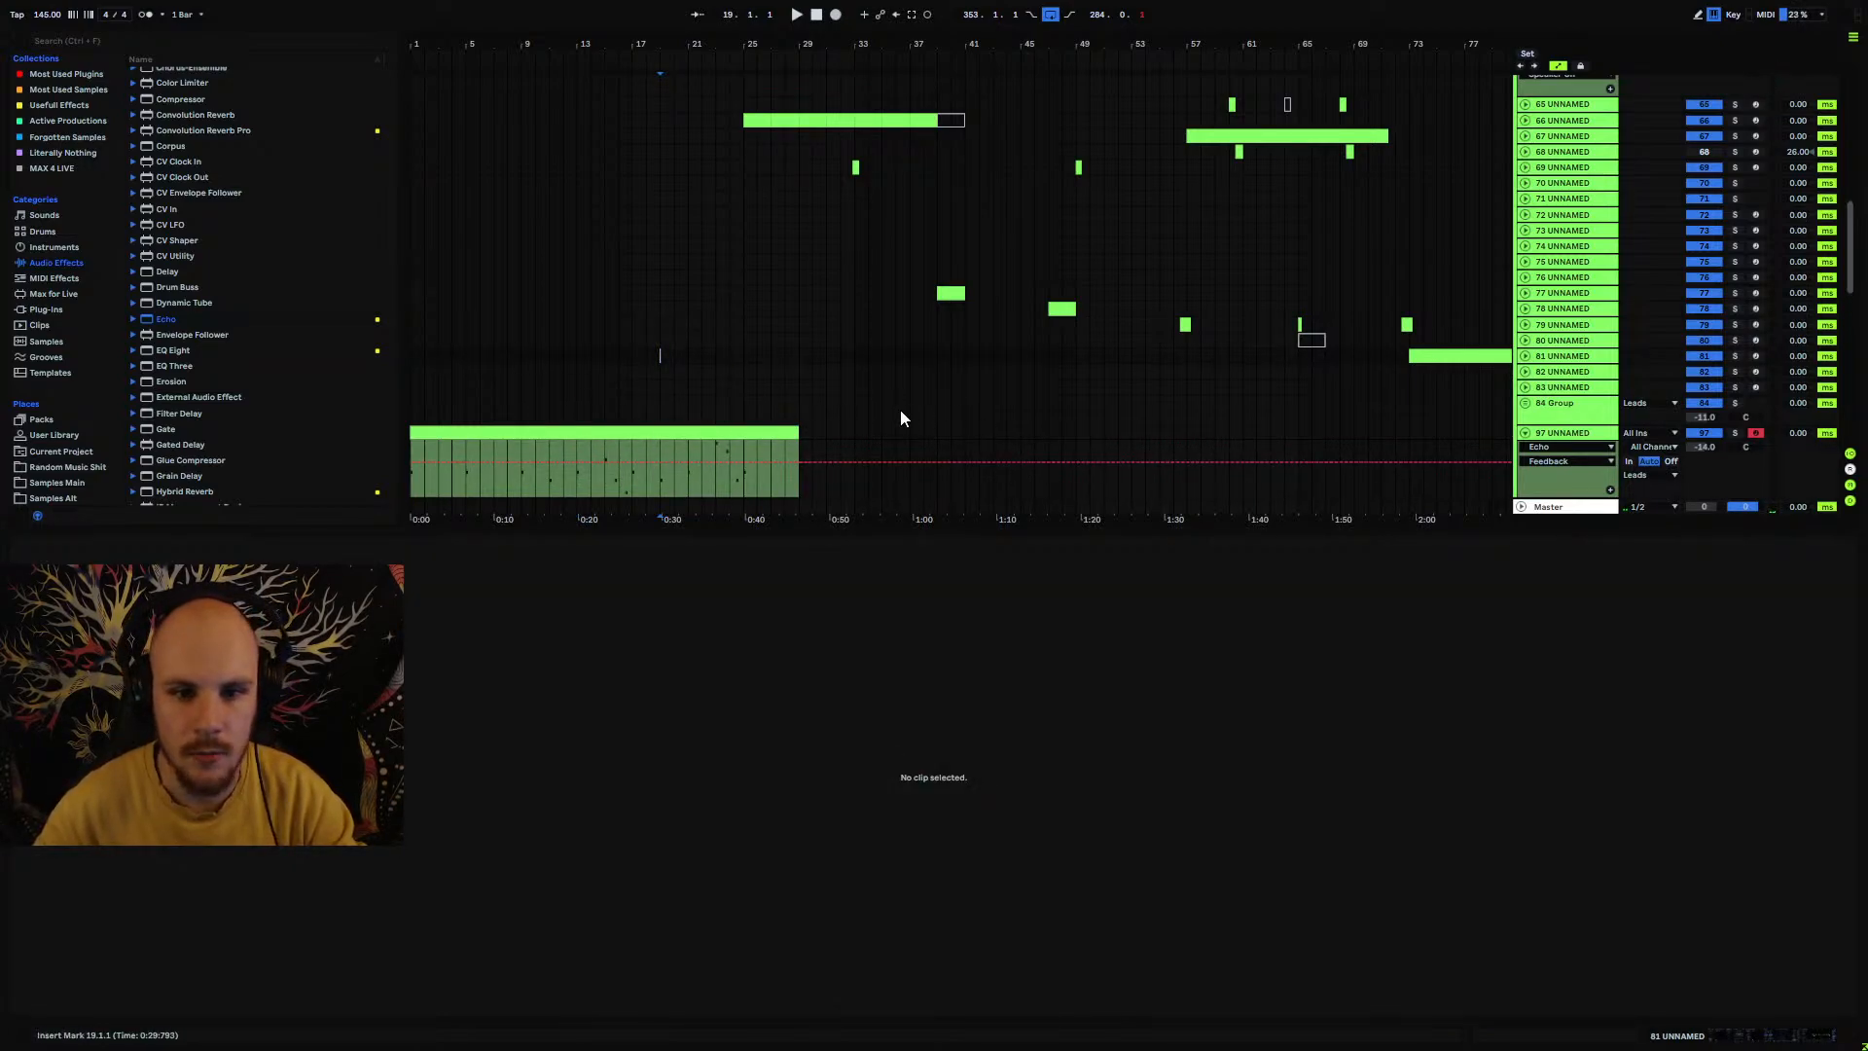
pyautogui.scroll(3, 985, 419)
pyautogui.scroll(-3, 988, 418)
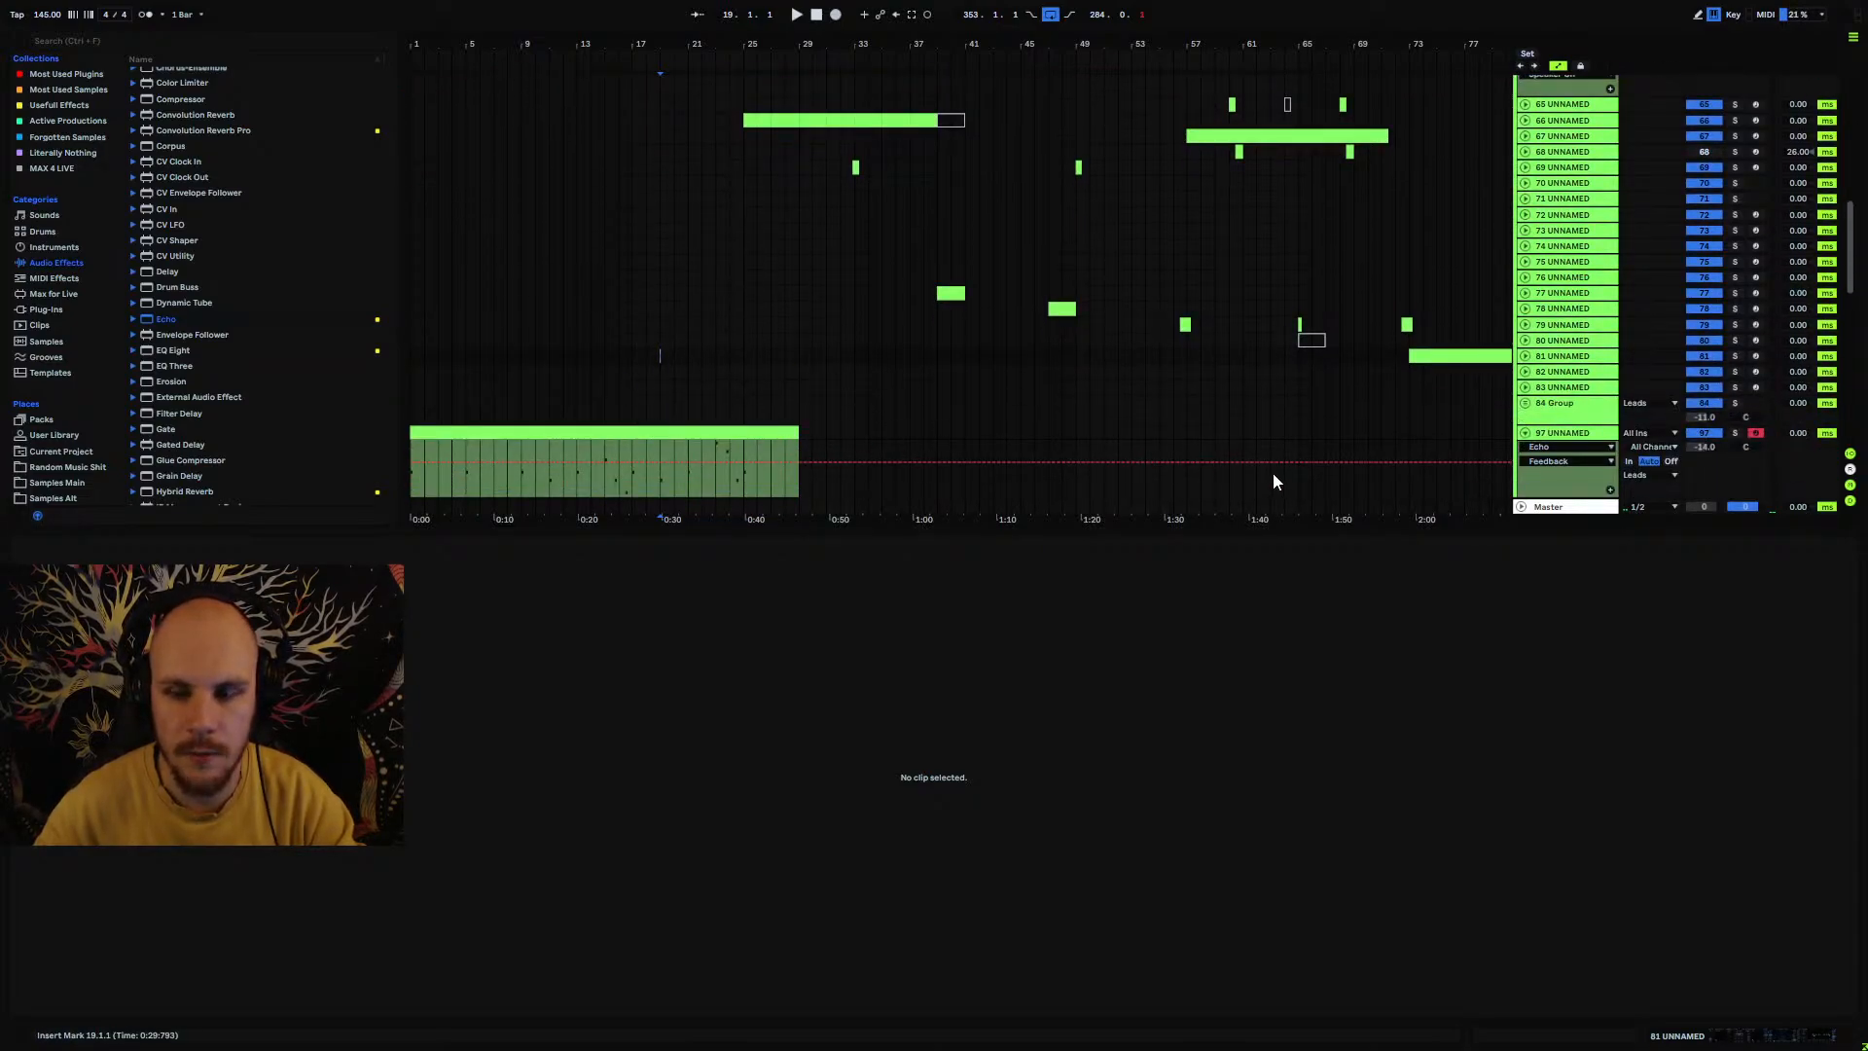
pyautogui.click(1525, 403)
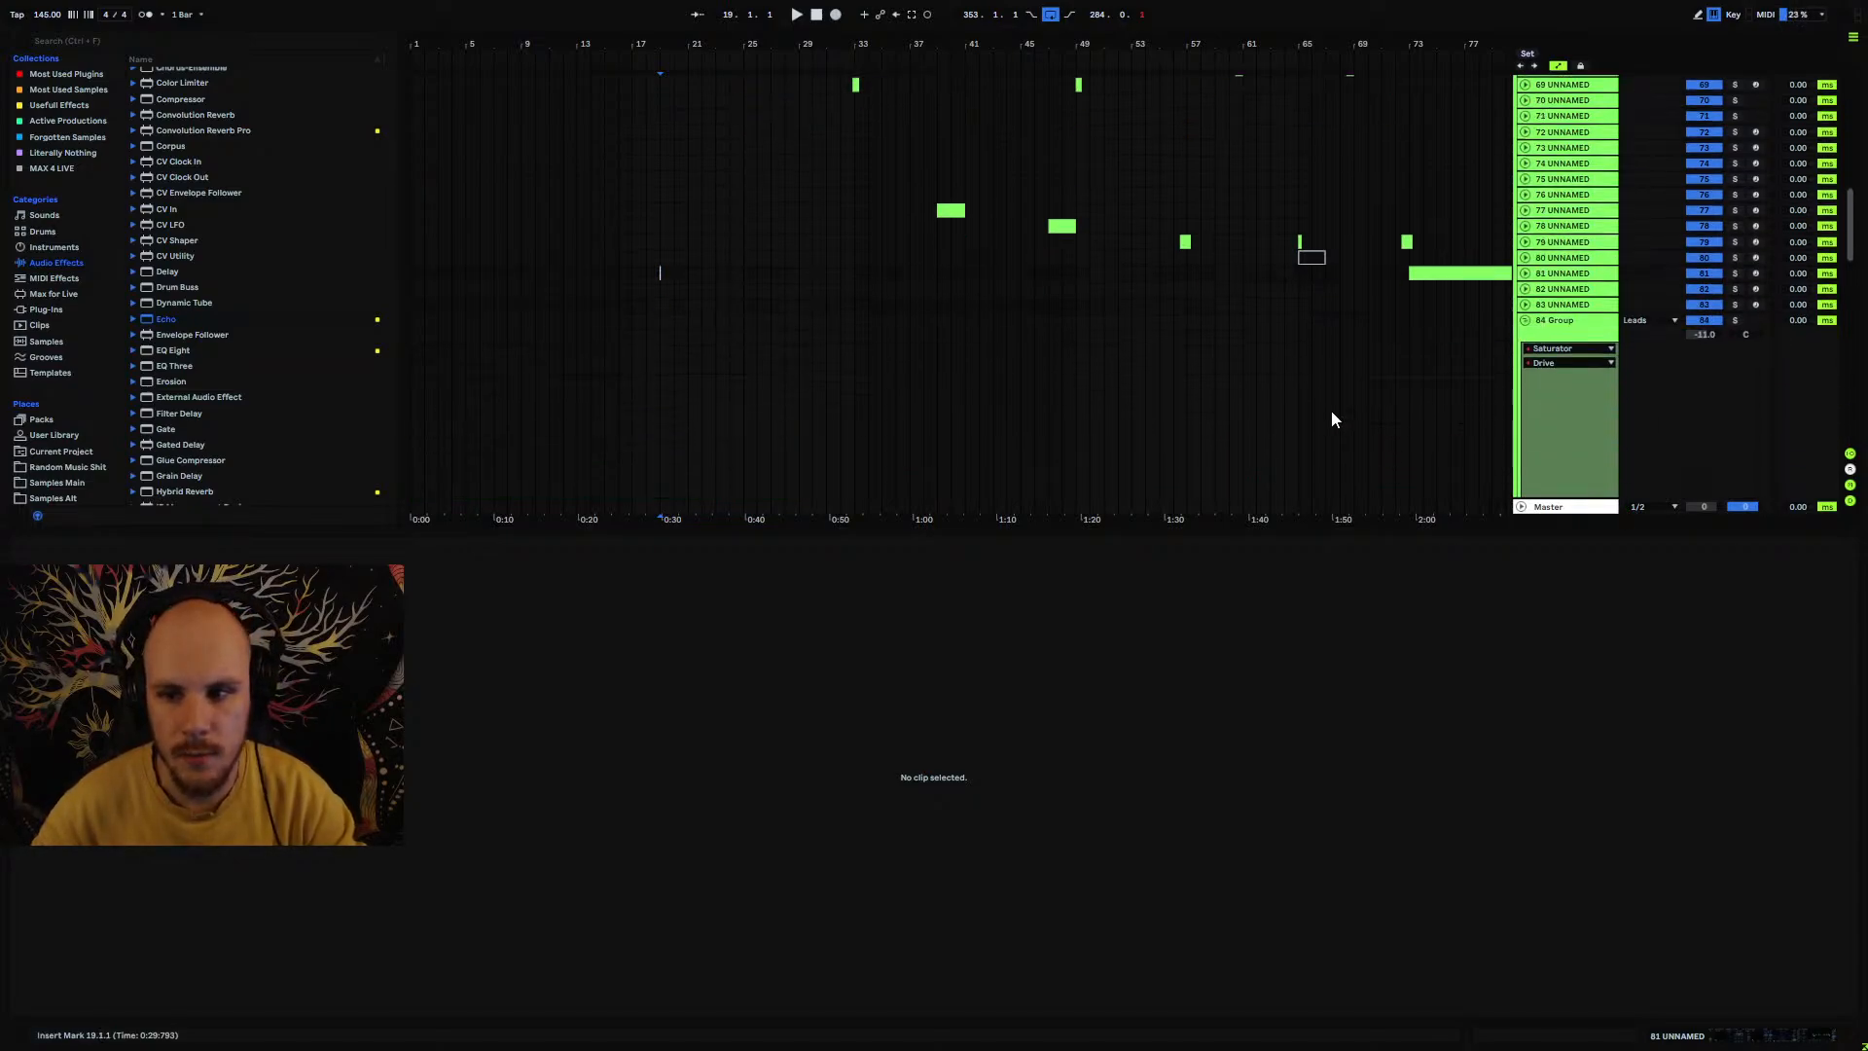
pyautogui.scroll(-6, 1331, 414)
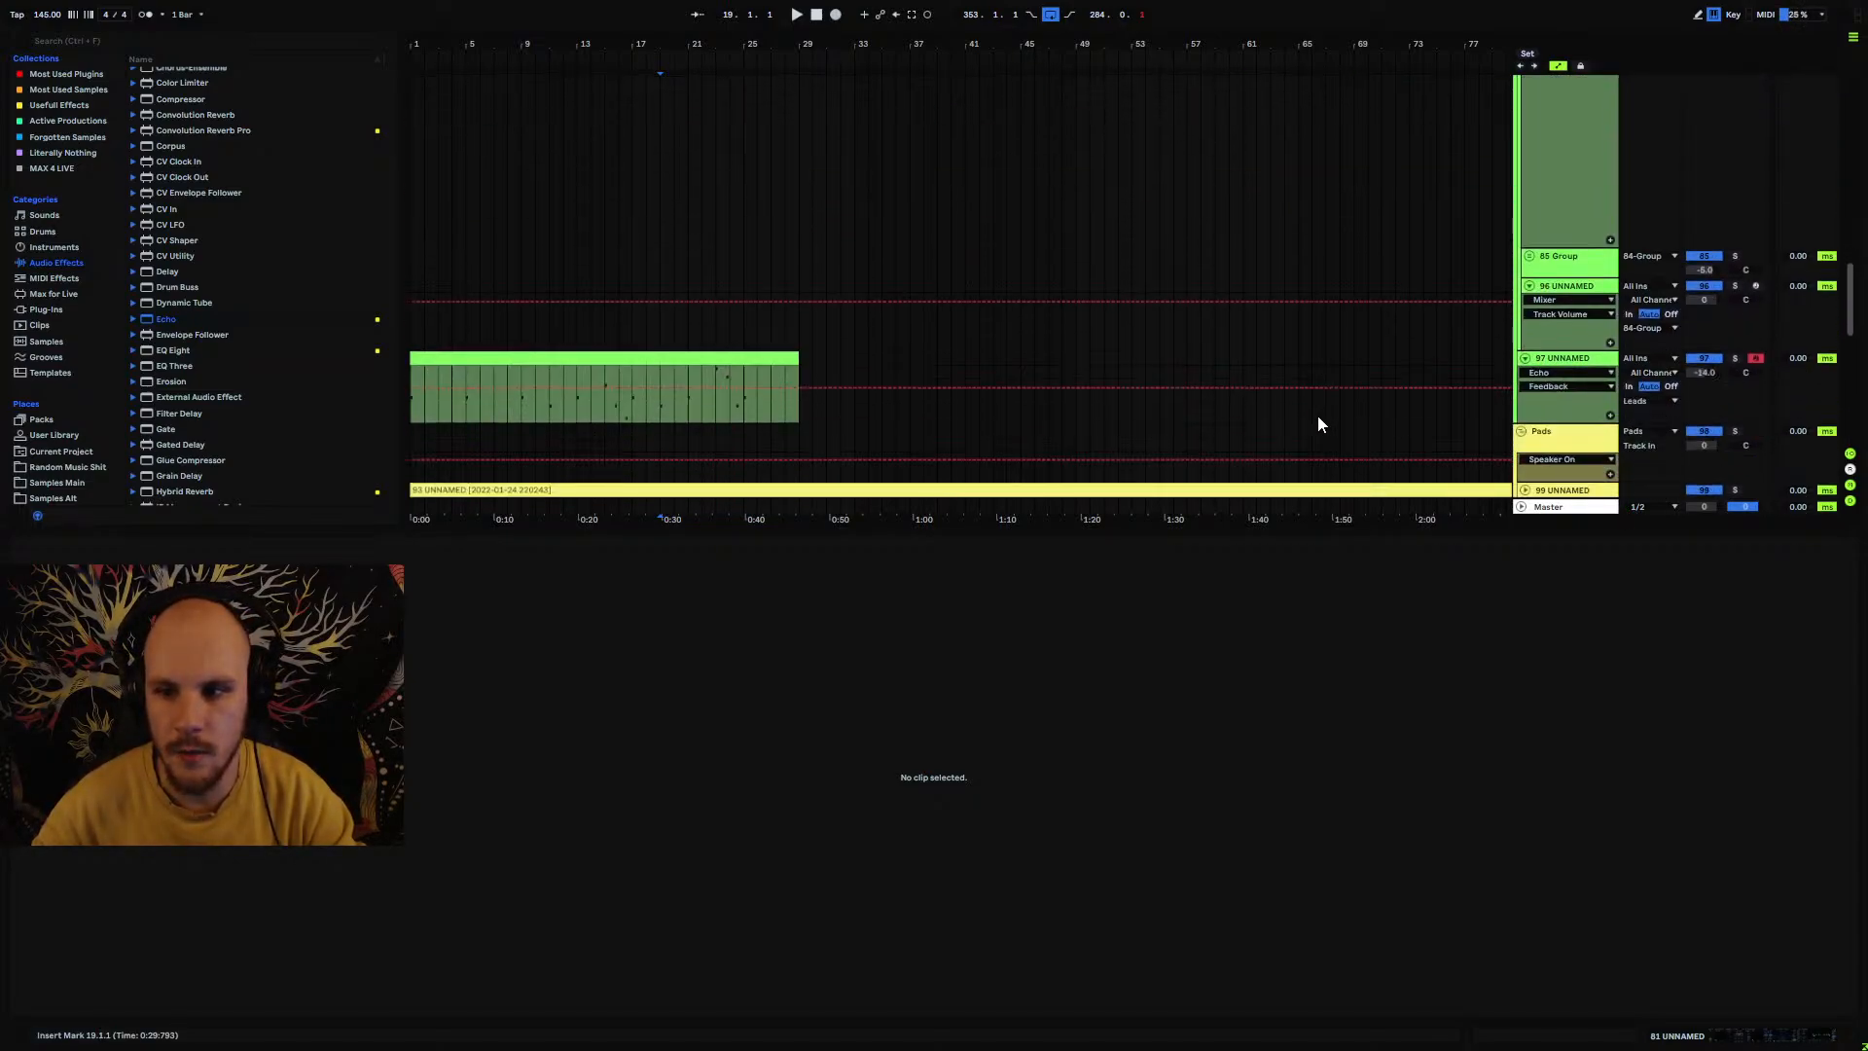
pyautogui.click(1528, 256)
pyautogui.click(1563, 409)
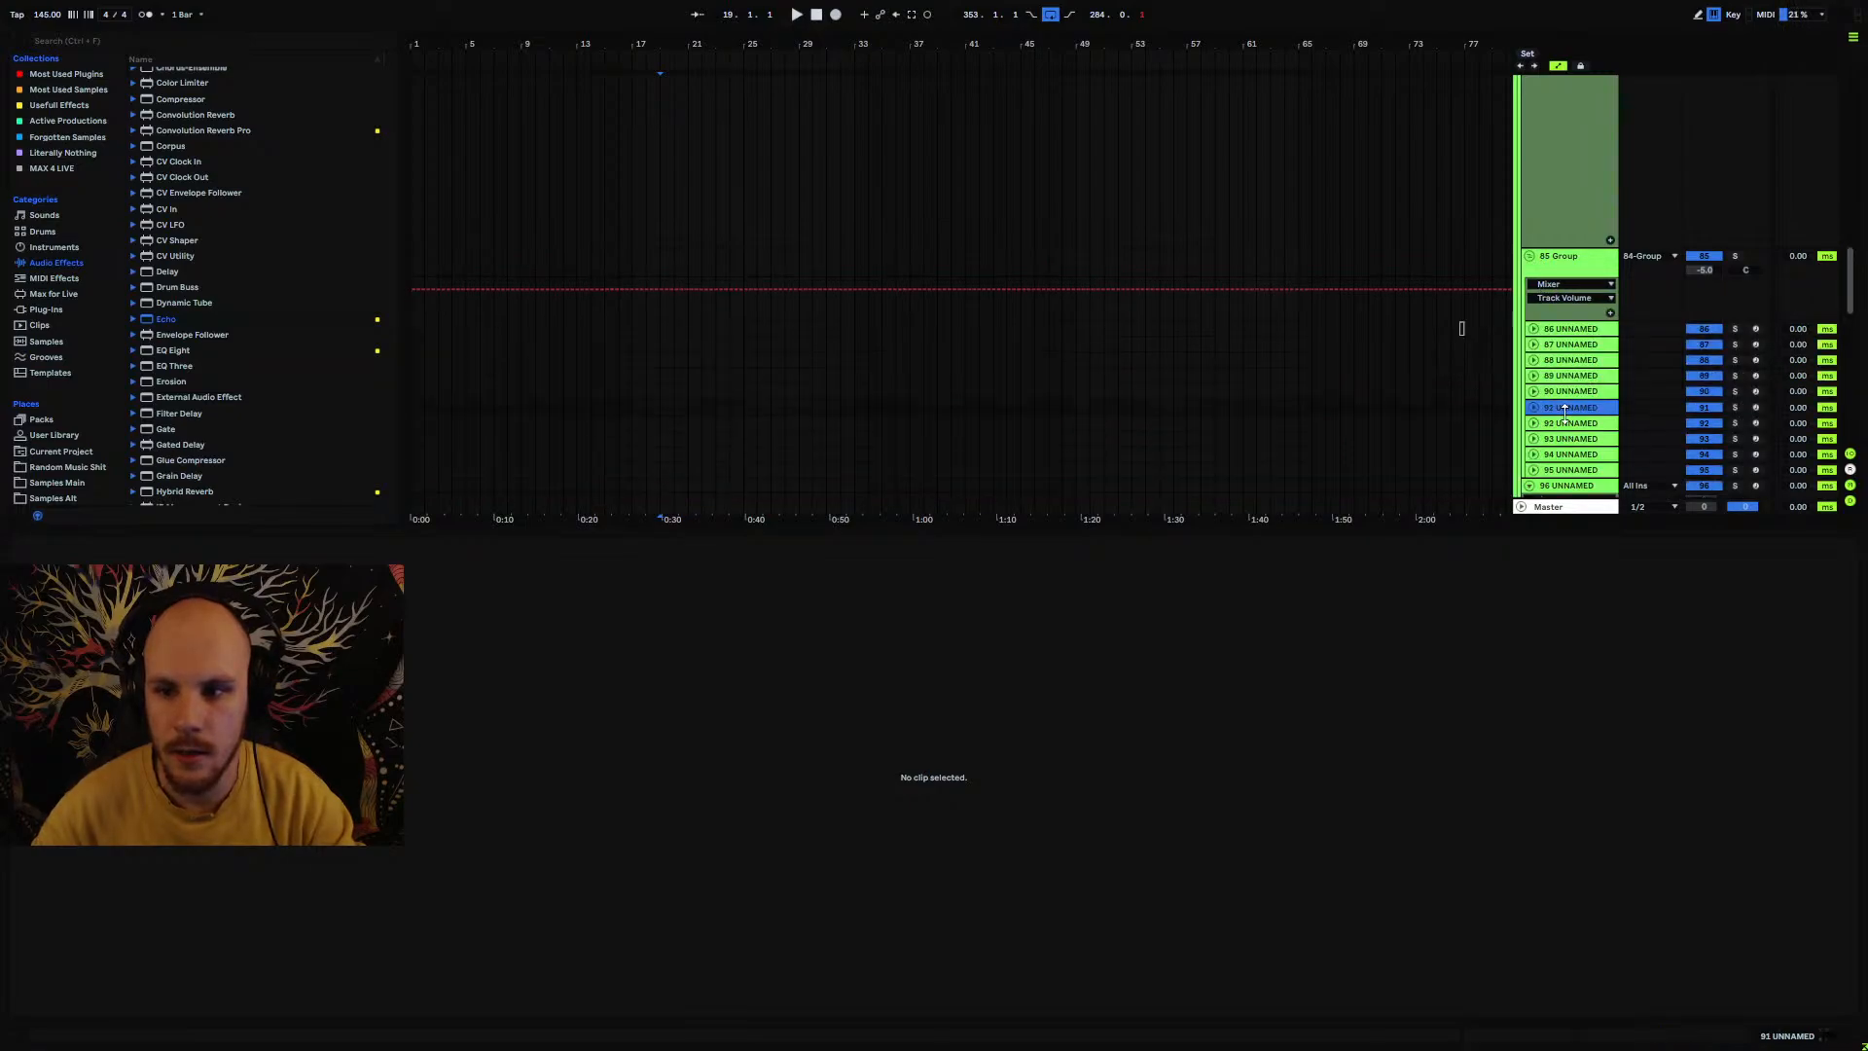
pyautogui.hotkey('shift', 'Tab')
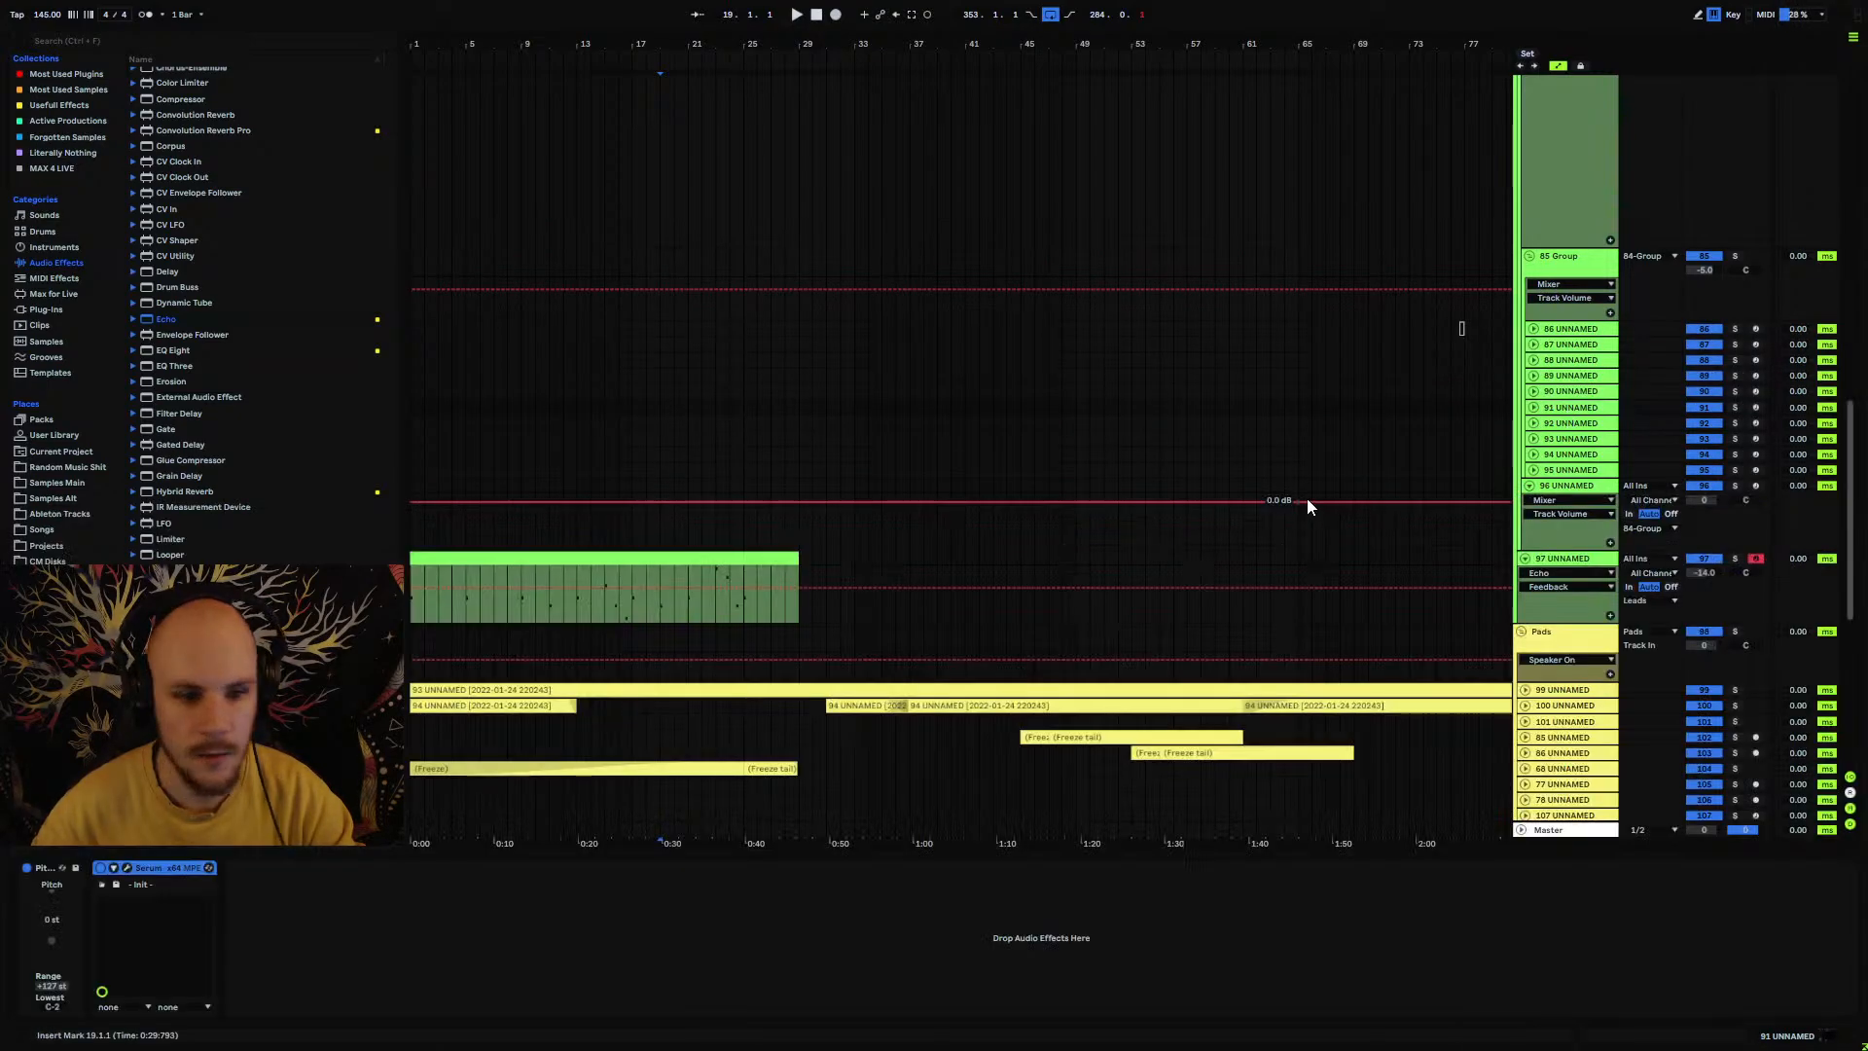
# Step: Check the oscillator and effects pages of Serum on 91 UNNAMED, close the plug-in window and fold 85 Group
pyautogui.click(127, 868)
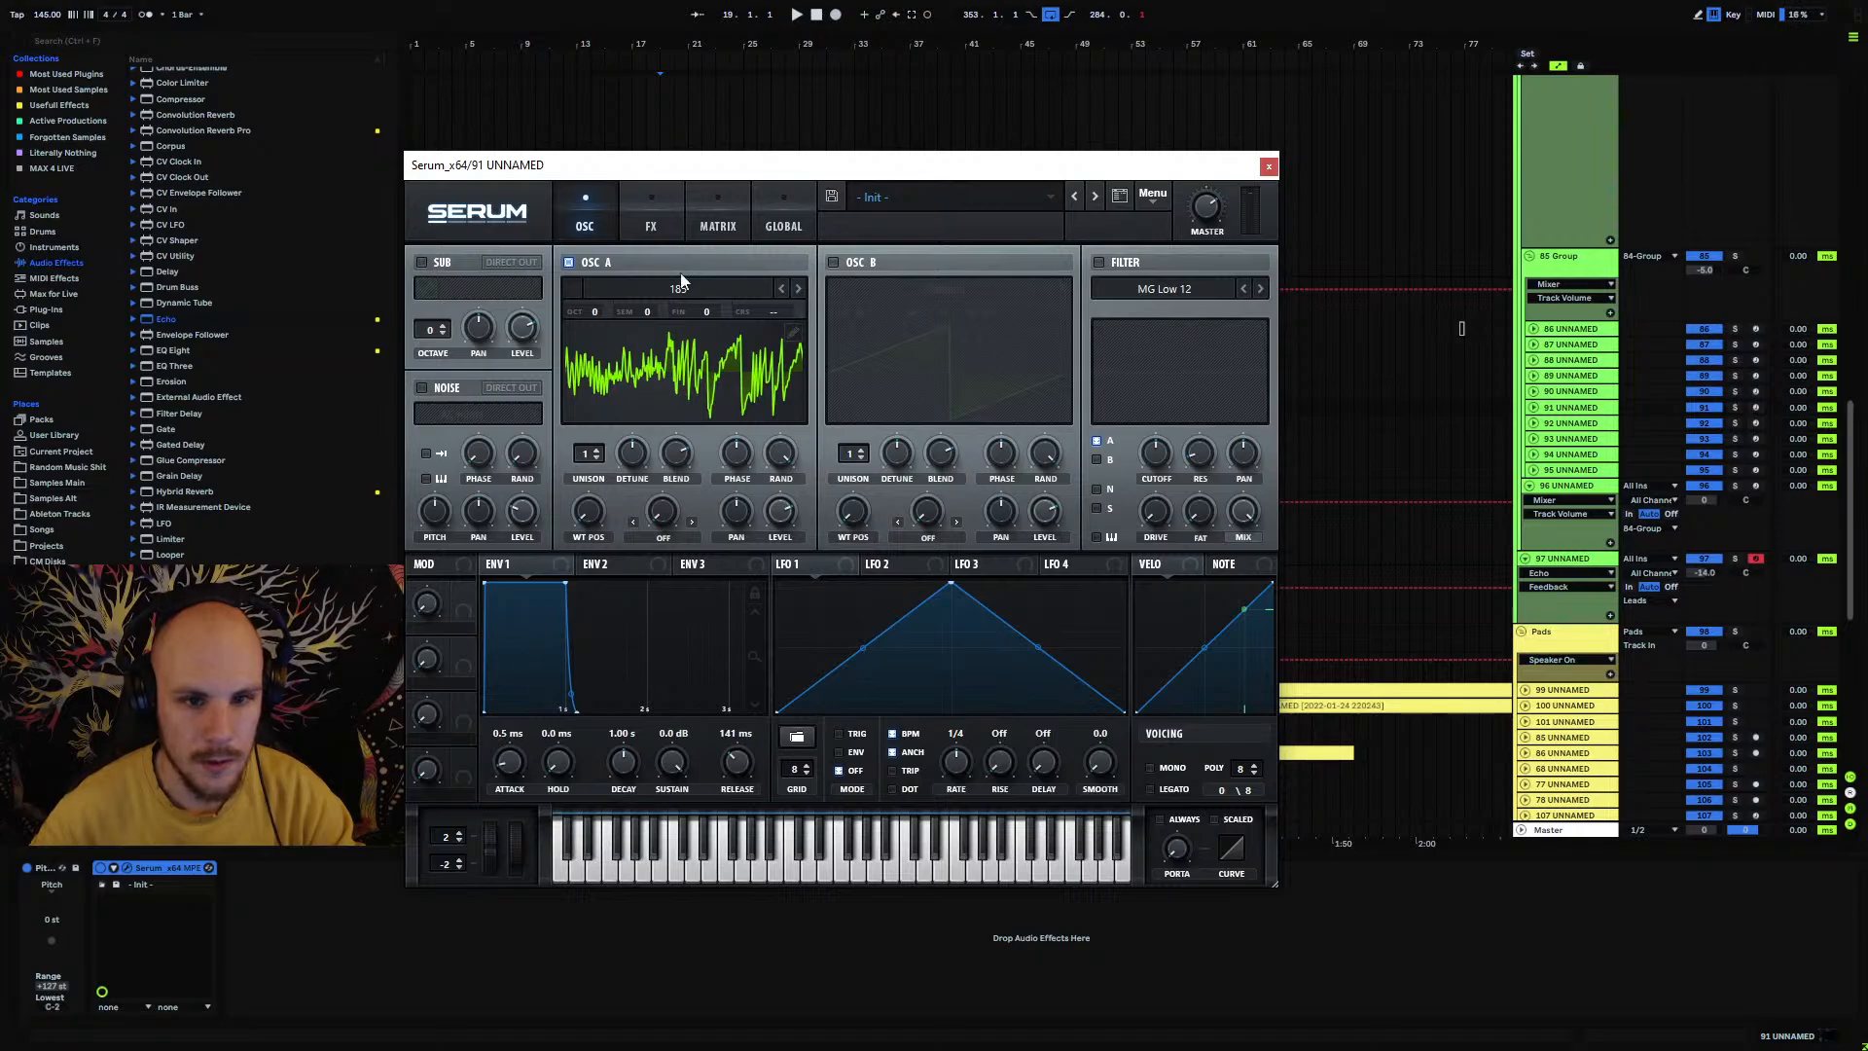
pyautogui.click(649, 223)
pyautogui.click(570, 226)
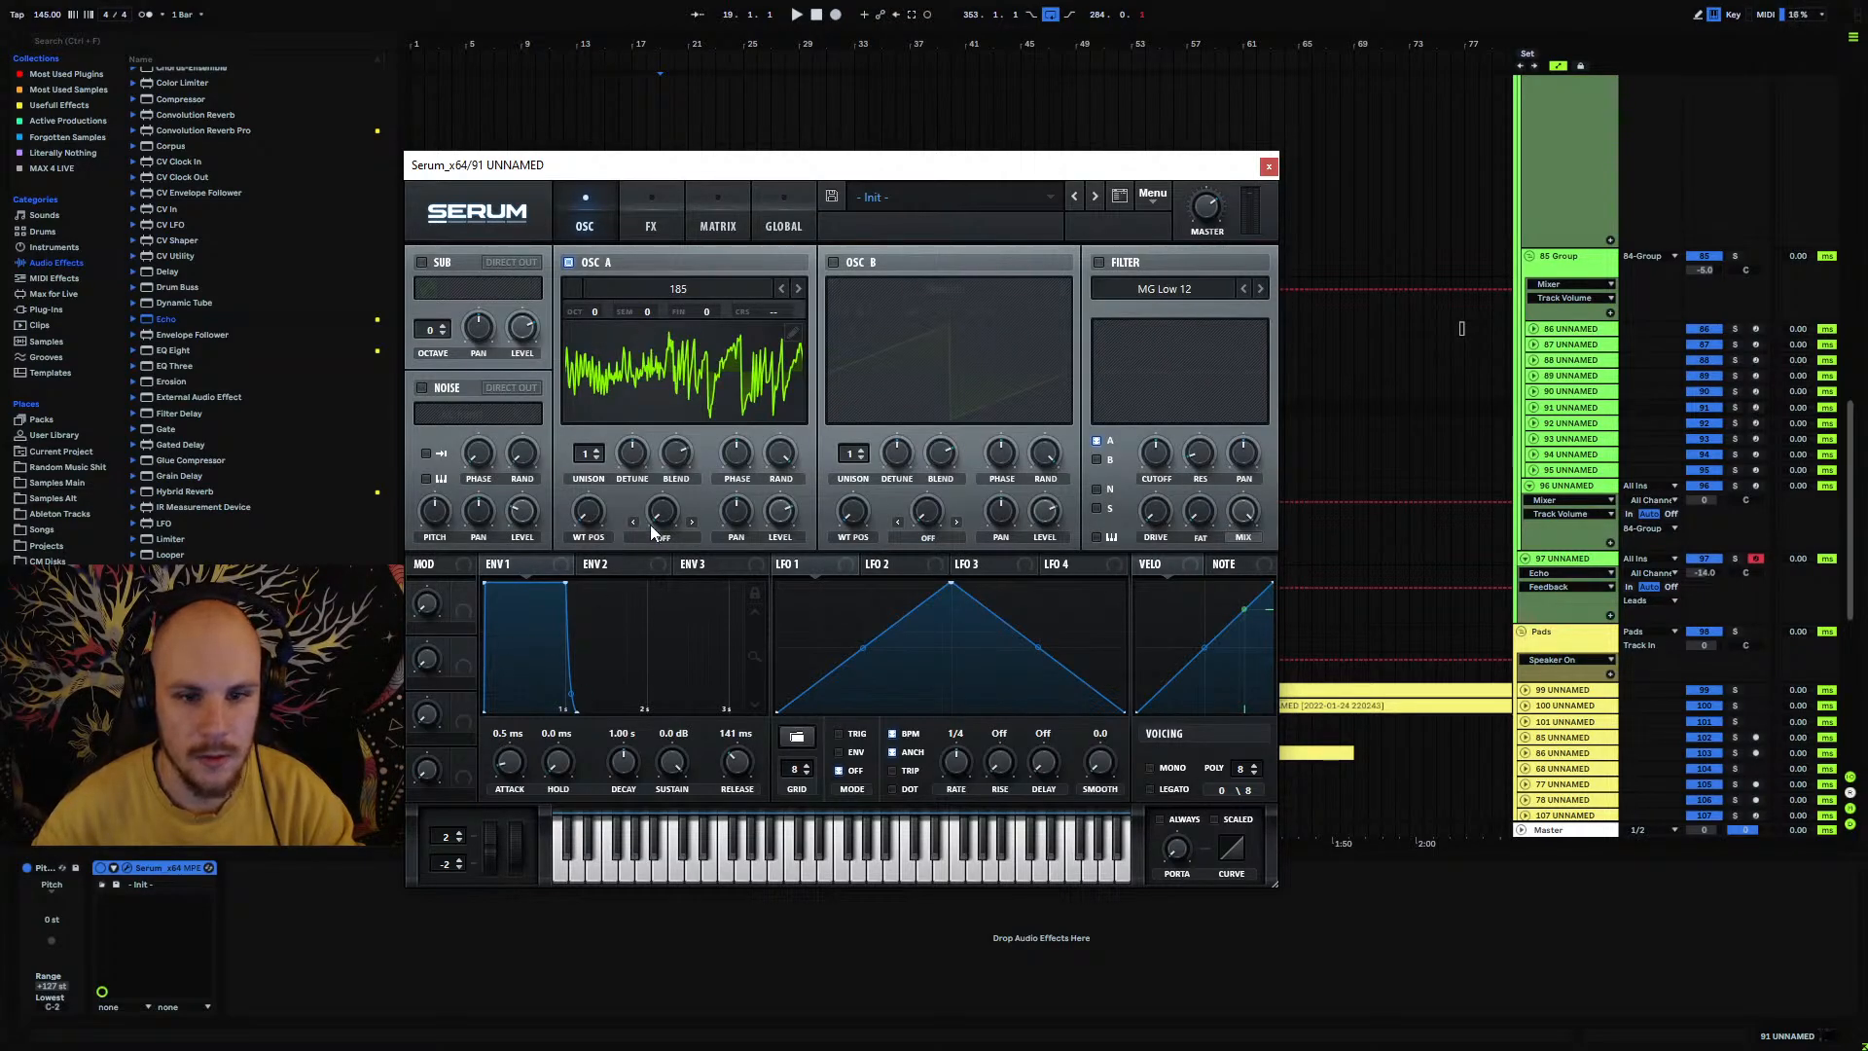
pyautogui.click(1270, 167)
pyautogui.click(1529, 256)
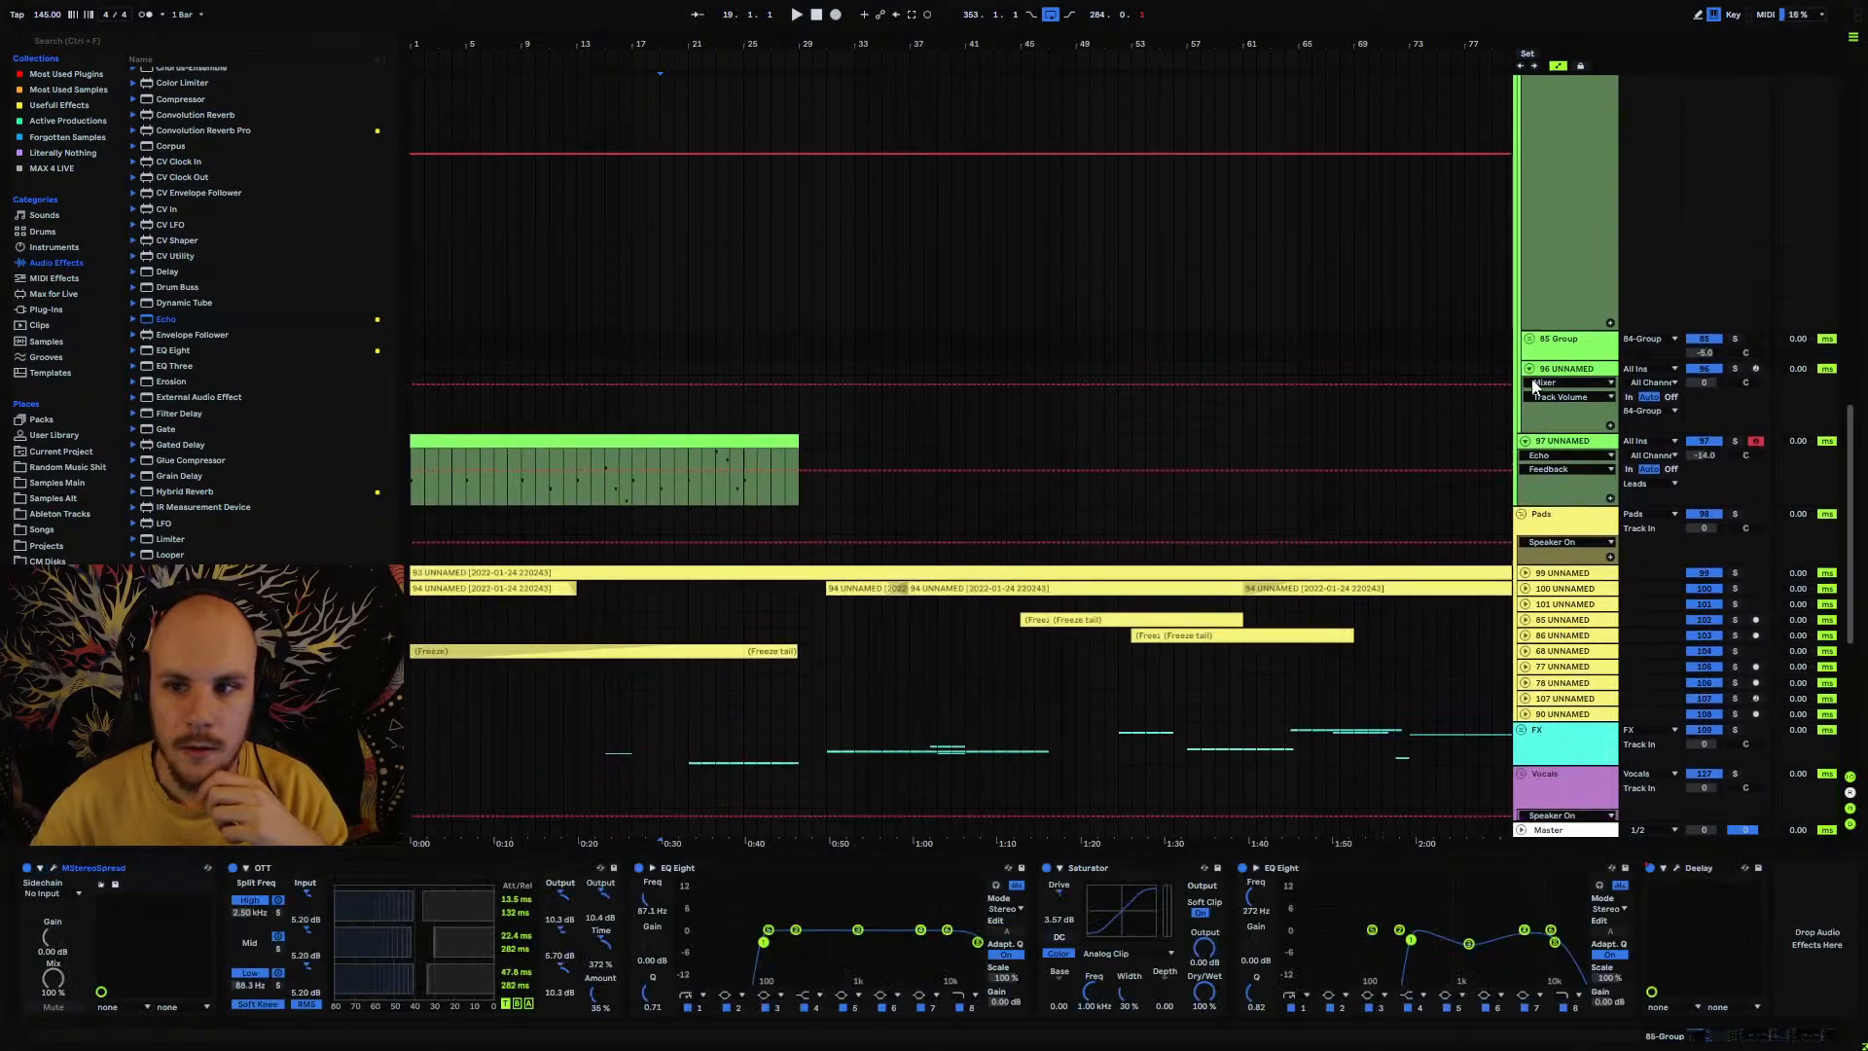
pyautogui.moveTo(730, 47); pyautogui.dragTo(811, 46)
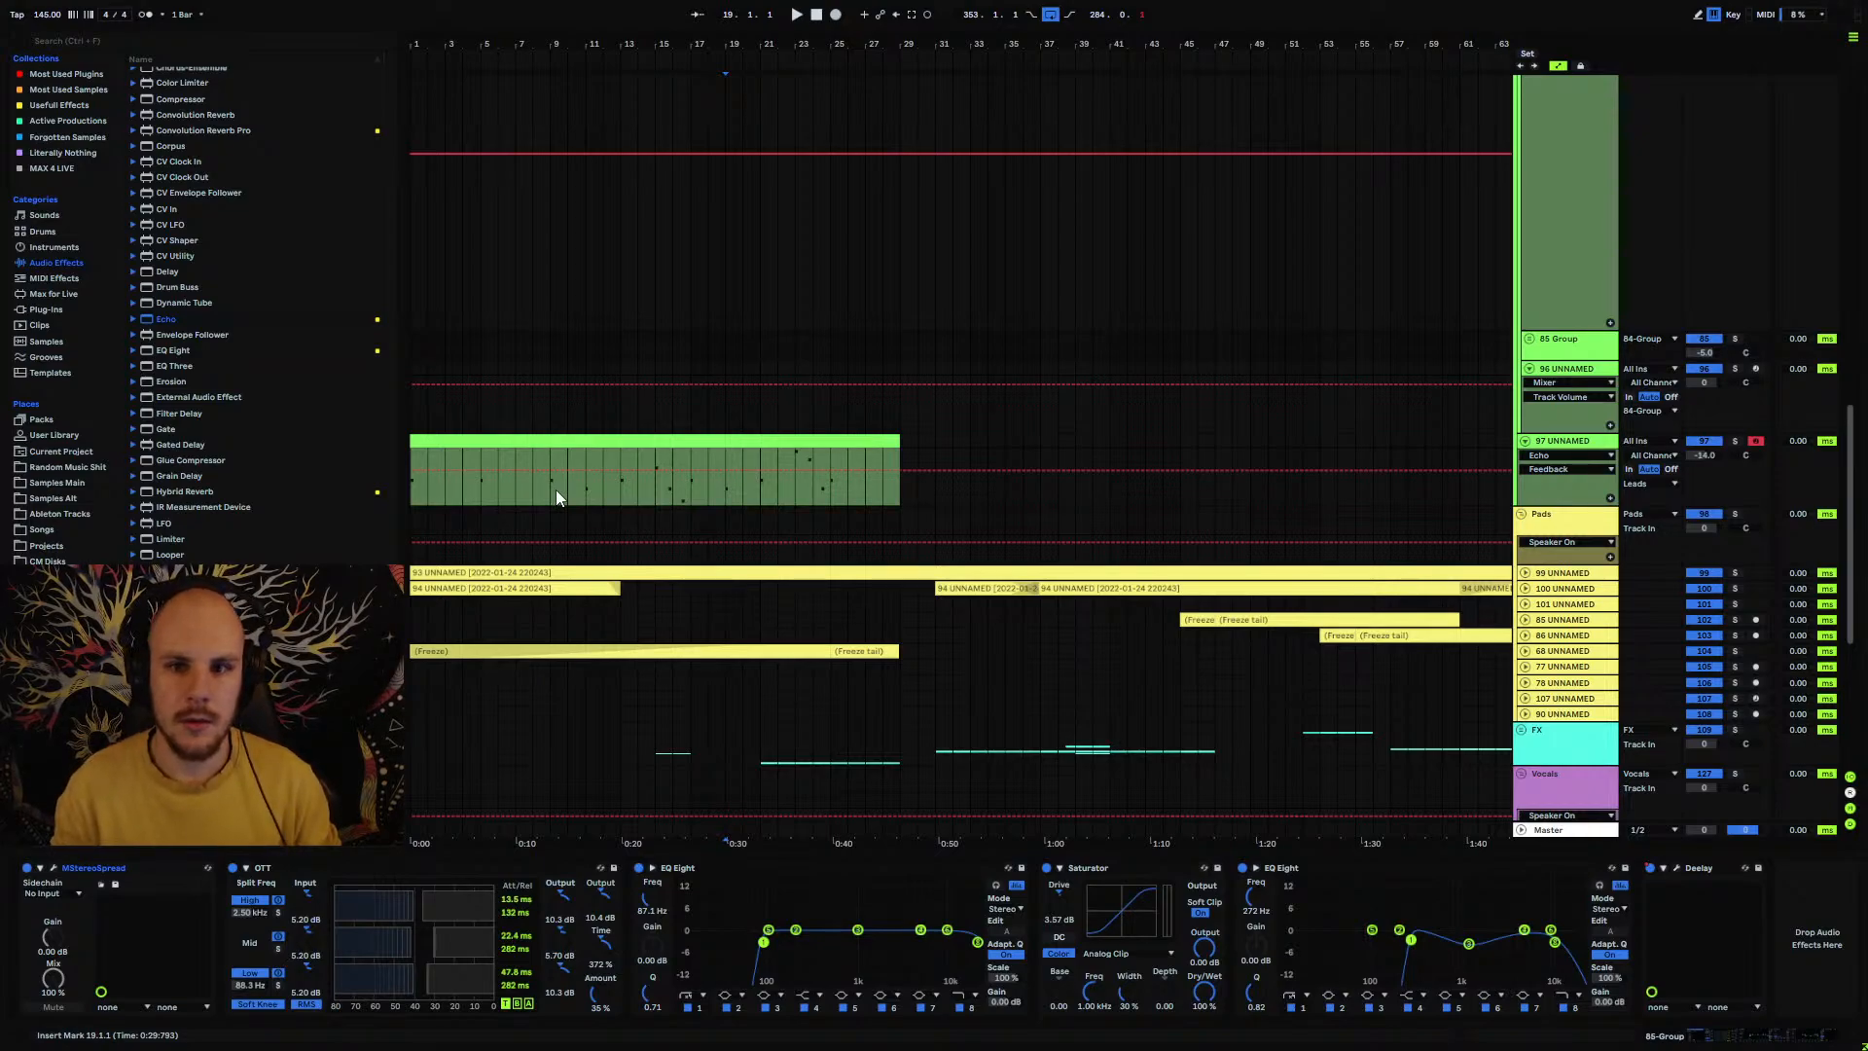
pyautogui.scroll(6, 896, 386)
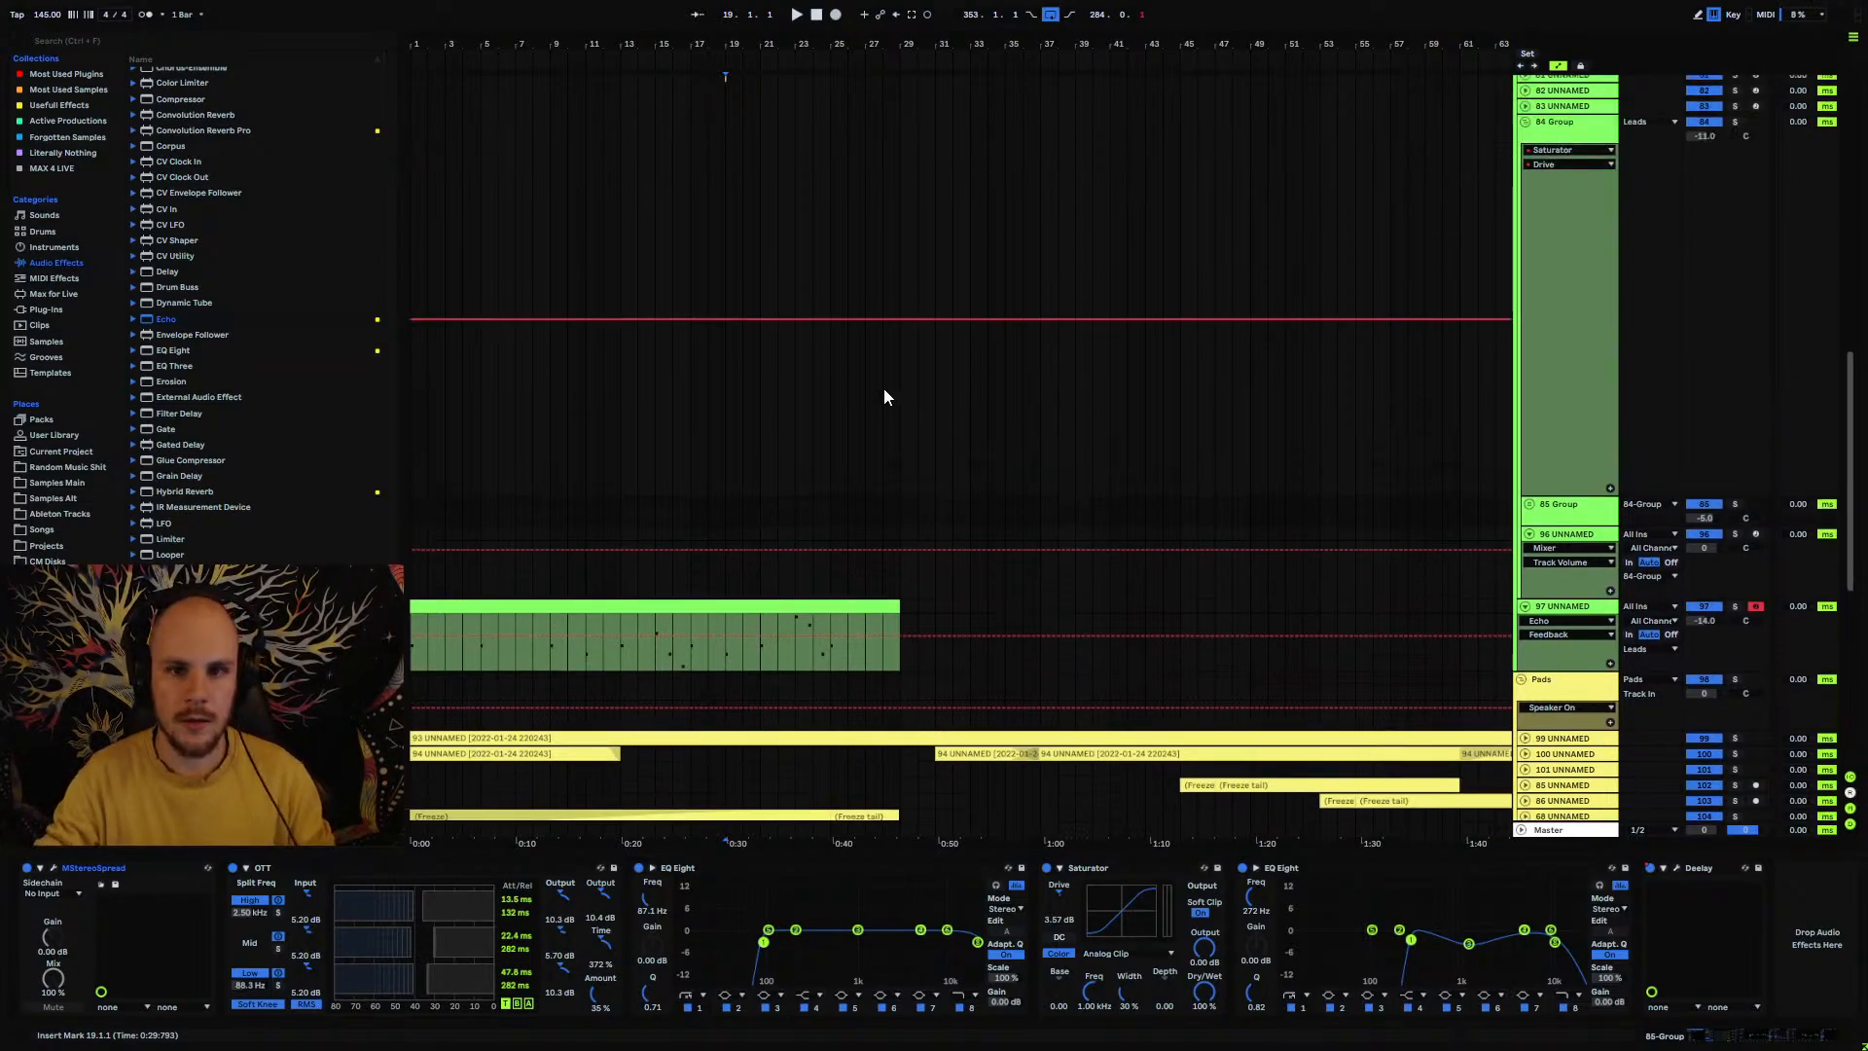
pyautogui.scroll(1, 889, 473)
pyautogui.scroll(-3, 887, 471)
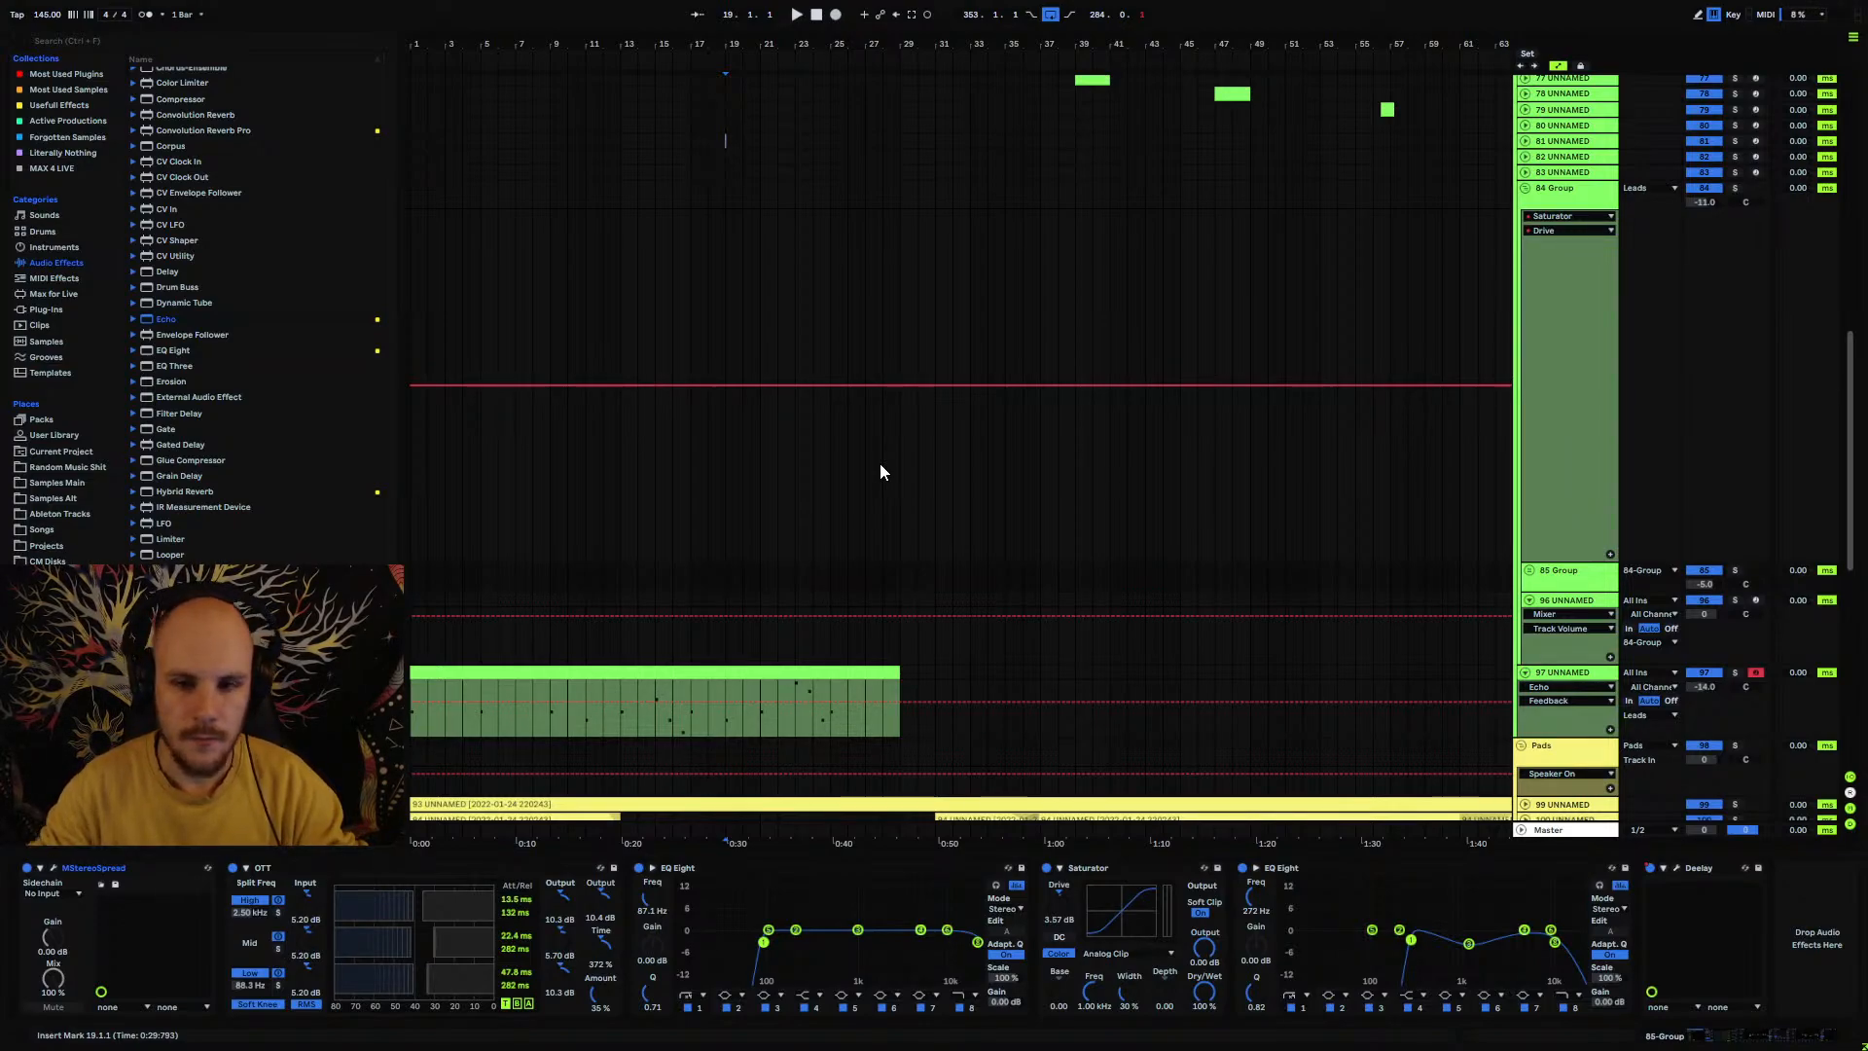
pyautogui.scroll(5, 929, 567)
pyautogui.scroll(2, 915, 462)
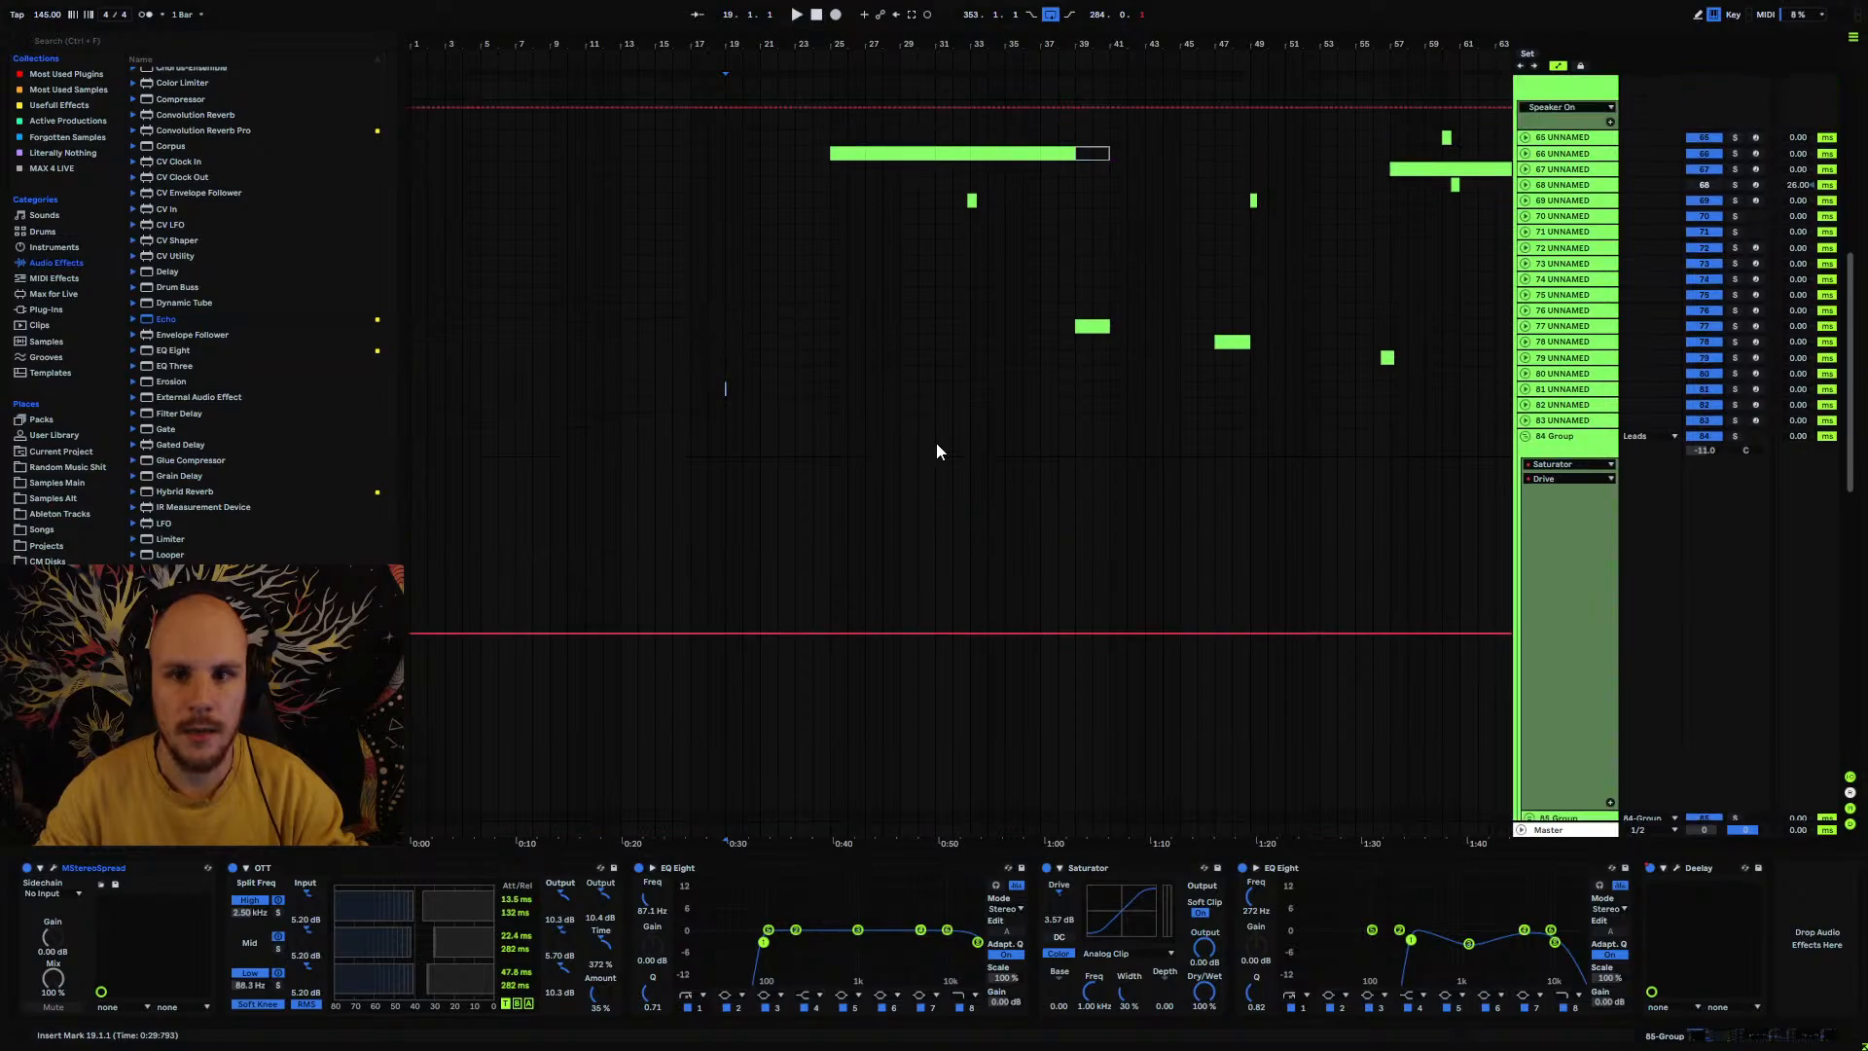
# Step: Copy bars 9 to 29 of the melody clip on 97 UNNAMED, paste them at bar 41 and play from there
pyautogui.scroll(-5, 849, 483)
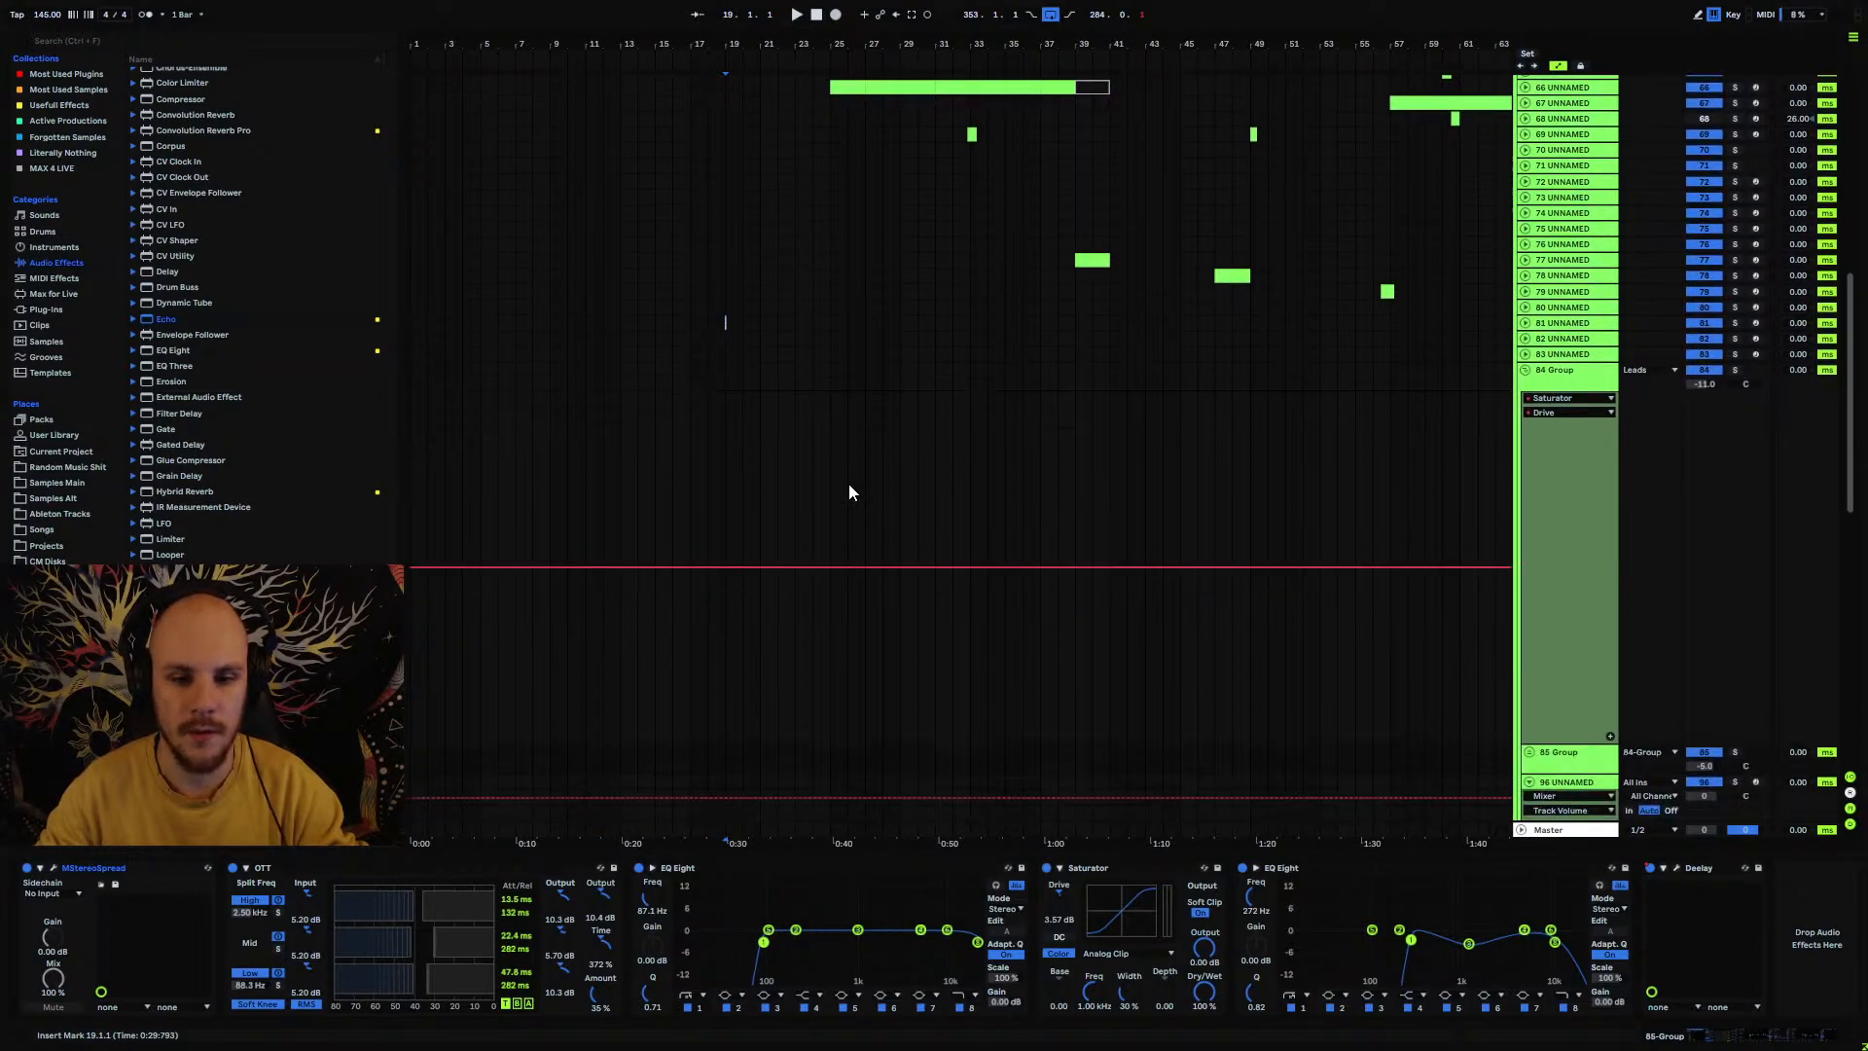
pyautogui.click(605, 677)
pyautogui.moveTo(551, 716); pyautogui.dragTo(903, 675)
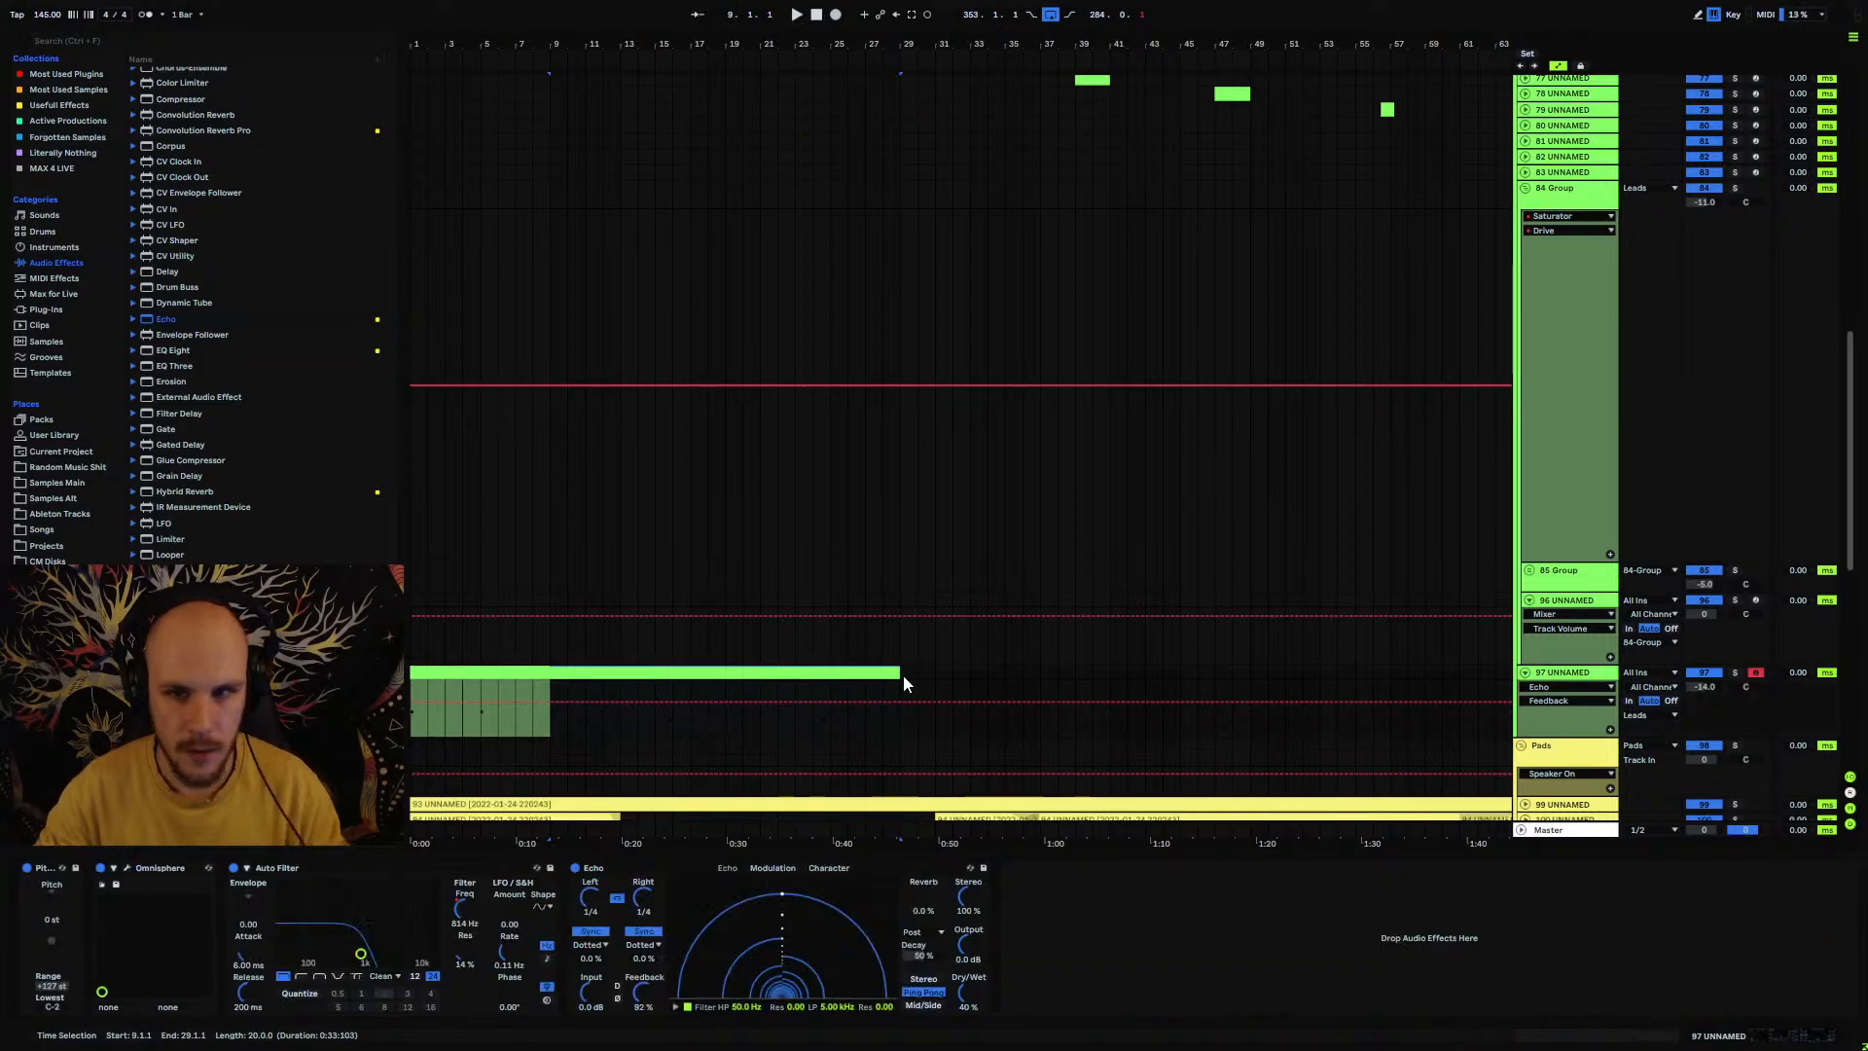
pyautogui.hotkey('ctrl', 'c')
pyautogui.click(1111, 673)
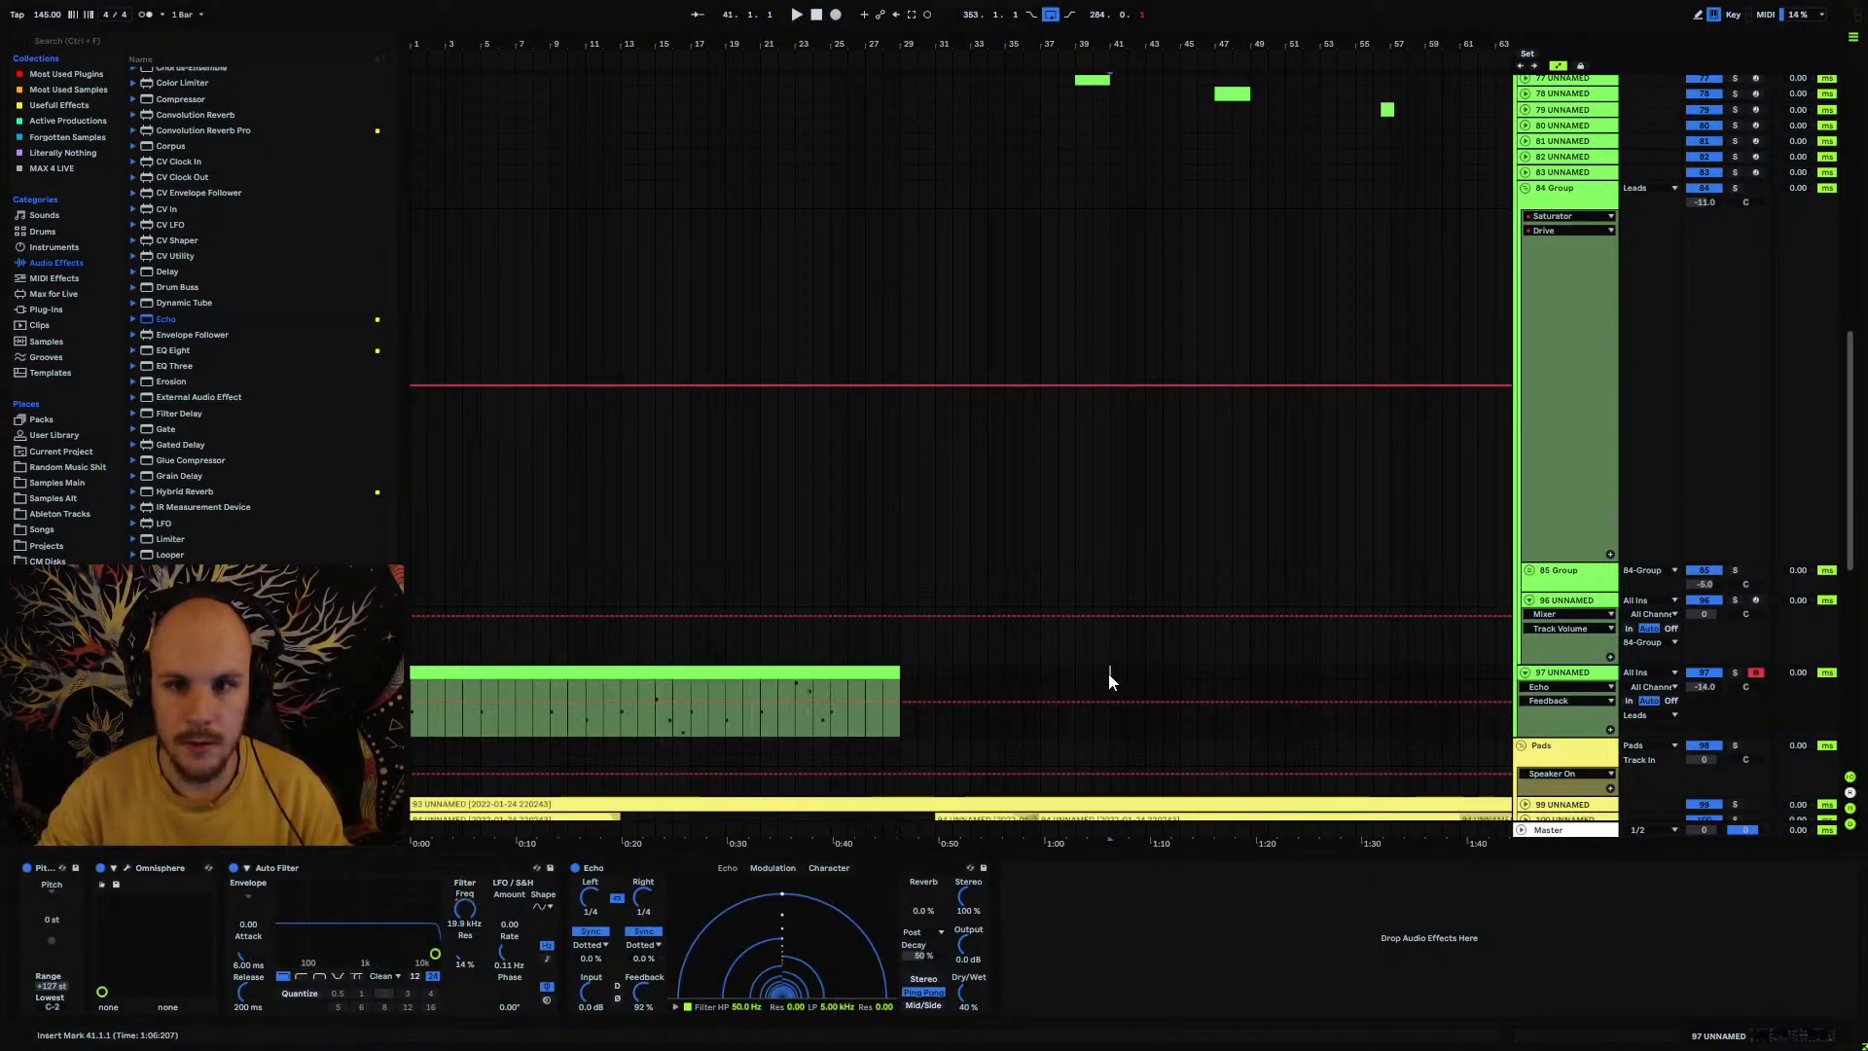
pyautogui.hotkey('ctrl', 'v')
pyautogui.press('space')
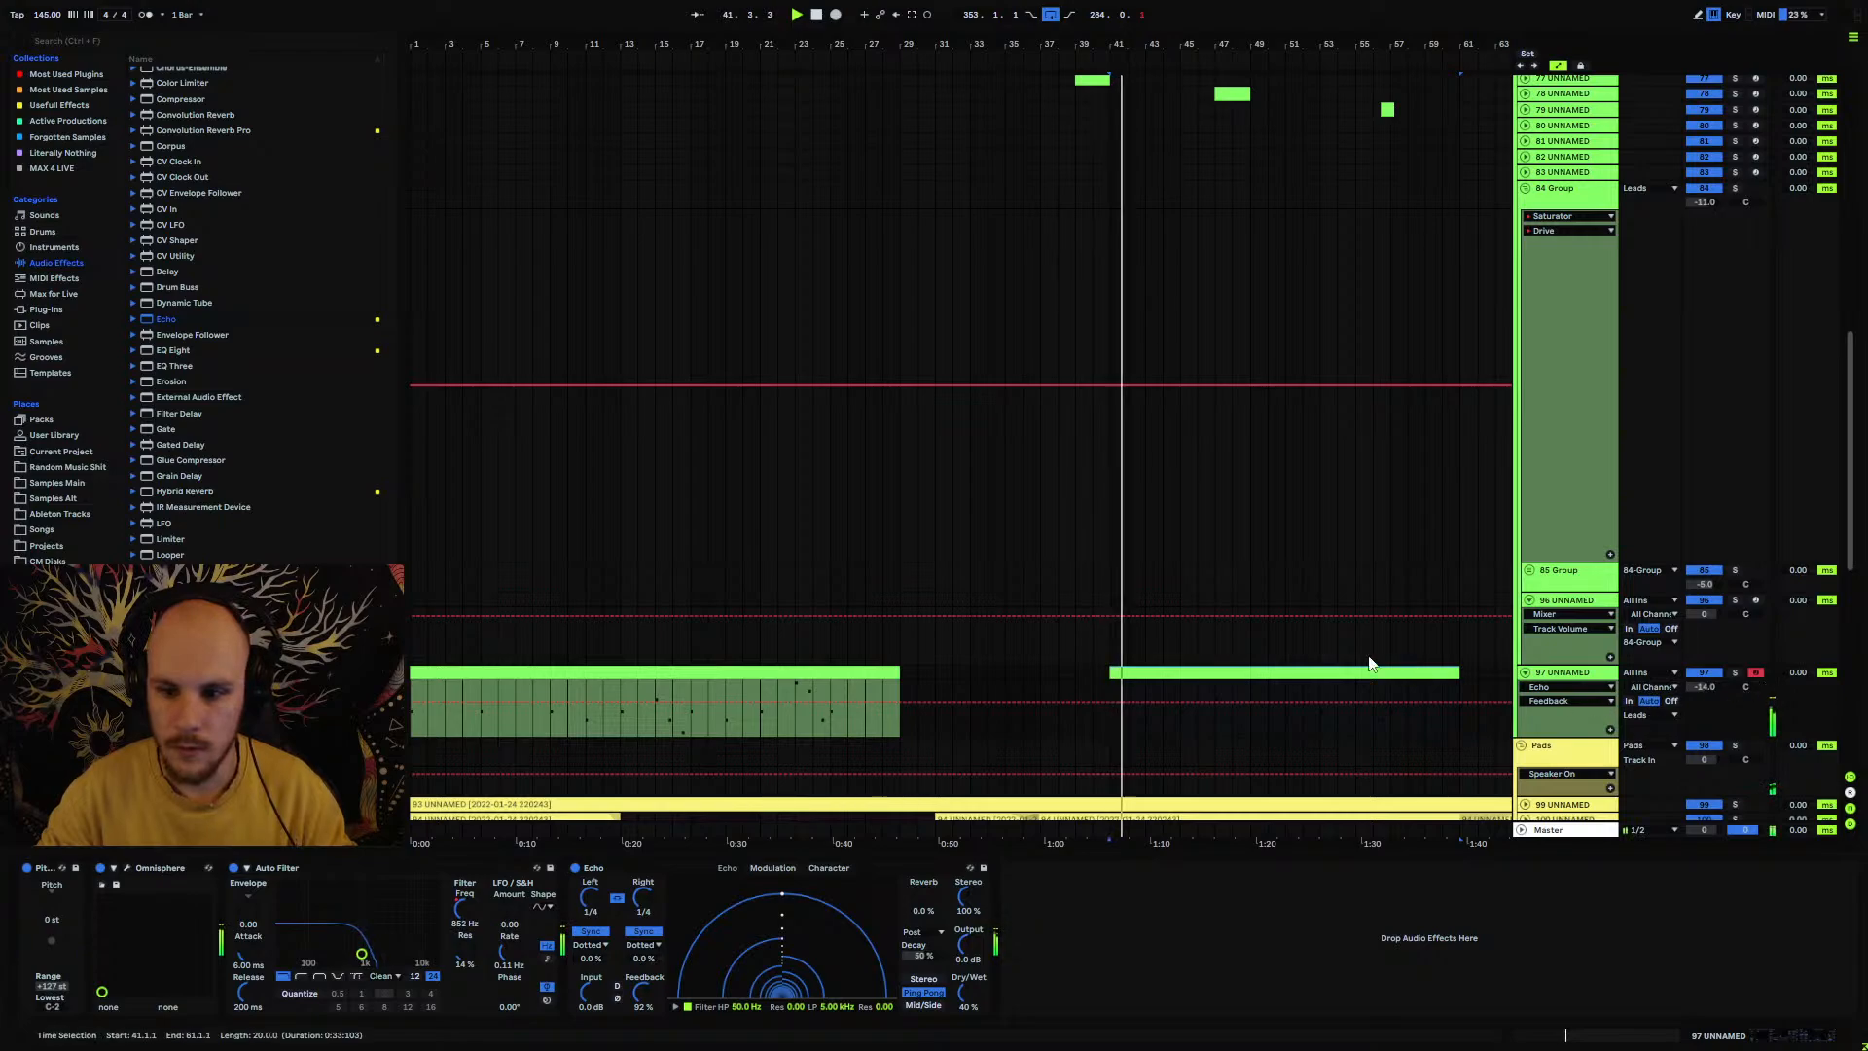
# Step: Clear the pasted Auto Filter frequency ramp from bar 41 onward on 97 UNNAMED, keeping the filter open, and solo the track
pyautogui.press('space')
pyautogui.press('space')
pyautogui.click(475, 903)
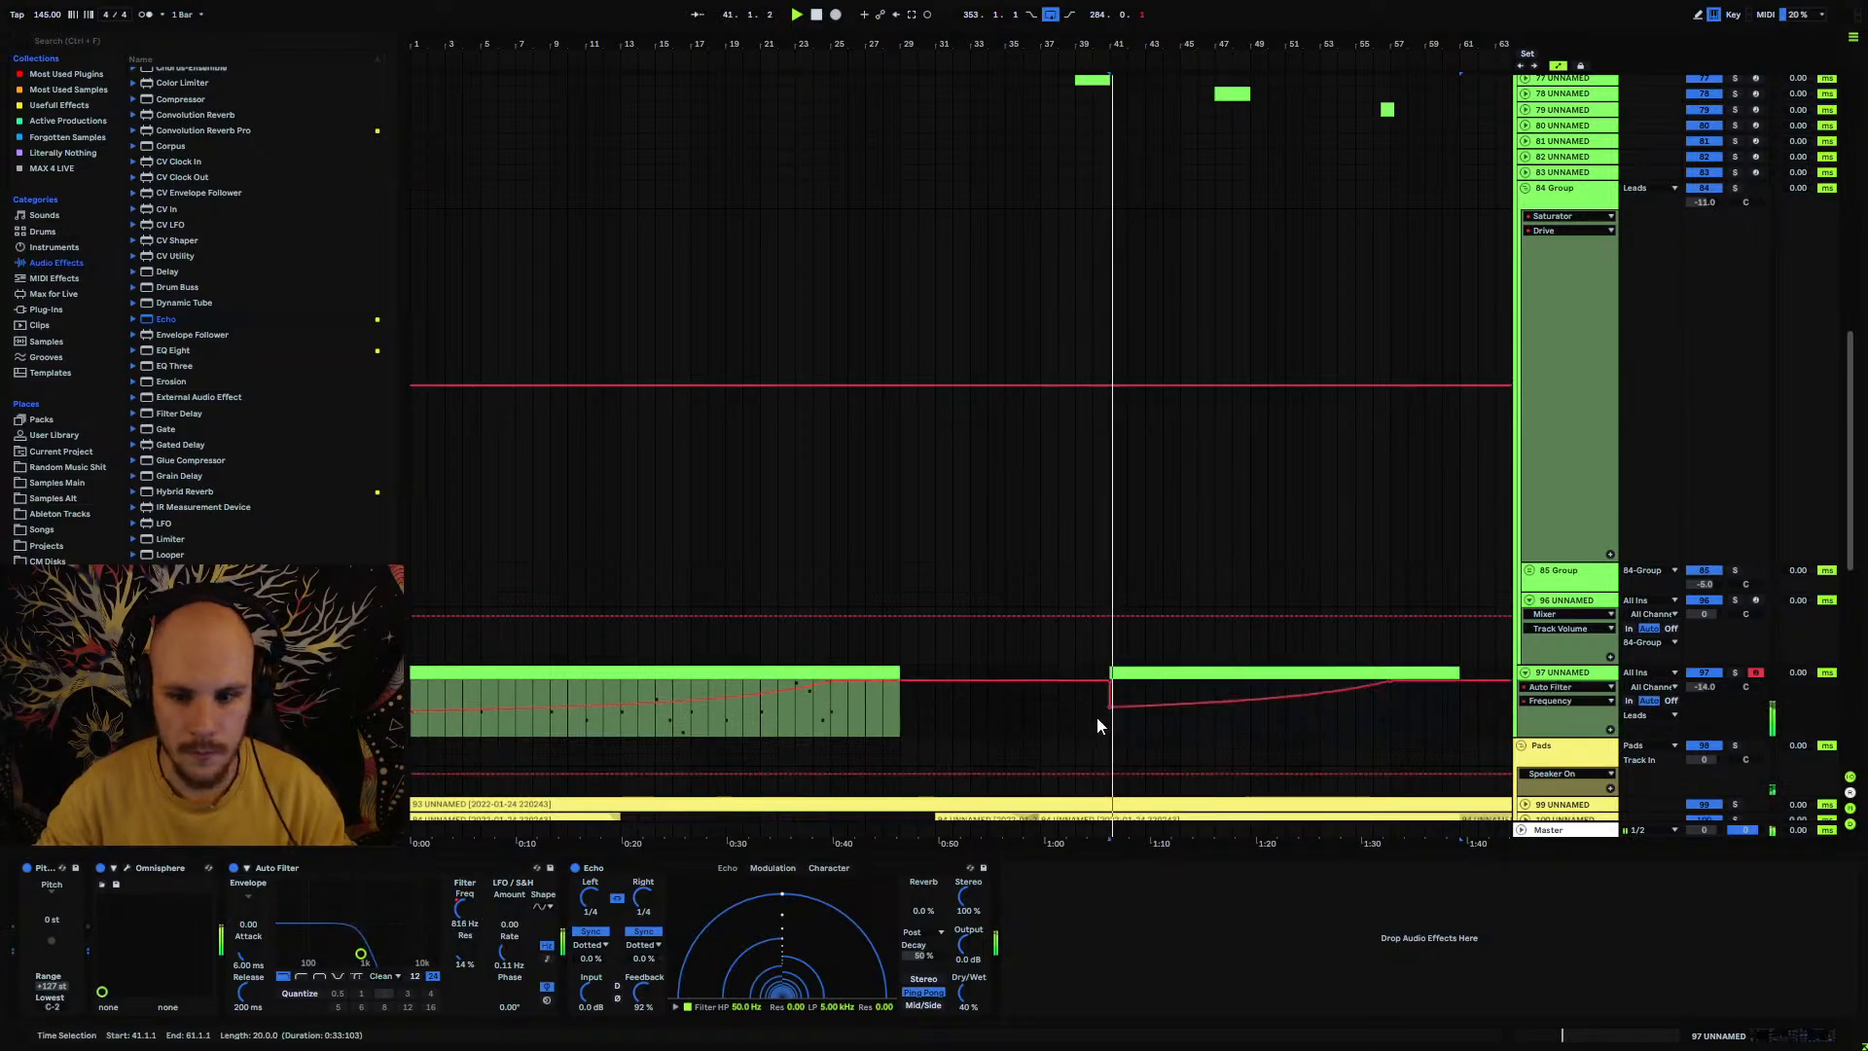
pyautogui.press('space')
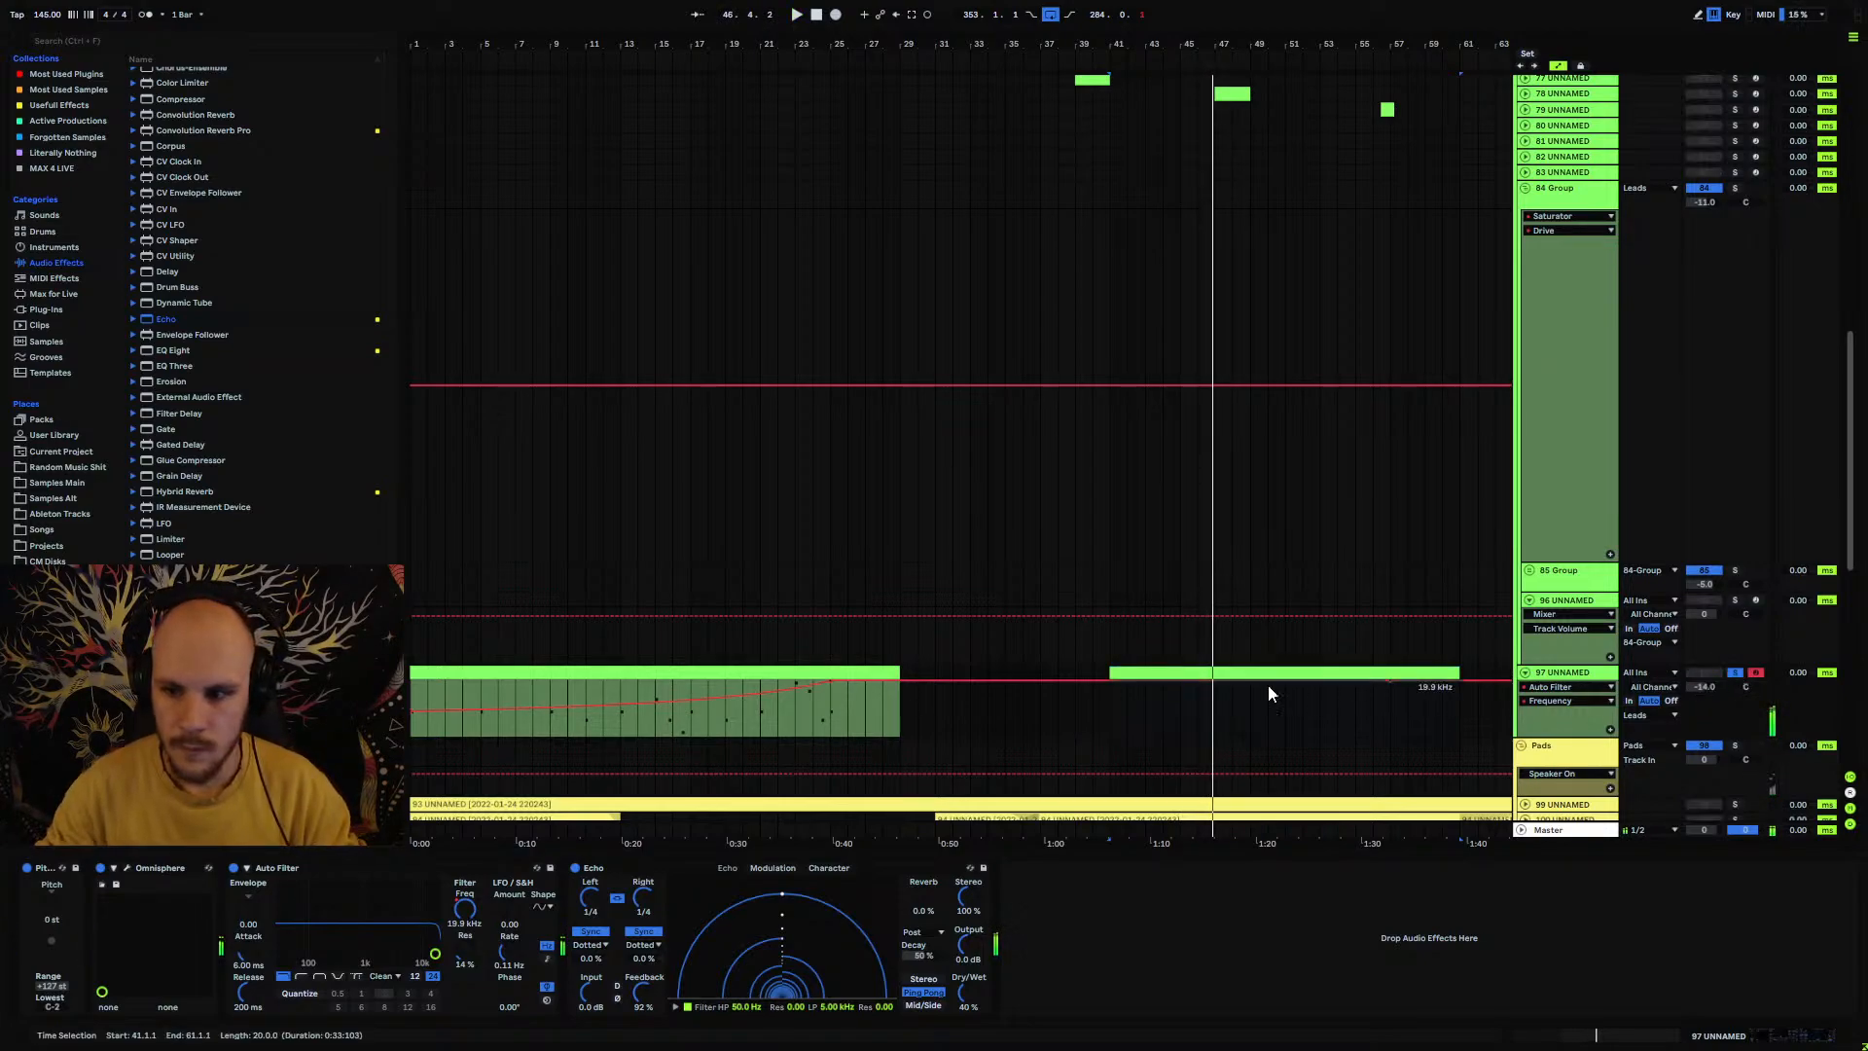
# Step: Play the soloed melody from bar 41 and compare its sound with Echo switched off and on again
pyautogui.press('space')
pyautogui.press('space')
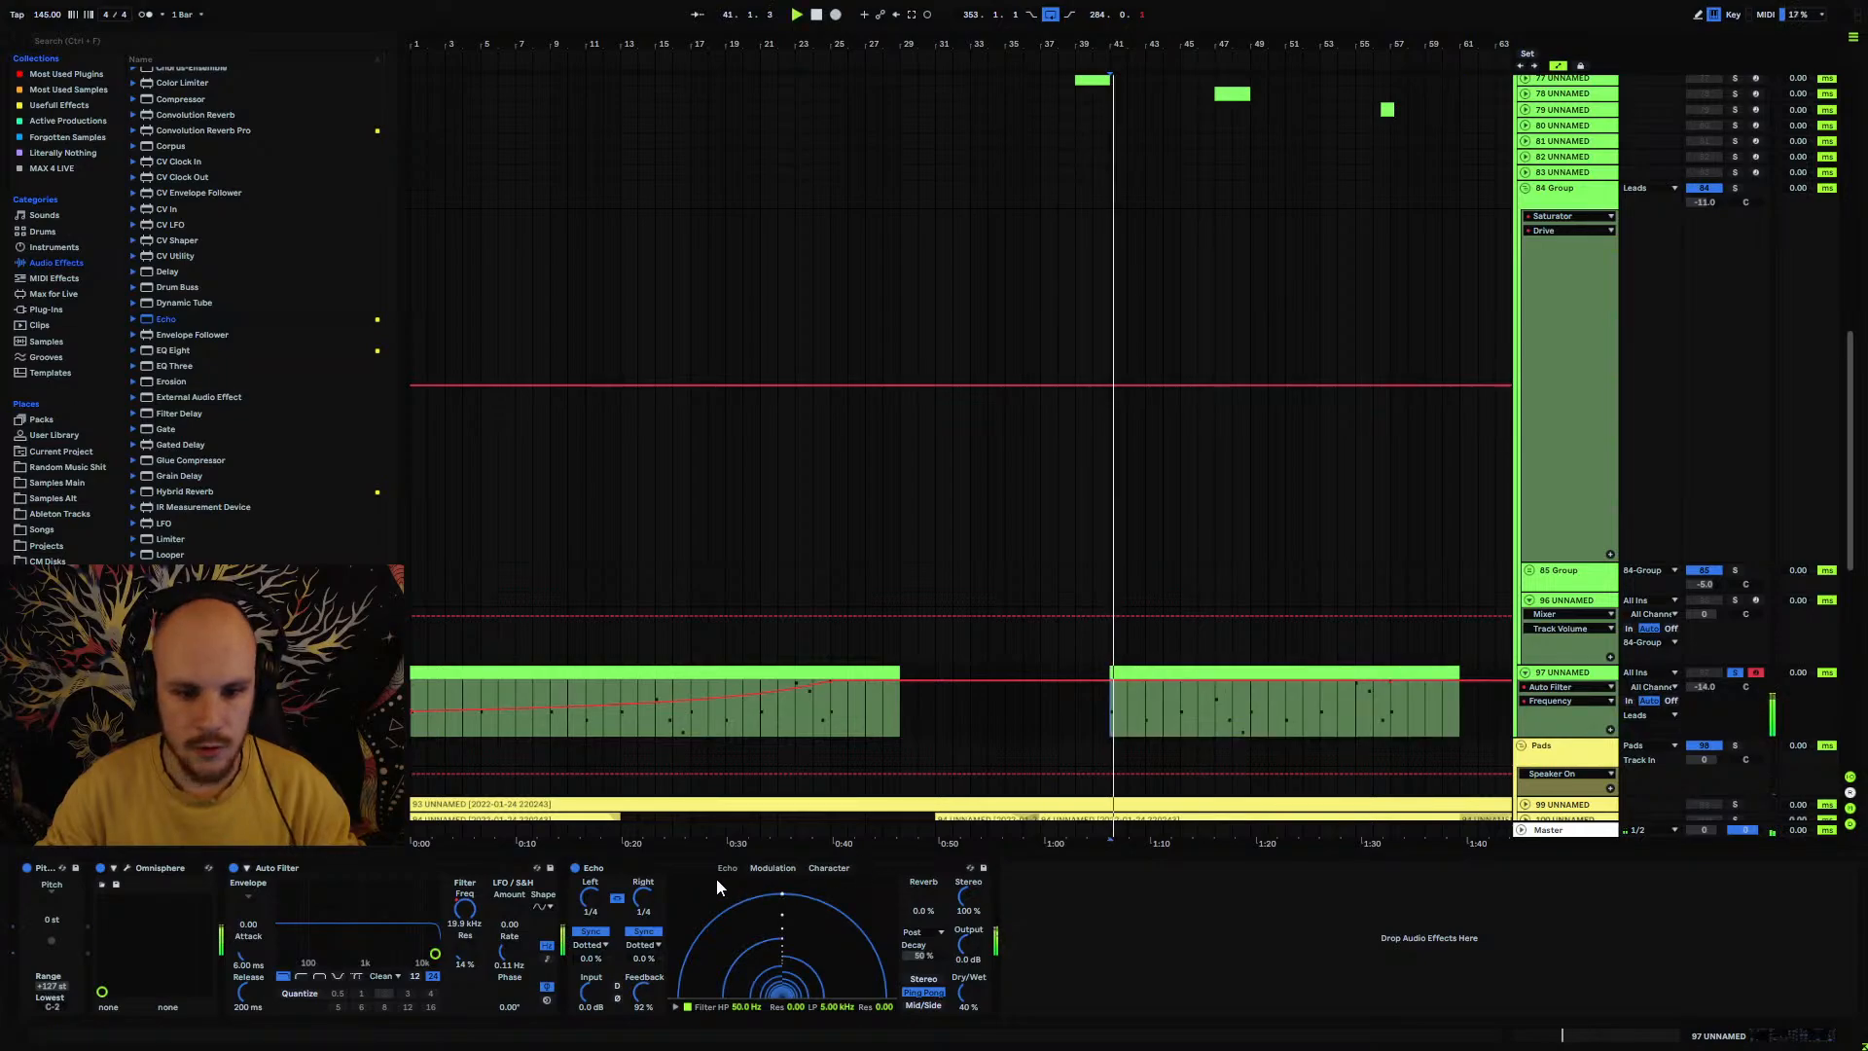
pyautogui.click(575, 866)
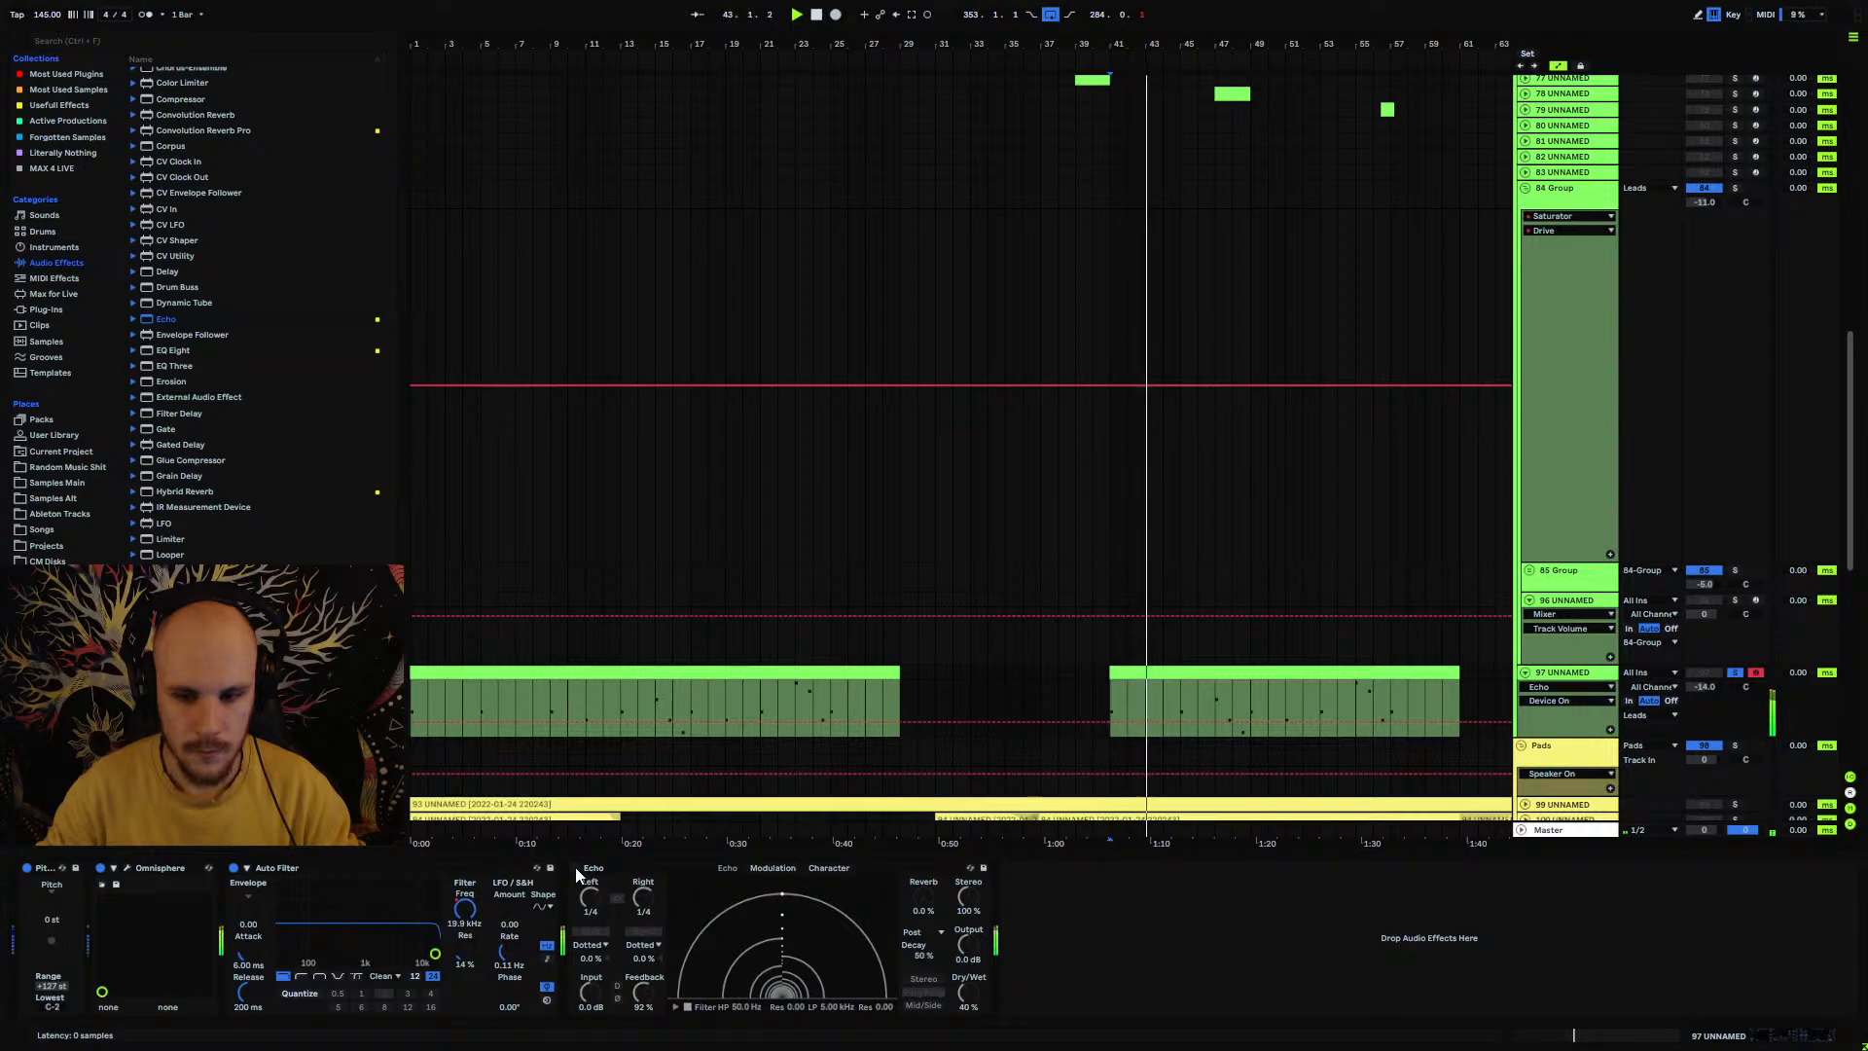
pyautogui.click(575, 866)
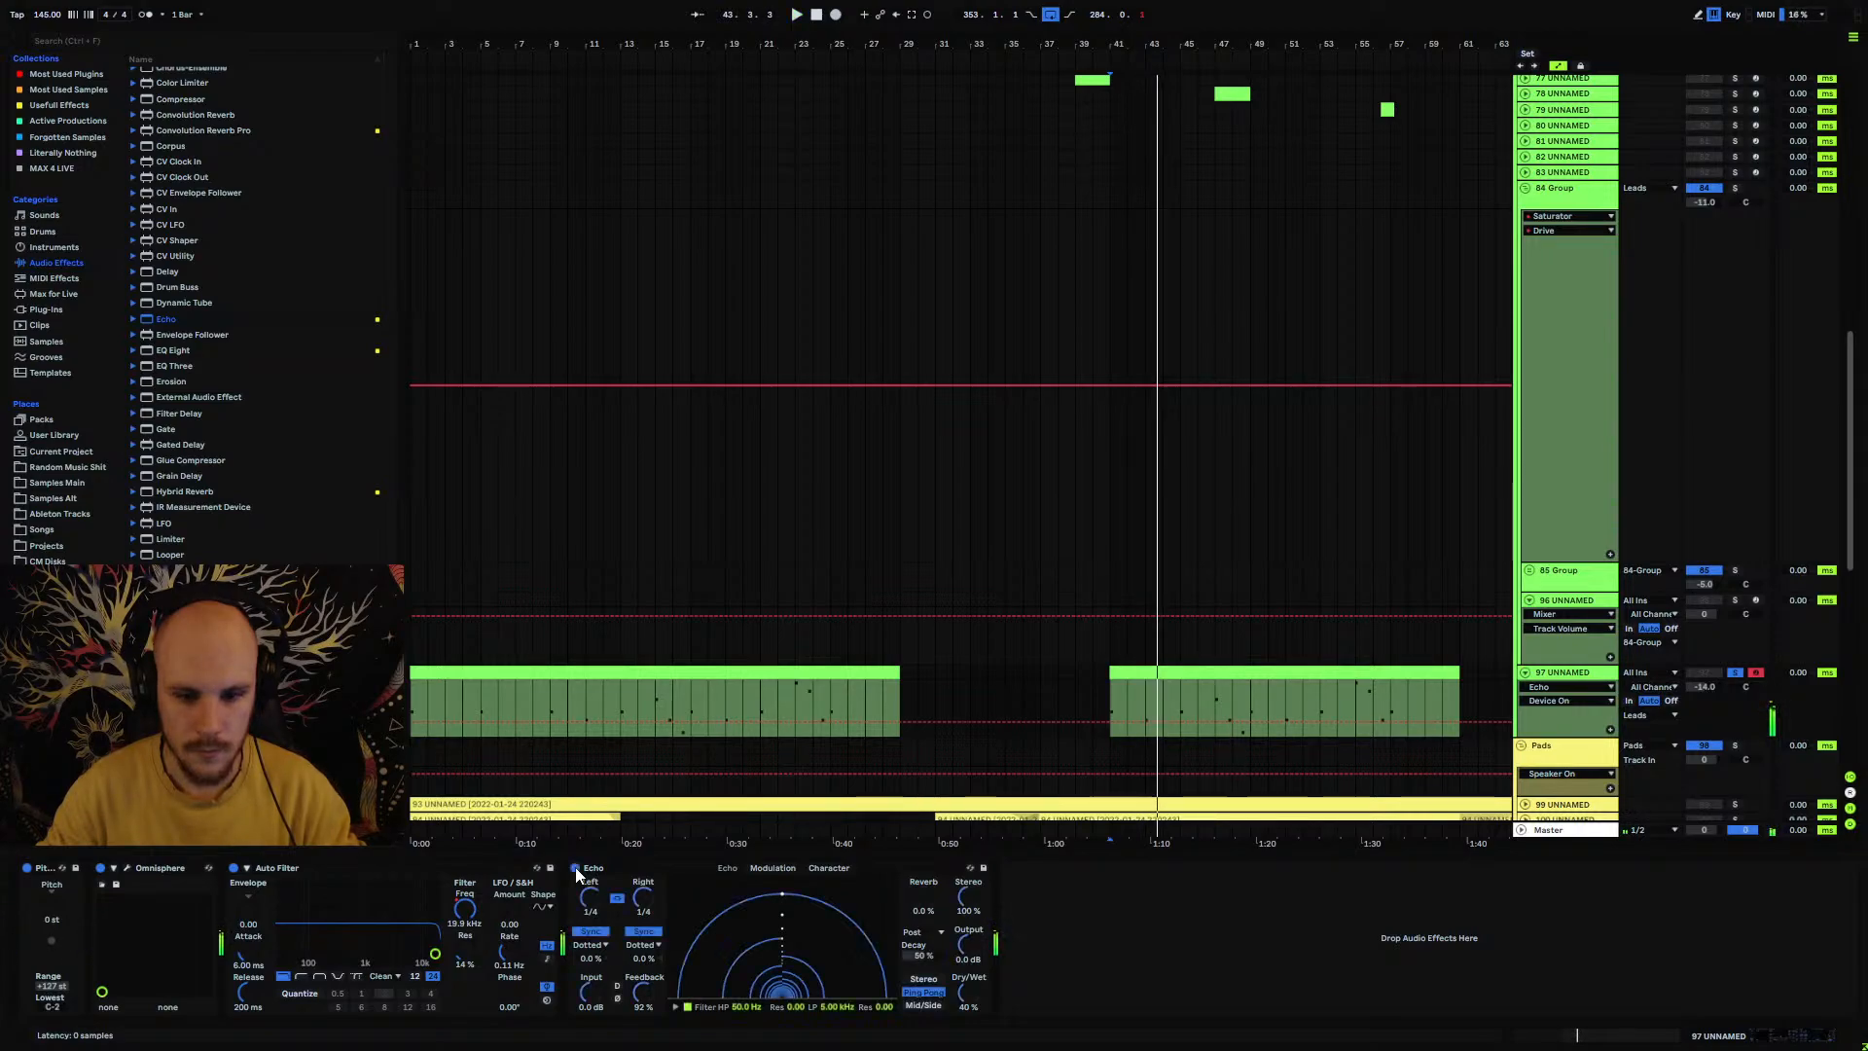
# Step: Check the Common, B, A and Aux effect racks of Omnisphere on 97 UNNAMED and close the plug-in window
pyautogui.click(126, 867)
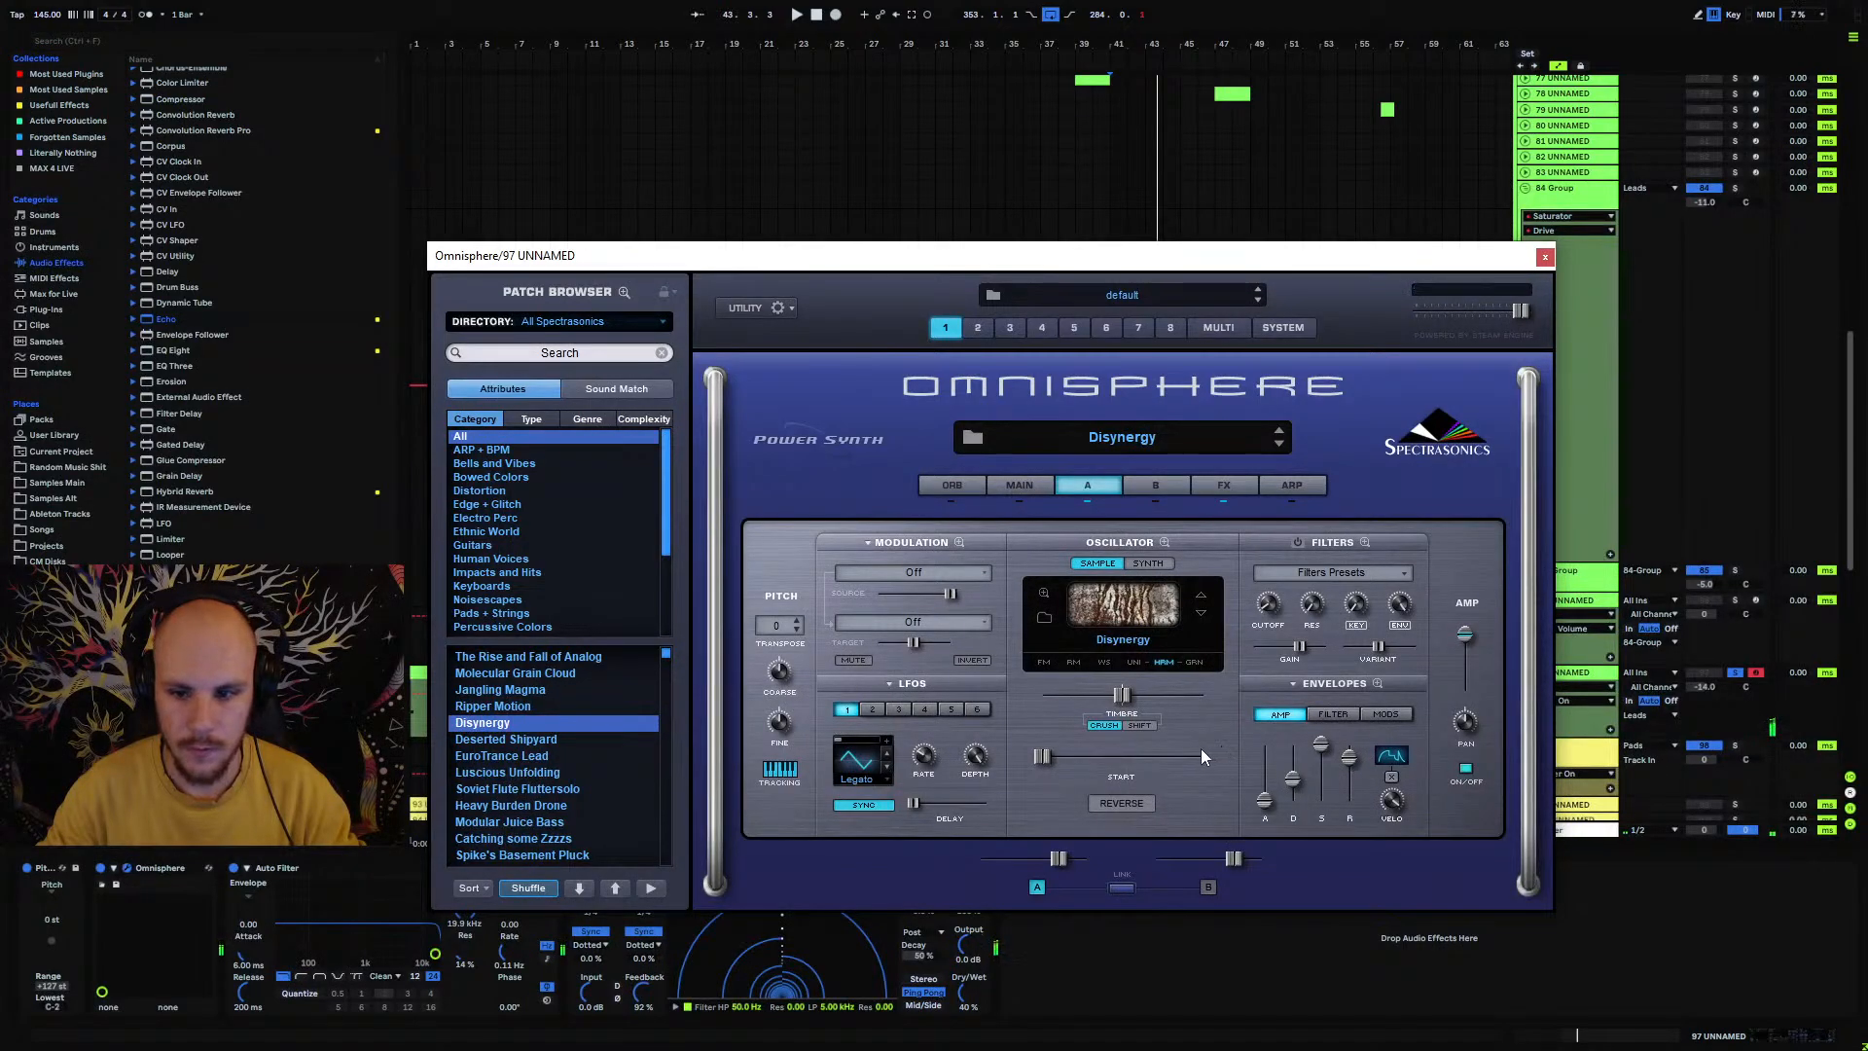
pyautogui.click(1226, 492)
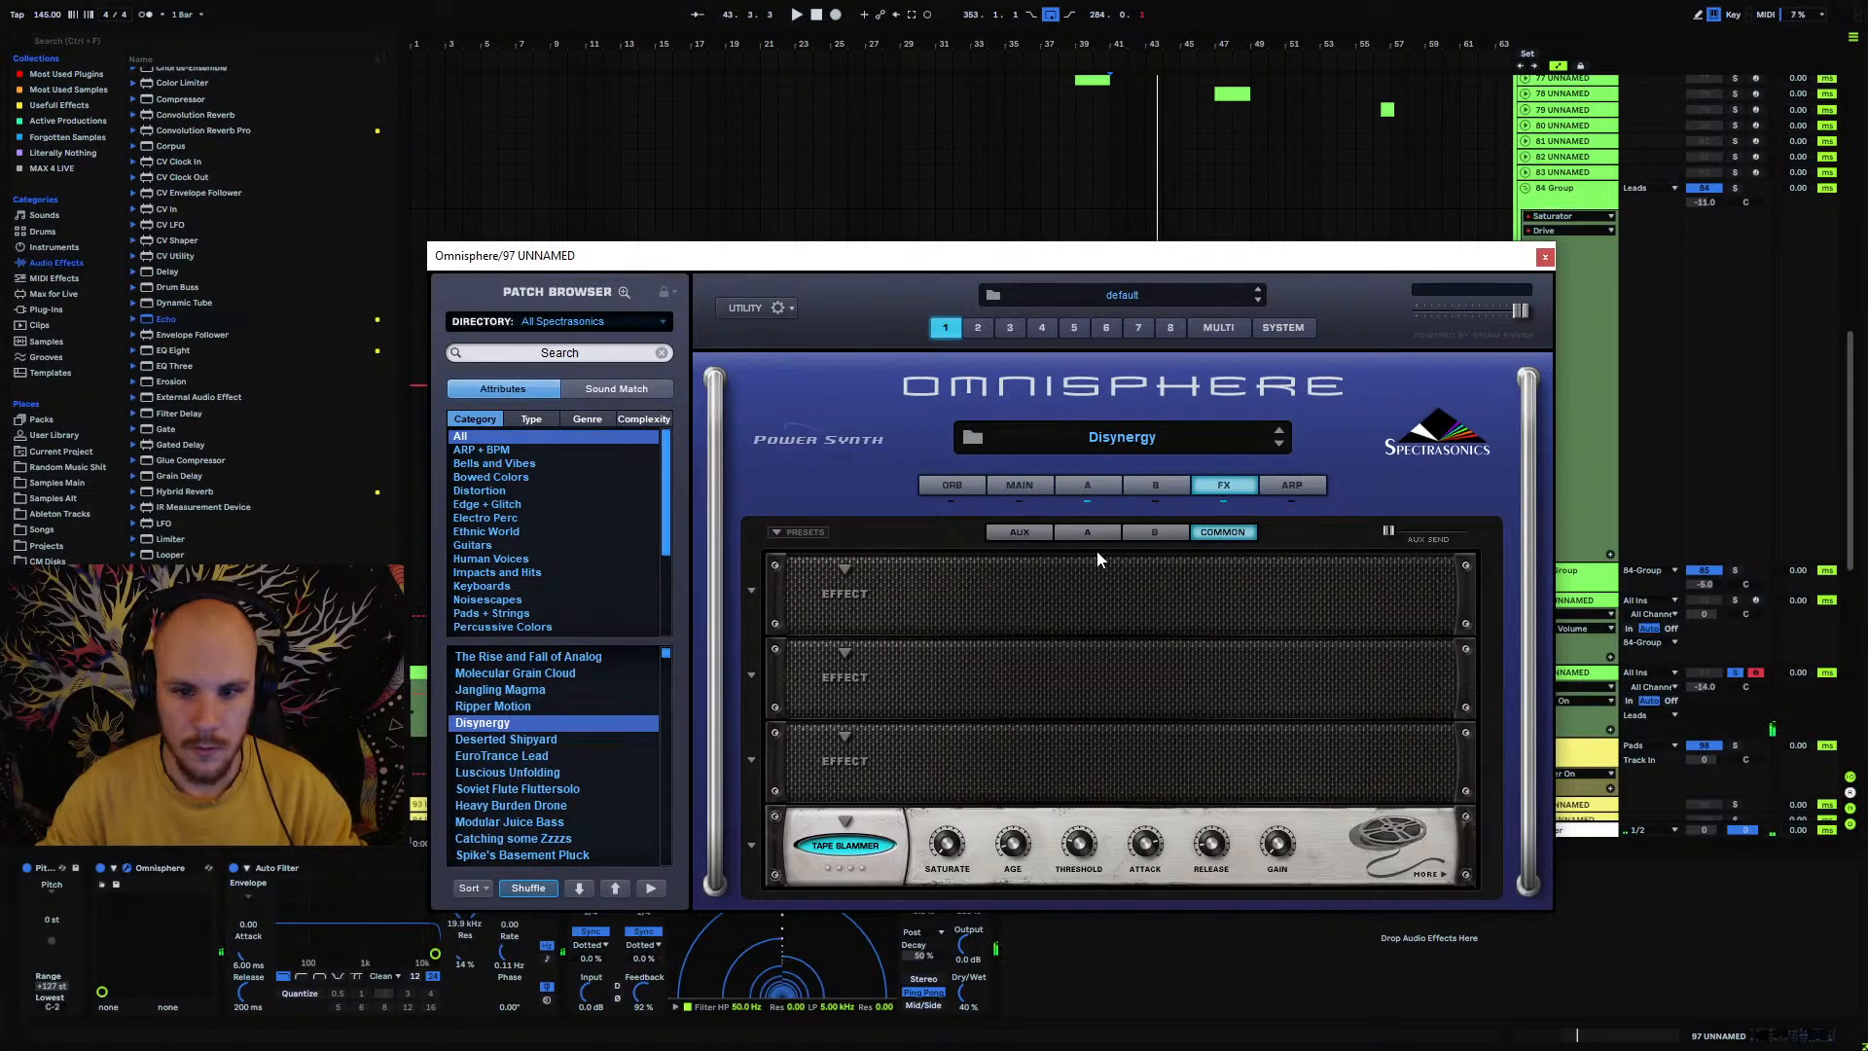
pyautogui.click(1158, 532)
pyautogui.click(1219, 535)
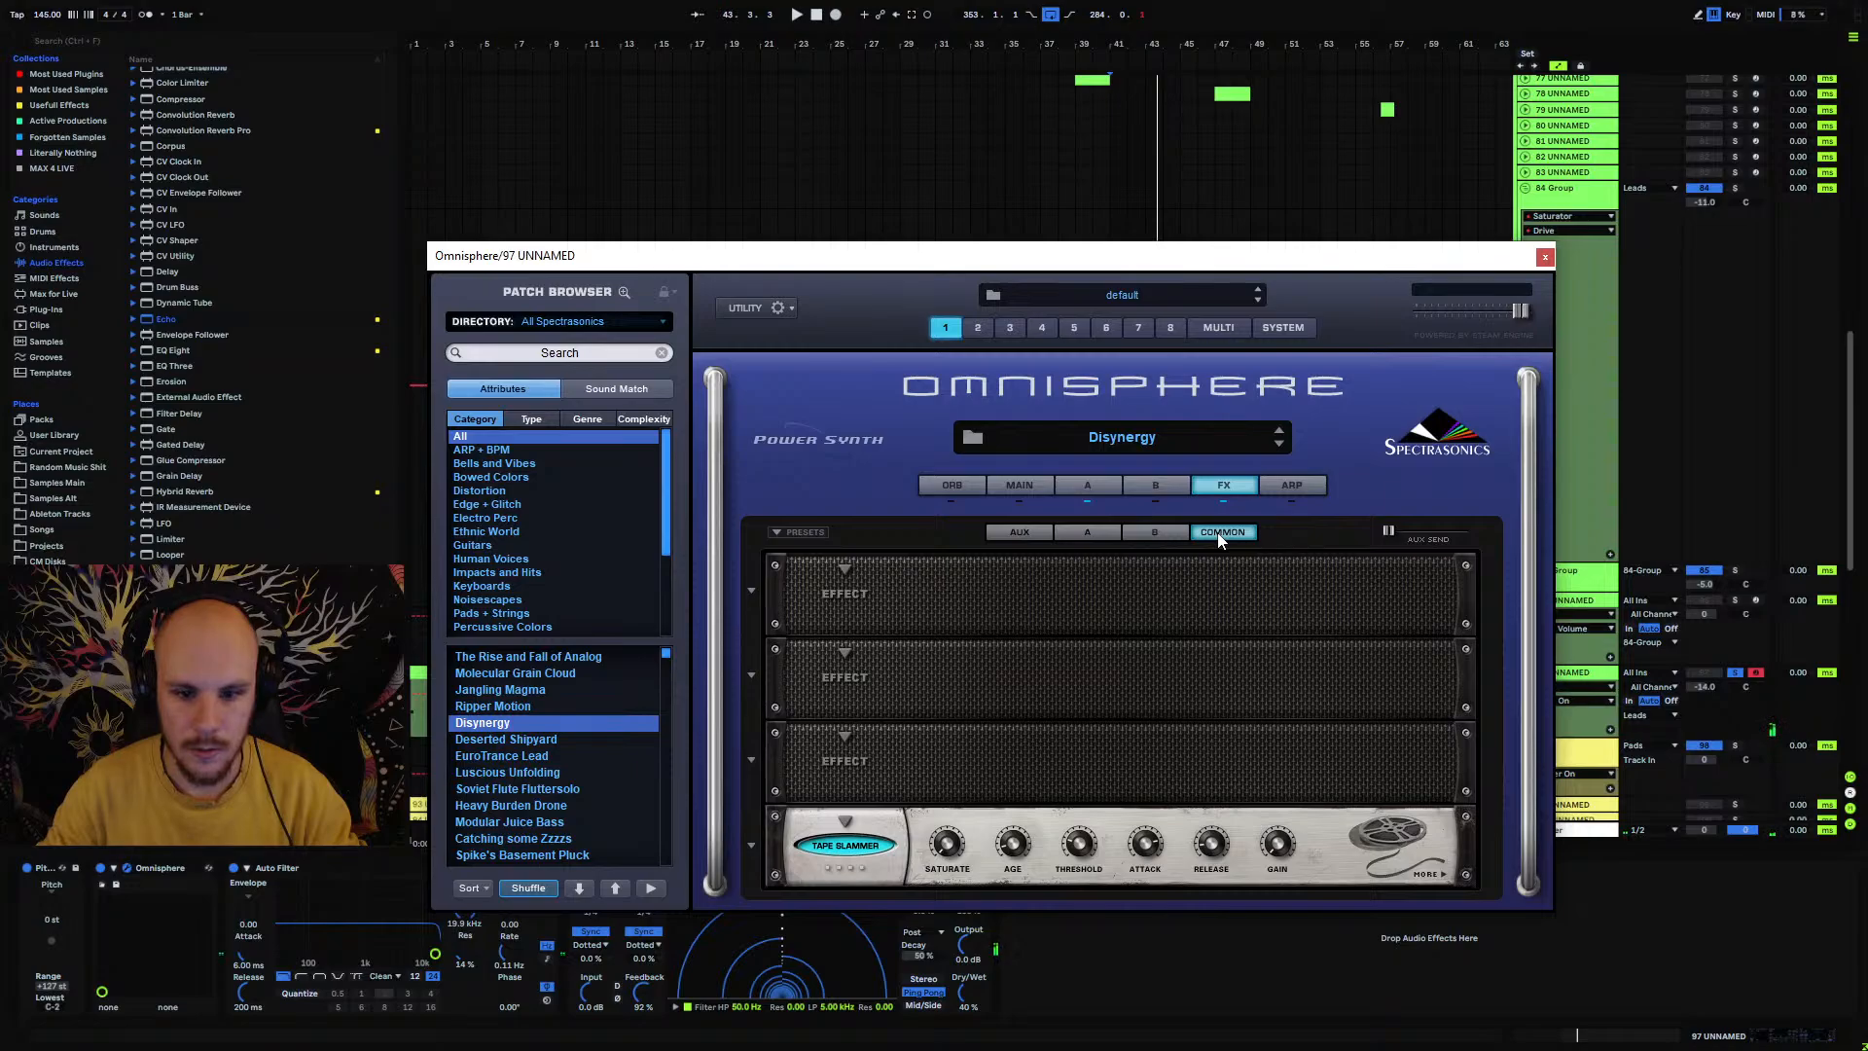
pyautogui.click(1155, 532)
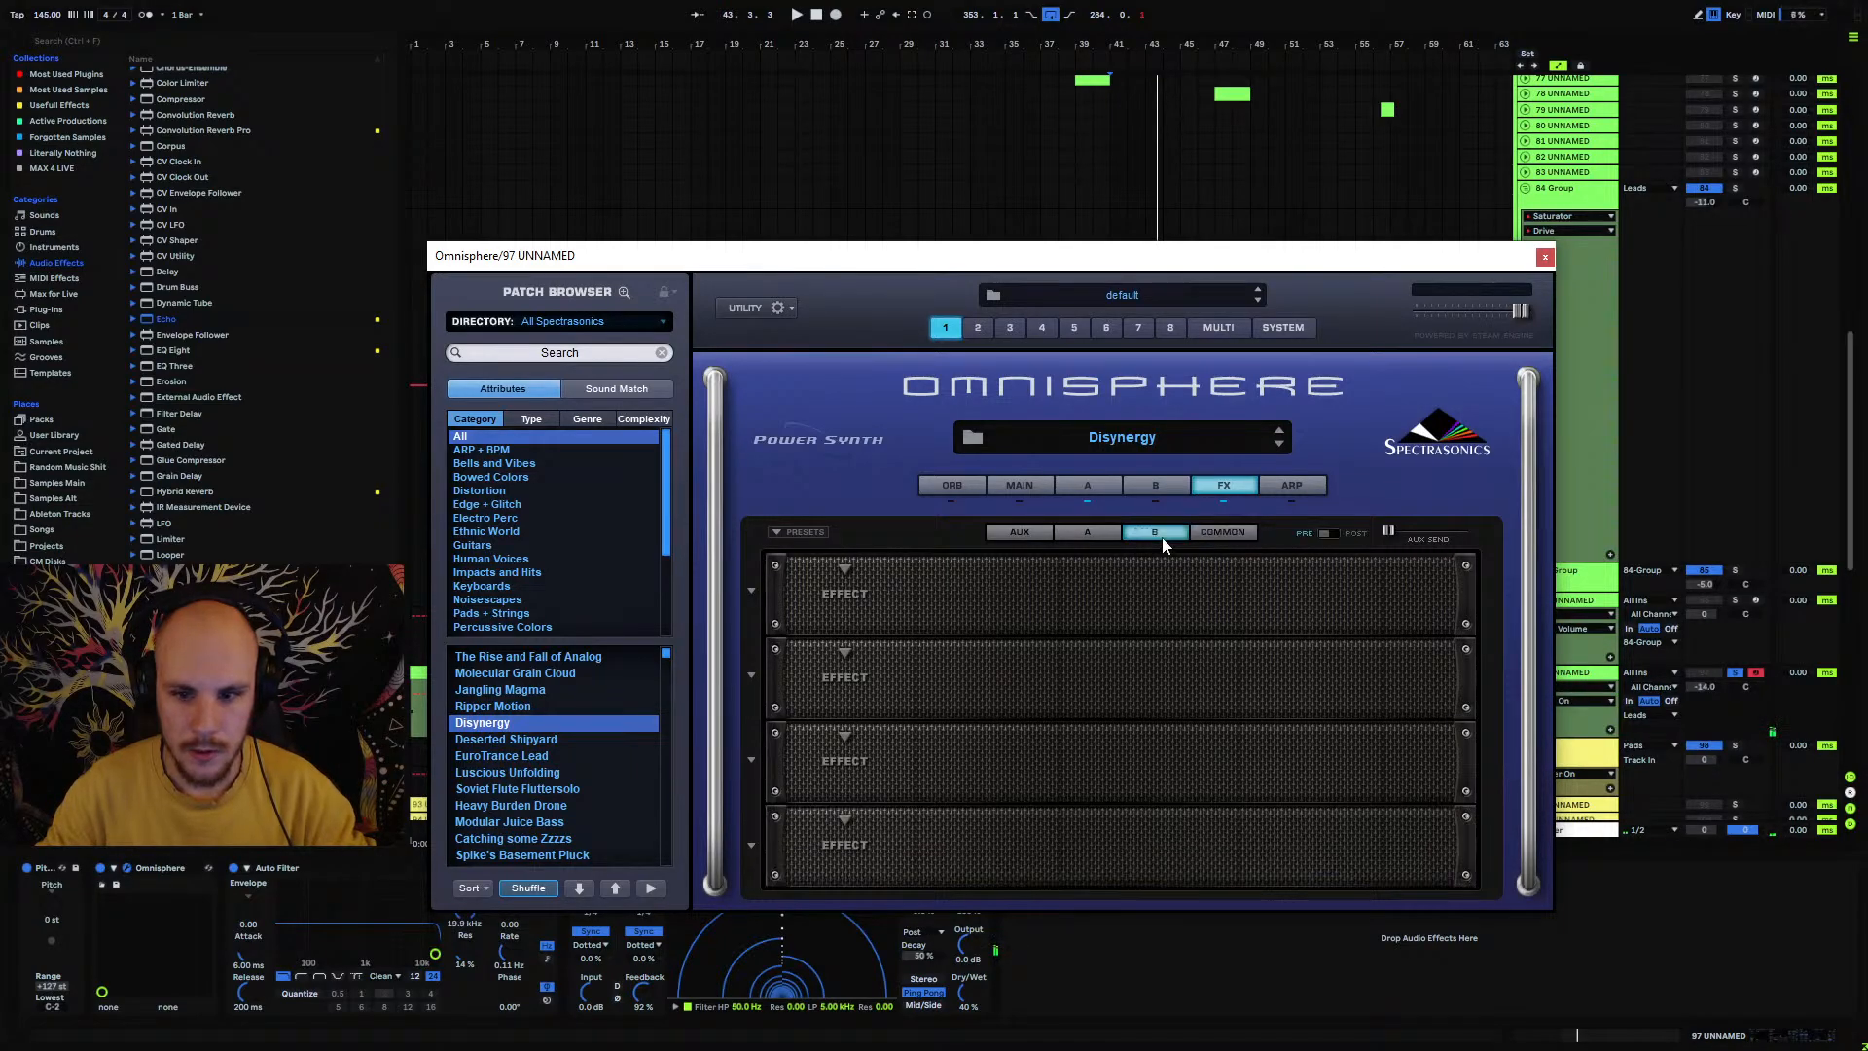
pyautogui.click(1088, 532)
pyautogui.click(1019, 532)
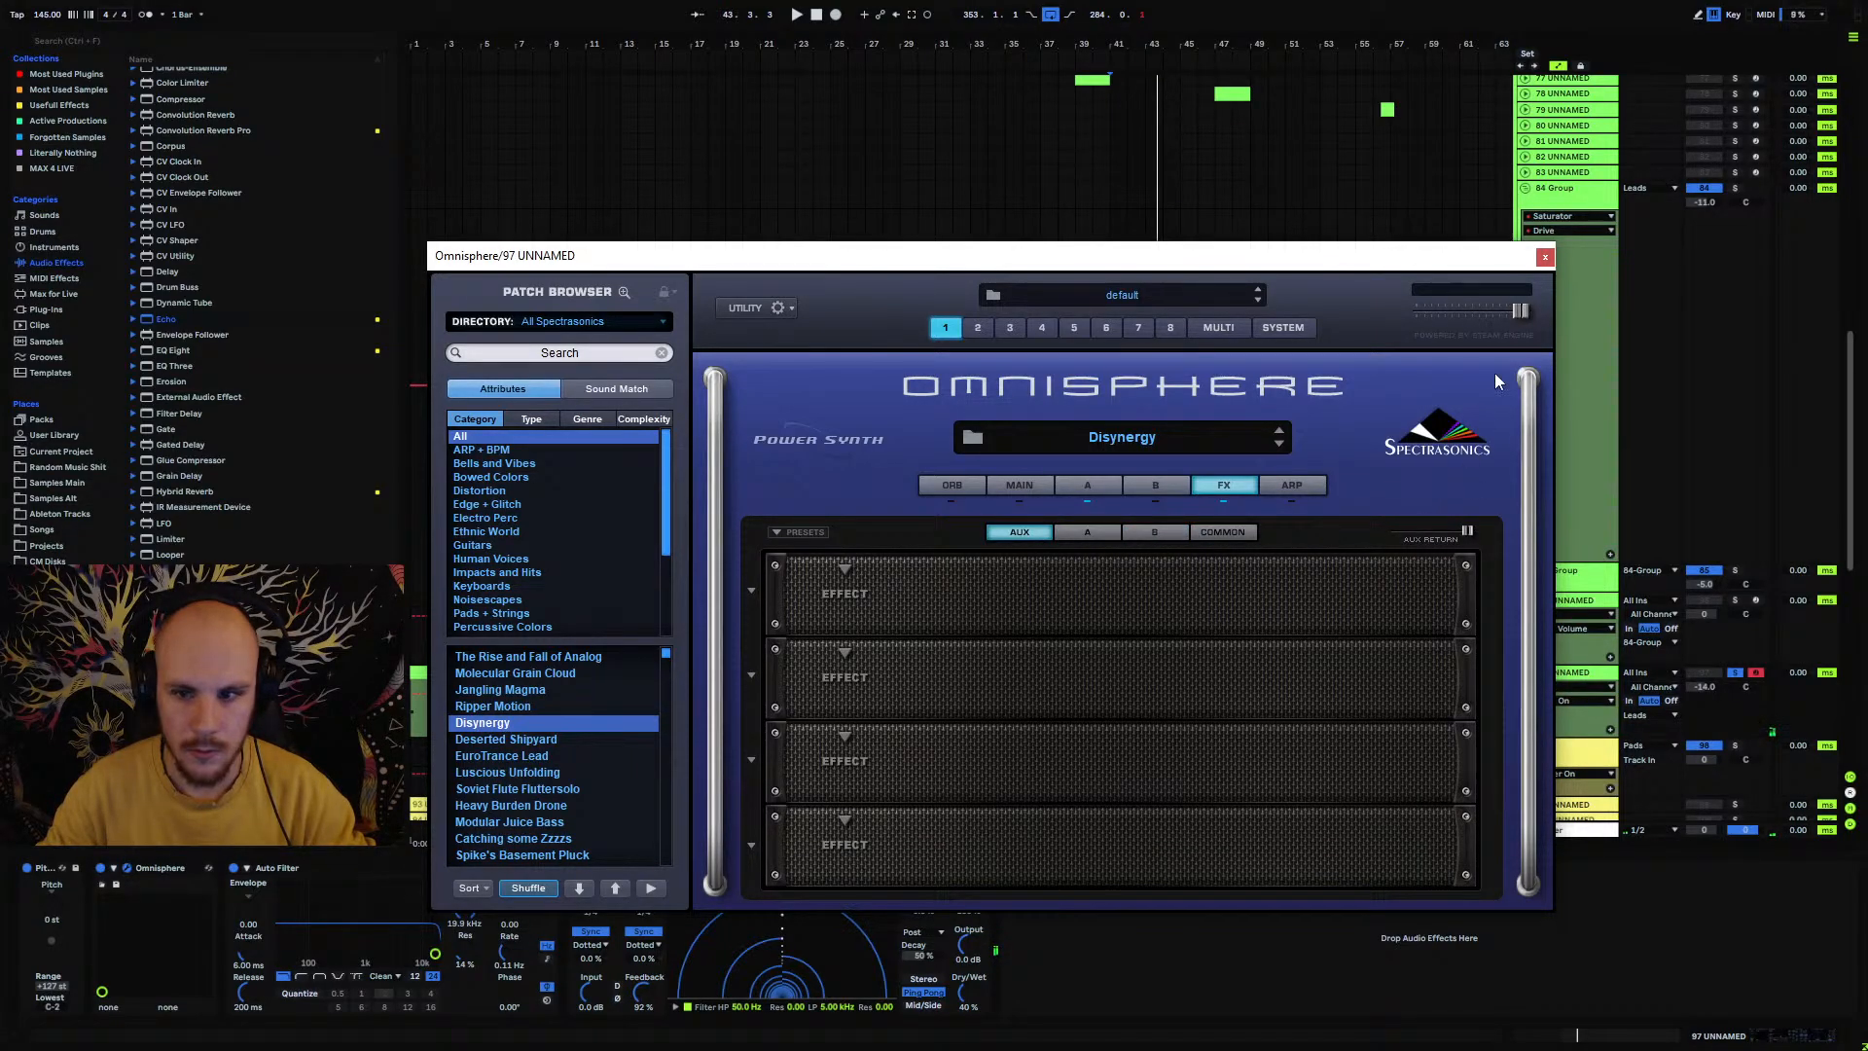
pyautogui.click(1545, 256)
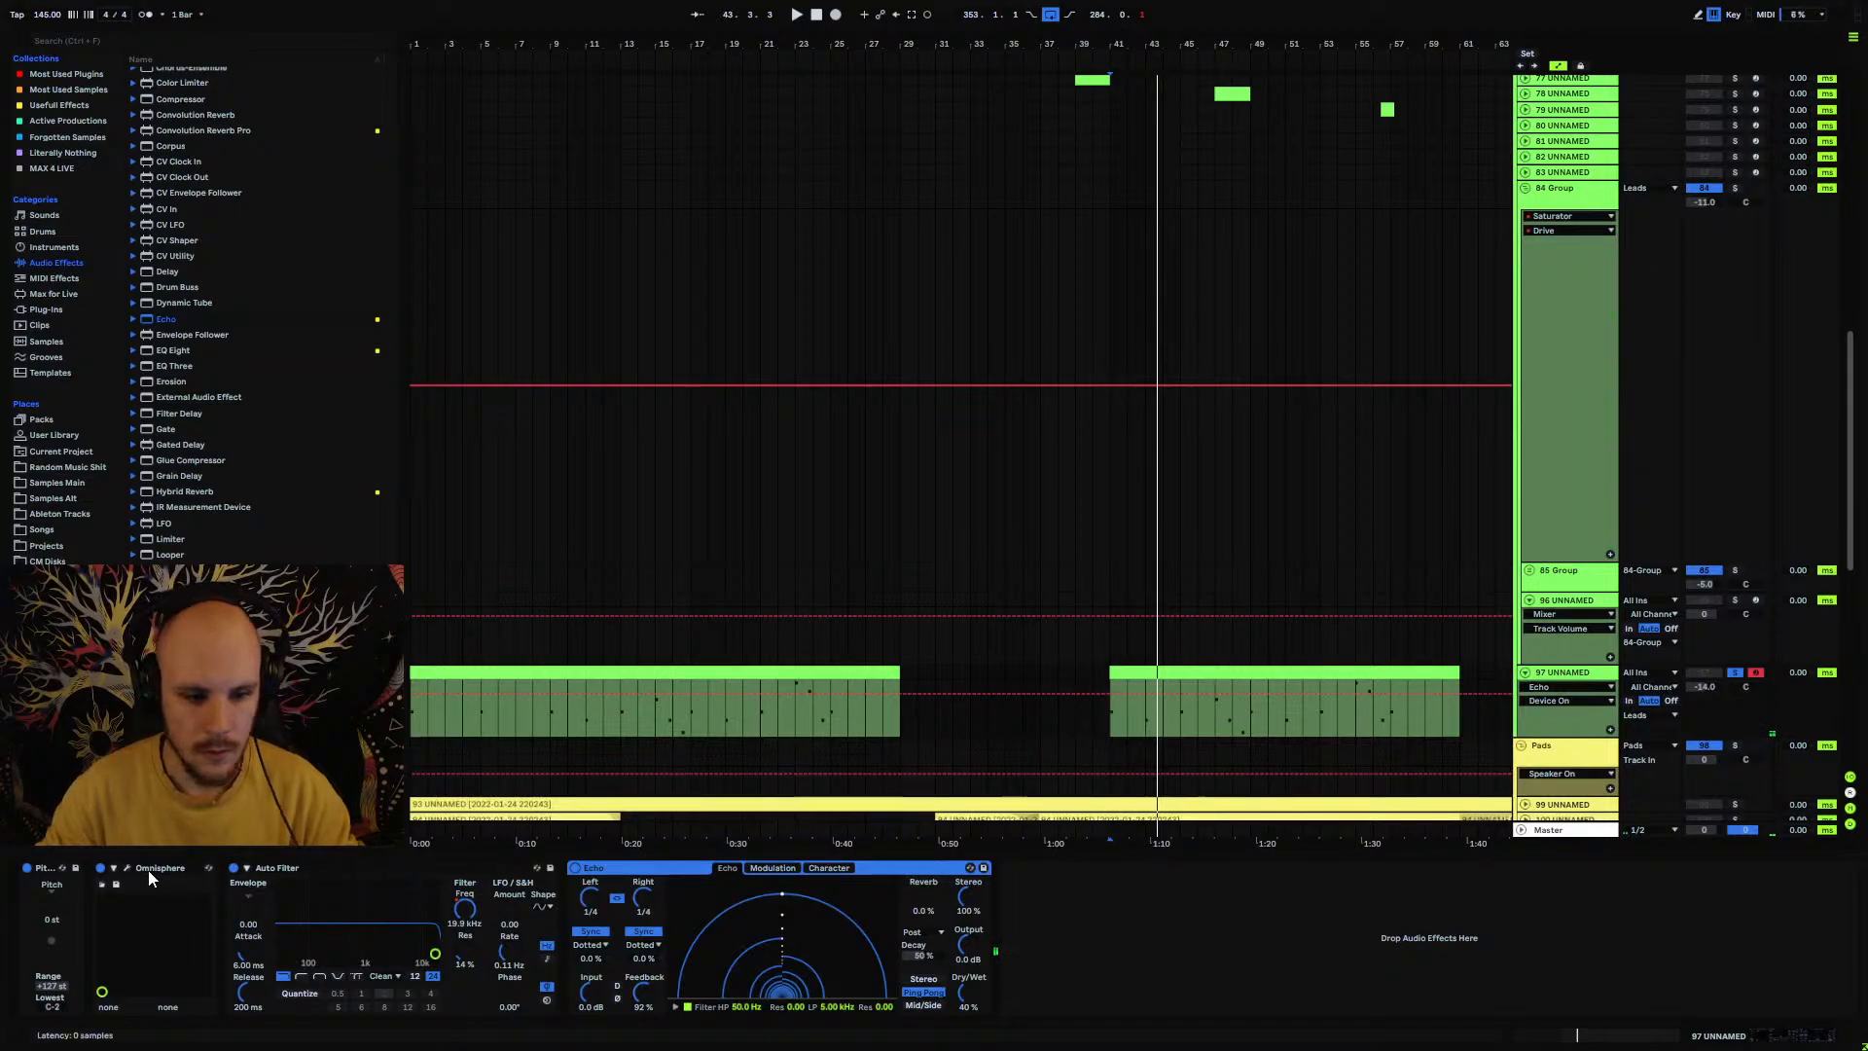
# Step: Load MDelayMB from the MeldaProduction delay plug-ins after Echo on 97 UNNAMED and close its window
pyautogui.rightClick(1128, 902)
pyautogui.moveTo(1209, 577)
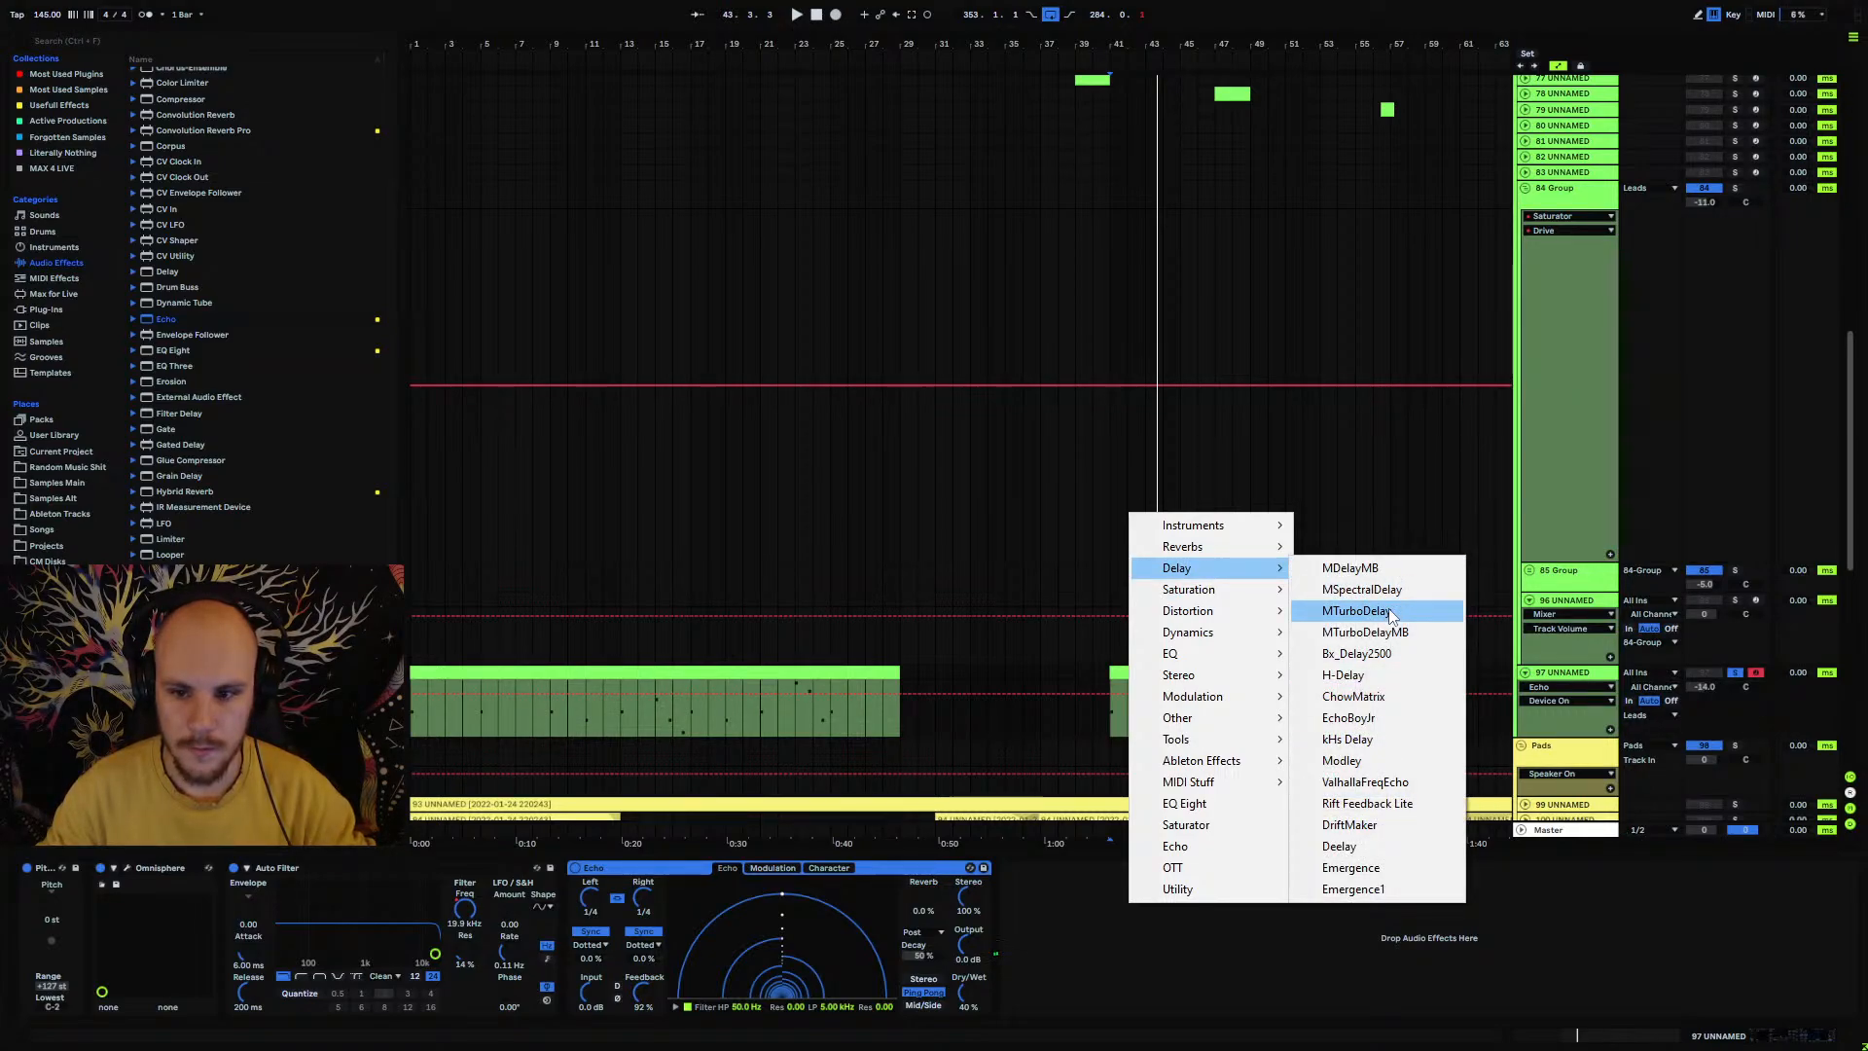
pyautogui.click(62, 263)
pyautogui.click(56, 312)
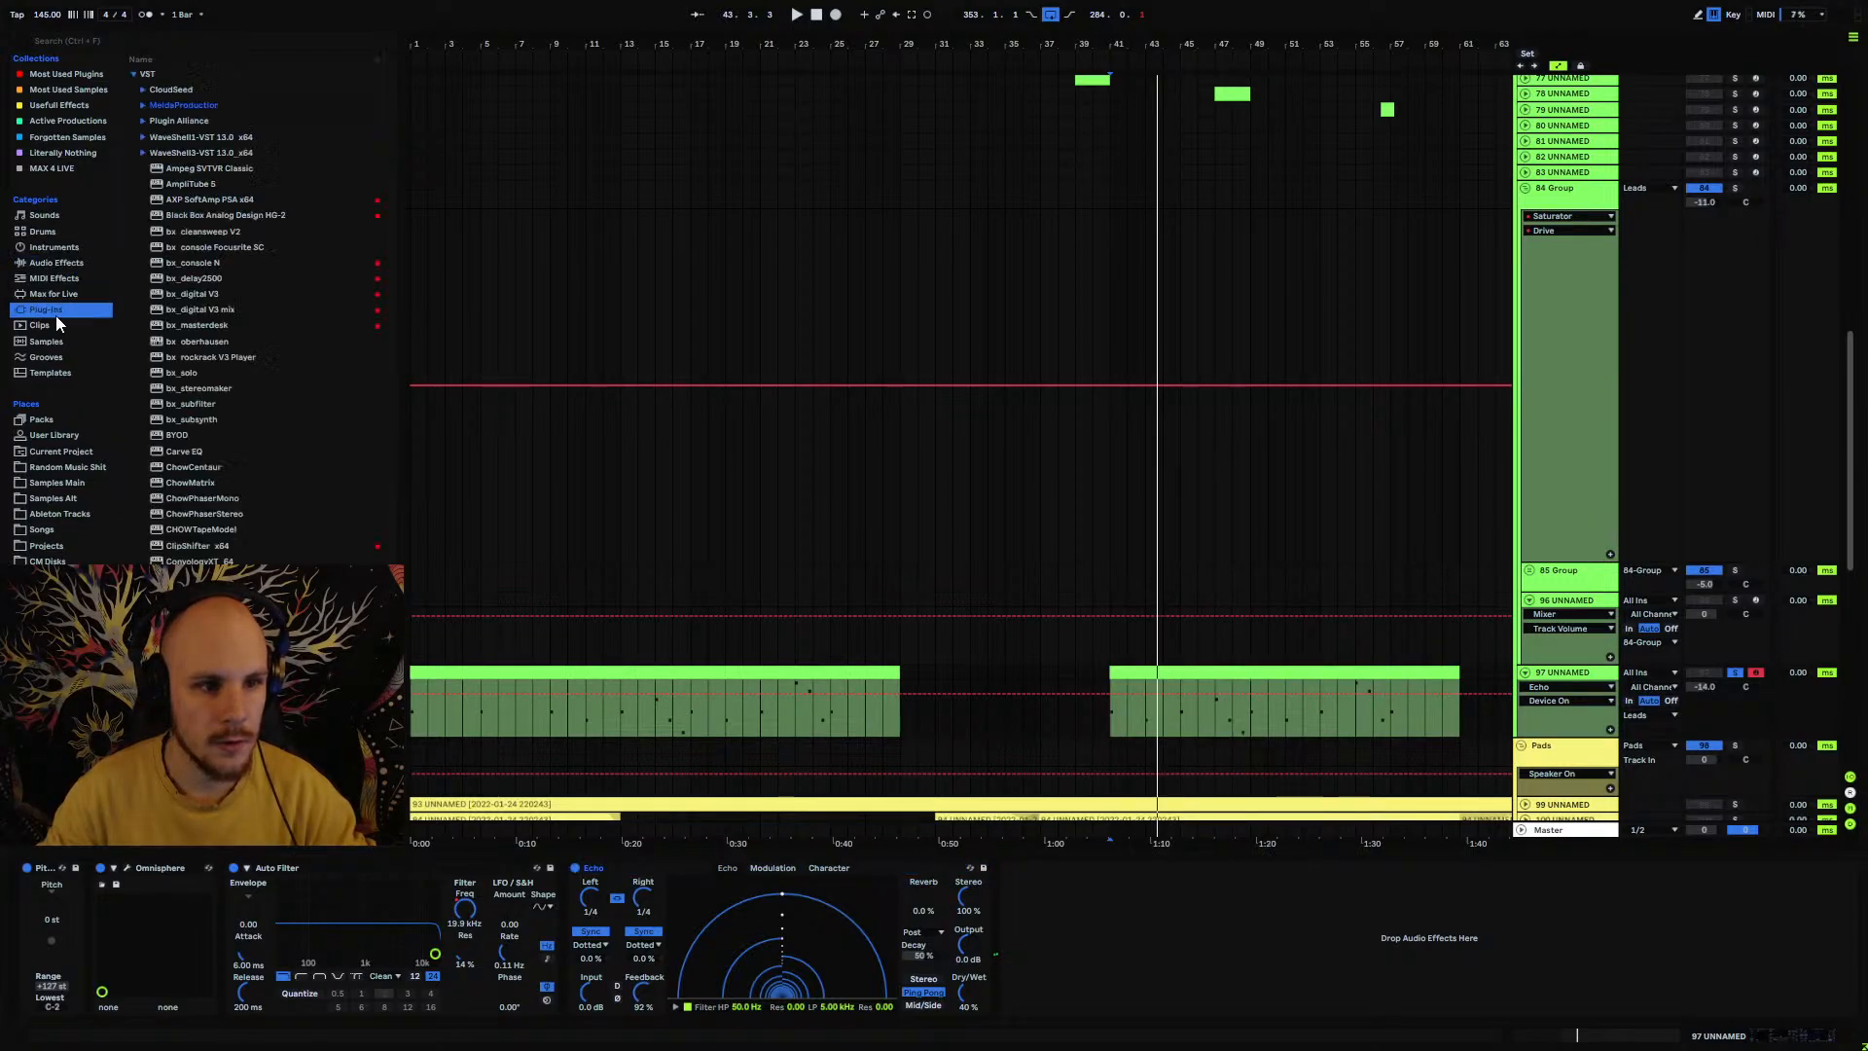
pyautogui.click(142, 106)
pyautogui.click(154, 121)
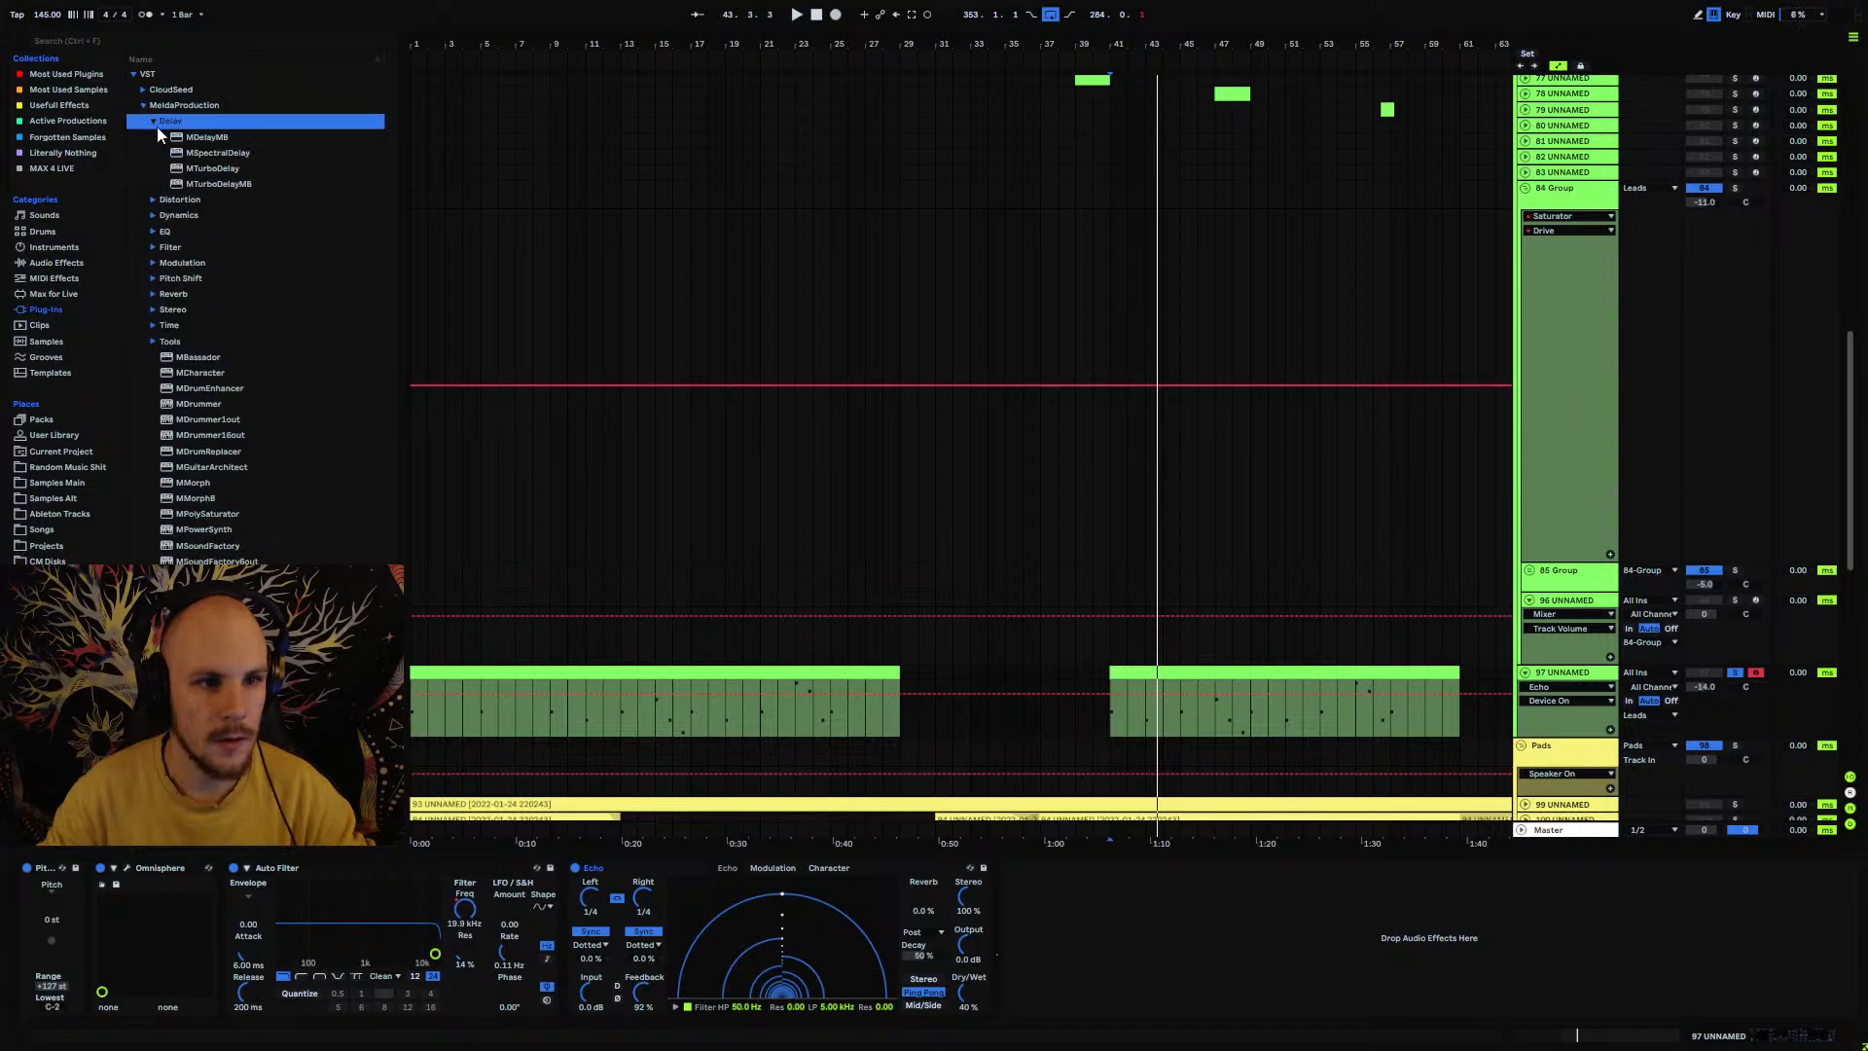
pyautogui.moveTo(197, 142); pyautogui.dragTo(990, 942)
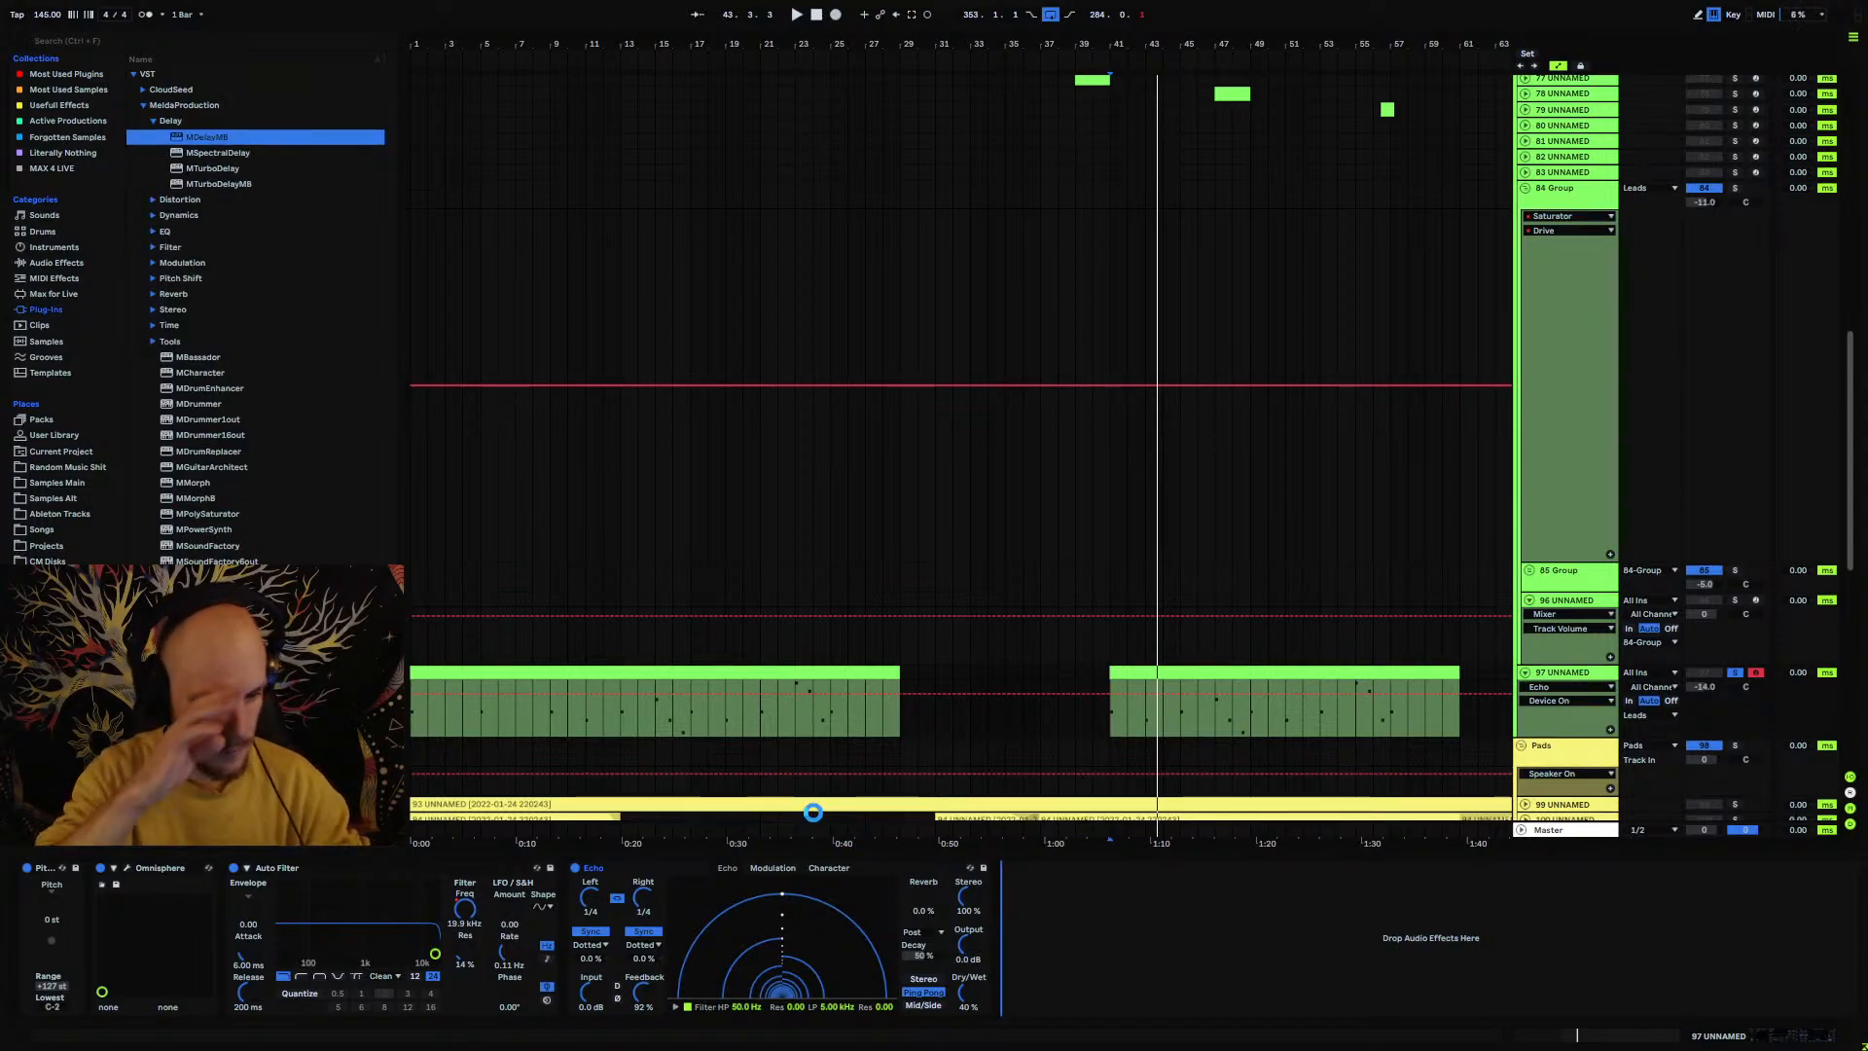
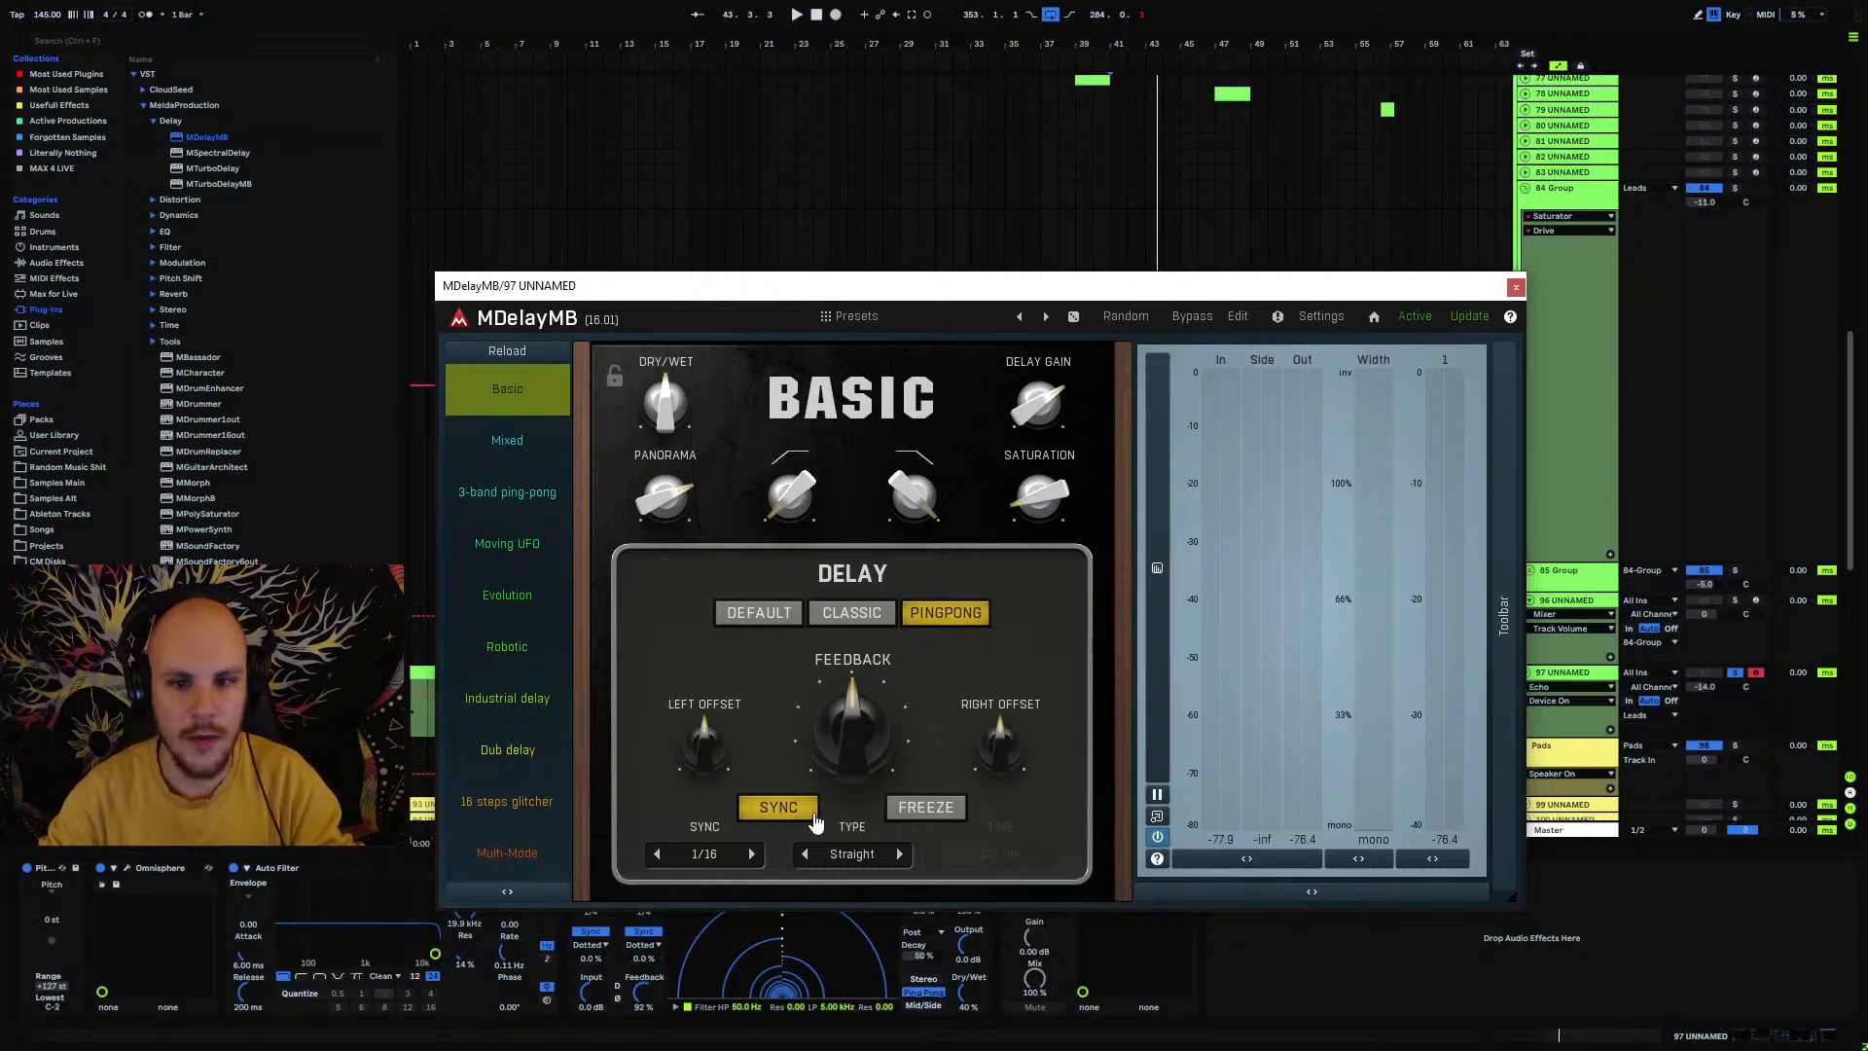
pyautogui.click(1516, 286)
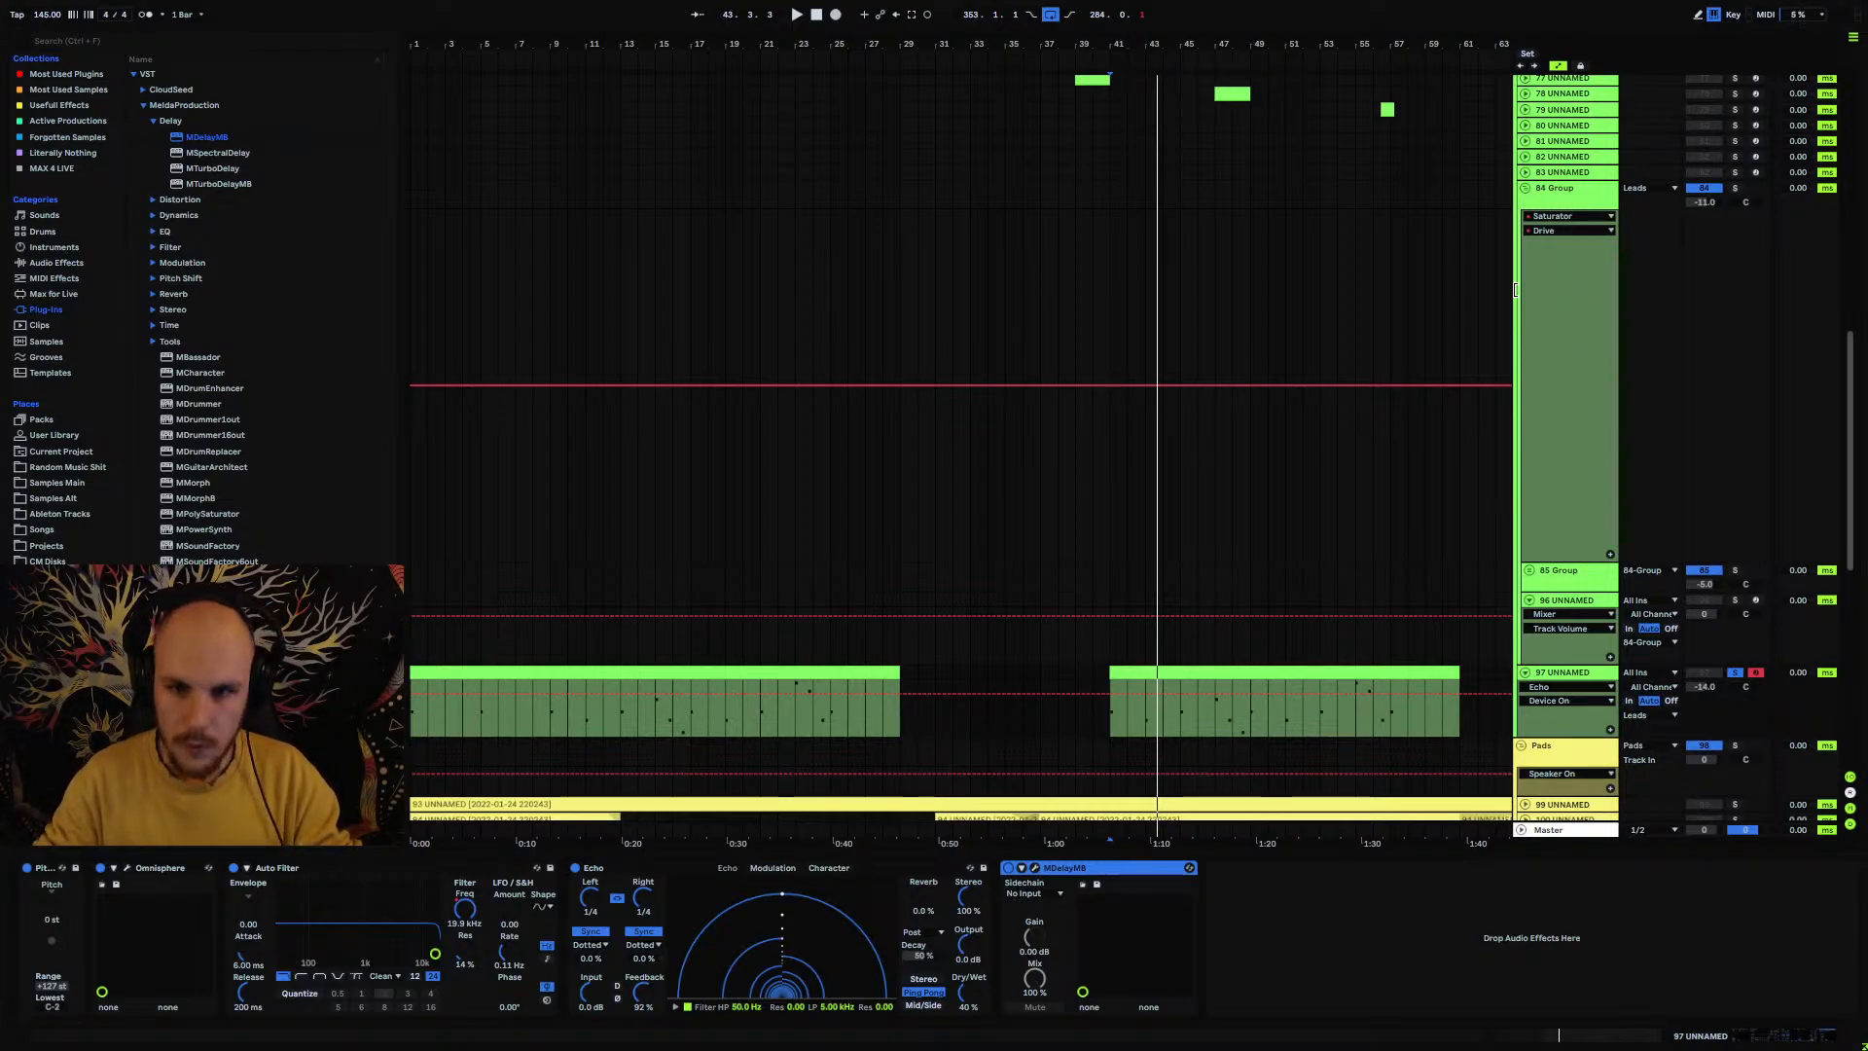
# Step: Fold 96 UNNAMED and 84 Group among the leads and unfold the kick track 23 UNNAMED at bar 41
pyautogui.click(1529, 600)
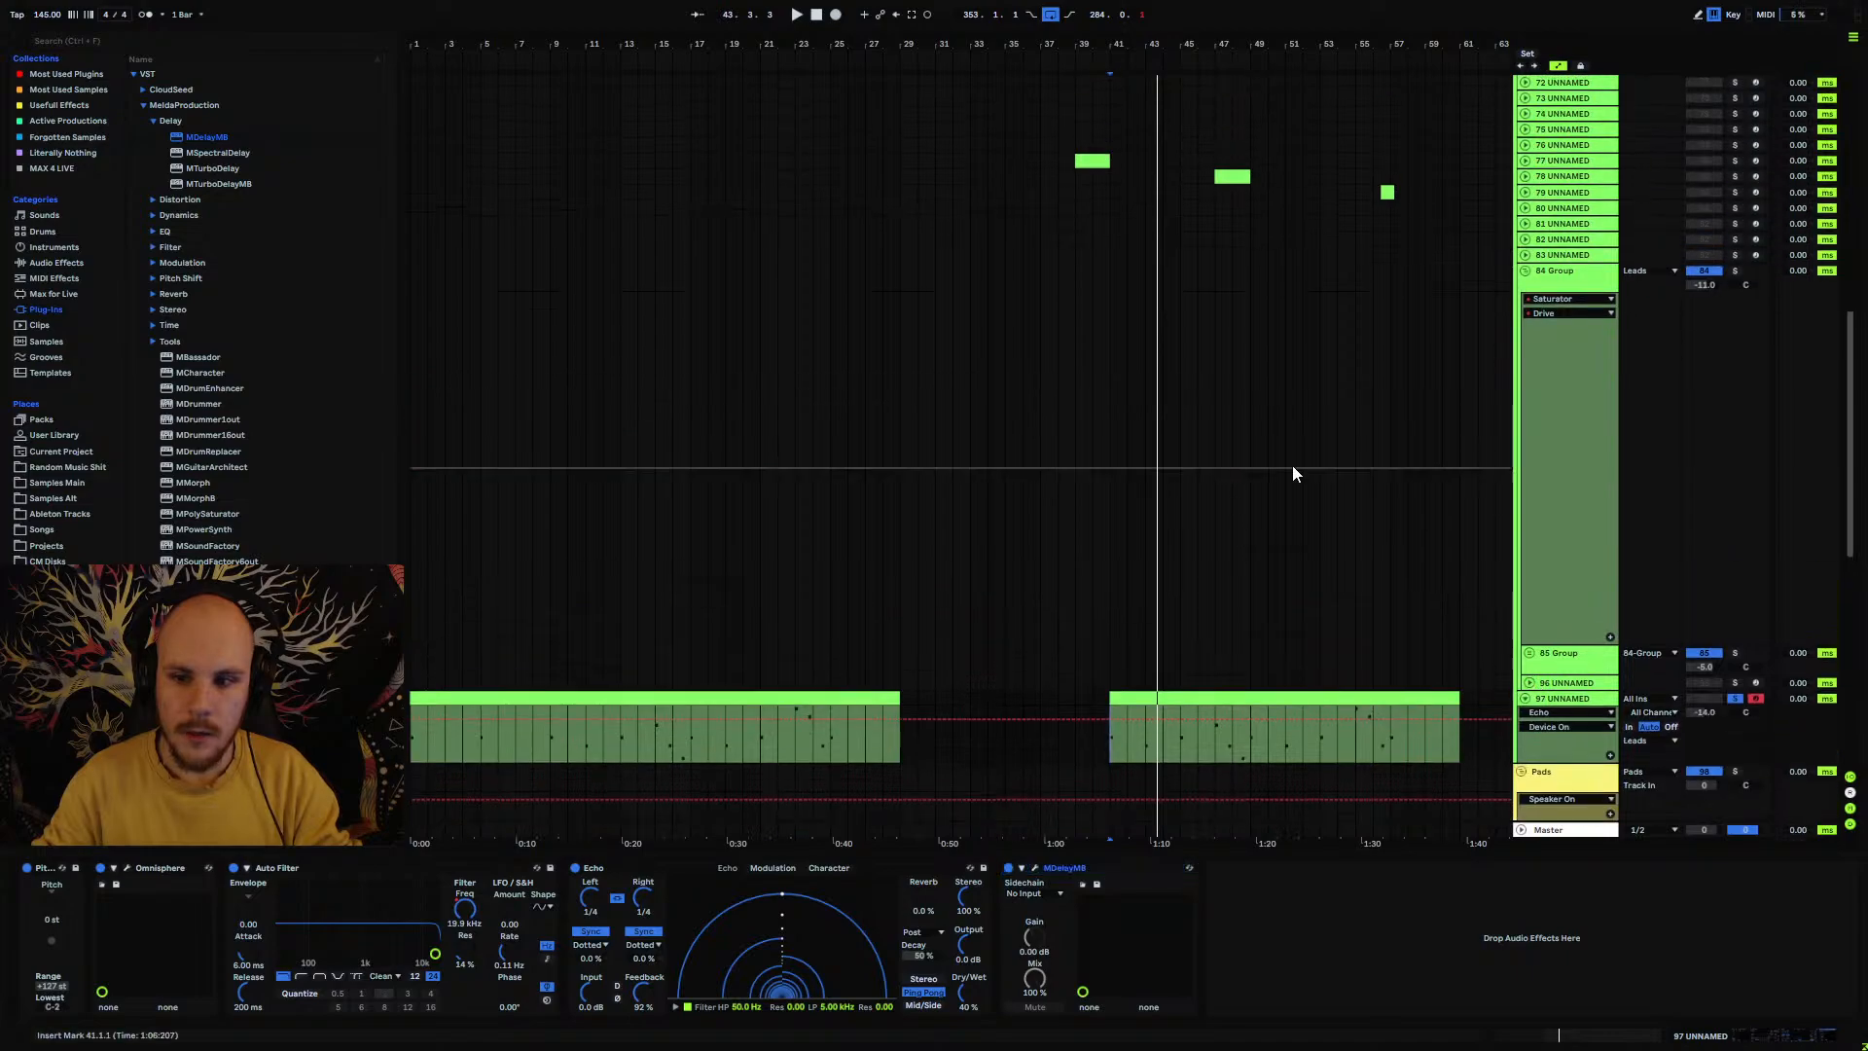
pyautogui.scroll(2, 1520, 422)
pyautogui.click(1524, 355)
pyautogui.scroll(4, 1186, 479)
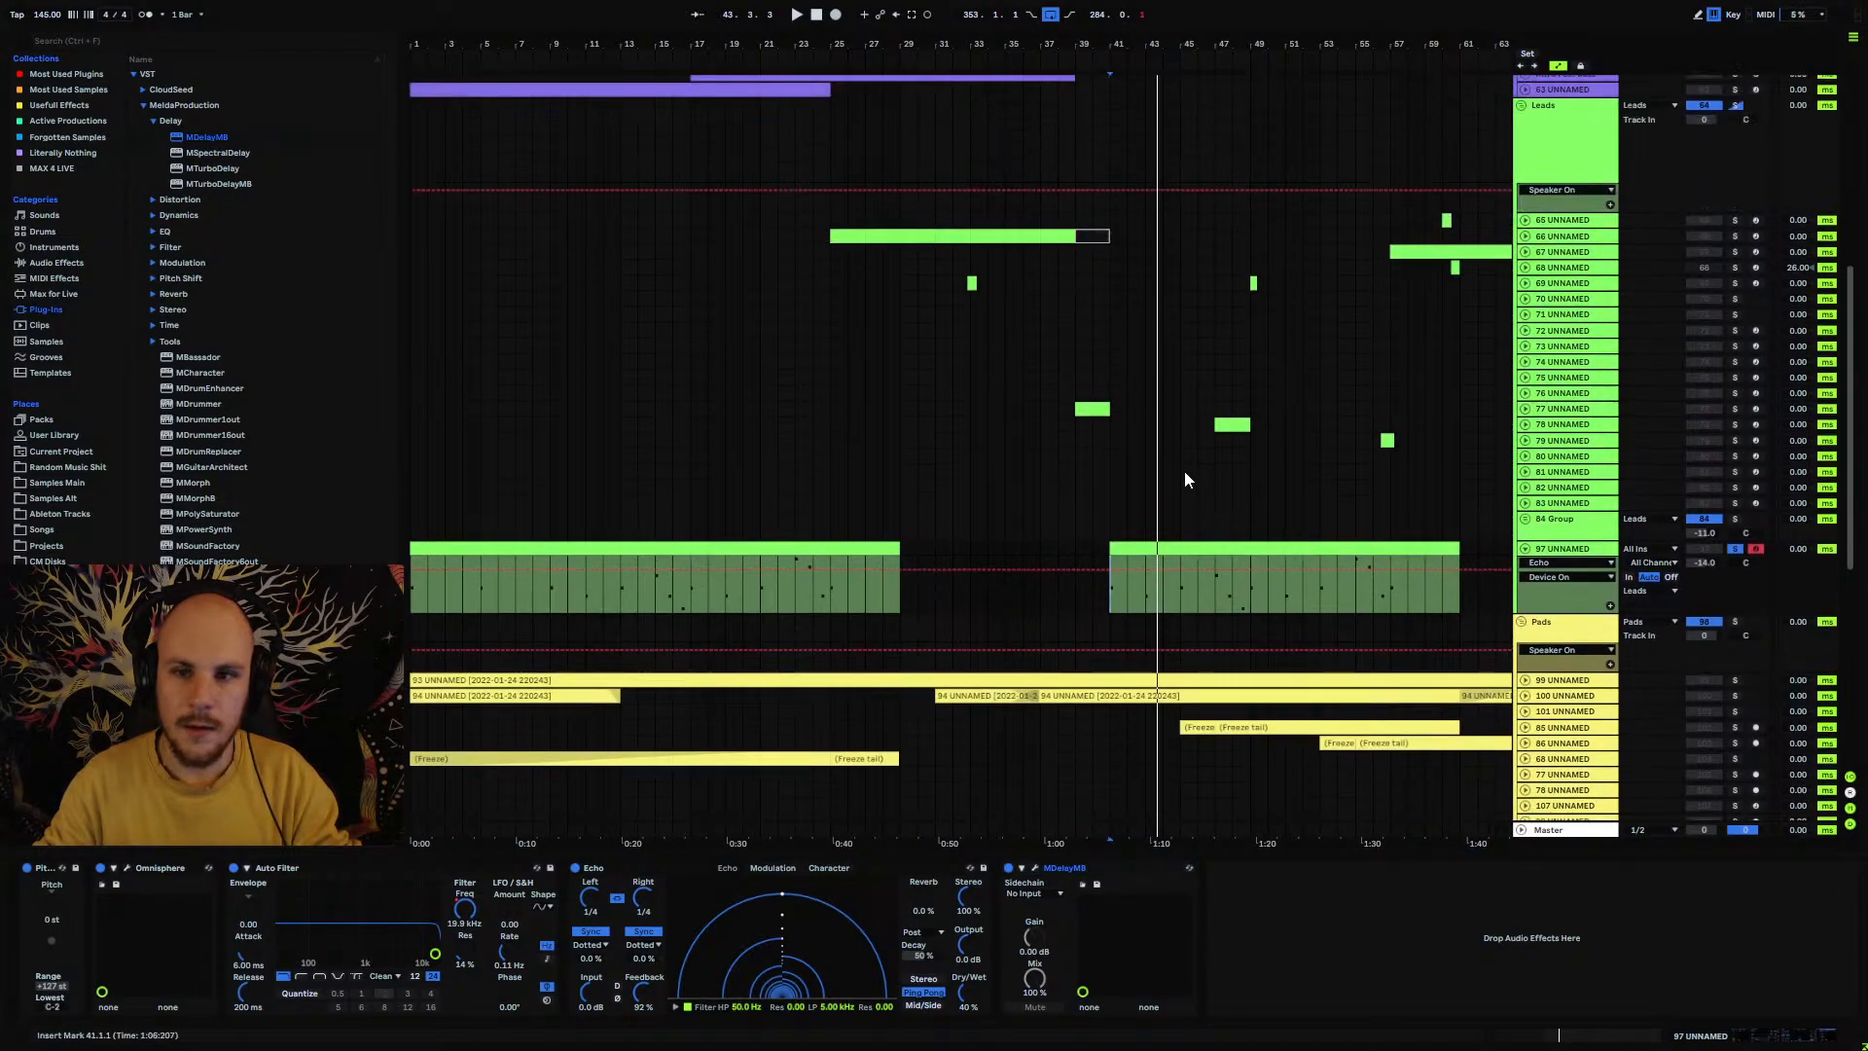
pyautogui.scroll(5, 1181, 467)
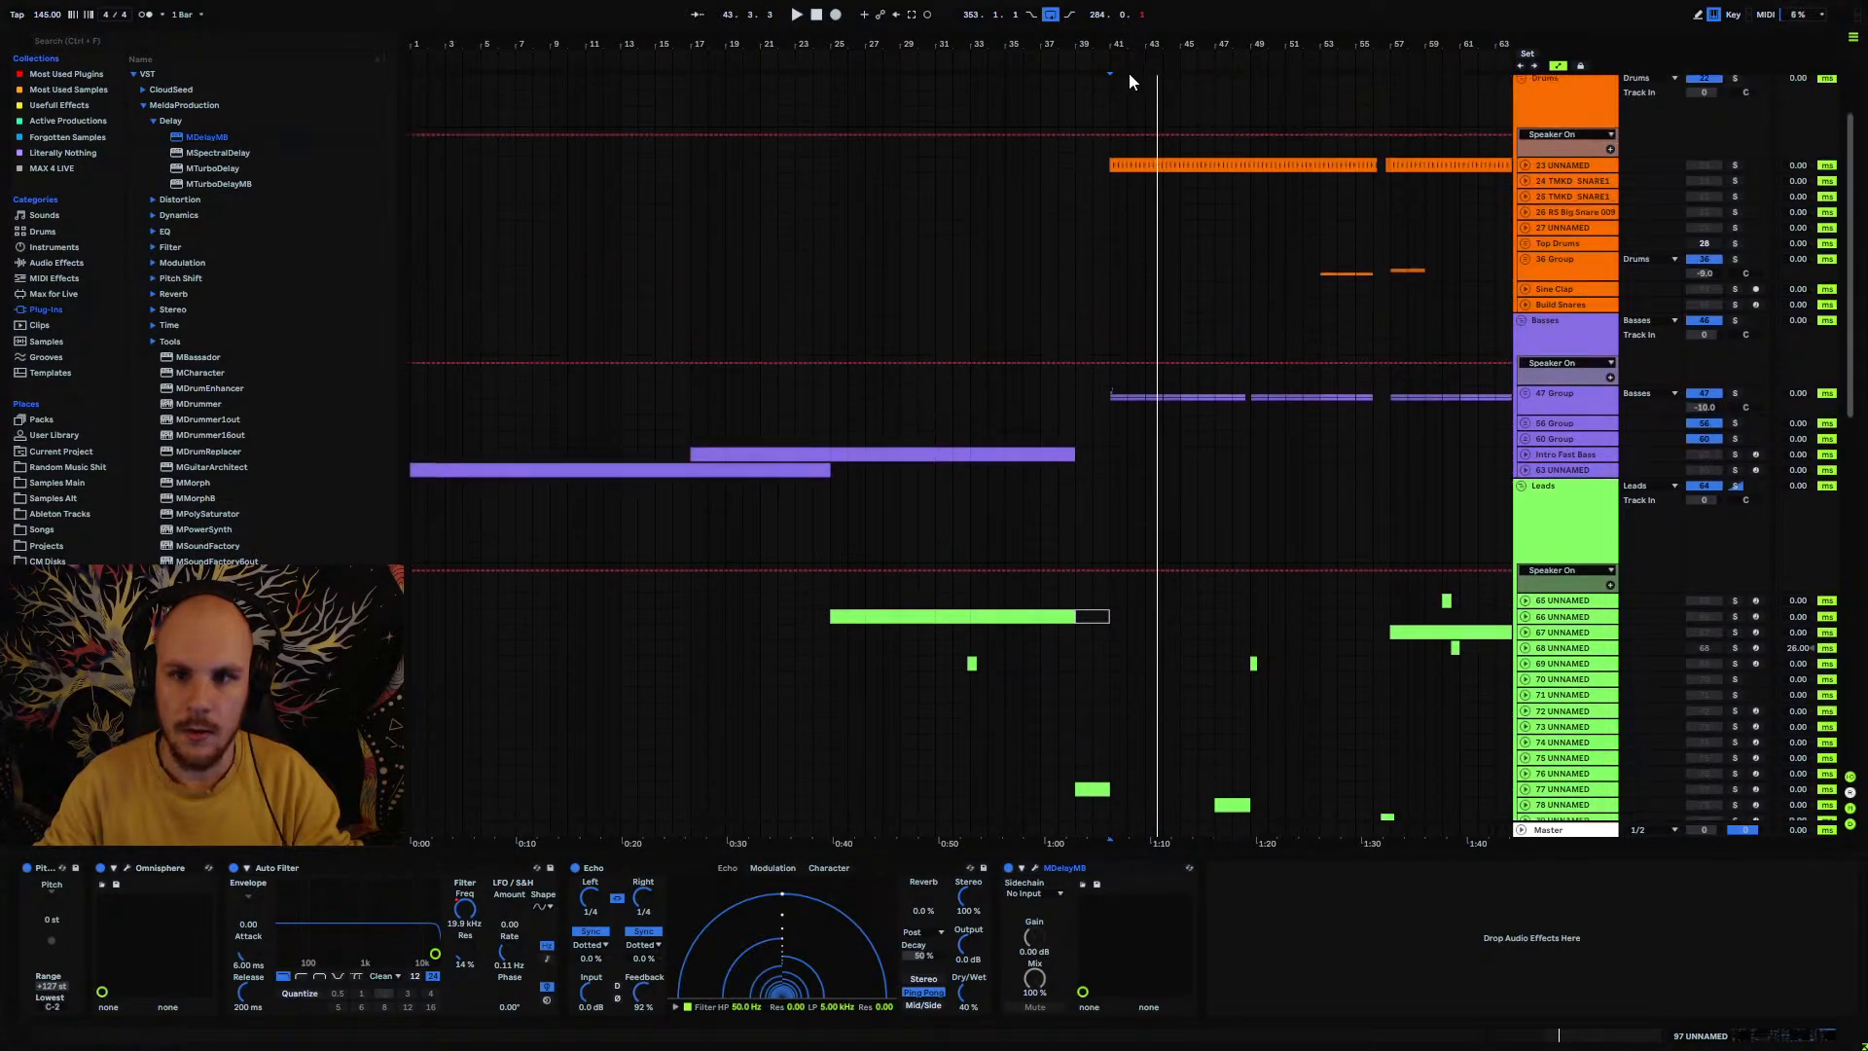
pyautogui.moveTo(1121, 44); pyautogui.dragTo(910, 146)
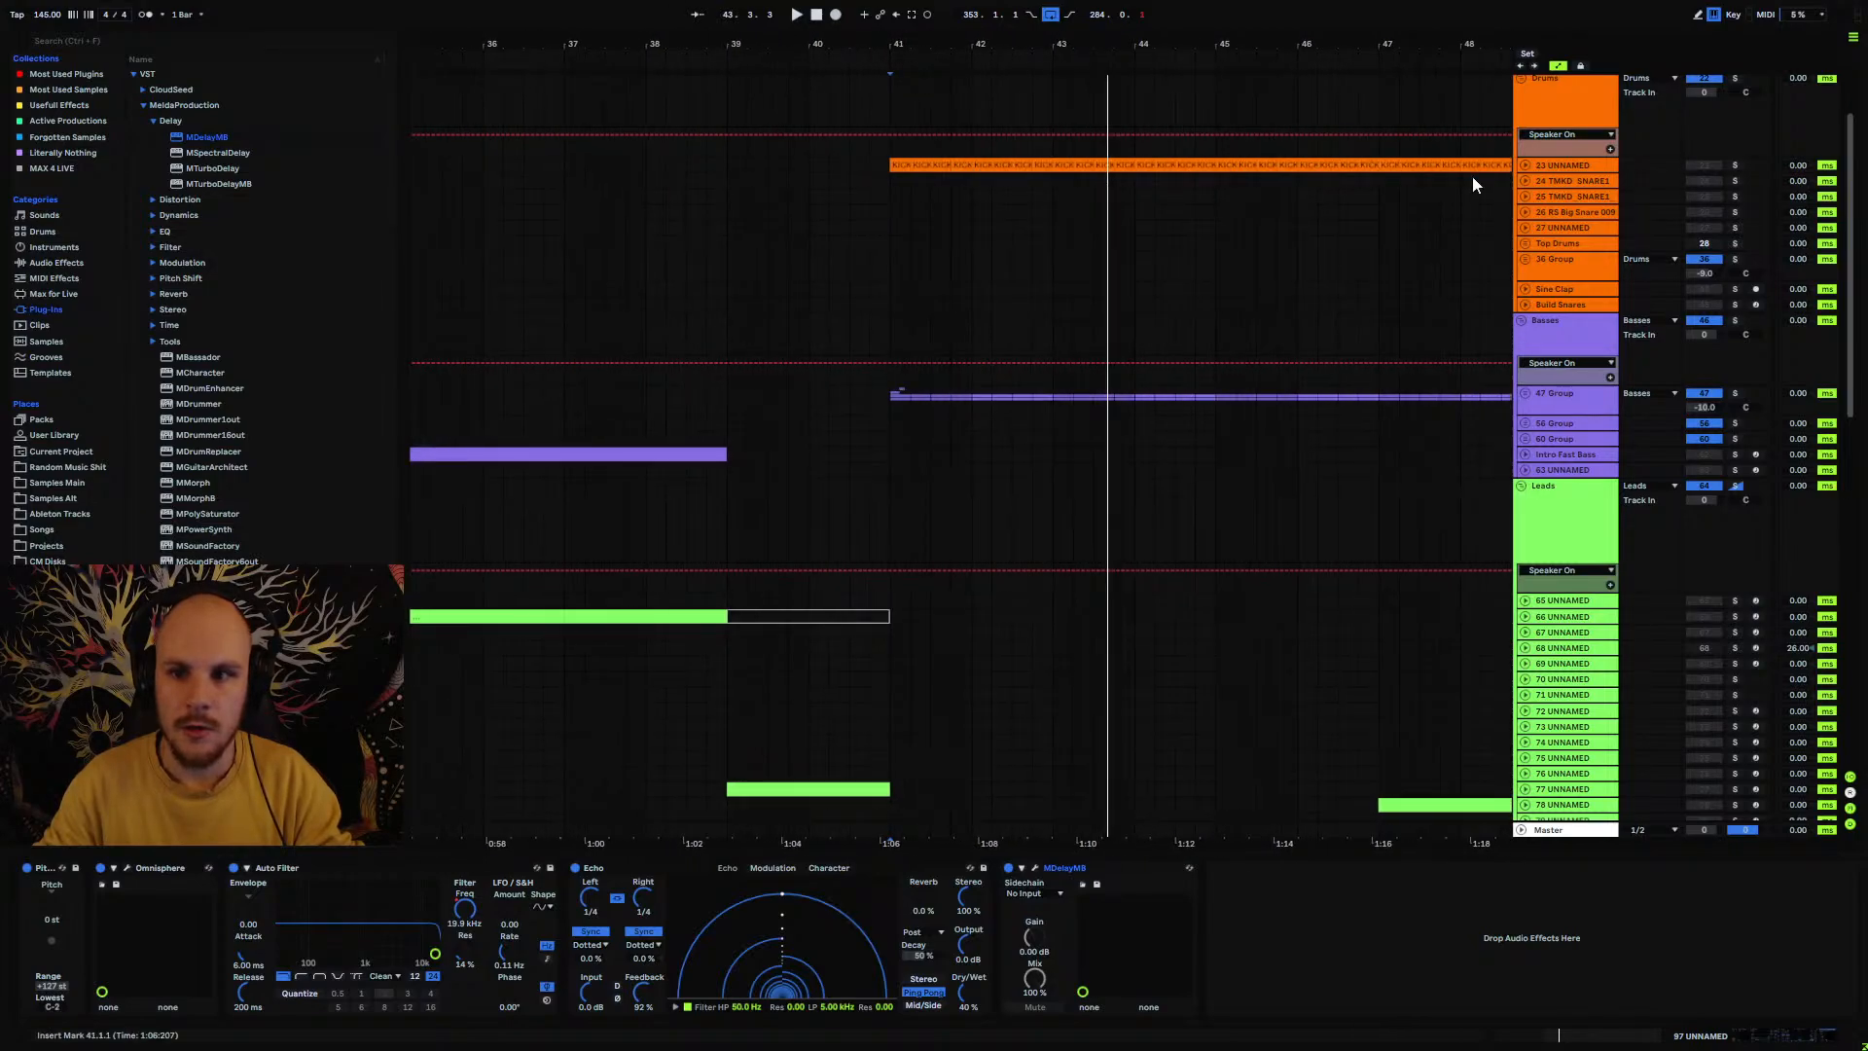
pyautogui.click(1524, 166)
pyautogui.moveTo(897, 46); pyautogui.dragTo(898, 243)
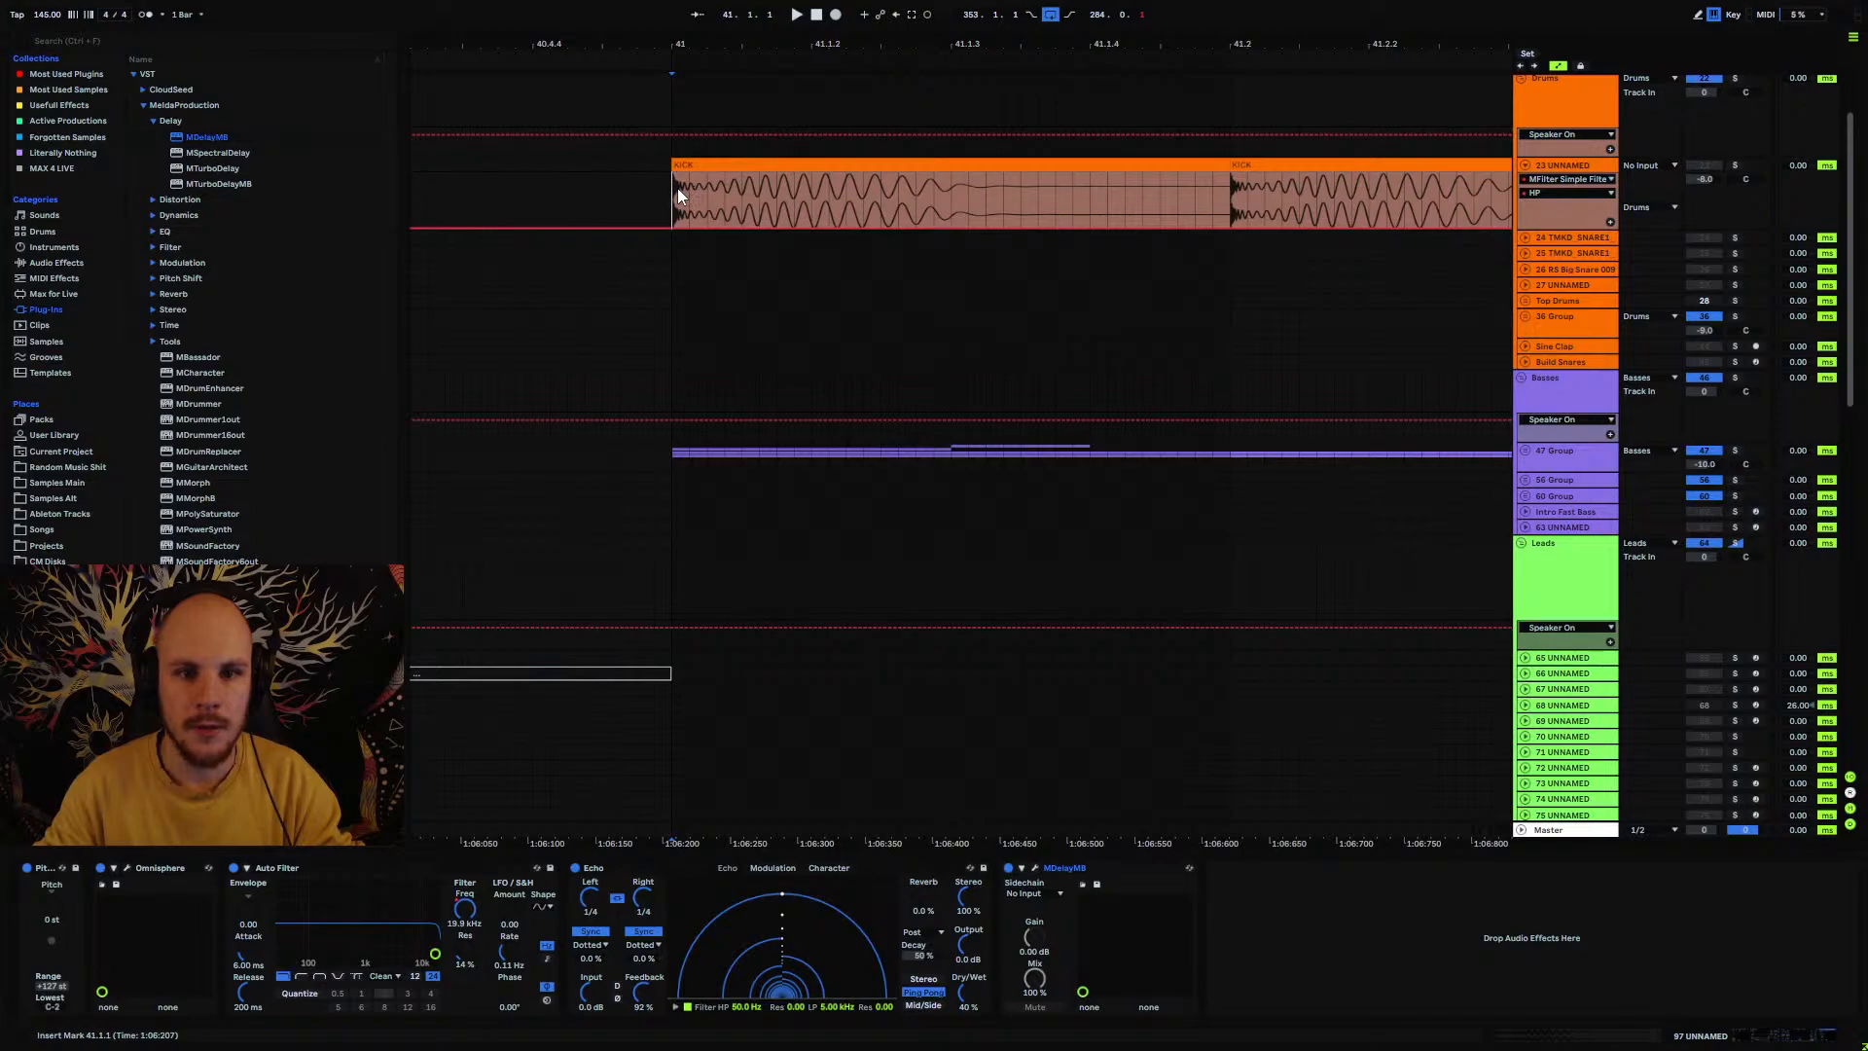
# Step: Examine the body and tail of the first kick at bar 41 on 23 UNNAMED by marking portions of its waveform
pyautogui.moveTo(677, 188); pyautogui.dragTo(955, 210)
pyautogui.click(780, 185)
pyautogui.moveTo(744, 195); pyautogui.dragTo(1005, 208)
pyautogui.moveTo(829, 207); pyautogui.dragTo(951, 214)
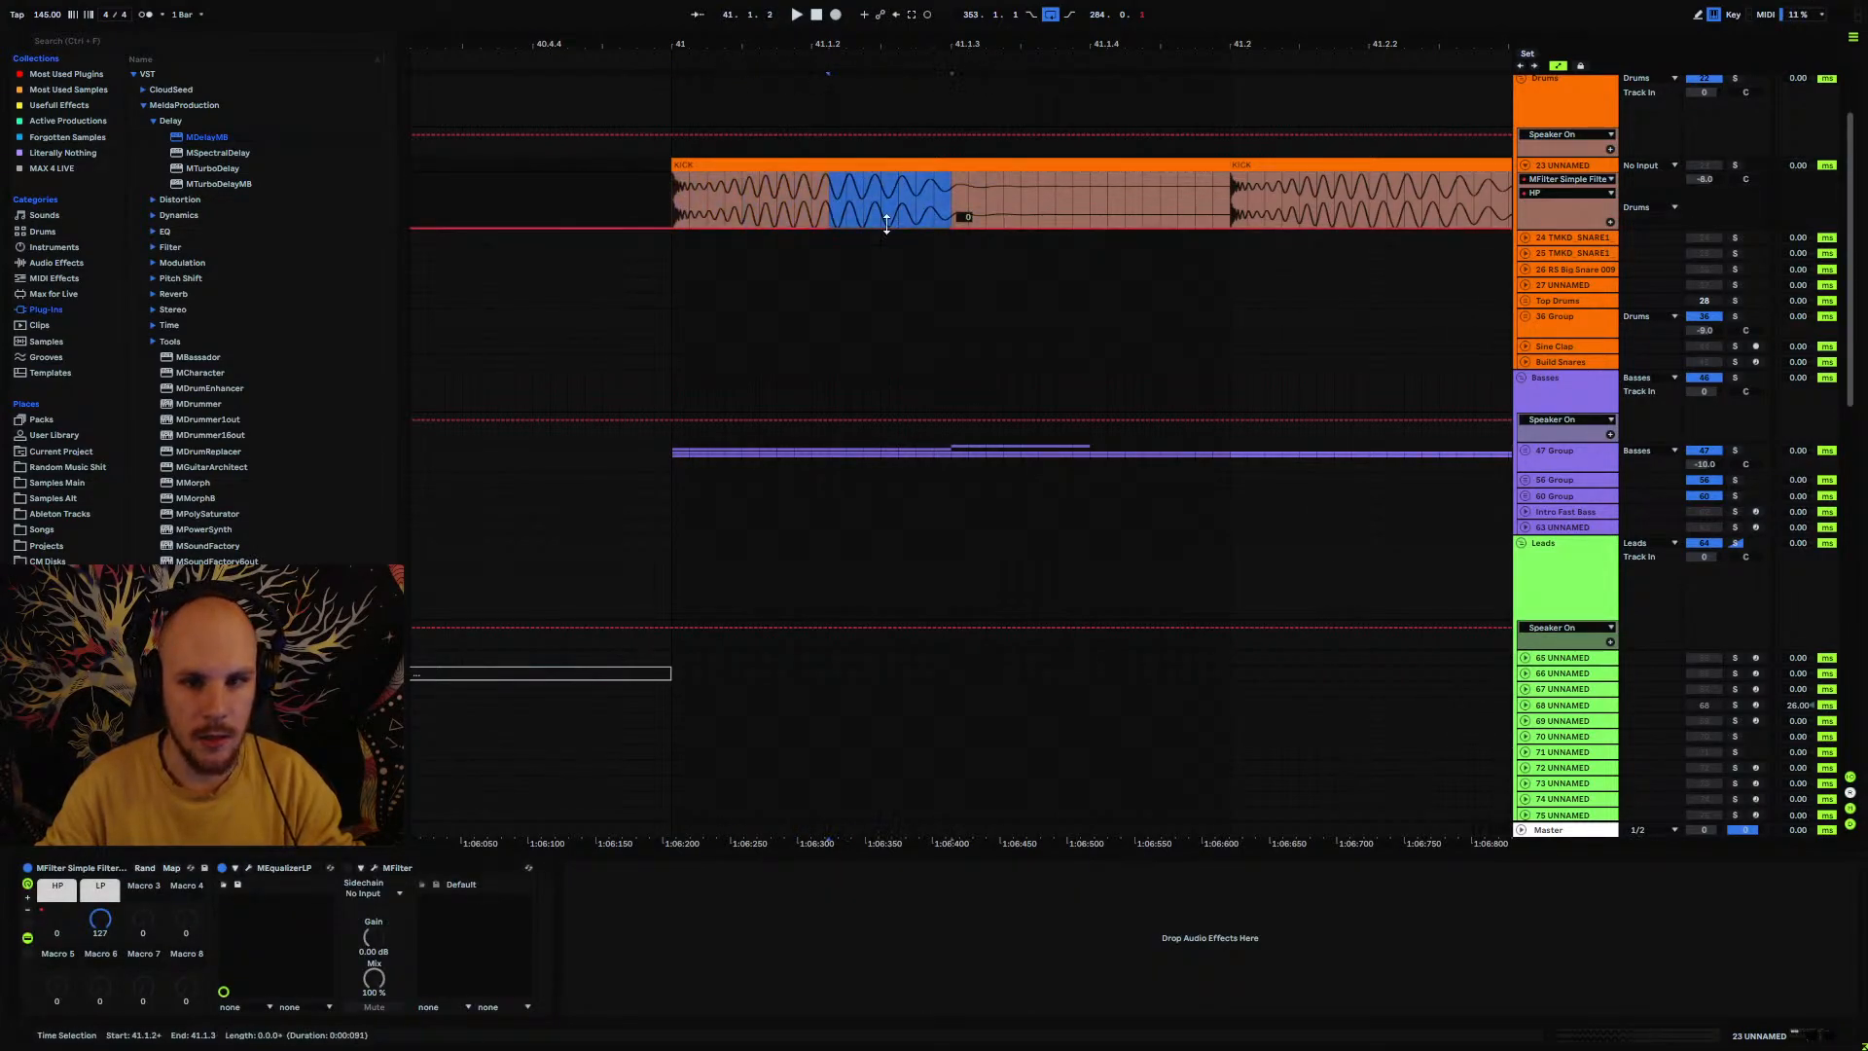
pyautogui.moveTo(780, 191); pyautogui.dragTo(937, 209)
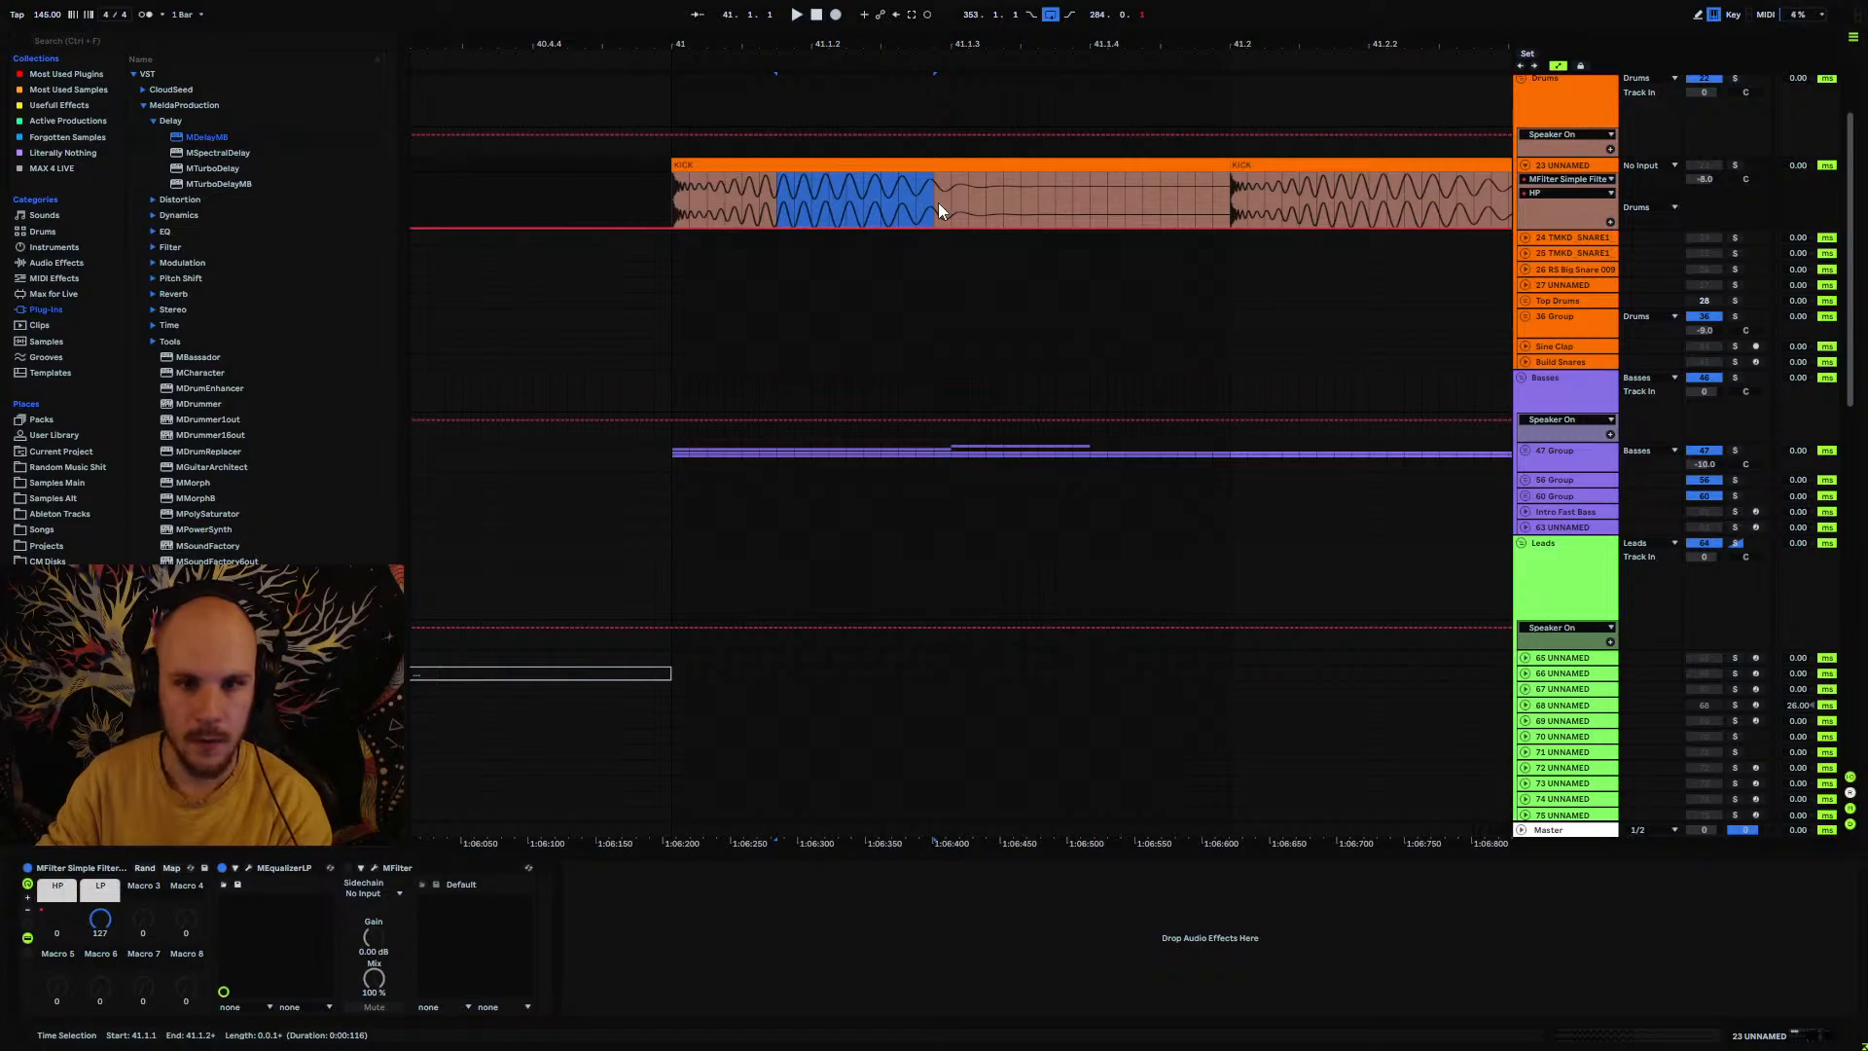
pyautogui.moveTo(920, 187); pyautogui.dragTo(1078, 207)
pyautogui.moveTo(883, 201); pyautogui.dragTo(1064, 210)
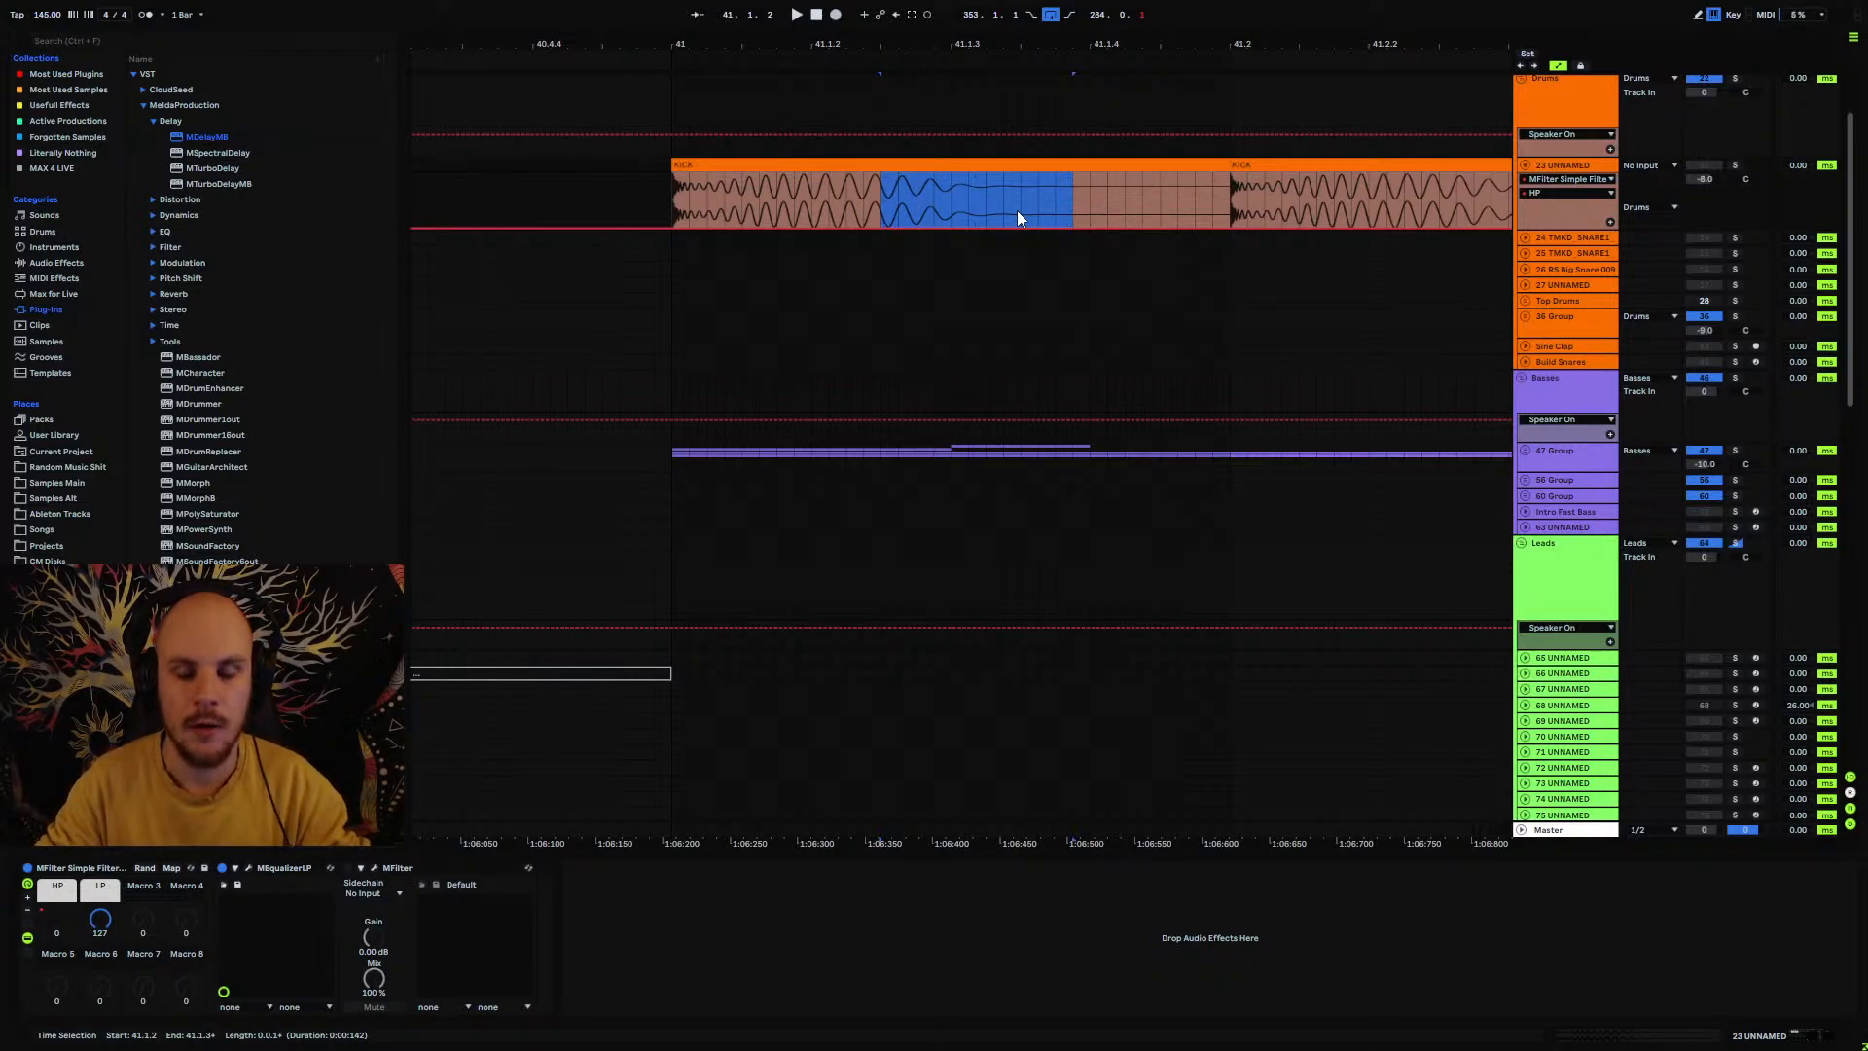
pyautogui.click(889, 184)
# Step: Unfold 47 Group and its track 51 UNNAMED and examine the bass waveform from 41.1.3 to the next kick
pyautogui.click(1526, 450)
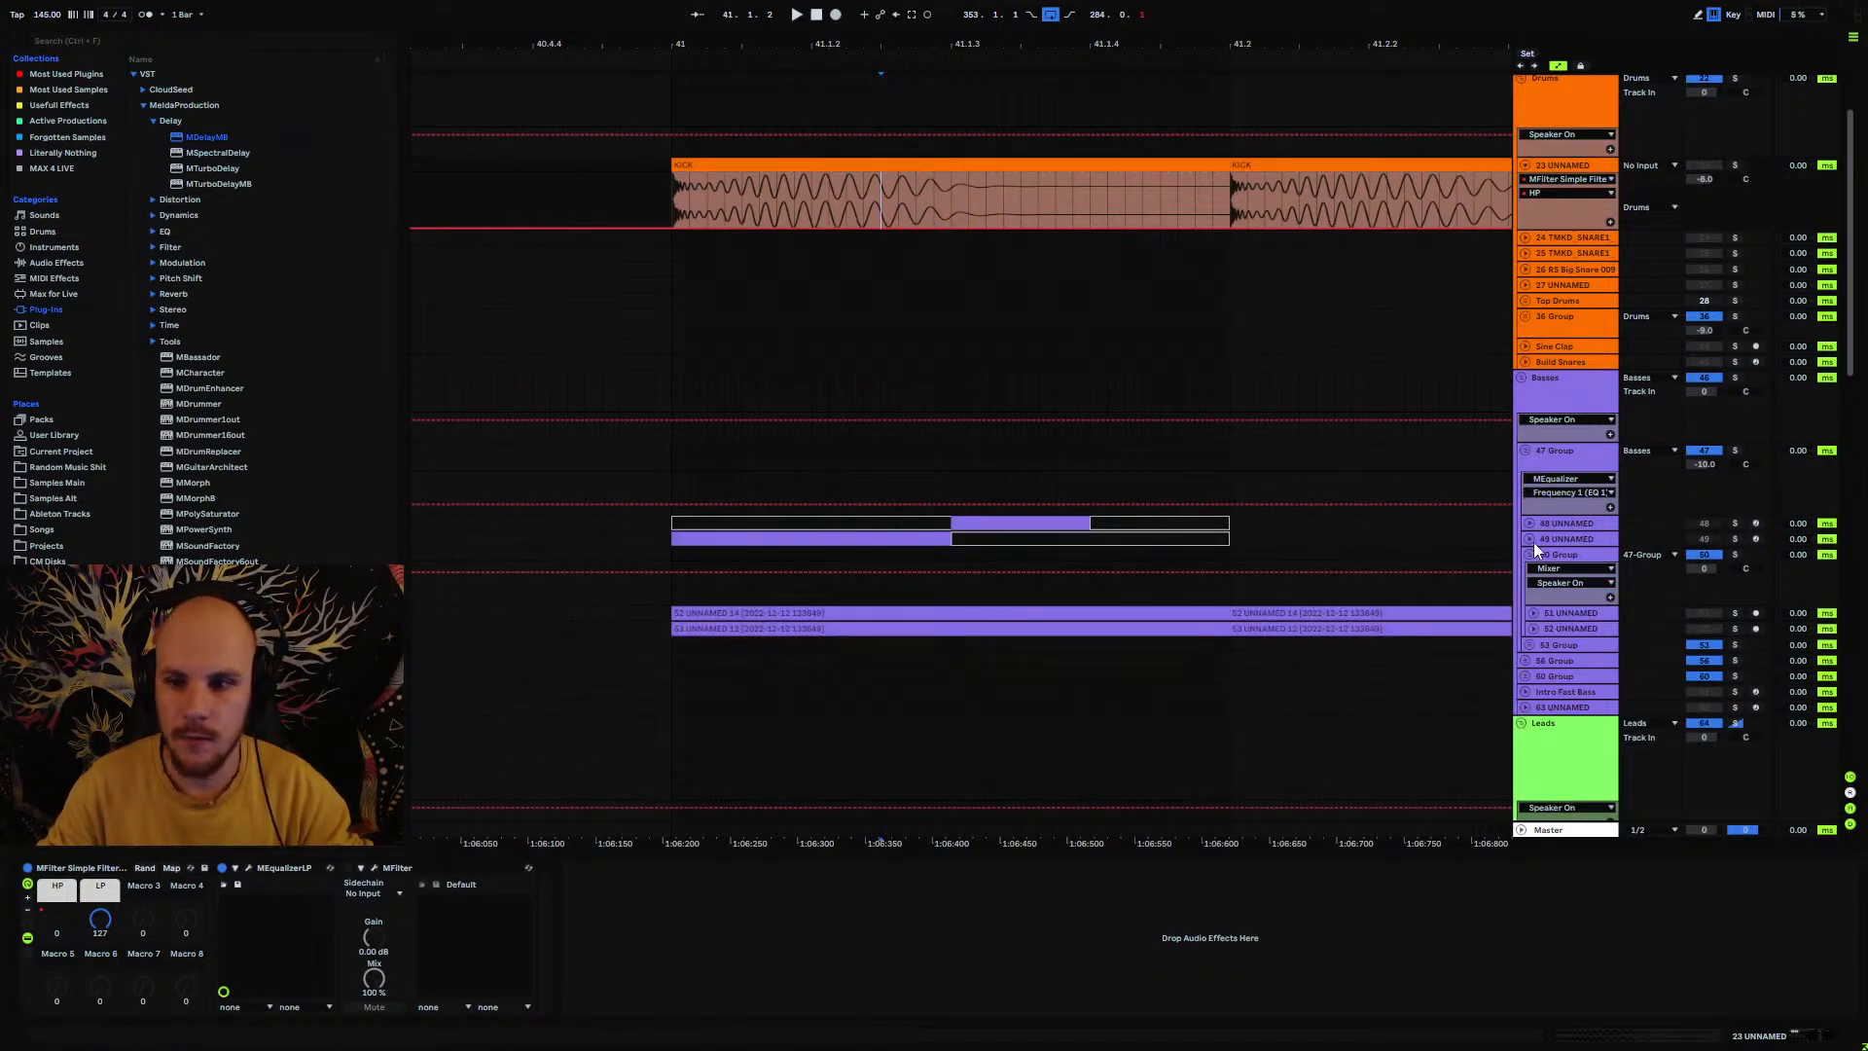
pyautogui.click(1533, 611)
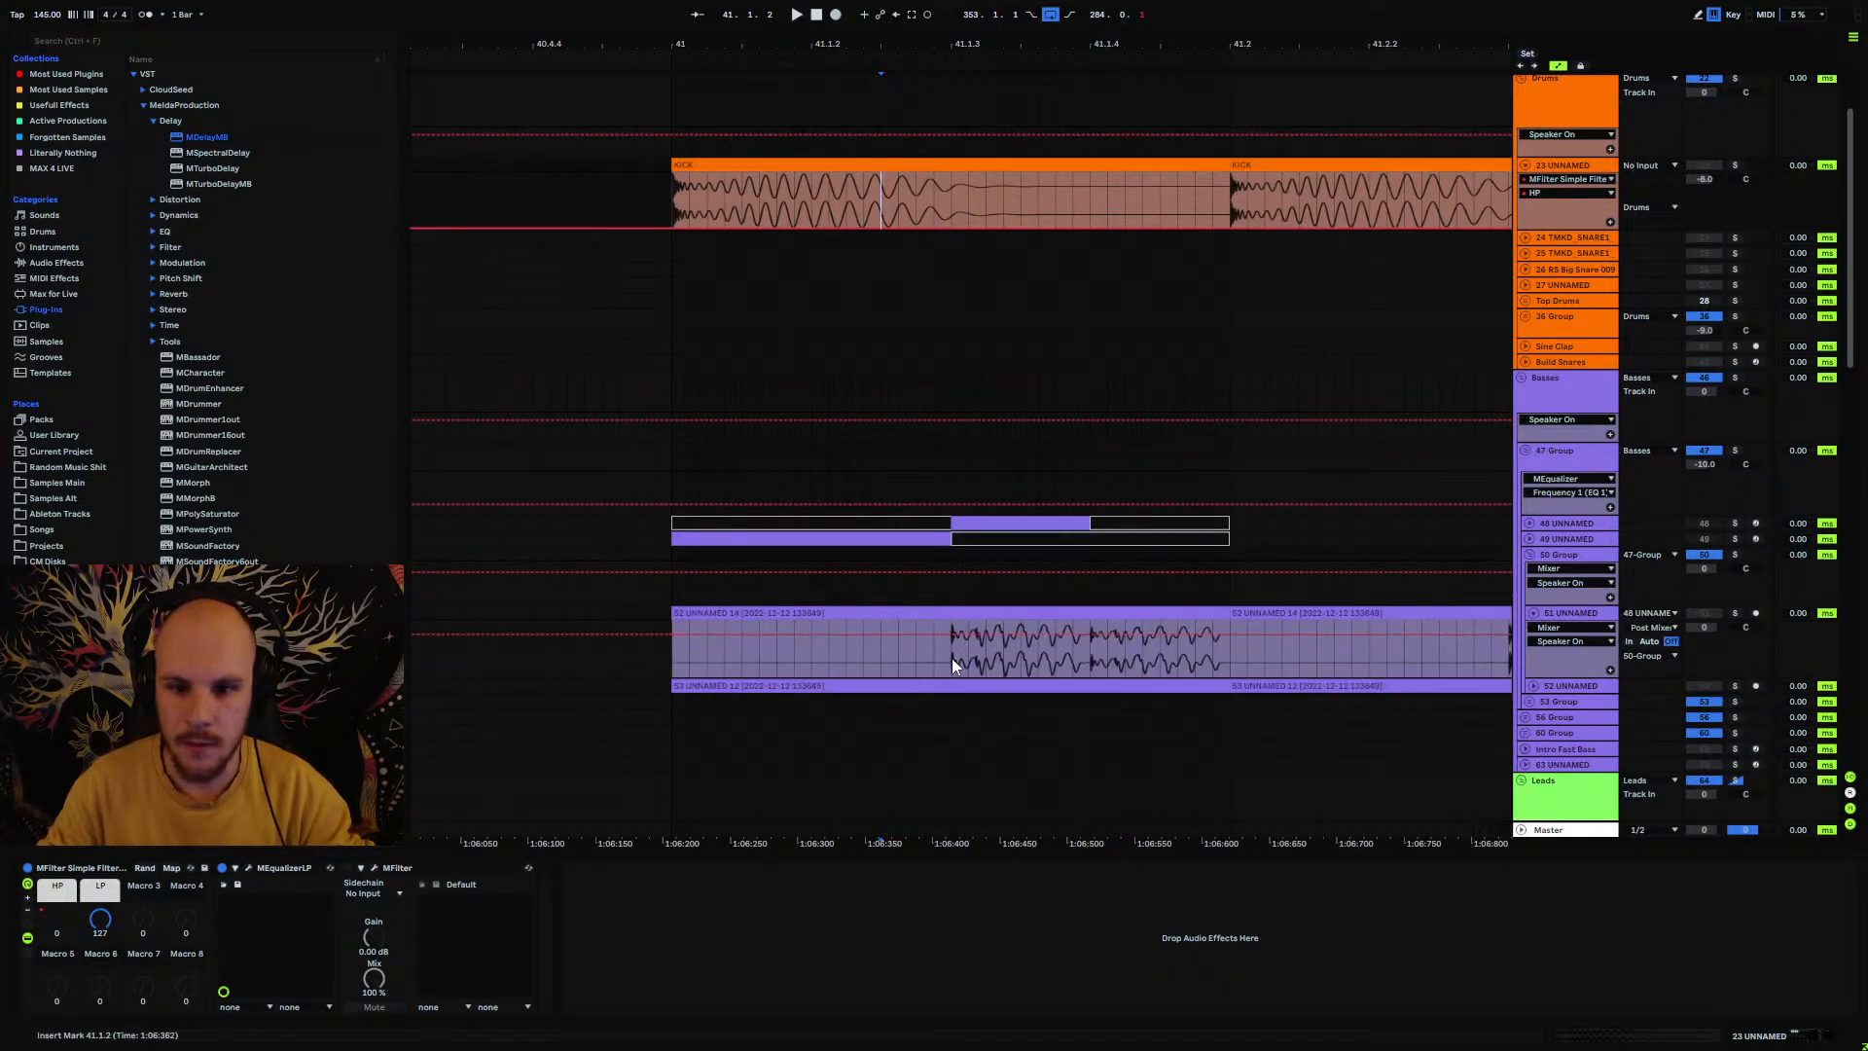
pyautogui.moveTo(951, 664); pyautogui.dragTo(1223, 667)
# Step: Try to remove the first kick's tail between 41.1.3 and 41.2.1 on 23 UNNAMED
pyautogui.moveTo(935, 212); pyautogui.dragTo(1228, 208)
pyautogui.click(986, 210)
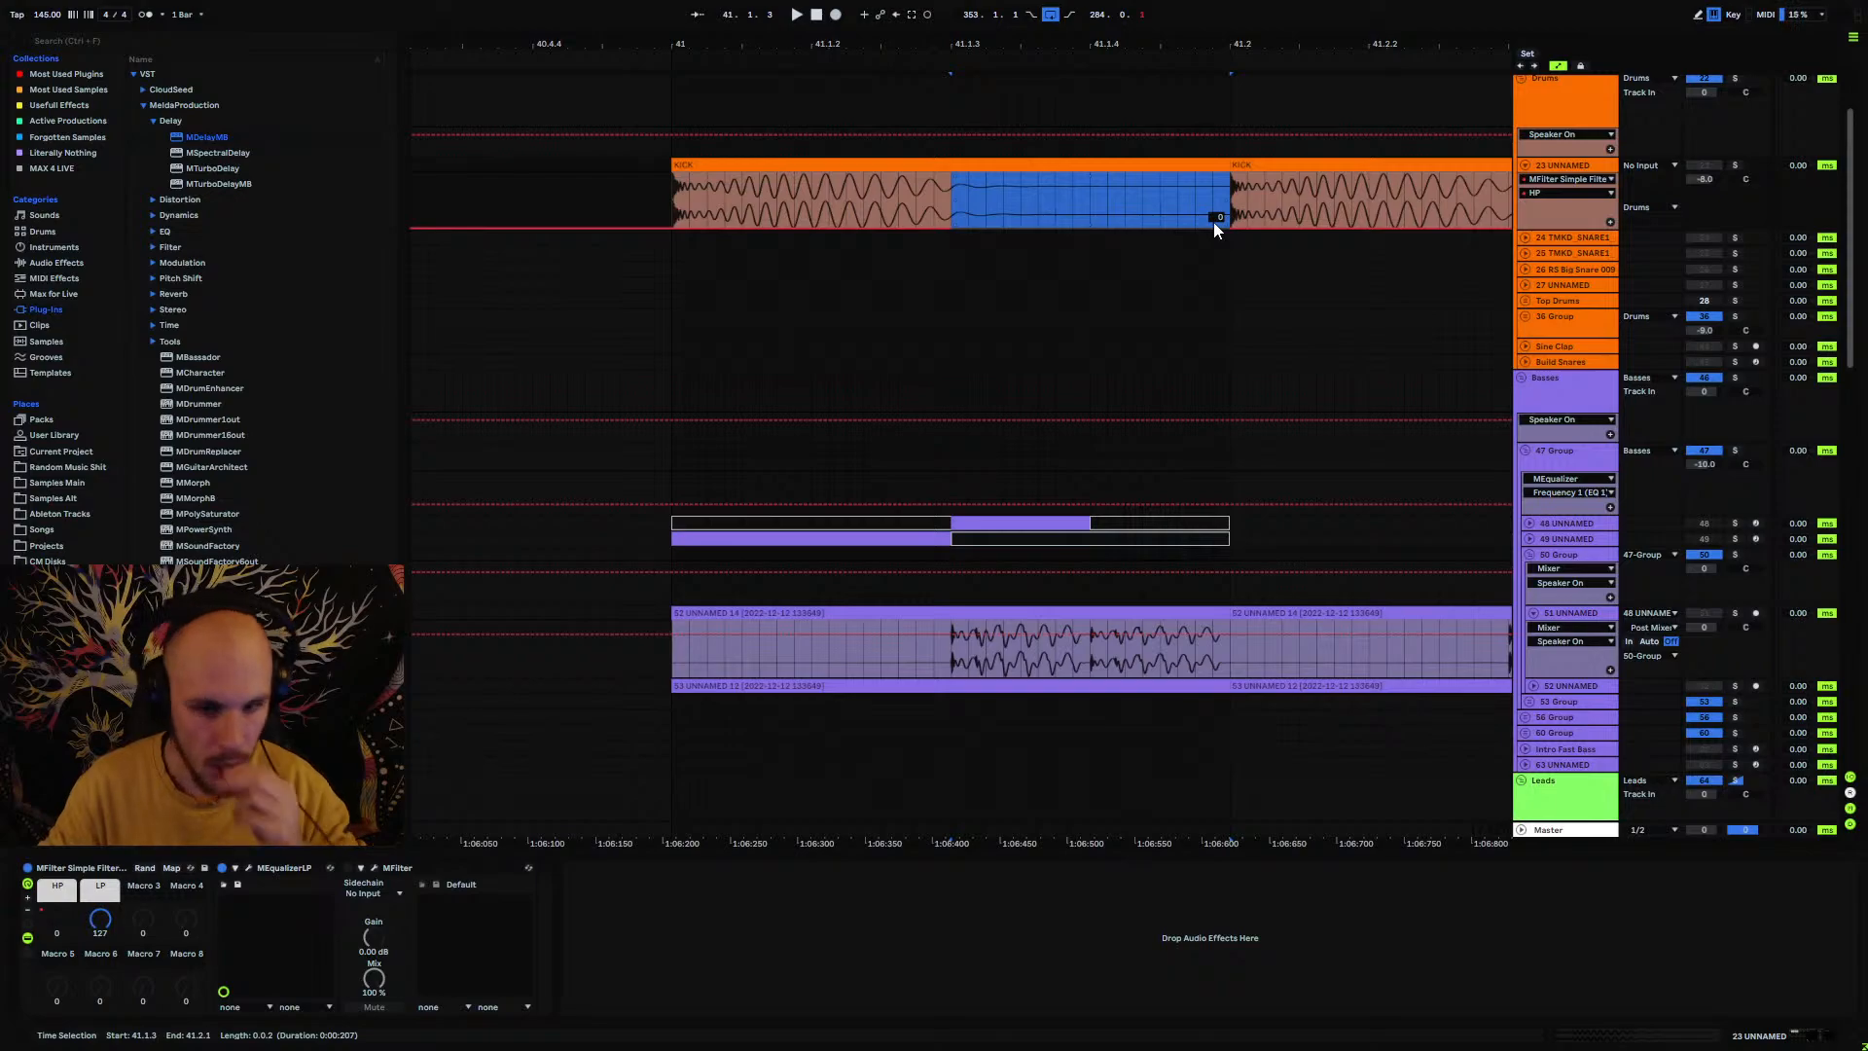
pyautogui.press('Delete')
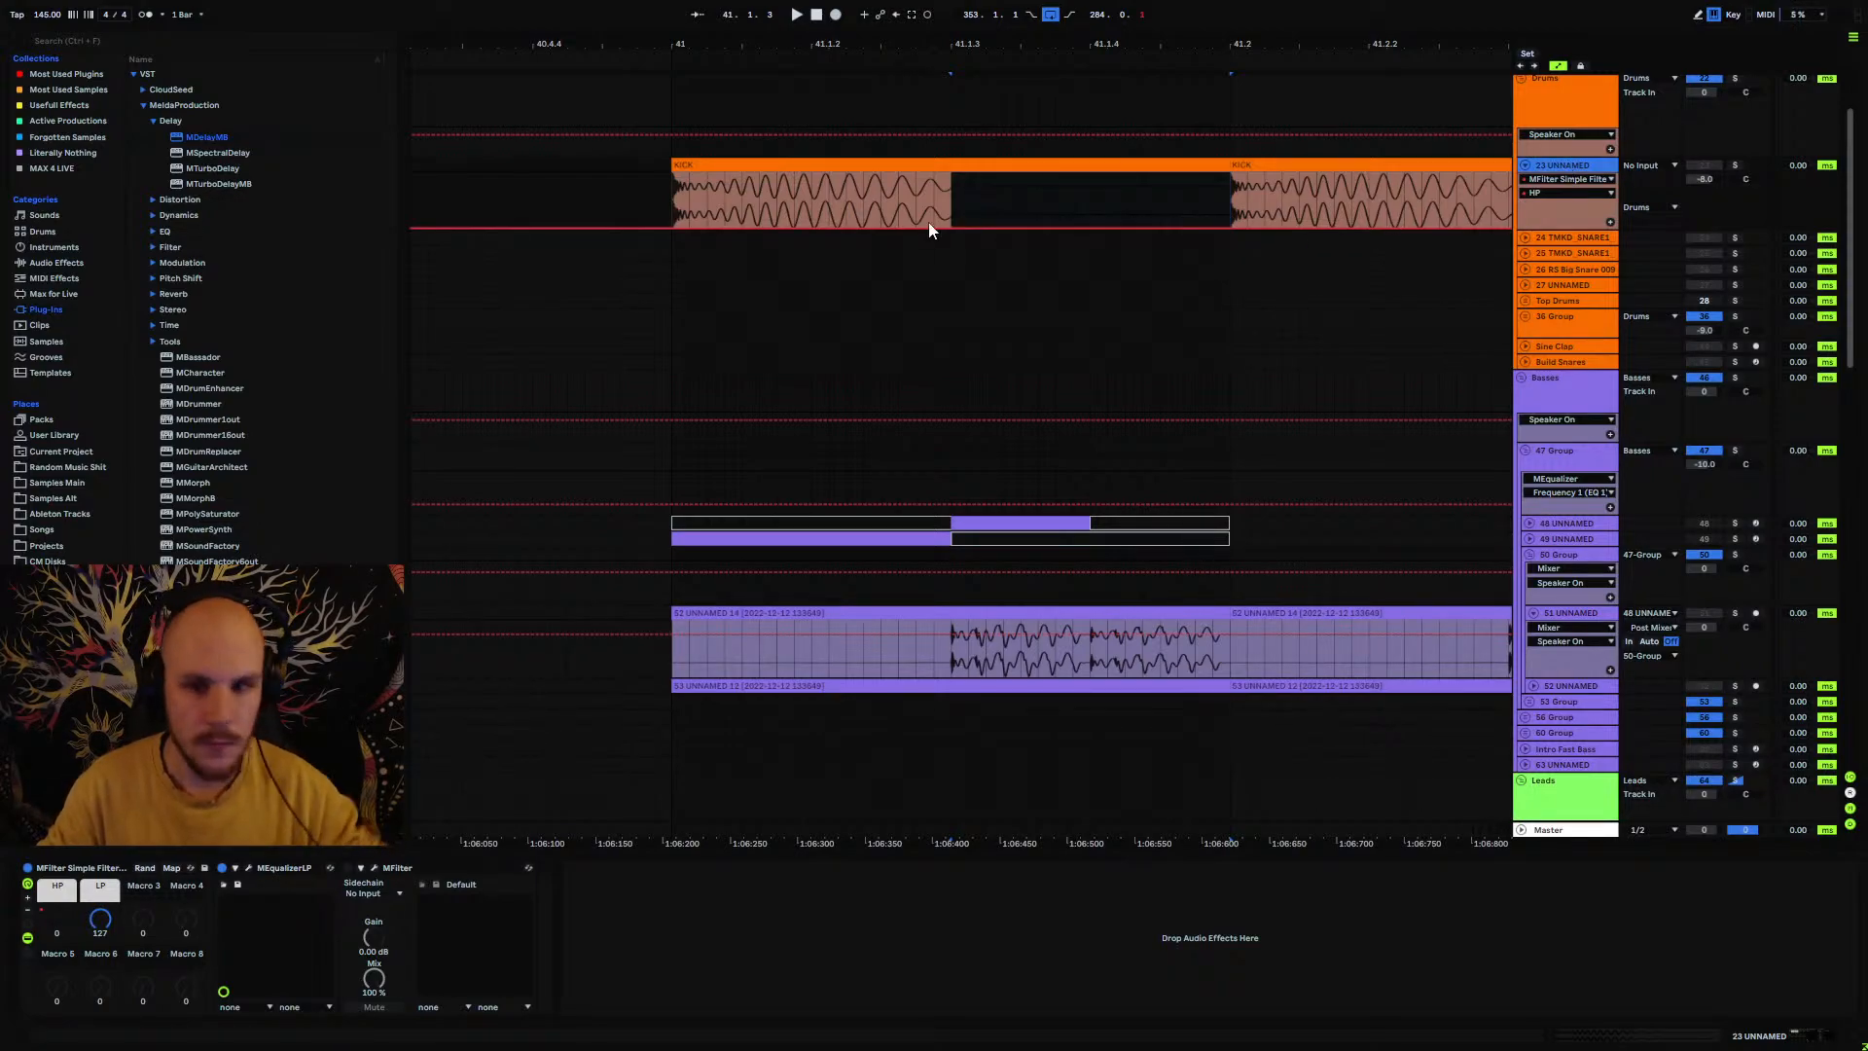
# Step: Insert an audio track below 23 UNNAMED and paste a copy of the first kick clip on it at bar 41
pyautogui.hotkey('ctrl', 't')
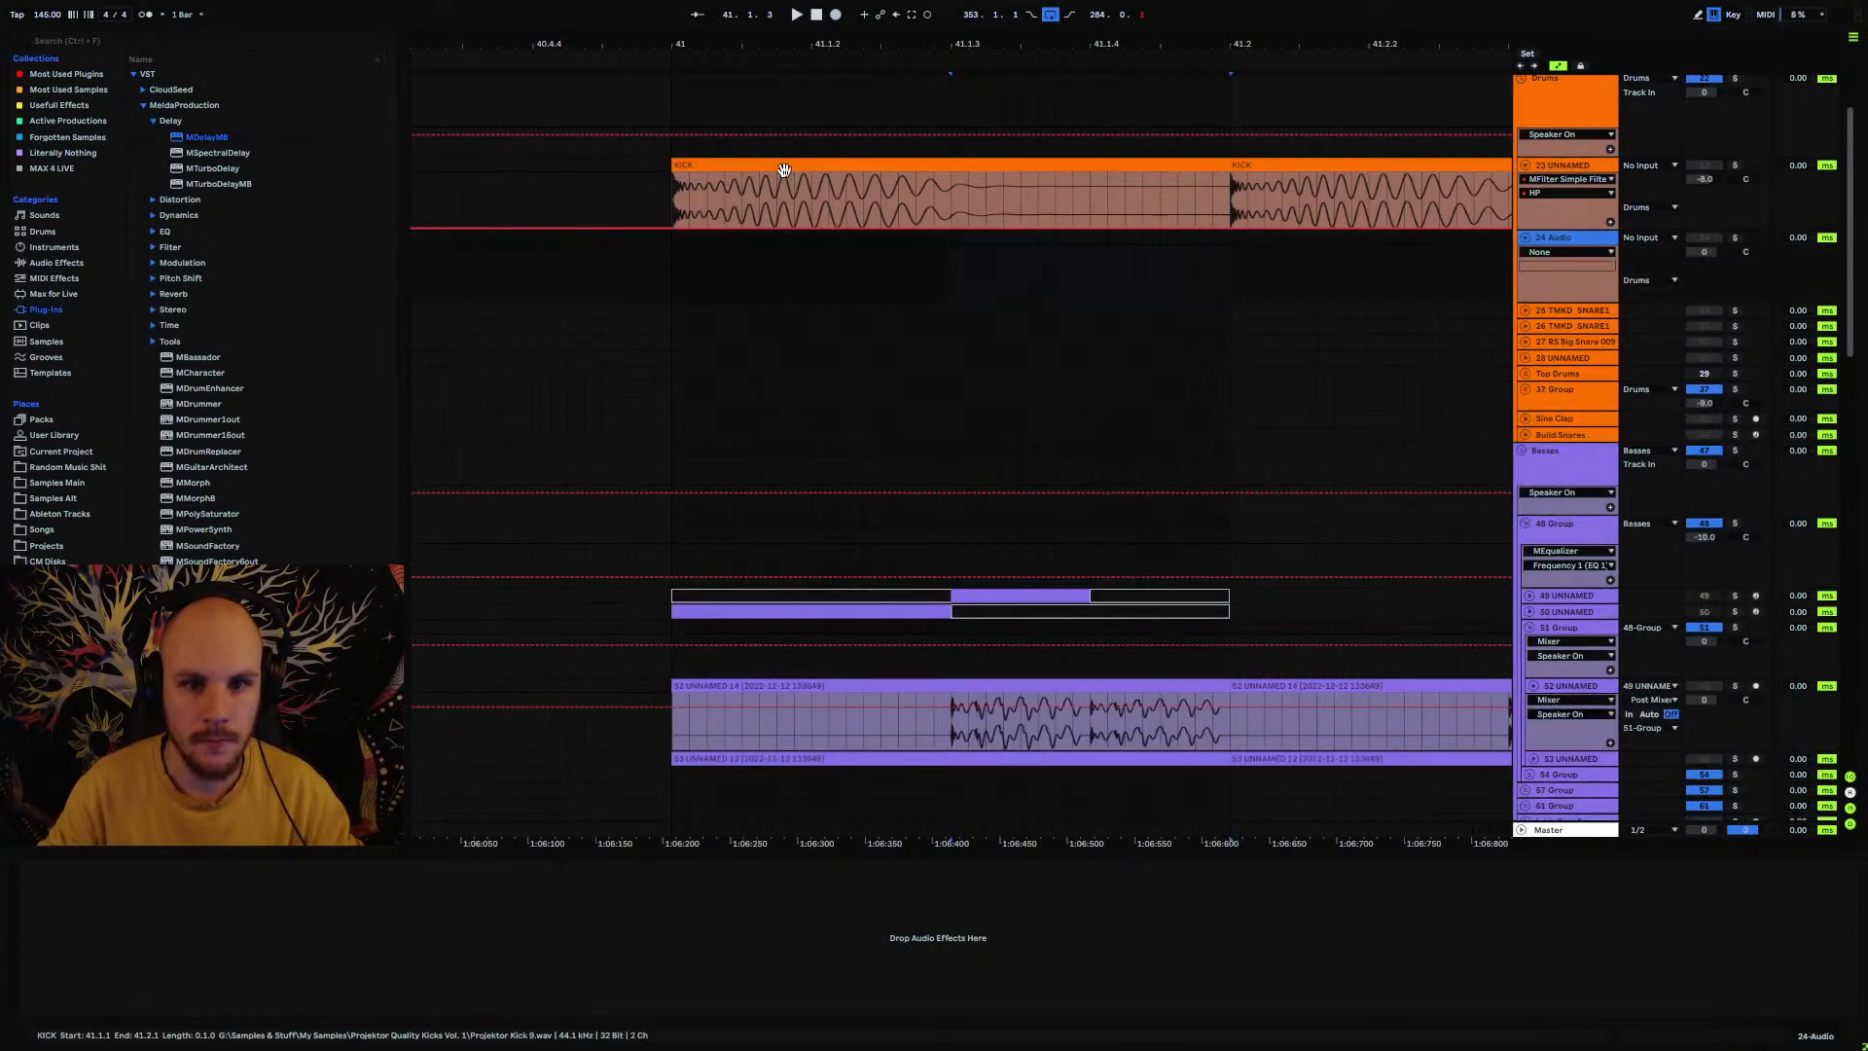
pyautogui.click(782, 167)
pyautogui.hotkey('ctrl', 'c')
pyautogui.click(668, 241)
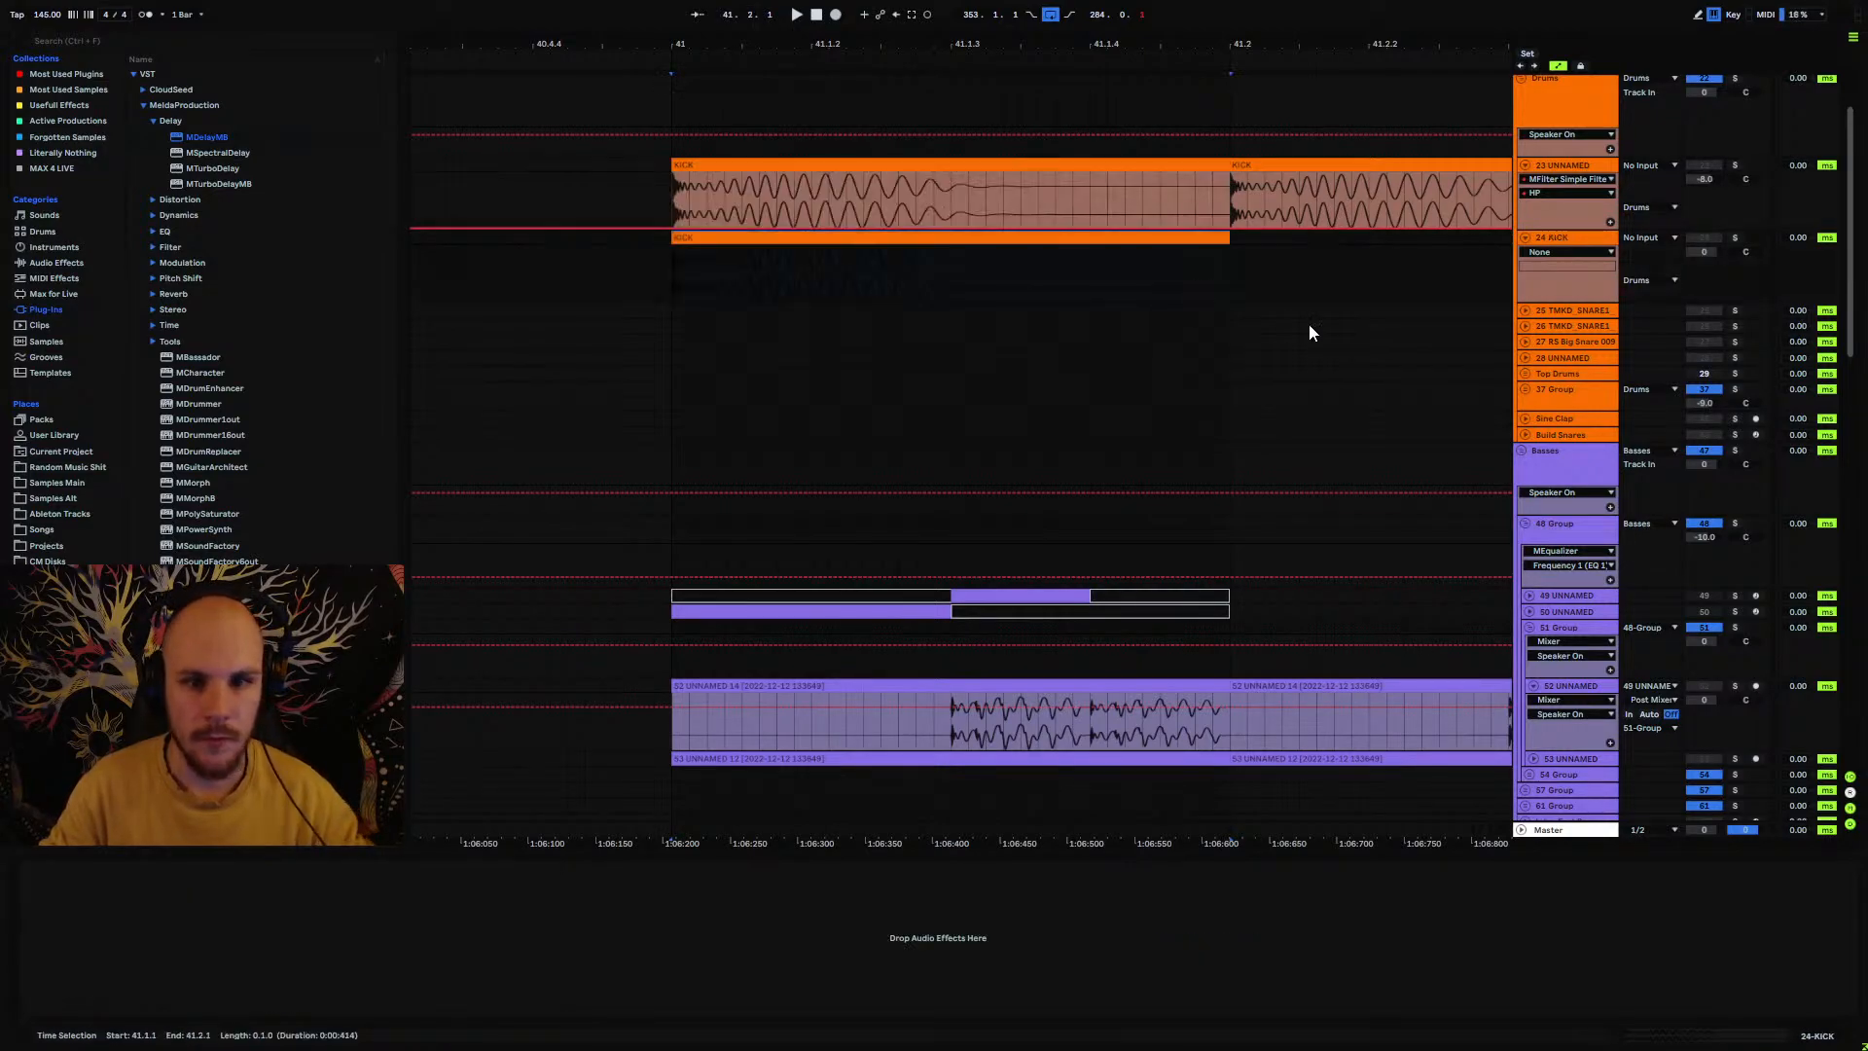
pyautogui.hotkey('ctrl', 'v')
pyautogui.click(1179, 272)
# Step: Shorten the kick copy on the new track so it ends at 41.1.3 and consolidate it
pyautogui.moveTo(1227, 239); pyautogui.dragTo(951, 245)
pyautogui.click(933, 265)
pyautogui.click(951, 266)
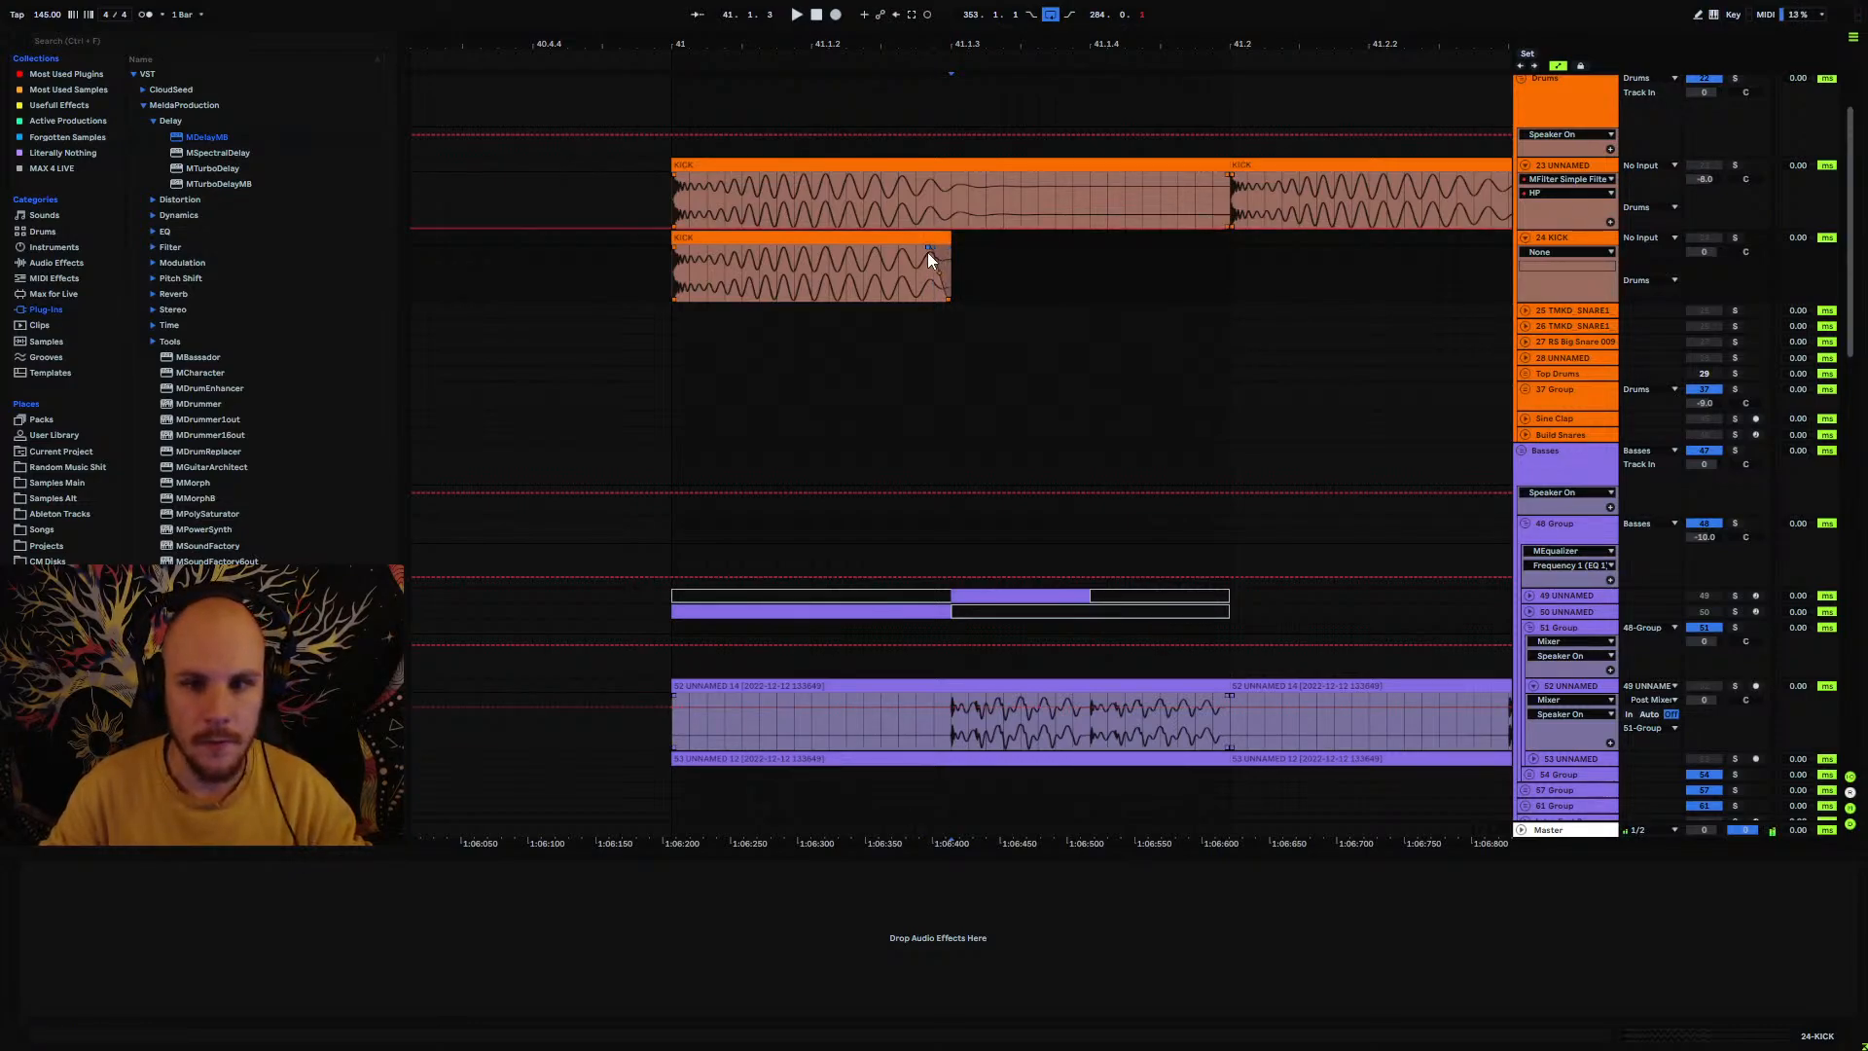
pyautogui.click(926, 253)
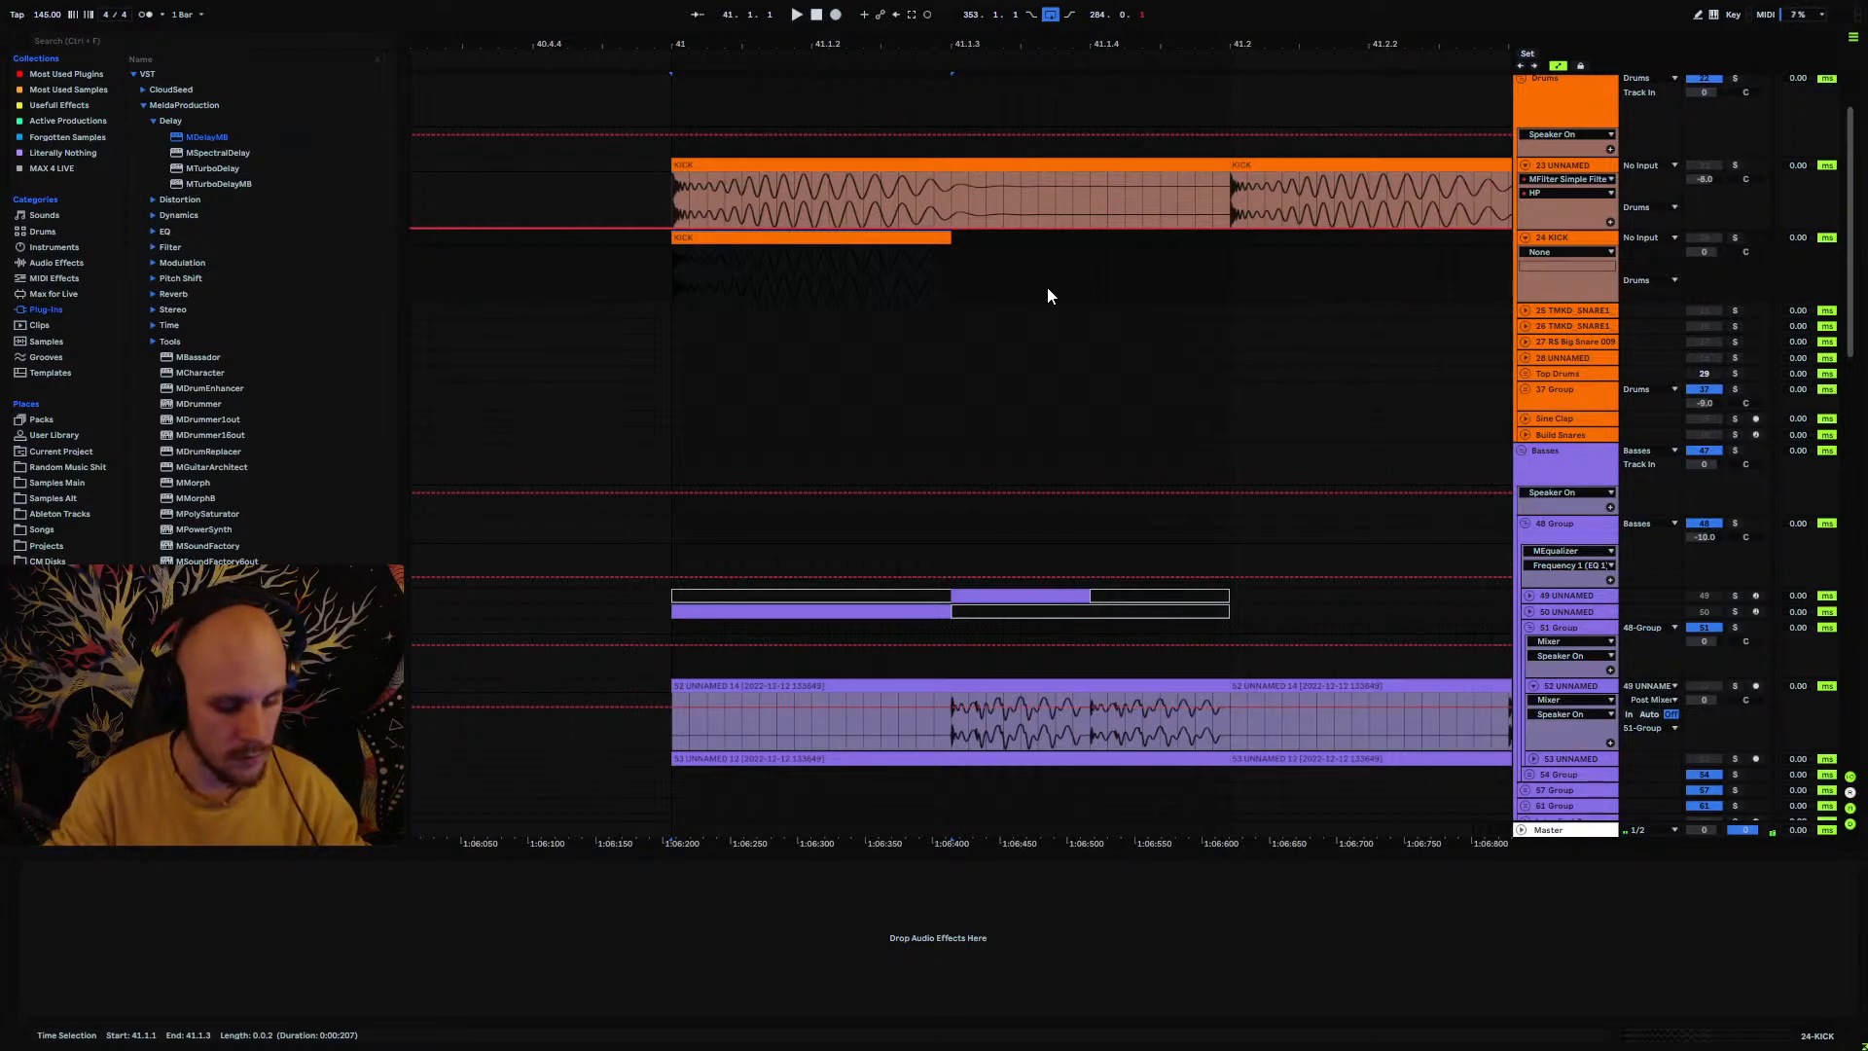
pyautogui.hotkey('ctrl', 'j')
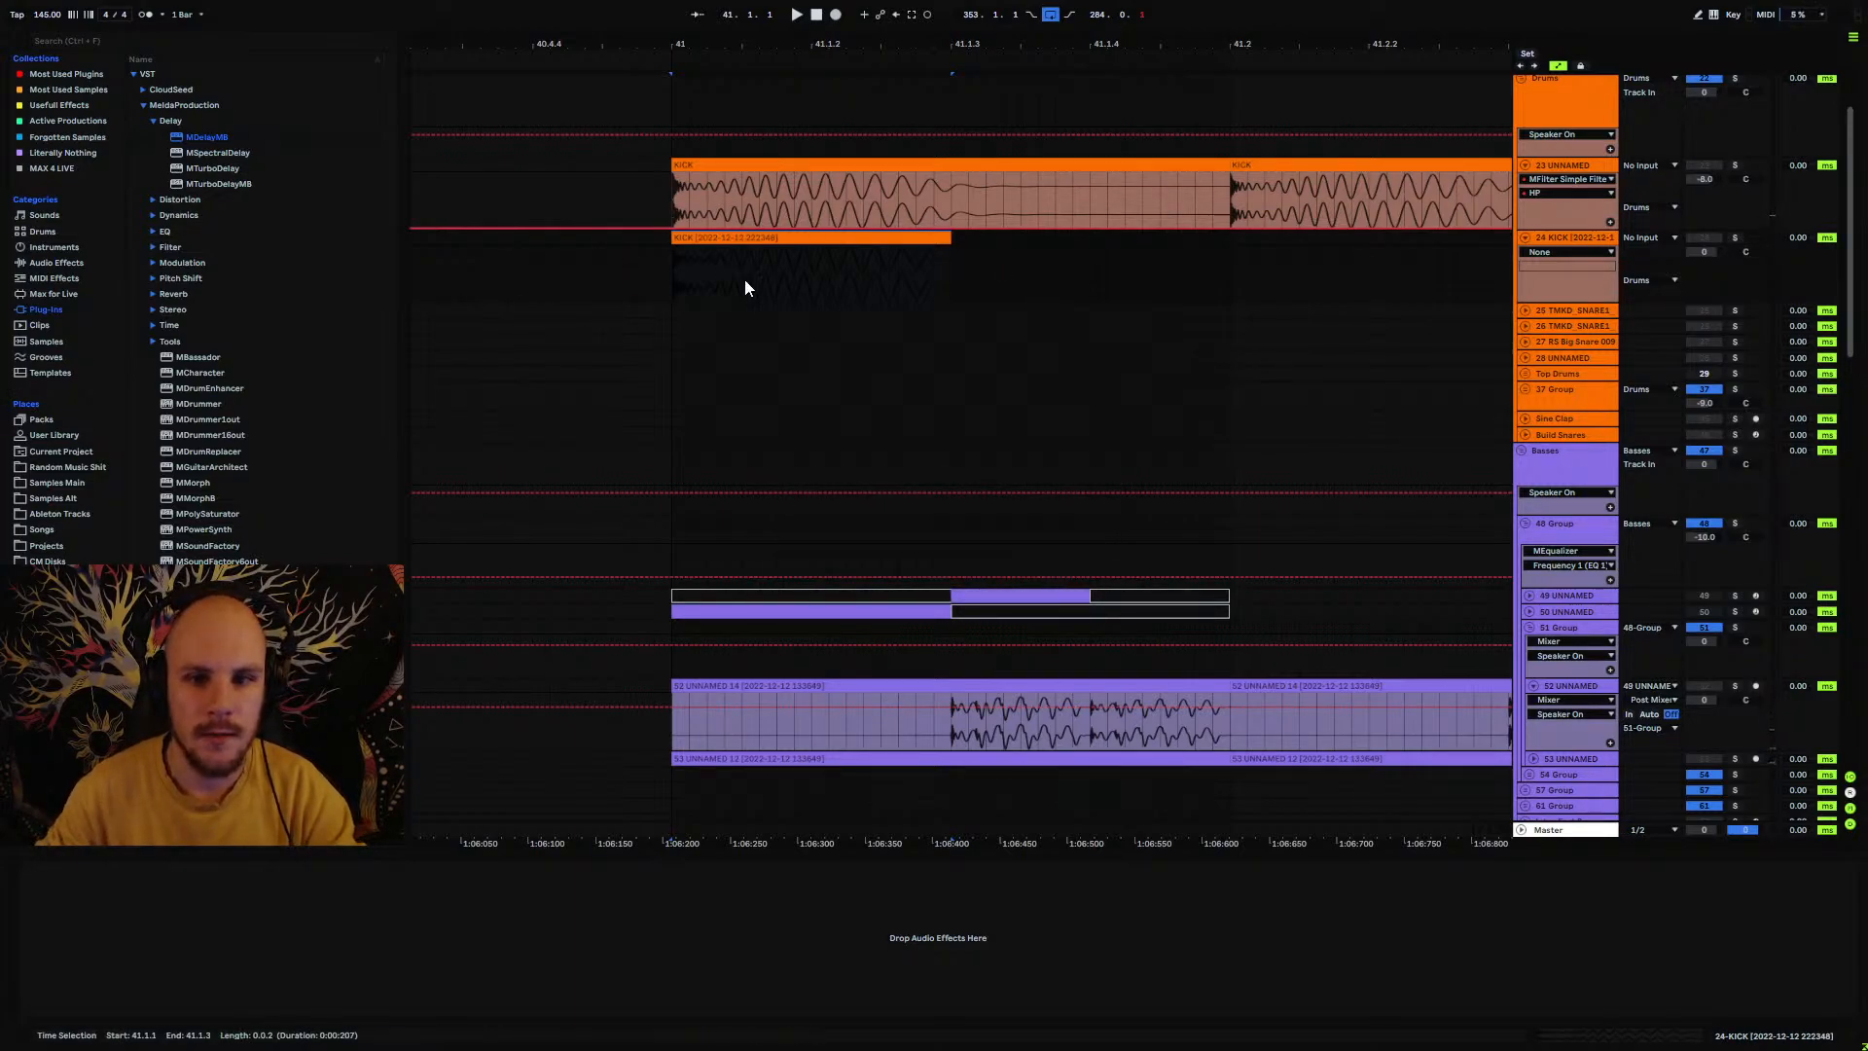
# Step: Extend the selection on the kick copy in 24 KICK to 41.2.1 and consolidate it into a one-beat clip
pyautogui.moveTo(889, 265); pyautogui.dragTo(920, 282)
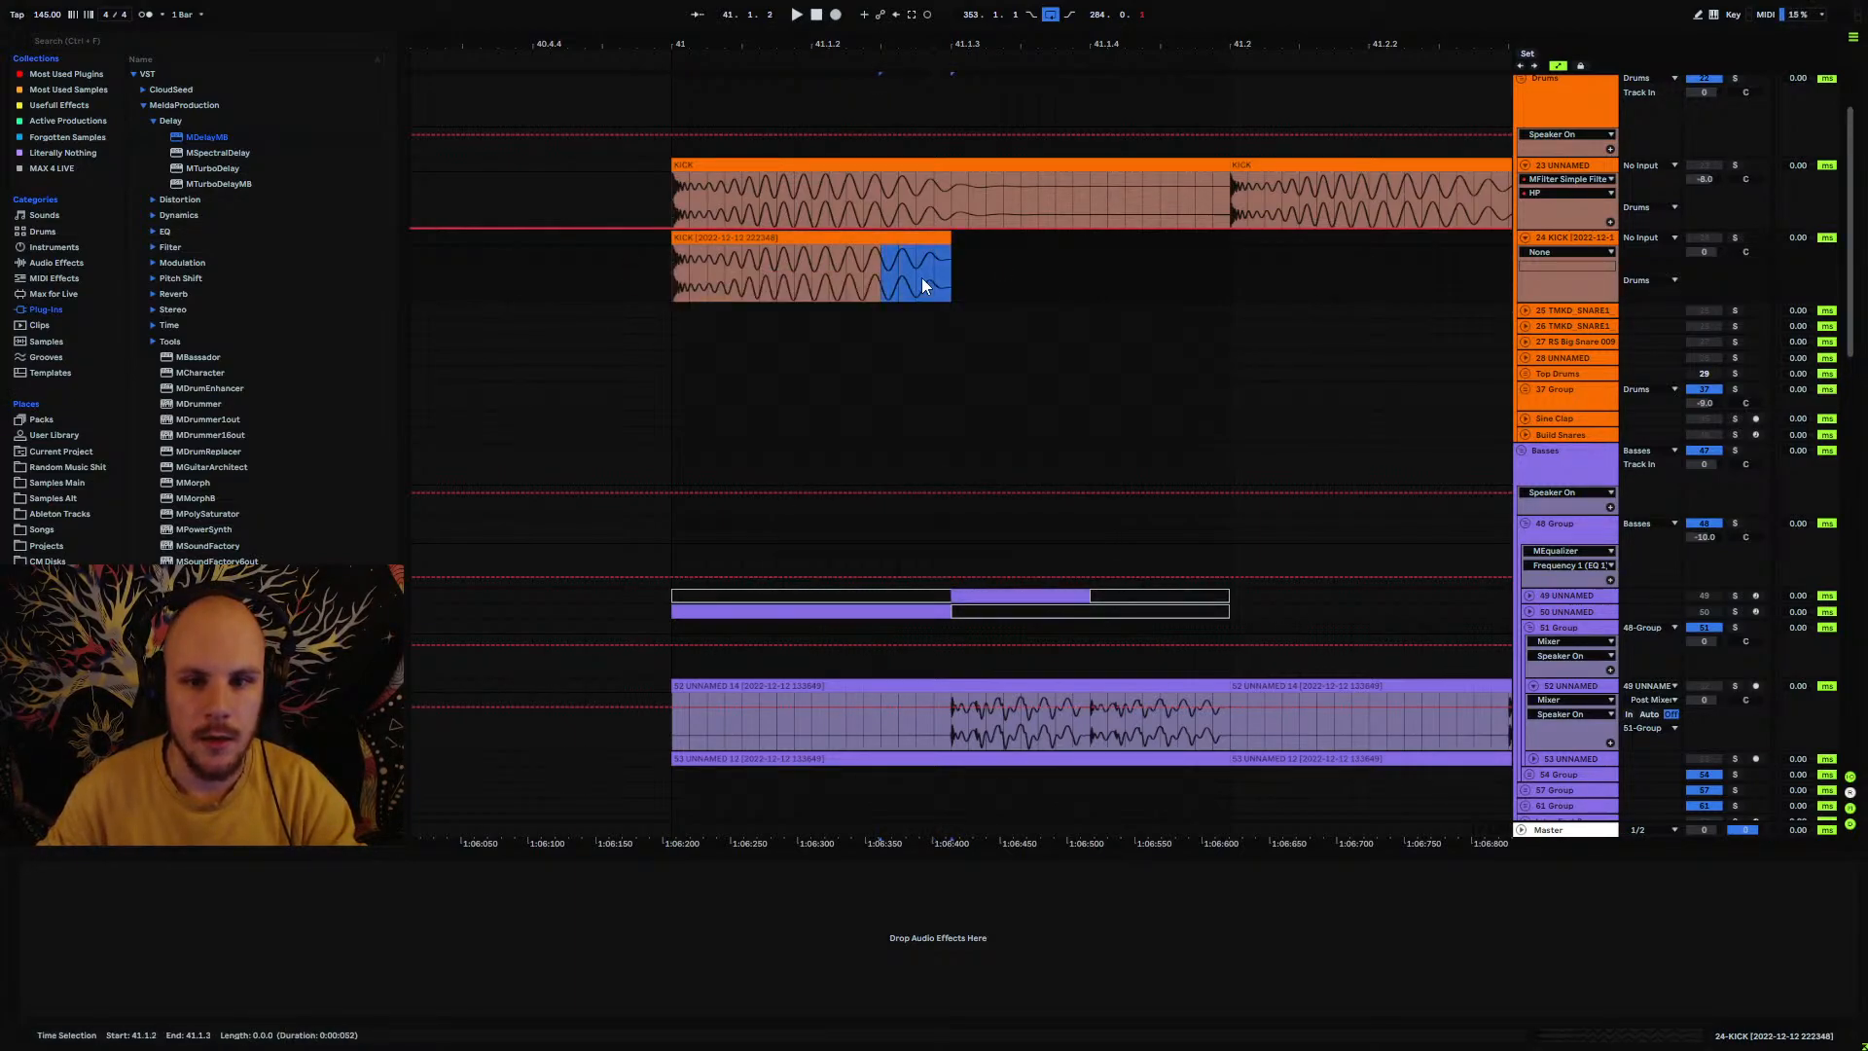
pyautogui.scroll(-2, 924, 409)
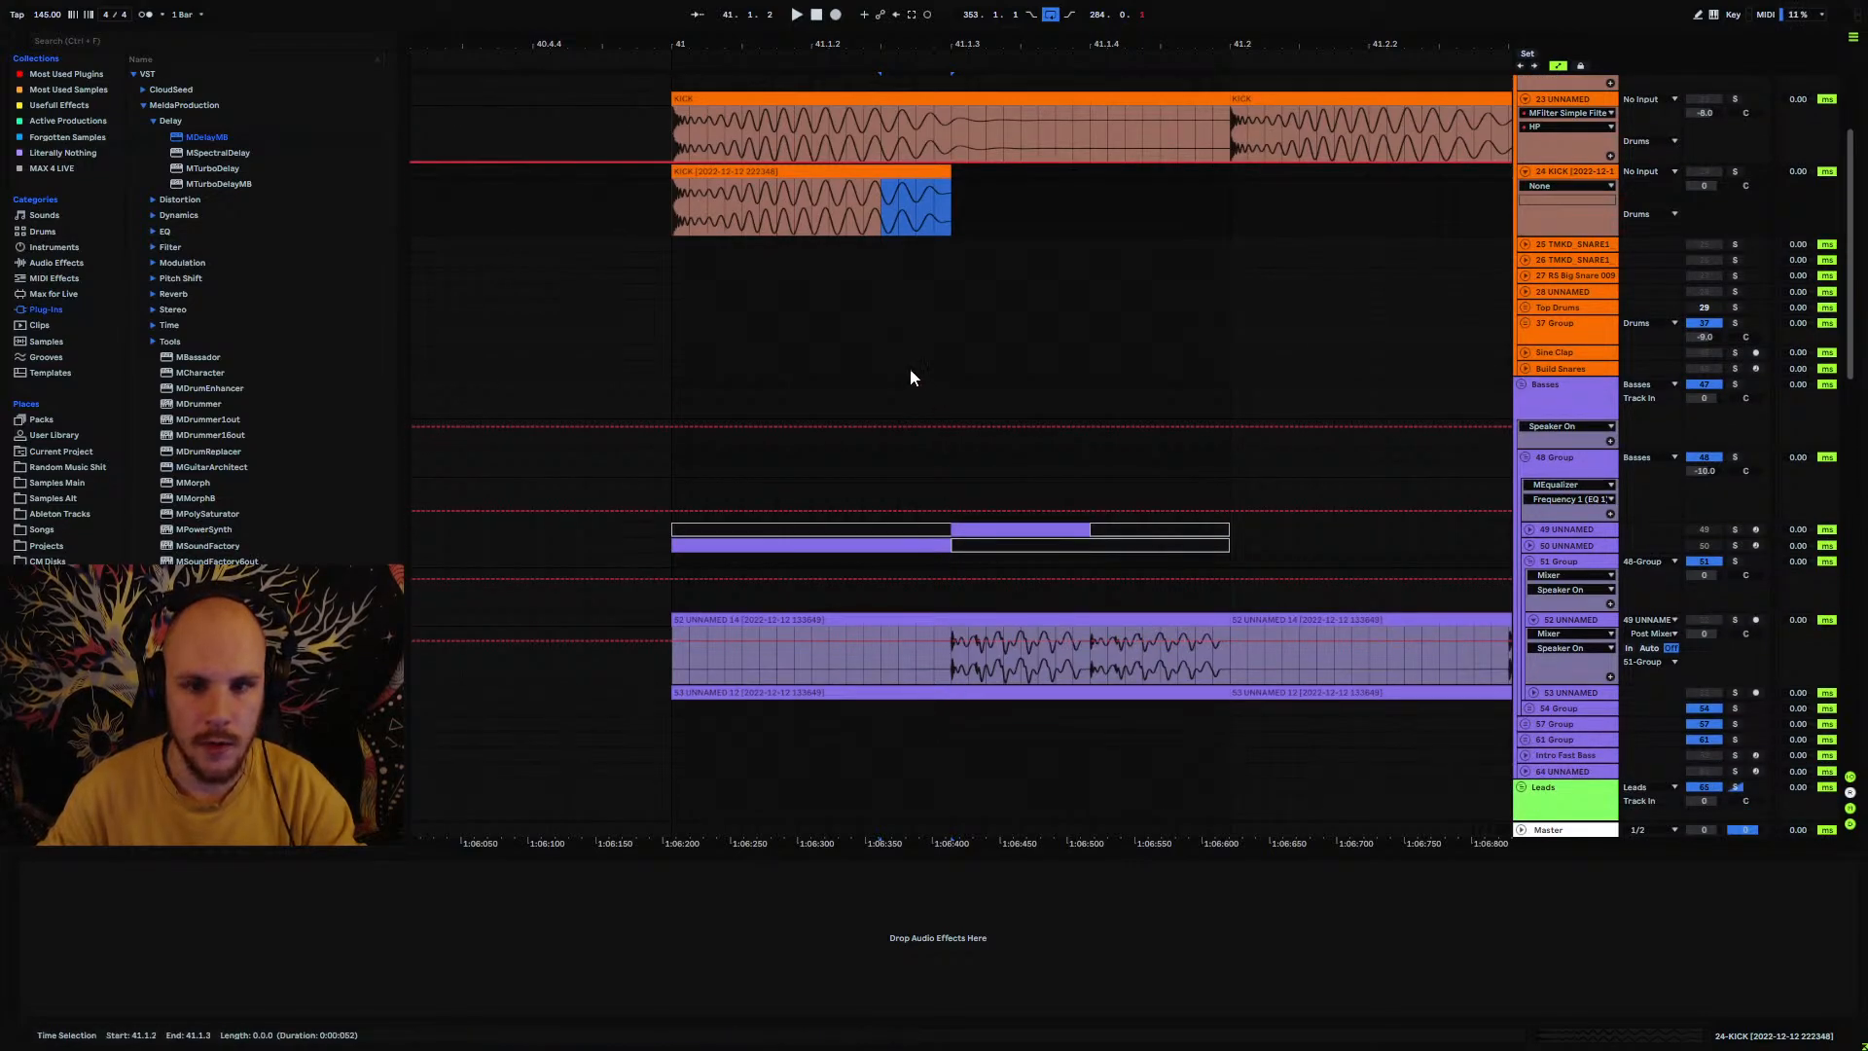
pyautogui.click(847, 216)
pyautogui.moveTo(883, 192); pyautogui.dragTo(979, 202)
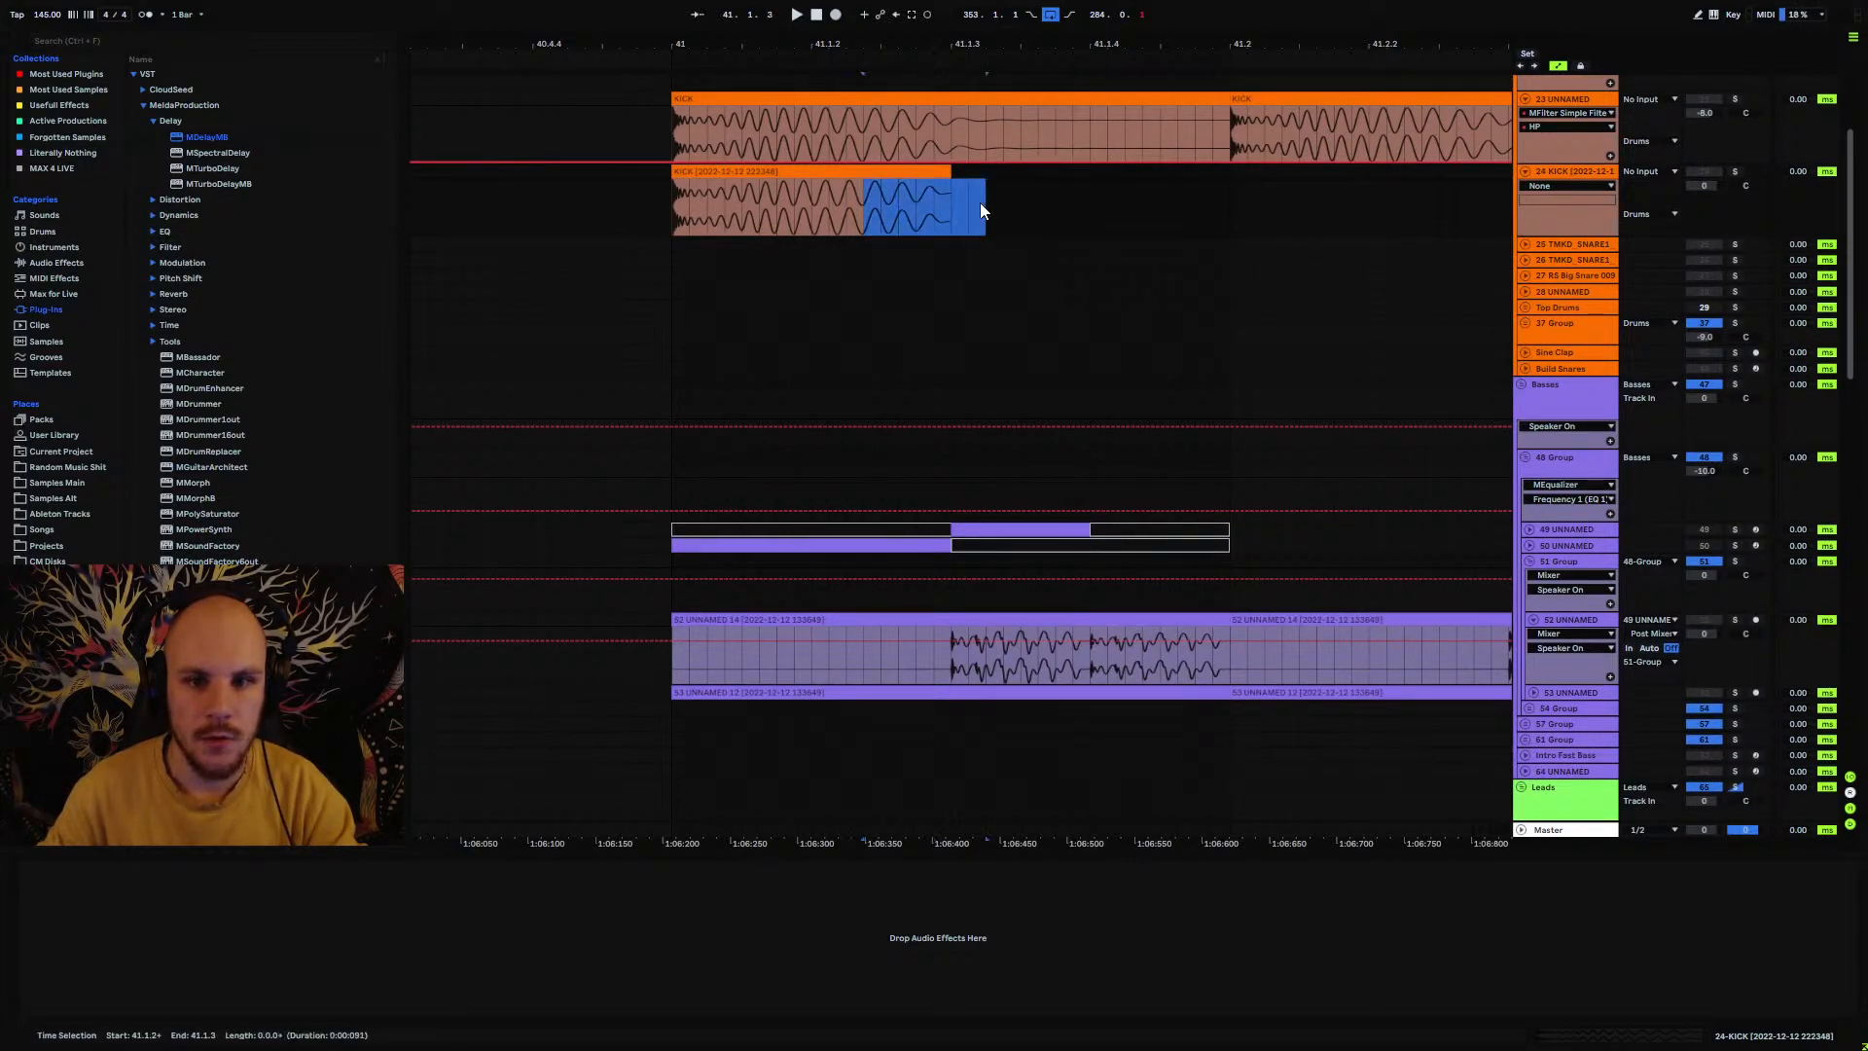
pyautogui.click(900, 205)
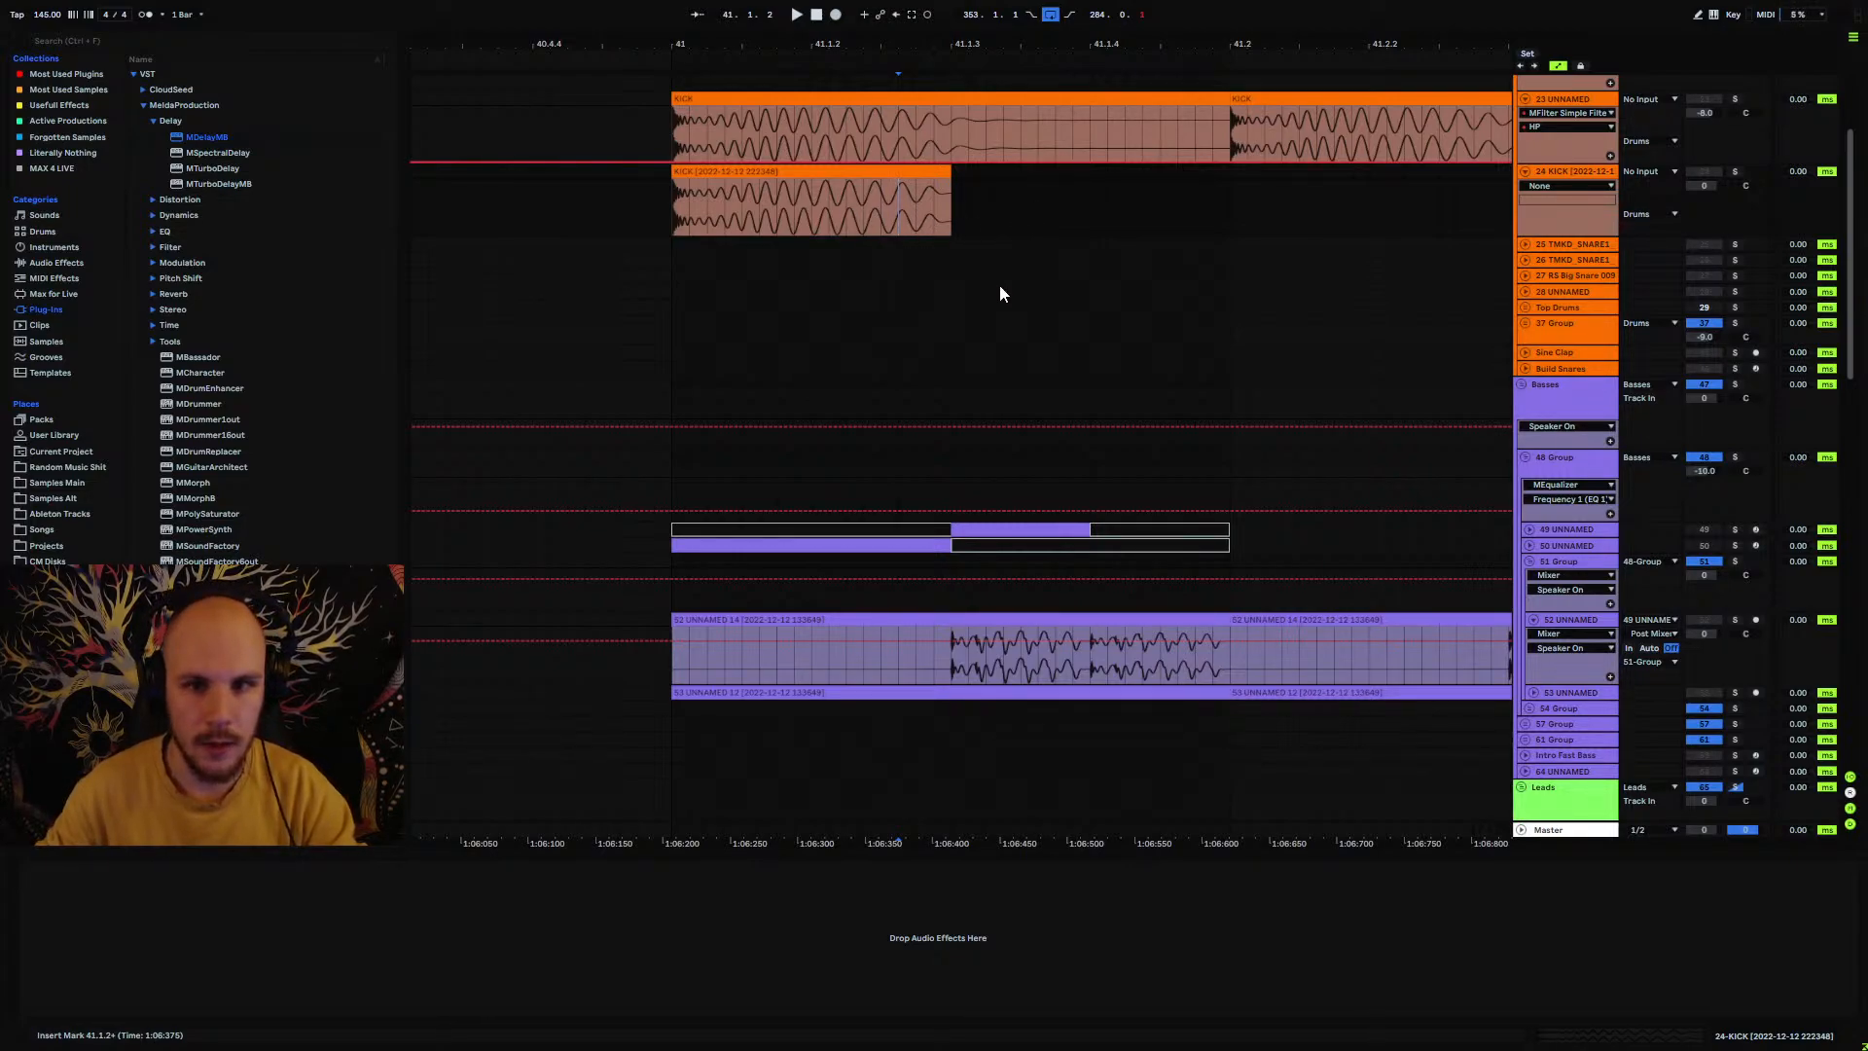
pyautogui.scroll(1, 973, 234)
pyautogui.click(889, 204)
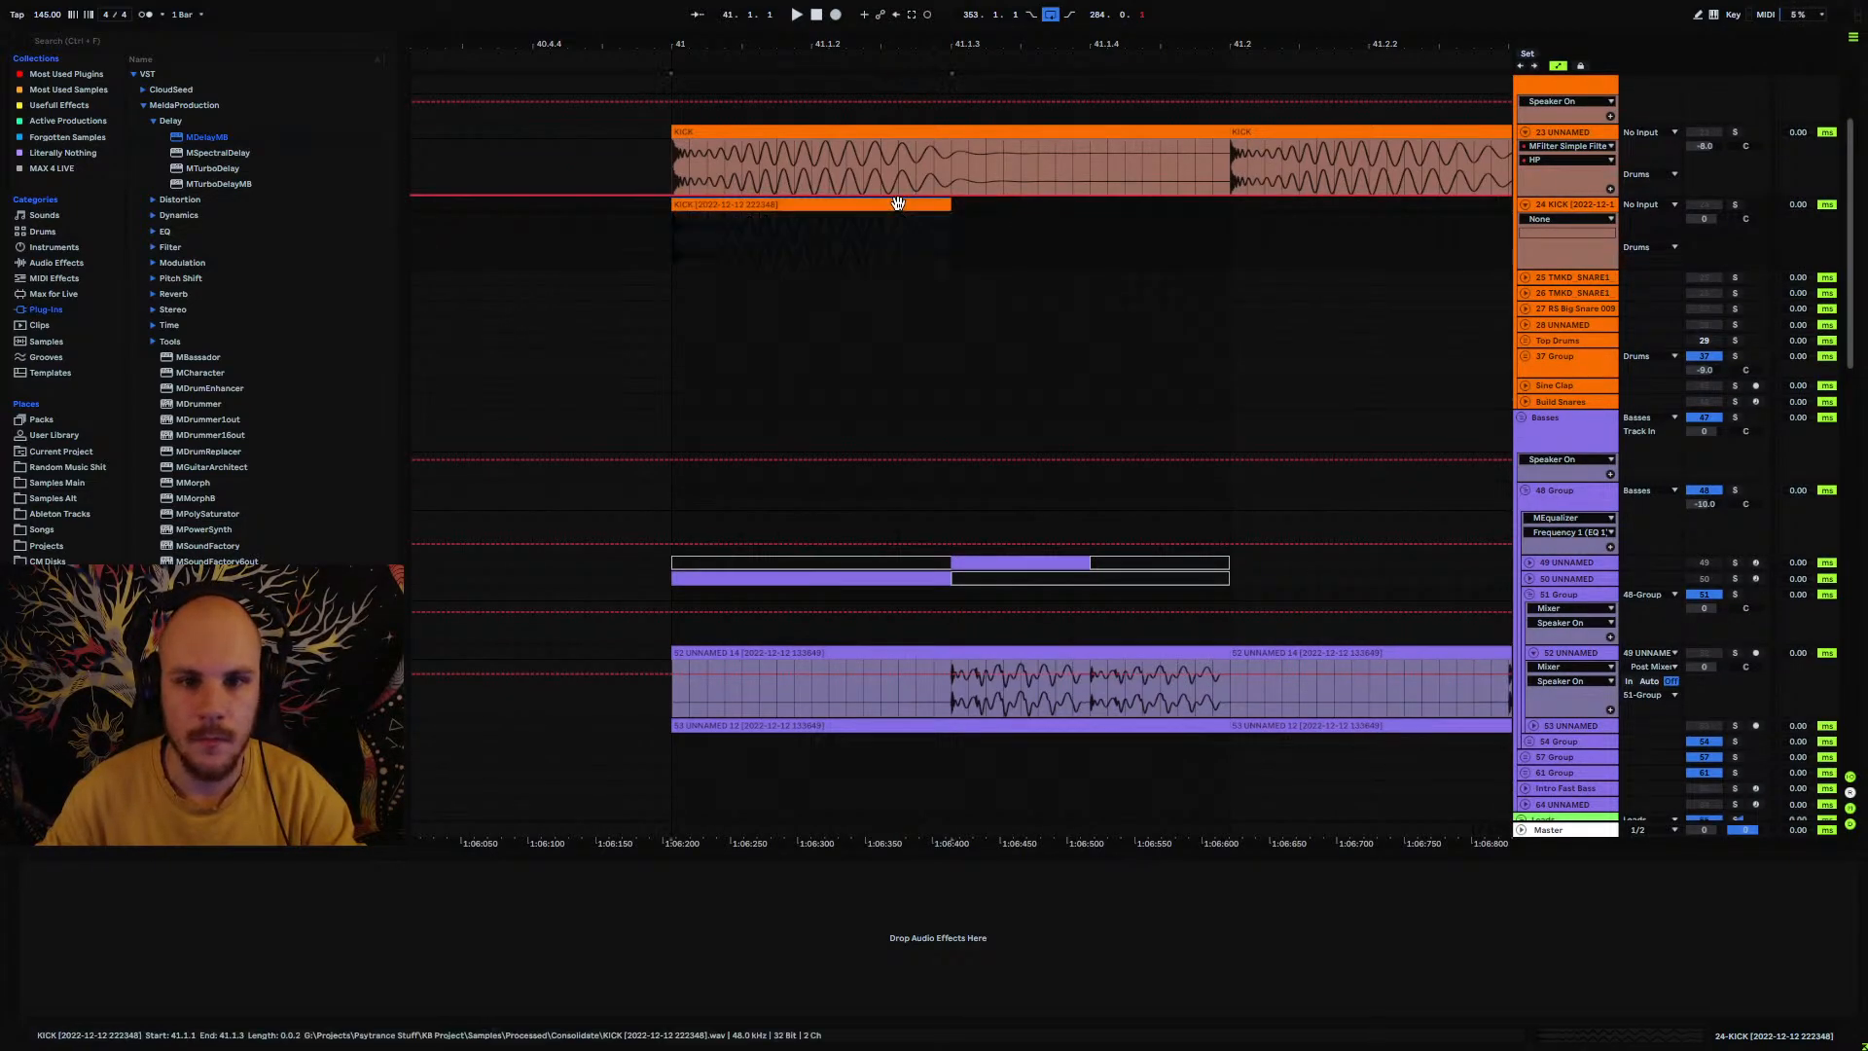
pyautogui.keyDown('shift'); pyautogui.click(1233, 205); pyautogui.keyUp('shift')
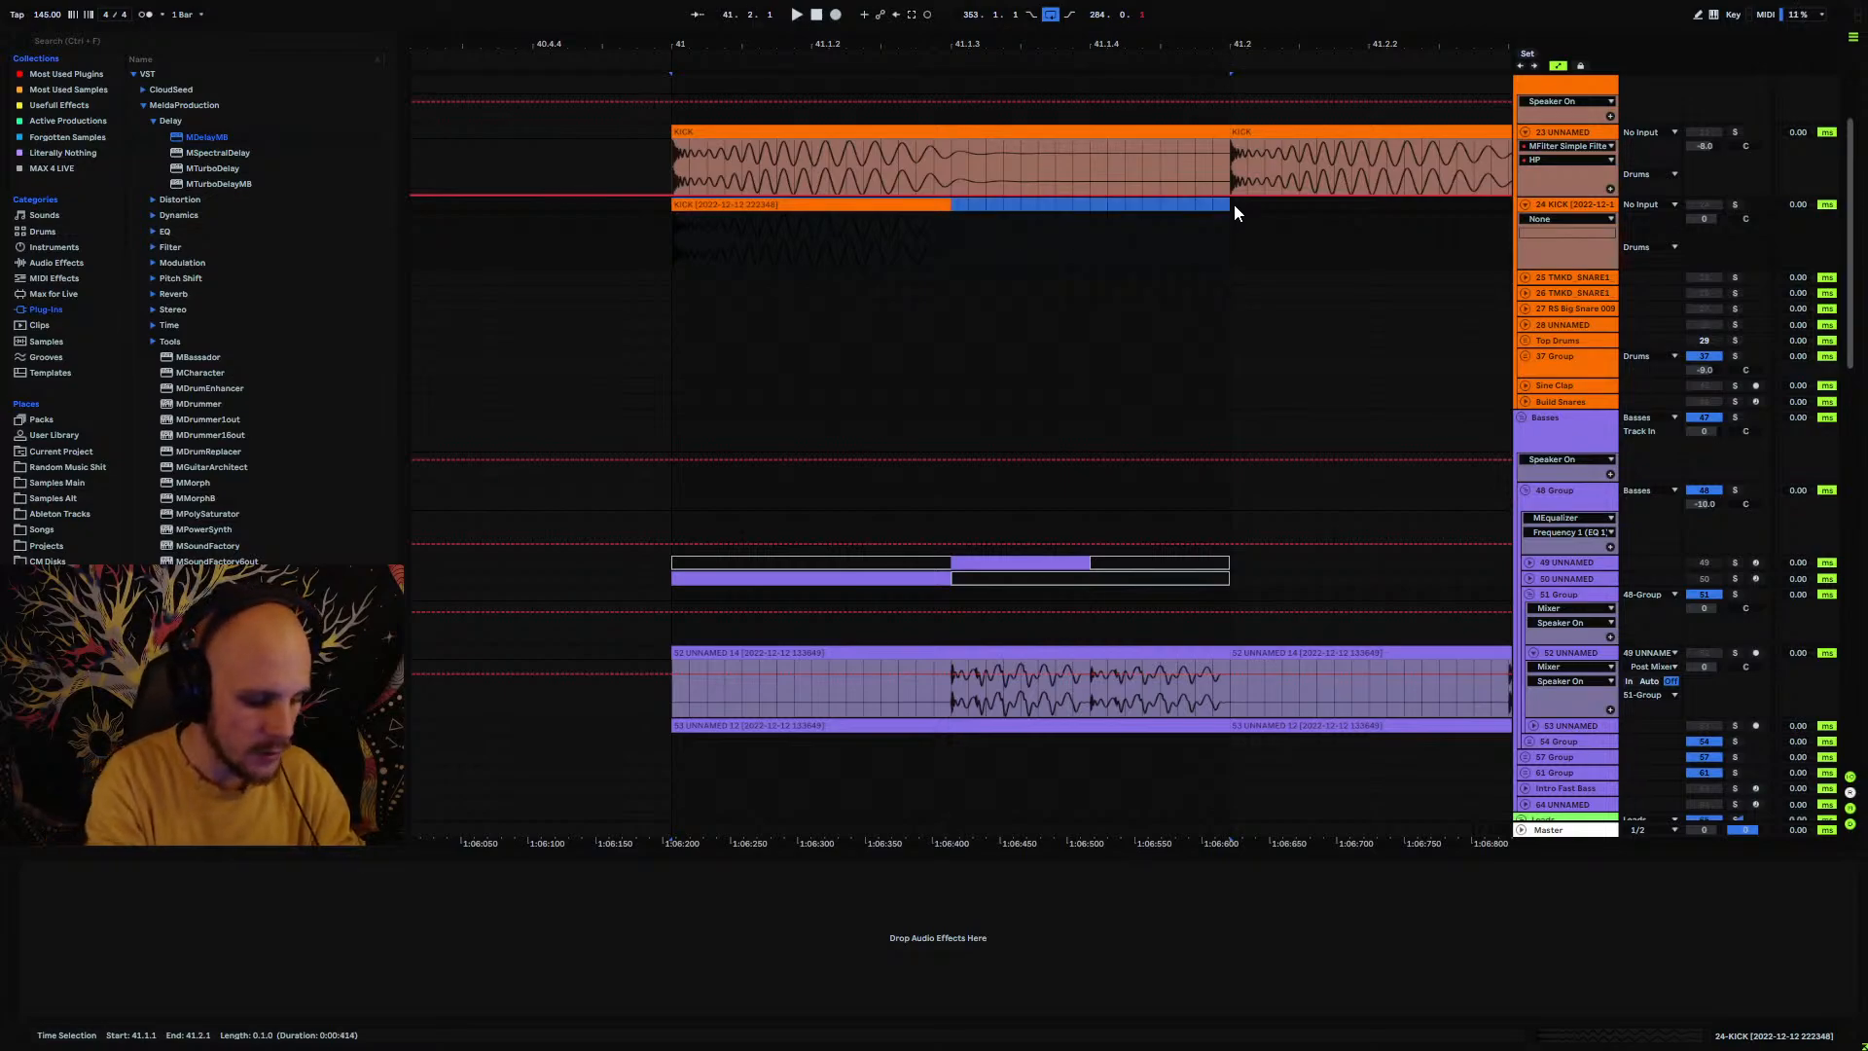
pyautogui.hotkey('ctrl', 'j')
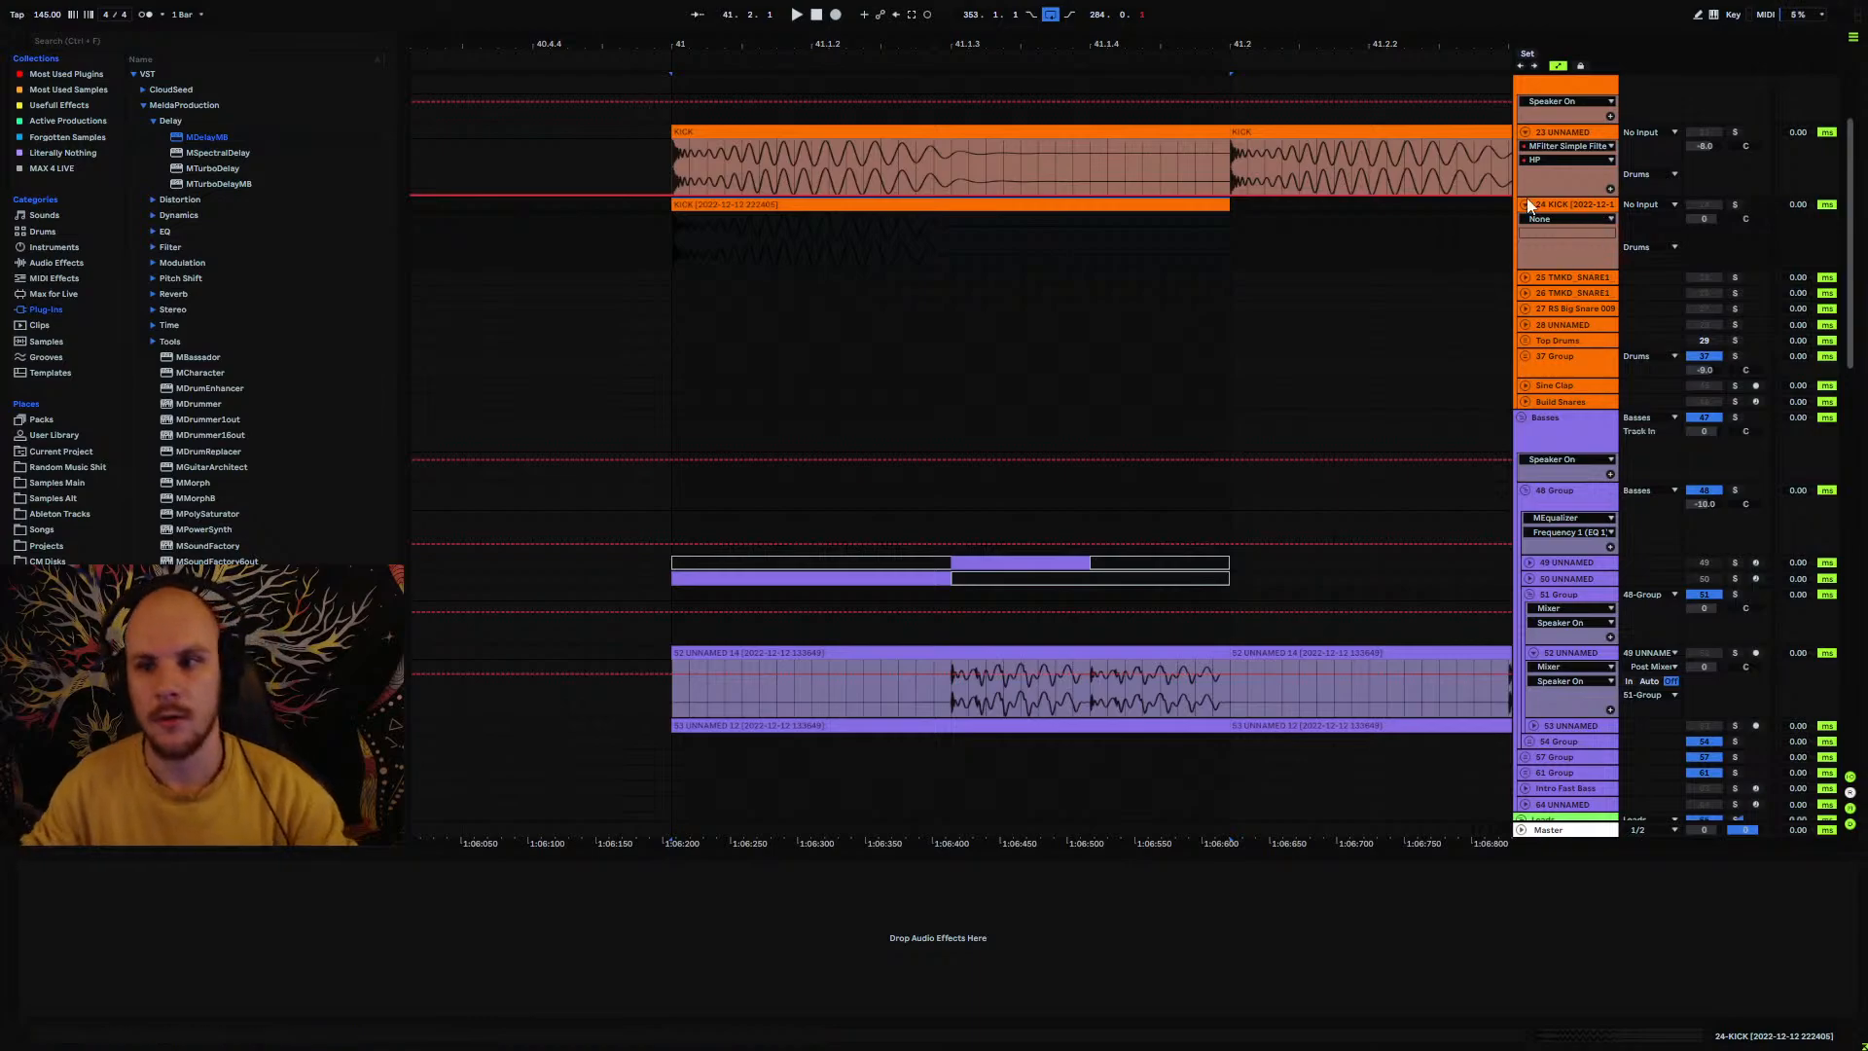
pyautogui.click(1214, 255)
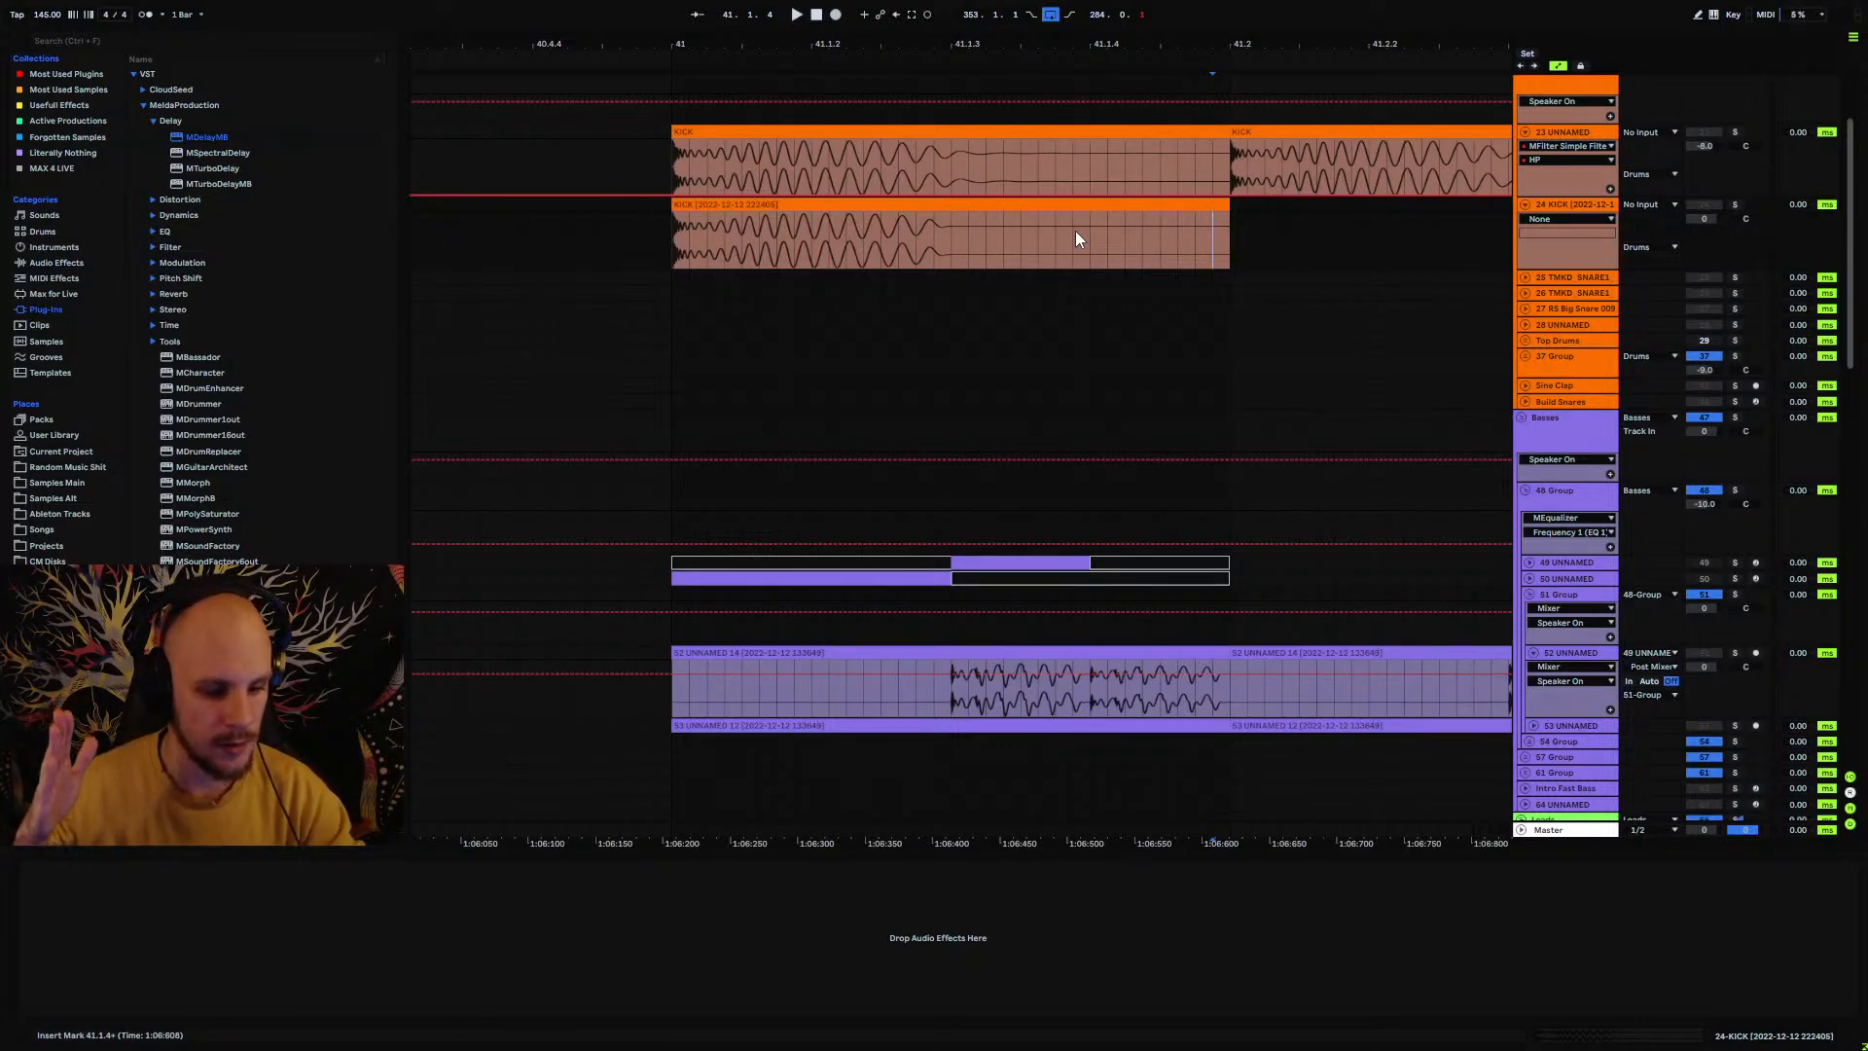
pyautogui.moveTo(936, 230); pyautogui.dragTo(965, 241)
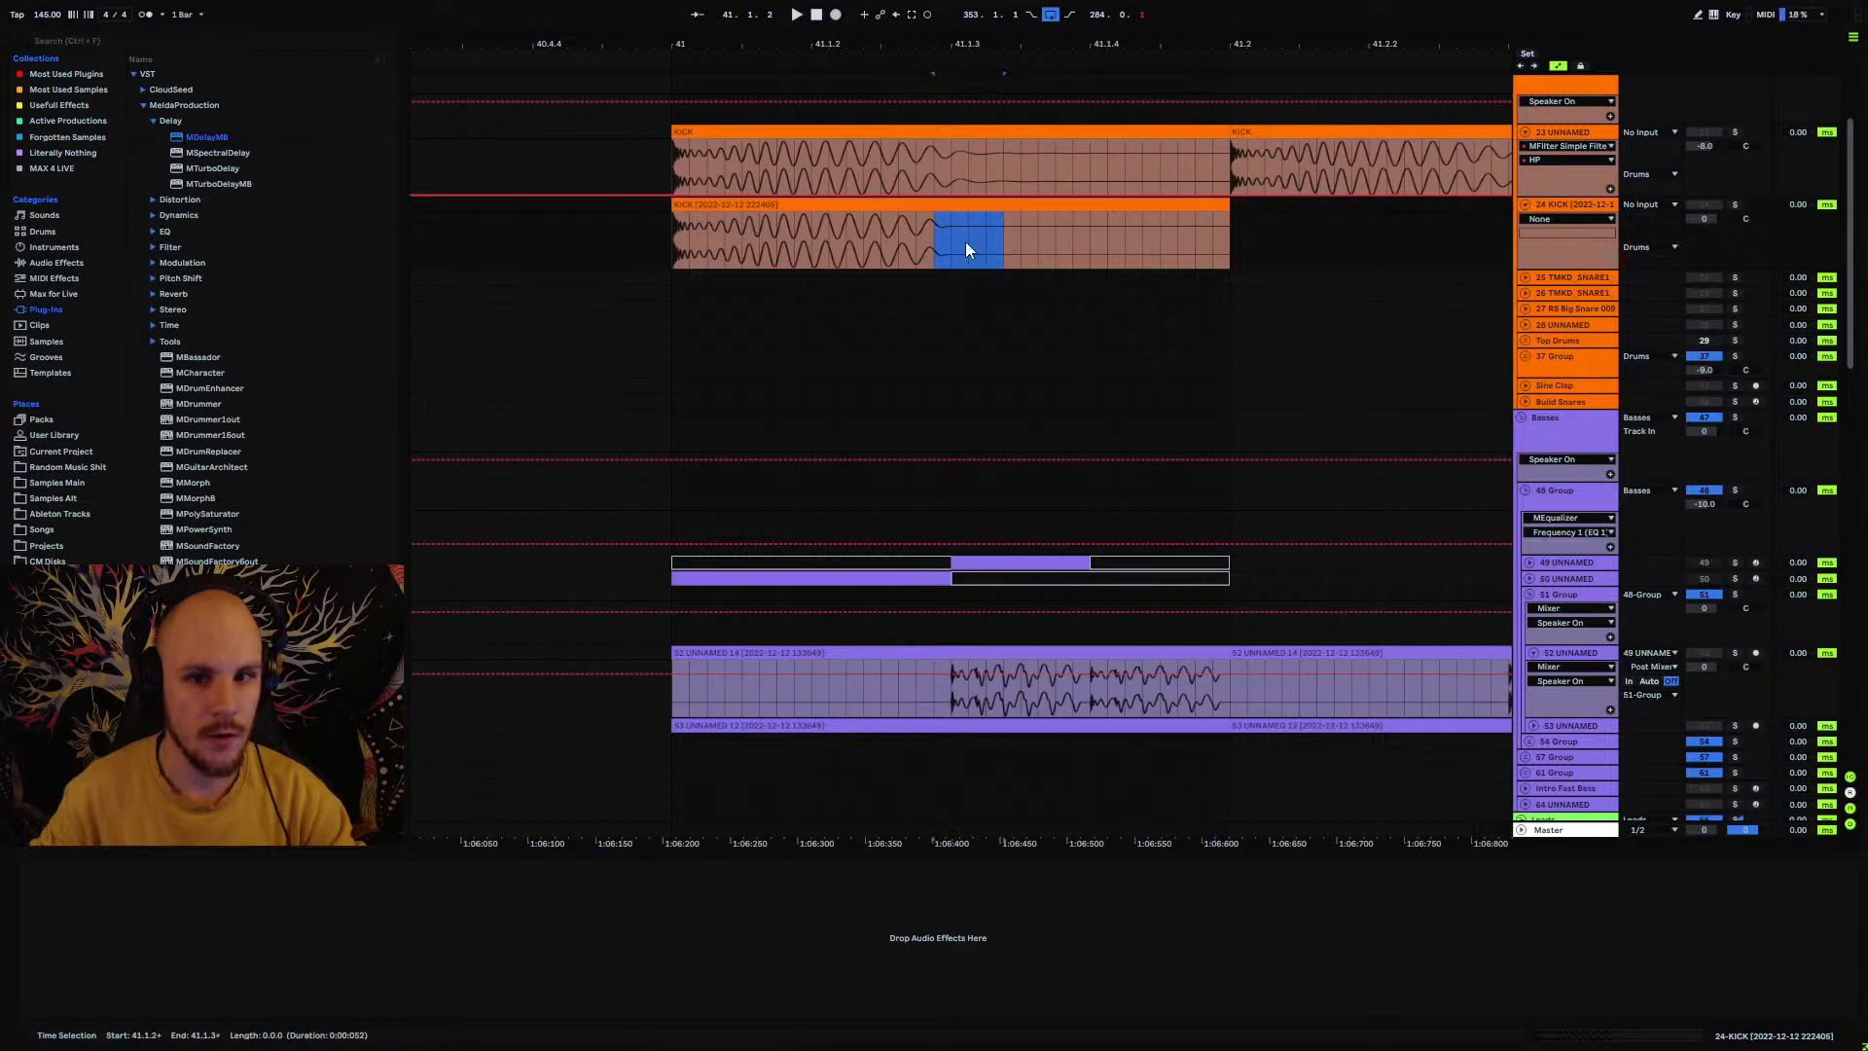
pyautogui.click(938, 242)
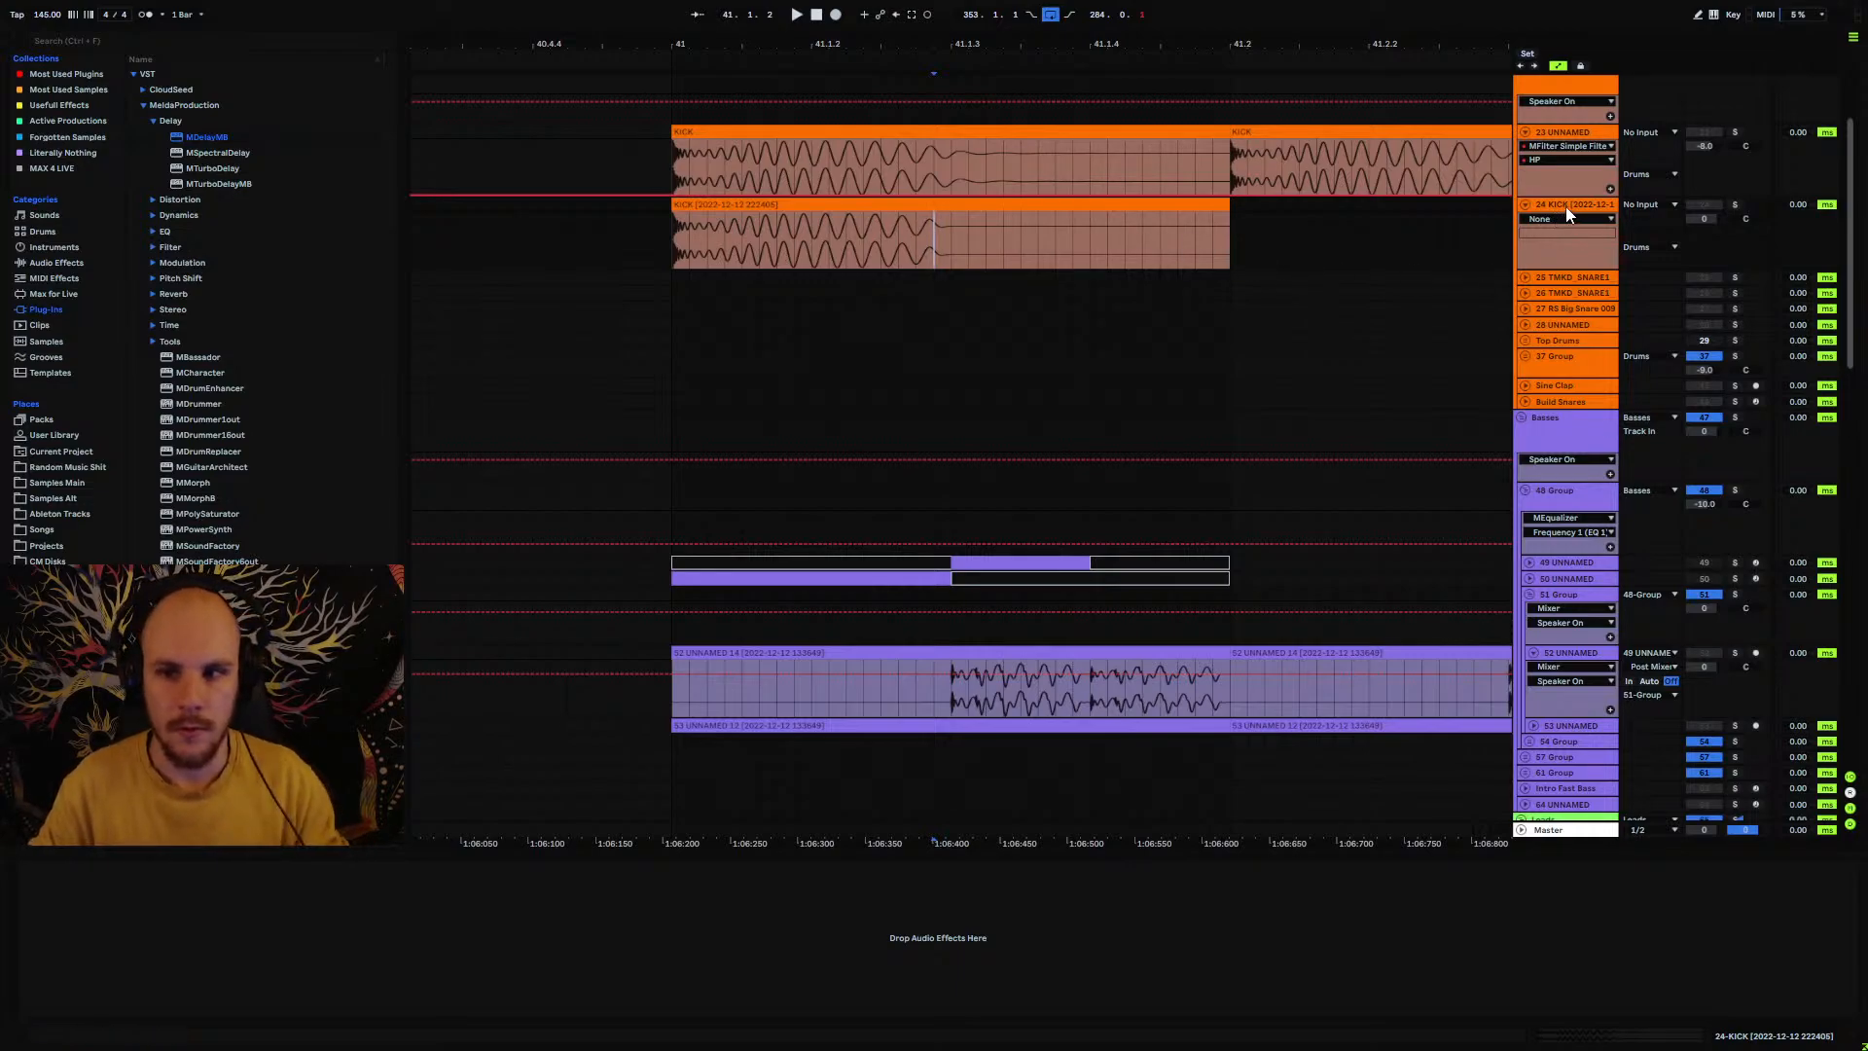
# Step: Open the sample file management for the first kick clip on 23 UNNAMED and start hot-swapping its Projektor Kick 9.wav reference
pyautogui.click(1033, 137)
pyautogui.doubleClick(1033, 136)
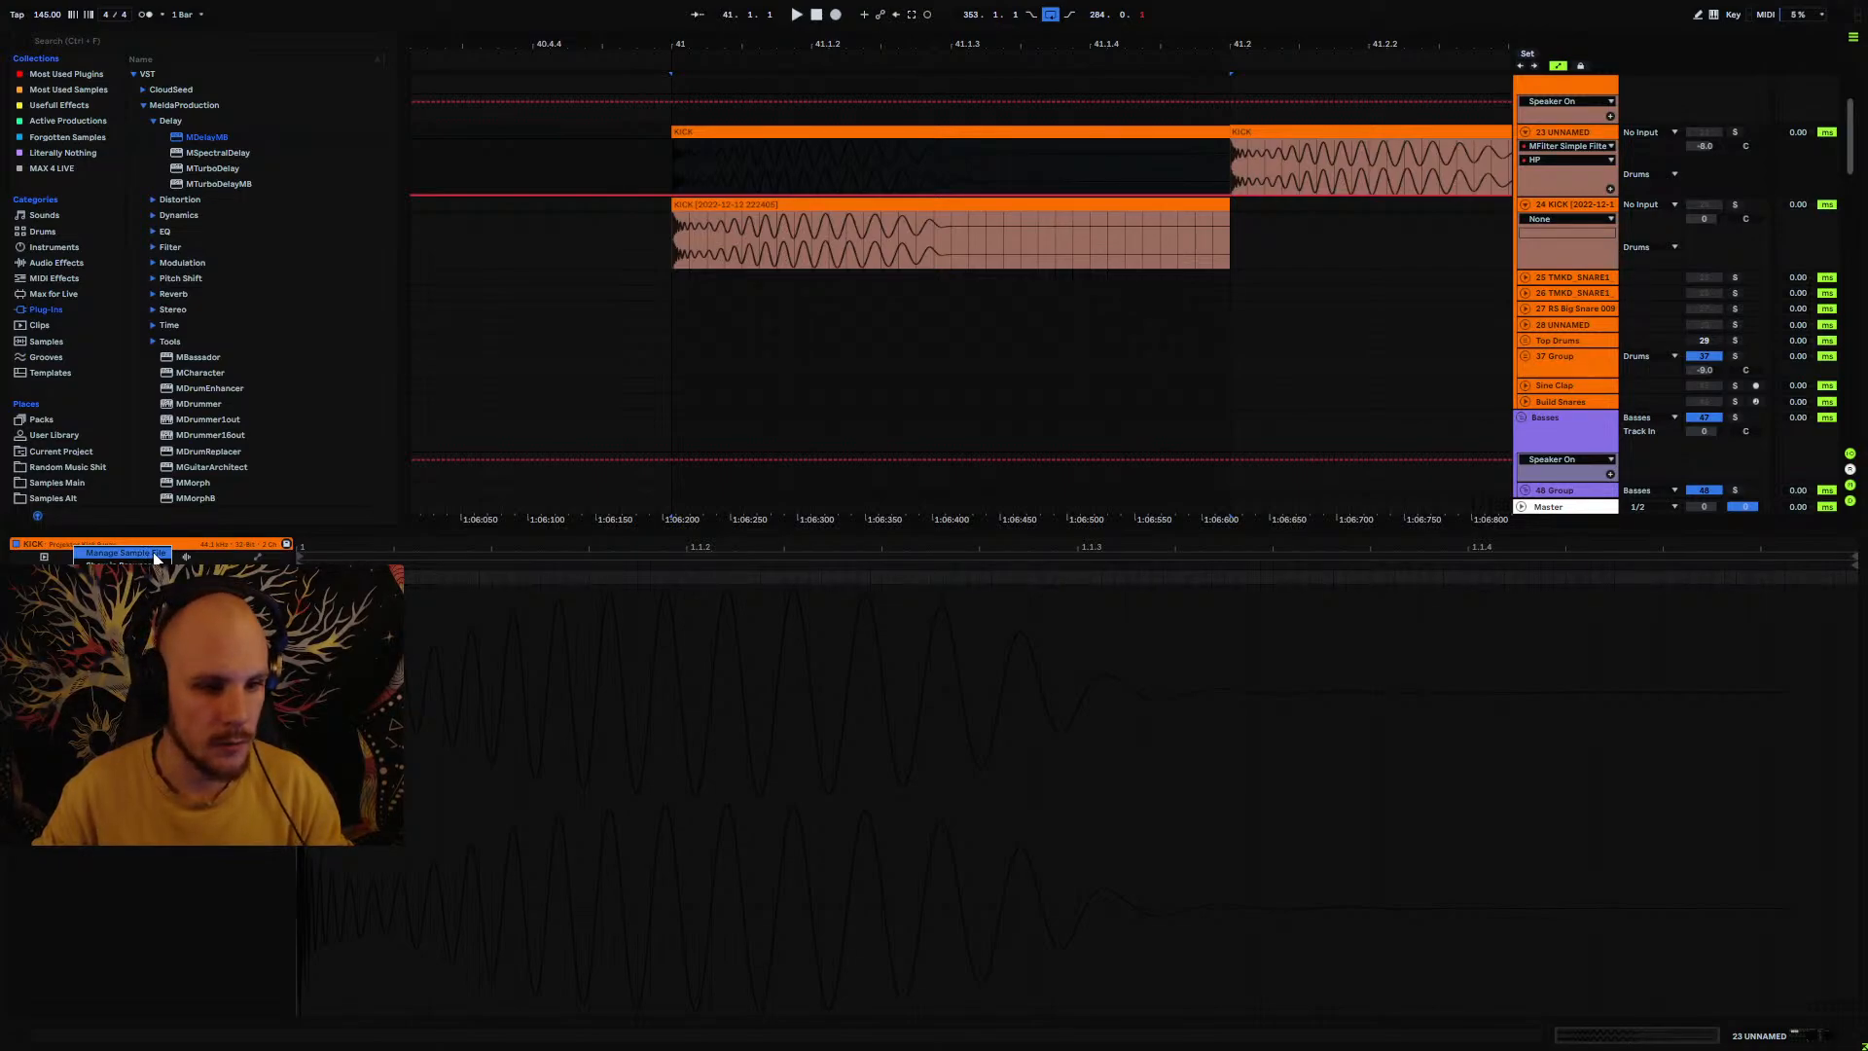
pyautogui.click(155, 553)
pyautogui.click(1534, 965)
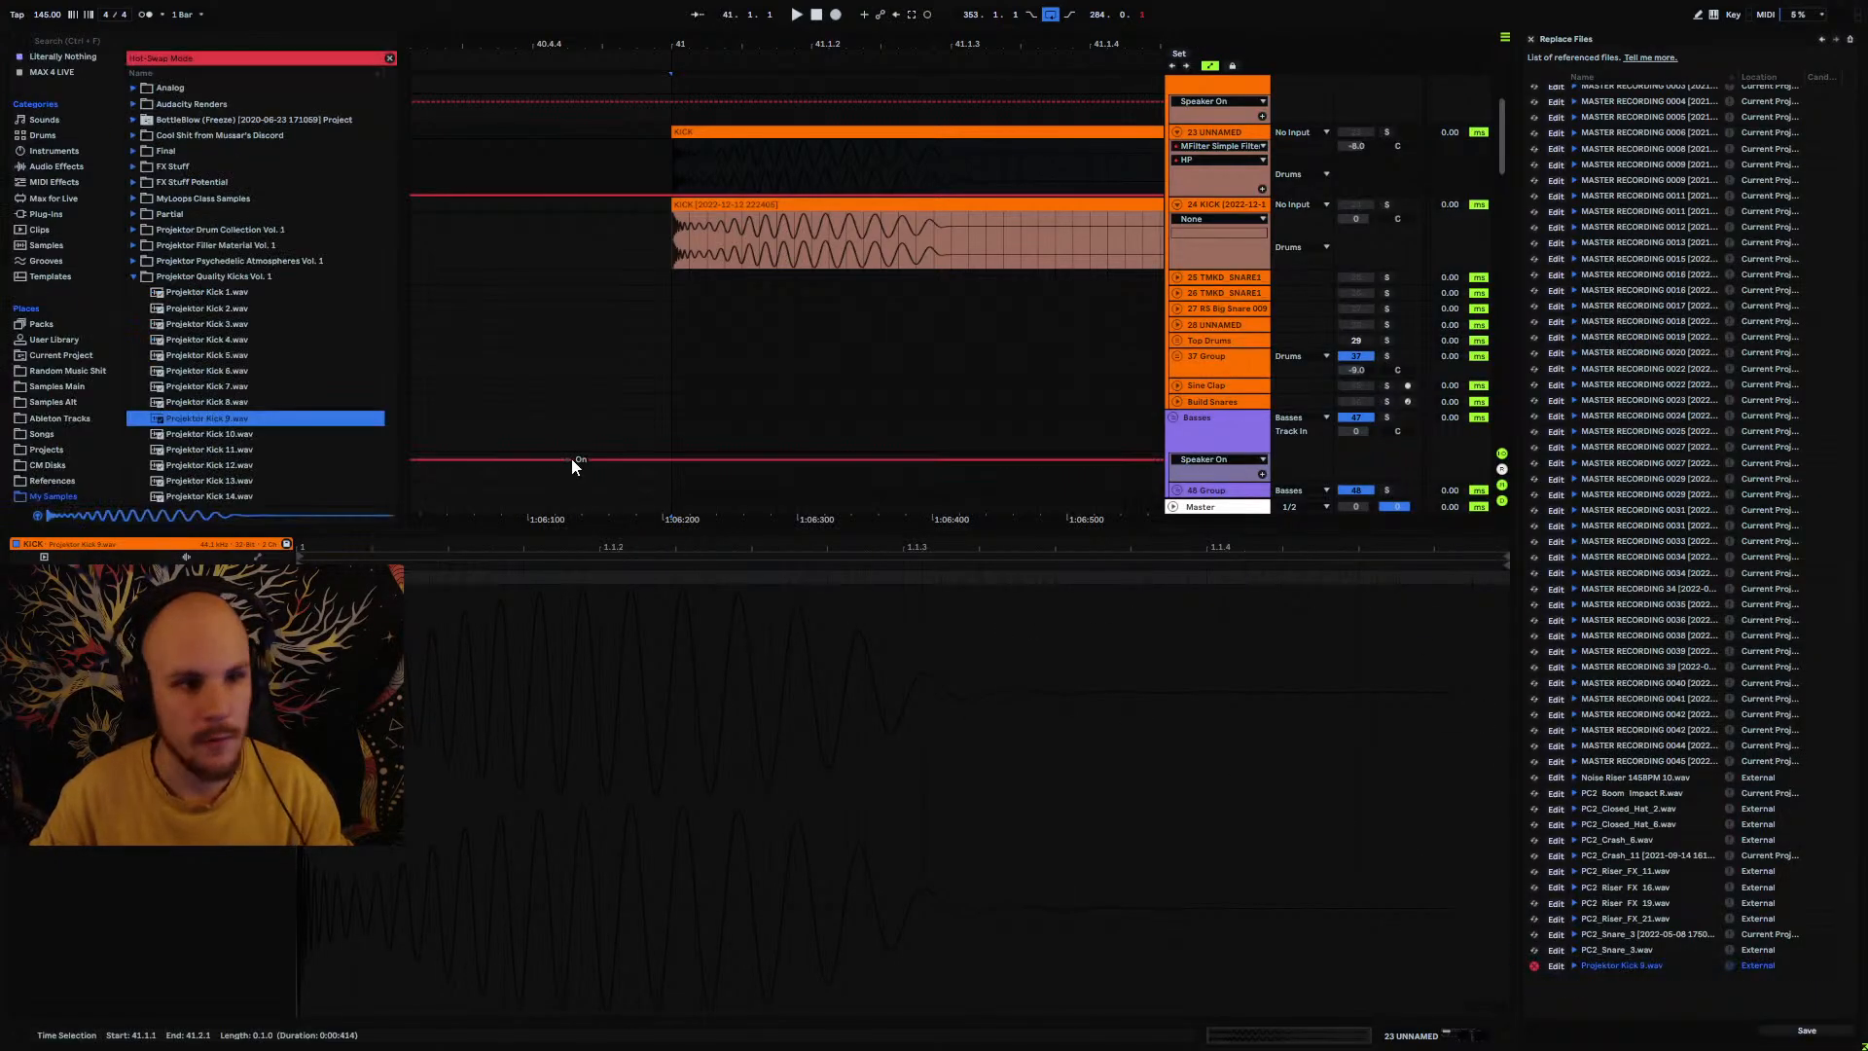
pyautogui.click(60, 356)
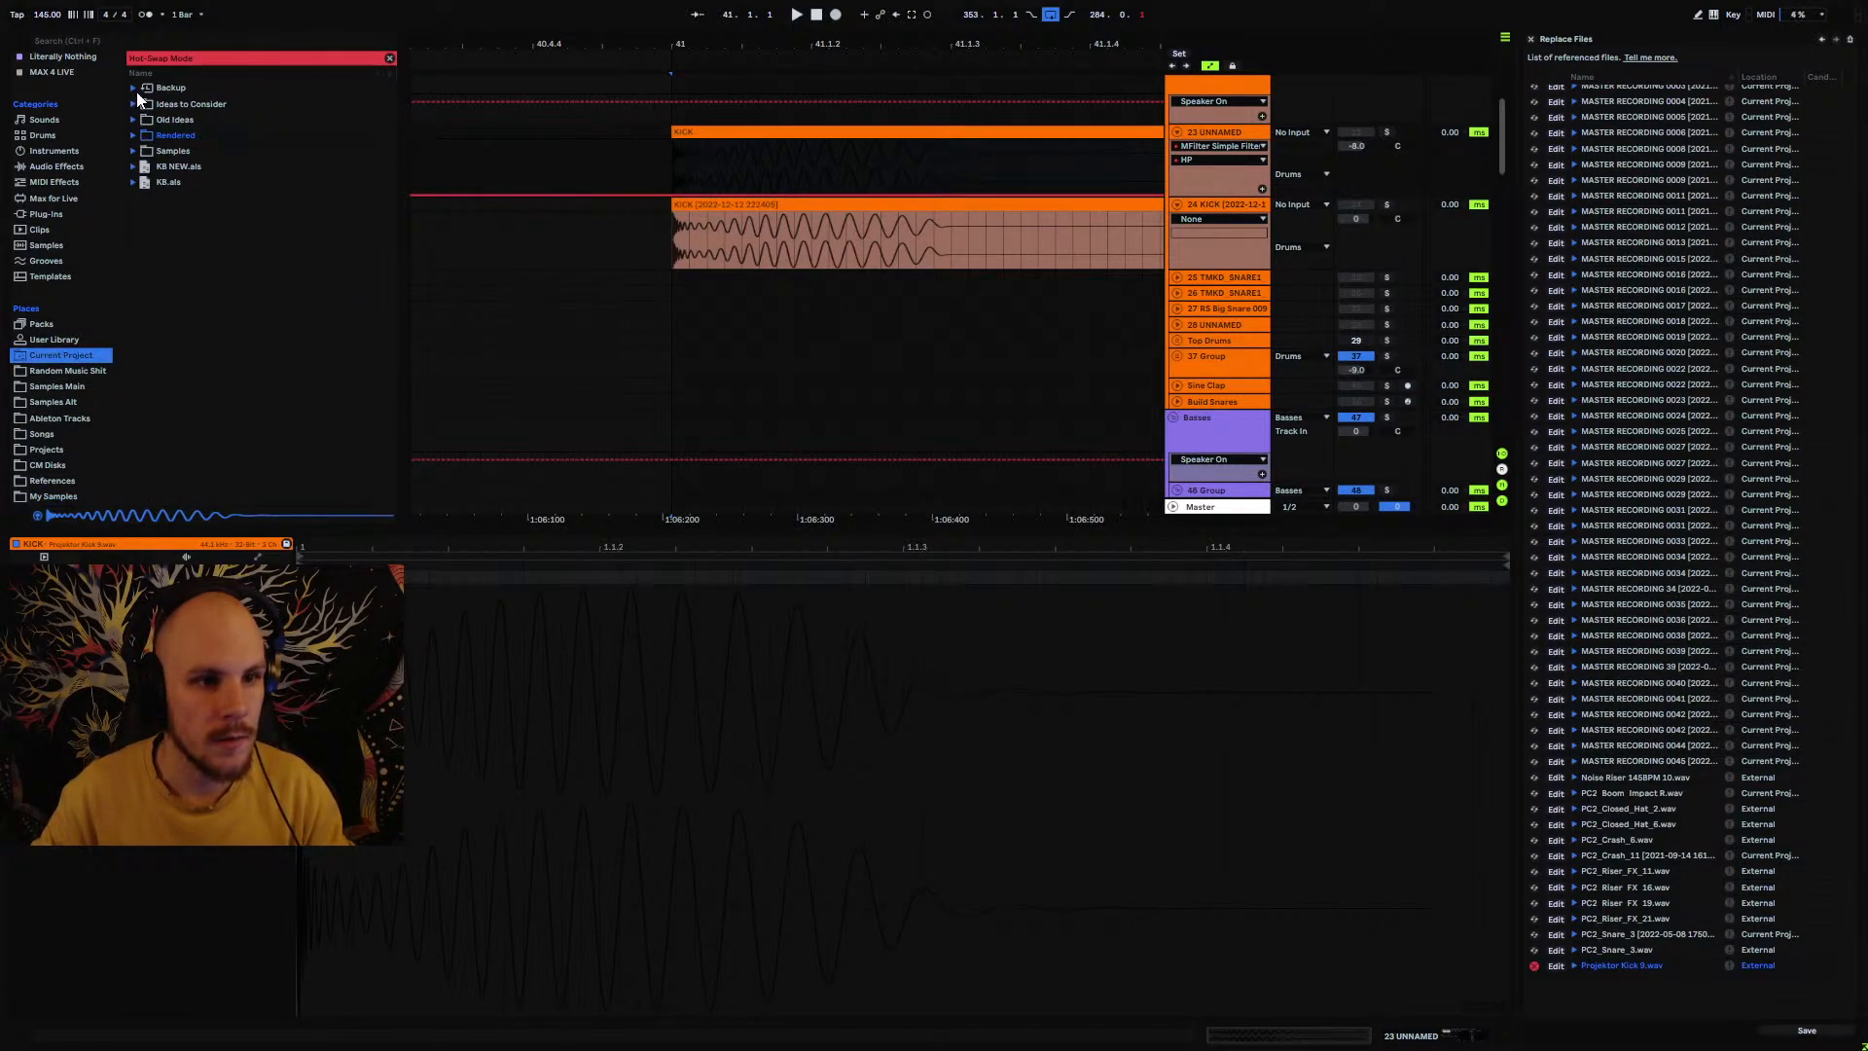
pyautogui.click(133, 151)
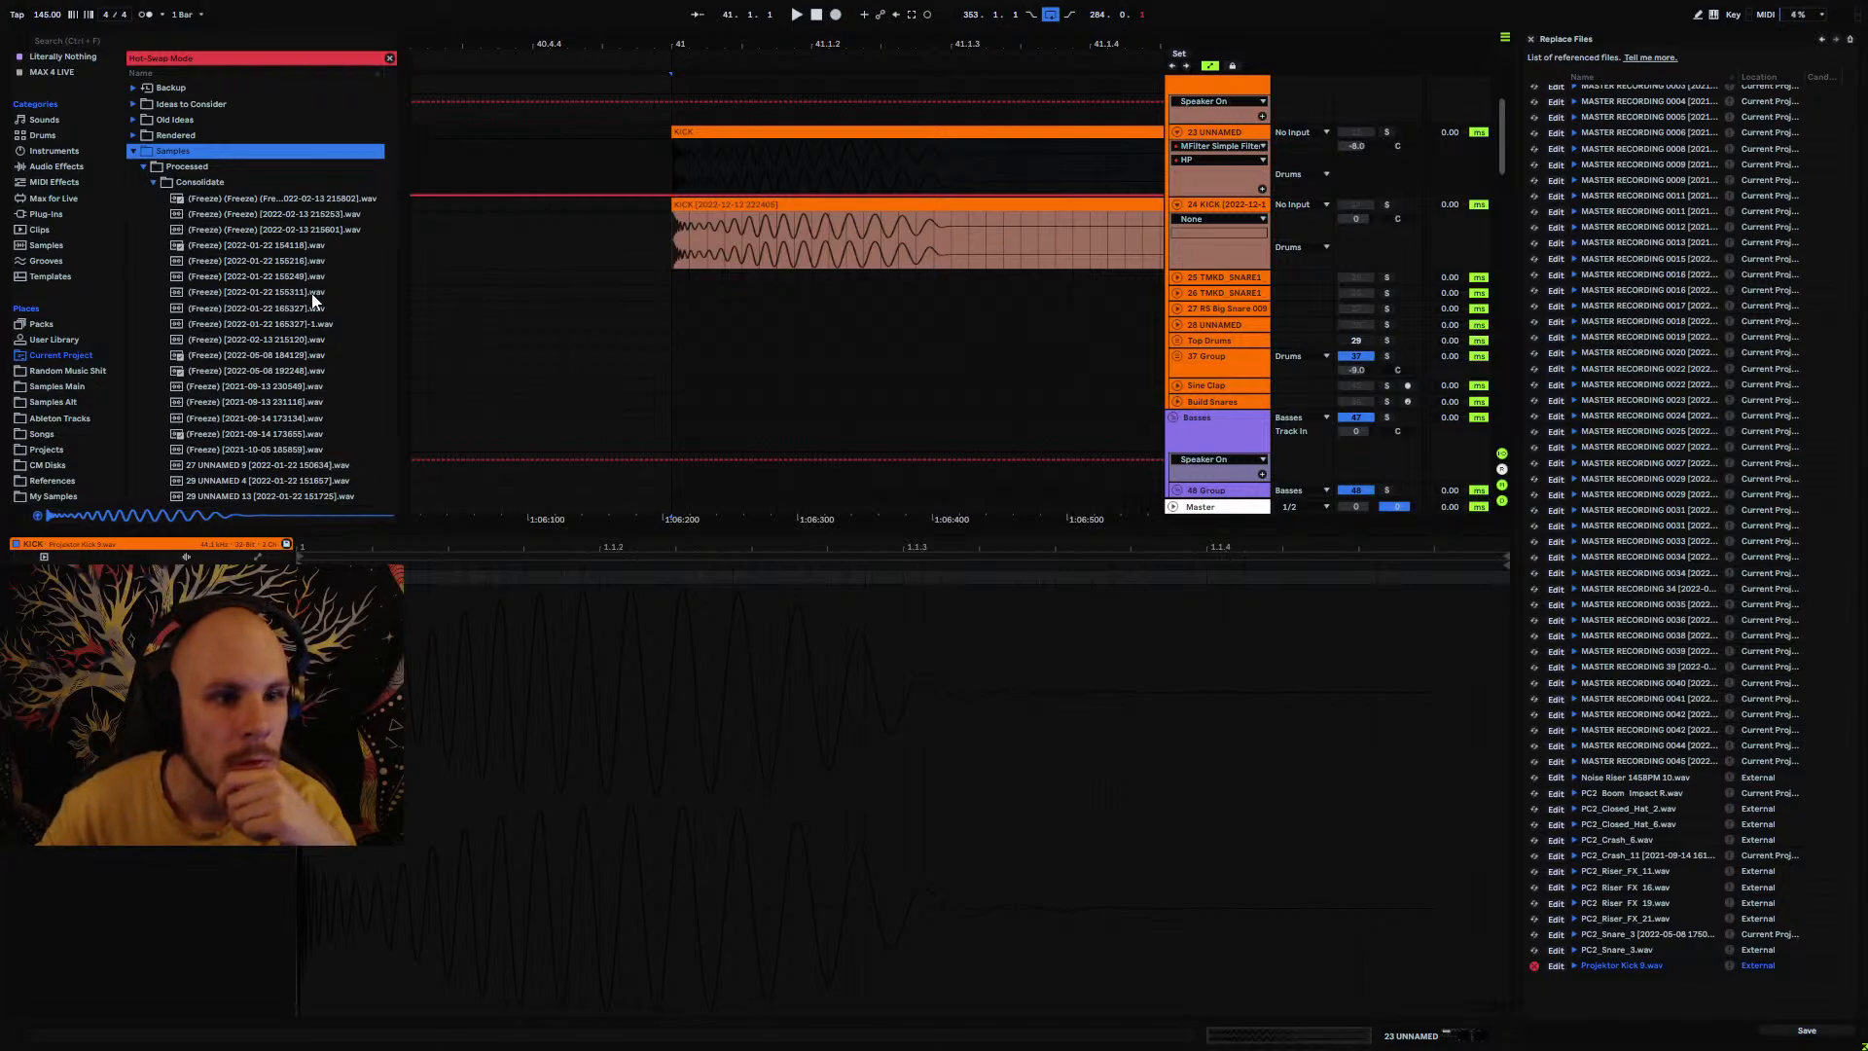
pyautogui.scroll(-3, 308, 321)
pyautogui.scroll(-15, 305, 342)
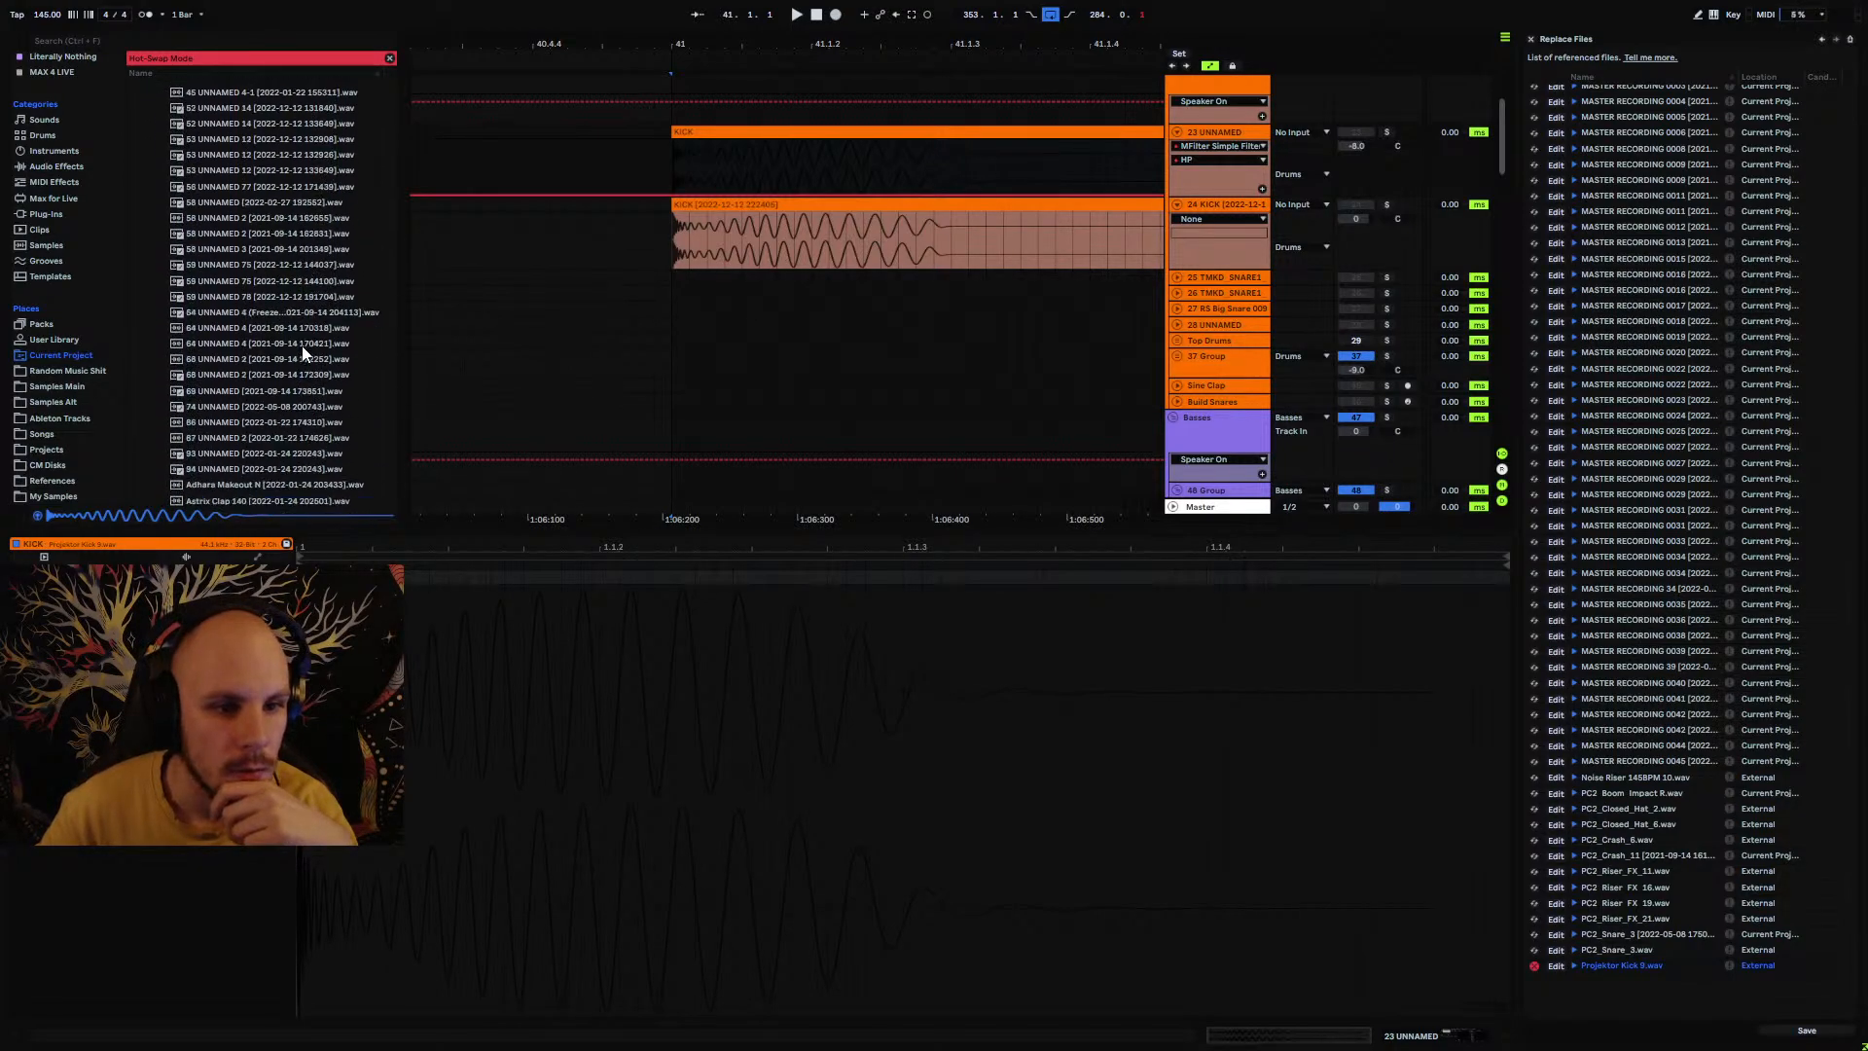
pyautogui.scroll(-3, 291, 357)
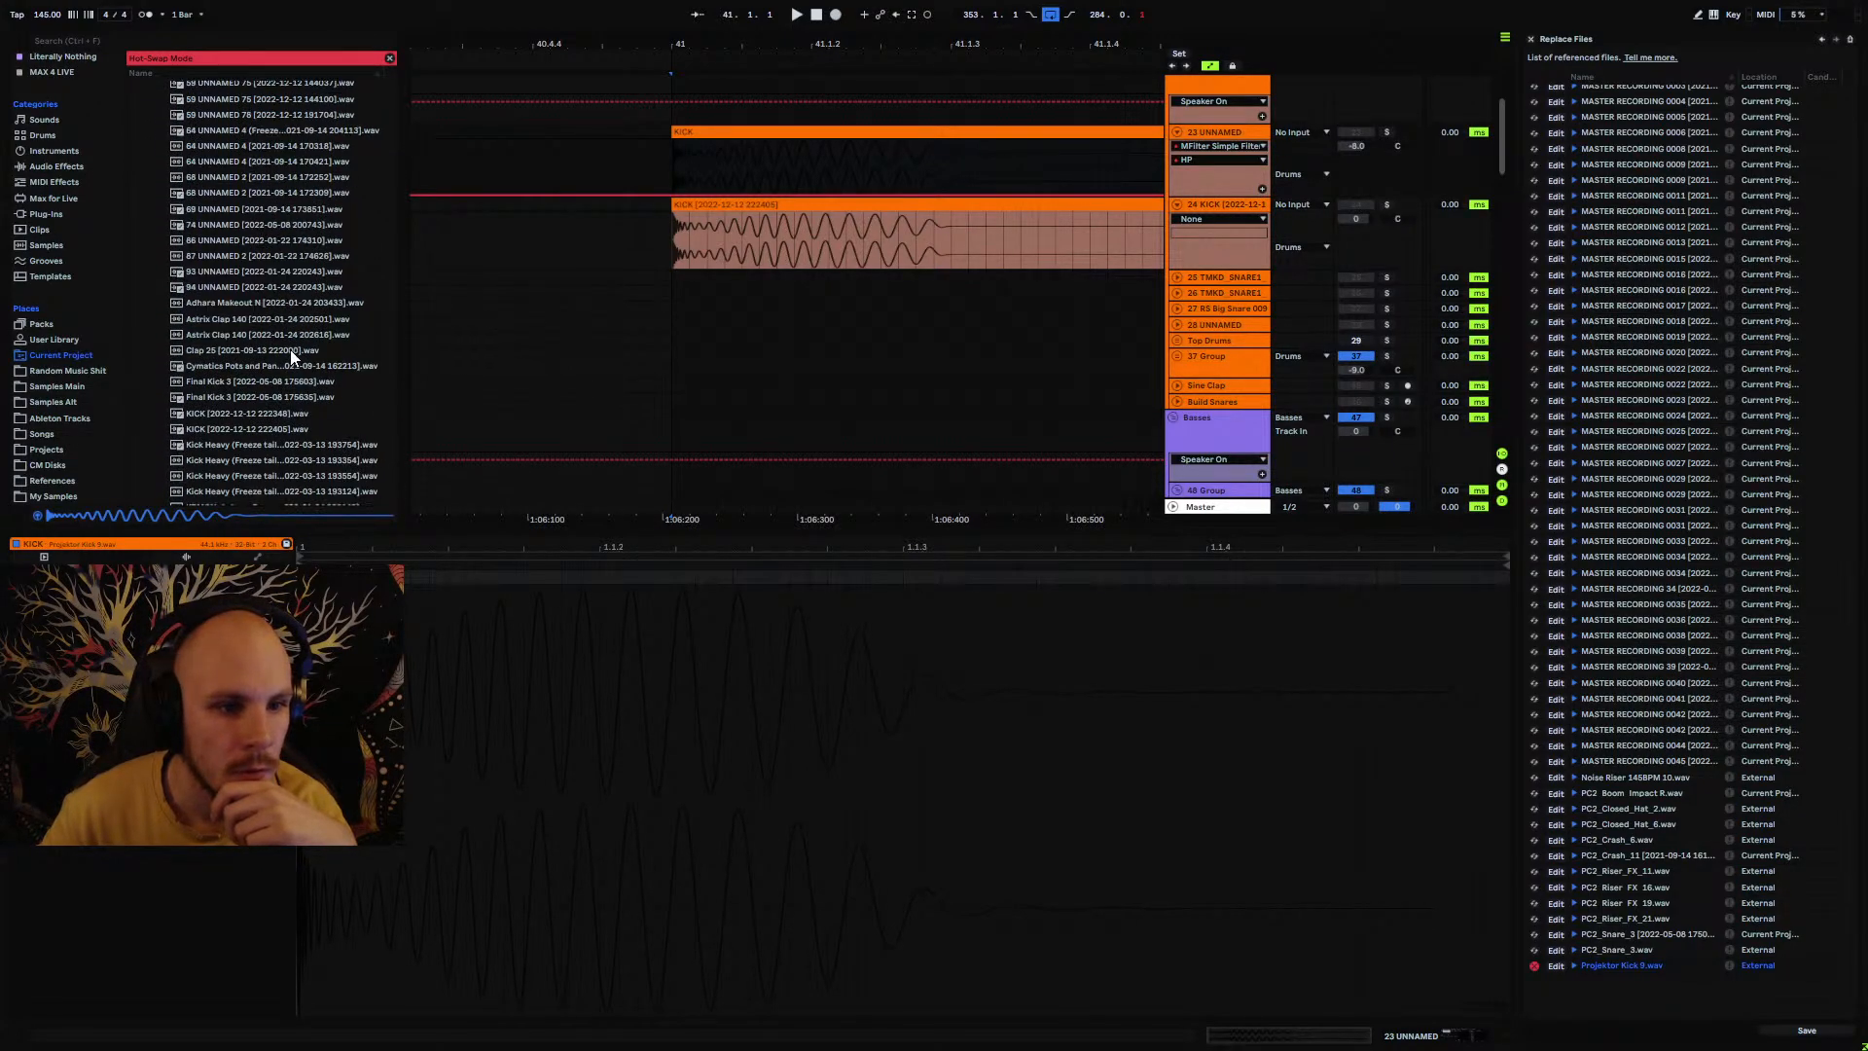
pyautogui.scroll(-5, 290, 358)
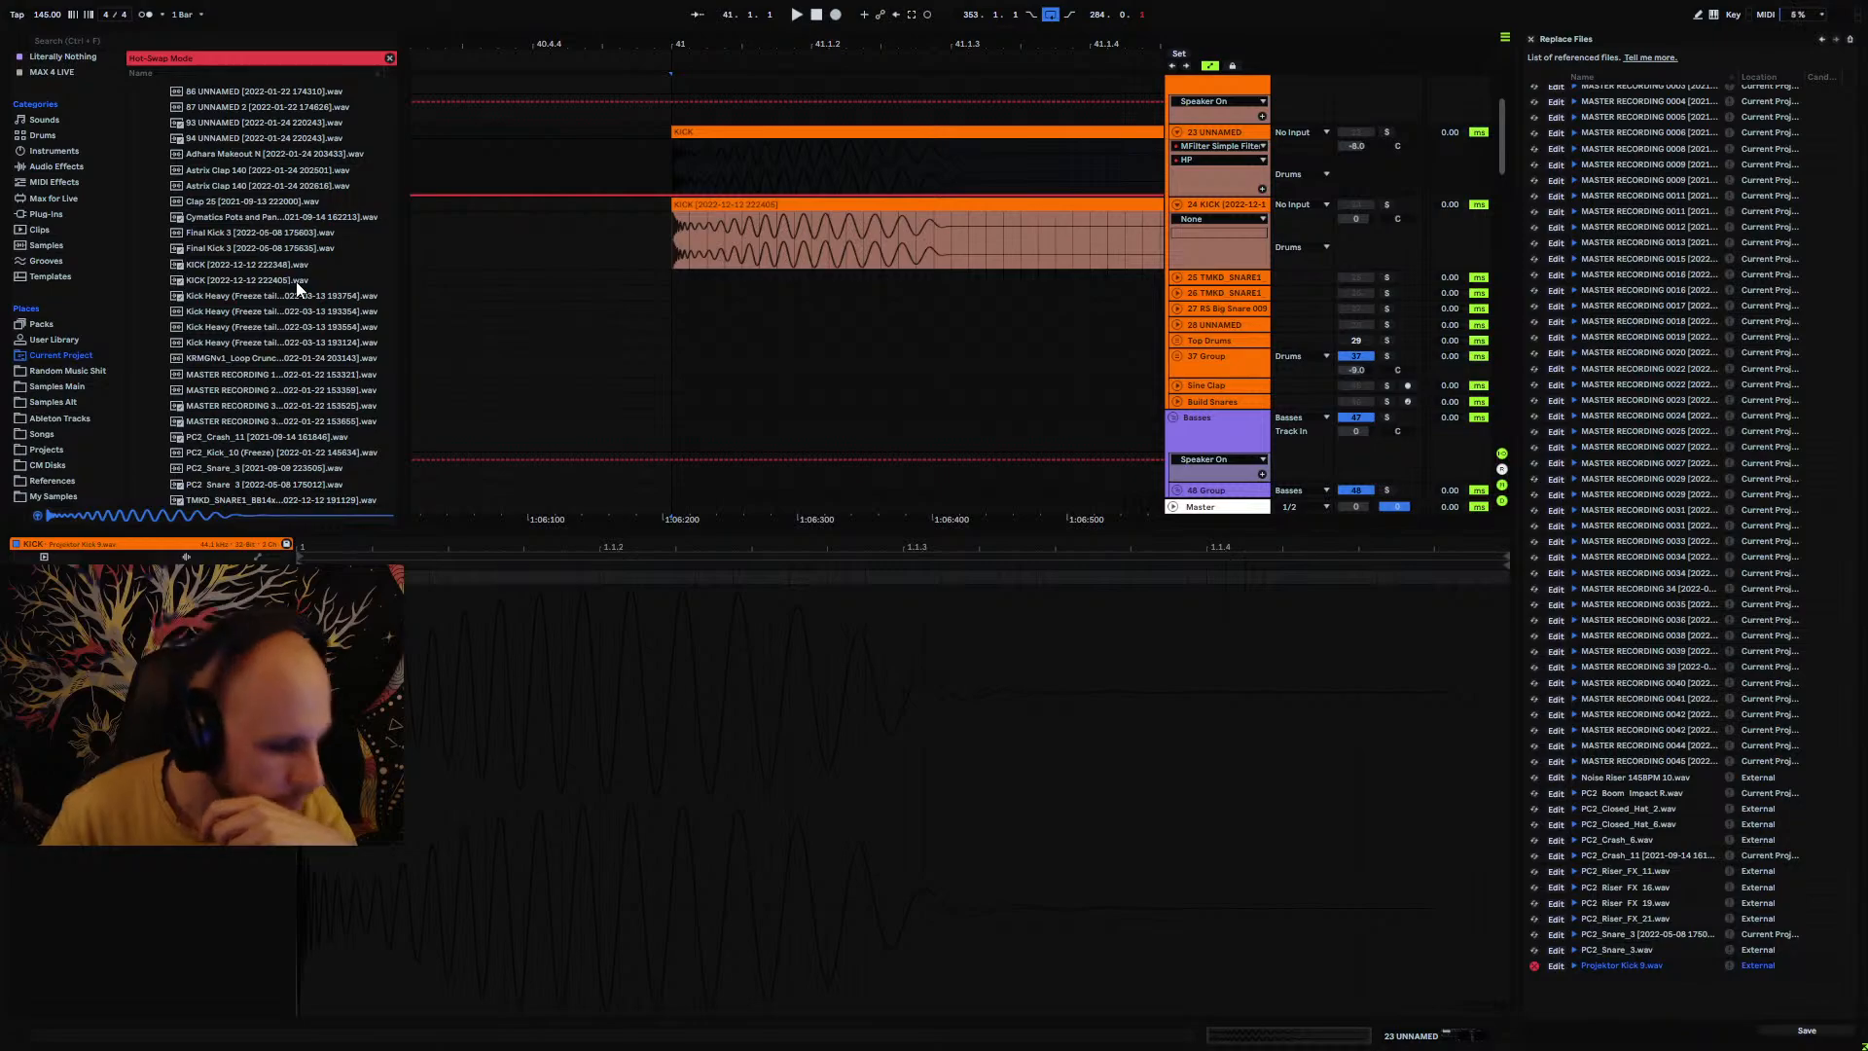
pyautogui.click(280, 282)
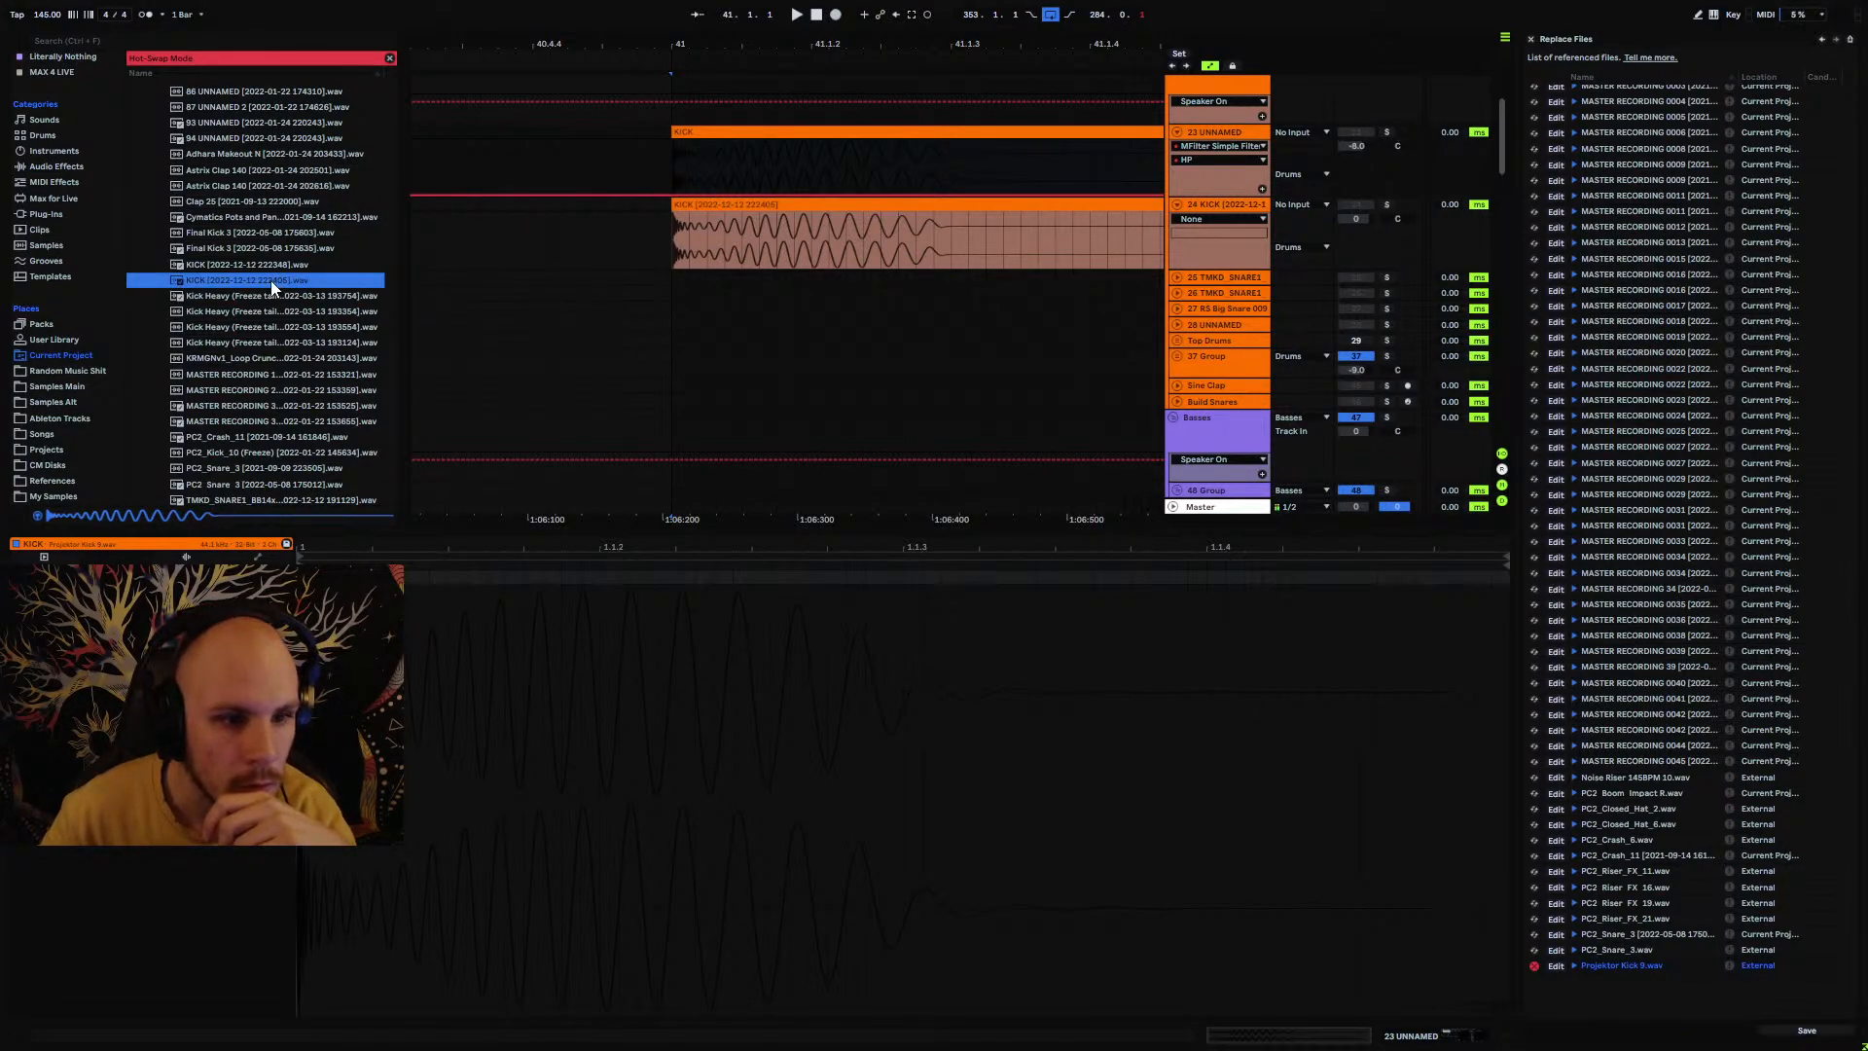
pyautogui.doubleClick(270, 280)
# Step: Delete the temporary track 24 KICK, then close the file replacement list and shrink the clip view
pyautogui.click(828, 238)
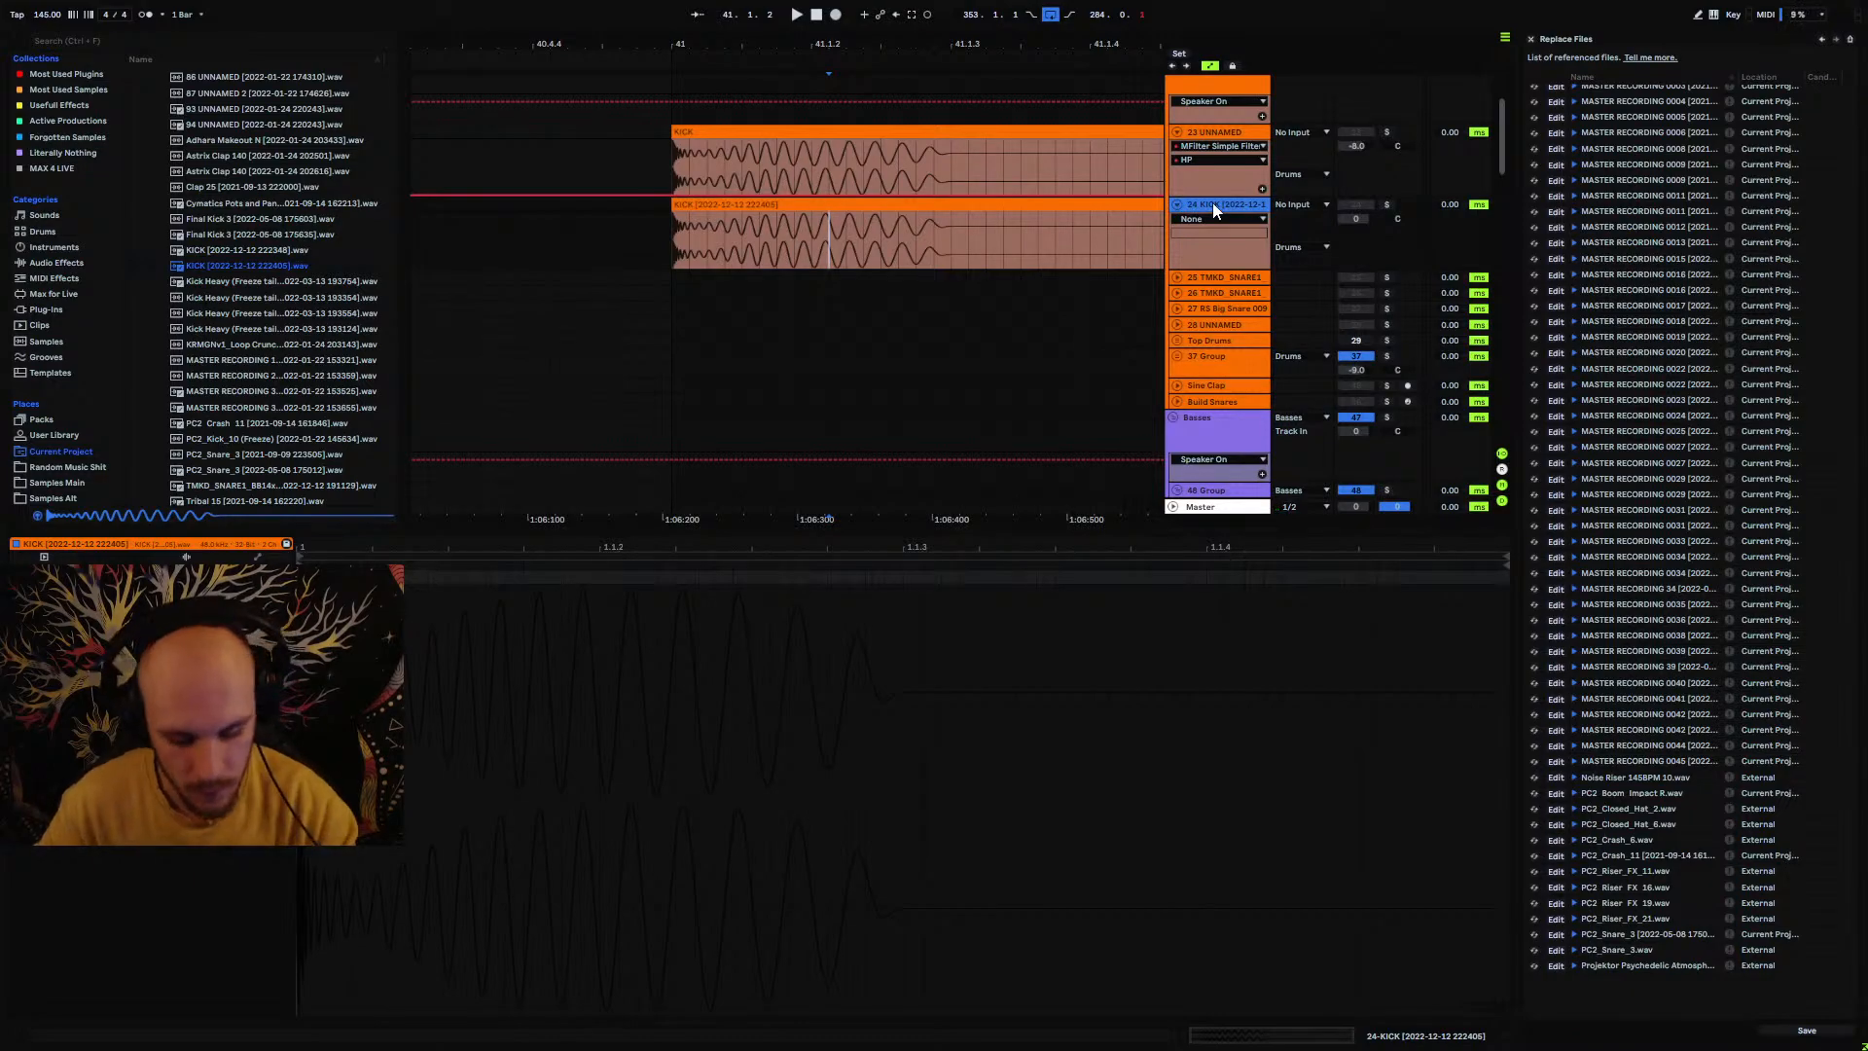
pyautogui.press('Delete')
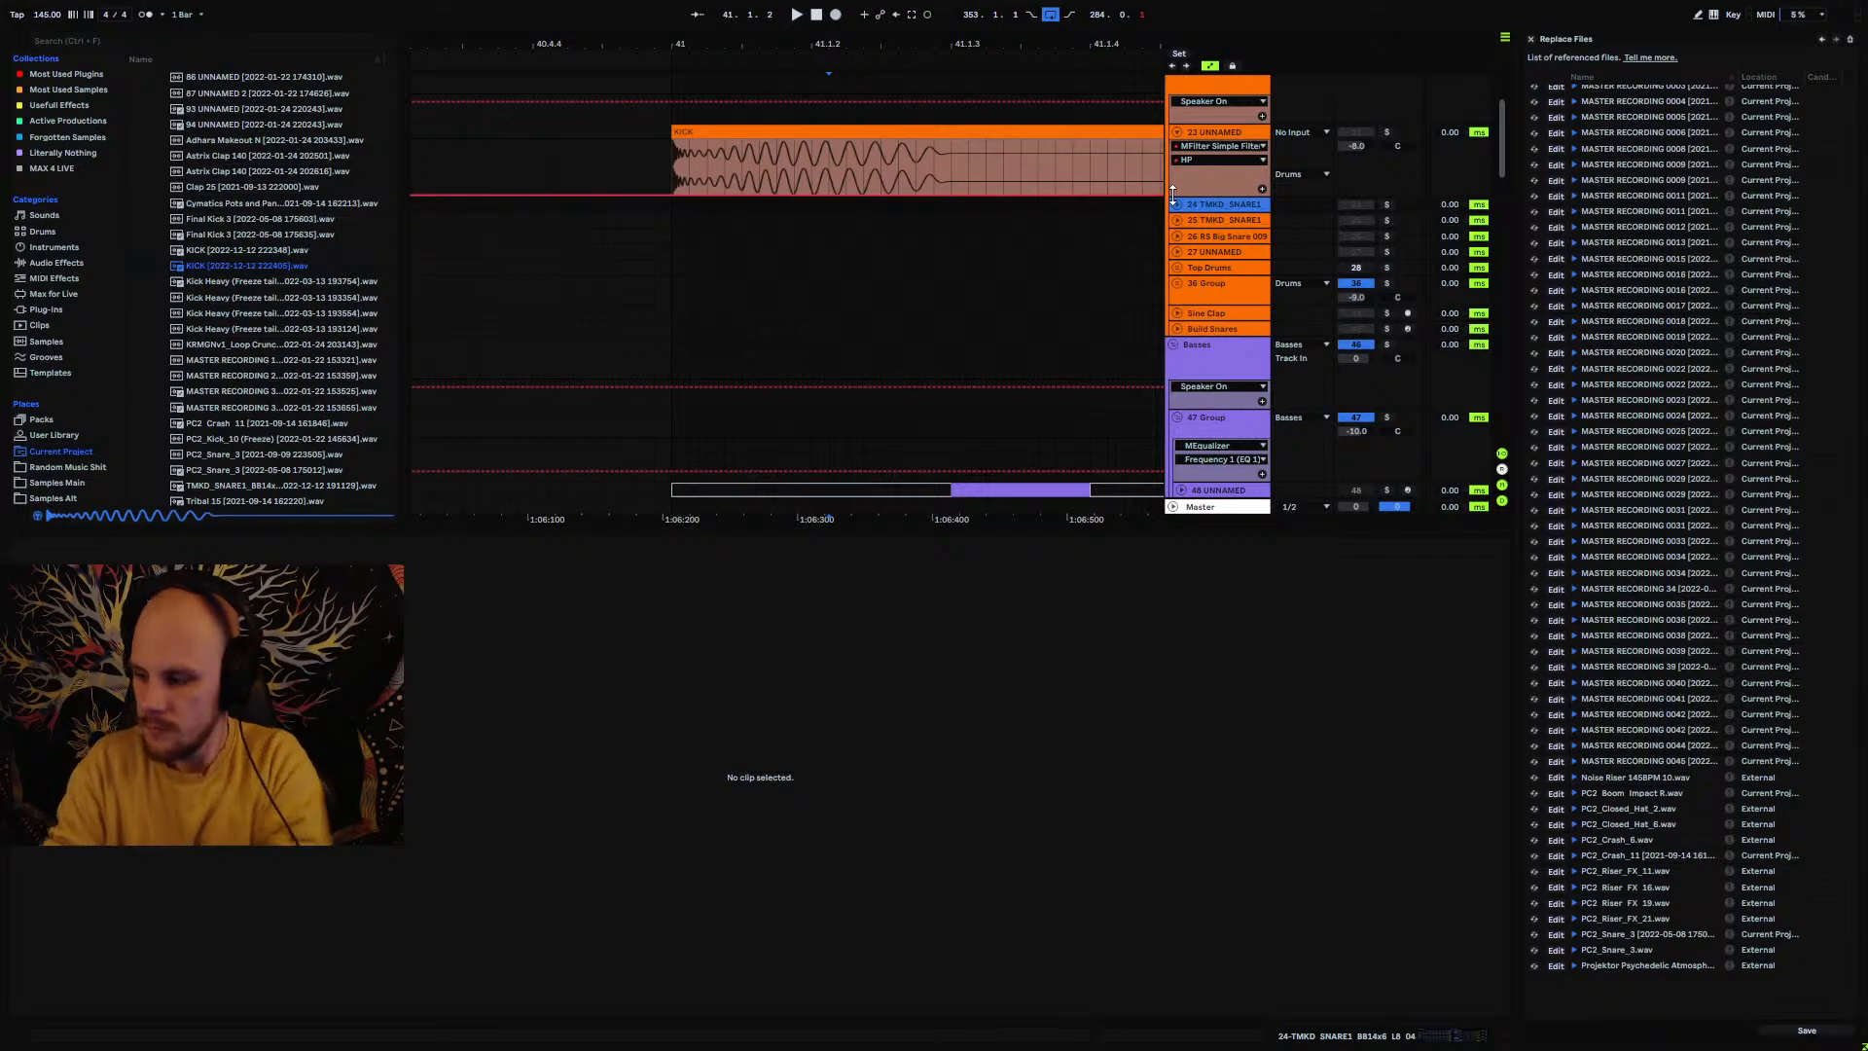
pyautogui.click(1530, 39)
pyautogui.moveTo(1148, 528); pyautogui.dragTo(1167, 837)
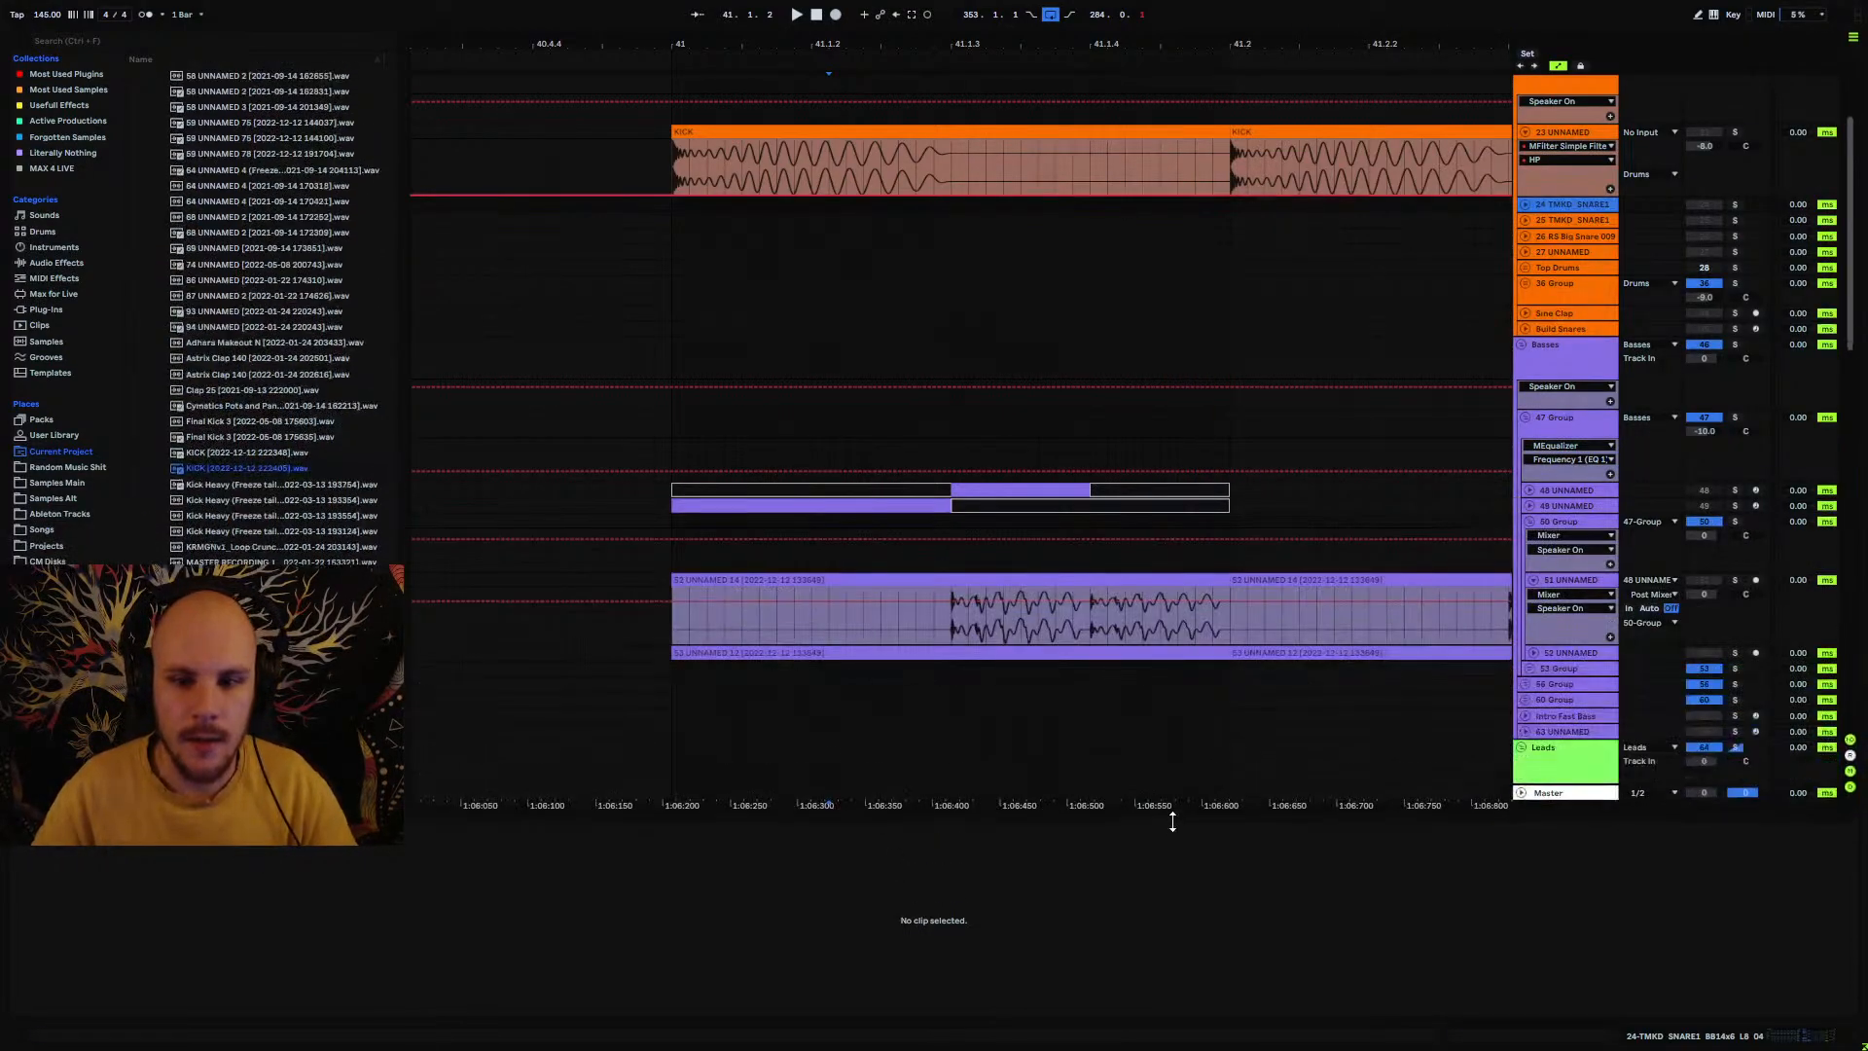
# Step: Examine the swapped kicks on 23 UNNAMED against the bass on 51 UNNAMED from bar 41 onward
pyautogui.moveTo(702, 162); pyautogui.dragTo(895, 173)
pyautogui.moveTo(777, 175); pyautogui.dragTo(949, 179)
pyautogui.click(827, 177)
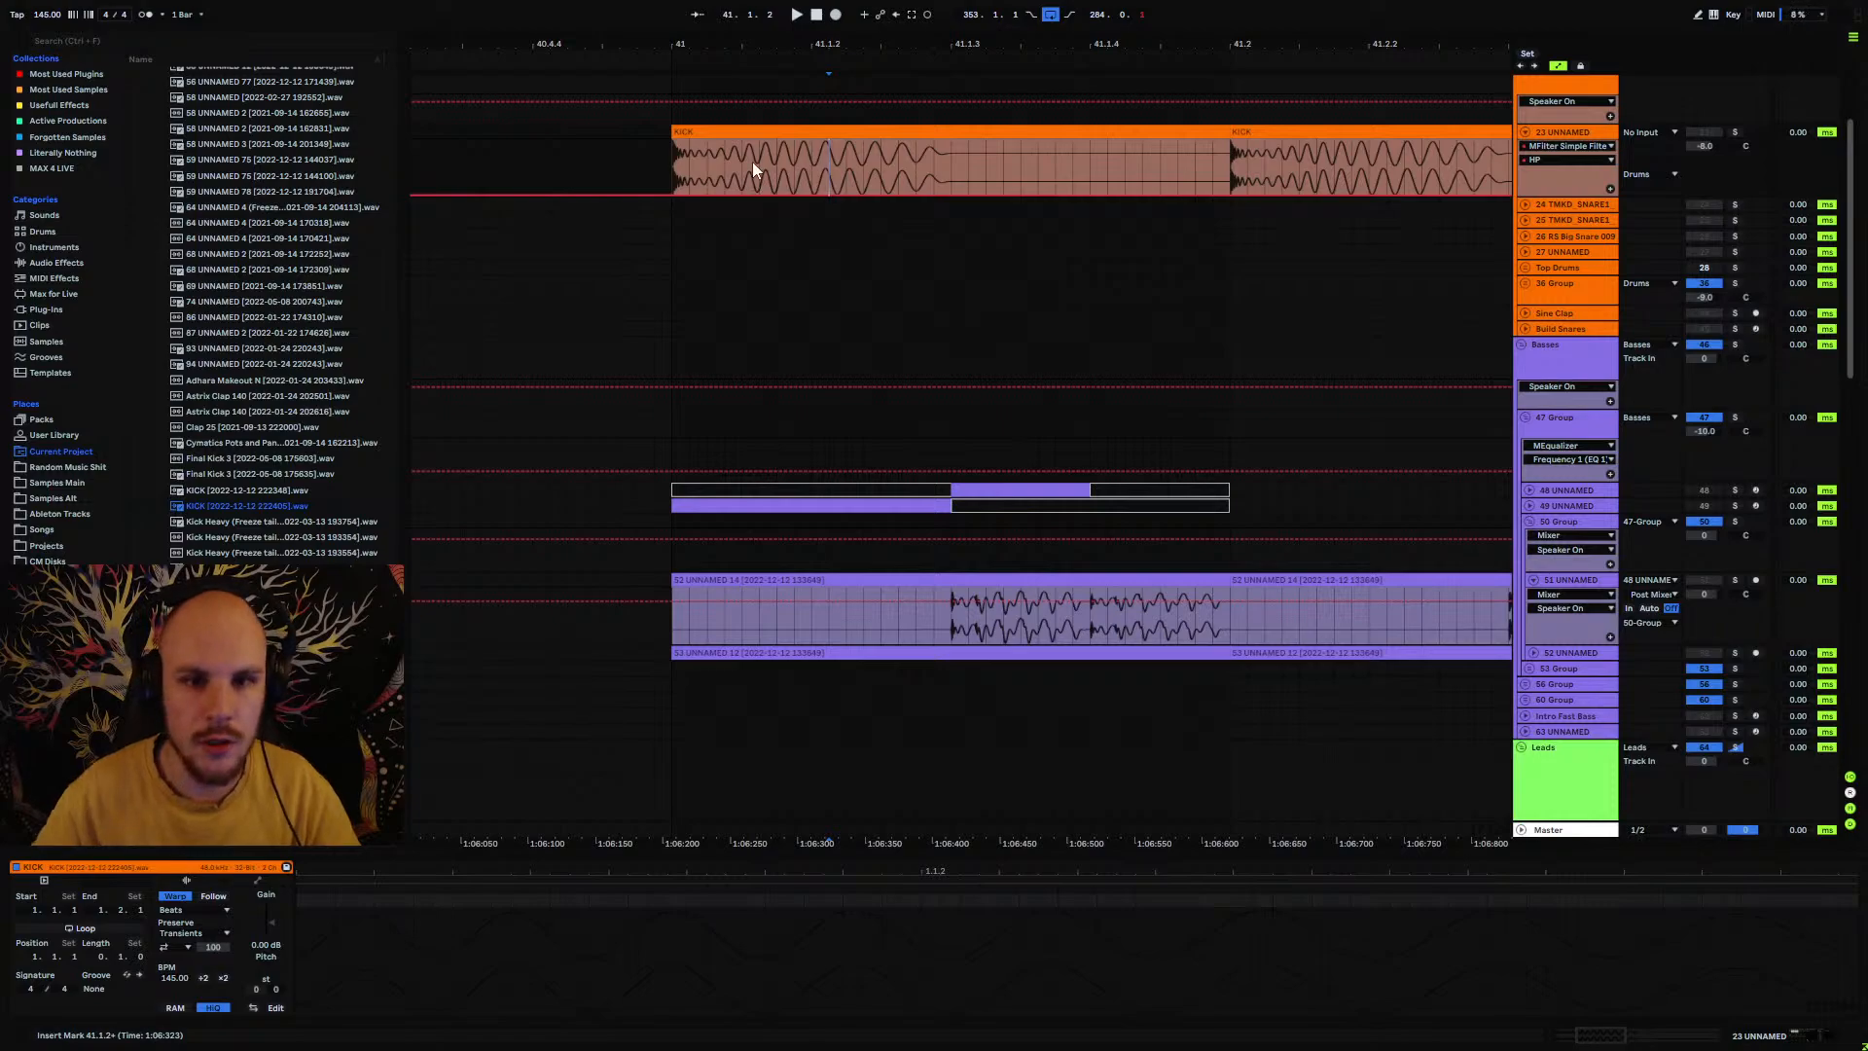
pyautogui.moveTo(708, 170); pyautogui.dragTo(897, 178)
pyautogui.moveTo(751, 46); pyautogui.dragTo(966, 4)
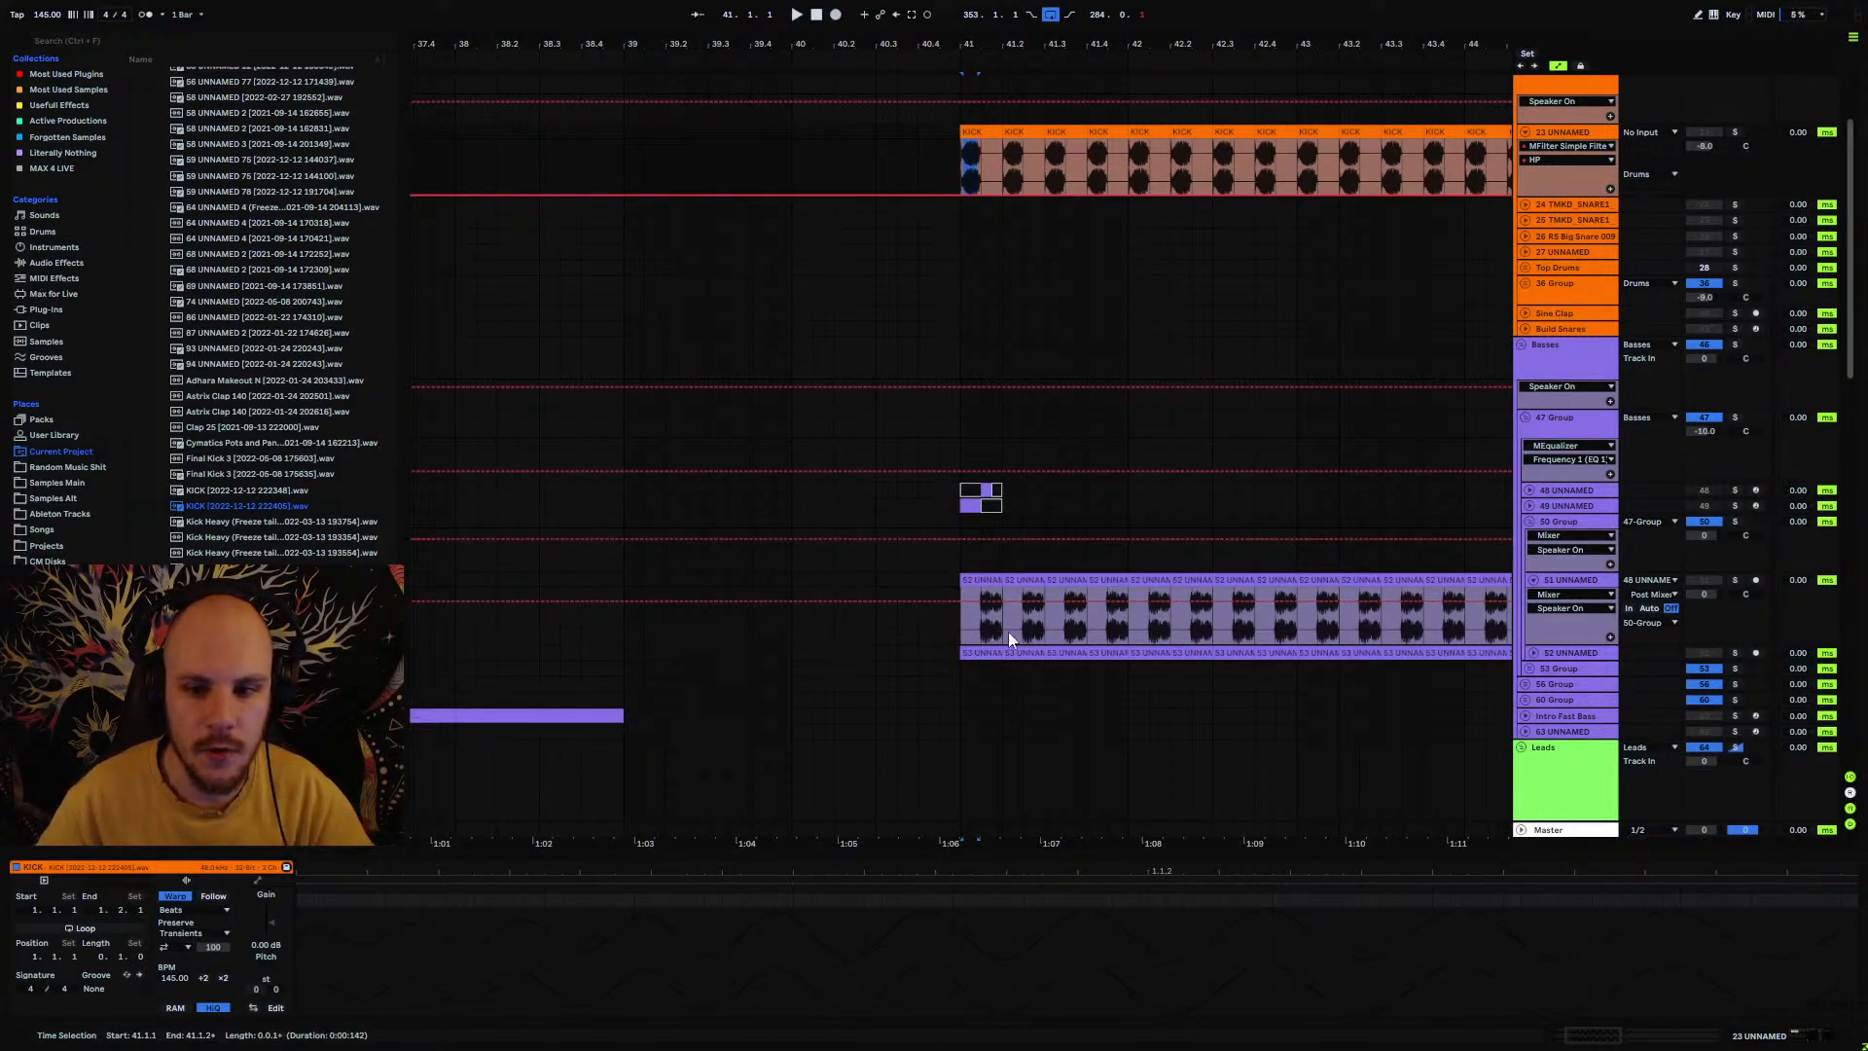
pyautogui.click(962, 161)
pyautogui.moveTo(961, 160); pyautogui.dragTo(981, 159)
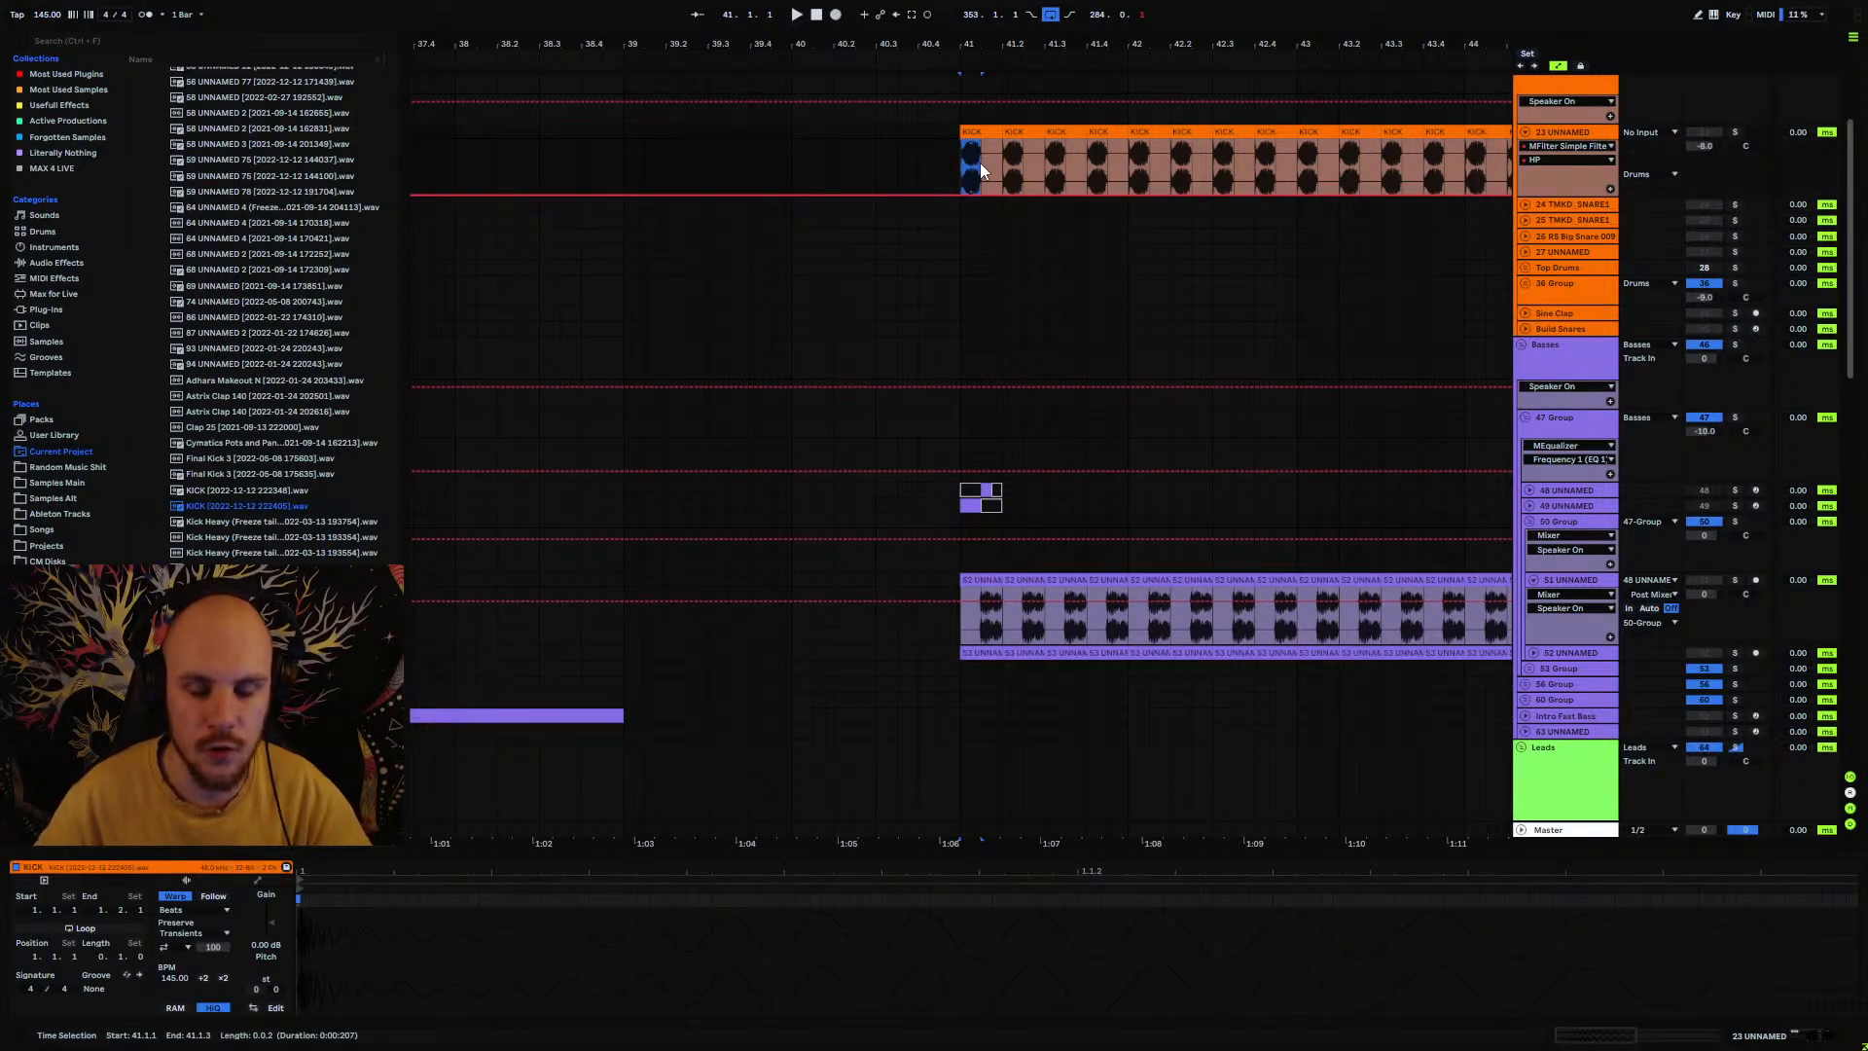
pyautogui.press('-')
pyautogui.press('-')
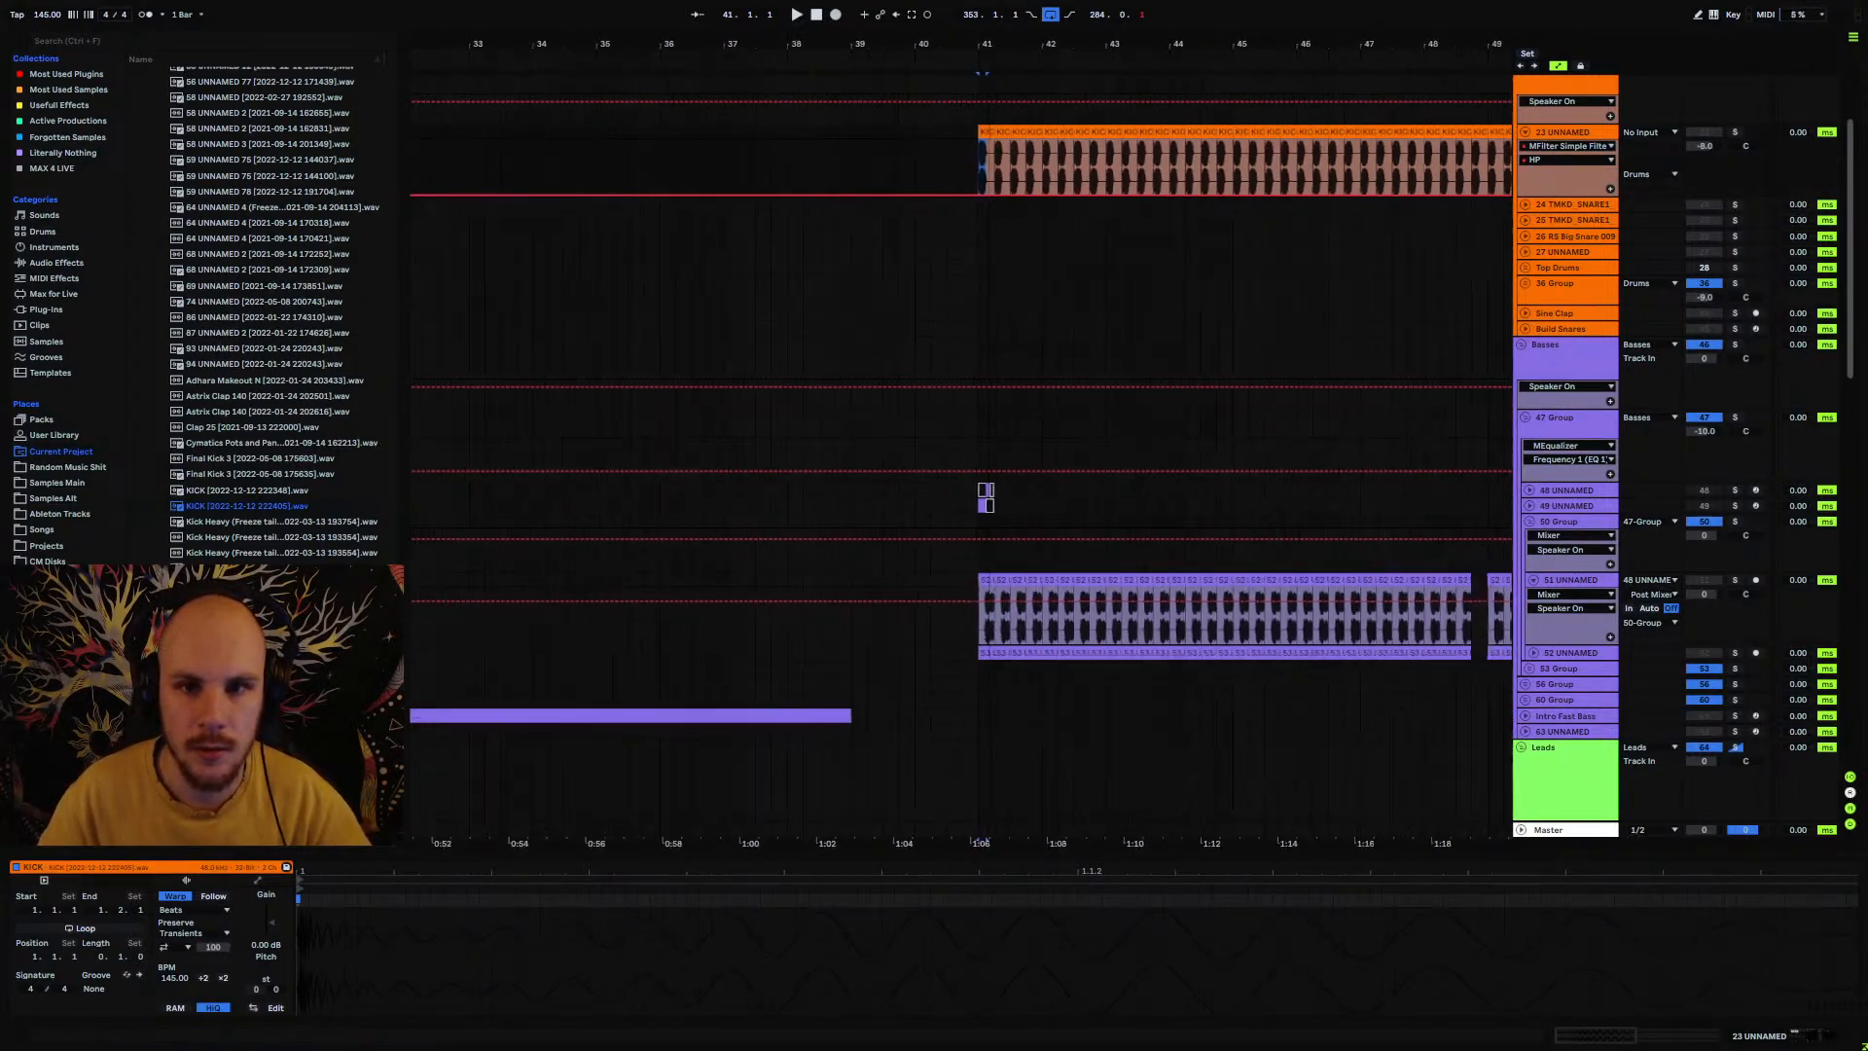
pyautogui.click(996, 150)
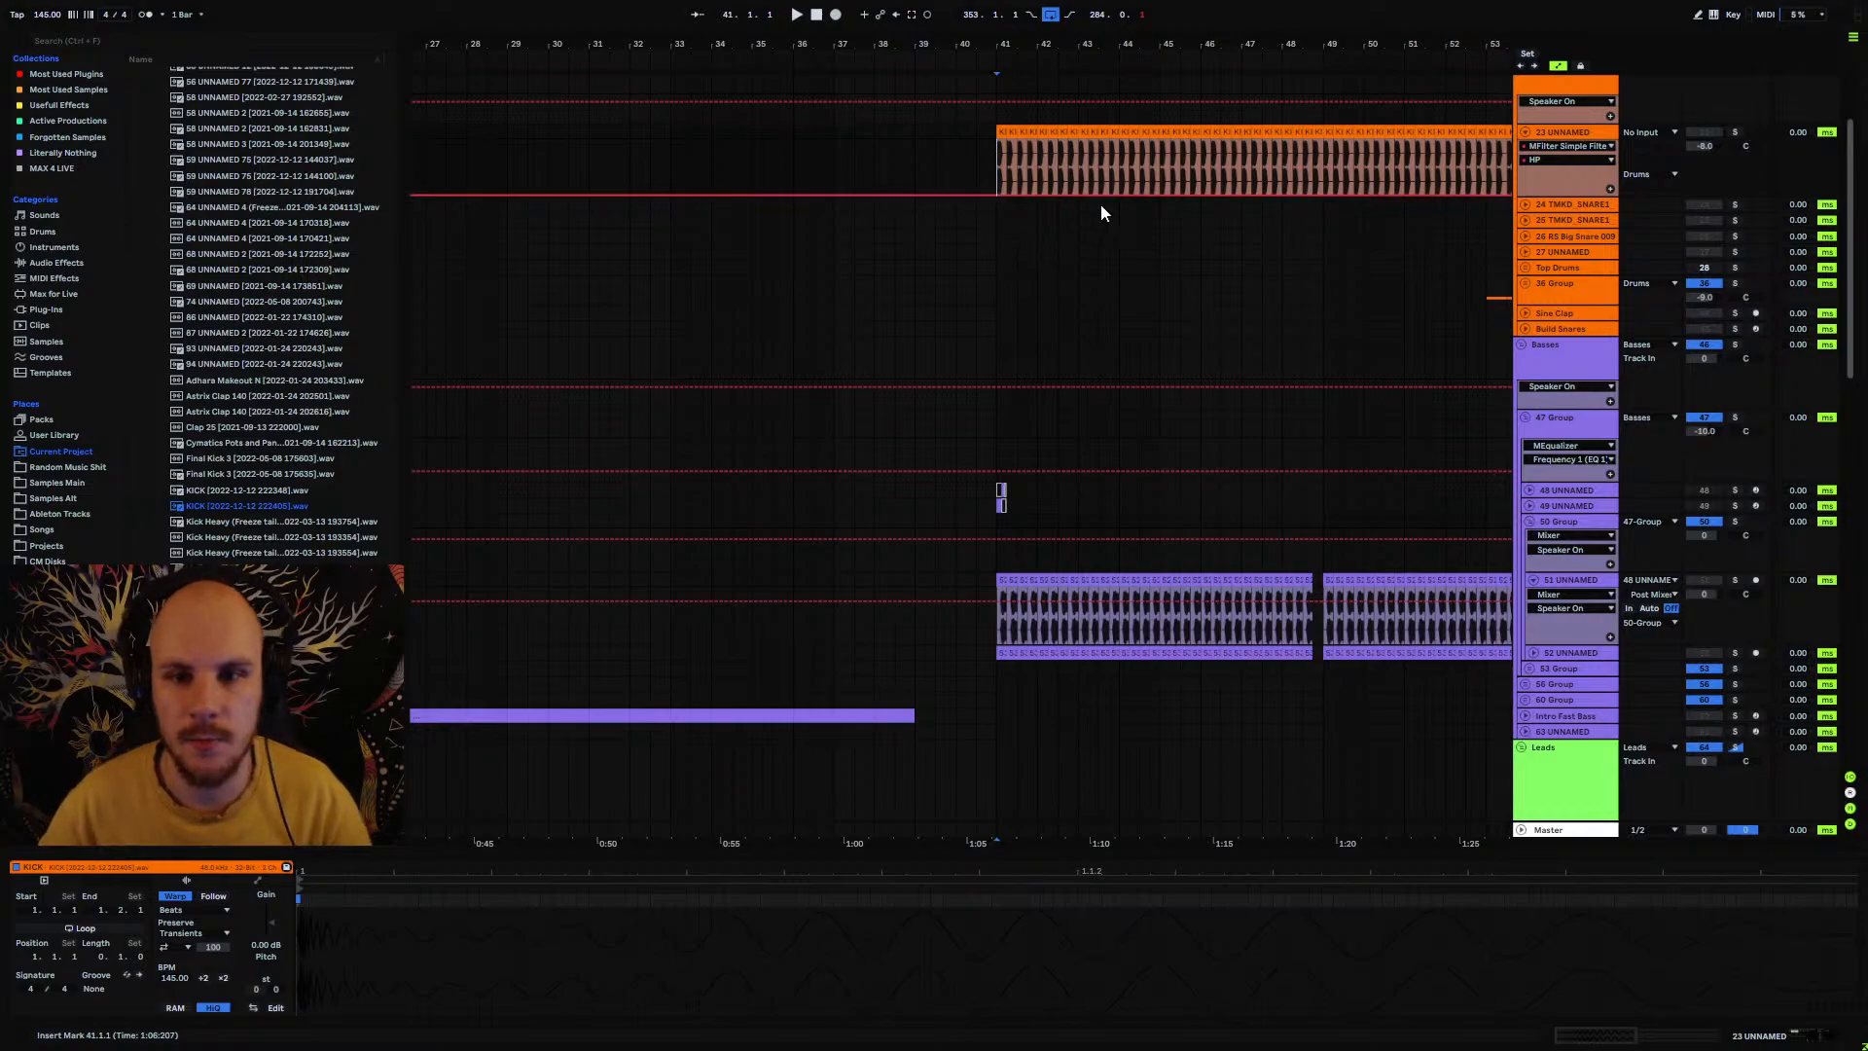
pyautogui.scroll(6, 995, 98)
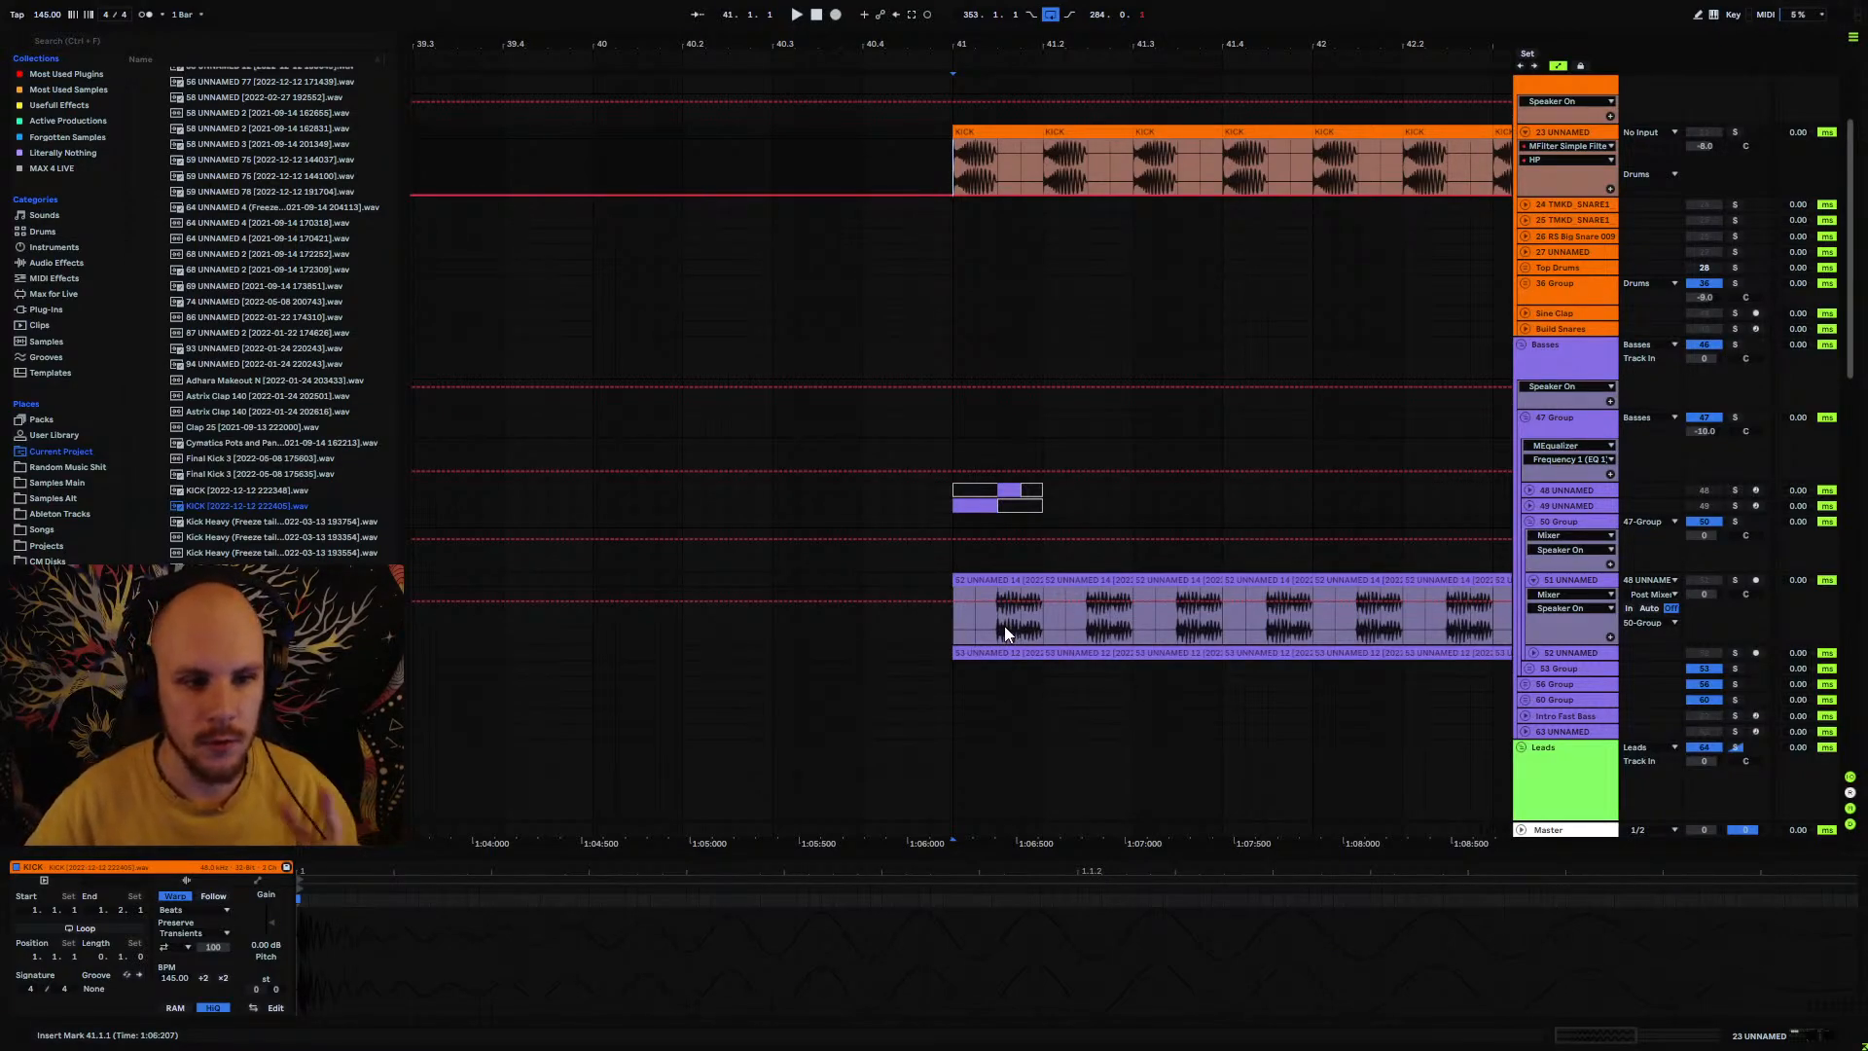
# Step: Collapse the current project's Samples folder and the Projektor Quality Kicks Vol. 1 folder in My Samples
pyautogui.scroll(4, 292, 428)
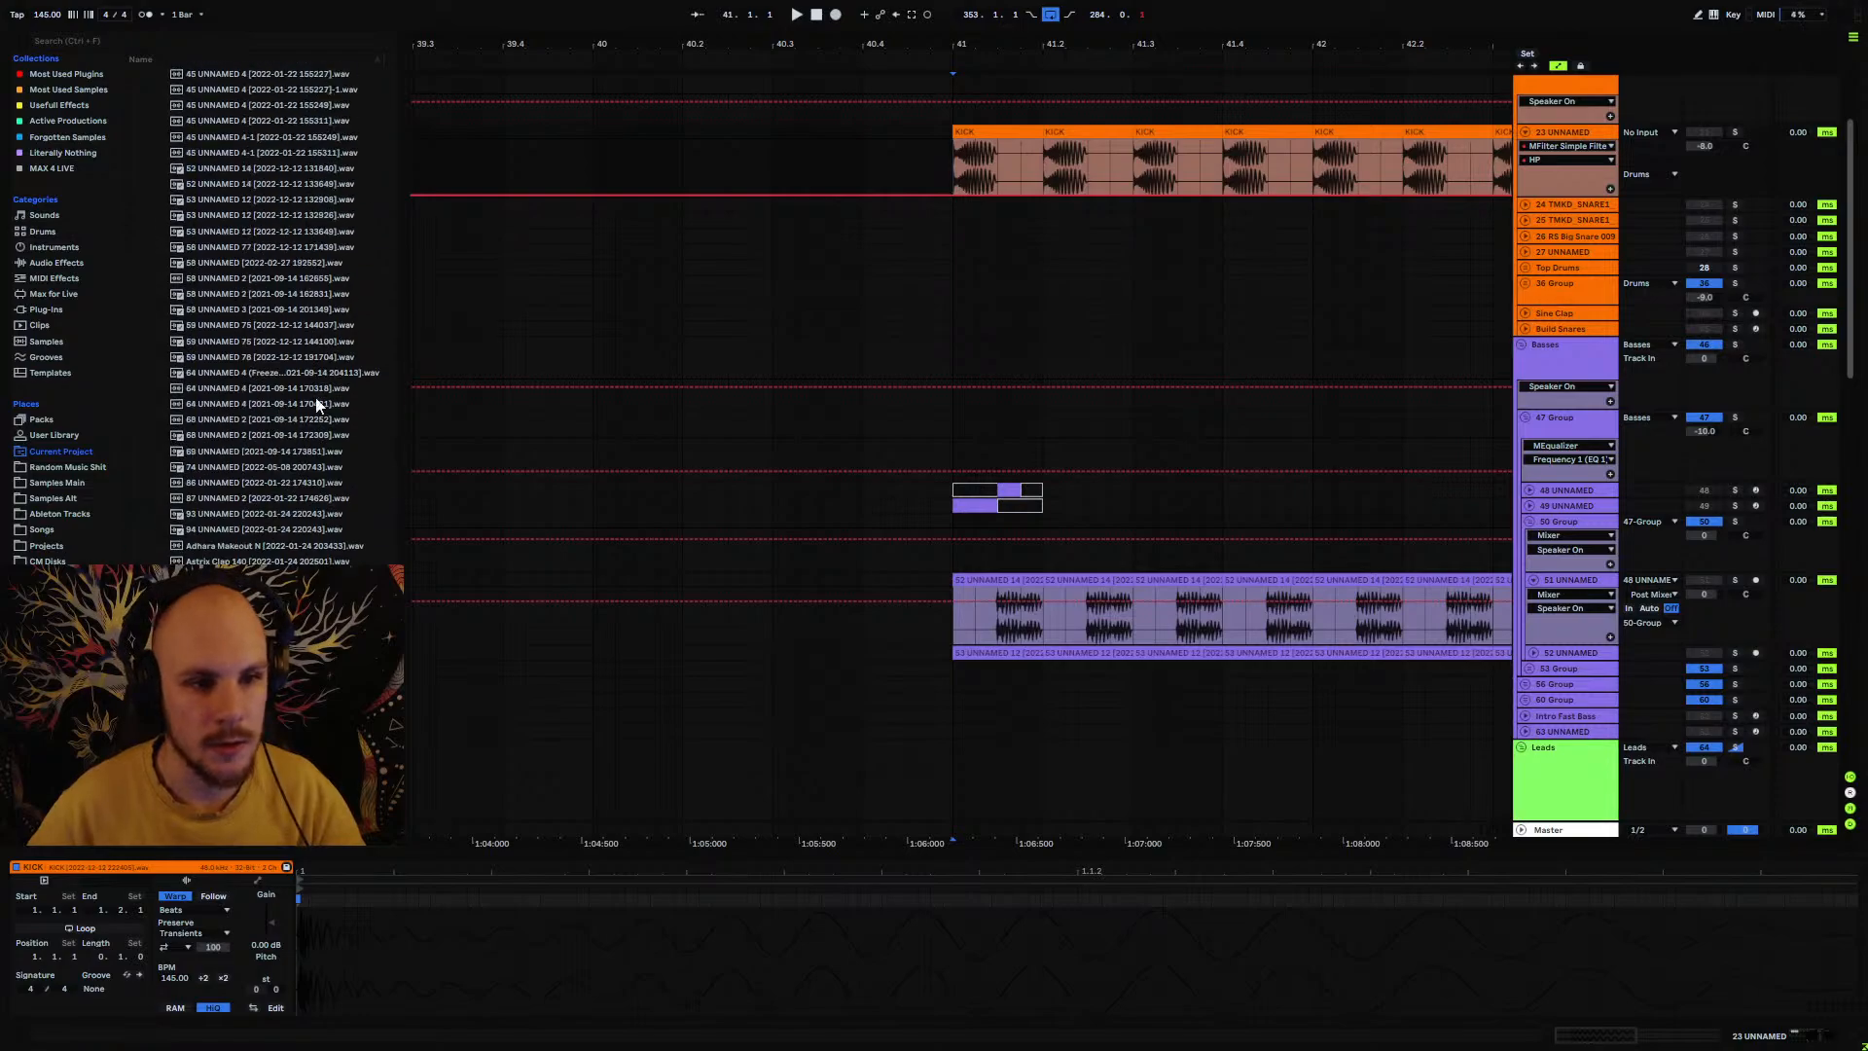
pyautogui.scroll(5, 394, 409)
pyautogui.click(133, 137)
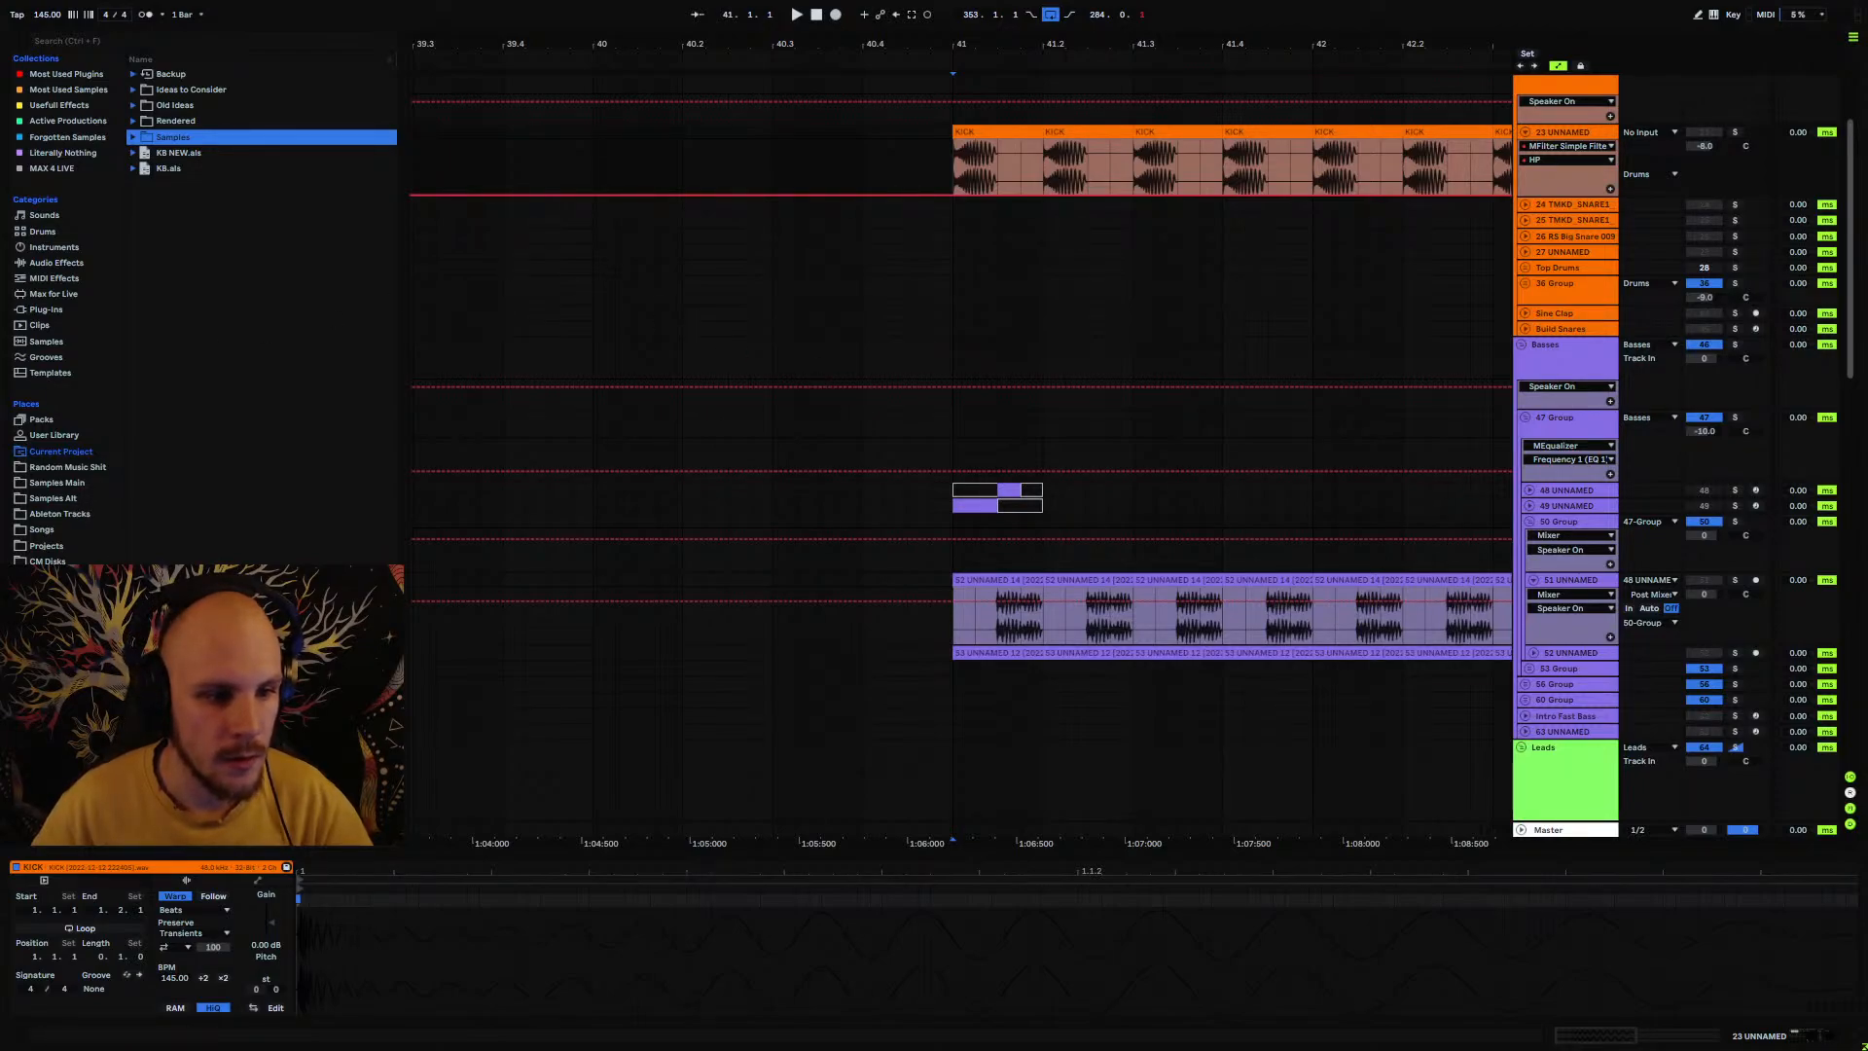
pyautogui.click(59, 593)
pyautogui.scroll(-4, 220, 551)
pyautogui.scroll(1, 220, 550)
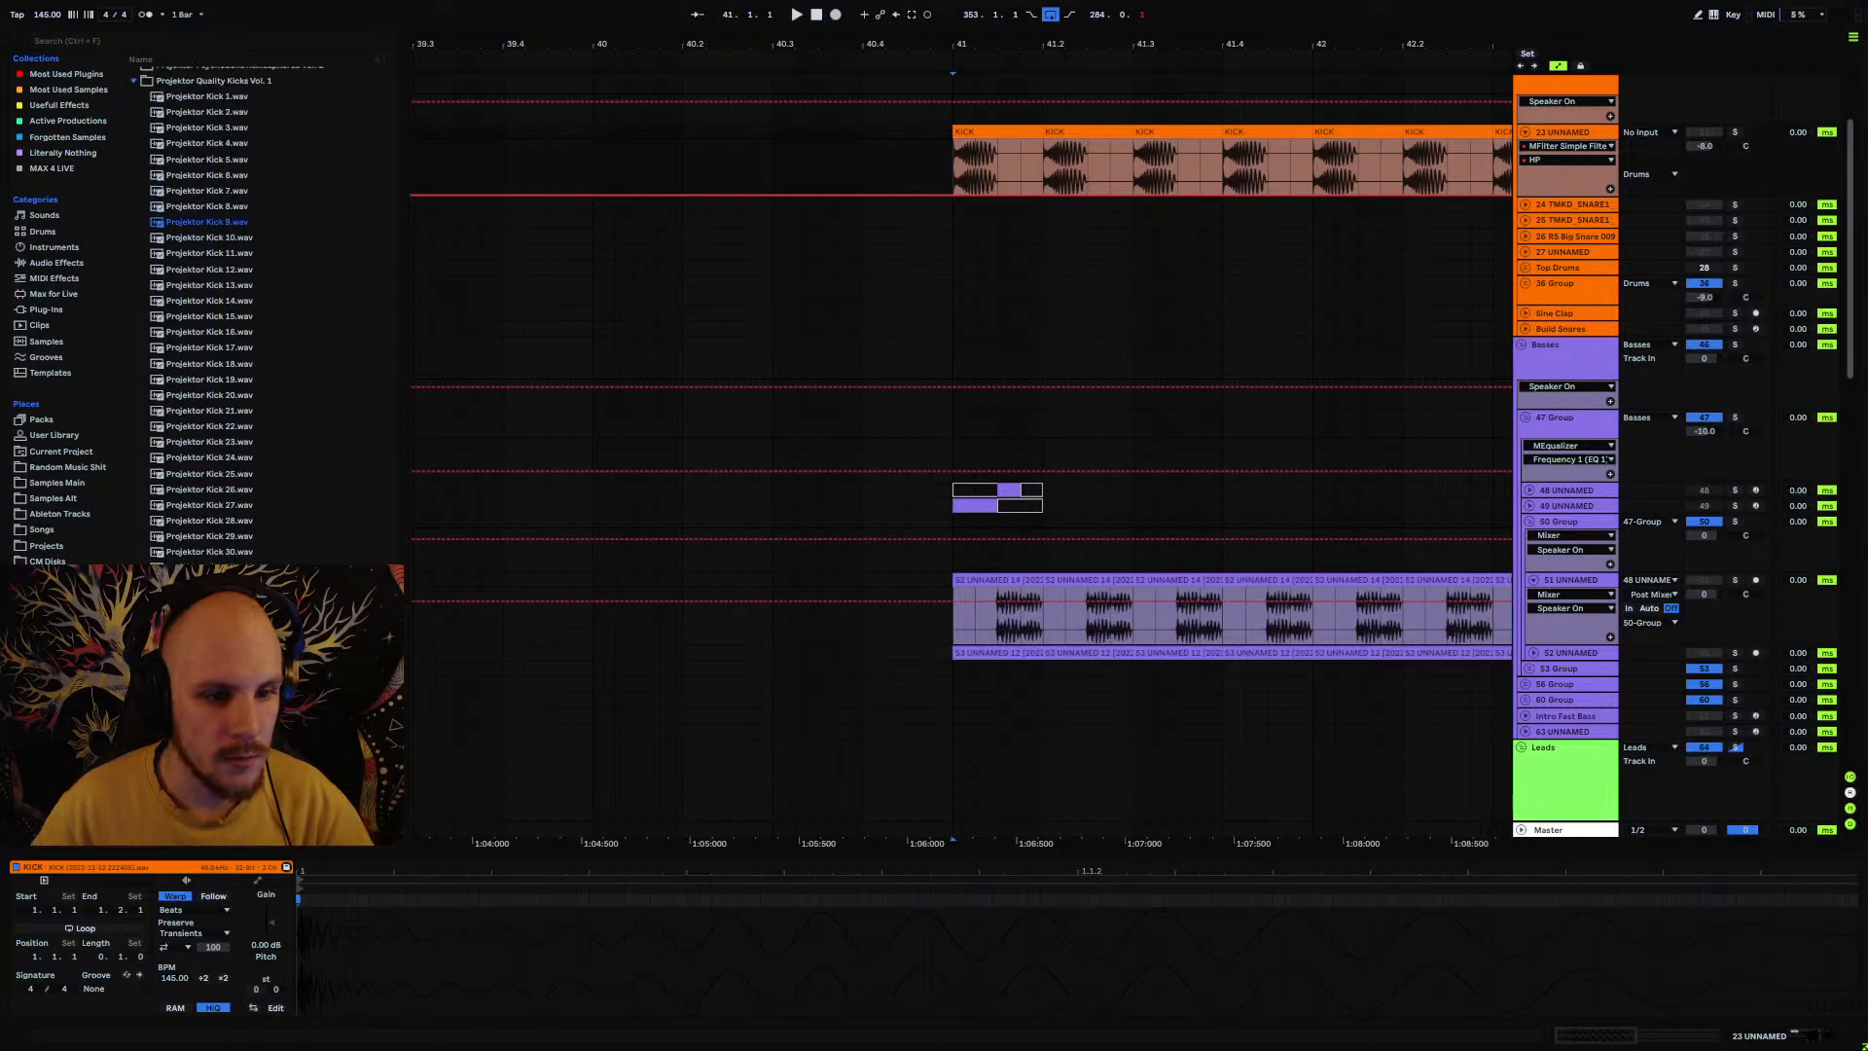
pyautogui.scroll(3, 244, 546)
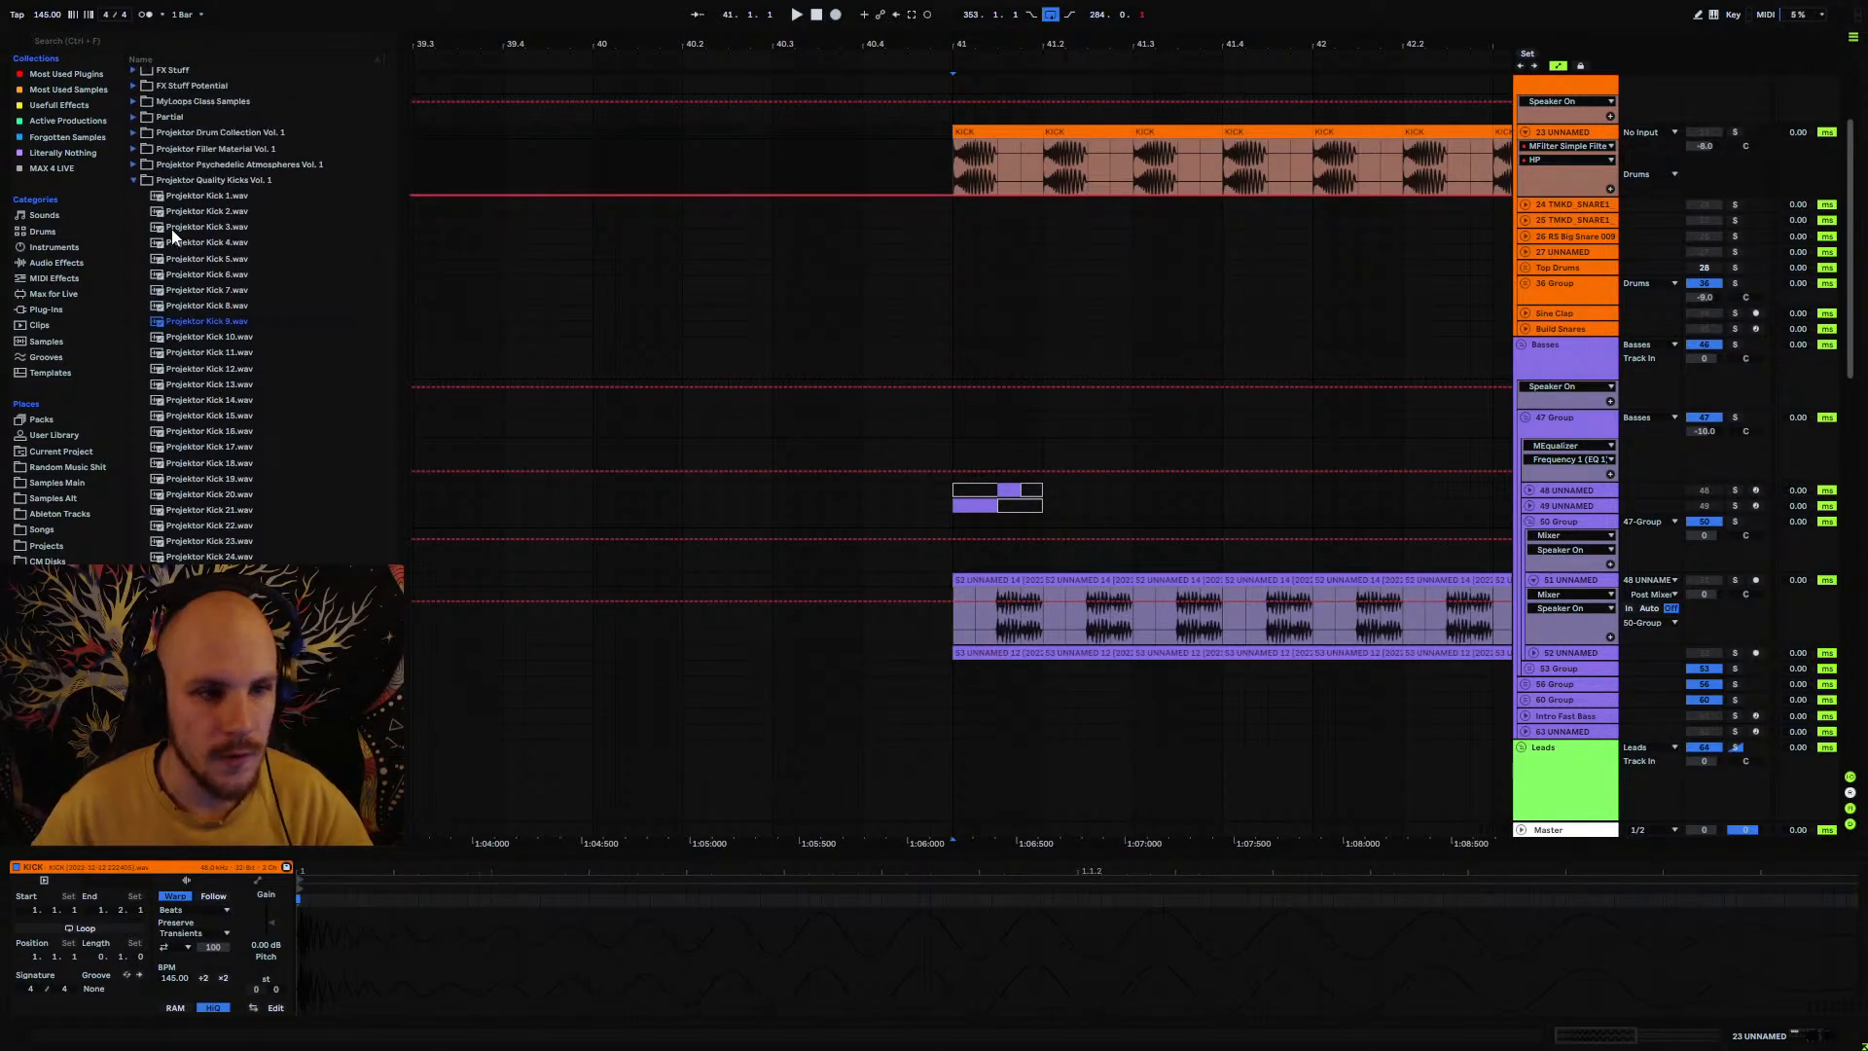
pyautogui.click(135, 184)
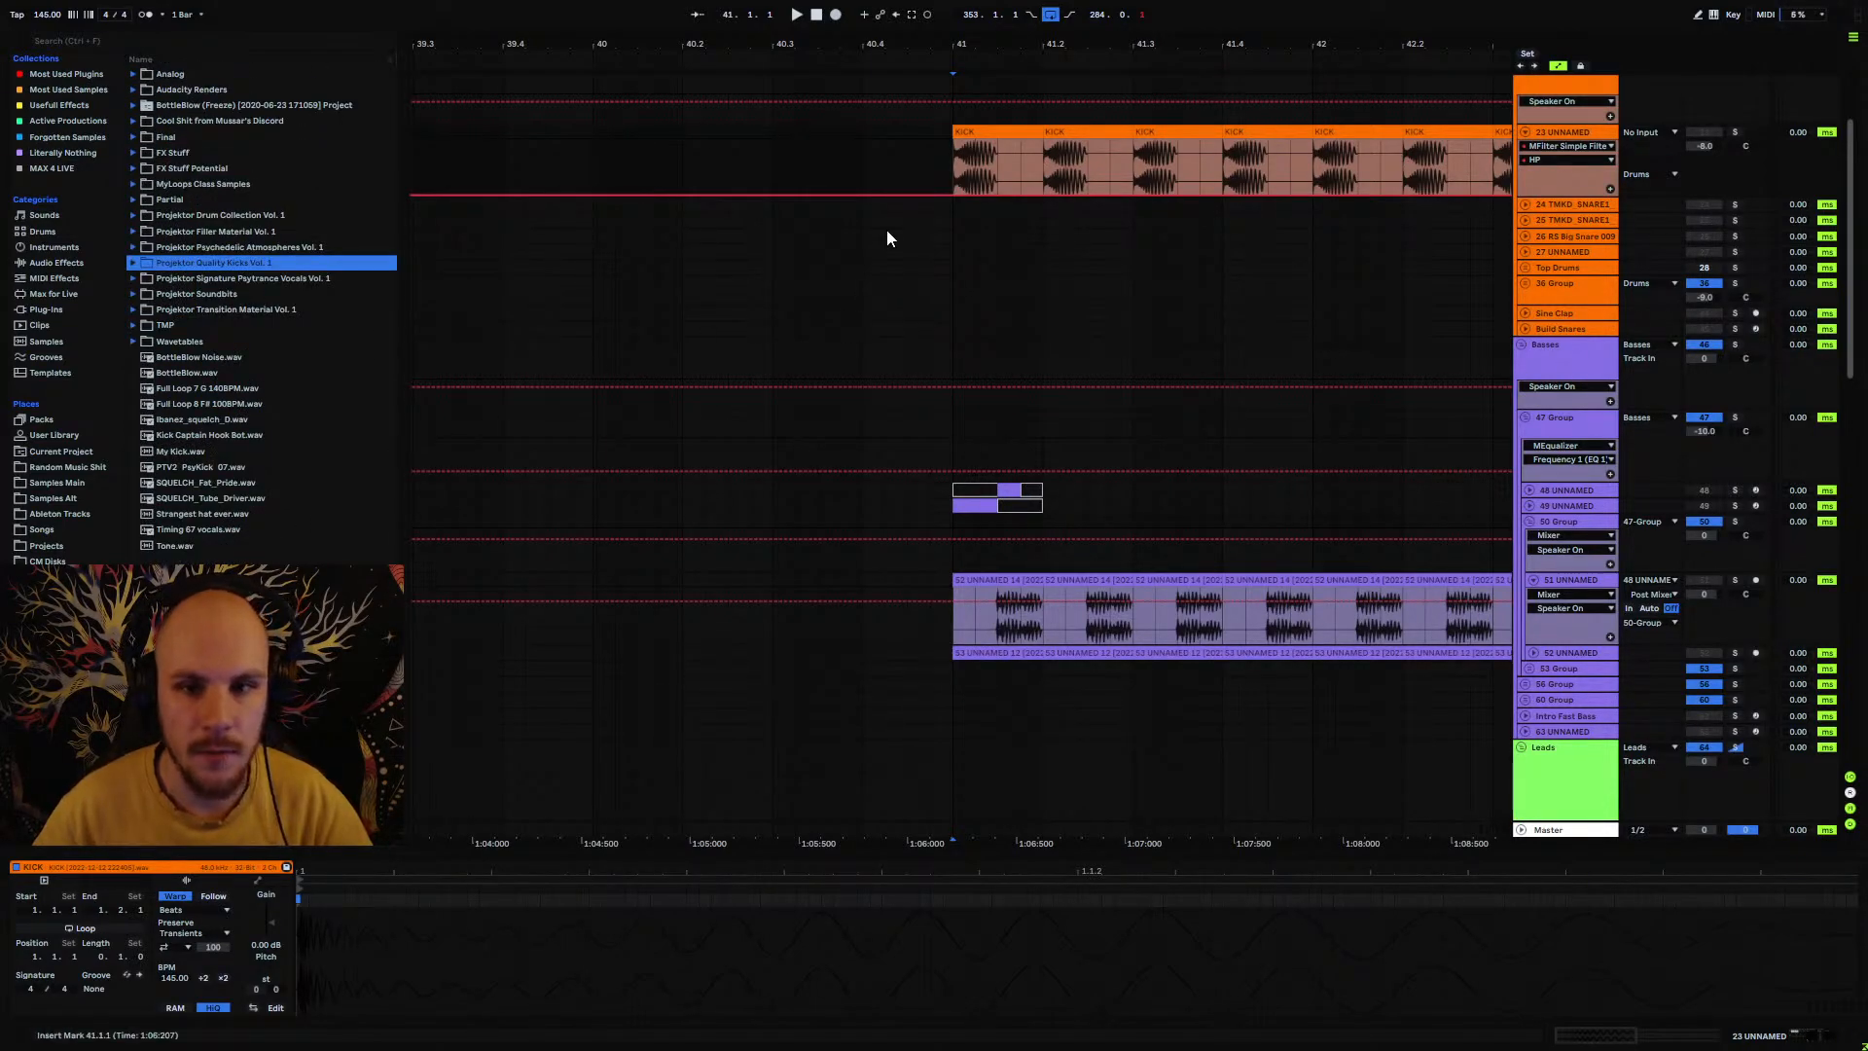
# Step: Fold 23 UNNAMED and 47 Group in the full arrangement overview
pyautogui.moveTo(978, 42); pyautogui.dragTo(968, 2)
pyautogui.click(1522, 132)
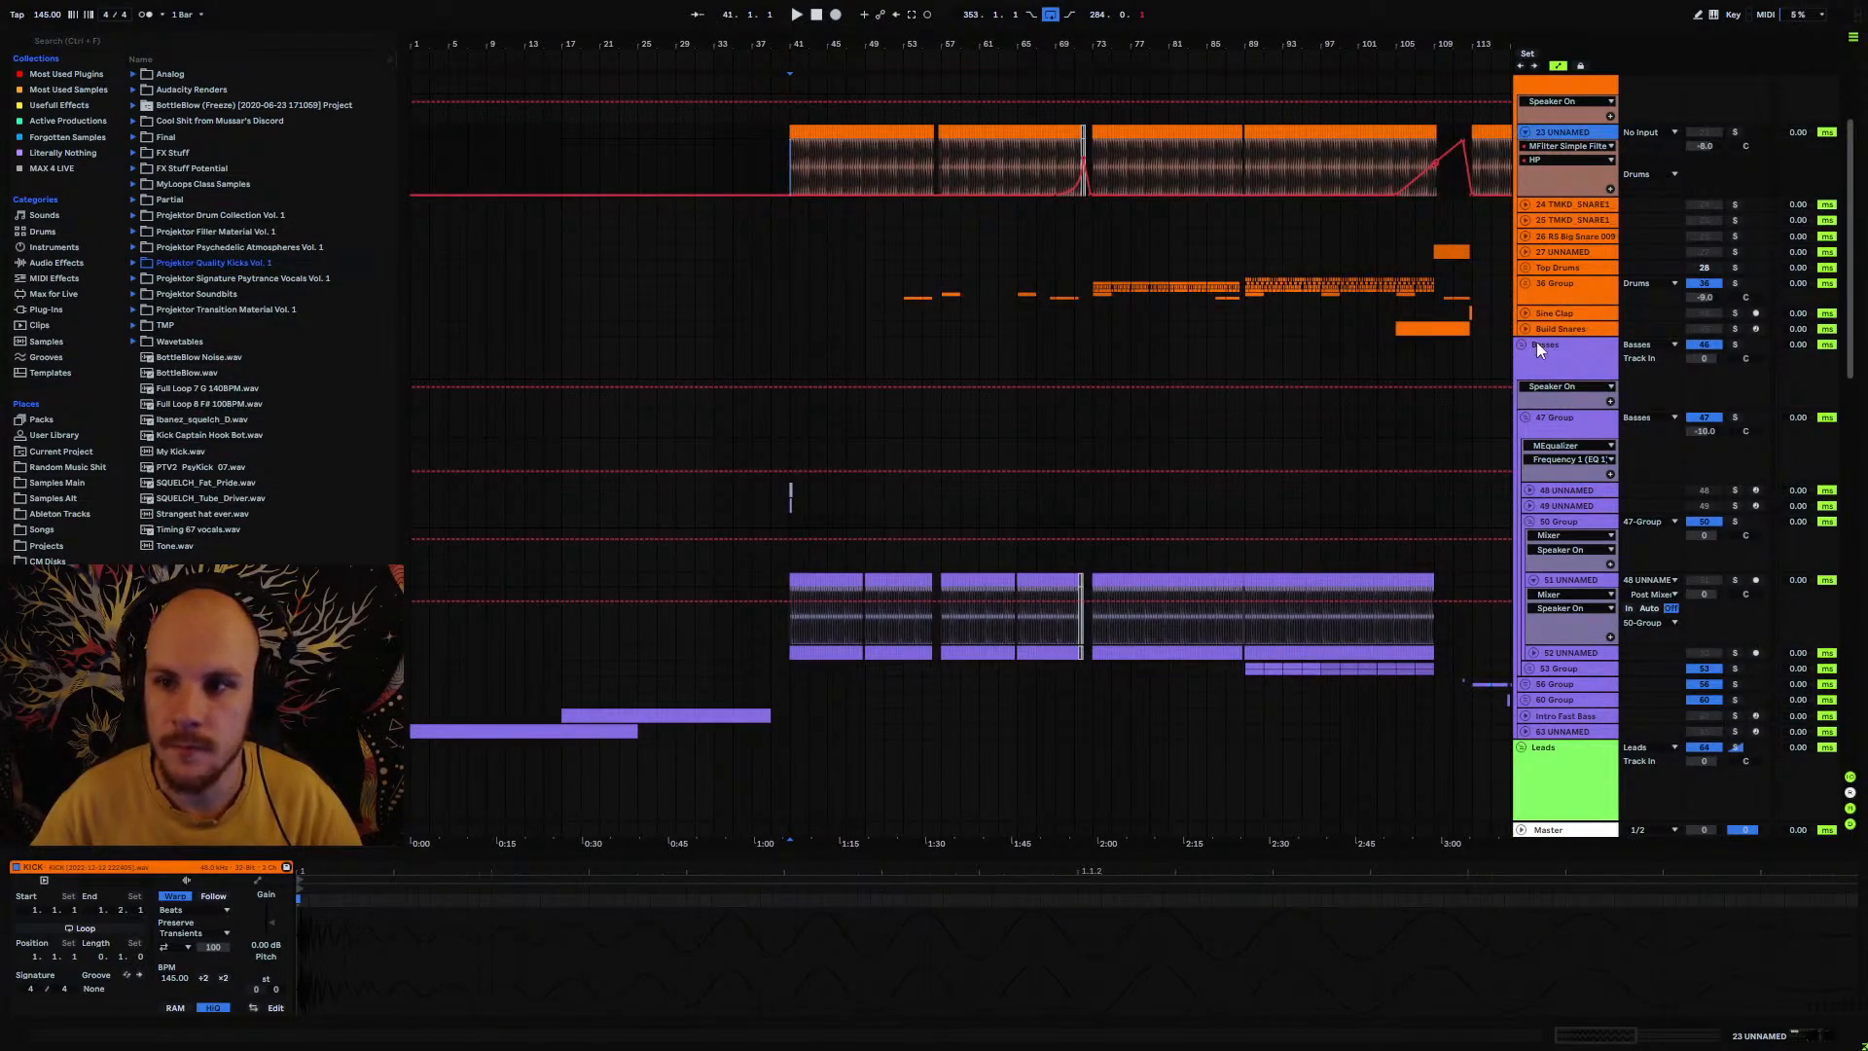
pyautogui.click(1524, 133)
pyautogui.click(1525, 360)
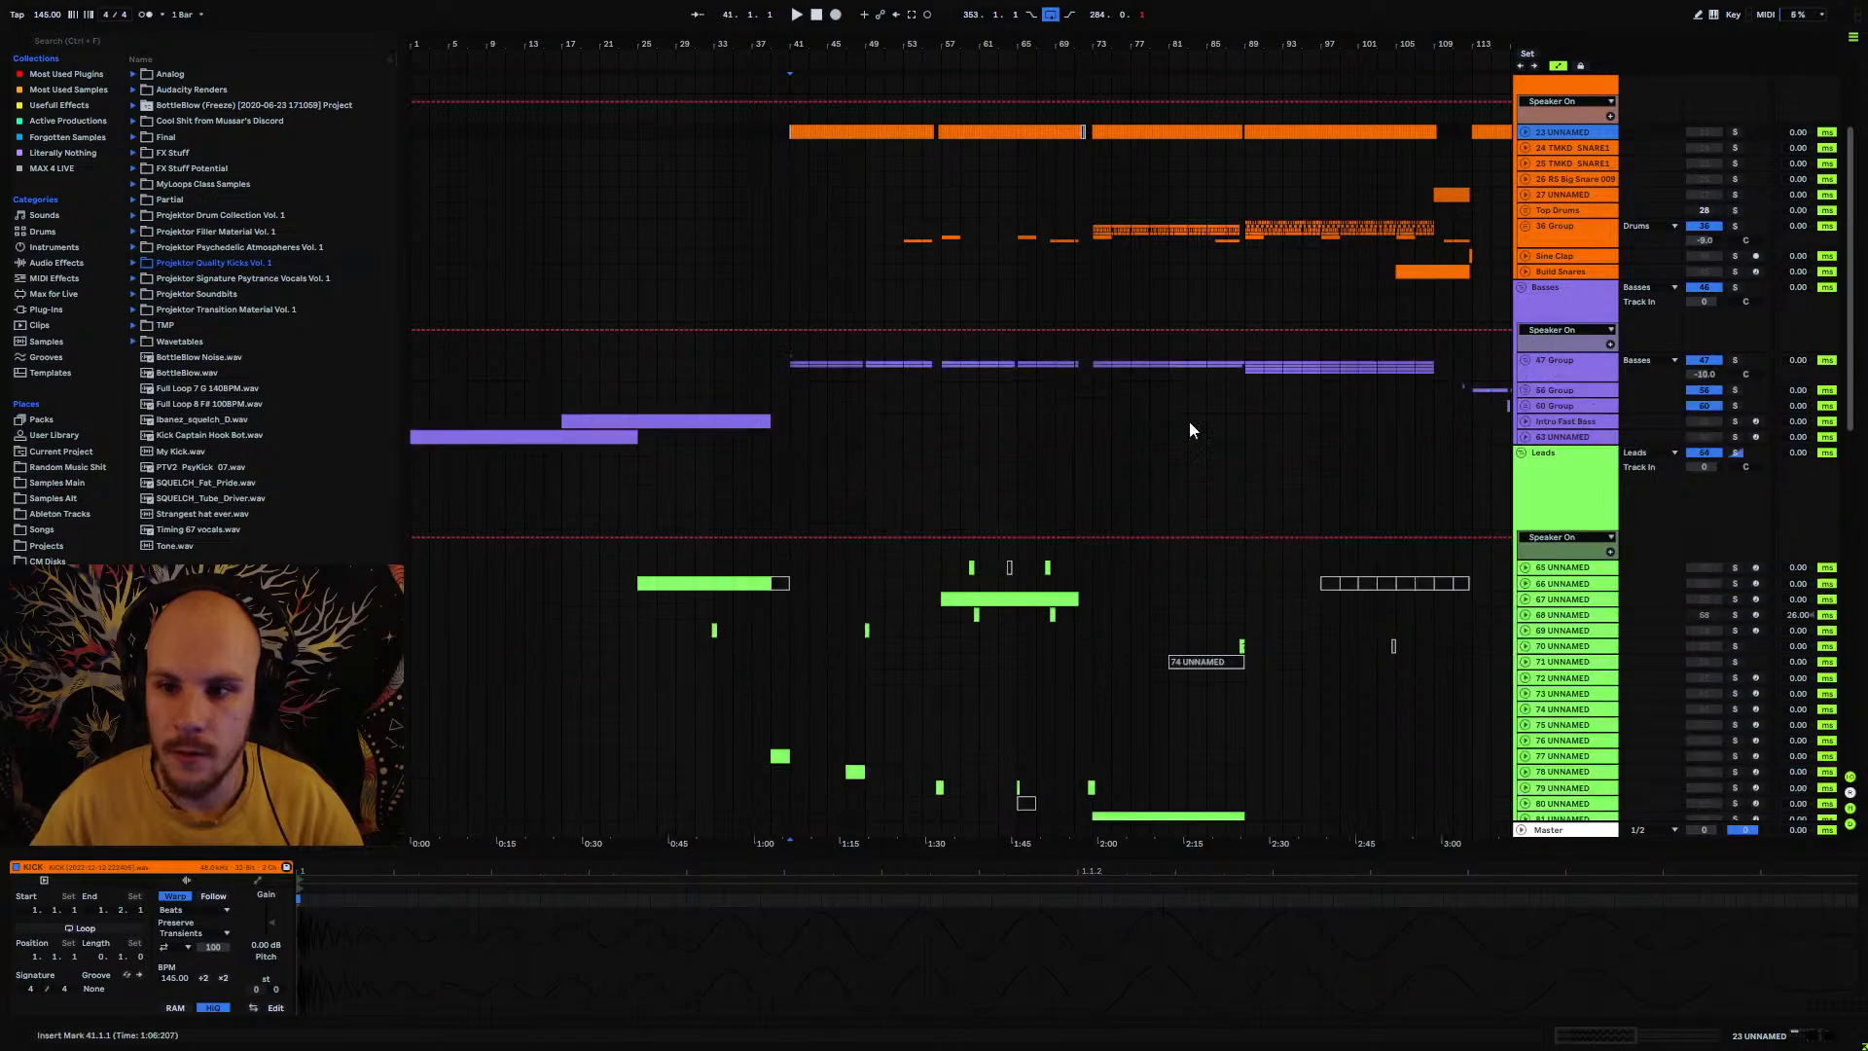
pyautogui.click(214, 262)
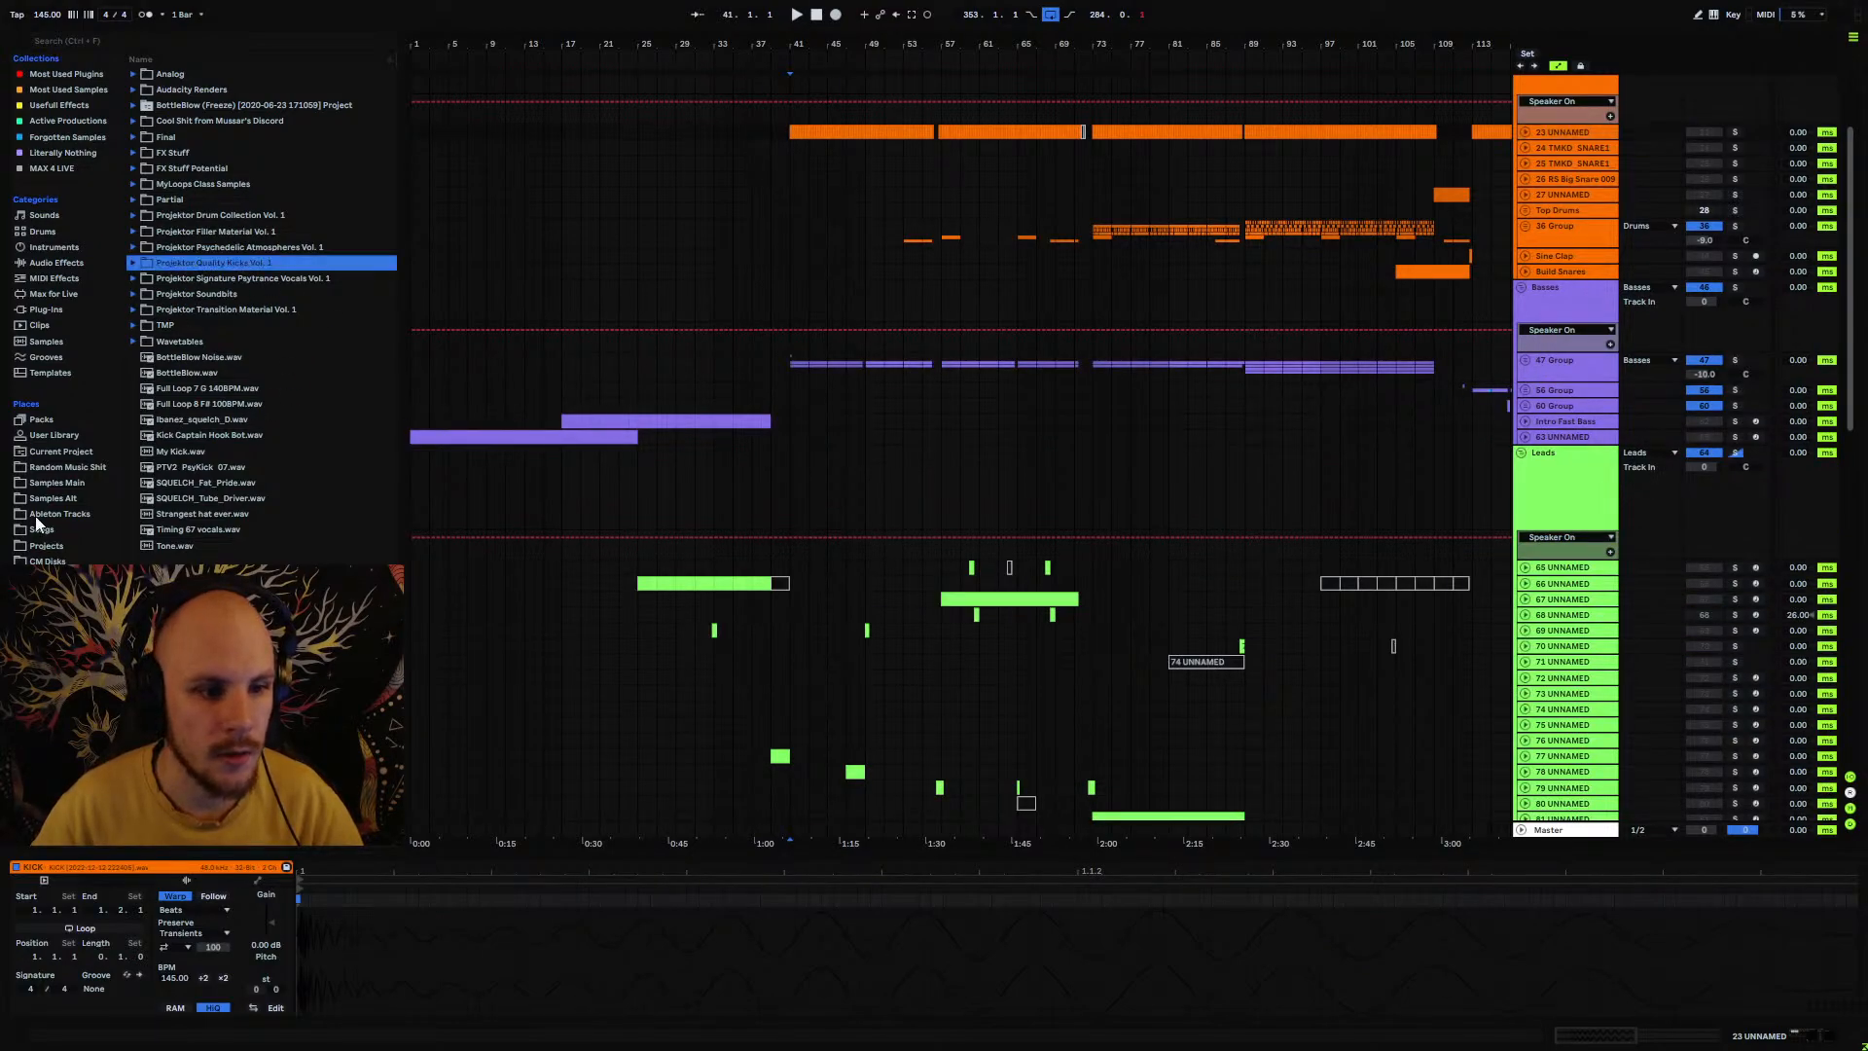
# Step: Show the Samples Main library, collapse its PSYTRANCE INTELLIGENCE 2 folder and glance into the Black Octopus Sound folder
pyautogui.click(65, 484)
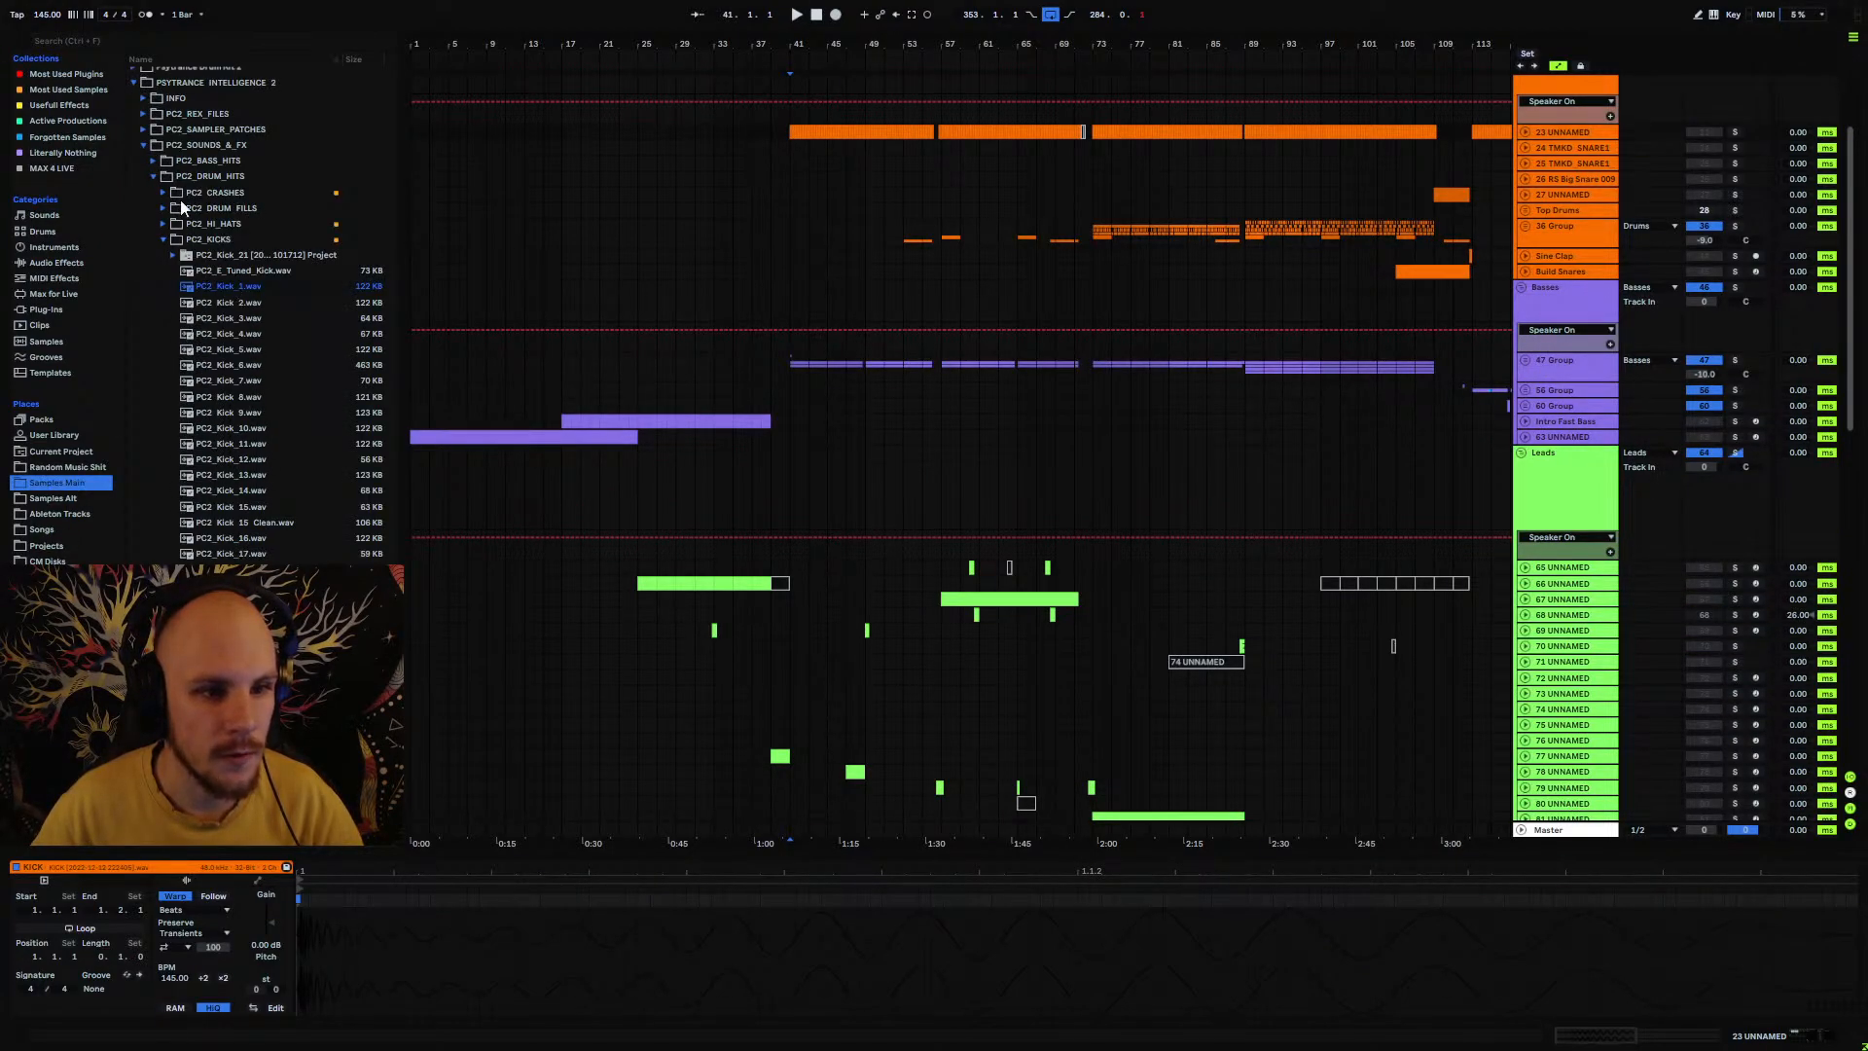
pyautogui.click(136, 82)
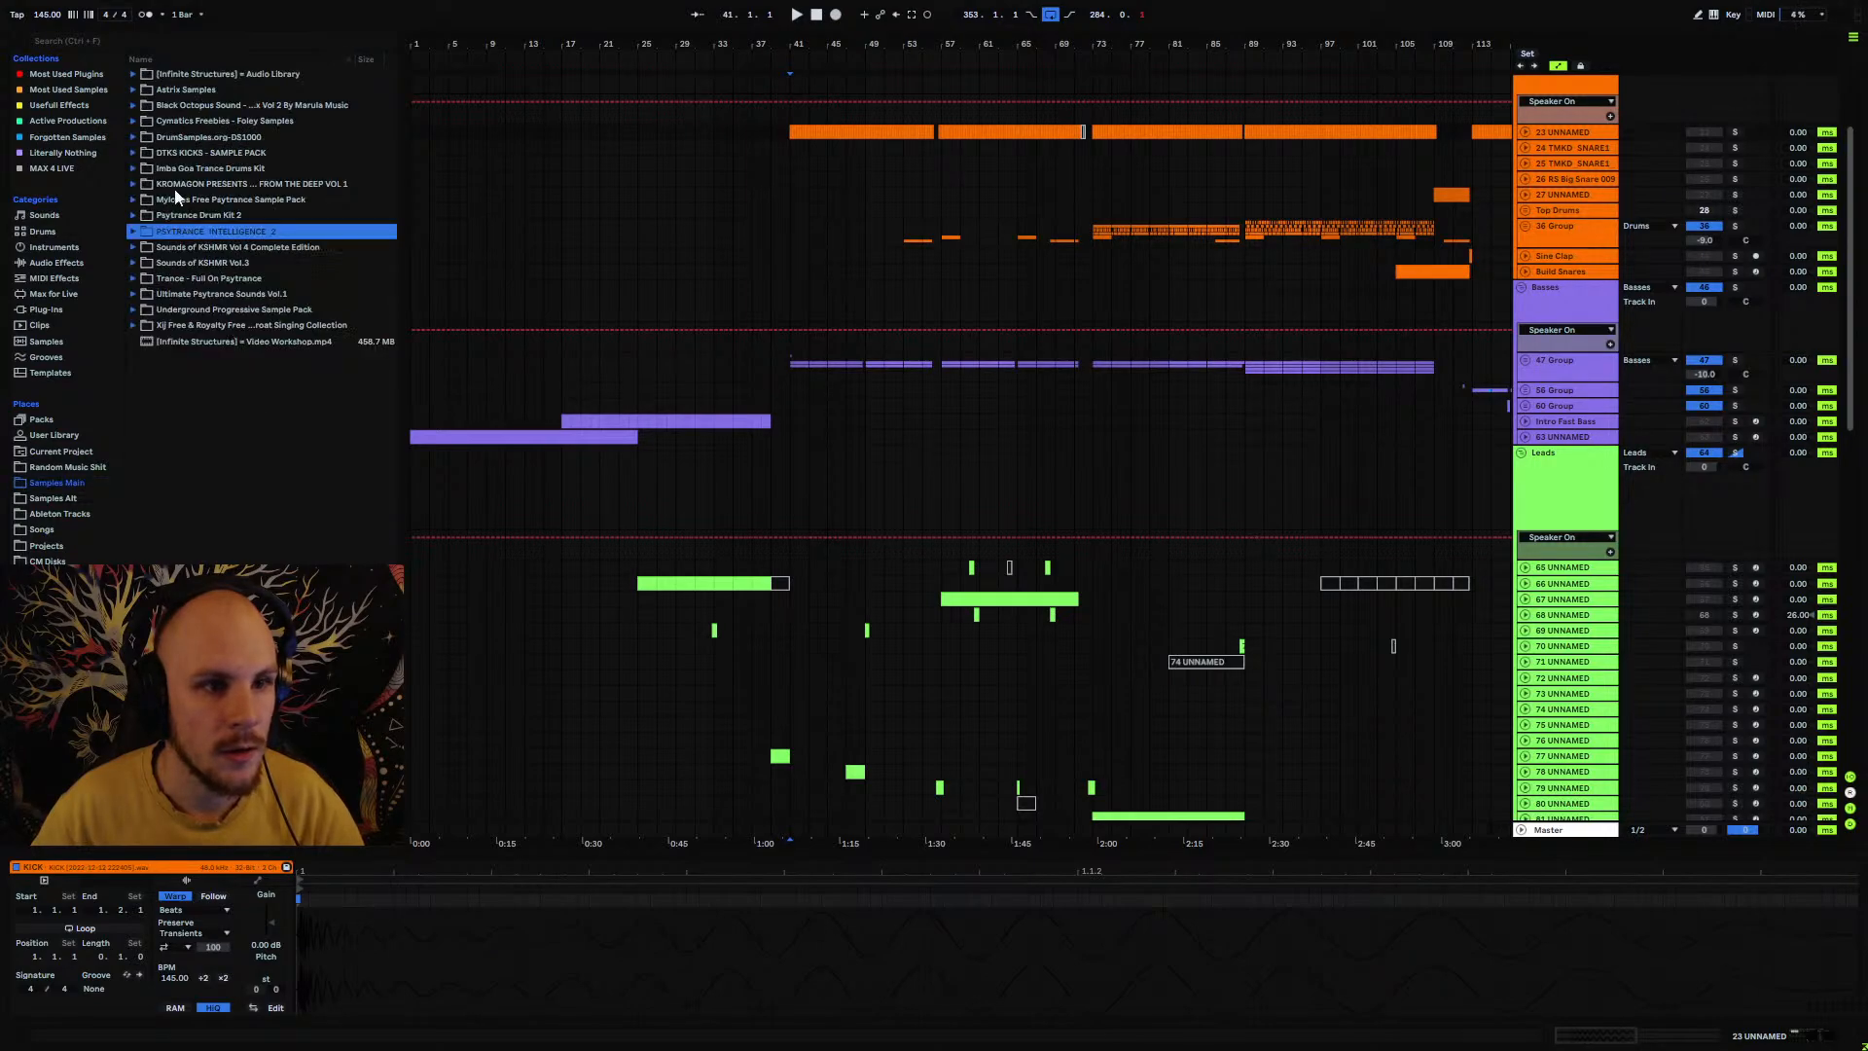
pyautogui.click(133, 104)
pyautogui.click(134, 105)
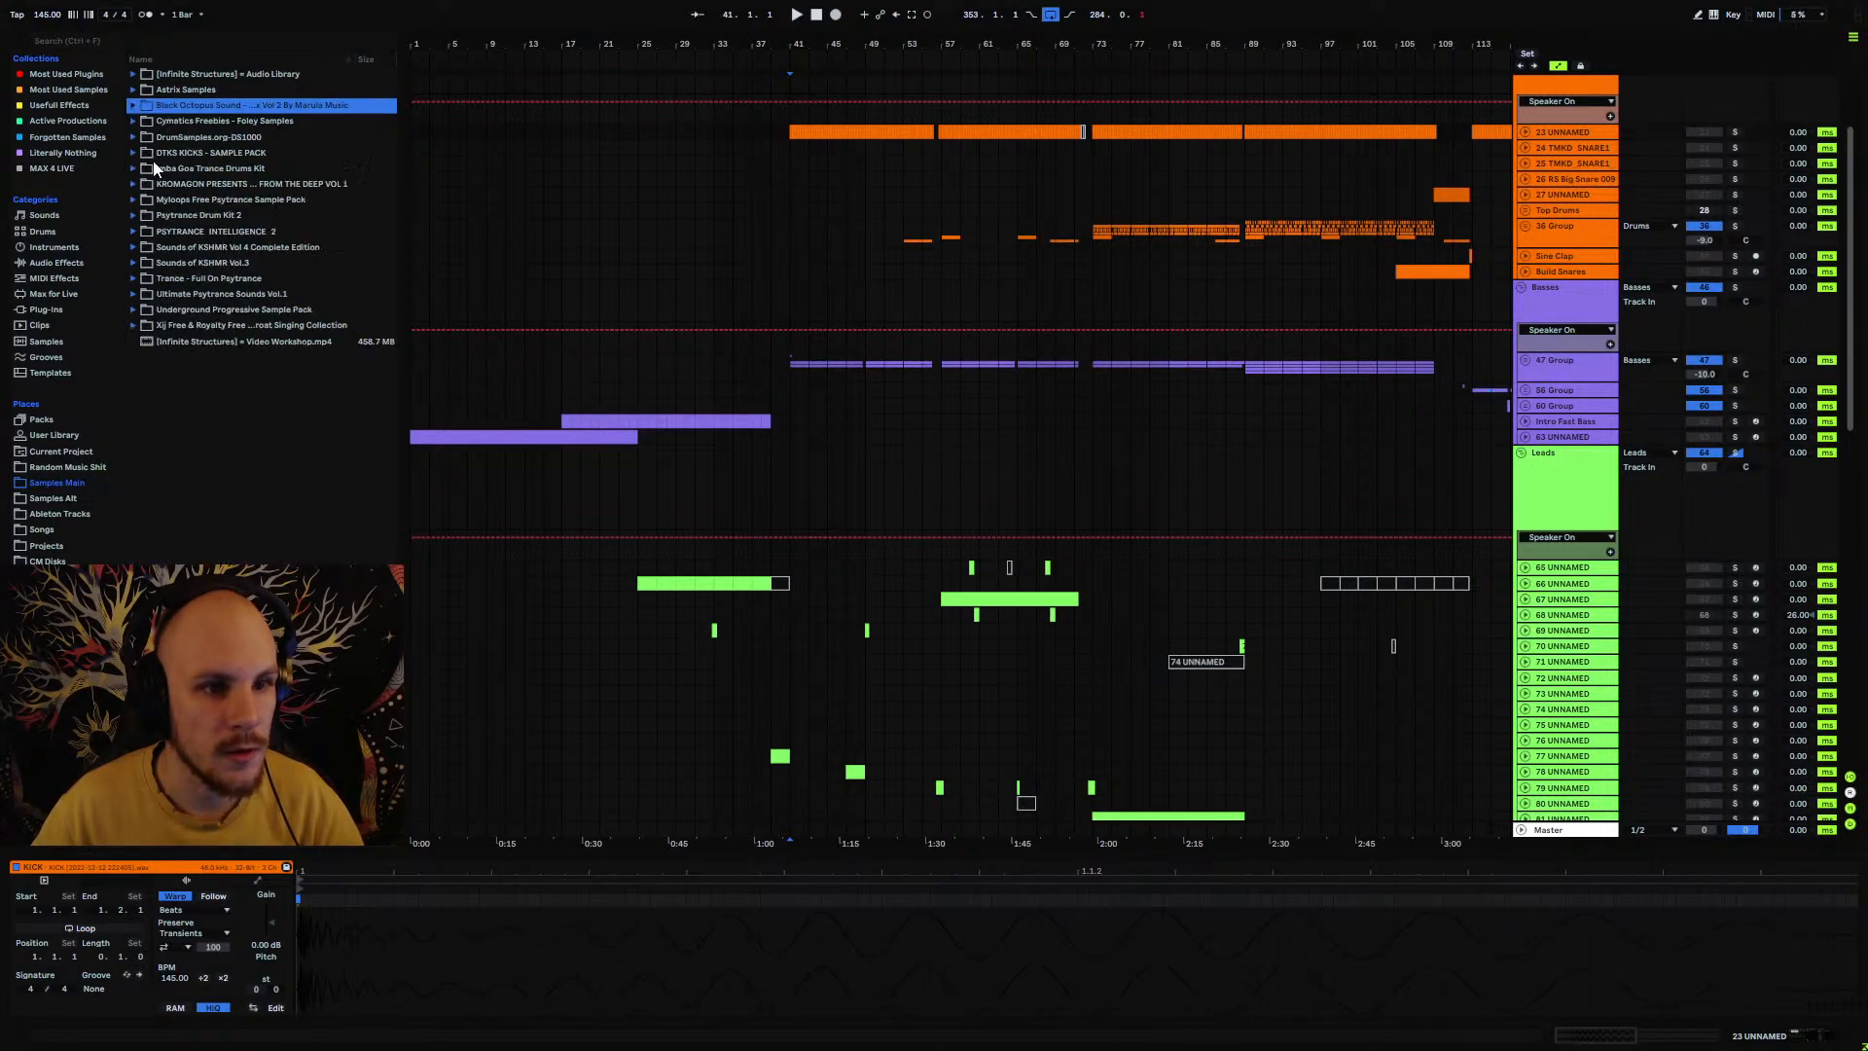
# Step: Browse the Kicks folder of Ultimate Psytrance Sounds Vol.1, then collapse the whole pack
pyautogui.click(134, 294)
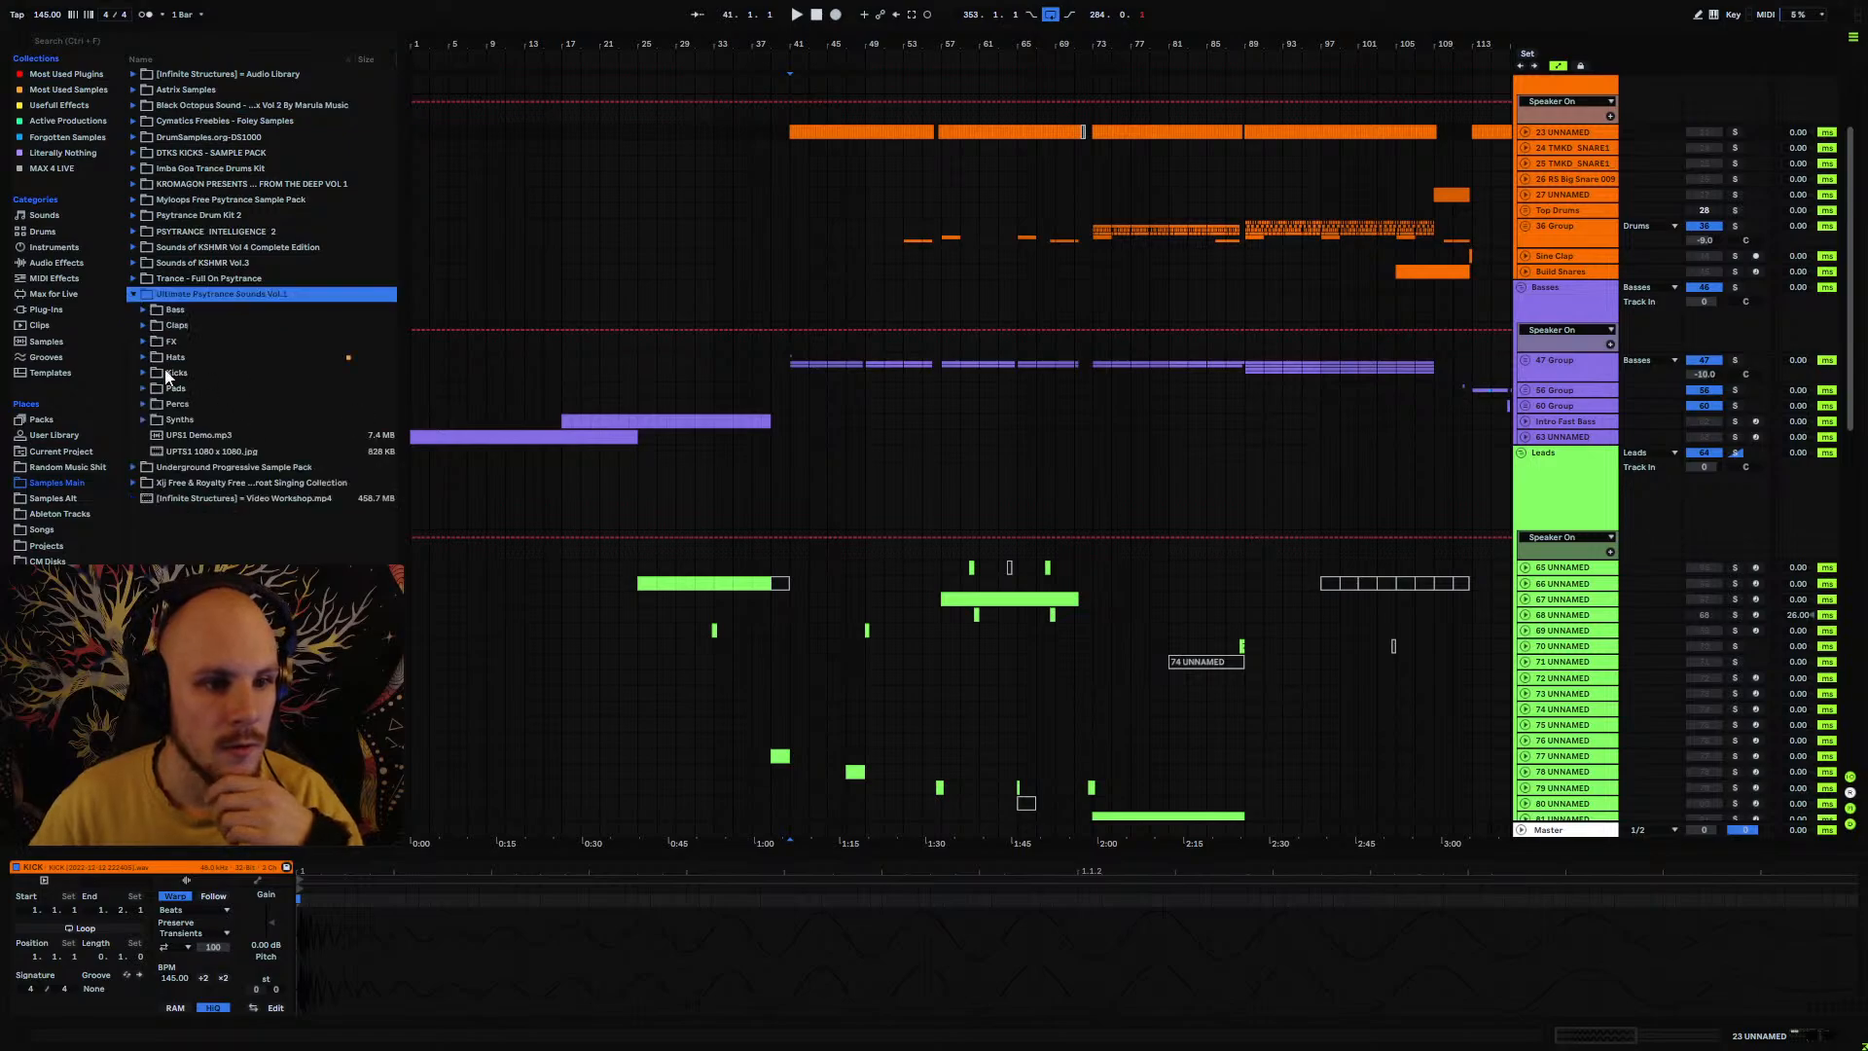
pyautogui.click(144, 373)
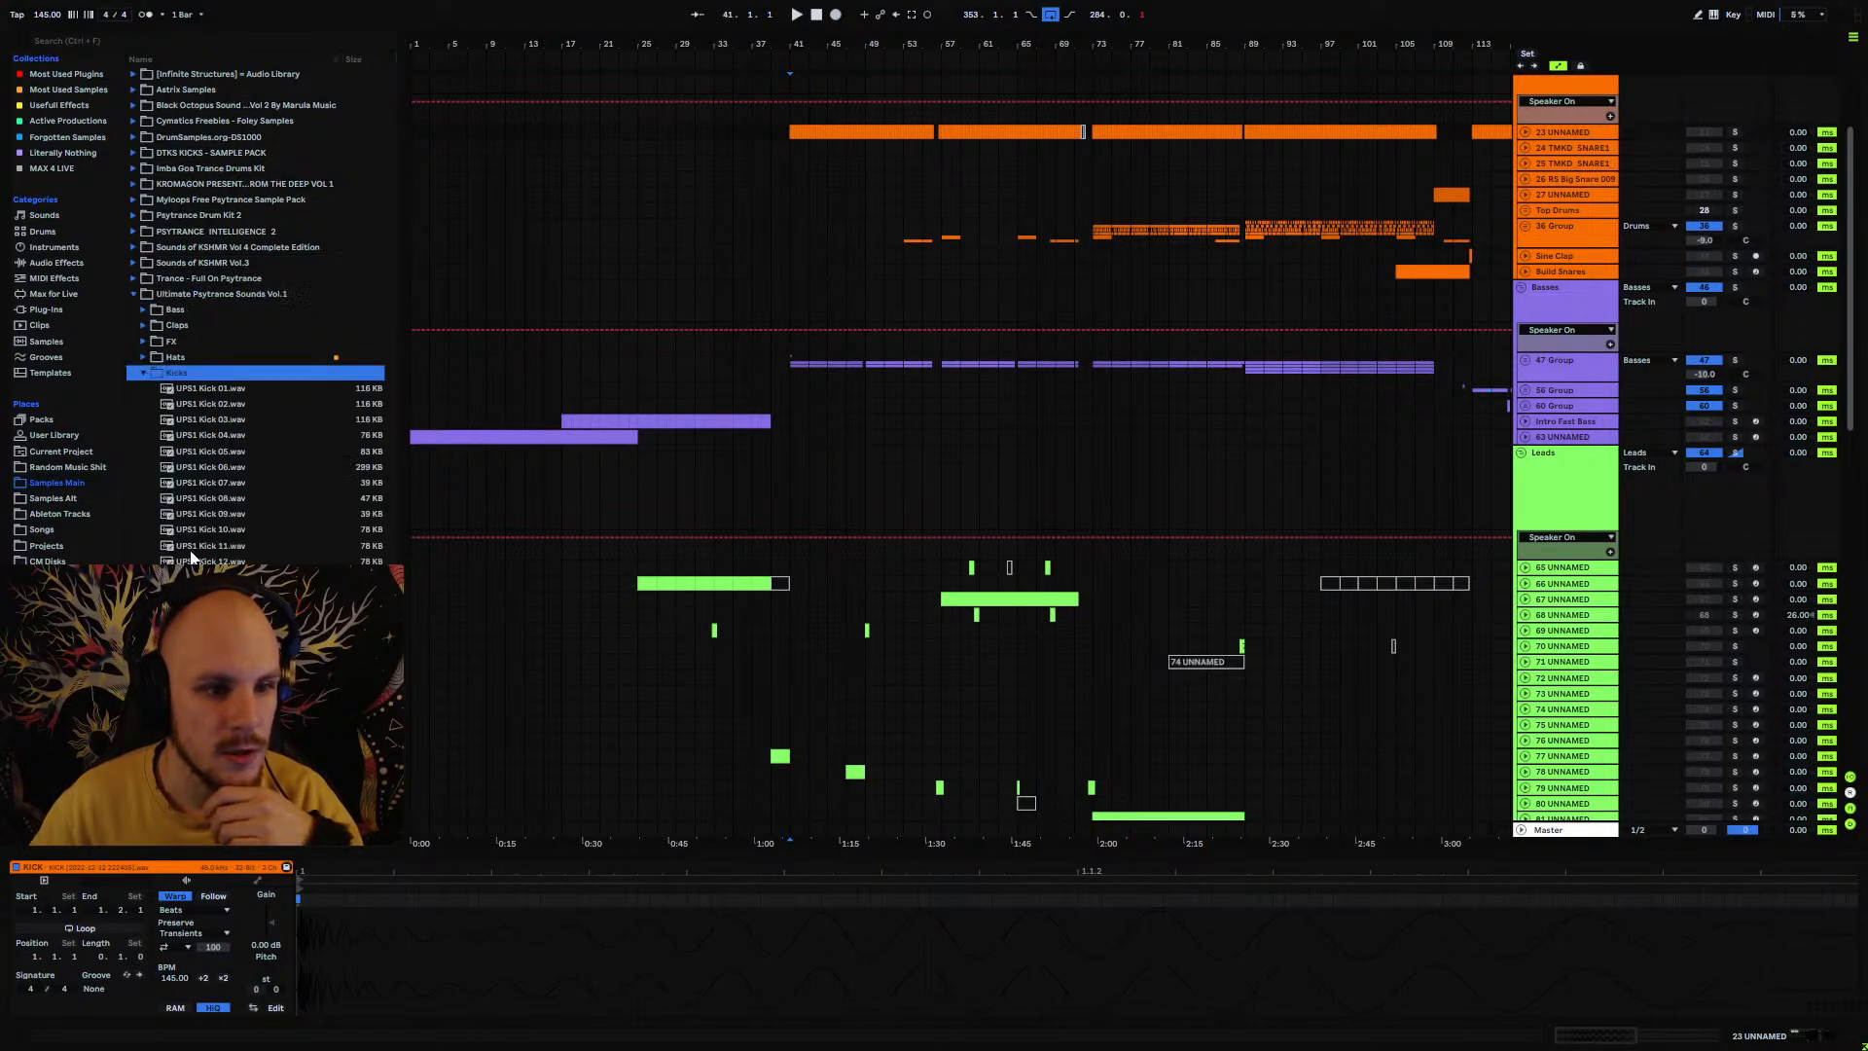
pyautogui.click(134, 294)
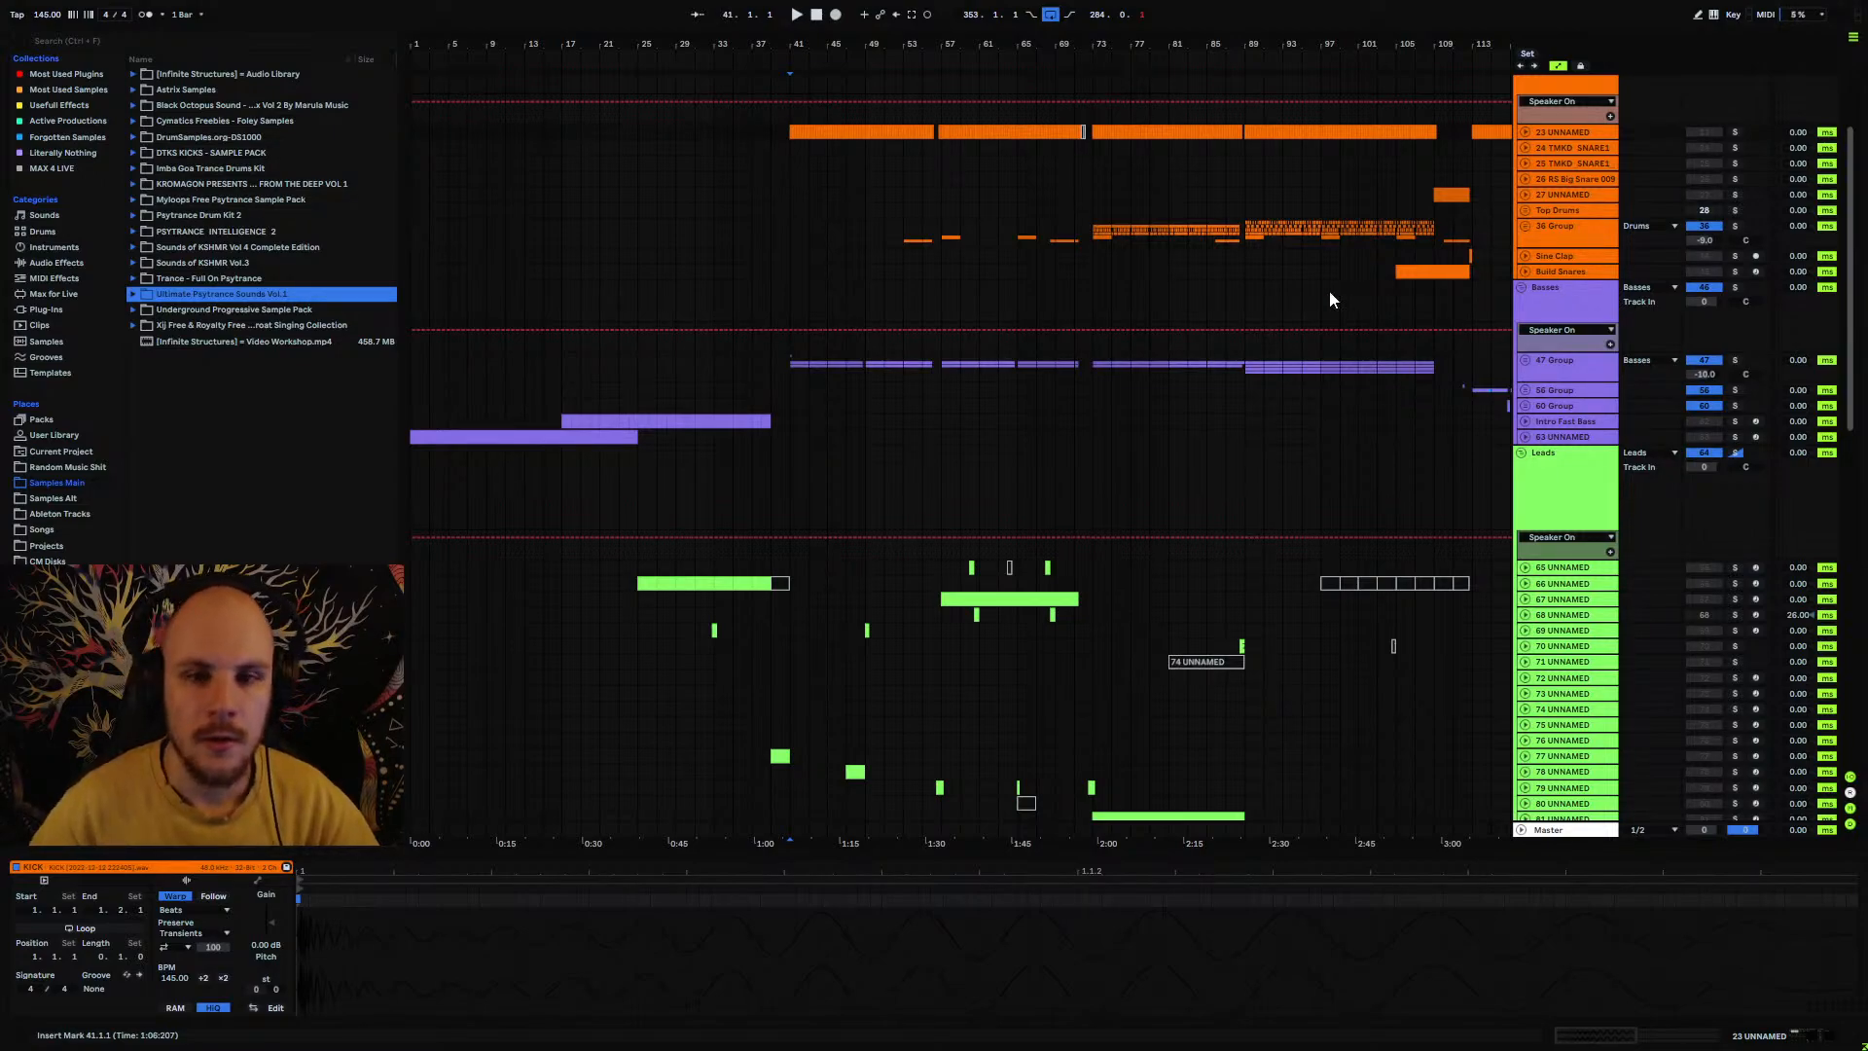
# Step: Unfold 23 UNNAMED and examine the kick waveforms closely from the start of bar 41
pyautogui.moveTo(775, 36); pyautogui.dragTo(683, 165)
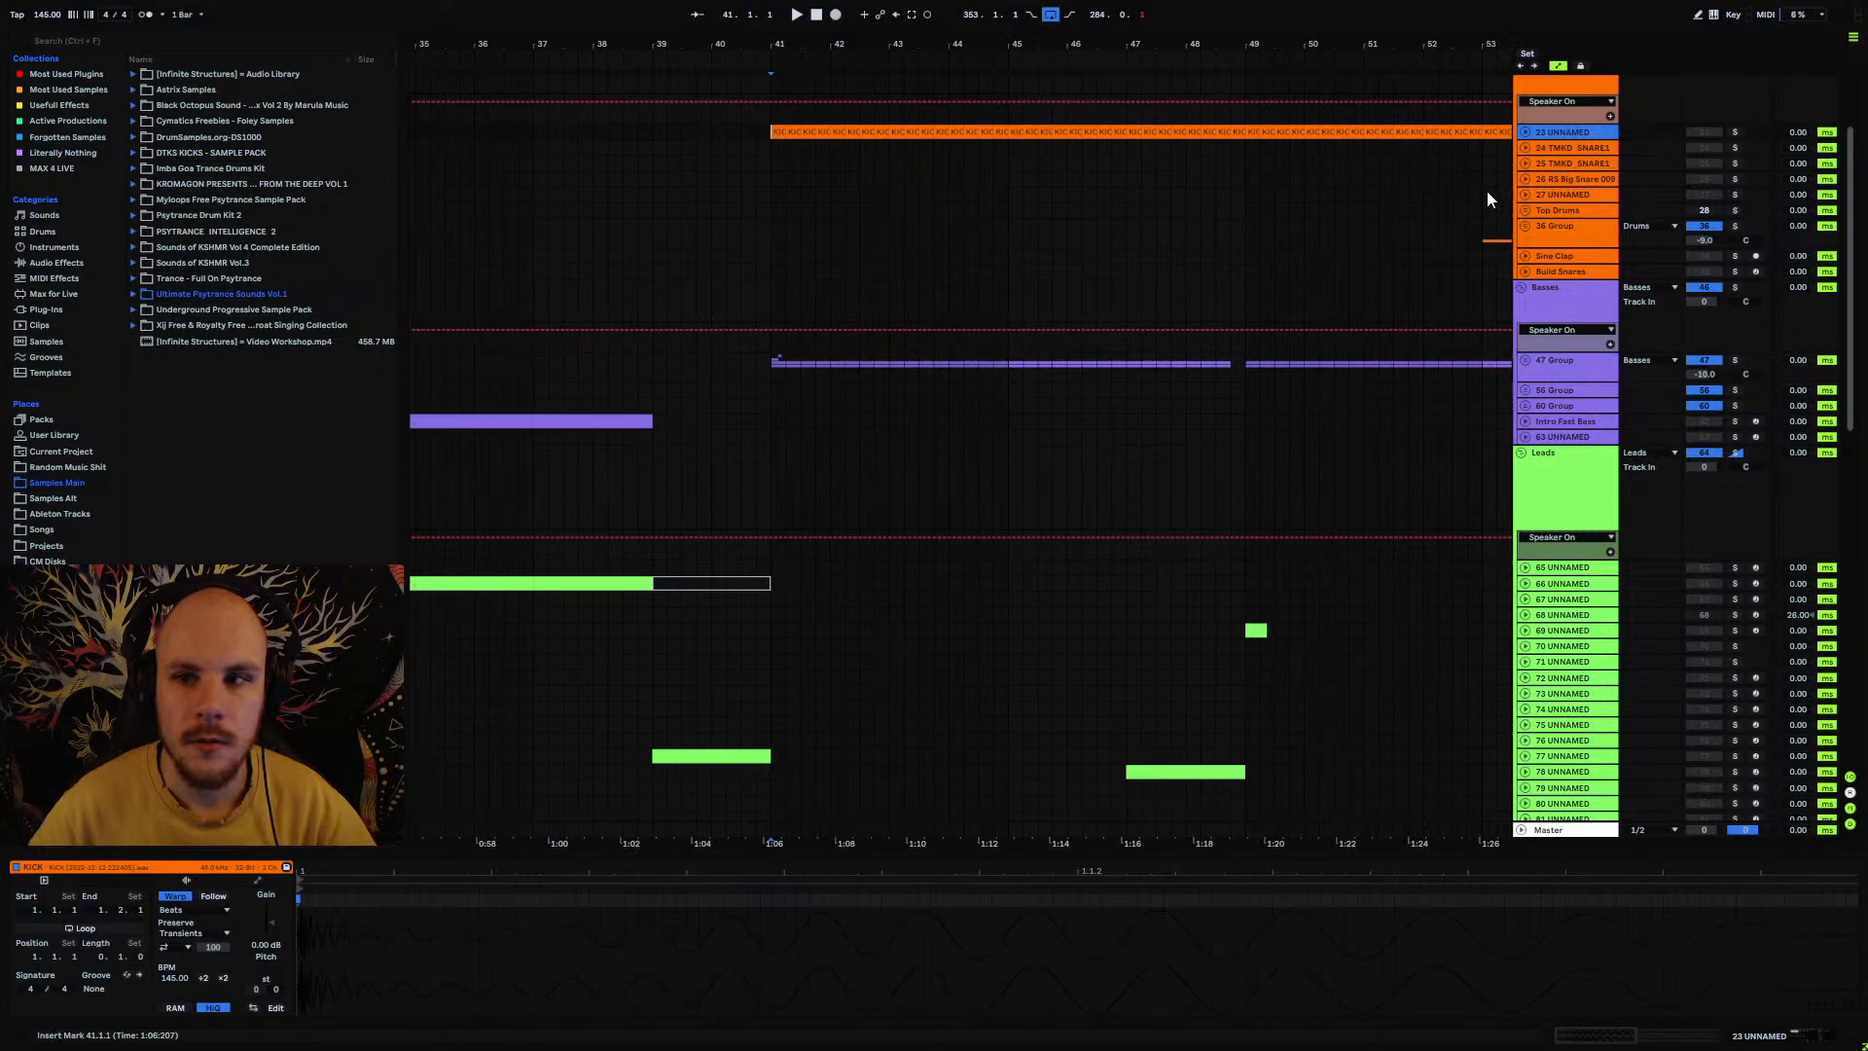
pyautogui.click(1524, 132)
pyautogui.click(757, 224)
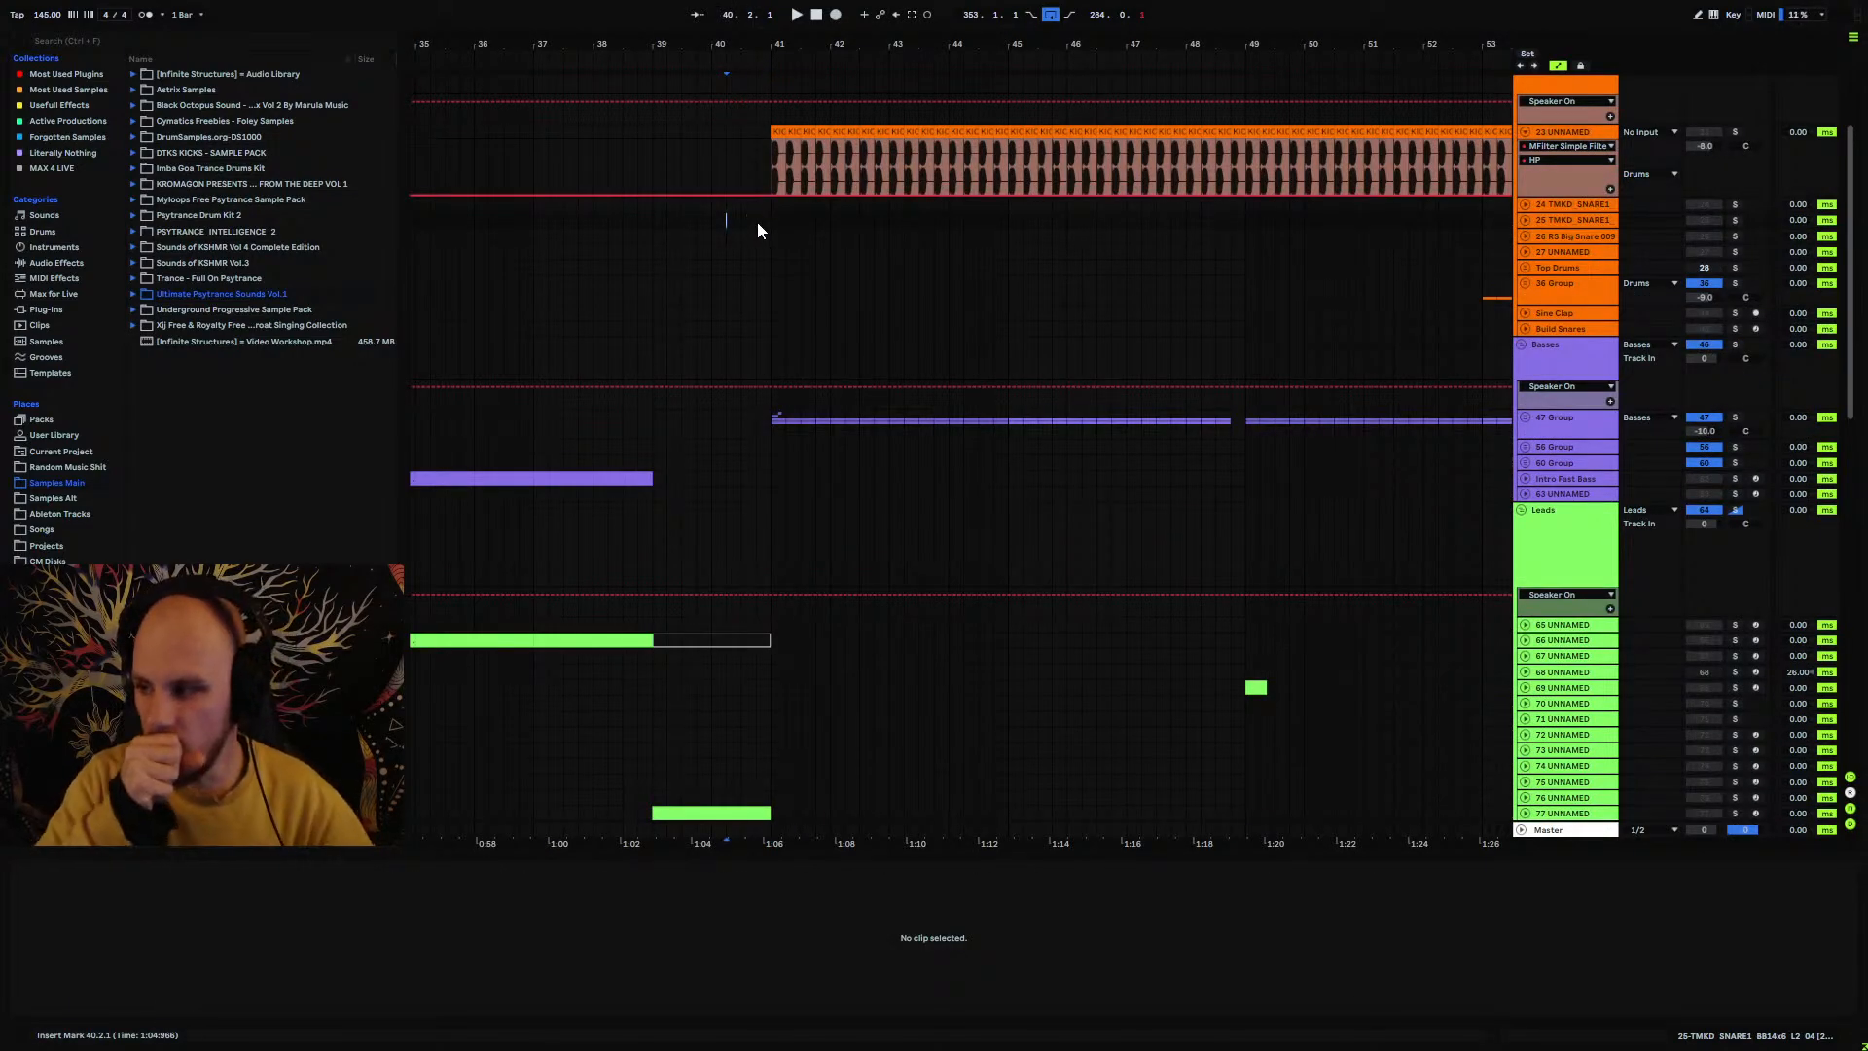
pyautogui.moveTo(776, 44); pyautogui.dragTo(644, 222)
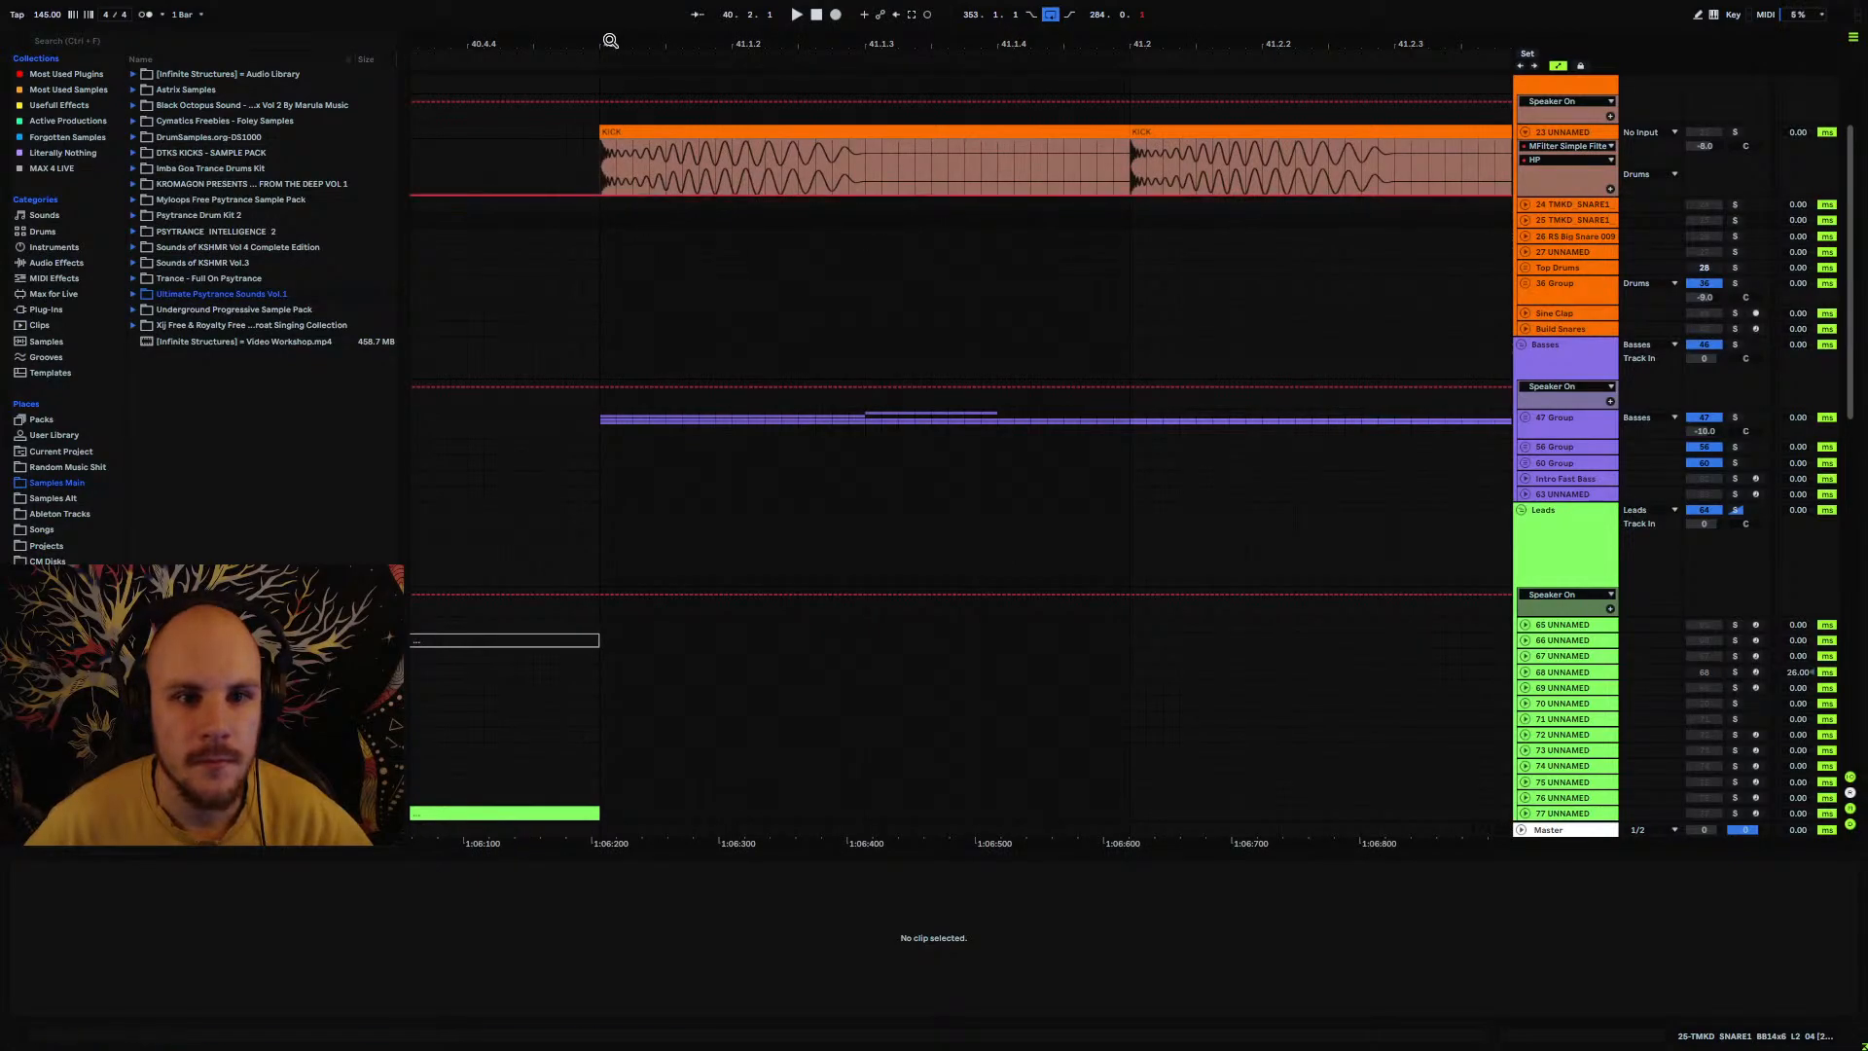
pyautogui.moveTo(605, 38); pyautogui.dragTo(1126, 44)
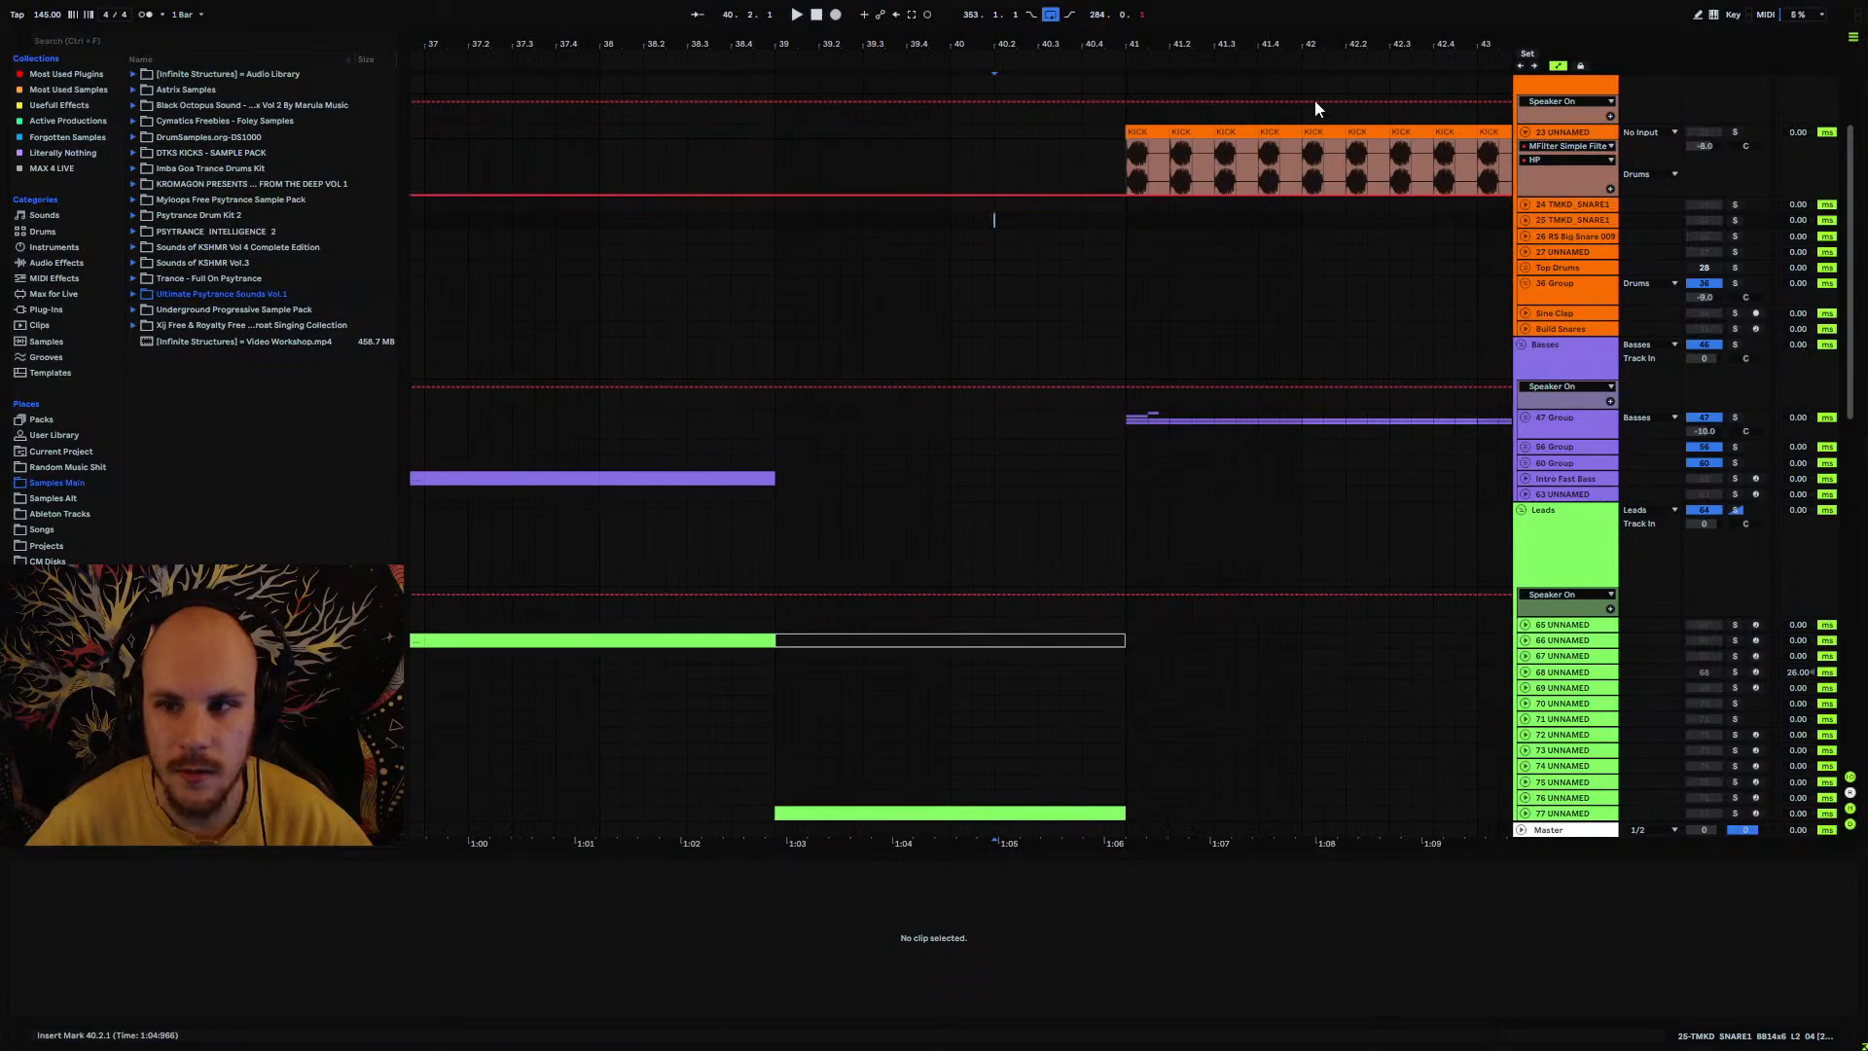
pyautogui.click(1526, 132)
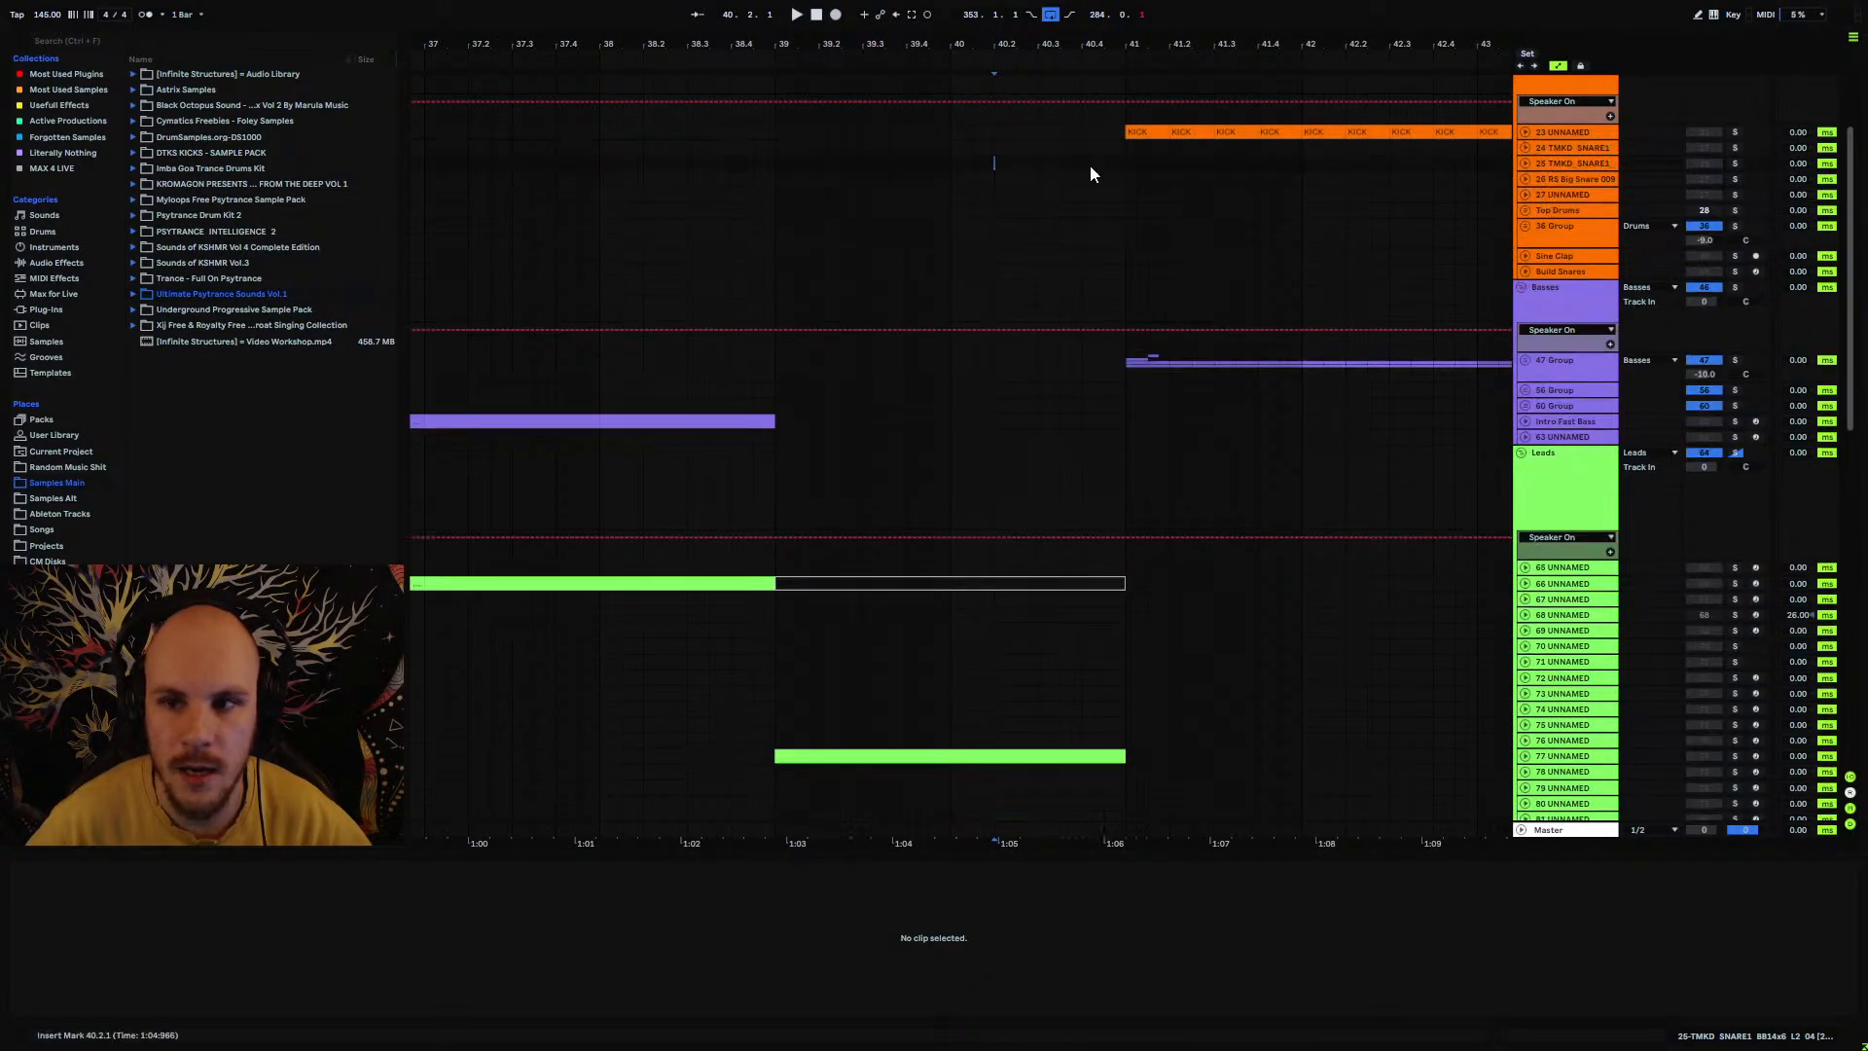
pyautogui.moveTo(1048, 46); pyautogui.dragTo(911, 179)
pyautogui.click(1522, 133)
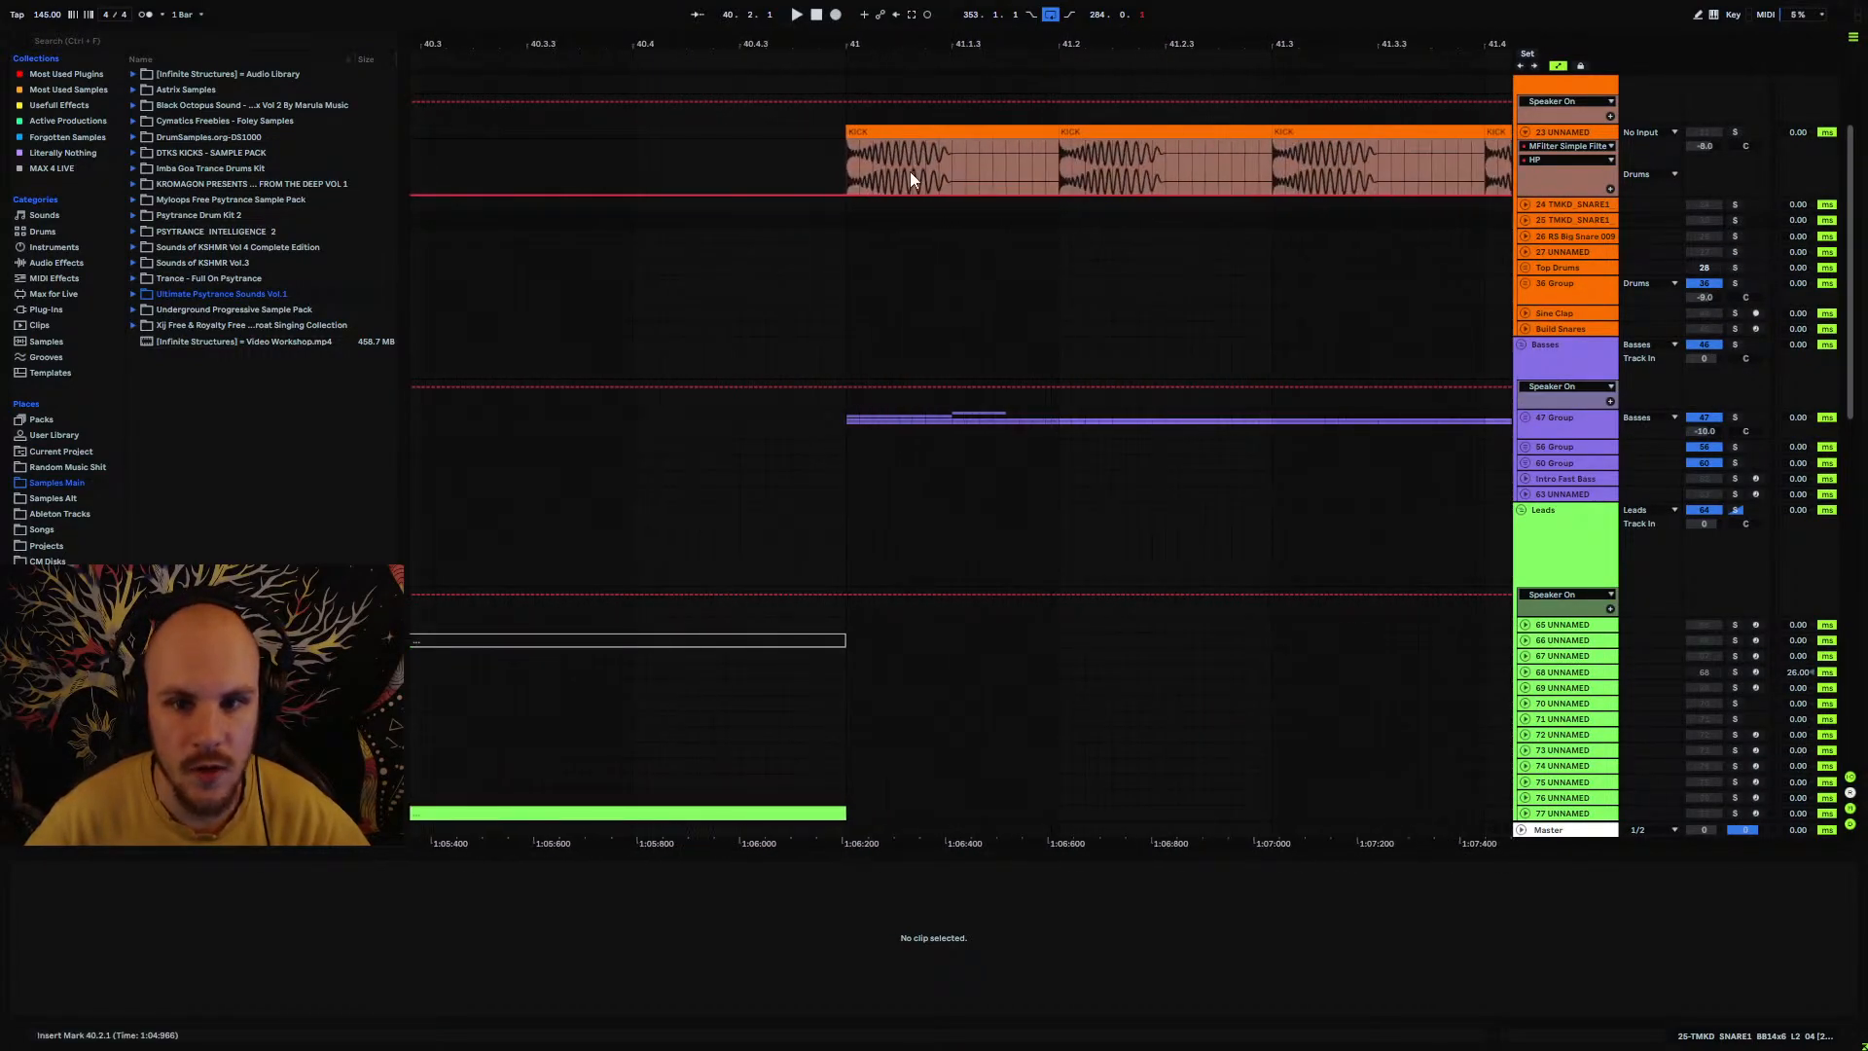
pyautogui.click(846, 167)
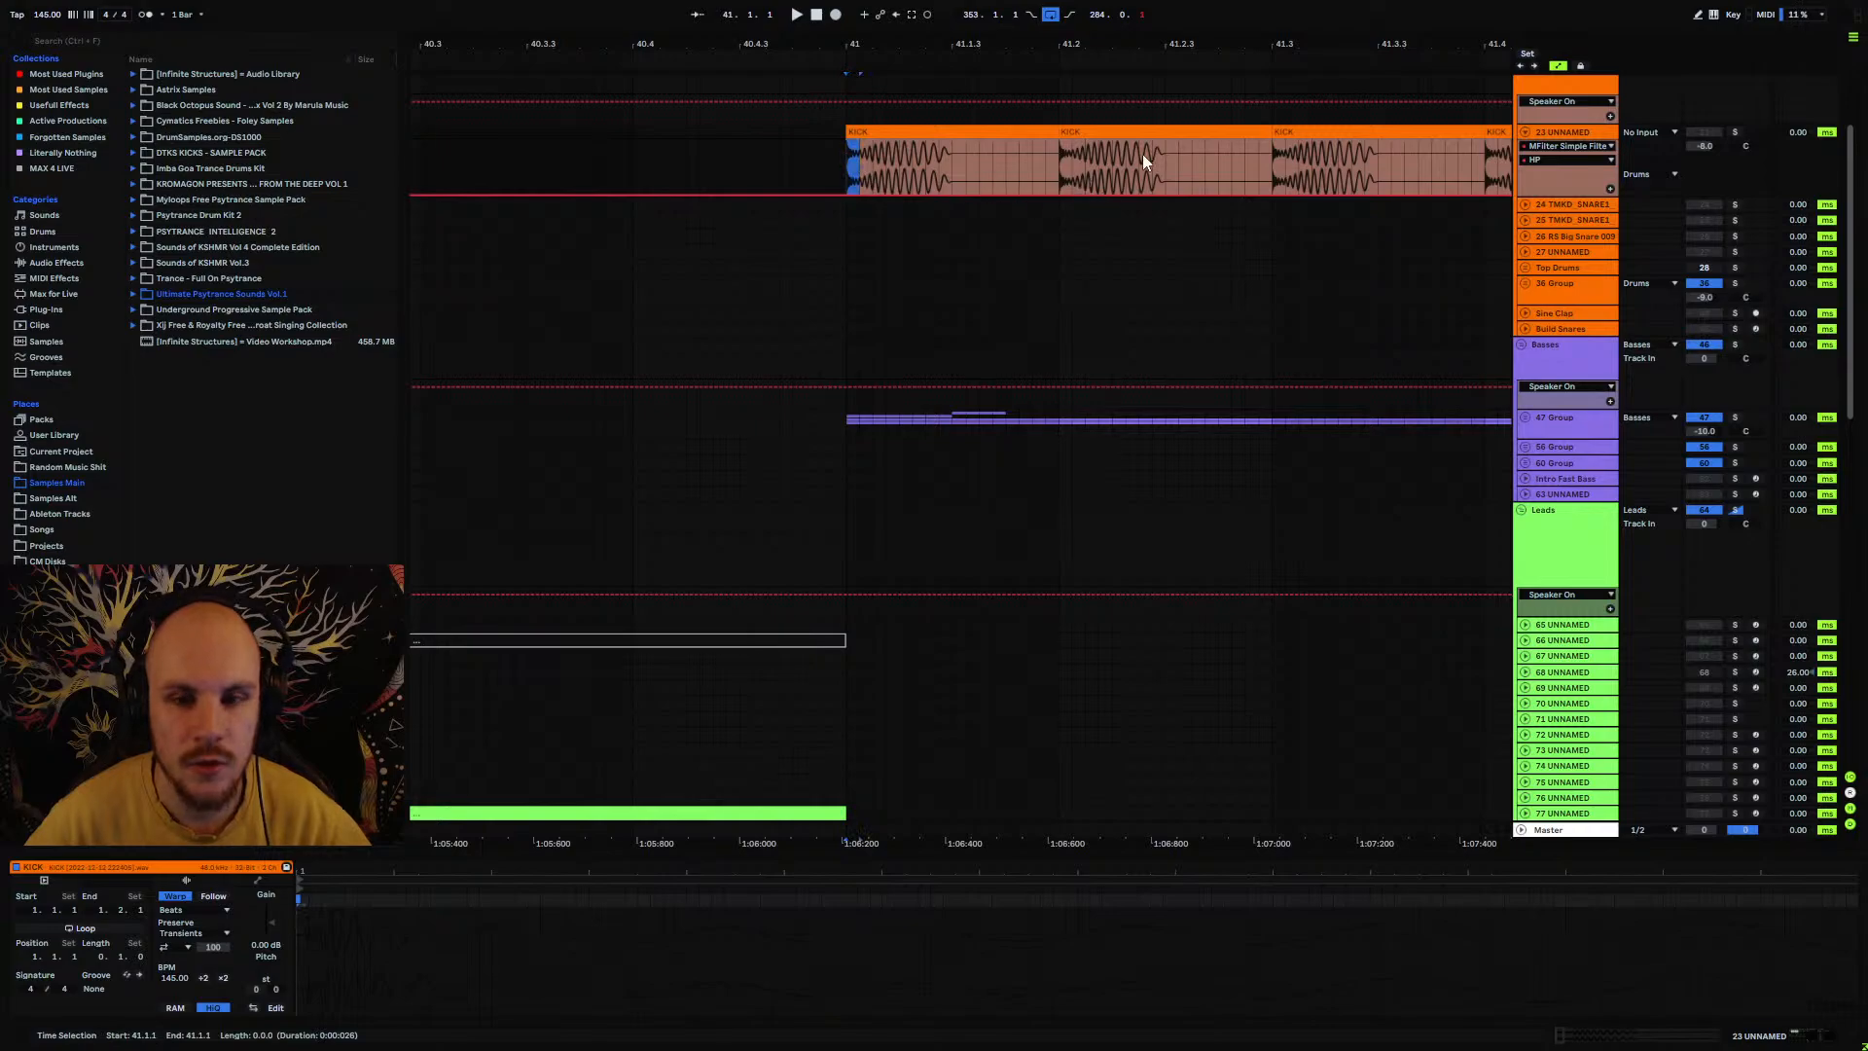
# Step: Unfold 47 Group and compare the first kick's tail on 23 UNNAMED with the 51 UNNAMED bass note at 41.1.3
pyautogui.click(1524, 417)
pyautogui.moveTo(973, 617); pyautogui.dragTo(990, 628)
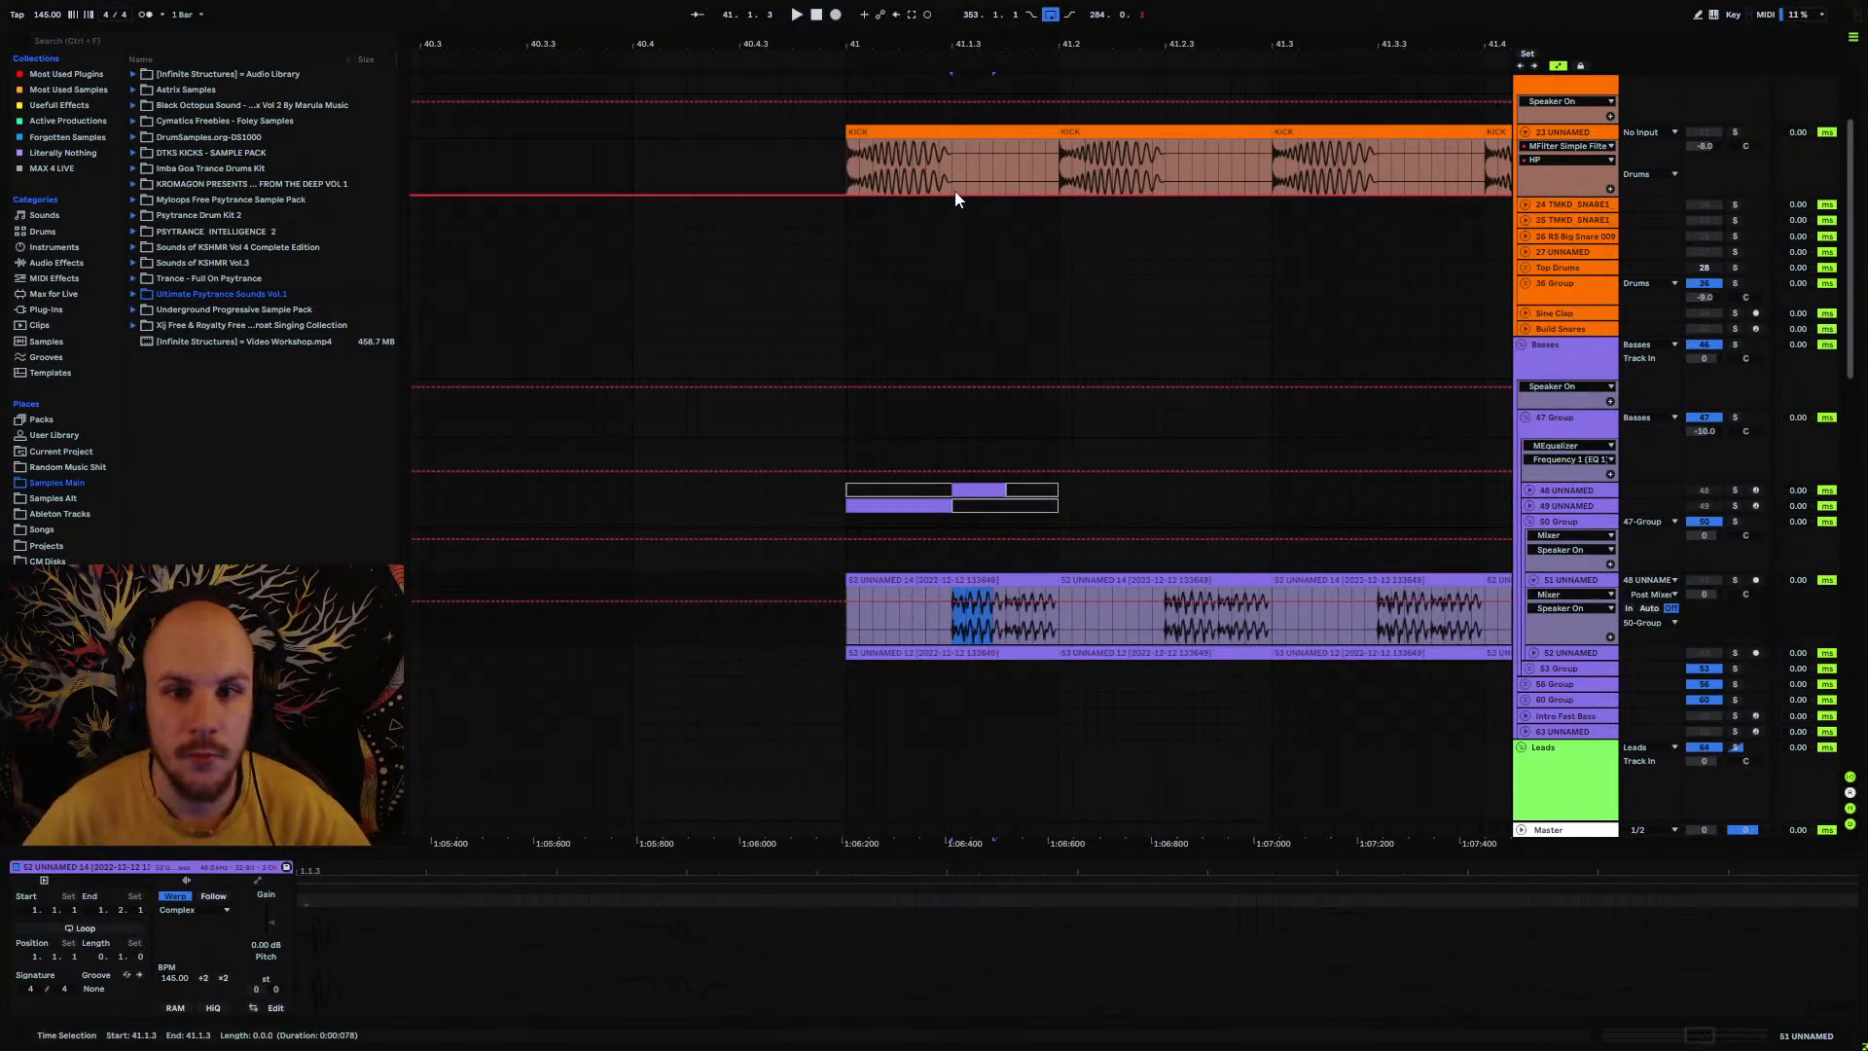
pyautogui.moveTo(952, 161)
pyautogui.mouseDown()
pyautogui.moveTo(872, 166)
pyautogui.moveTo(961, 164)
pyautogui.mouseUp()
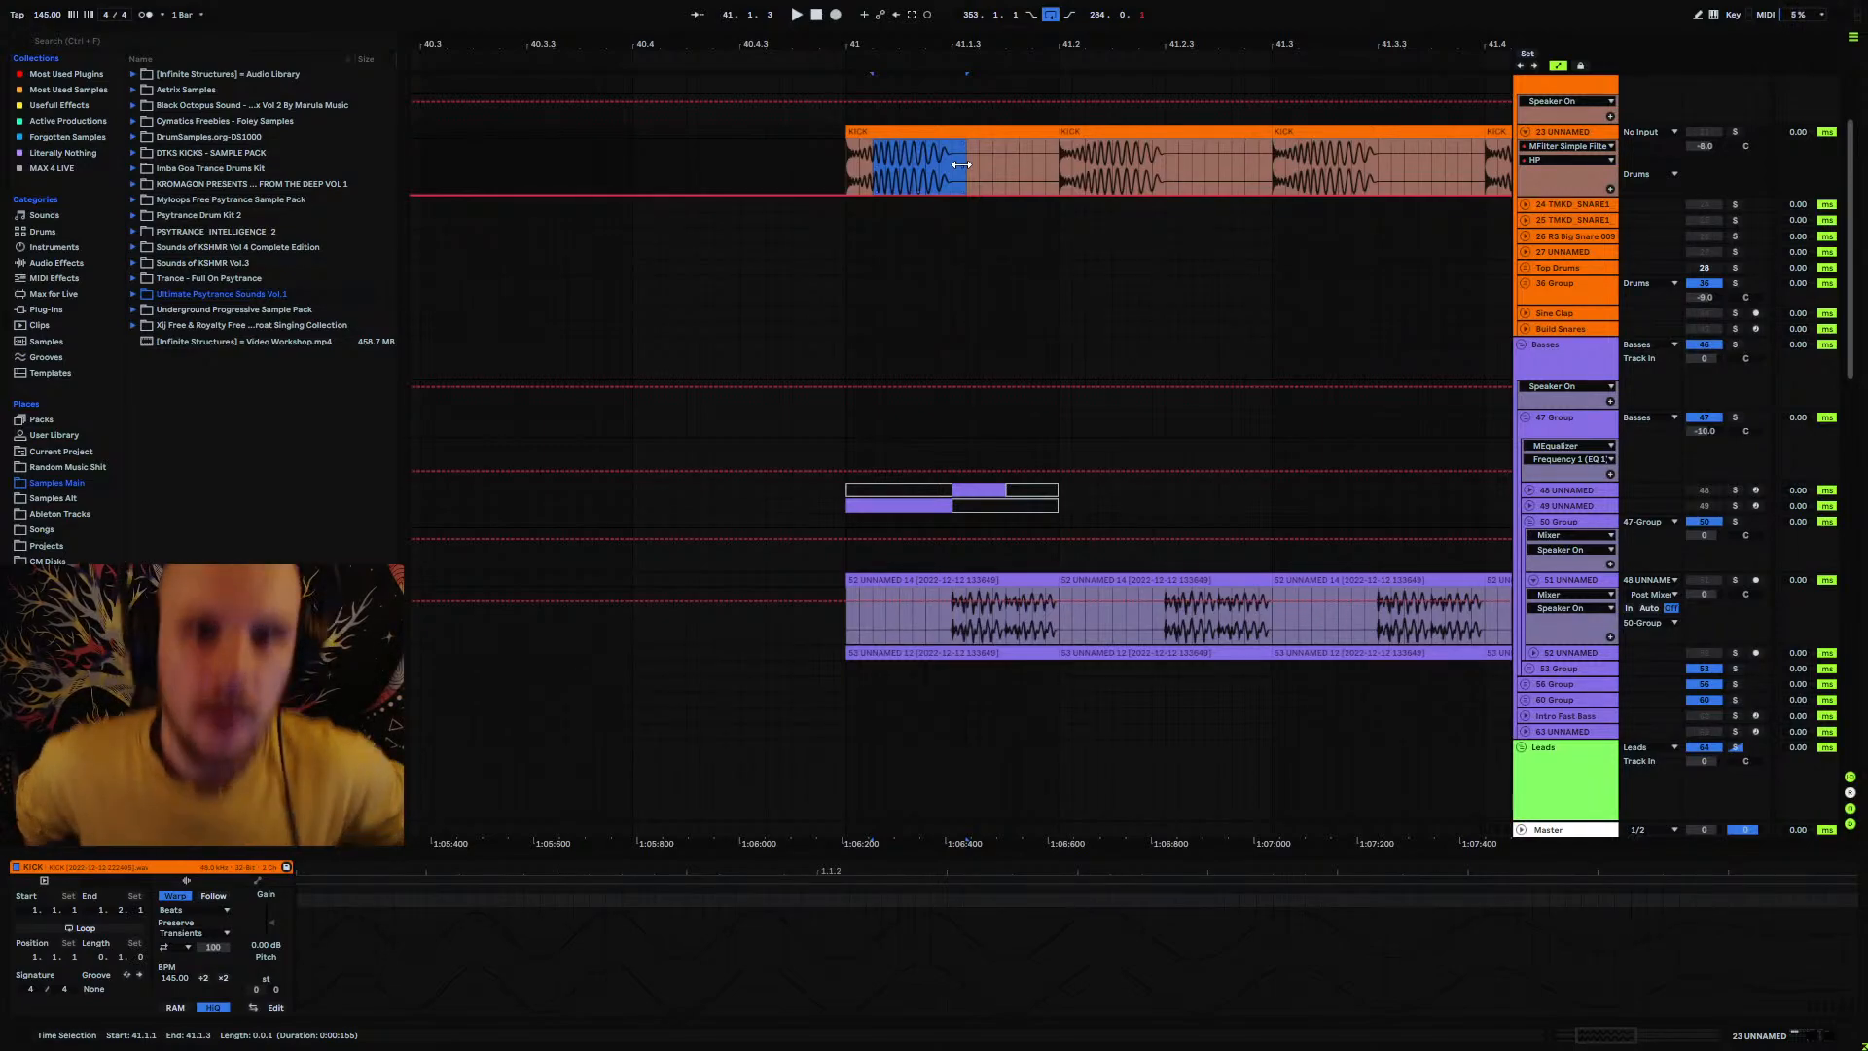
pyautogui.click(957, 165)
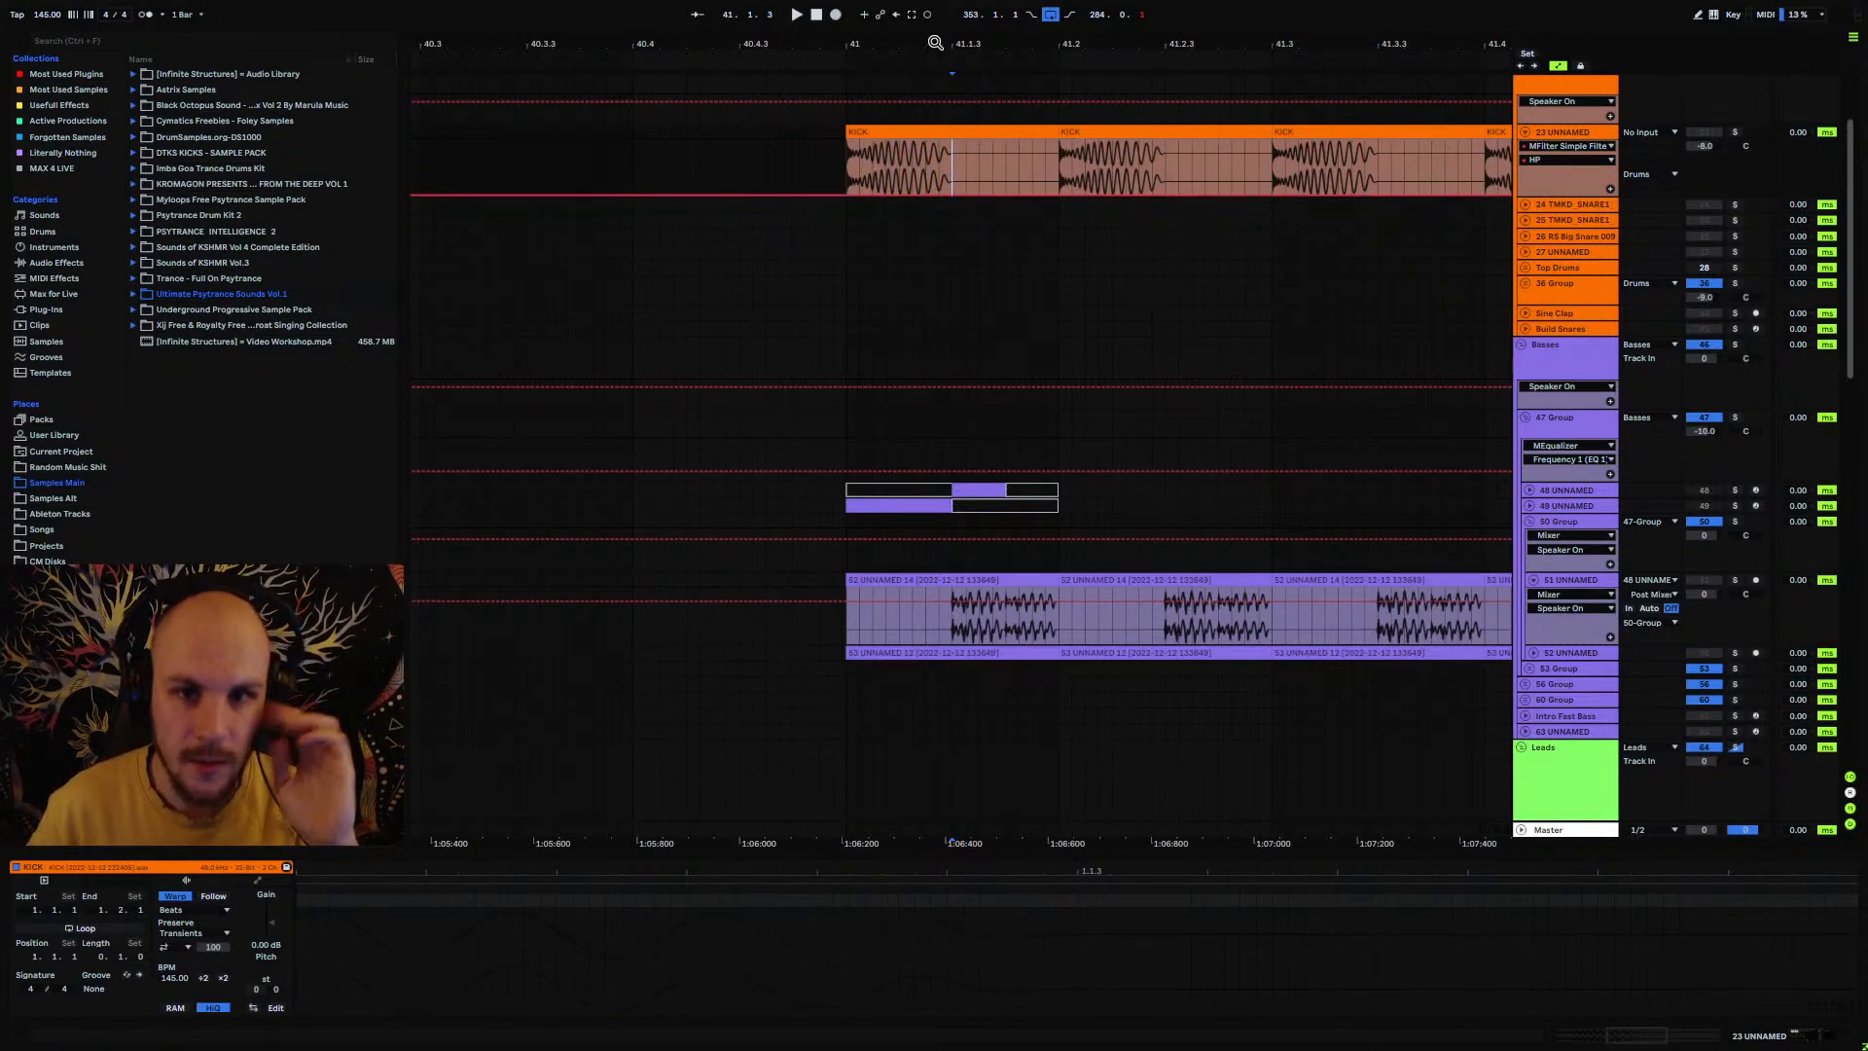
# Step: Fold 23 UNNAMED, unfold 52 UNNAMED and select its first bass note from 41.1.2 to 41.1.3
pyautogui.press('-')
pyautogui.press('-')
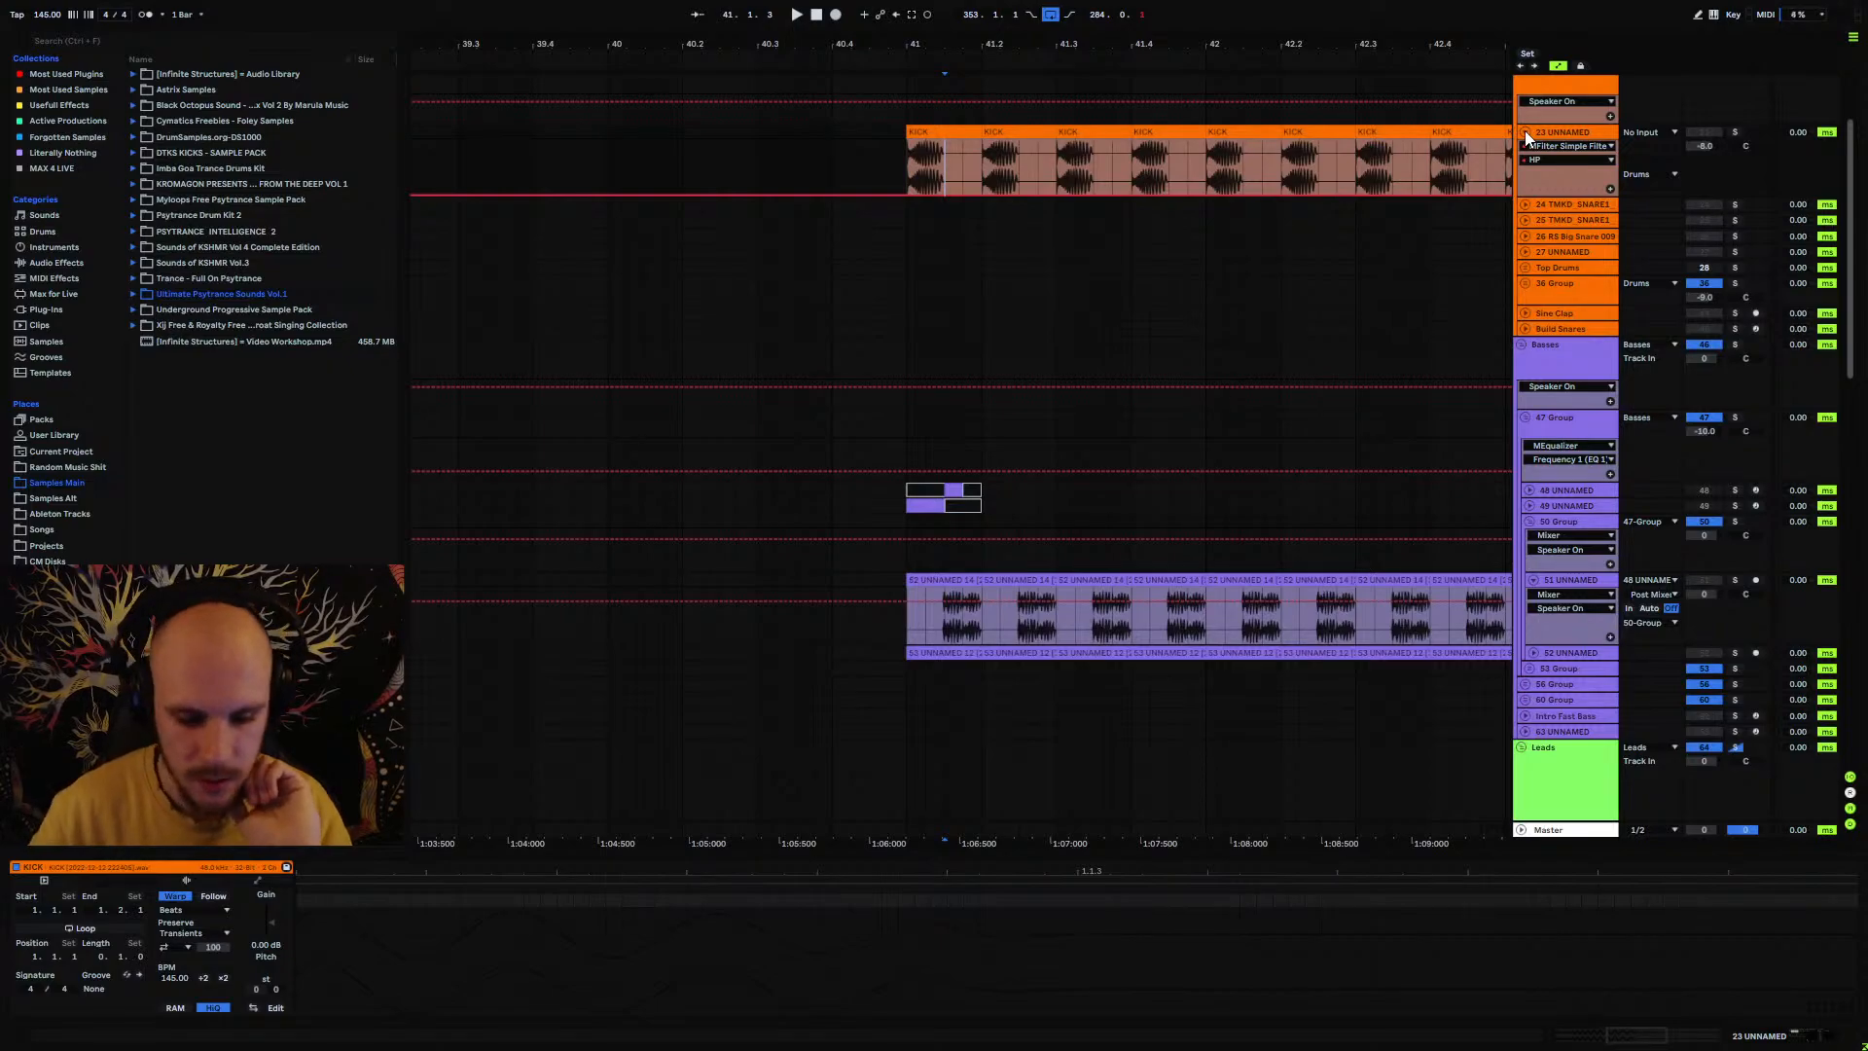
pyautogui.click(1526, 133)
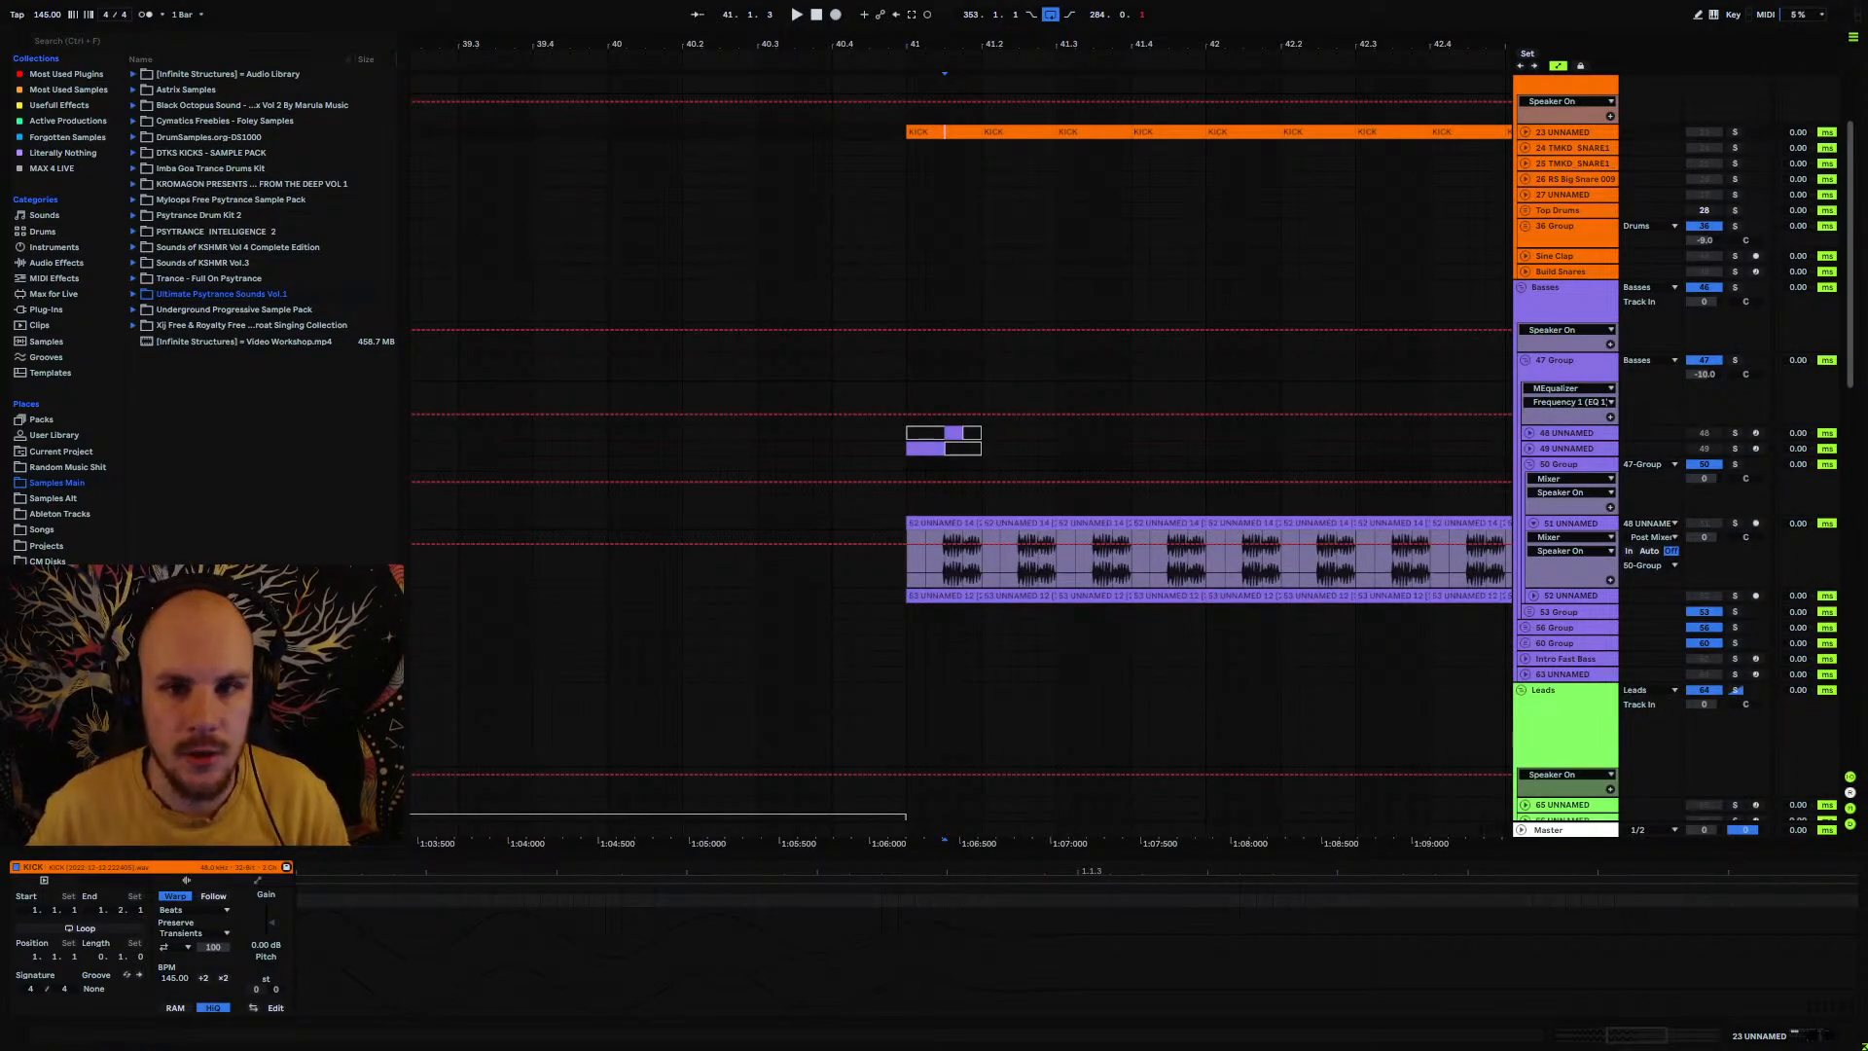
pyautogui.press('+')
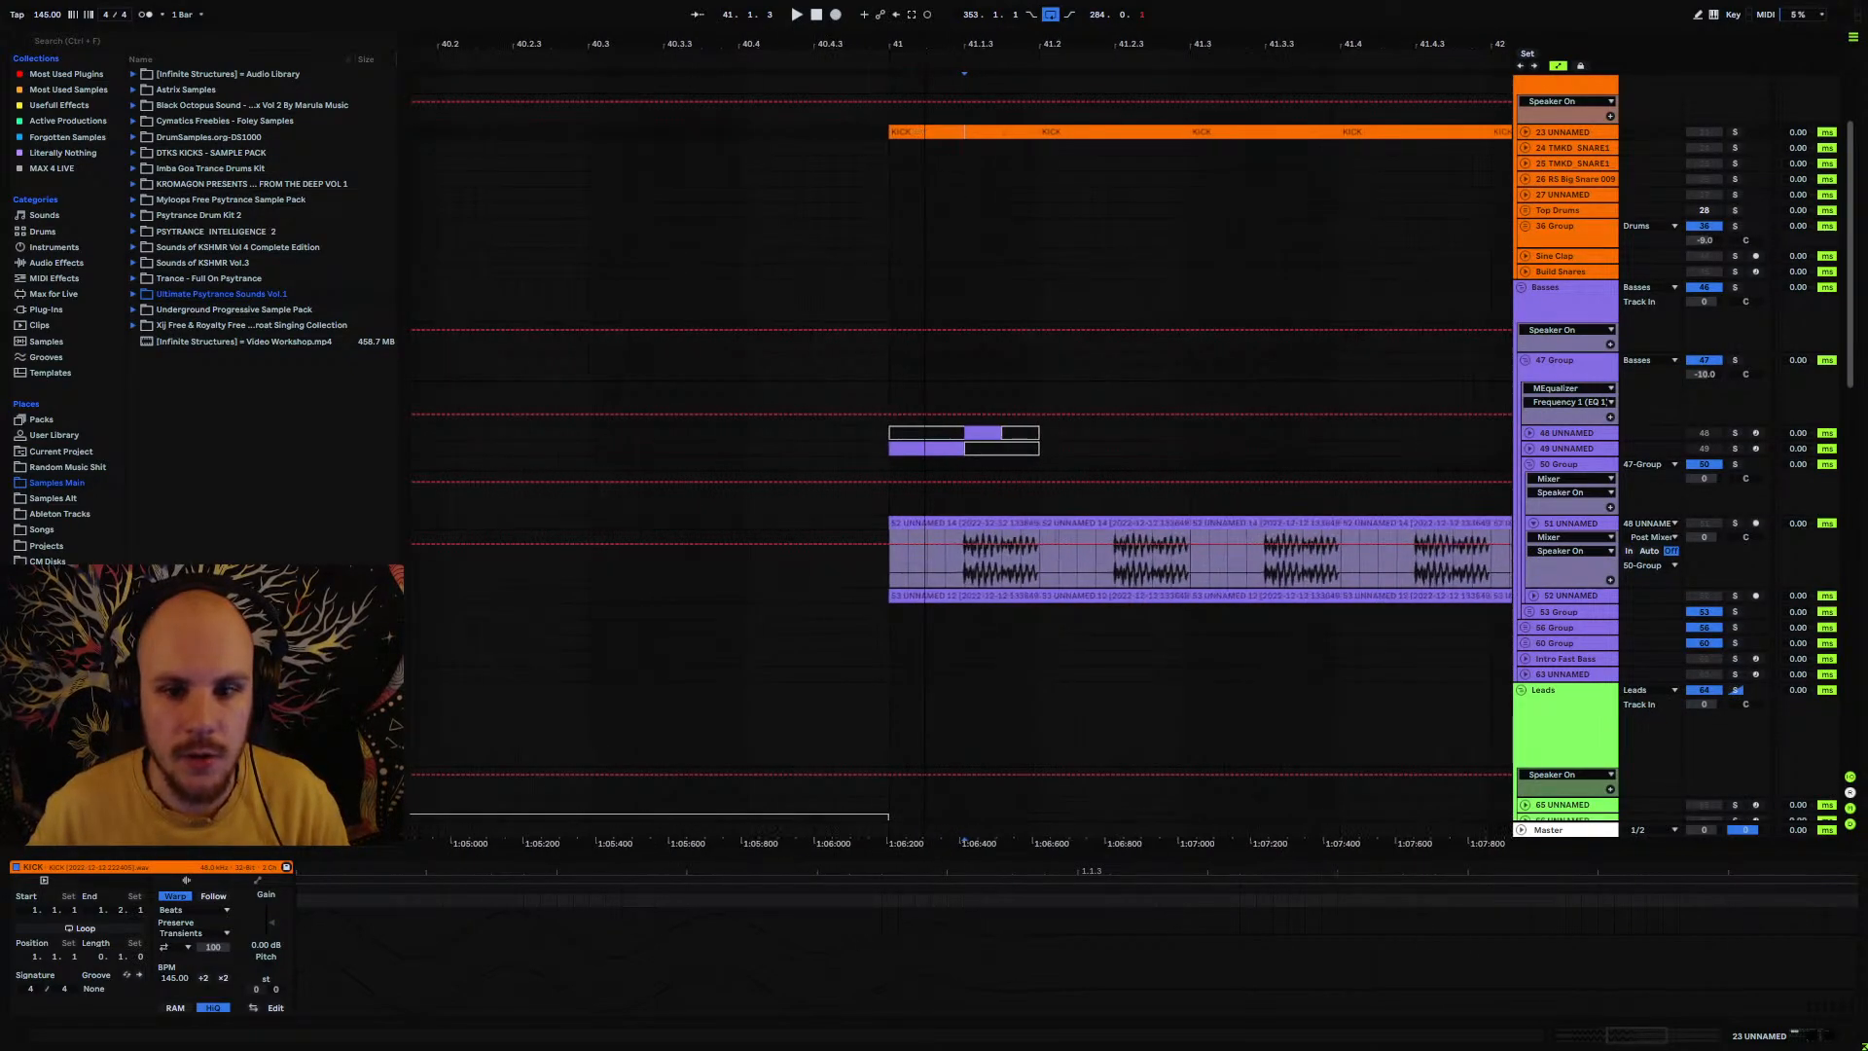
pyautogui.click(1533, 595)
pyautogui.click(1568, 596)
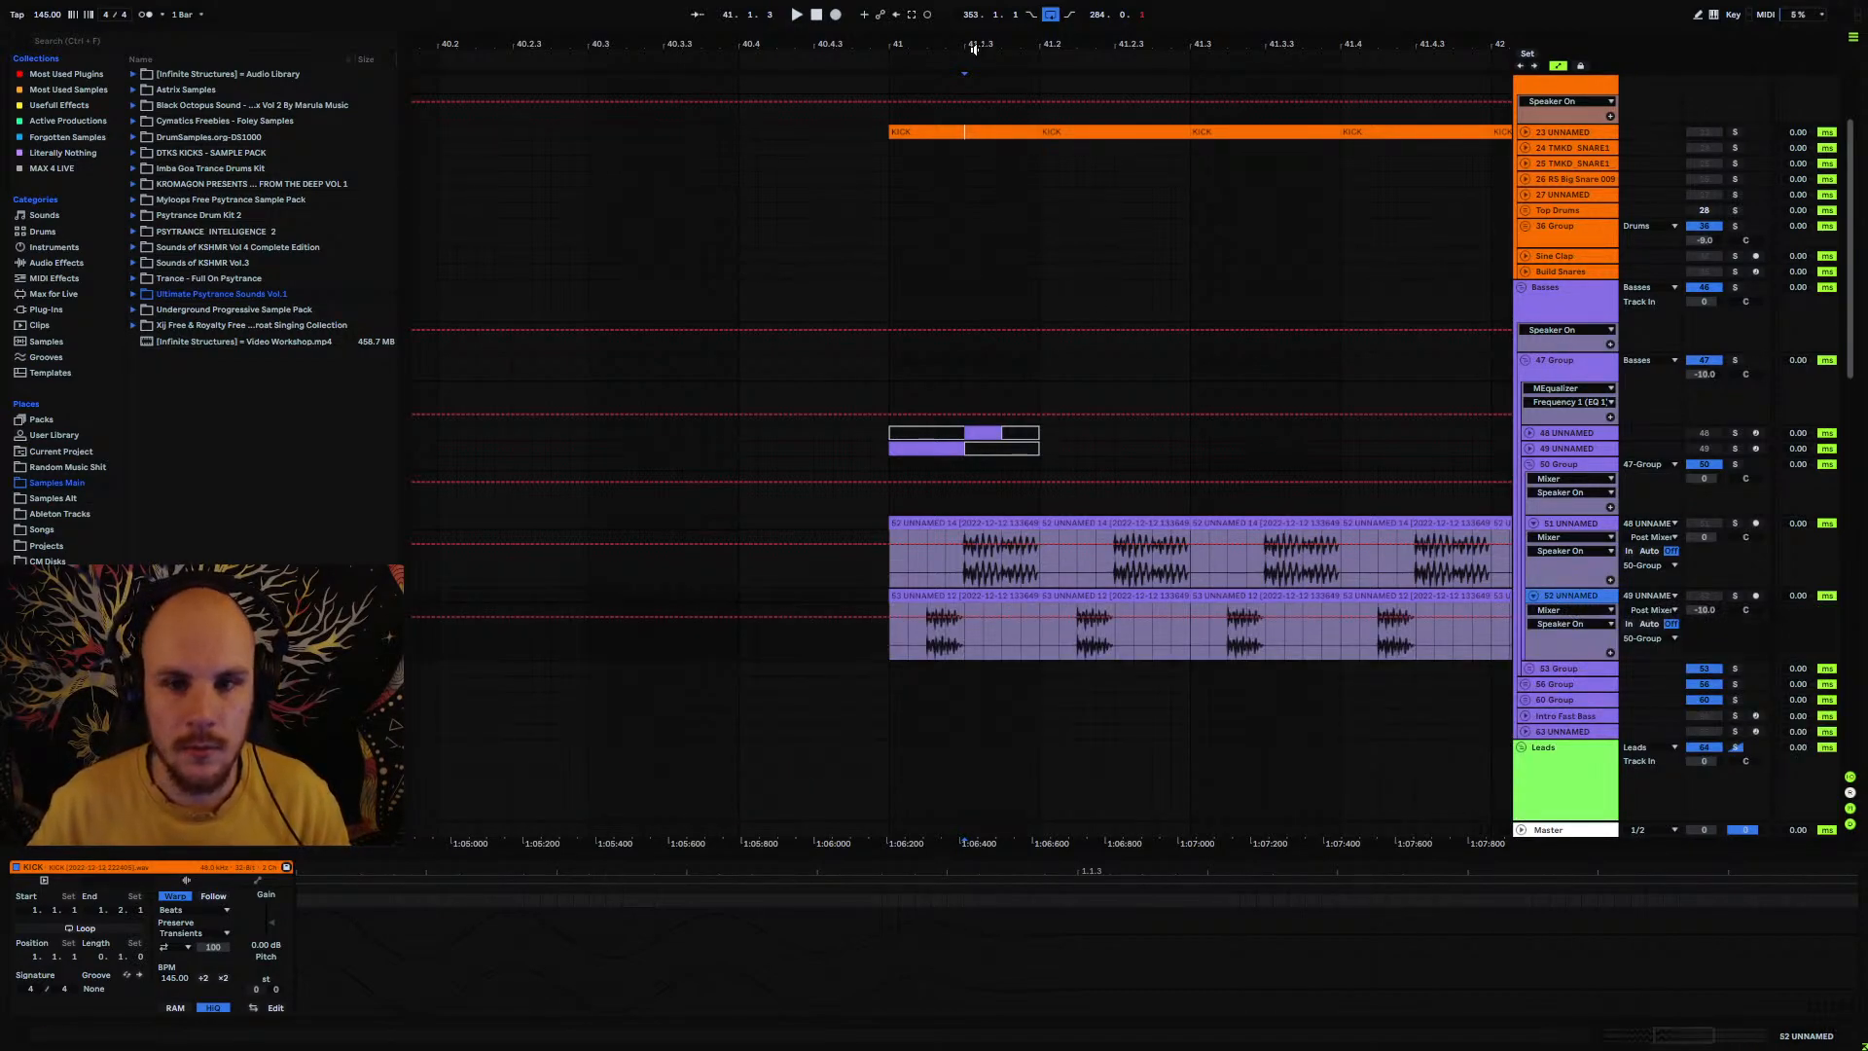
pyautogui.moveTo(967, 43); pyautogui.dragTo(965, 42)
pyautogui.moveTo(829, 647); pyautogui.dragTo(960, 646)
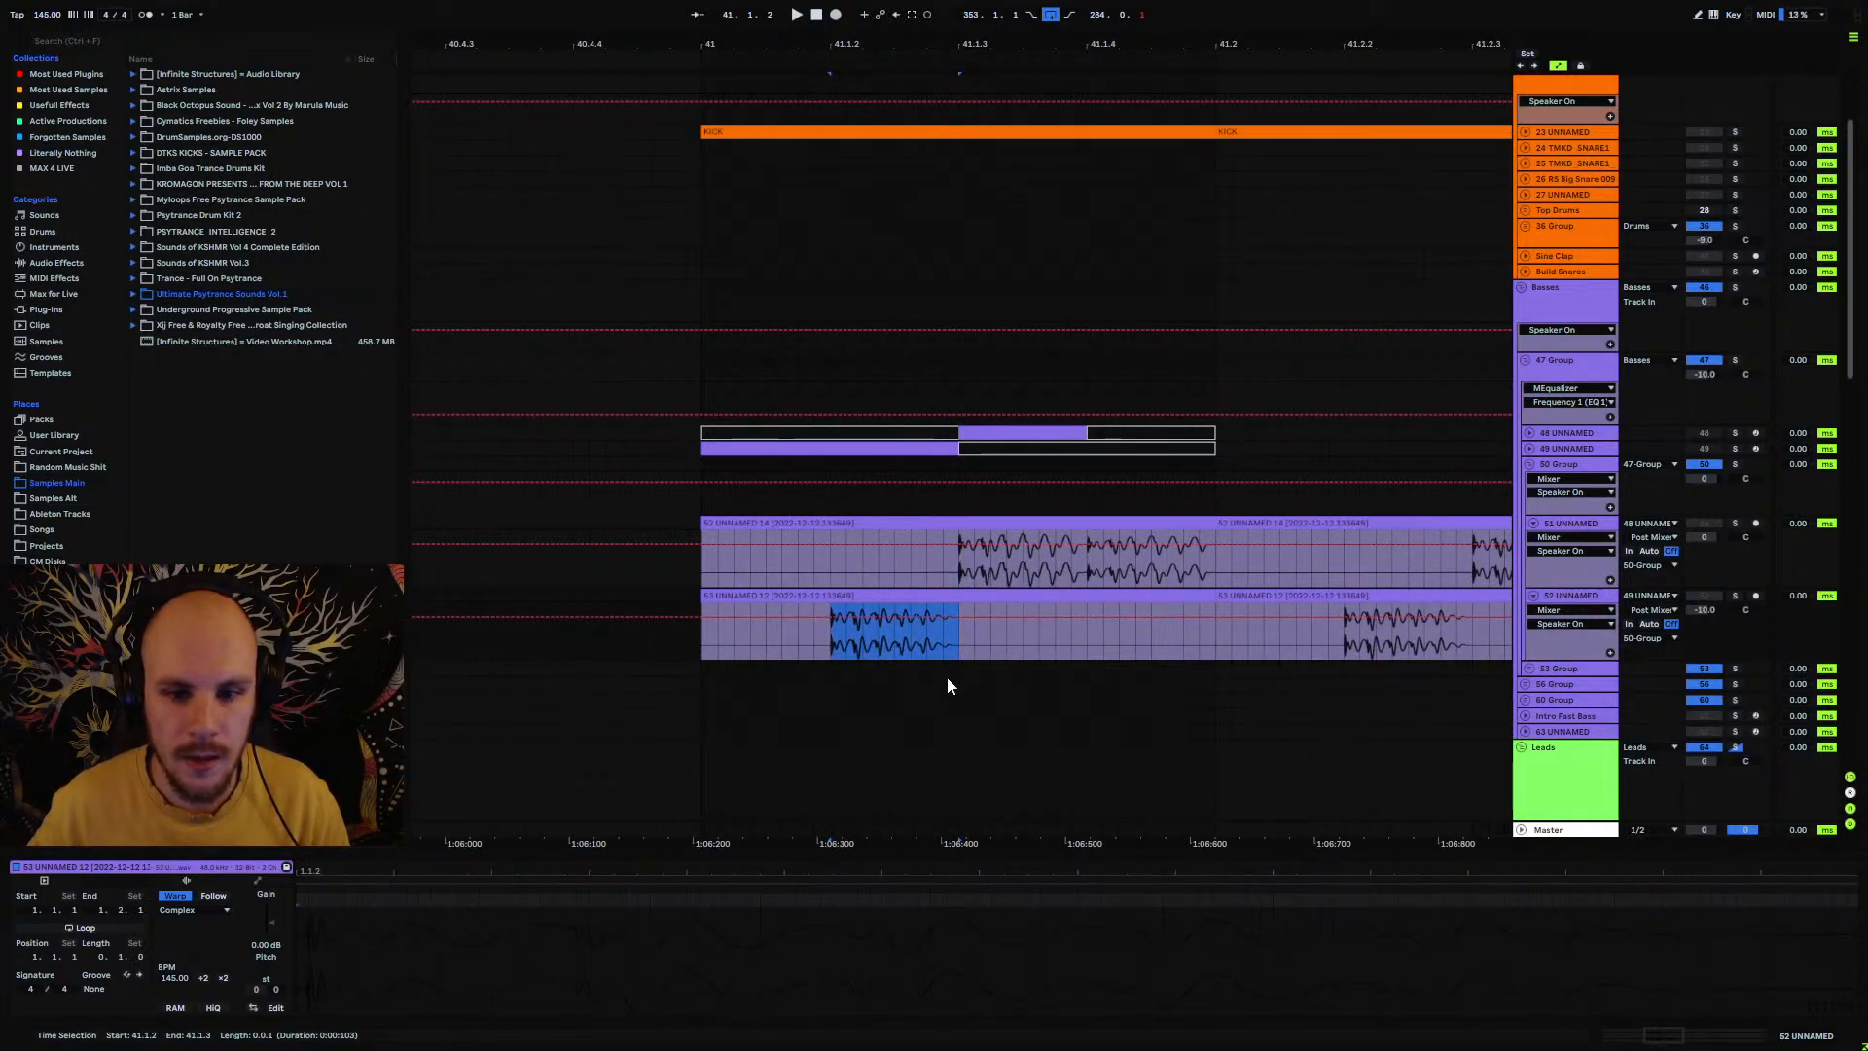
# Step: Unfold 23 UNNAMED again and compare the first kick's tail with the bass note on 52 UNNAMED
pyautogui.scroll(2, 802, 637)
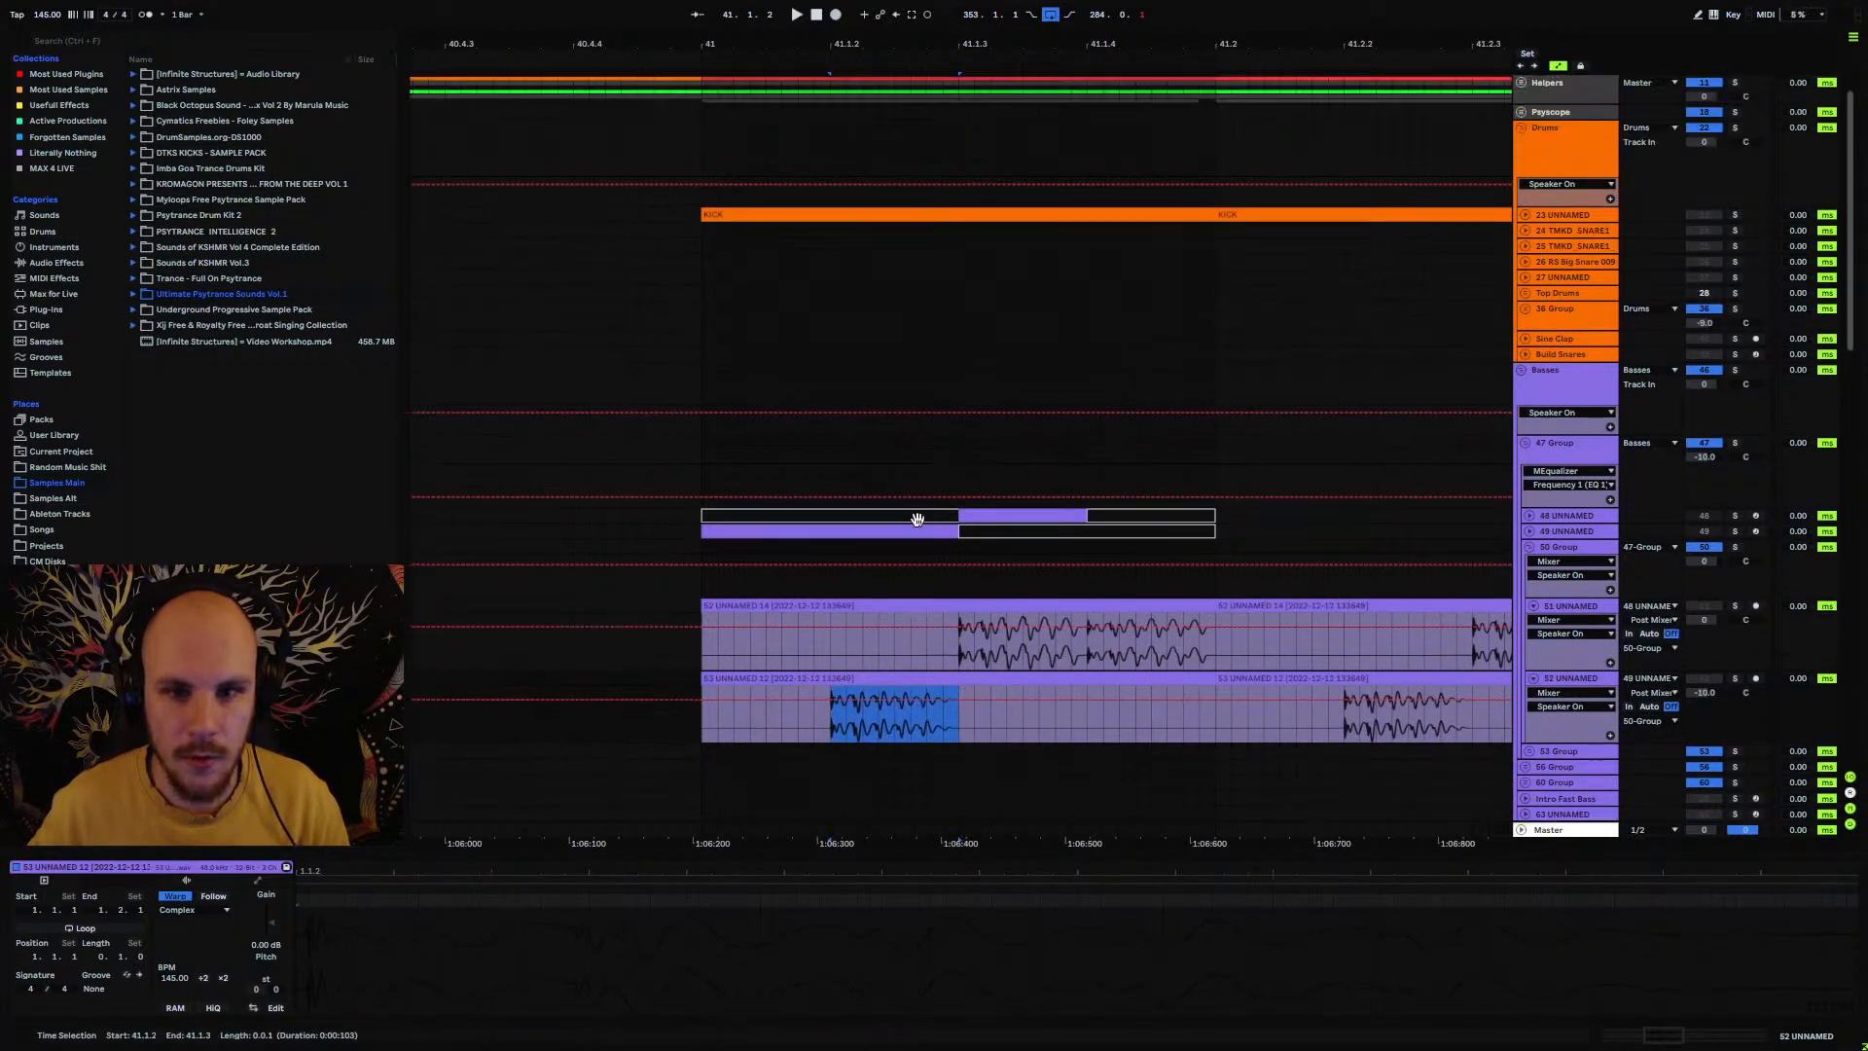
pyautogui.click(1519, 216)
pyautogui.scroll(-1, 908, 567)
pyautogui.click(868, 716)
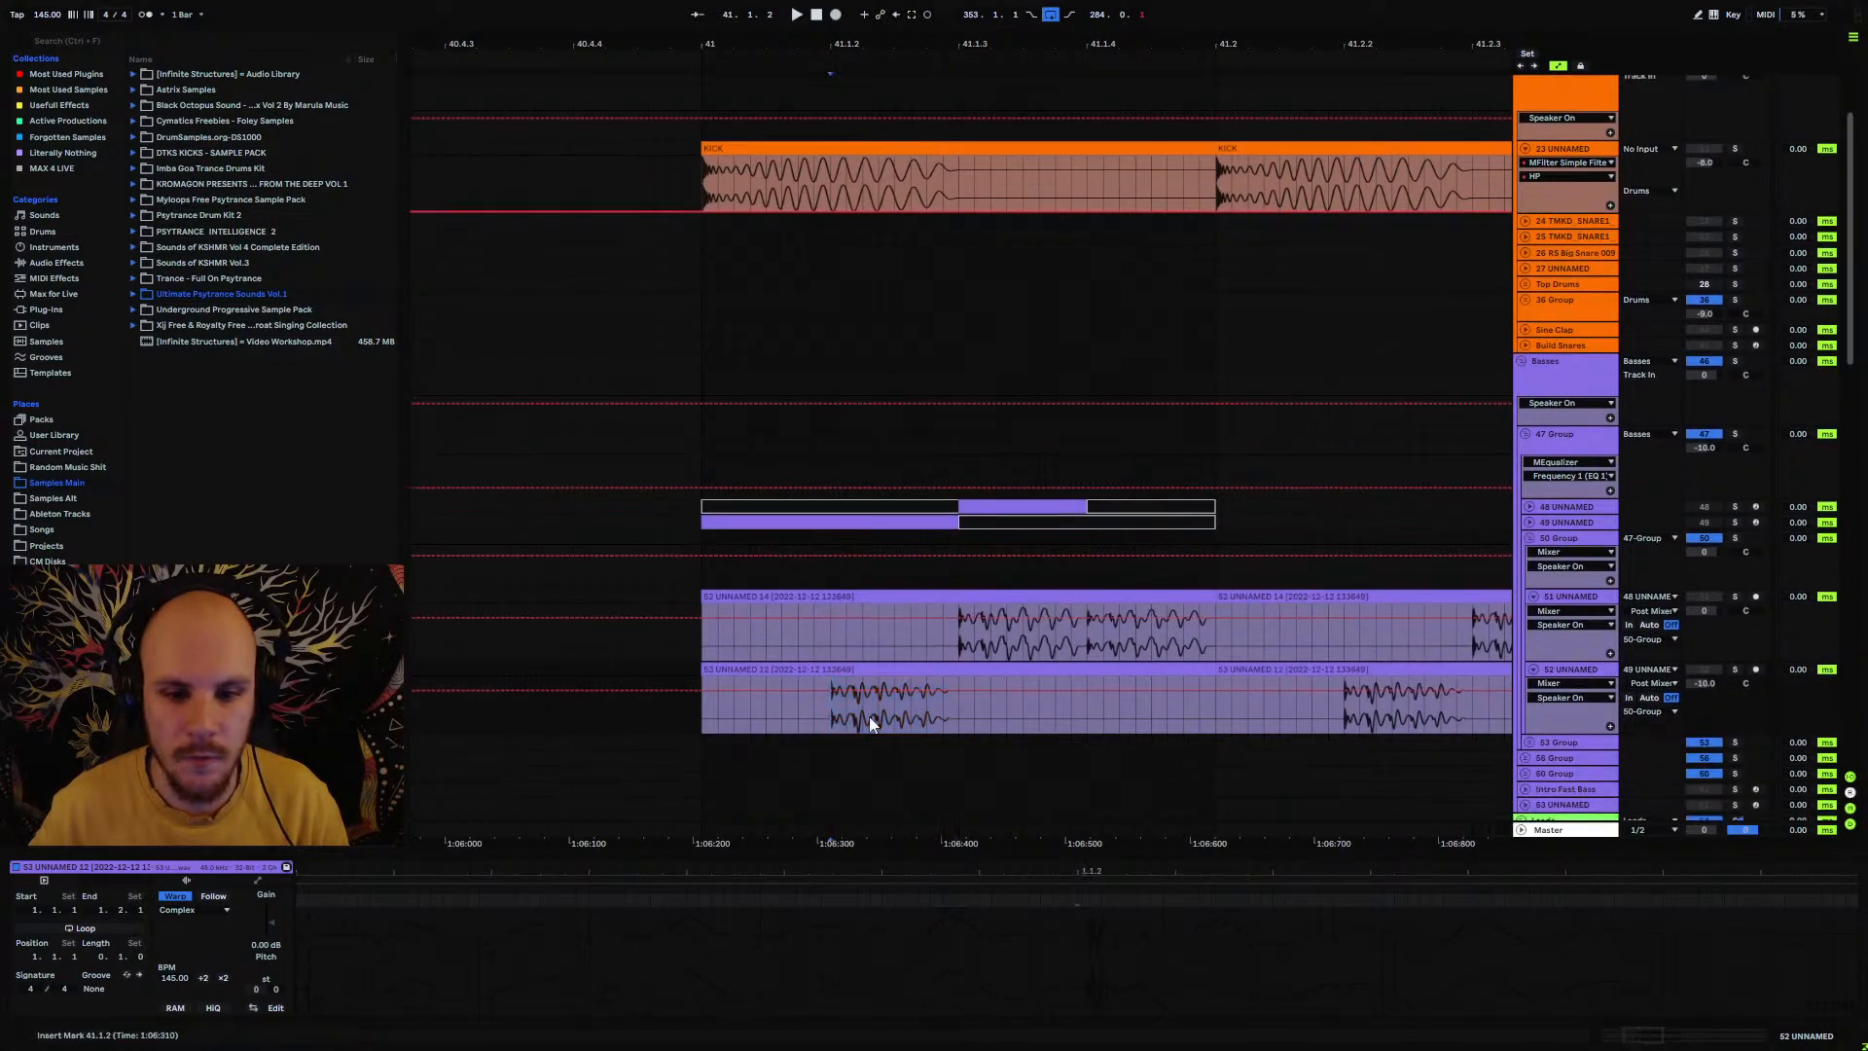
pyautogui.moveTo(868, 716); pyautogui.dragTo(956, 720)
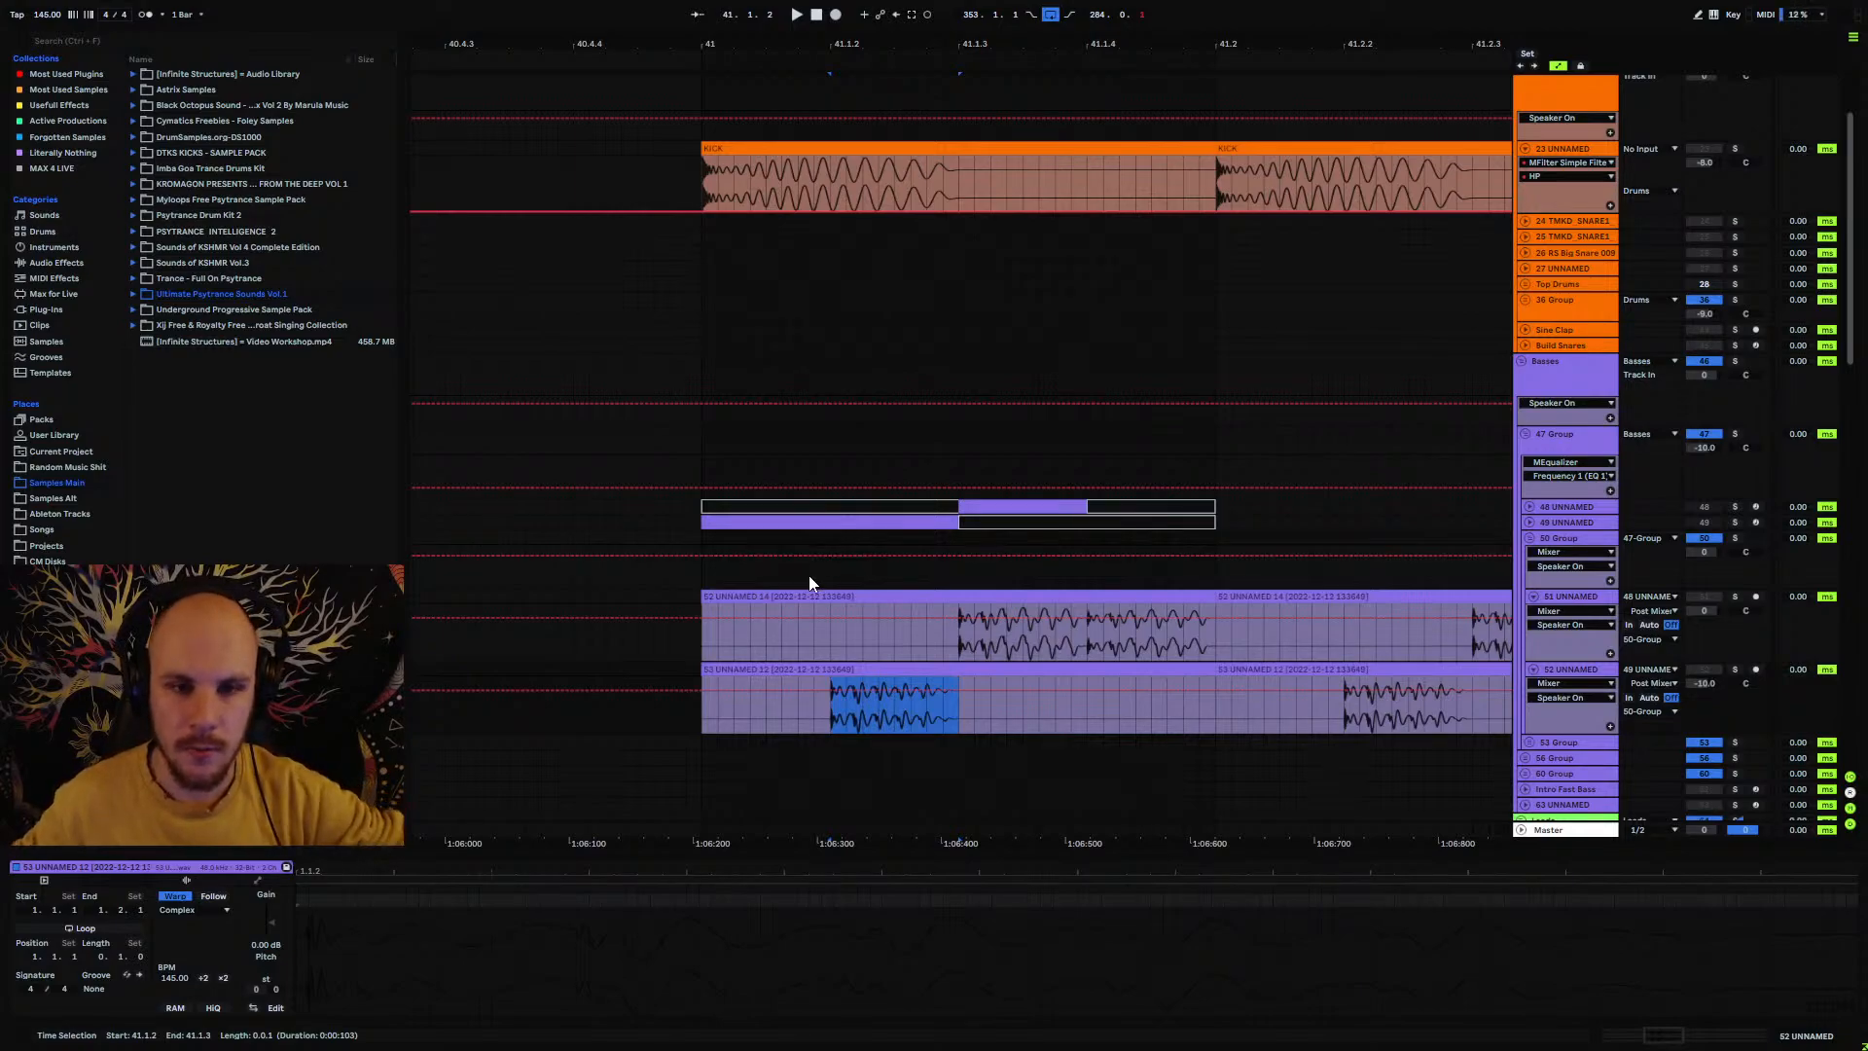
pyautogui.moveTo(815, 176); pyautogui.dragTo(934, 181)
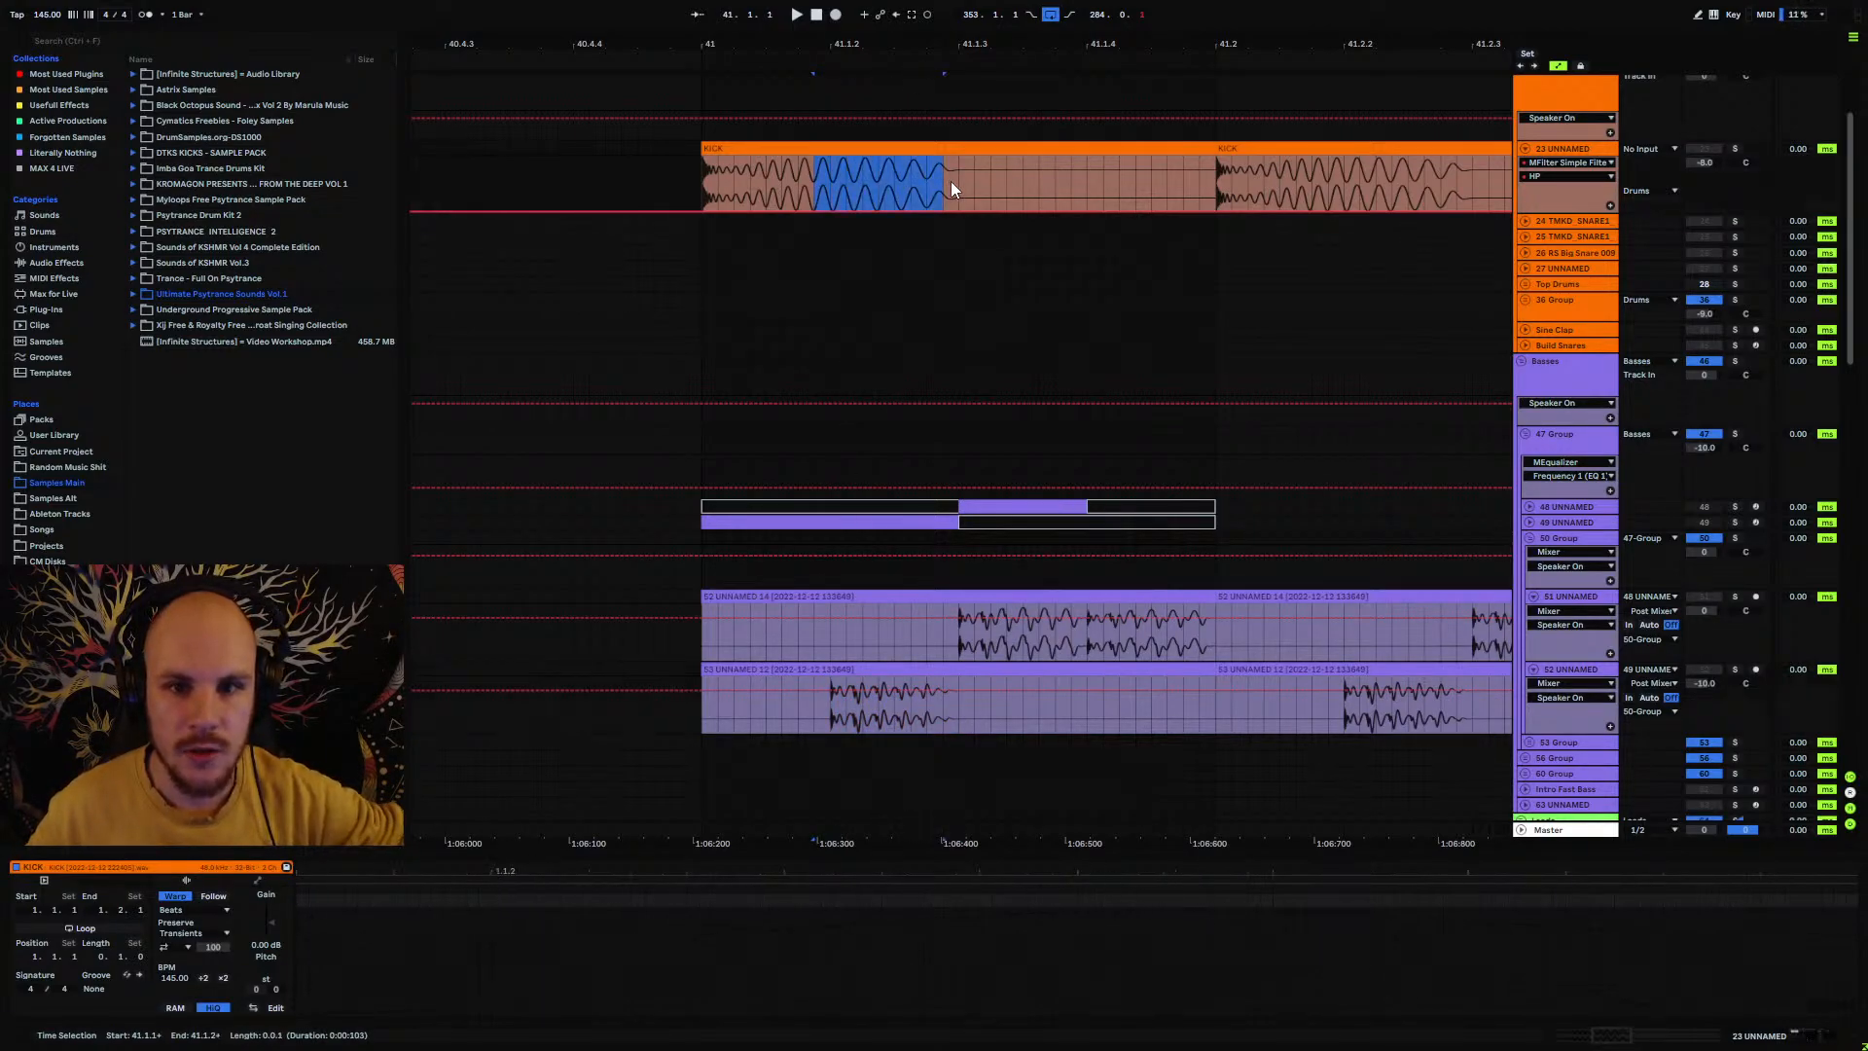
pyautogui.click(946, 181)
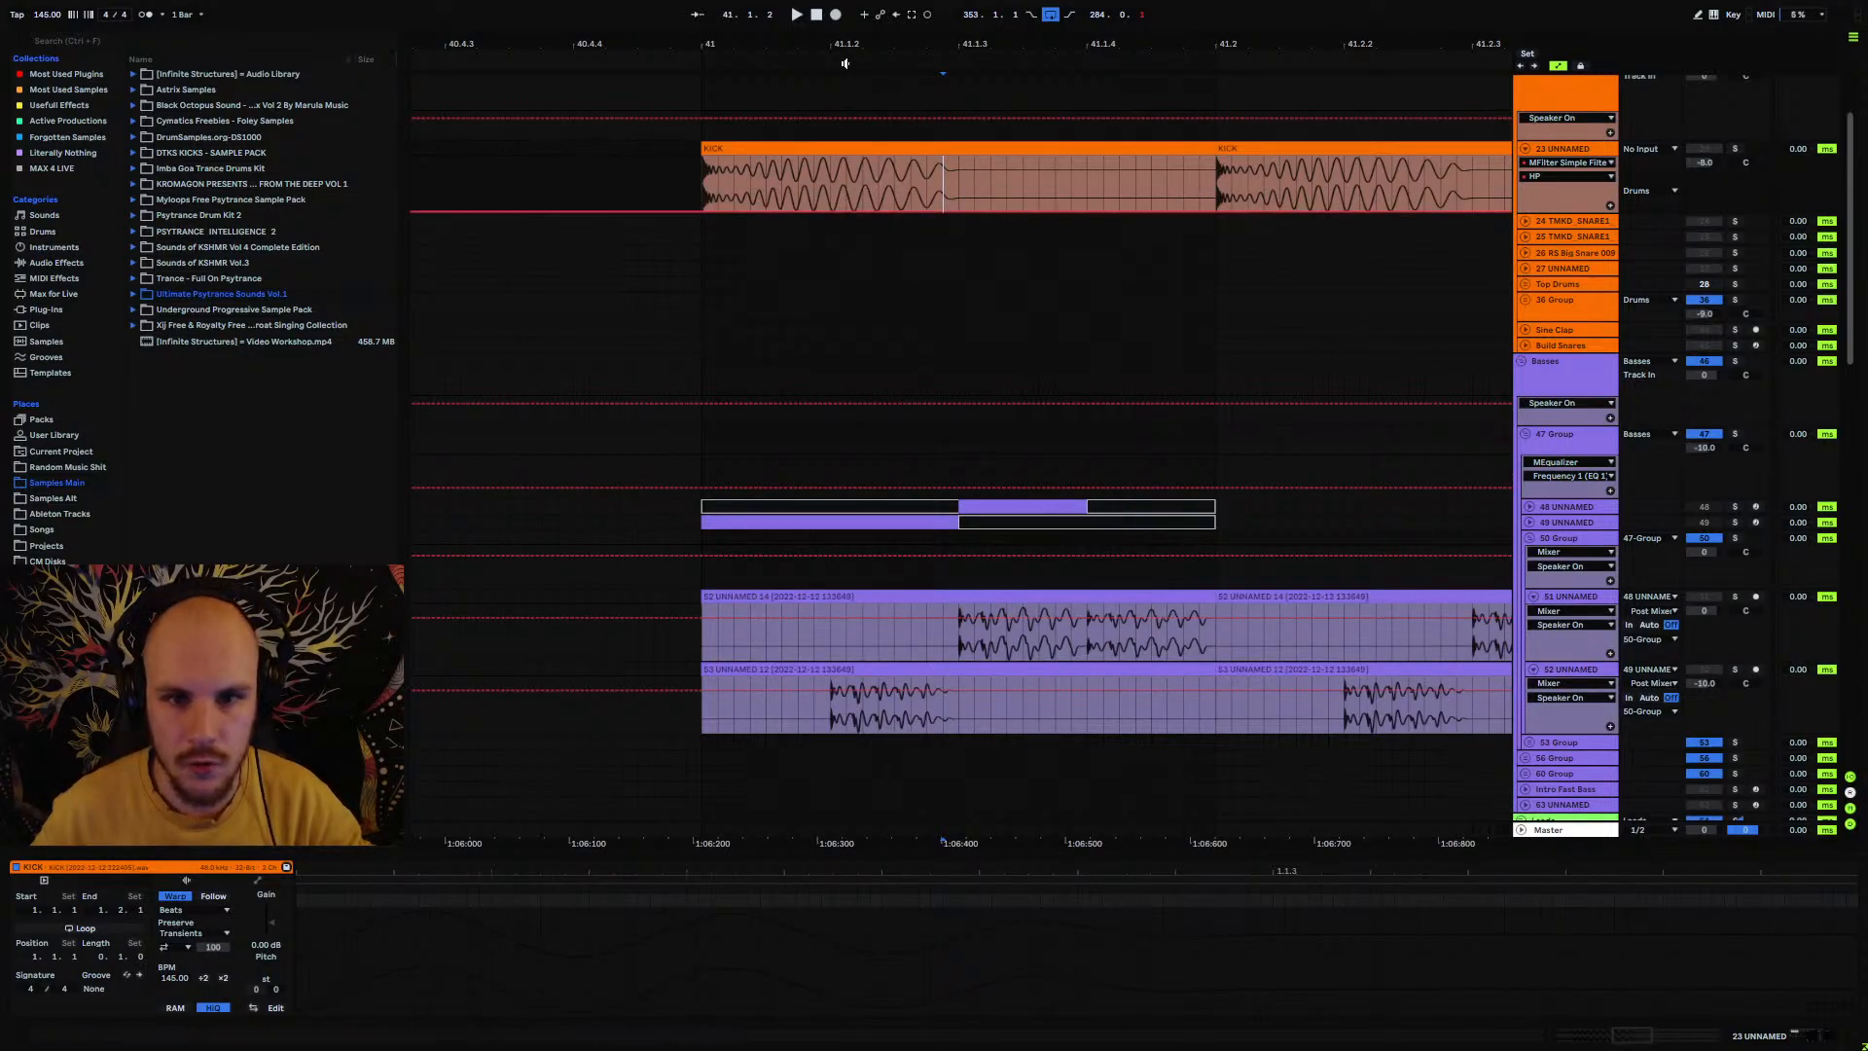
# Step: Examine up close how the first kick overlaps the bass notes on 51 UNNAMED and 52 UNNAMED around 41.1.2
pyautogui.moveTo(844, 64); pyautogui.dragTo(825, 159)
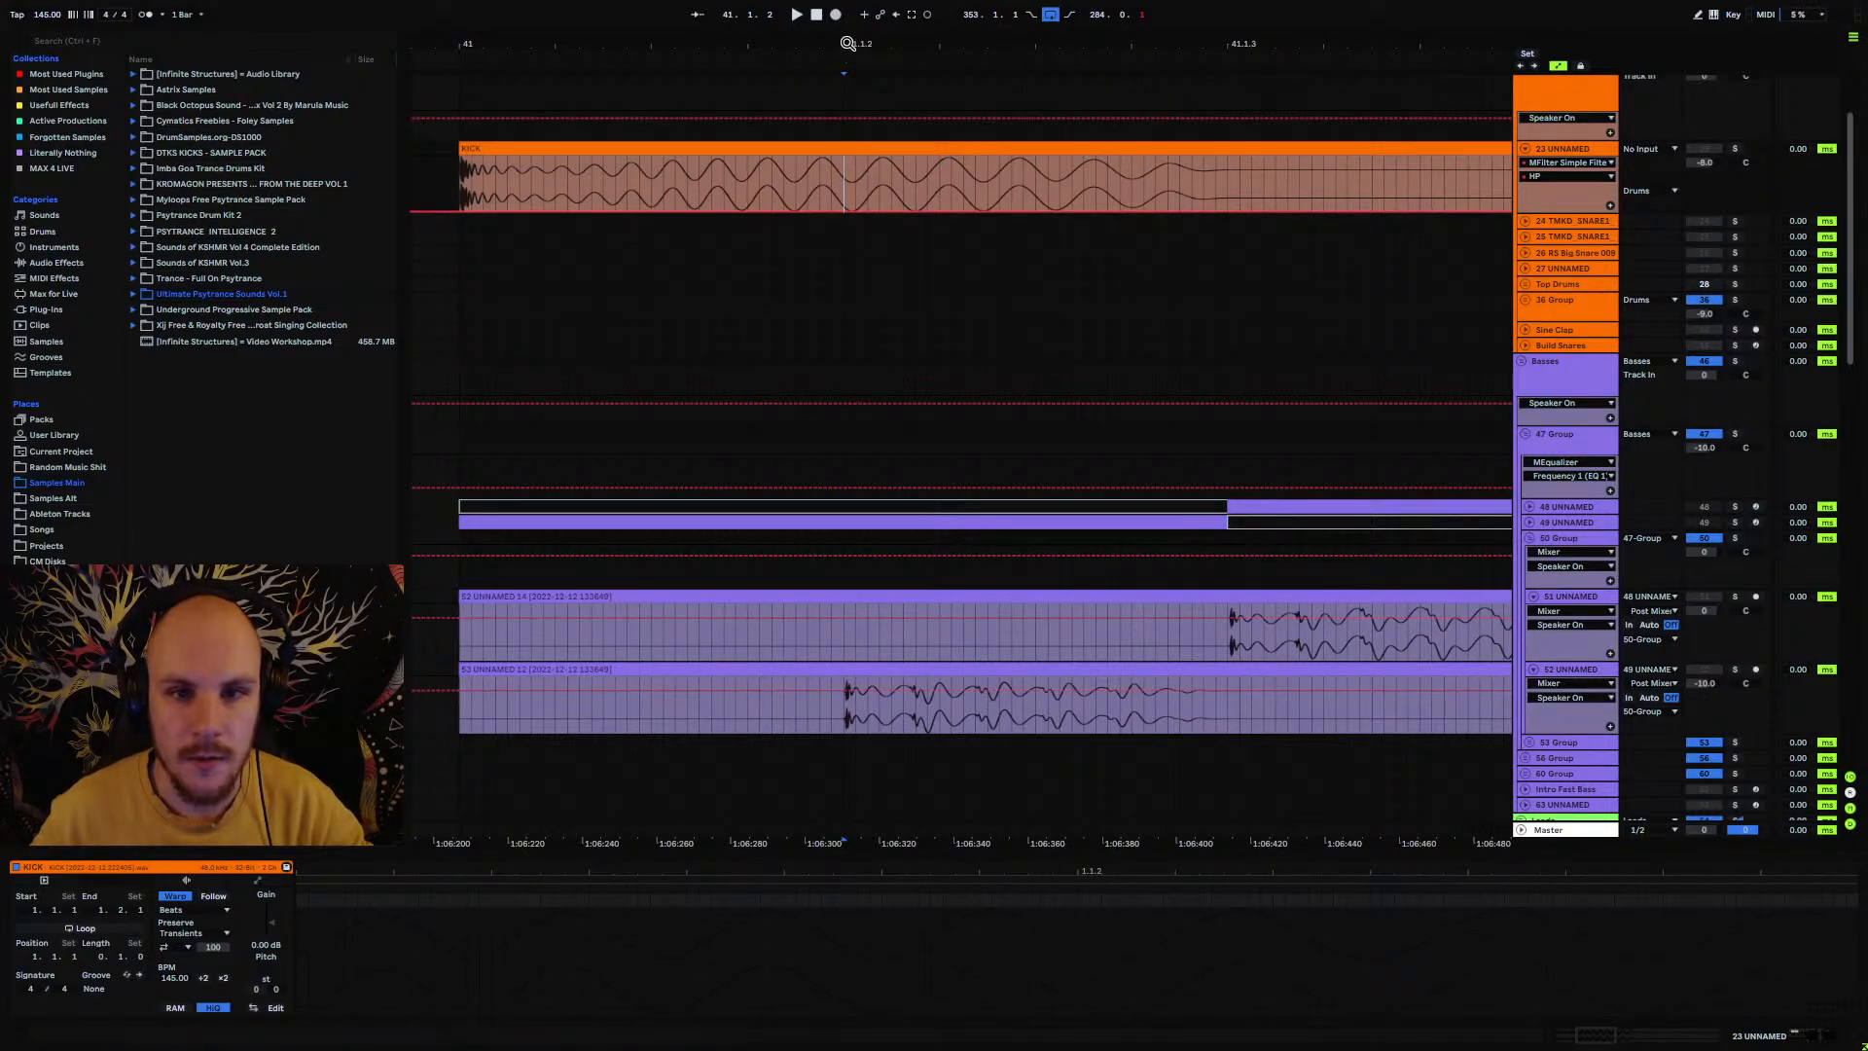
pyautogui.moveTo(844, 43)
pyautogui.mouseDown()
pyautogui.moveTo(842, 113)
pyautogui.moveTo(832, 25)
pyautogui.mouseUp()
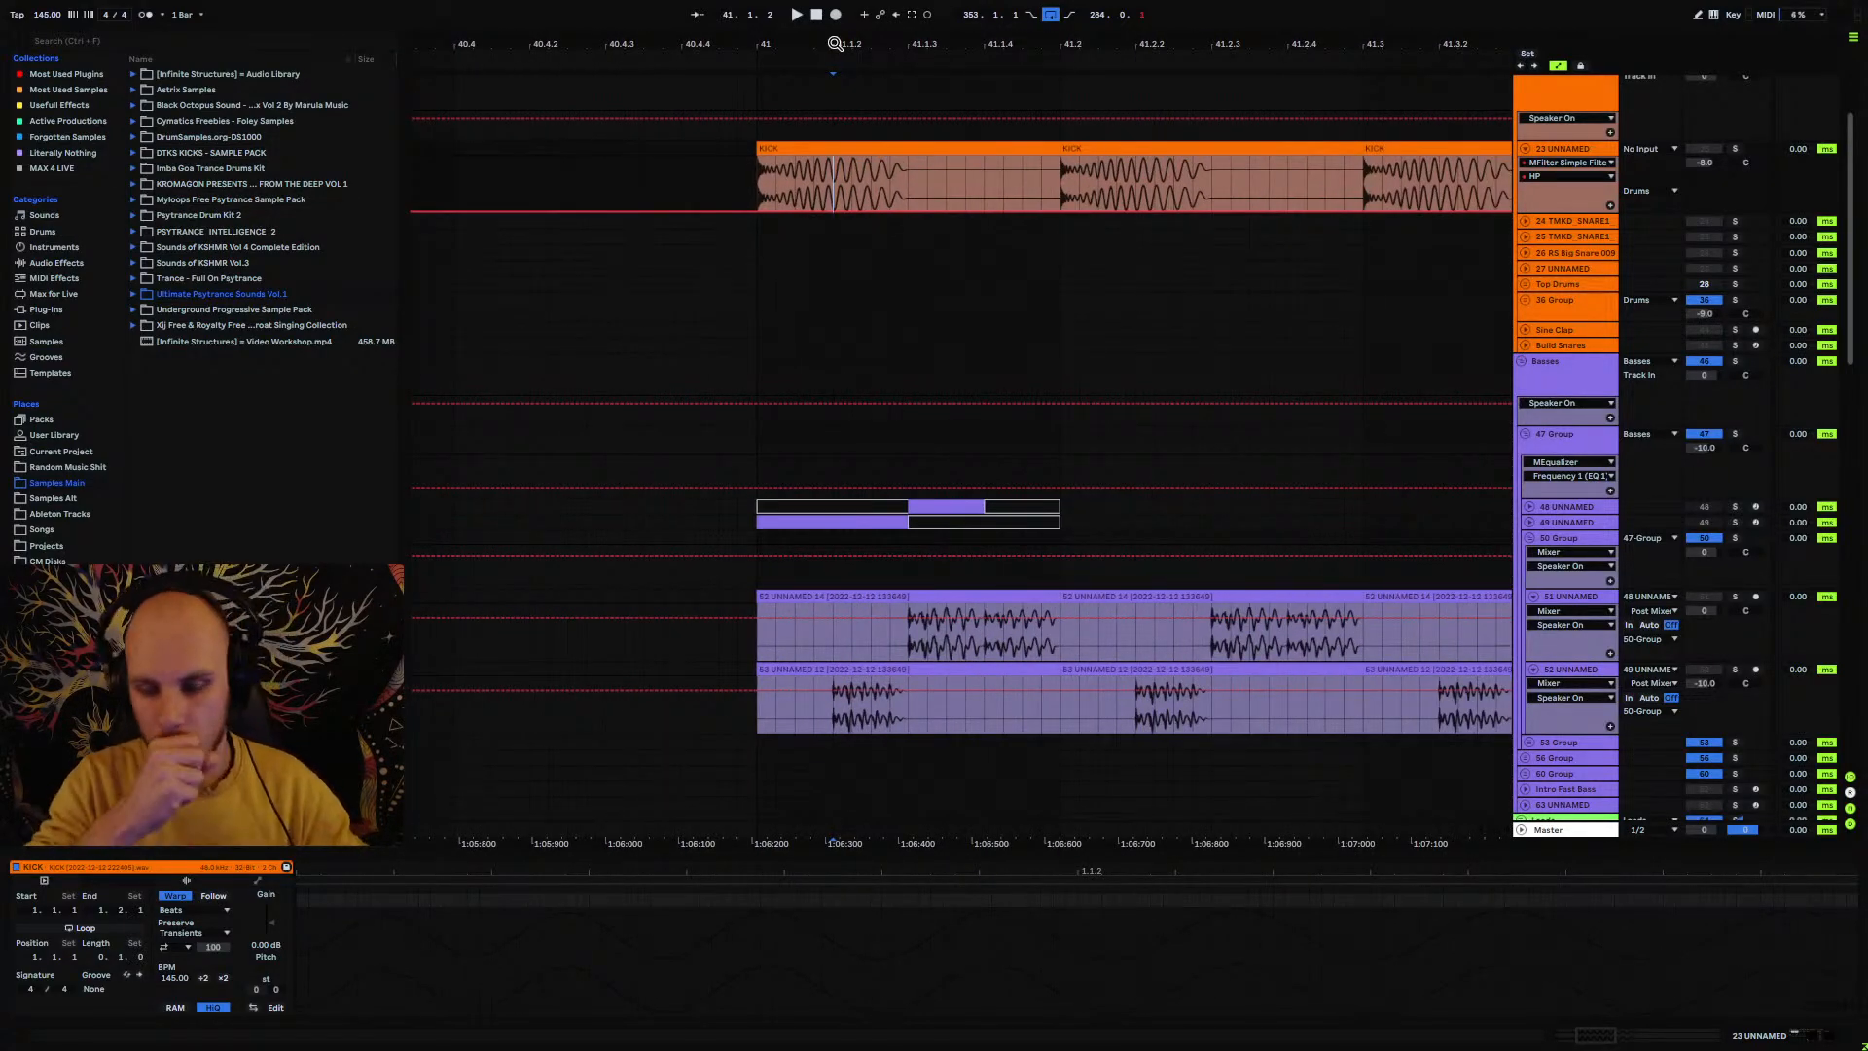
pyautogui.click(909, 644)
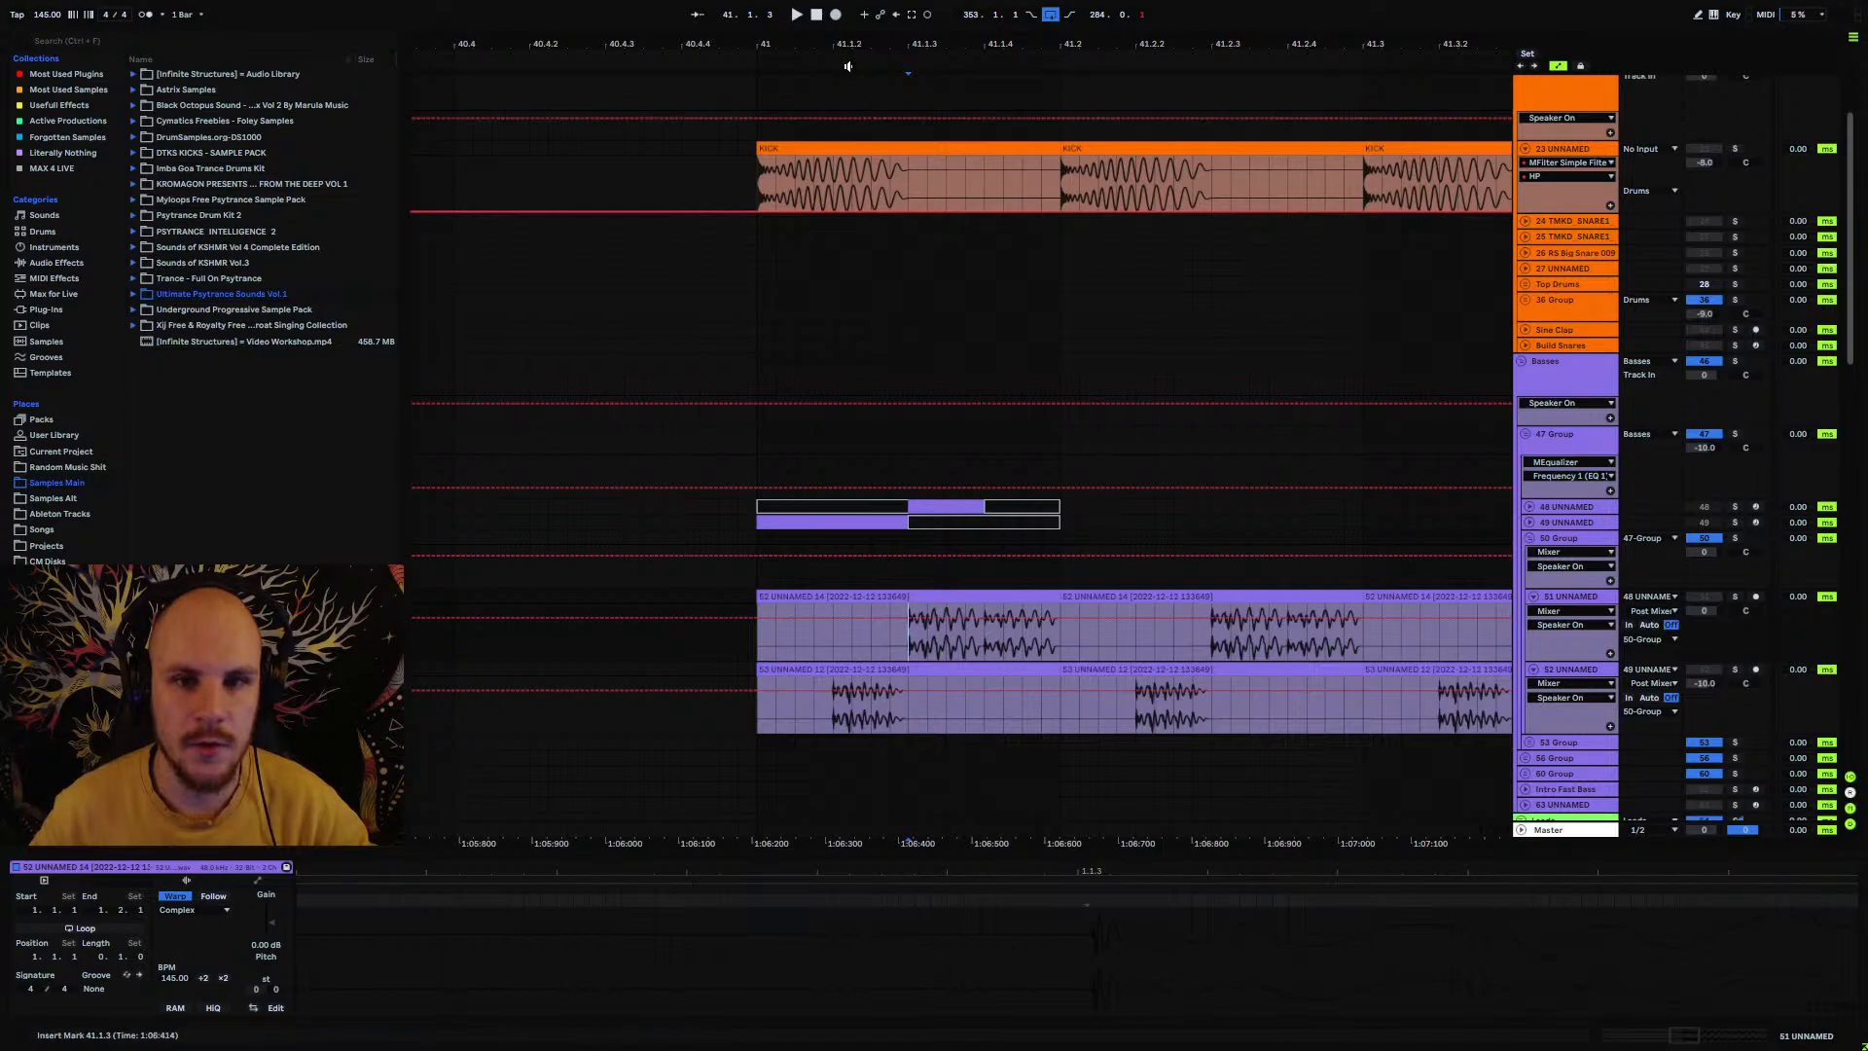
pyautogui.moveTo(847, 65); pyautogui.dragTo(822, 183)
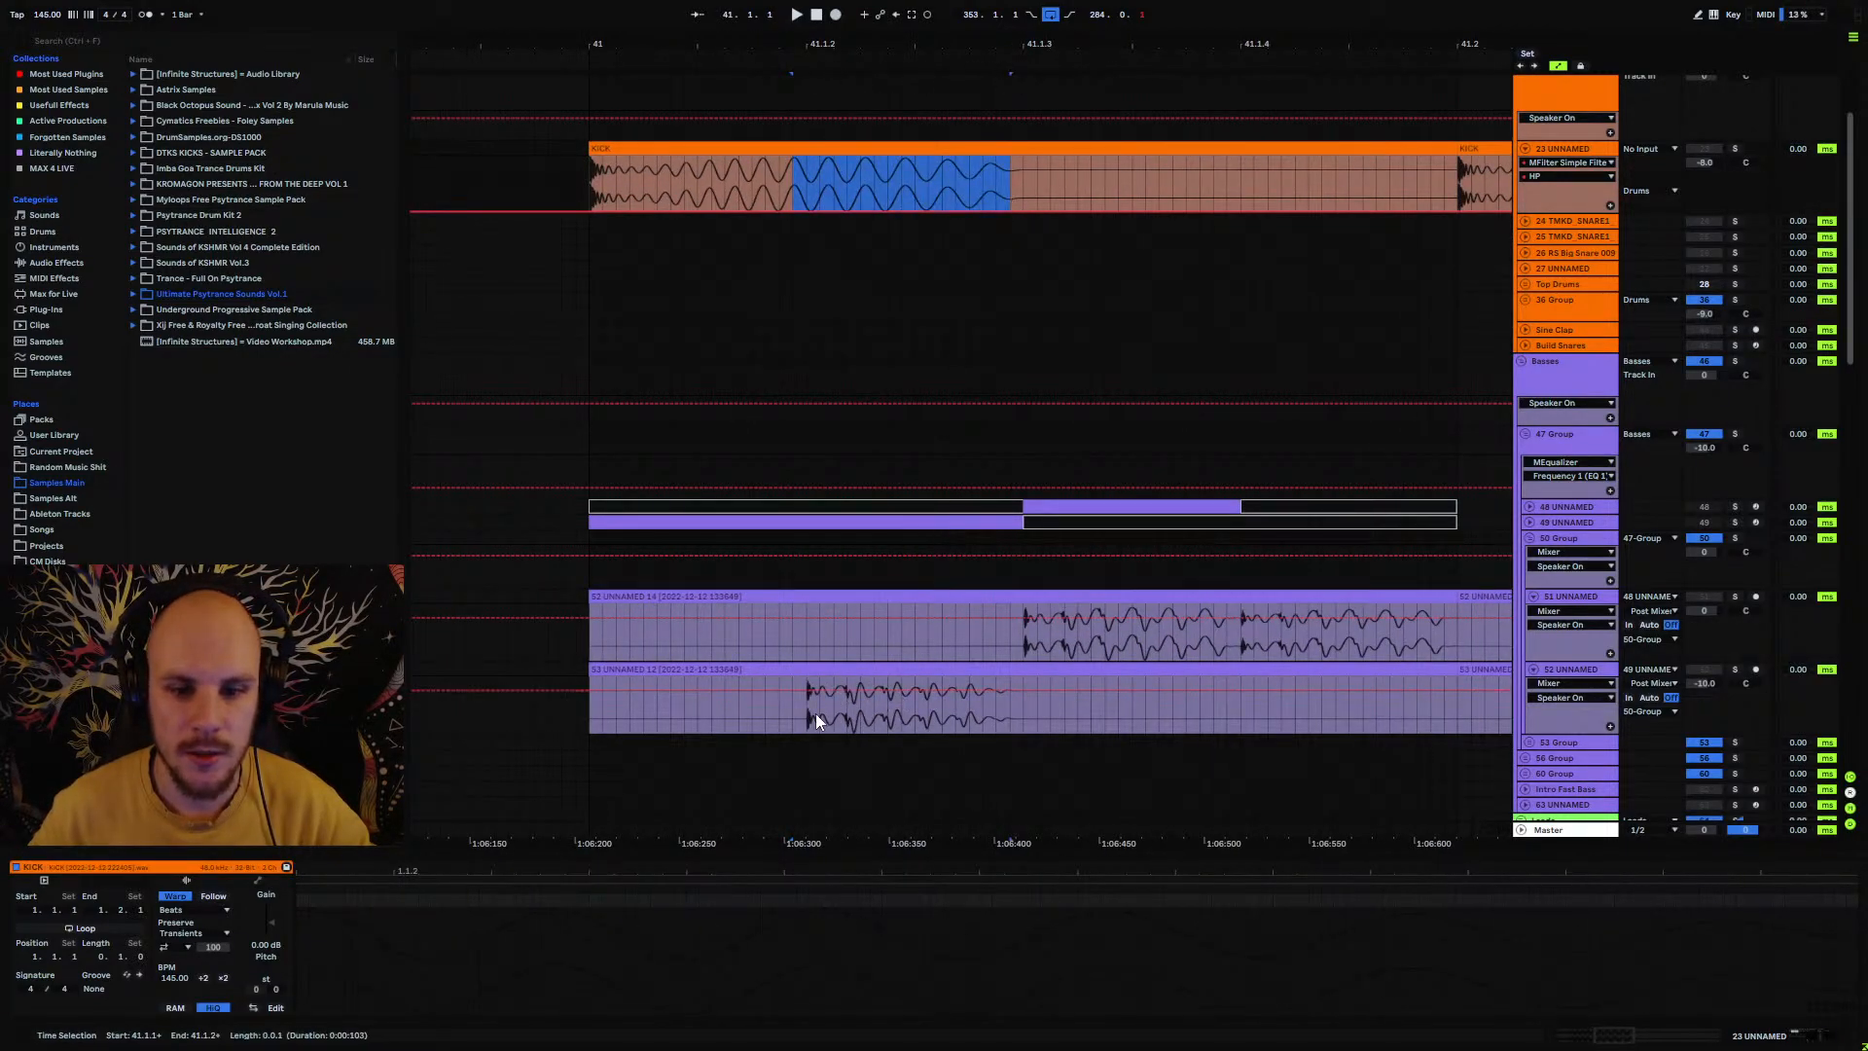
pyautogui.moveTo(815, 714); pyautogui.dragTo(995, 715)
# Step: Return to the full arrangement overview and fold 50 Group and 47 Group
pyautogui.moveTo(867, 83); pyautogui.dragTo(1018, 4)
pyautogui.click(1529, 538)
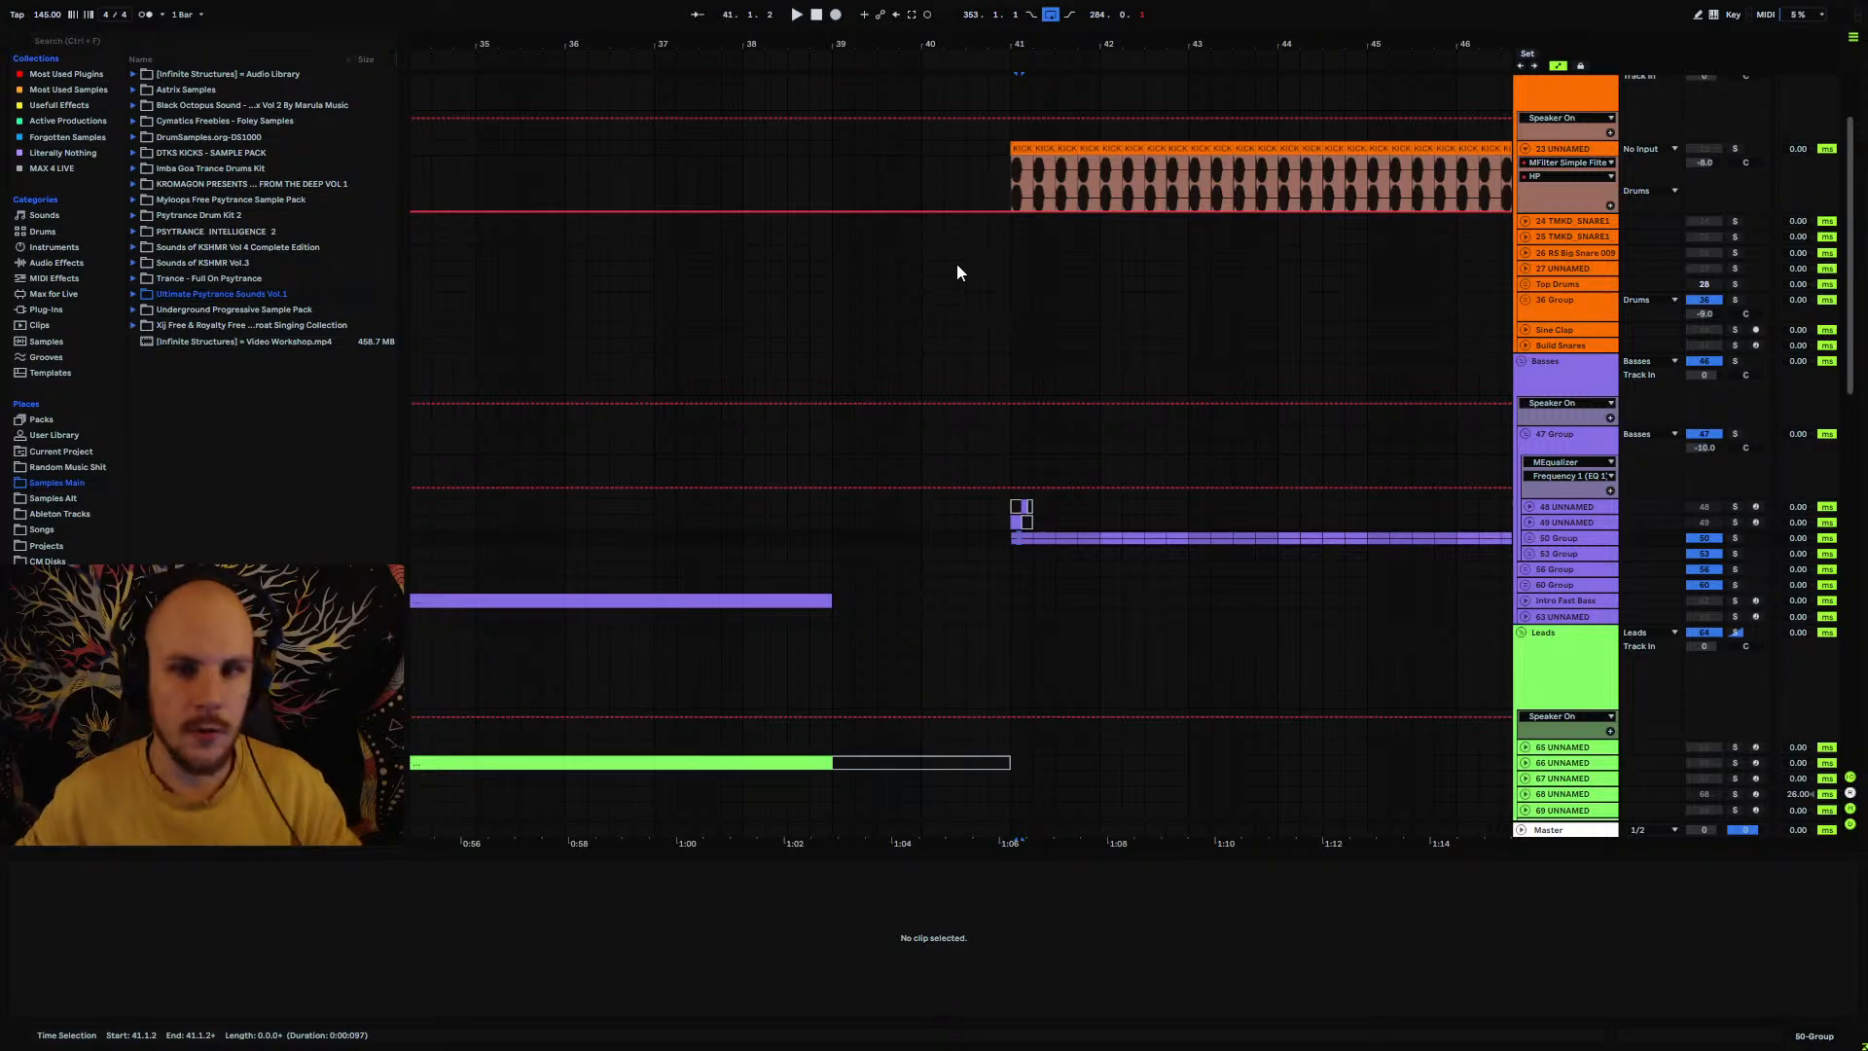
pyautogui.moveTo(1035, 46); pyautogui.dragTo(1035, 8)
pyautogui.scroll(-2, 821, 552)
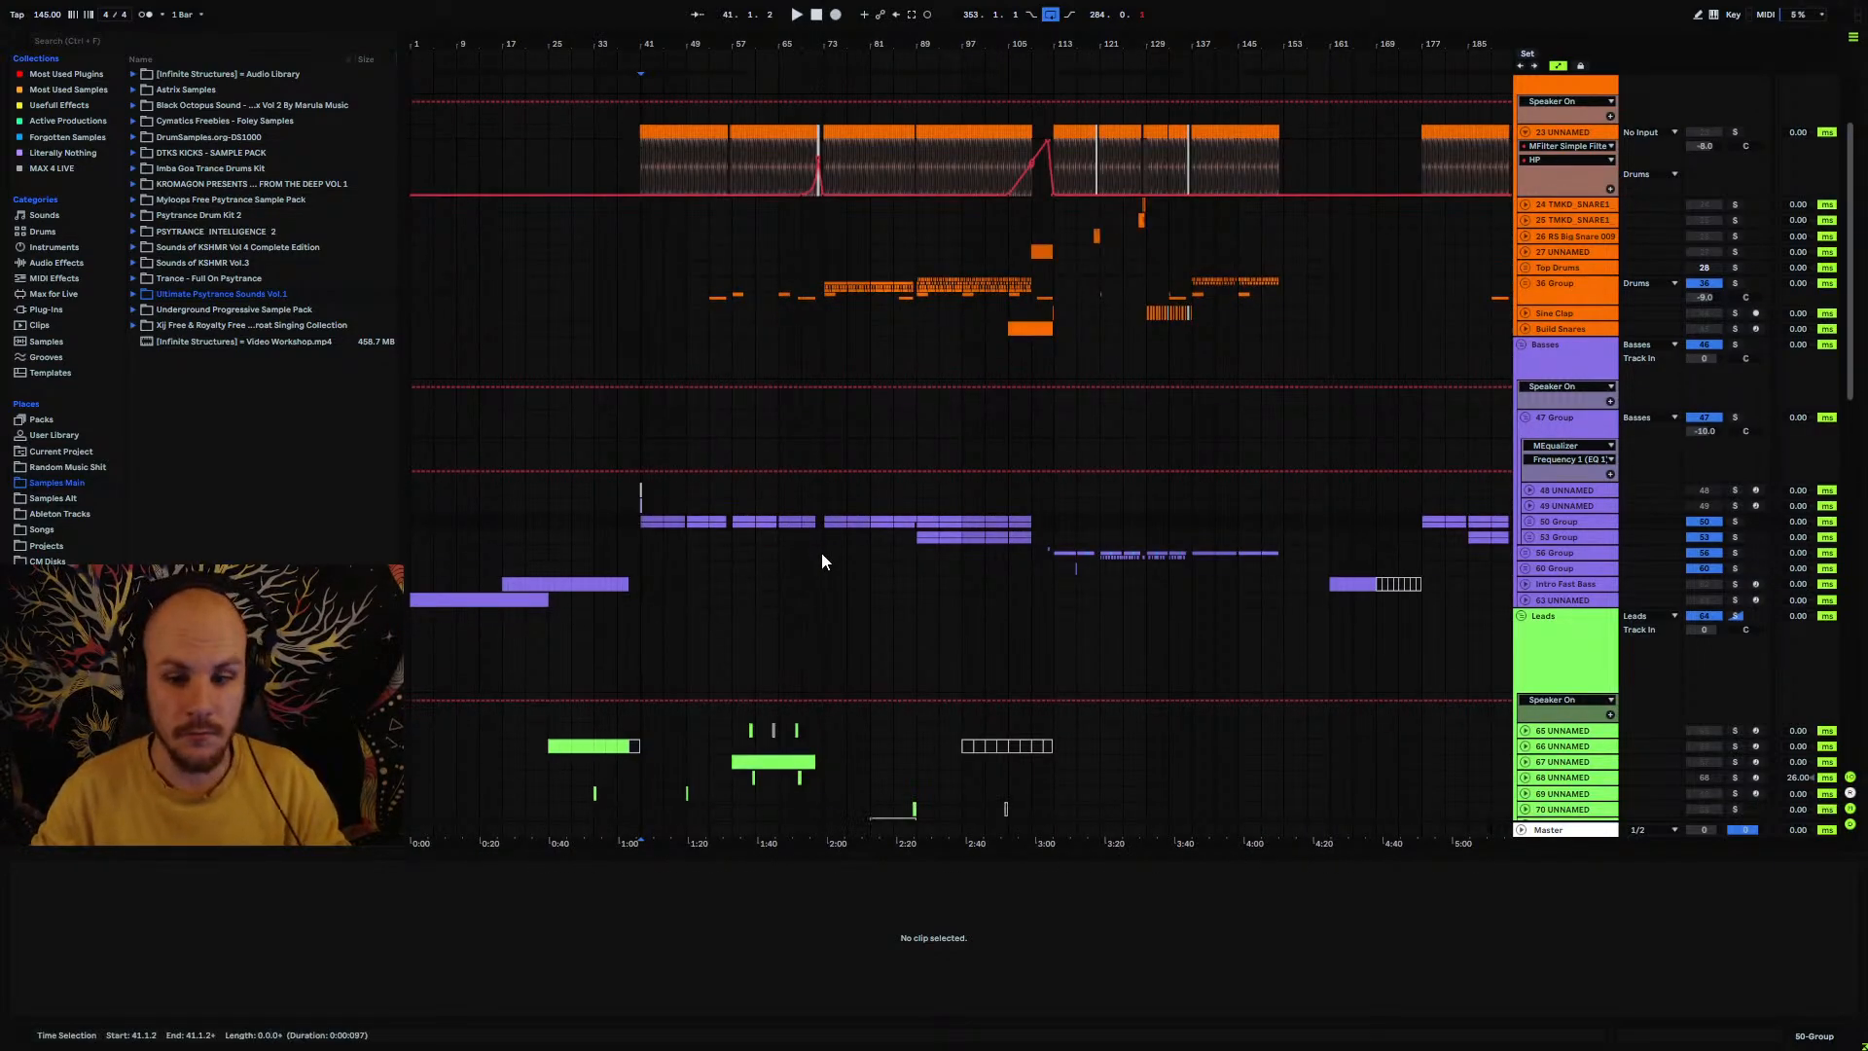
pyautogui.click(1525, 352)
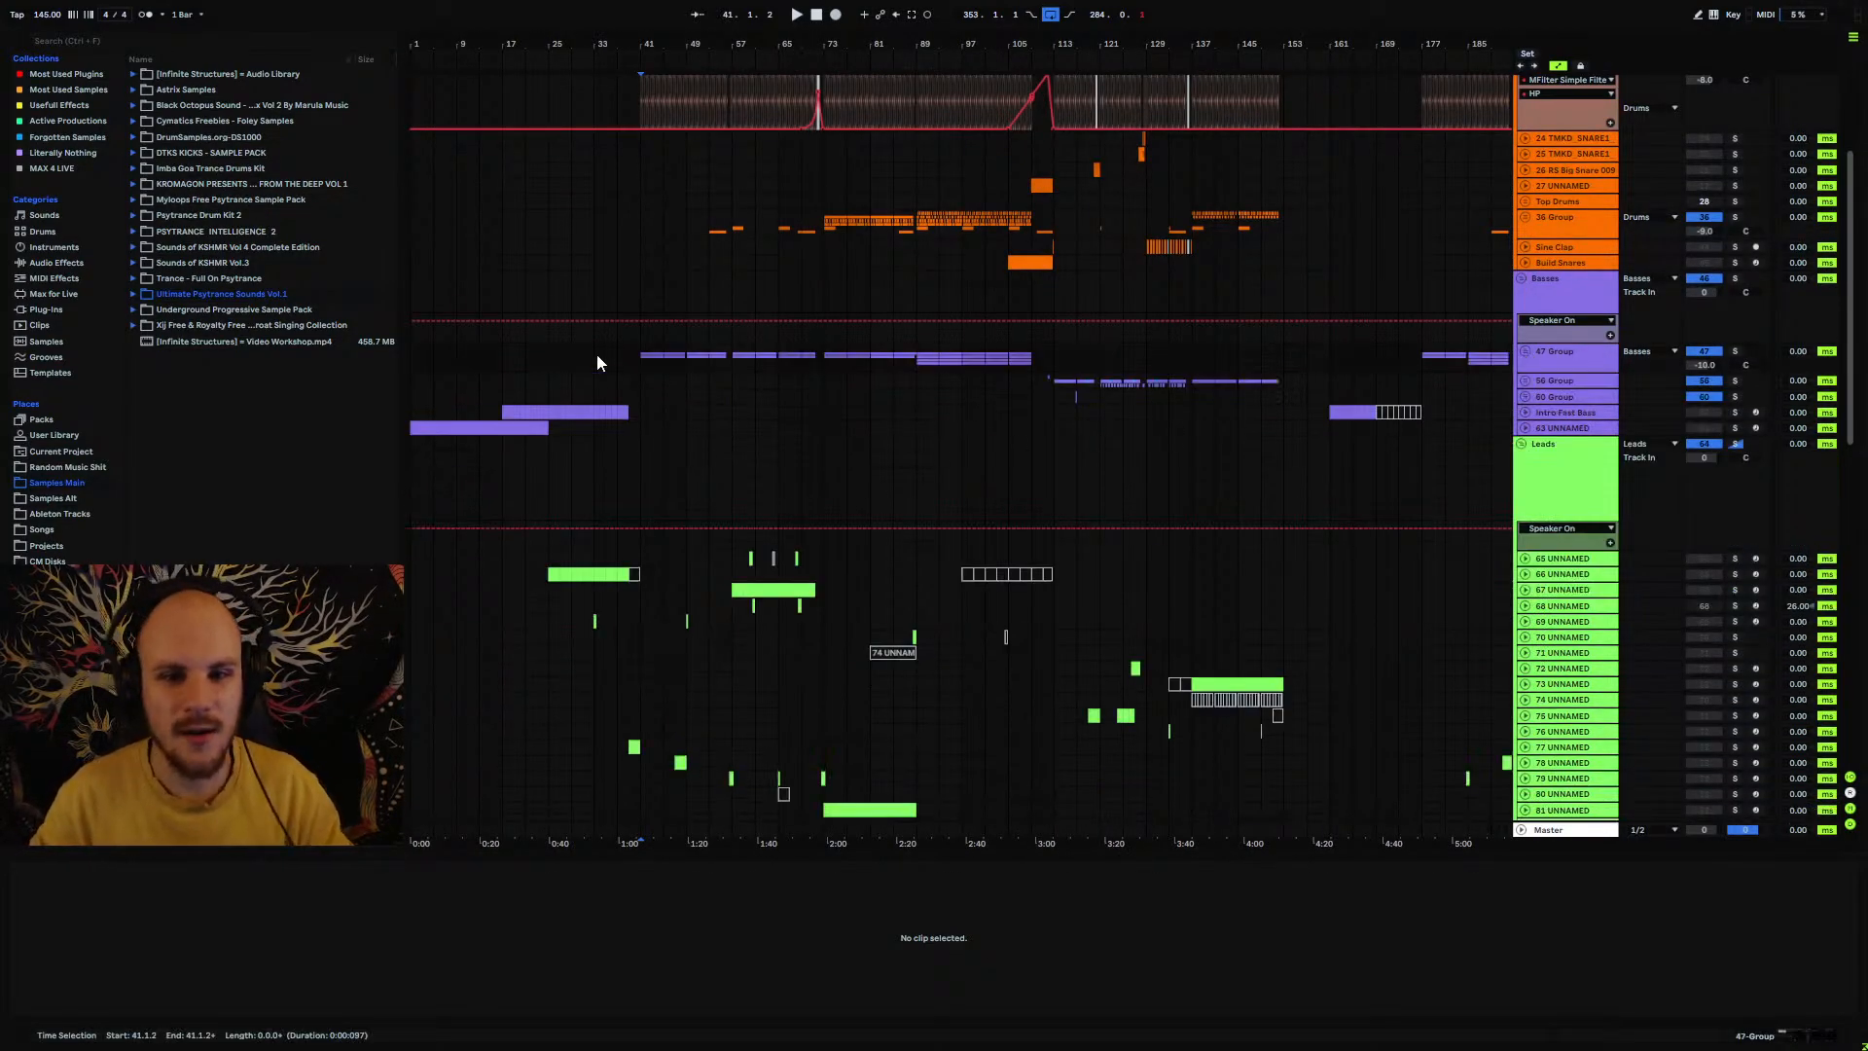
# Step: Unsolo 97 UNNAMED and play the full arrangement from bar 39 with that track's lane unfolded
pyautogui.moveTo(579, 48); pyautogui.dragTo(578, 82)
pyautogui.scroll(-4, 1148, 206)
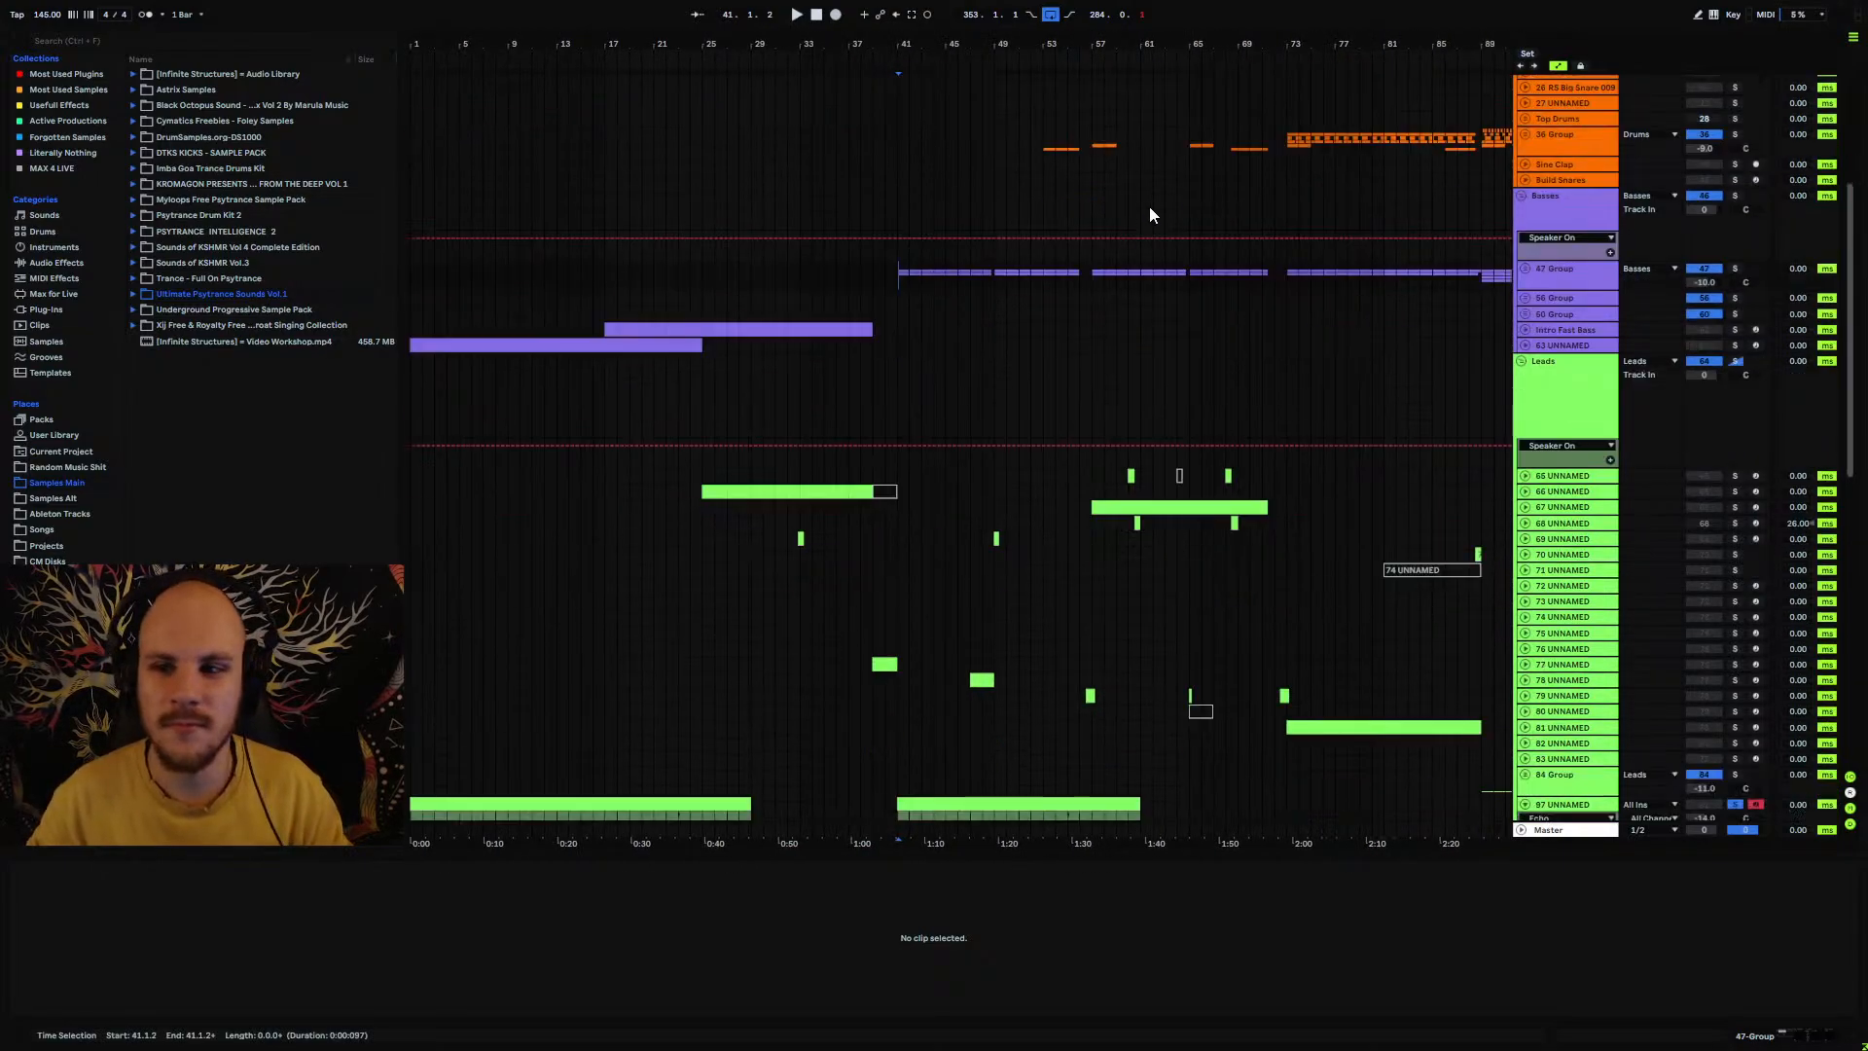
pyautogui.scroll(-3, 1170, 365)
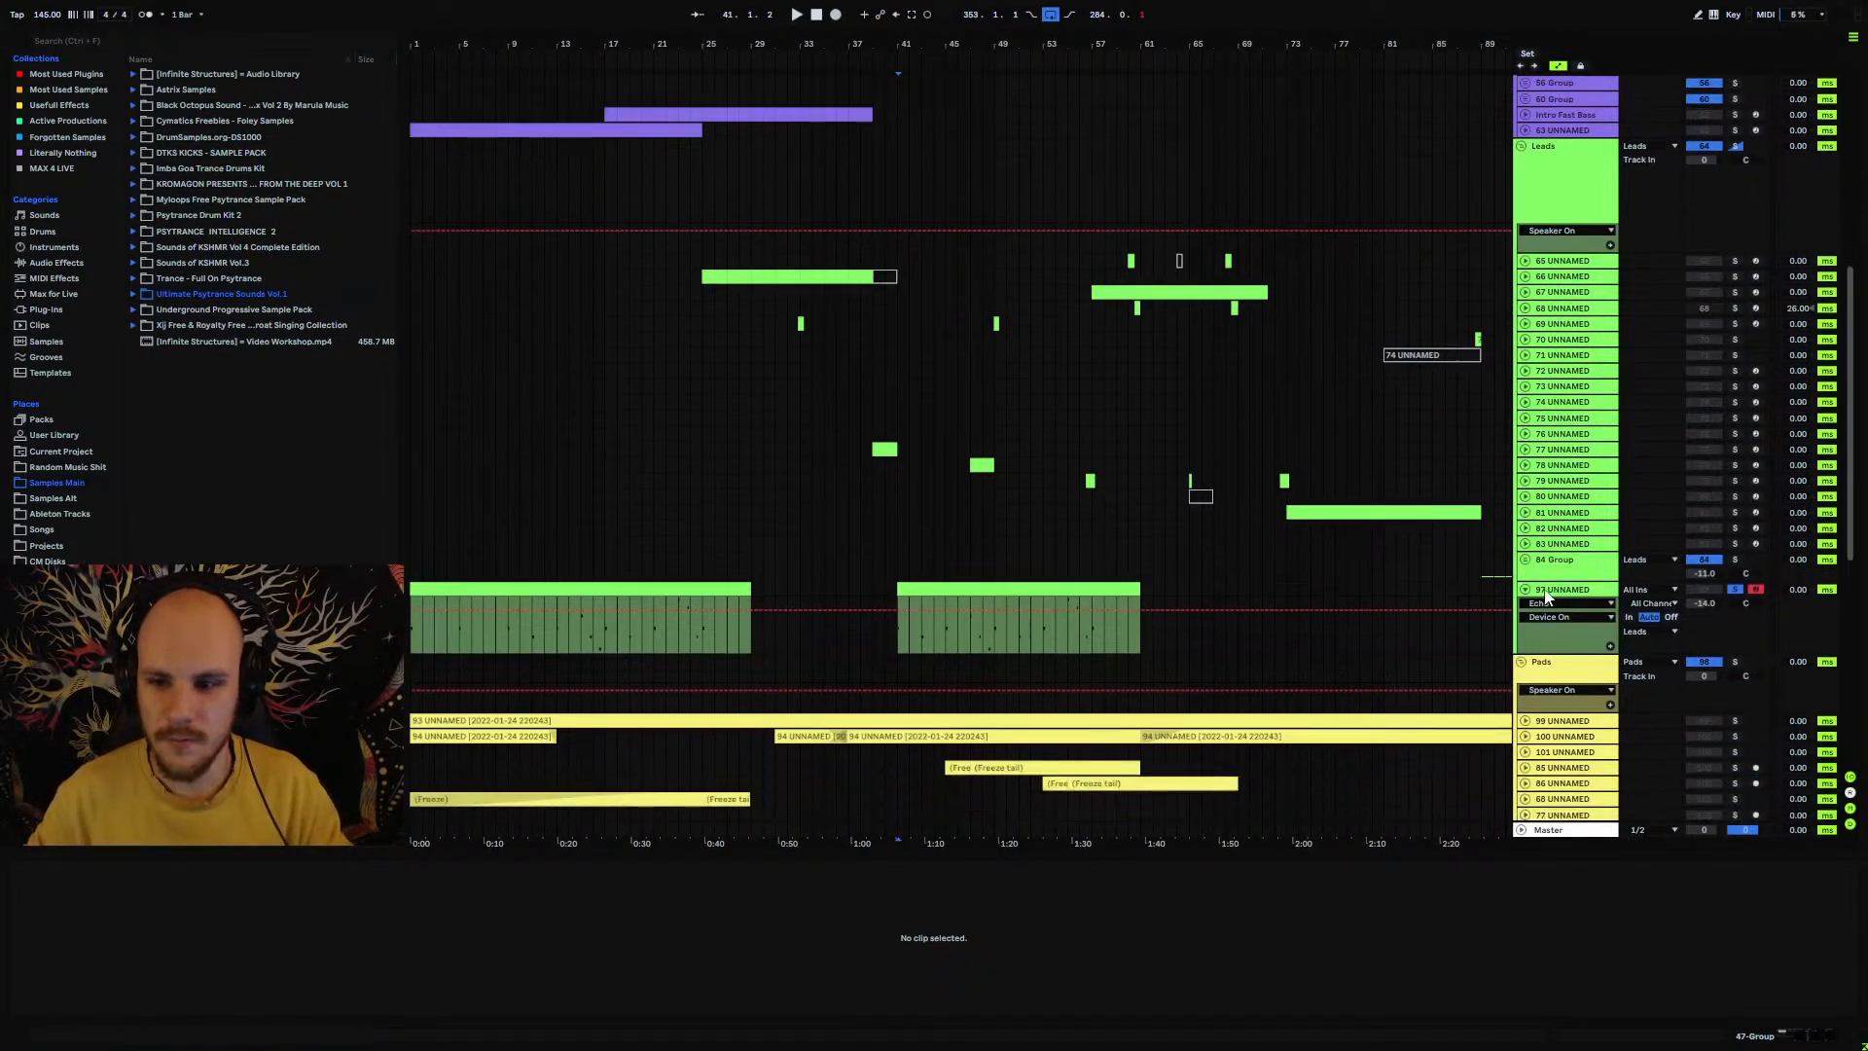
pyautogui.click(1525, 589)
pyautogui.click(1734, 589)
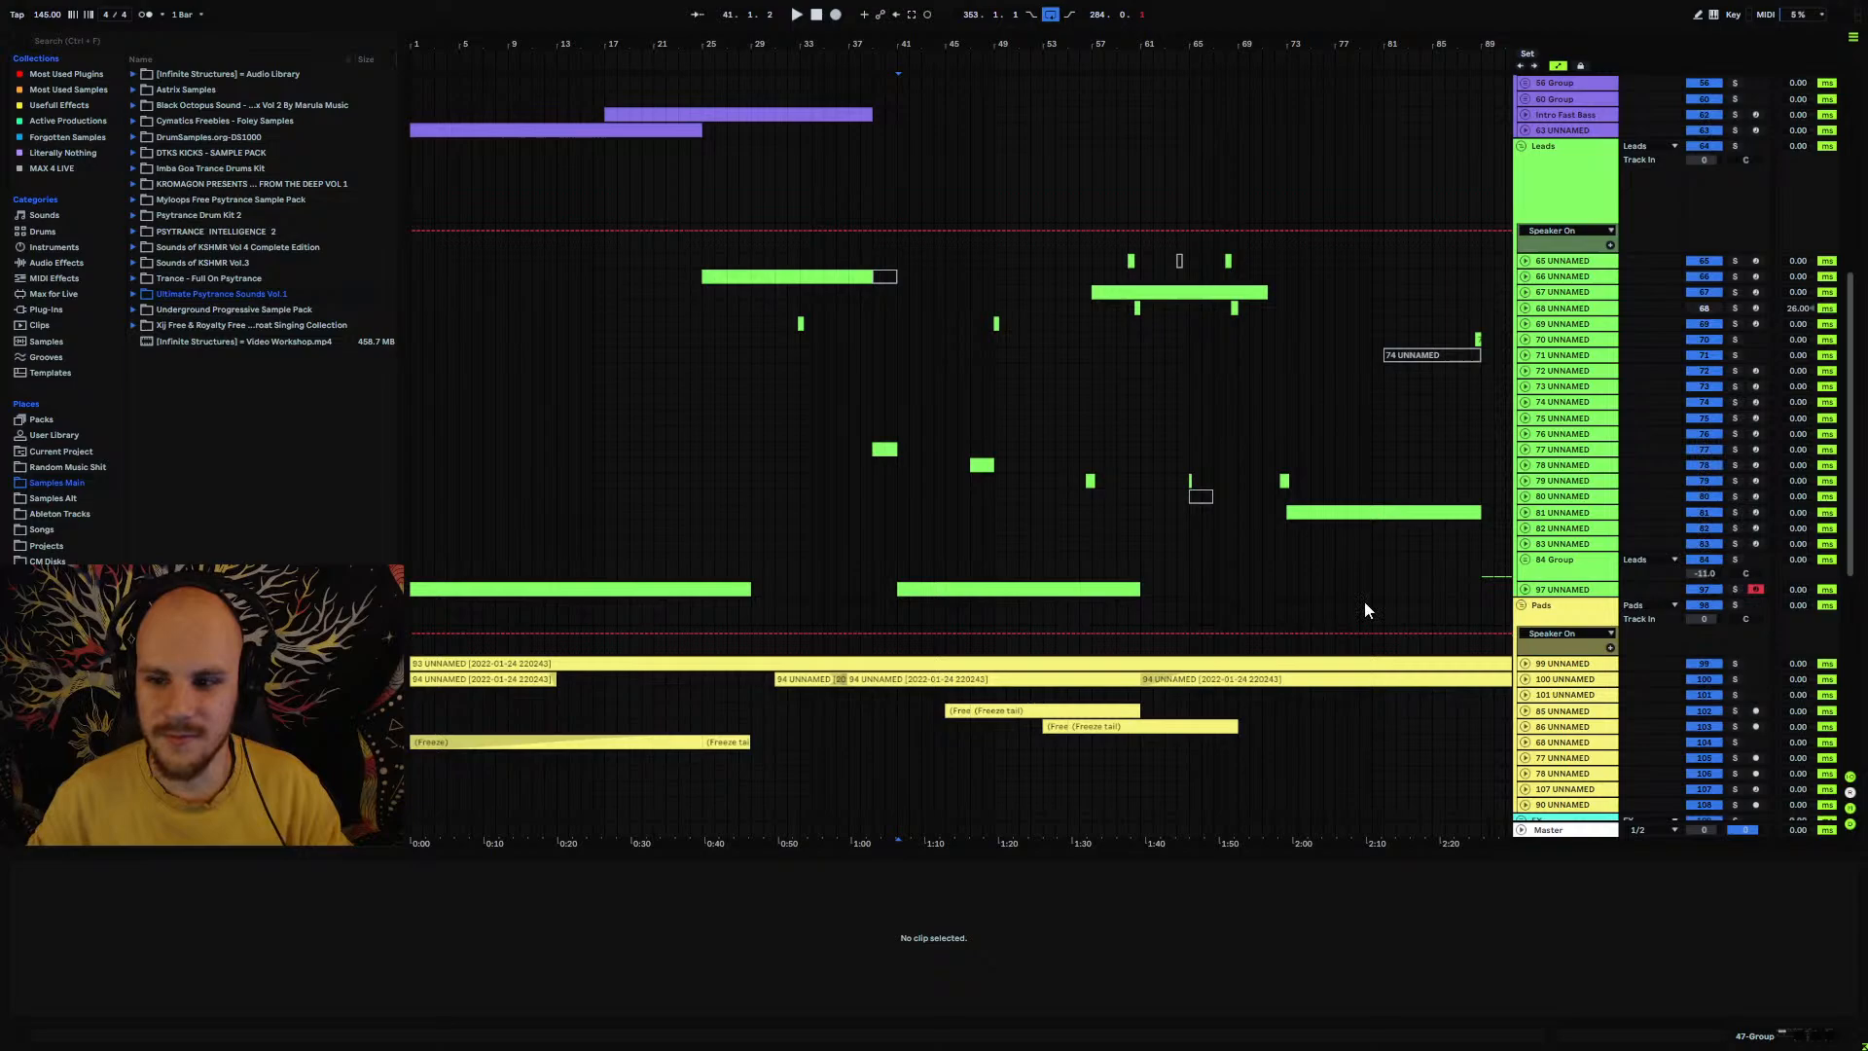
pyautogui.click(875, 590)
pyautogui.press('space')
pyautogui.click(1525, 589)
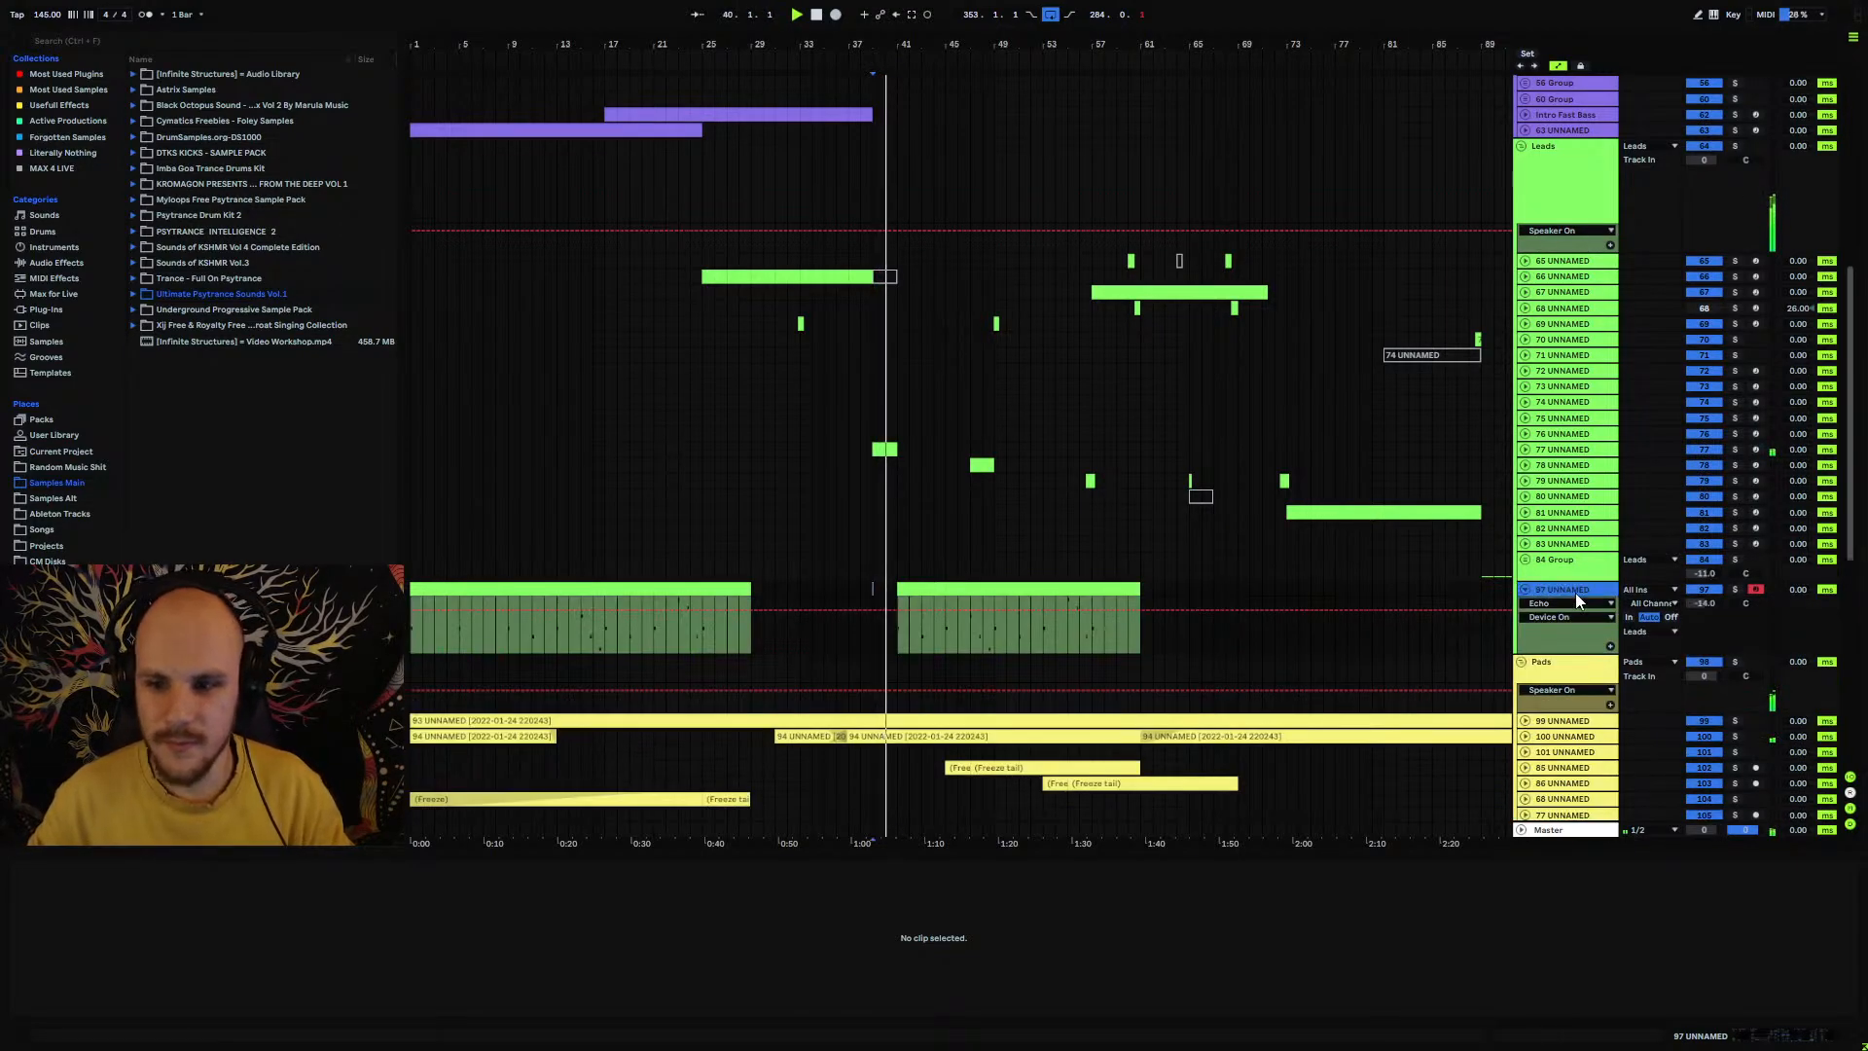
# Step: Open MDelayMB on 97 UNNAMED and set its synced delay to 1/8 dotted
pyautogui.click(1574, 592)
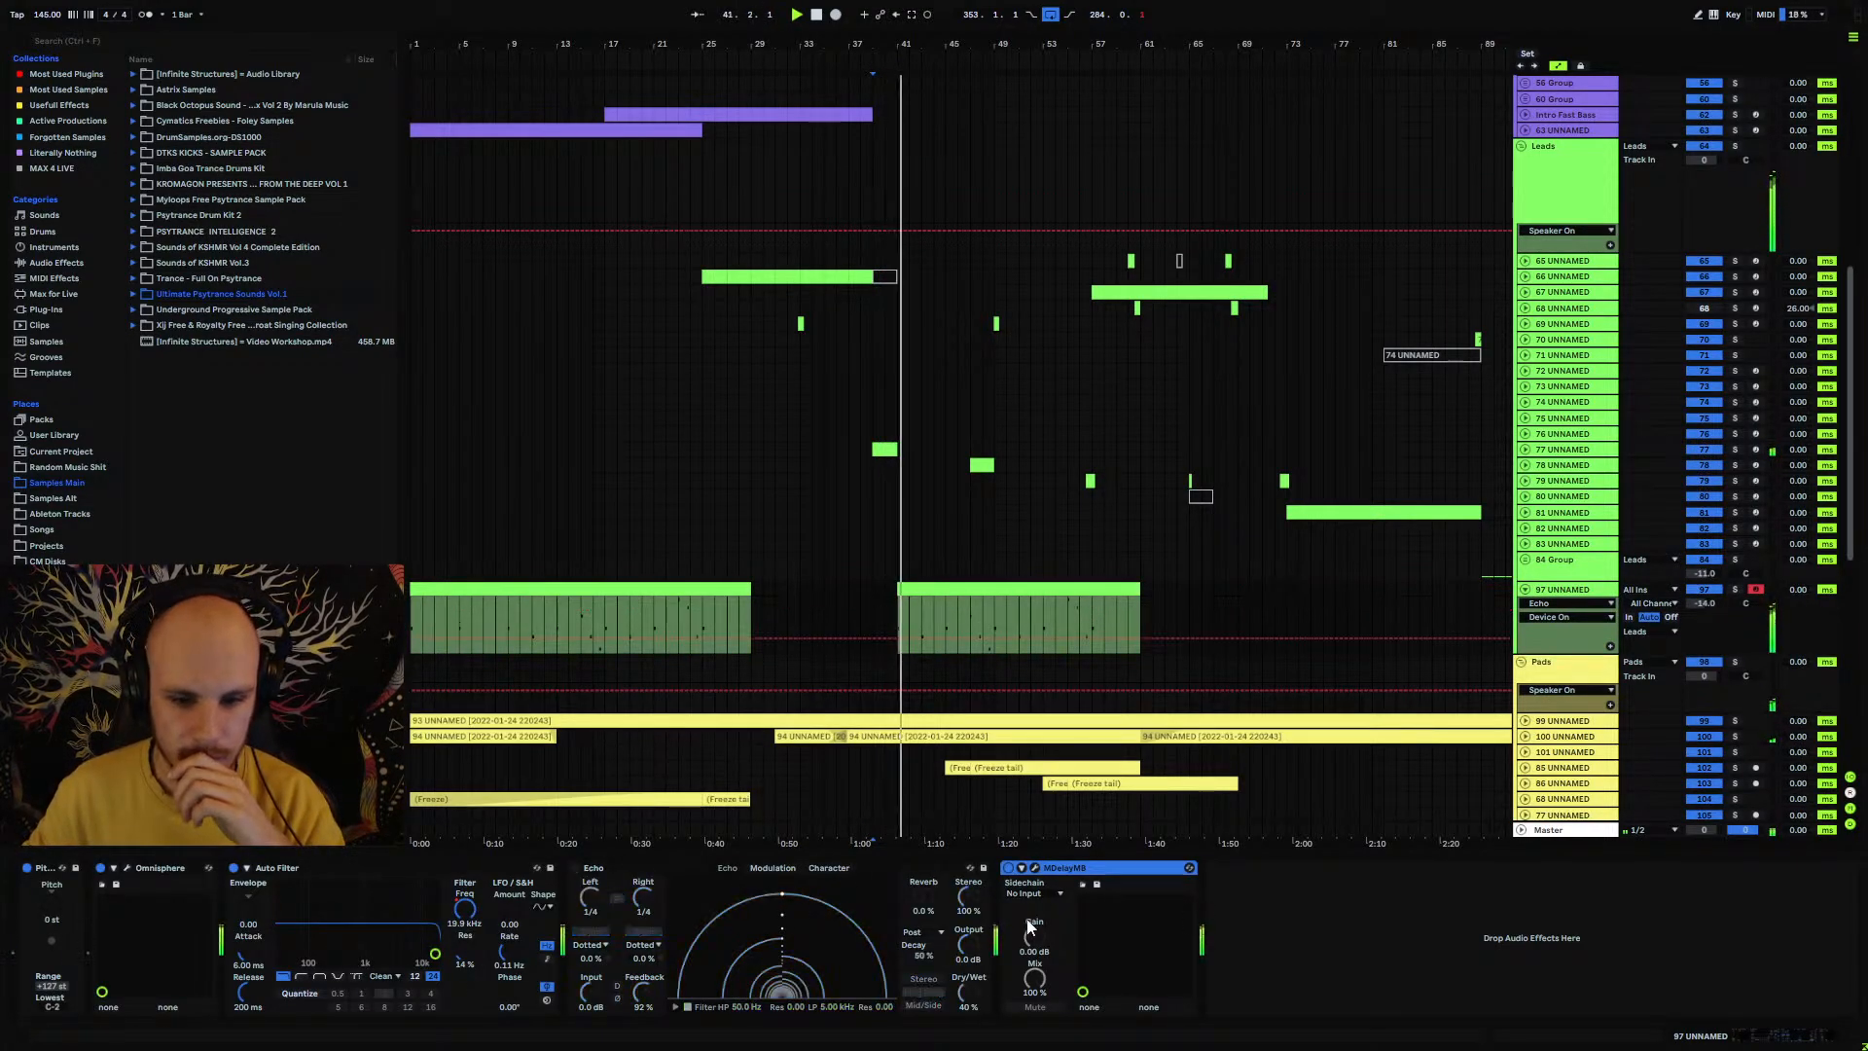
pyautogui.click(1035, 868)
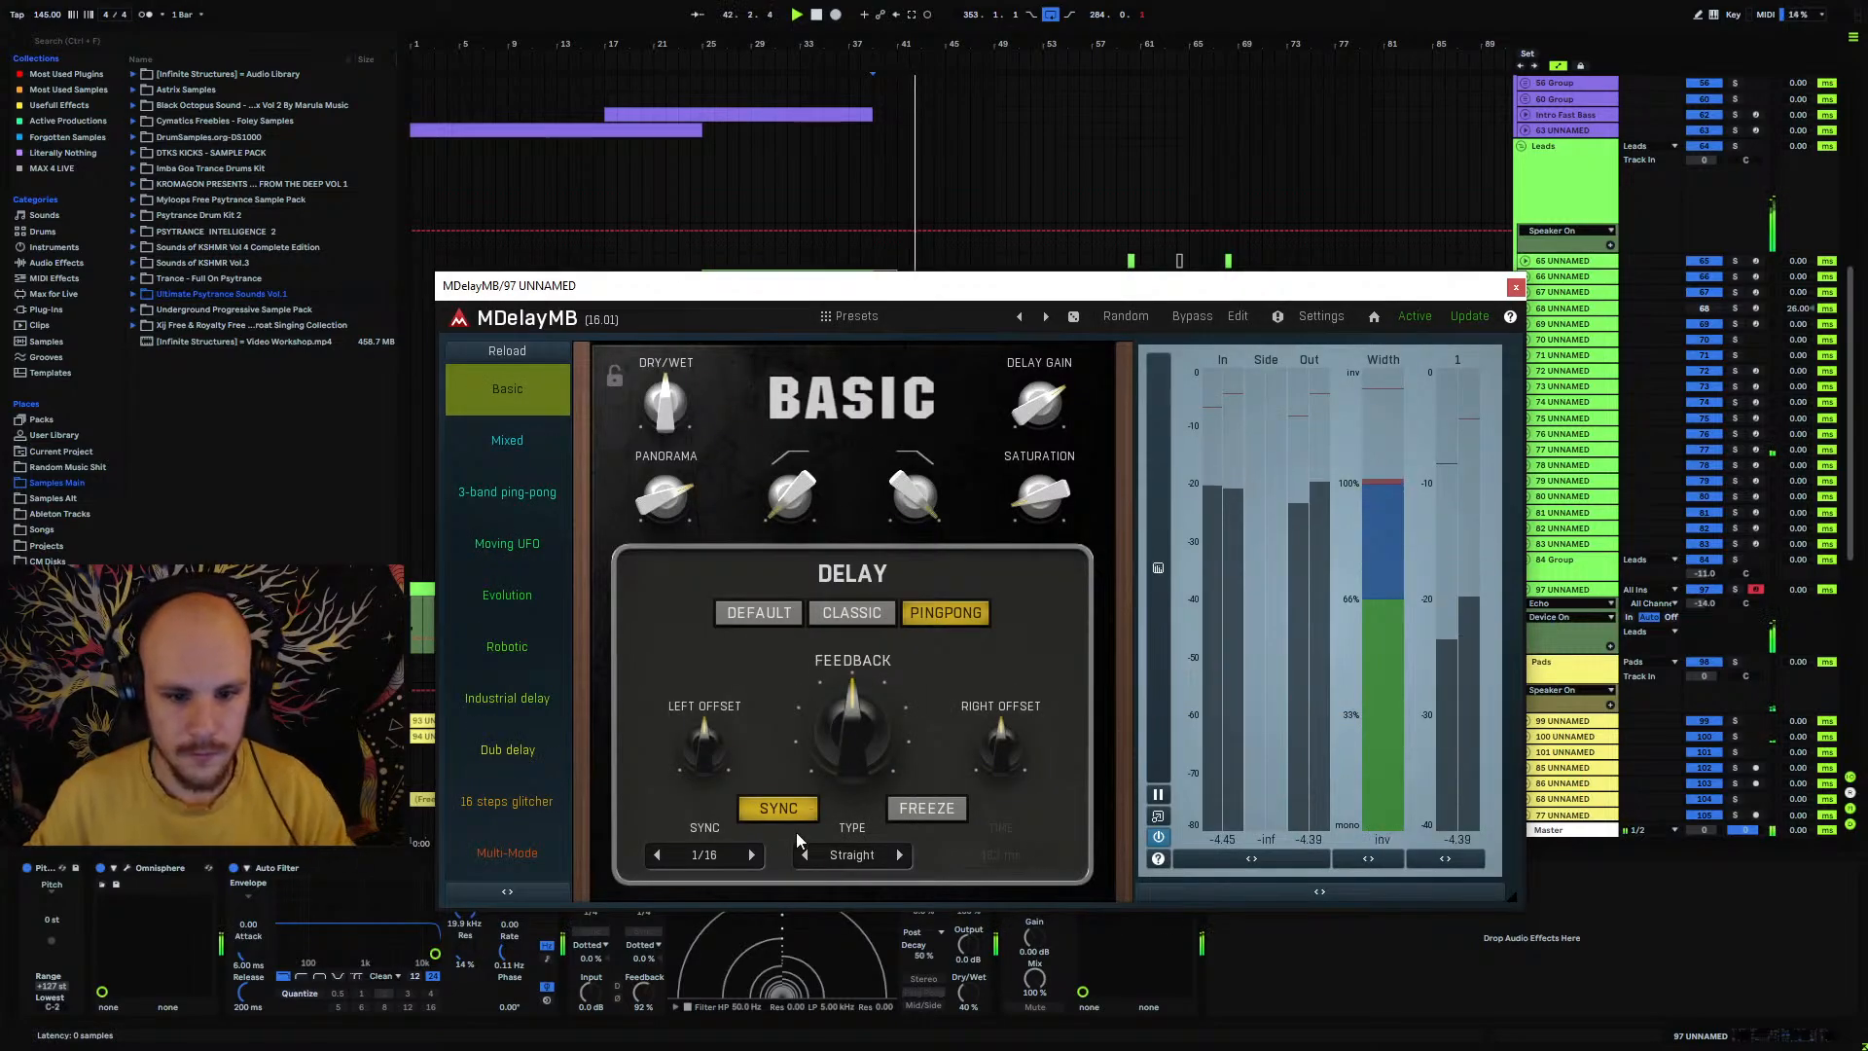
pyautogui.click(656, 855)
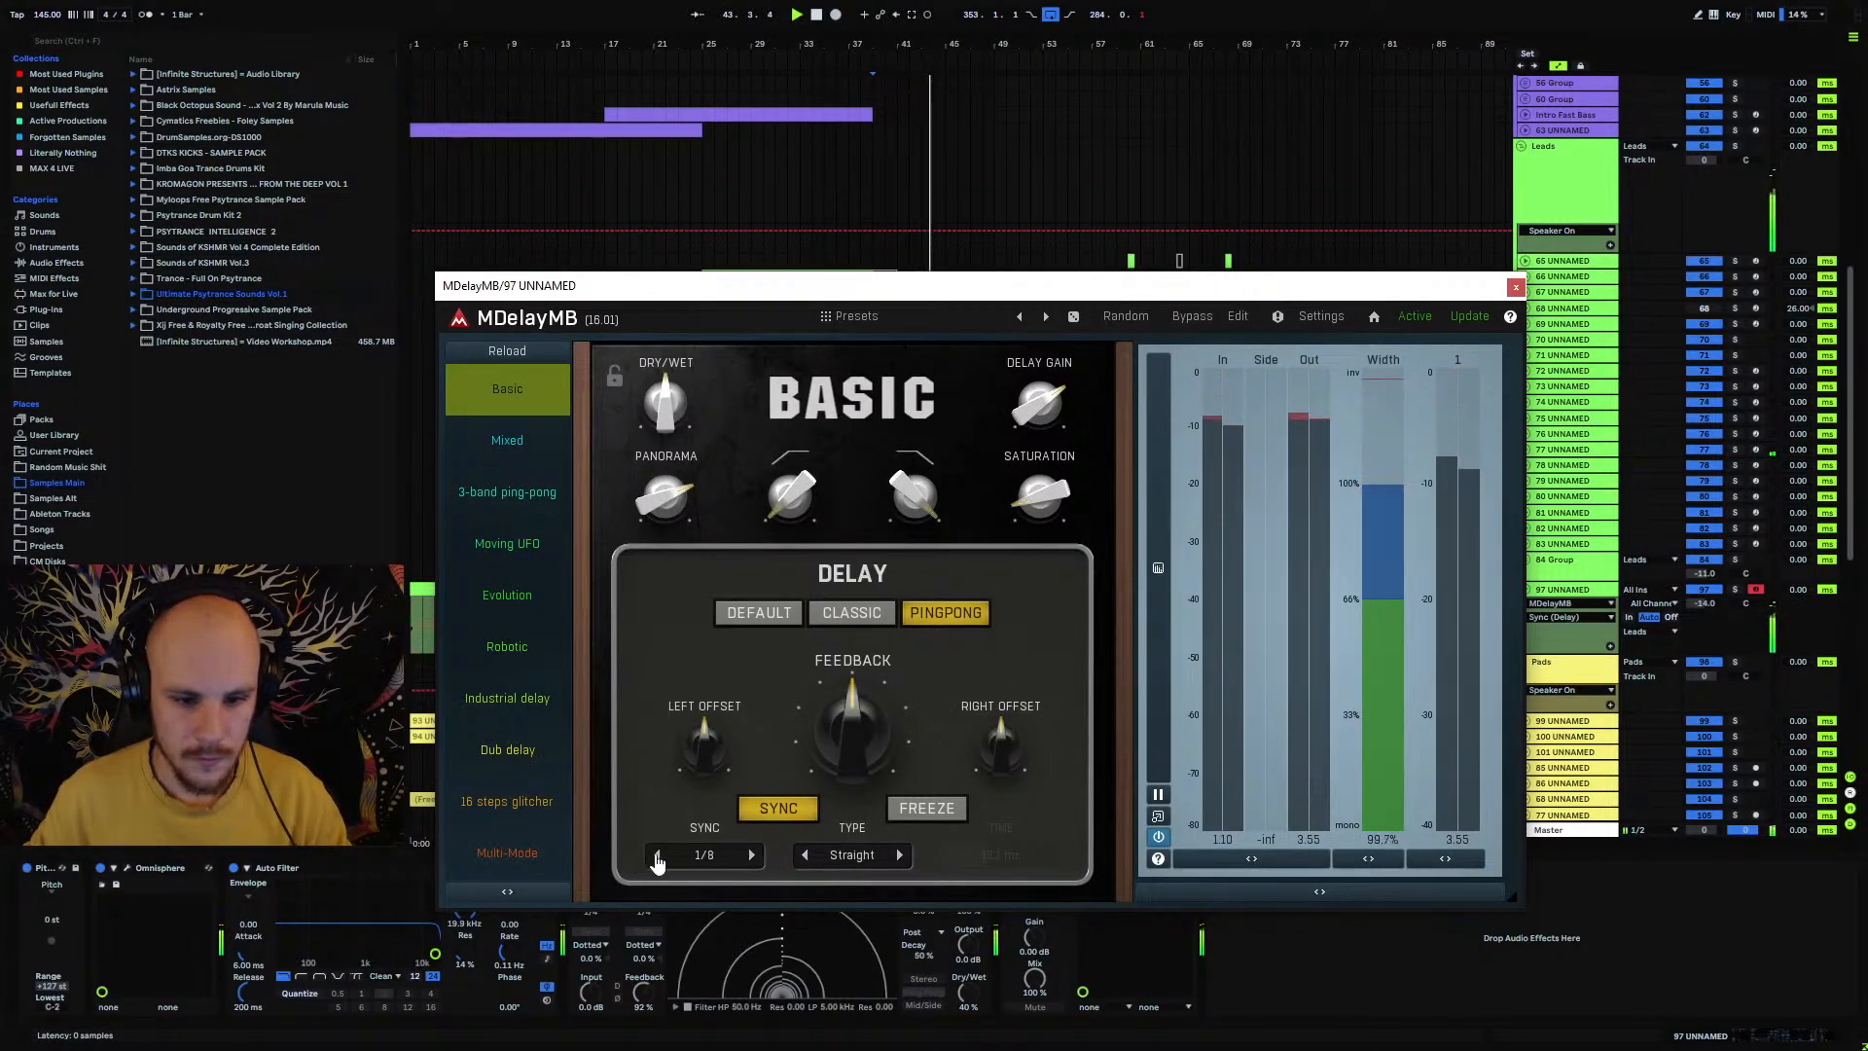
pyautogui.click(804, 856)
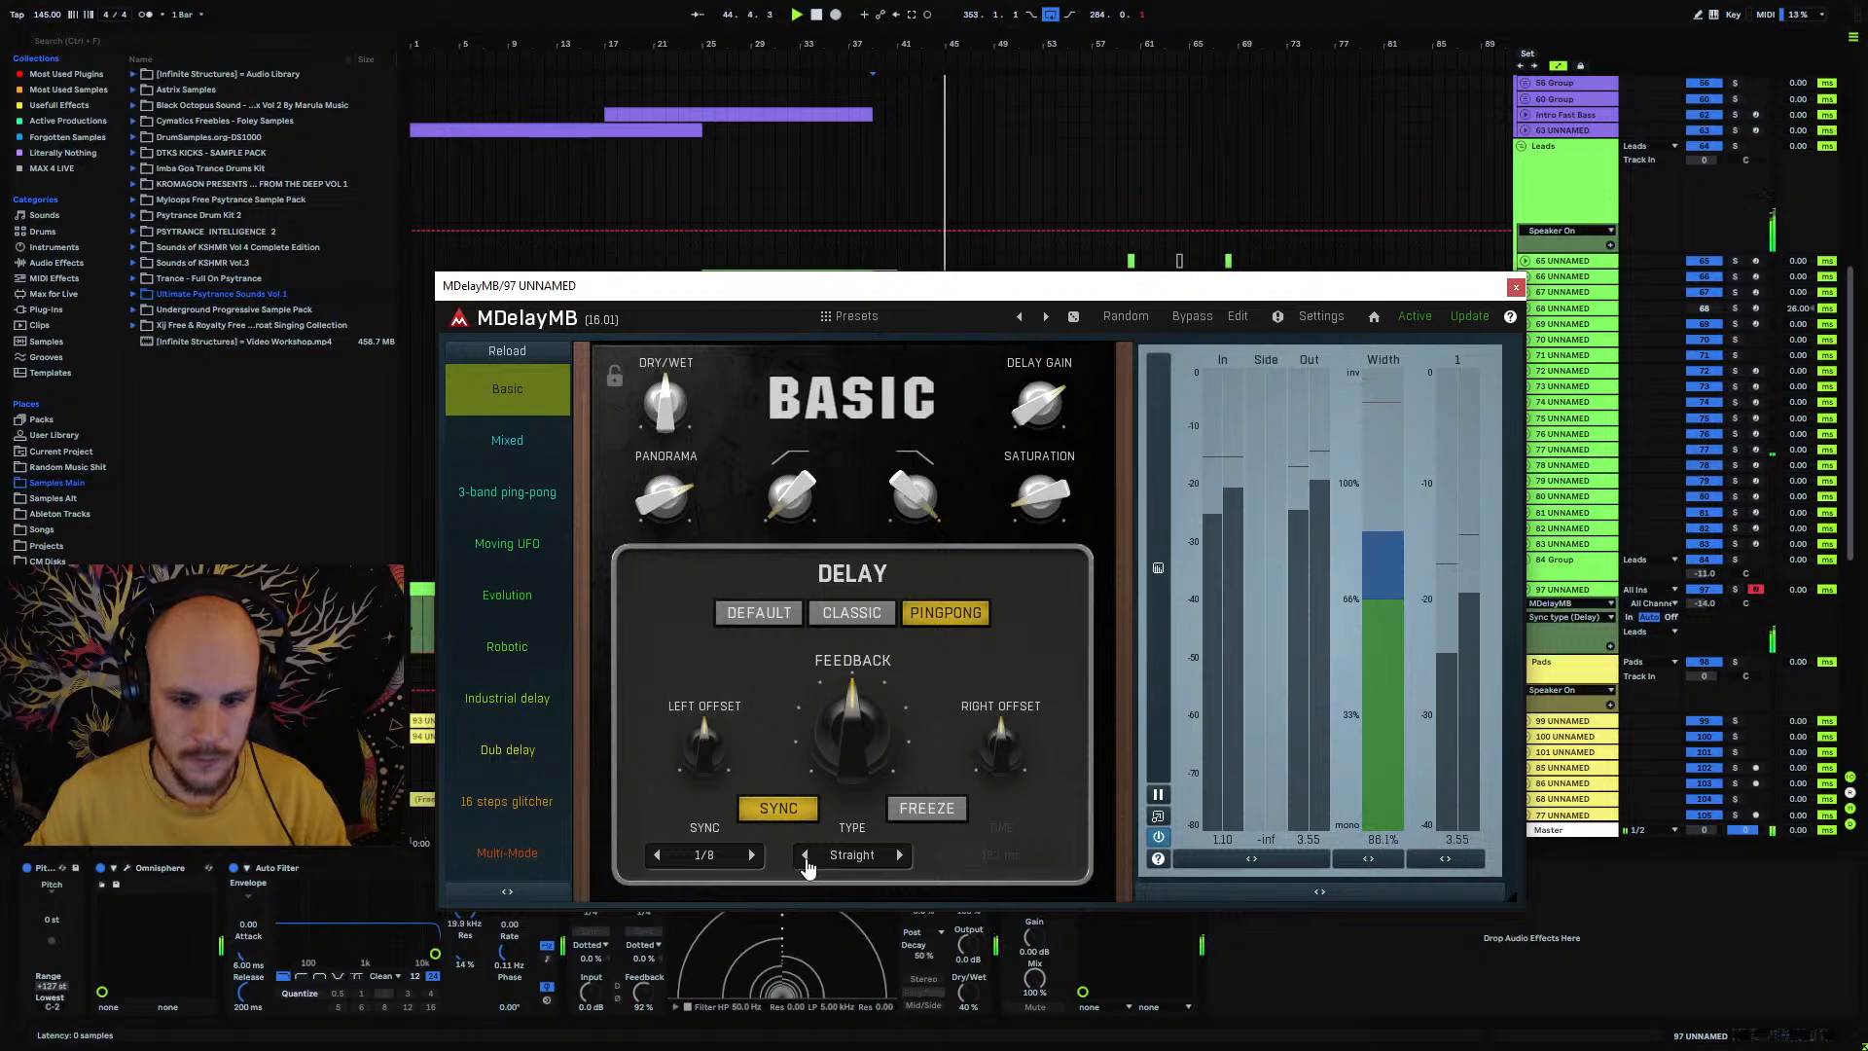
pyautogui.click(899, 854)
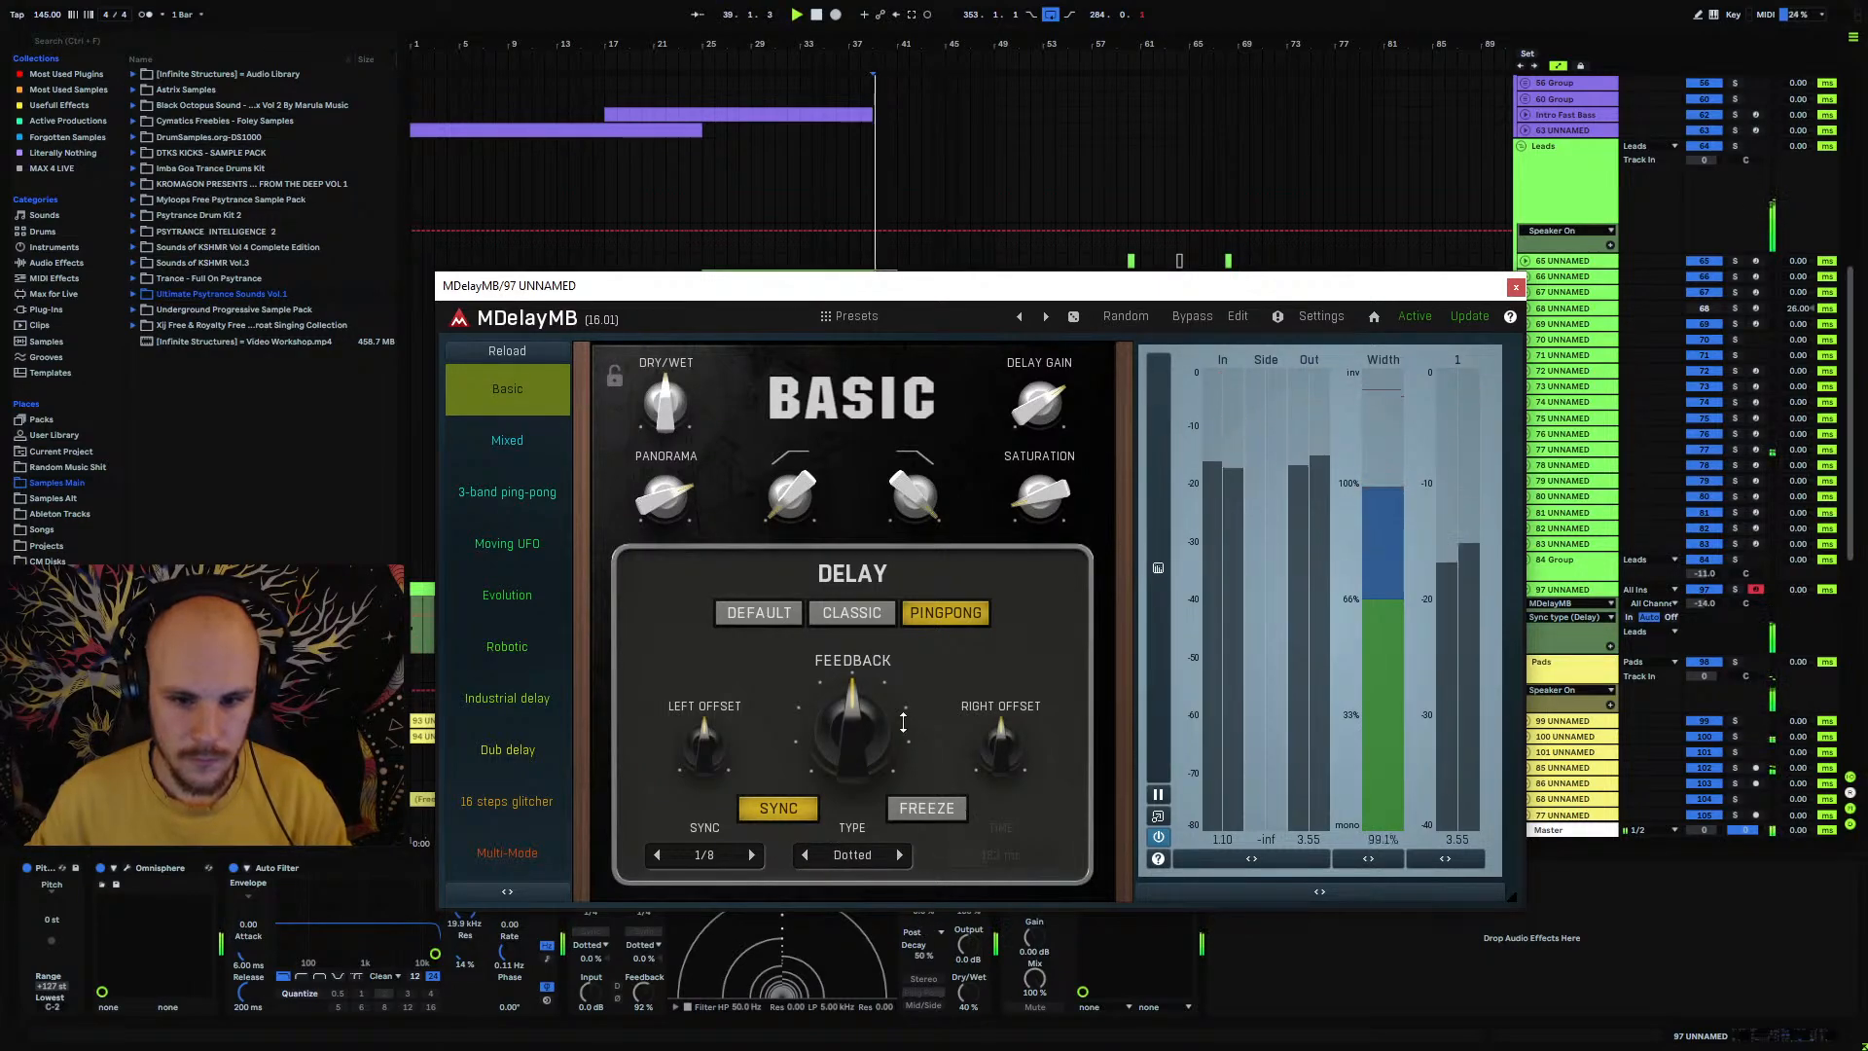
# Step: Raise MDelayMB's feedback, saturation and delay gain, then solo 97 UNNAMED and turn the dry/wet mix fully wet
pyautogui.moveTo(902, 721); pyautogui.dragTo(903, 681)
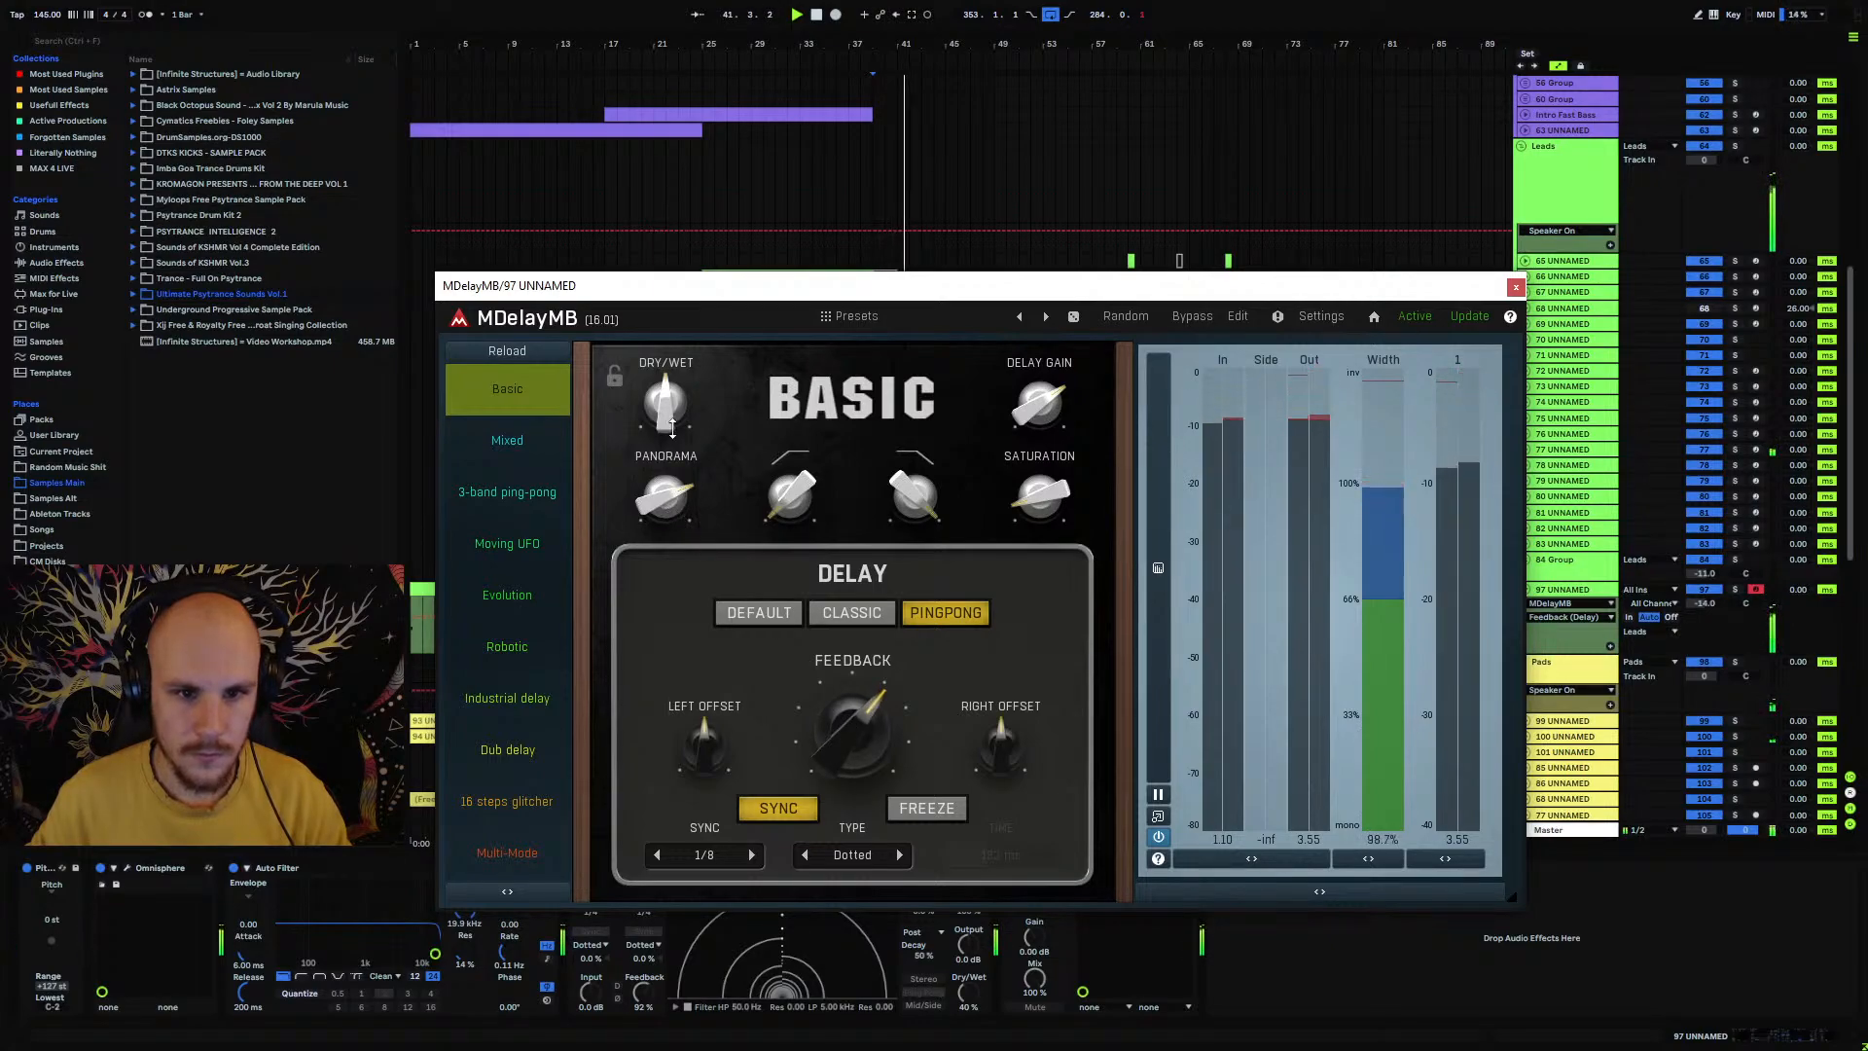
pyautogui.moveTo(671, 428); pyautogui.dragTo(671, 438)
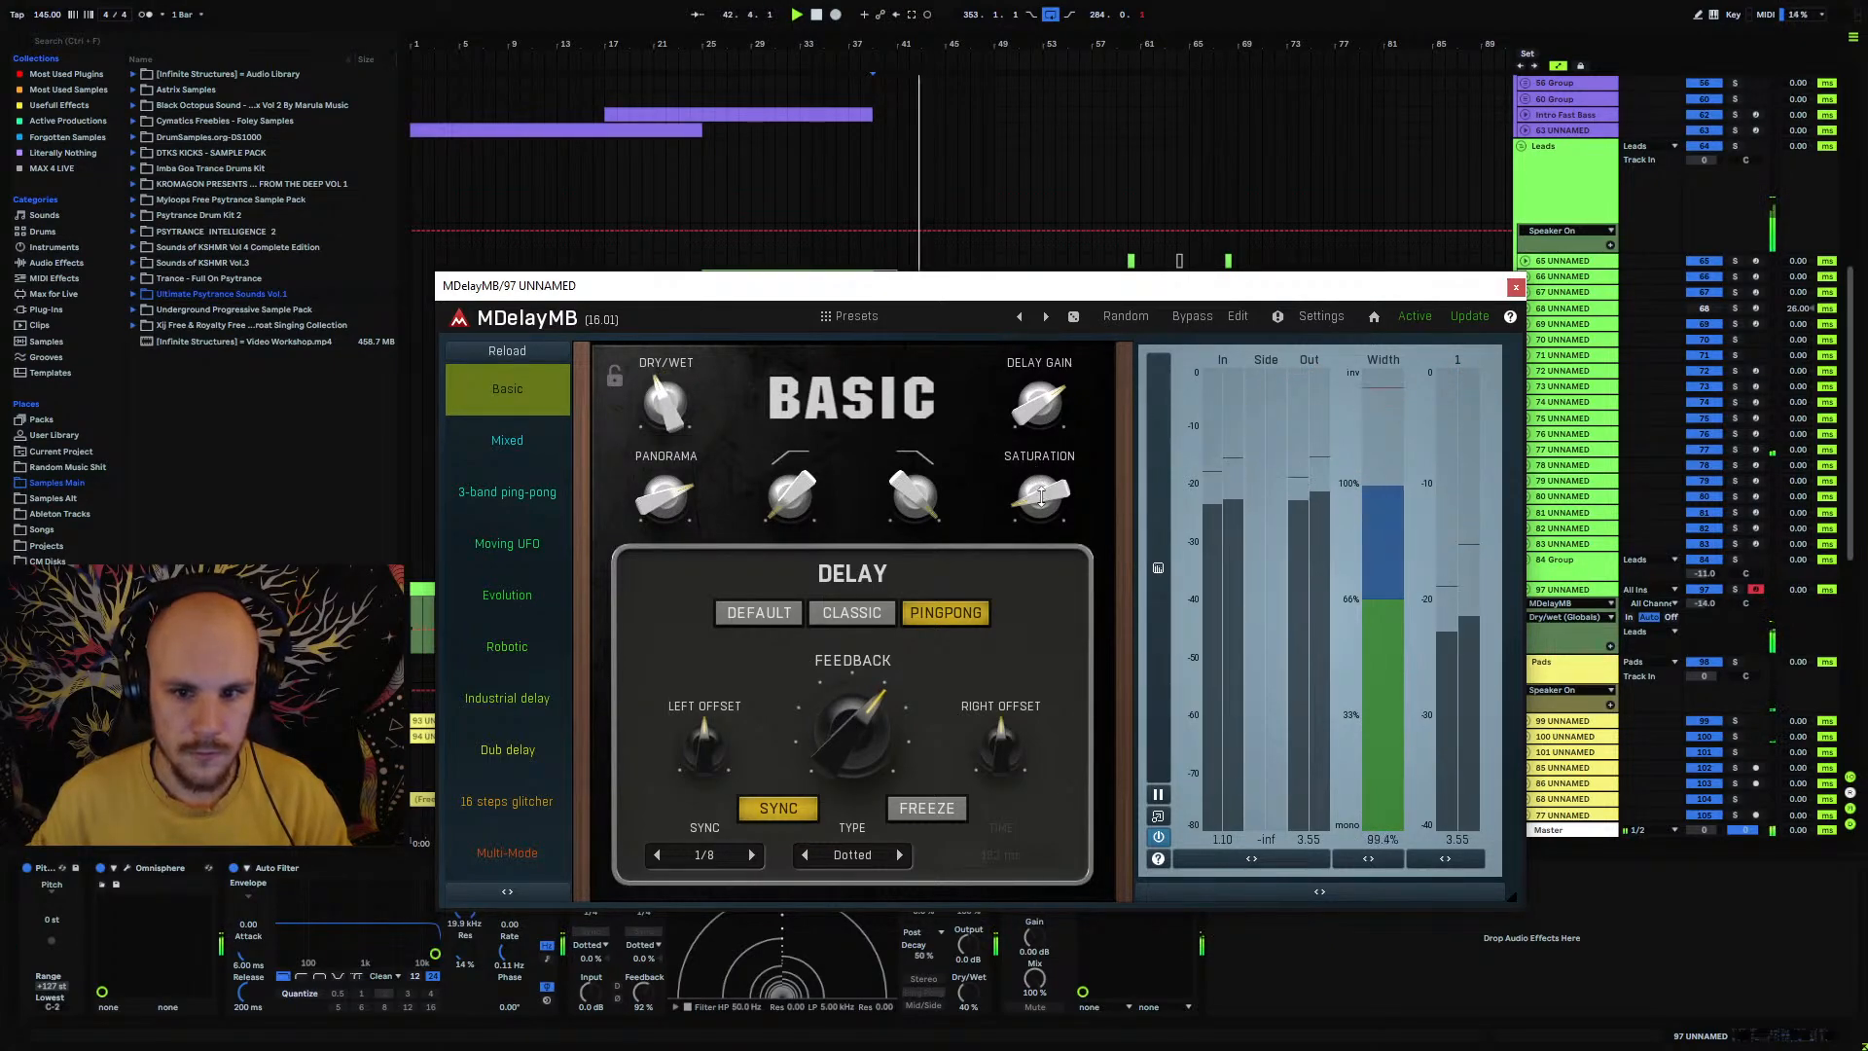
pyautogui.moveTo(1041, 496); pyautogui.dragTo(1039, 374)
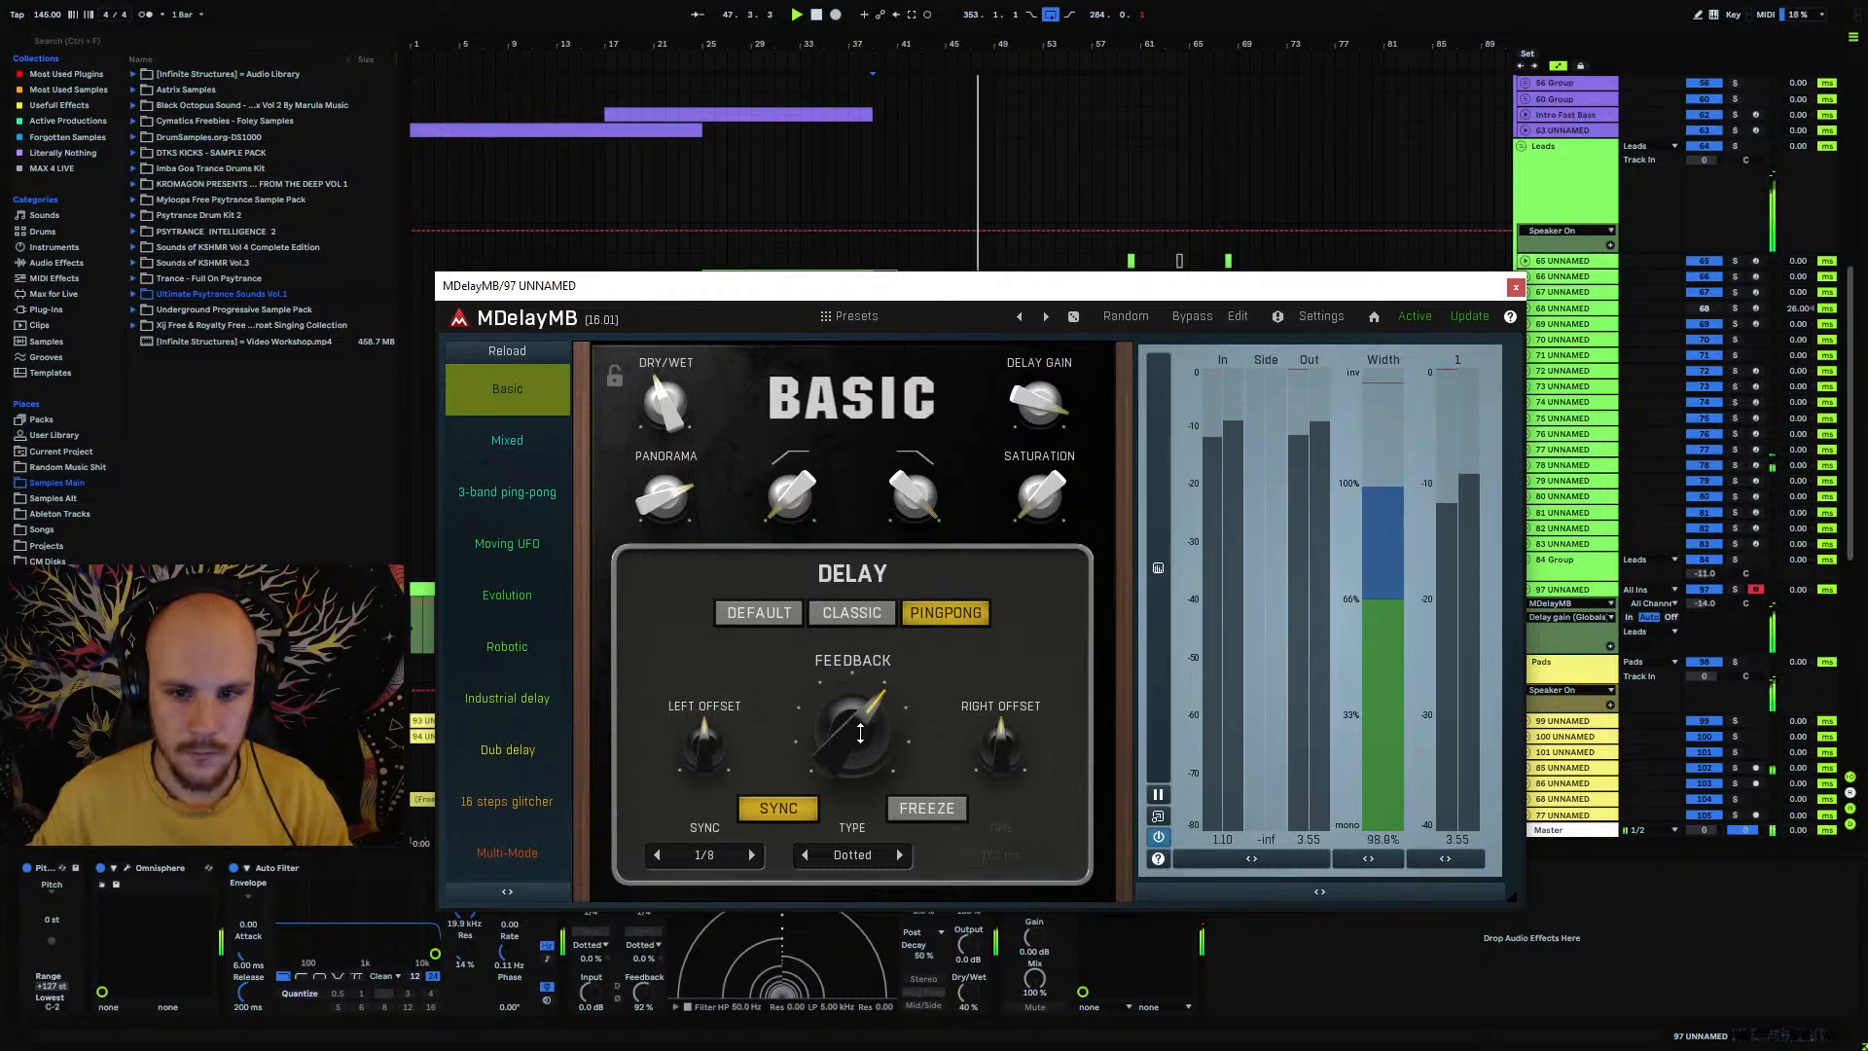
pyautogui.click(1735, 589)
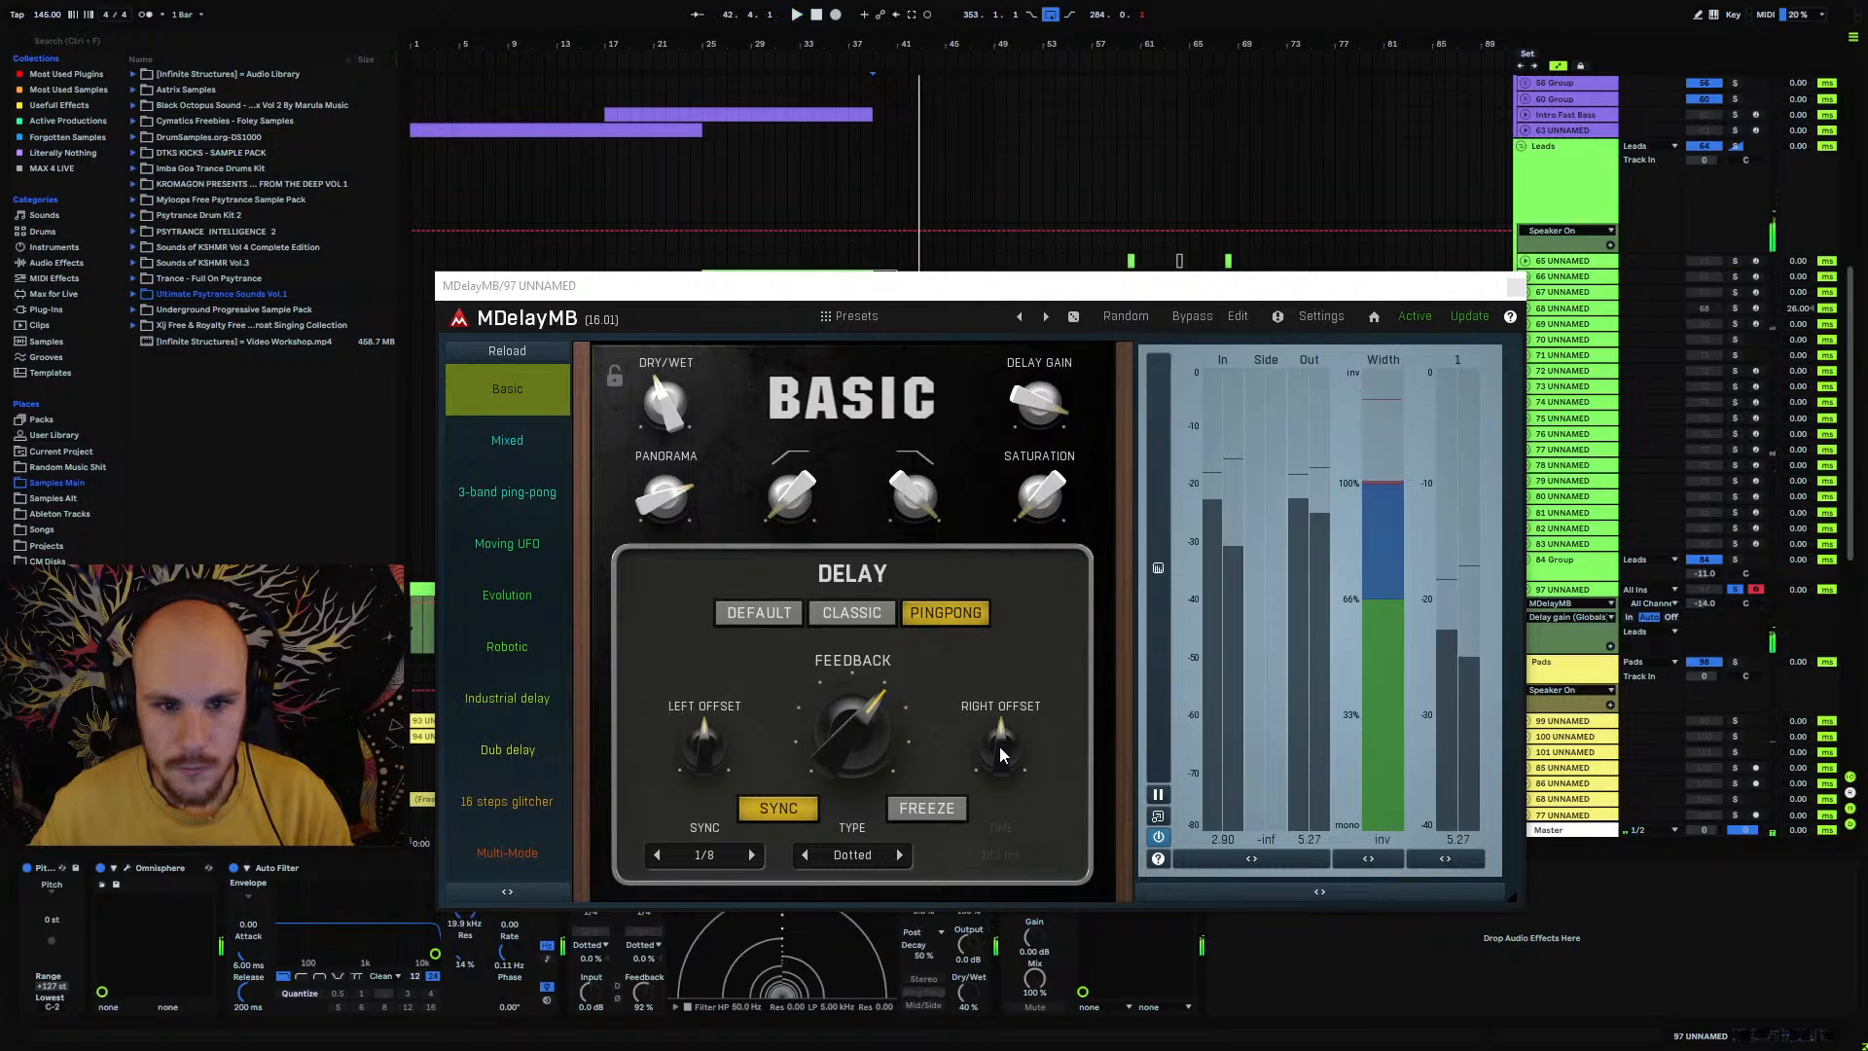
pyautogui.click(678, 418)
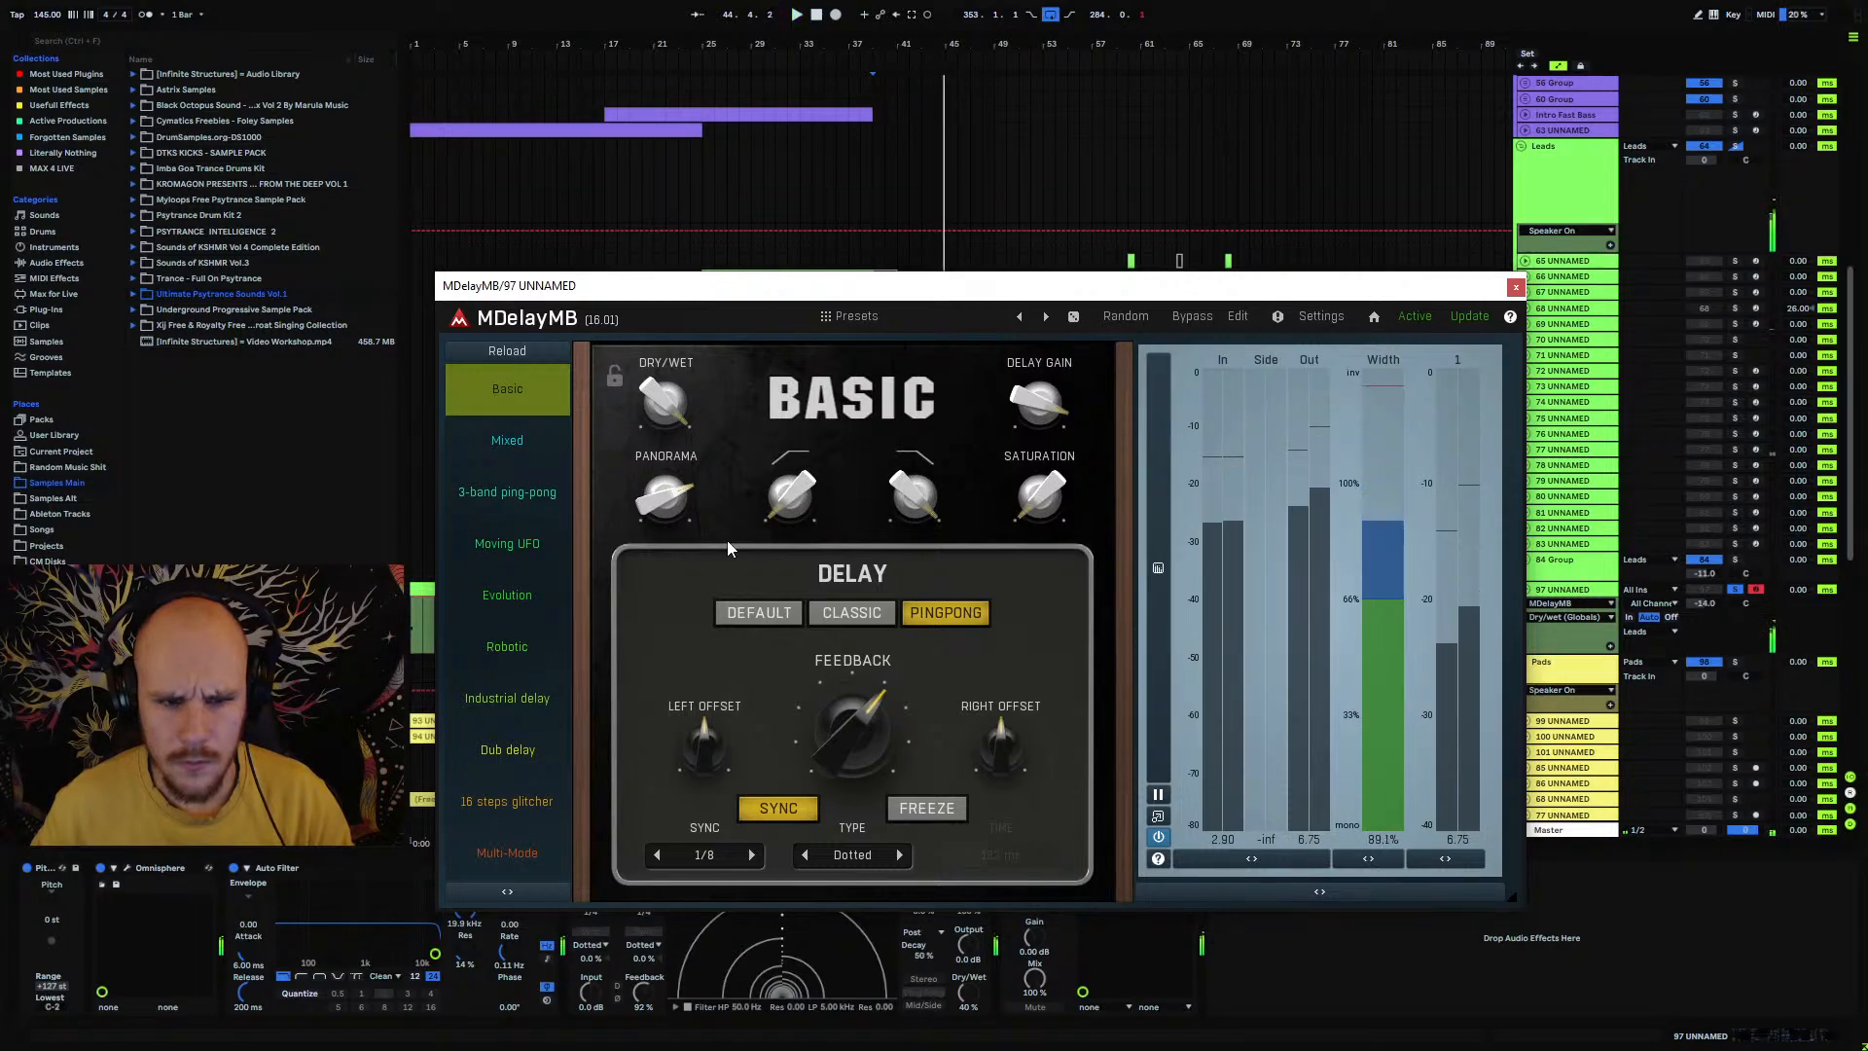
# Step: In MDelayMB's detailed editor, set Tap 1's panorama to 100% right and raise its feedback to about -4 dB
pyautogui.click(1236, 317)
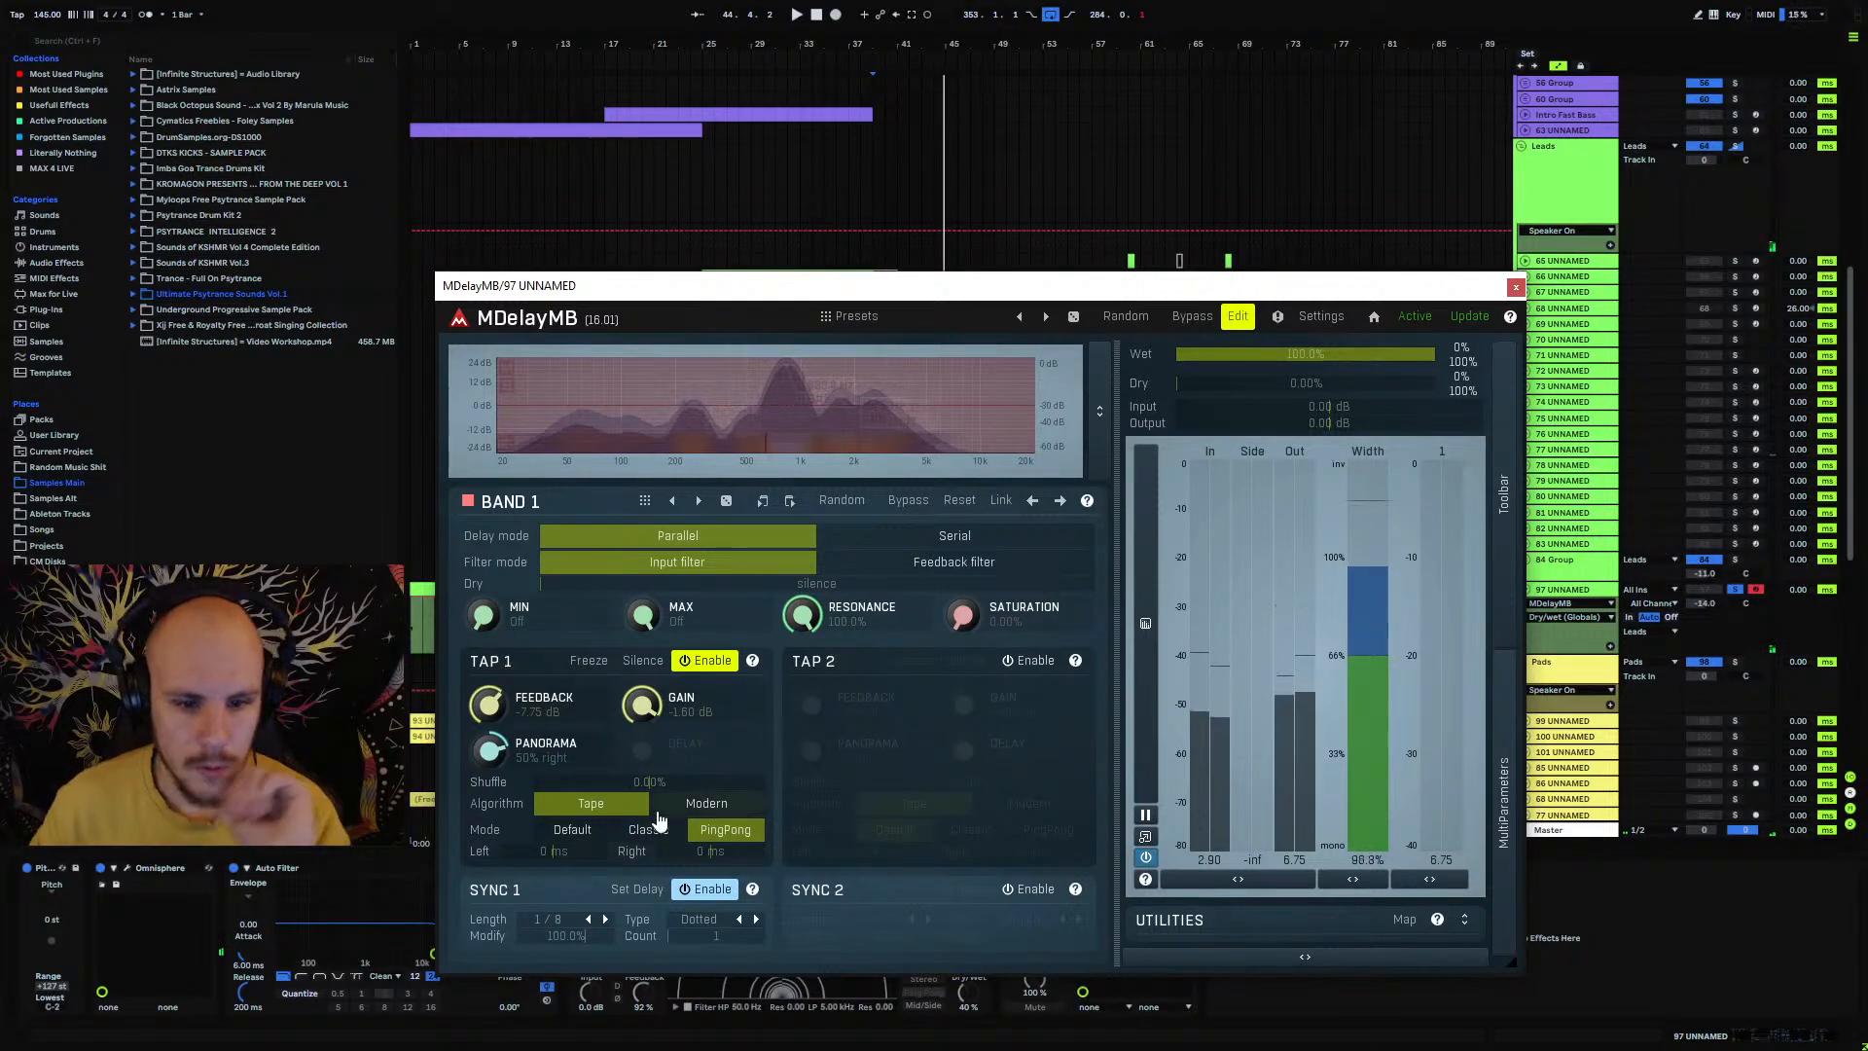
pyautogui.moveTo(494, 766); pyautogui.dragTo(496, 720)
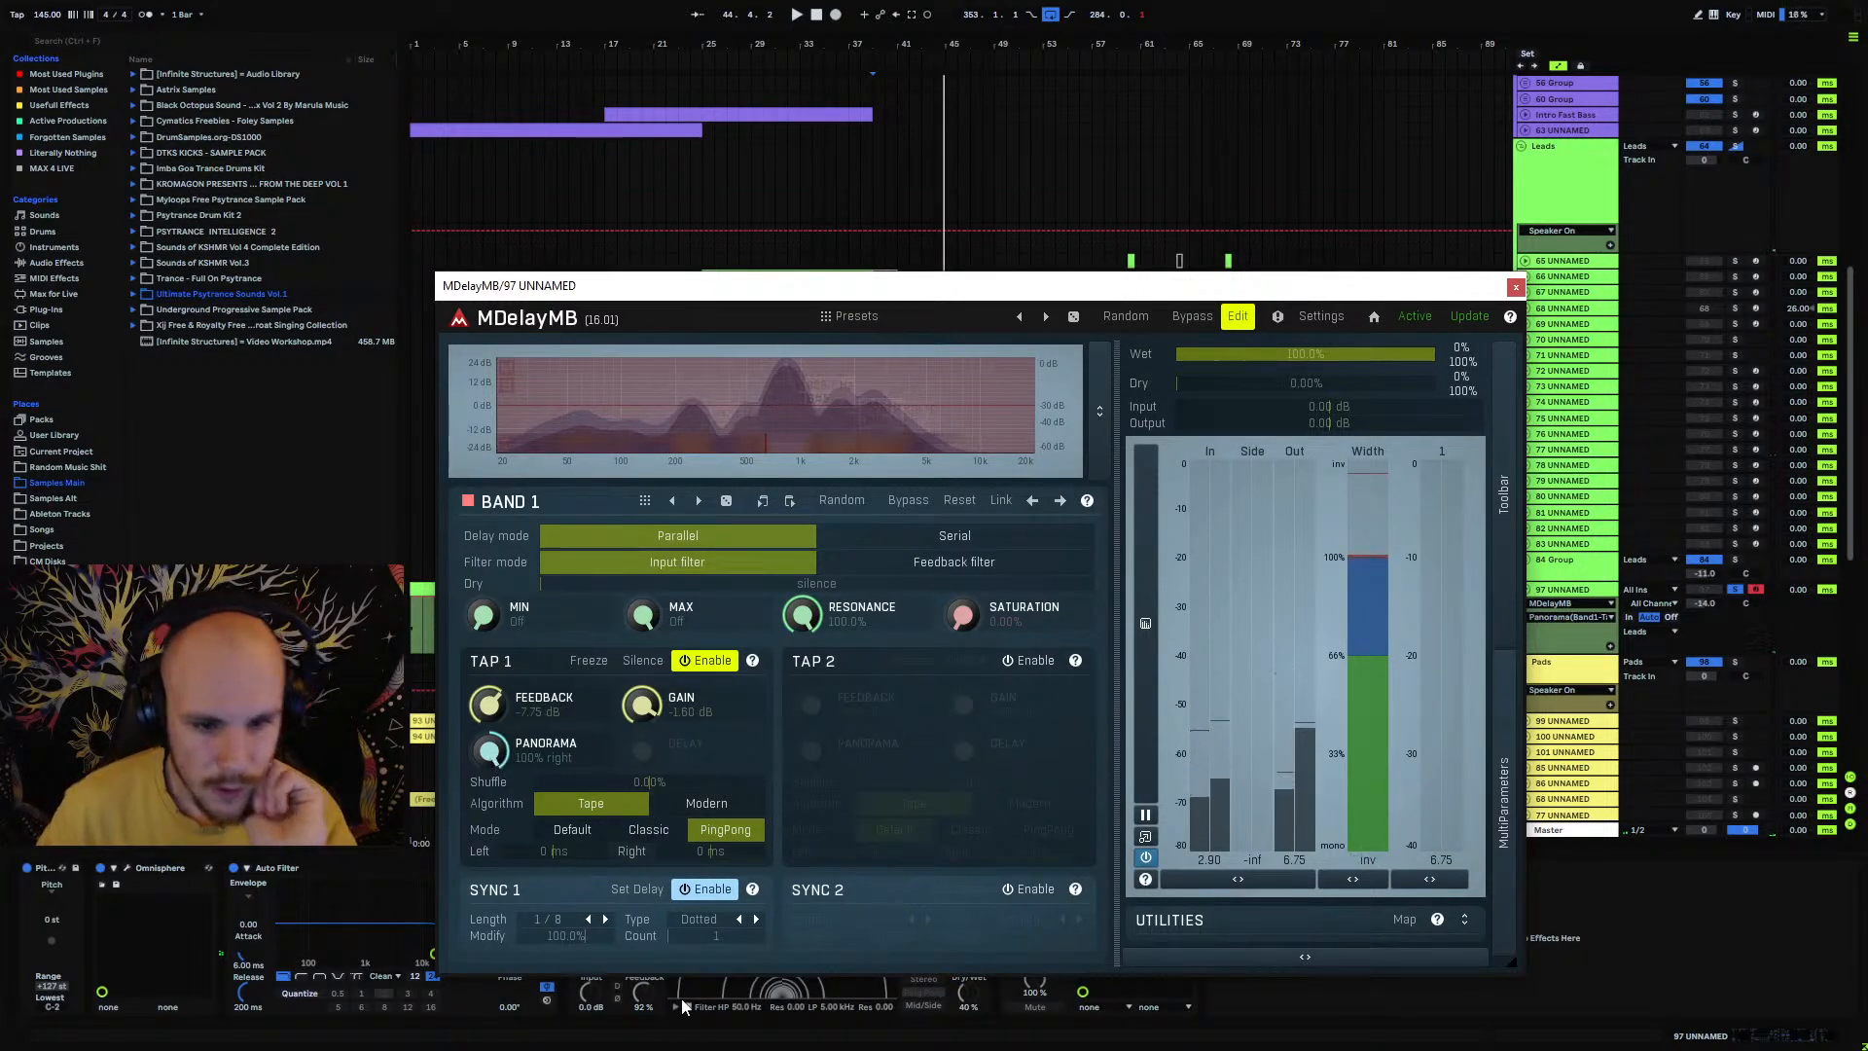
pyautogui.press('space')
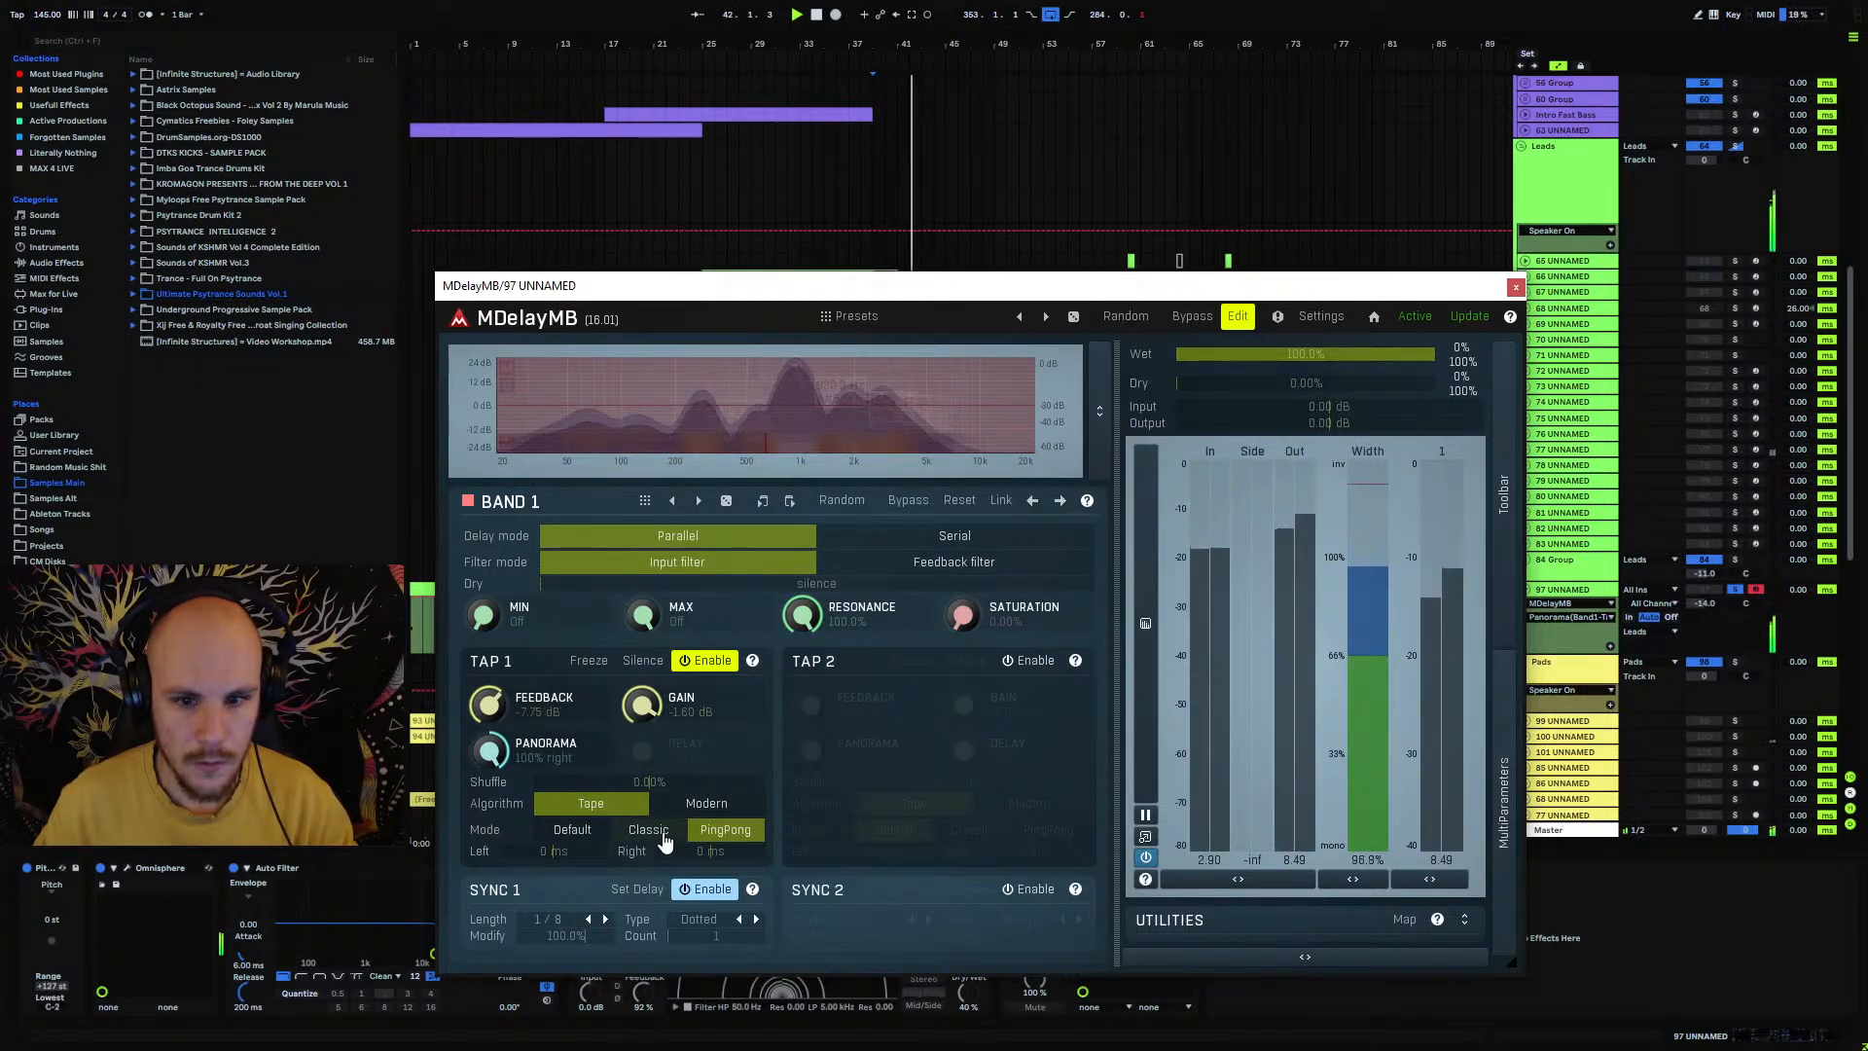
pyautogui.press('space')
pyautogui.moveTo(498, 711); pyautogui.dragTo(498, 674)
pyautogui.press('space')
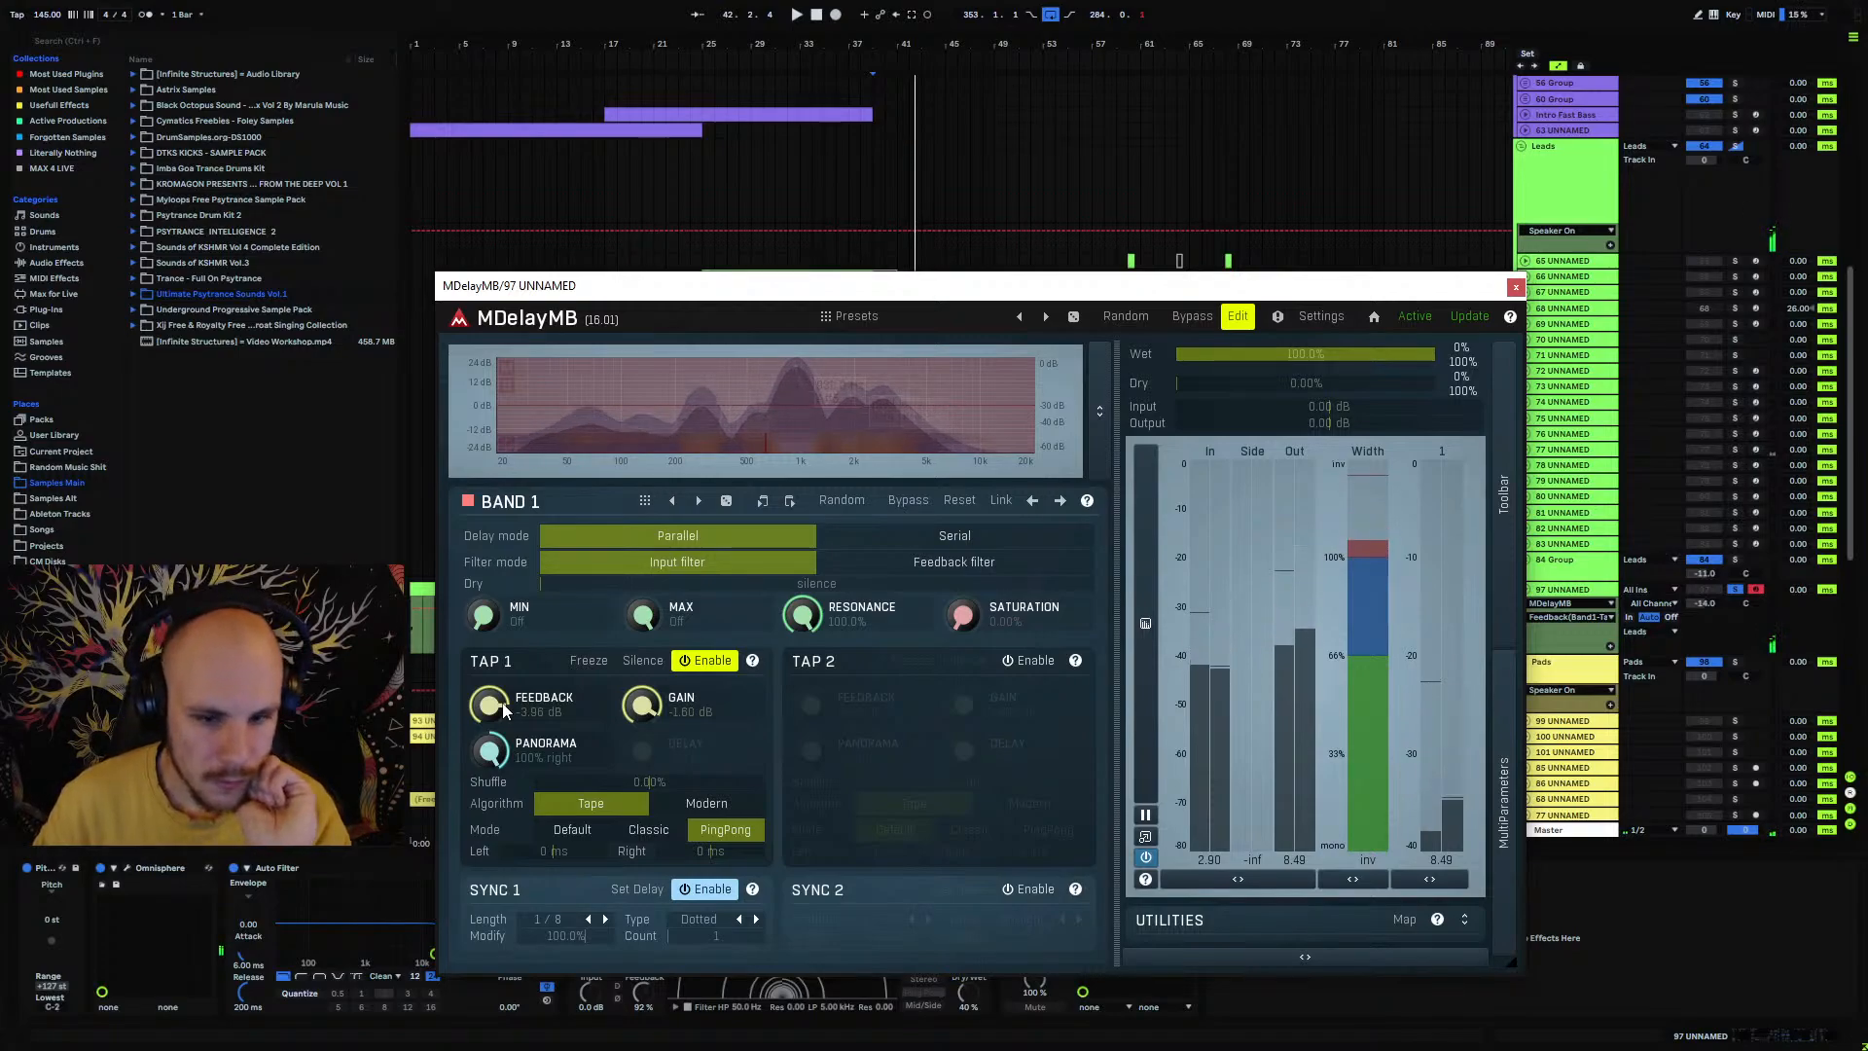
# Step: Set MDelayMB's Sync 1 length to 1/4 and close the plug-in window
pyautogui.click(587, 920)
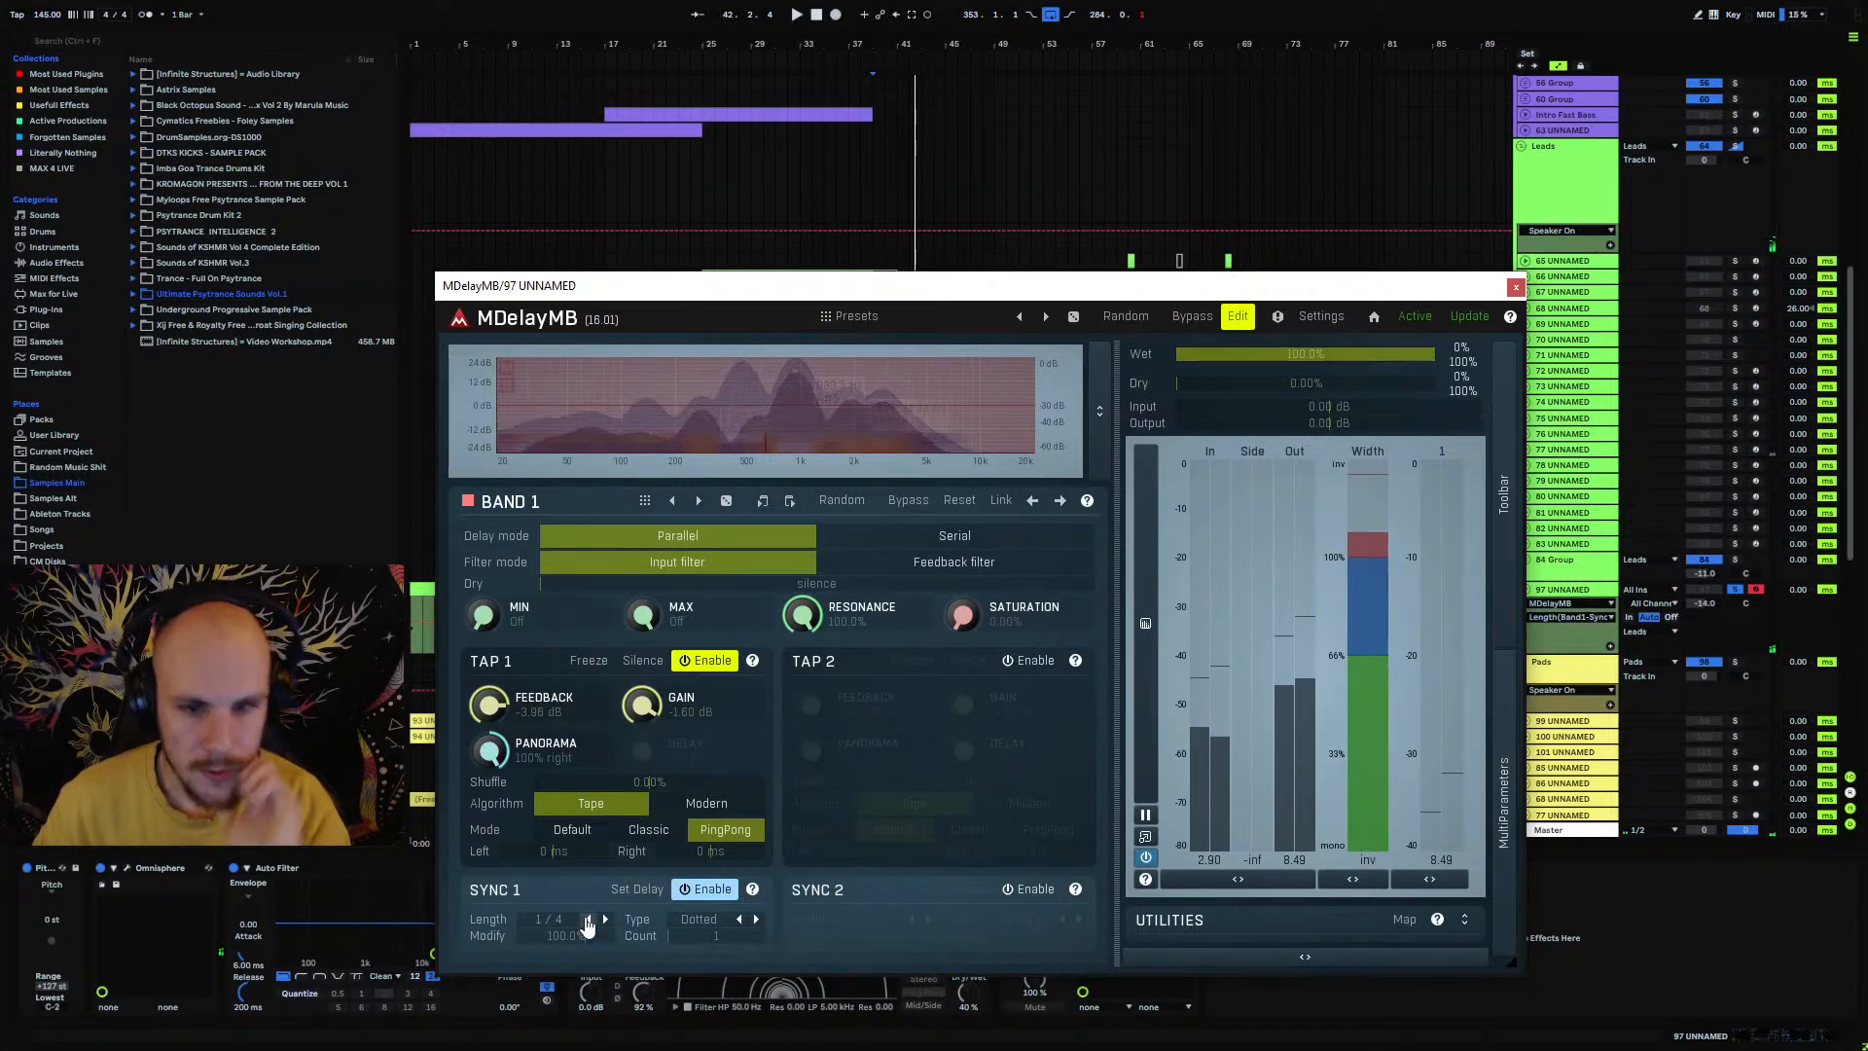
pyautogui.moveTo(742, 285); pyautogui.dragTo(693, 128)
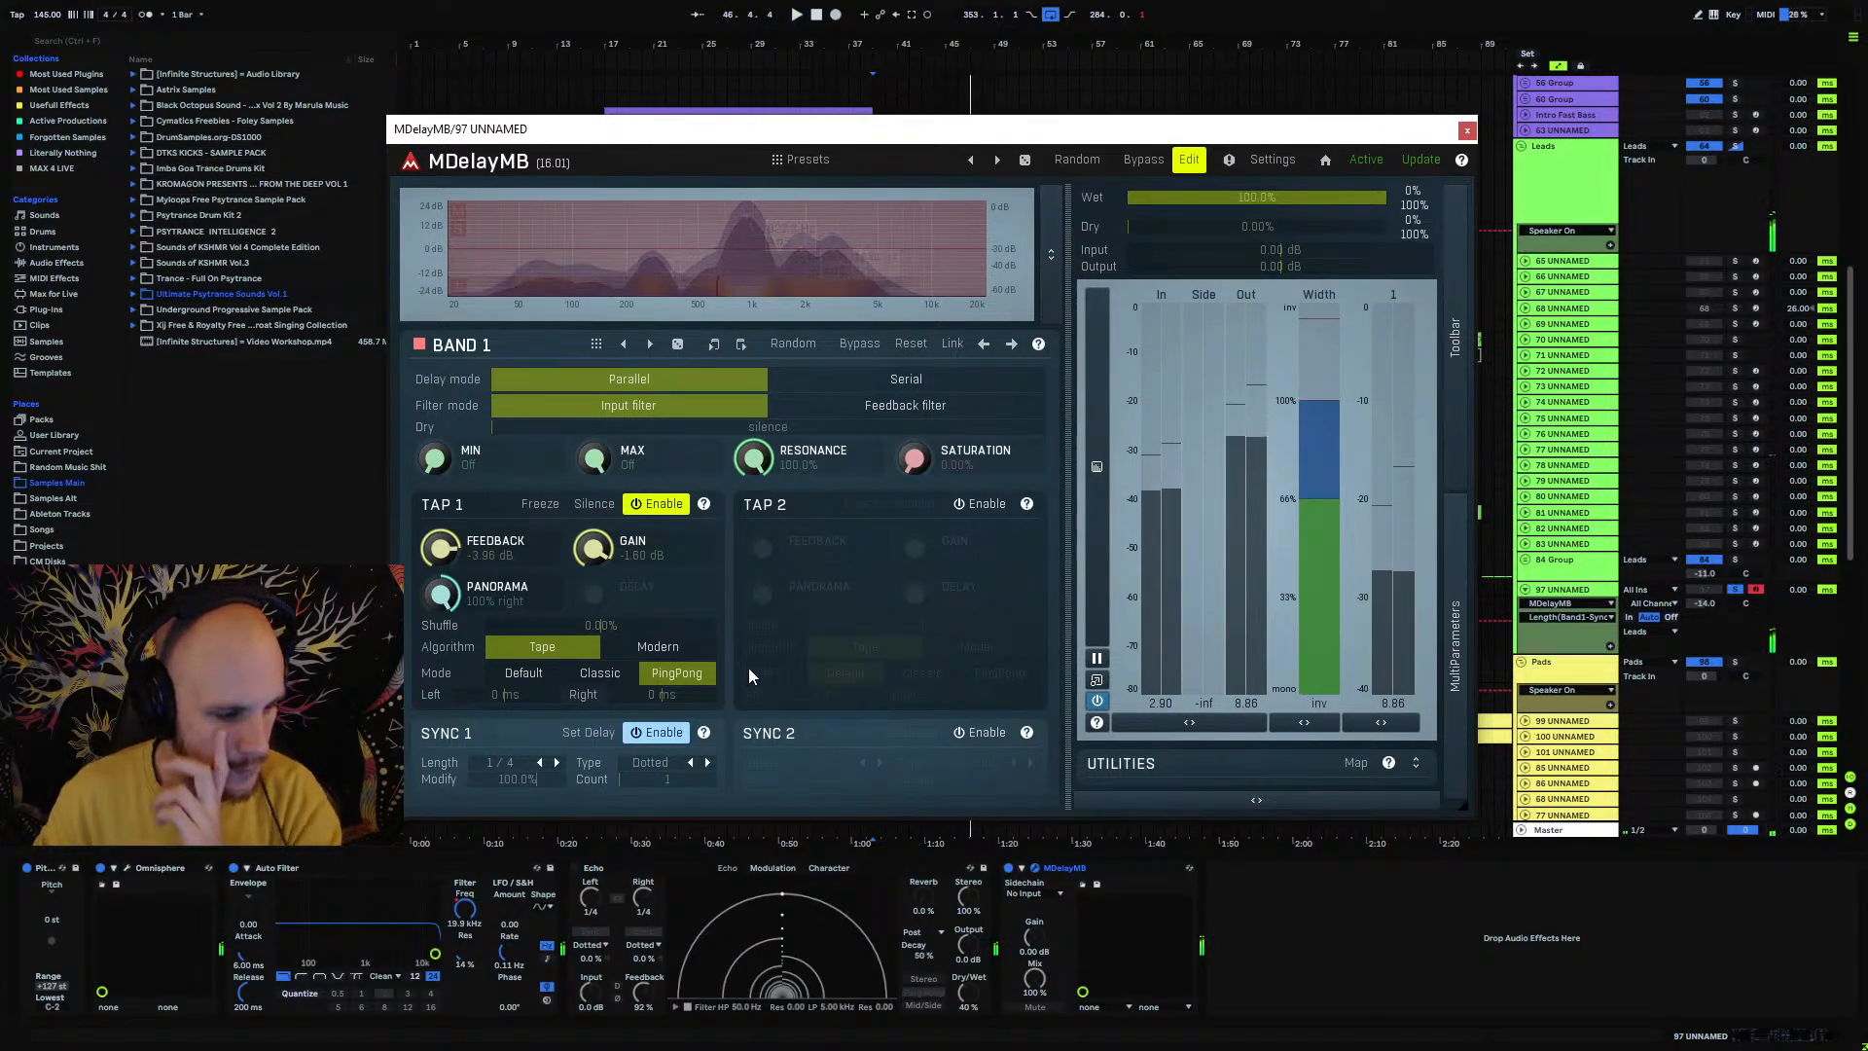
pyautogui.click(1467, 131)
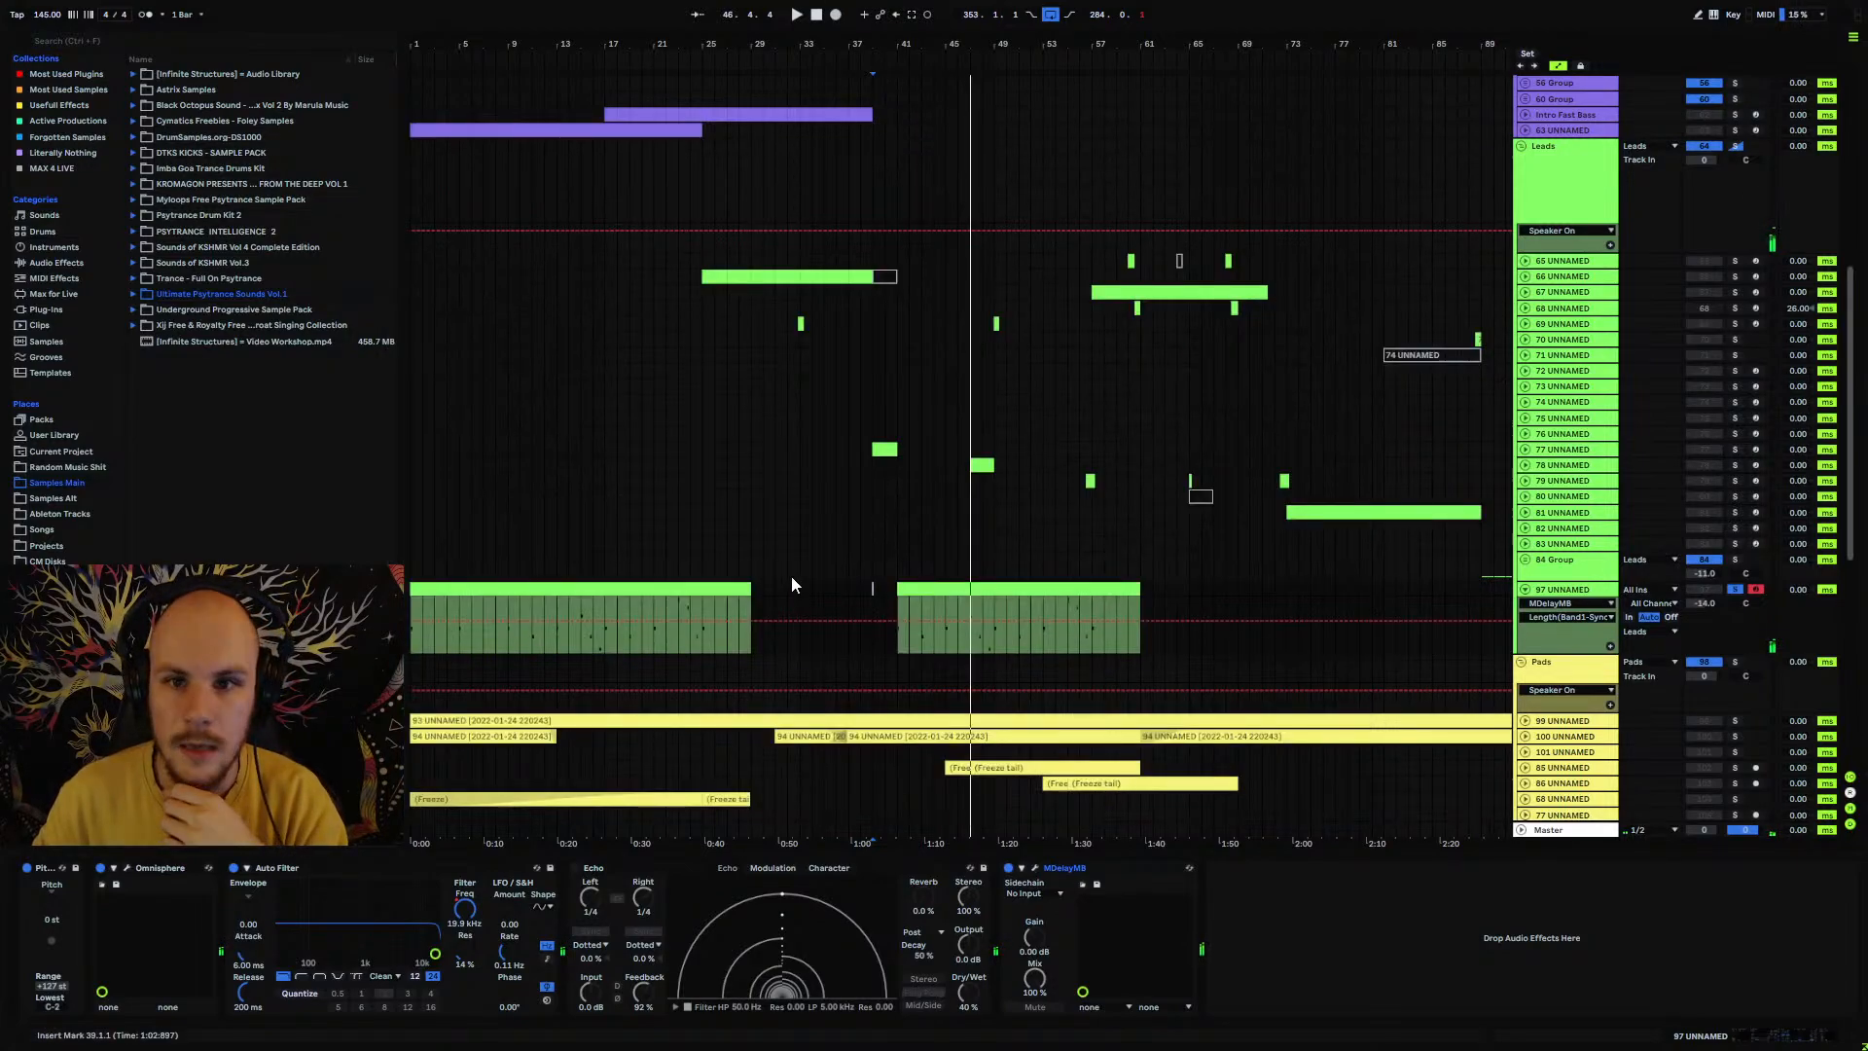
# Step: Compare the 97 UNNAMED melody from bar 41 to 58 with the 67 UNNAMED clip between bars 57 and 71
pyautogui.moveTo(897, 608); pyautogui.dragTo(1098, 604)
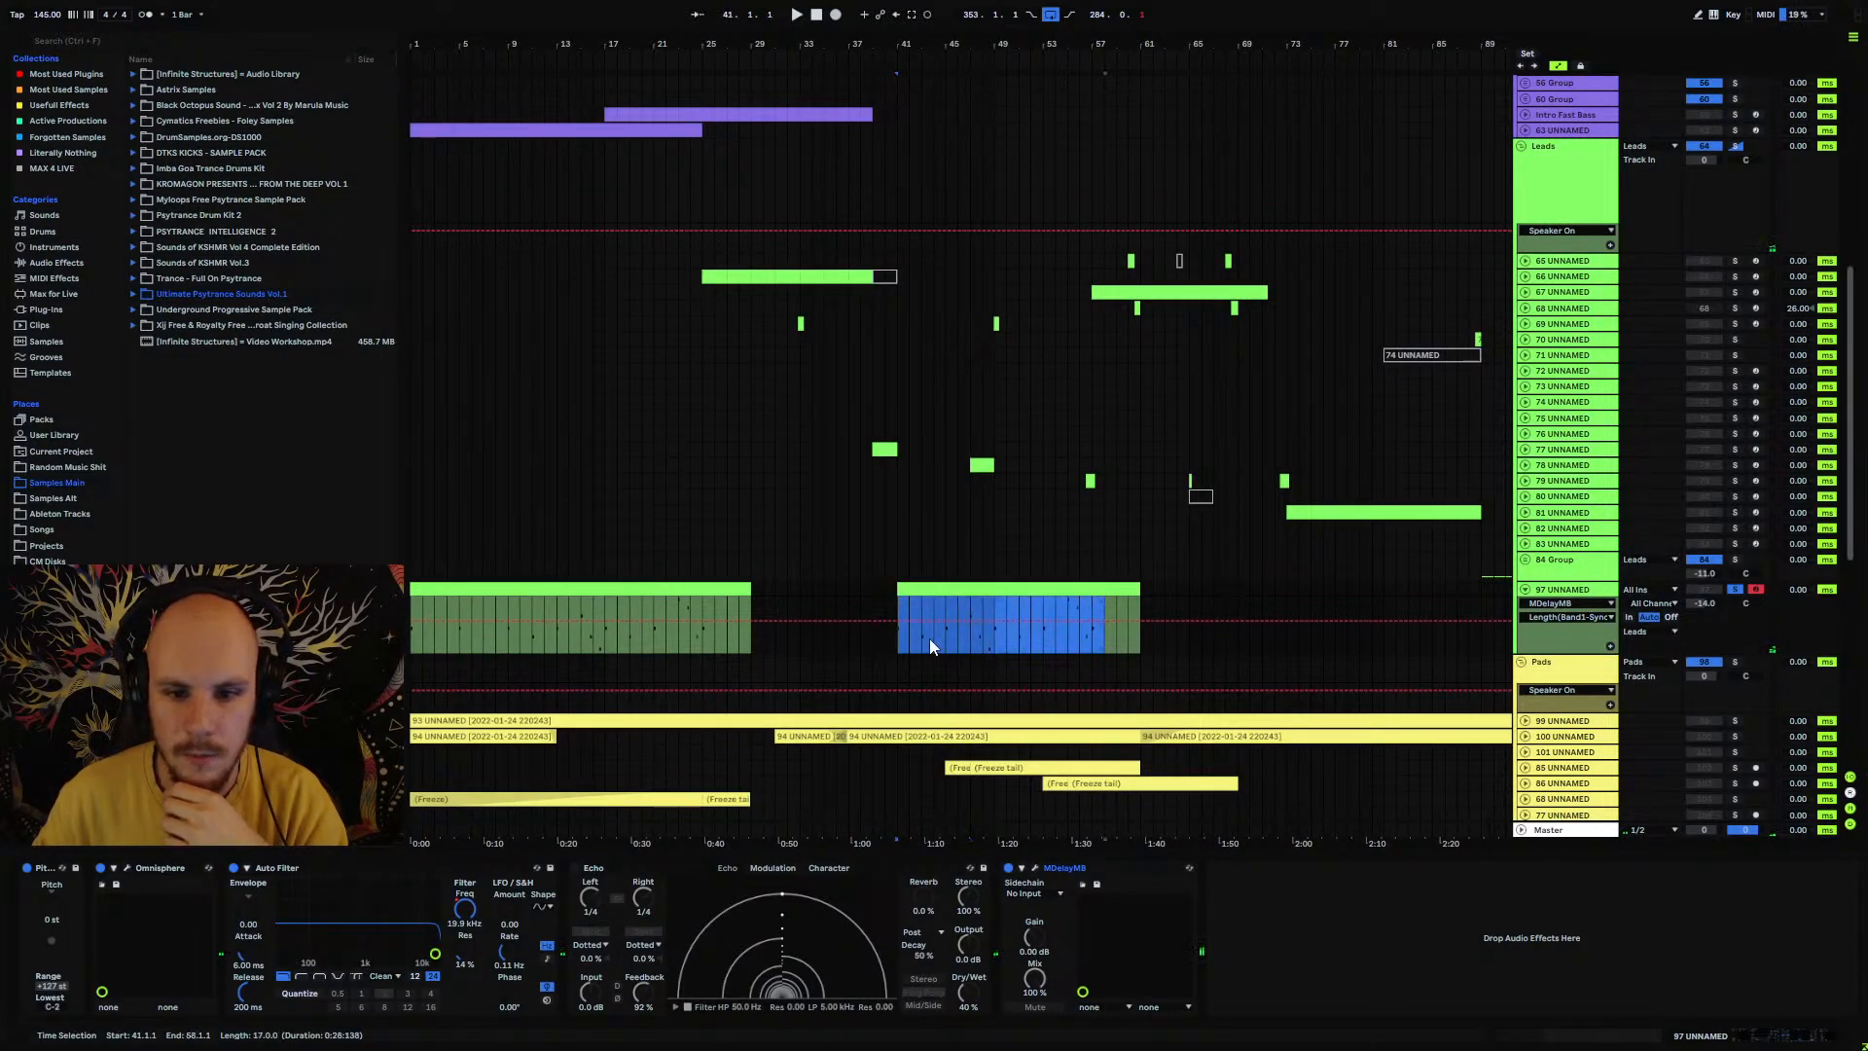
pyautogui.click(1526, 292)
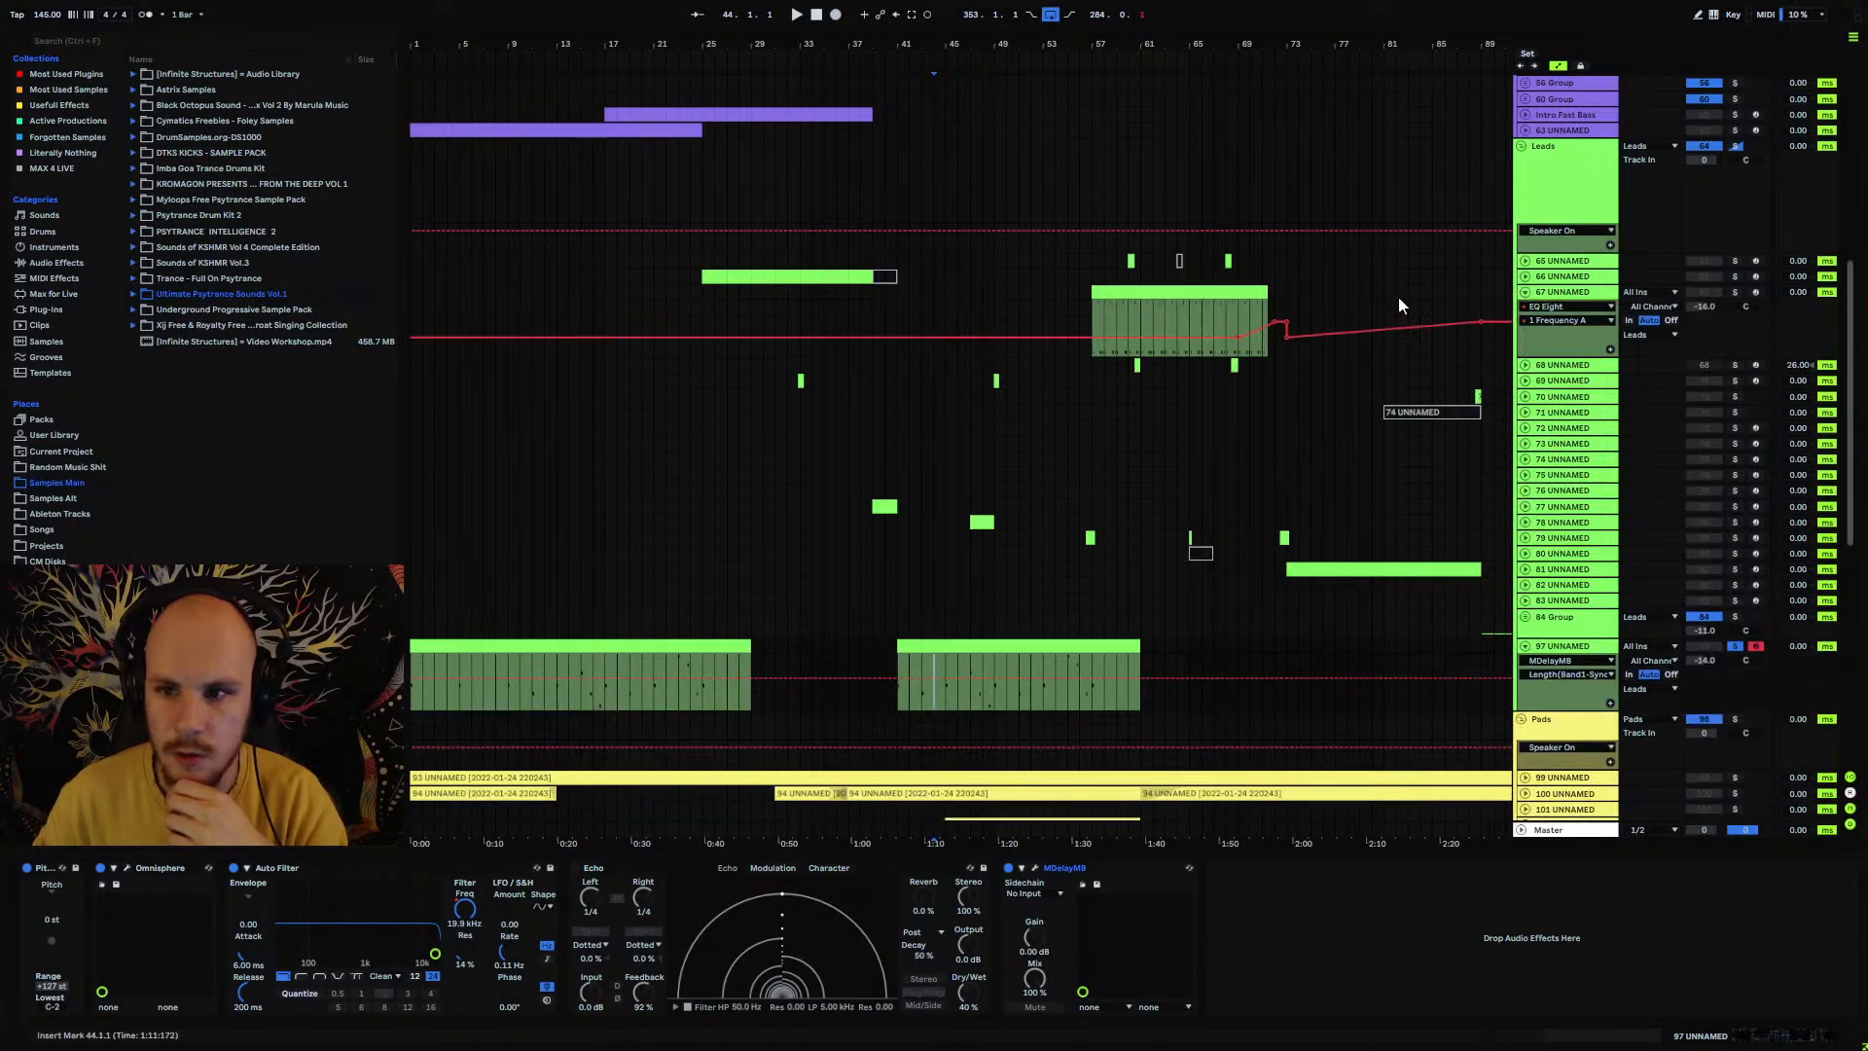
pyautogui.moveTo(1097, 310); pyautogui.dragTo(1264, 311)
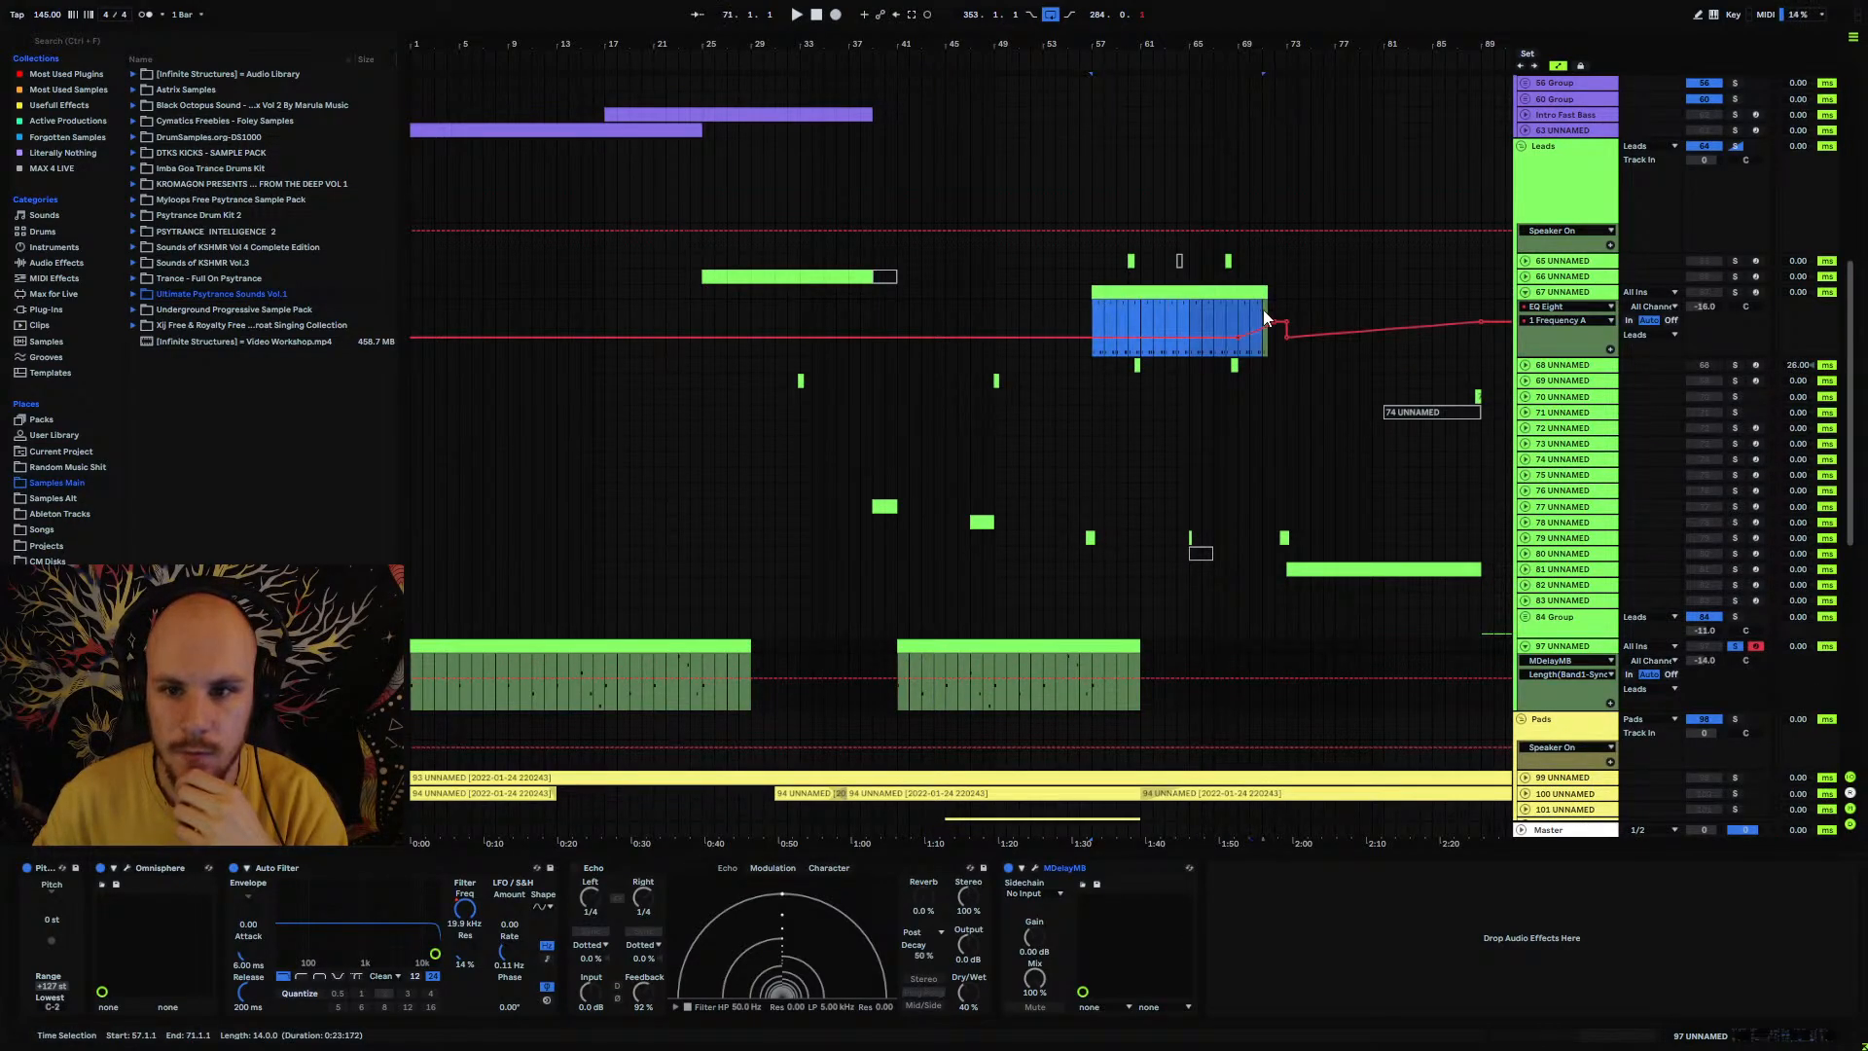
pyautogui.click(1525, 292)
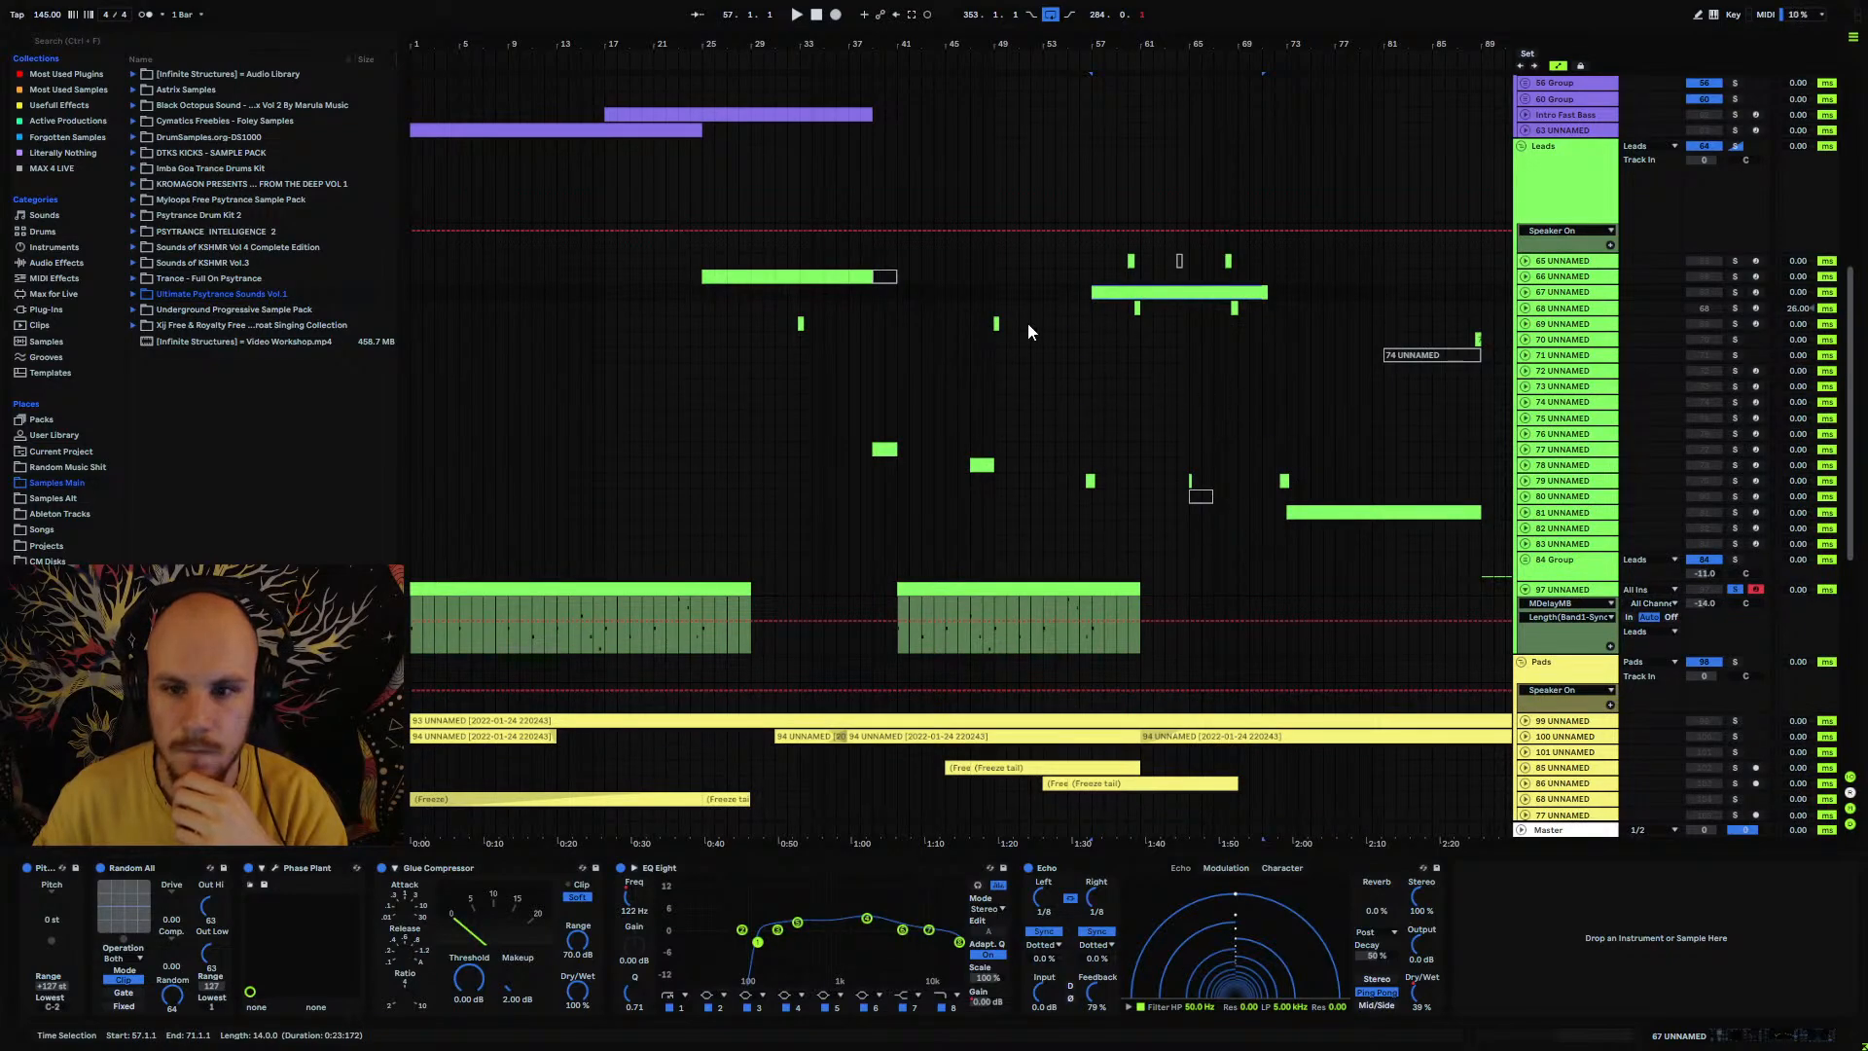
# Step: Reopen MDelayMB on 97 UNNAMED, load the 1-band preset and play the melody from bar 57
pyautogui.click(1553, 591)
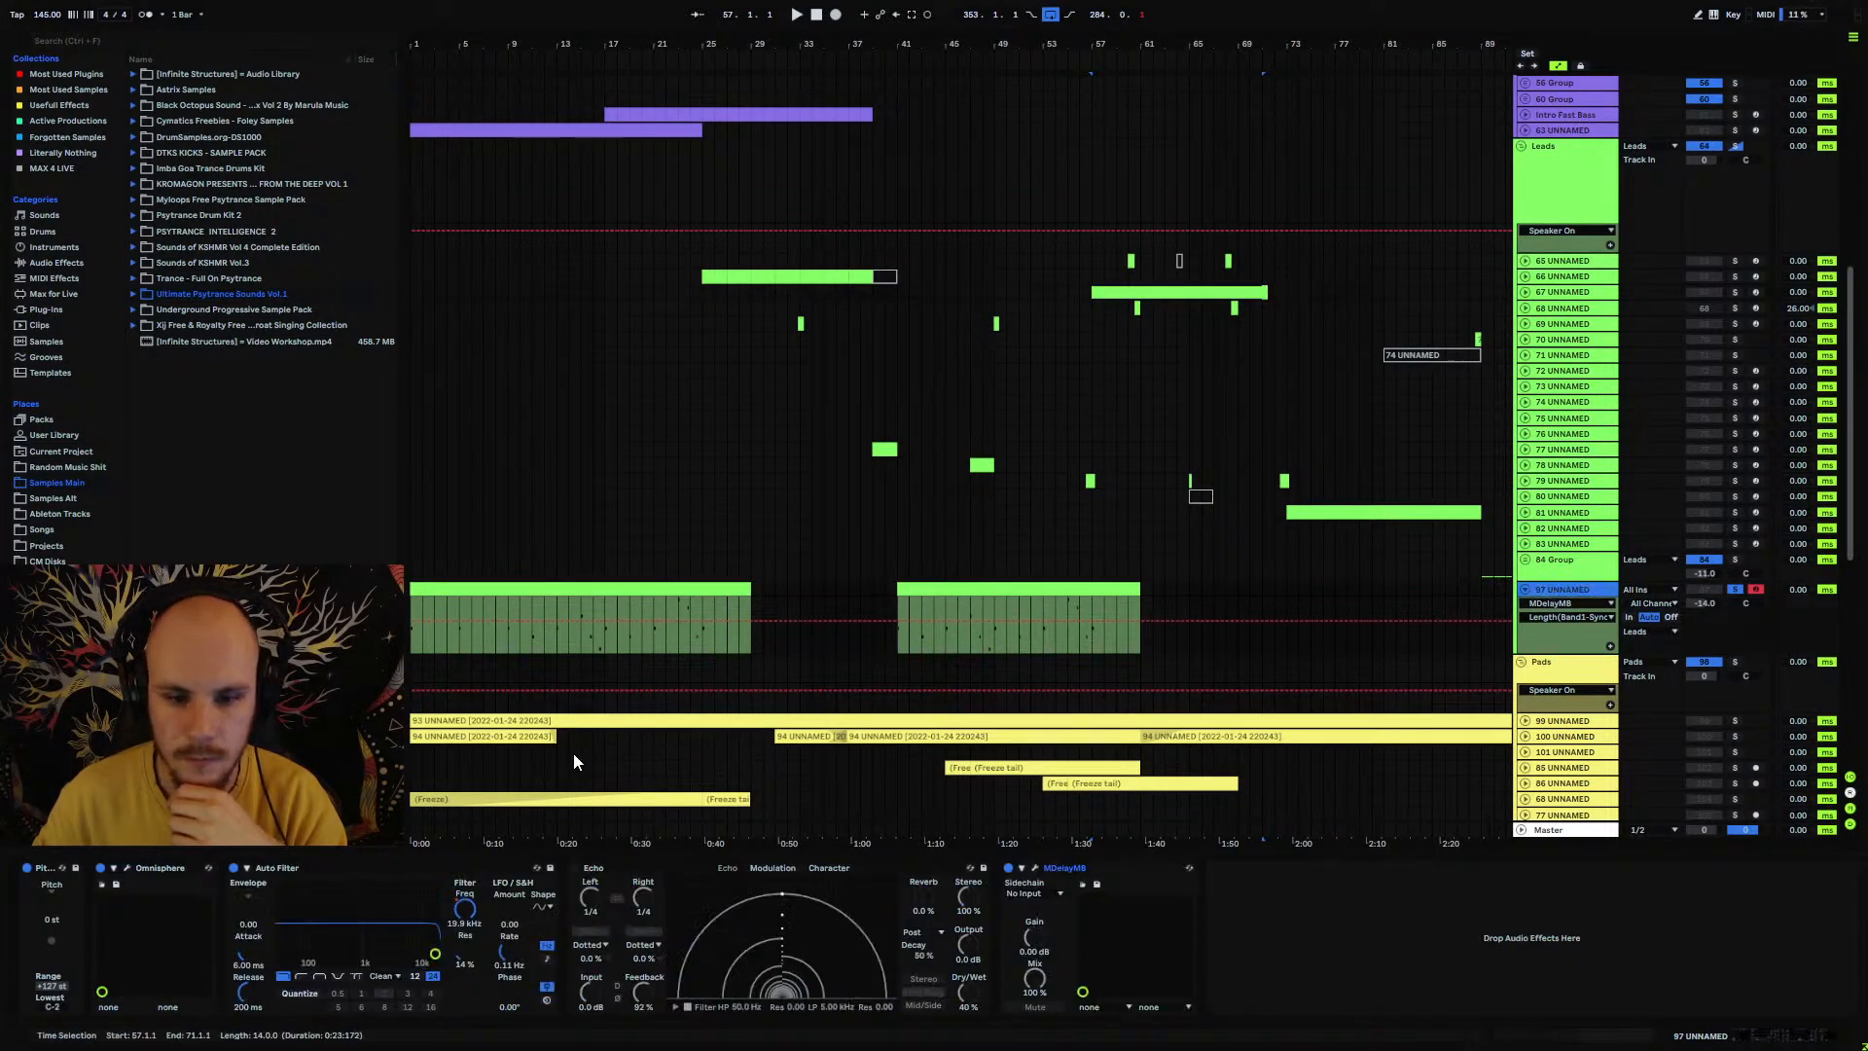
pyautogui.click(1034, 869)
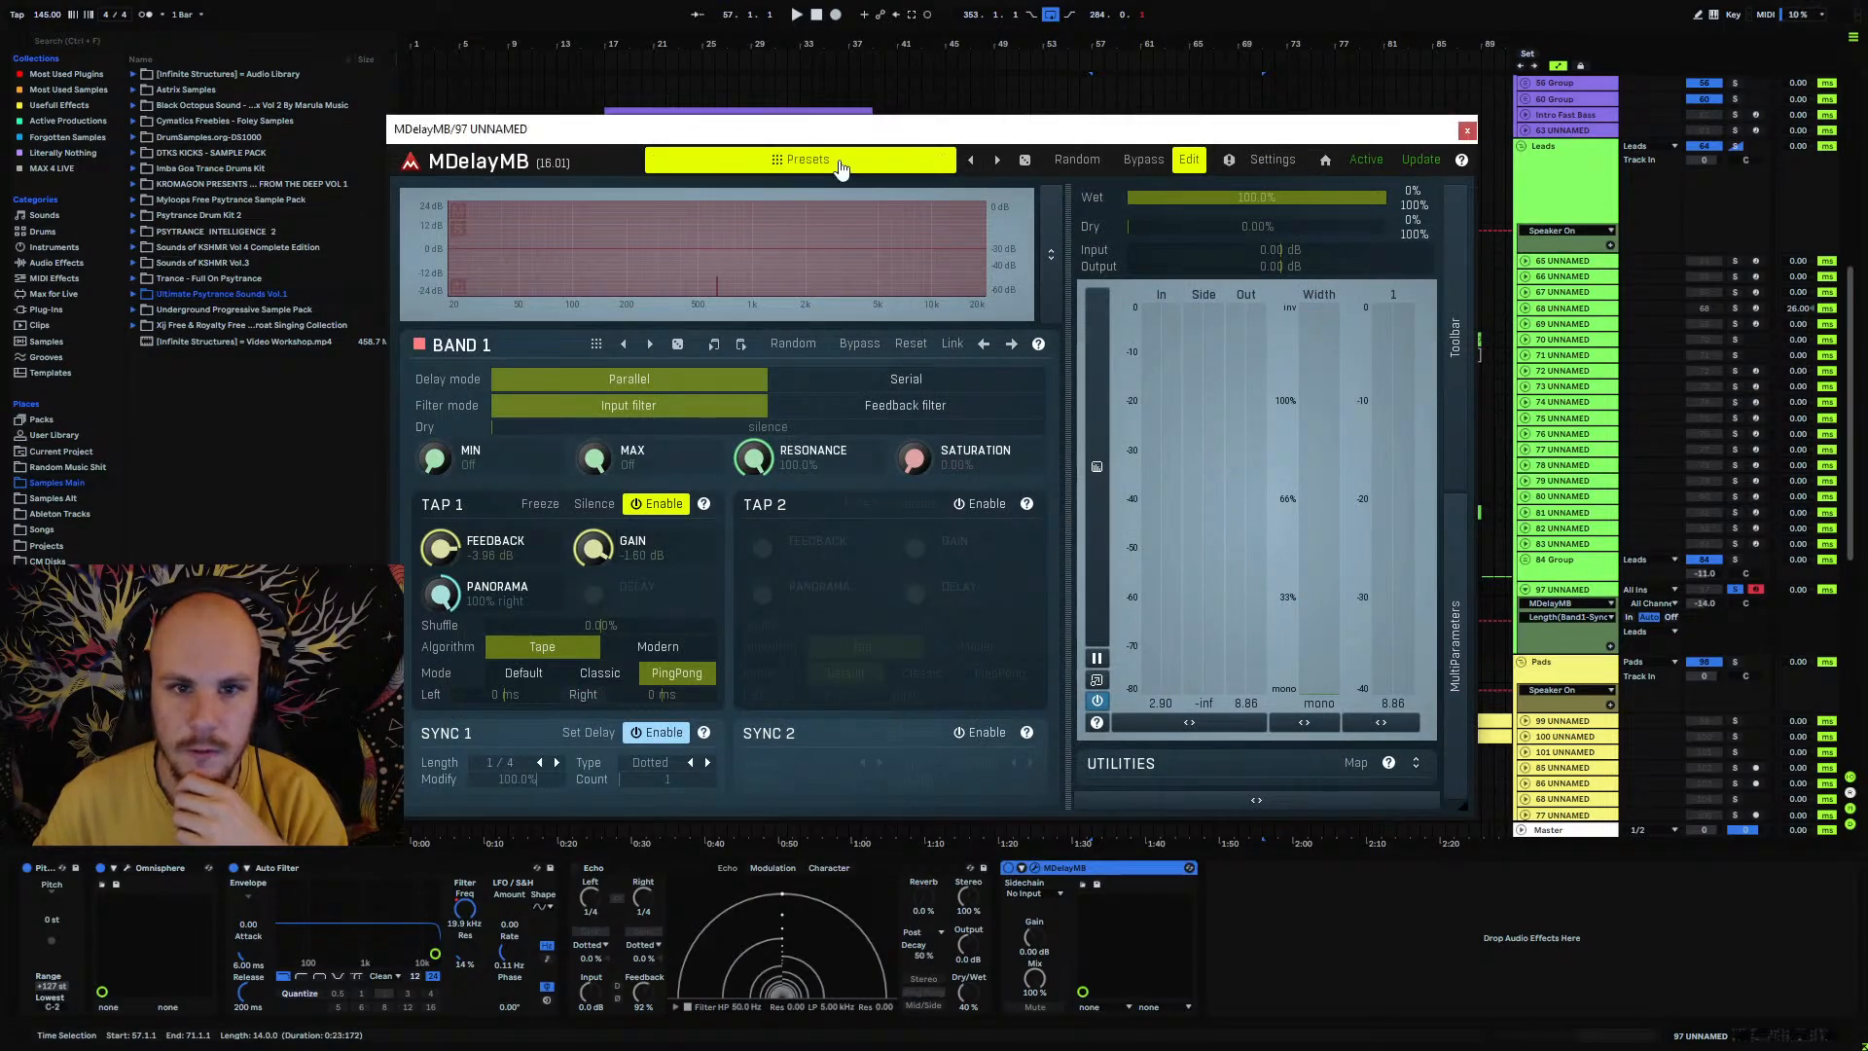
pyautogui.click(806, 159)
pyautogui.doubleClick(954, 350)
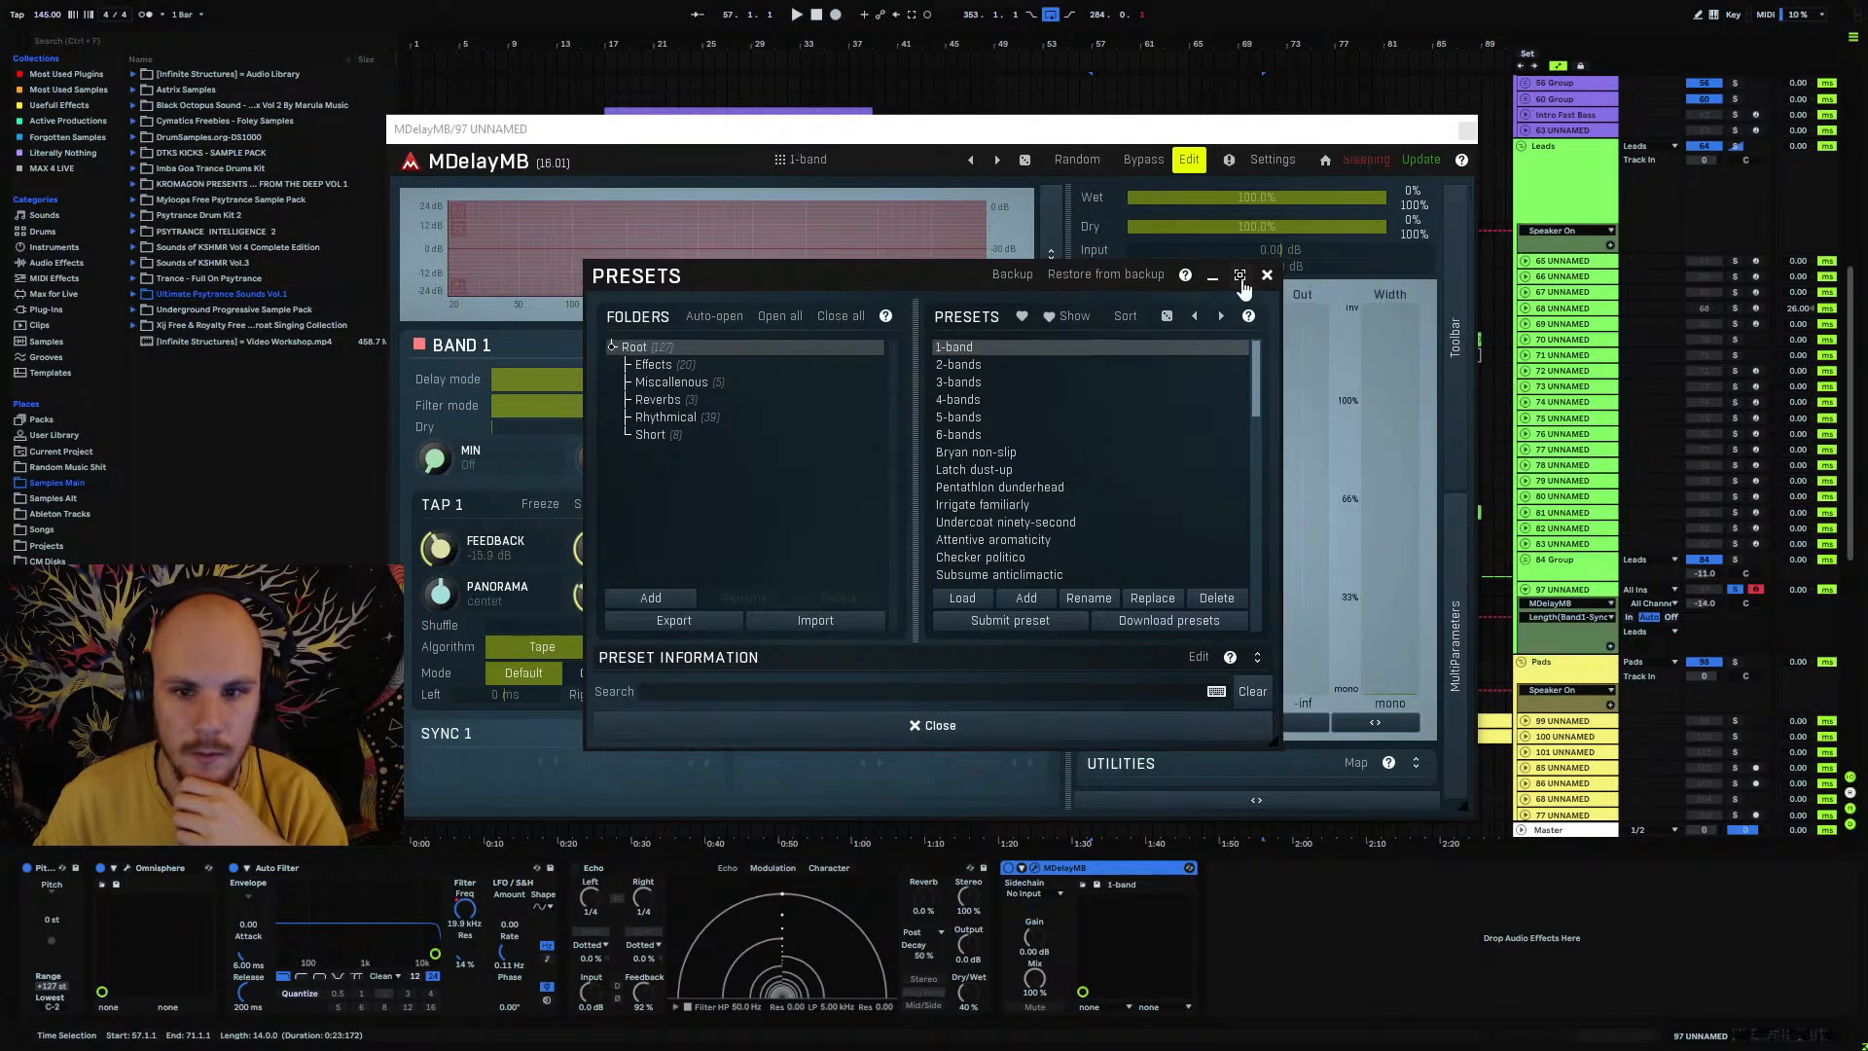
pyautogui.press('space')
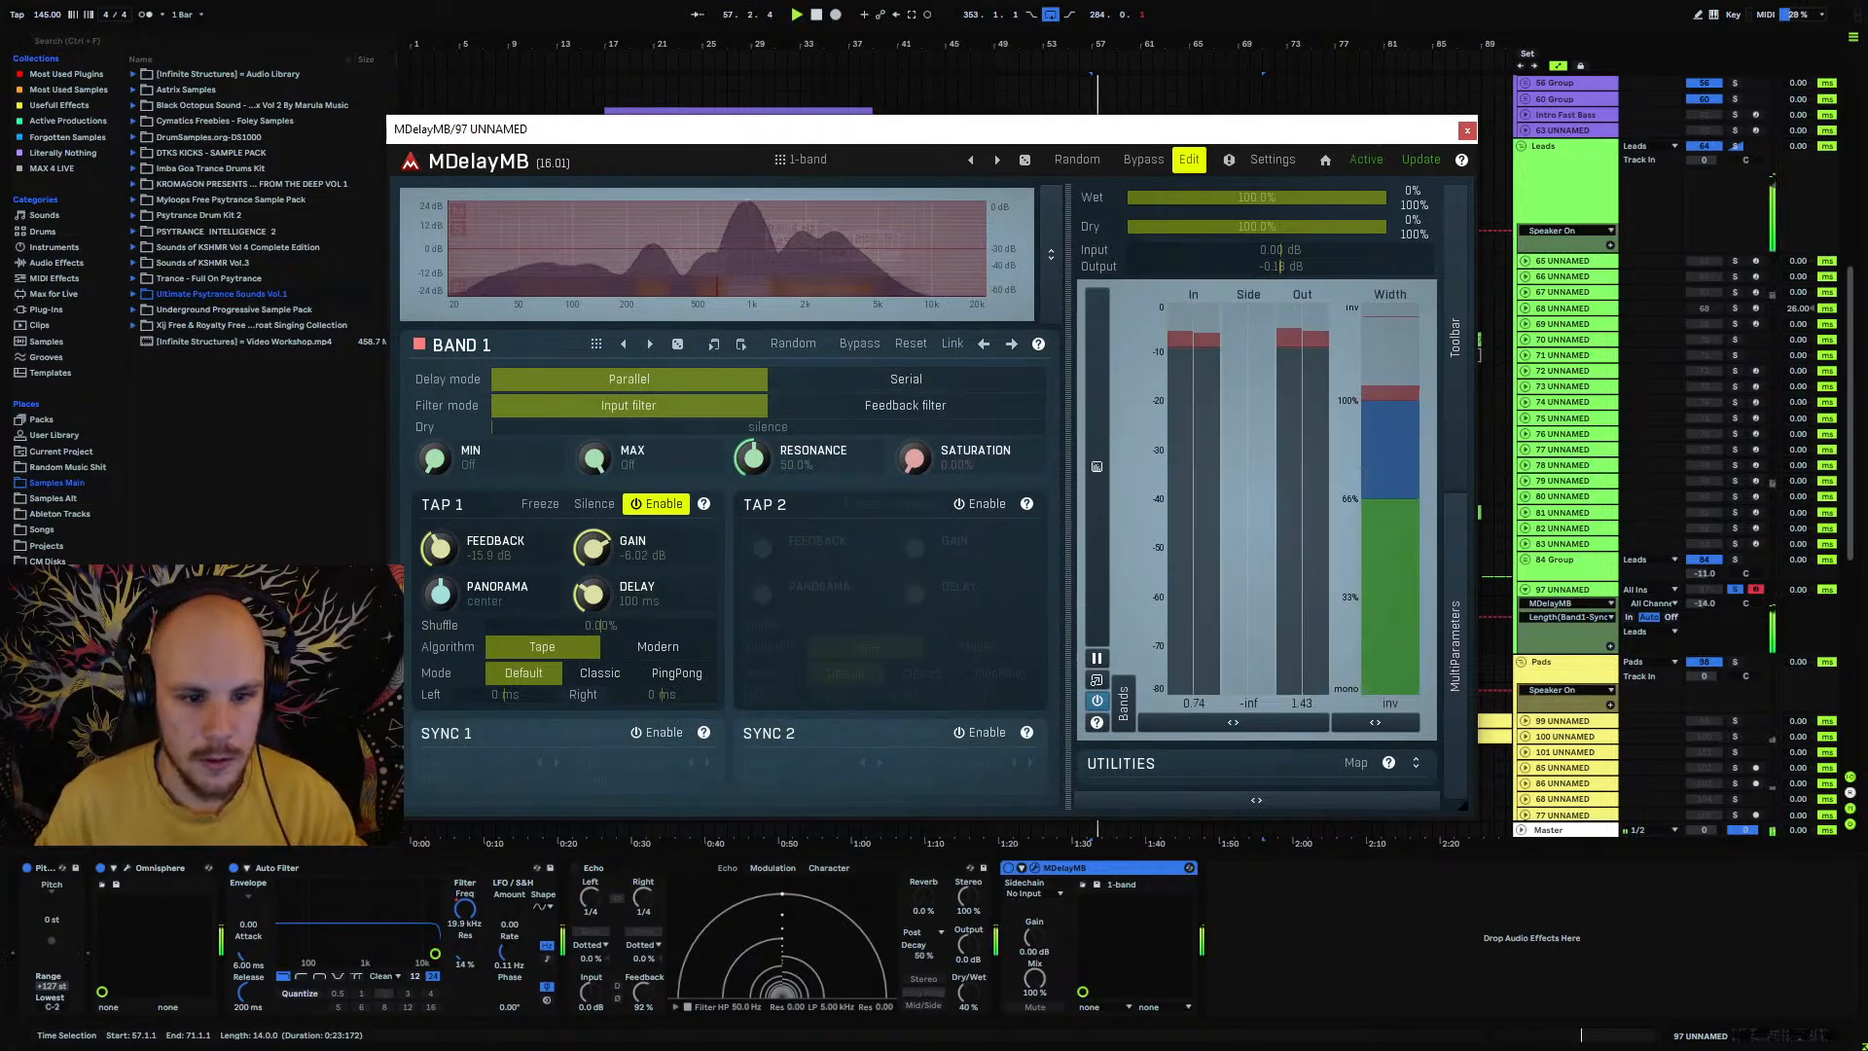
# Step: Set Tap 1 to -4.81 dB gain and PingPong mode, with Sync 1 enabled at 1/4 dotted
pyautogui.scroll(2, 592, 548)
pyautogui.click(658, 731)
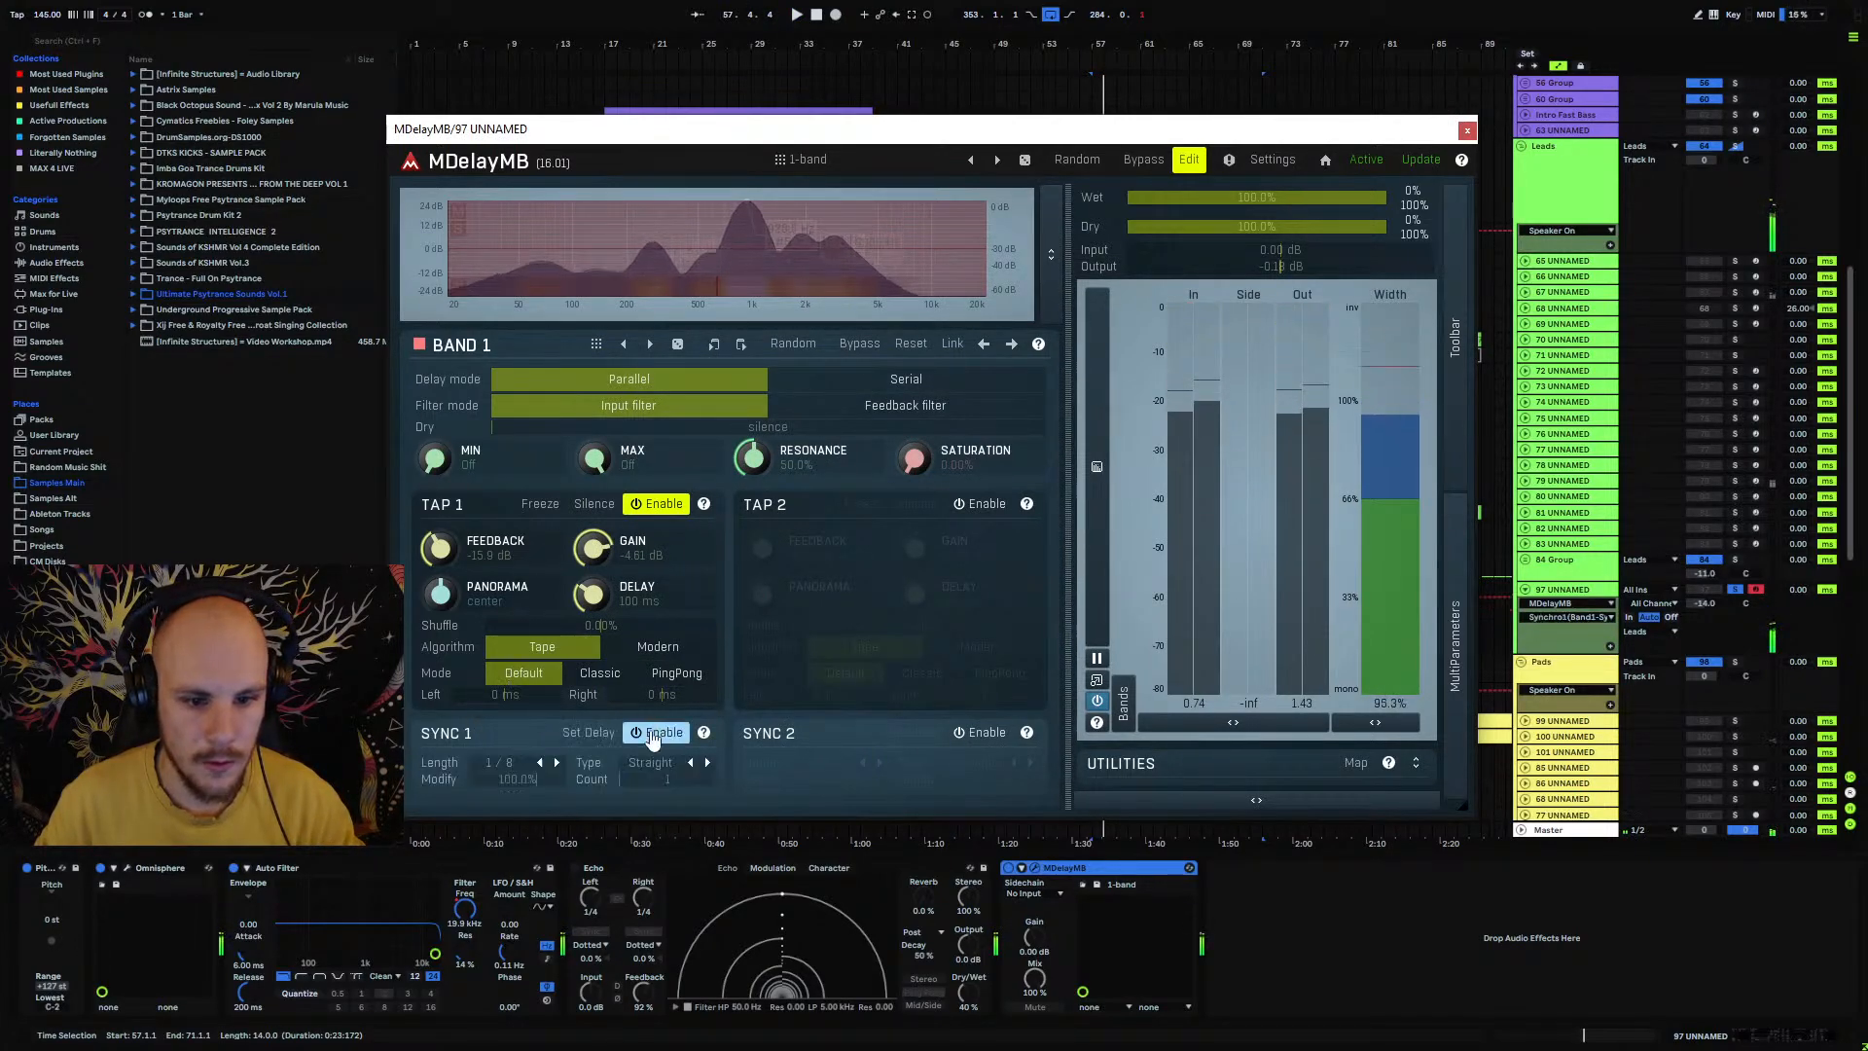
pyautogui.click(556, 763)
pyautogui.click(557, 763)
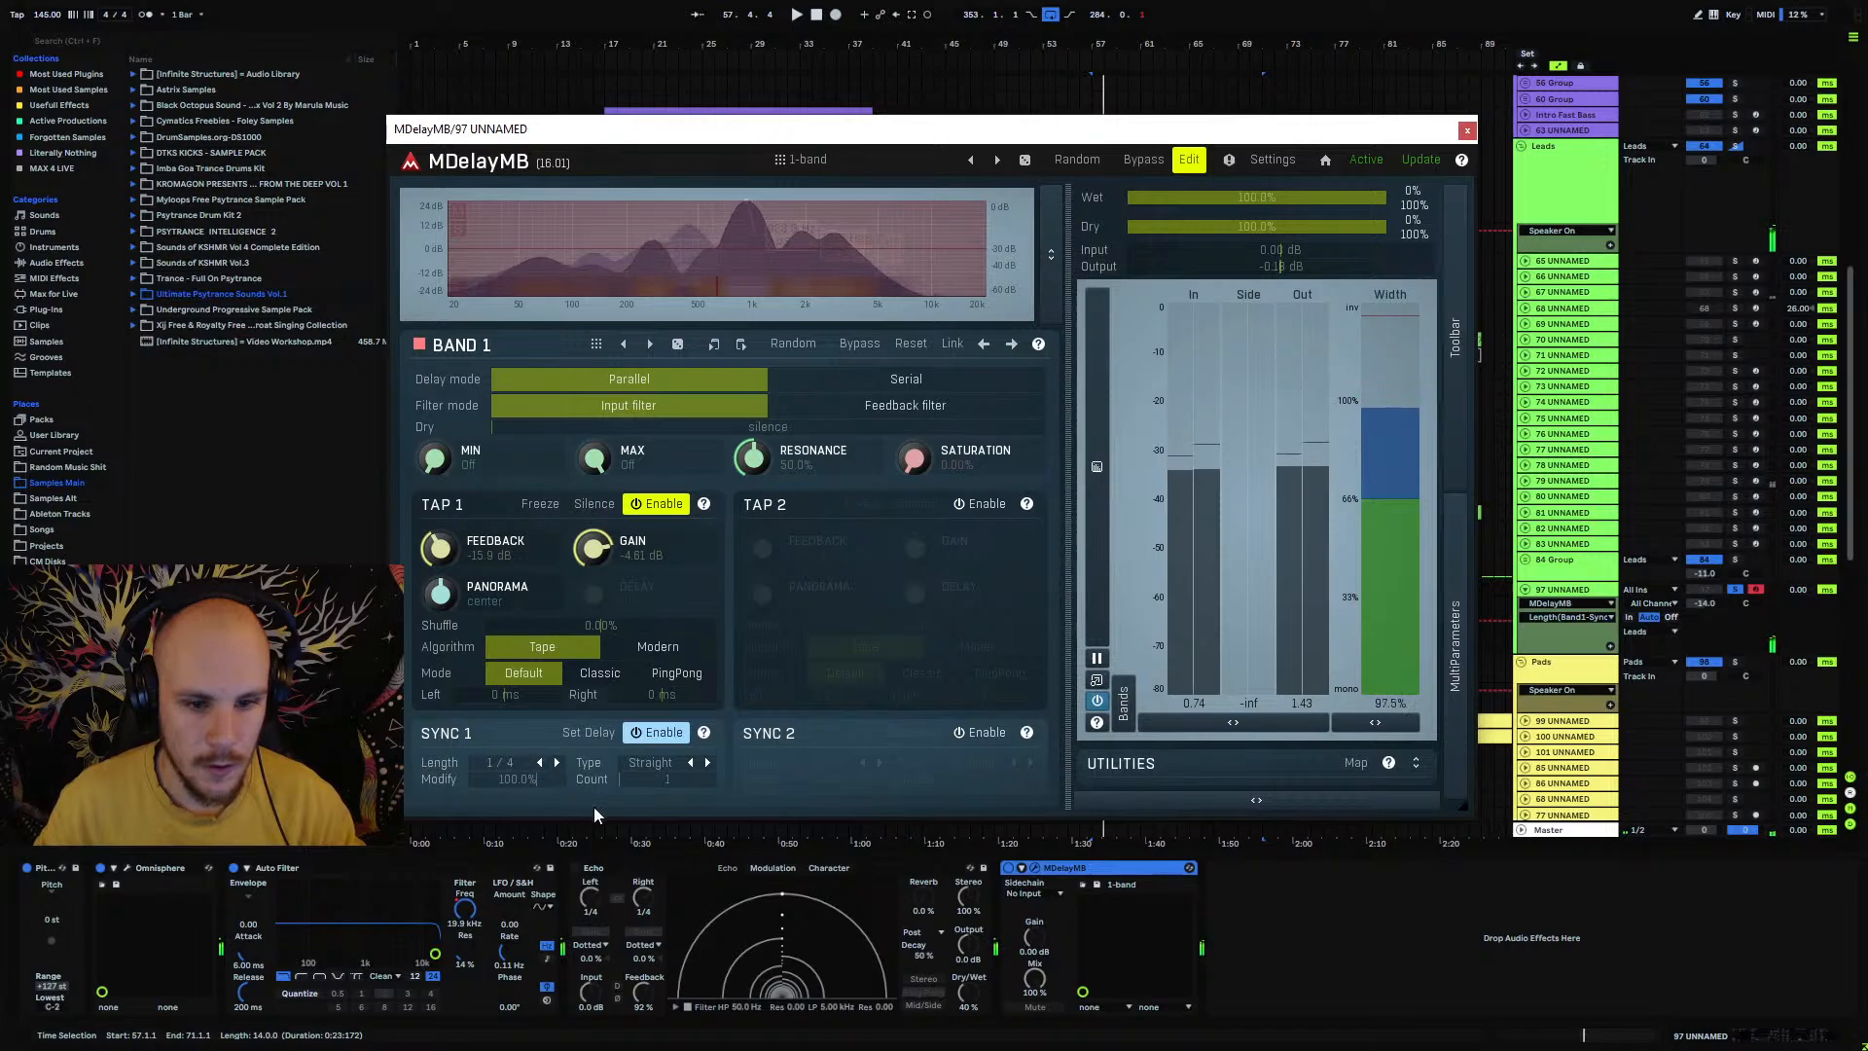
pyautogui.click(707, 763)
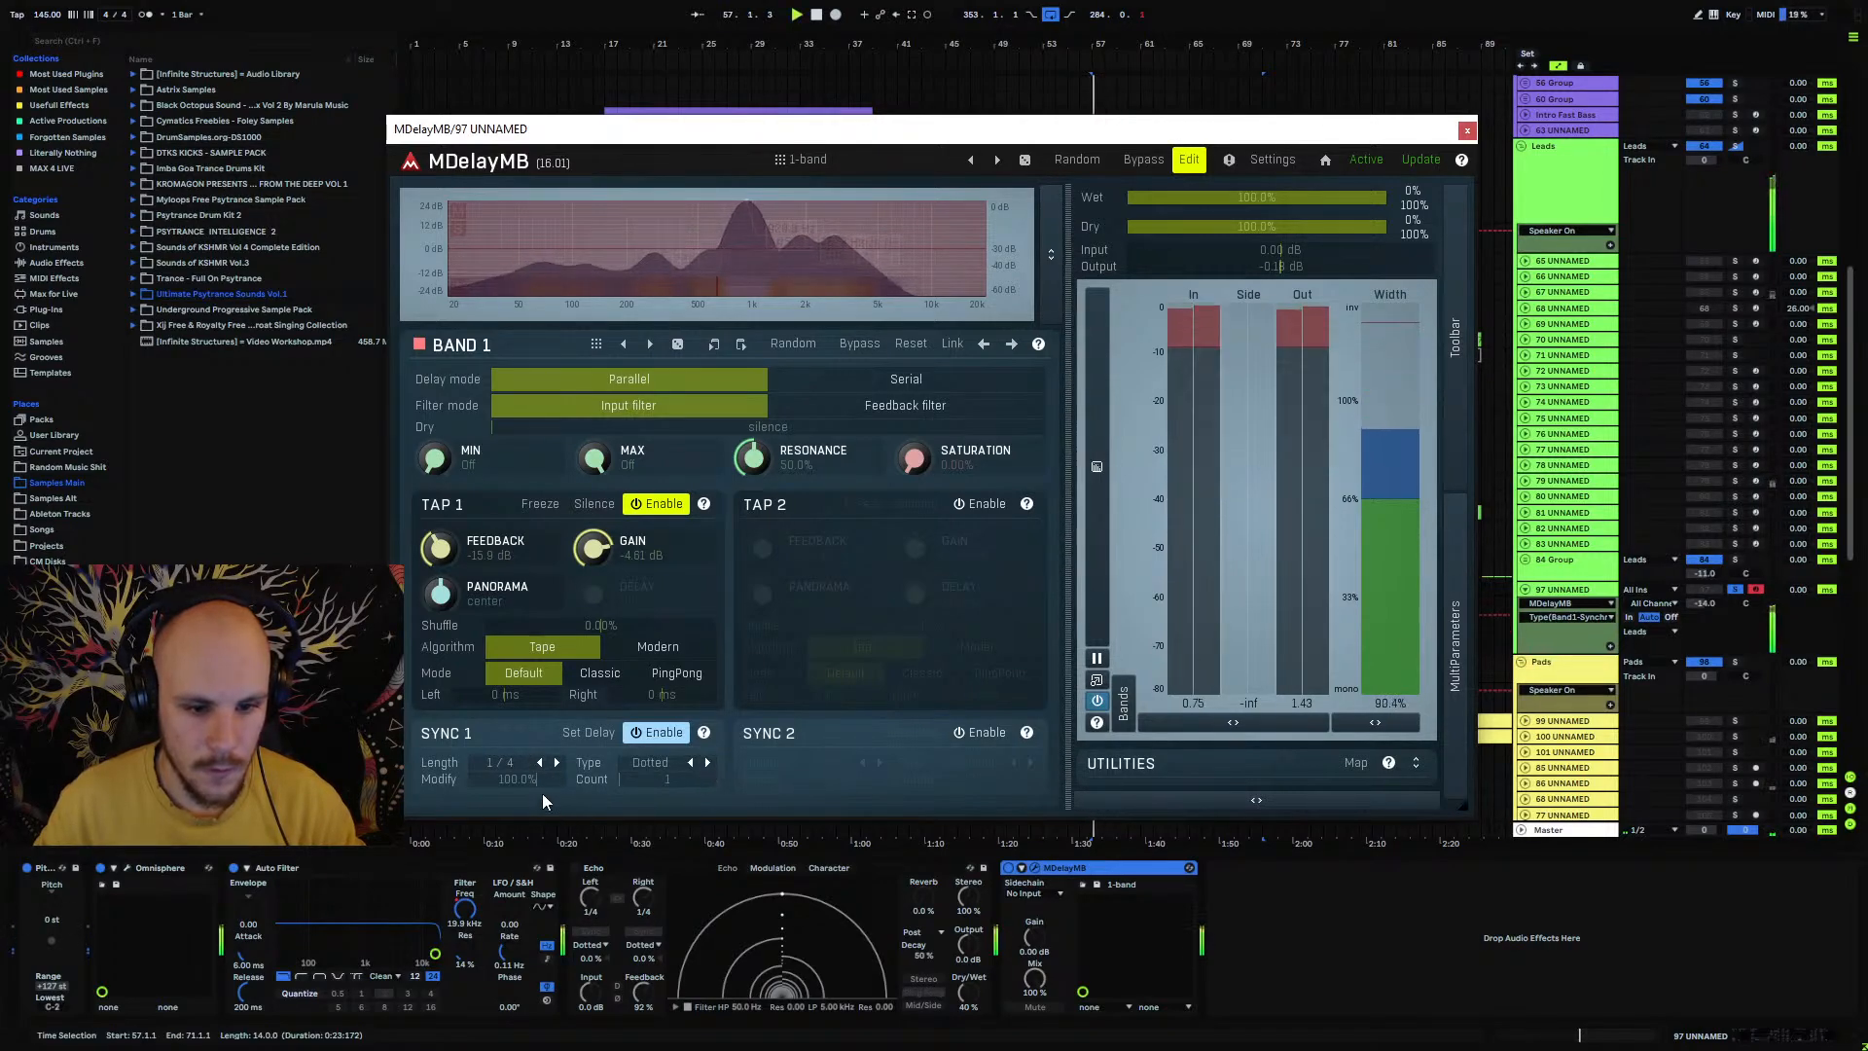
pyautogui.click(672, 675)
pyautogui.press('space')
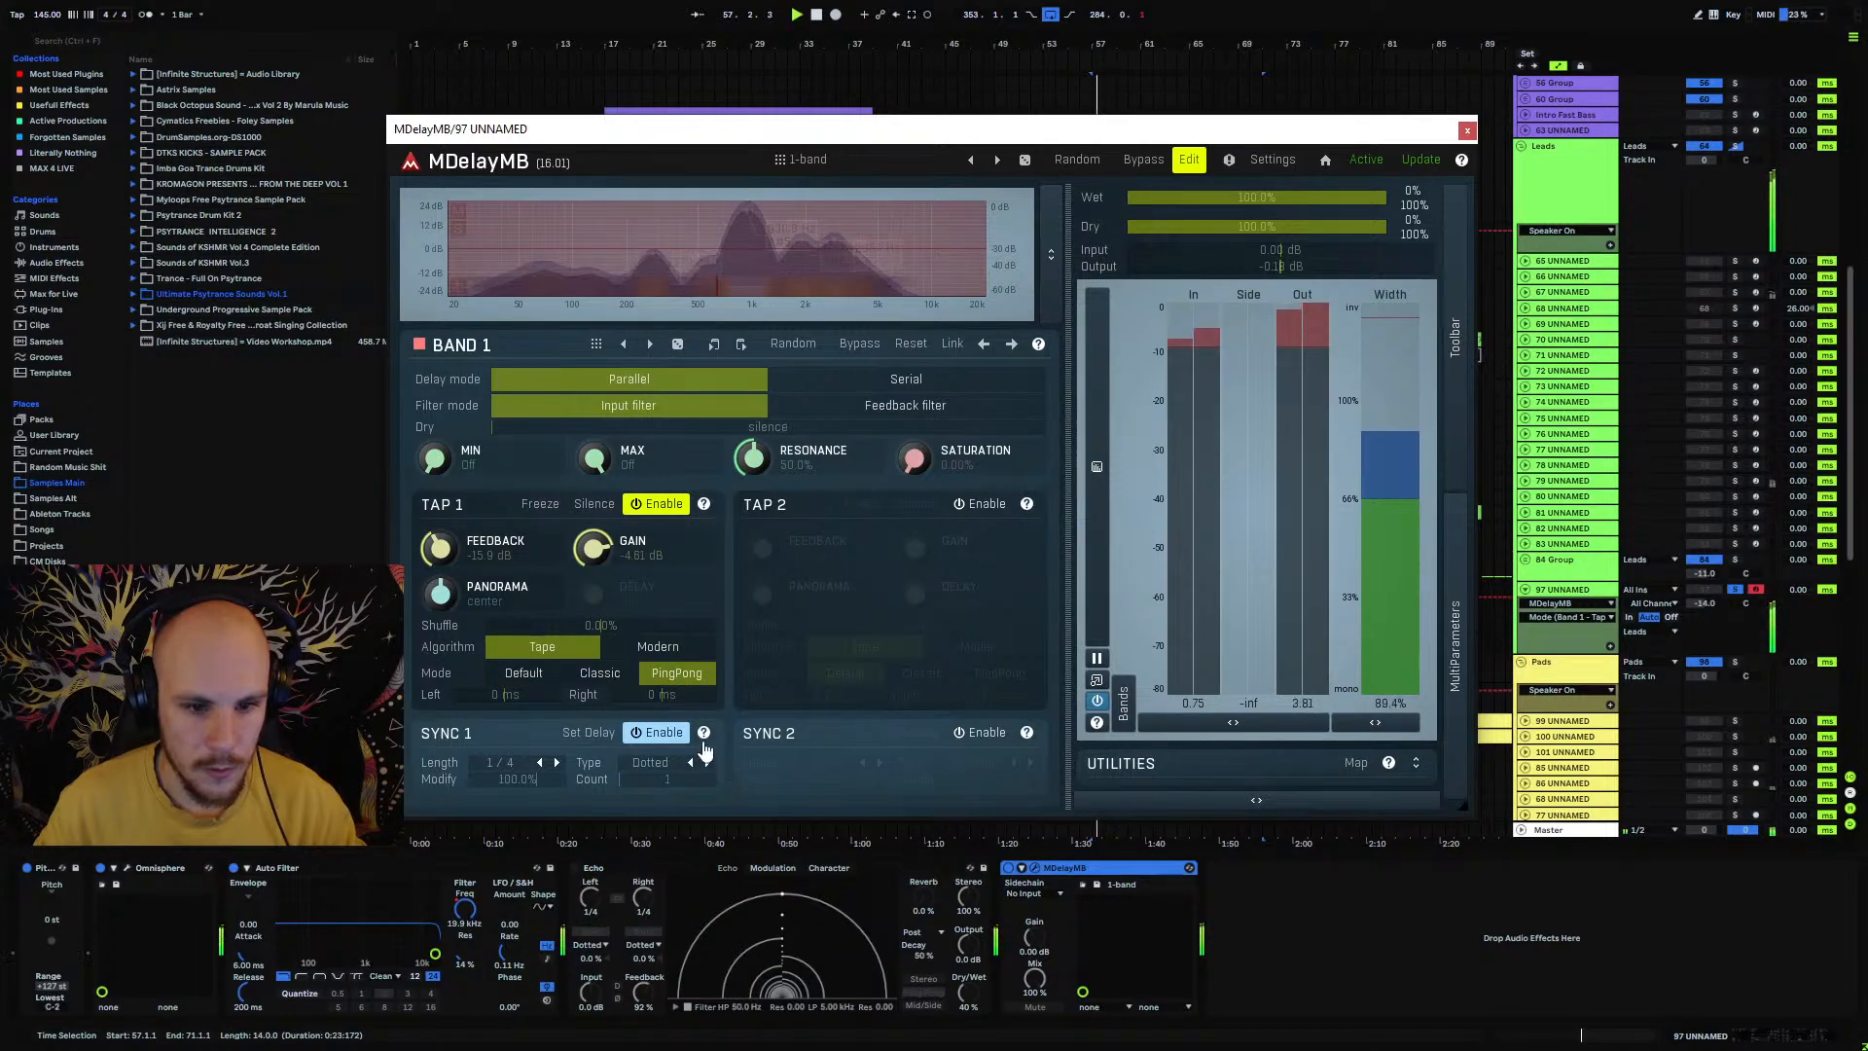
# Step: Raise Tap 1's feedback to -3.28 dB while auditioning the echoes, and set its panorama to 100% right
pyautogui.moveTo(439, 548); pyautogui.dragTo(440, 524)
pyautogui.press('space')
pyautogui.press('space')
pyautogui.press('space')
pyautogui.press('space')
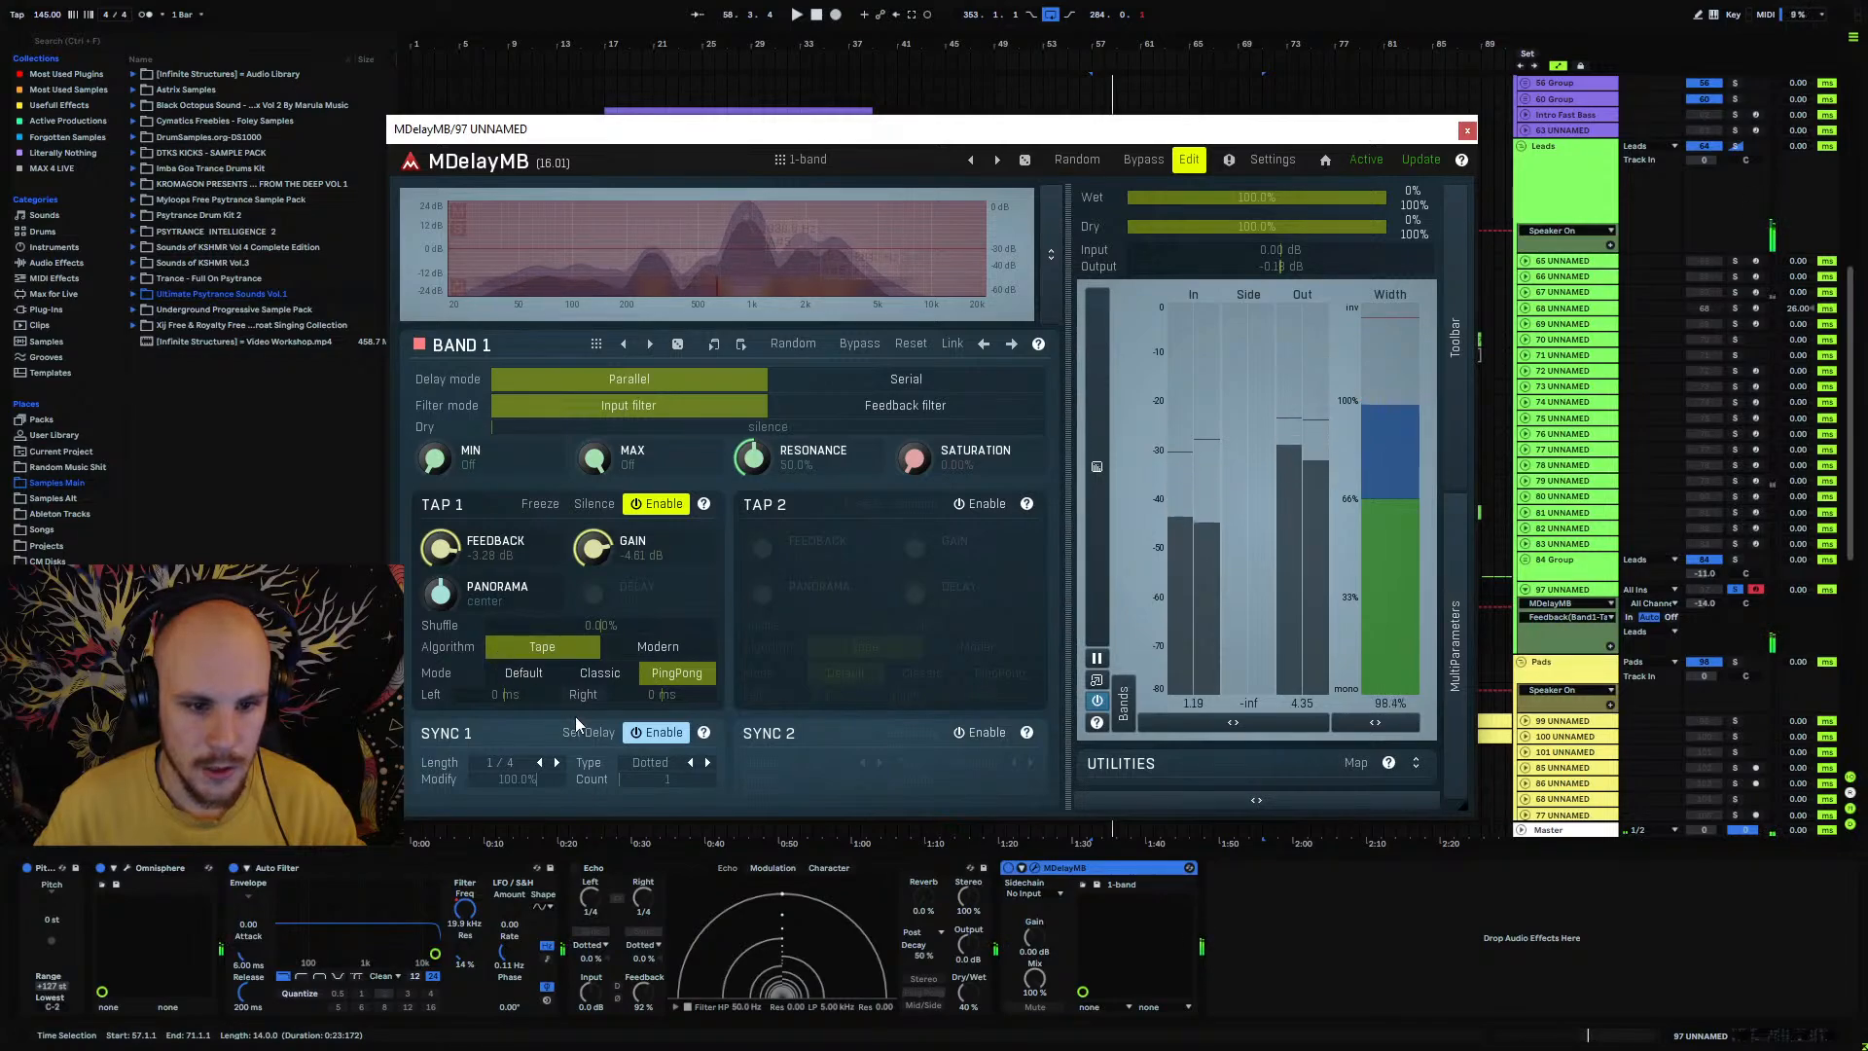
pyautogui.moveTo(440, 593); pyautogui.dragTo(439, 569)
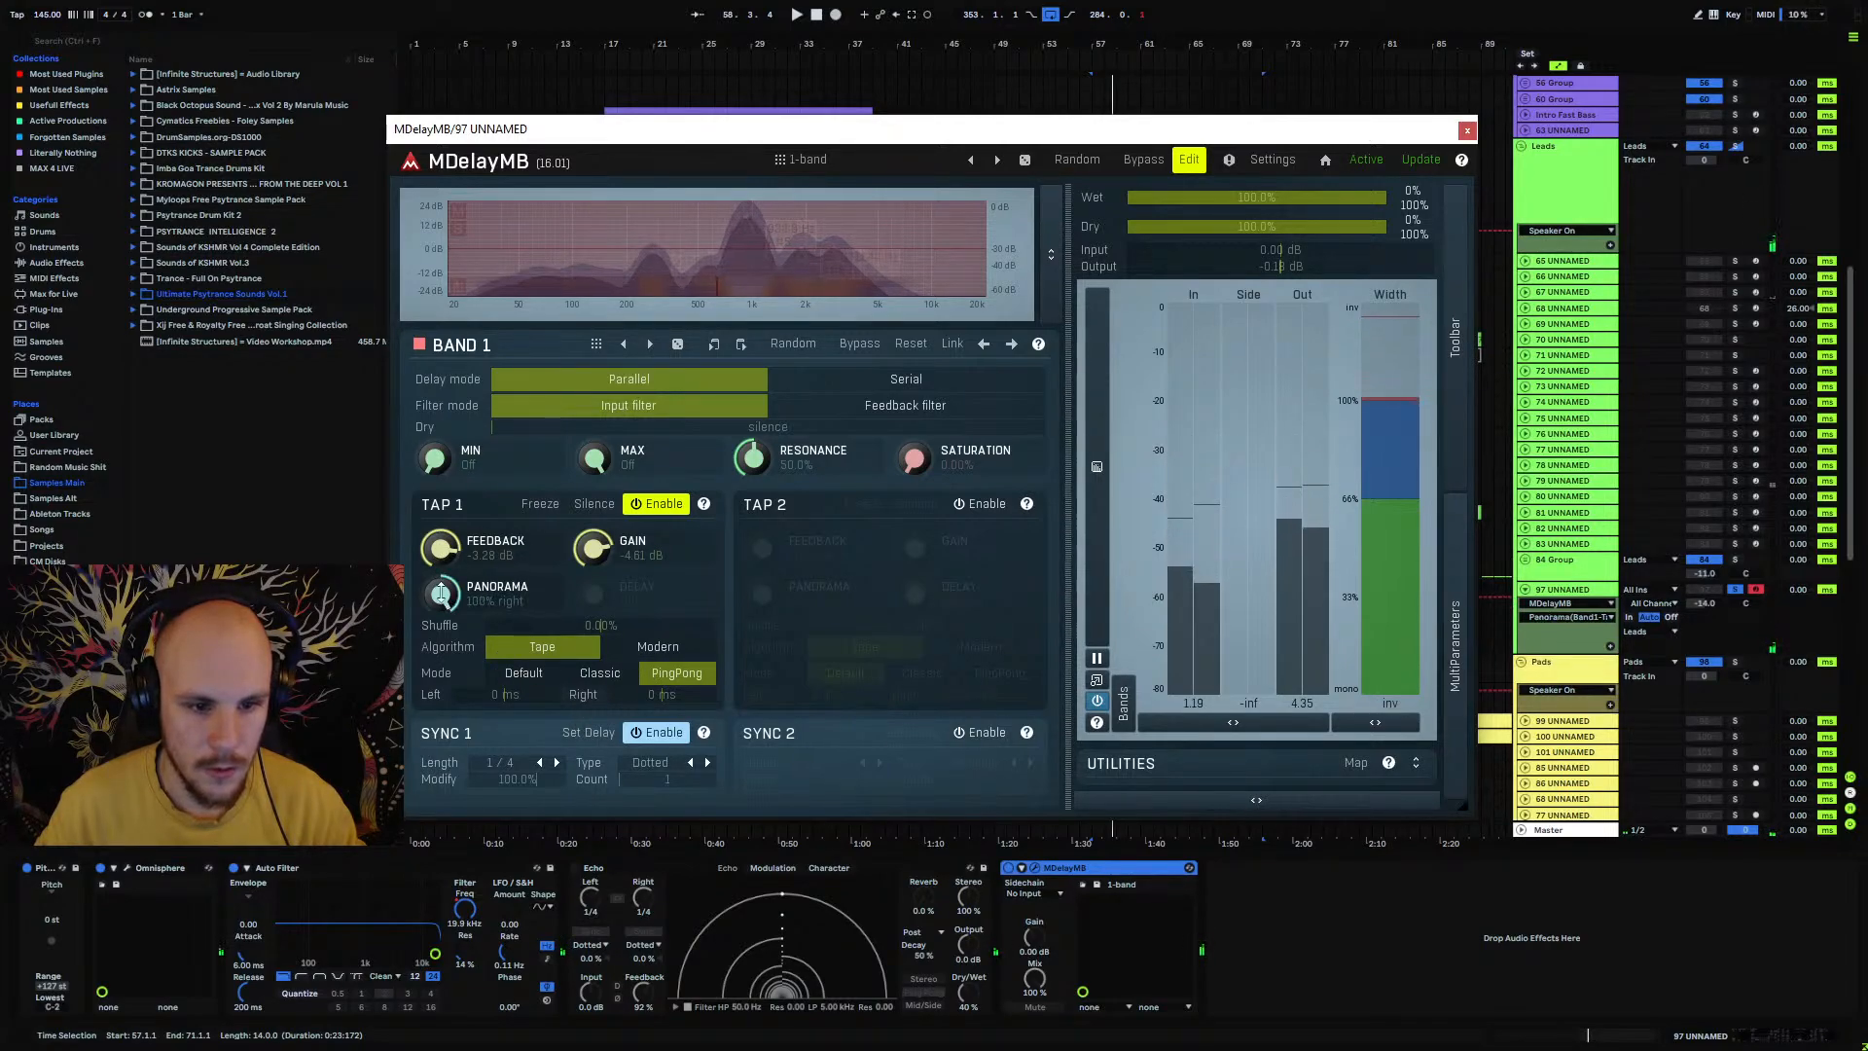
# Step: Set Sync 1's length to 1/2 dotted and Tap 1's feedback to -5.04 dB in MDelayMB while auditioning the melody
pyautogui.press('space')
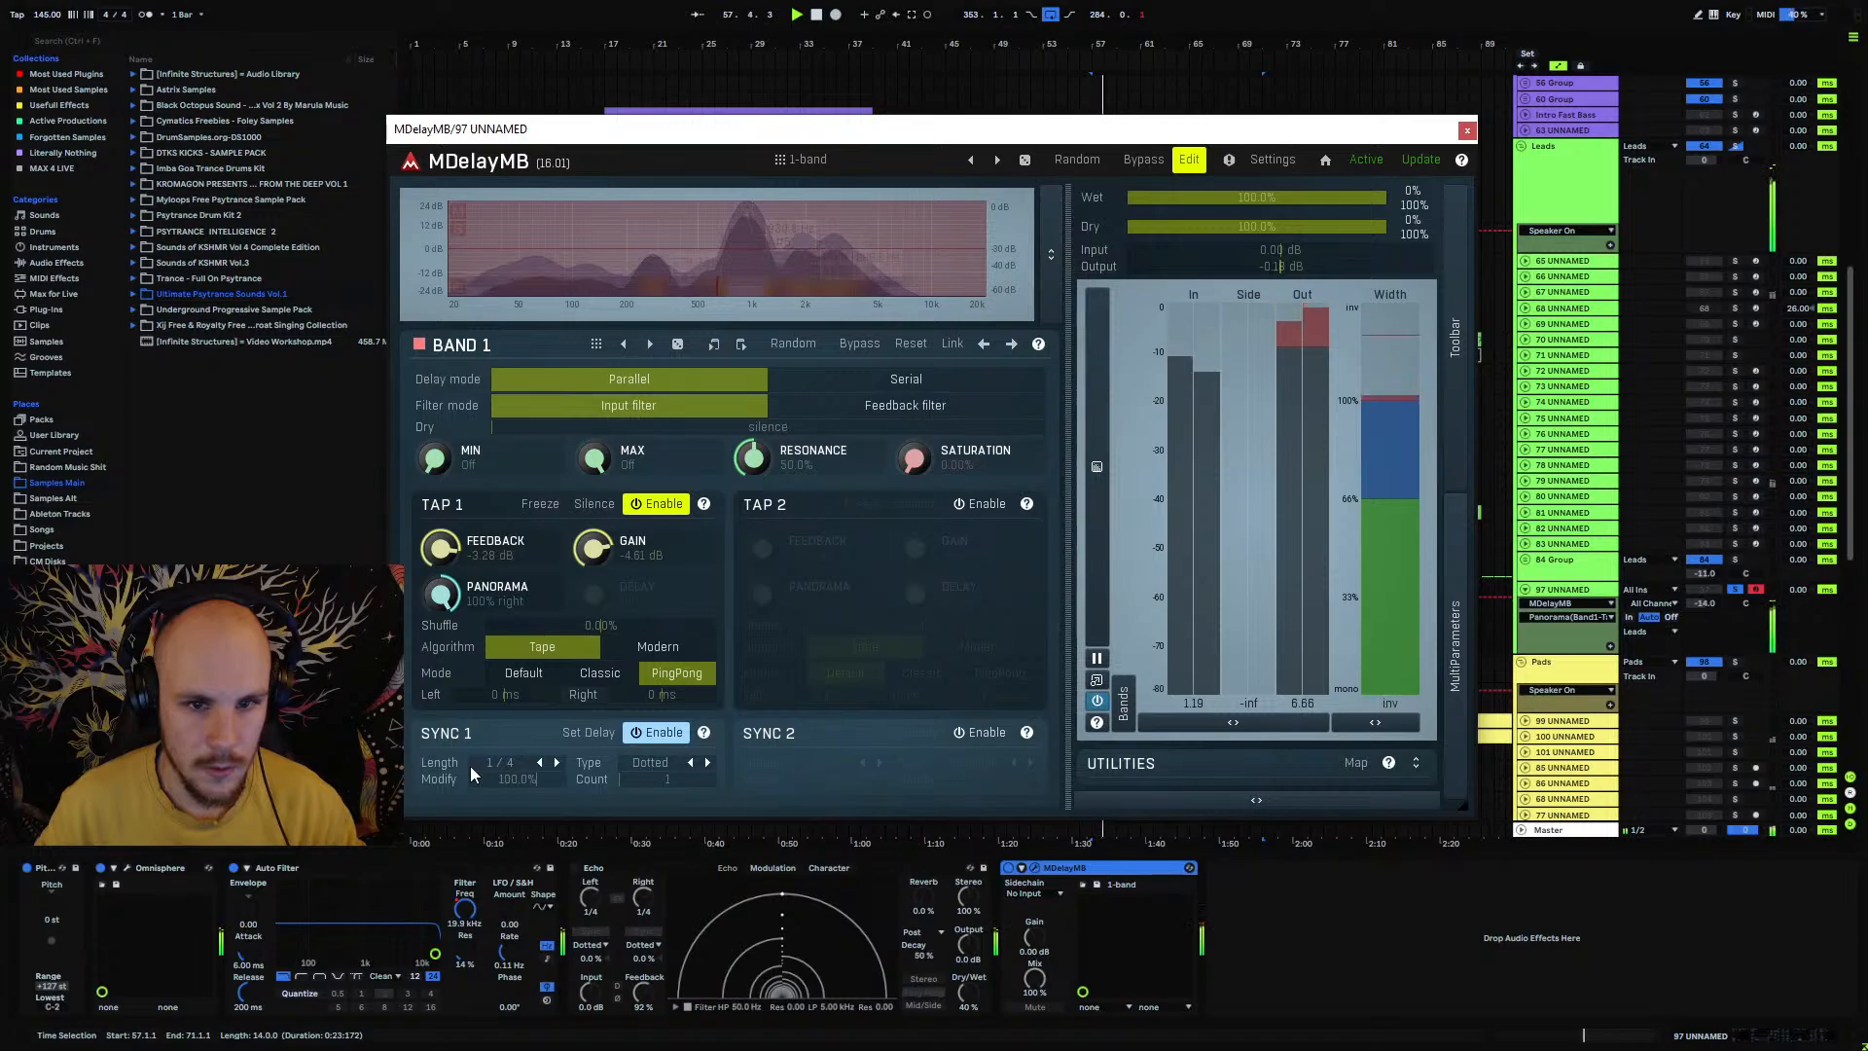
pyautogui.click(540, 761)
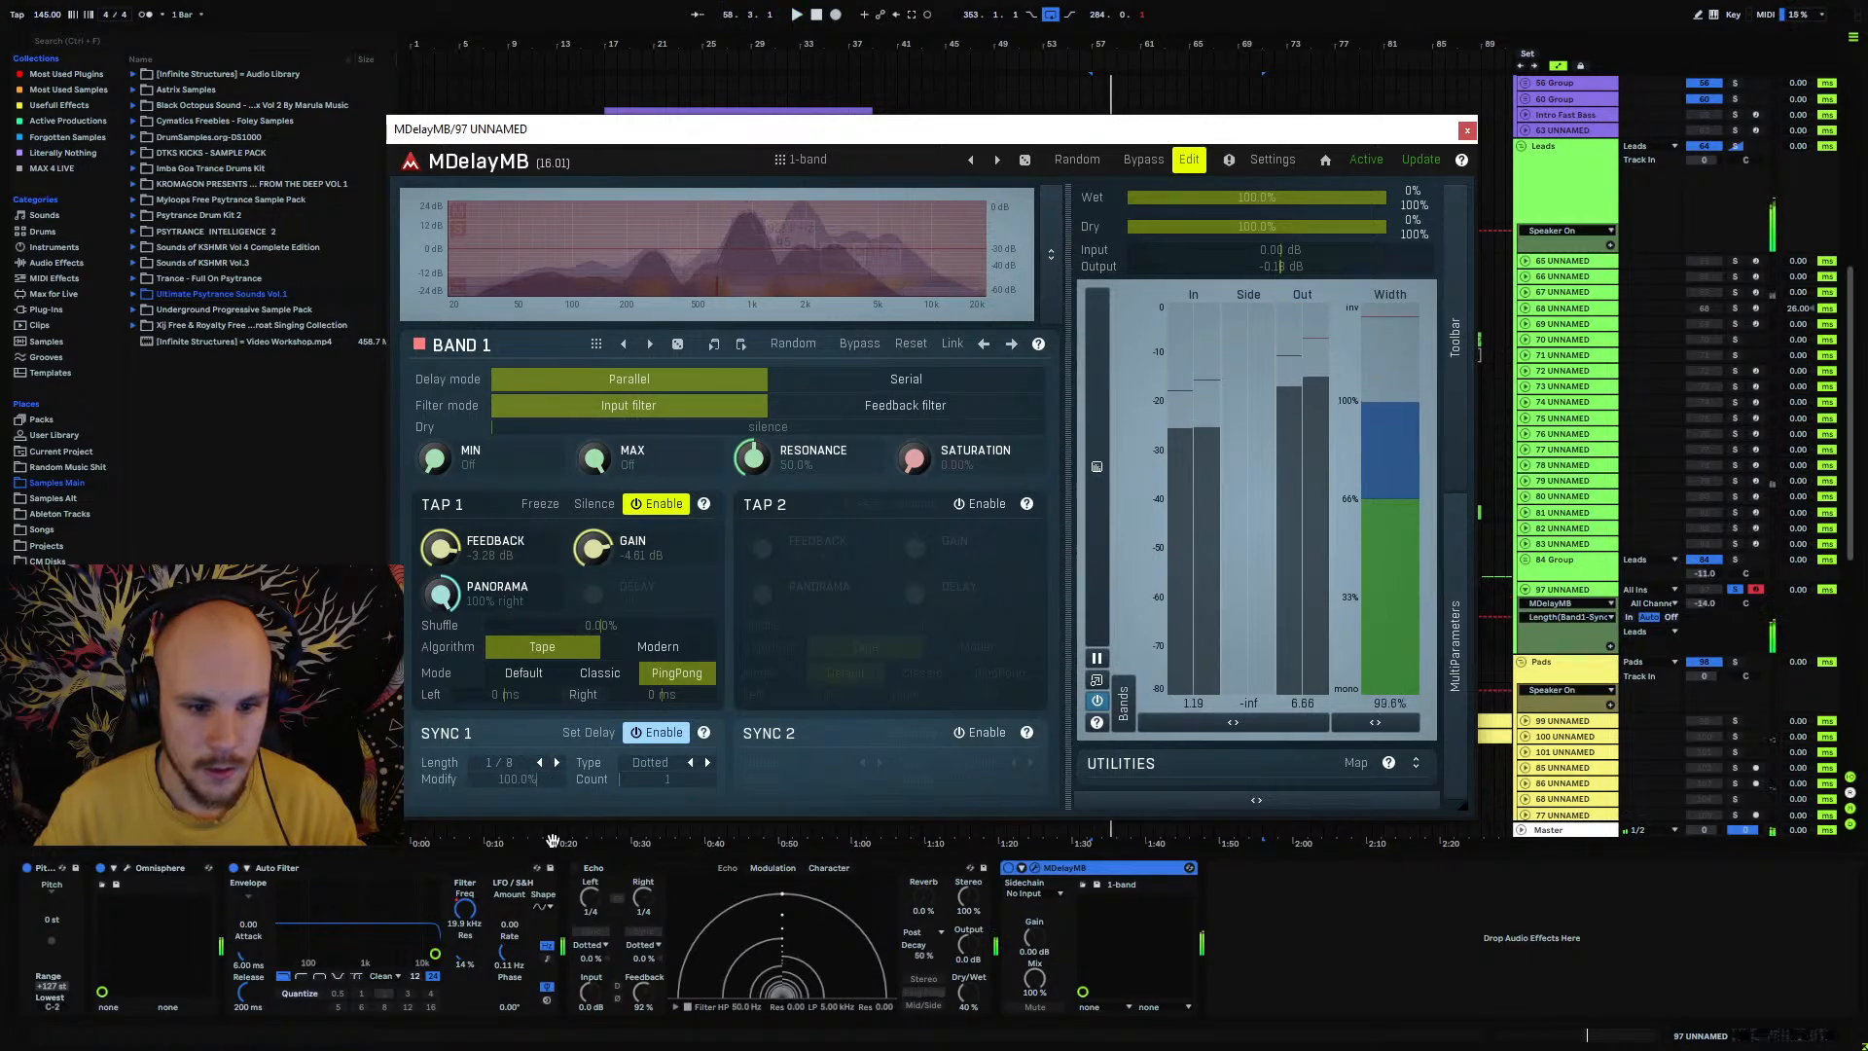
pyautogui.click(555, 760)
pyautogui.click(555, 759)
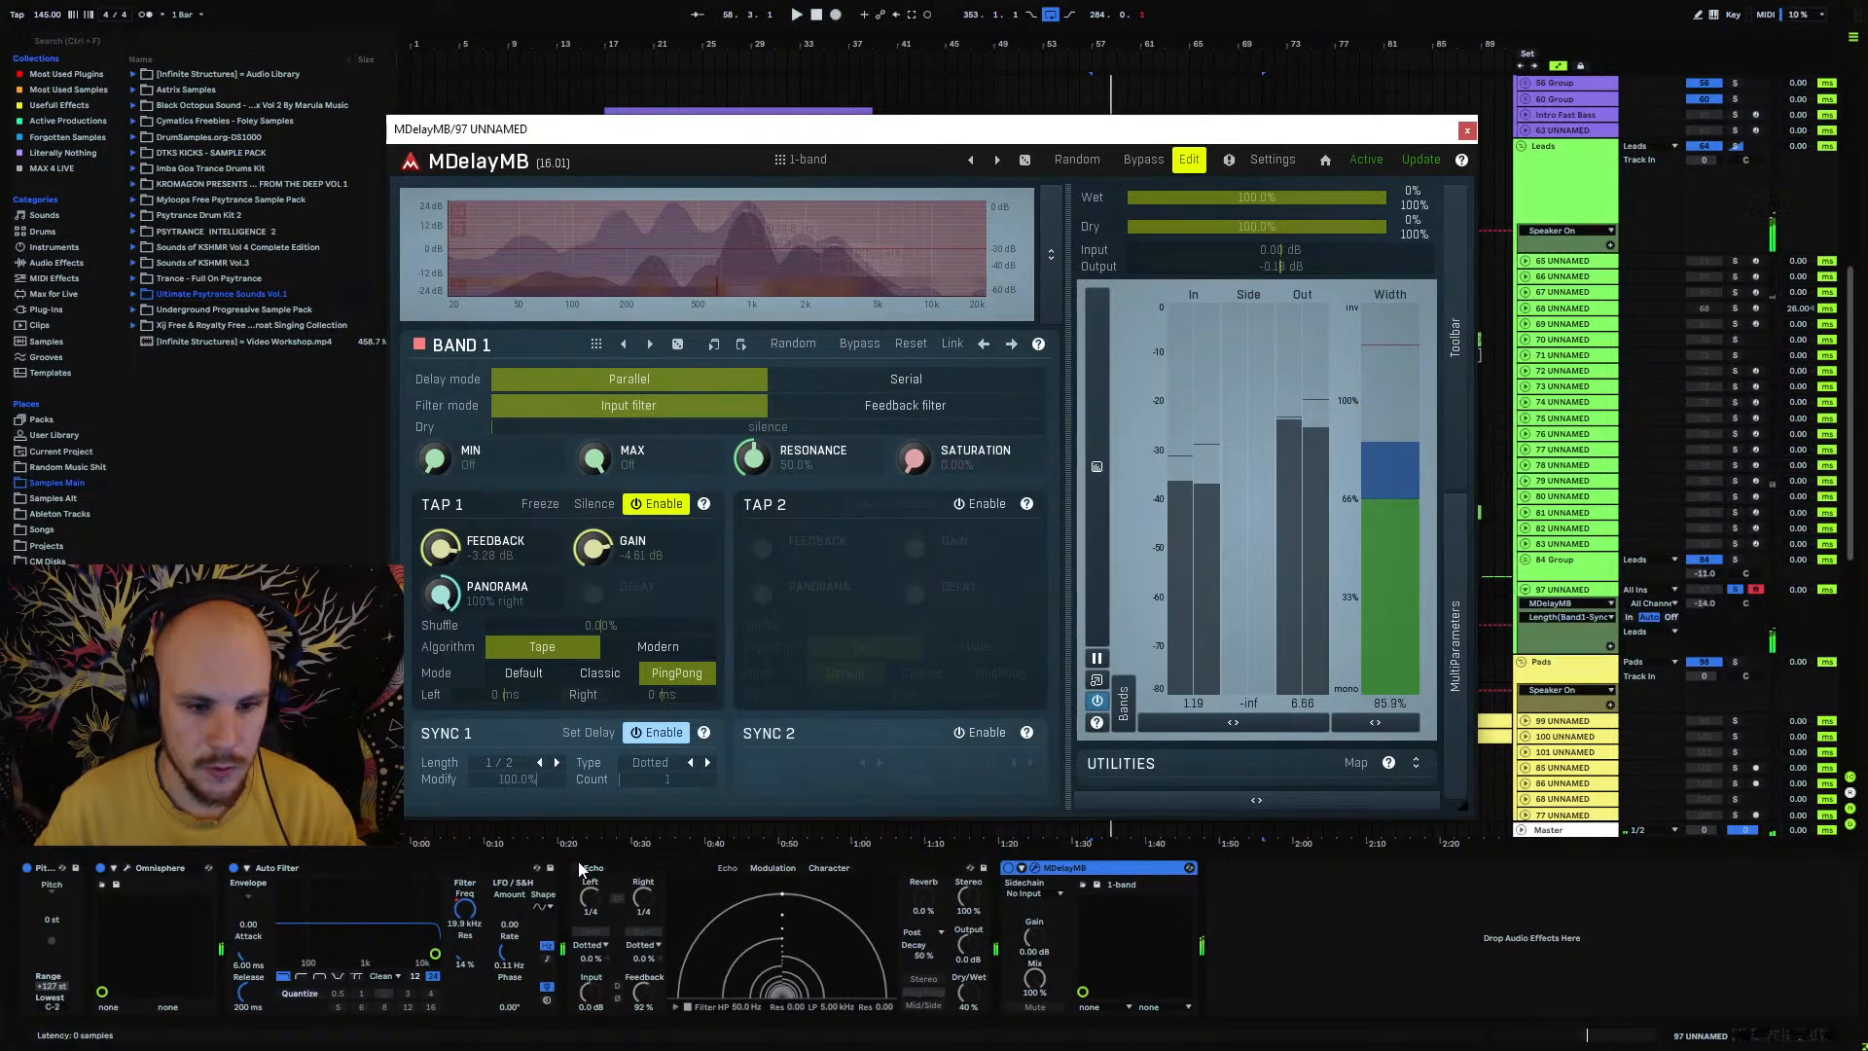
pyautogui.click(659, 732)
pyautogui.click(659, 731)
pyautogui.press('space')
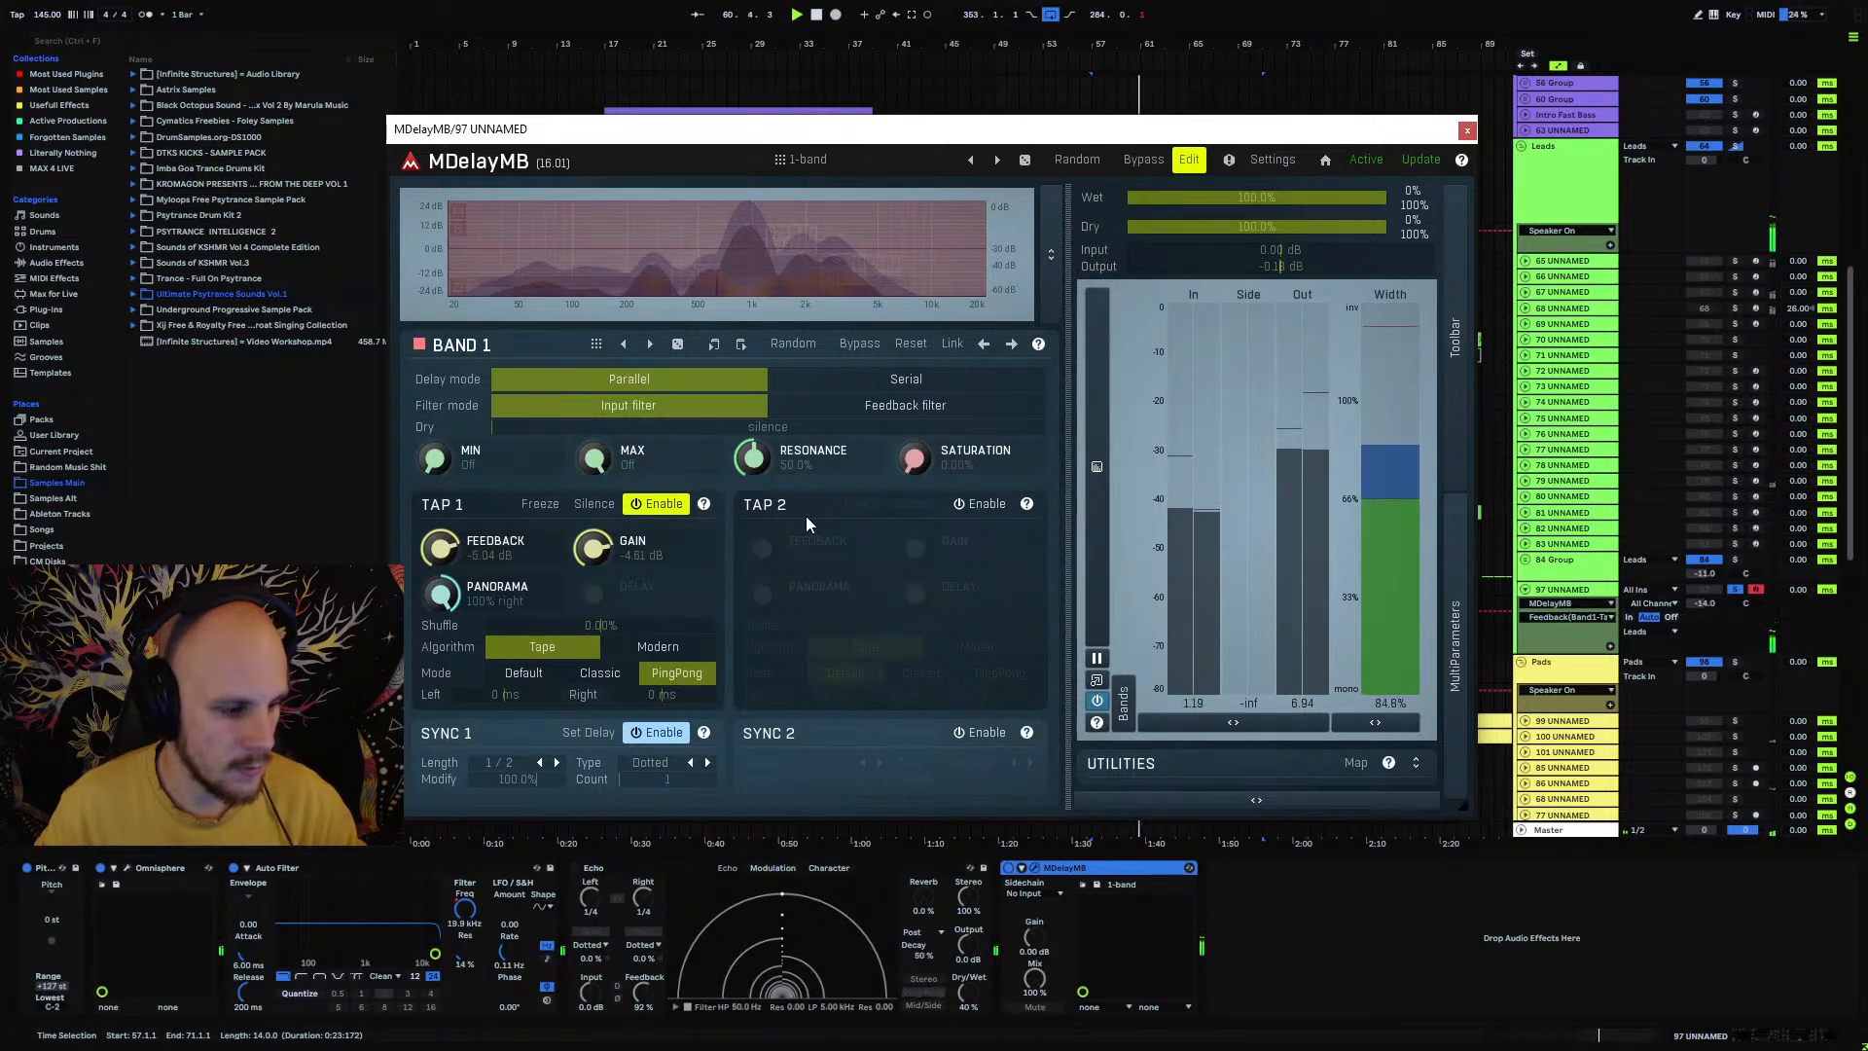
pyautogui.press('space')
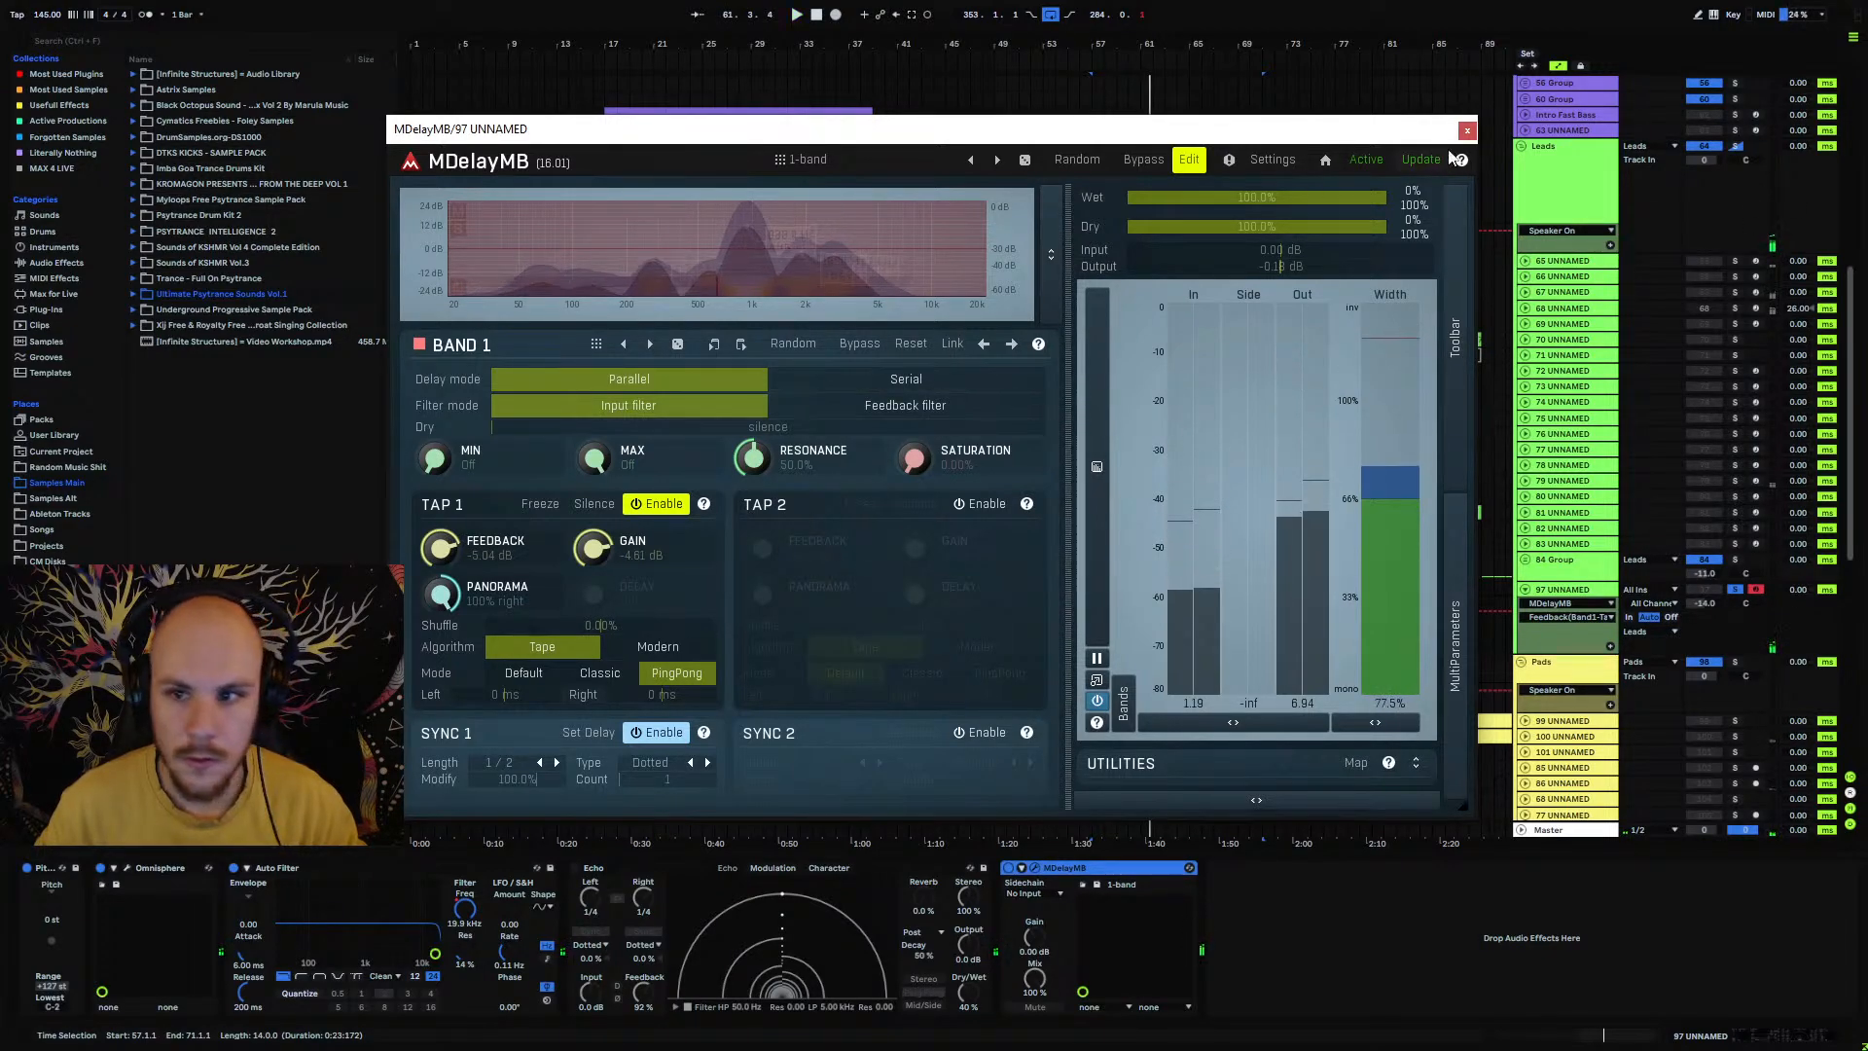
# Step: Unsolo 97 UNNAMED and thin its melody clip from bar 41 by deactivating the notes at clip bars 11, 13, 19 and 21
pyautogui.click(1467, 130)
pyautogui.click(1736, 591)
pyautogui.click(1037, 603)
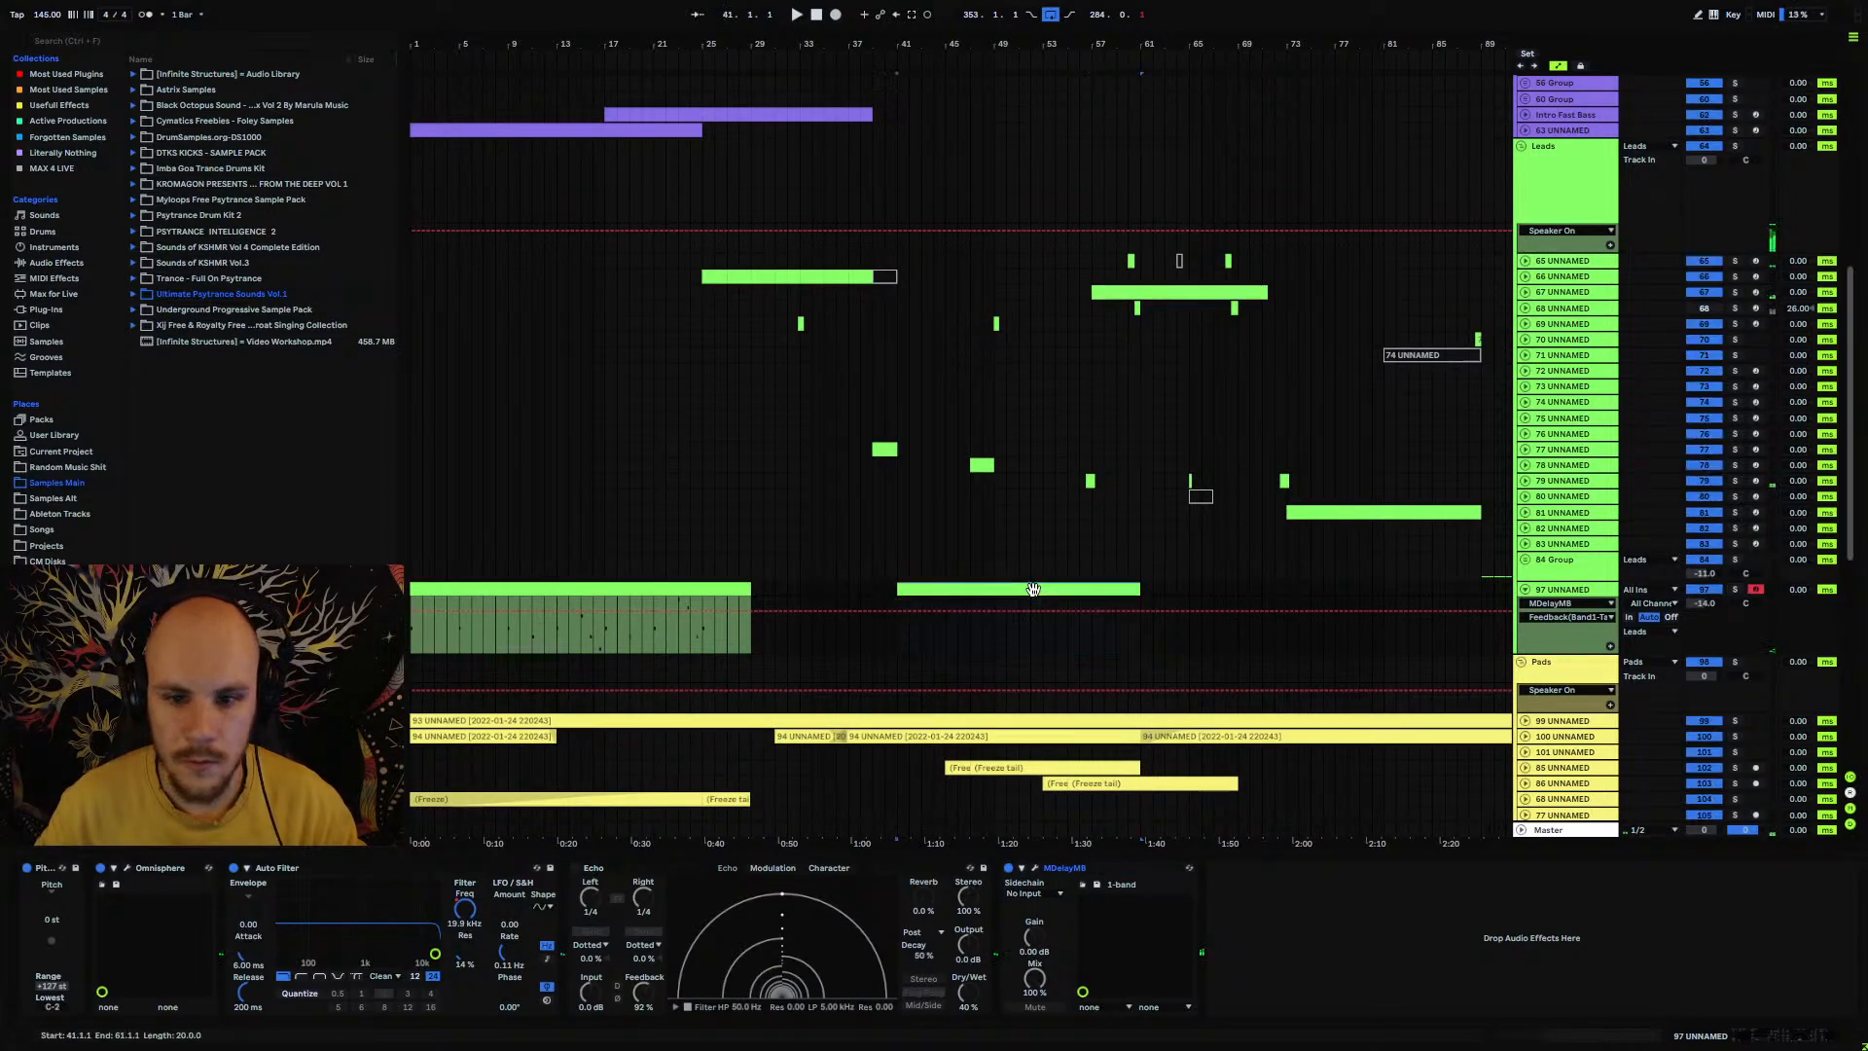
pyautogui.moveTo(902, 858); pyautogui.dragTo(903, 502)
pyautogui.scroll(-1, 891, 728)
pyautogui.click(590, 749)
pyautogui.moveTo(589, 749); pyautogui.dragTo(508, 797)
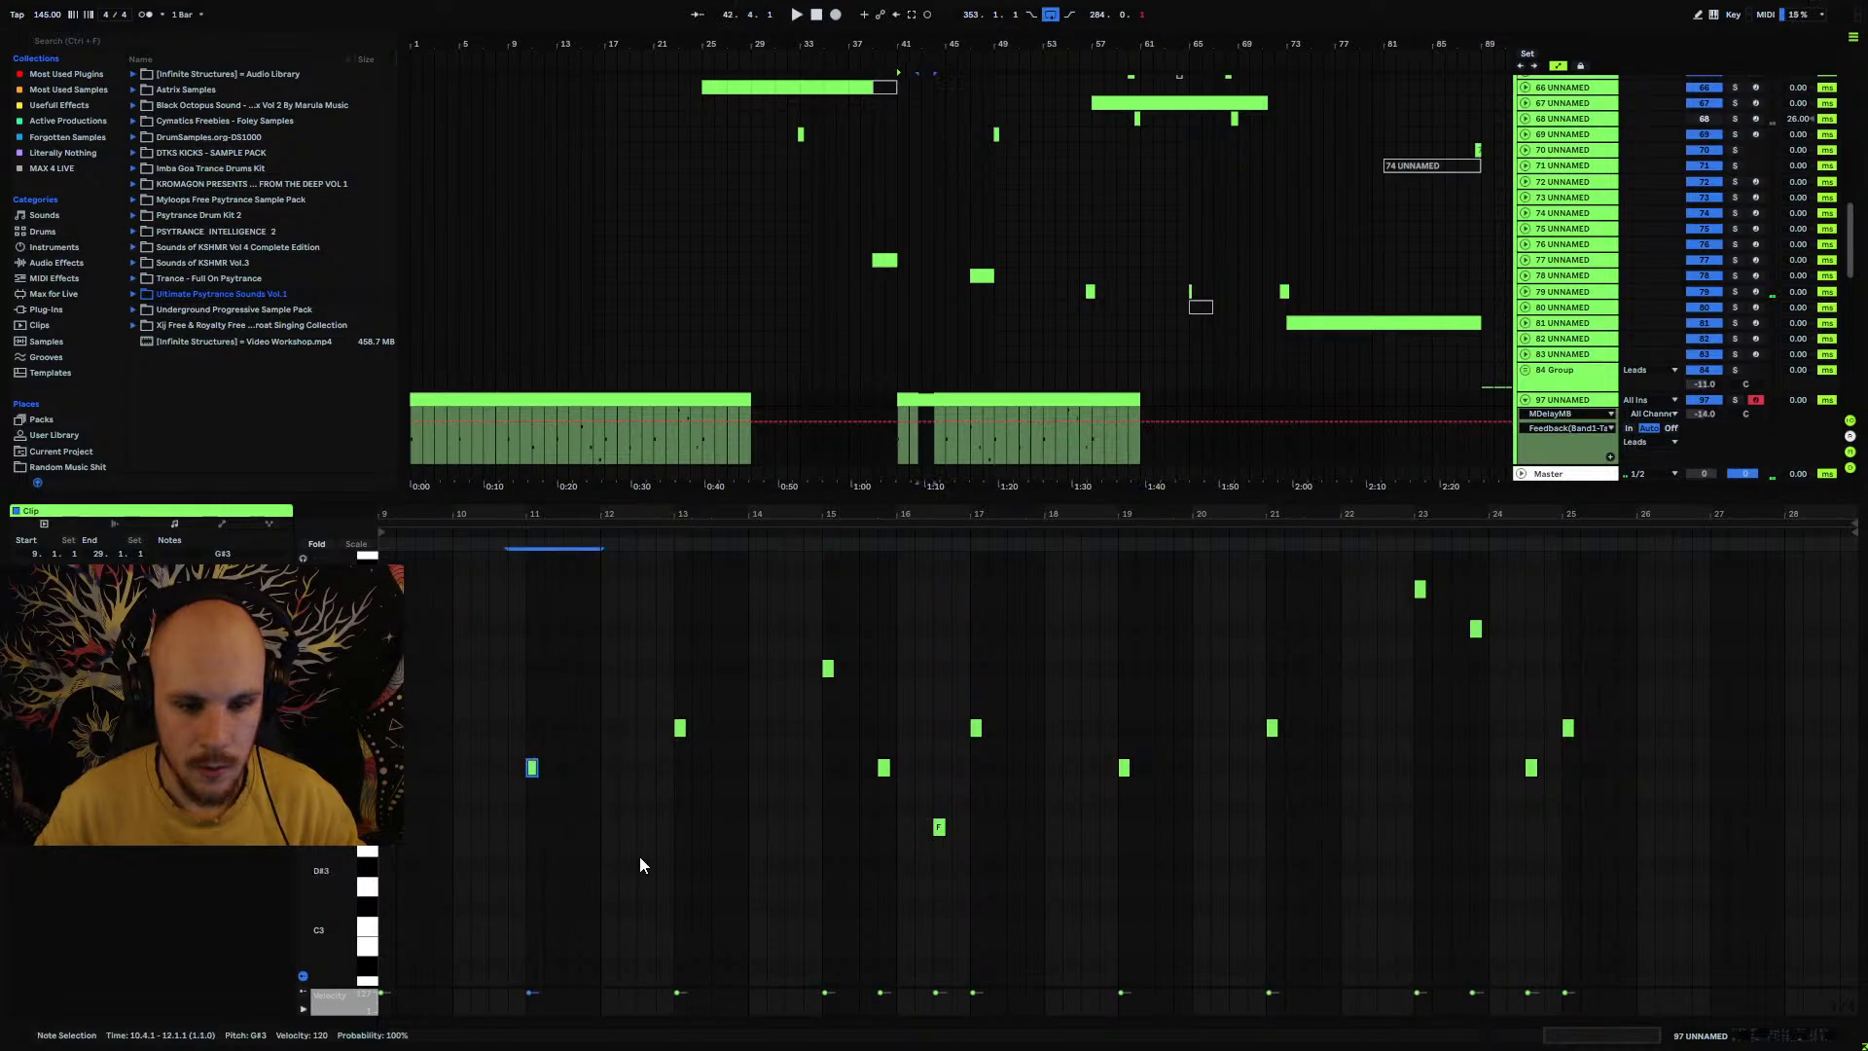
pyautogui.press('Right')
pyautogui.press('Right')
pyautogui.press('Right')
pyautogui.press('Right')
pyautogui.press('Right')
pyautogui.press('Right')
pyautogui.press('Right')
pyautogui.press('Right')
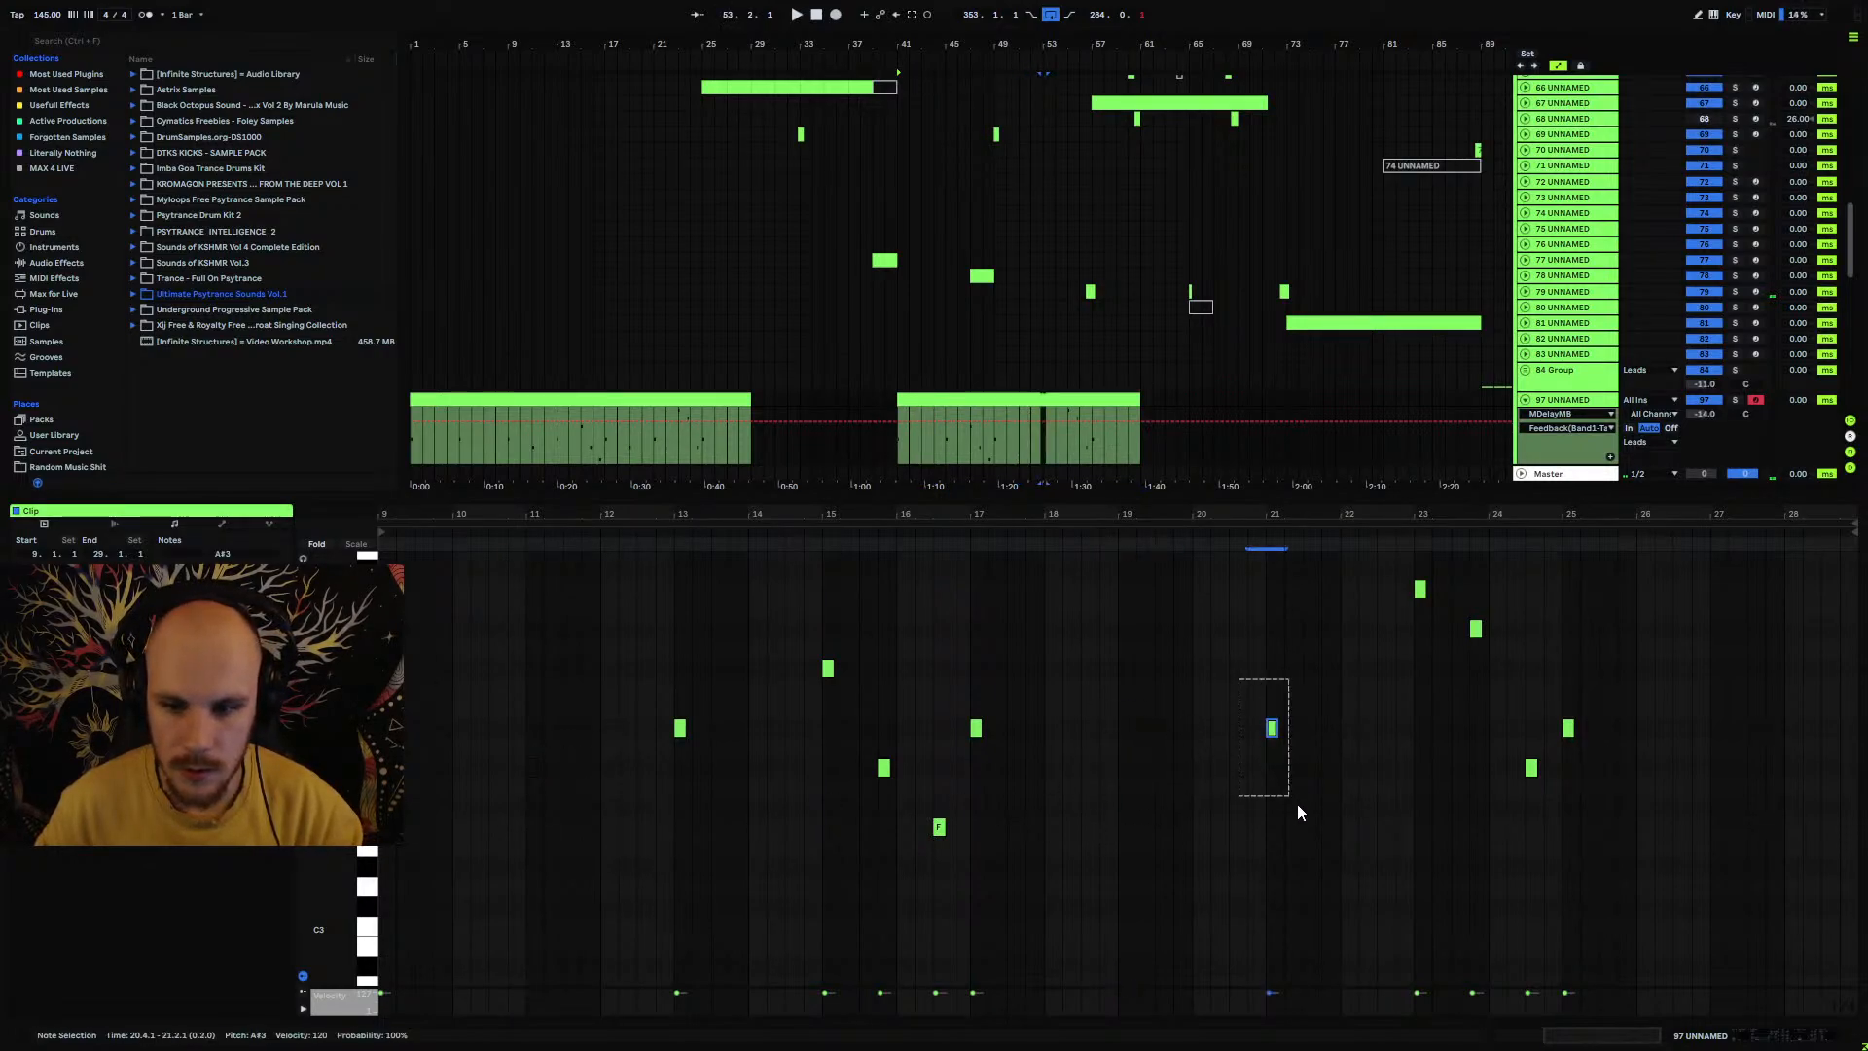
pyautogui.moveTo(704, 671); pyautogui.dragTo(638, 817)
# Step: Play the thinned melody from bar 41 and move the two-bar 78 UNNAMED clip to start at bar 45
pyautogui.press('space')
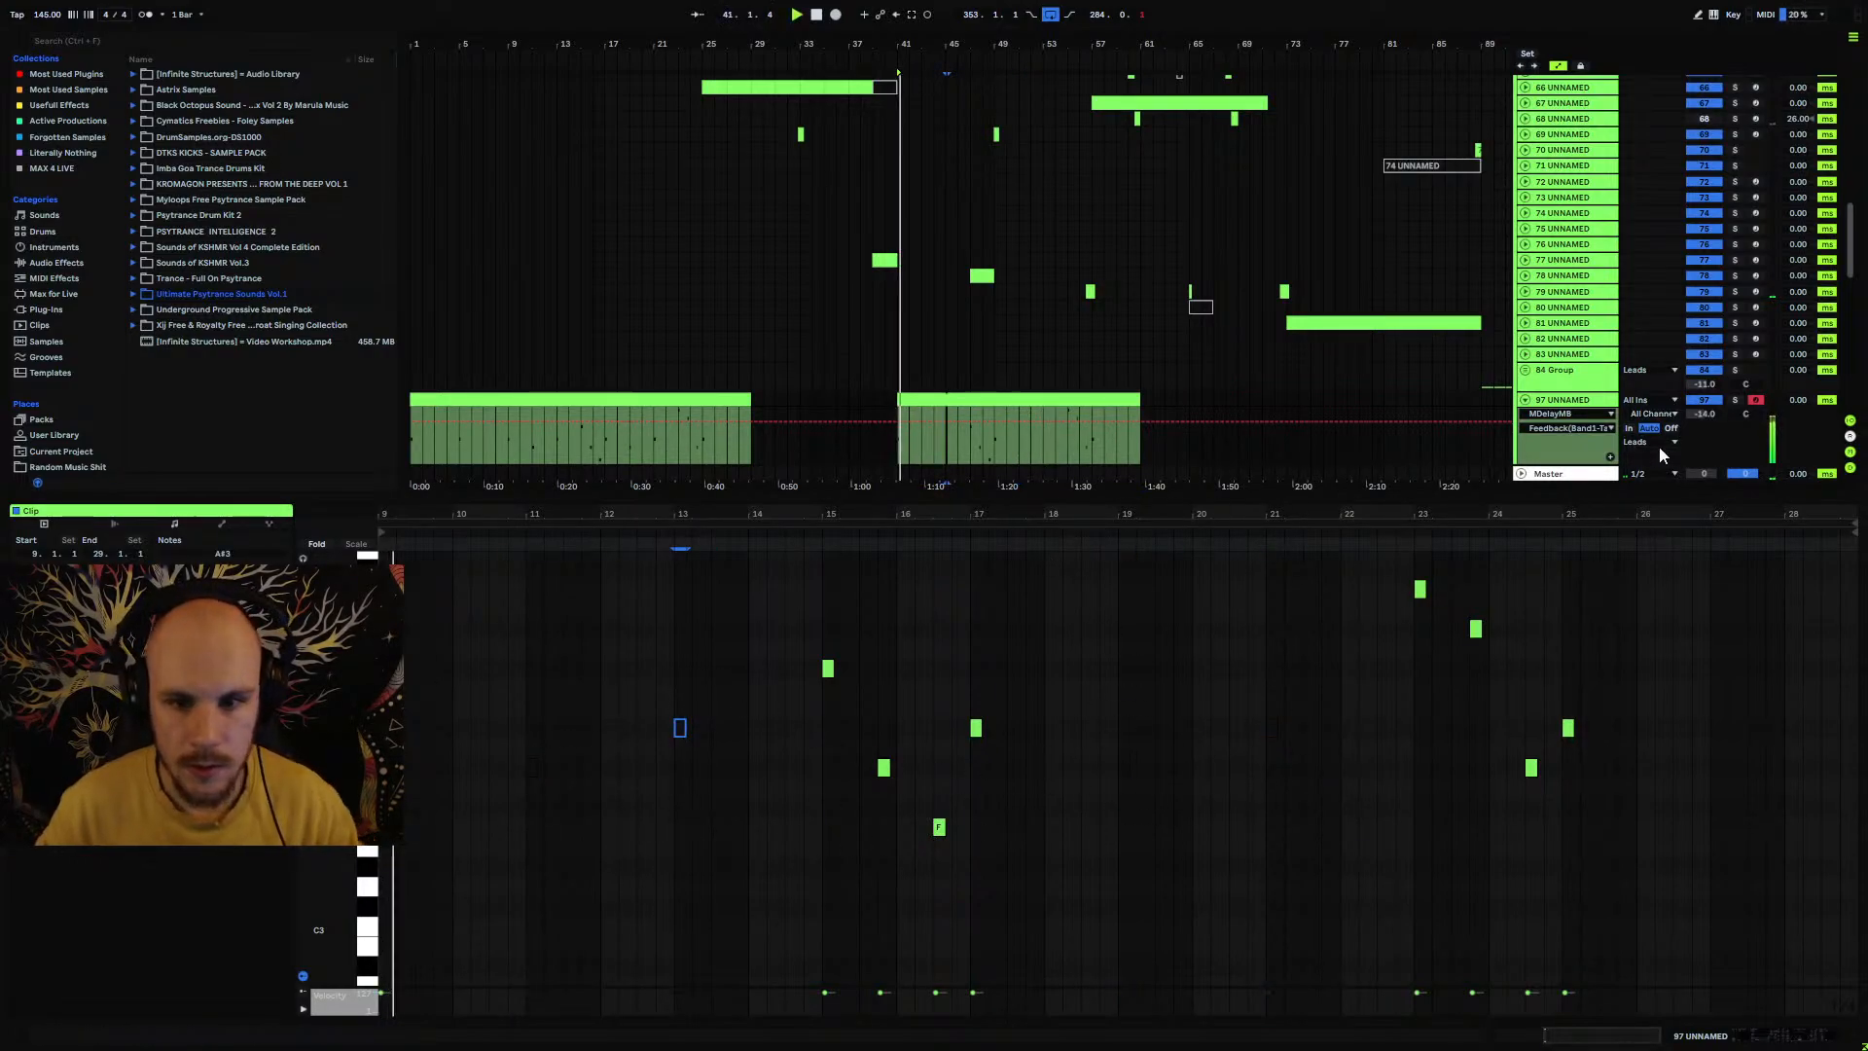
pyautogui.click(1525, 400)
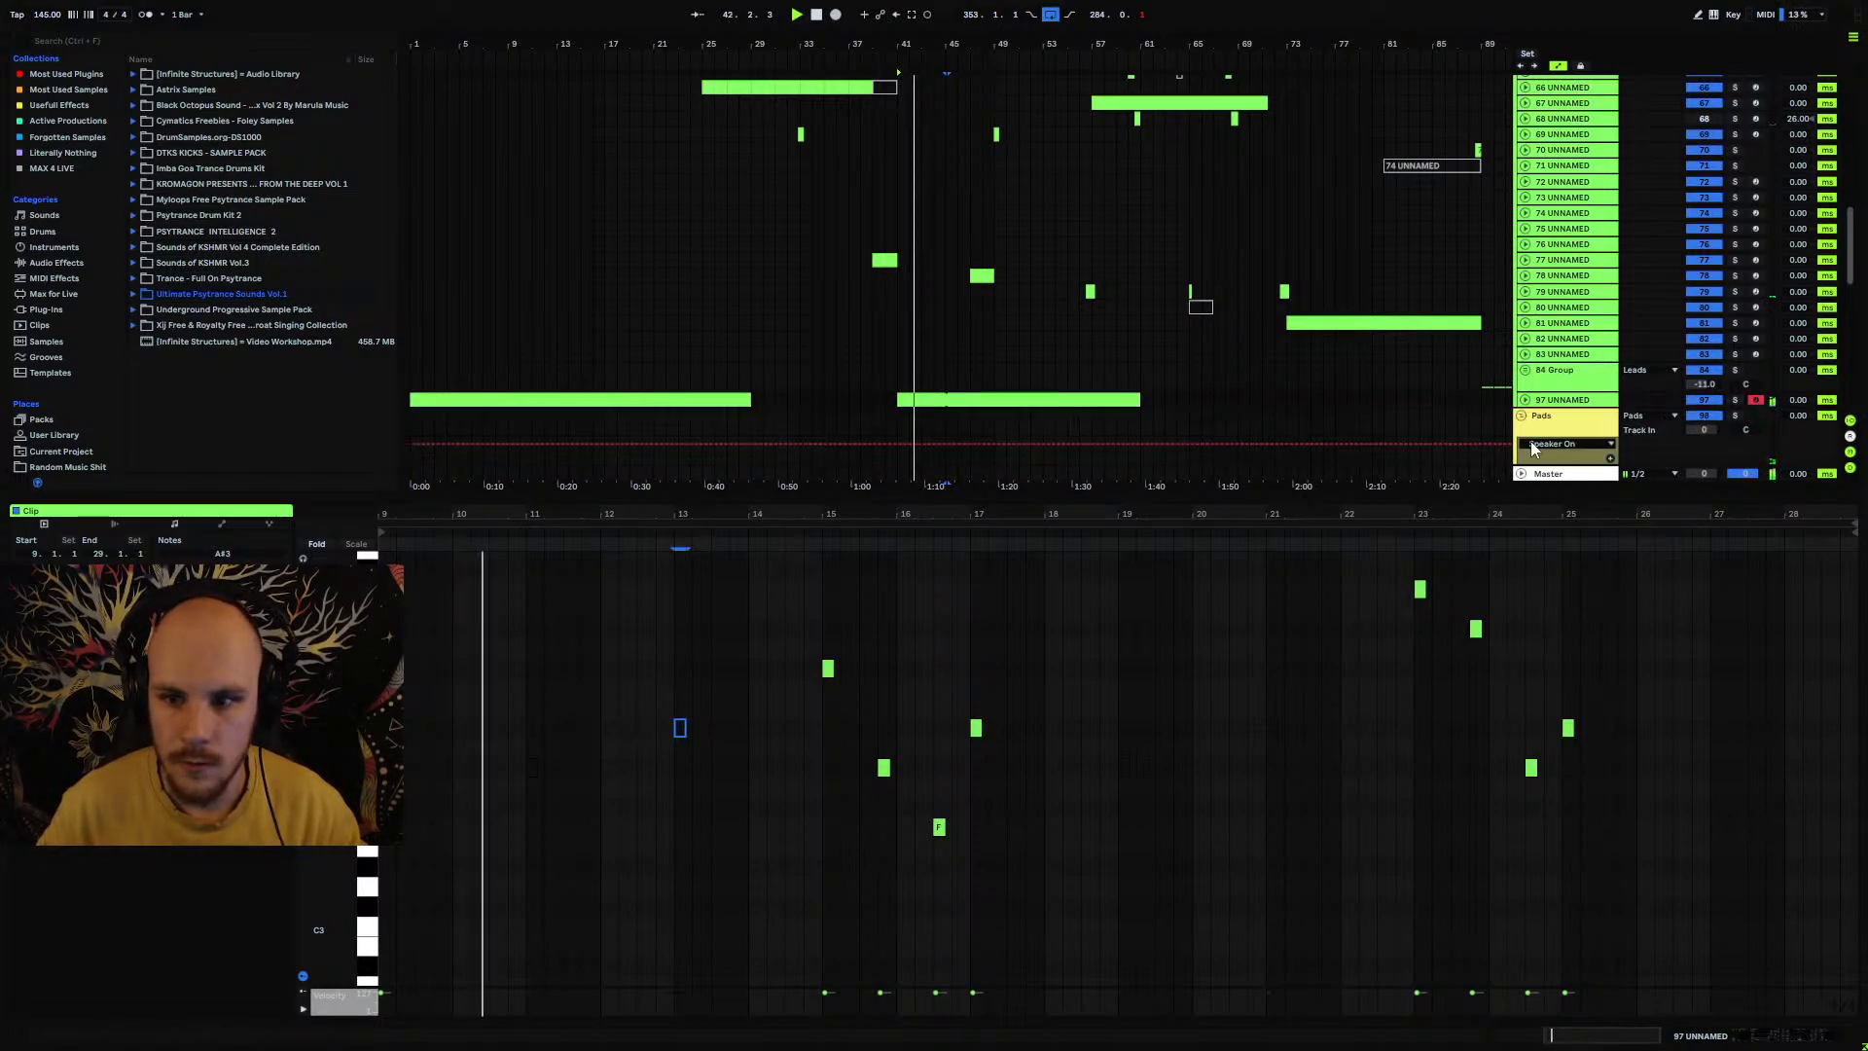
pyautogui.click(1524, 400)
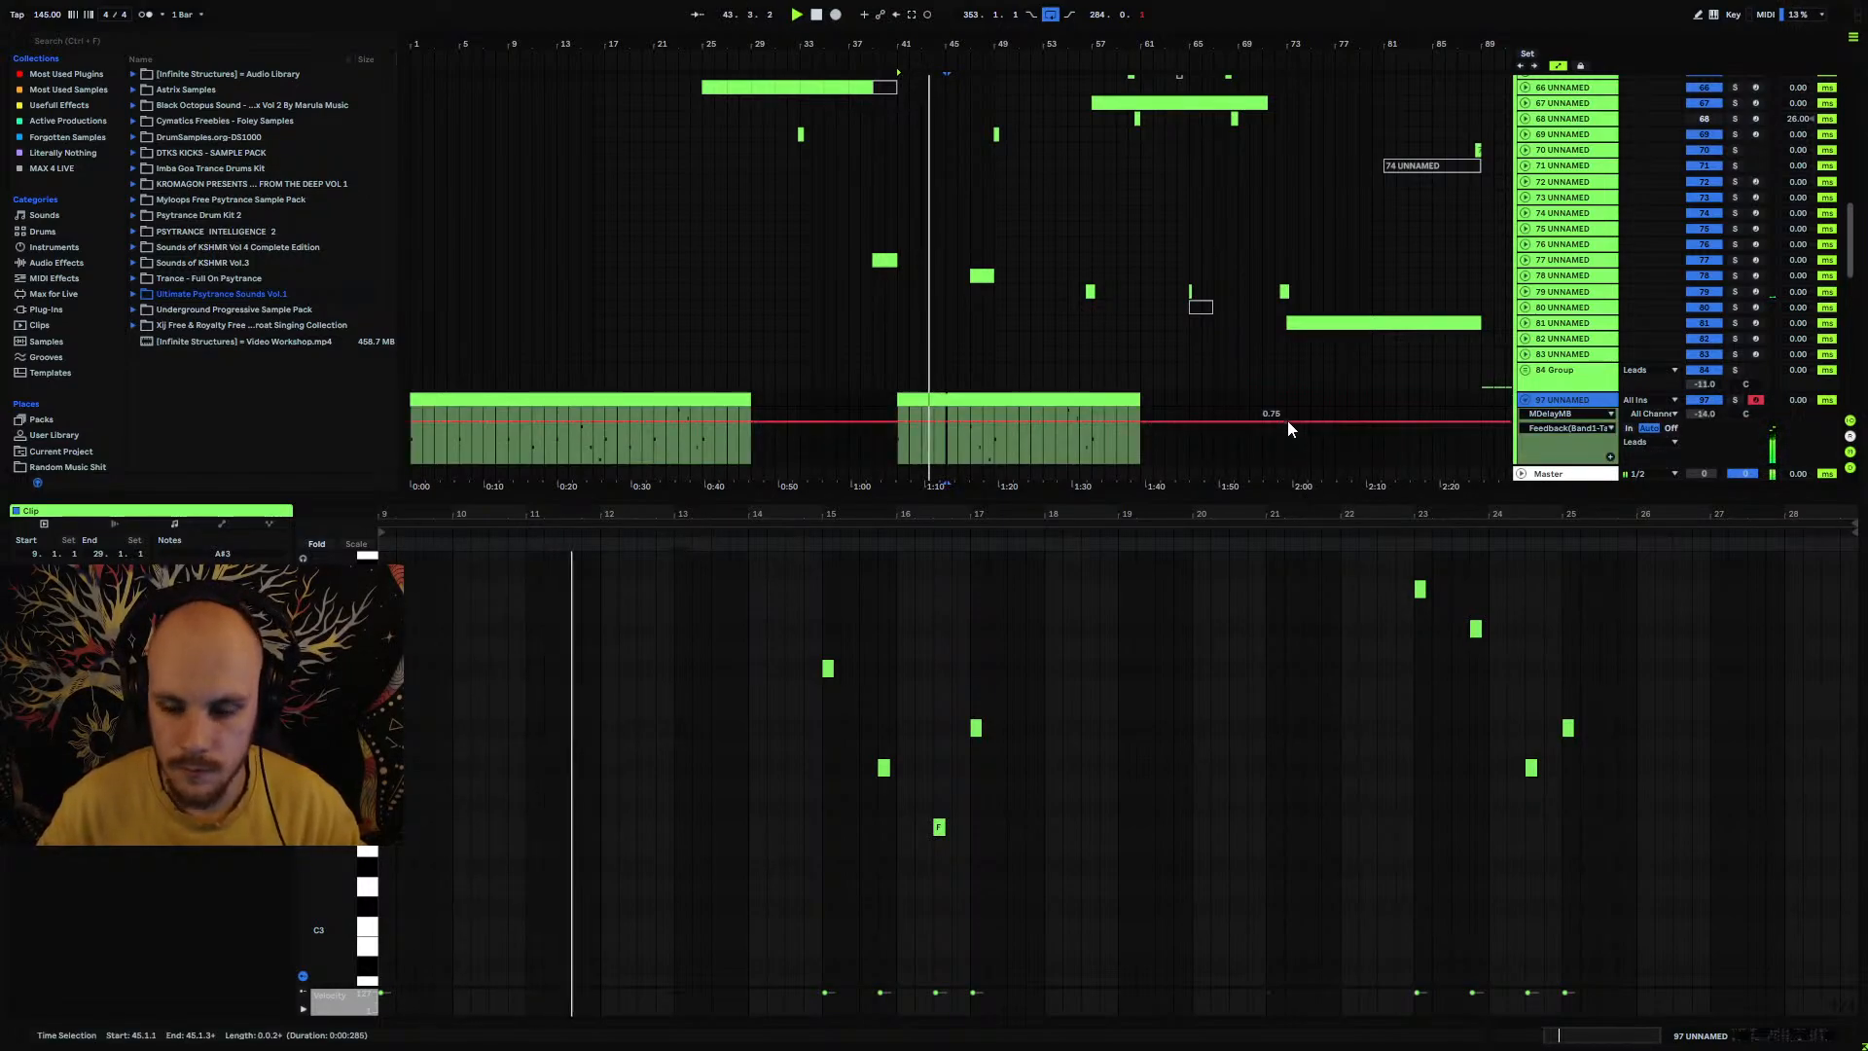
pyautogui.click(935, 310)
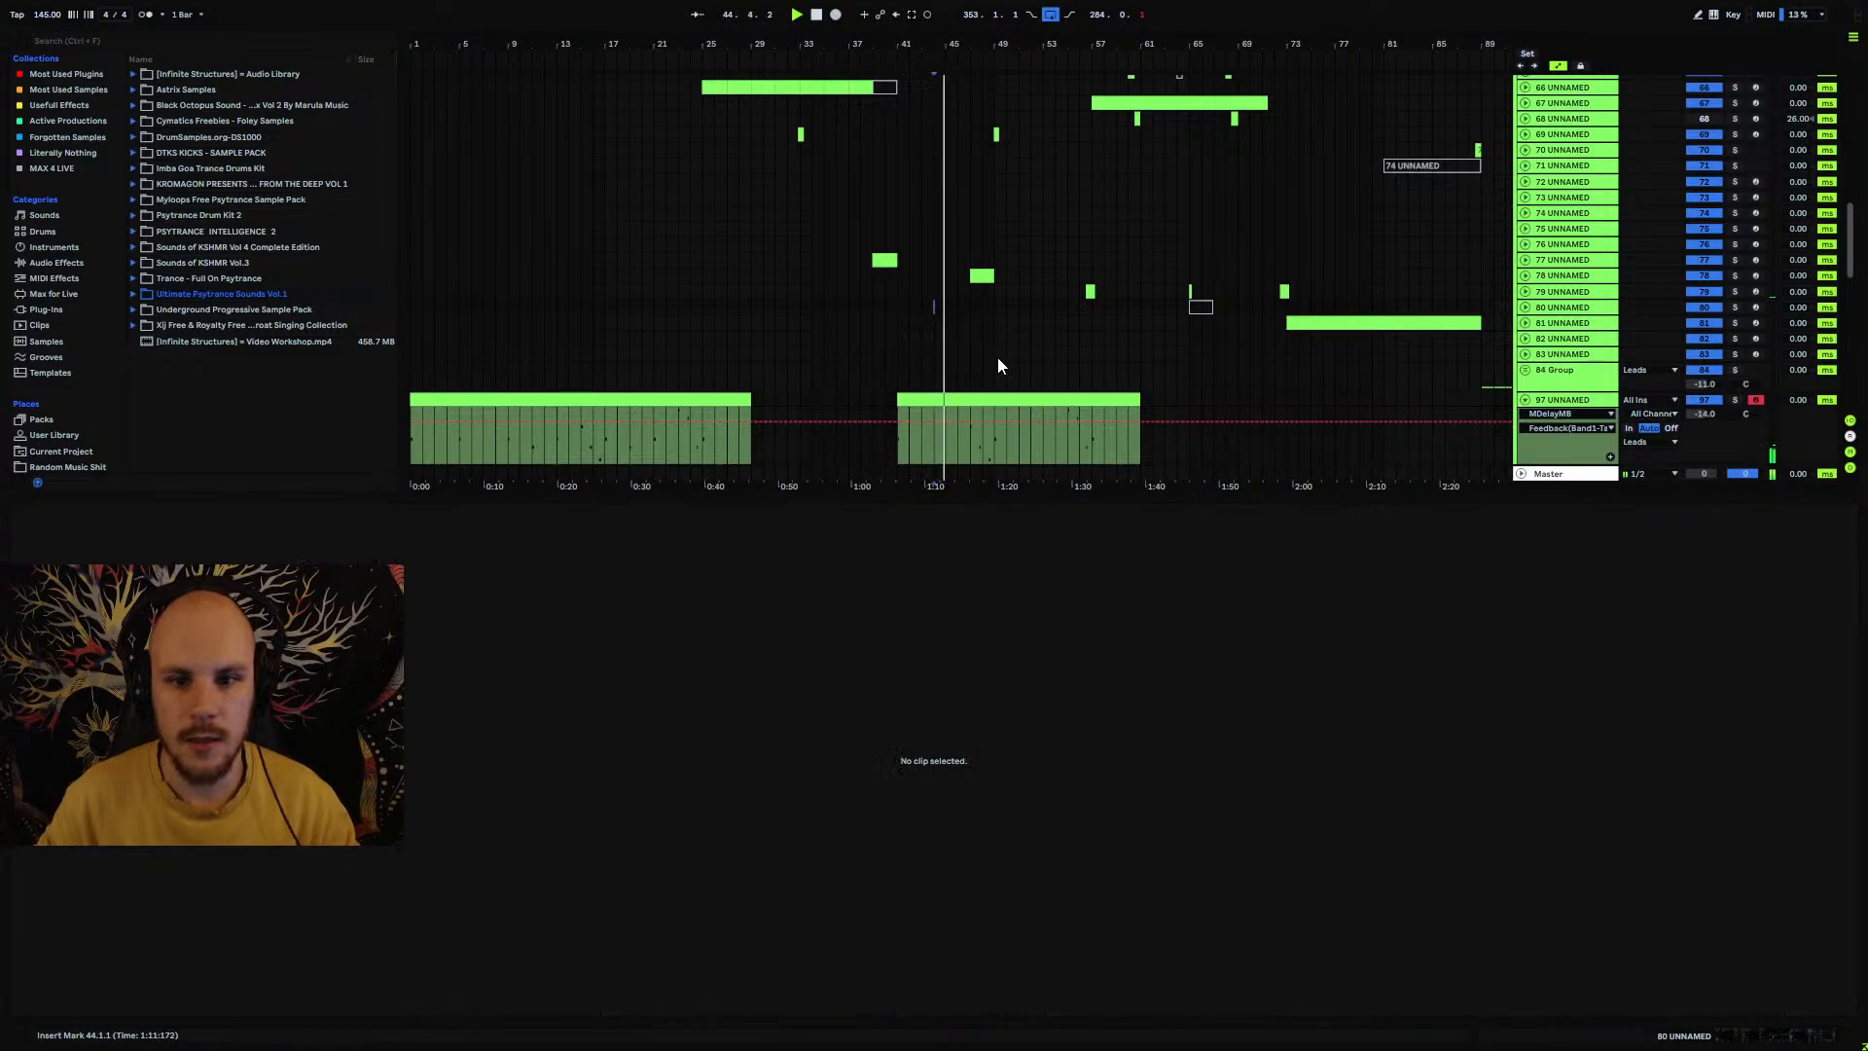
pyautogui.doubleClick(936, 276)
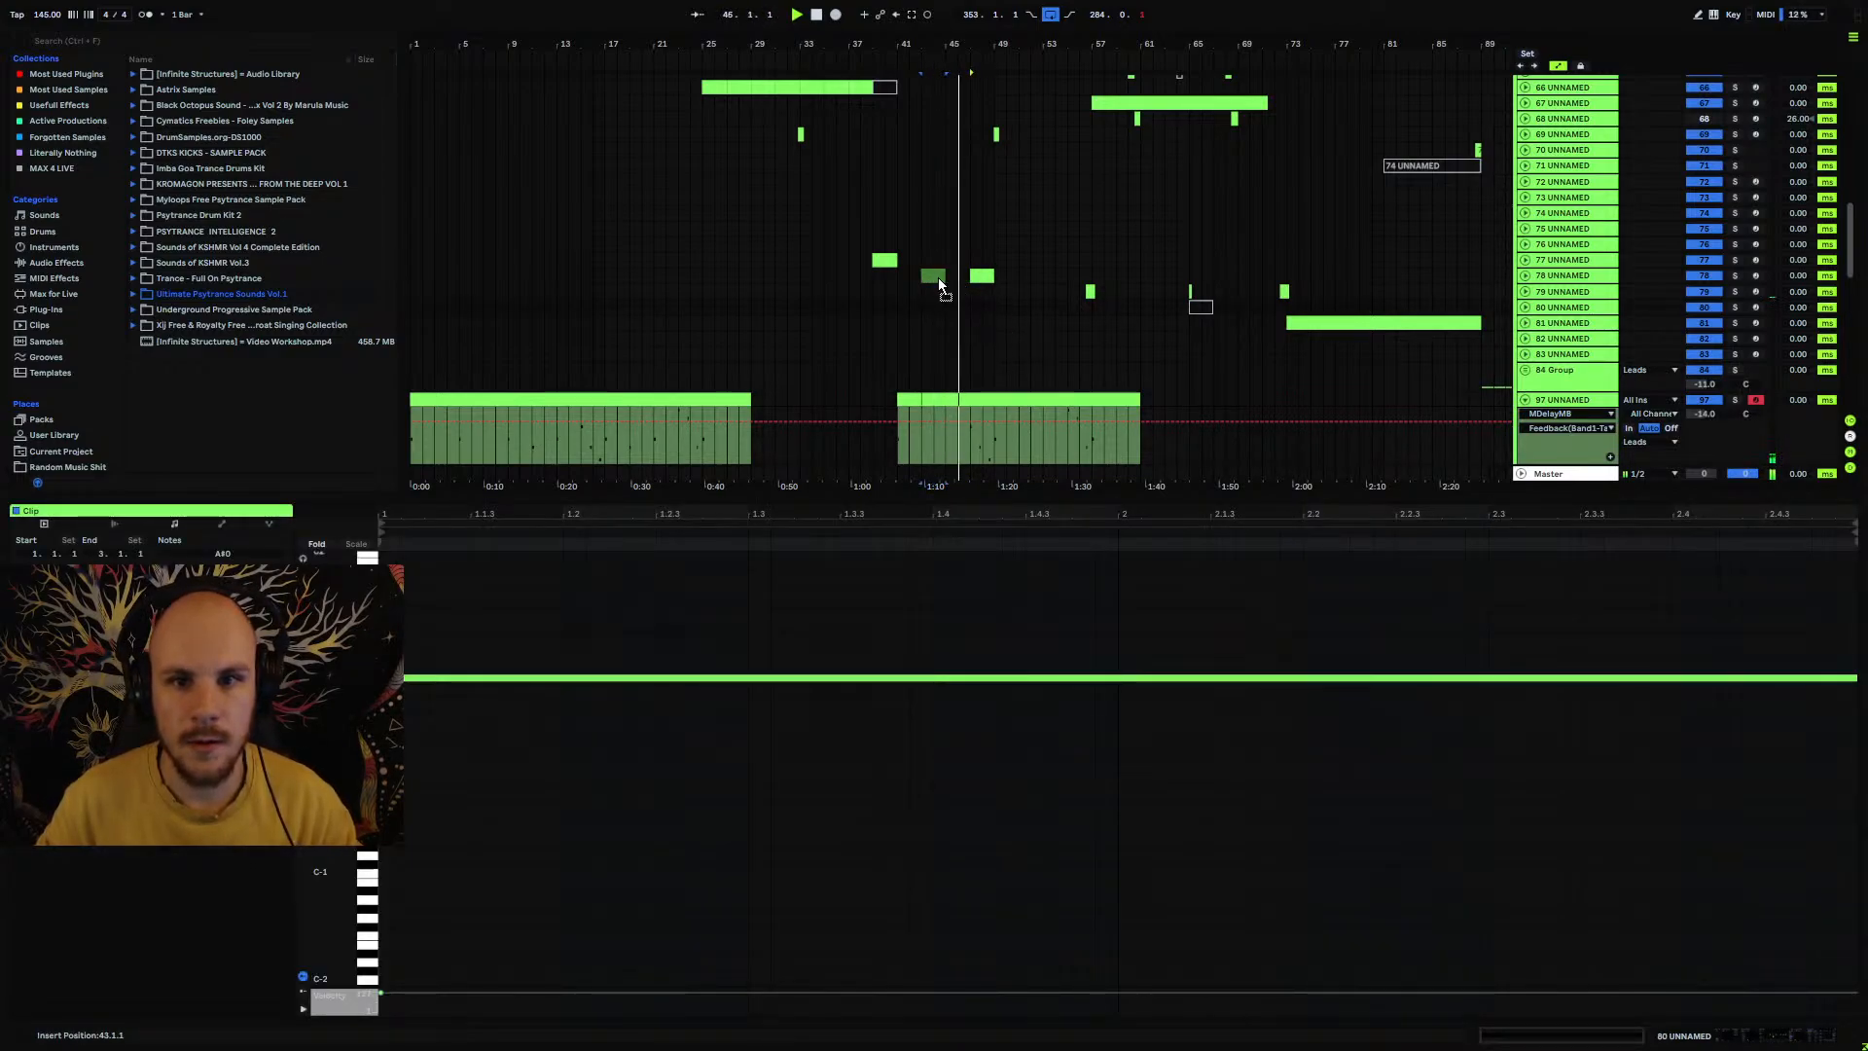
pyautogui.moveTo(938, 279); pyautogui.dragTo(957, 280)
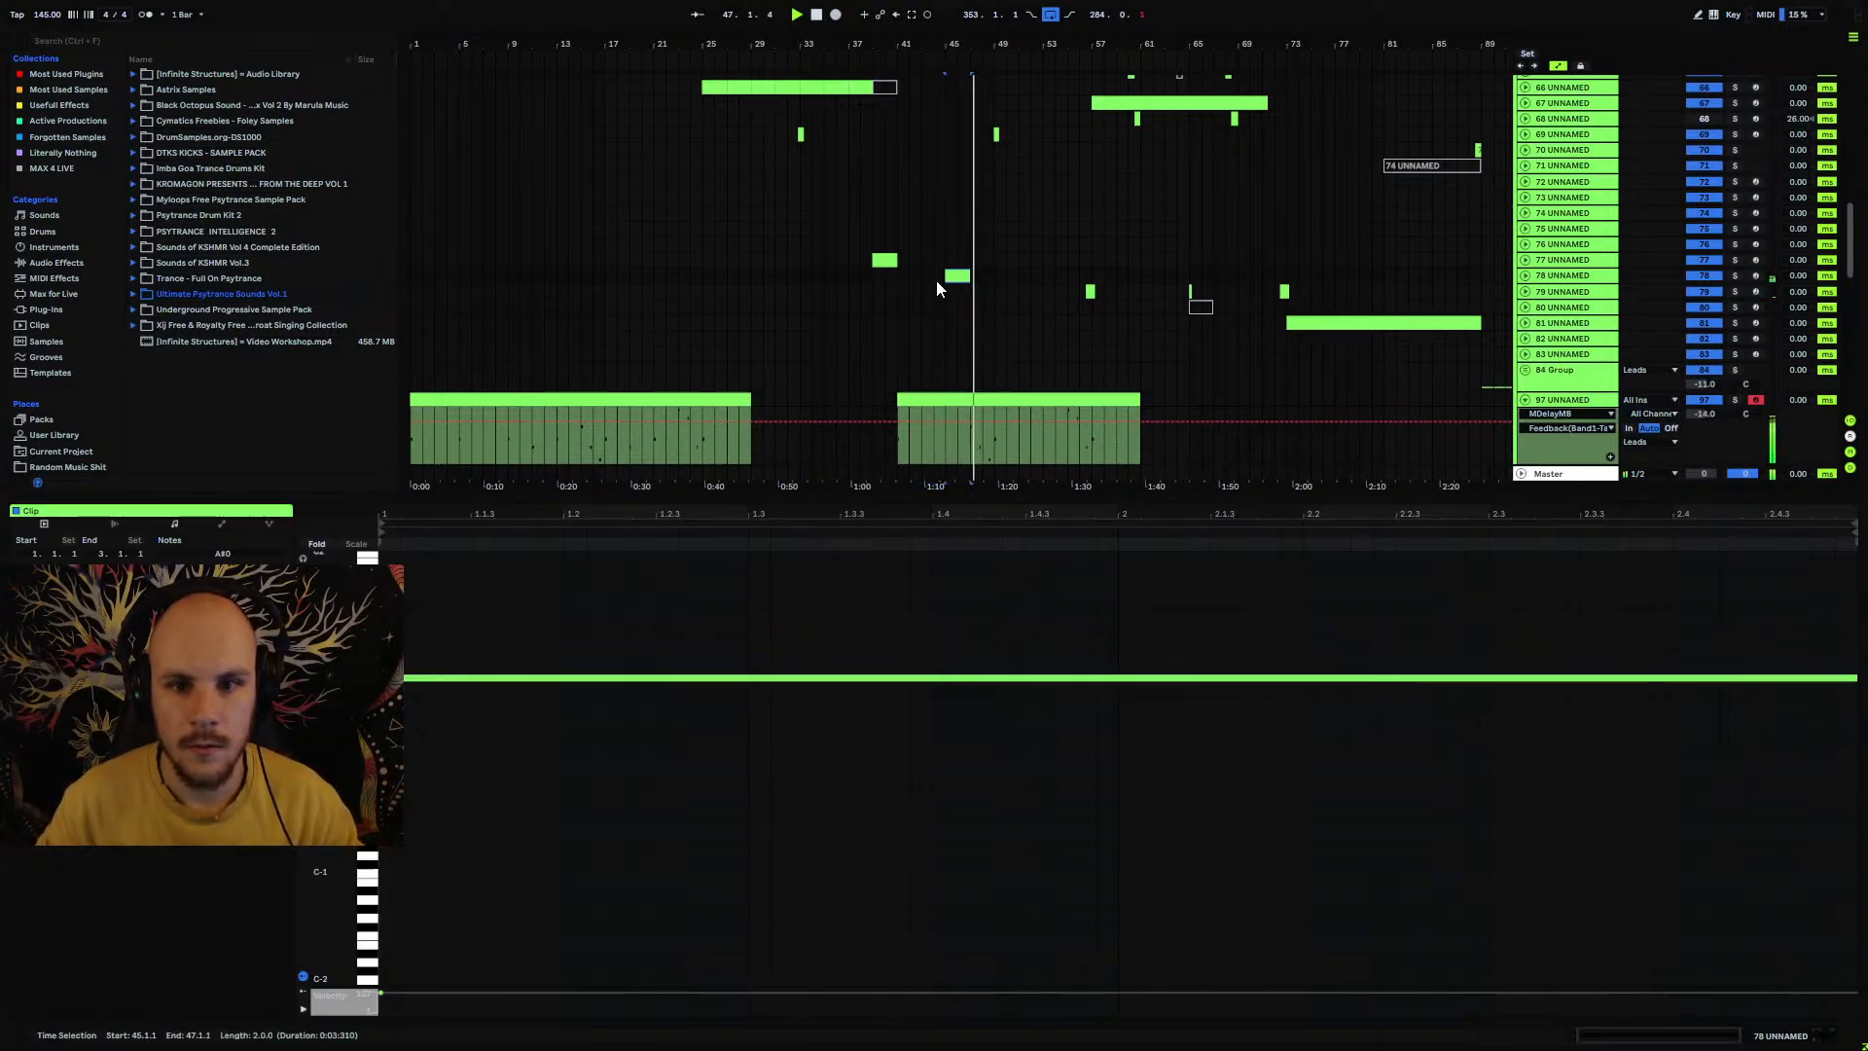
# Step: Lower MDelayMB's wet level on 97 UNNAMED to 78.4% and set its output gain with the AGC
pyautogui.click(1527, 401)
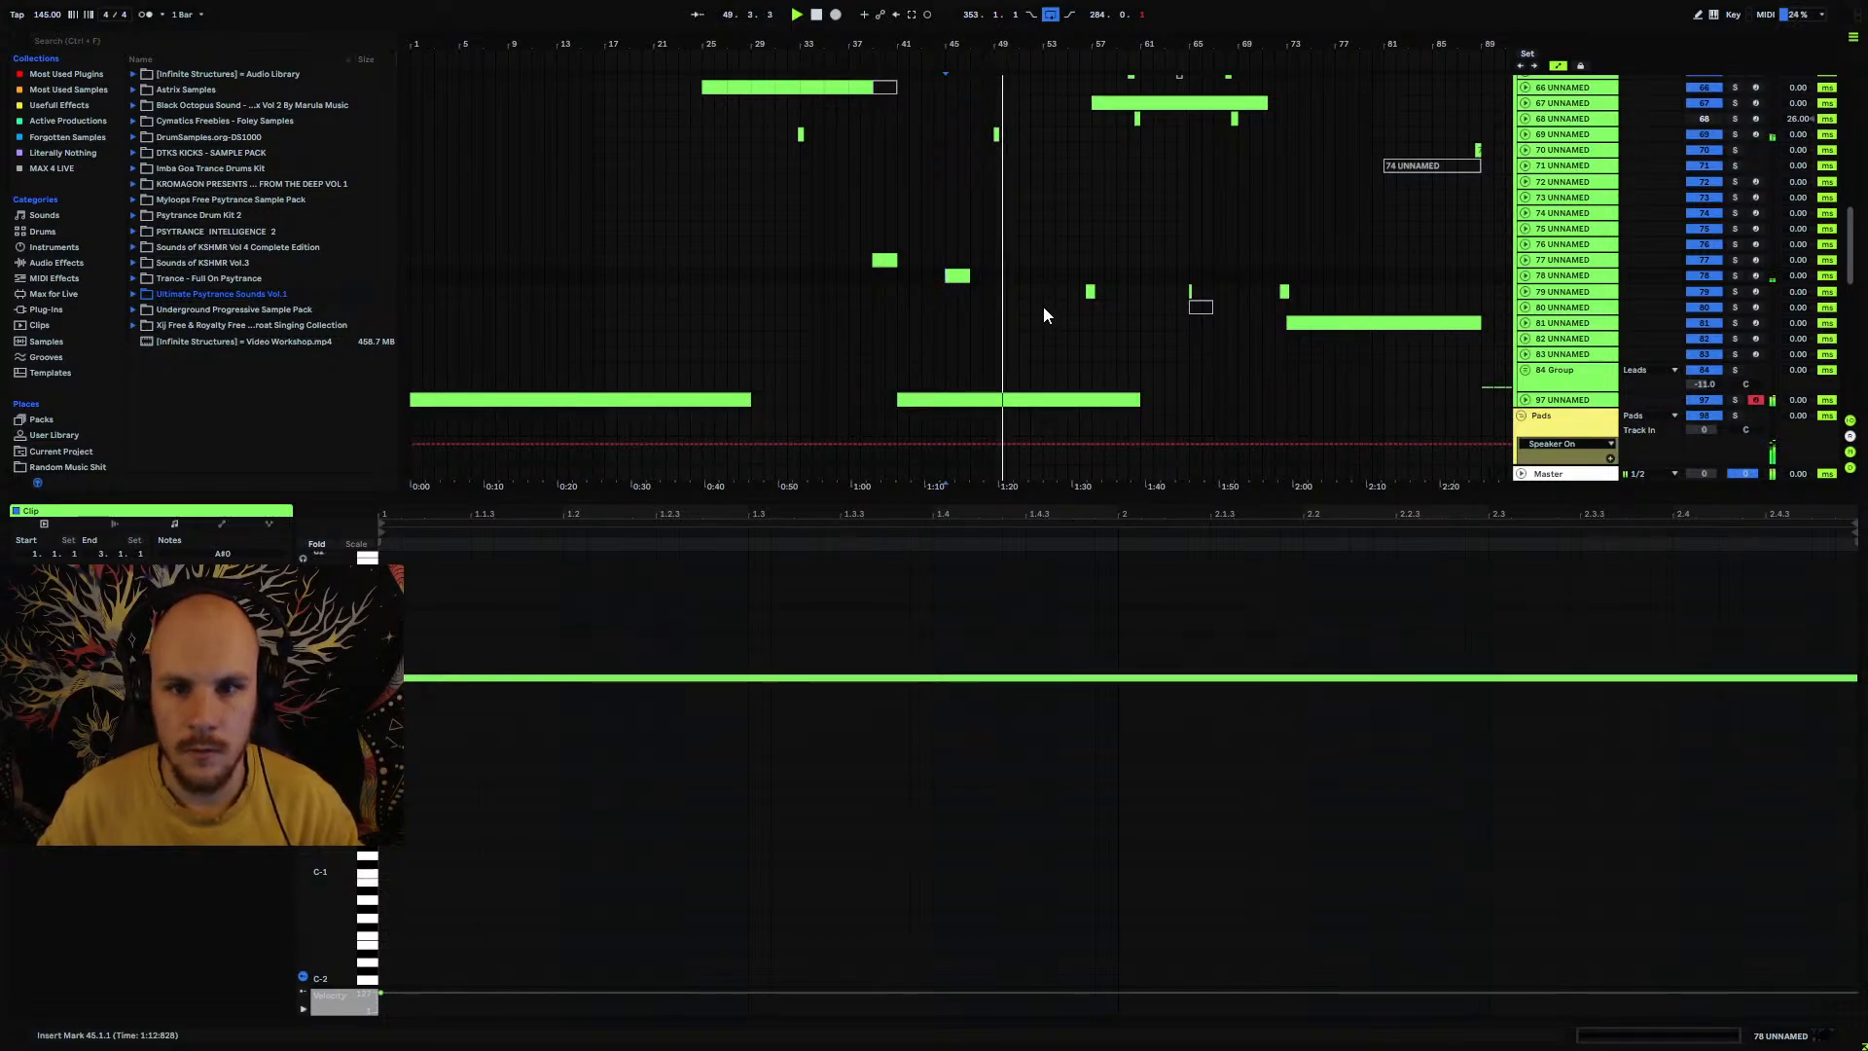
pyautogui.click(1526, 400)
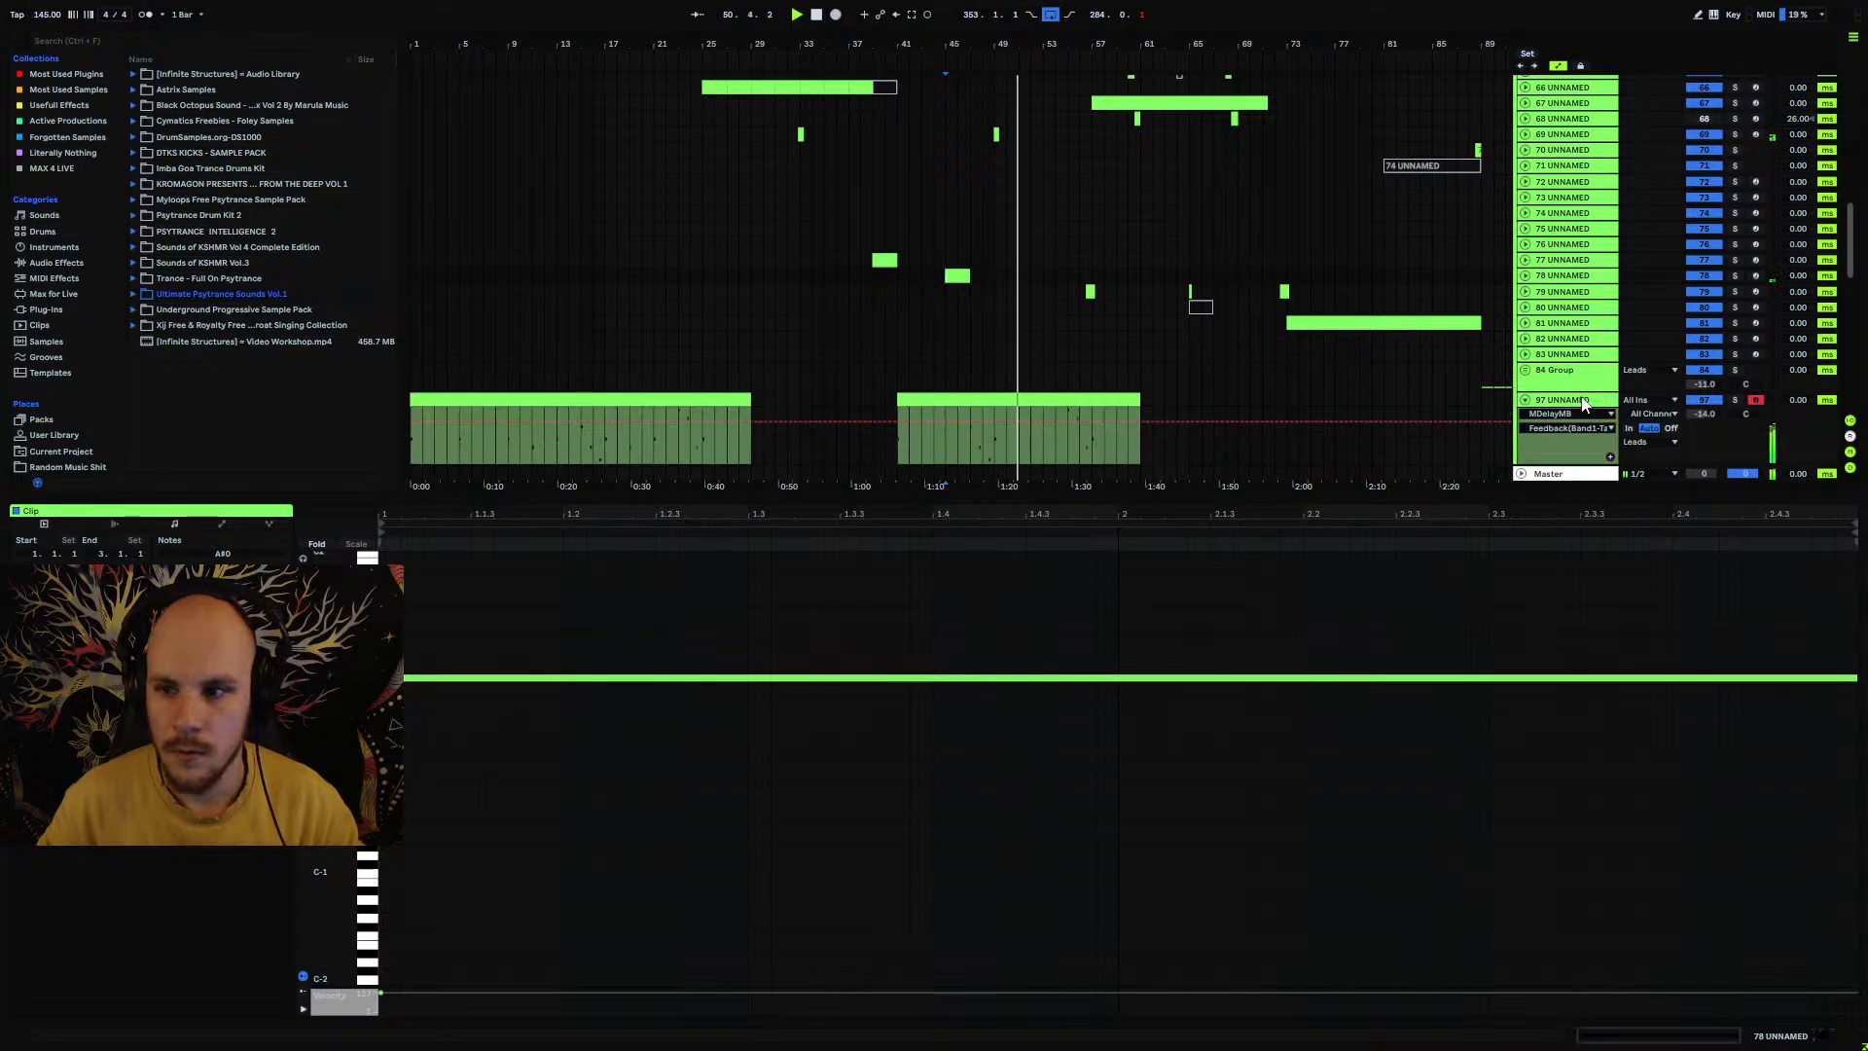
pyautogui.click(1582, 401)
pyautogui.doubleClick(1578, 401)
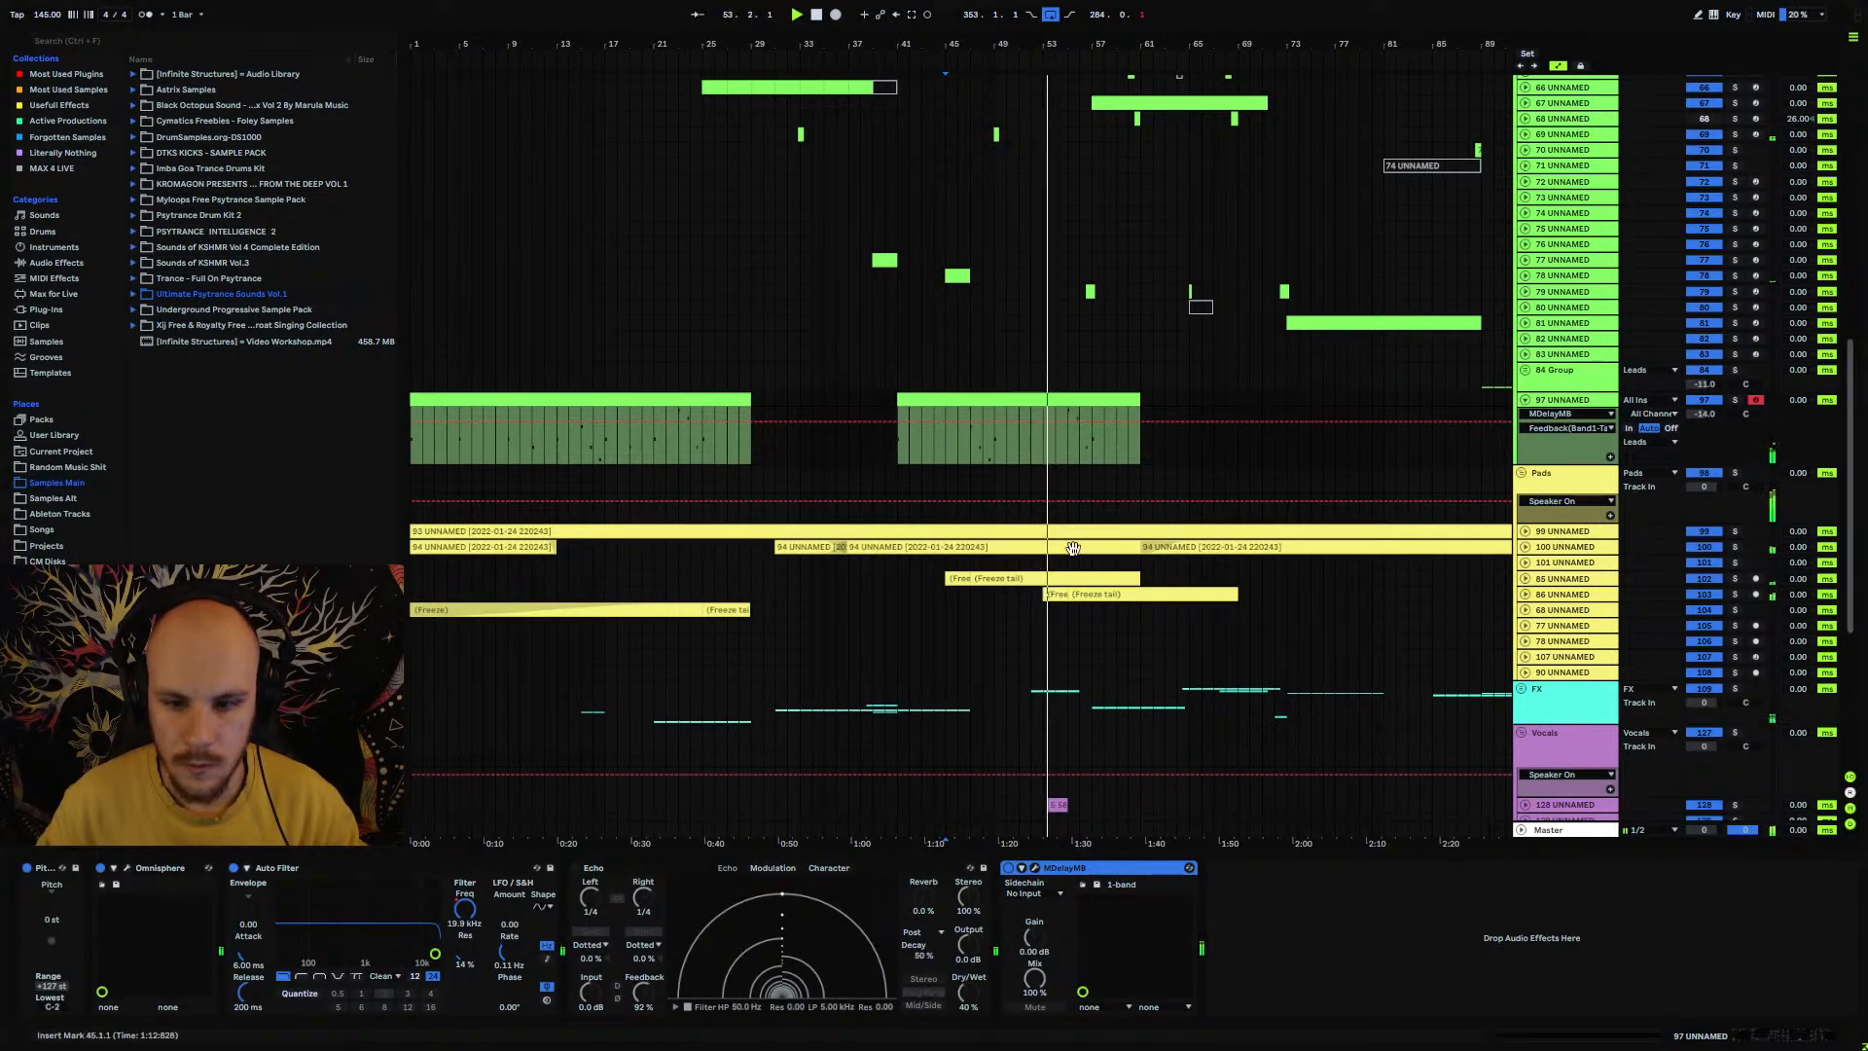
pyautogui.click(1032, 868)
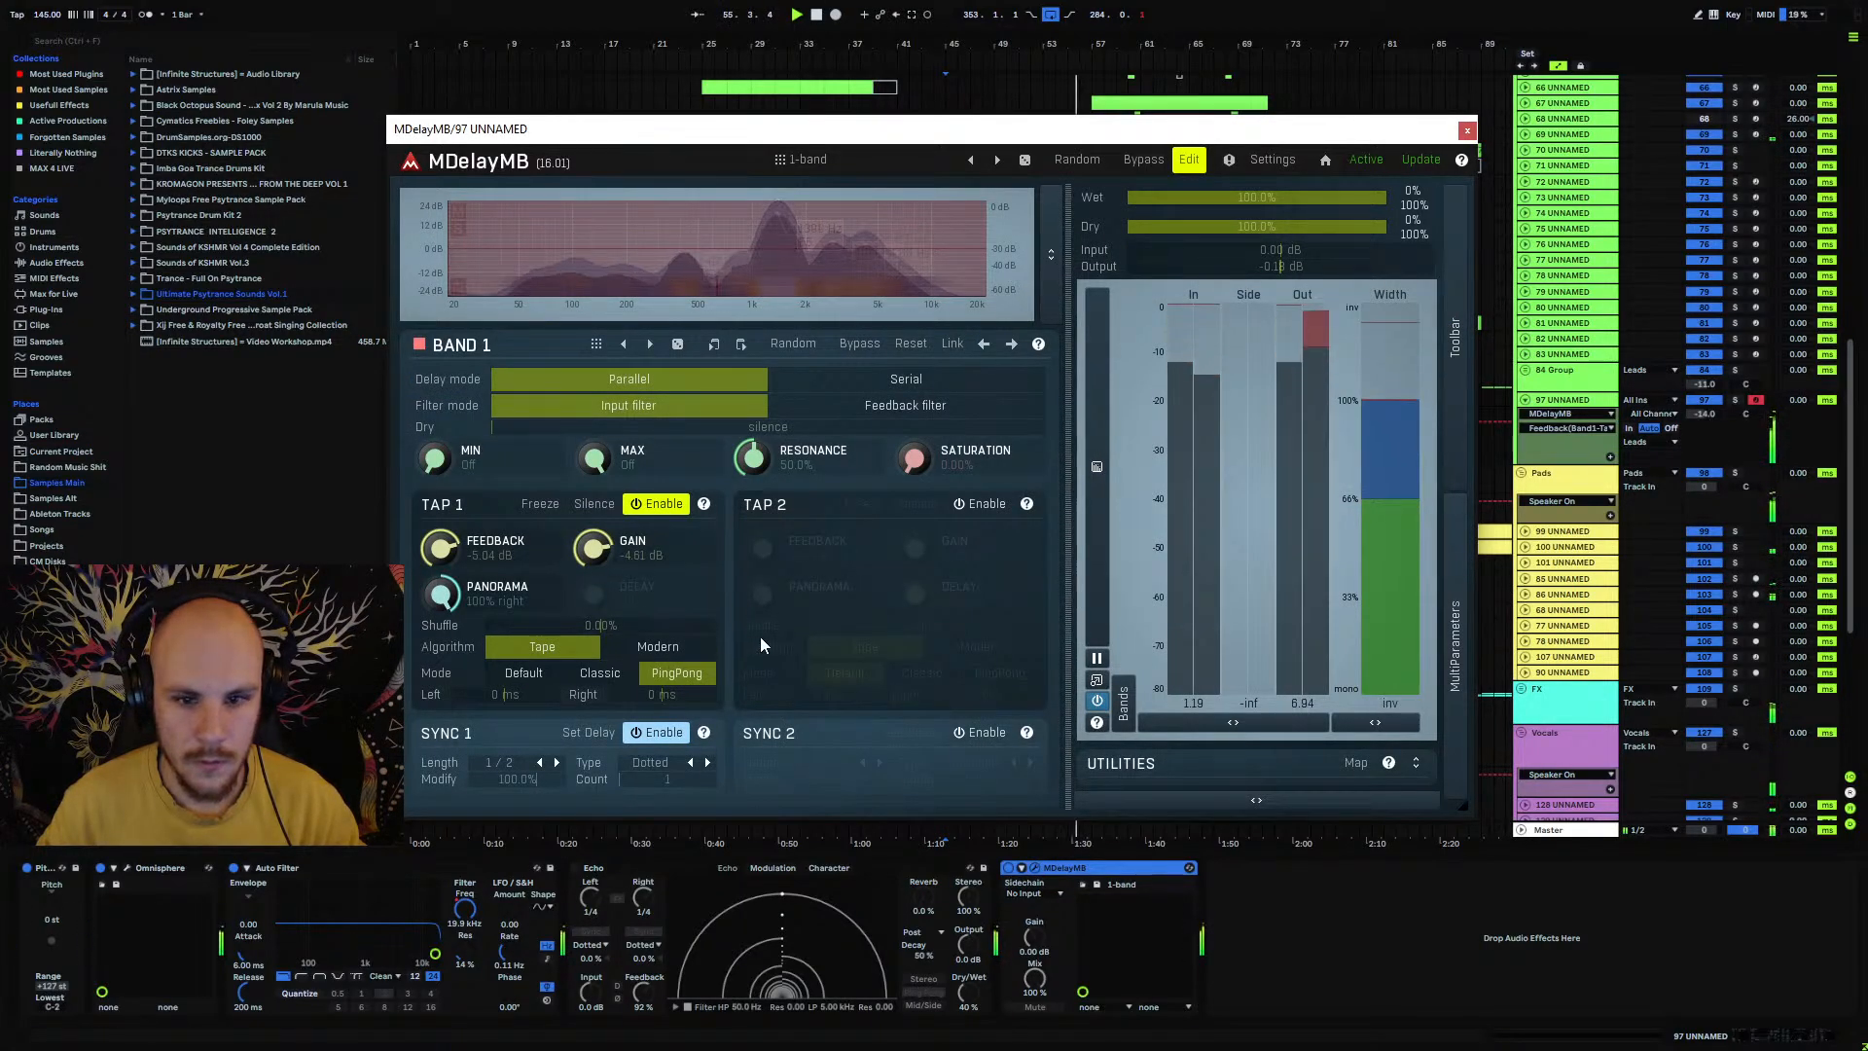
pyautogui.moveTo(1245, 199); pyautogui.dragTo(1189, 199)
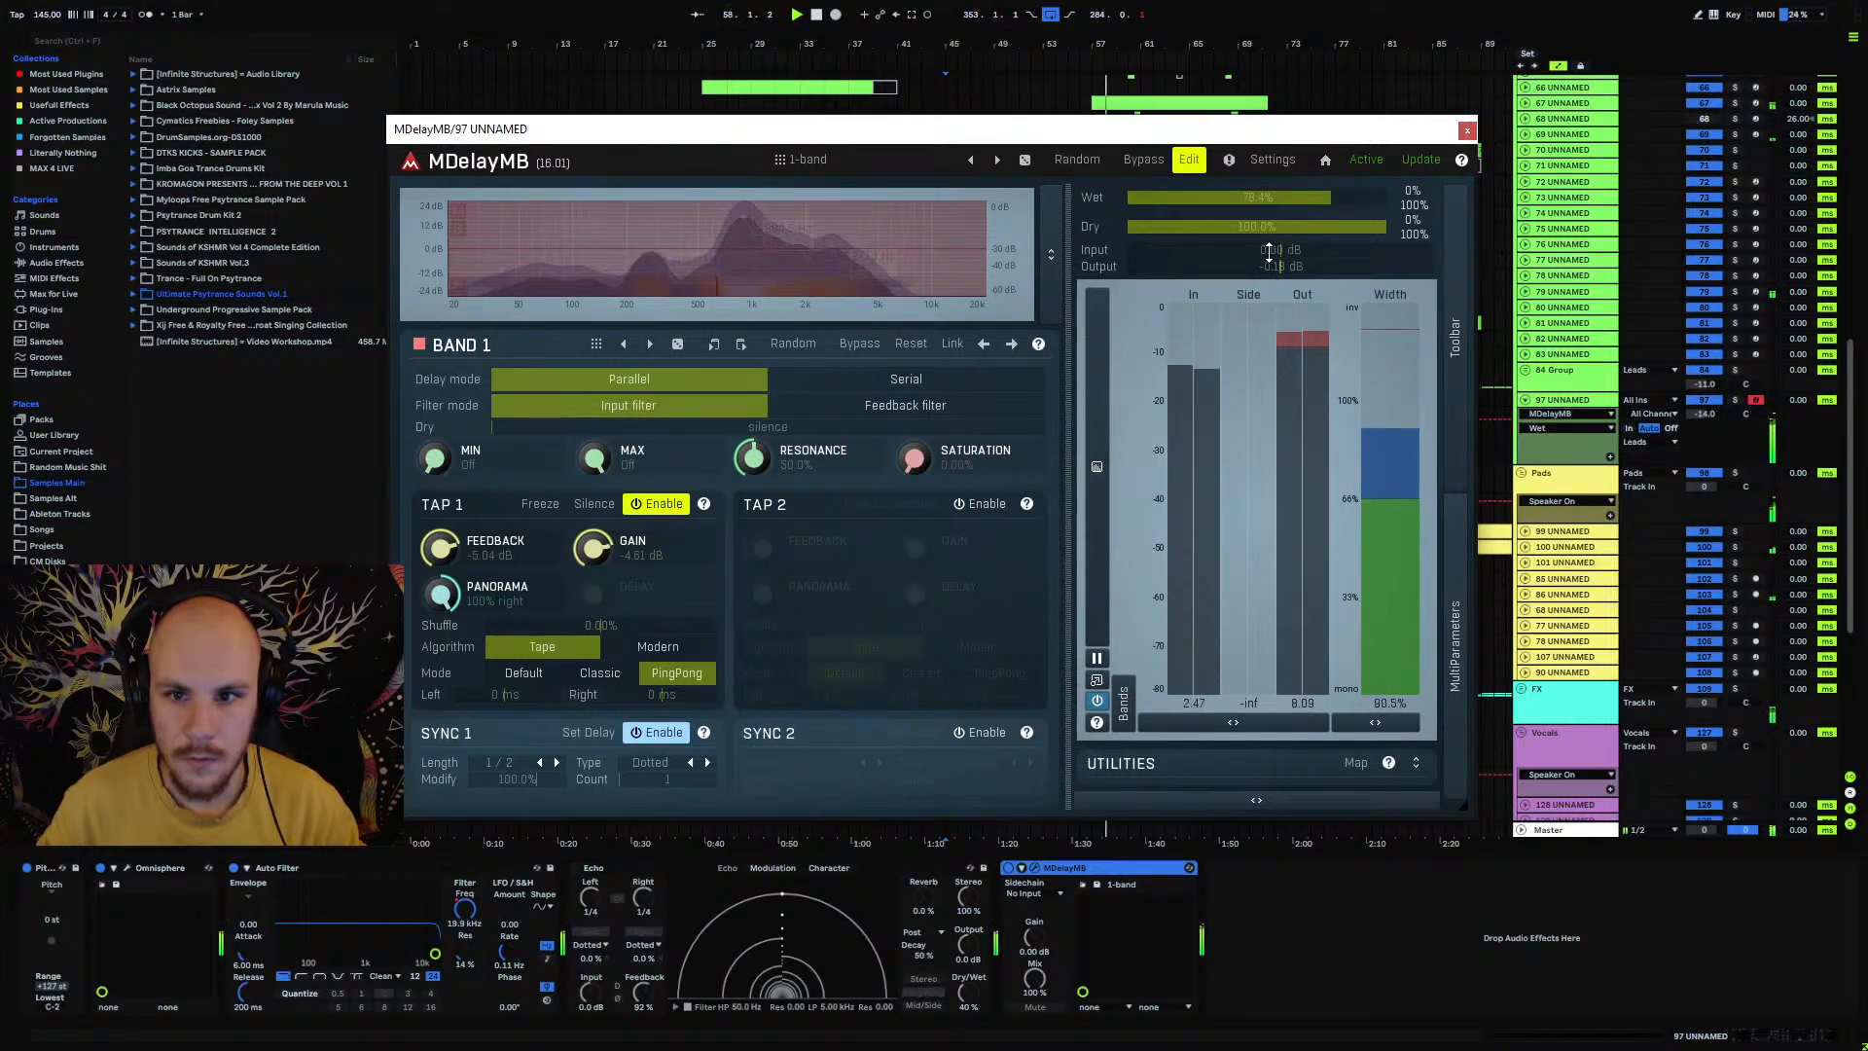
pyautogui.click(1458, 316)
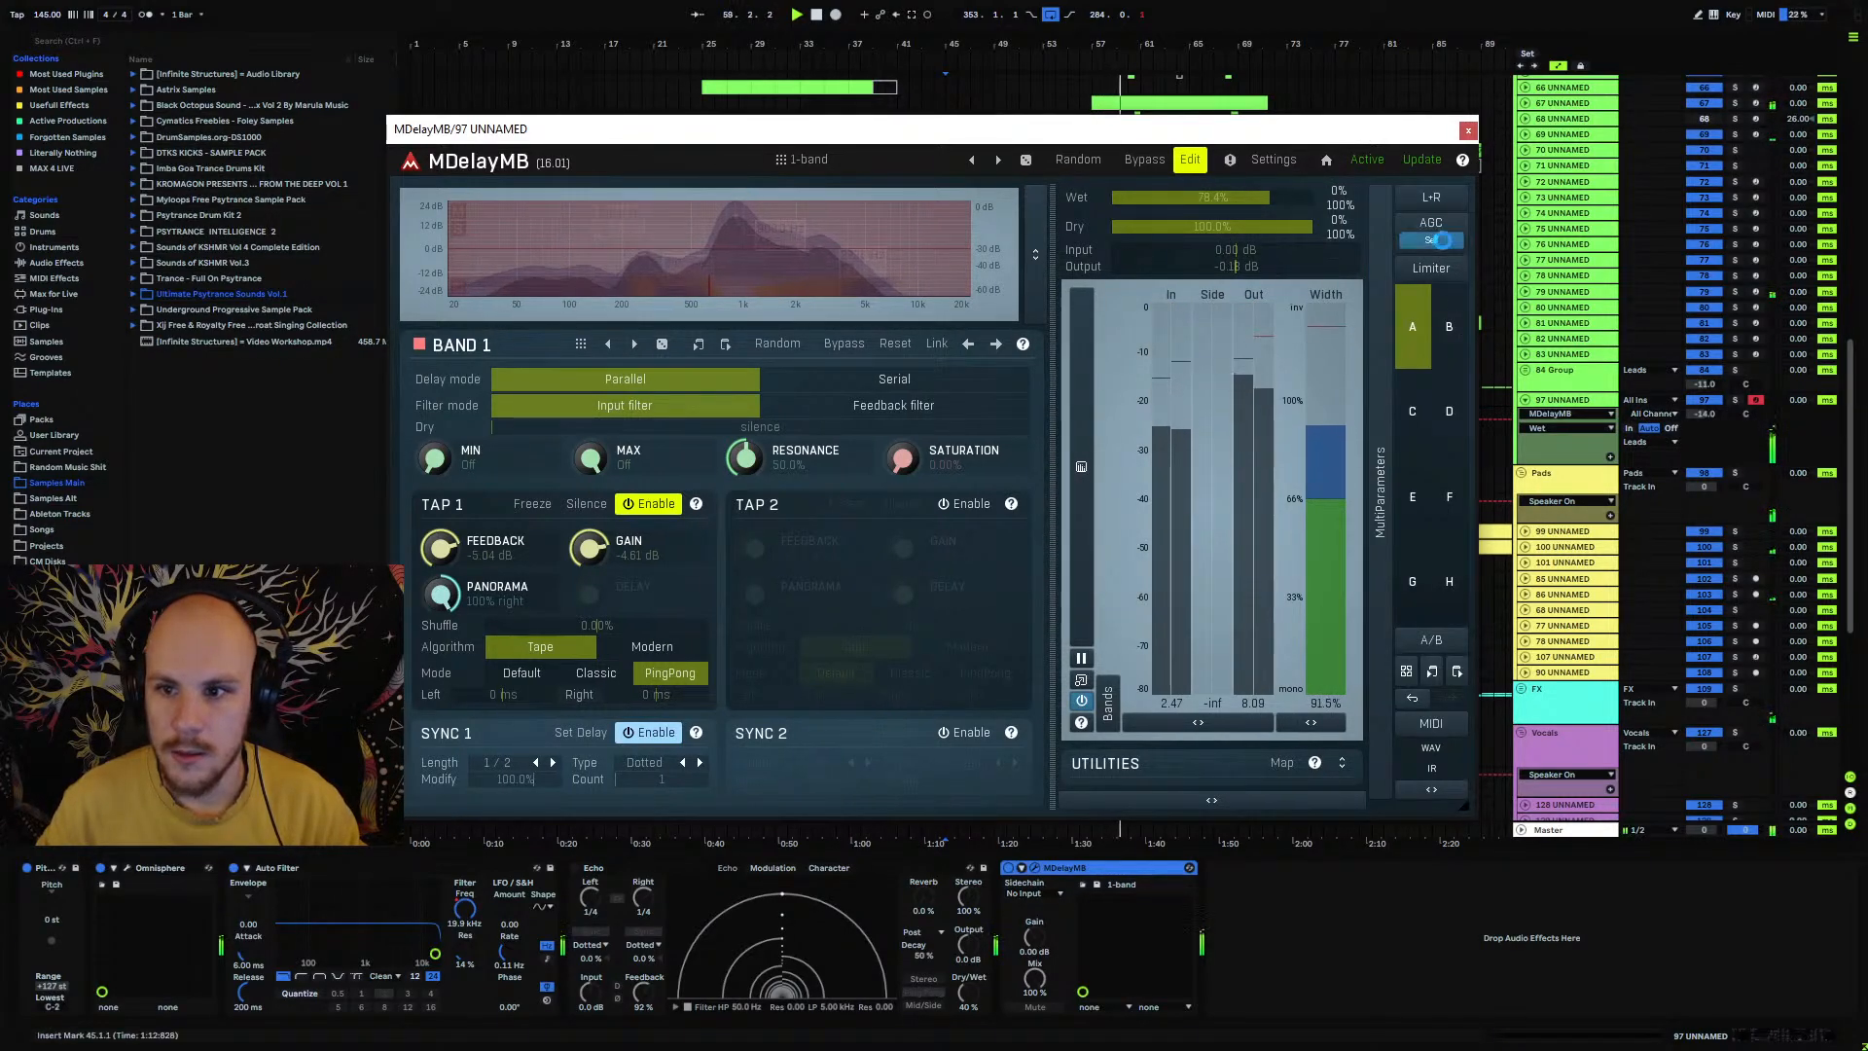
pyautogui.click(1430, 239)
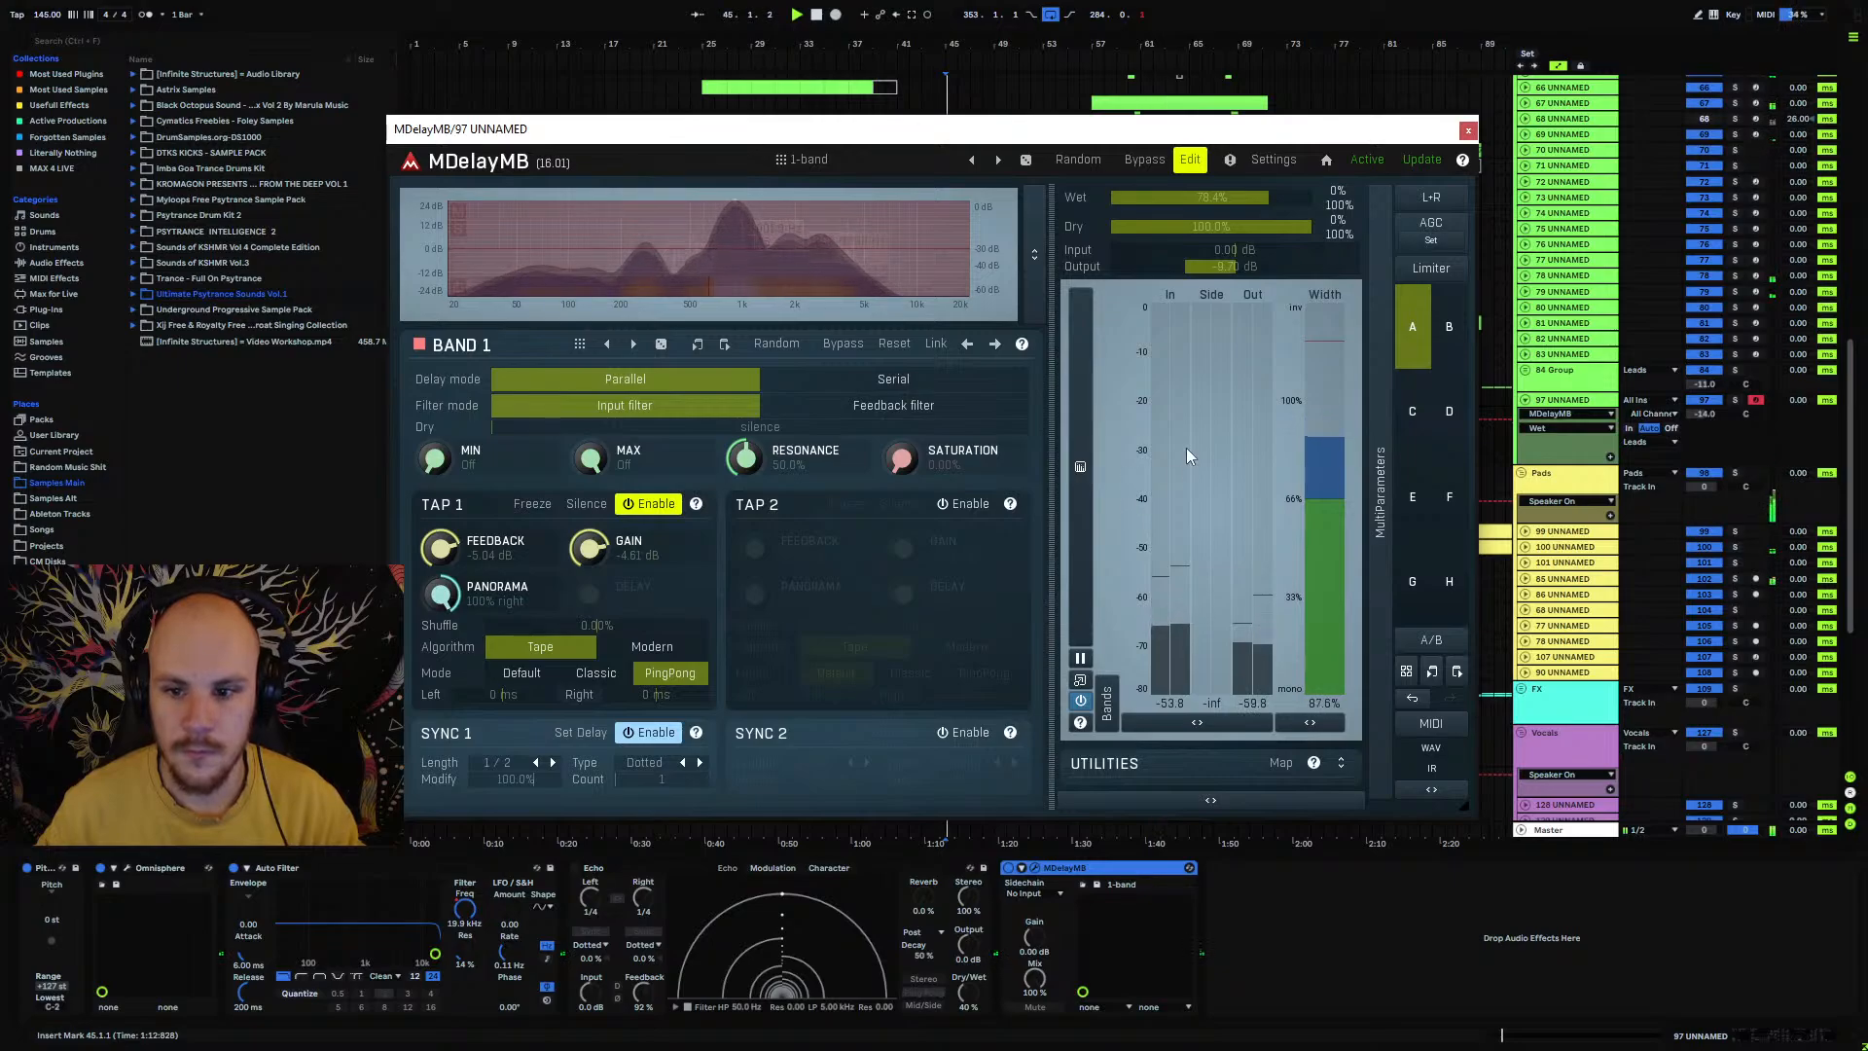
# Step: Reopen MDelayMB on 97 UNNAMED and raise its output gain slightly while the melody plays
pyautogui.click(1468, 130)
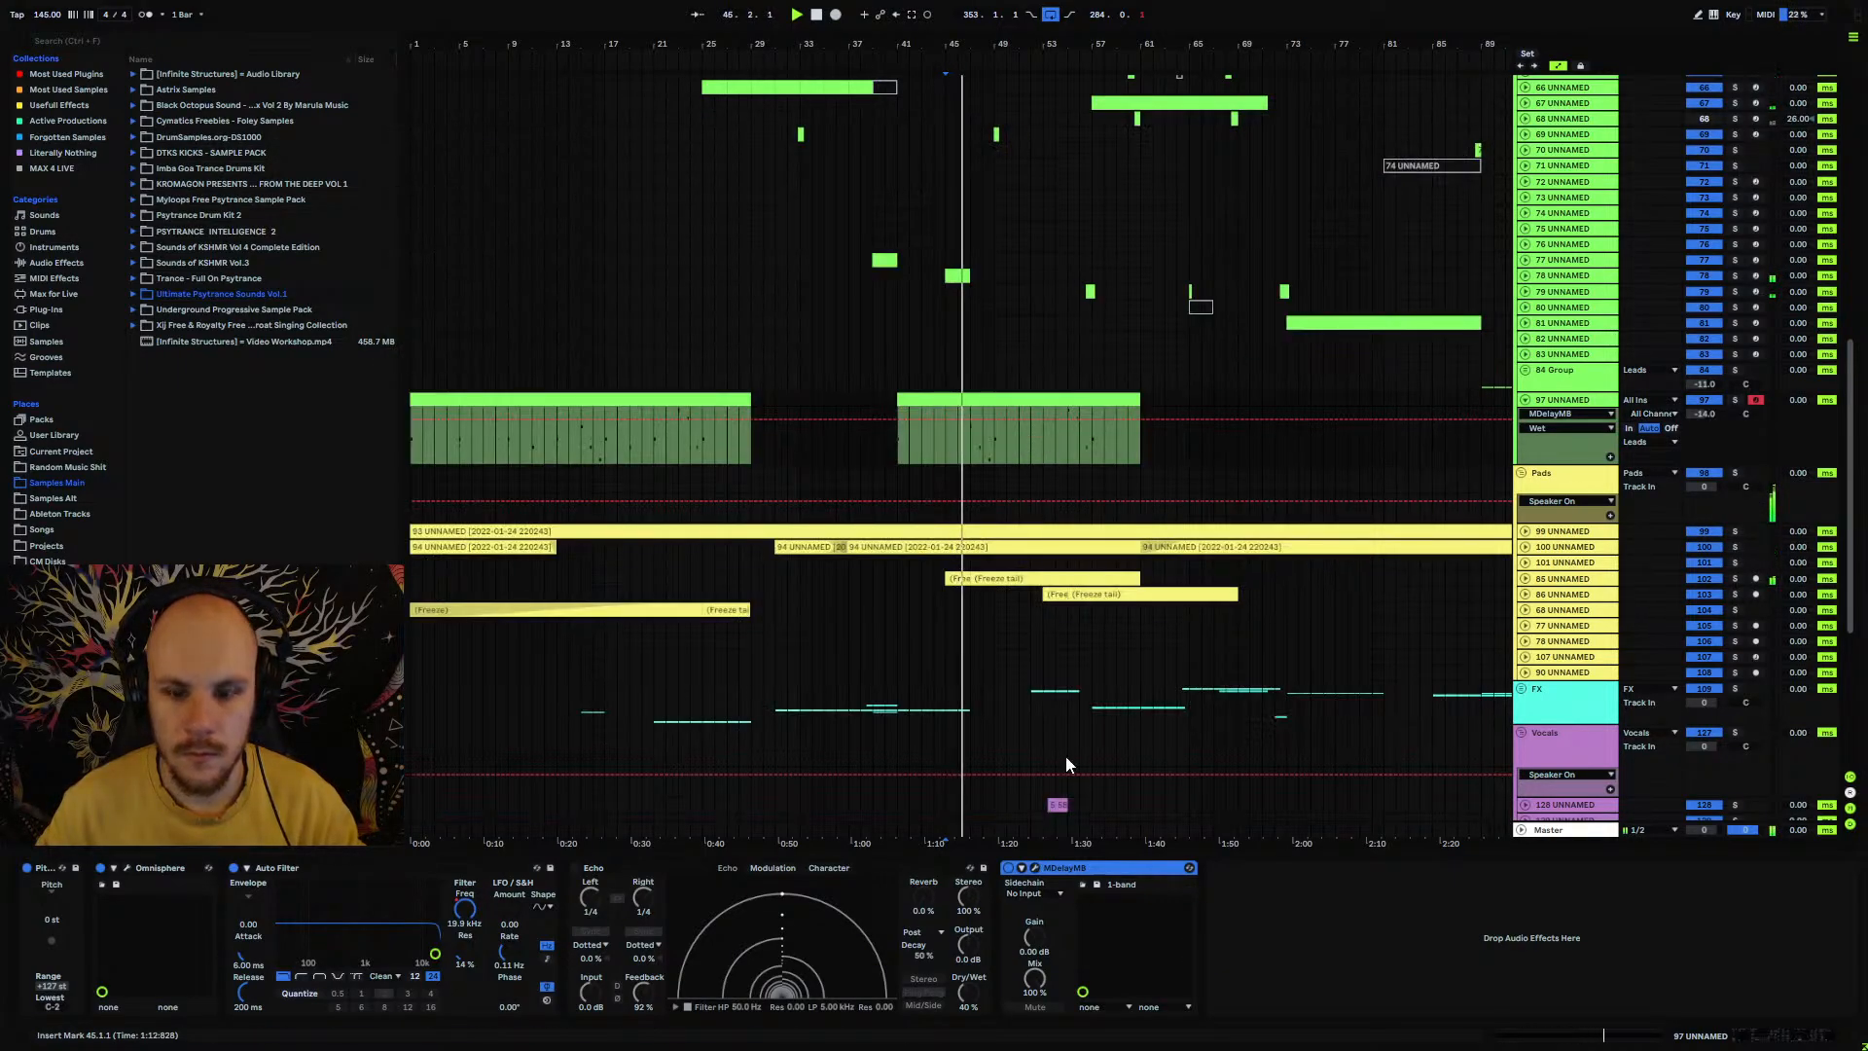
pyautogui.click(1037, 867)
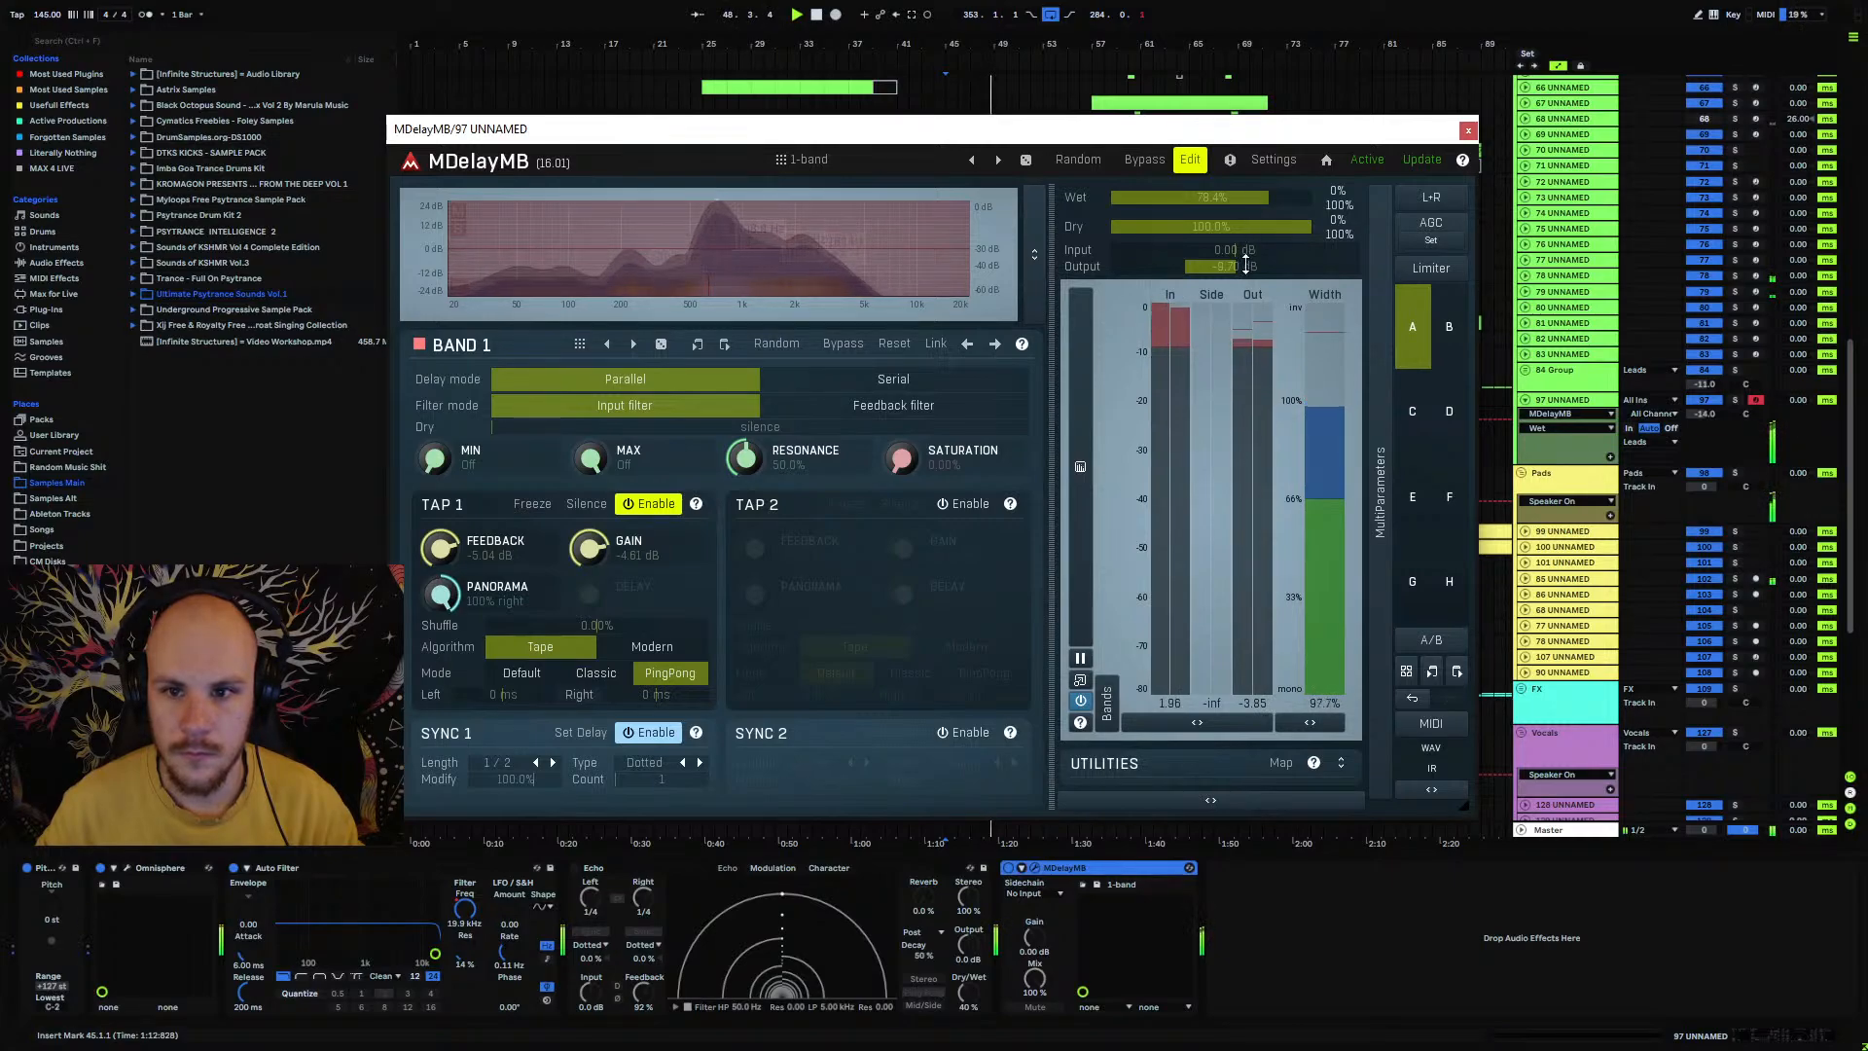
pyautogui.moveTo(1245, 264); pyautogui.dragTo(1246, 243)
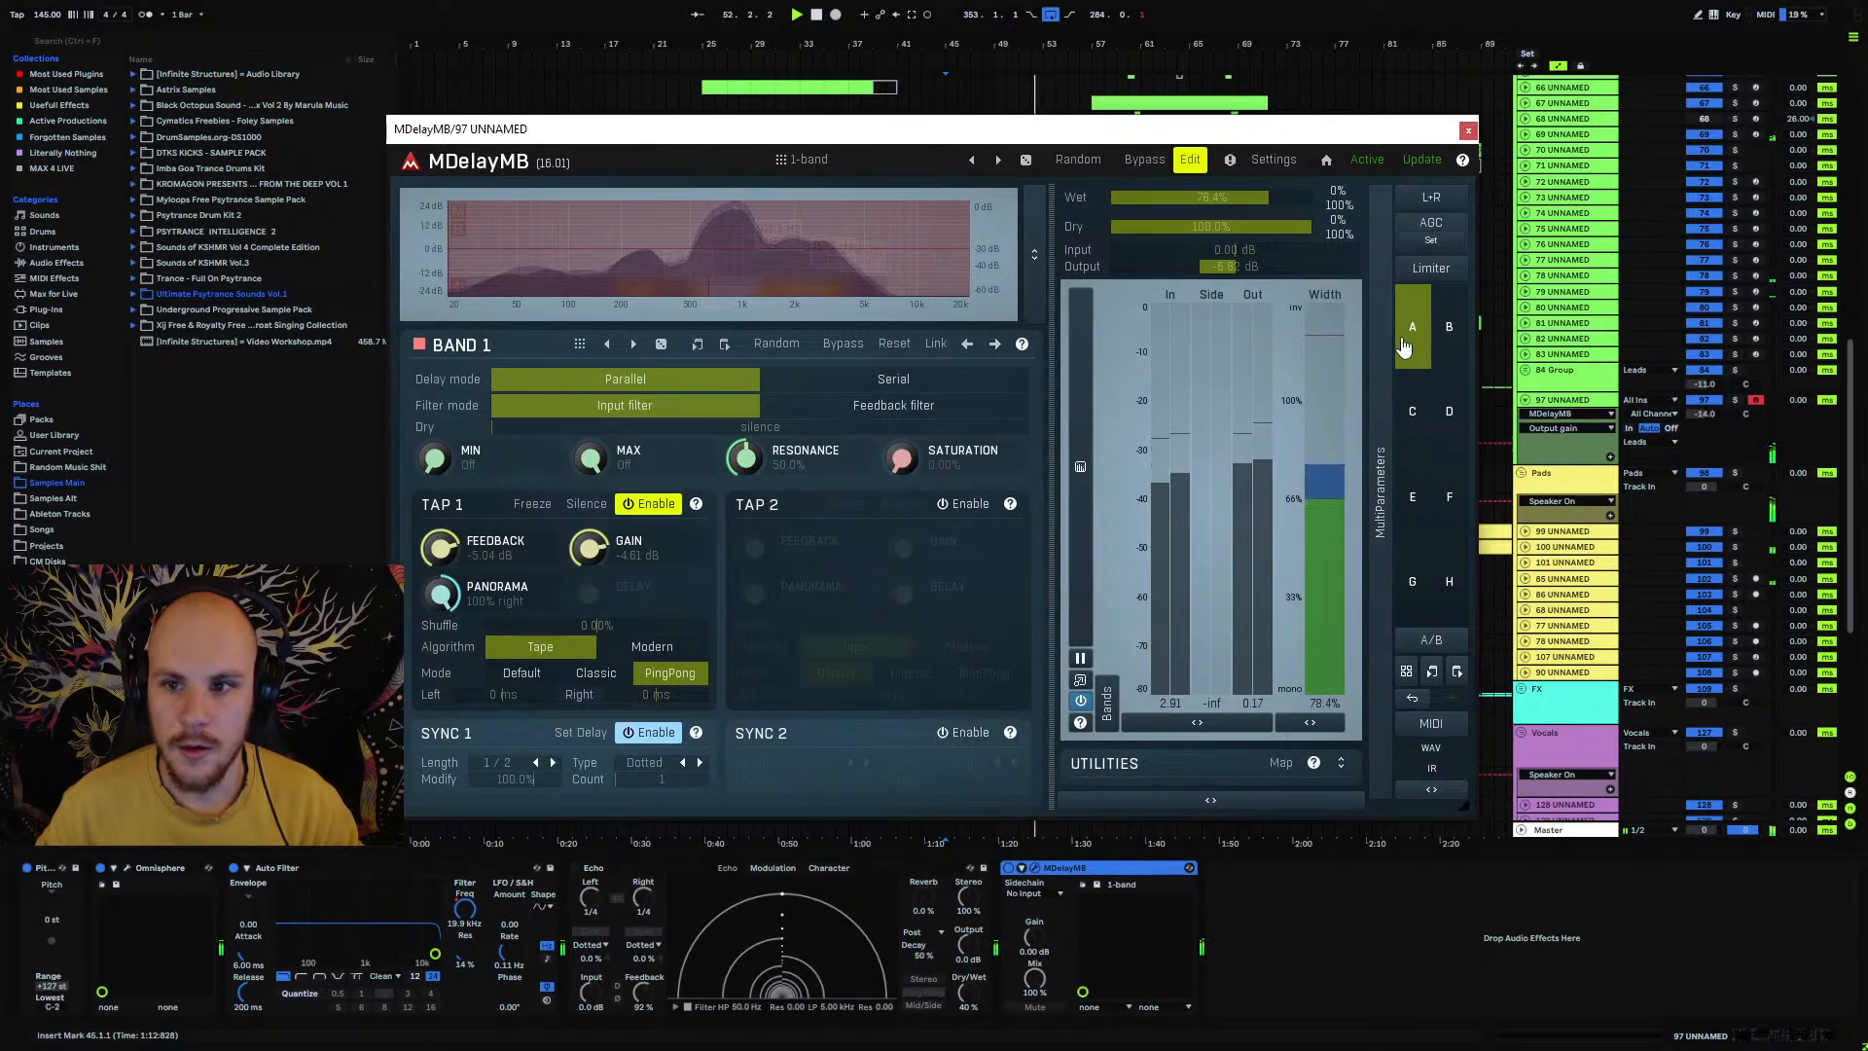
pyautogui.click(1469, 133)
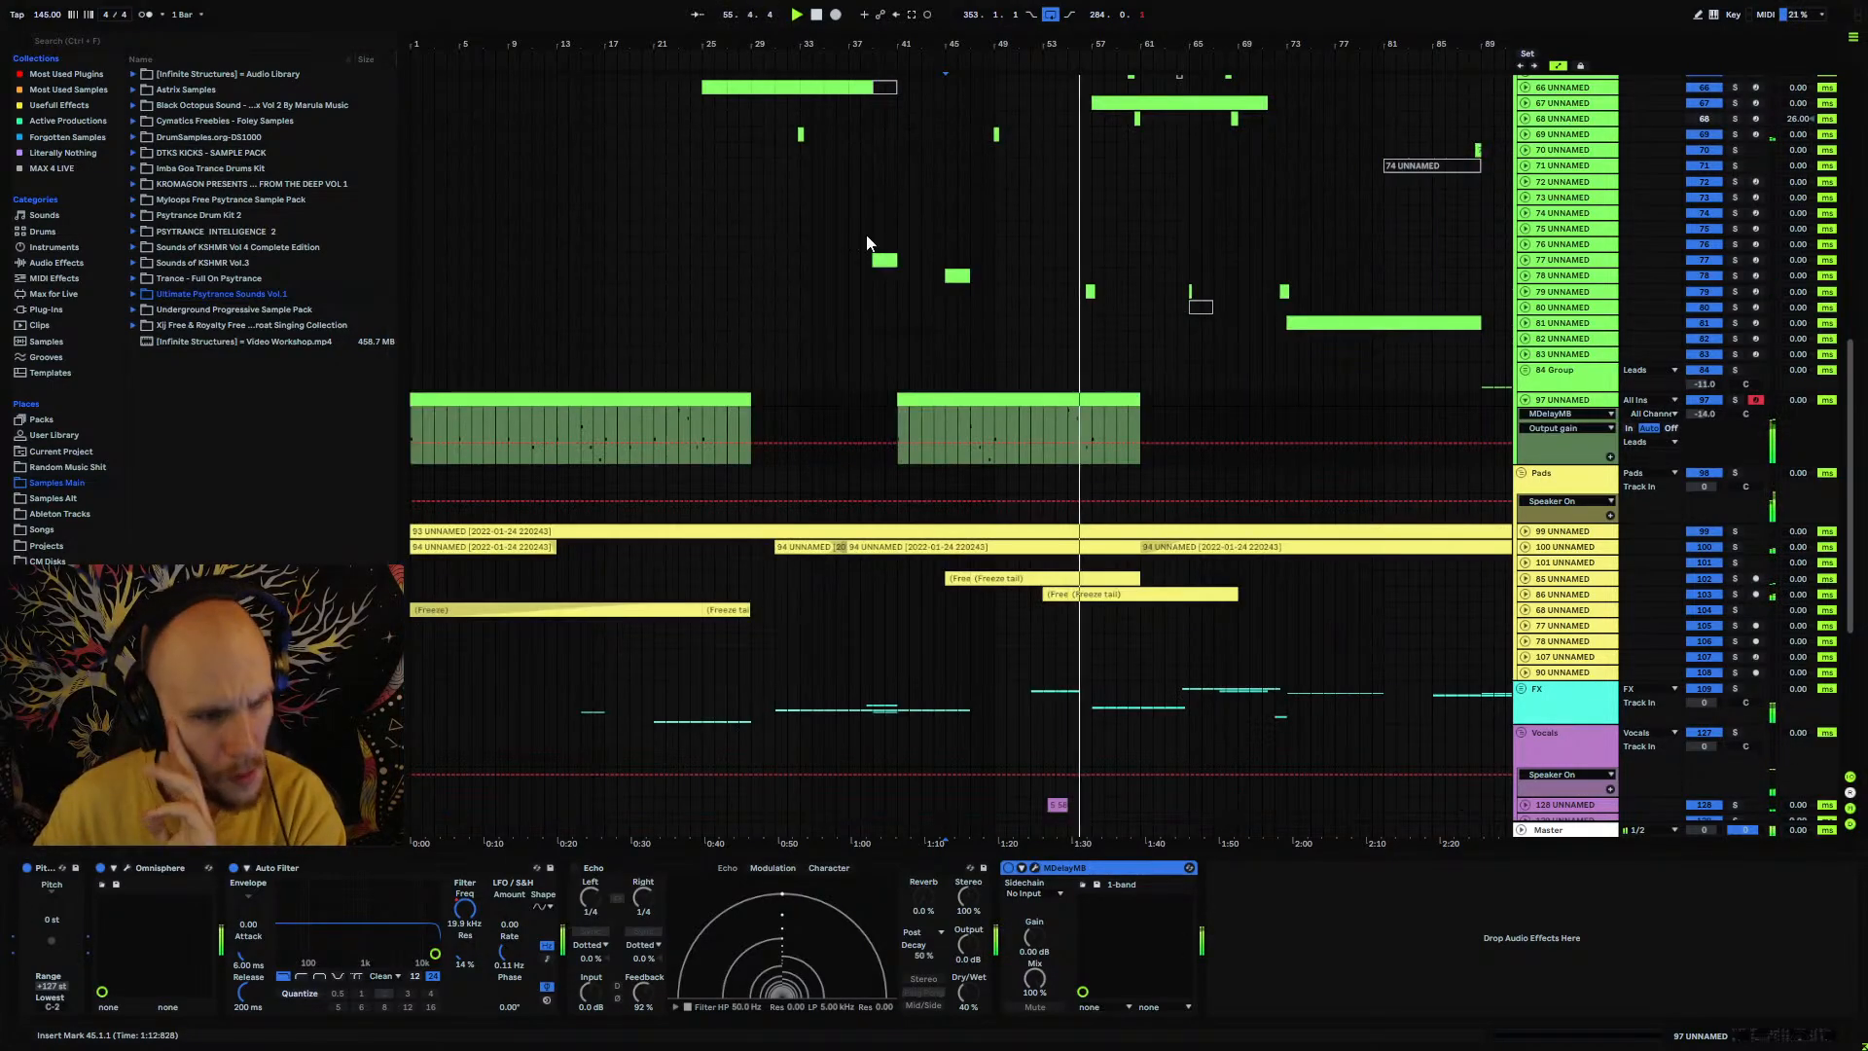
# Step: Add an EQ Eight after MDelayMB on 97 UNNAMED and set its band 1 low cut to 86.0 Hz with a Q of 0.25
pyautogui.click(56, 263)
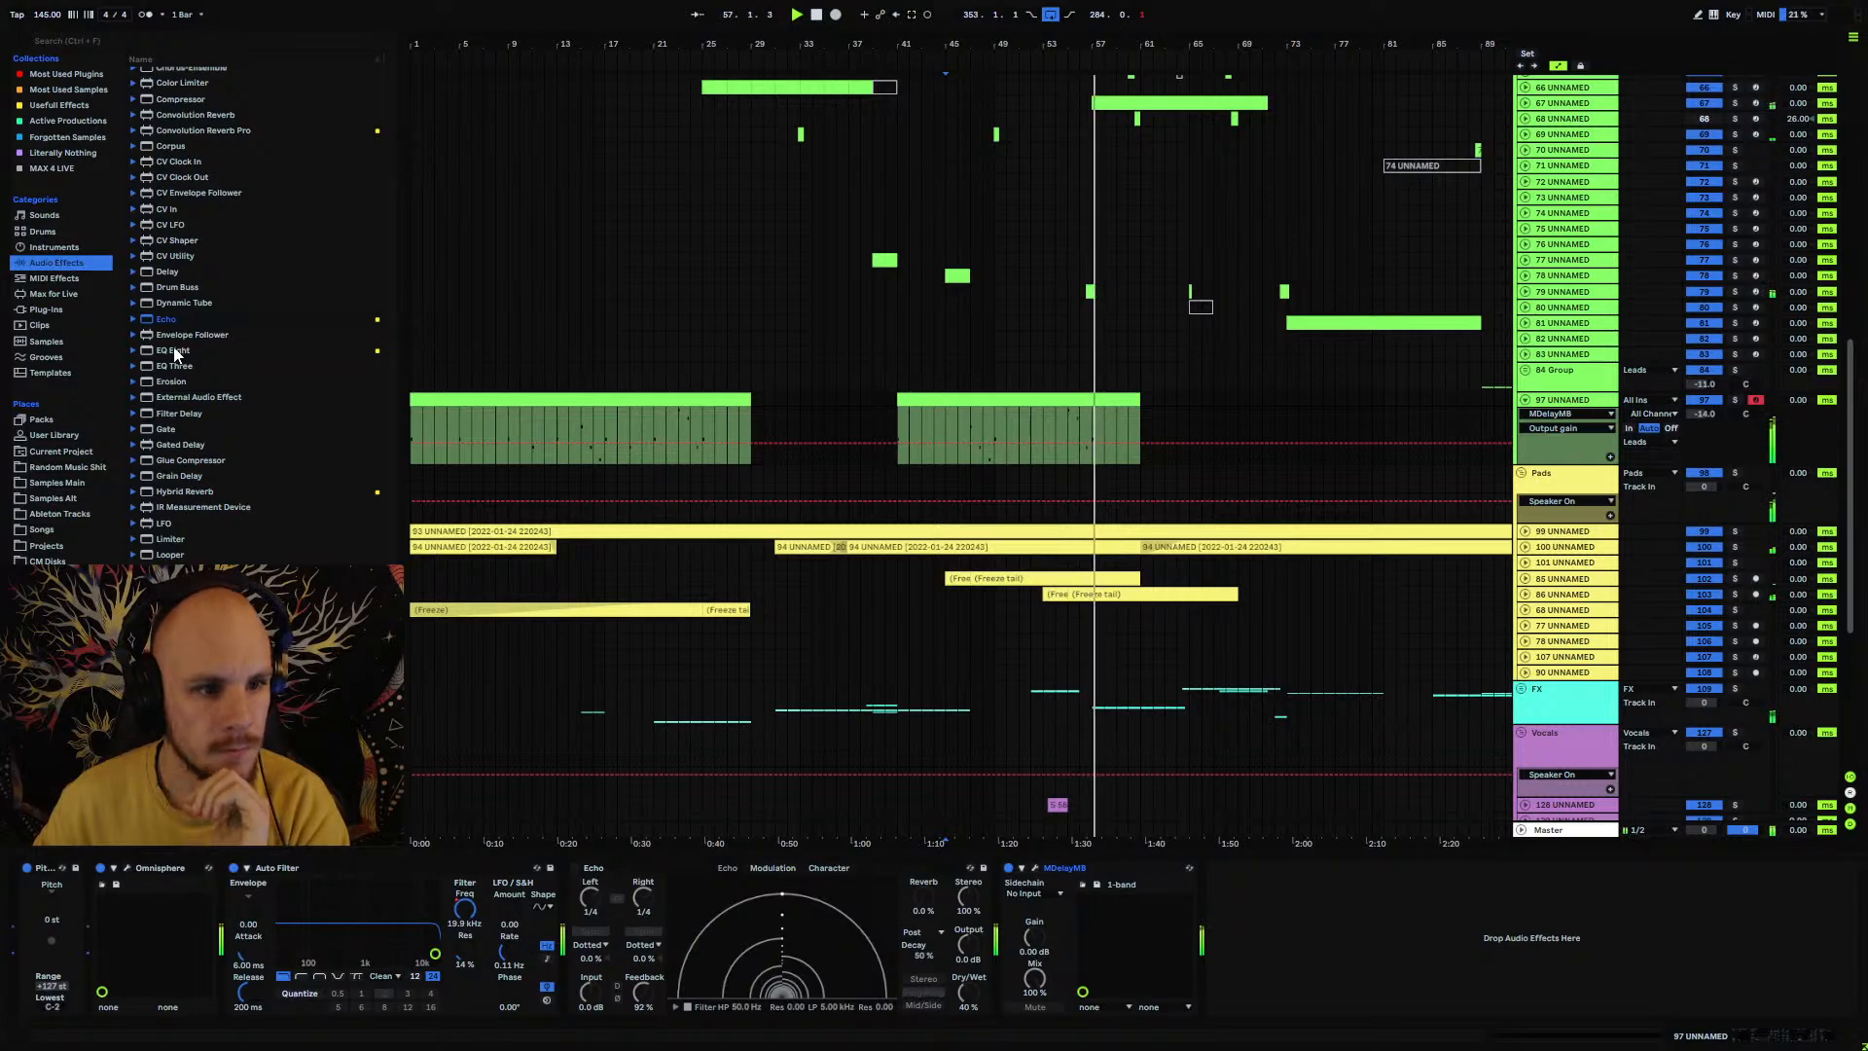
pyautogui.moveTo(176, 355); pyautogui.dragTo(1233, 848)
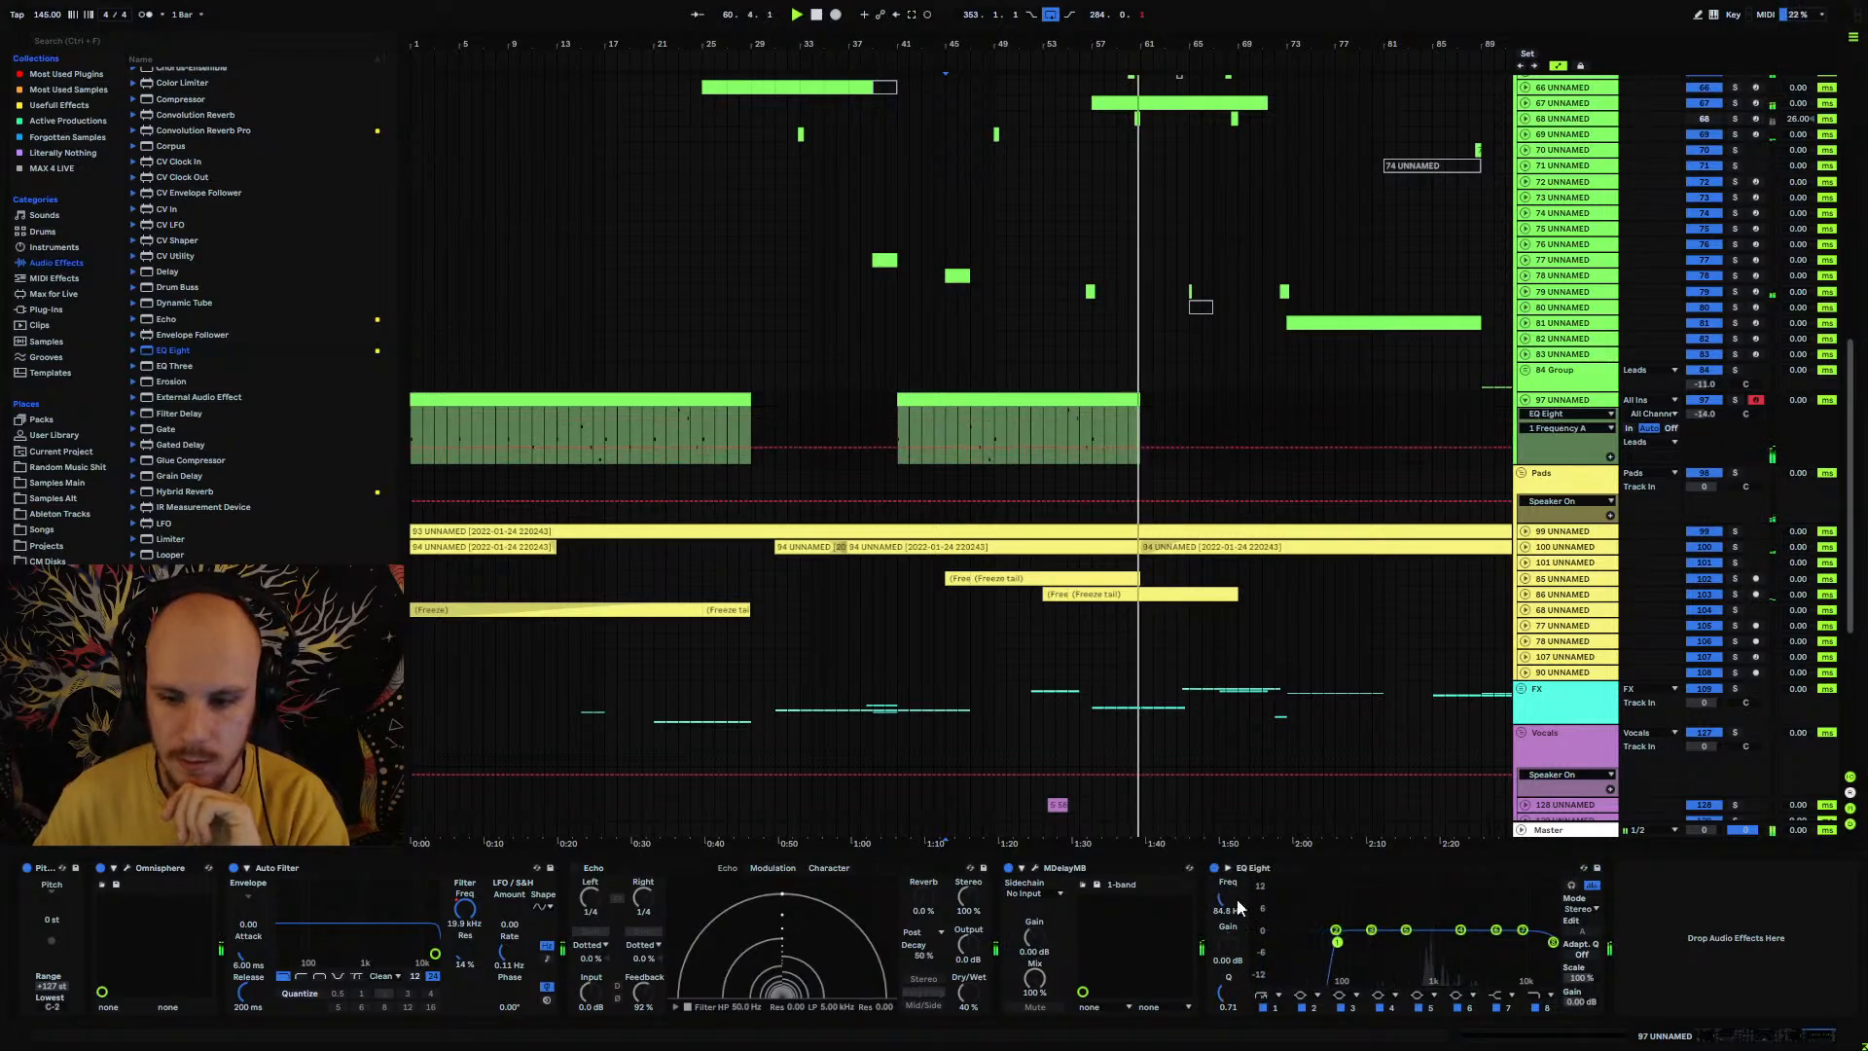
pyautogui.moveTo(1340, 942); pyautogui.dragTo(1339, 962)
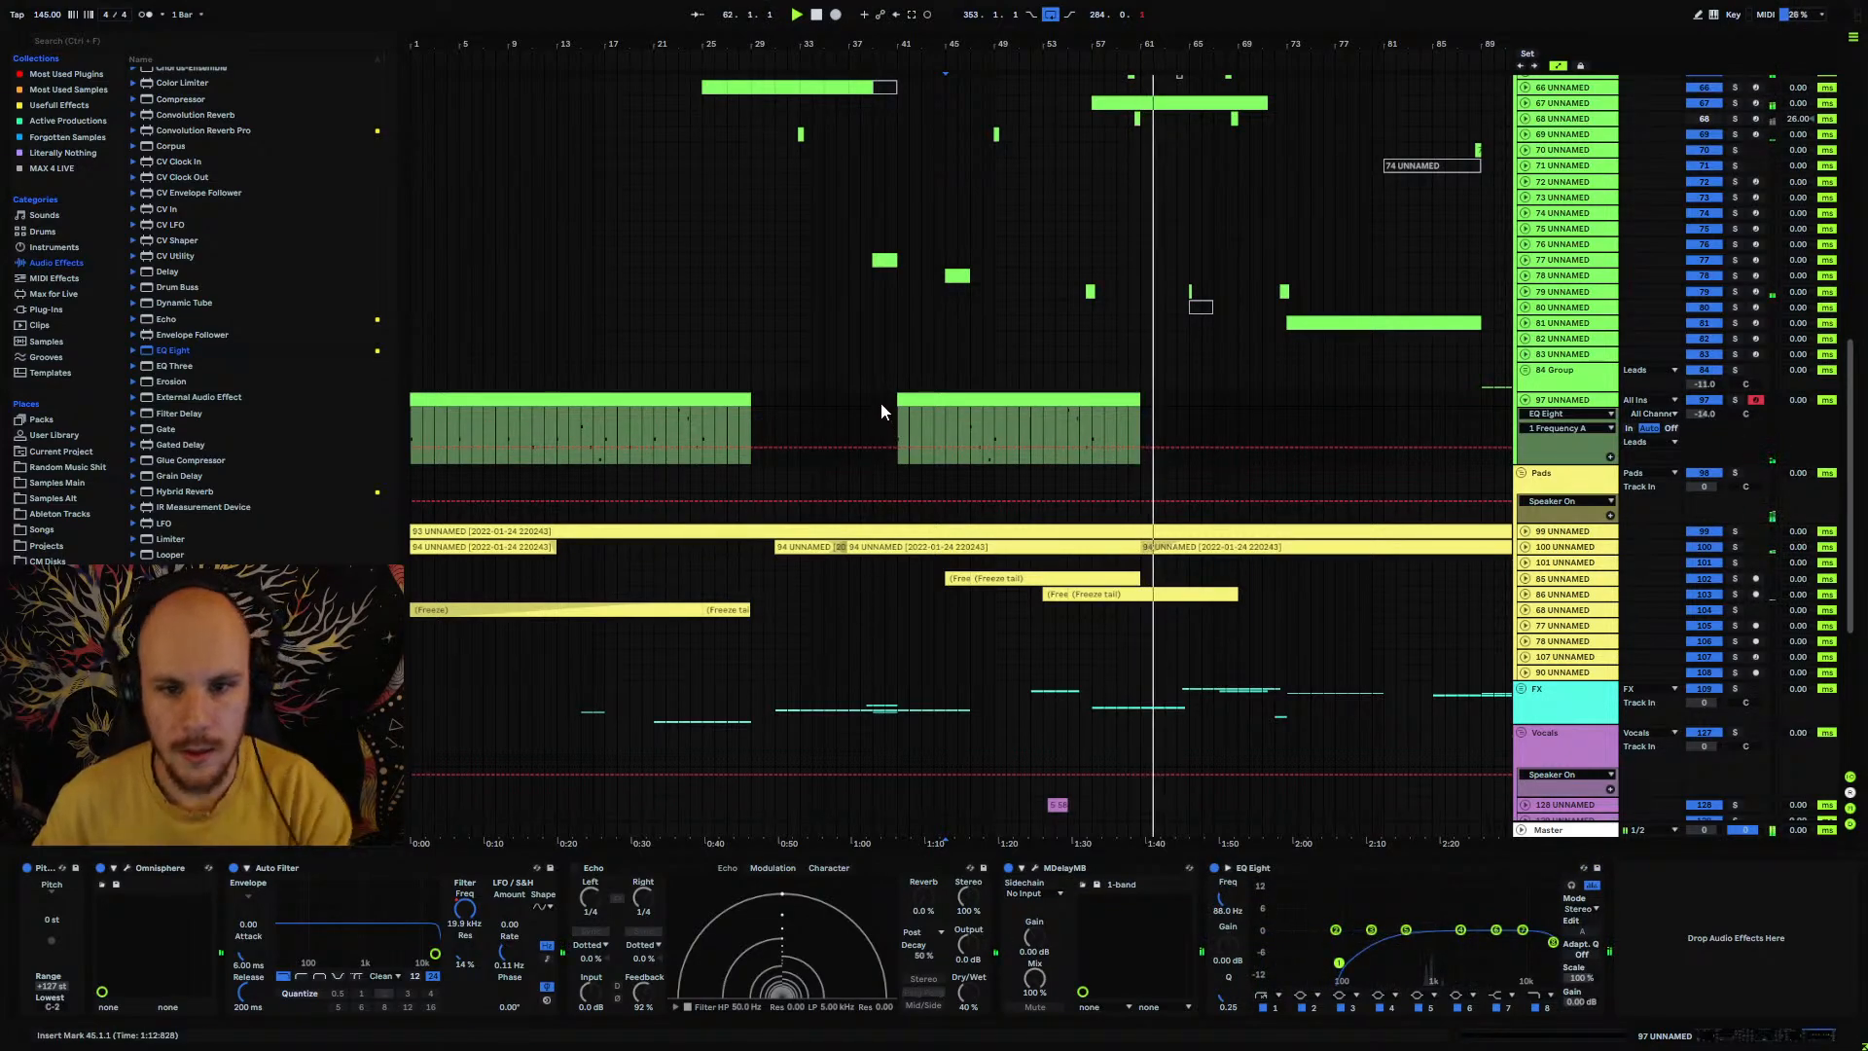
# Step: Play the arrangement from bar 22 and listen to how it leads into the melody section at bar 41
pyautogui.click(1524, 400)
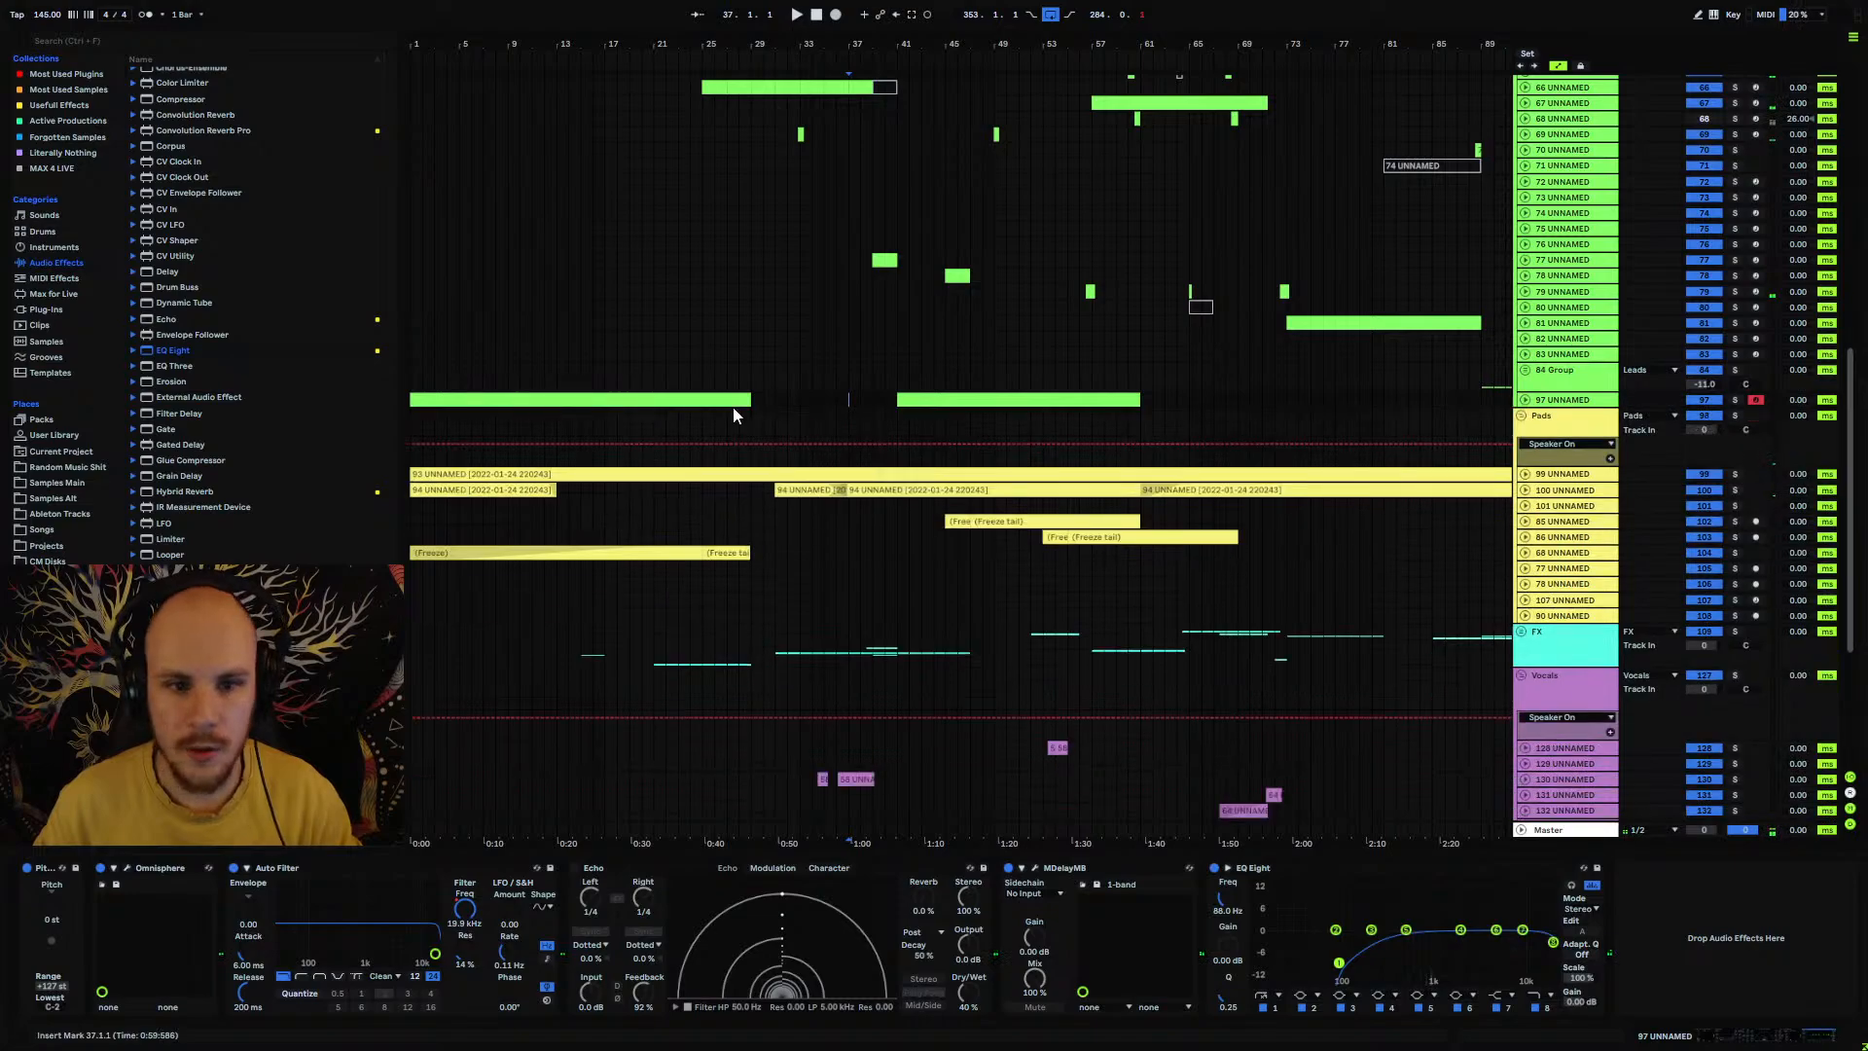
pyautogui.press('space')
pyautogui.click(1525, 400)
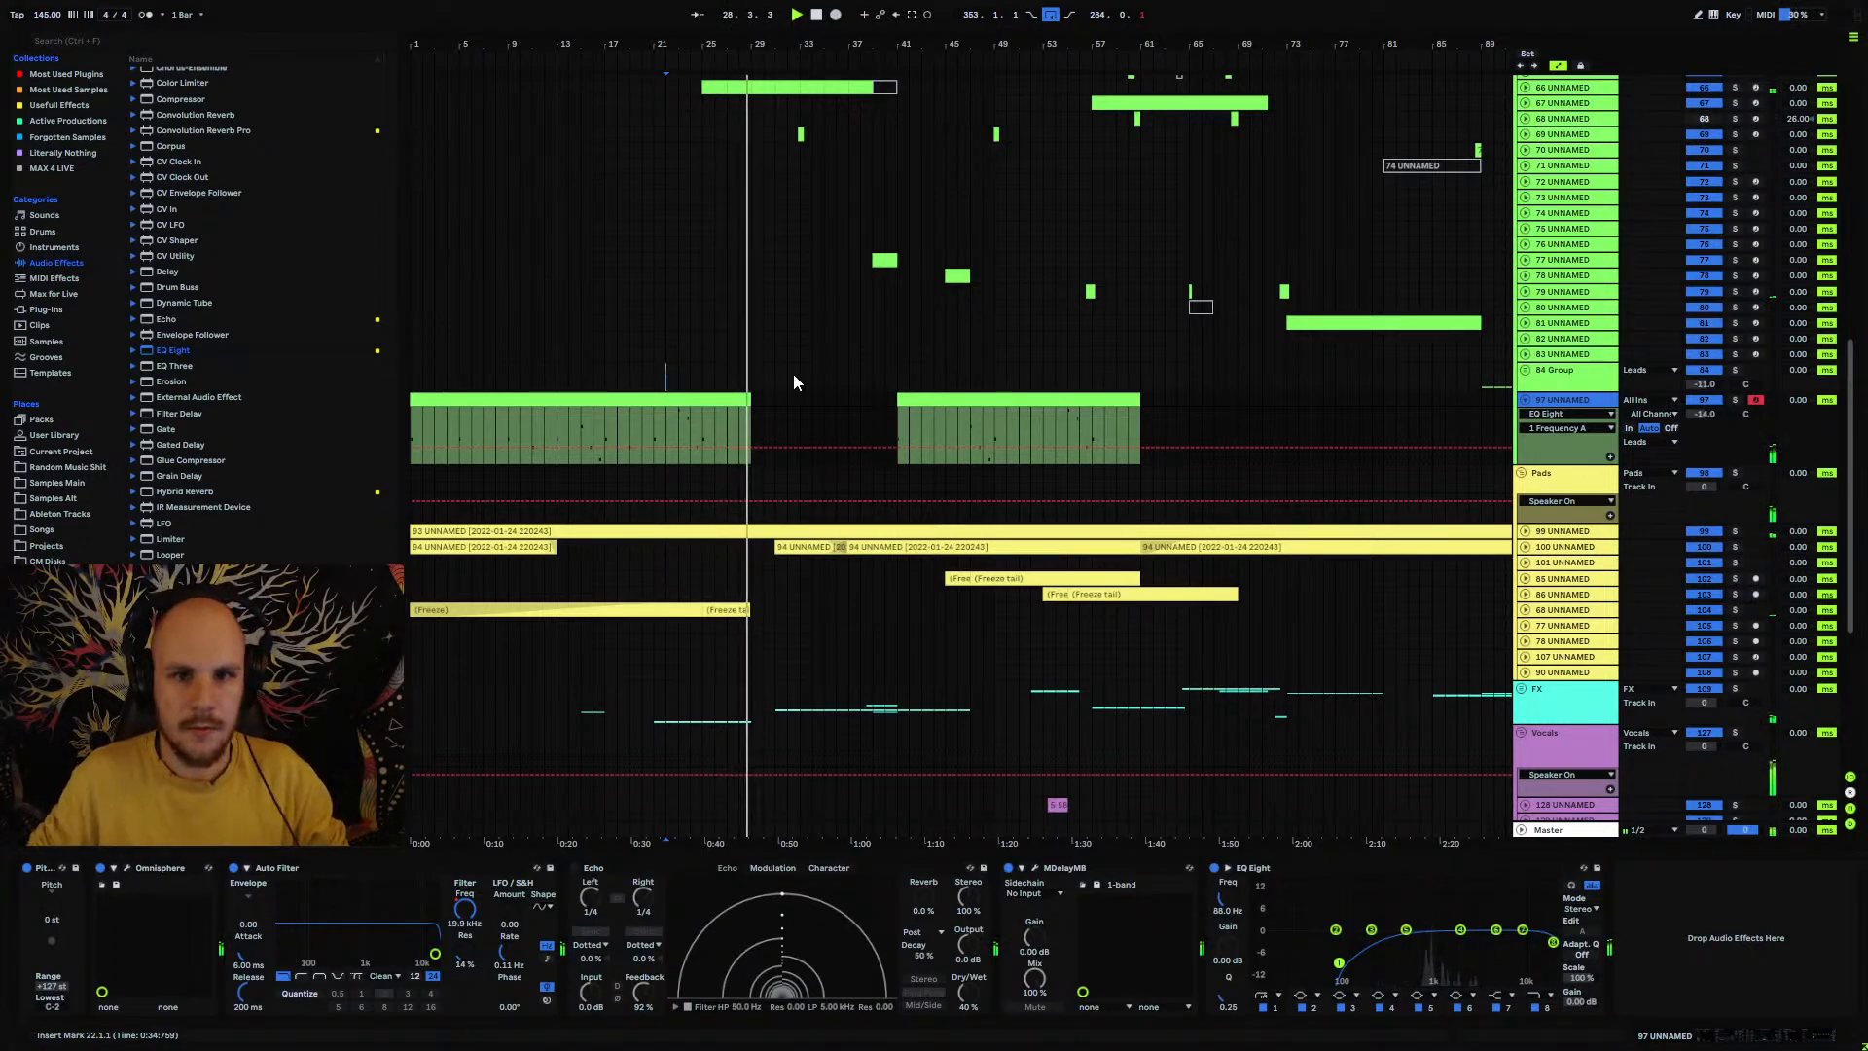
pyautogui.scroll(1, 833, 321)
pyautogui.scroll(2, 833, 313)
pyautogui.moveTo(703, 521); pyautogui.dragTo(895, 522)
pyautogui.click(895, 522)
pyautogui.scroll(-3, 854, 627)
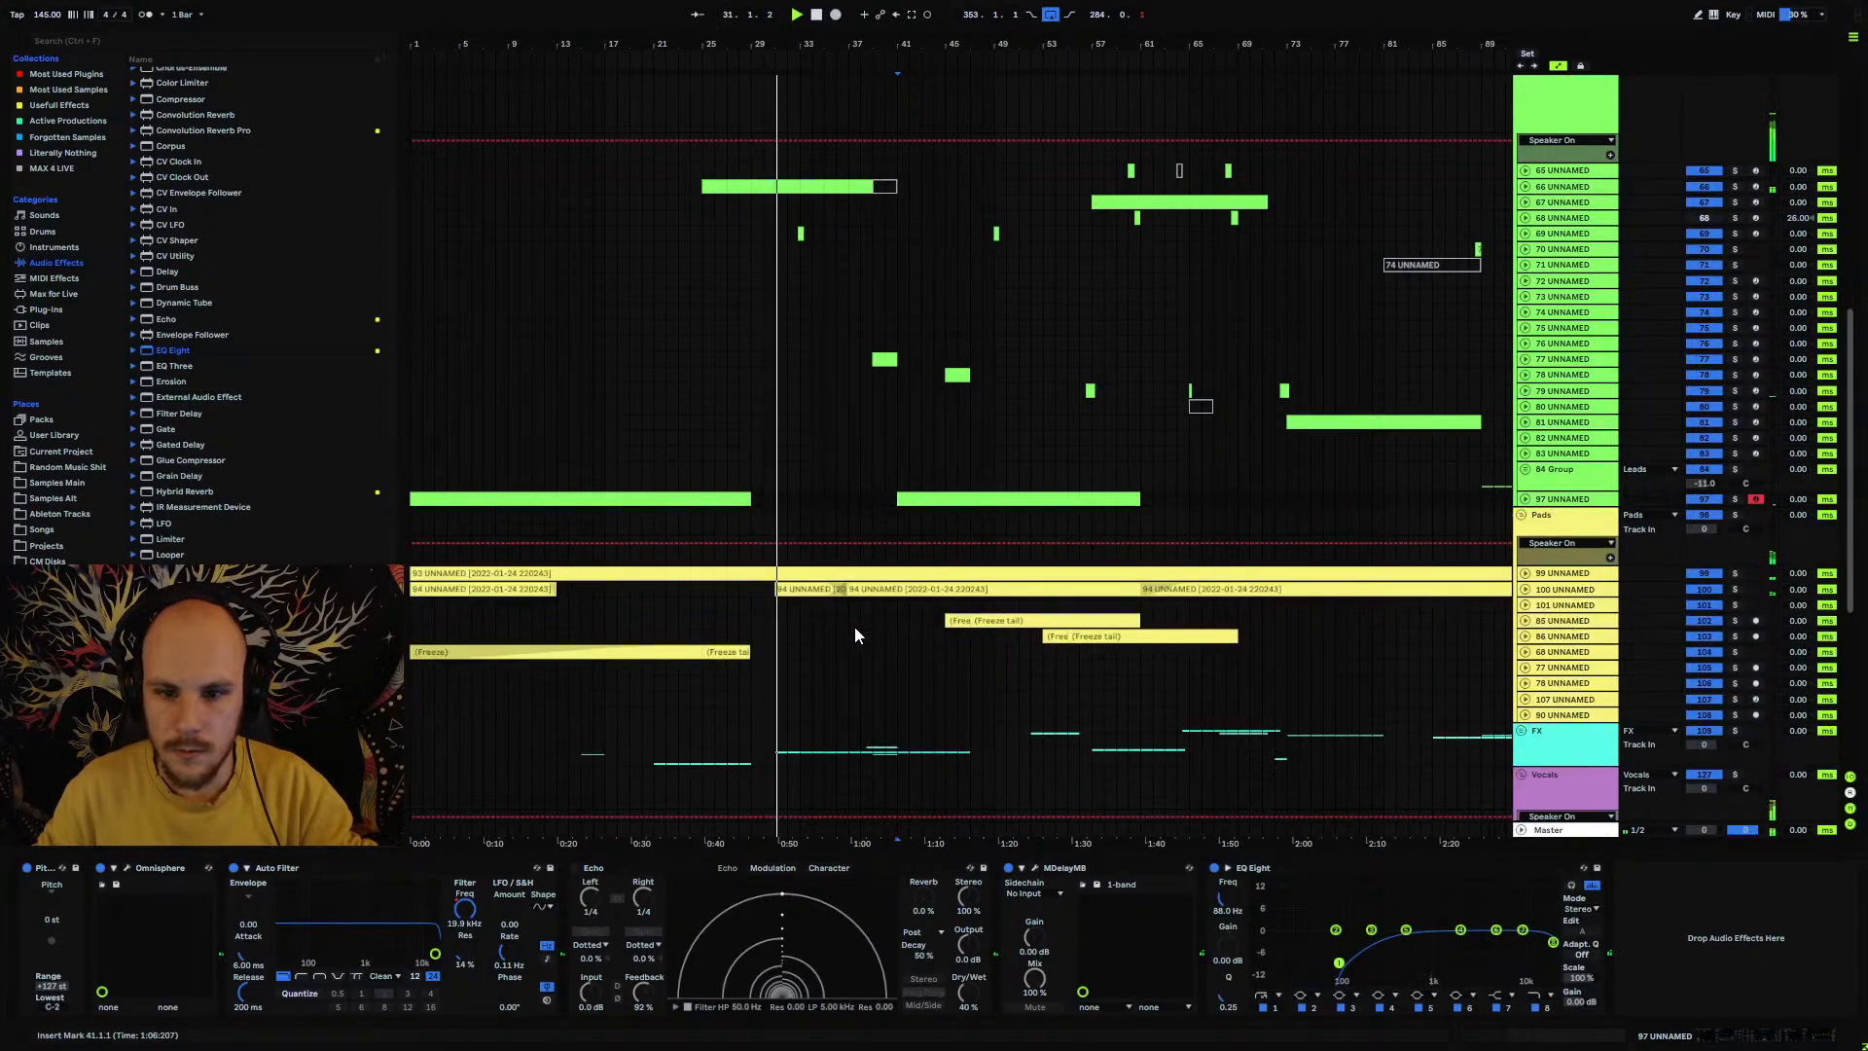
pyautogui.scroll(-1, 899, 732)
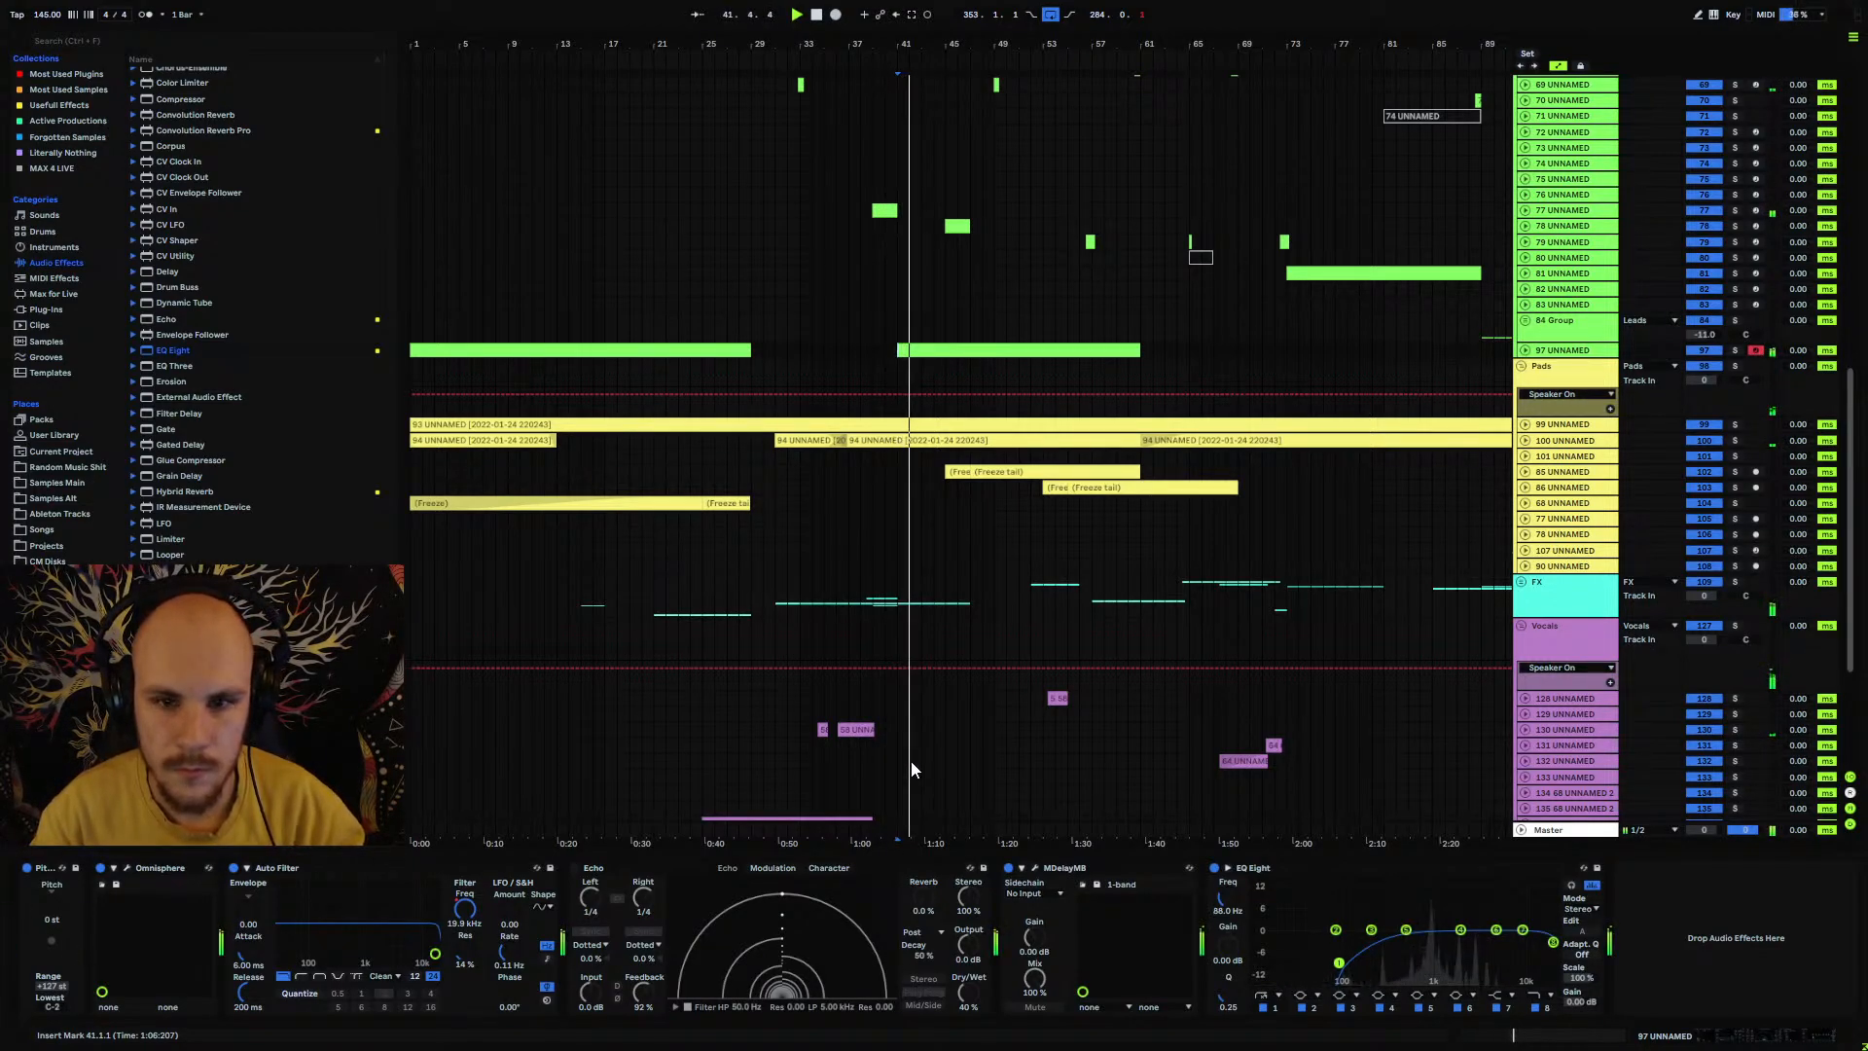
# Step: Move the two-bar 77 UNNAMED clip to start at bar 53, fold 97 UNNAMED and unfold the 77 UNNAMED track
pyautogui.doubleClick(1551, 351)
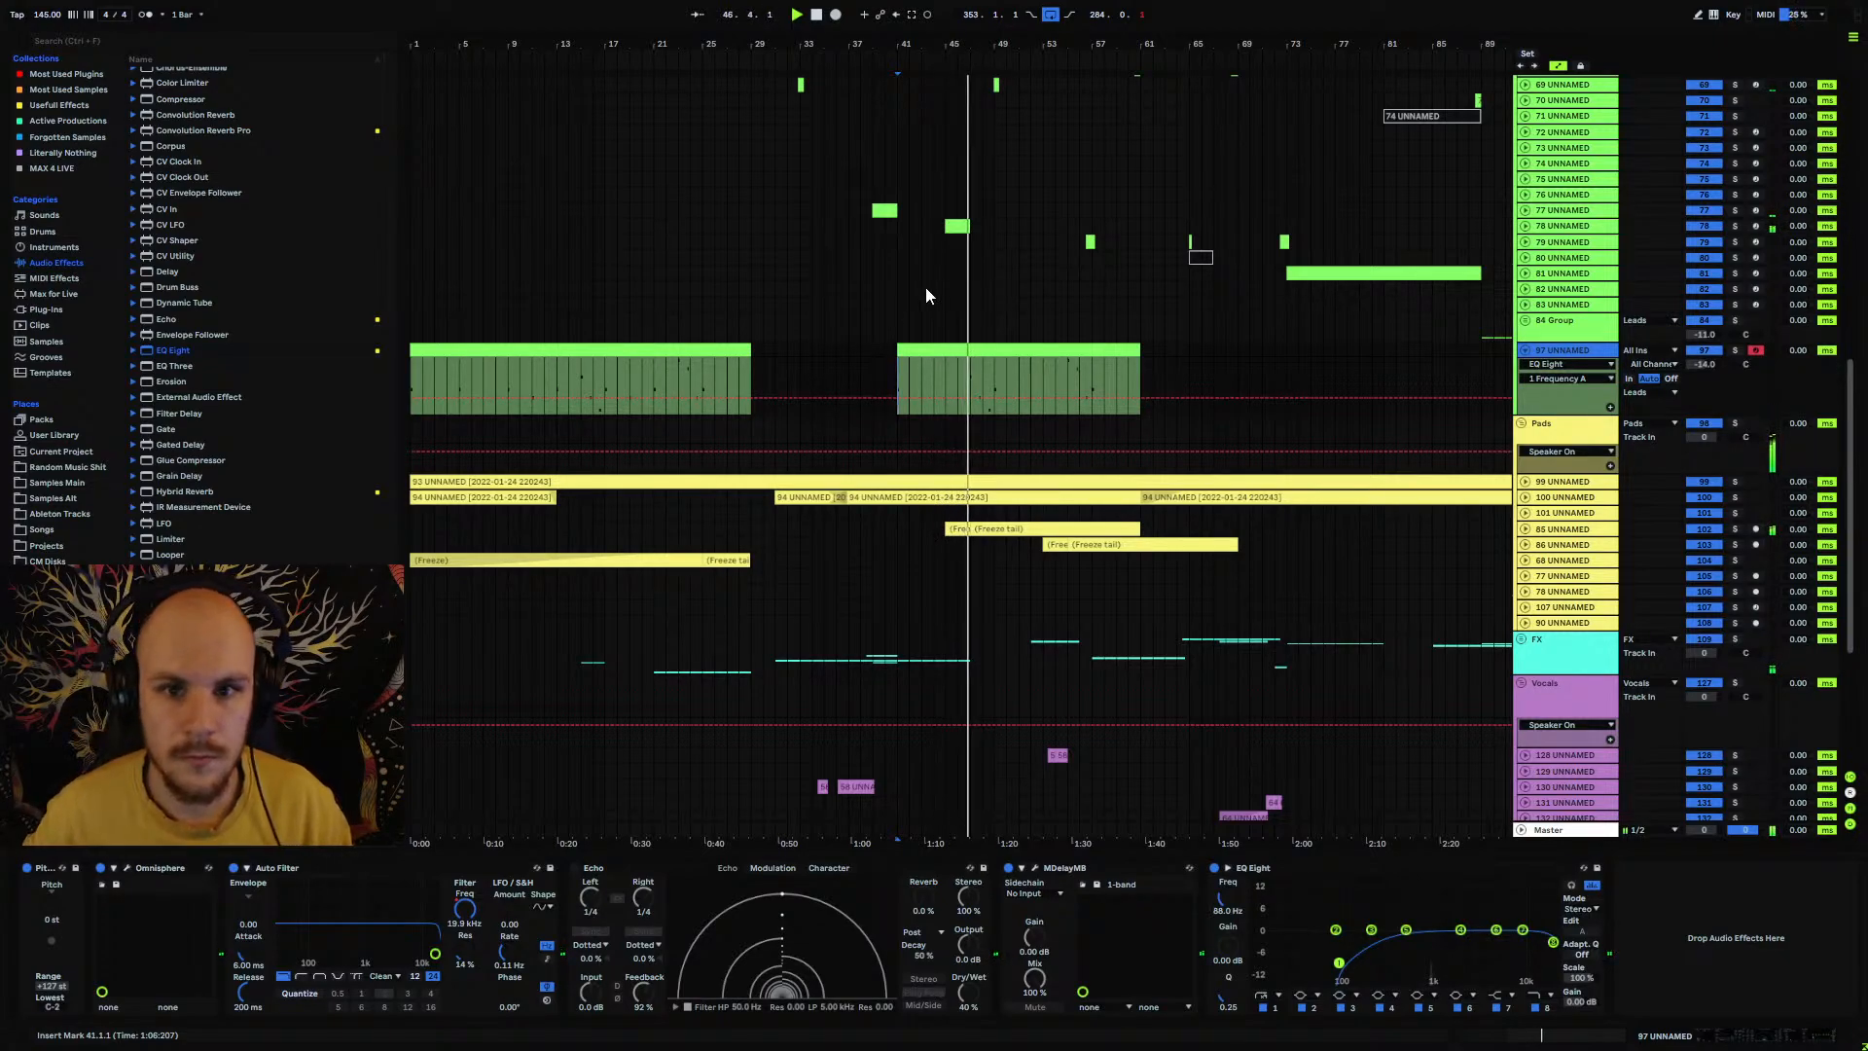
pyautogui.click(884, 211)
pyautogui.moveTo(884, 211); pyautogui.dragTo(1066, 213)
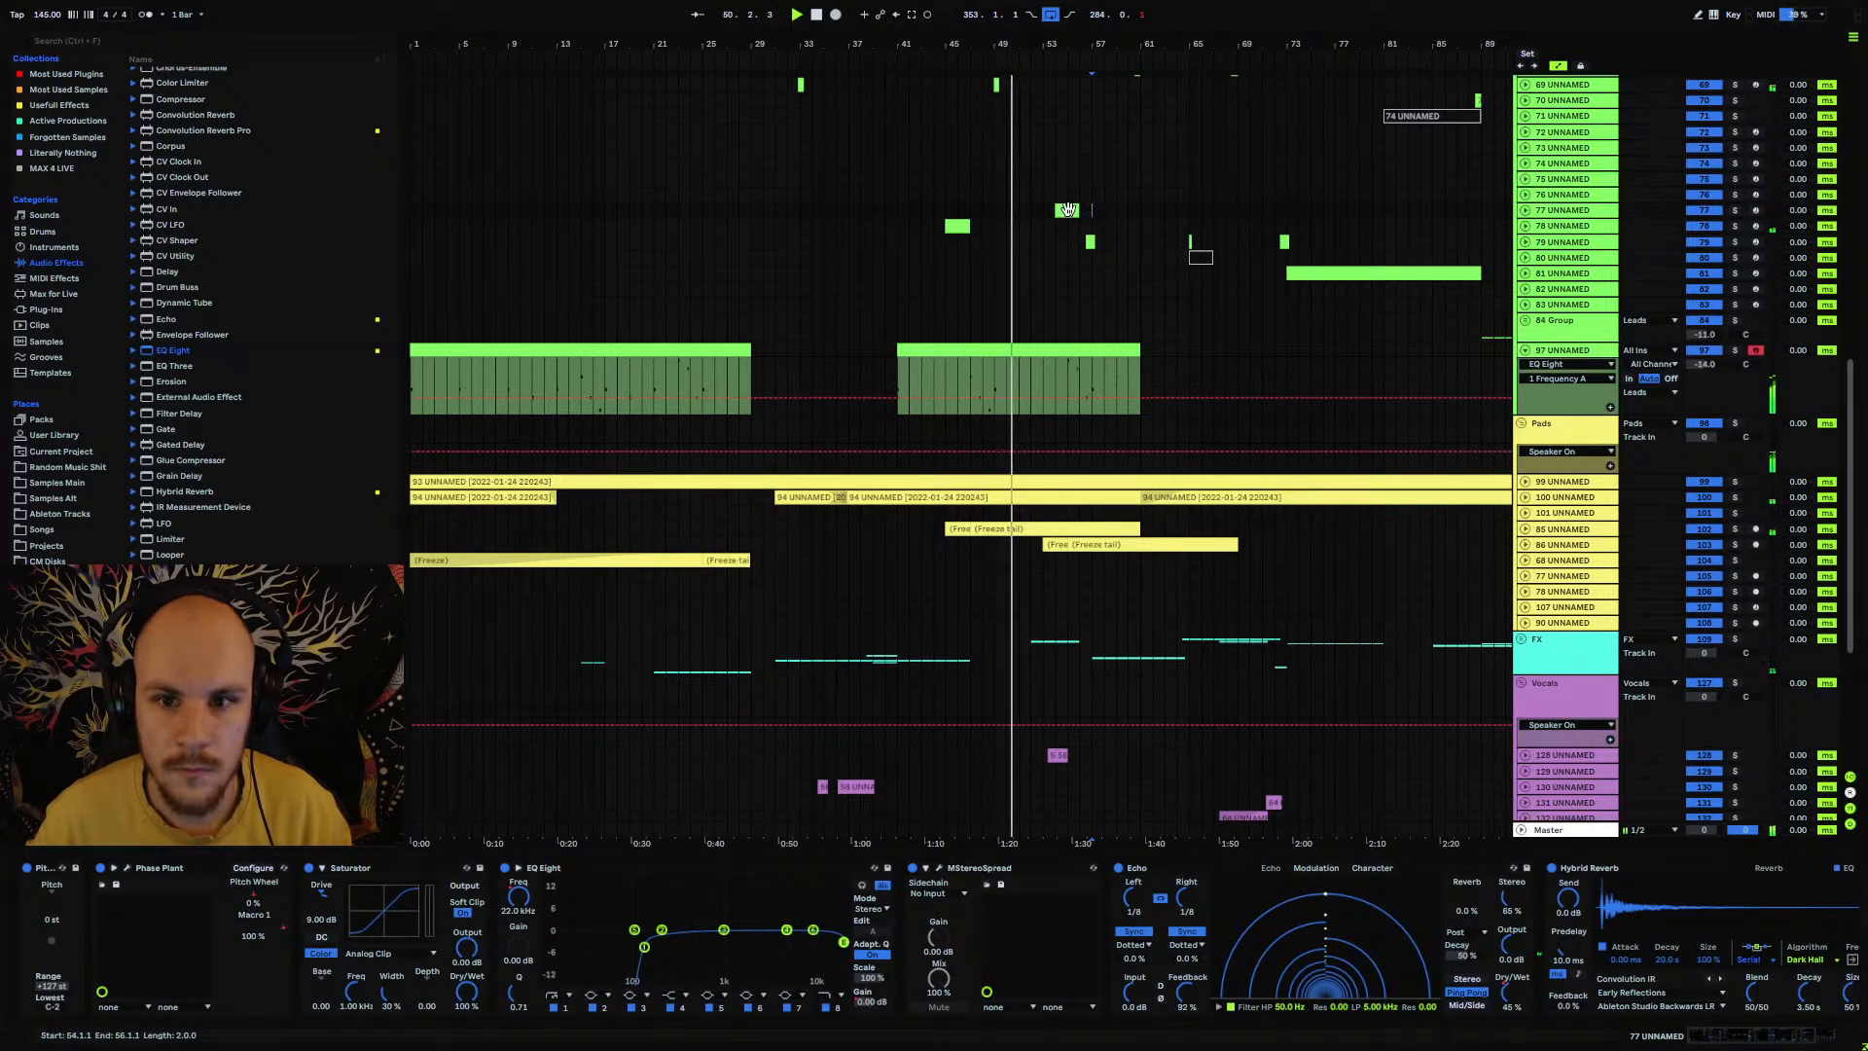
pyautogui.moveTo(1070, 212); pyautogui.dragTo(1057, 216)
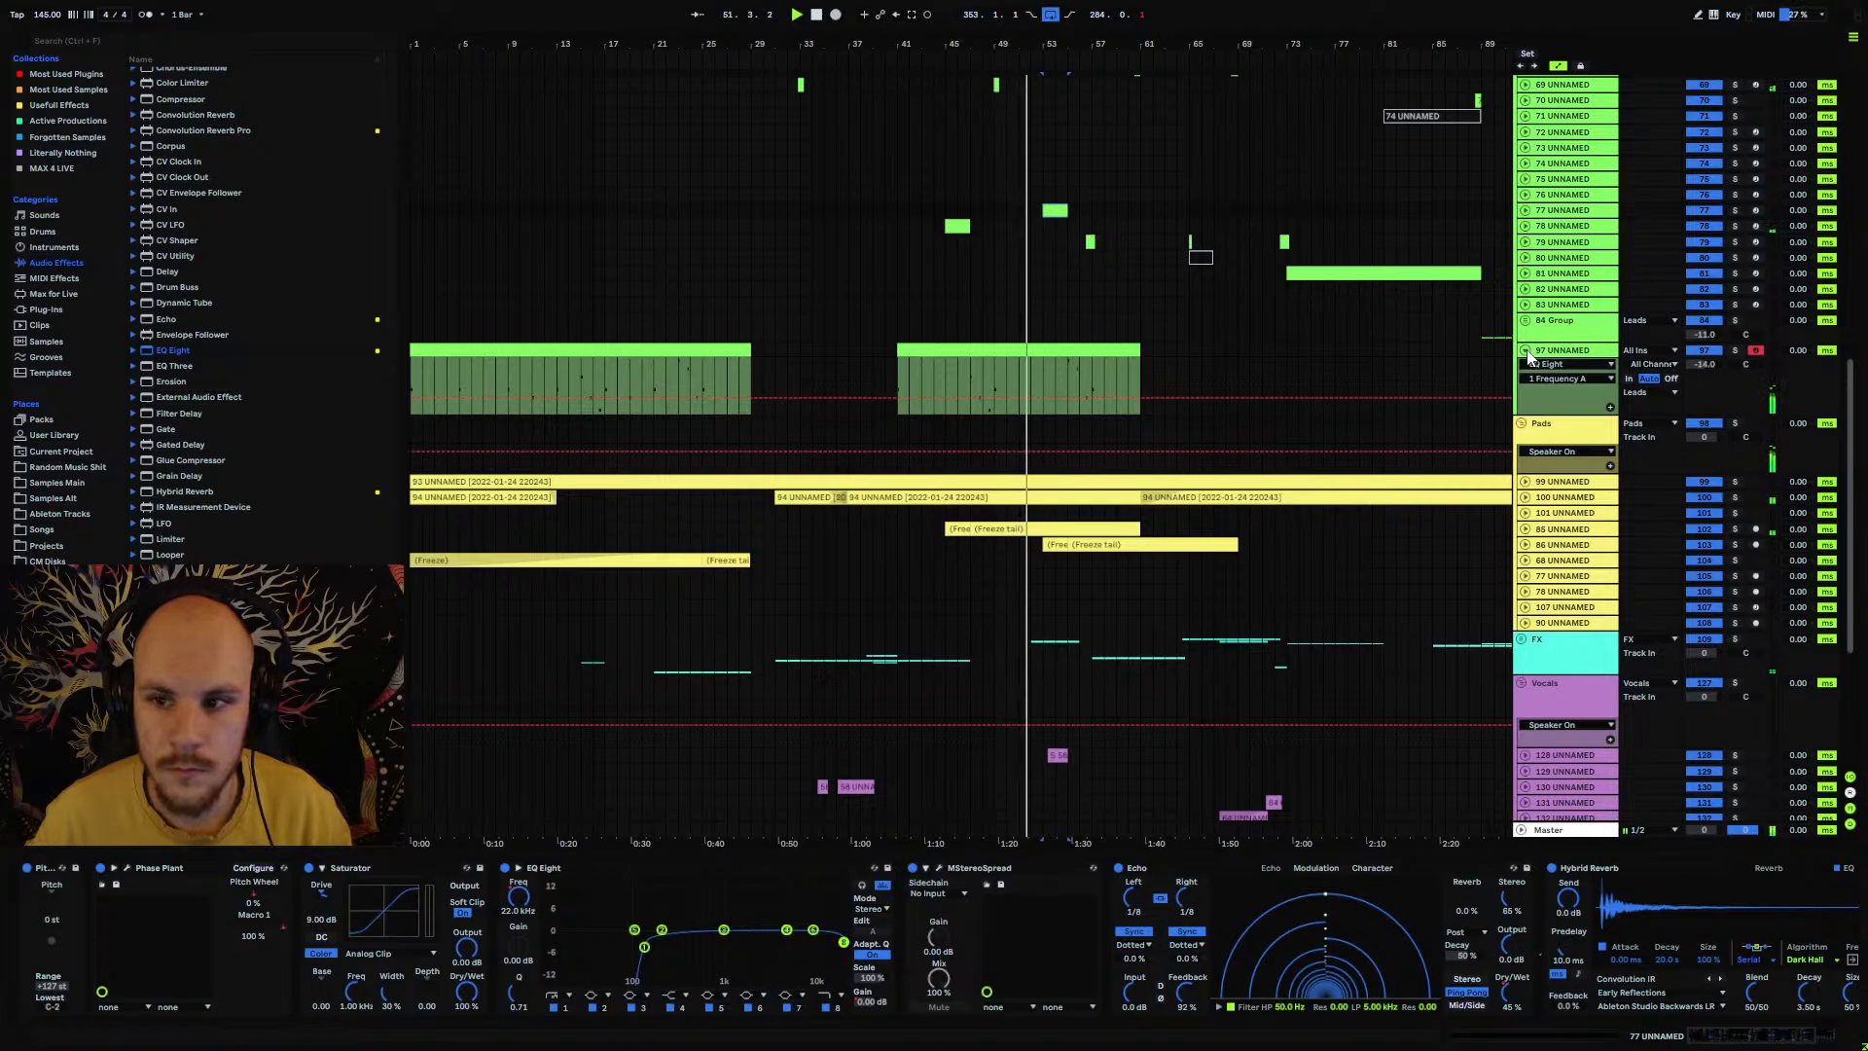
pyautogui.click(1525, 351)
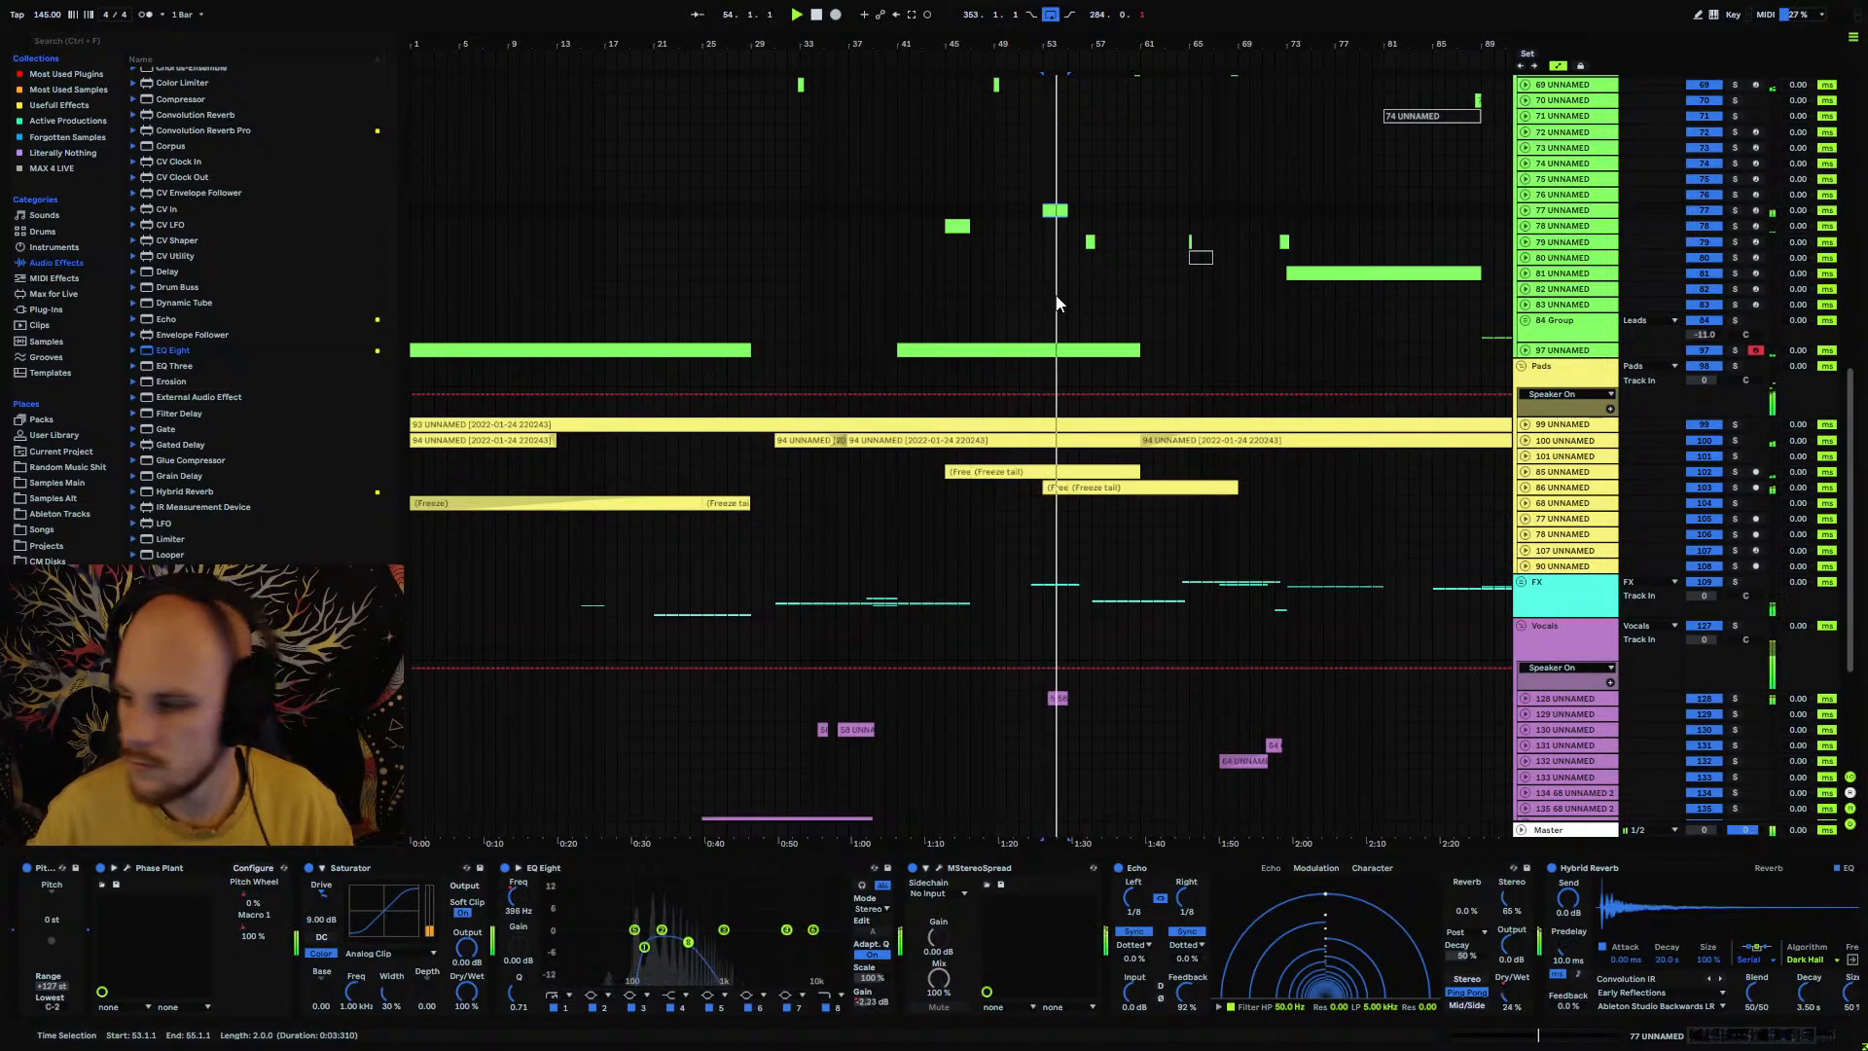
pyautogui.click(1525, 212)
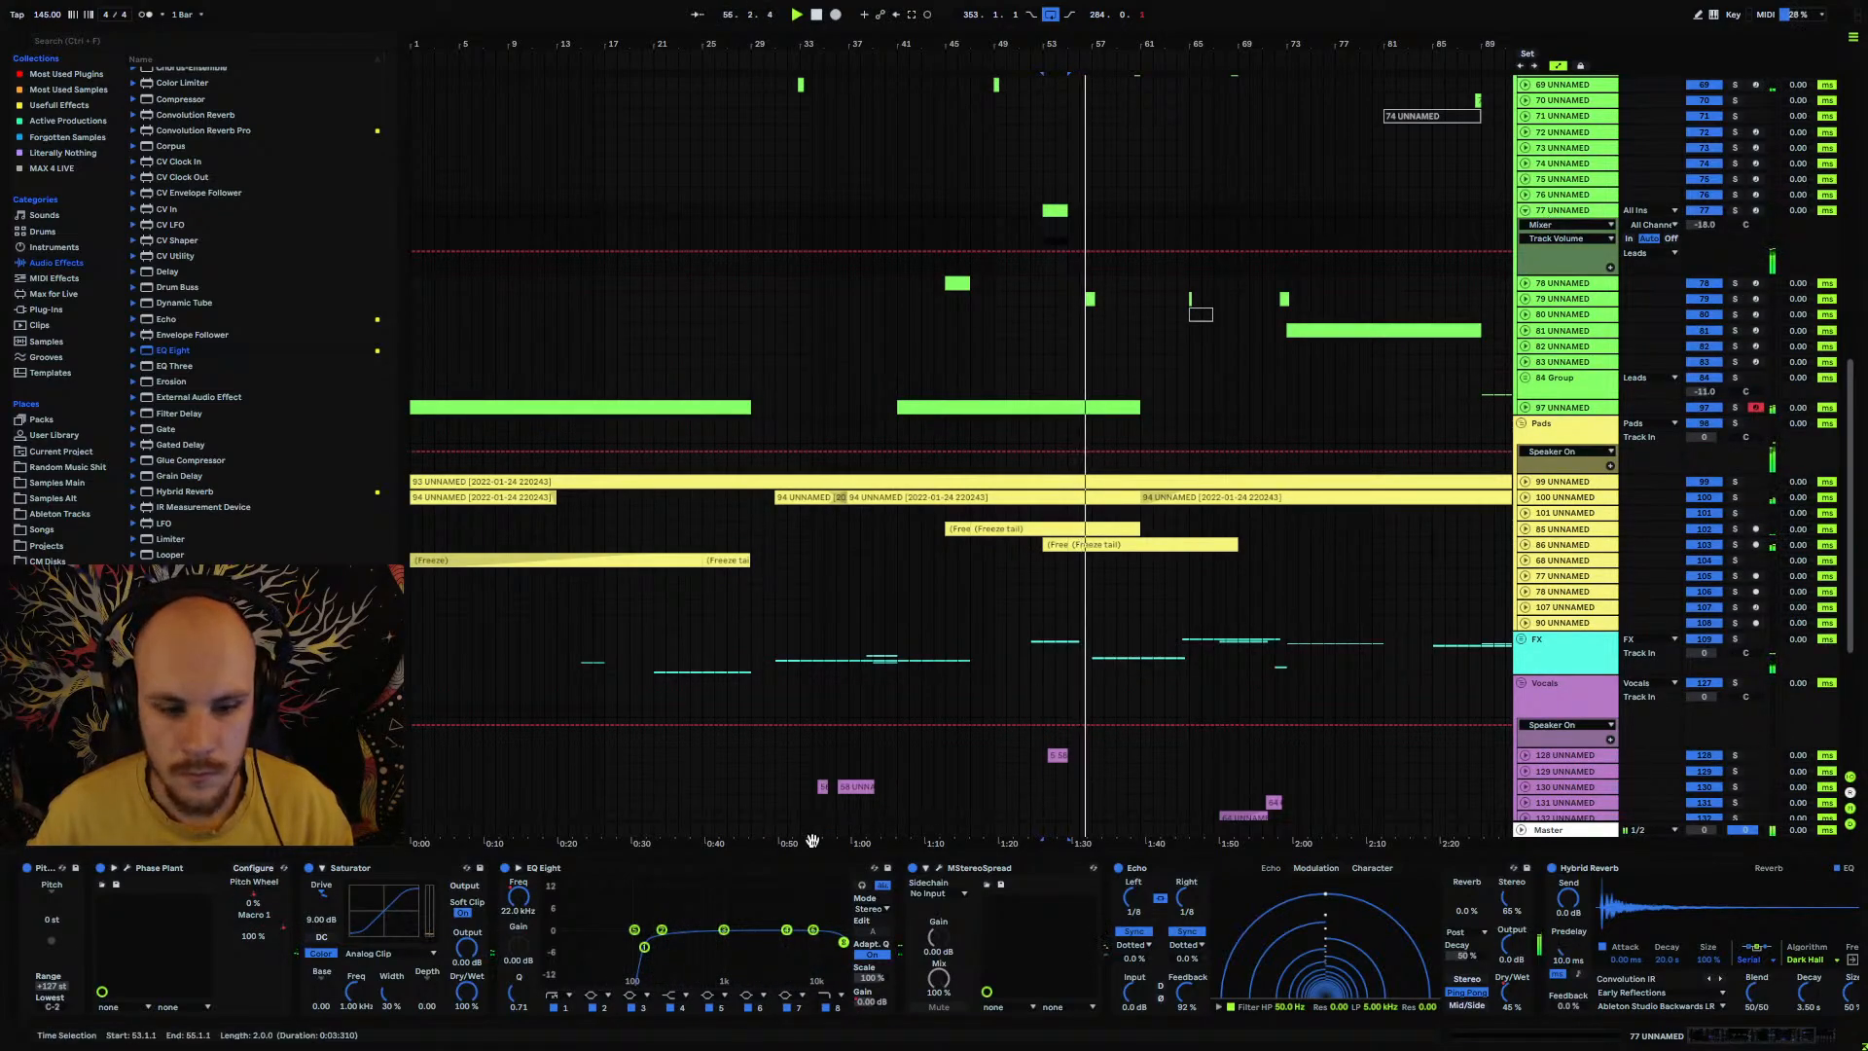
# Step: Deactivate lead track 77 and fold it
pyautogui.click(1707, 211)
pyautogui.click(1525, 210)
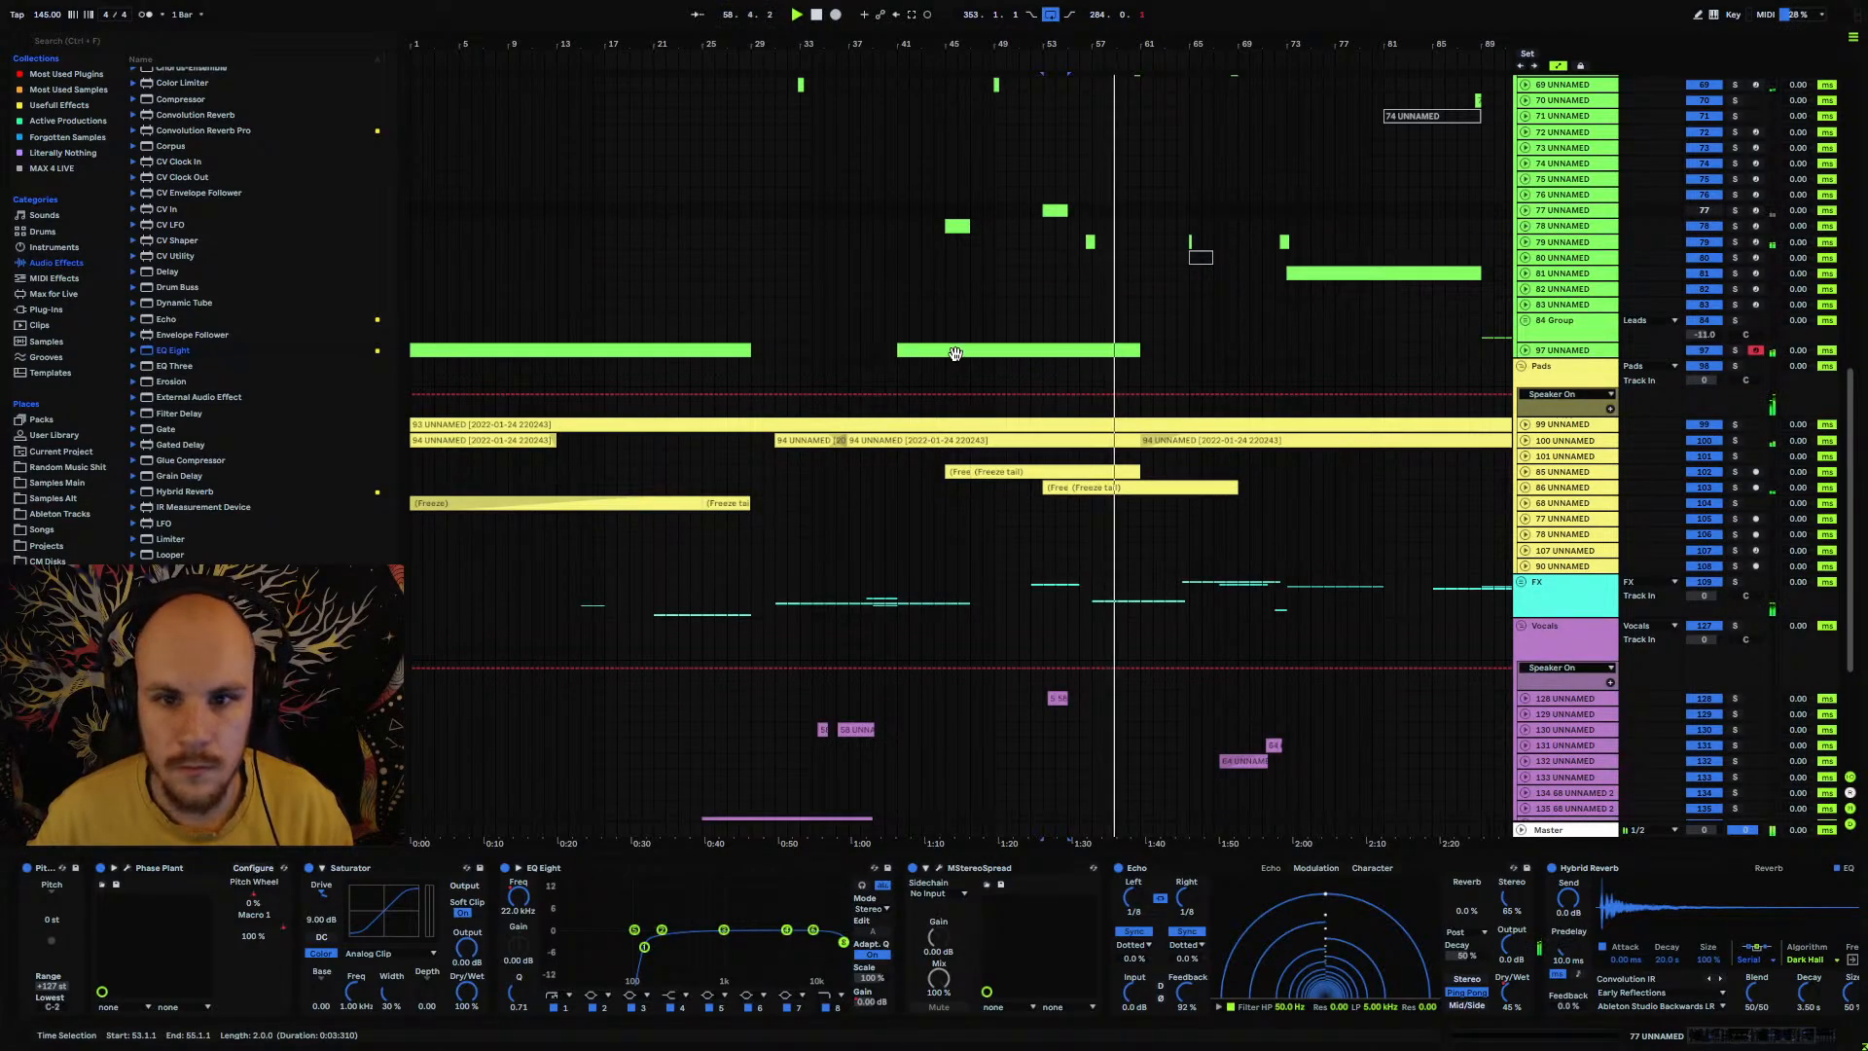
# Step: Unfold lead track 97 and insert a new audio track directly below it
pyautogui.click(1524, 350)
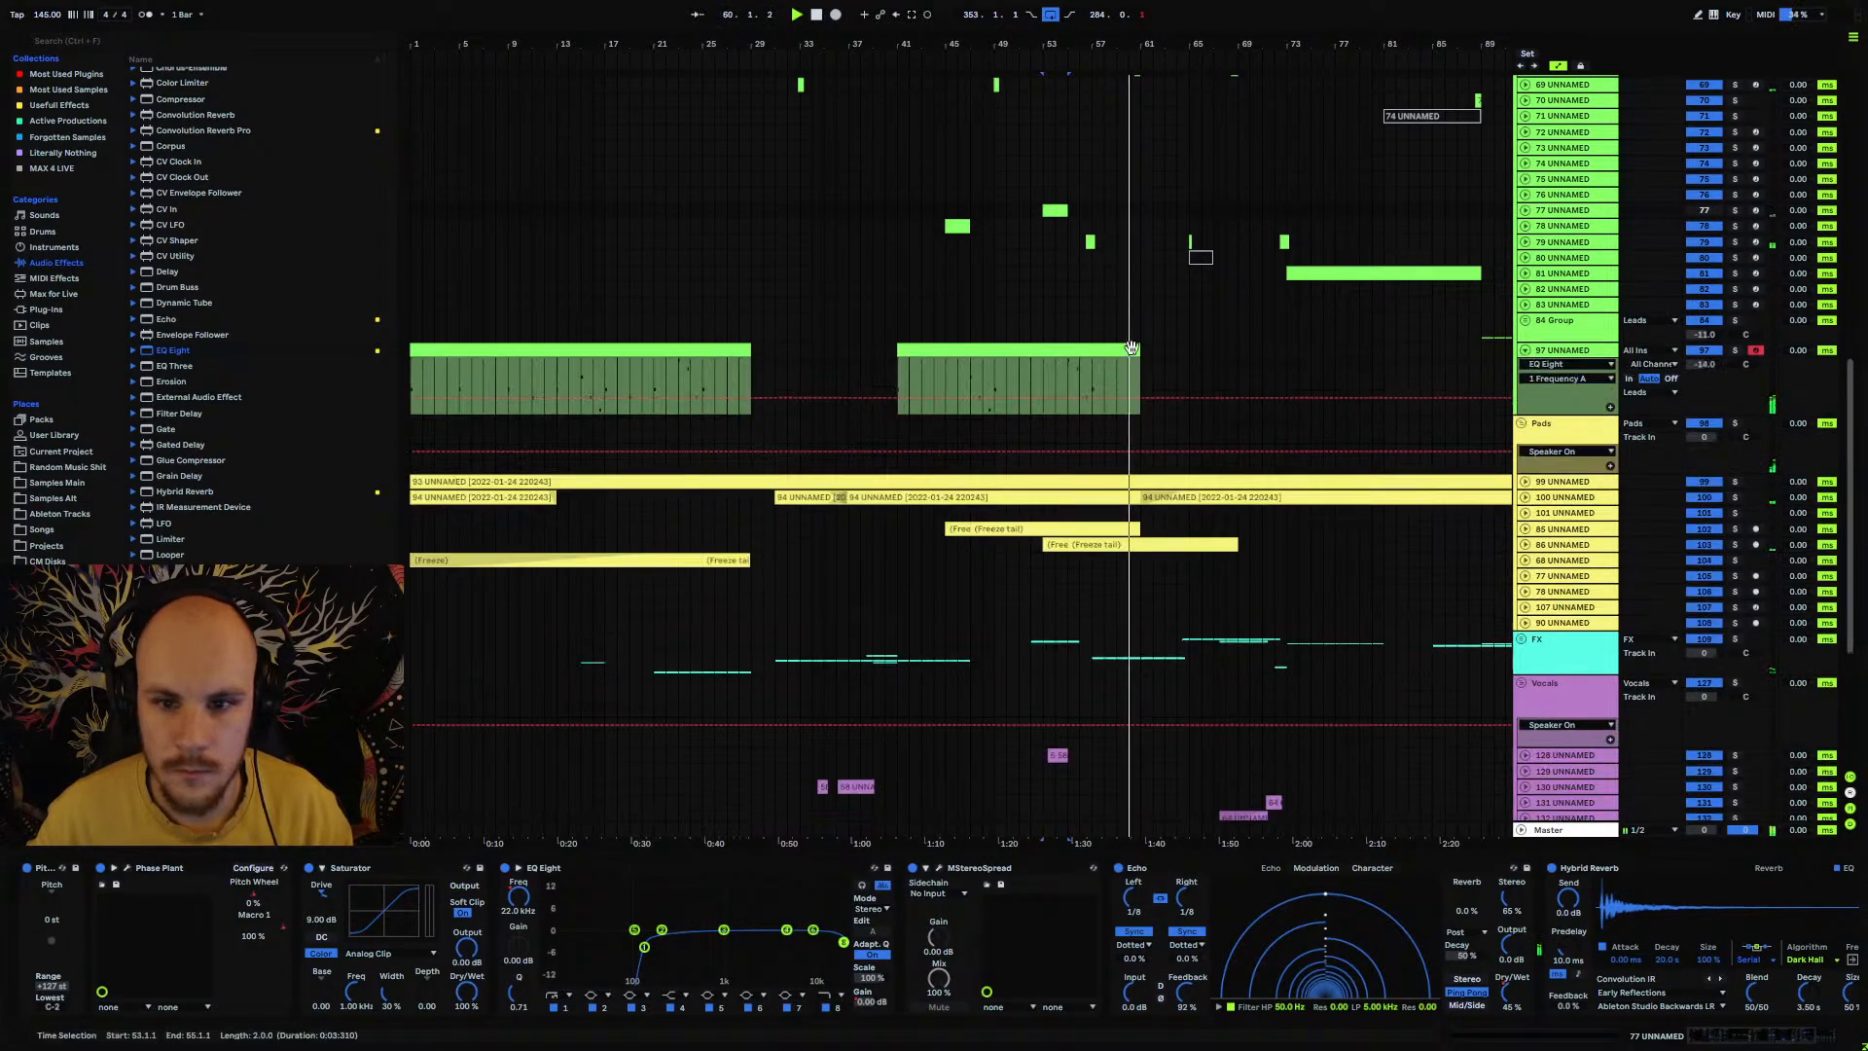
pyautogui.click(1566, 352)
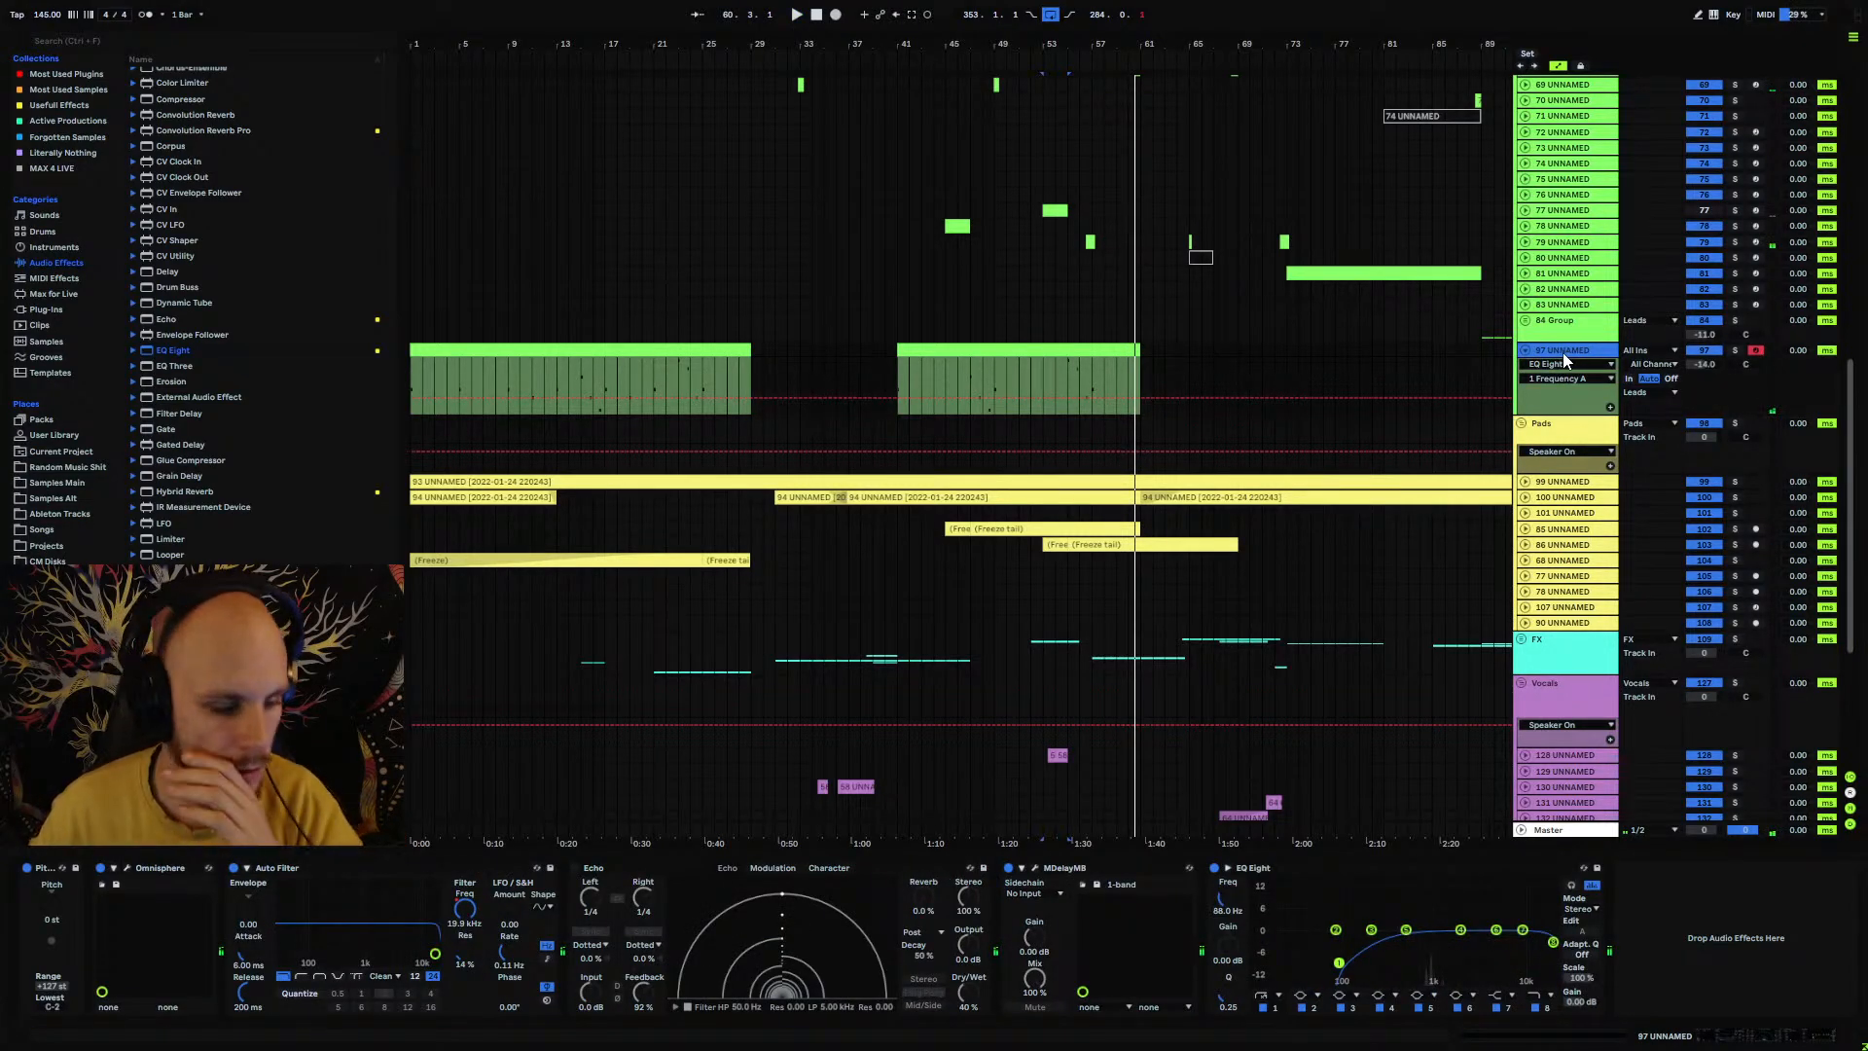
pyautogui.hotkey('ctrl', 't')
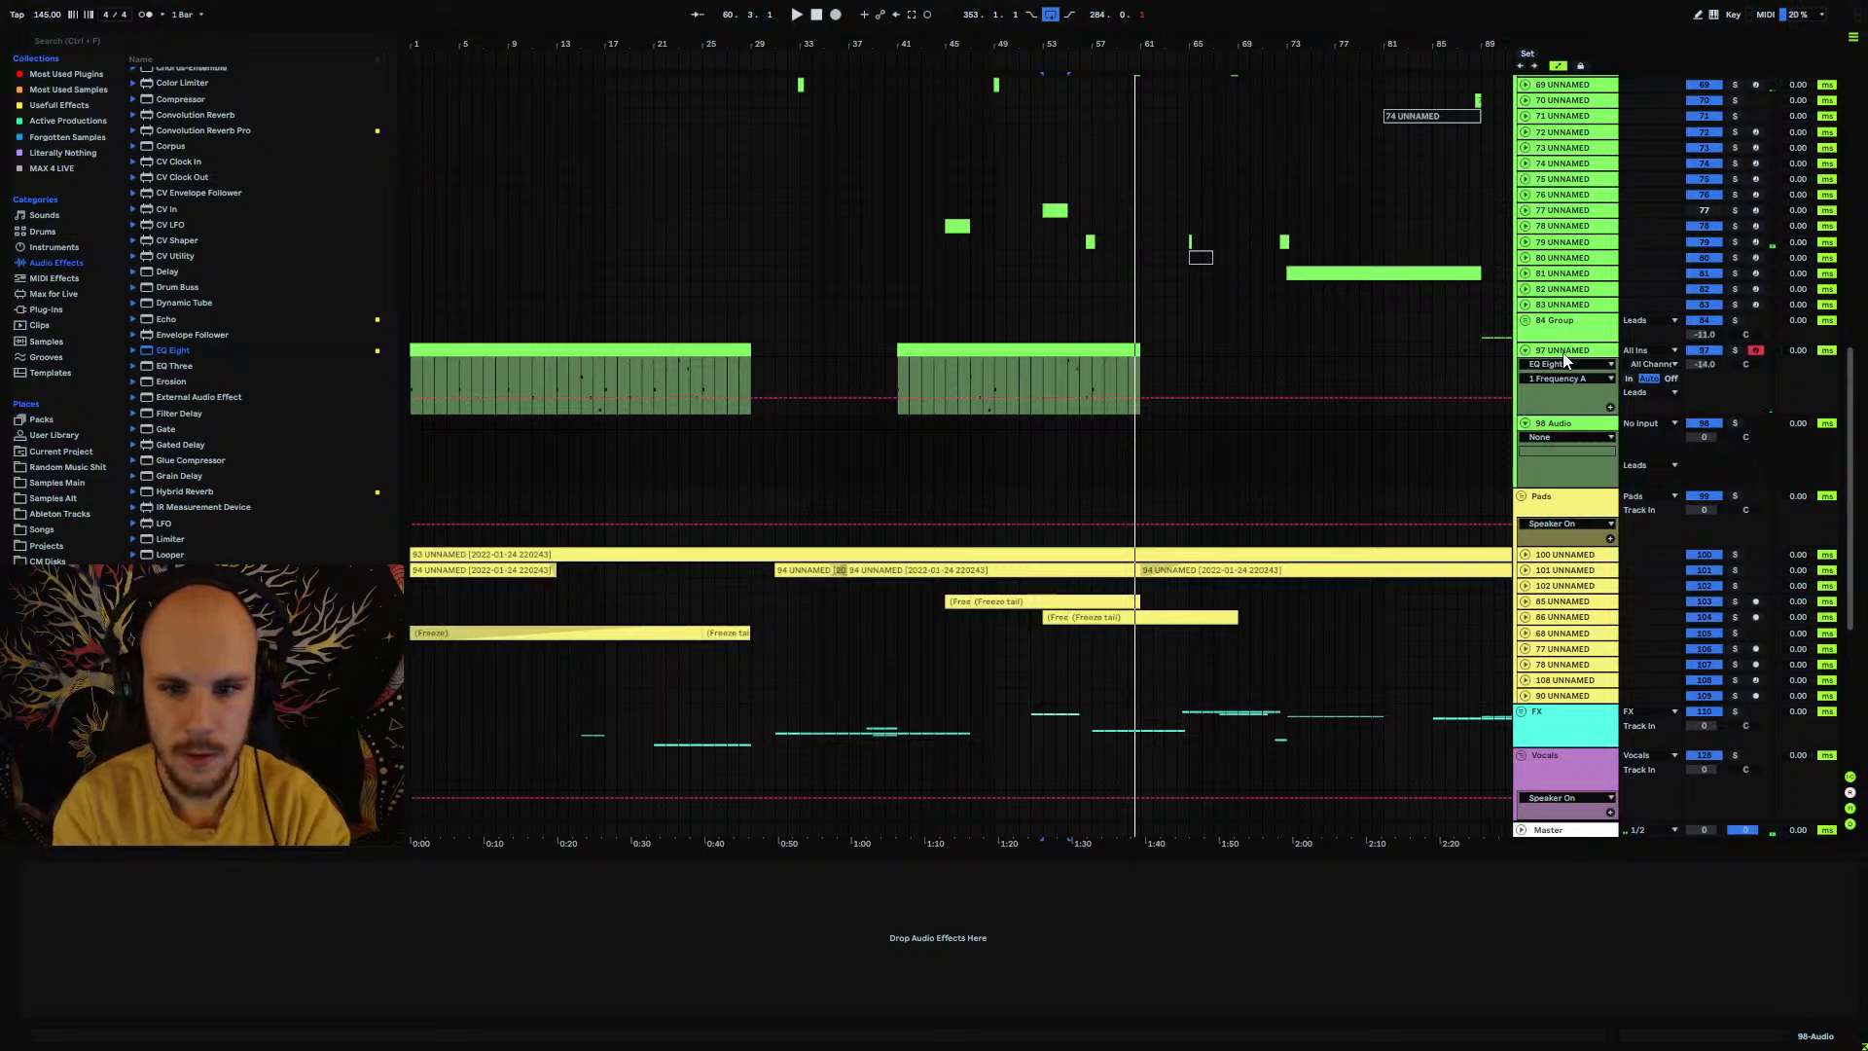
# Step: Set the new audio track's input to 97 UNNAMED and arm it for recording
pyautogui.click(910, 389)
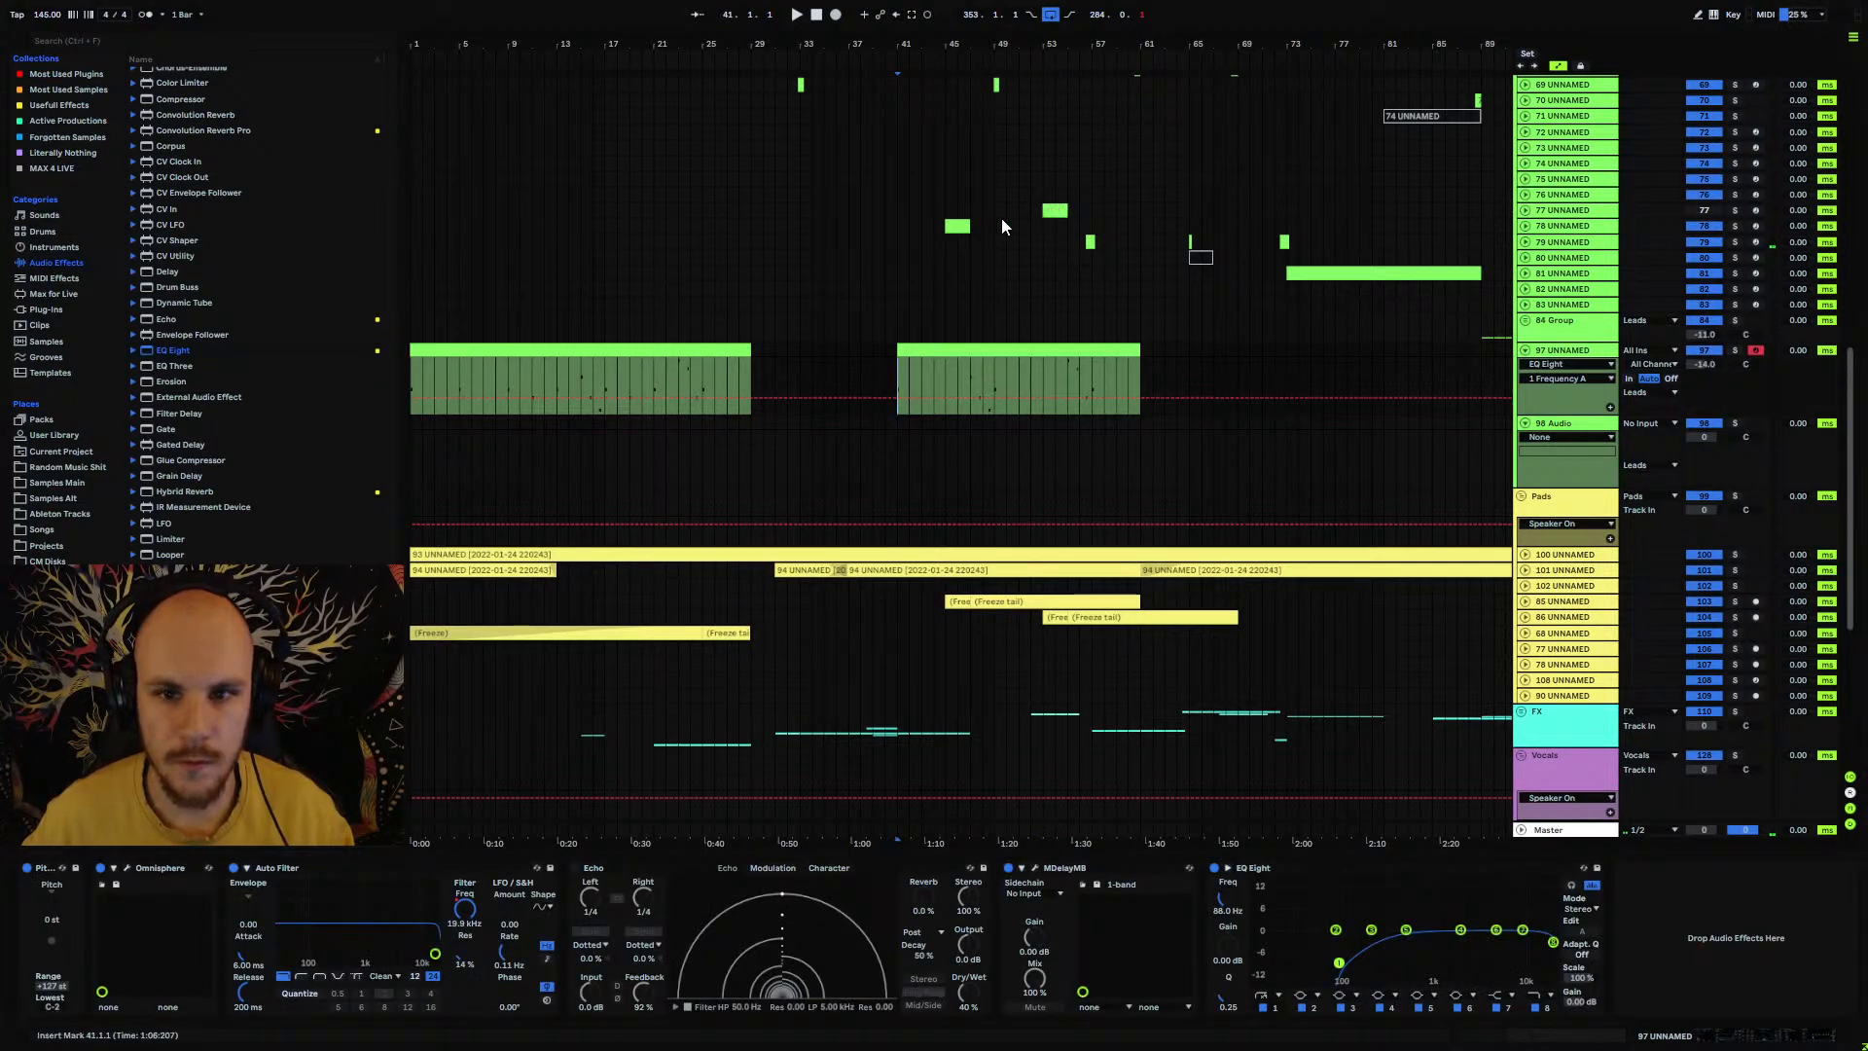
pyautogui.click(691, 374)
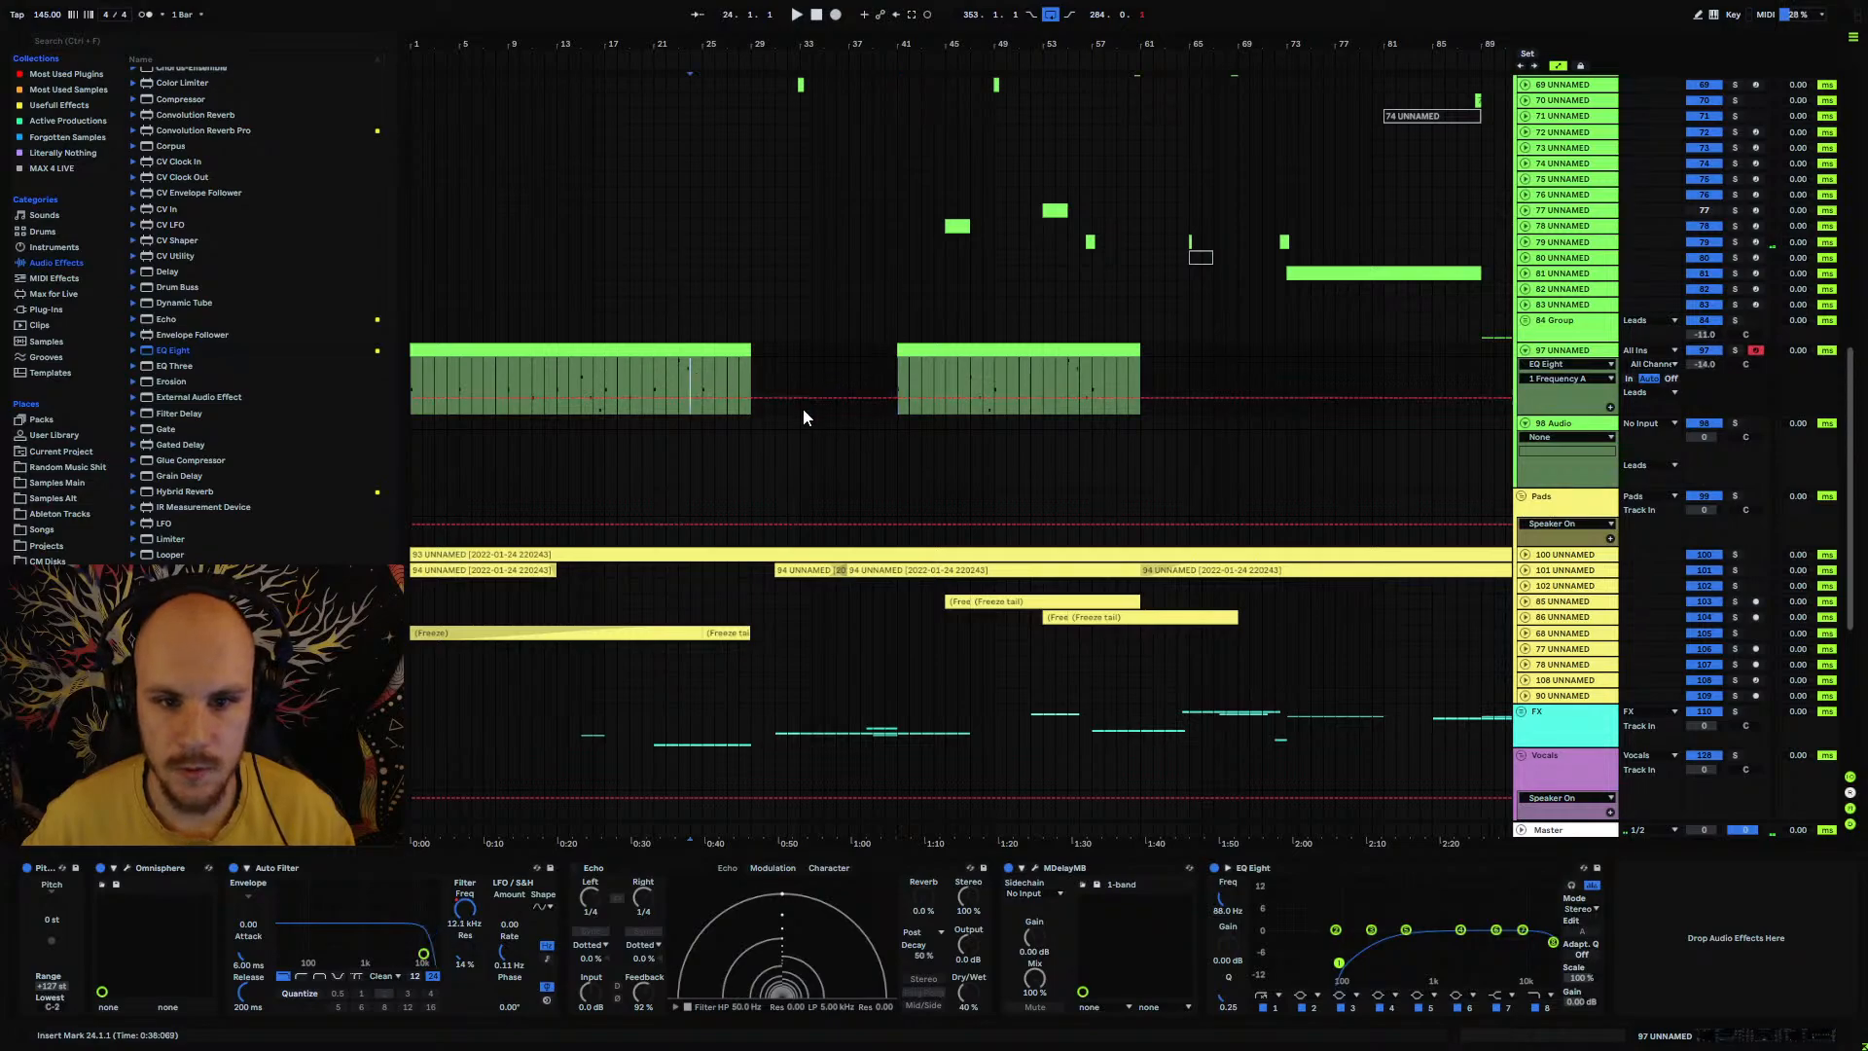
pyautogui.click(1641, 425)
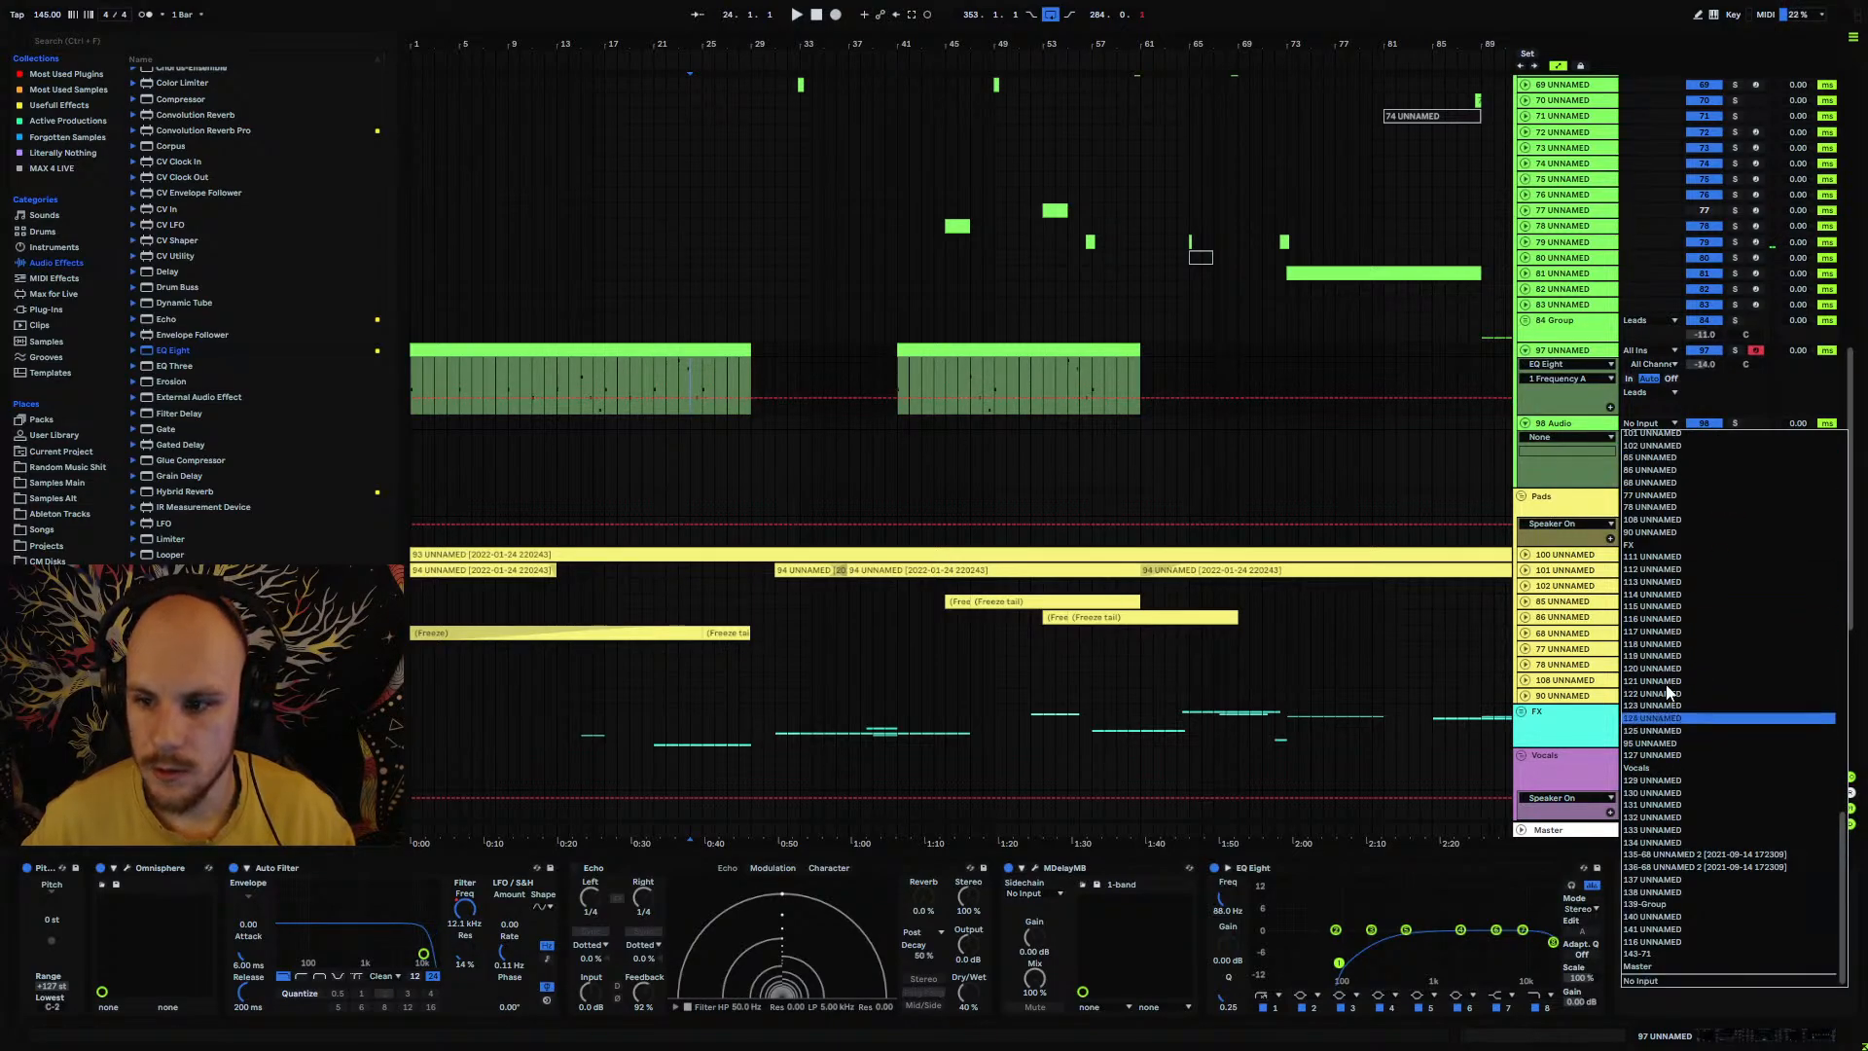
pyautogui.click(1663, 490)
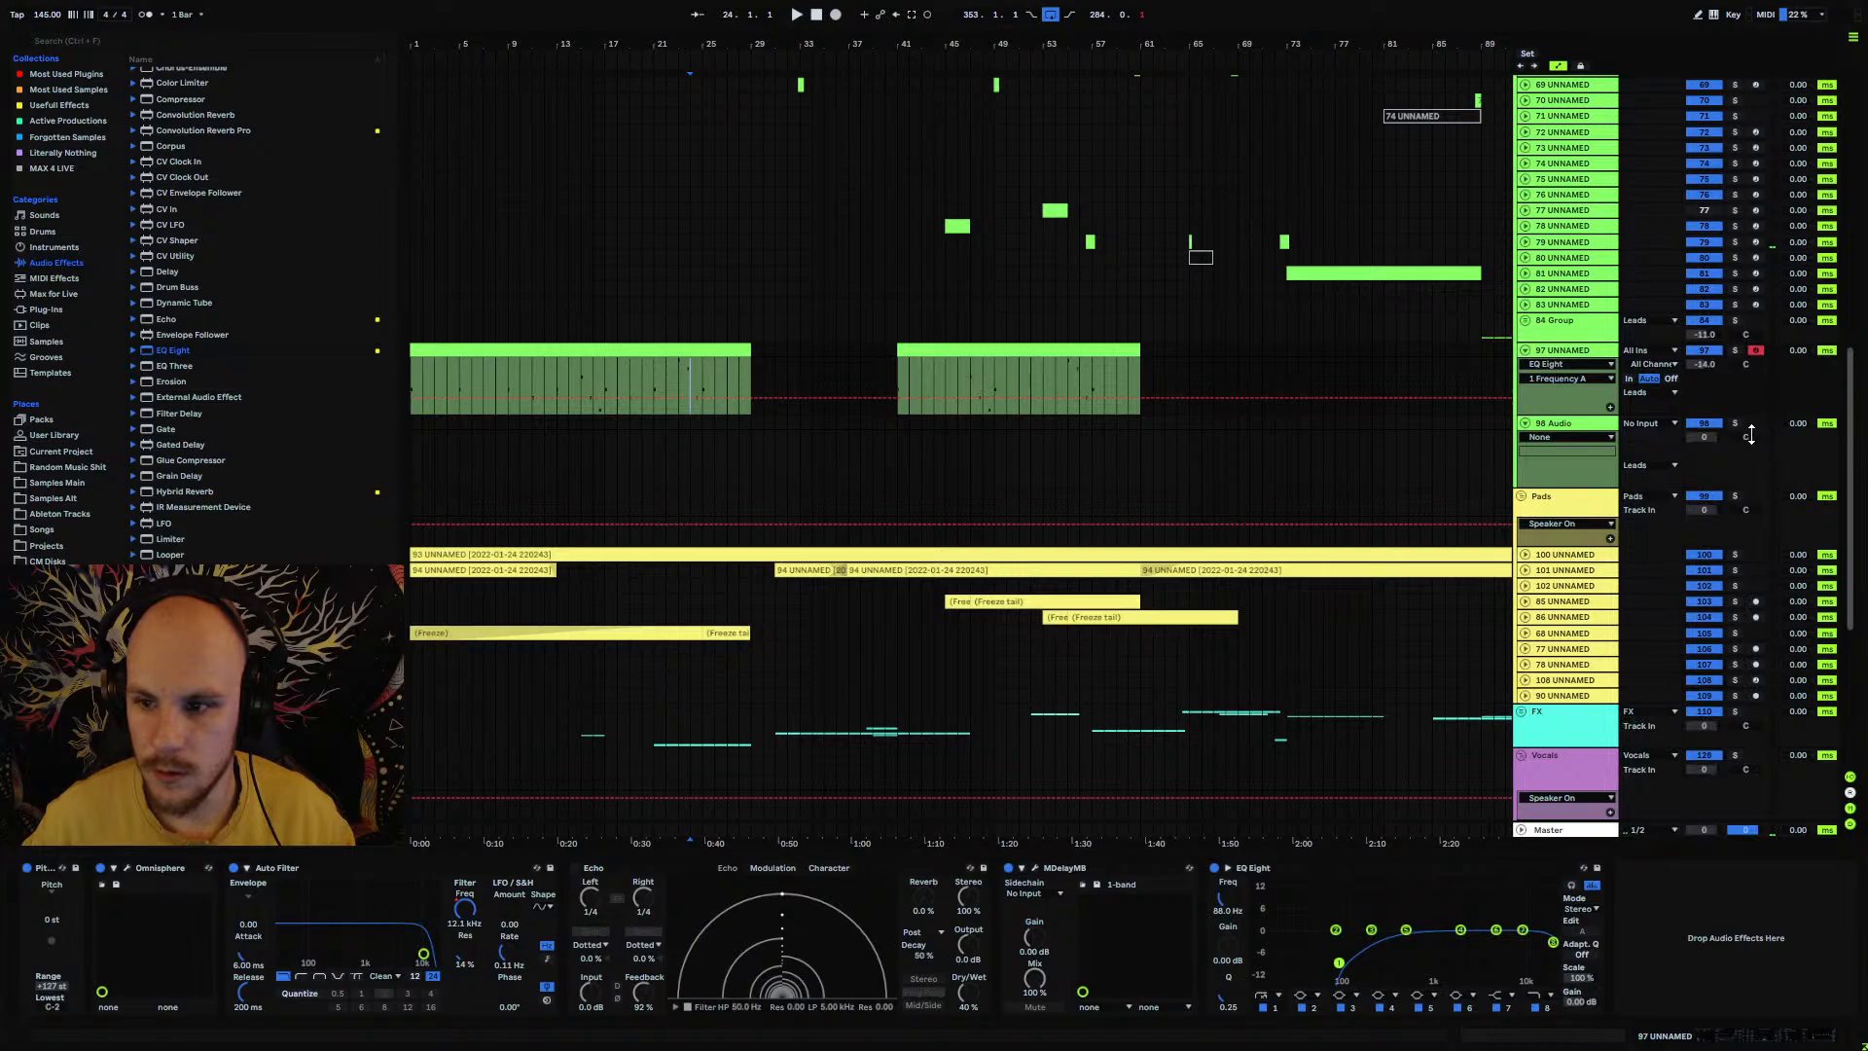
pyautogui.click(1755, 424)
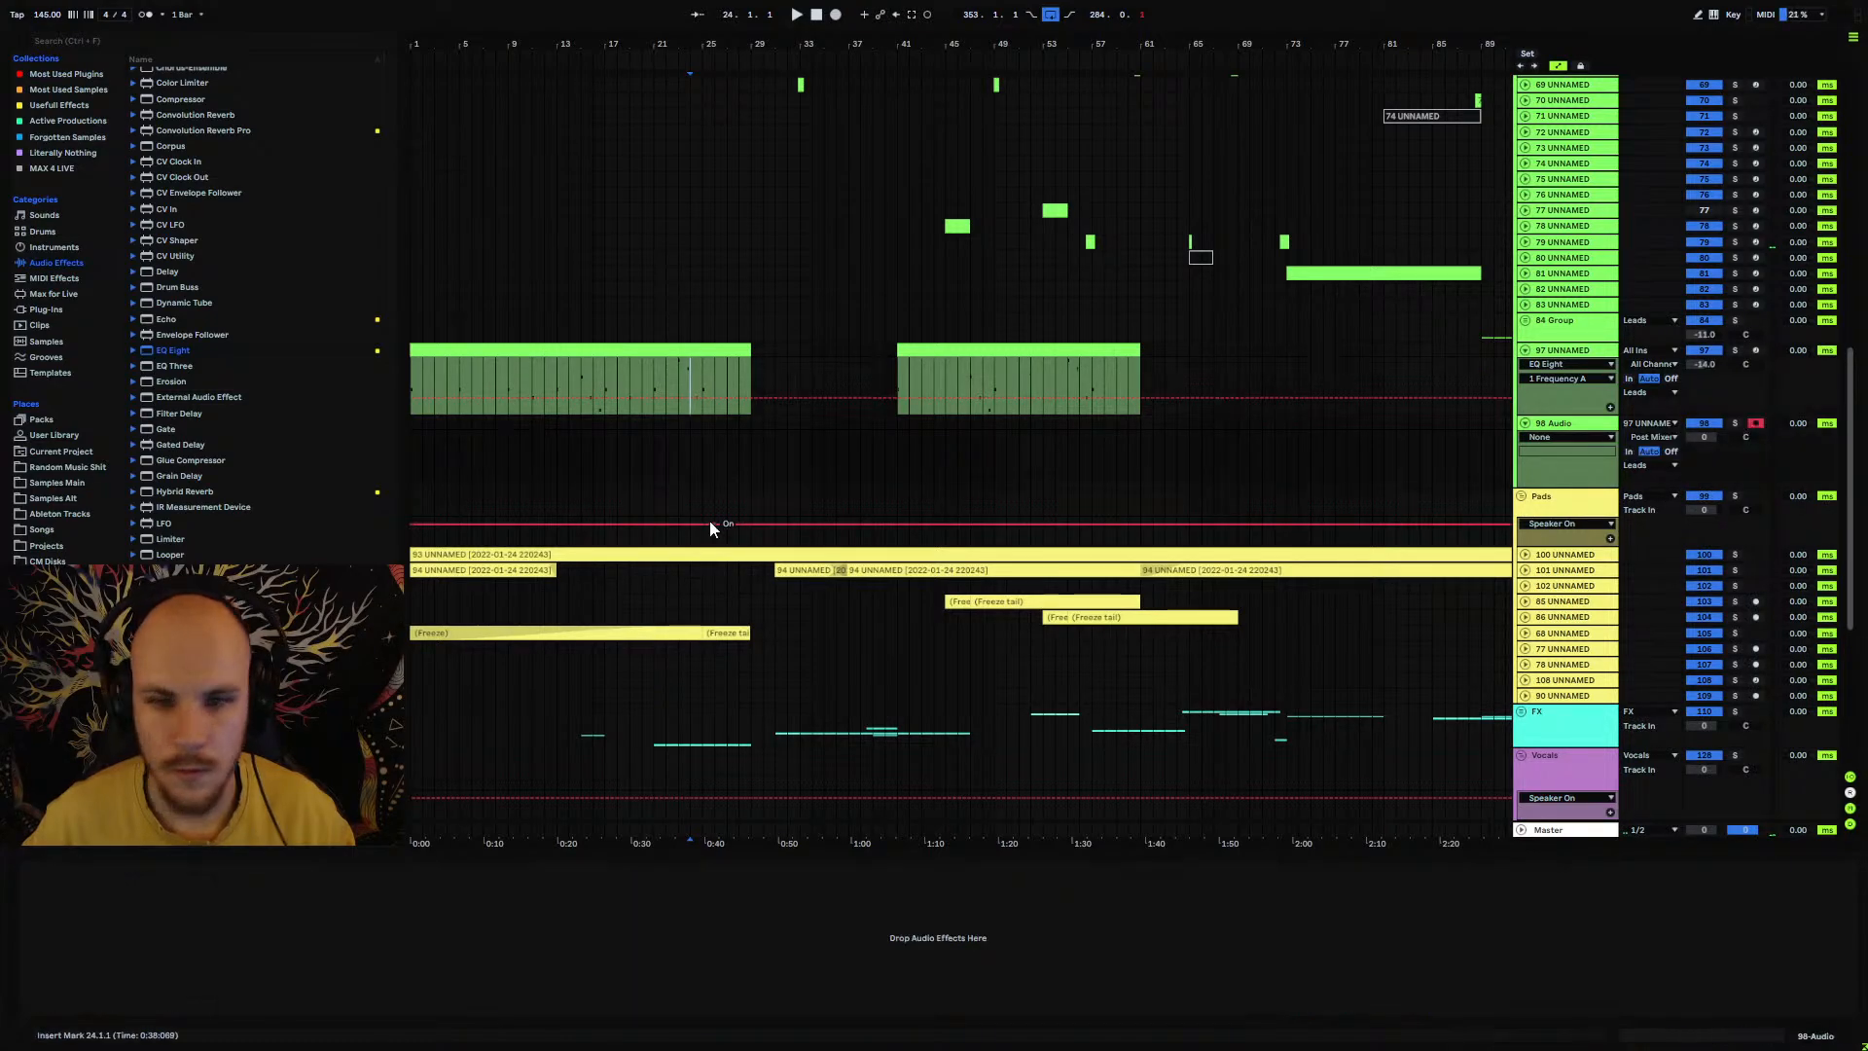
# Step: Record a short take of track 97 from bar 25 and turn off the MDelayMB device on track 97
pyautogui.click(835, 15)
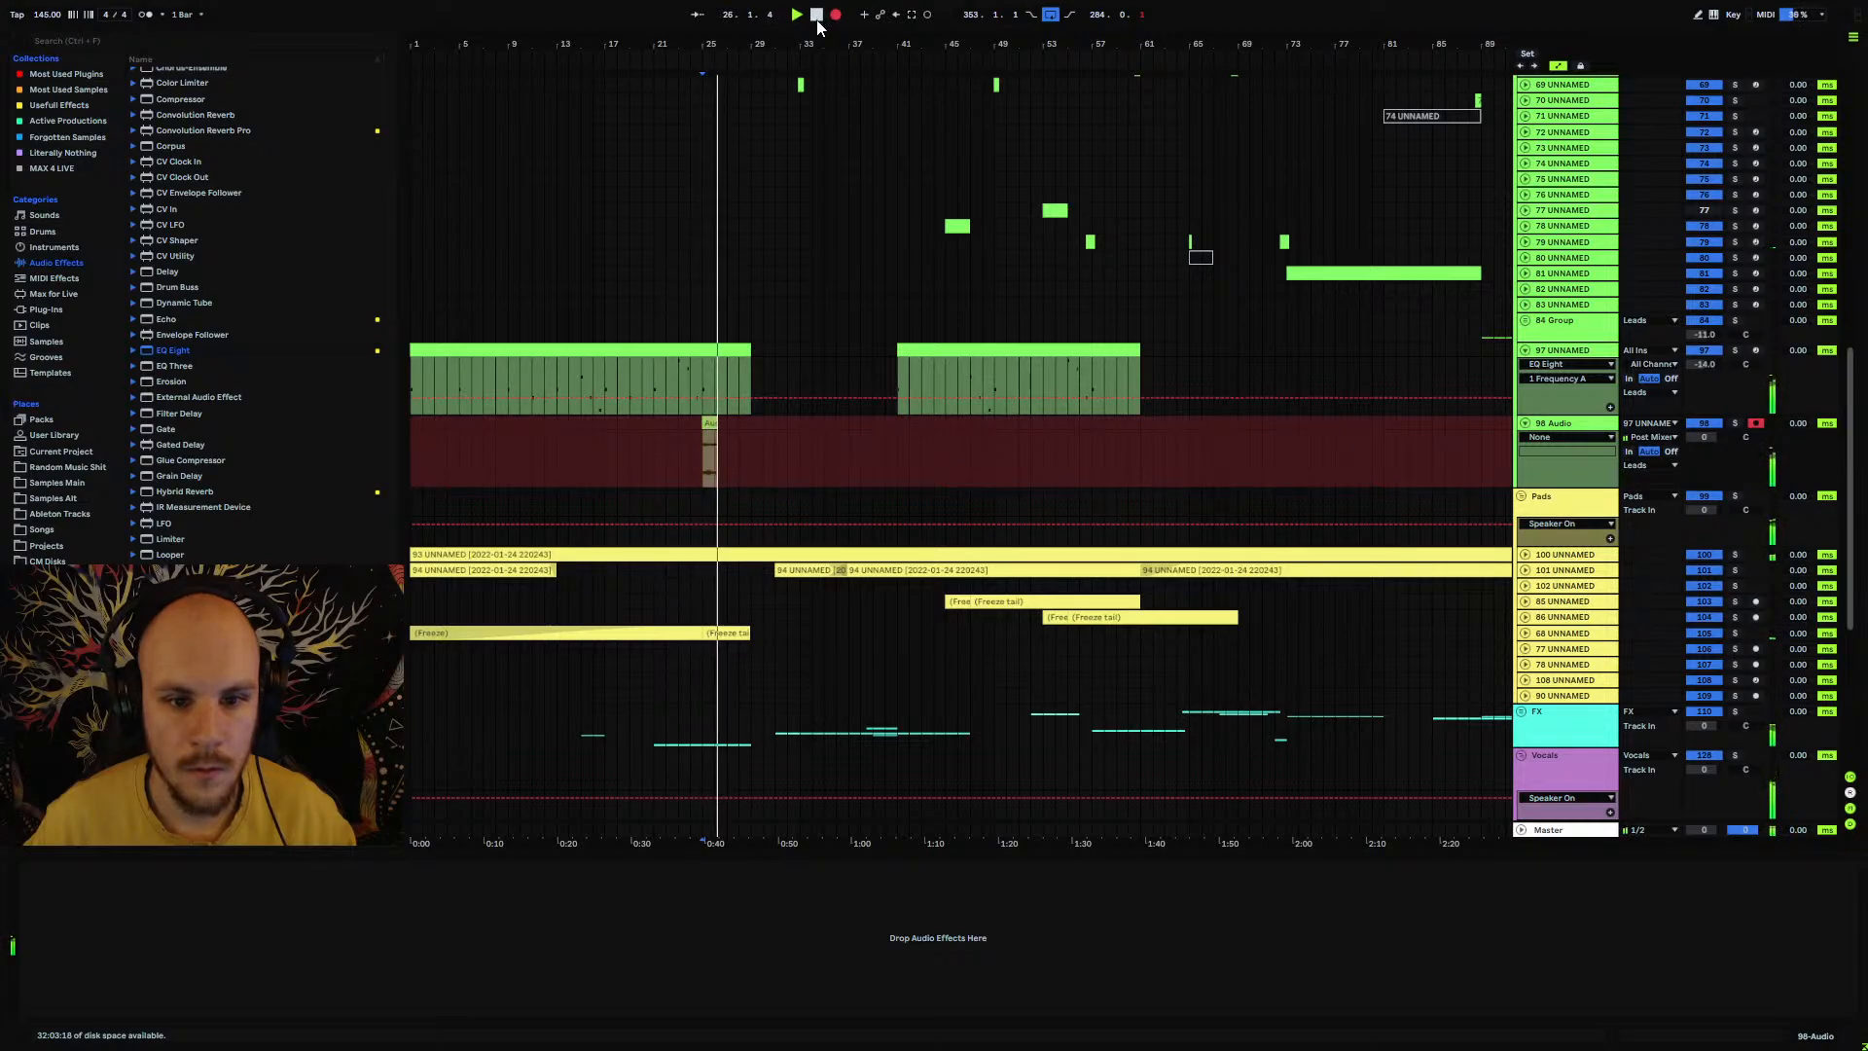
pyautogui.click(817, 17)
pyautogui.click(1567, 356)
pyautogui.click(1009, 887)
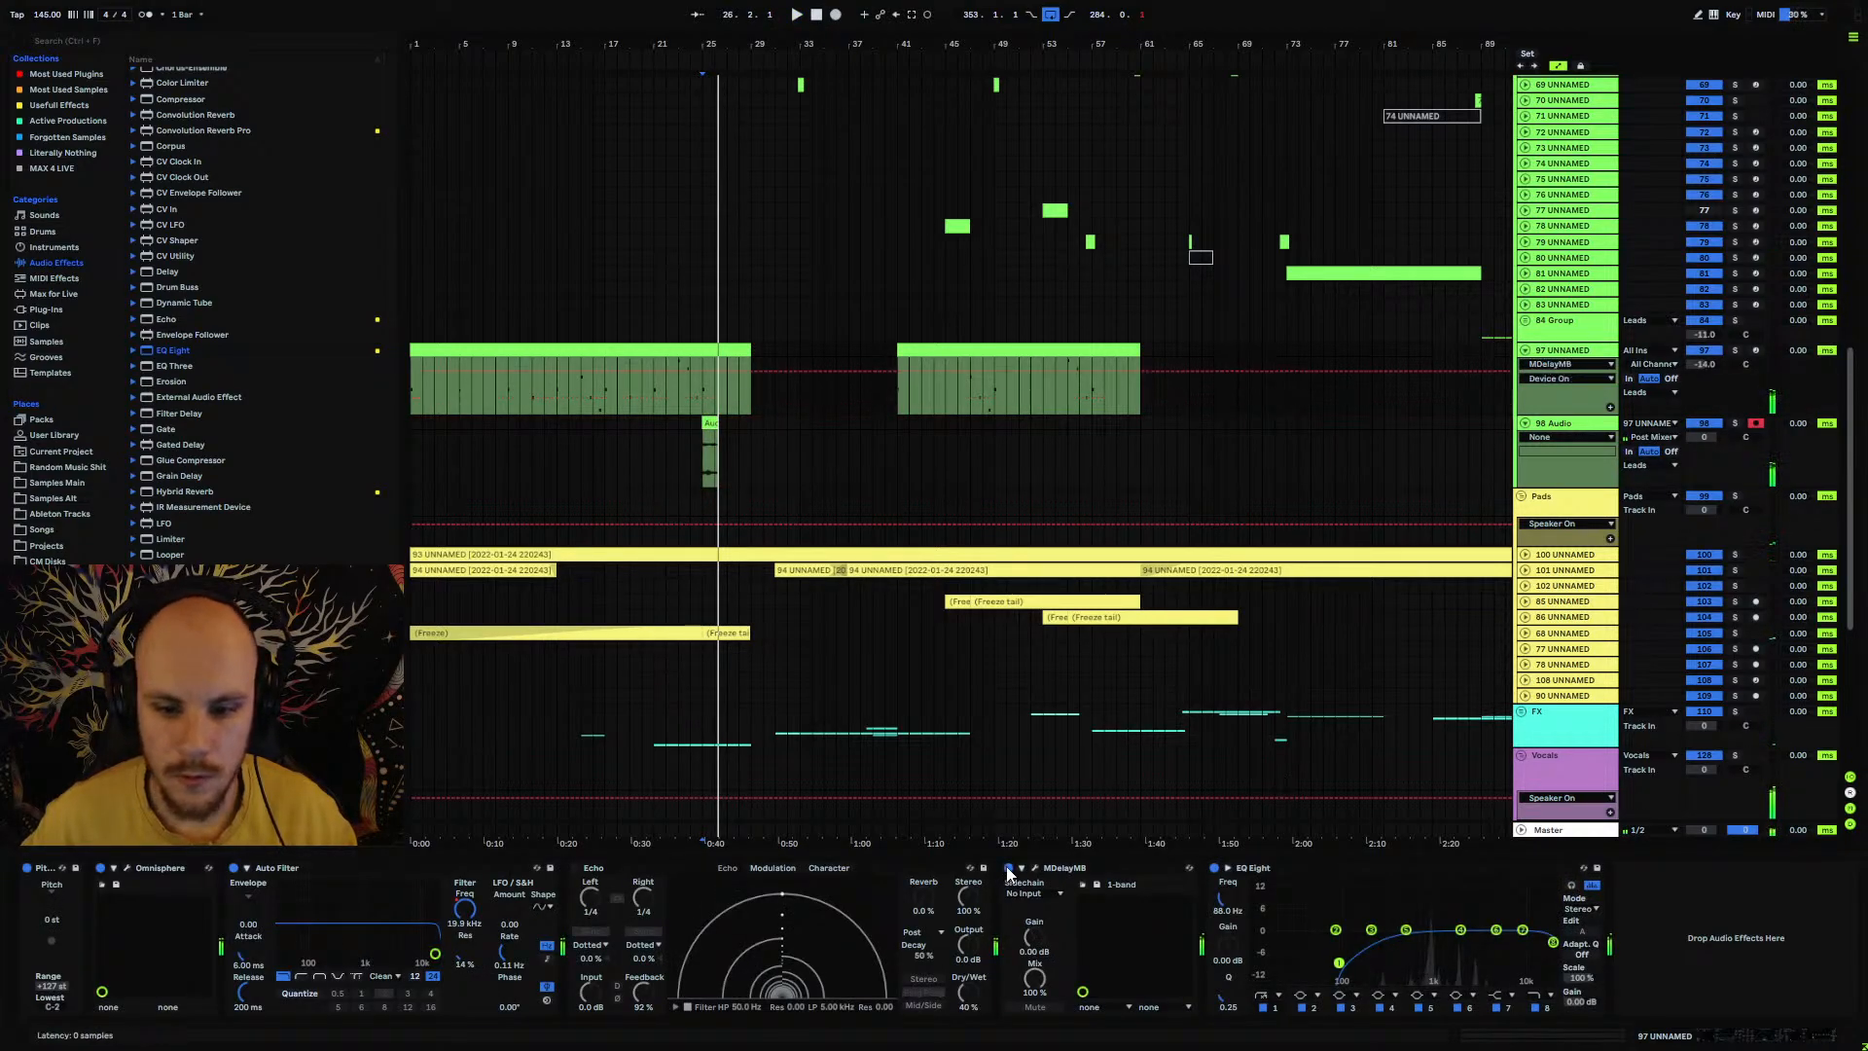
# Step: Record track 97 onto the audio track again from bar 25 until just before bar 29
pyautogui.click(718, 421)
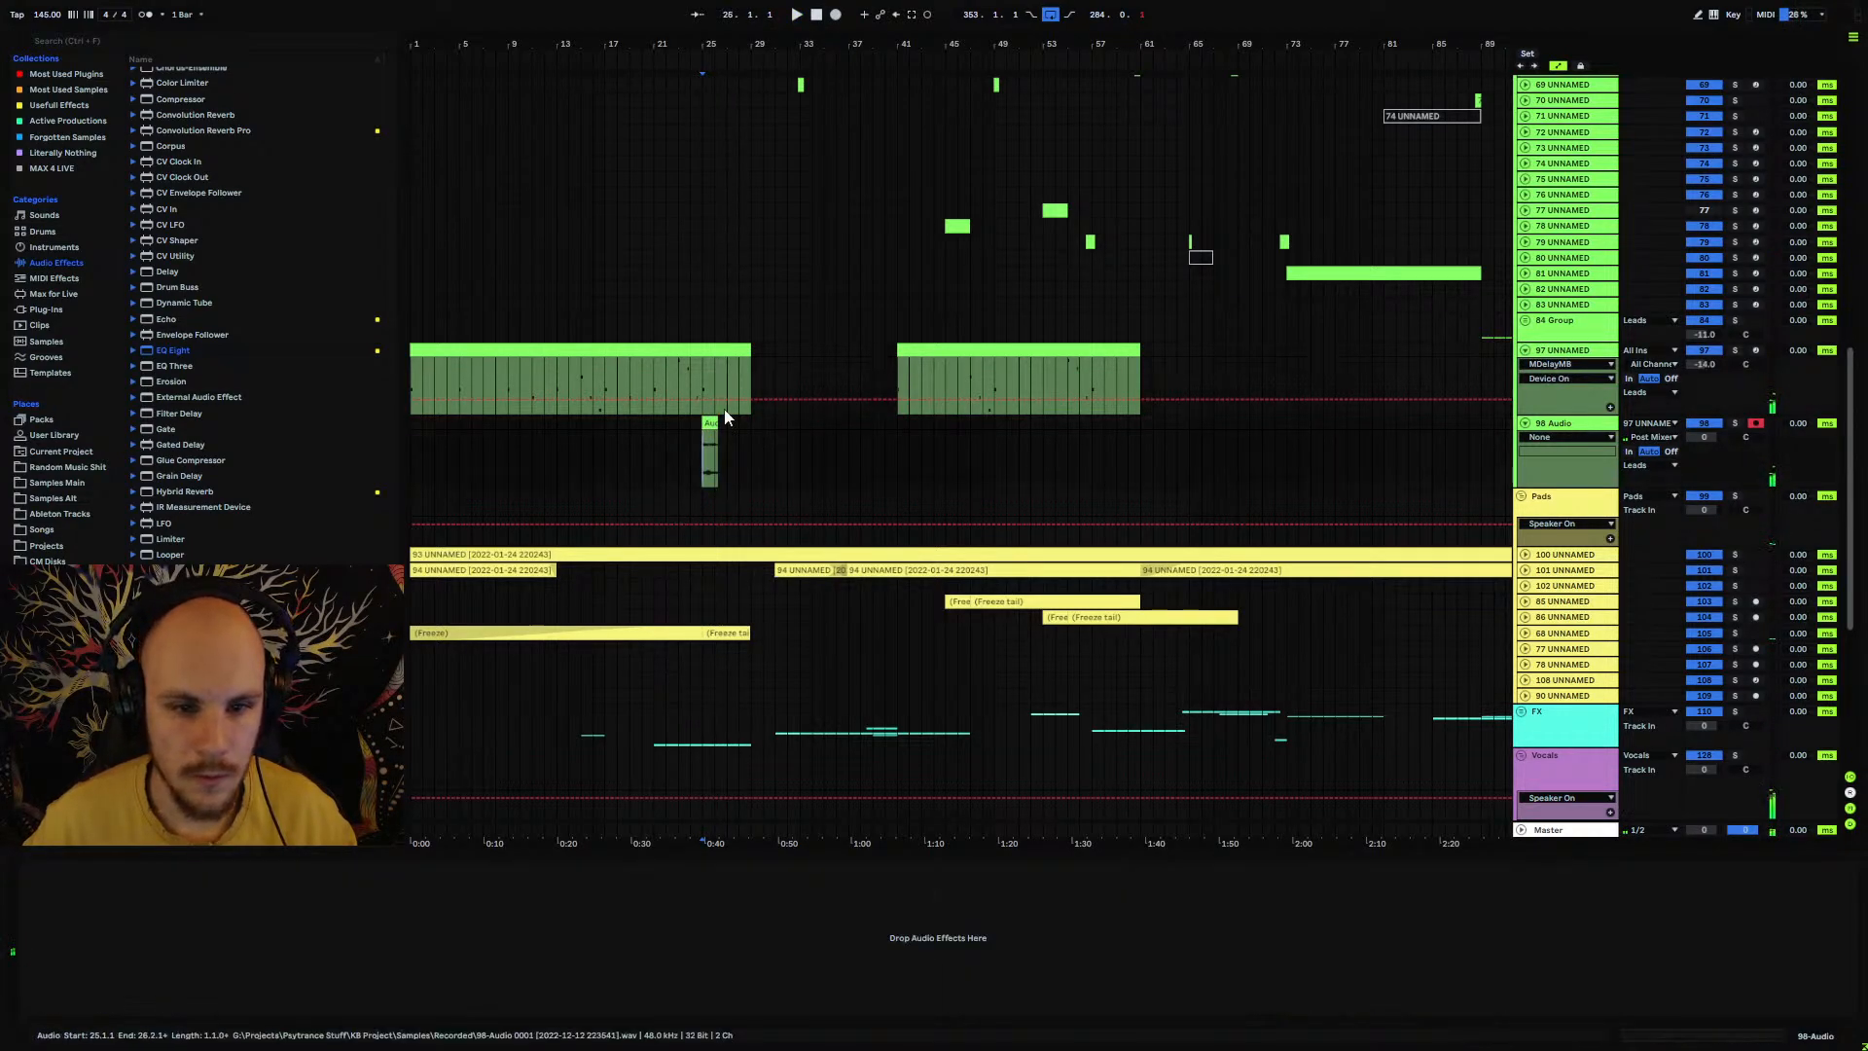
pyautogui.click(835, 15)
pyautogui.press('+')
pyautogui.press('+')
pyautogui.press('+')
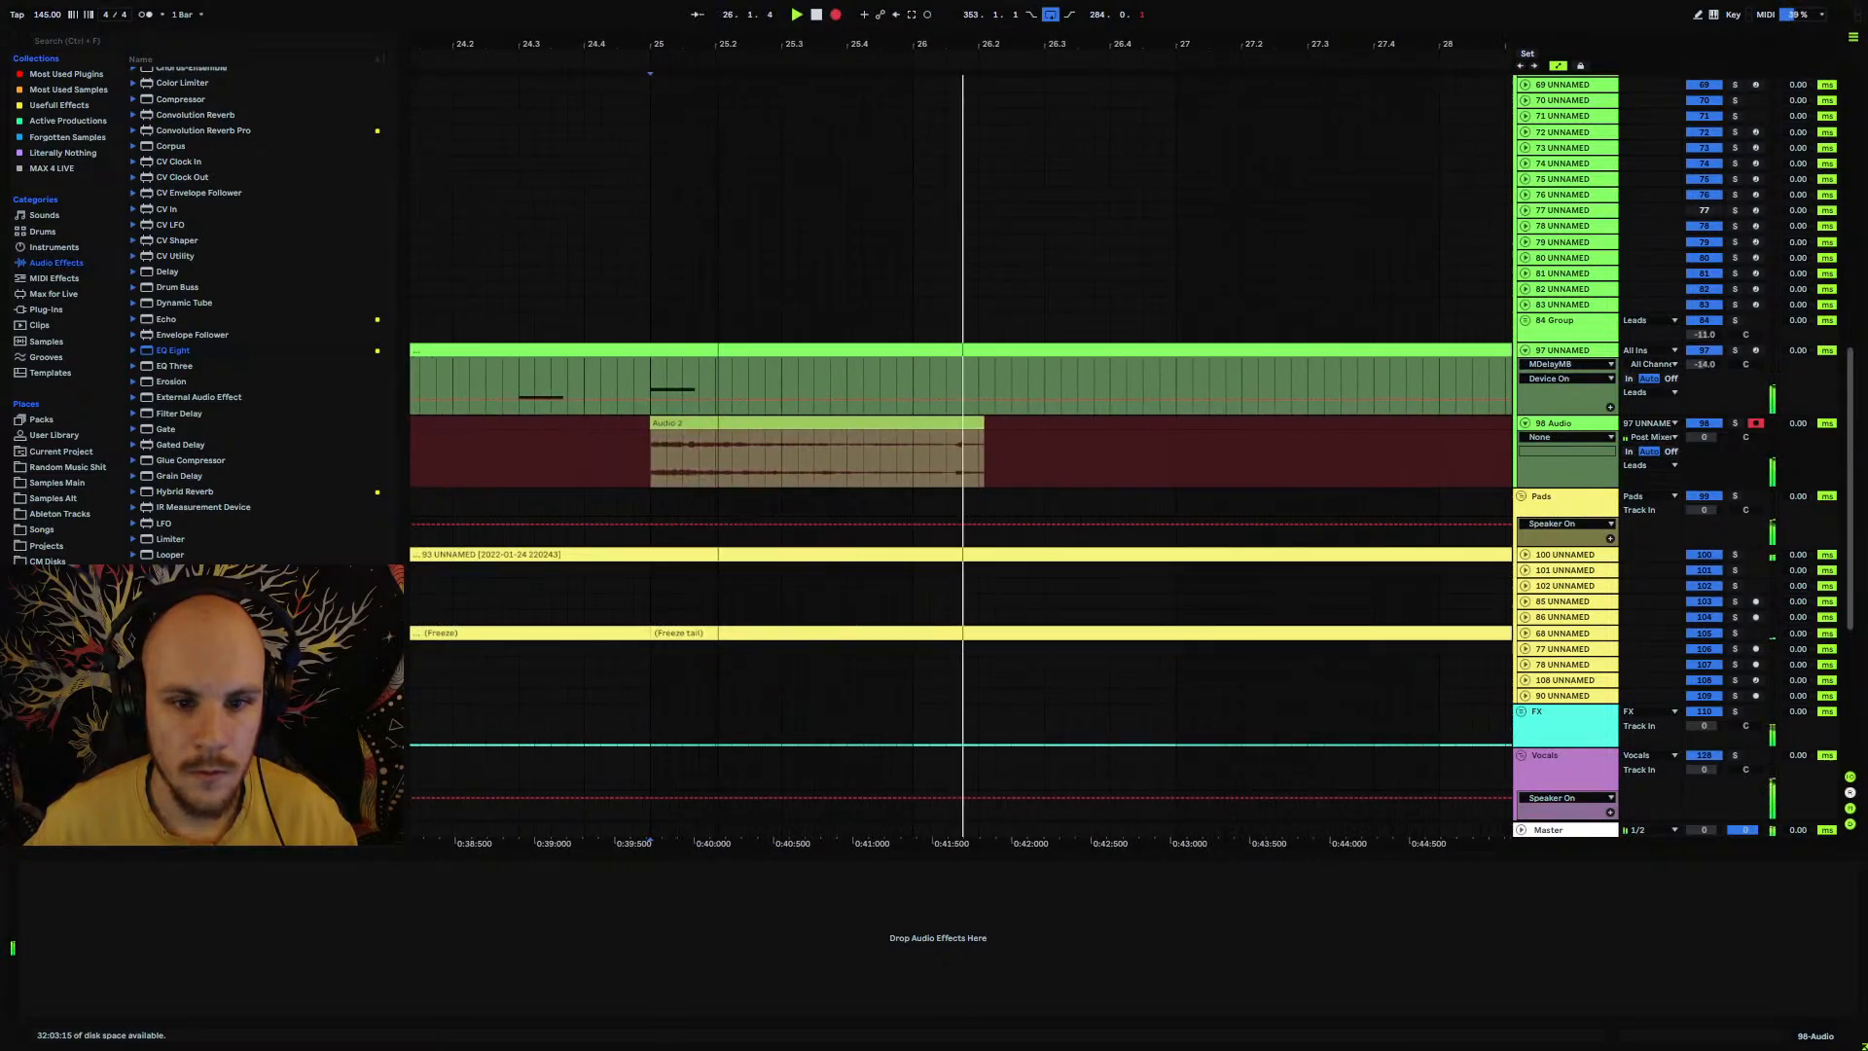
pyautogui.press('-')
pyautogui.press('-')
pyautogui.press('-')
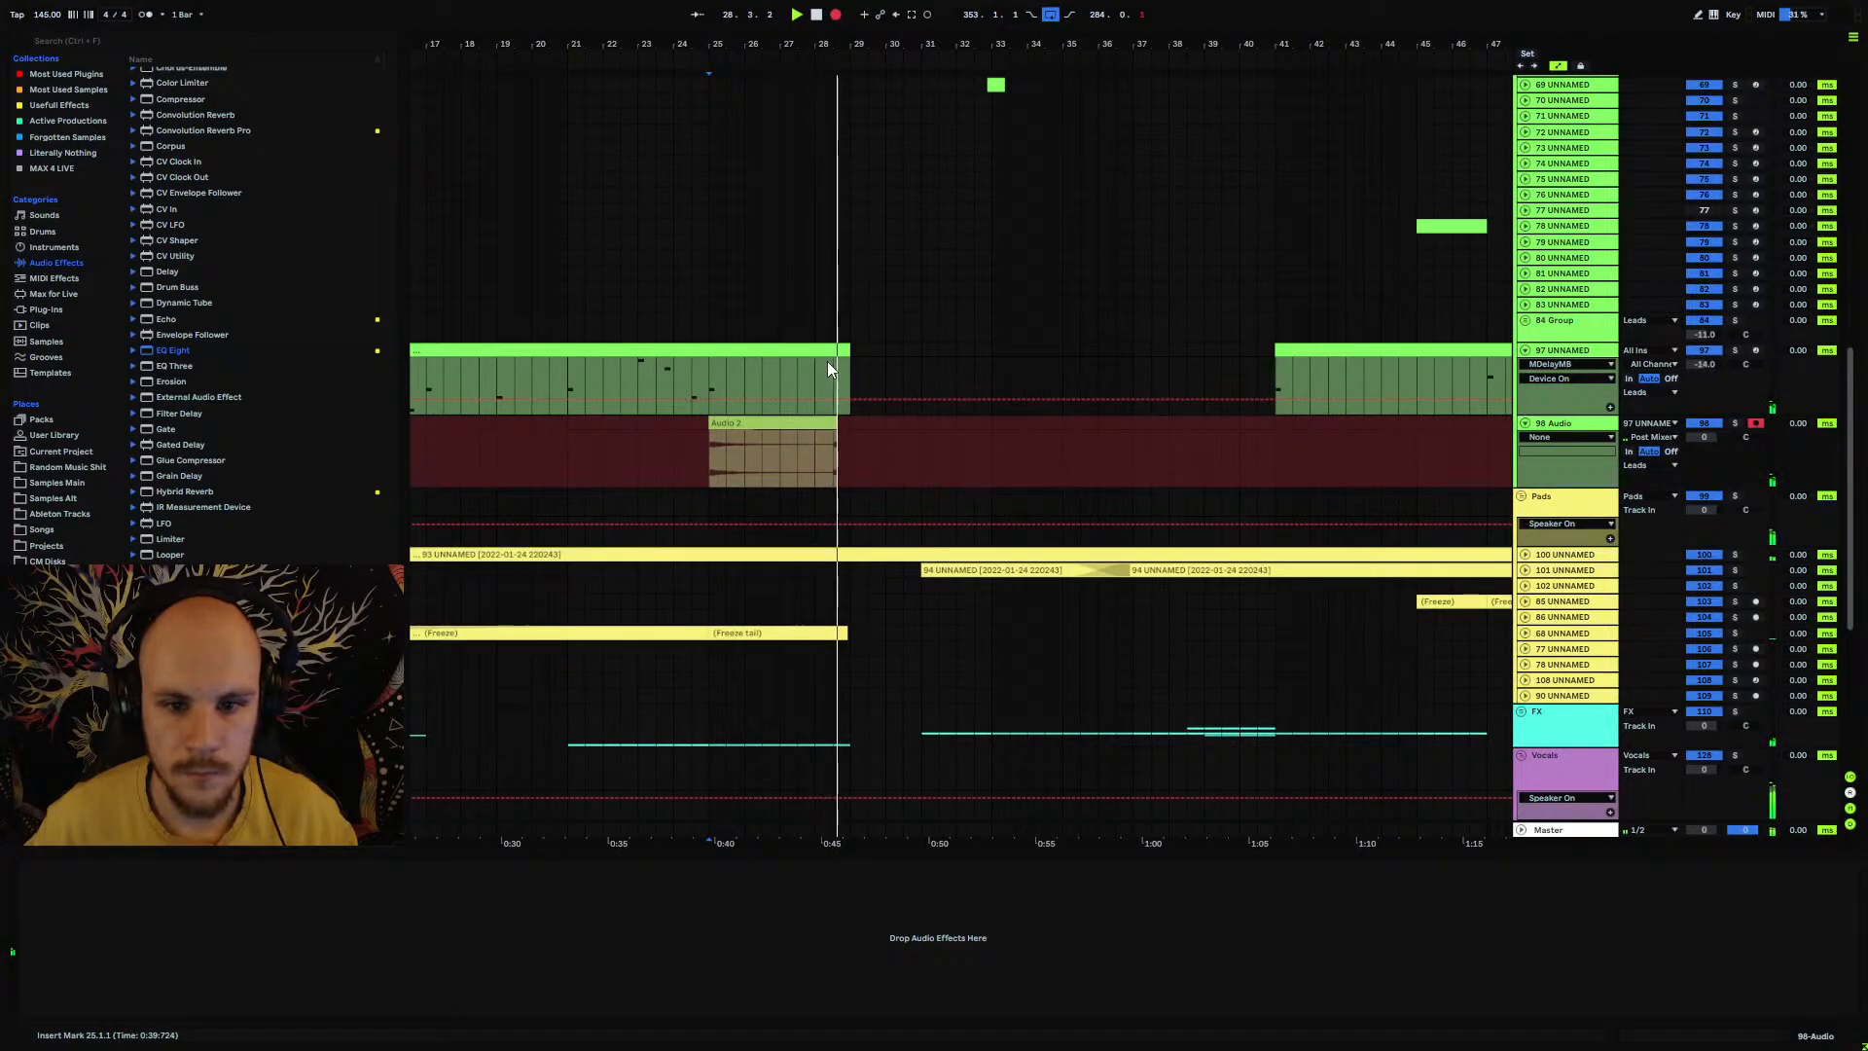
pyautogui.press('space')
# Step: Copy the two-bar recording at bar 27 to bar 39, ending at bar 41, and reverse the copy
pyautogui.moveTo(780, 469); pyautogui.dragTo(1234, 426)
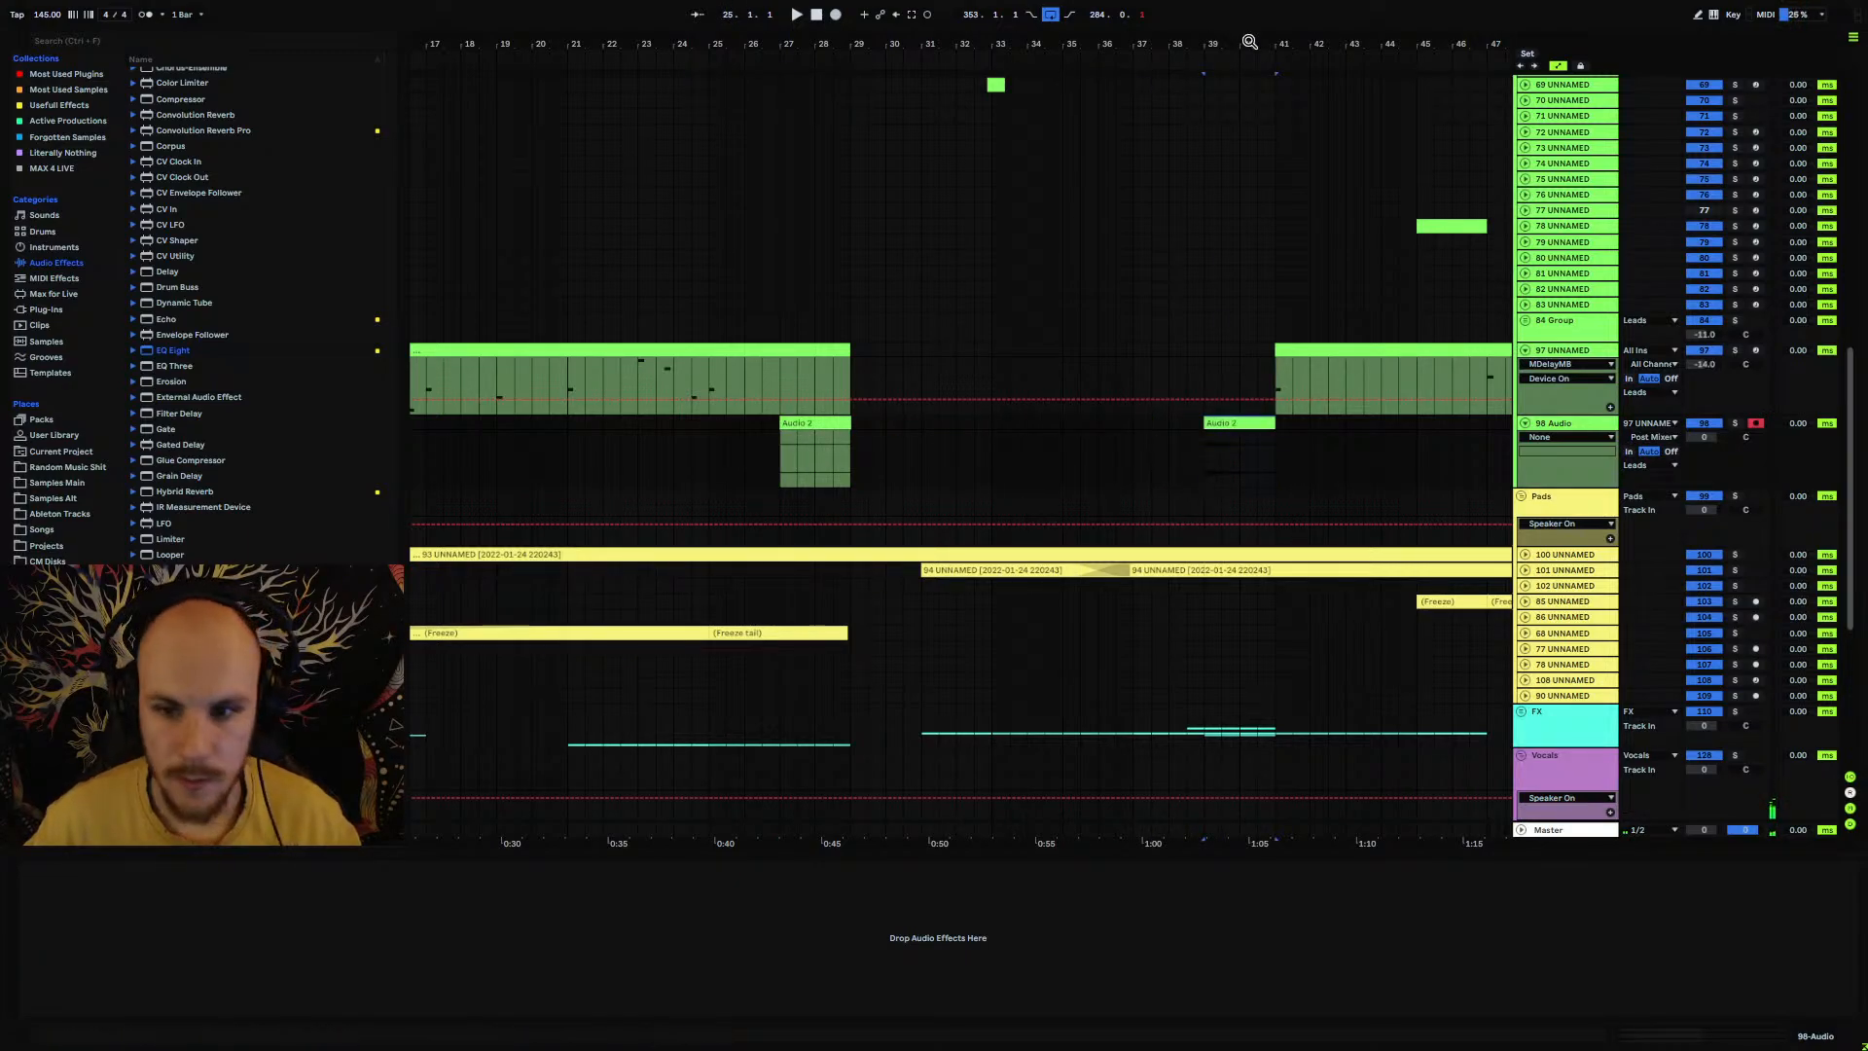
pyautogui.moveTo(1250, 43); pyautogui.dragTo(1048, 147)
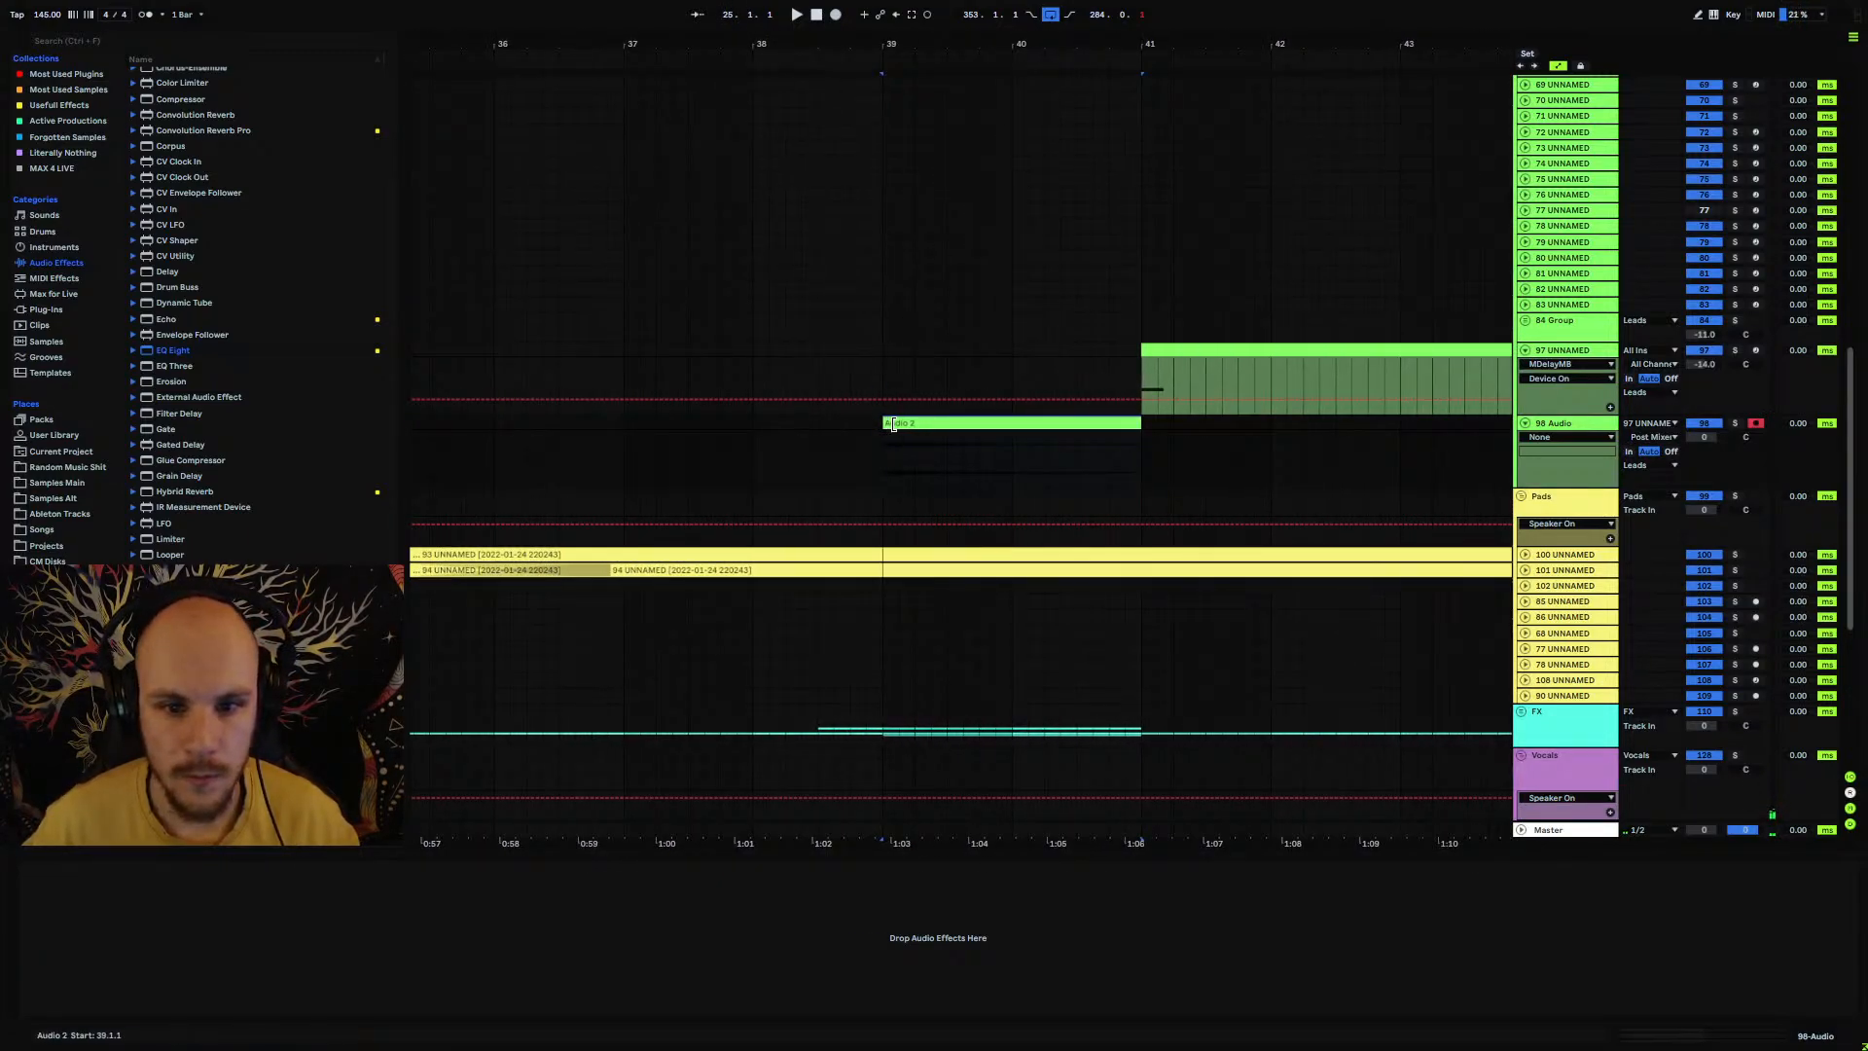
pyautogui.moveTo(906, 424); pyautogui.dragTo(912, 424)
pyautogui.press('r')
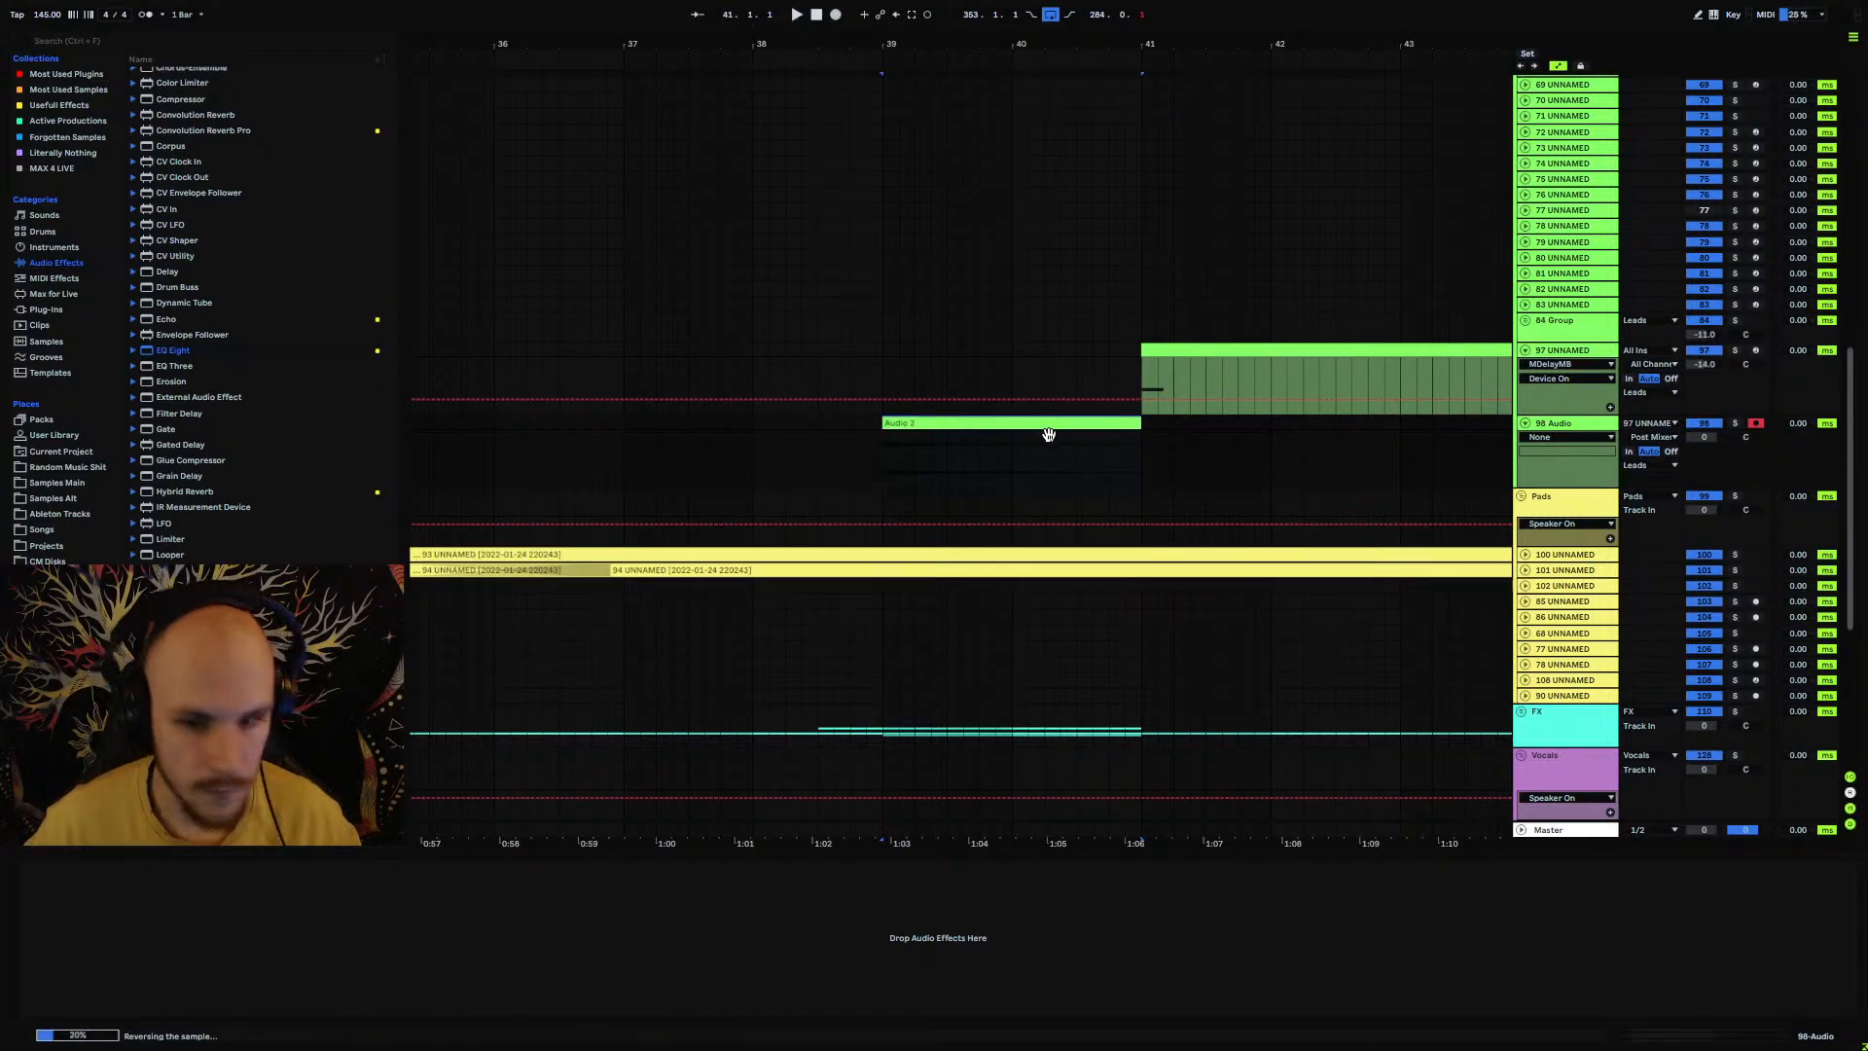
# Step: Delete the original two-bar recording at bar 27 and consolidate the reversed clip at bar 39
pyautogui.moveTo(893, 44); pyautogui.dragTo(1048, 7)
pyautogui.click(680, 425)
pyautogui.press('Delete')
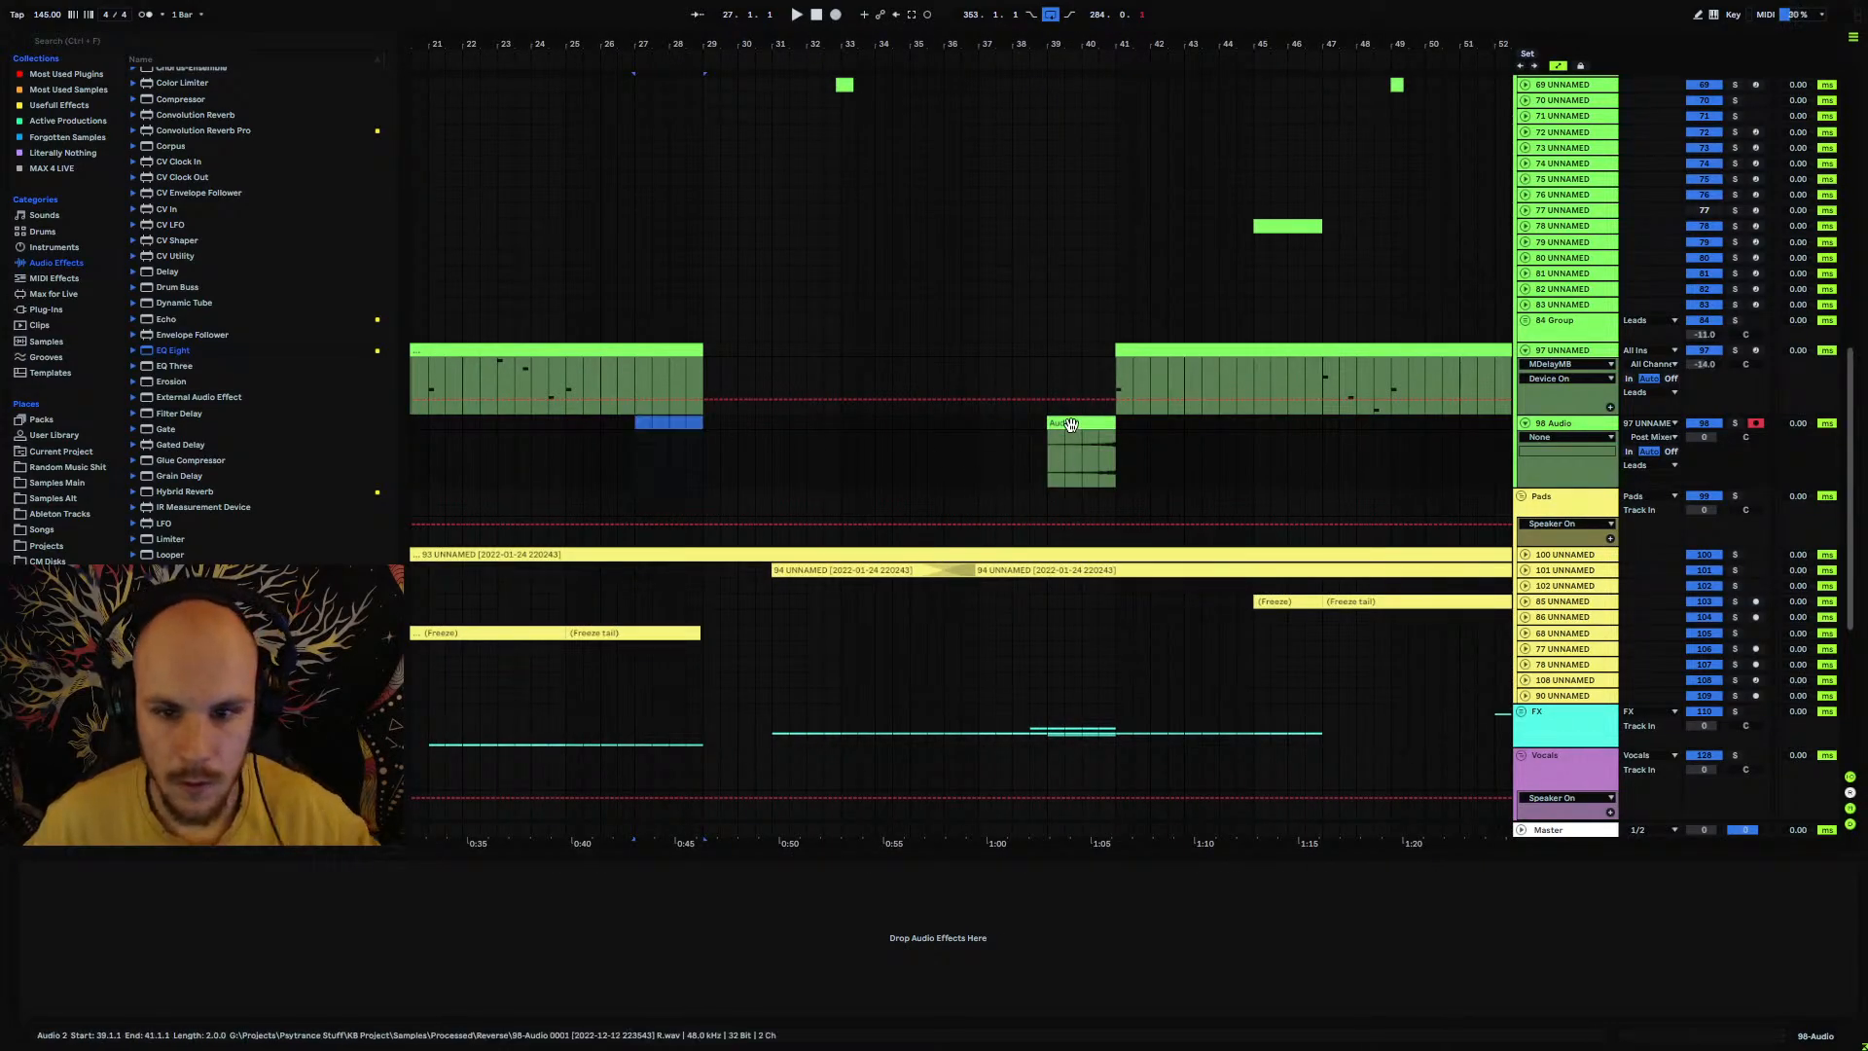
pyautogui.click(1071, 424)
pyautogui.hotkey('ctrl', 'j')
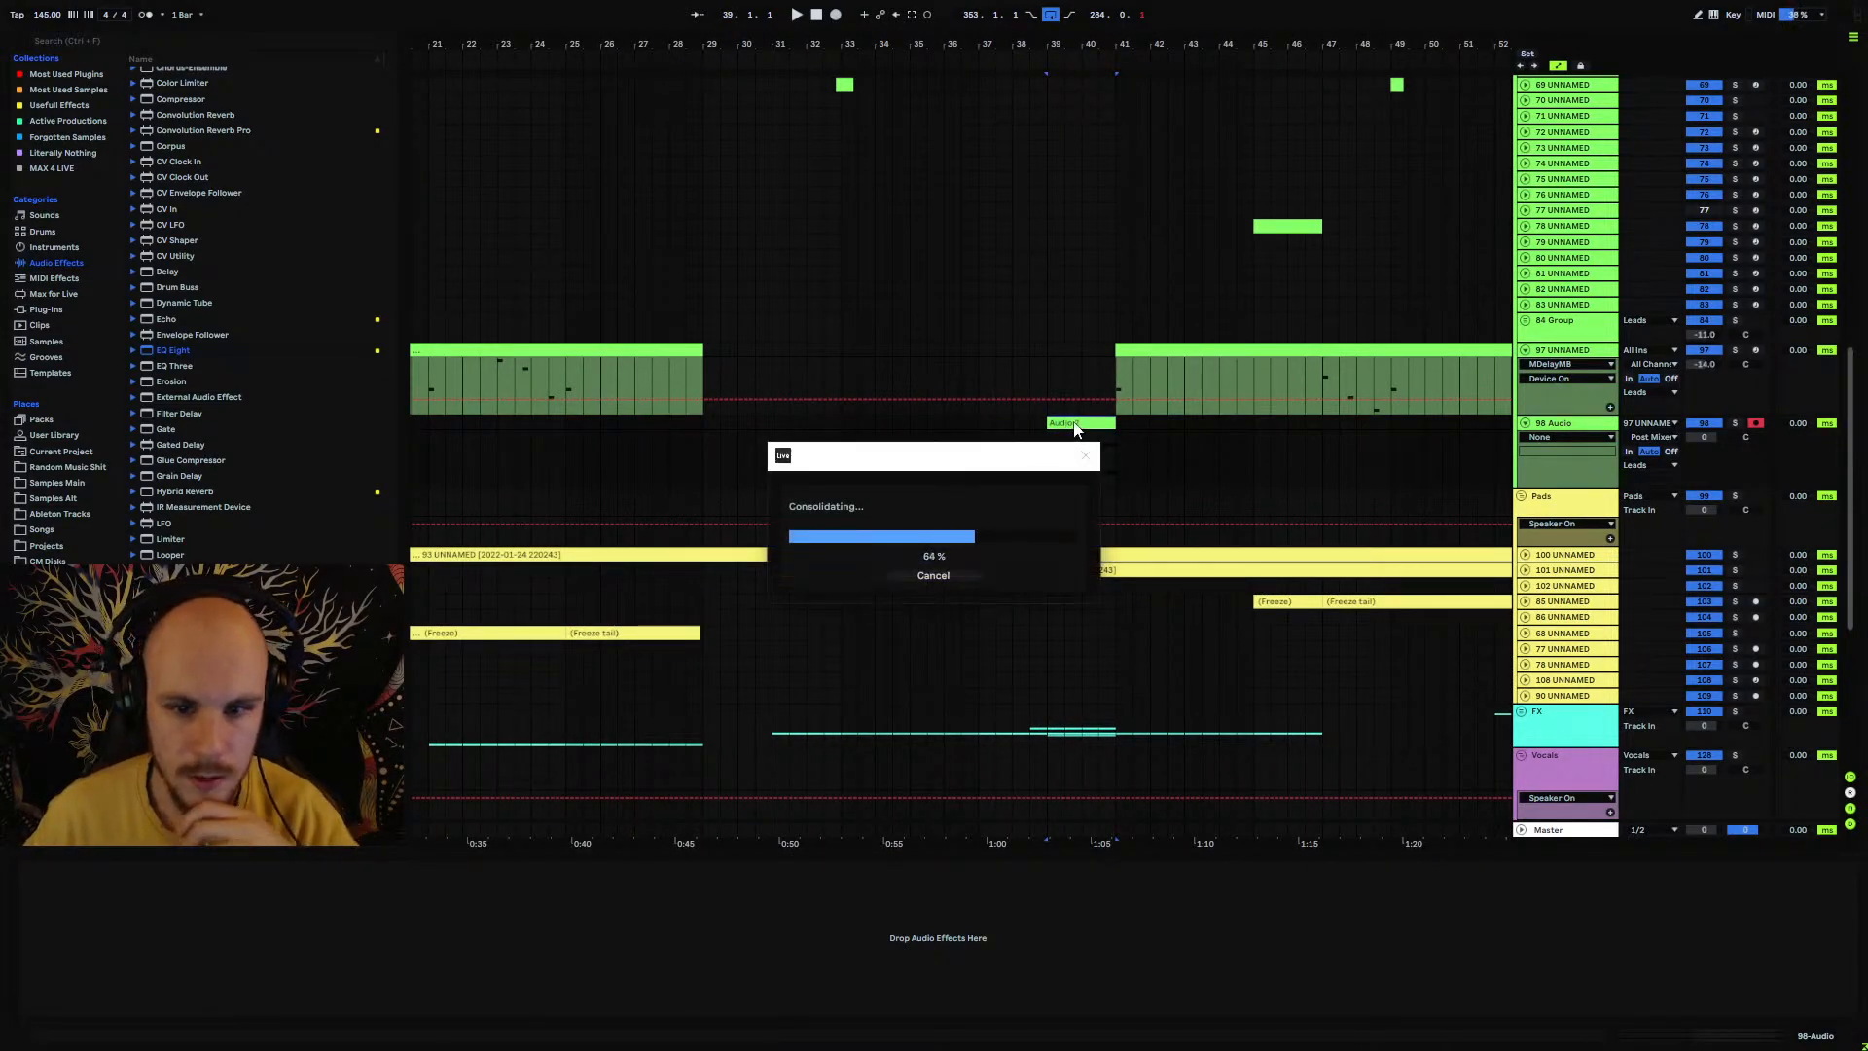
# Step: Open the consolidated reverse clip and set the volume of track 98 to -18 dB
pyautogui.doubleClick(1077, 425)
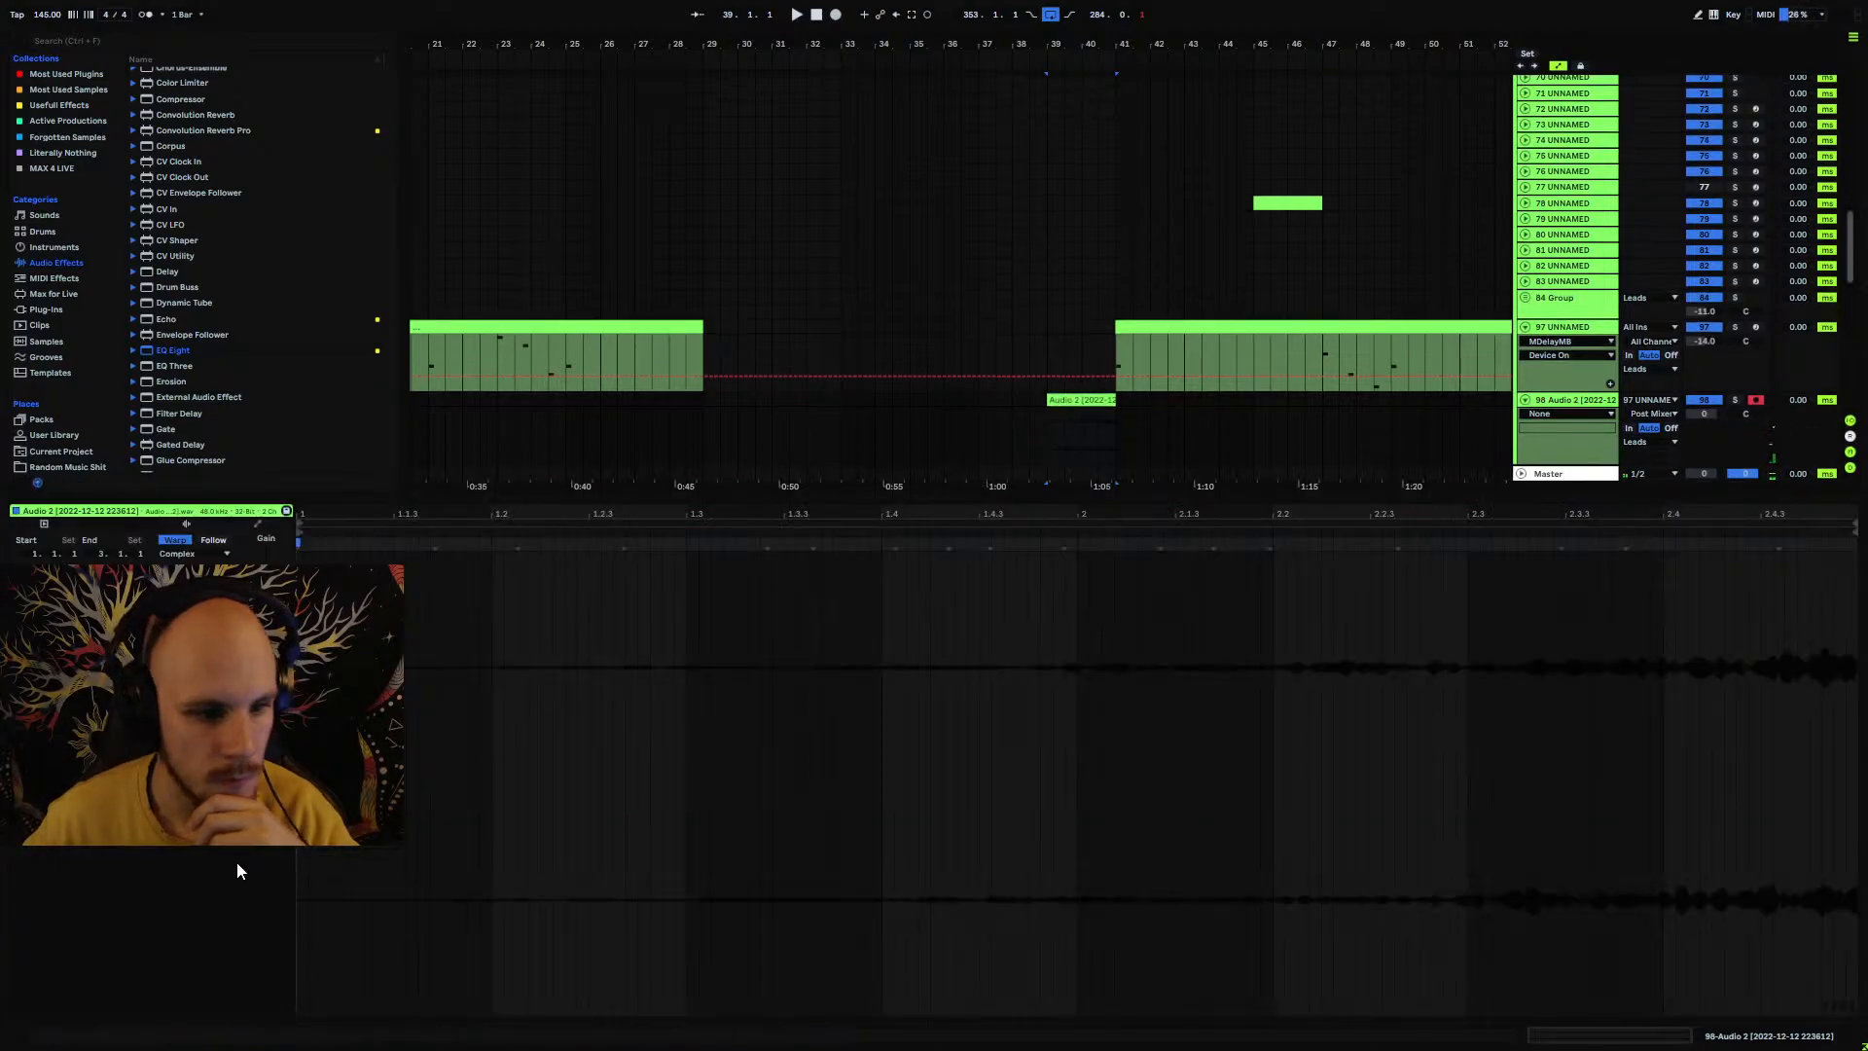
pyautogui.click(1702, 416)
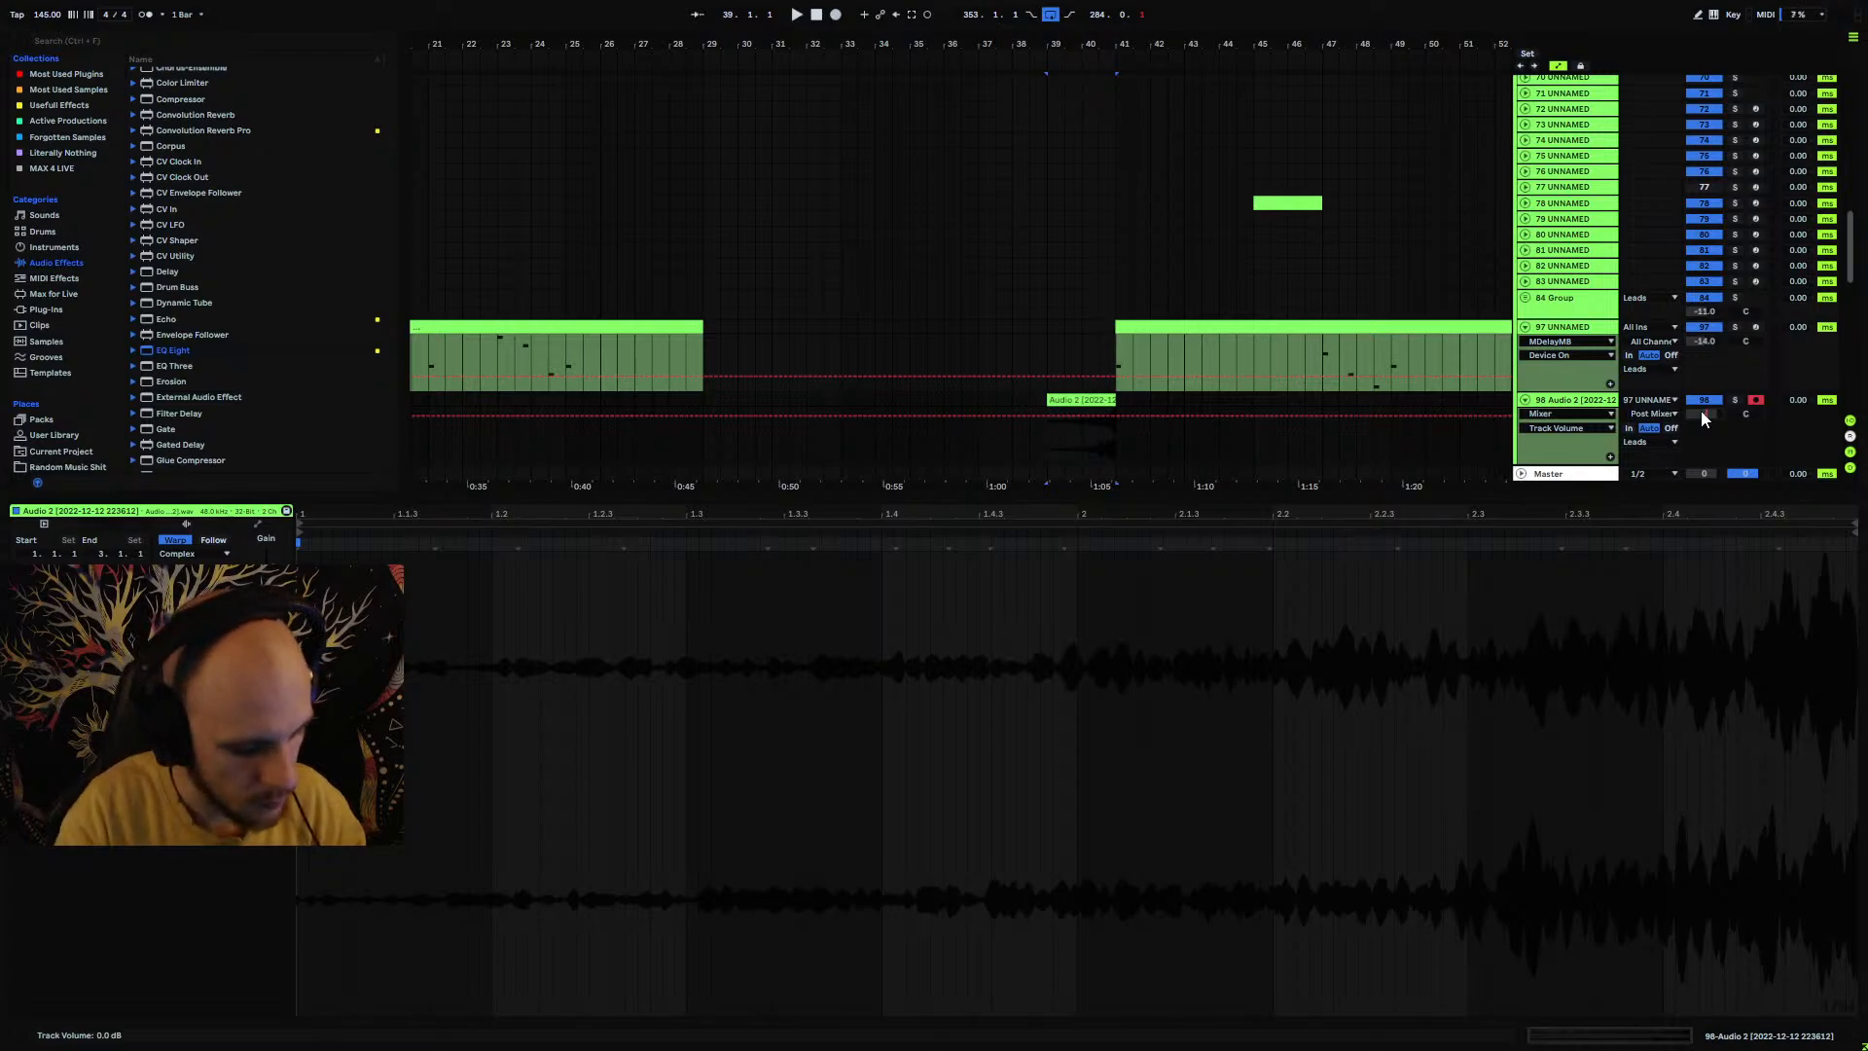
pyautogui.press('Return')
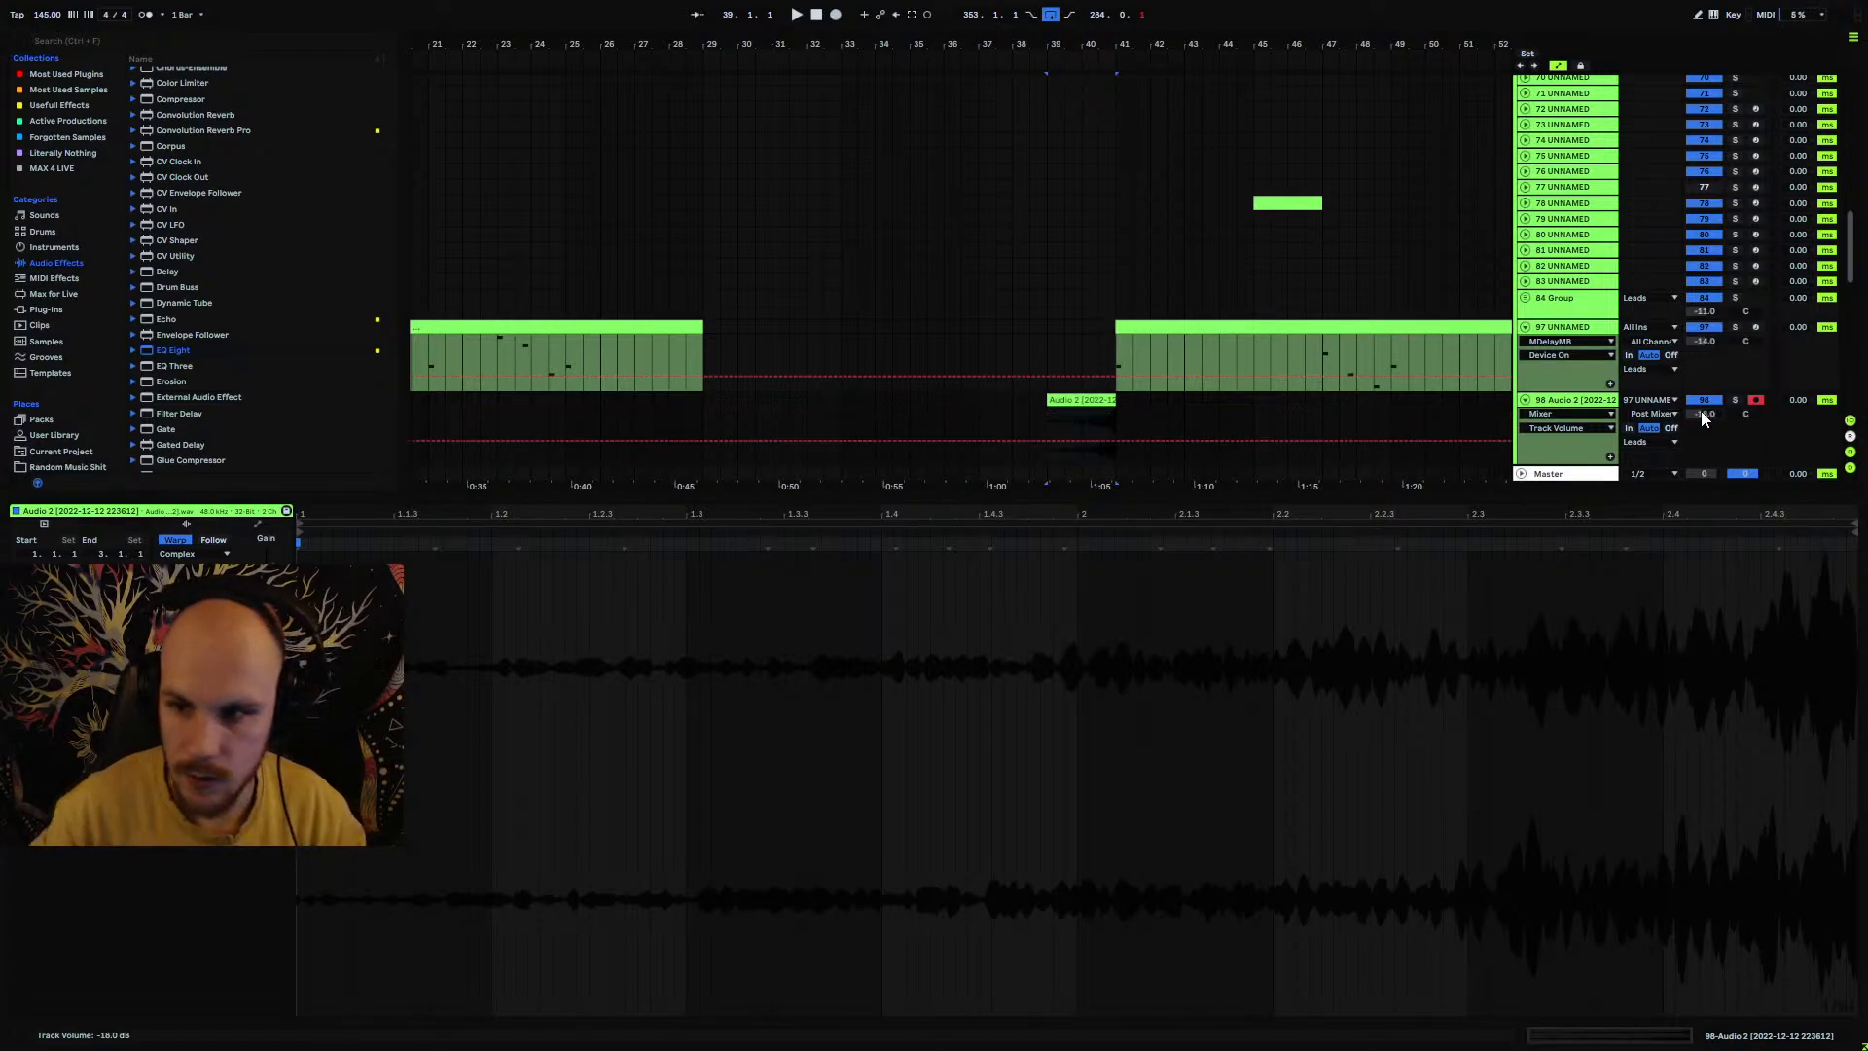
# Step: Fold tracks 97 and 98 and play the reverse transition from bar 38
pyautogui.click(1527, 328)
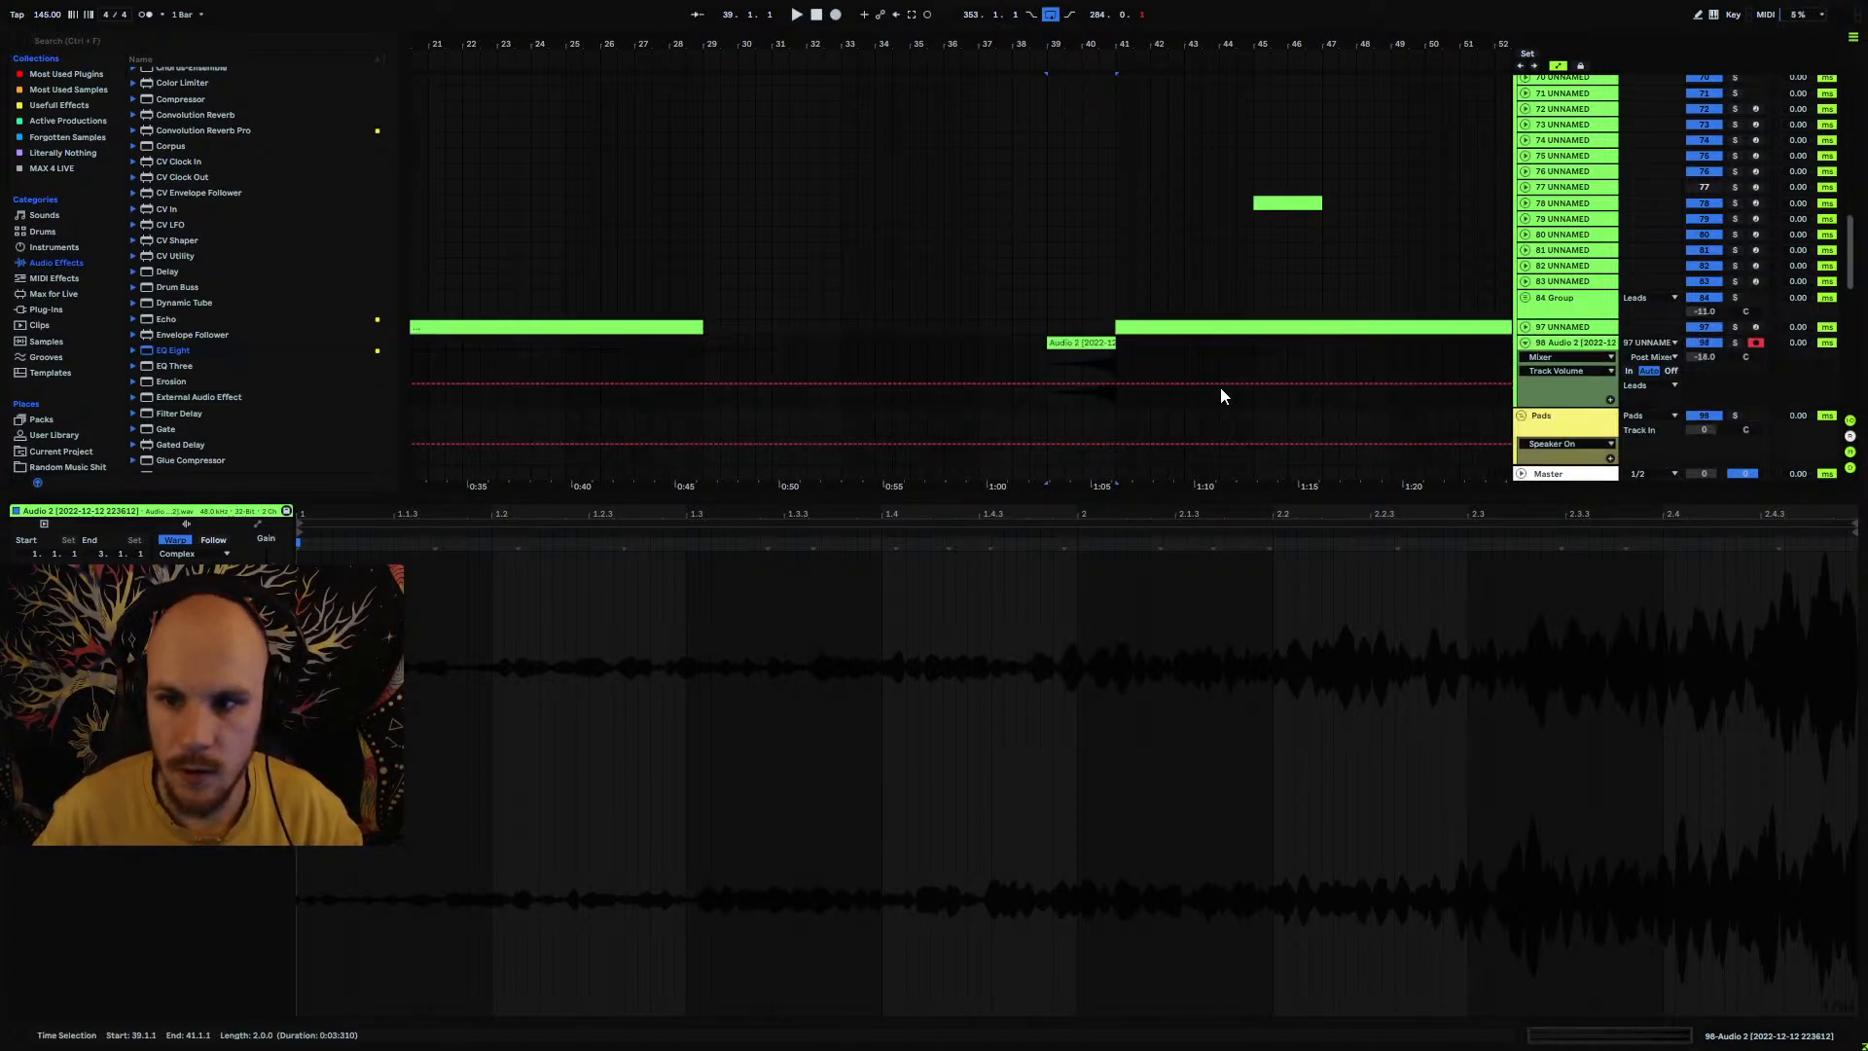
pyautogui.click(1119, 326)
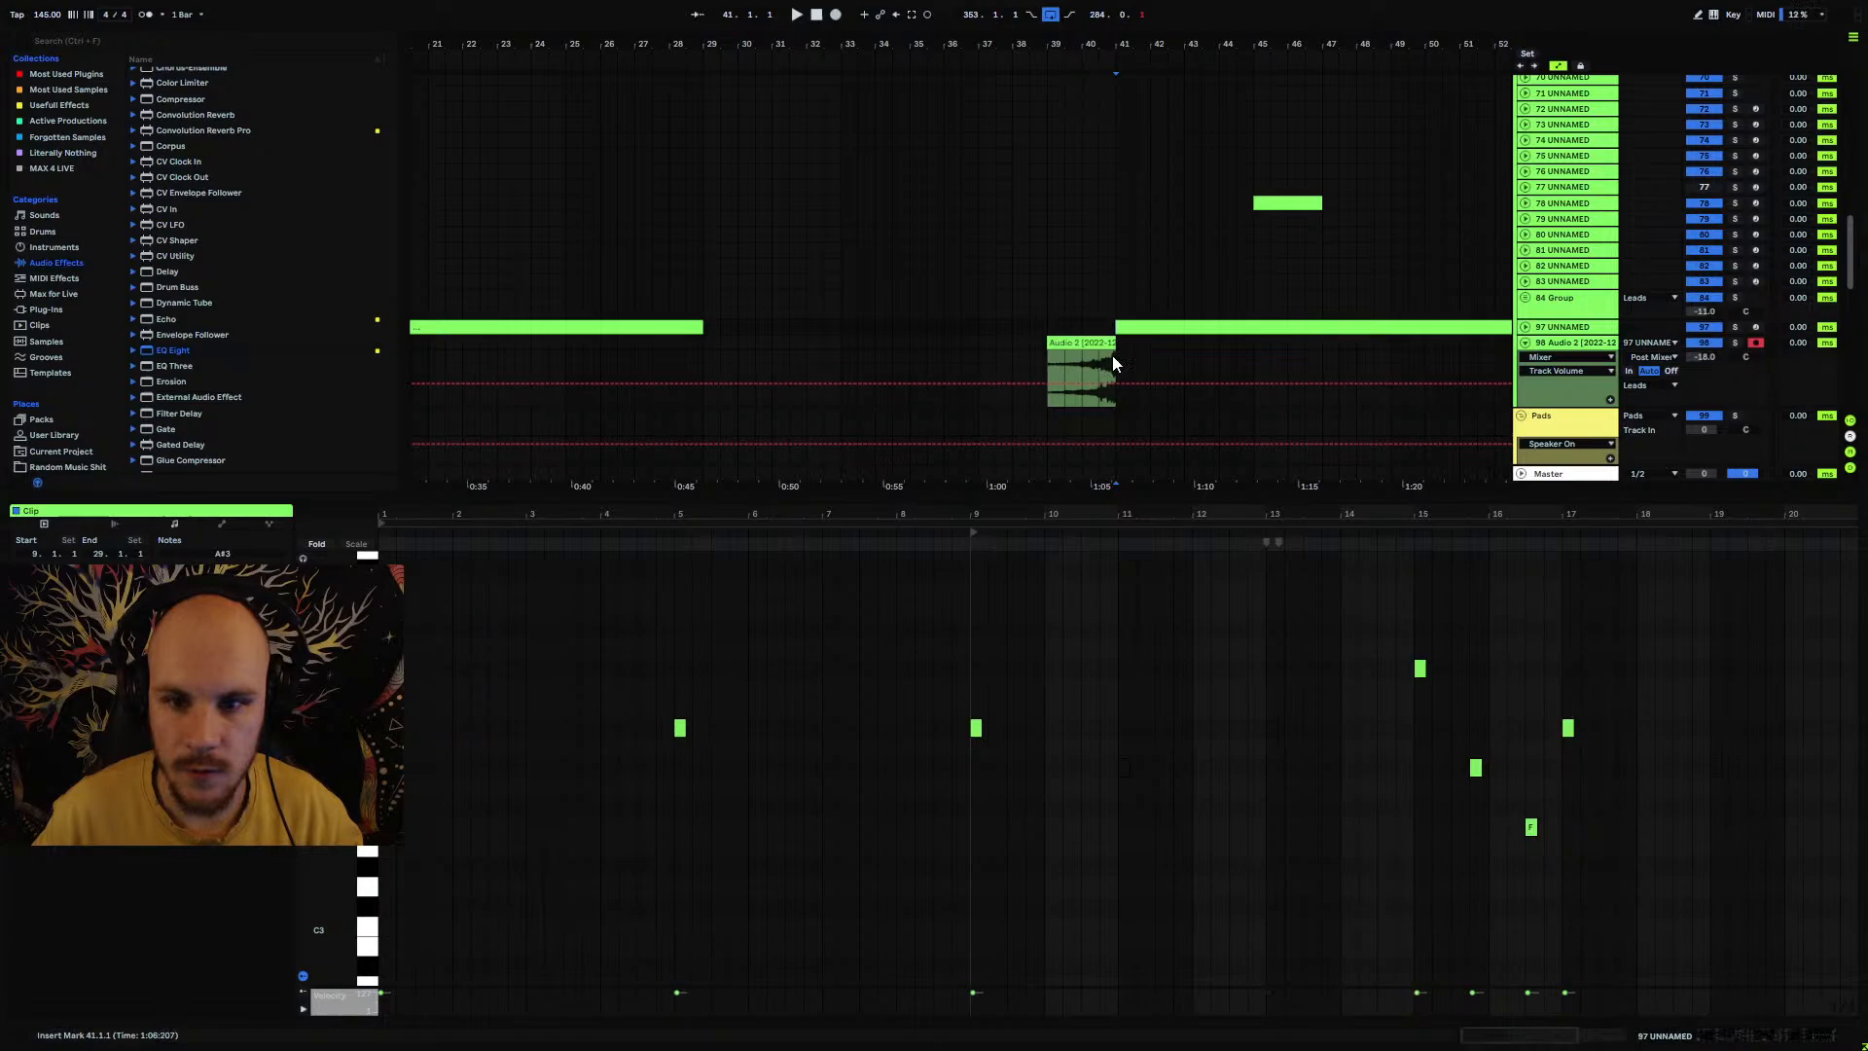
pyautogui.click(1014, 375)
pyautogui.click(1524, 343)
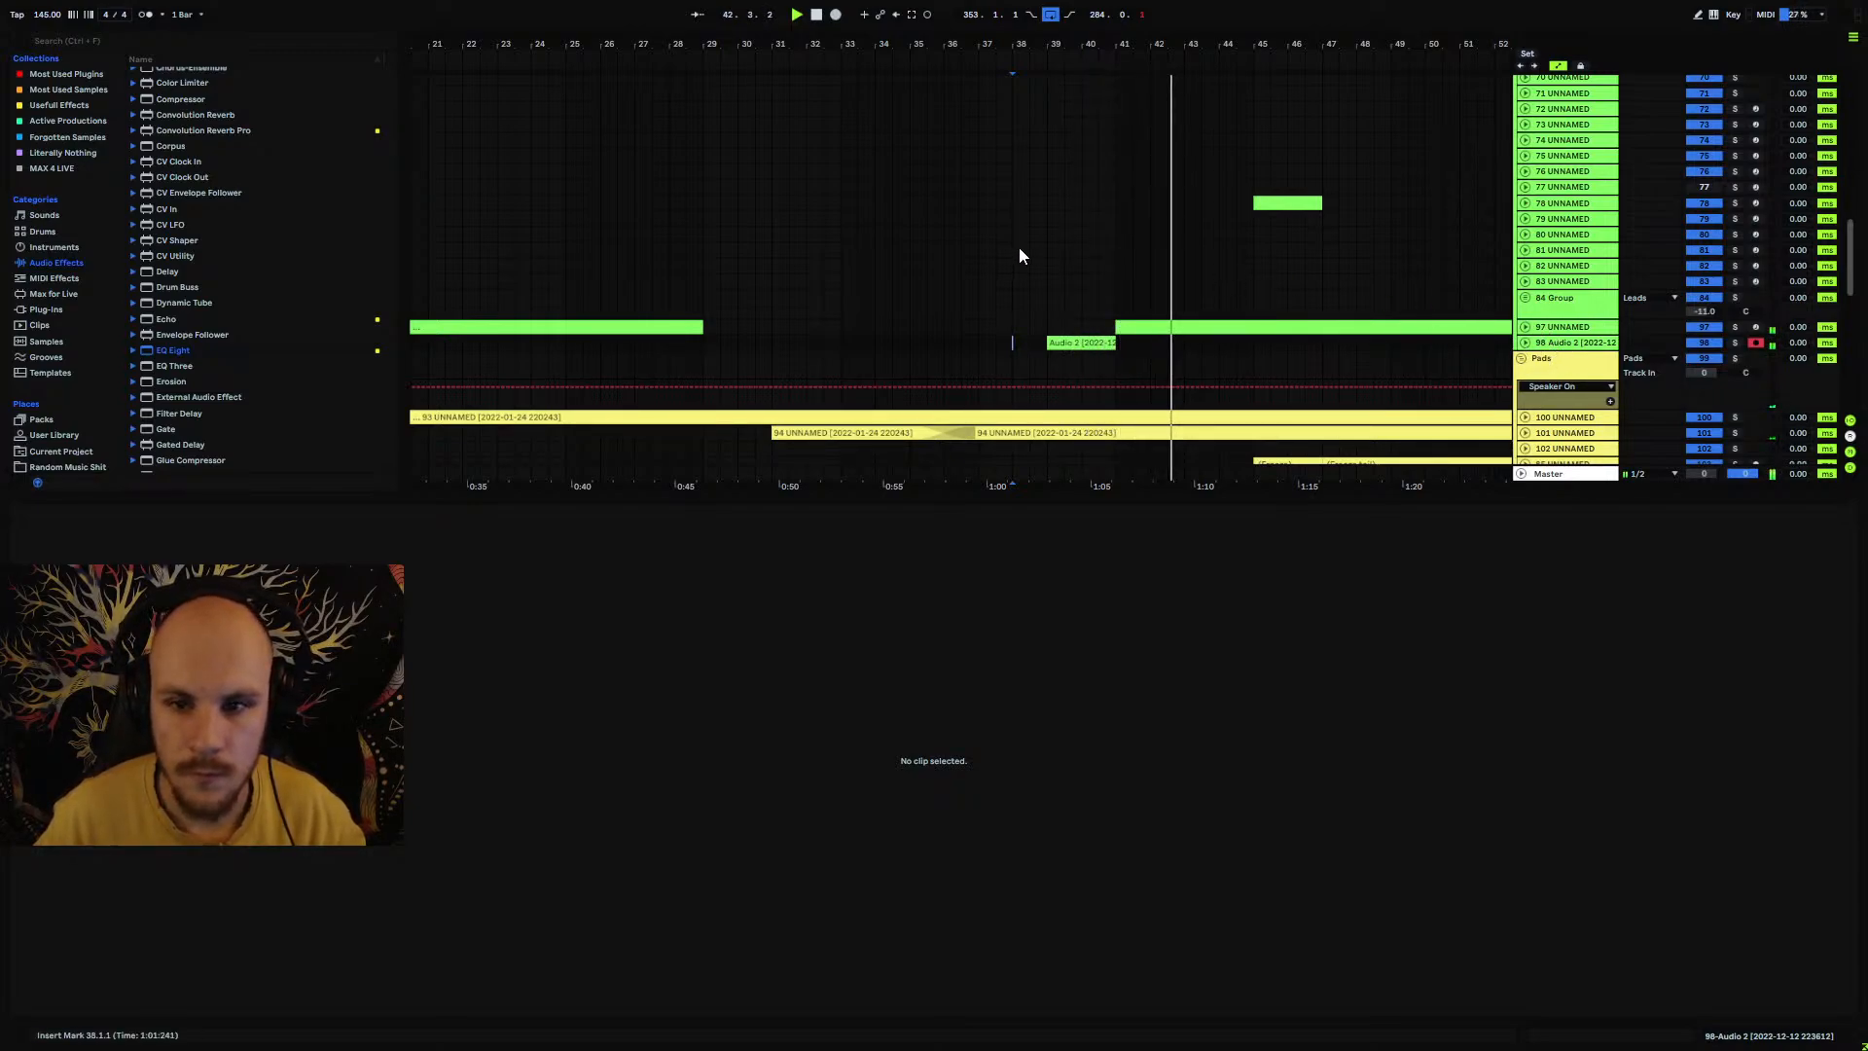
# Step: Unfold lead track 66 and examine its Echo Dry/Wet and Utility Gain automation
pyautogui.scroll(4, 1134, 242)
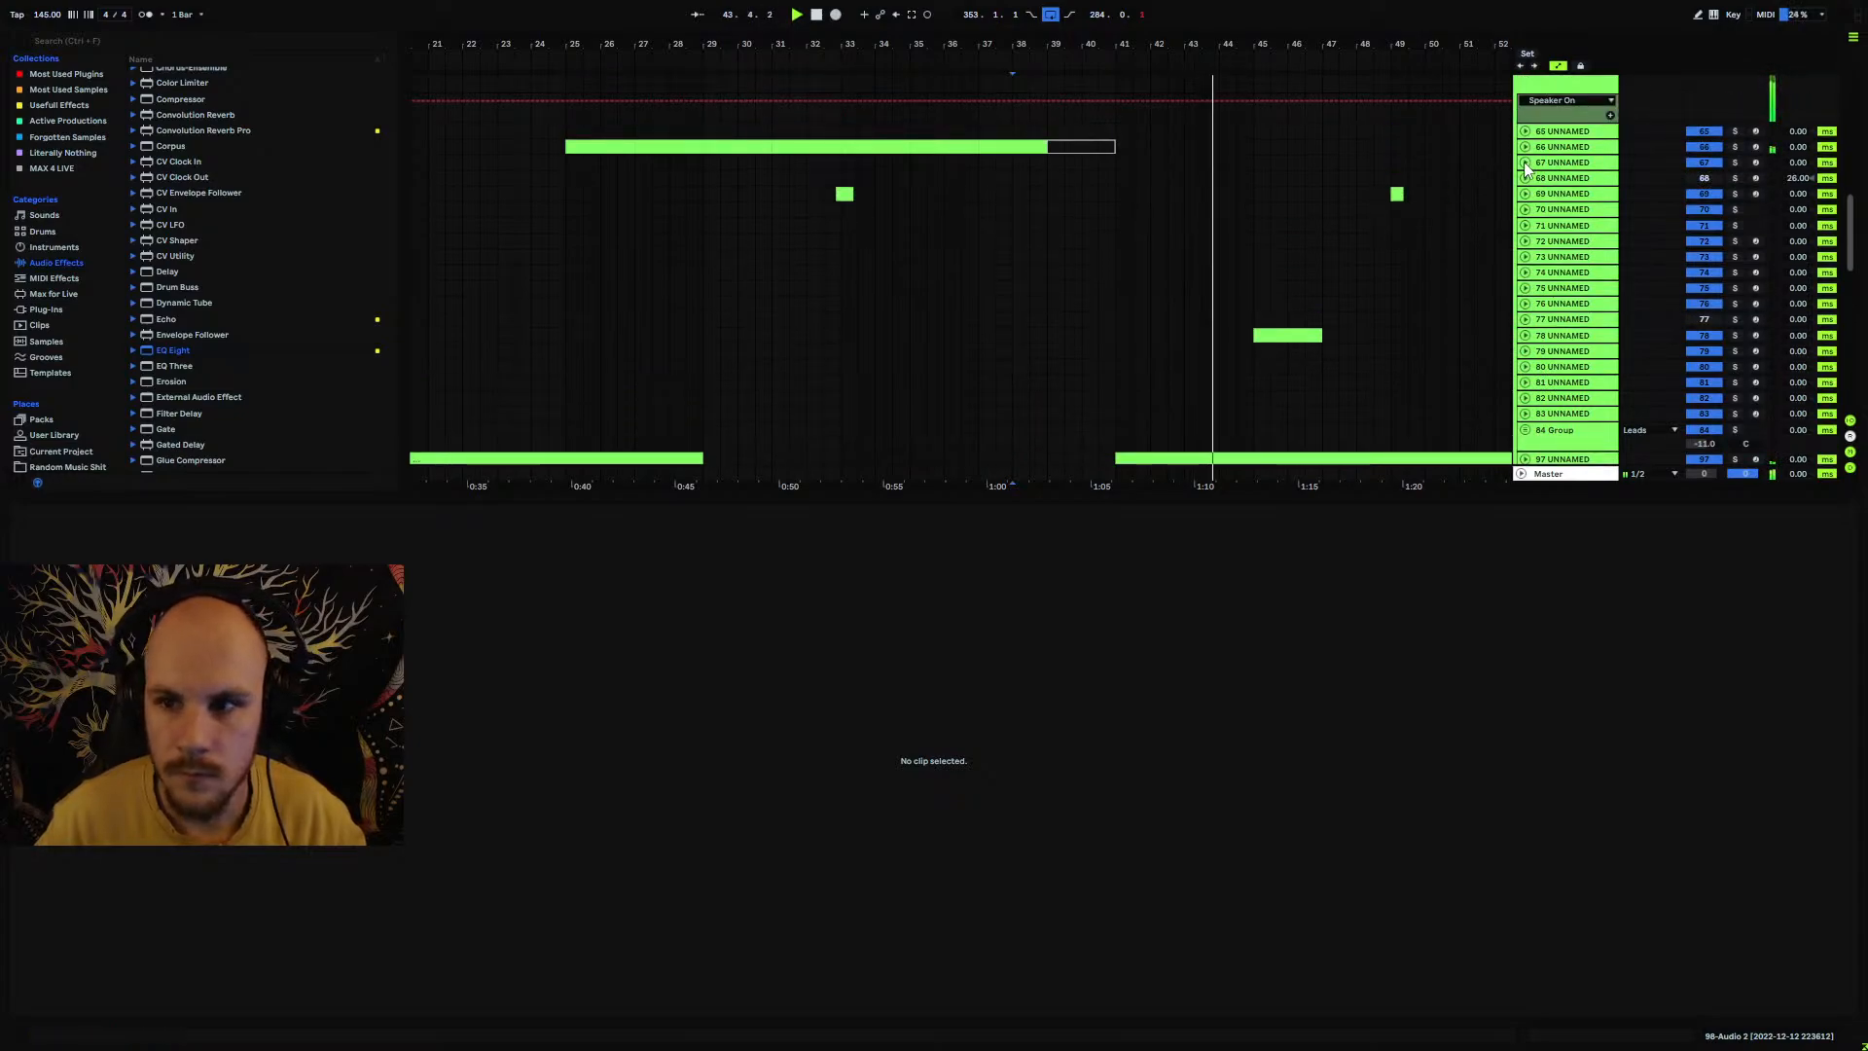
pyautogui.click(1525, 163)
pyautogui.click(1525, 163)
pyautogui.click(1525, 147)
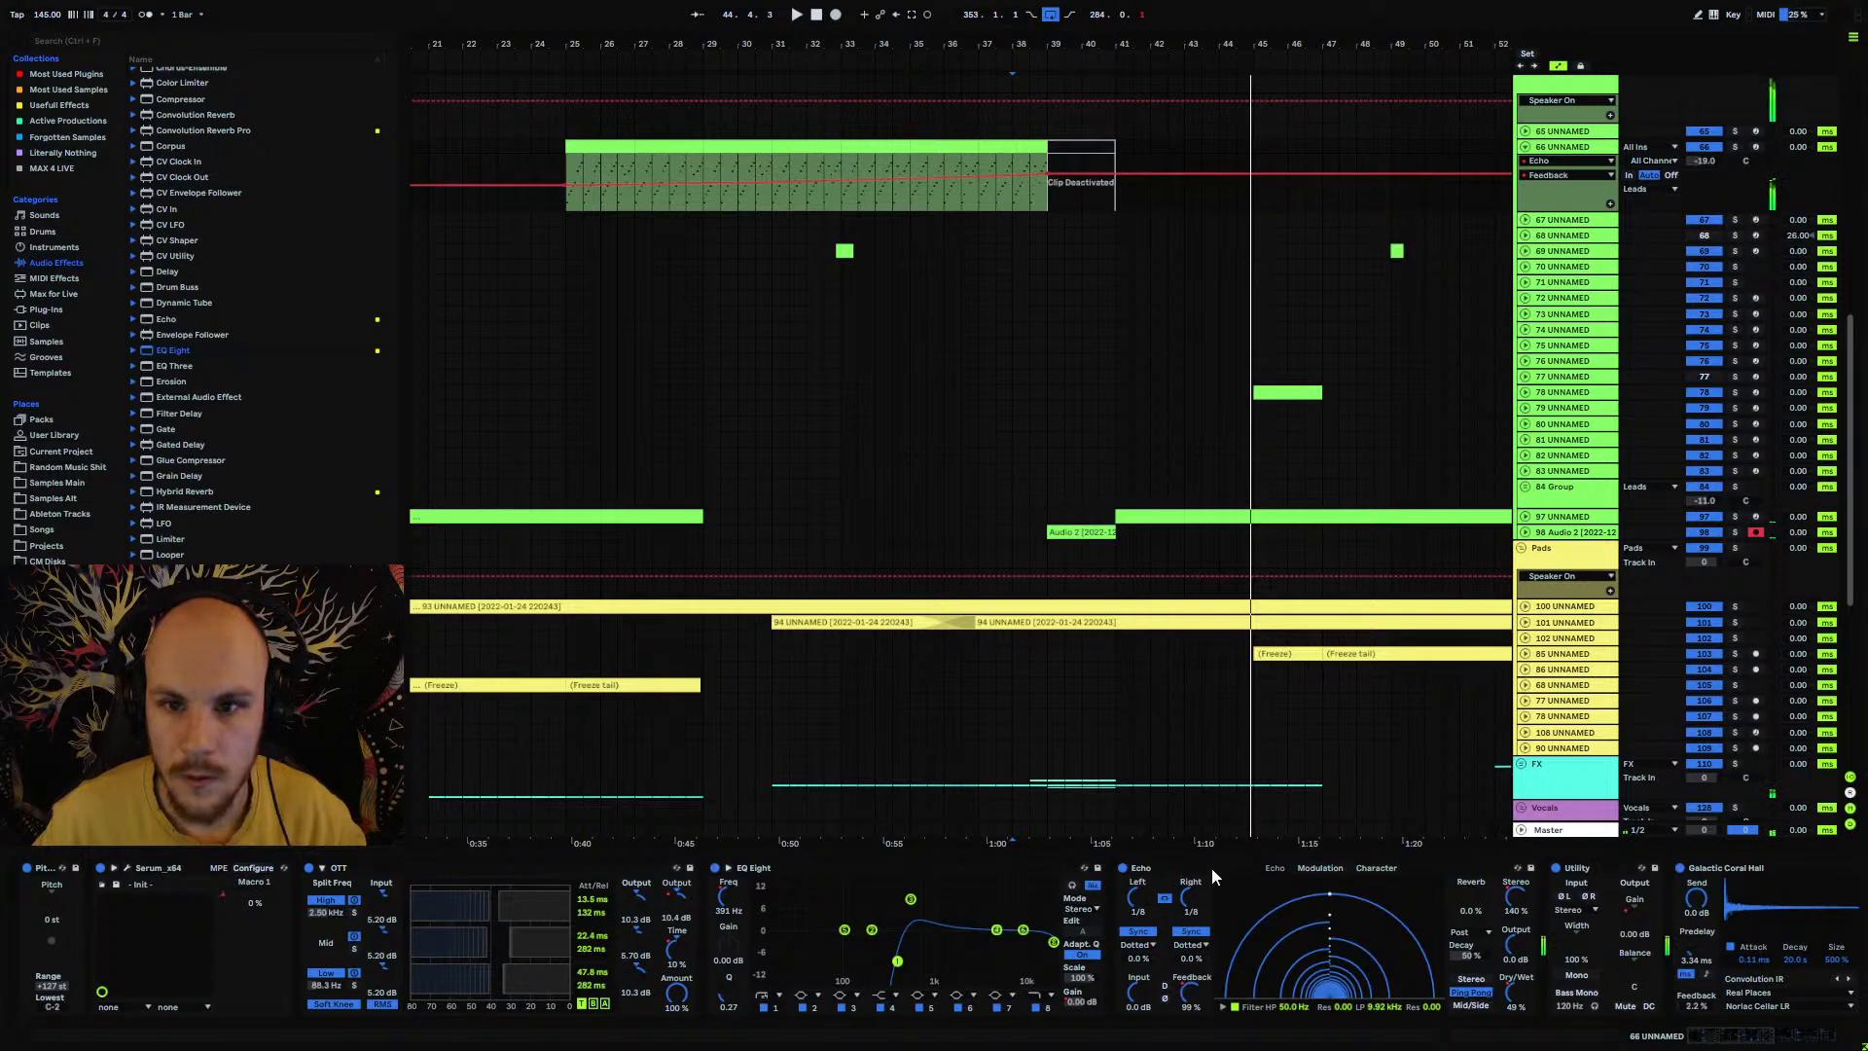
pyautogui.click(1511, 992)
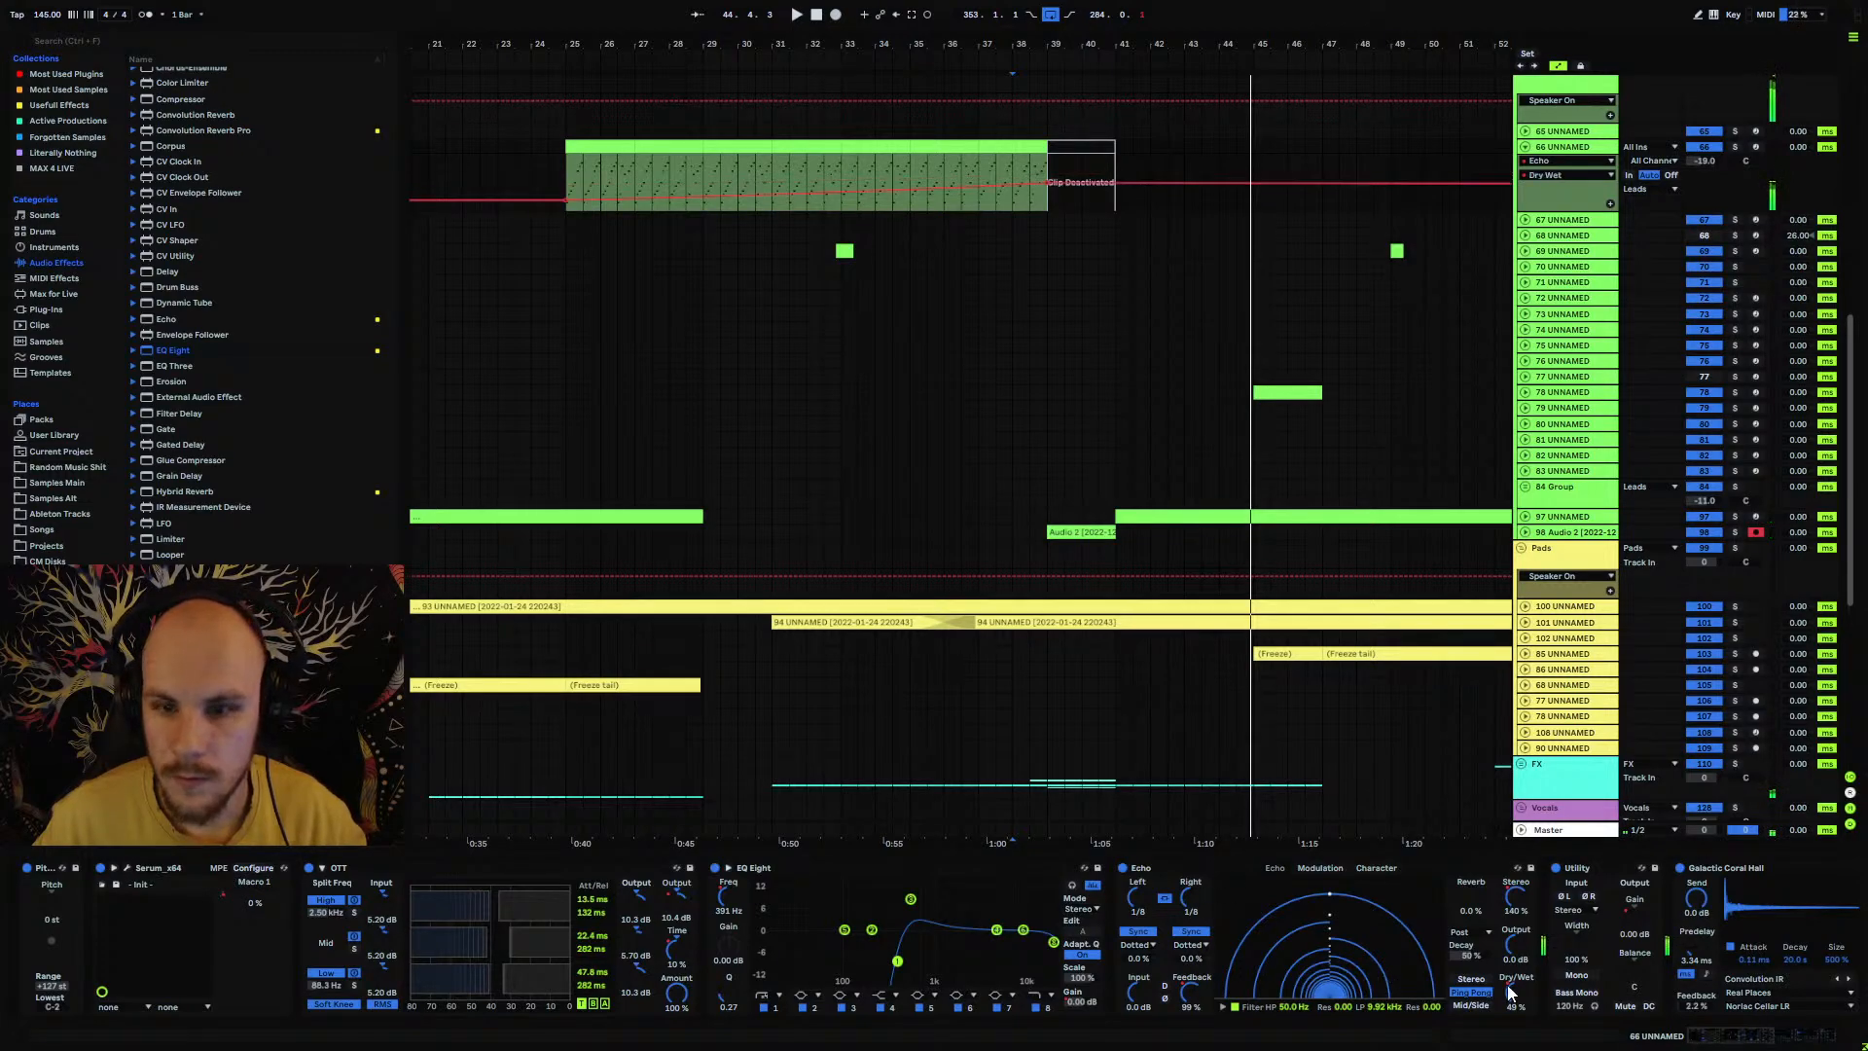
pyautogui.click(1522, 901)
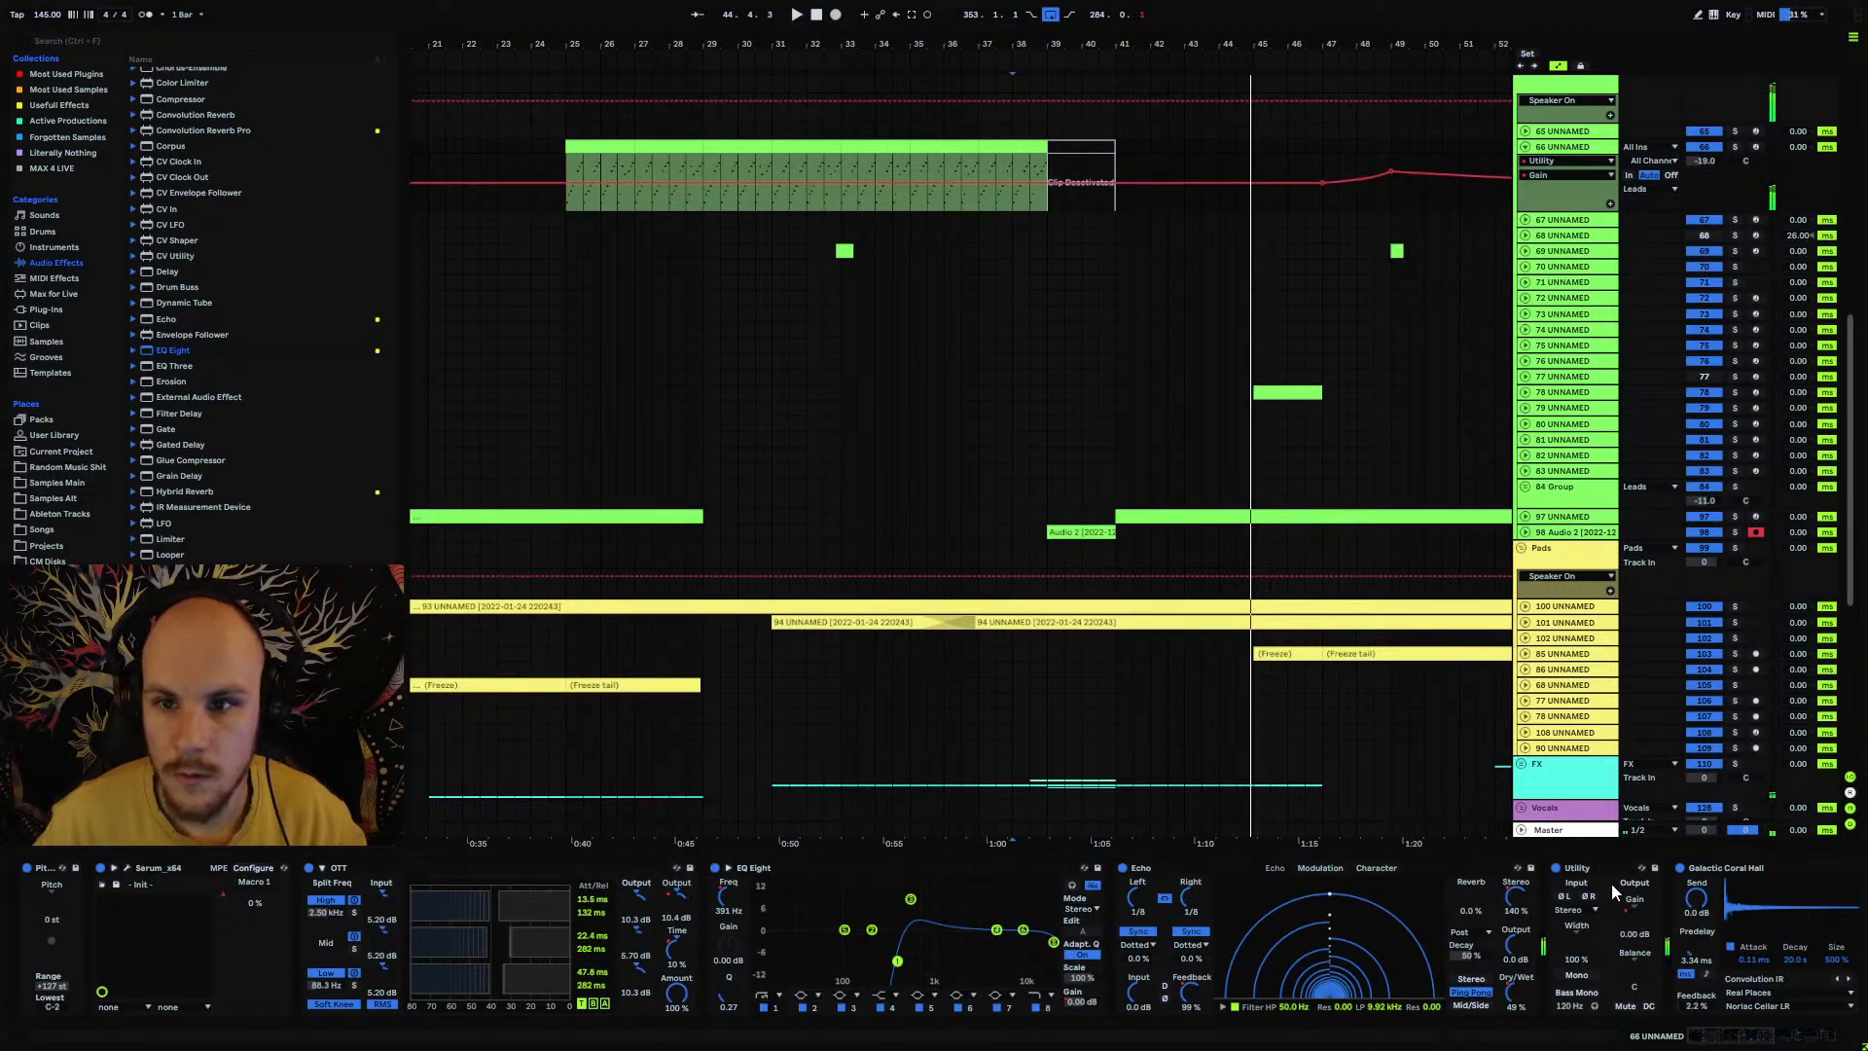
# Step: Solo track 66, play it from about bar 37, and bring the Compressor at the end of its device chain into view
pyautogui.click(1735, 146)
pyautogui.press('space')
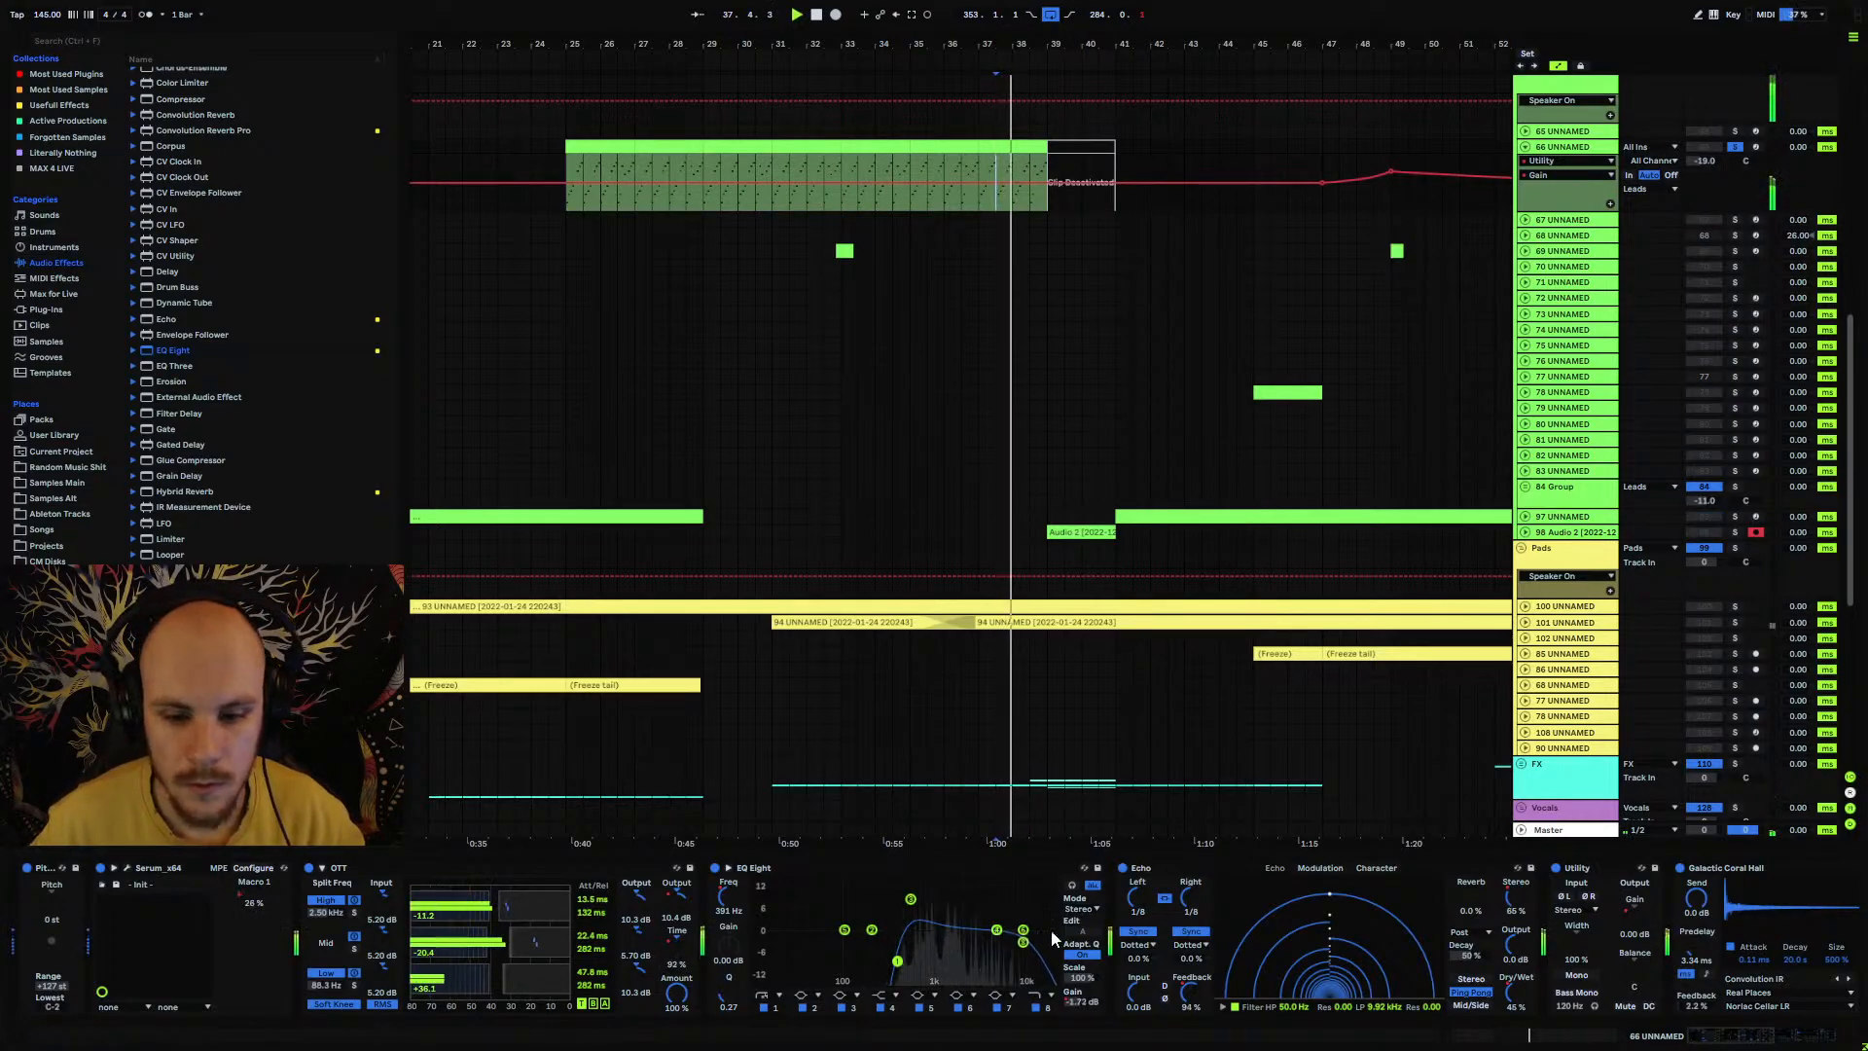
pyautogui.moveTo(1742, 1044); pyautogui.dragTo(1850, 1039)
pyautogui.press('space')
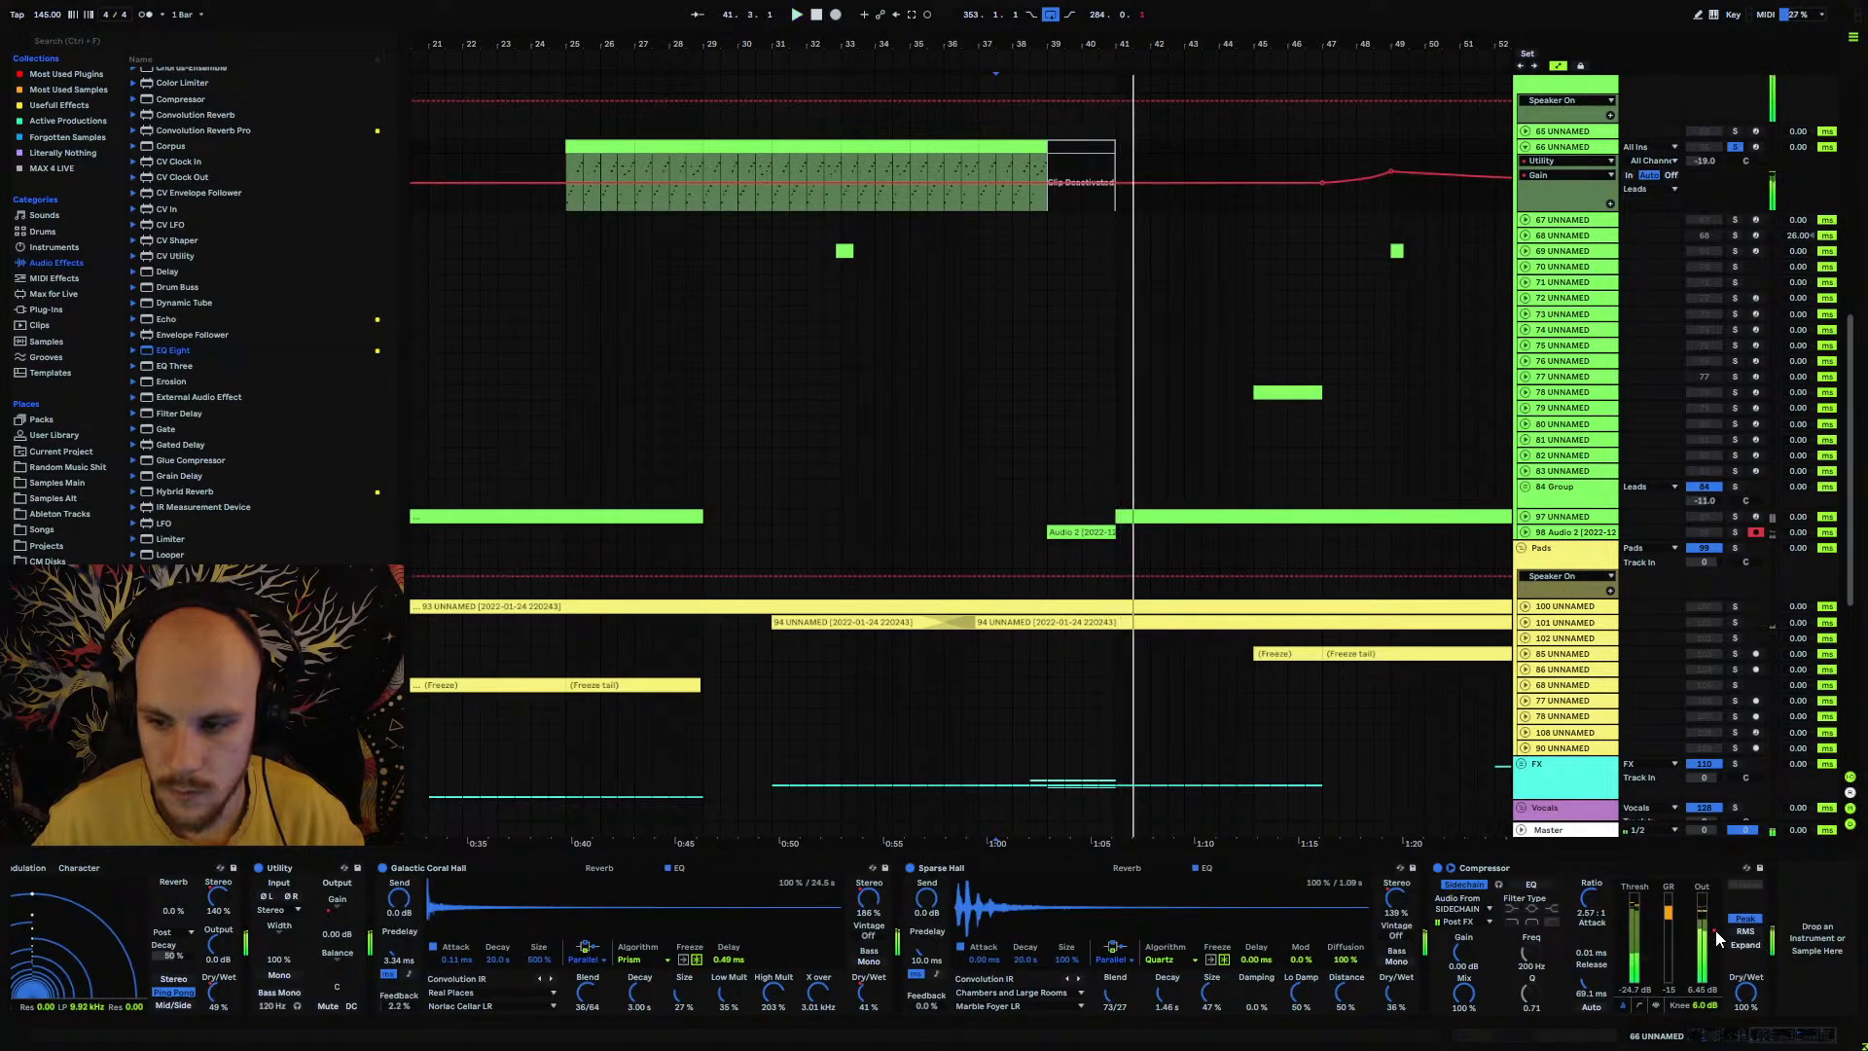
# Step: Show the Compressor's Output Gain automation on track 66 and shape its dip to about -7.5 dB at bar 42
pyautogui.click(1714, 930)
pyautogui.moveTo(1141, 43); pyautogui.dragTo(814, 40)
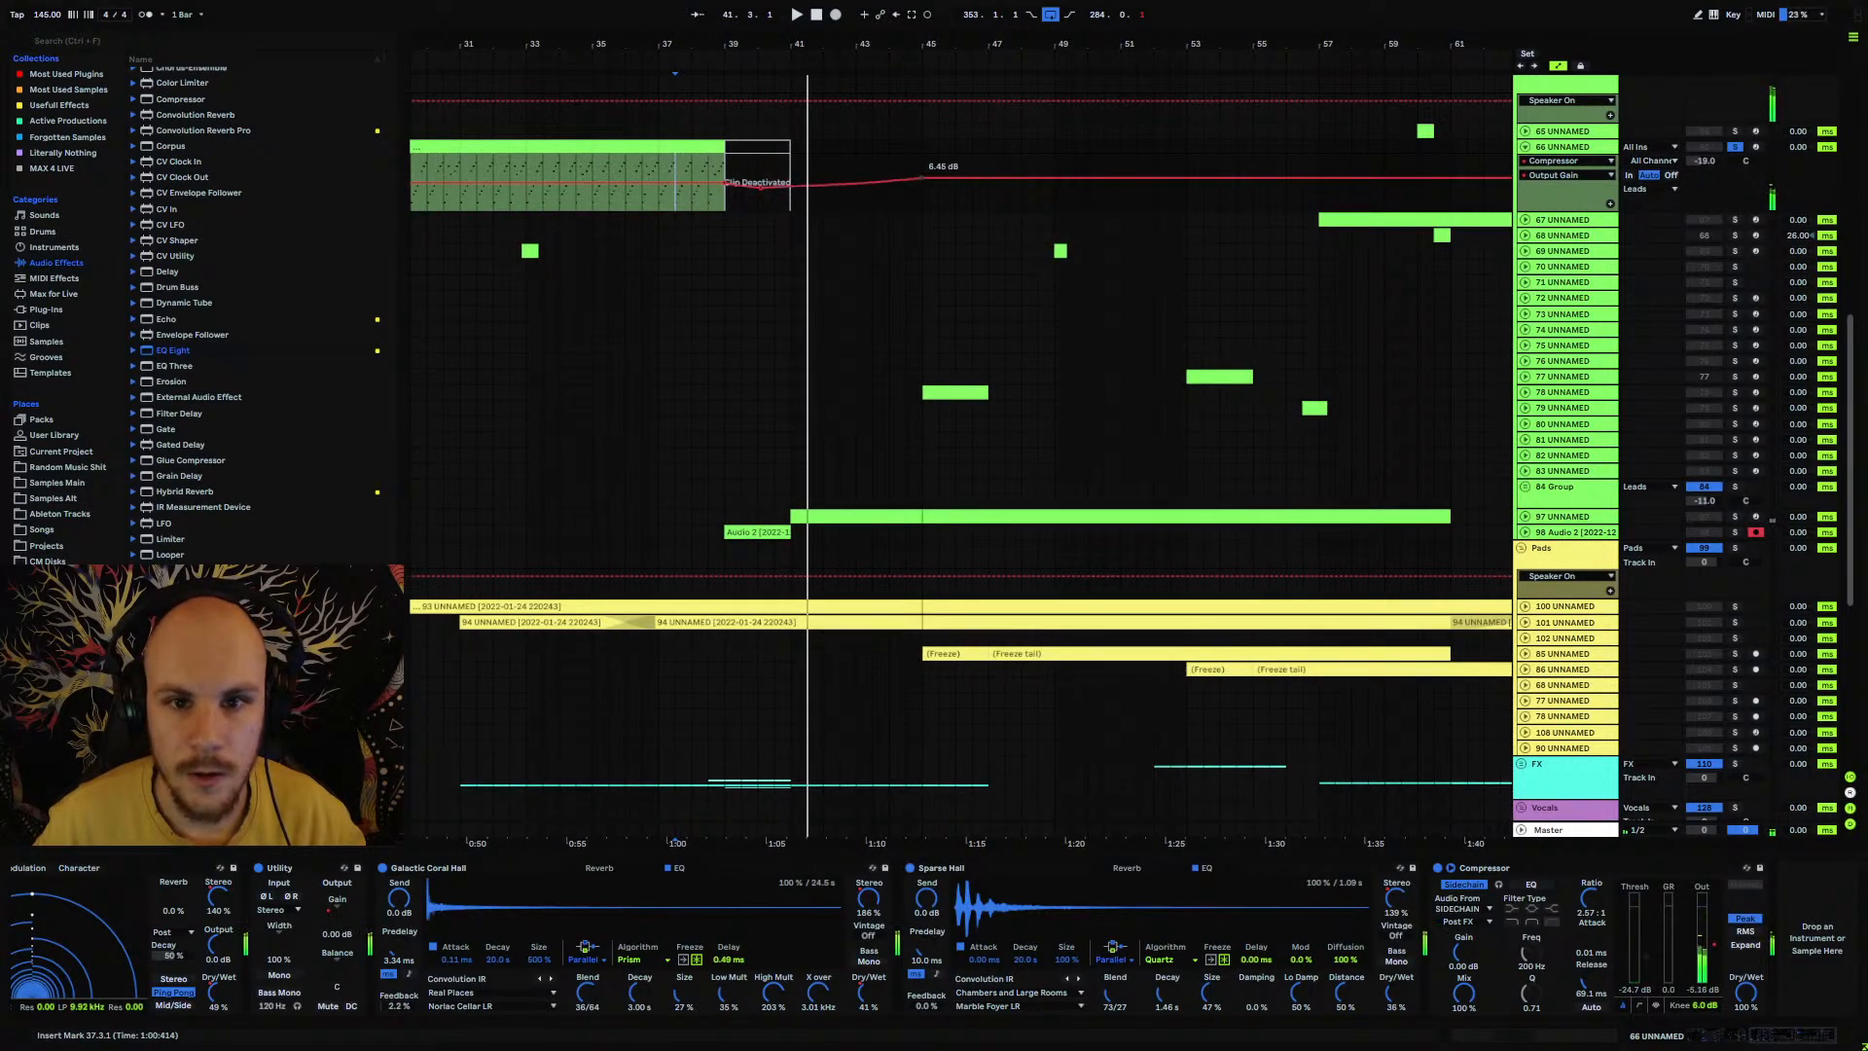
pyautogui.moveTo(761, 189); pyautogui.dragTo(806, 189)
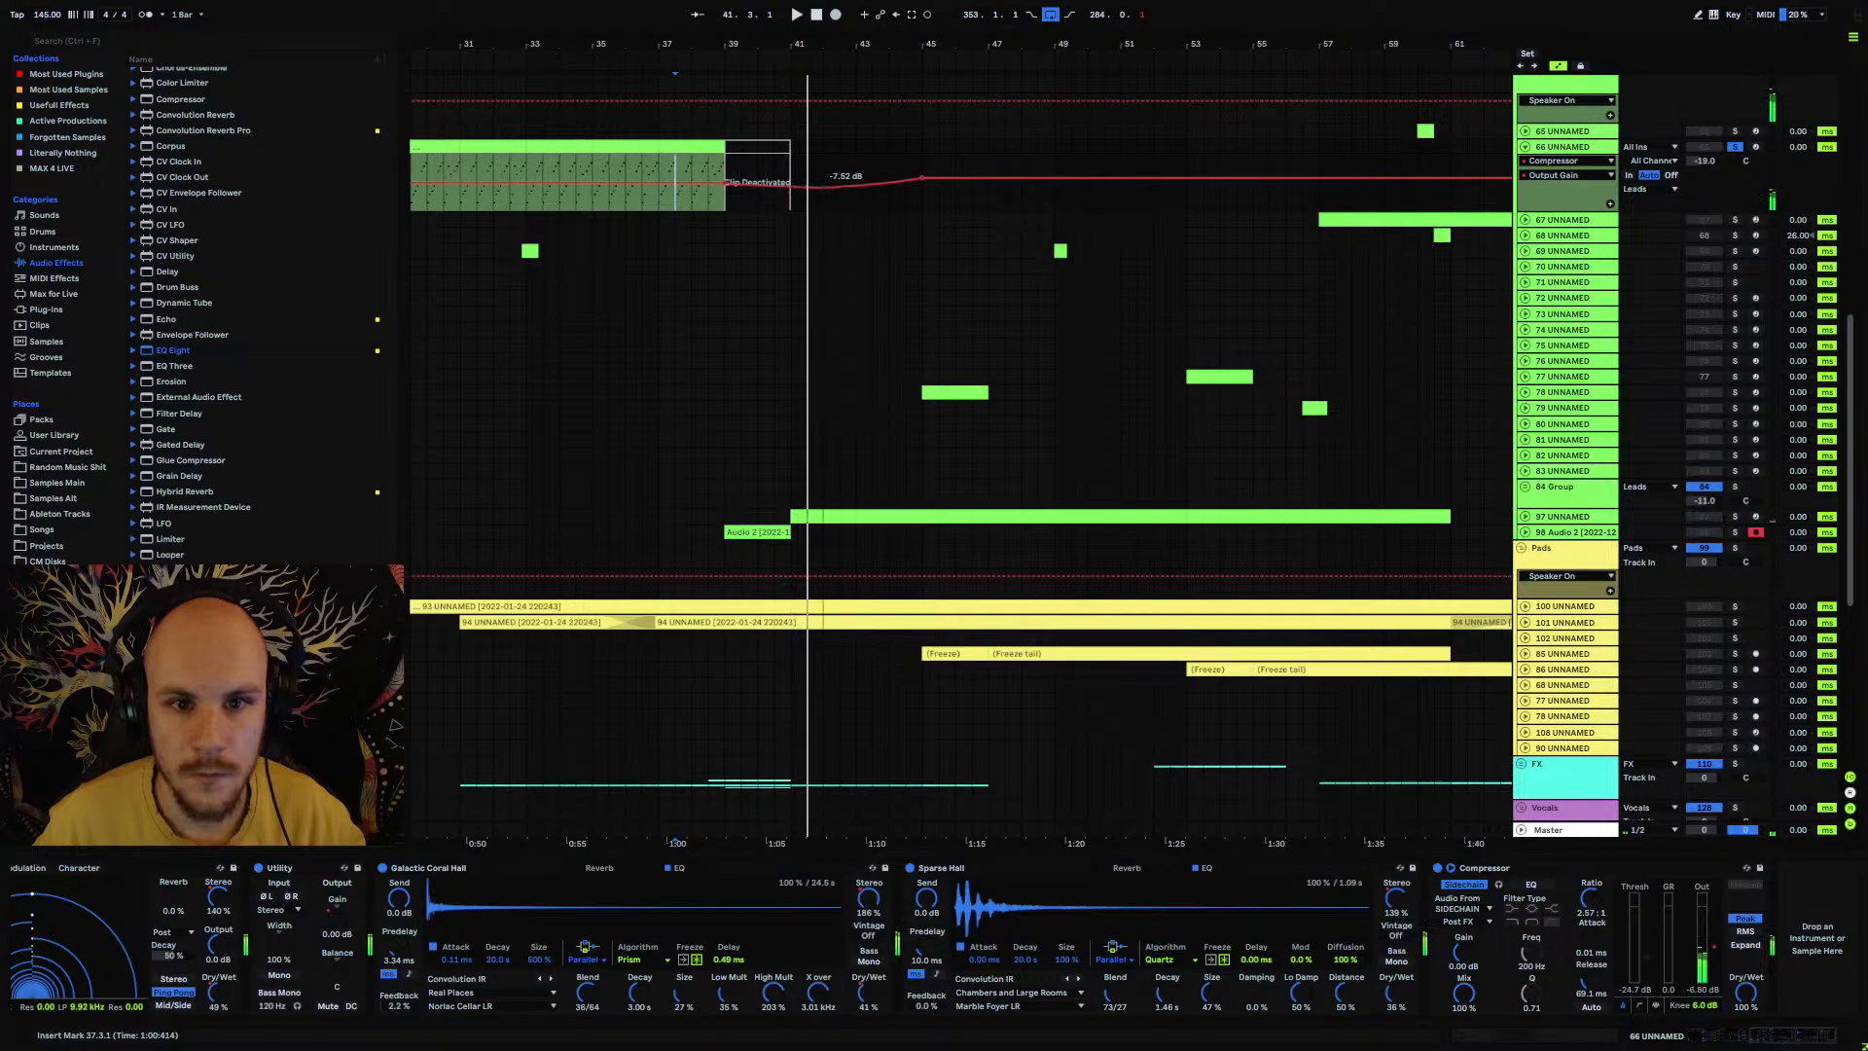
# Step: Play track 66 from bar 37 and slightly lower its Compressor Output Gain automation from bar 49 onward
pyautogui.click(660, 165)
pyautogui.press('space')
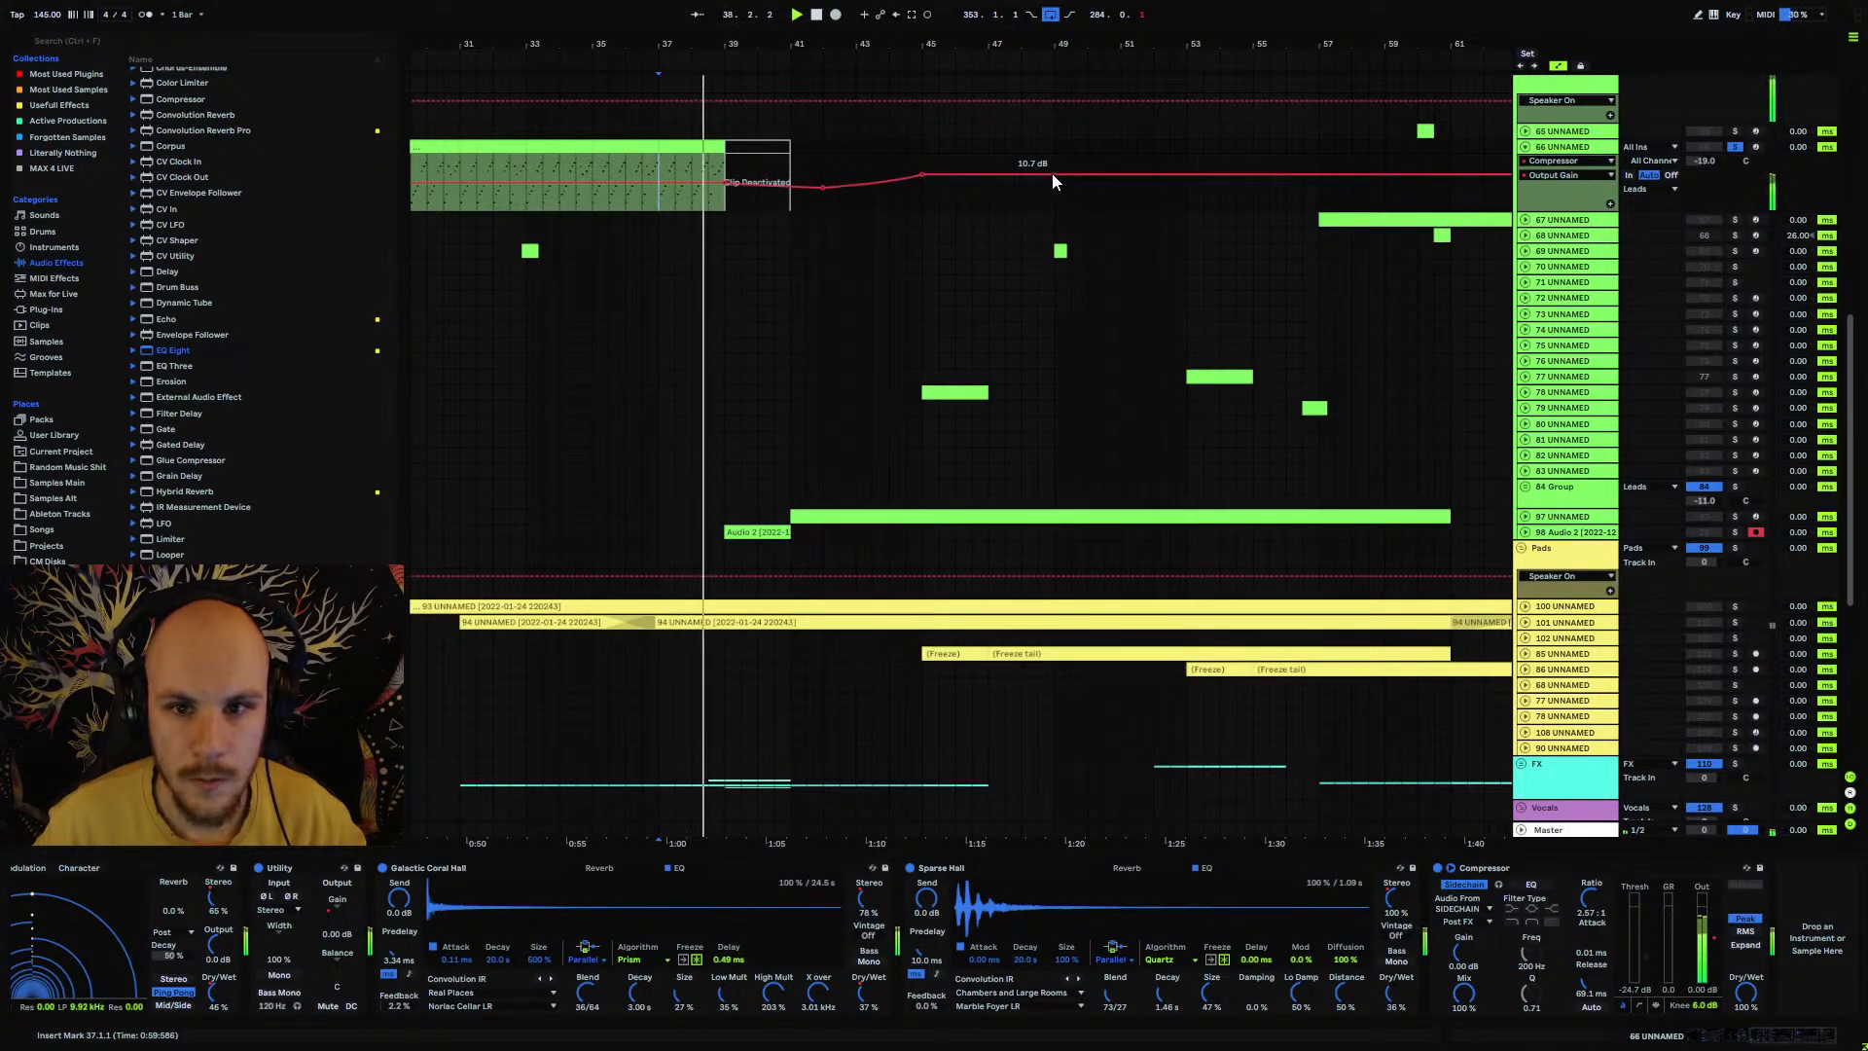
pyautogui.moveTo(1055, 175); pyautogui.dragTo(1052, 177)
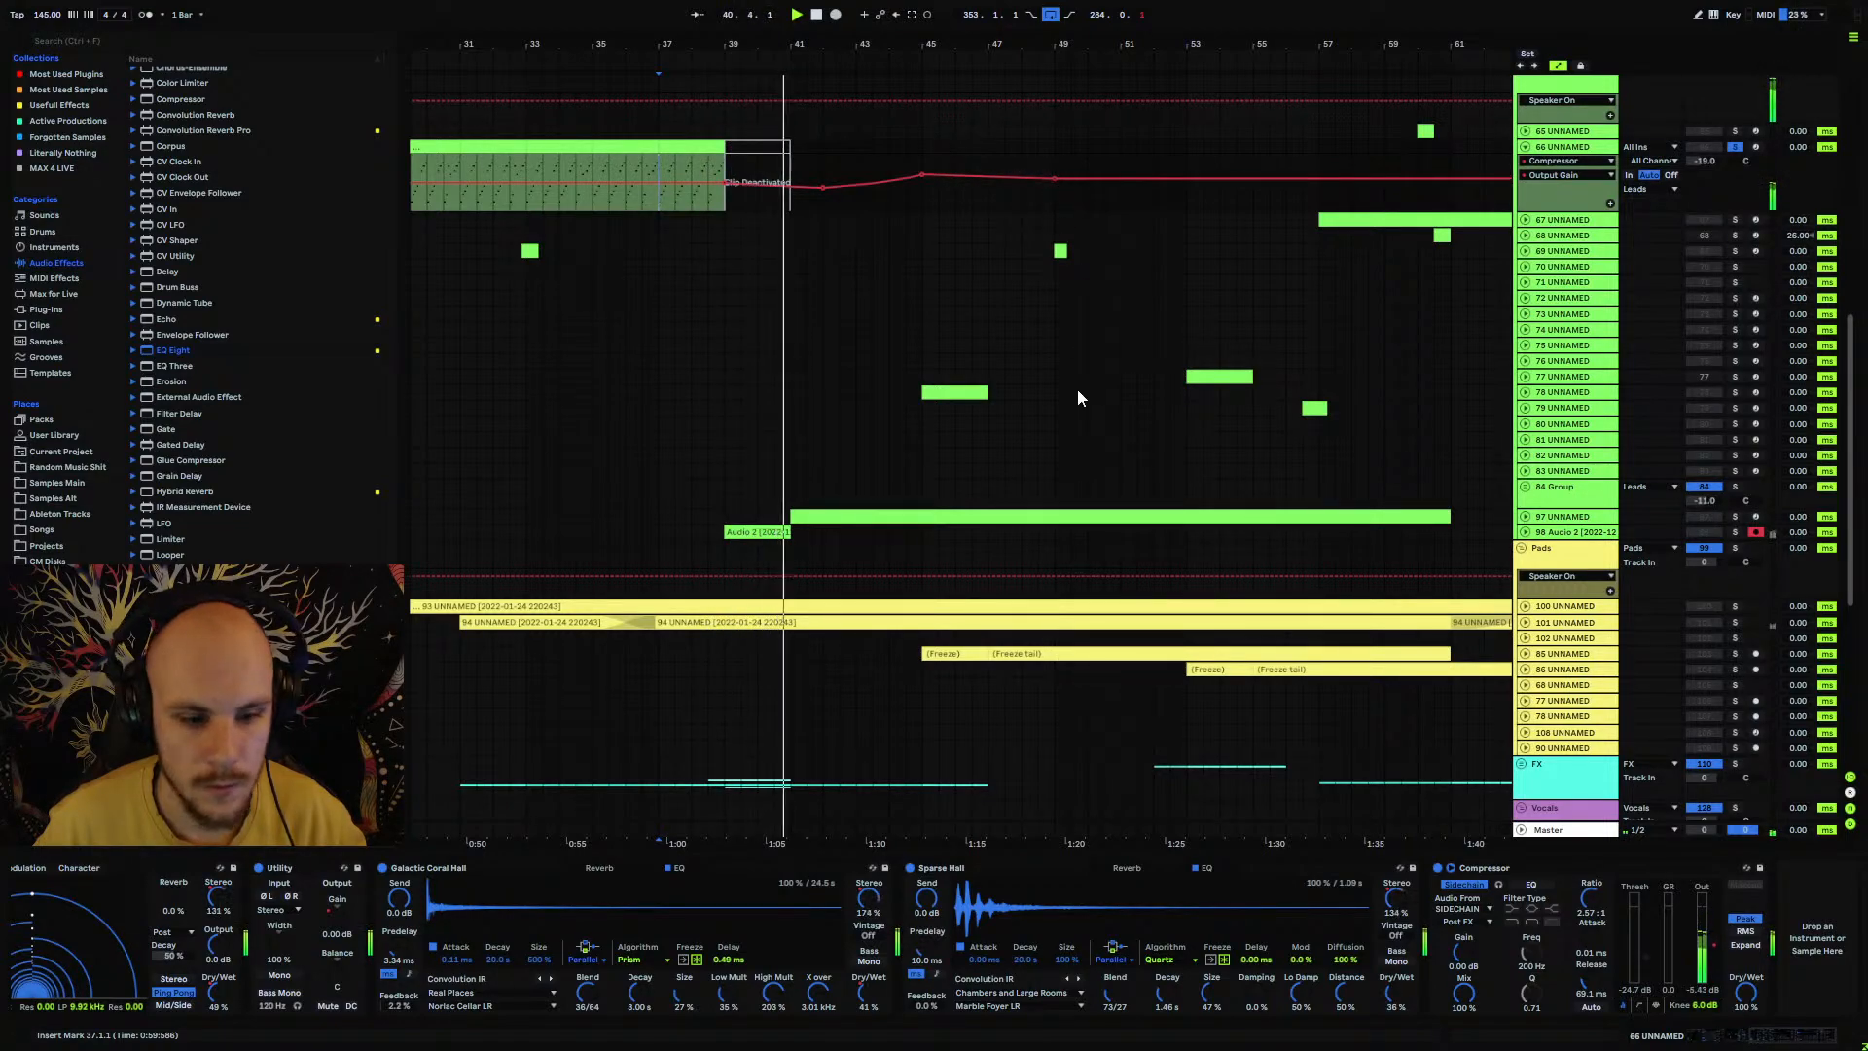
# Step: Show track 66's Utility Gain automation, unsolo the track and fold it
pyautogui.click(336, 911)
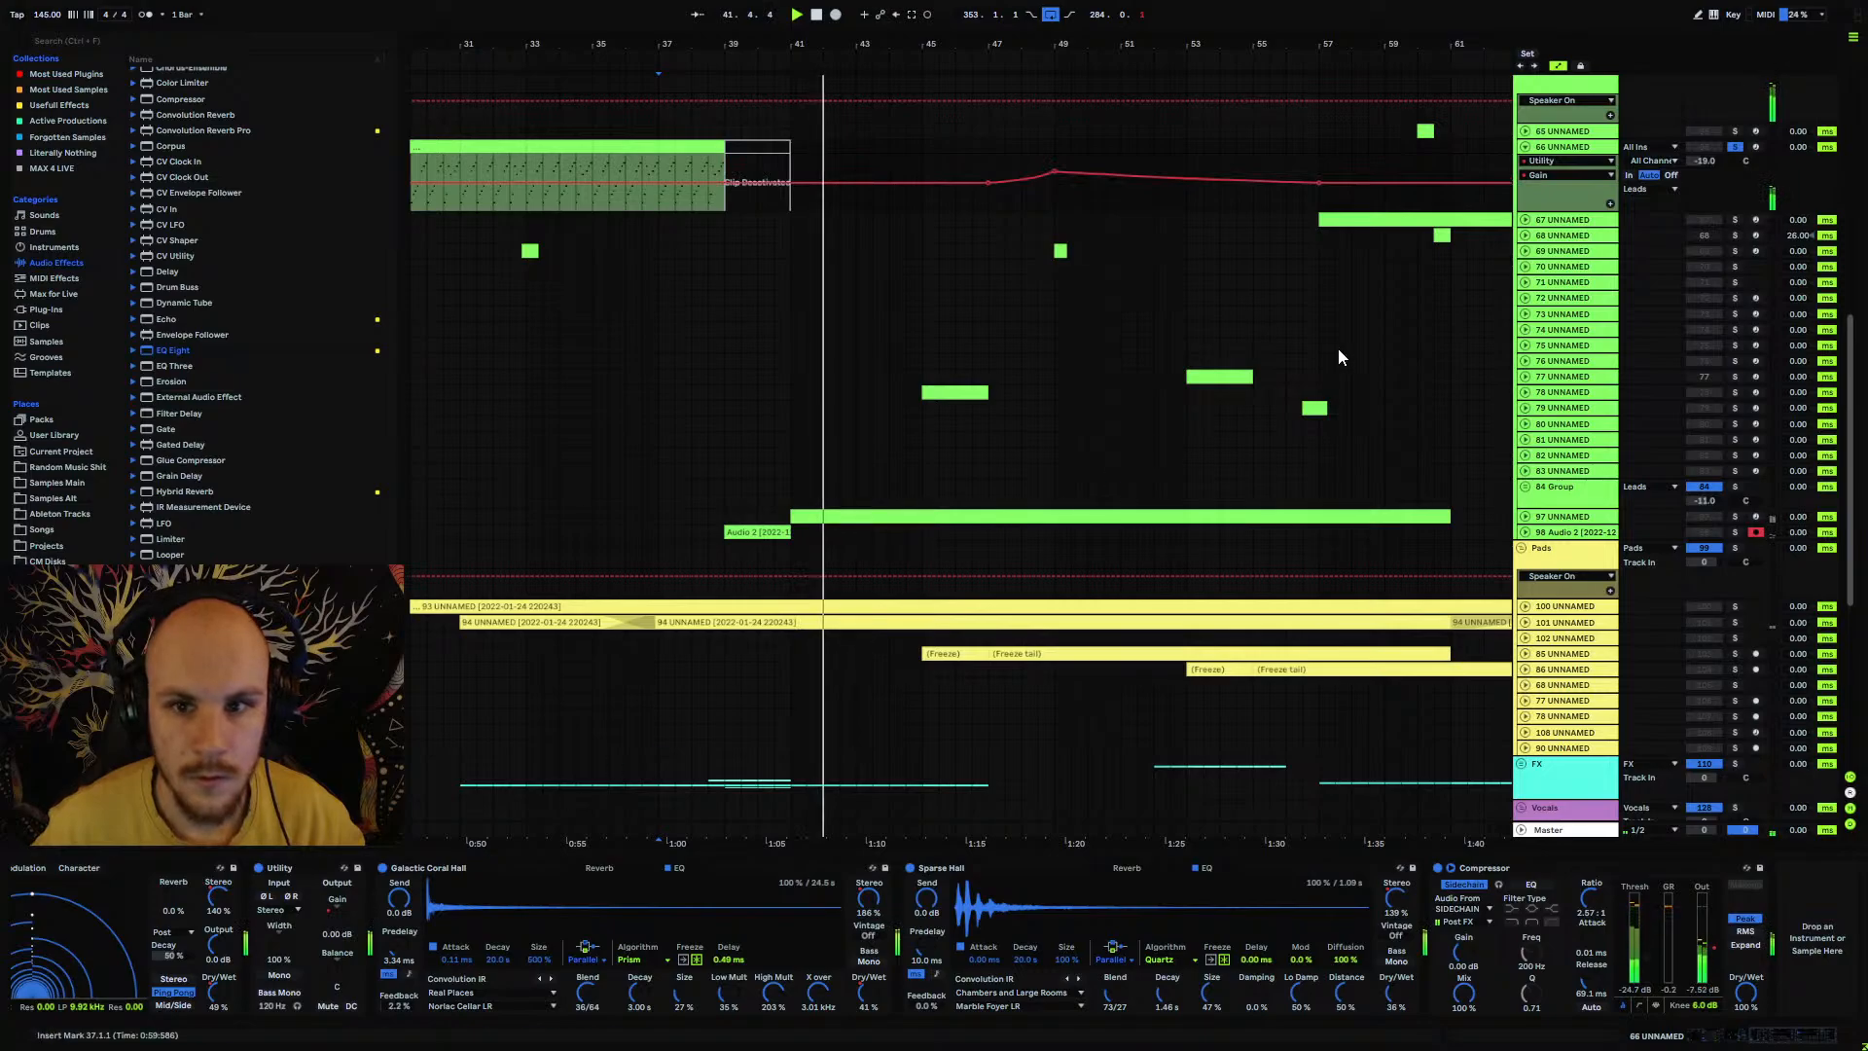
pyautogui.click(1735, 146)
pyautogui.click(1525, 147)
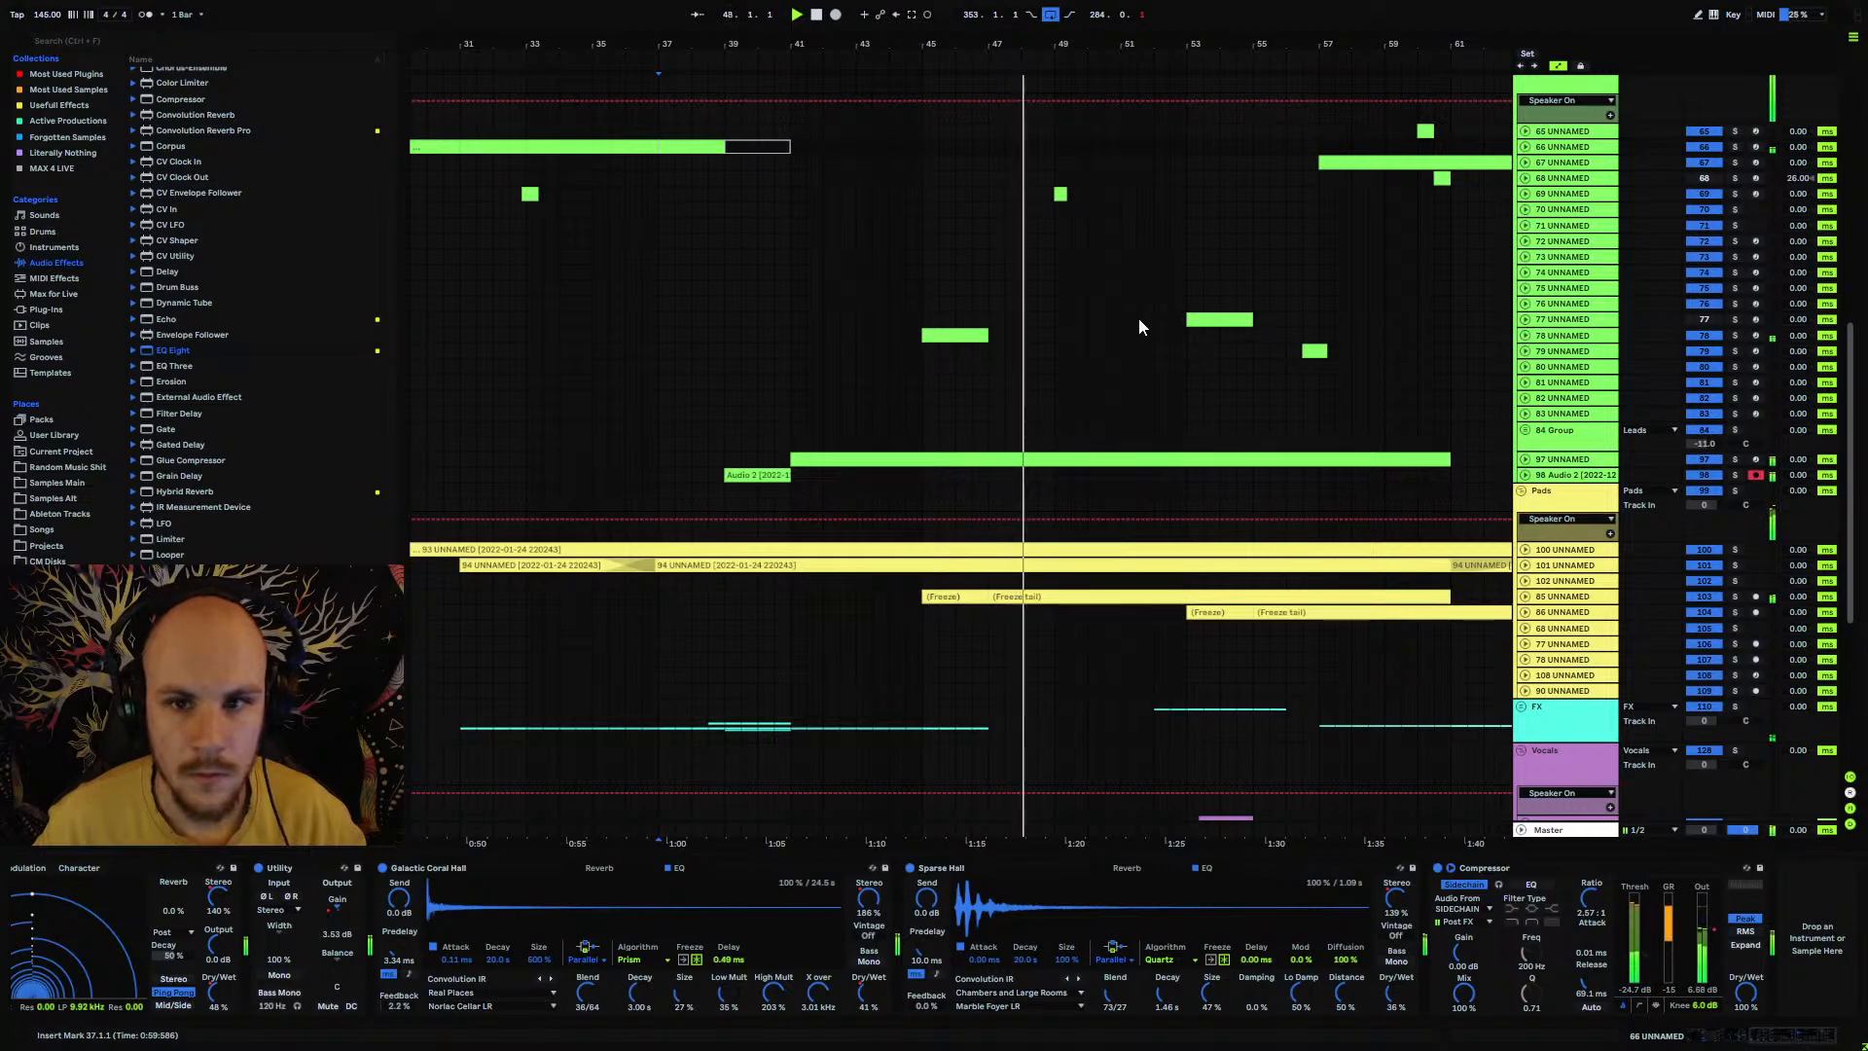
# Step: Lower track 97's volume to -17 dB, check the mixer settings of the Audio 2 track below it, and fold both tracks
pyautogui.moveTo(1022, 41); pyautogui.dragTo(1022, 10)
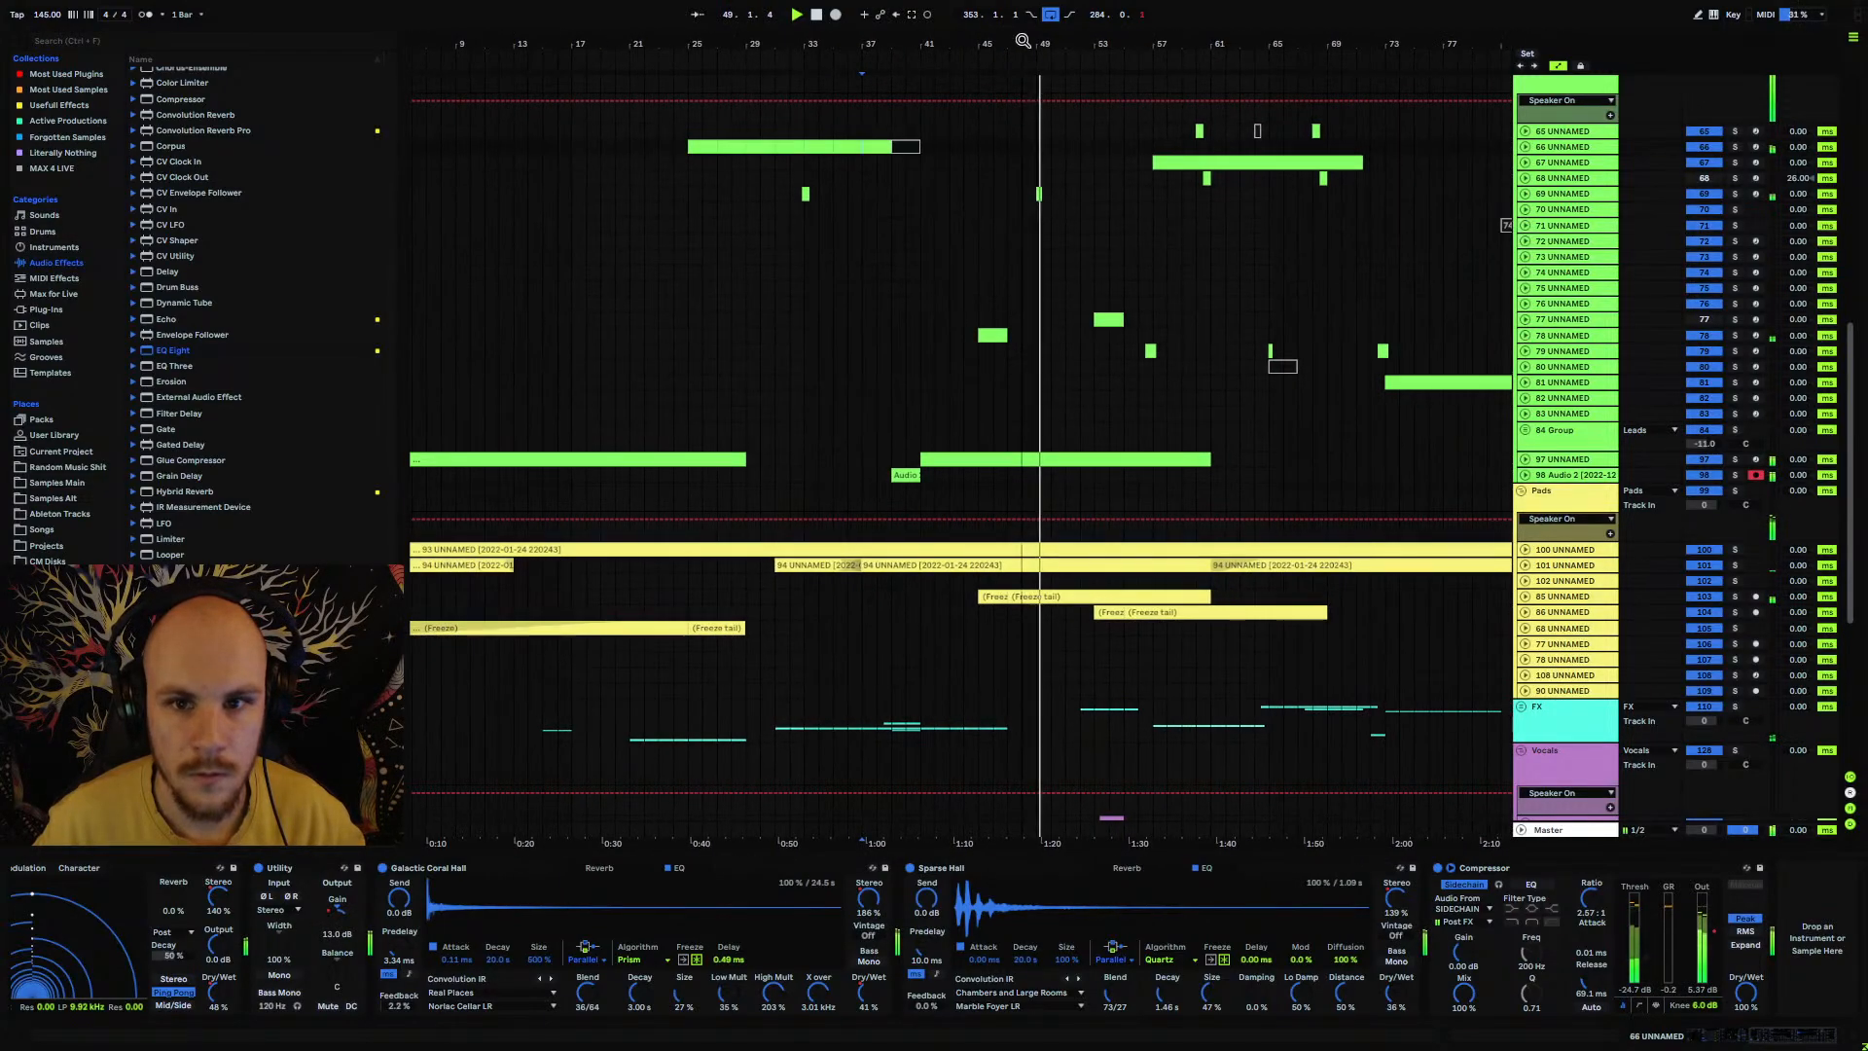
pyautogui.click(1526, 459)
pyautogui.moveTo(1706, 477); pyautogui.dragTo(1707, 483)
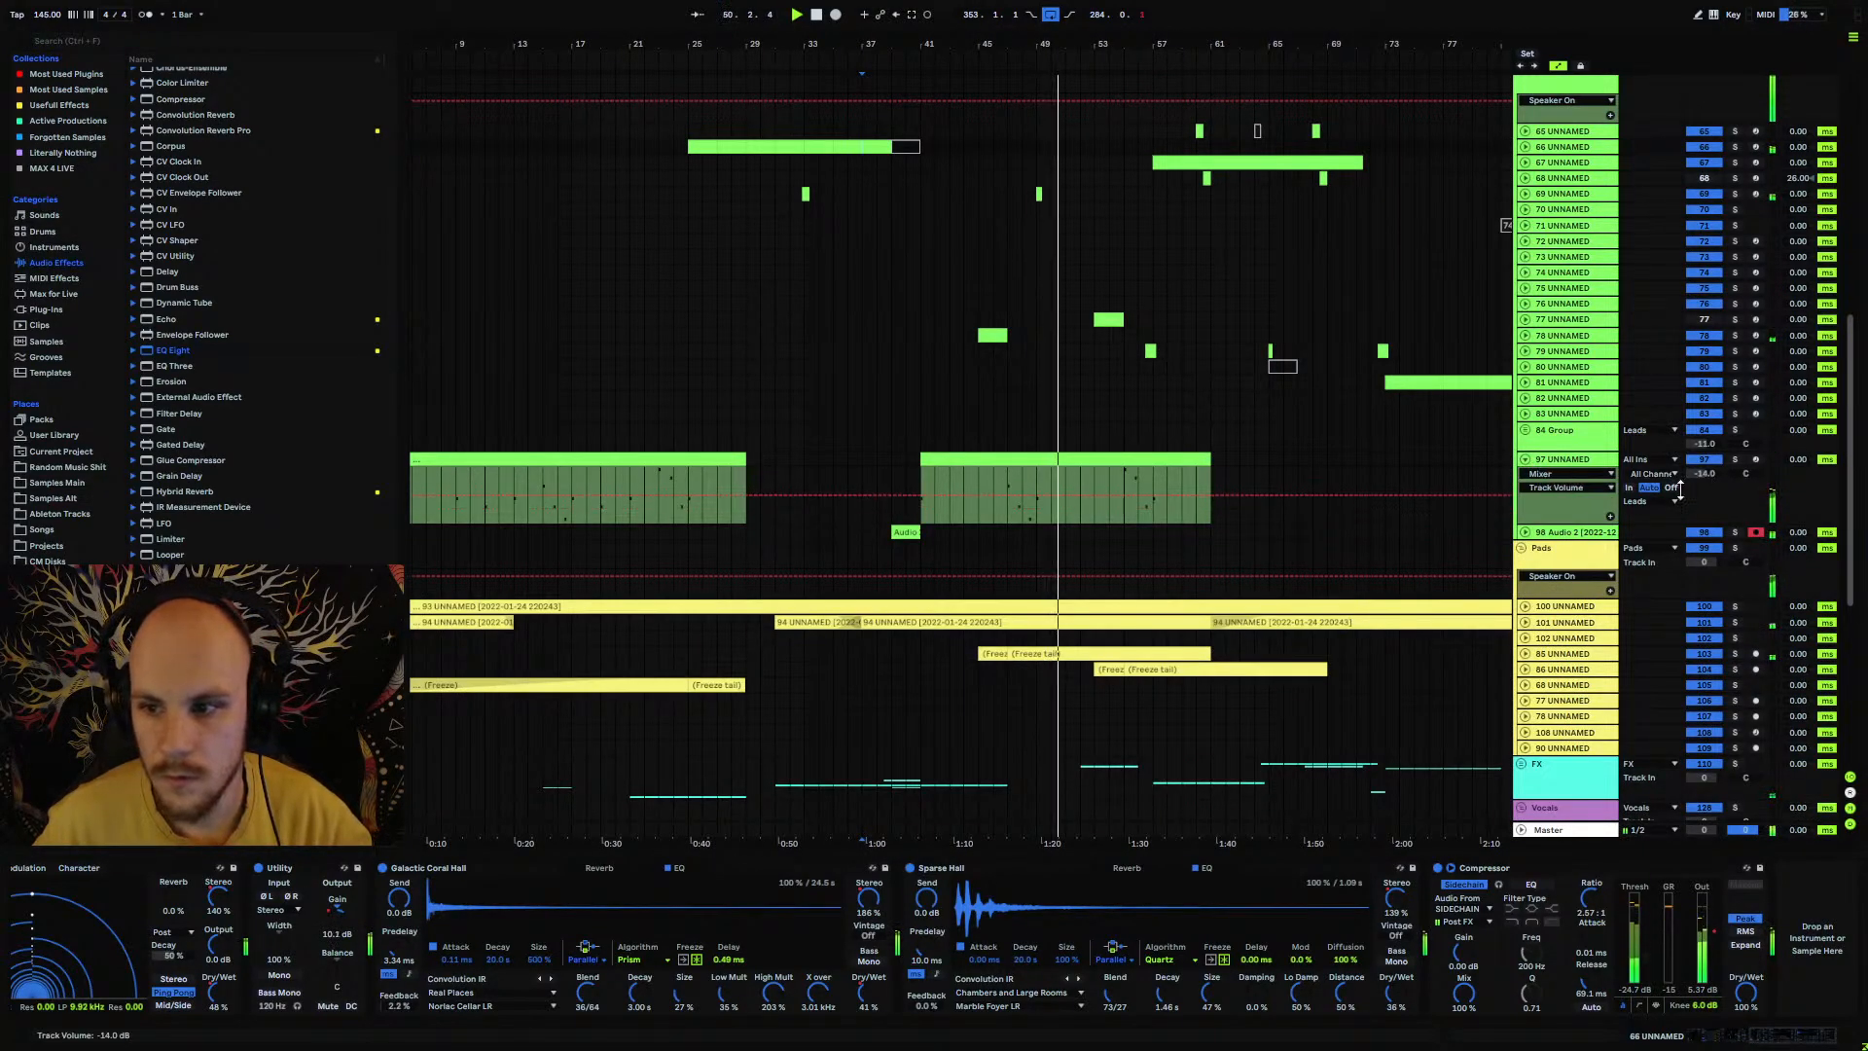
pyautogui.click(1526, 533)
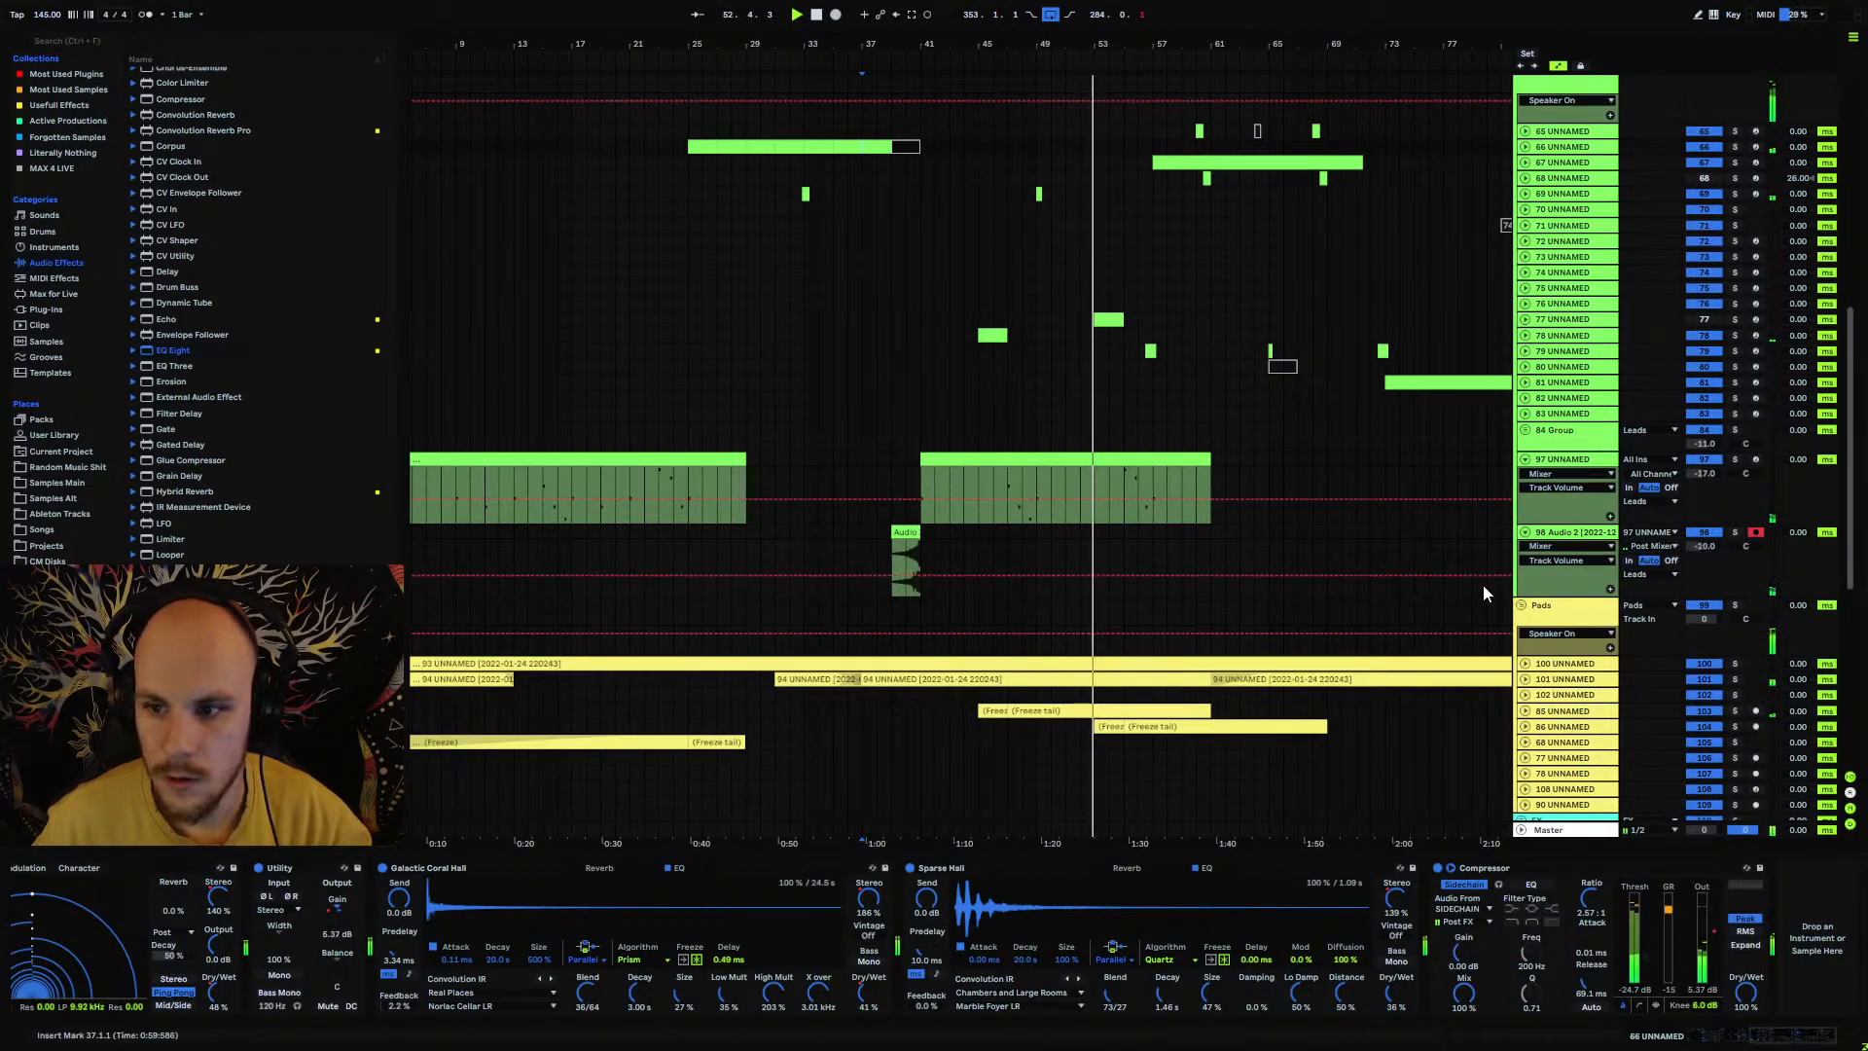
pyautogui.click(1526, 532)
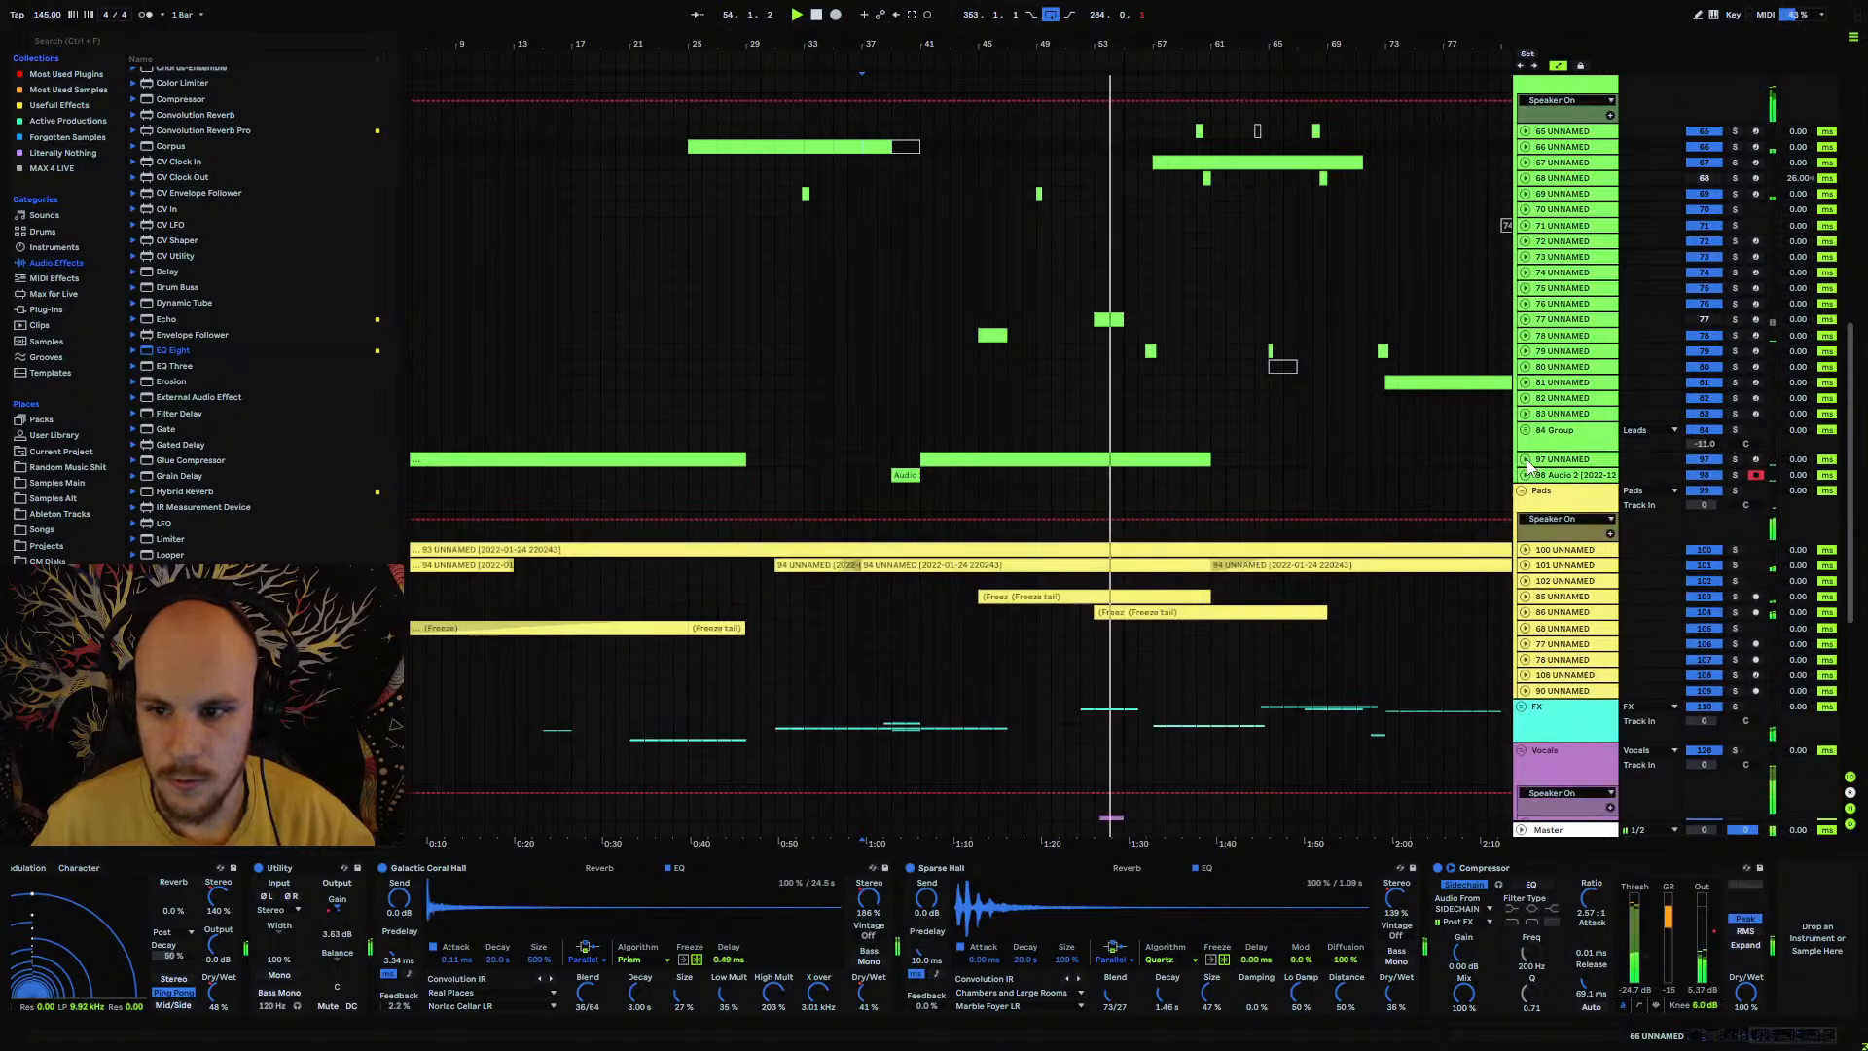
pyautogui.click(1526, 461)
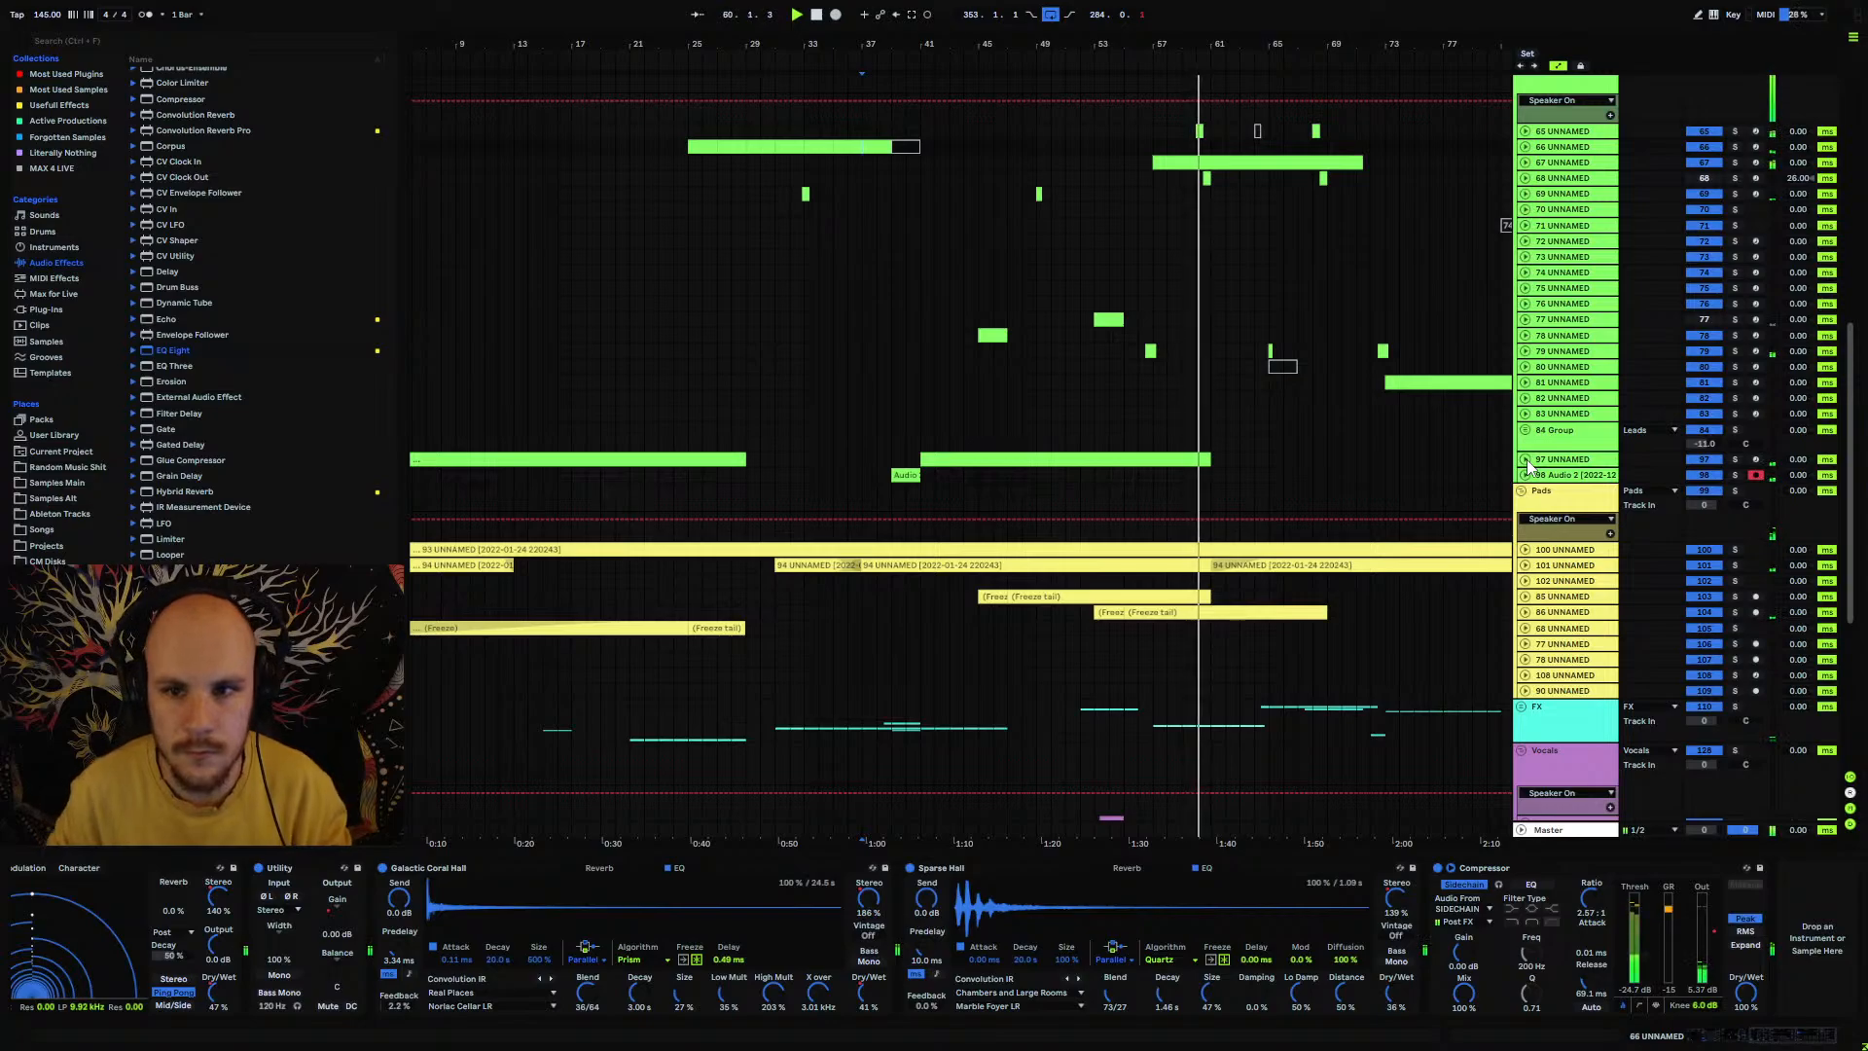
# Step: Bring up the device chain of track 68 while playback continues past bar 61
pyautogui.moveTo(1206, 45); pyautogui.dragTo(819, 127)
pyautogui.click(1537, 179)
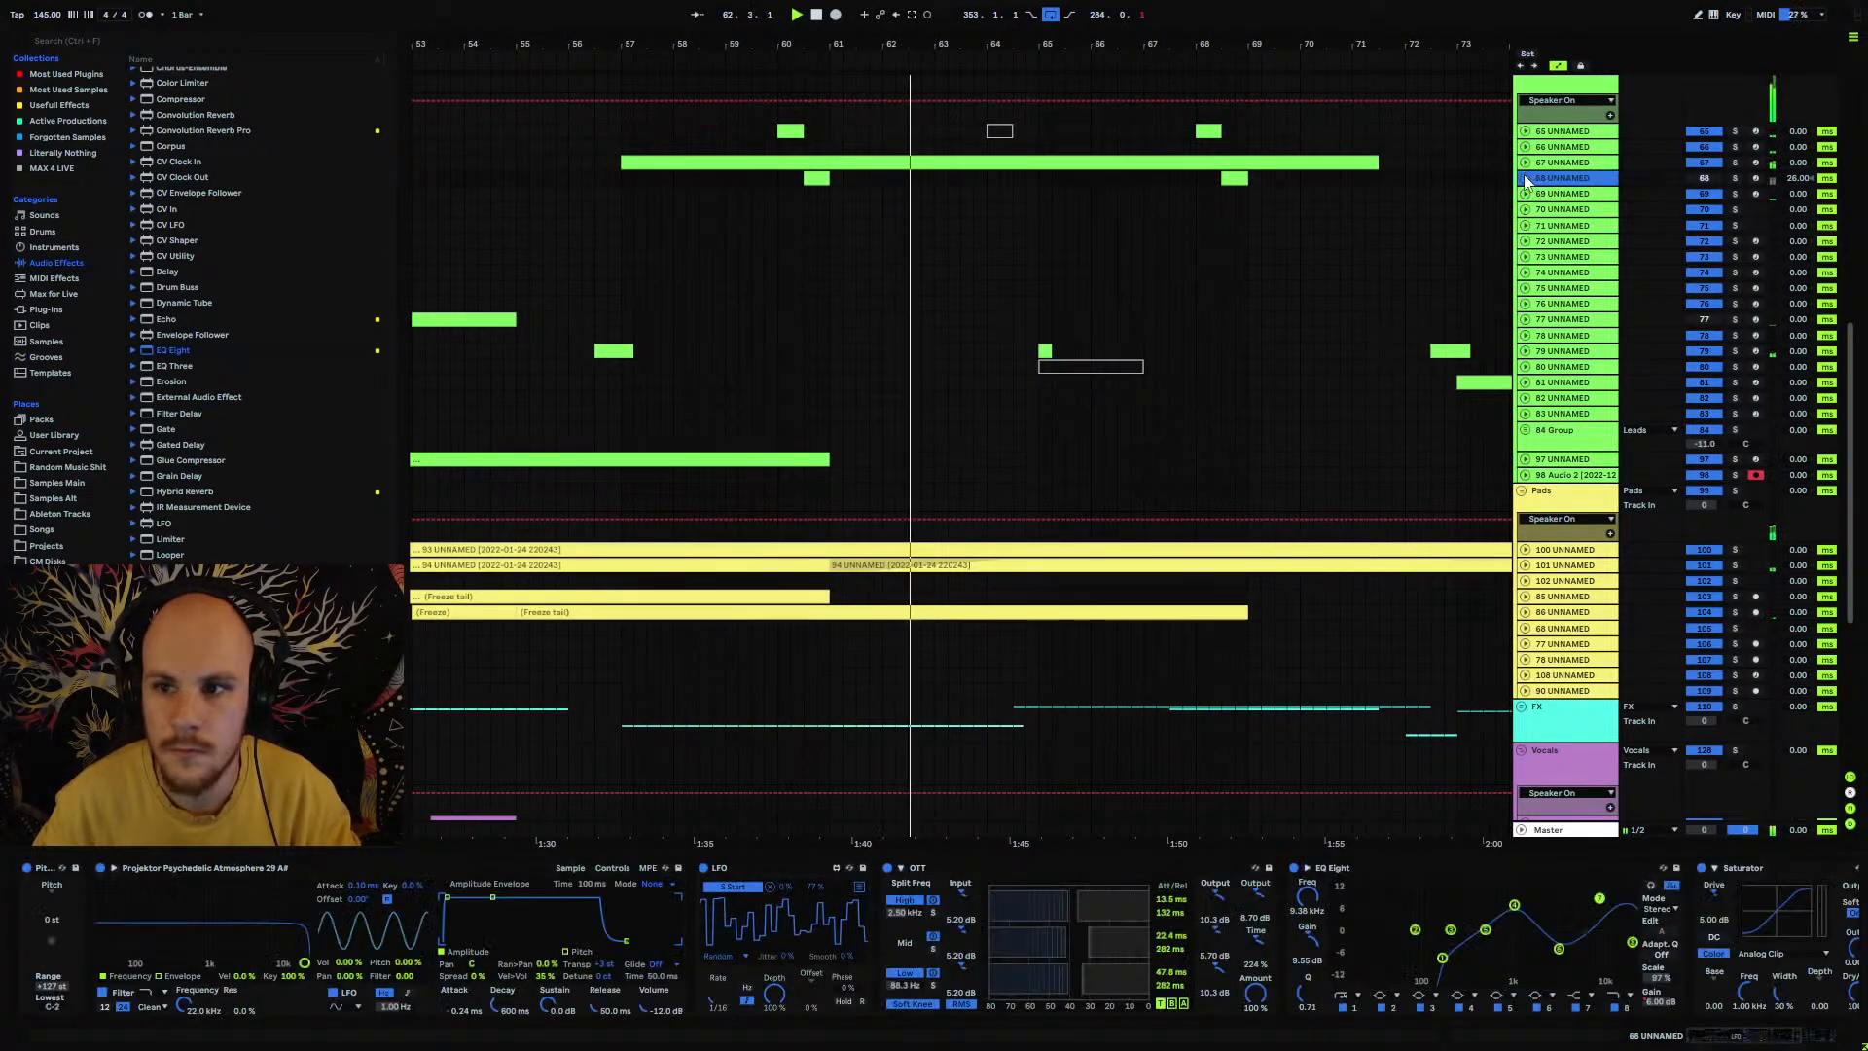
pyautogui.moveTo(952, 43); pyautogui.dragTo(1067, 37)
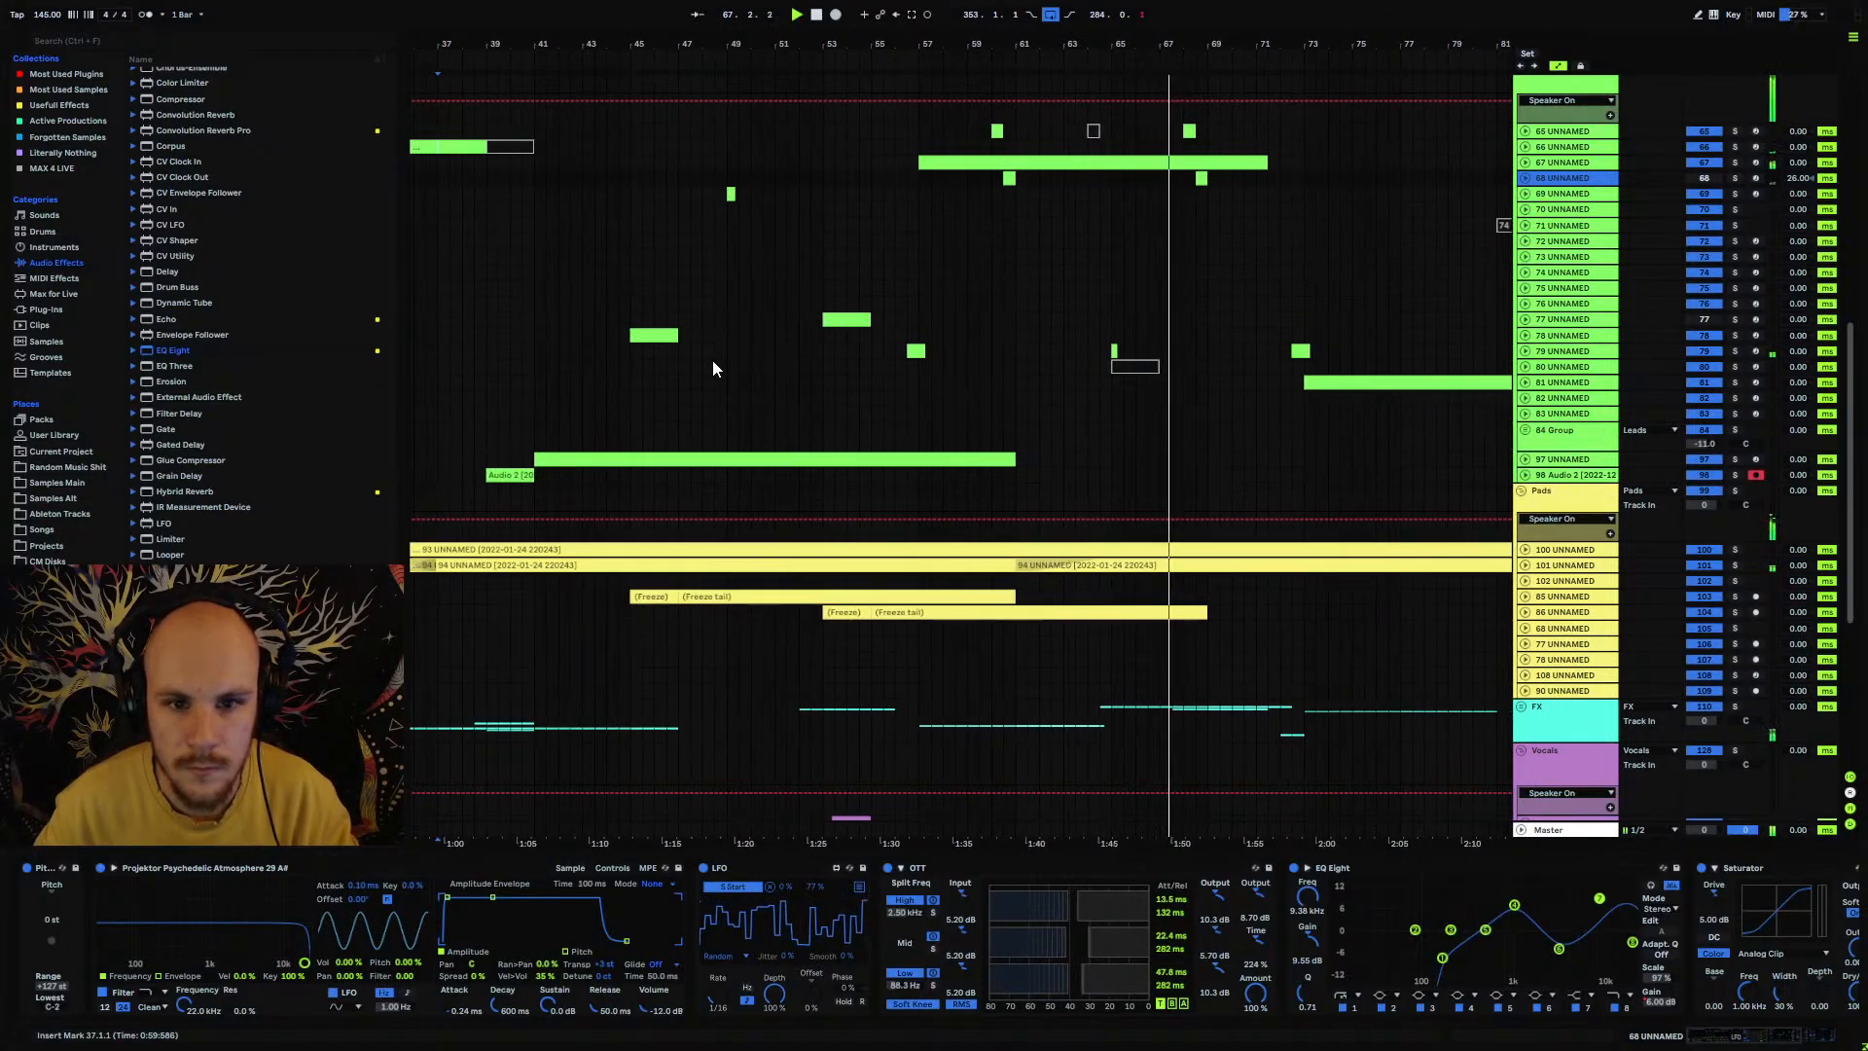
# Step: Duplicate bars 41 to 57 of track 78 to start at bar 57, and play the result from about bar 60
pyautogui.moveTo(729, 336); pyautogui.dragTo(809, 336)
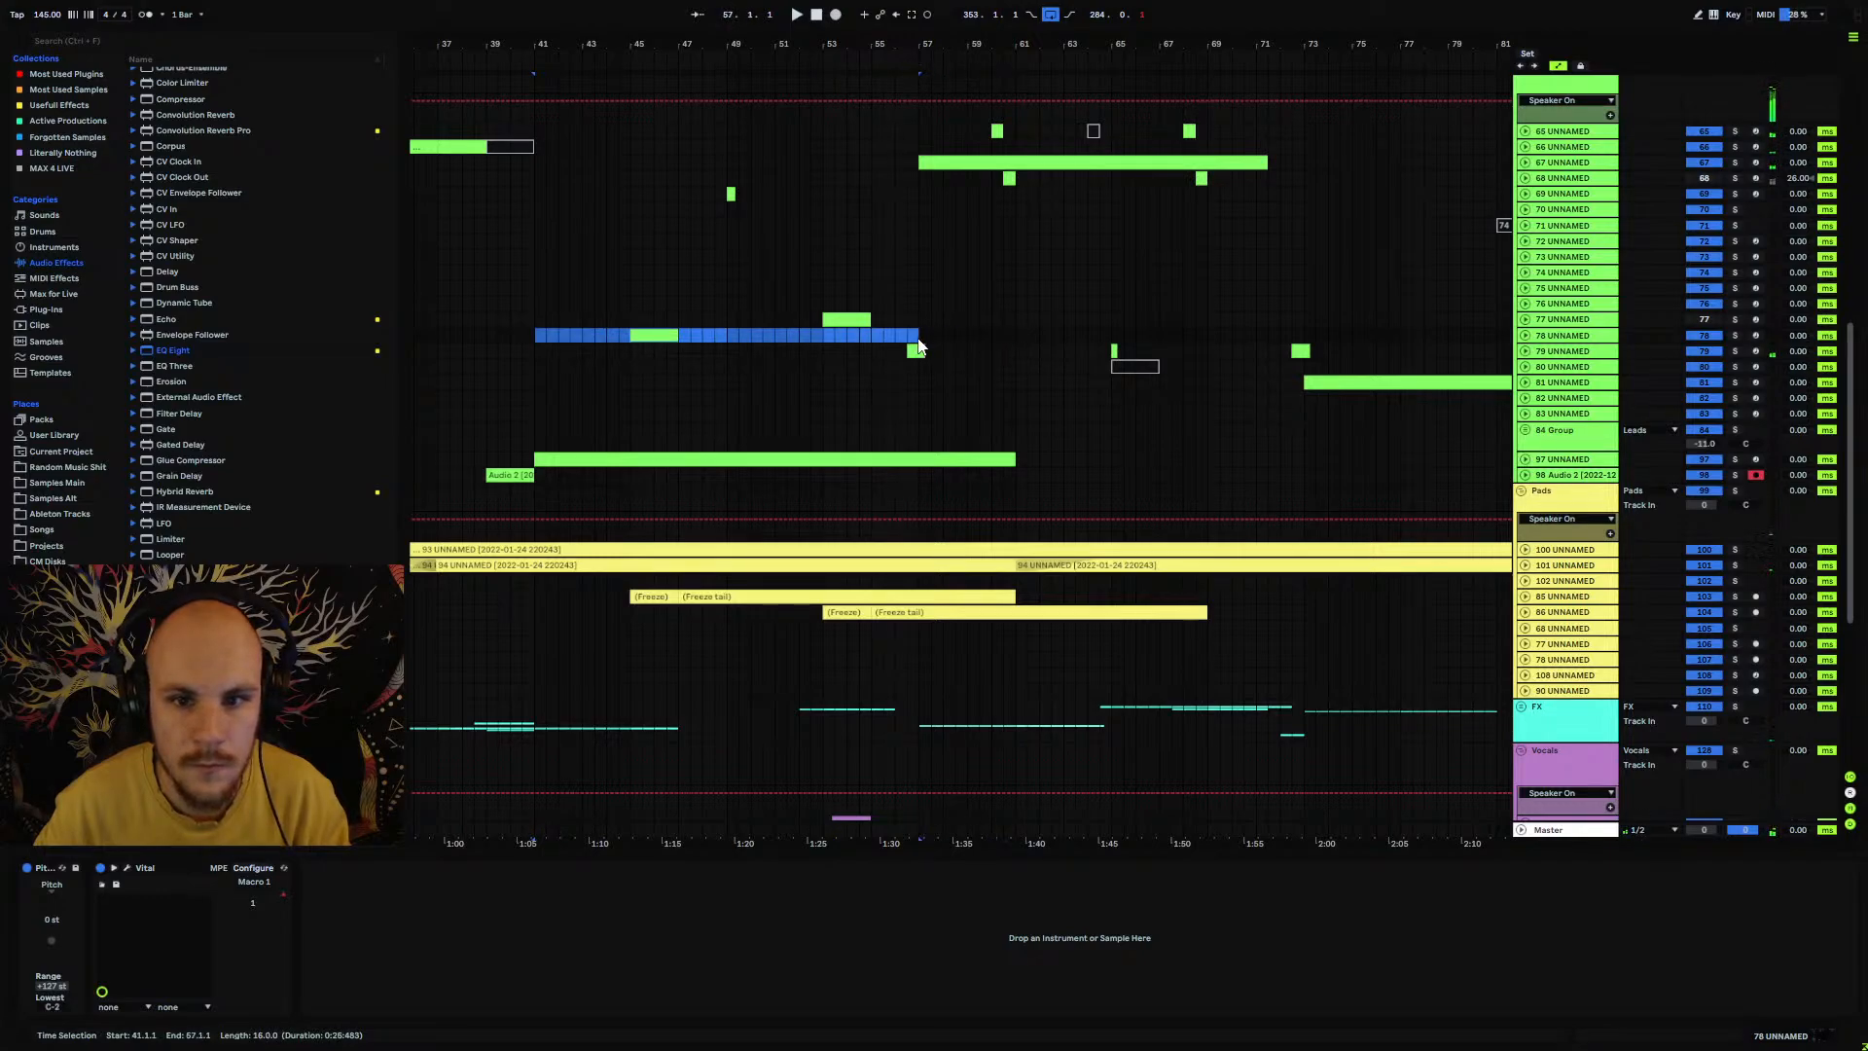
pyautogui.hotkey('ctrl', 'd')
pyautogui.click(986, 341)
pyautogui.press('space')
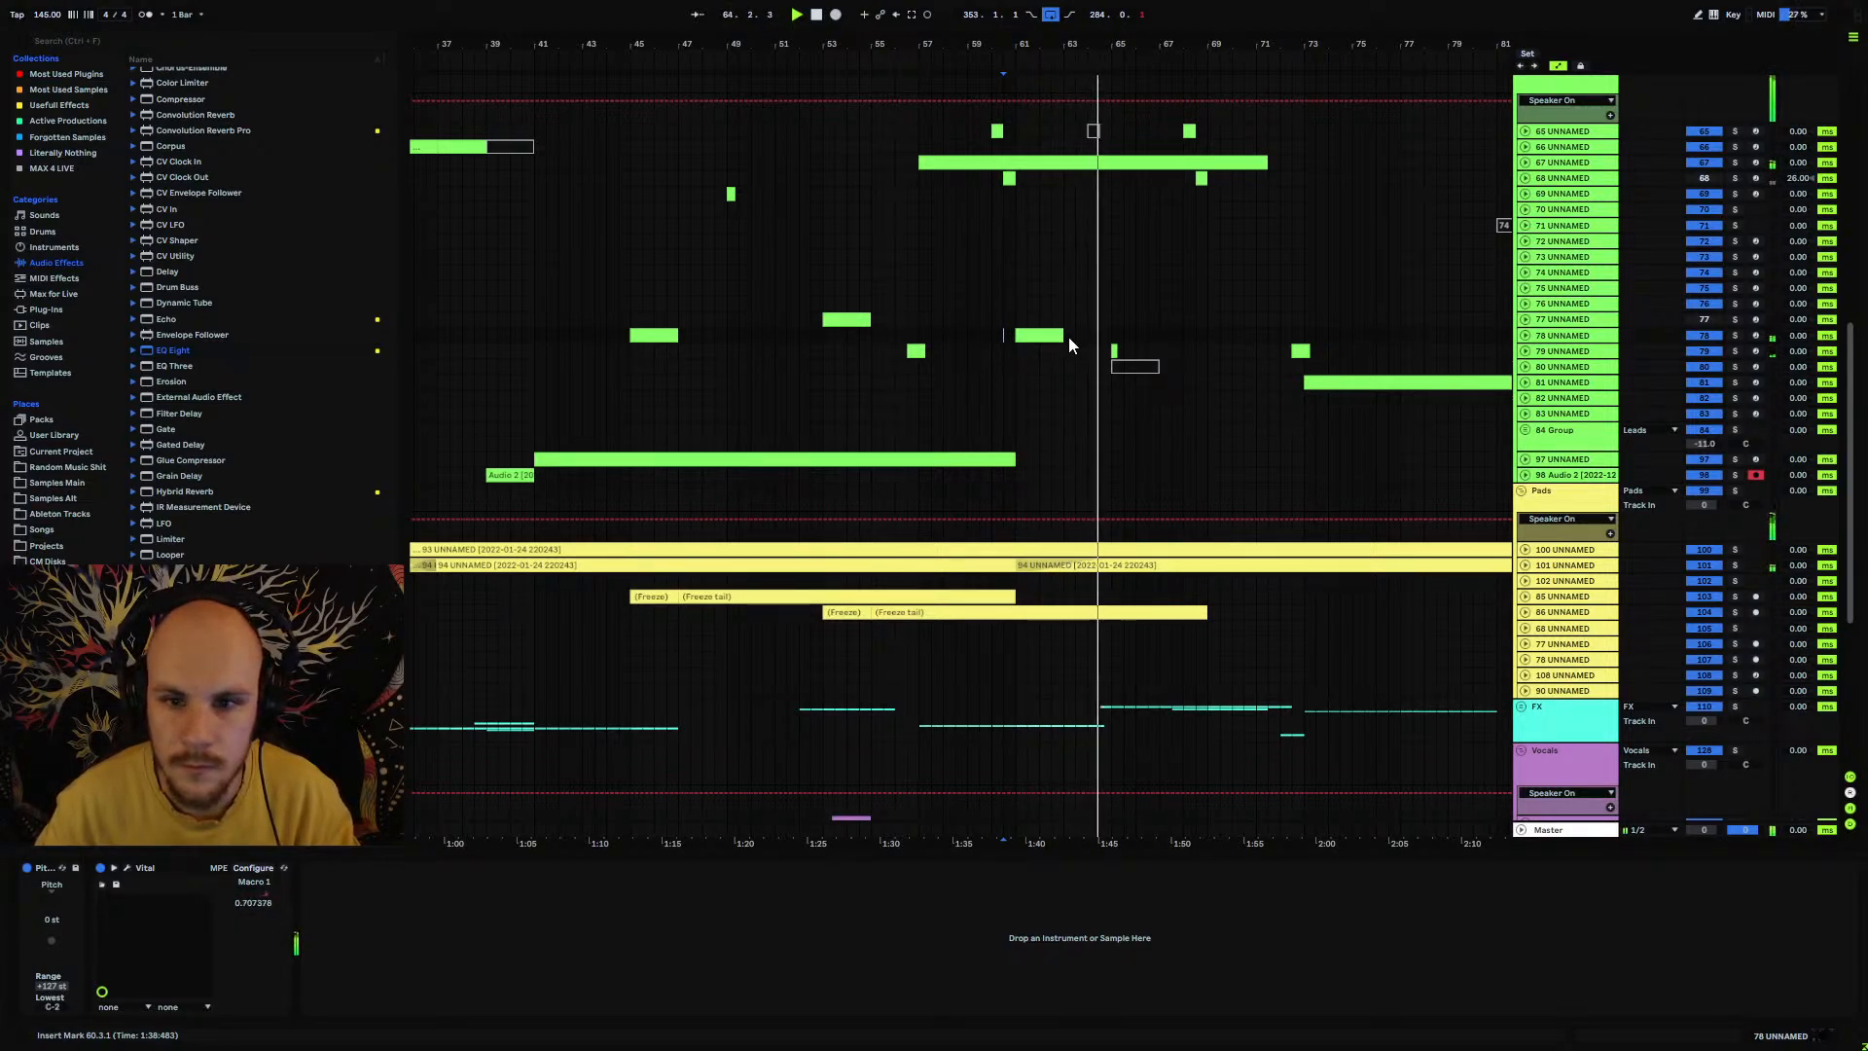
pyautogui.press('space')
# Step: Reshape track 78's Vital Macro 1 automation to hold at 1 until bar 61 and fall to 0 across the duplicated clip
pyautogui.click(1562, 337)
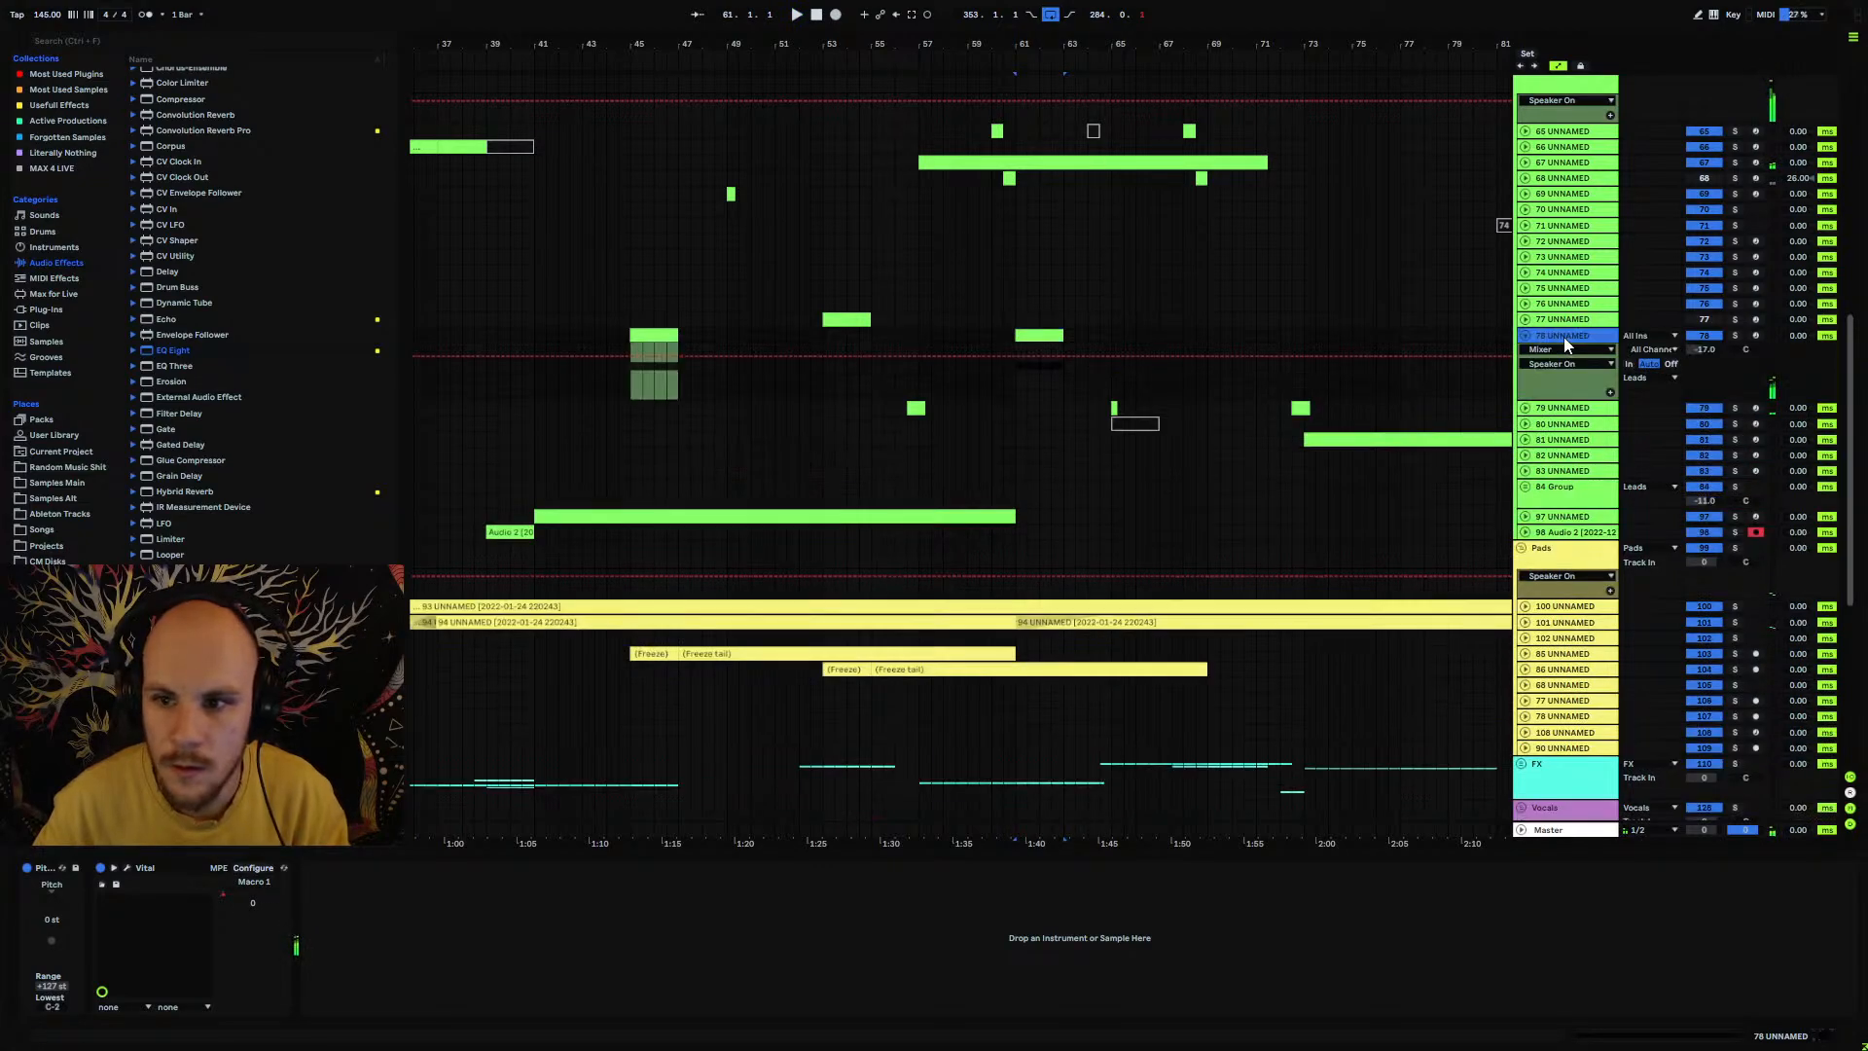
pyautogui.click(1550, 387)
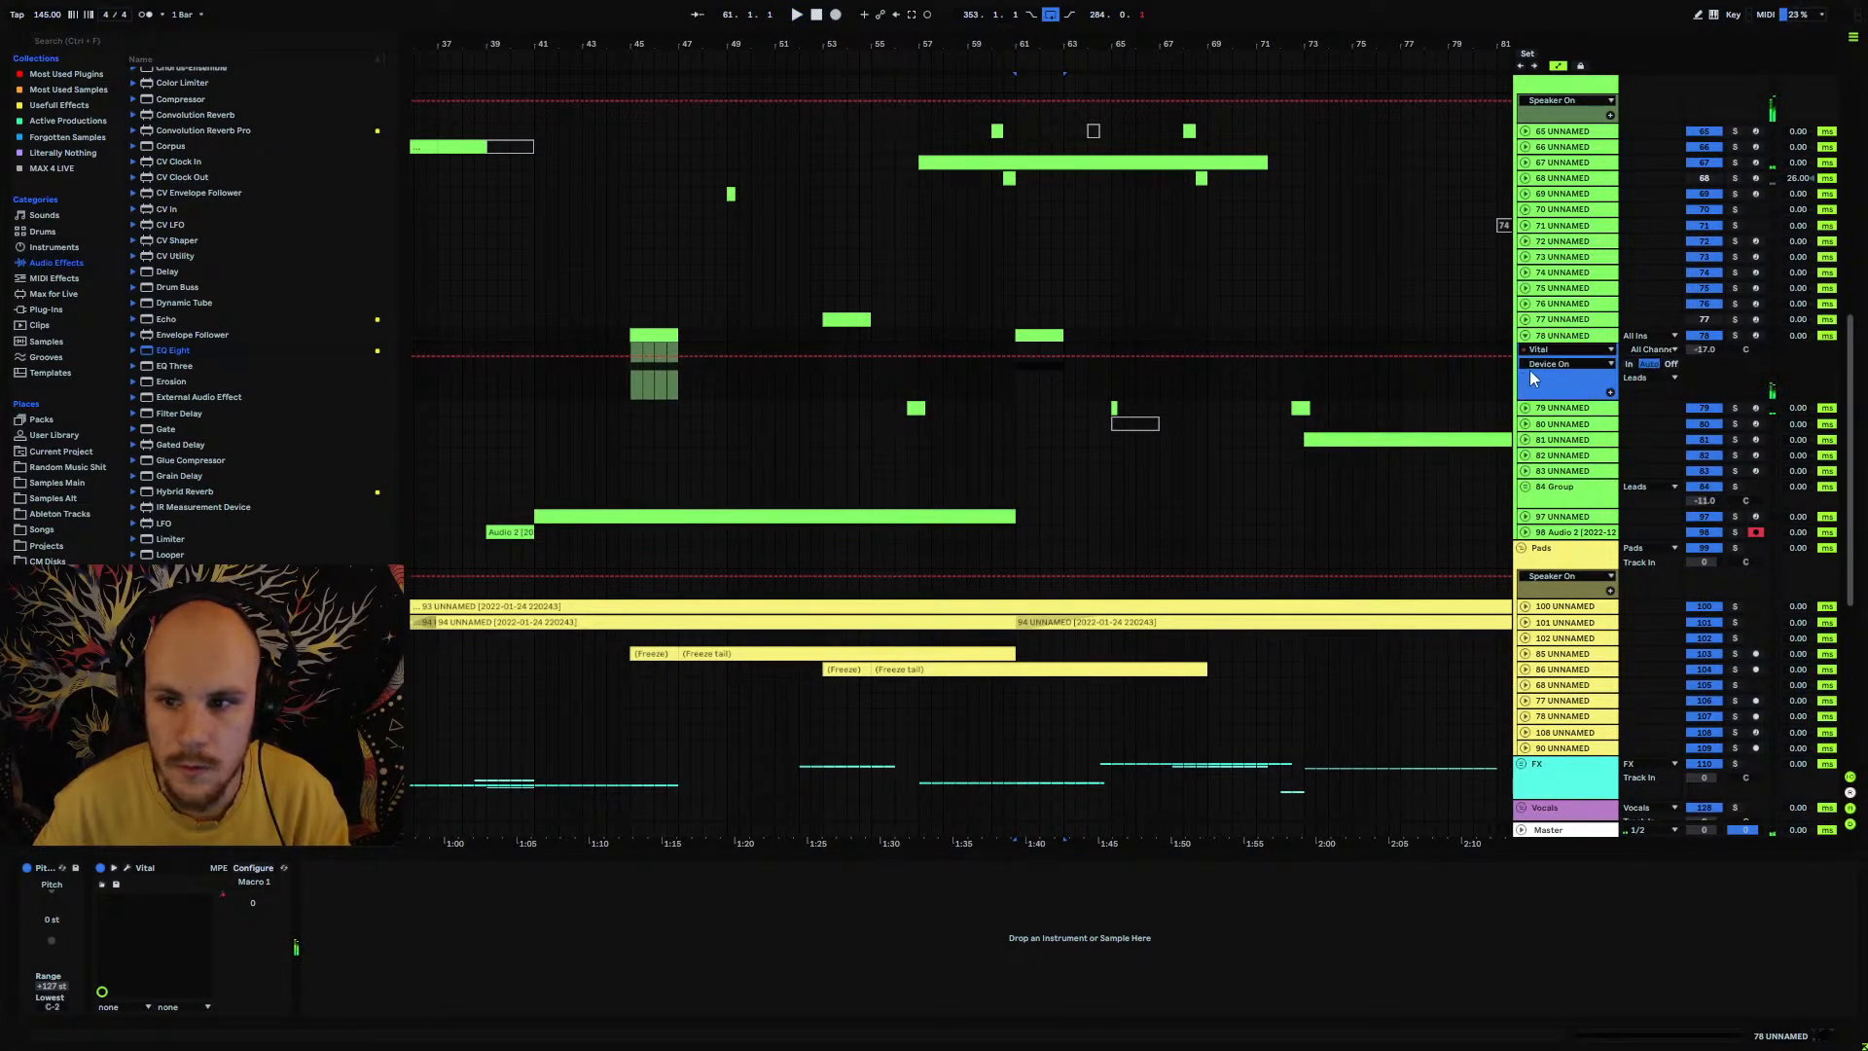
pyautogui.click(1553, 388)
pyautogui.click(1101, 328)
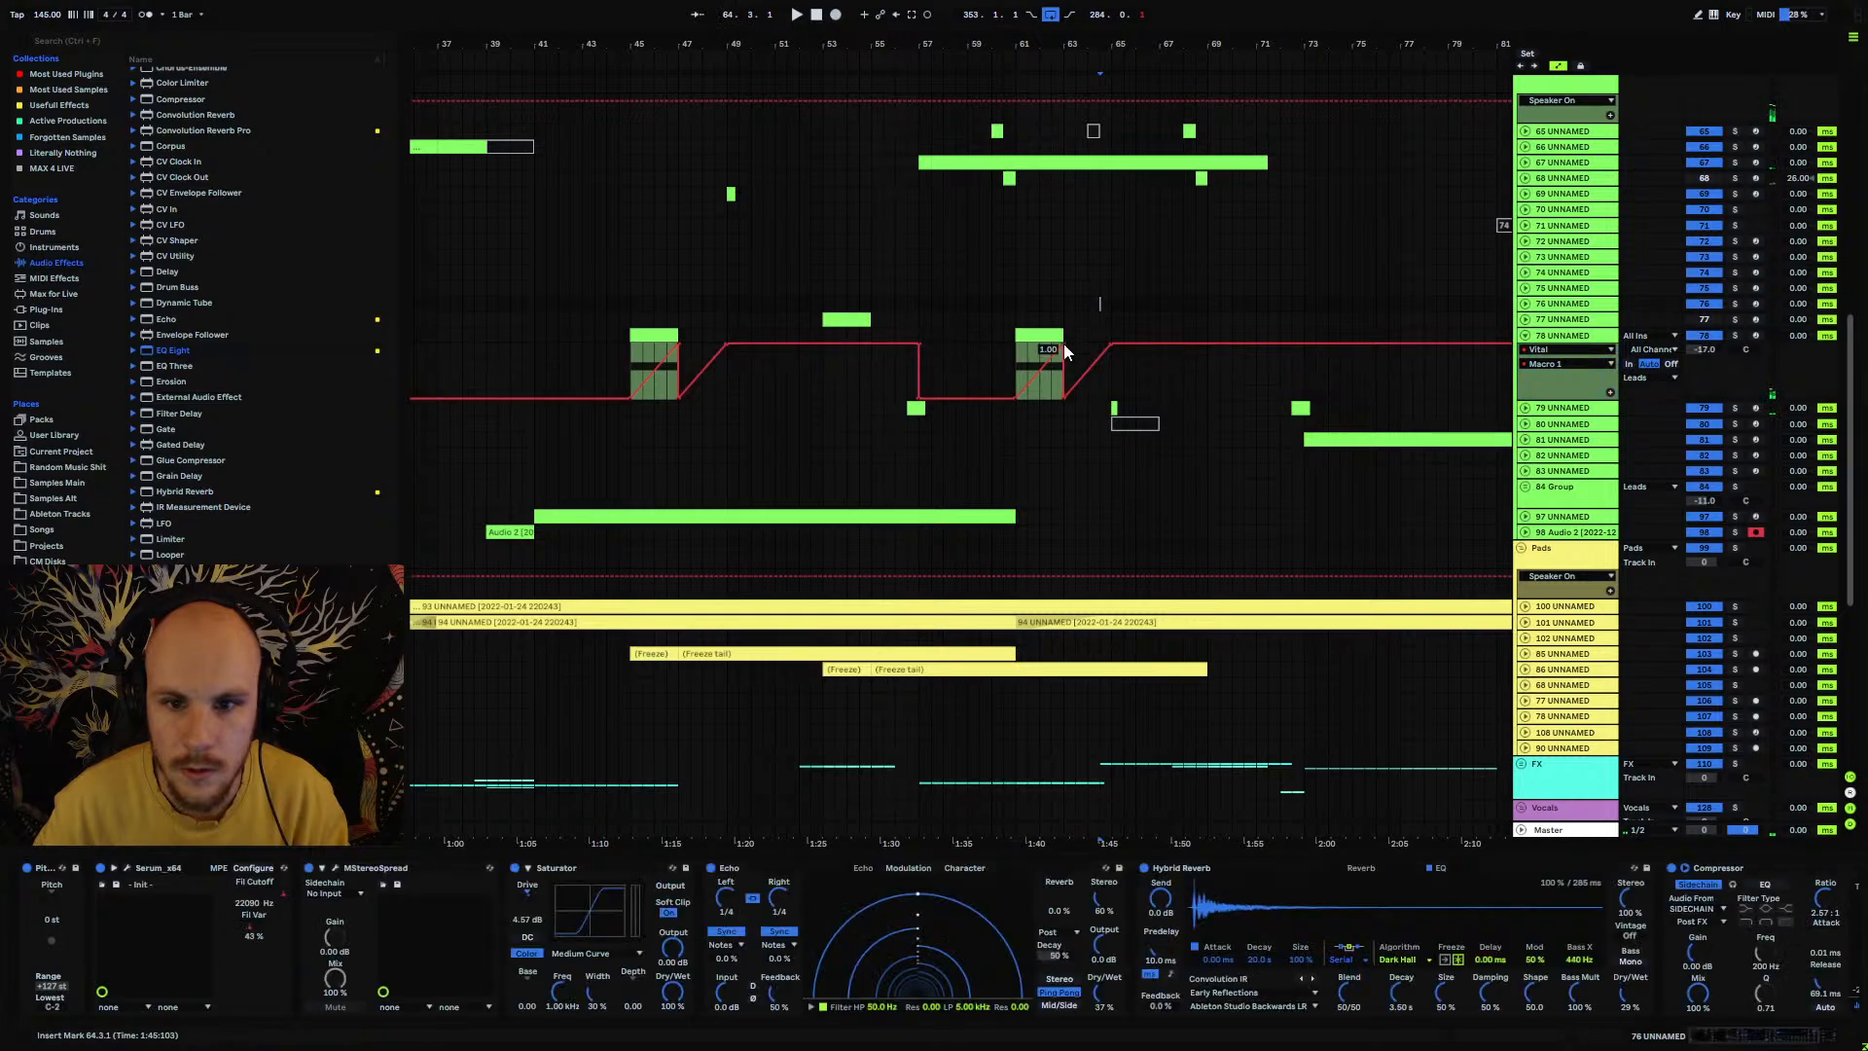
pyautogui.click(994, 358)
pyautogui.press('space')
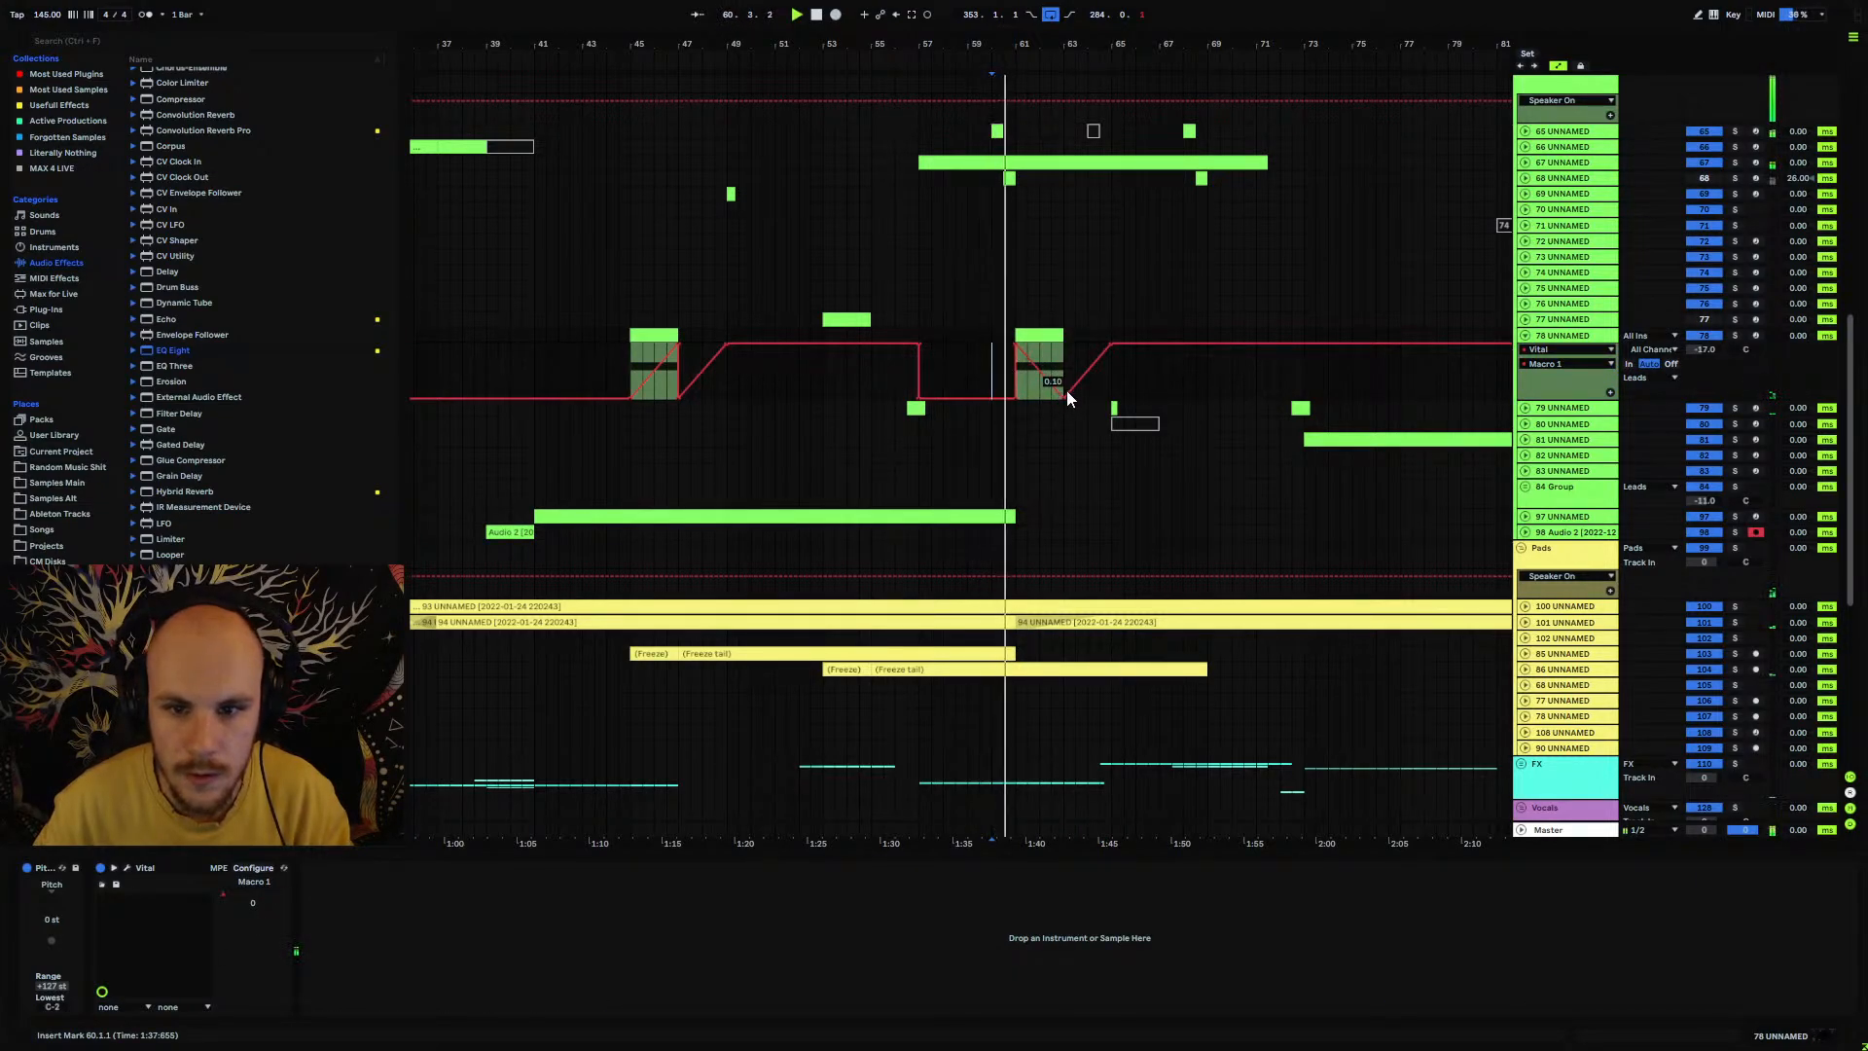
pyautogui.click(1016, 397)
pyautogui.click(920, 397)
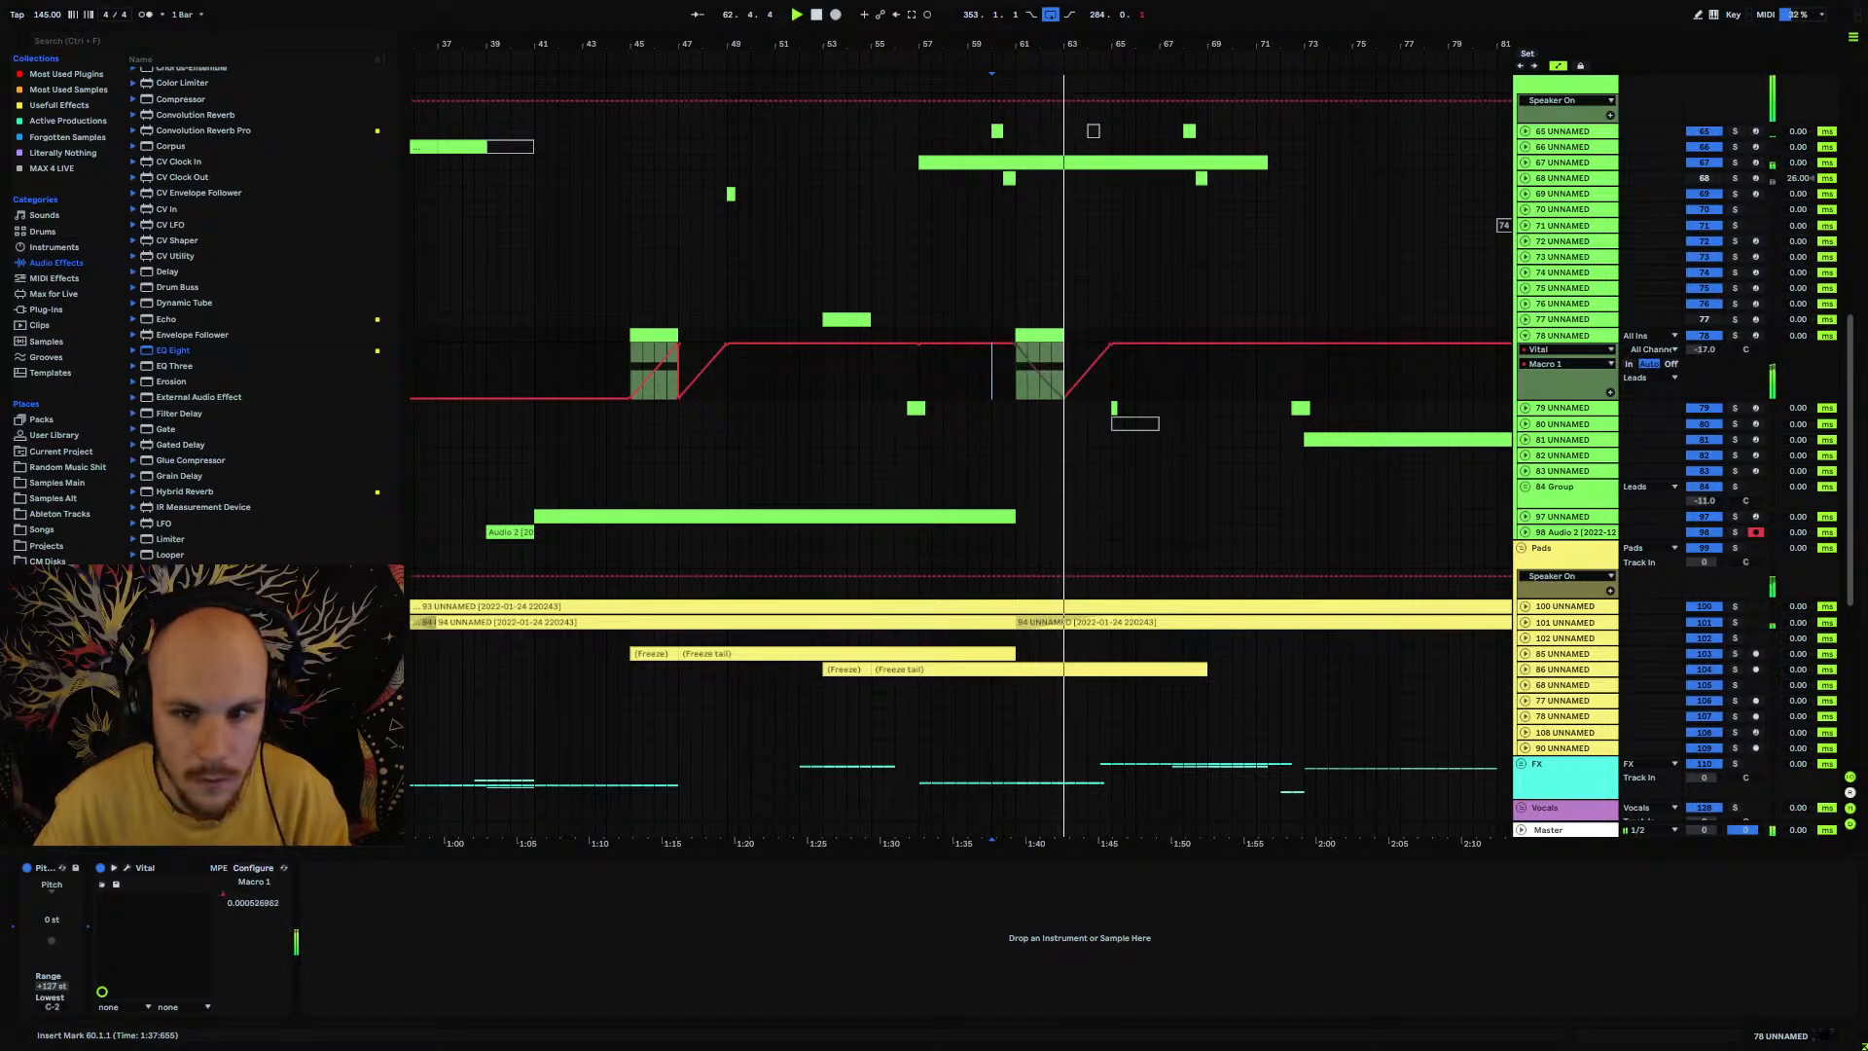
pyautogui.click(1525, 336)
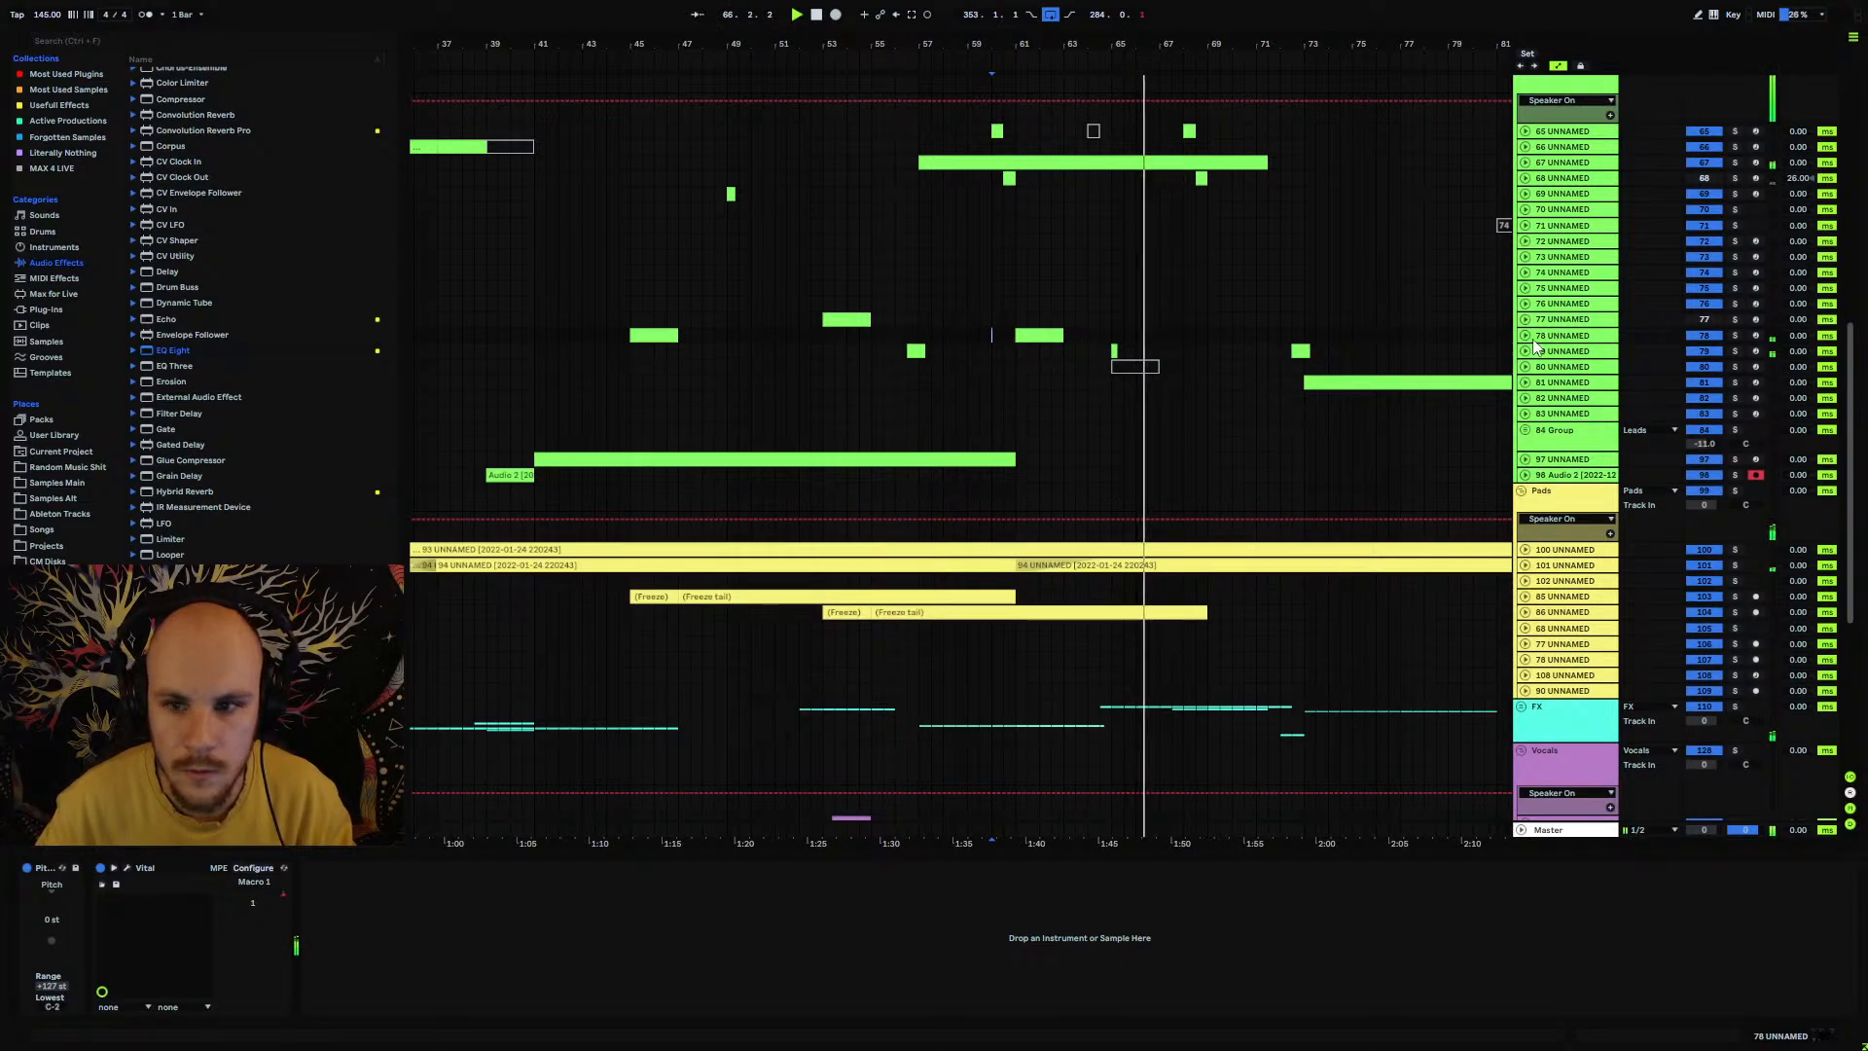
# Step: Show track 77's Phase Plant Pitch Wheel automation, solo the track and play it from bar 53
pyautogui.click(855, 319)
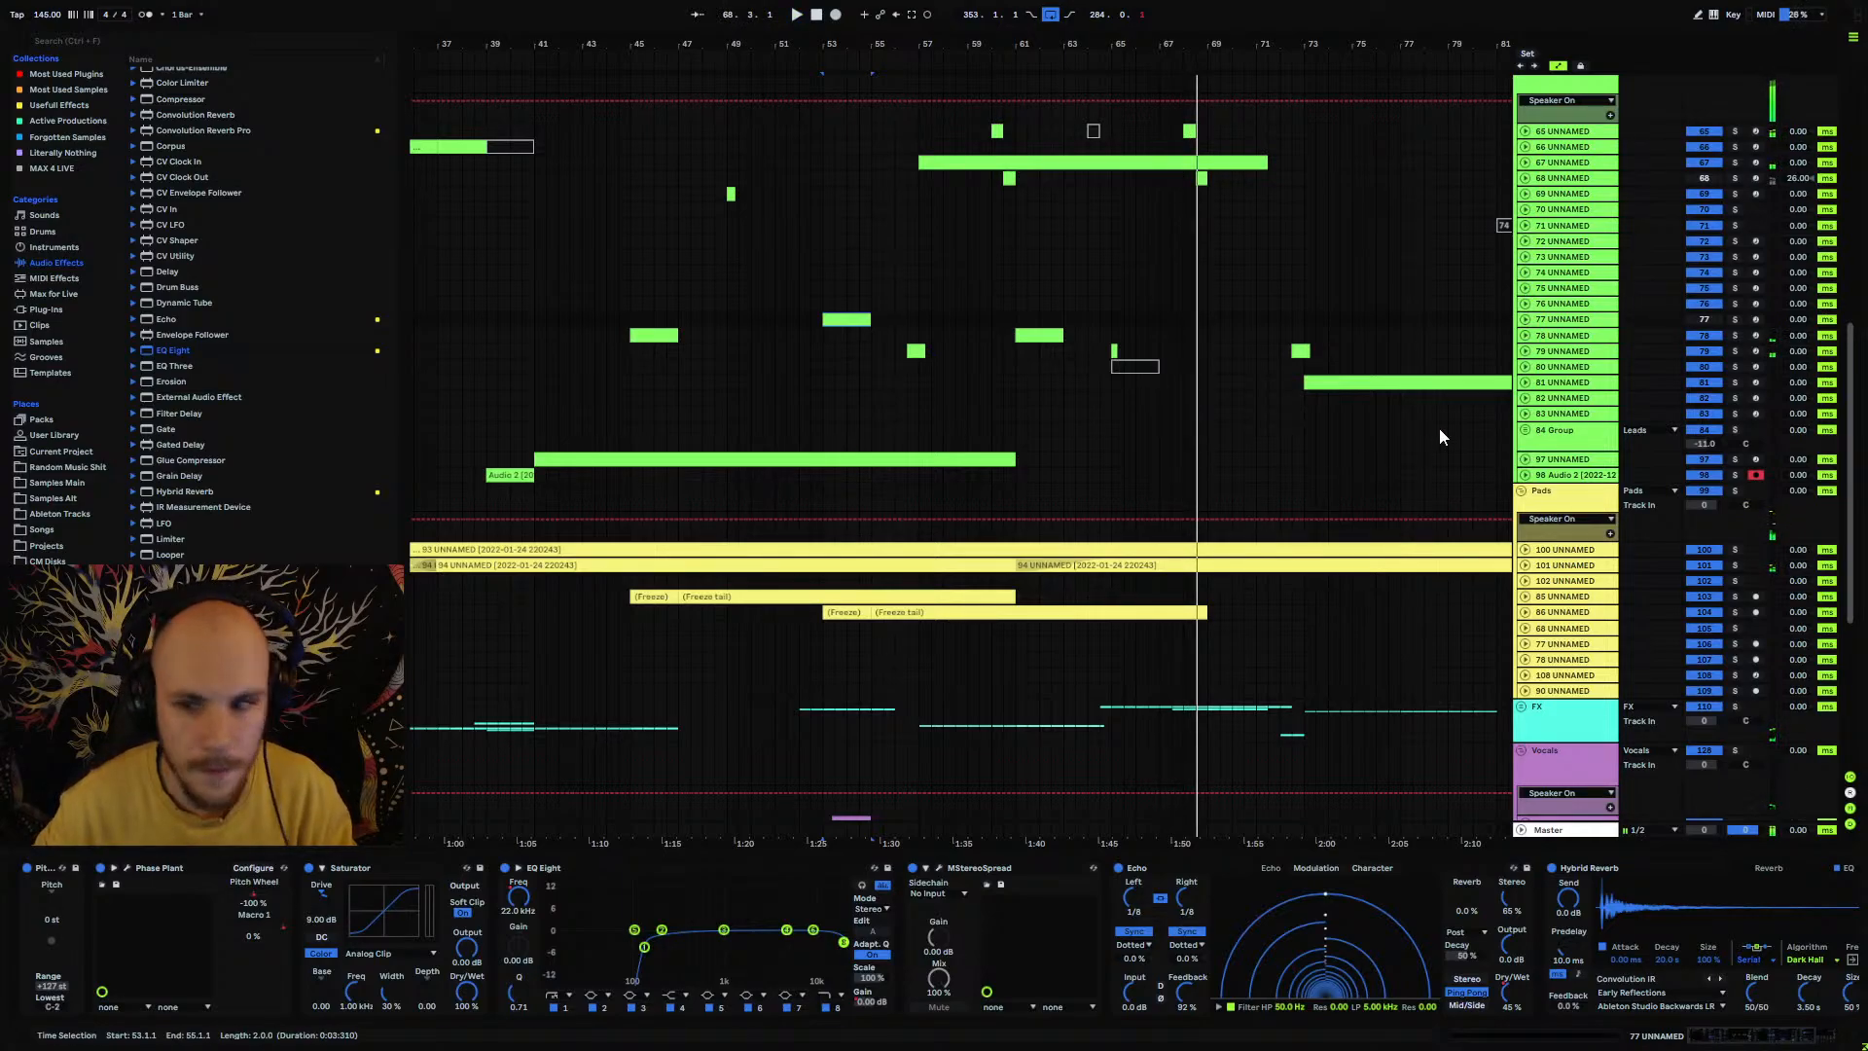
pyautogui.click(1524, 319)
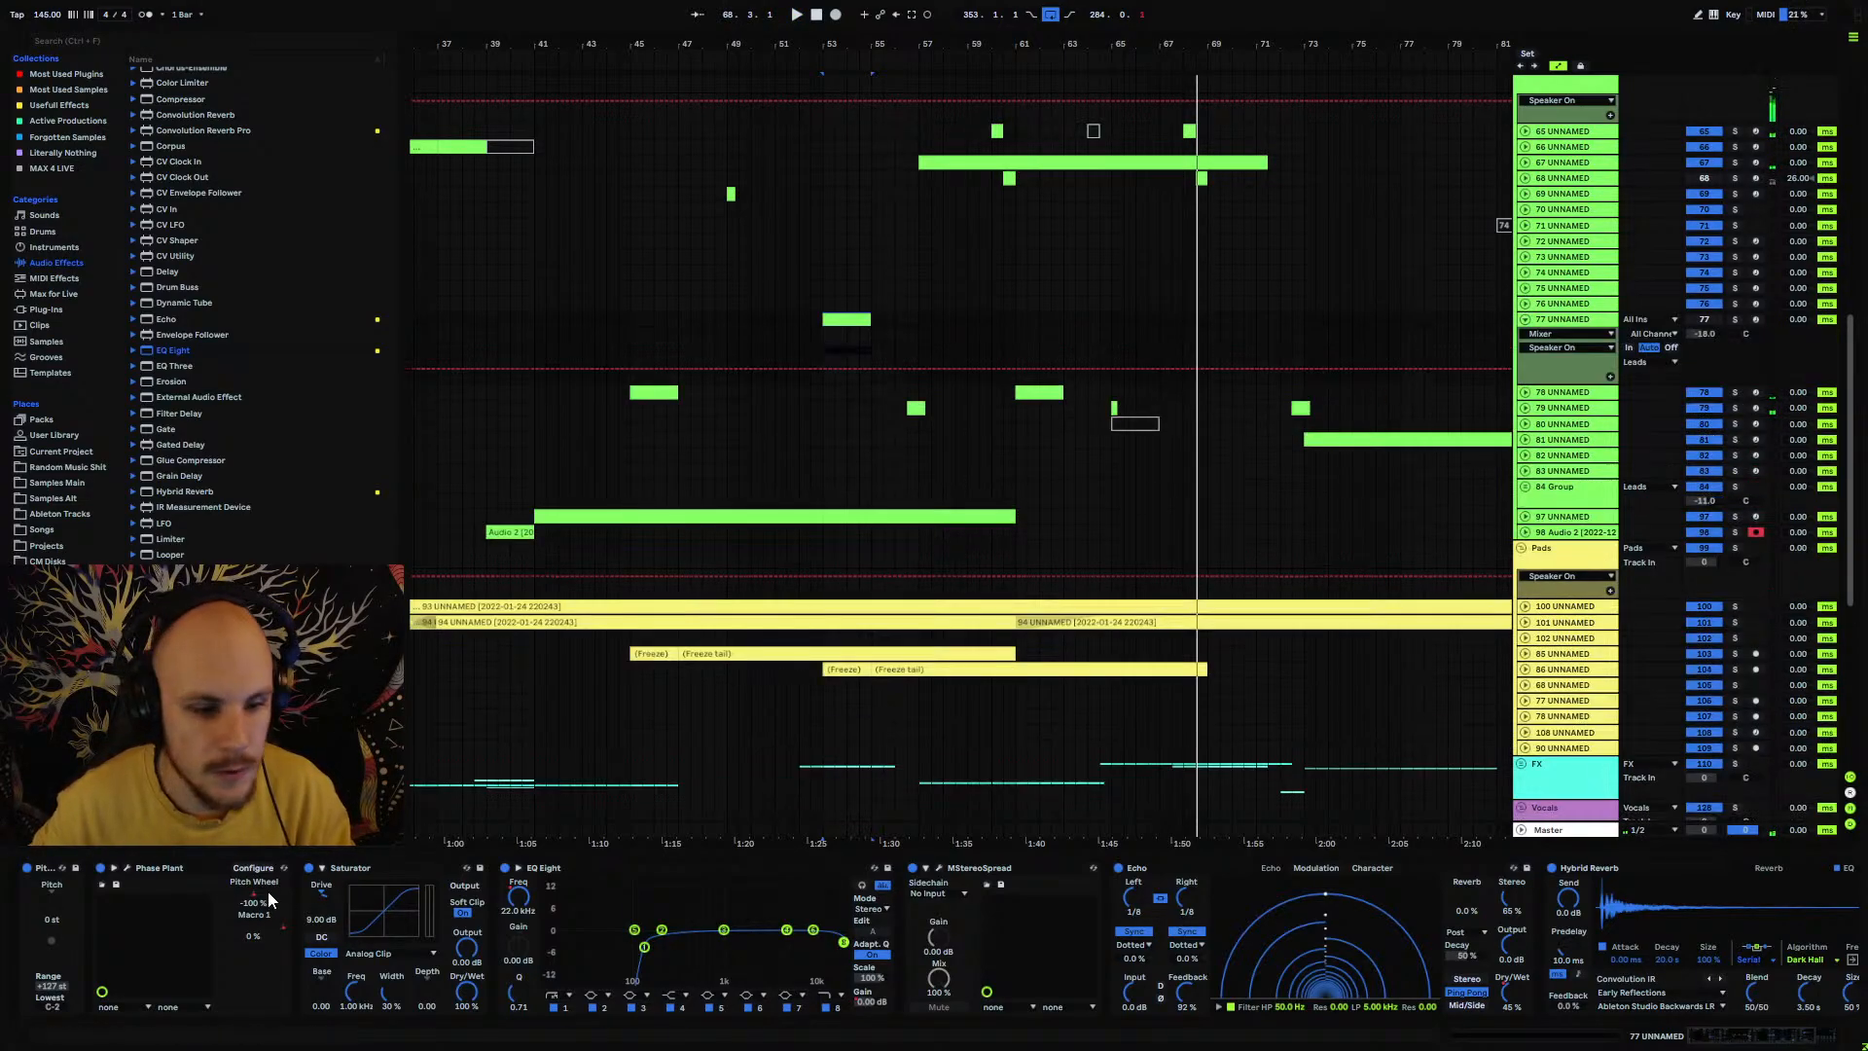
pyautogui.click(824, 381)
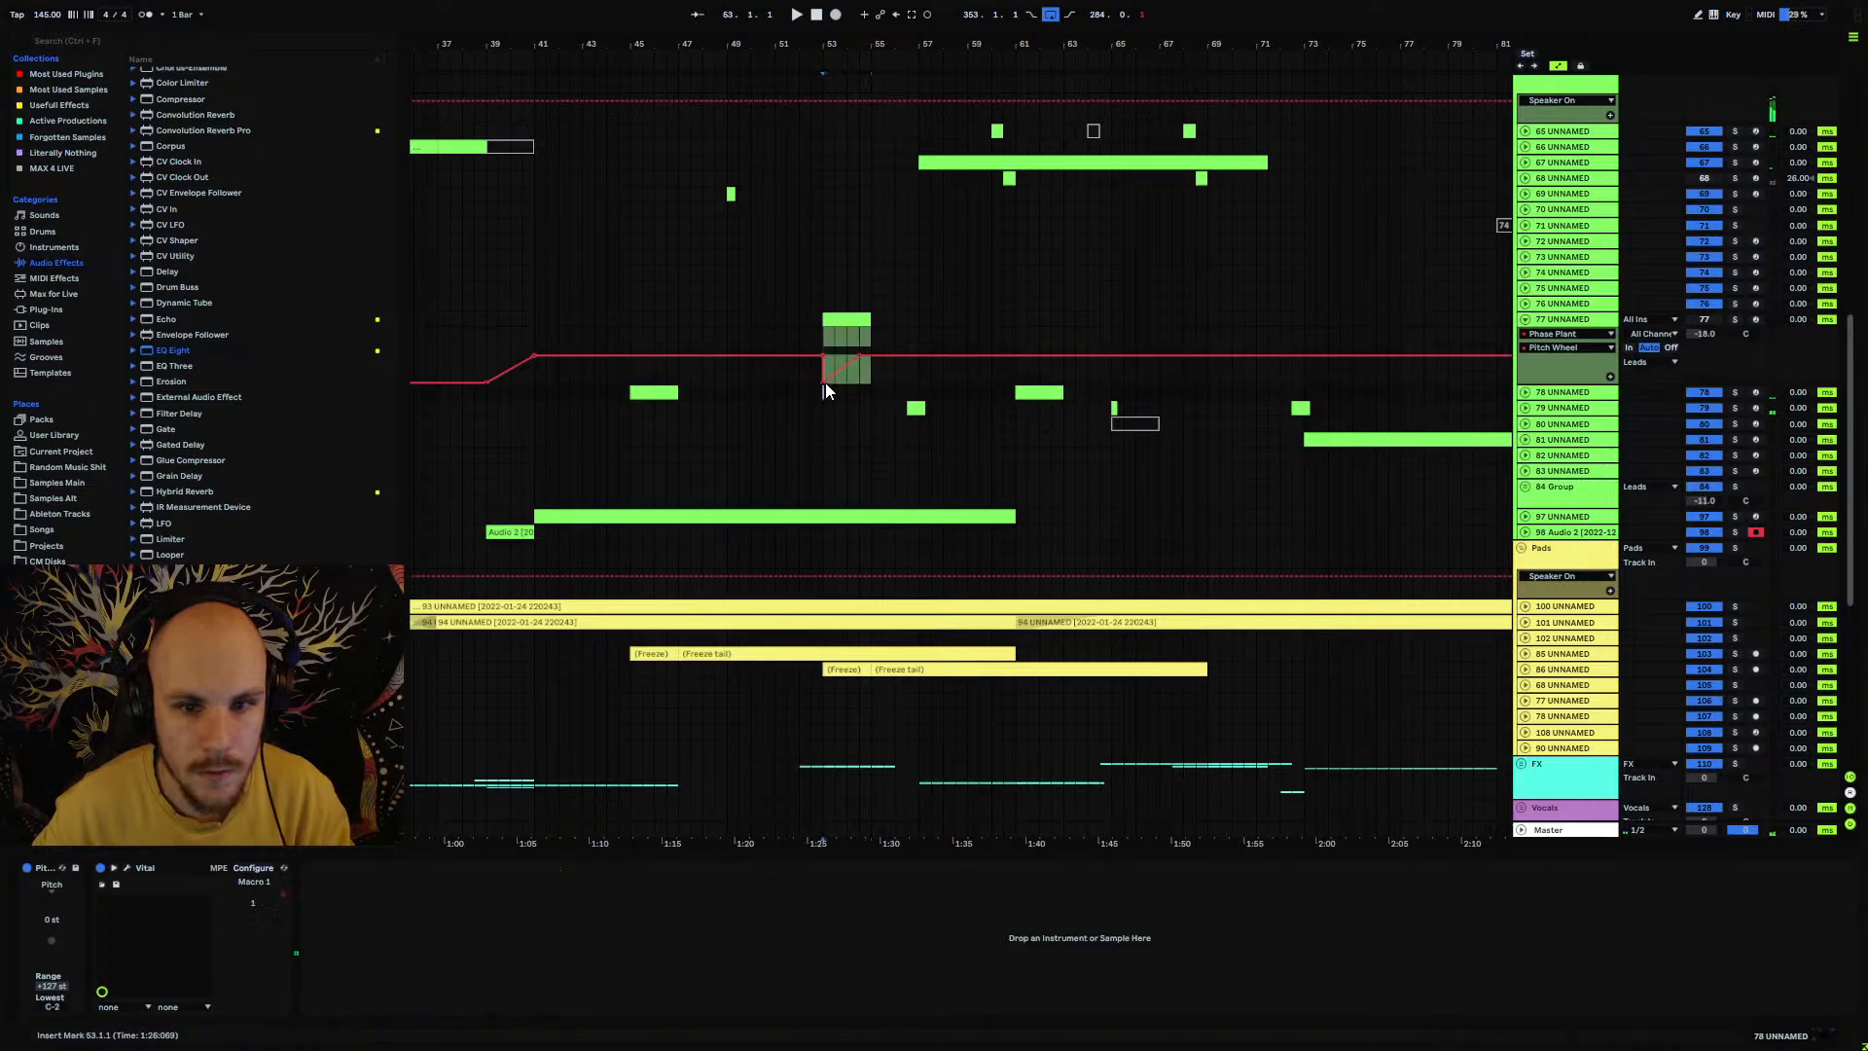
pyautogui.click(1735, 319)
pyautogui.press('space')
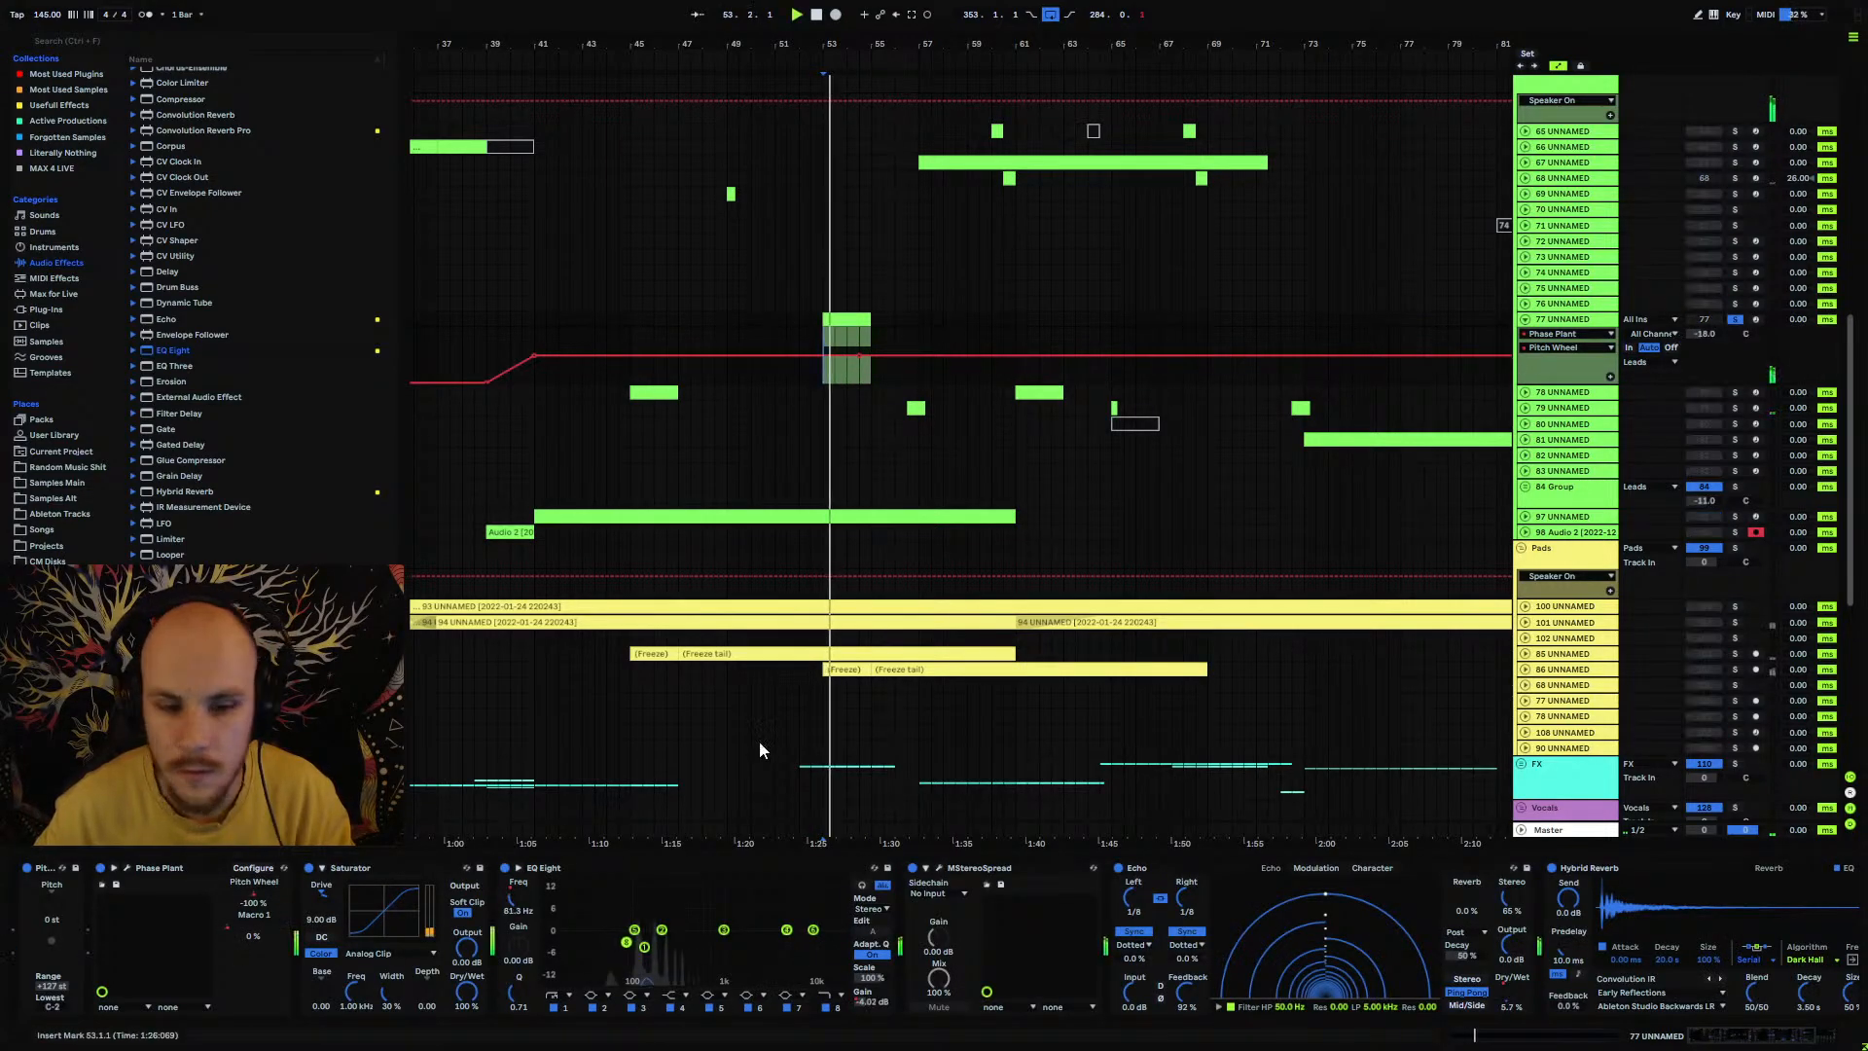
# Step: Show track 77's Phase Plant Macro 1 automation and add a breakpoint at 1 just before the bar 53 clip
pyautogui.click(245, 920)
pyautogui.click(806, 328)
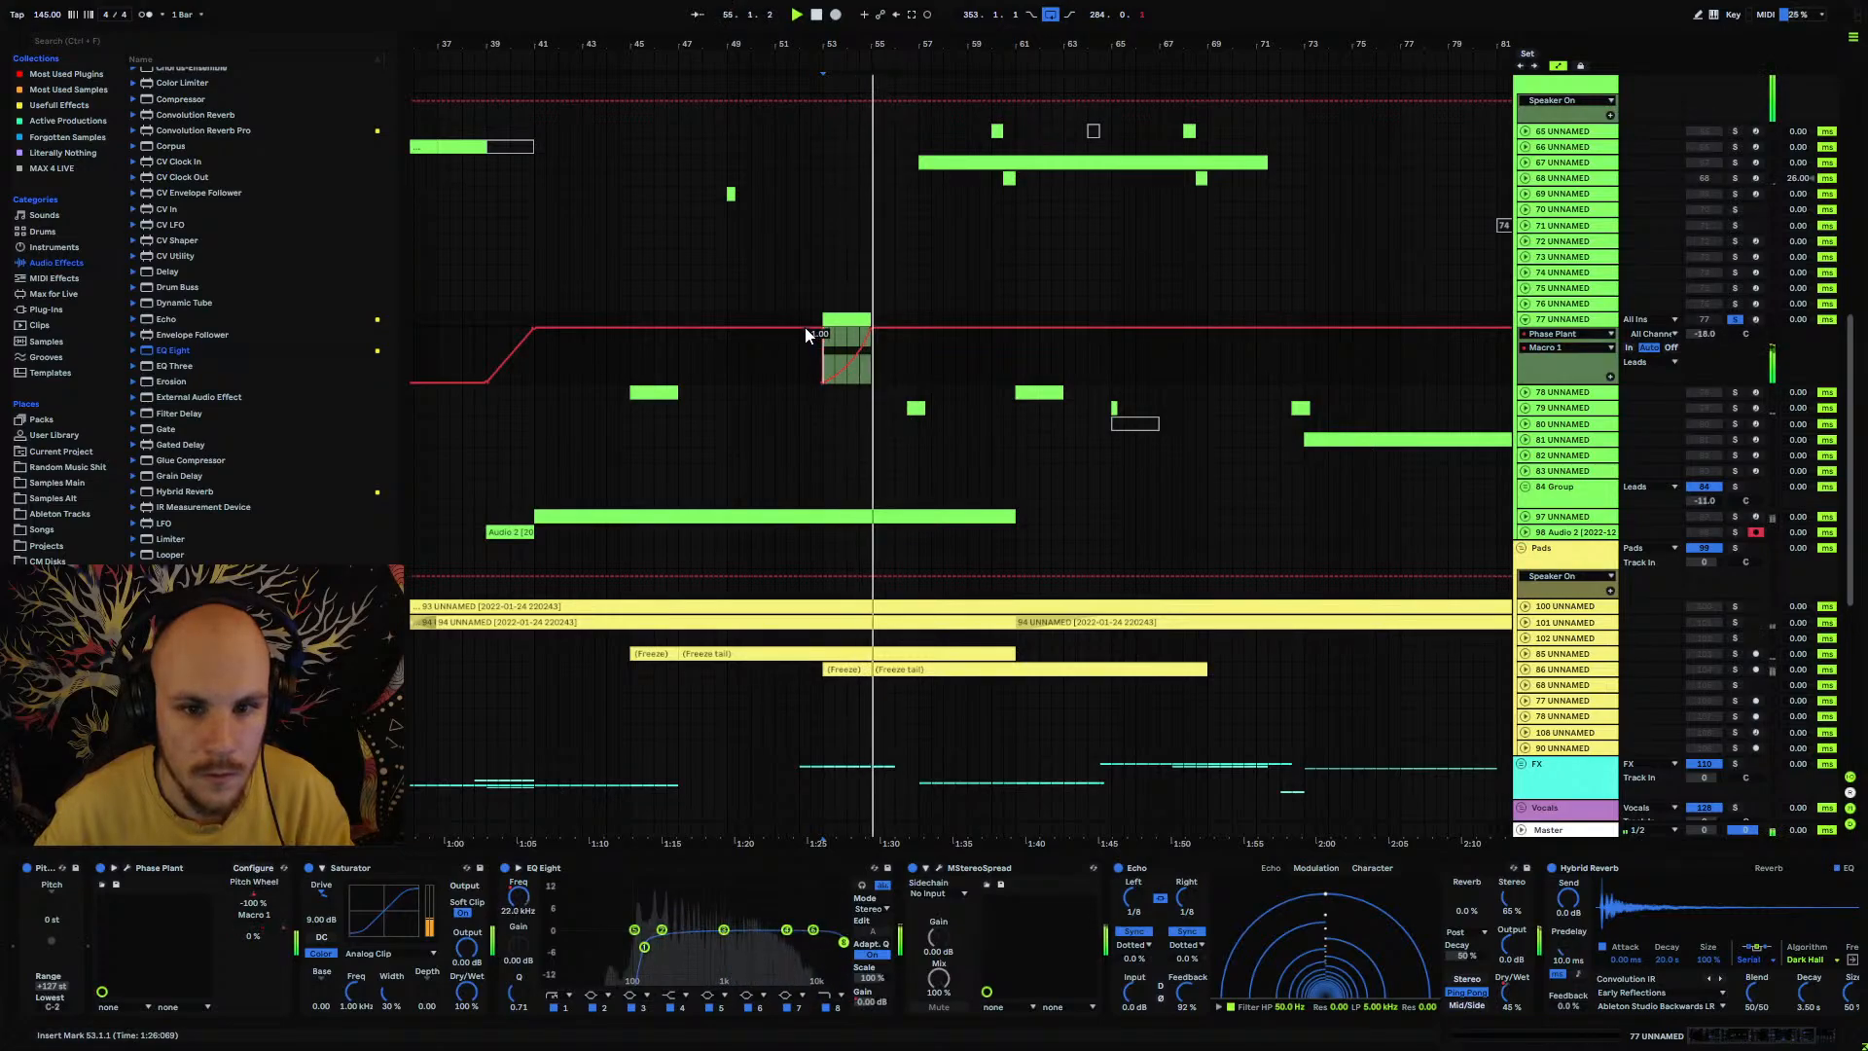
pyautogui.click(817, 328)
pyautogui.press('space')
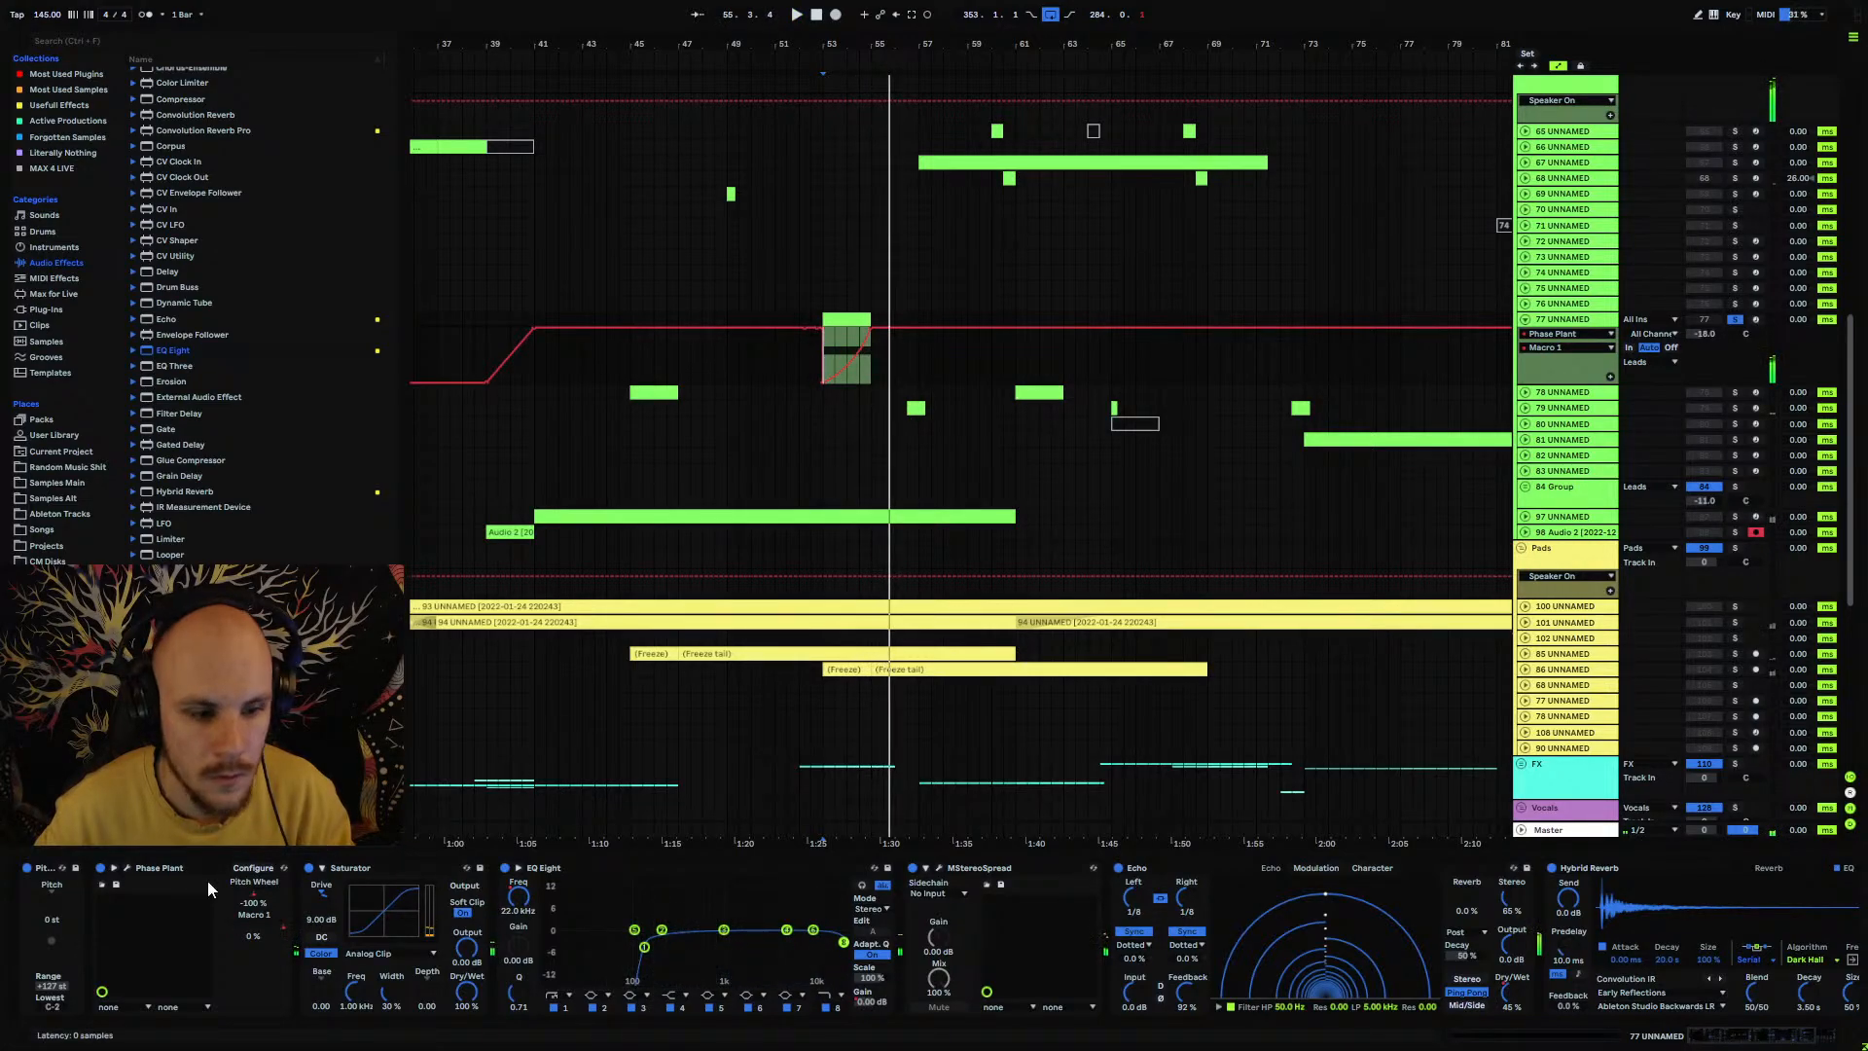
# Step: Open Phase Plant on track 77, enlarge its window and examine the oscillators' phase modulation routing
pyautogui.click(126, 869)
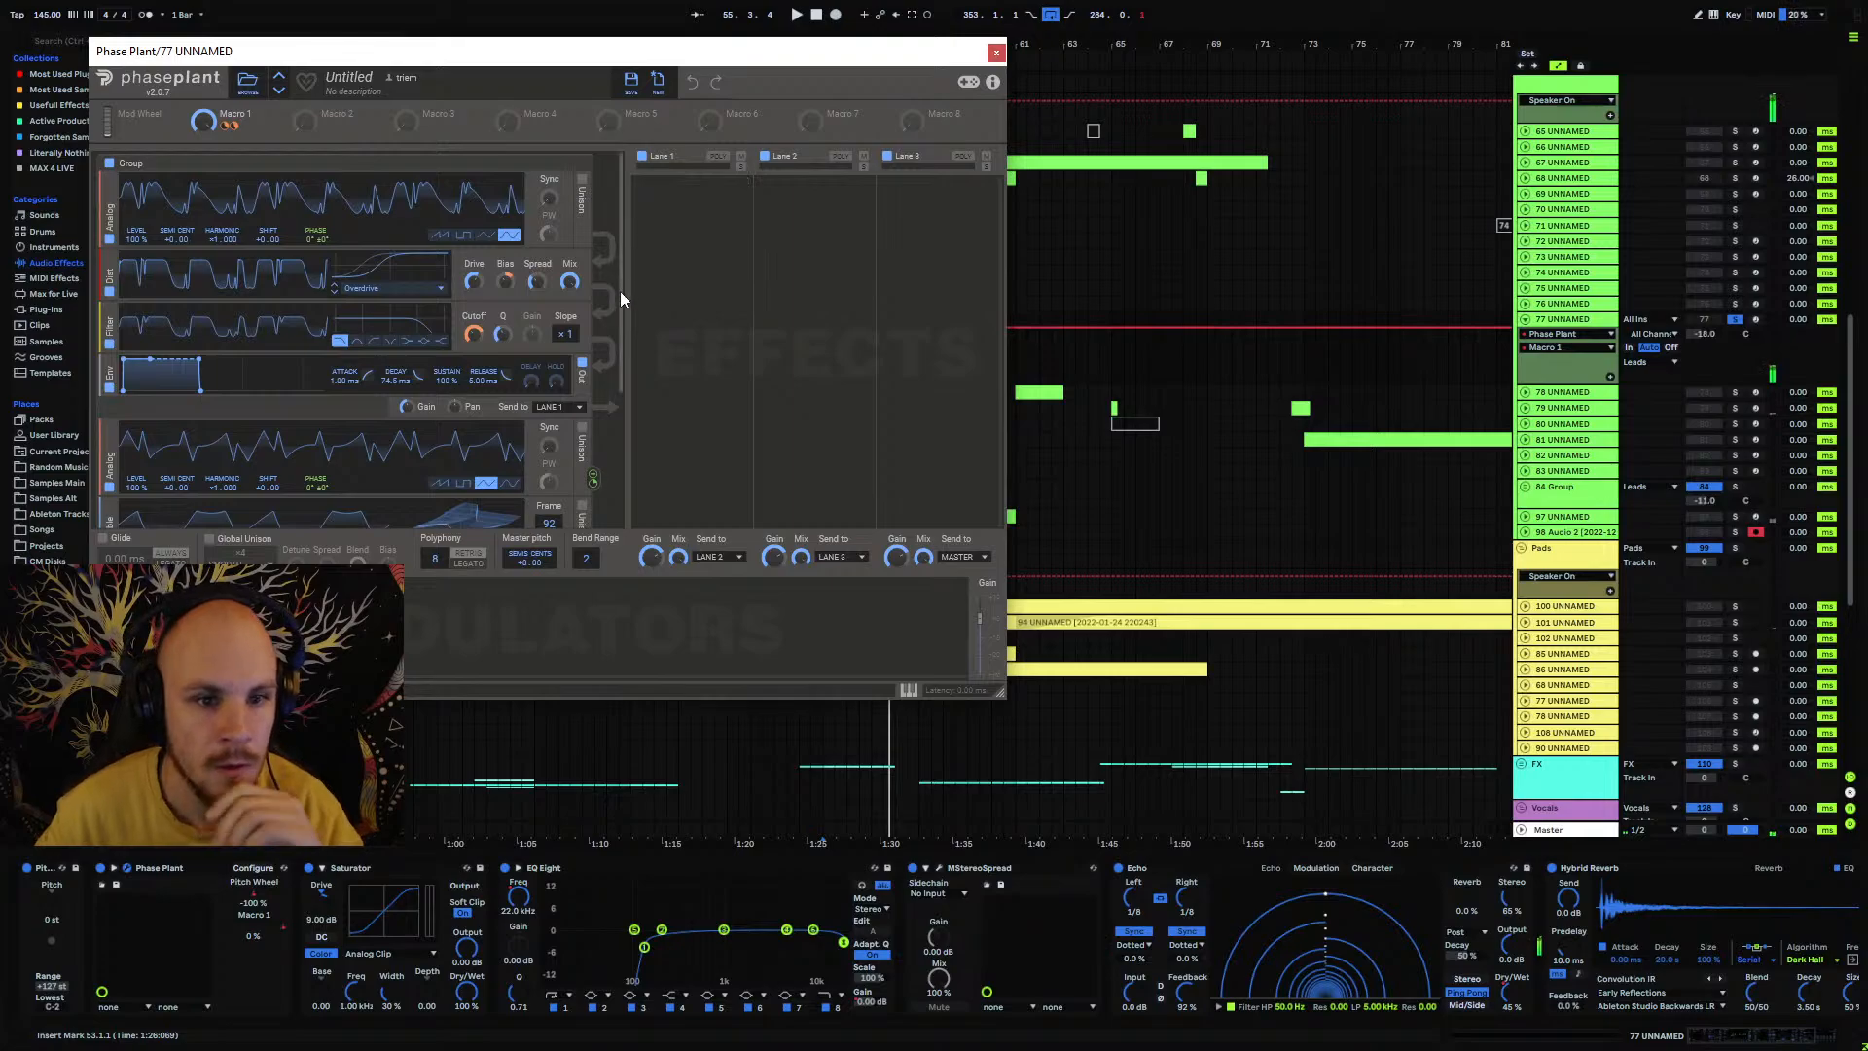
pyautogui.moveTo(620, 292)
pyautogui.mouseDown()
pyautogui.moveTo(612, 419)
pyautogui.moveTo(640, 366)
pyautogui.moveTo(641, 275)
pyautogui.moveTo(622, 436)
pyautogui.moveTo(636, 271)
pyautogui.mouseUp()
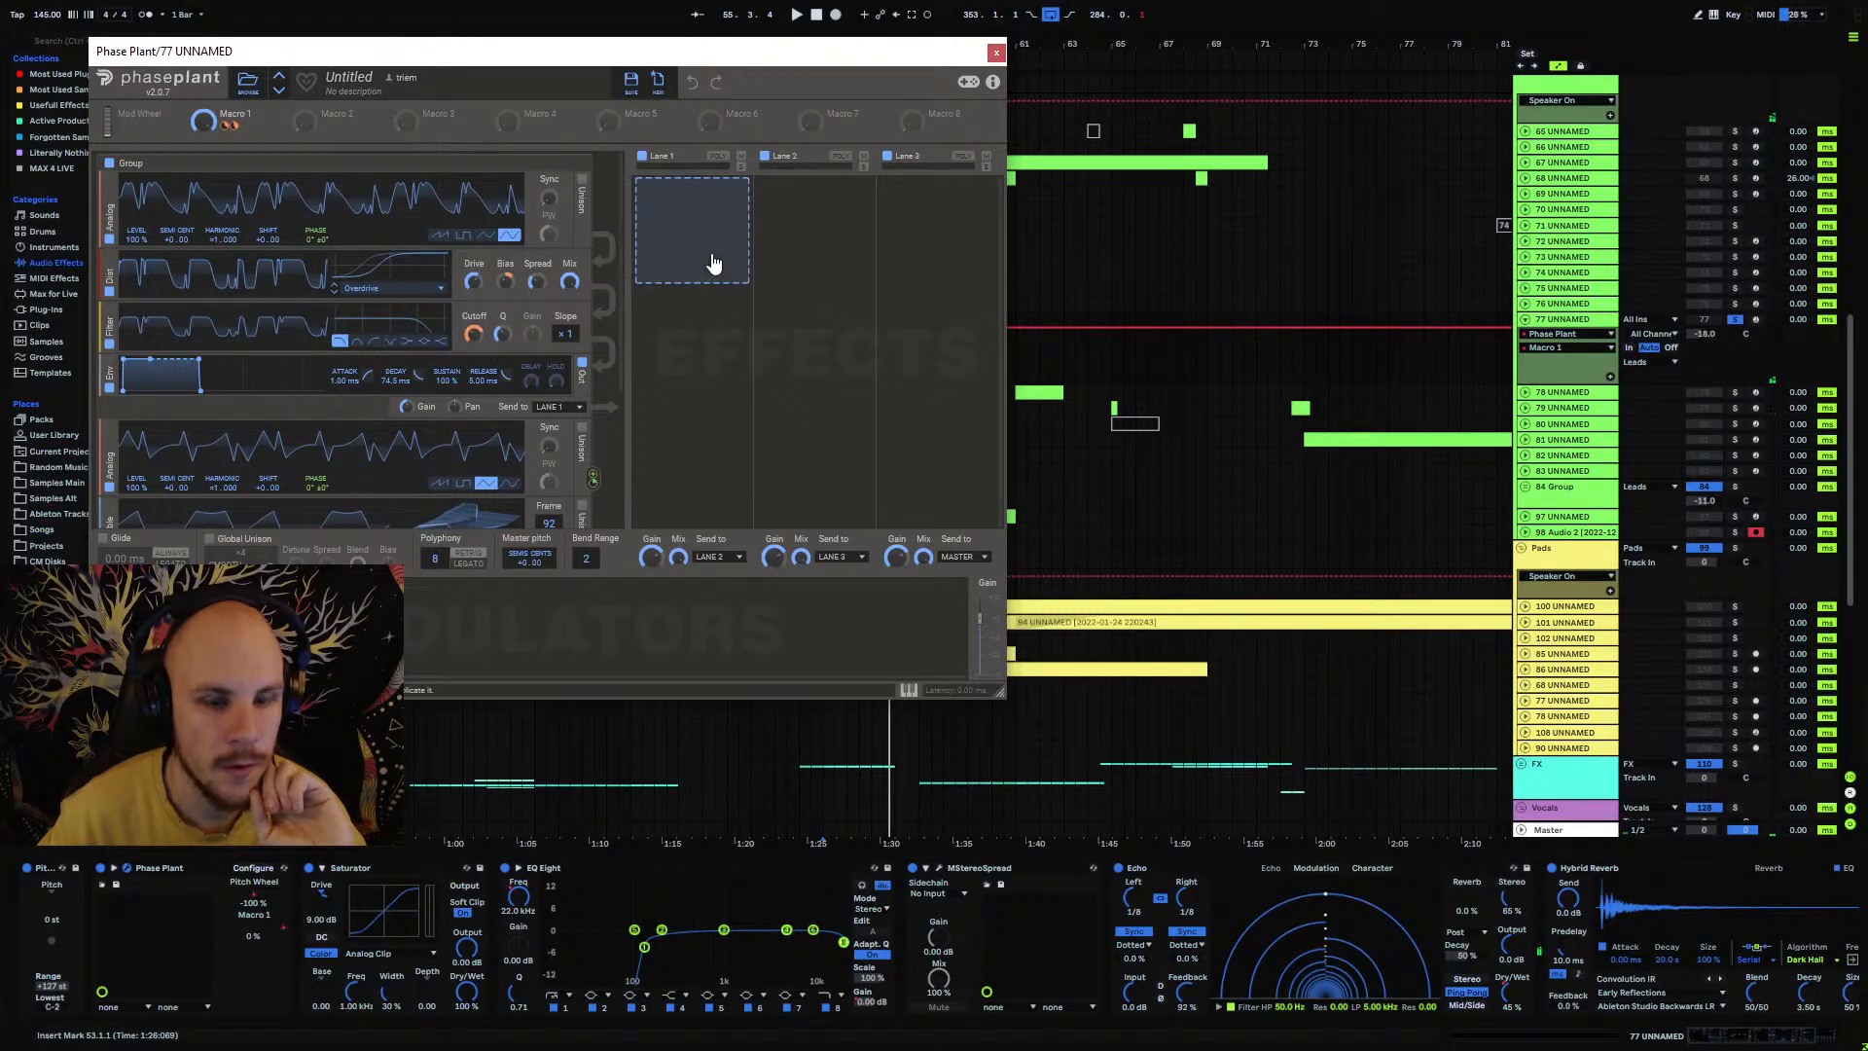
pyautogui.moveTo(1002, 700); pyautogui.dragTo(1002, 1007)
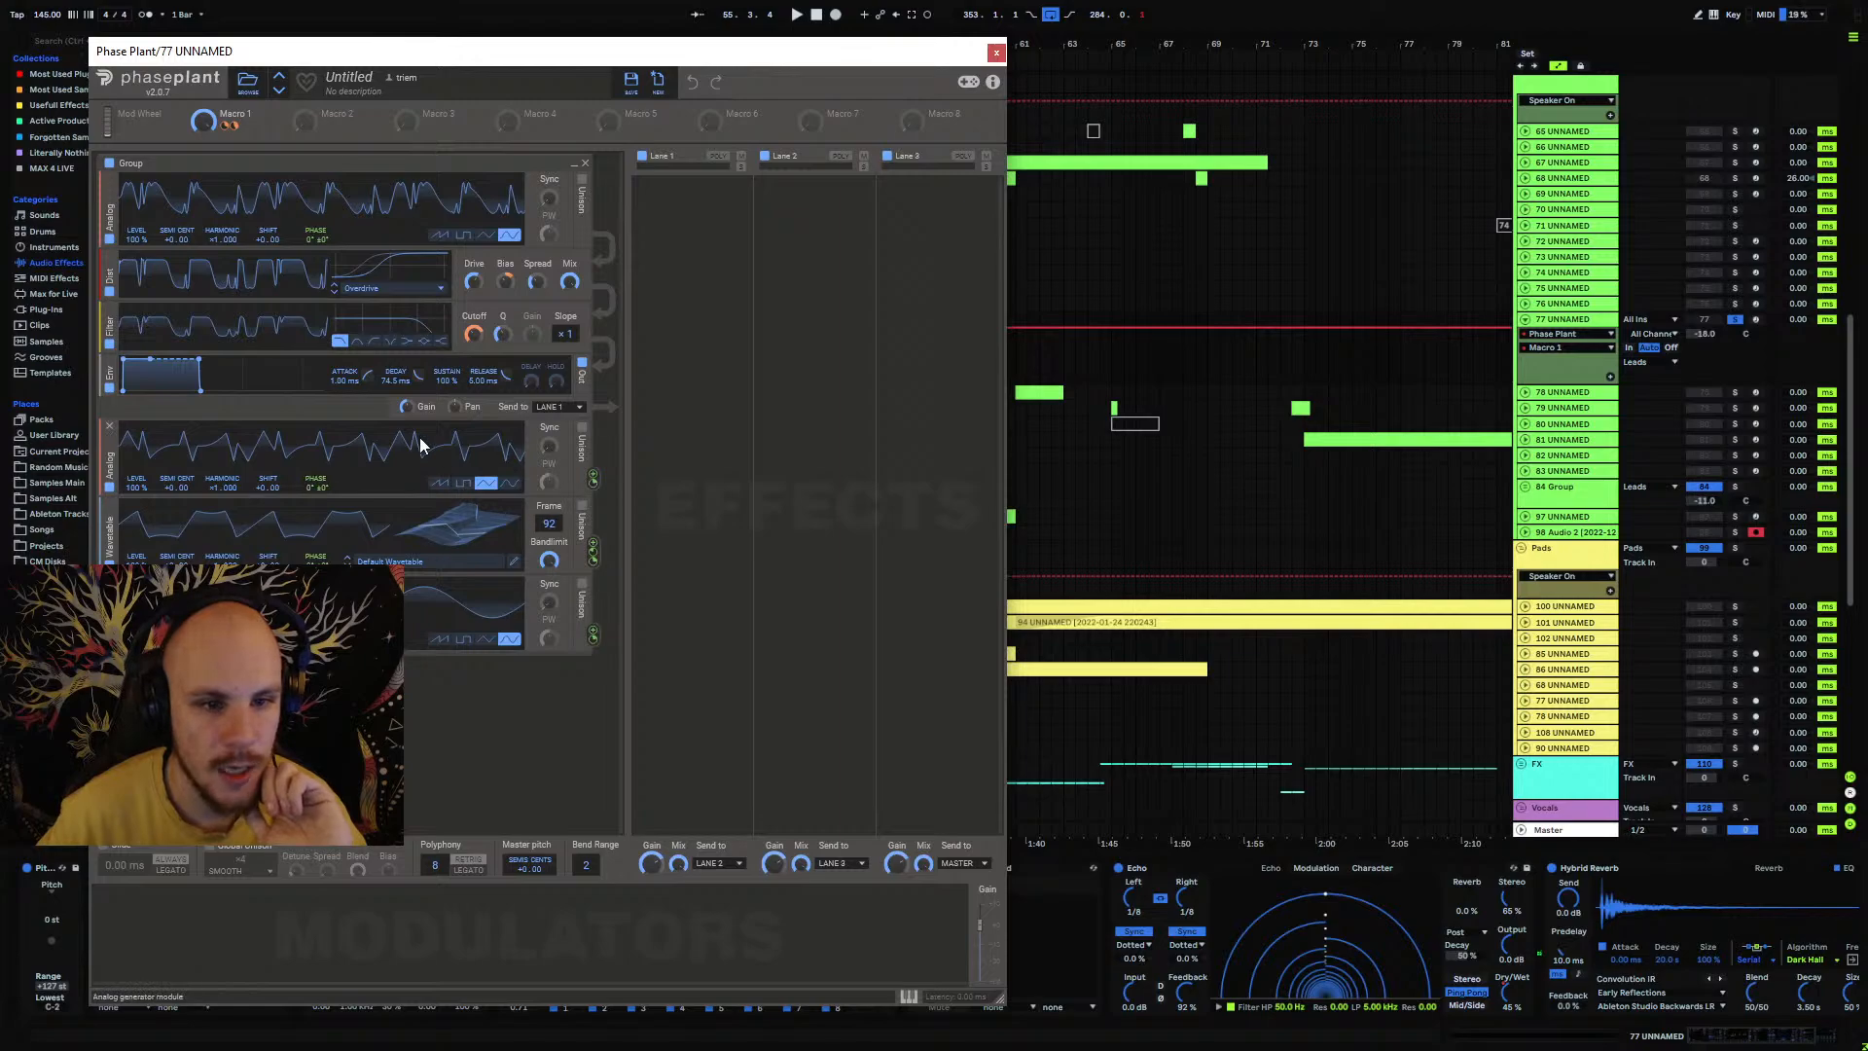
pyautogui.moveTo(595, 485)
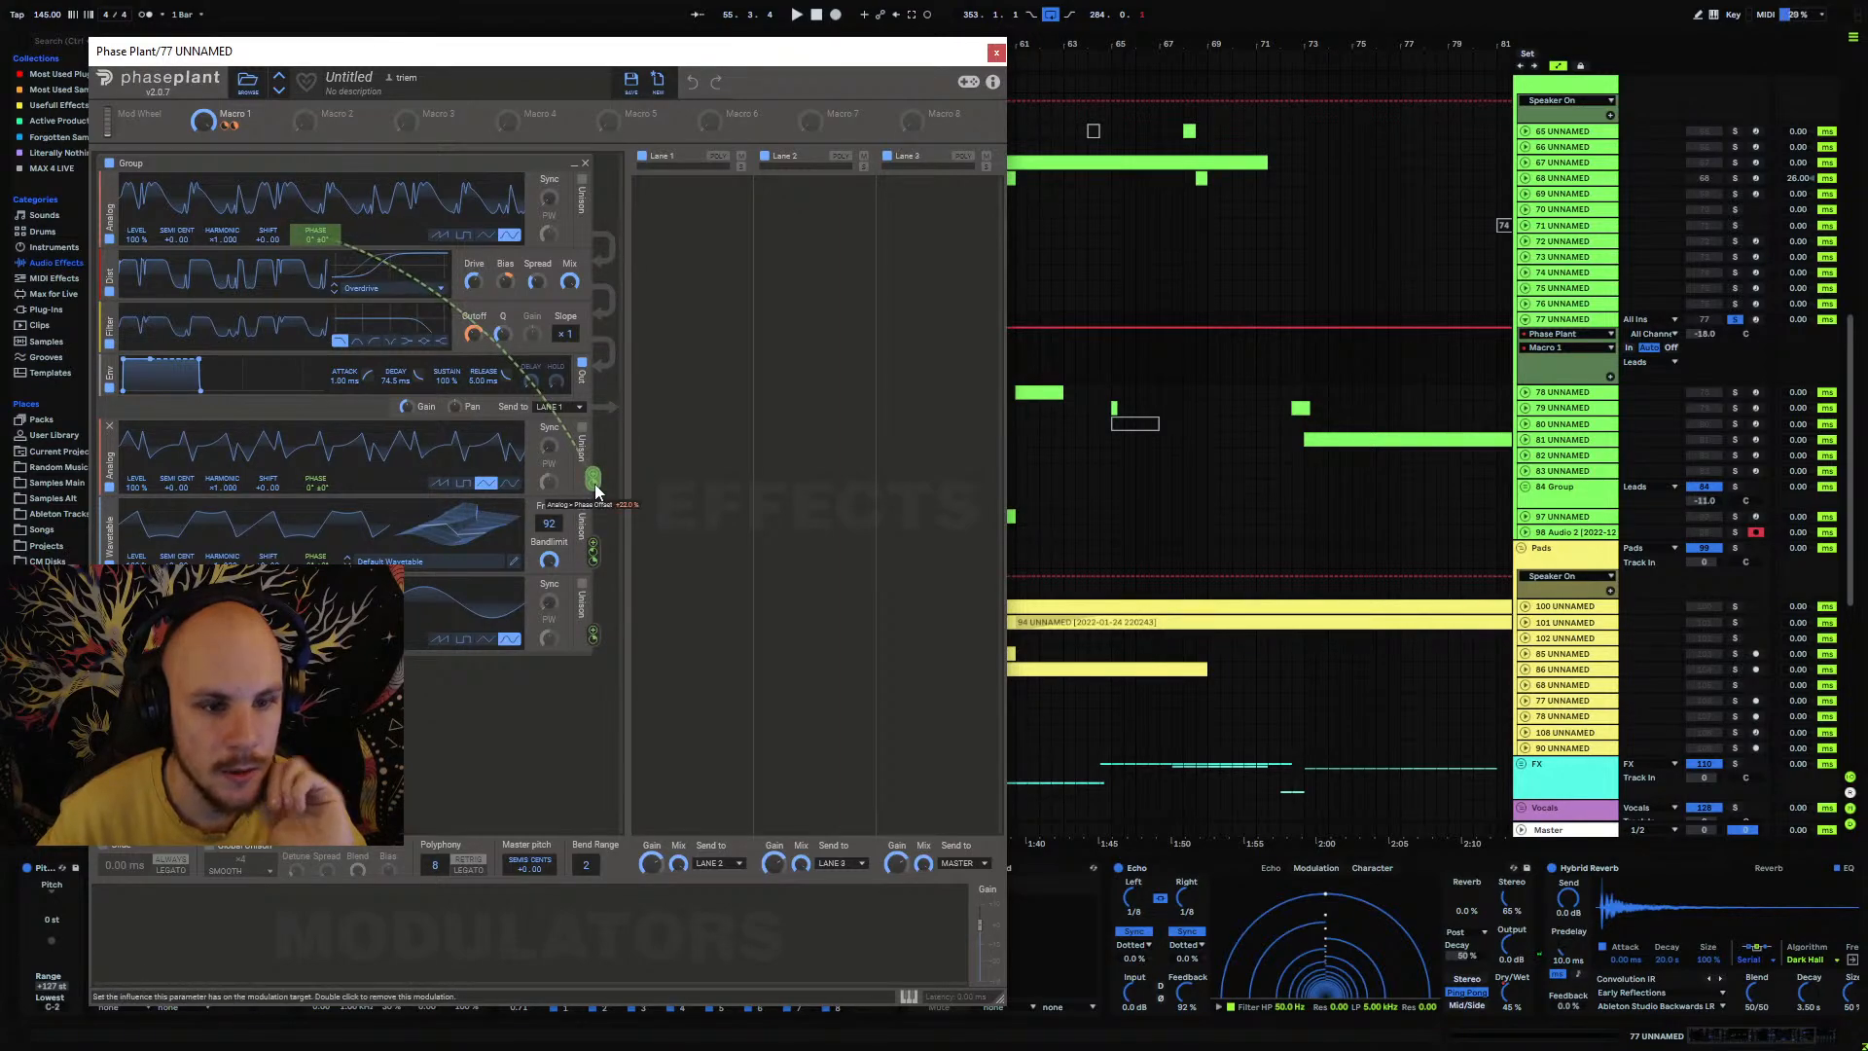
pyautogui.moveTo(595, 557)
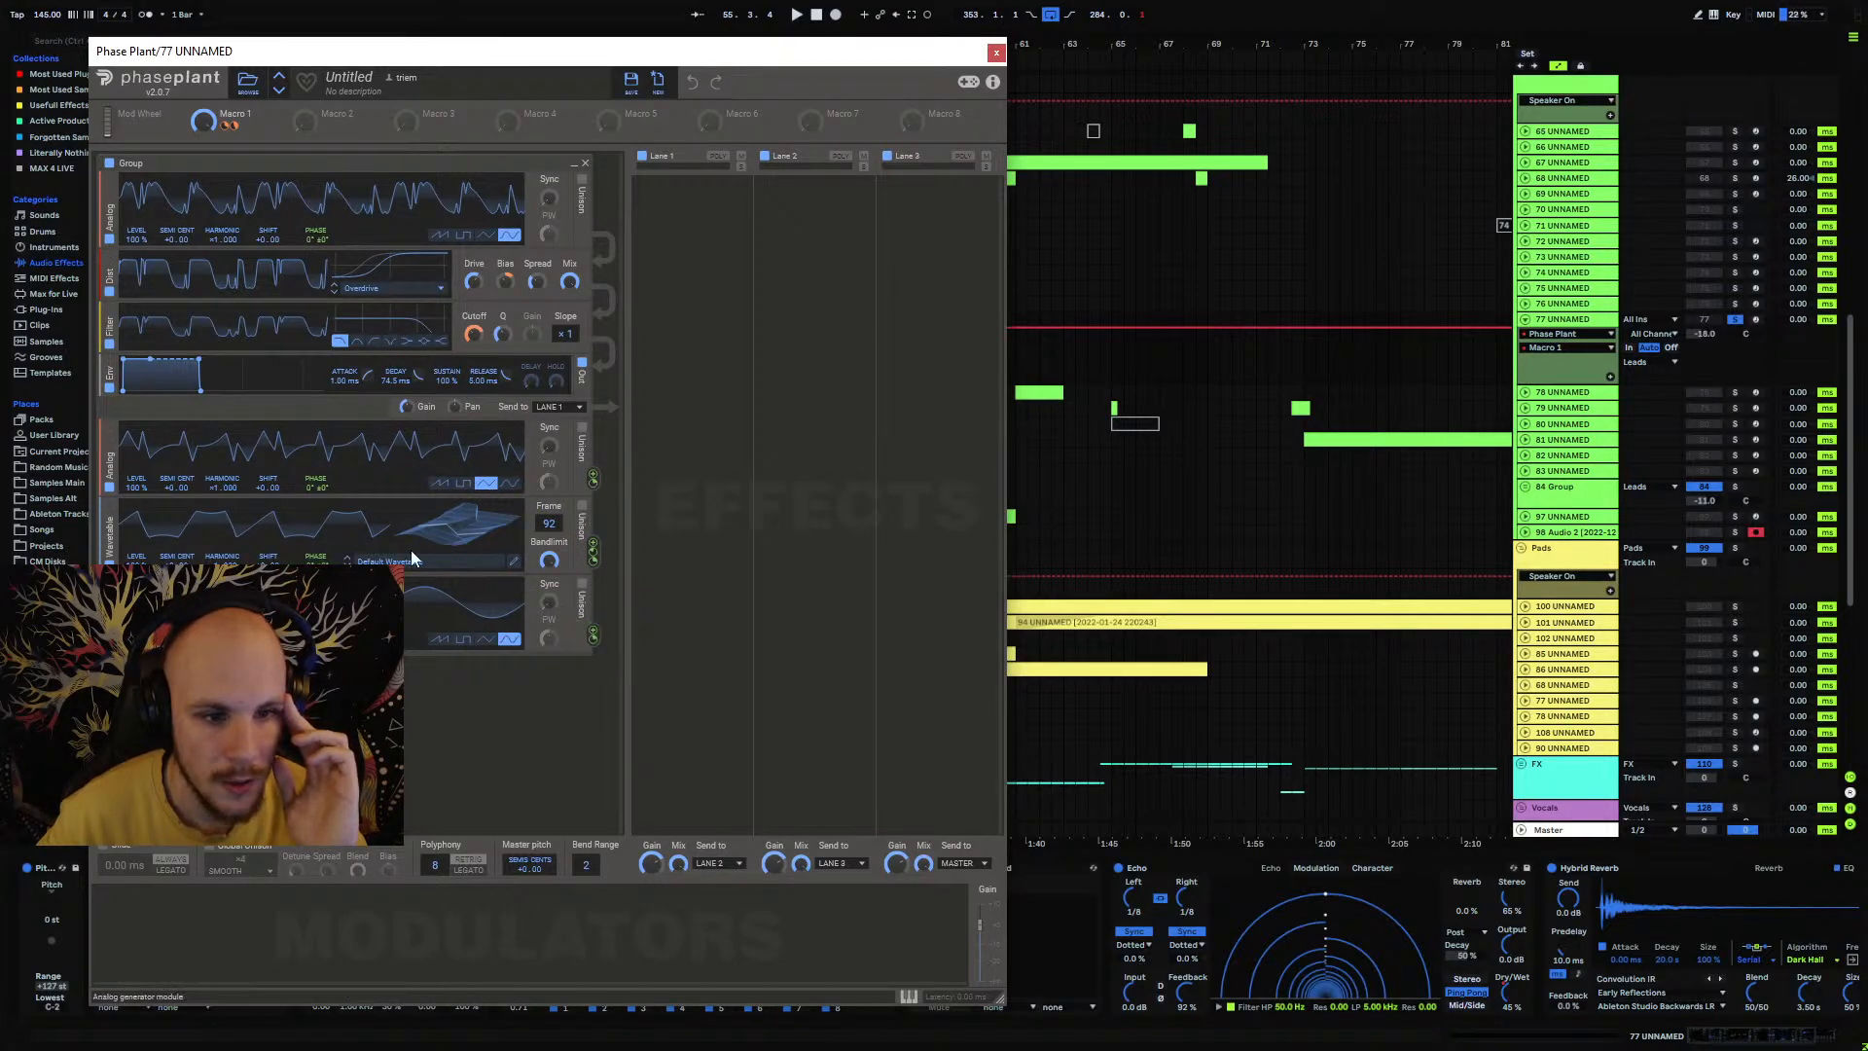
# Step: Add a Phaser to Lane 1 in Phase Plant and modulate its Cutoff with Macro 1
pyautogui.click(658, 269)
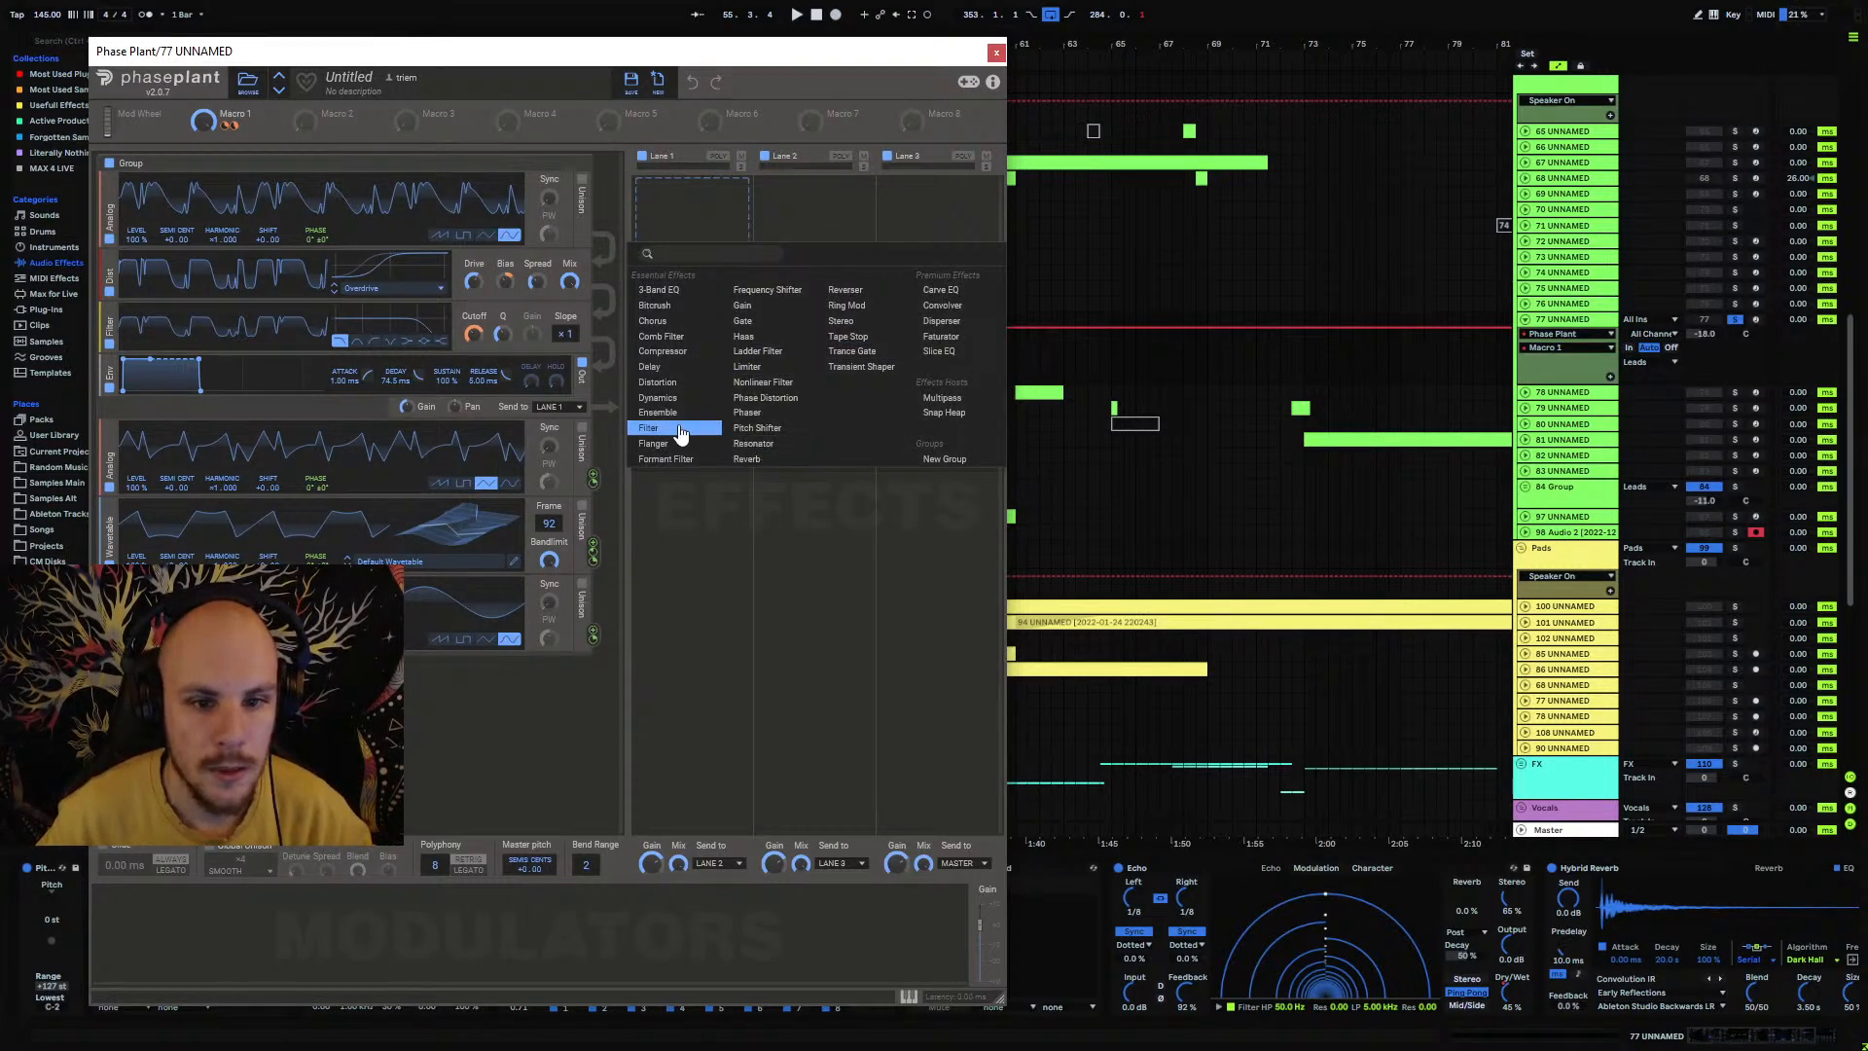
pyautogui.click(763, 418)
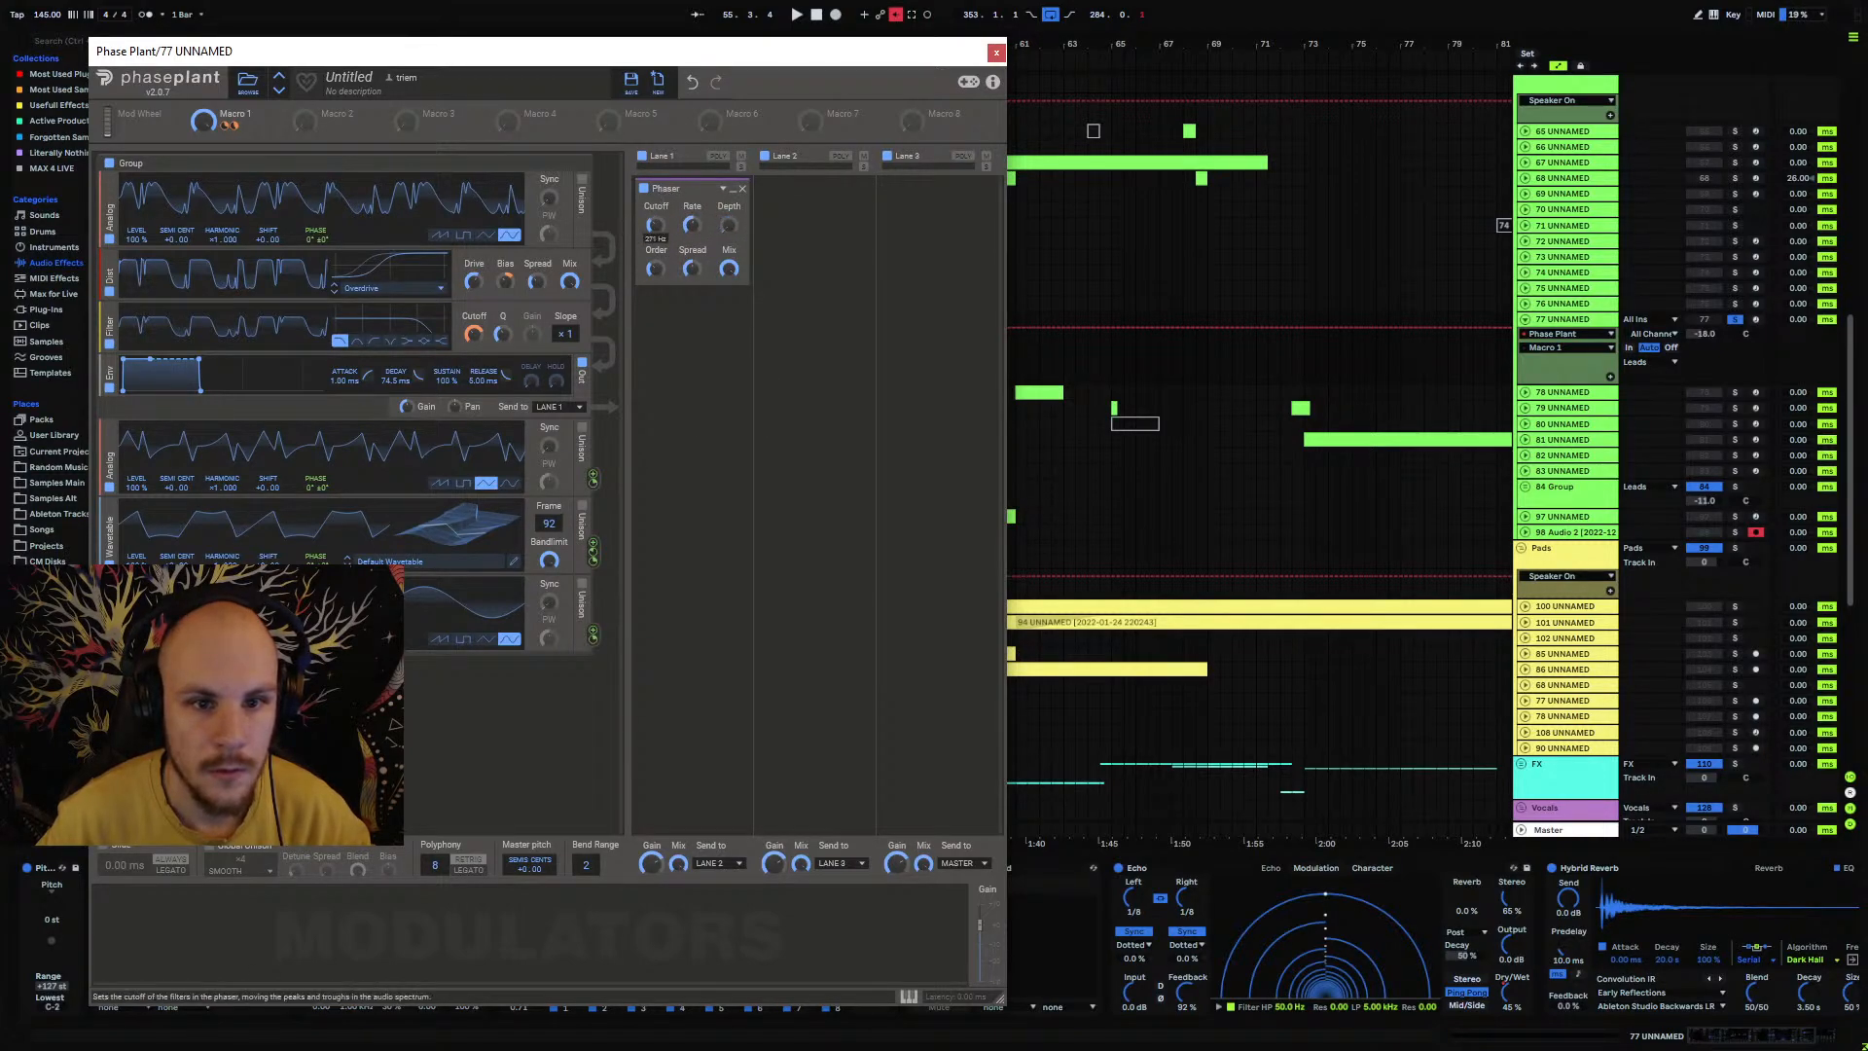
pyautogui.moveTo(233, 126); pyautogui.dragTo(660, 239)
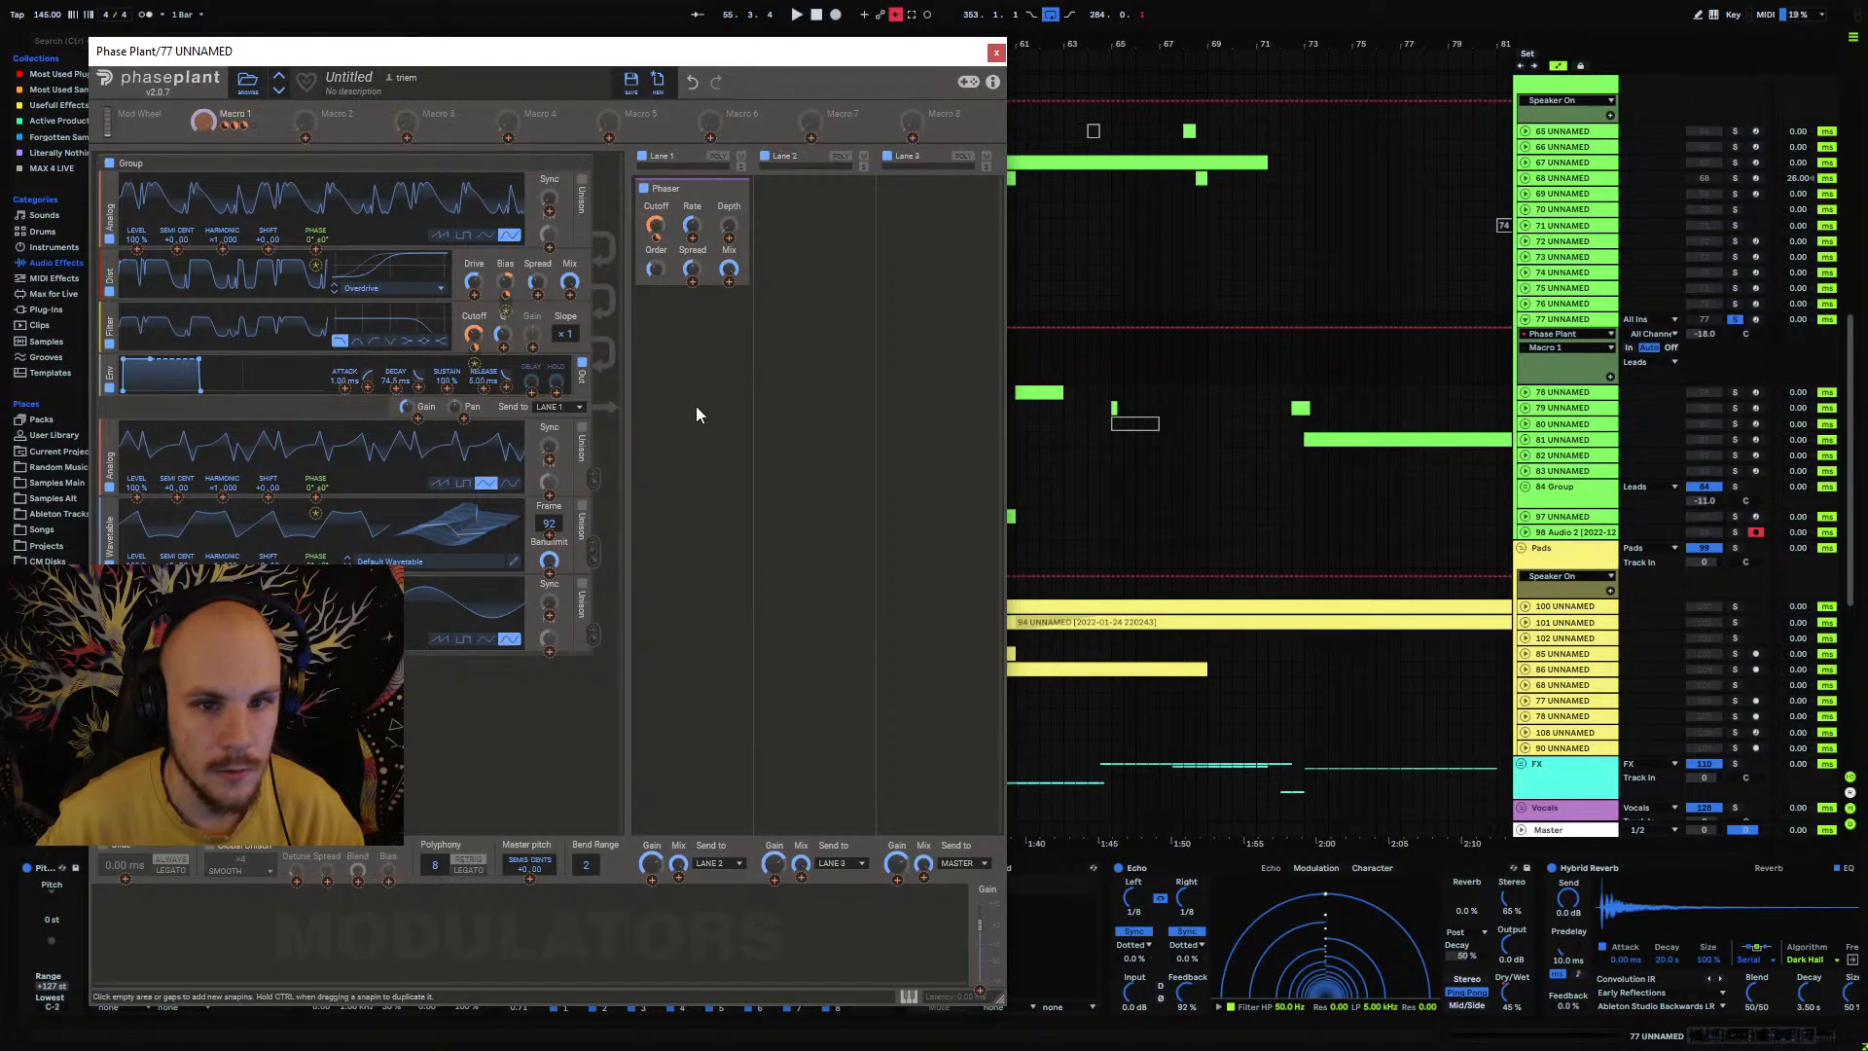
# Step: Close Phase Plant, turn Macro 1's abrupt drop at bar 53 into a sloped fall, and play from bar 53
pyautogui.click(997, 50)
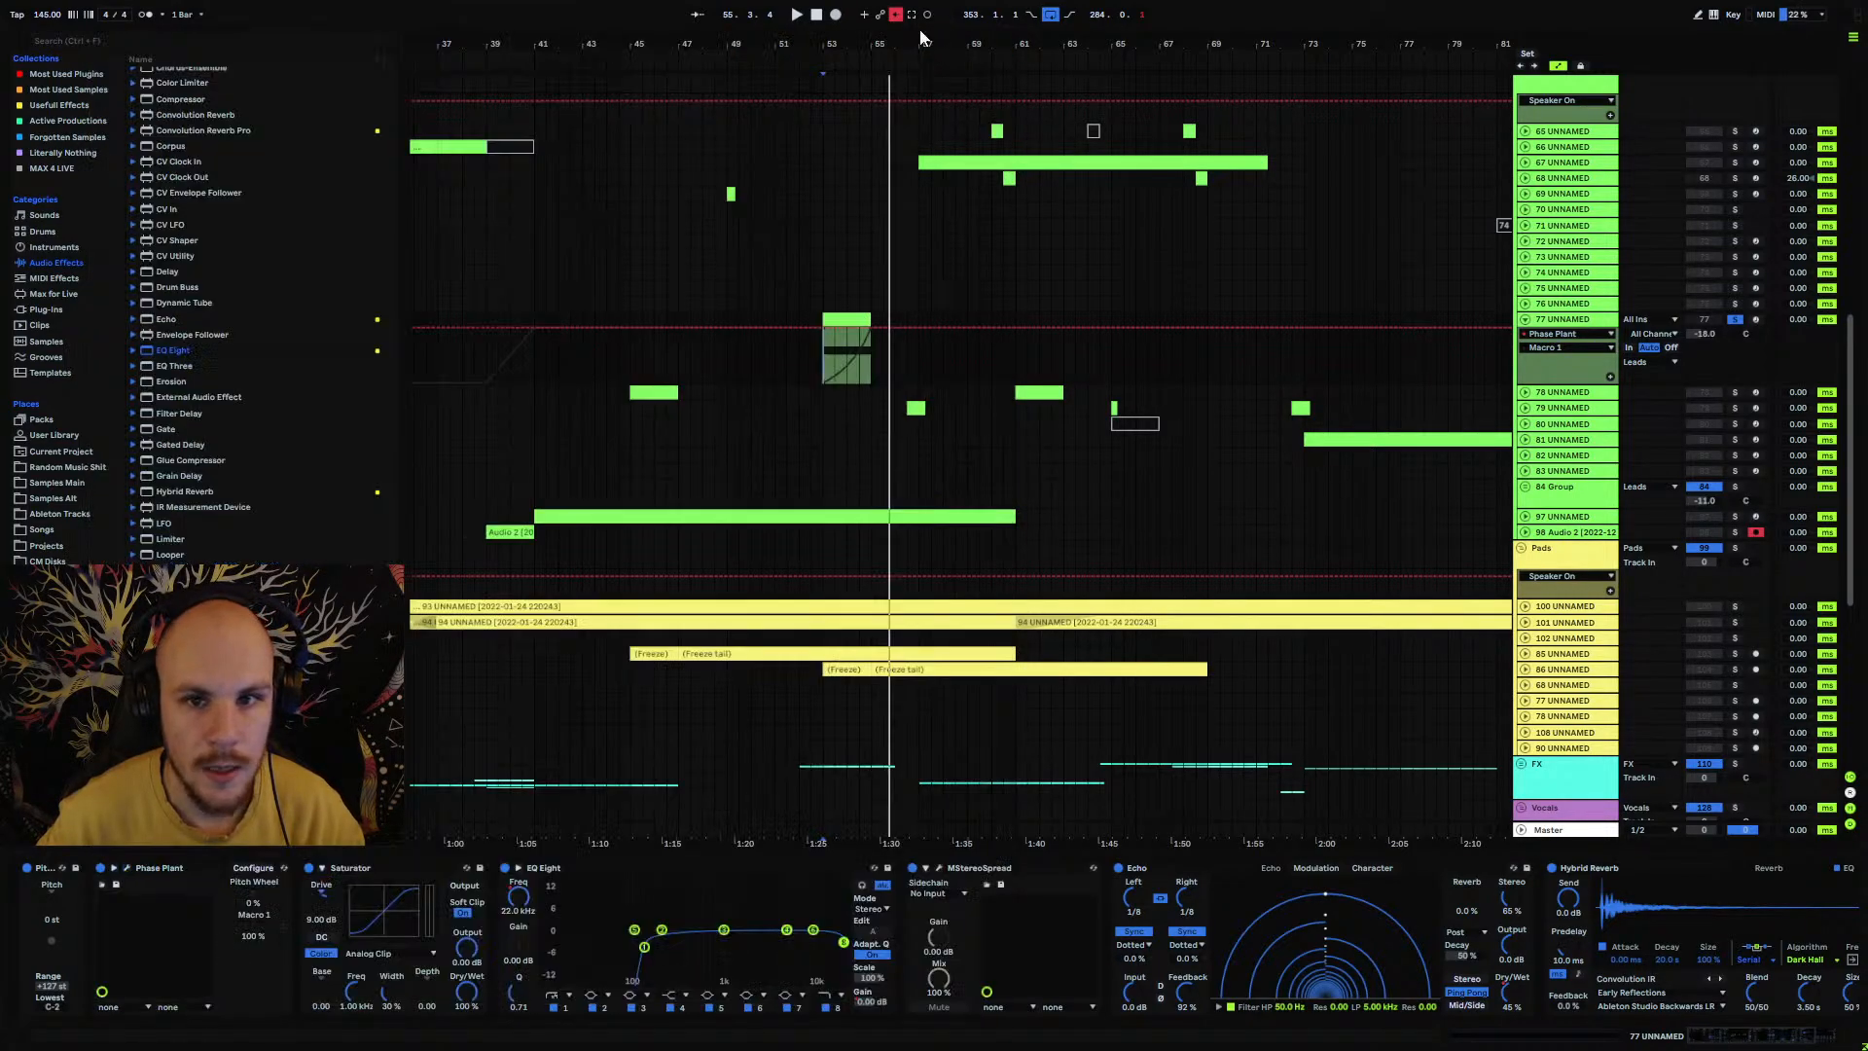
pyautogui.click(820, 328)
pyautogui.press('space')
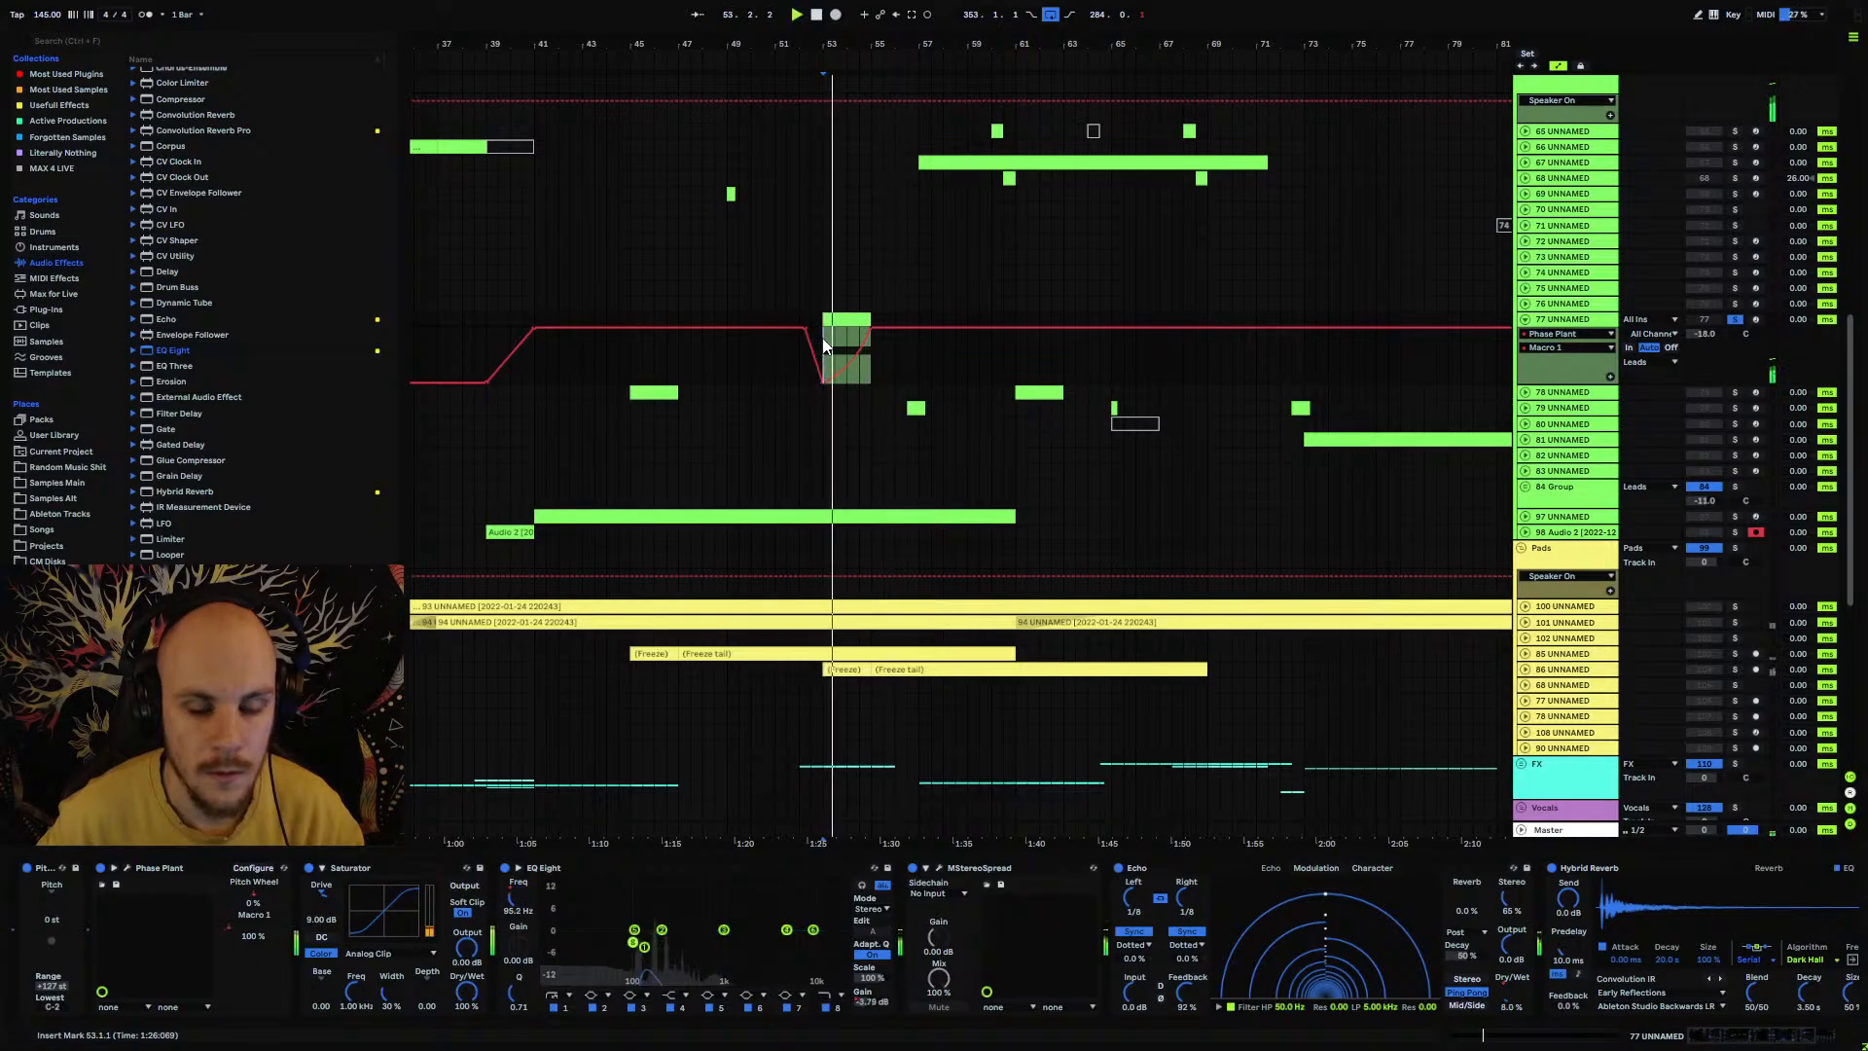
# Step: Reopen Phase Plant on track 77 and change its distortion type to Feedback
pyautogui.click(125, 868)
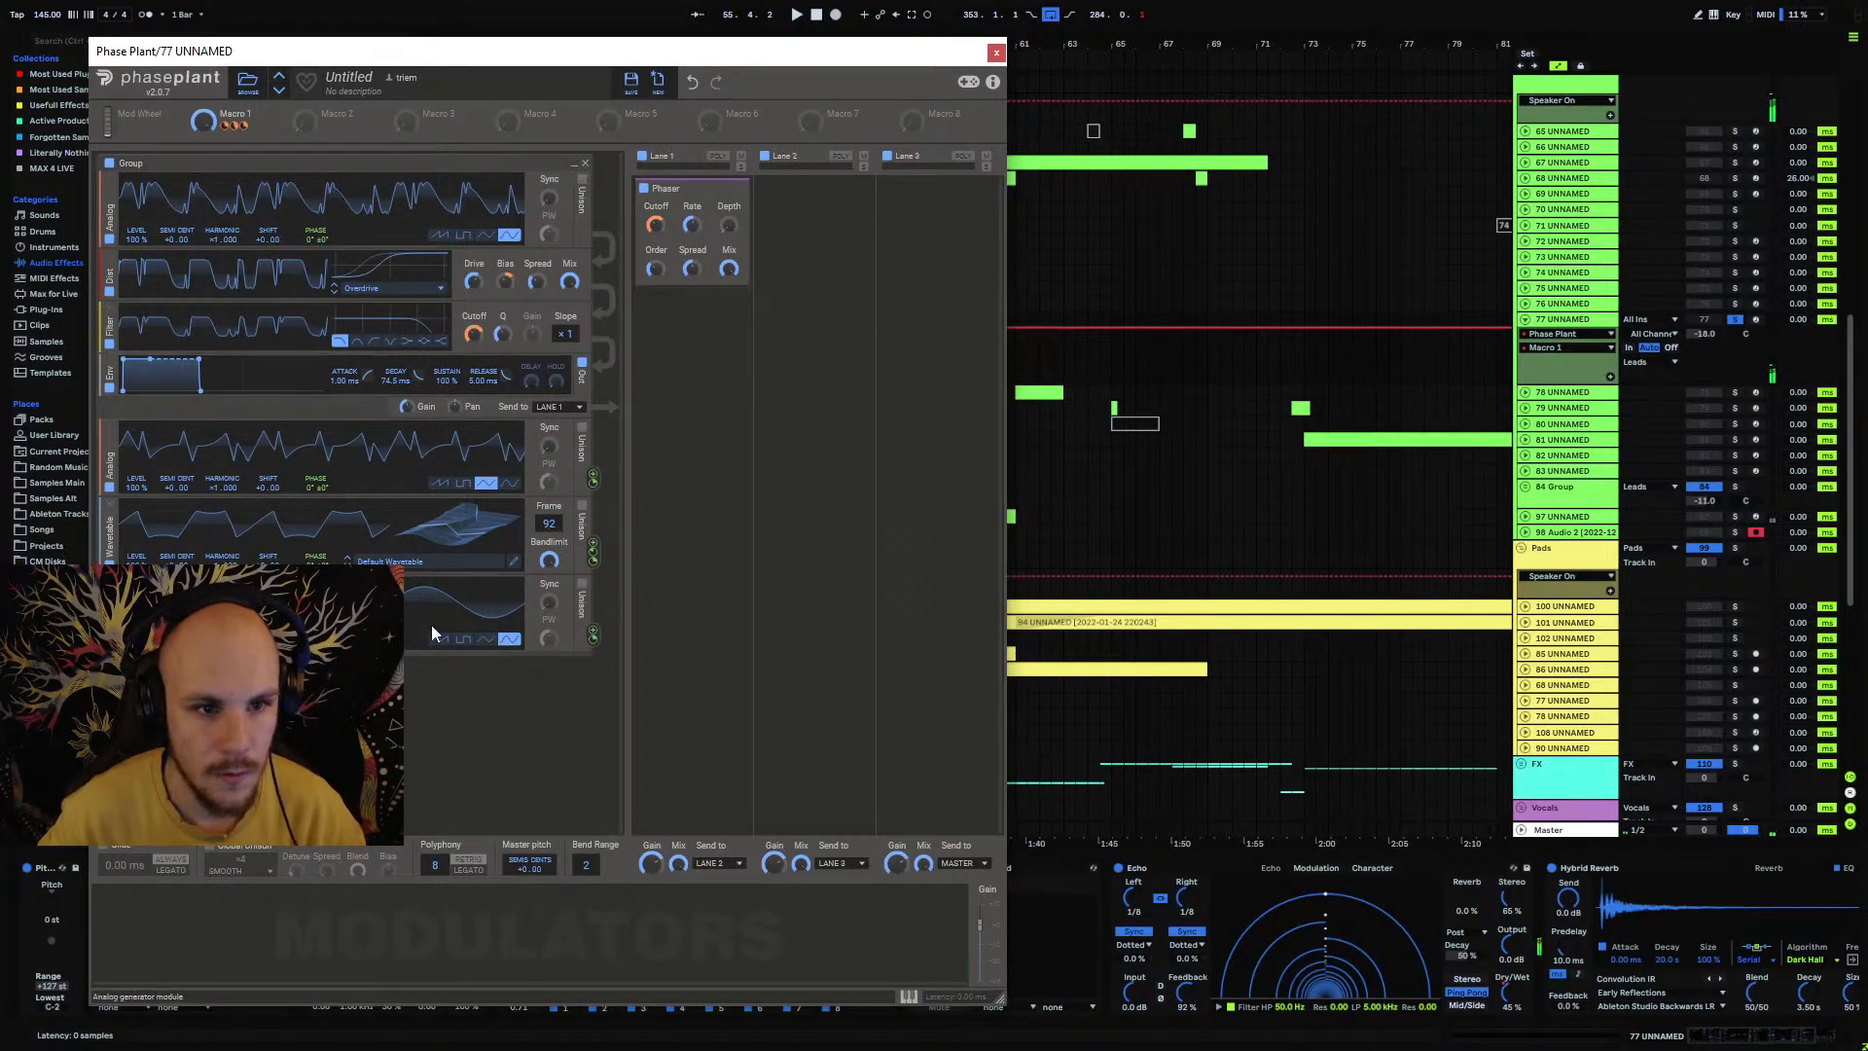
pyautogui.click(382, 290)
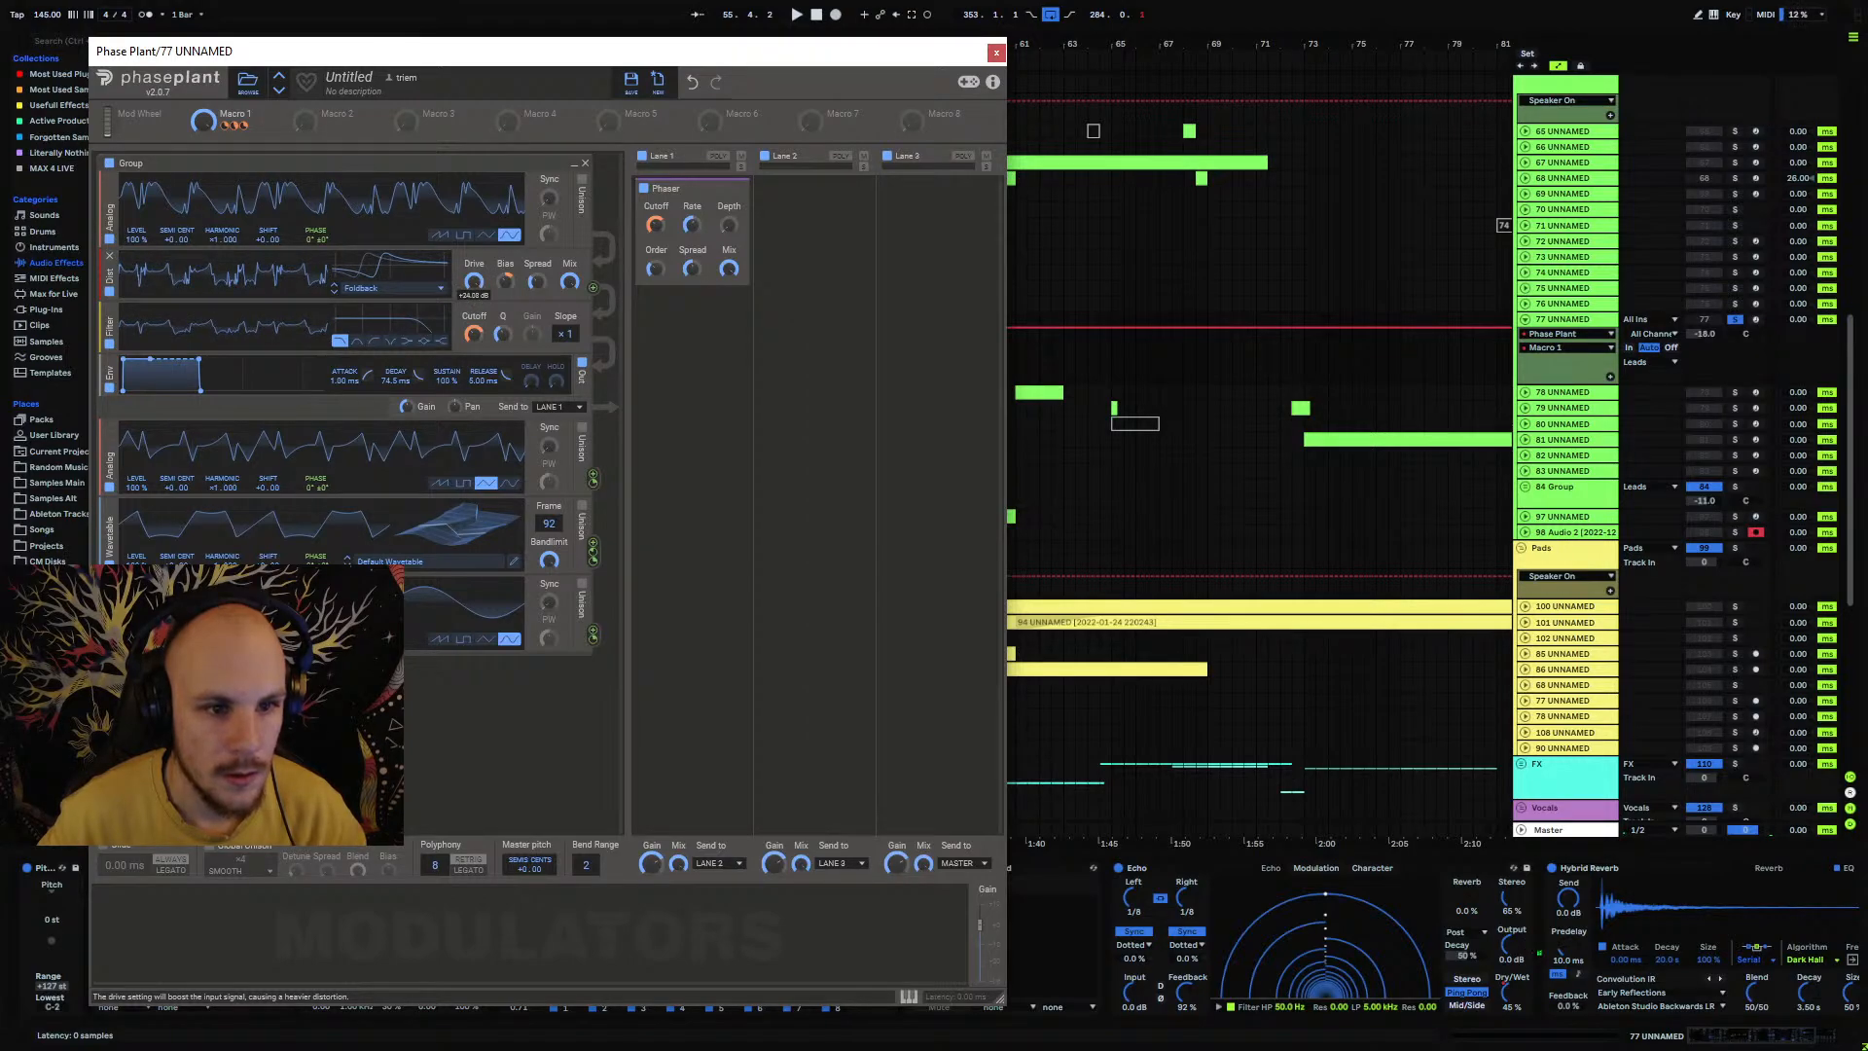
# Step: Adjust the Foldback distortion's drive, and add an Overdrive Distortion with adjusted drive and spread below the Phaser in Lane 1
pyautogui.moveTo(474, 281); pyautogui.dragTo(475, 336)
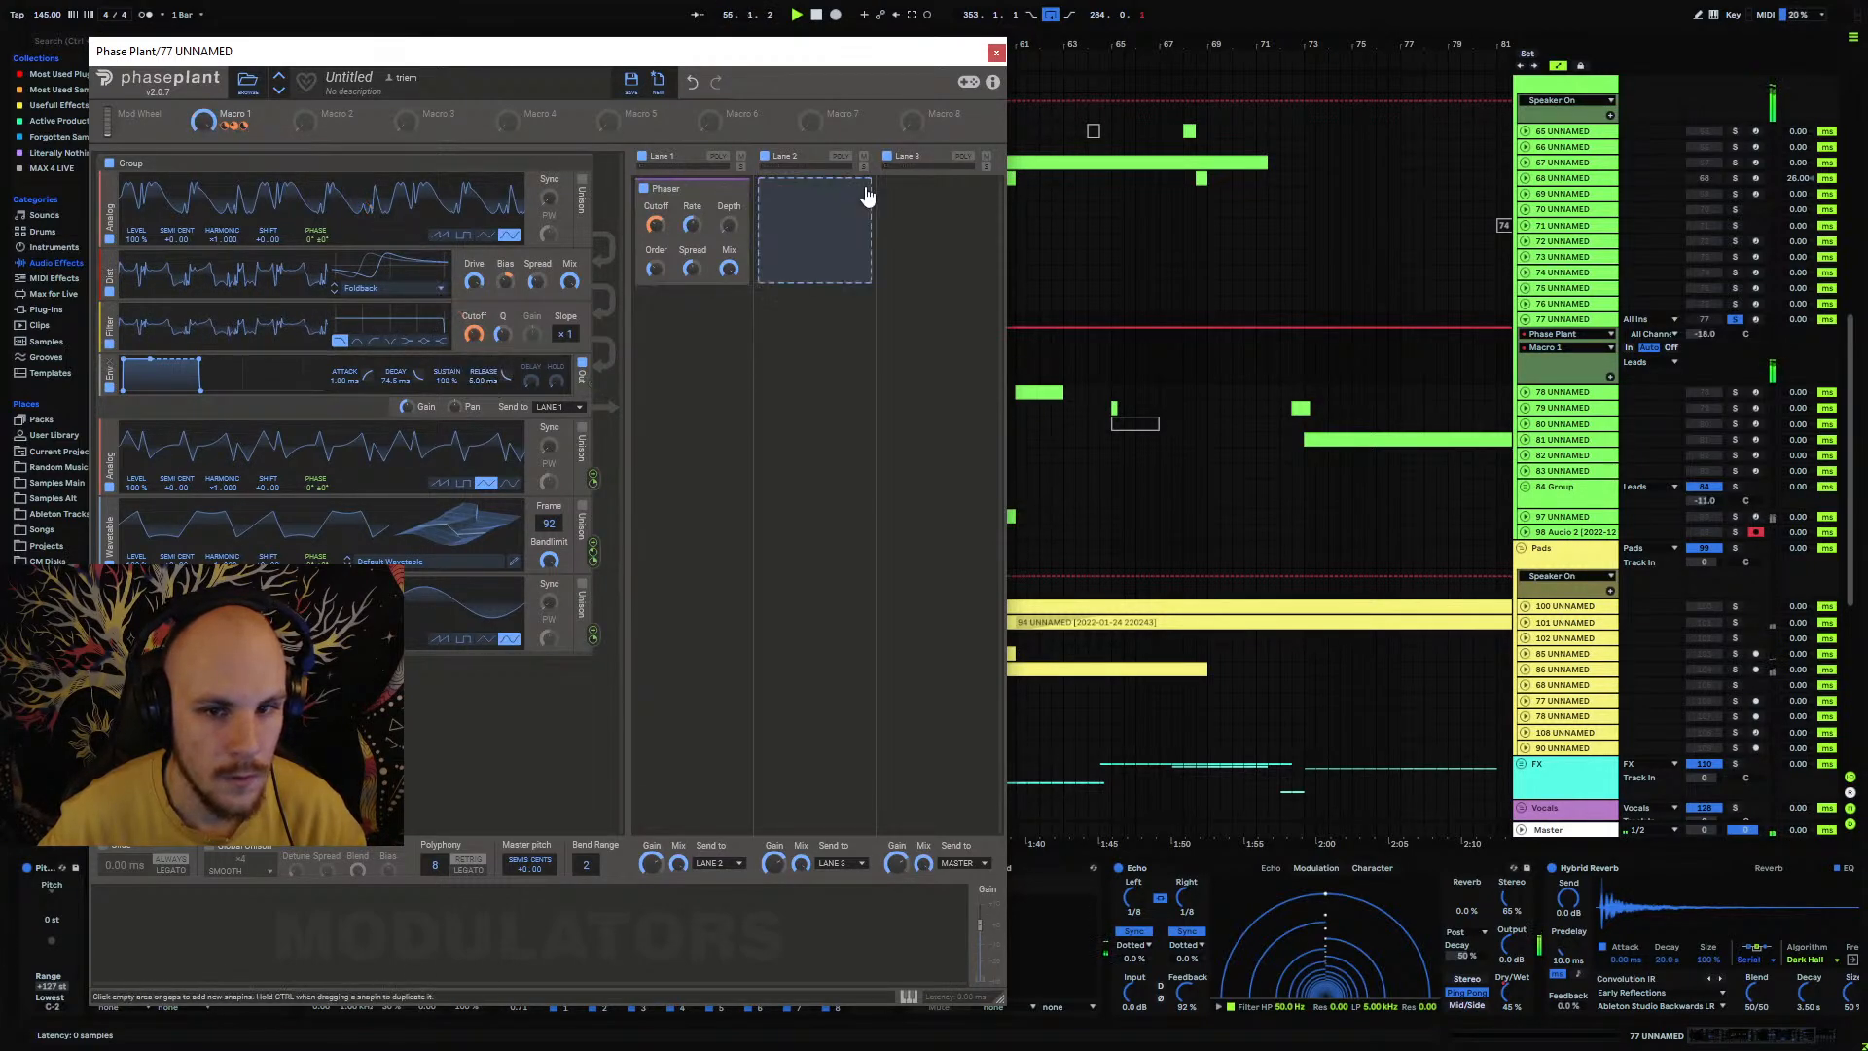
pyautogui.click(692, 310)
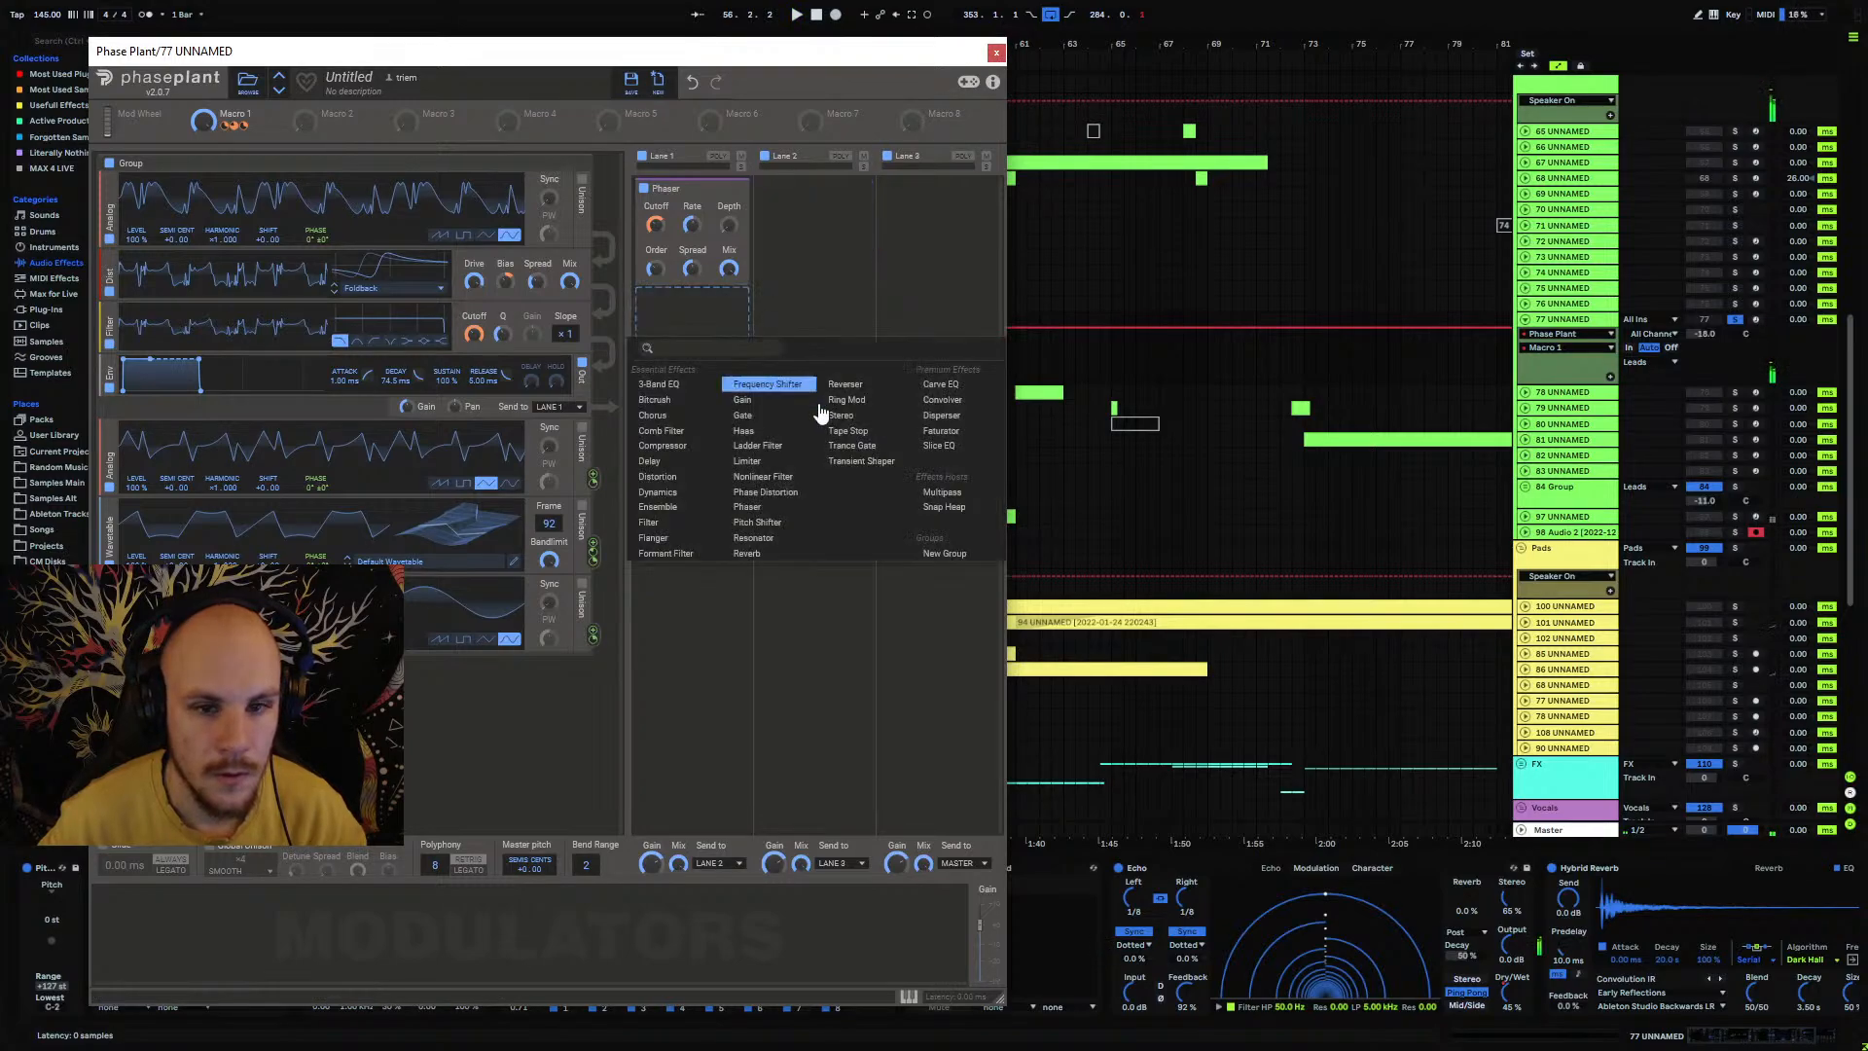
pyautogui.click(658, 475)
pyautogui.moveTo(658, 405)
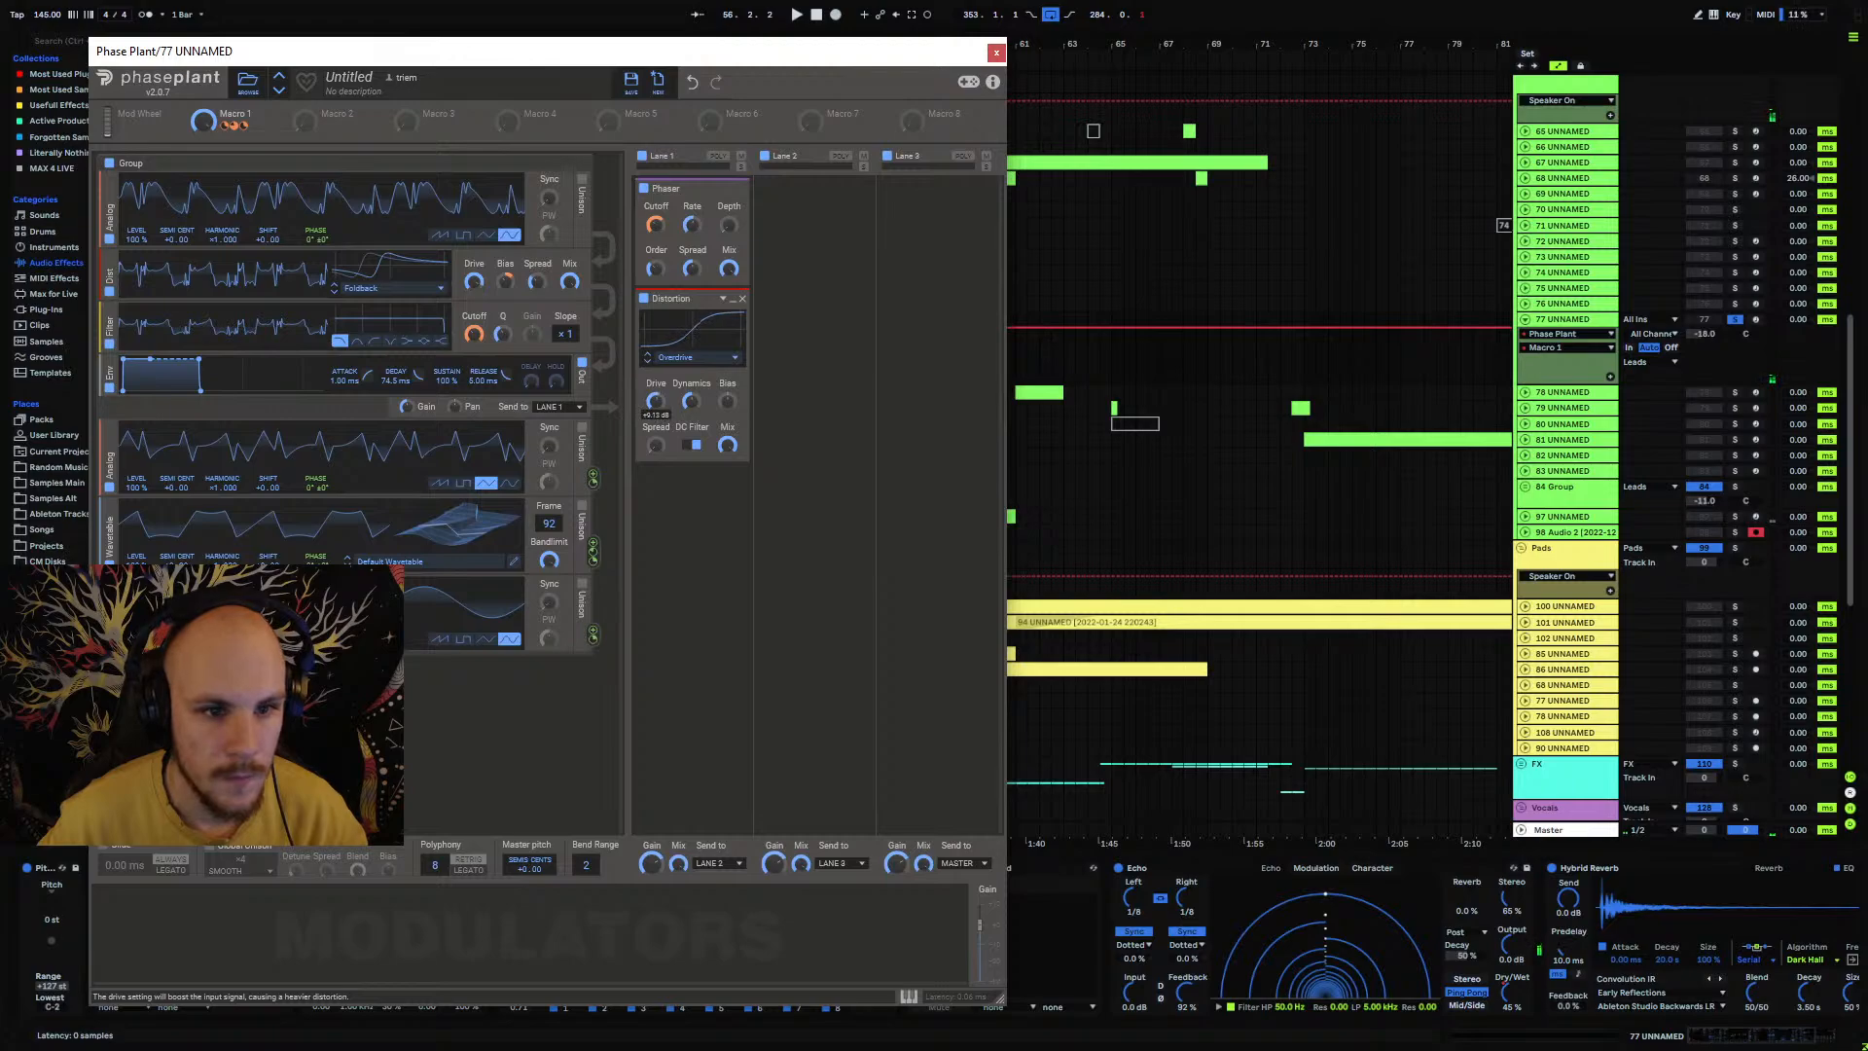
pyautogui.press('space')
pyautogui.moveTo(656, 401); pyautogui.dragTo(650, 449)
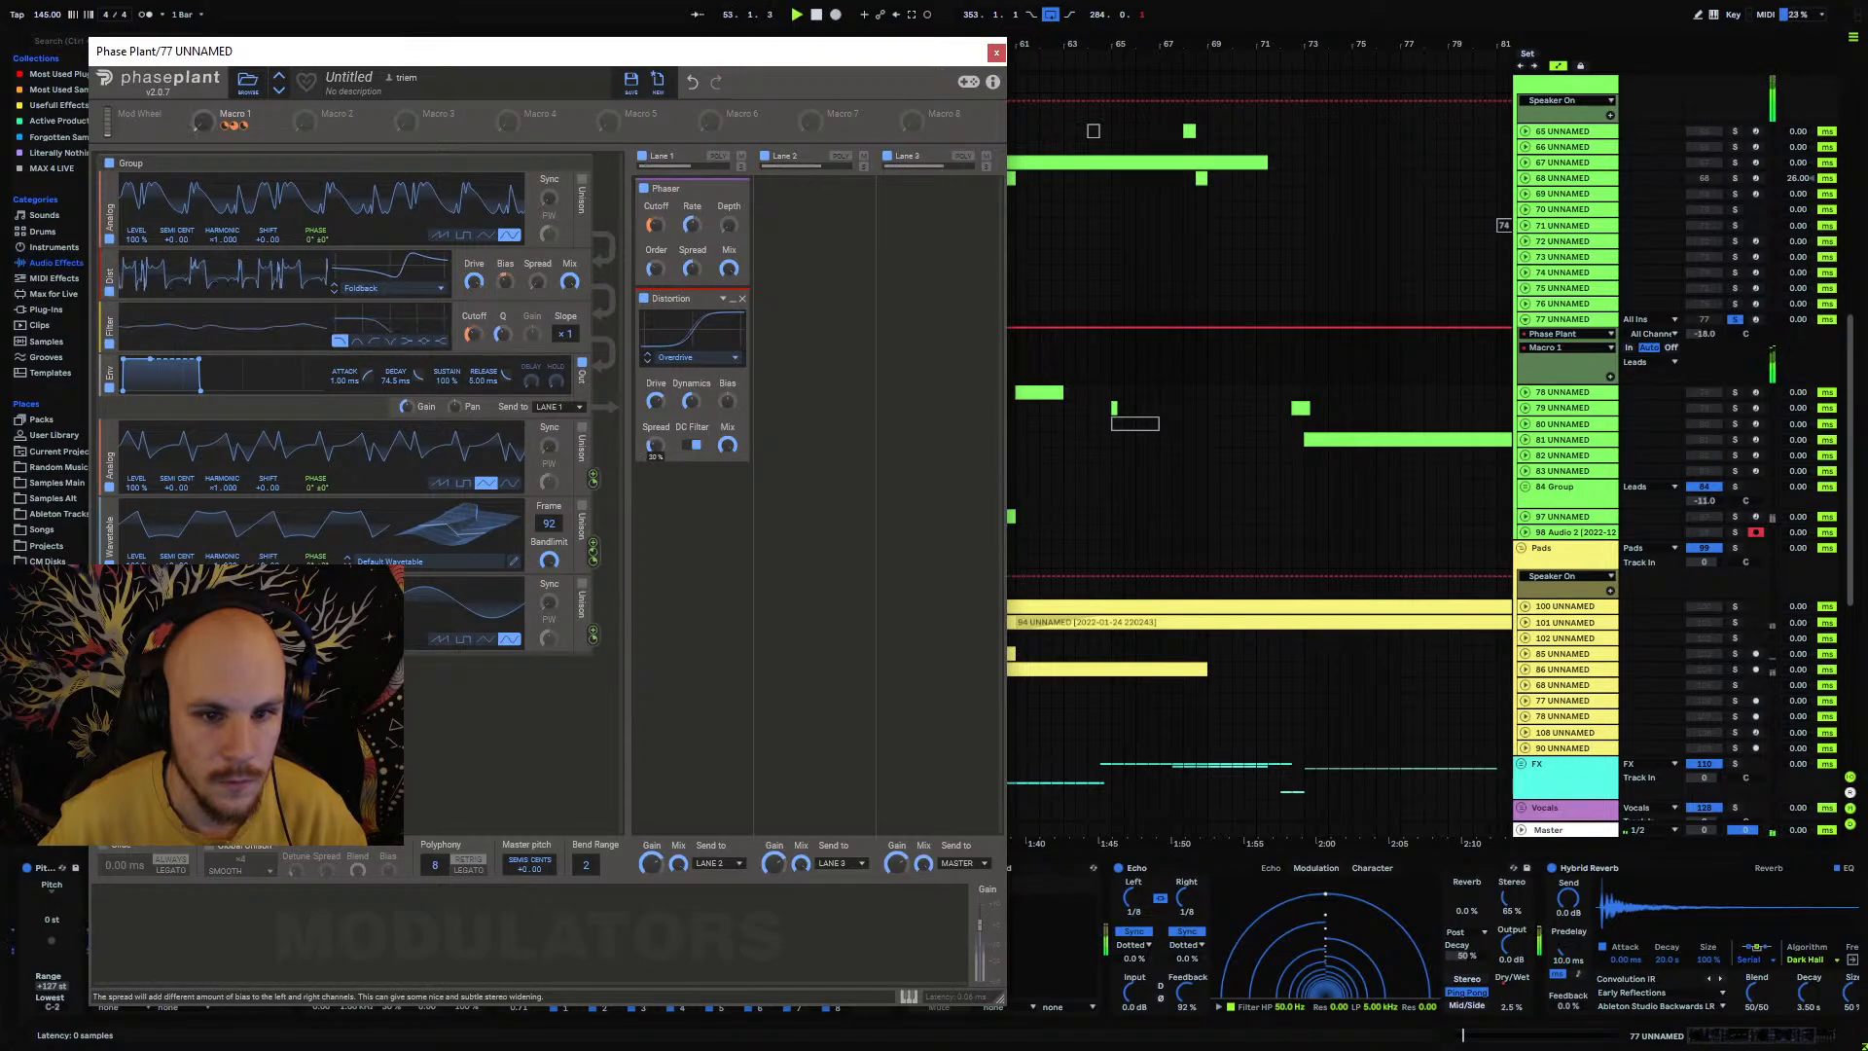
# Step: Add a Bitcrush effect, place it before the Phaser in Lane 1, and close Phase Plant
pyautogui.click(802, 232)
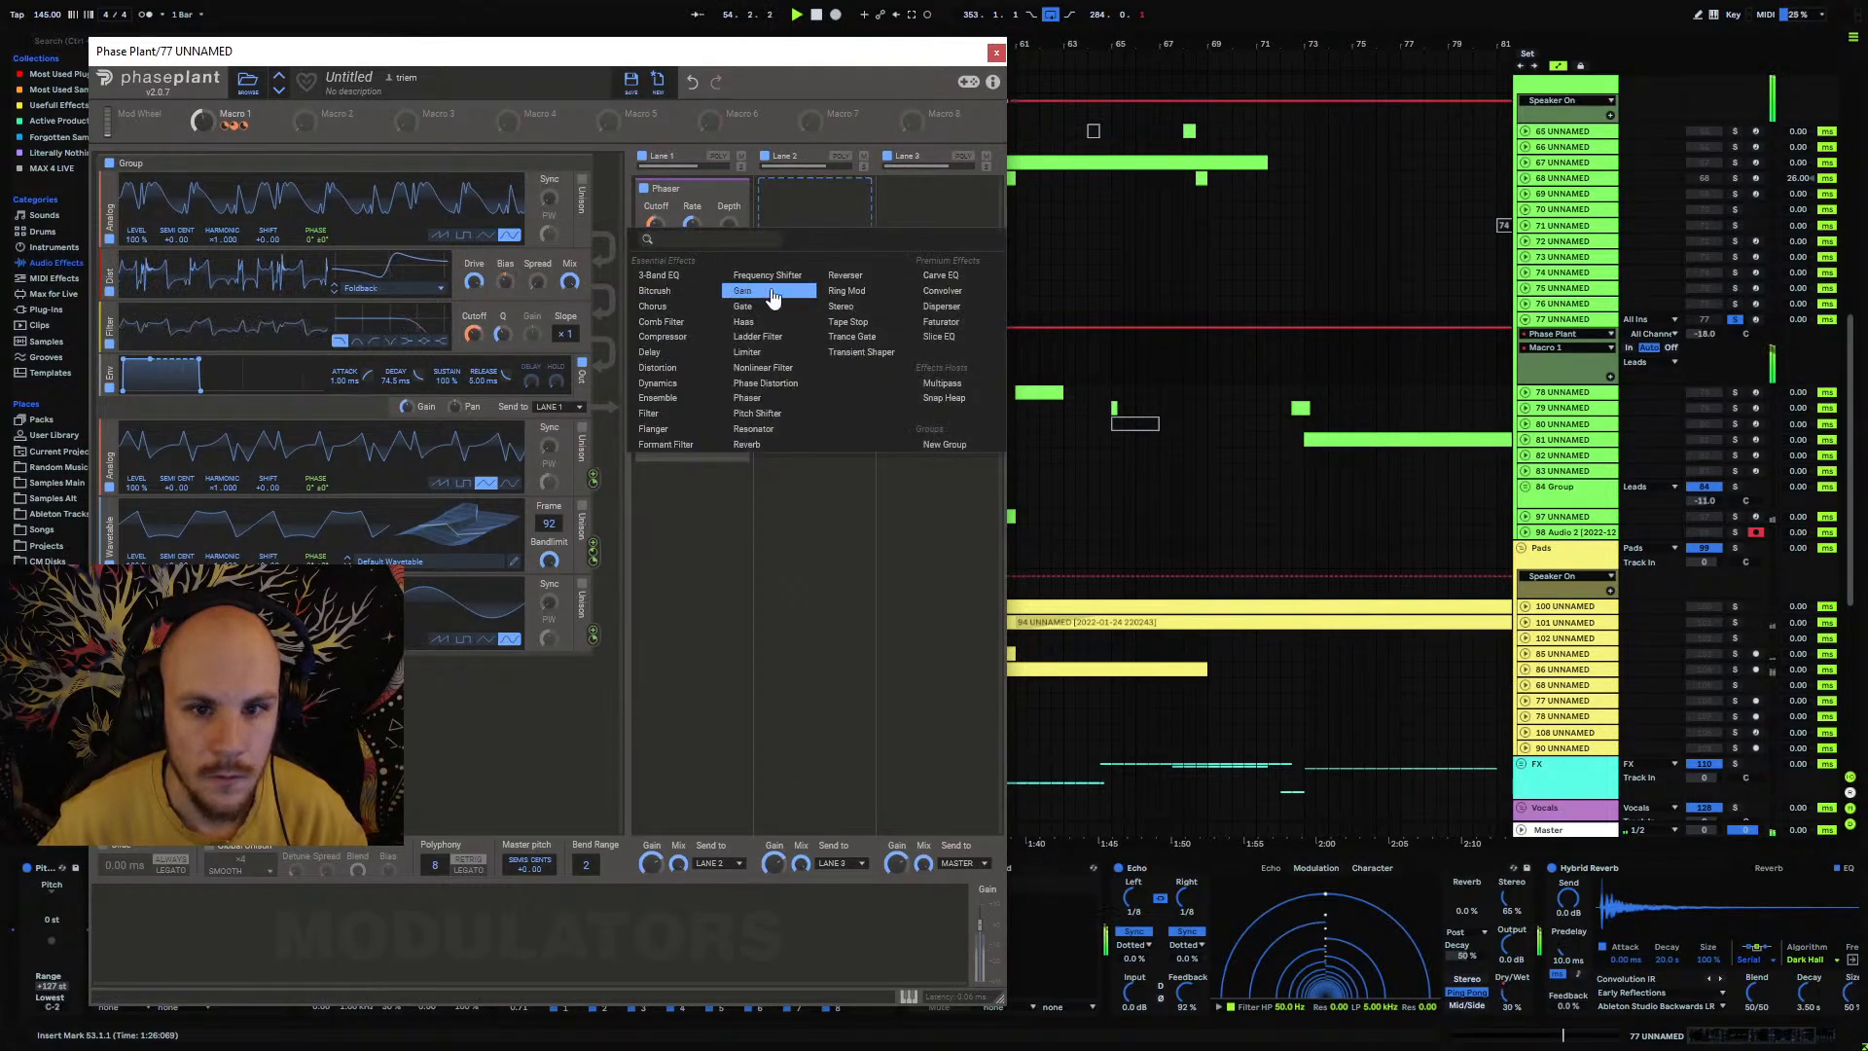
pyautogui.click(655, 290)
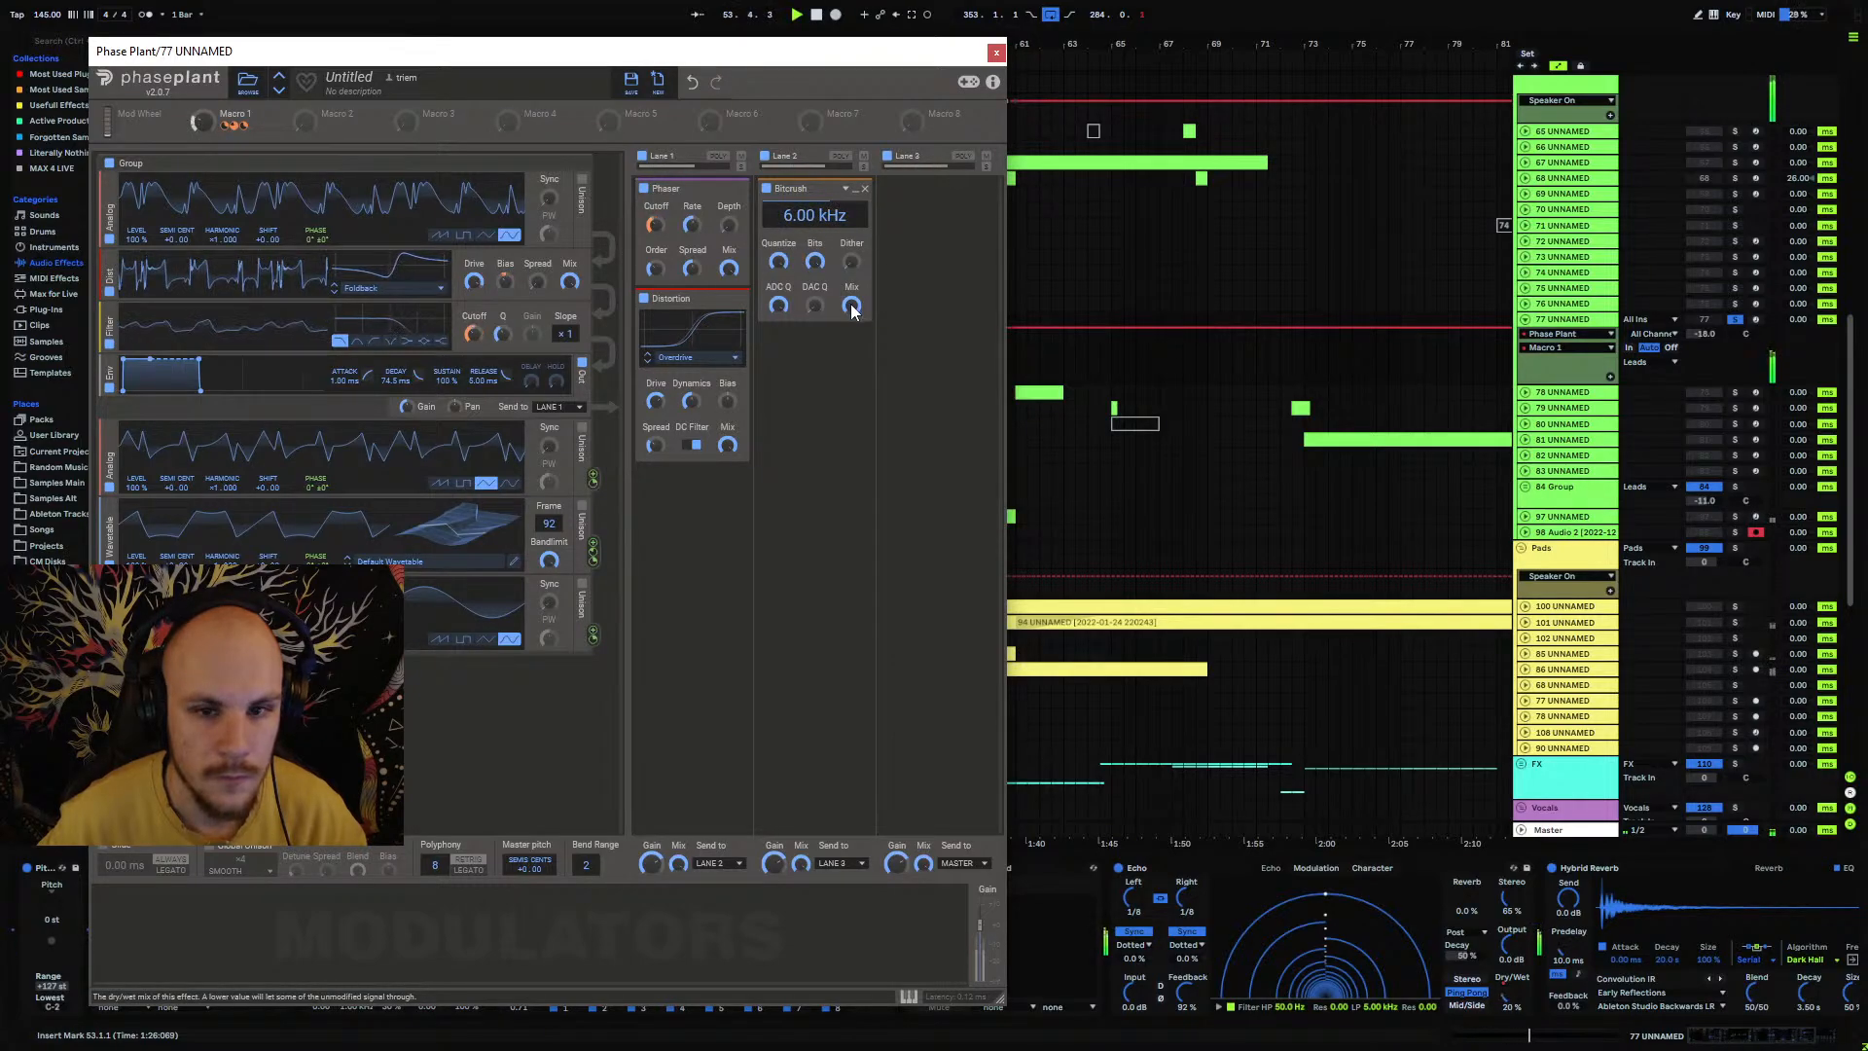
pyautogui.moveTo(790, 188); pyautogui.dragTo(671, 188)
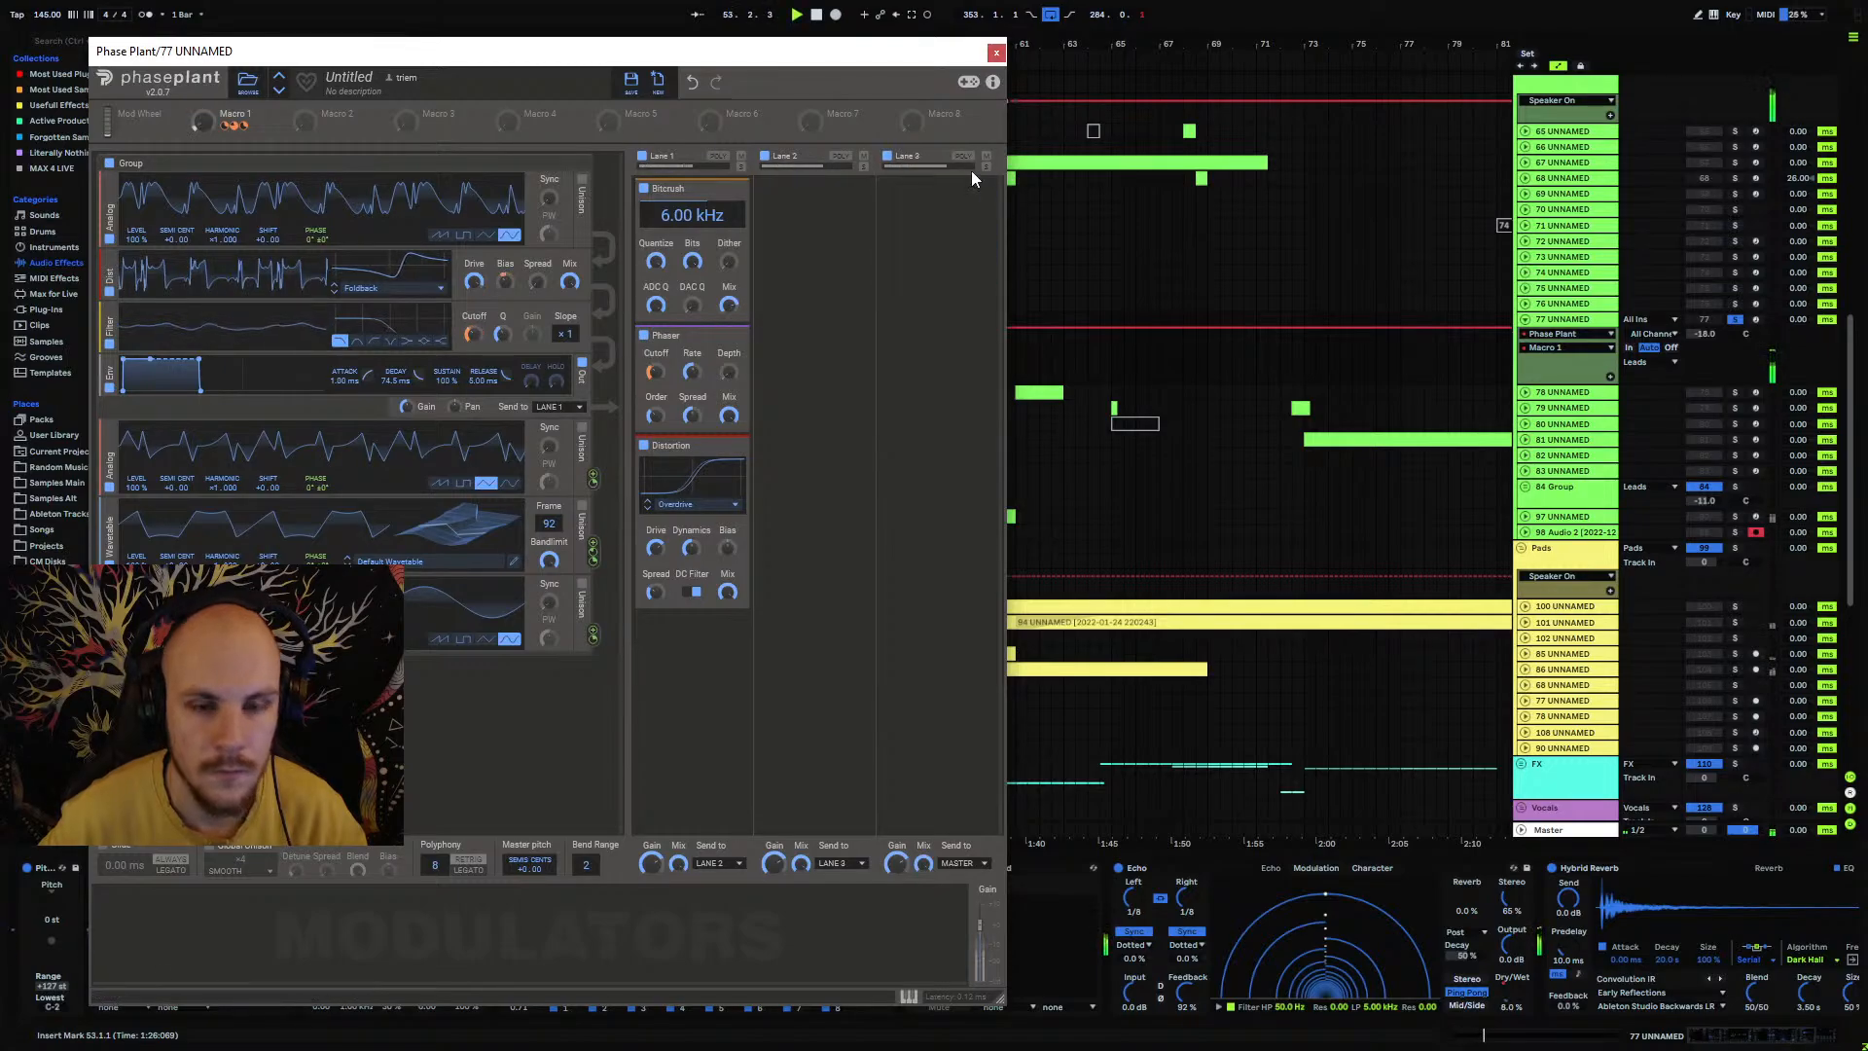
pyautogui.click(996, 51)
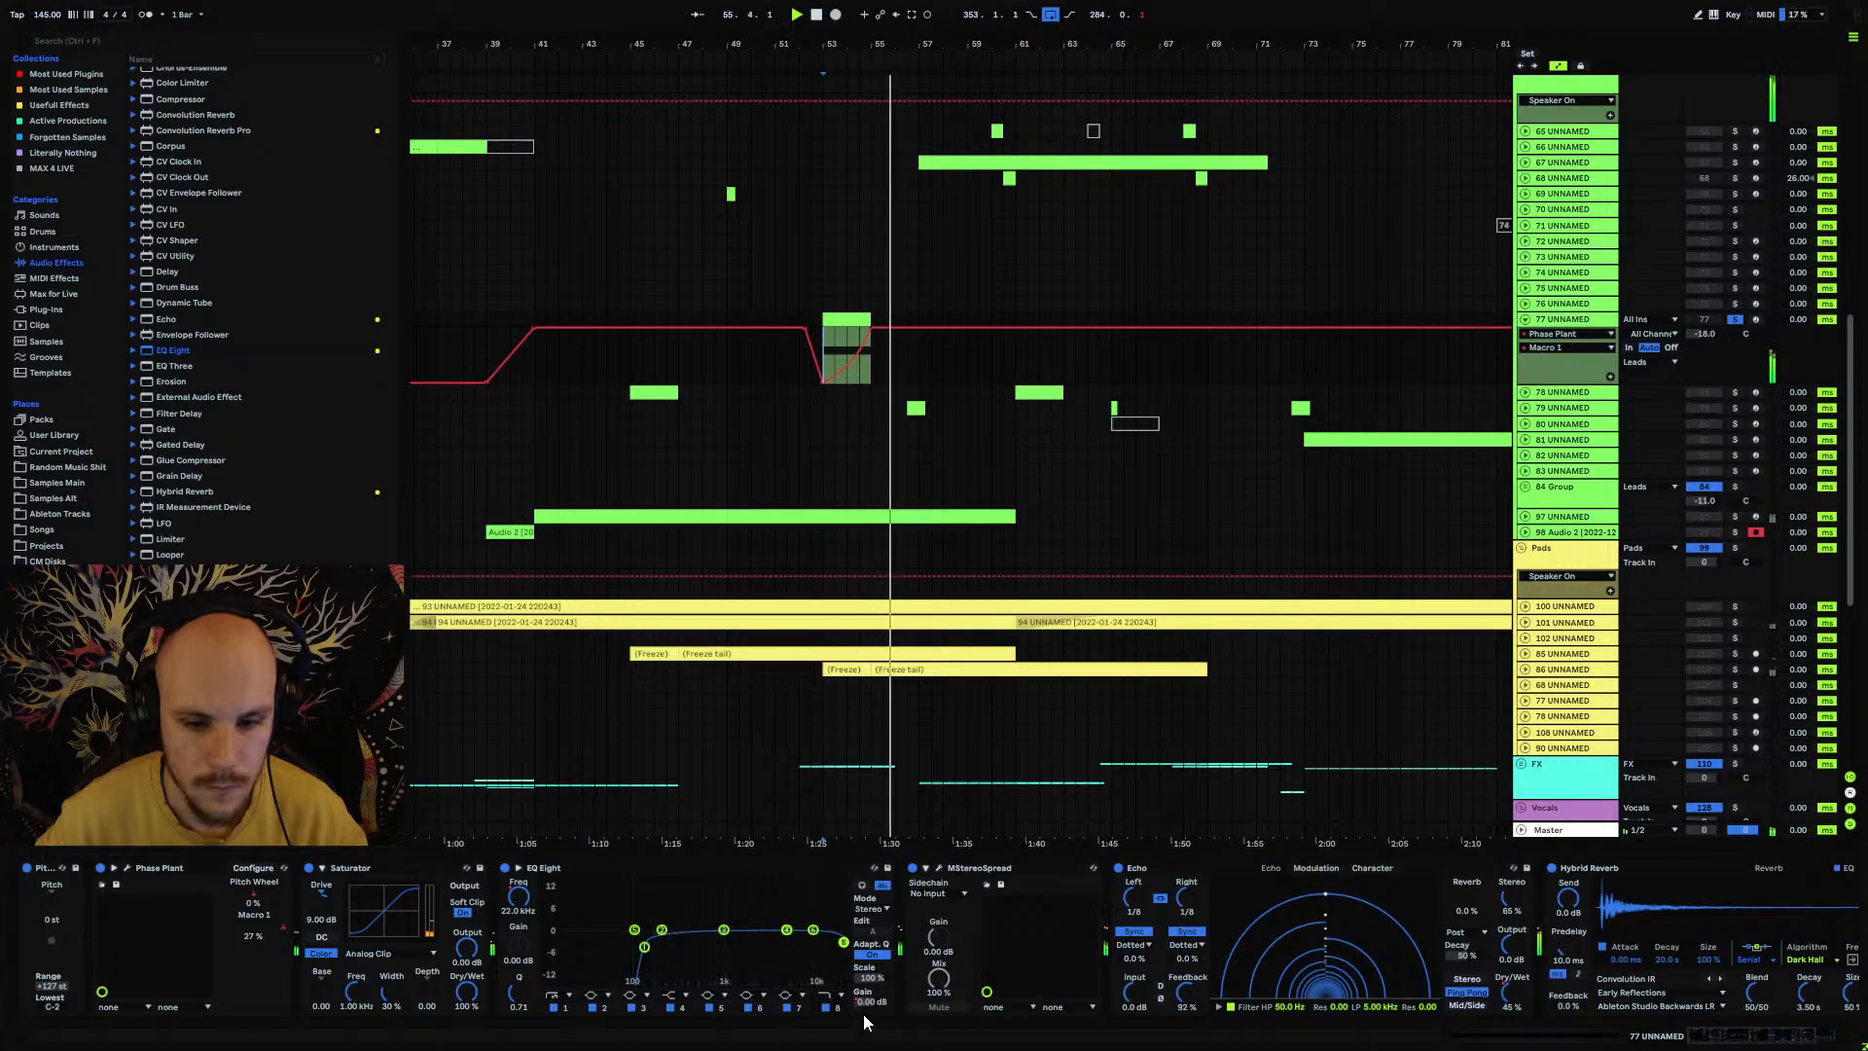
# Step: Check EQ Eight's output gain and Phase Plant's master gain as level controls for track 77
pyautogui.moveTo(880, 1004); pyautogui.dragTo(890, 1041)
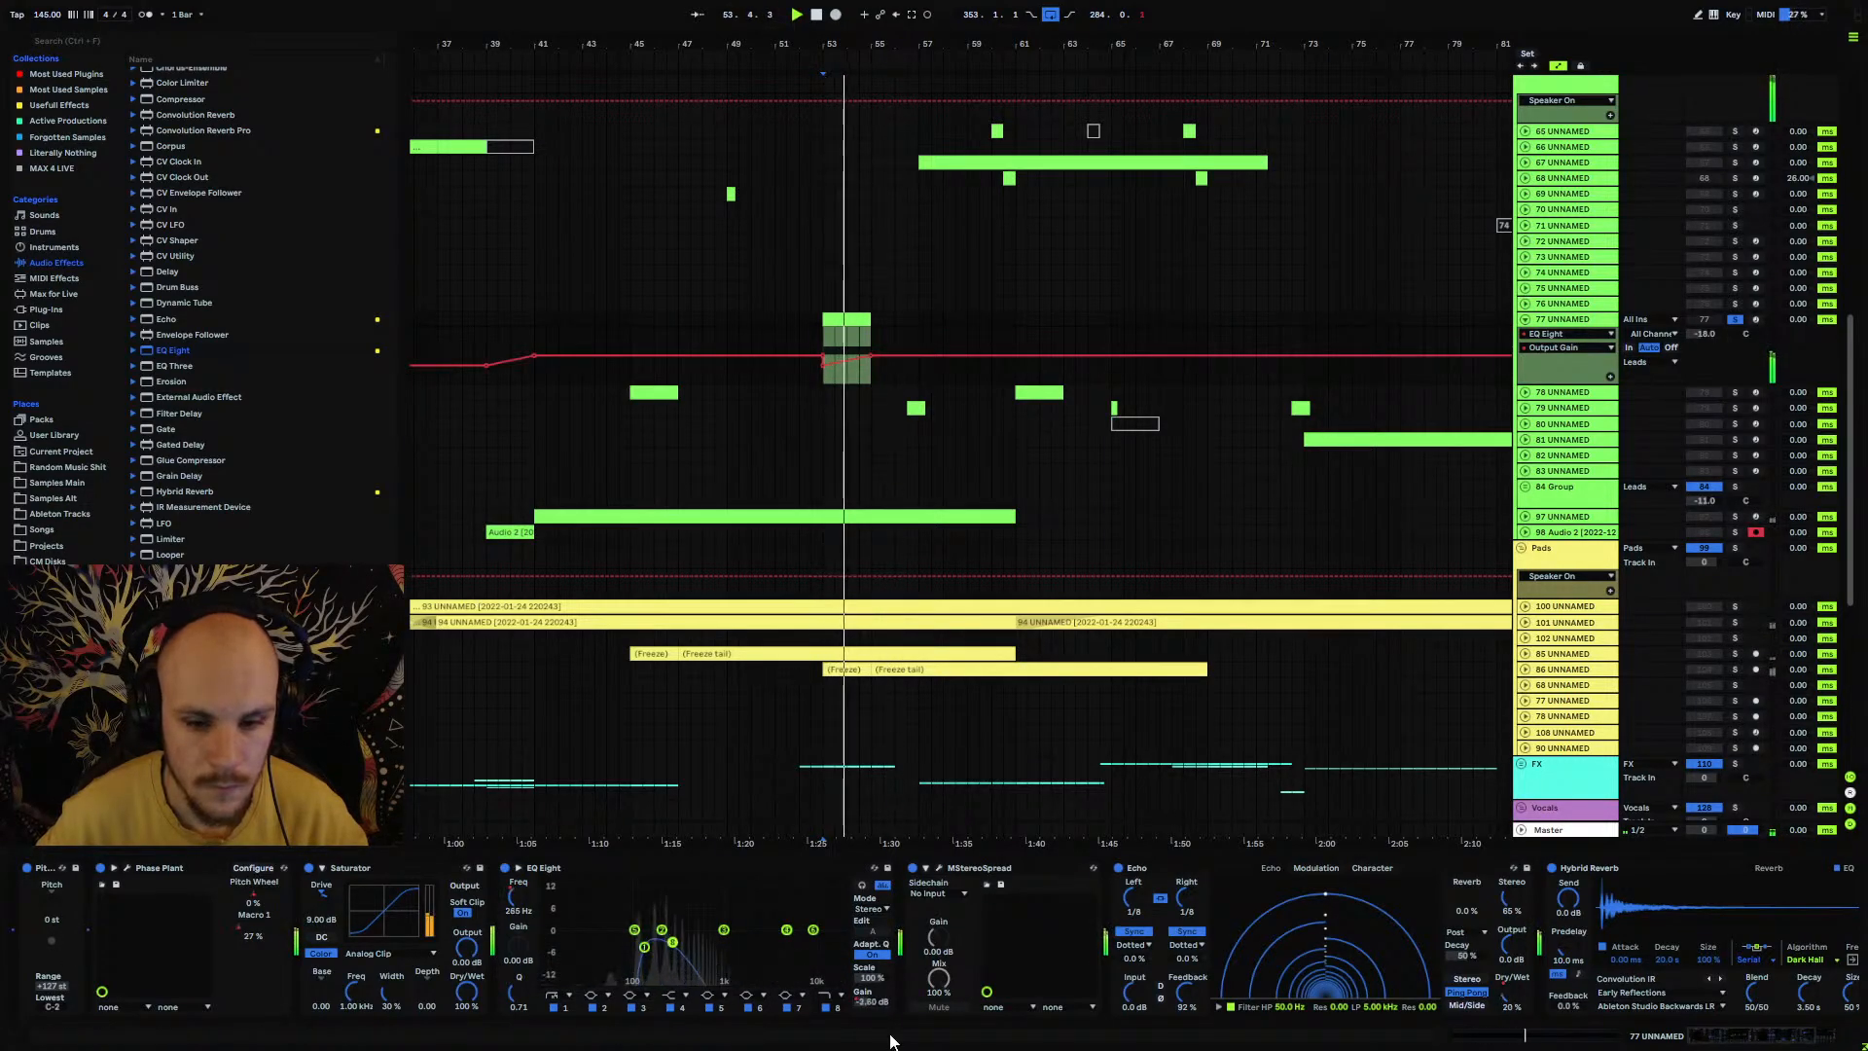
pyautogui.click(128, 867)
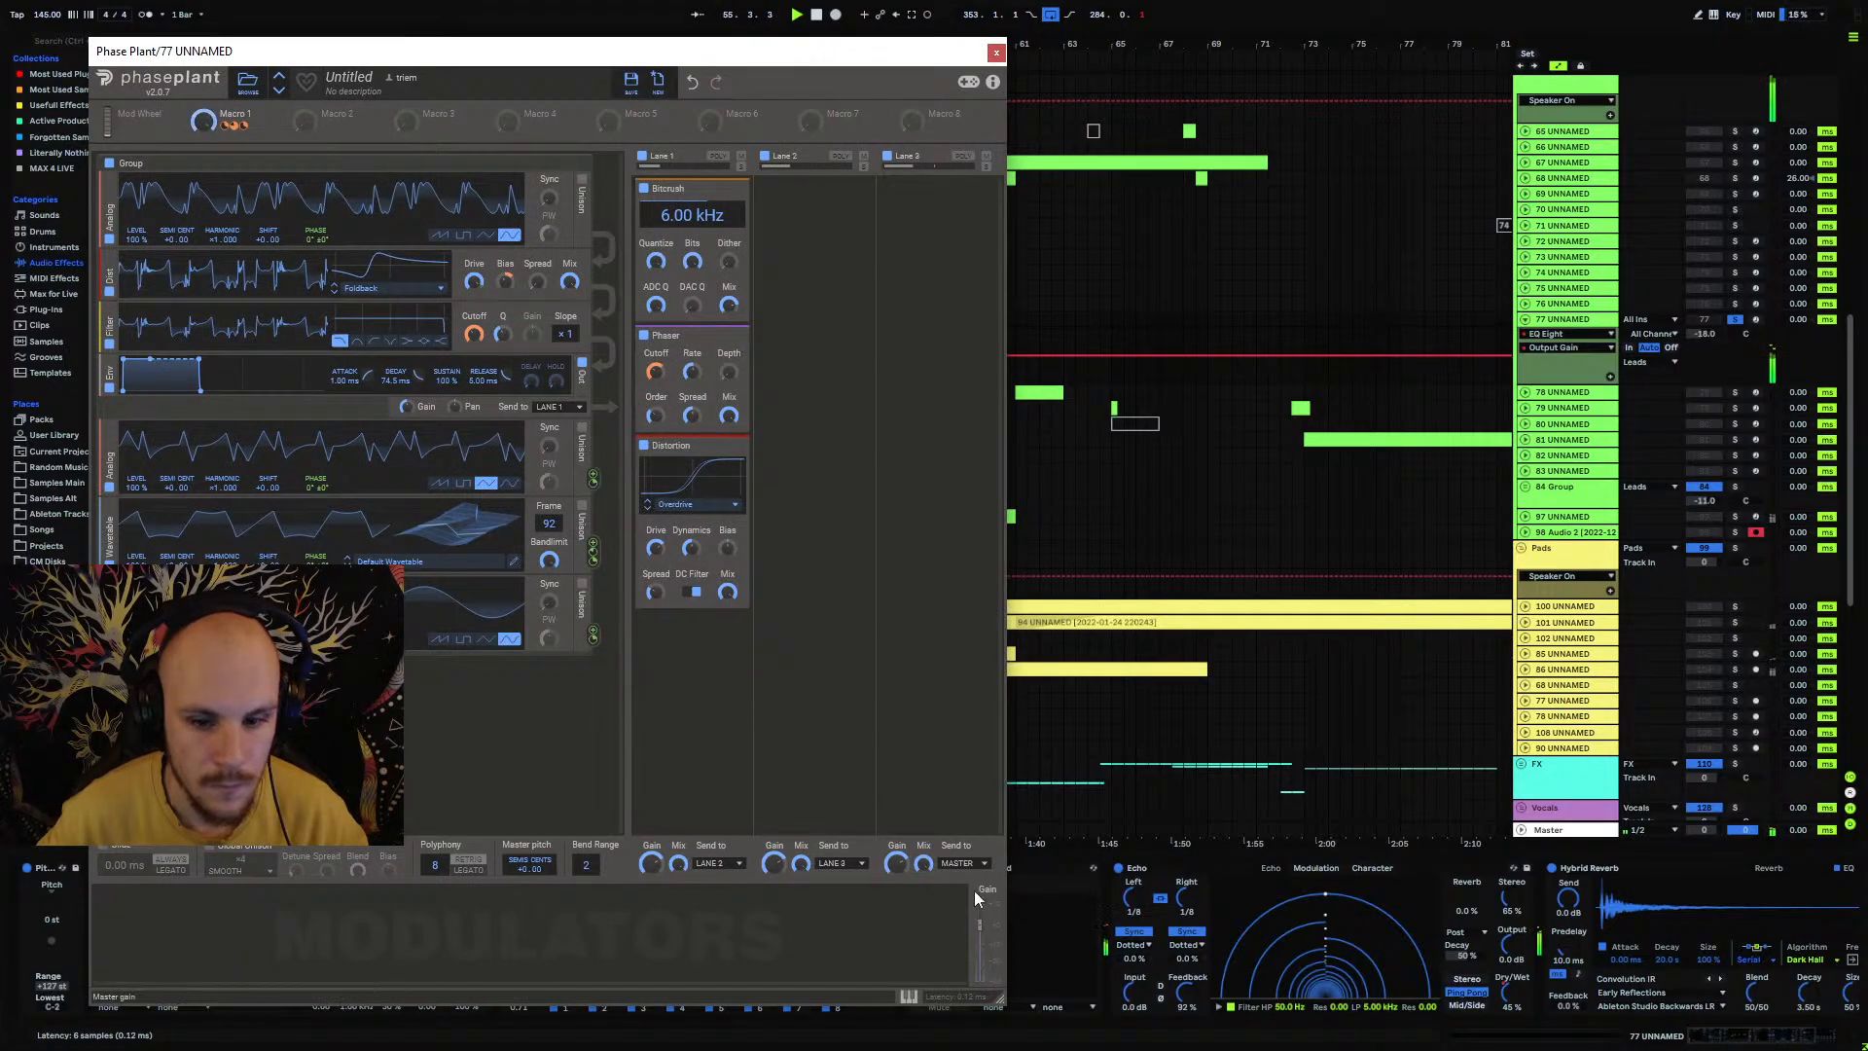
pyautogui.click(979, 924)
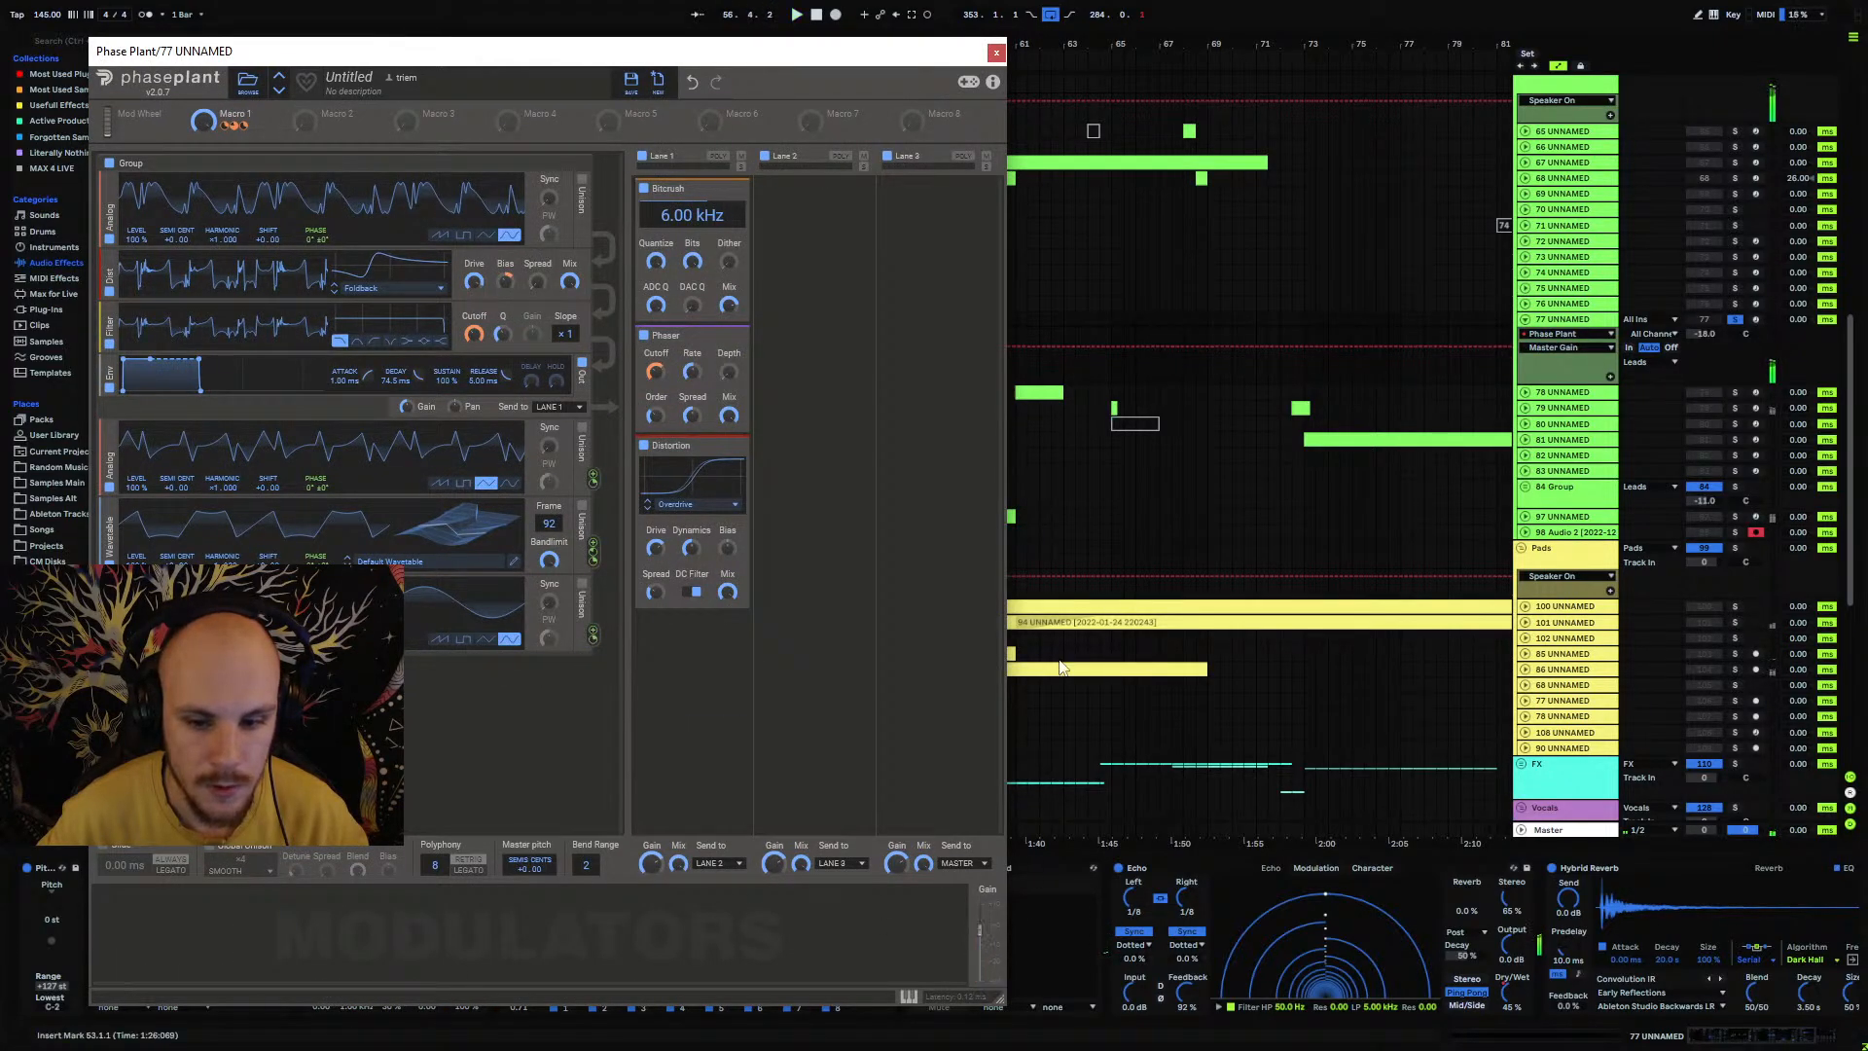
pyautogui.click(996, 51)
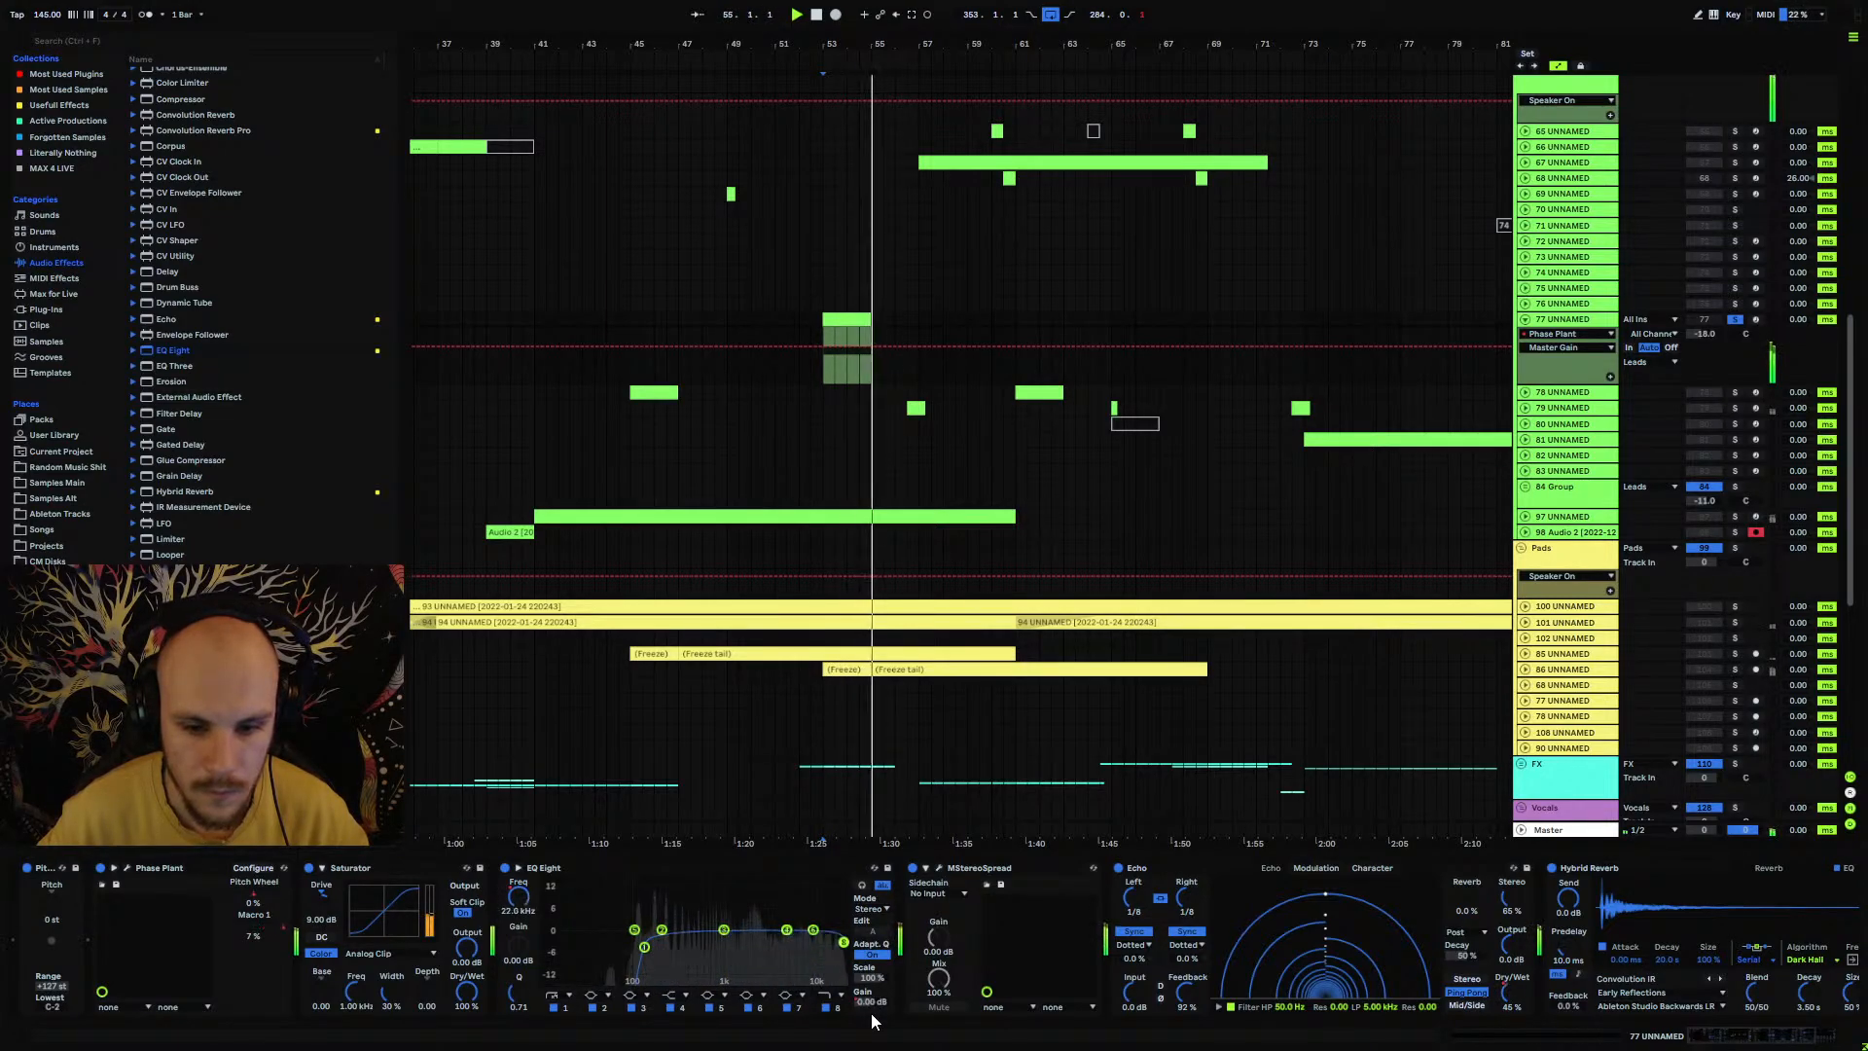
# Step: Lower MStereoSpread's output on track 77 to -4.80 dB, audition the level and close the plugin
pyautogui.click(938, 867)
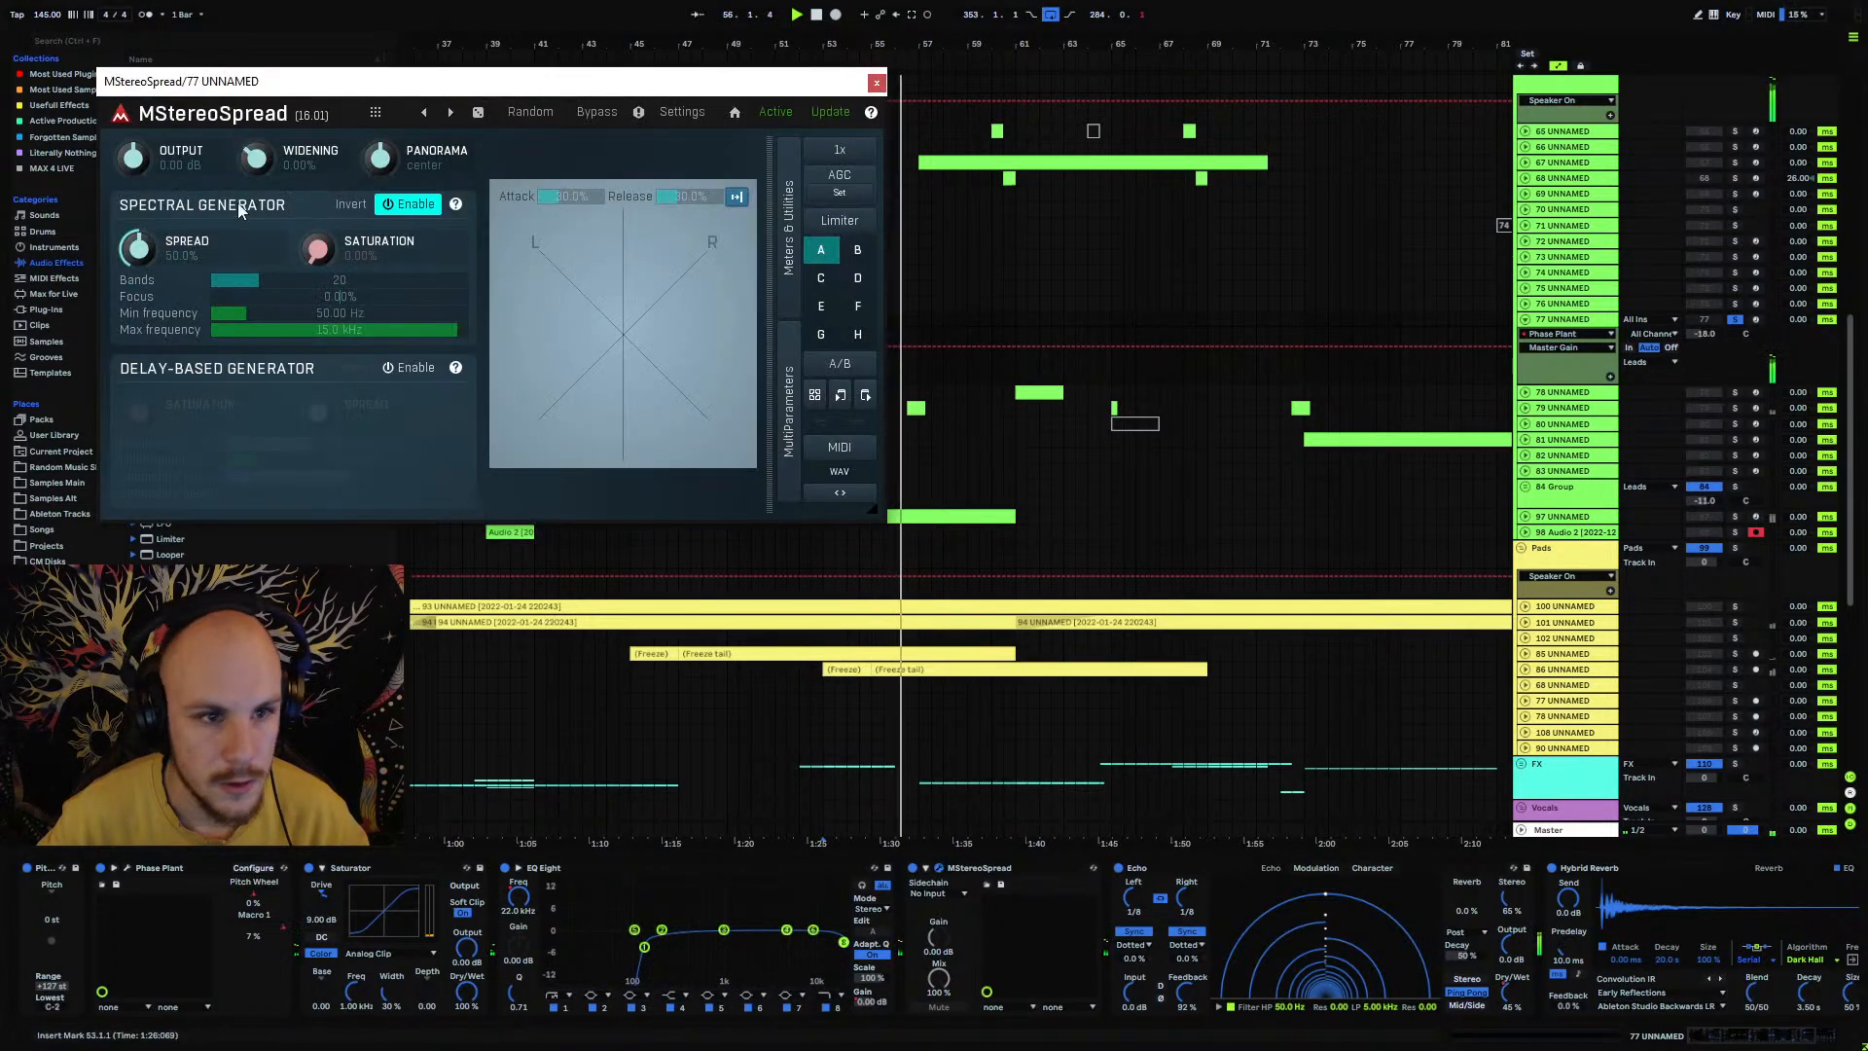
pyautogui.moveTo(139, 160); pyautogui.dragTo(139, 176)
pyautogui.press('space')
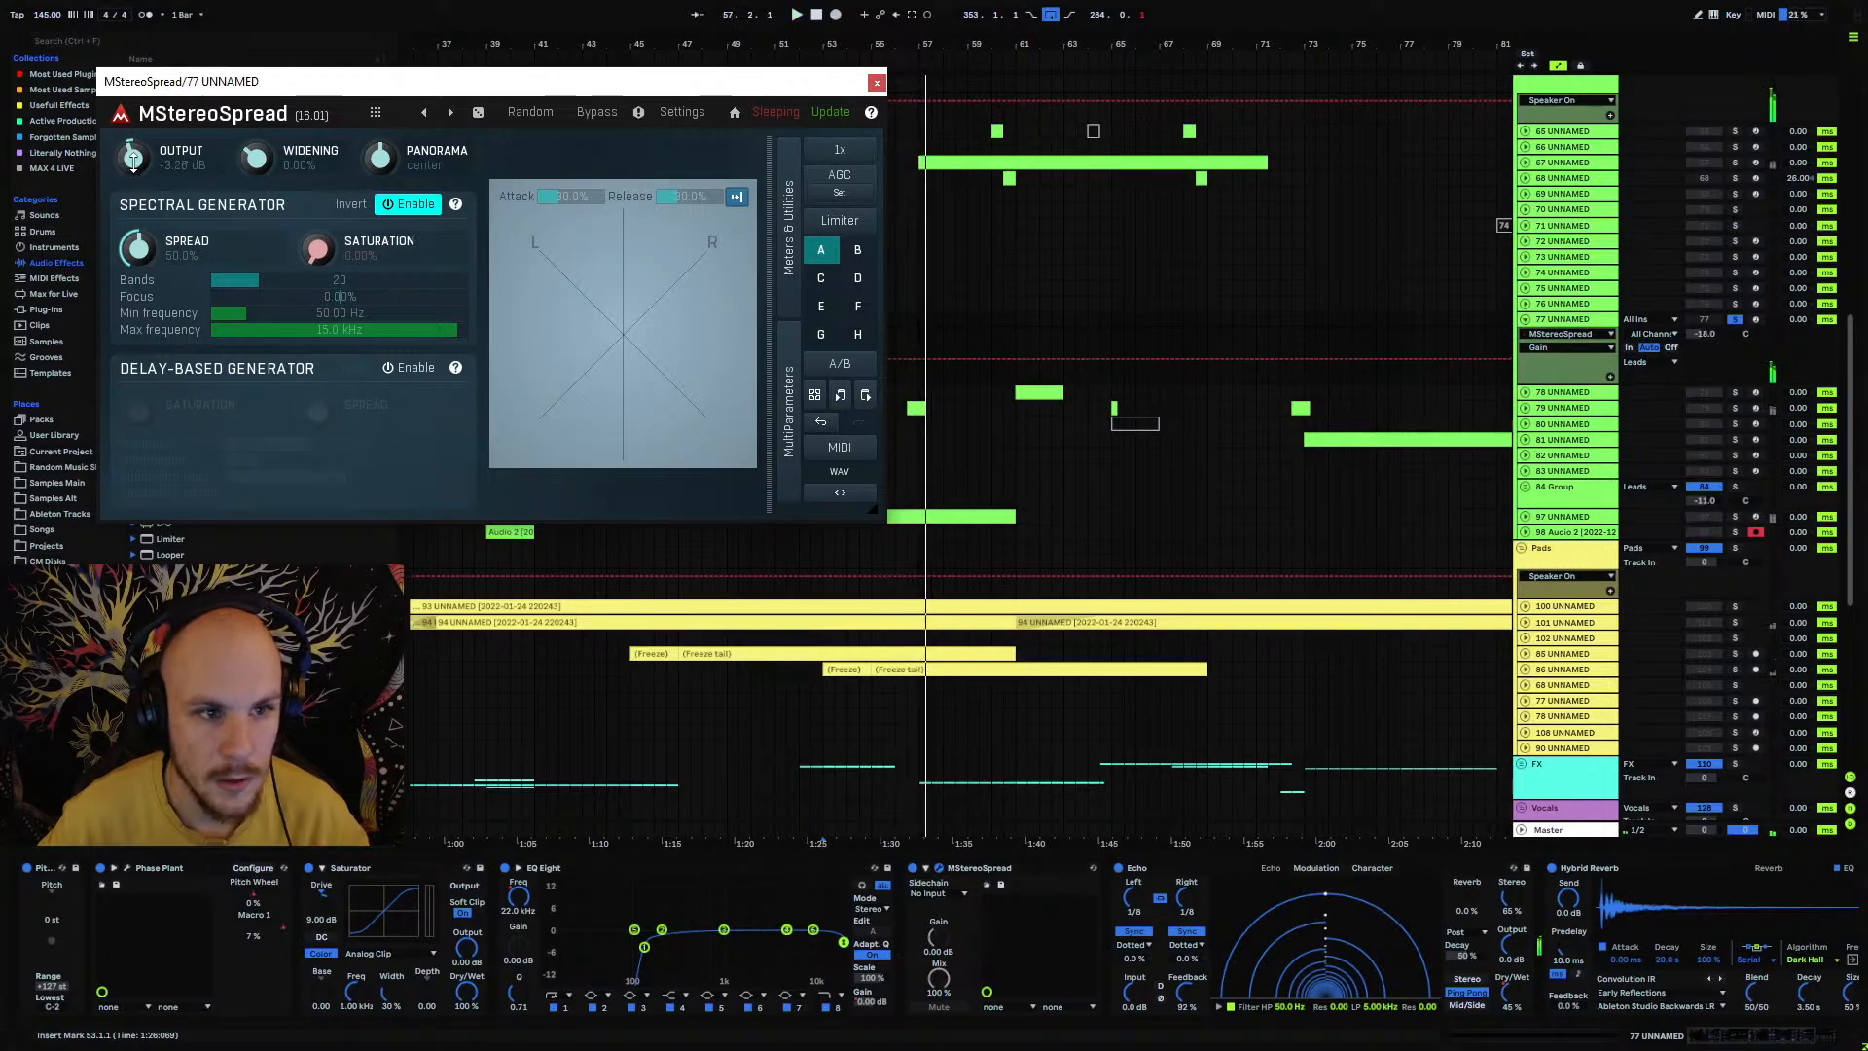
pyautogui.press('space')
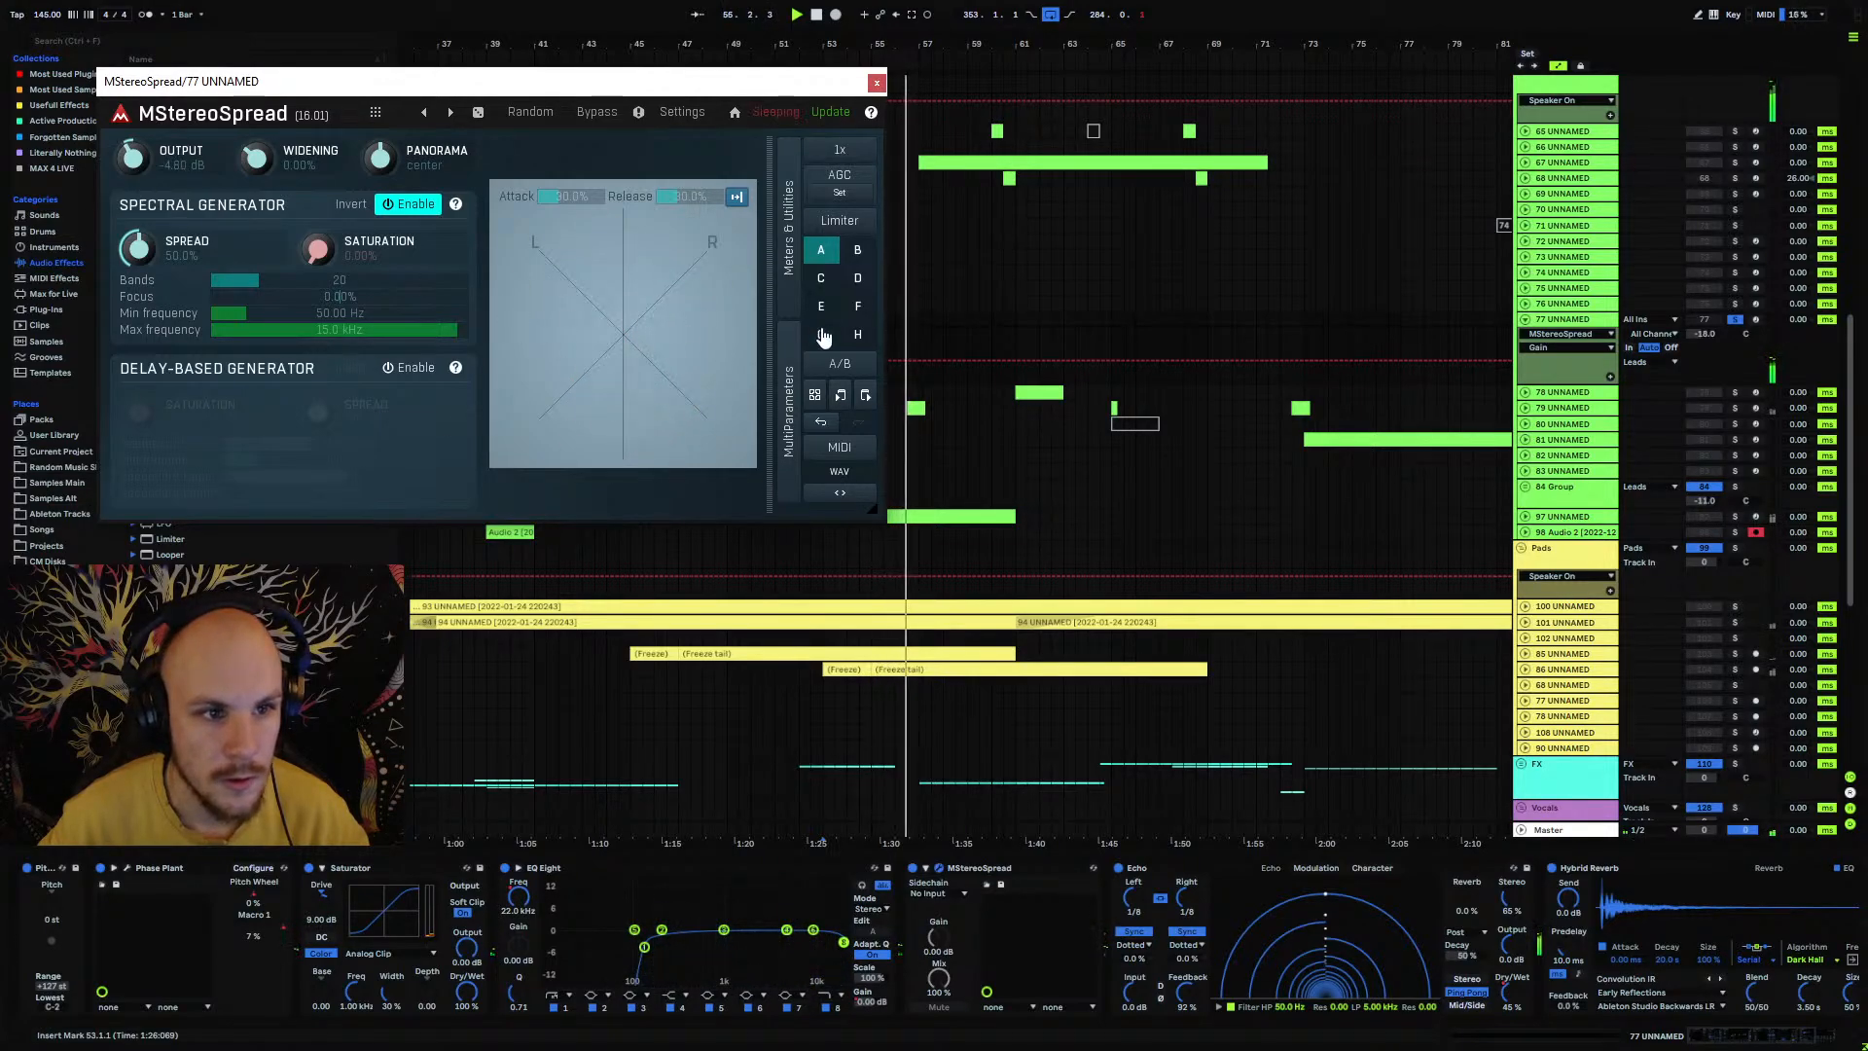
pyautogui.press('space')
pyautogui.press('space')
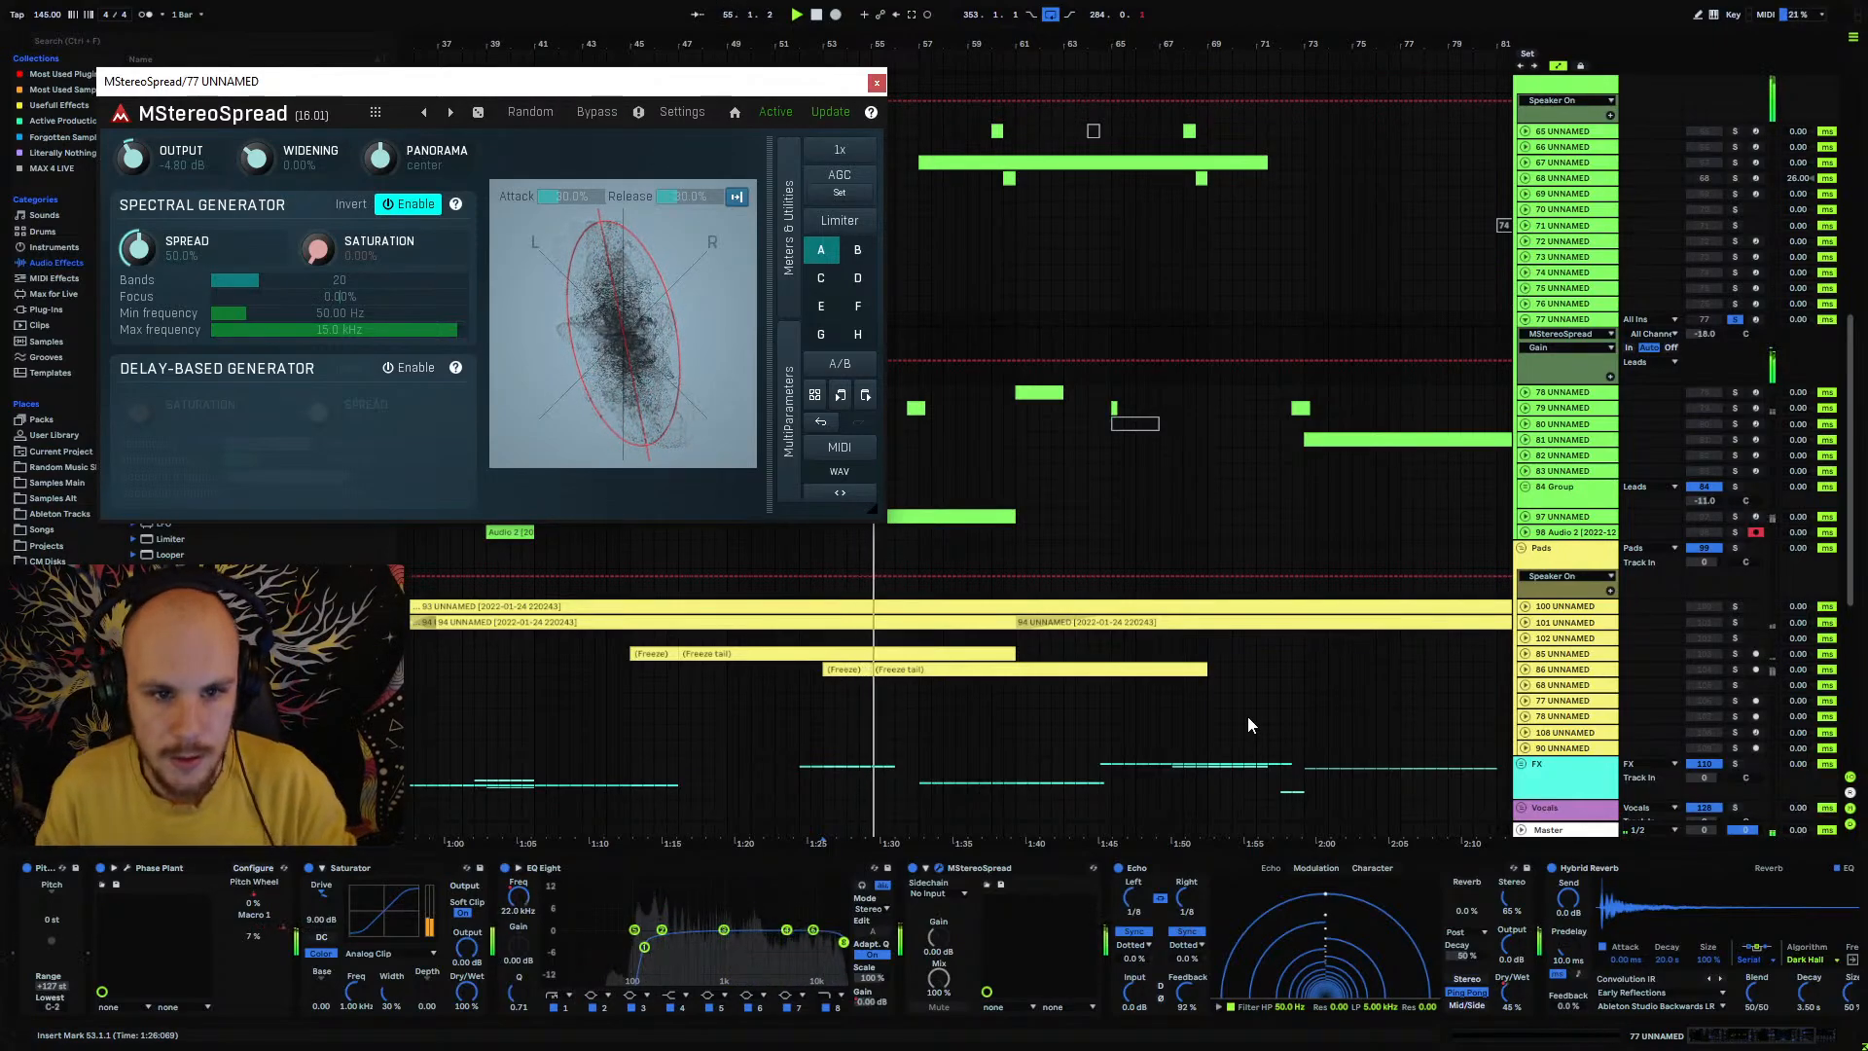
pyautogui.click(877, 82)
# Step: Play from bar 52 and unsolo track 77, keeping it active to hear it in the full mix
pyautogui.click(801, 358)
pyautogui.press('space')
pyautogui.press('space')
pyautogui.click(1735, 320)
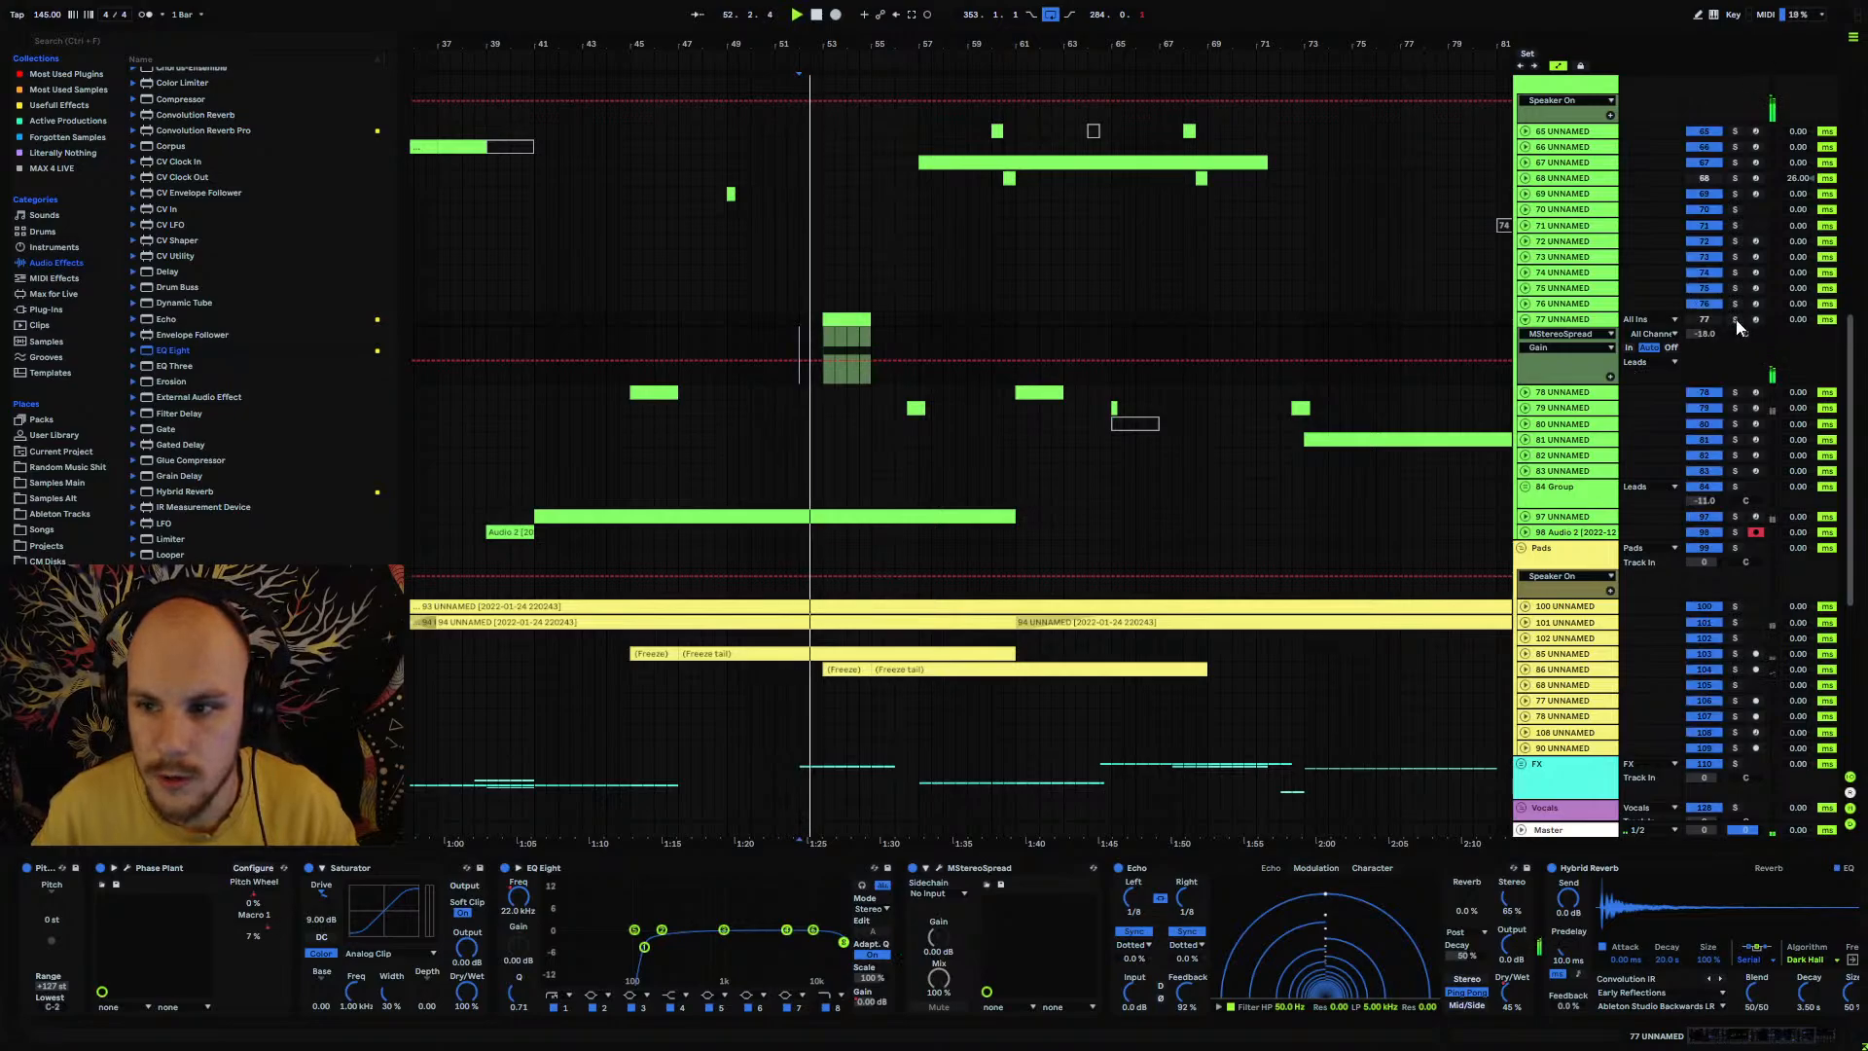
pyautogui.click(1703, 319)
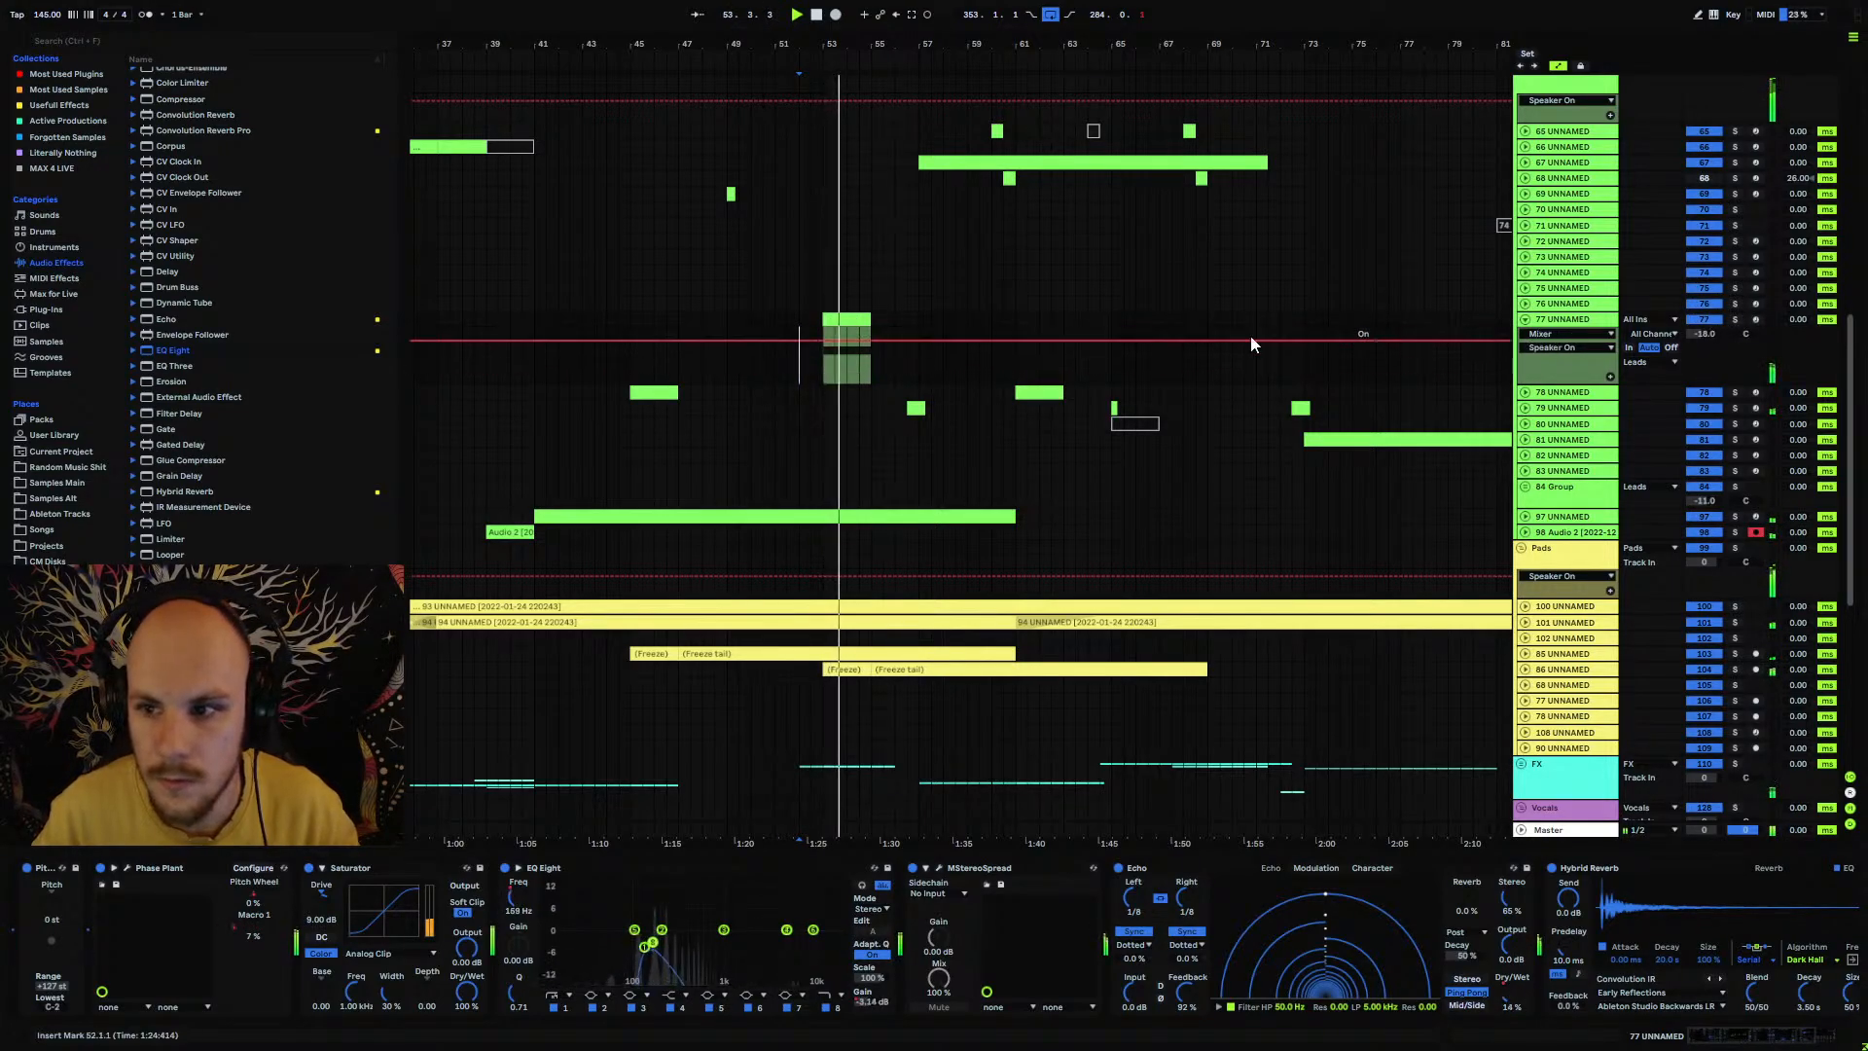
# Step: Duplicate track 77's bars 41 to 57, including the automation, onto bars 57 to 73
pyautogui.moveTo(537, 318); pyautogui.dragTo(916, 327)
pyautogui.hotkey('ctrl', 'd')
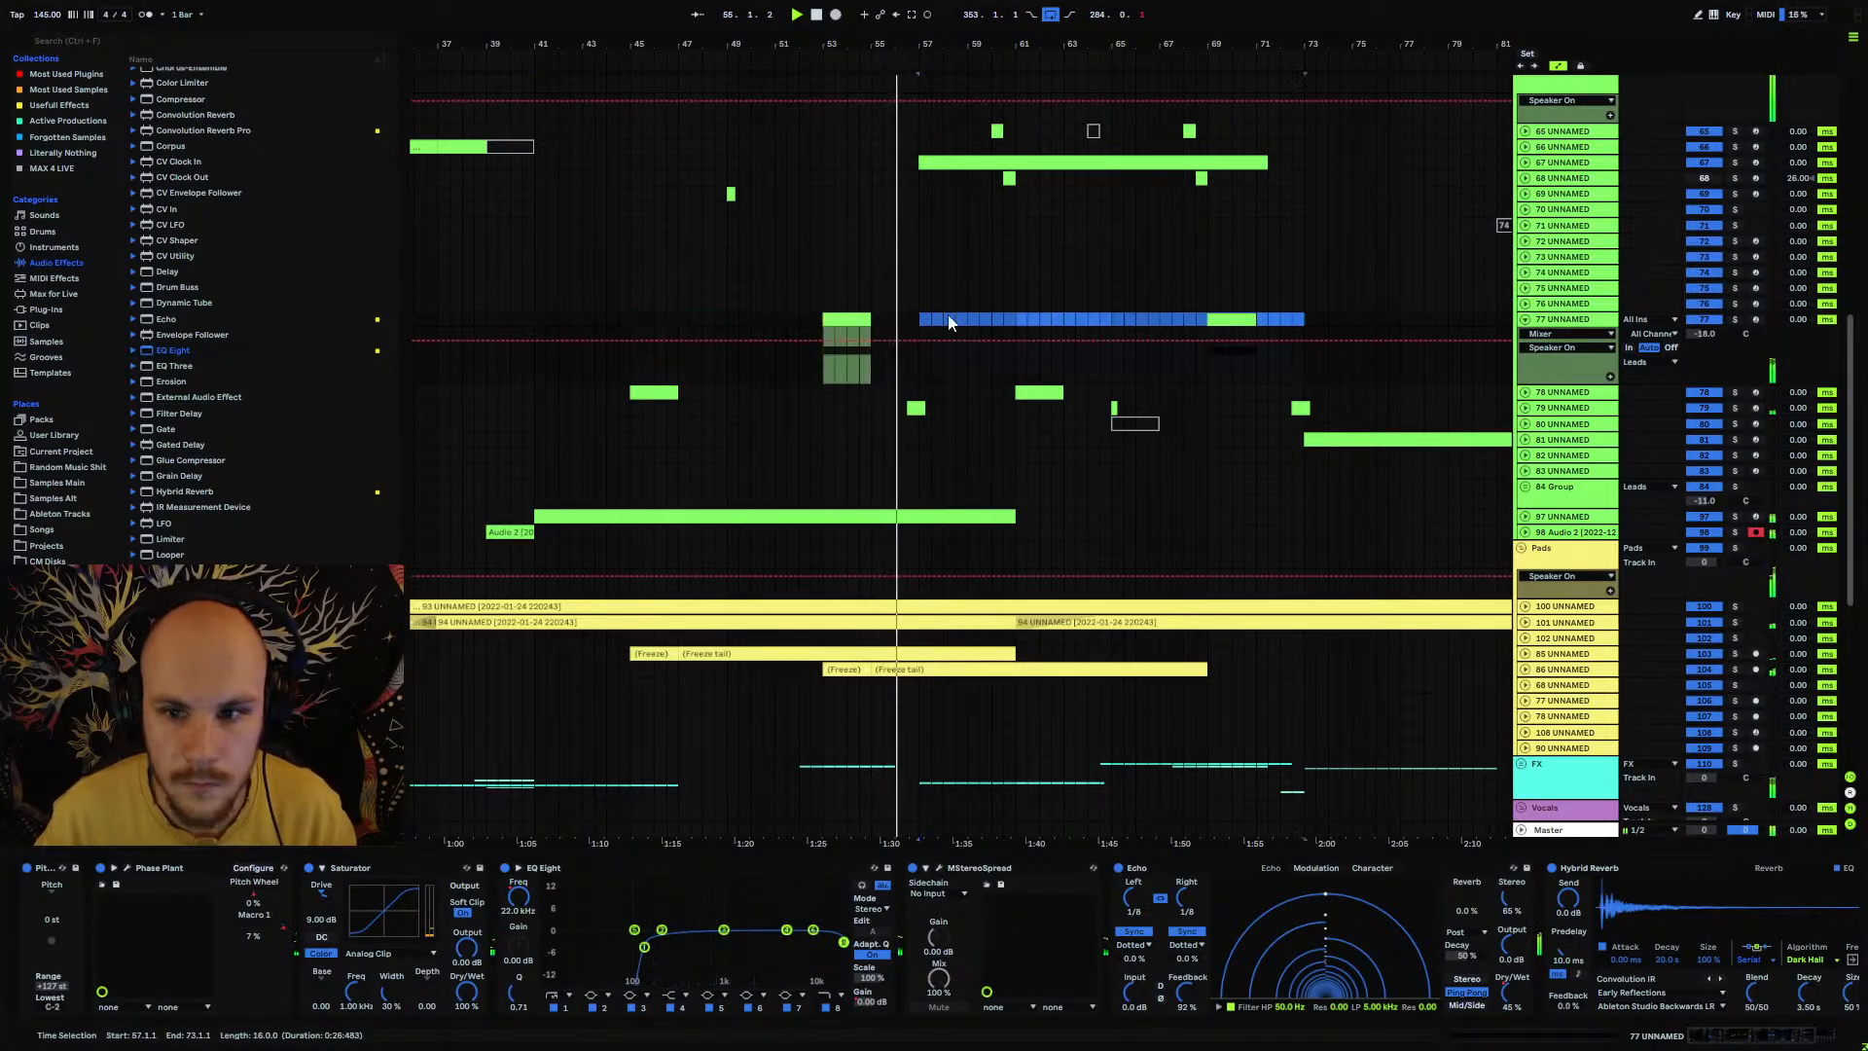
pyautogui.click(1088, 304)
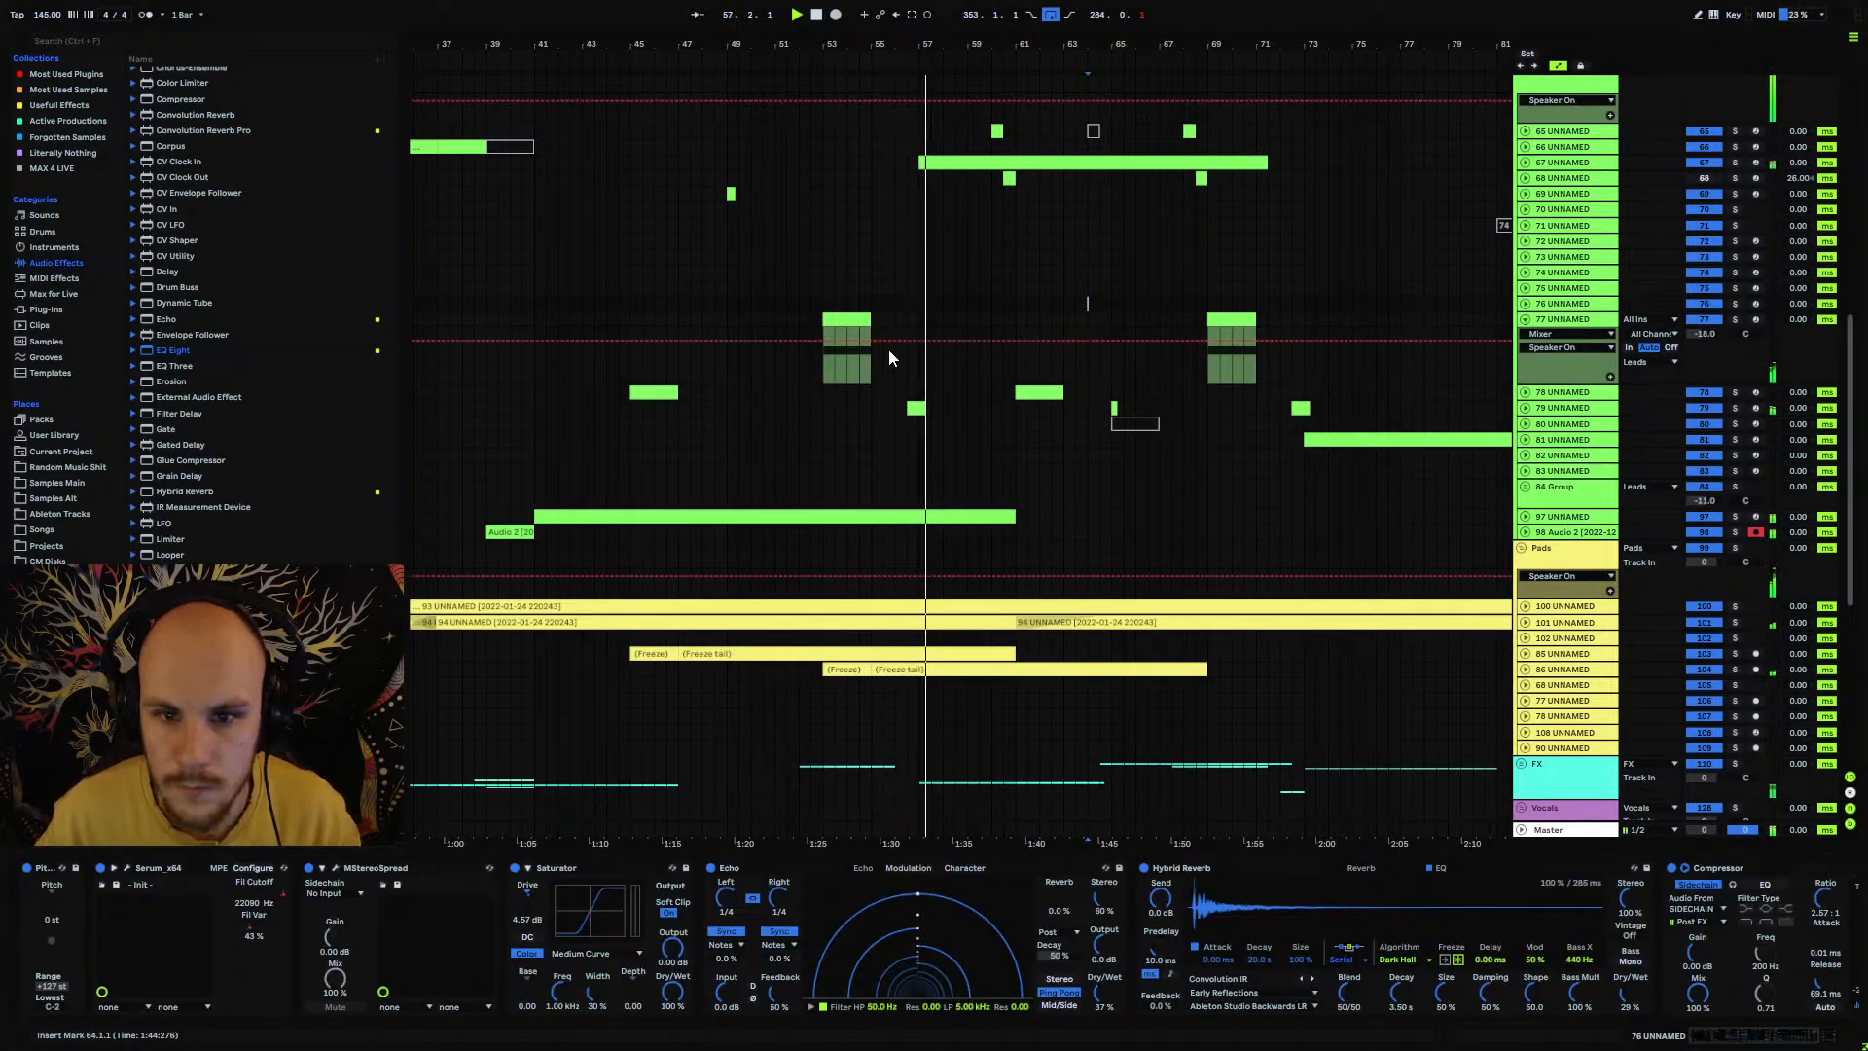
# Step: Open track 77's clip at bar 53 and display Phase Plant's Macro 1 automation on the track
pyautogui.click(850, 319)
pyautogui.doubleClick(849, 319)
pyautogui.click(1567, 334)
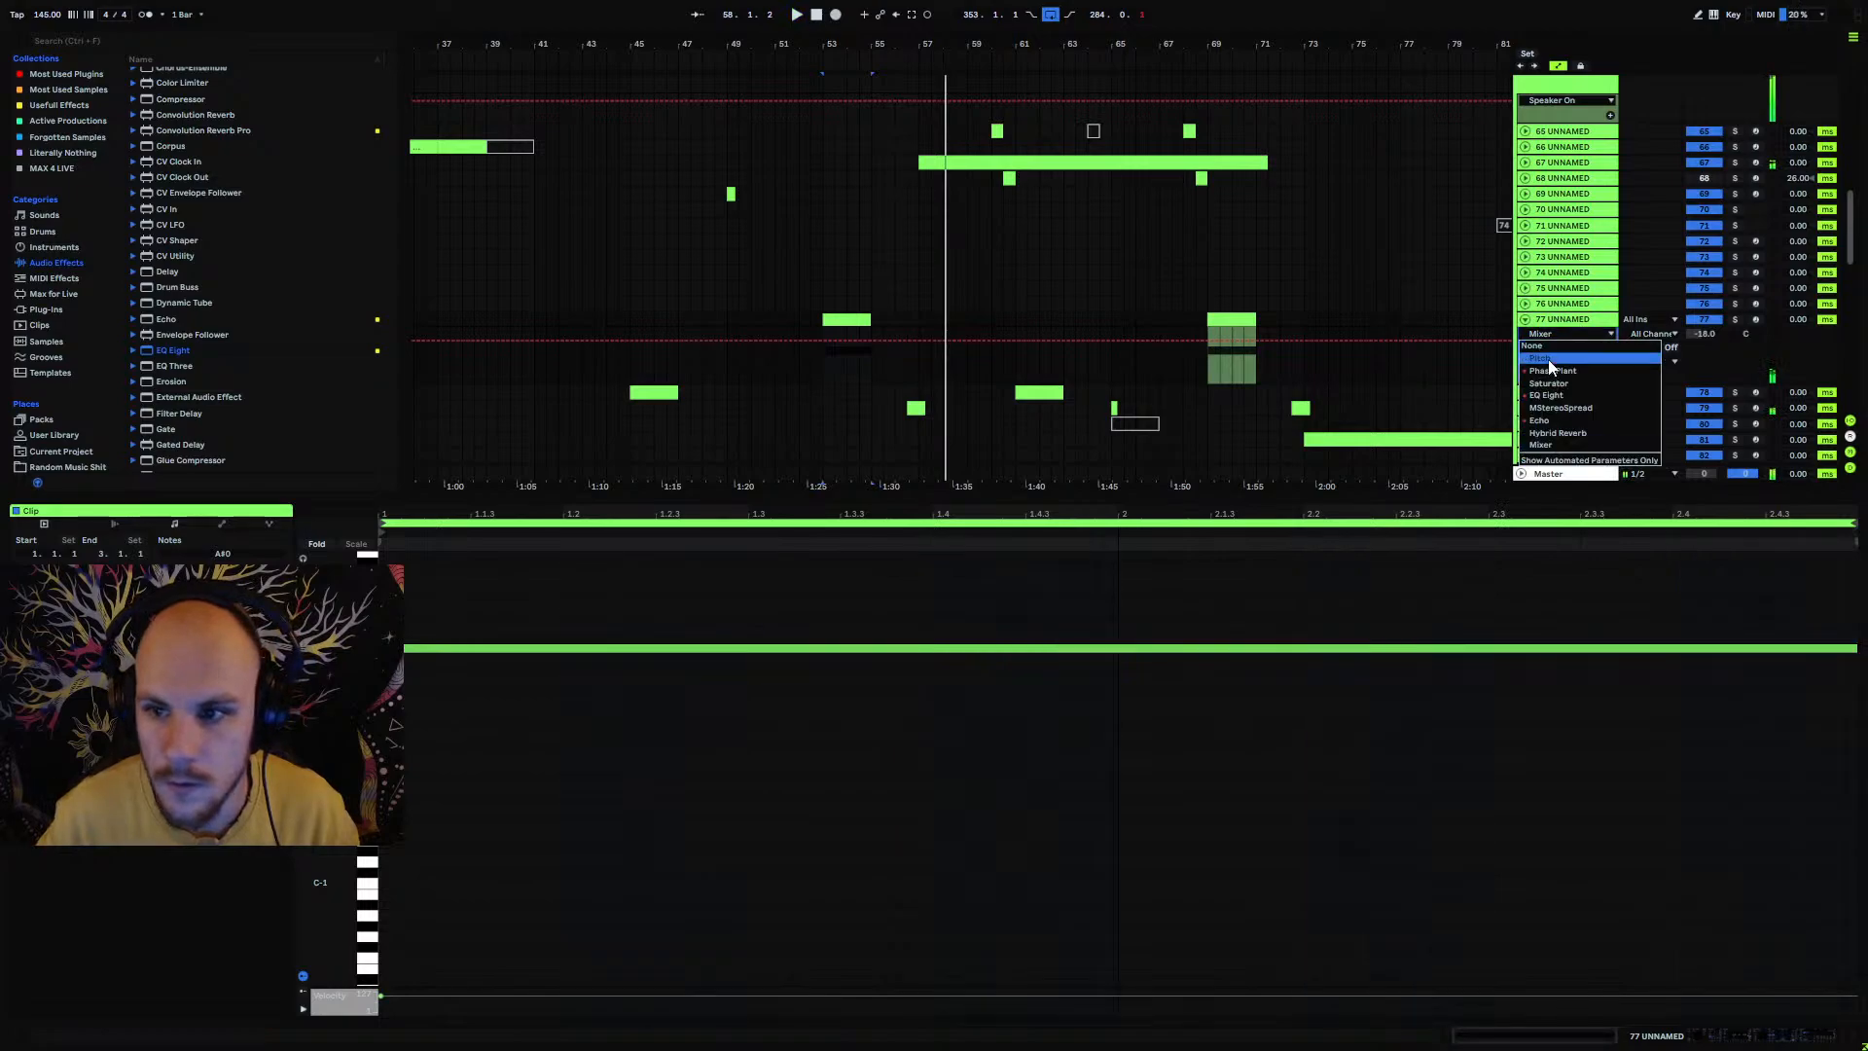
pyautogui.click(1548, 373)
pyautogui.click(1541, 352)
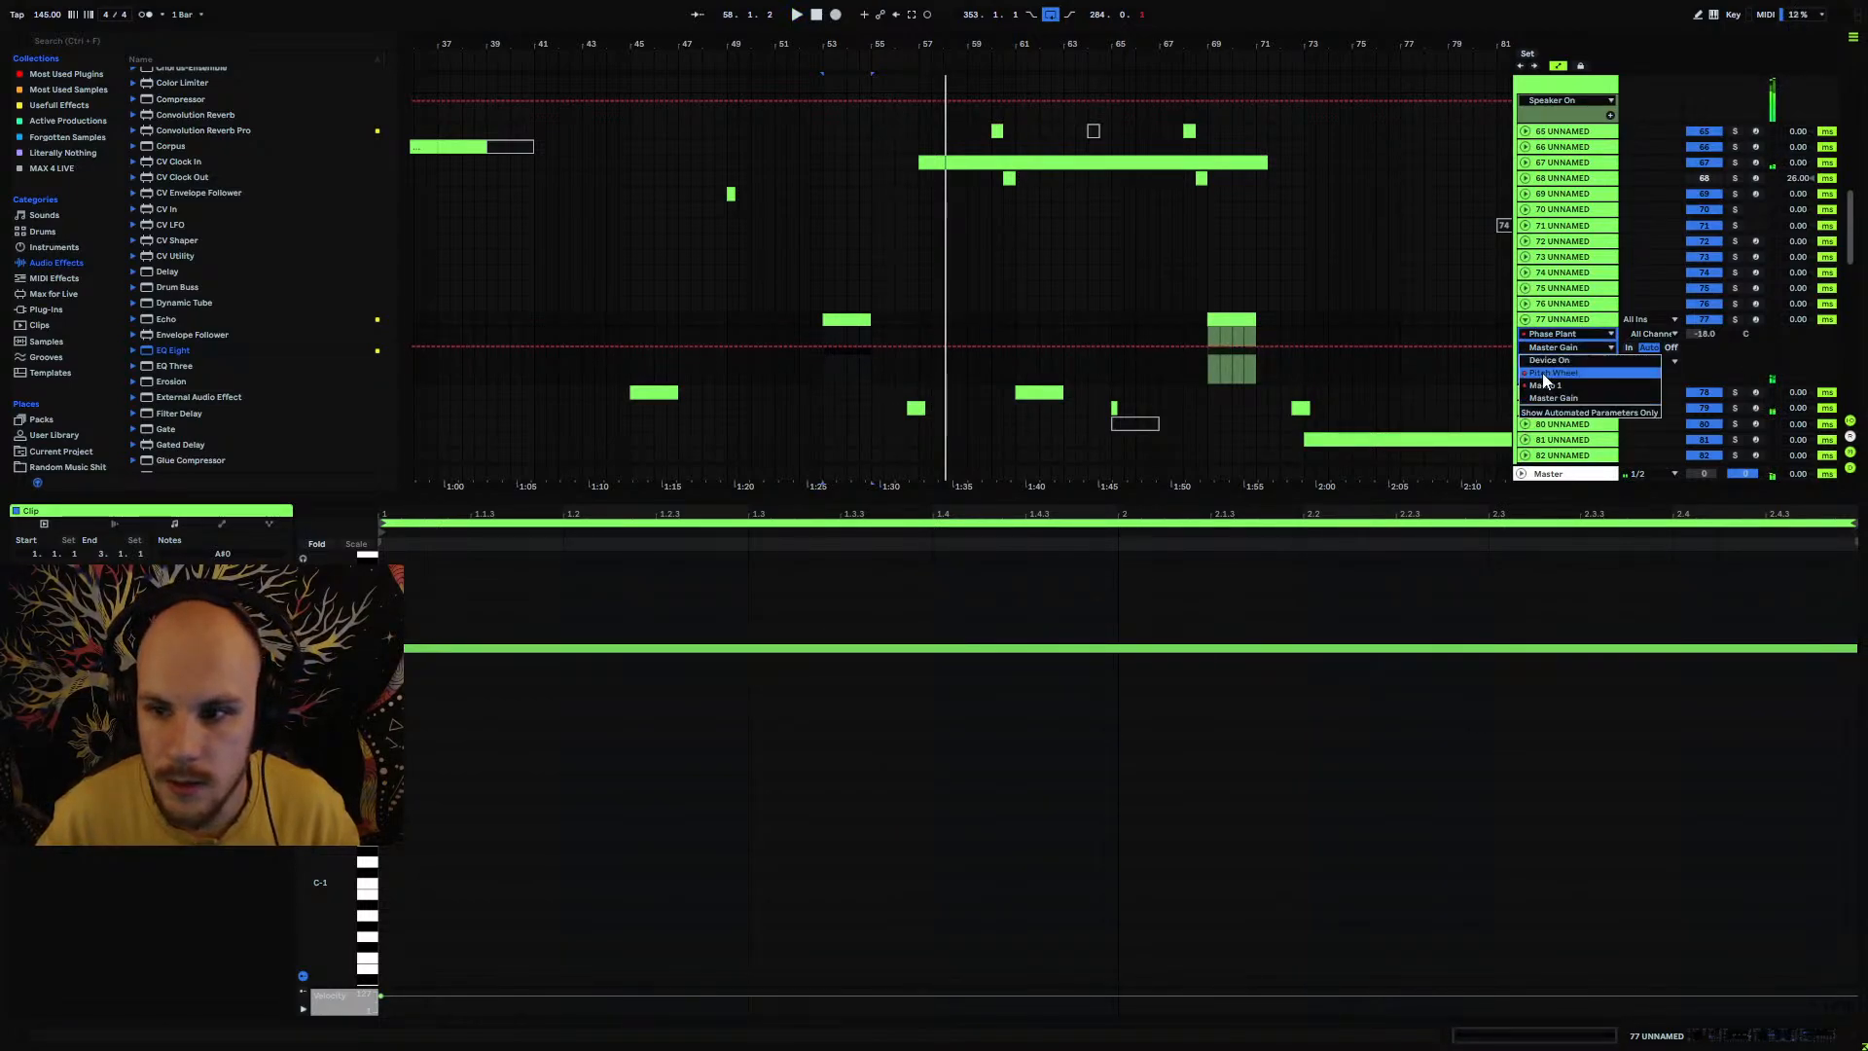
pyautogui.click(1556, 365)
# Step: Reshape Macro 1's automation into a curved fall from bar 53 to bar 55 and play from bar 53
pyautogui.click(739, 352)
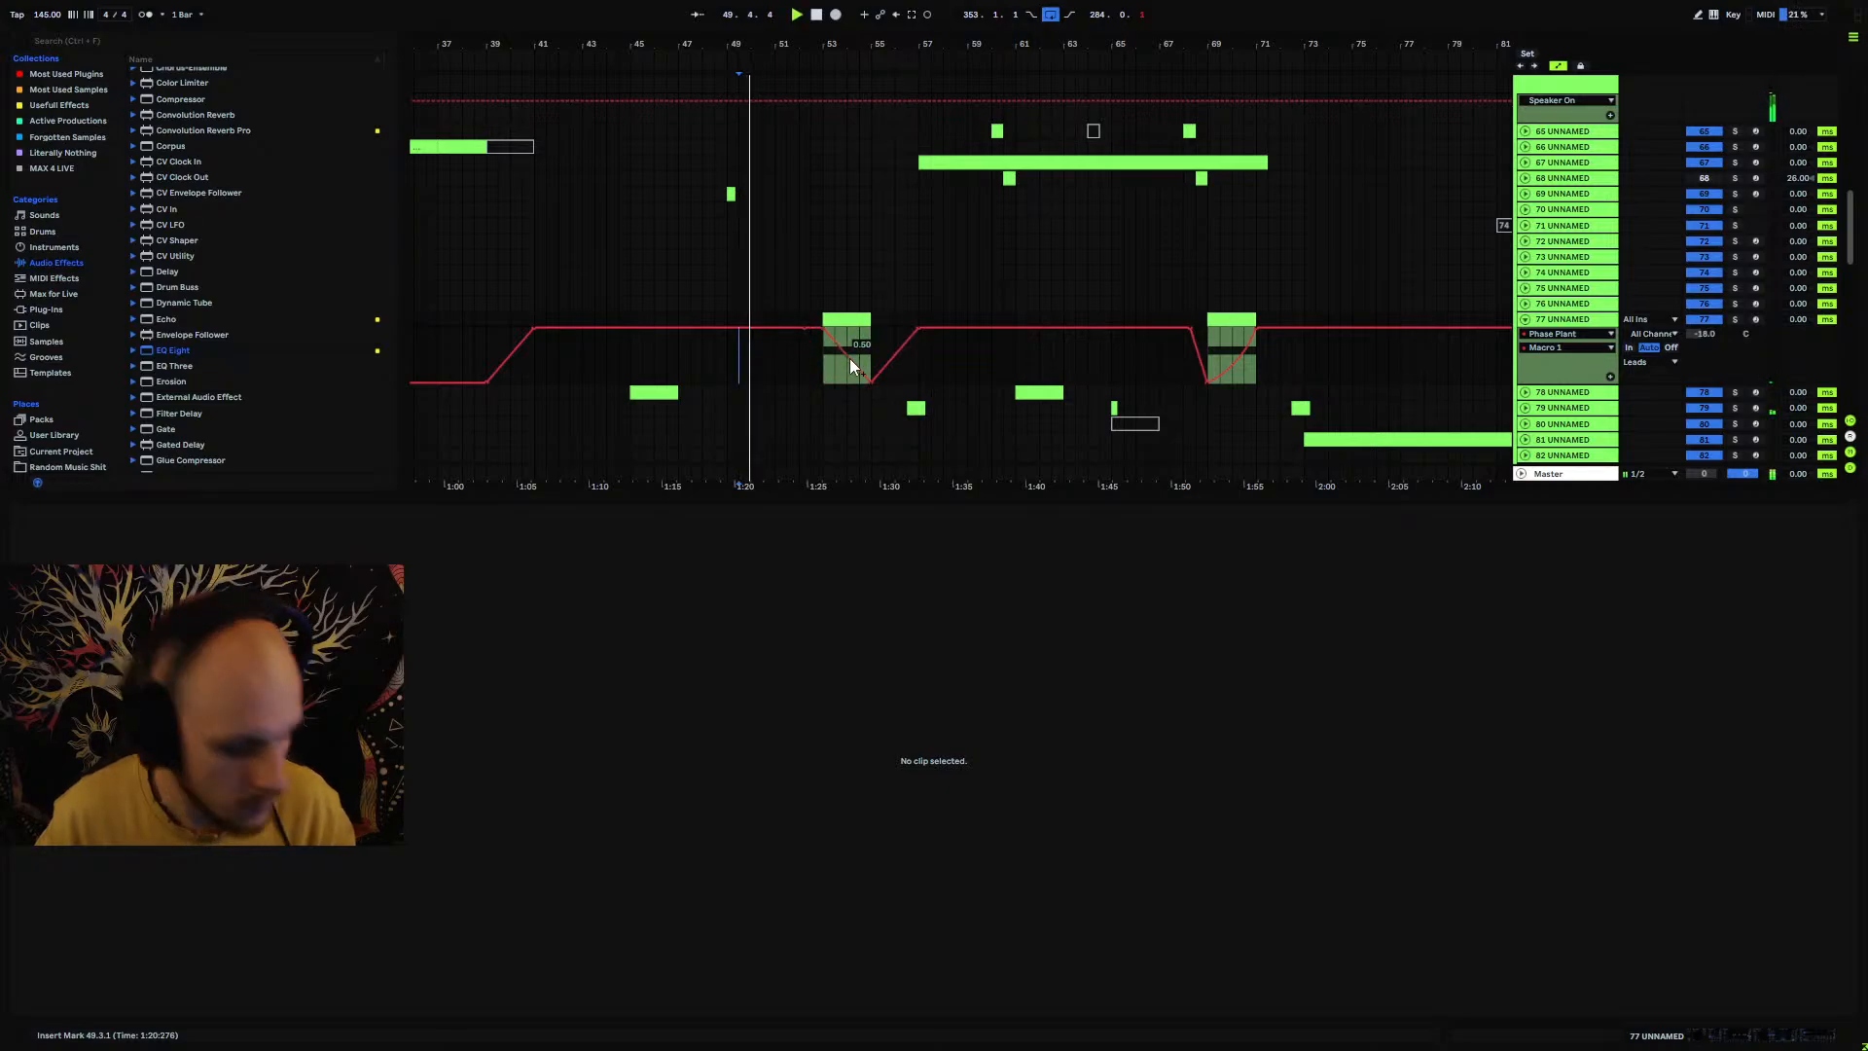
pyautogui.moveTo(848, 356); pyautogui.dragTo(844, 371)
pyautogui.click(821, 373)
pyautogui.press('space')
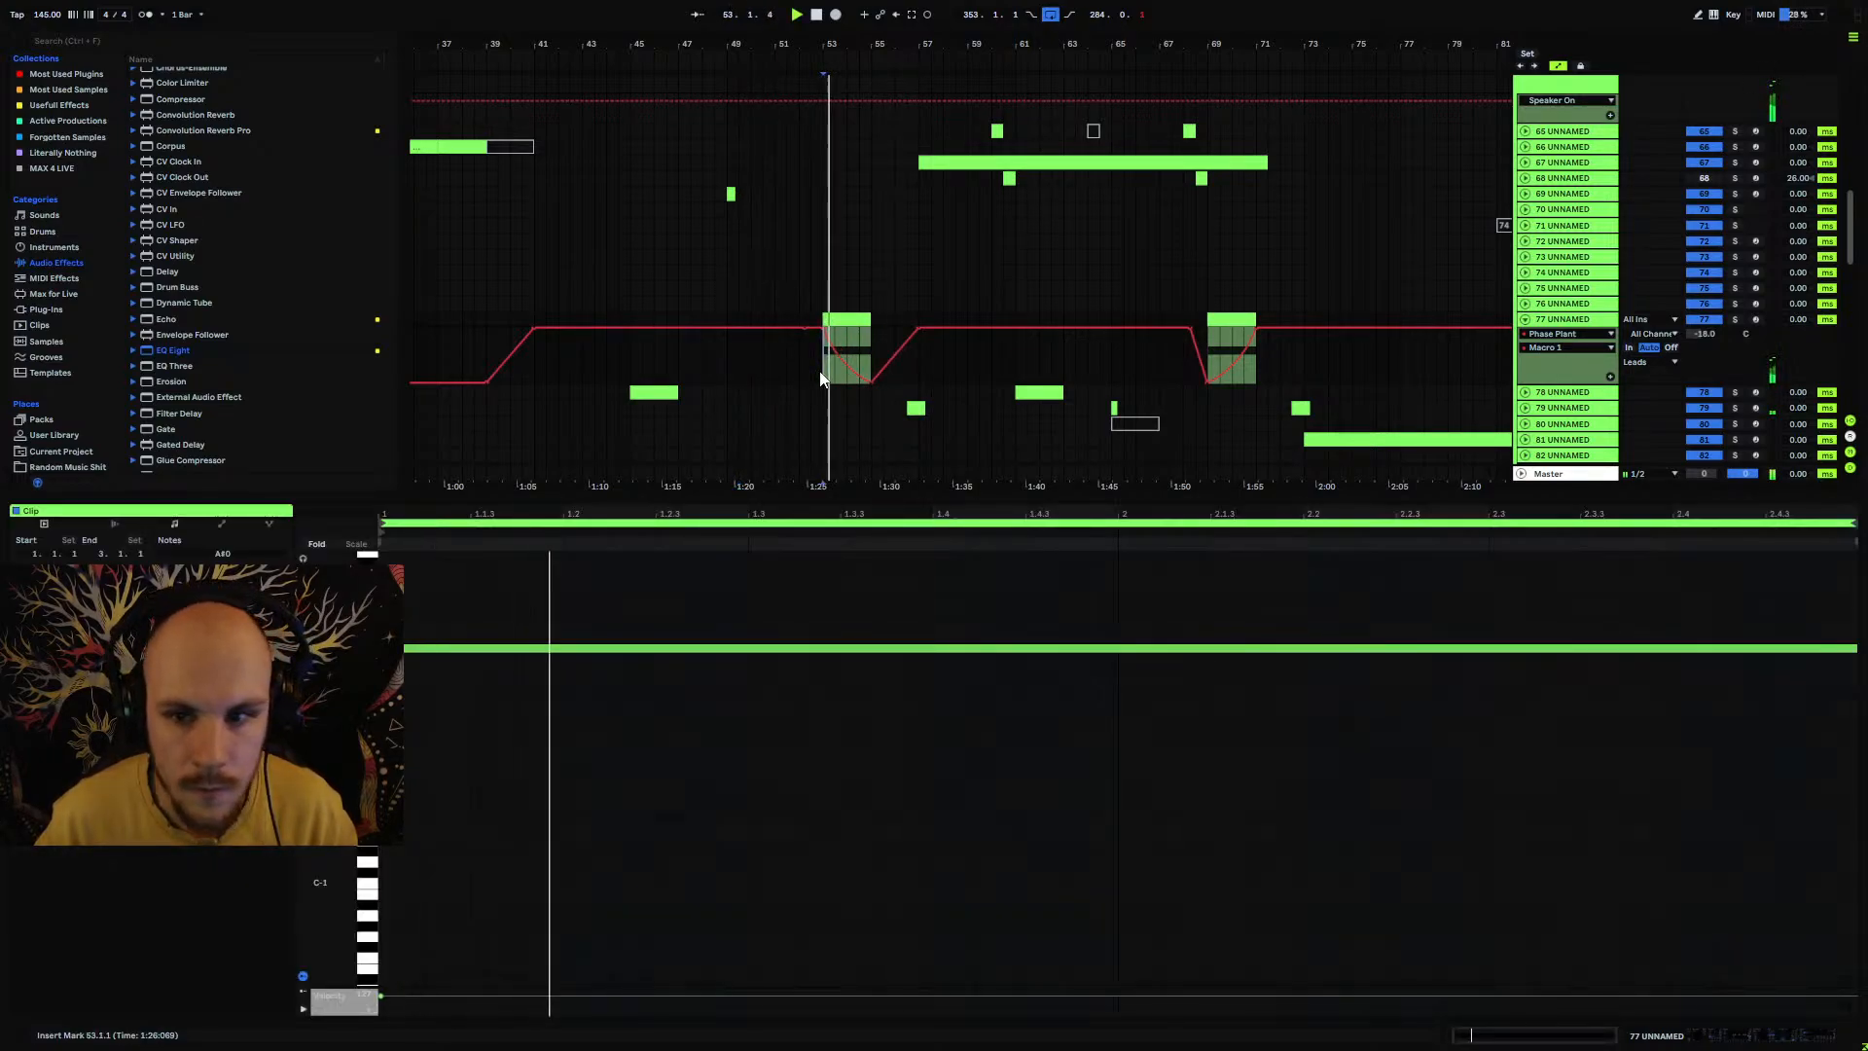
pyautogui.press('space')
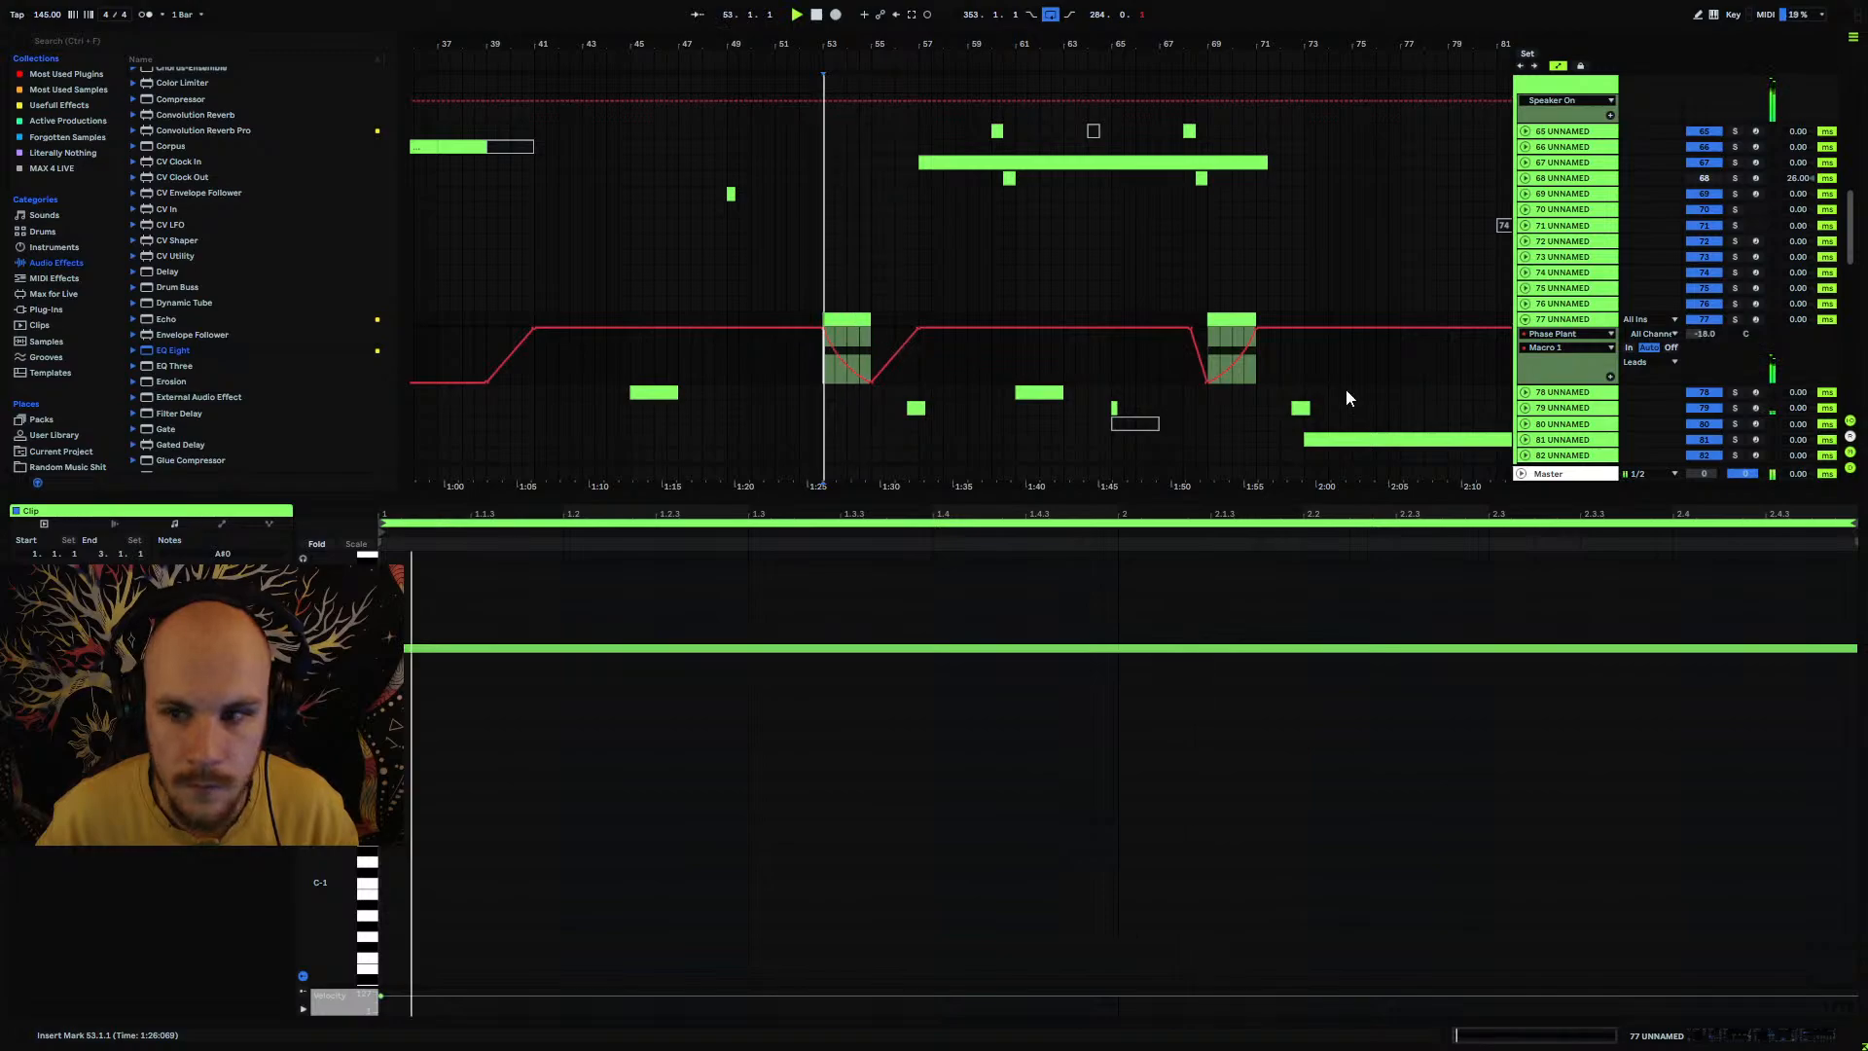
pyautogui.press('space')
# Step: Solo track 77 and show all of its automated parameters in separate lanes
pyautogui.click(1733, 320)
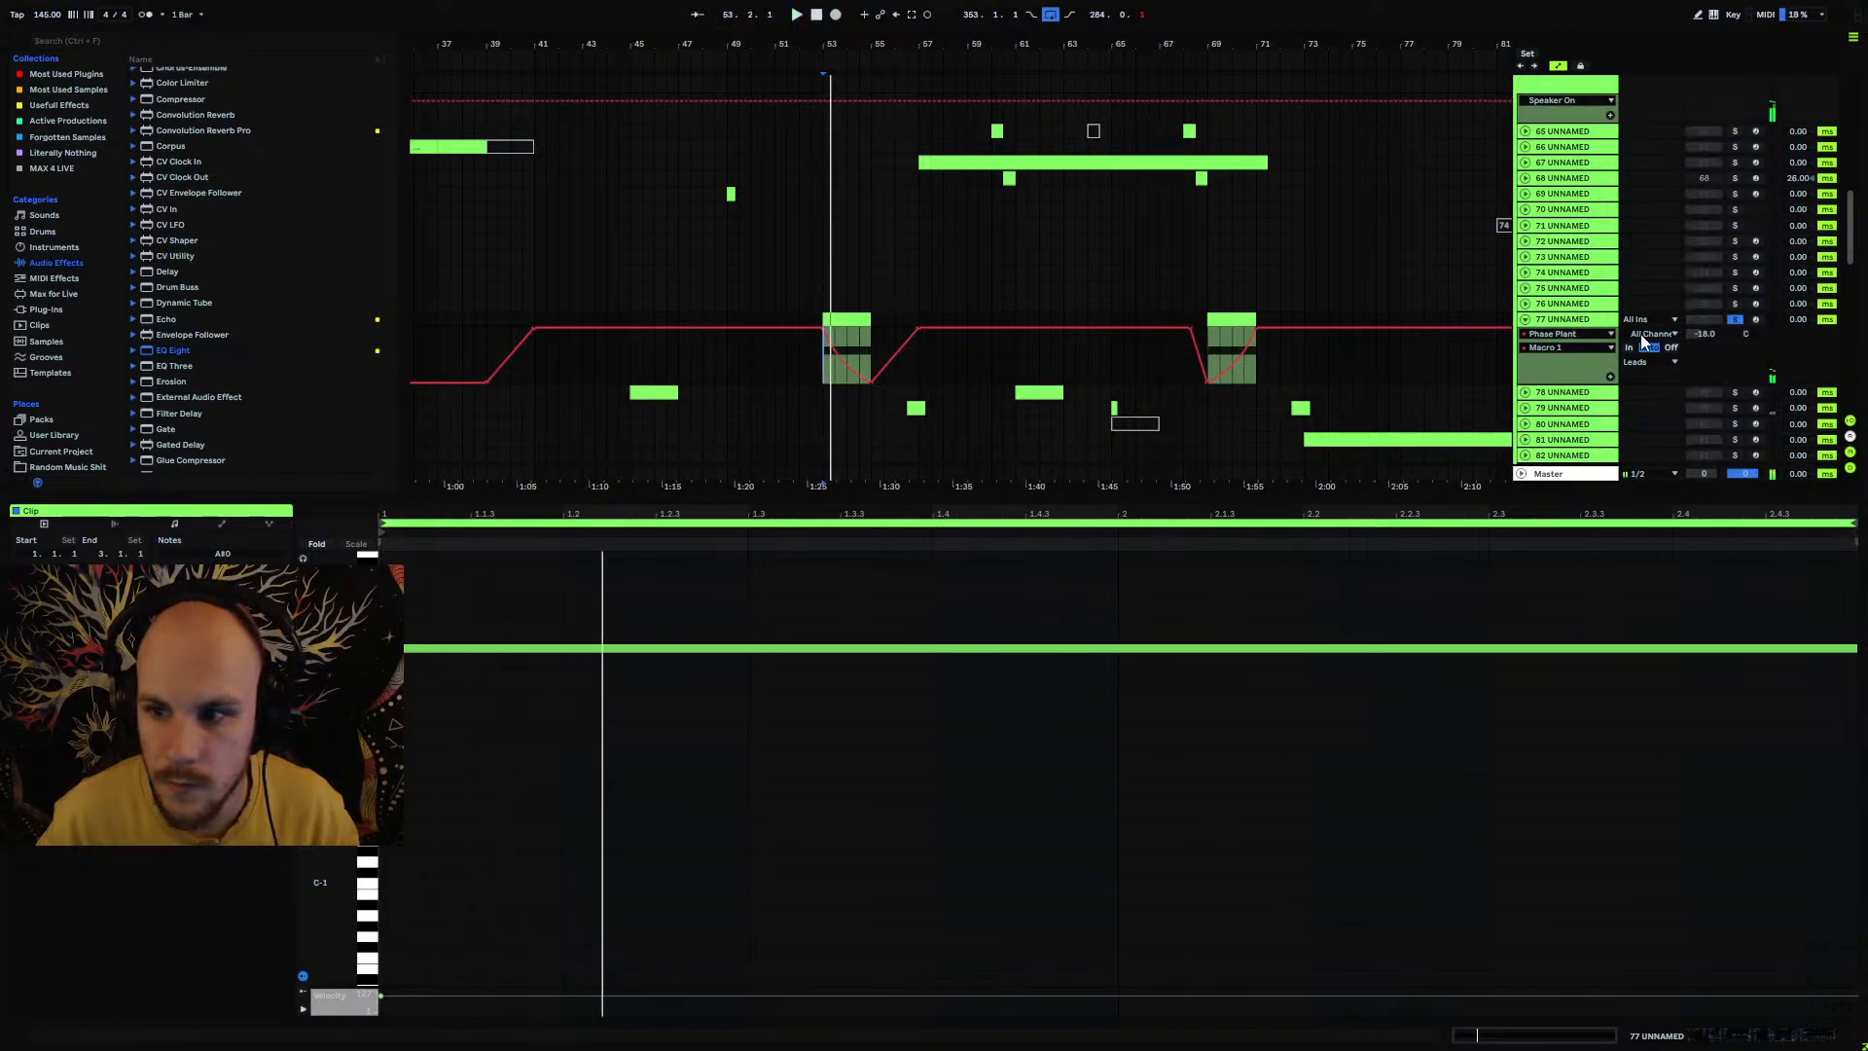
pyautogui.keyDown('ctrl'); pyautogui.click(1611, 377); pyautogui.keyUp('ctrl')
pyautogui.scroll(-5, 903, 387)
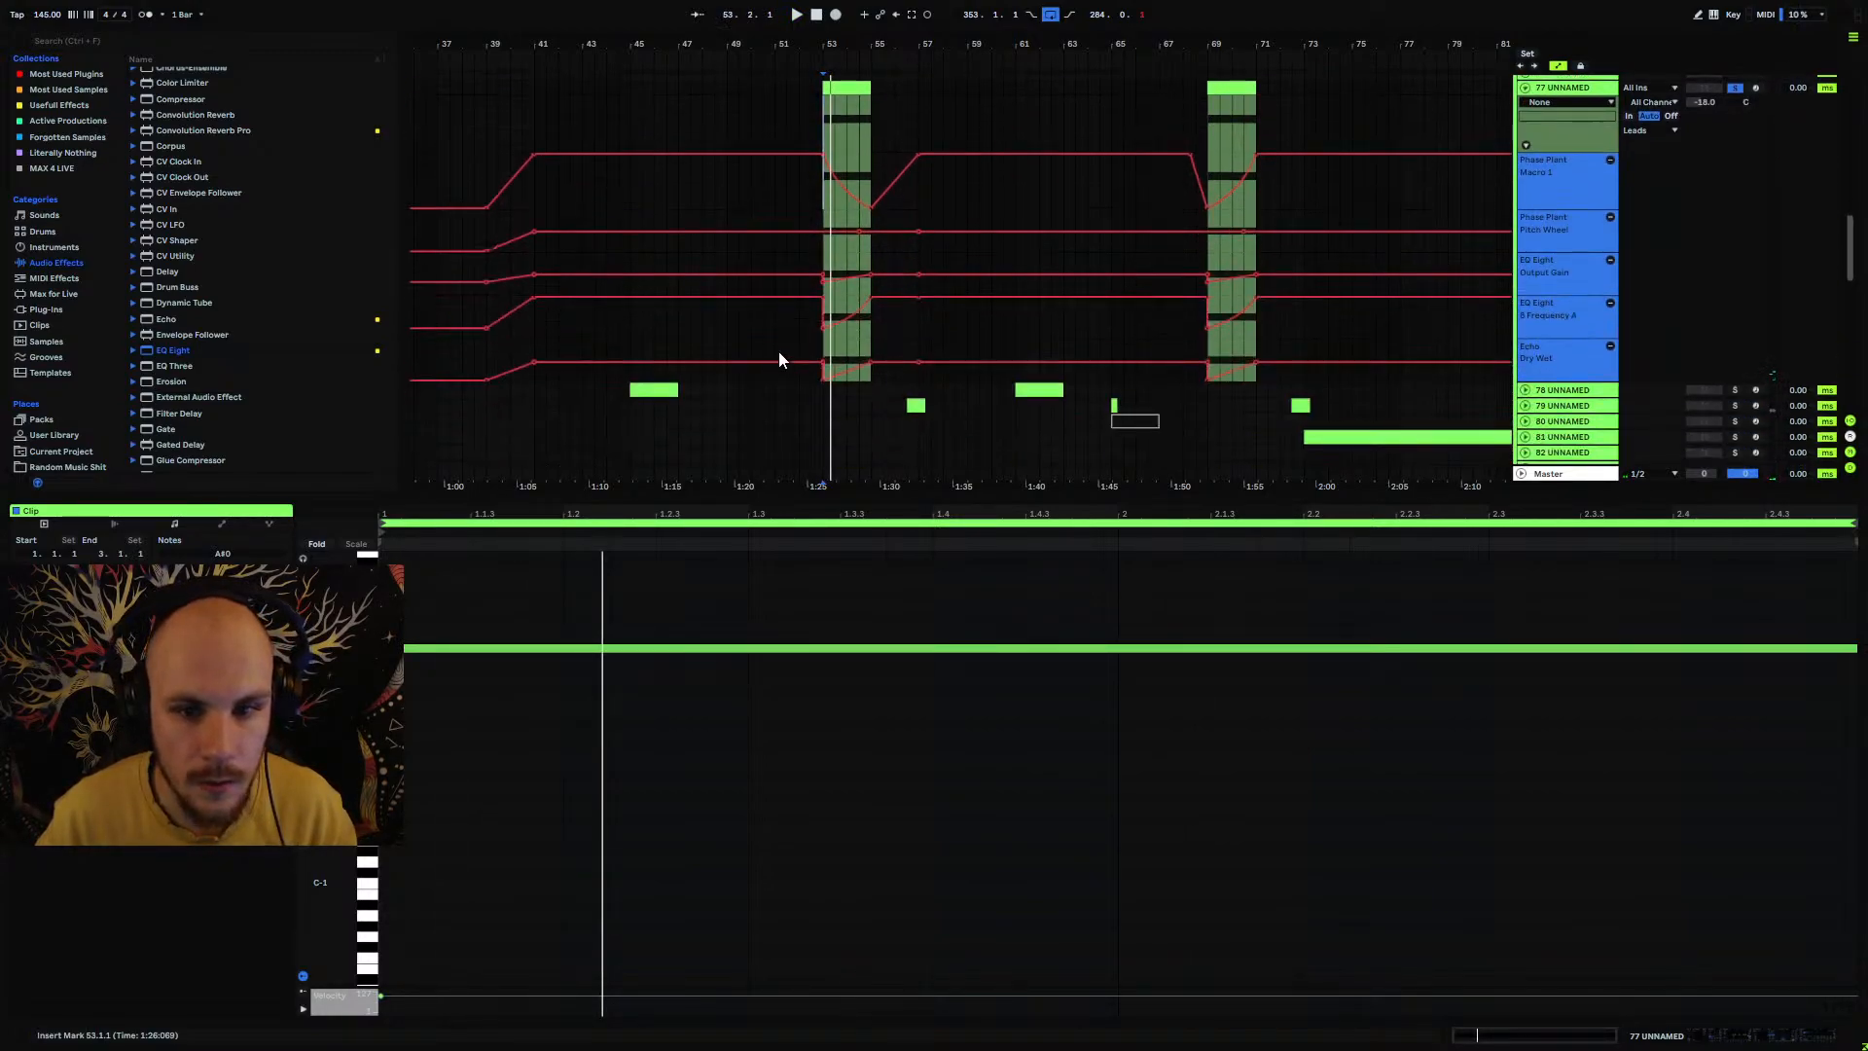
# Step: Reshape EQ Eight's 8 Frequency A and Output Gain automation to fall from bar 53 to 55, and flatten Echo's Dry Wet dips
pyautogui.click(778, 285)
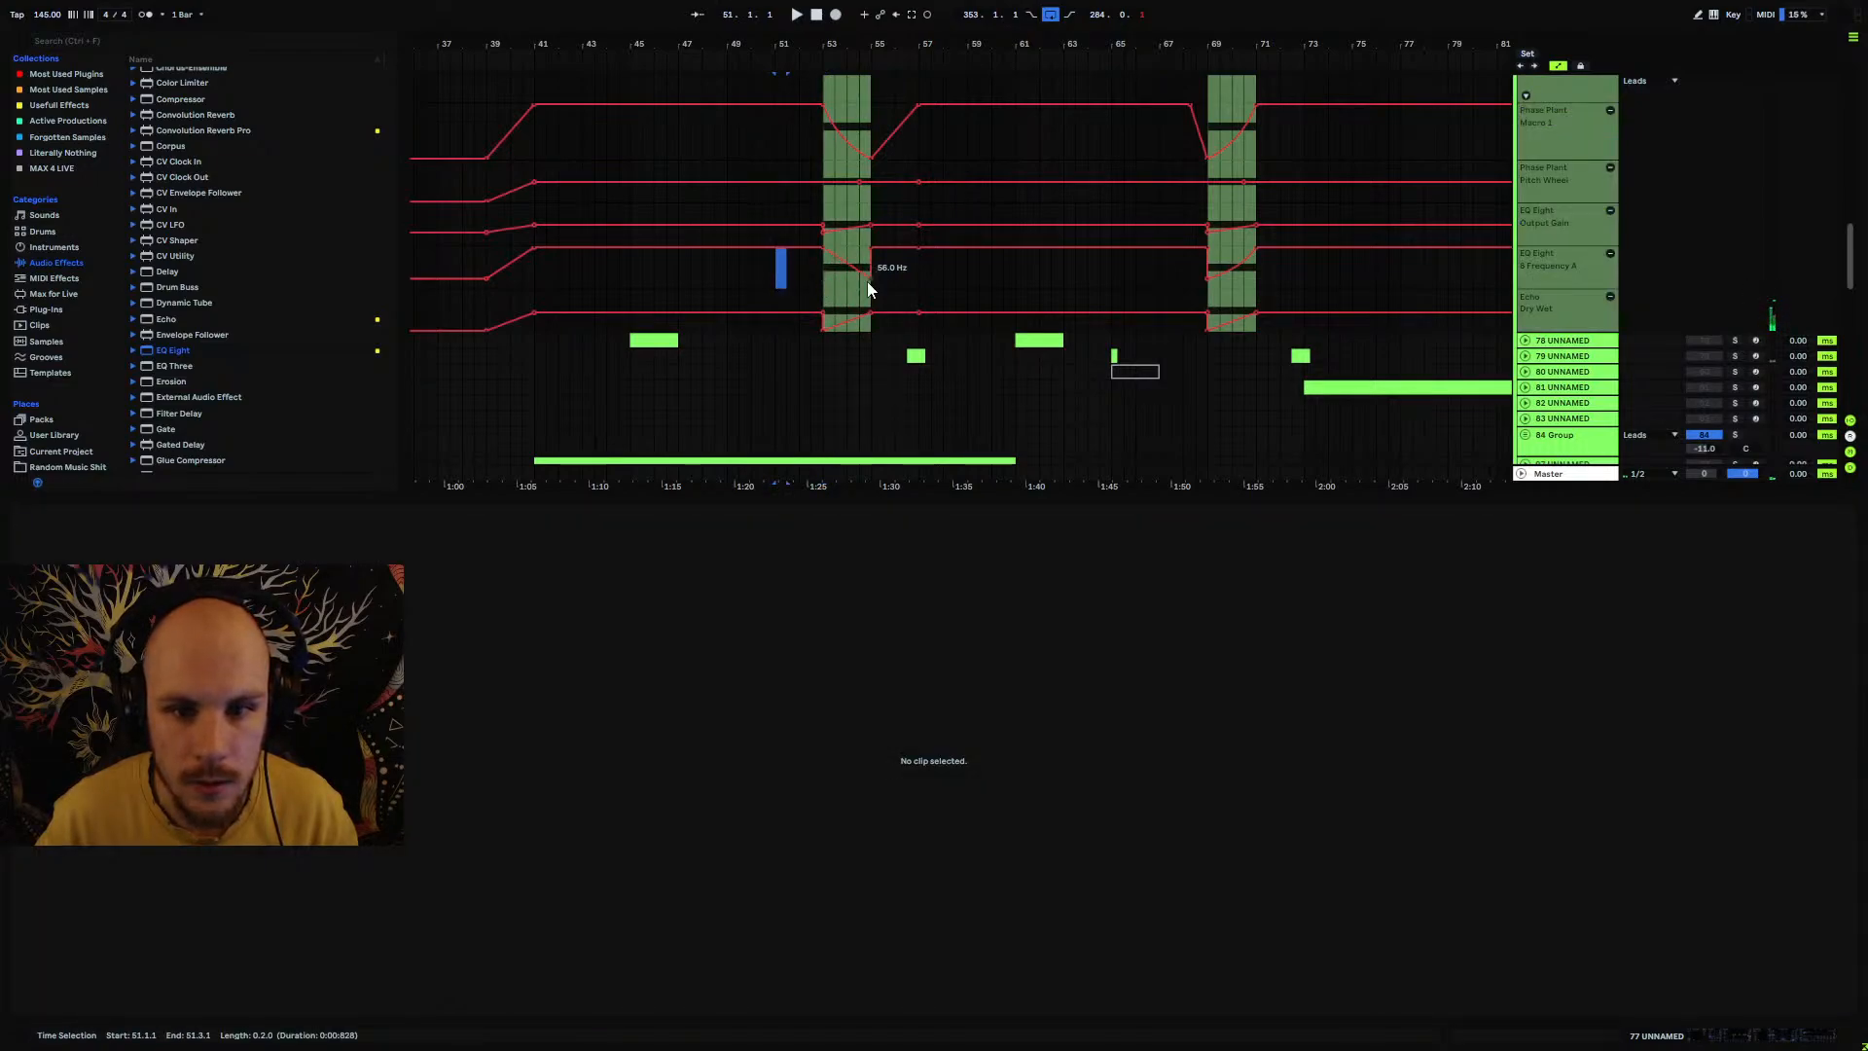
pyautogui.moveTo(844, 271); pyautogui.dragTo(871, 331)
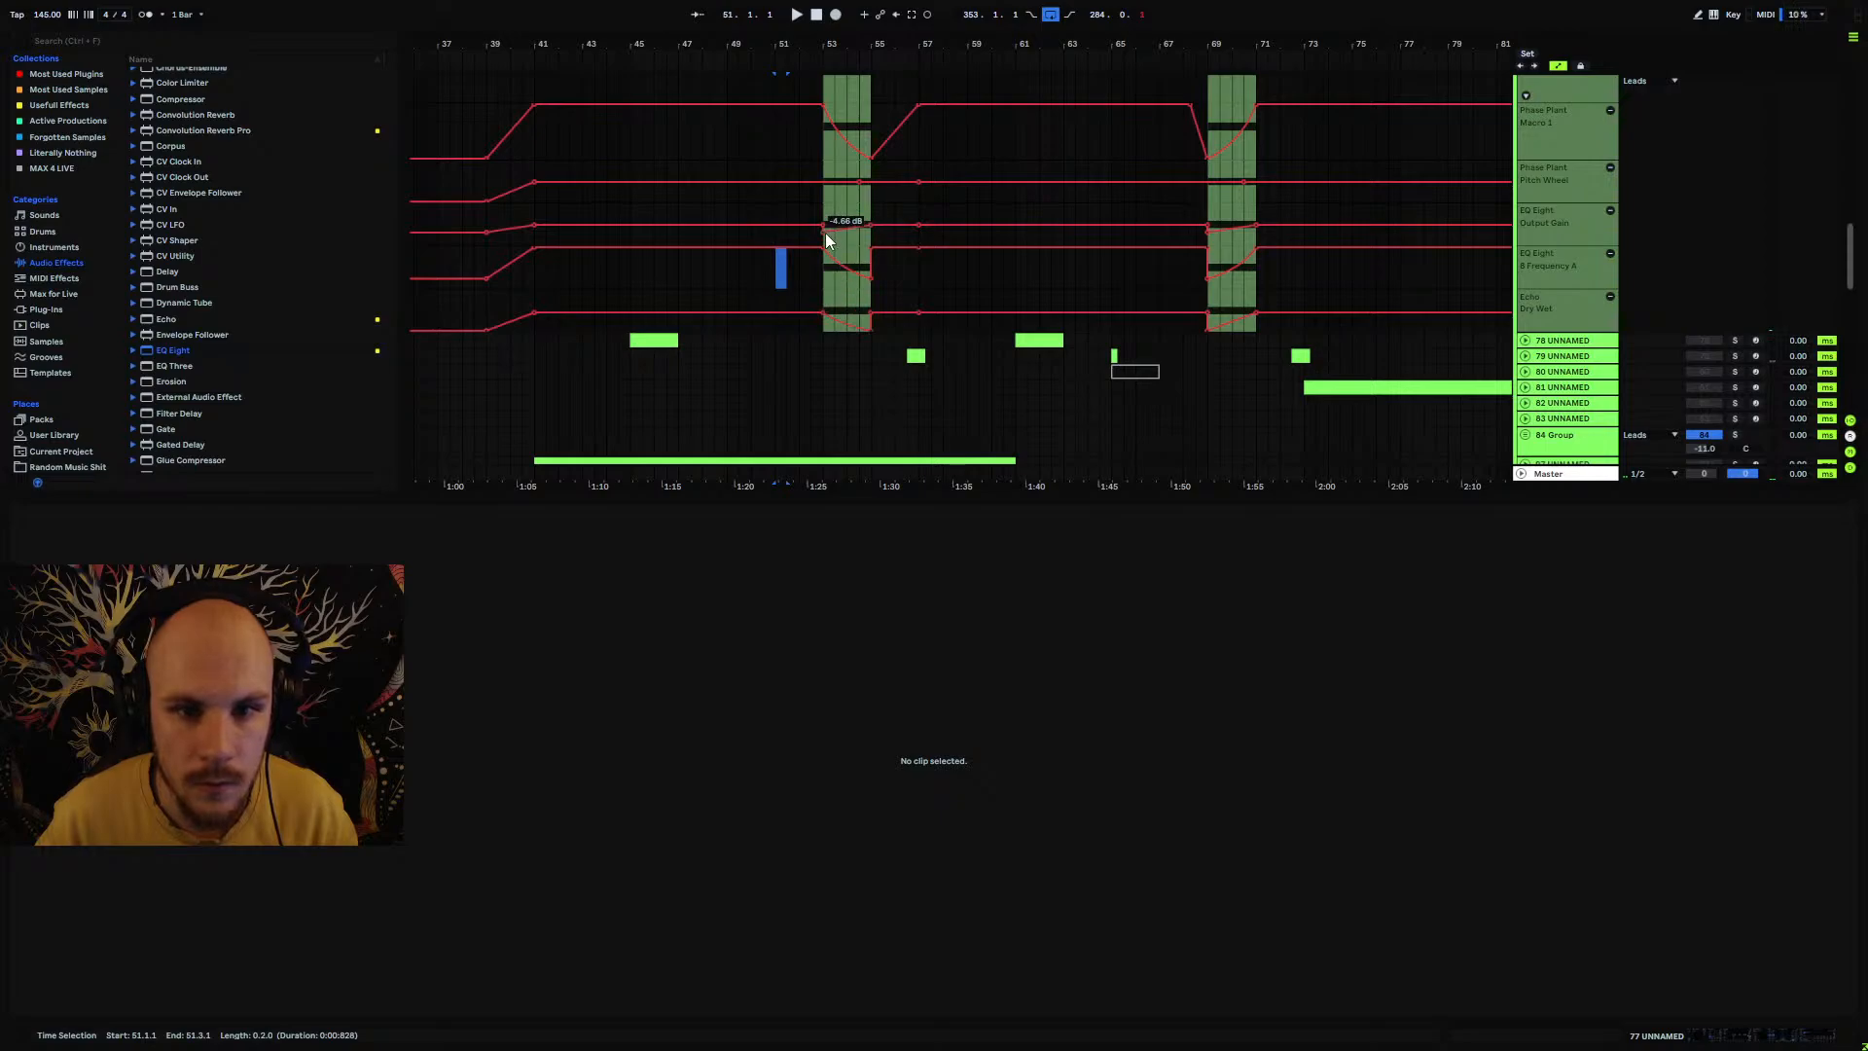
pyautogui.moveTo(825, 234); pyautogui.dragTo(871, 227)
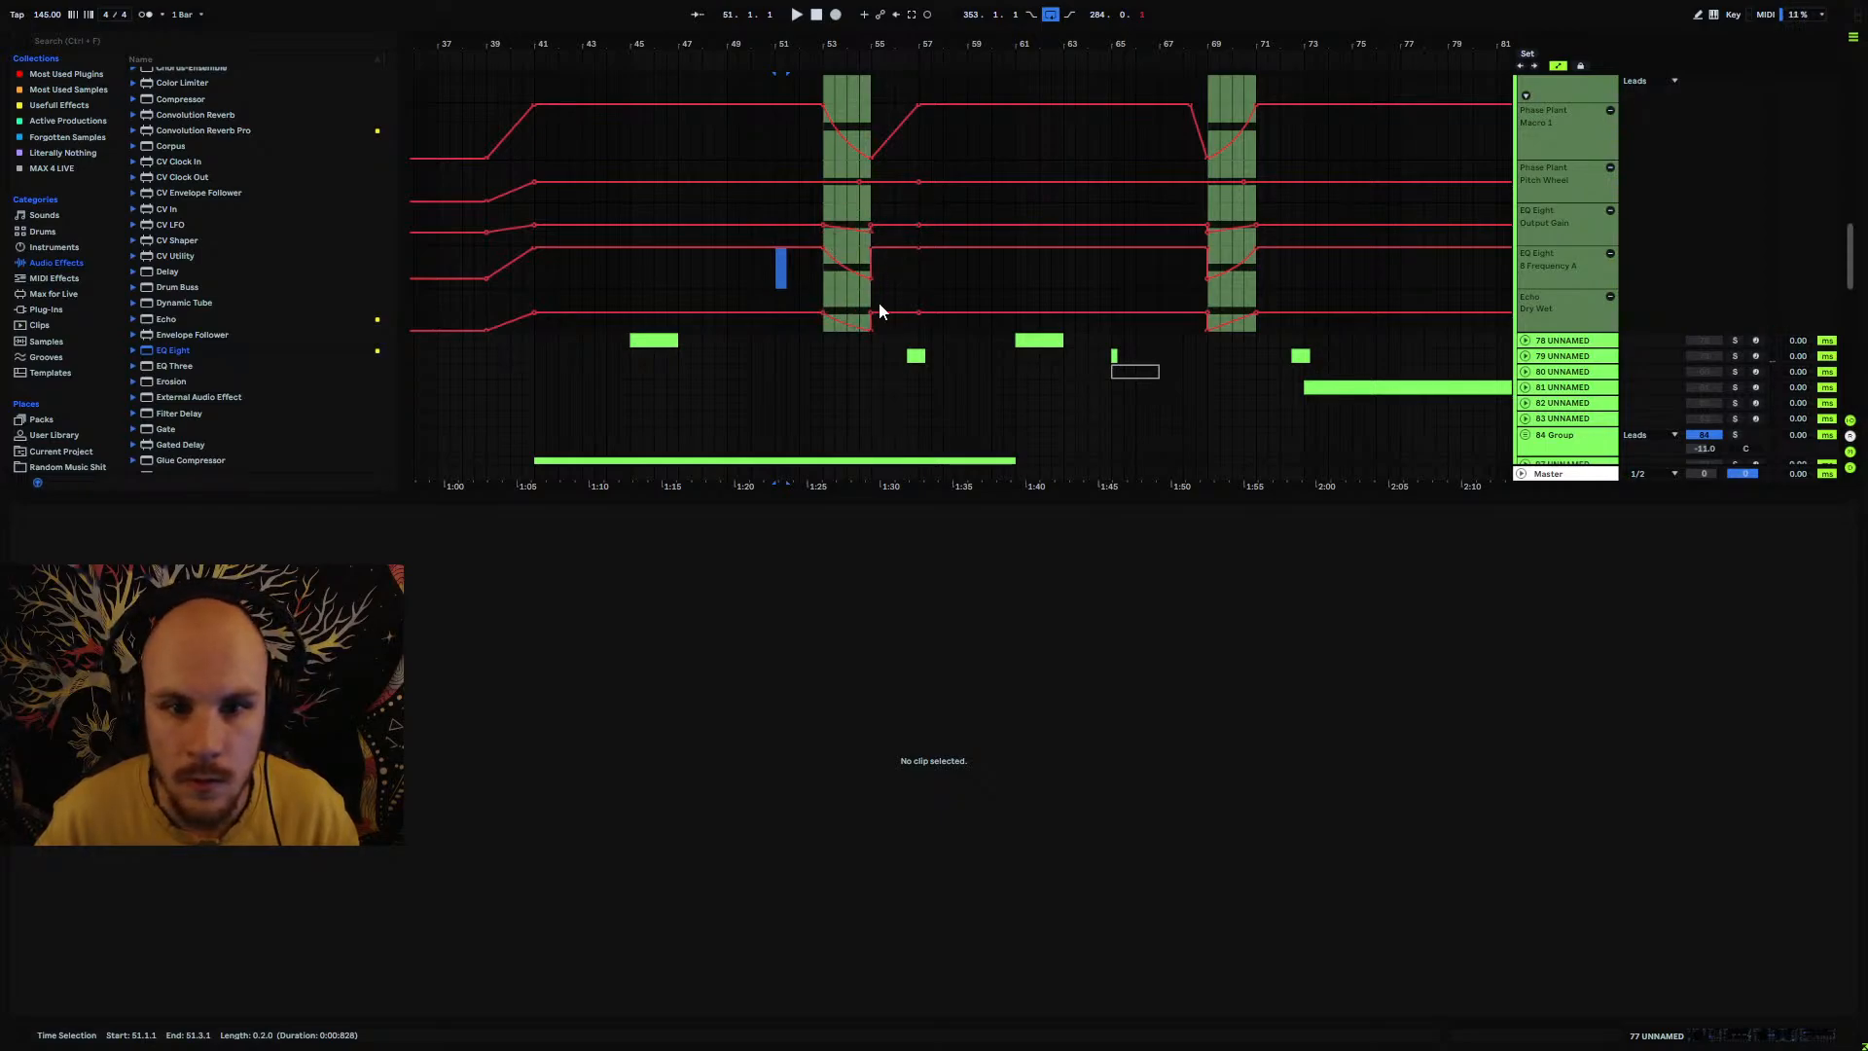
pyautogui.moveTo(828, 313); pyautogui.dragTo(870, 314)
pyautogui.moveTo(1210, 331)
pyautogui.mouseDown()
pyautogui.moveTo(1228, 313)
pyautogui.moveTo(543, 314)
pyautogui.mouseUp()
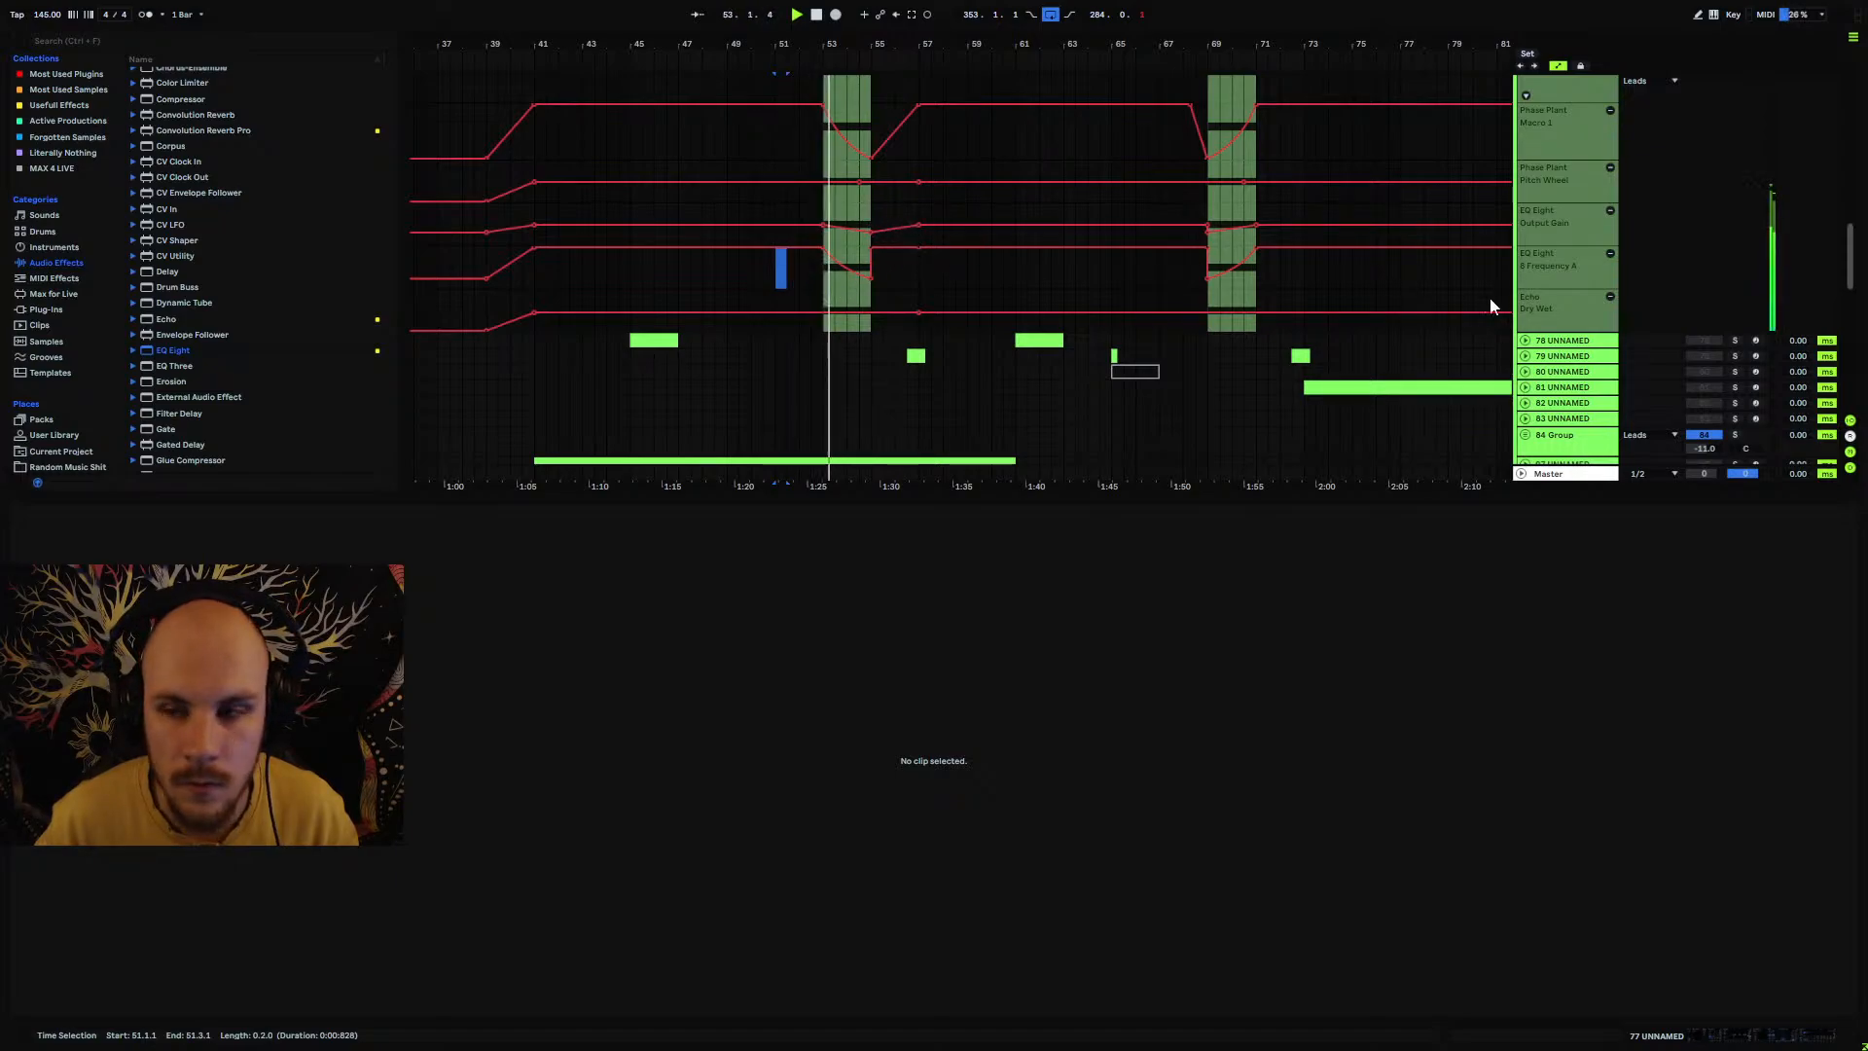
pyautogui.scroll(2, 1485, 303)
pyautogui.scroll(2, 1480, 319)
pyautogui.click(1525, 172)
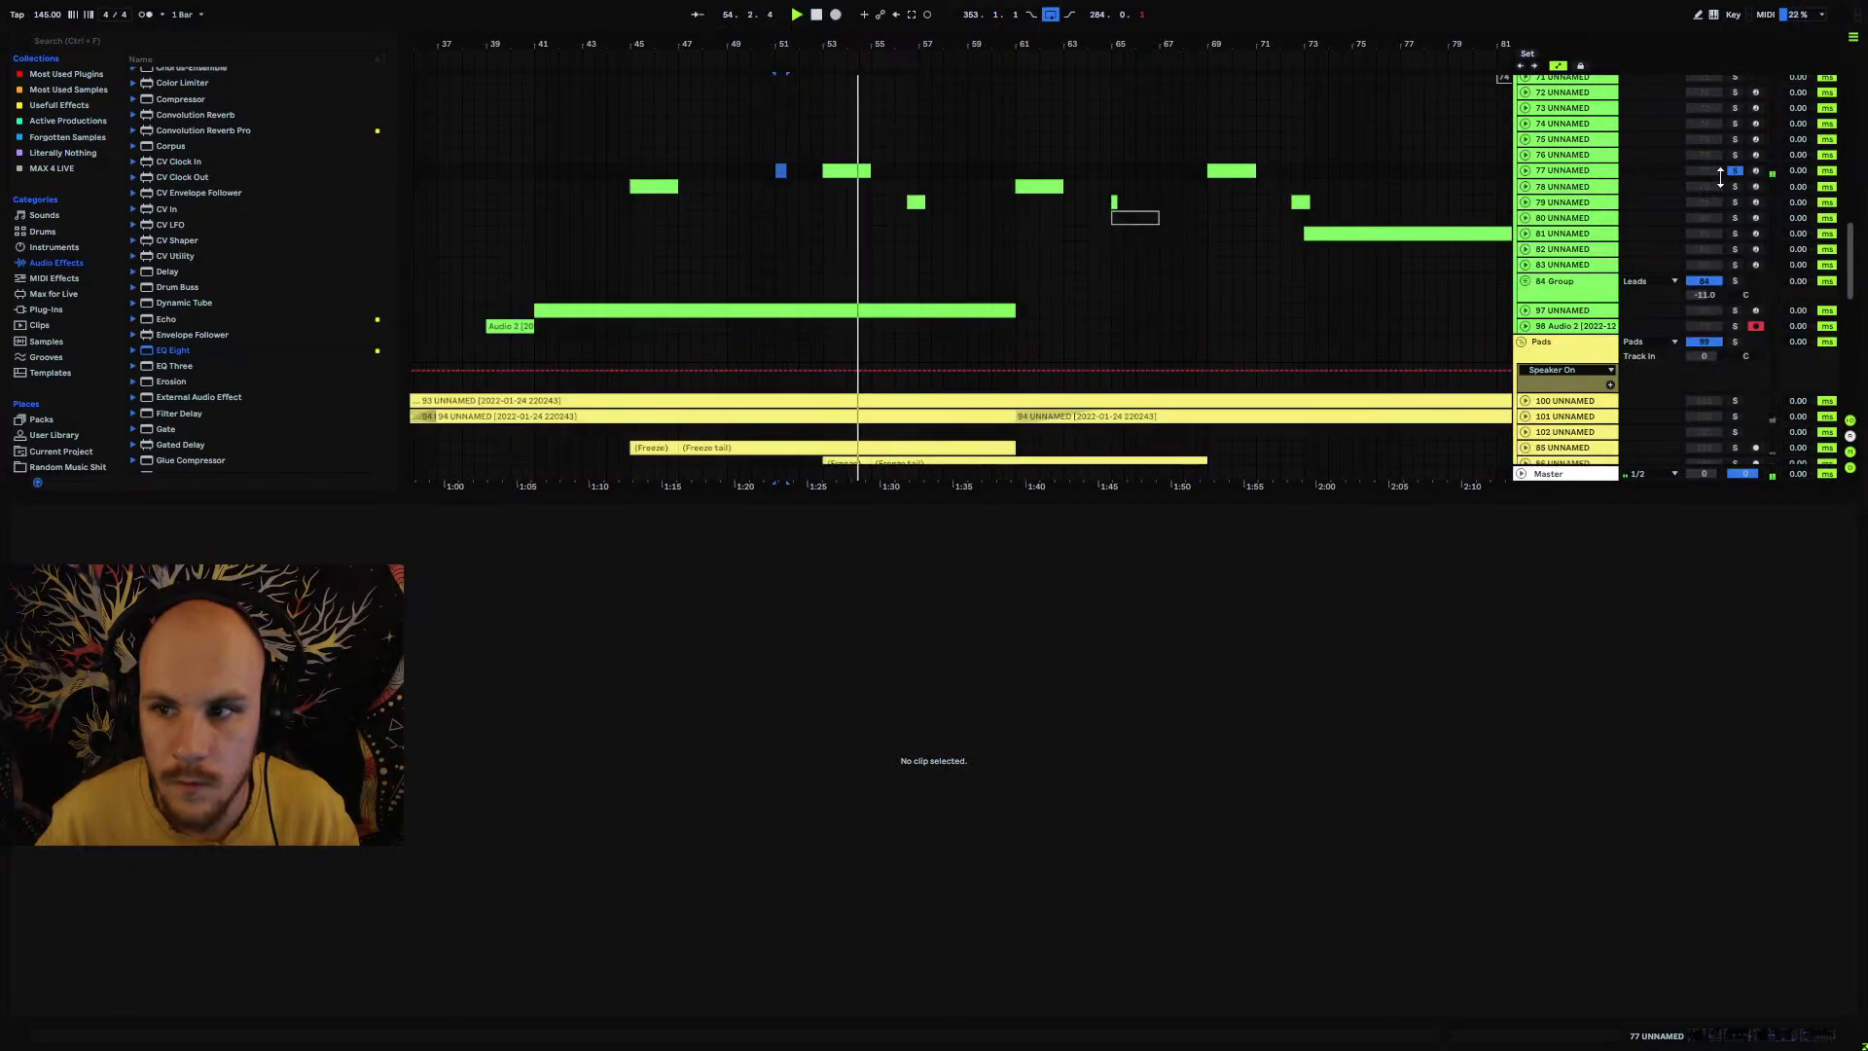
pyautogui.click(1525, 170)
pyautogui.scroll(-2, 972, 243)
# Step: Add a brief peak to the 8 Frequency A automation between bars 54 and 55, and audition track 77 from bar 51
pyautogui.press('space')
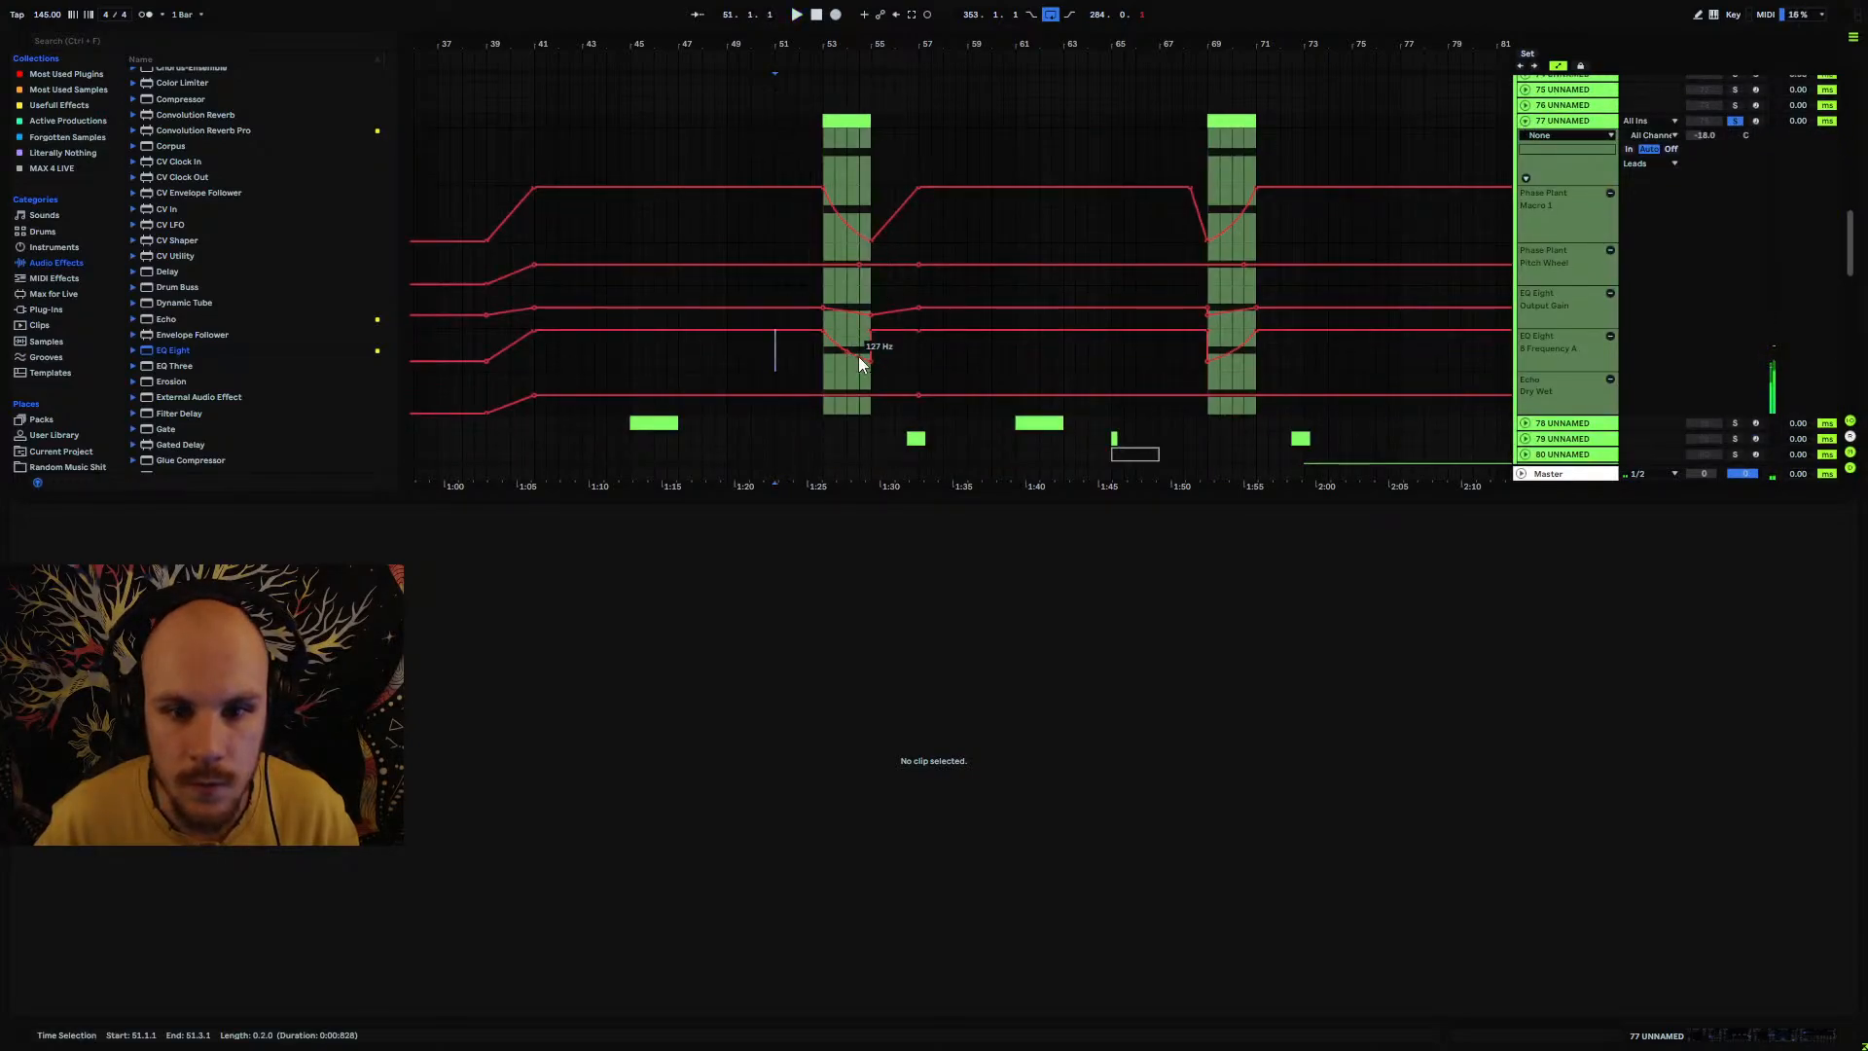
pyautogui.press('space')
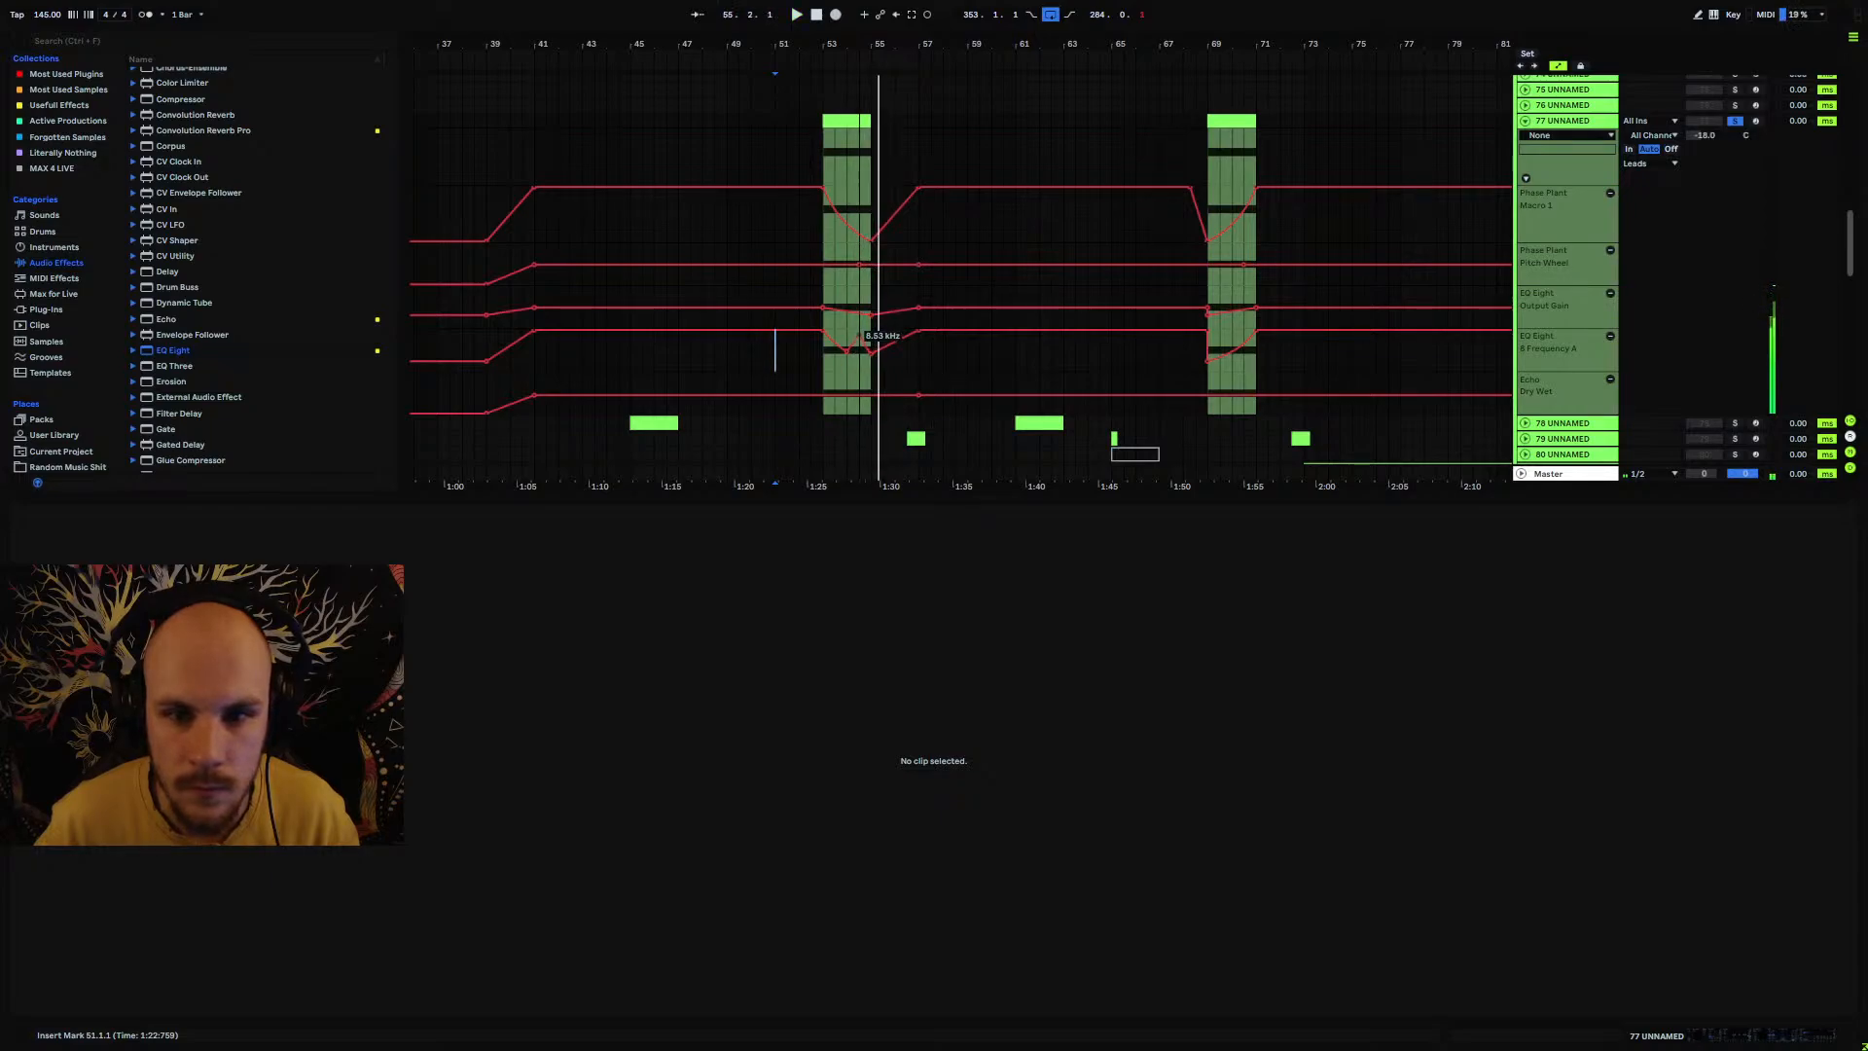
pyautogui.press('space')
pyautogui.press('space')
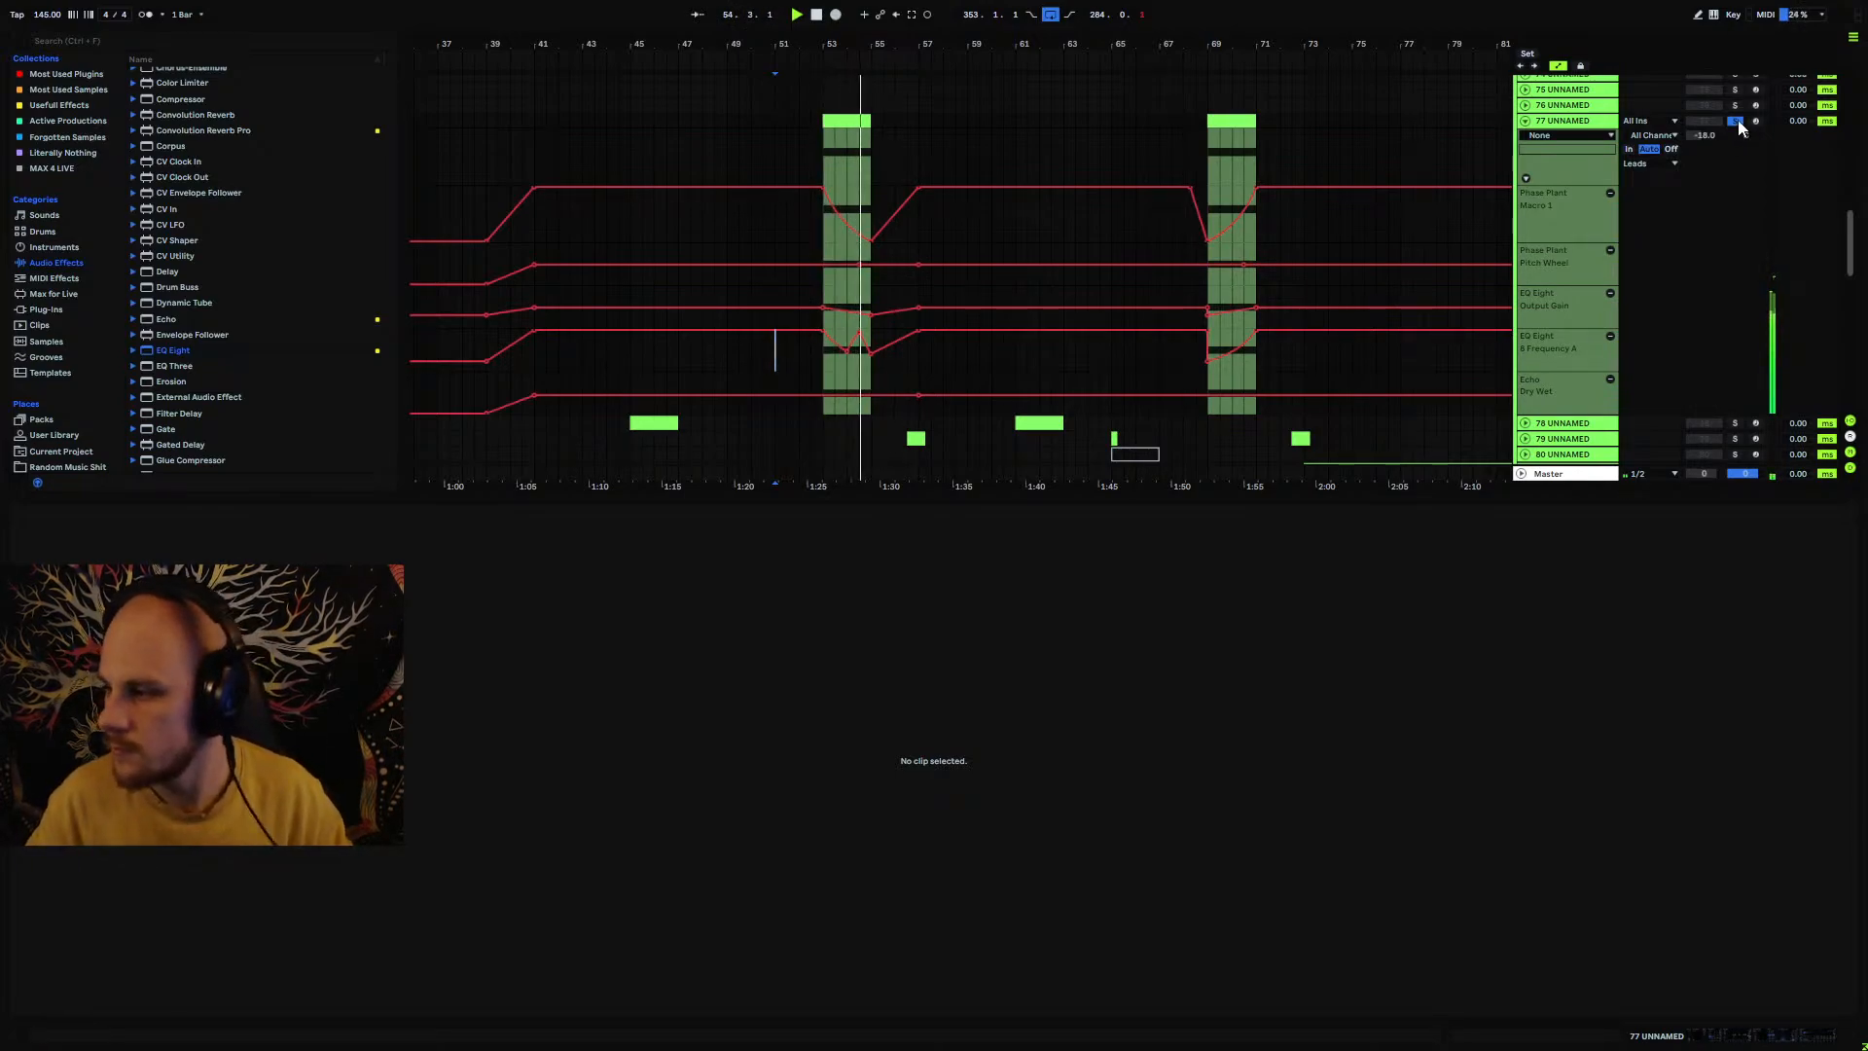
# Step: Unsolo and fold track 77, and play the full mix from bar 44 while reviewing the lead and pad tracks
pyautogui.click(1524, 122)
pyautogui.scroll(-3, 859, 318)
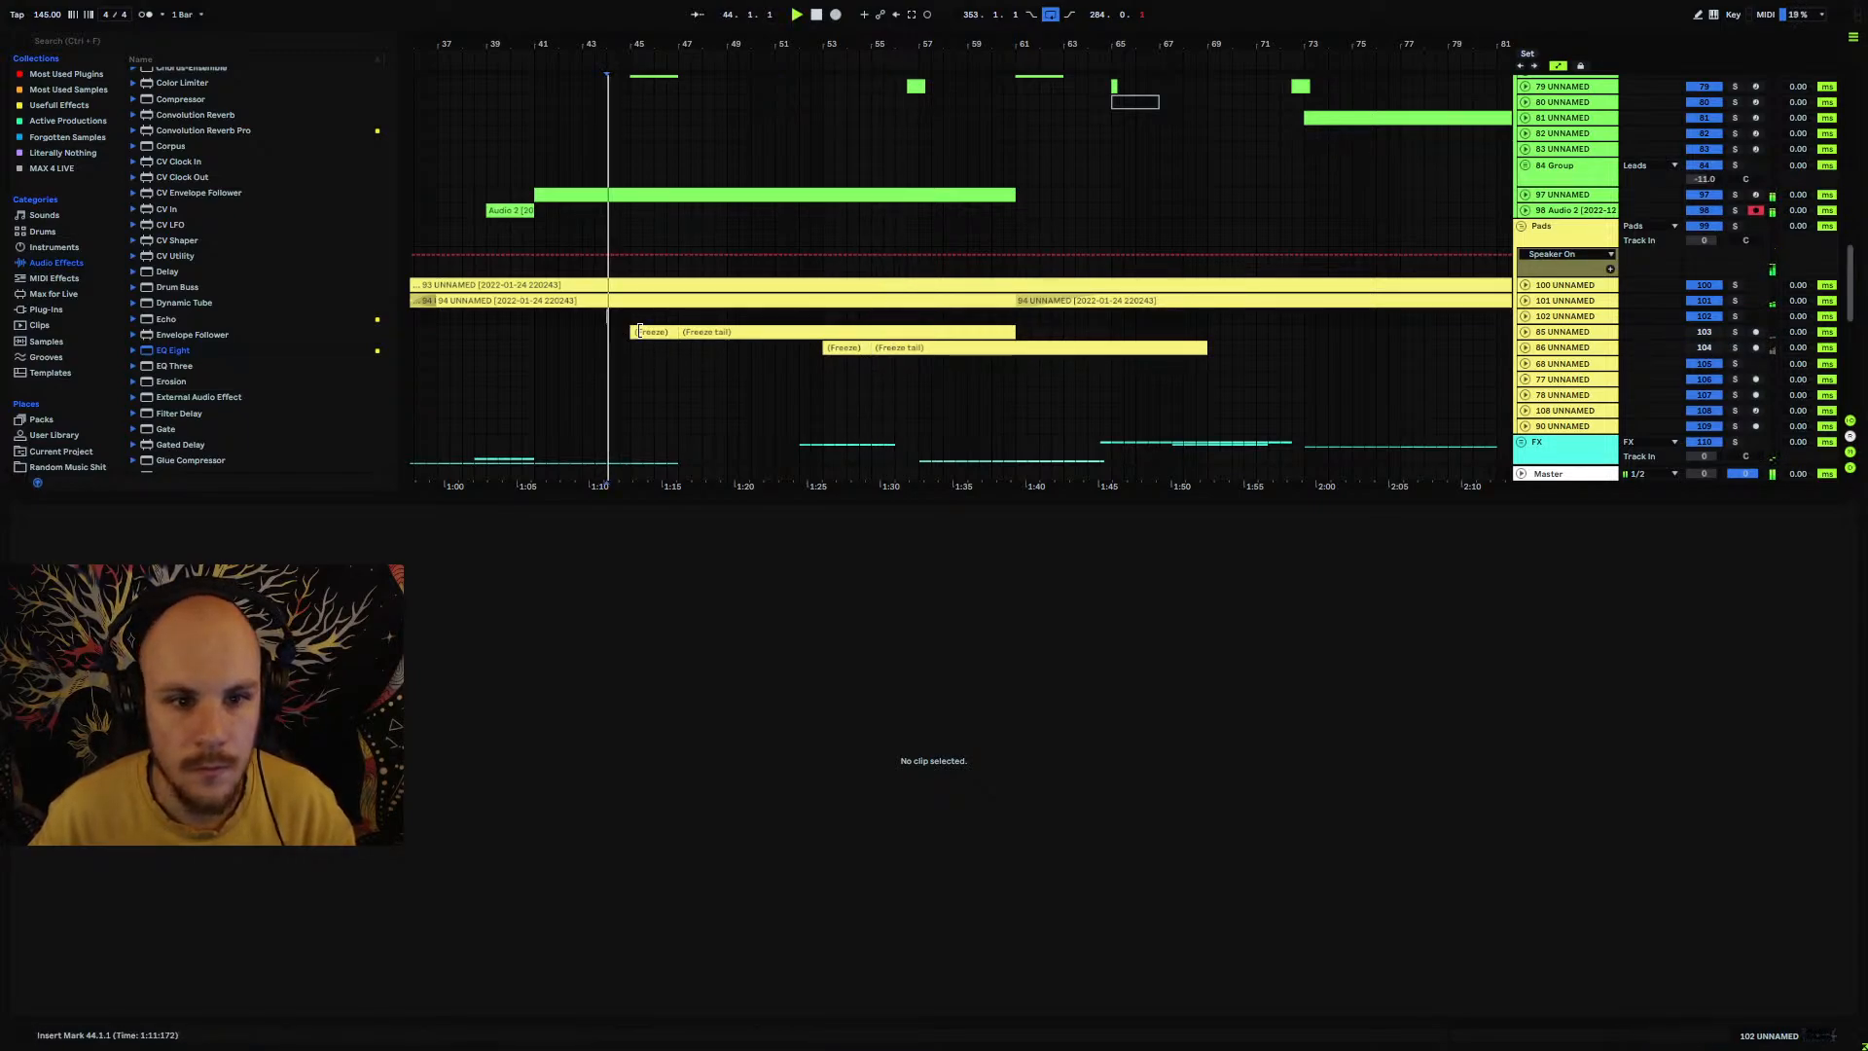
pyautogui.scroll(4, 639, 331)
pyautogui.scroll(-3, 778, 376)
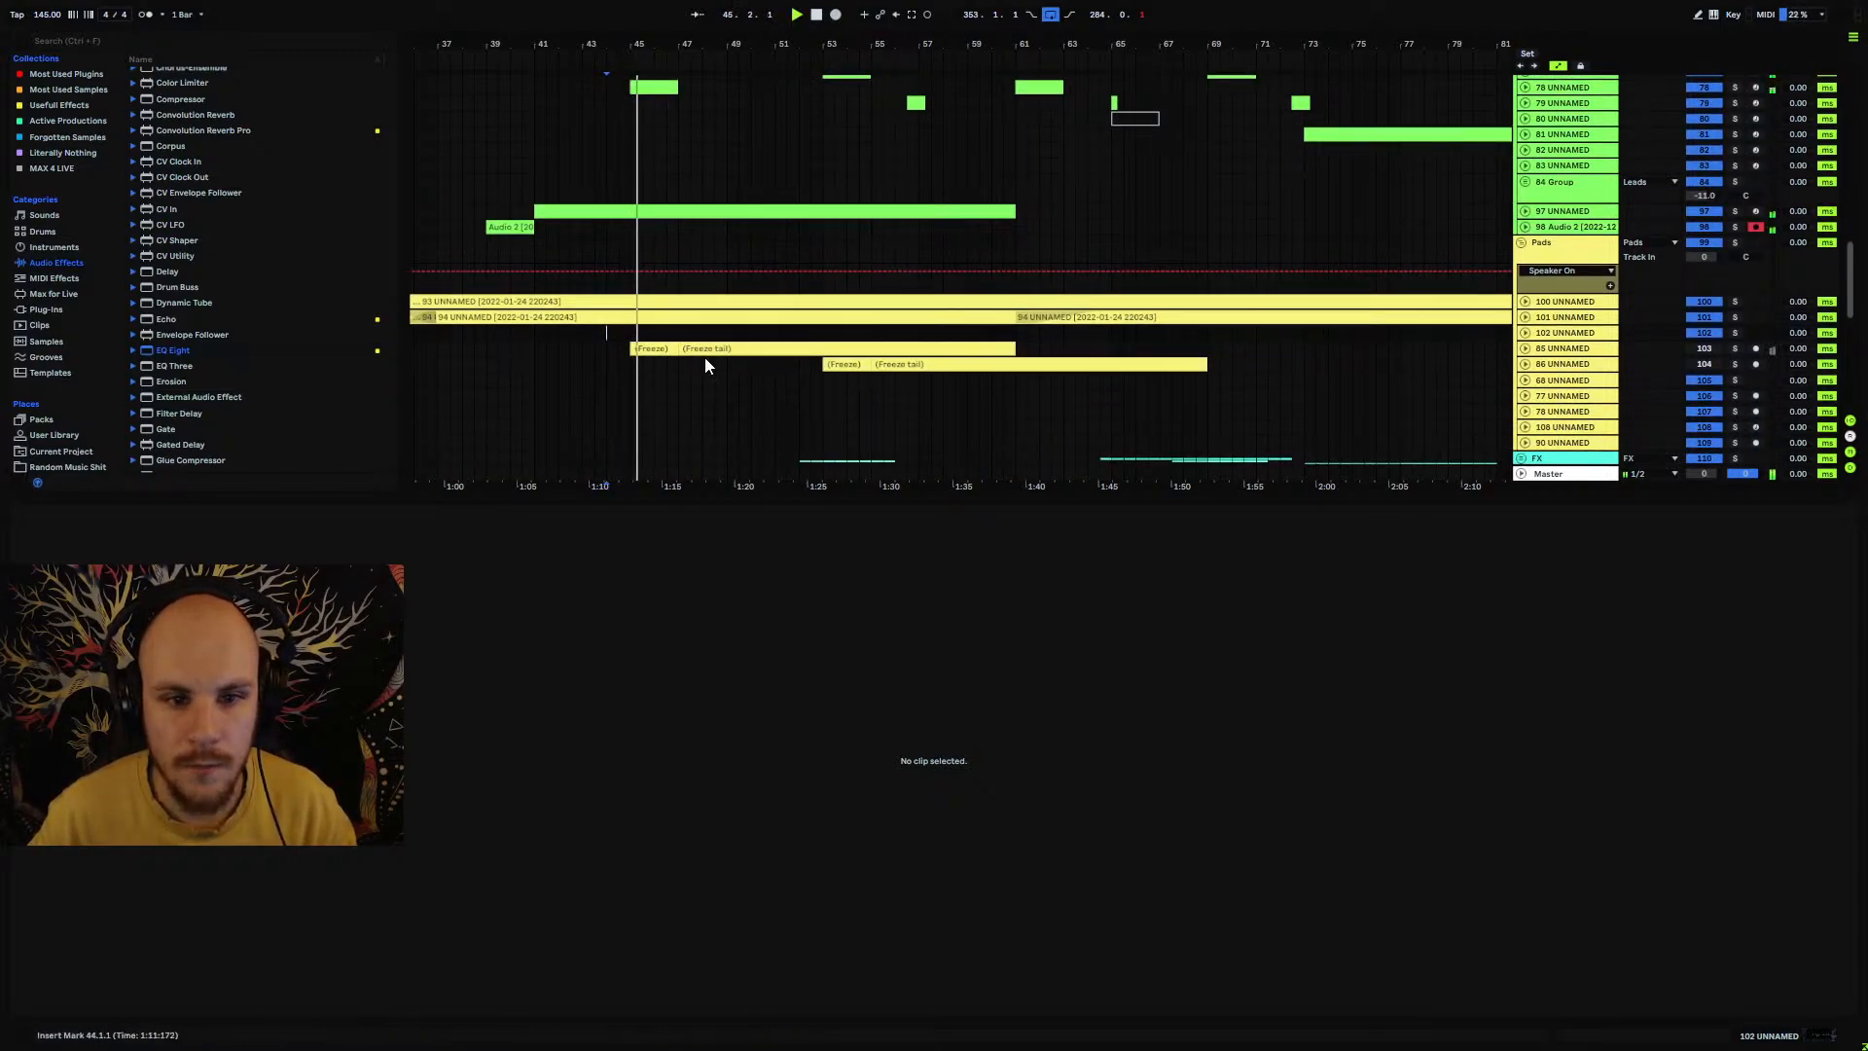
pyautogui.scroll(4, 761, 311)
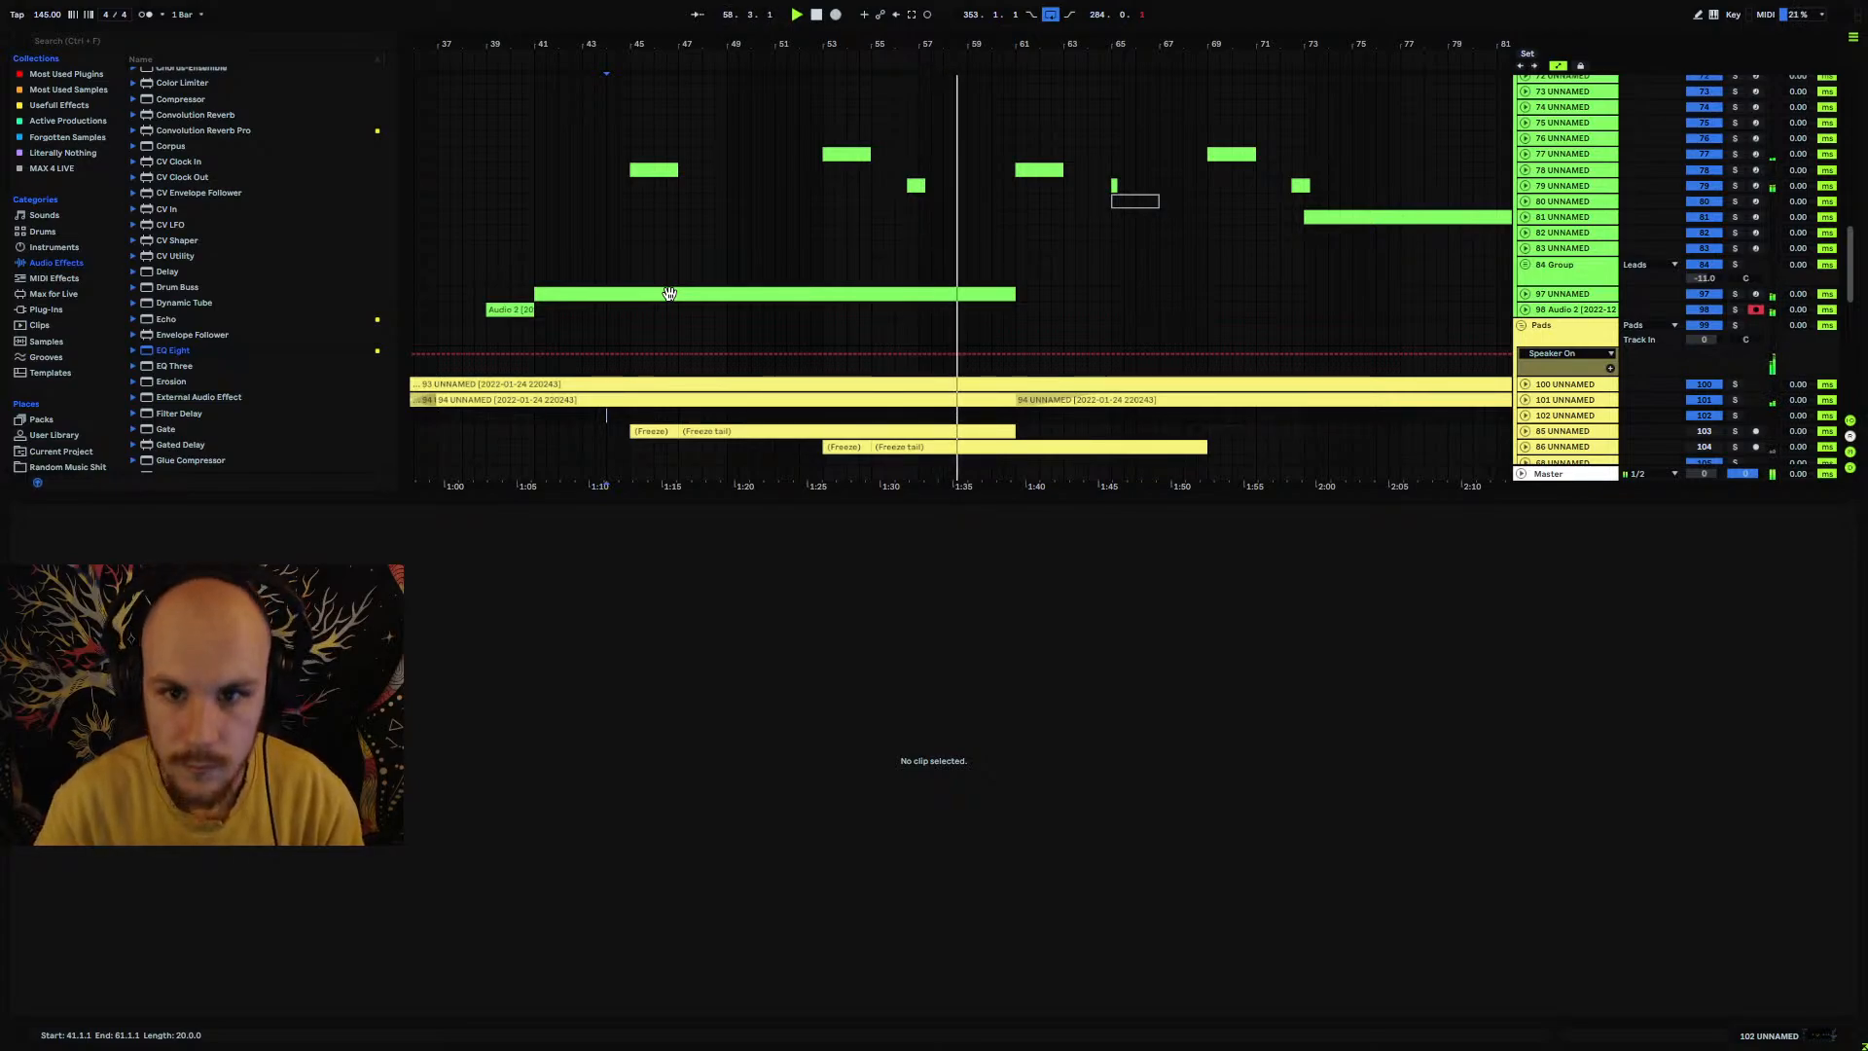
pyautogui.scroll(2, 1113, 273)
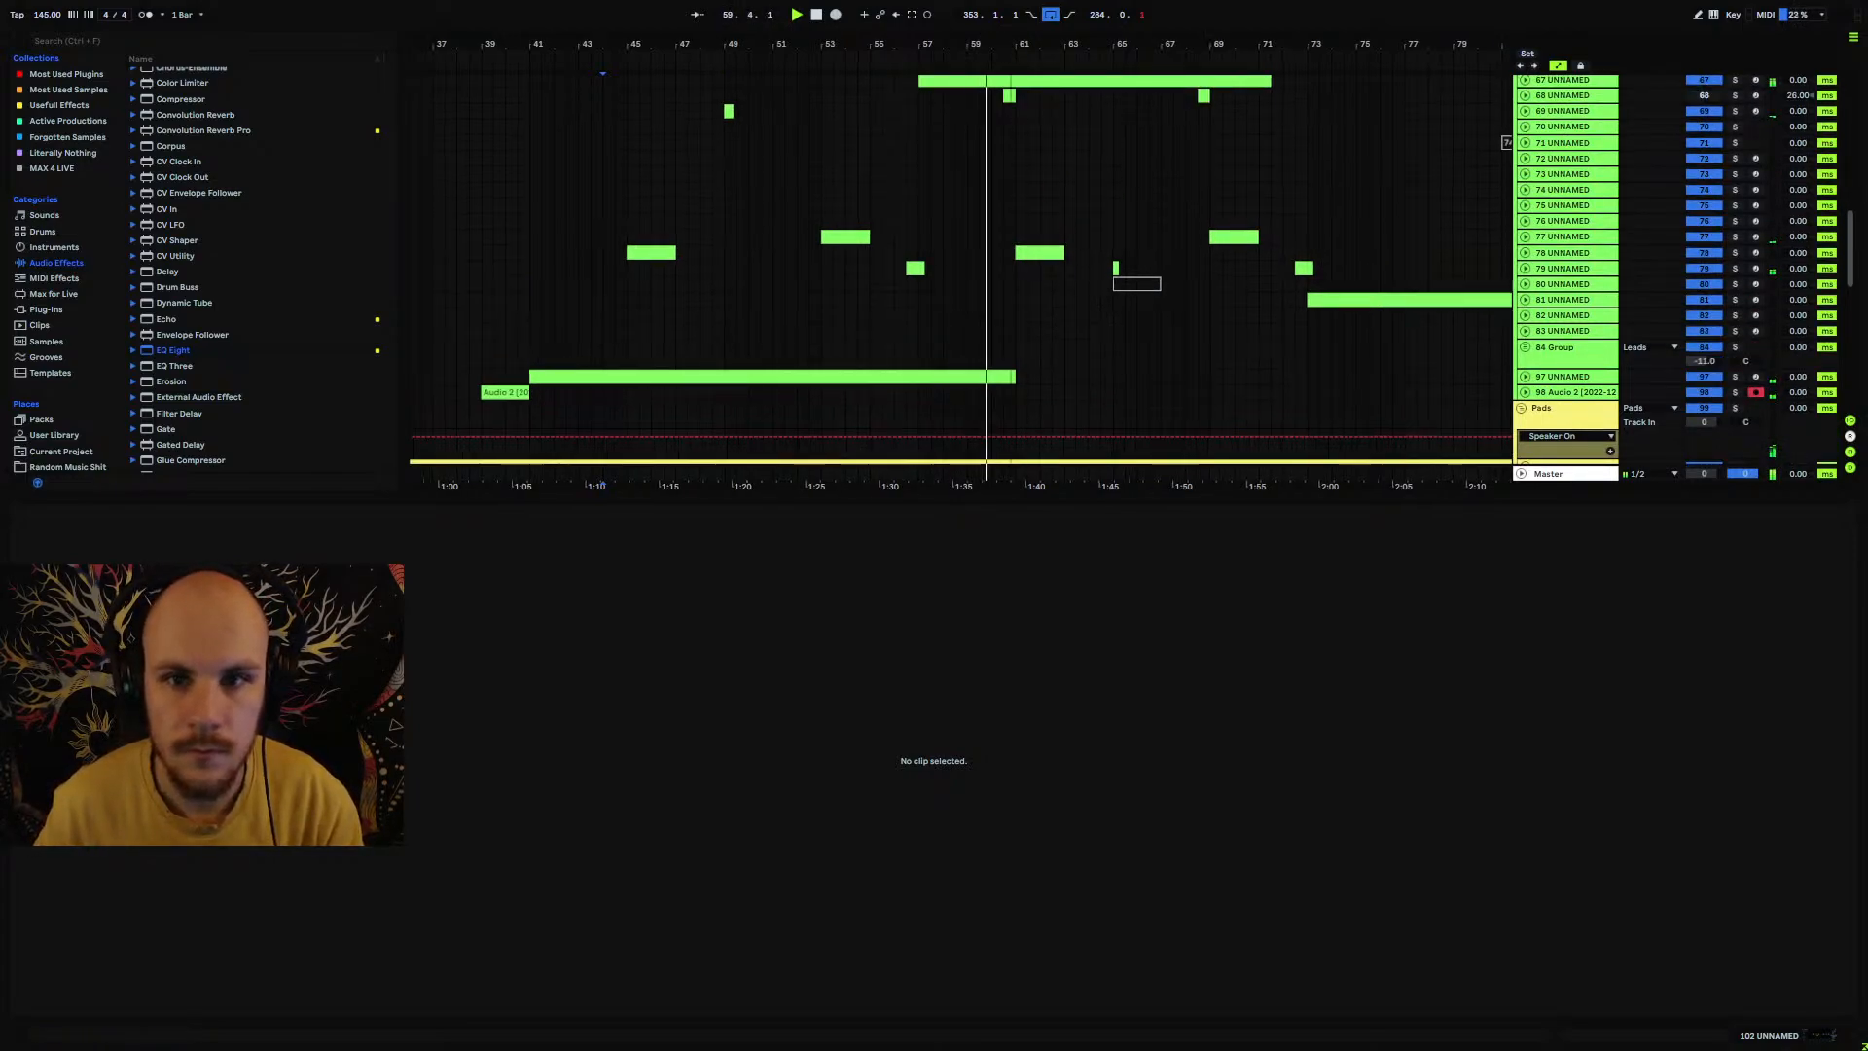
pyautogui.scroll(2, 966, 255)
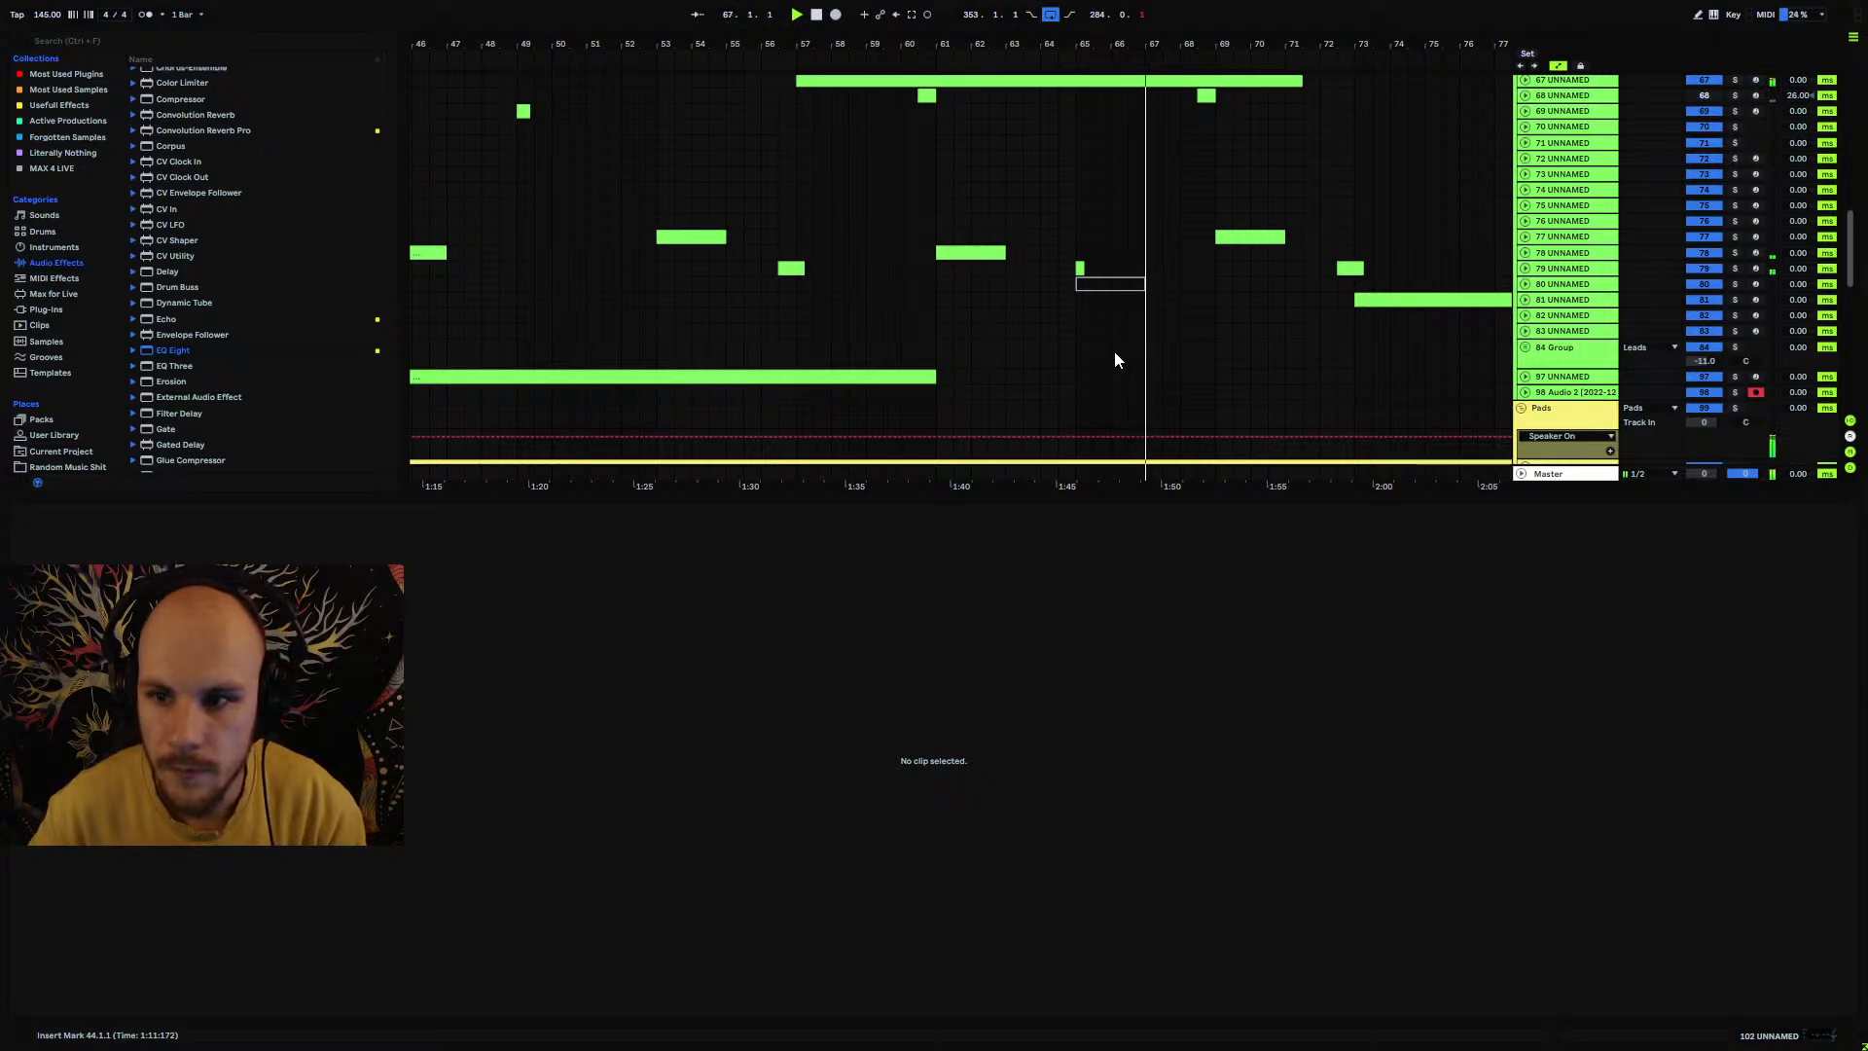
# Step: Reactivate the deactivated clip on track 80 at bar 65, unfold the track, and audition it soloed from bar 65
pyautogui.click(1119, 283)
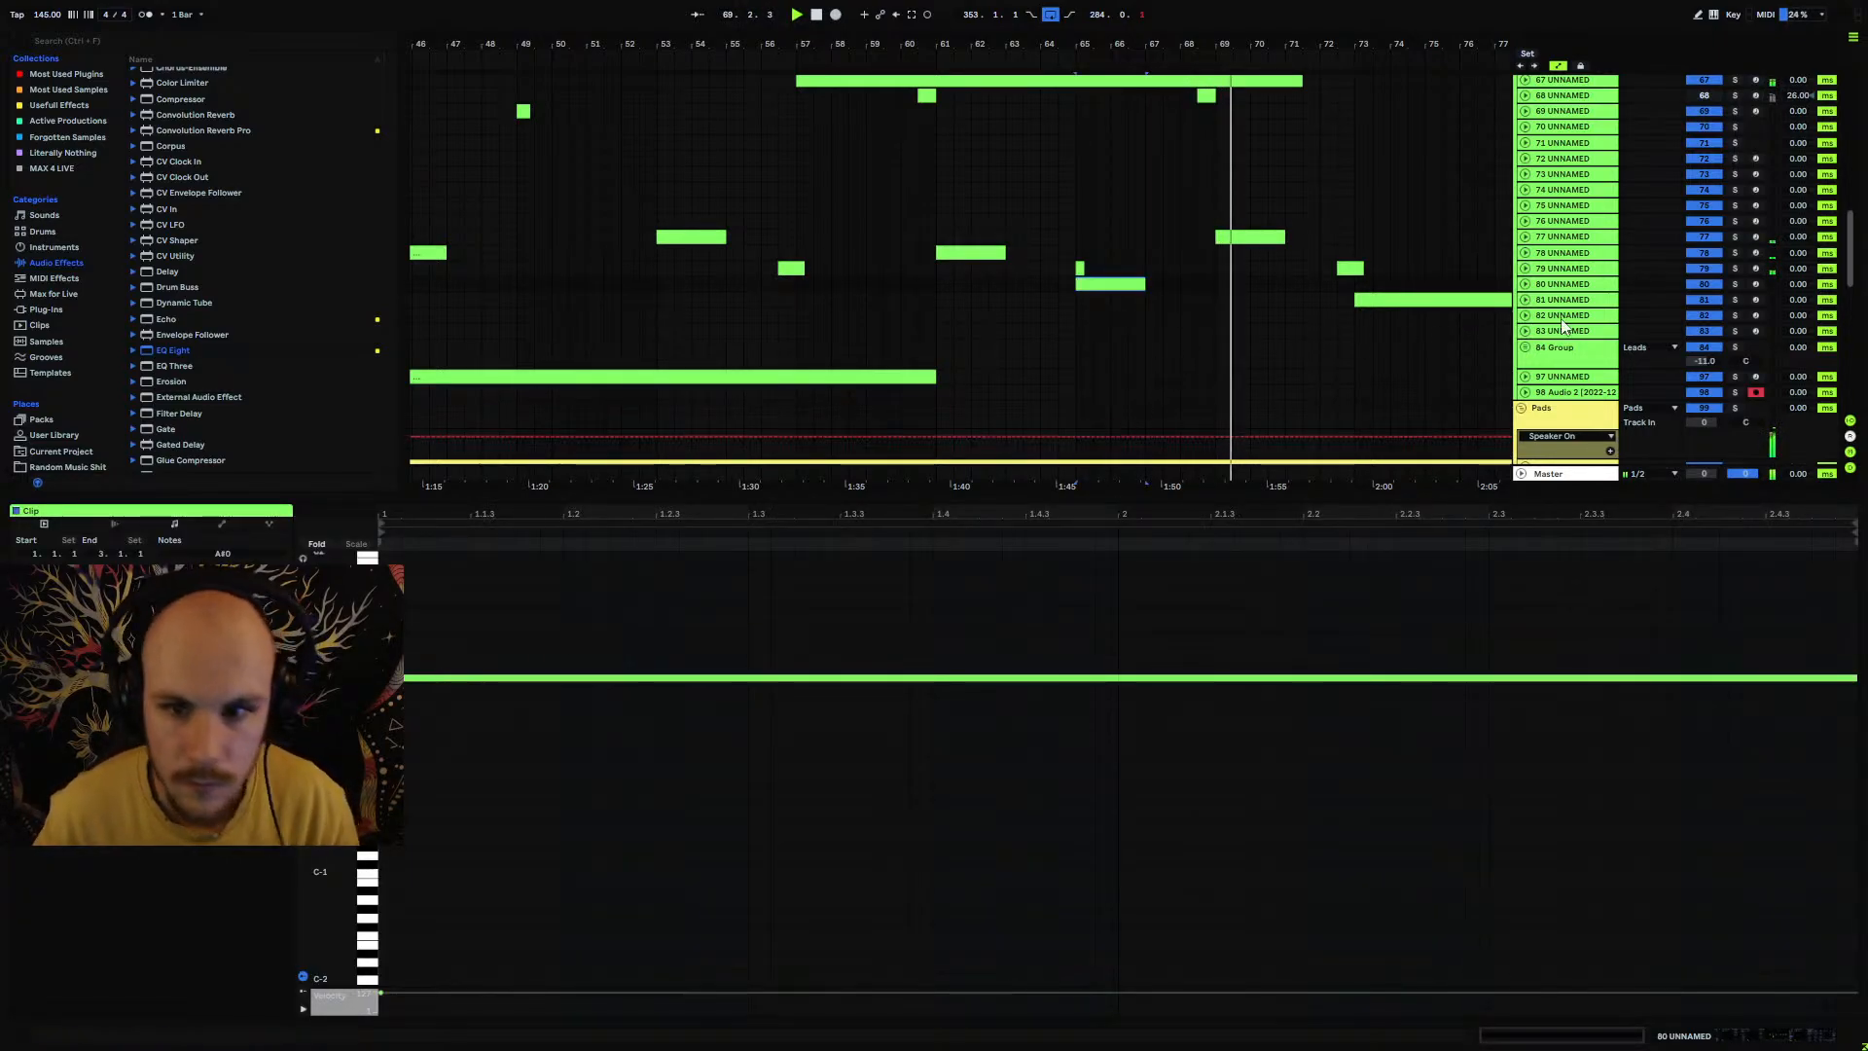
pyautogui.click(1525, 284)
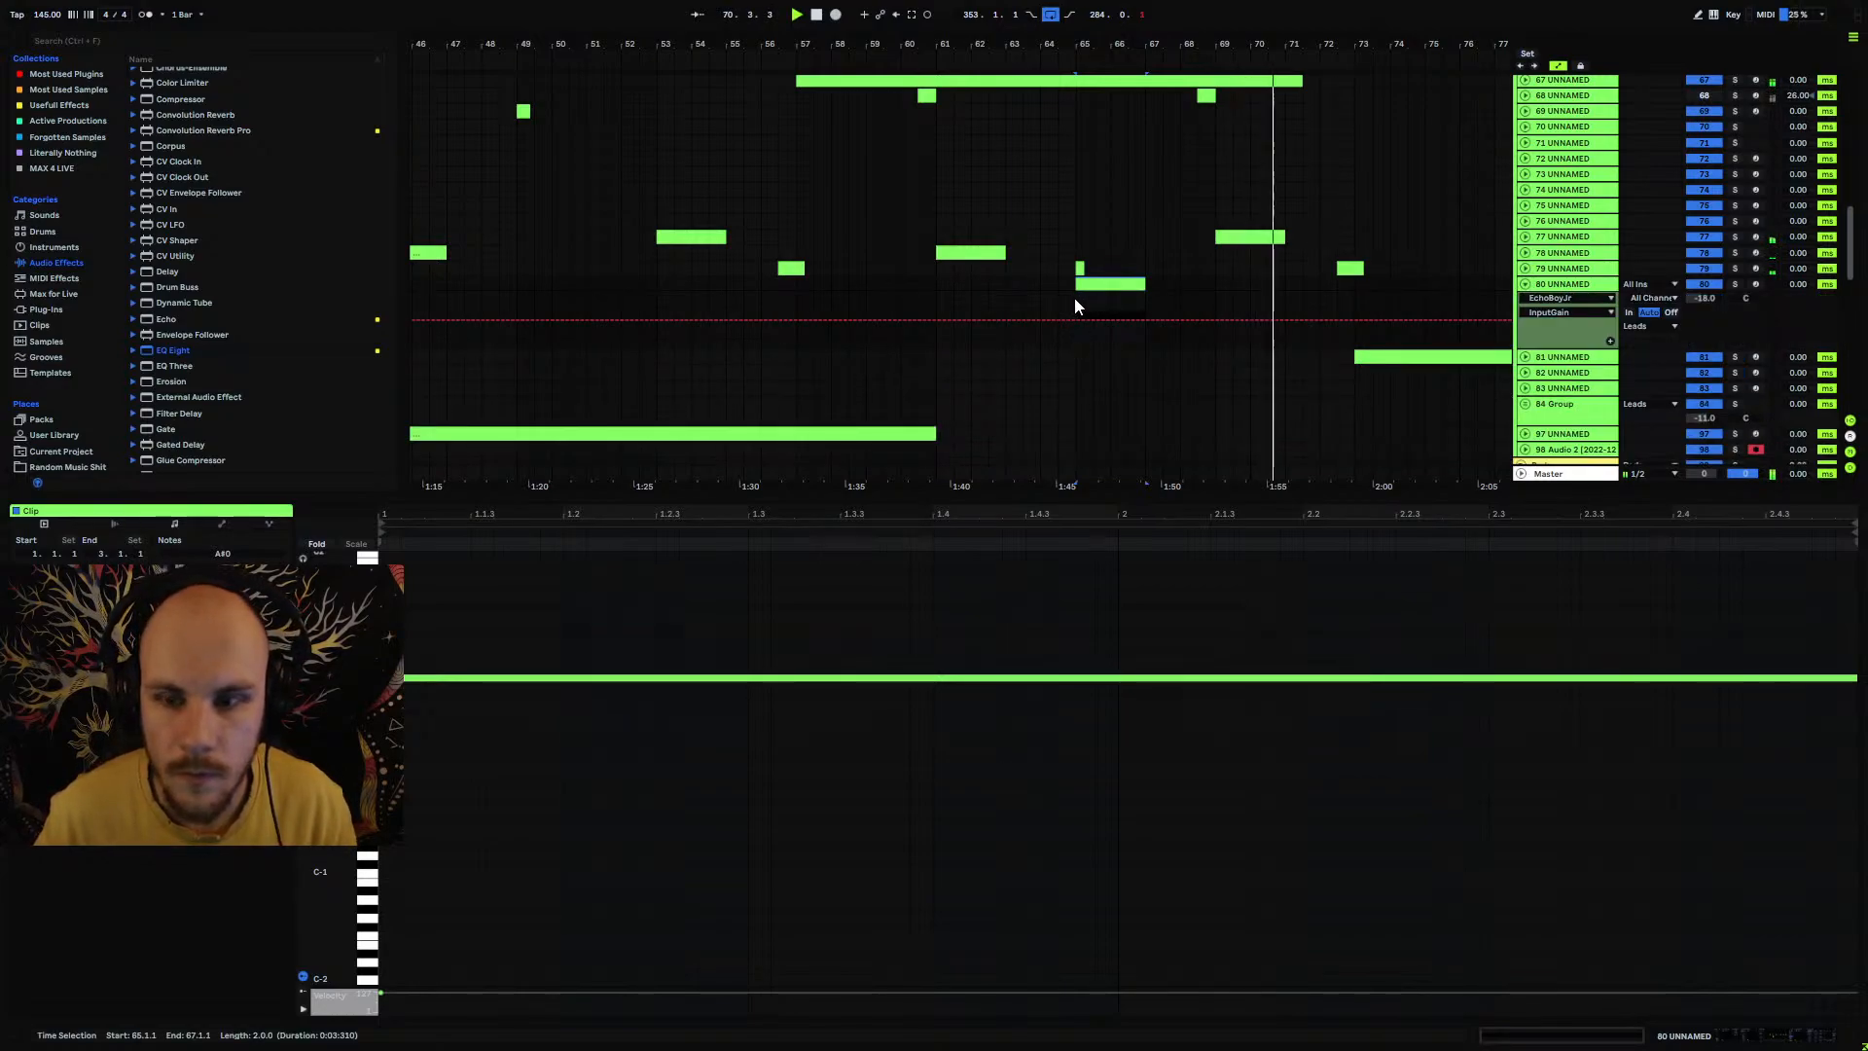
pyautogui.click(1075, 301)
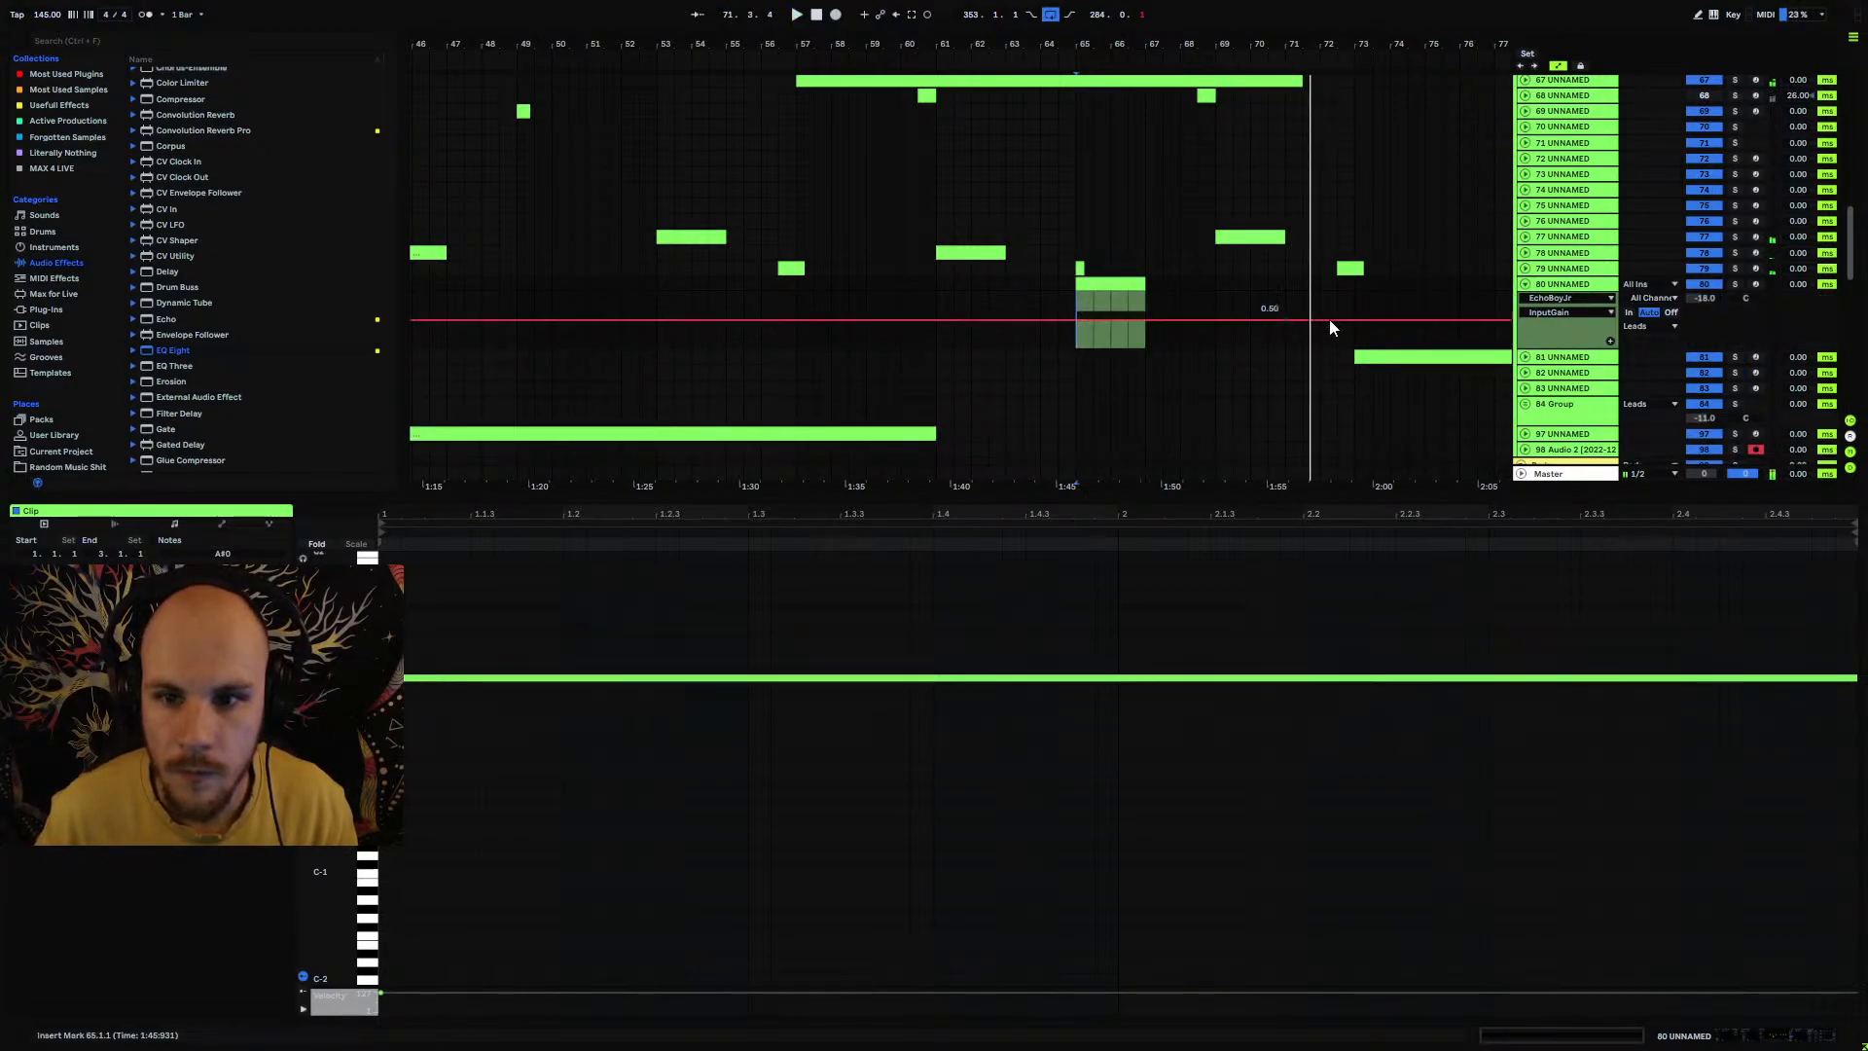
pyautogui.press('space')
pyautogui.press('space')
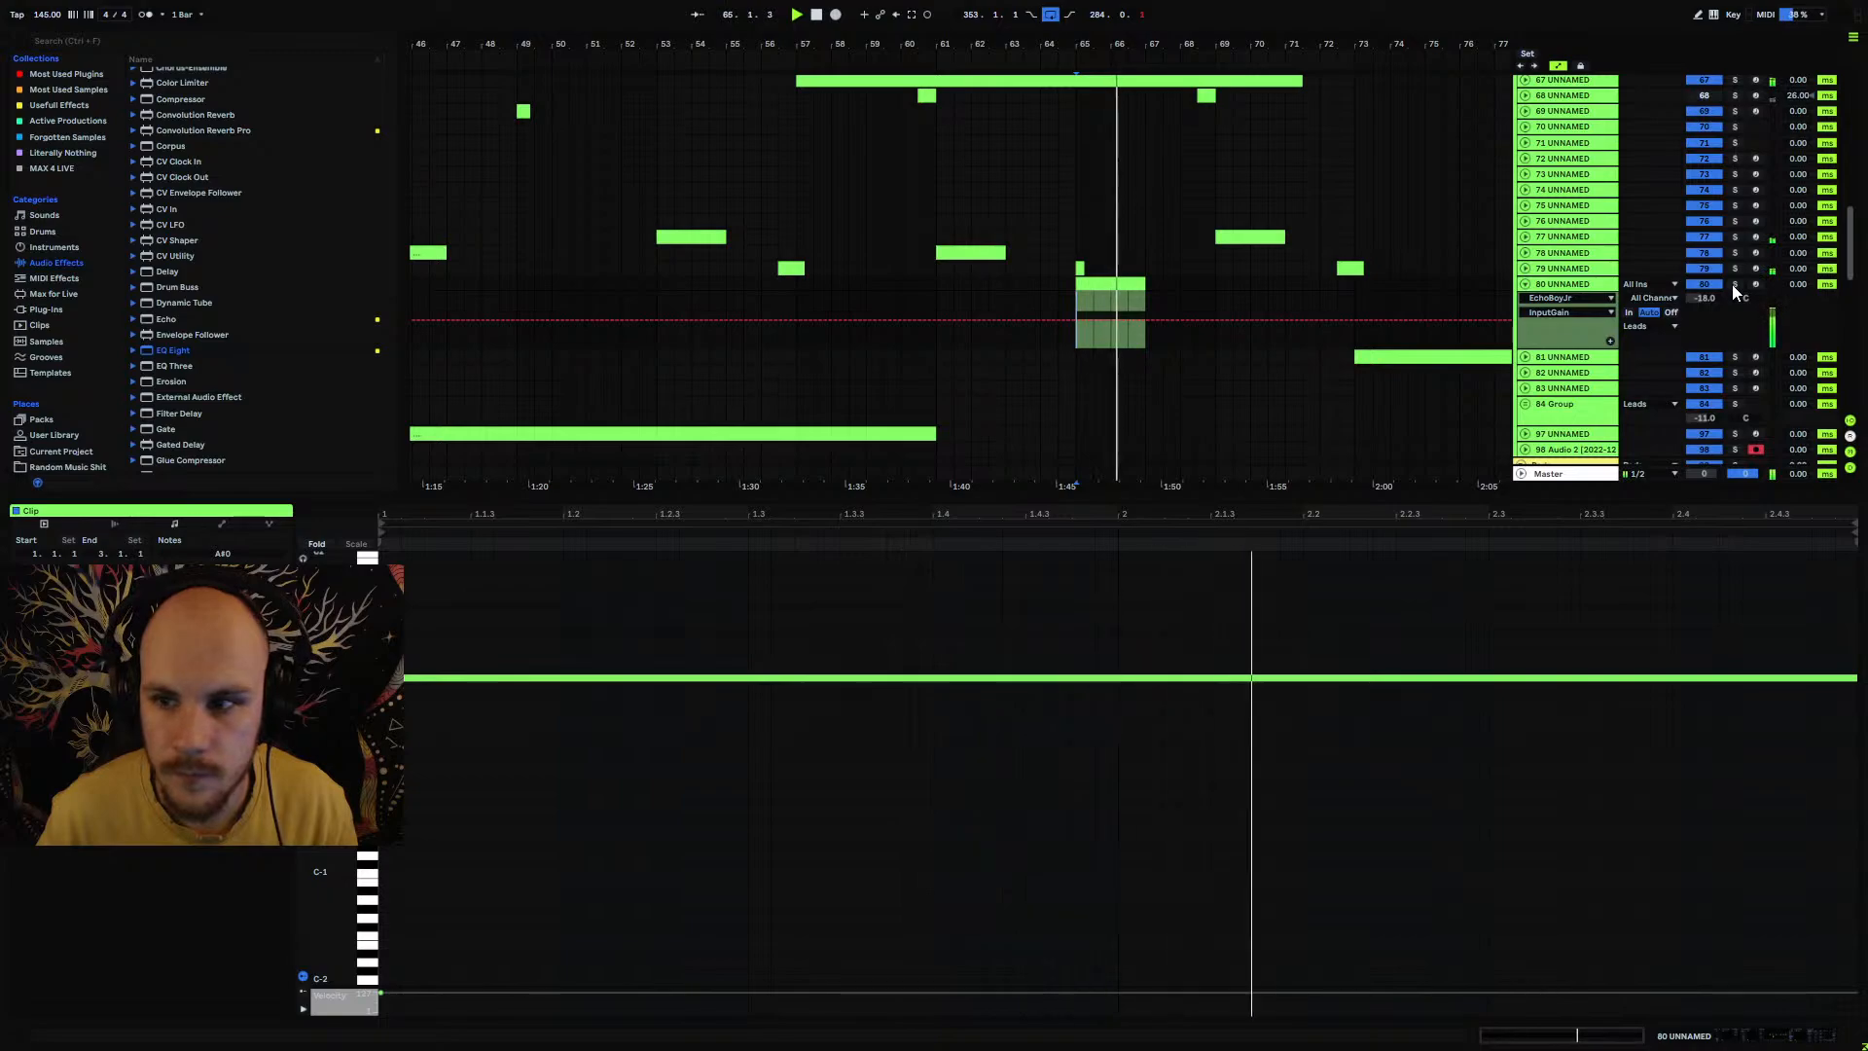
pyautogui.click(1733, 284)
pyautogui.press('space')
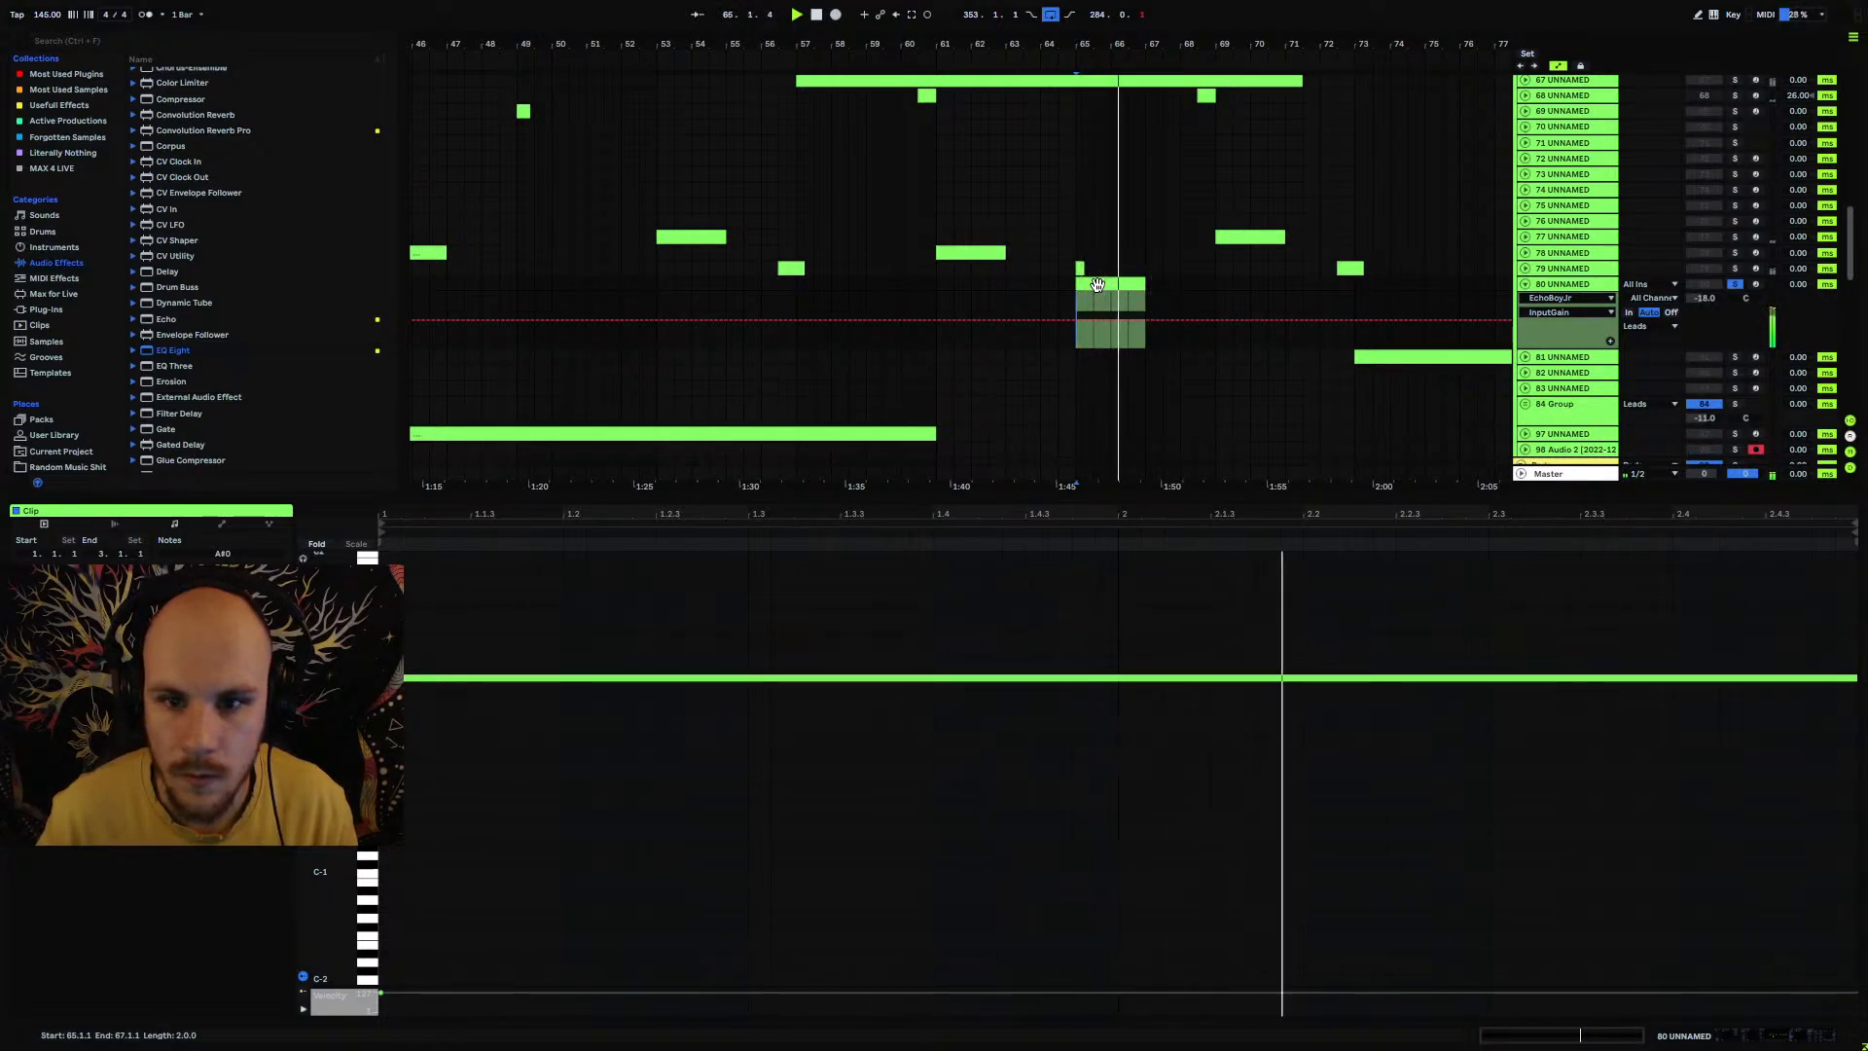
pyautogui.press('space')
# Step: Move track 80's clip from bar 65 to bar 69 and solo track 77 to compare its clip there
pyautogui.moveTo(1098, 284); pyautogui.dragTo(1222, 290)
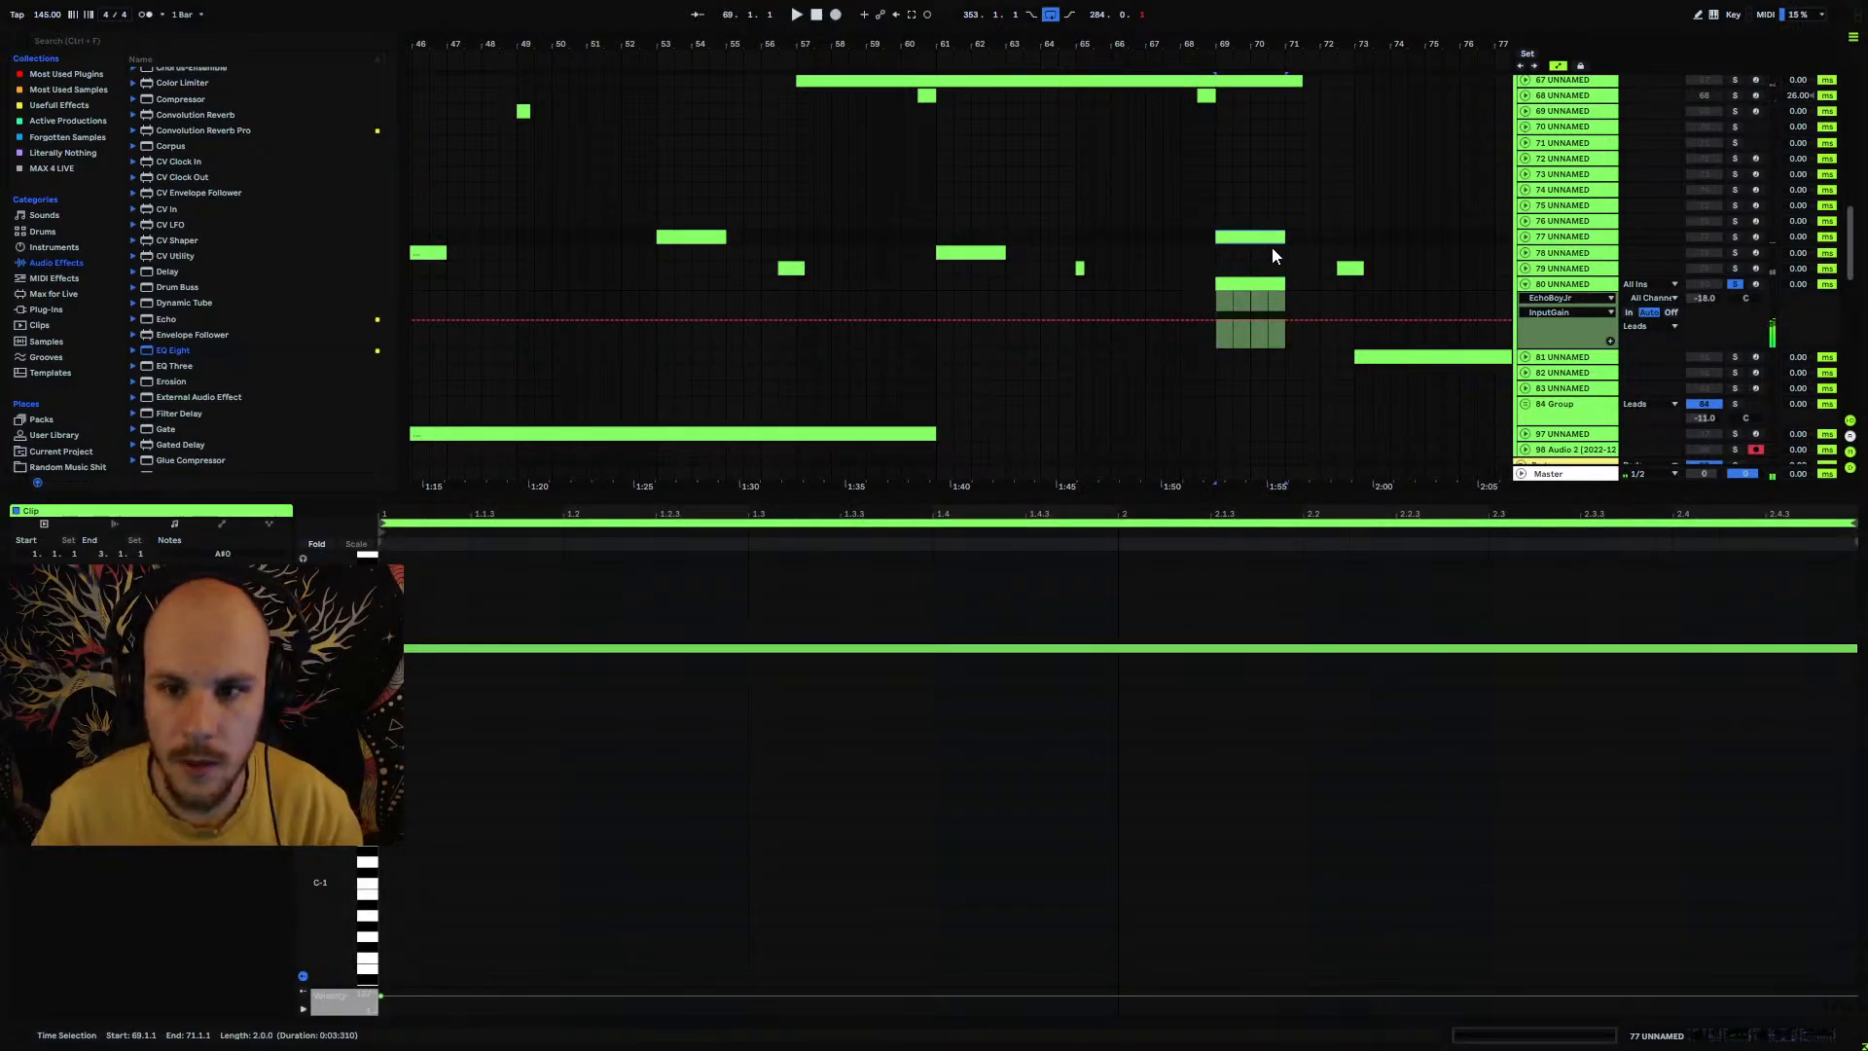
pyautogui.click(1735, 237)
pyautogui.press('space')
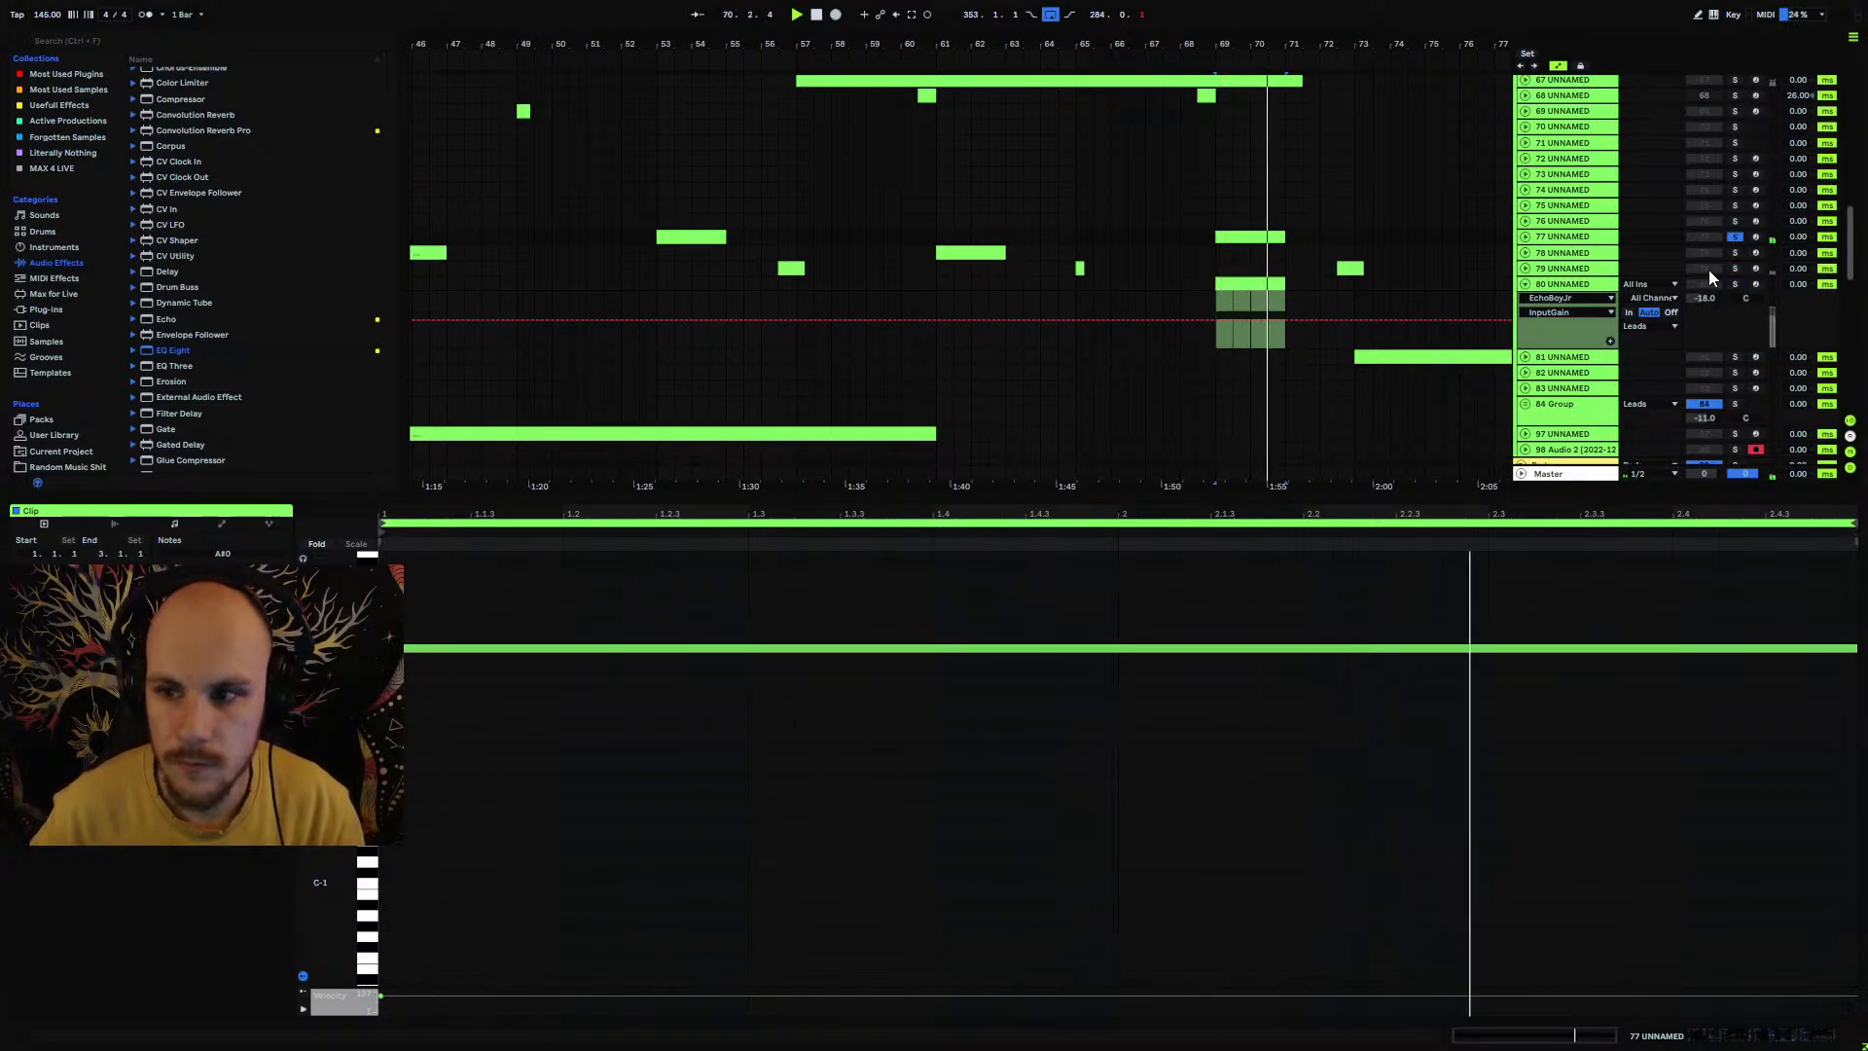
# Step: Deactivate track 77's clip at bar 69, play the full mix from bar 69 with track 80's clip, and fold track 80
pyautogui.click(1735, 237)
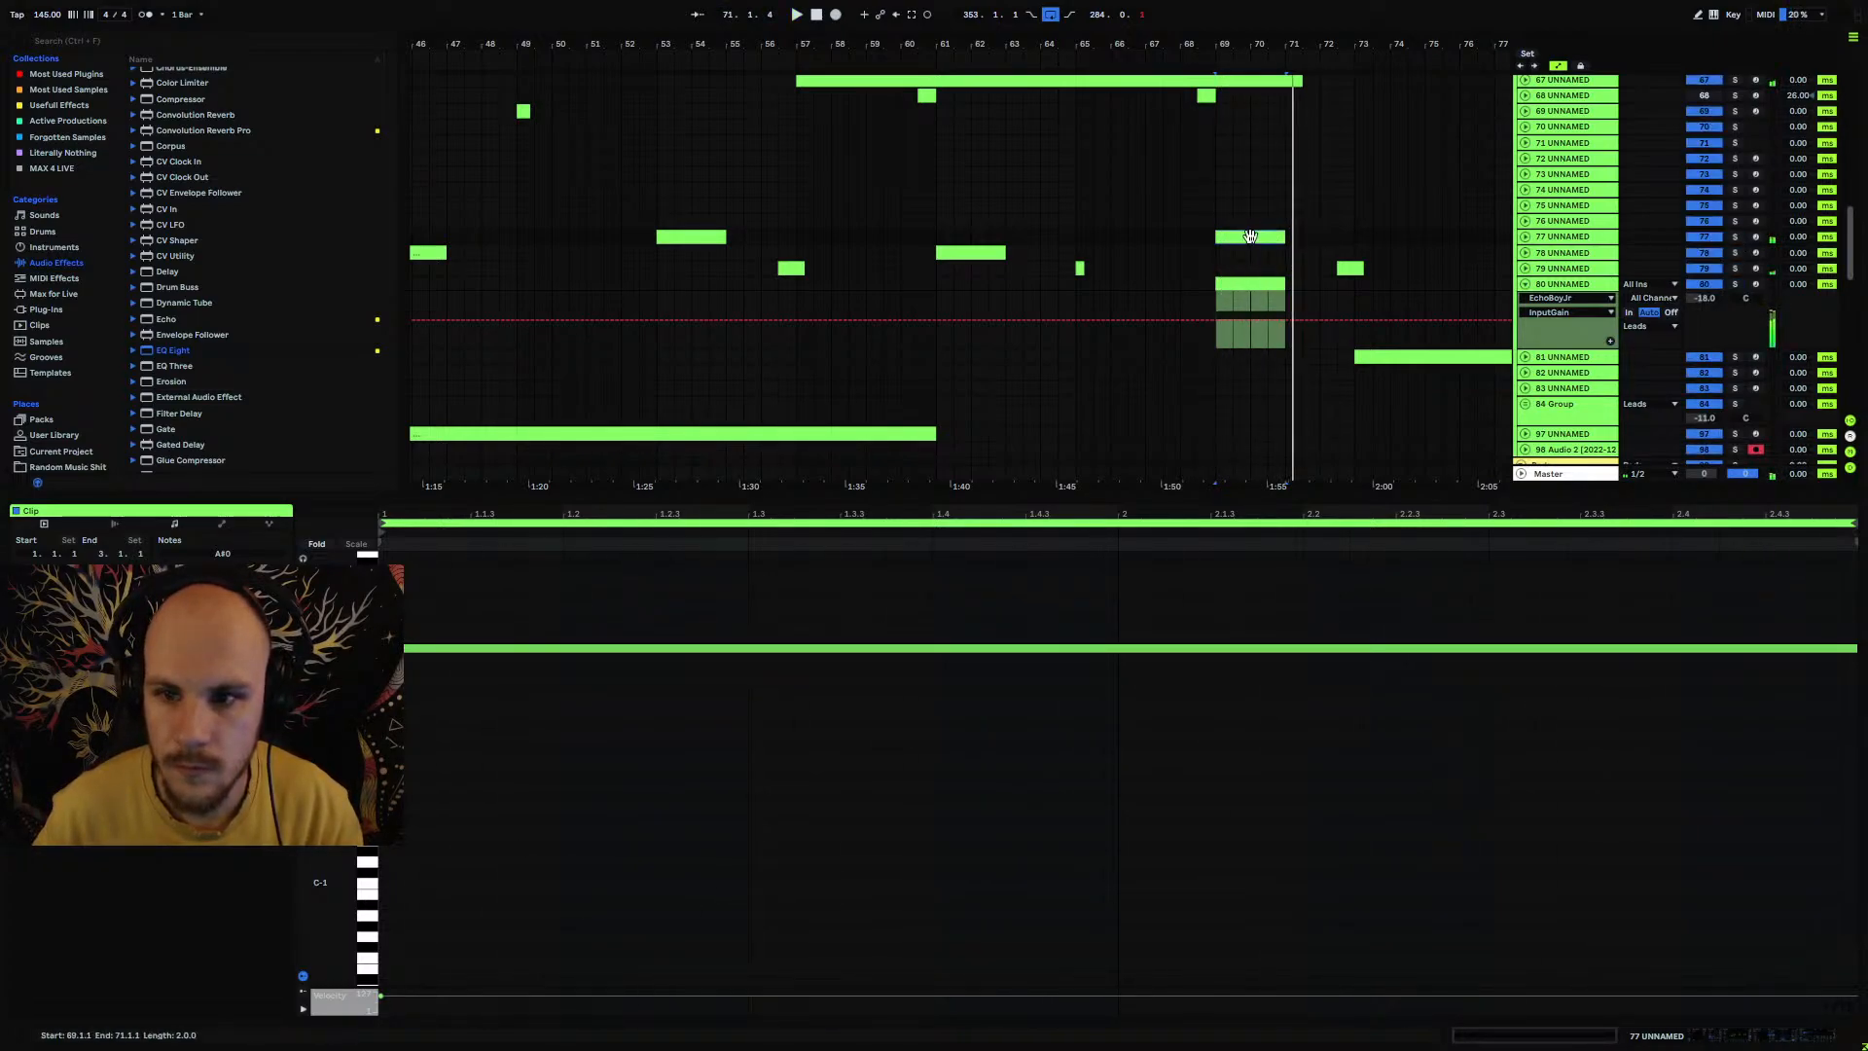
pyautogui.click(1216, 303)
pyautogui.press('space')
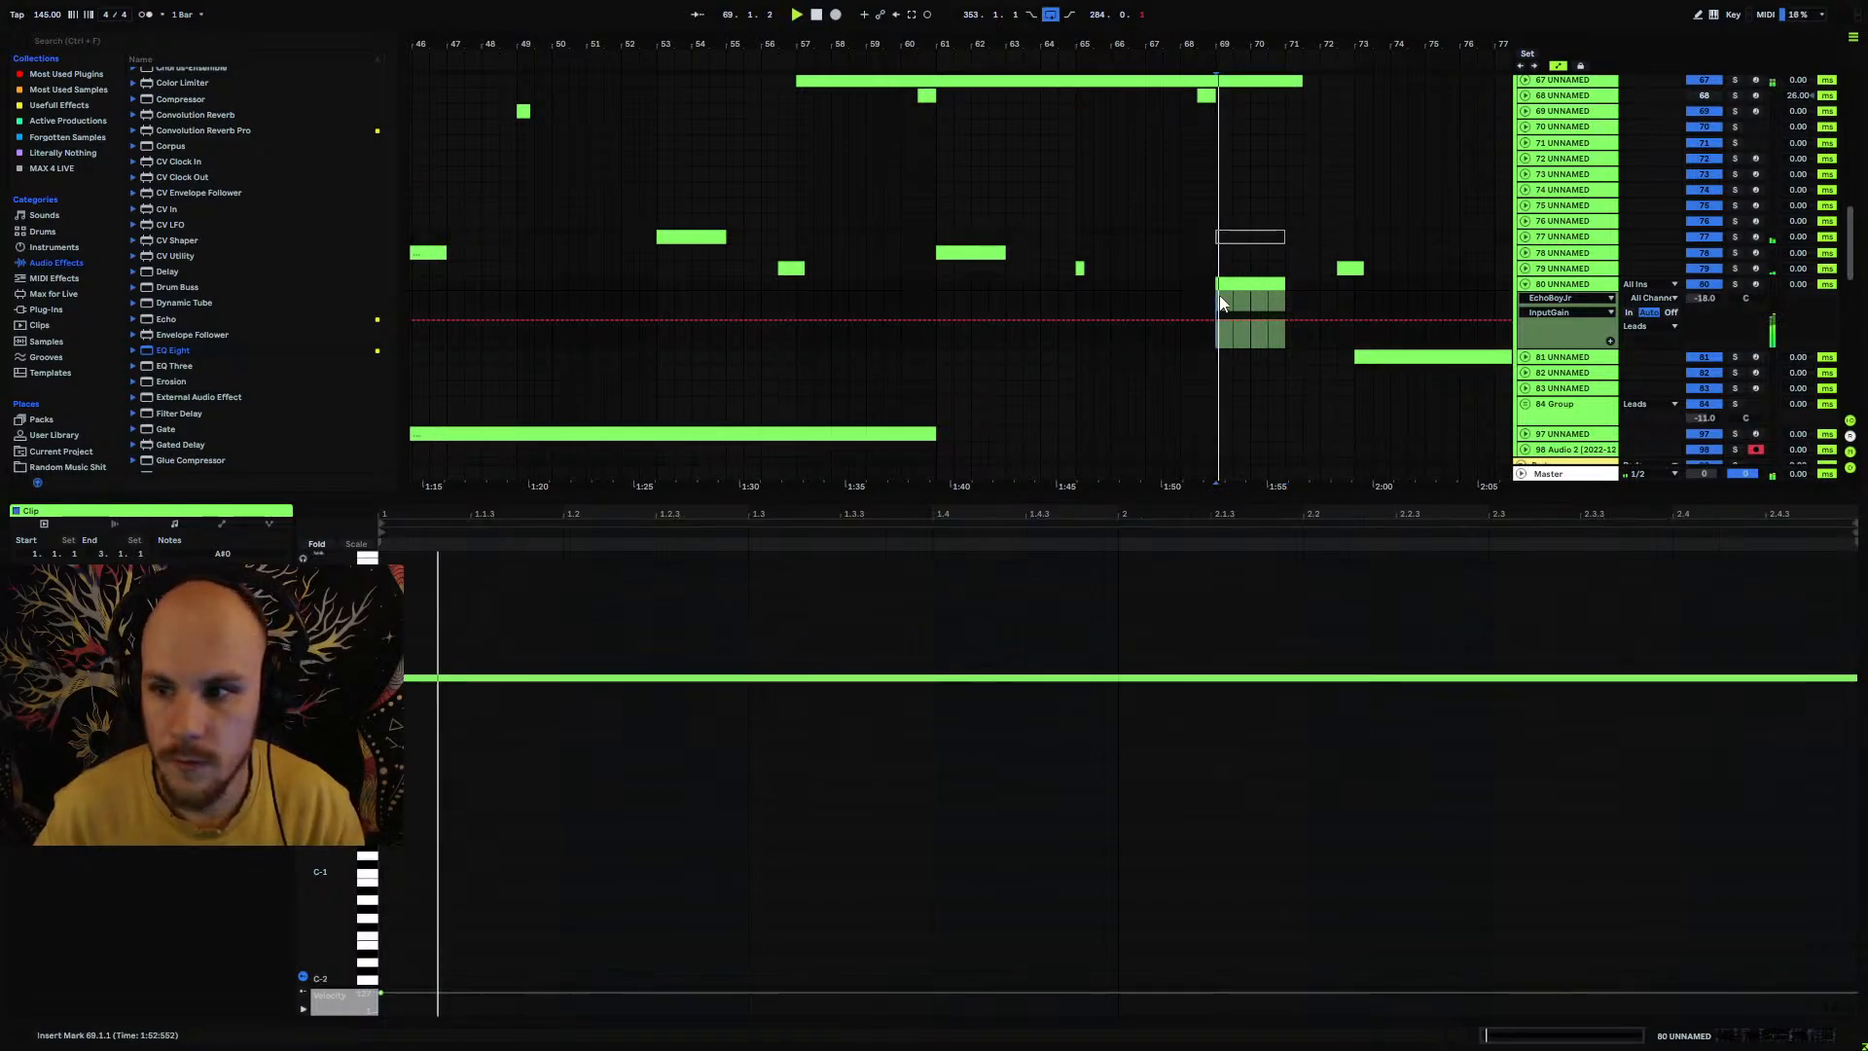
pyautogui.click(1524, 284)
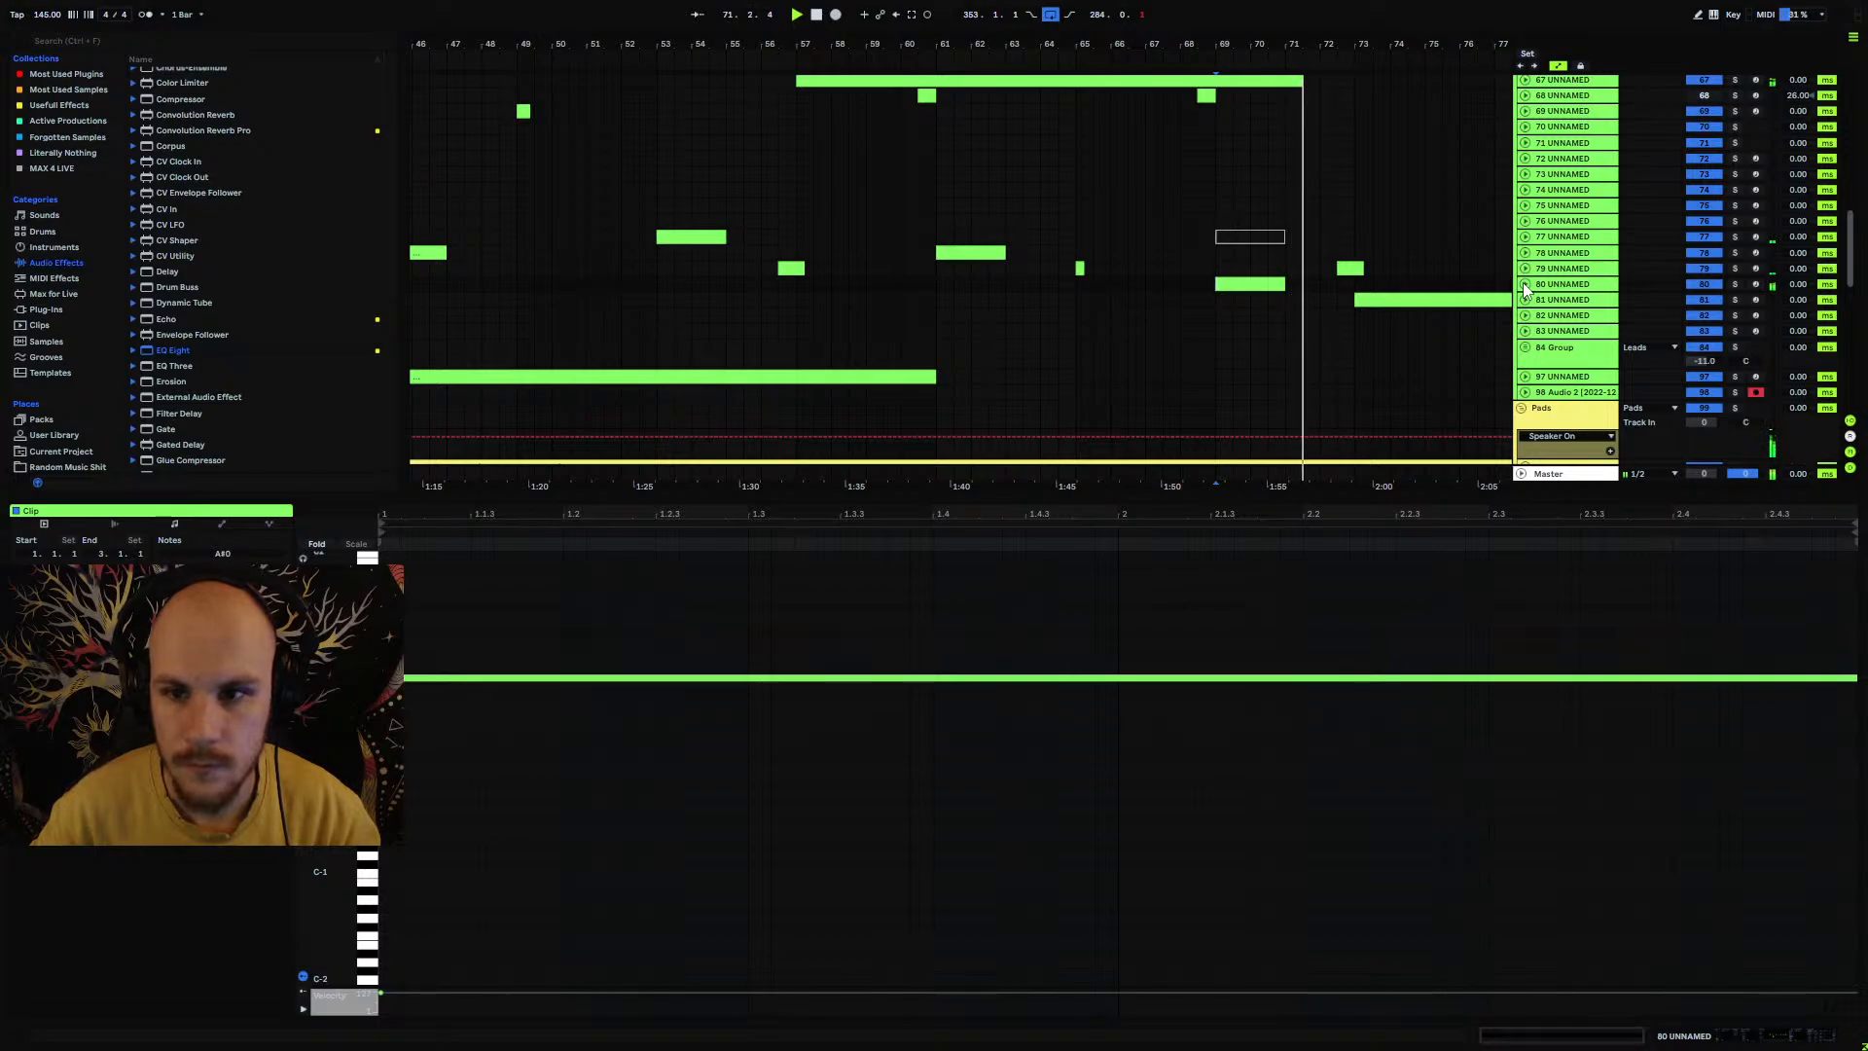
# Step: Set track 133's volume in the Vocals group to -24.0 and audition its freeze-tail clip from the middle, at bar 69.3
pyautogui.scroll(-10, 1213, 301)
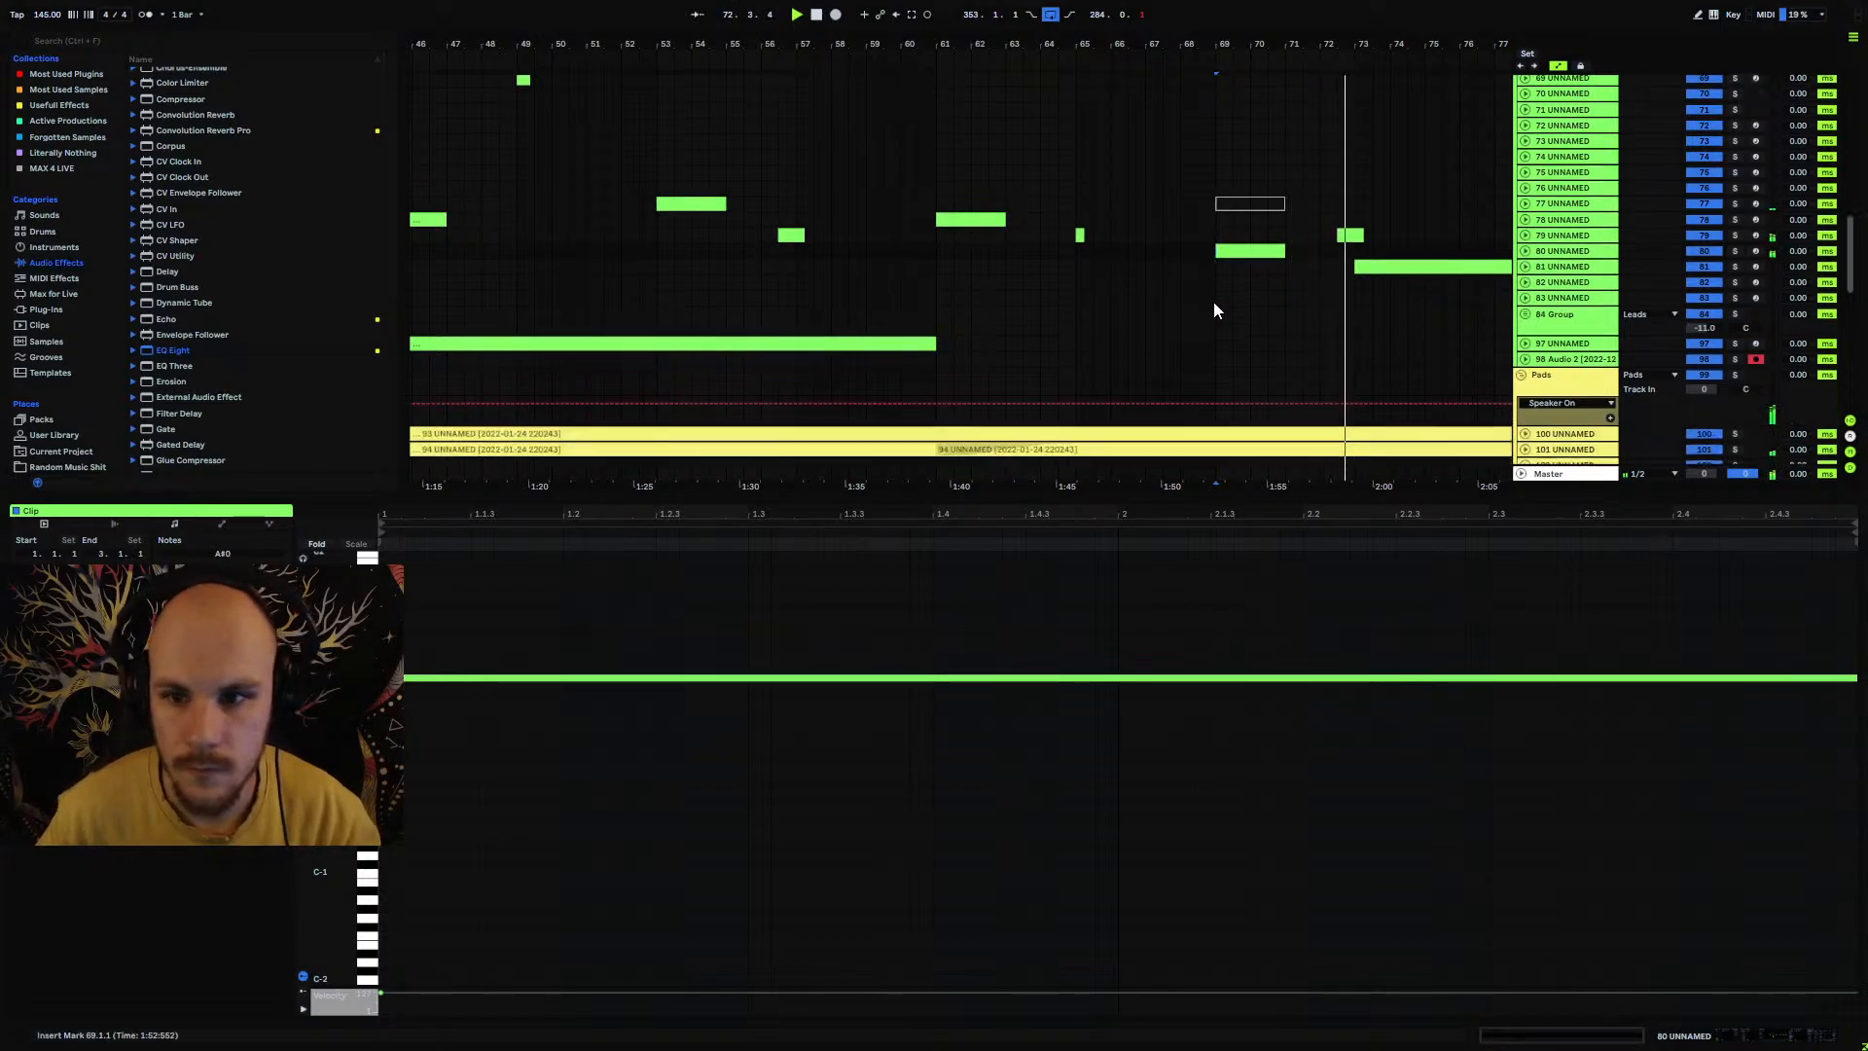
pyautogui.scroll(-2, 1273, 338)
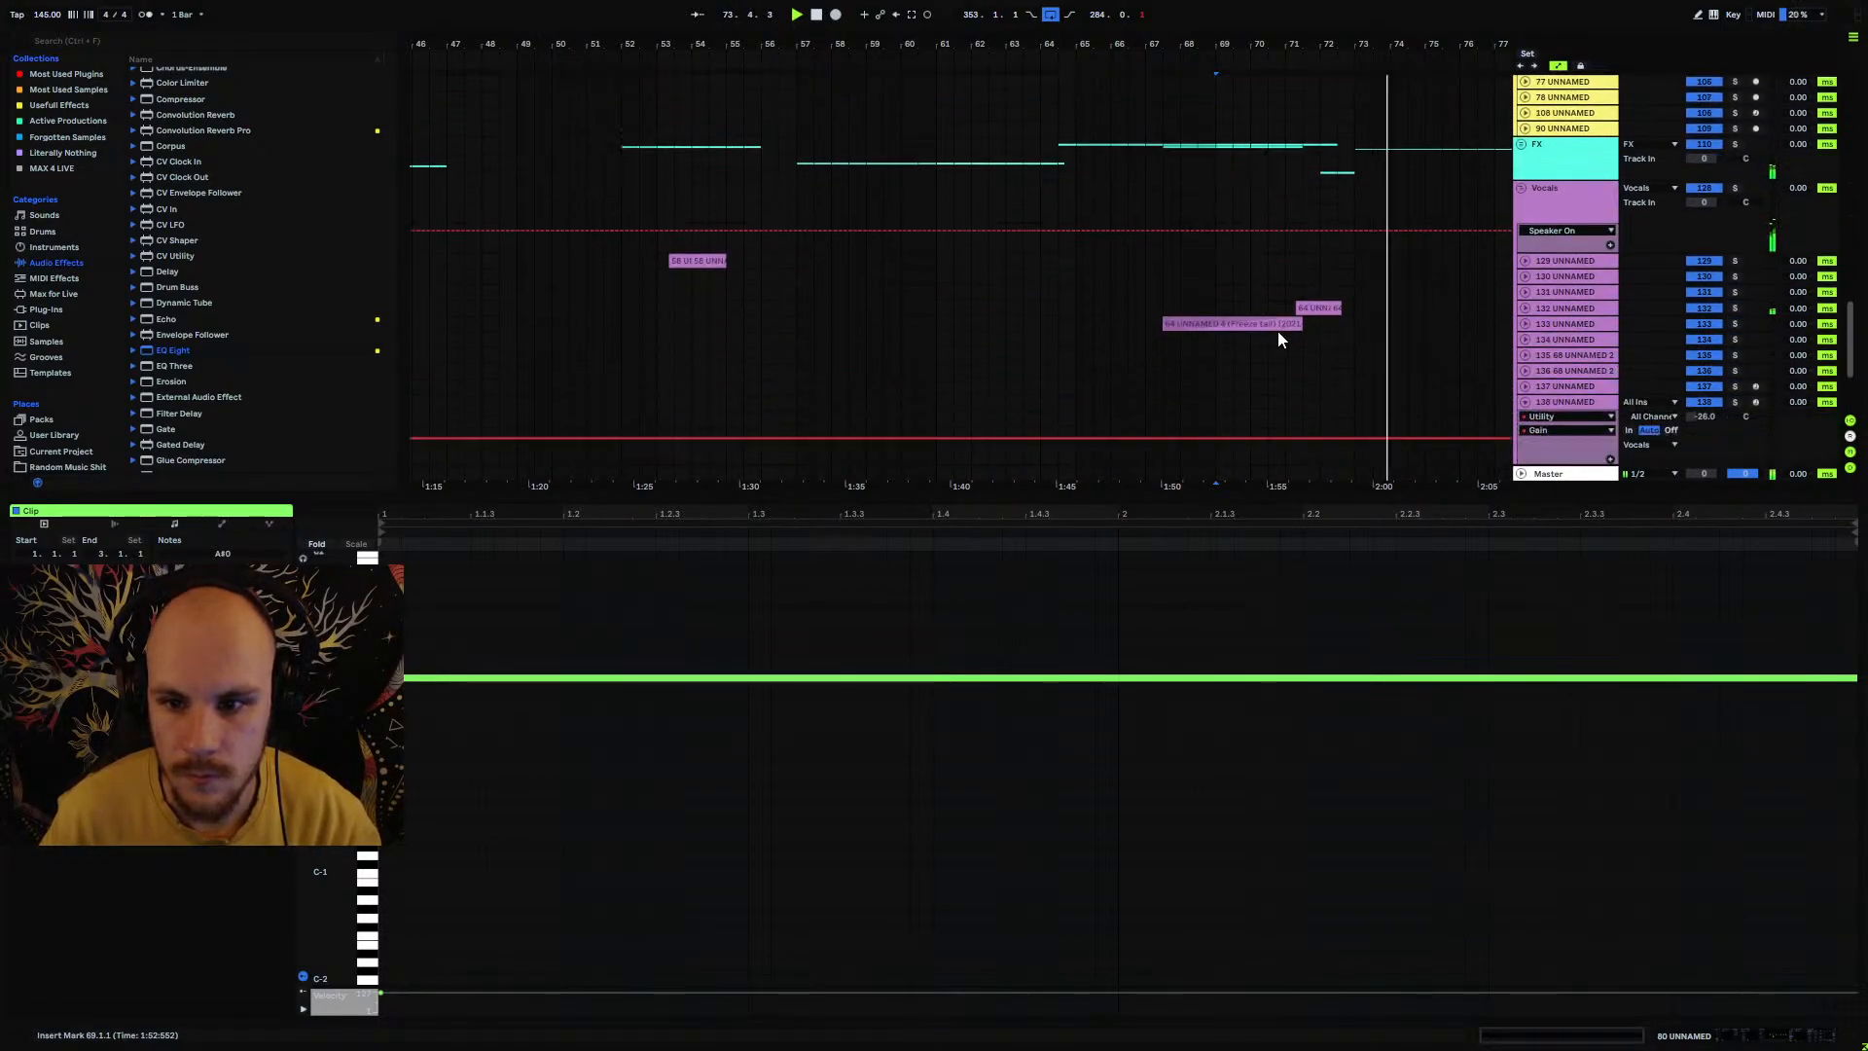
pyautogui.click(1526, 324)
pyautogui.moveTo(1700, 347); pyautogui.dragTo(1701, 371)
pyautogui.click(1233, 348)
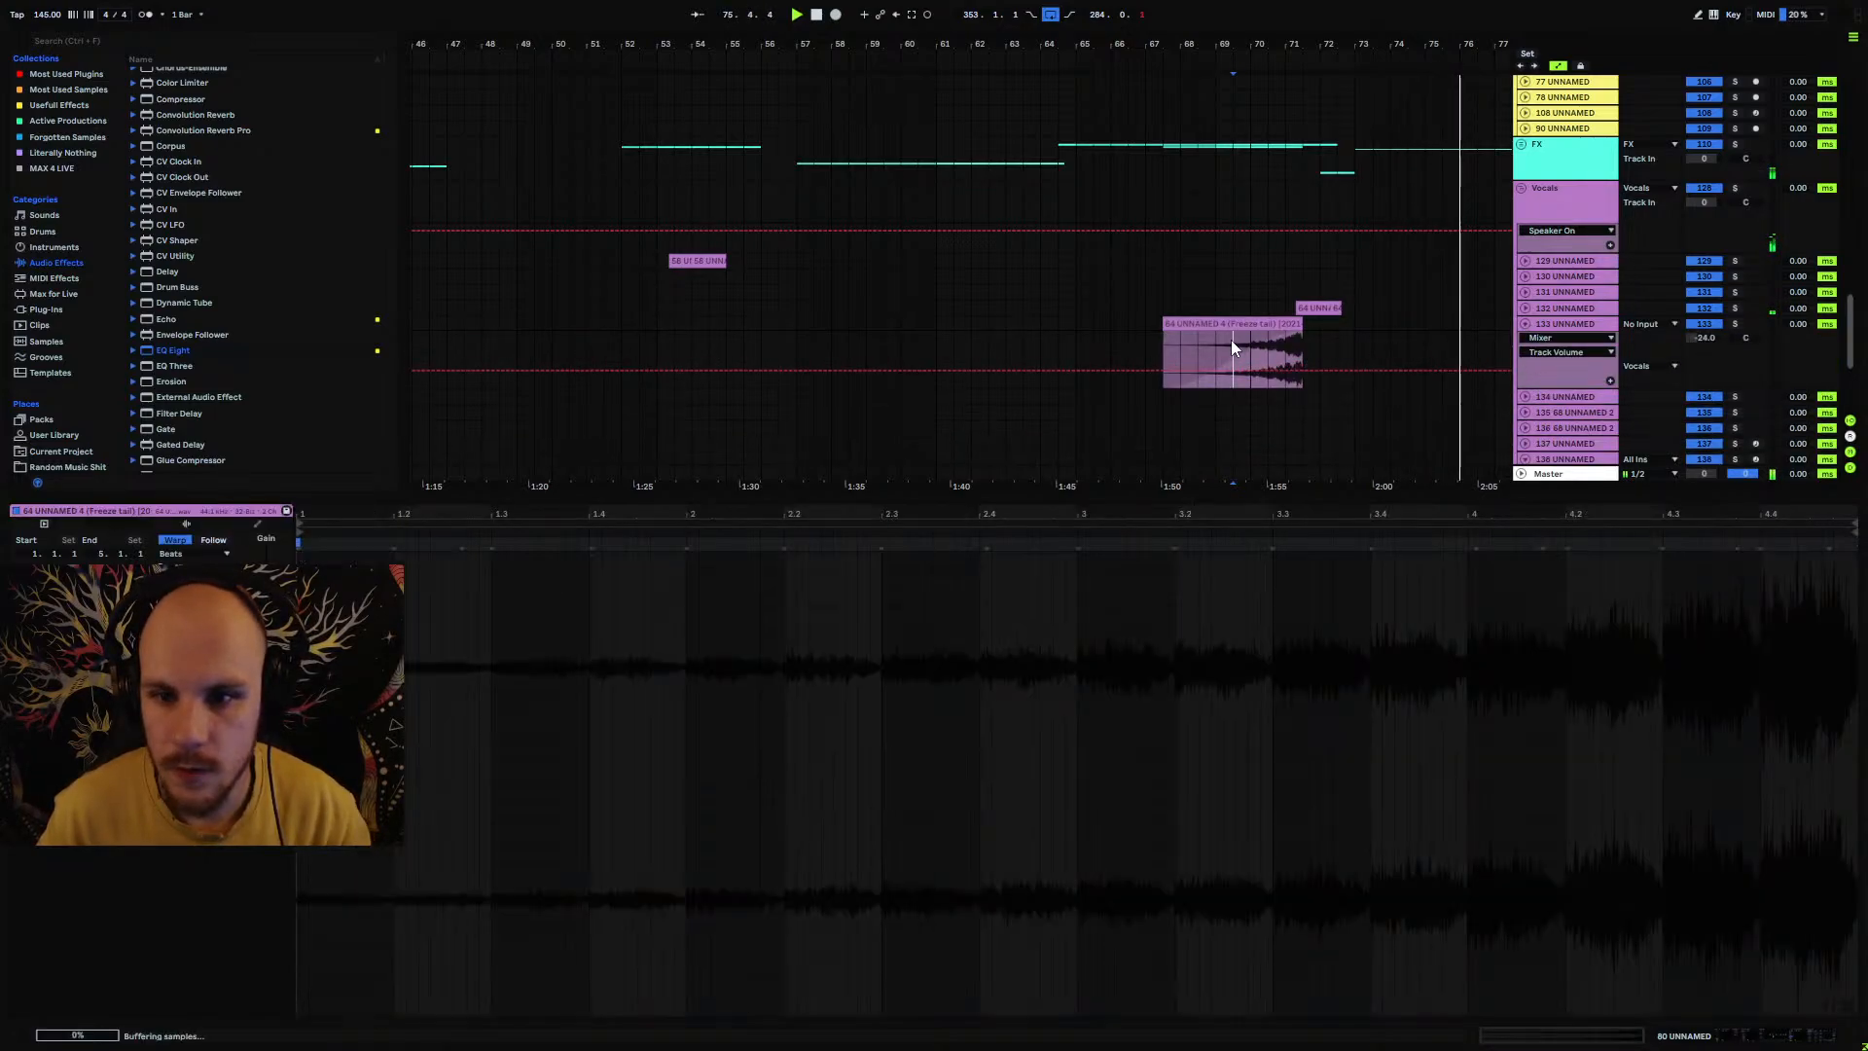
pyautogui.click(1524, 325)
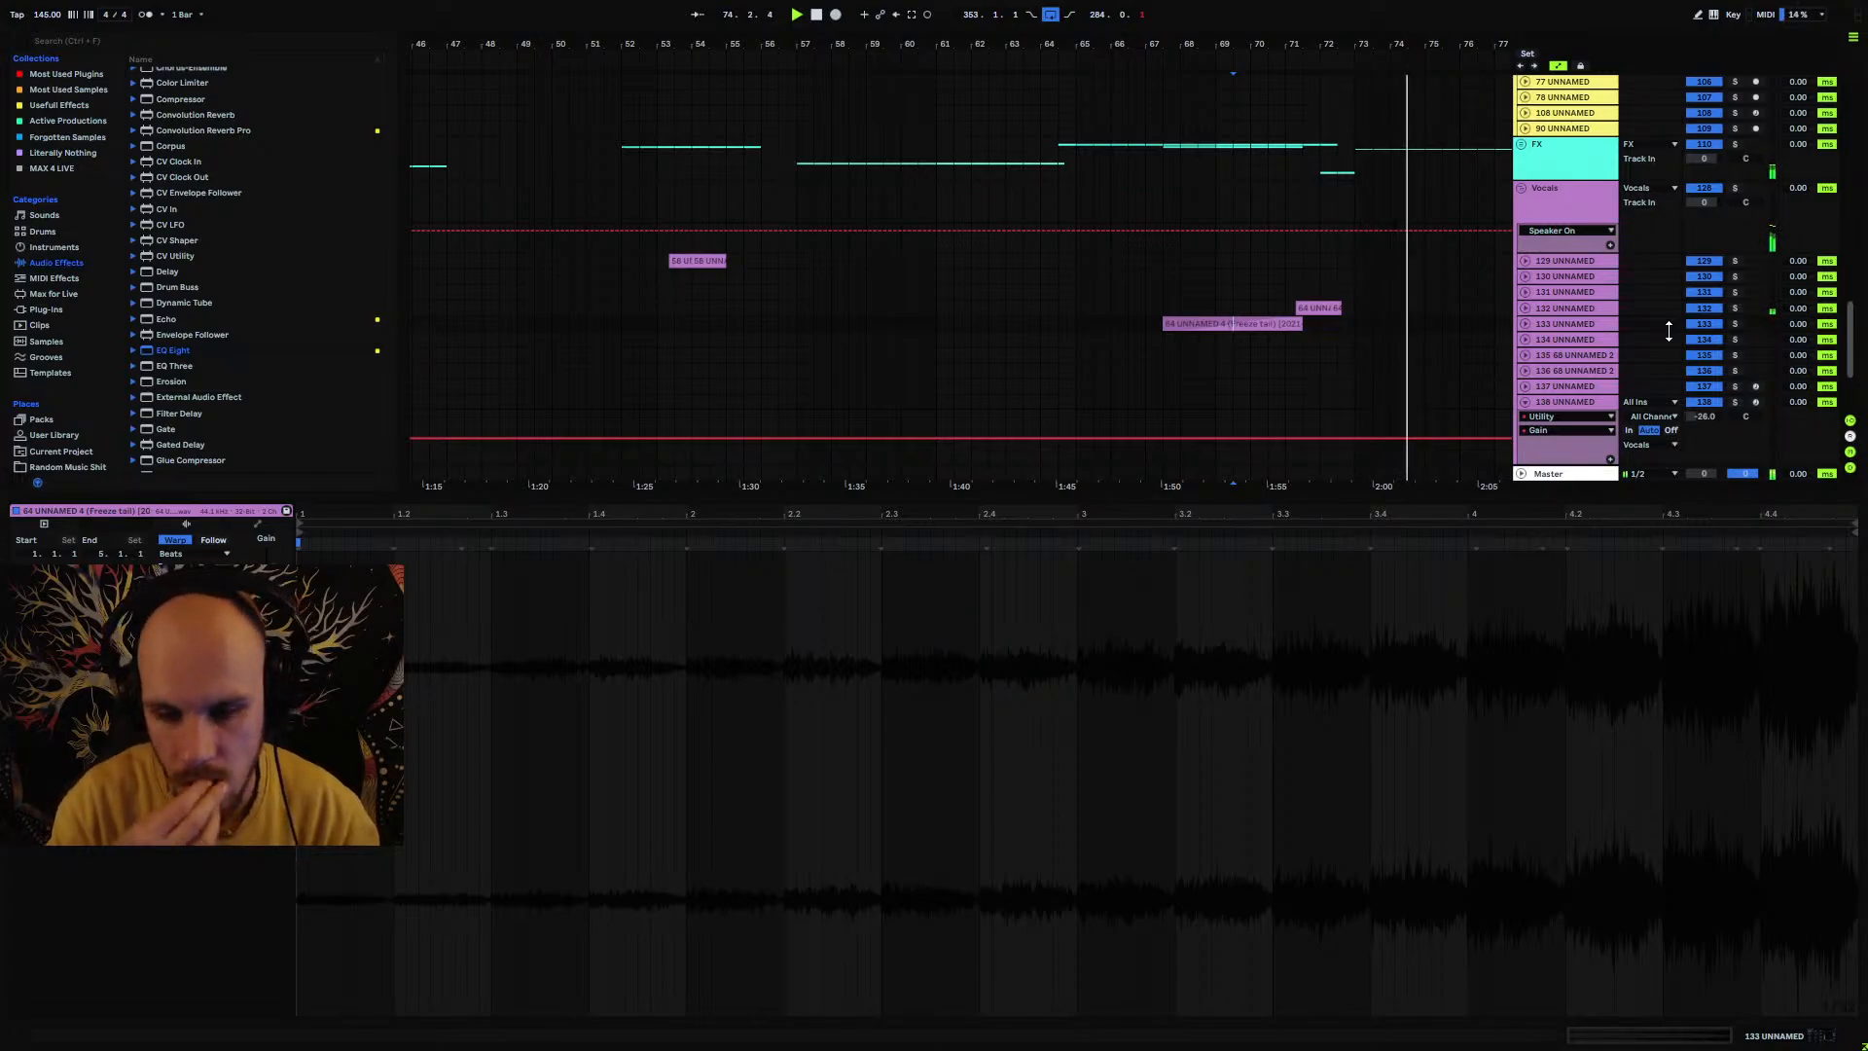
# Step: Review the leads, basses and drums around the bar 73 transition, playing the full mix from bar 65
pyautogui.scroll(3, 1292, 204)
pyautogui.scroll(10, 1294, 202)
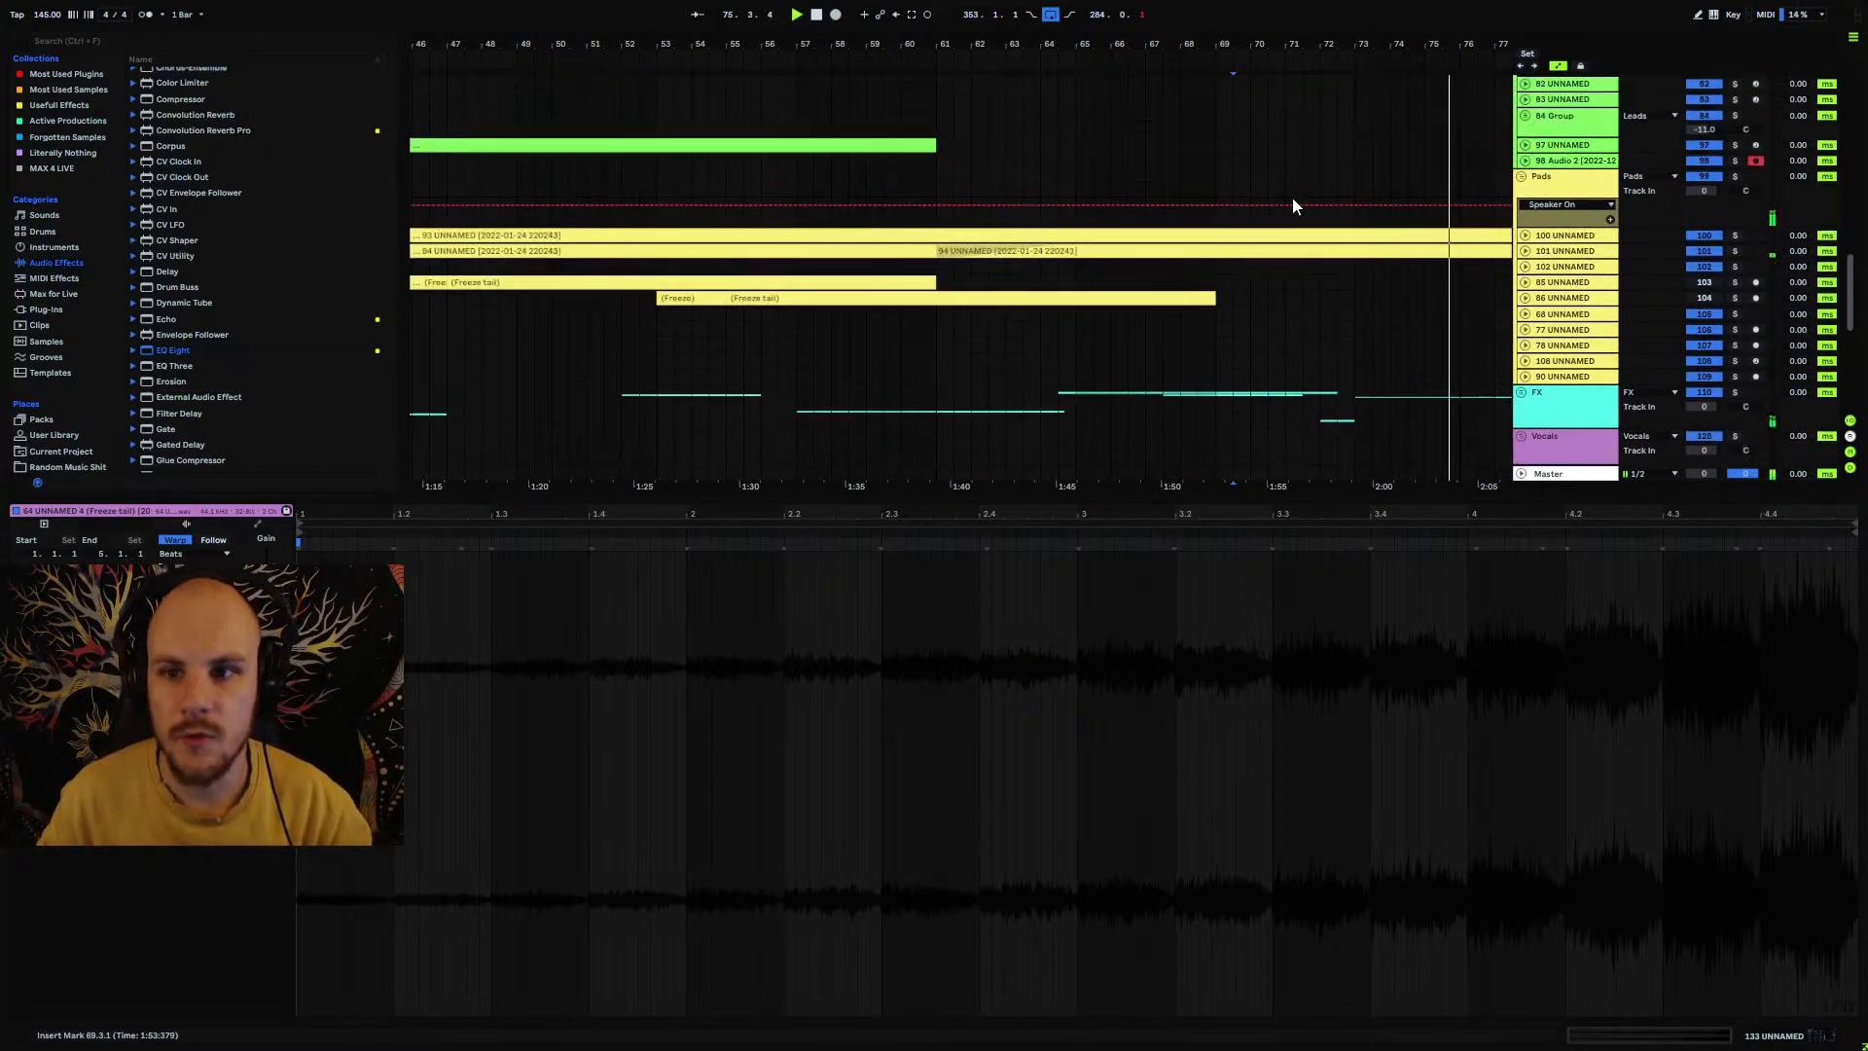
pyautogui.scroll(15, 1300, 202)
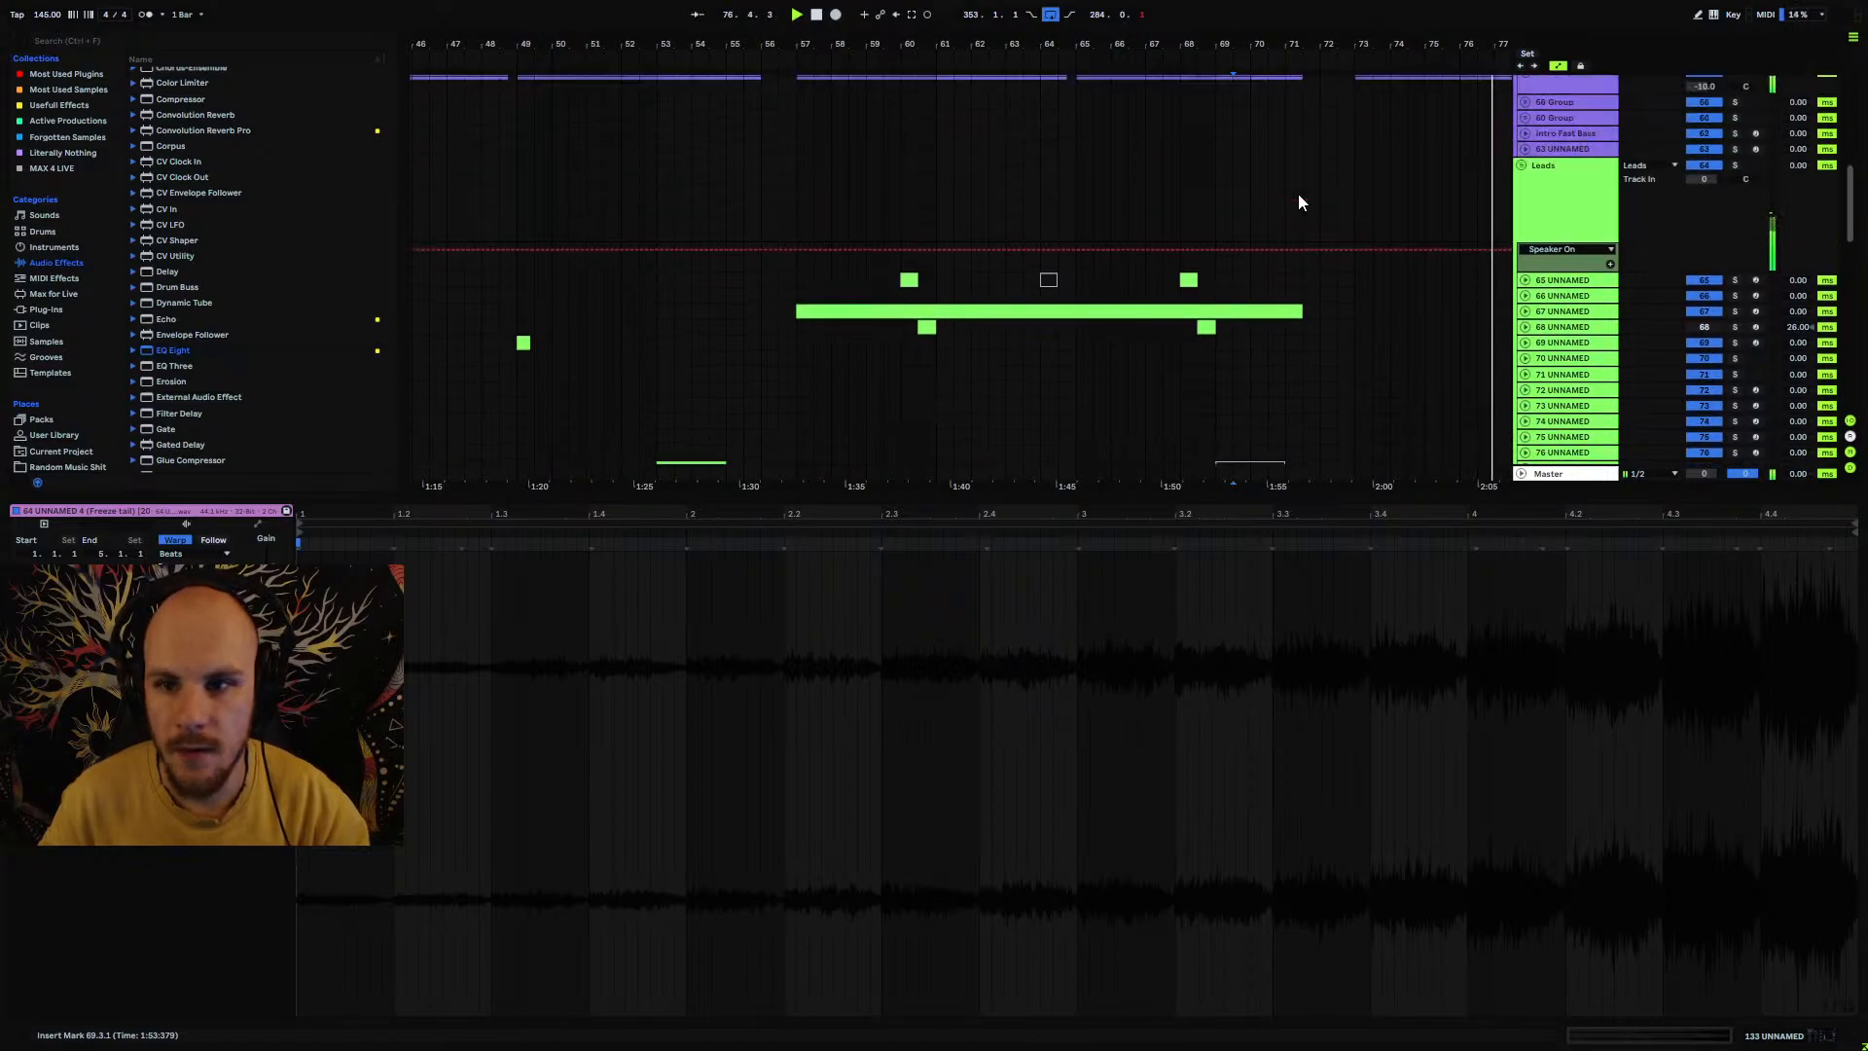
pyautogui.scroll(2, 1299, 202)
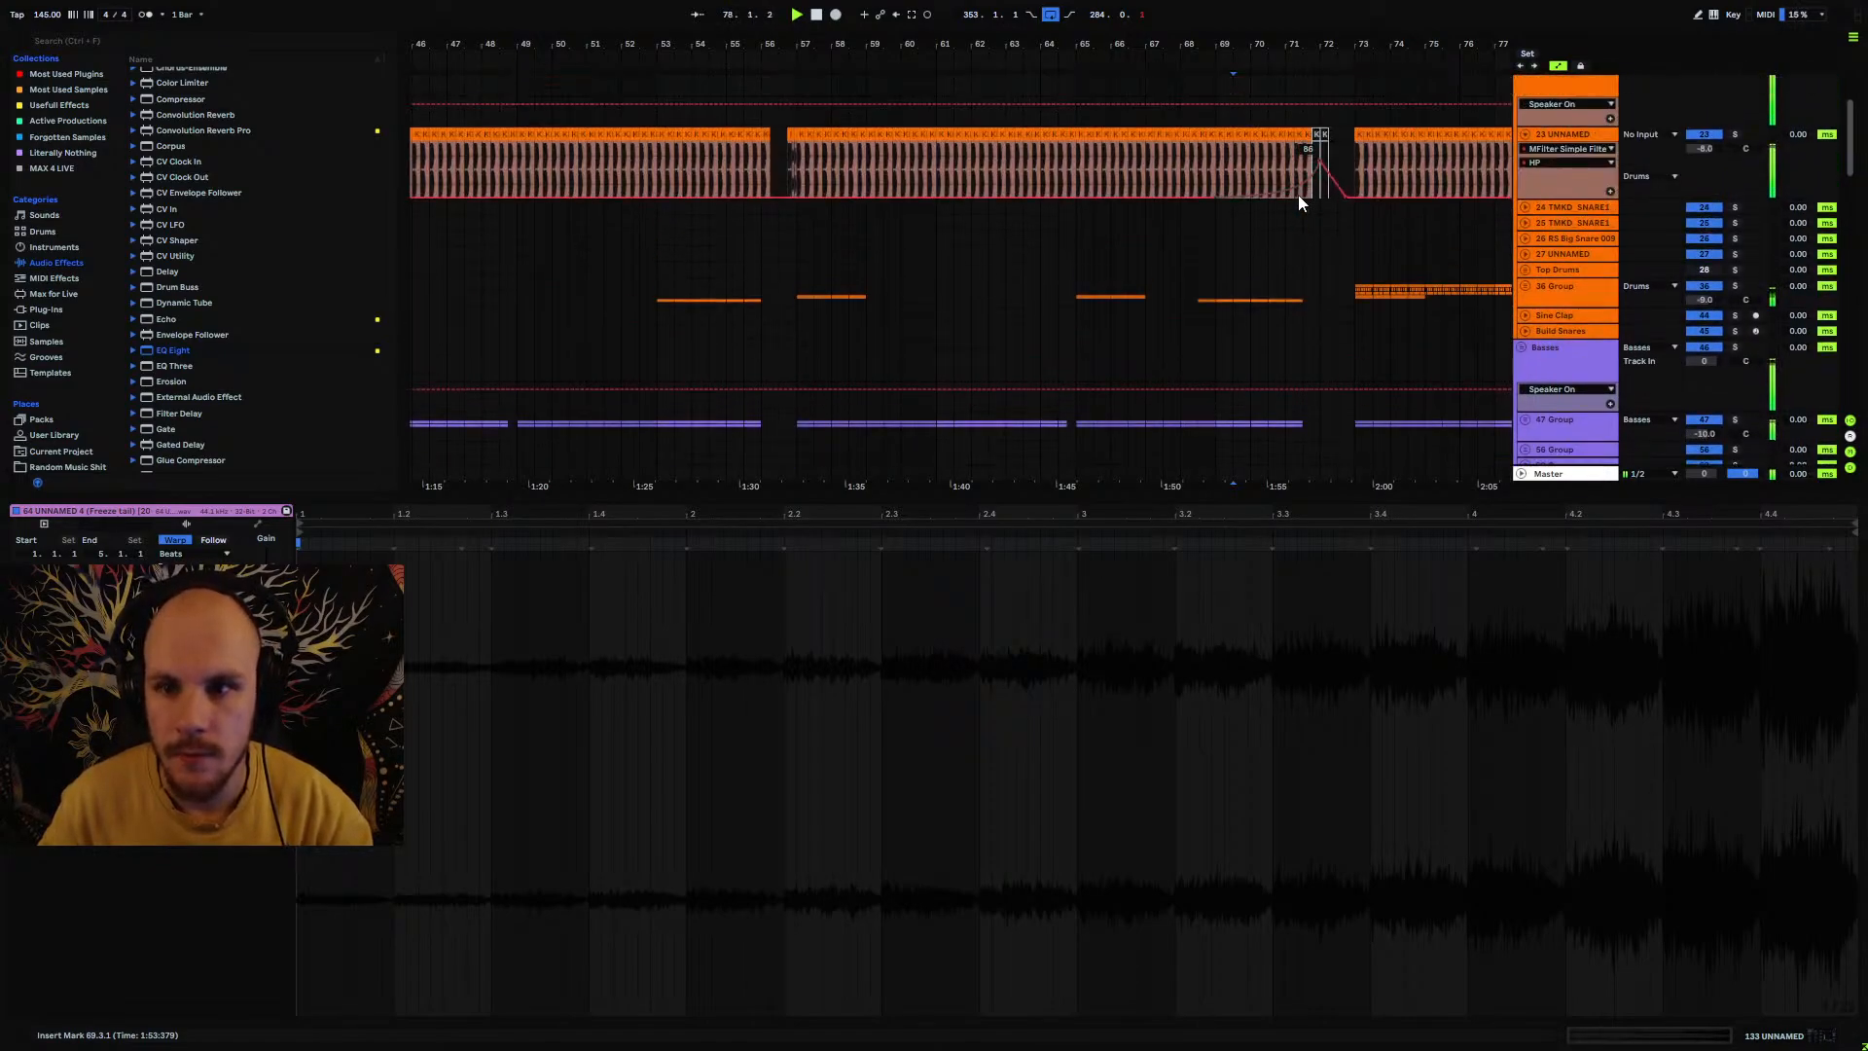
pyautogui.moveTo(1317, 44); pyautogui.dragTo(1177, 42)
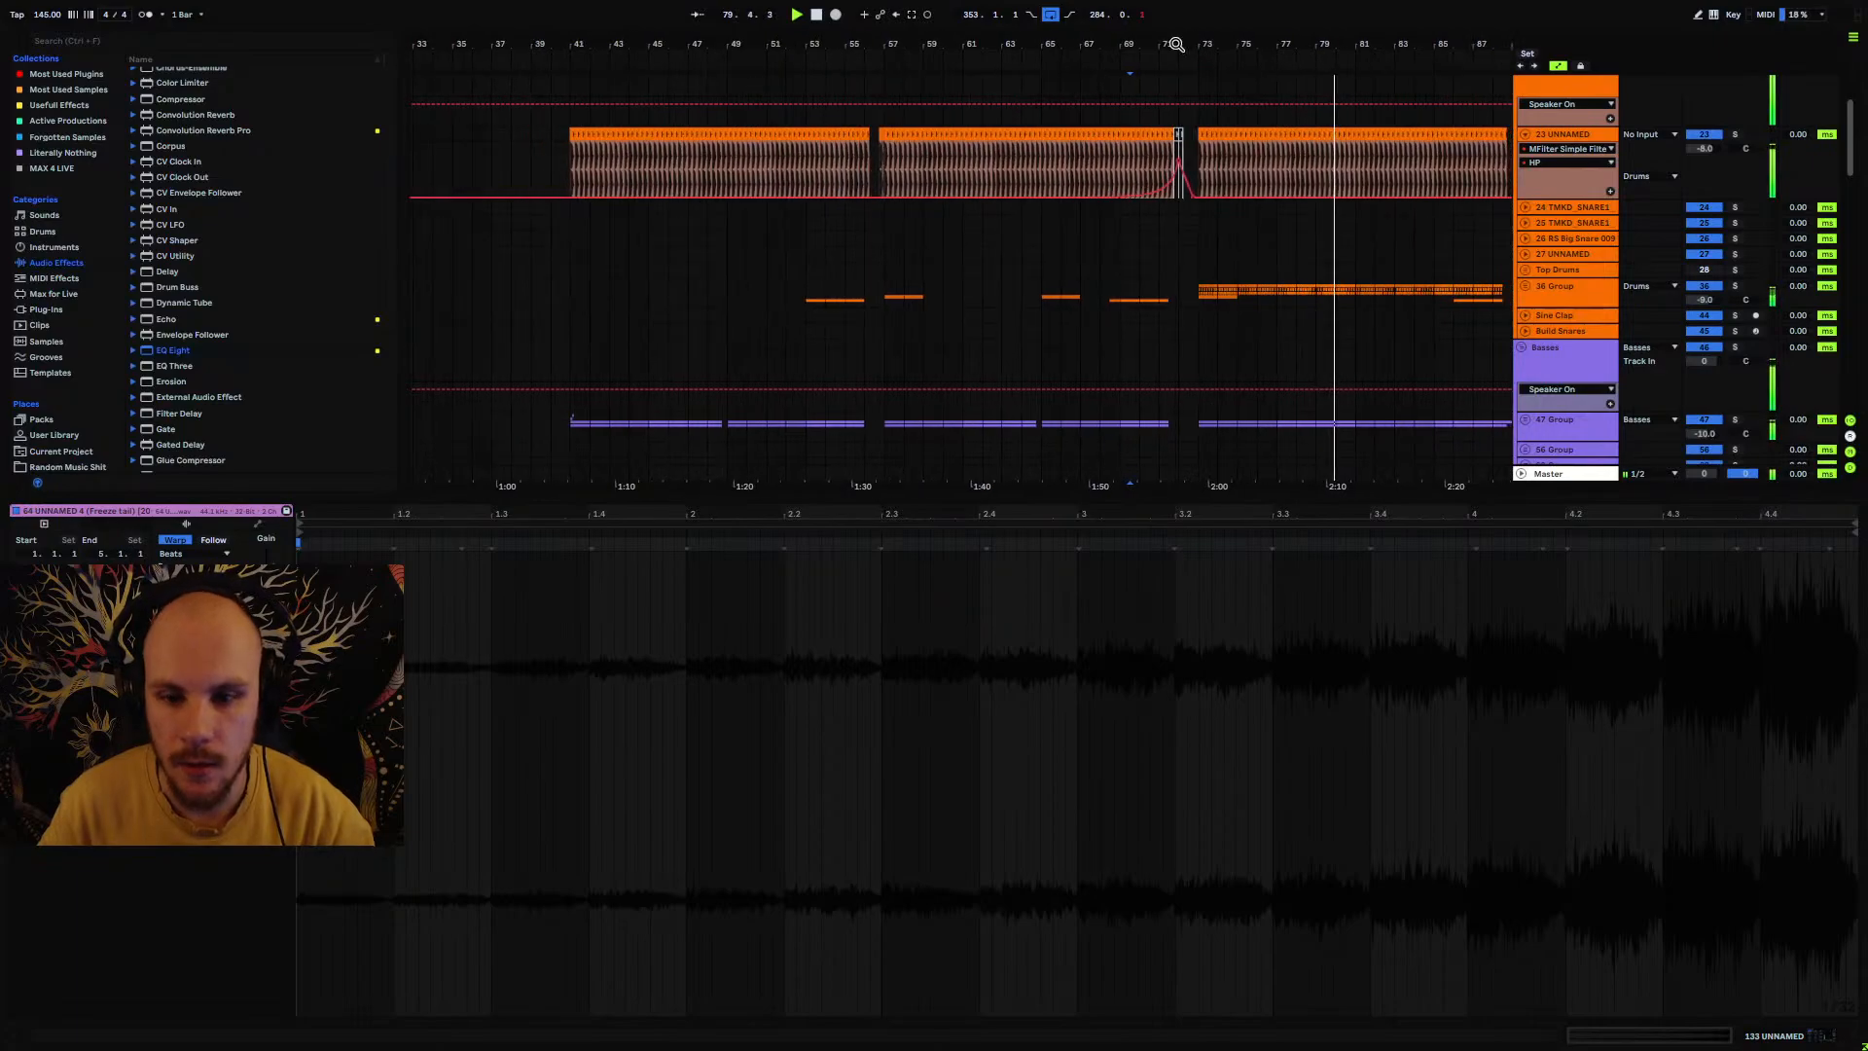
pyautogui.click(1045, 348)
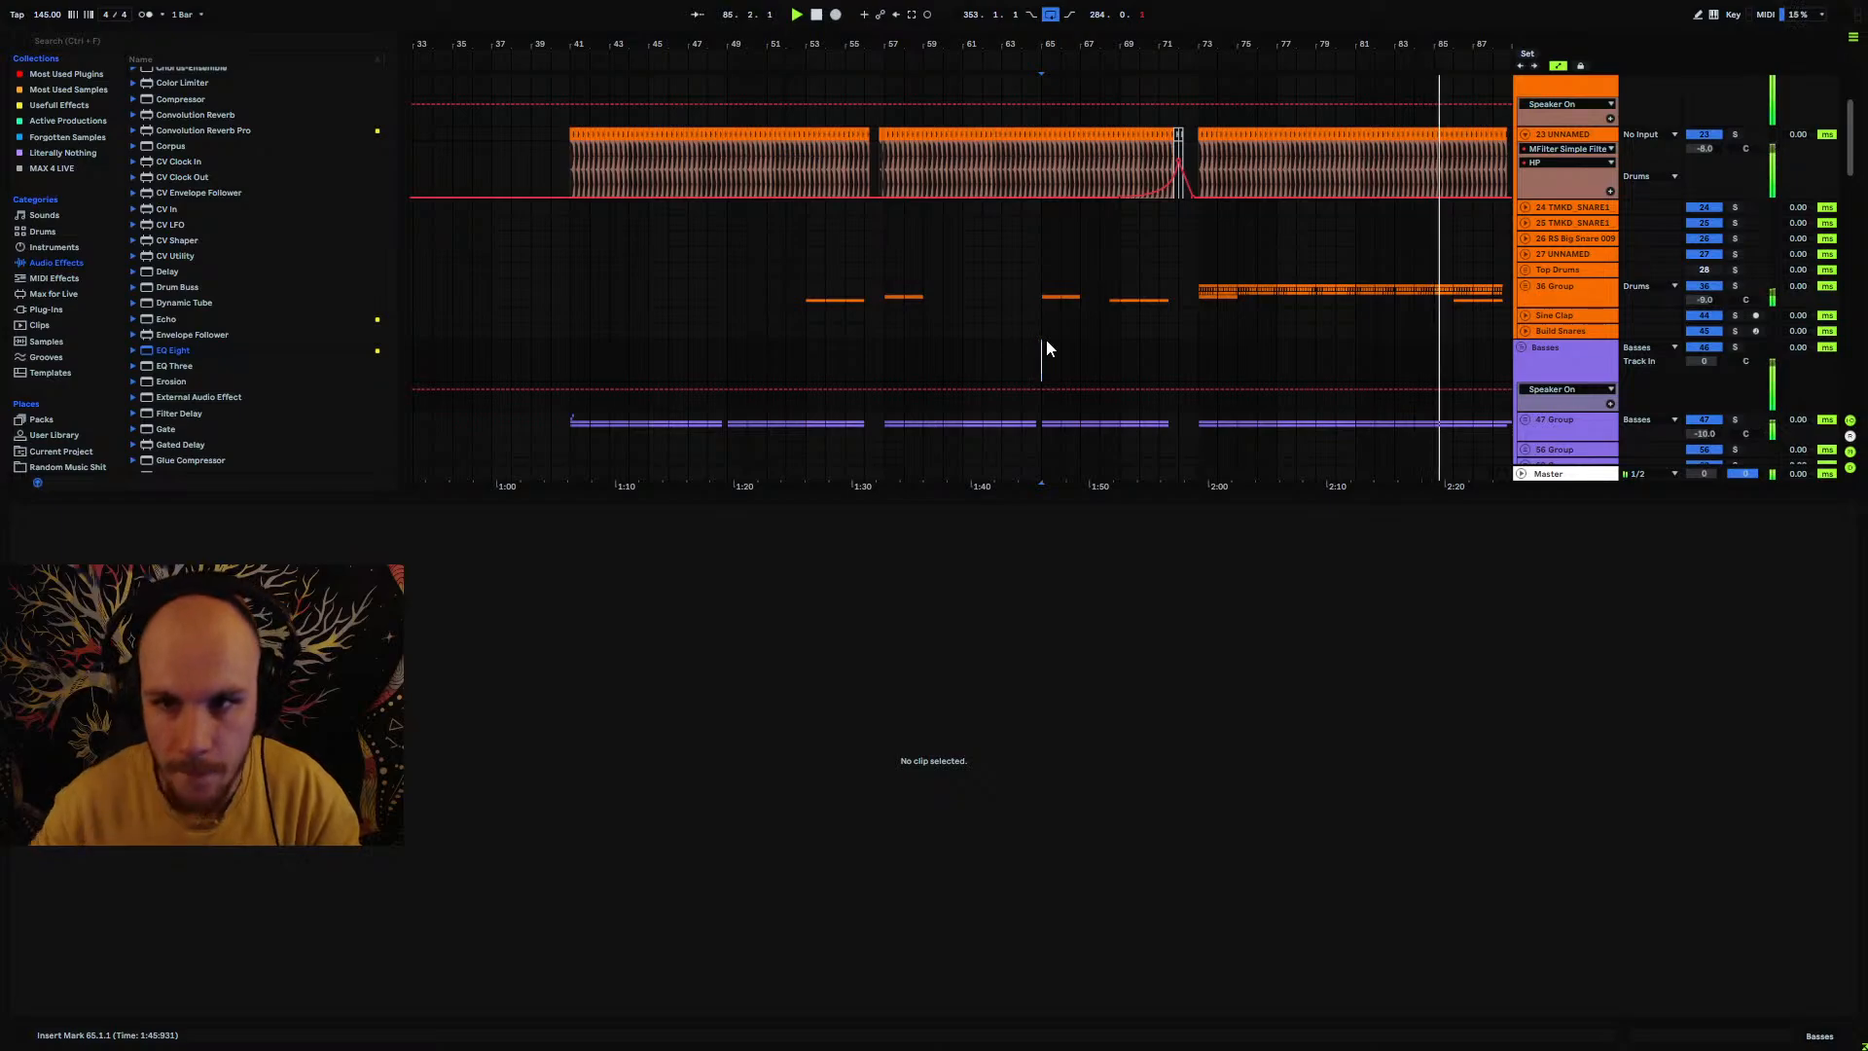
# Step: Unfold the 36 Group and its track 38, adjust track 38's volume, and audition the drums from bar 73
pyautogui.moveTo(1209, 39); pyautogui.dragTo(804, 21)
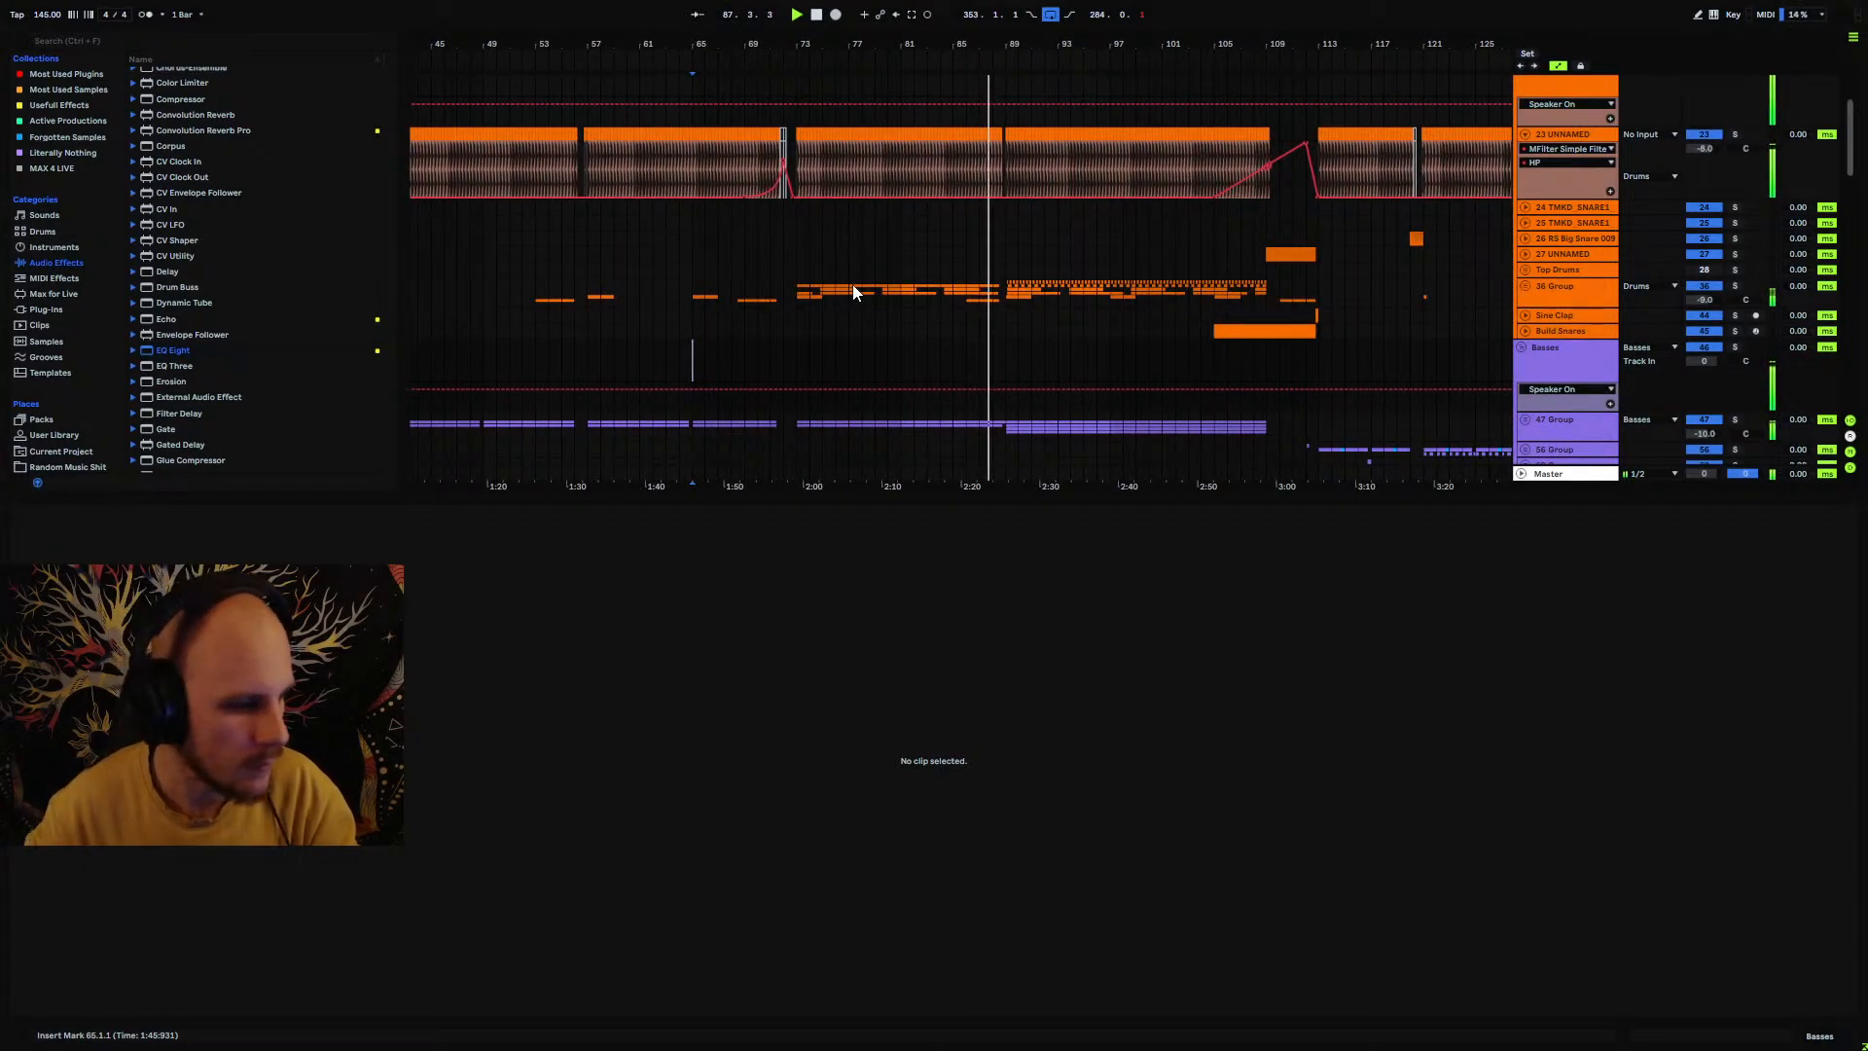
pyautogui.click(1524, 285)
pyautogui.scroll(-2, 1152, 408)
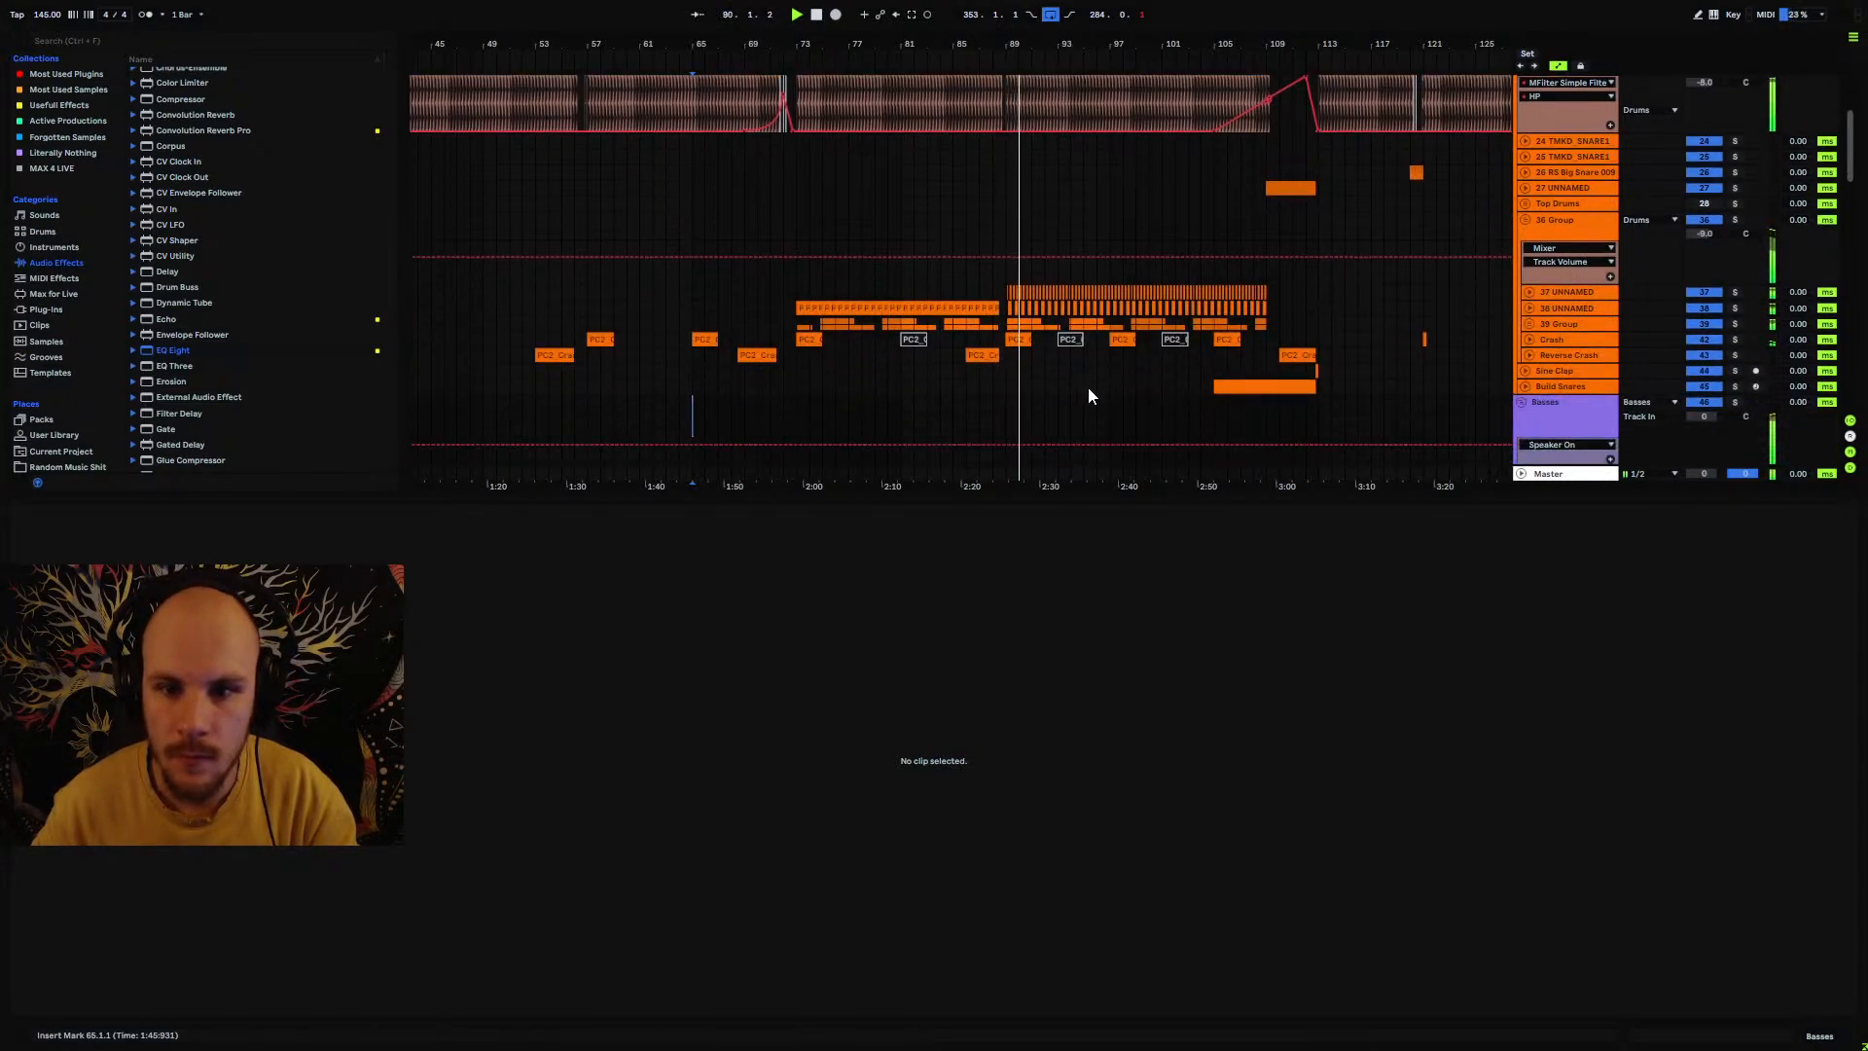
pyautogui.click(1526, 307)
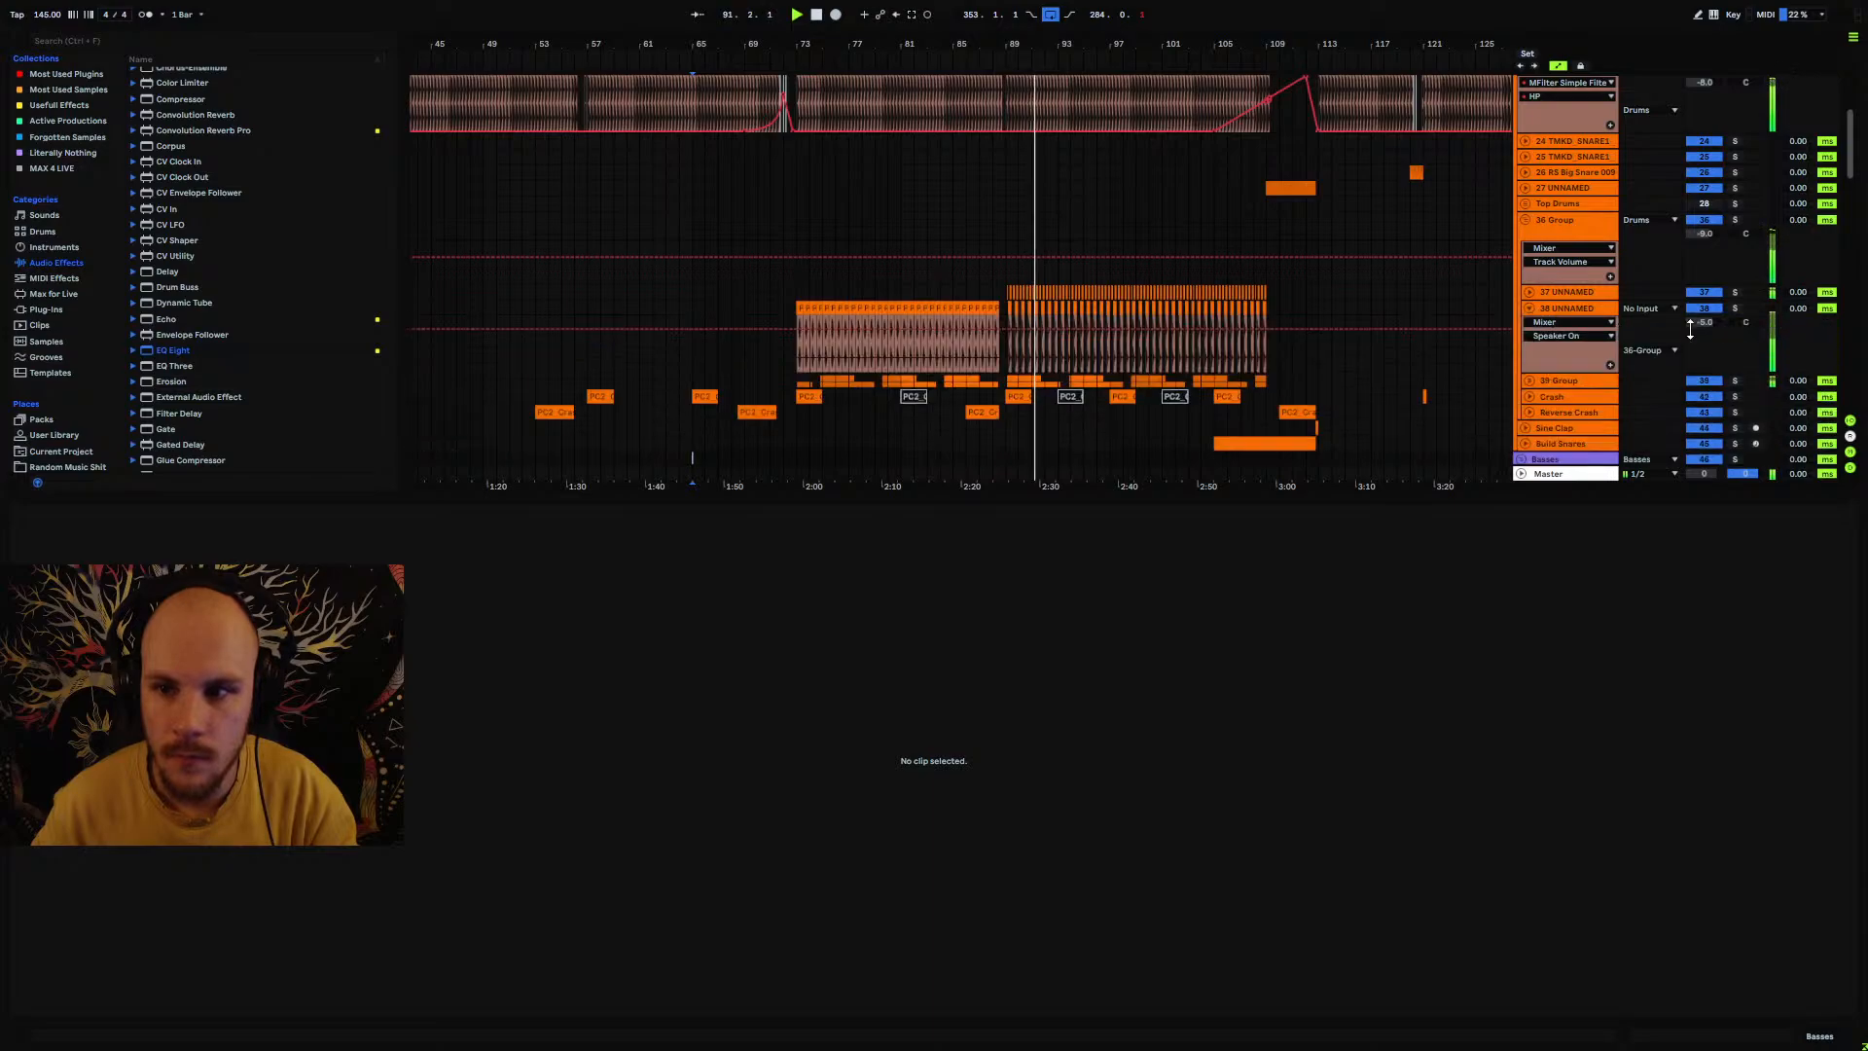
pyautogui.click(756, 356)
pyautogui.click(797, 348)
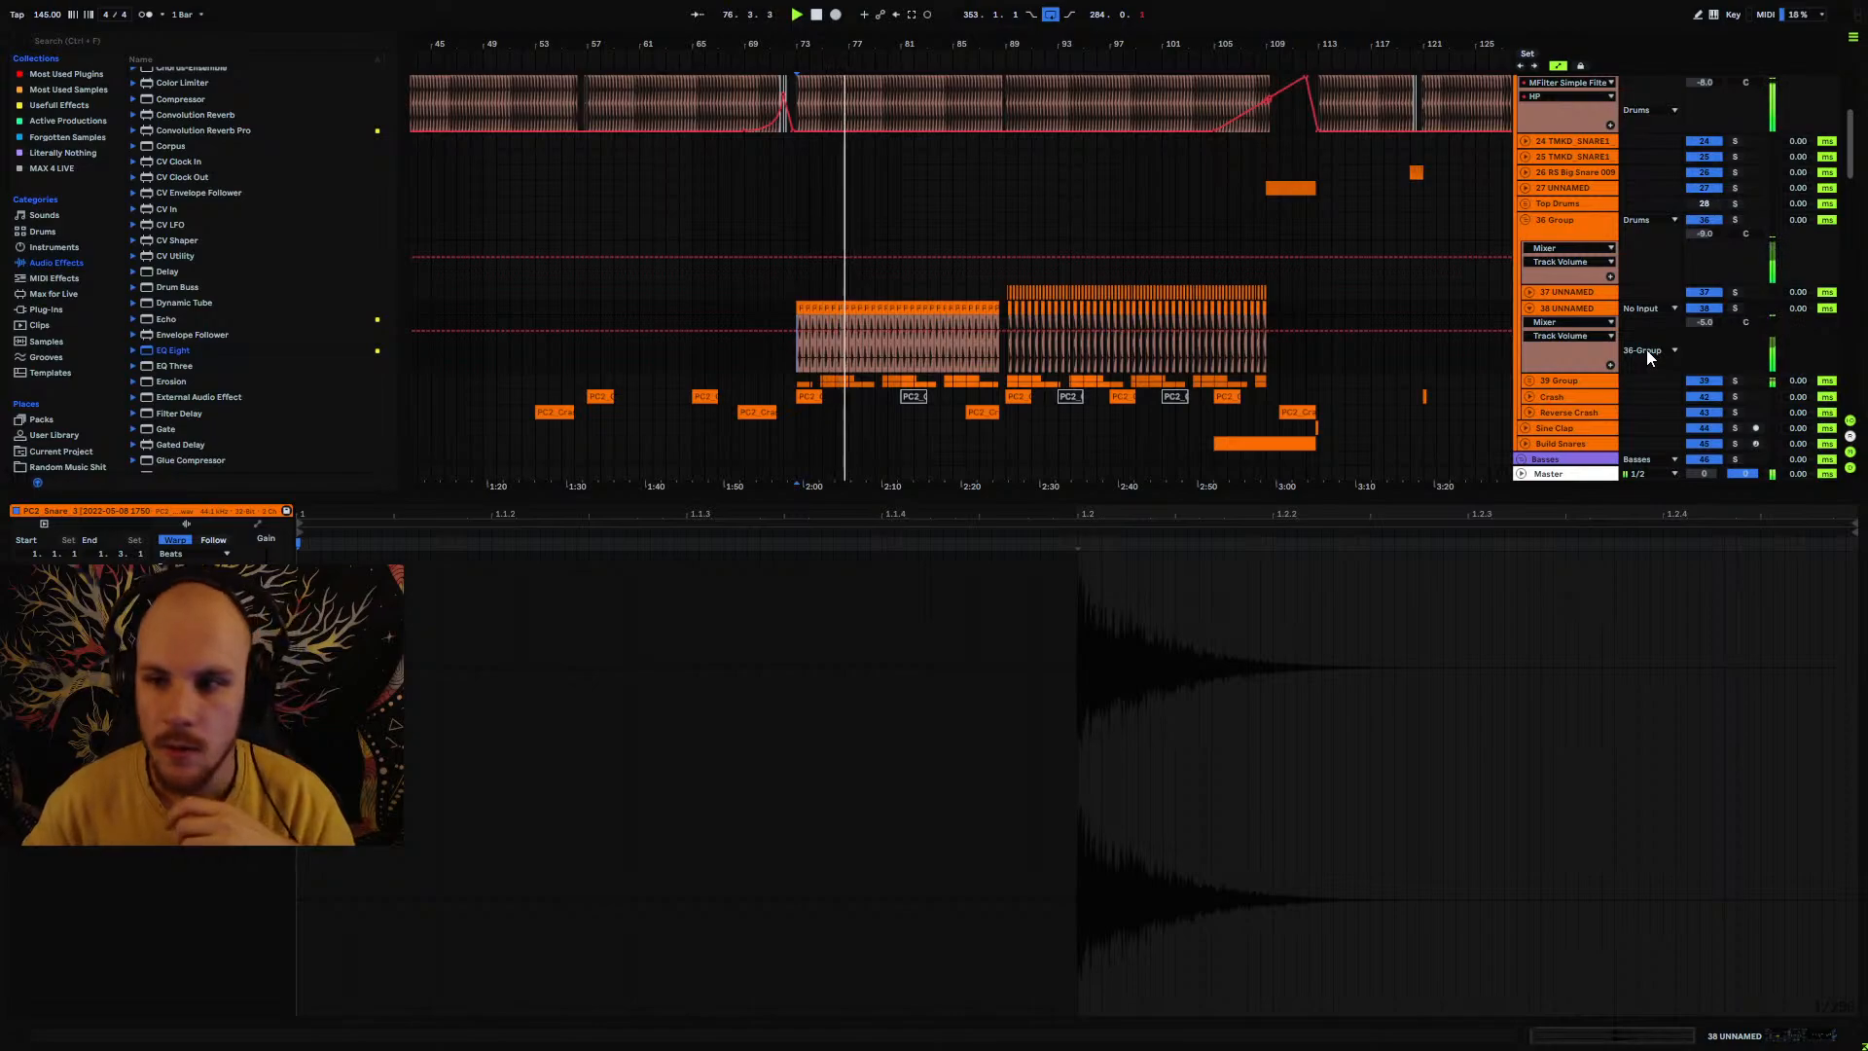
pyautogui.press('space')
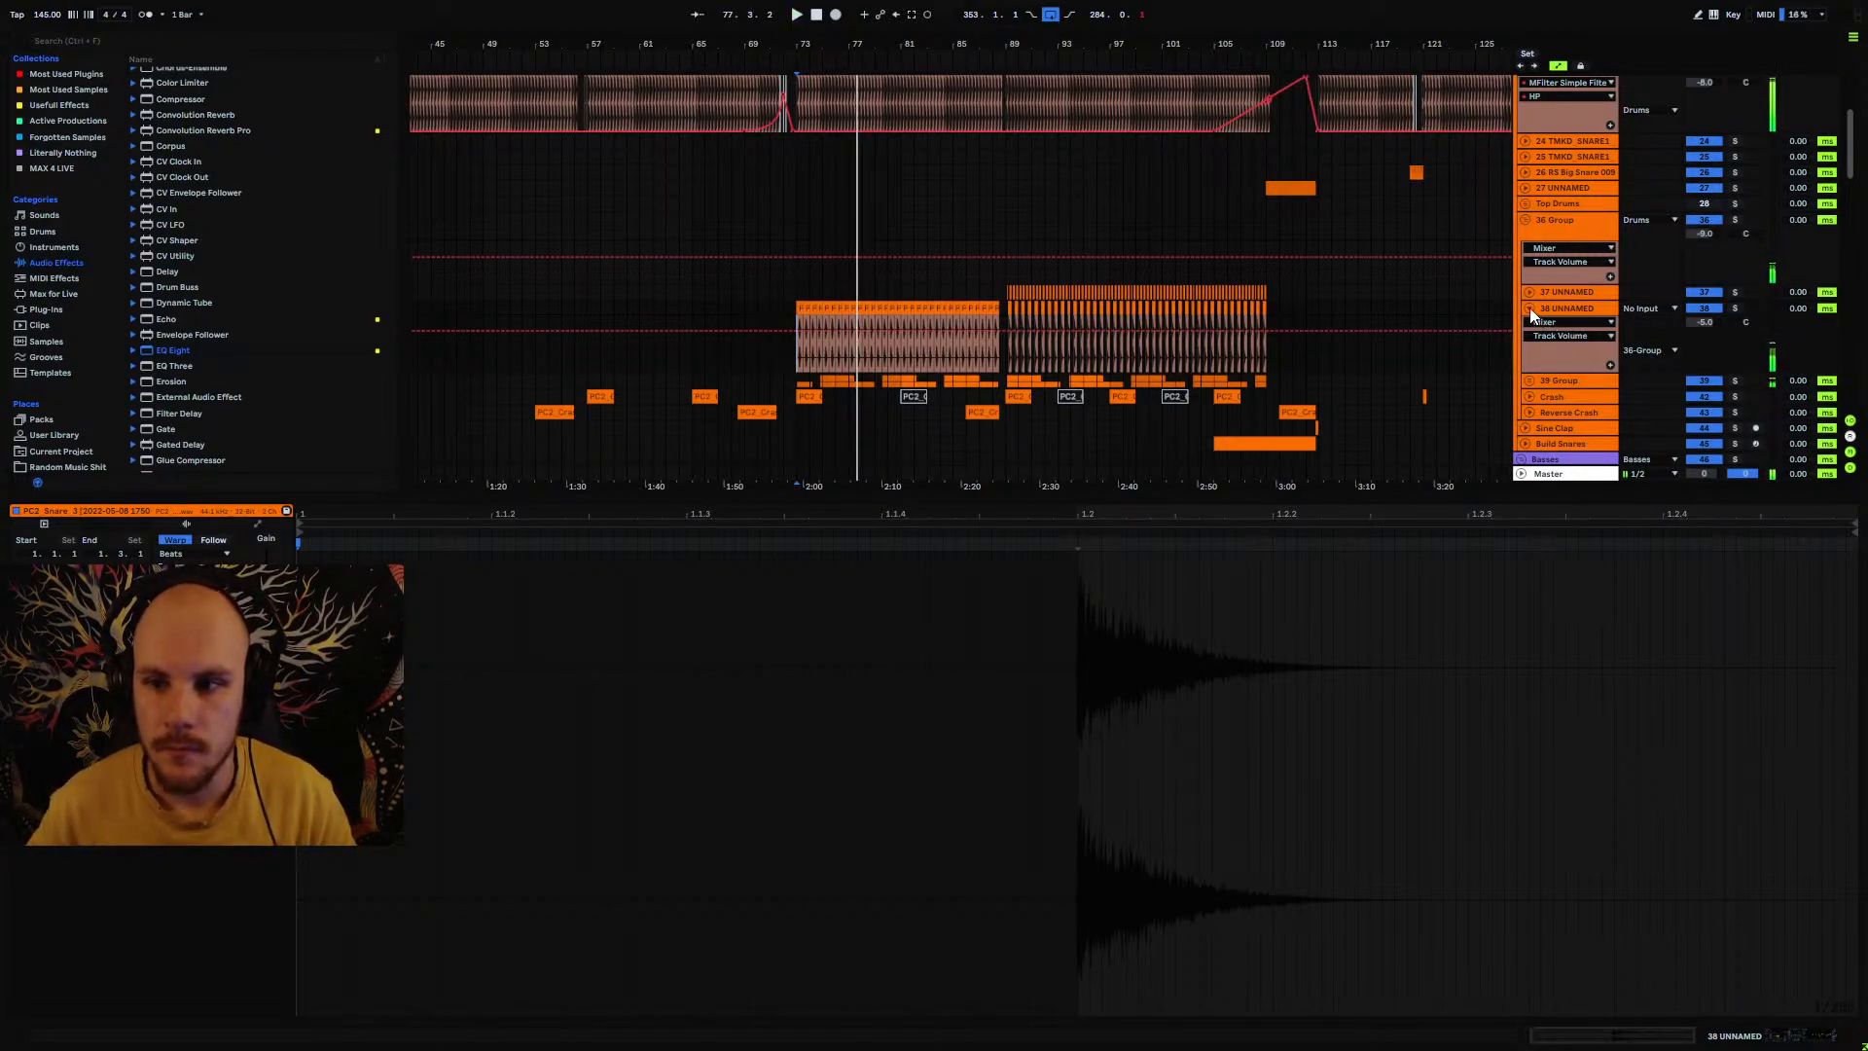
# Step: Fold track 38 and collapse the 36 Group in the drums
pyautogui.click(1529, 309)
pyautogui.click(1555, 232)
pyautogui.click(1525, 221)
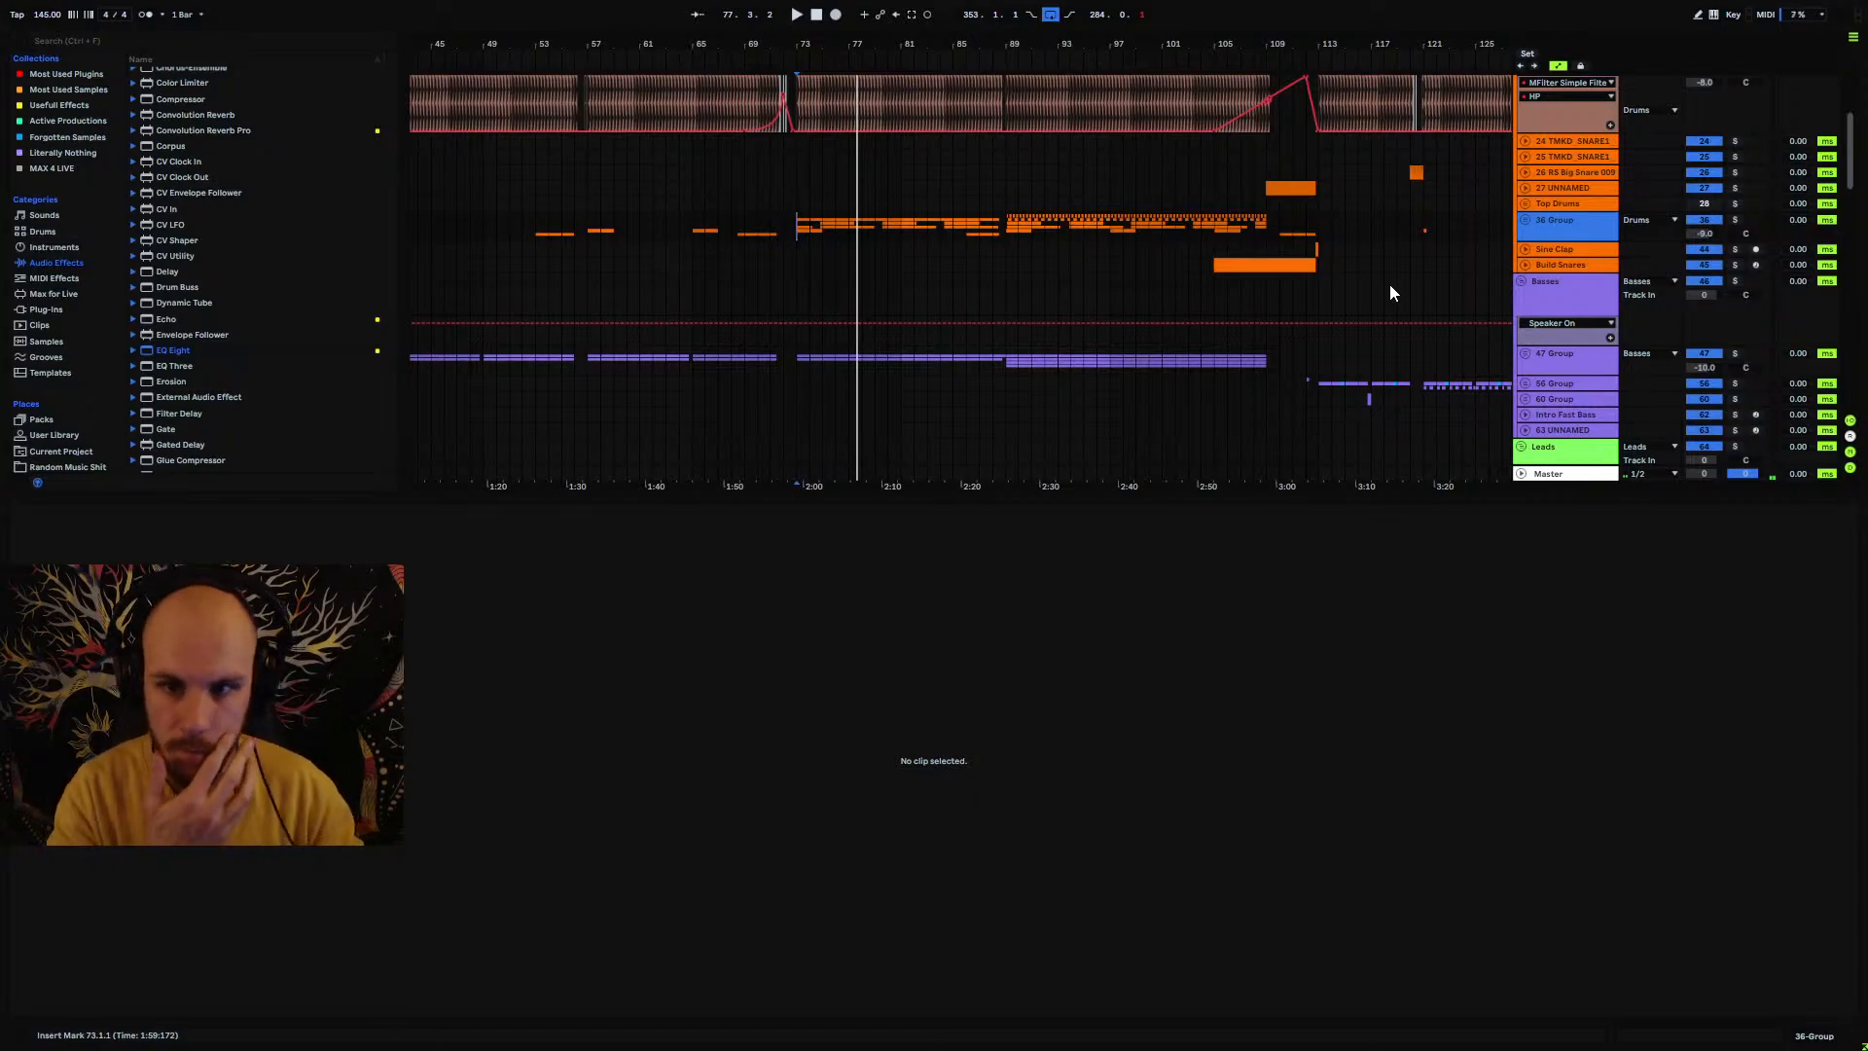
# Step: With the insert marker placed at bar 109 on track 23, fold that track and enlarge the arrangement area
pyautogui.moveTo(1277, 43); pyautogui.dragTo(1105, 119)
pyautogui.click(1111, 113)
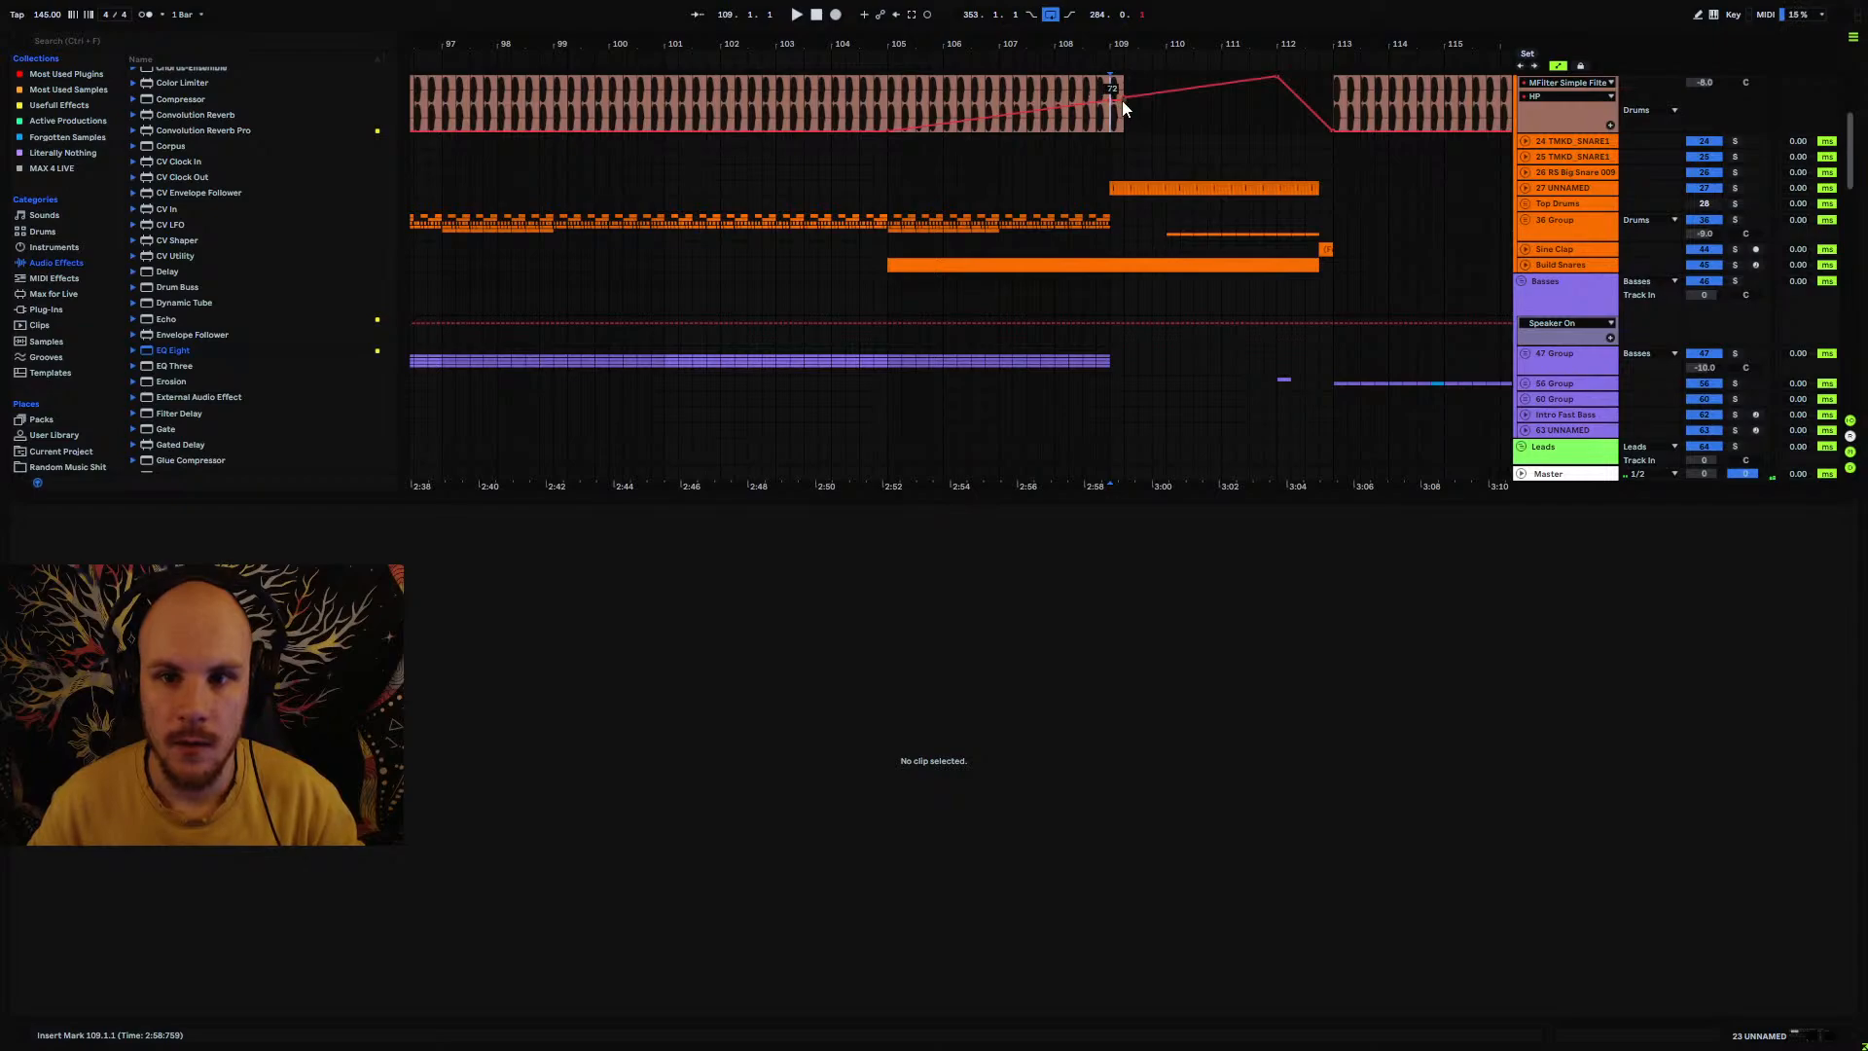
pyautogui.moveTo(1104, 51); pyautogui.dragTo(1253, 0)
pyautogui.scroll(1, 1492, 166)
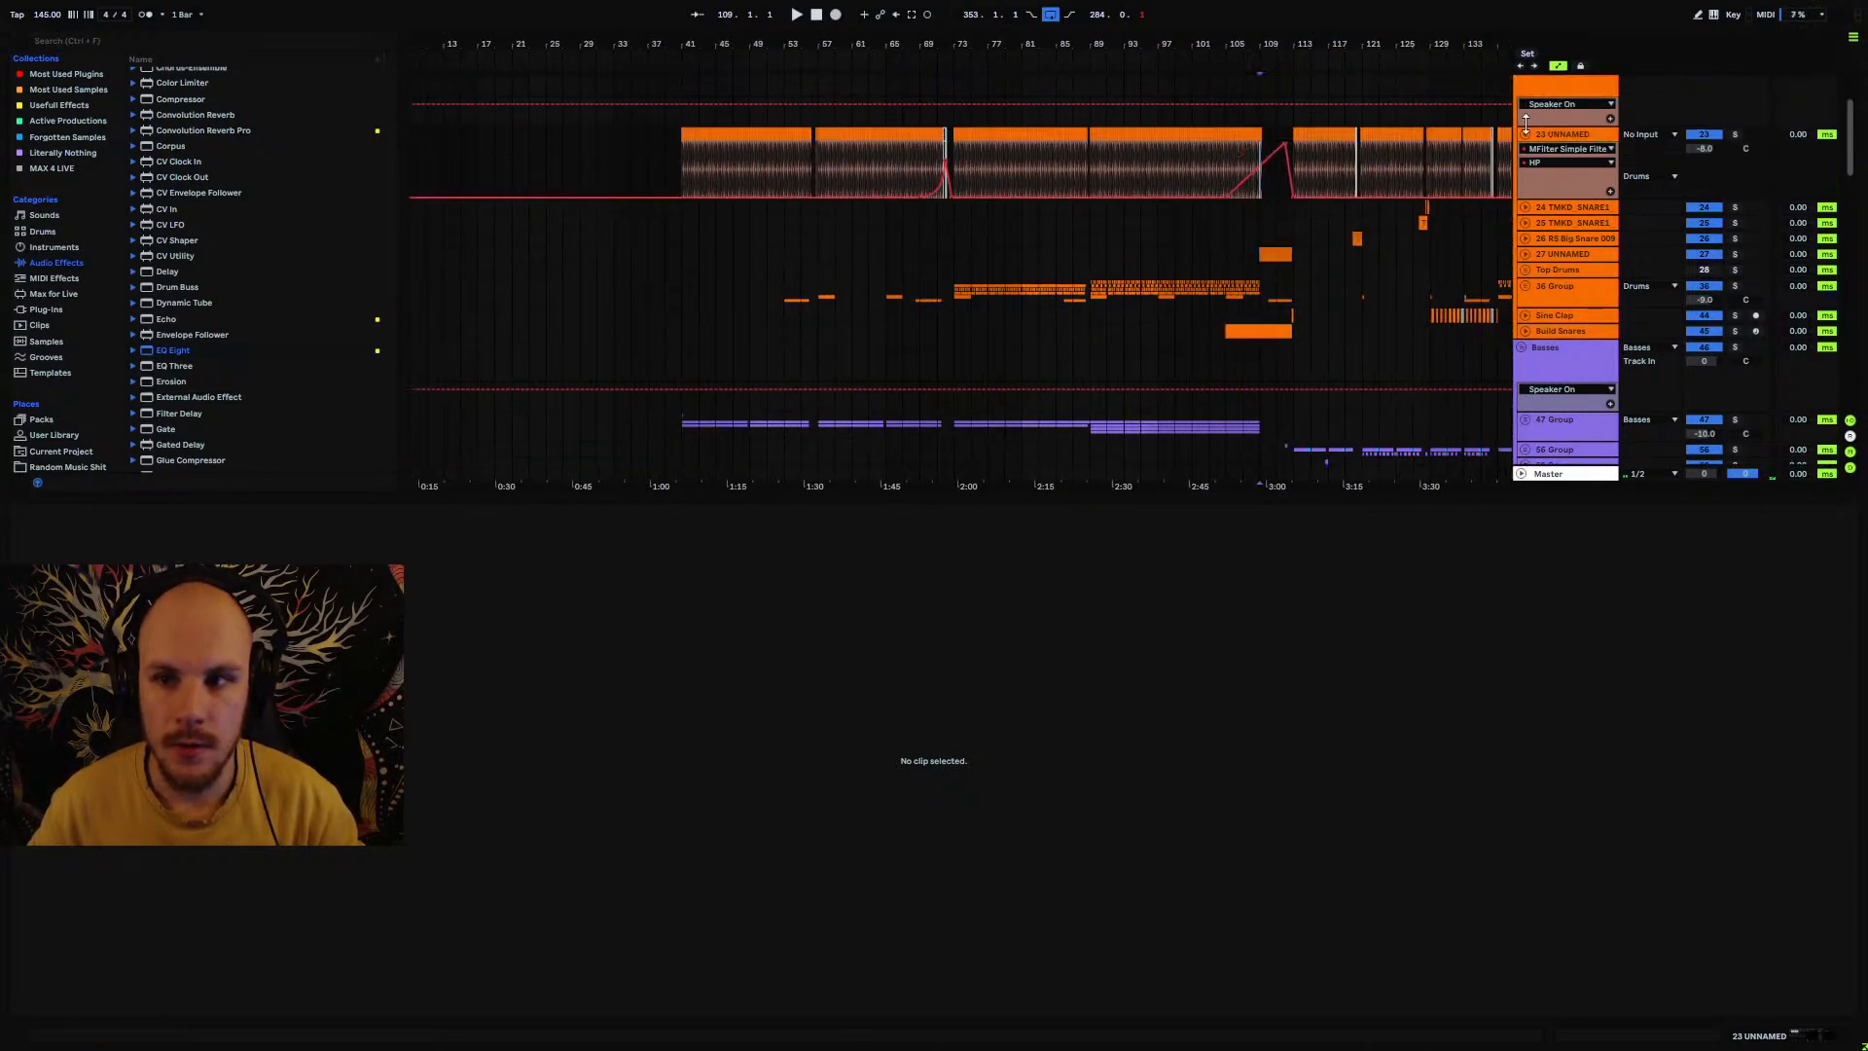
pyautogui.click(1525, 134)
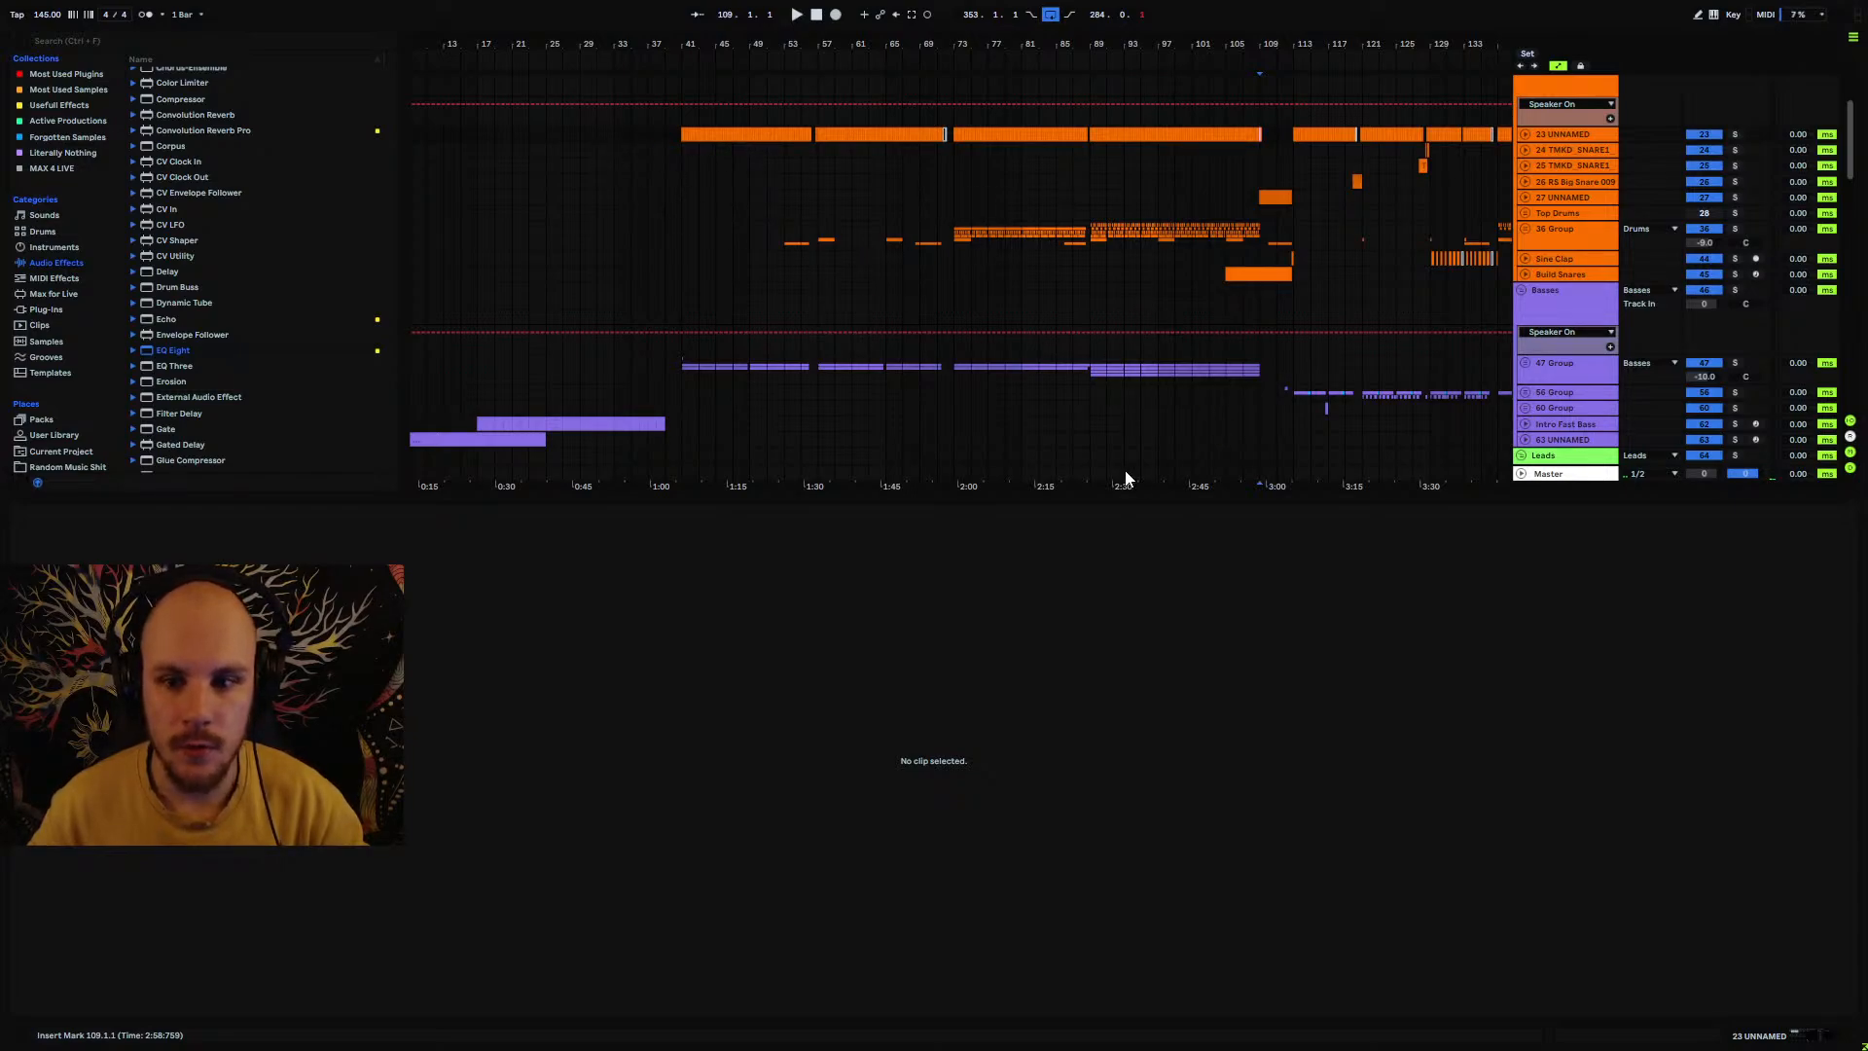
pyautogui.moveTo(1109, 492); pyautogui.dragTo(1080, 871)
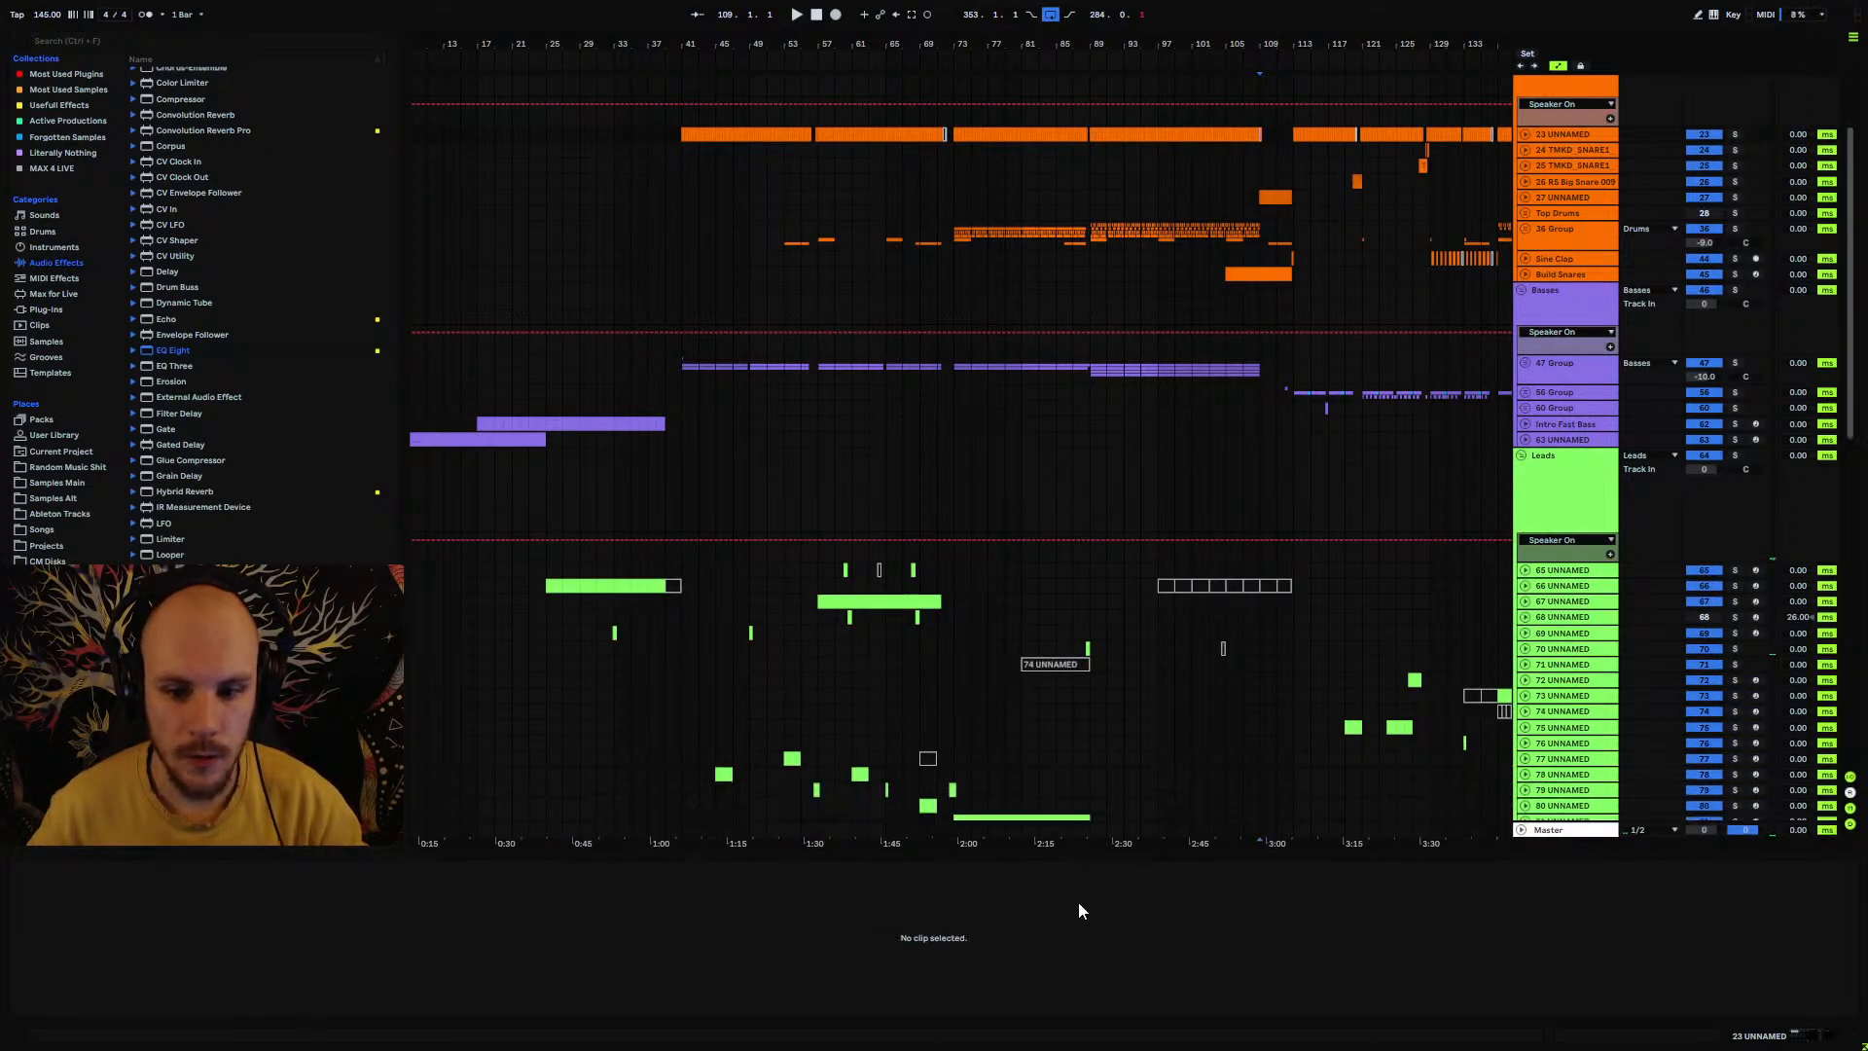
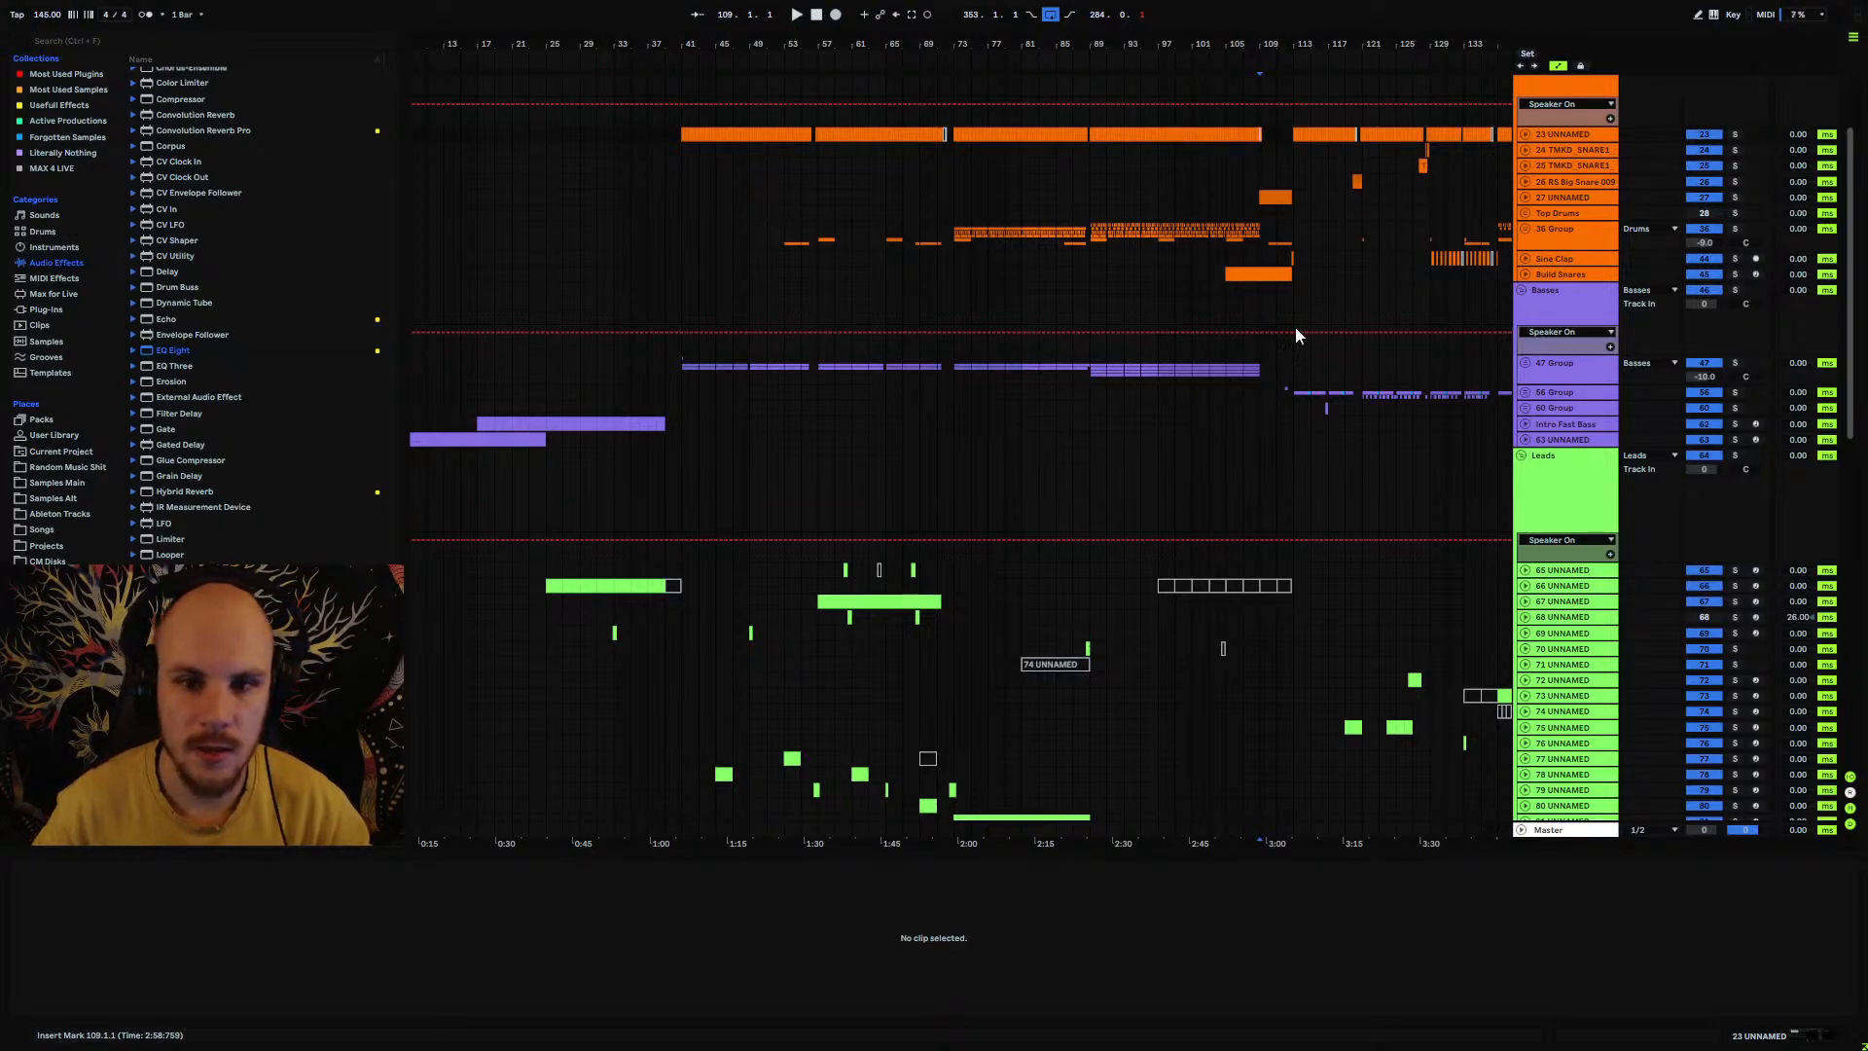
# Step: Audition the 36 Group drums in the full mix from bar 89 and from bar 83
pyautogui.click(1091, 253)
pyautogui.press('space')
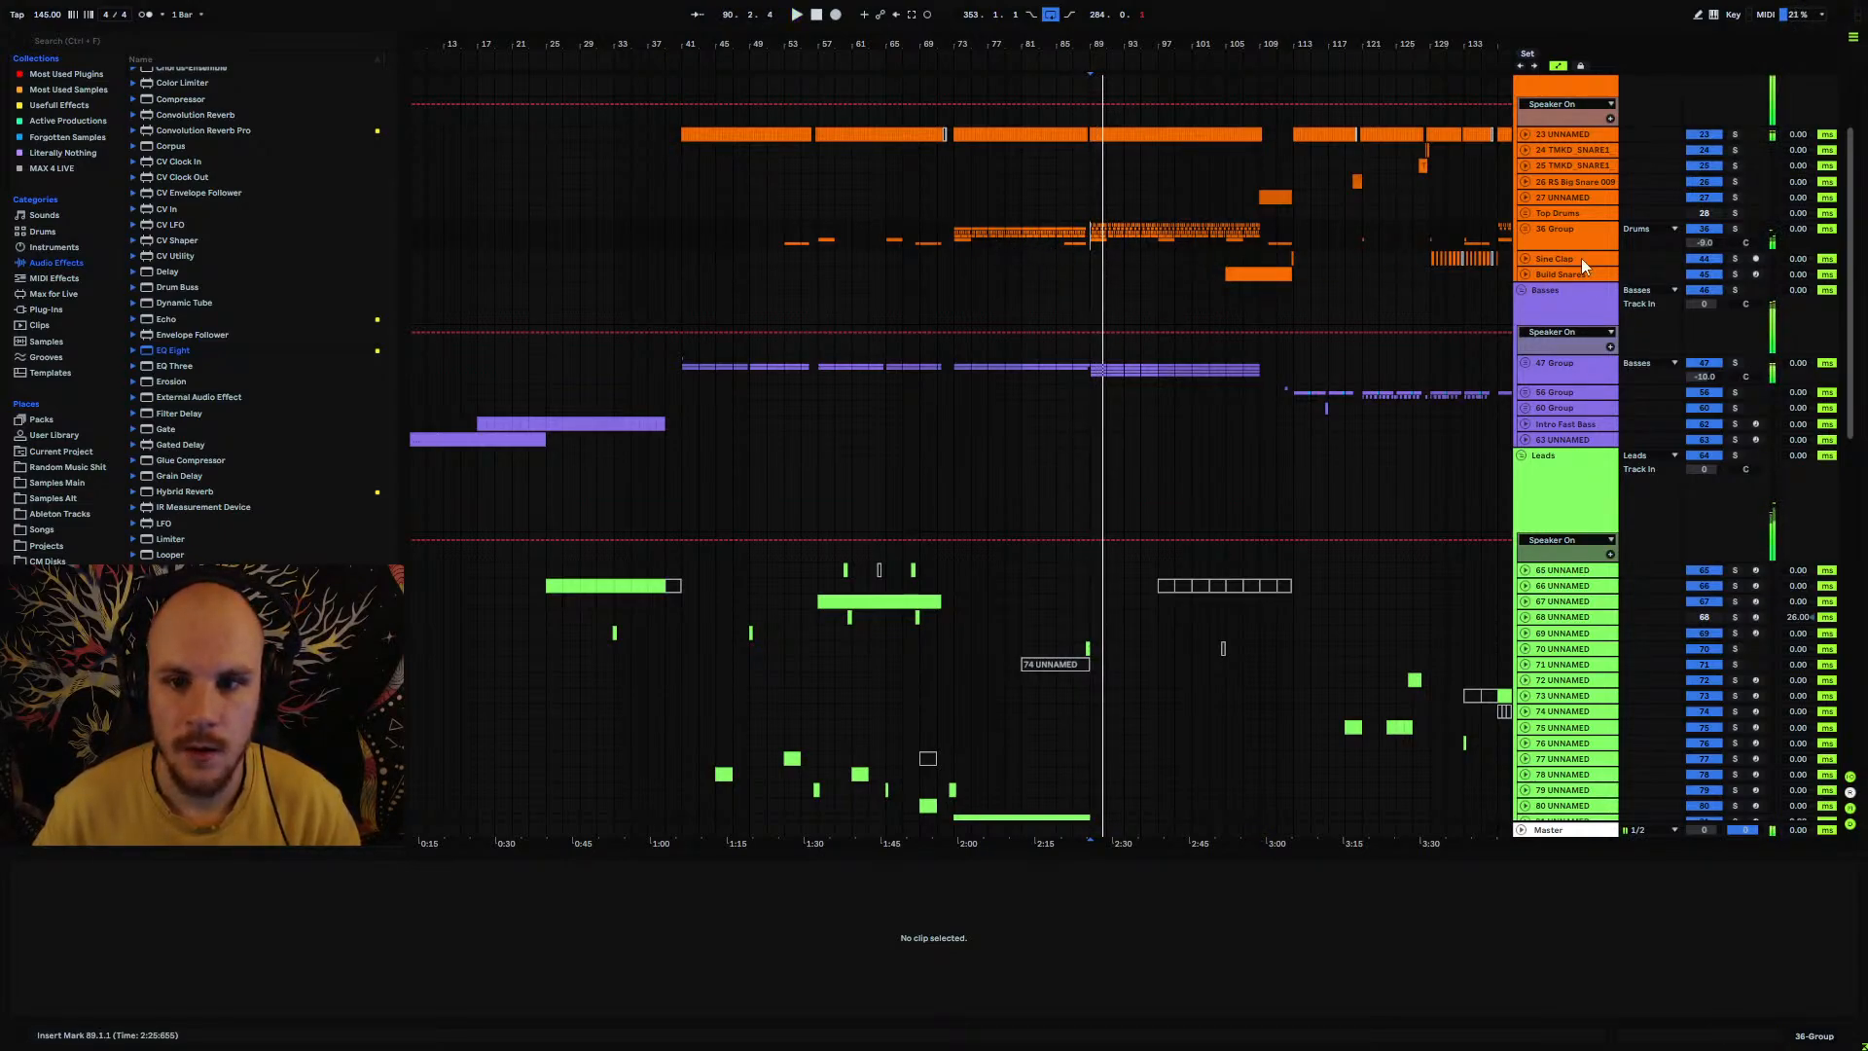
pyautogui.click(1039, 236)
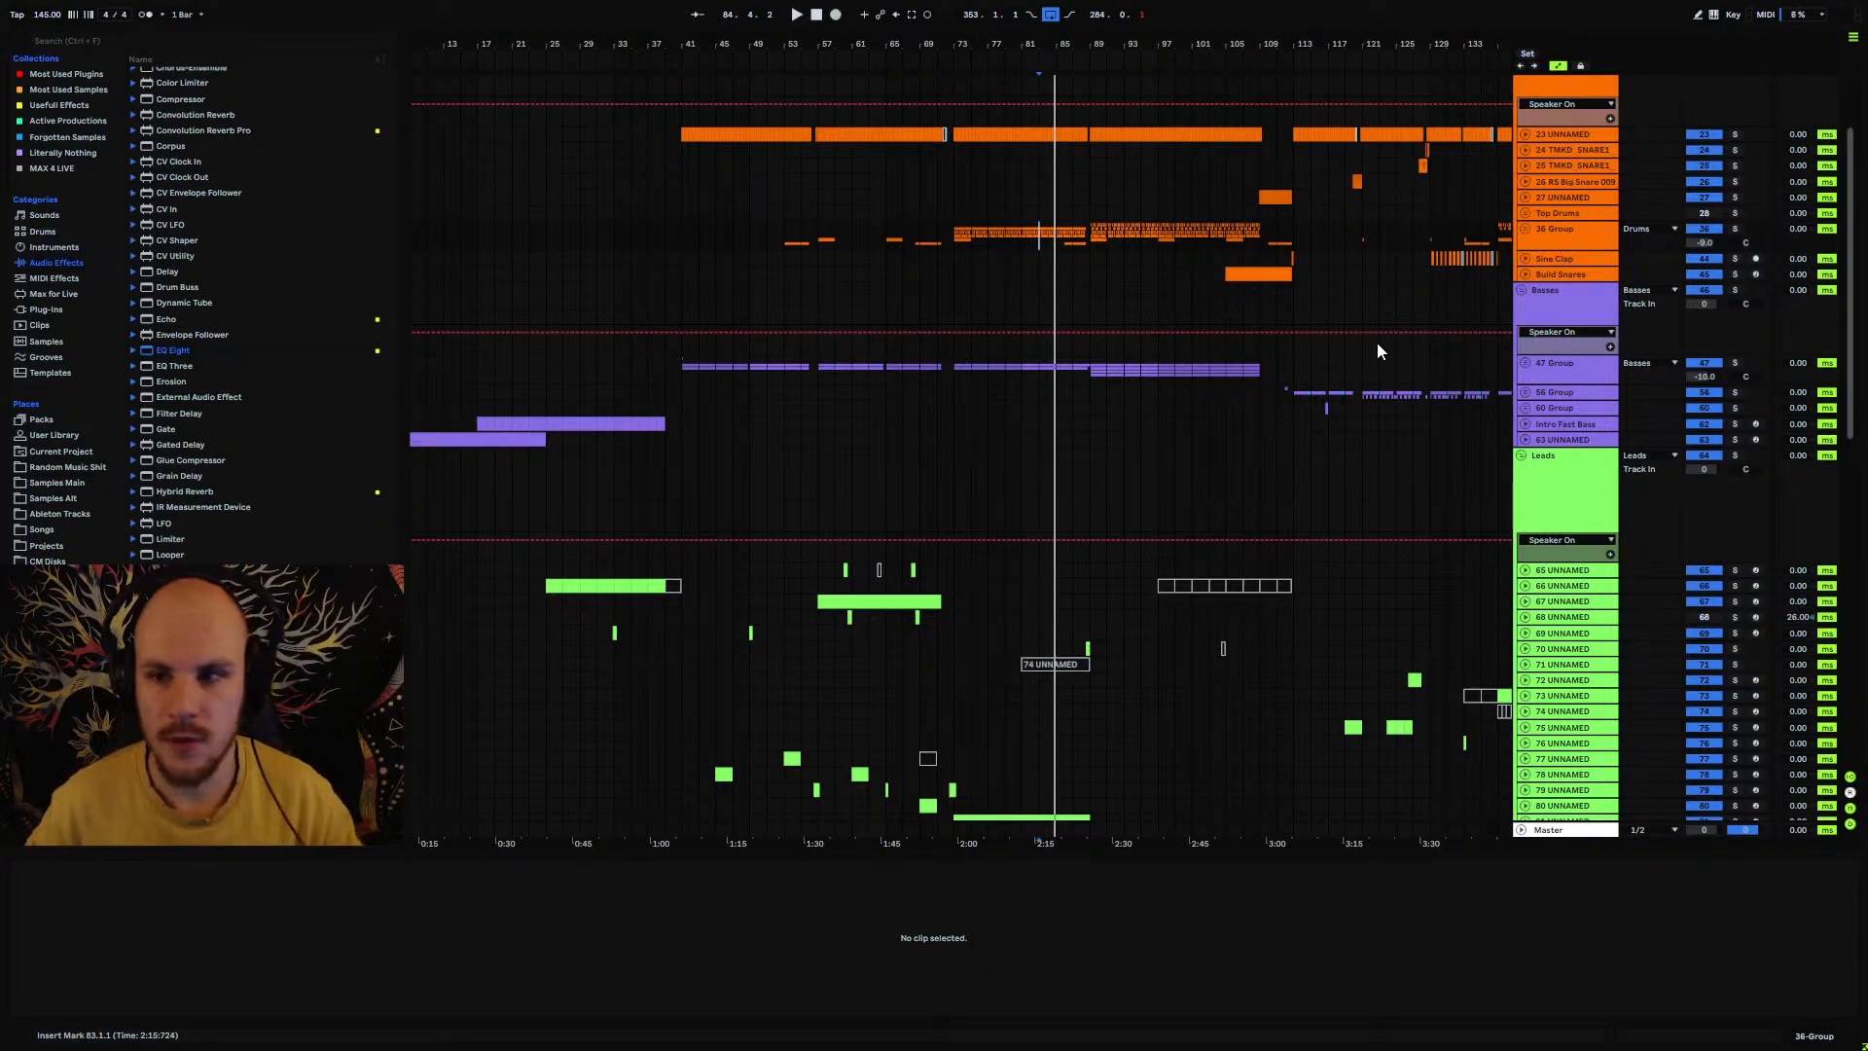
pyautogui.click(1550, 247)
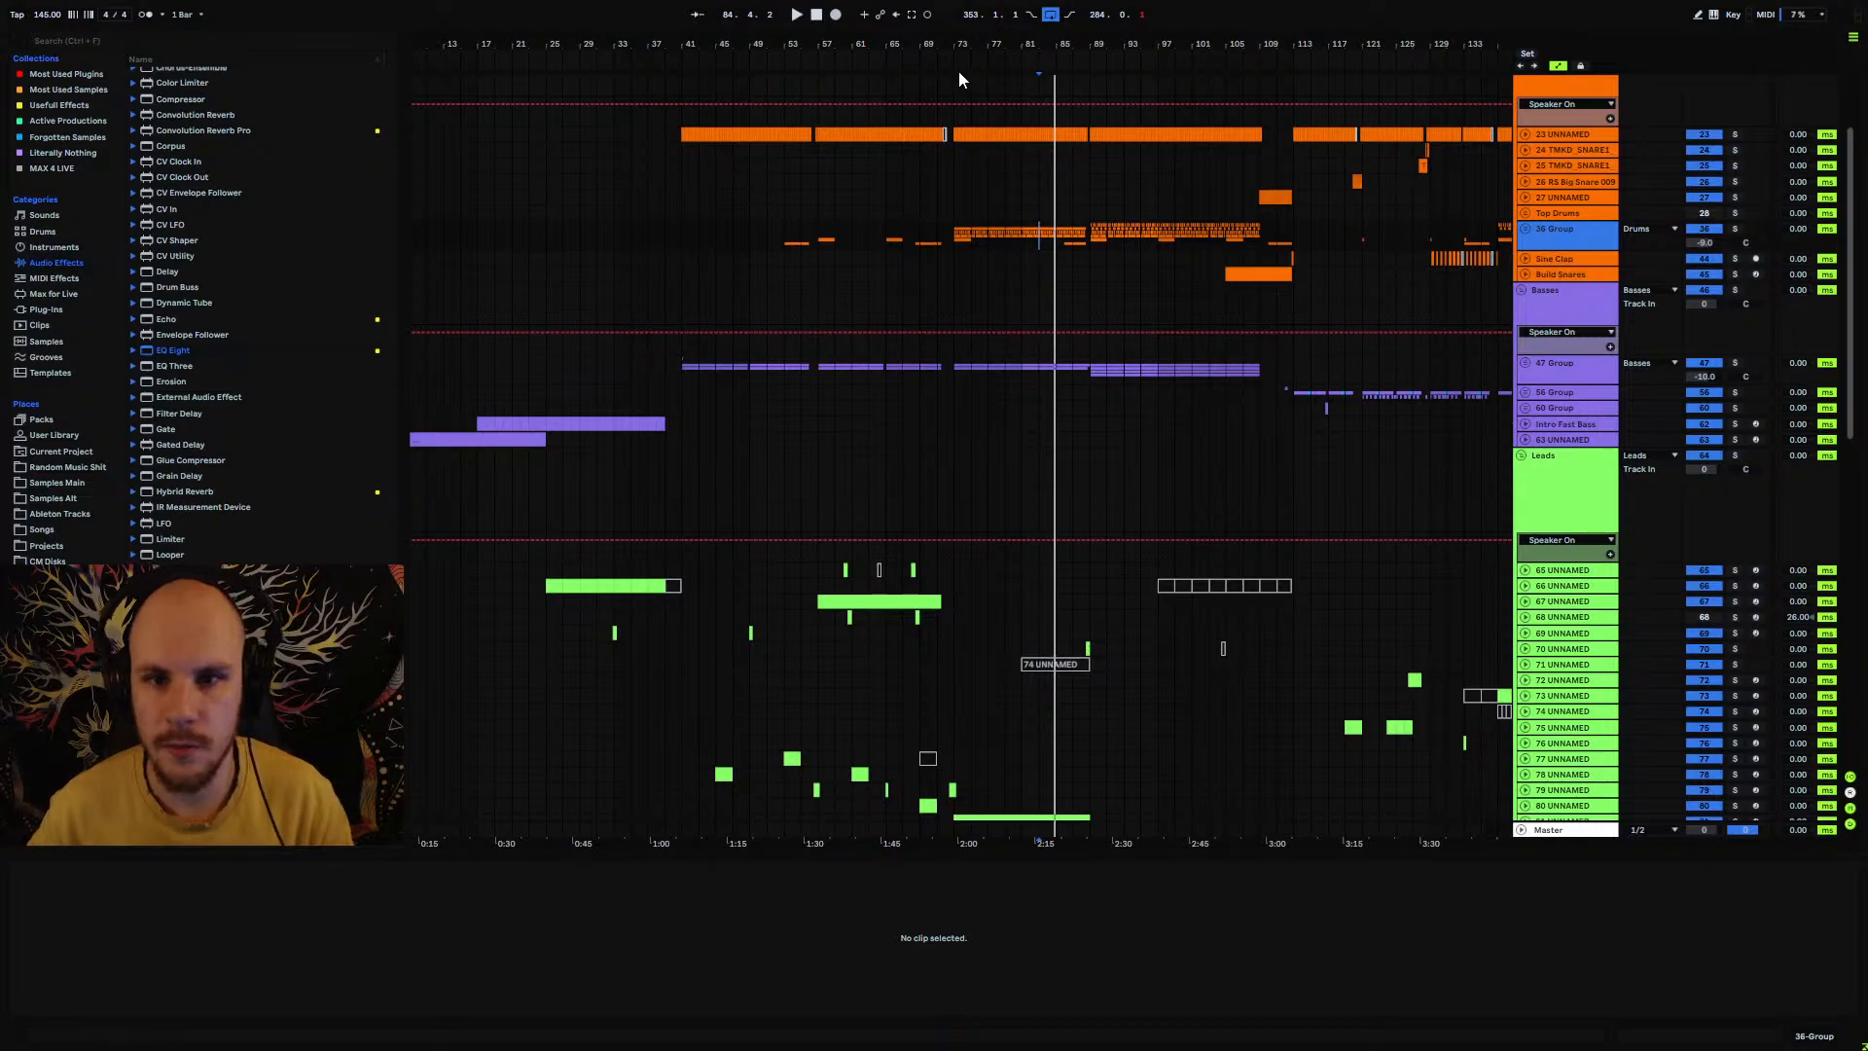
# Step: Collapse the Pads, Leads and Vocals groups to get a compact overview of the arrangement
pyautogui.moveTo(960, 44); pyautogui.dragTo(802, 44)
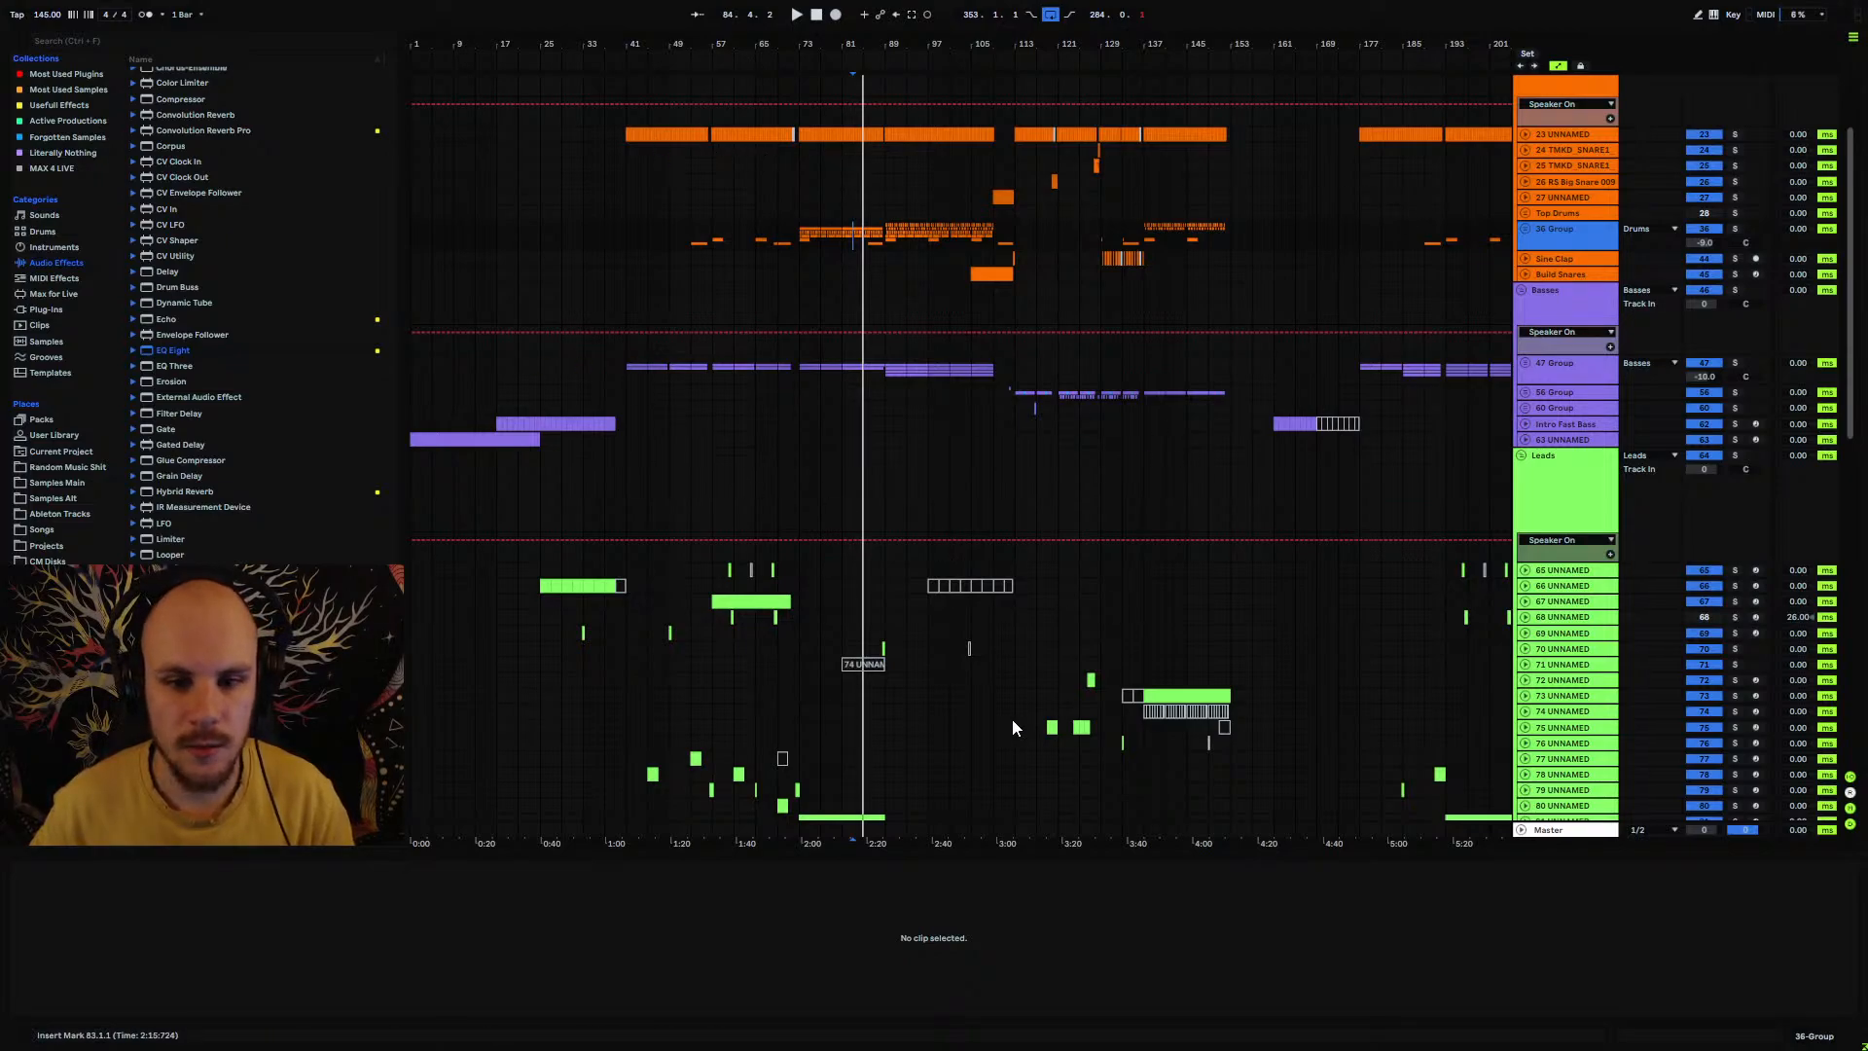
pyautogui.scroll(-5, 997, 607)
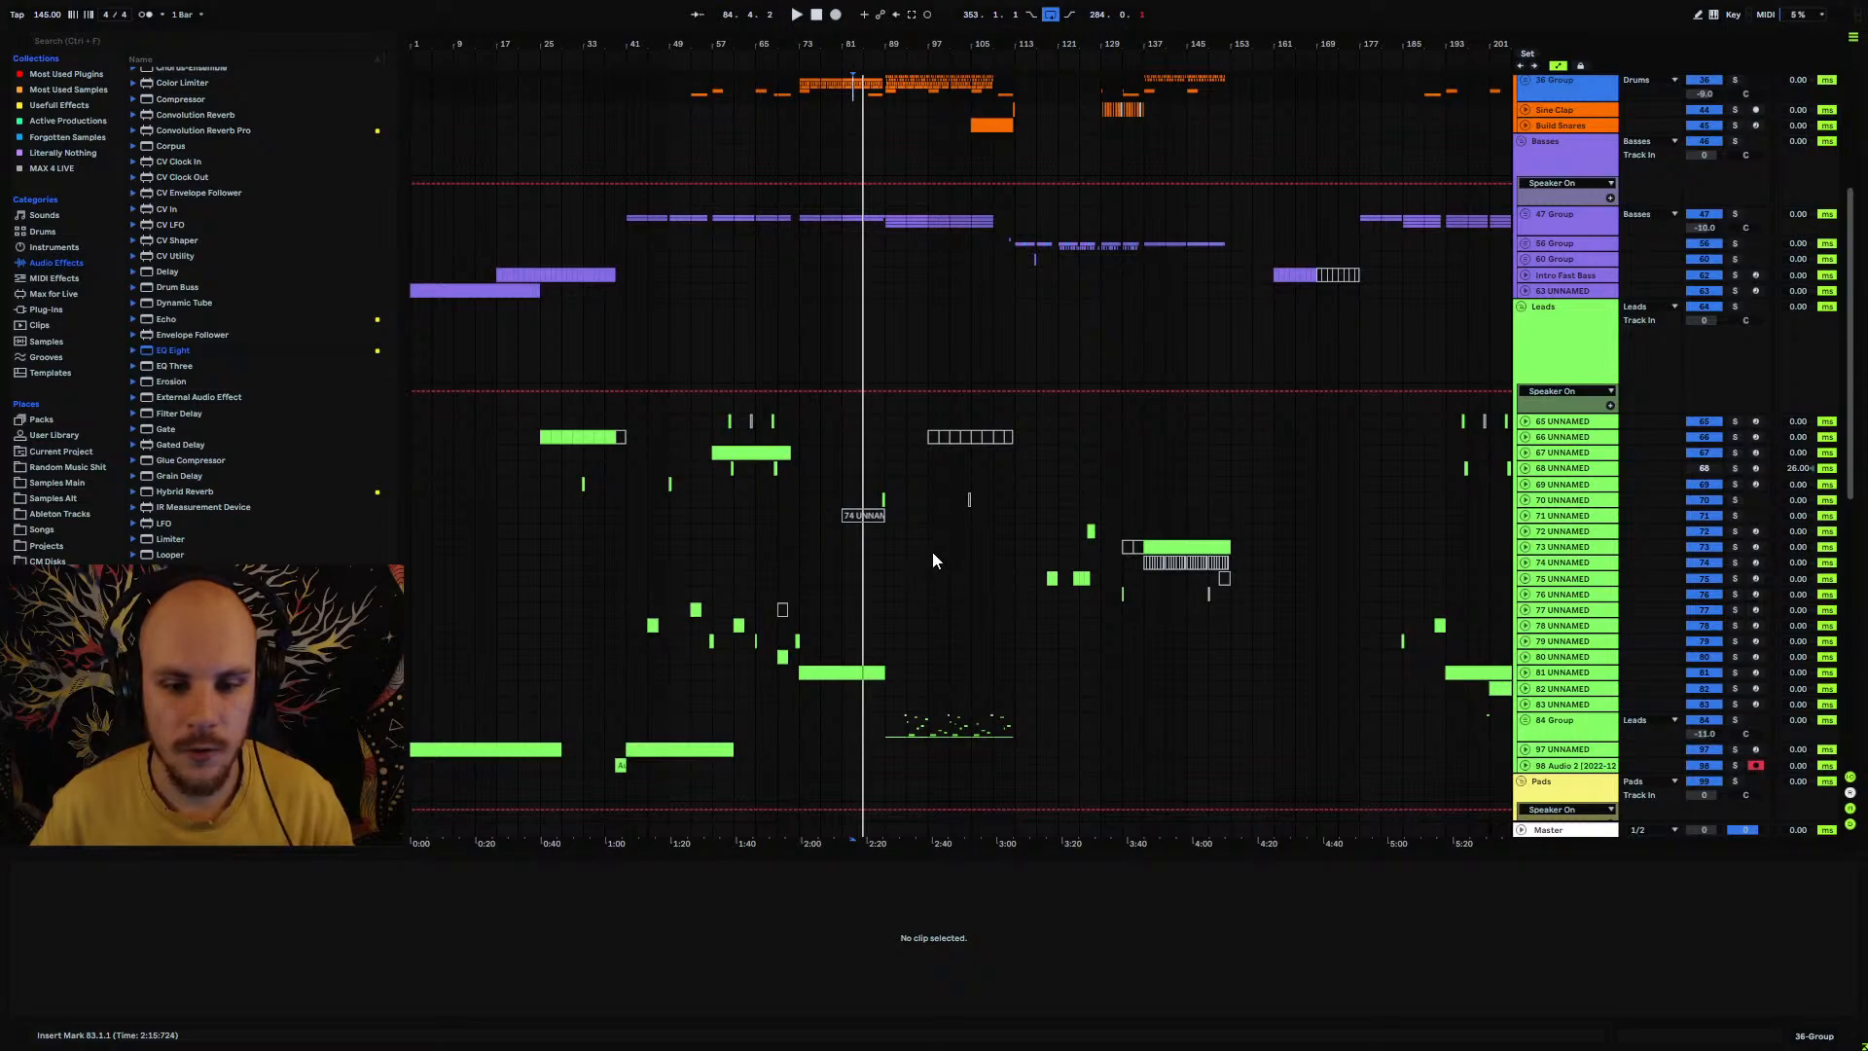
pyautogui.scroll(-8, 998, 533)
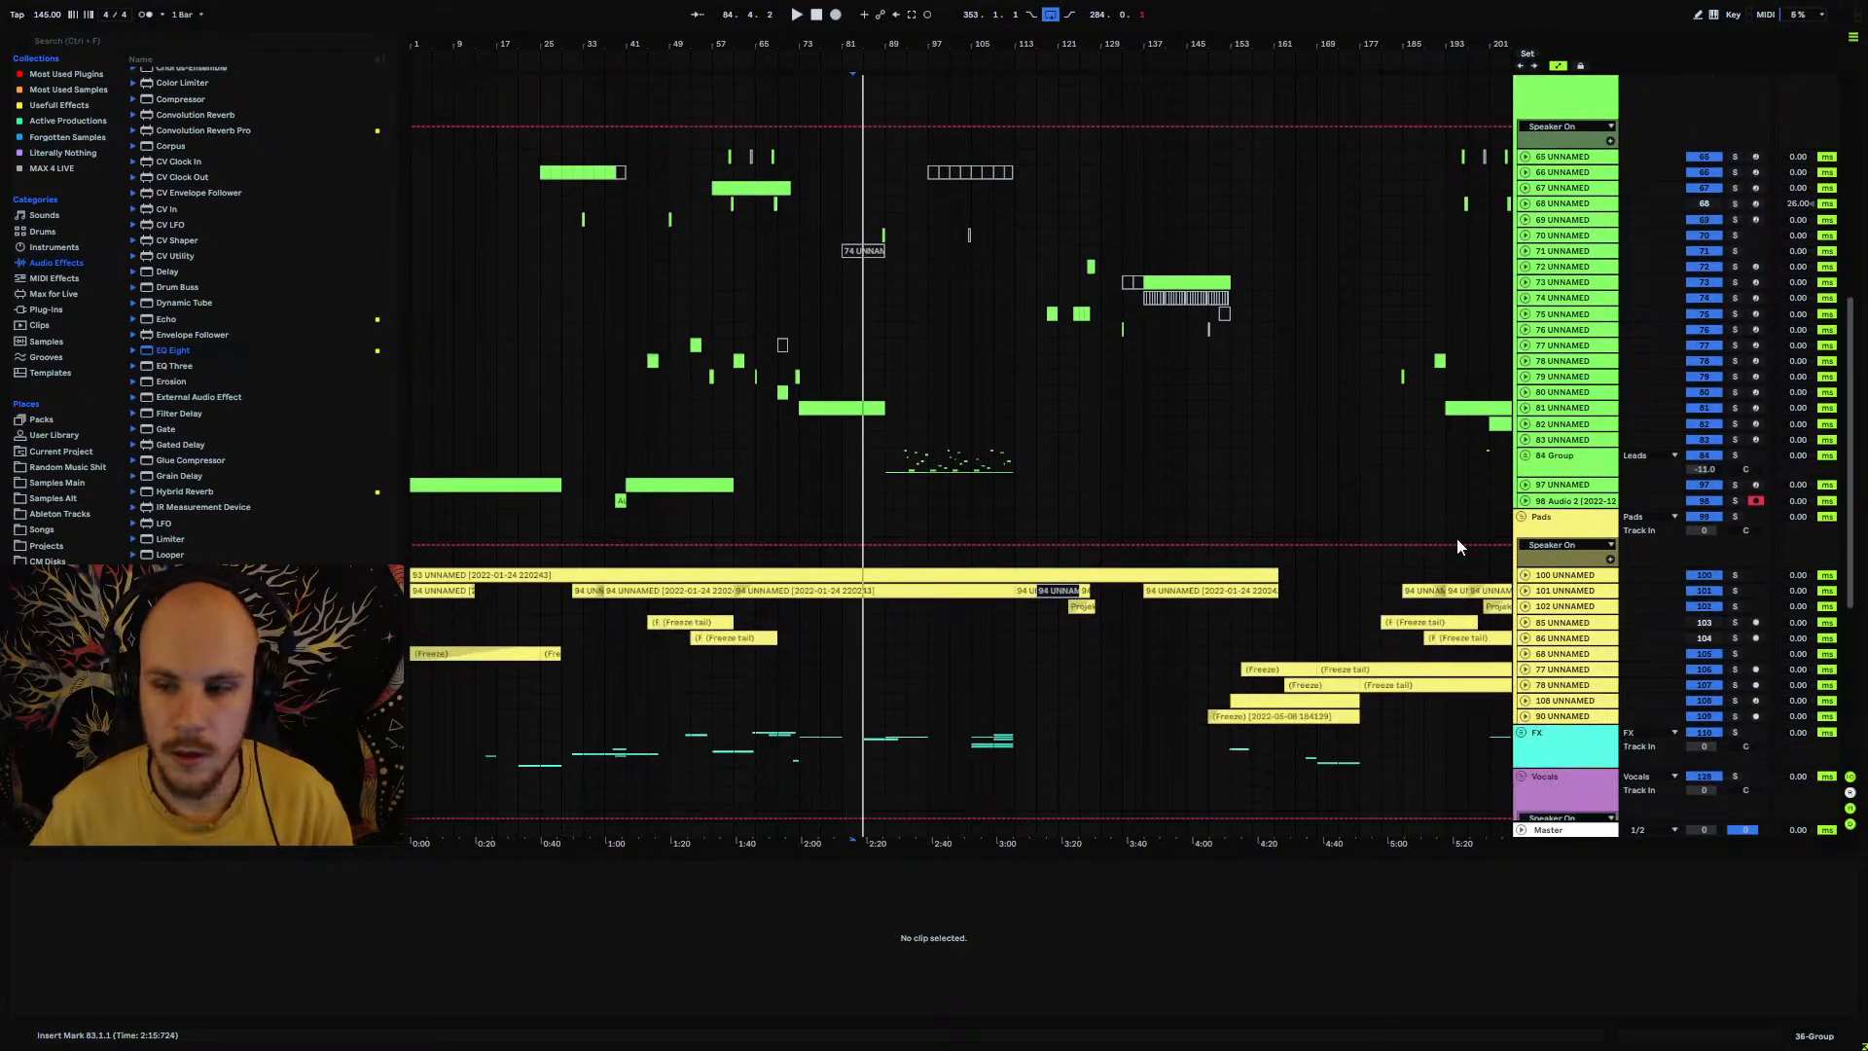
pyautogui.click(1524, 522)
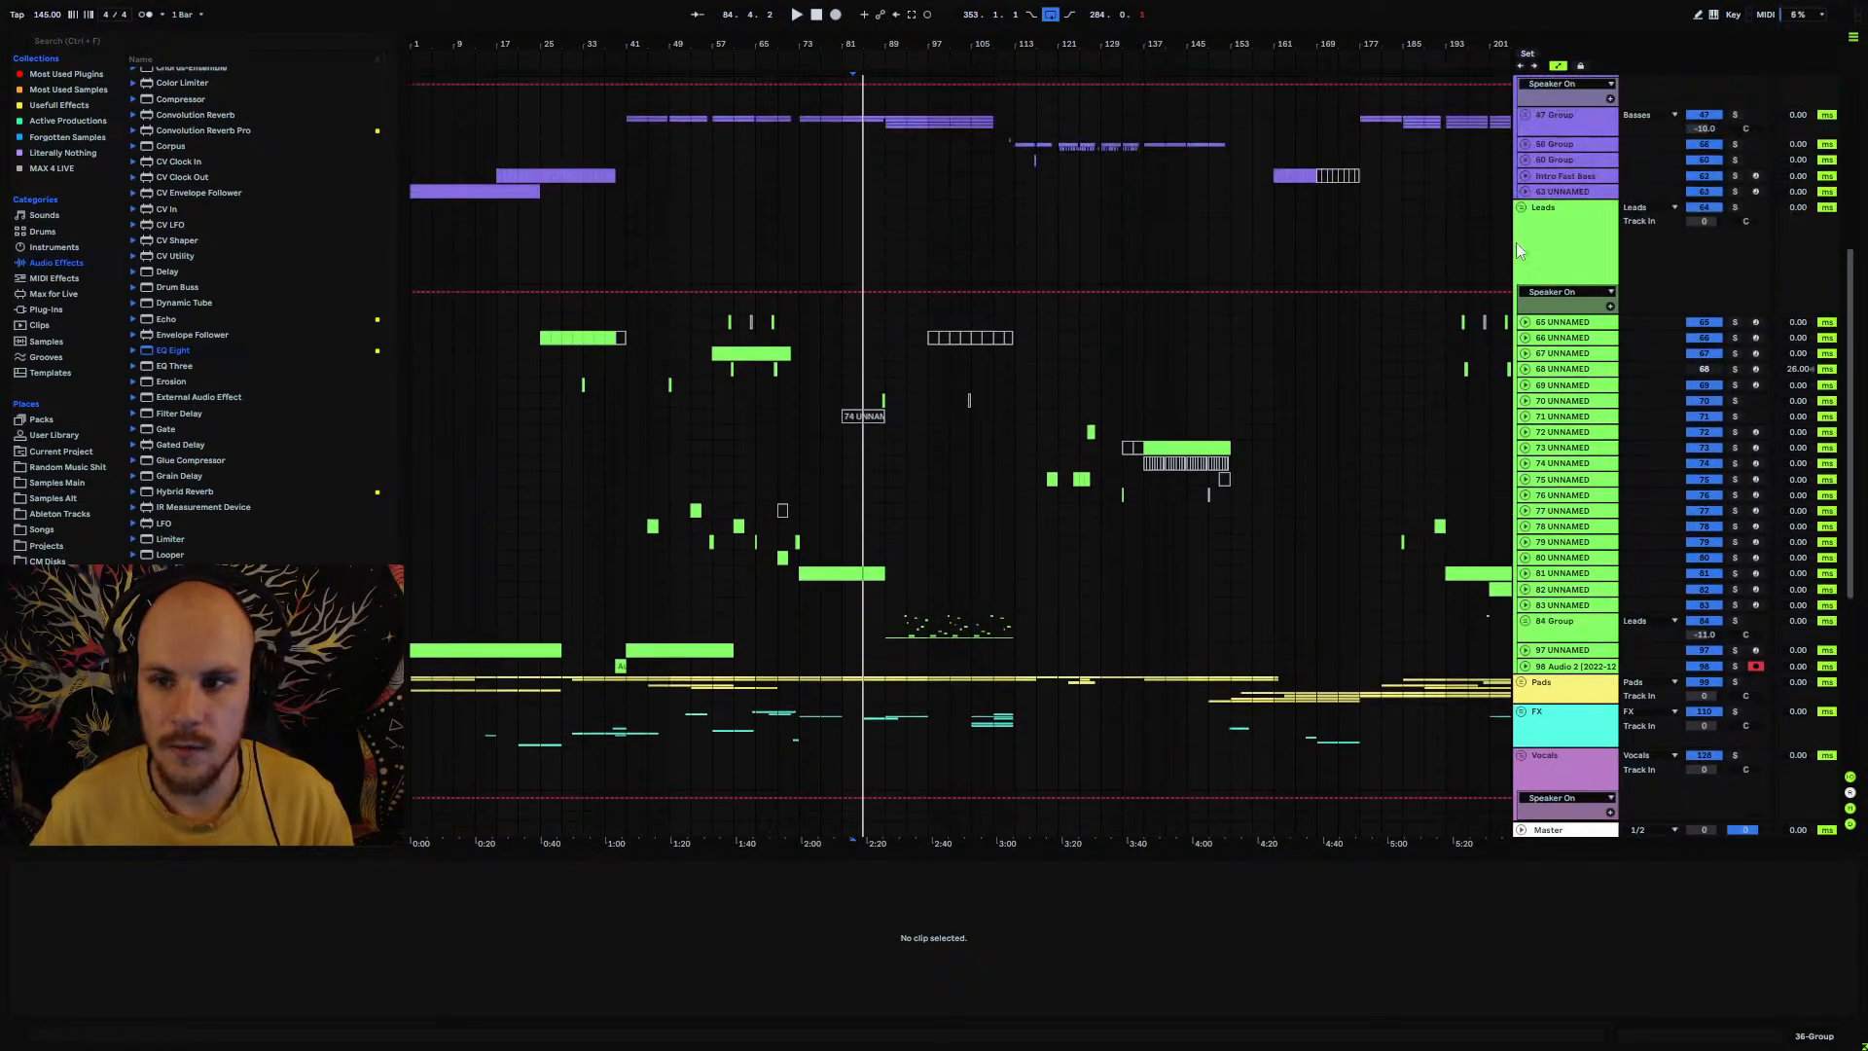
pyautogui.click(1516, 242)
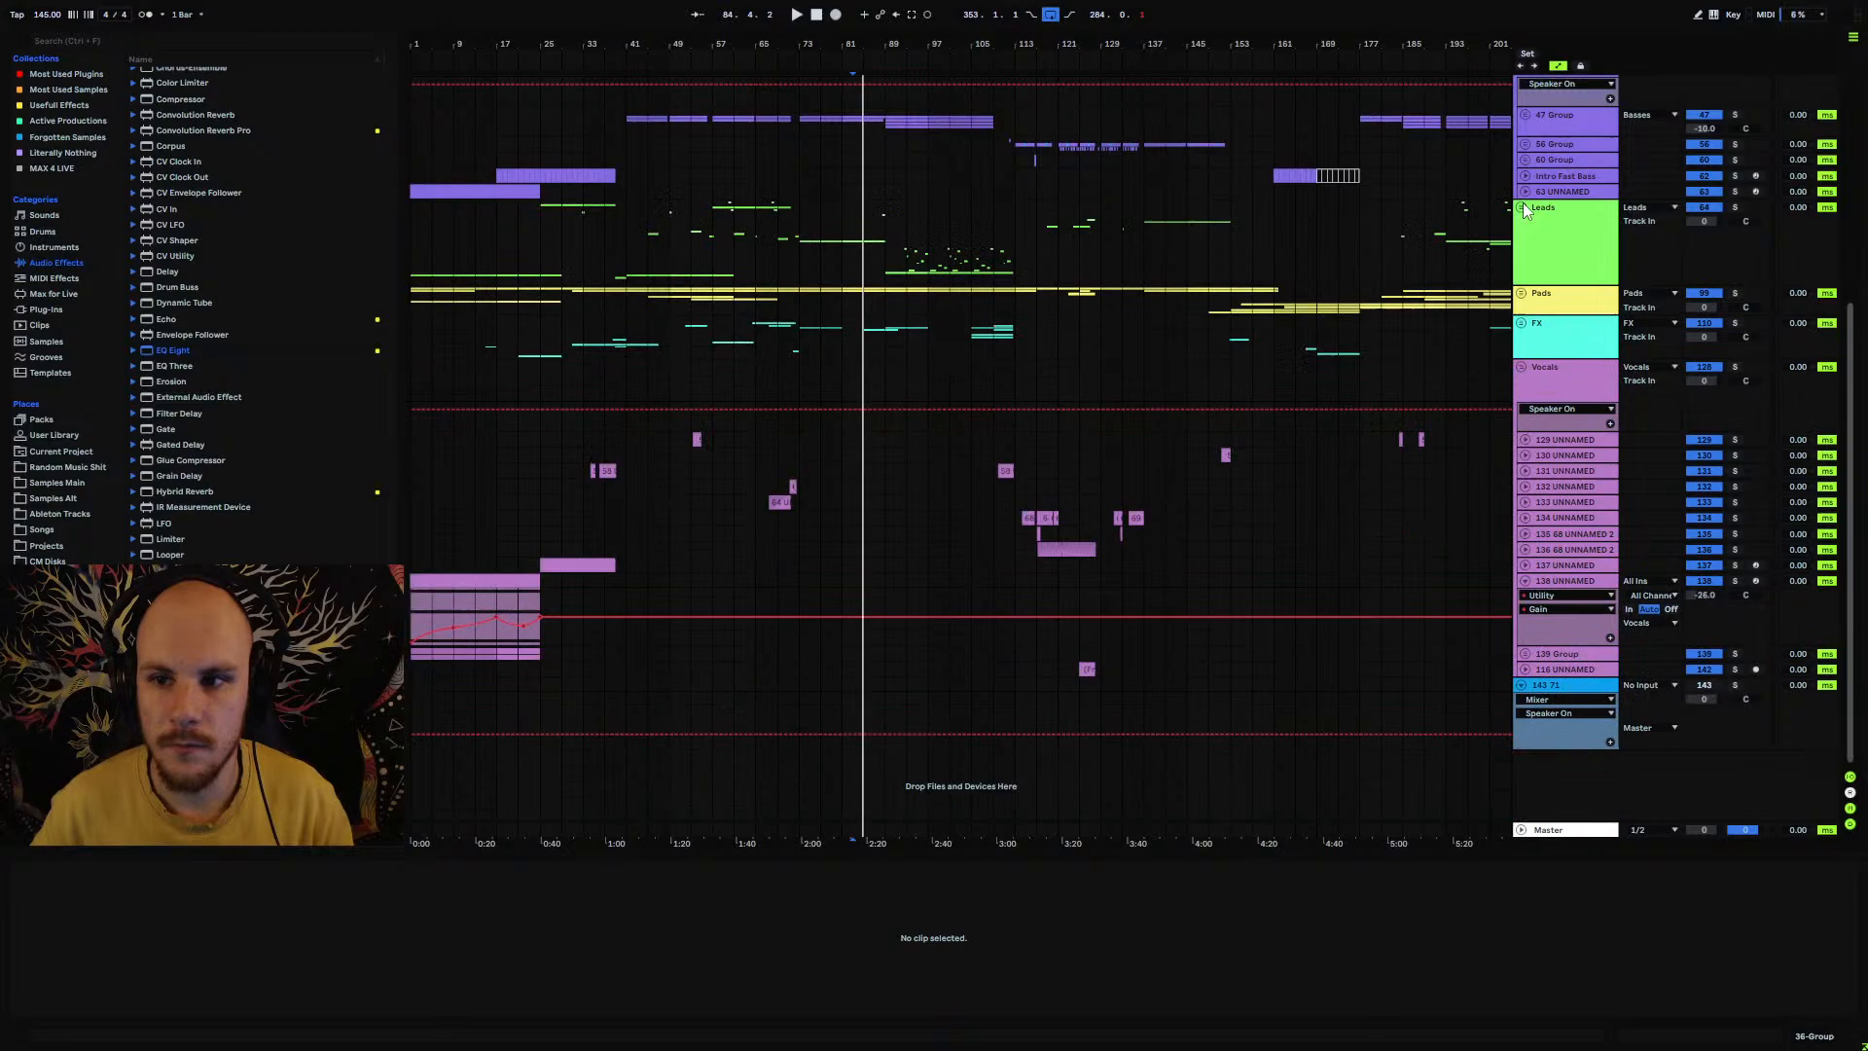
pyautogui.click(1517, 368)
# Step: Play the full arrangement from bar 1 and review the basses, leads and vocals through the transition at bar 73
pyautogui.moveTo(619, 65); pyautogui.dragTo(414, 247)
pyautogui.click(415, 247)
pyautogui.press('space')
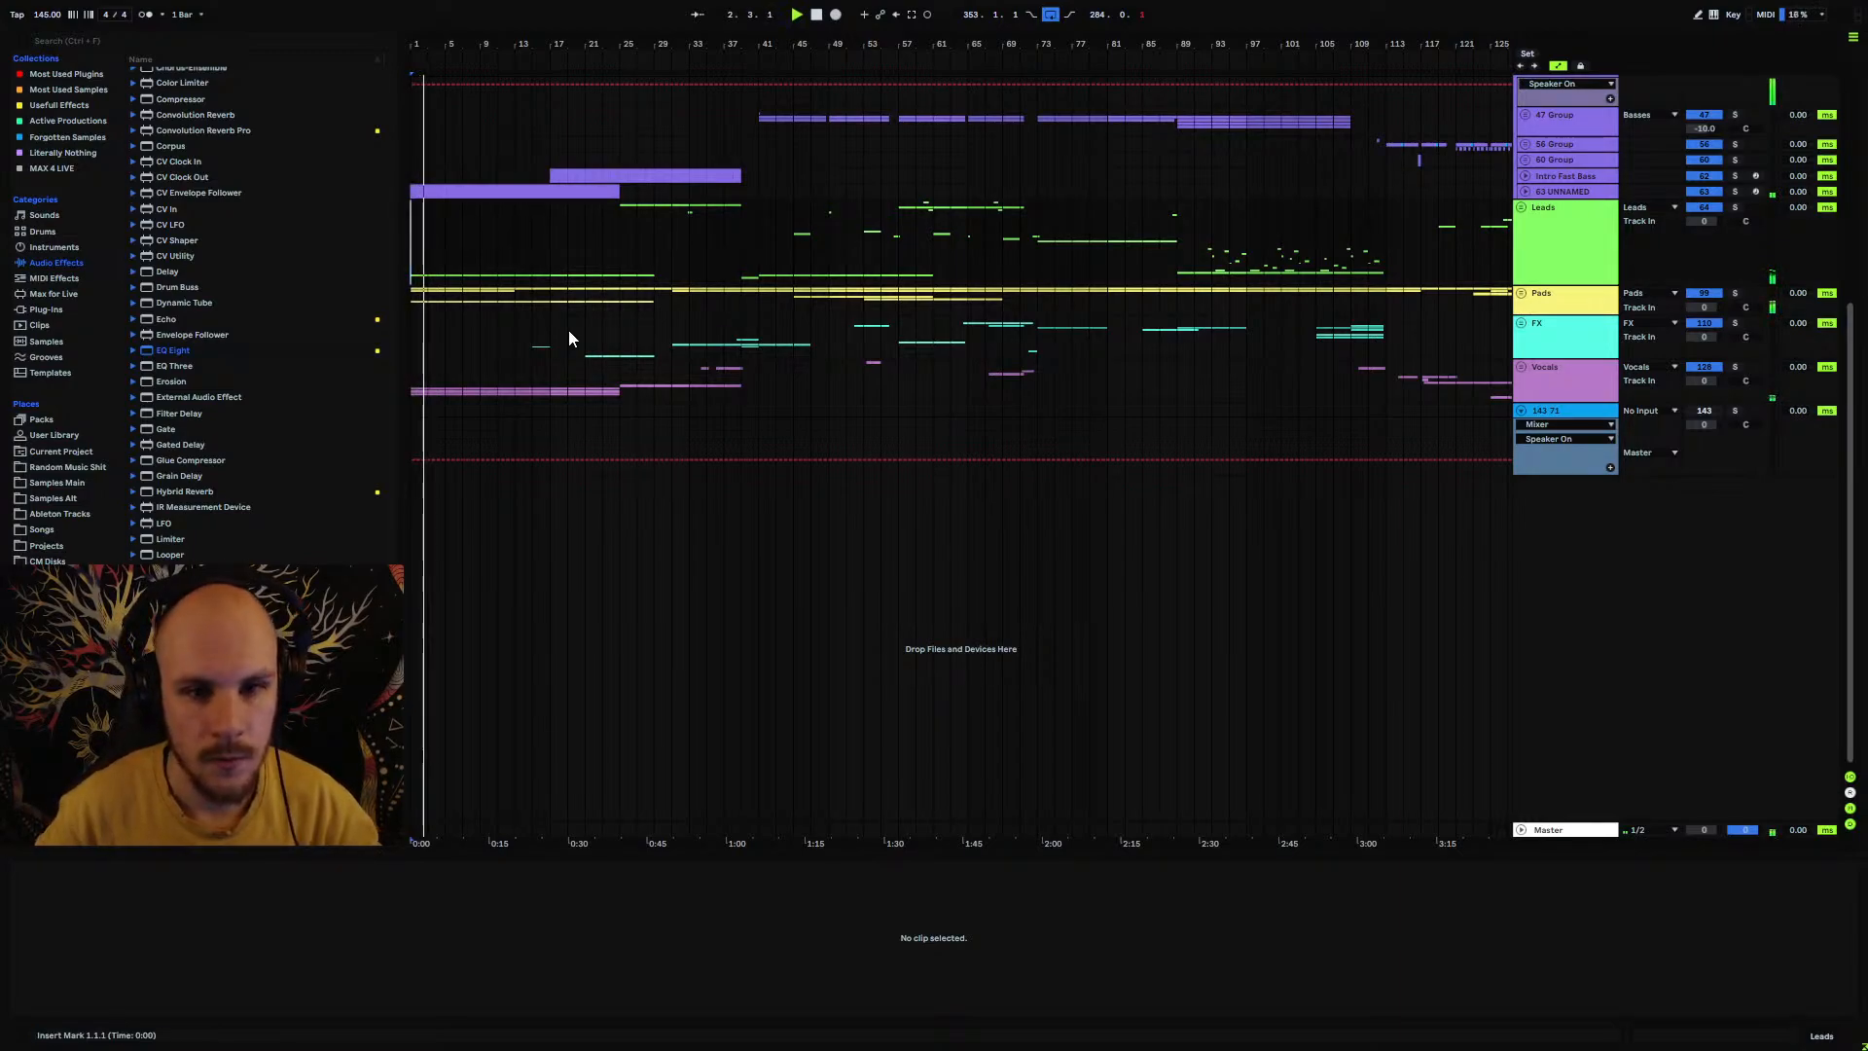
pyautogui.scroll(1, 766, 382)
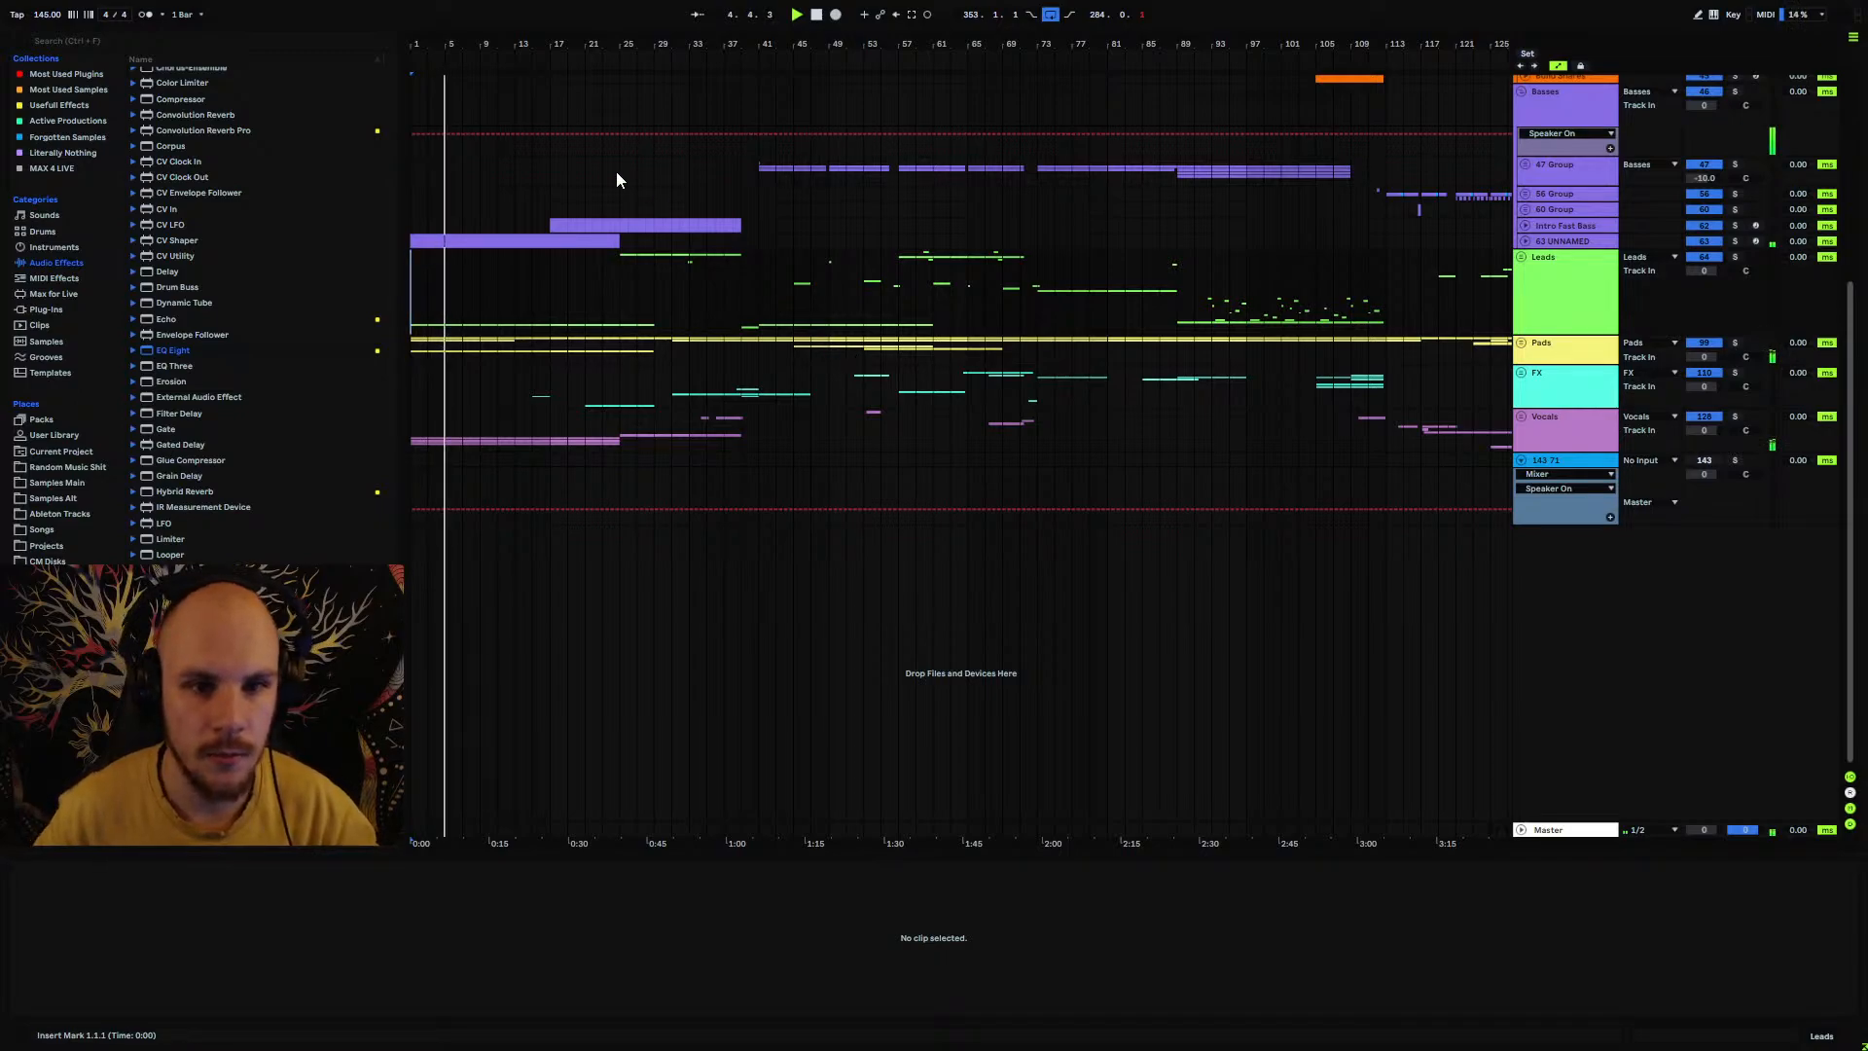
pyautogui.moveTo(413, 183); pyautogui.dragTo(1041, 307)
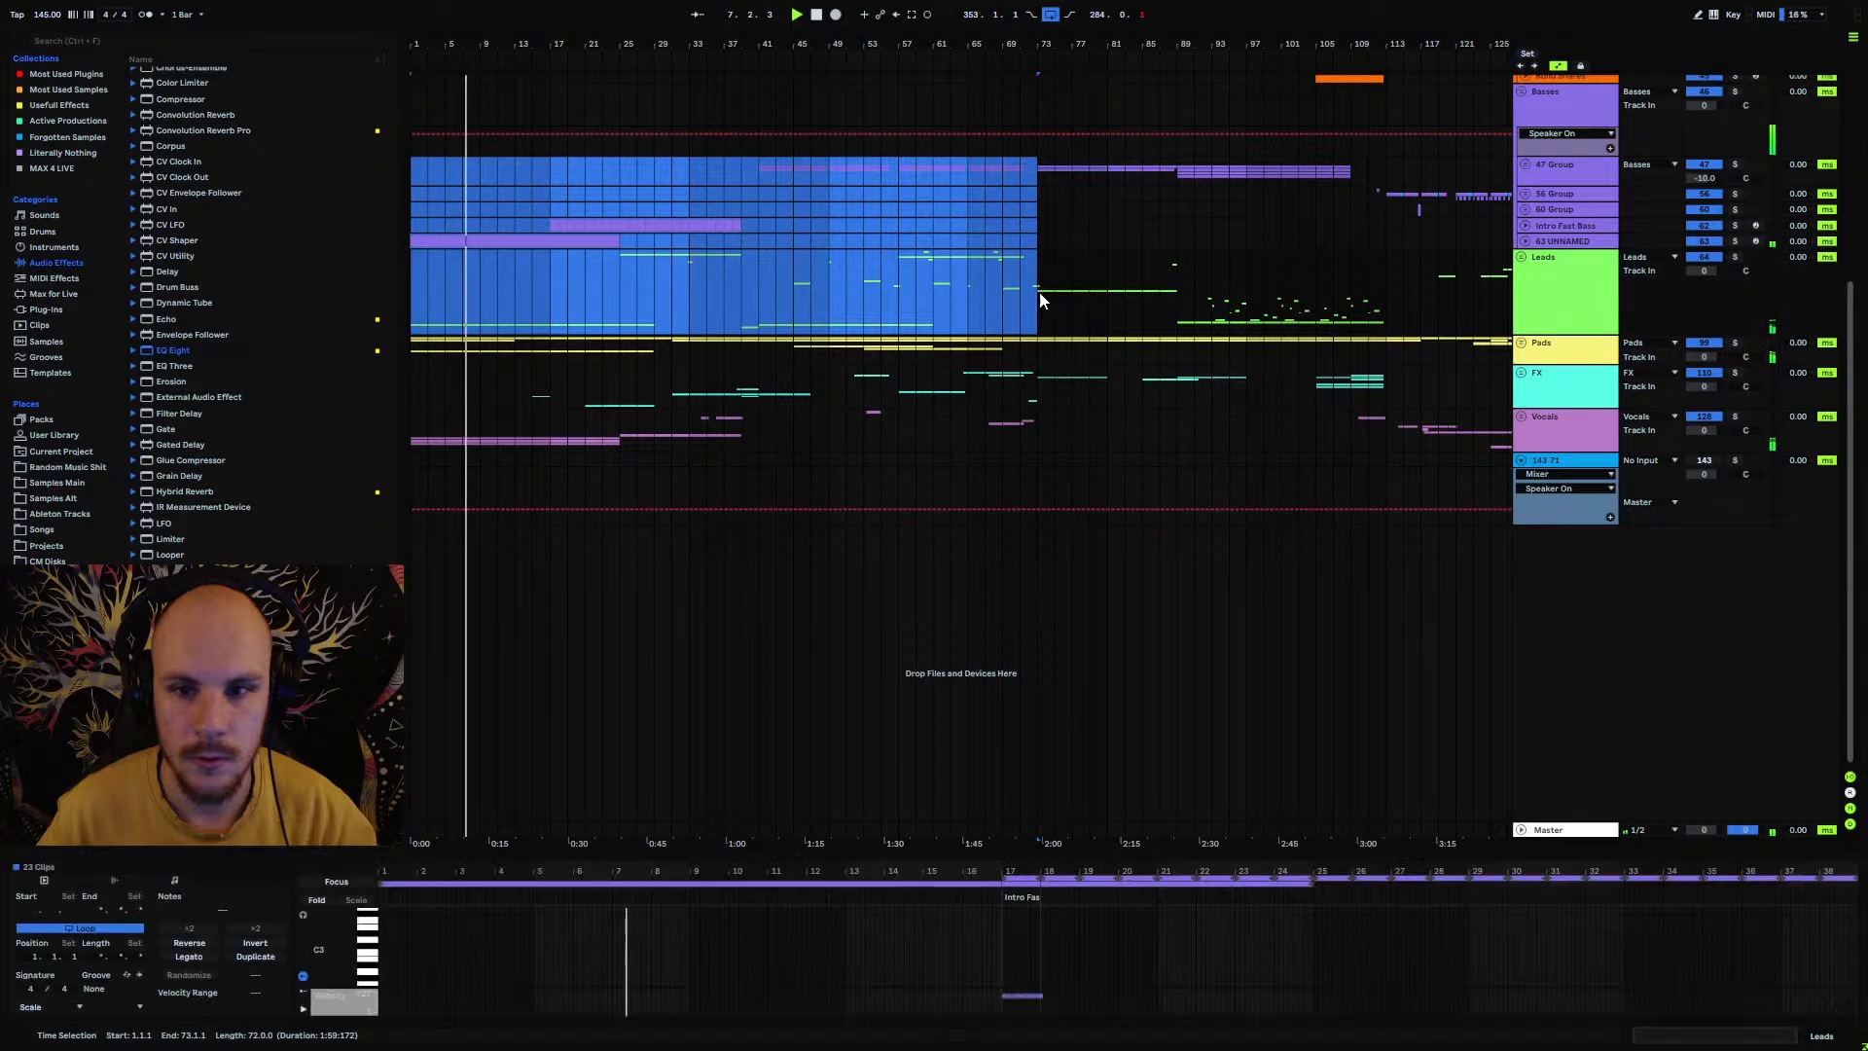
pyautogui.click(1038, 294)
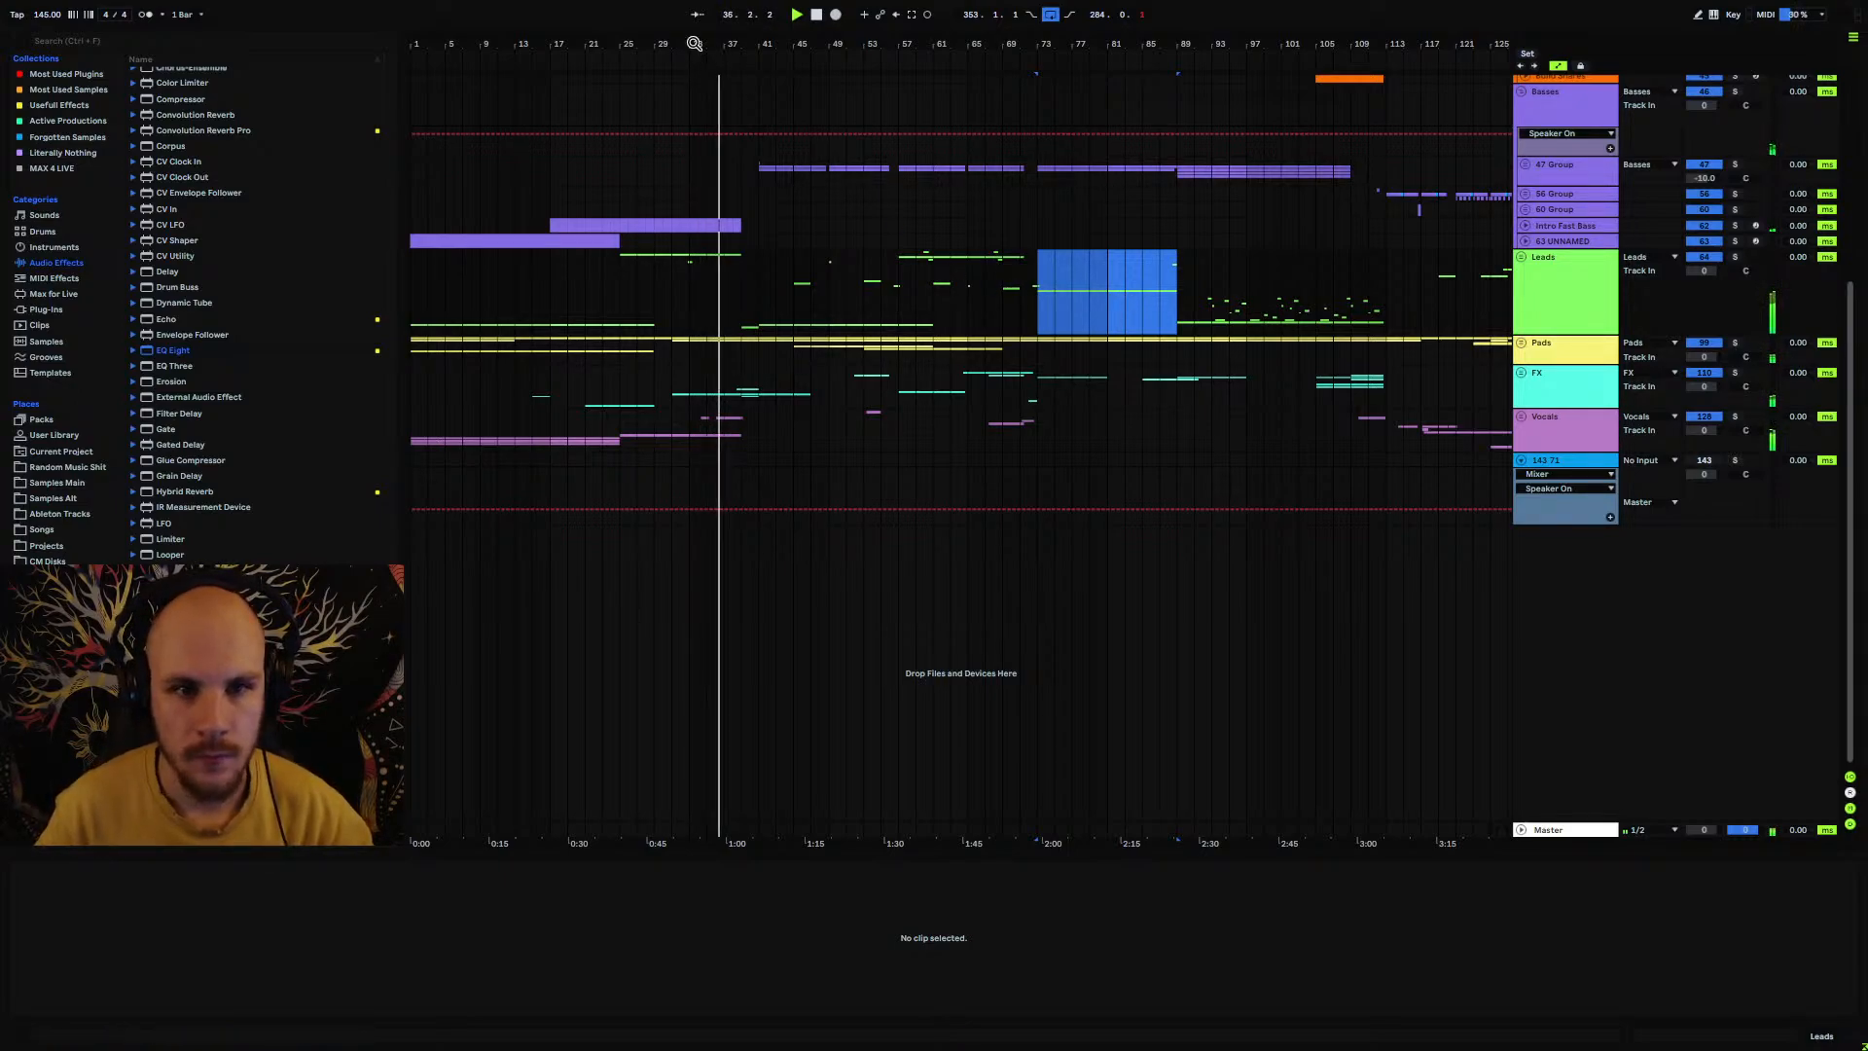
pyautogui.moveTo(692, 42); pyautogui.dragTo(734, 107)
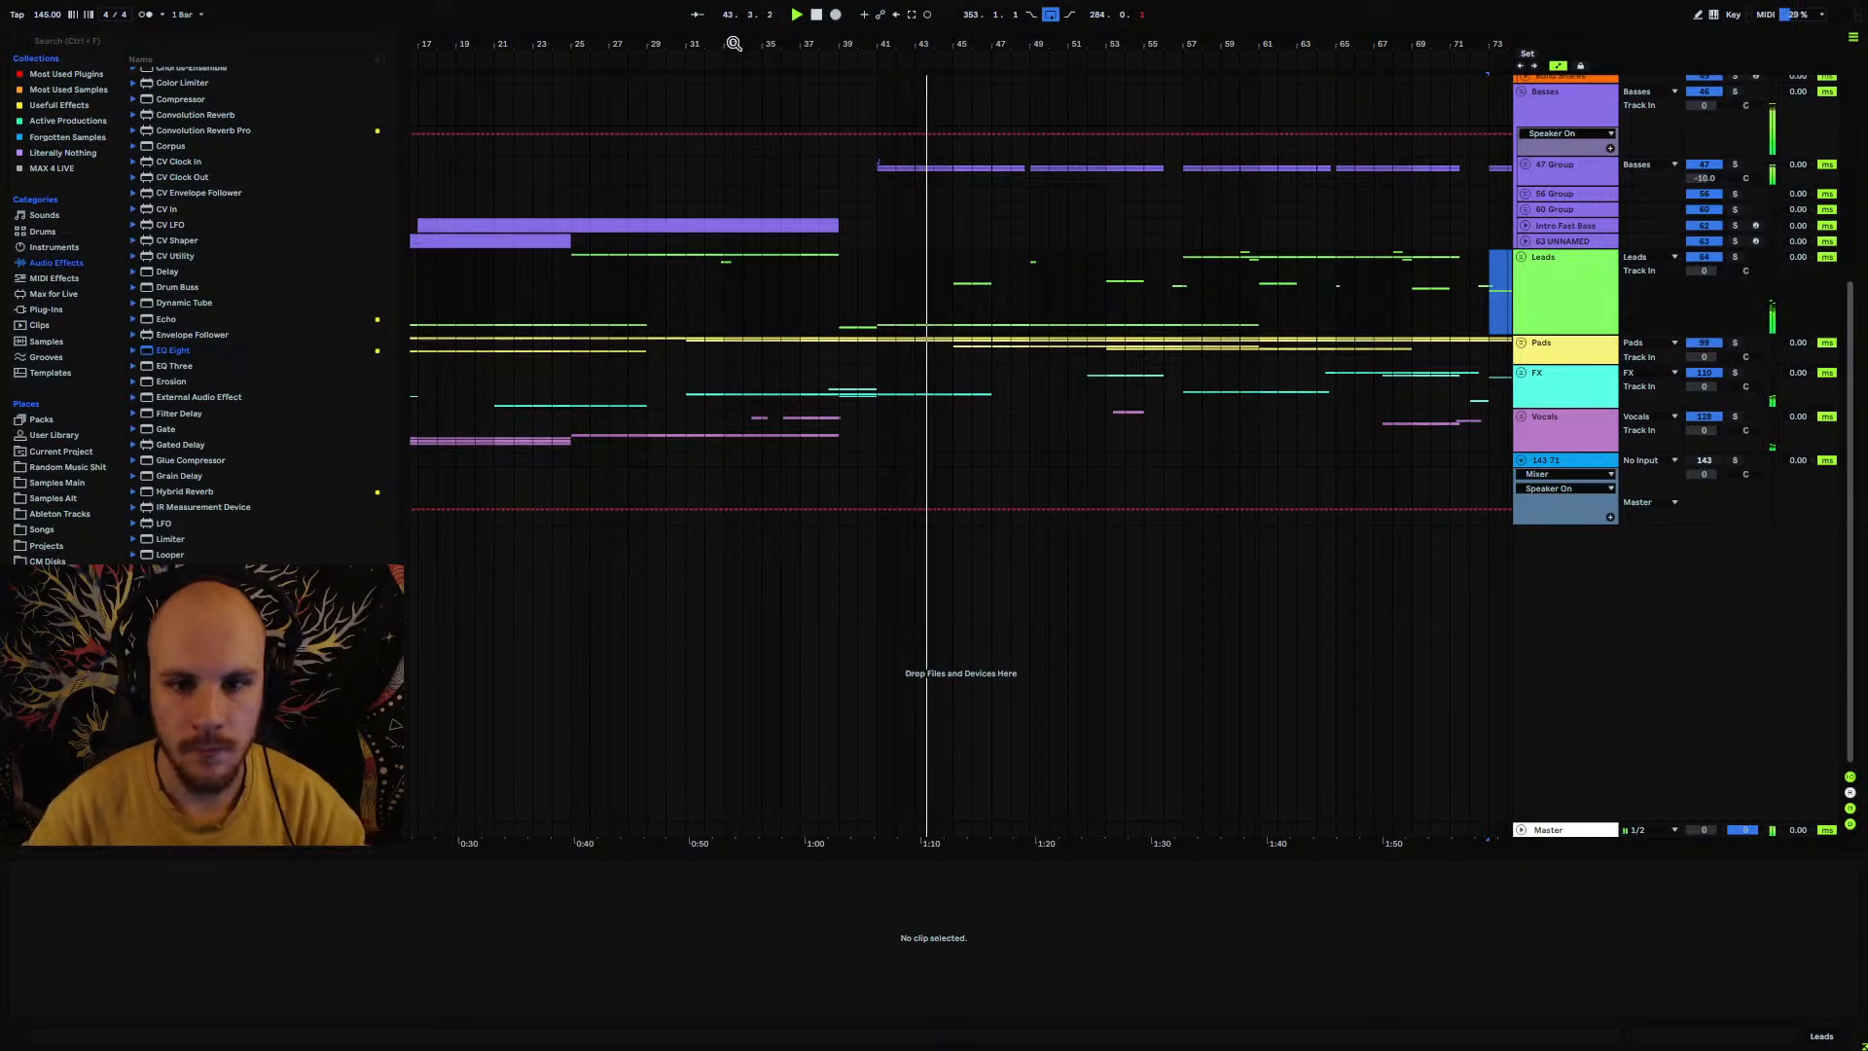
pyautogui.moveTo(733, 44); pyautogui.dragTo(684, 37)
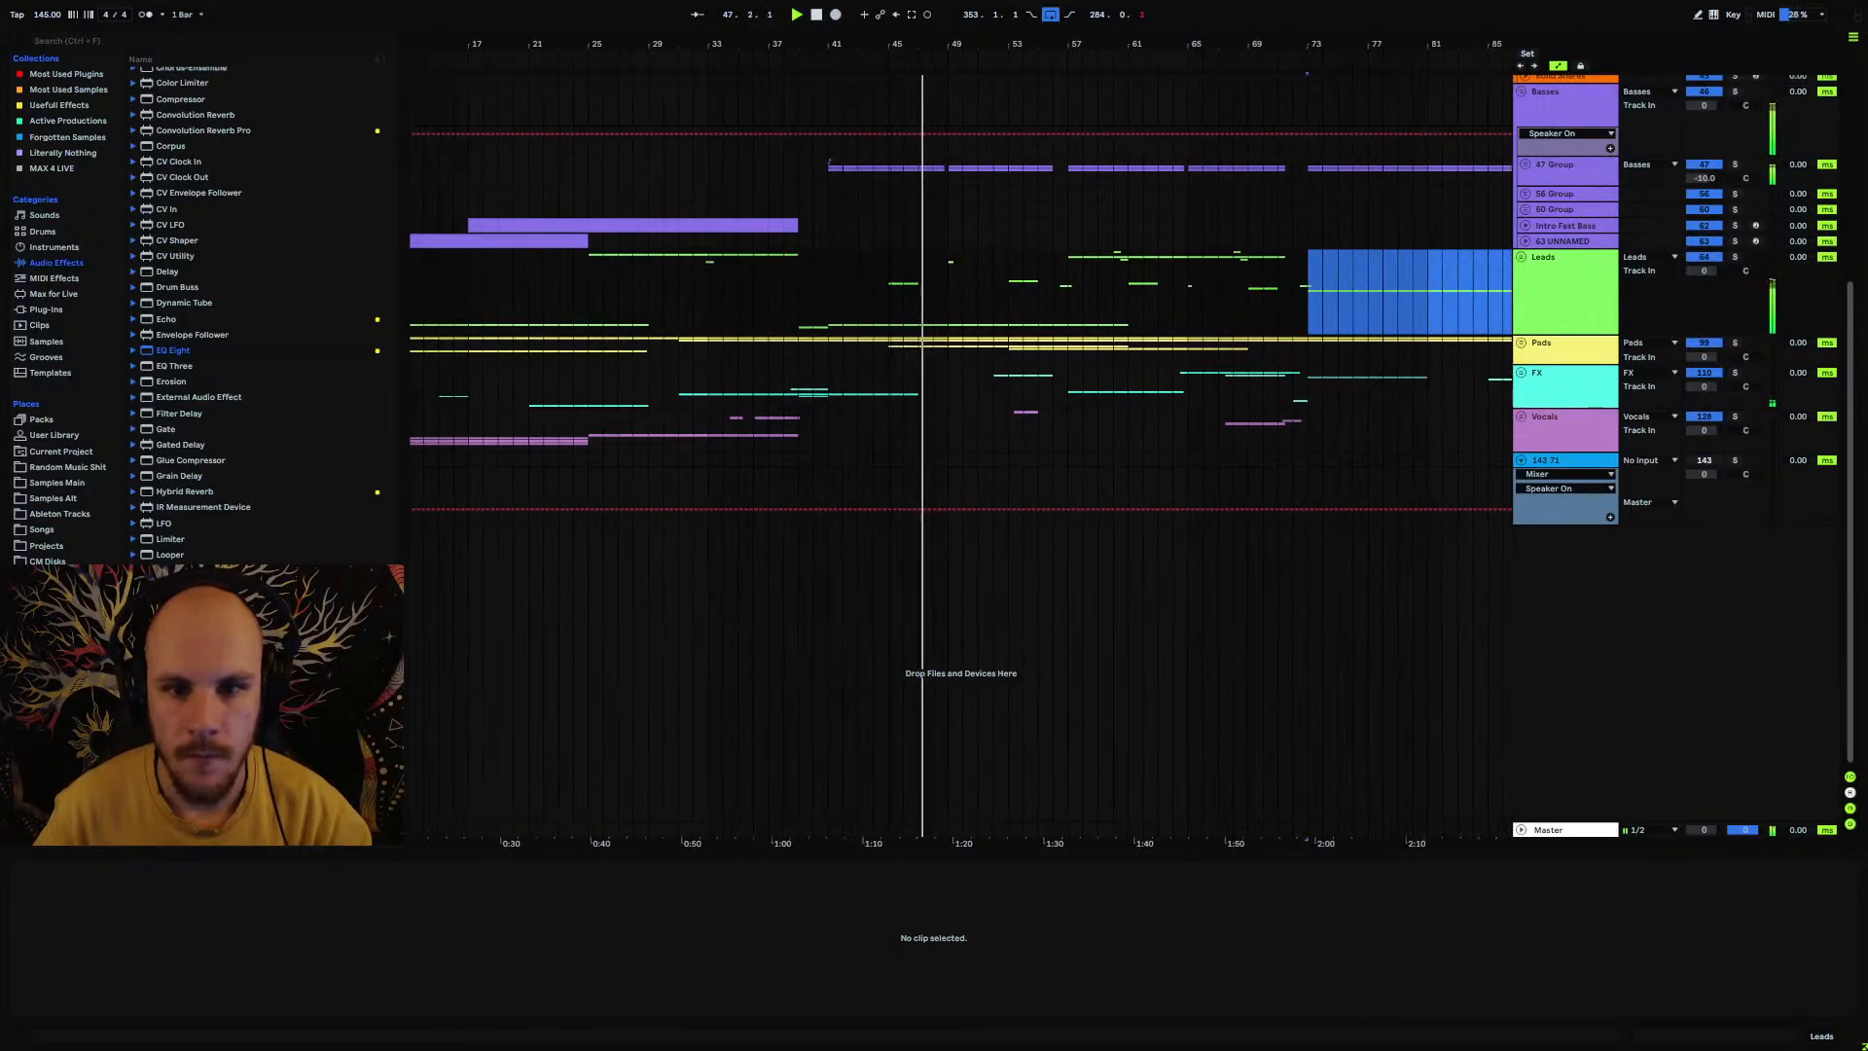
pyautogui.moveTo(921, 44); pyautogui.dragTo(942, 72)
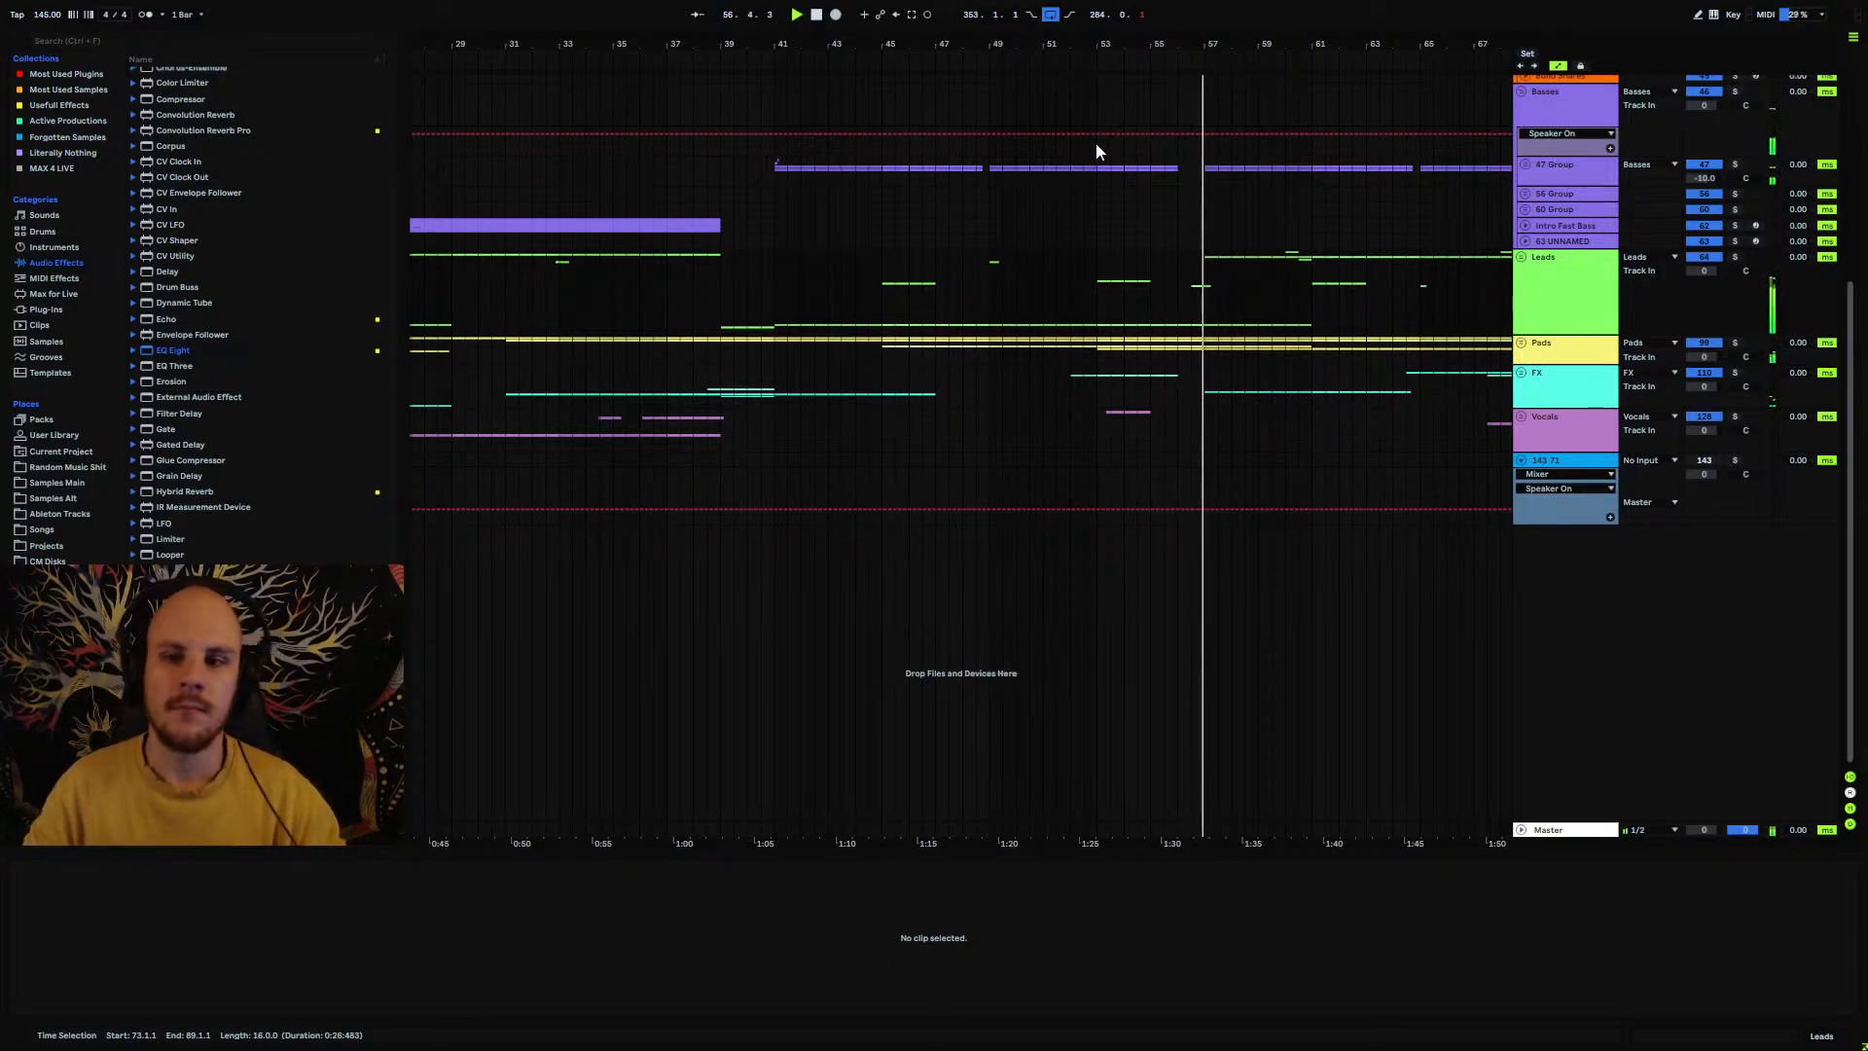
pyautogui.moveTo(1156, 44); pyautogui.dragTo(600, 43)
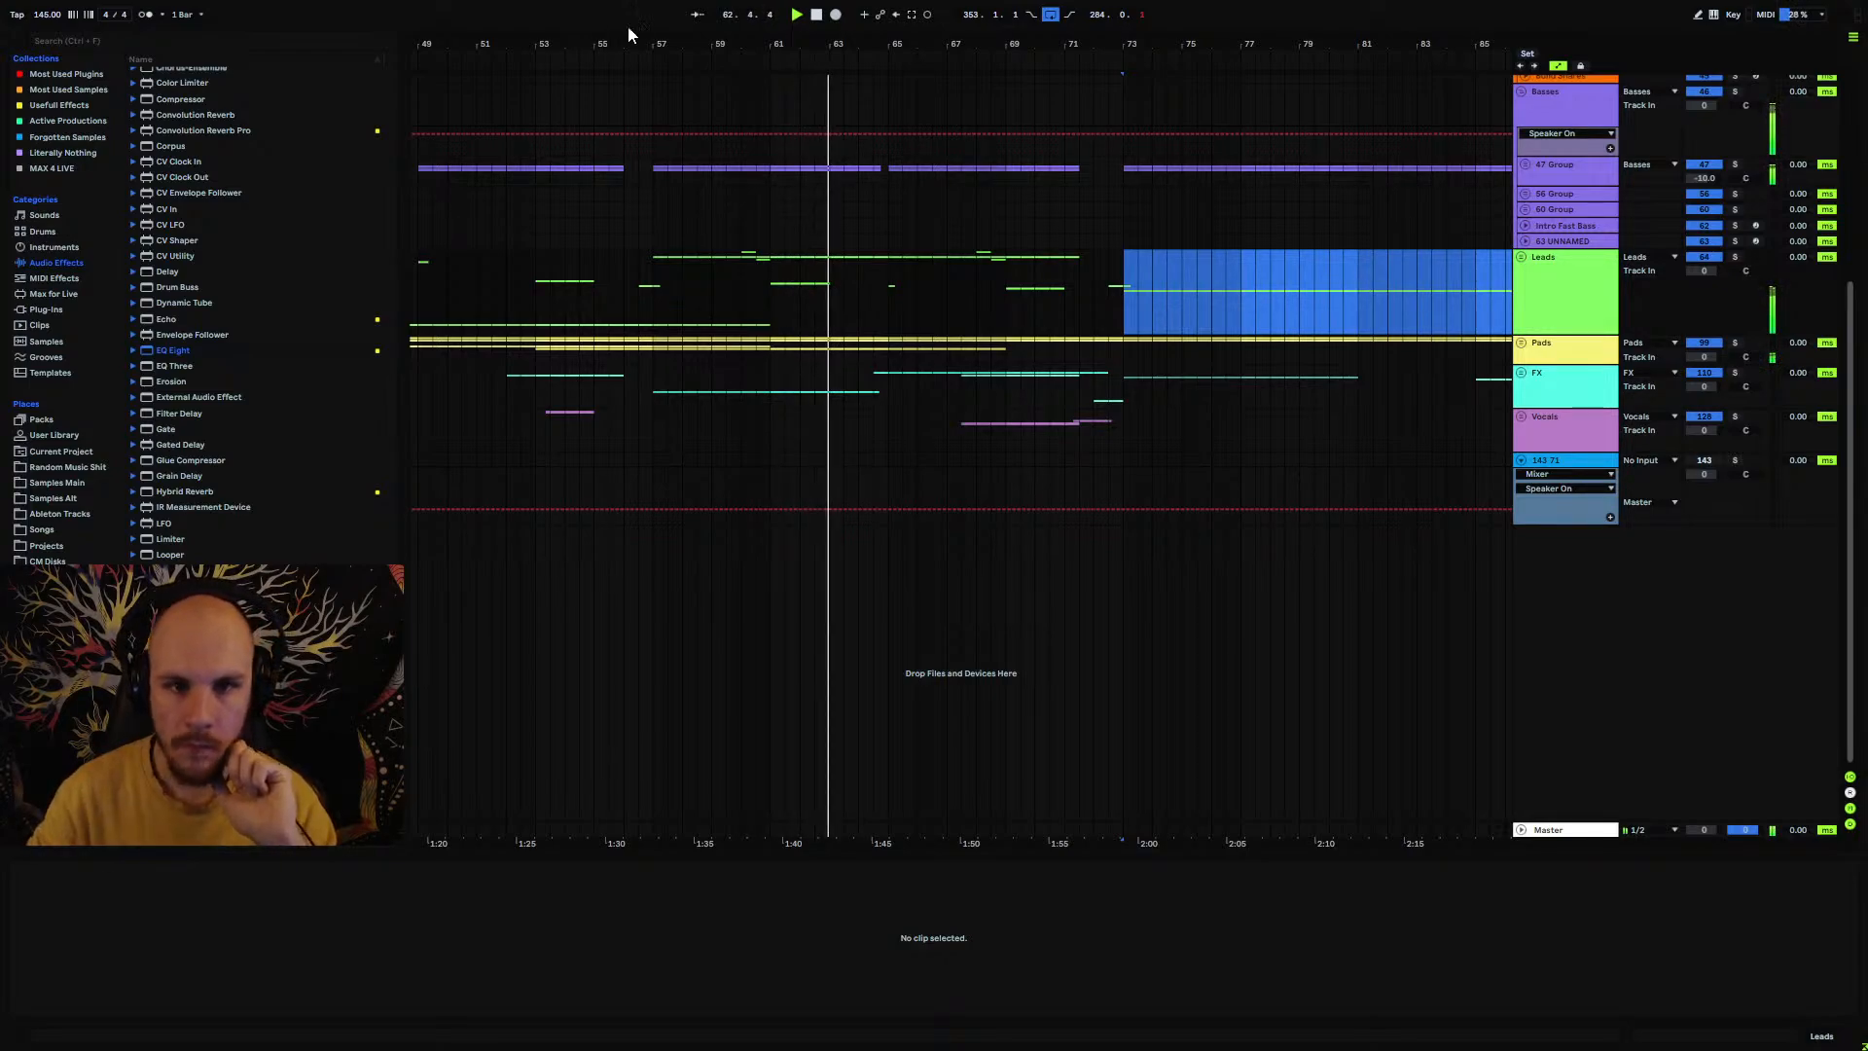
pyautogui.moveTo(834, 43)
pyautogui.mouseDown()
pyautogui.moveTo(836, 108)
pyautogui.moveTo(854, 76)
pyautogui.moveTo(788, 44)
pyautogui.moveTo(789, 12)
pyautogui.moveTo(818, 9)
pyautogui.moveTo(816, 42)
pyautogui.mouseUp()
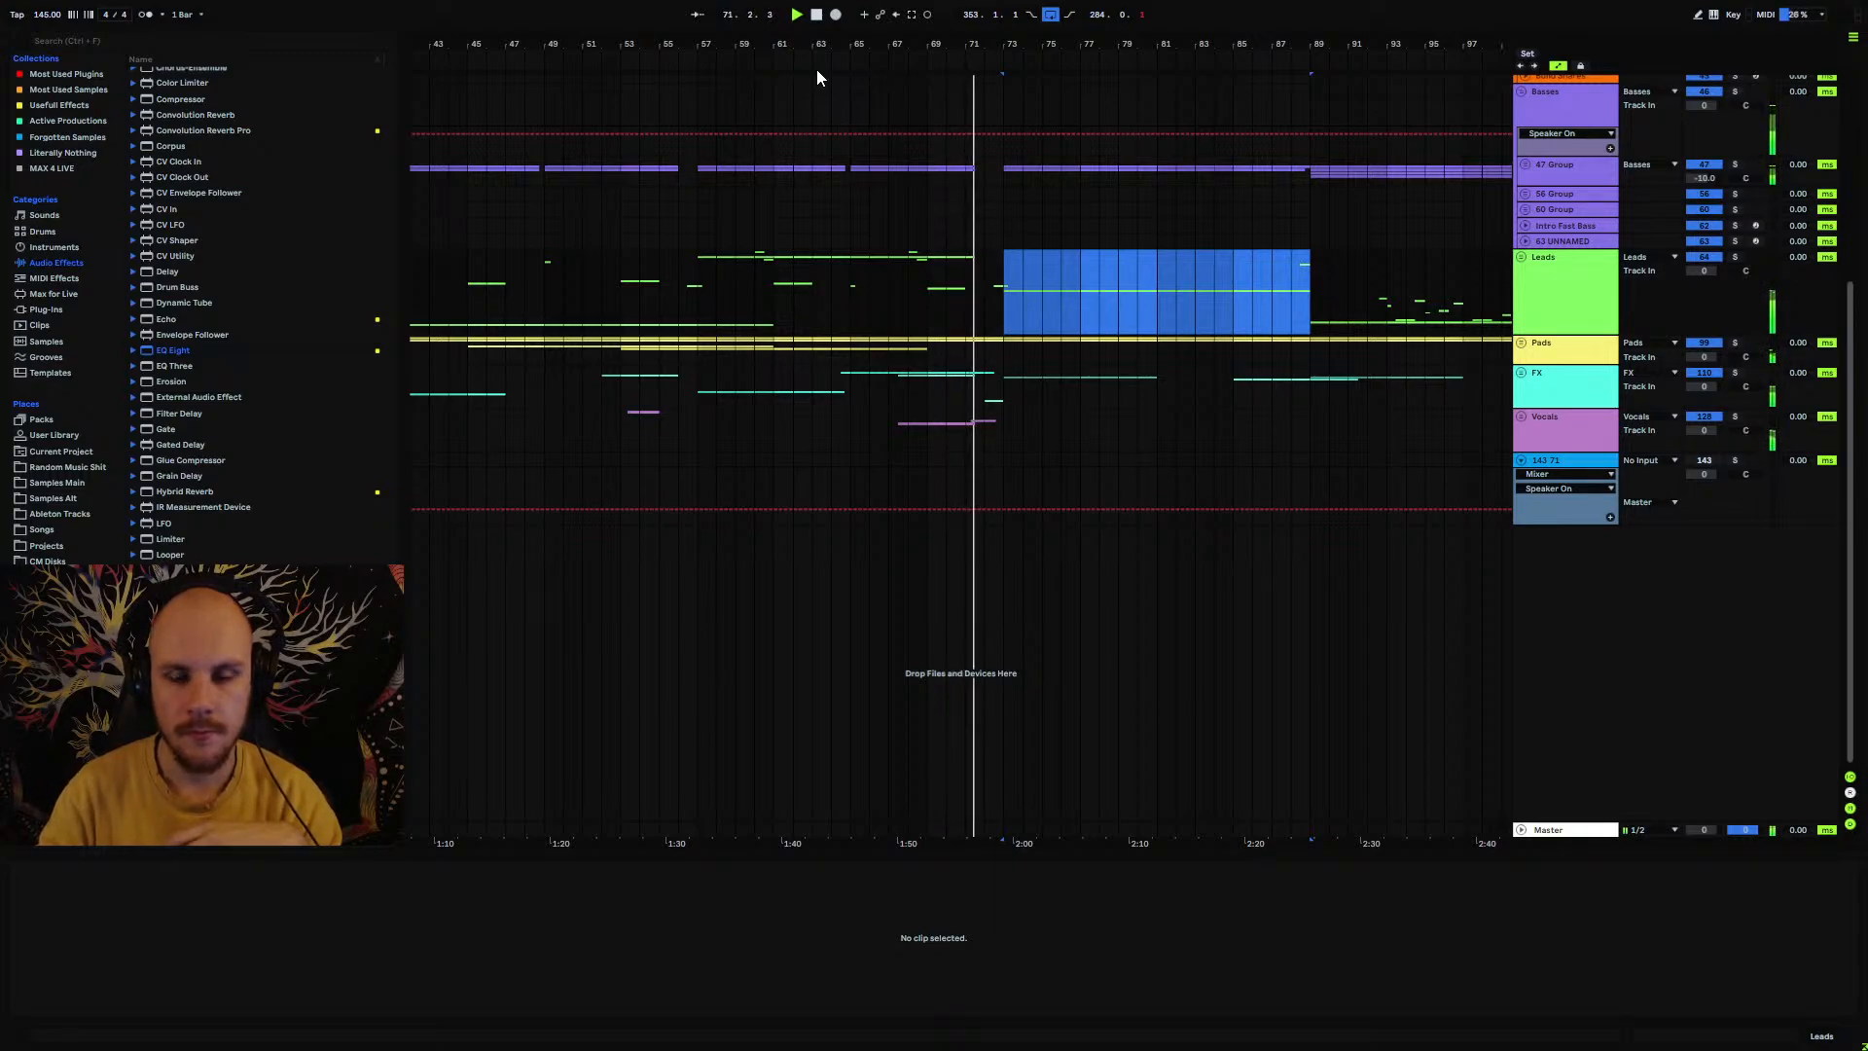
# Step: Expand the Leads group and unfold track 80, whose clip spans bars 69 to 71, showing its devices
pyautogui.click(1521, 257)
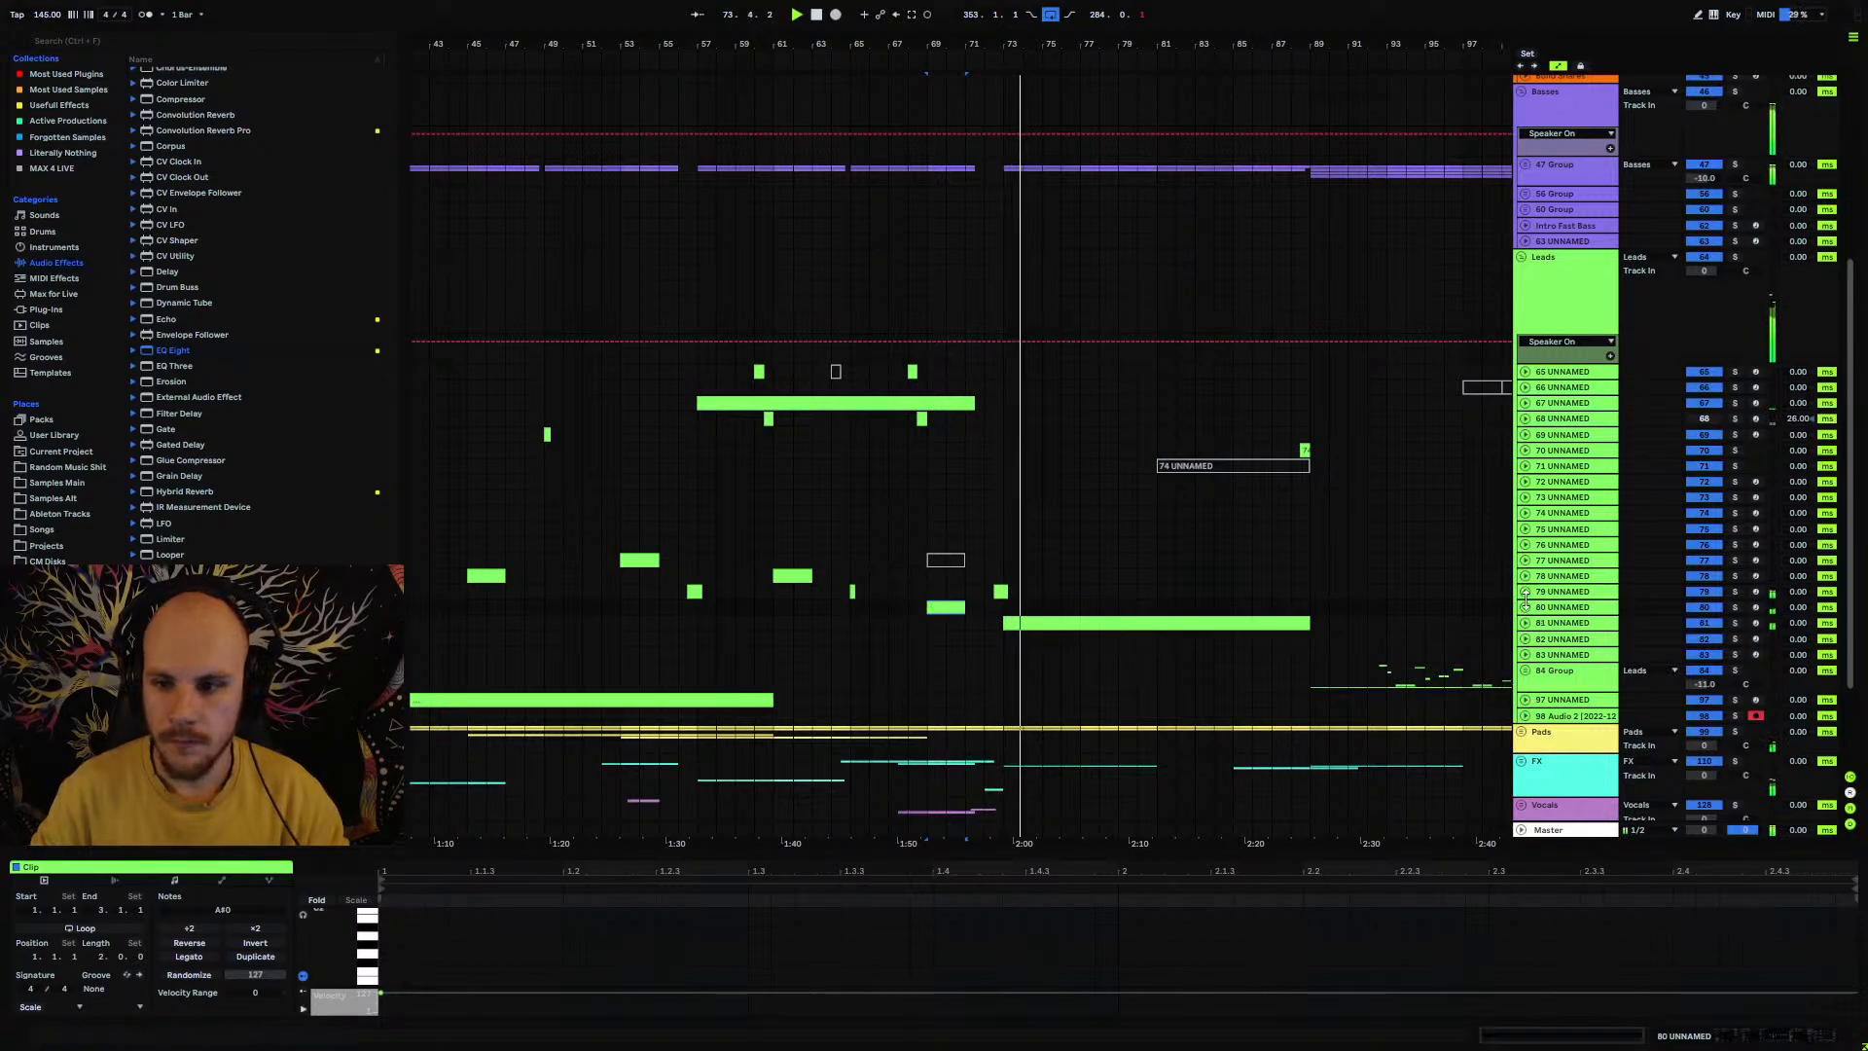
pyautogui.scroll(4, 1130, 471)
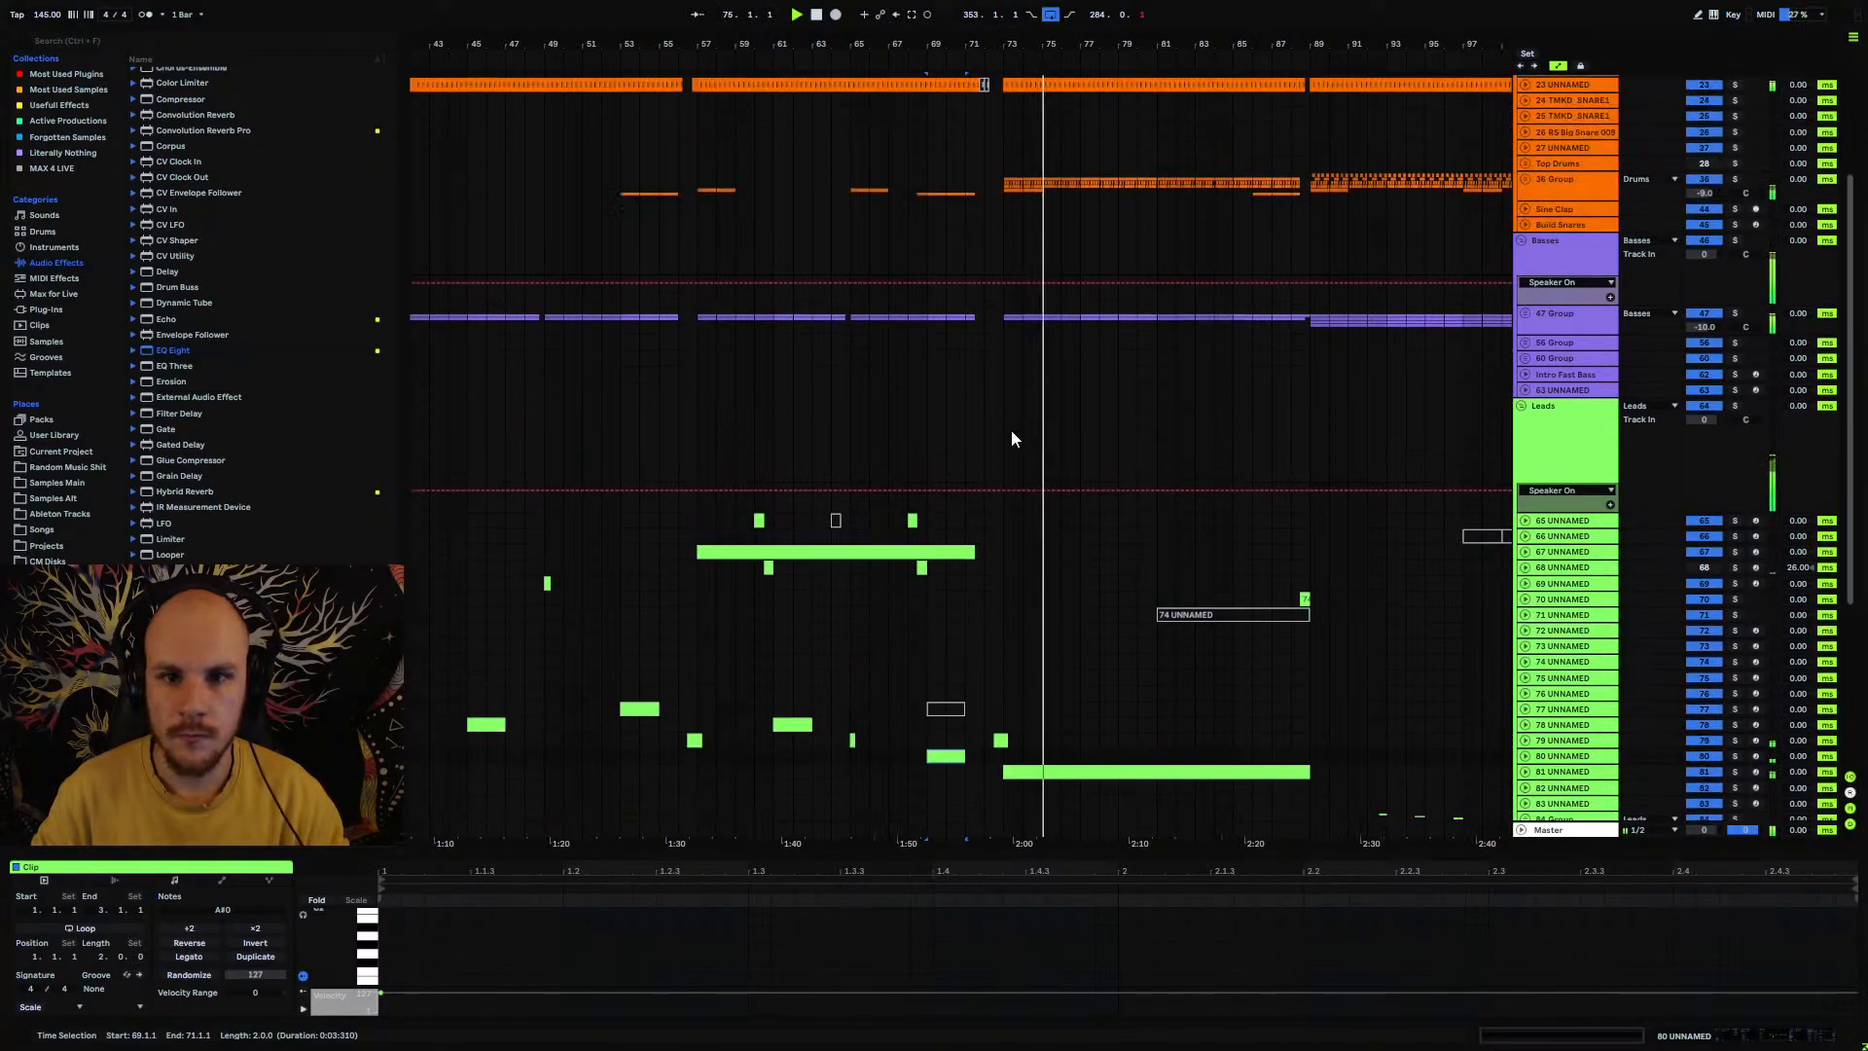
pyautogui.scroll(-3, 1012, 442)
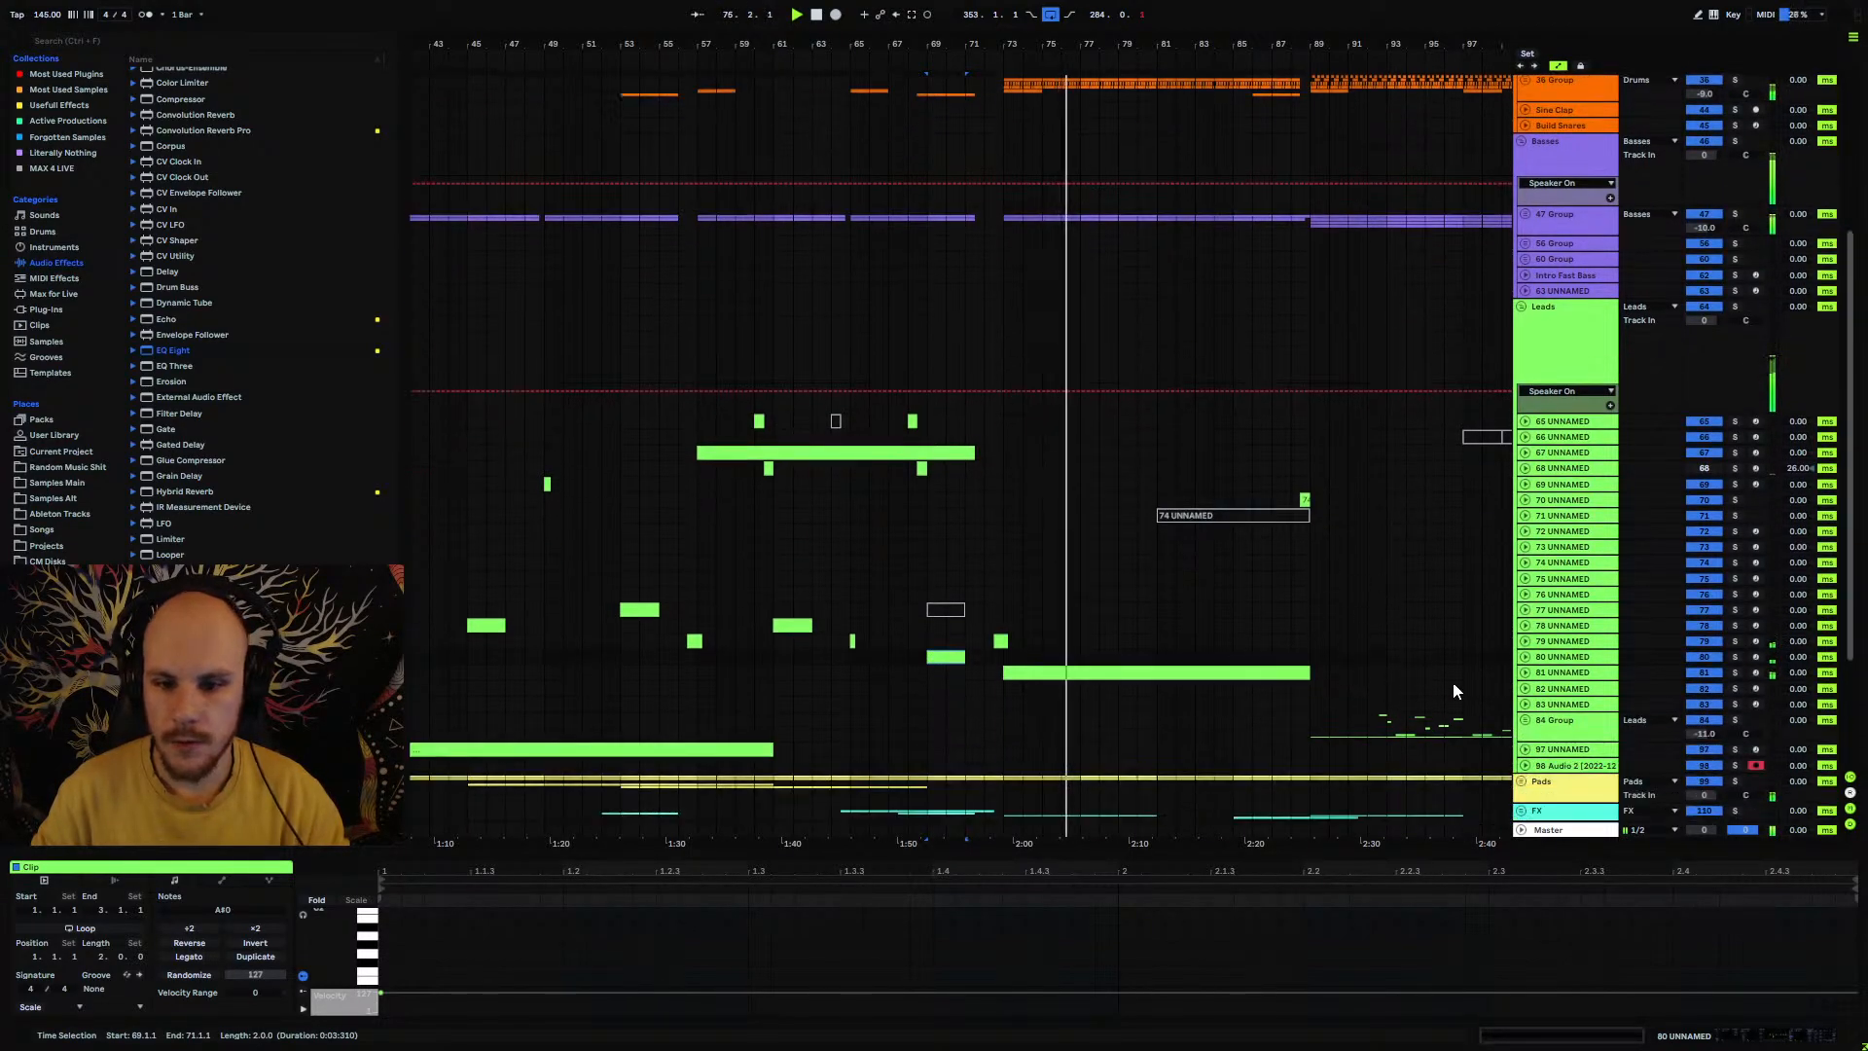
pyautogui.click(1529, 666)
pyautogui.click(1525, 661)
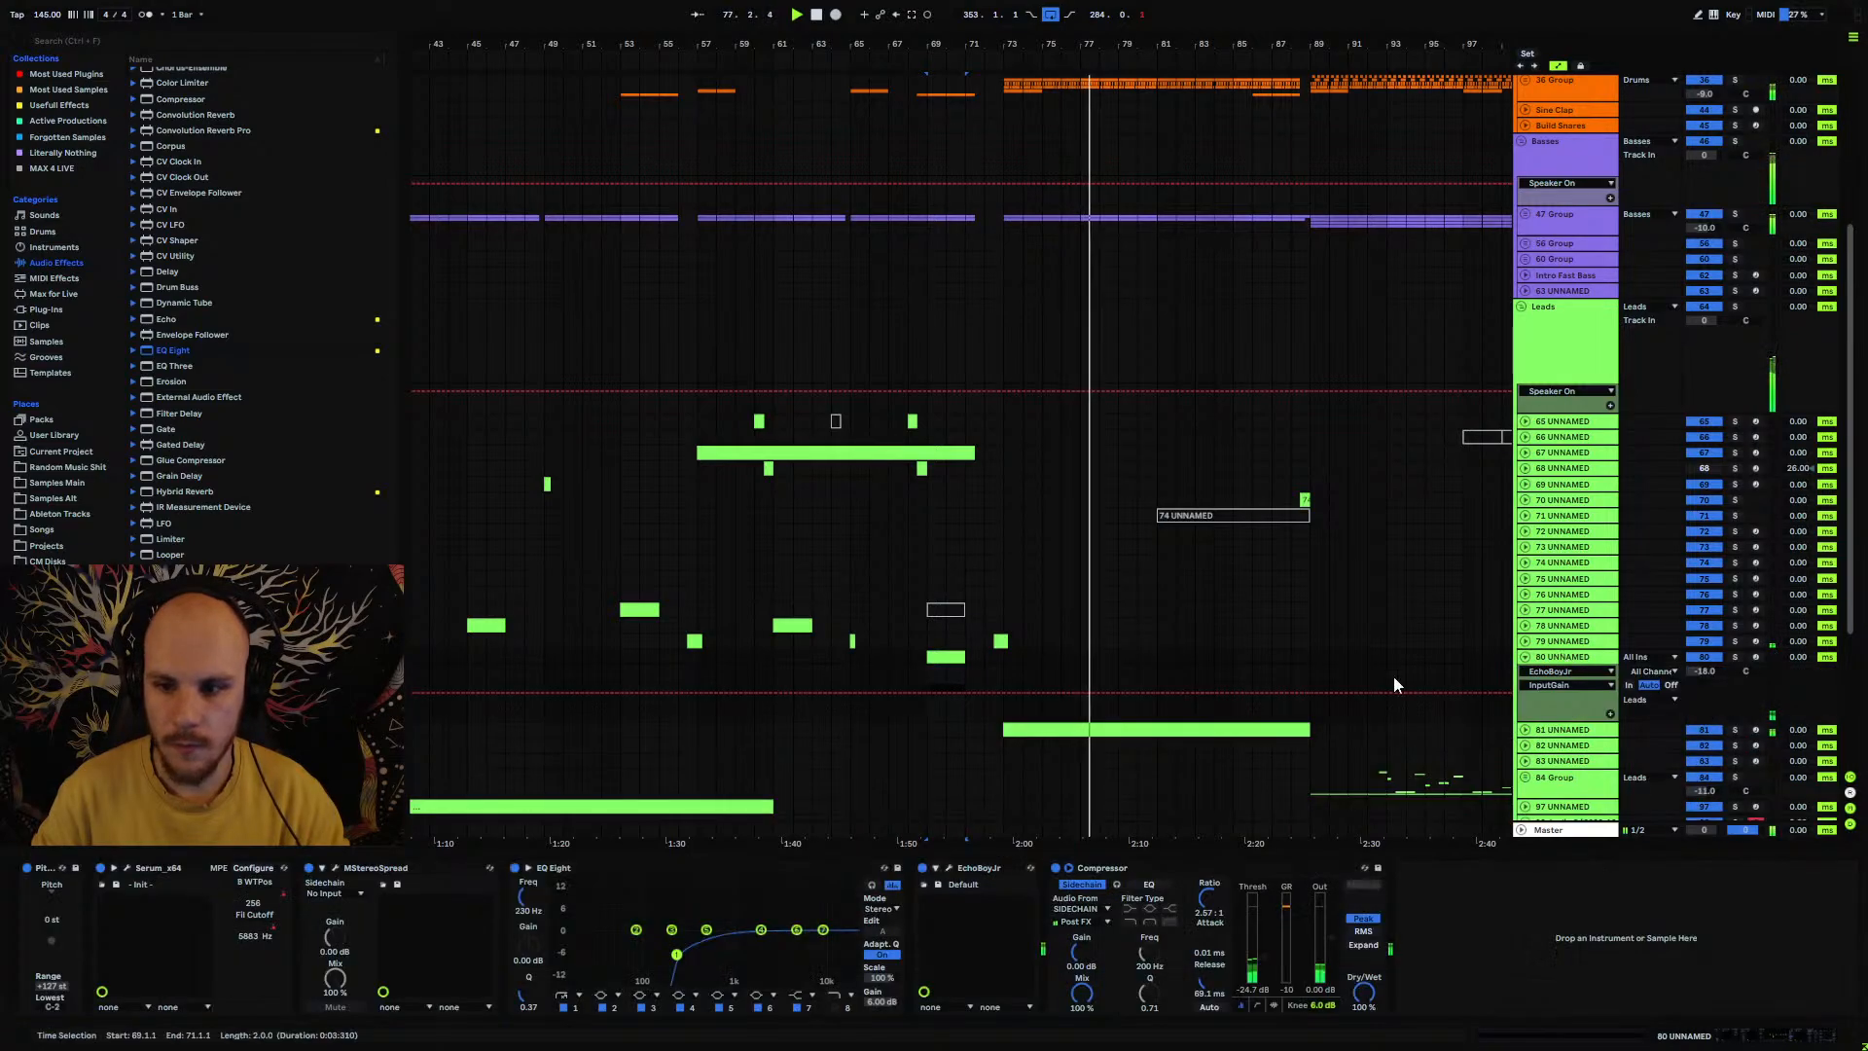
# Step: Replay track 80 soloed from bar 69, cut about 12.2 dB near 853 Hz in its EQ Eight, and unsolo it
pyautogui.press('space')
pyautogui.press('space')
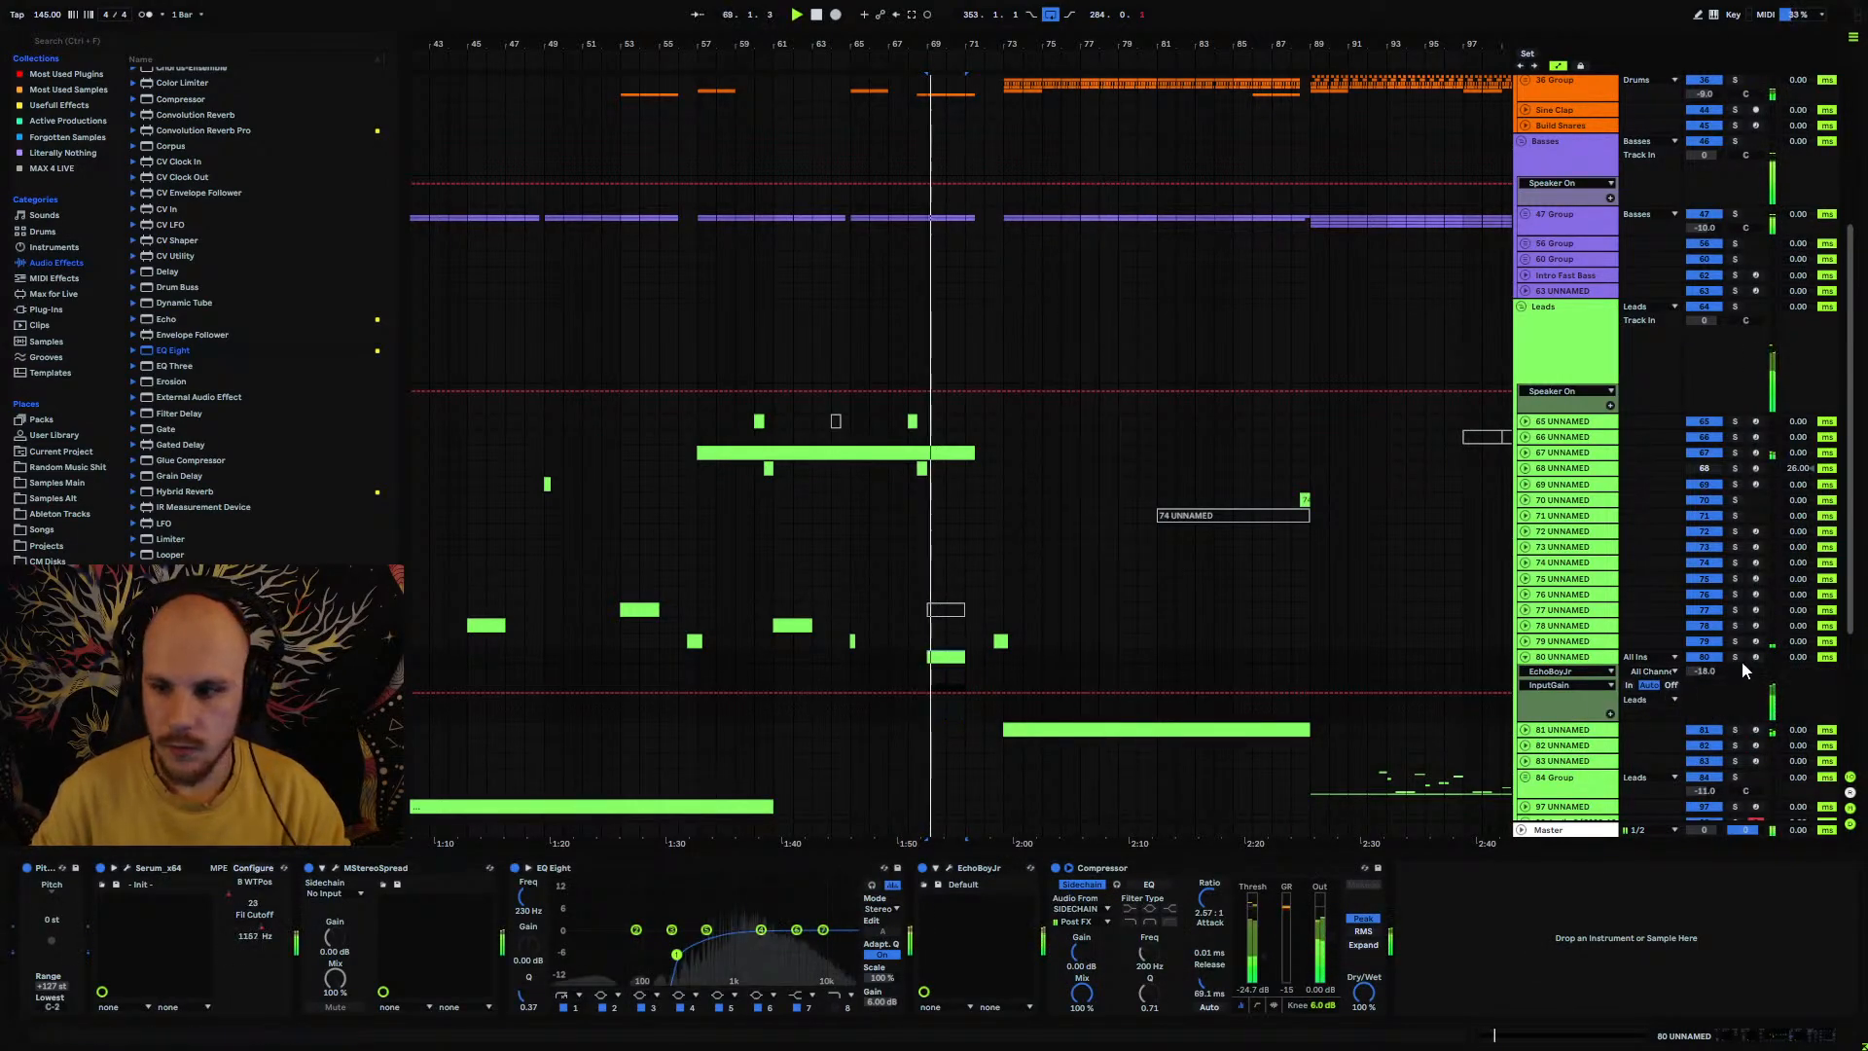
pyautogui.click(1735, 658)
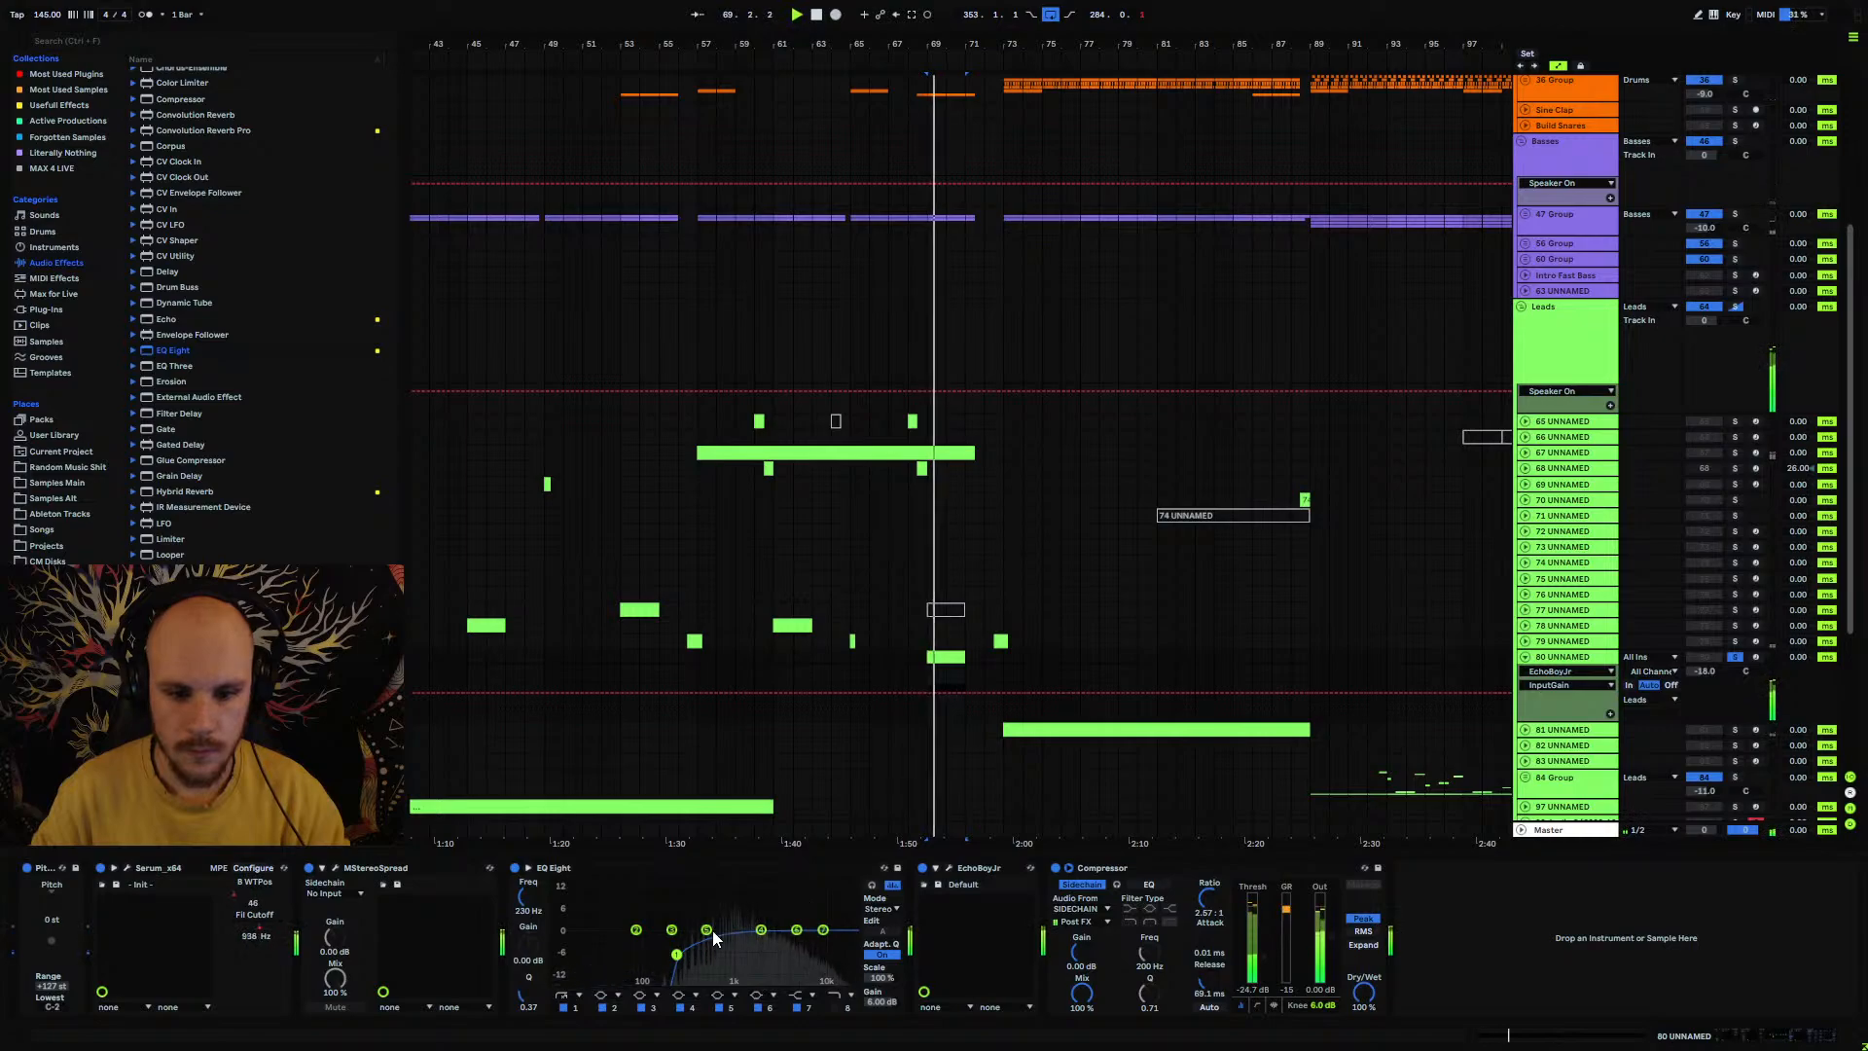
pyautogui.moveTo(710, 930); pyautogui.dragTo(719, 974)
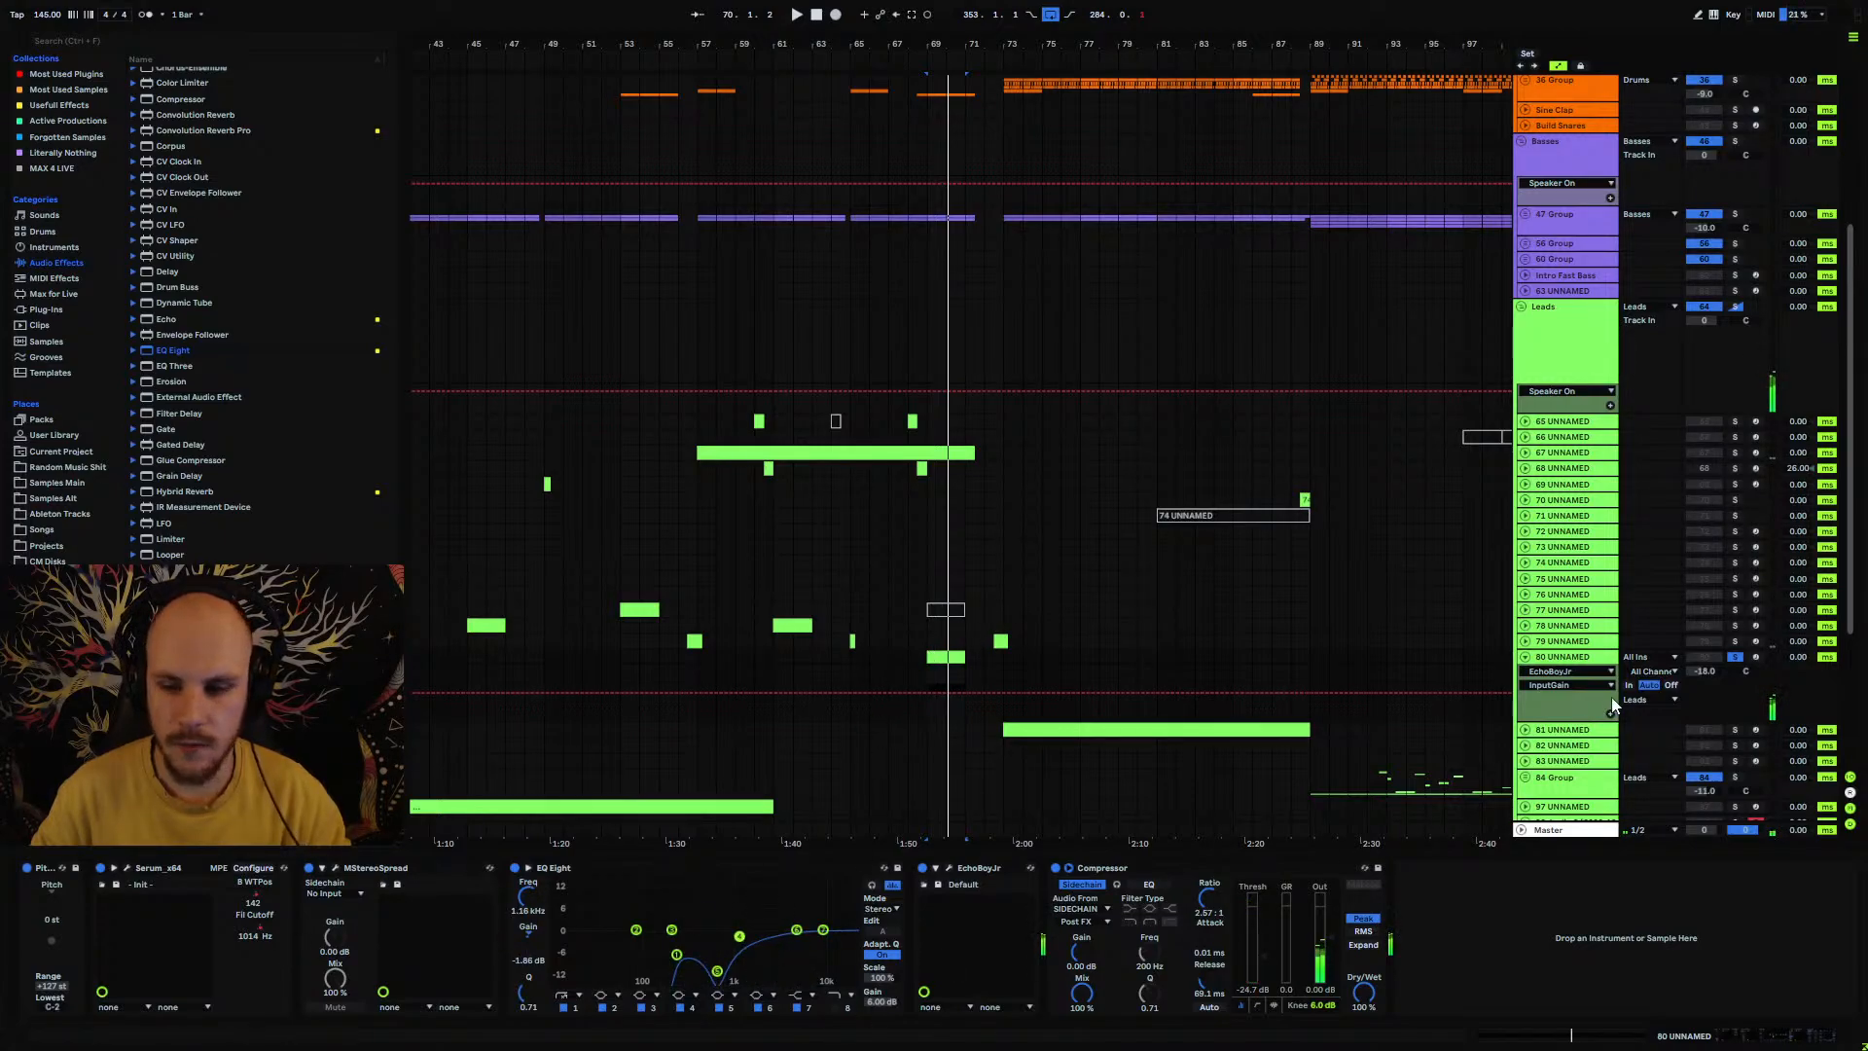
pyautogui.click(1735, 657)
# Step: Check track 80's Serum B WTPos and Fil Cutoff automation and EQ cut while playing from bar 68, and fold the track
pyautogui.click(932, 671)
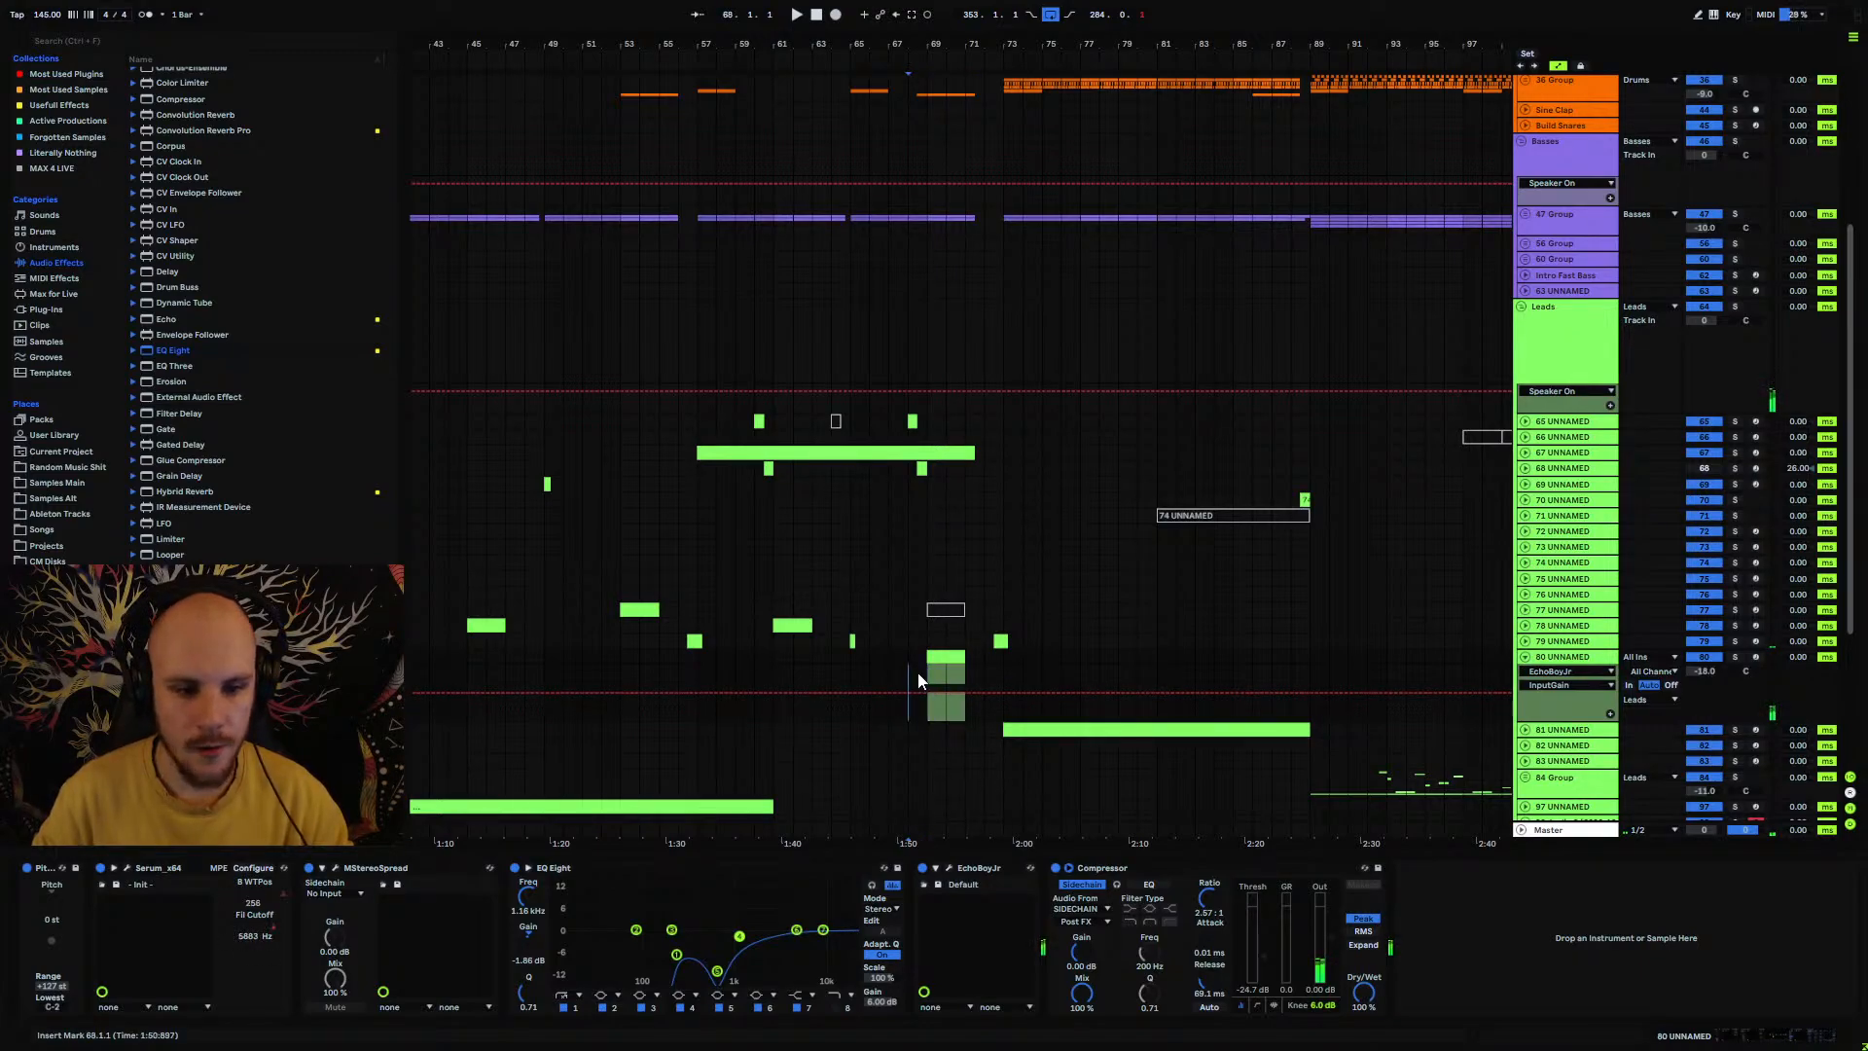
pyautogui.press('space')
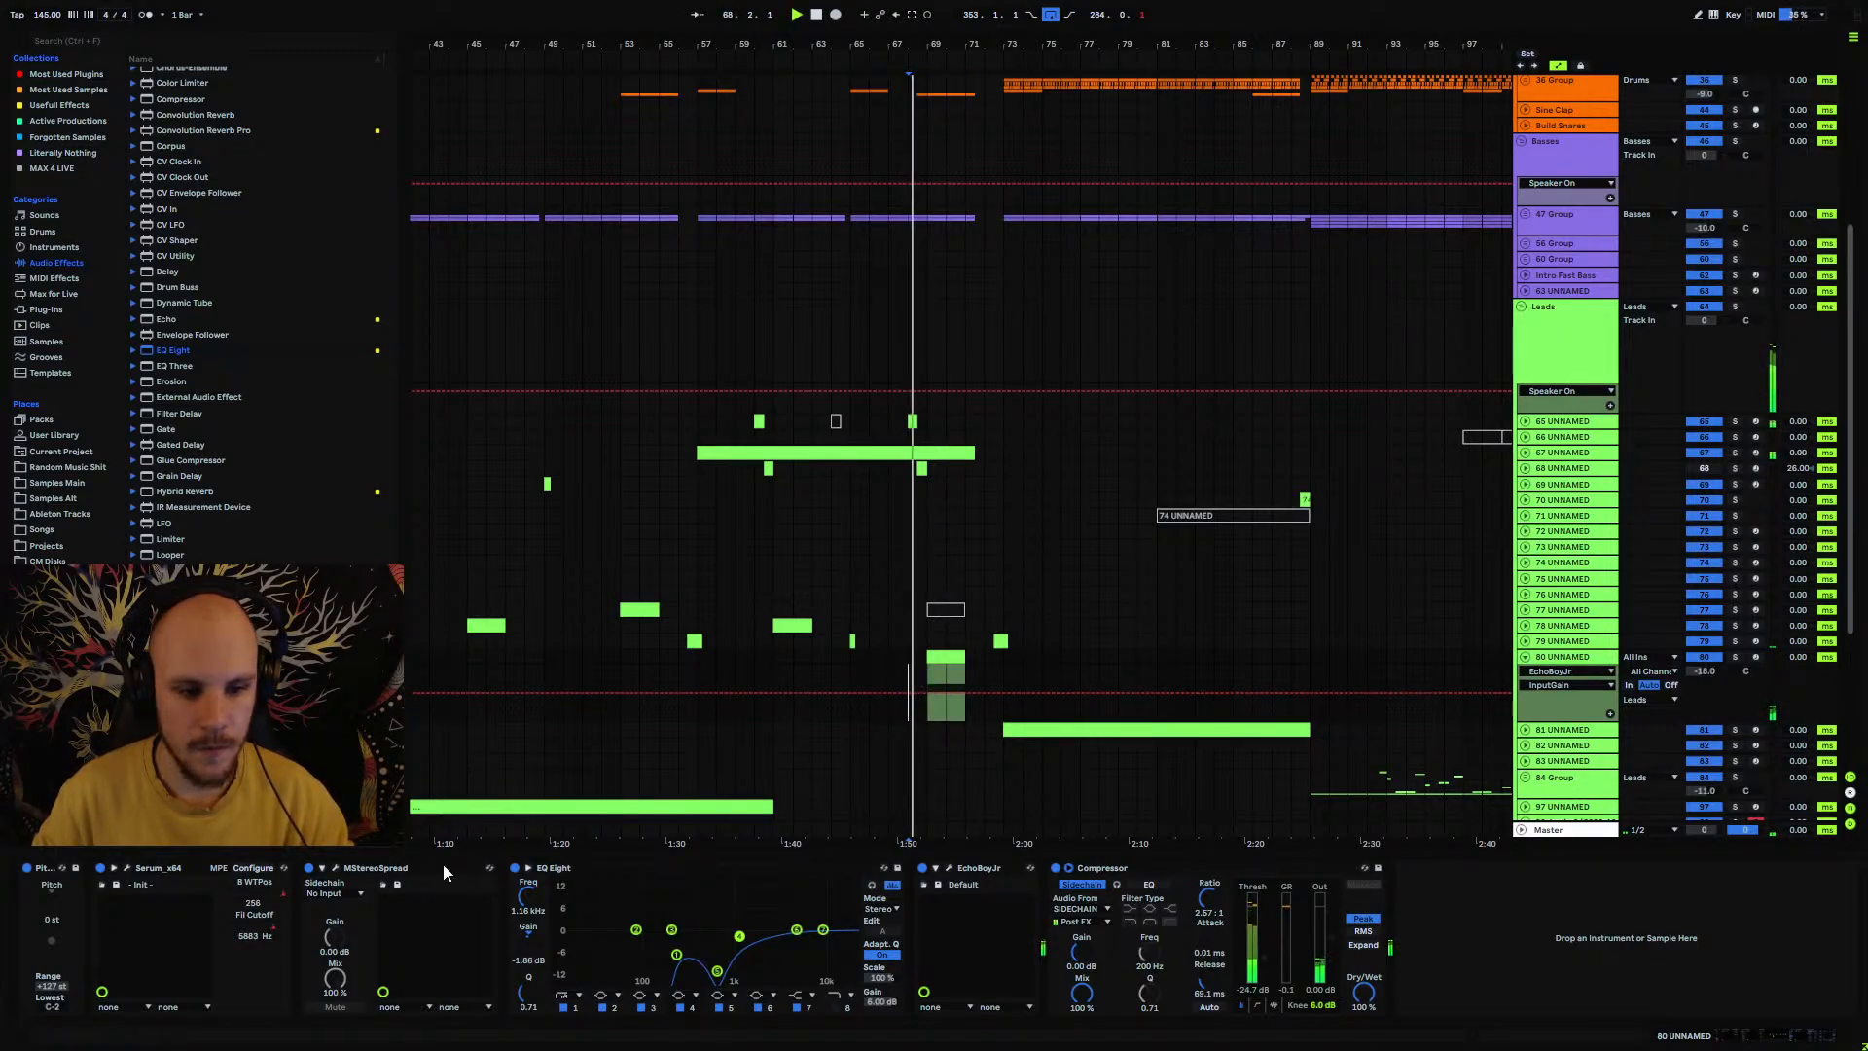
pyautogui.click(281, 898)
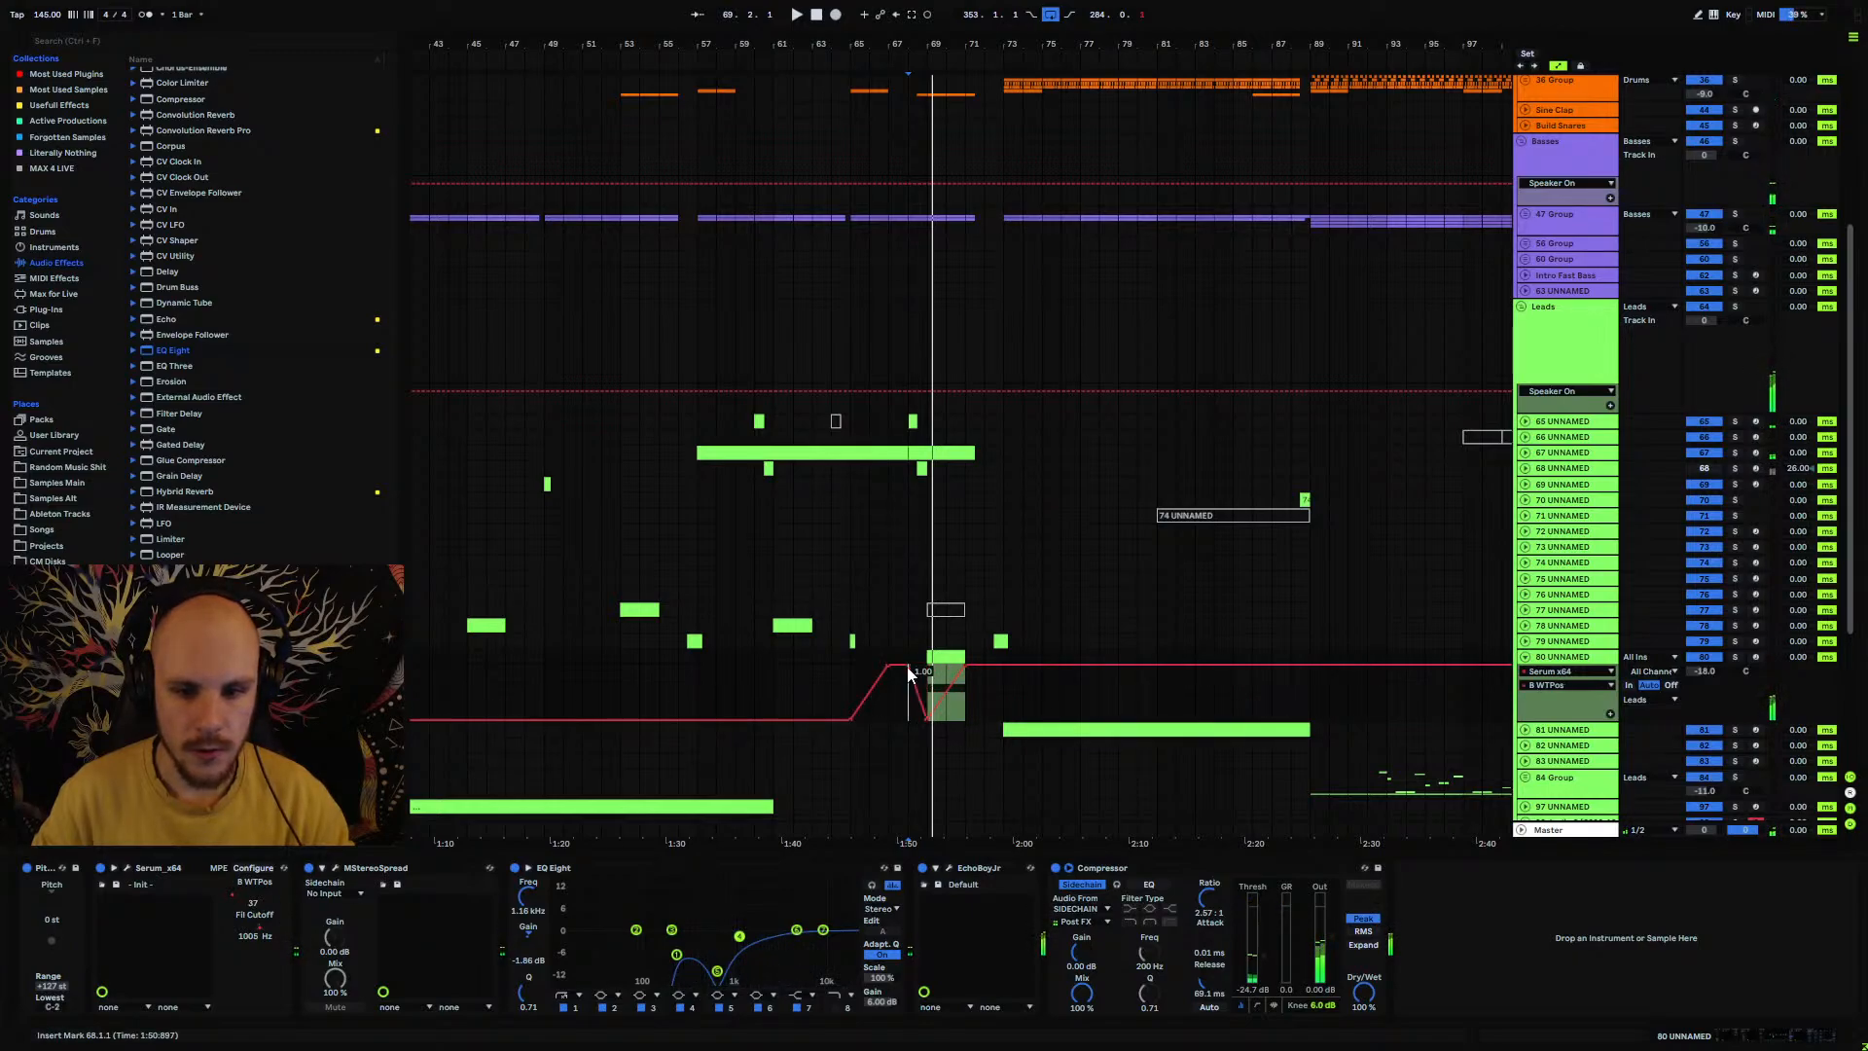
pyautogui.click(259, 931)
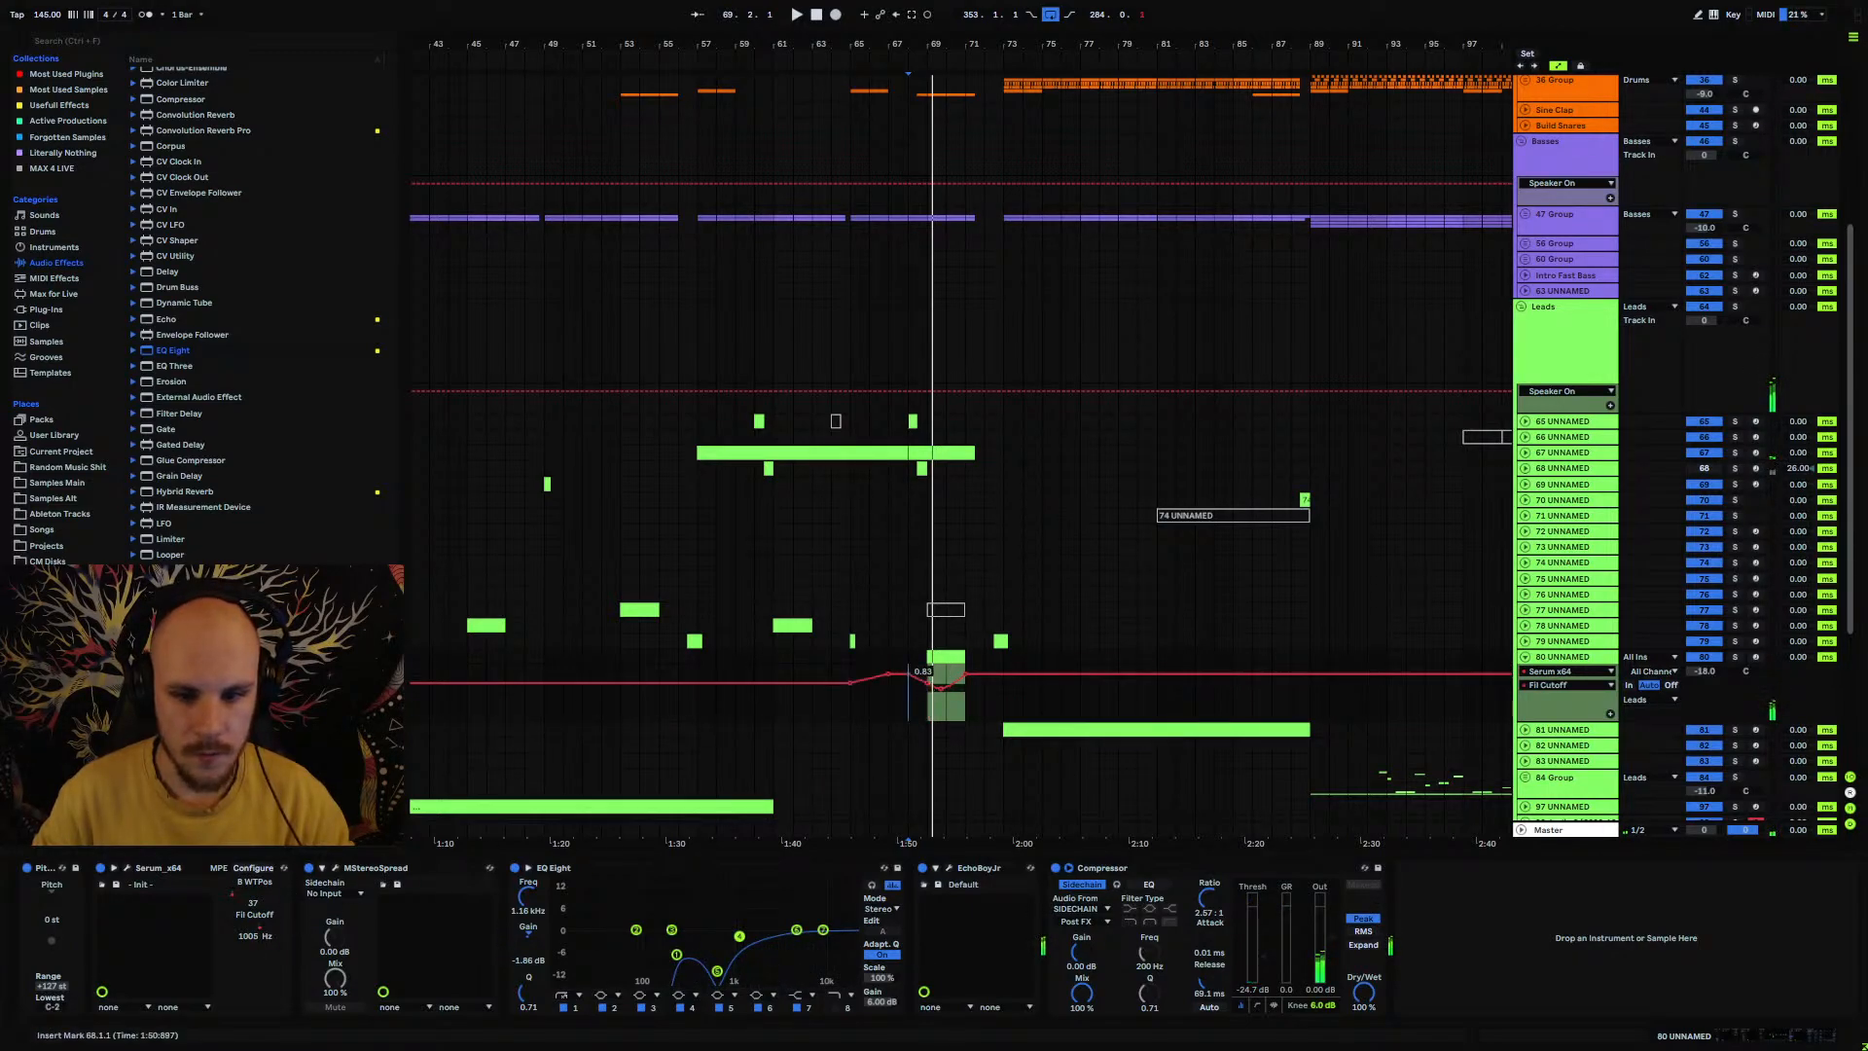
pyautogui.press('space')
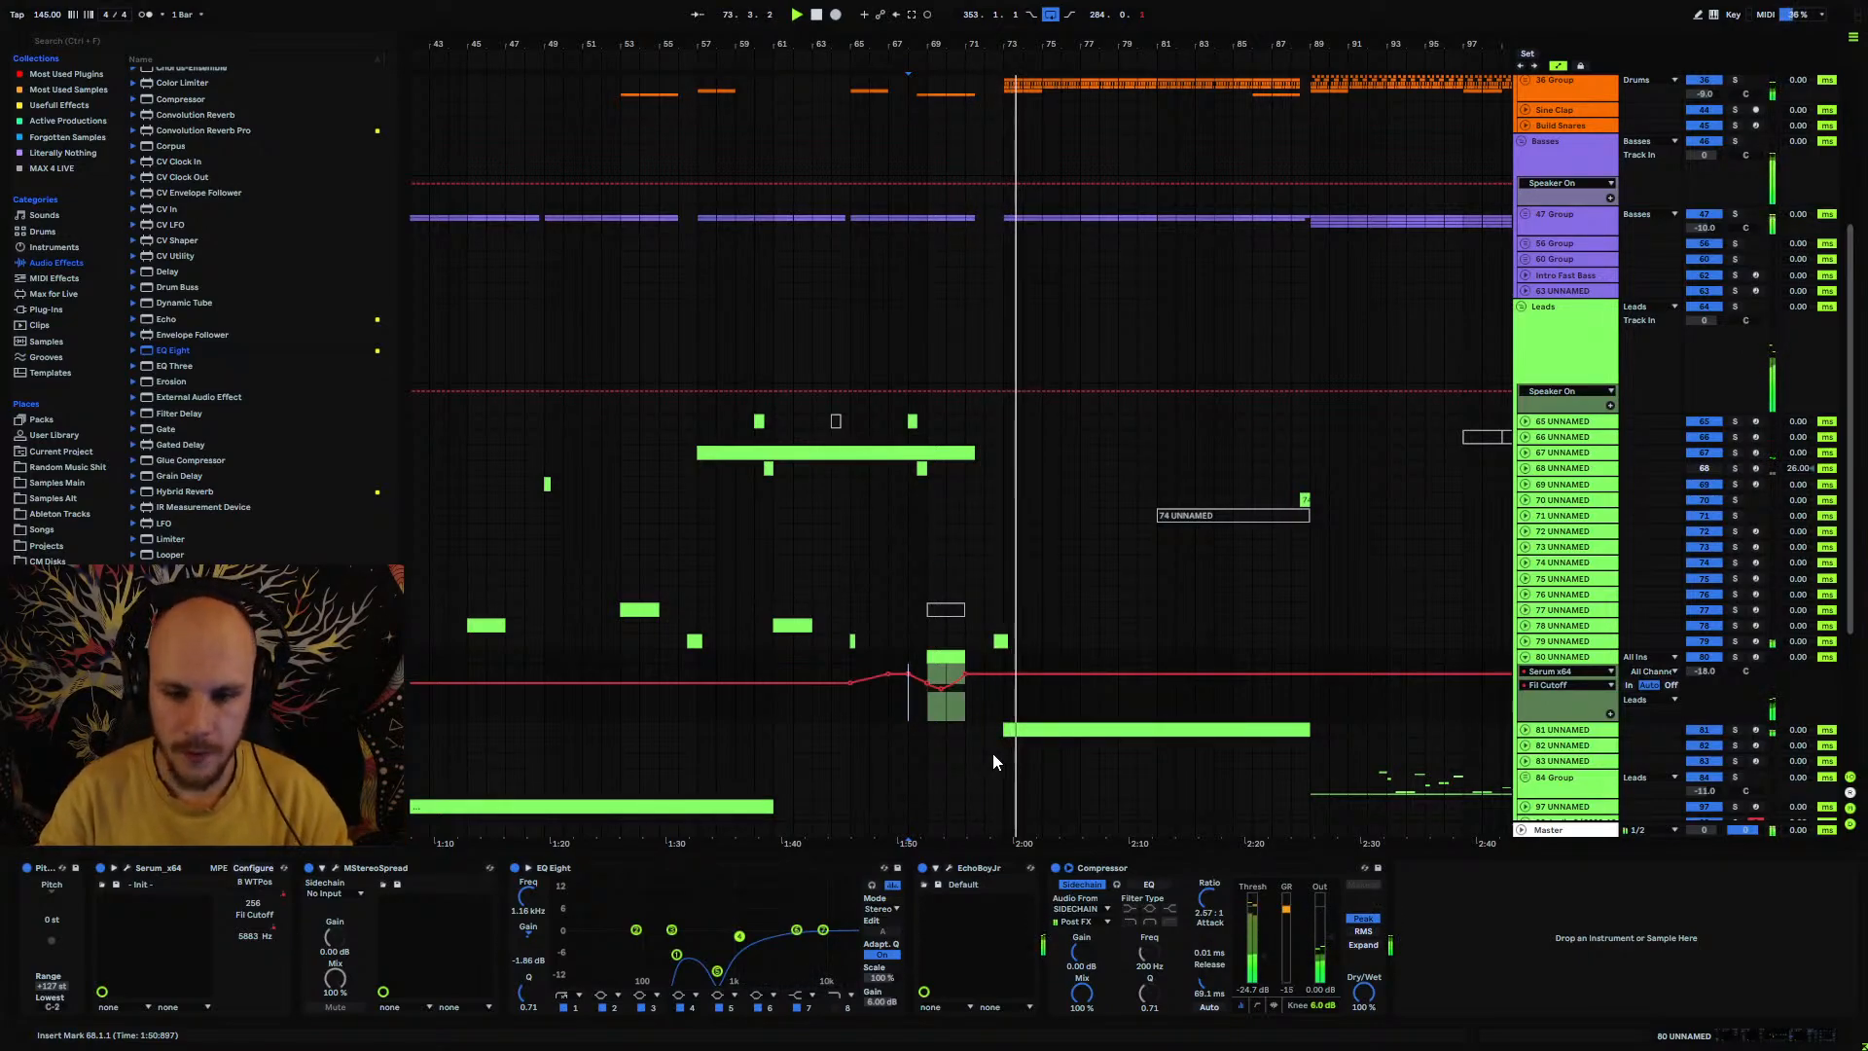
pyautogui.click(717, 971)
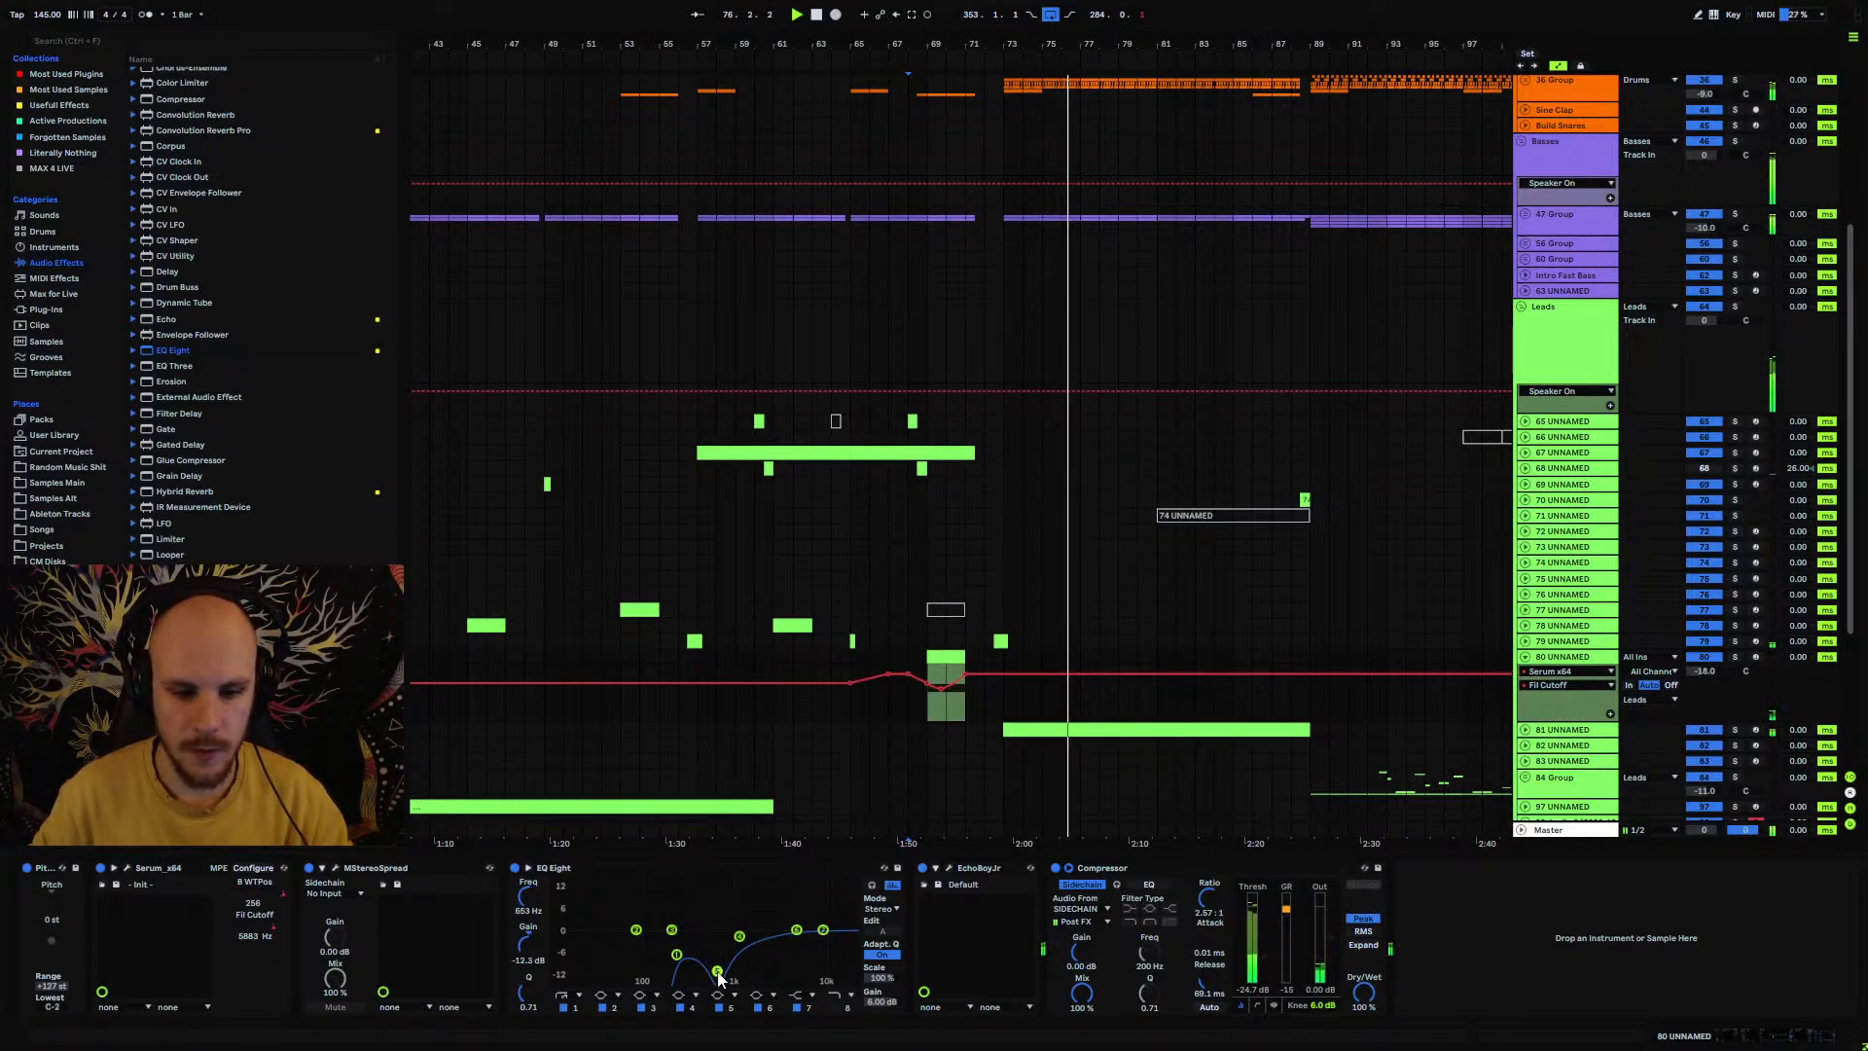
pyautogui.click(1524, 662)
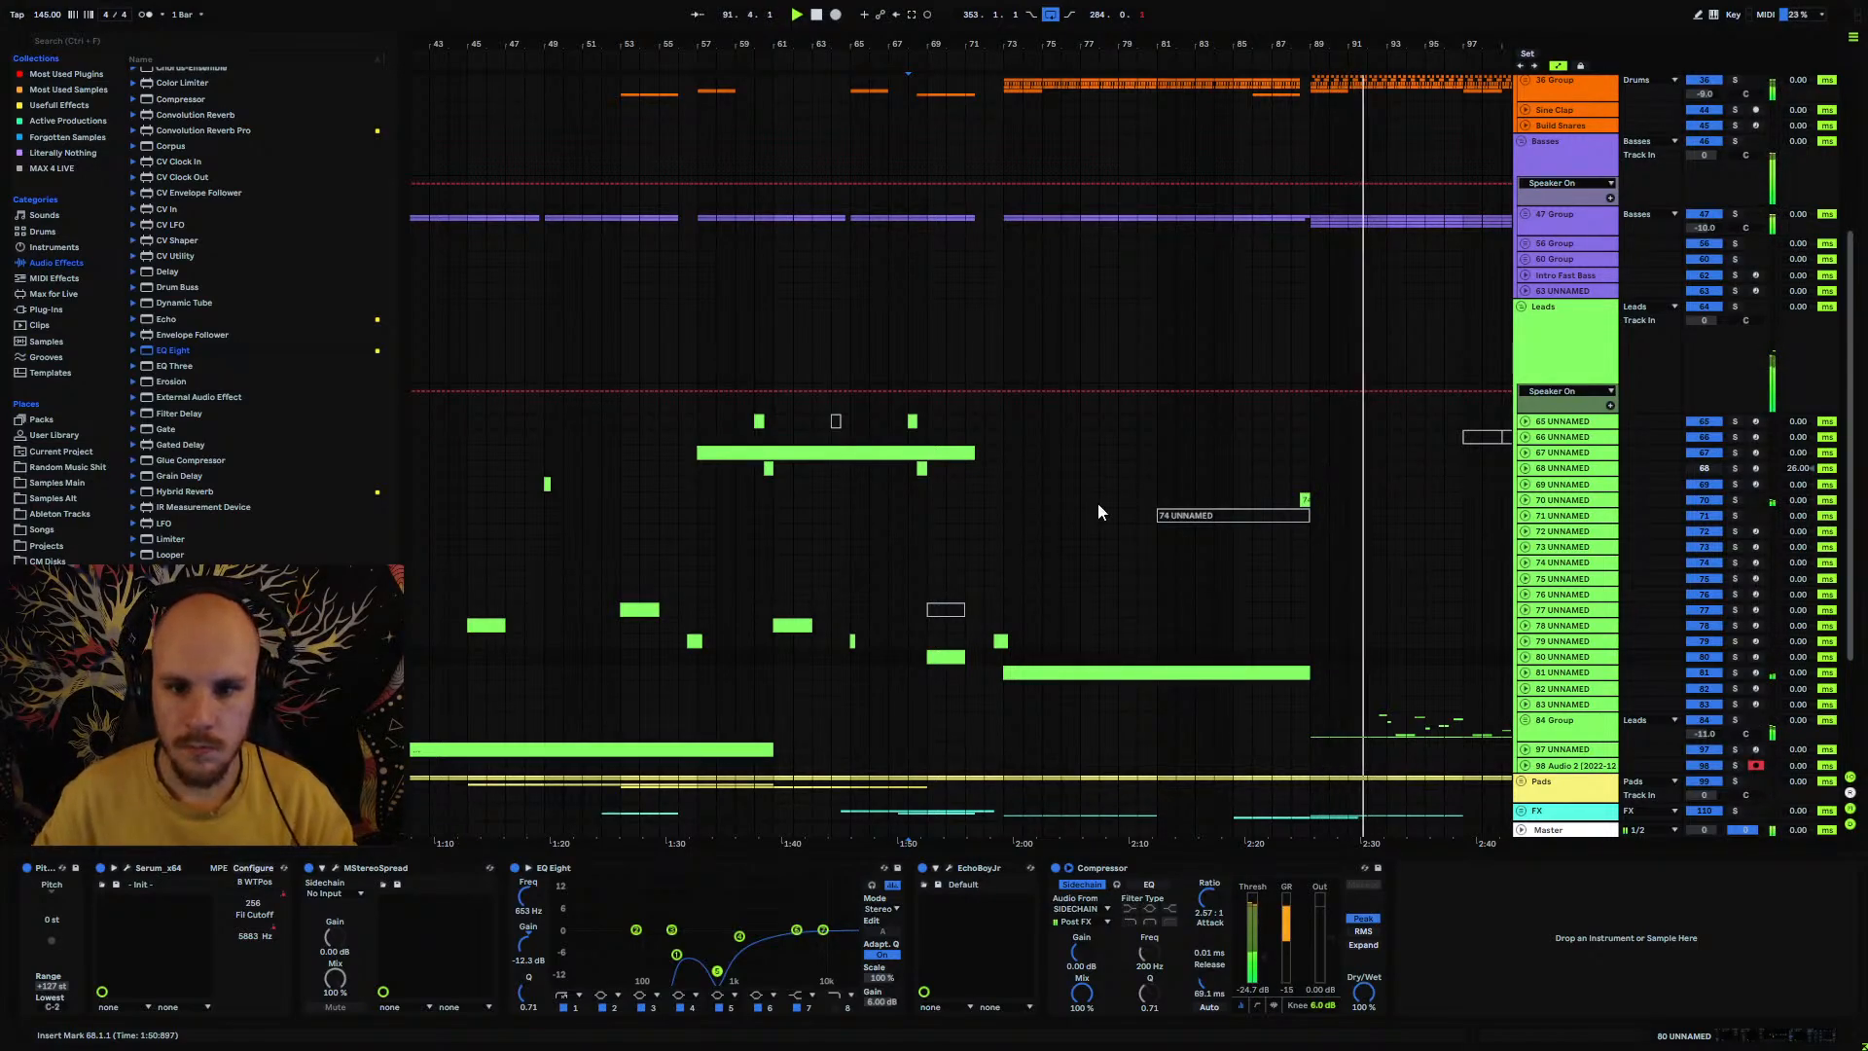
# Step: Audition the leads from bar 71 and inspect tracks 79 and 70, including the passage at bars 88 to 89
pyautogui.click(969, 493)
pyautogui.scroll(-2, 1159, 488)
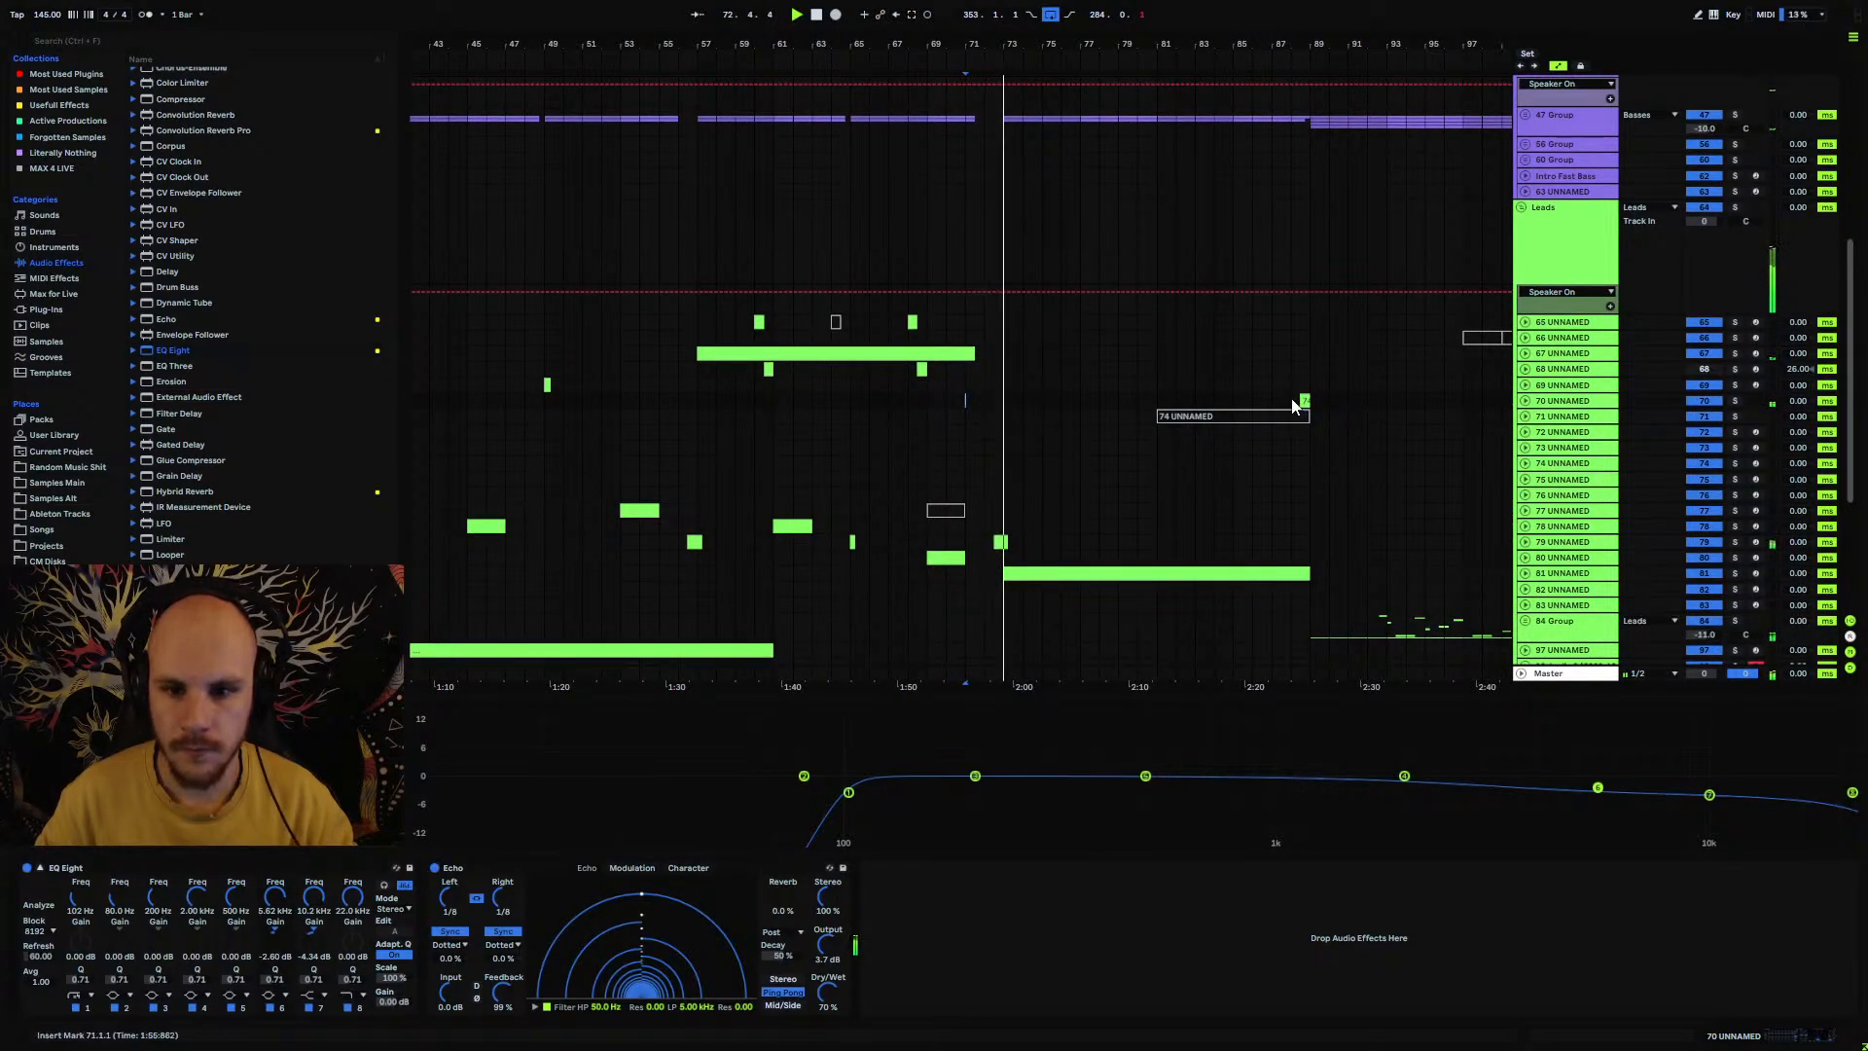
pyautogui.click(1000, 541)
pyautogui.press('space')
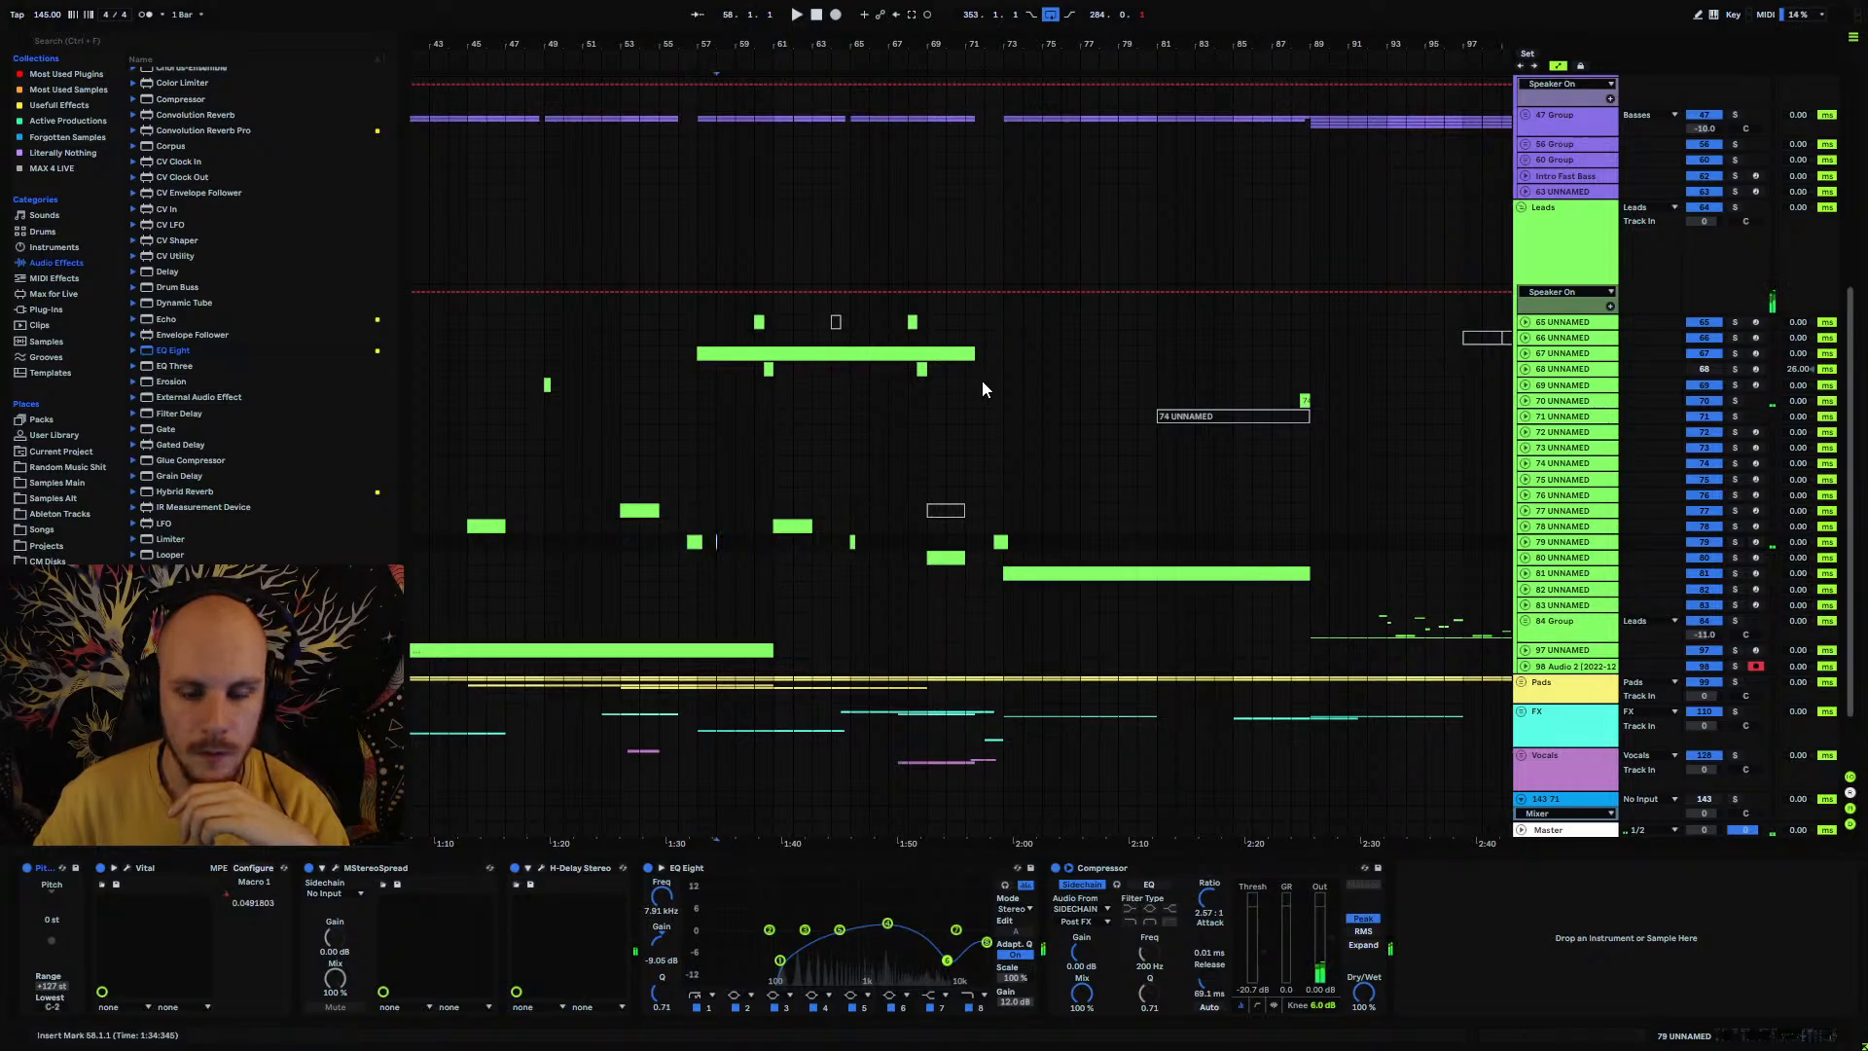
pyautogui.click(1318, 399)
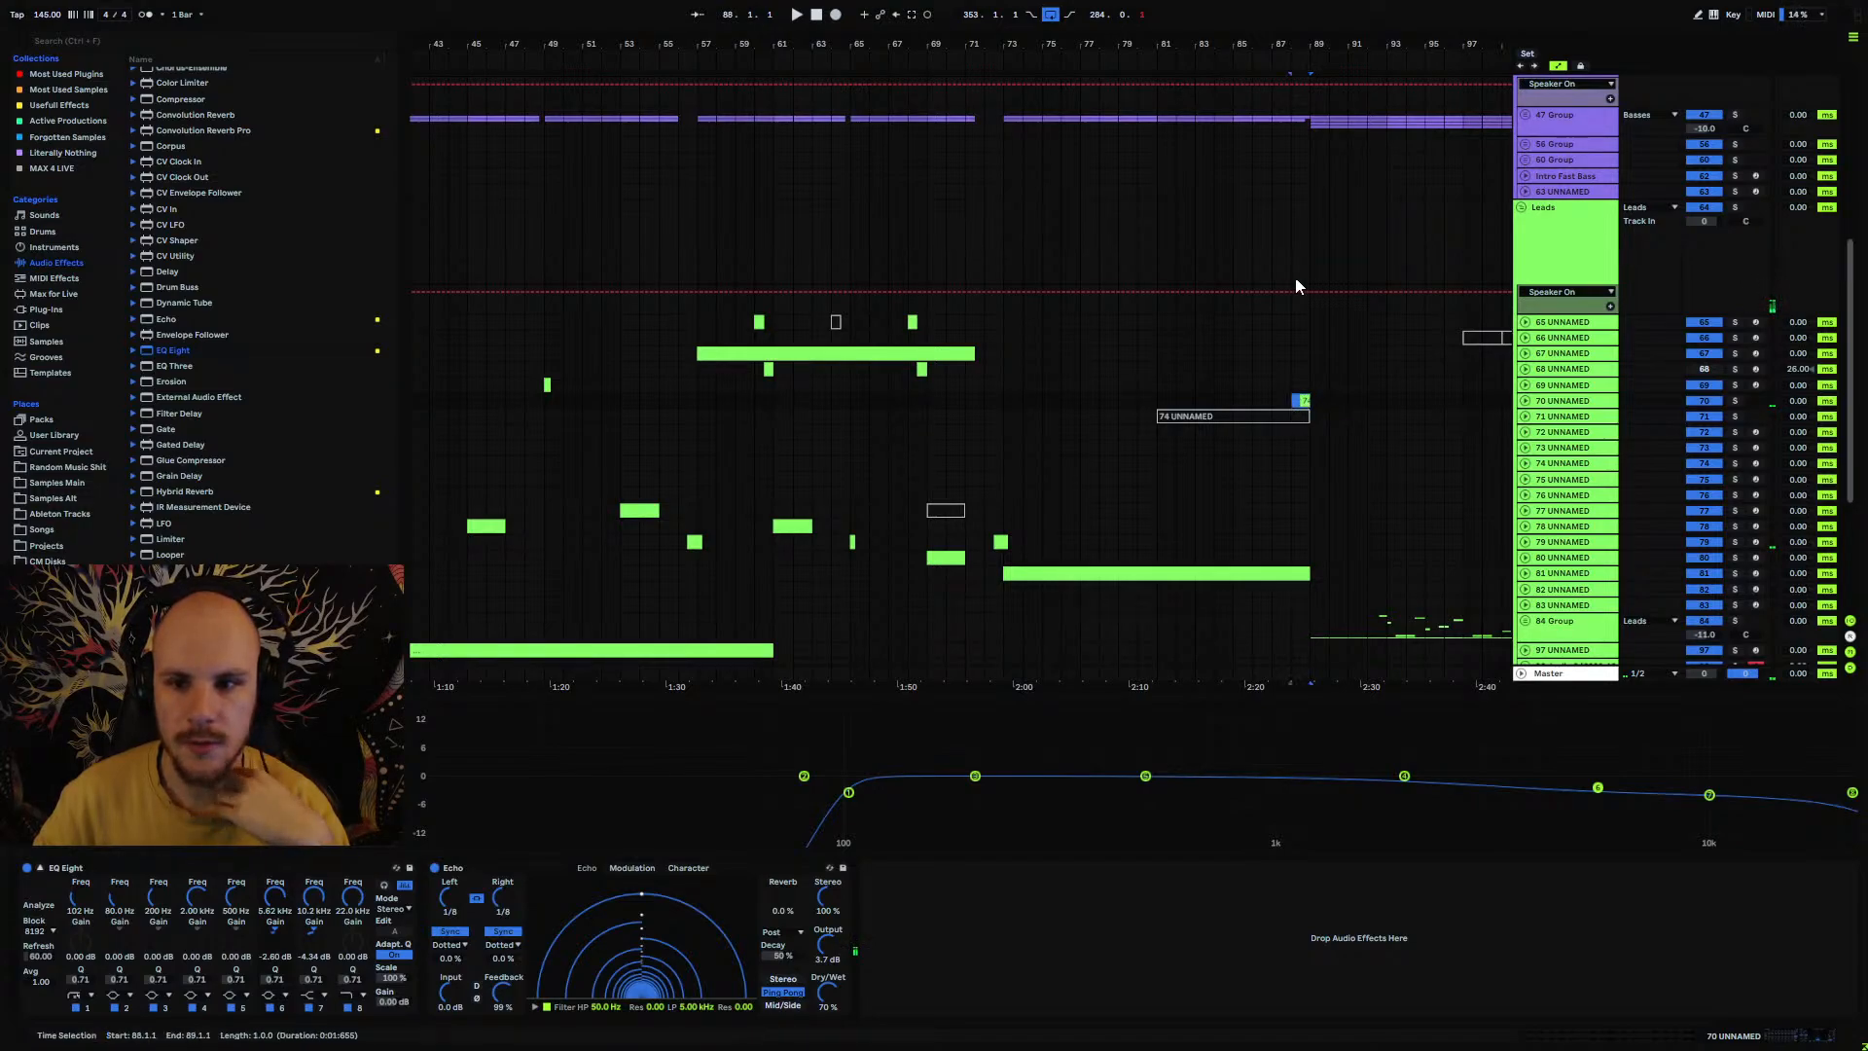
pyautogui.moveTo(1320, 49); pyautogui.dragTo(847, 342)
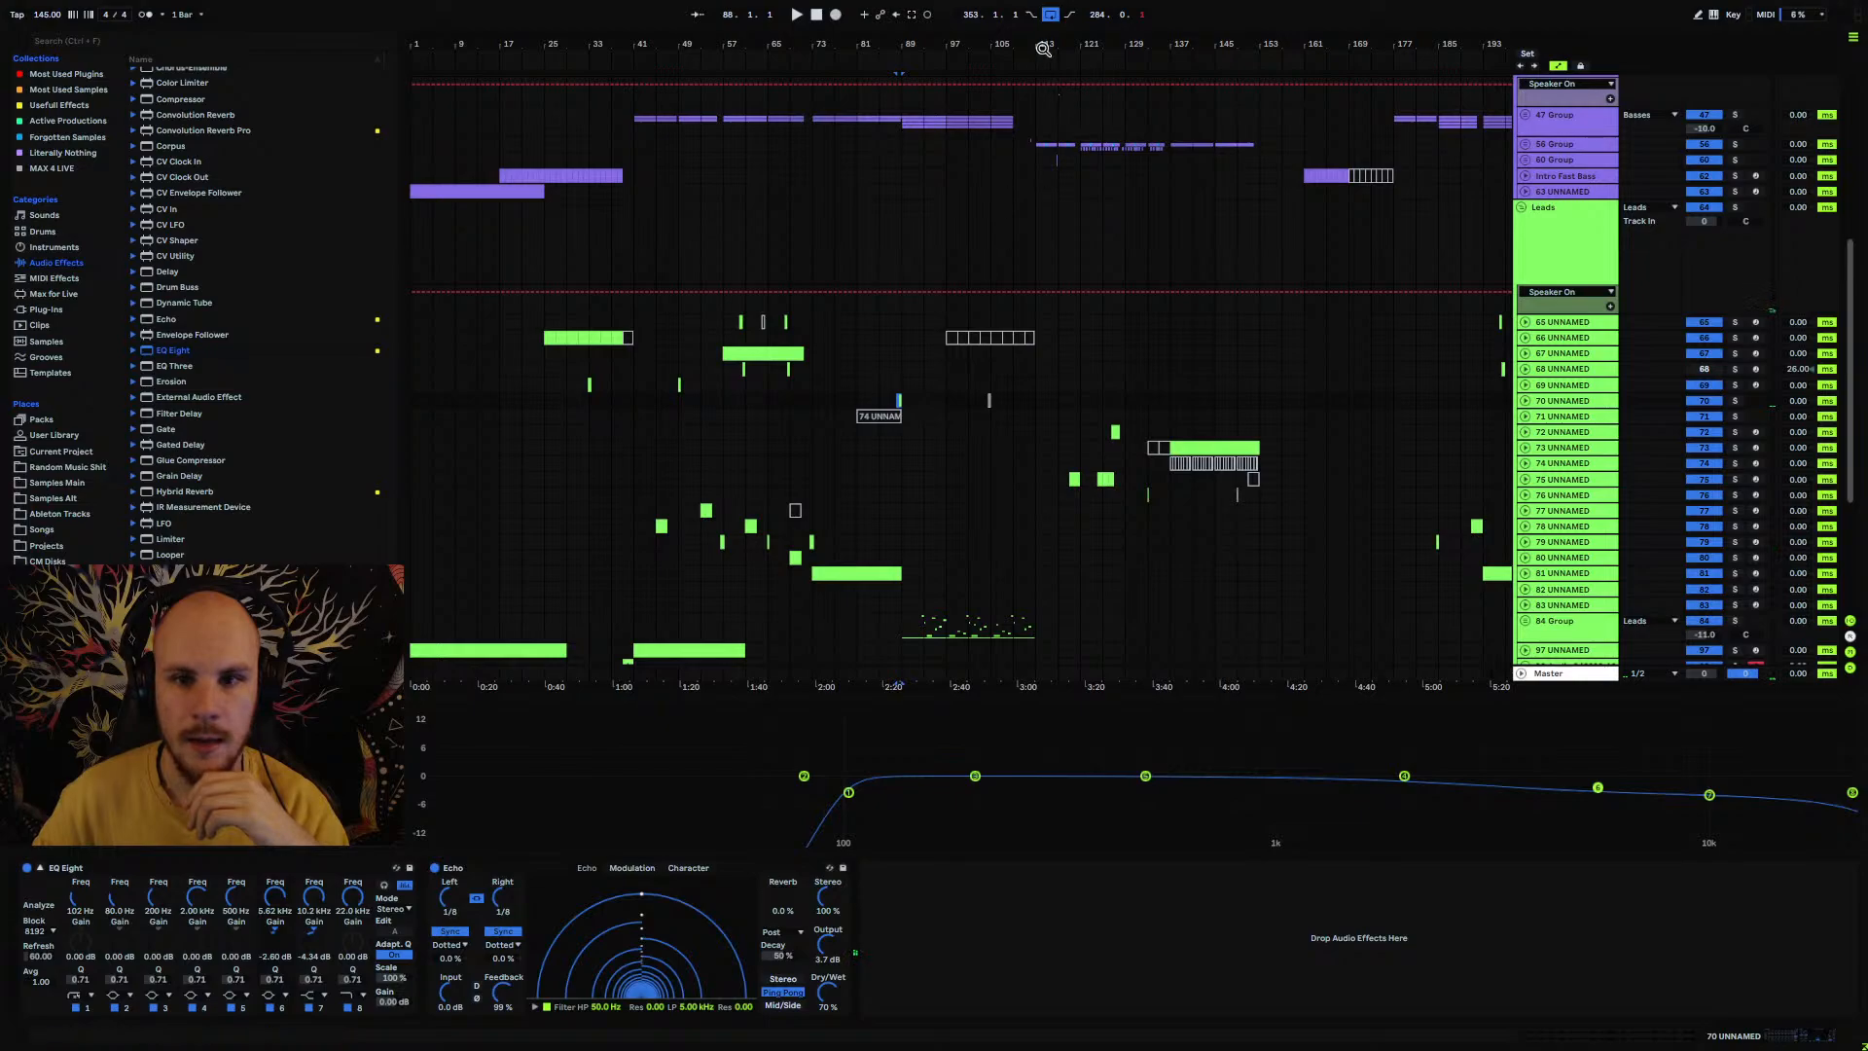
# Step: Move track 79's clips in bars 56 and 72 to bars 64 and 80, and copy track 70's bar 88 clip into bars 56 and 72
pyautogui.moveTo(1043, 48); pyautogui.dragTo(480, 116)
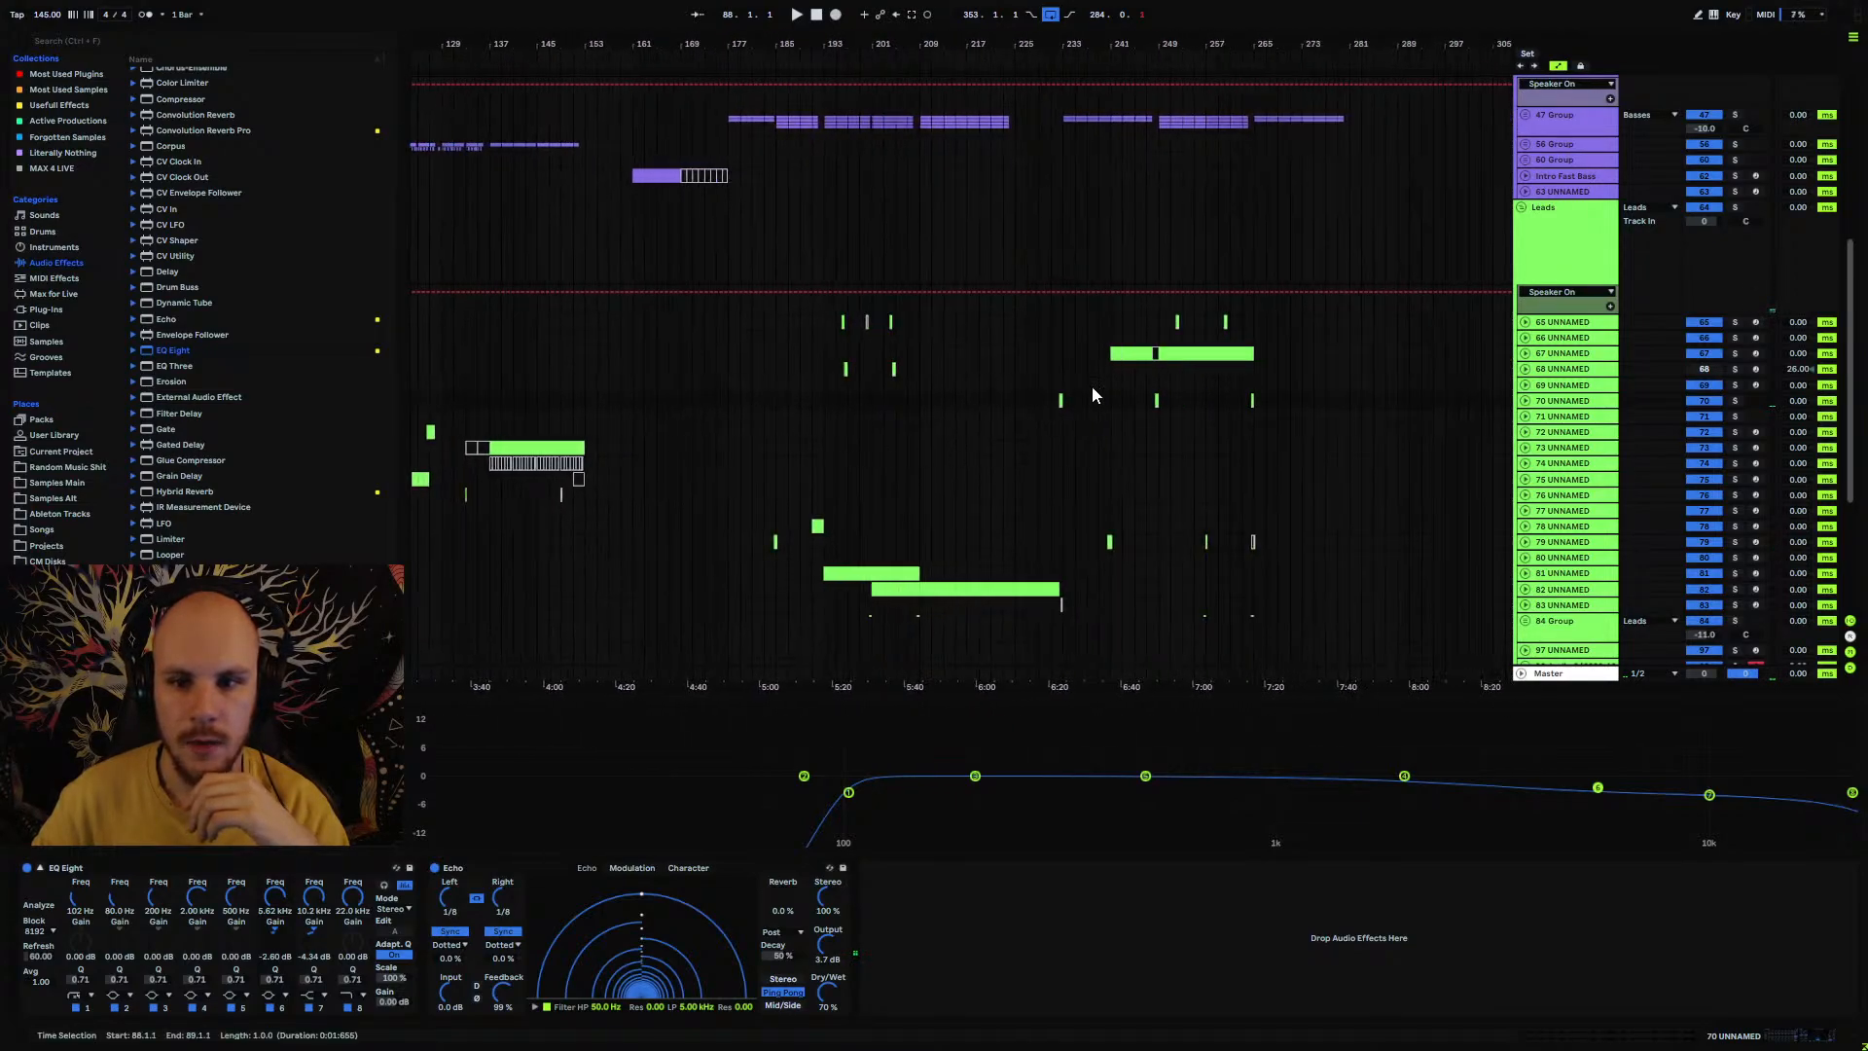
pyautogui.moveTo(875, 38); pyautogui.dragTo(954, 62)
pyautogui.moveTo(784, 59); pyautogui.dragTo(839, 137)
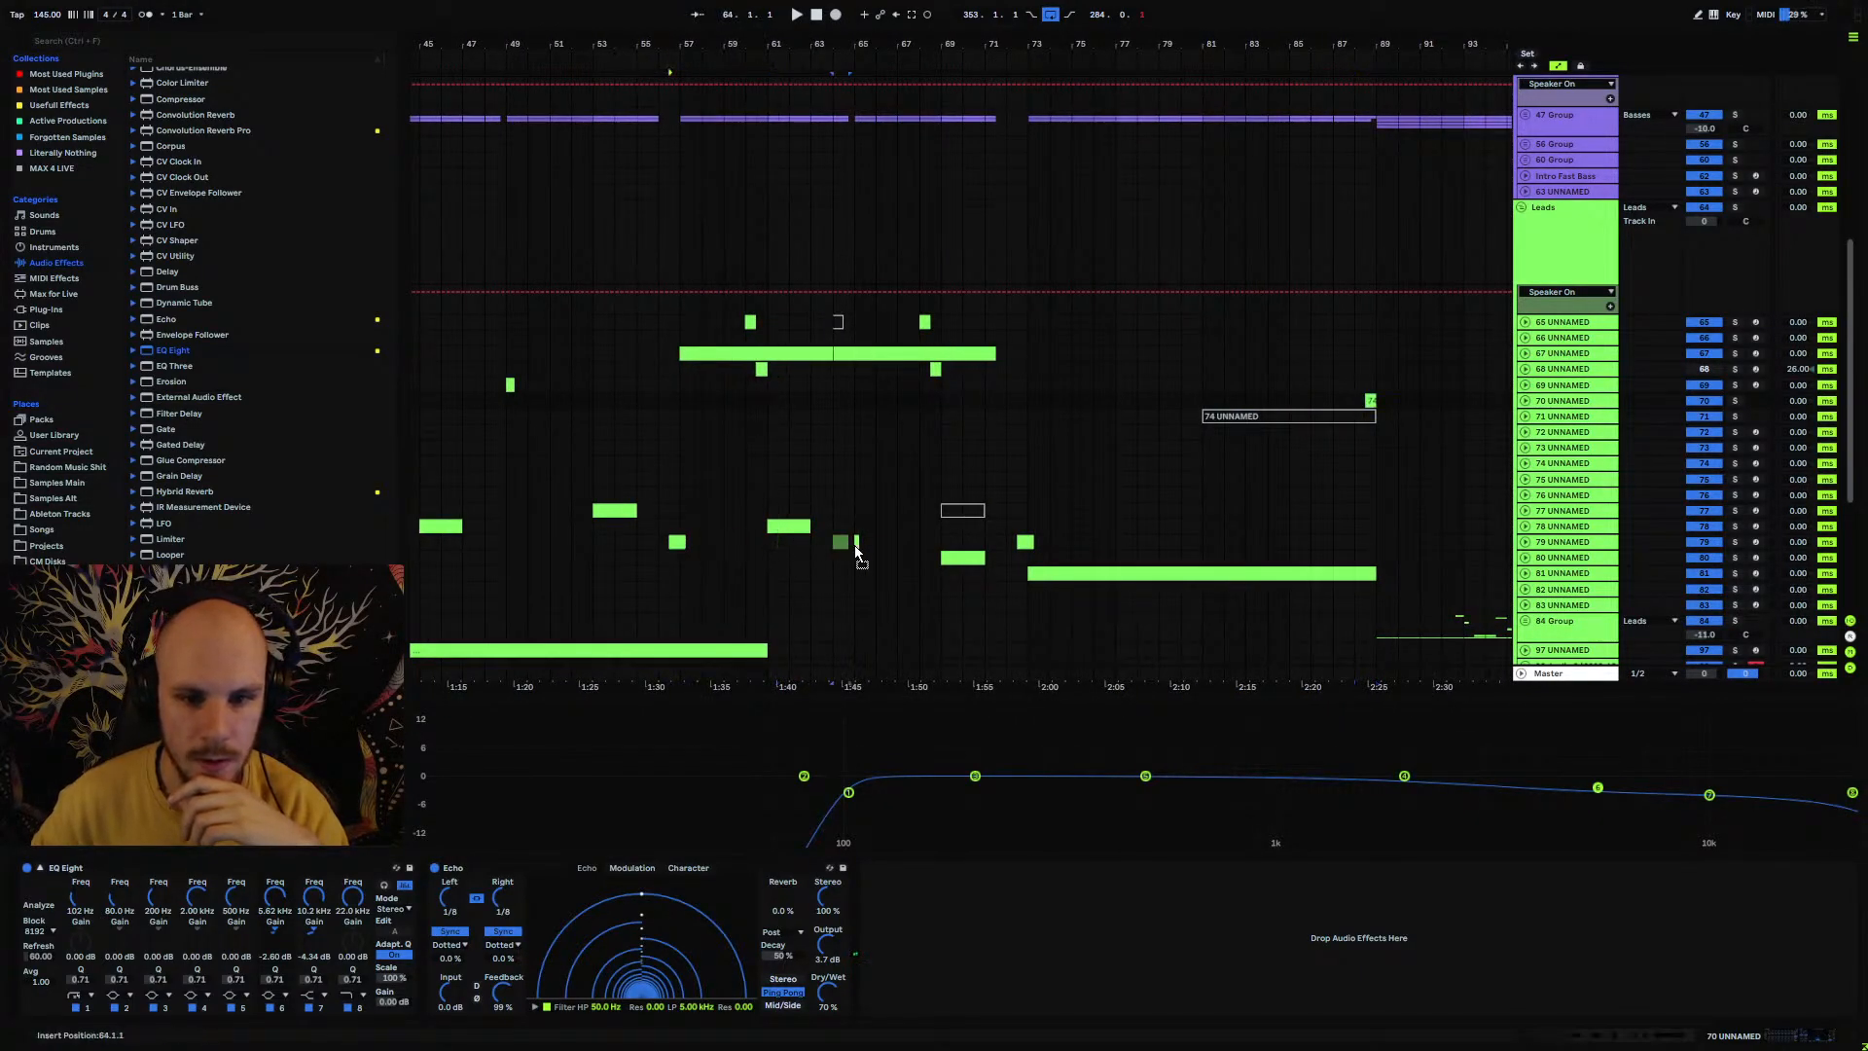
pyautogui.click(1025, 542)
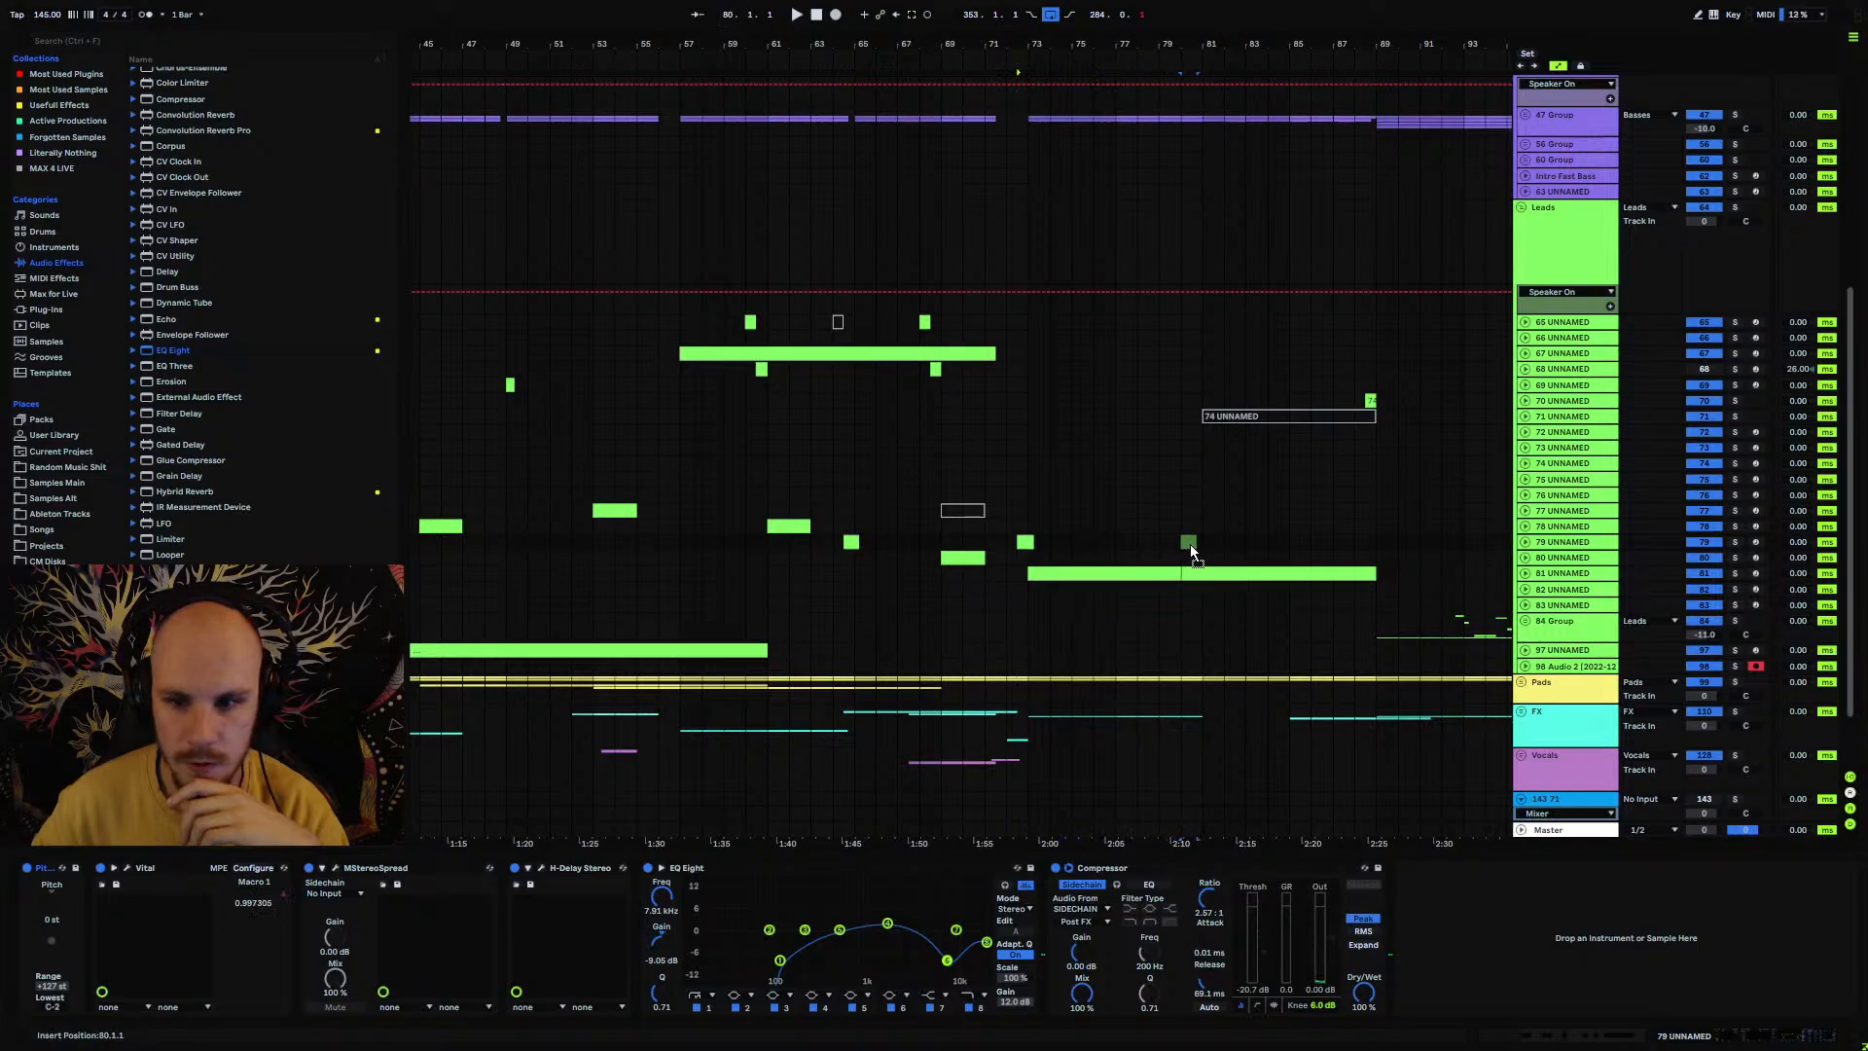
pyautogui.click(1371, 399)
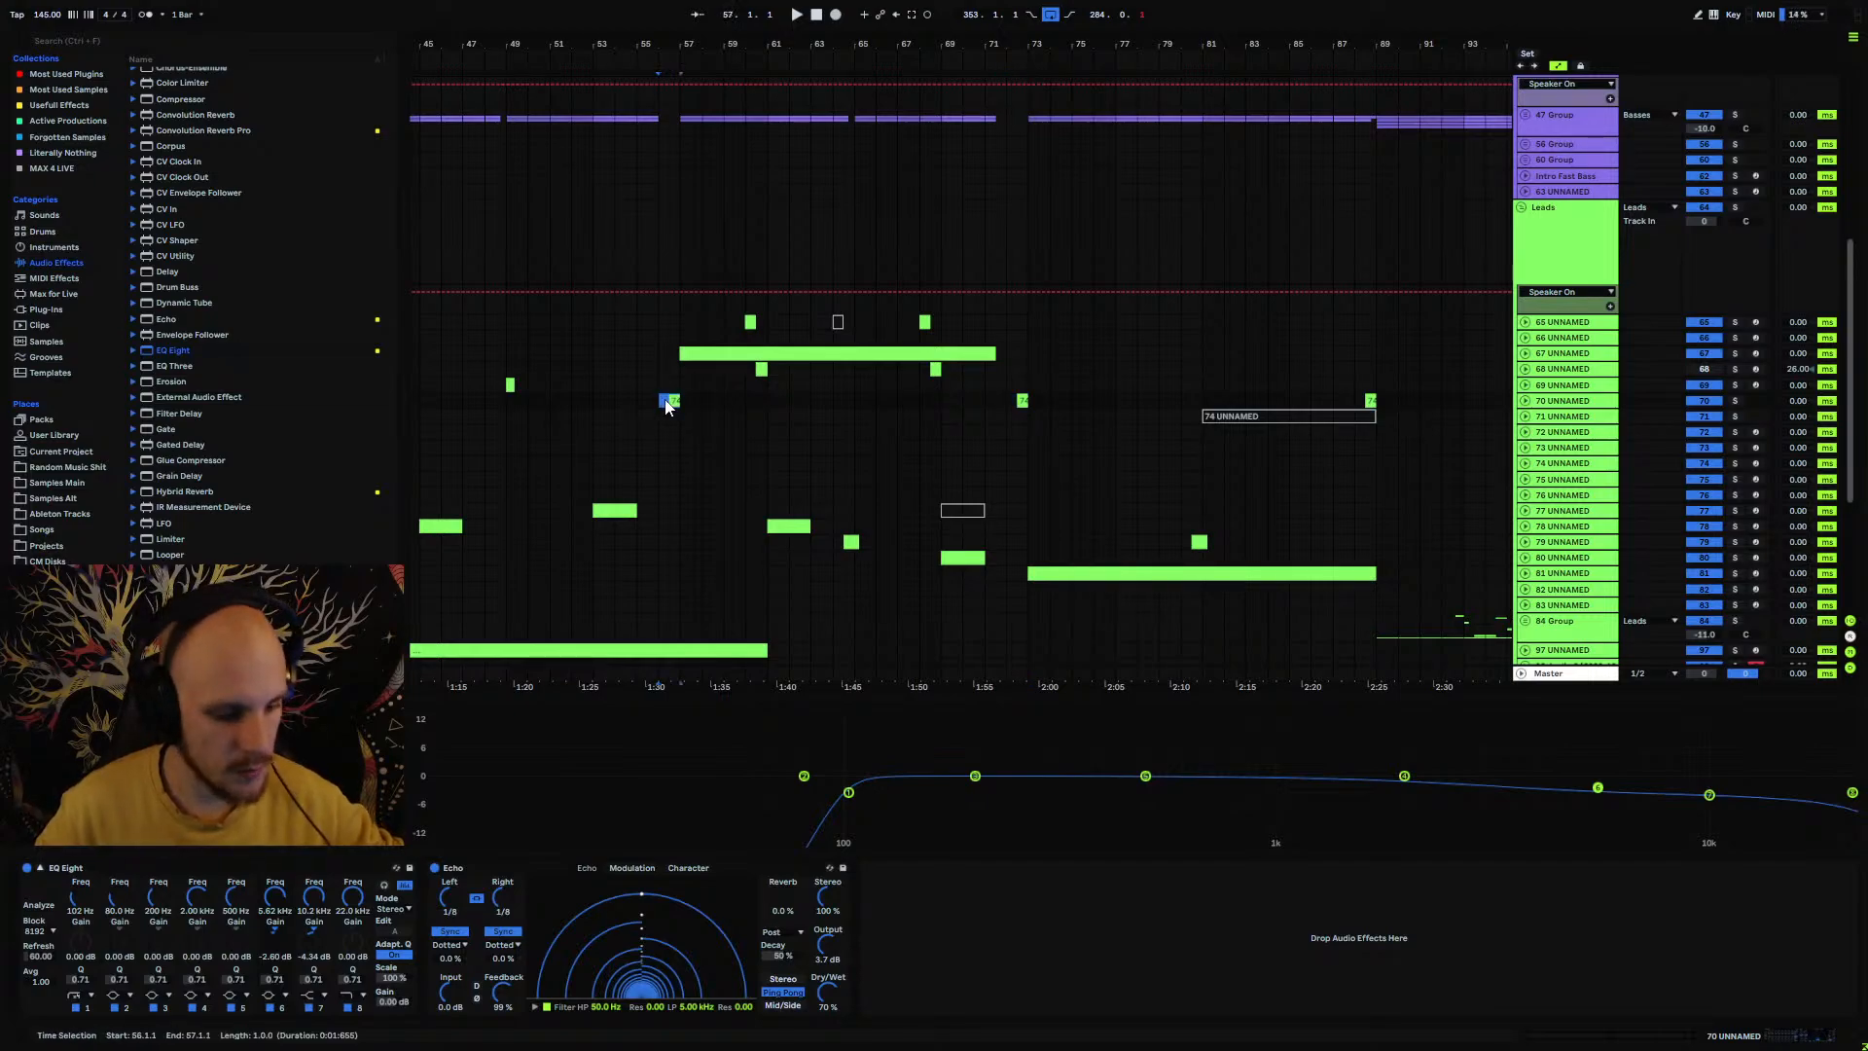
# Step: Audition the rearranged leads from bar 56 and deactivate track 79's clip in bar 80
pyautogui.press('space')
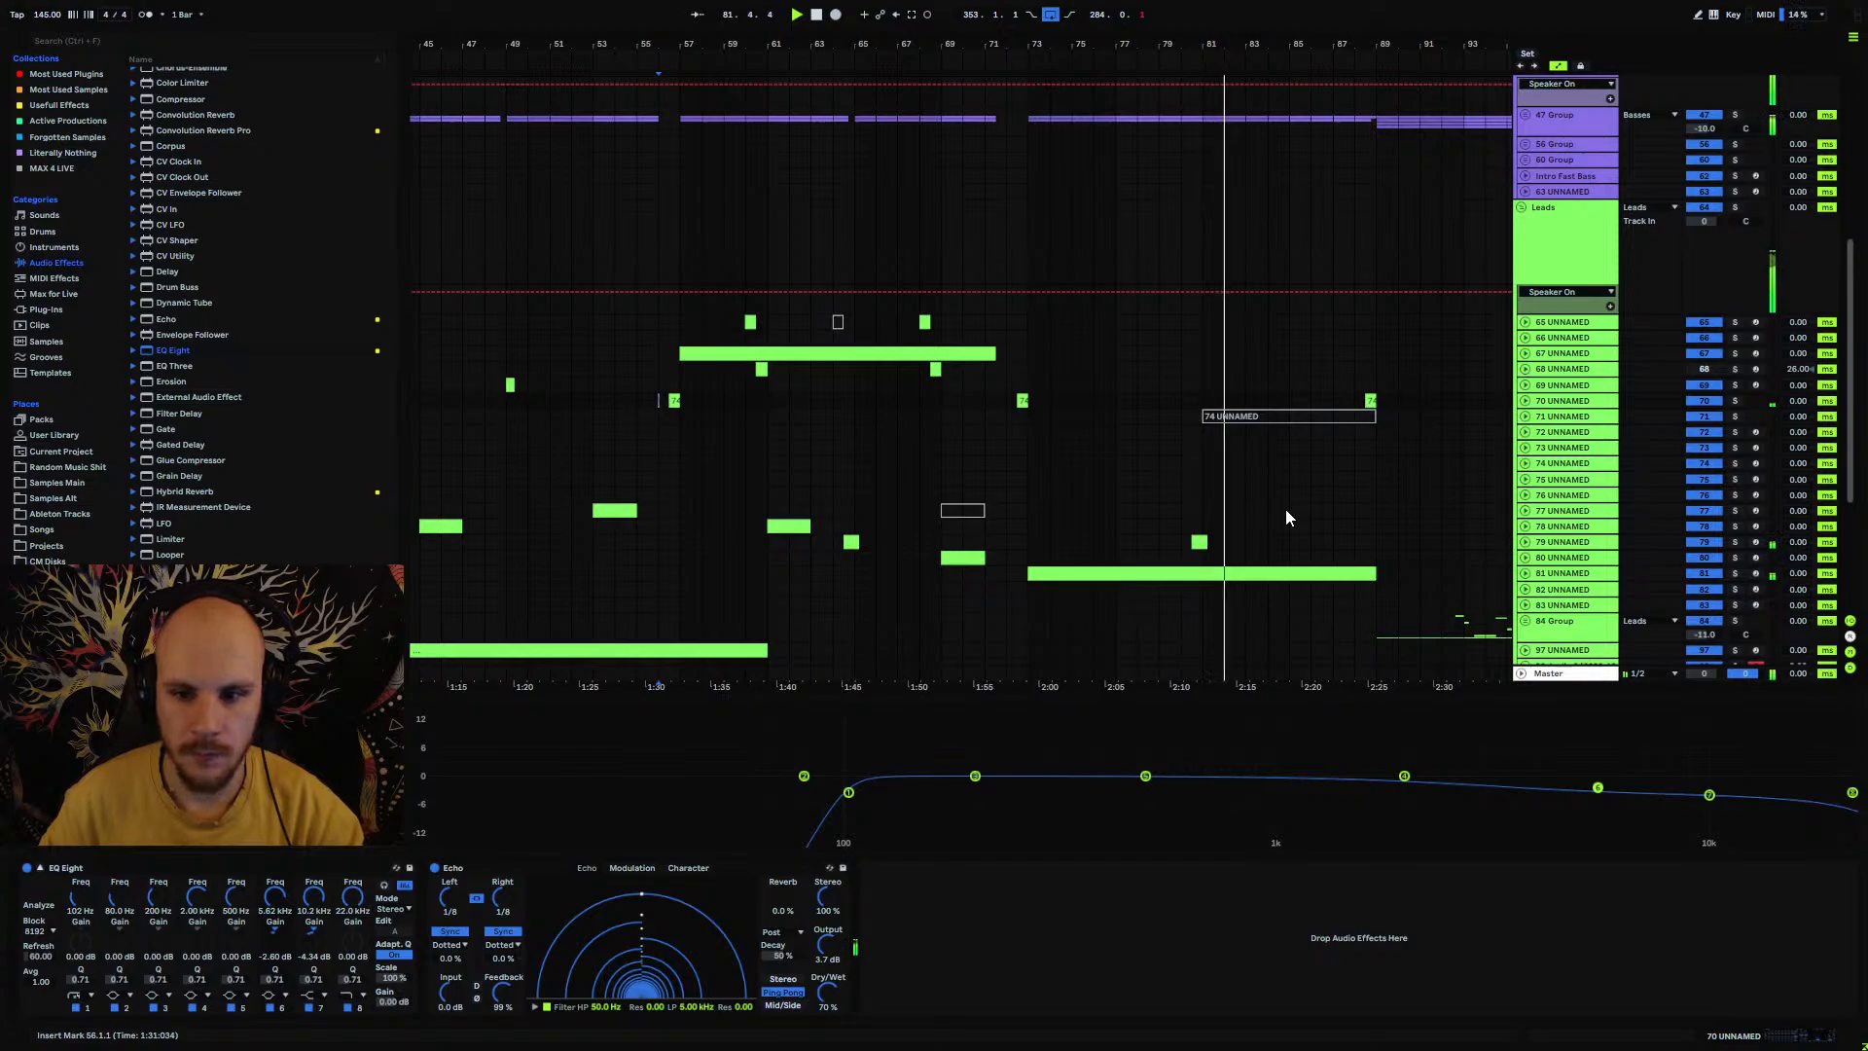
pyautogui.scroll(-1, 1235, 487)
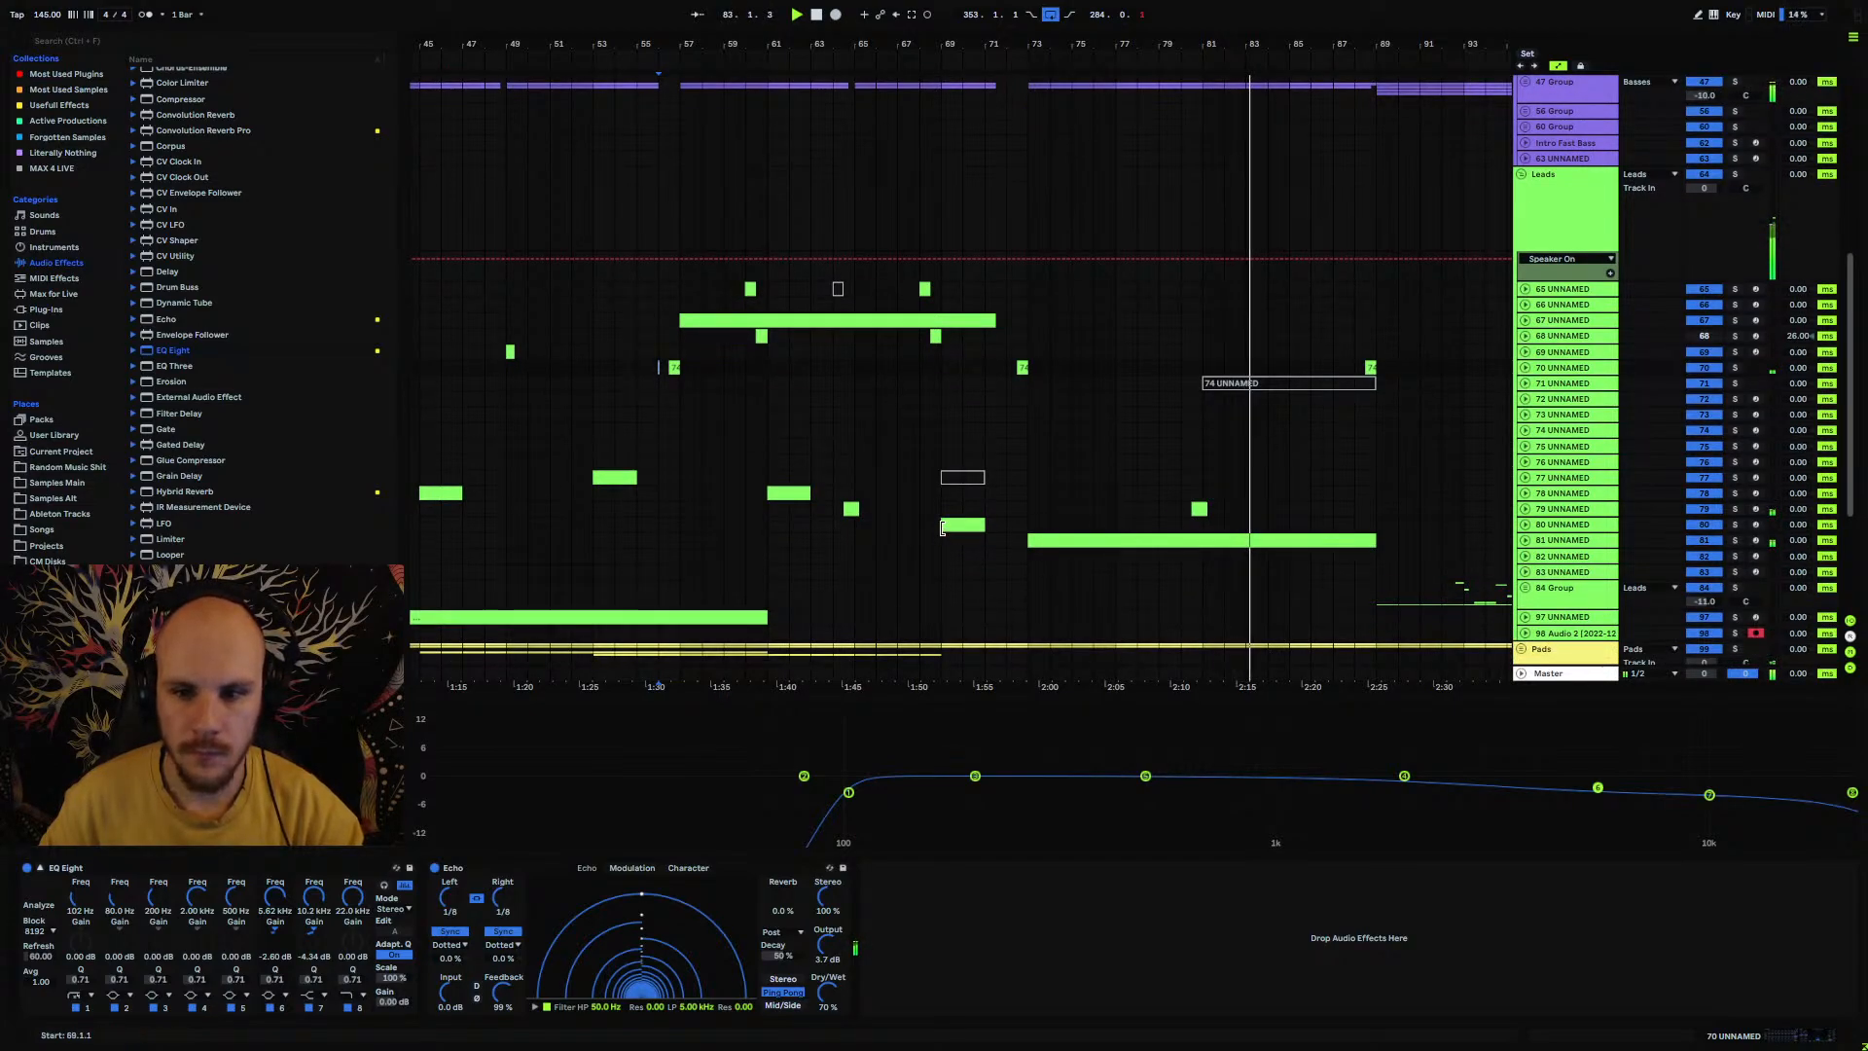
pyautogui.moveTo(1334, 43); pyautogui.dragTo(1054, 228)
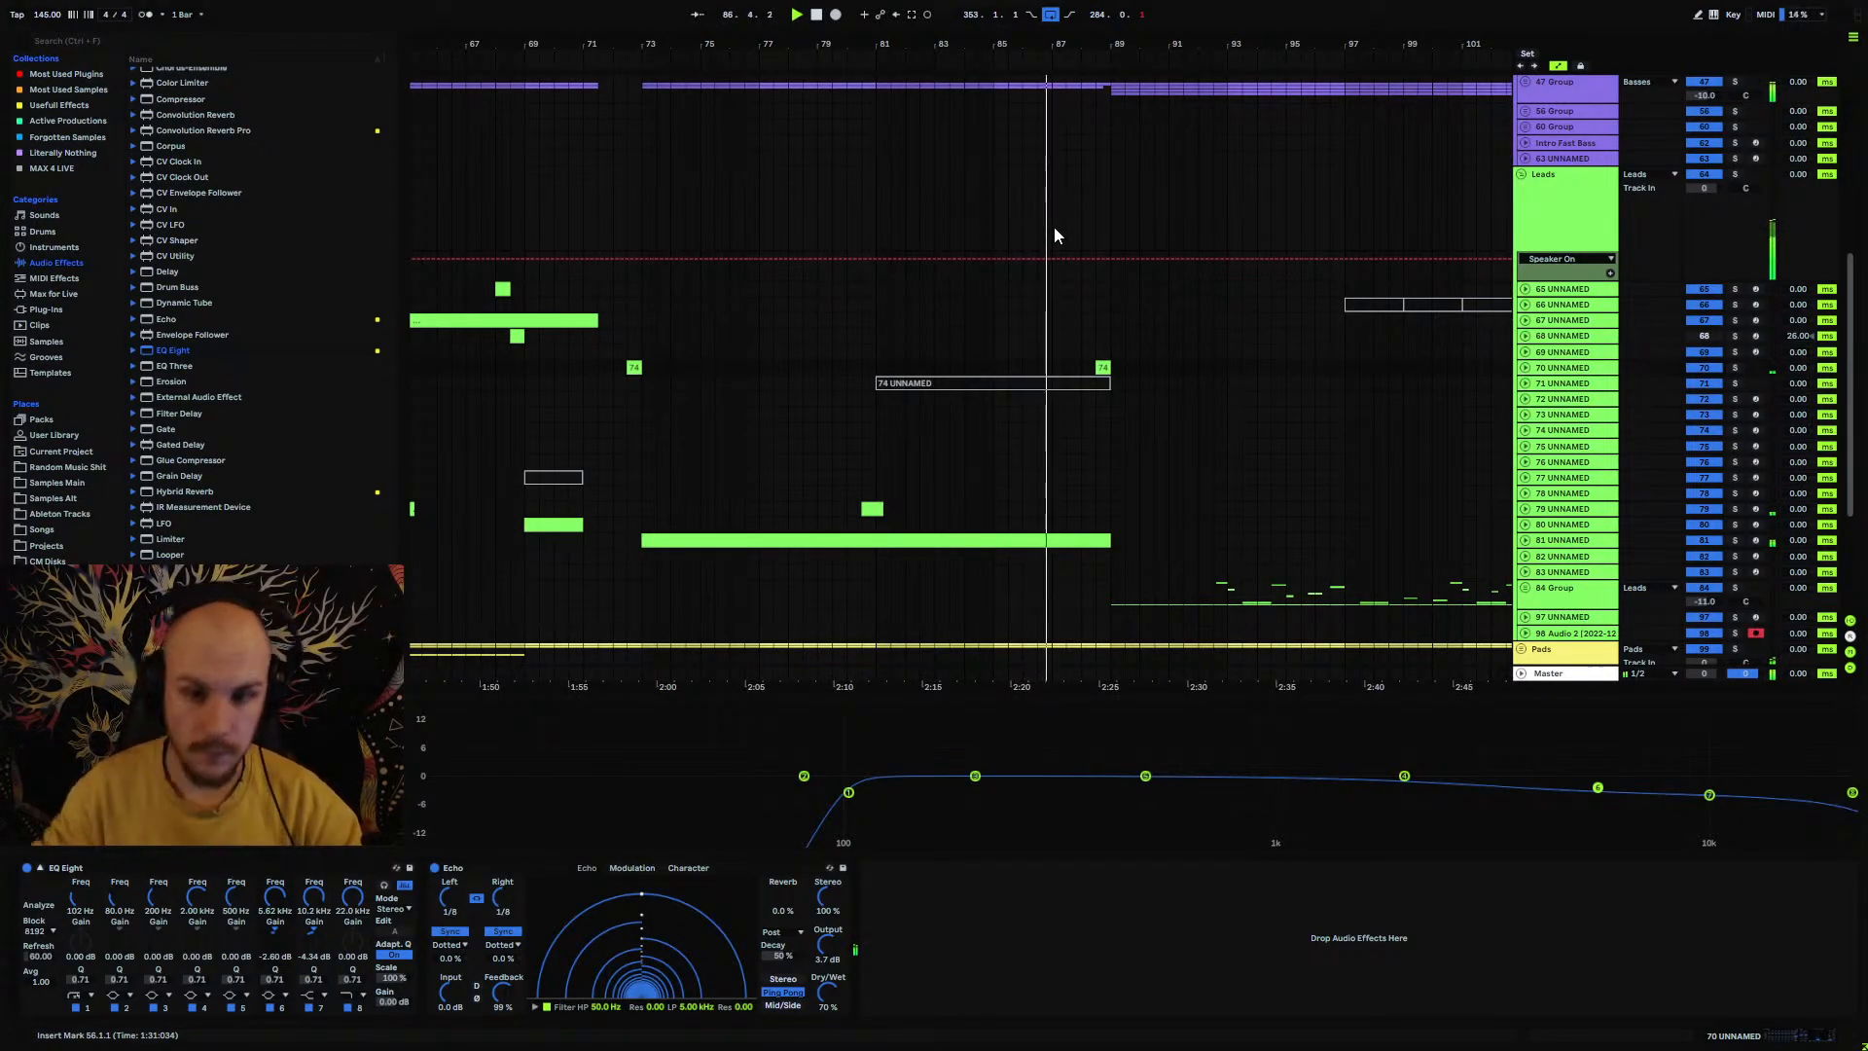
pyautogui.moveTo(837, 508); pyautogui.dragTo(901, 513)
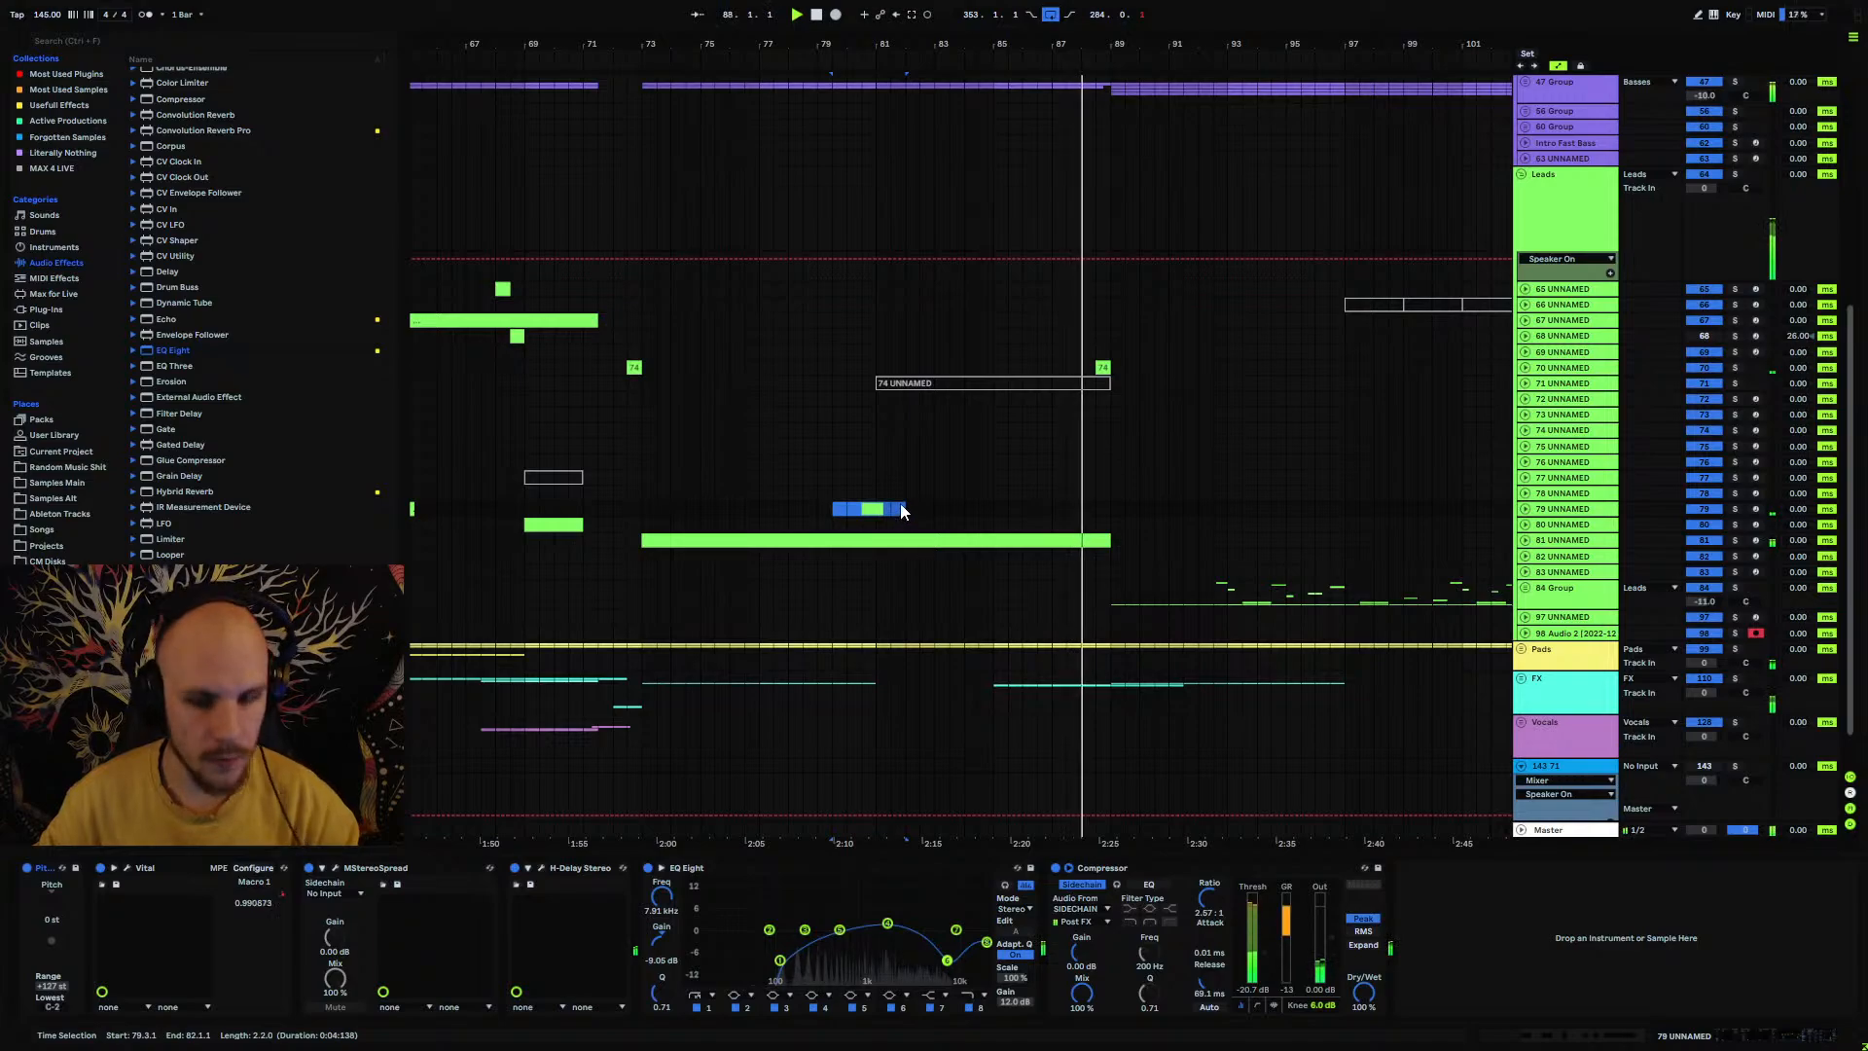
pyautogui.click(840, 508)
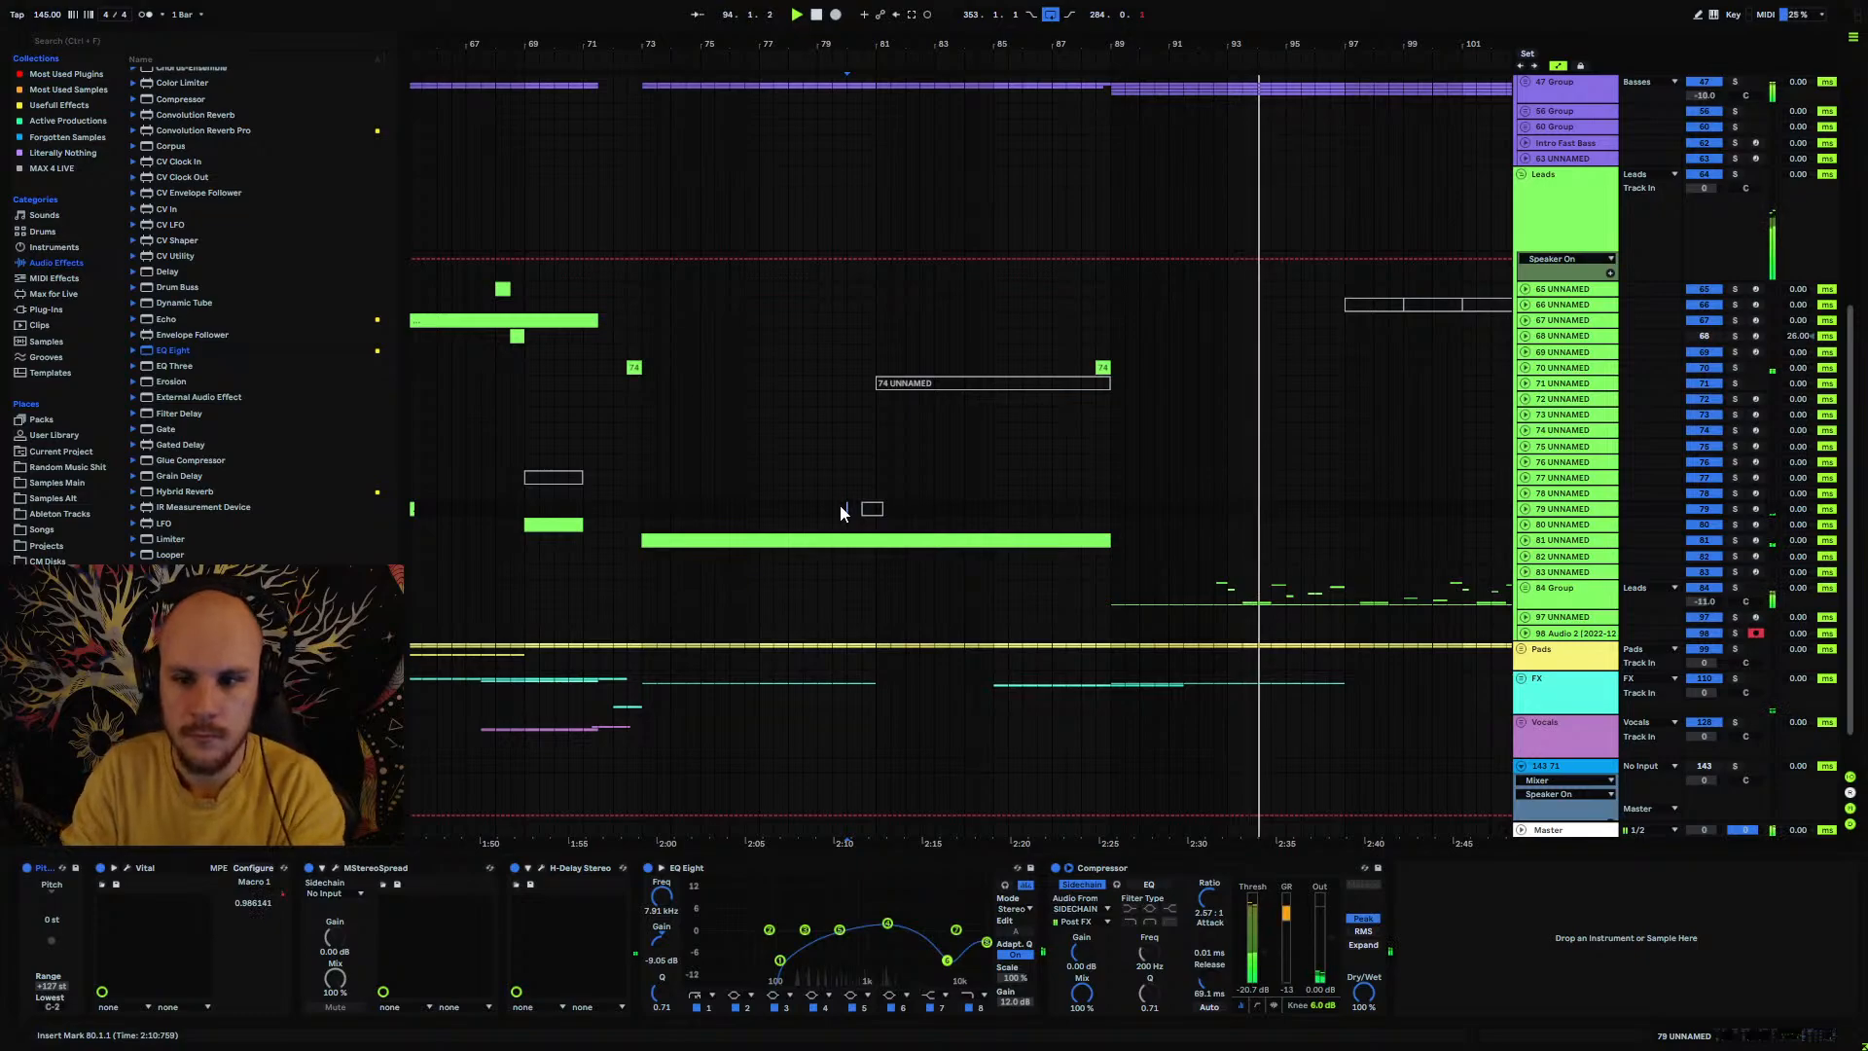
# Step: Expand 84 Group and its 85 Group subgroup, examine the mixer lanes of tracks 89 and 95 during playback, and fold everything back
pyautogui.click(1525, 588)
pyautogui.scroll(-10, 1189, 603)
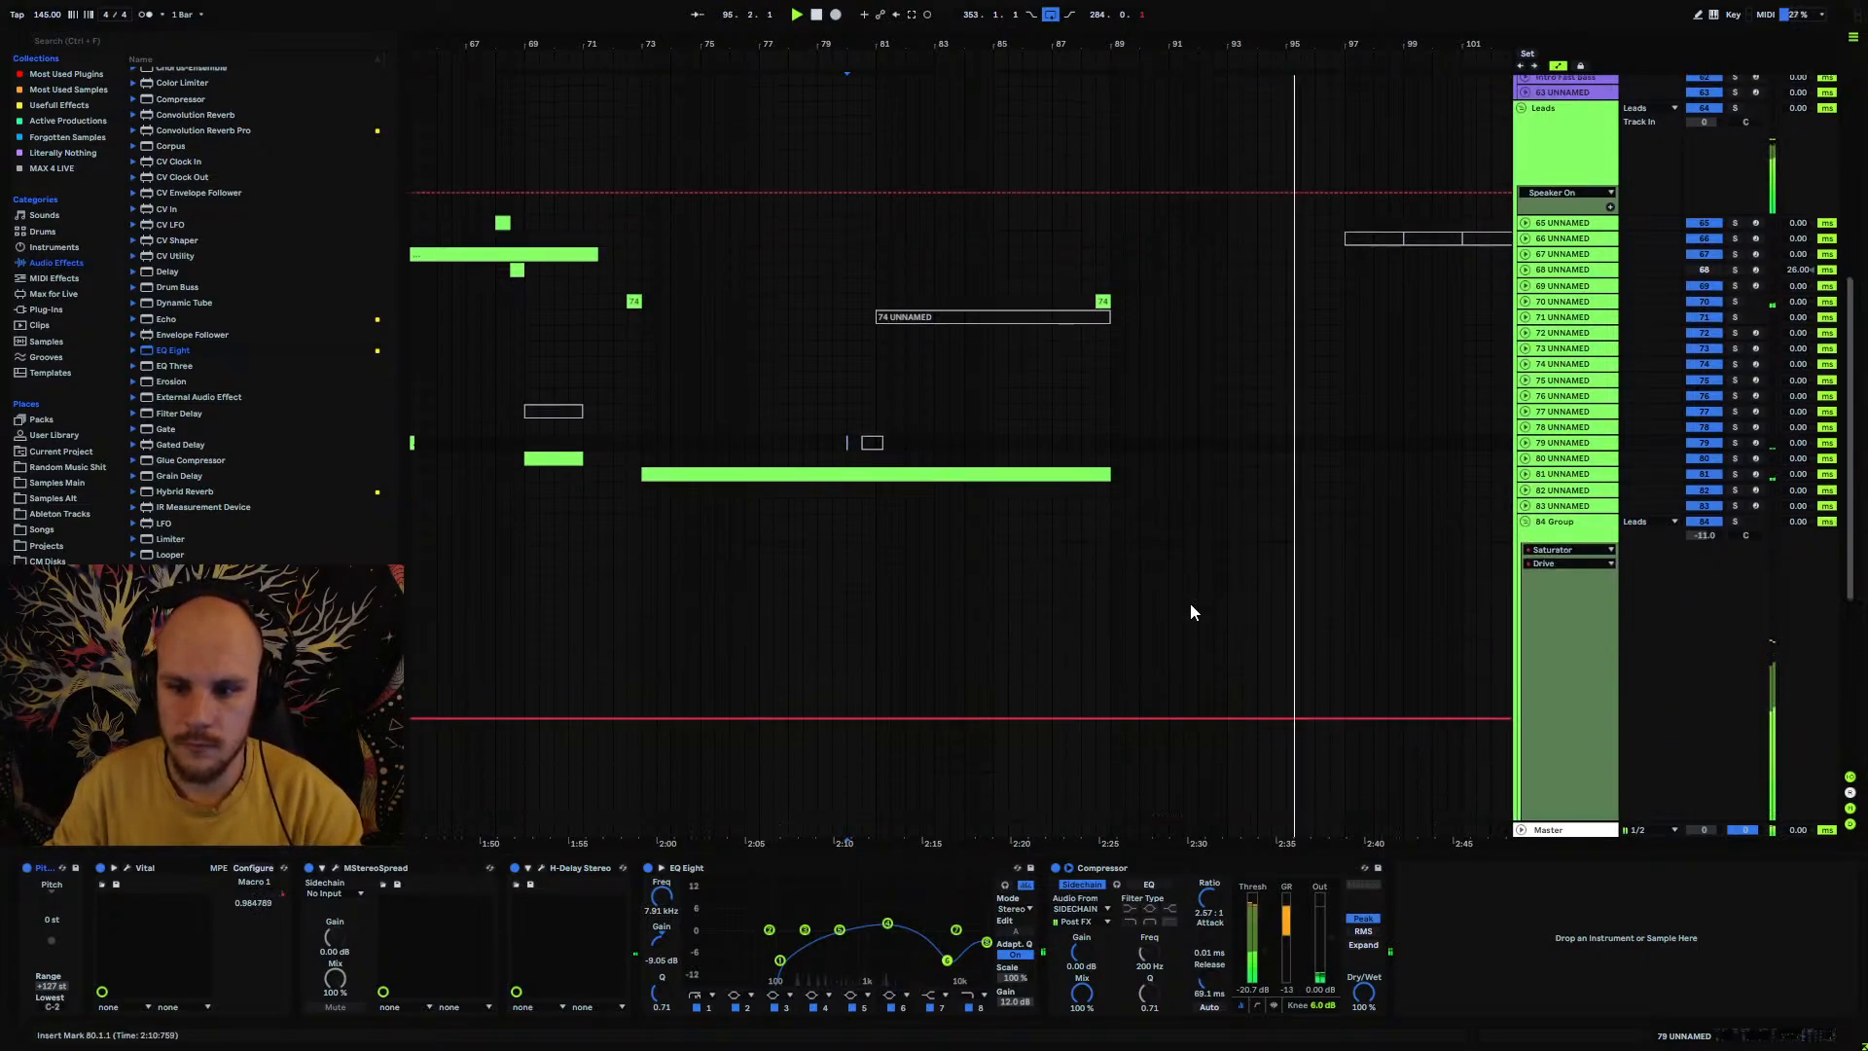
pyautogui.click(1528, 657)
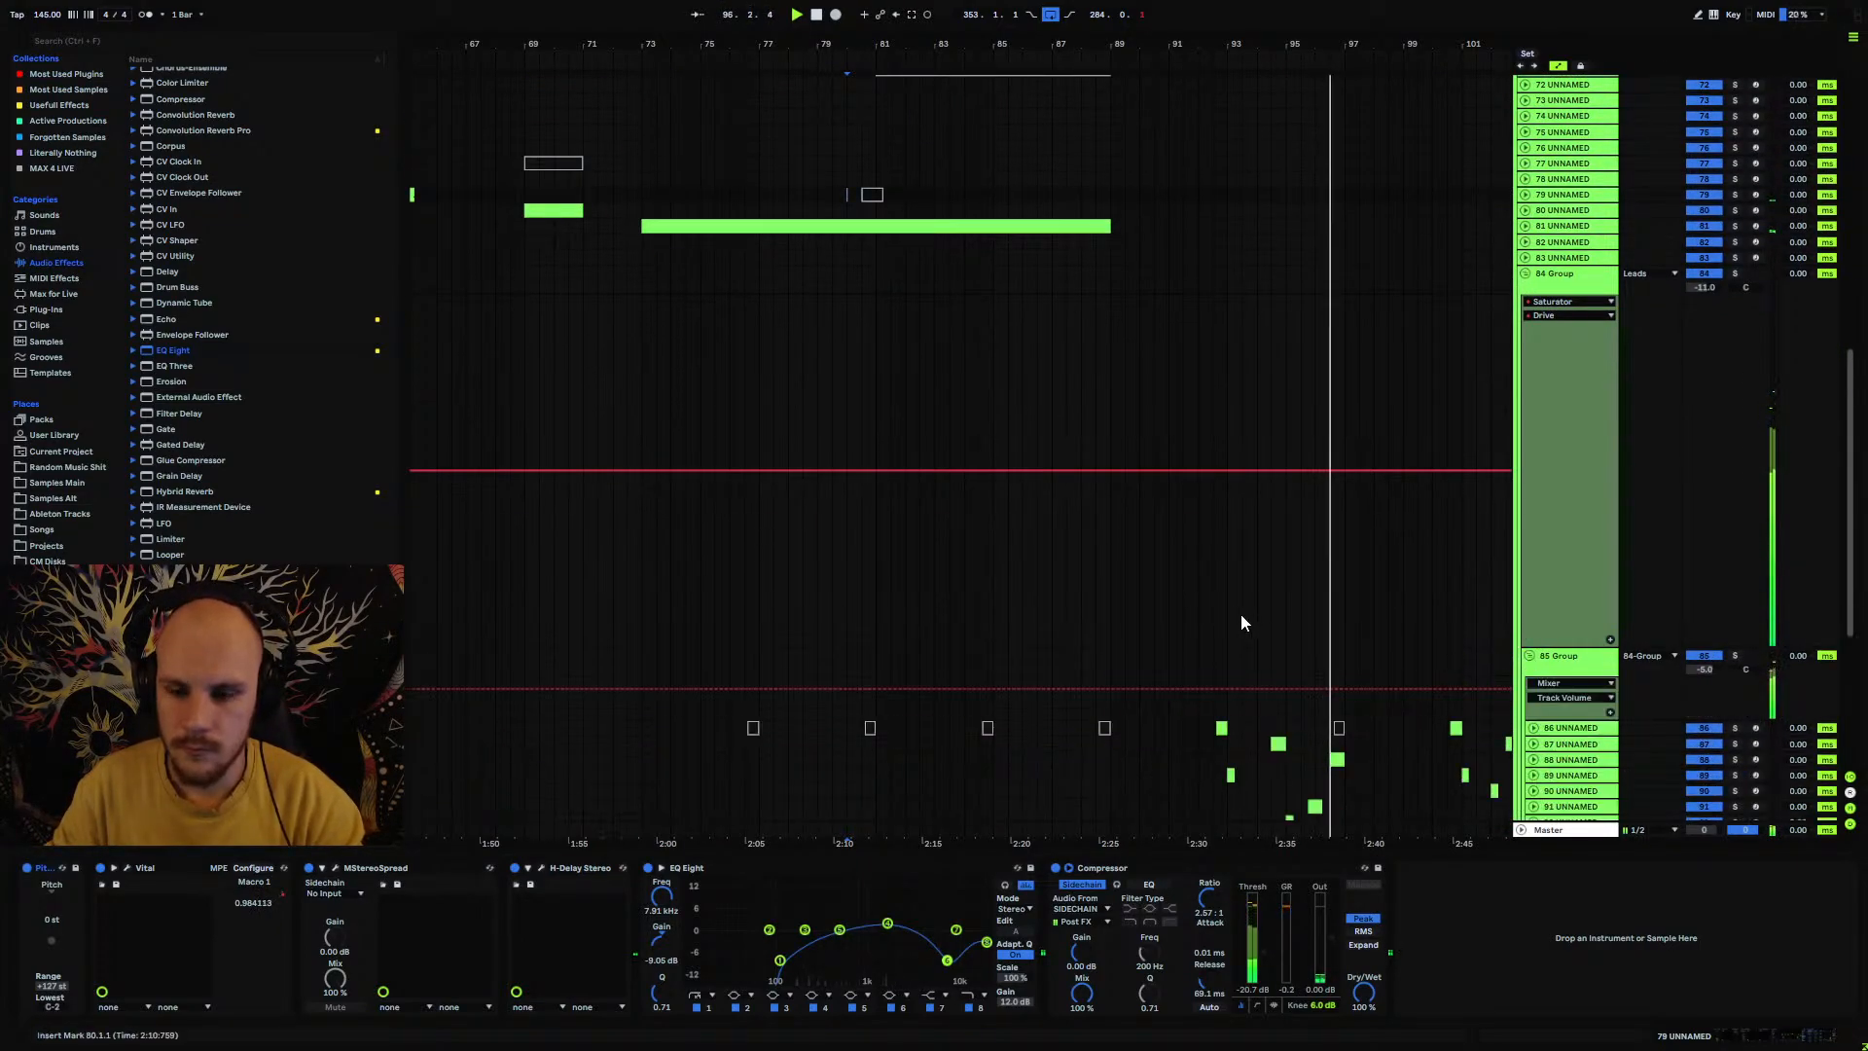
pyautogui.scroll(-5, 1241, 615)
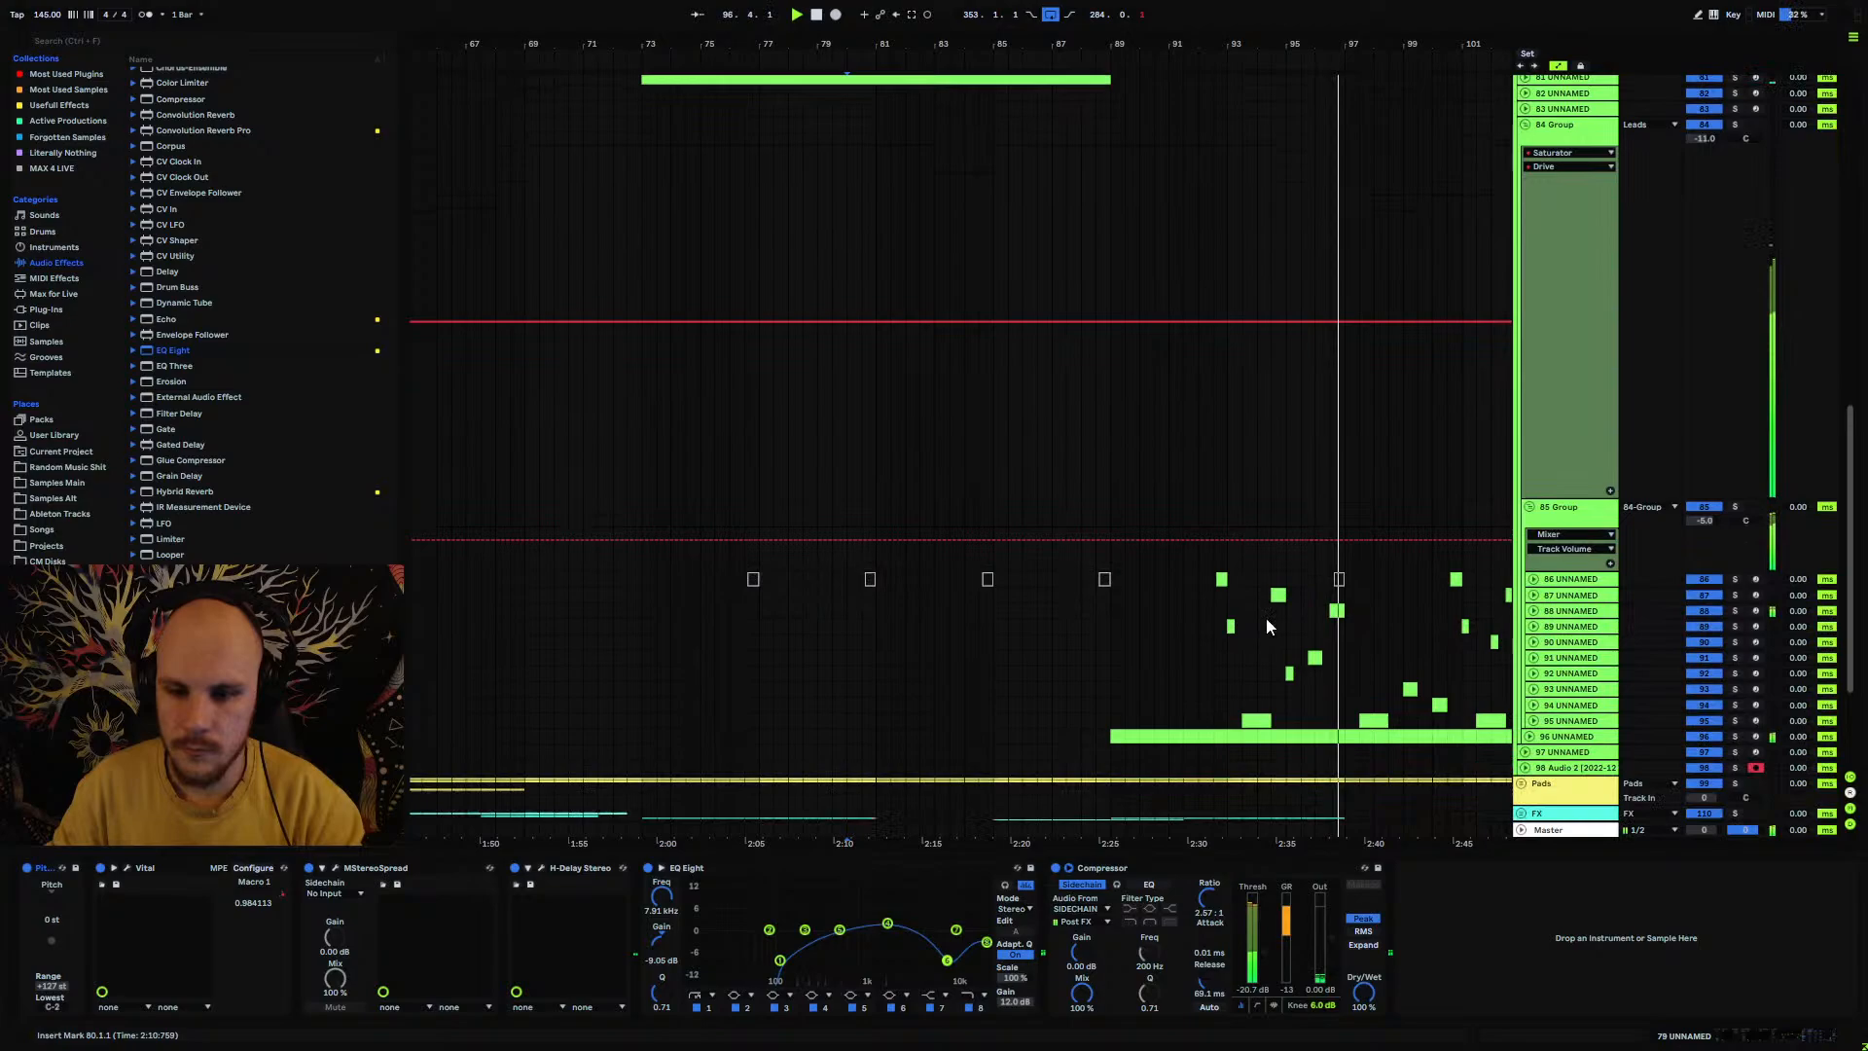
pyautogui.click(1533, 626)
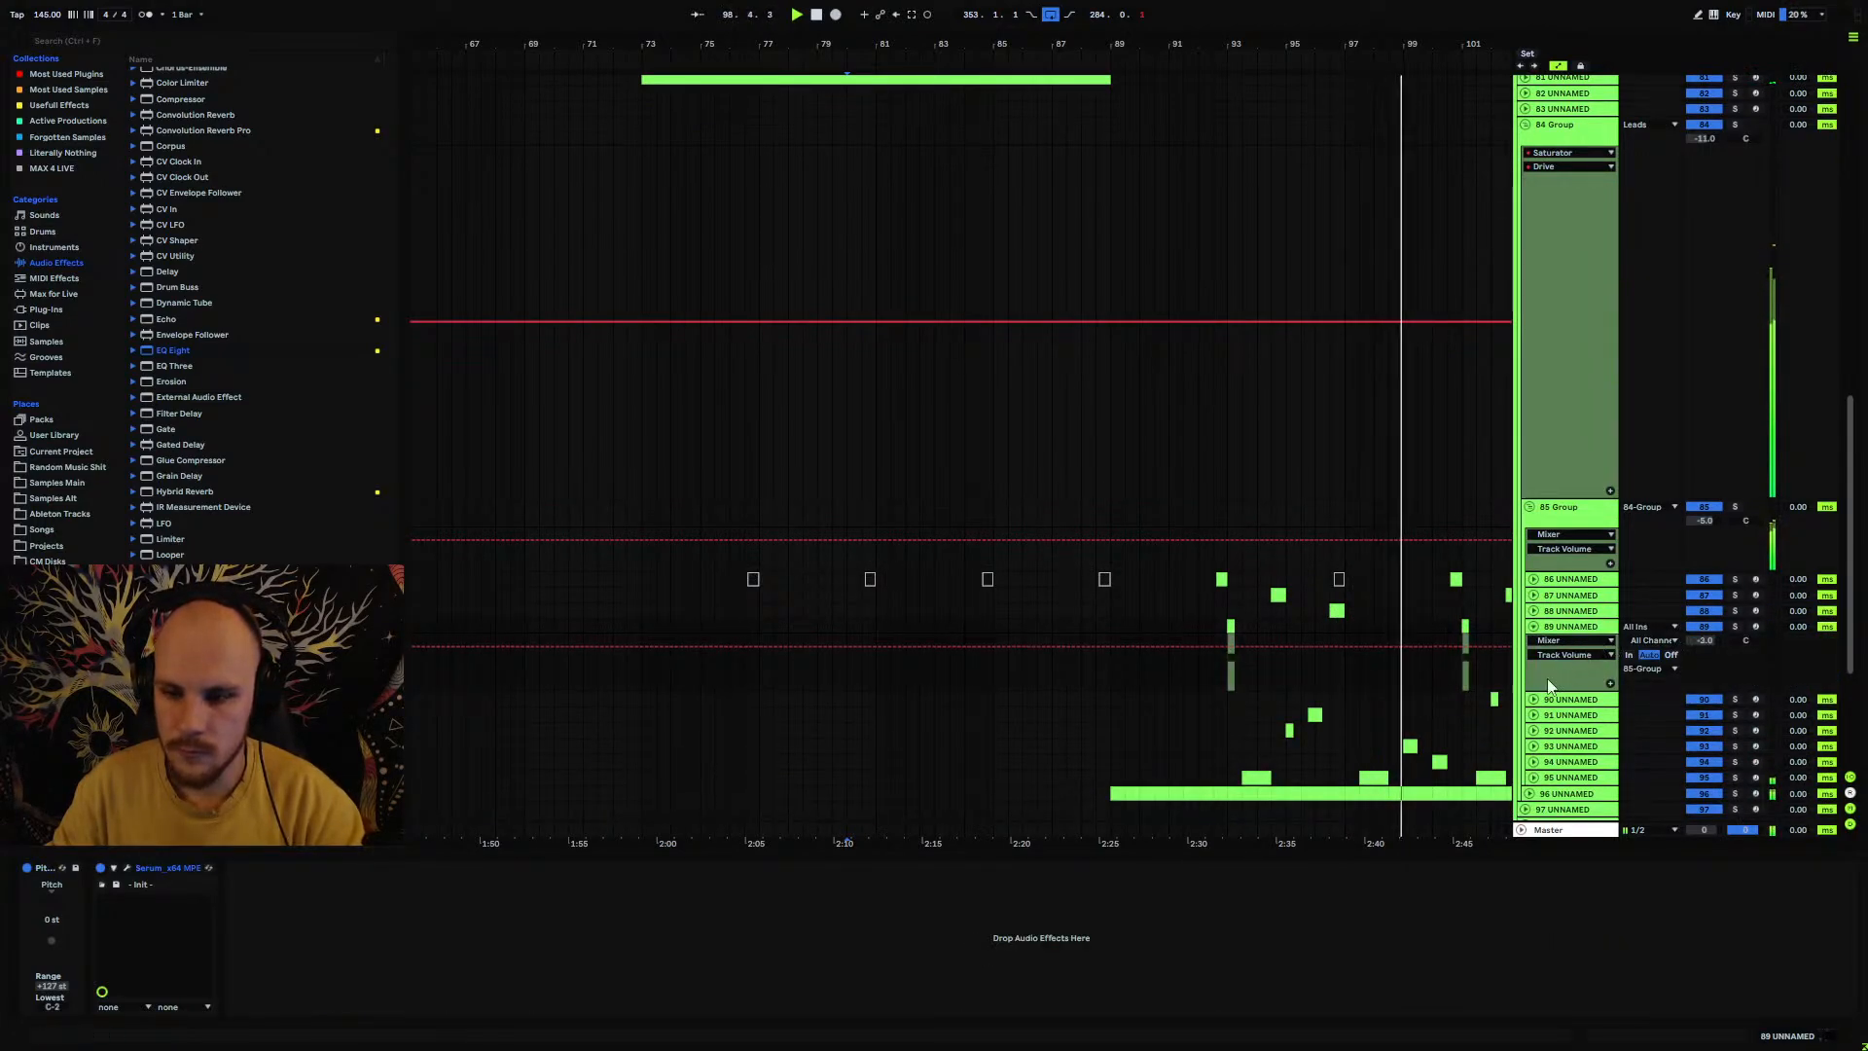
pyautogui.click(1533, 778)
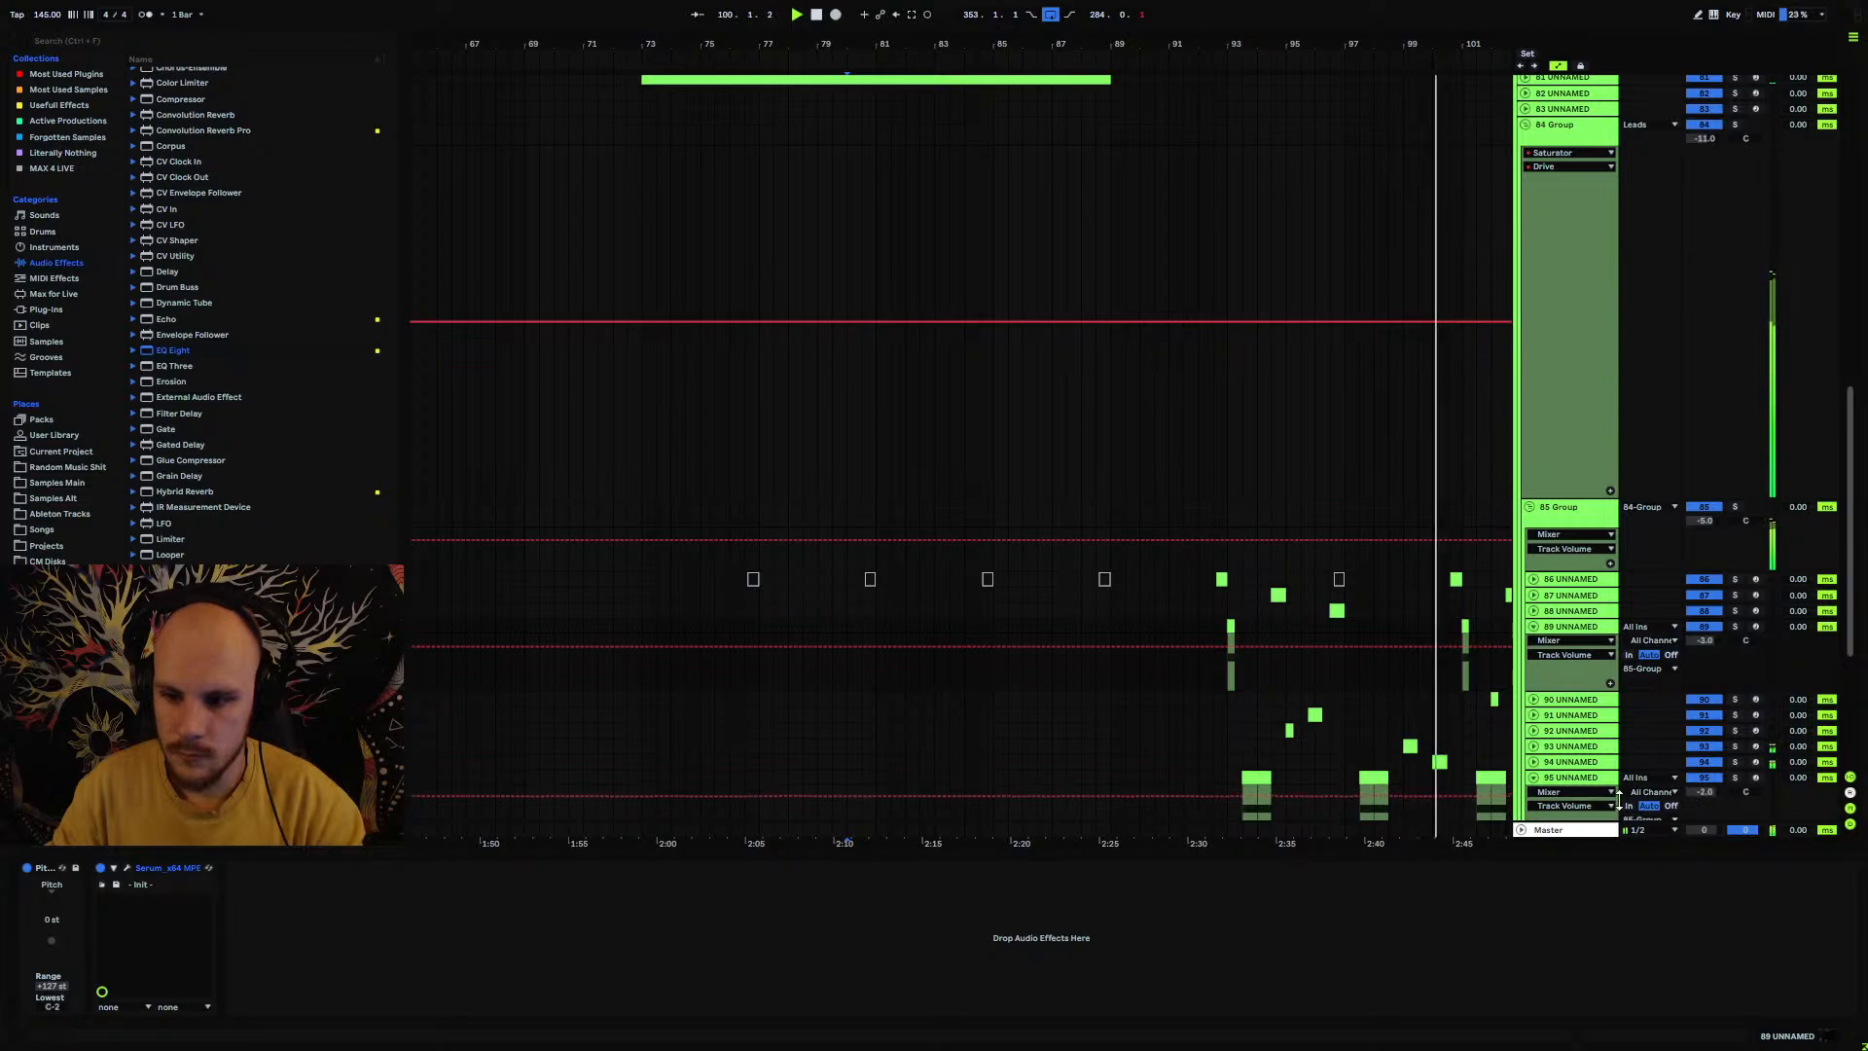
pyautogui.click(1532, 777)
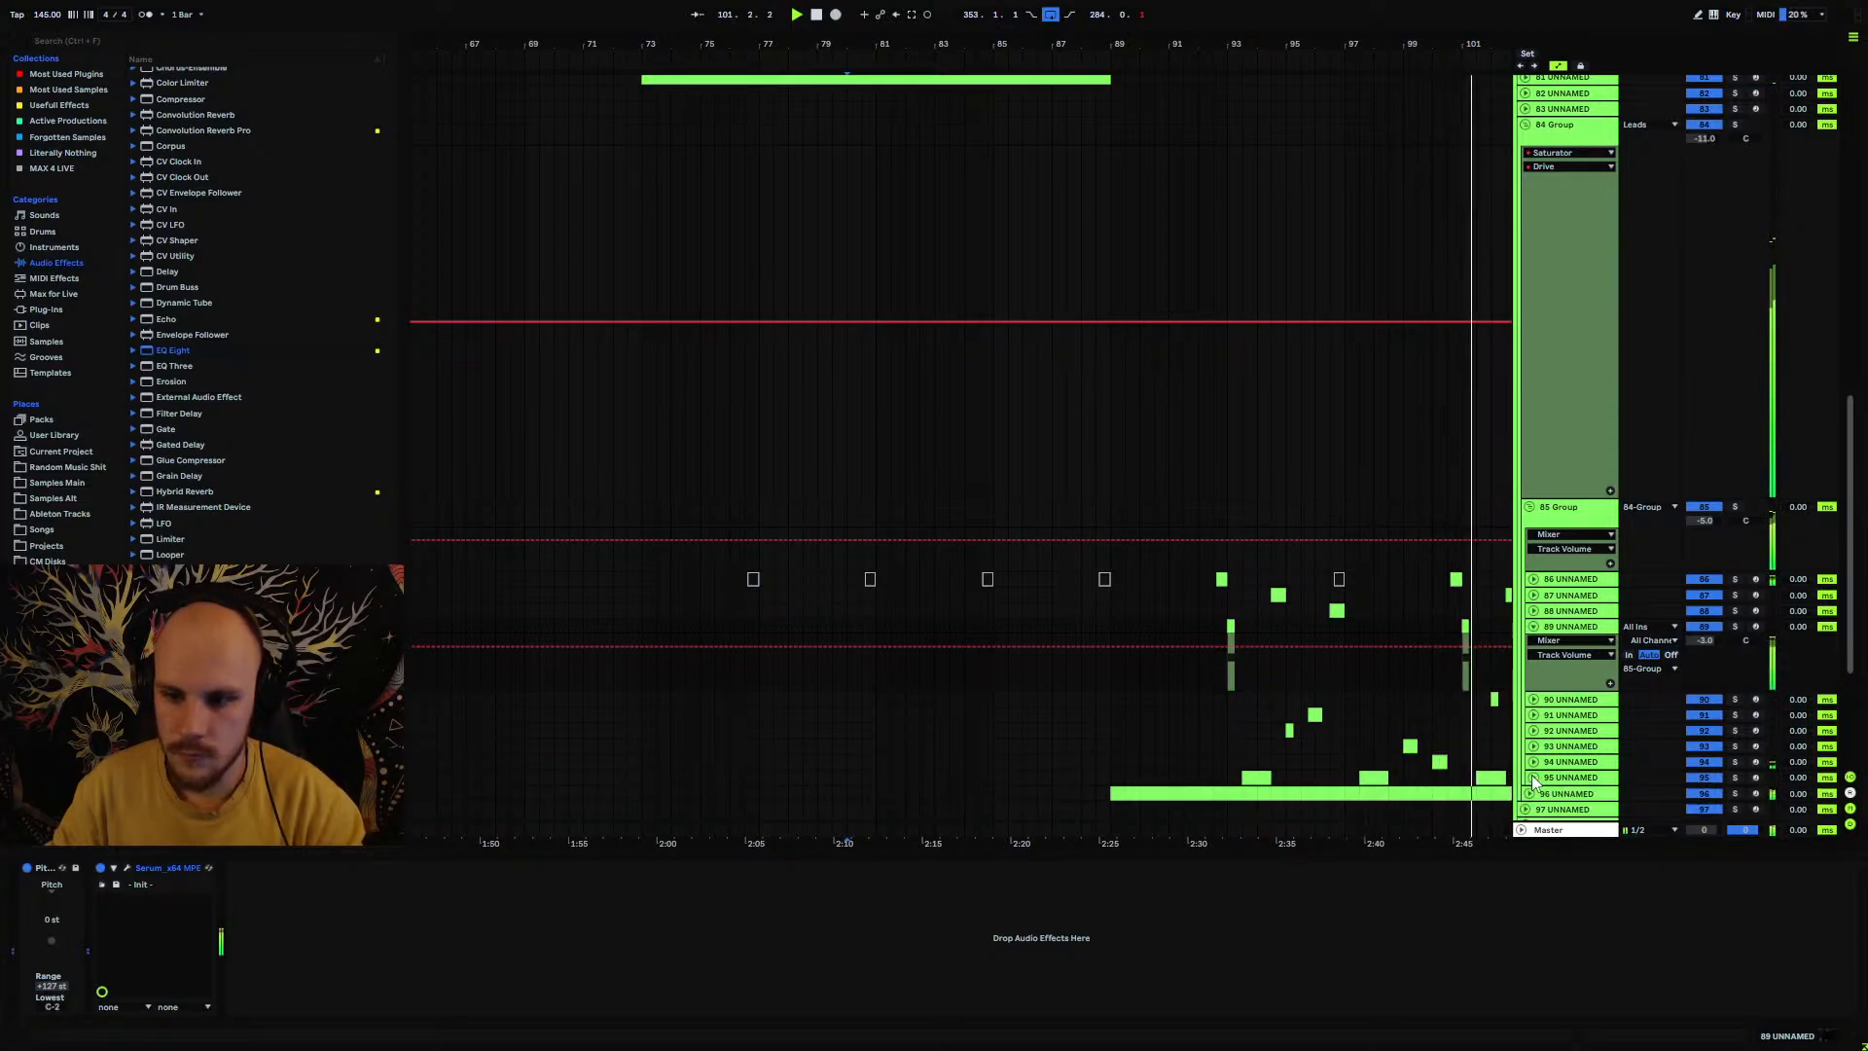
pyautogui.click(1534, 628)
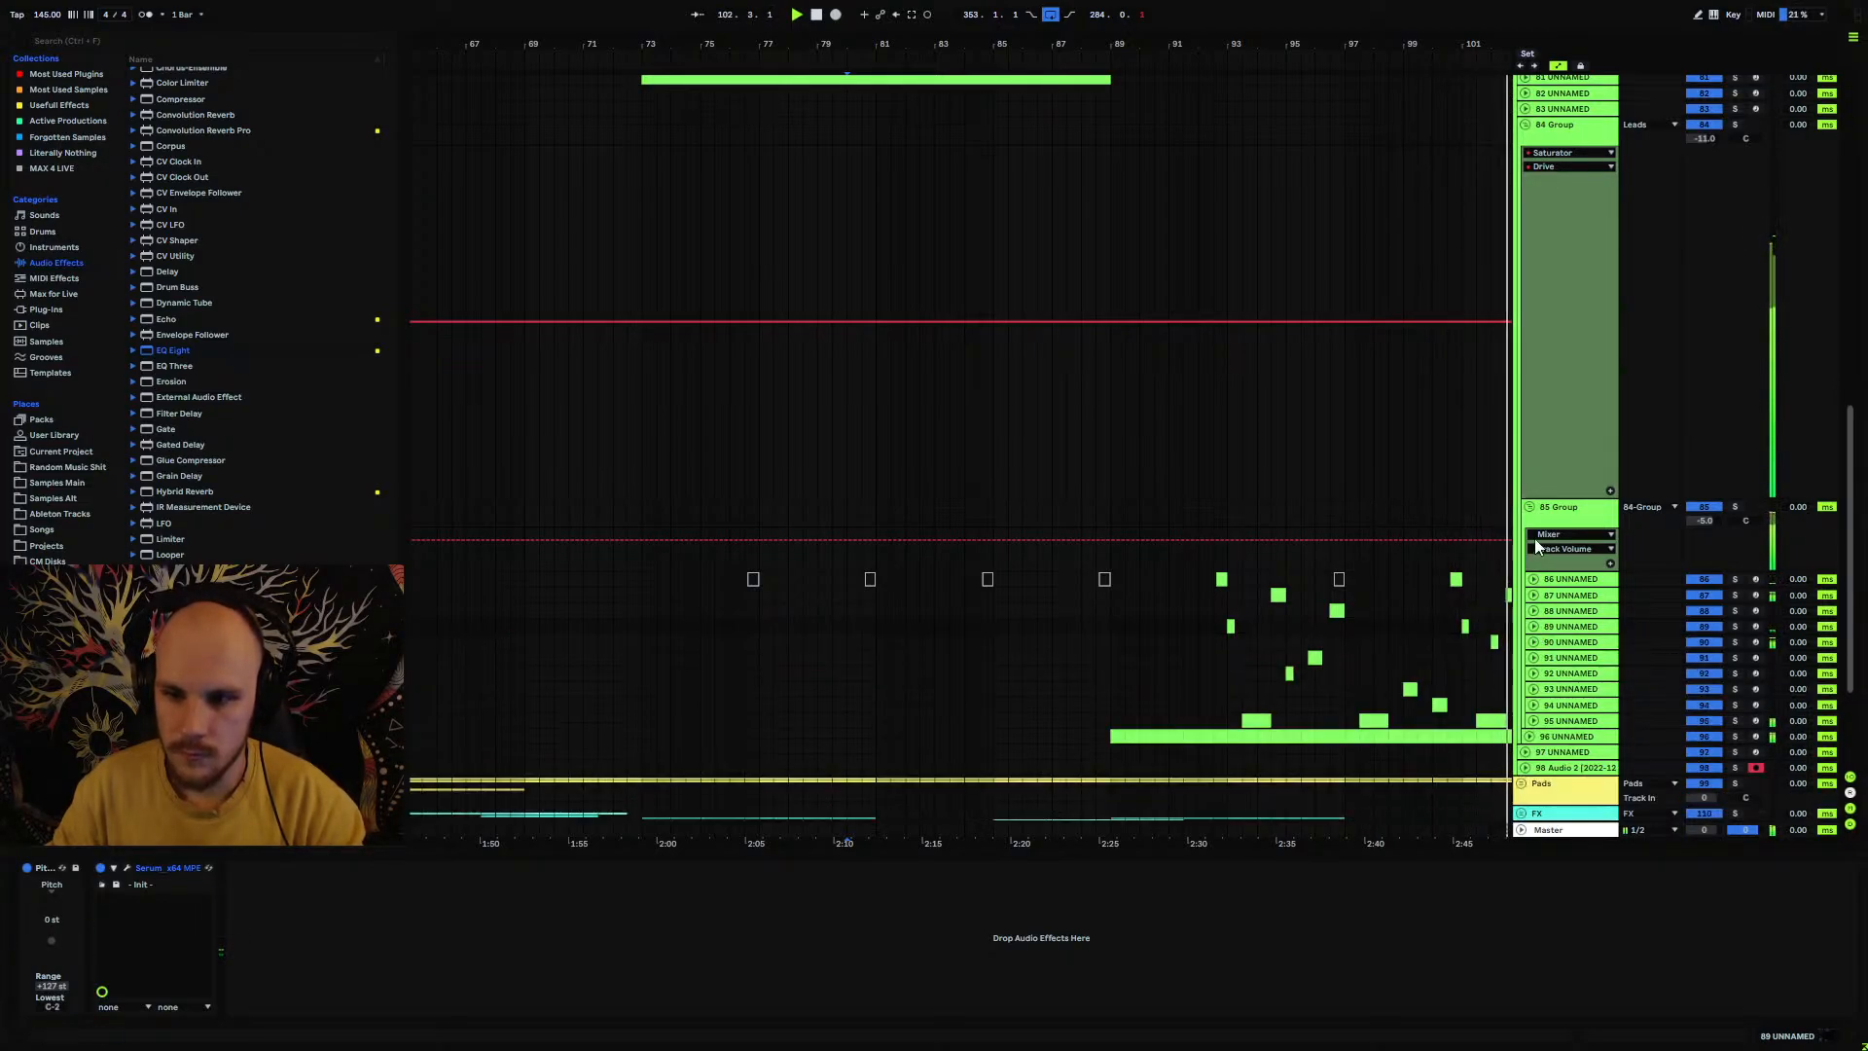
pyautogui.click(1525, 125)
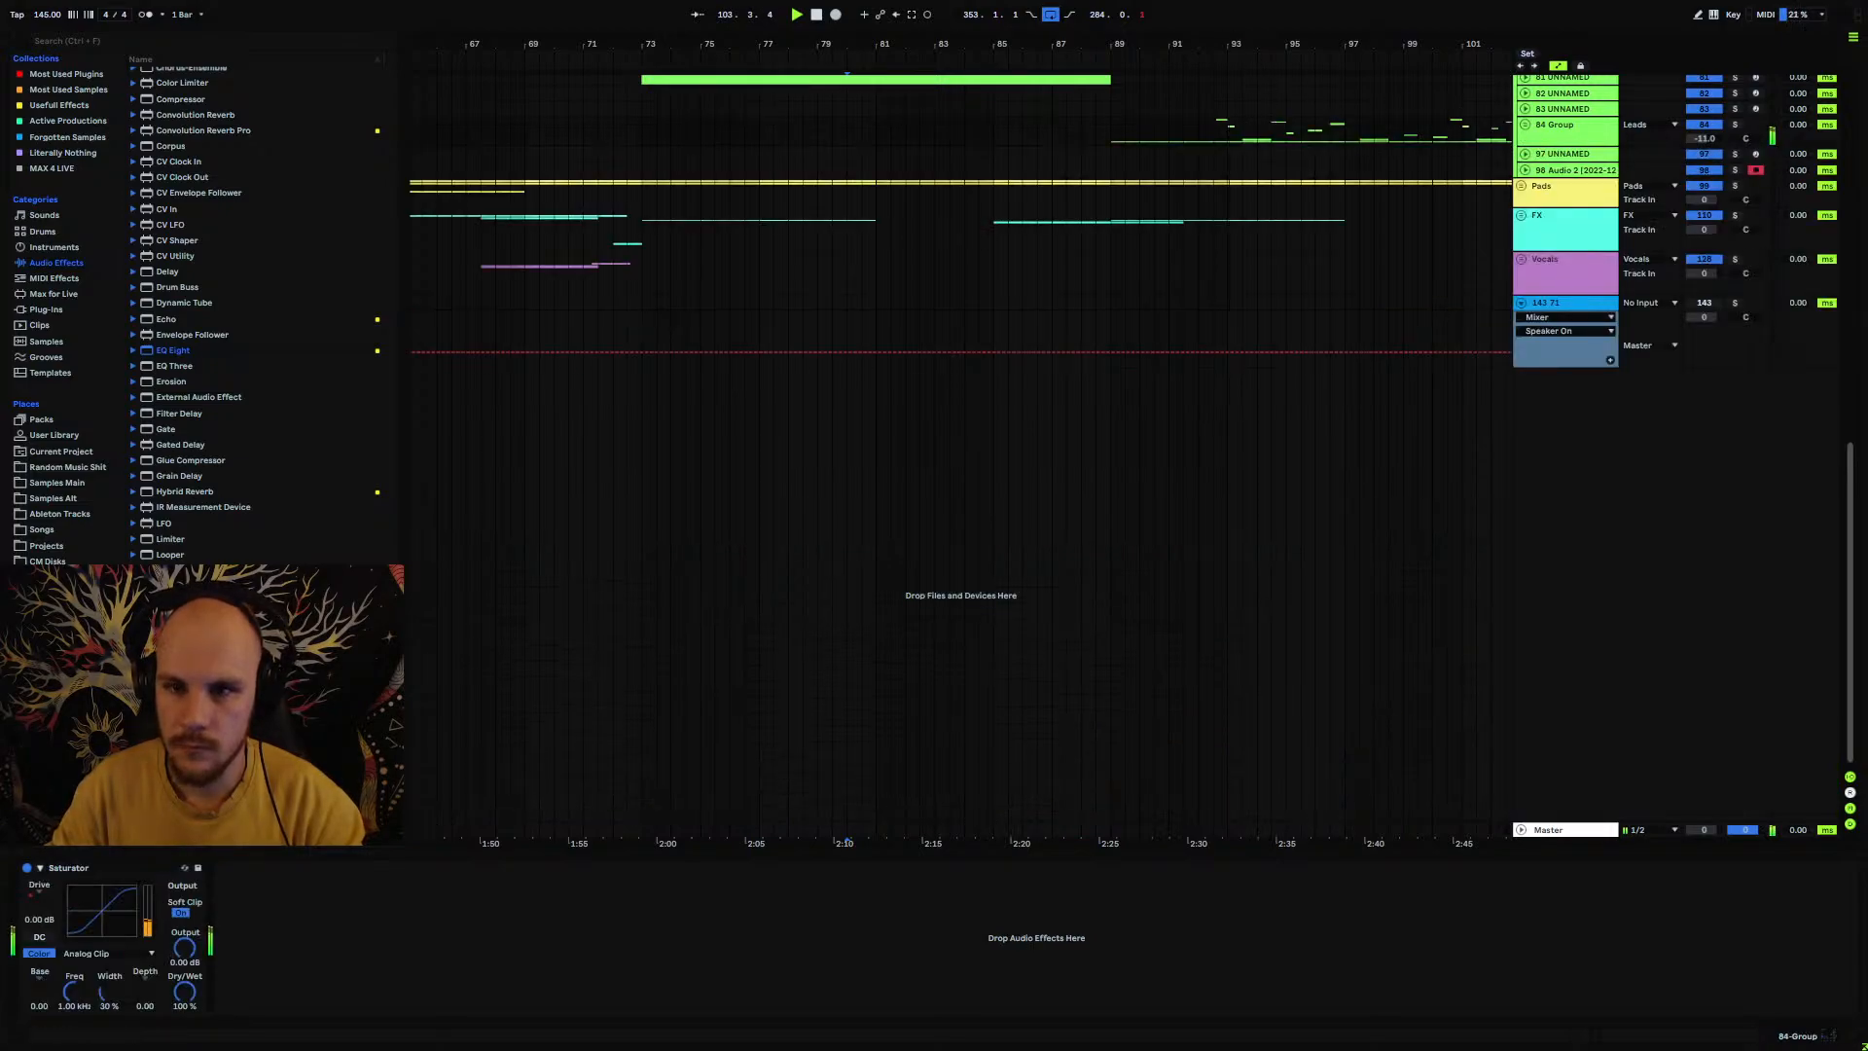
# Step: Listen through the build into the second drop around bar 113, reviewing the leads, FX, vocals and drums
pyautogui.moveTo(1235, 47); pyautogui.dragTo(710, 44)
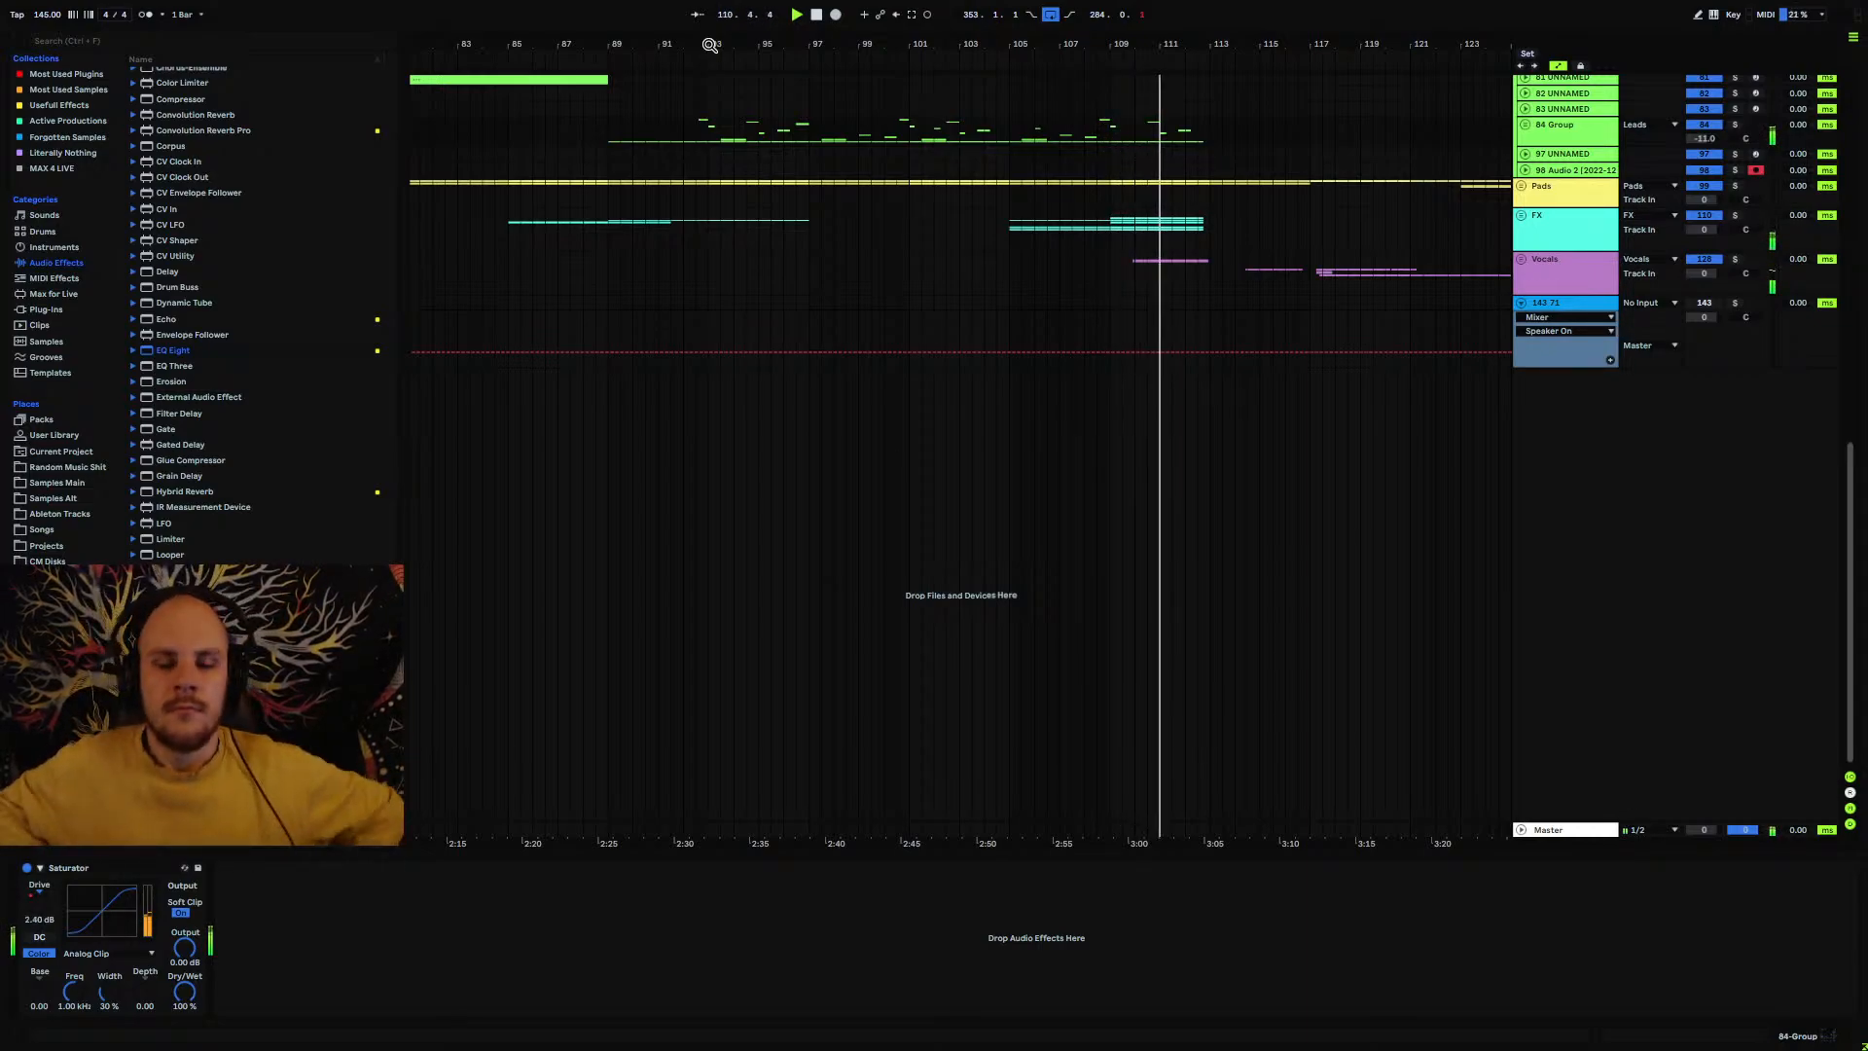
pyautogui.moveTo(1219, 39); pyautogui.dragTo(1165, 43)
pyautogui.scroll(8, 1132, 235)
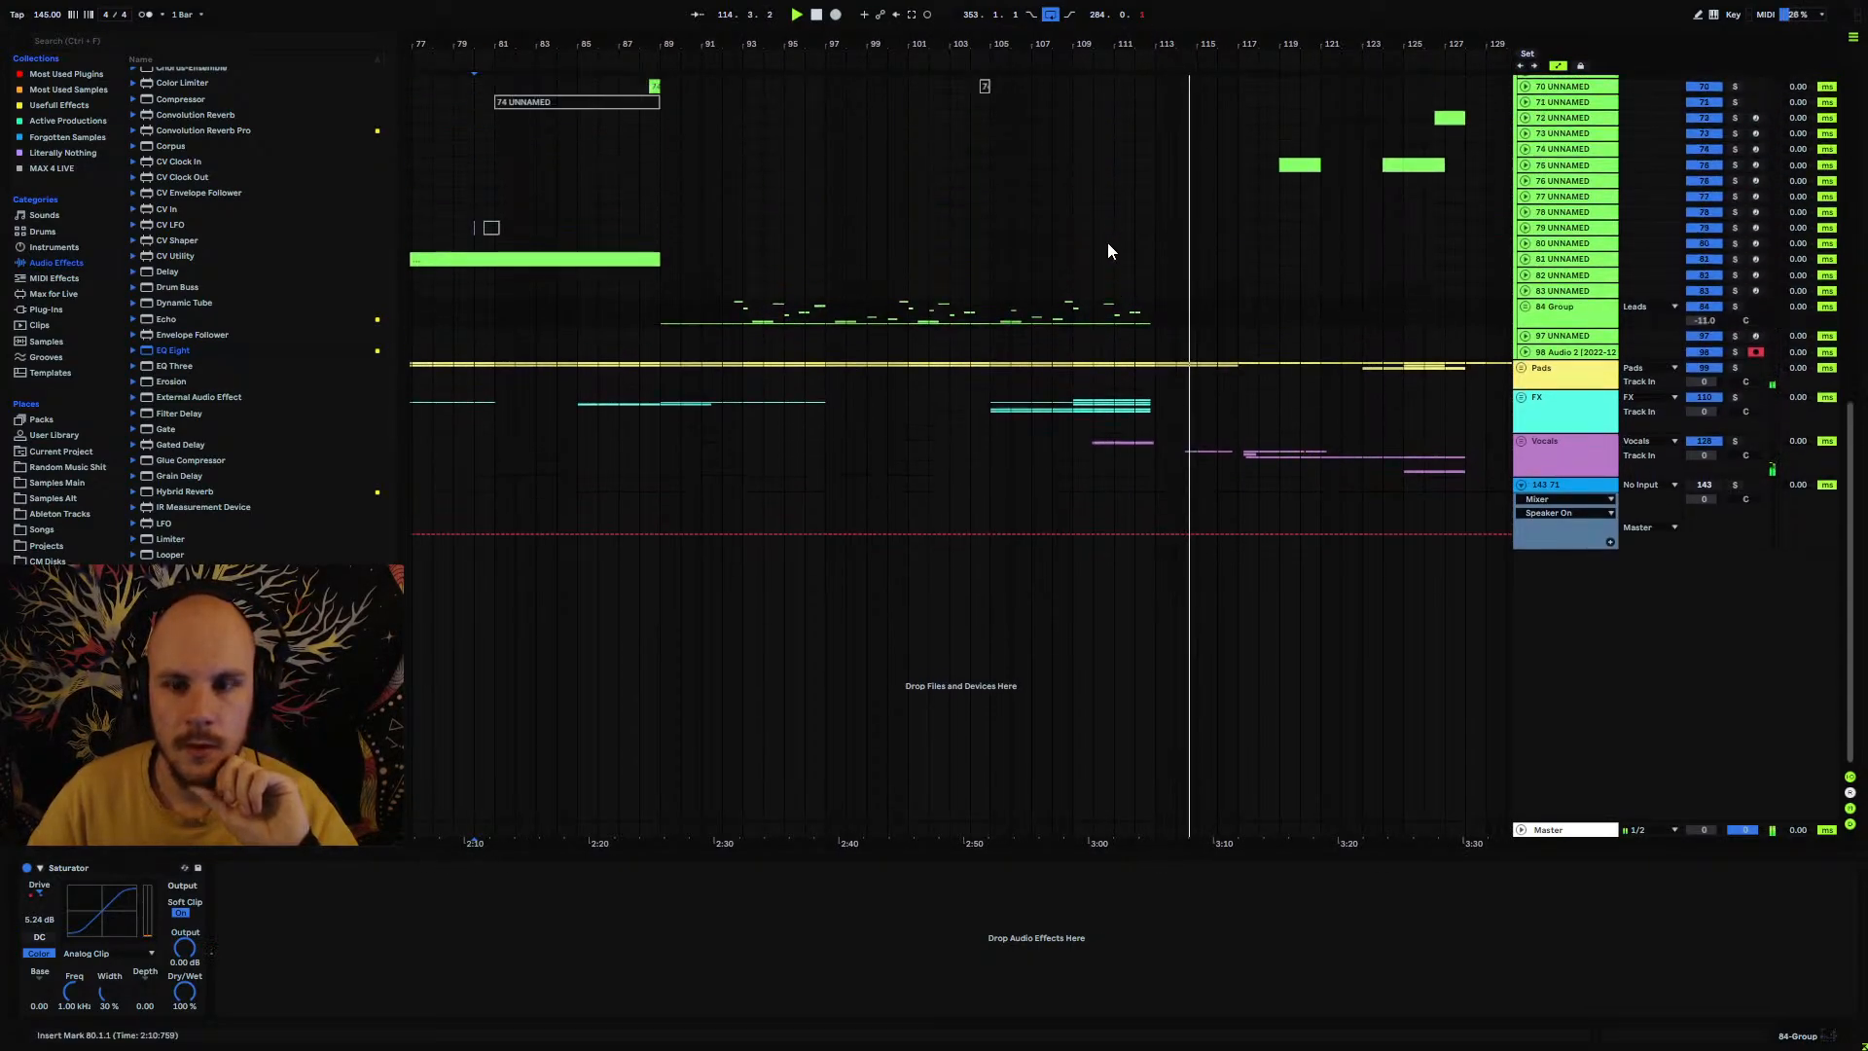
pyautogui.scroll(10, 1090, 233)
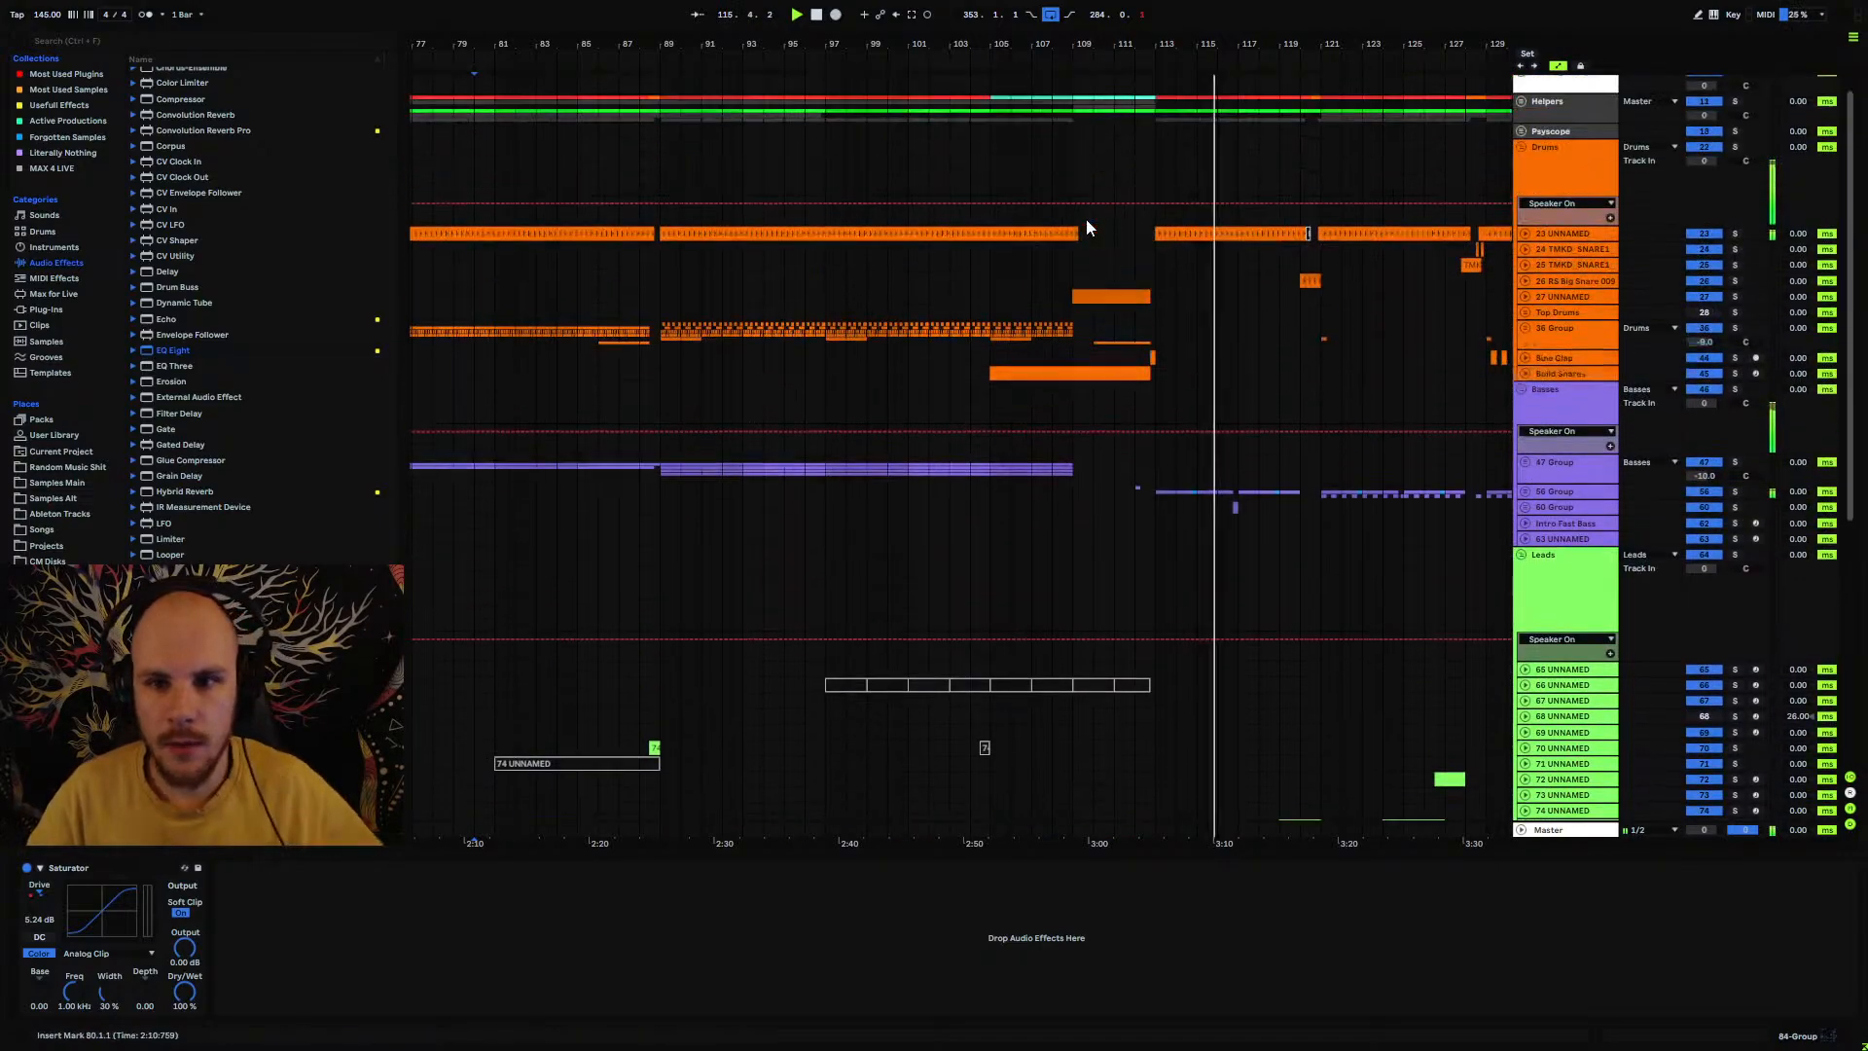
# Step: Expand the Helpers group and record the master output onto the MASTER RECORDING track from bar 97 past the drop at bar 113
pyautogui.click(1521, 129)
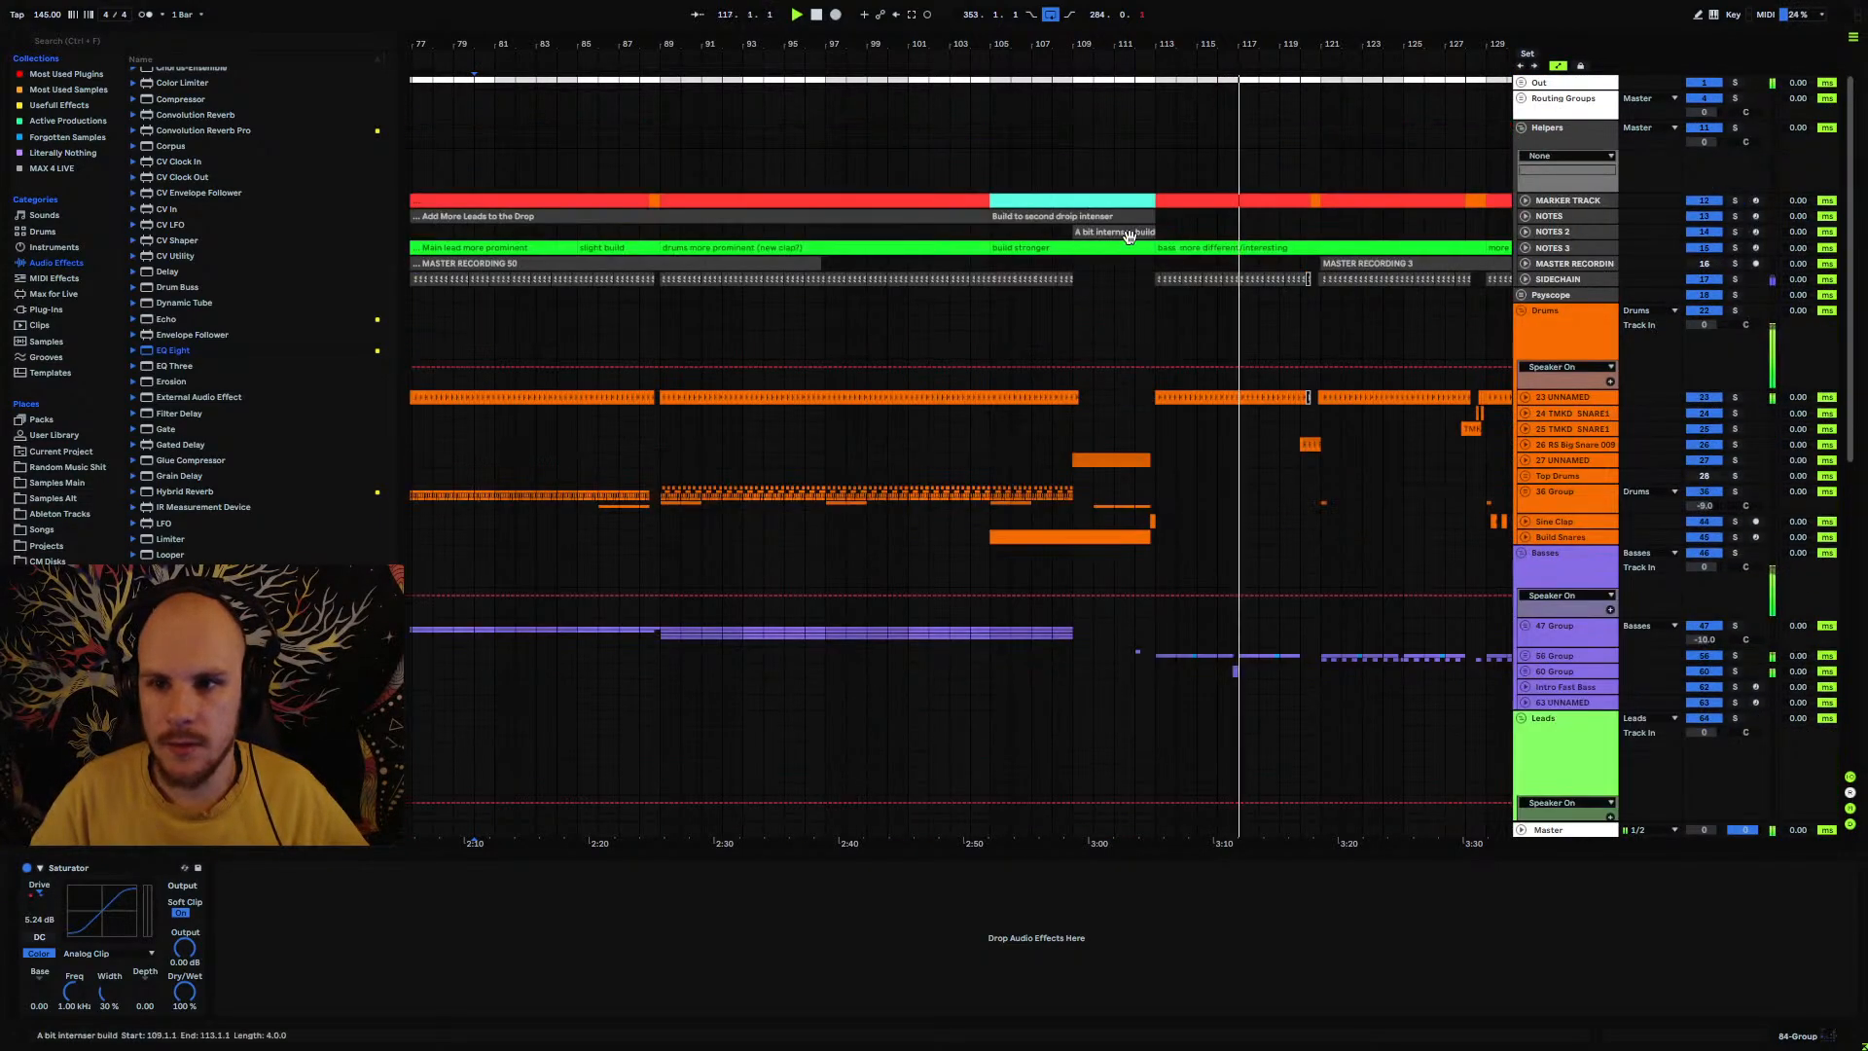
pyautogui.click(1525, 263)
pyautogui.click(970, 263)
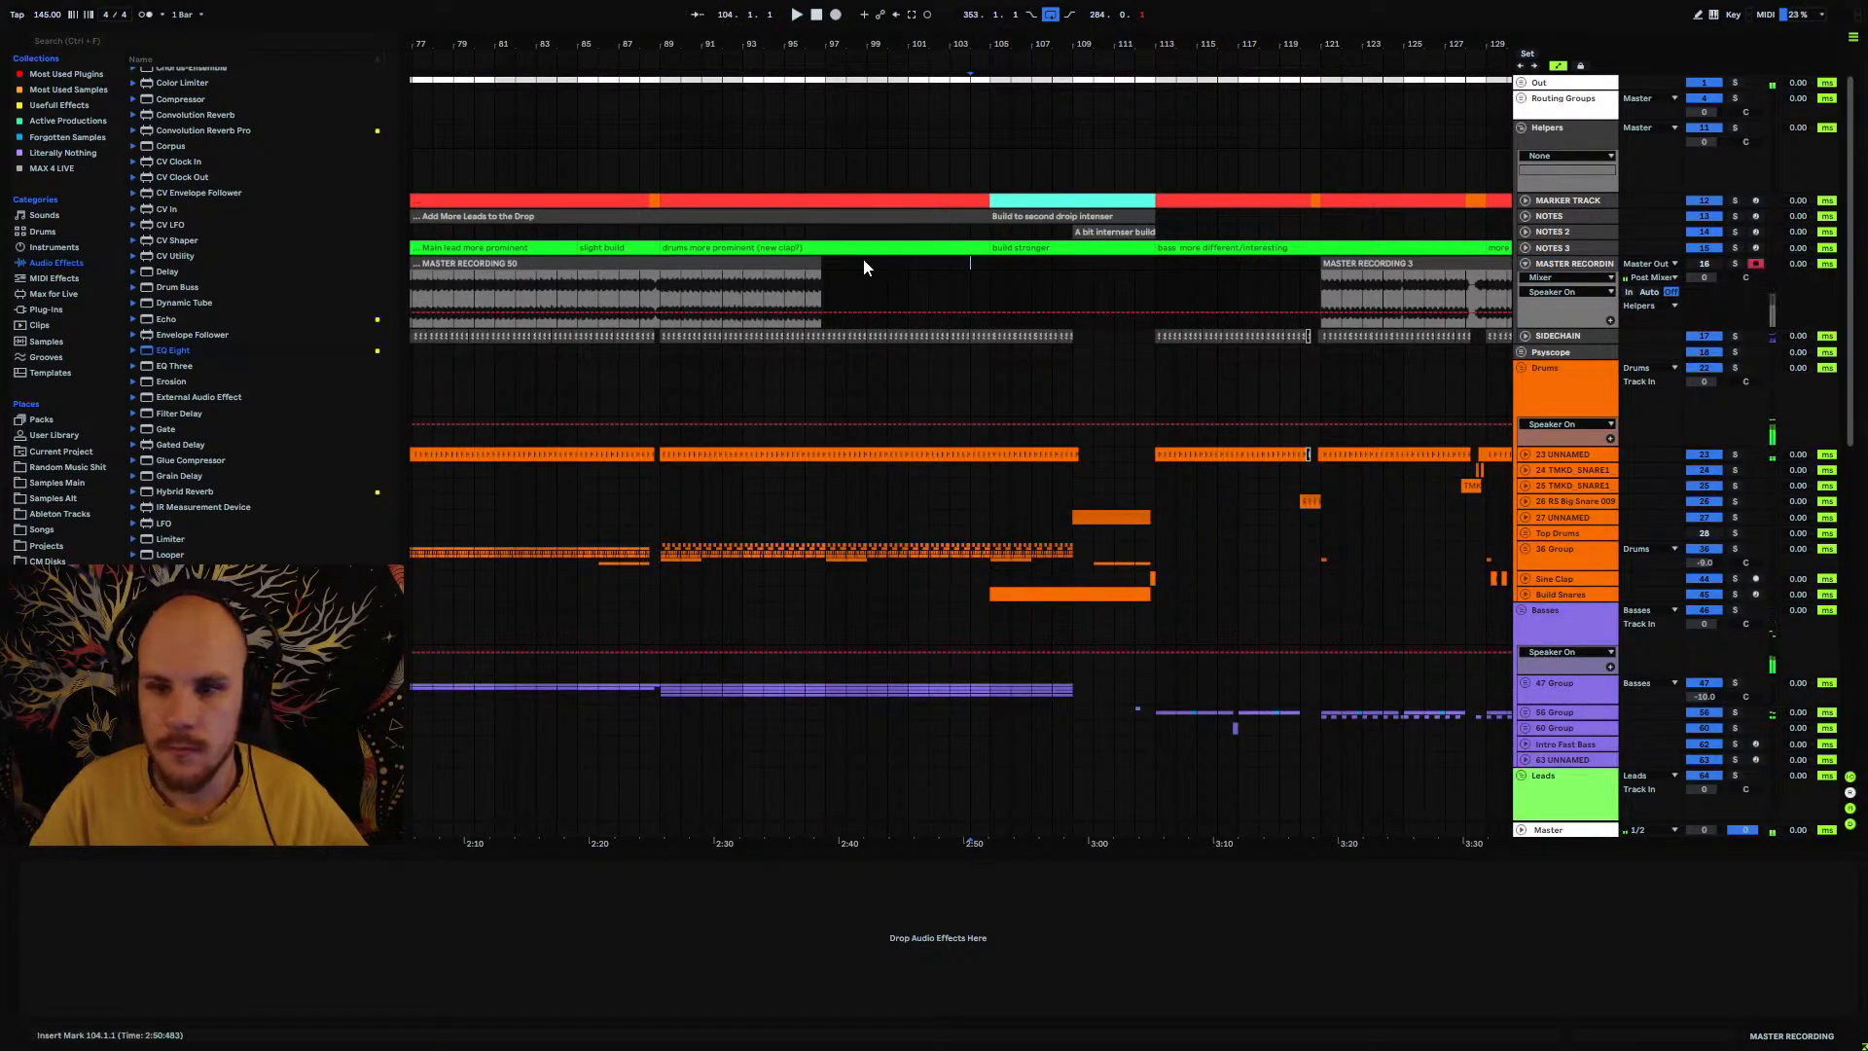
pyautogui.press('F9')
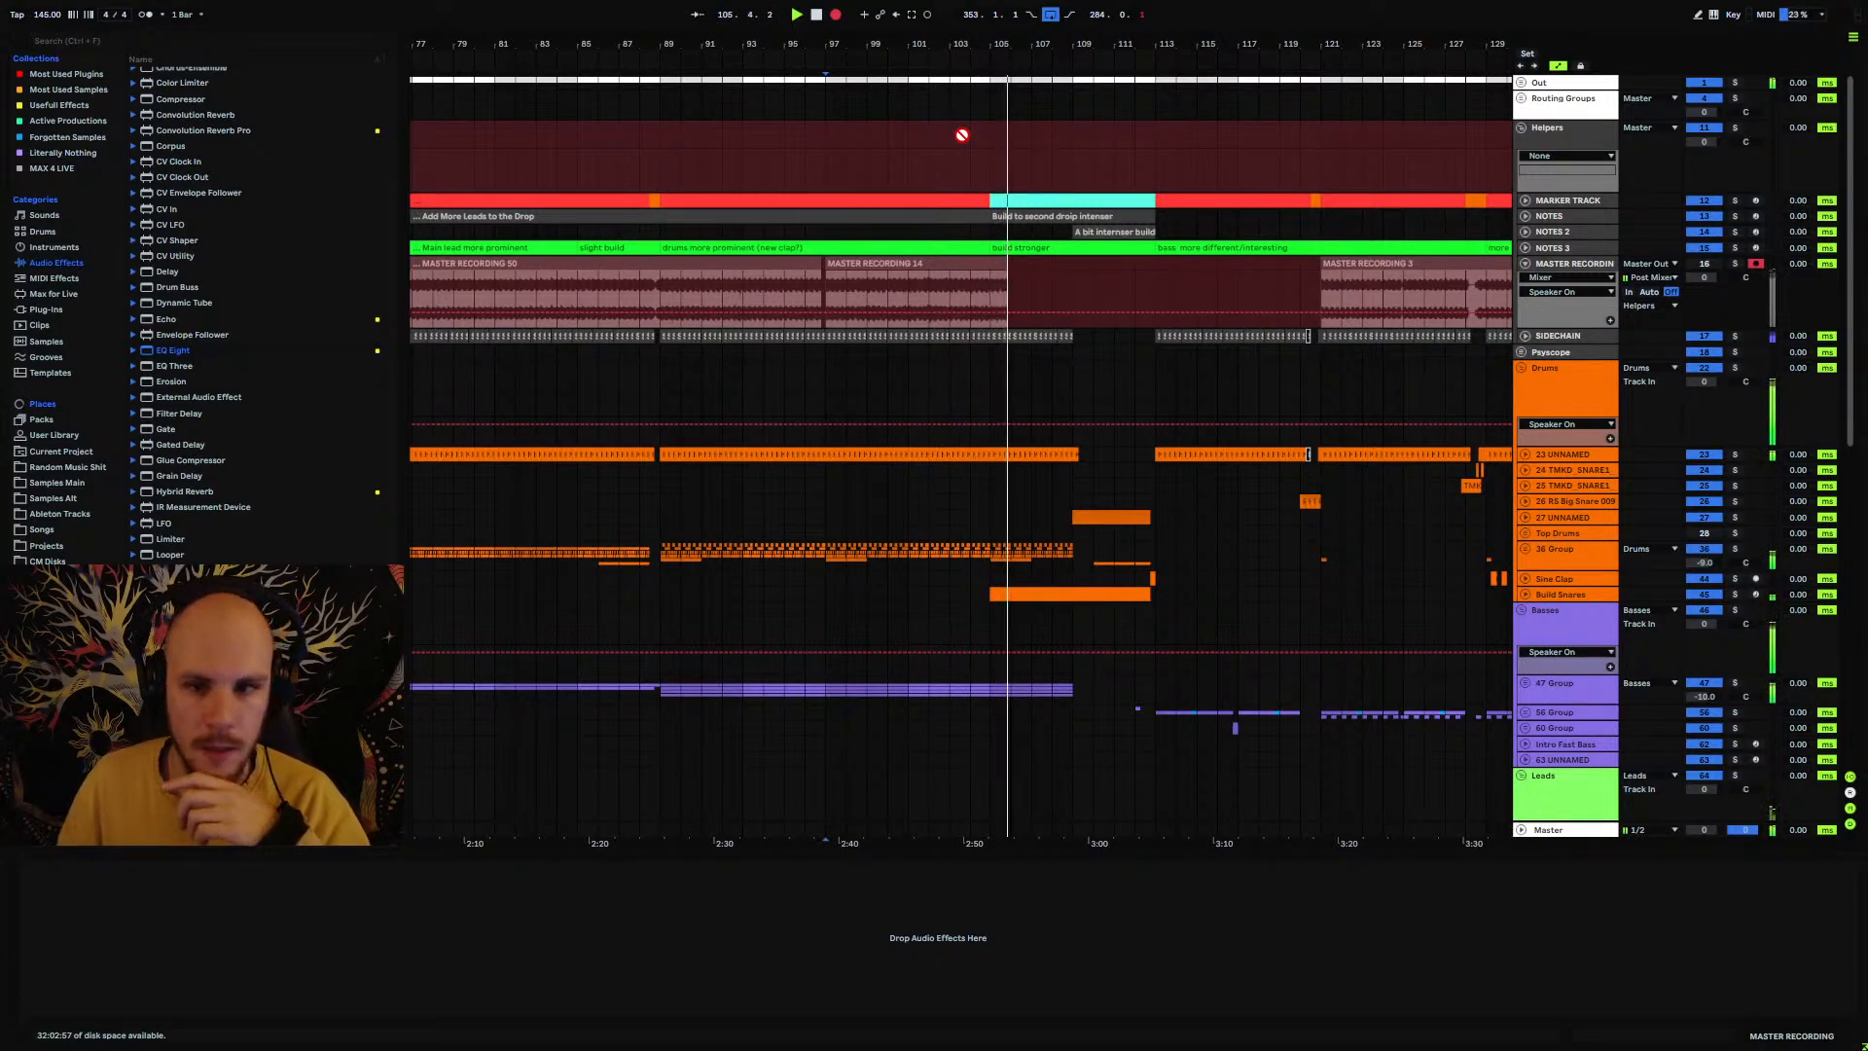
pyautogui.scroll(-4, 856, 598)
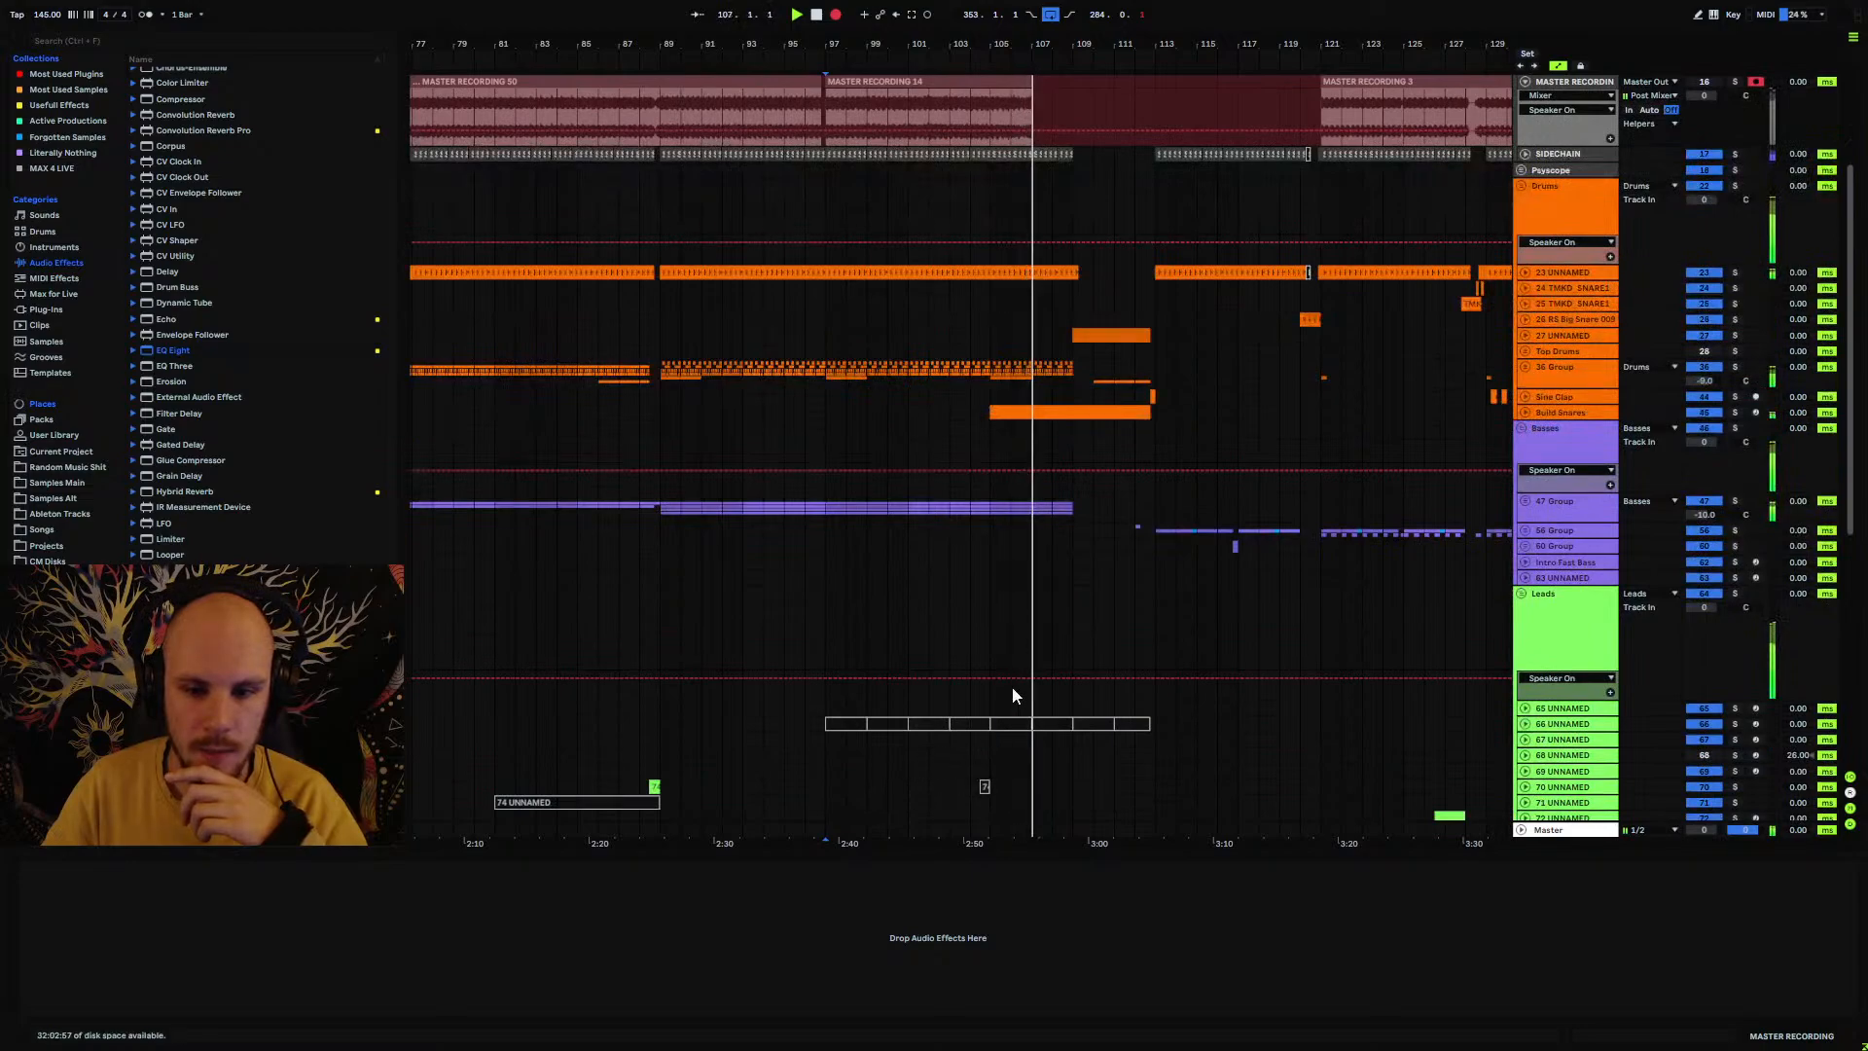
pyautogui.scroll(4, 1012, 688)
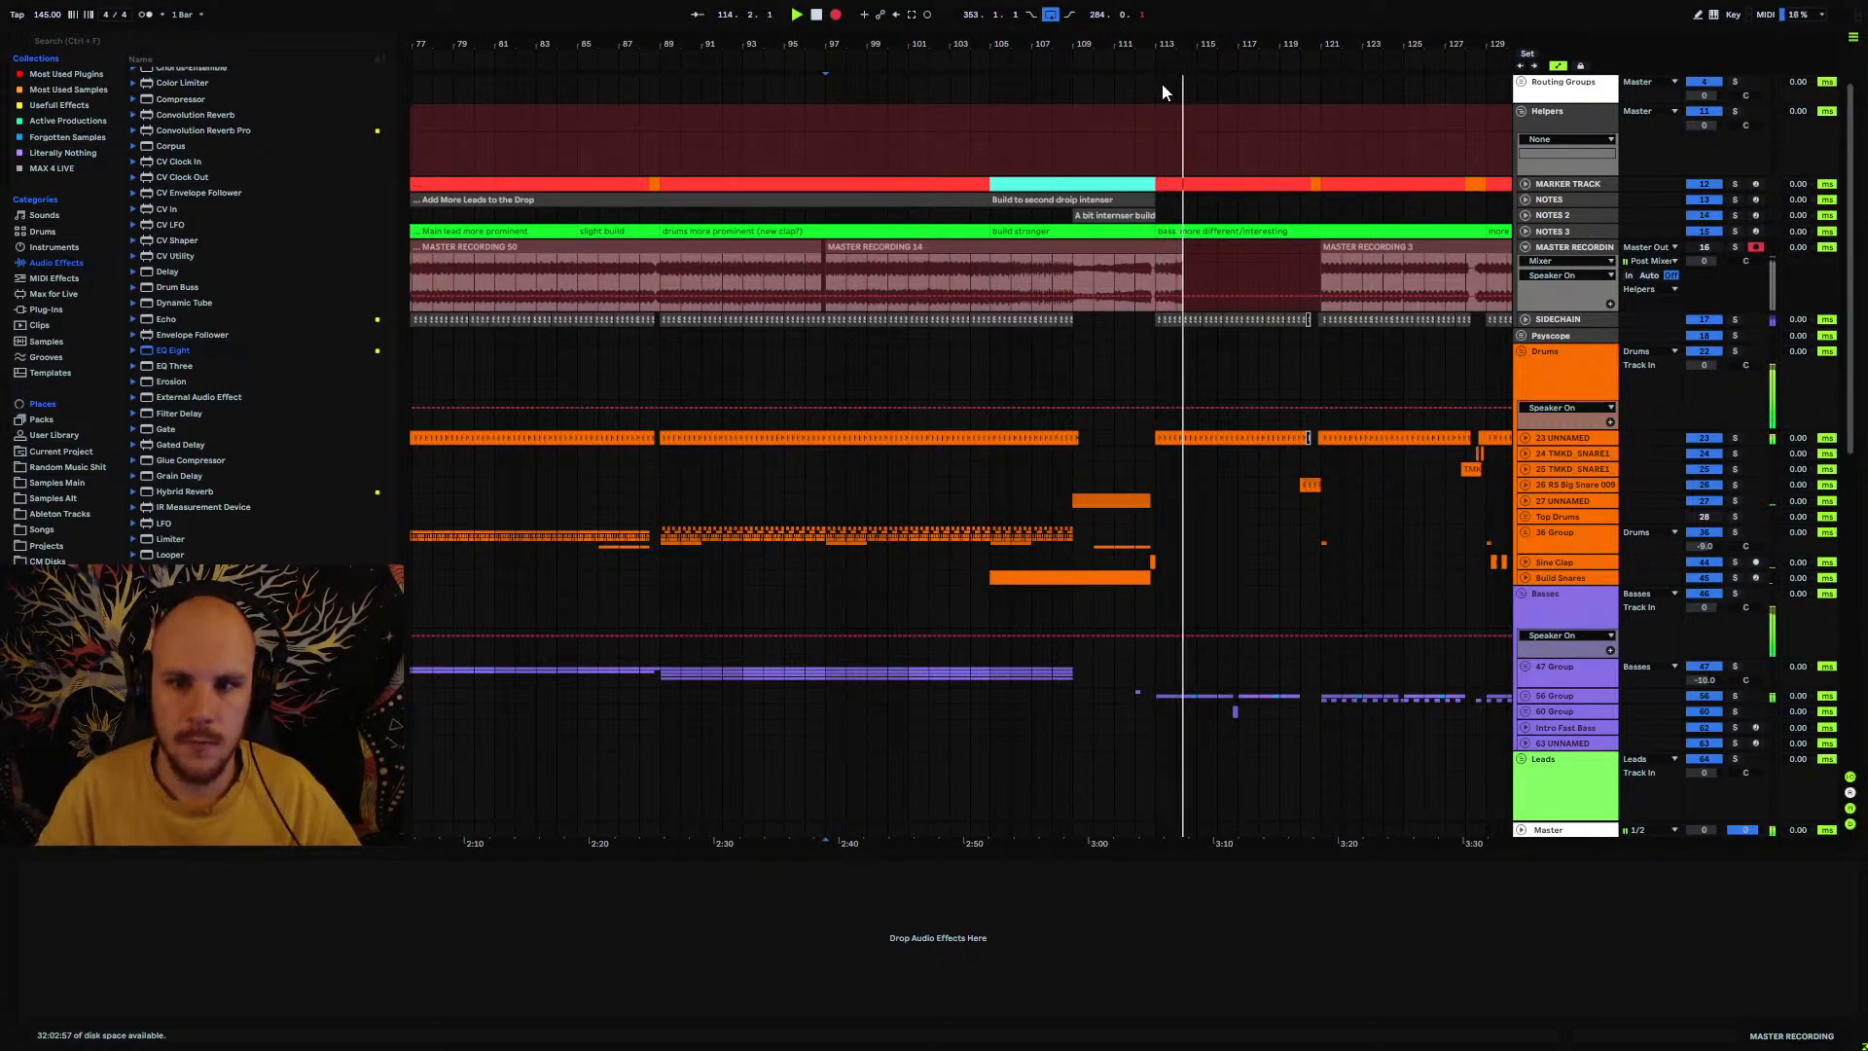
pyautogui.moveTo(1151, 47); pyautogui.dragTo(1150, 155)
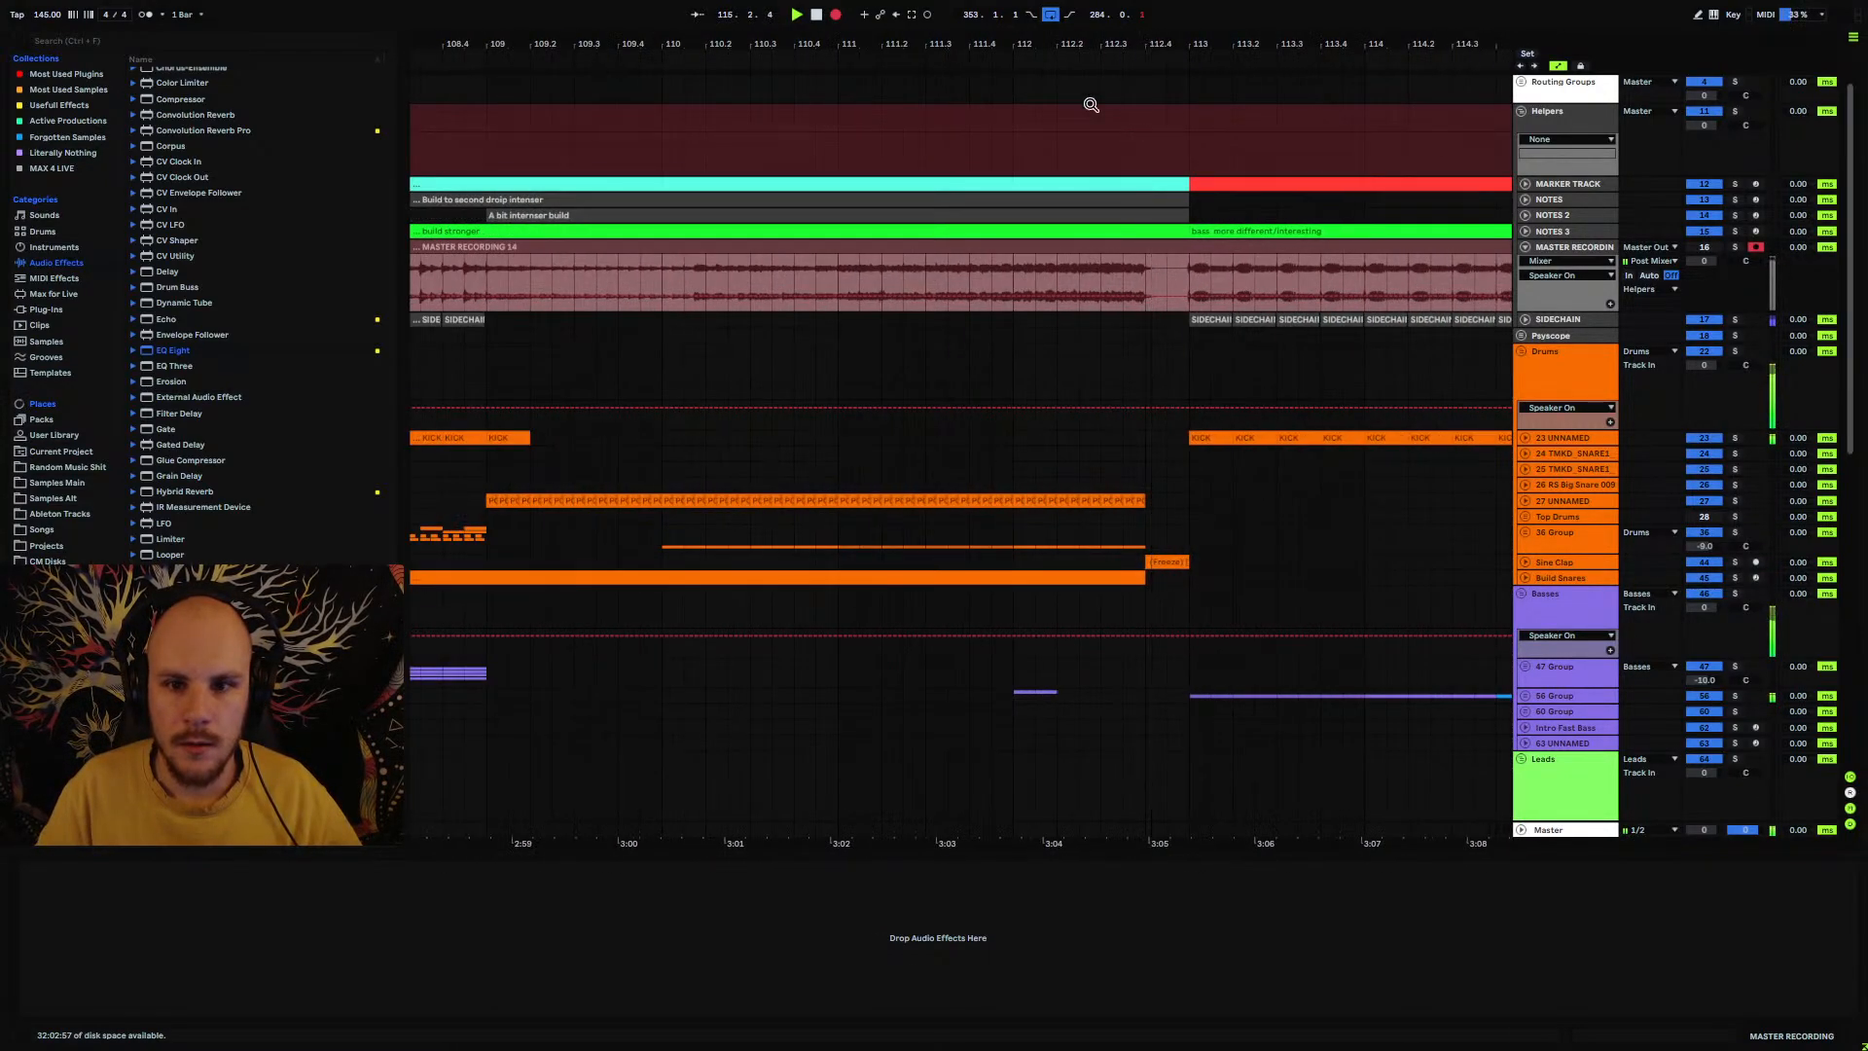
pyautogui.press('space')
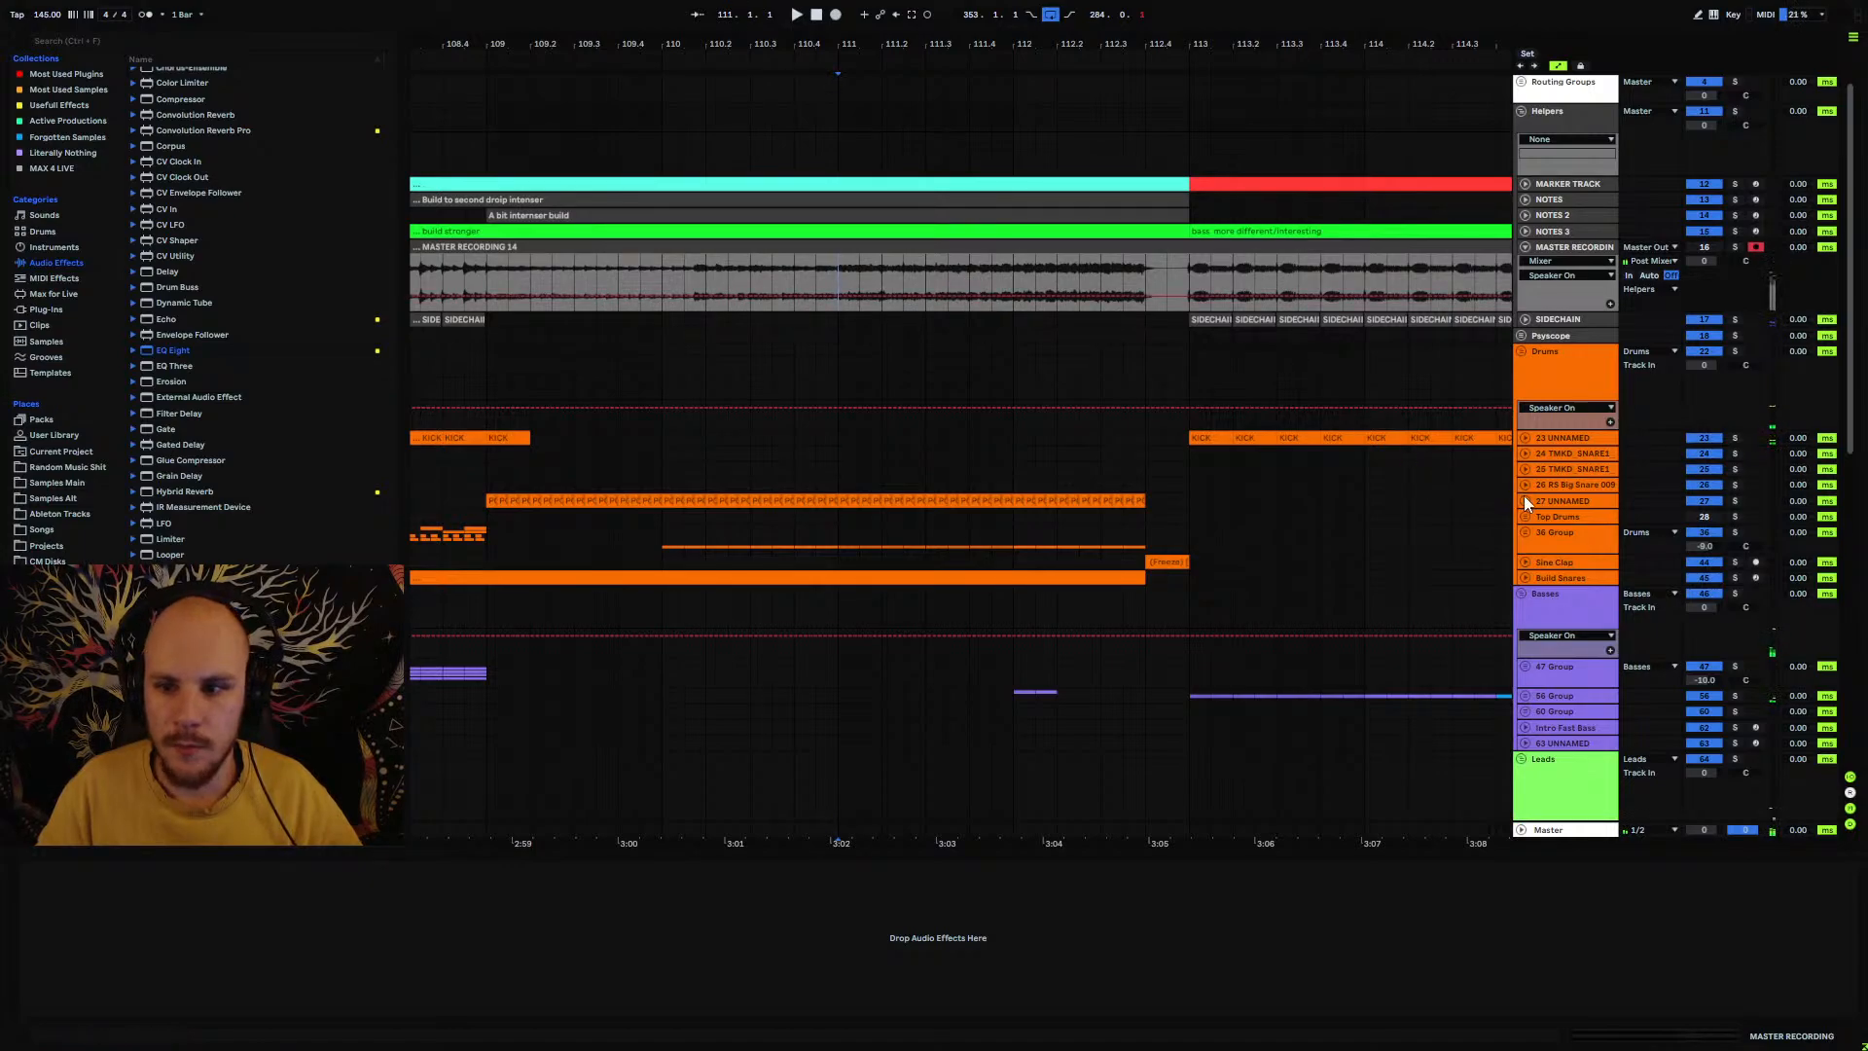
# Step: Examine the volume, filter, reverb and transpose automation of track 27 and Build Snares in the build before bar 113
pyautogui.click(1525, 500)
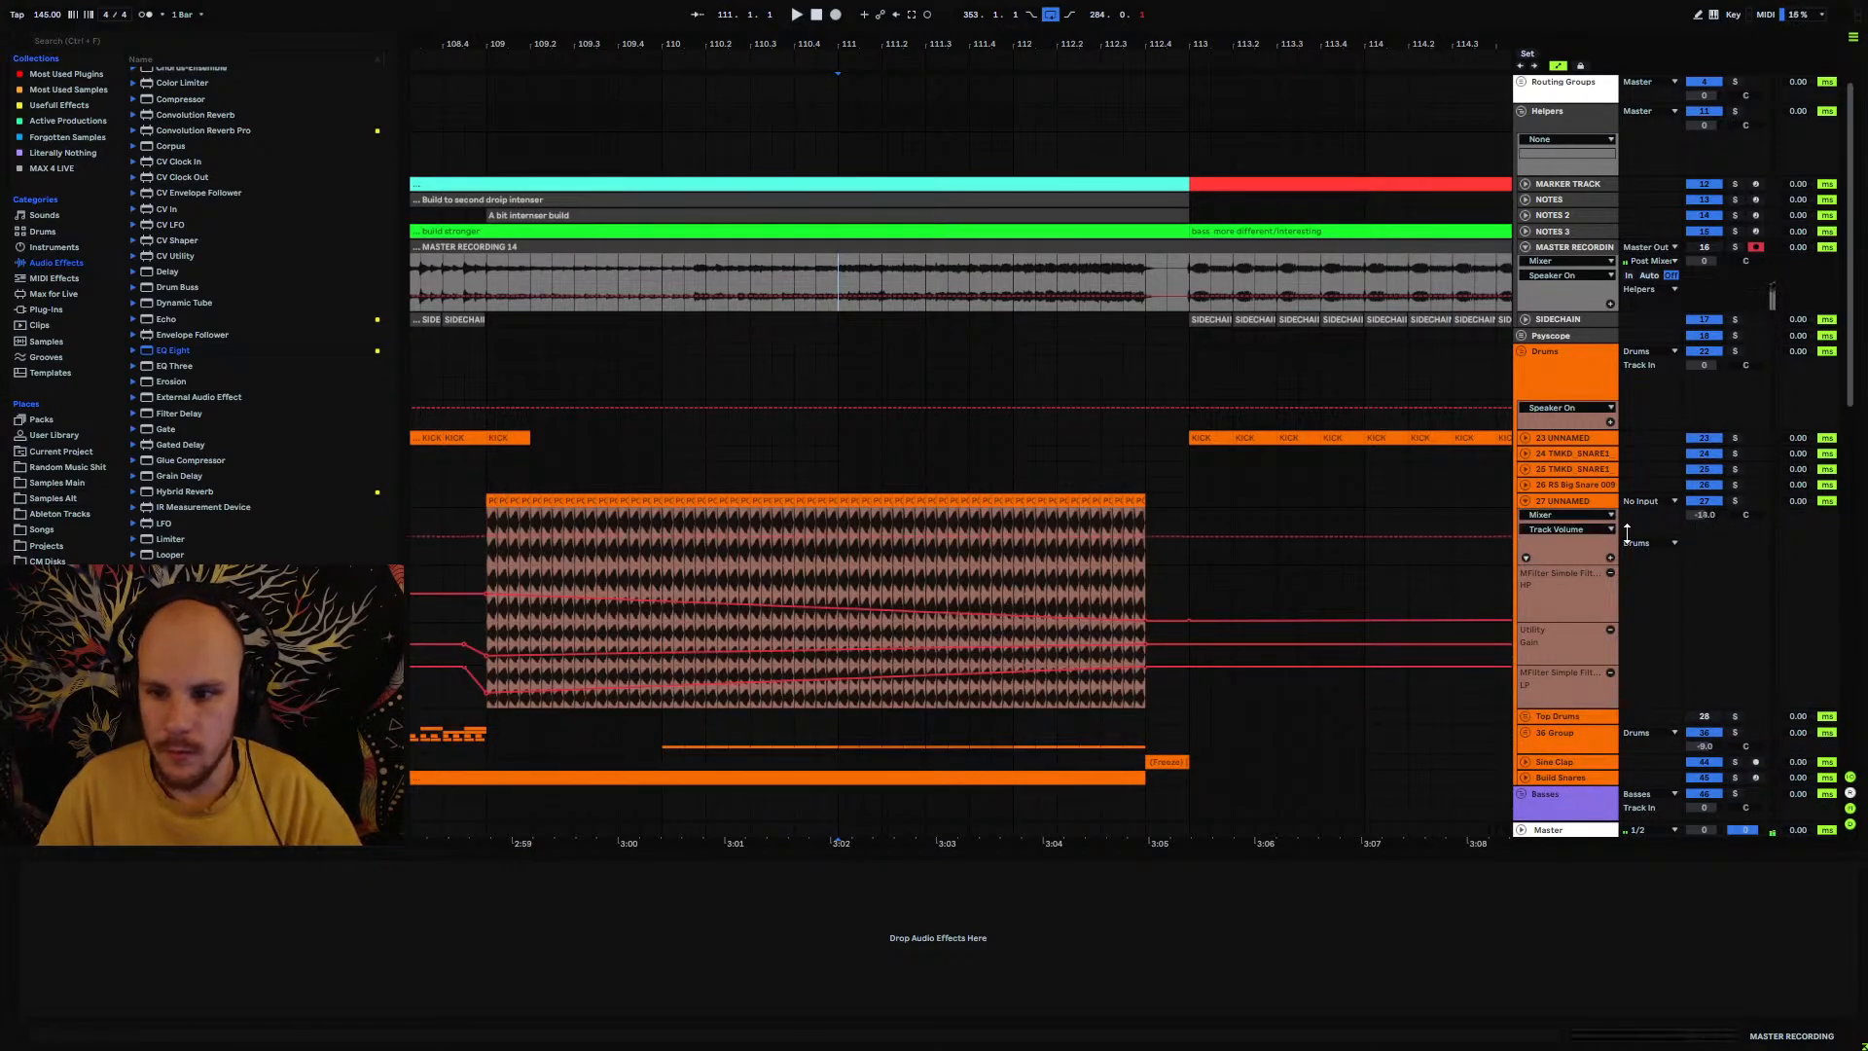
pyautogui.click(1524, 500)
pyautogui.scroll(-2, 1416, 511)
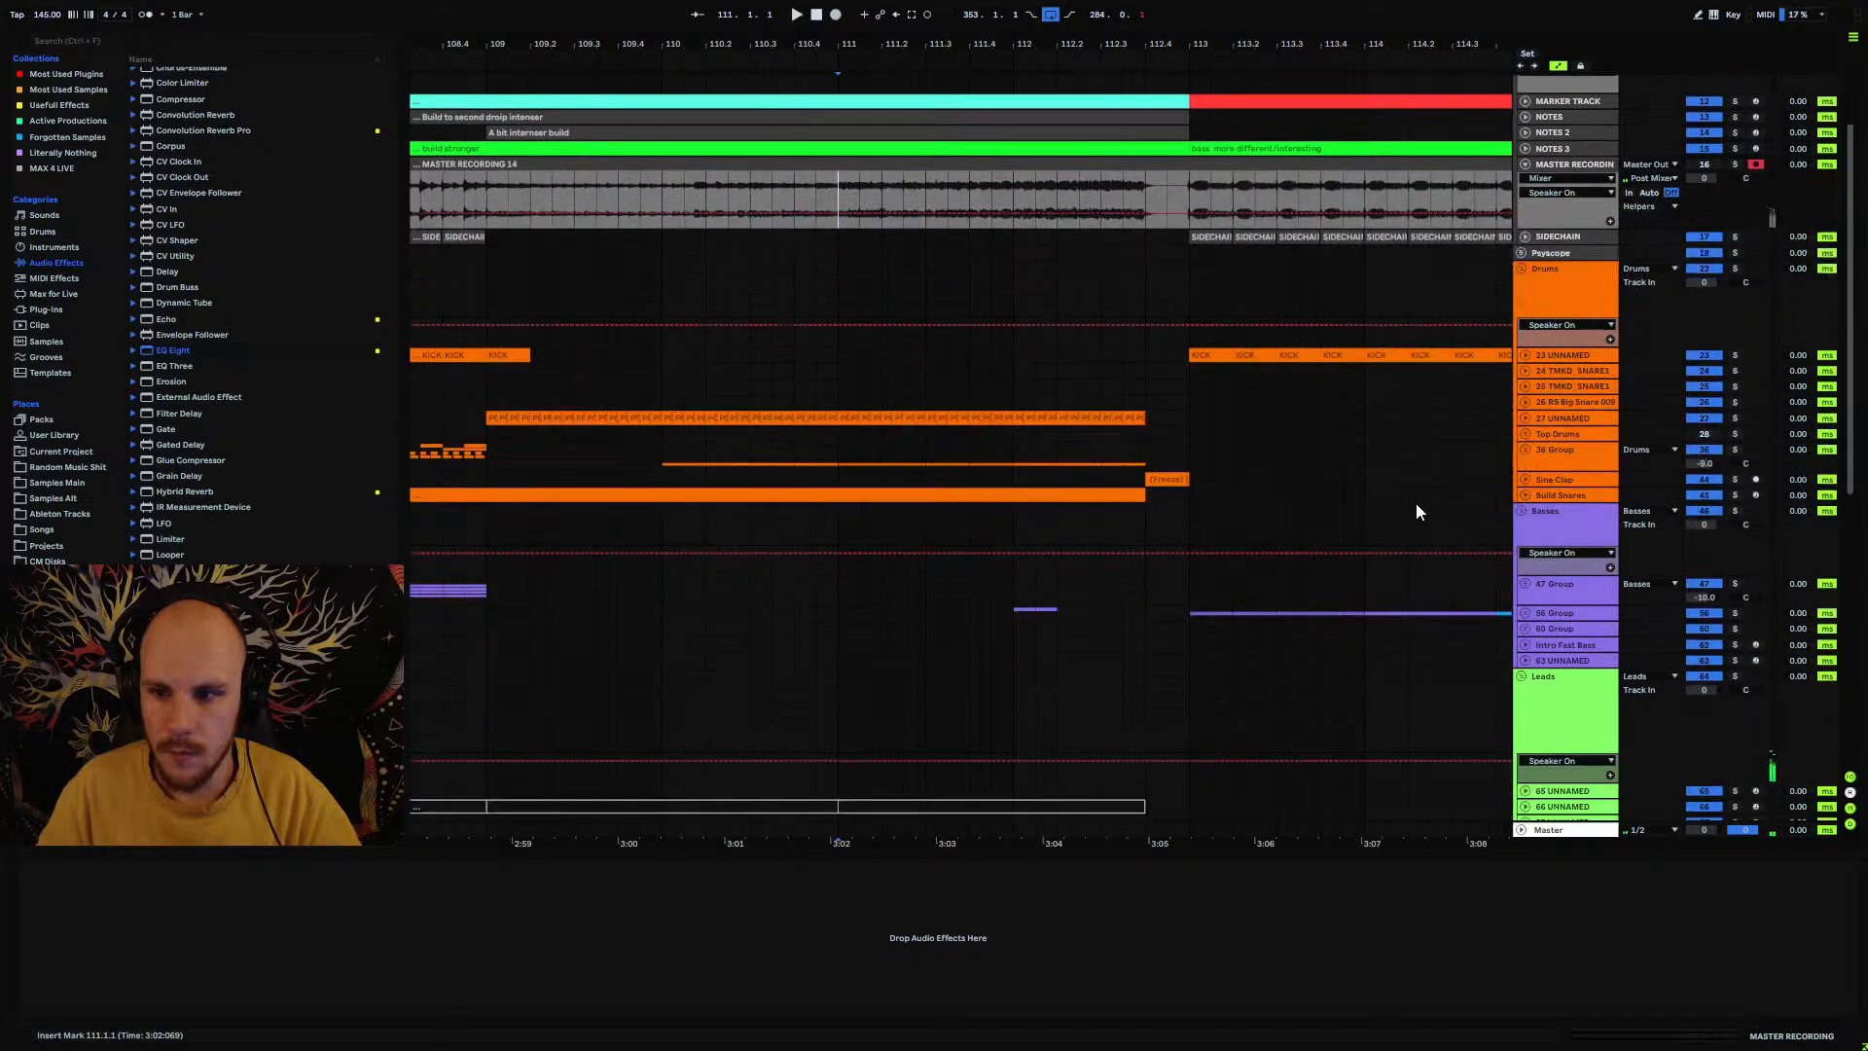
pyautogui.click(1524, 495)
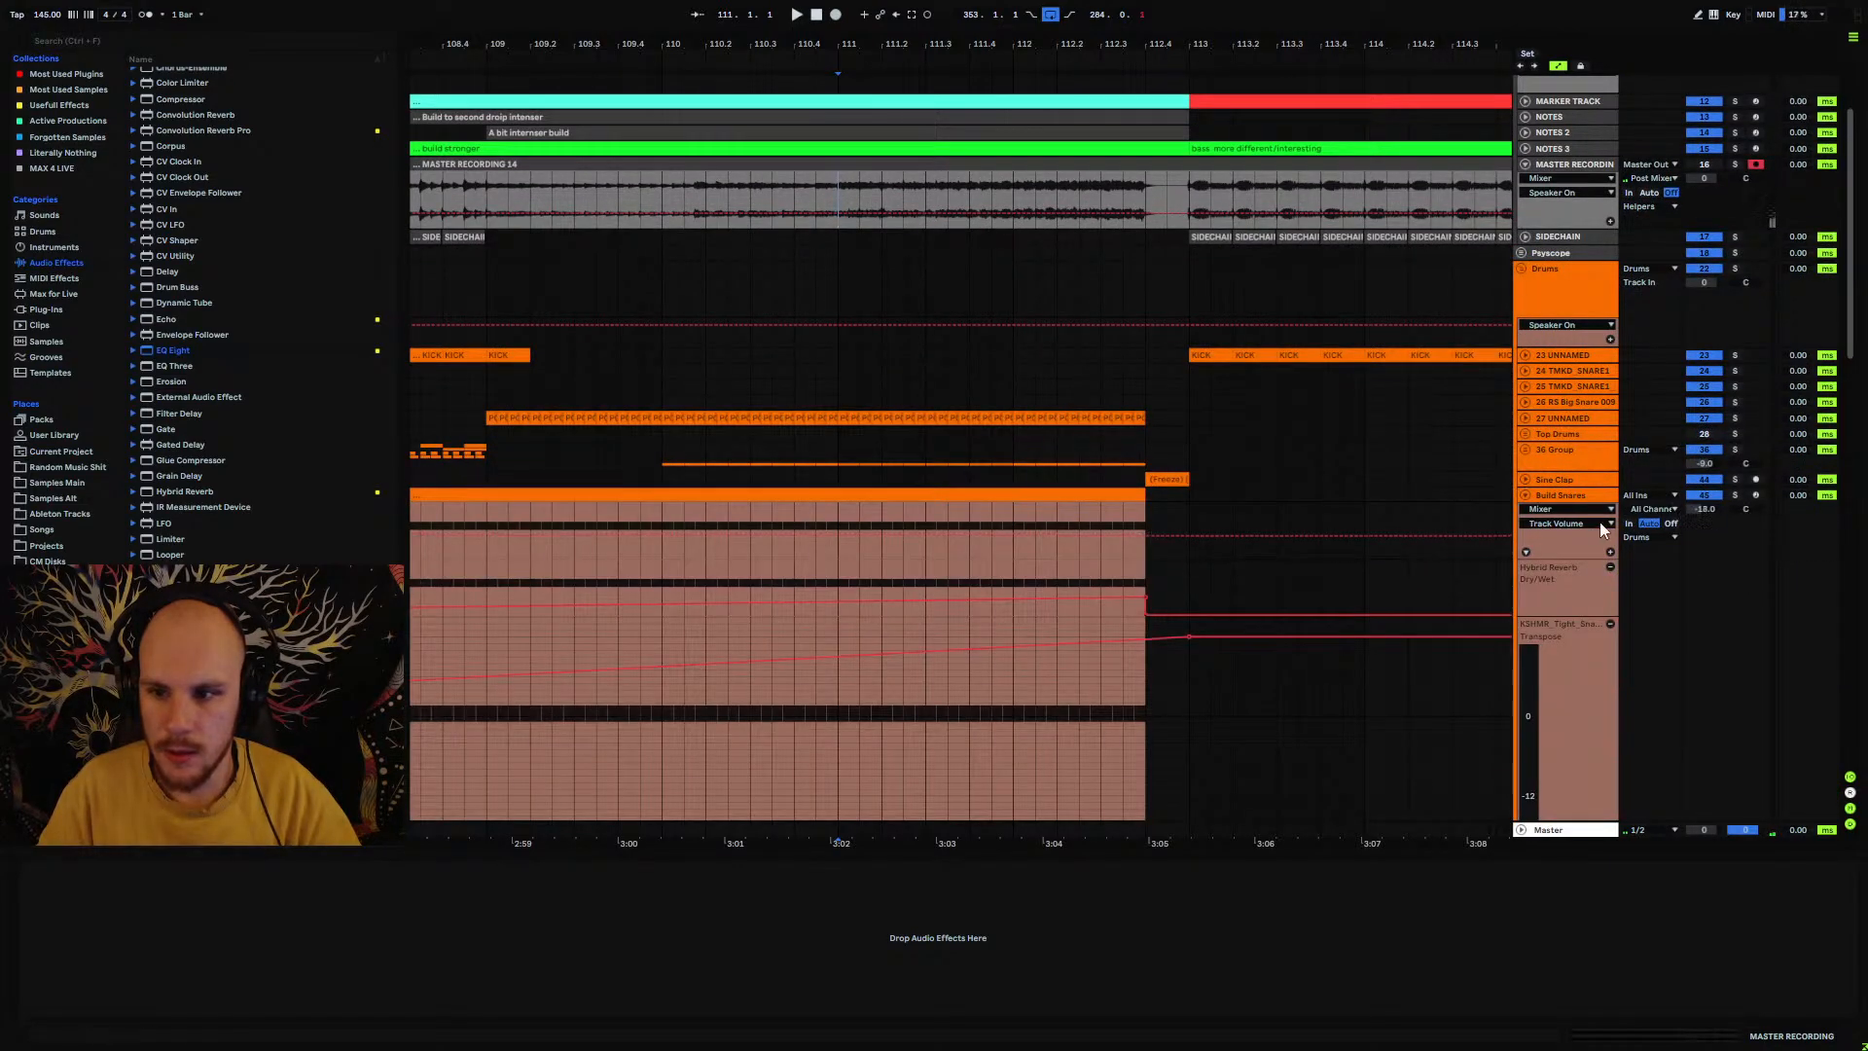
pyautogui.click(1525, 495)
# Step: Set the volume of 84 Group to -13.0 dB and fold it together with the Leads group
pyautogui.scroll(-10, 963, 516)
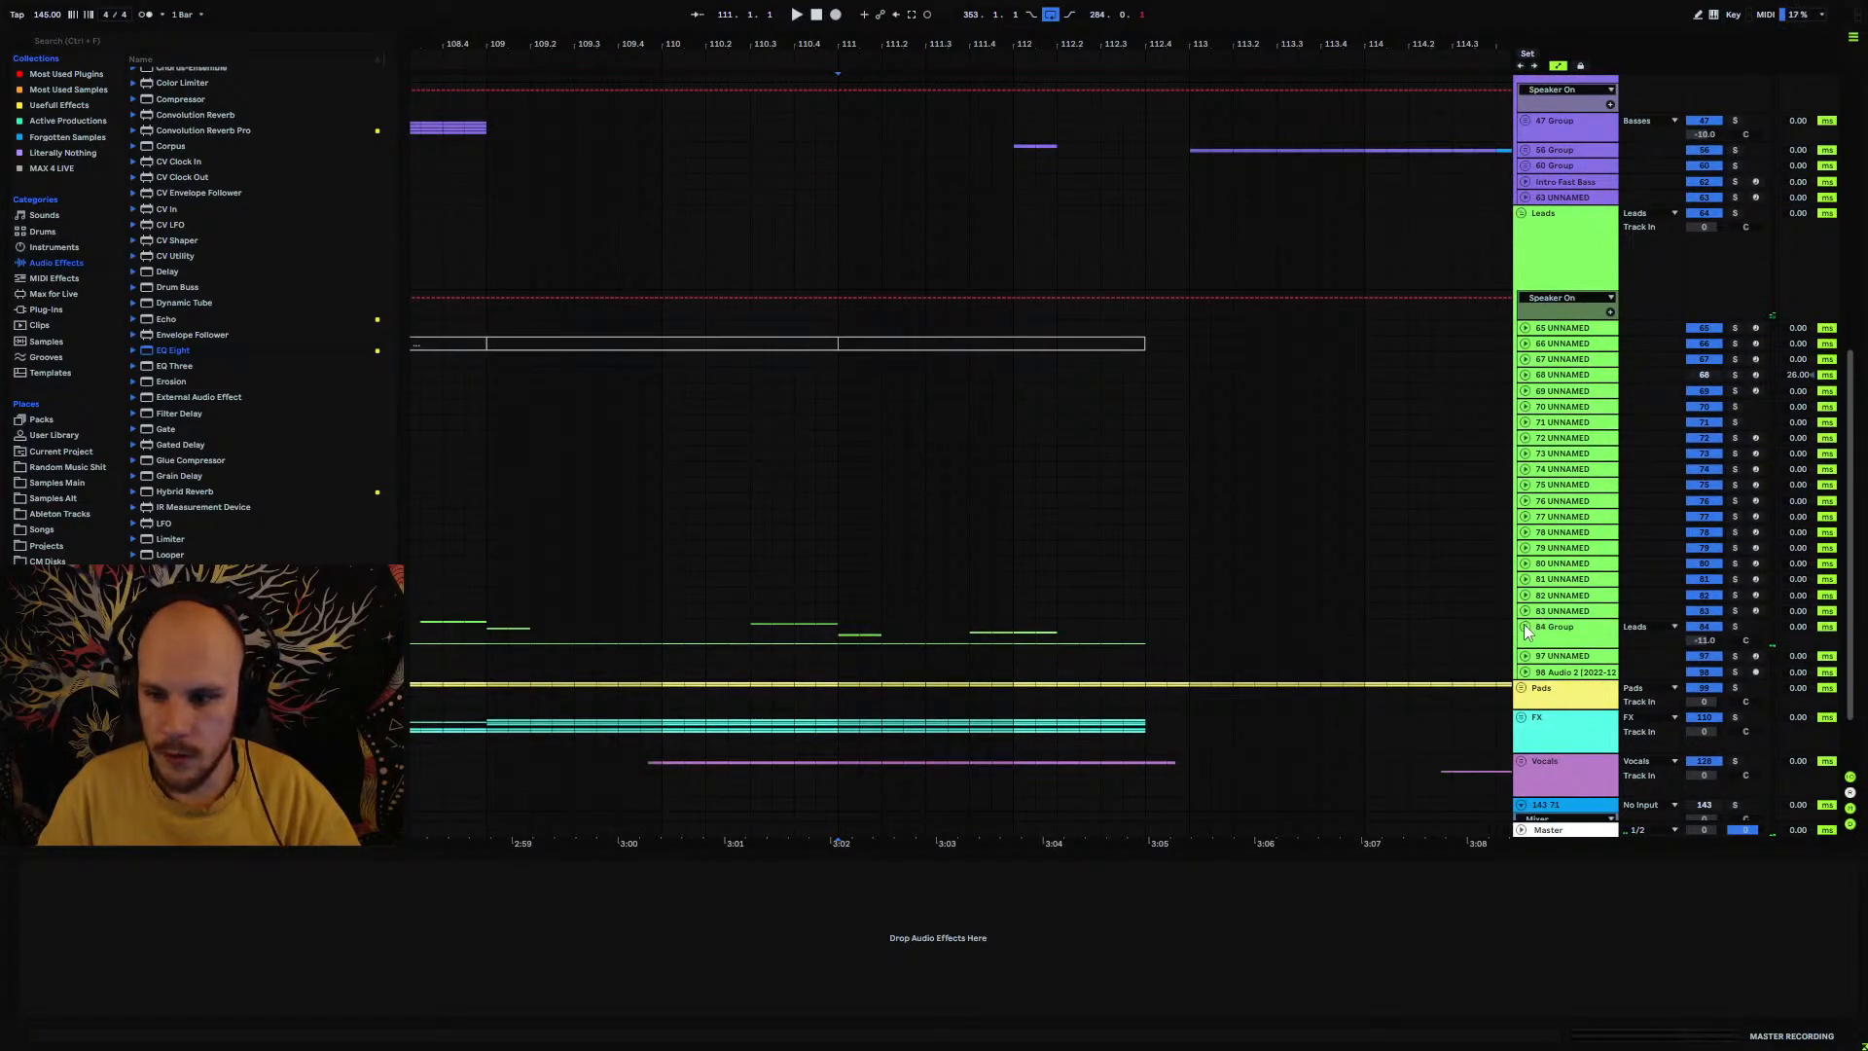
pyautogui.click(1525, 627)
pyautogui.click(1704, 641)
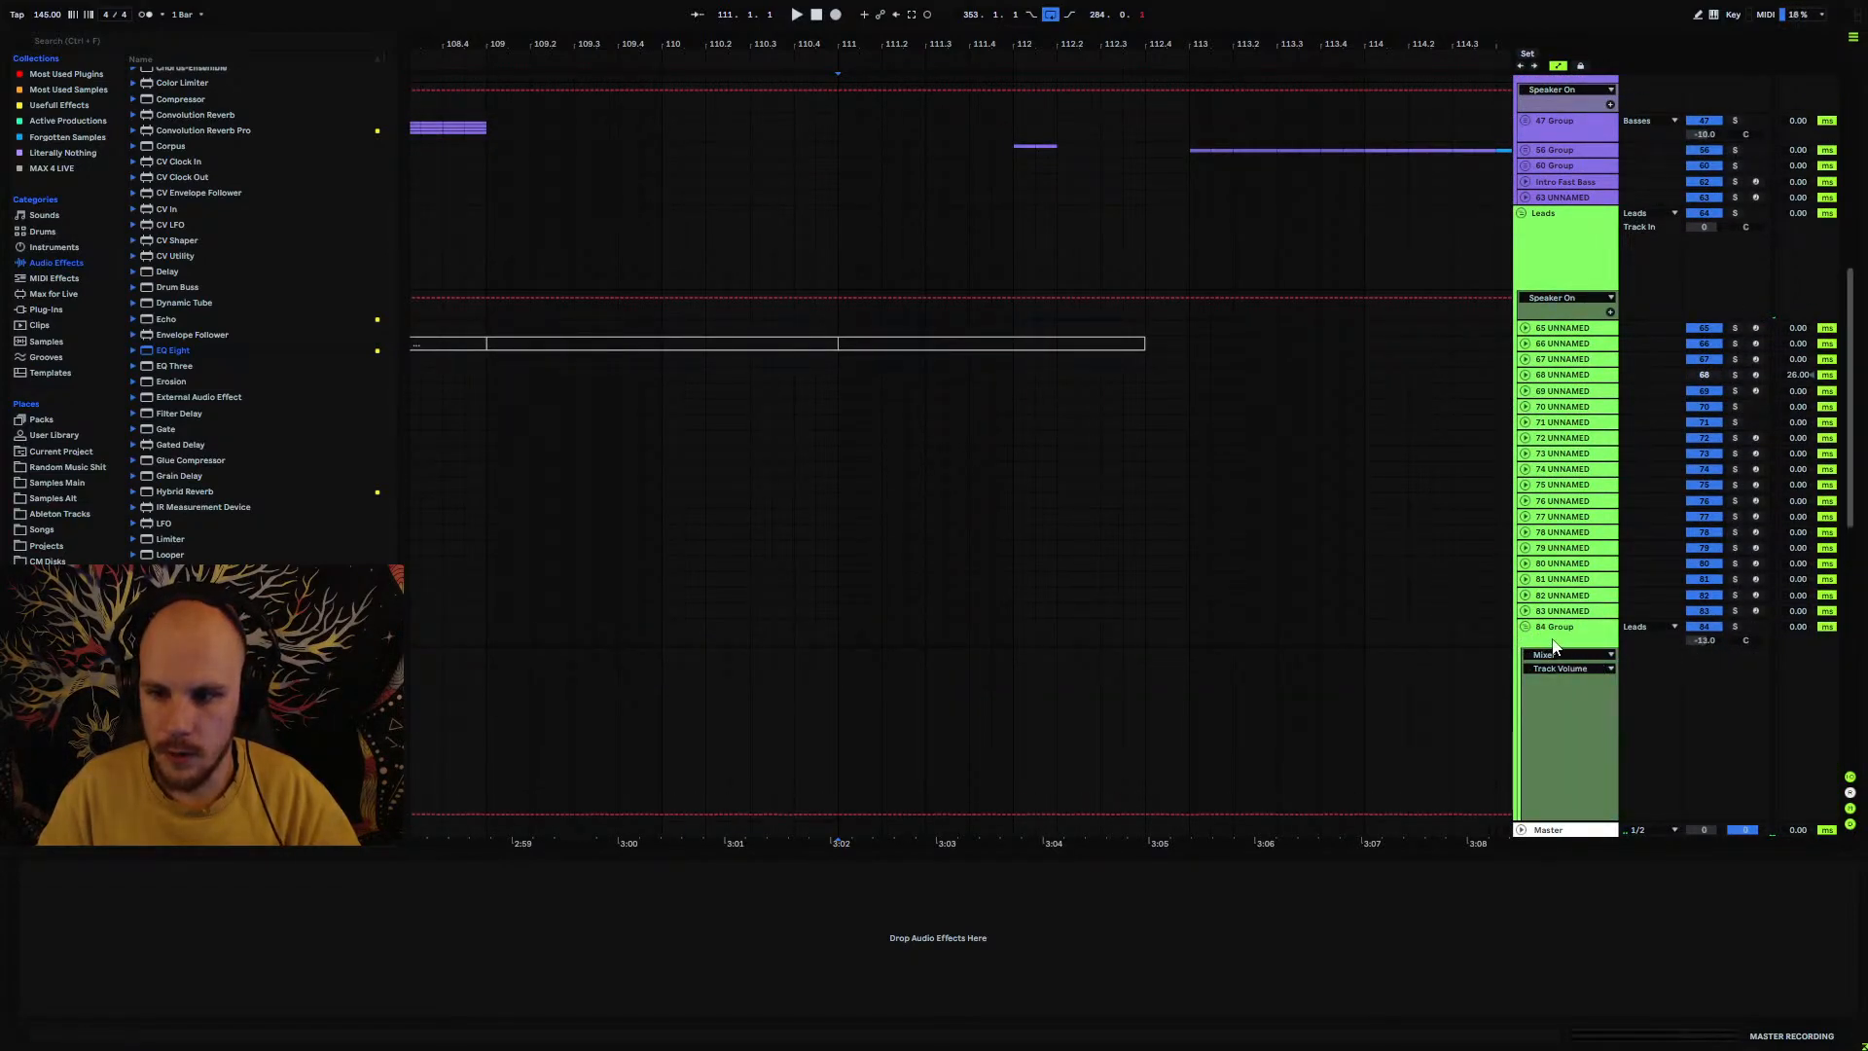
pyautogui.click(1524, 627)
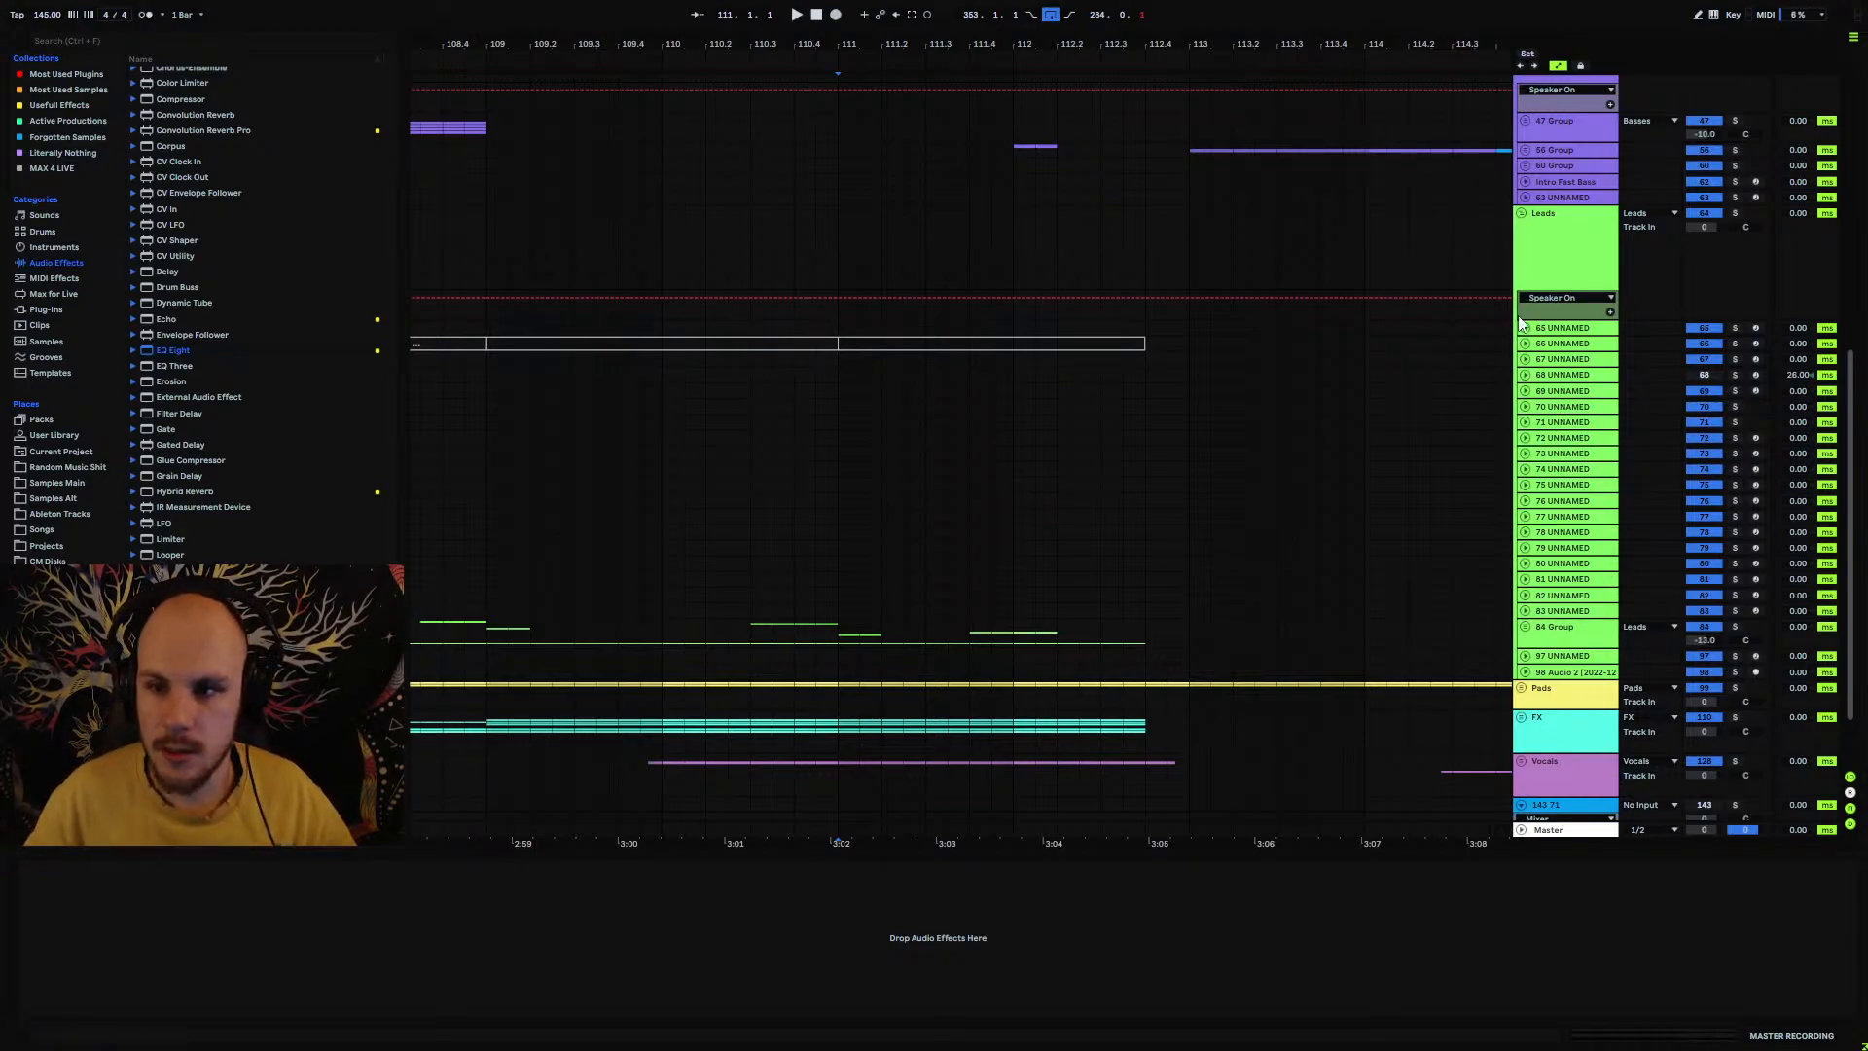
pyautogui.click(1521, 214)
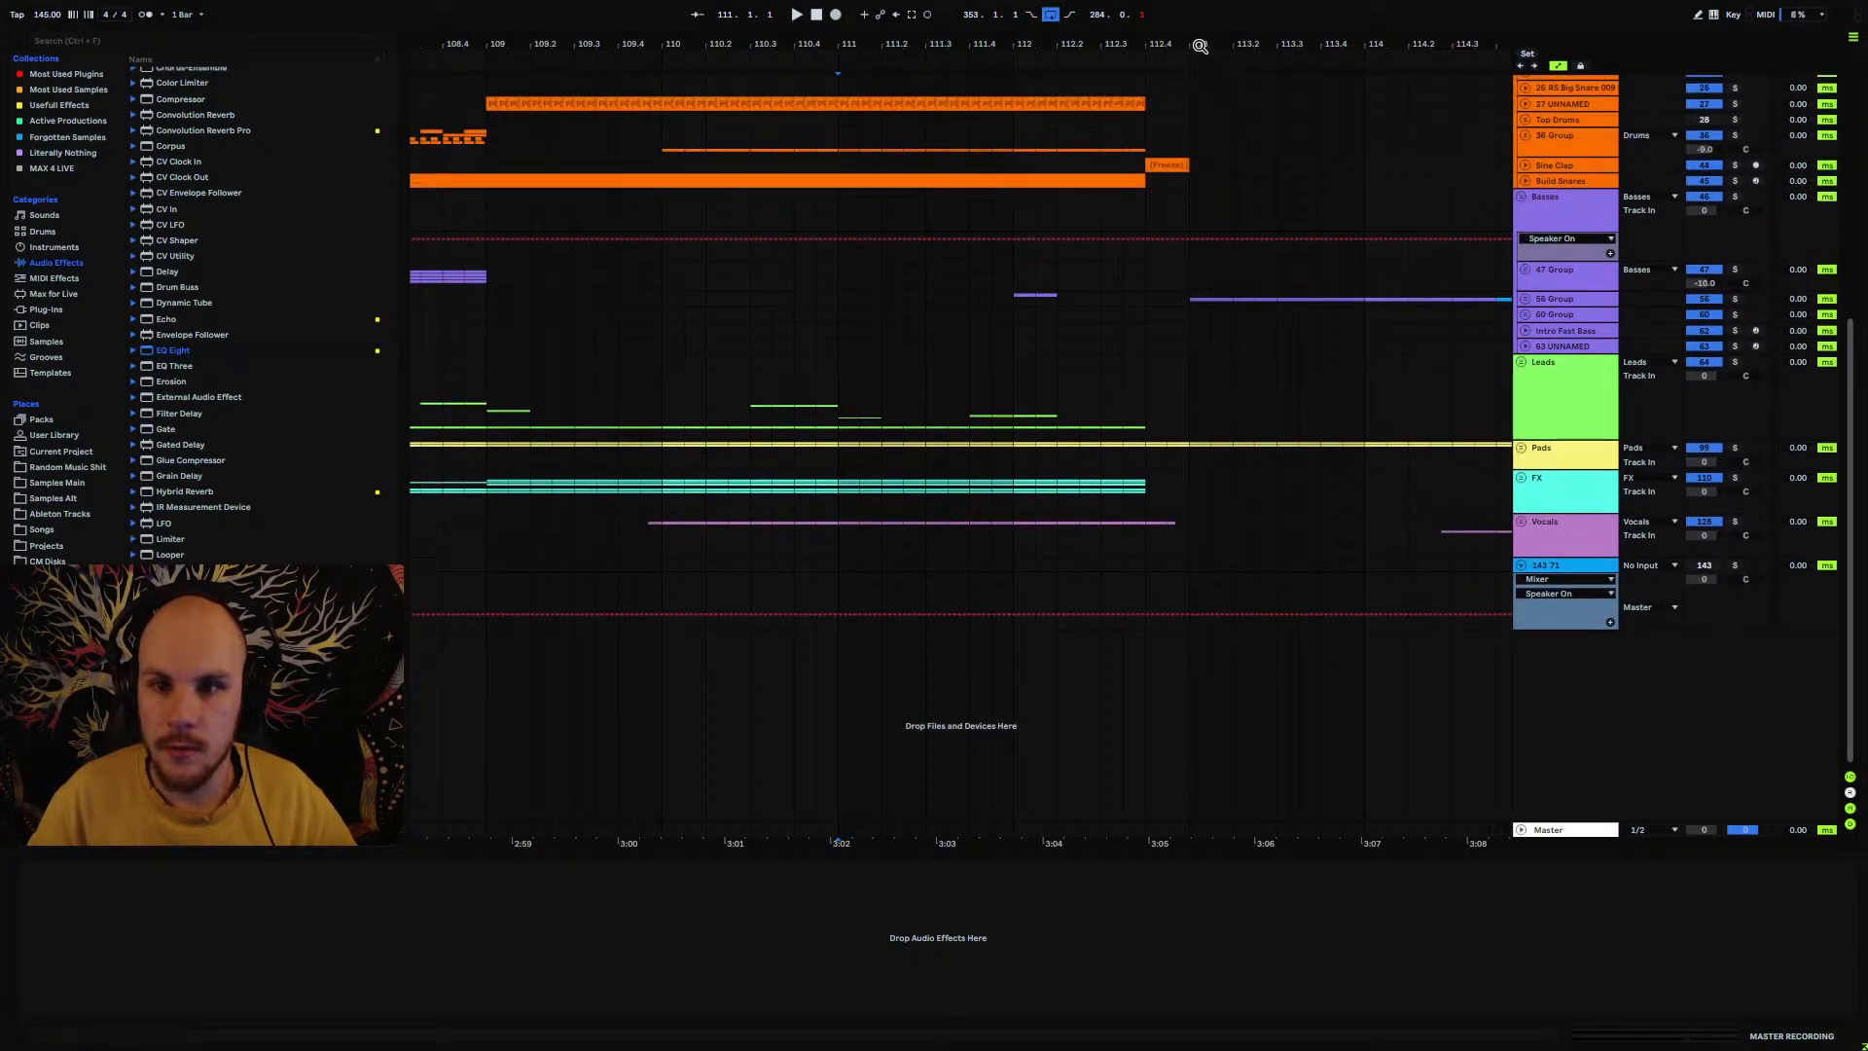
# Step: Expand 56 Group in the basses and open track 57's short MIDI clip at bar 112 for editing
pyautogui.moveTo(1199, 46); pyautogui.dragTo(1034, 42)
pyautogui.click(1525, 300)
pyautogui.doubleClick(879, 355)
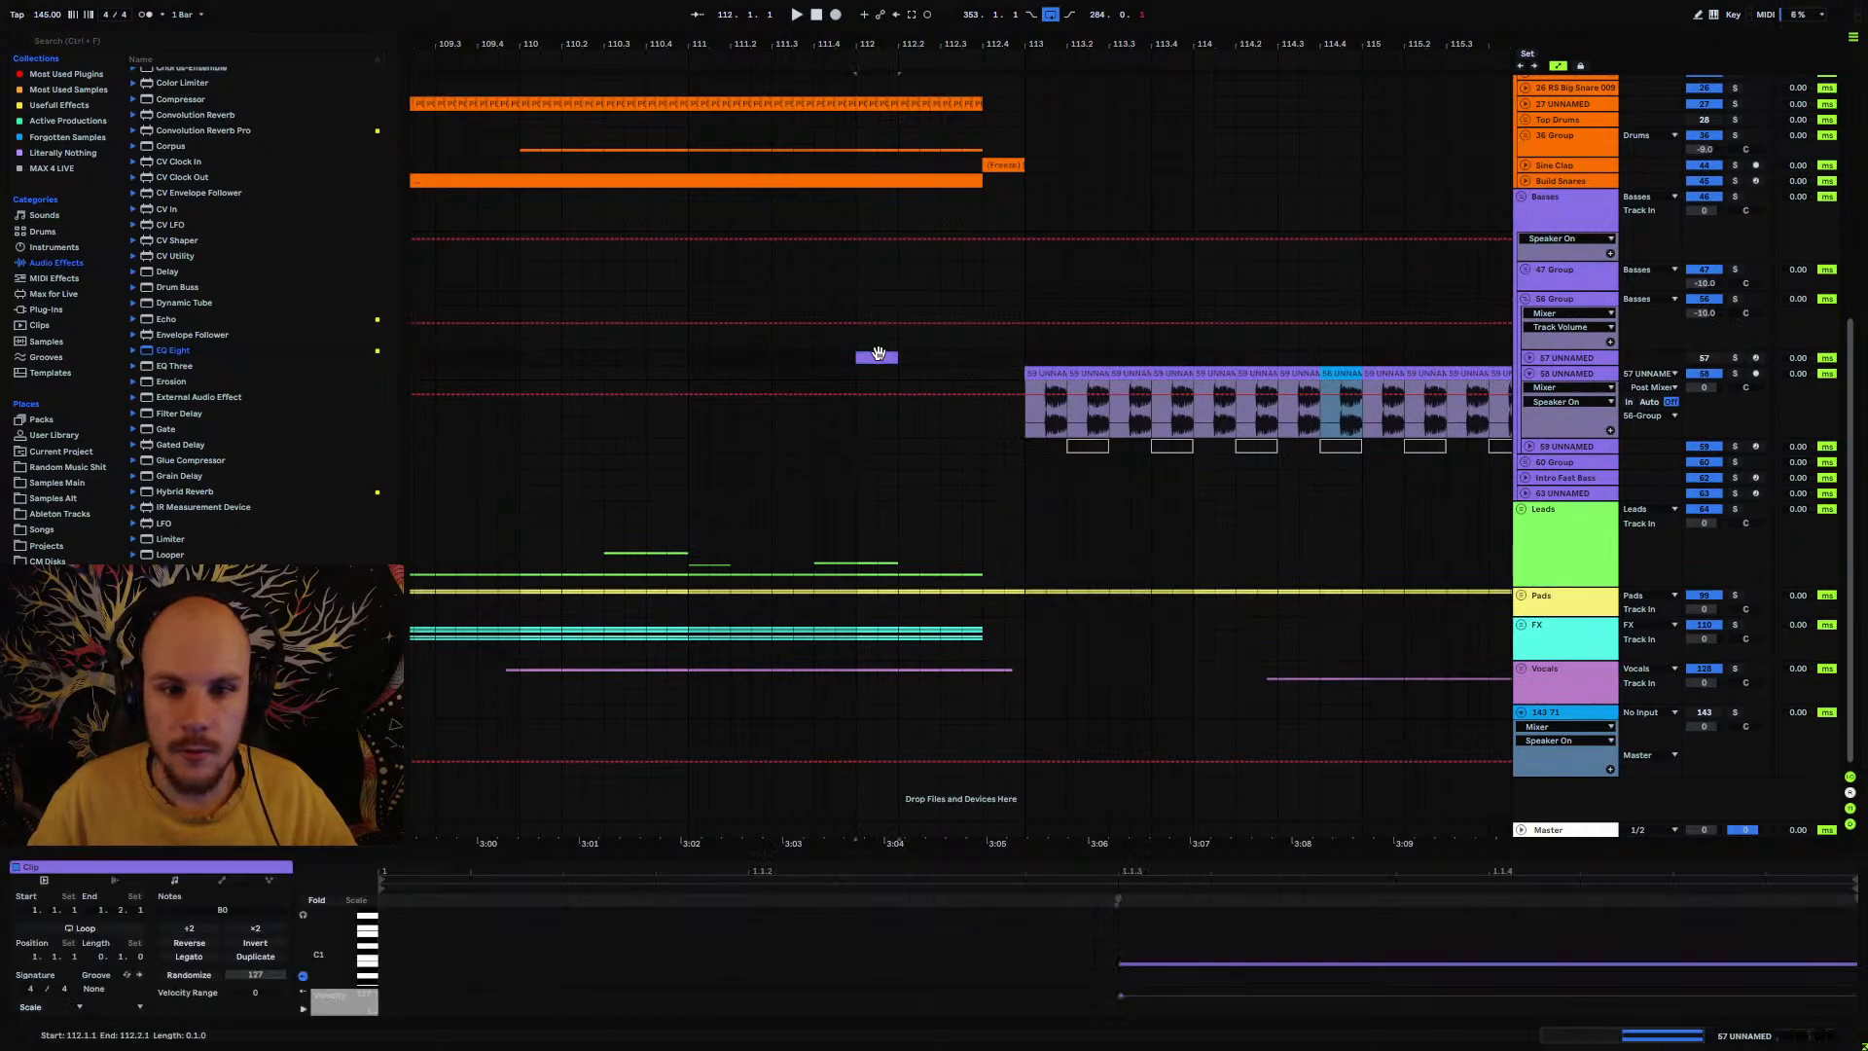
# Step: Open the Serum synth on bass track 57 and place its window clear of the webcam area
pyautogui.click(1552, 362)
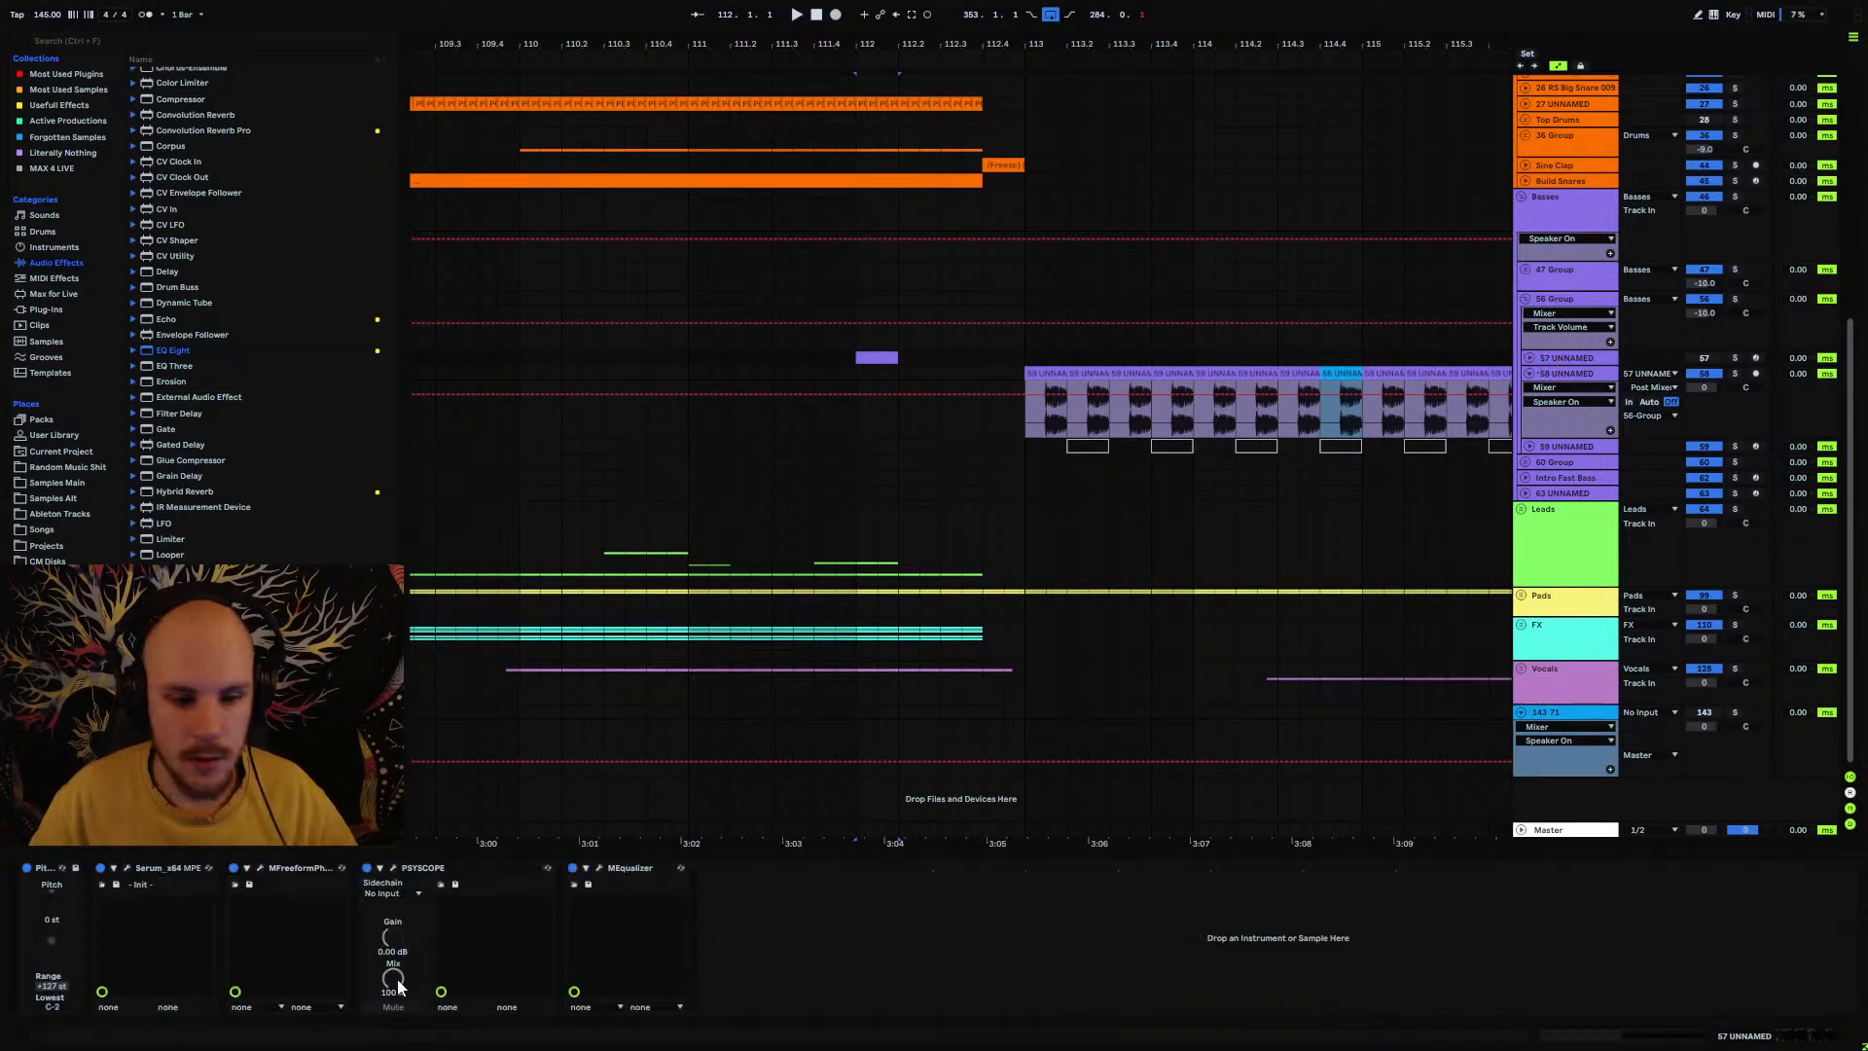
pyautogui.click(127, 869)
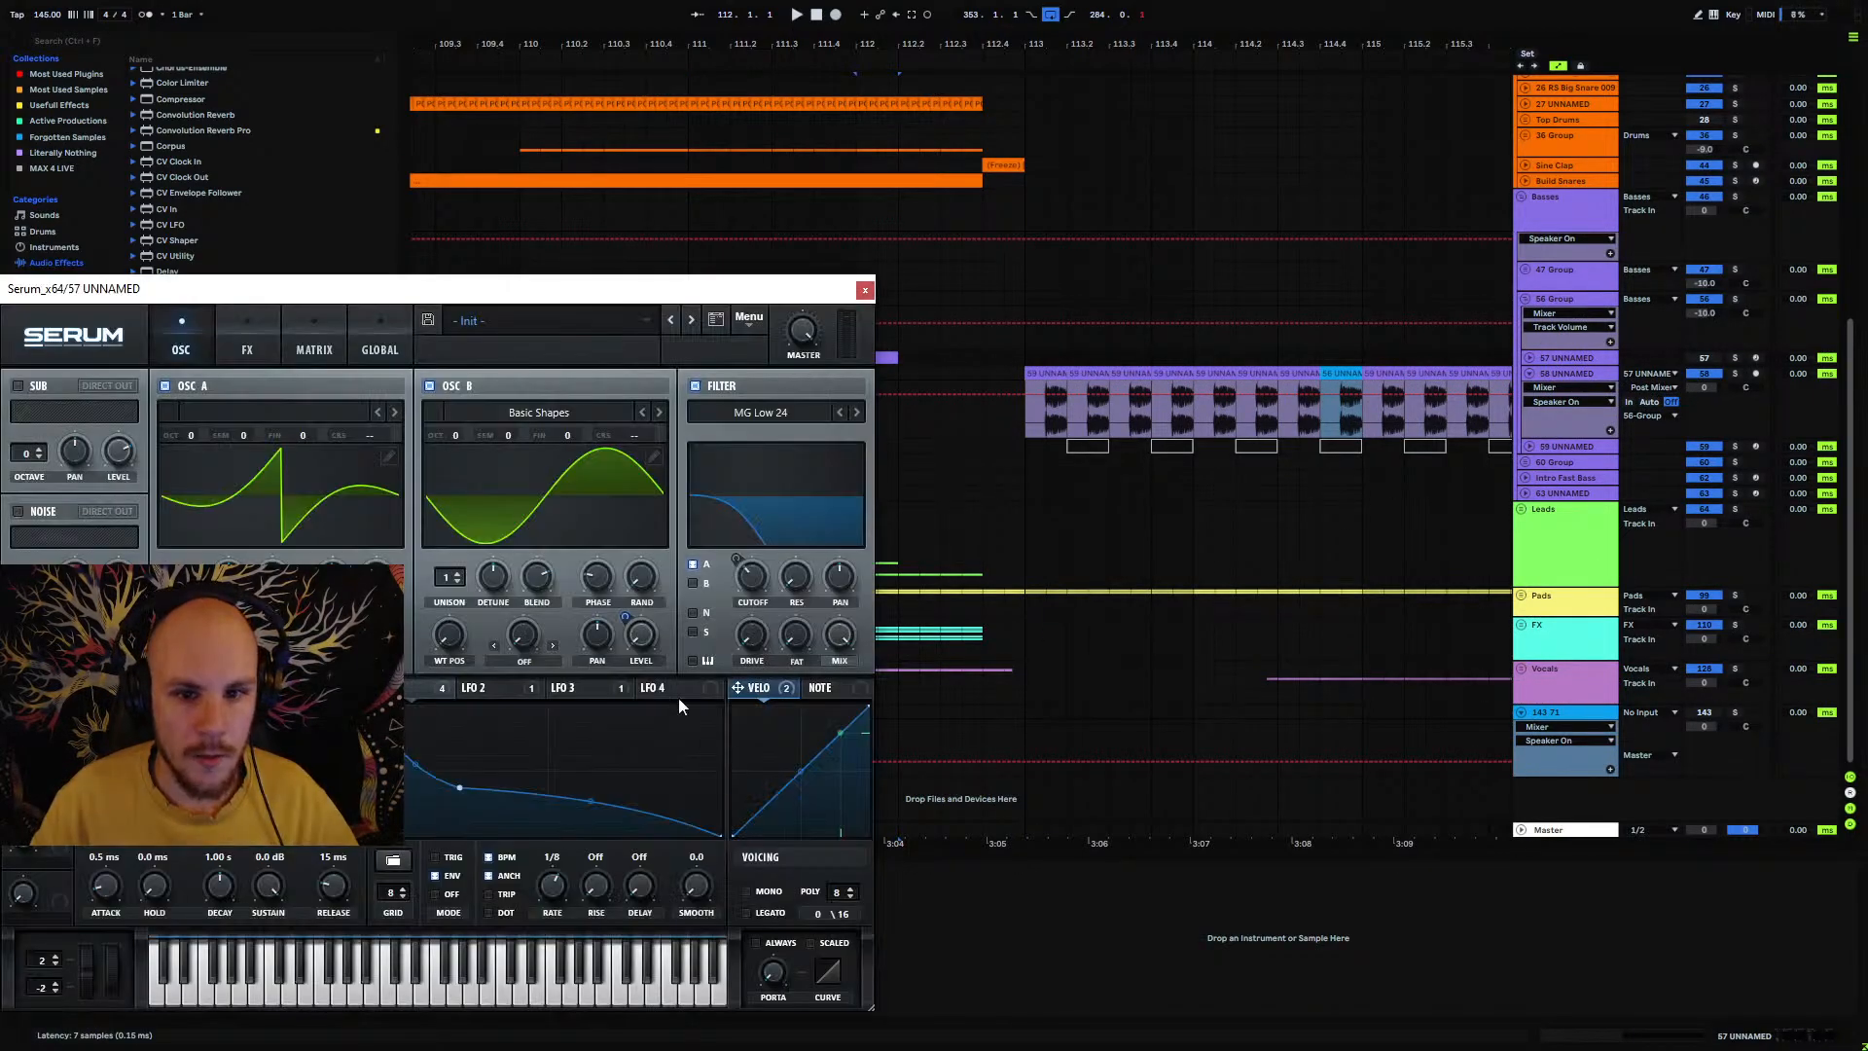
pyautogui.moveTo(471, 290); pyautogui.dragTo(914, 142)
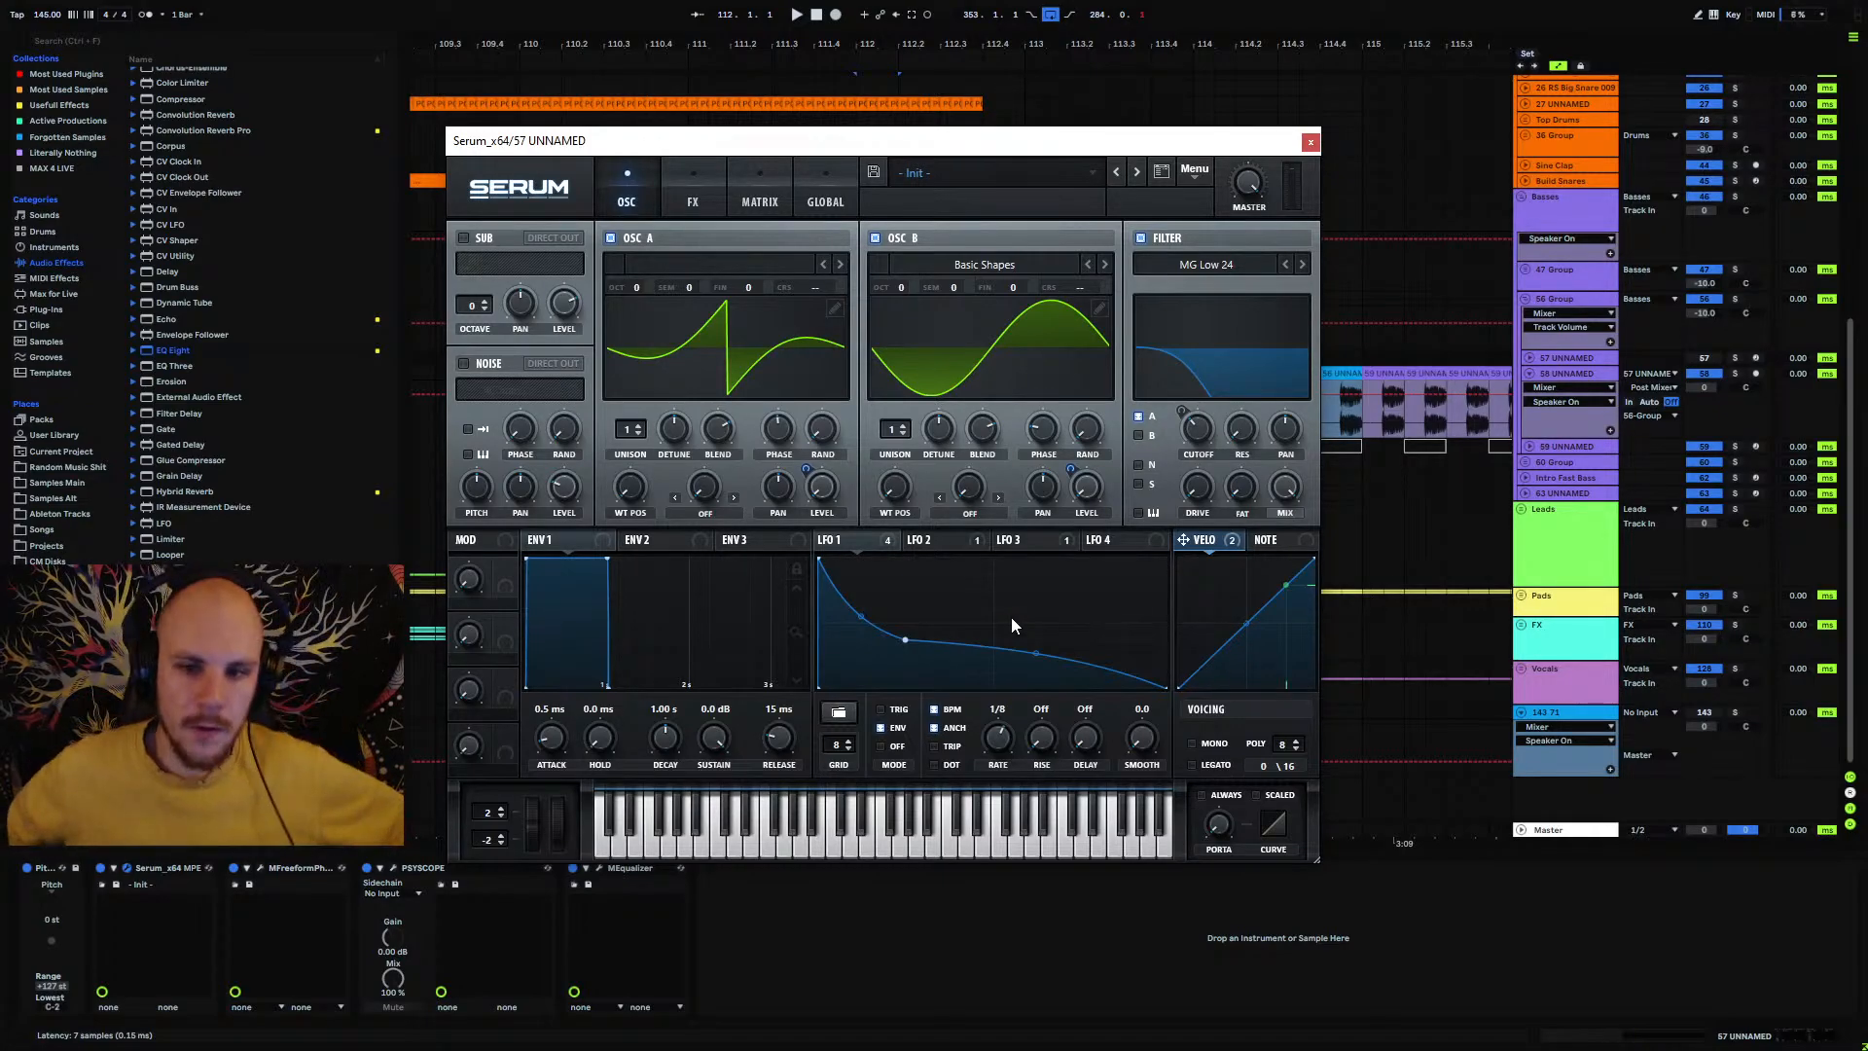
# Step: Inspect the phase adjustment curve of track 57's MFreeformPhase effect over a wider vertical range, and close the effect
pyautogui.click(259, 868)
pyautogui.moveTo(888, 419); pyautogui.dragTo(769, 189)
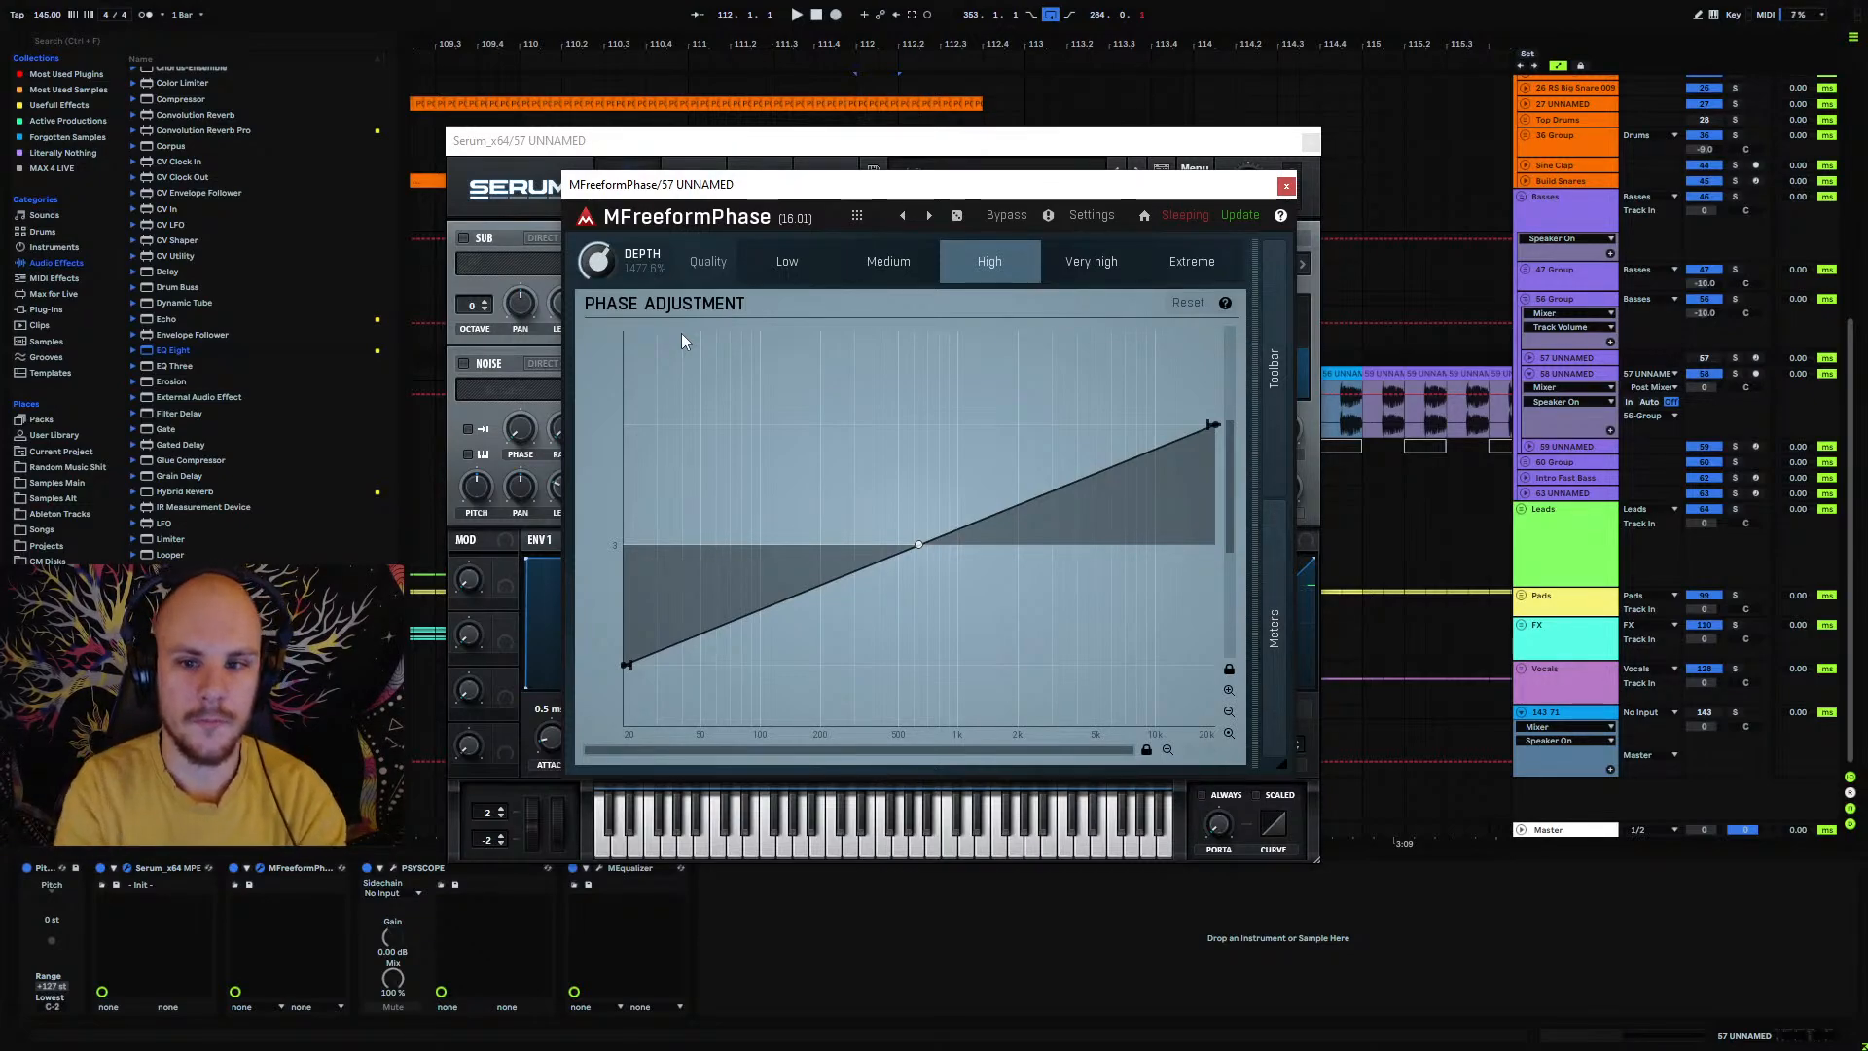
pyautogui.click(1229, 715)
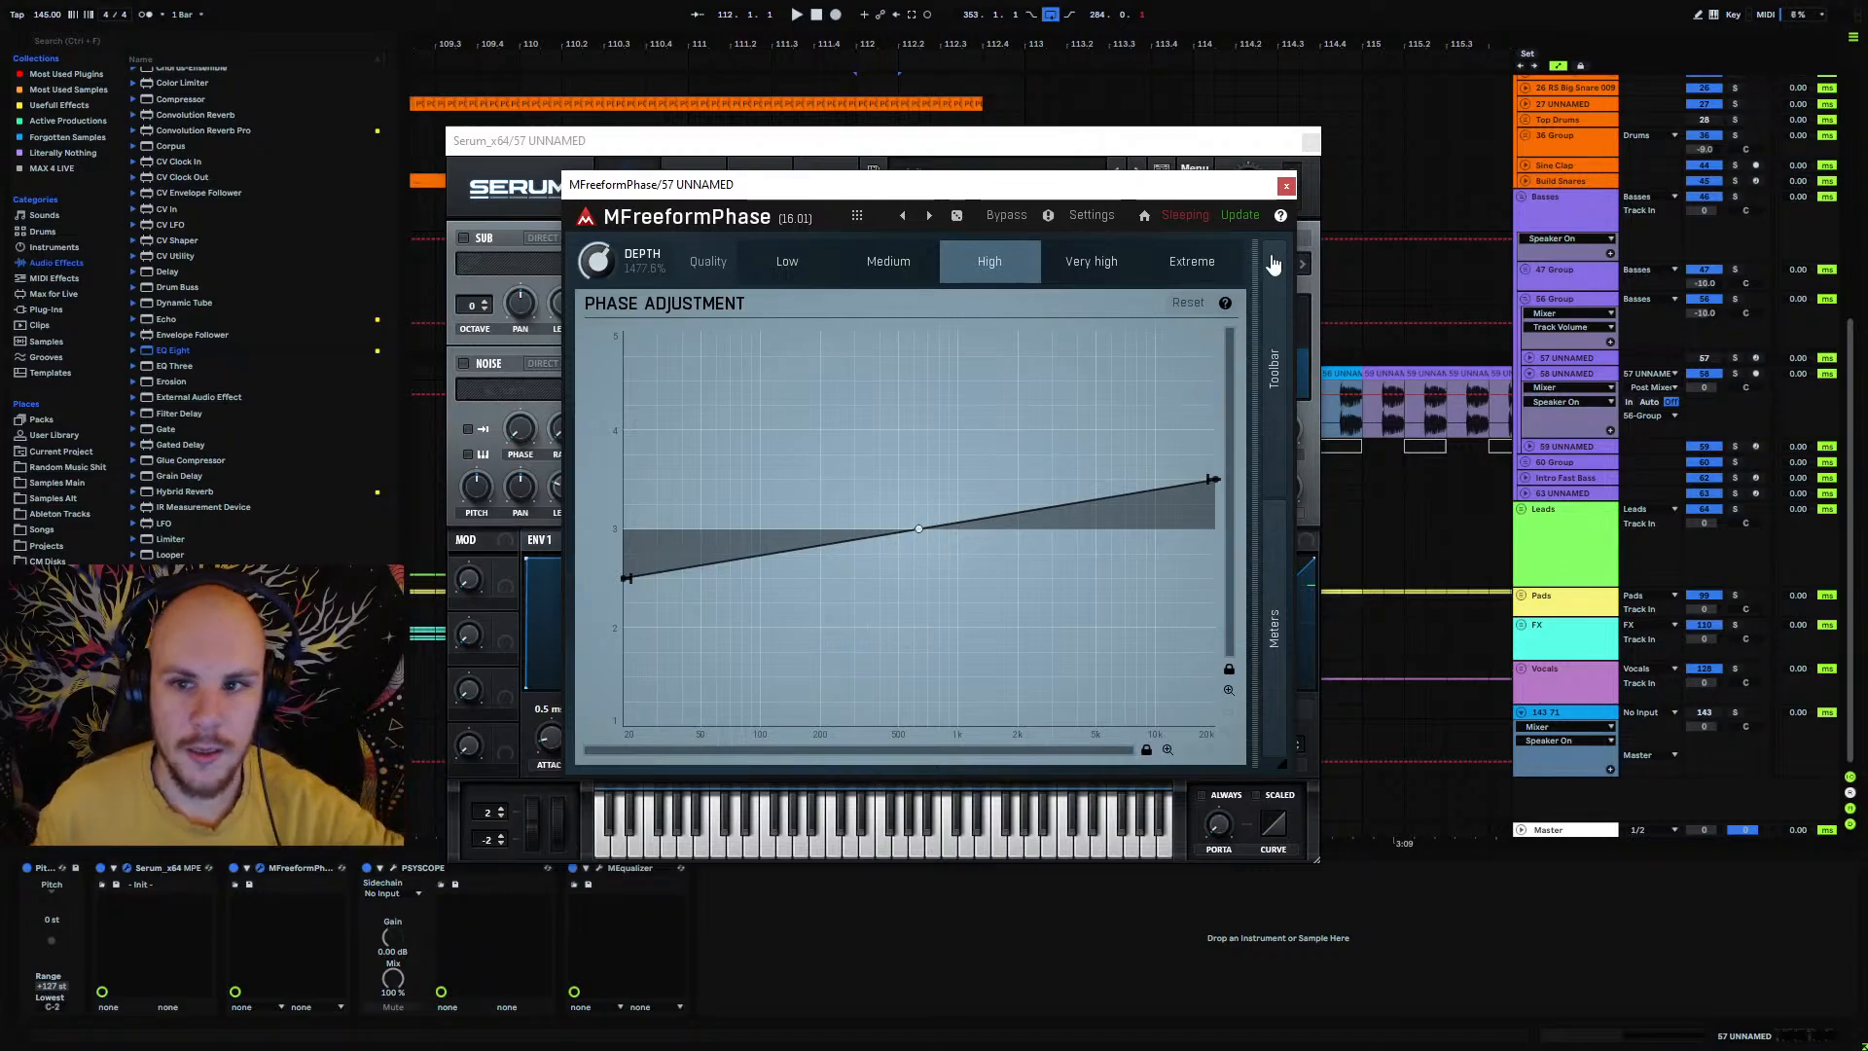
pyautogui.click(1286, 185)
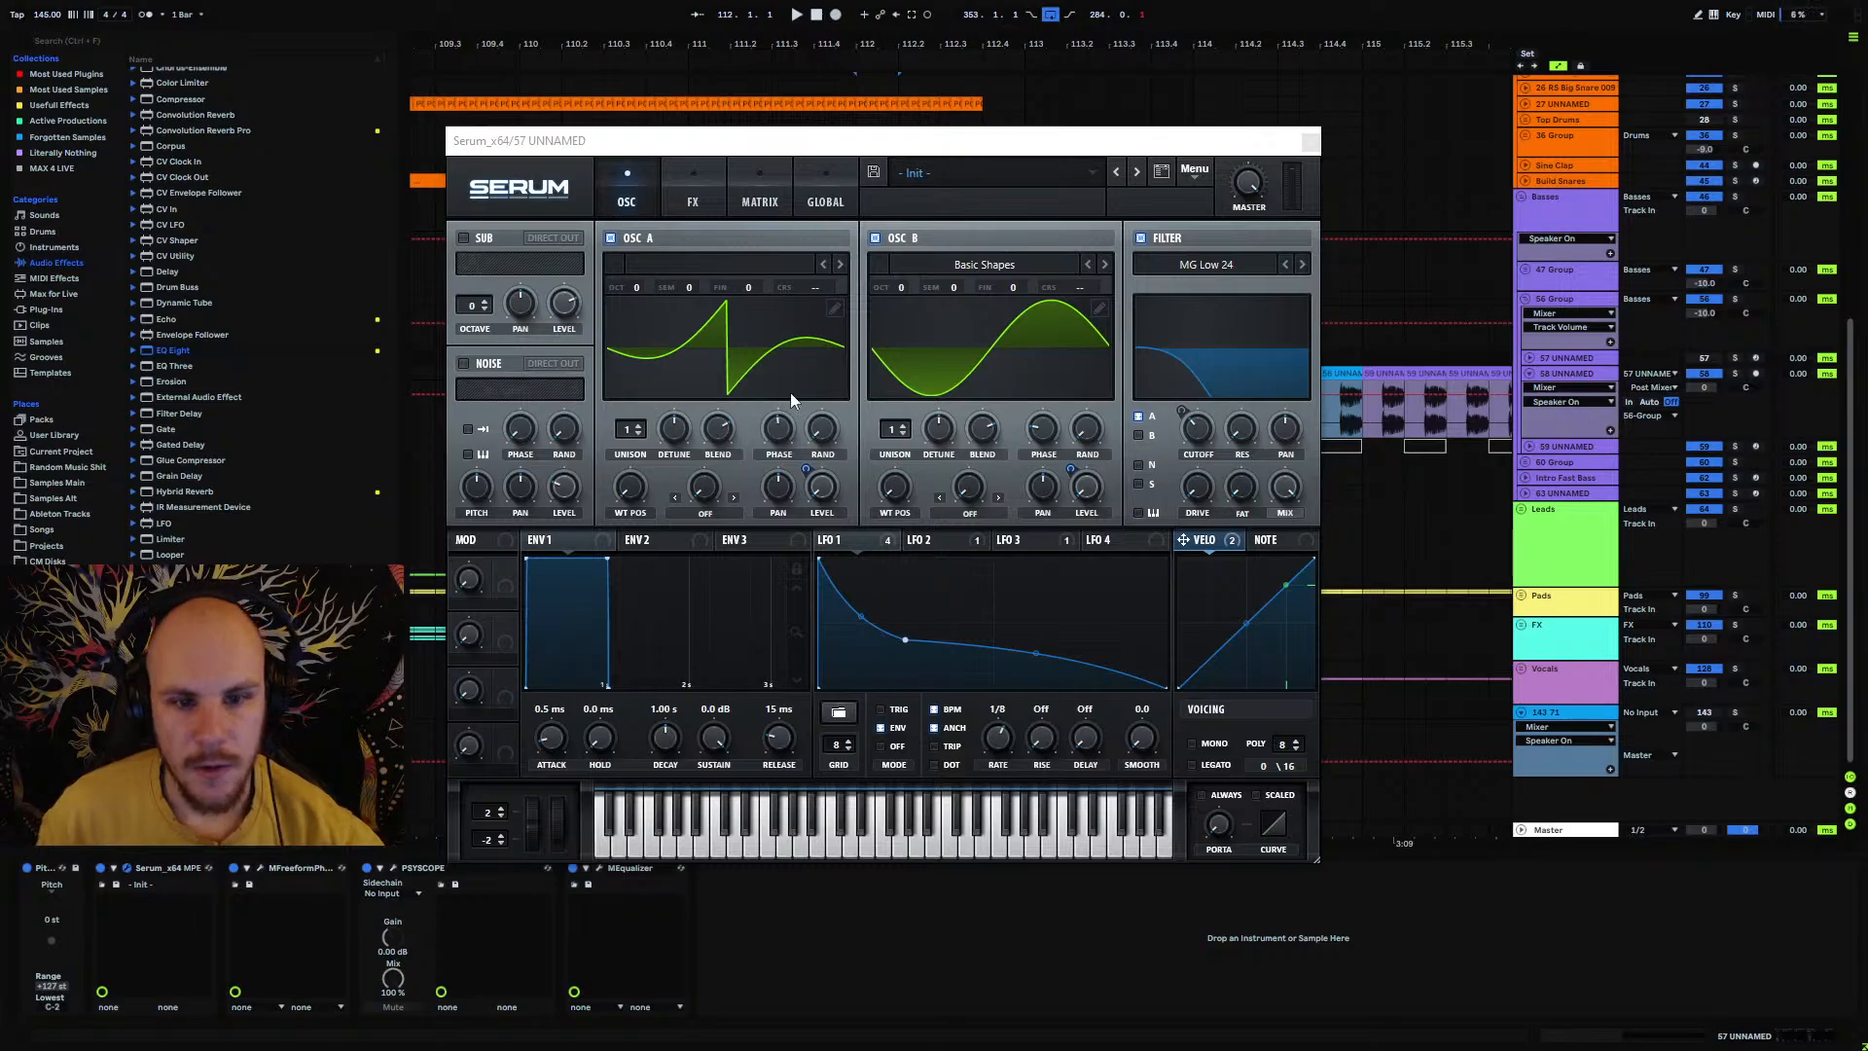
# Step: Examine oscillator A's waveform and harmonics in Serum's wavetable editor, along with the phase and unison settings of both oscillators
pyautogui.click(781, 425)
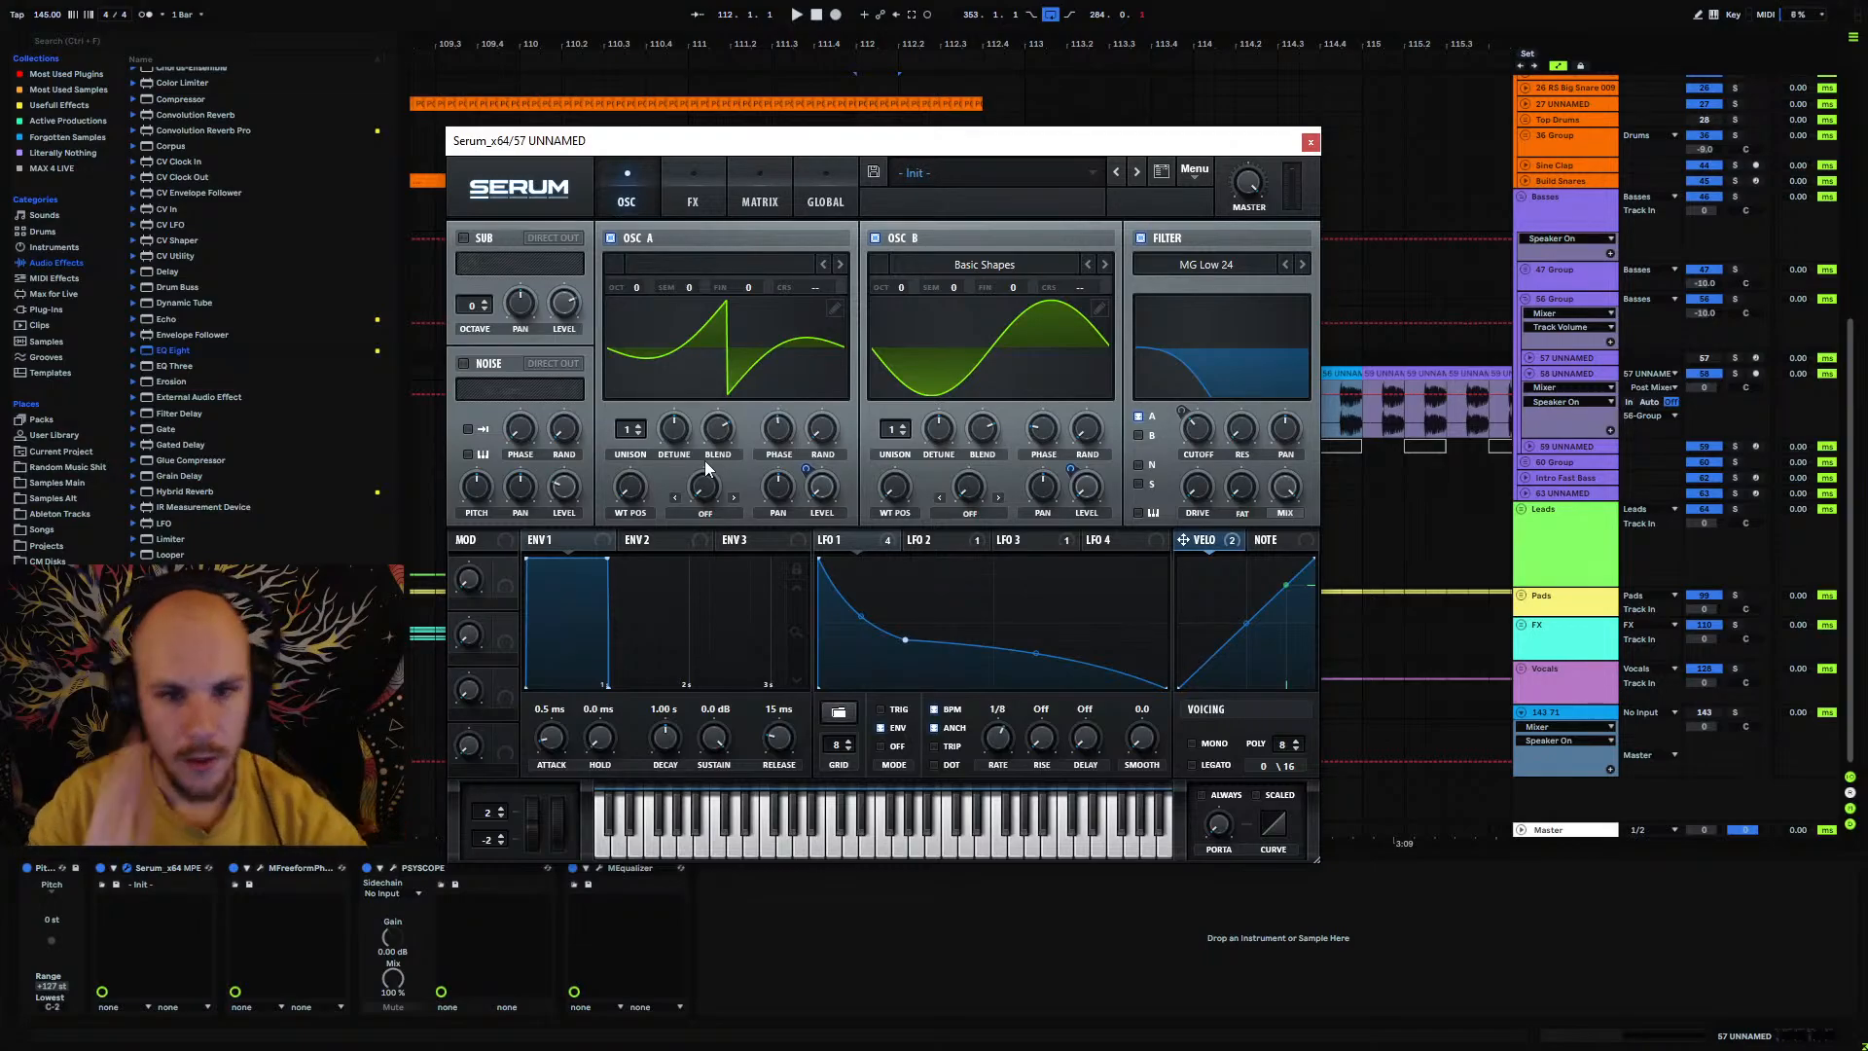
pyautogui.click(835, 308)
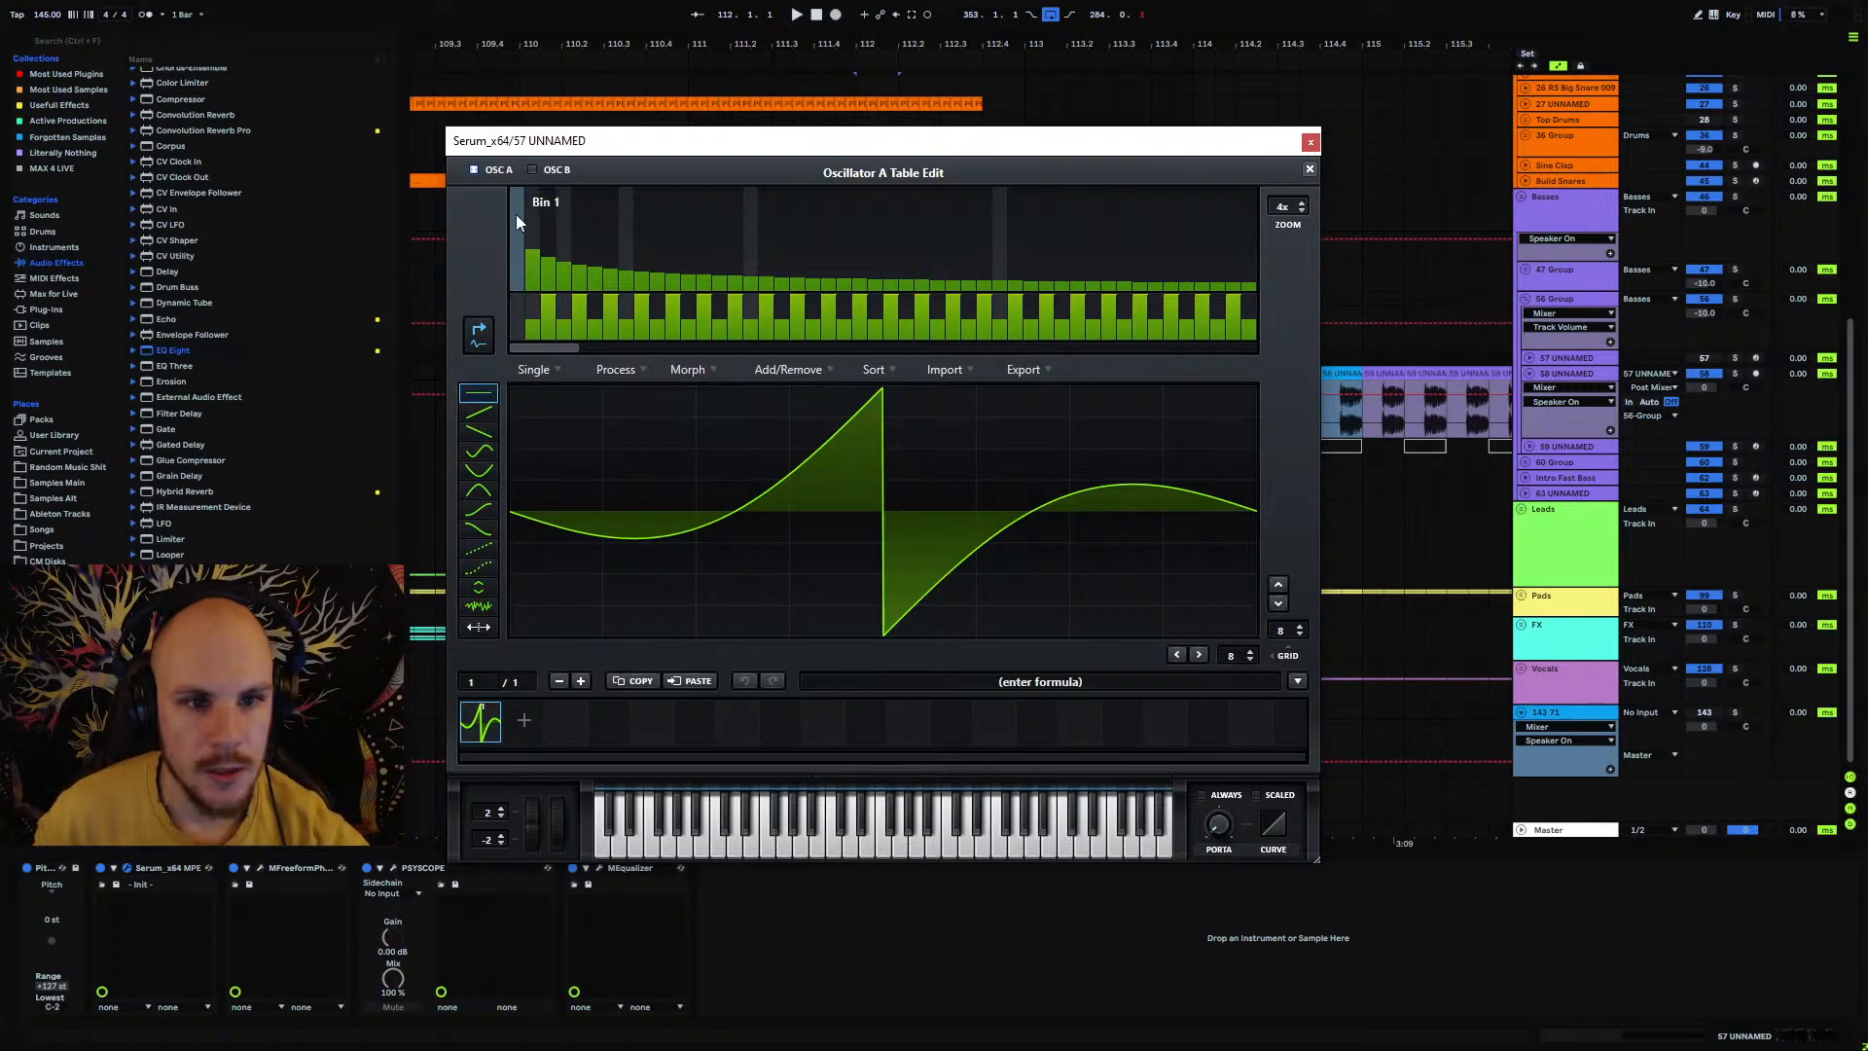
pyautogui.click(1309, 168)
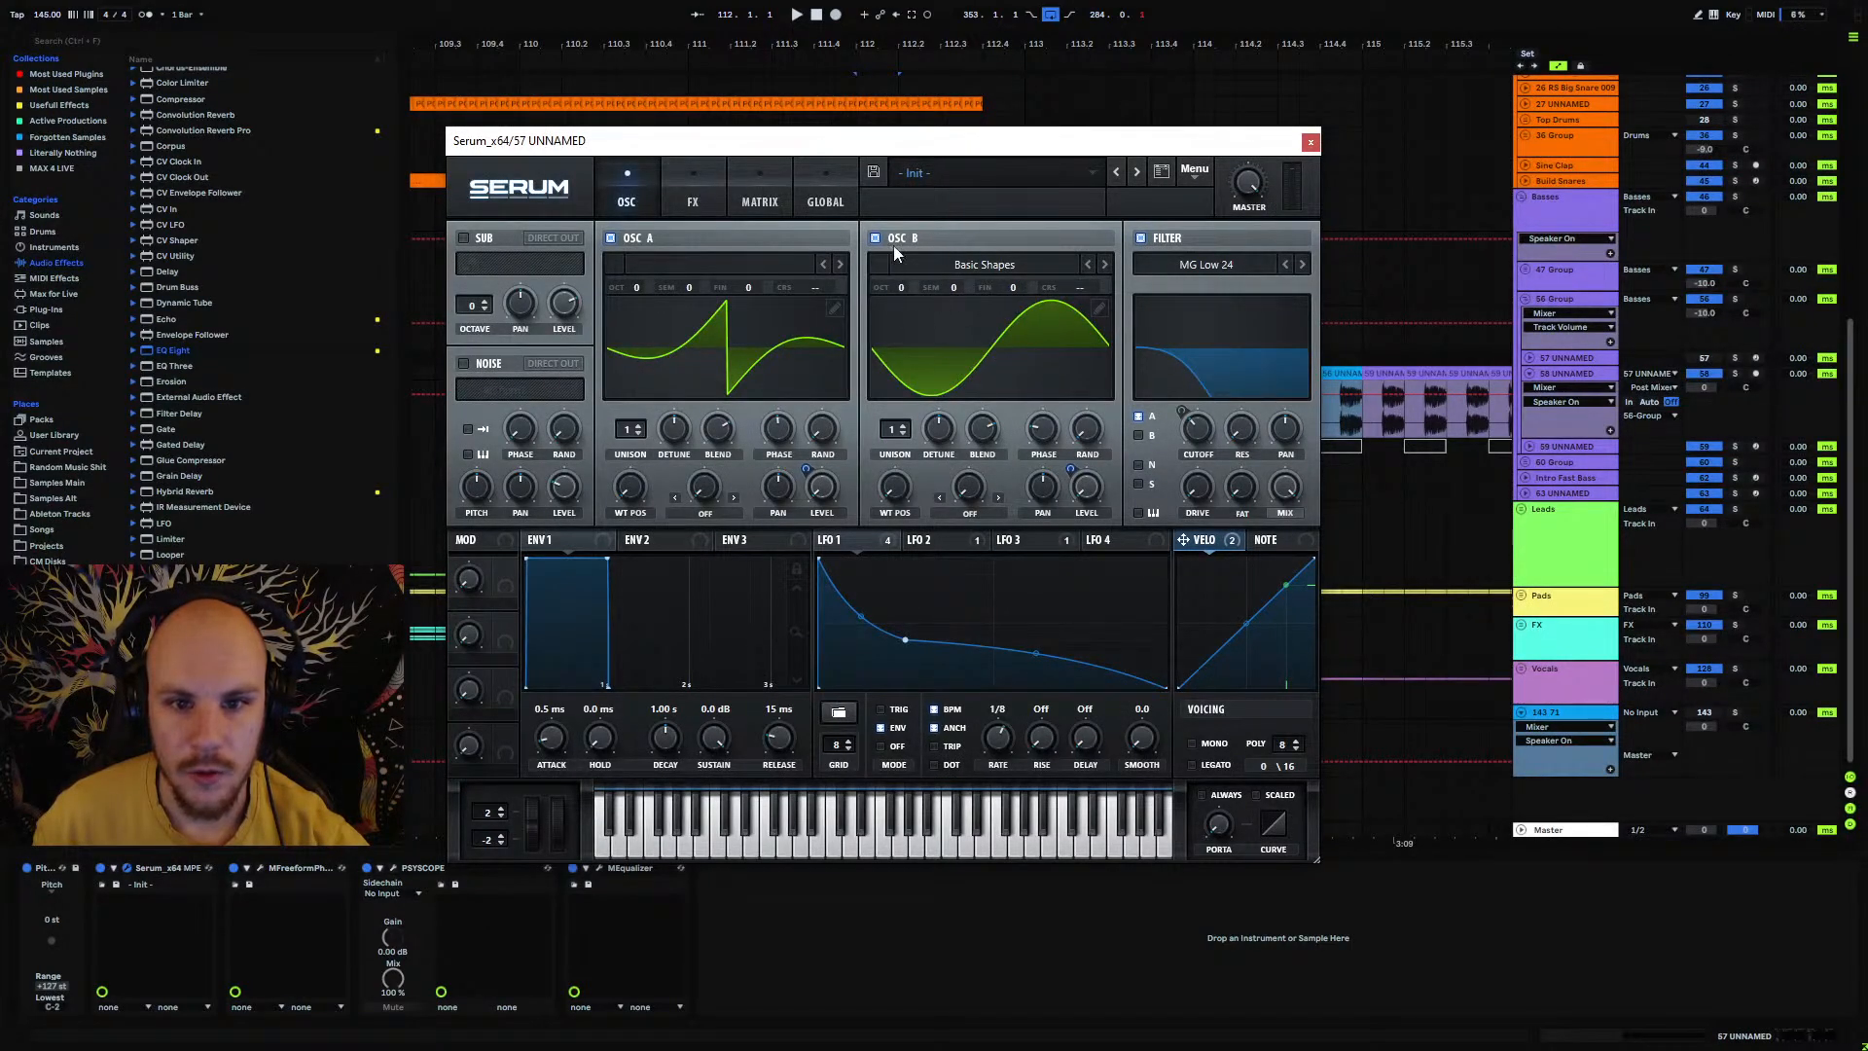
pyautogui.click(1037, 437)
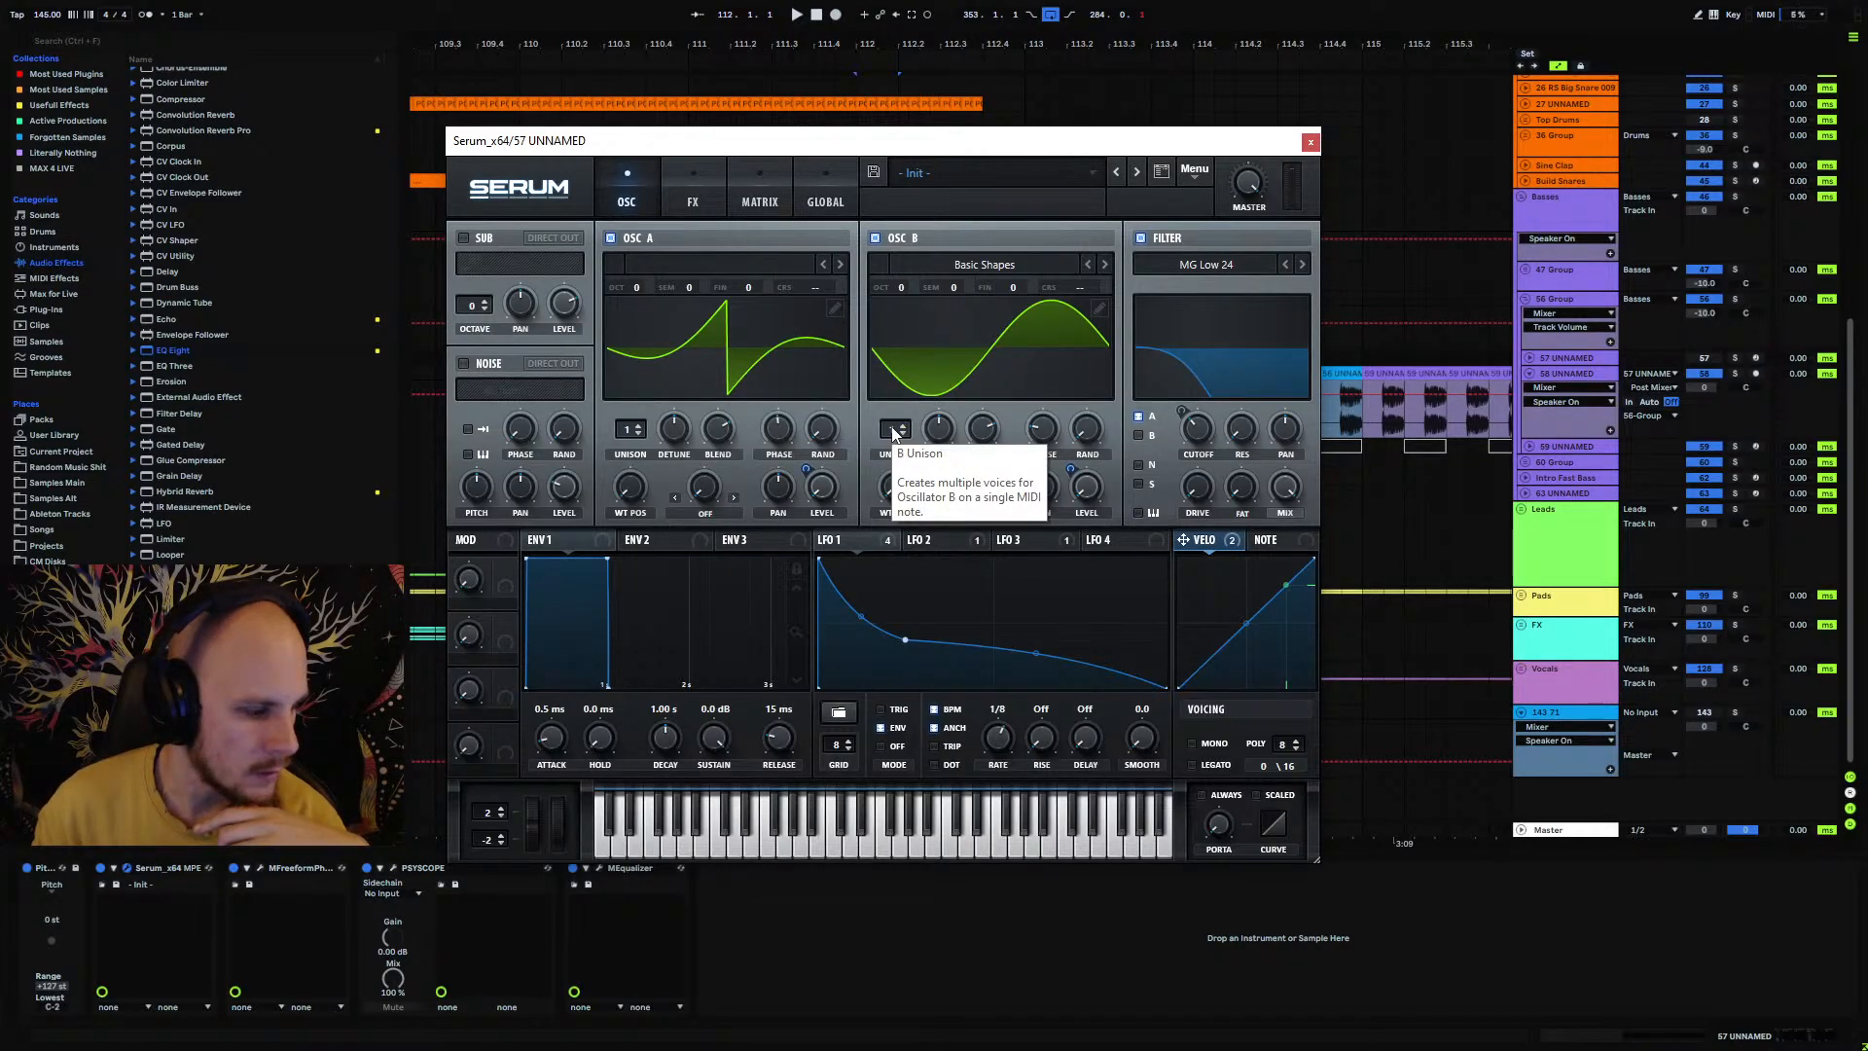
pyautogui.click(833, 309)
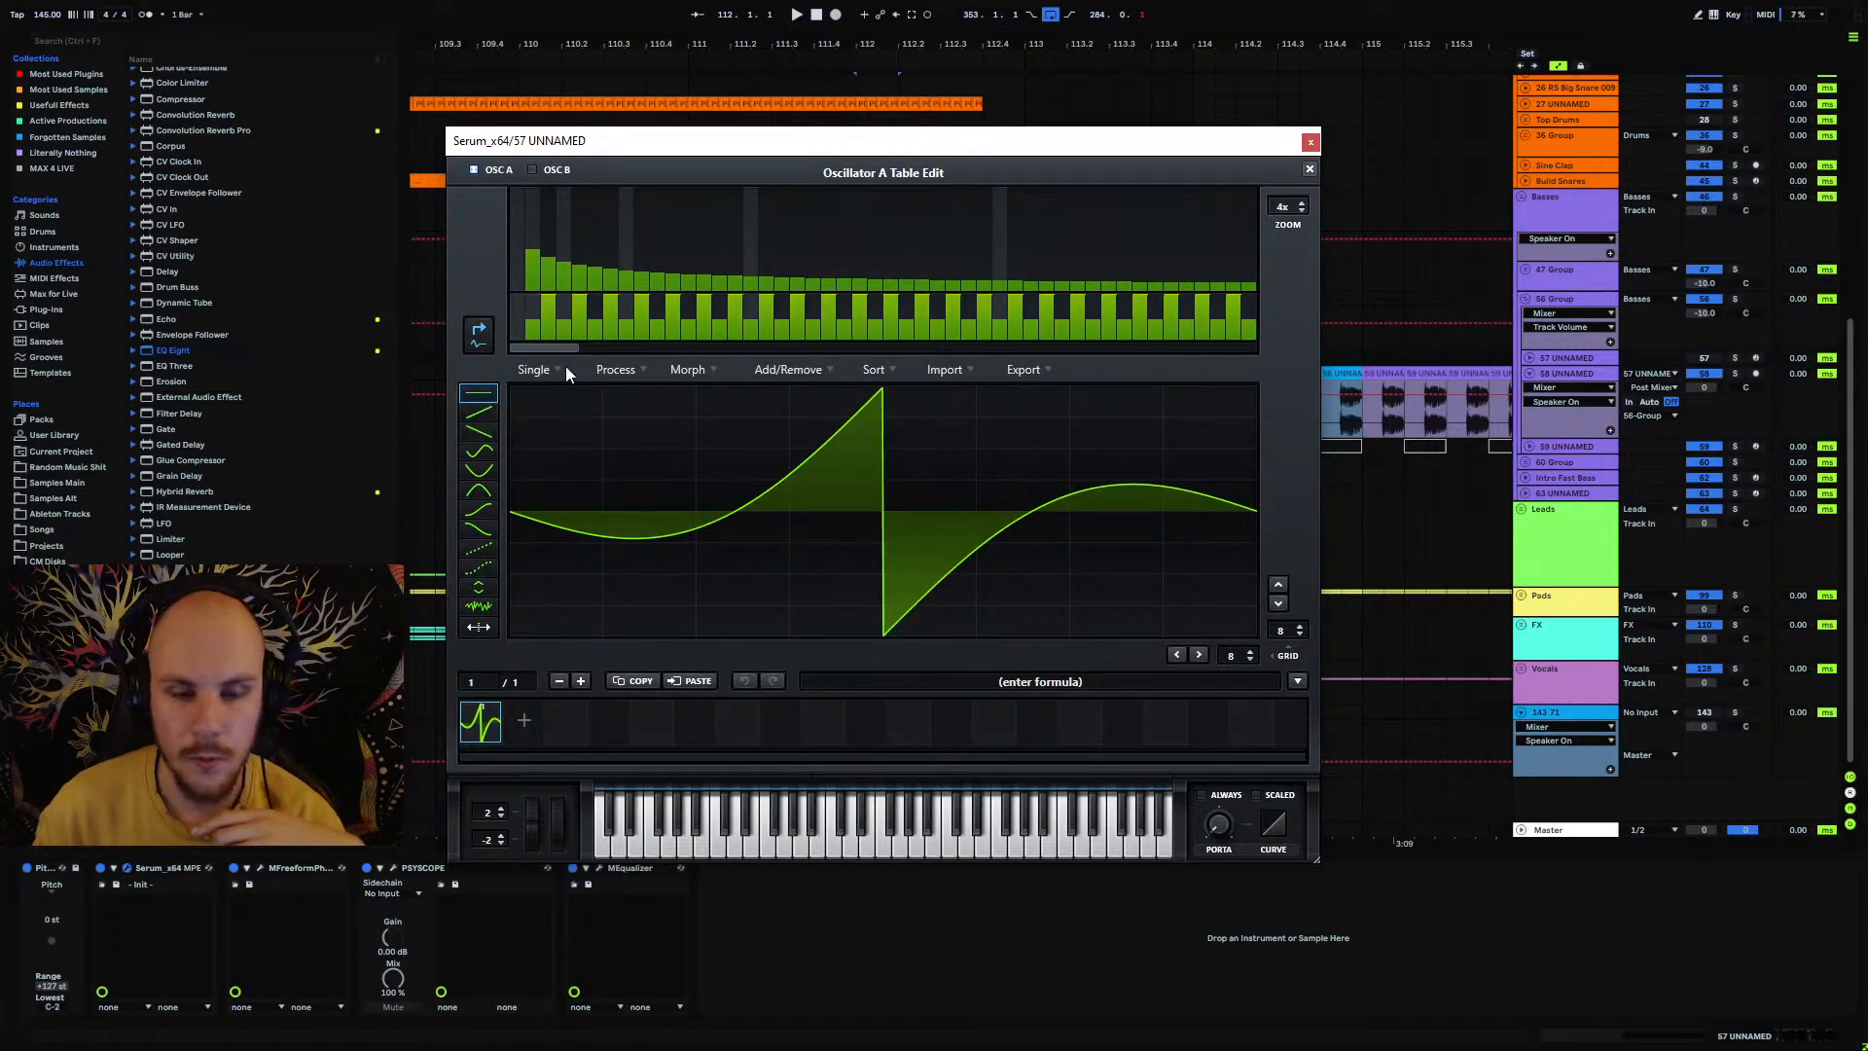
pyautogui.click(1310, 171)
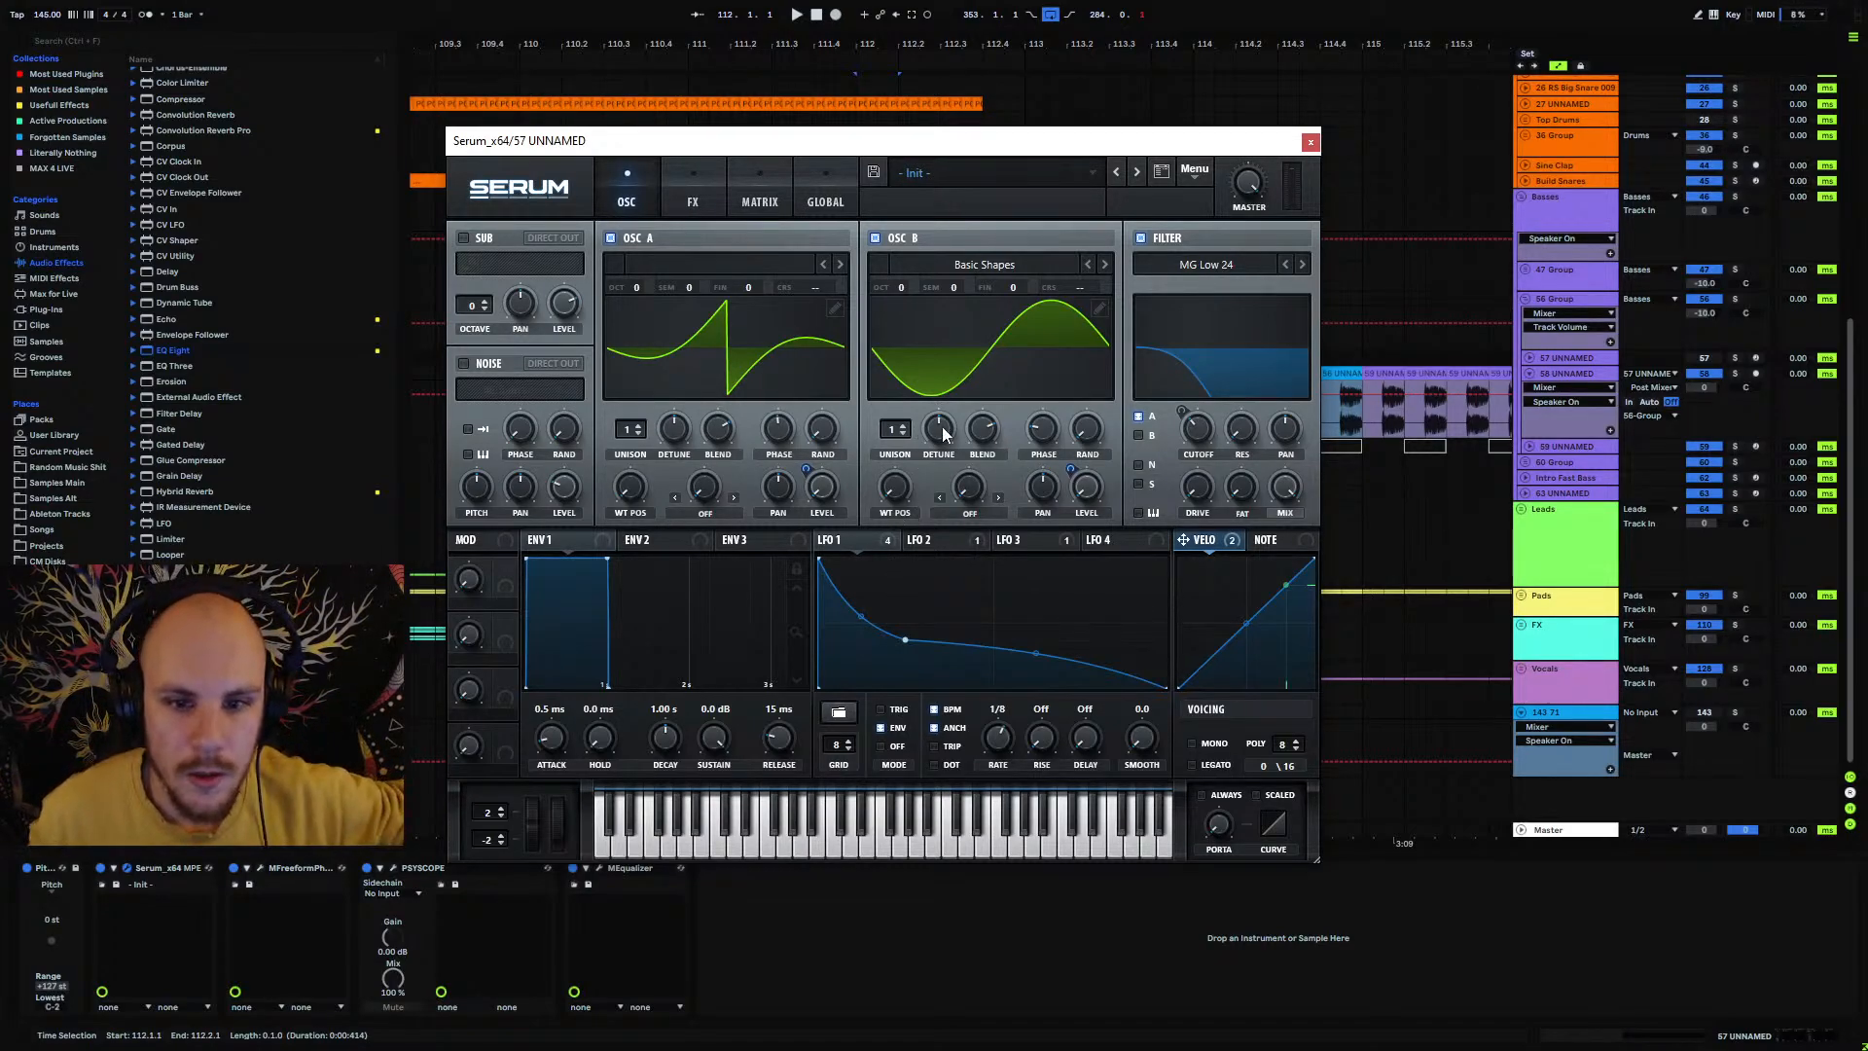
pyautogui.moveTo(1049, 434)
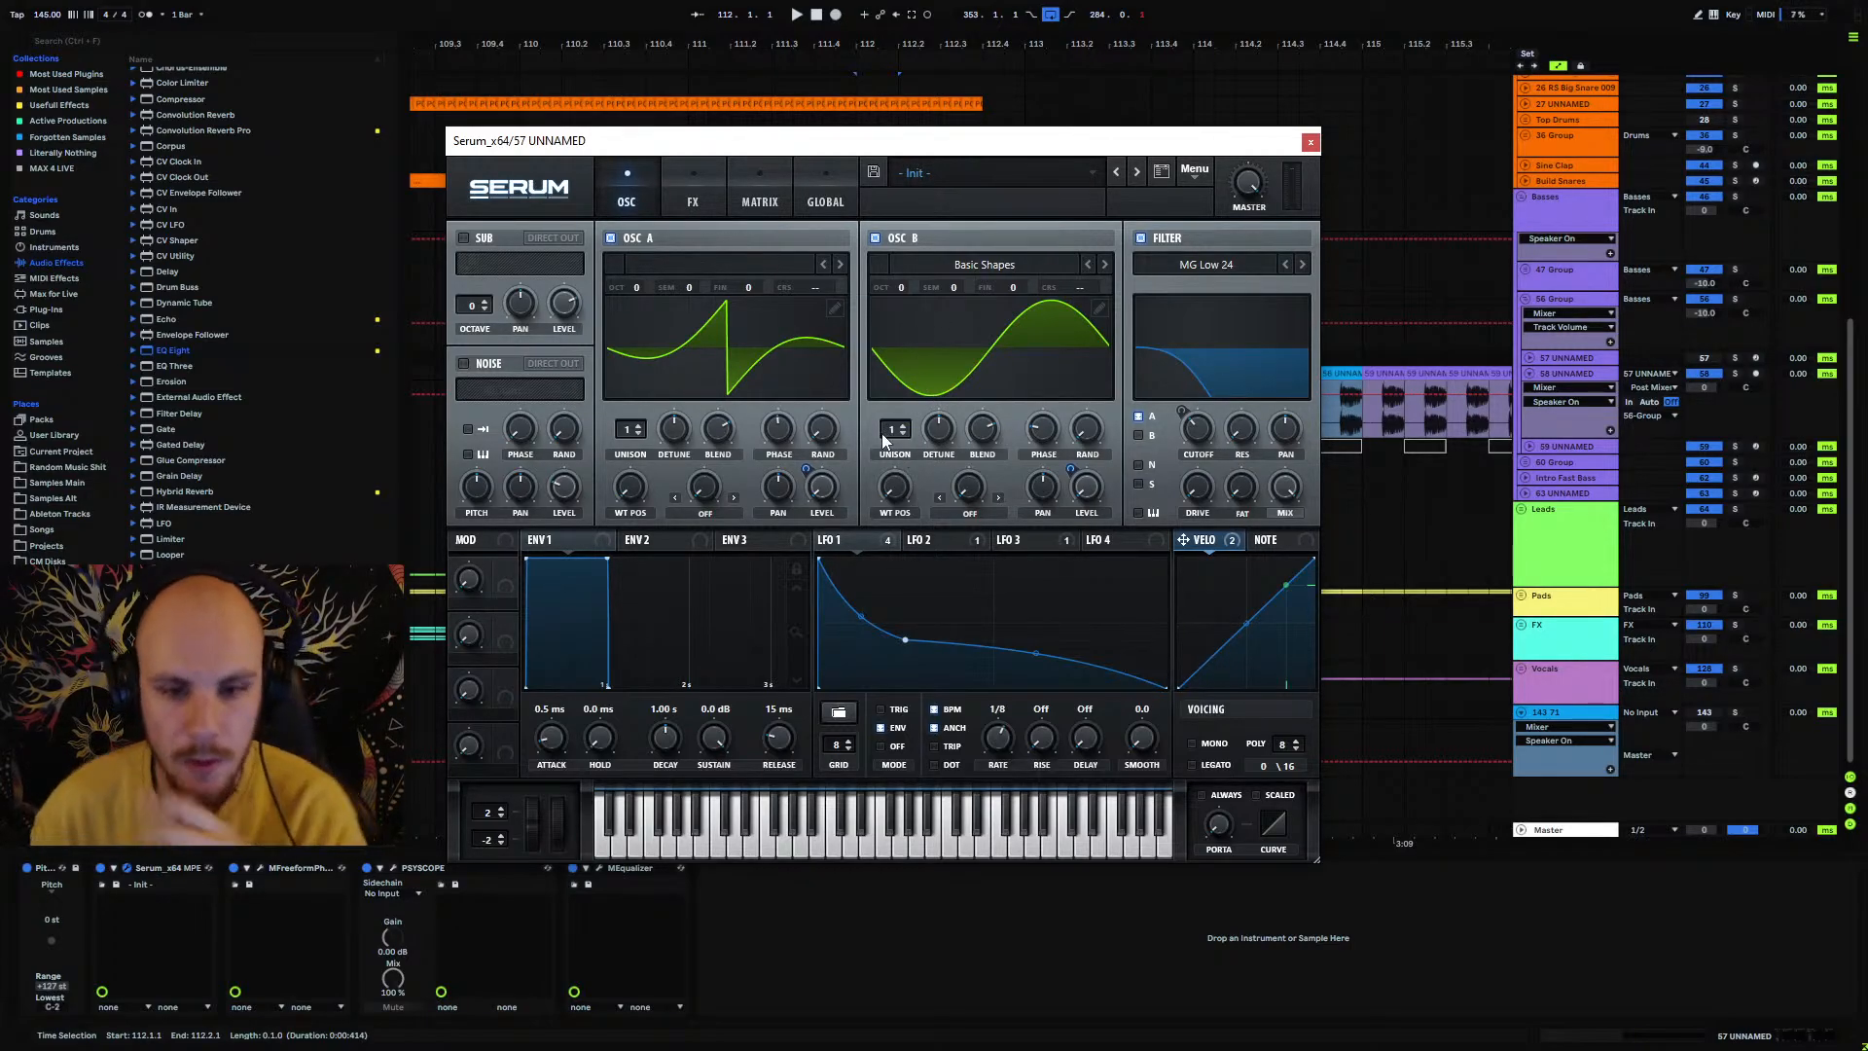
# Step: Review the shapes and targets of LFO 2, LFO 3 and LFO 1 and the effects chain in Serum, and close it
pyautogui.click(934, 543)
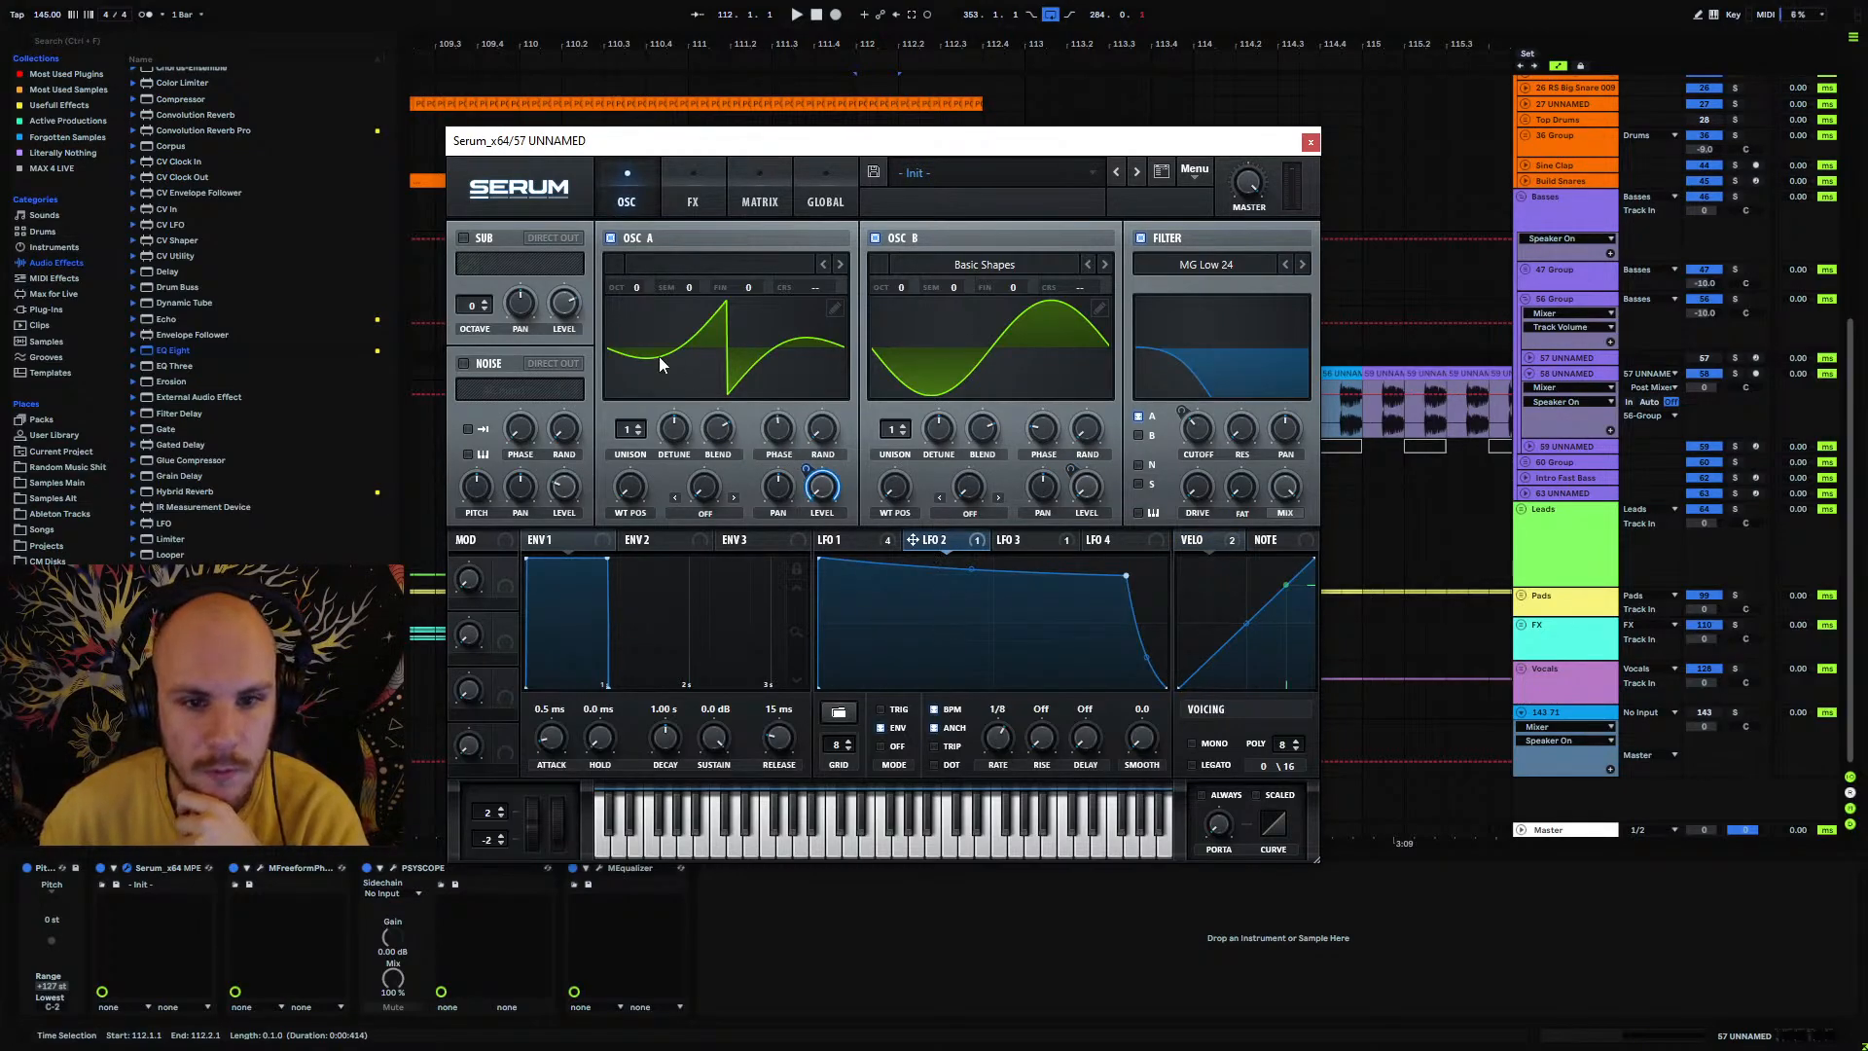
pyautogui.click(1029, 539)
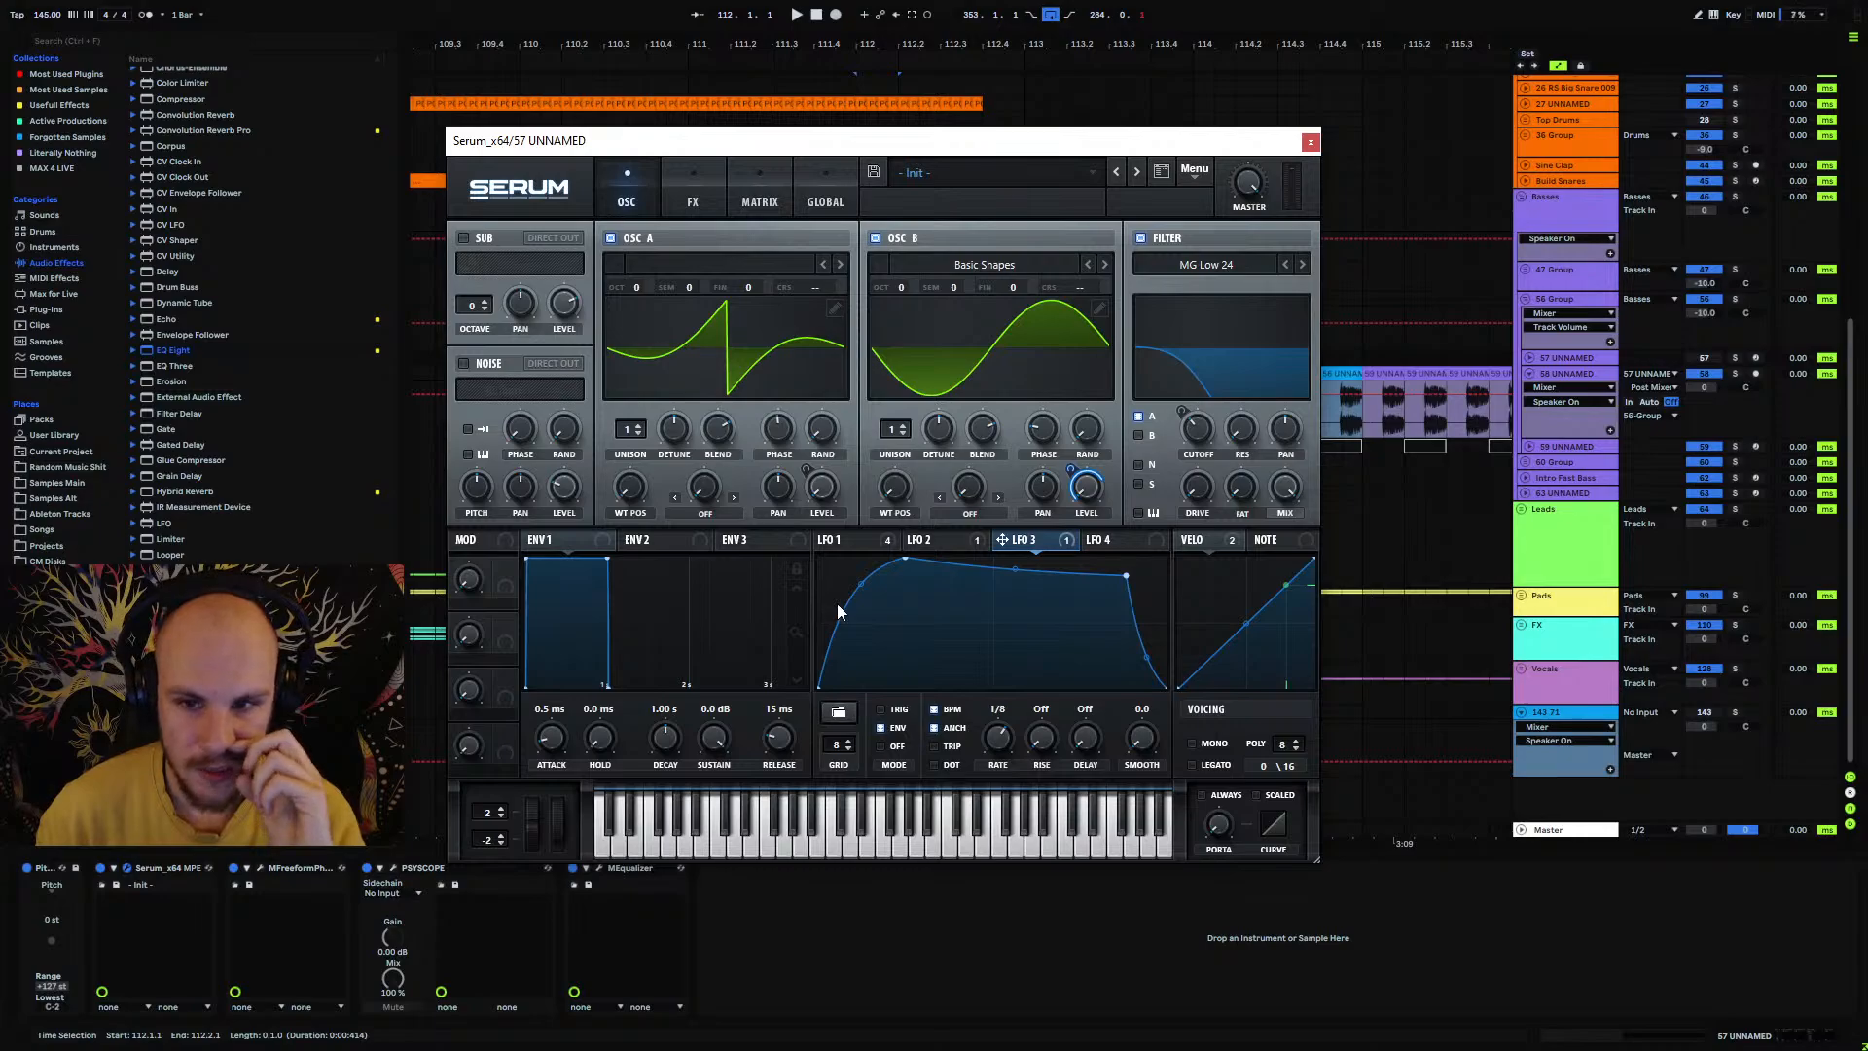
pyautogui.click(852, 542)
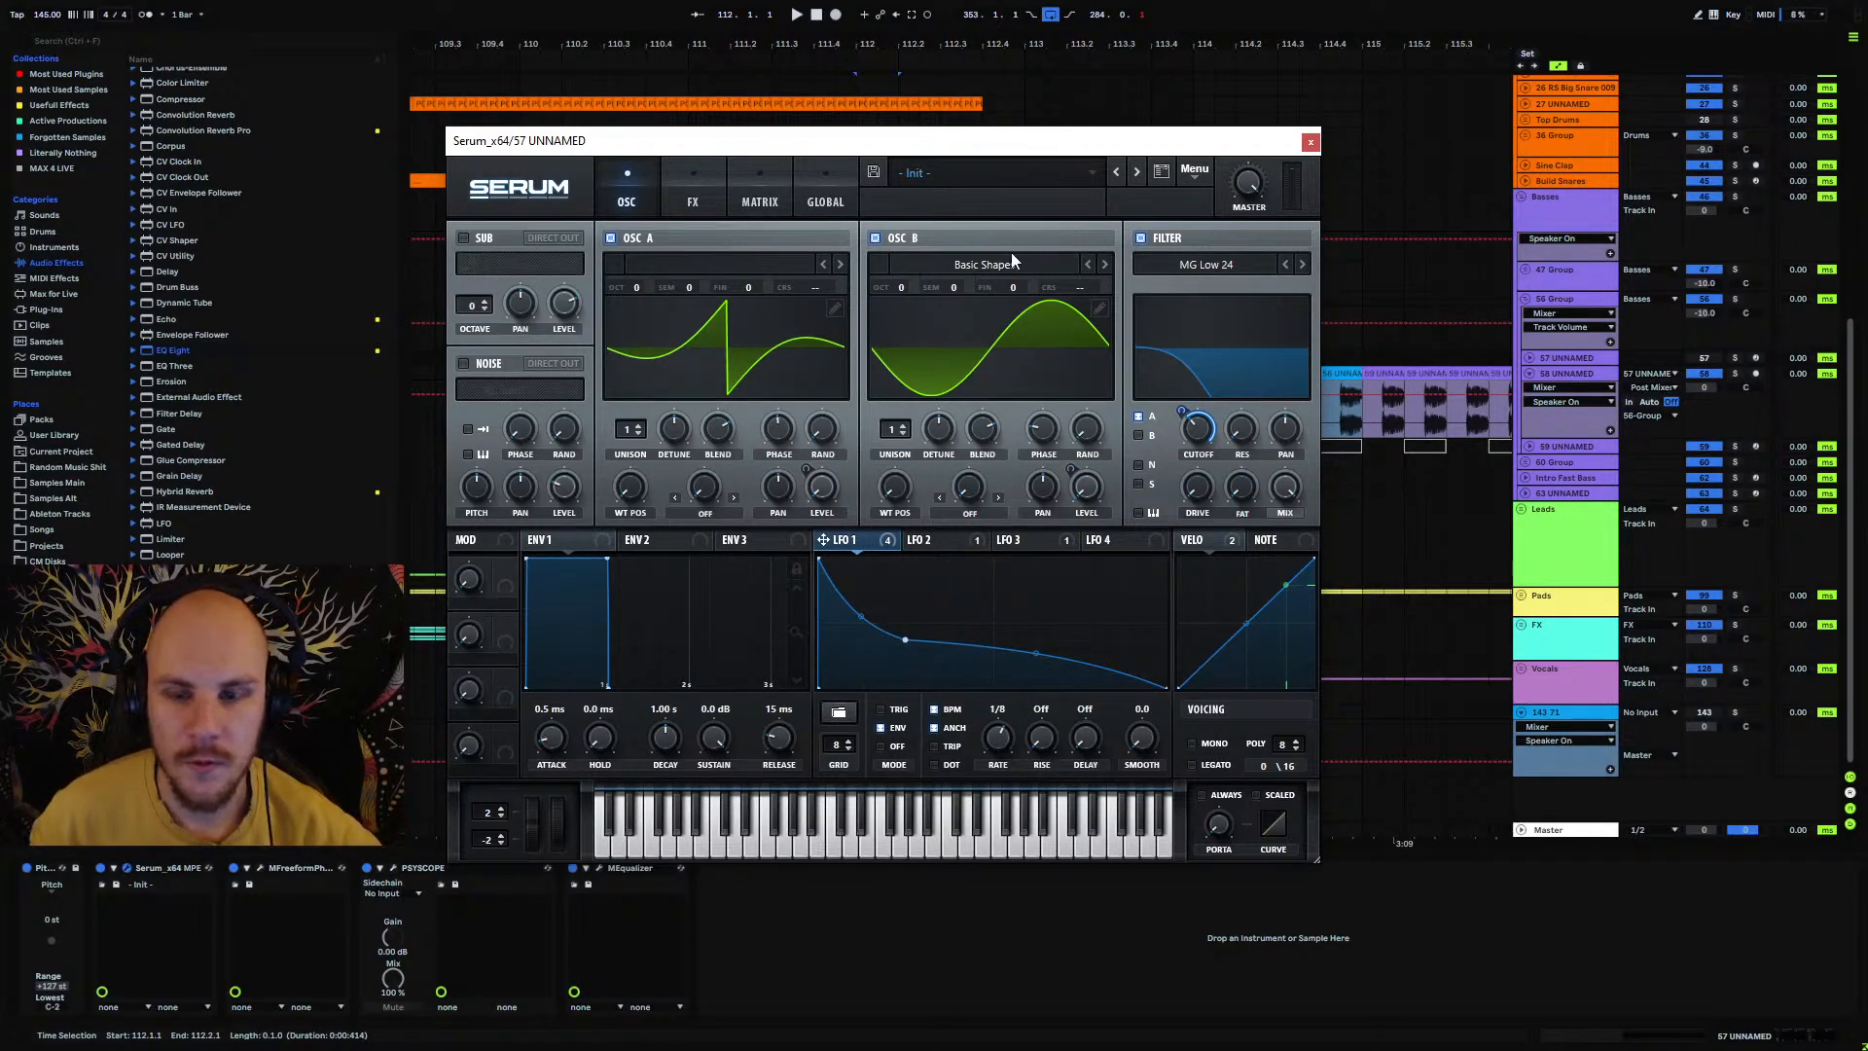
pyautogui.click(698, 197)
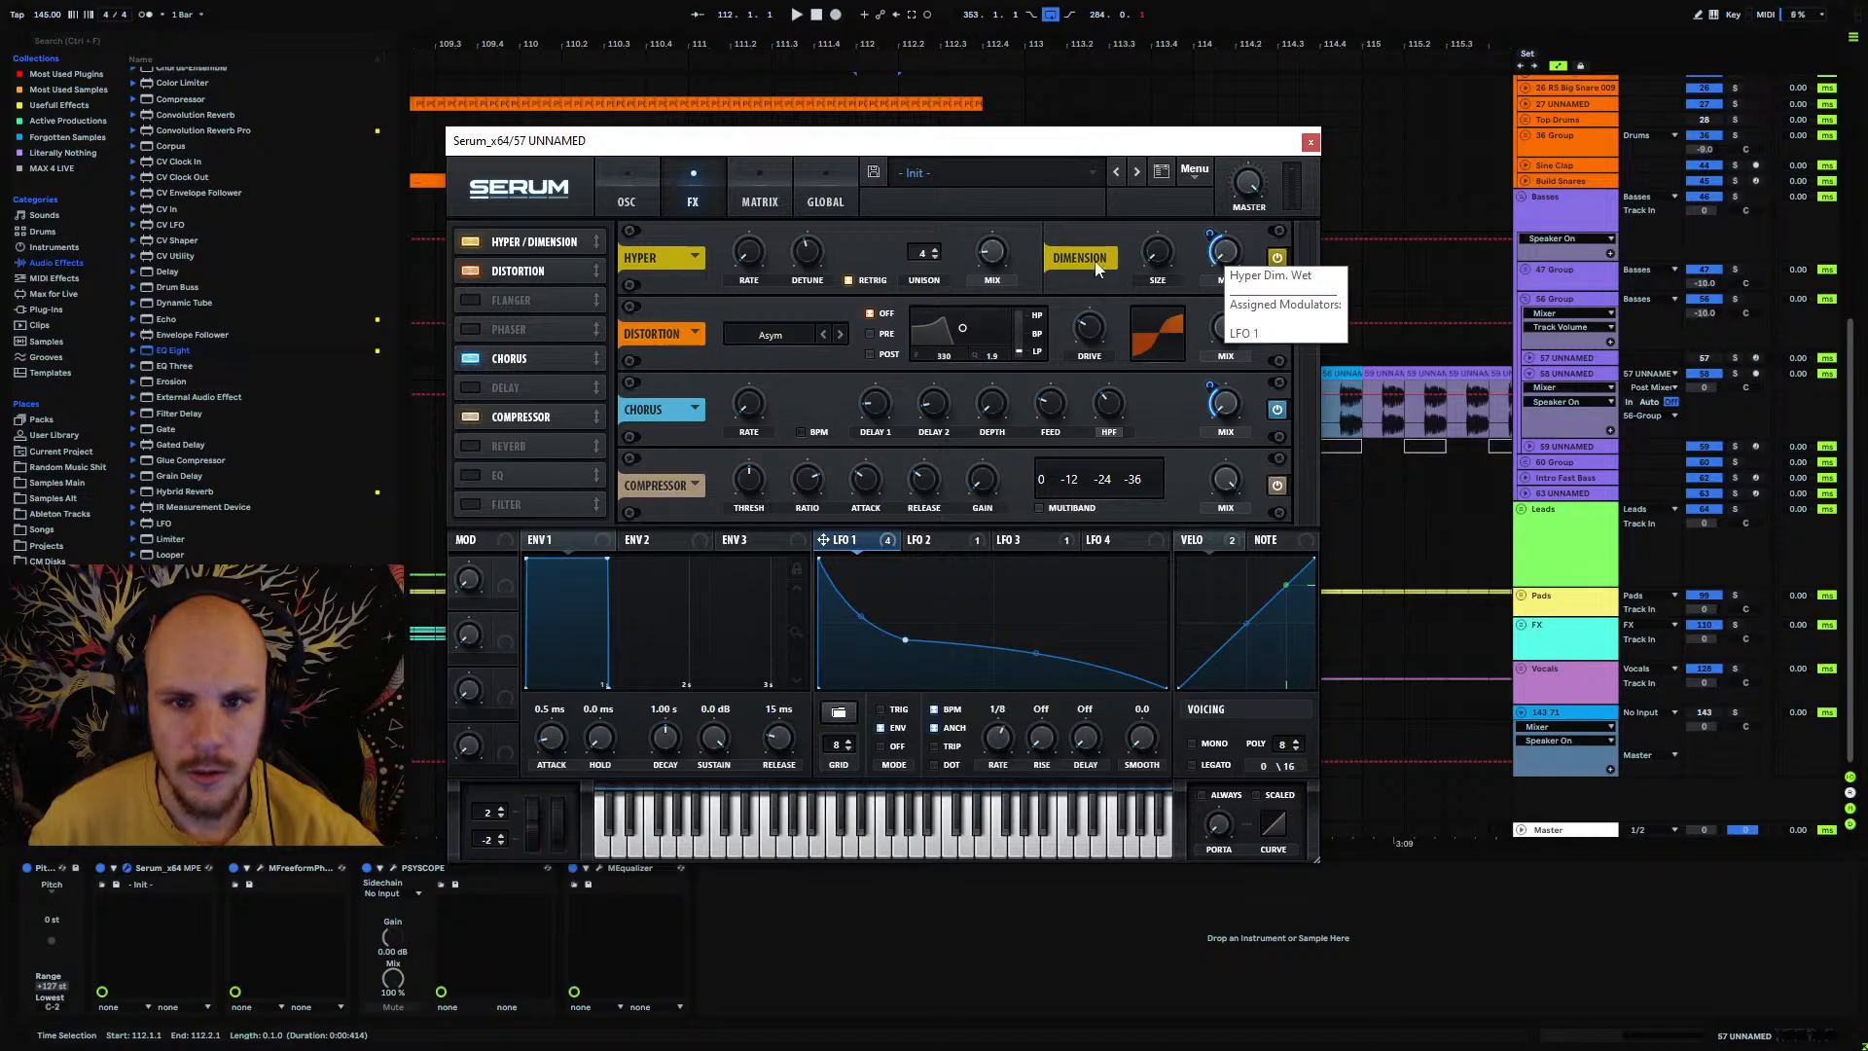
pyautogui.moveTo(797, 248)
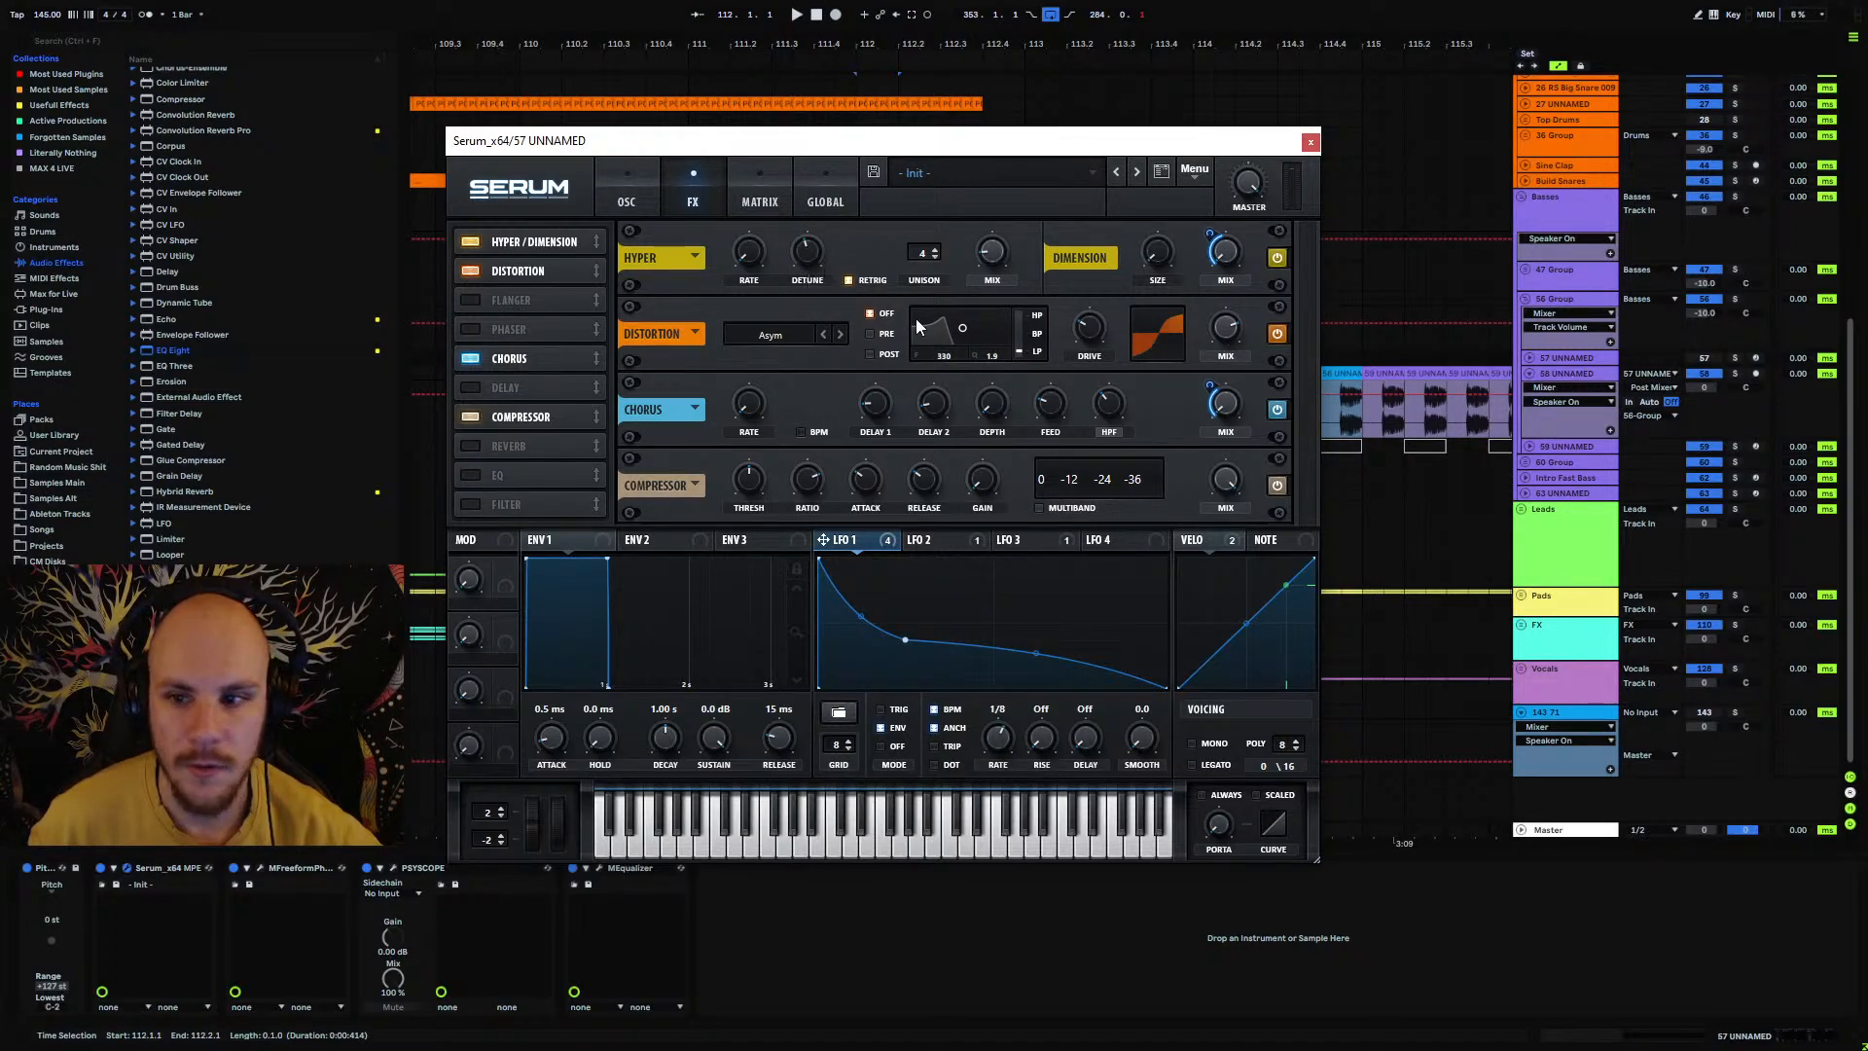
pyautogui.click(1310, 142)
# Step: Examine the bass waveform in track 58's audio clip around 113.1.3 closely, marking the transients at the start of each cycle
pyautogui.moveTo(1068, 42); pyautogui.dragTo(1068, 214)
pyautogui.moveTo(1020, 88); pyautogui.dragTo(1020, 155)
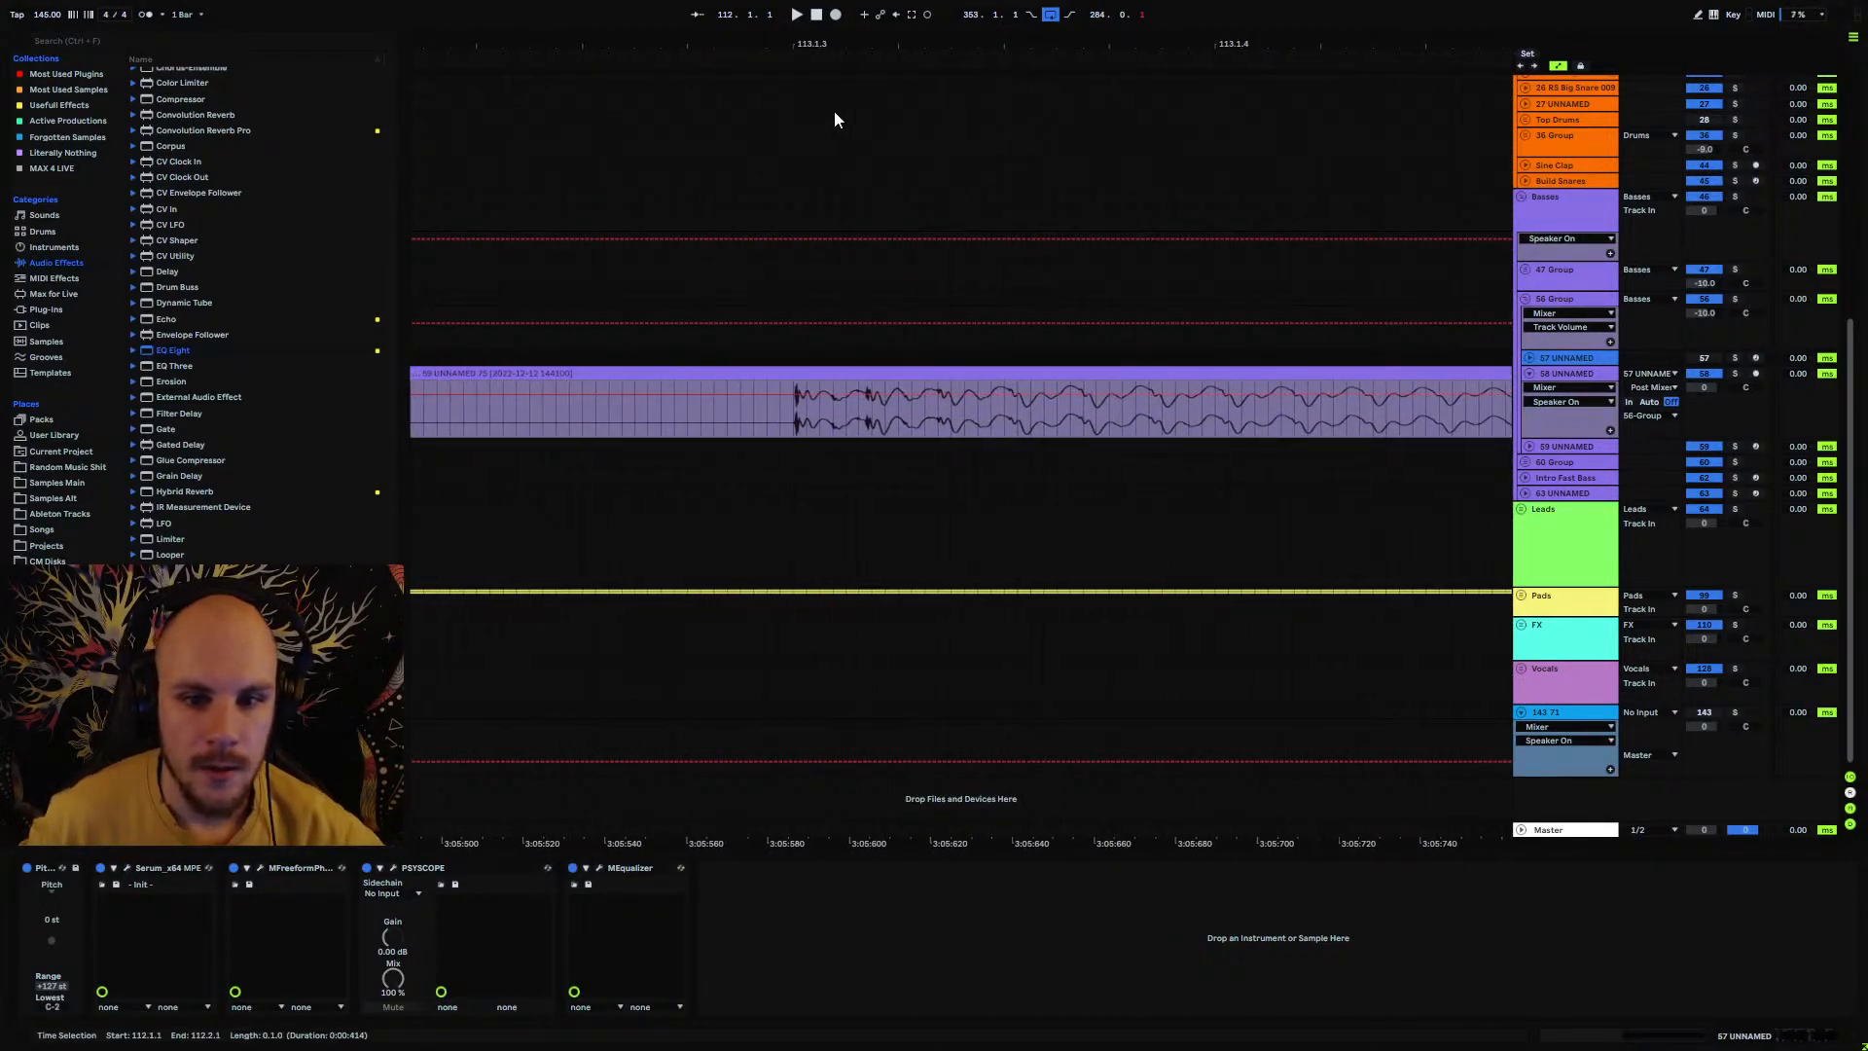
pyautogui.moveTo(836, 37); pyautogui.dragTo(799, 449)
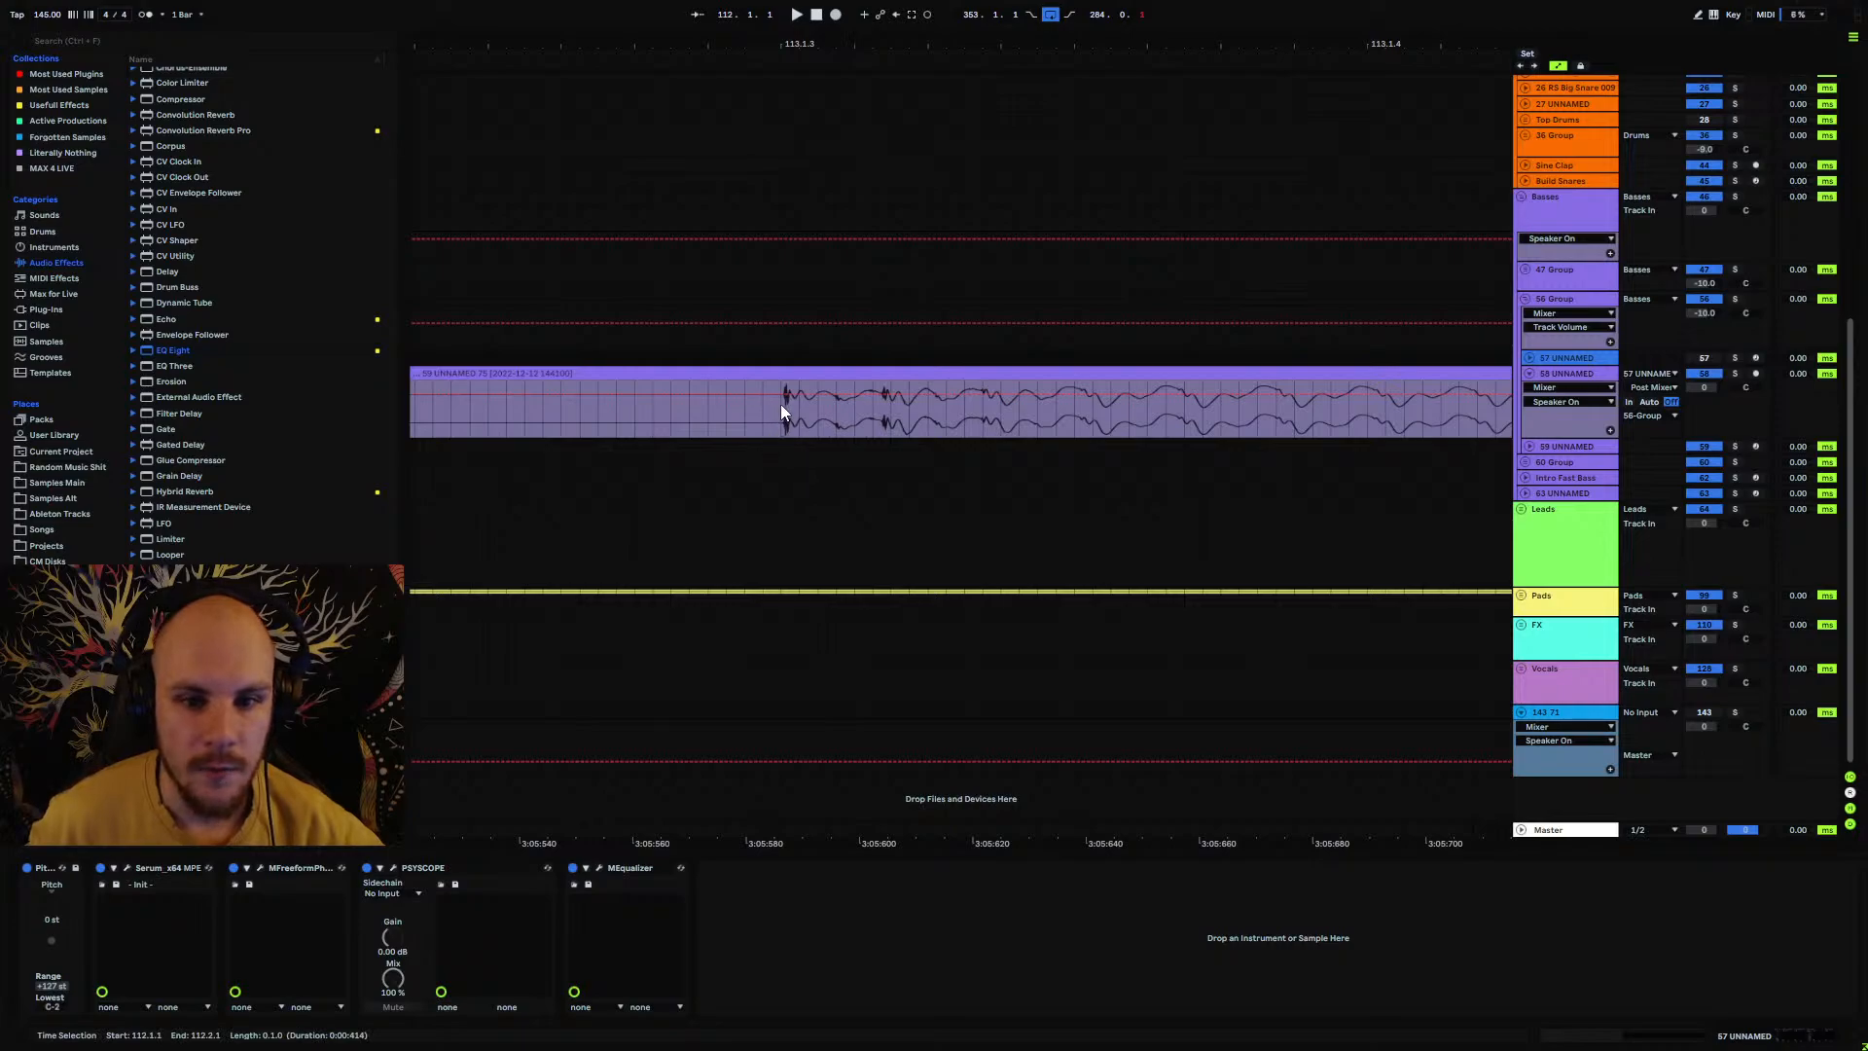
pyautogui.click(780, 404)
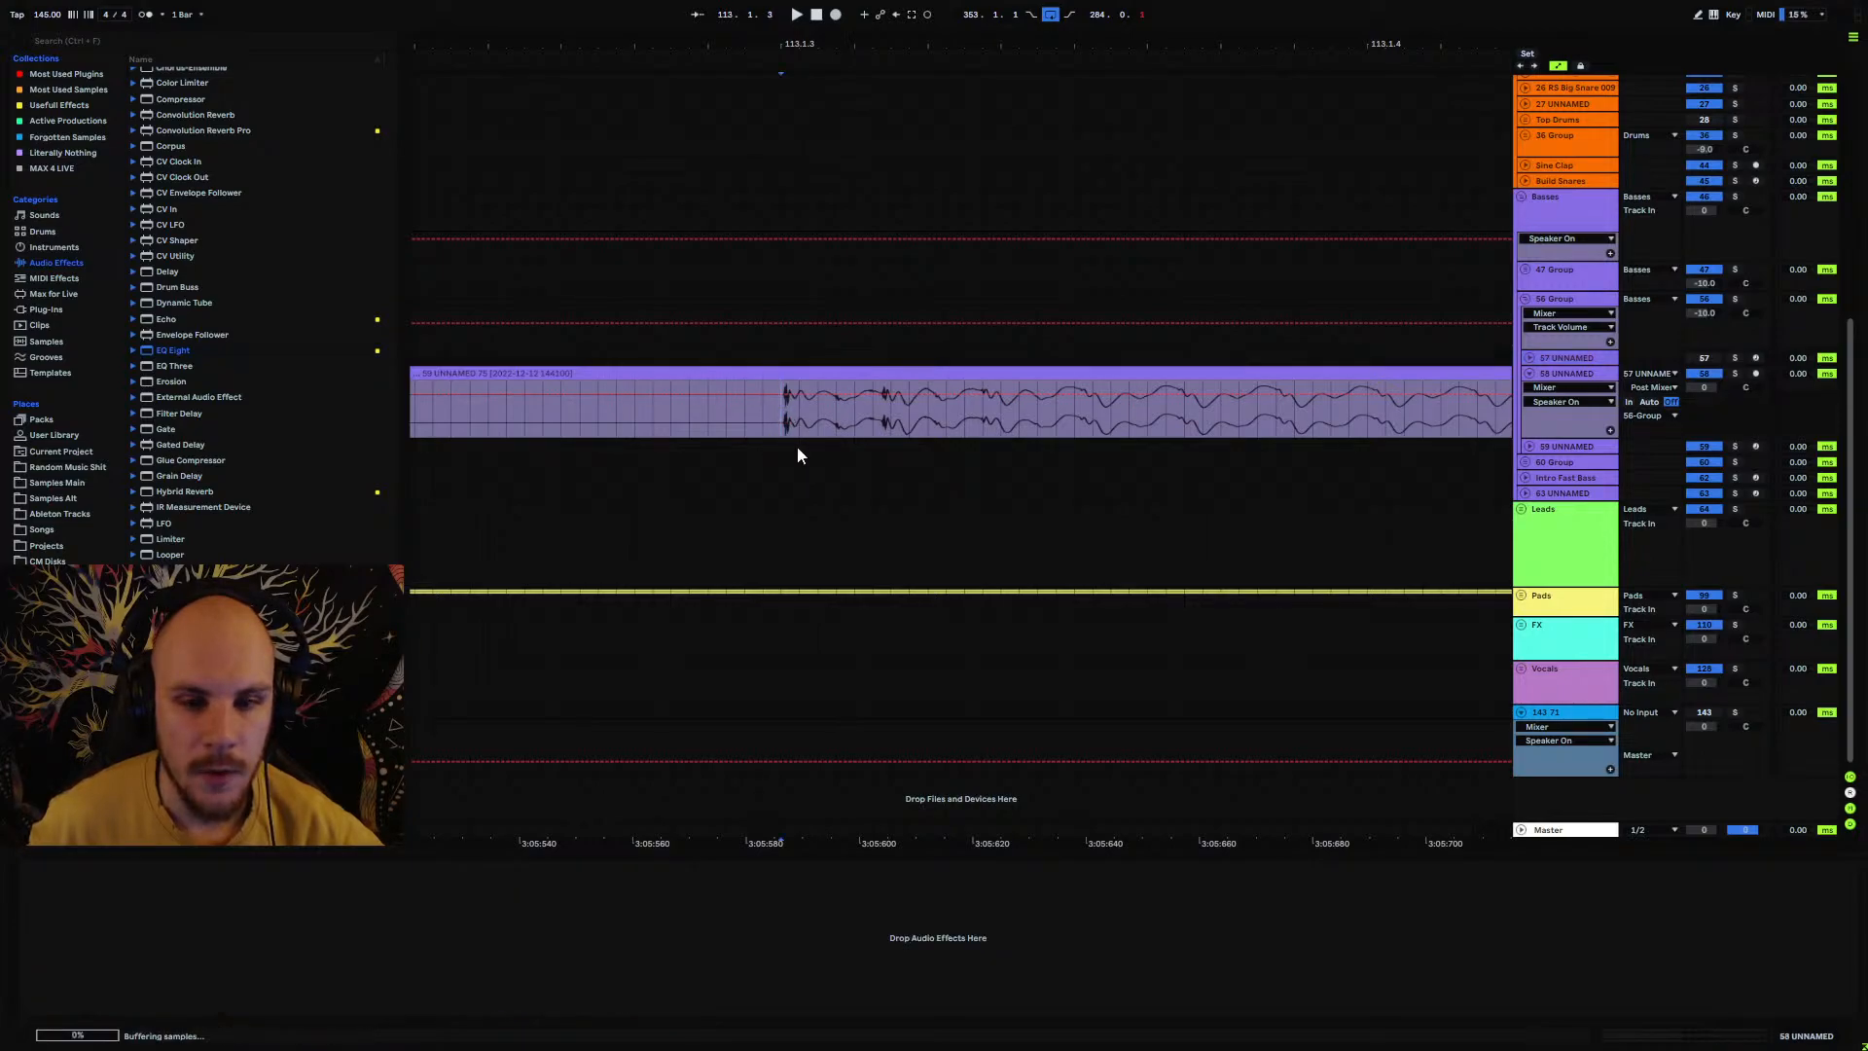
pyautogui.click(889, 404)
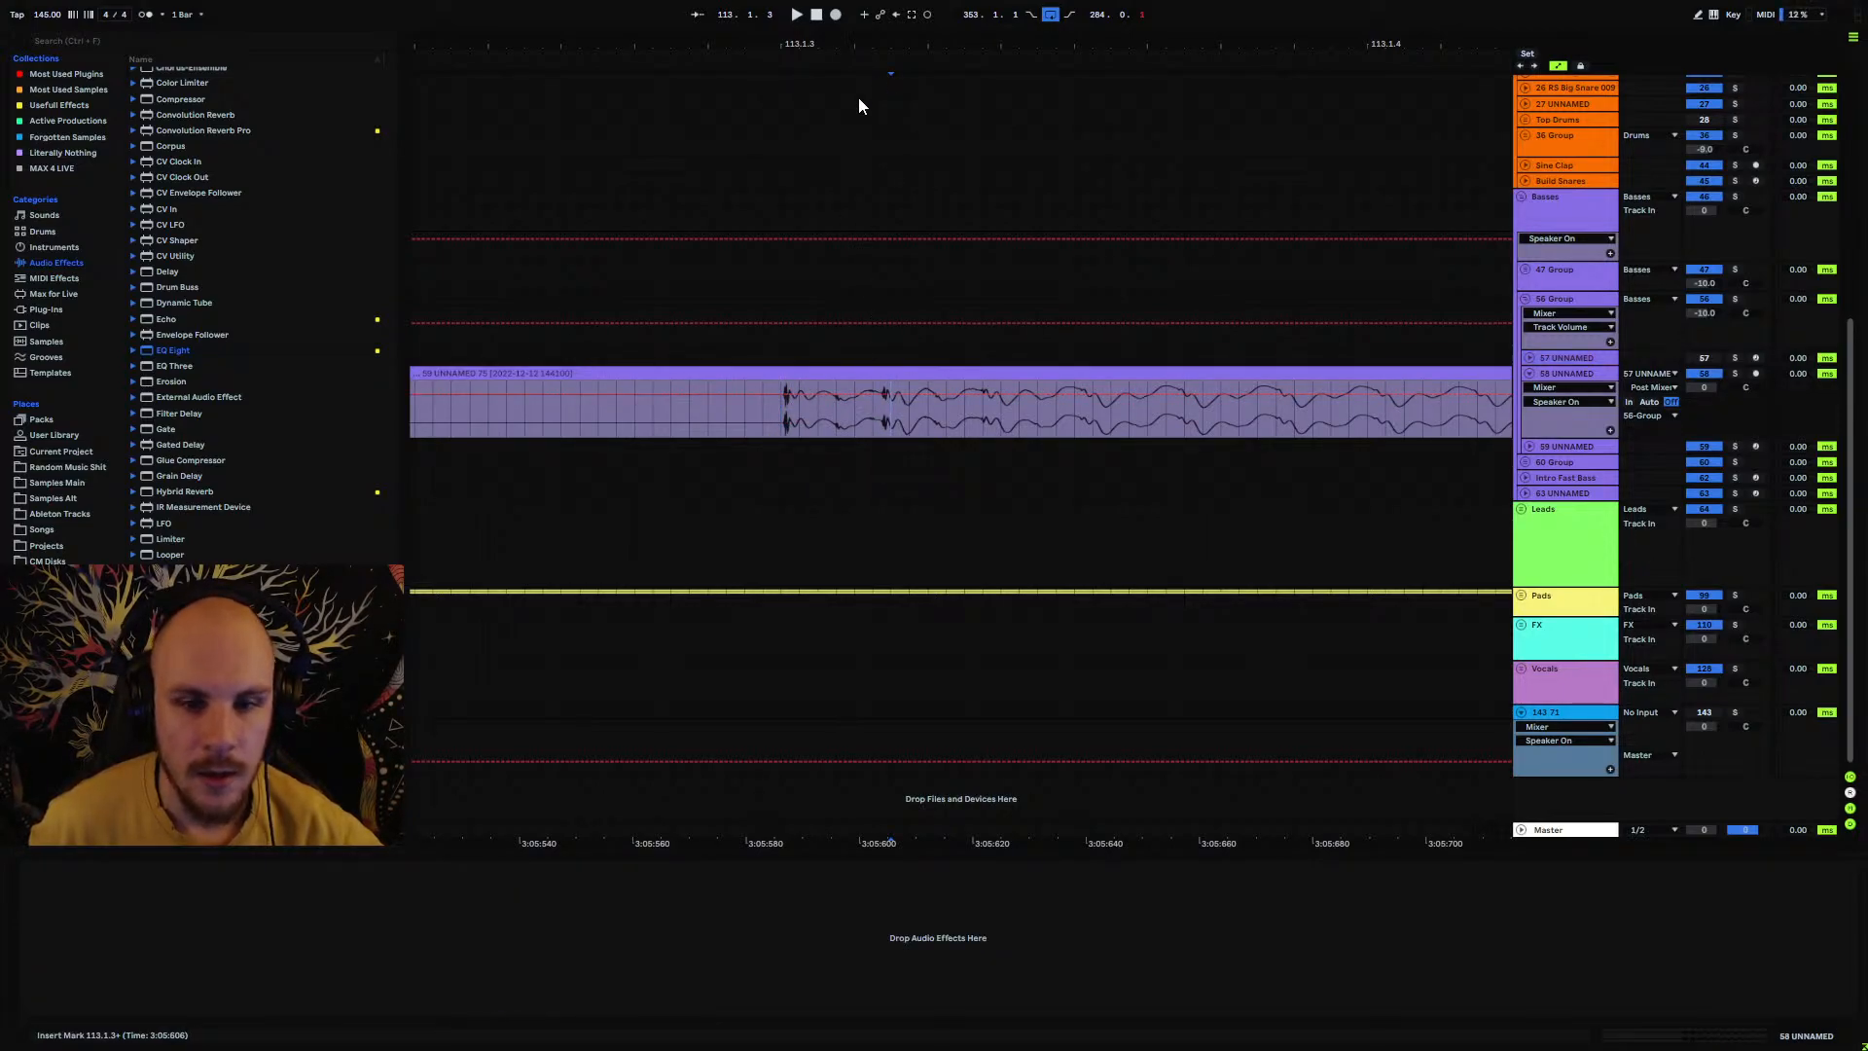
pyautogui.moveTo(852, 43)
pyautogui.mouseDown()
pyautogui.moveTo(881, 127)
pyautogui.moveTo(909, 129)
pyautogui.mouseUp()
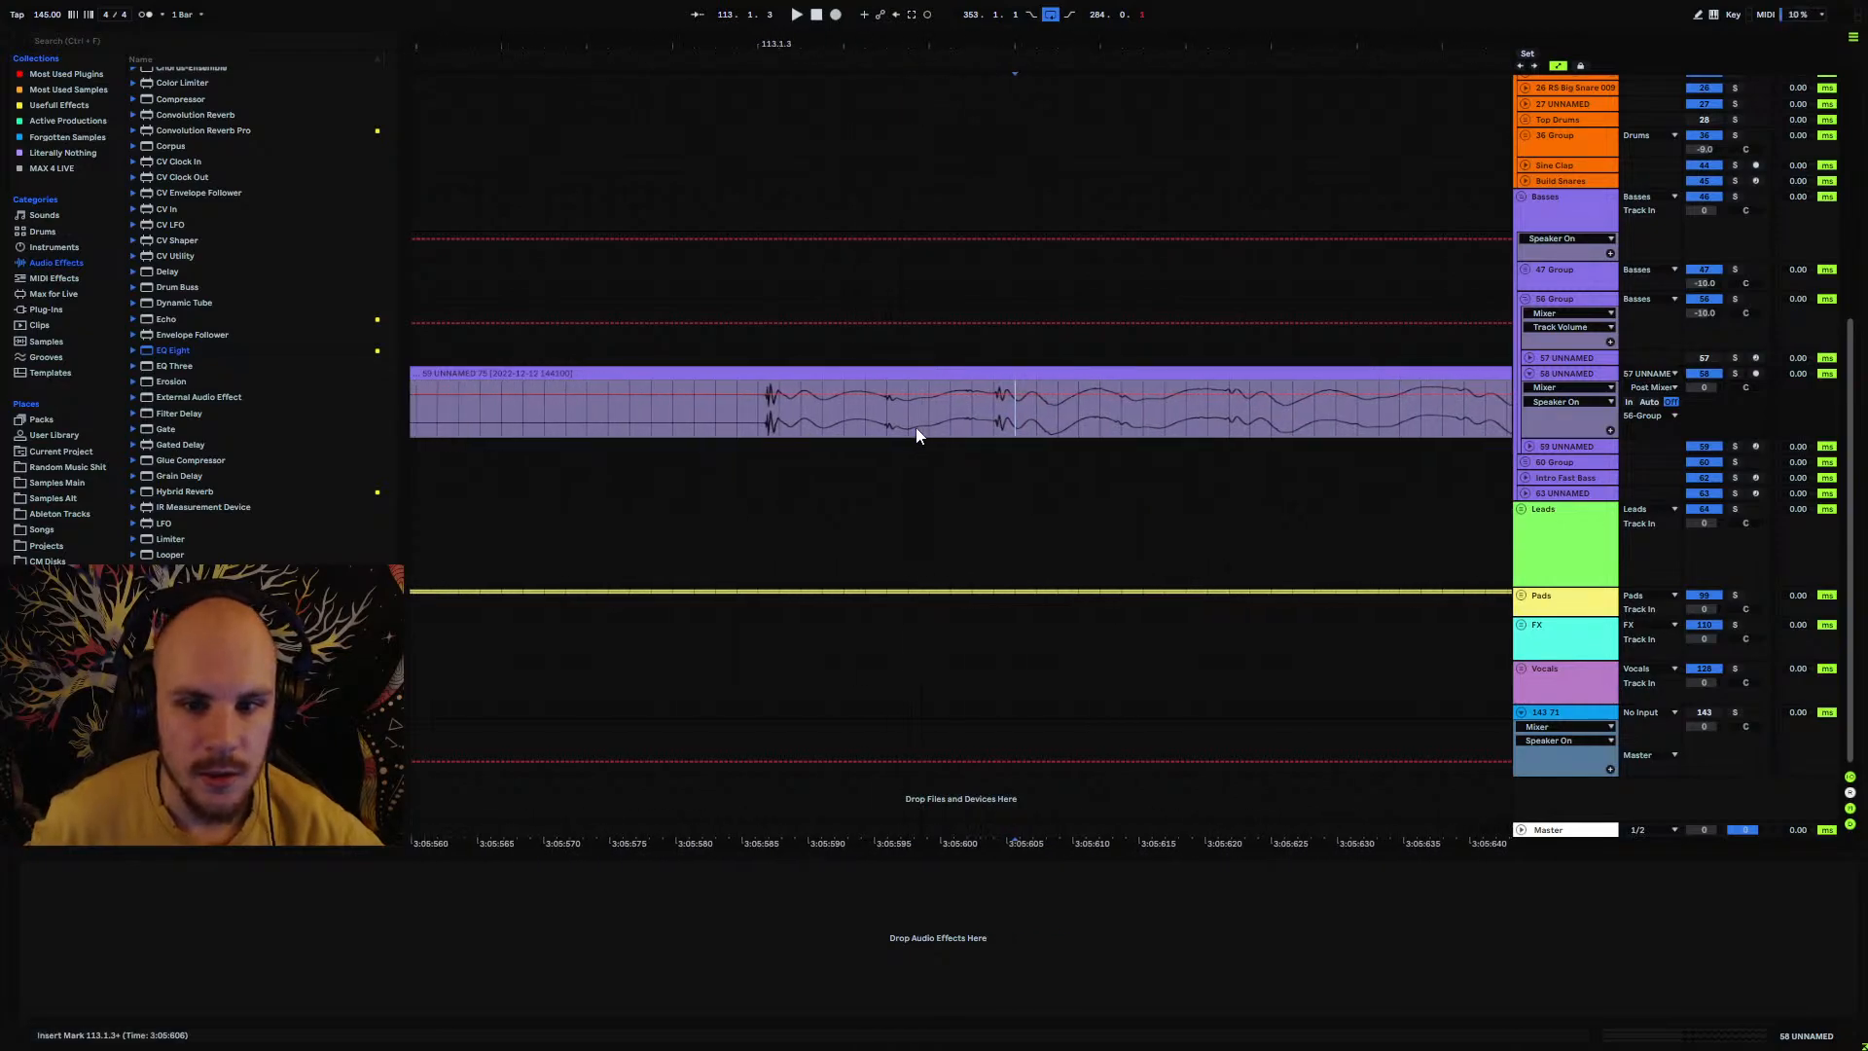
pyautogui.click(884, 413)
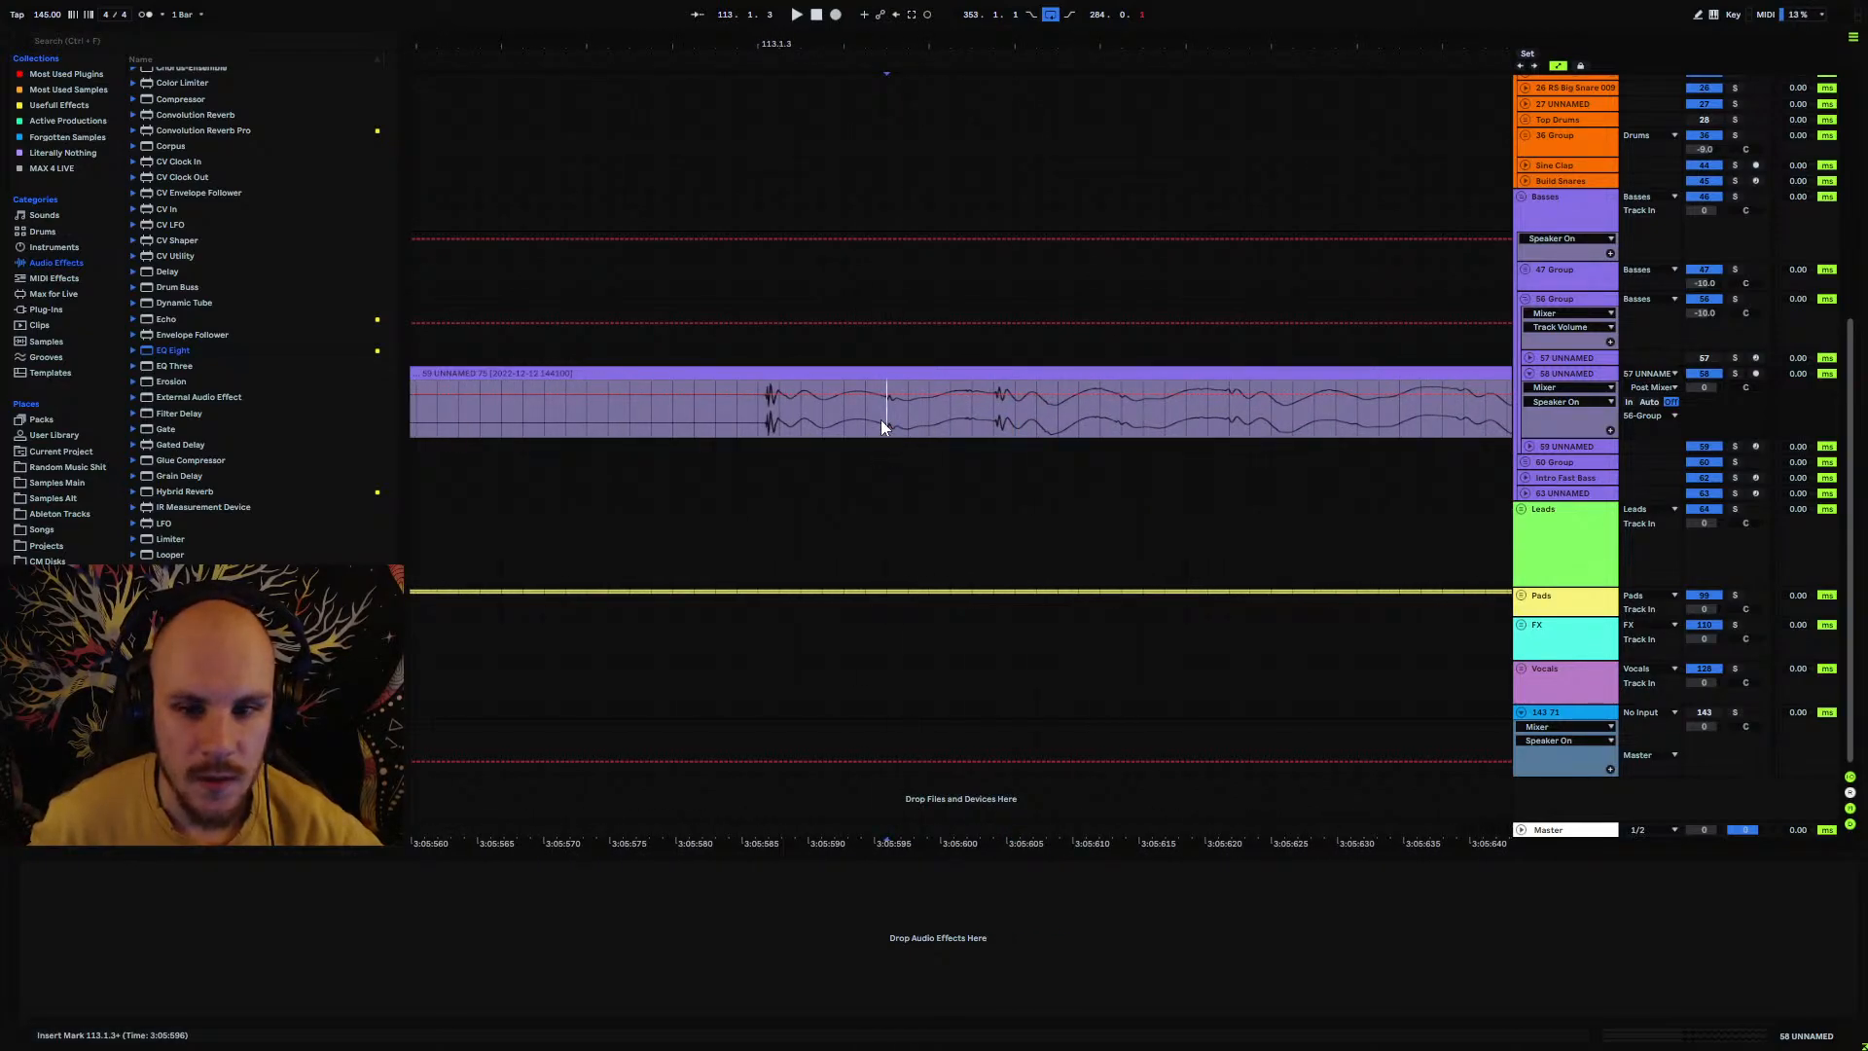
pyautogui.click(970, 420)
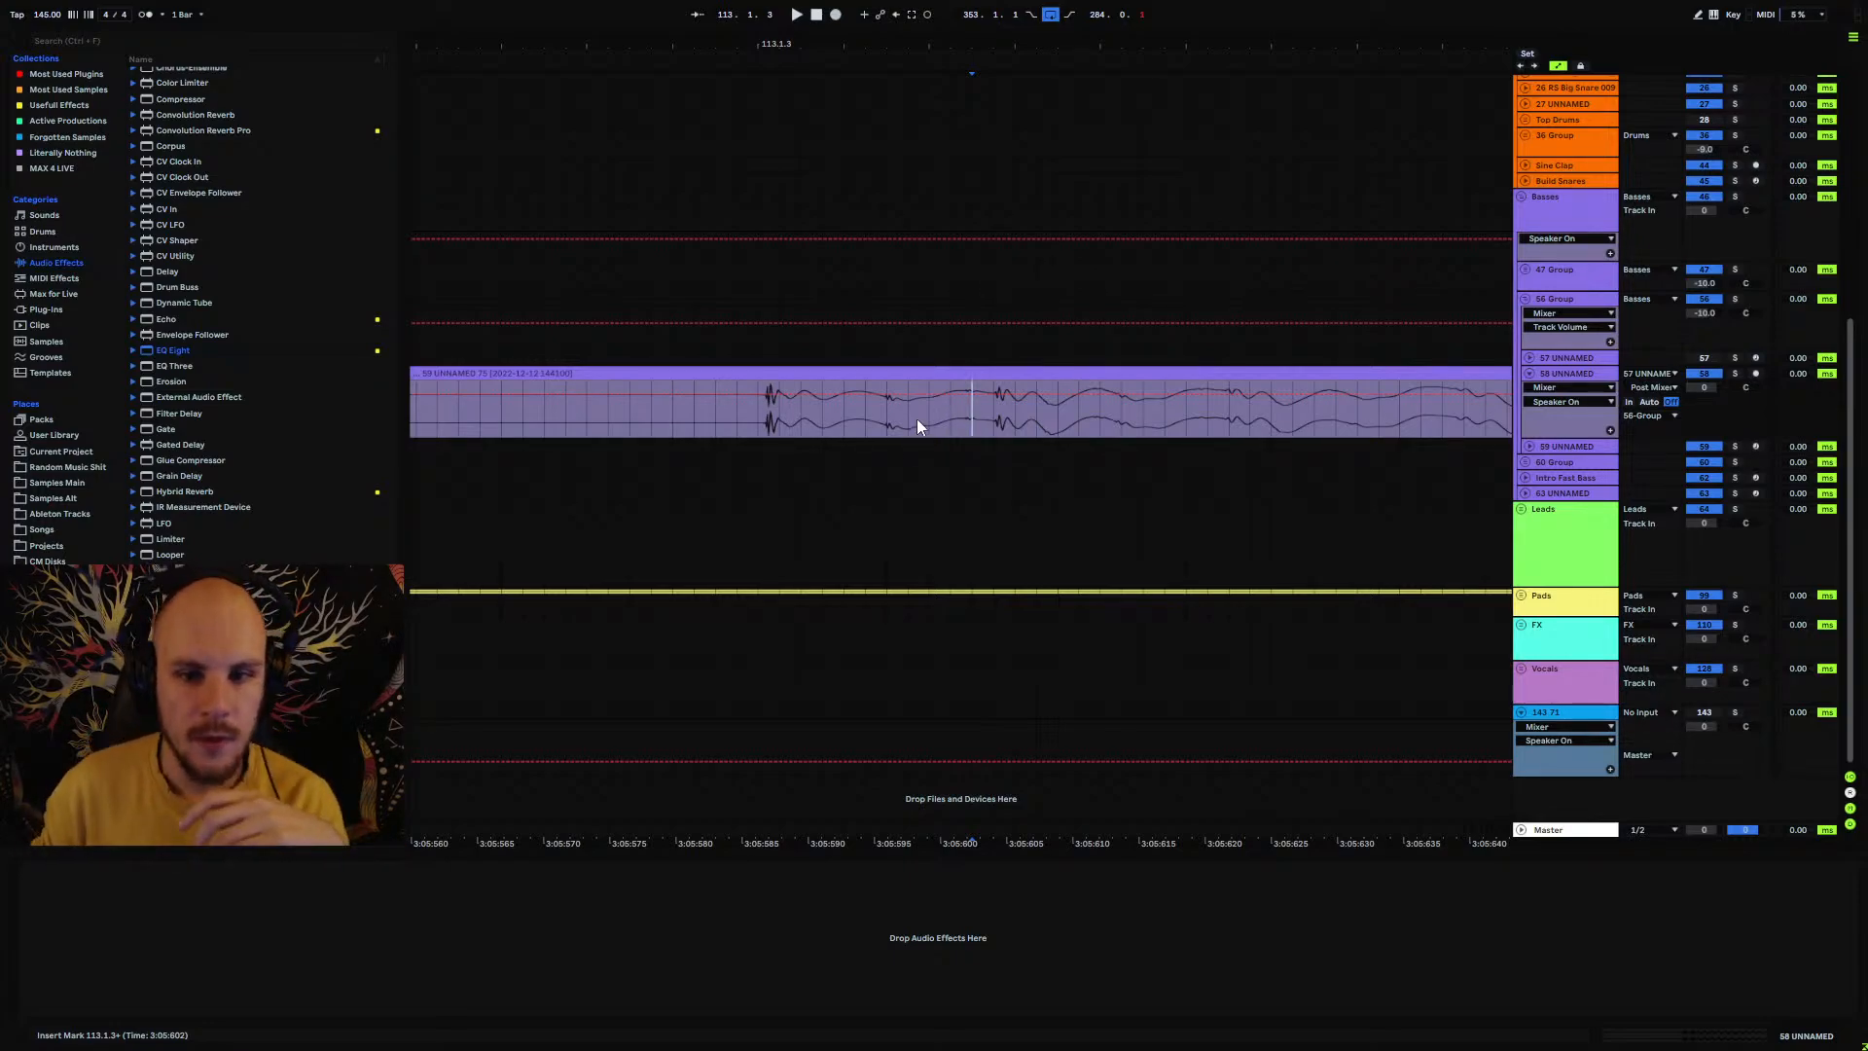
pyautogui.click(764, 419)
pyautogui.click(991, 409)
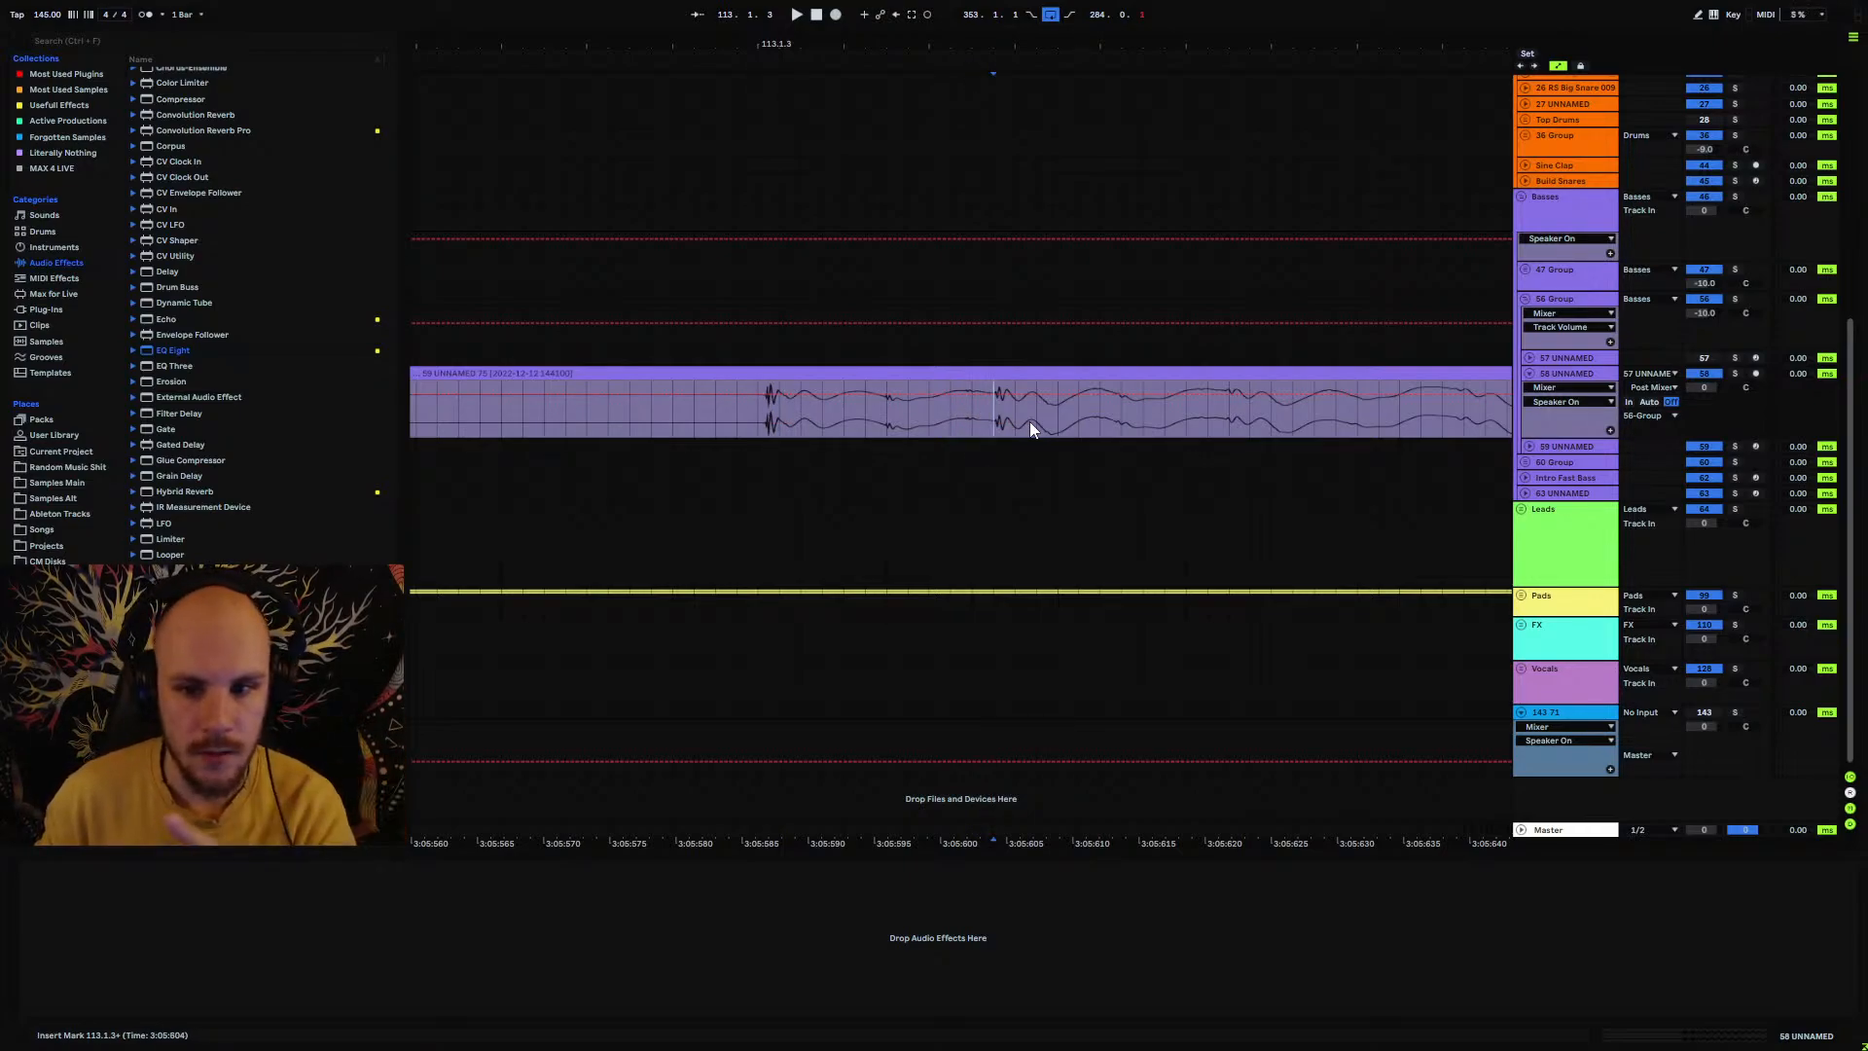
pyautogui.moveTo(910, 46); pyautogui.dragTo(831, 2)
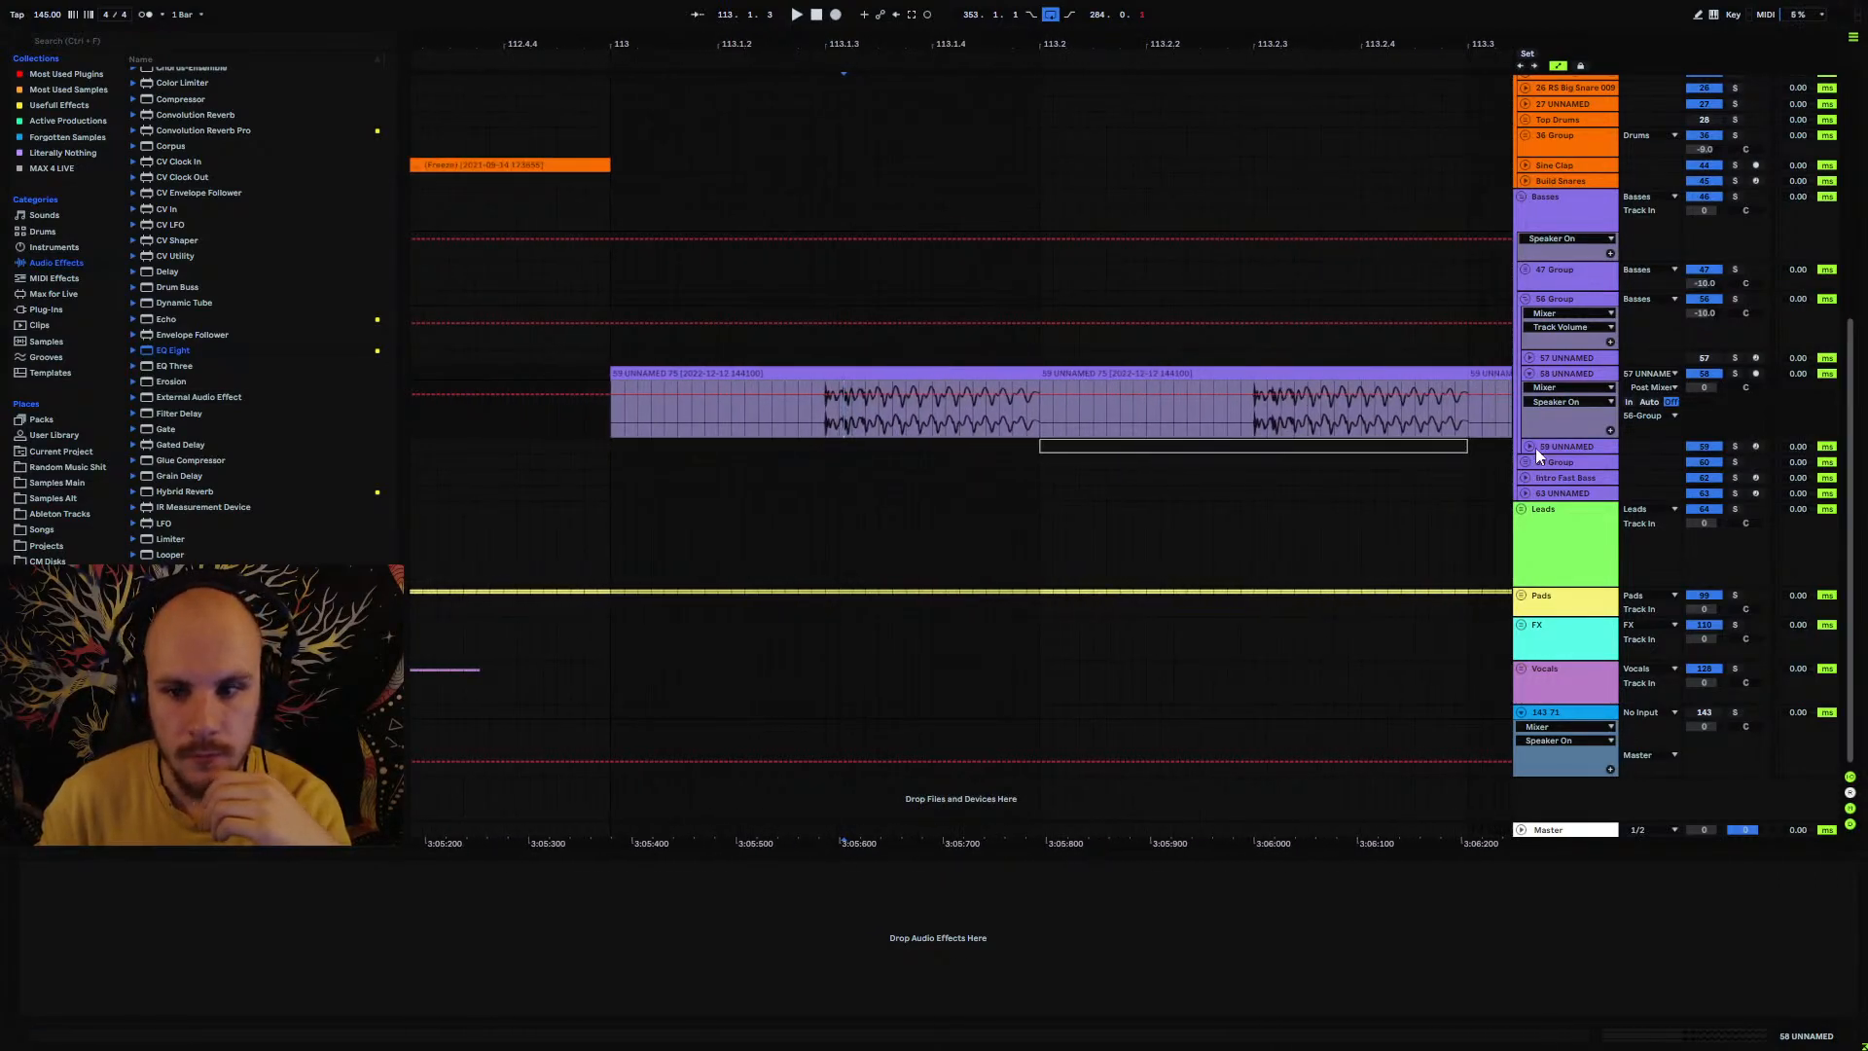
# Step: Reopen Serum on track 57 and inspect the LFO 1 modulation of its Dimension and Chorus mix
pyautogui.click(1555, 307)
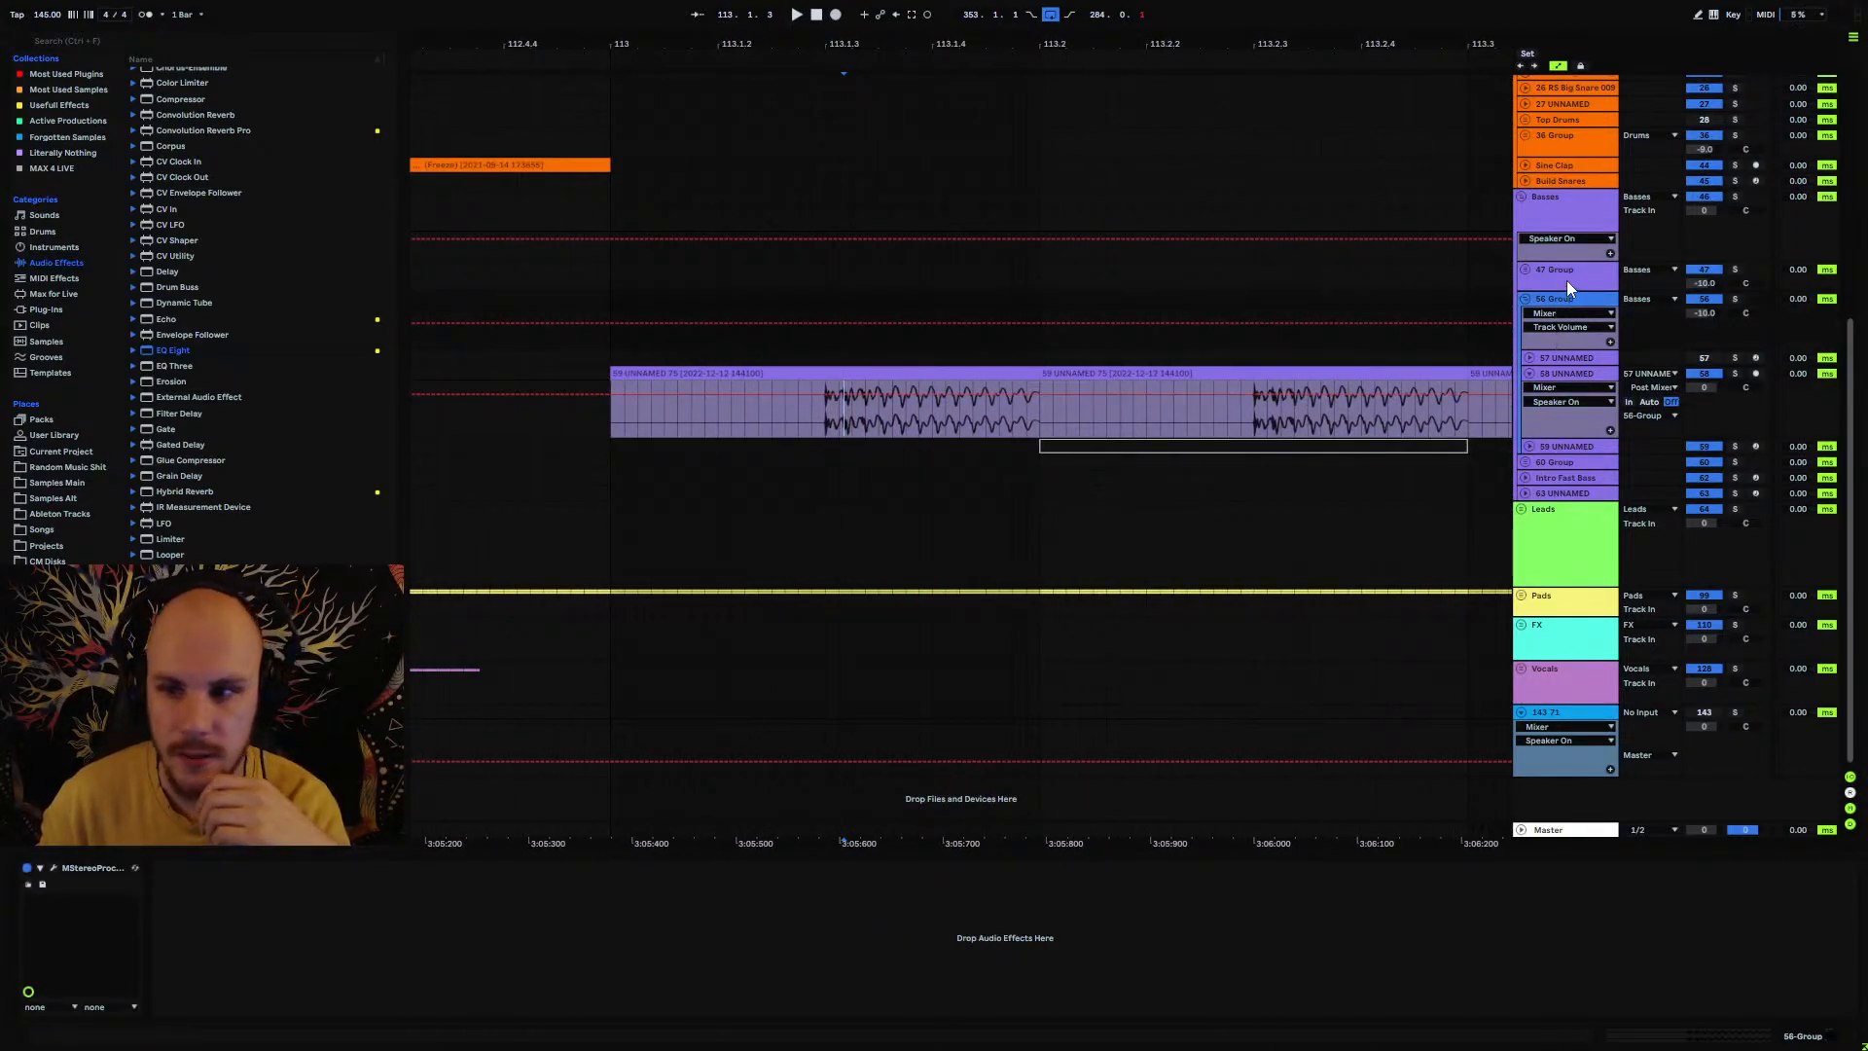
pyautogui.click(1552, 358)
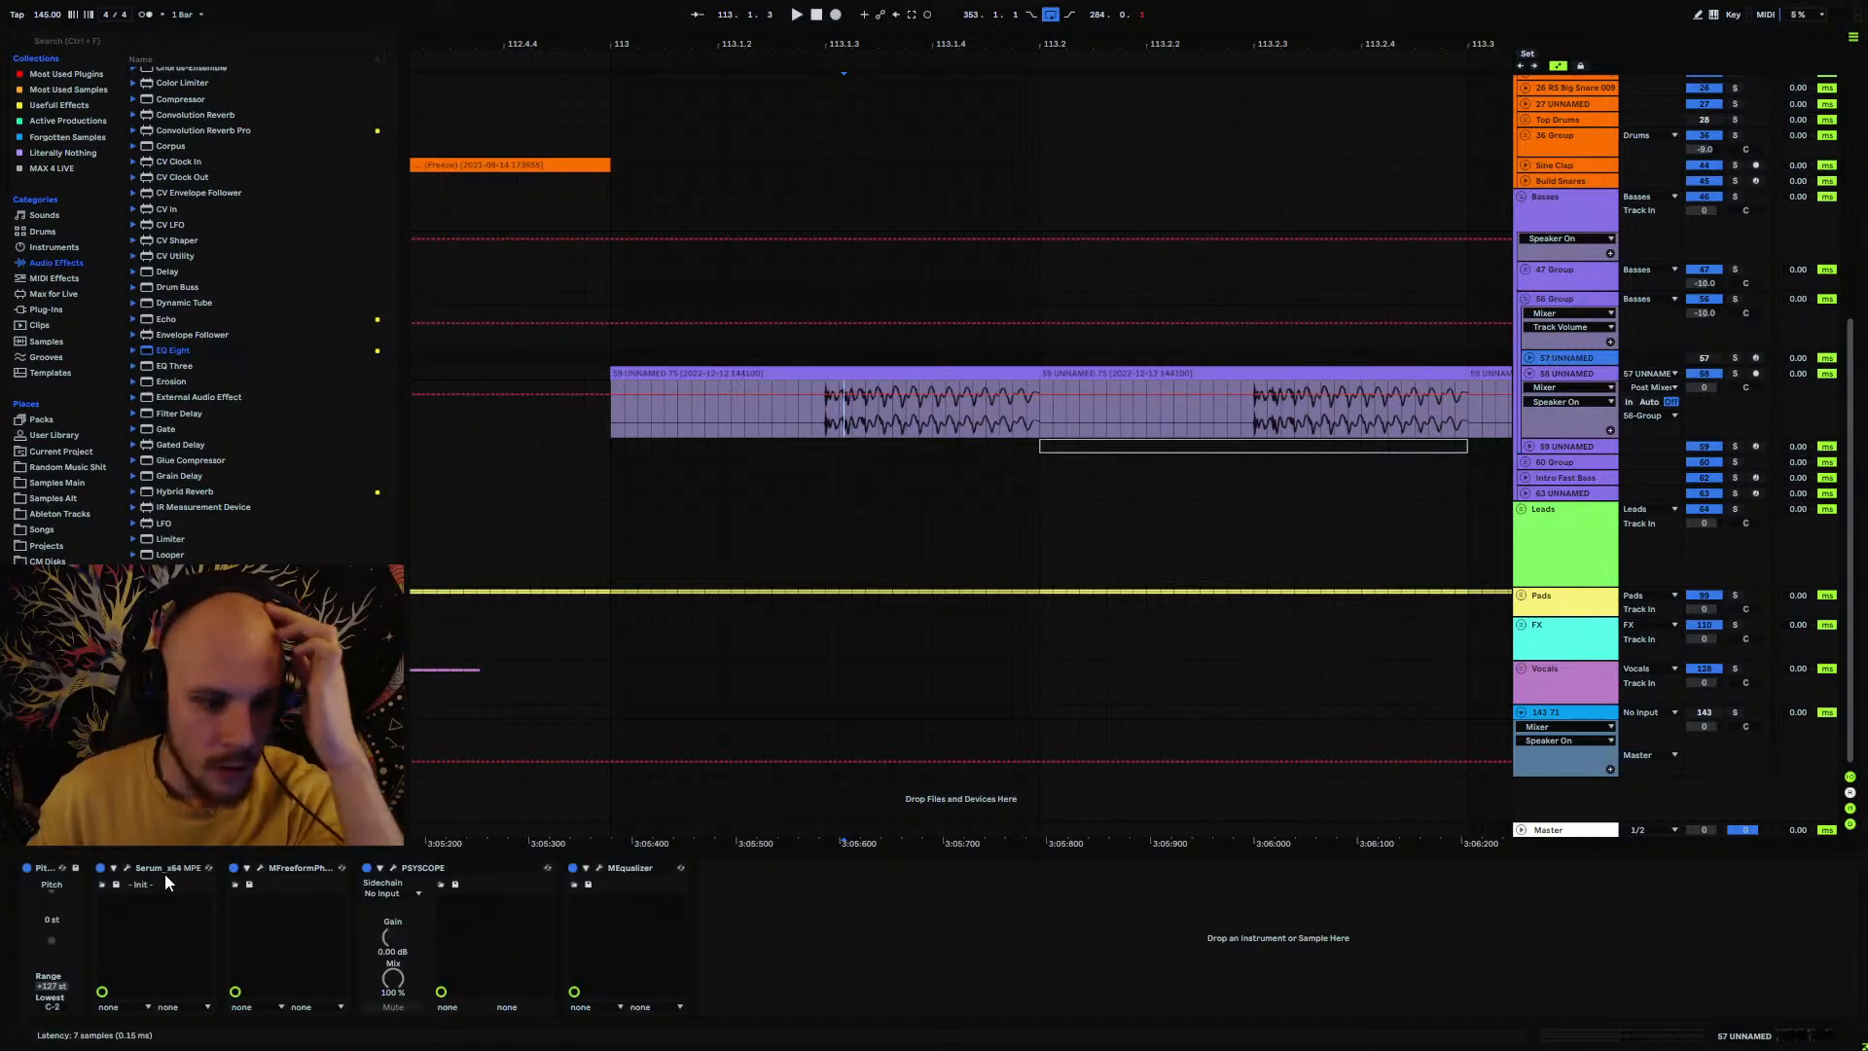
pyautogui.click(128, 866)
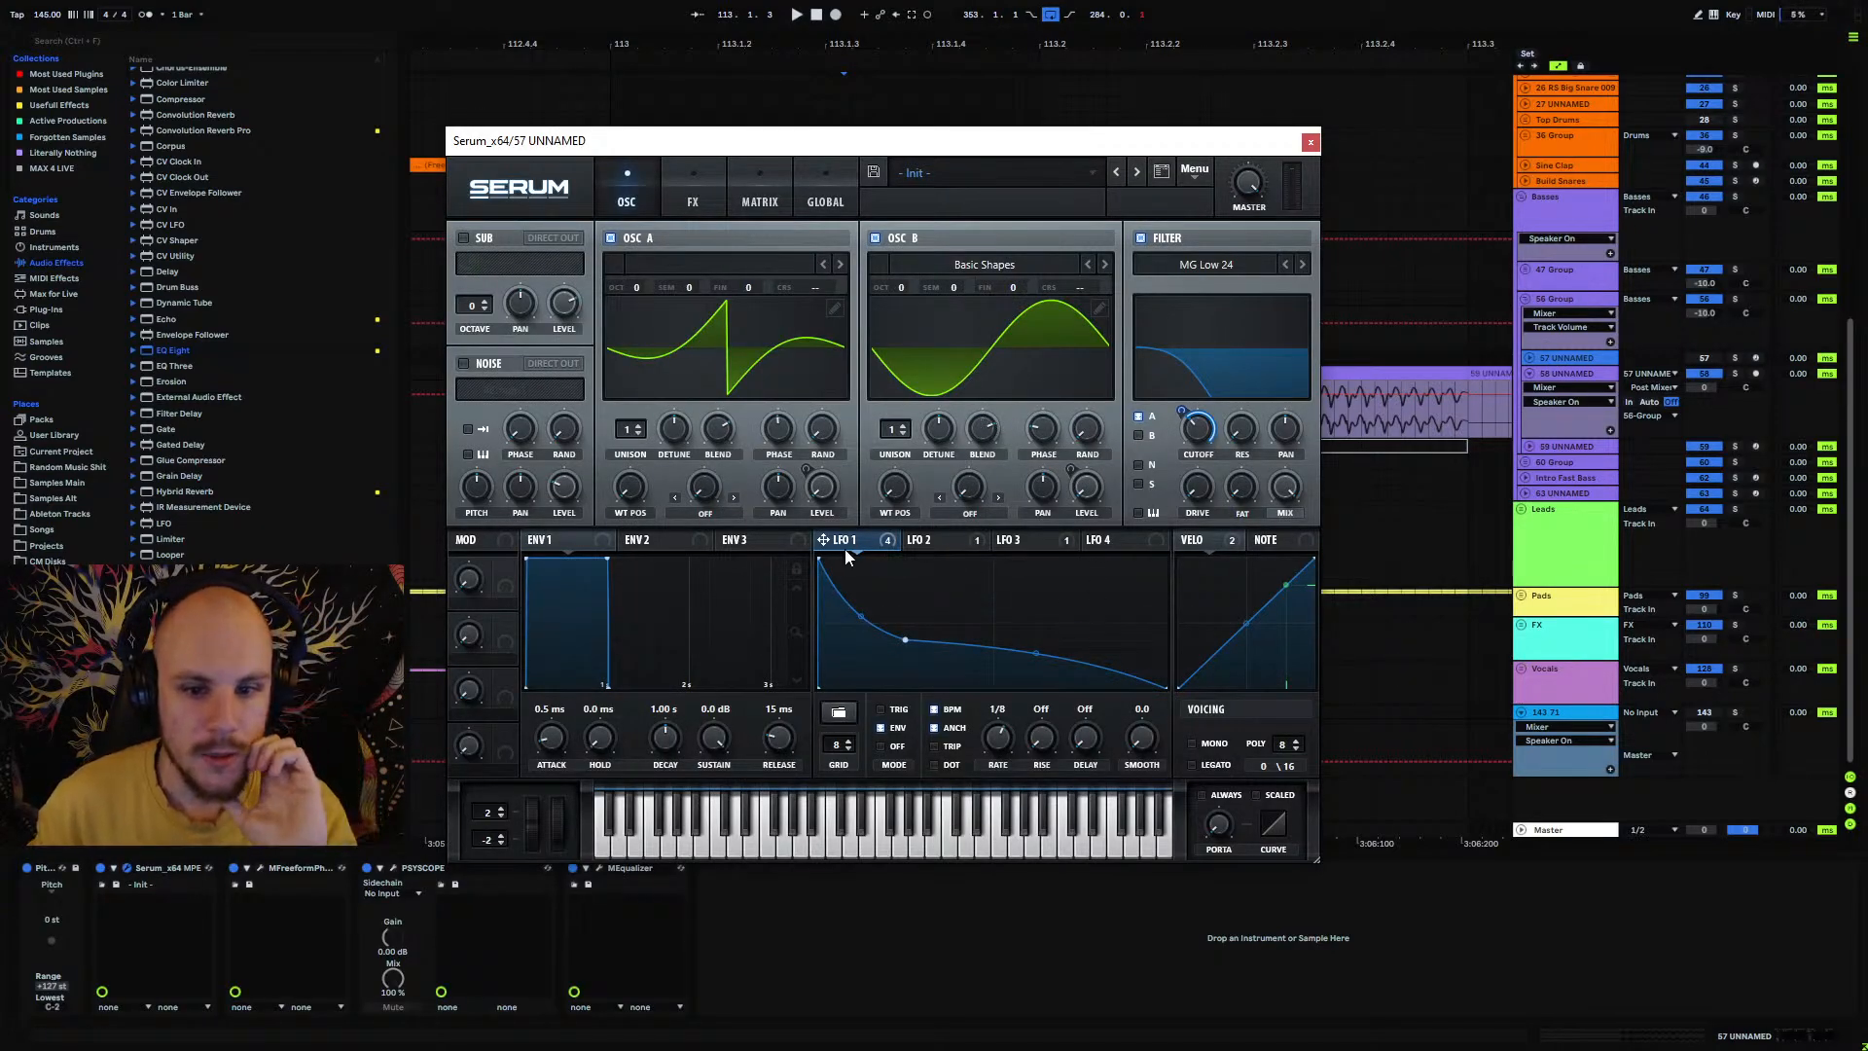
pyautogui.click(693, 195)
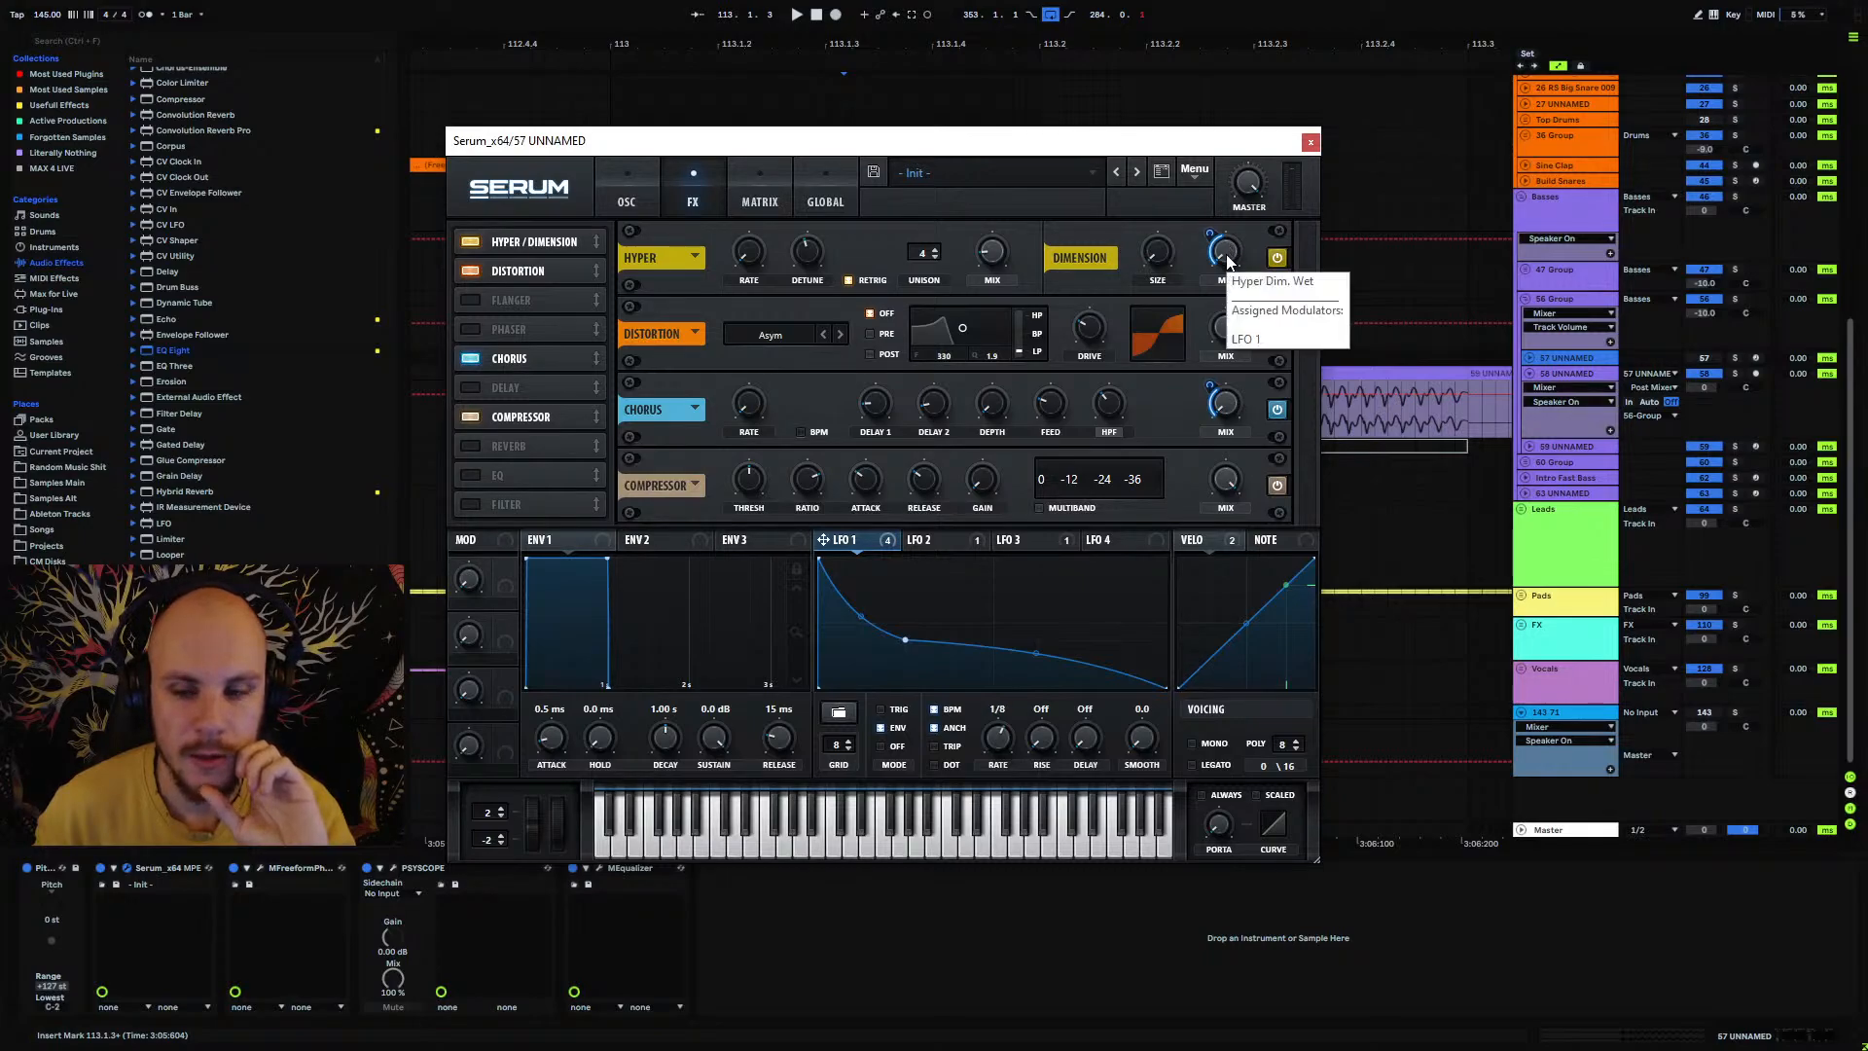
# Step: Enable Serum's Filter effect briefly to view its MG Low 18 cutoff modulation, disable it again and close the synth
pyautogui.click(506, 504)
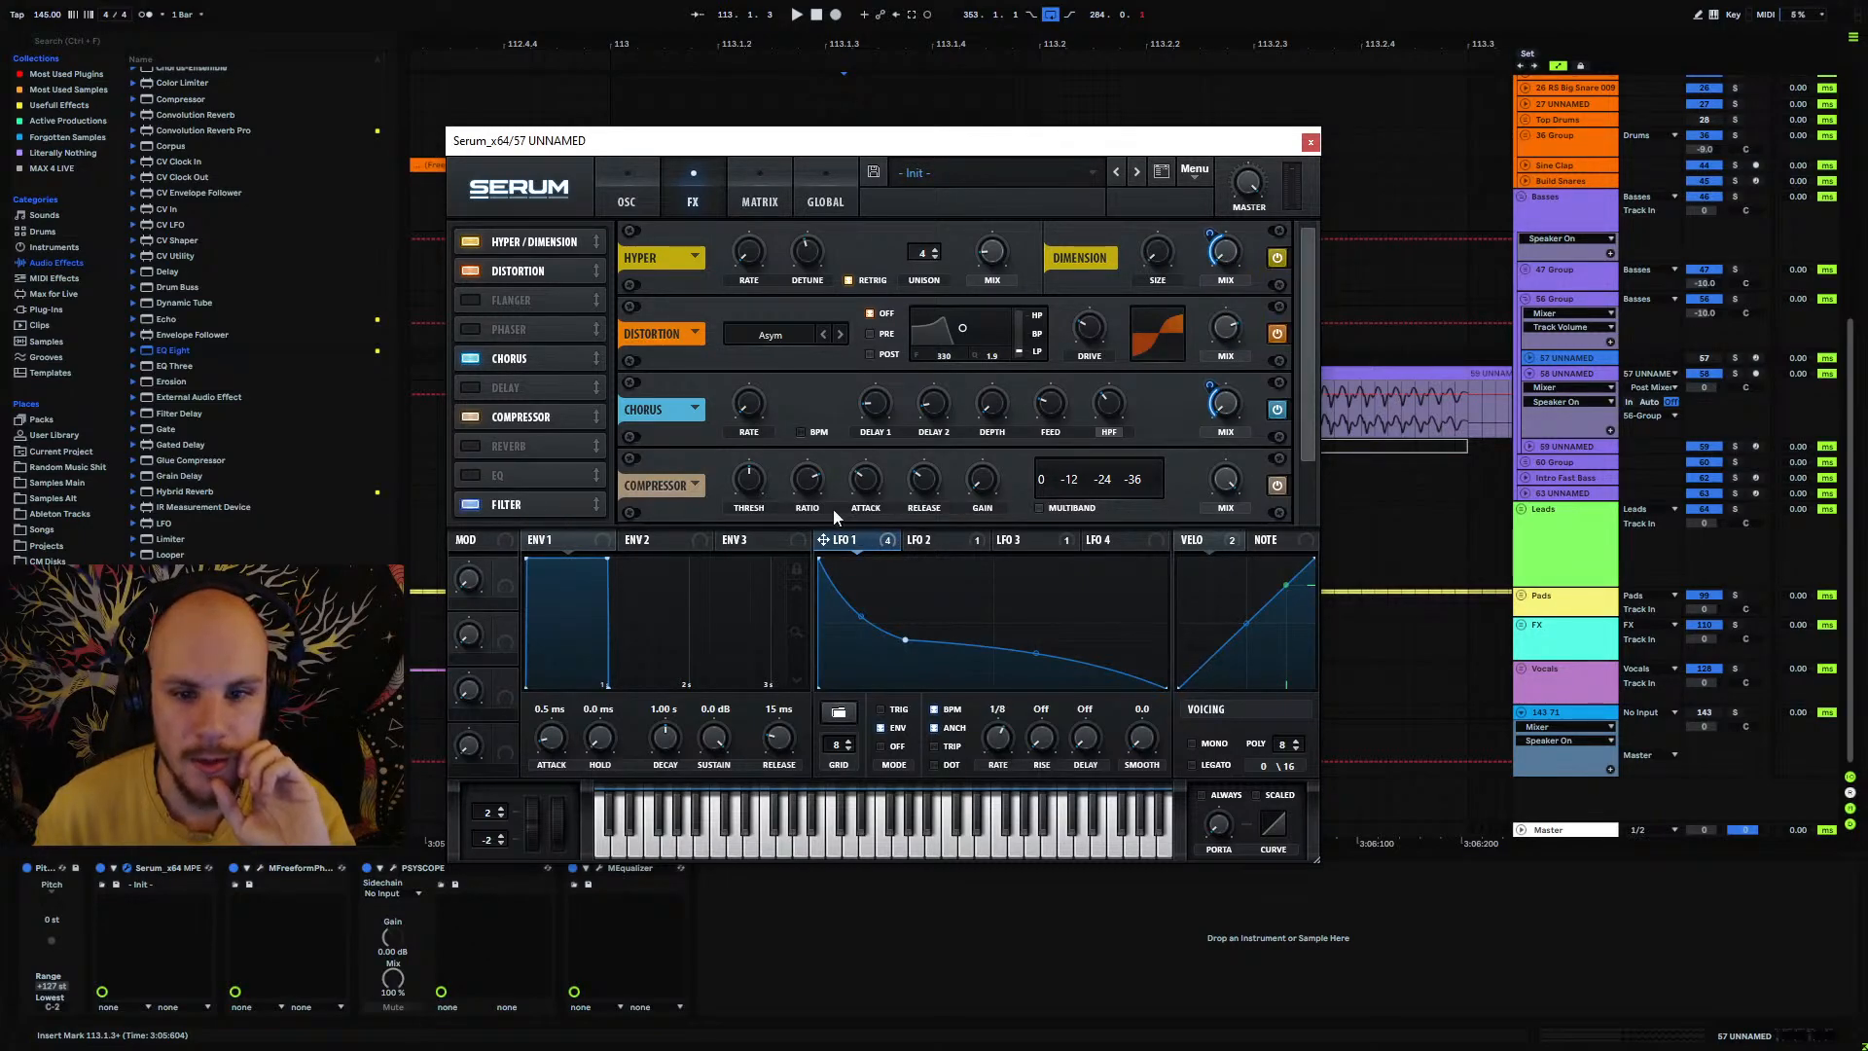
pyautogui.moveTo(1313, 415); pyautogui.dragTo(1299, 504)
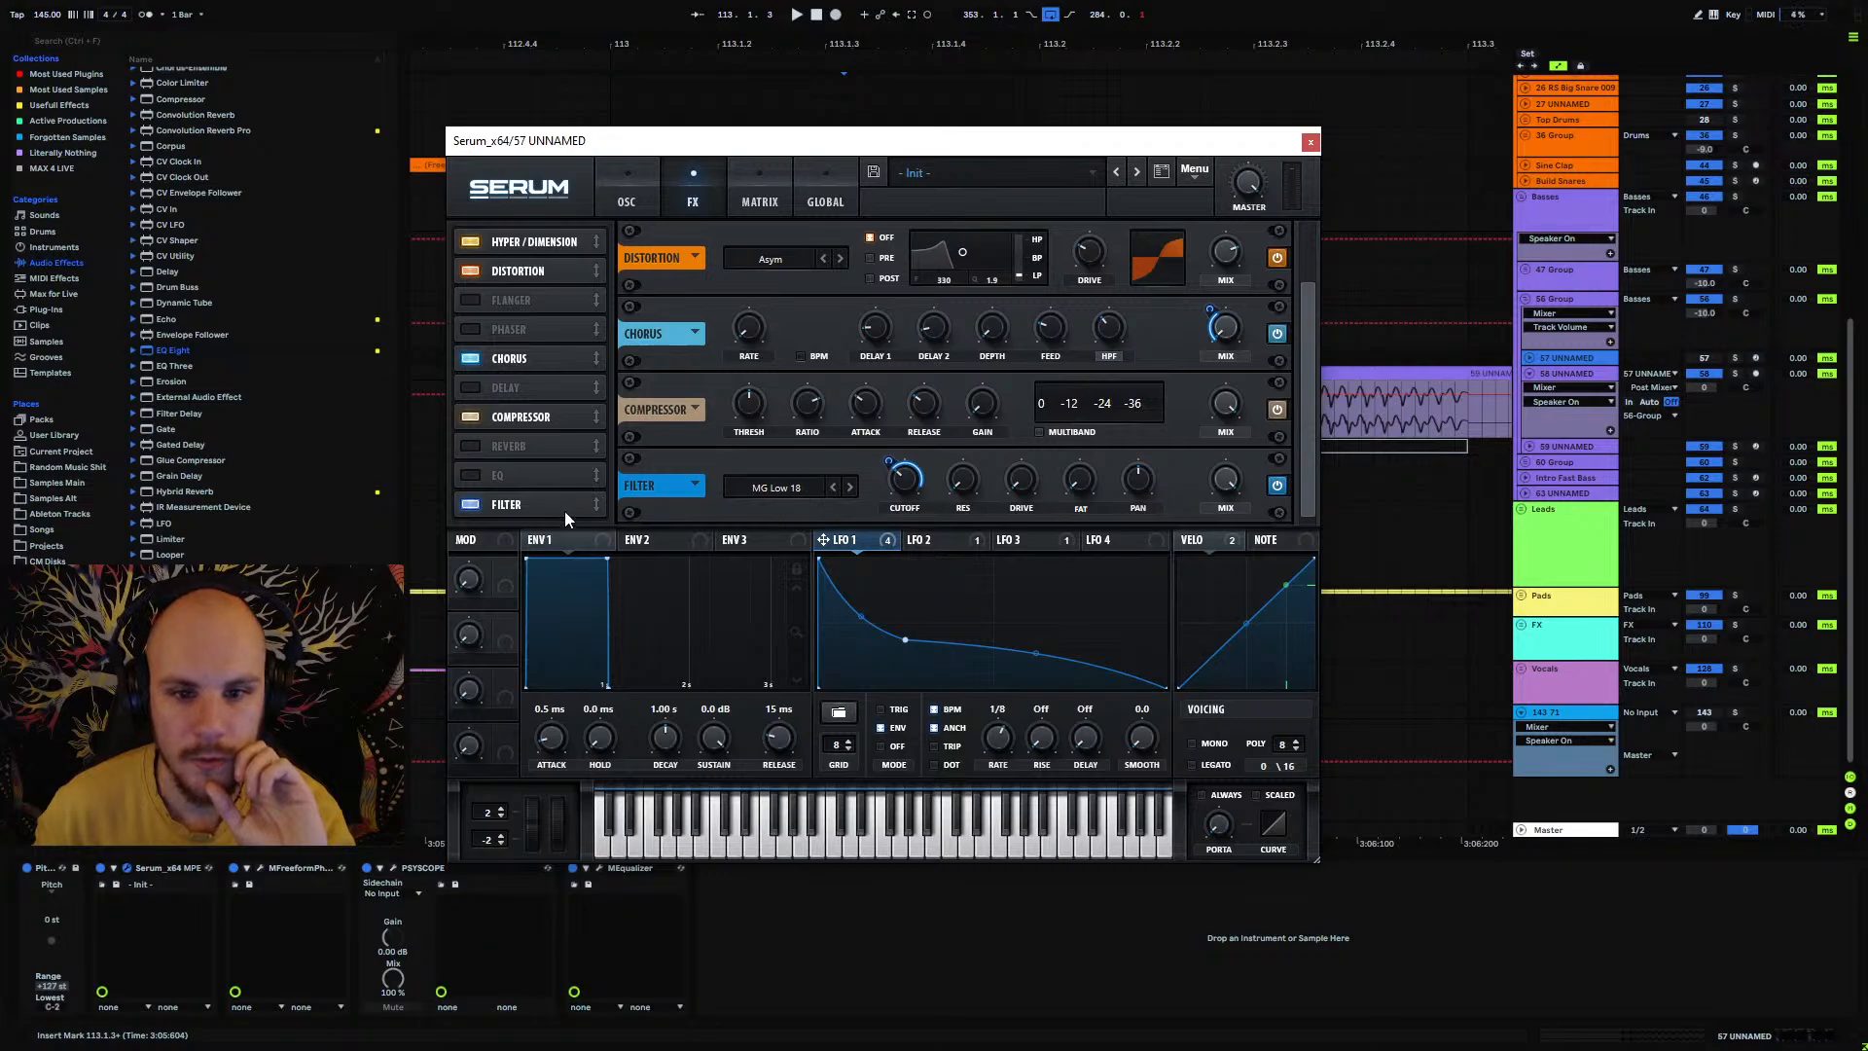
pyautogui.click(472, 504)
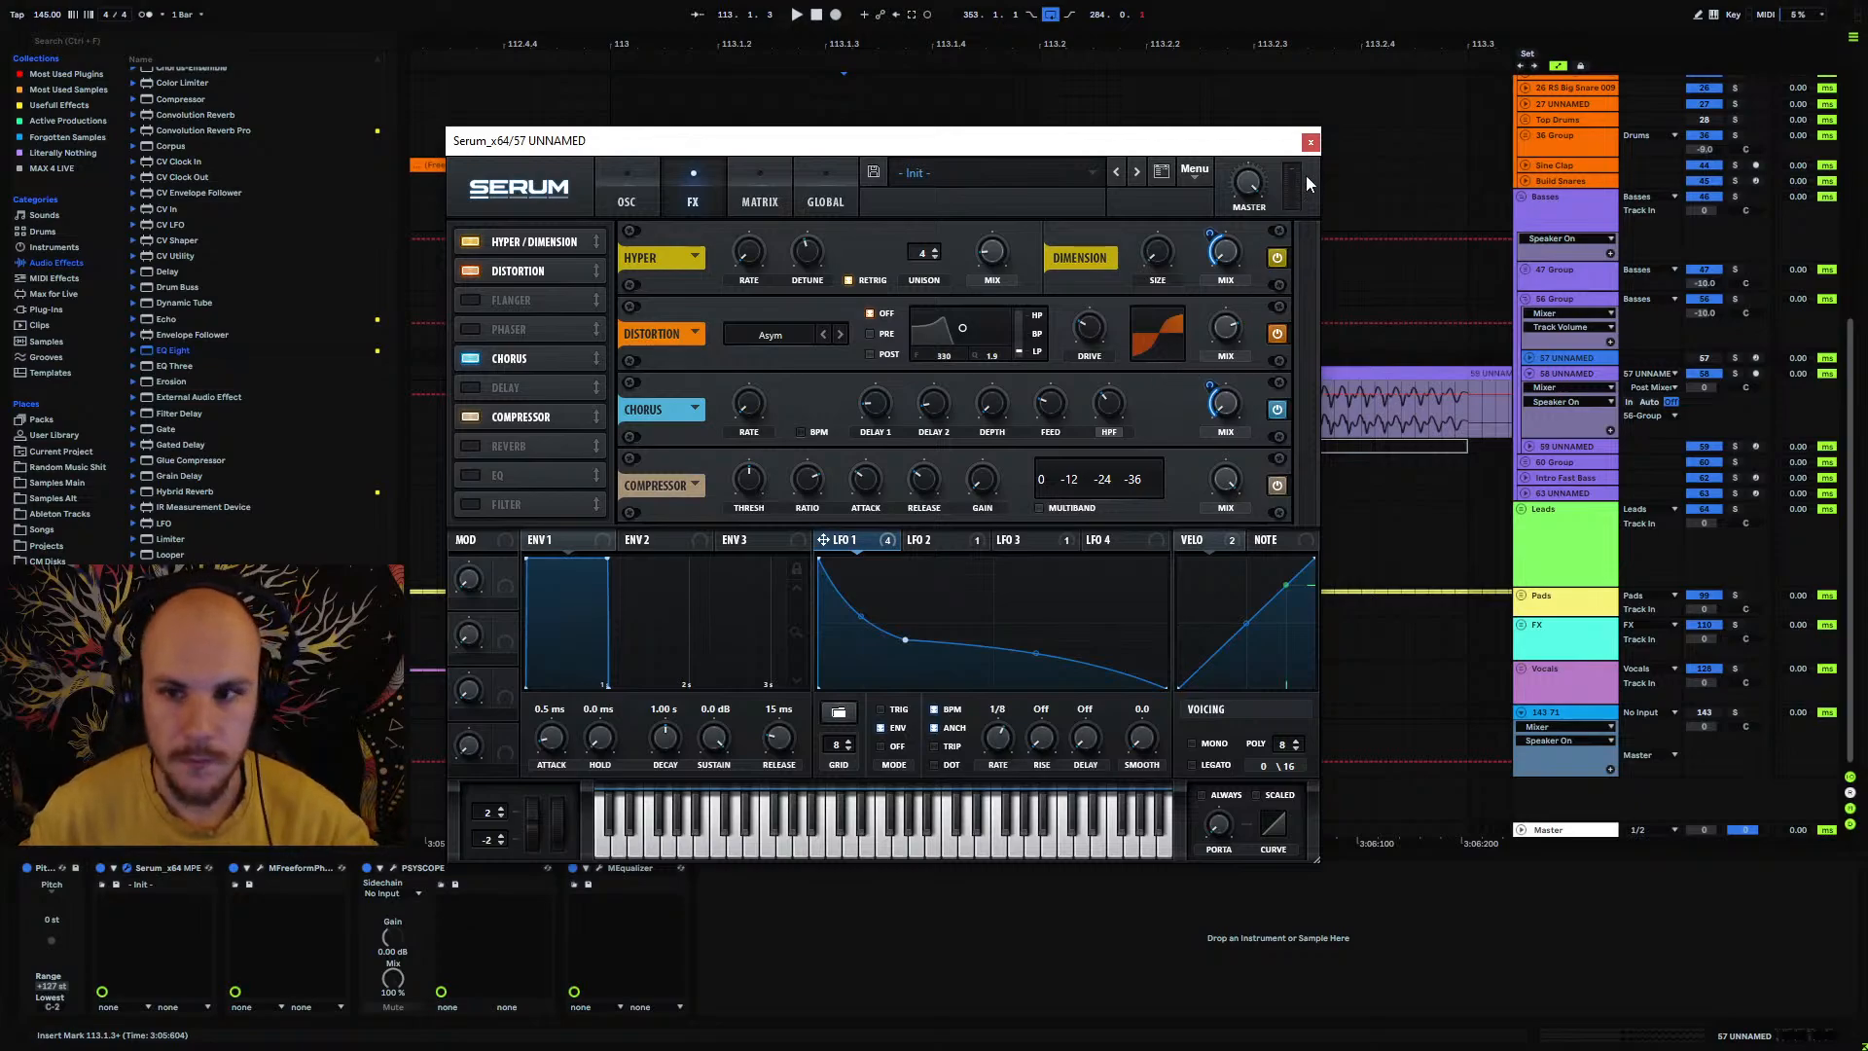
pyautogui.click(1310, 144)
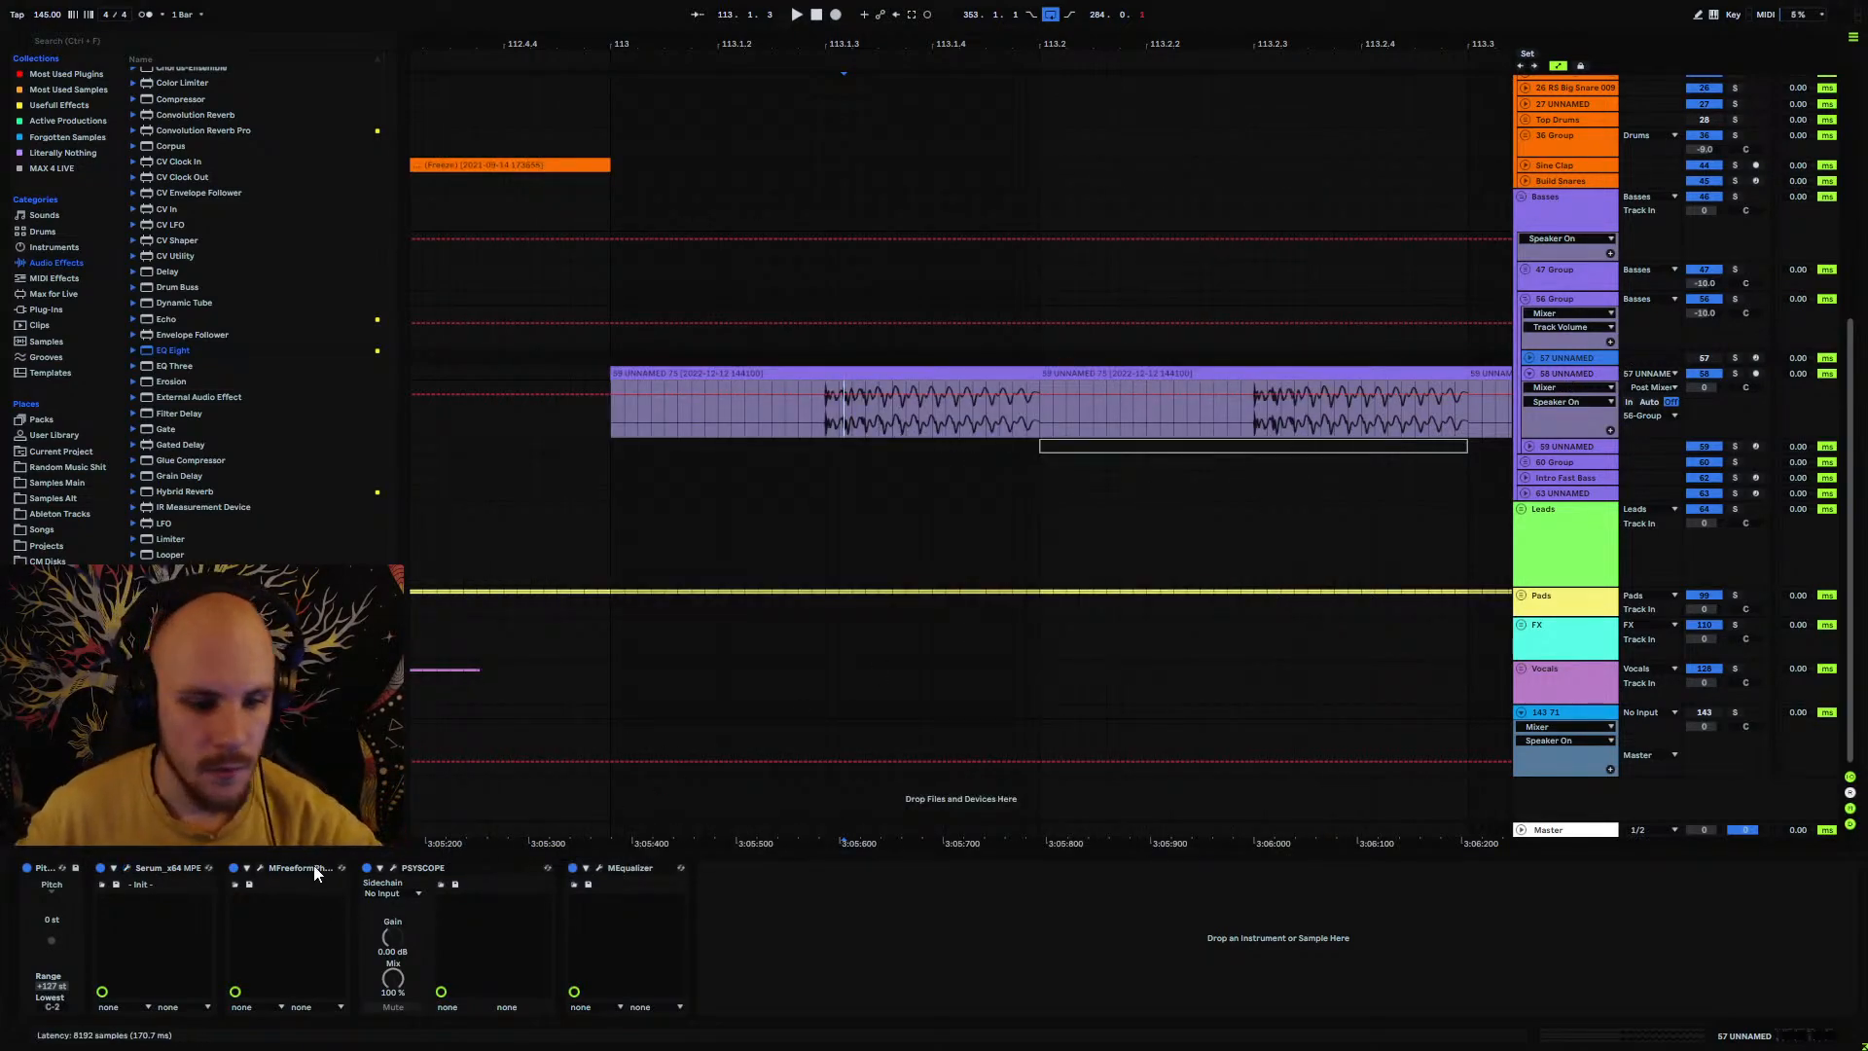
# Step: Open MFreeformPhase and PSYSCOPE from track 57 and move MFreeformPhase's window clear of the arrangement clips
pyautogui.click(260, 867)
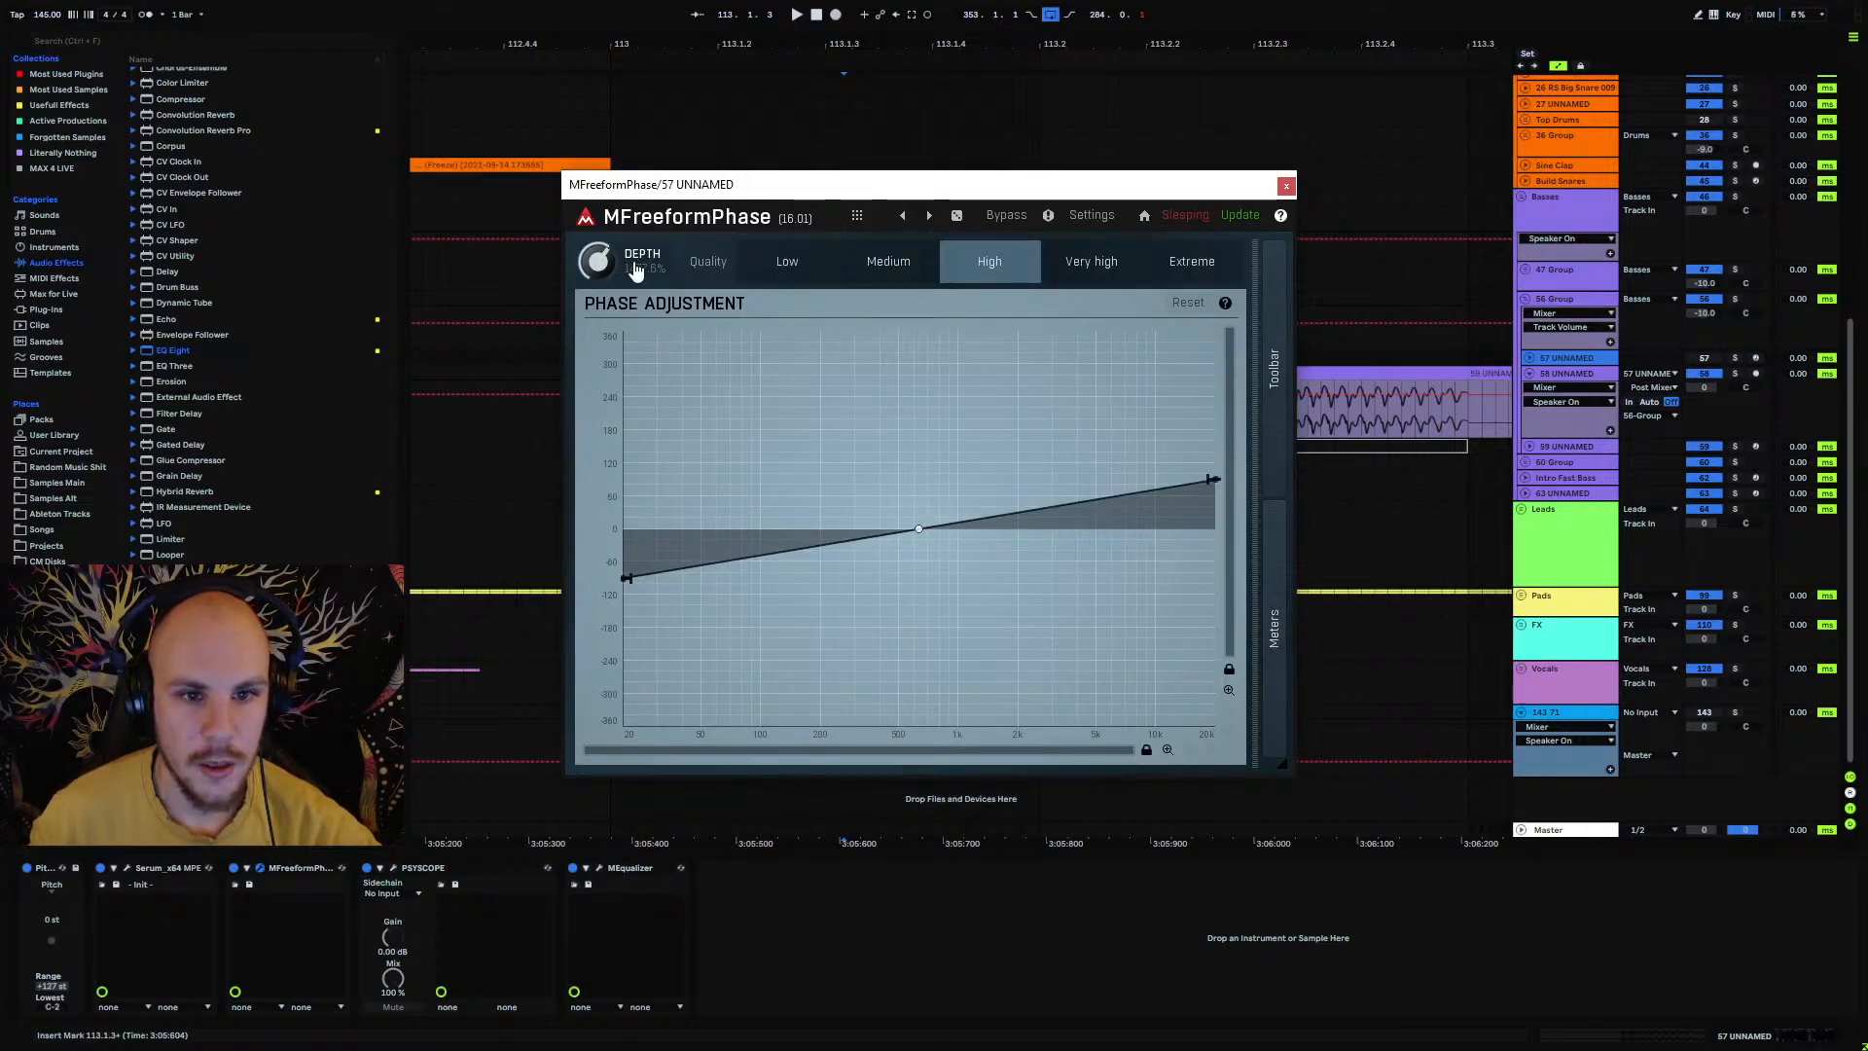
pyautogui.click(393, 867)
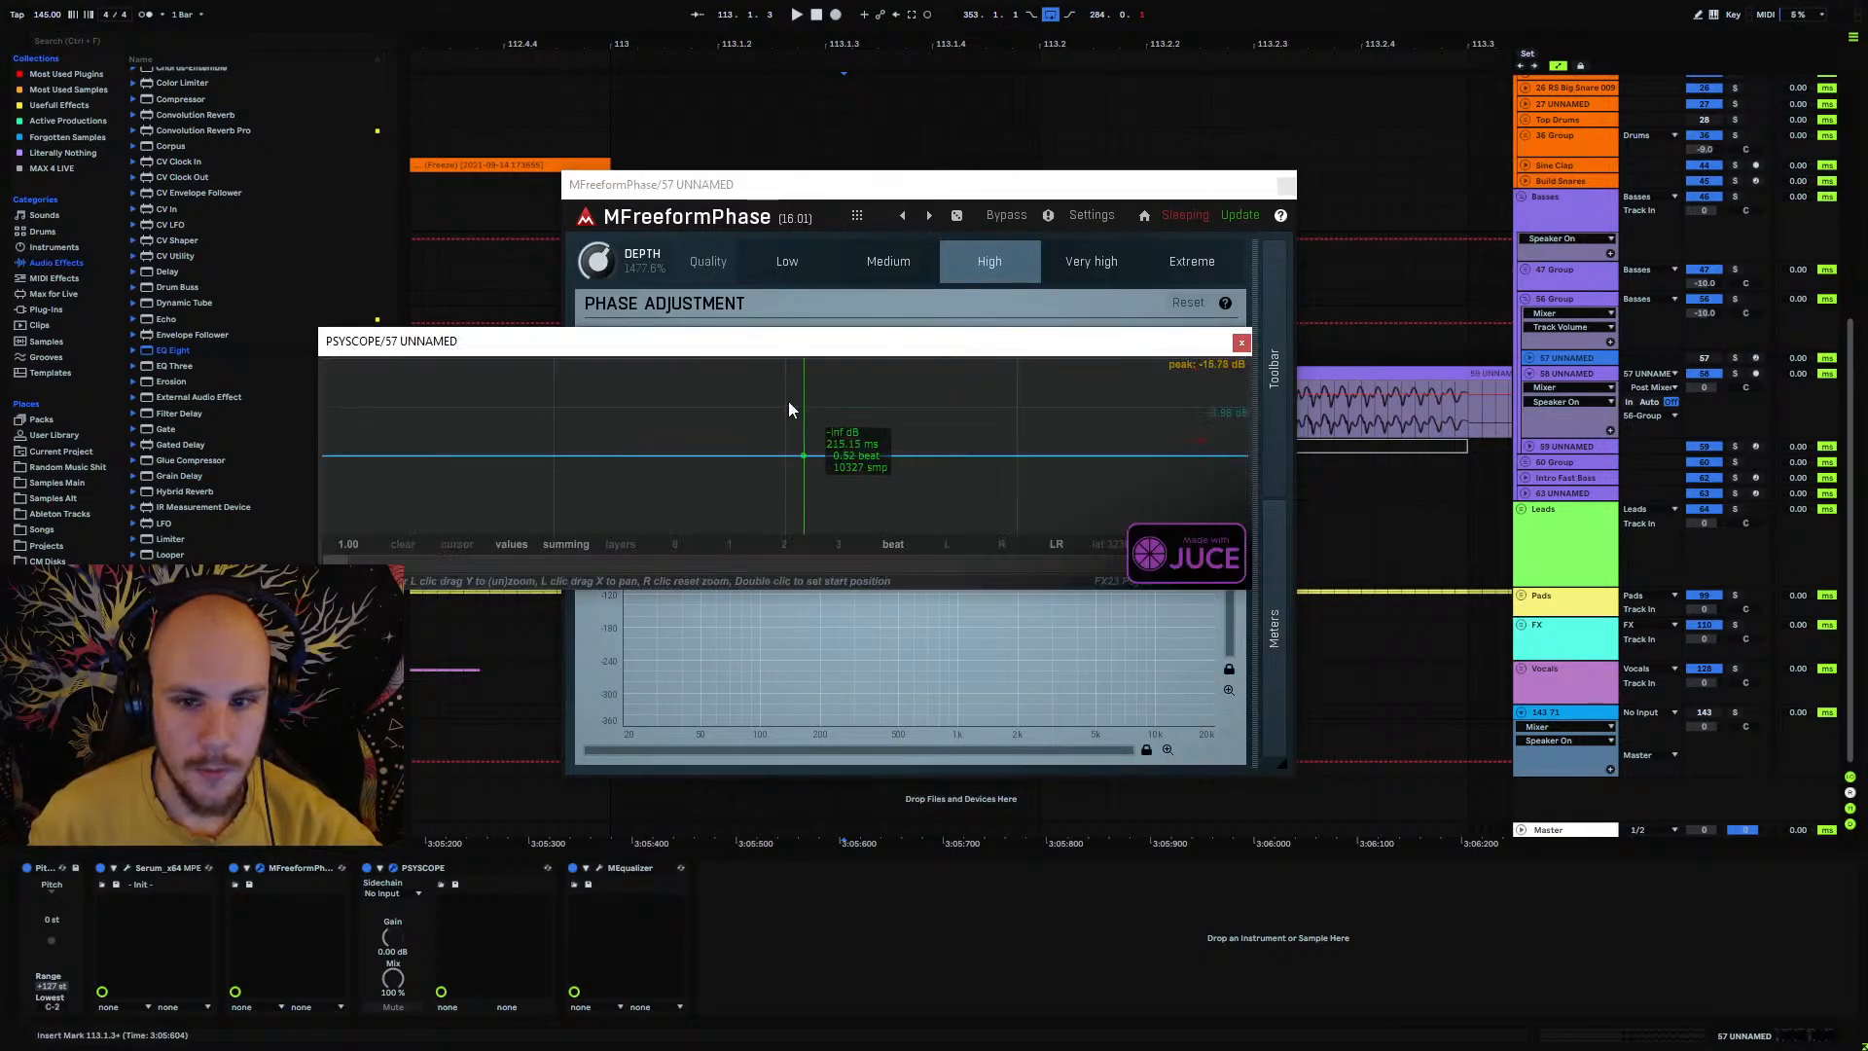
pyautogui.moveTo(967, 185); pyautogui.dragTo(1063, 587)
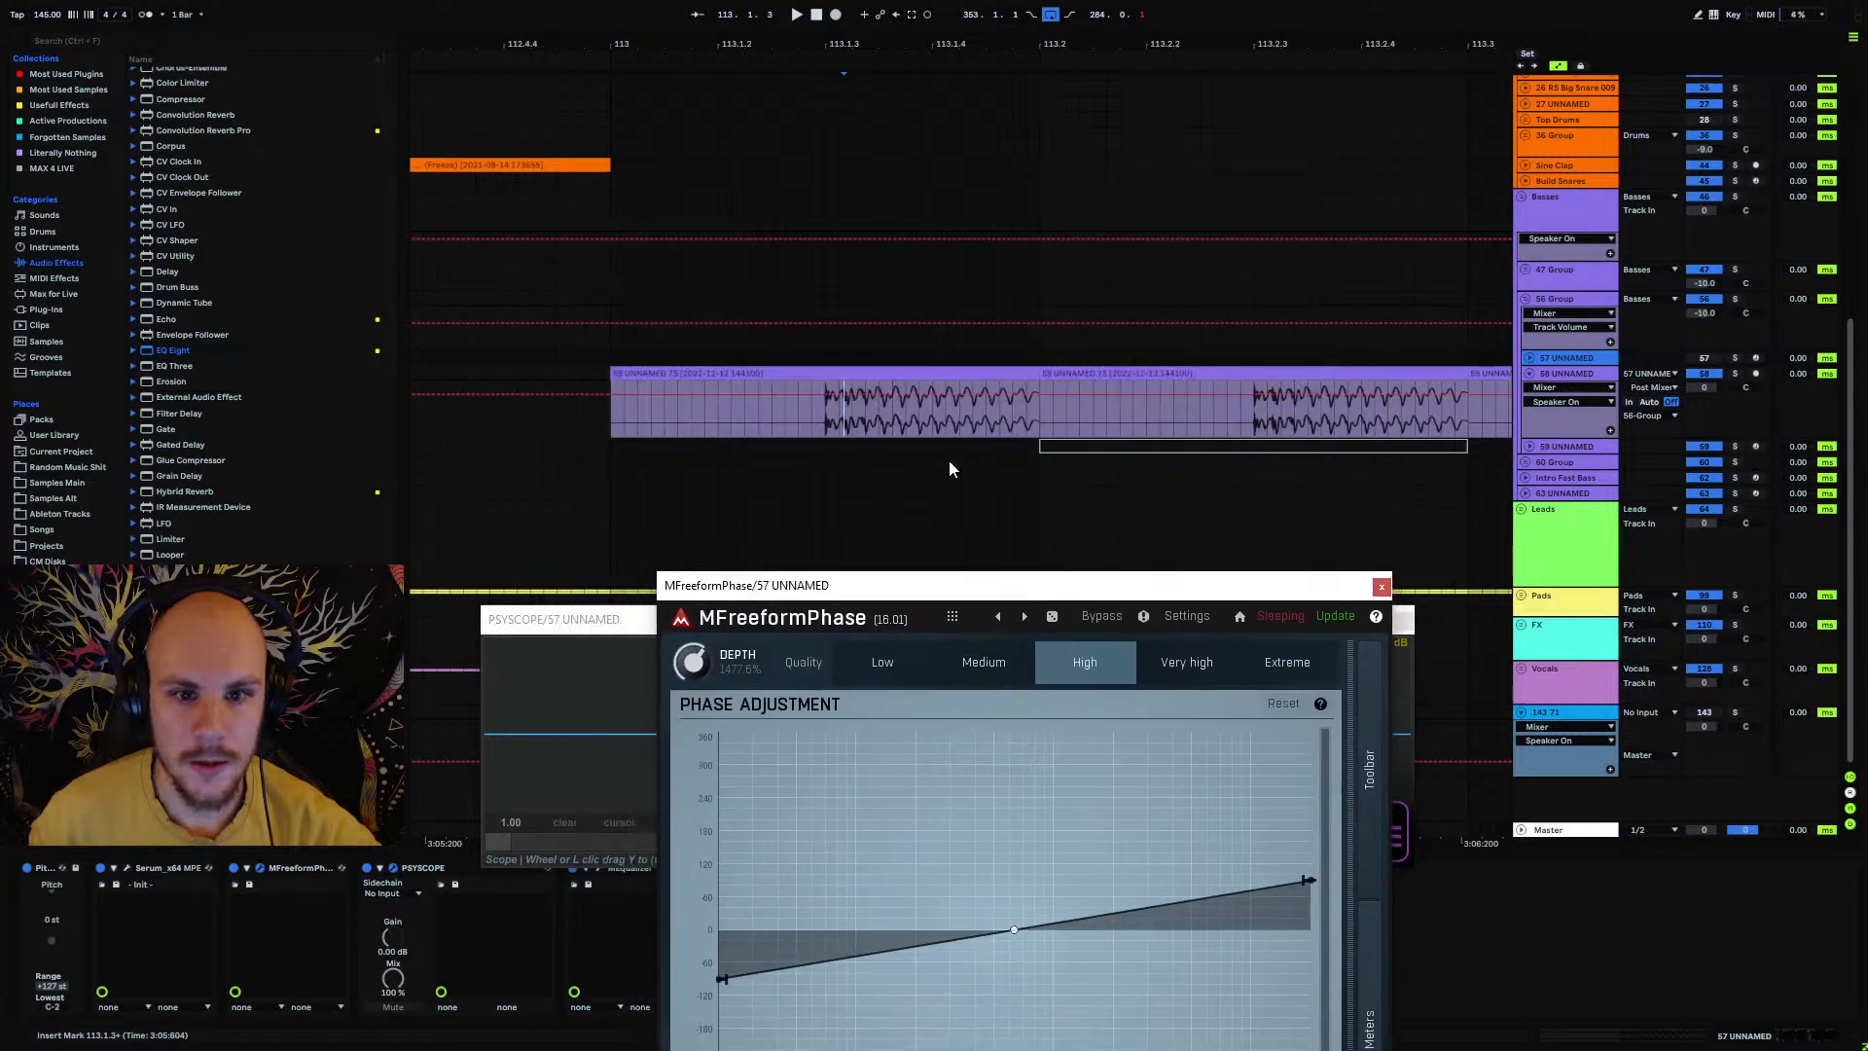
# Step: Transpose the note in track 57's MIDI clip at bar 112 down one semitone to A#0, and close MFreeformPhase
pyautogui.moveTo(610, 44); pyautogui.dragTo(1353, 8)
pyautogui.click(803, 351)
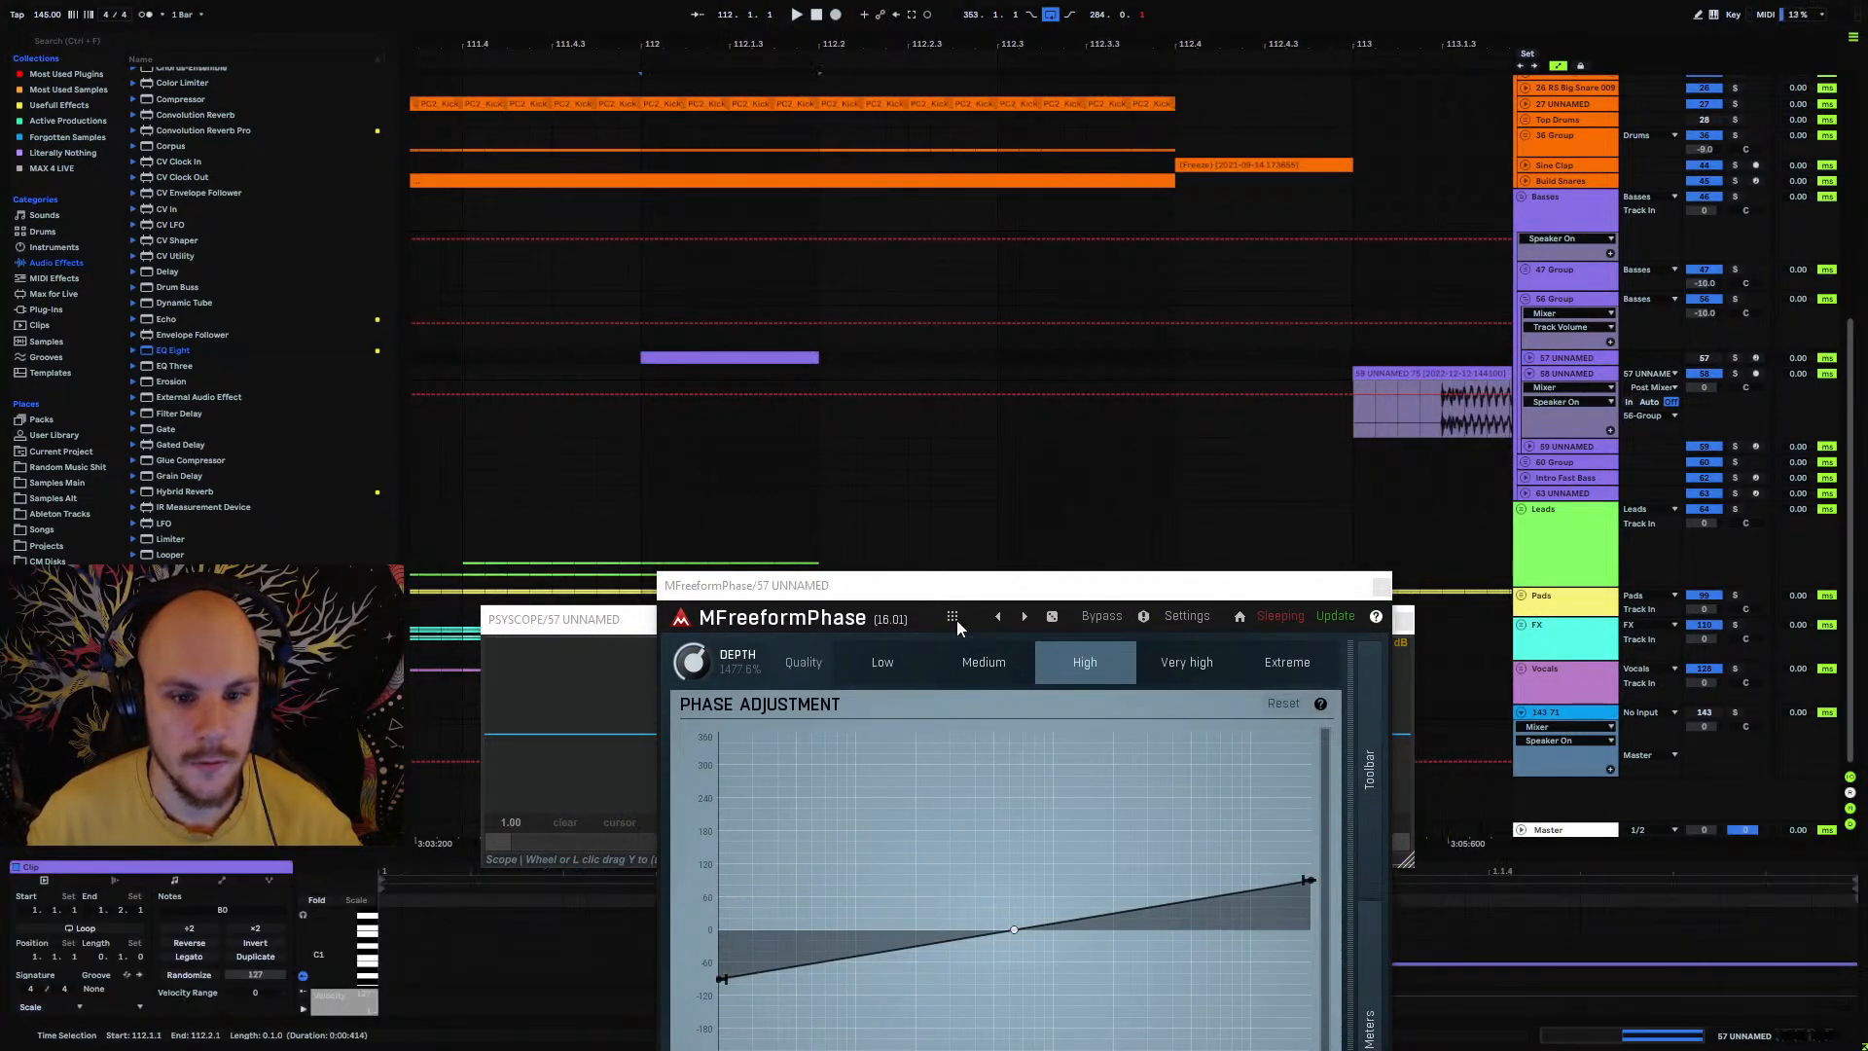
pyautogui.moveTo(955, 584); pyautogui.dragTo(934, 193)
pyautogui.click(1142, 965)
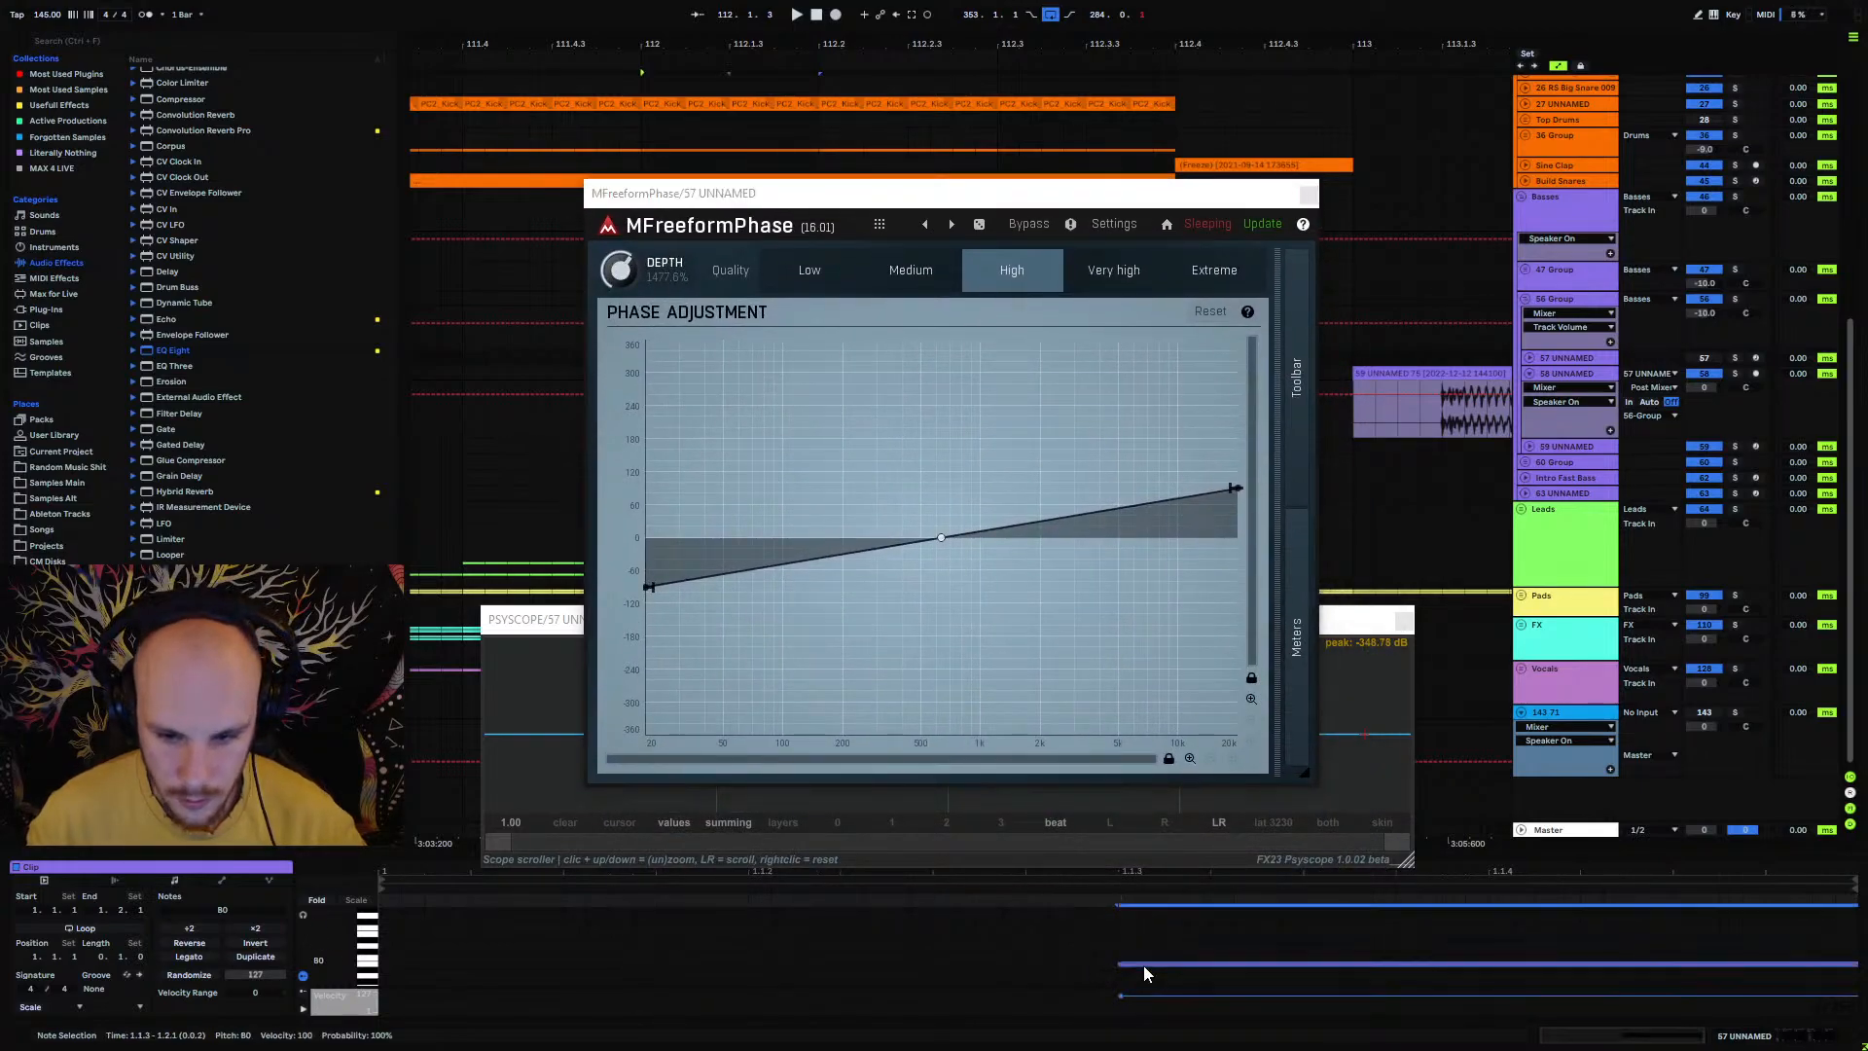
pyautogui.press('Down')
pyautogui.click(1308, 198)
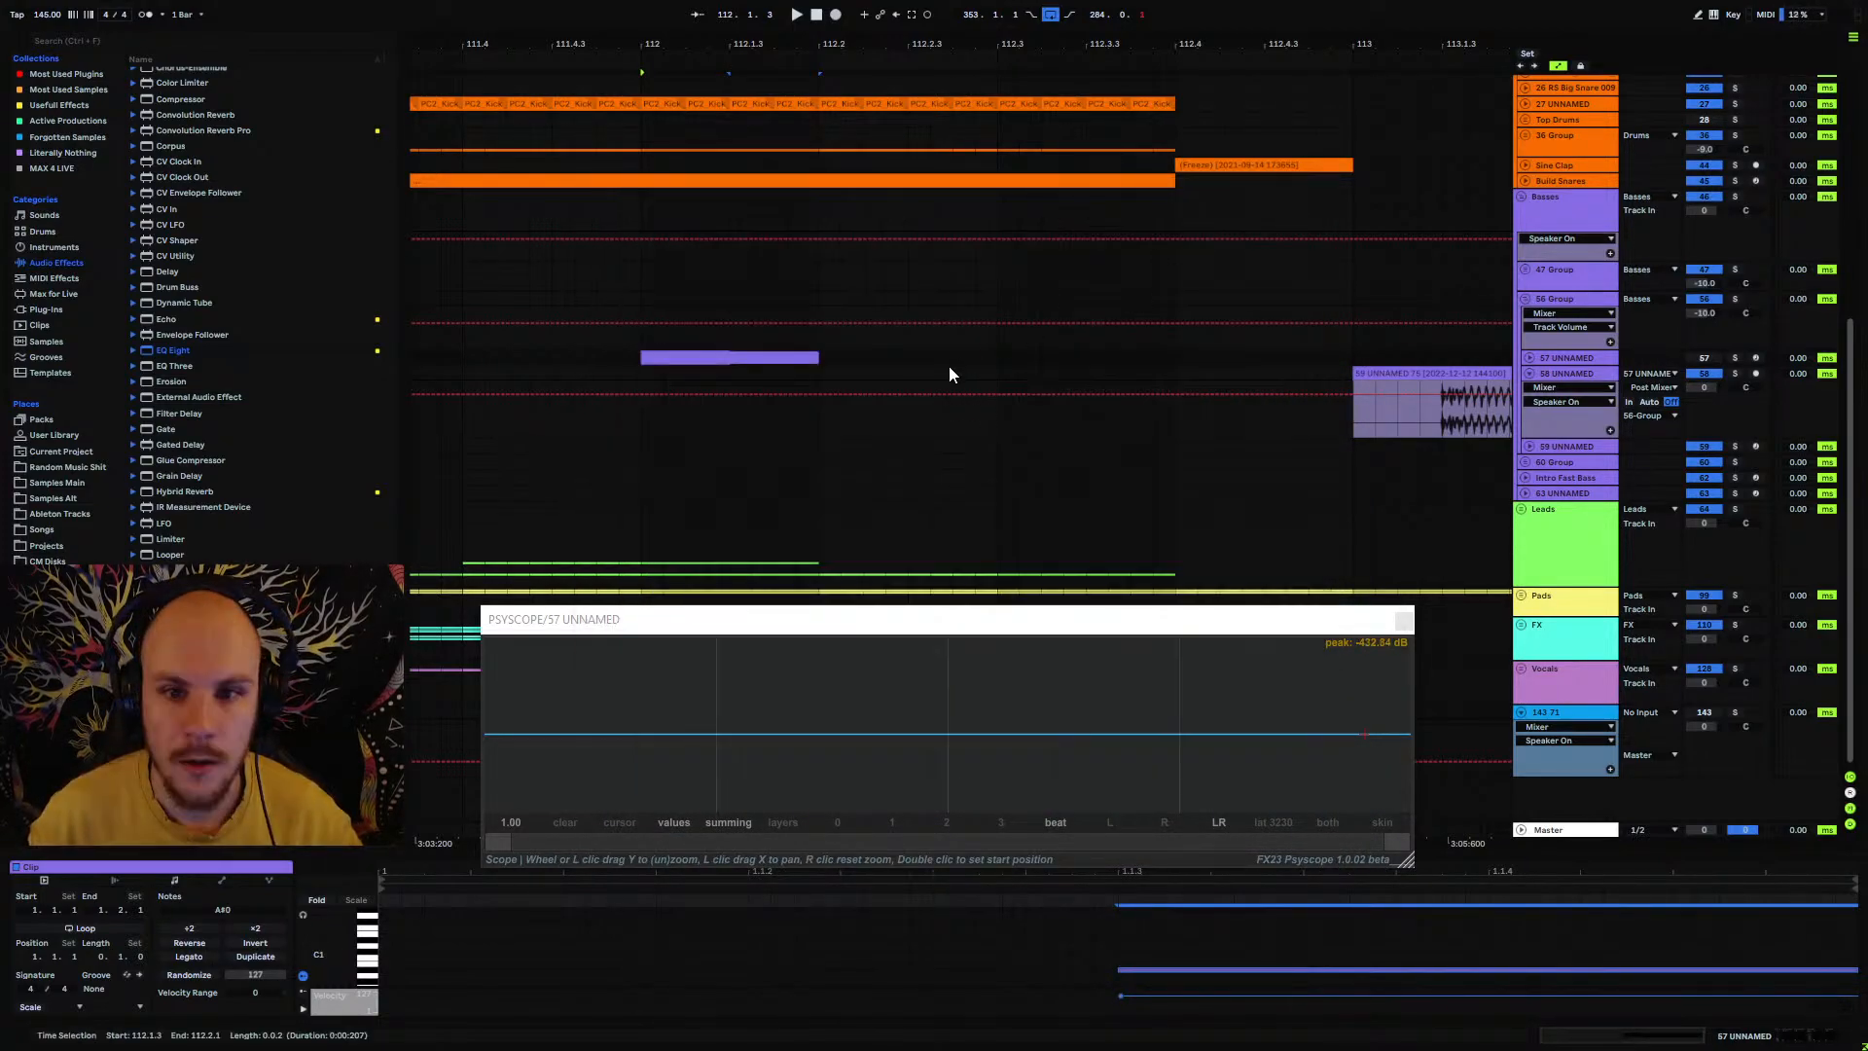
# Step: Loop track 57's MIDI clip at 112.1.1 and play it, keeping PSYSCOPE in view above the device chain
pyautogui.click(733, 358)
pyautogui.hotkey('ctrl', 'l')
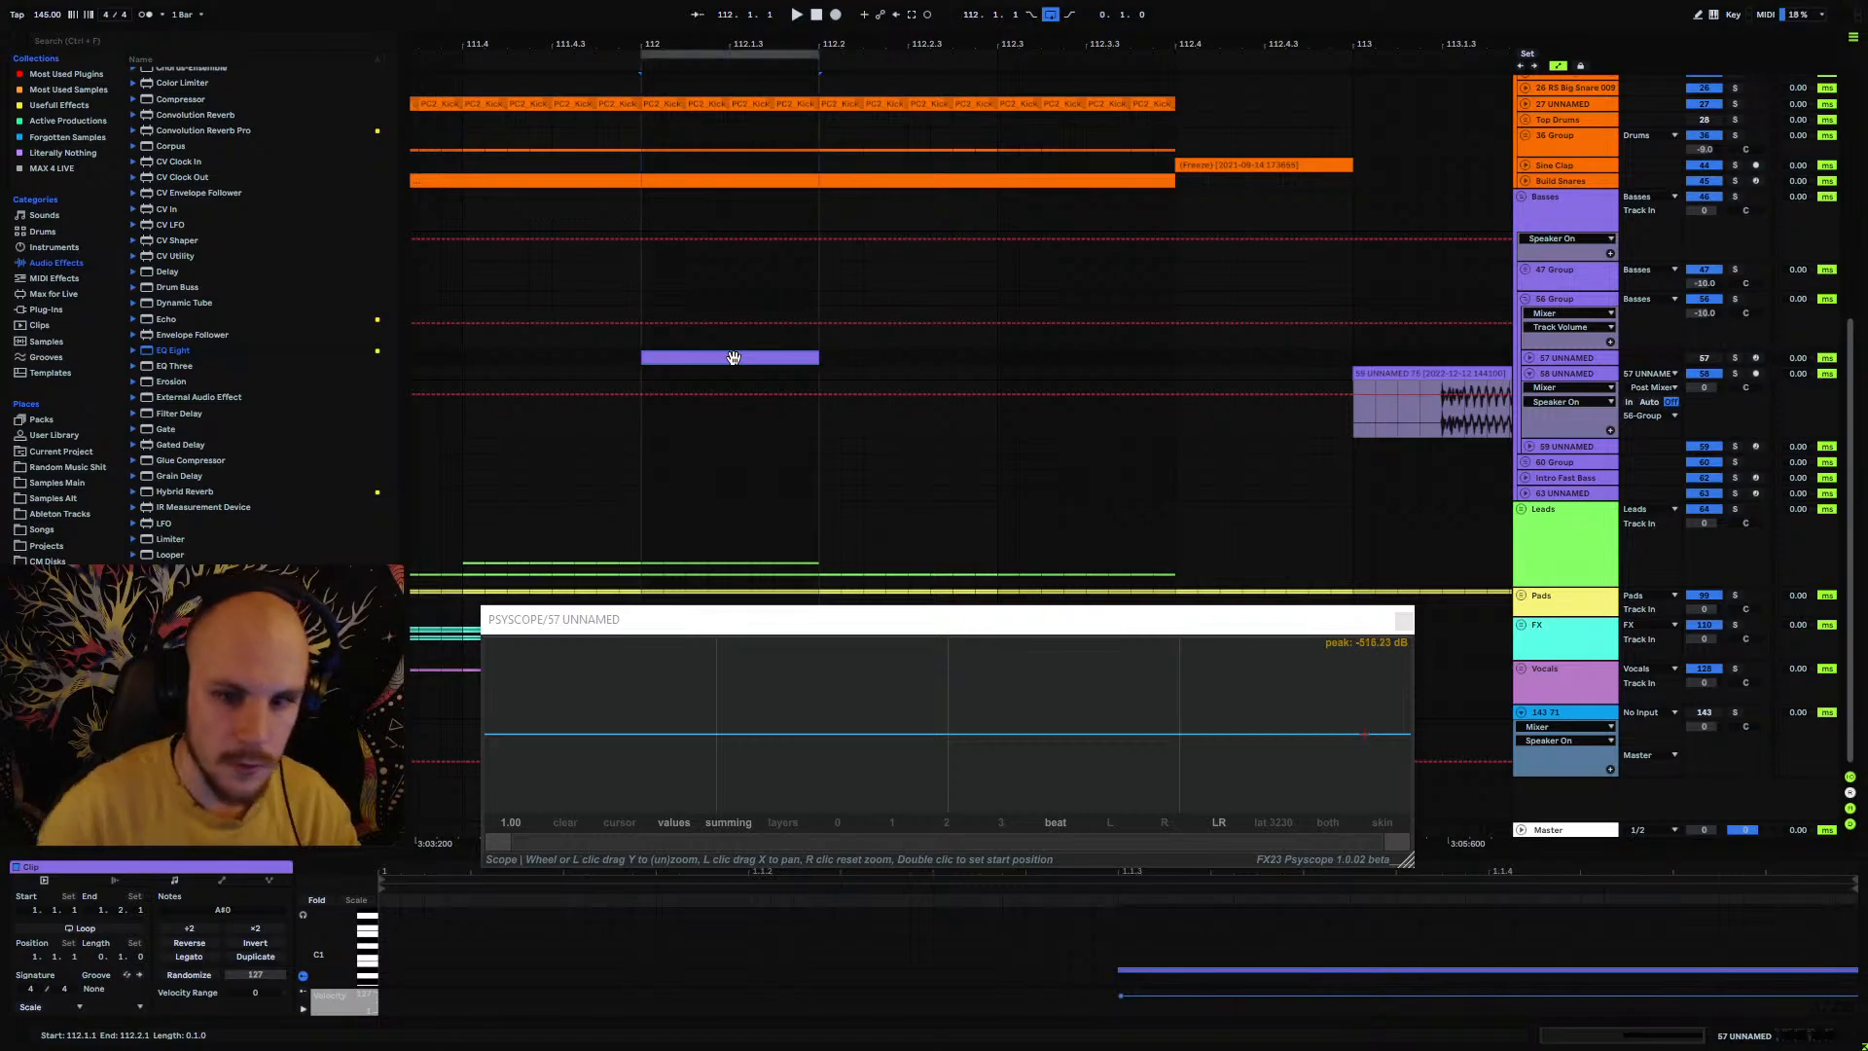
pyautogui.click(1560, 358)
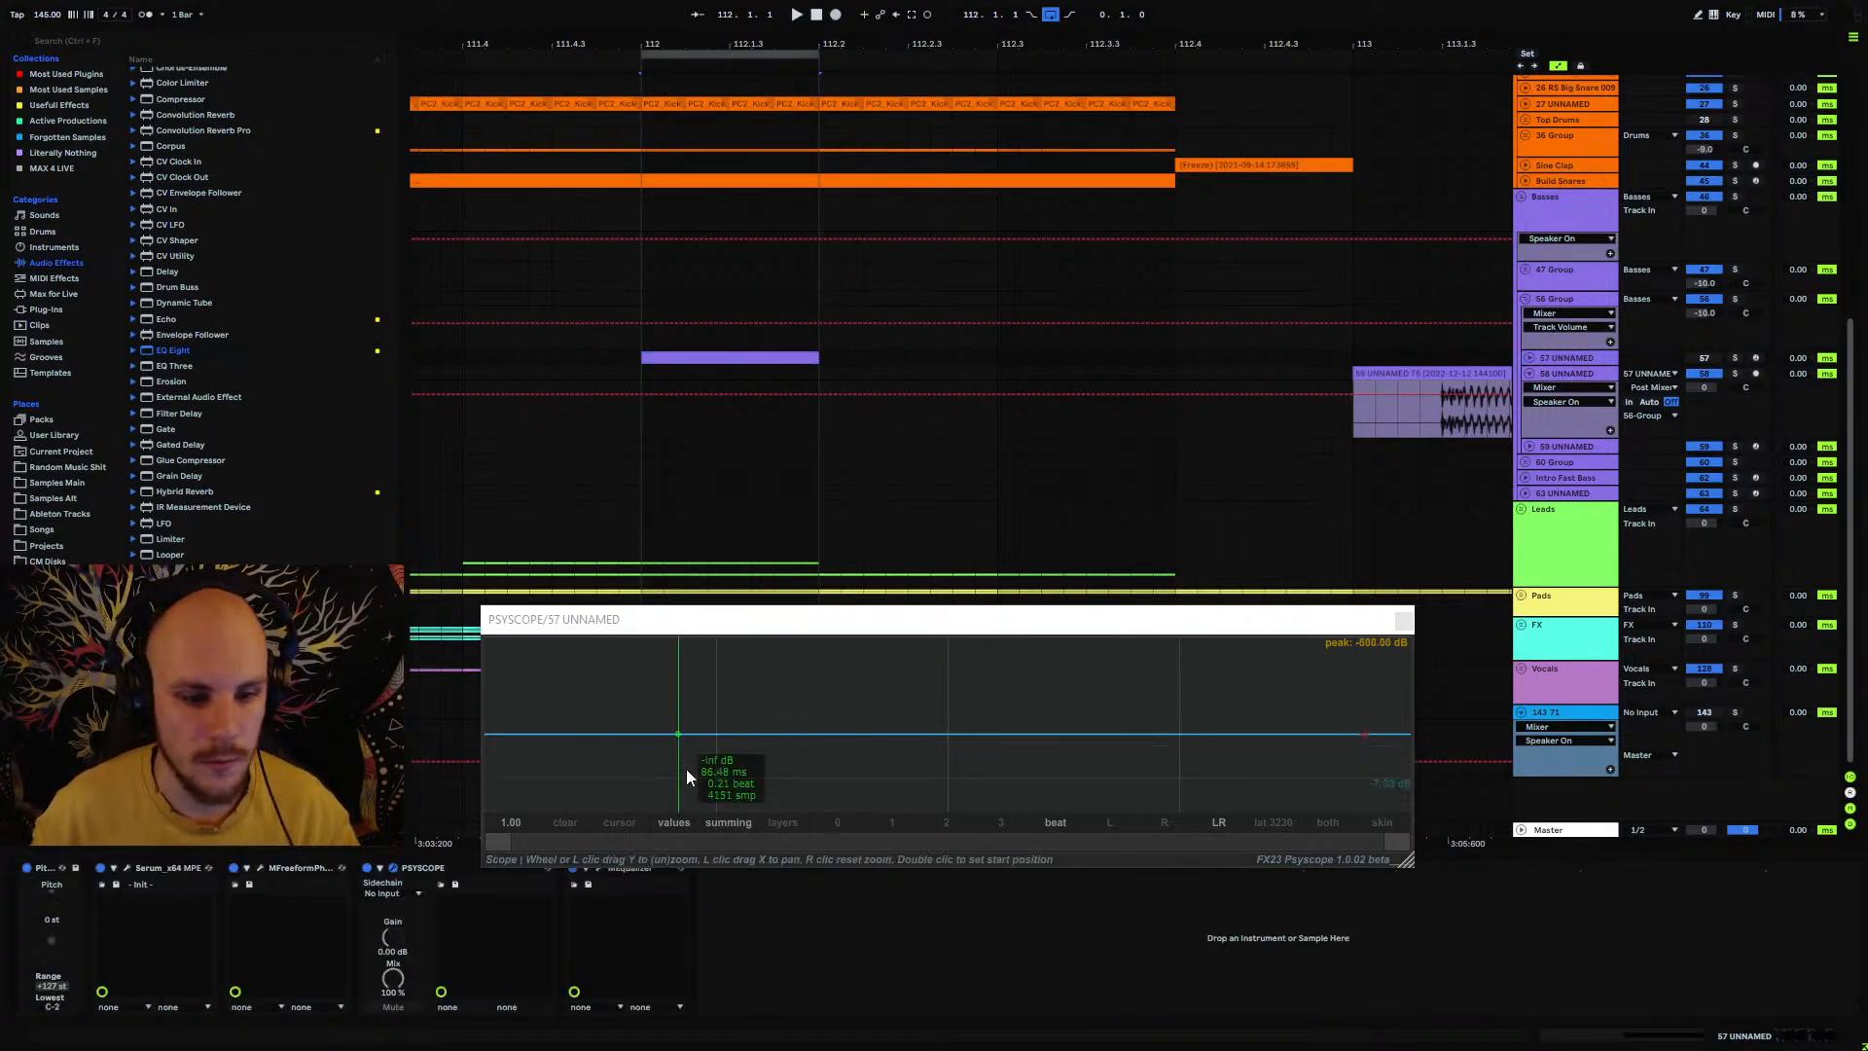
pyautogui.press('space')
pyautogui.moveTo(843, 620); pyautogui.dragTo(799, 523)
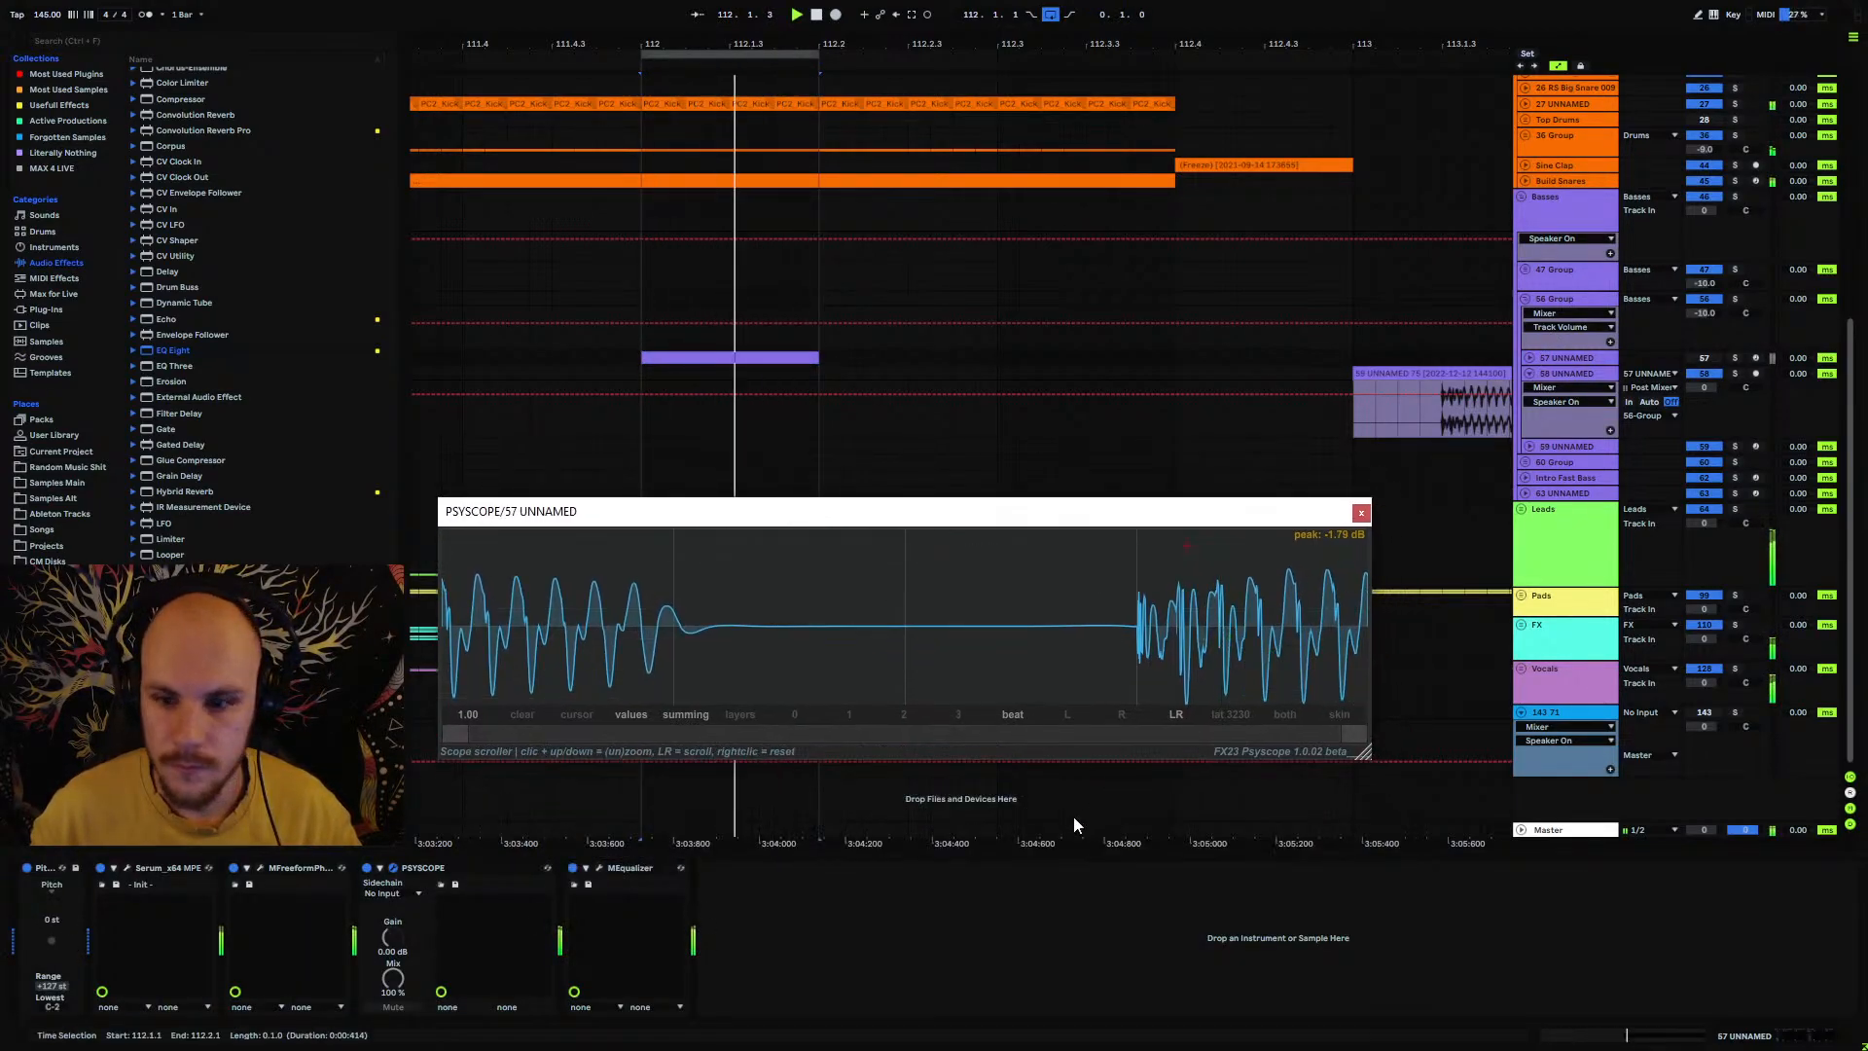
# Step: Solo track 57 and set PSYSCOPE's manual latency shift to 8190 samples
pyautogui.click(1733, 358)
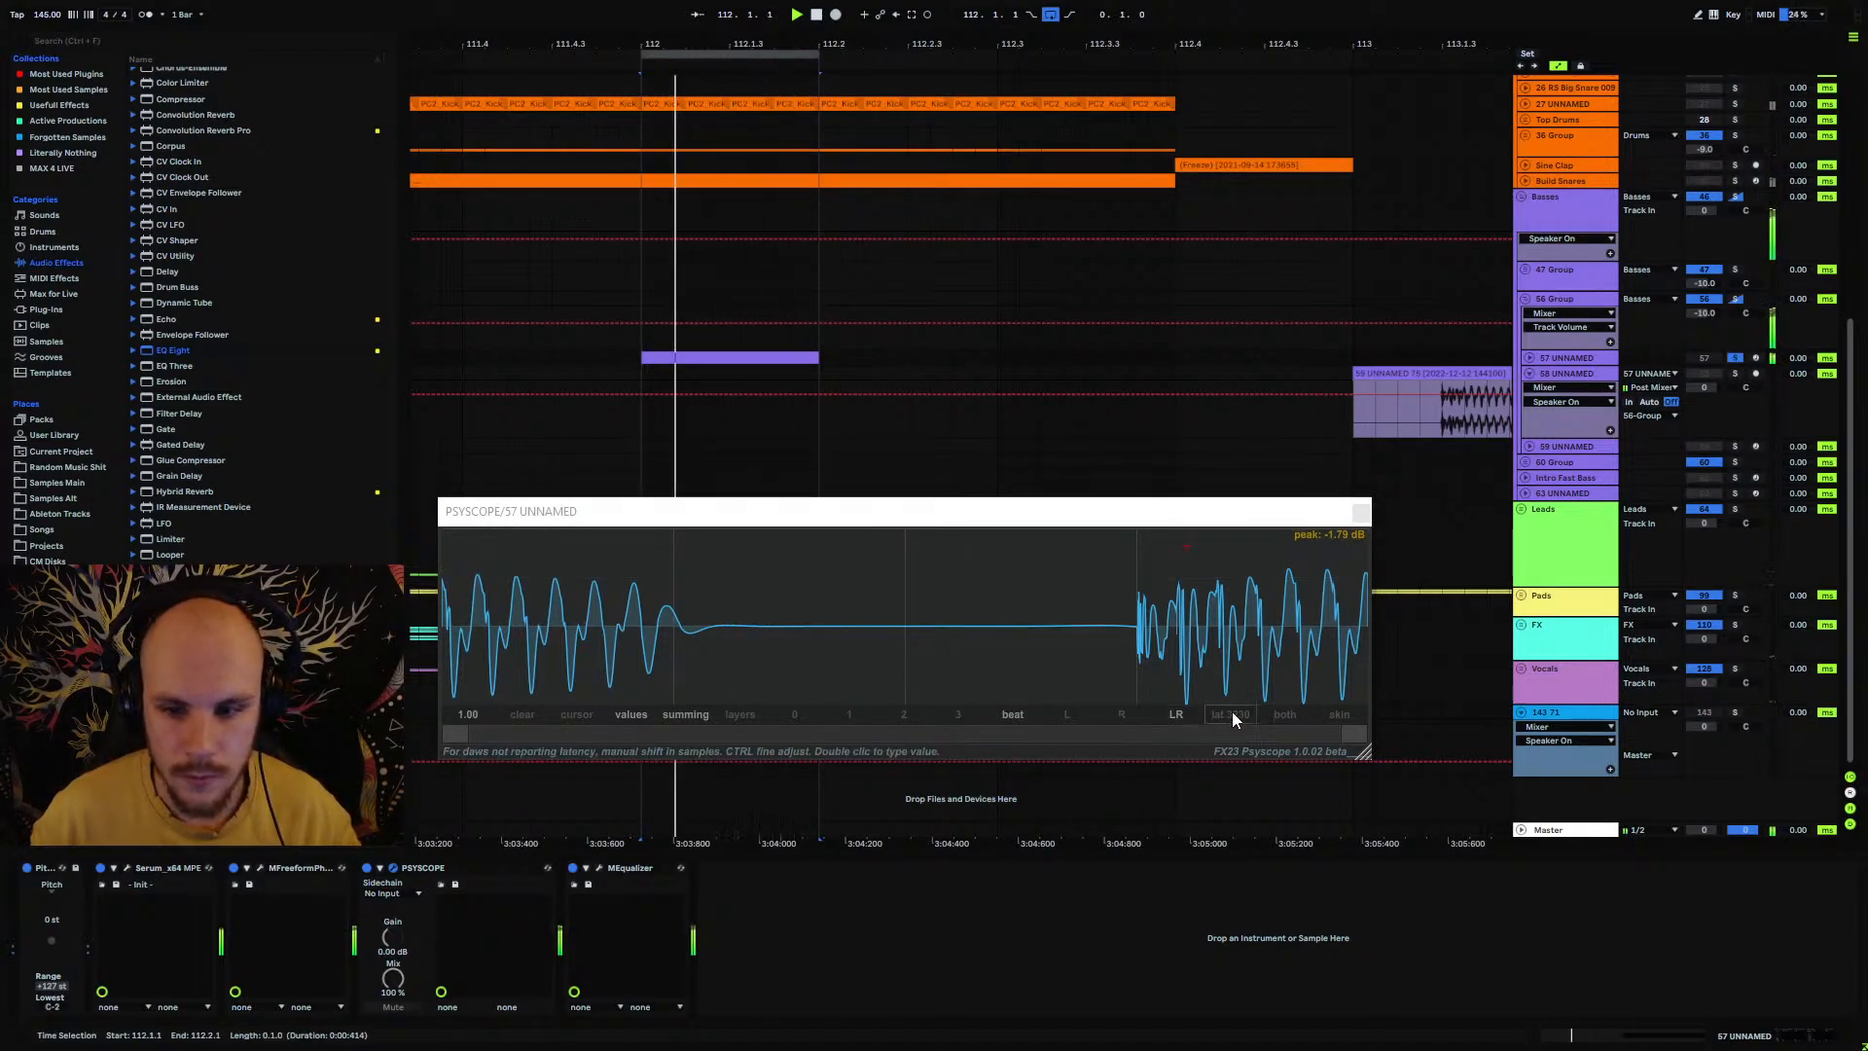
pyautogui.moveTo(1232, 714); pyautogui.dragTo(1362, 0)
pyautogui.moveTo(1229, 716); pyautogui.dragTo(1286, 236)
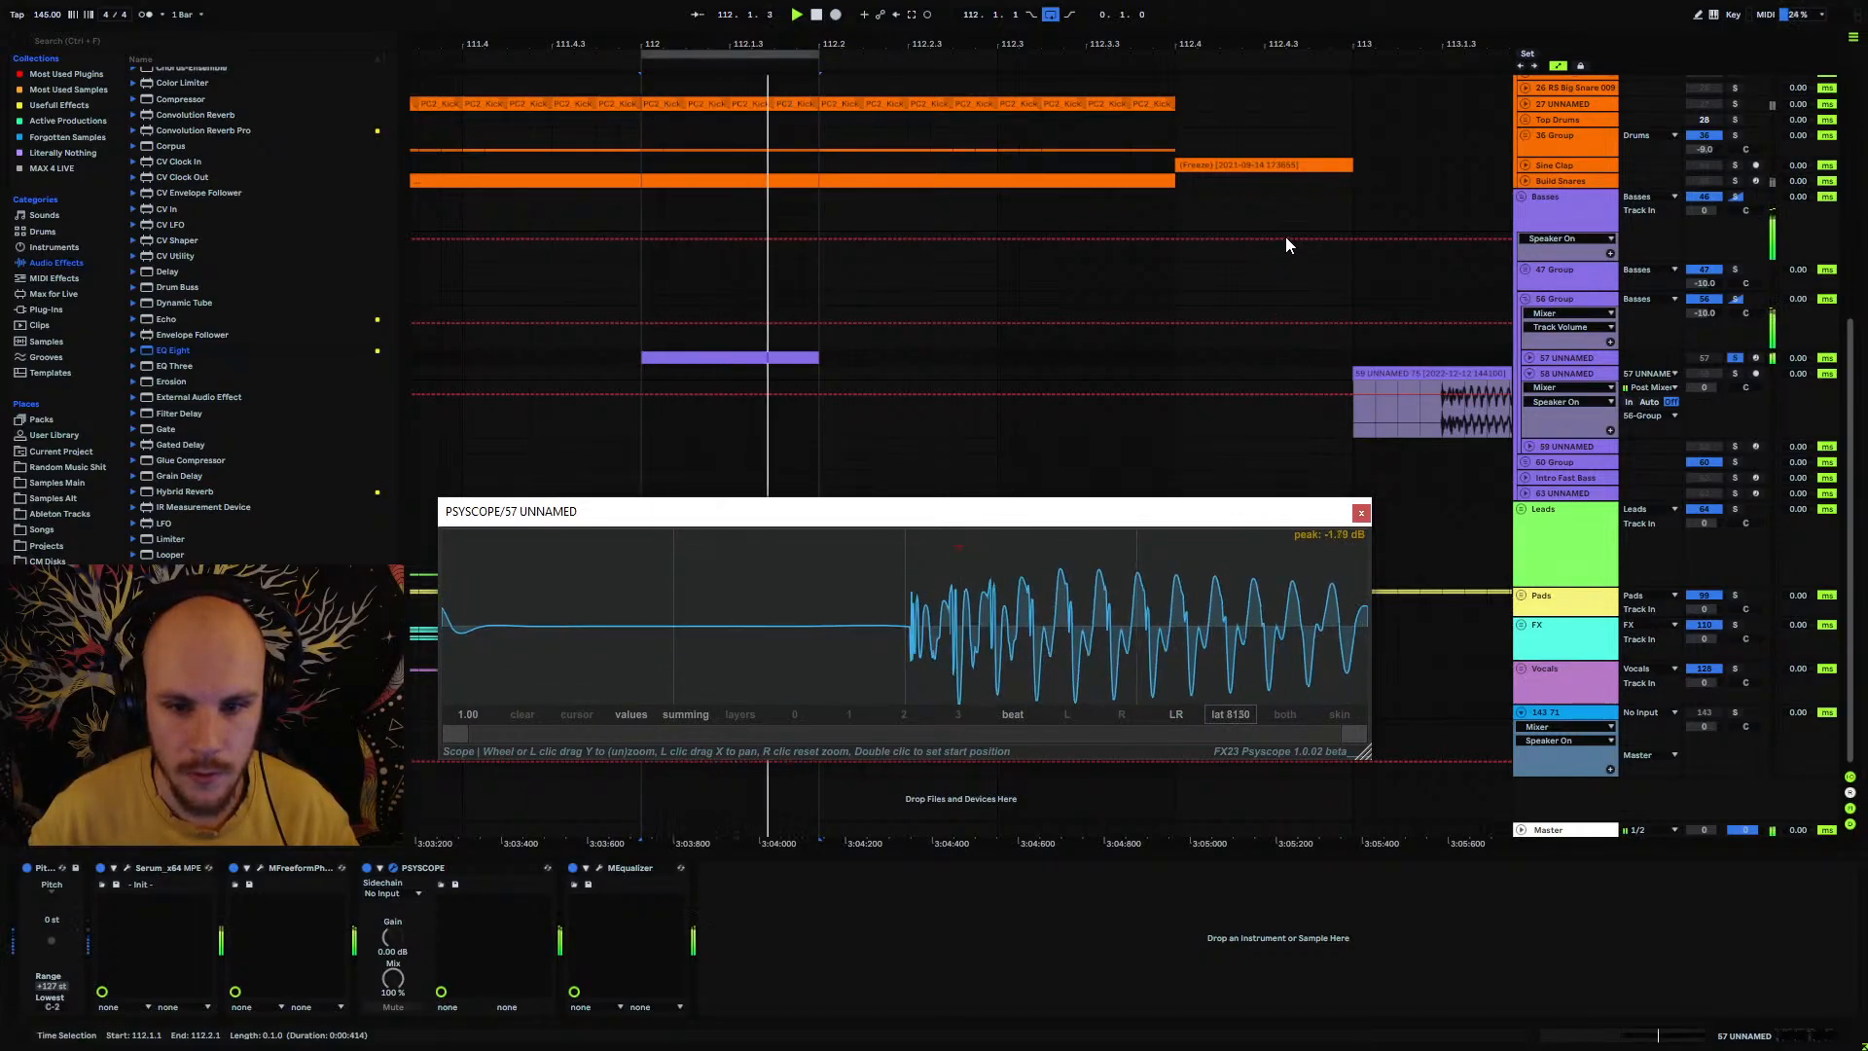
# Step: Compare the bass waveform with MFreeformPhase off and on, and inspect its phase curve's 20 Hz and 20 kHz end points
pyautogui.click(233, 868)
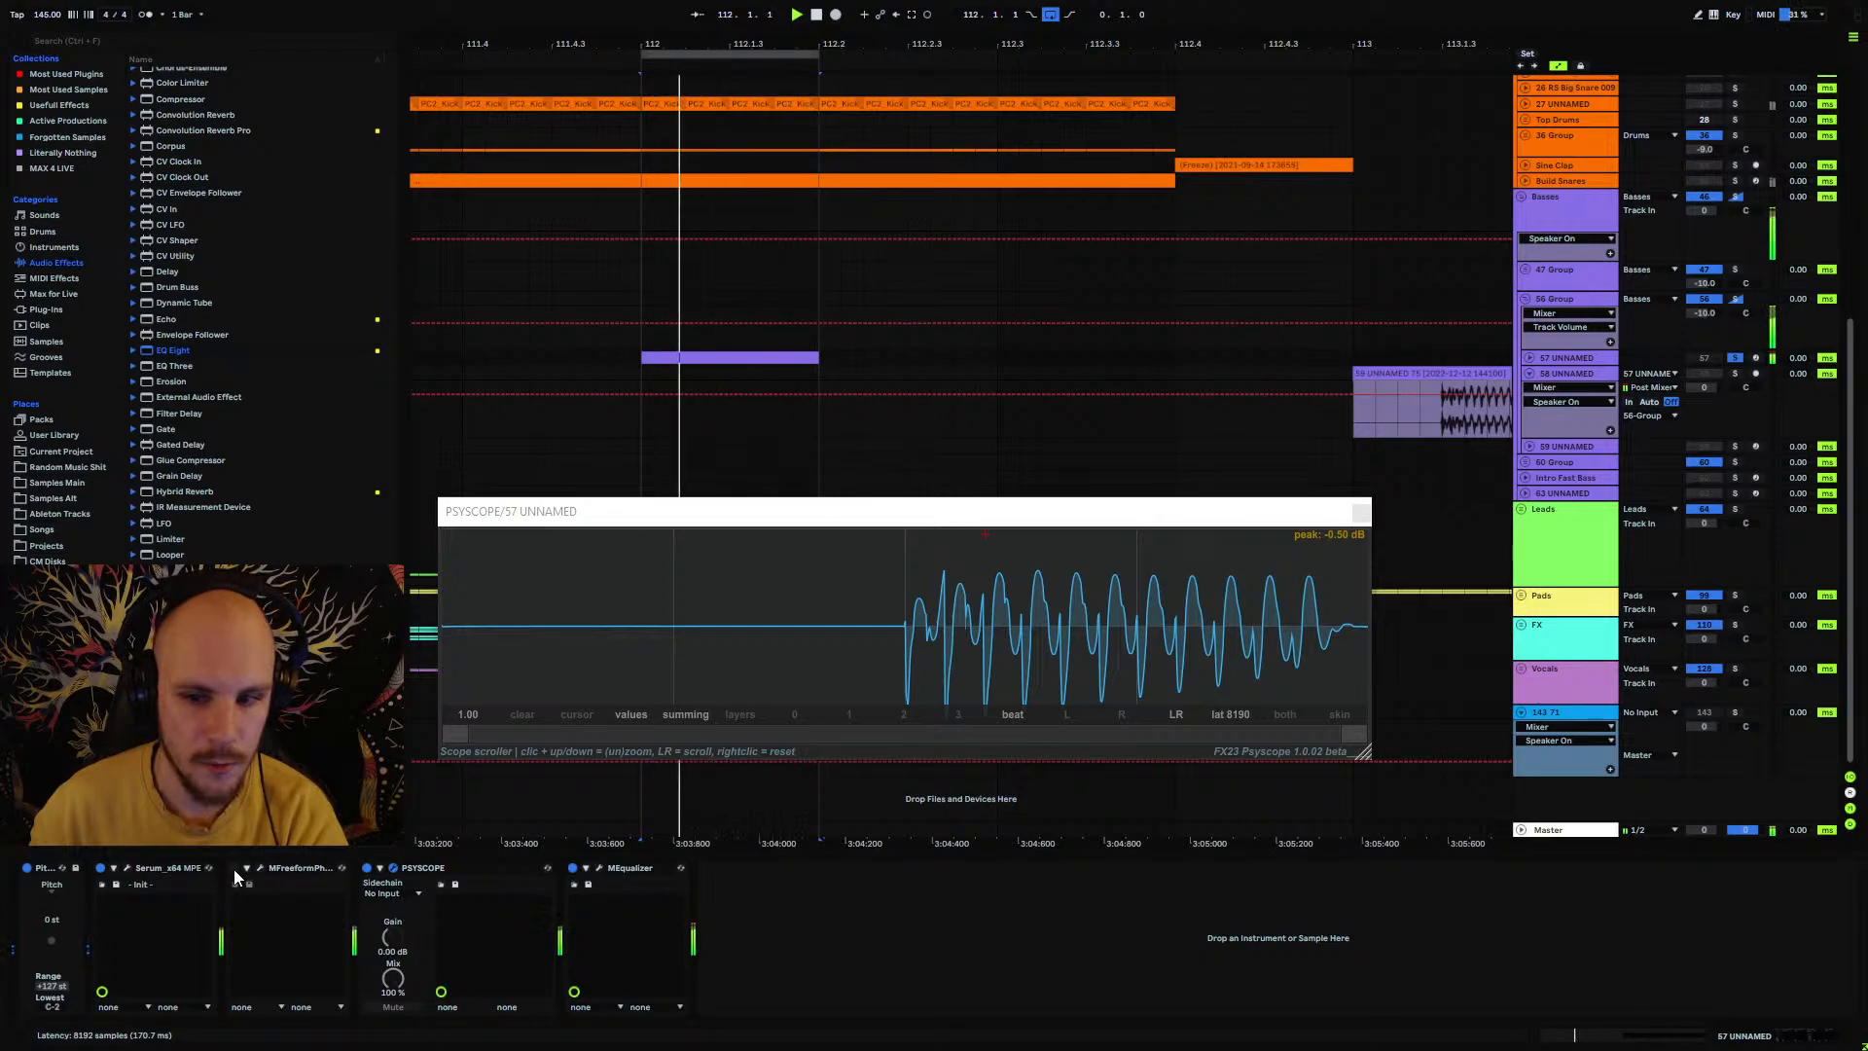
pyautogui.click(234, 868)
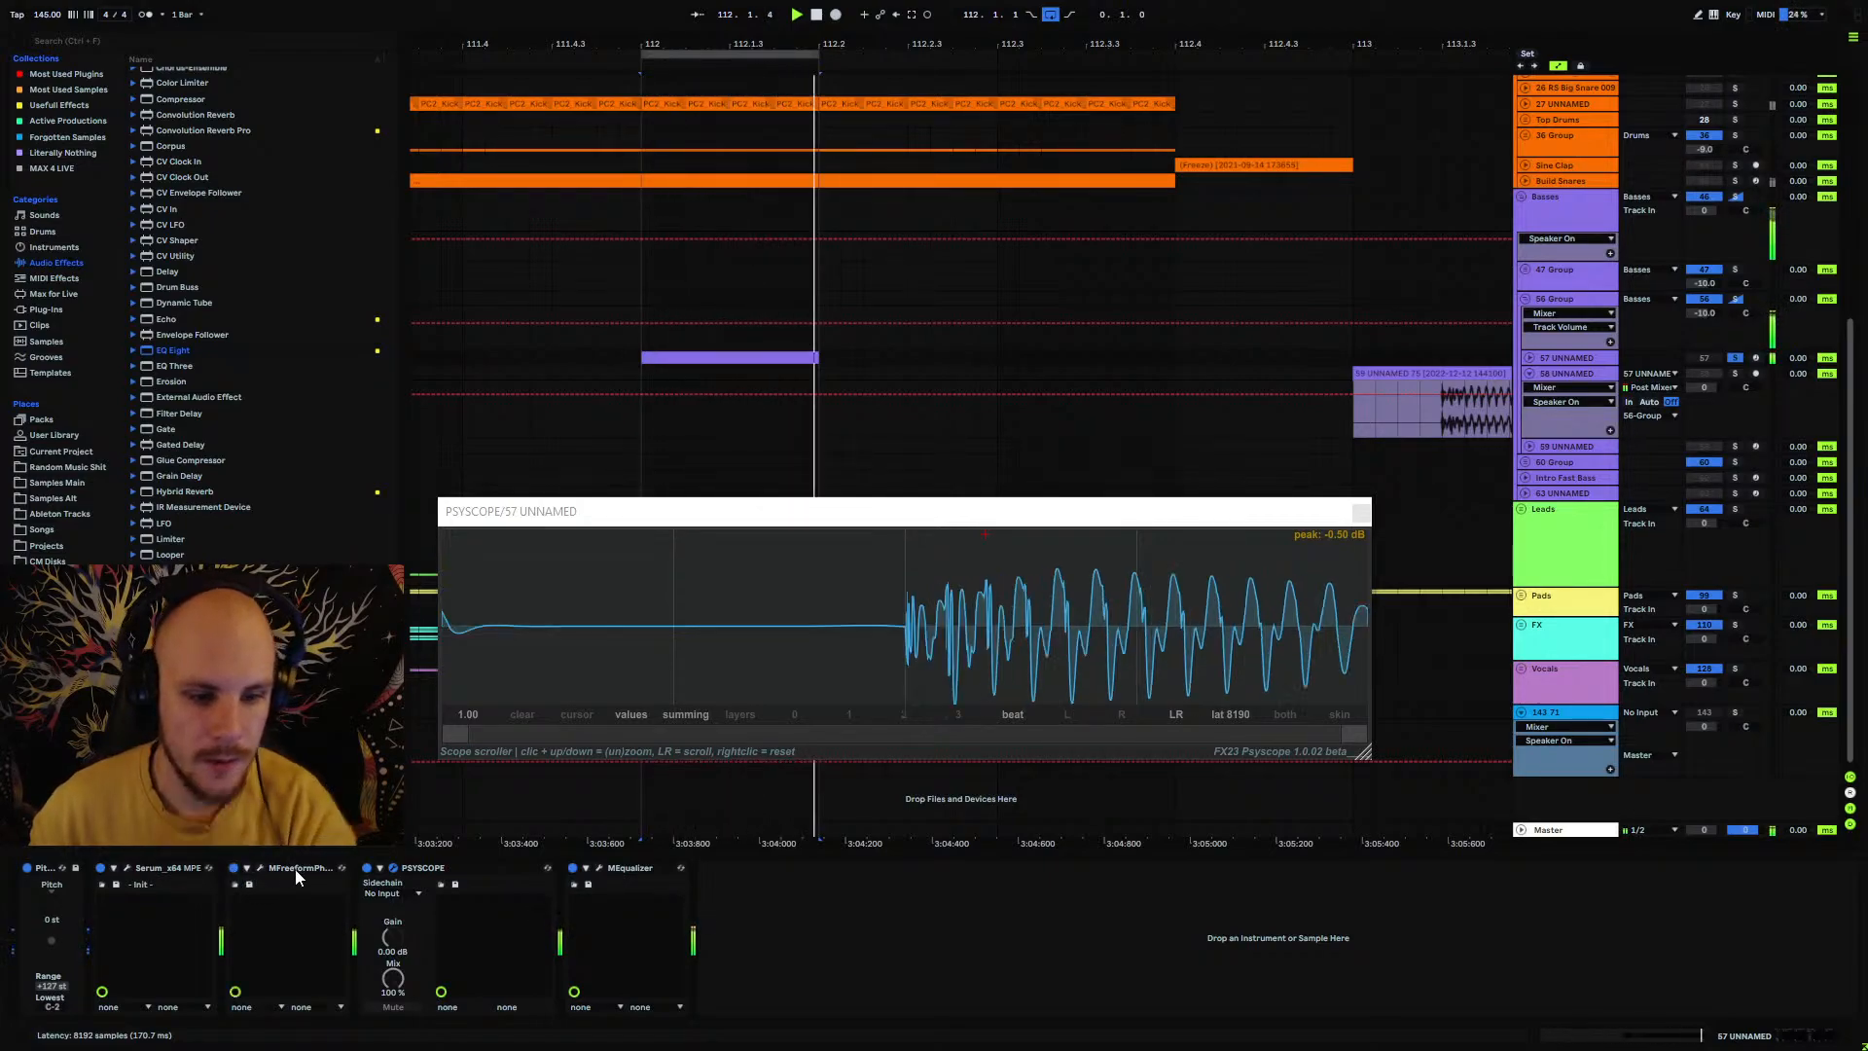
pyautogui.click(261, 867)
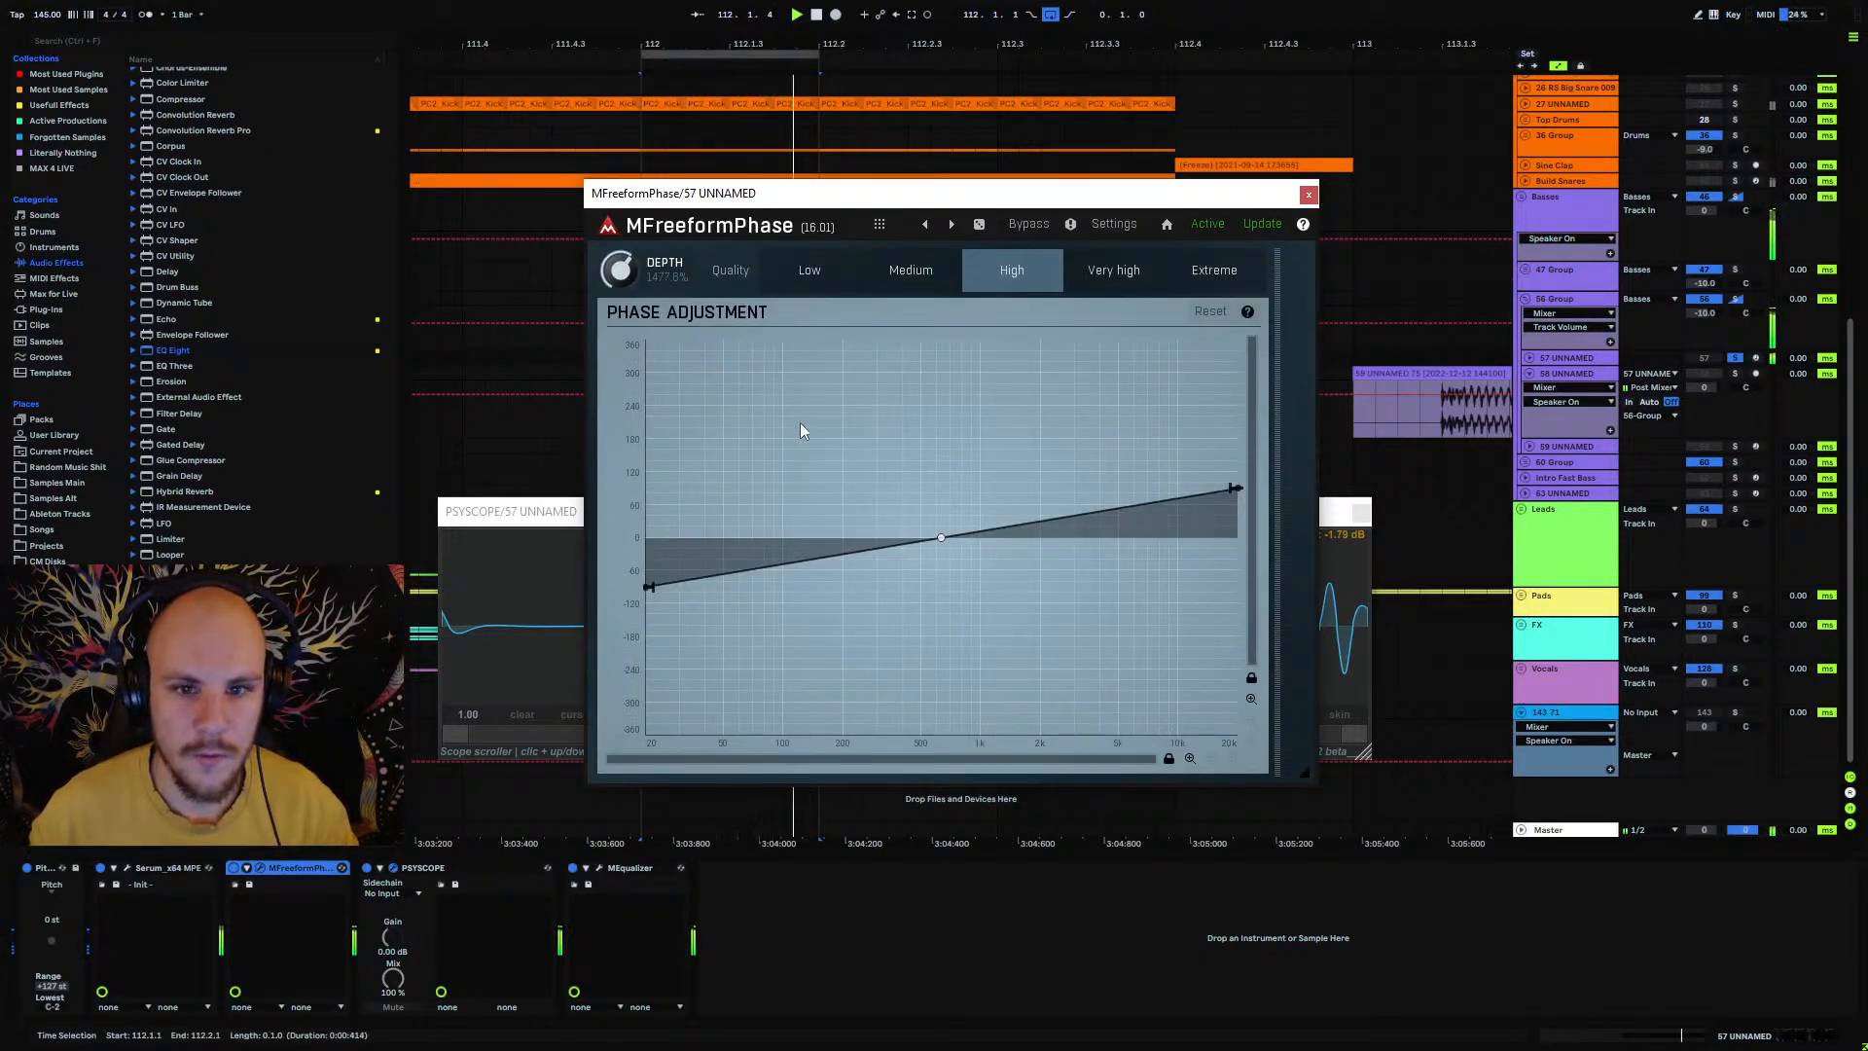
pyautogui.moveTo(642, 584)
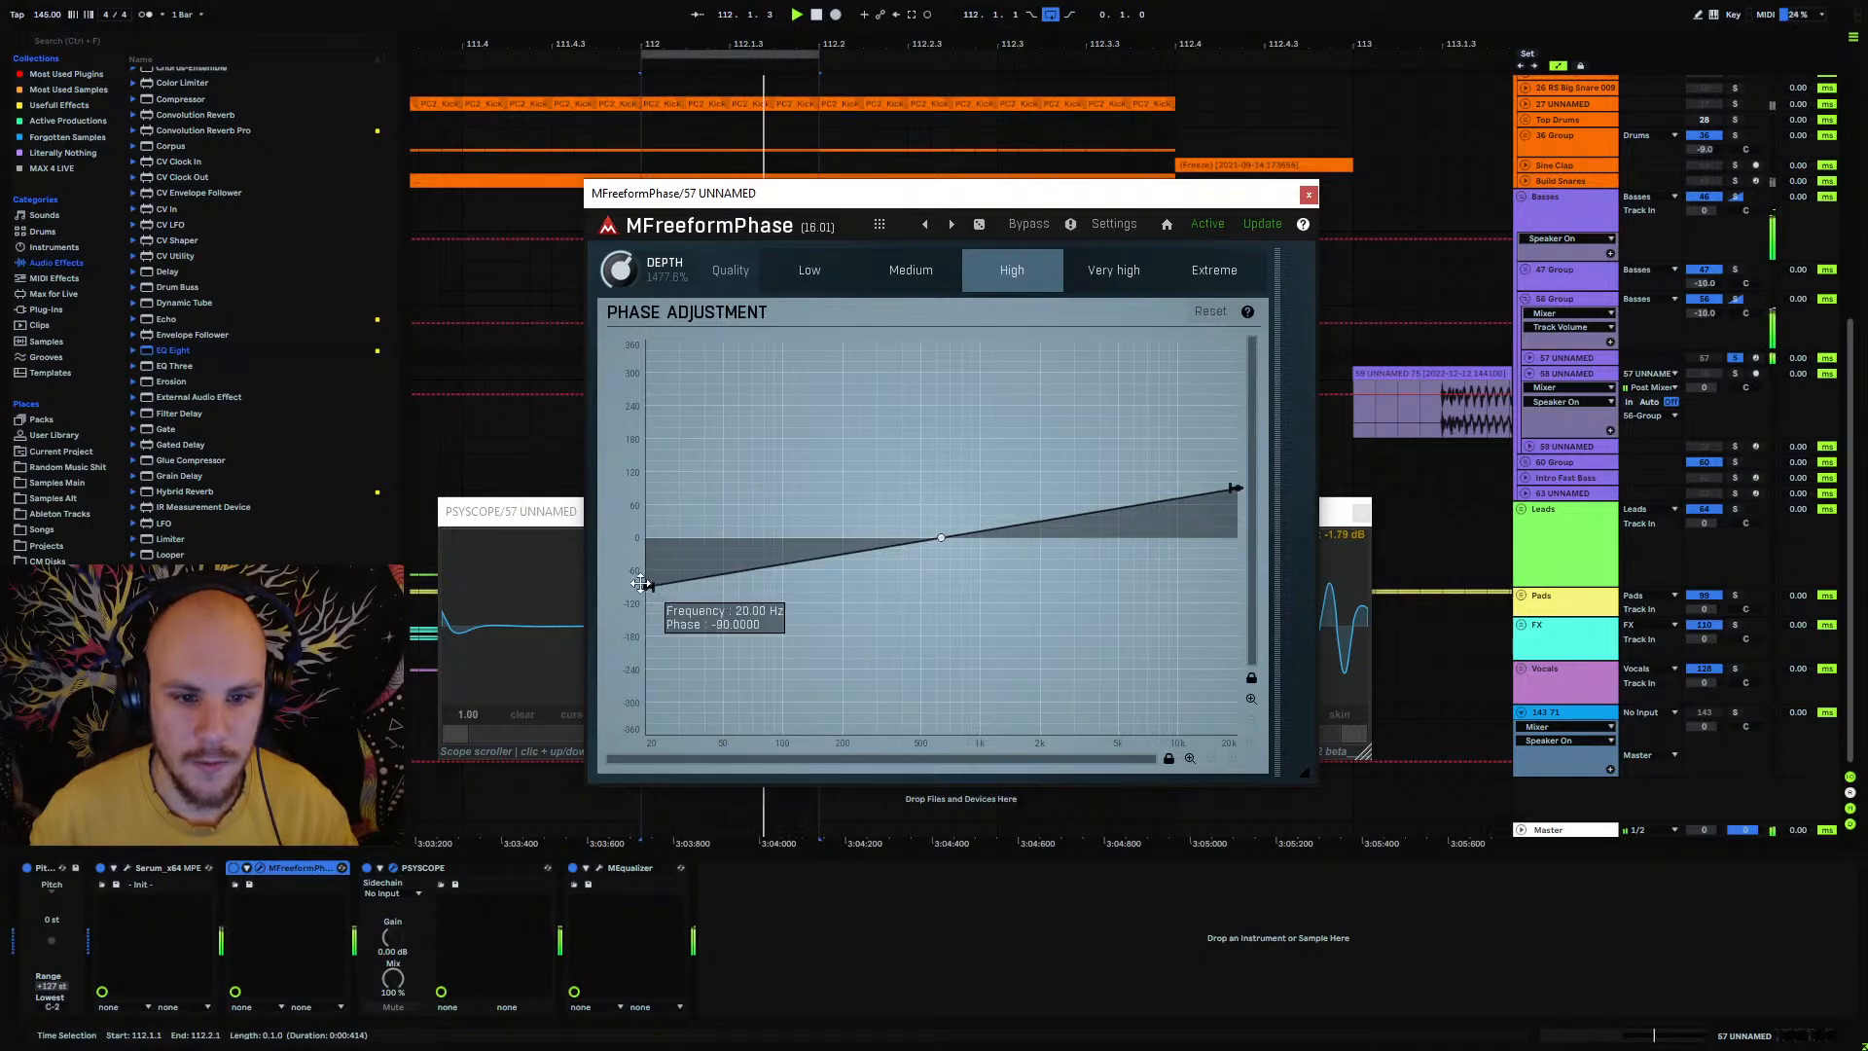
pyautogui.moveTo(1235, 489)
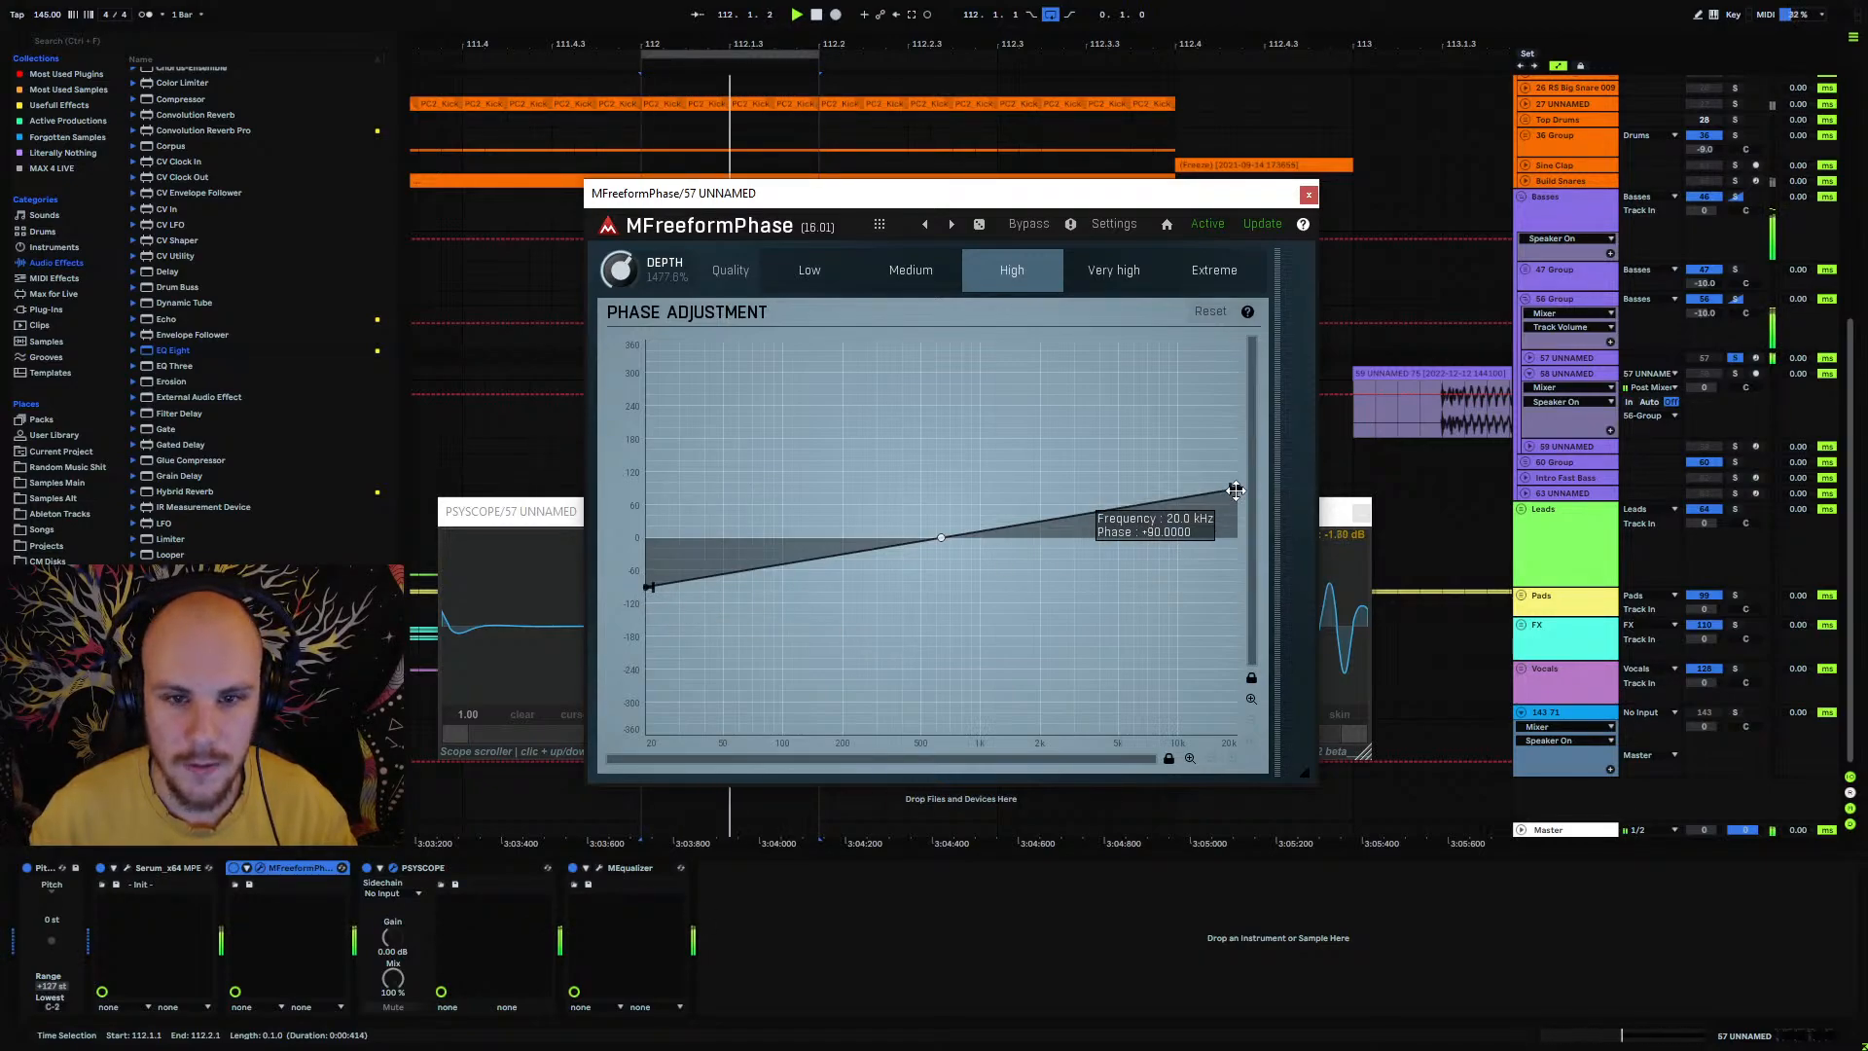
pyautogui.press('space')
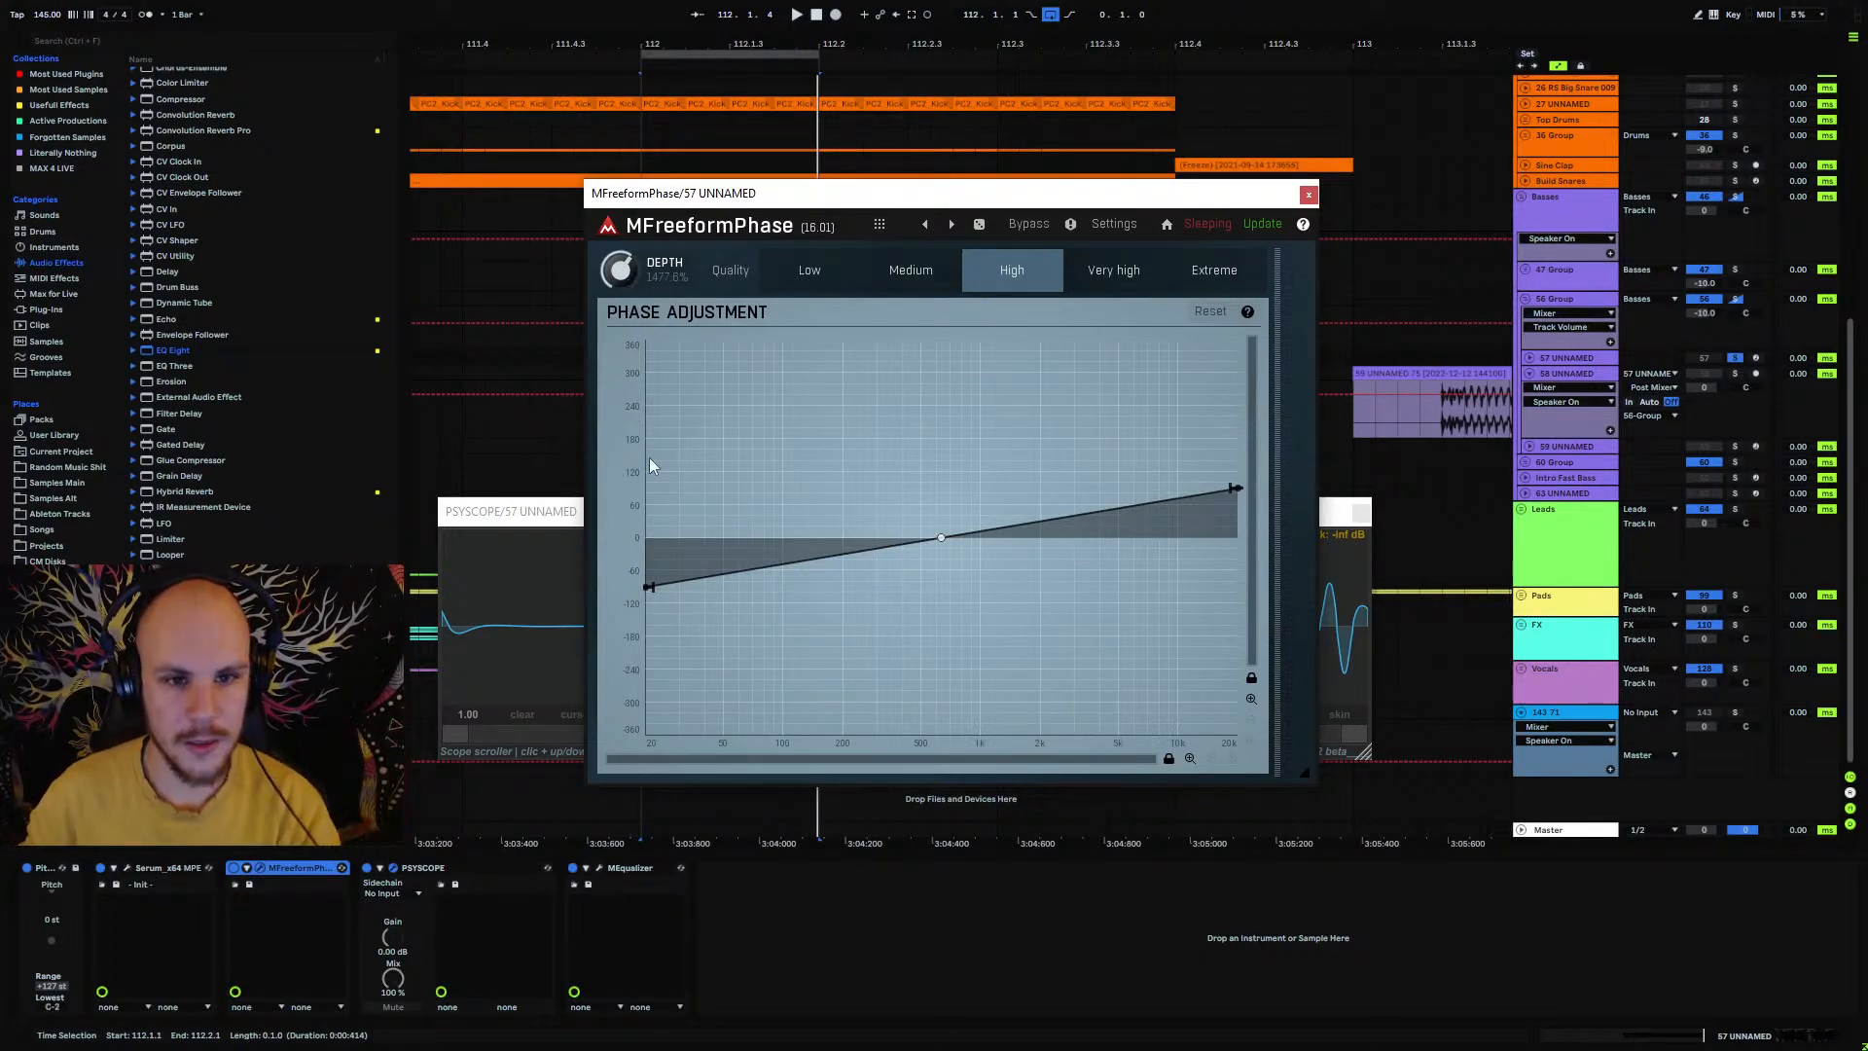
pyautogui.click(1308, 197)
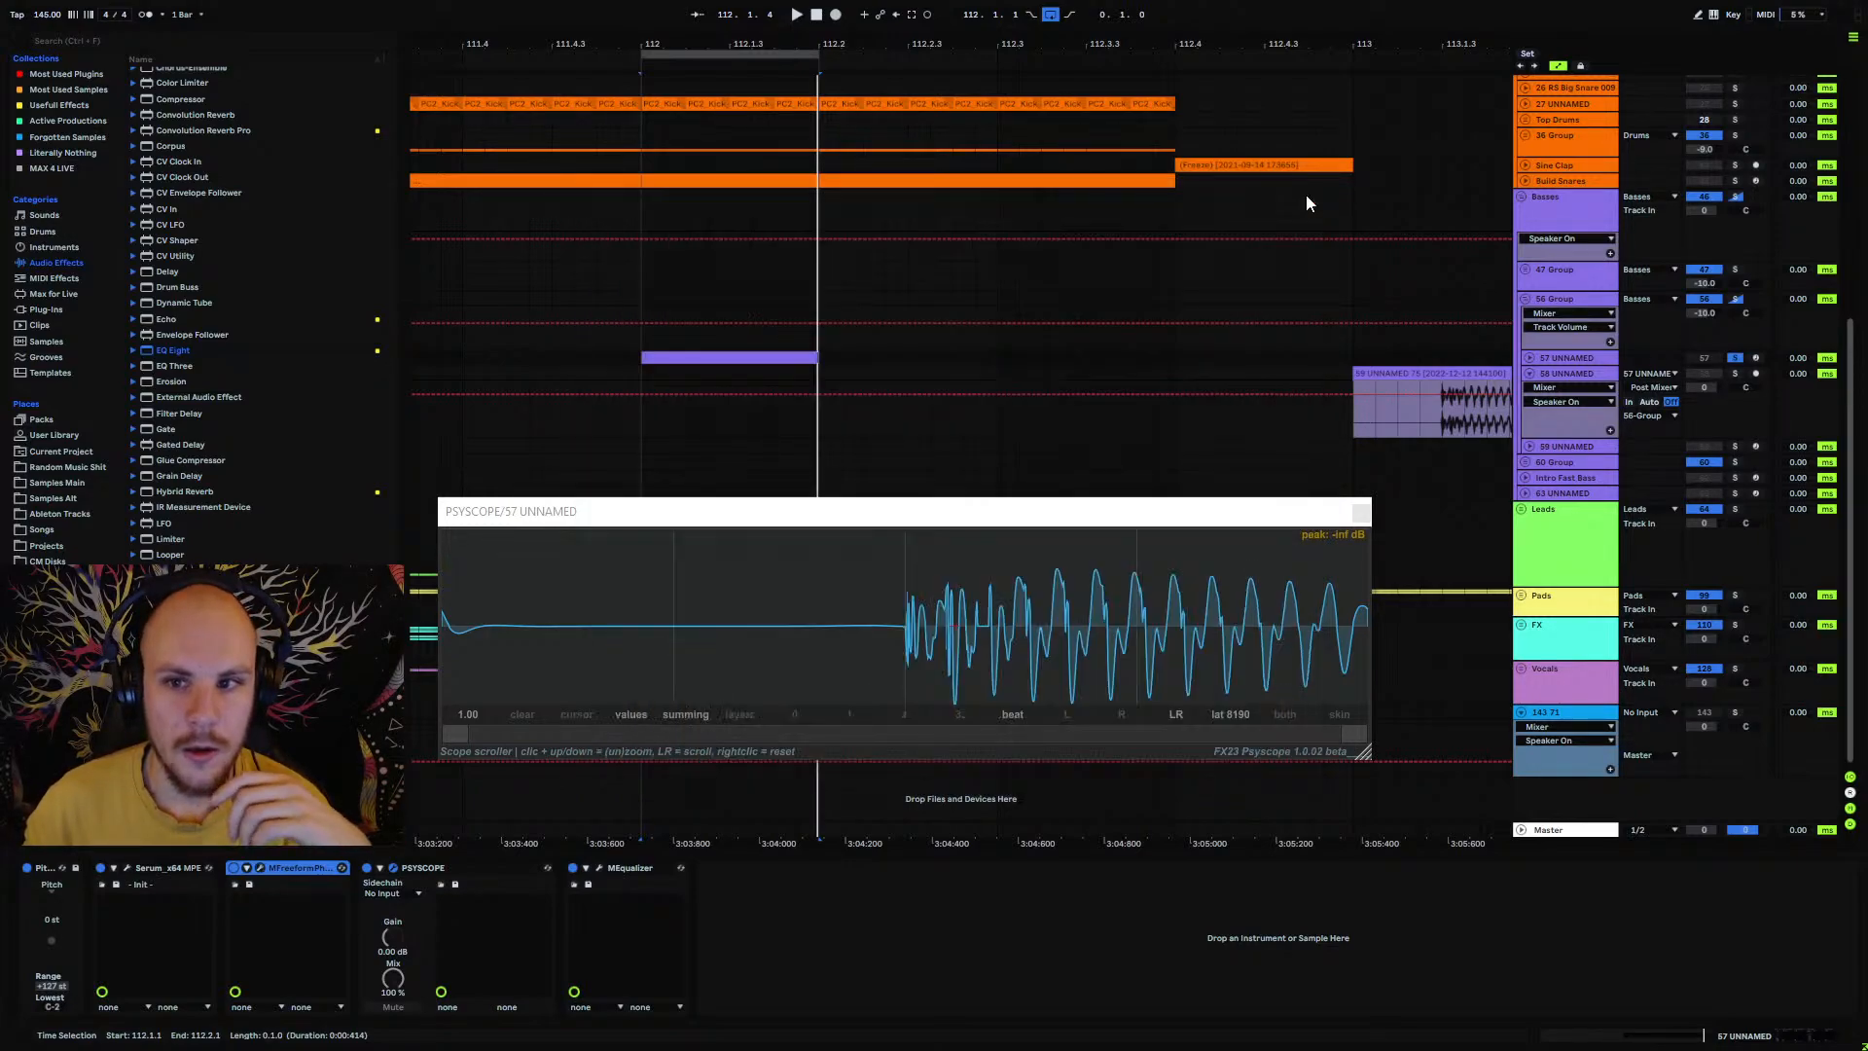
# Step: Review Serum's oscillators and LFO 1 alongside the MFreeformPhase phase curve, closing both plug-ins
pyautogui.click(128, 869)
pyautogui.moveTo(1048, 435)
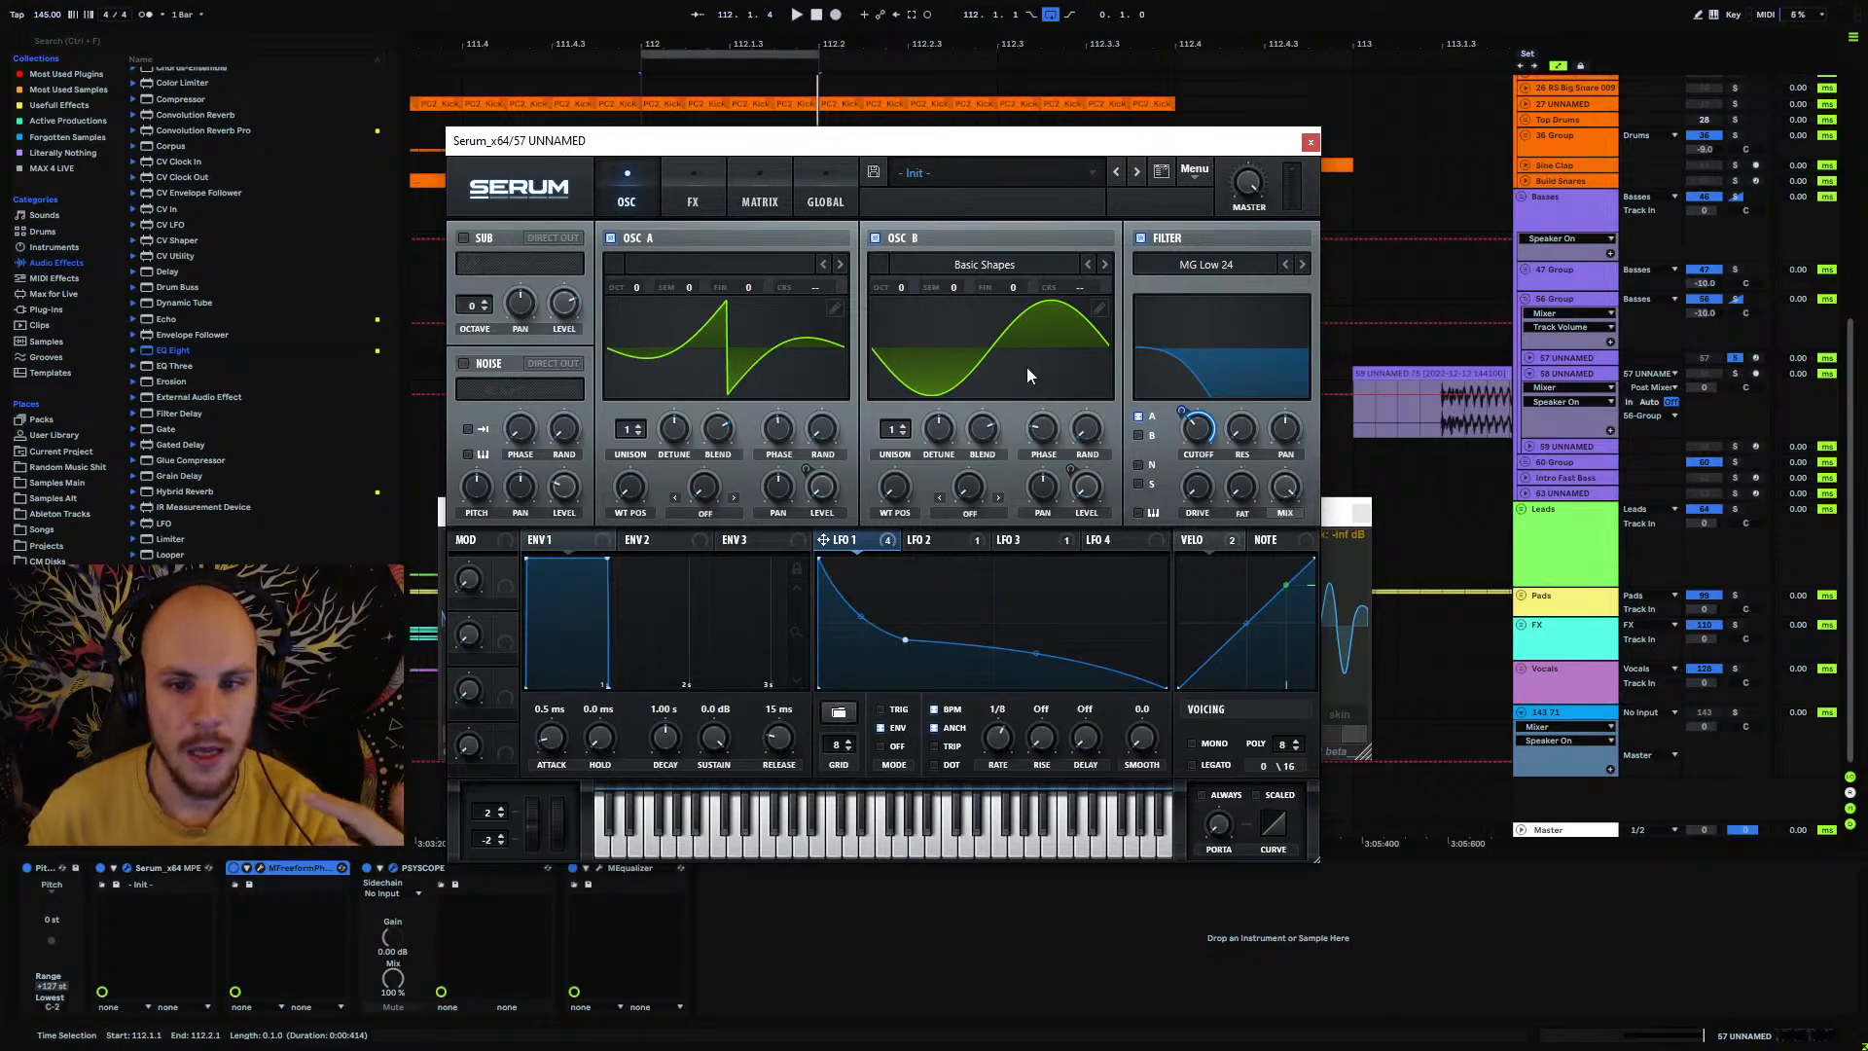
pyautogui.click(1310, 143)
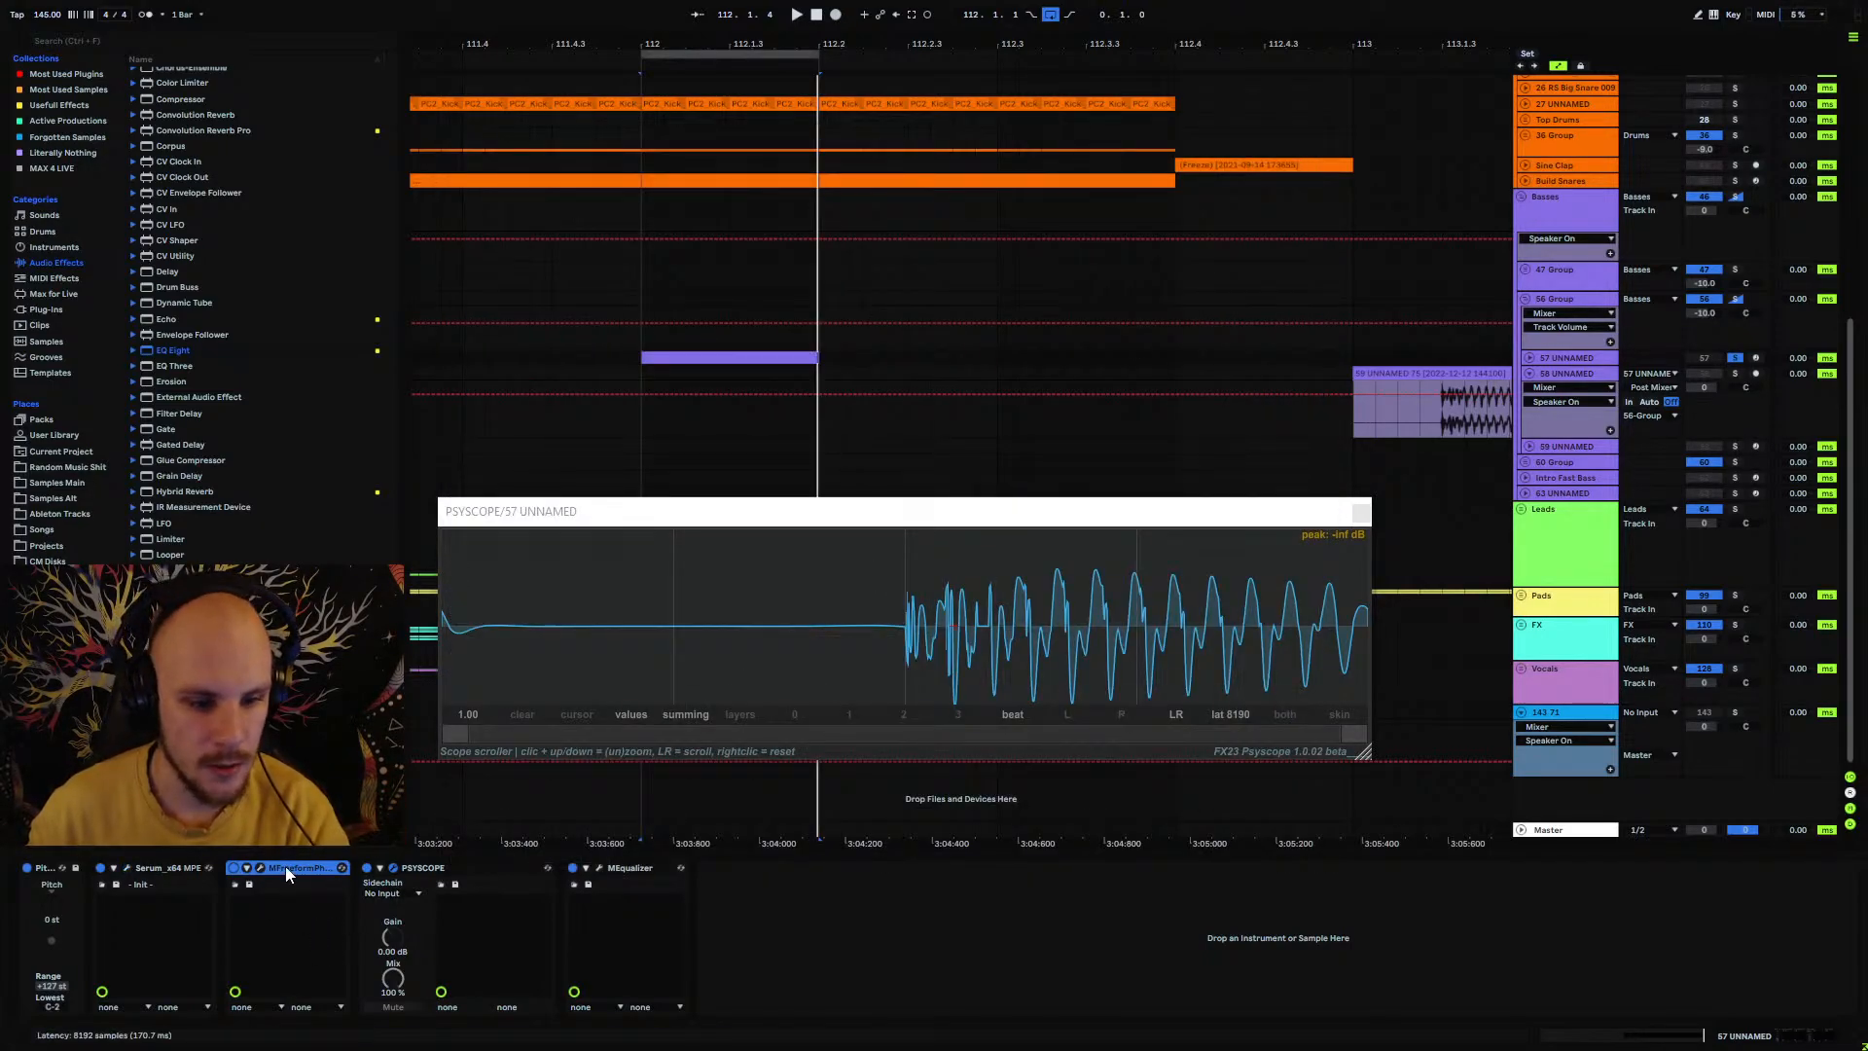
pyautogui.click(261, 868)
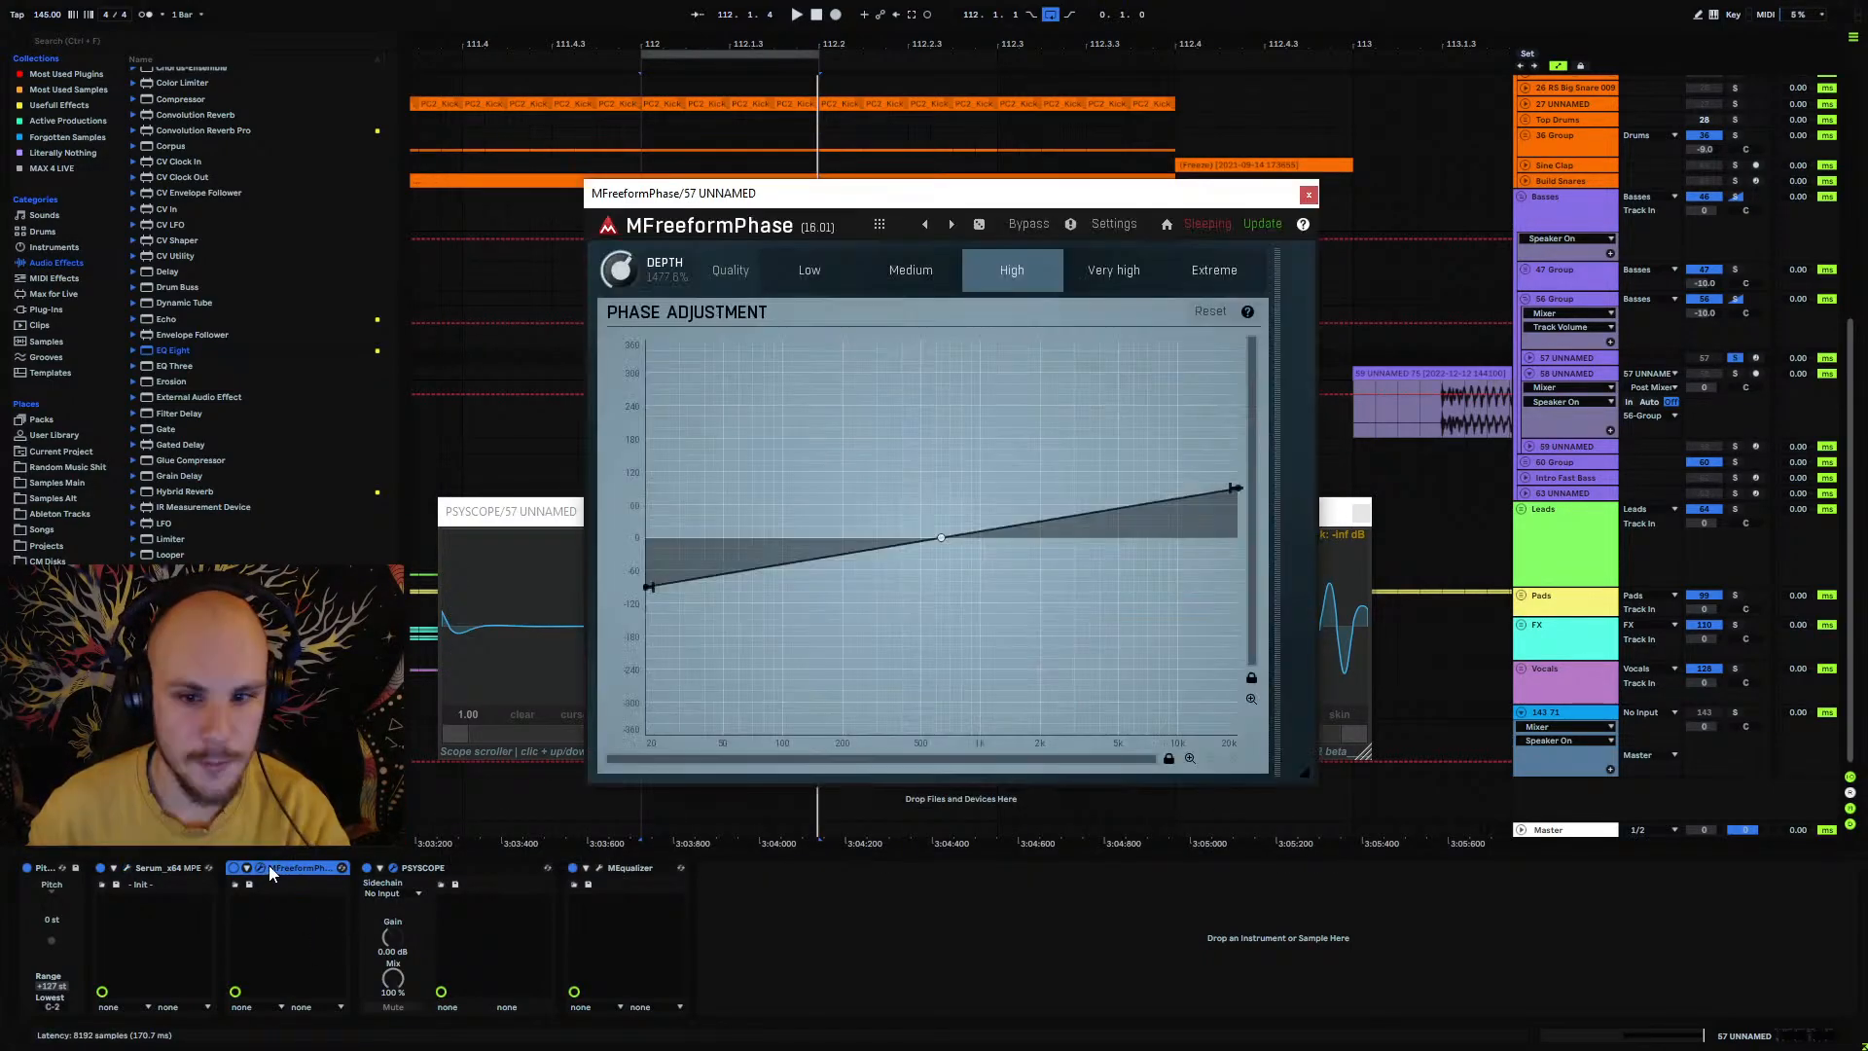
pyautogui.click(1310, 192)
pyautogui.click(126, 867)
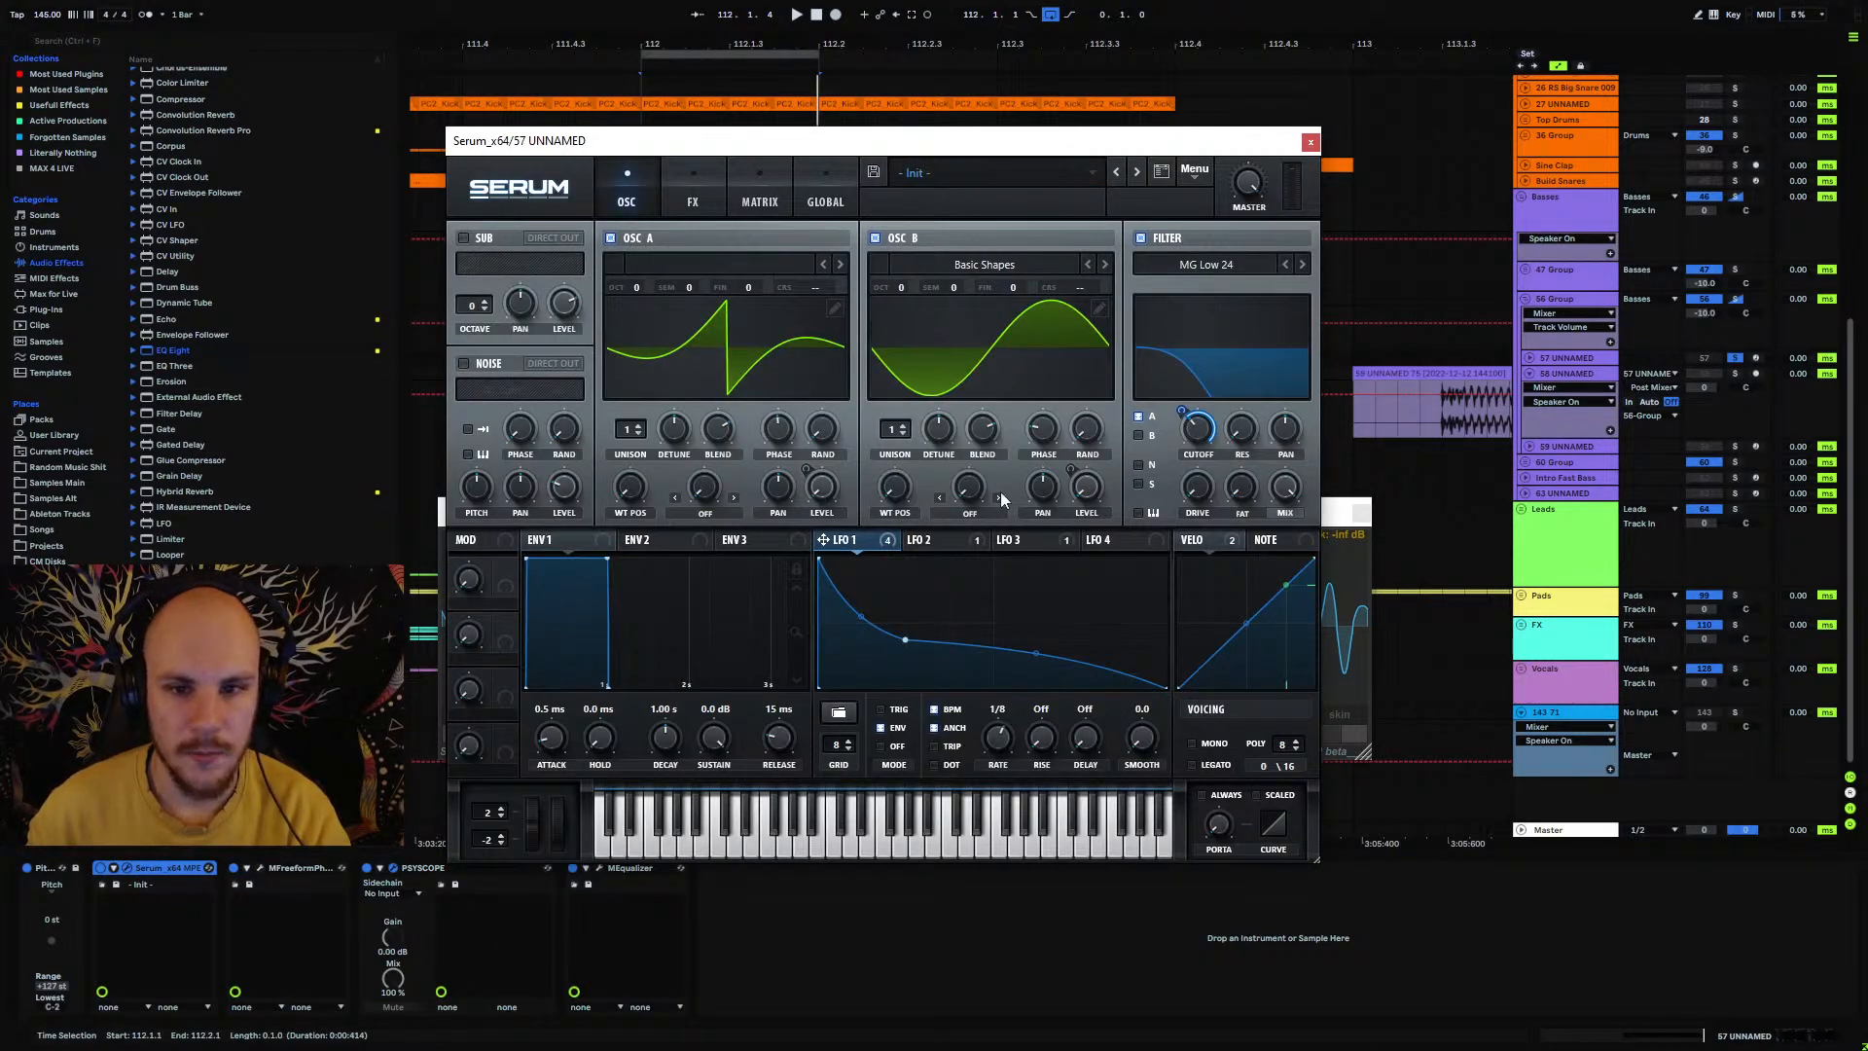
pyautogui.click(1310, 142)
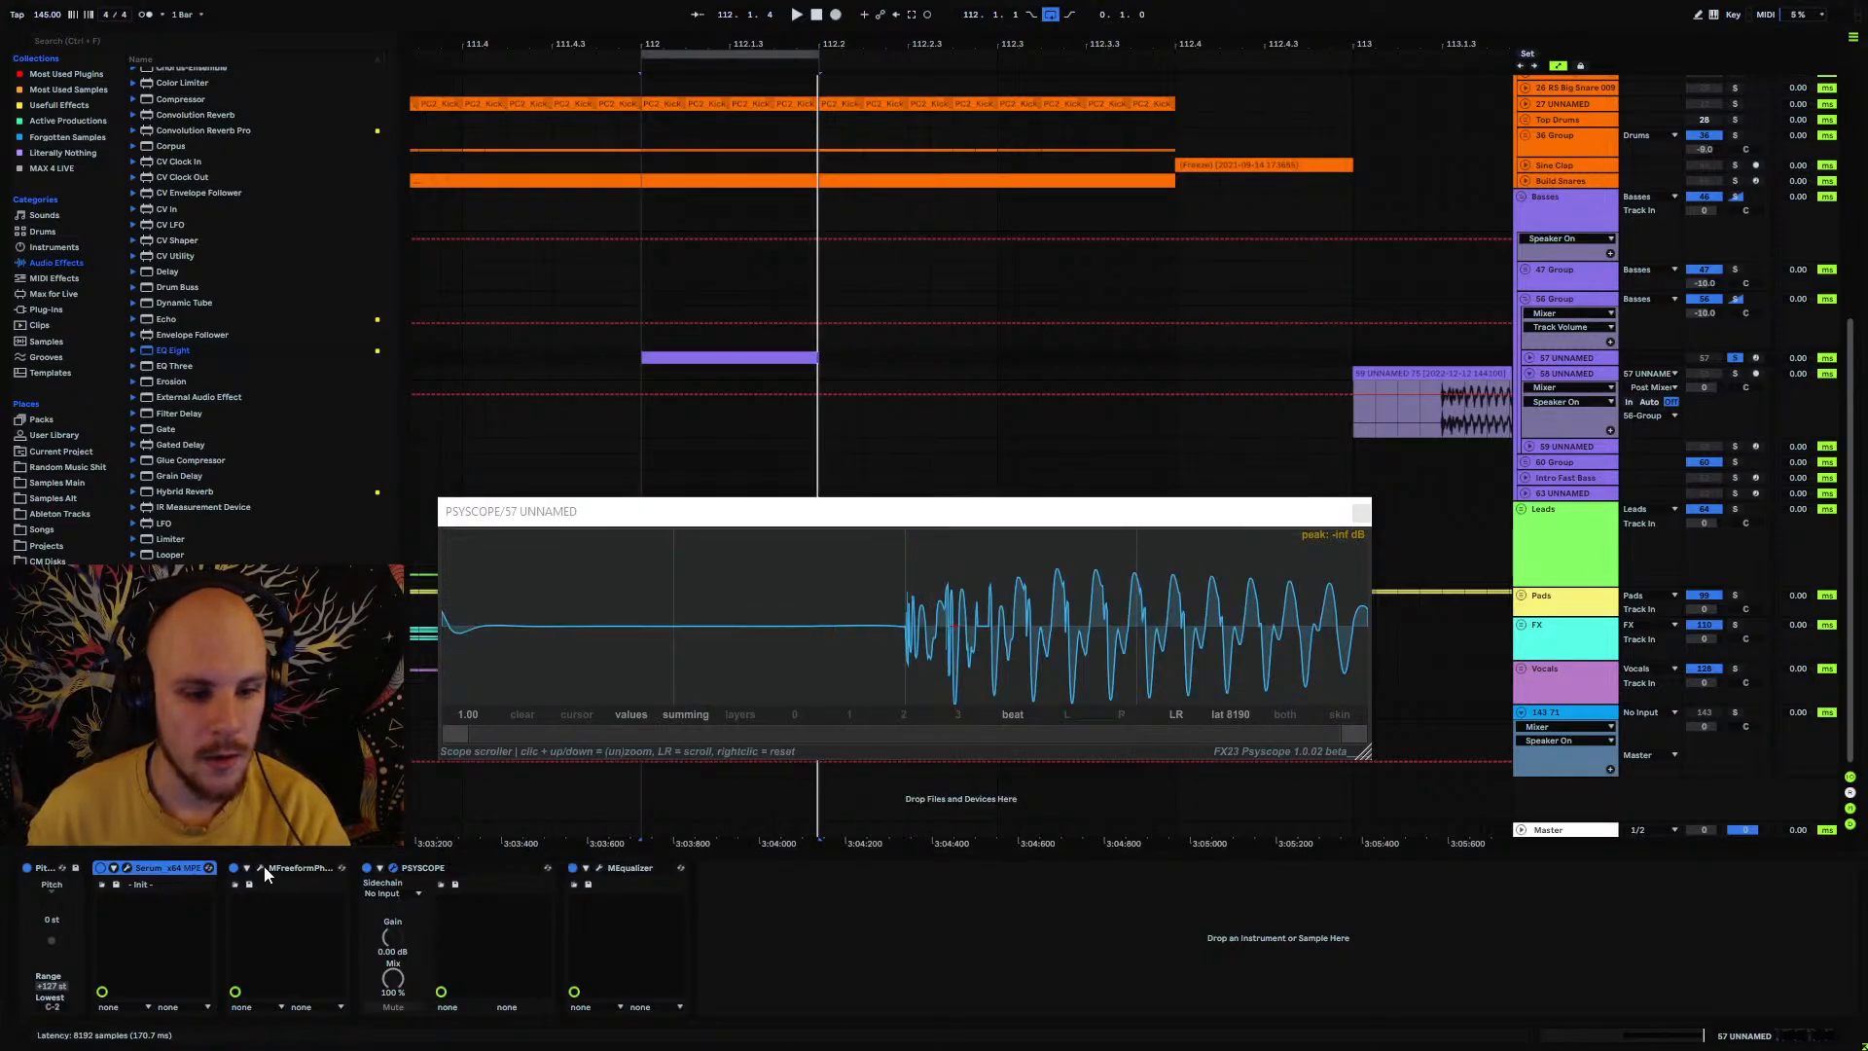
pyautogui.click(262, 867)
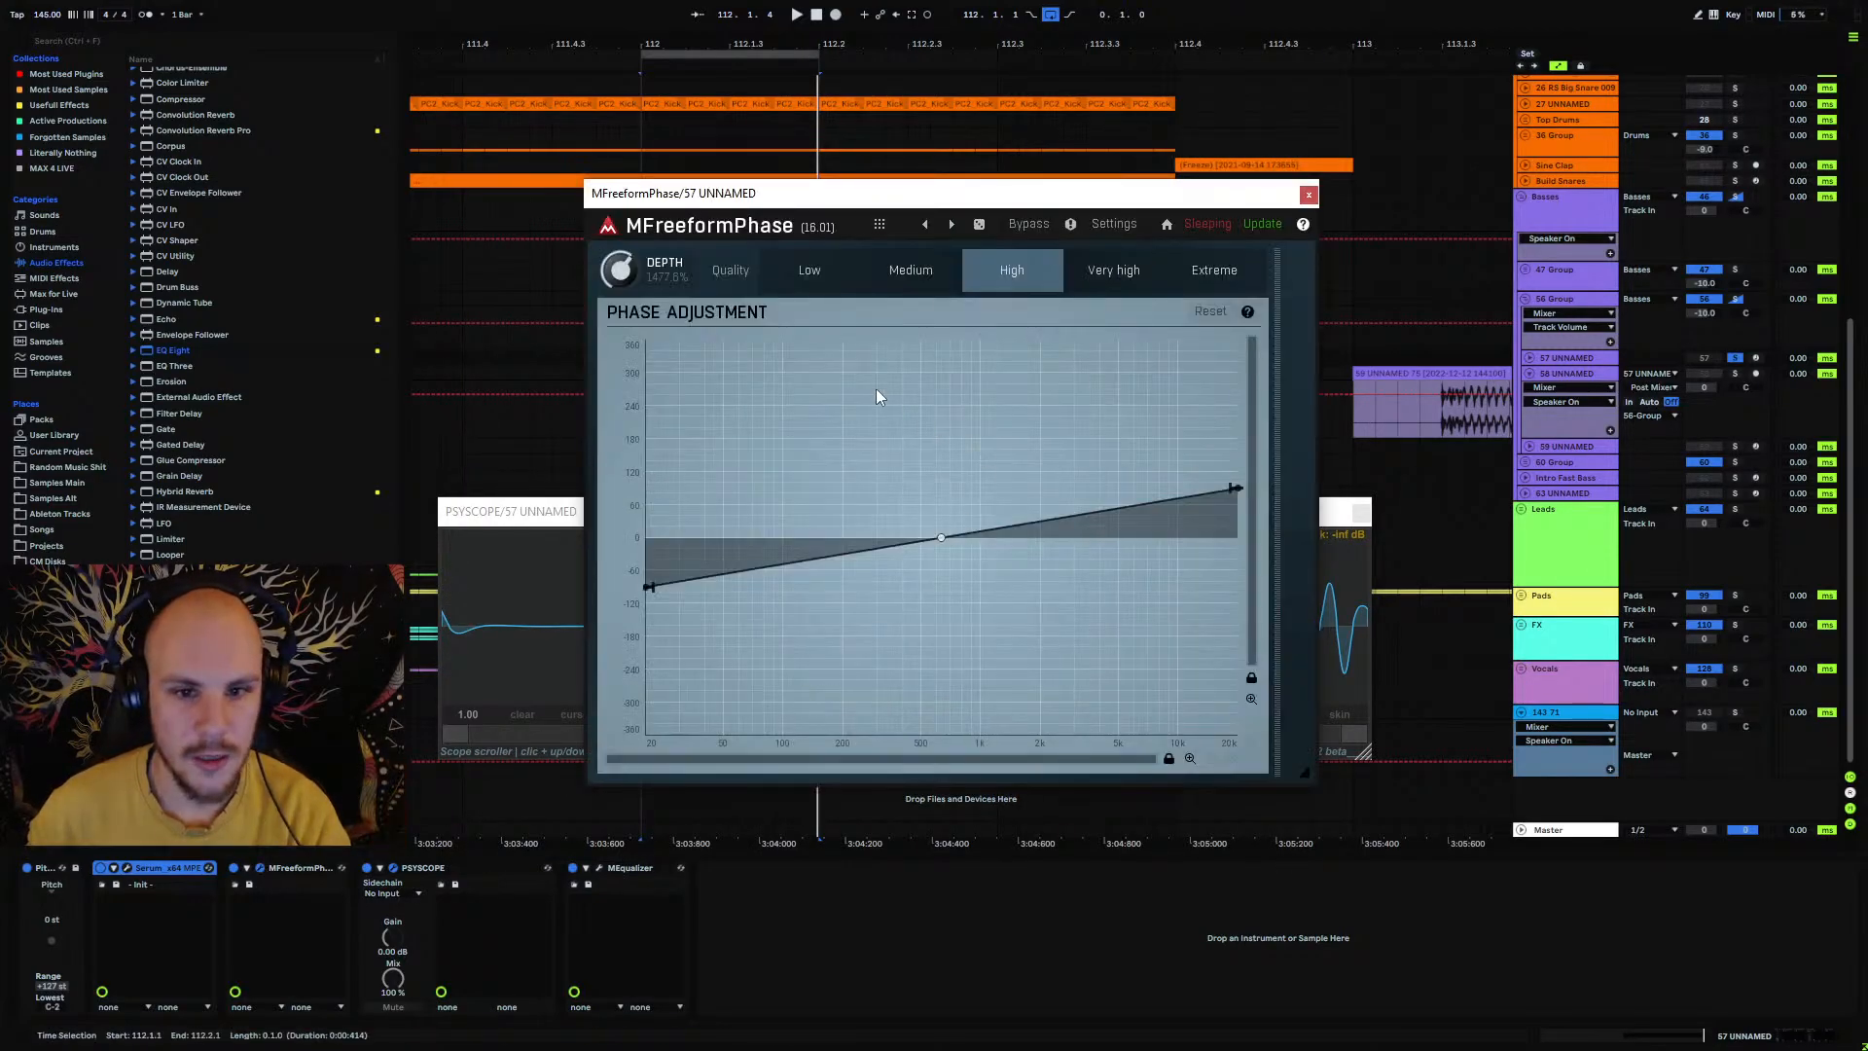
pyautogui.click(155, 871)
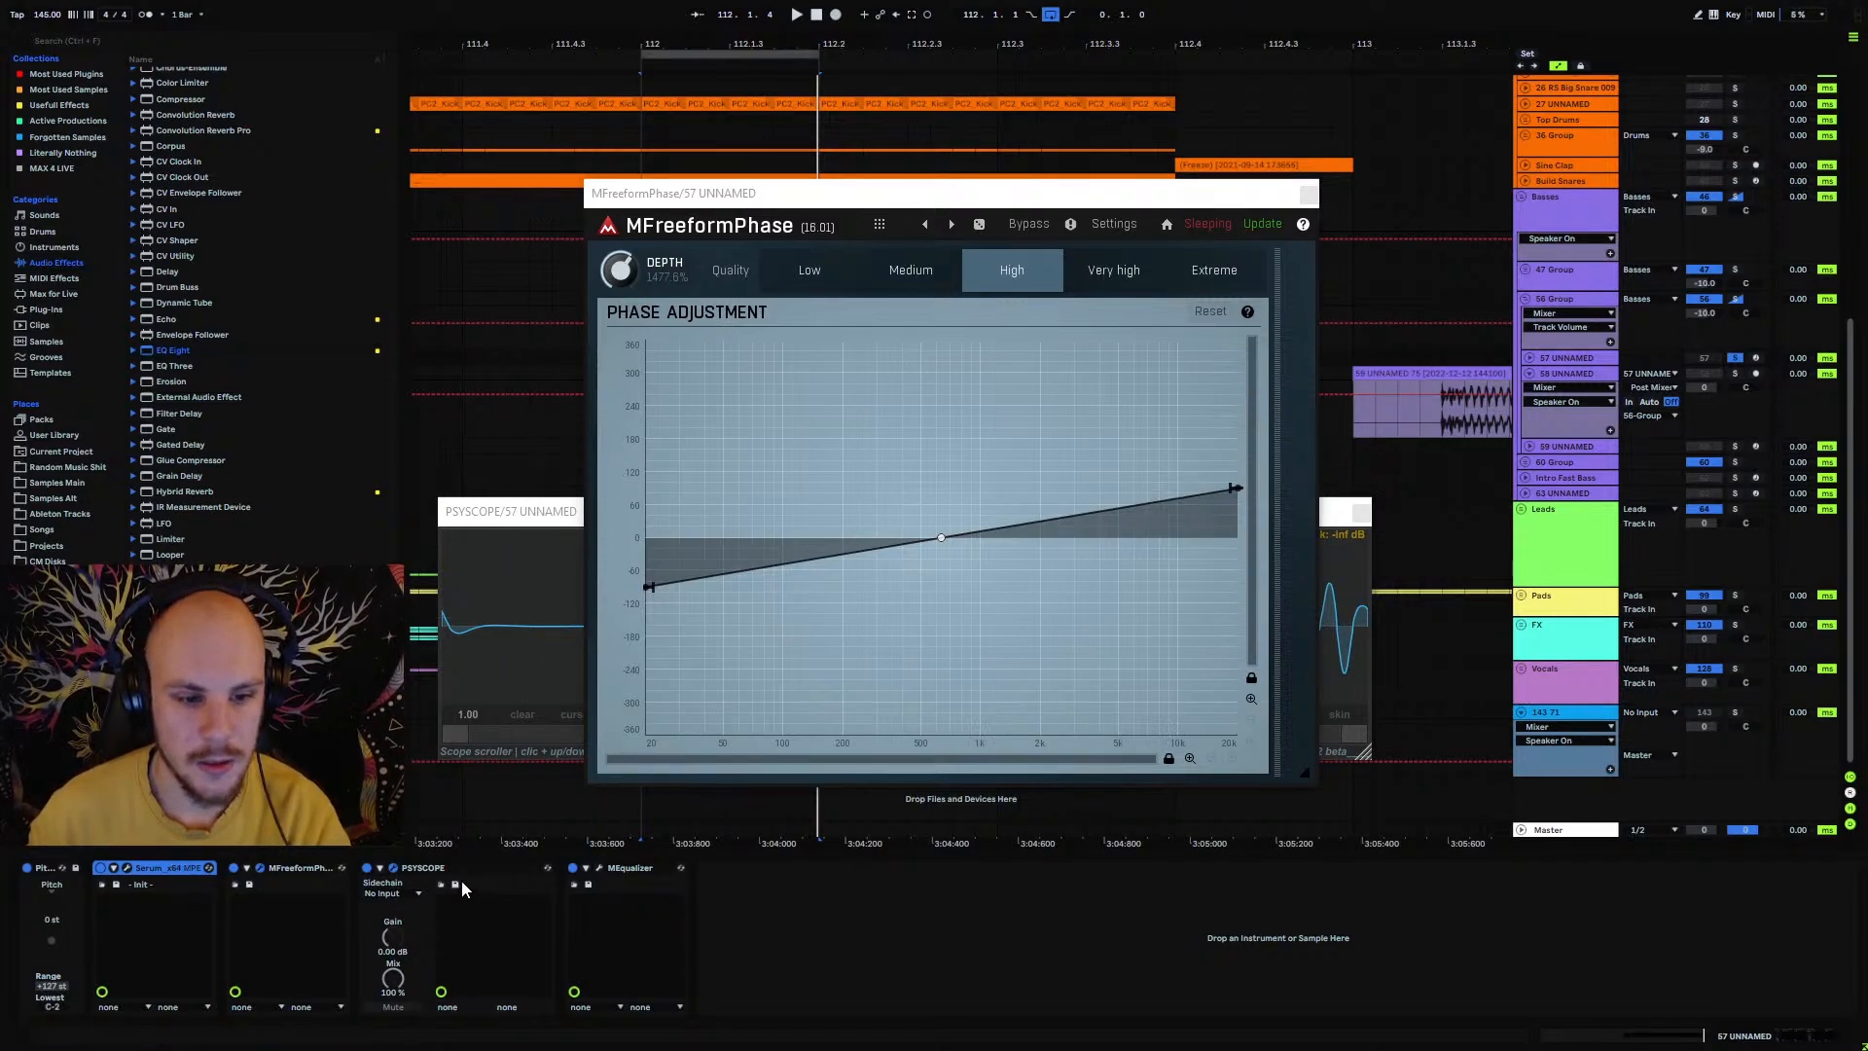
pyautogui.click(1308, 194)
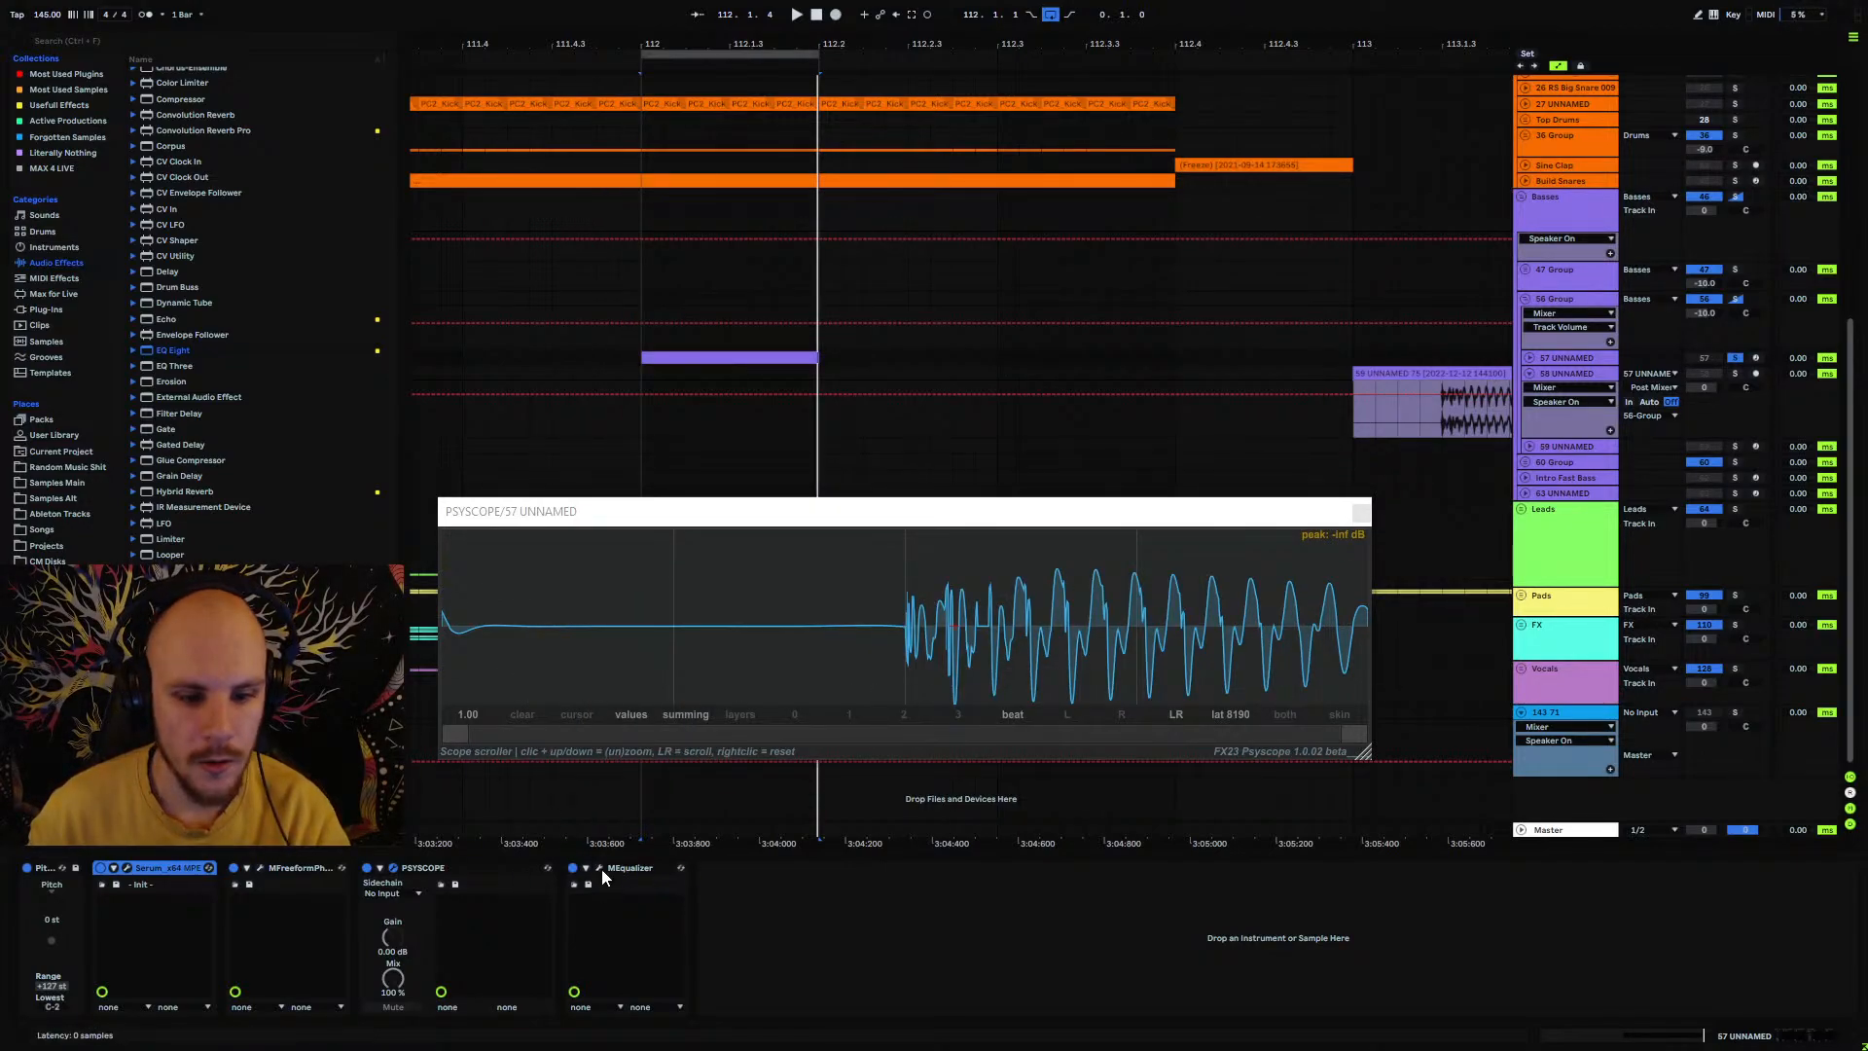
# Step: Inspect MEqualizer's band curve on track 57, close it and resume the looped playback
pyautogui.click(599, 868)
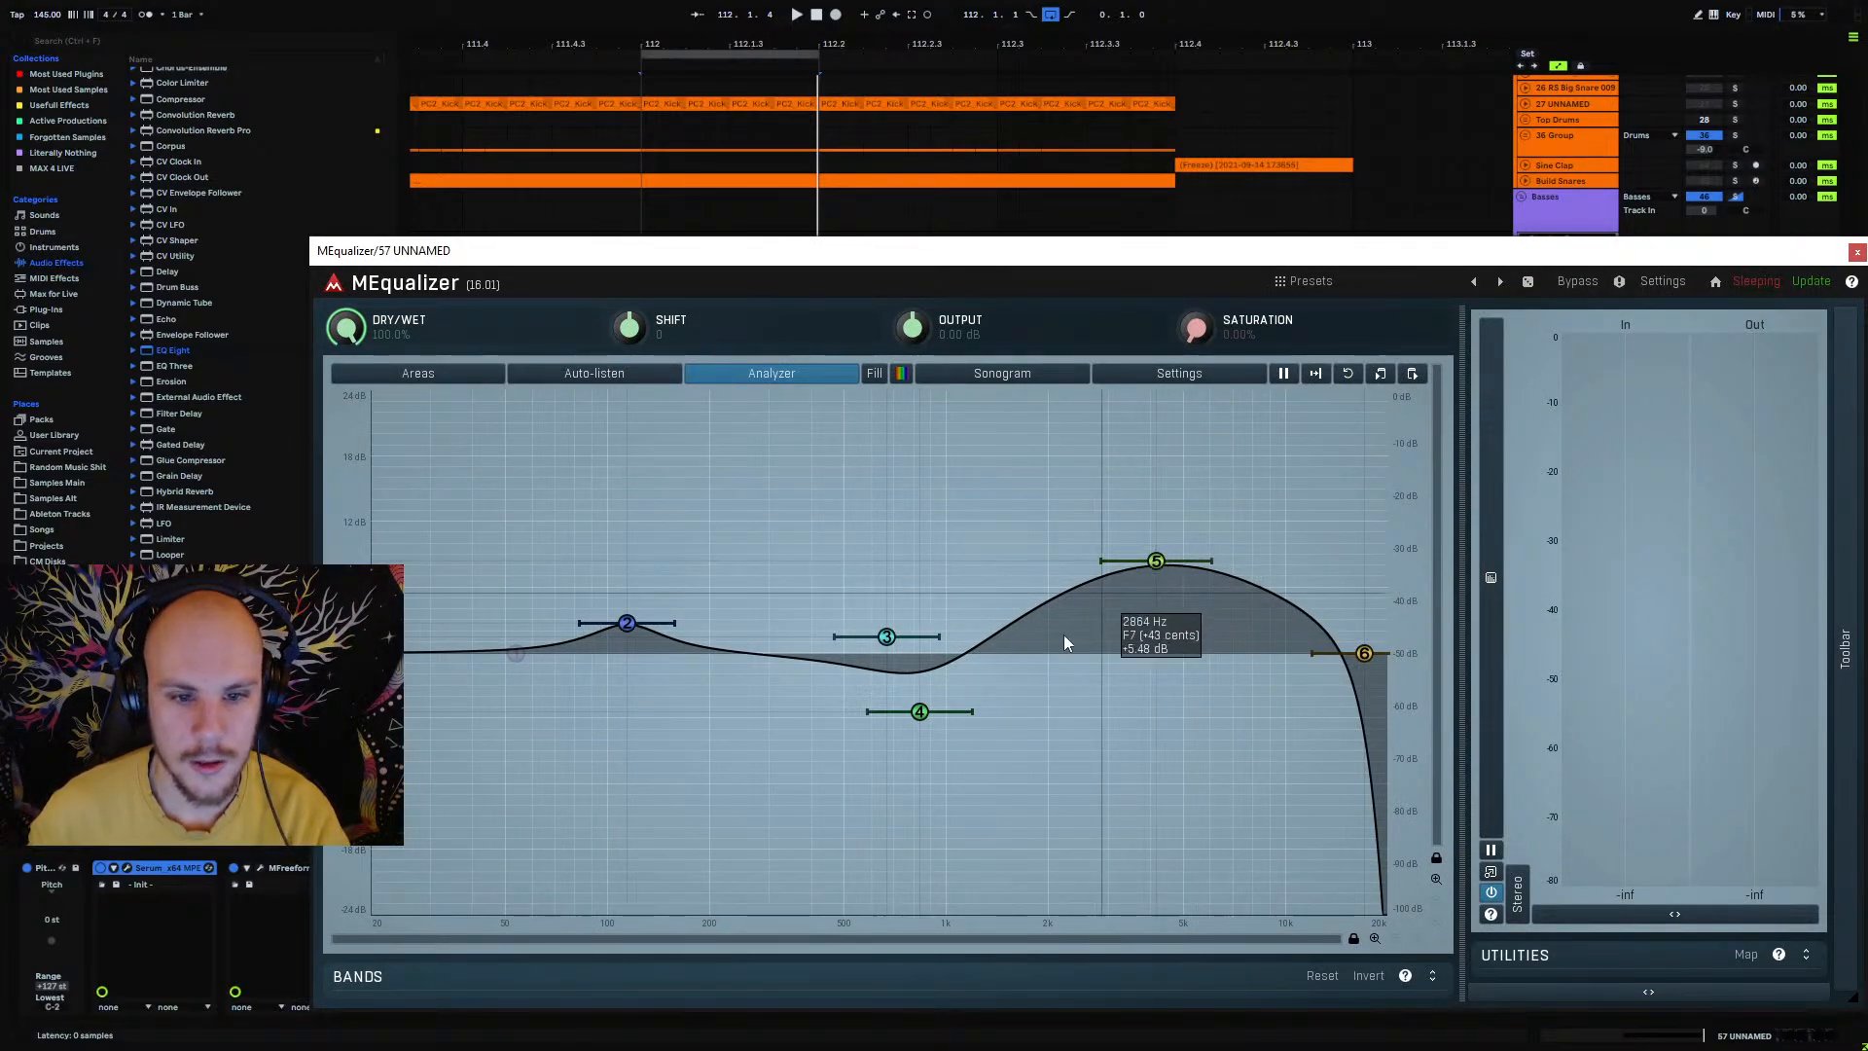
pyautogui.click(1857, 252)
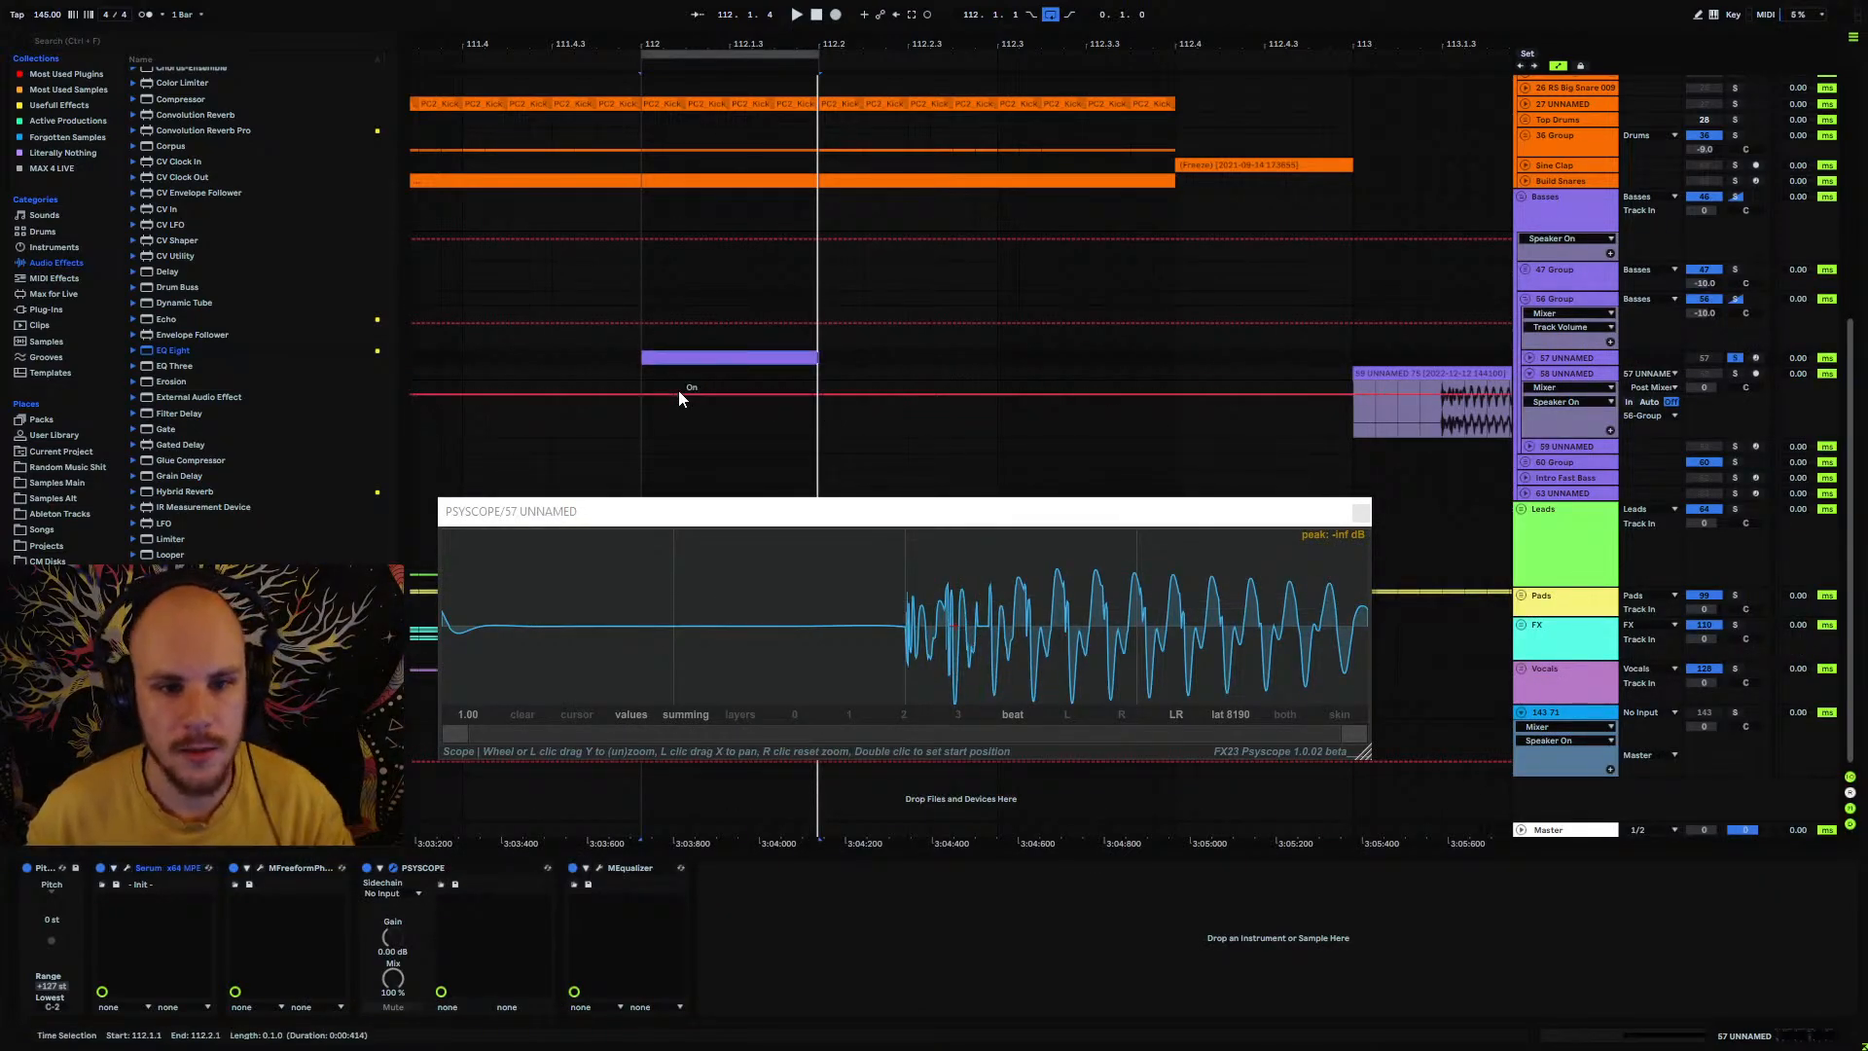
pyautogui.press('space')
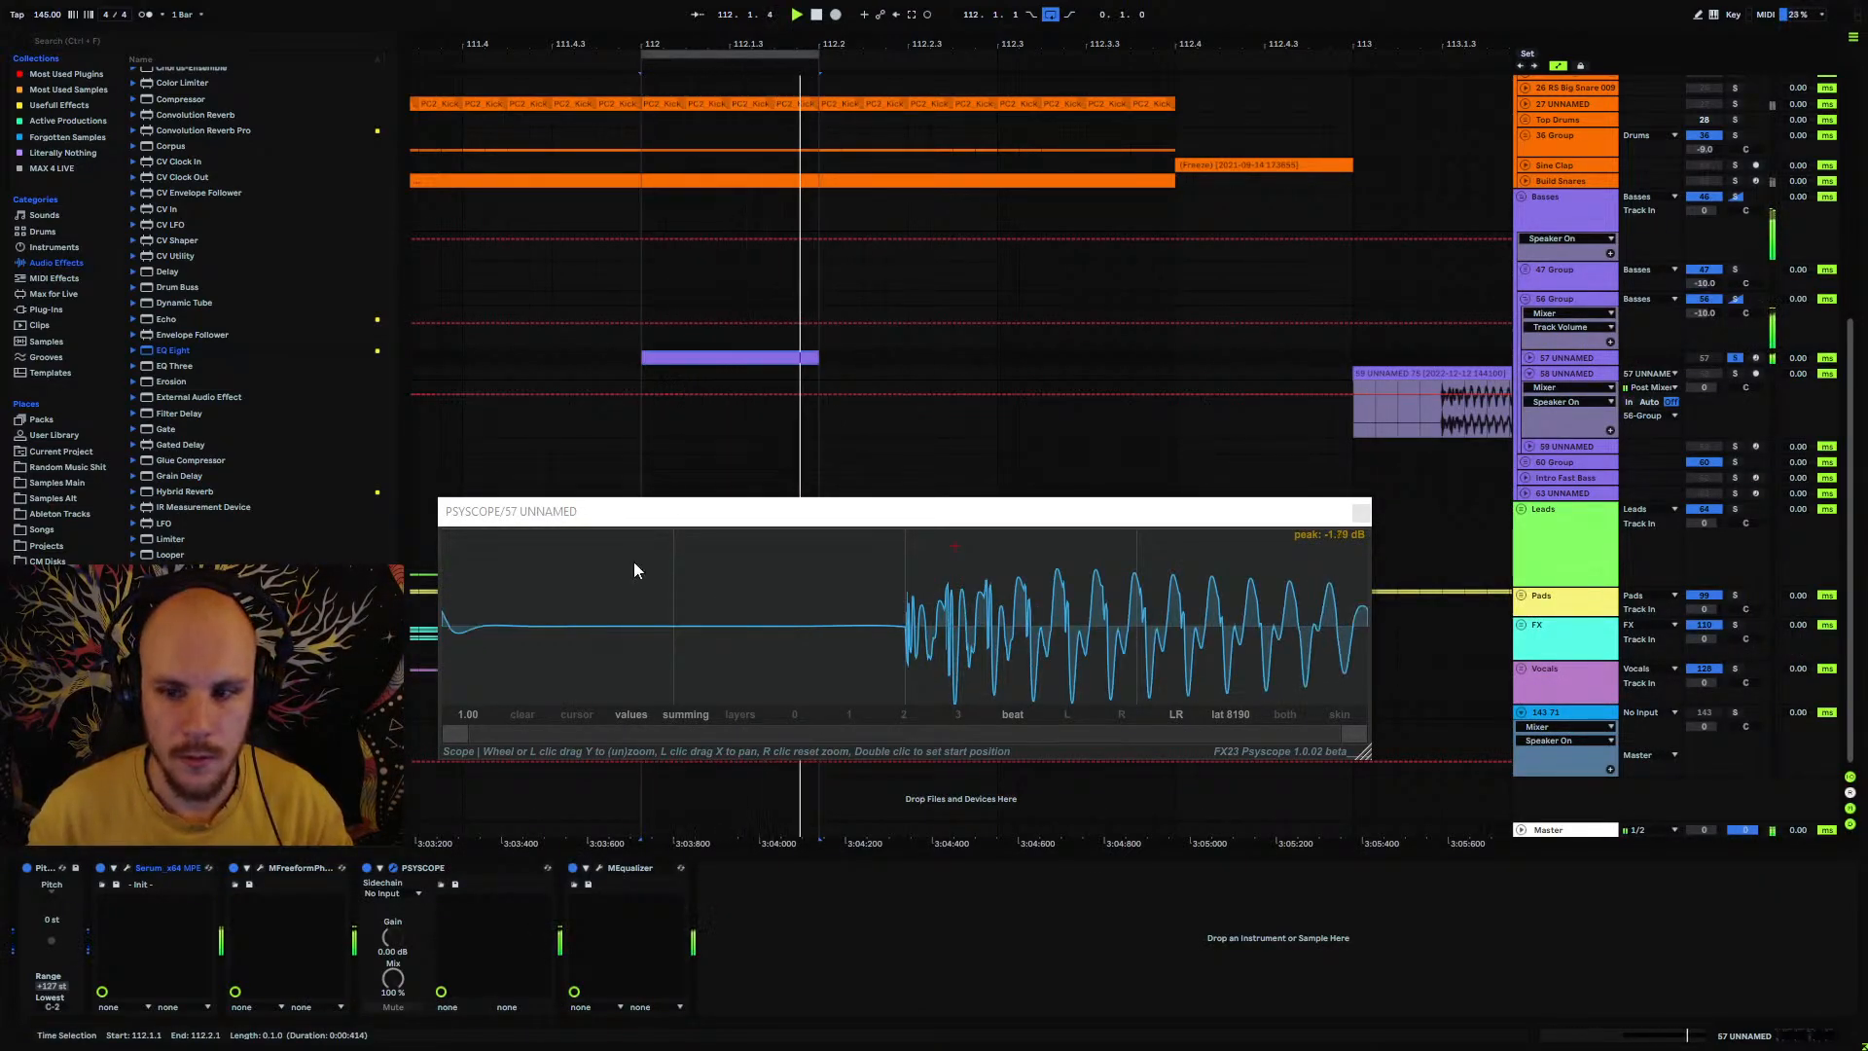
# Step: Open Serum's effects chain and compare the looped bass with Hyper/Dimension off and on
pyautogui.click(126, 867)
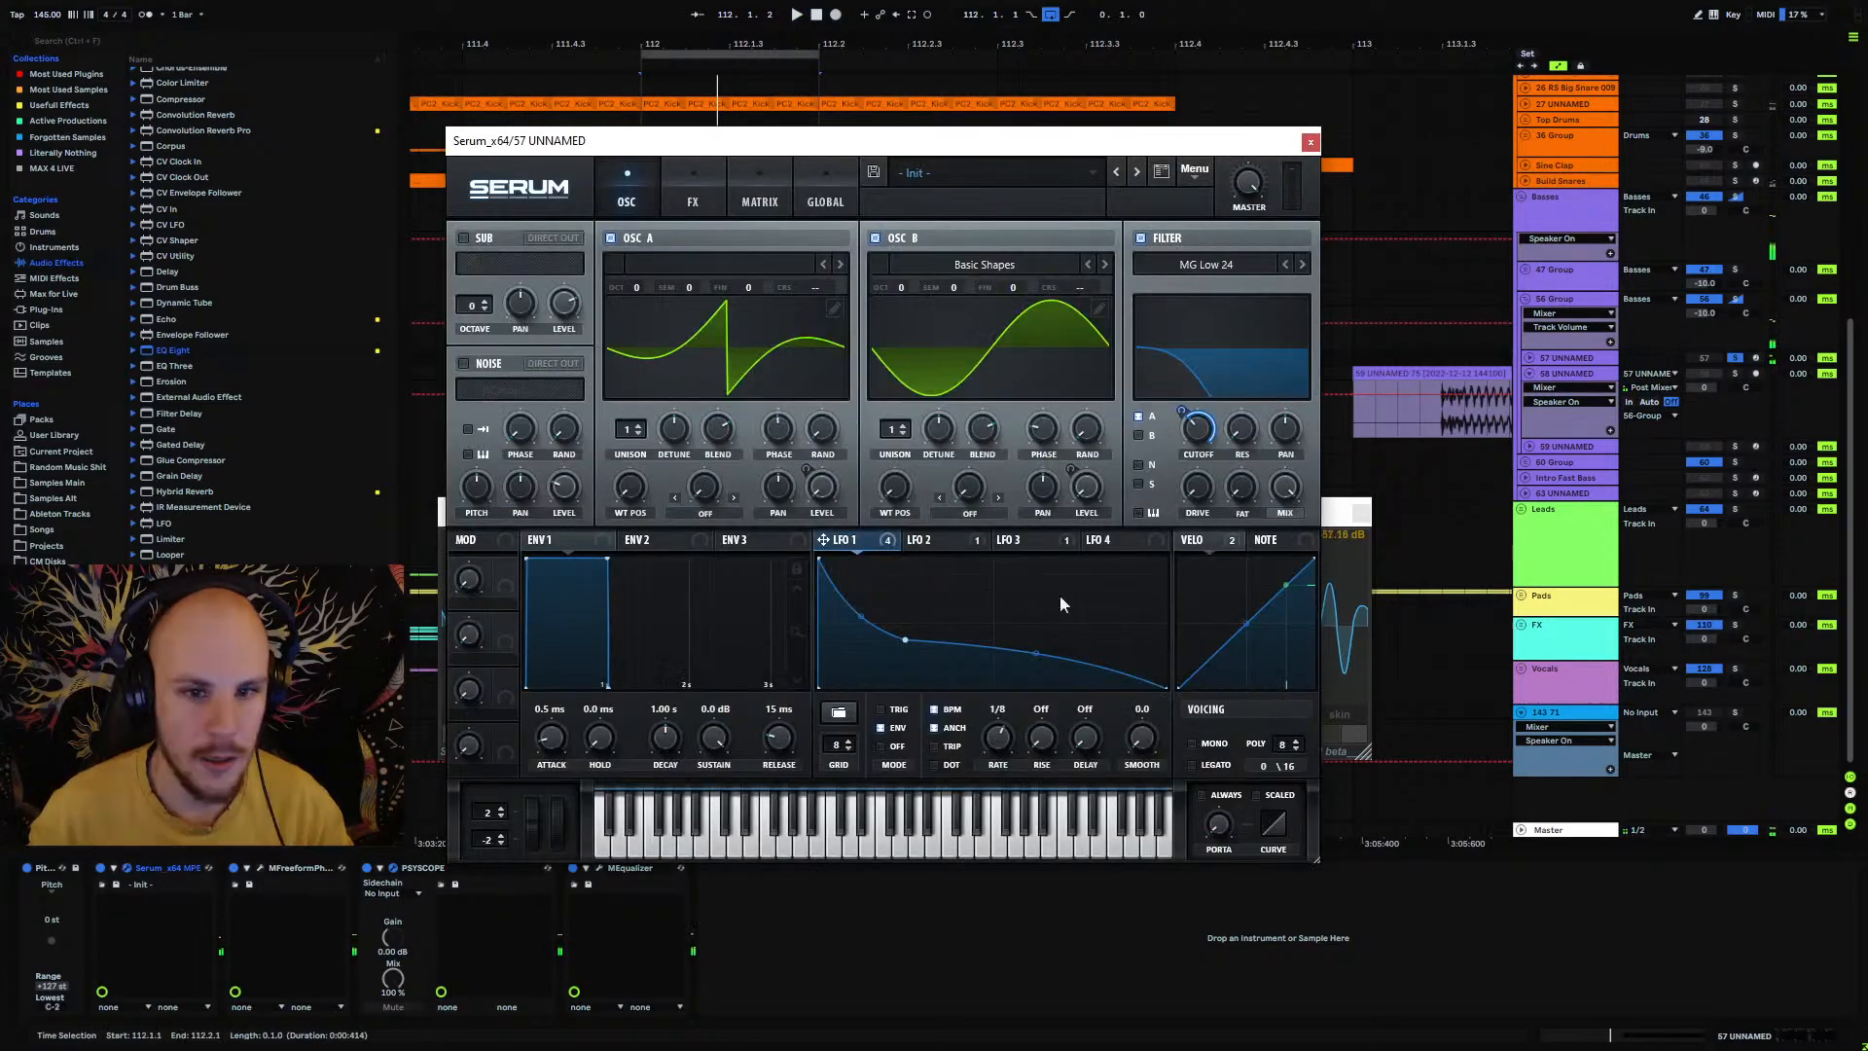
pyautogui.click(691, 201)
pyautogui.moveTo(790, 146); pyautogui.dragTo(647, 103)
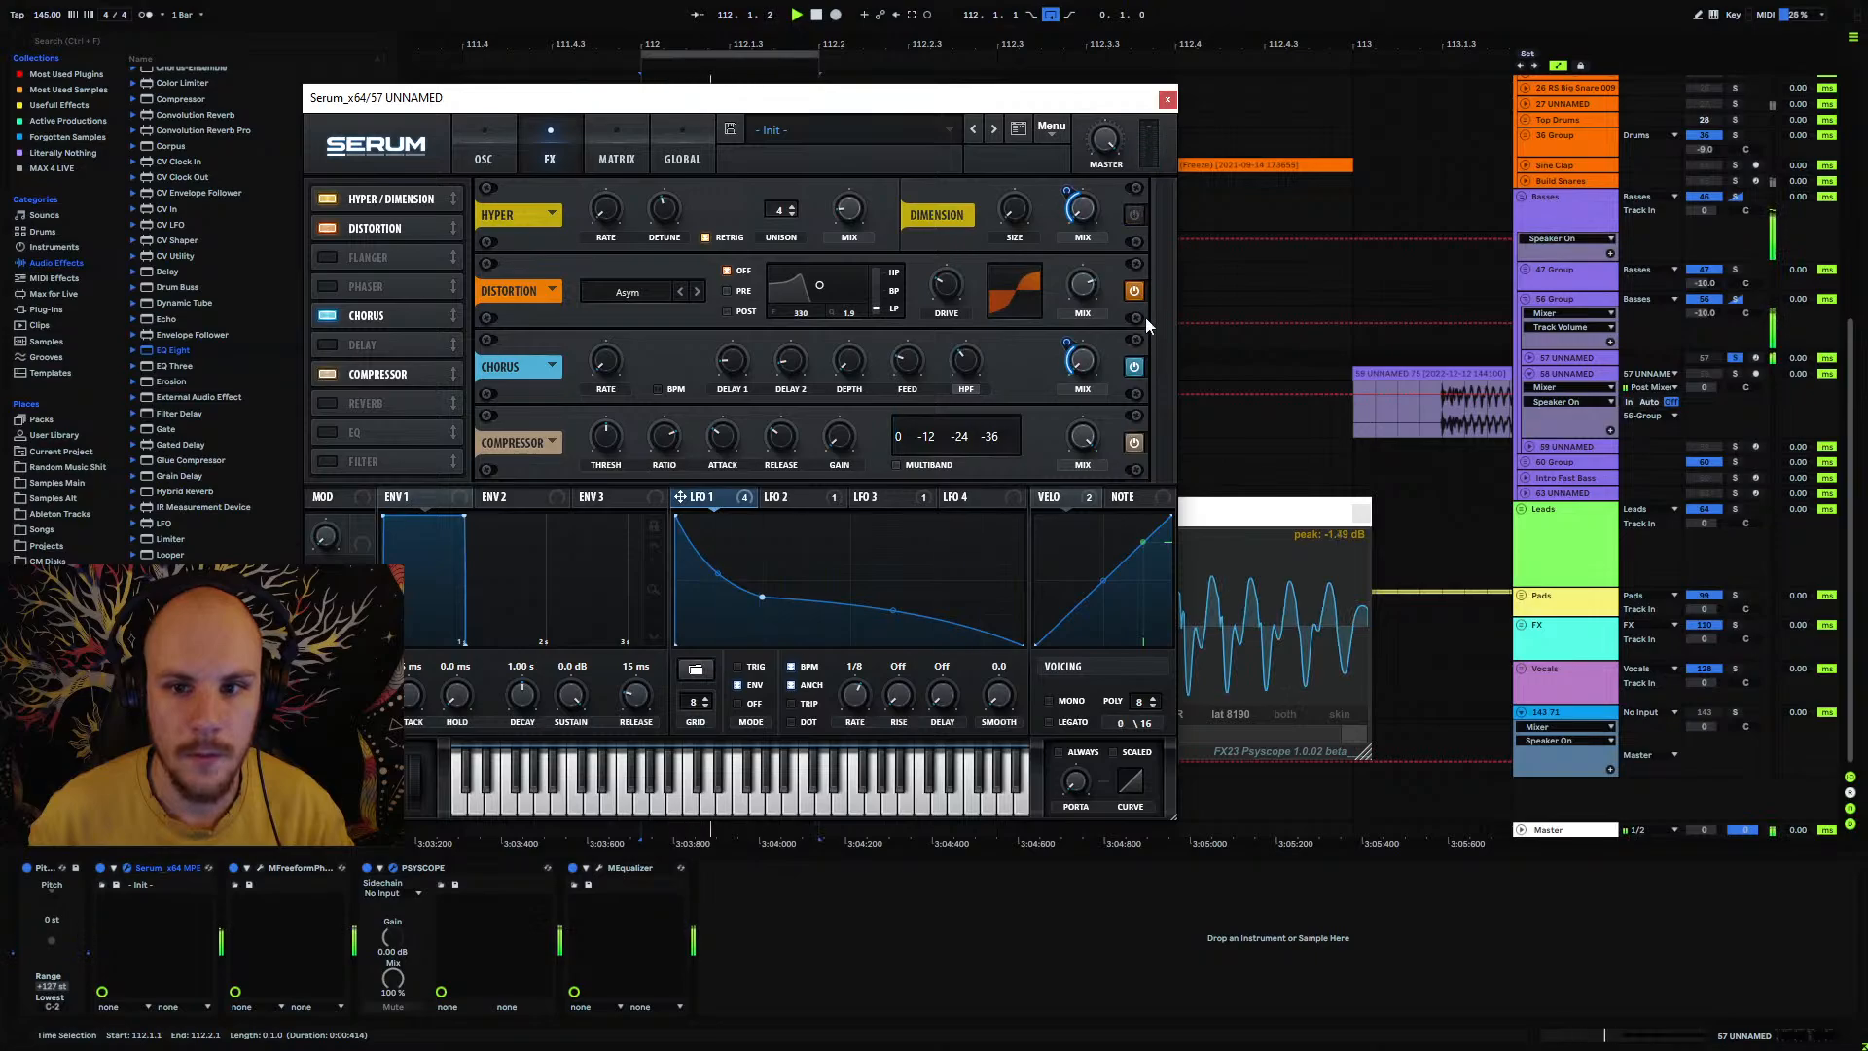
pyautogui.click(1135, 216)
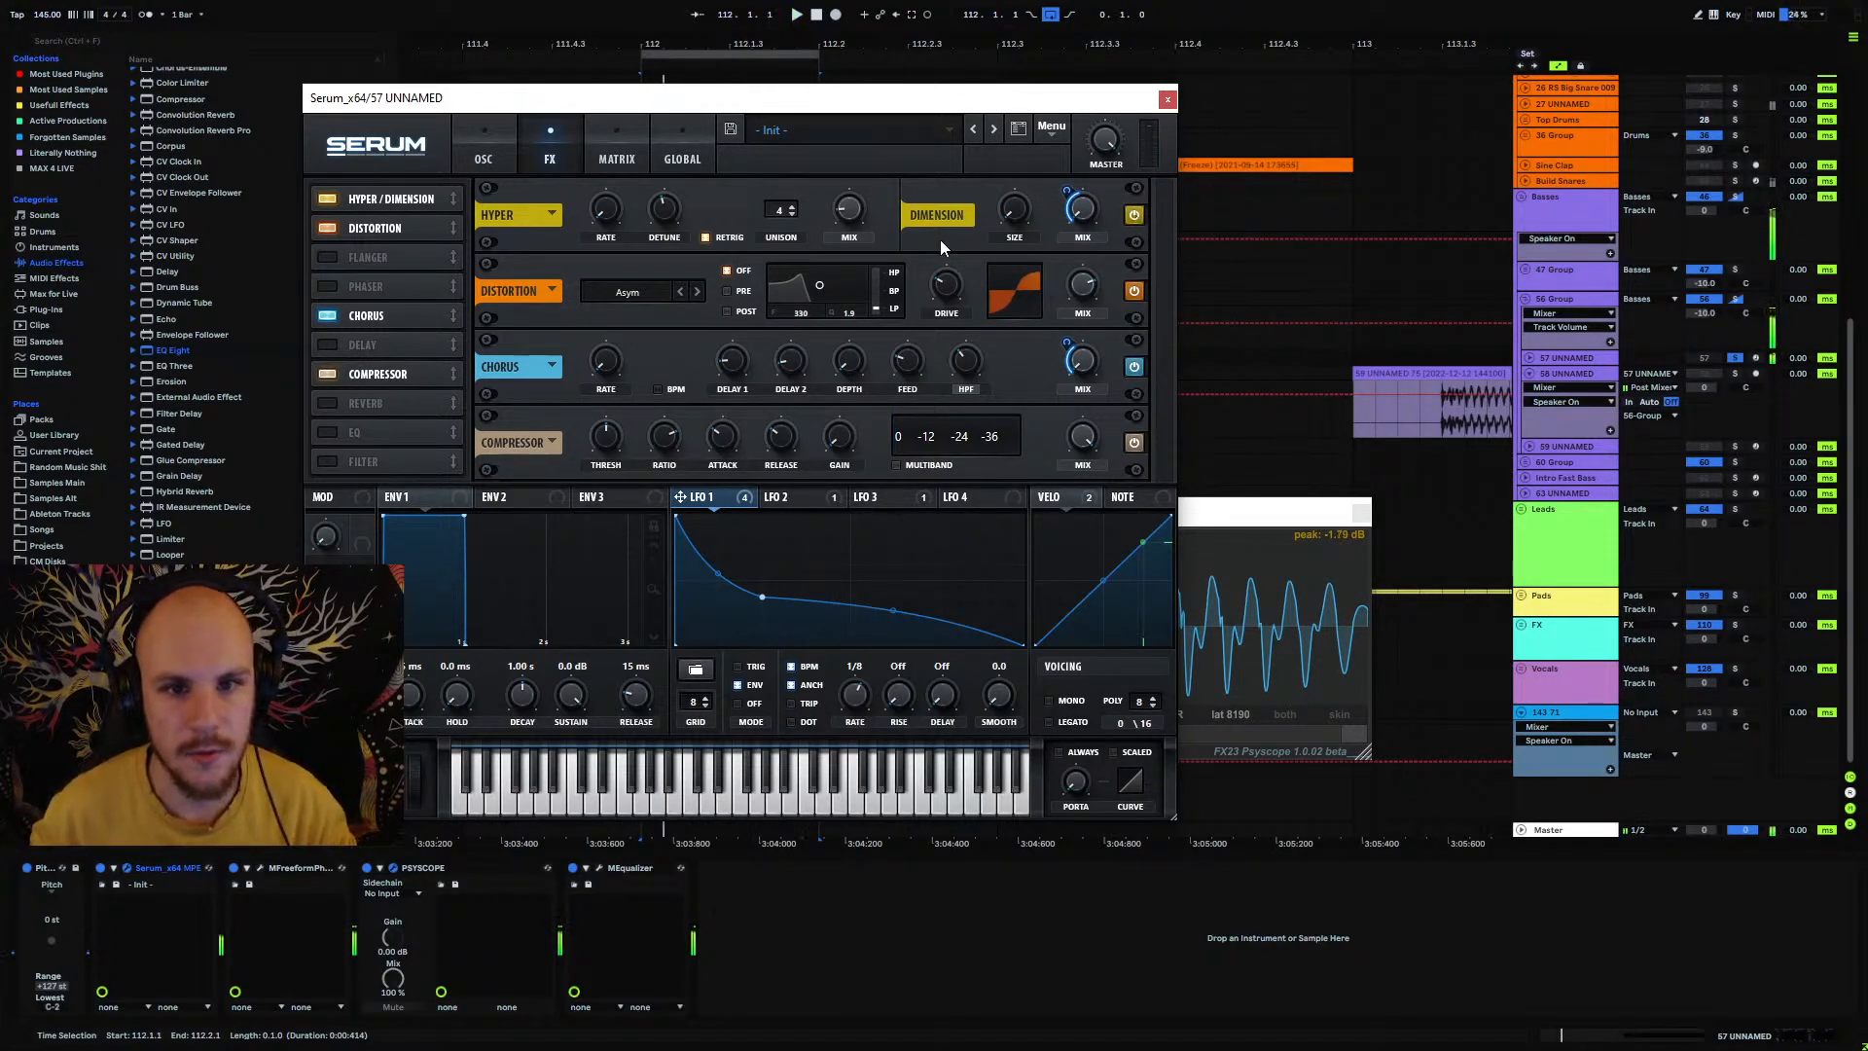
# Step: Try adjusting the Hyper mix in Serum while the bass loop plays
pyautogui.click(854, 222)
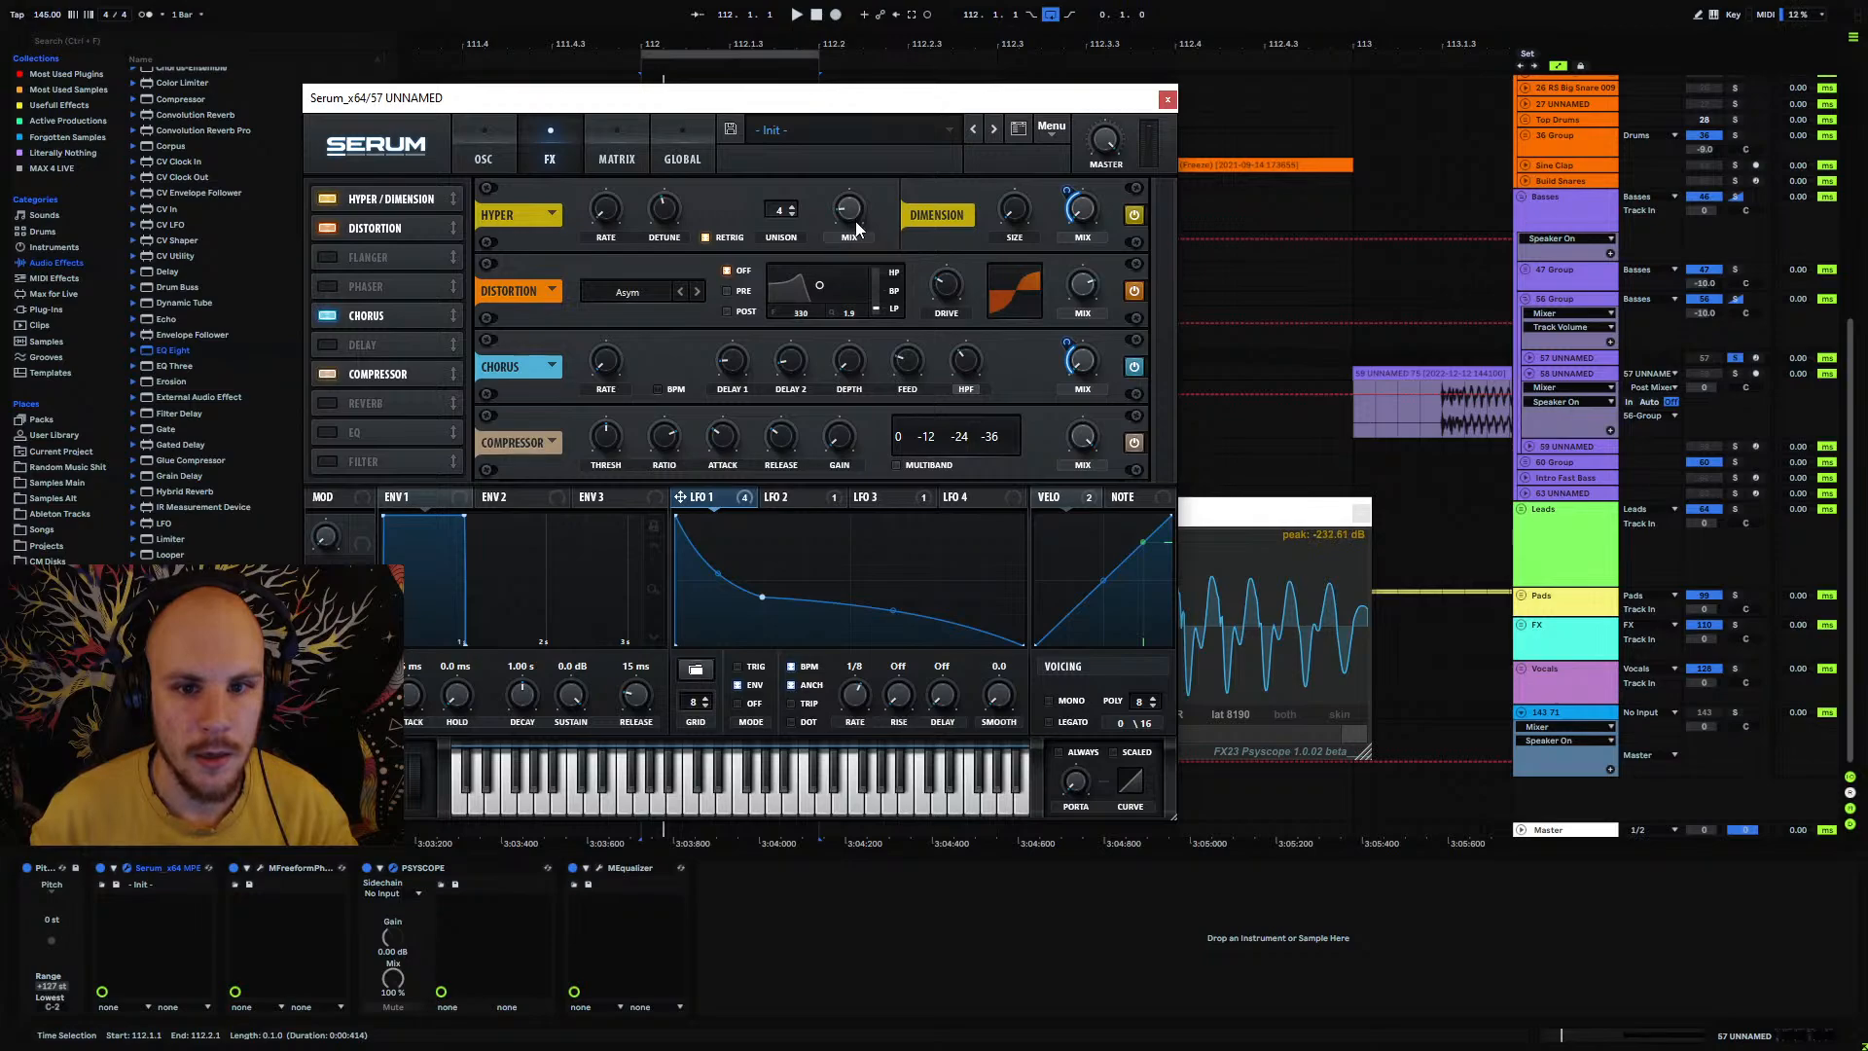
pyautogui.press('space')
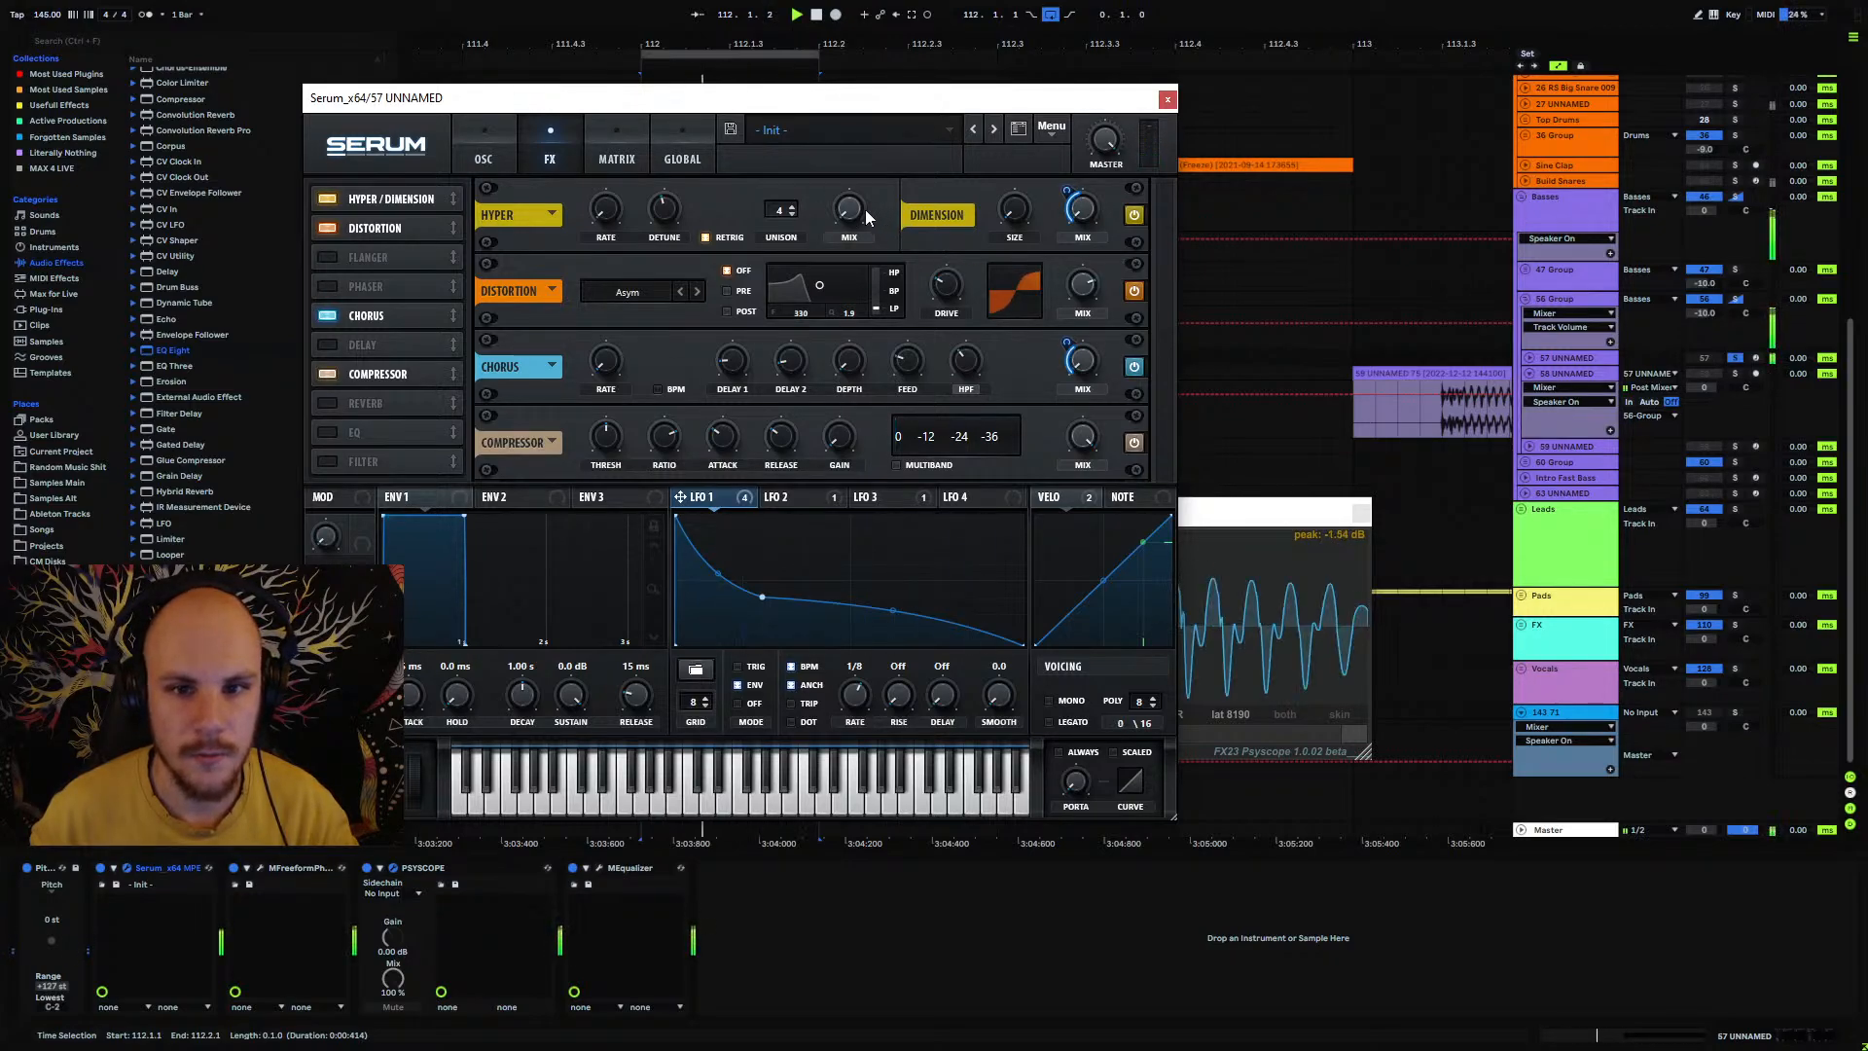
pyautogui.moveTo(857, 212); pyautogui.dragTo(862, 197)
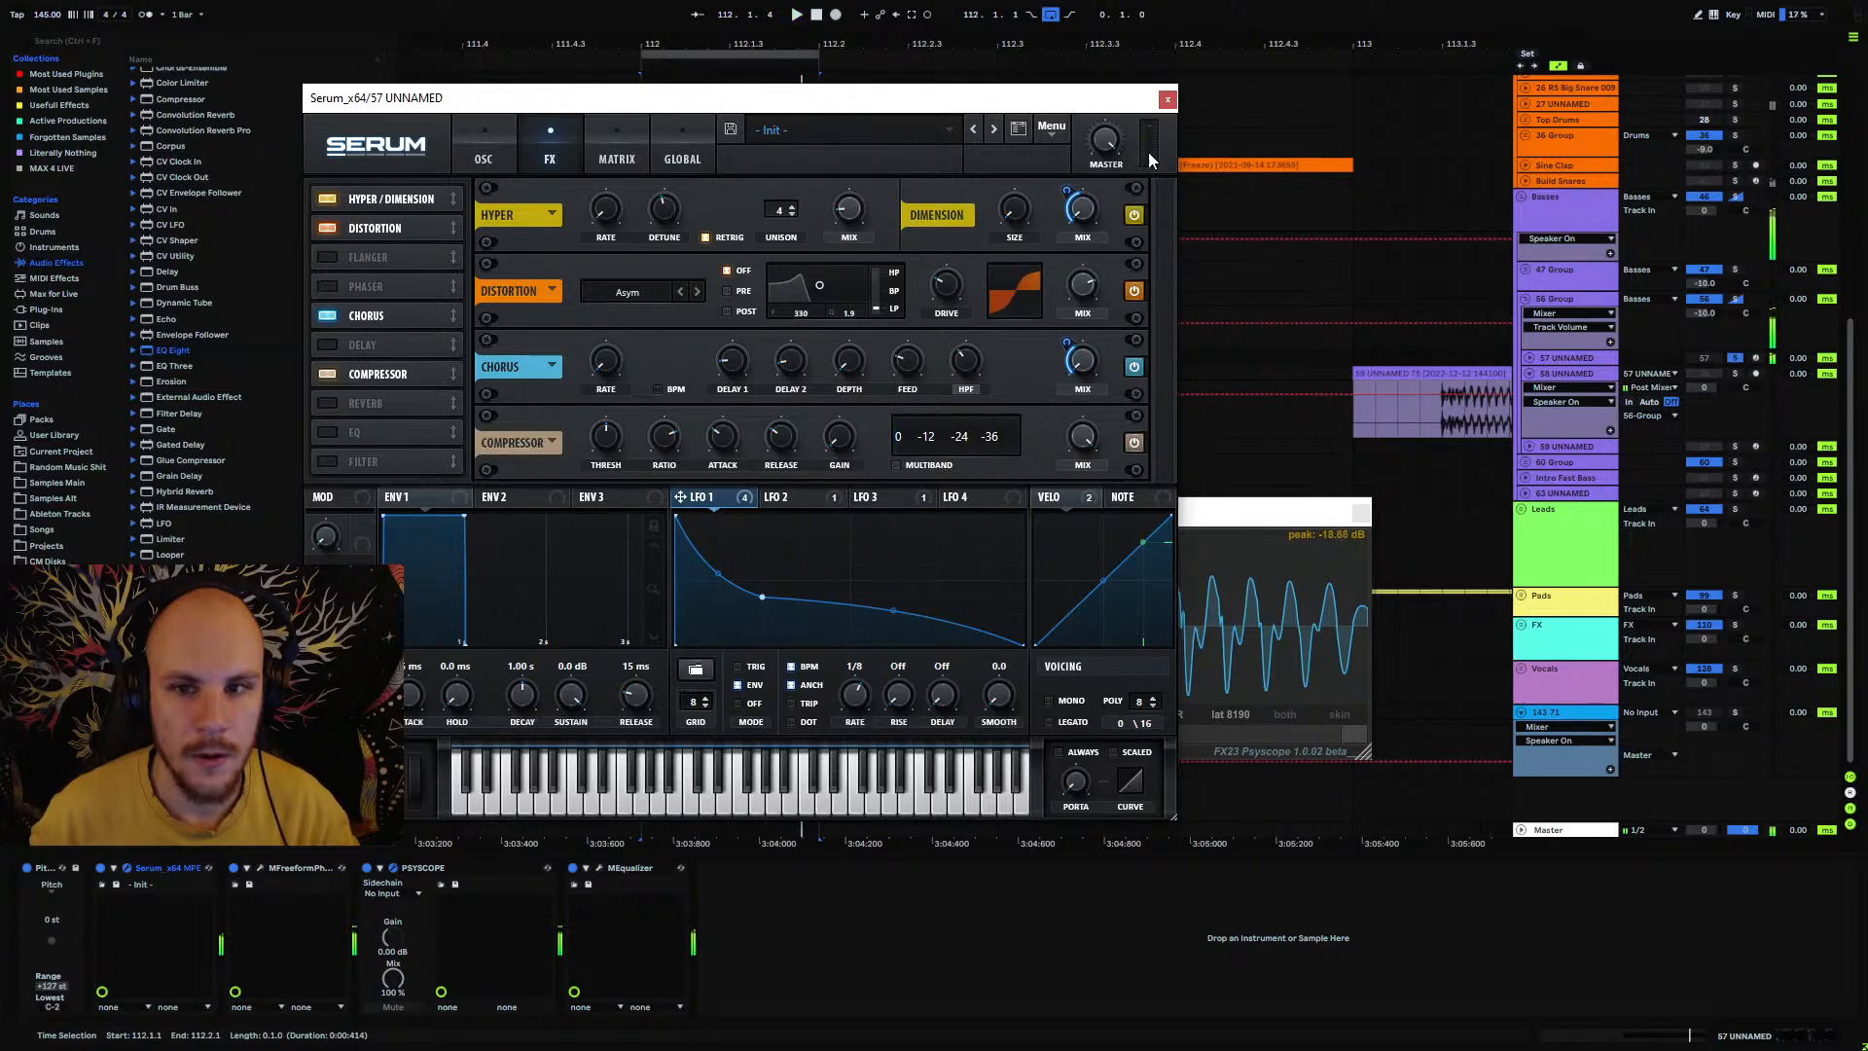
# Step: Close Serum and narrow the Psyscope range to magnify the bass waveform around the note's start
pyautogui.click(1167, 99)
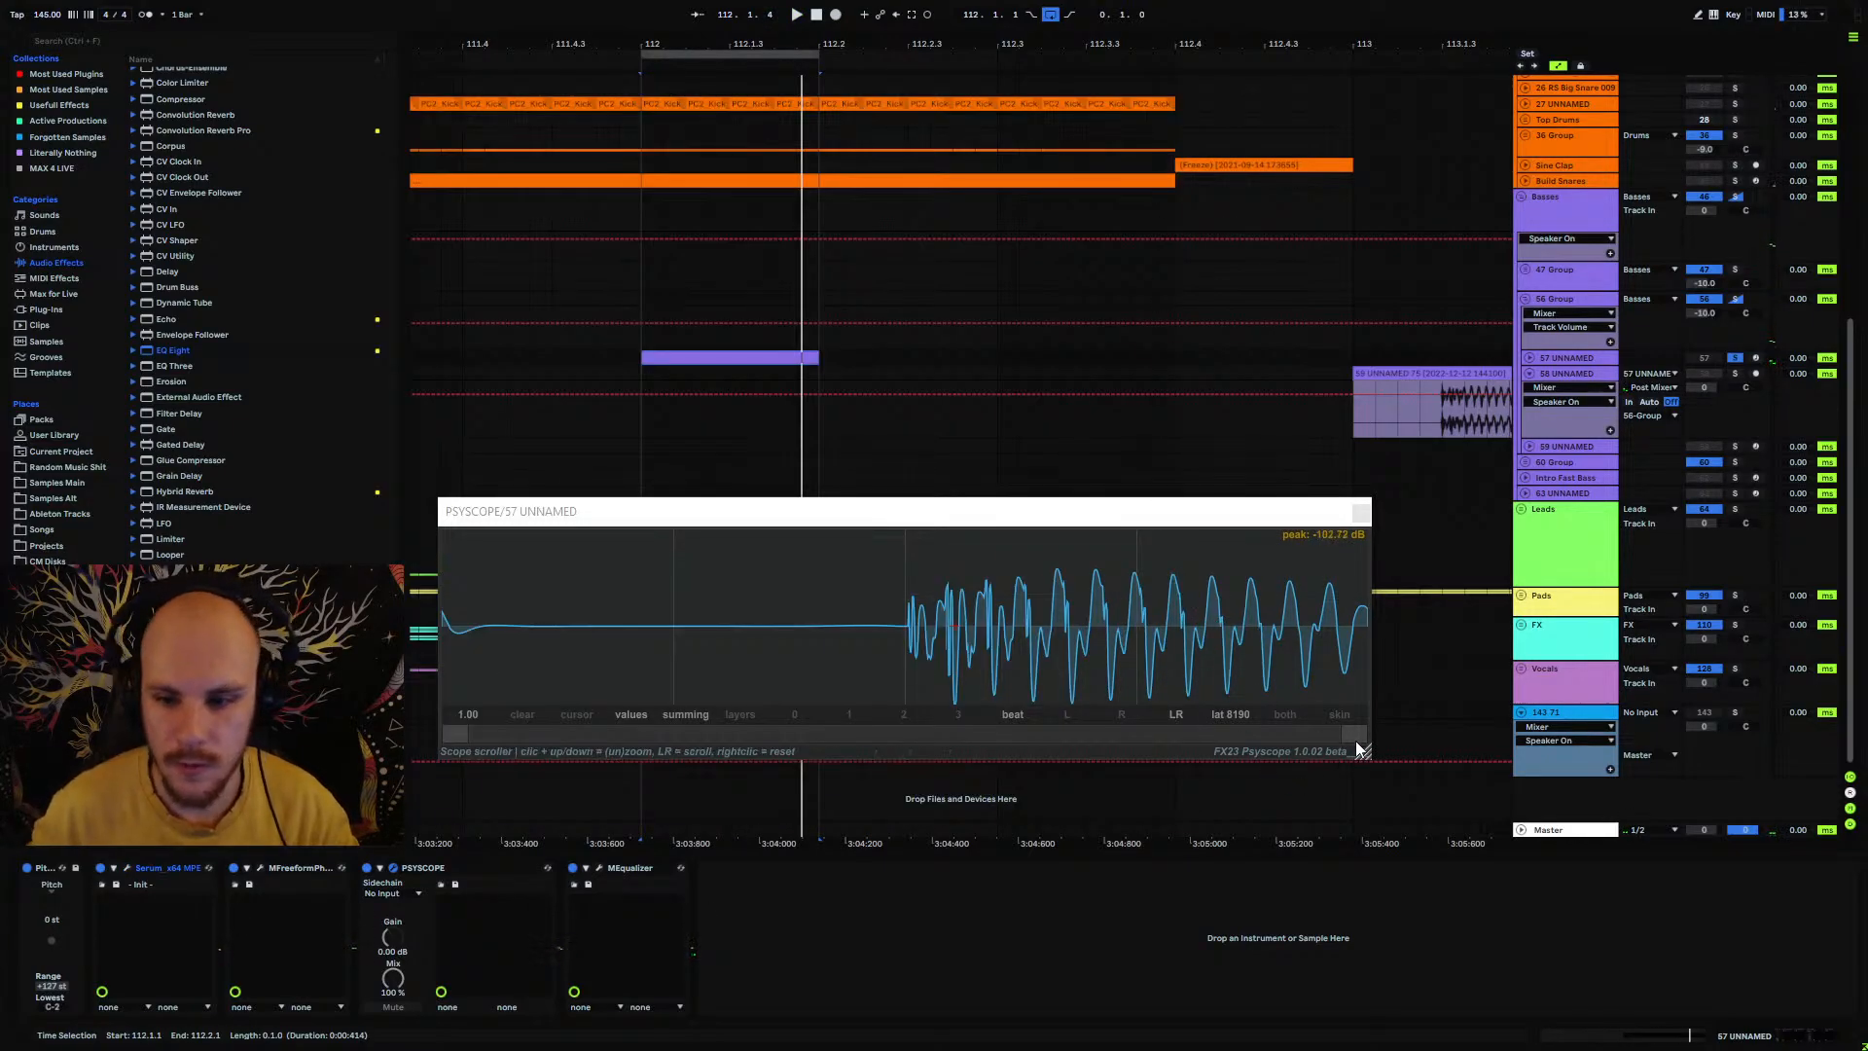
pyautogui.moveTo(1356, 740); pyautogui.dragTo(961, 743)
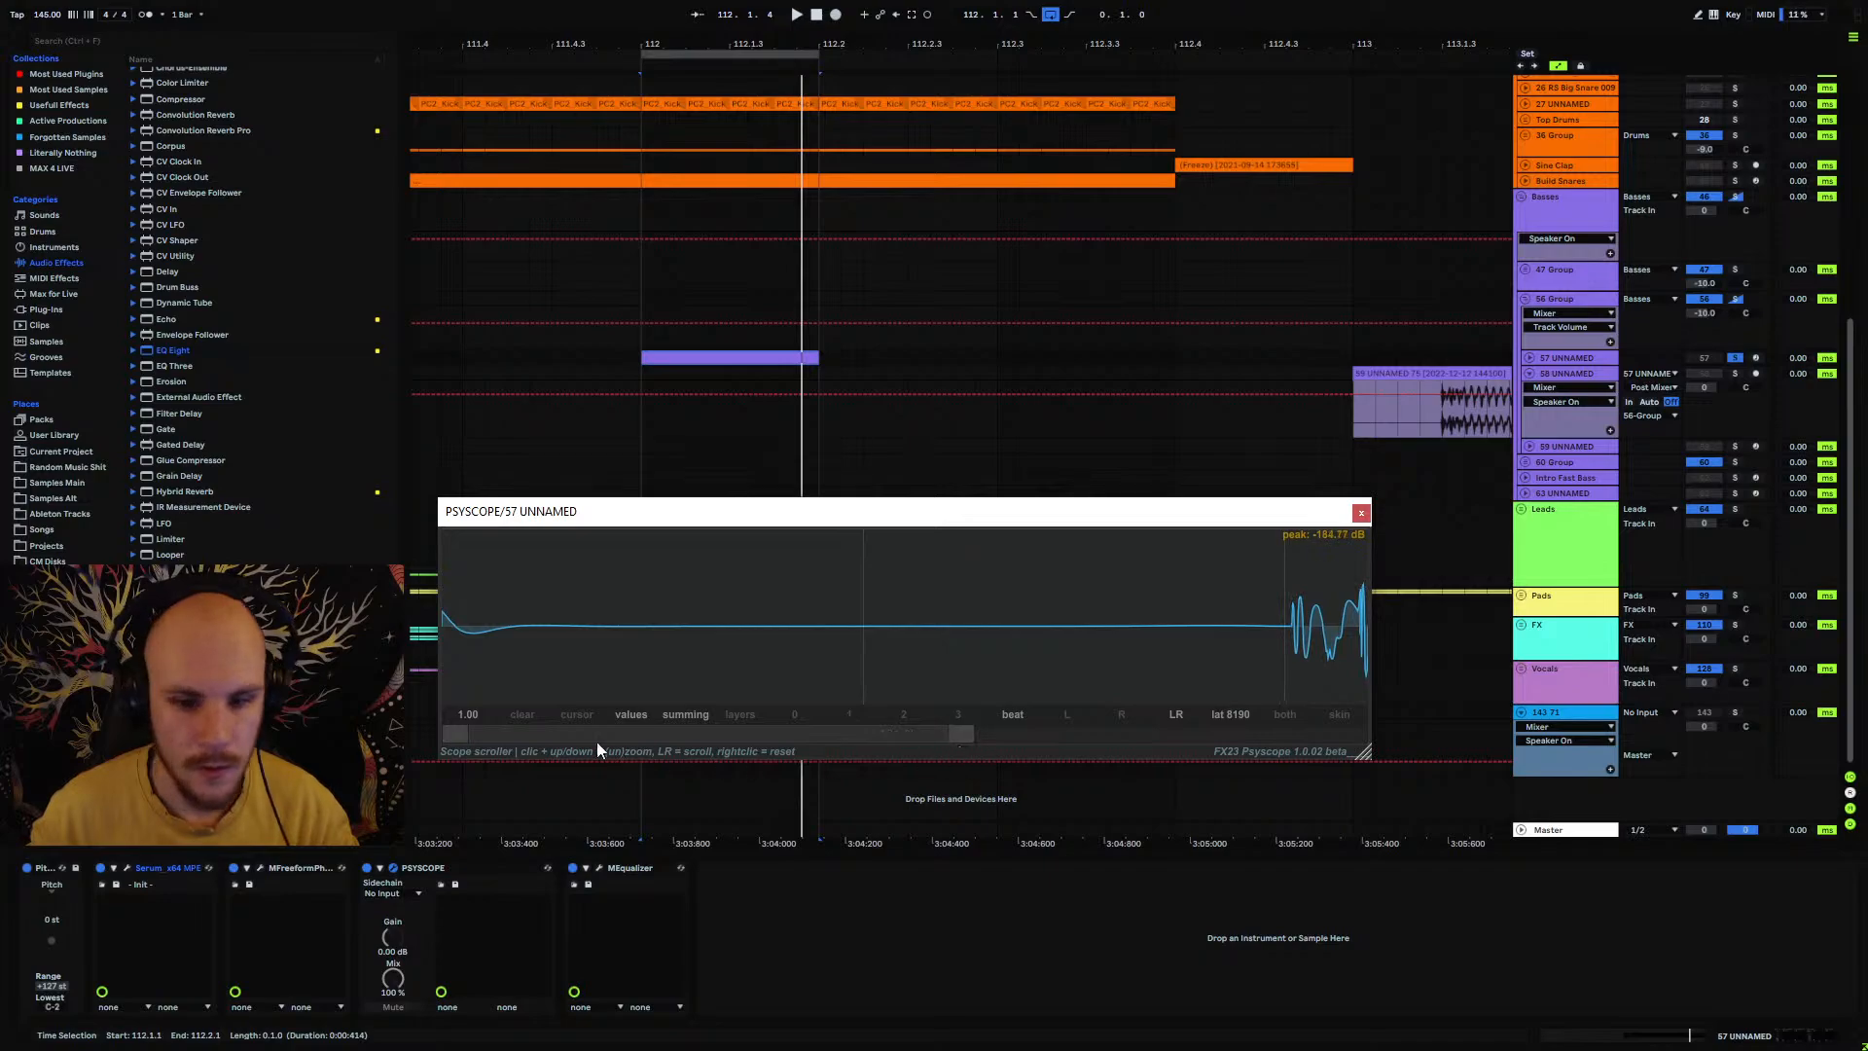
pyautogui.moveTo(598, 743); pyautogui.dragTo(885, 744)
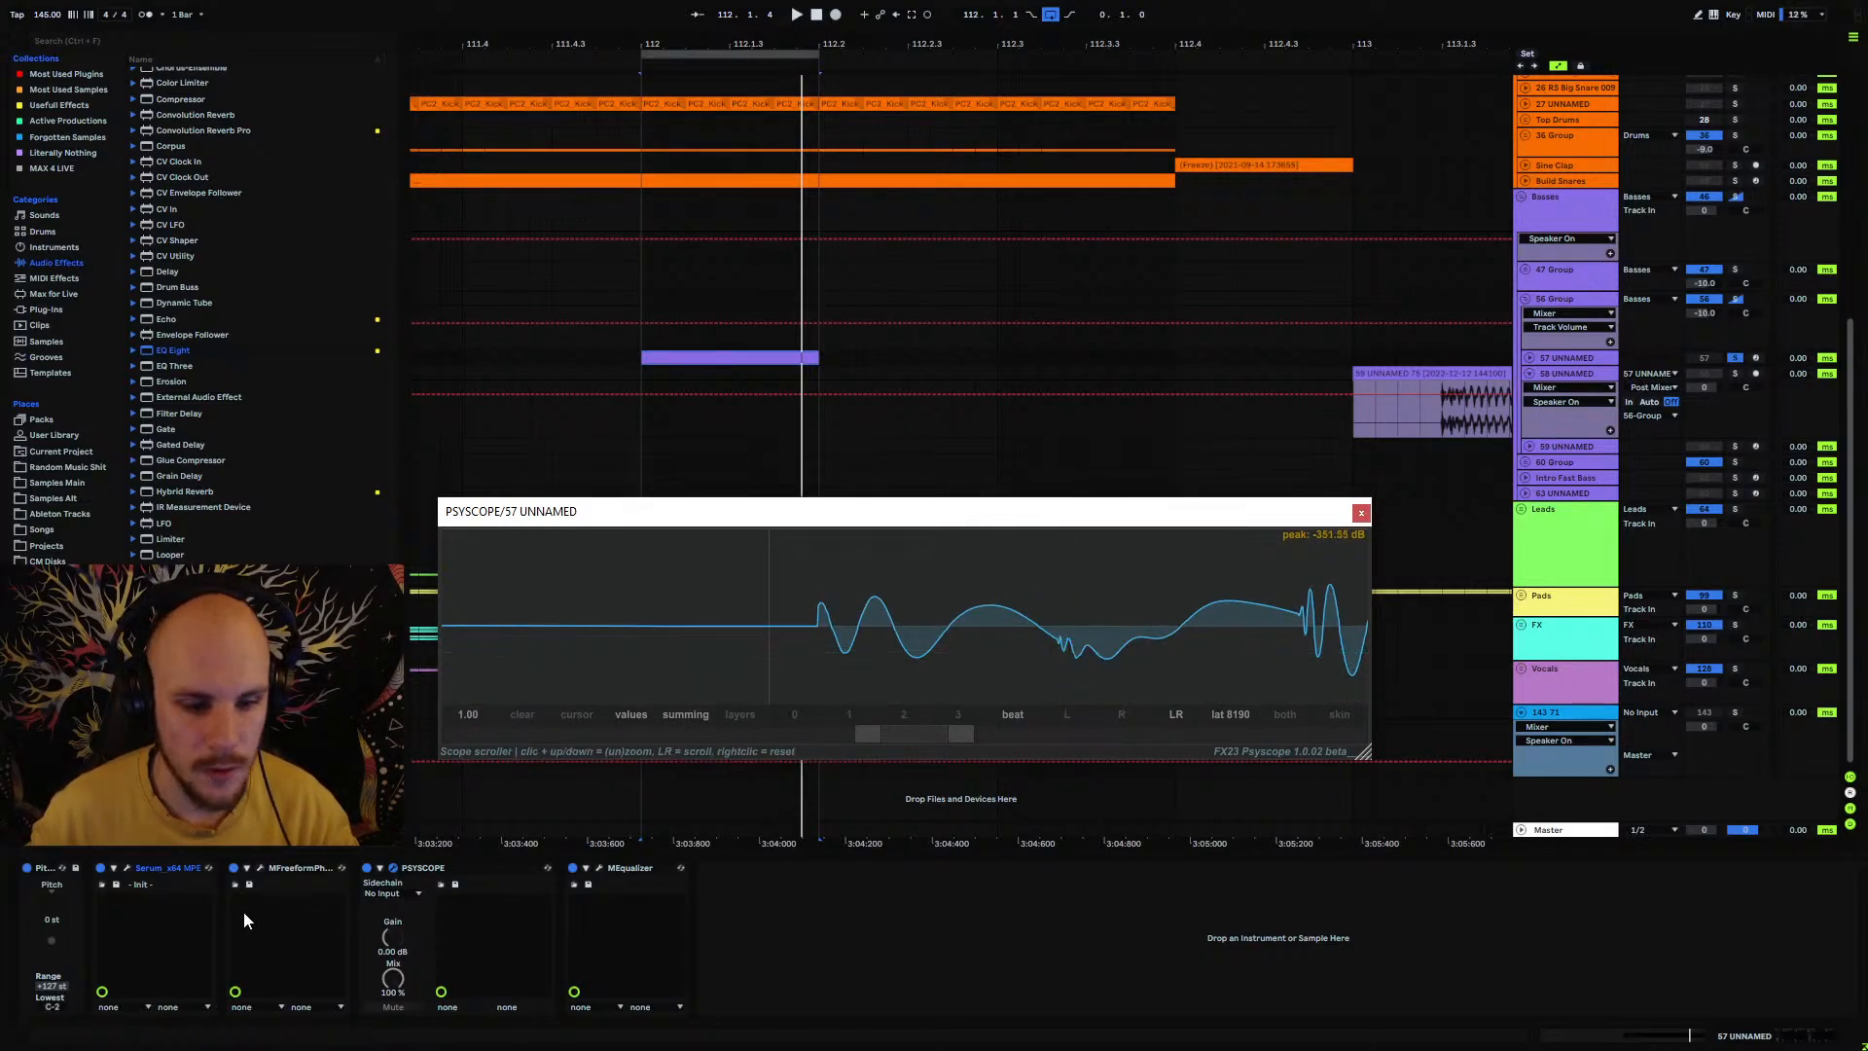
# Step: Reopen Serum to check its modulation matrix, returning to the effects chain
pyautogui.click(126, 867)
pyautogui.click(621, 160)
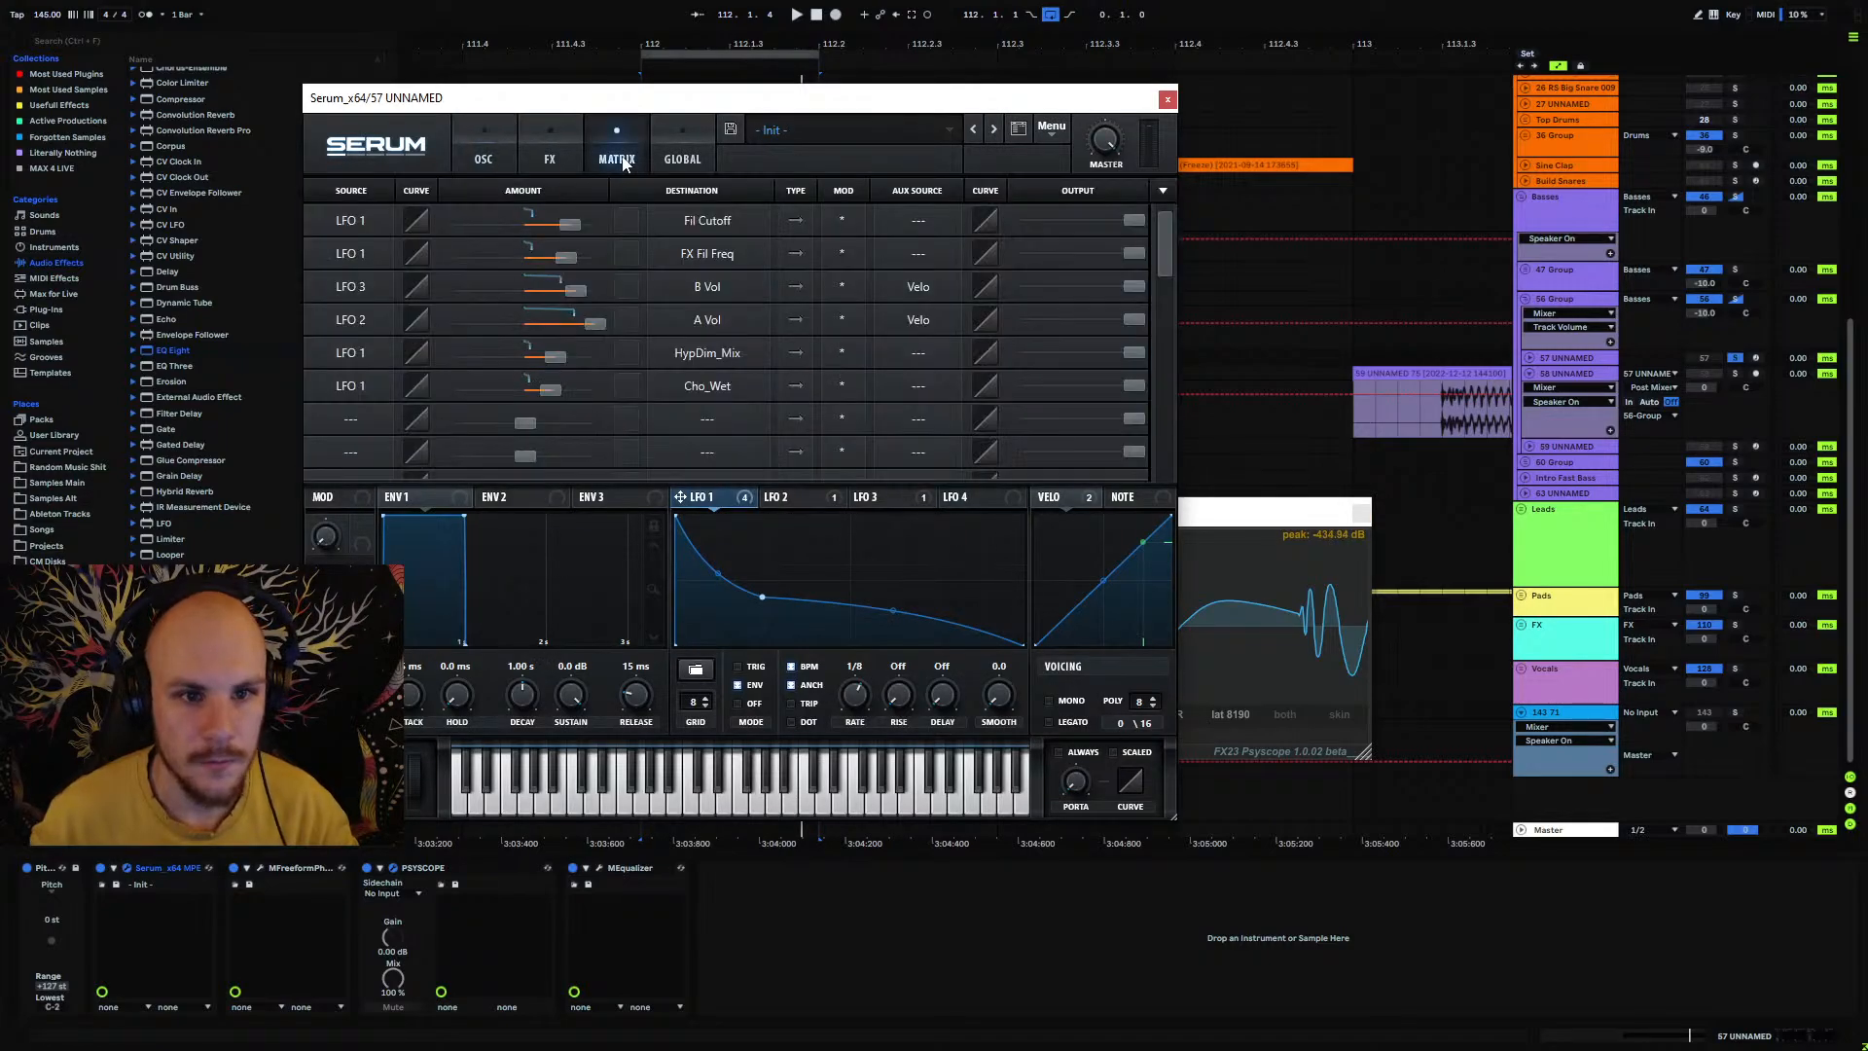
pyautogui.click(551, 158)
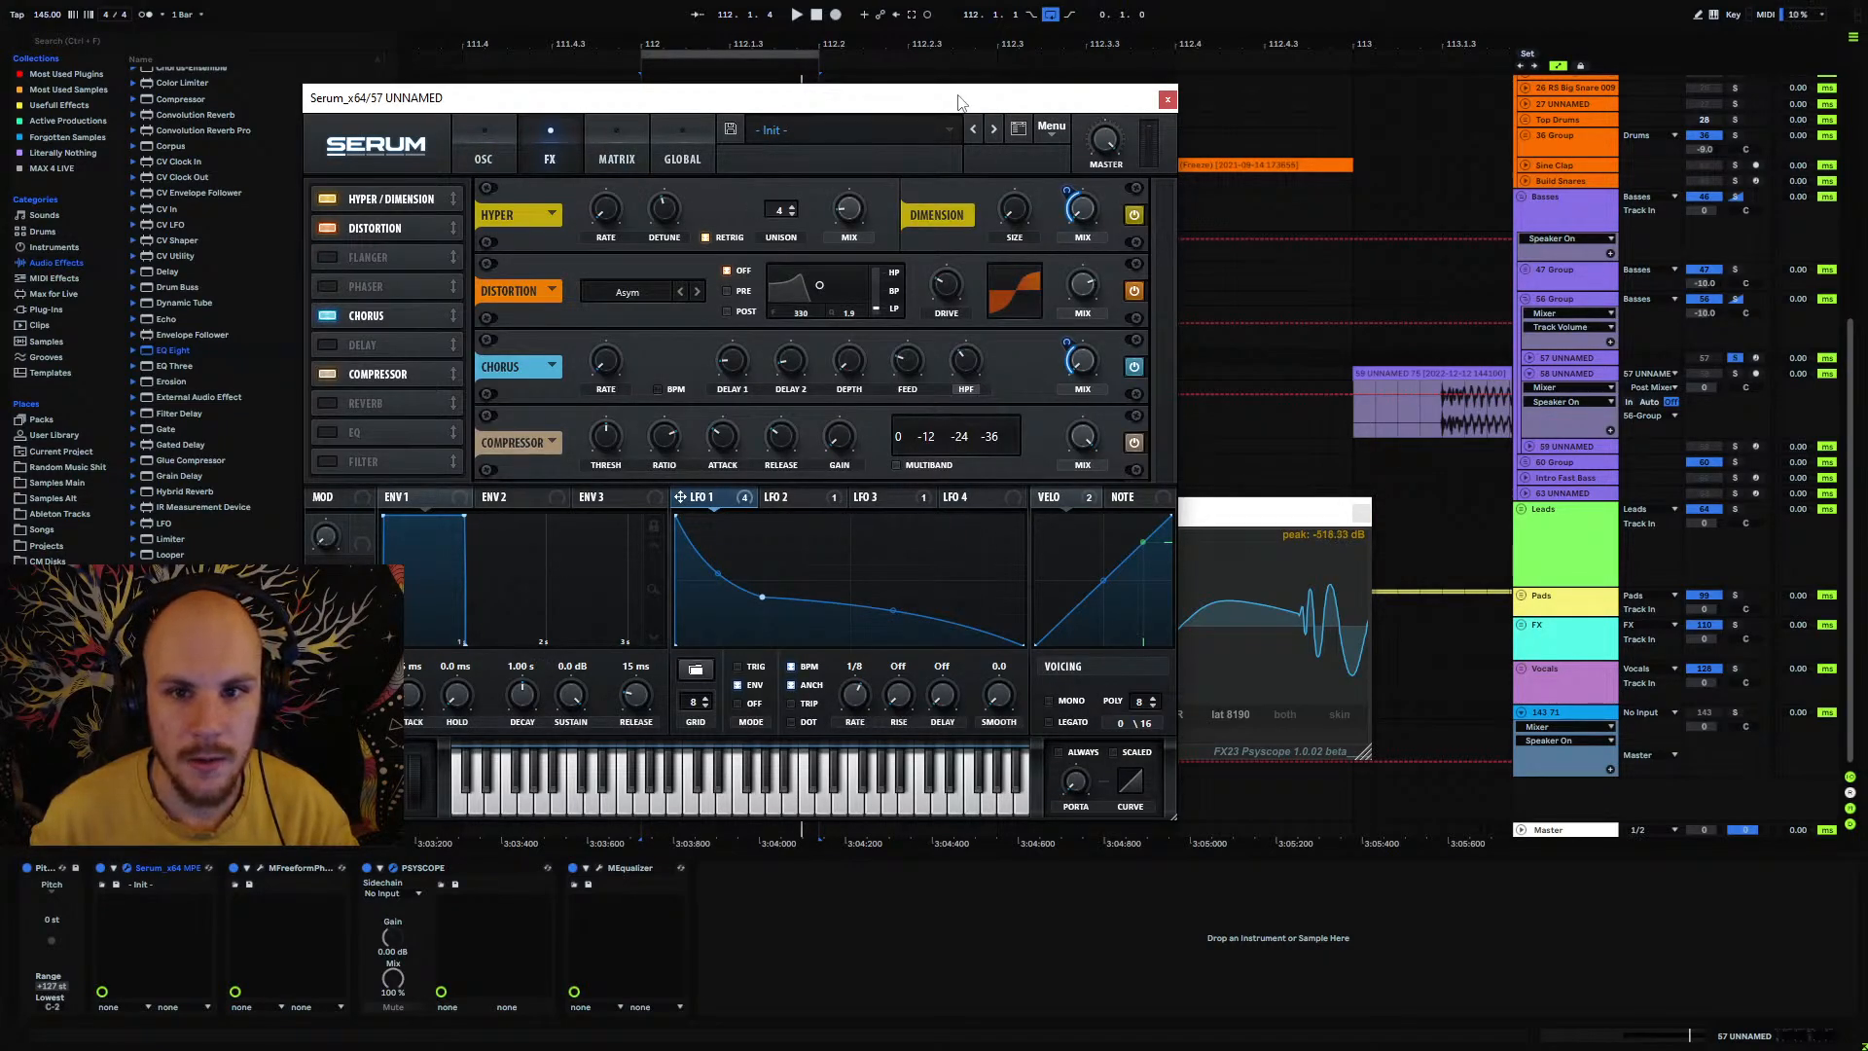
# Step: Arrange Serum and Psyscope so both are visible, and play the bass loop to compare waveform and effects
pyautogui.moveTo(961, 103); pyautogui.dragTo(571, 102)
pyautogui.moveTo(975, 514); pyautogui.dragTo(1334, 756)
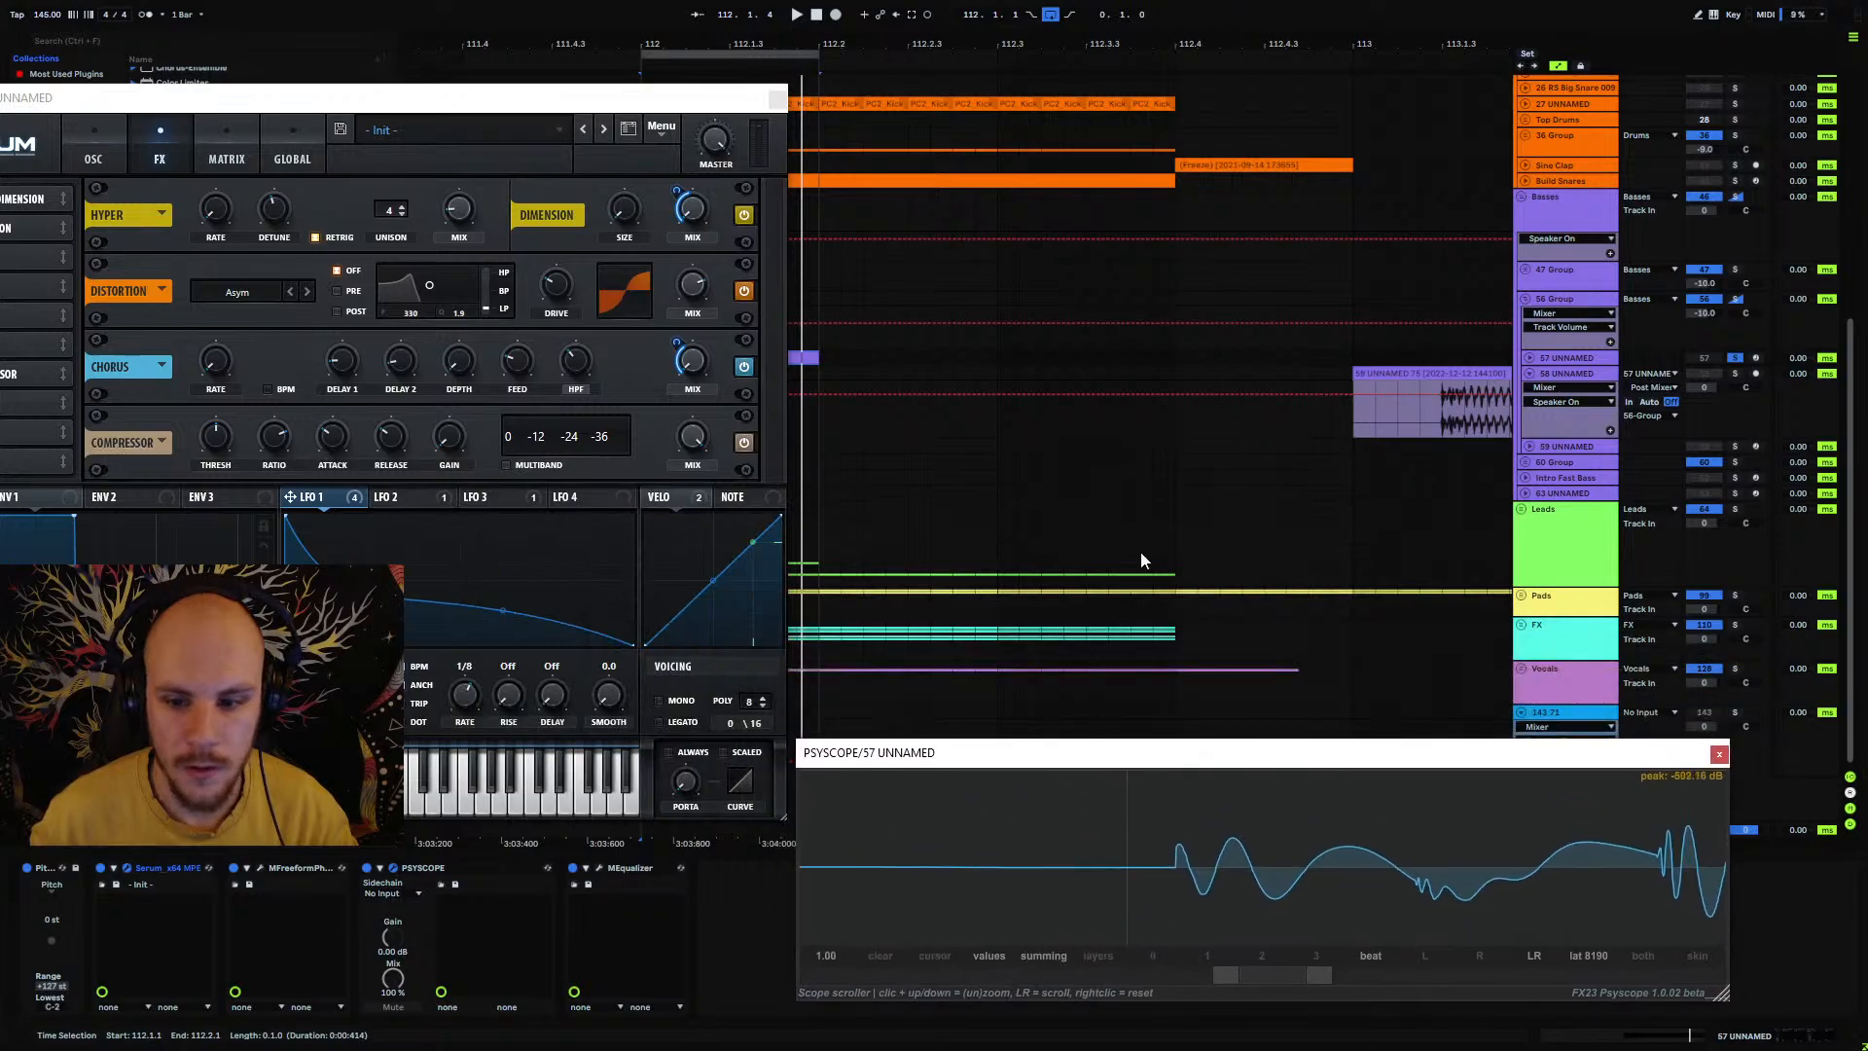
pyautogui.moveTo(592, 98); pyautogui.dragTo(654, 67)
pyautogui.press('space')
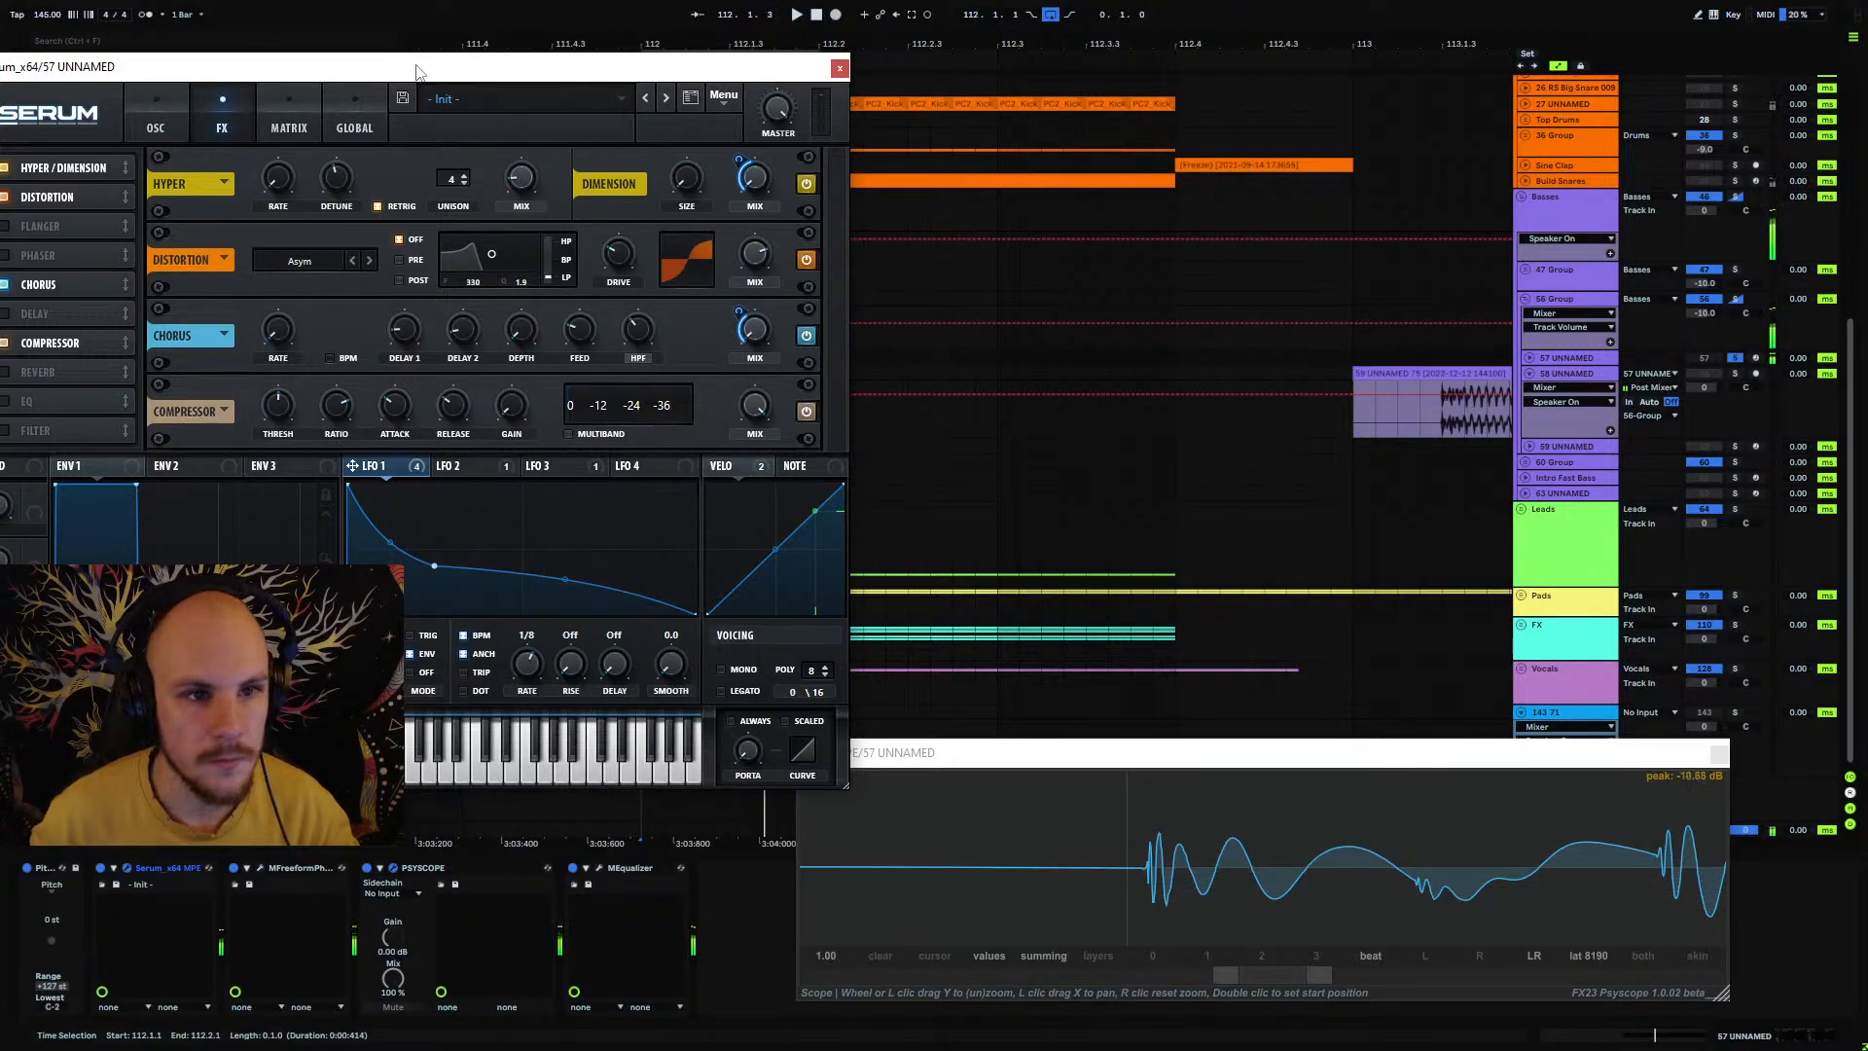
# Step: Examine Serum's chorus and distortion settings, replay the bass loop briefly, and close both plug-ins
pyautogui.moveTo(419, 70); pyautogui.dragTo(735, 70)
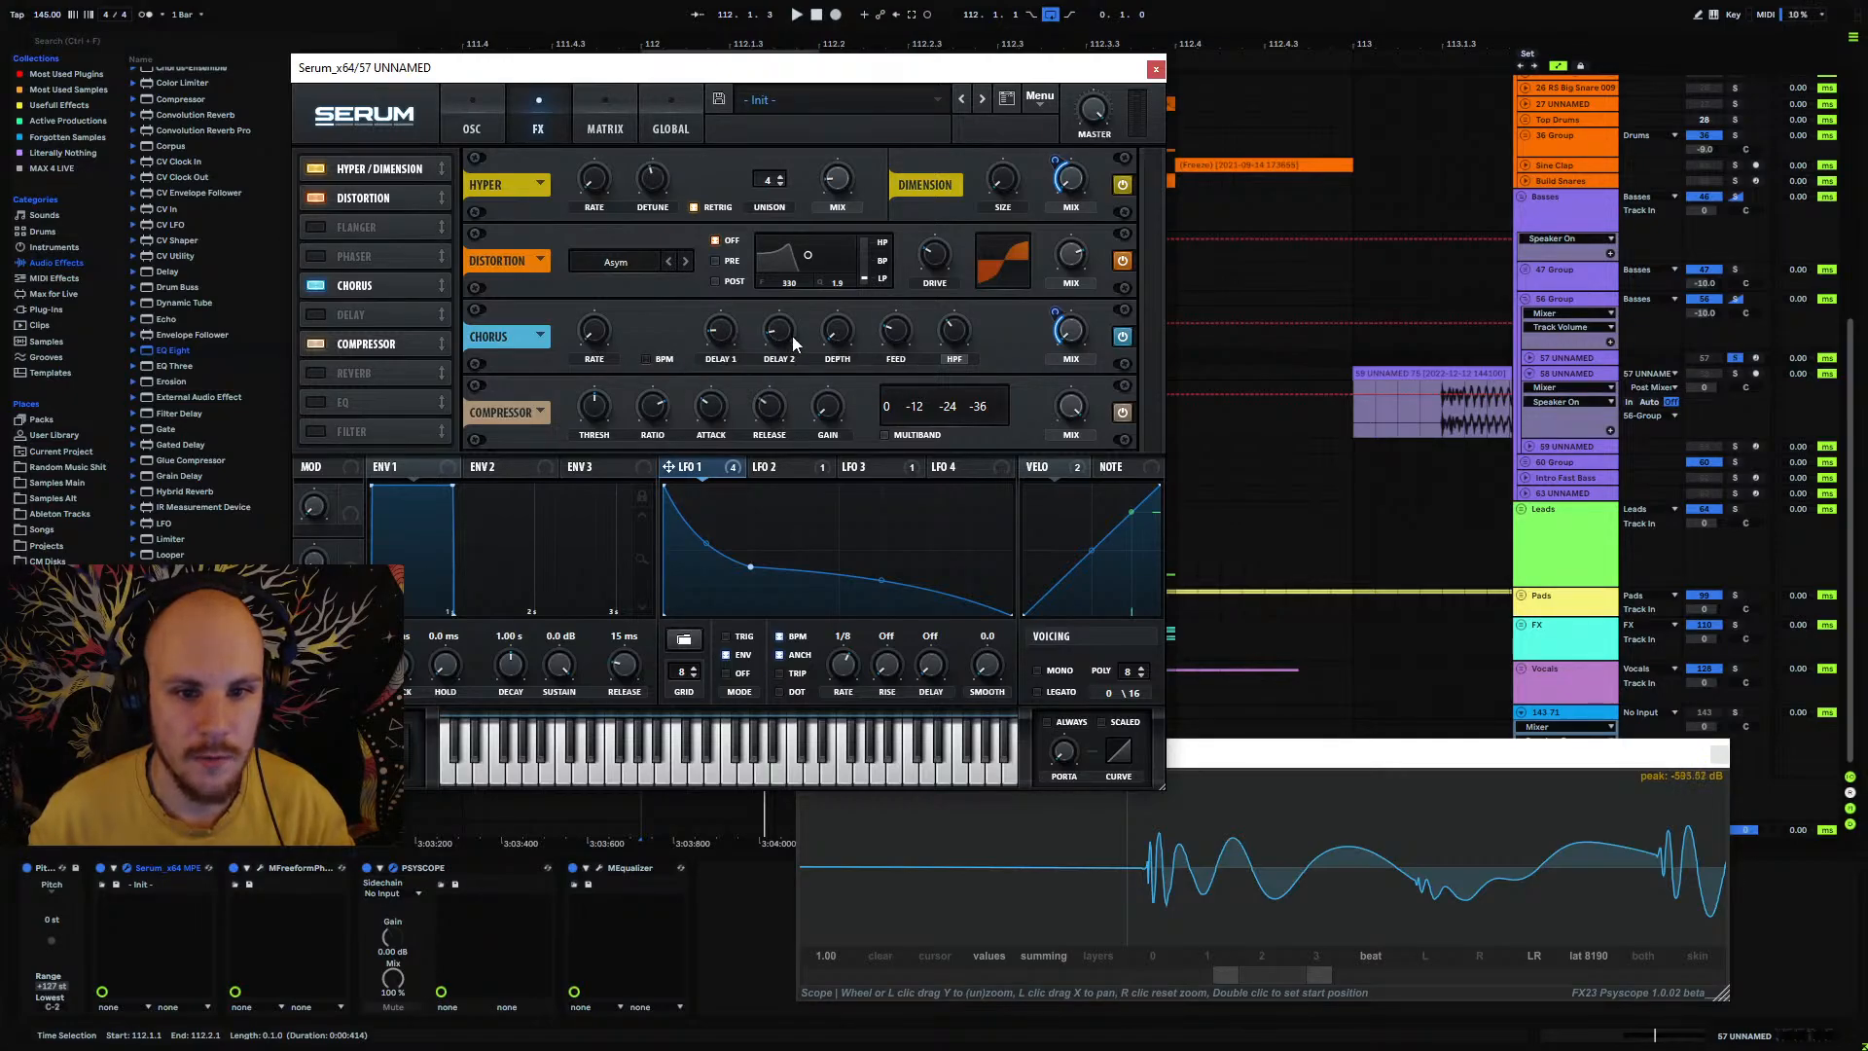
pyautogui.moveTo(891, 336)
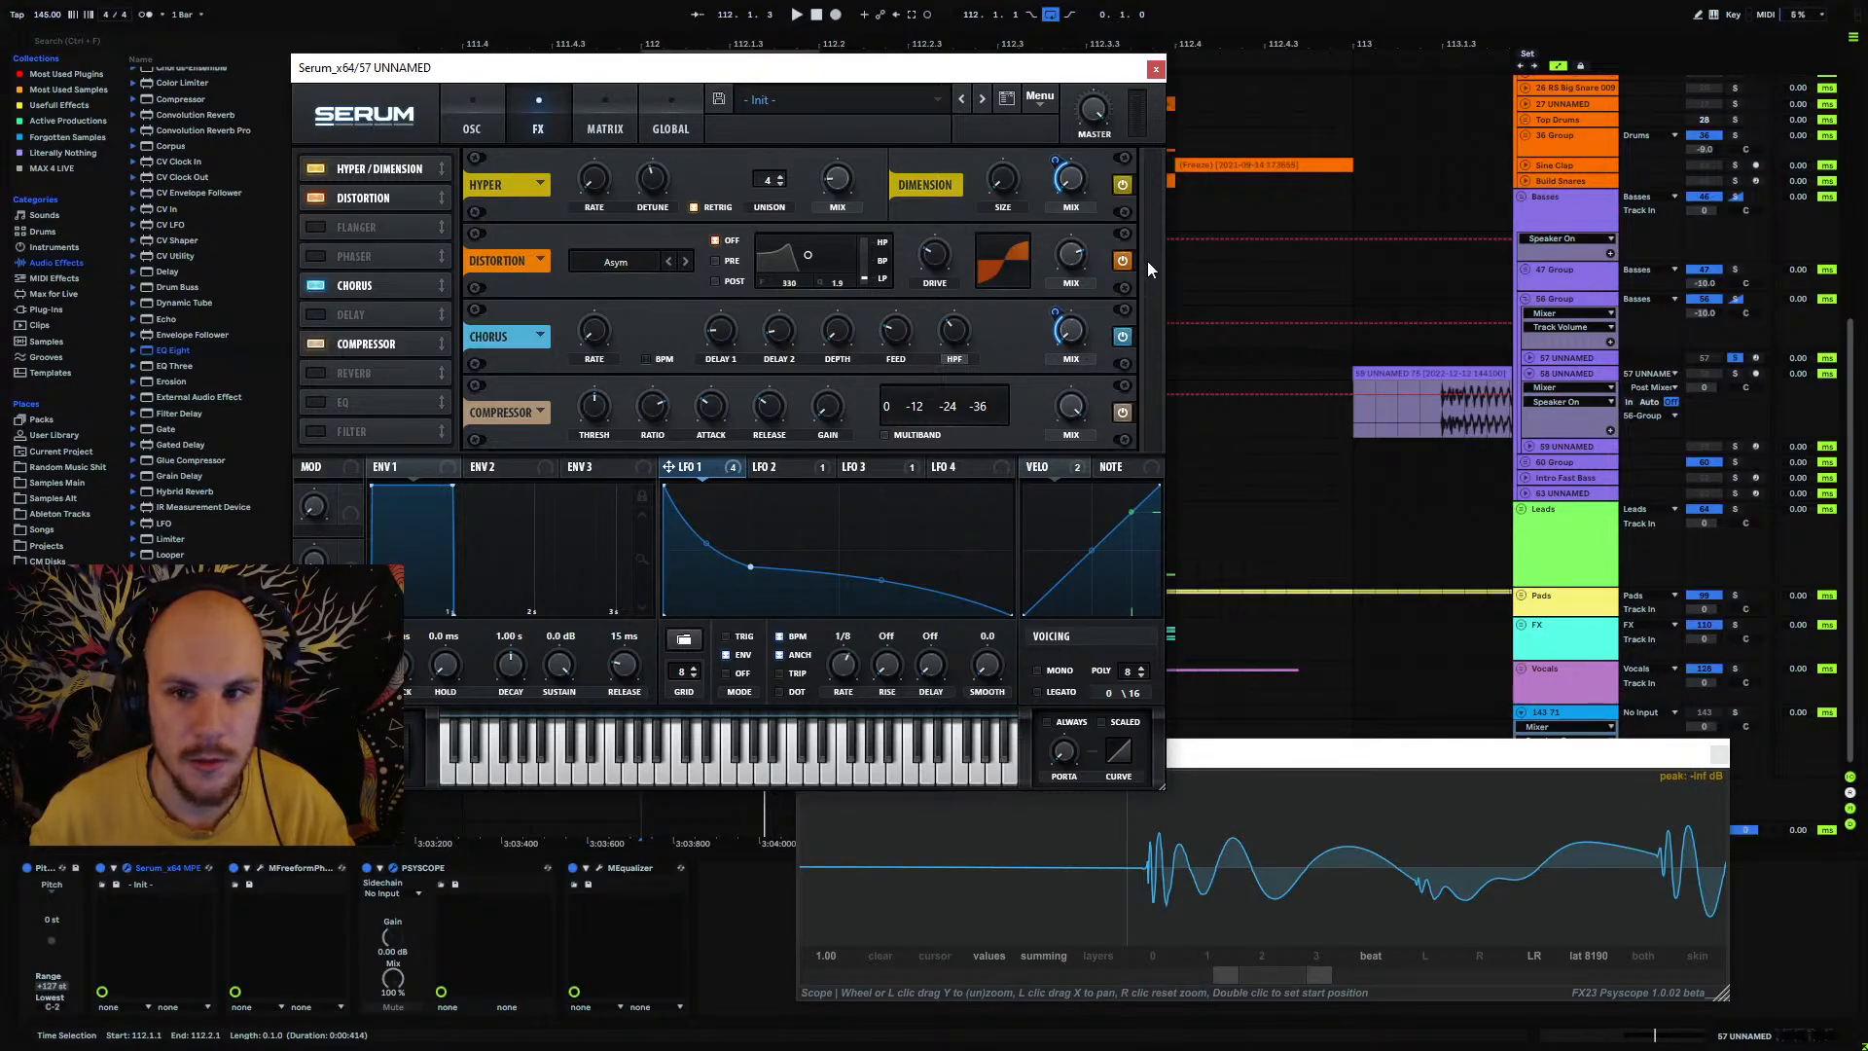
pyautogui.press('space')
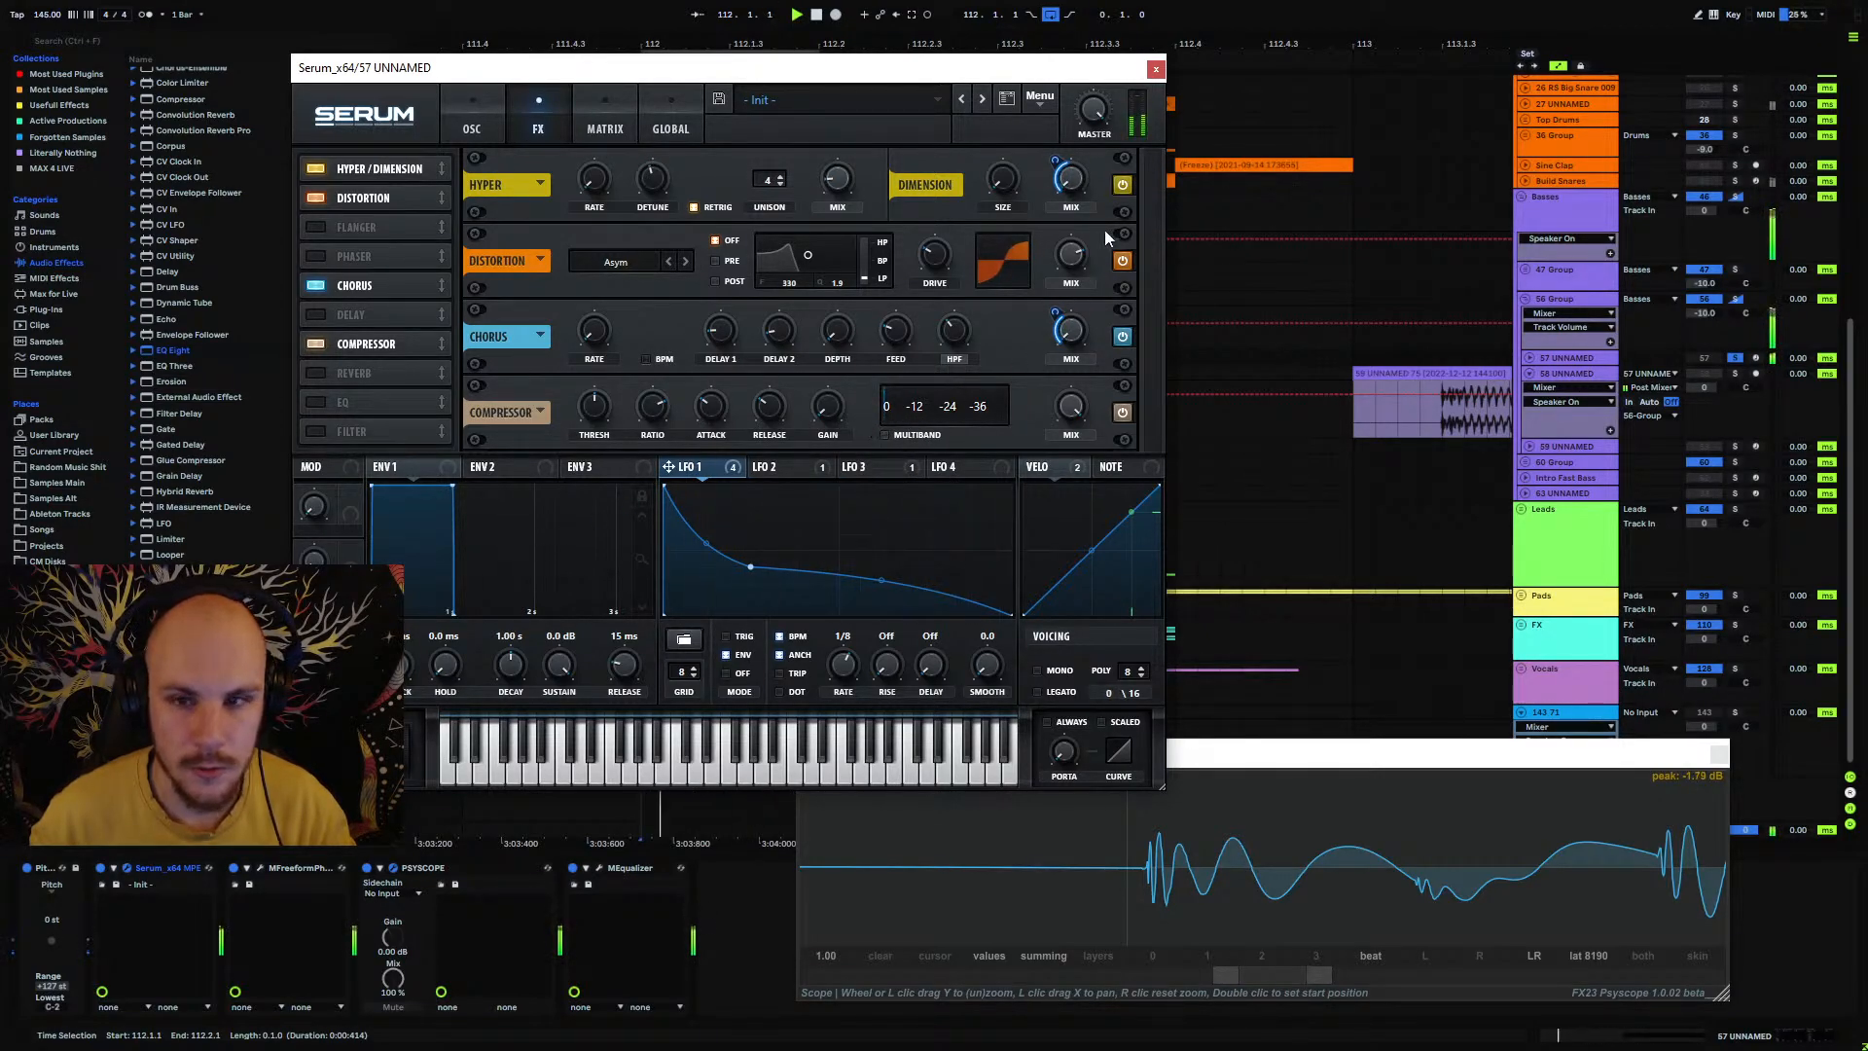
pyautogui.press('space')
pyautogui.click(1156, 71)
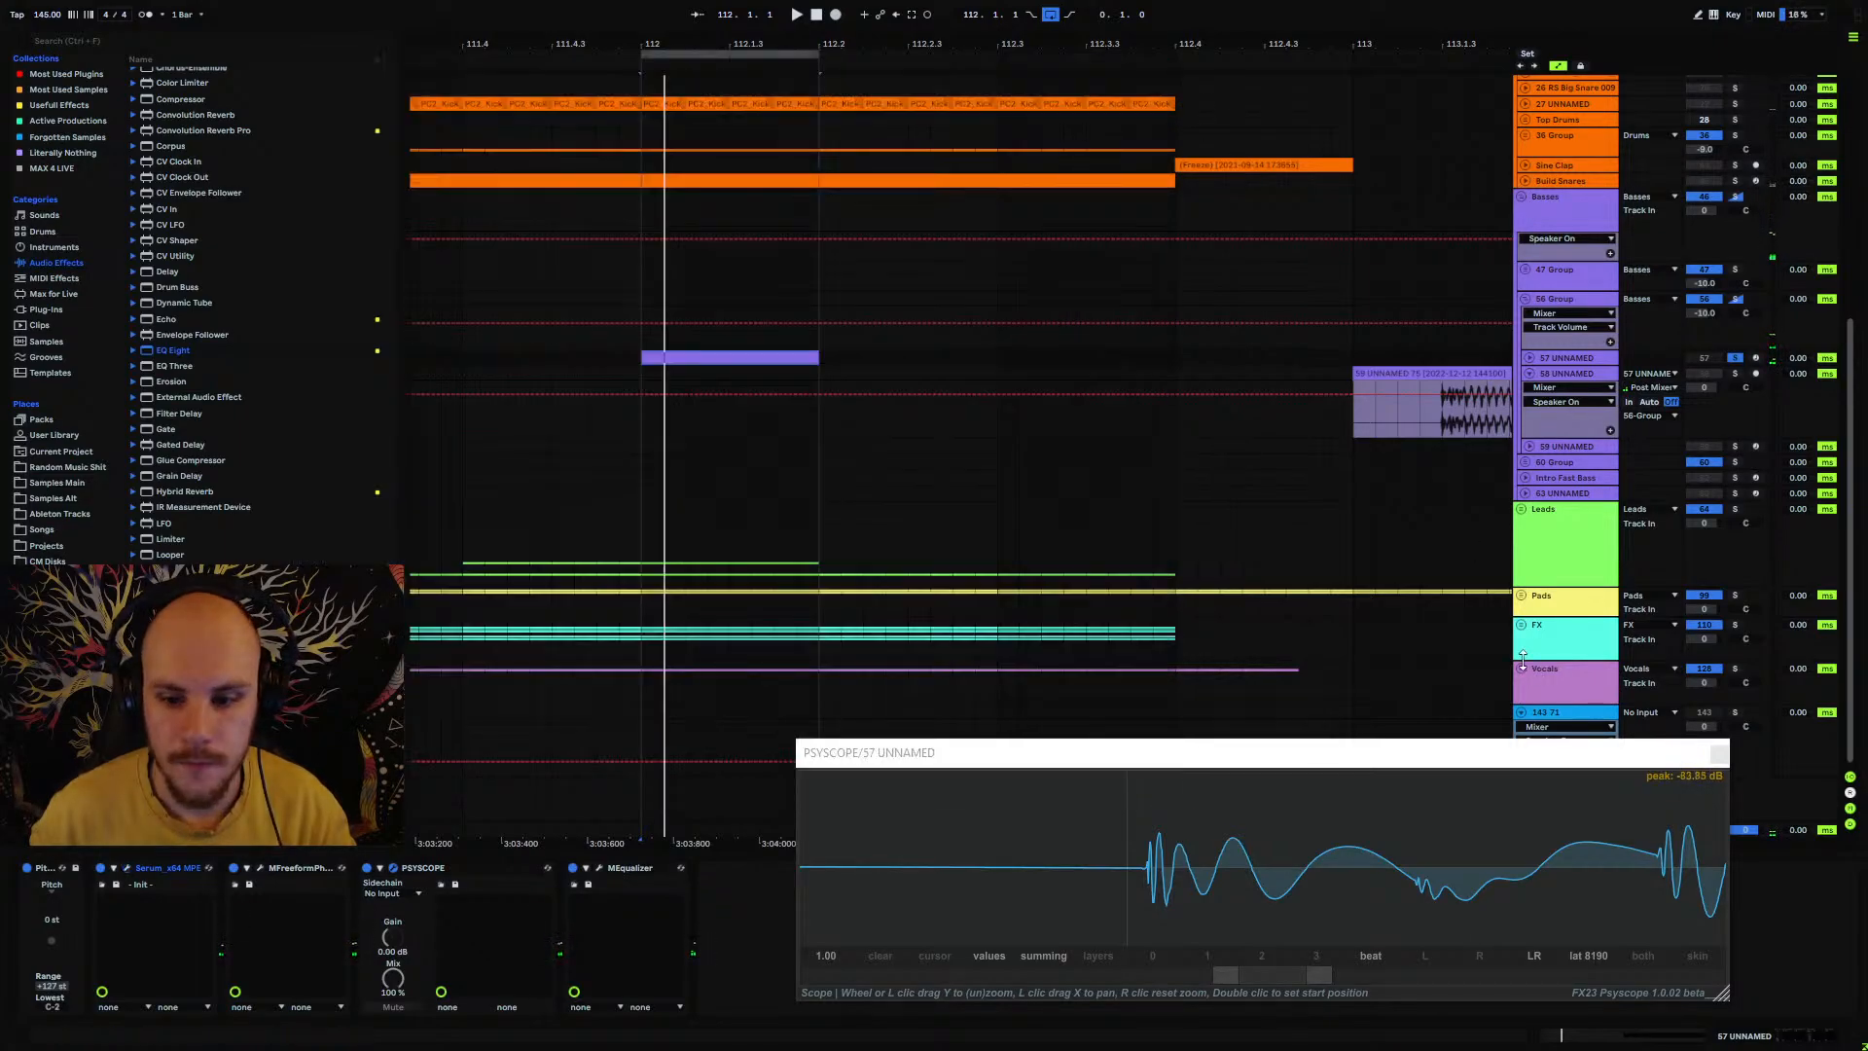
pyautogui.click(1718, 754)
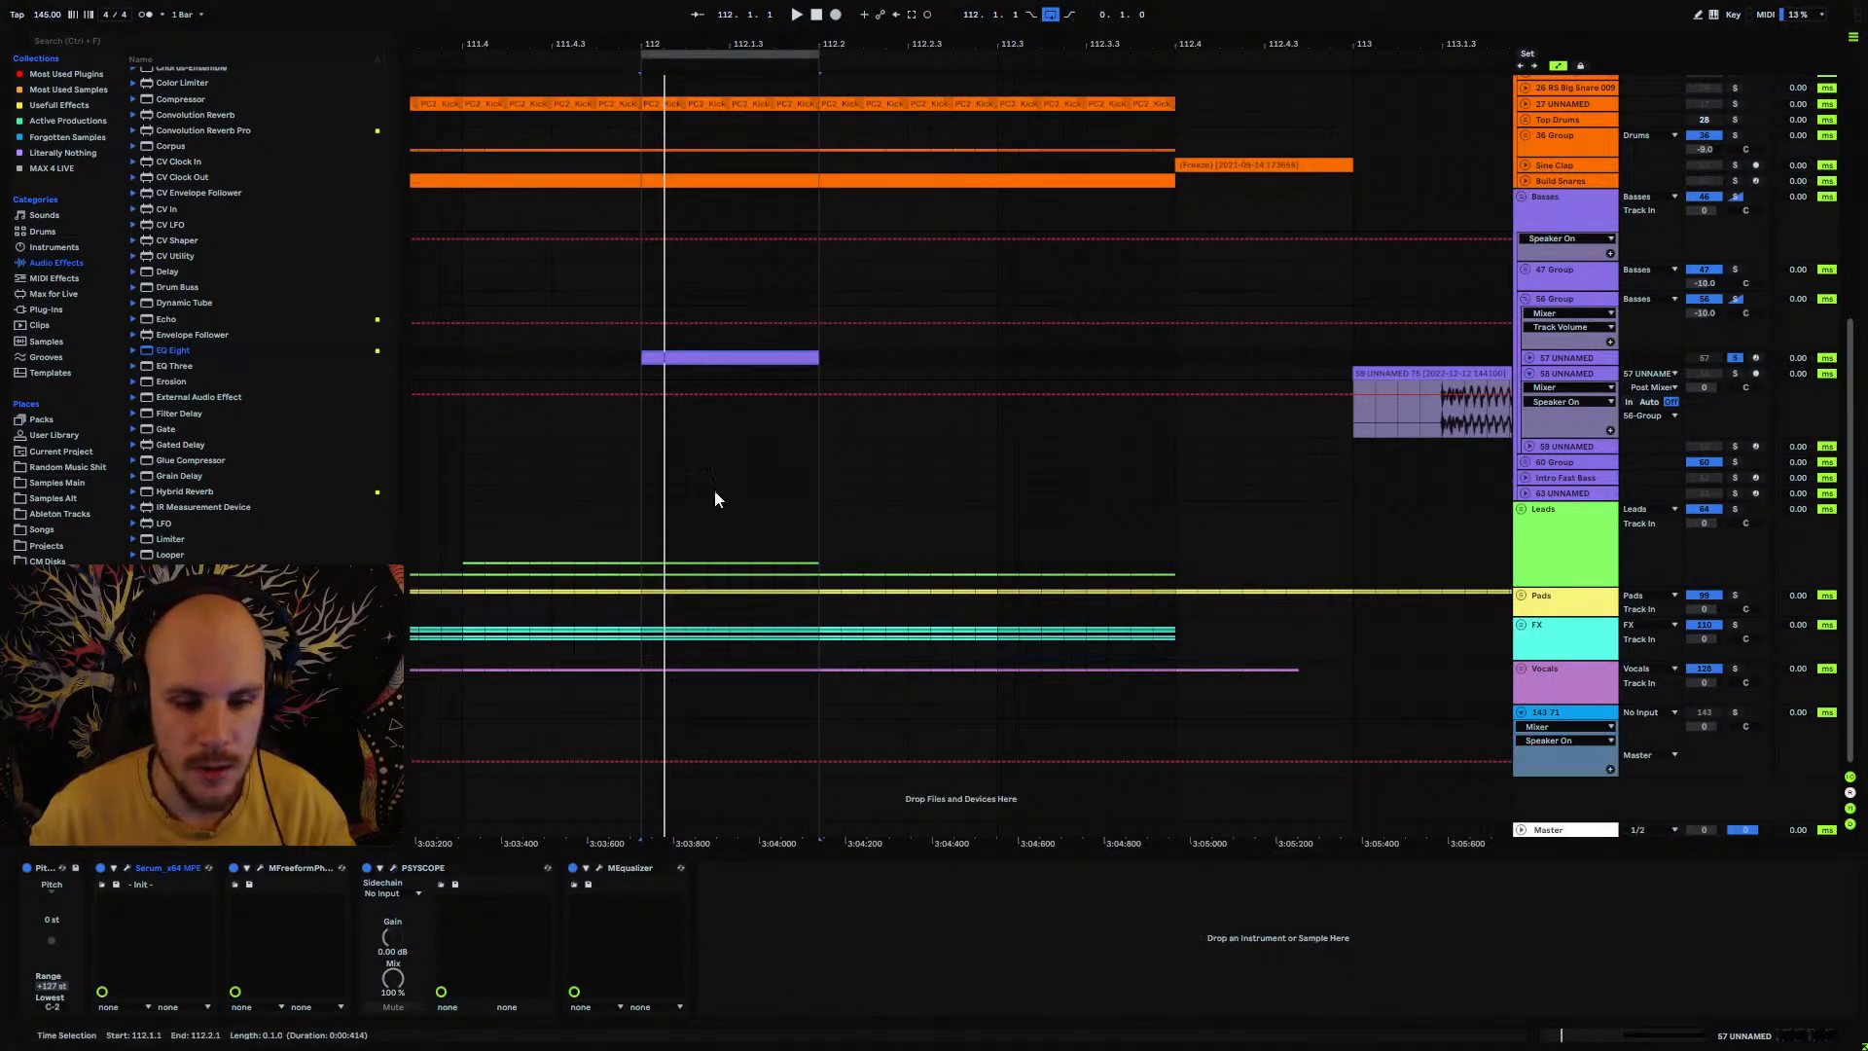
# Step: Set the insert marker at 112.1.1 on track 57 and fold track 58
pyautogui.click(640, 358)
pyautogui.click(1527, 374)
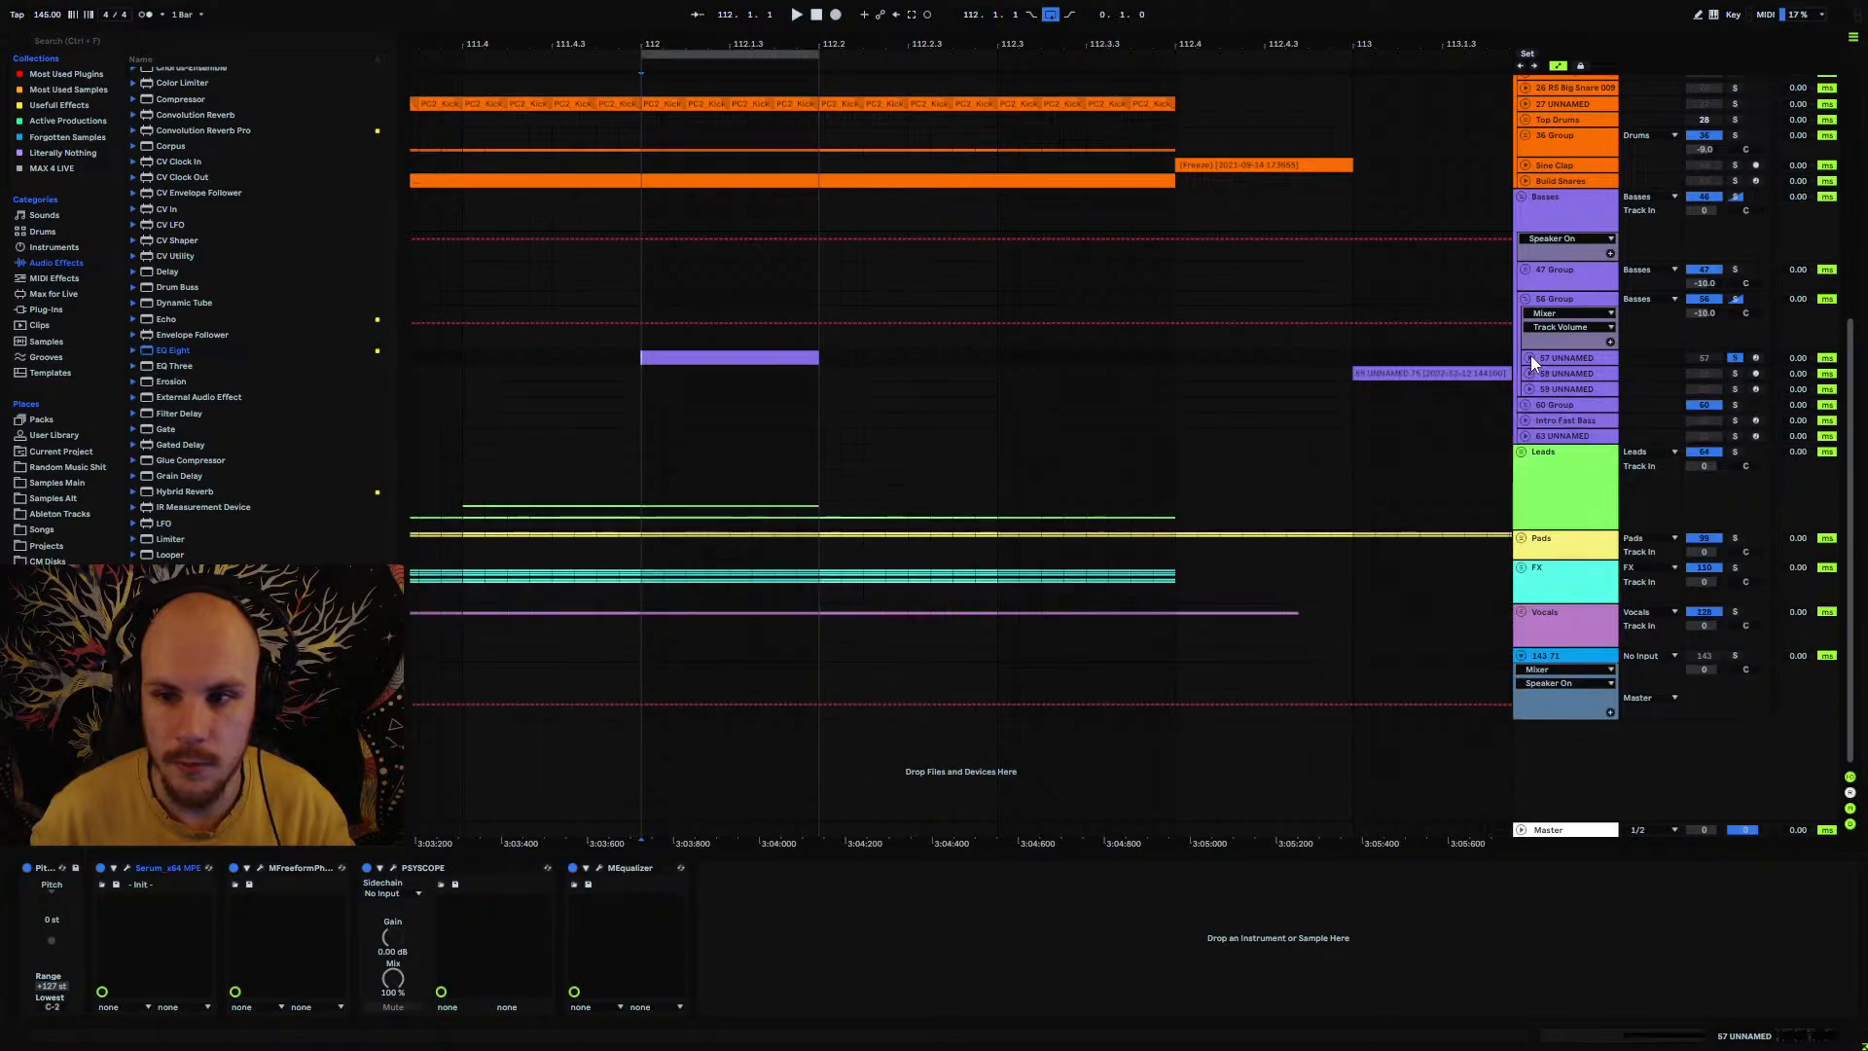
pyautogui.click(1531, 356)
pyautogui.click(1531, 356)
pyautogui.moveTo(751, 50); pyautogui.dragTo(593, 68)
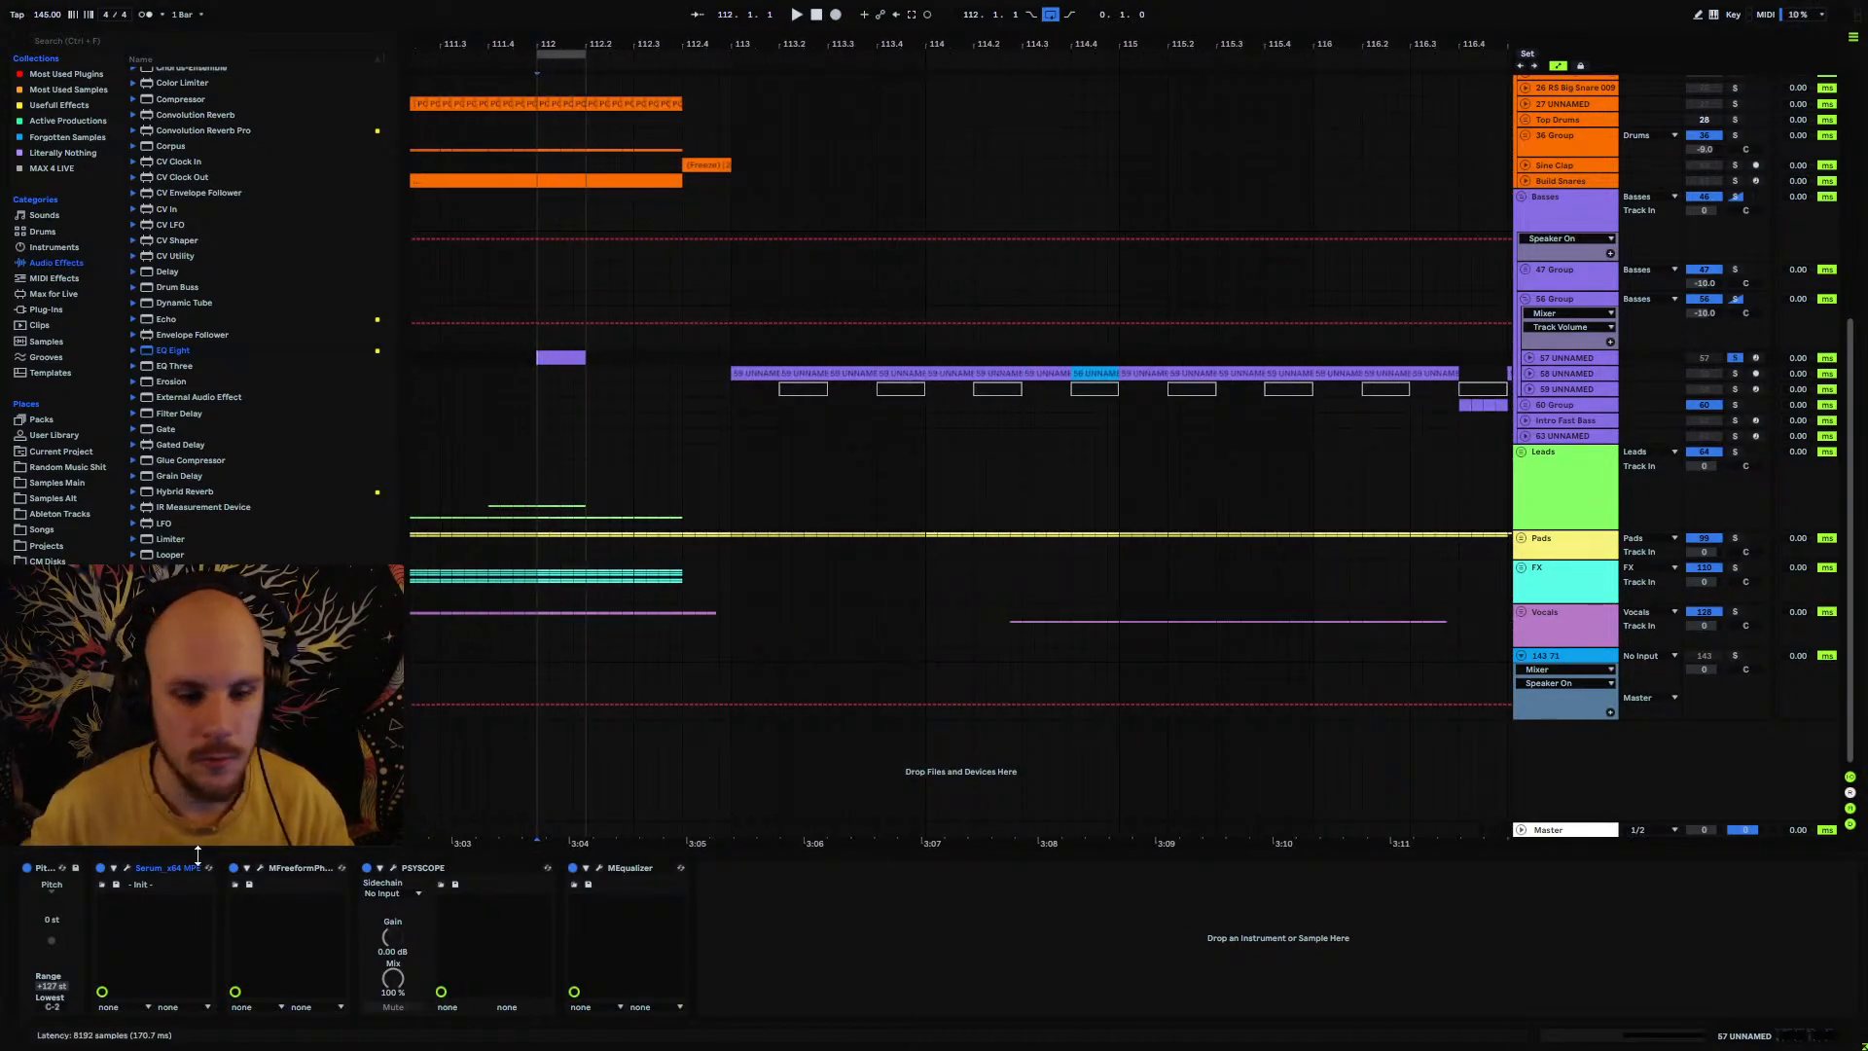
# Step: Review Serum's LFO 2 and LFO 3 shapes together with their routings in the modulation matrix
pyautogui.click(128, 867)
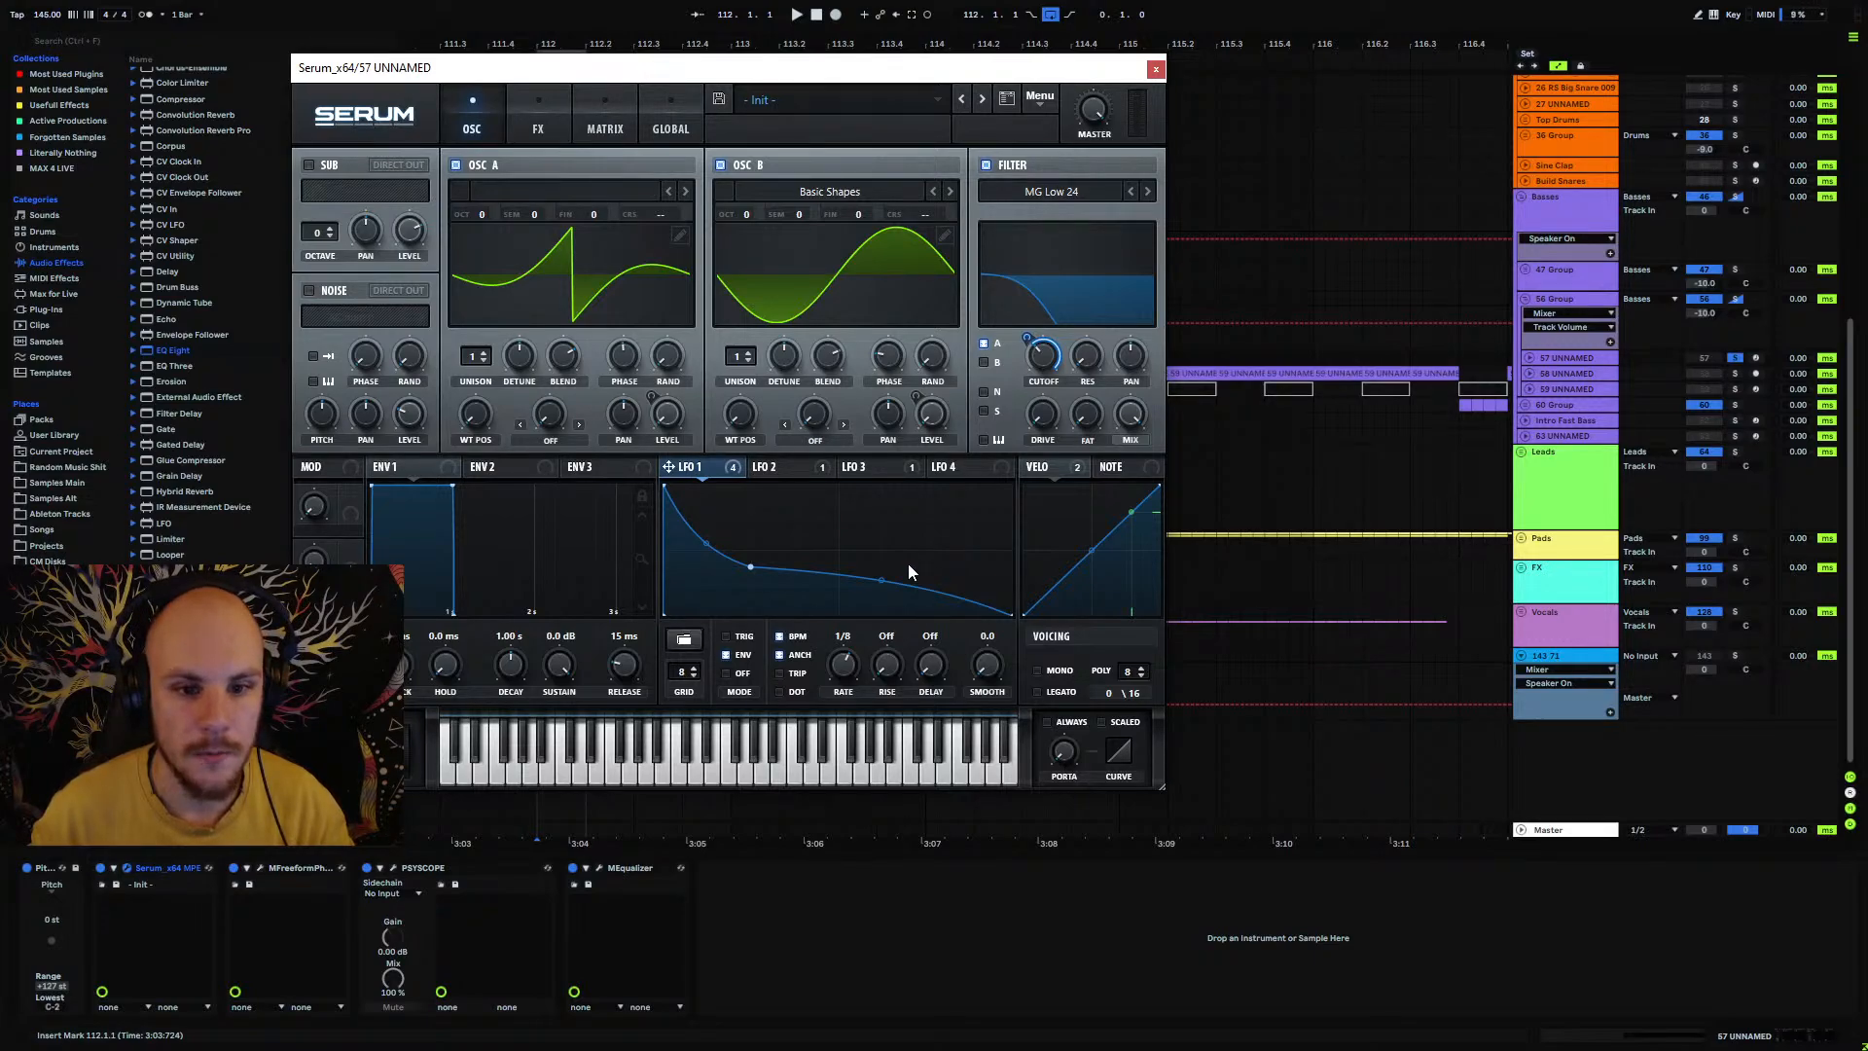
pyautogui.click(782, 471)
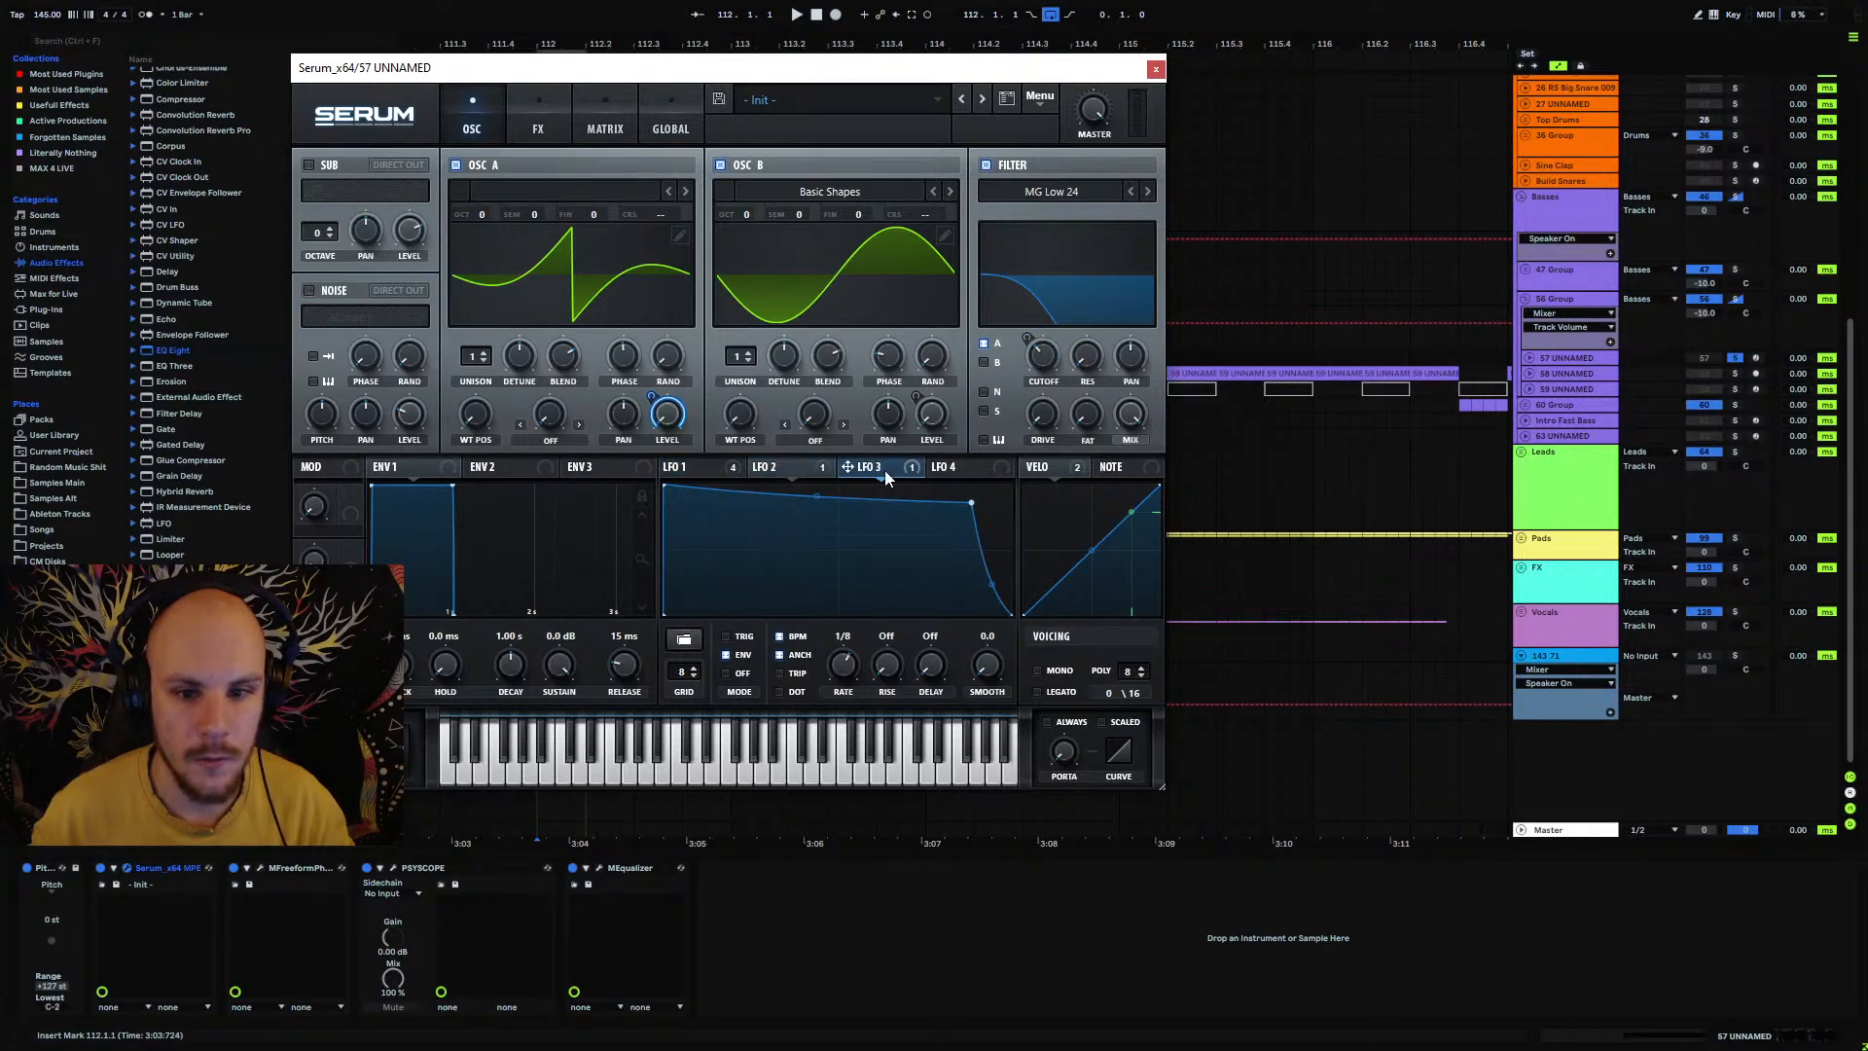
pyautogui.click(885, 470)
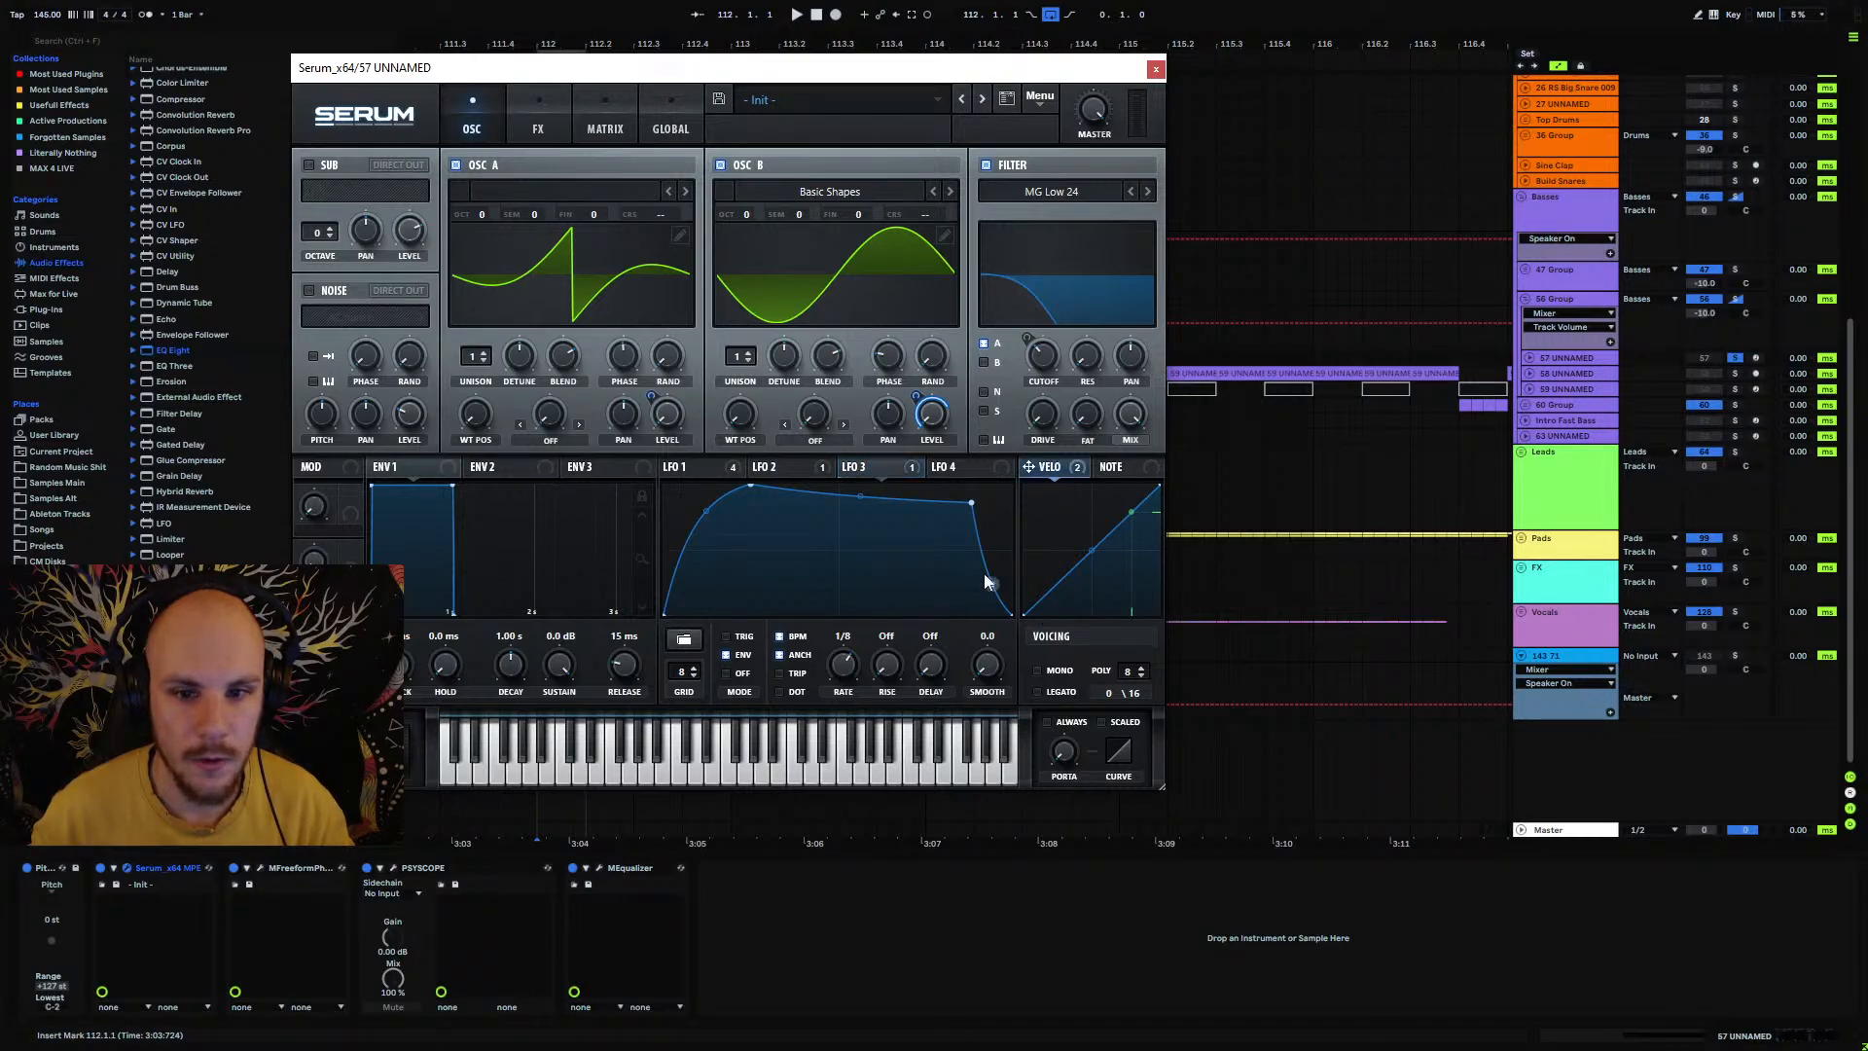
pyautogui.click(605, 112)
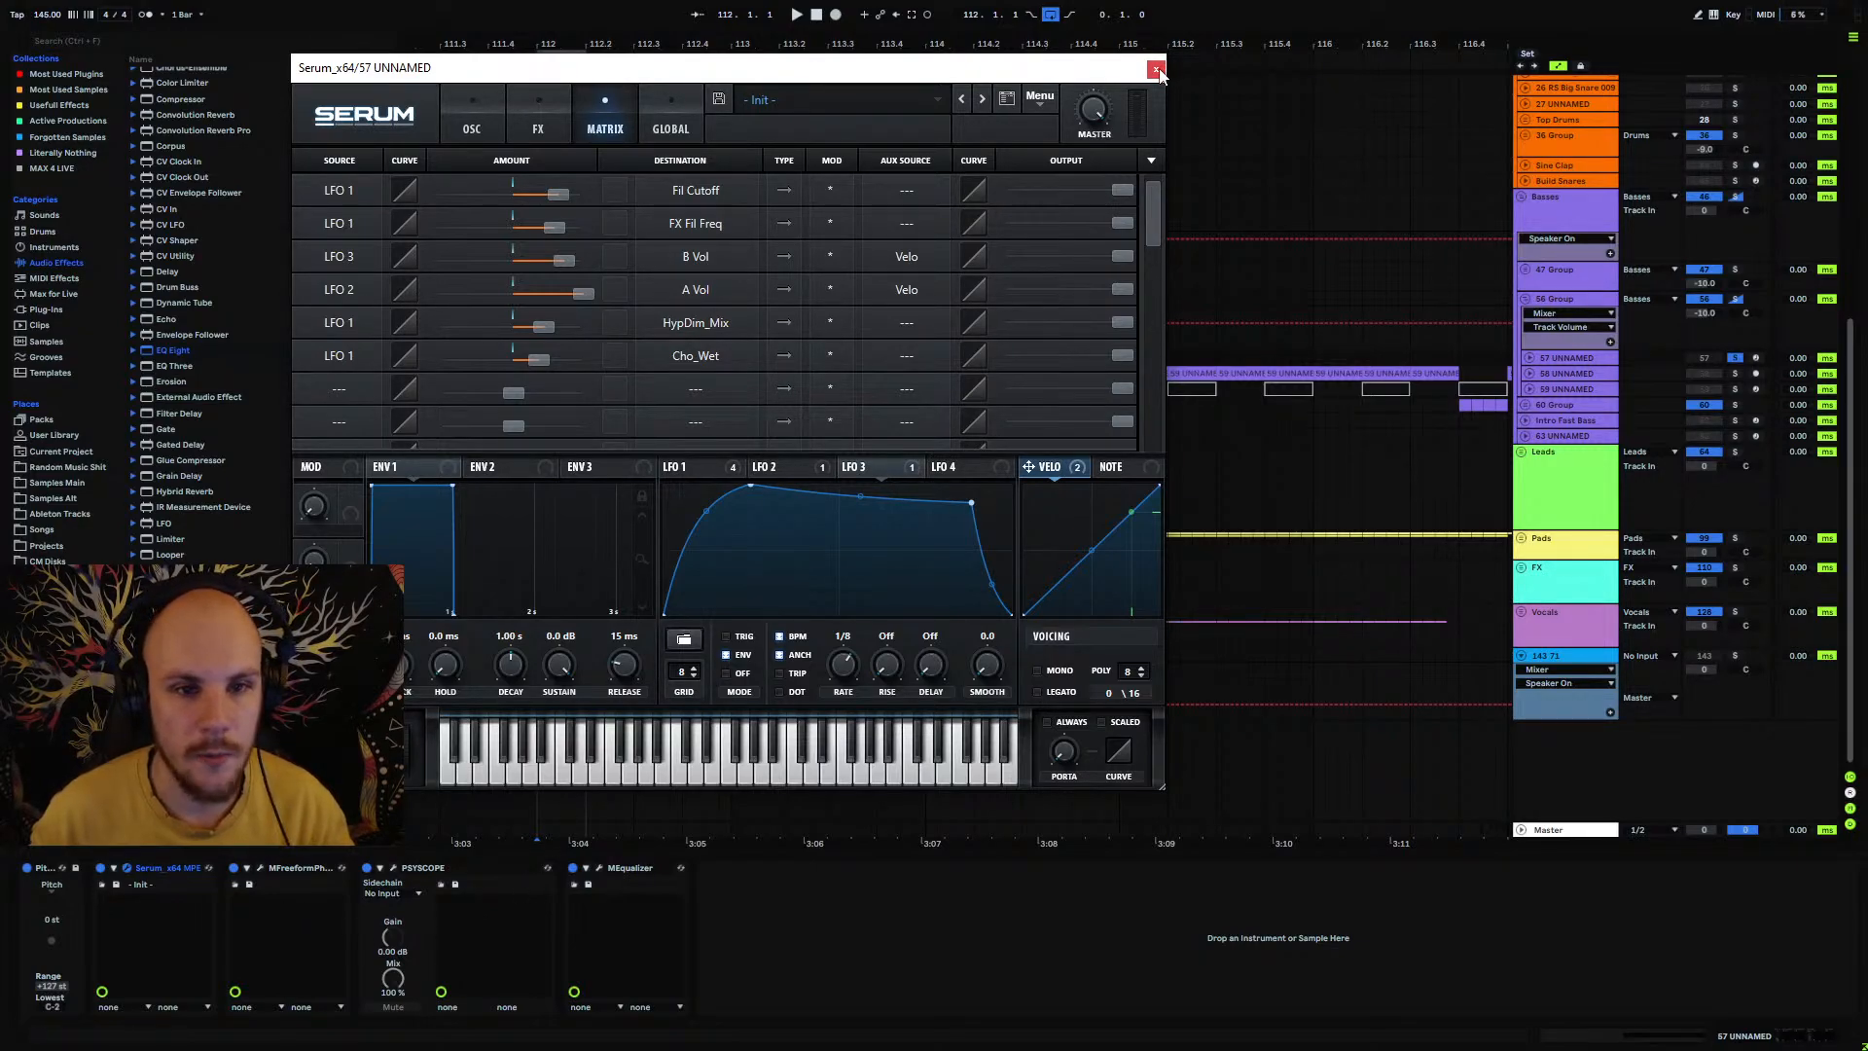
# Step: Turn off the compressor in Serum's effects chain and close the plug-in
pyautogui.click(538, 117)
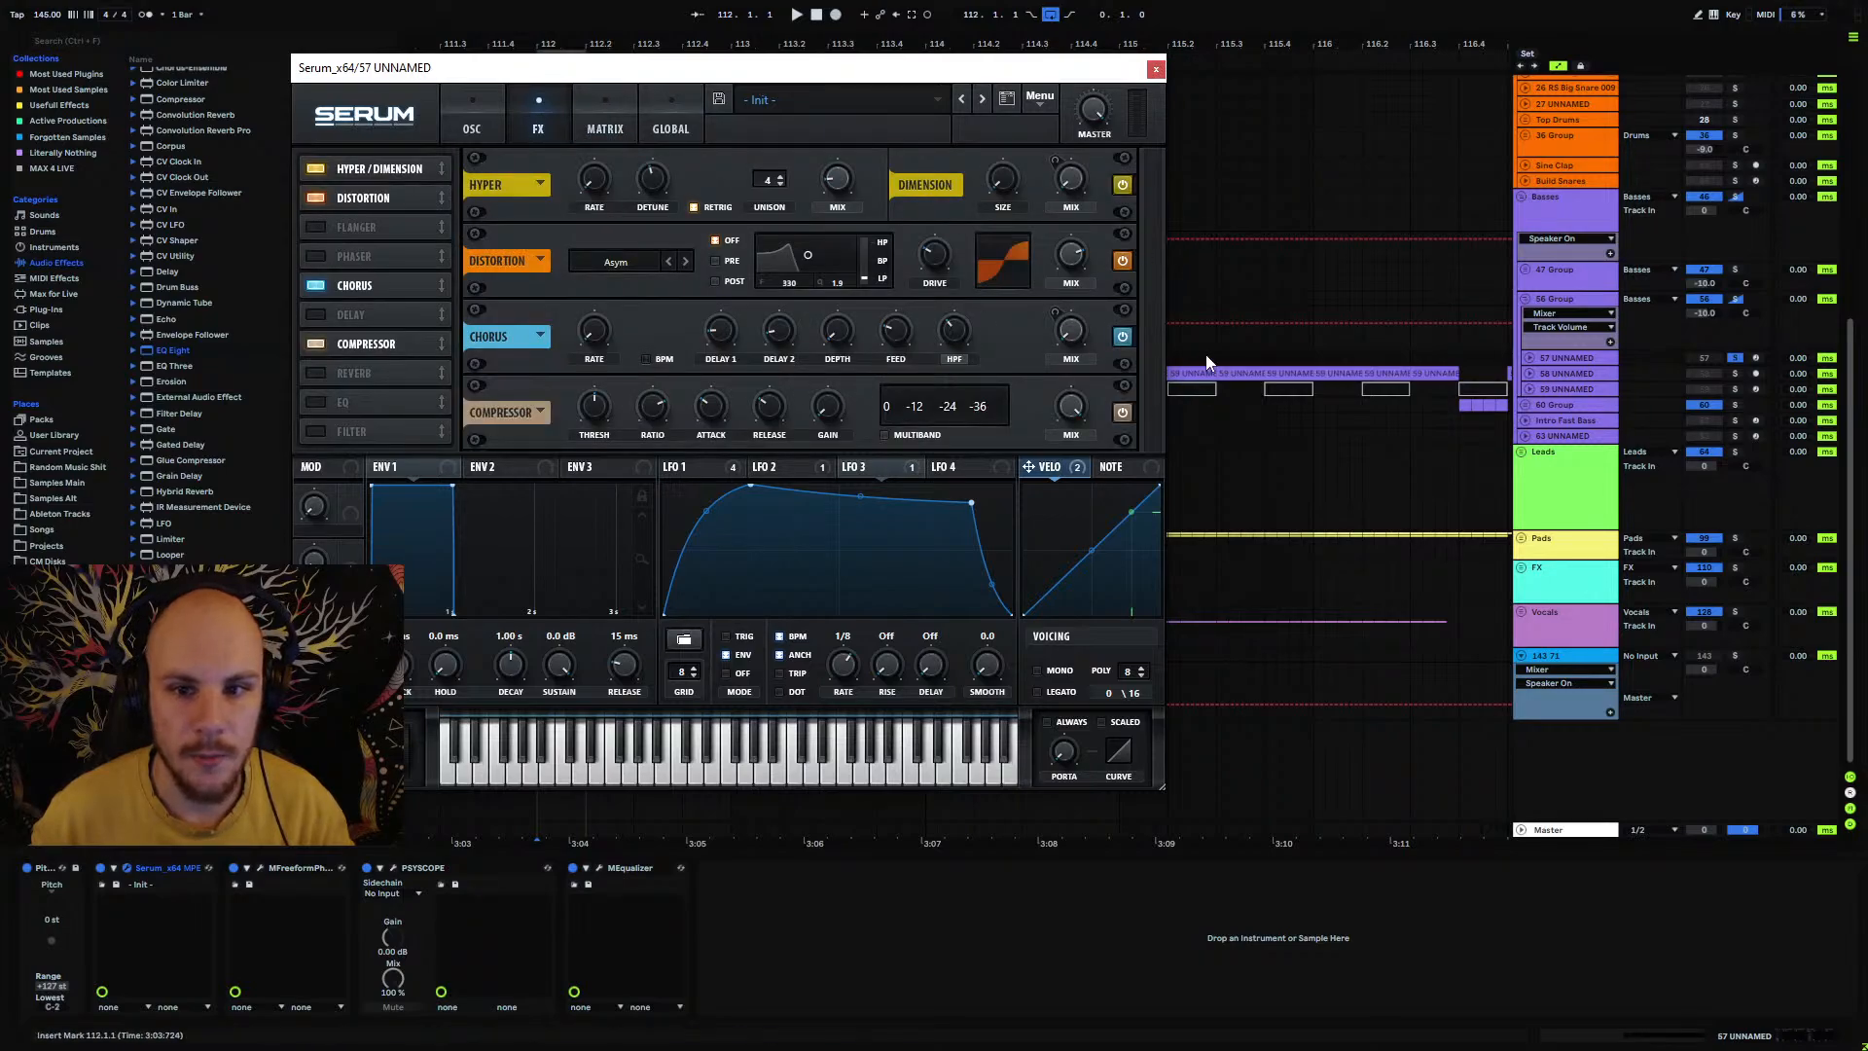
pyautogui.click(317, 344)
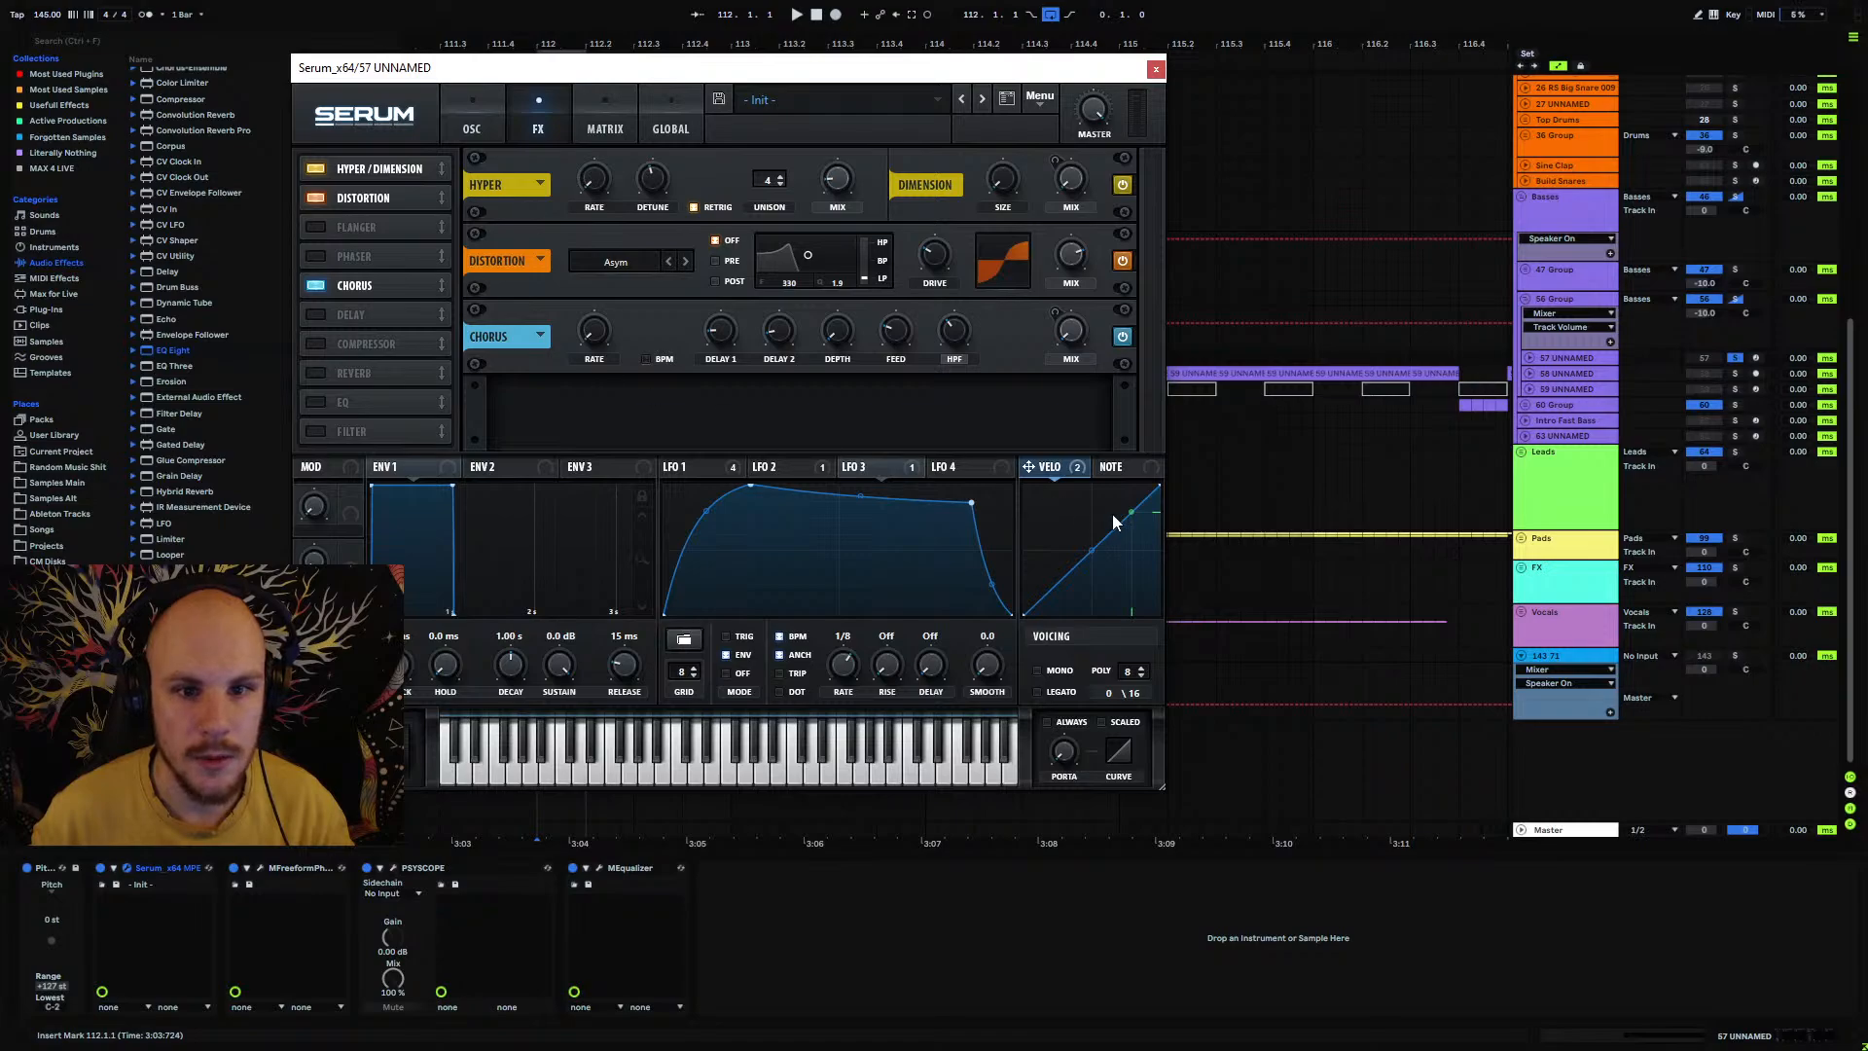
pyautogui.click(1156, 69)
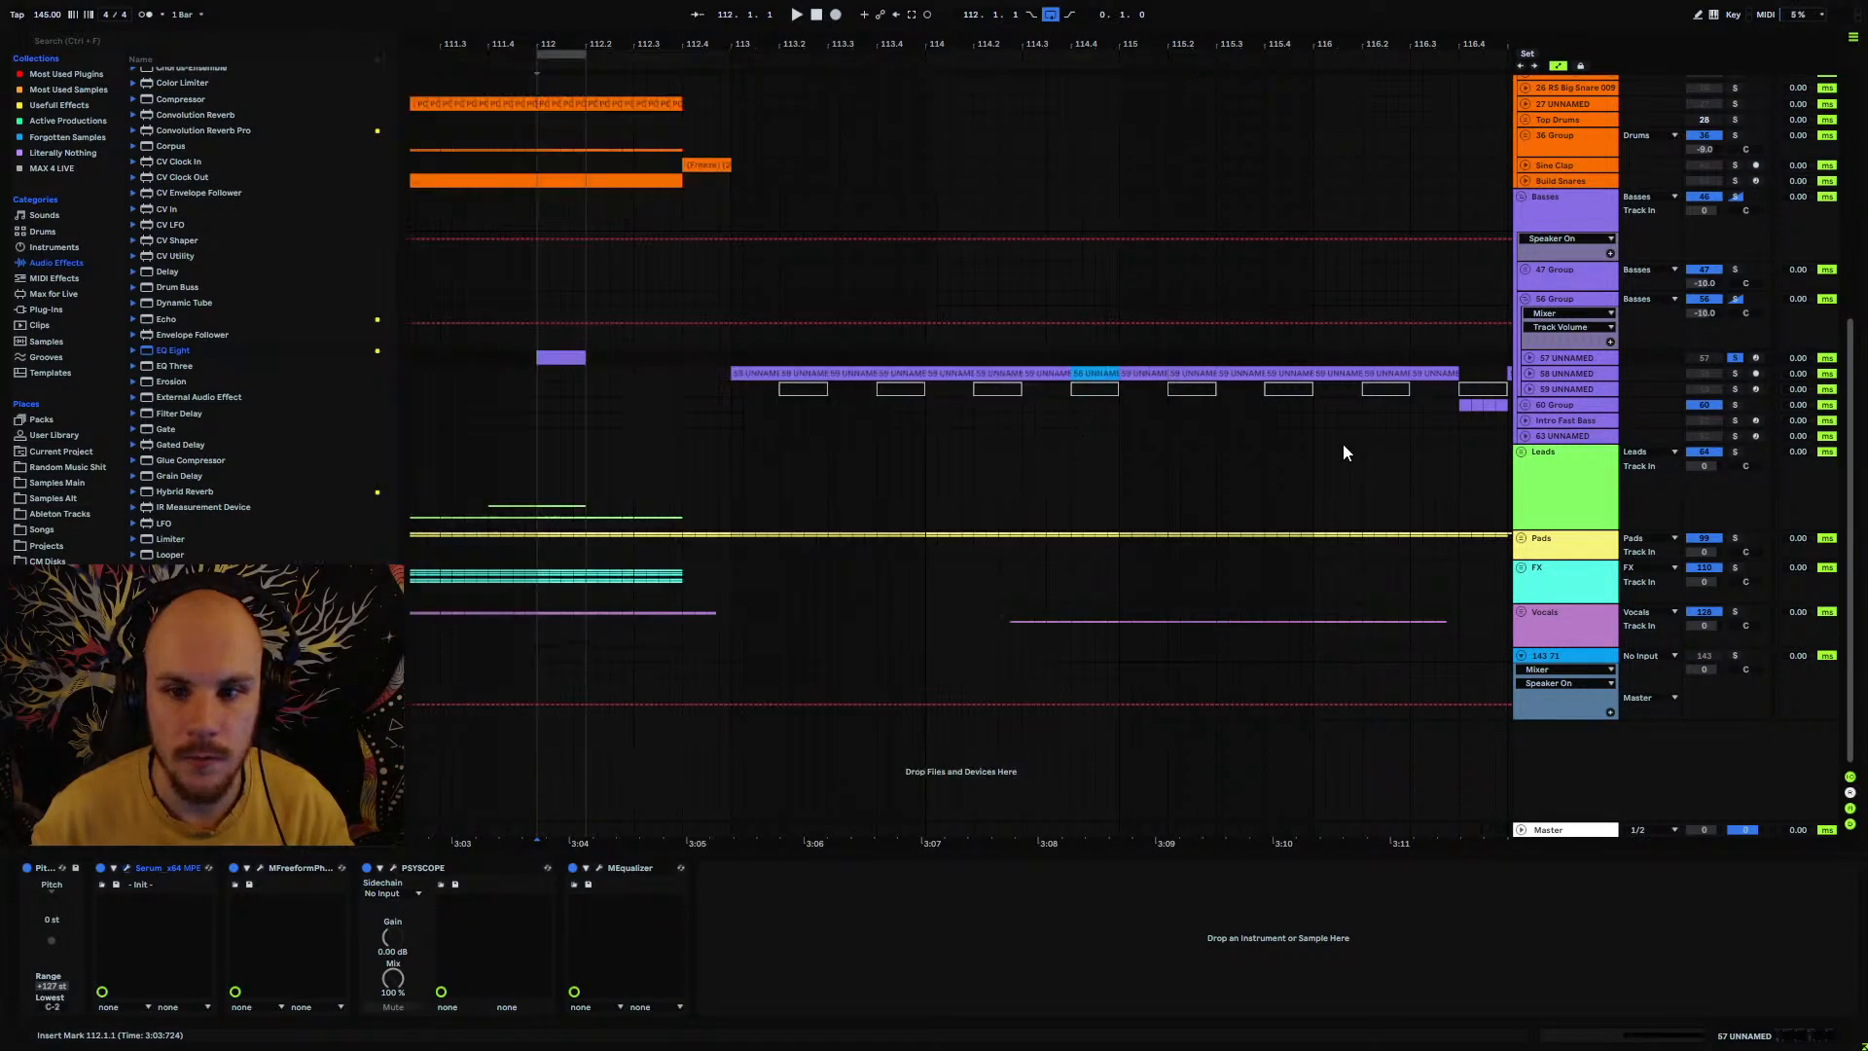
# Step: Unfold track 58 and look over its recorded bass clips along the section after bar 113
pyautogui.click(1527, 373)
pyautogui.click(1014, 411)
pyautogui.moveTo(762, 412); pyautogui.dragTo(788, 413)
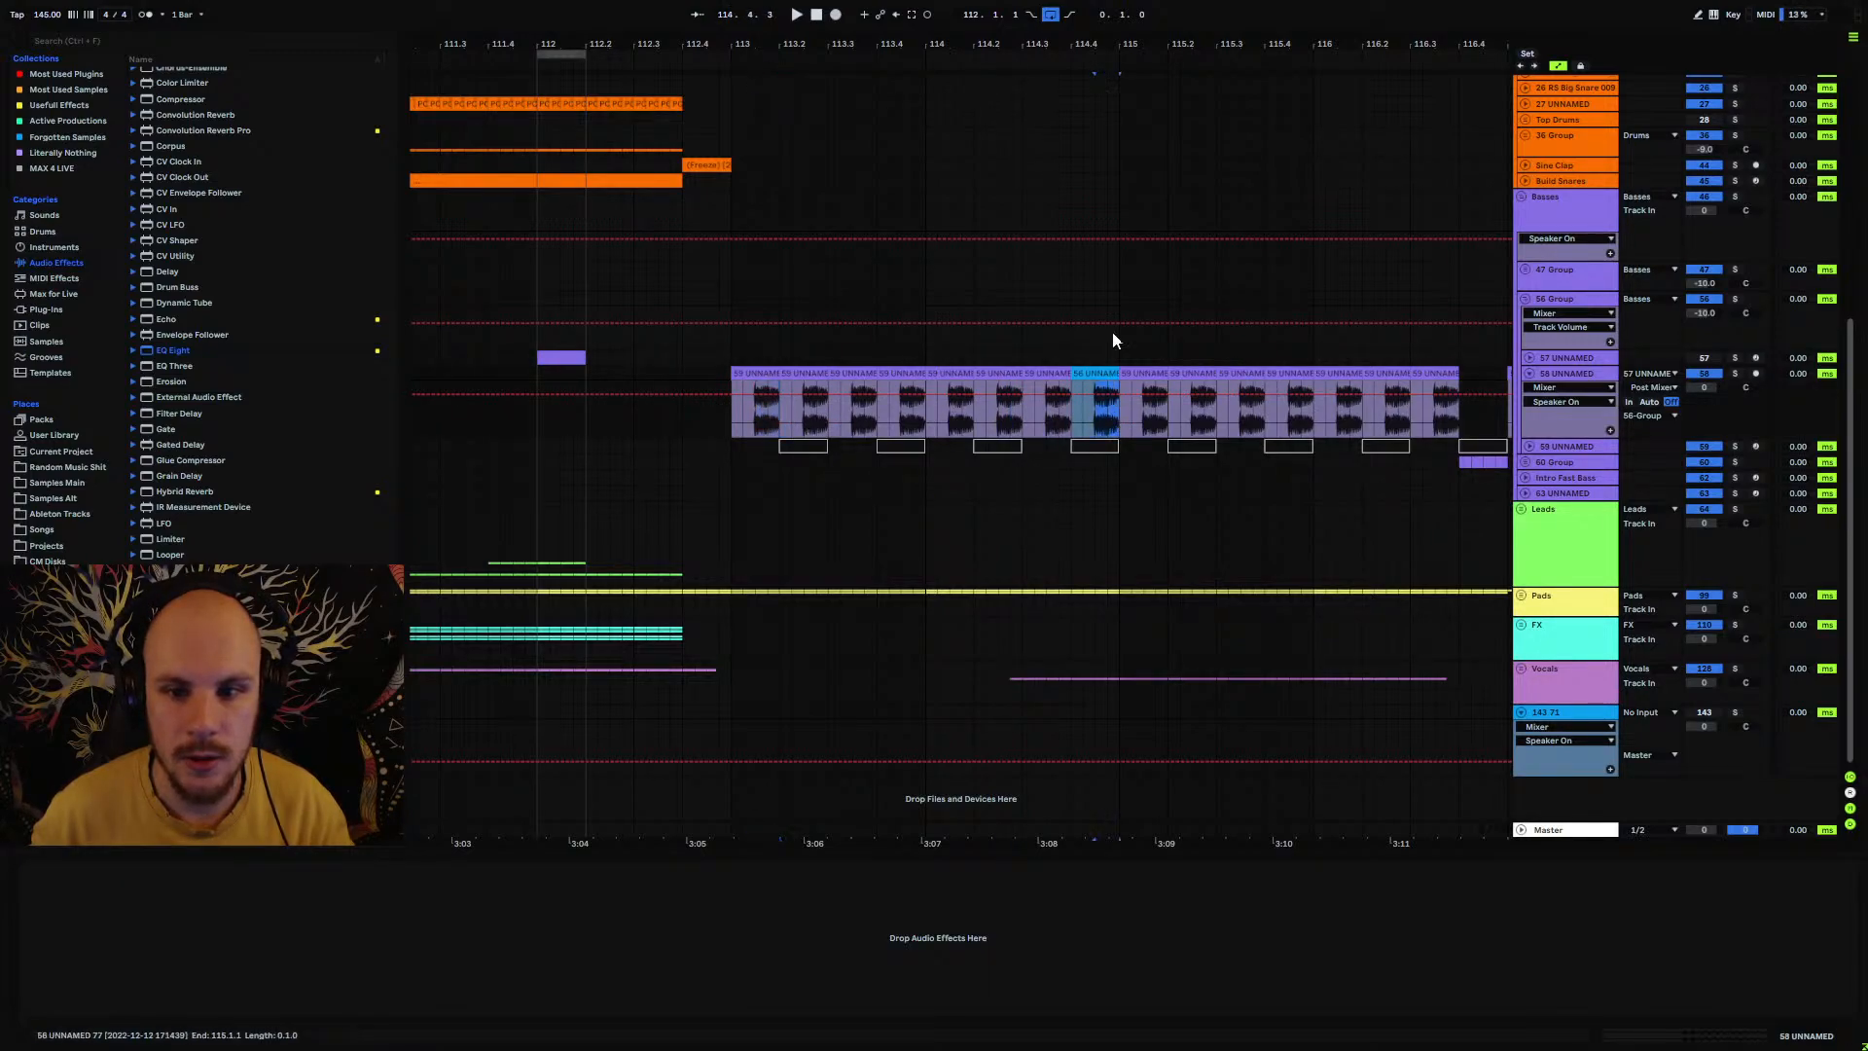
pyautogui.moveTo(1095, 44); pyautogui.dragTo(408, 5)
pyautogui.click(1109, 374)
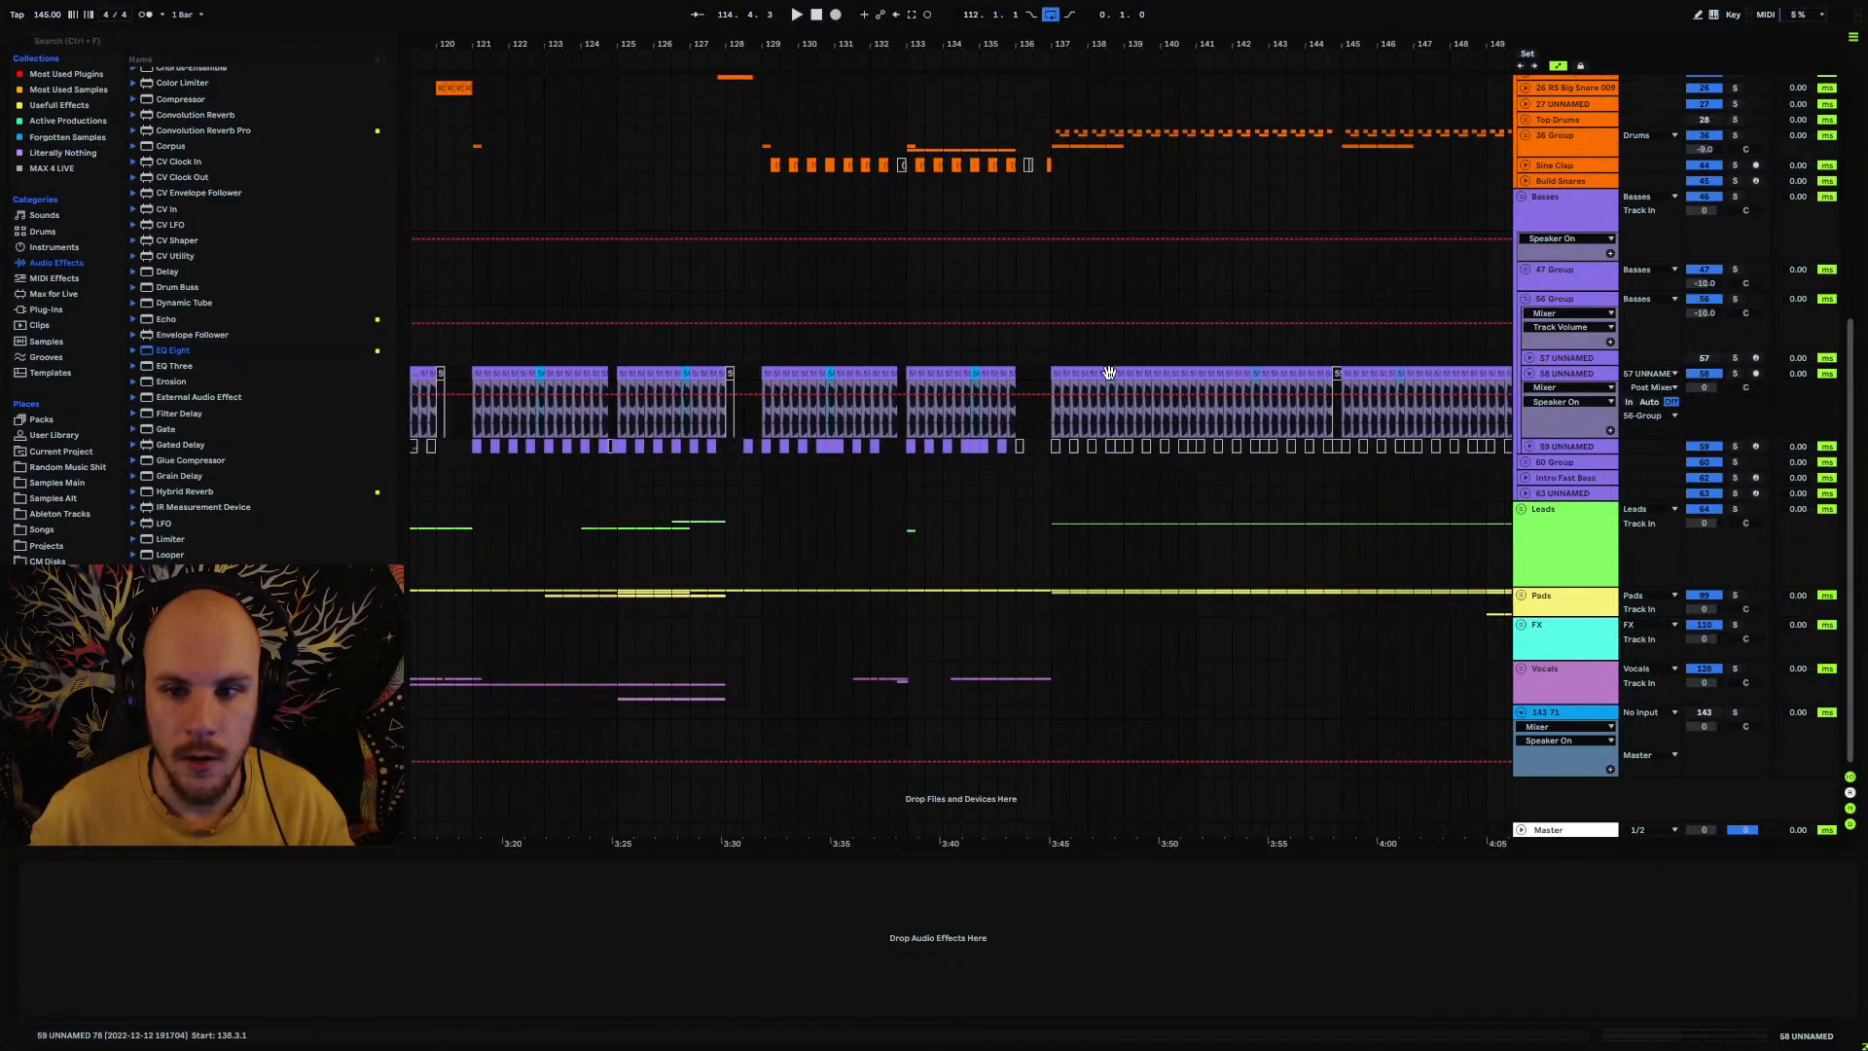
pyautogui.moveTo(1091, 45); pyautogui.dragTo(1399, 23)
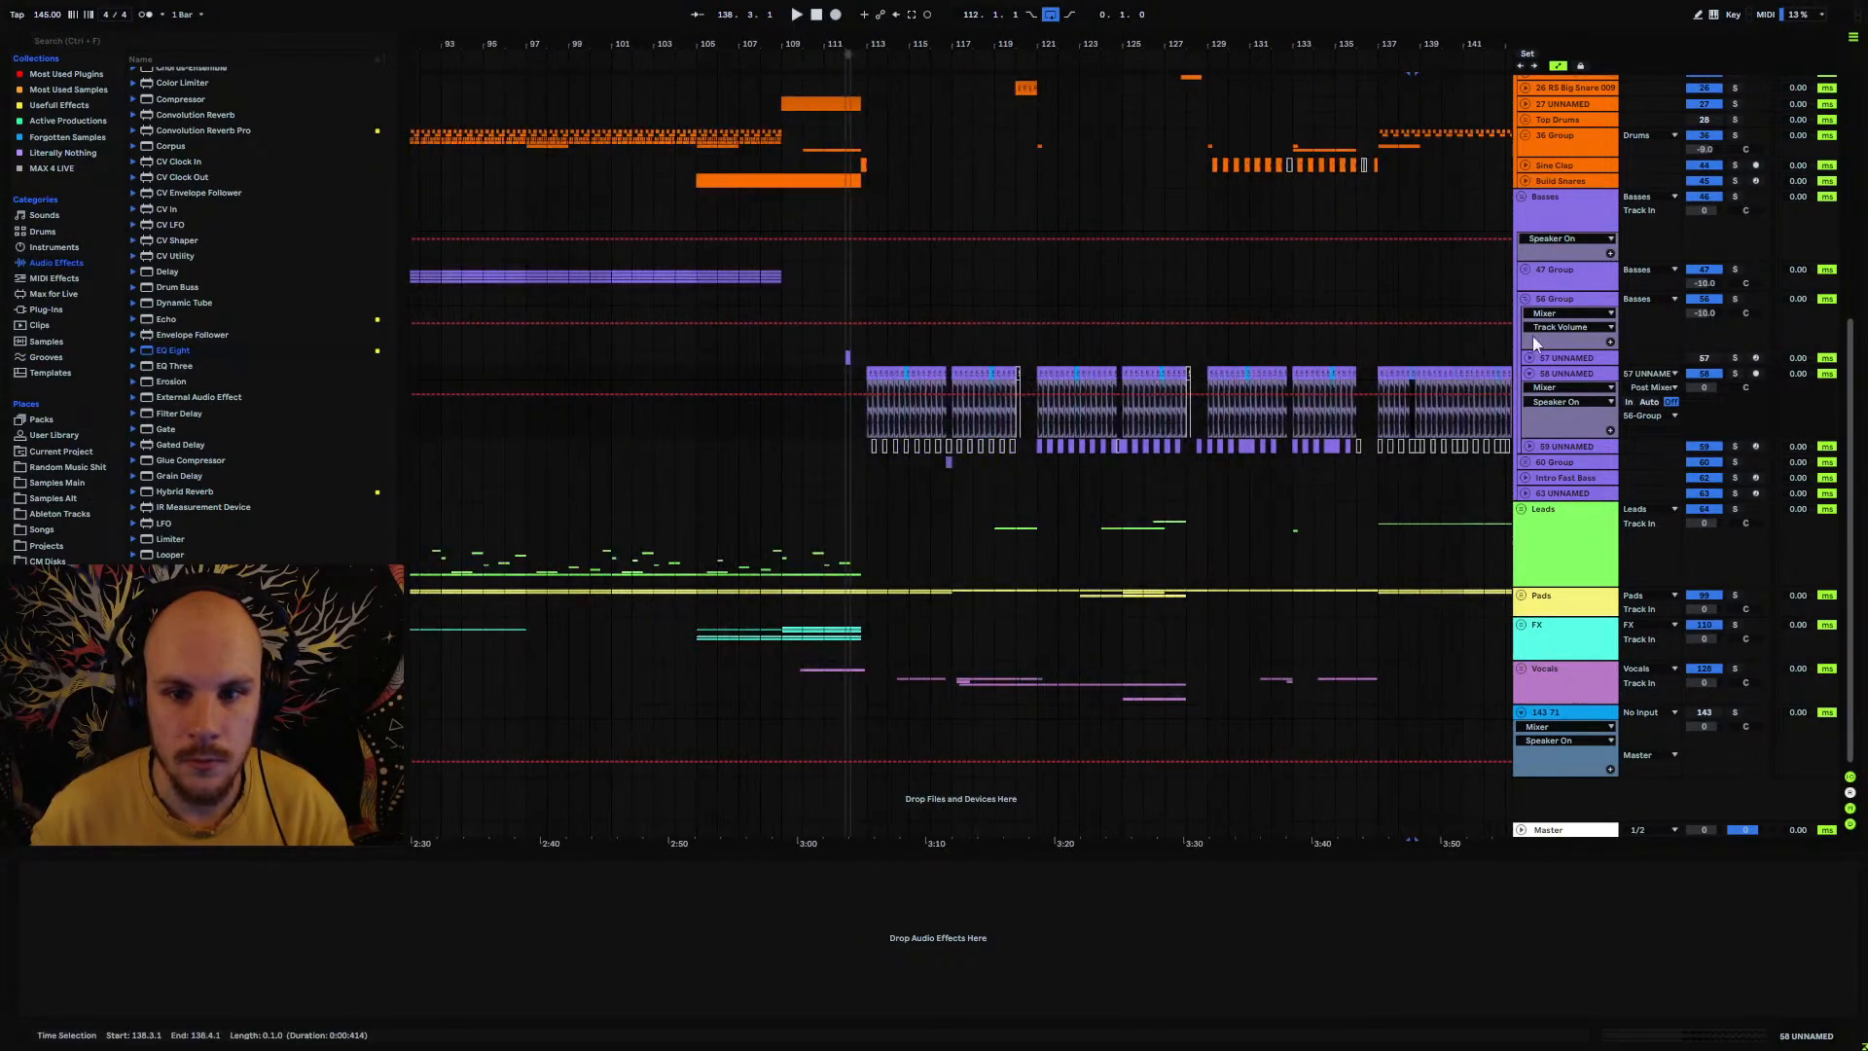
# Step: Play the arrangement from 113.1.1 through the drop, folding the 56 Group while listening
pyautogui.click(868, 352)
pyautogui.press('space')
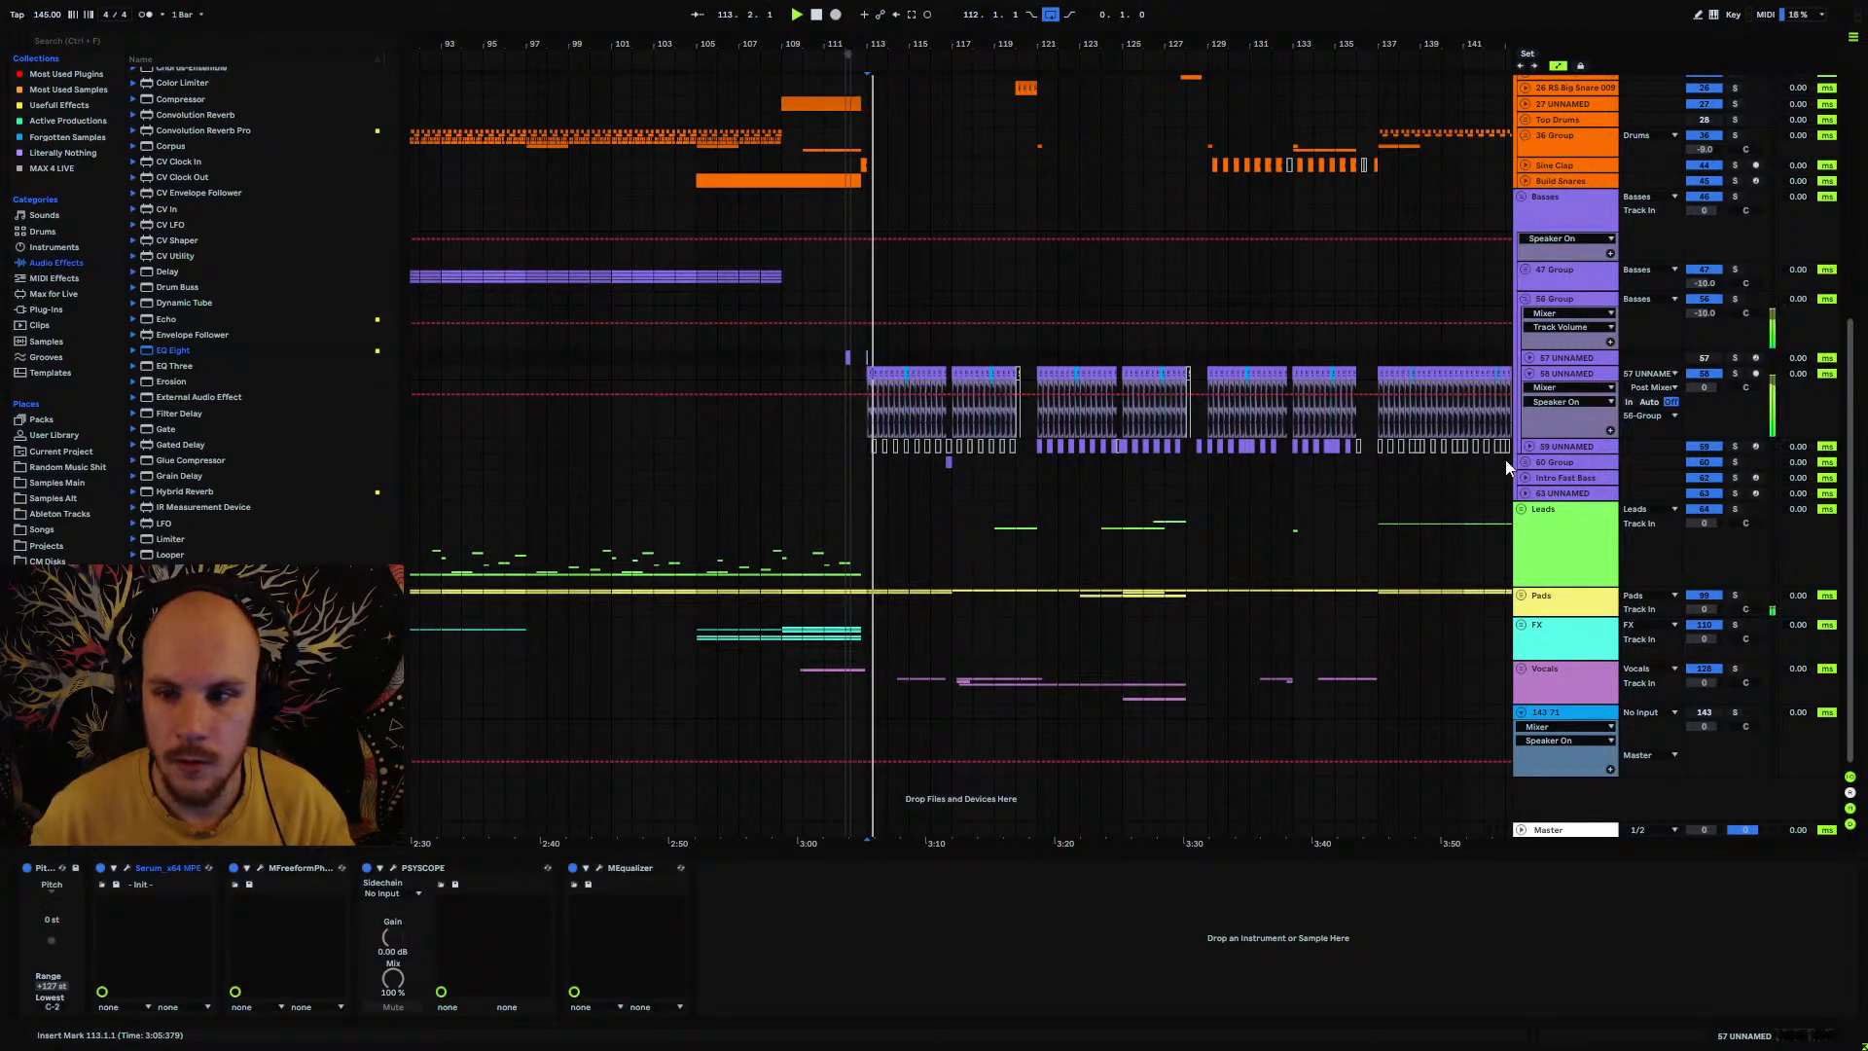
pyautogui.click(1524, 299)
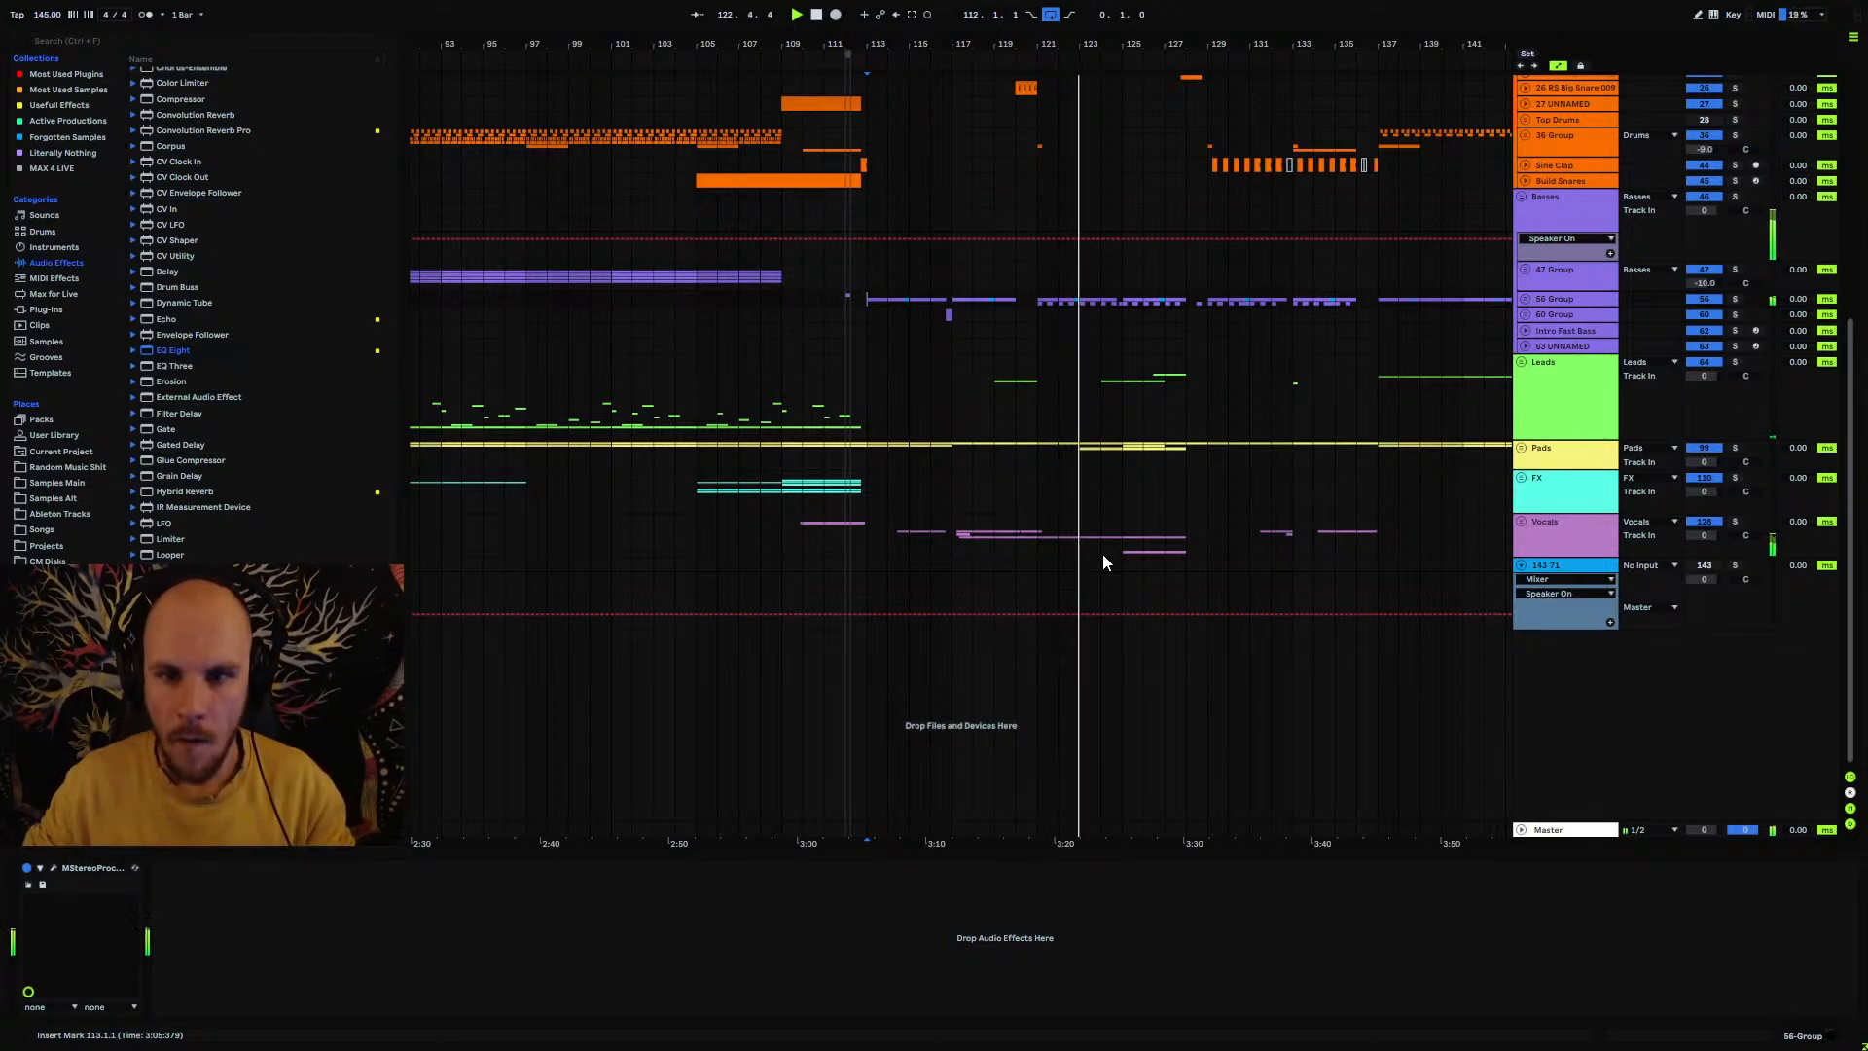
pyautogui.moveTo(1087, 40); pyautogui.dragTo(1086, 195)
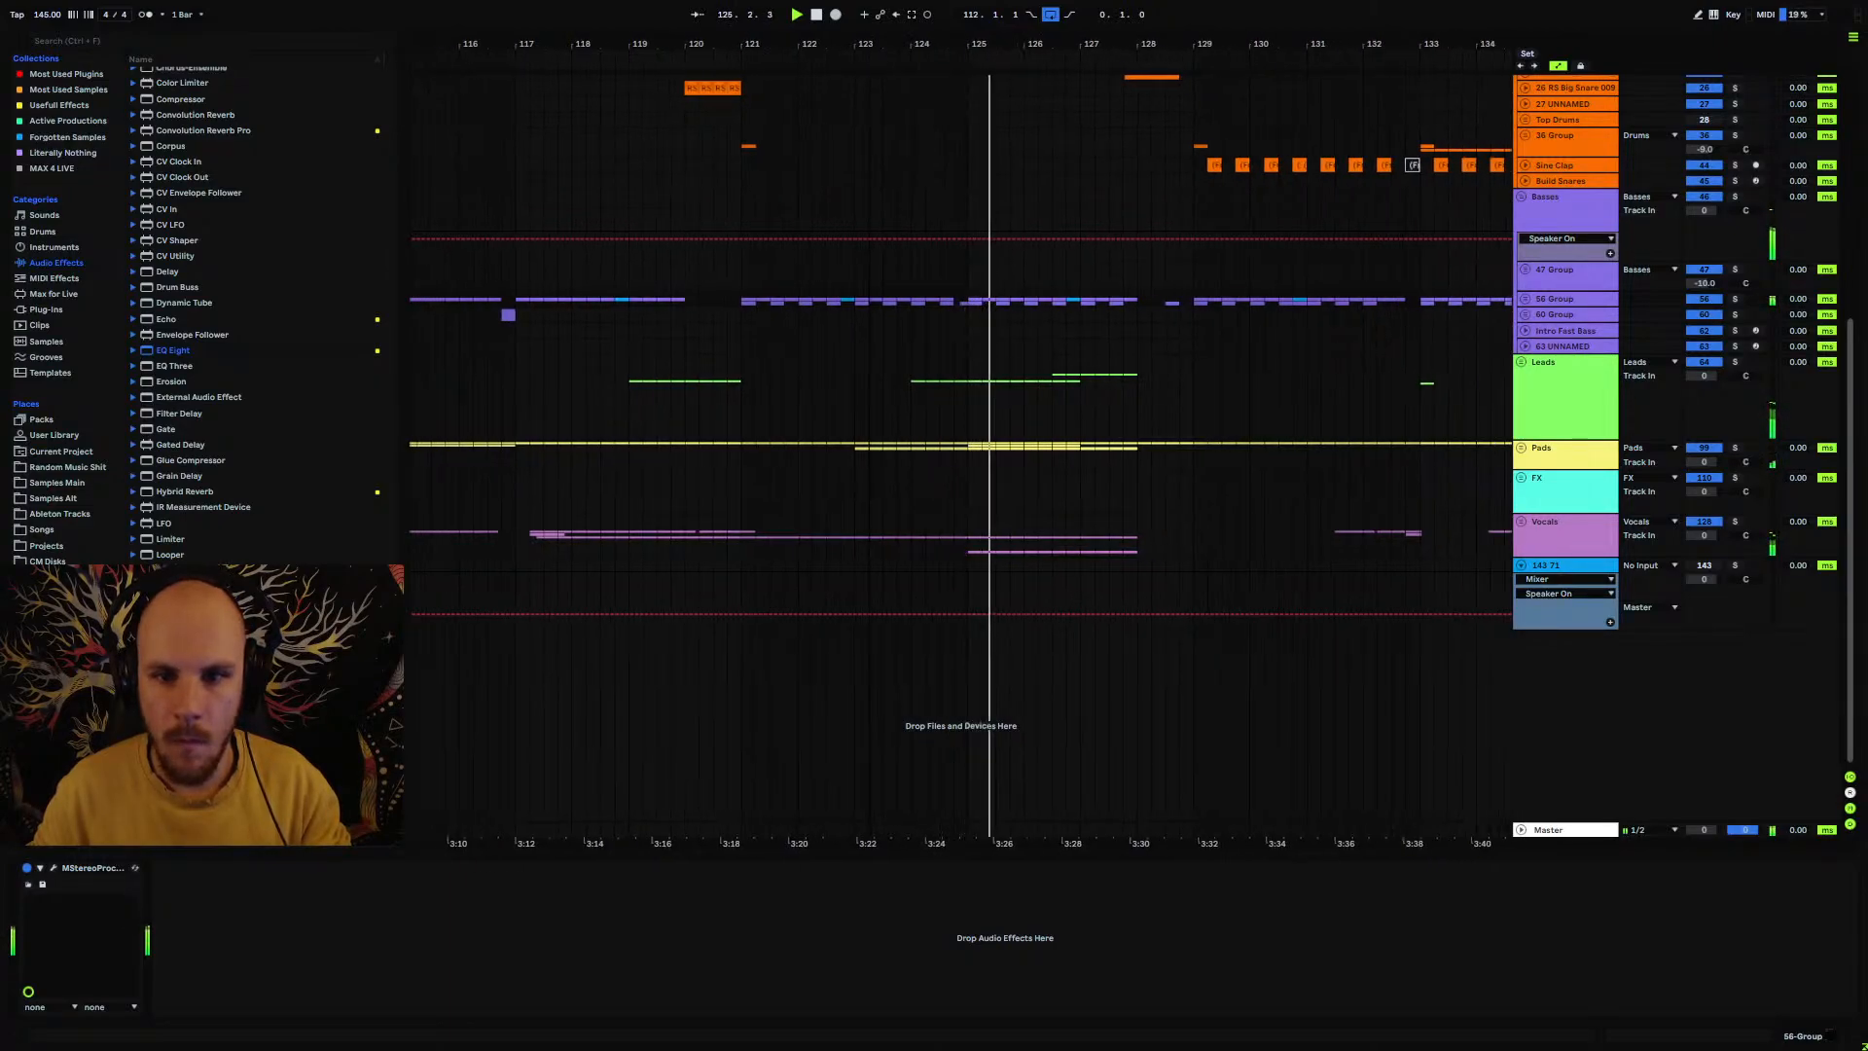
pyautogui.scroll(2, 1125, 356)
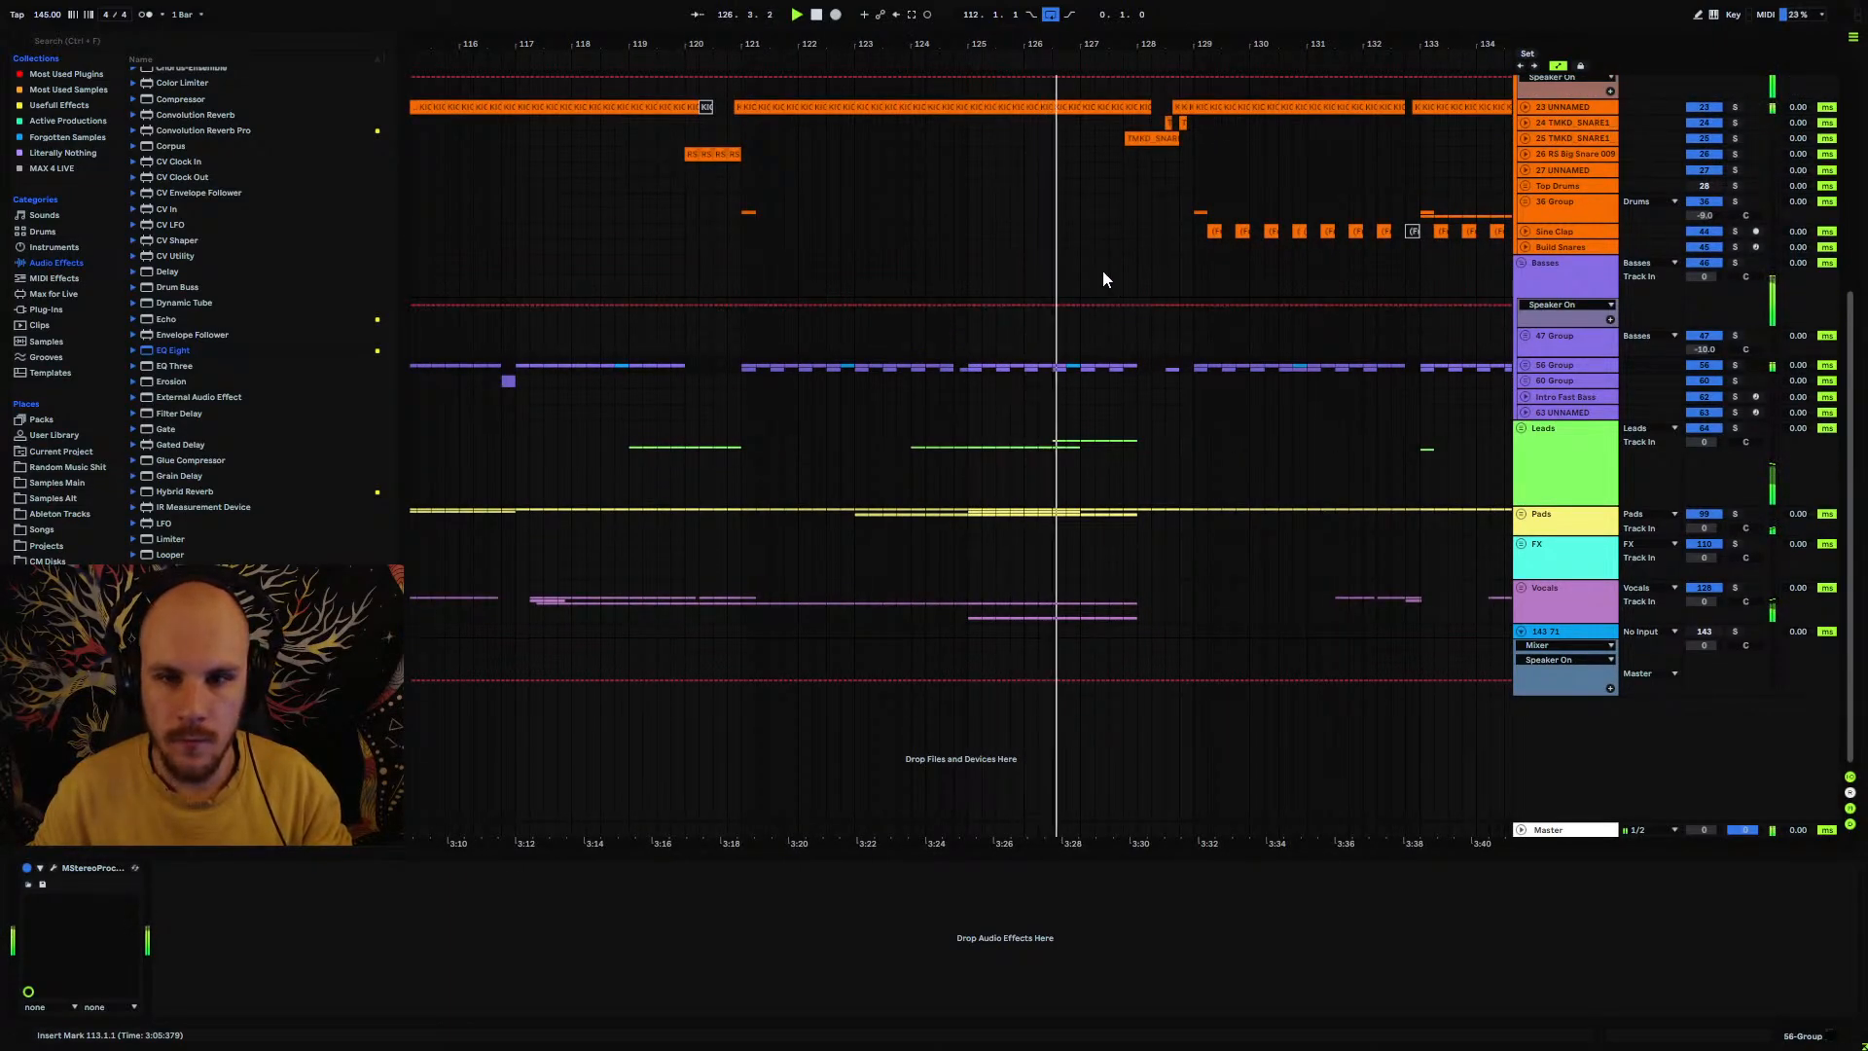
pyautogui.moveTo(1088, 45); pyautogui.dragTo(952, 44)
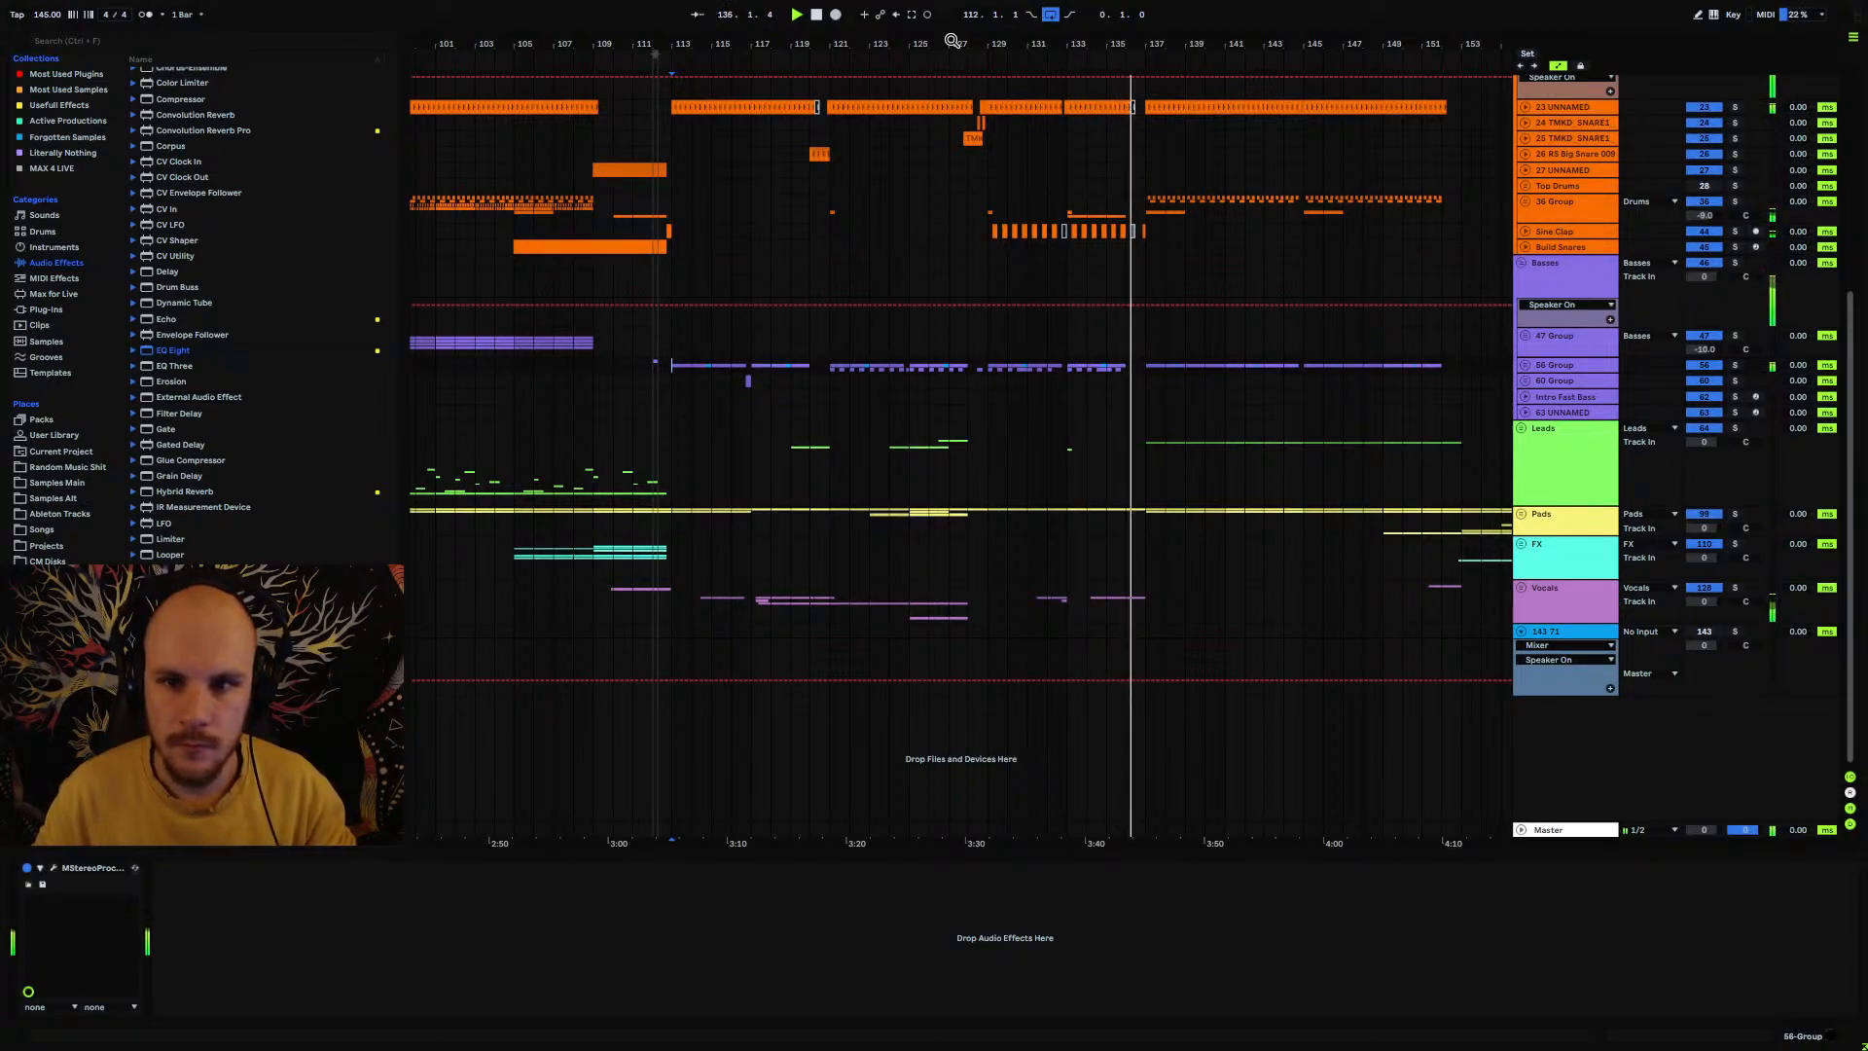
pyautogui.moveTo(1147, 46); pyautogui.dragTo(1147, 136)
pyautogui.moveTo(1001, 136); pyautogui.dragTo(1001, 25)
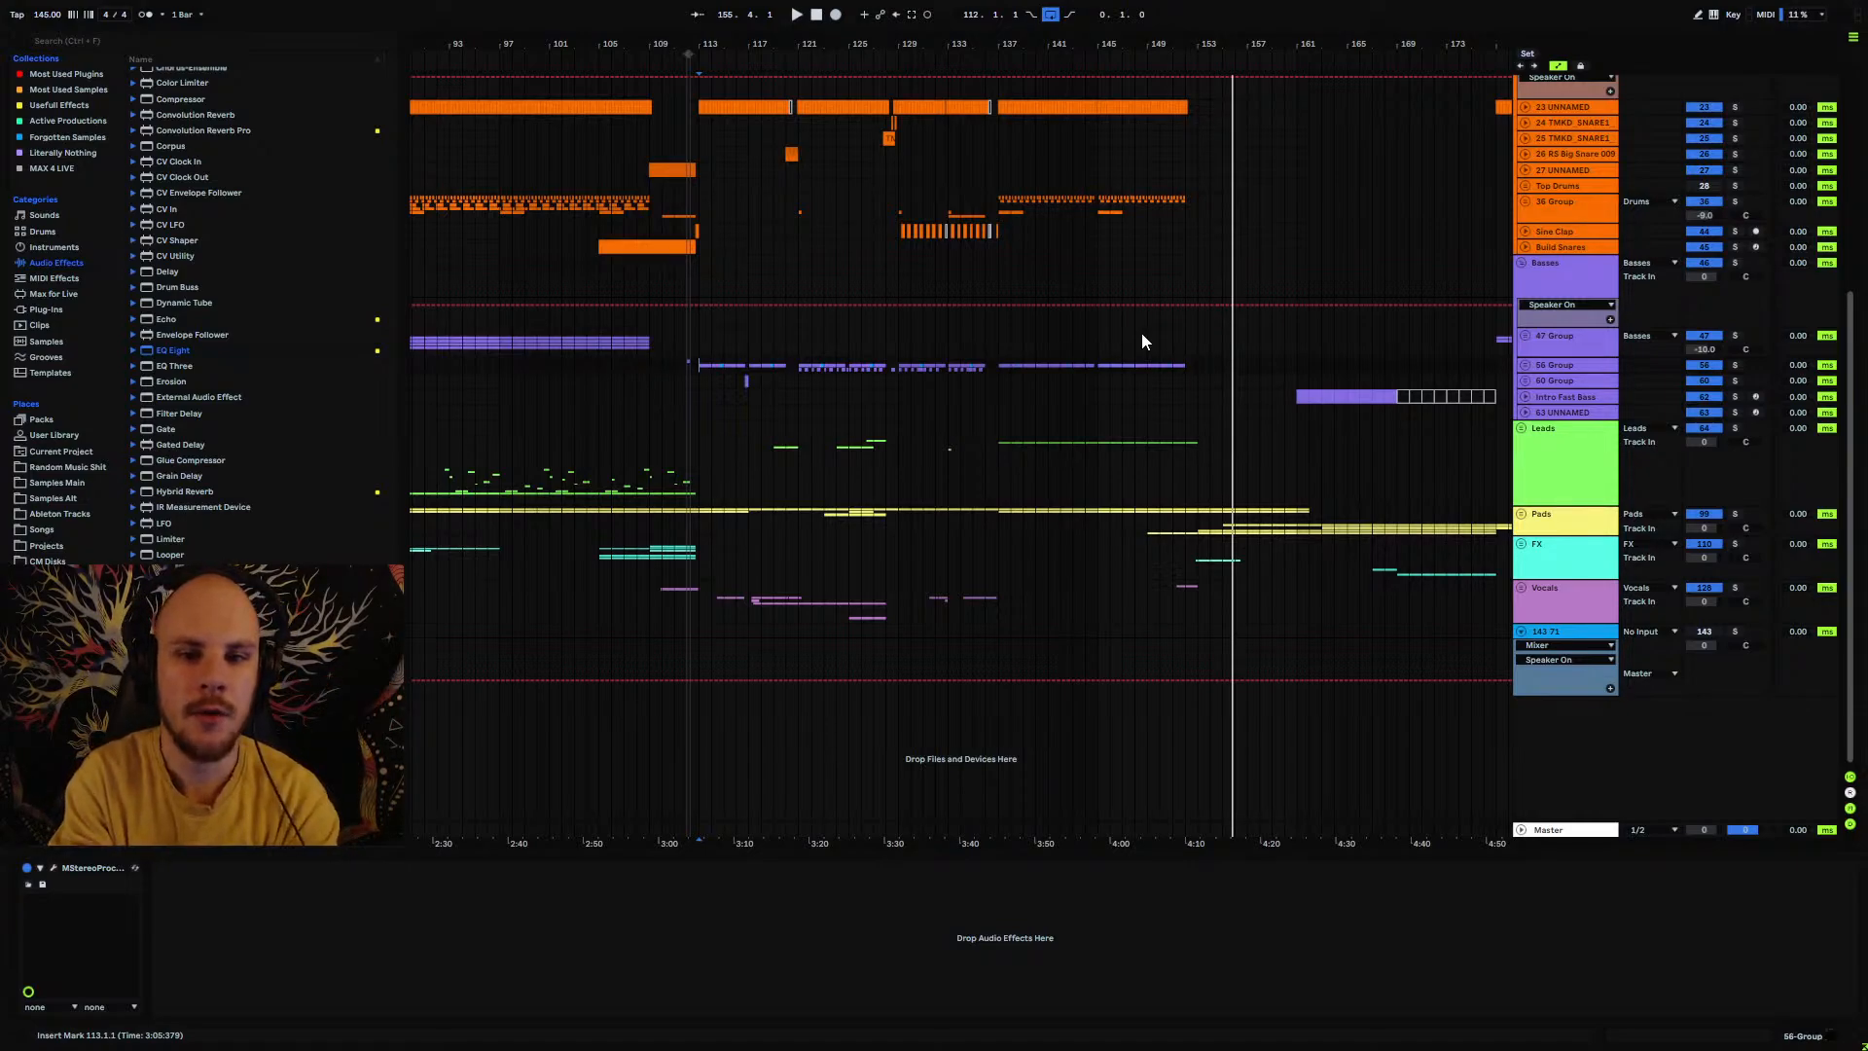
# Step: Check the tracks inside the Pads group and the 47 Group, folding each group again
pyautogui.click(1522, 515)
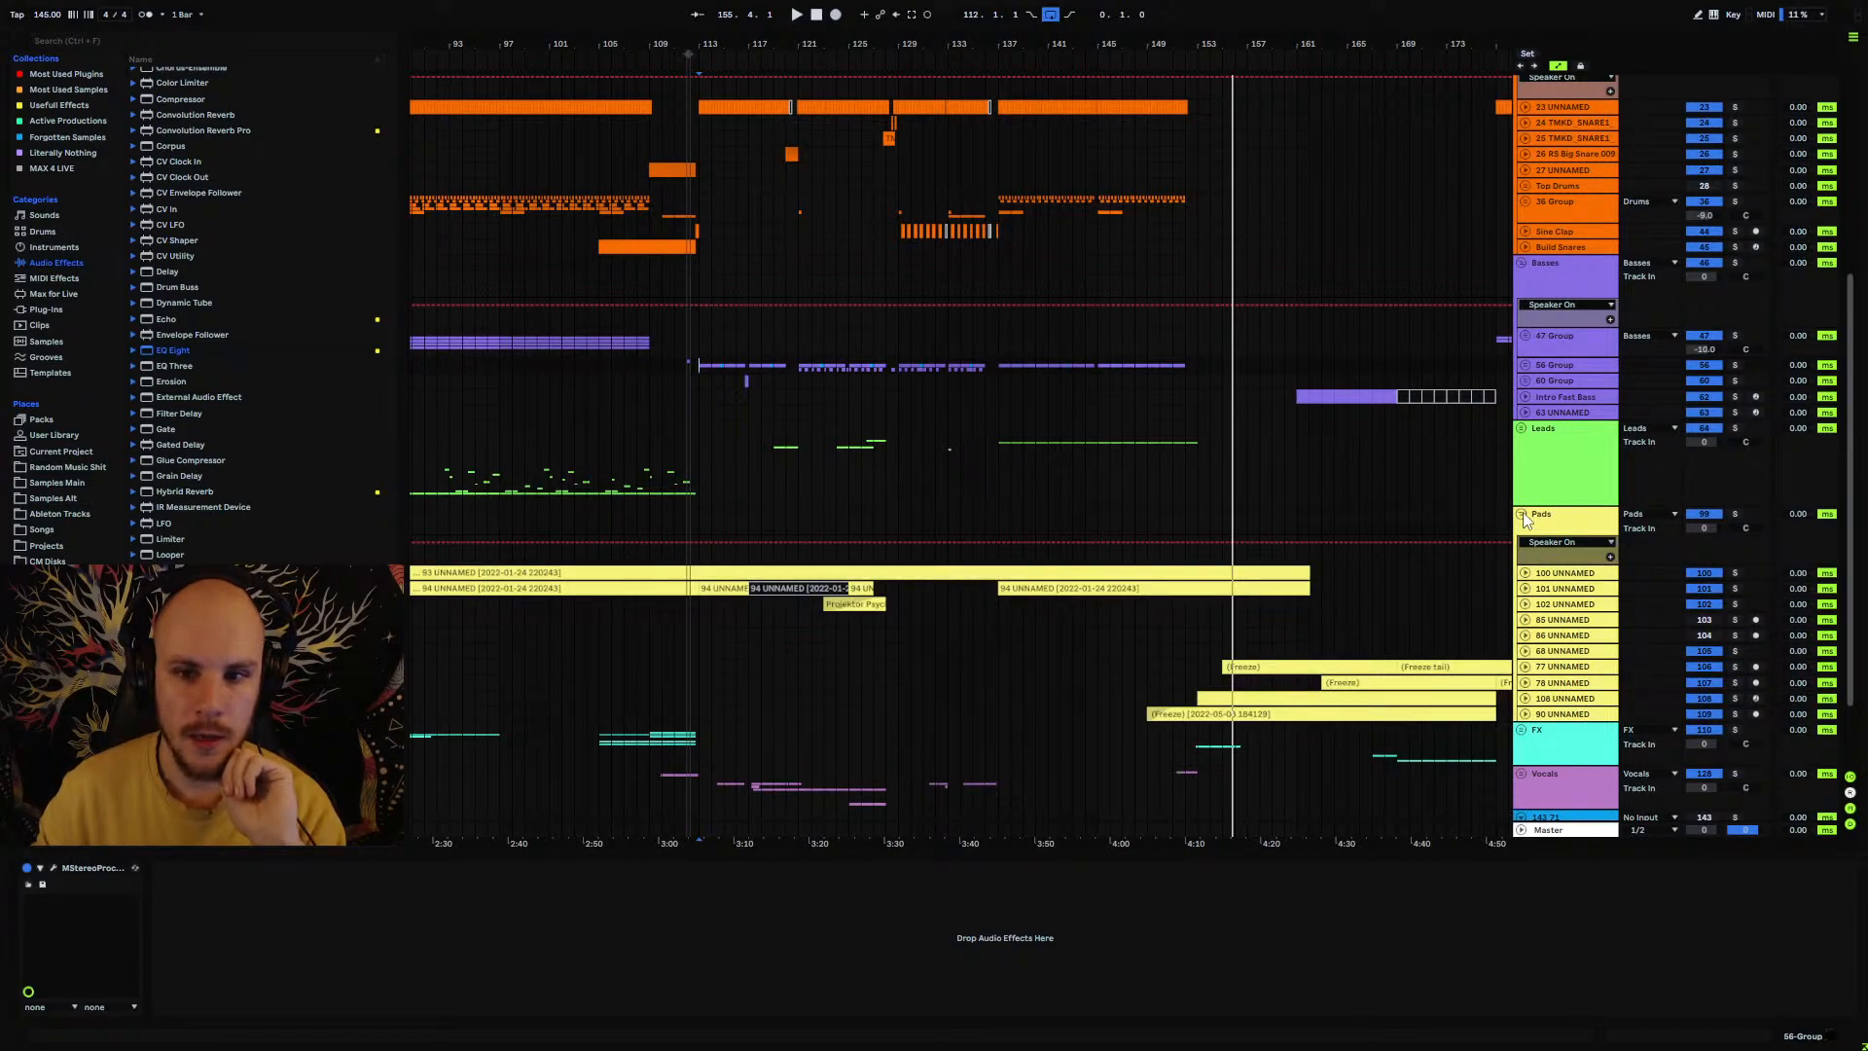
pyautogui.click(1522, 514)
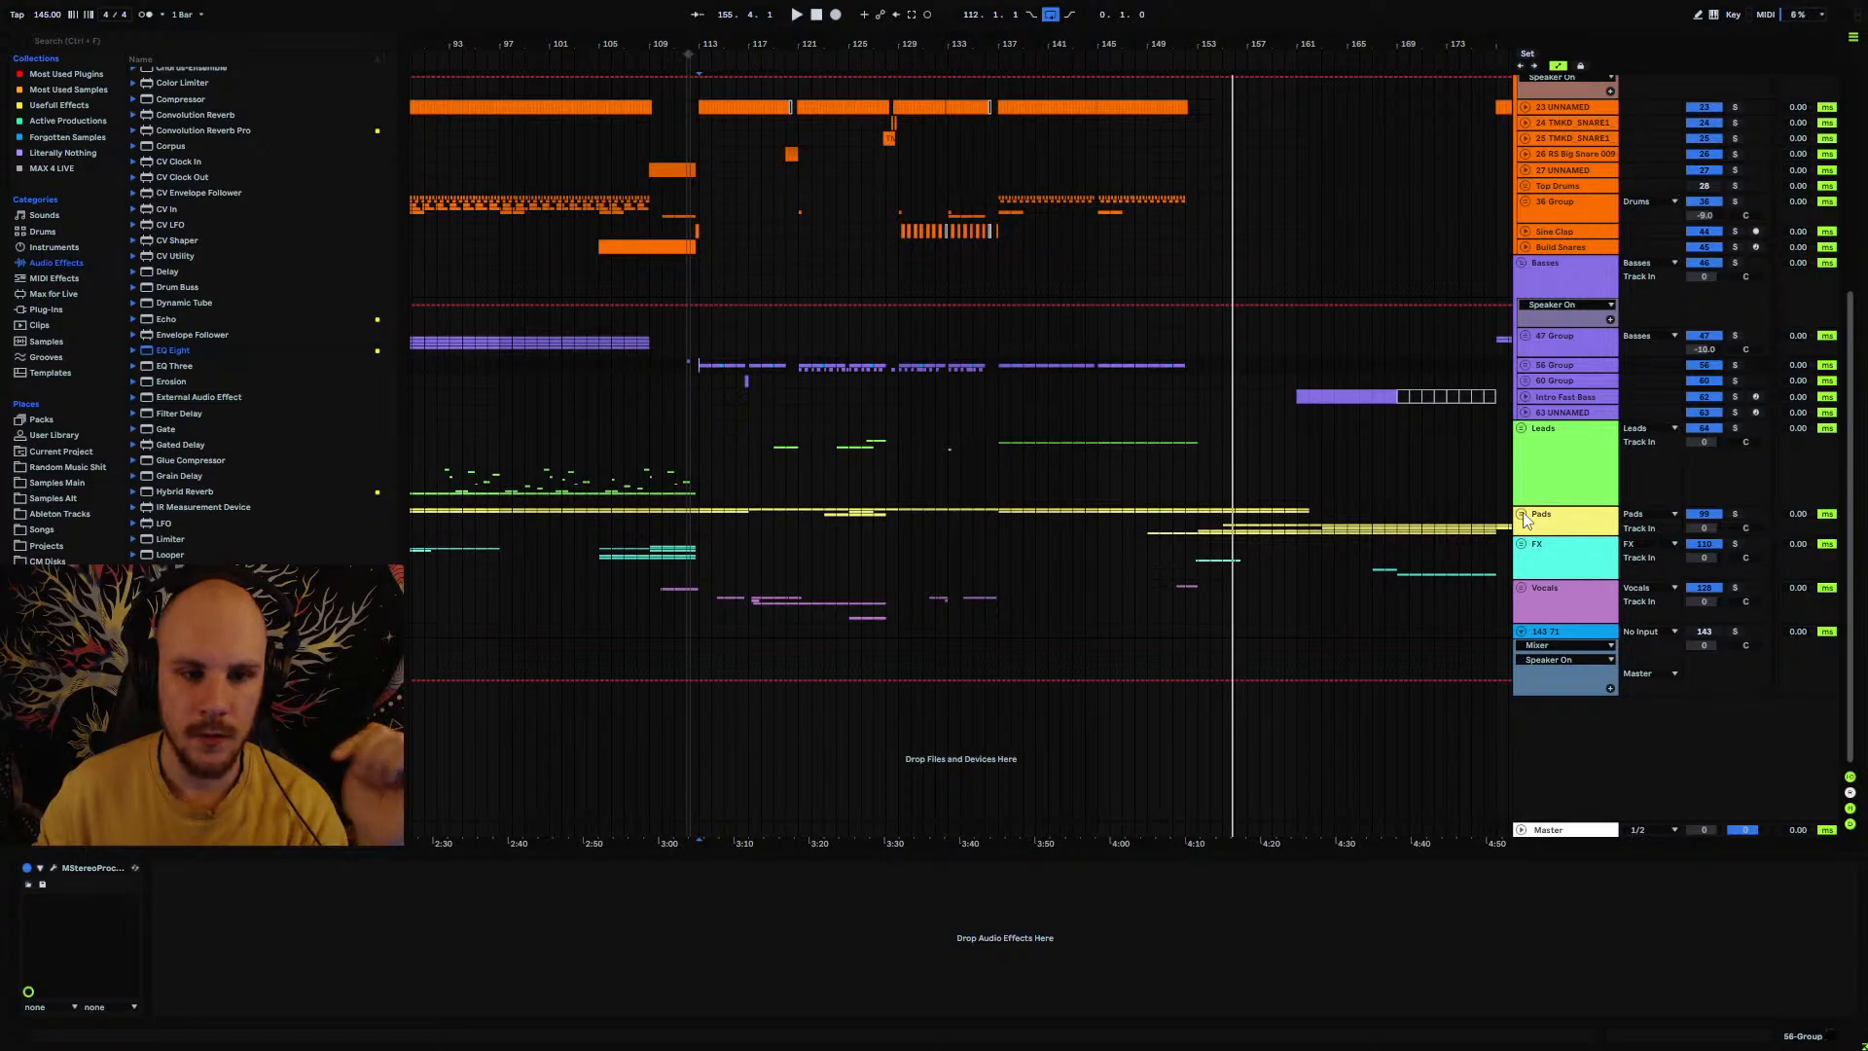
pyautogui.click(1526, 337)
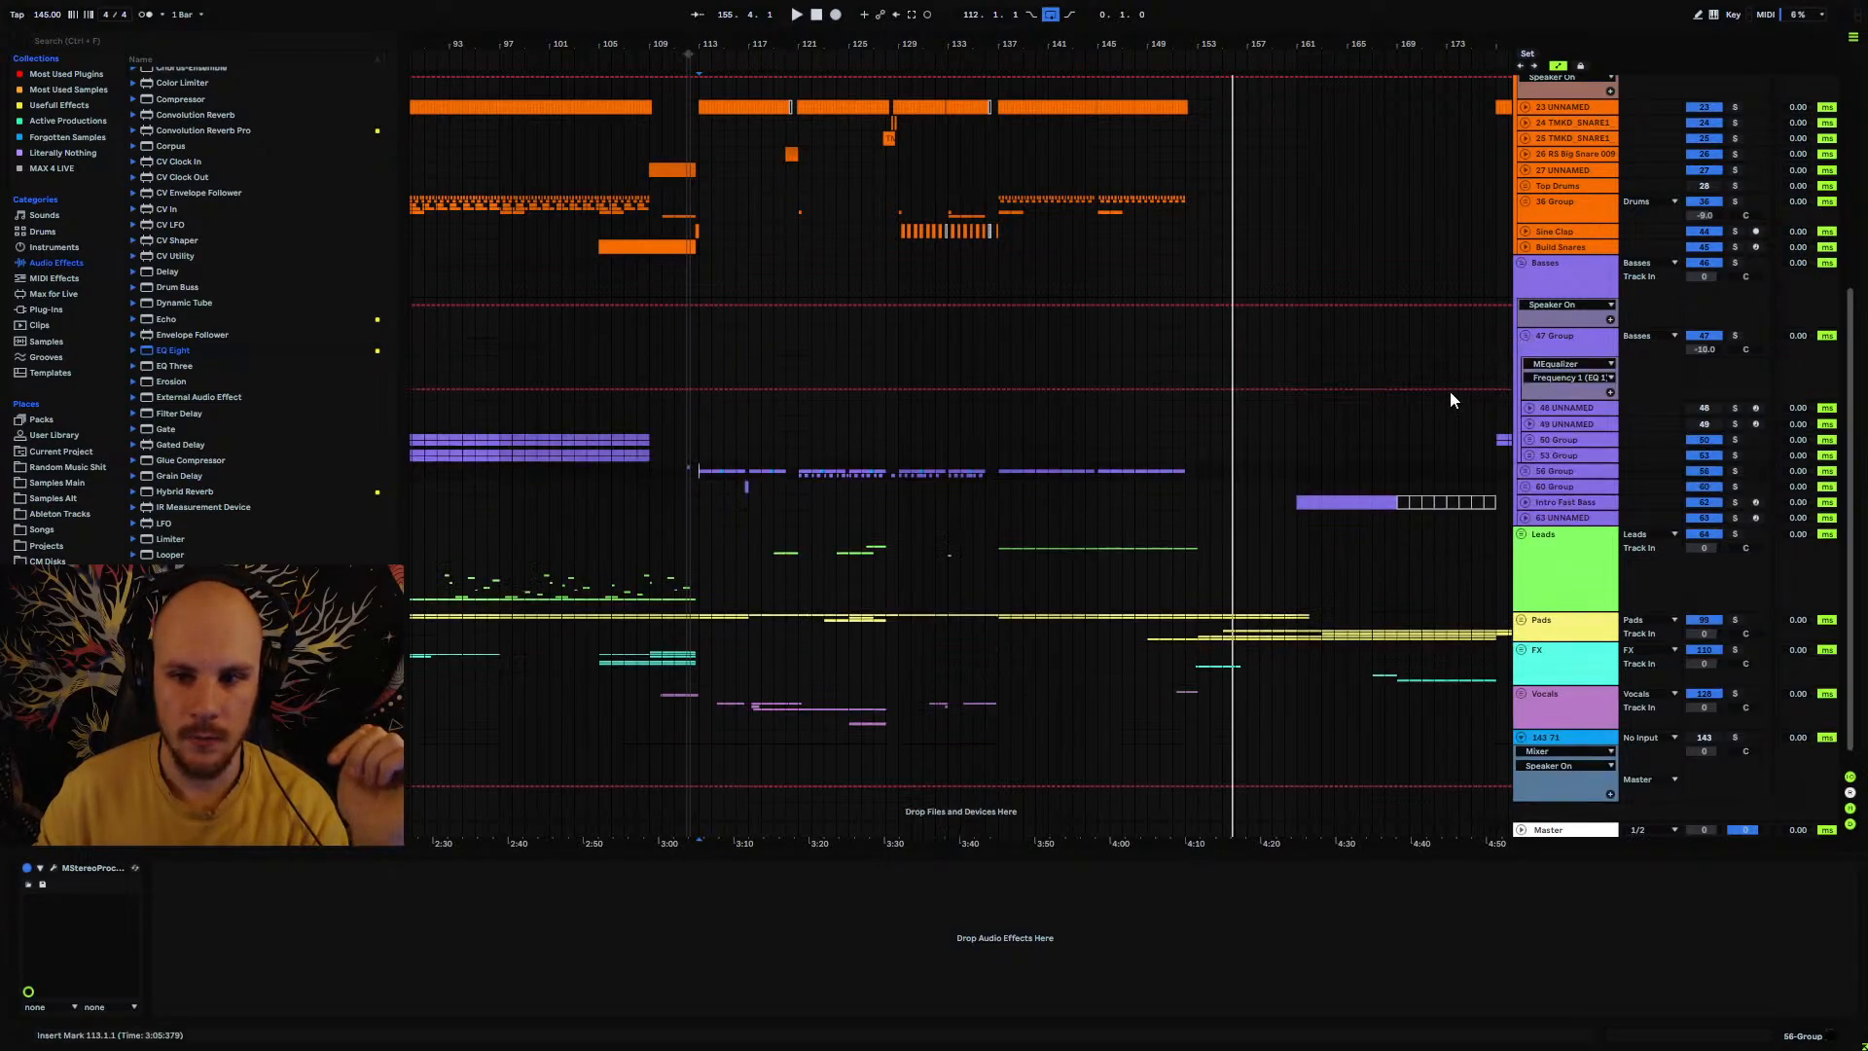
pyautogui.click(1525, 336)
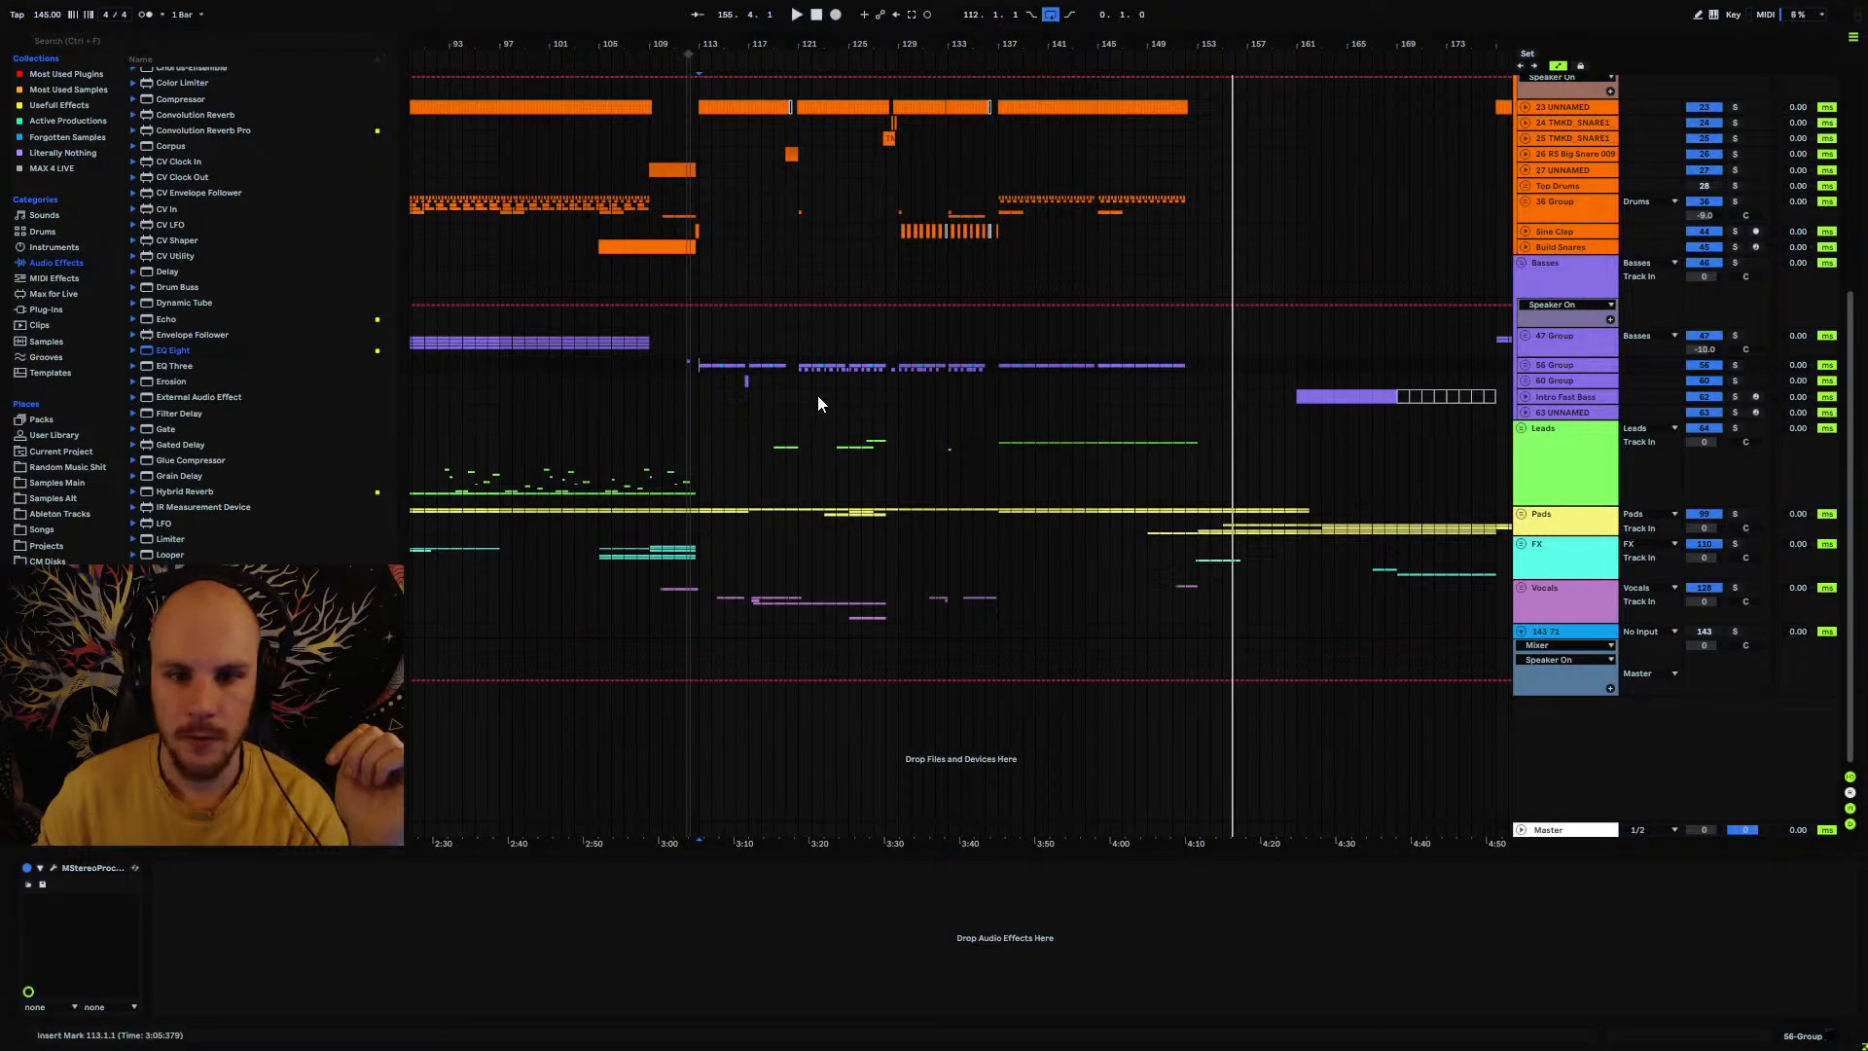
# Step: Try to consolidate the one-bar selection at bar 120 on the 60 Group track
pyautogui.click(794, 381)
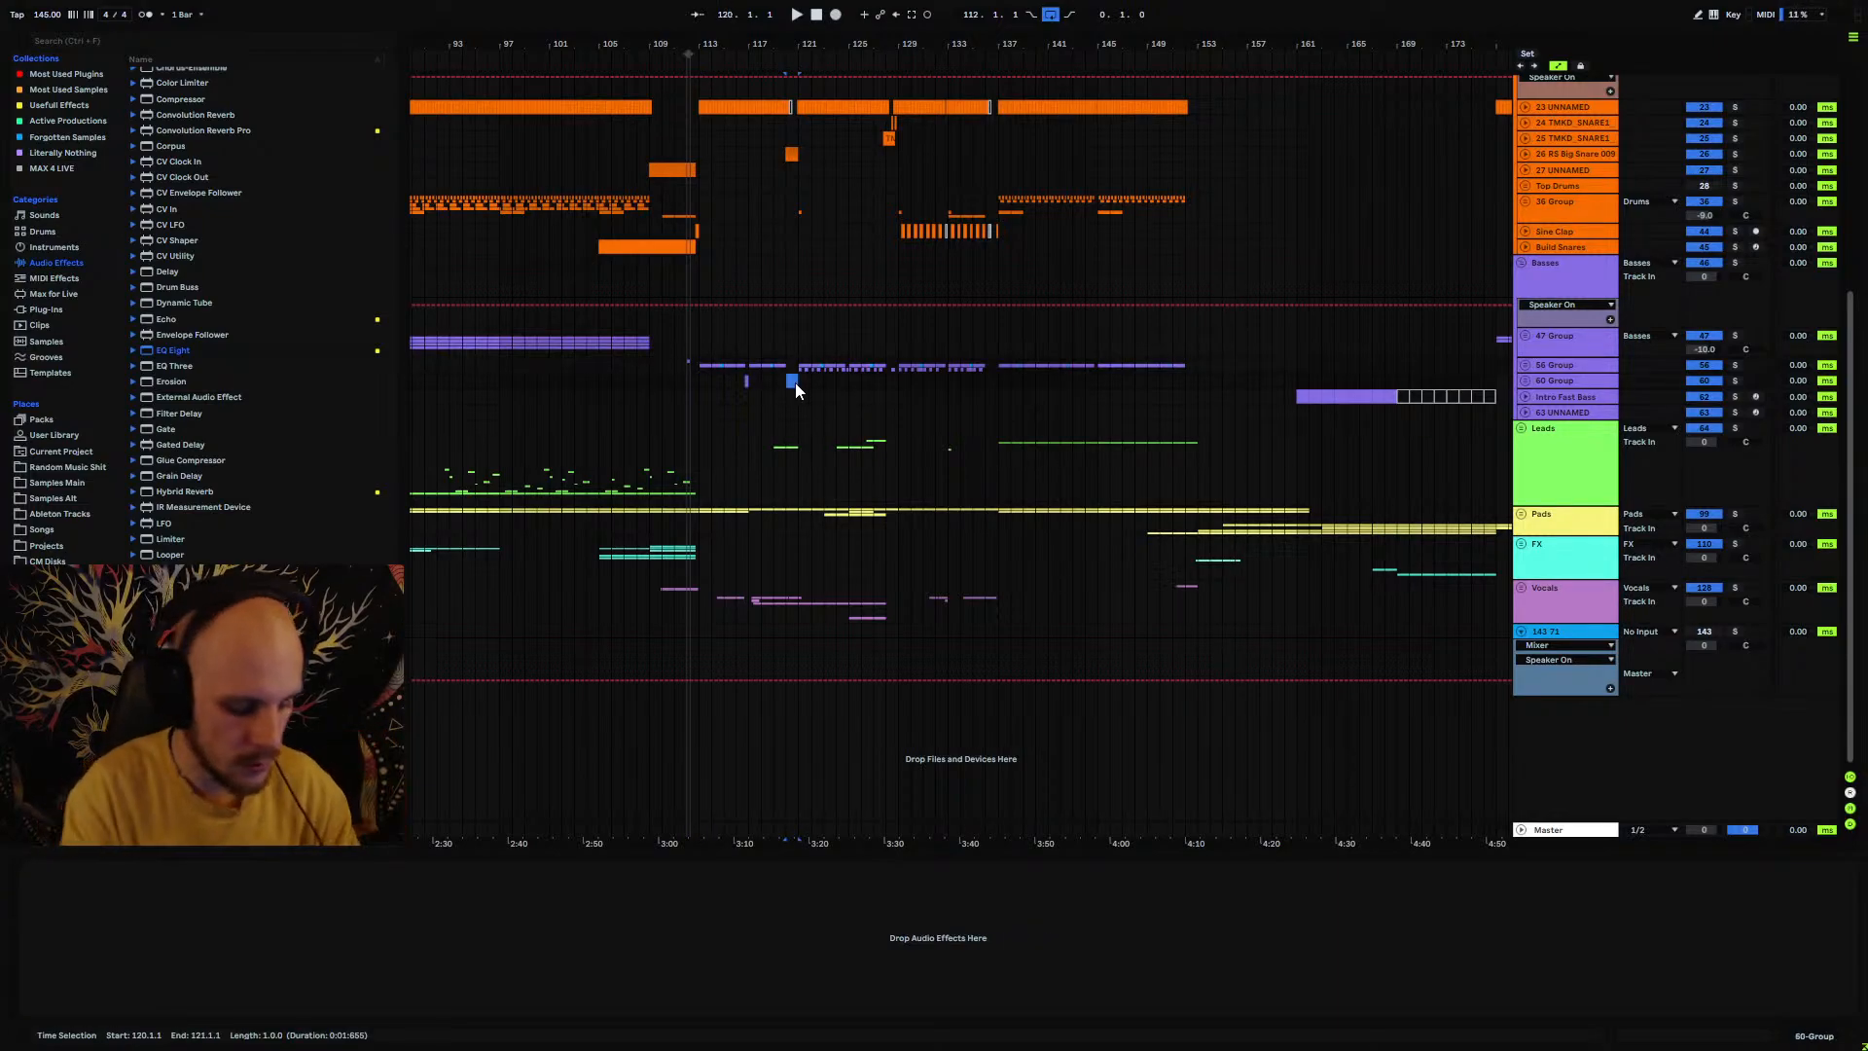
pyautogui.hotkey('ctrl', 'j')
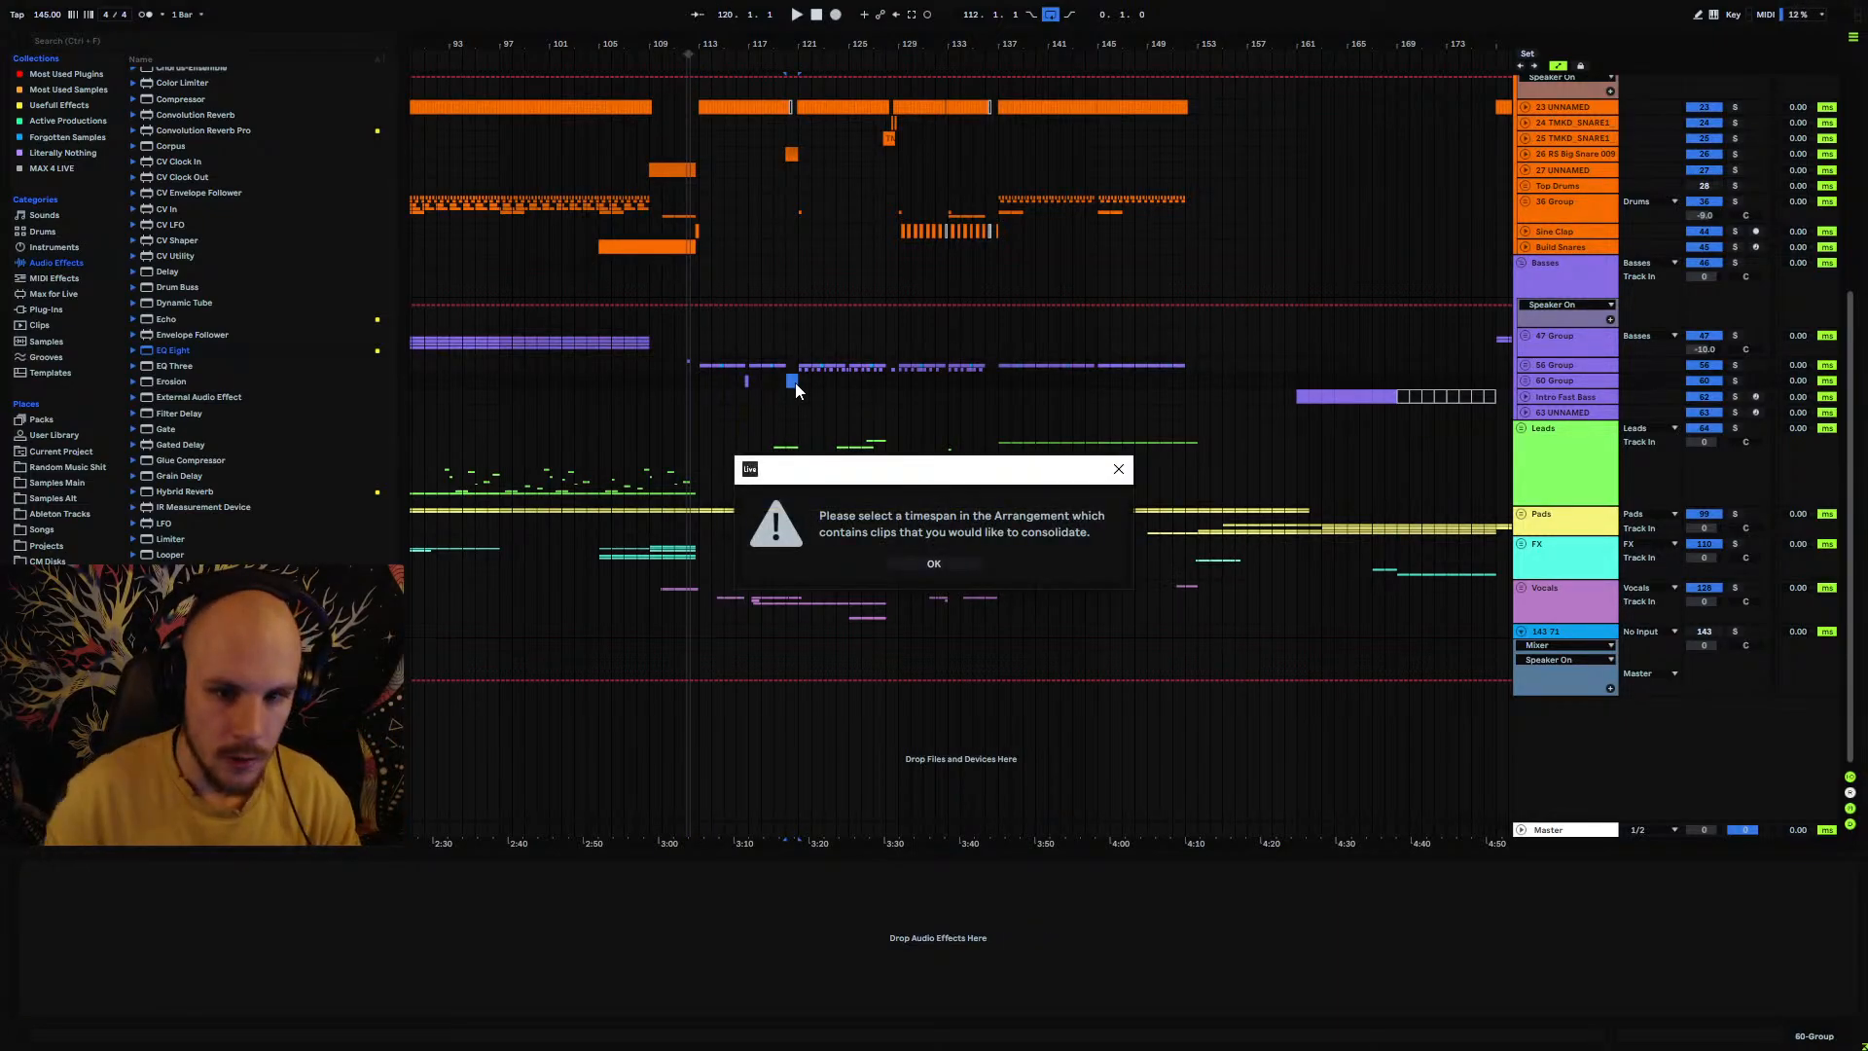
pyautogui.click(938, 564)
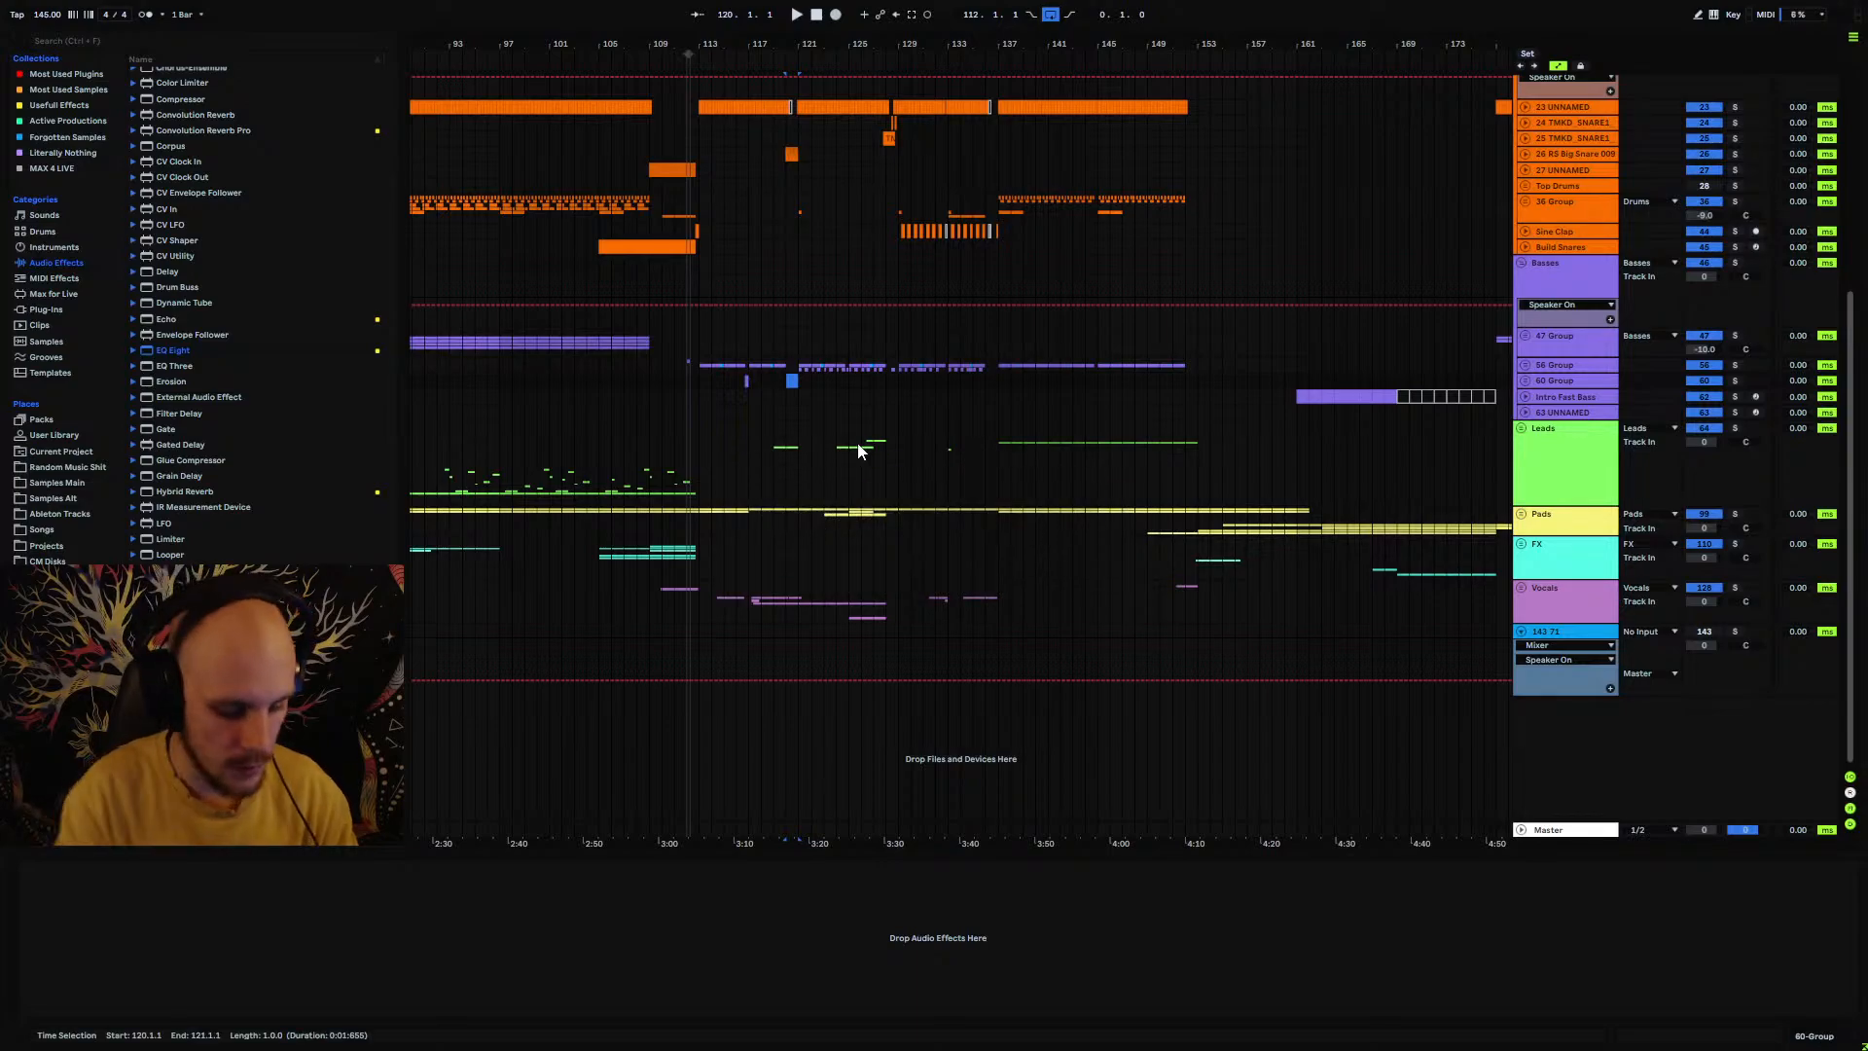
pyautogui.hotkey('ctrl', 'j')
pyautogui.click(934, 563)
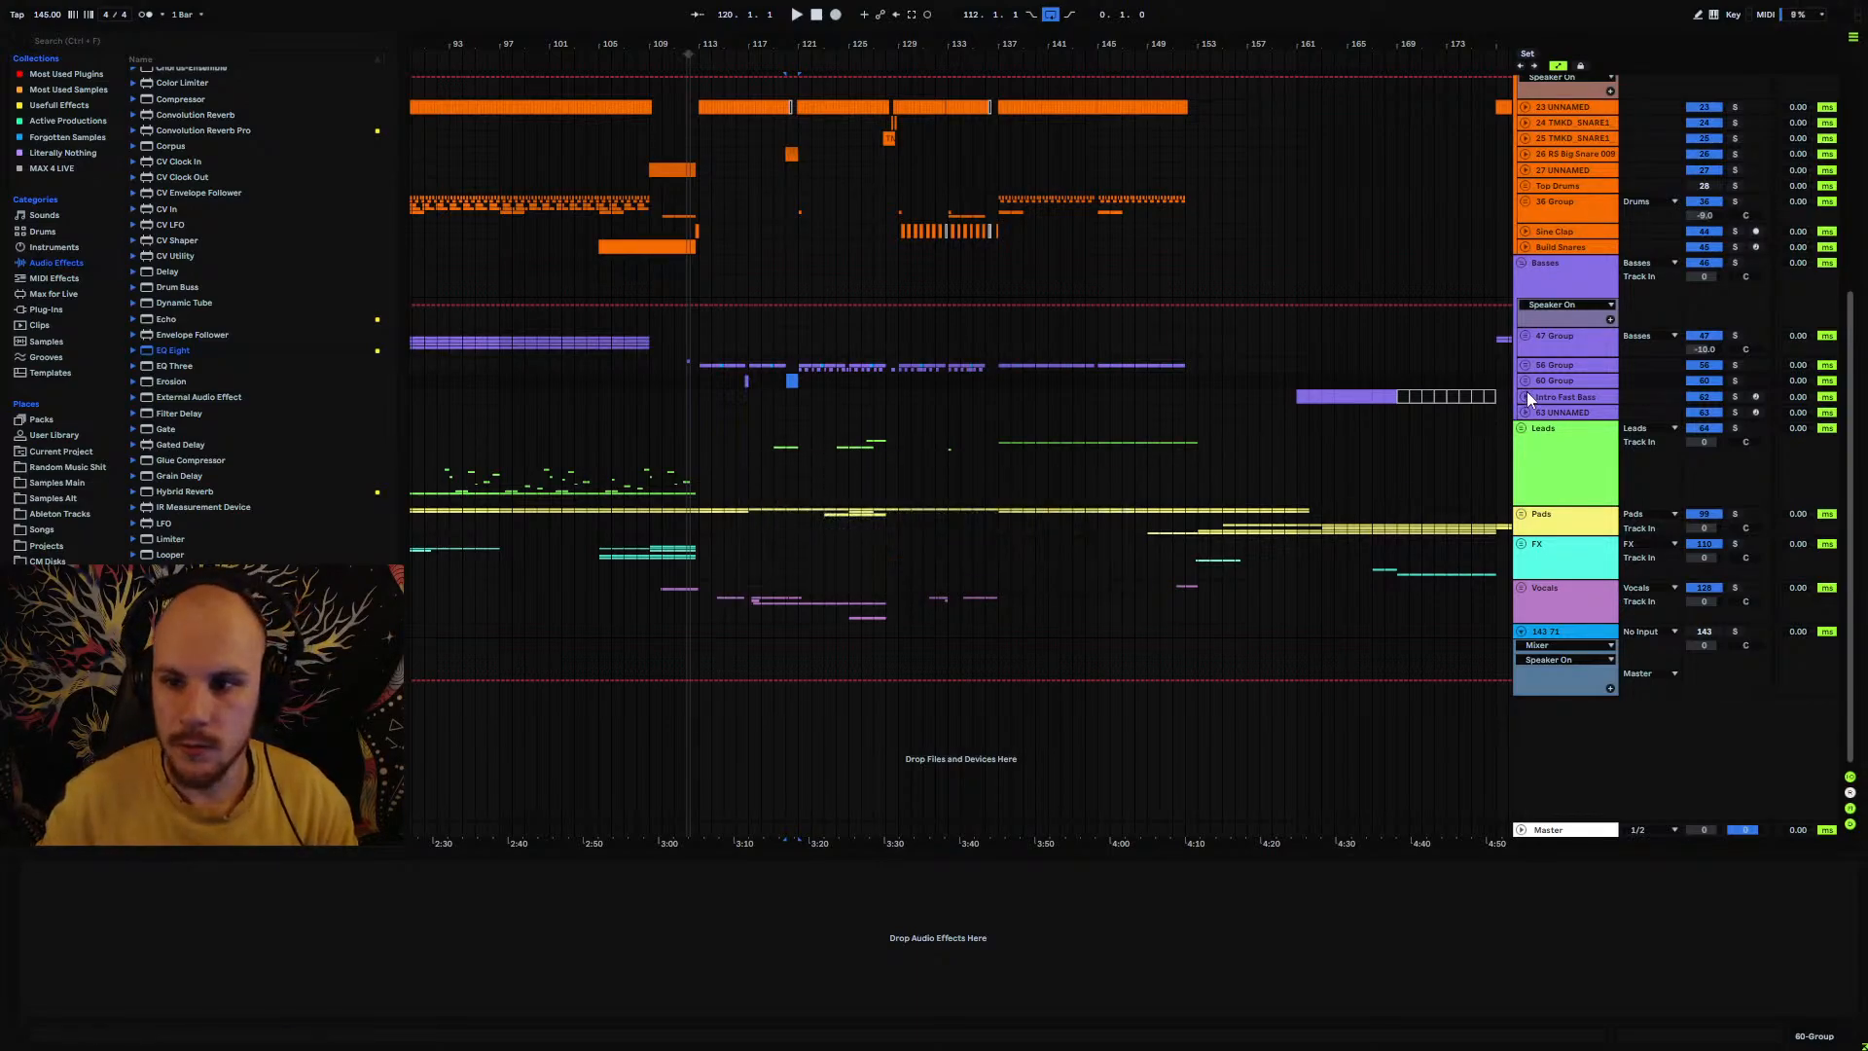
# Step: Create a two-bar MIDI clip at bar 148 on the Intro Fast Bass track and add an A2 note at its start
pyautogui.doubleClick(1164, 395)
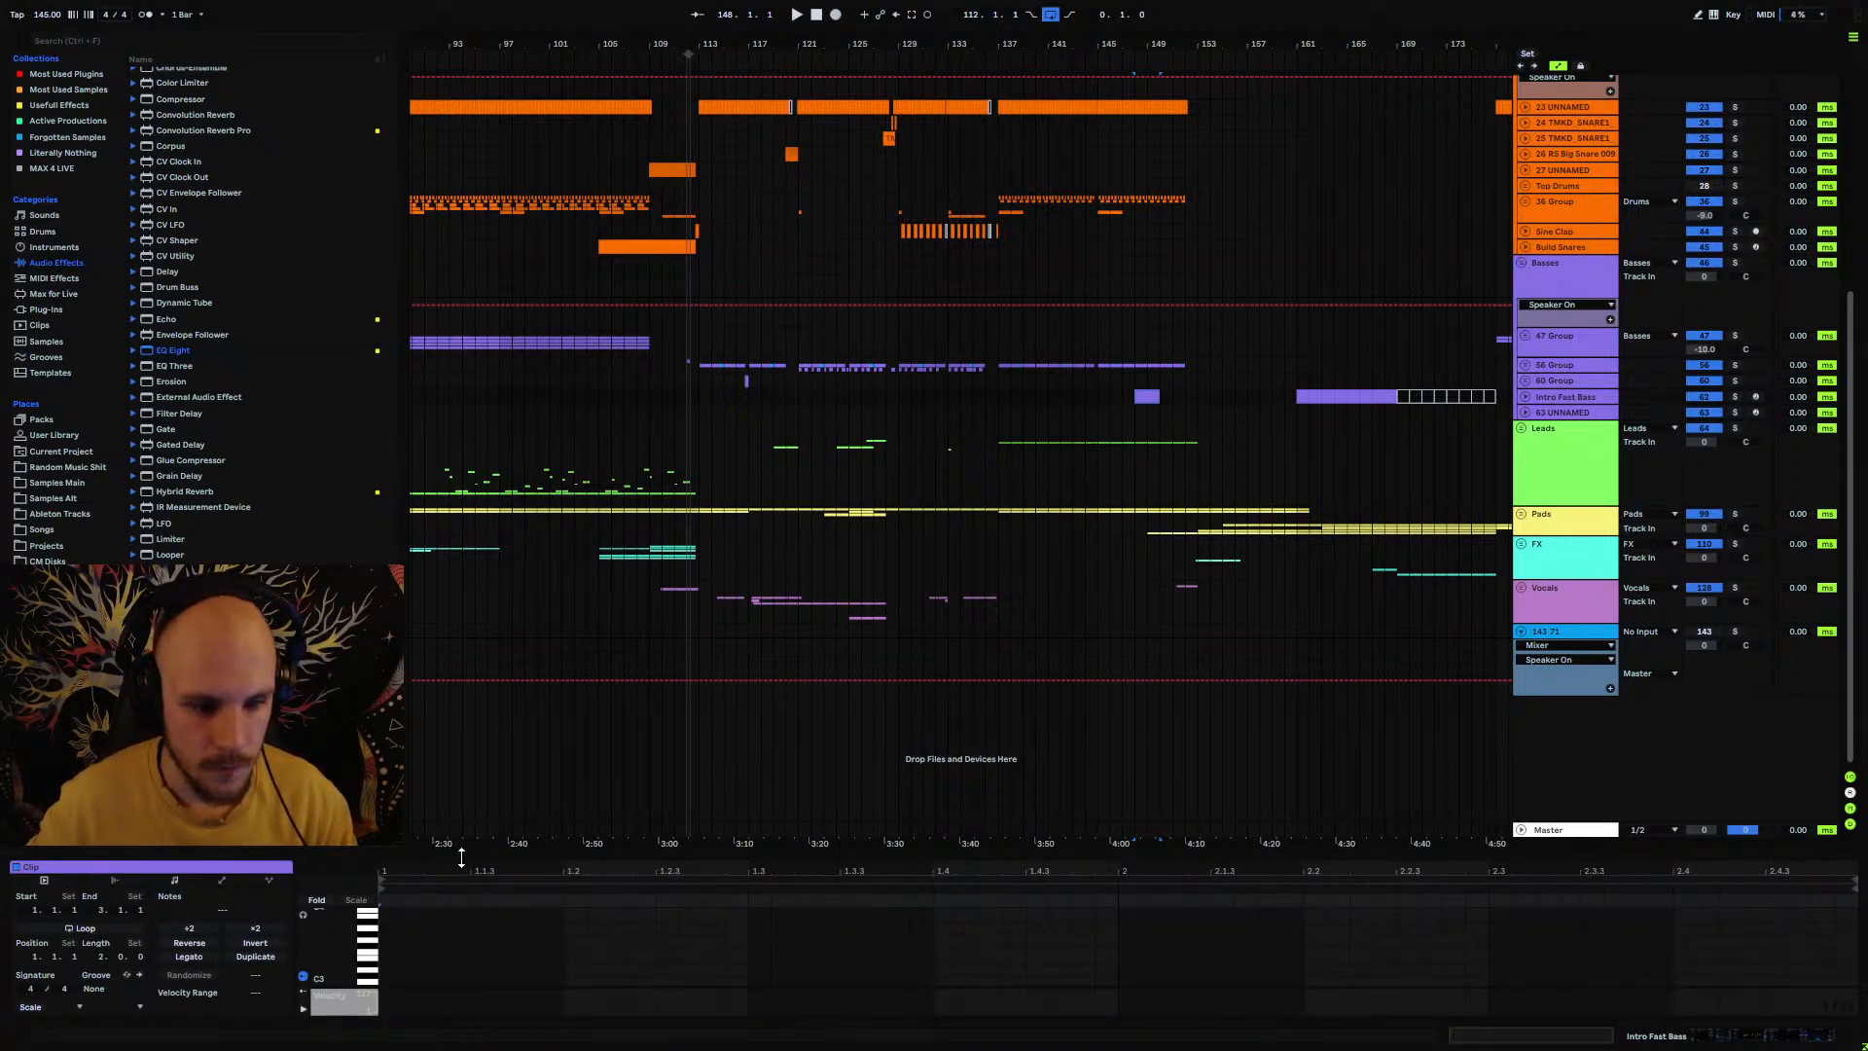
pyautogui.moveTo(461, 856); pyautogui.dragTo(494, 664)
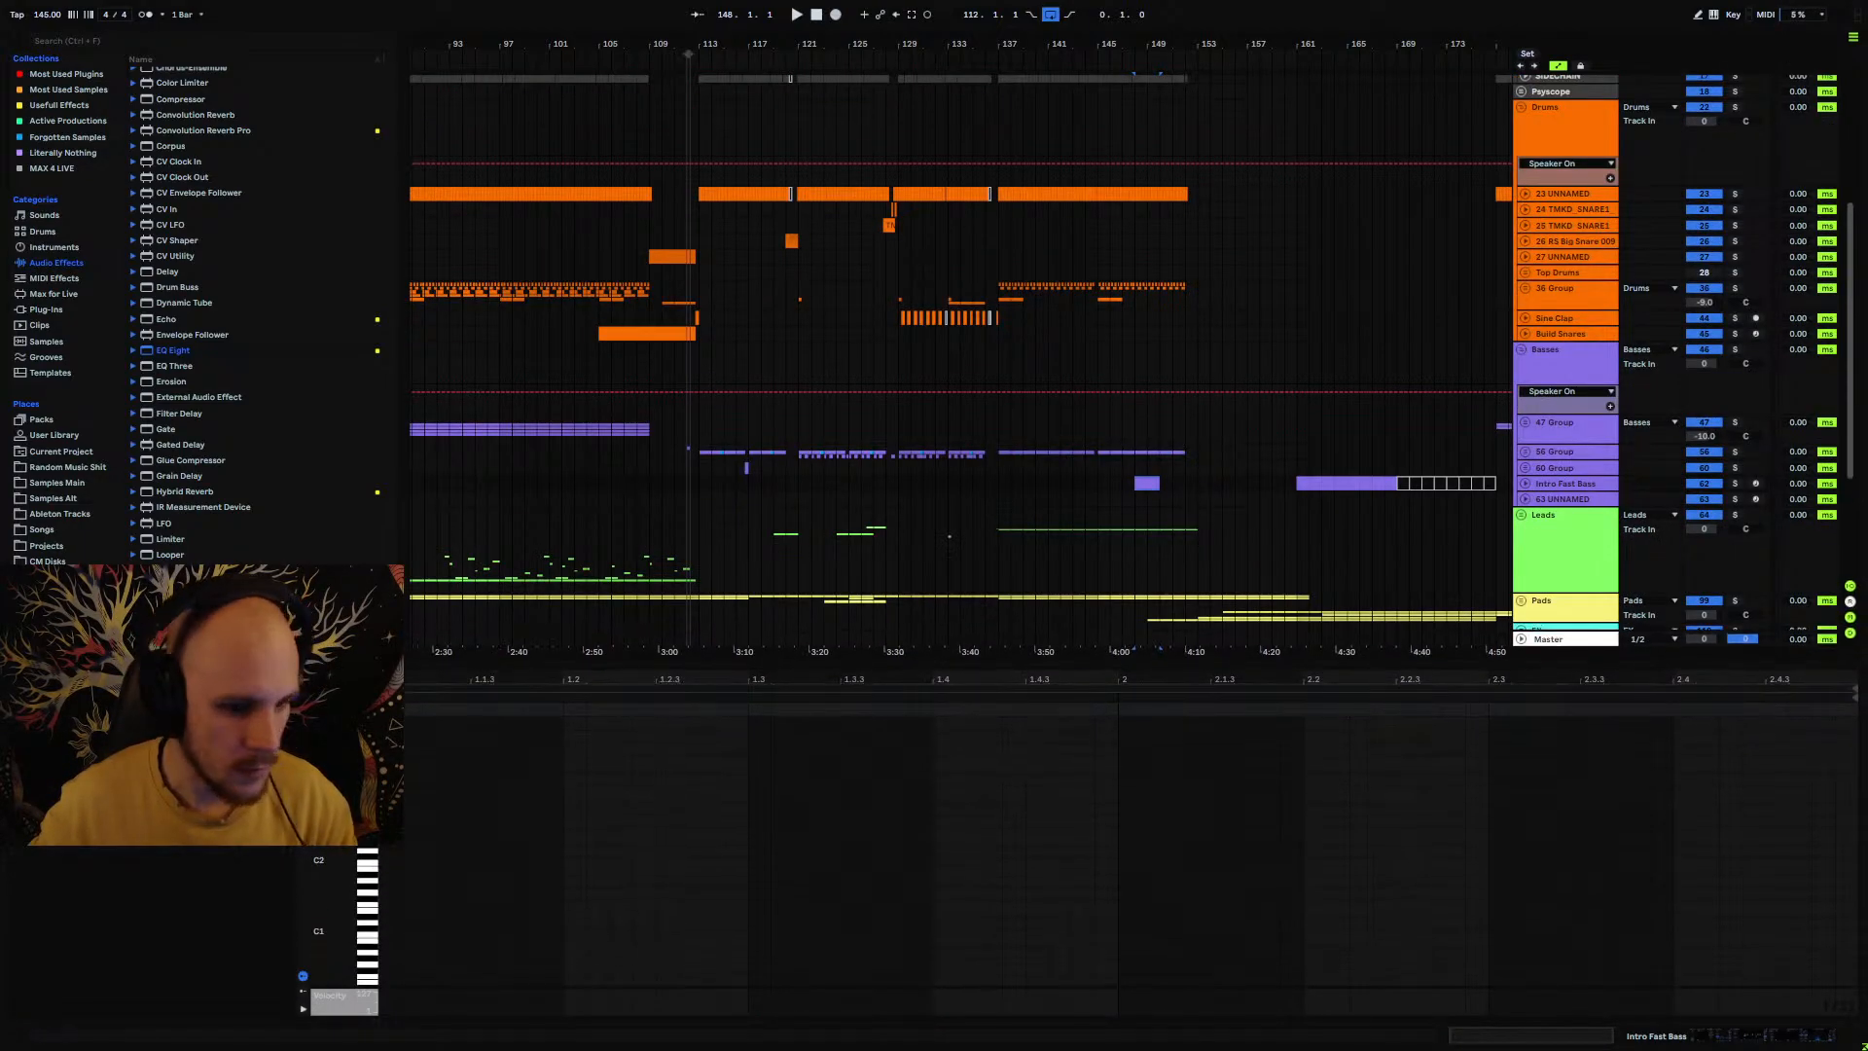
pyautogui.moveTo(332, 799); pyautogui.dragTo(385, 798)
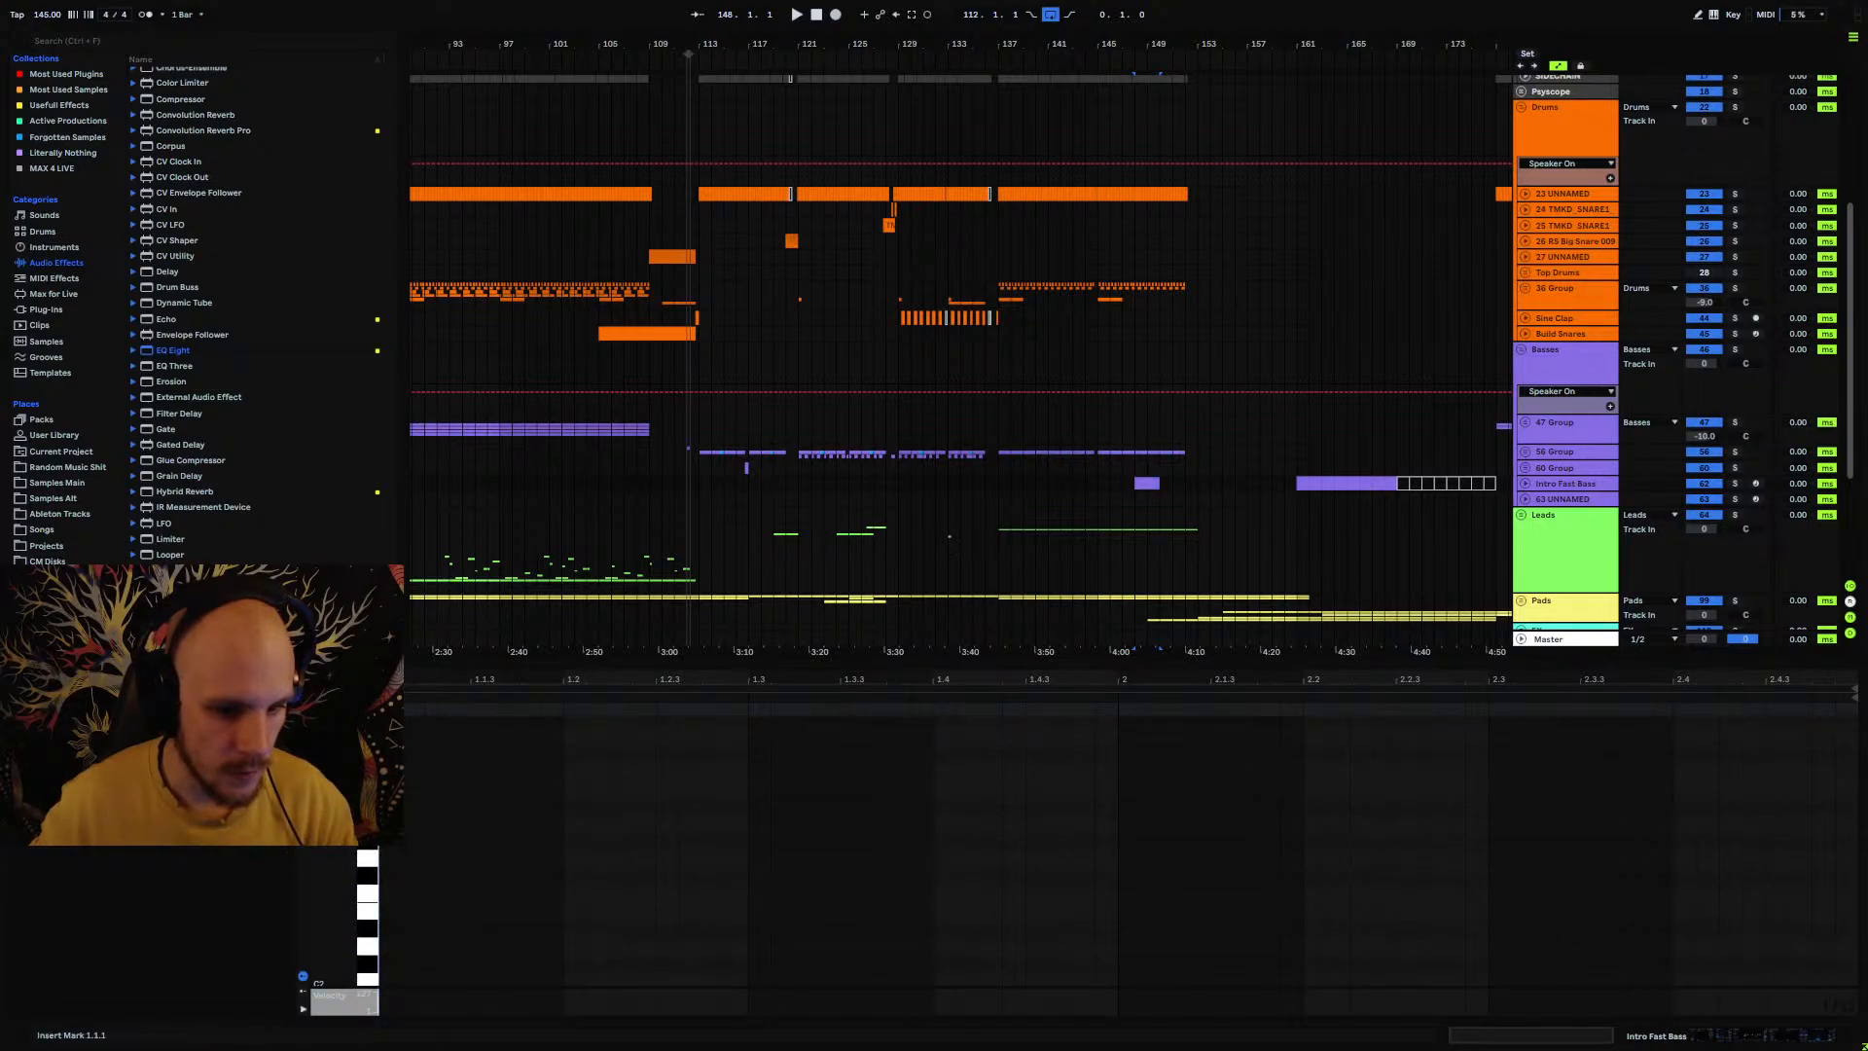
pyautogui.doubleClick(390, 823)
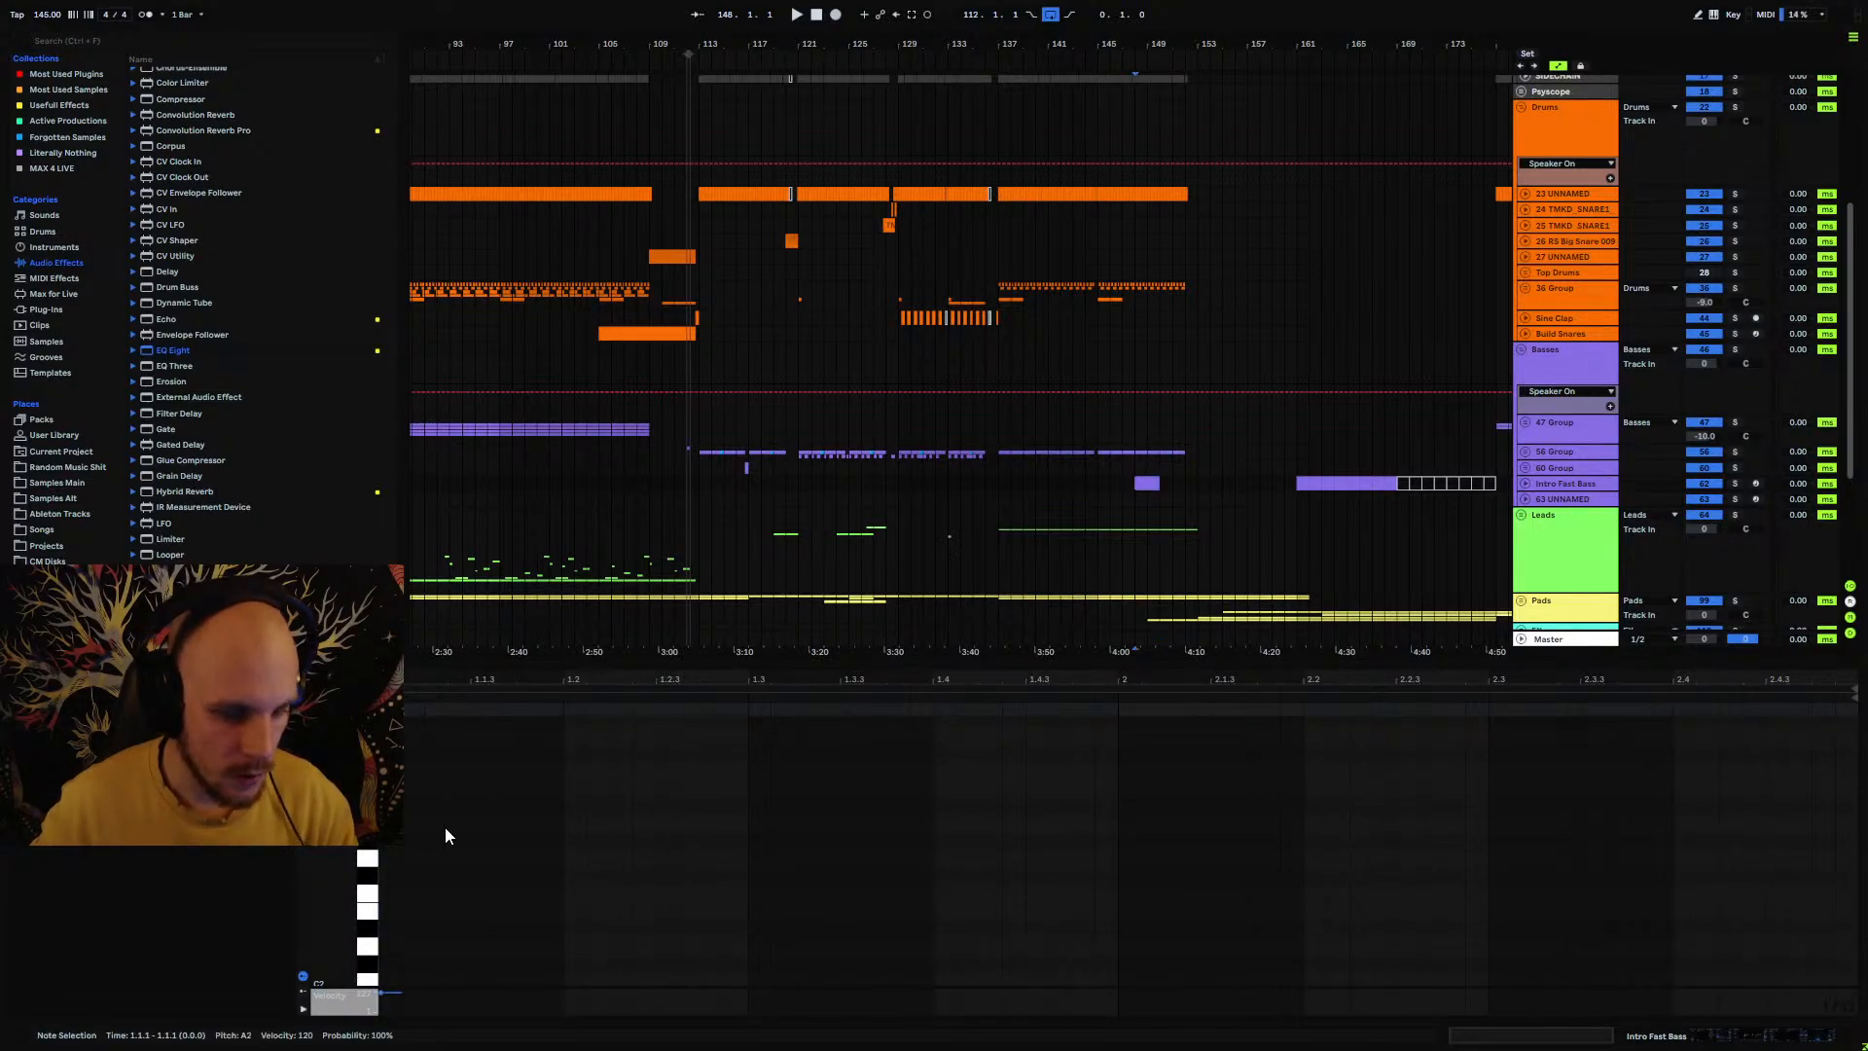
# Step: Duplicate the note repeatedly and raise each copy to build a rising run from A2 through B2, C3, D3 and E3
pyautogui.hotkey('ctrl', 'd')
pyautogui.press('Up')
pyautogui.press('Up')
pyautogui.hotkey('ctrl', 'd')
pyautogui.press('Up')
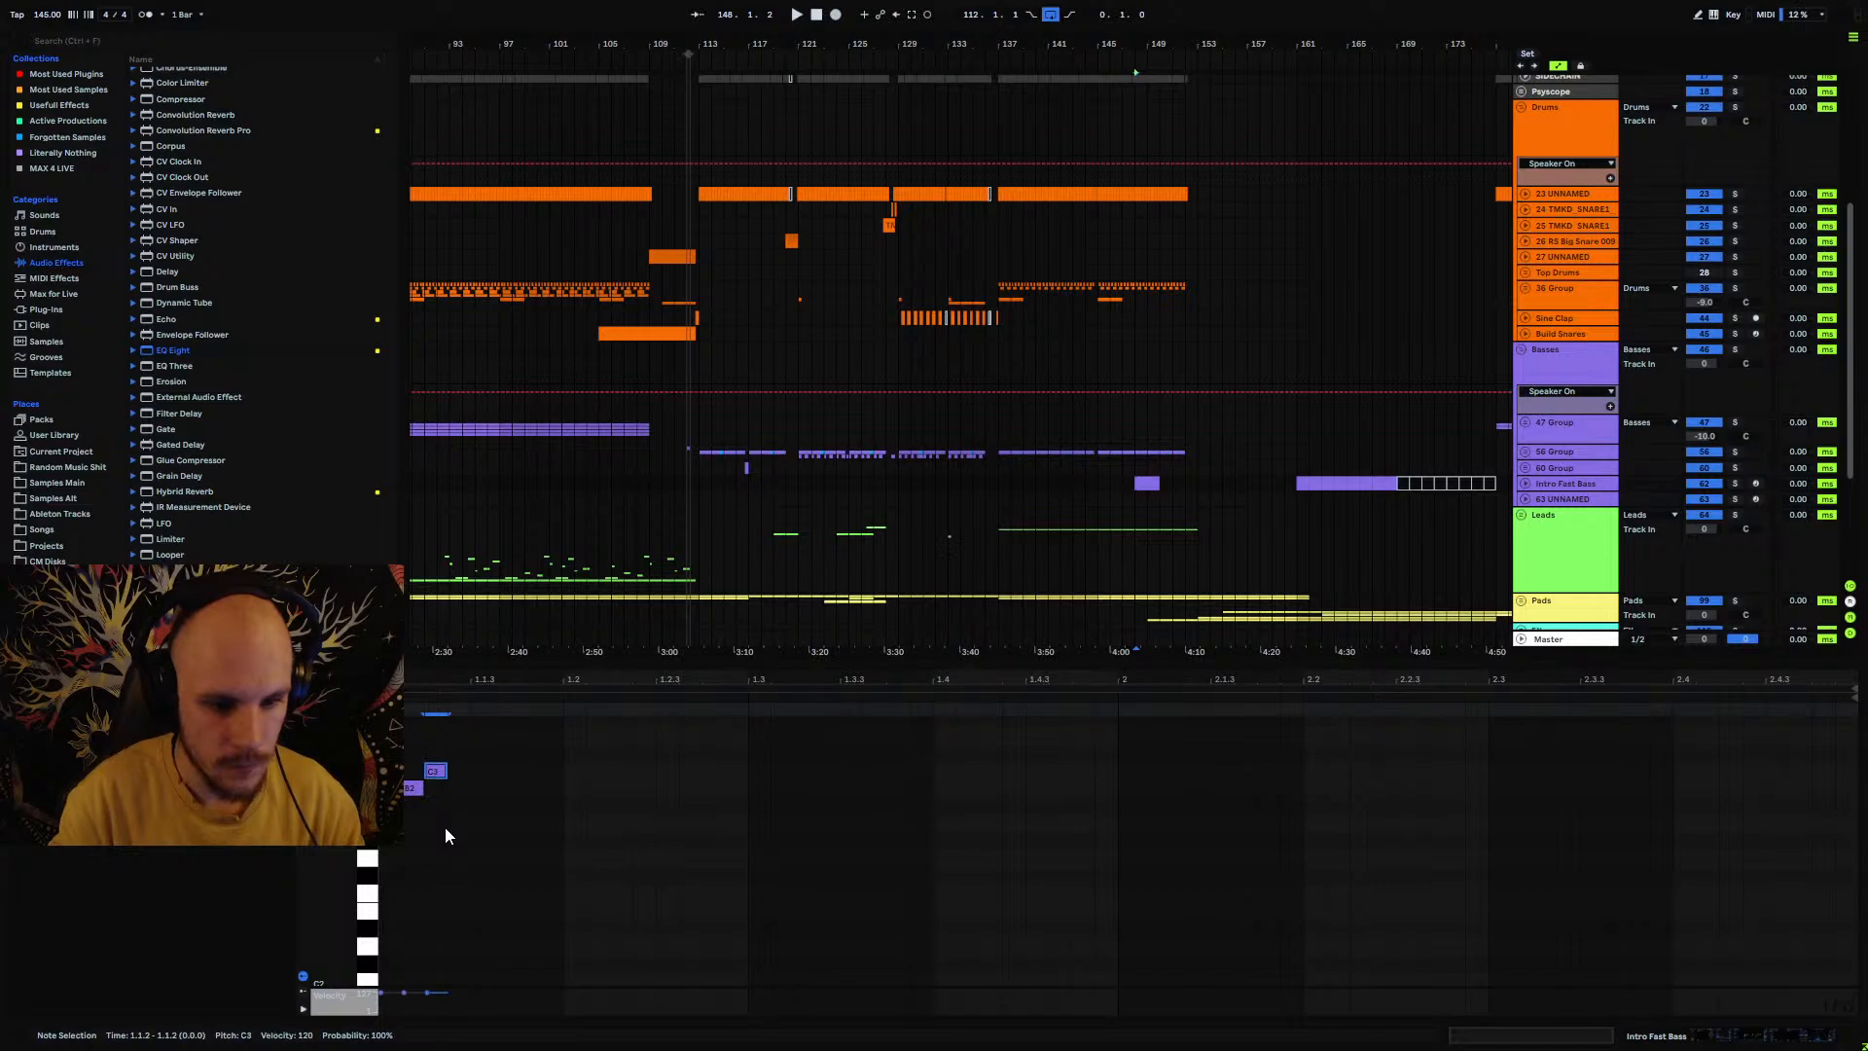
pyautogui.hotkey('ctrl', 'd')
pyautogui.press('Up')
pyautogui.press('Up')
pyautogui.hotkey('ctrl', 'd')
pyautogui.press('Up')
pyautogui.press('Up')
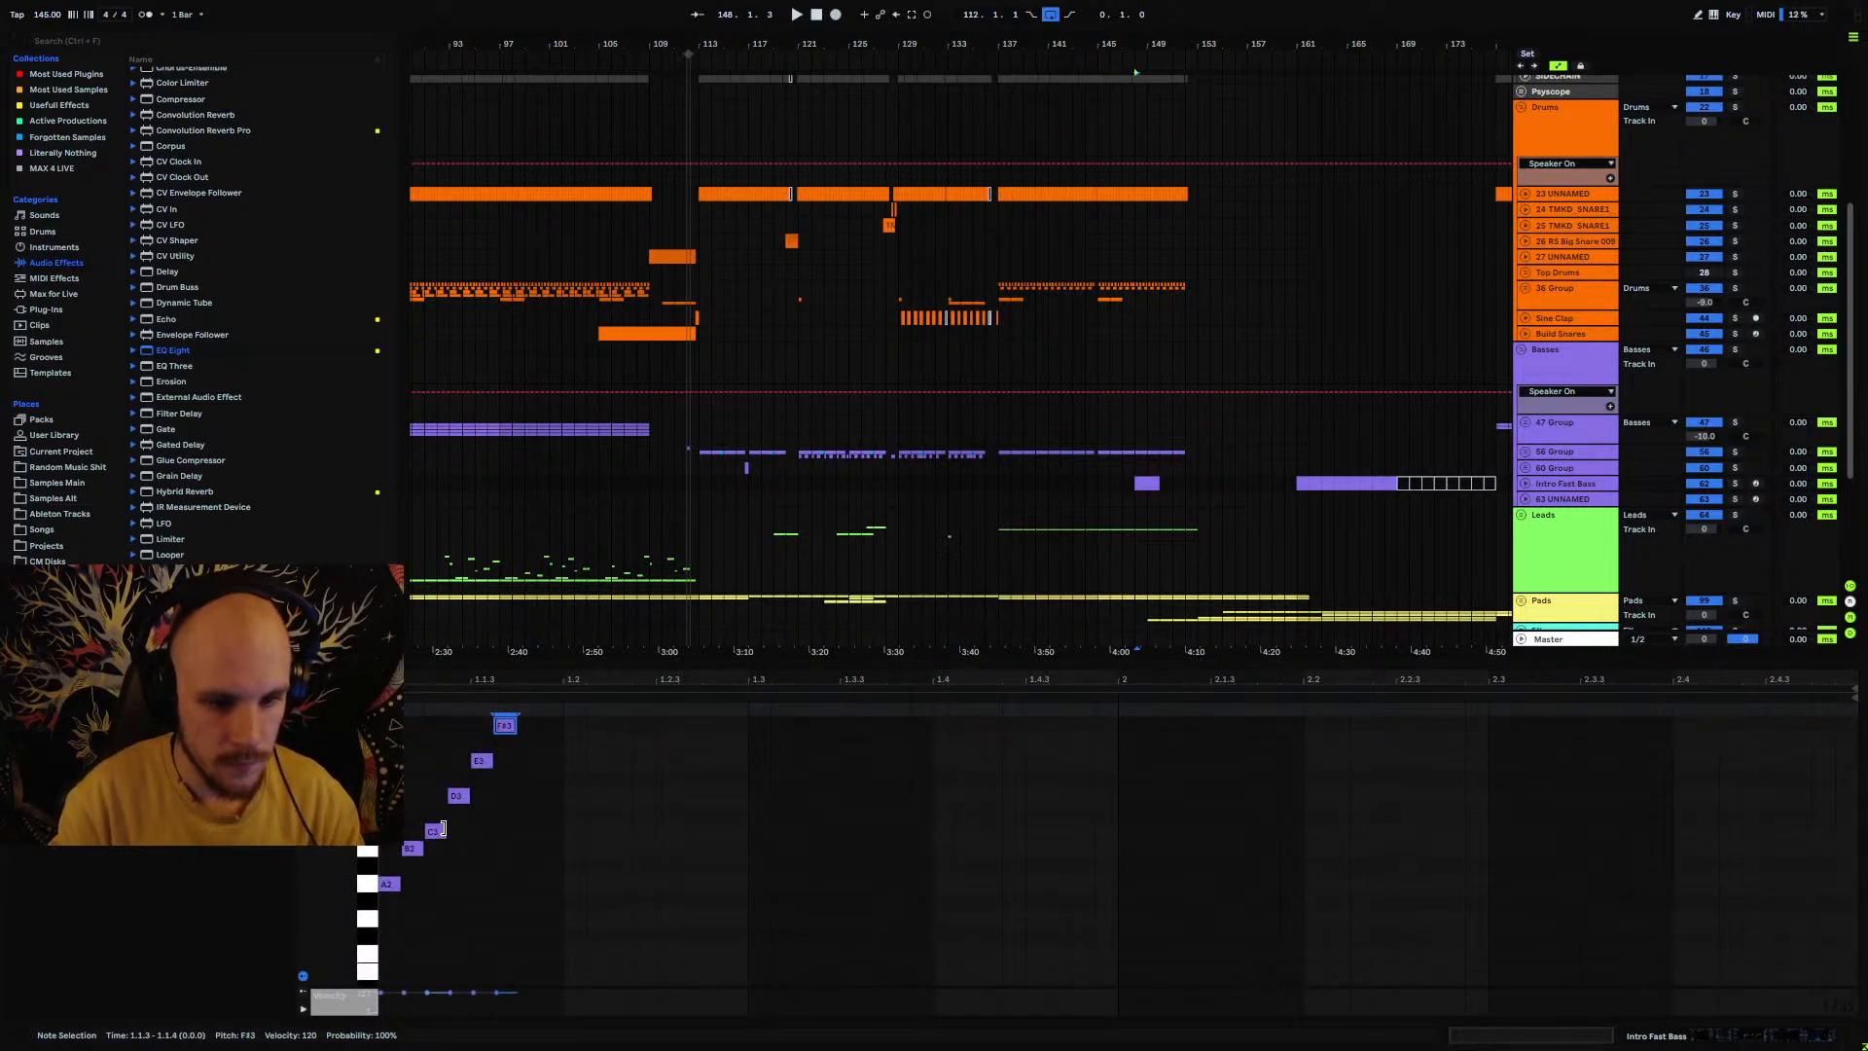
# Step: Extend the rising run with F3, G3 and A3, and lower its second note to A#2
pyautogui.hotkey('ctrl', 'd')
pyautogui.press('Up')
pyautogui.hotkey('ctrl', 'd')
pyautogui.press('Up')
pyautogui.press('Up')
pyautogui.hotkey('ctrl', 'd')
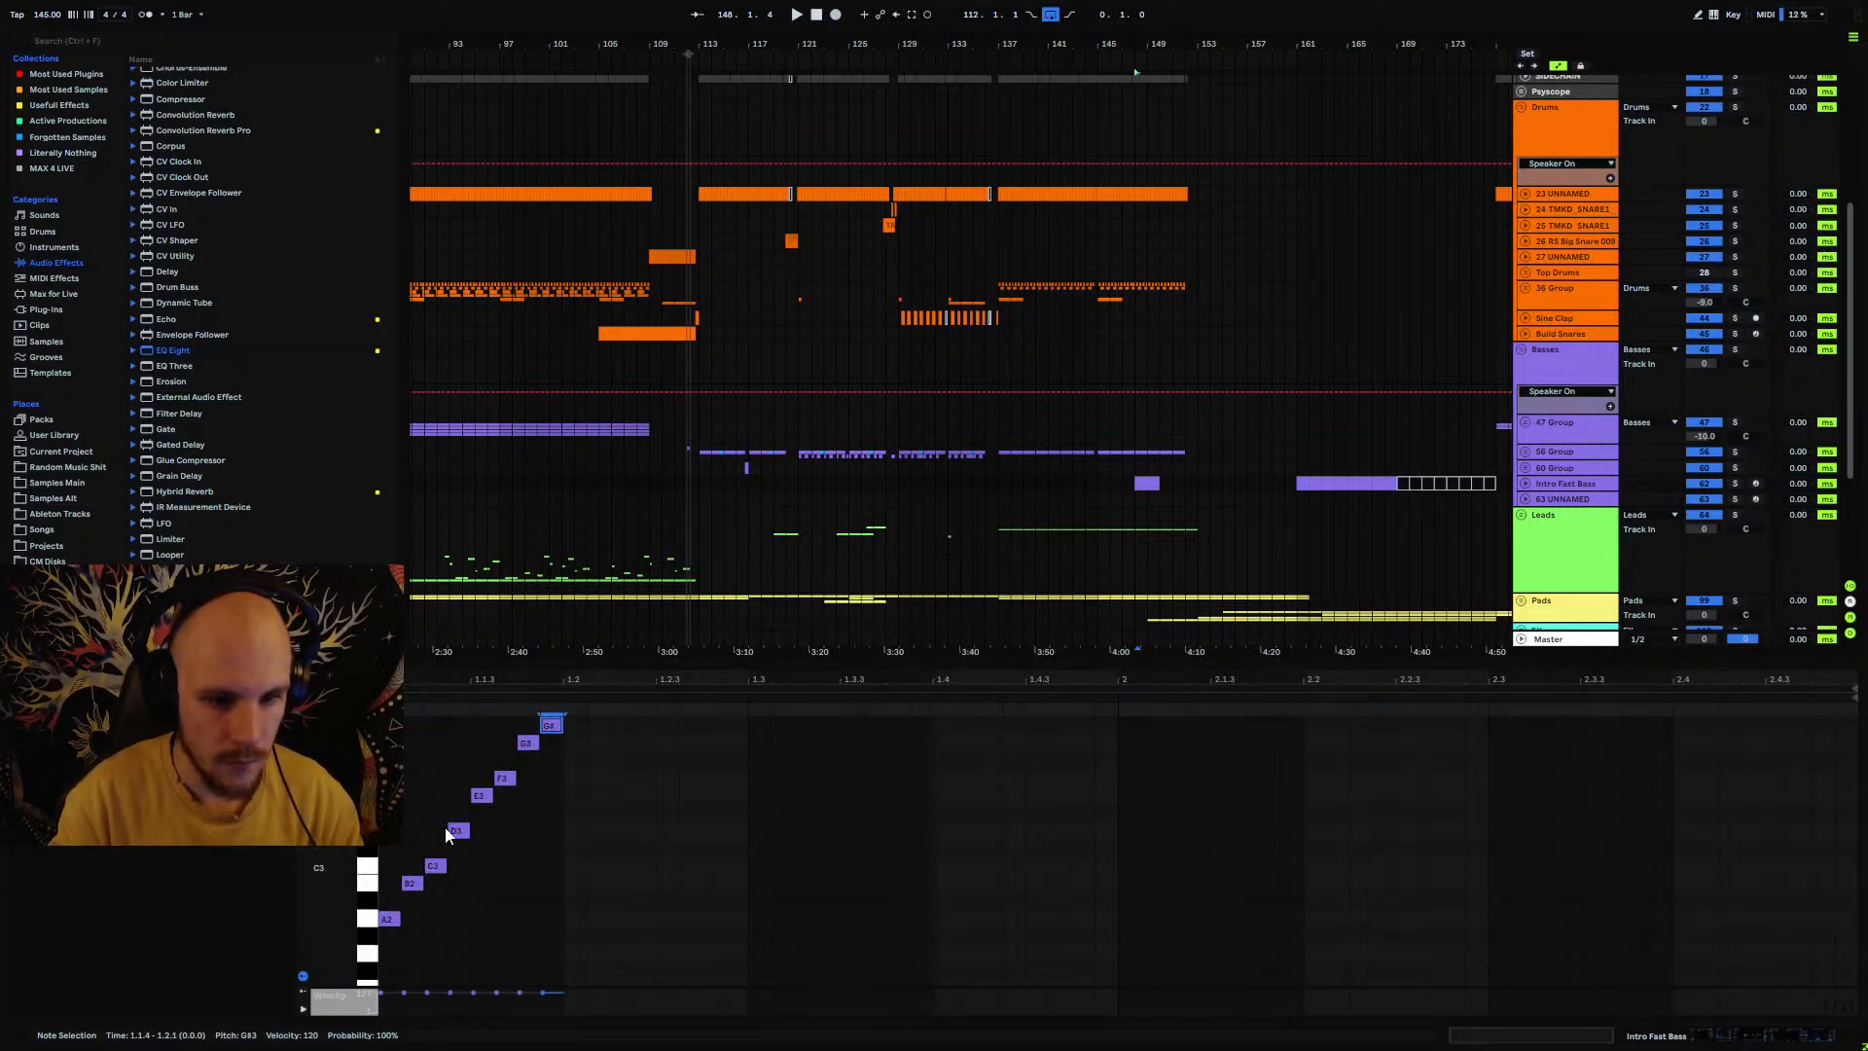
pyautogui.press('Up')
pyautogui.press('Up')
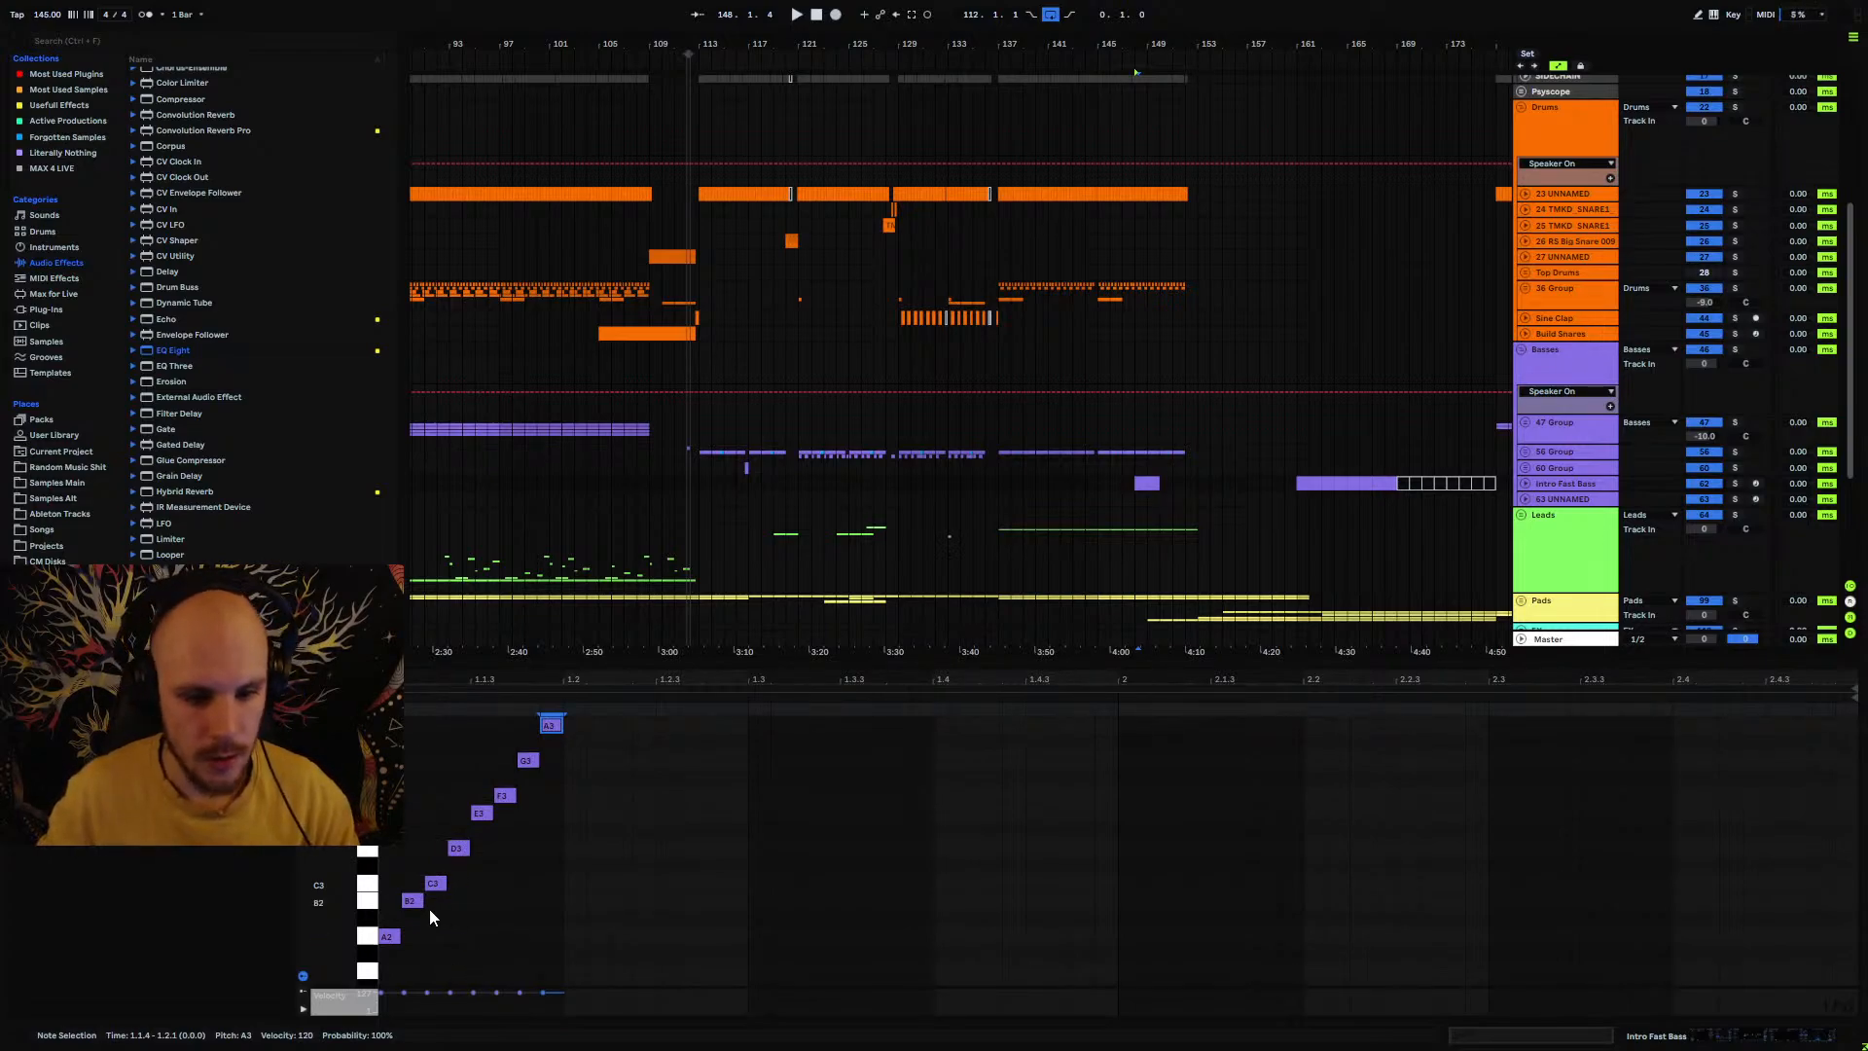
pyautogui.moveTo(413, 906); pyautogui.dragTo(413, 918)
pyautogui.click(621, 929)
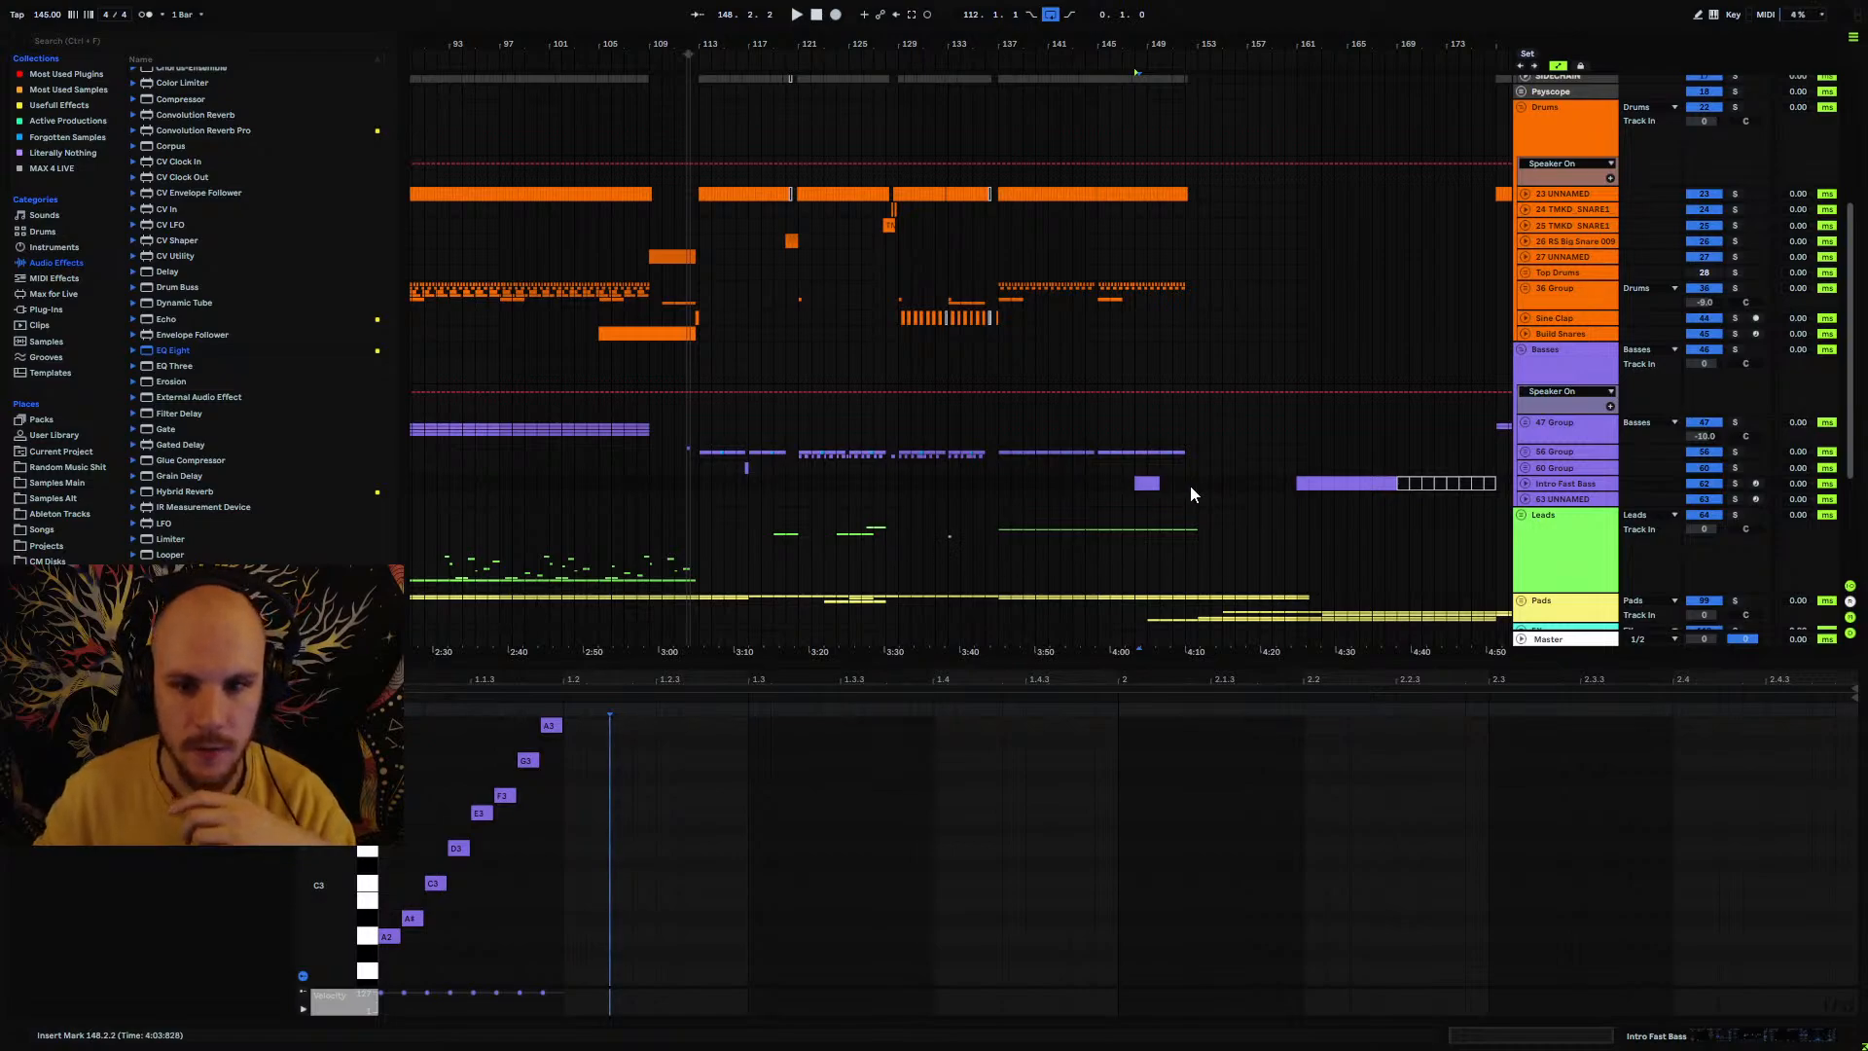
# Step: Play the new clip from bar 148 with the Intro Fast Bass track soloed, and stop playback
pyautogui.click(1144, 480)
pyautogui.press('space')
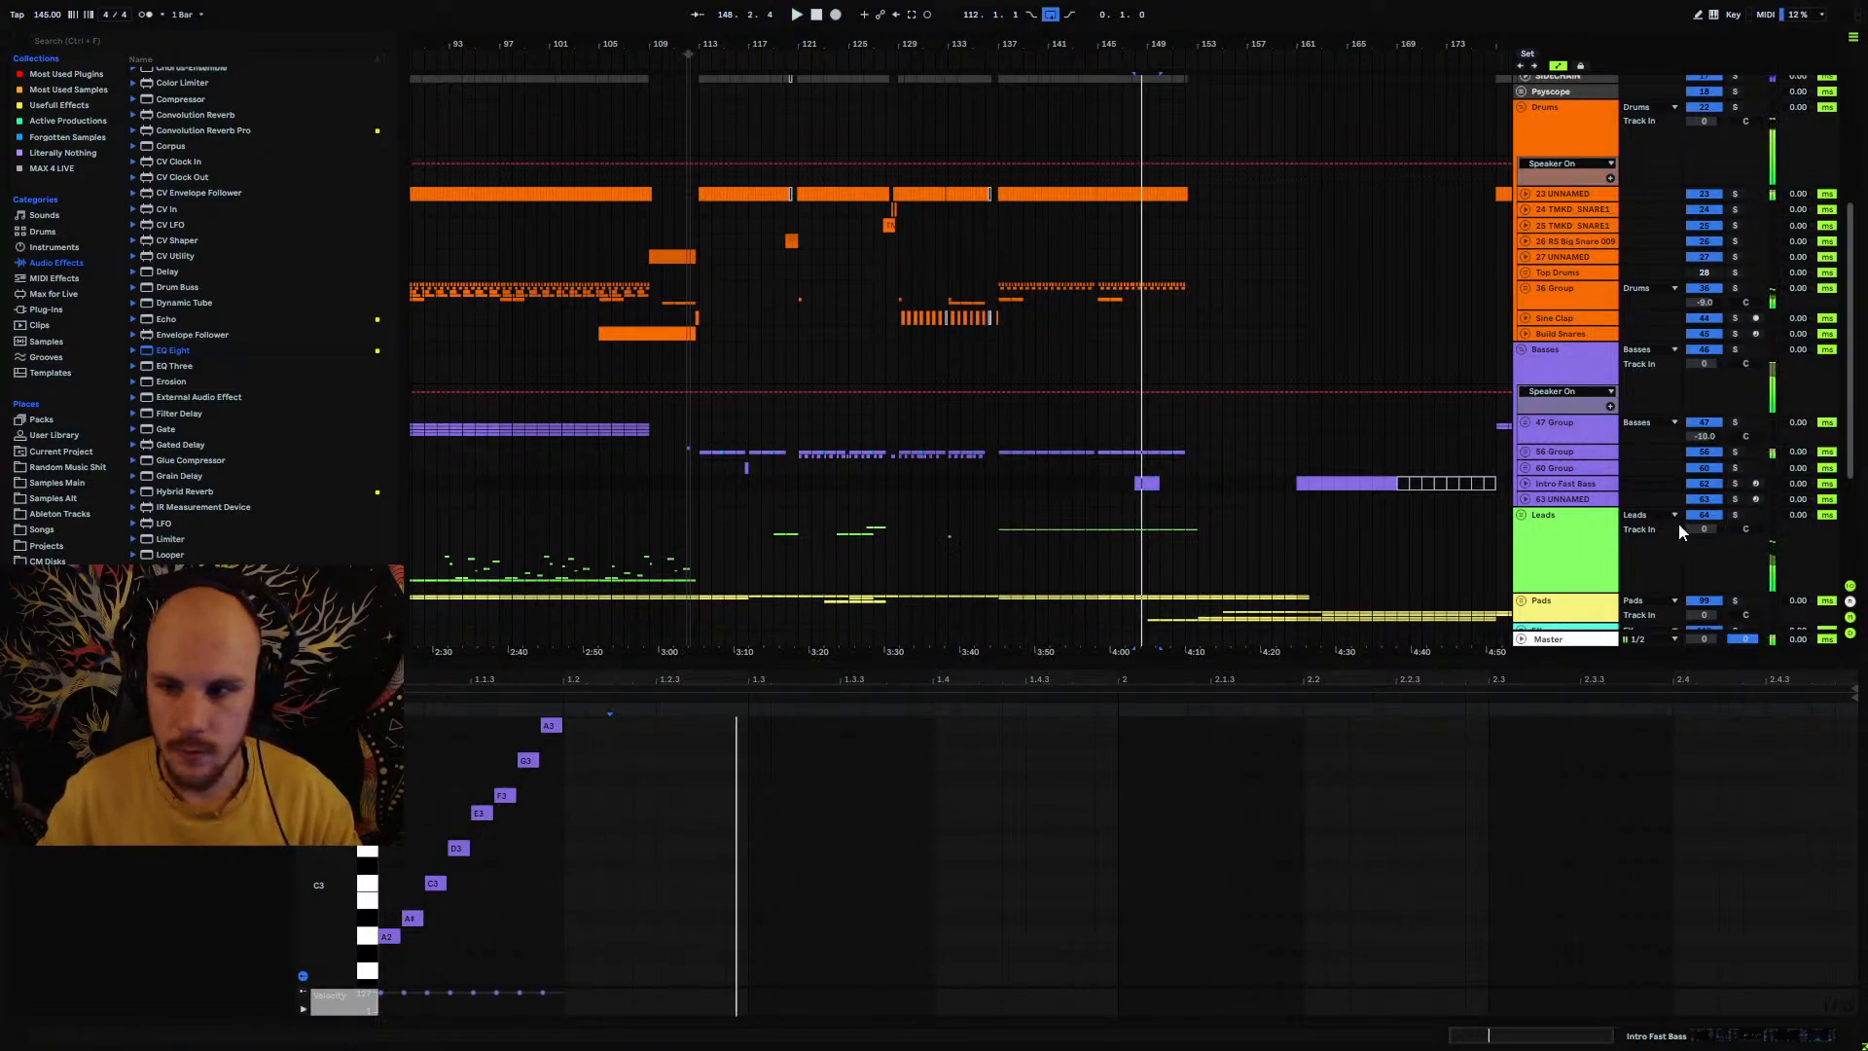
pyautogui.click(1735, 484)
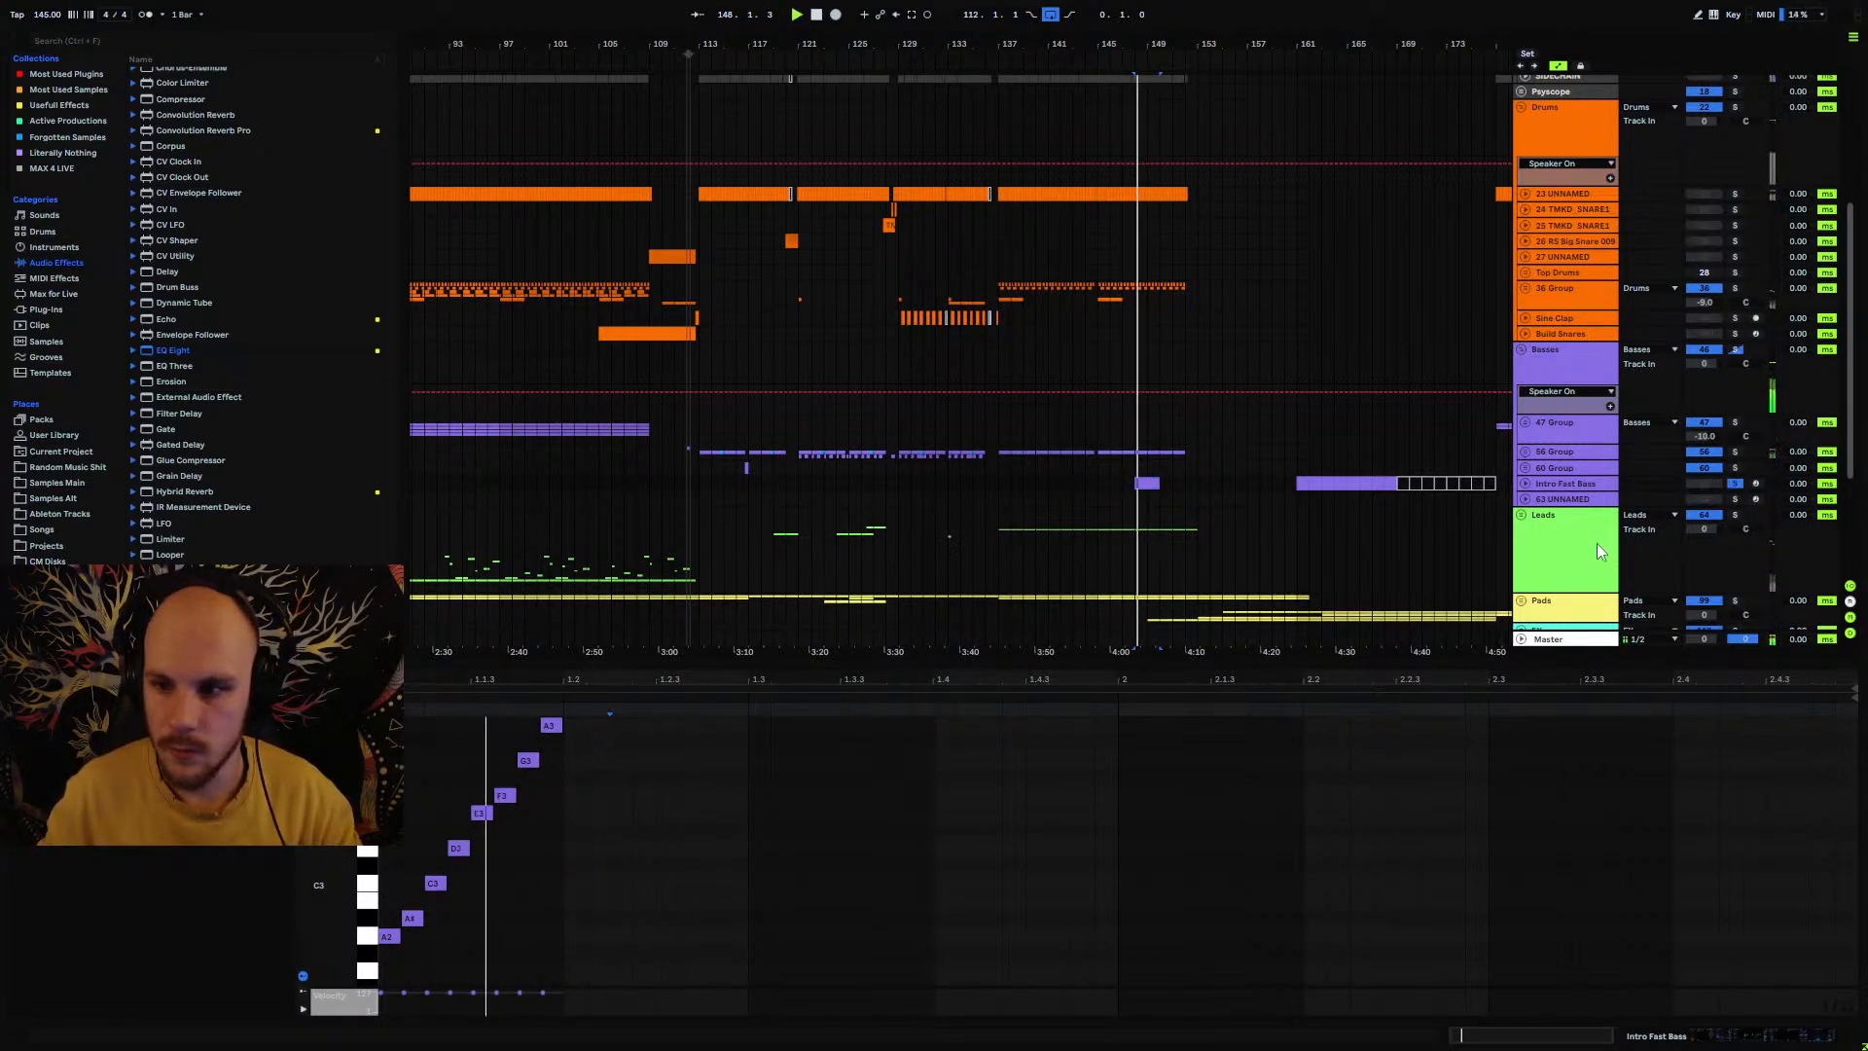
pyautogui.click(671, 795)
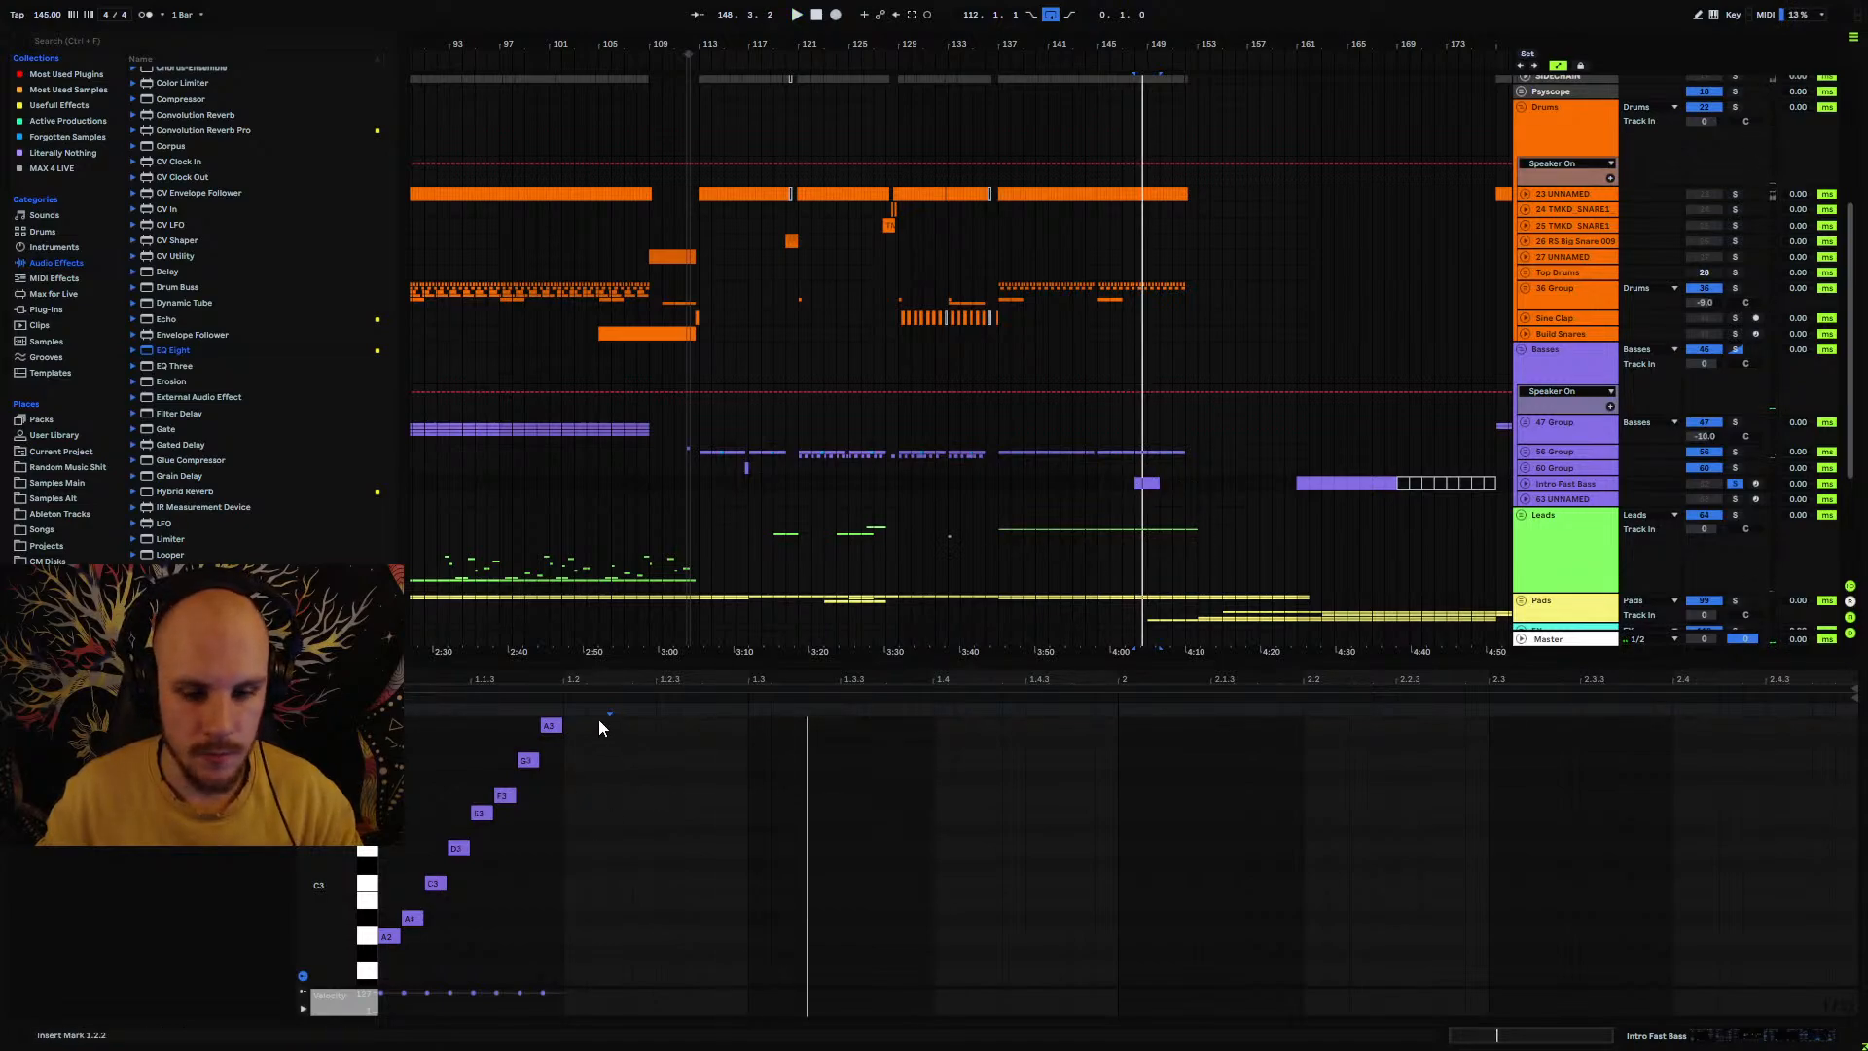
pyautogui.press('space')
# Step: Delete all notes of the rising run and remove the clip at bar 148 from the Intro Fast Bass track
pyautogui.moveTo(589, 716); pyautogui.dragTo(420, 973)
pyautogui.press('Delete')
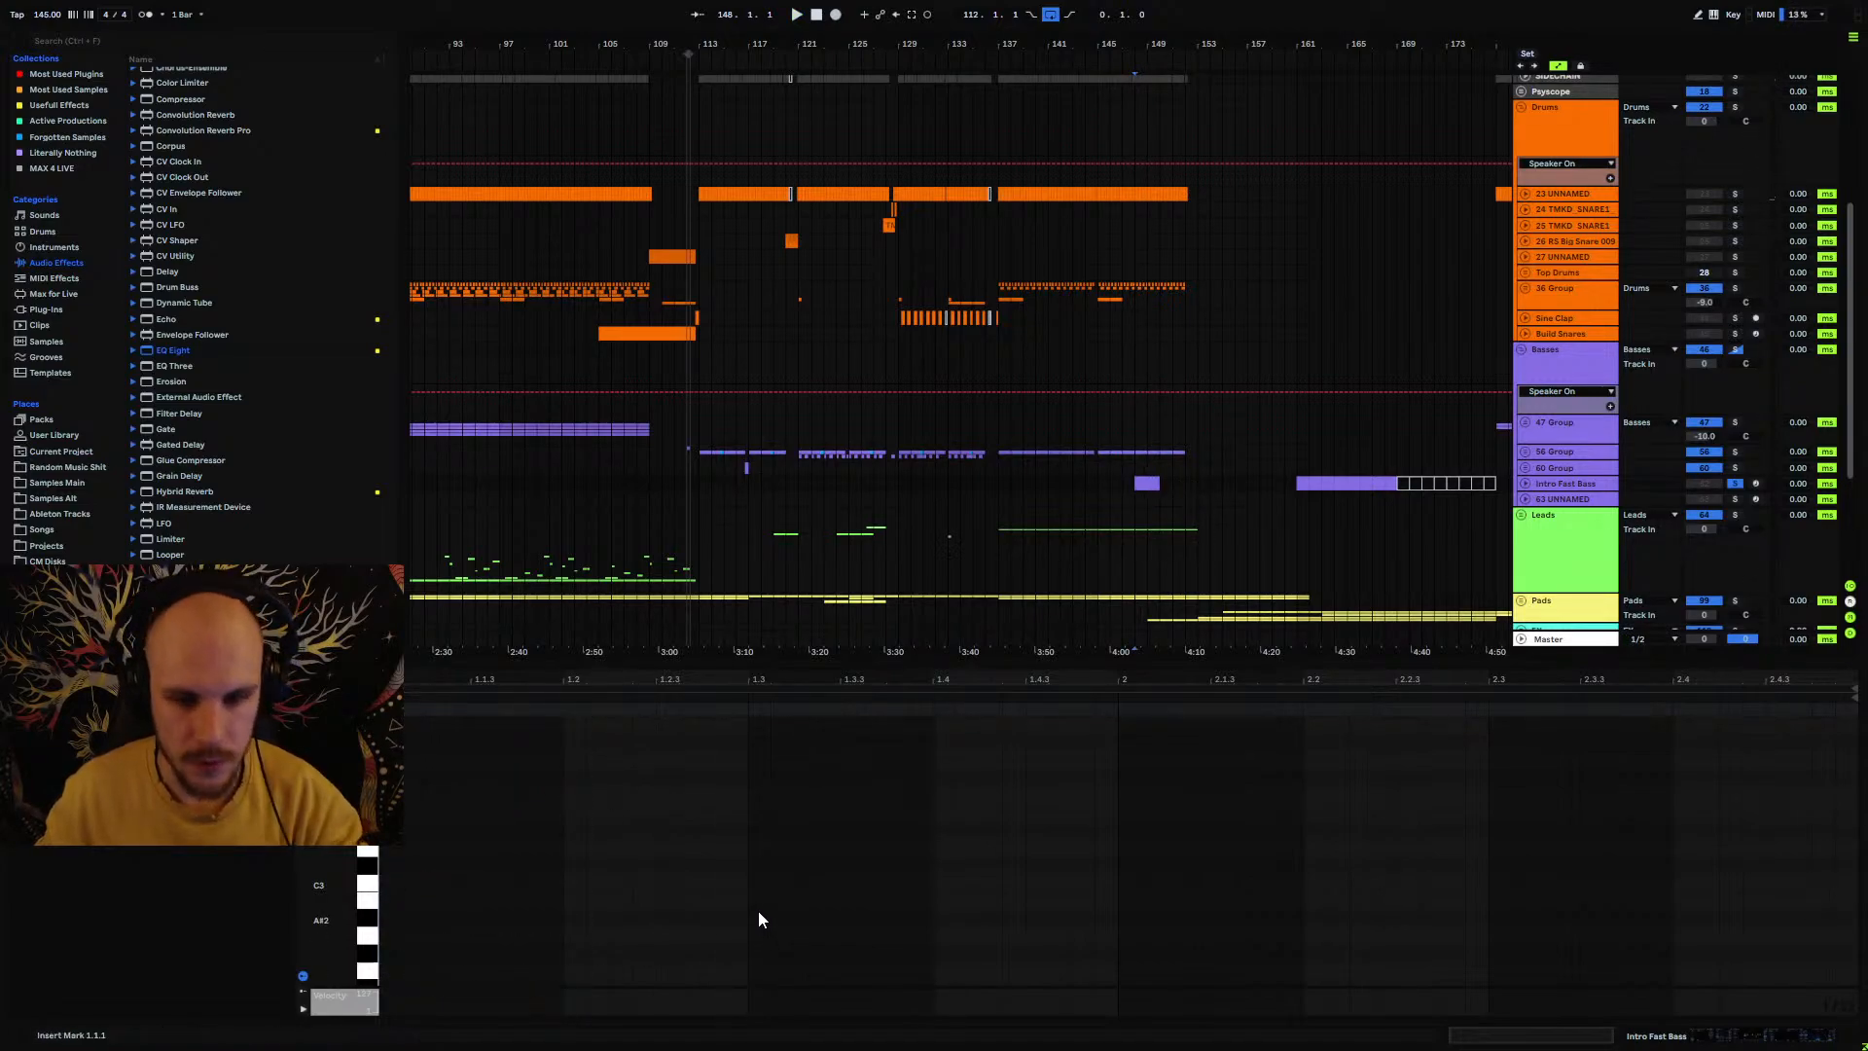
pyautogui.click(1150, 486)
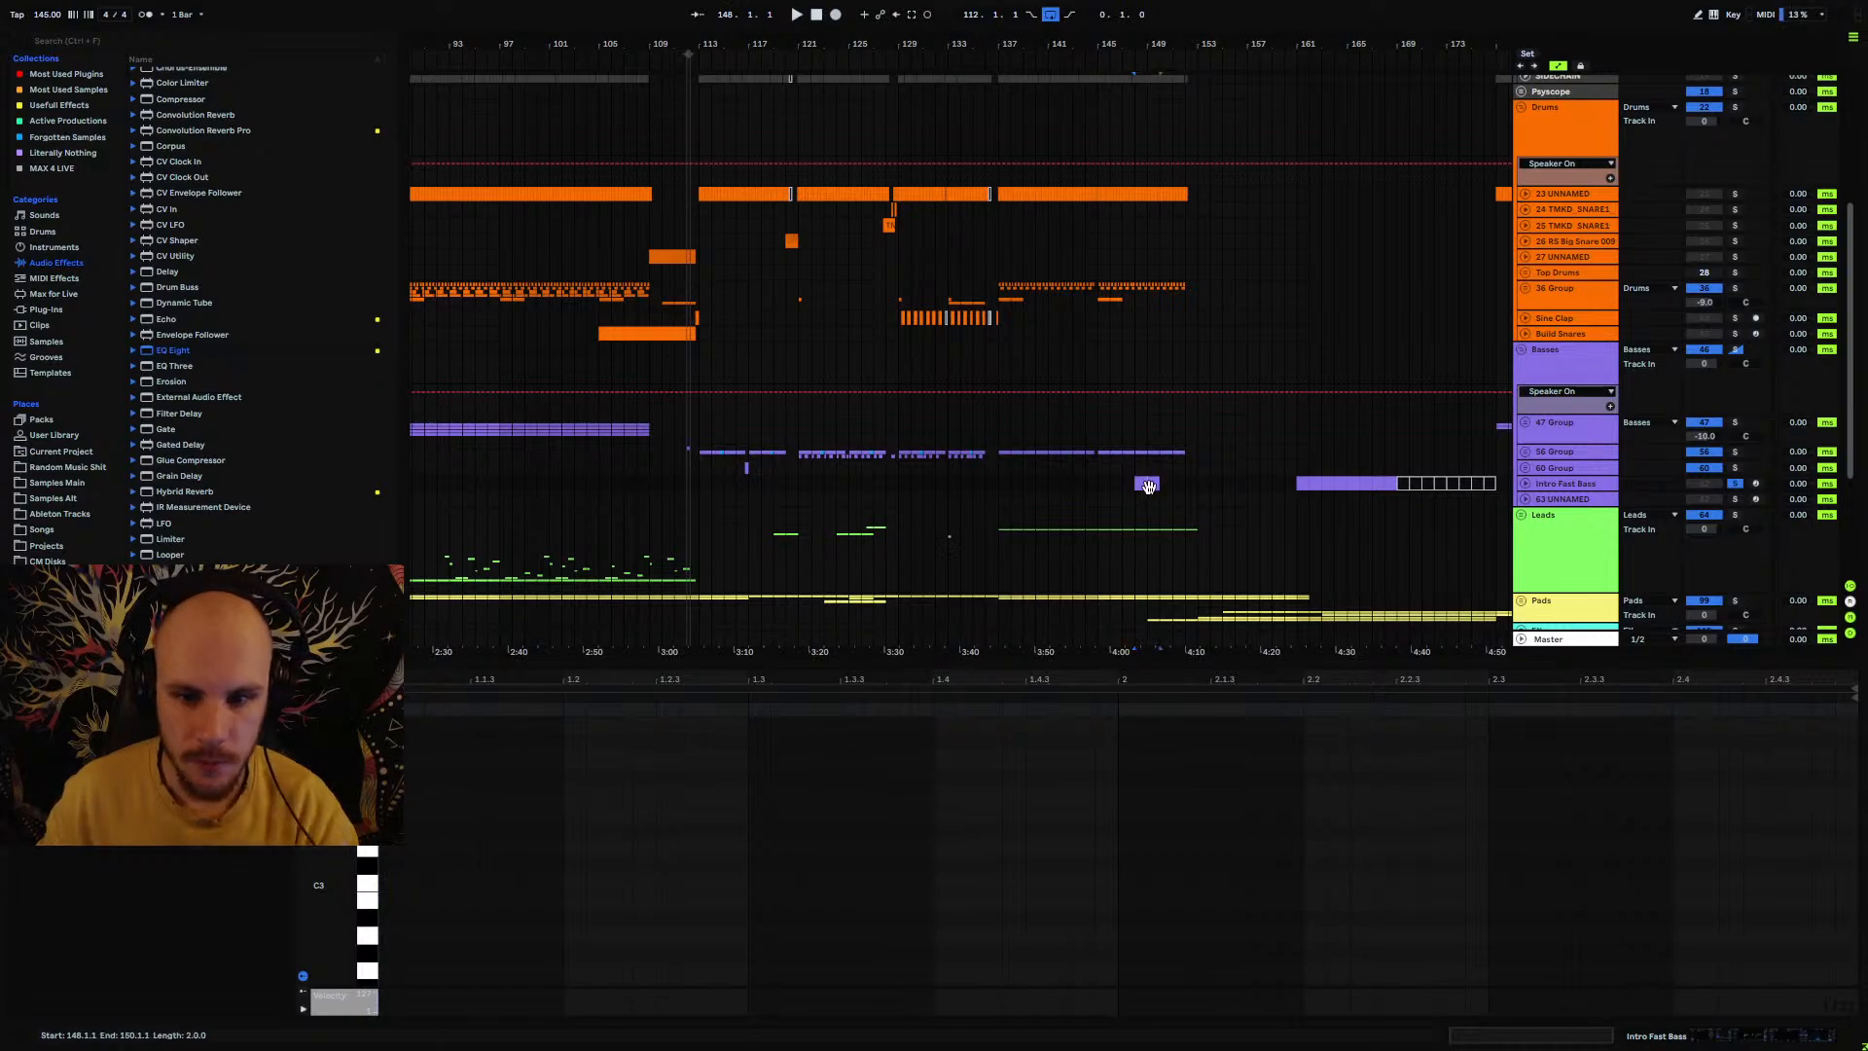
pyautogui.press('Delete')
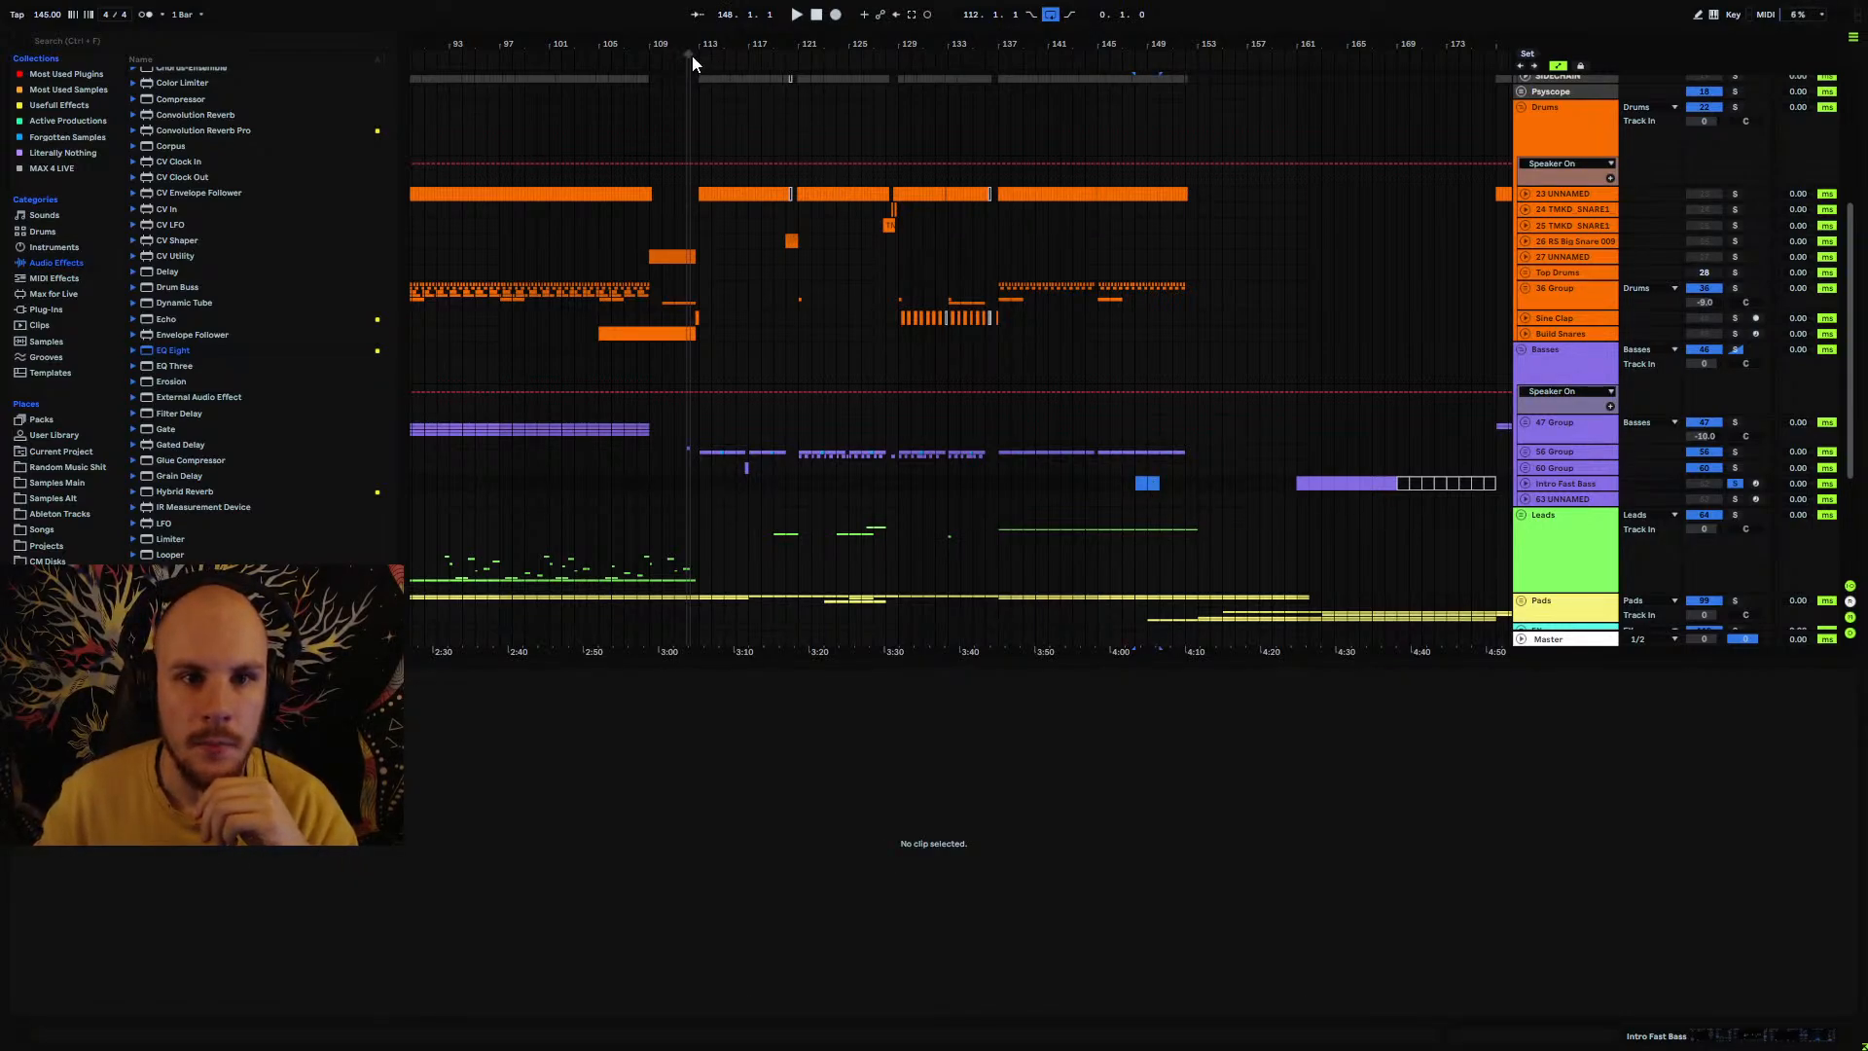
# Step: Go back to the intro section and unfold the Leads group to show its tracks
pyautogui.moveTo(693, 45); pyautogui.dragTo(1849, 8)
pyautogui.click(619, 550)
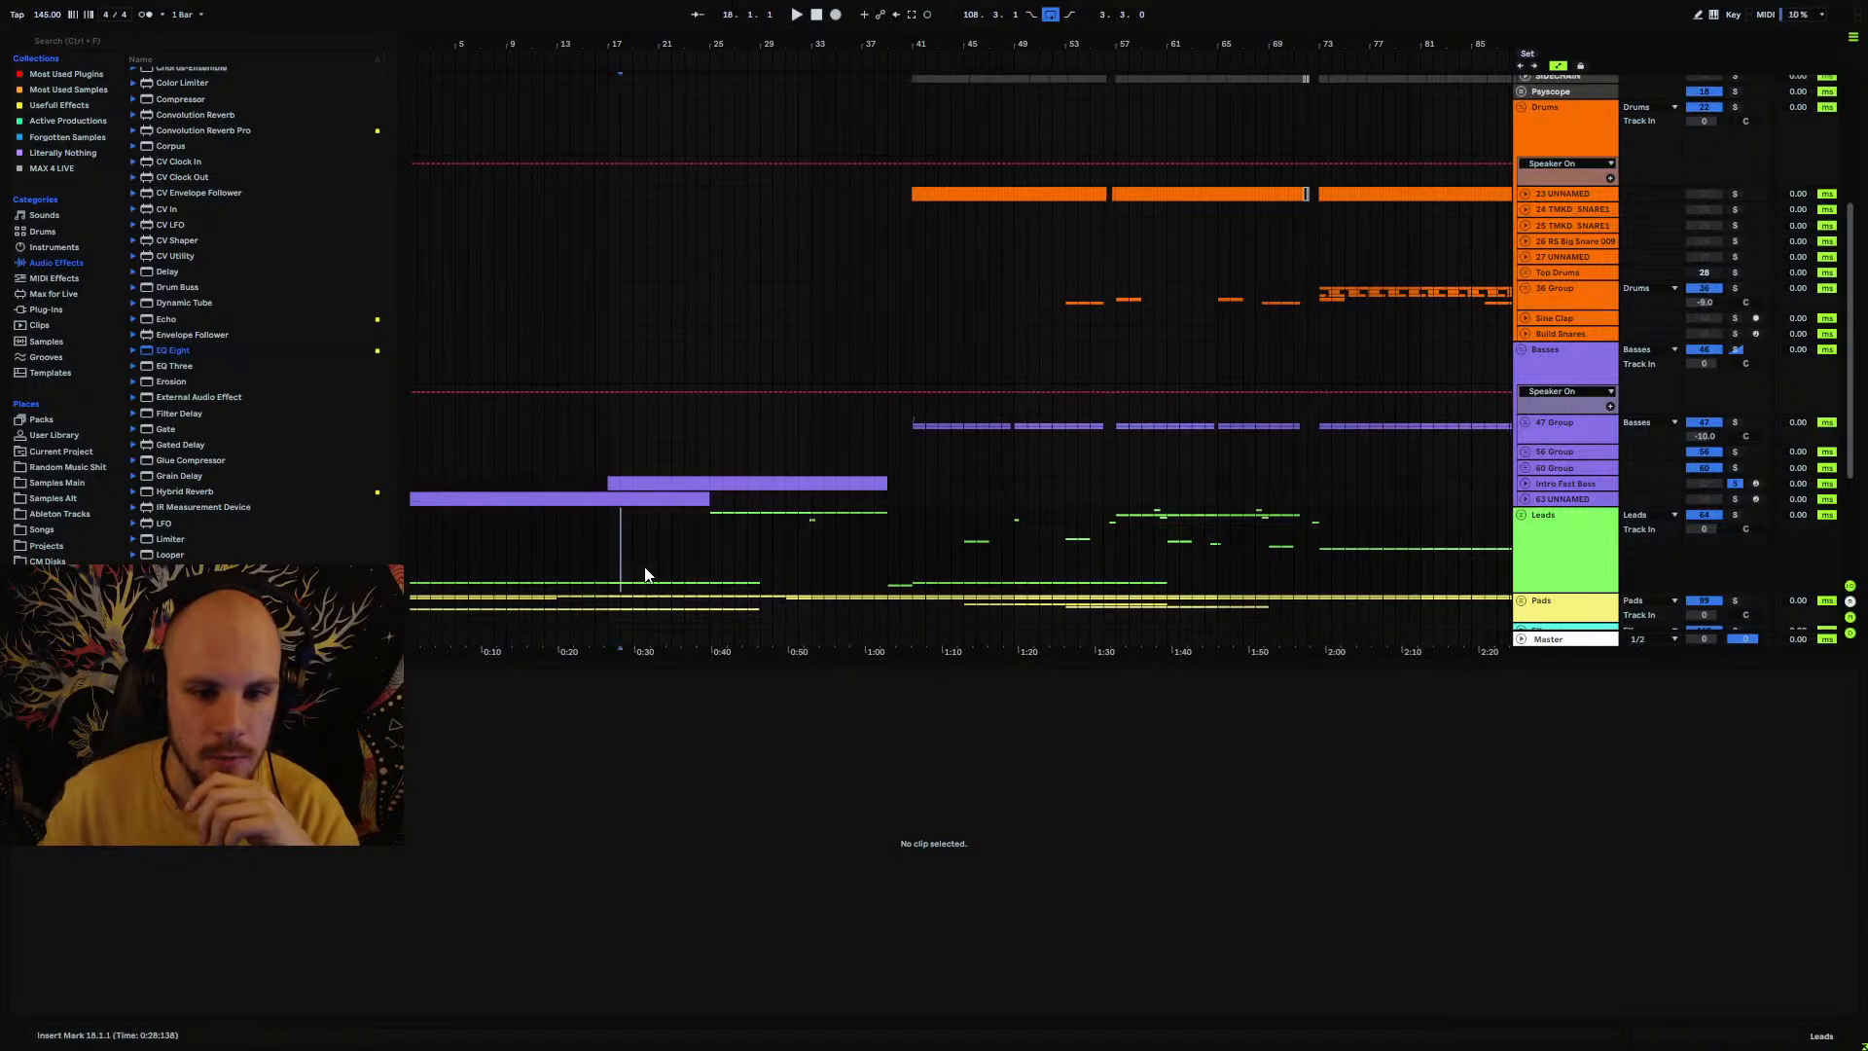
pyautogui.click(1519, 516)
pyautogui.scroll(-8, 564, 478)
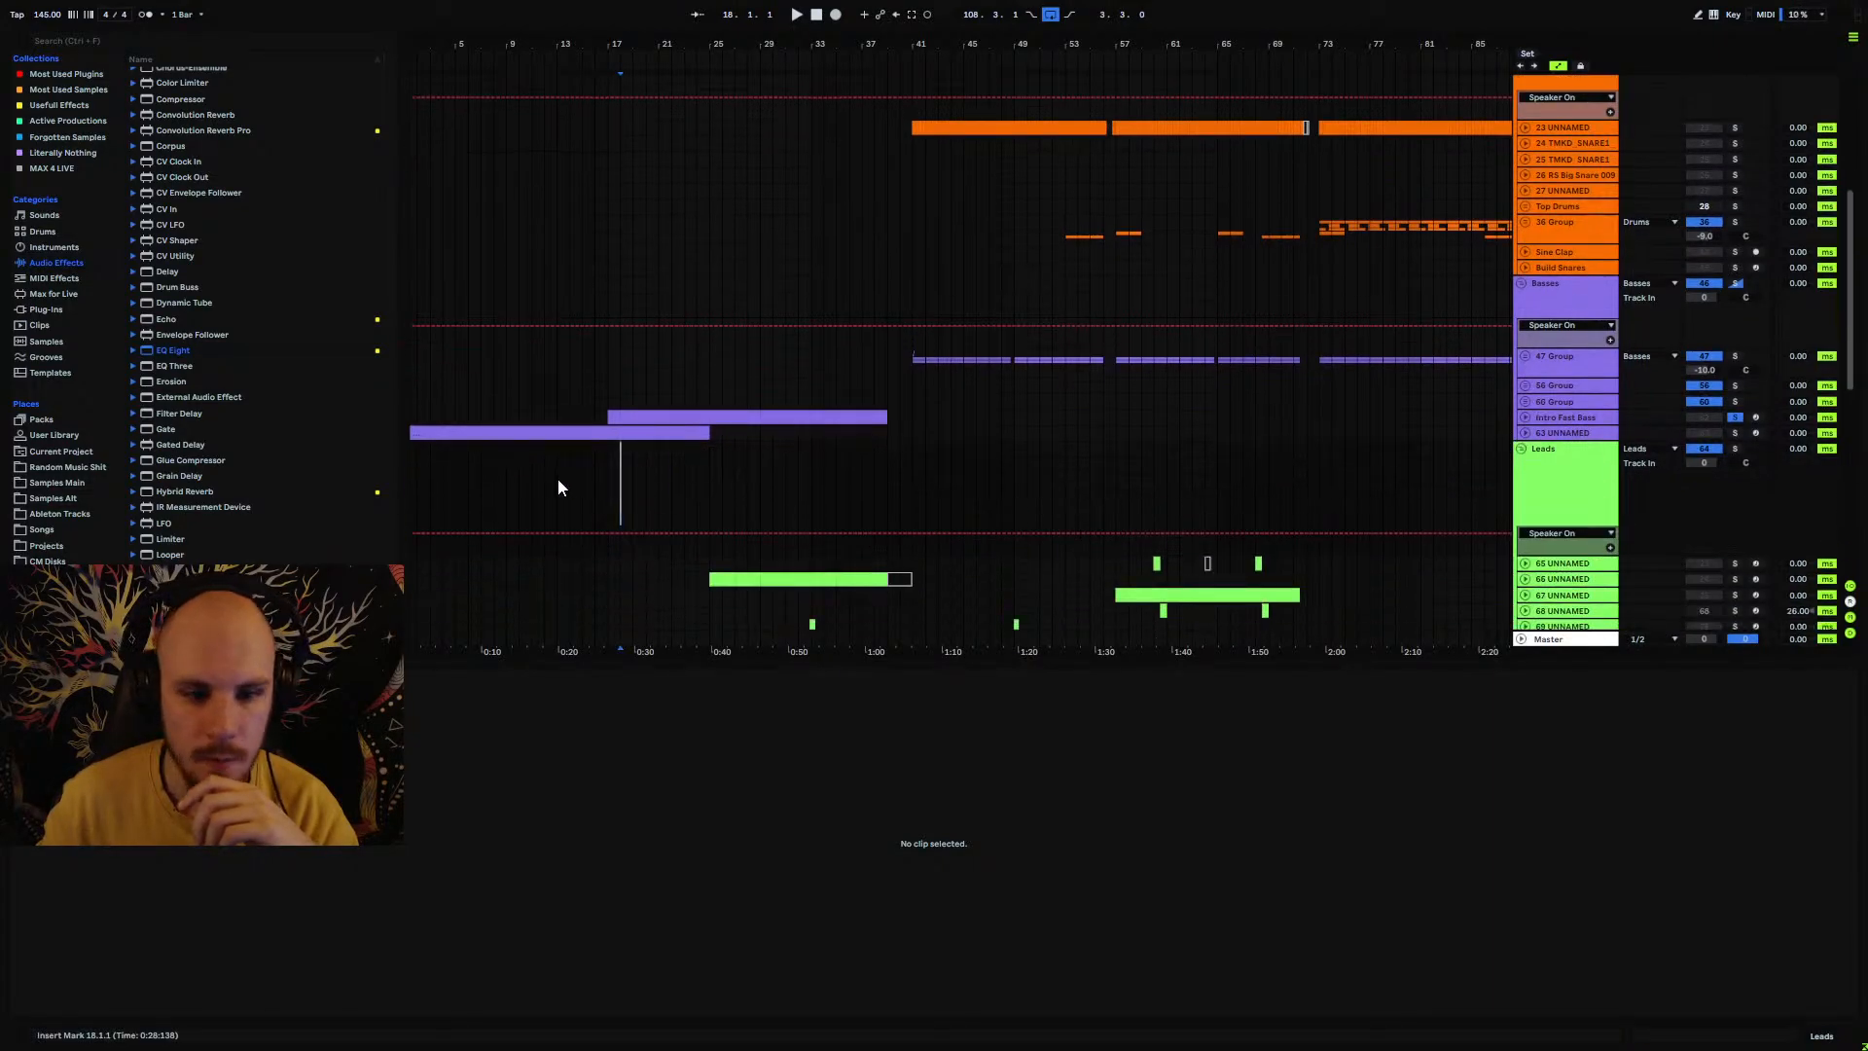
pyautogui.scroll(-2, 569, 486)
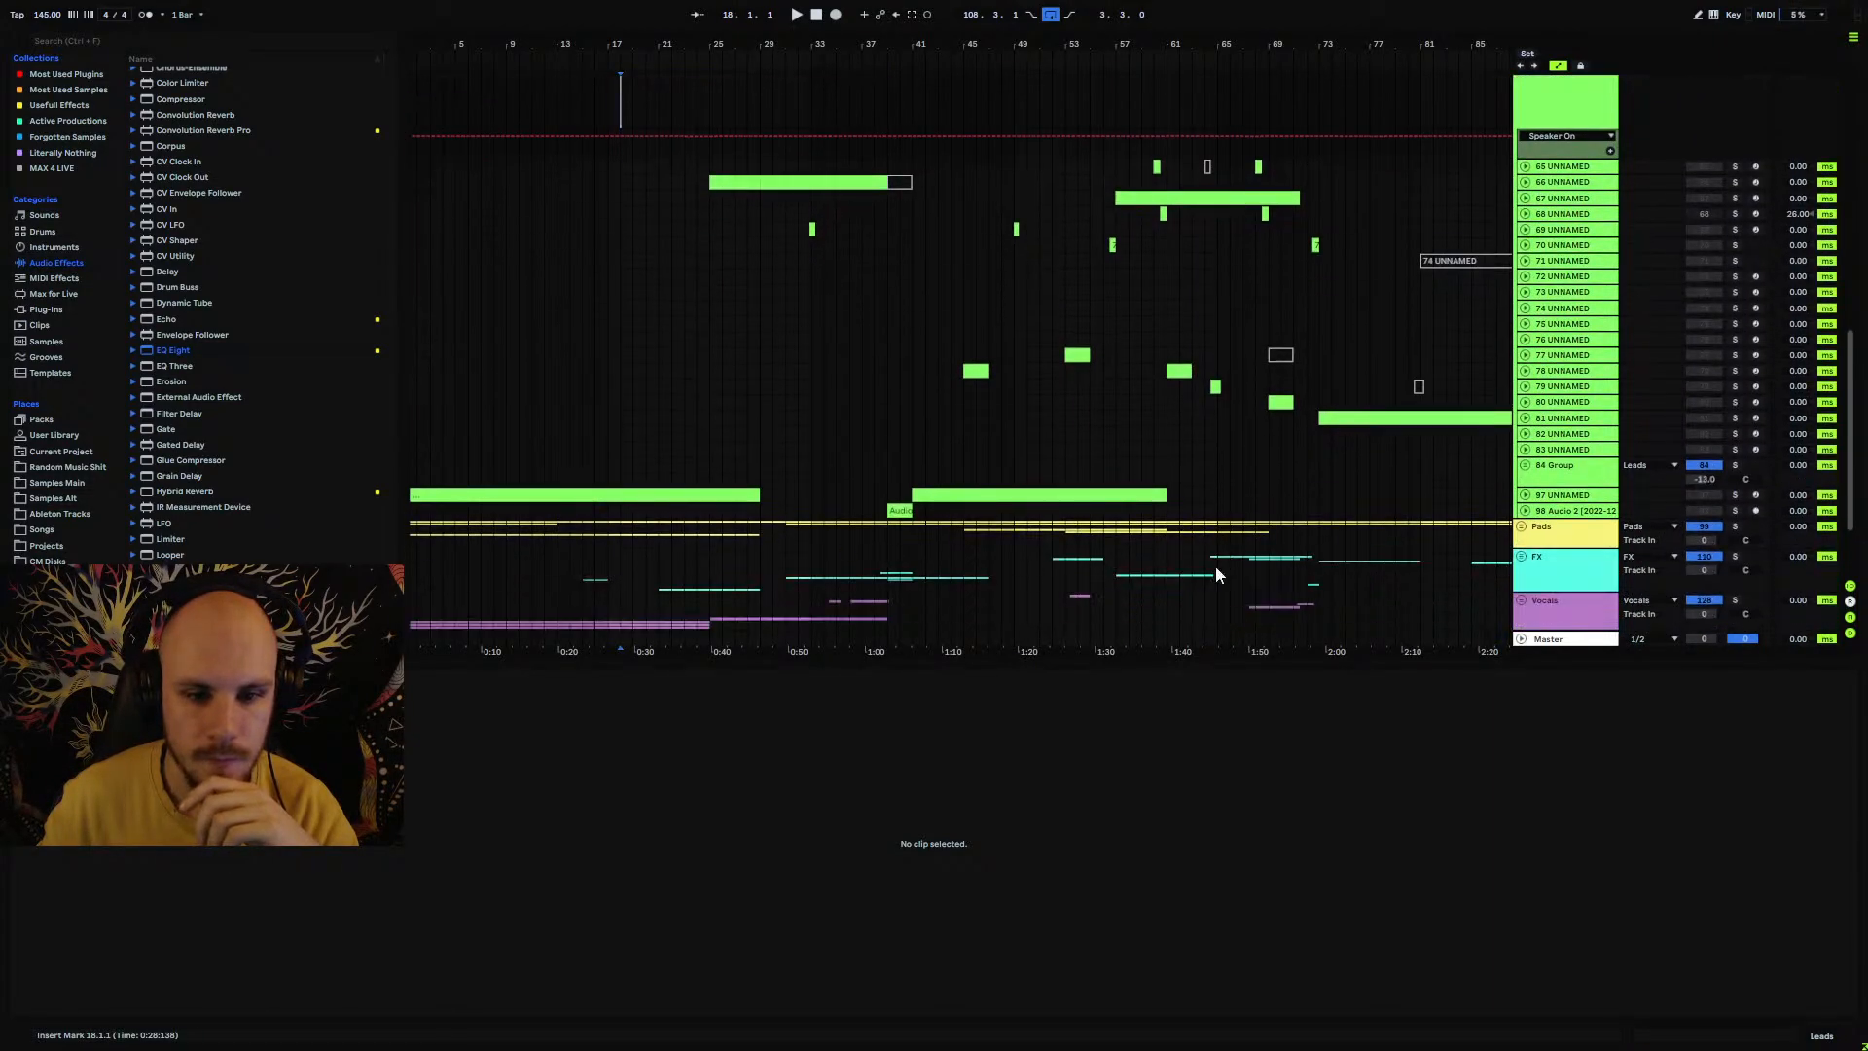
# Step: Unfold track 97, look over its clip's notes between bars 14 and 26, and fold the track again
pyautogui.click(1525, 498)
pyautogui.click(570, 510)
pyautogui.moveTo(570, 510); pyautogui.dragTo(727, 528)
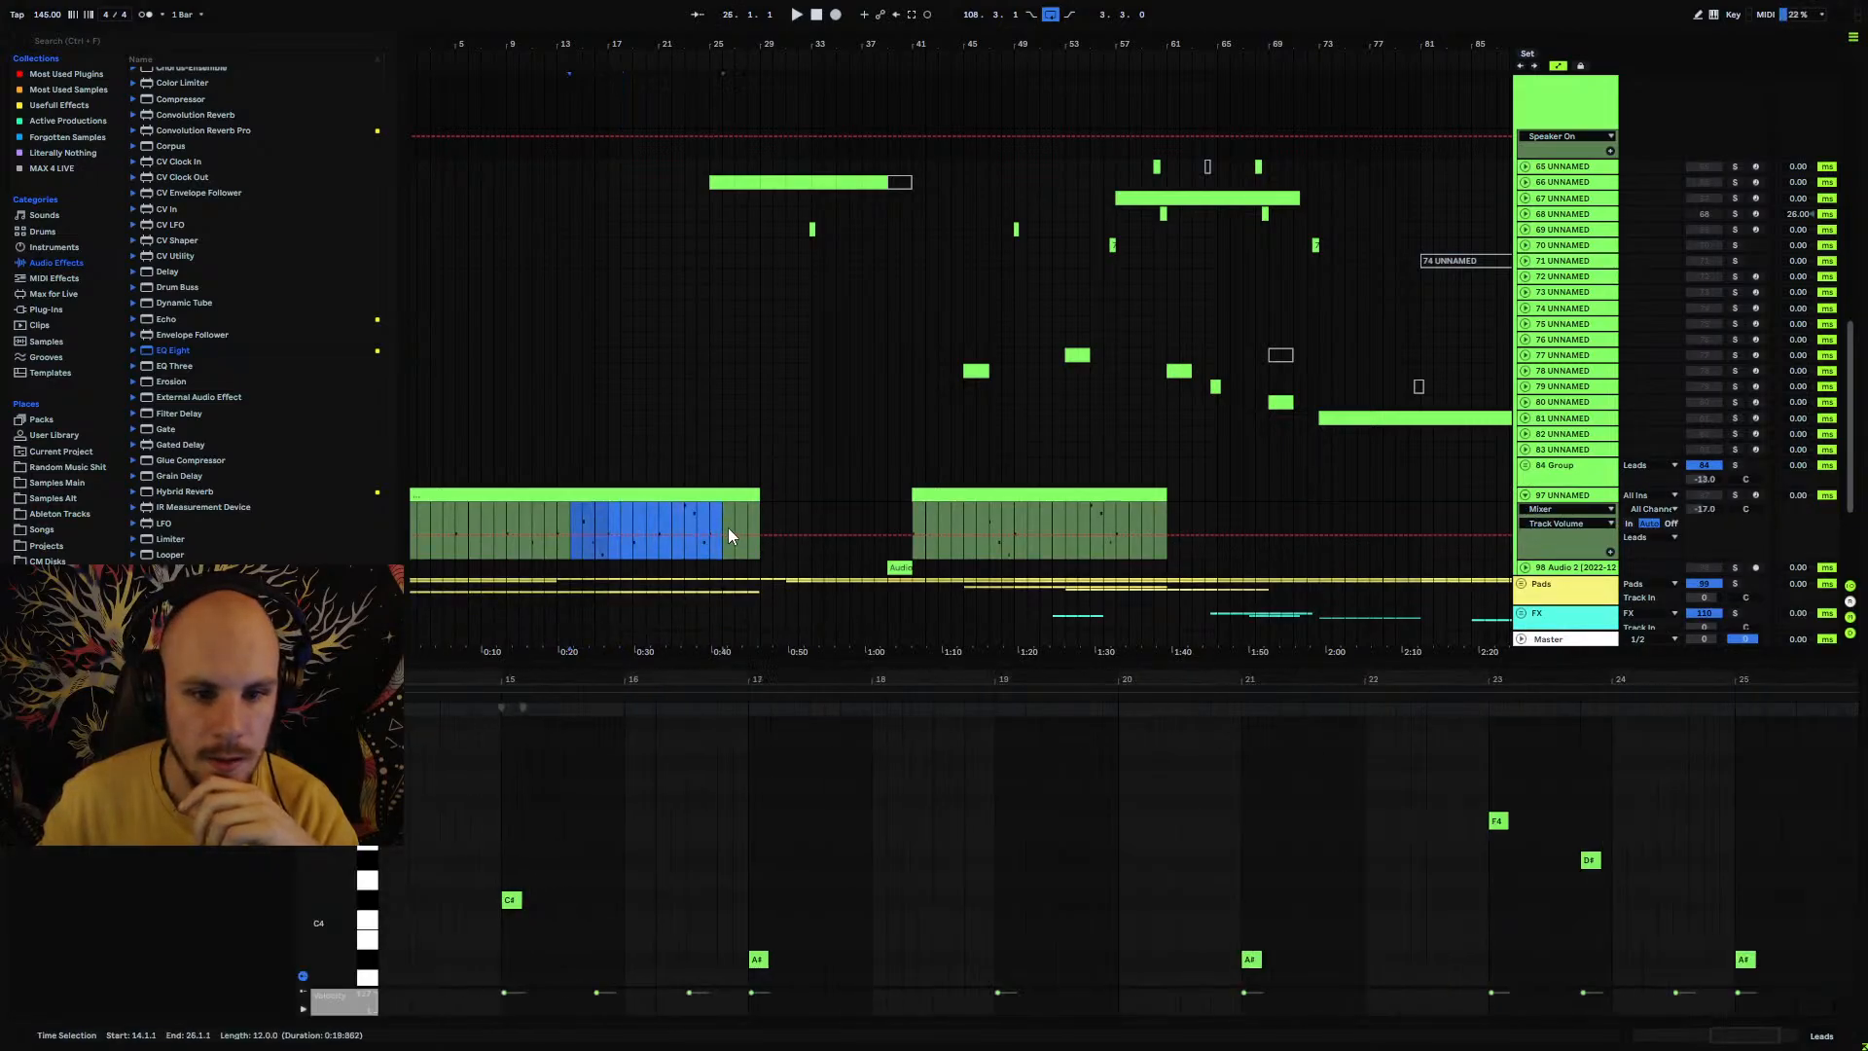
pyautogui.click(660, 525)
pyautogui.click(1524, 495)
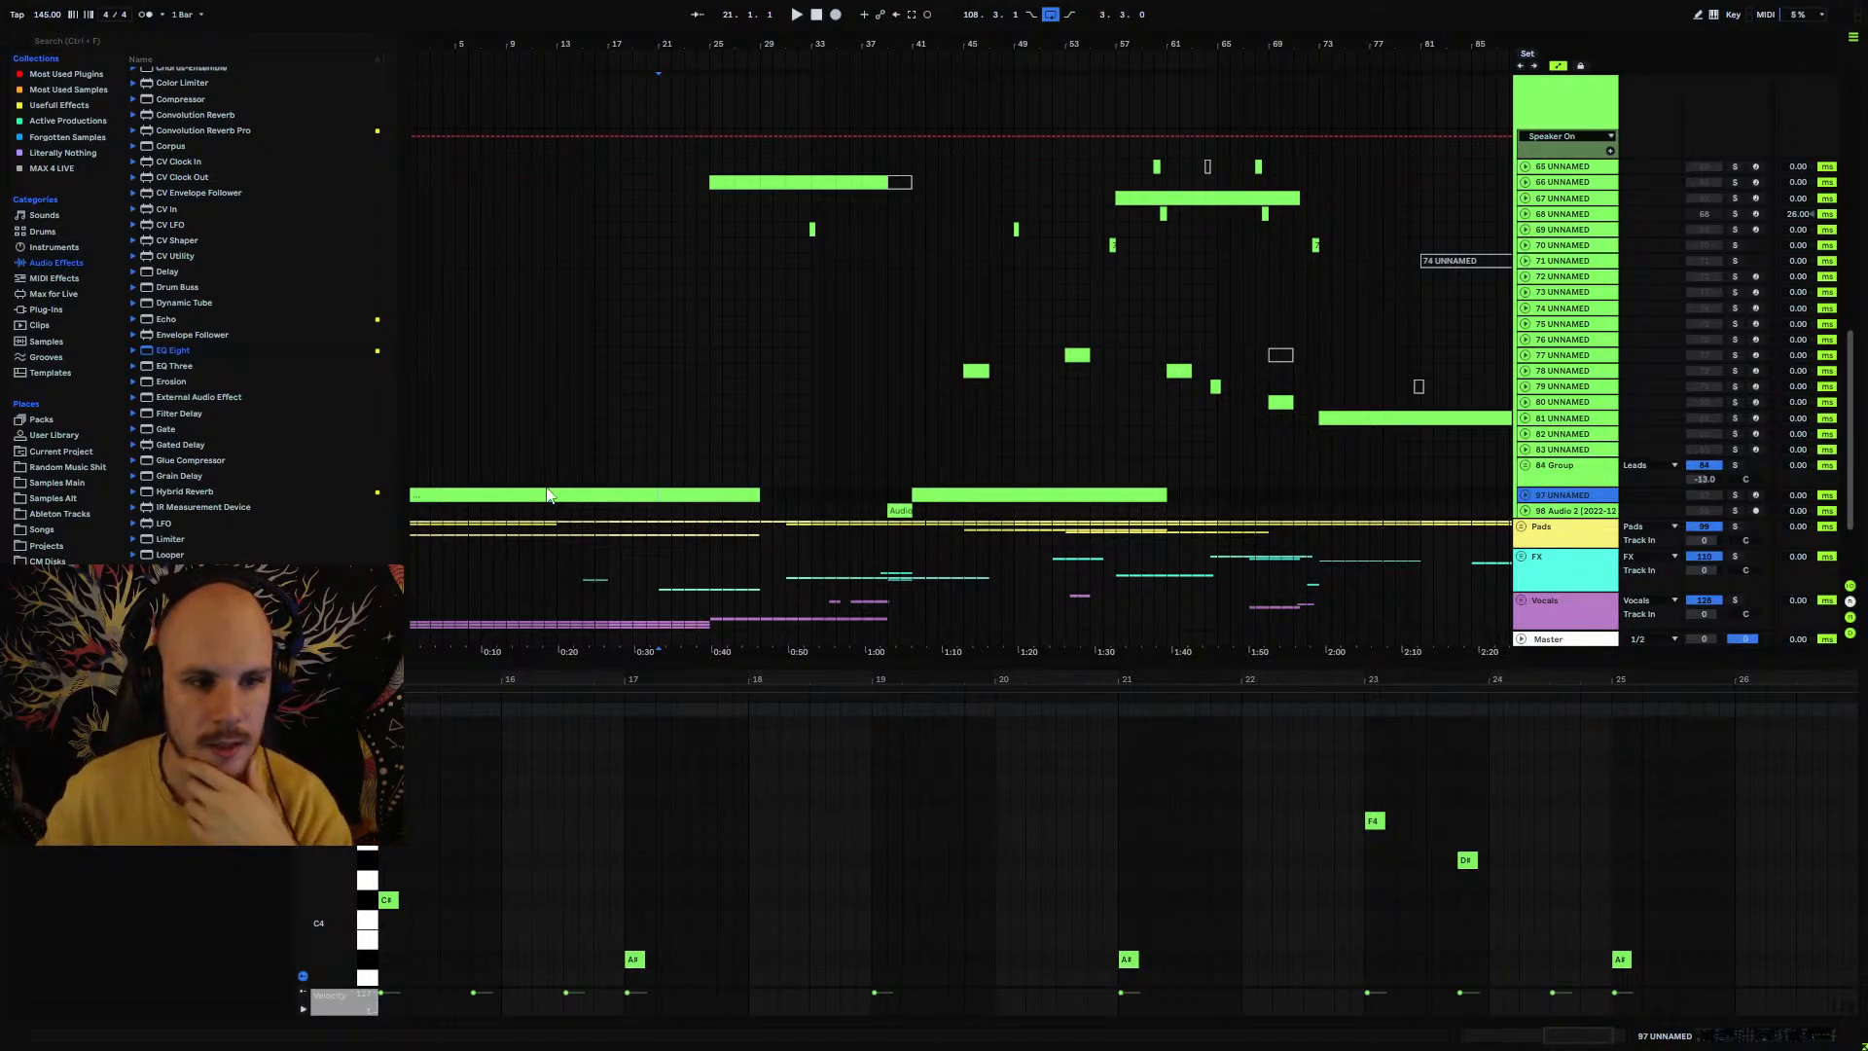
# Step: Insert a new MIDI track below track 97, load MPowerSynth on it and move the plug-in window clear of the track controls
pyautogui.hotkey('ctrl', 'shift', 't')
pyautogui.rightClick(714, 515)
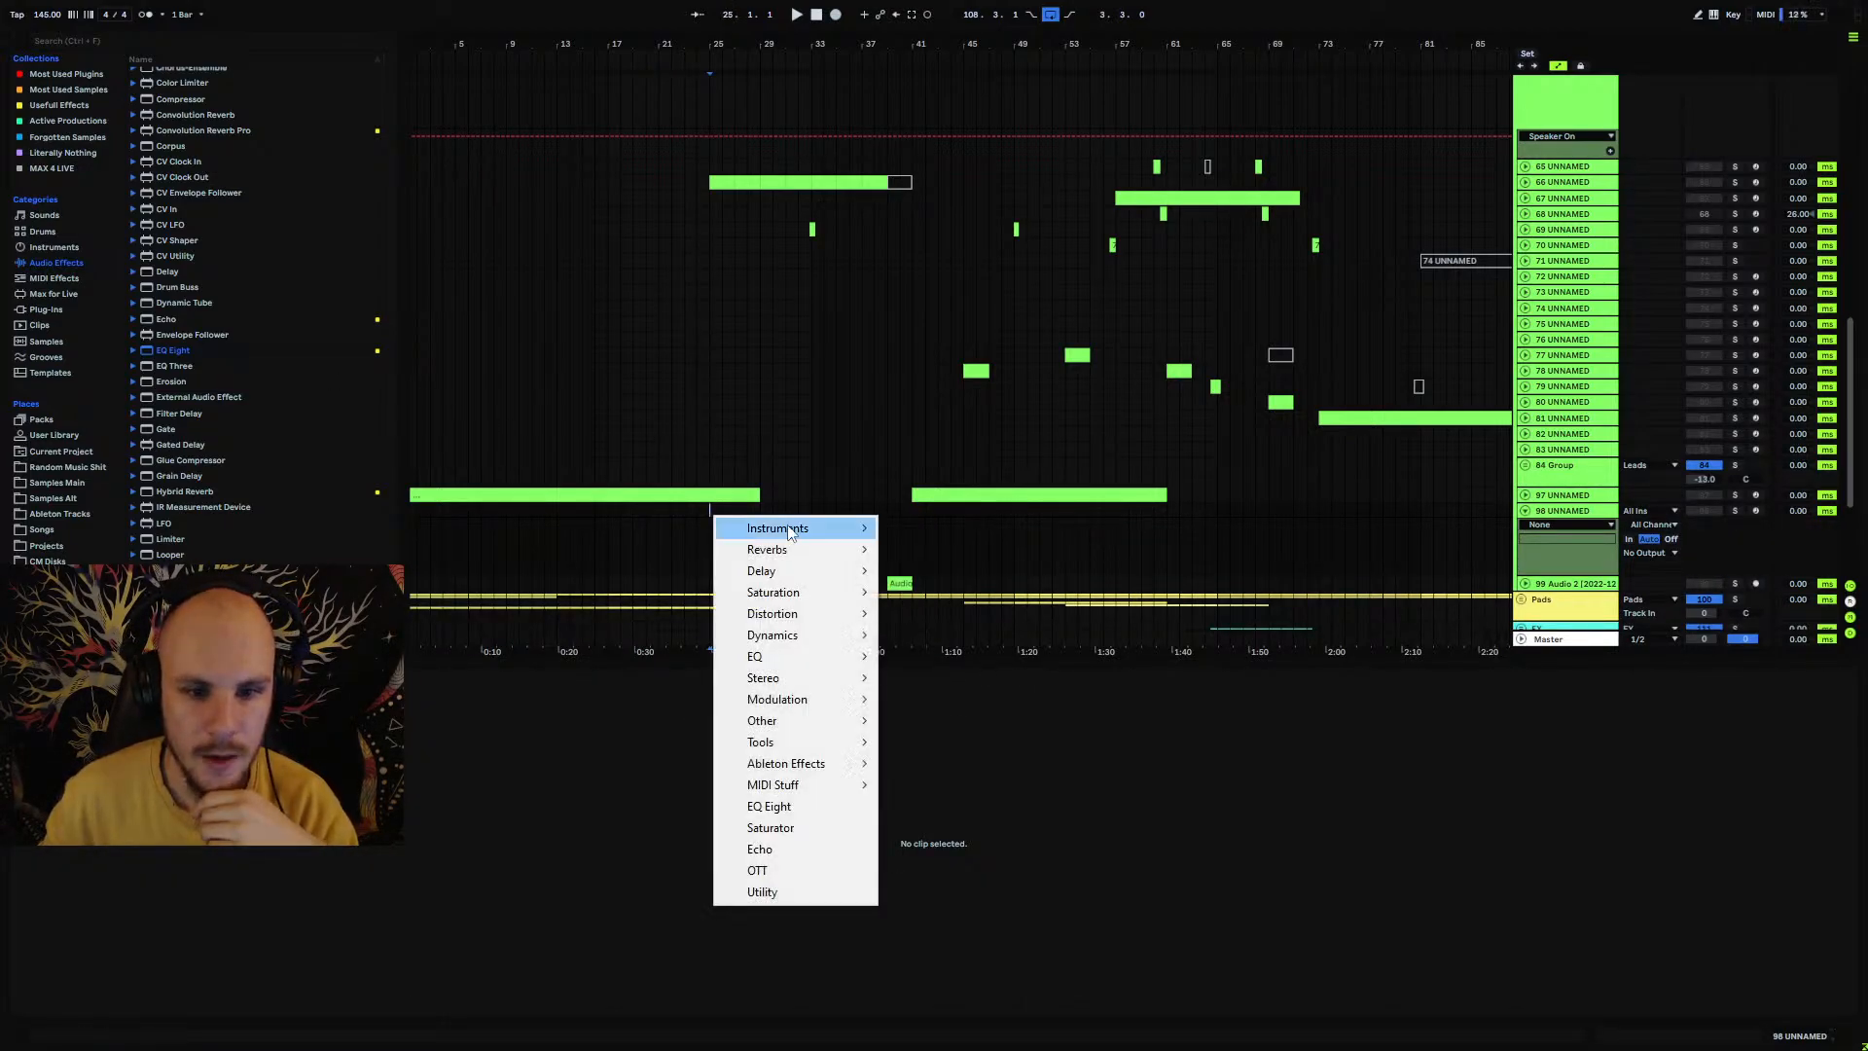
pyautogui.moveTo(796, 525)
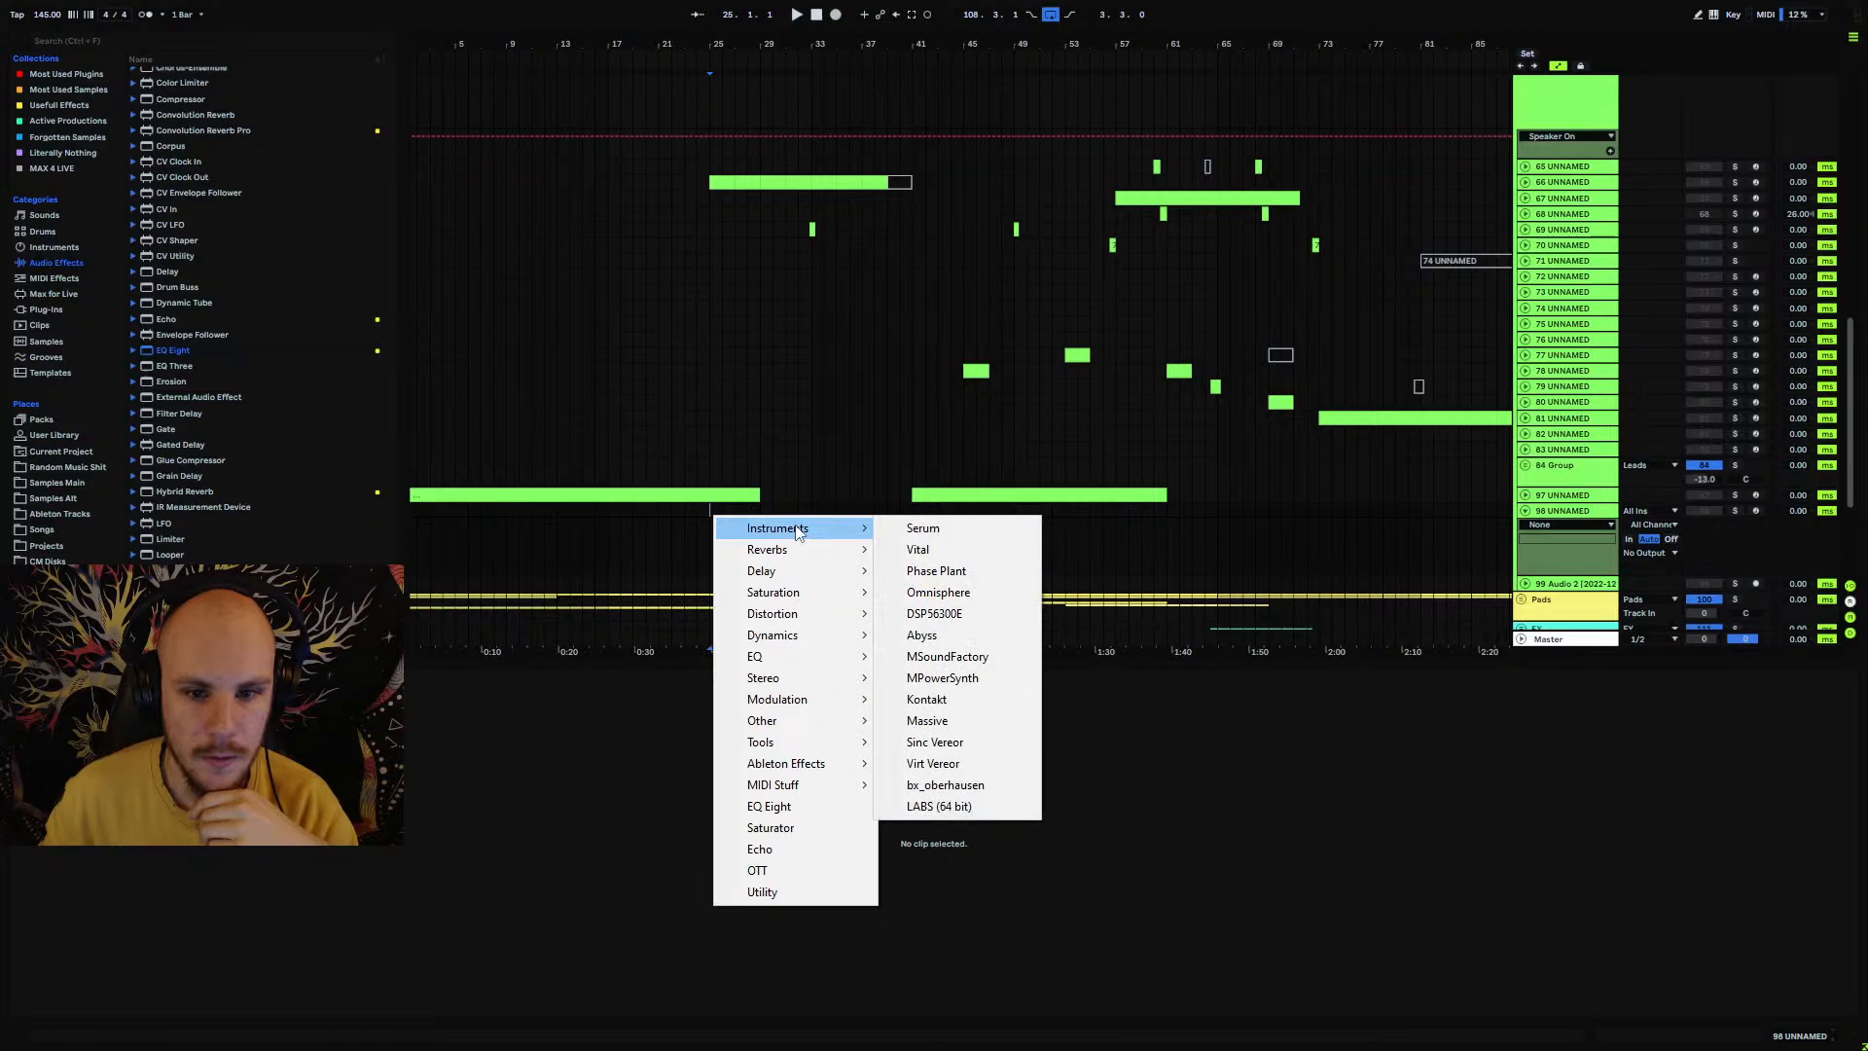
pyautogui.click(963, 678)
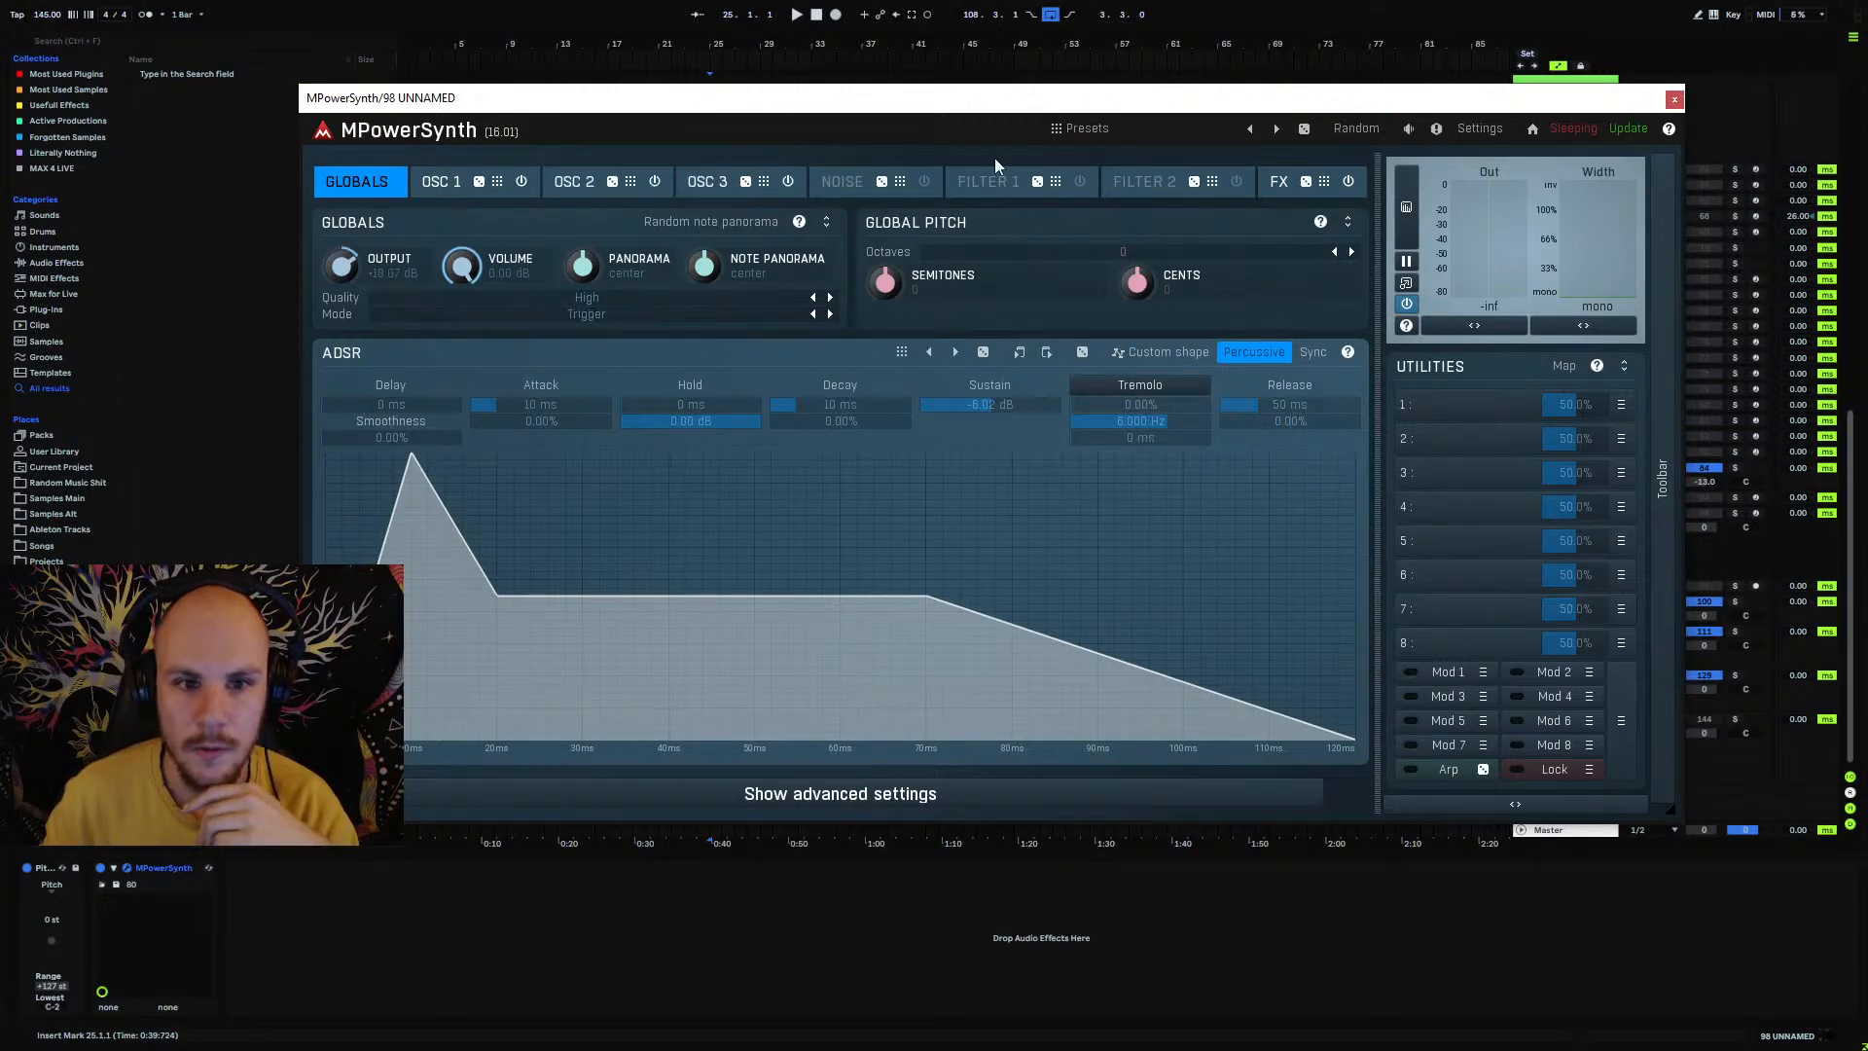
pyautogui.moveTo(864, 101); pyautogui.dragTo(678, 94)
# Step: Arm and solo the new MPowerSynth track and enable the computer MIDI keyboard while playing test notes
pyautogui.click(1756, 513)
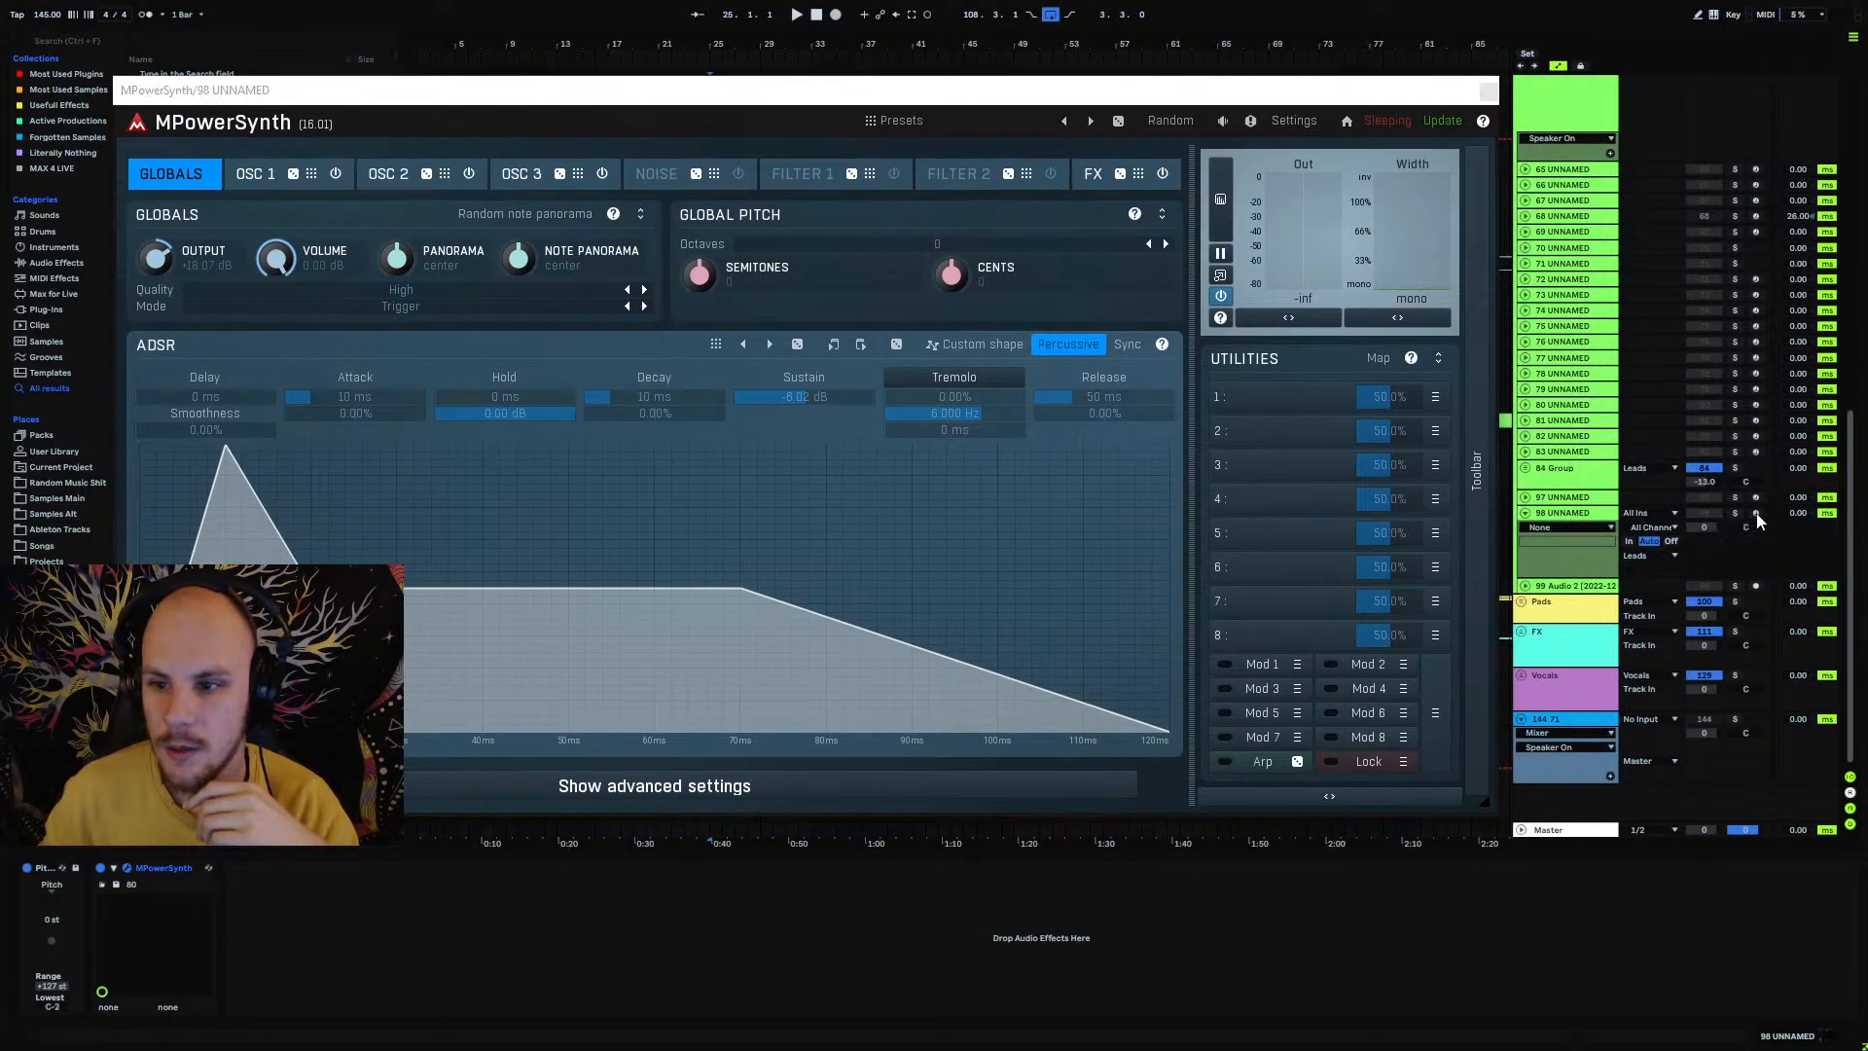
pyautogui.press('u')
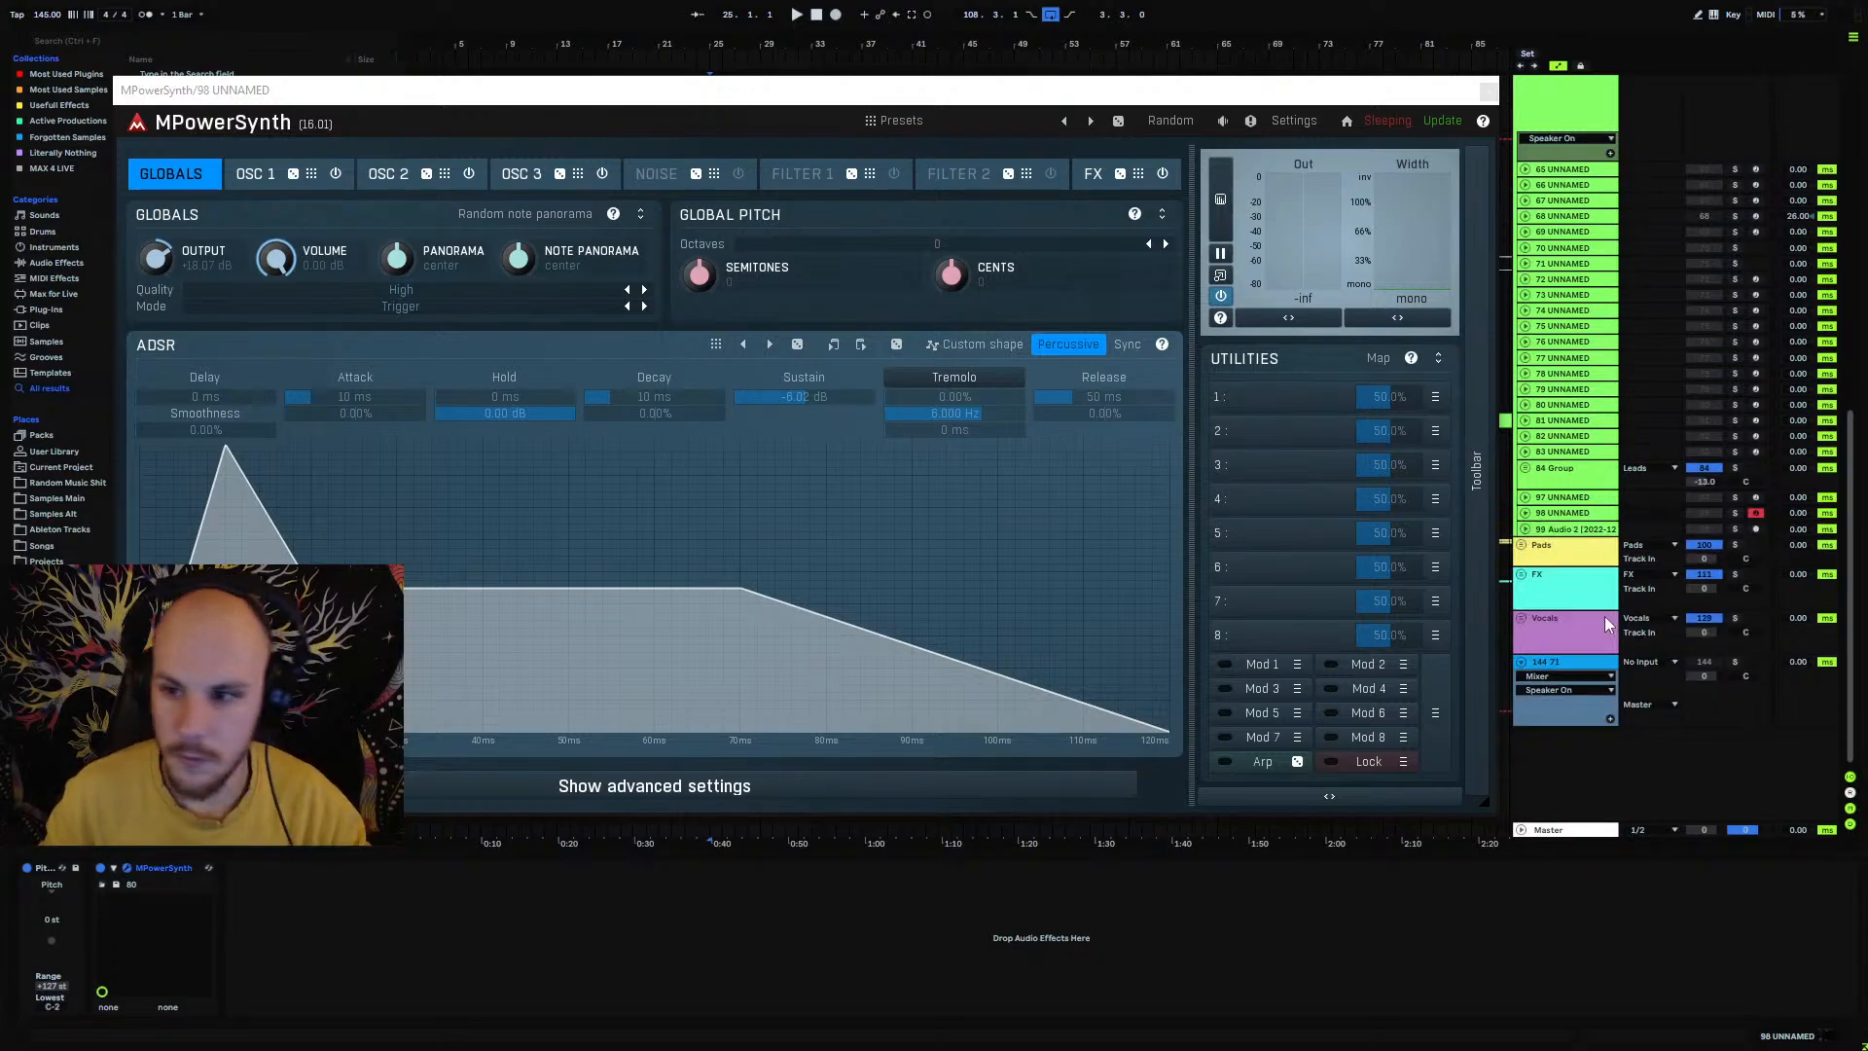
pyautogui.press('u')
pyautogui.press('m')
pyautogui.press('u')
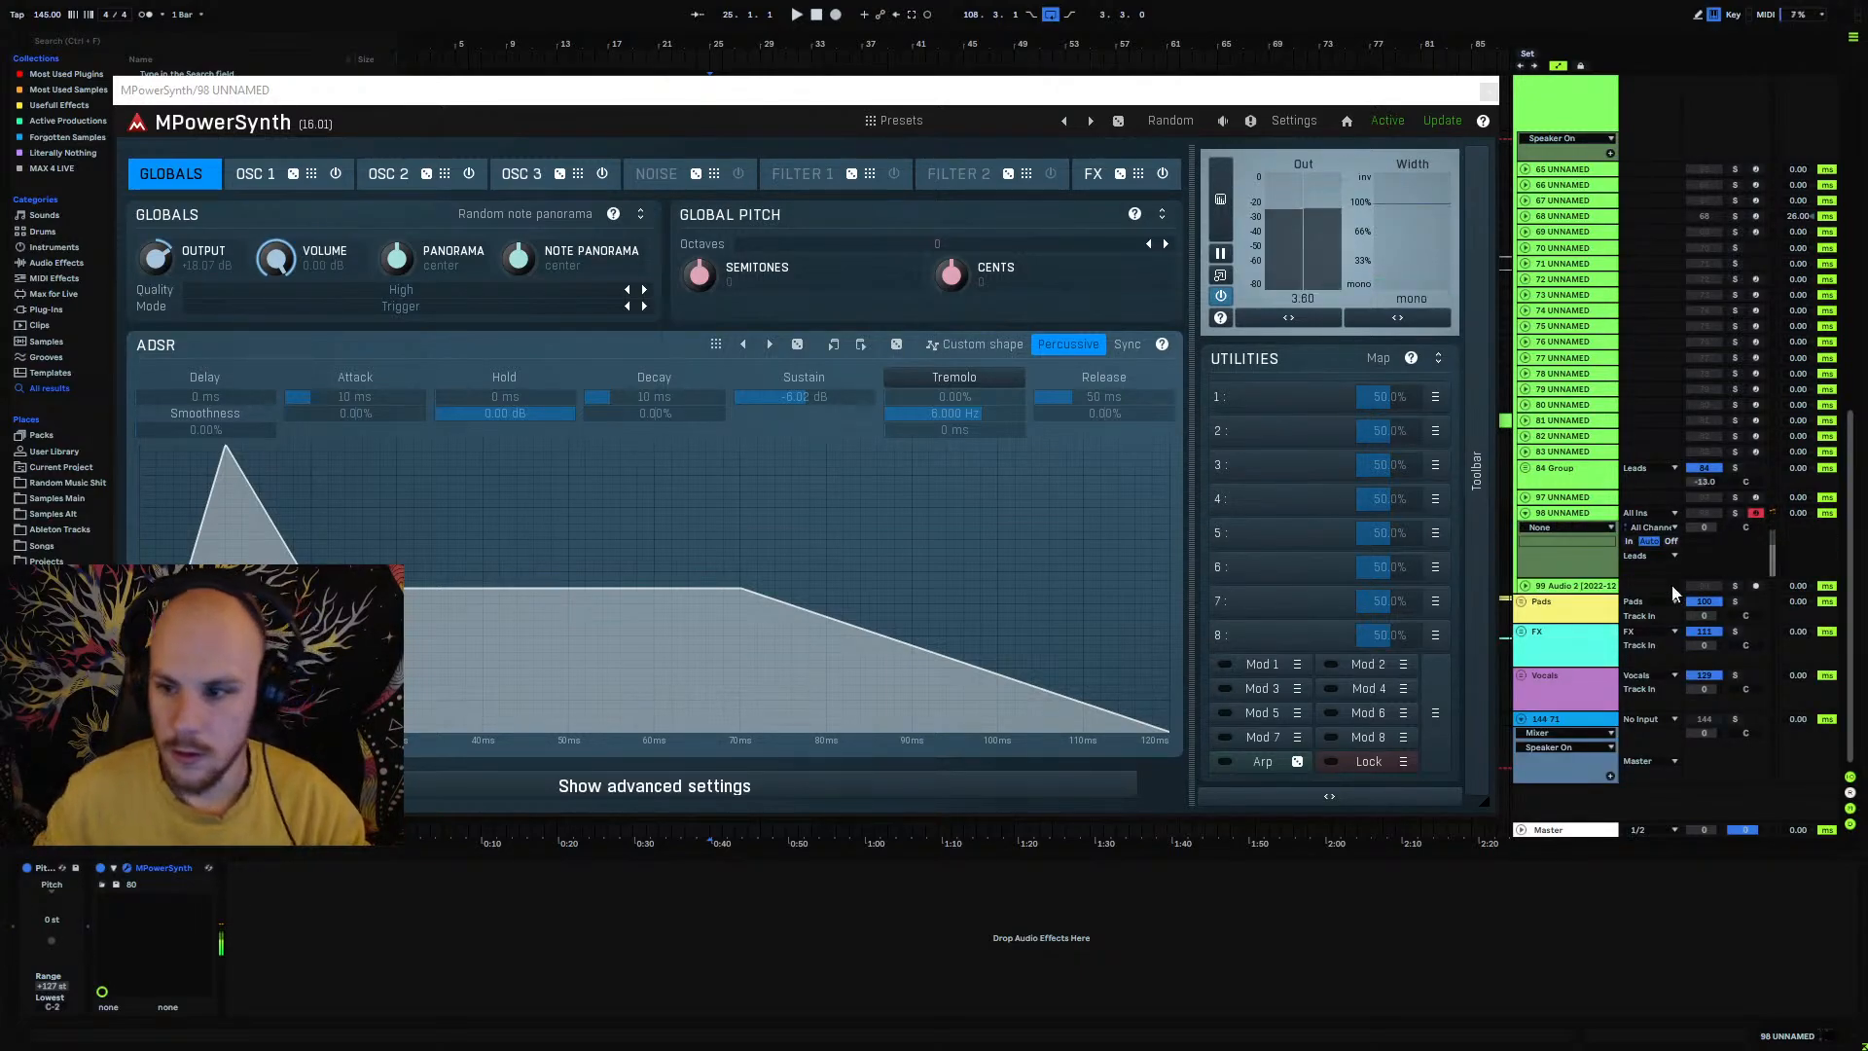
pyautogui.click(1737, 515)
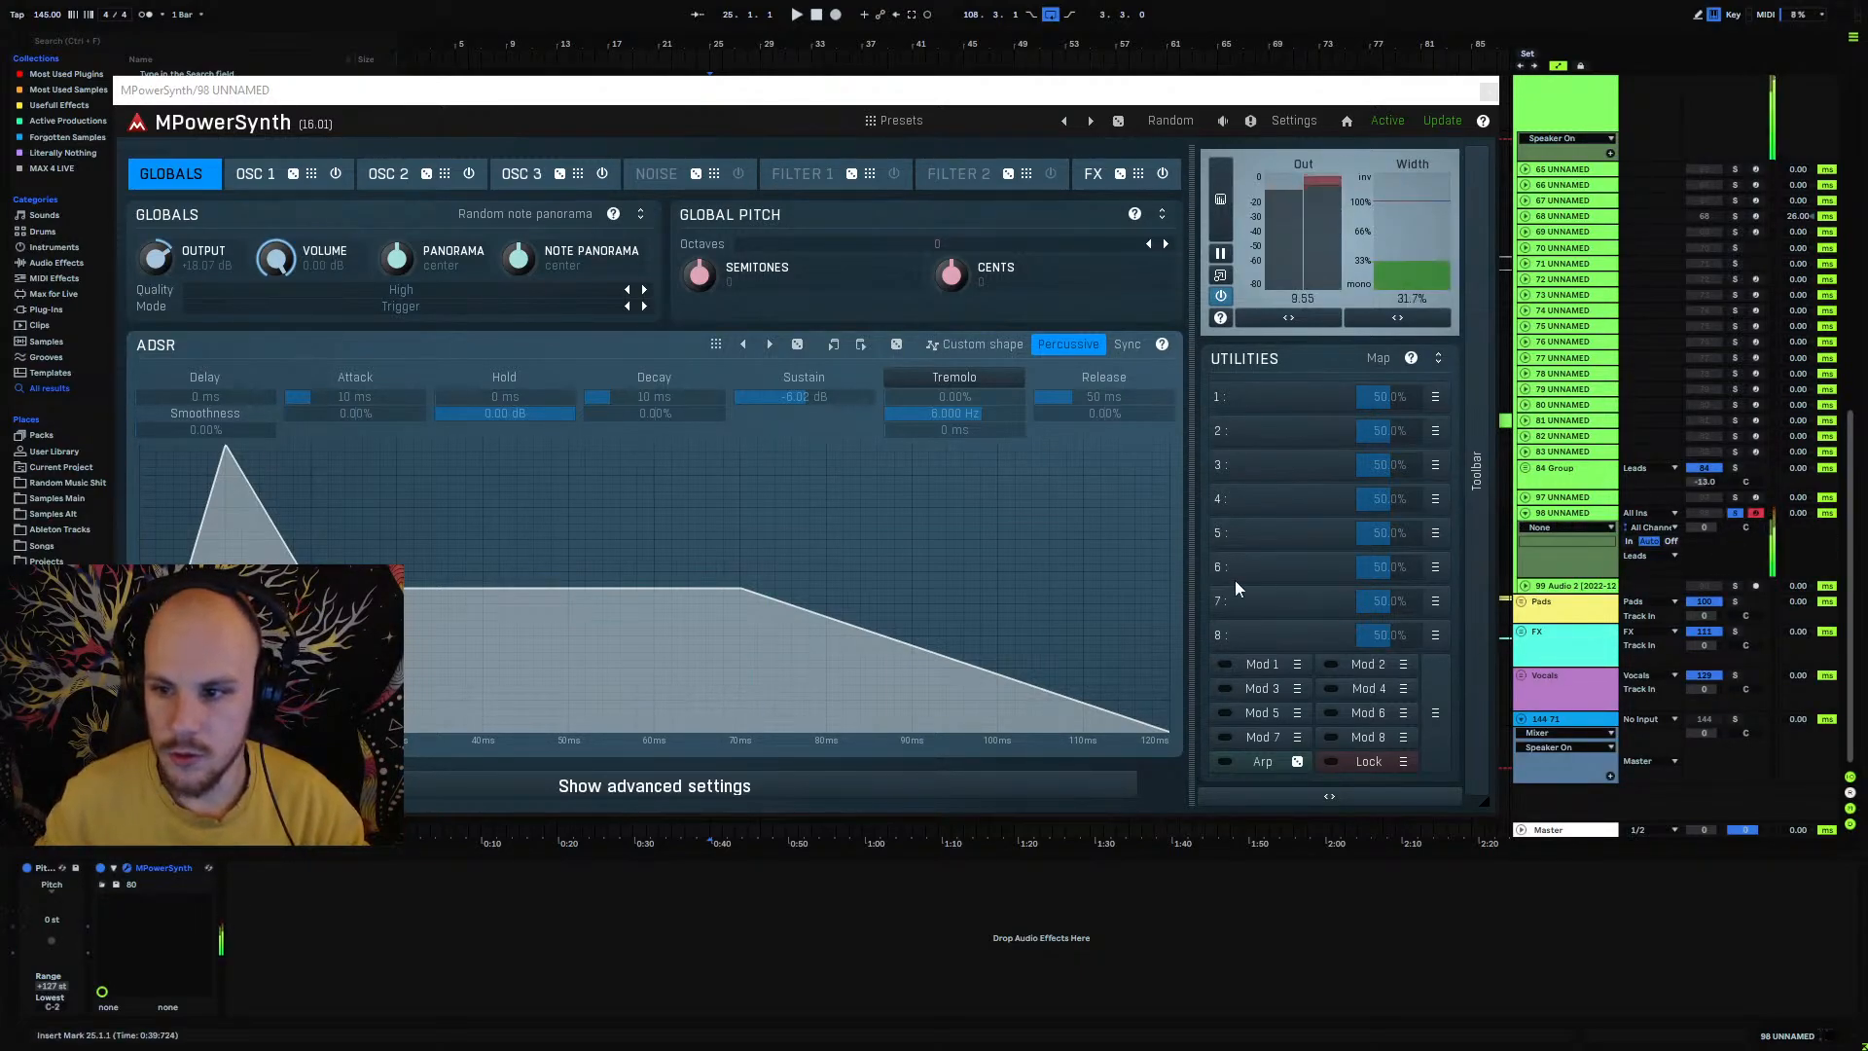
# Step: Randomize the MPowerSynth patch repeatedly and audition the random sounds with test notes
pyautogui.click(1174, 123)
pyautogui.press('u')
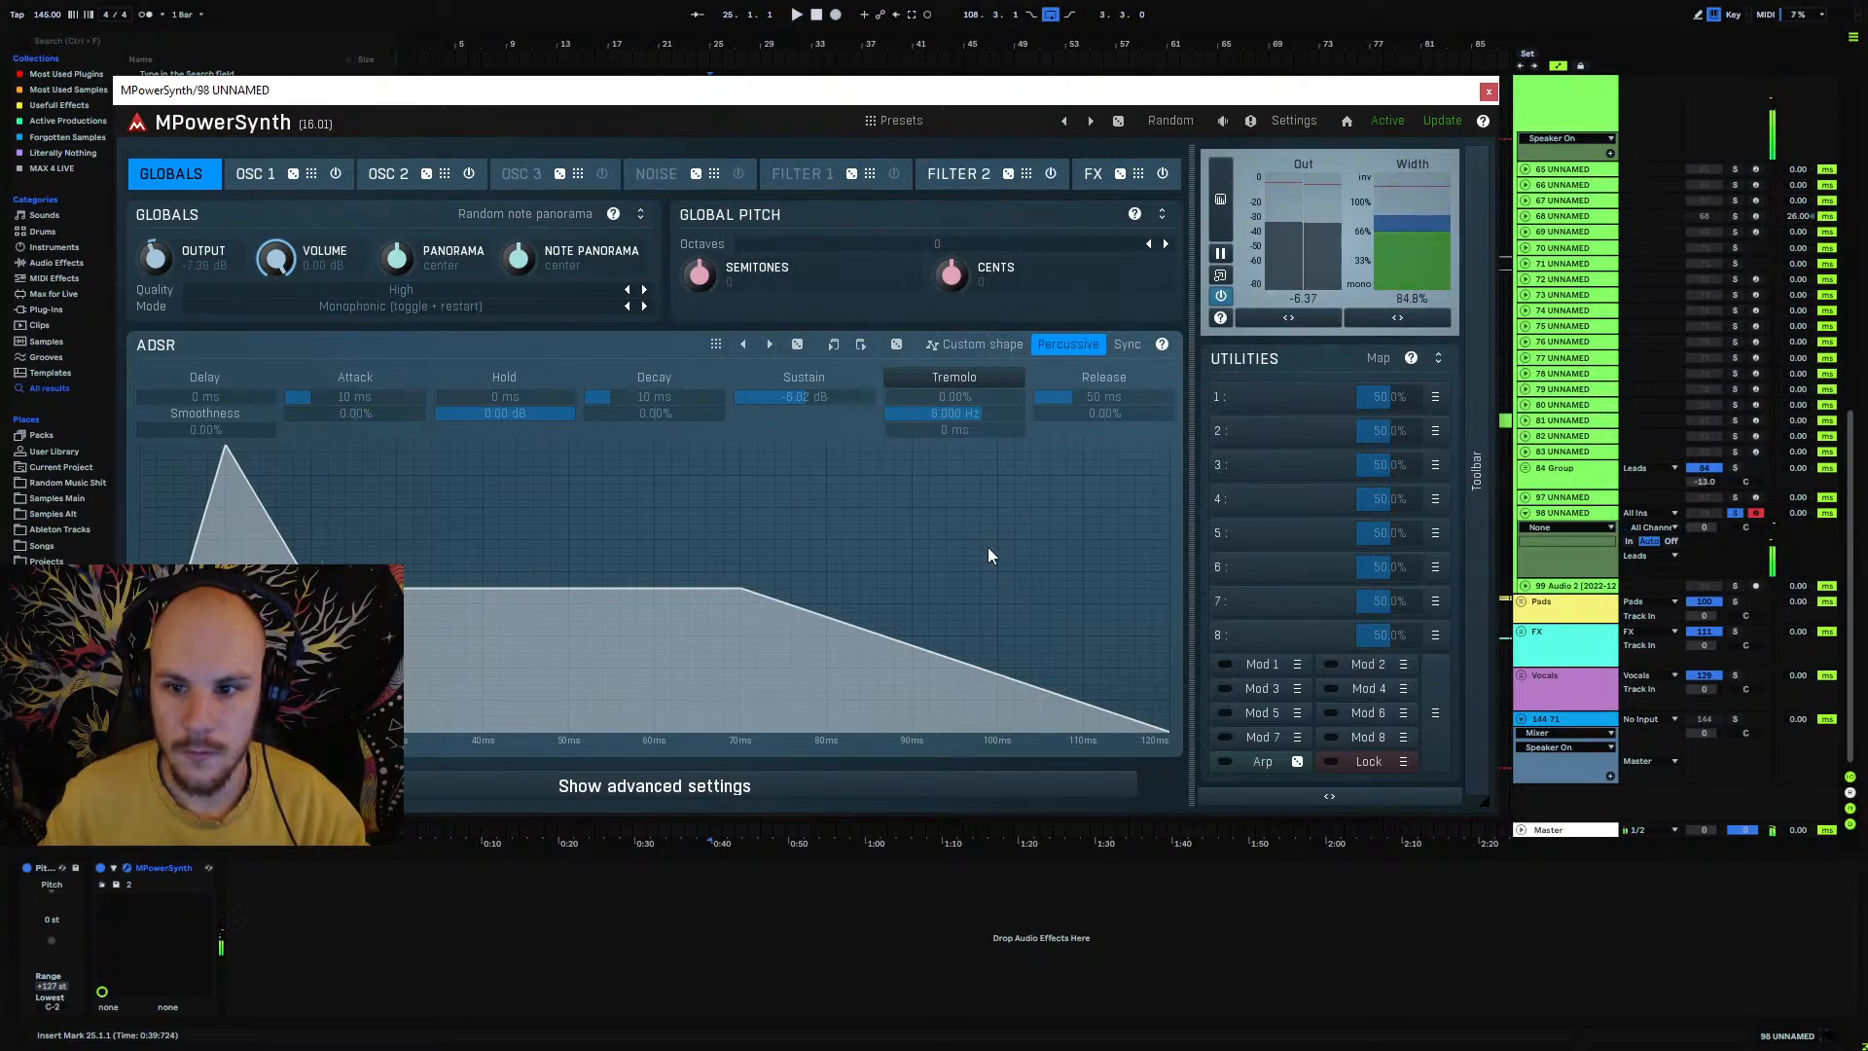
pyautogui.press('u')
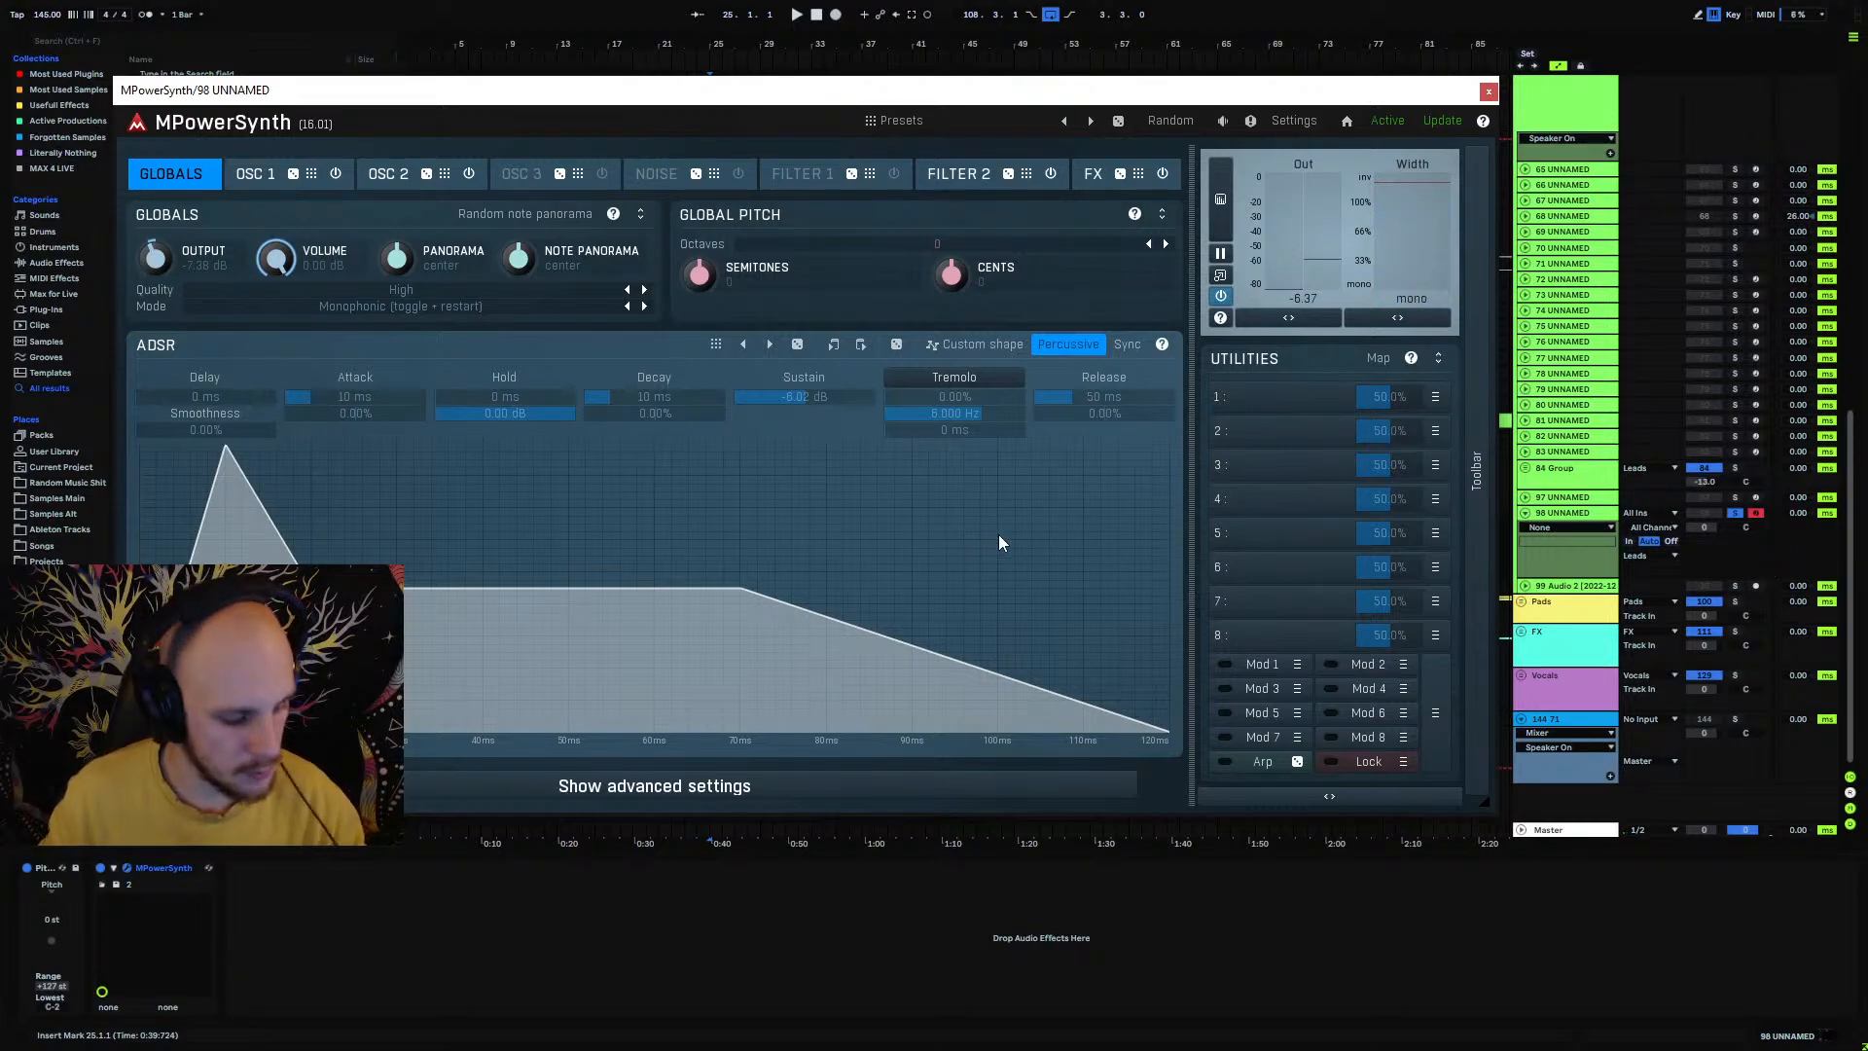
pyautogui.press('u')
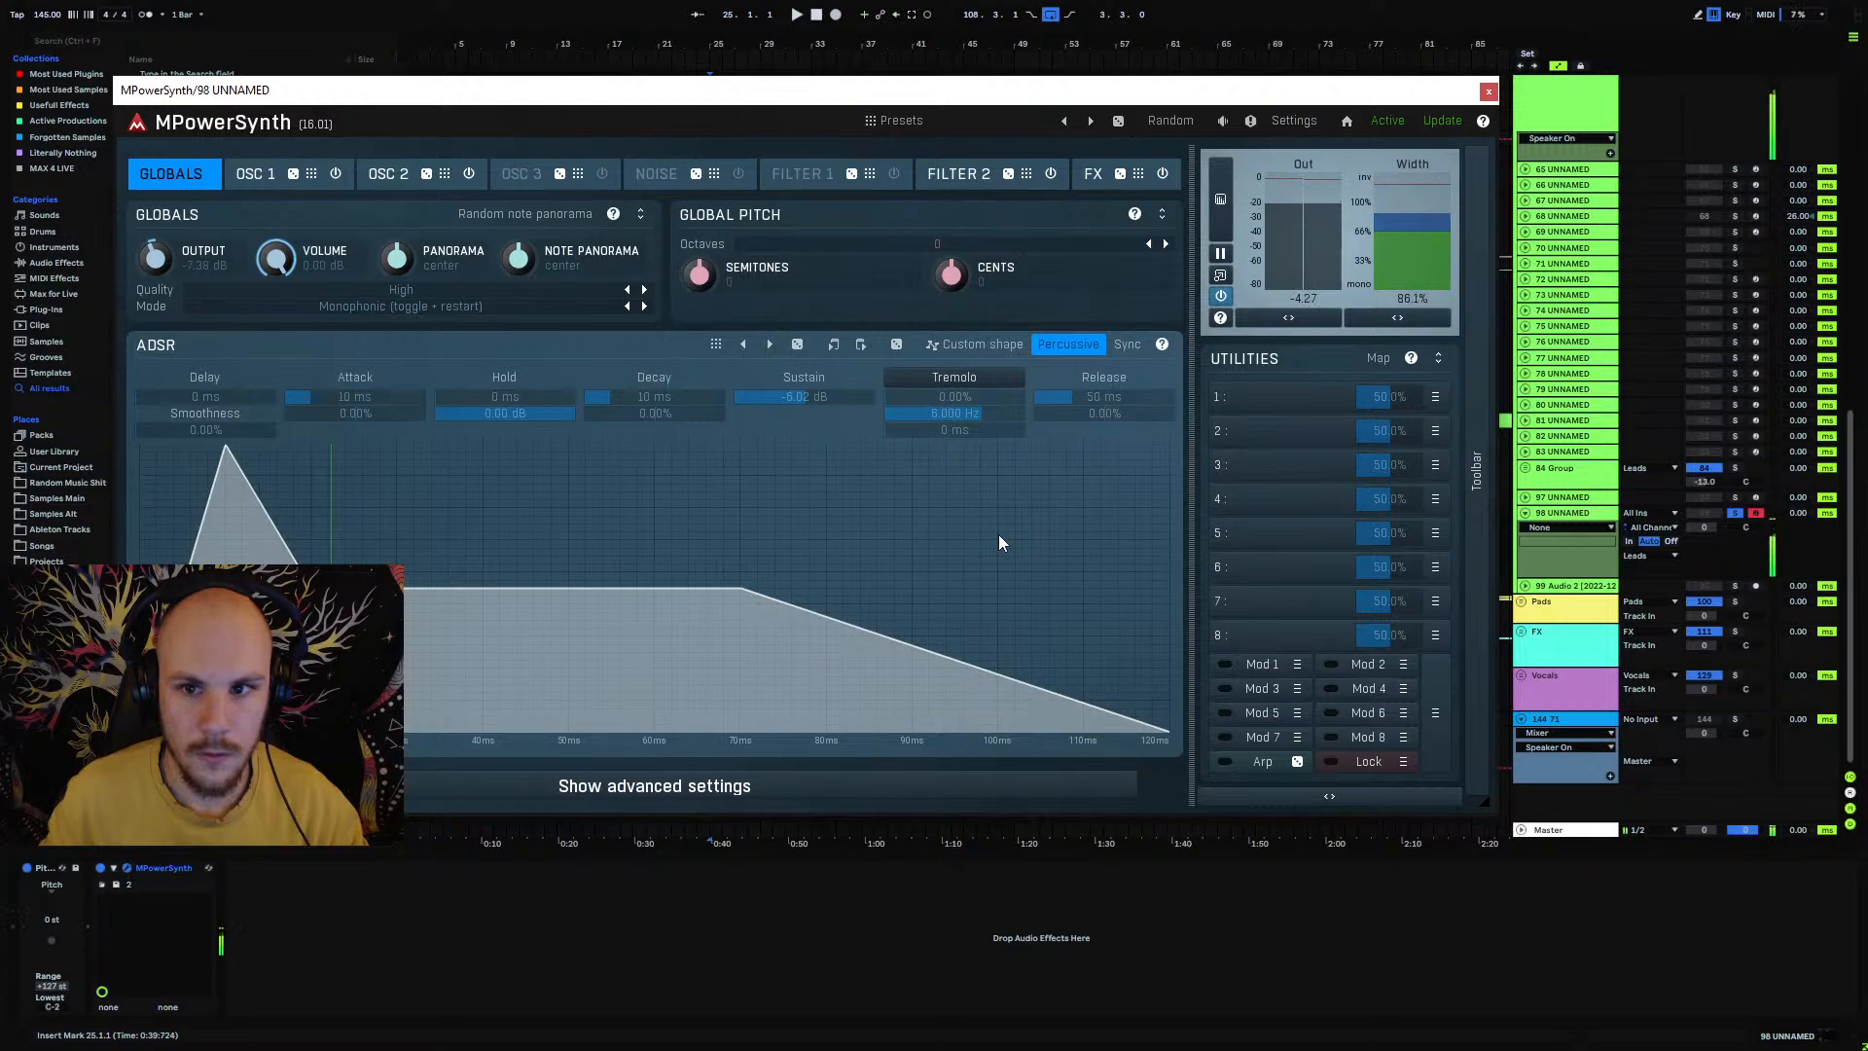
pyautogui.click(1172, 120)
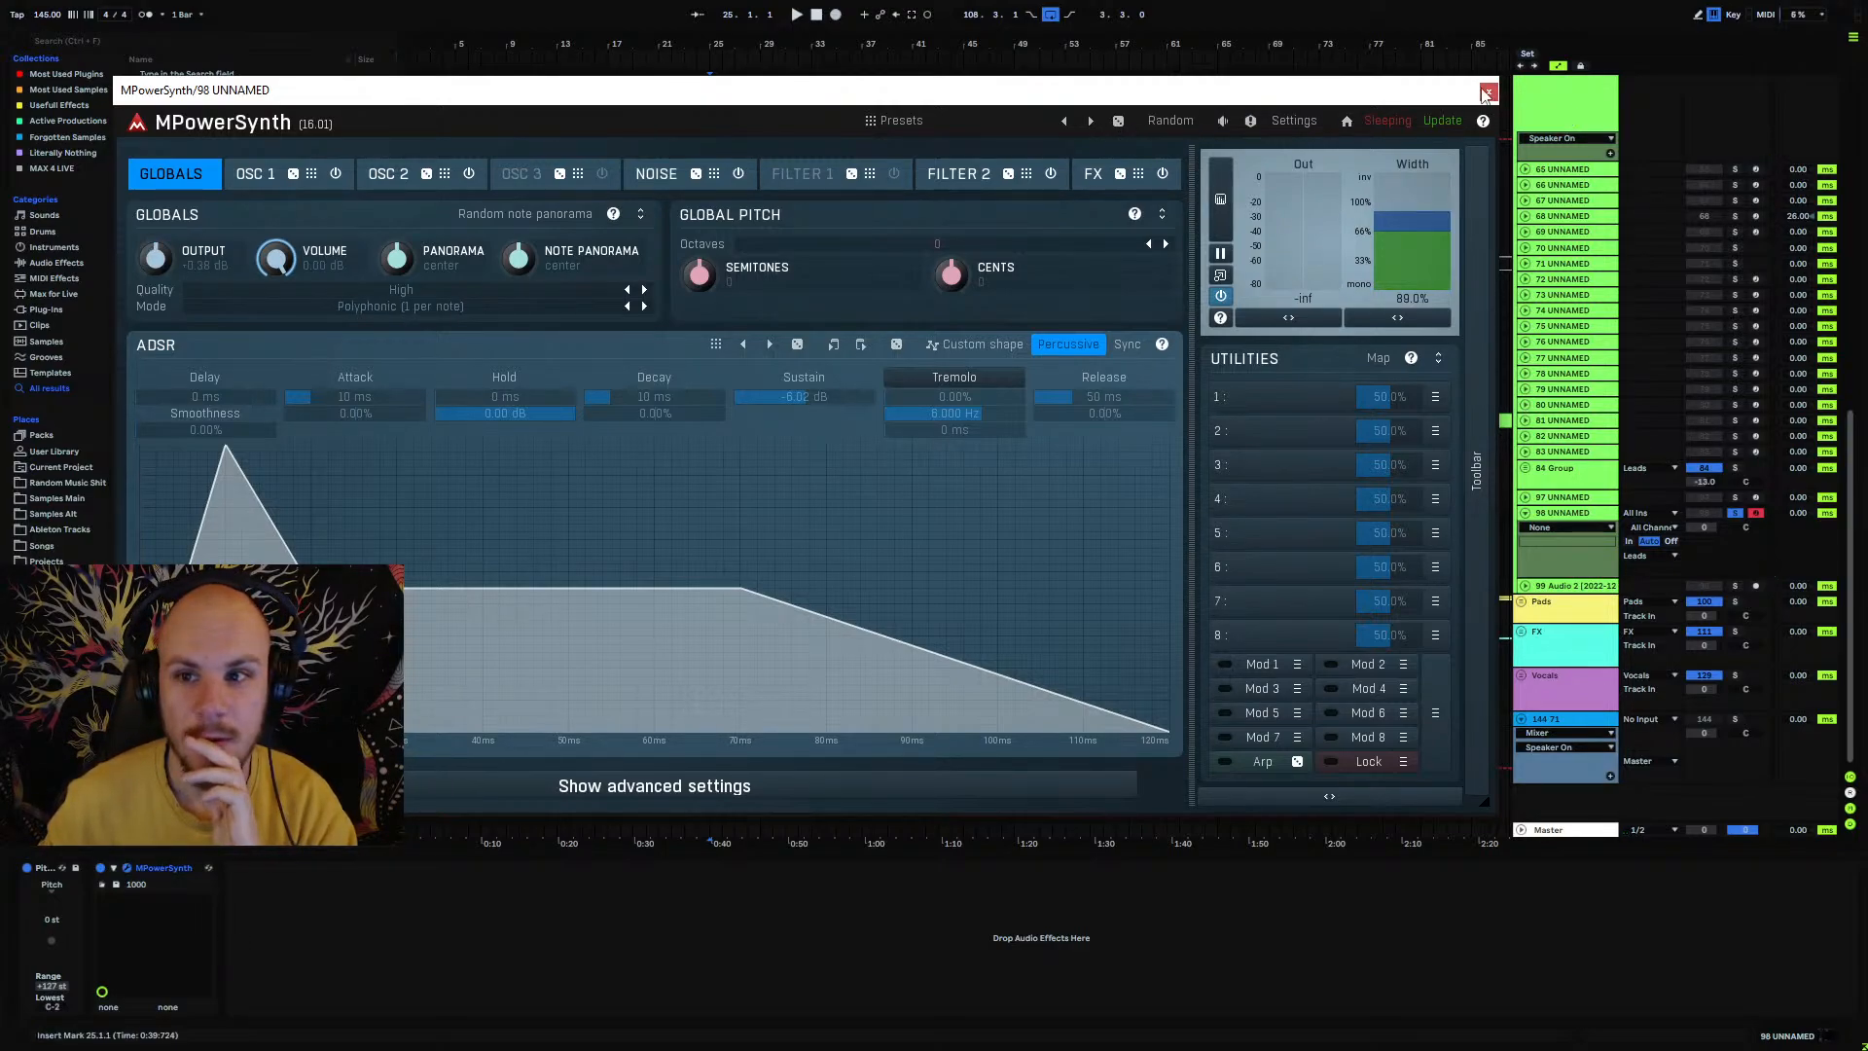
# Step: Reselect the MPowerSynth track 98, audition its sound with test notes and randomize the patch once more
pyautogui.click(1580, 109)
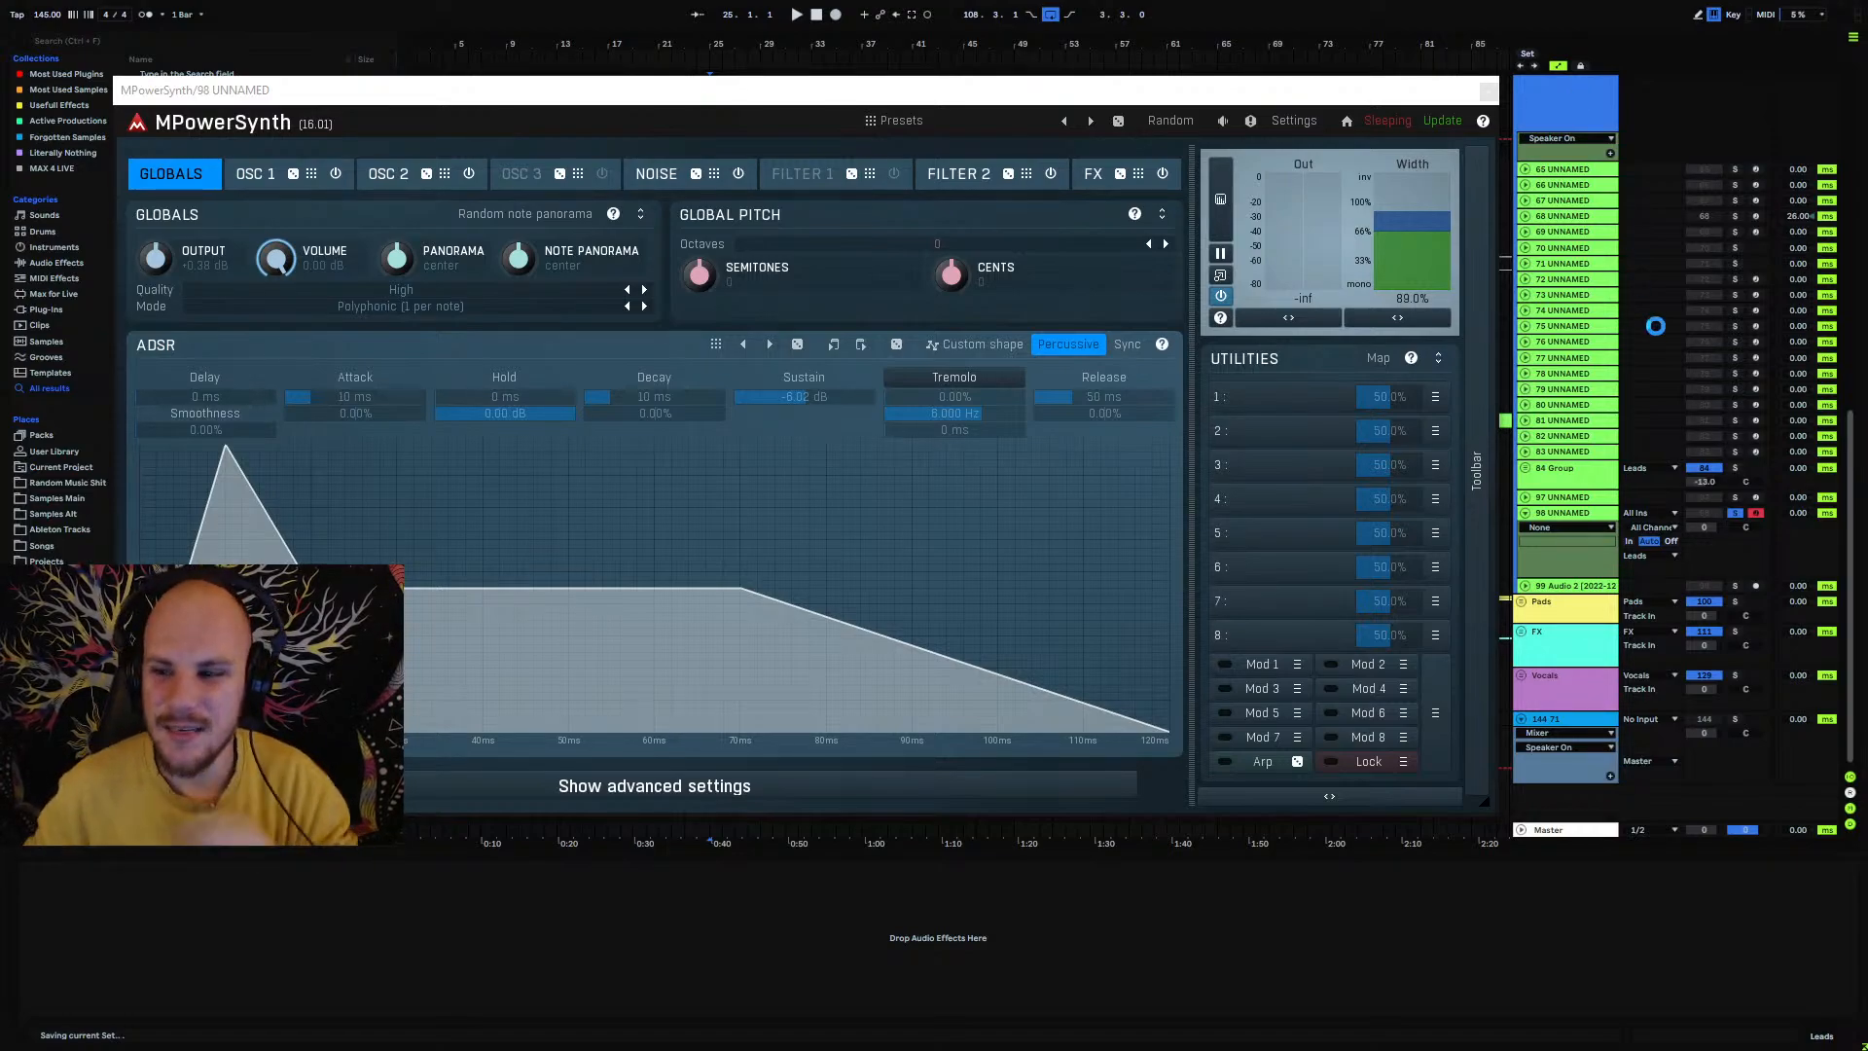
pyautogui.click(1575, 515)
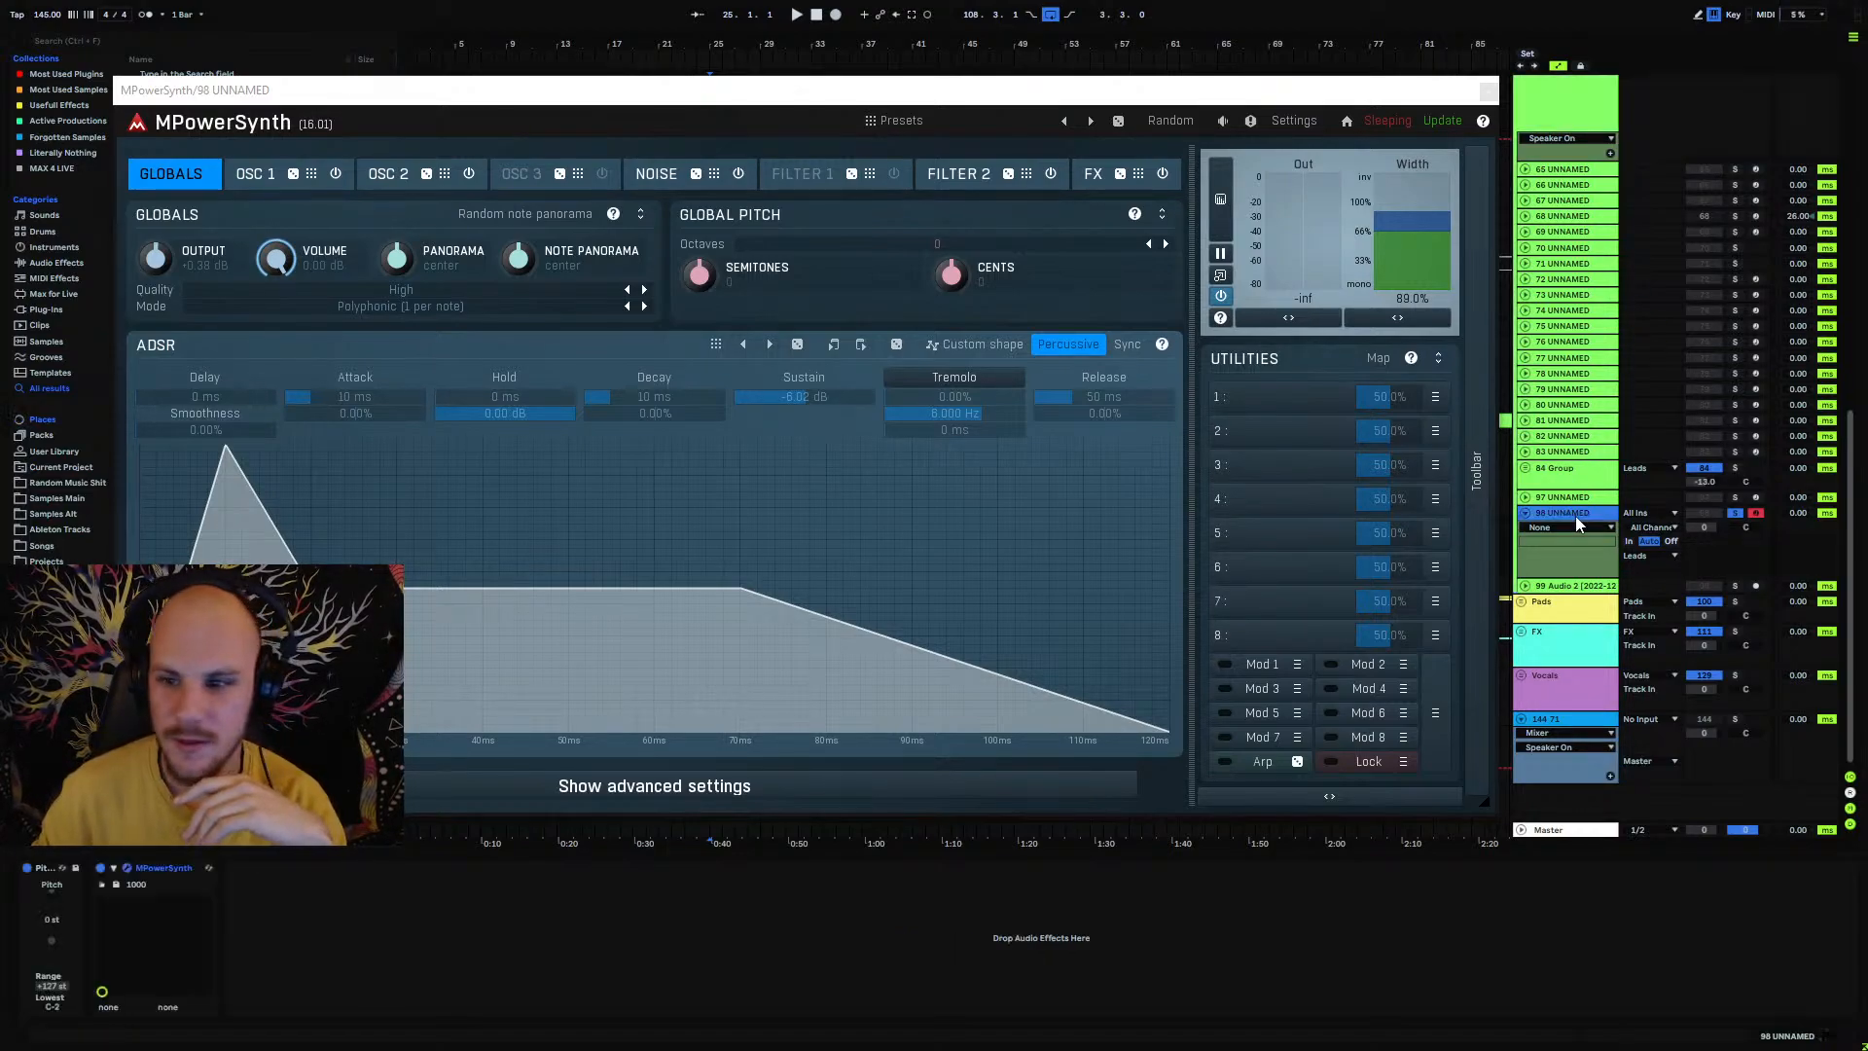
pyautogui.press('a')
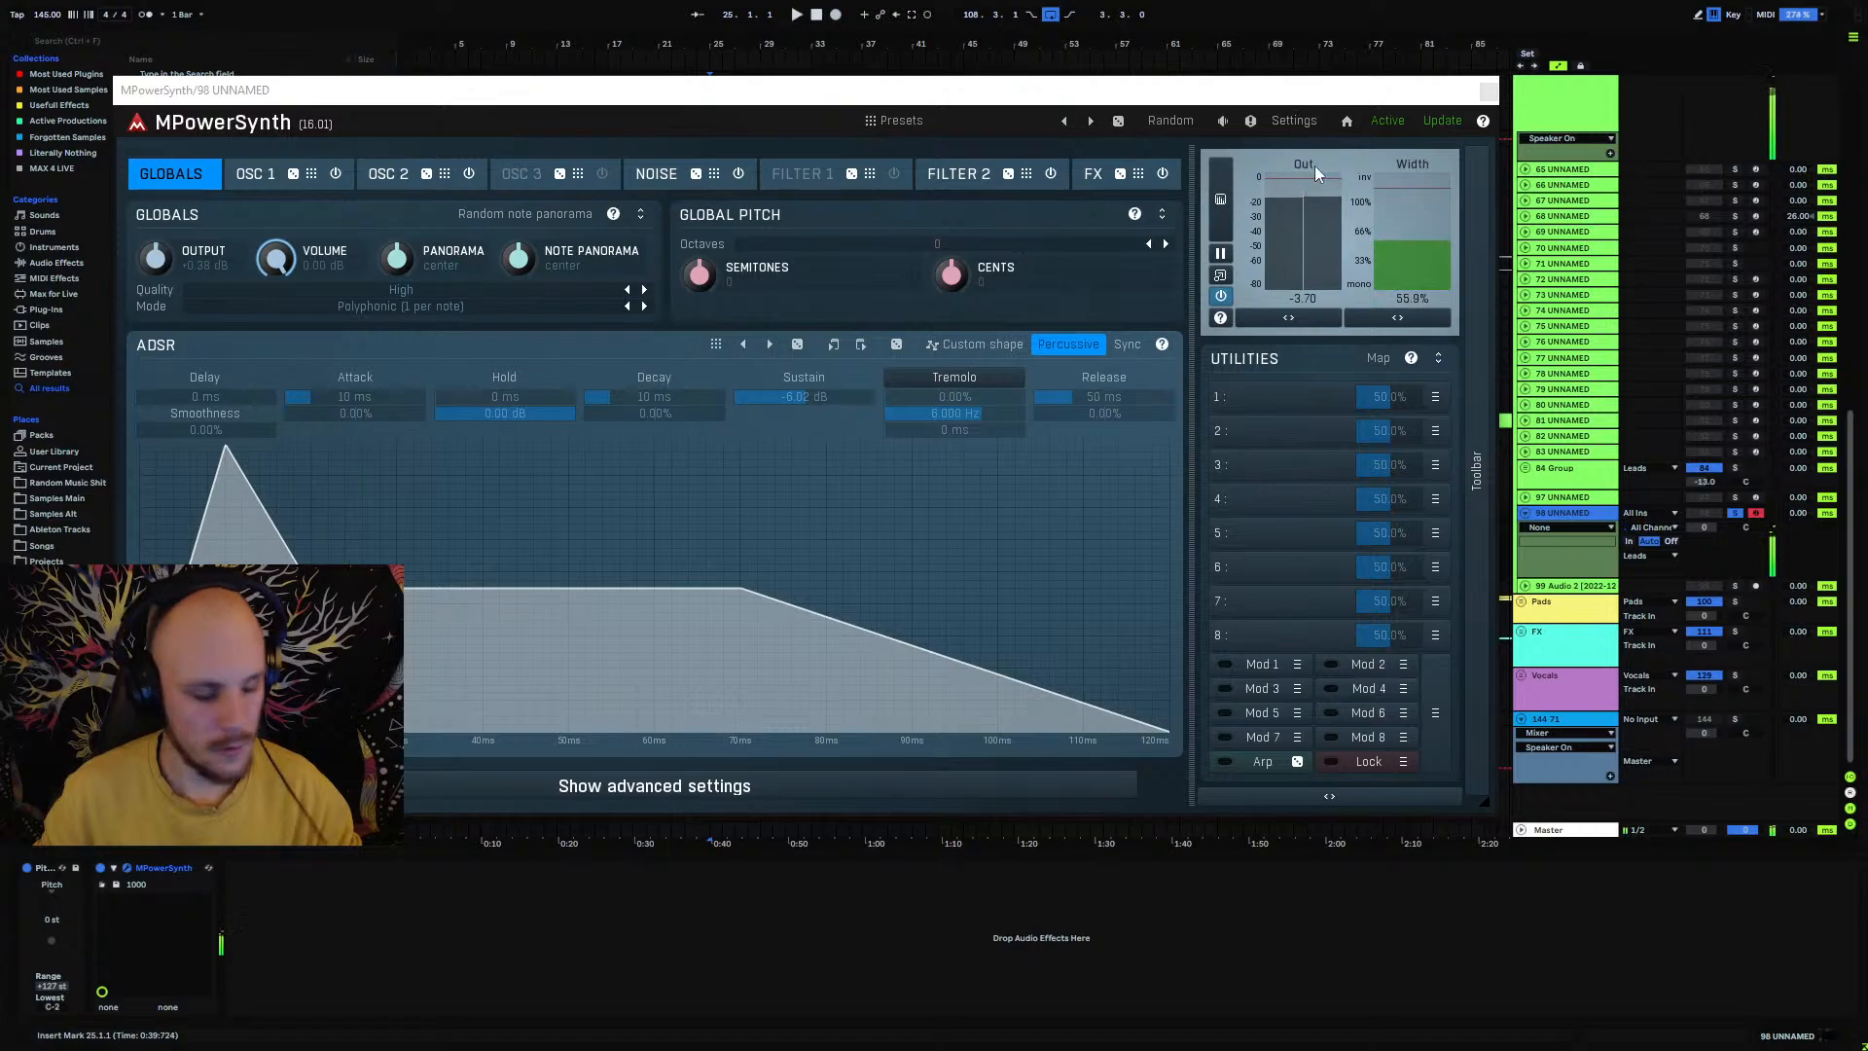
pyautogui.click(1168, 124)
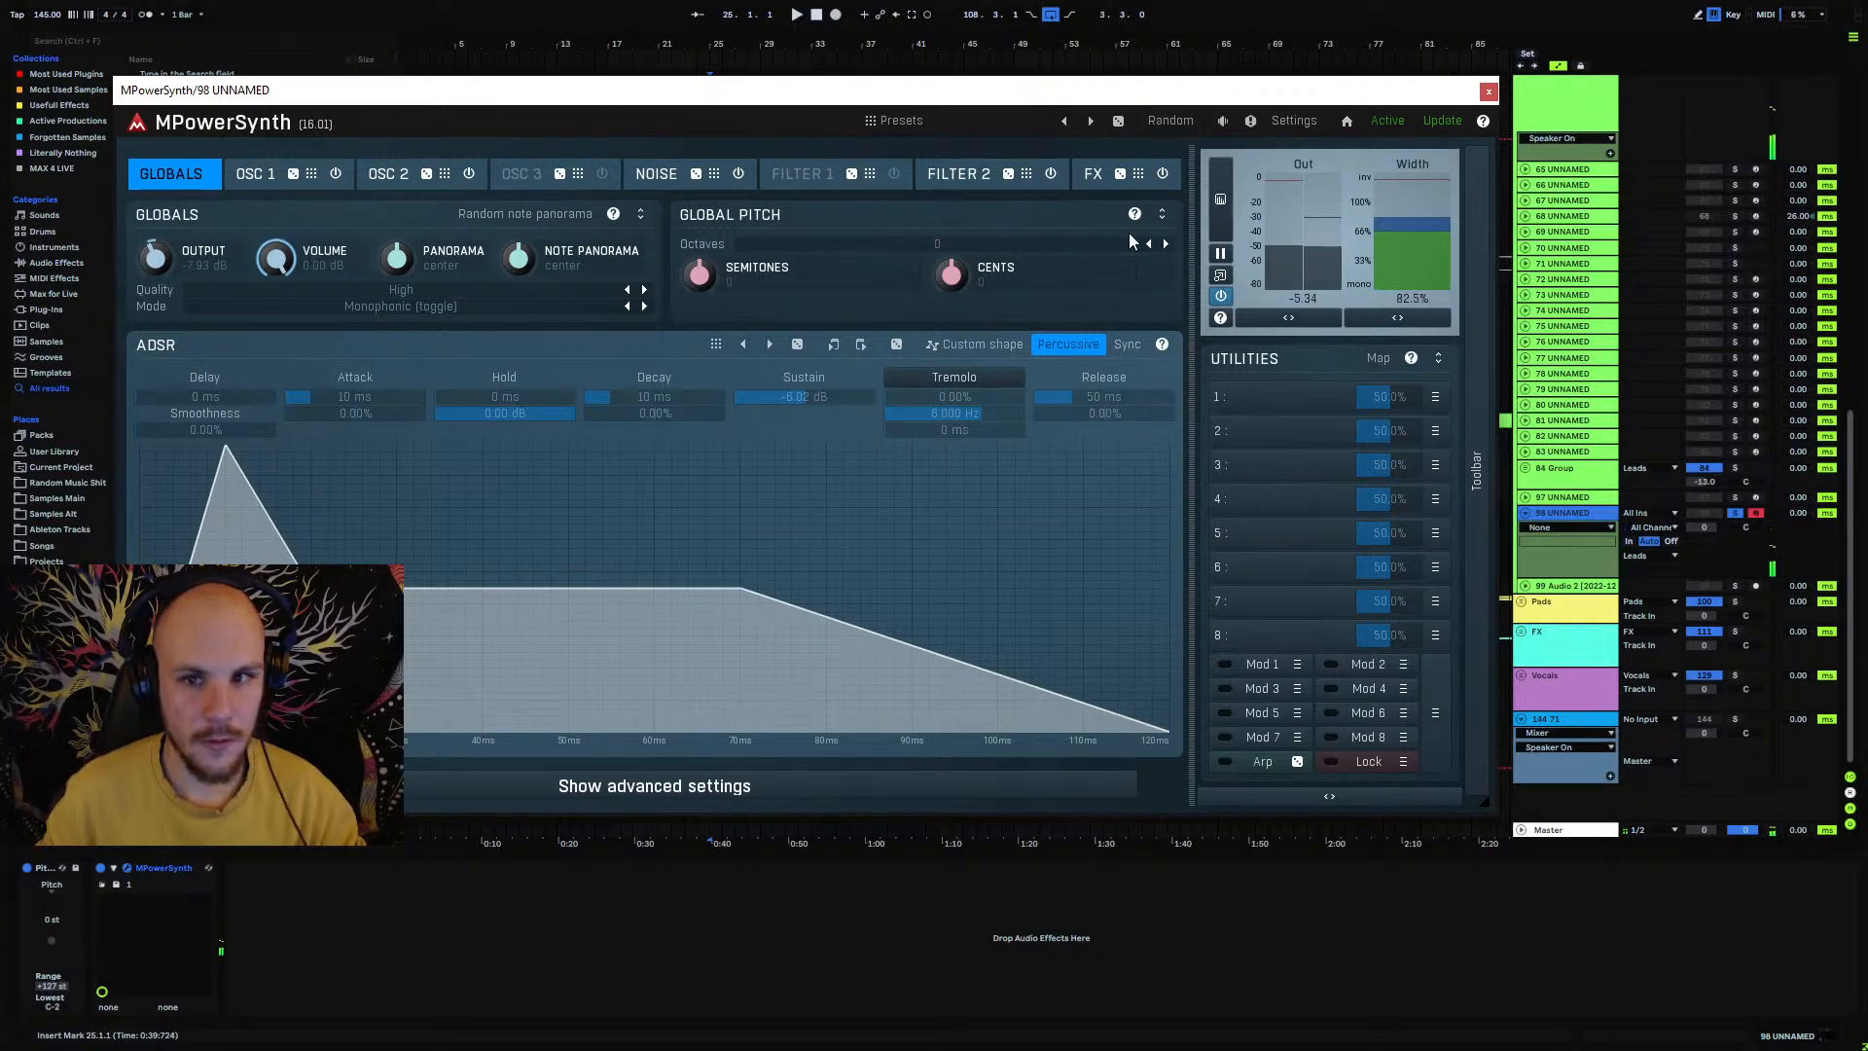
# Step: Close the MPowerSynth window, fold track 98 and delete the track
pyautogui.click(1489, 91)
pyautogui.click(1524, 513)
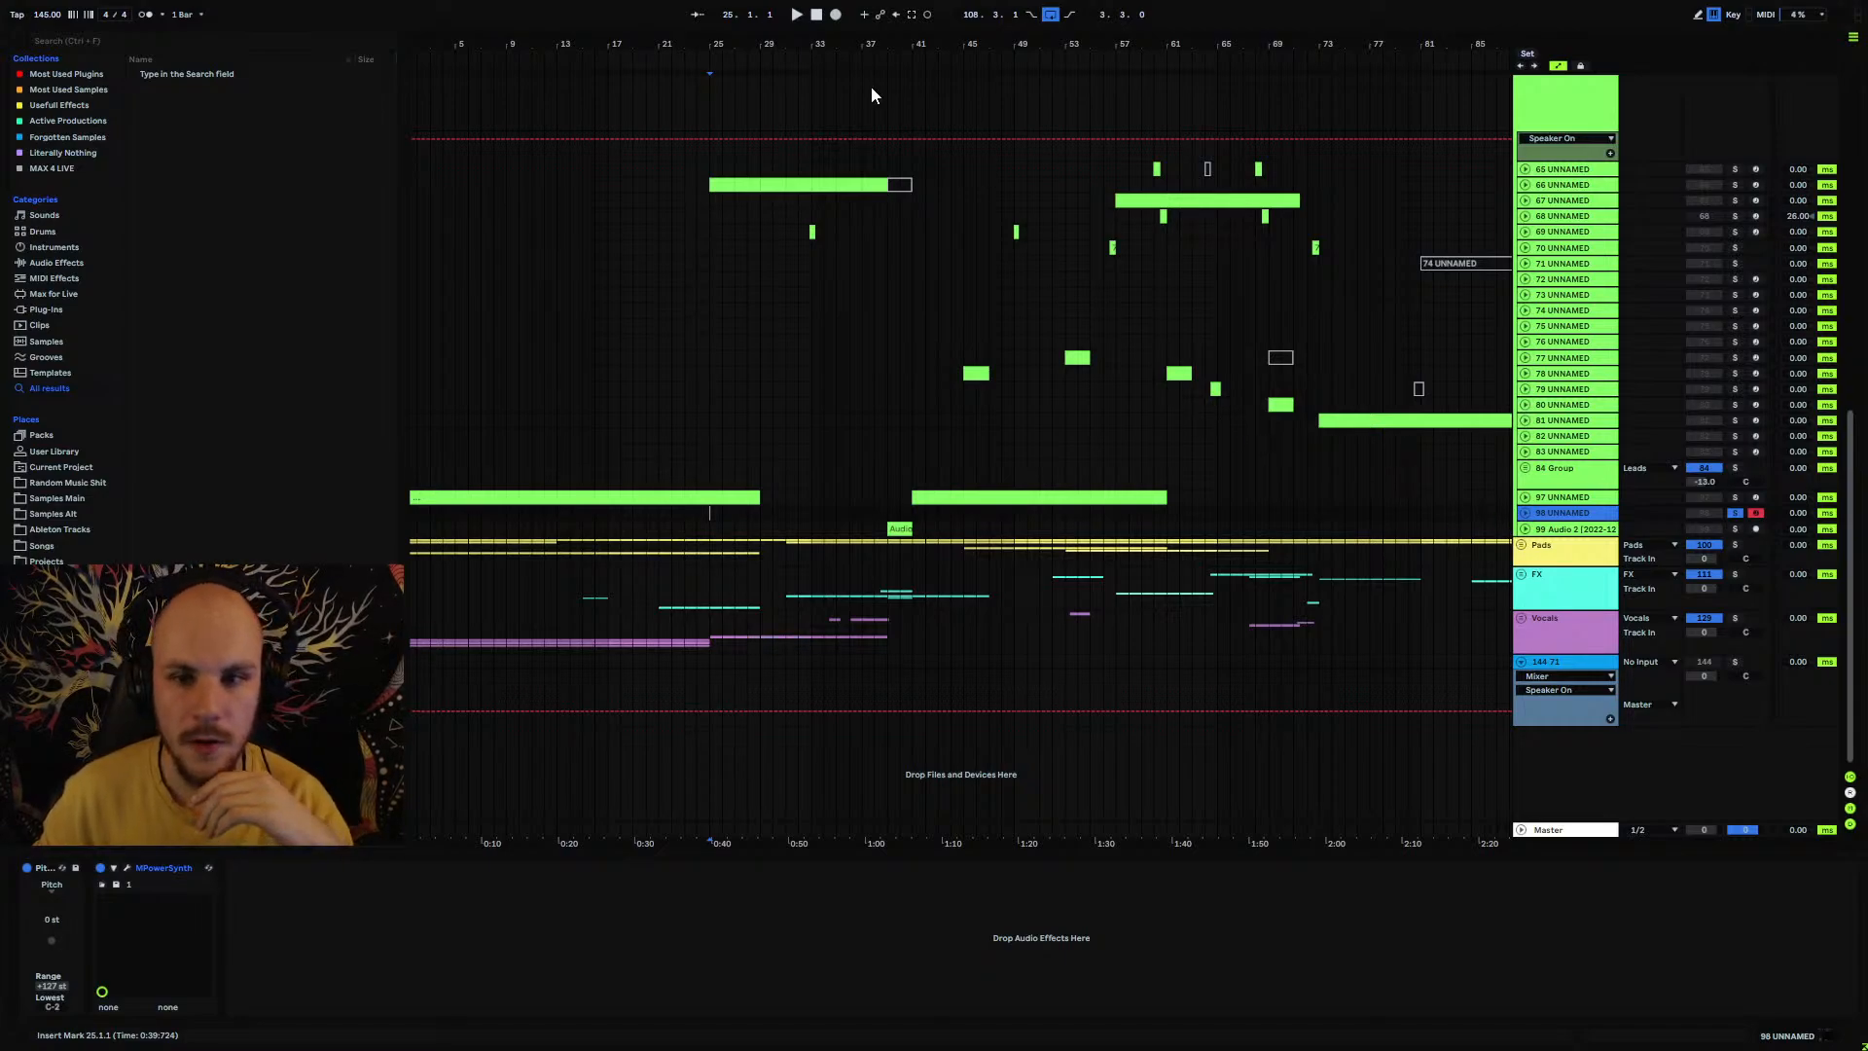
pyautogui.press('Delete')
# Step: Find "11. Projektor - Dark Times.wav" in the browser and place it on reference track 143 at bar 353
pyautogui.moveTo(837, 37); pyautogui.dragTo(838, 5)
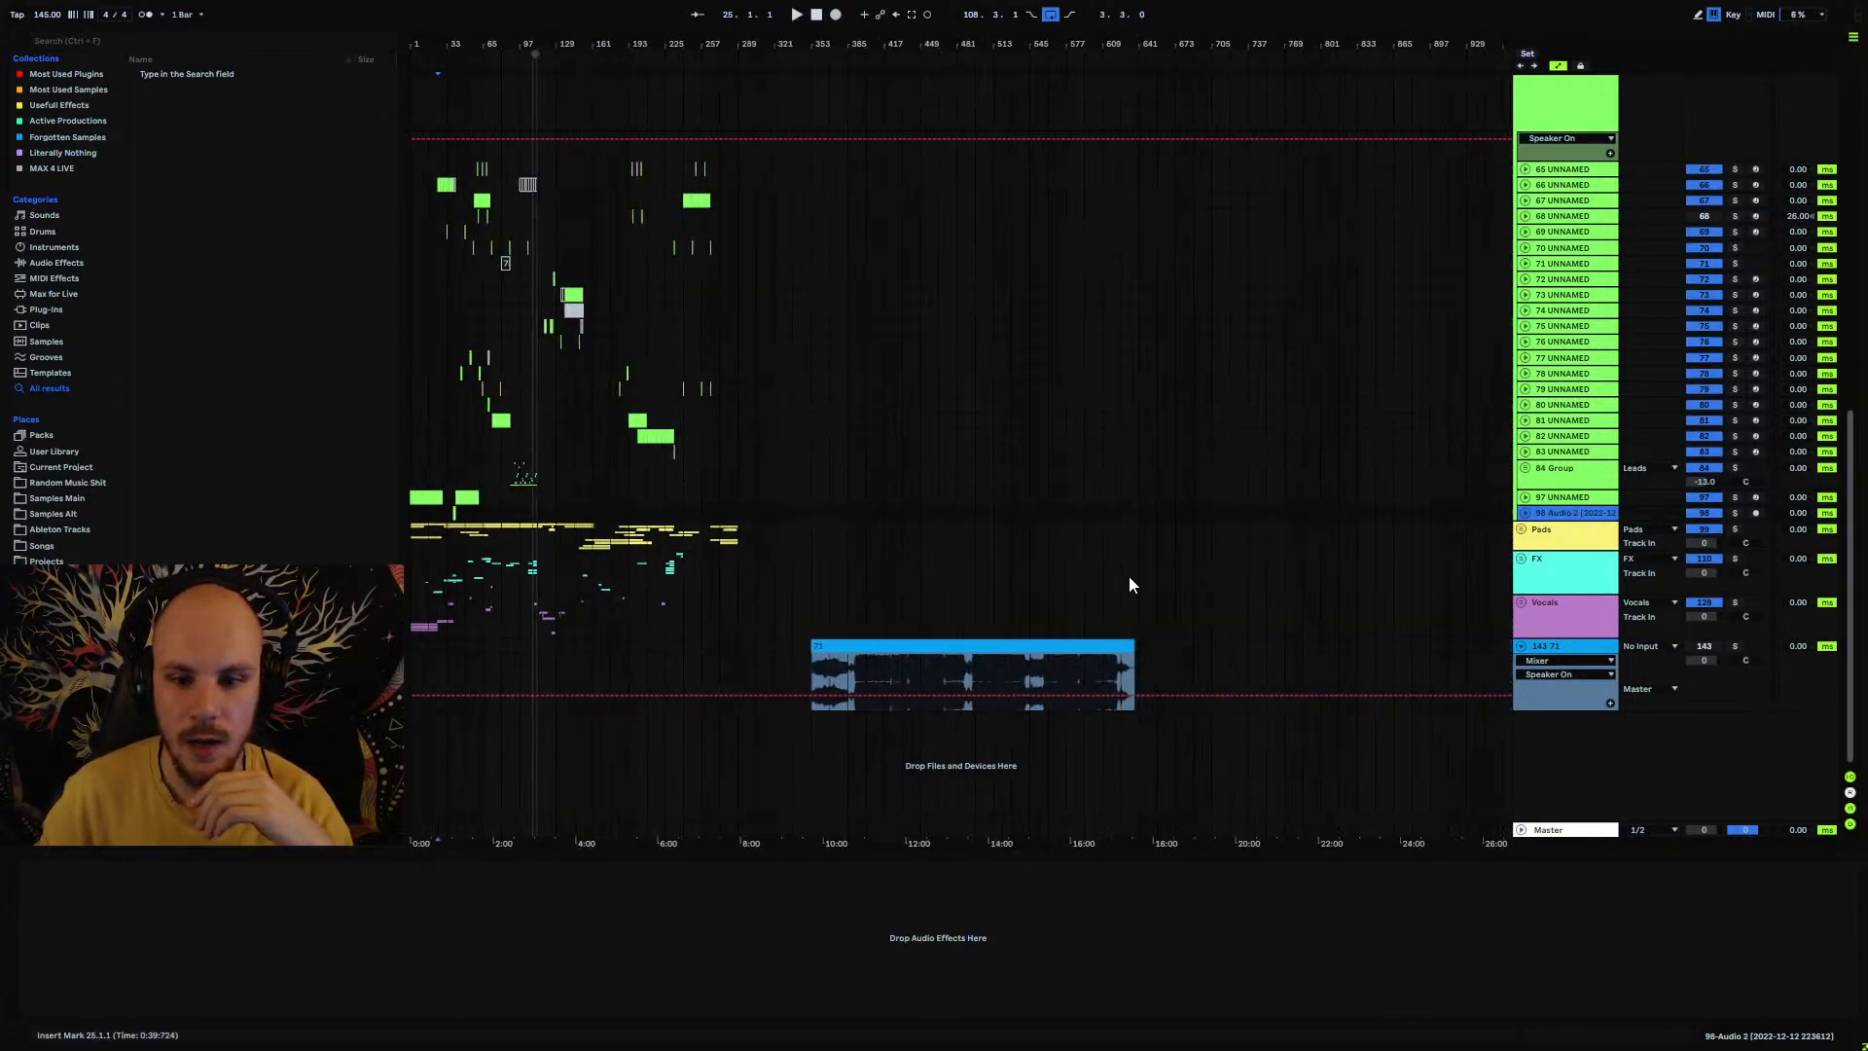
pyautogui.click(1541, 653)
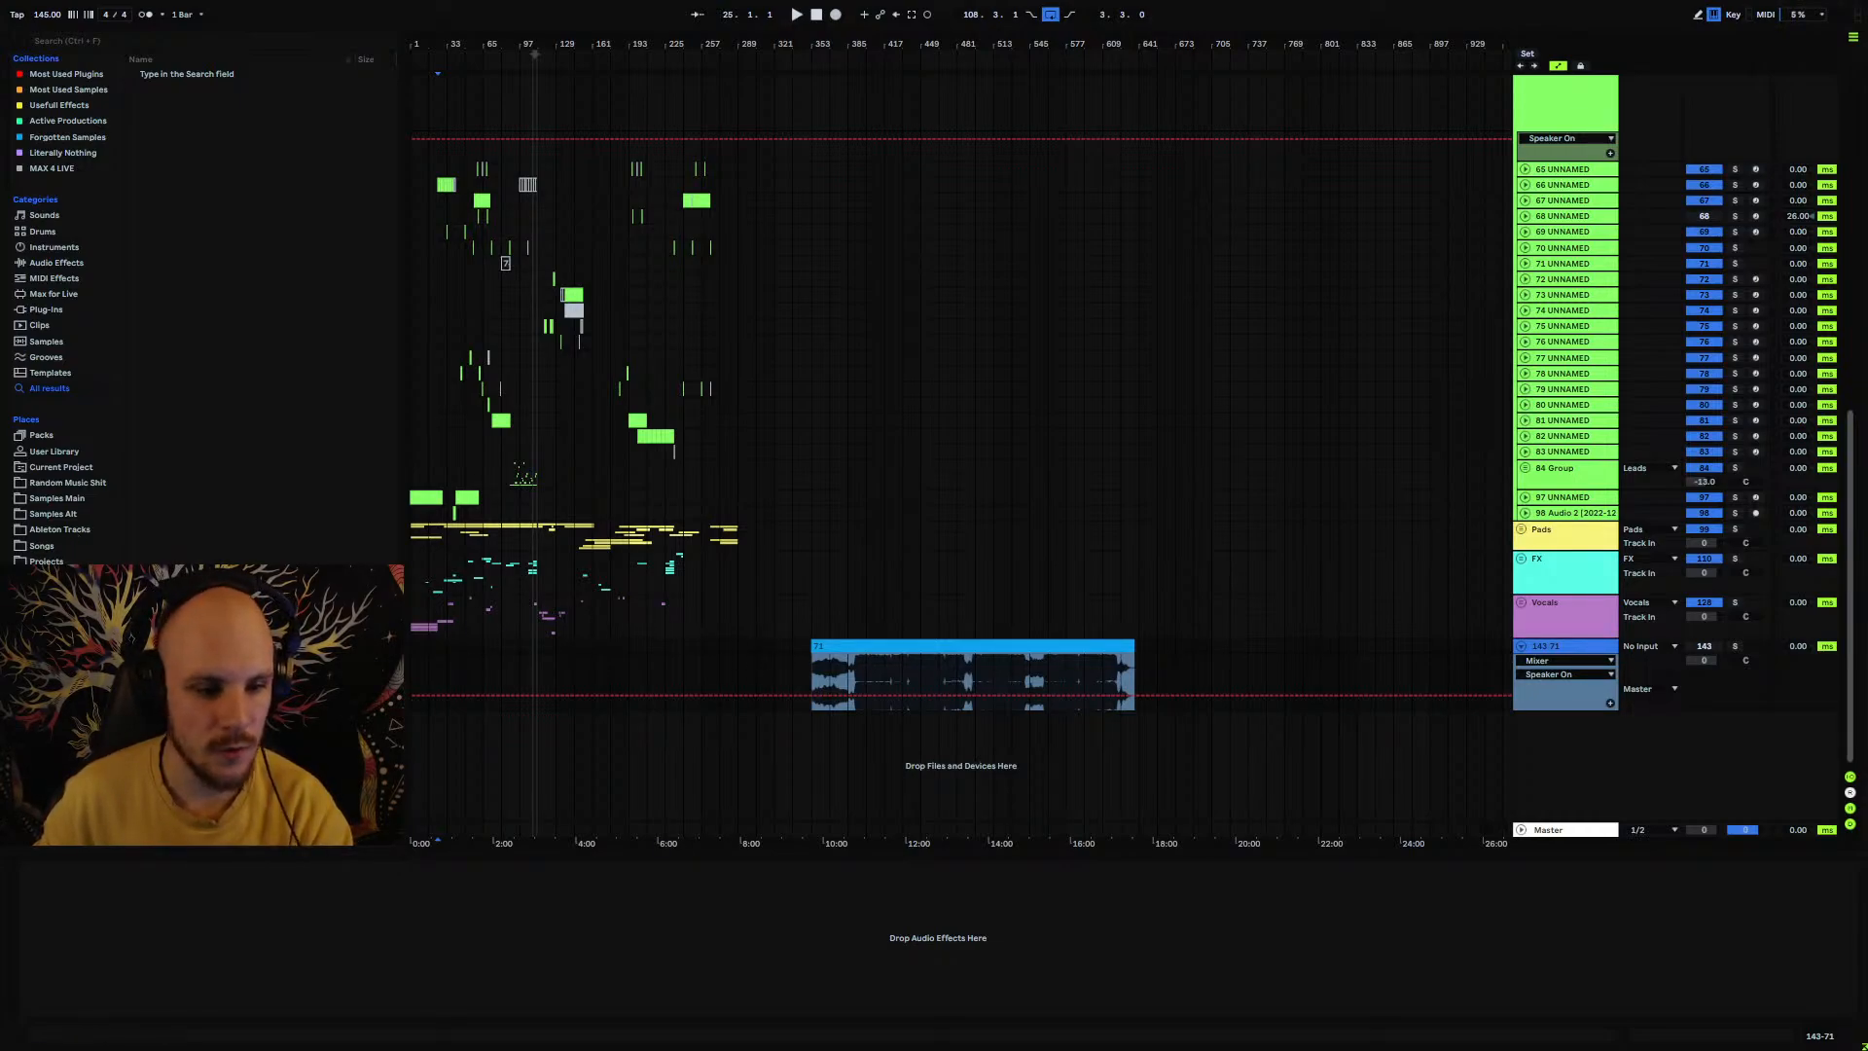
pyautogui.scroll(-1, 60, 584)
pyautogui.click(56, 608)
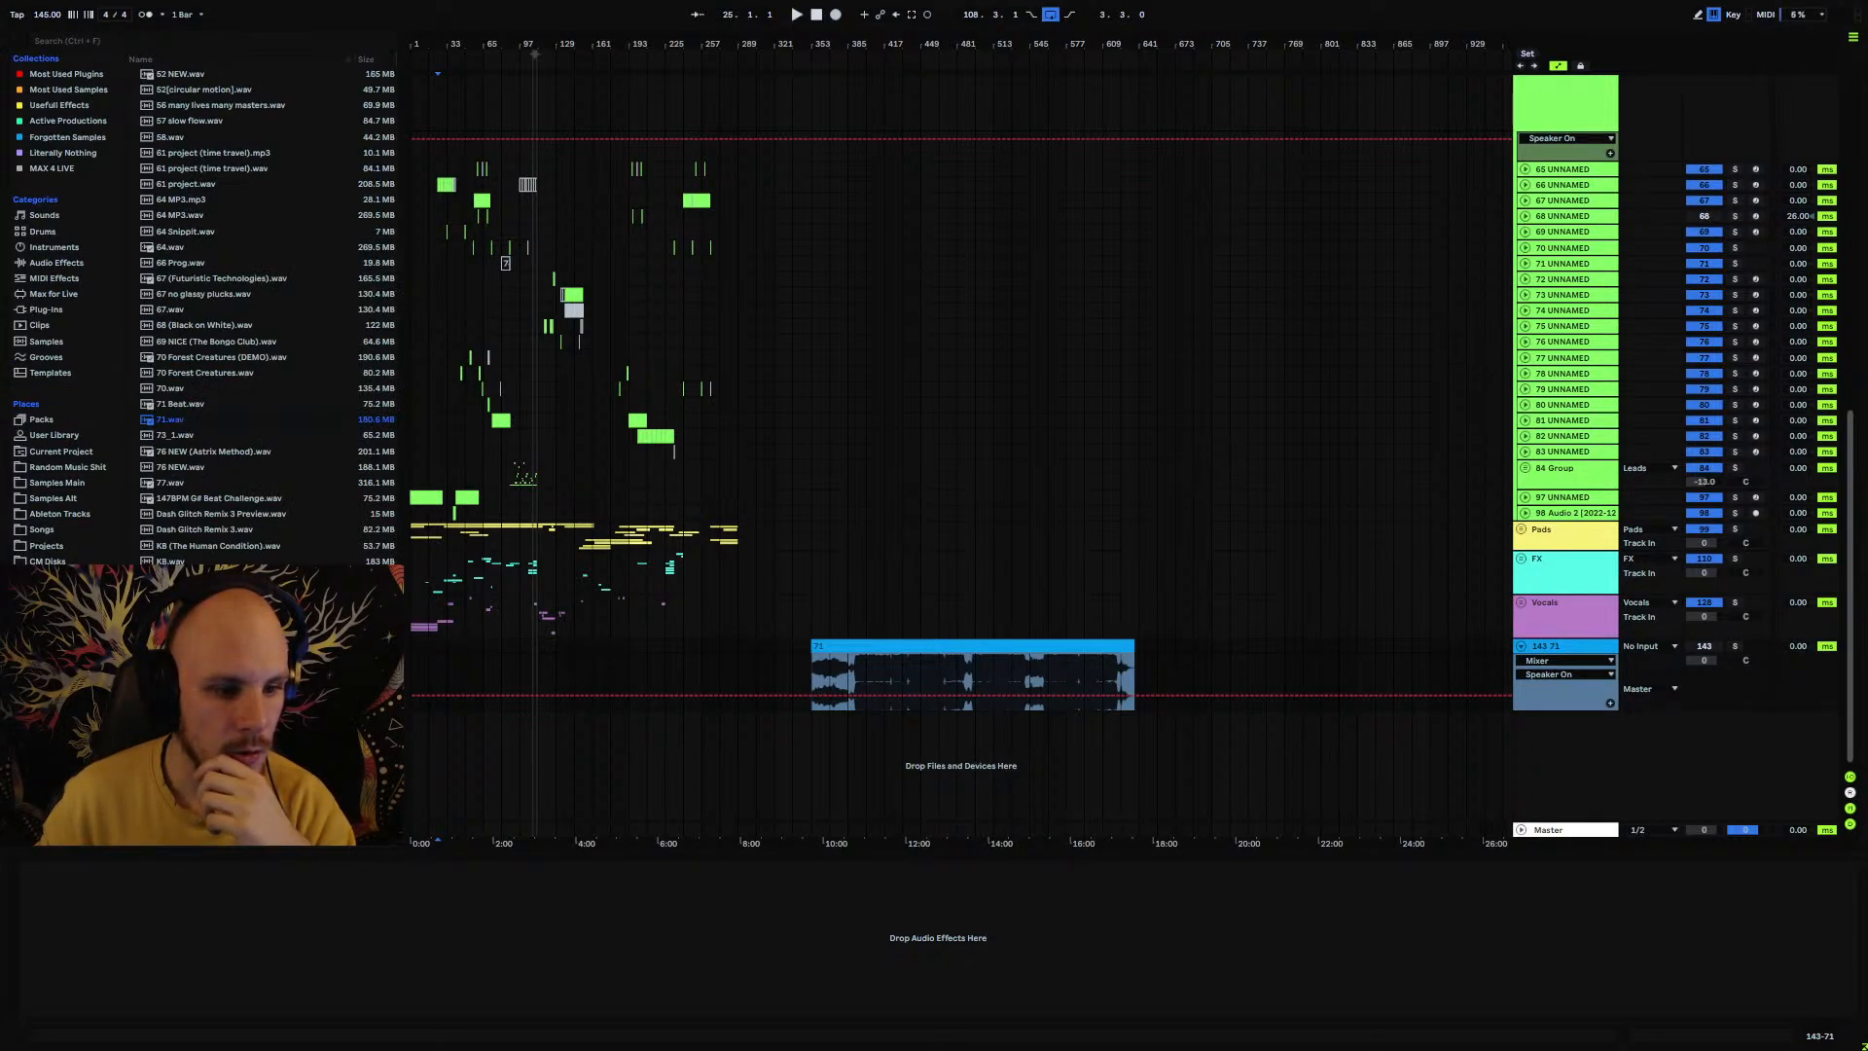
pyautogui.scroll(-2, 58, 603)
pyautogui.click(57, 615)
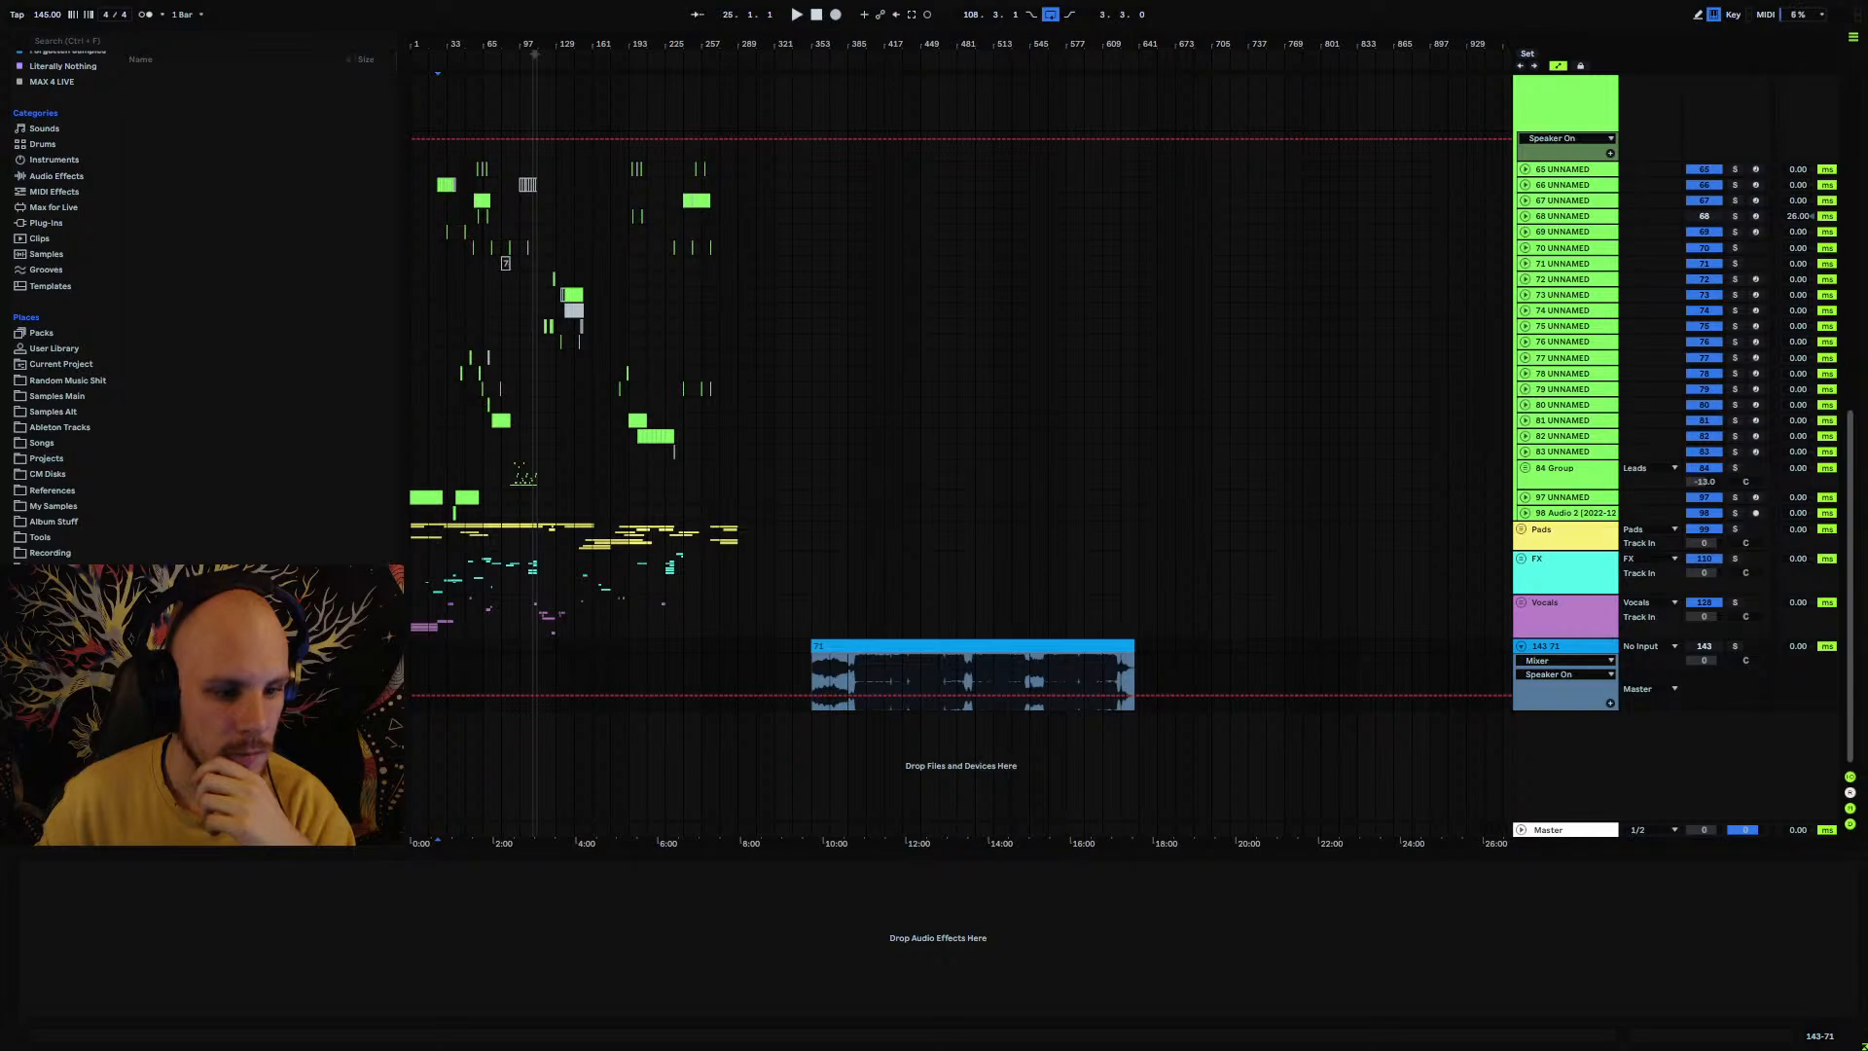
pyautogui.moveTo(255, 232); pyautogui.dragTo(820, 678)
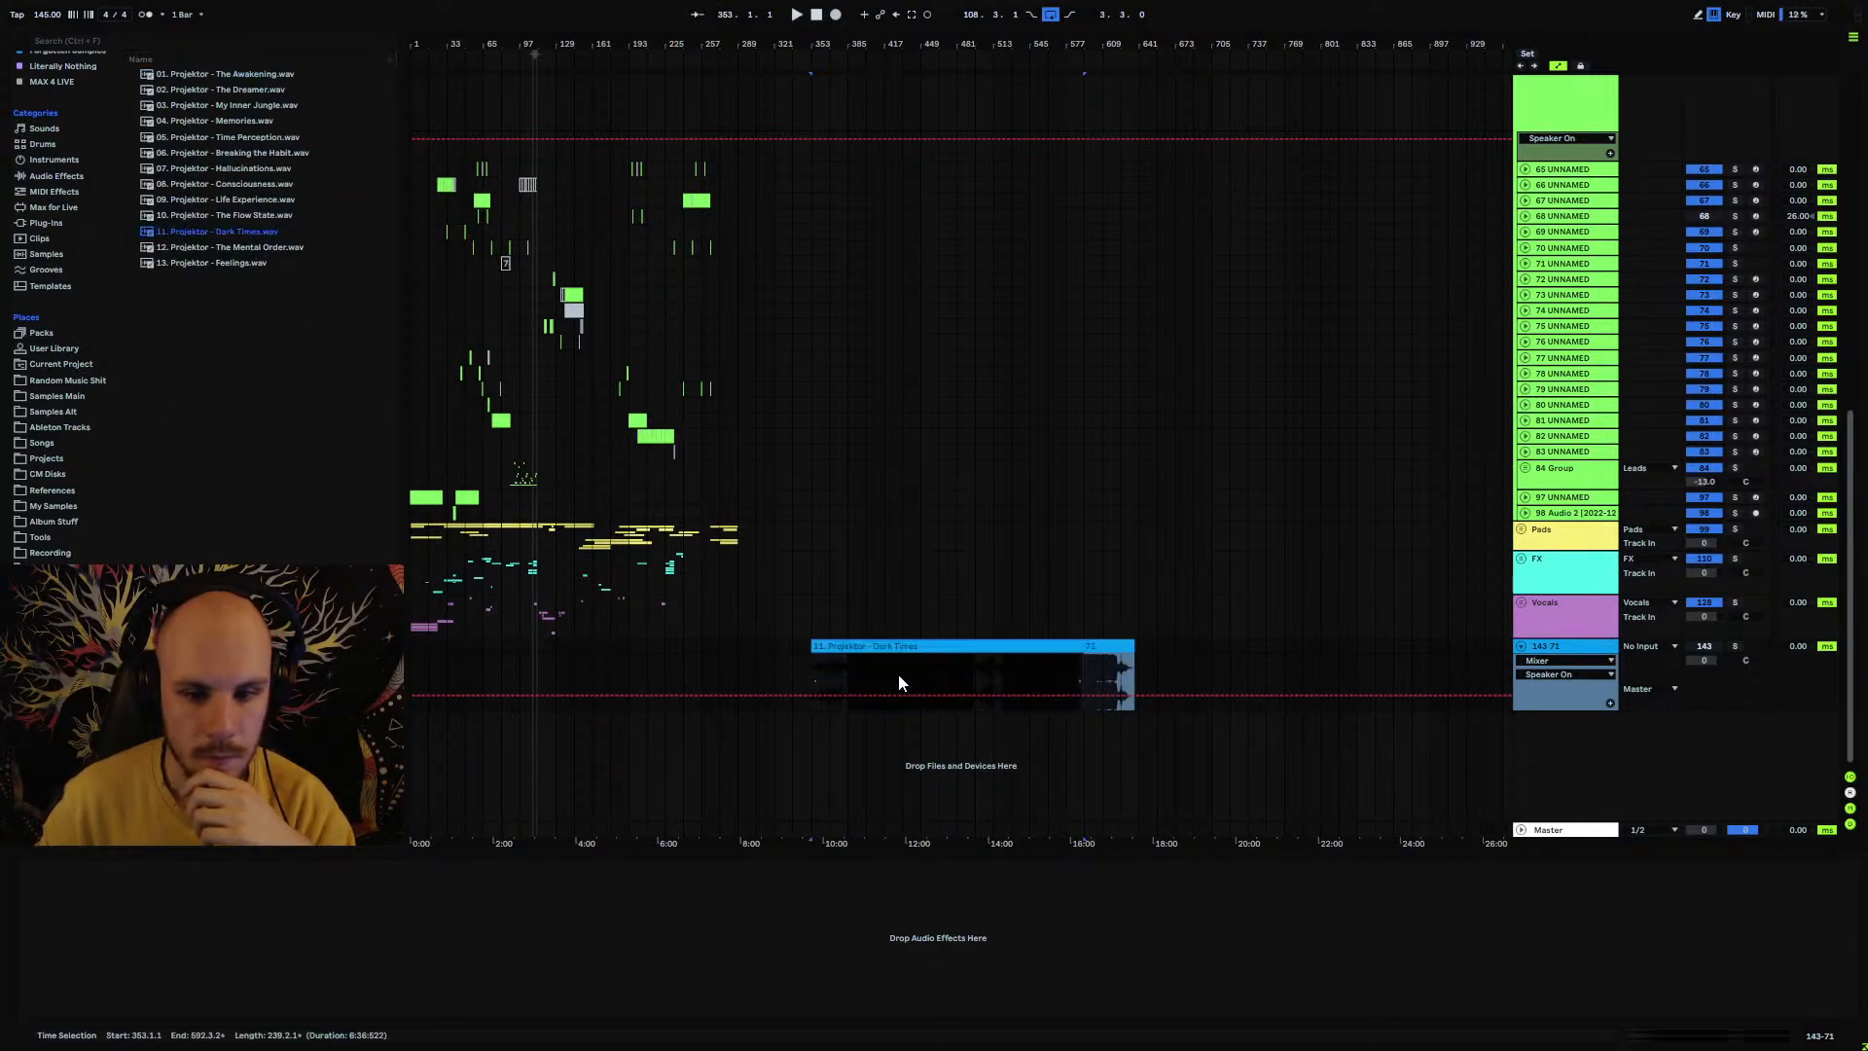
# Step: Delete the leftover end of the old reference clip, solo the reference track and listen from bar 437
pyautogui.click(1099, 645)
pyautogui.press('Delete')
pyautogui.moveTo(911, 35); pyautogui.dragTo(673, 158)
pyautogui.click(776, 666)
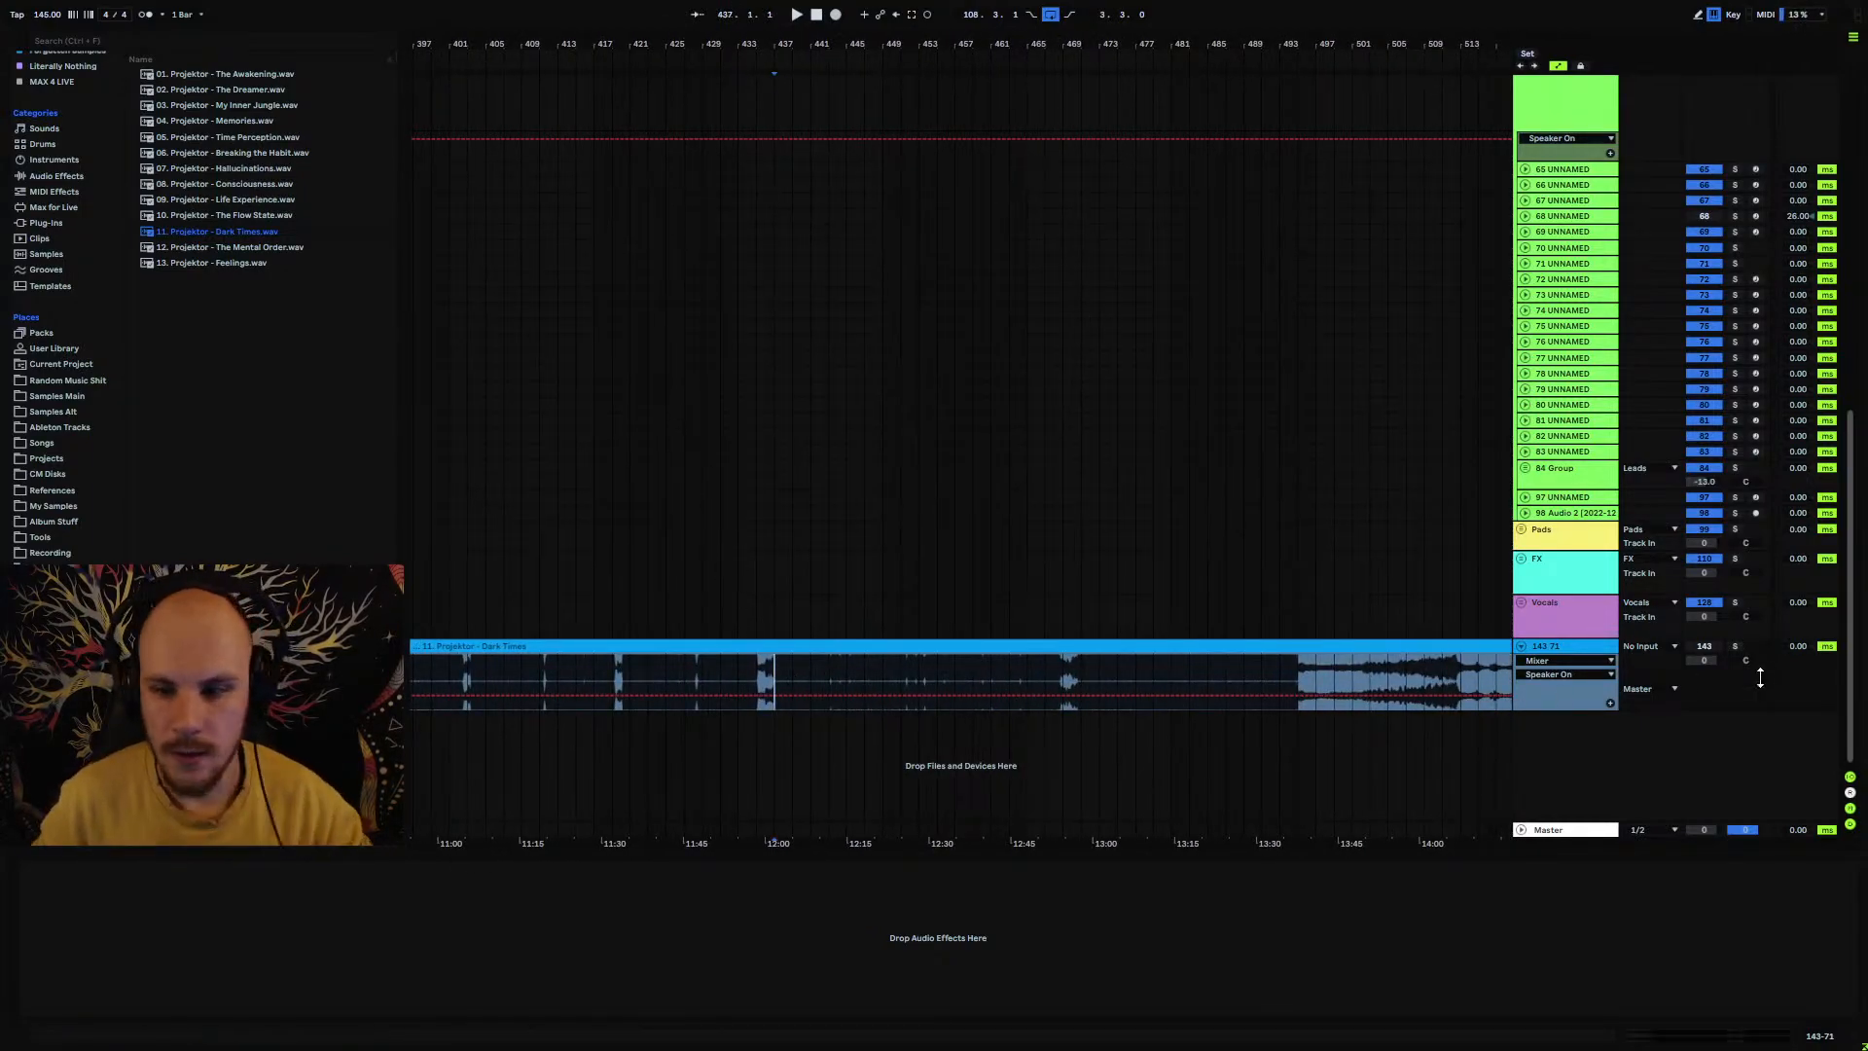
pyautogui.click(1734, 646)
pyautogui.press('space')
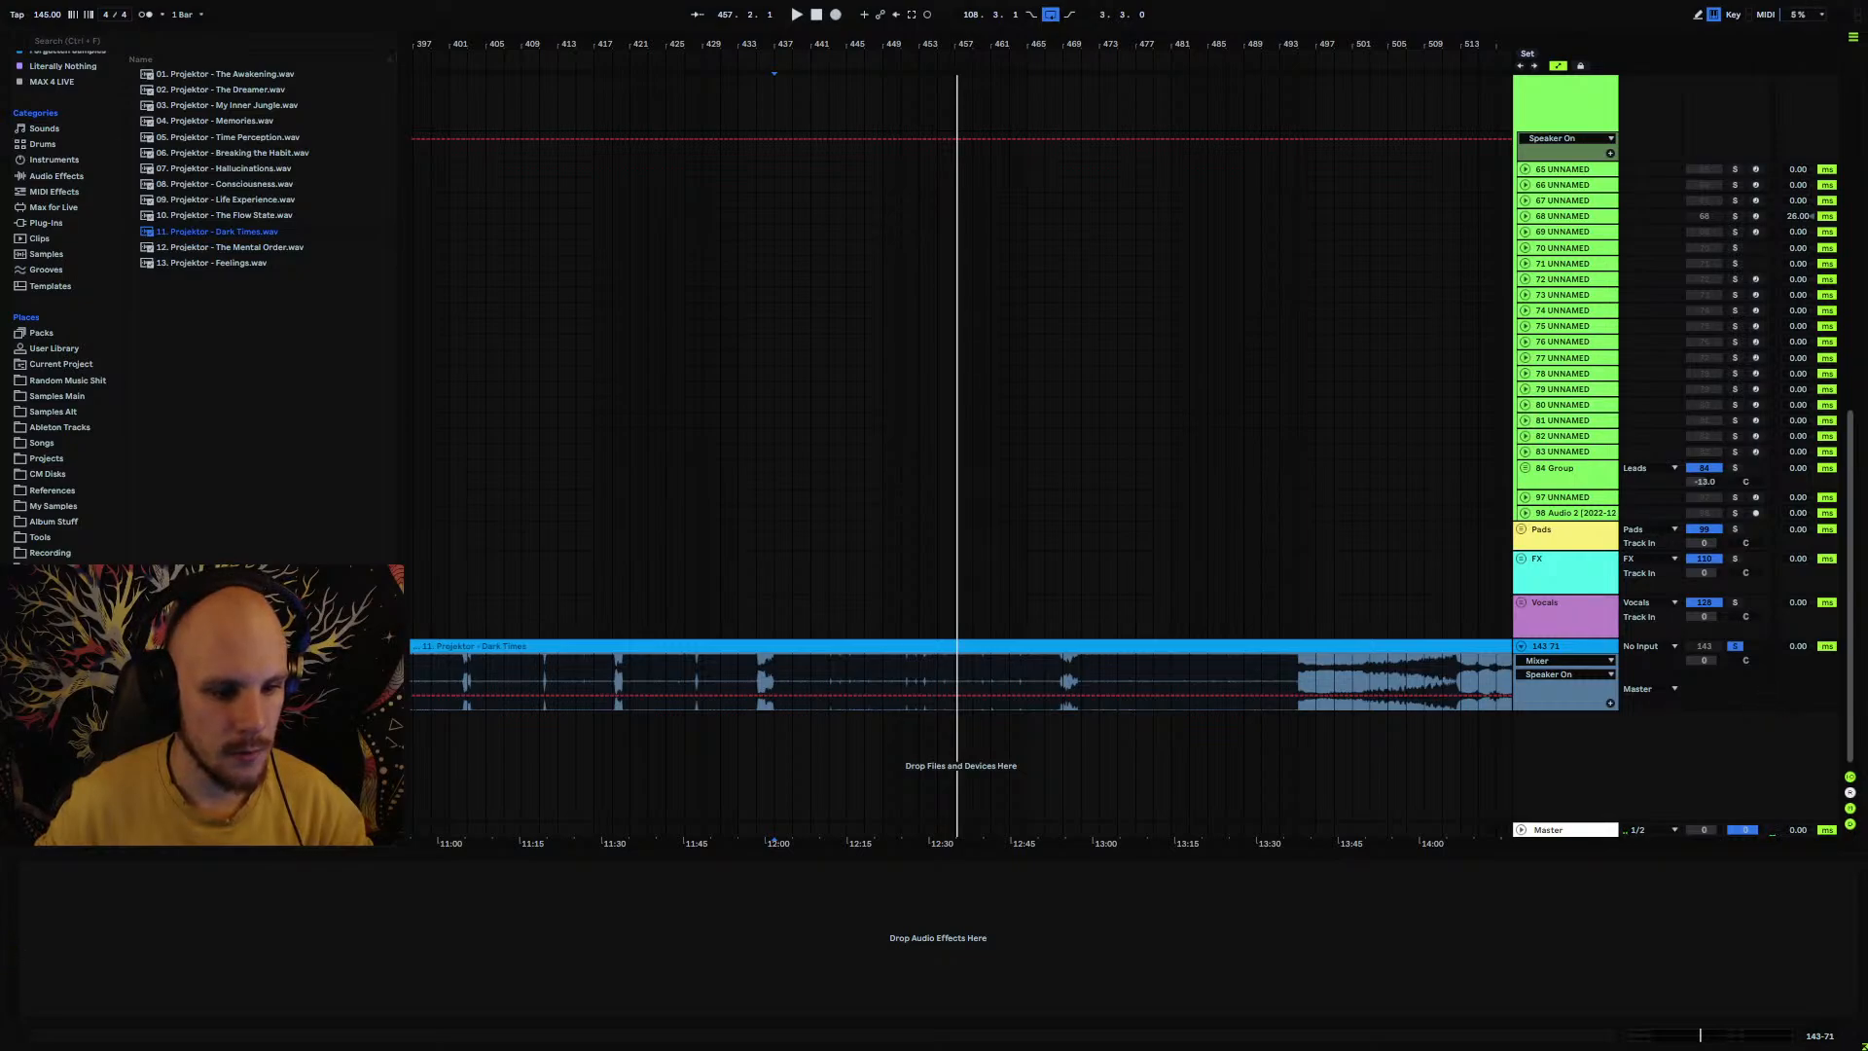
# Step: Switch to File Explorer to look over the renders in the FINAL folder, and return to Ableton Live
pyautogui.hotkey('alt', 'Tab')
pyautogui.moveTo(599, 342); pyautogui.dragTo(507, 342)
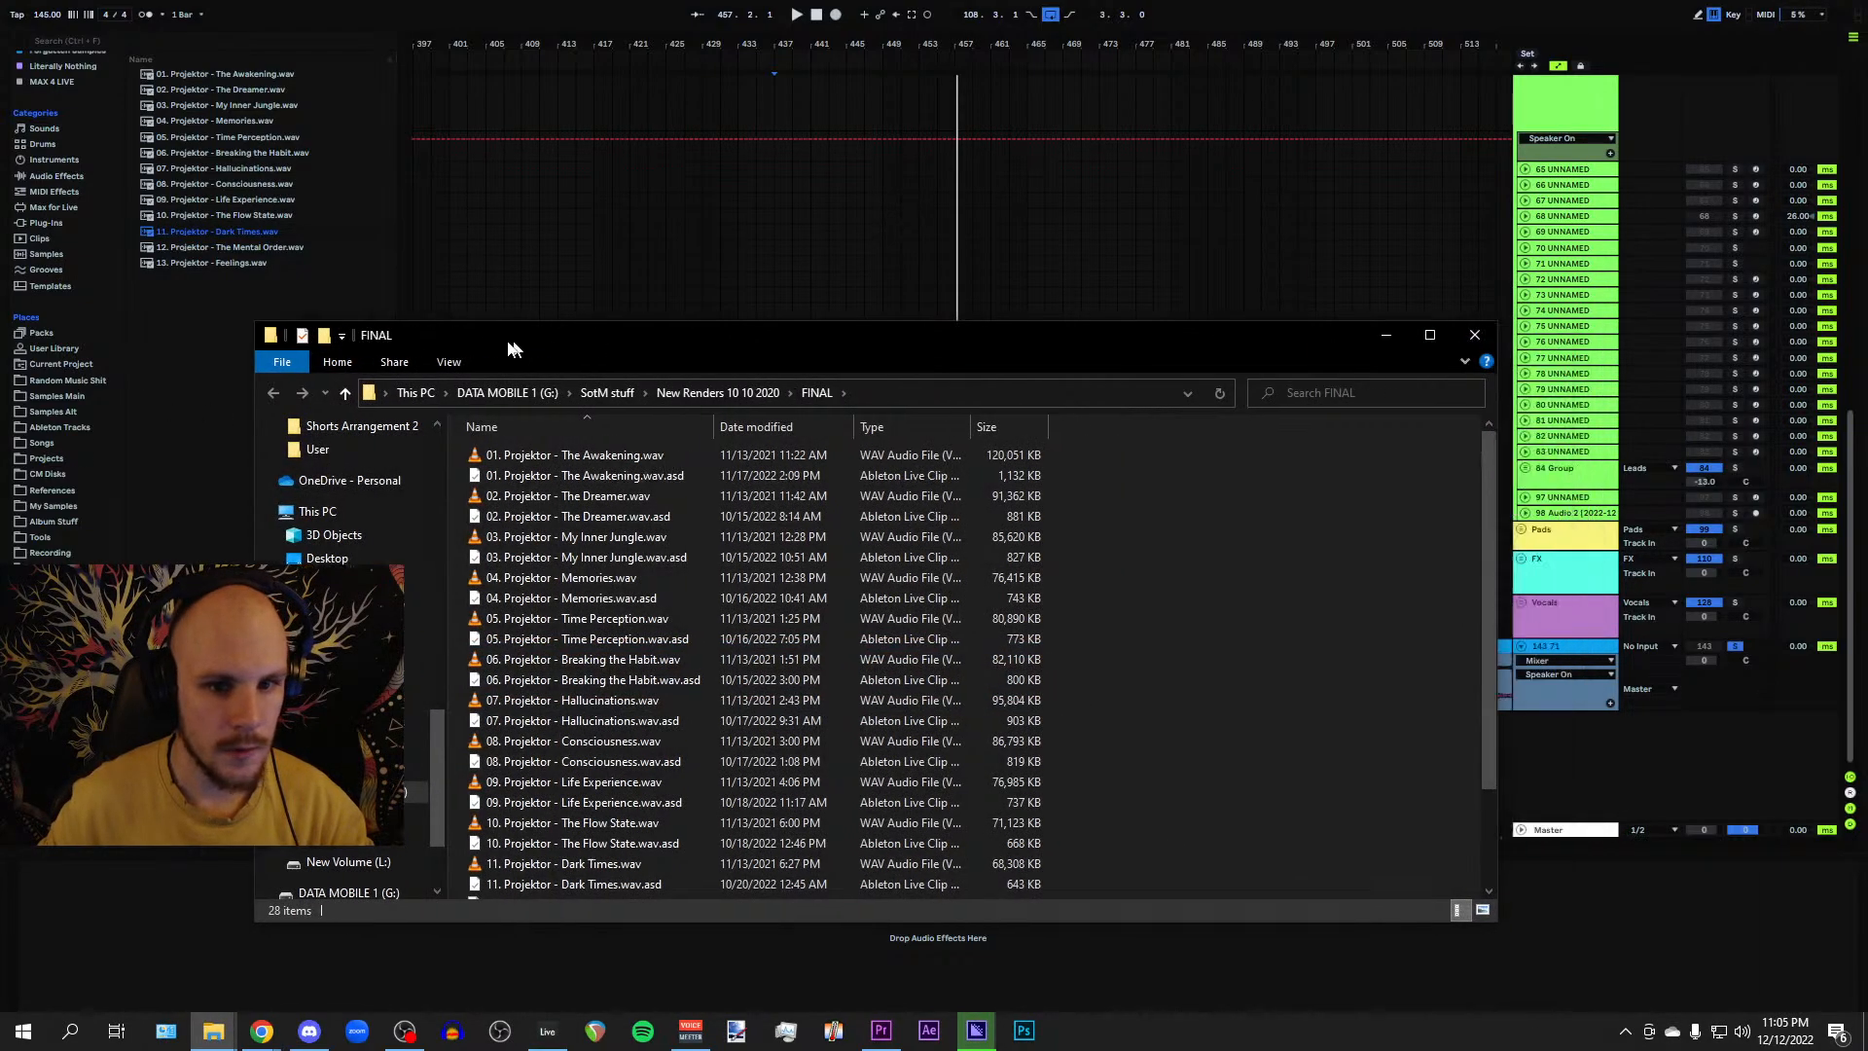
pyautogui.hotkey('alt', 'Tab')
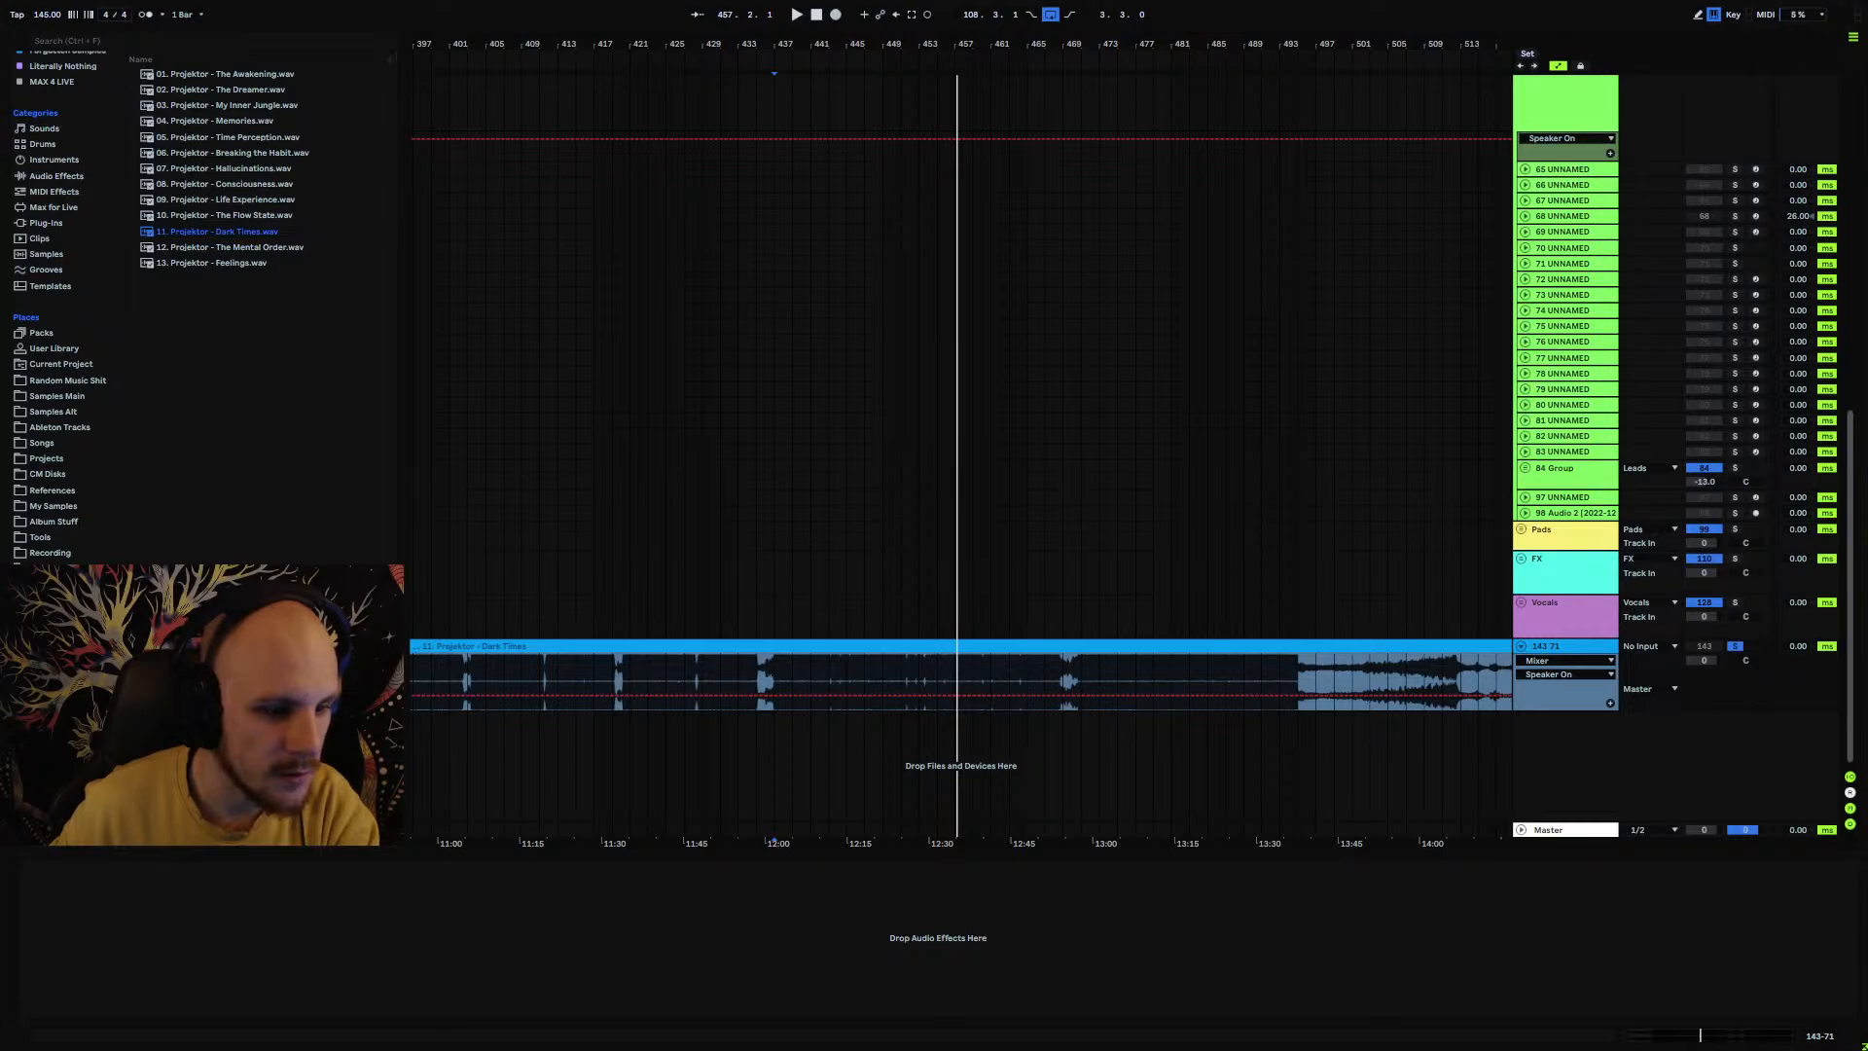
# Step: Browse to the other render, "11. Dark Times.wav", place it on the reference track and shift the clip earlier over the Projektor version
pyautogui.click(54, 834)
pyautogui.moveTo(317, 13); pyautogui.dragTo(0, 146)
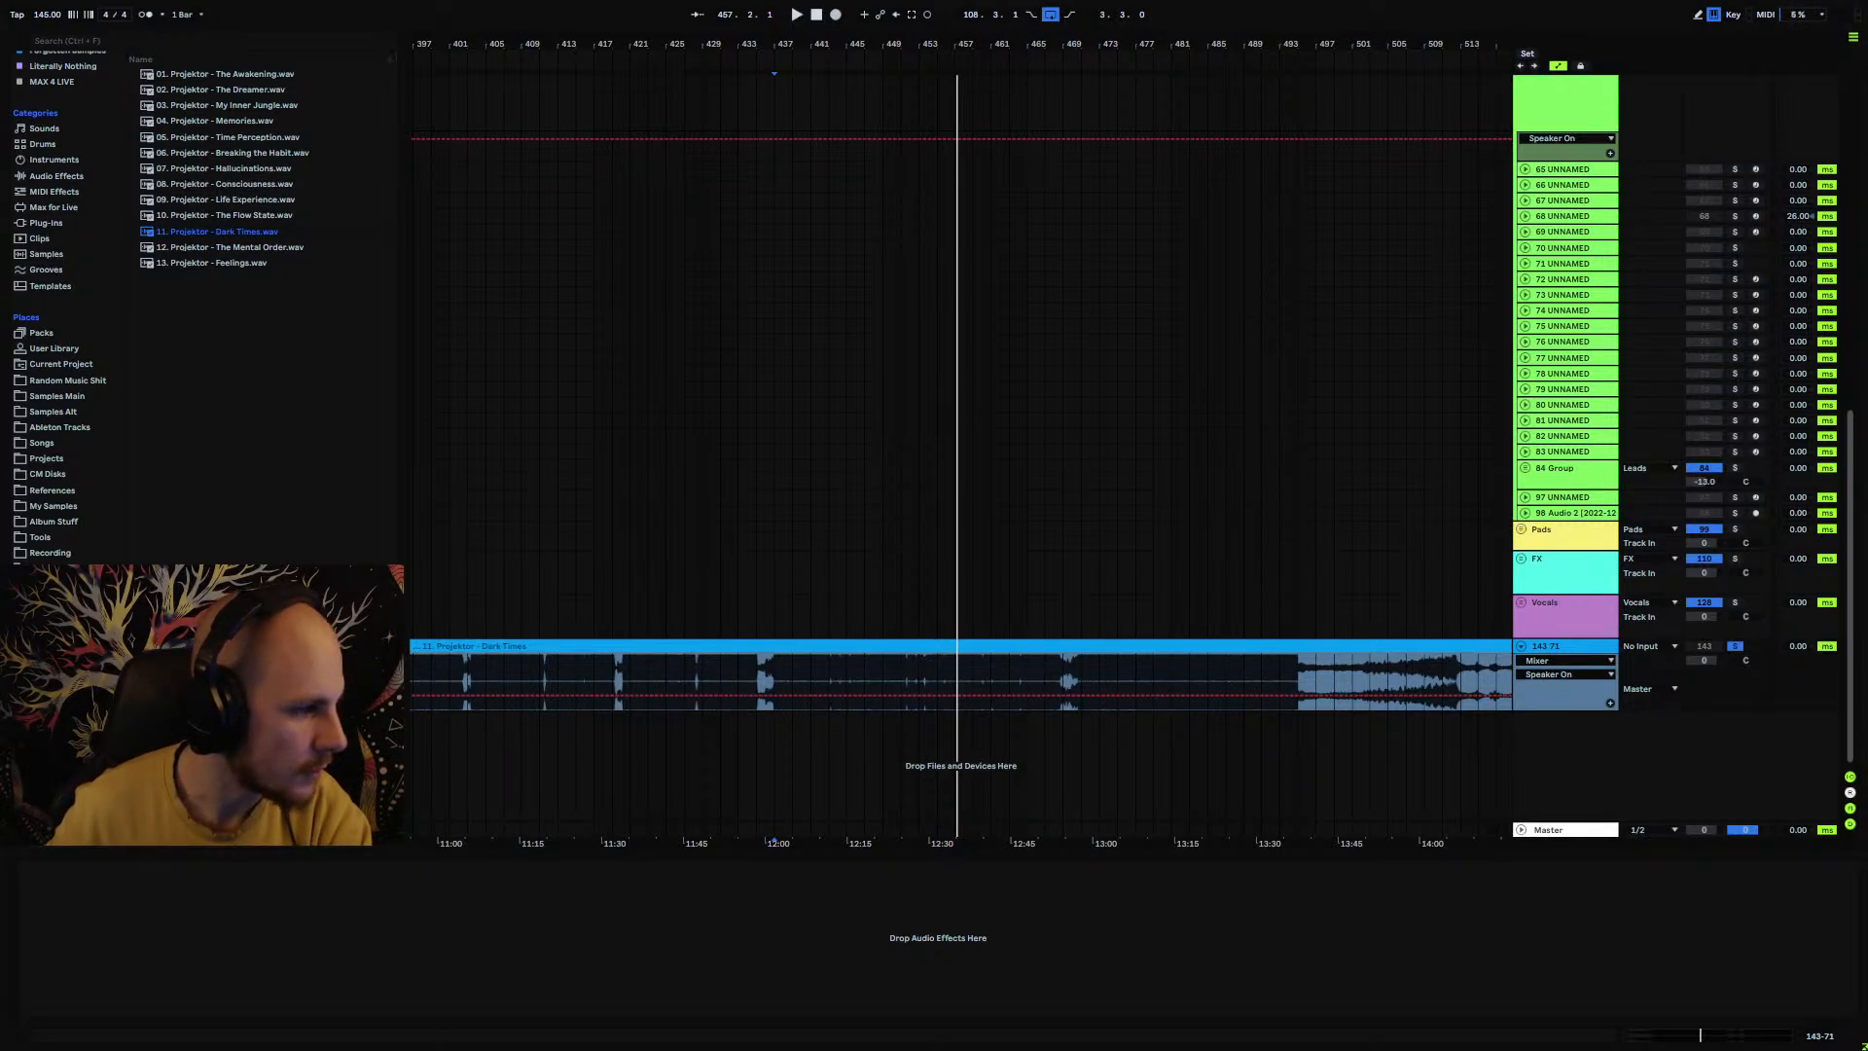
pyautogui.scroll(-1, 58, 311)
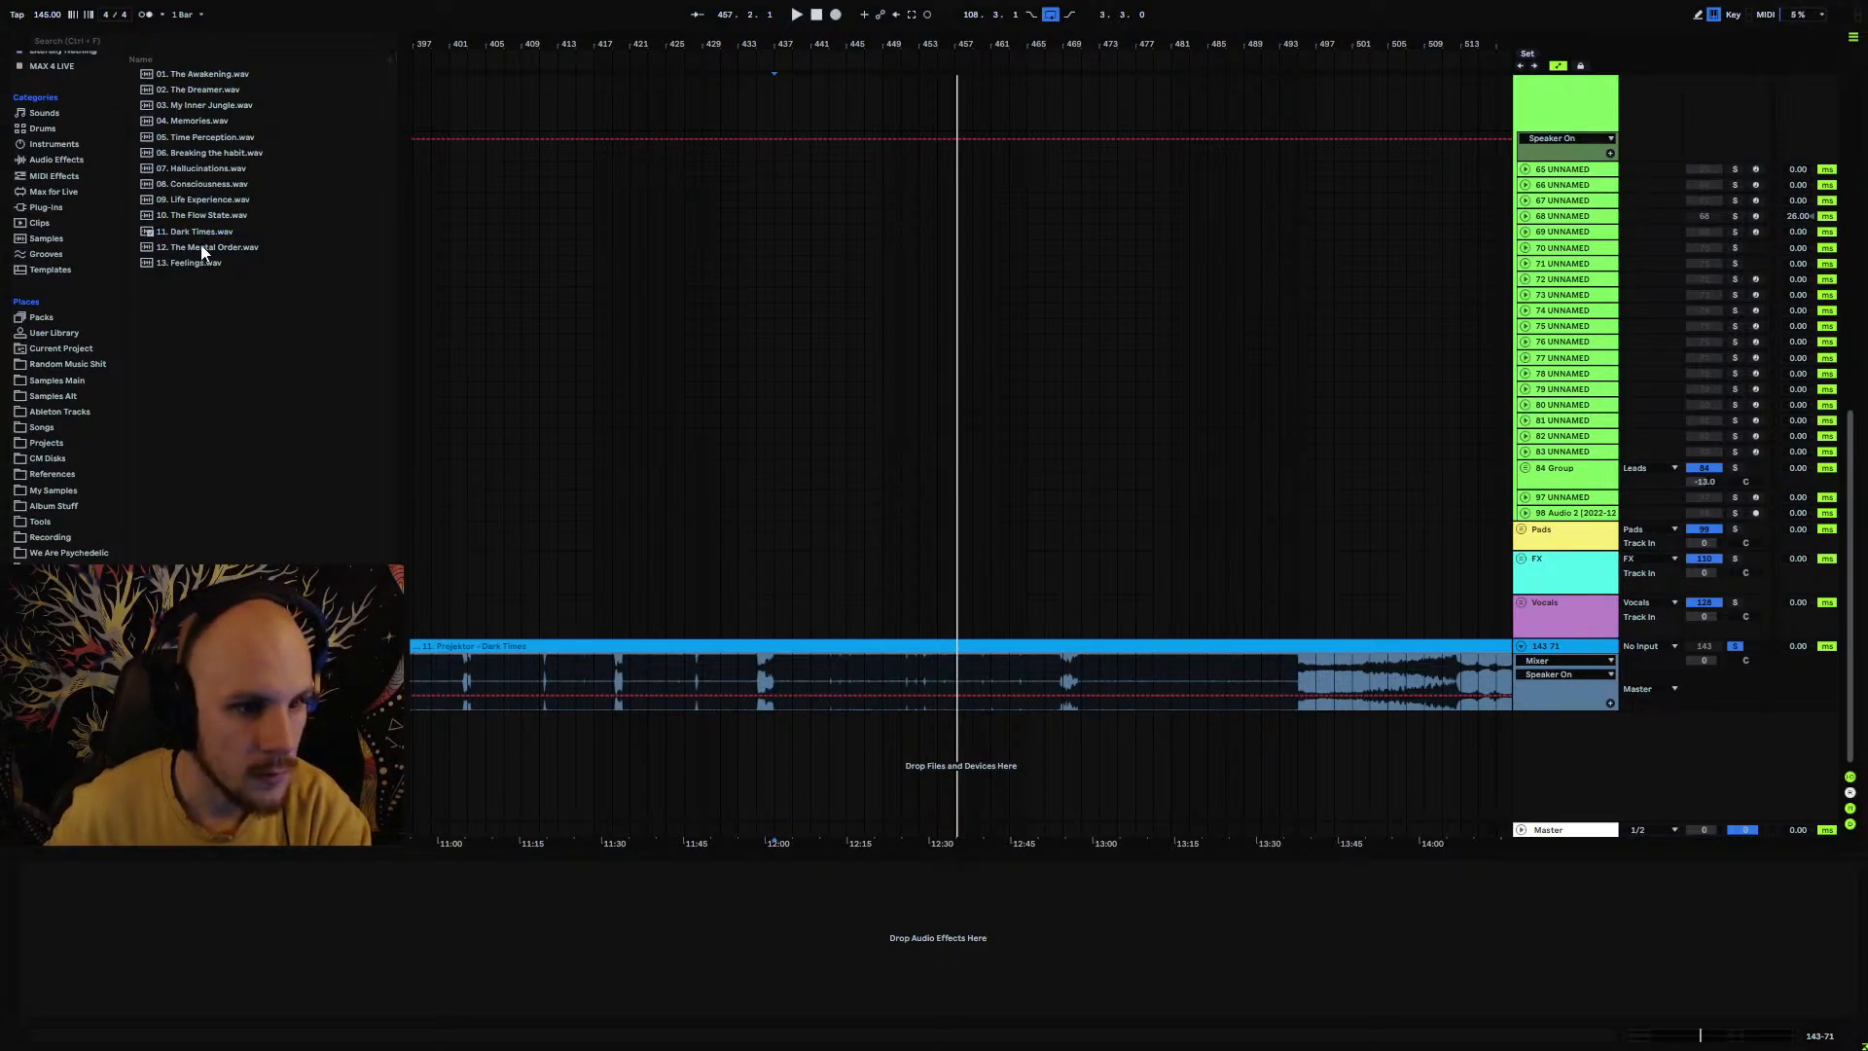
pyautogui.moveTo(200, 233); pyautogui.dragTo(478, 690)
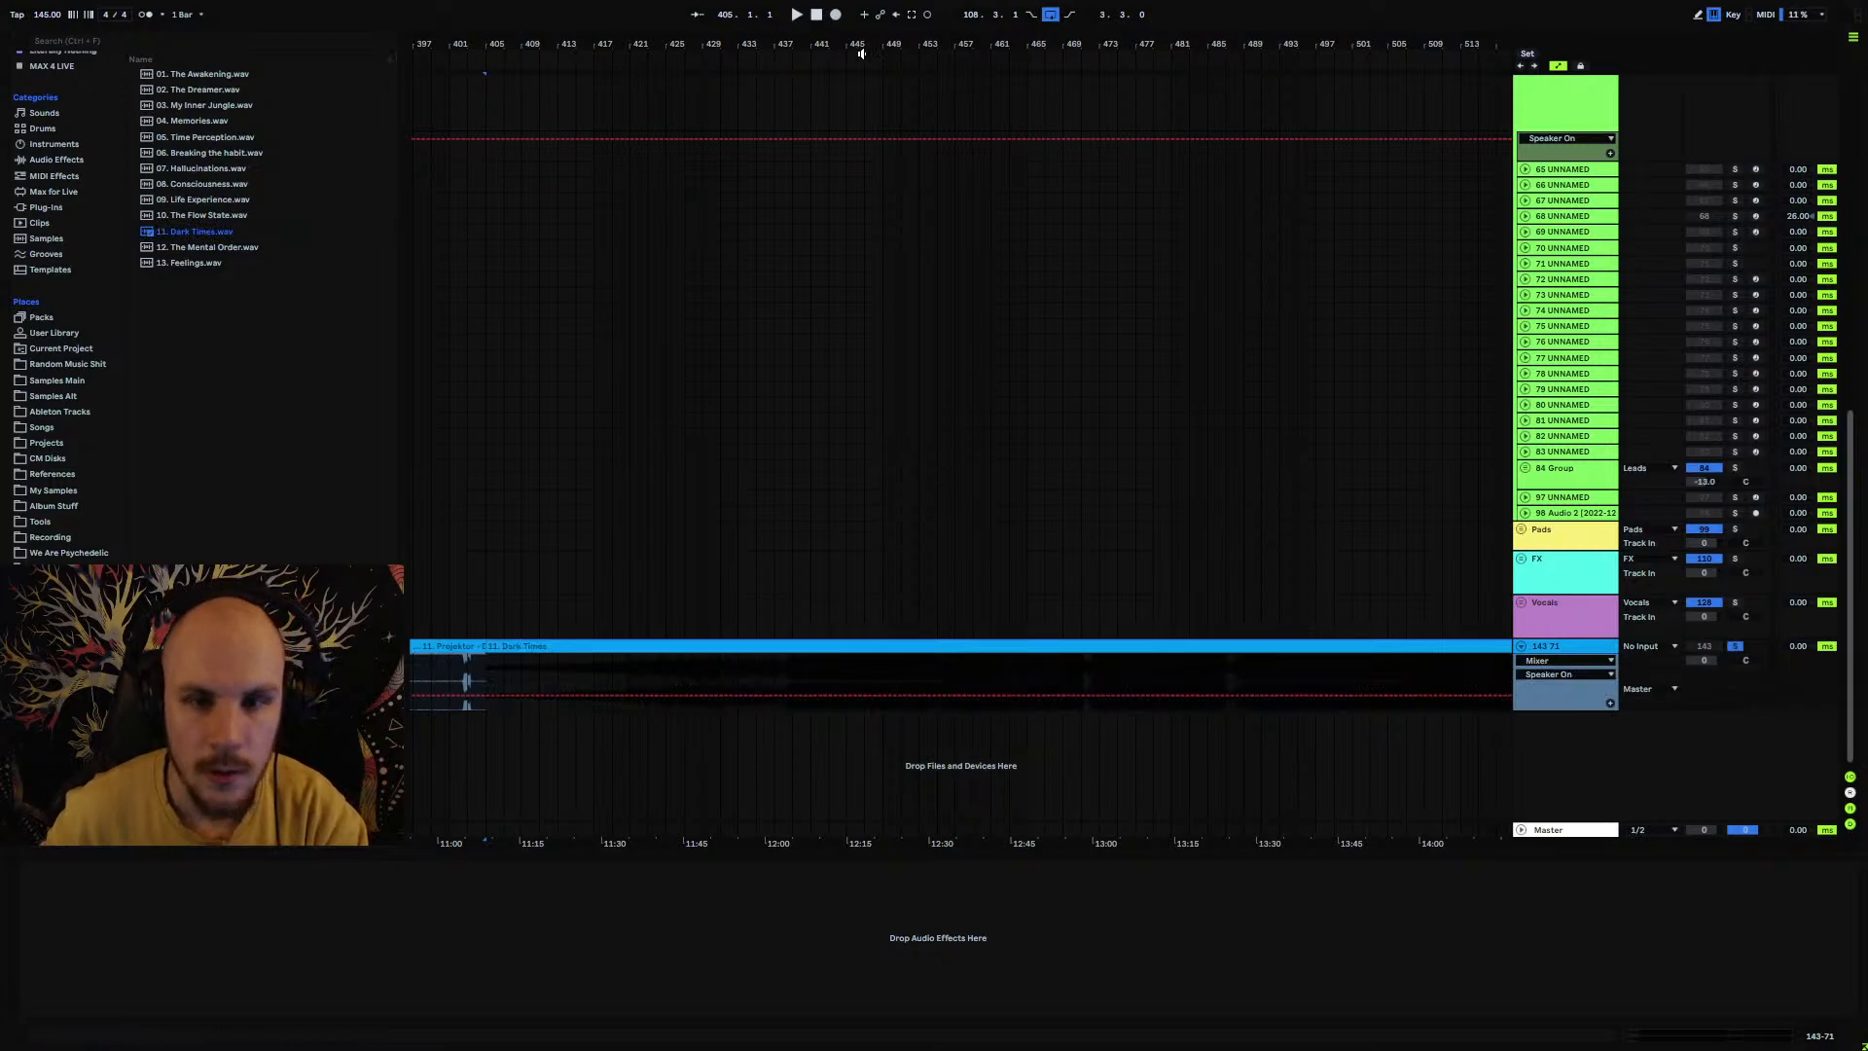
pyautogui.moveTo(834, 49); pyautogui.dragTo(819, 7)
pyautogui.moveTo(964, 639)
pyautogui.mouseDown()
pyautogui.moveTo(792, 642)
pyautogui.moveTo(825, 644)
pyautogui.mouseUp()
# Step: Listen to the "11. Dark Times" reference from bar 433 and again from bar 435
pyautogui.click(799, 676)
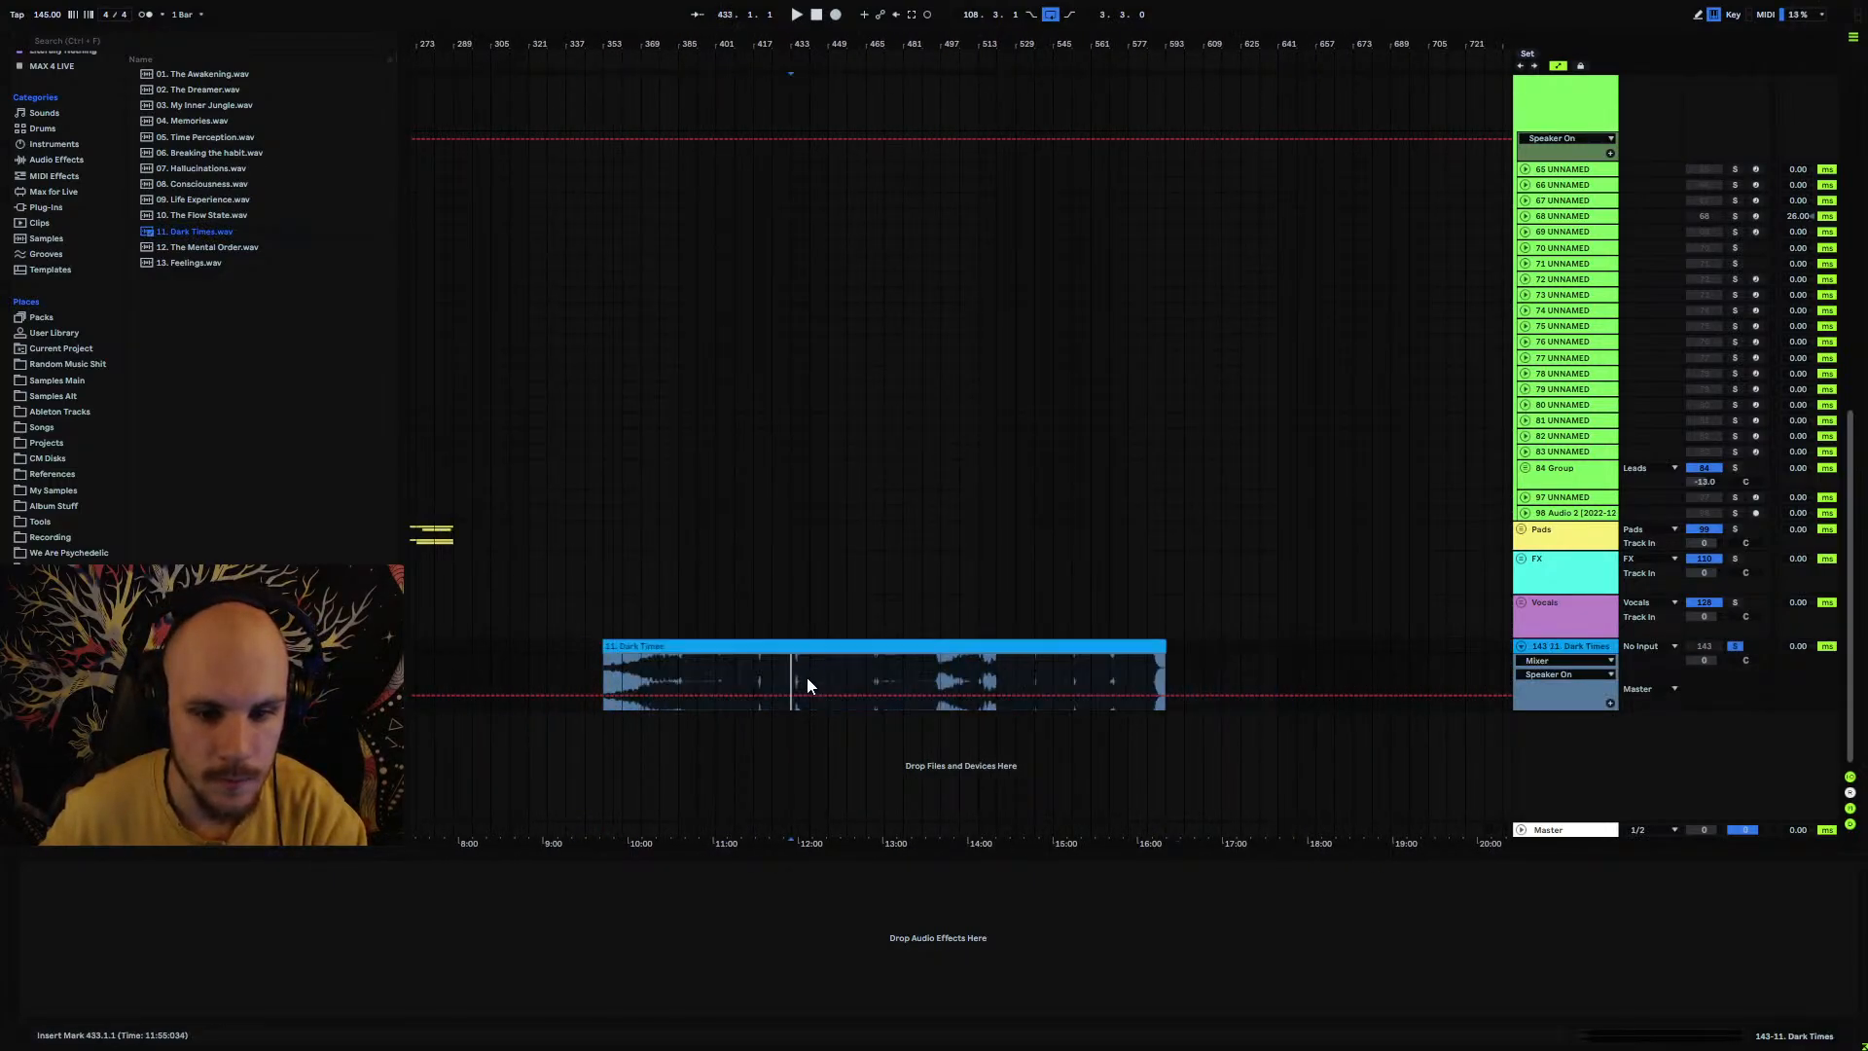
pyautogui.press('space')
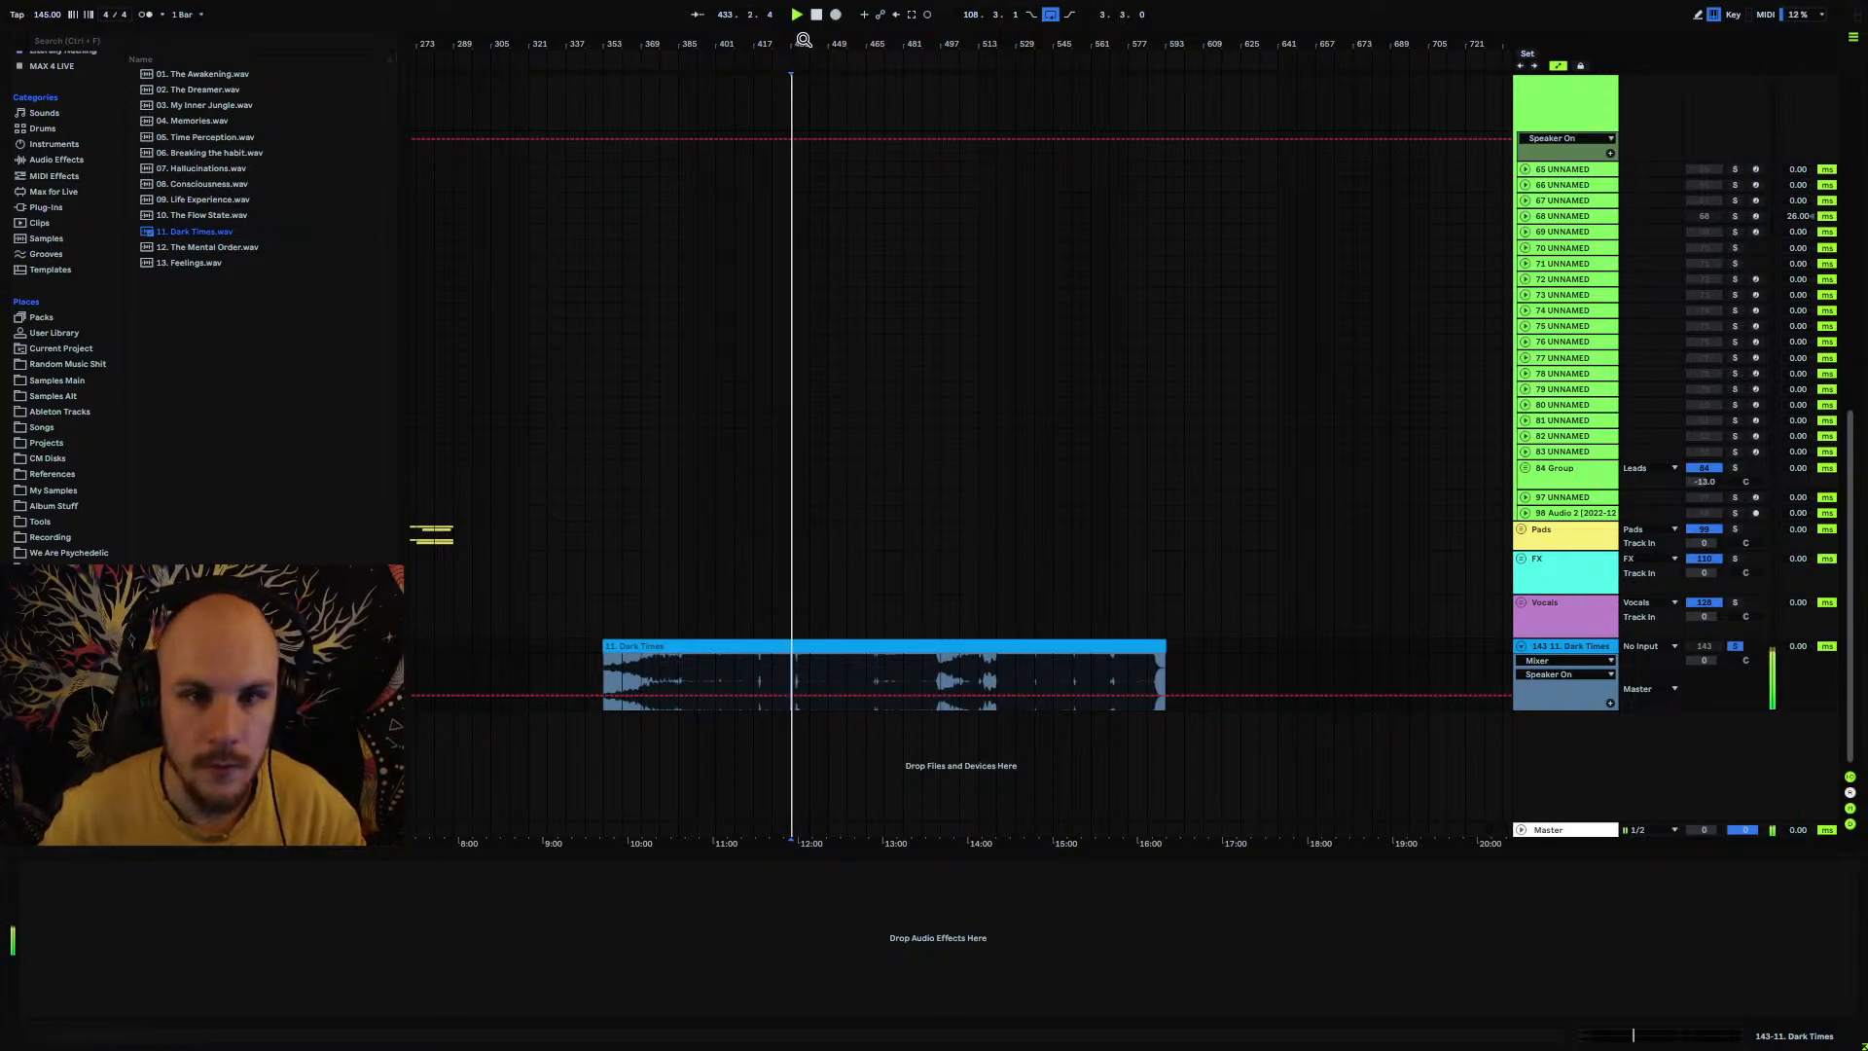
pyautogui.moveTo(806, 40); pyautogui.dragTo(826, 195)
pyautogui.press('space')
pyautogui.click(779, 673)
pyautogui.press('space')
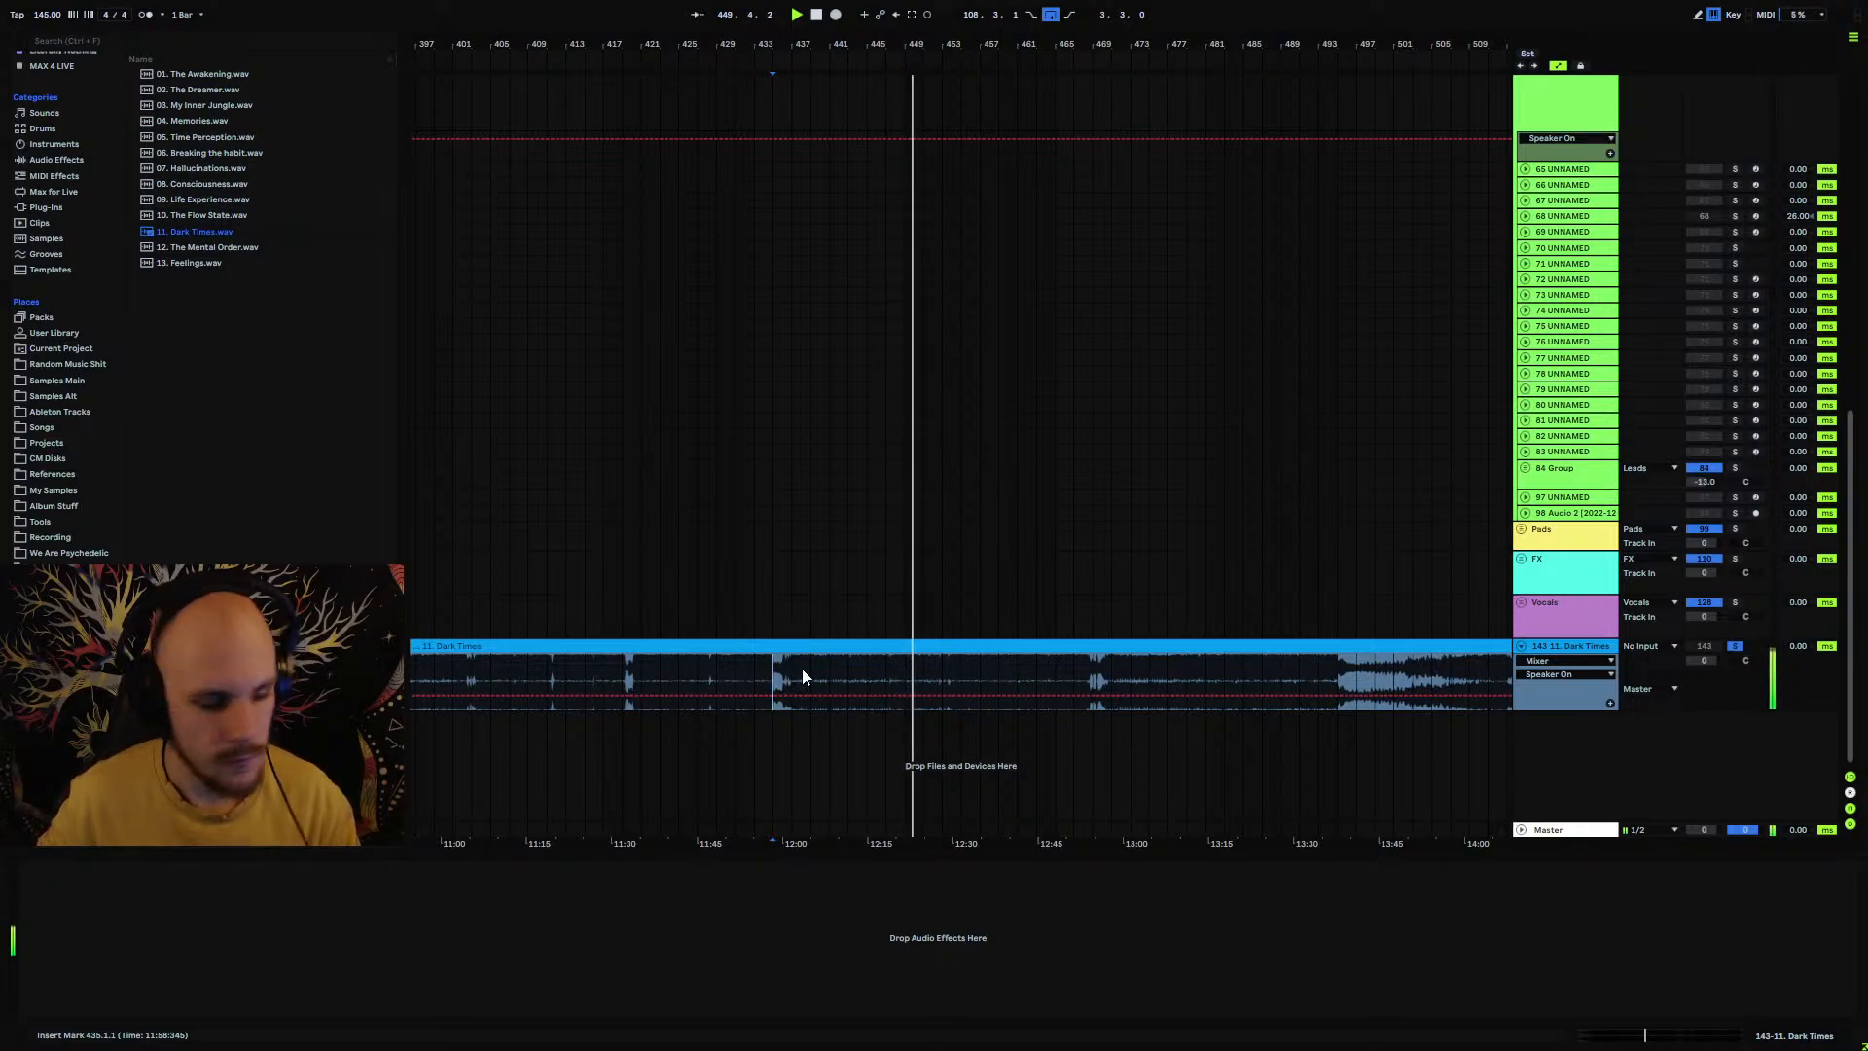
pyautogui.press('space')
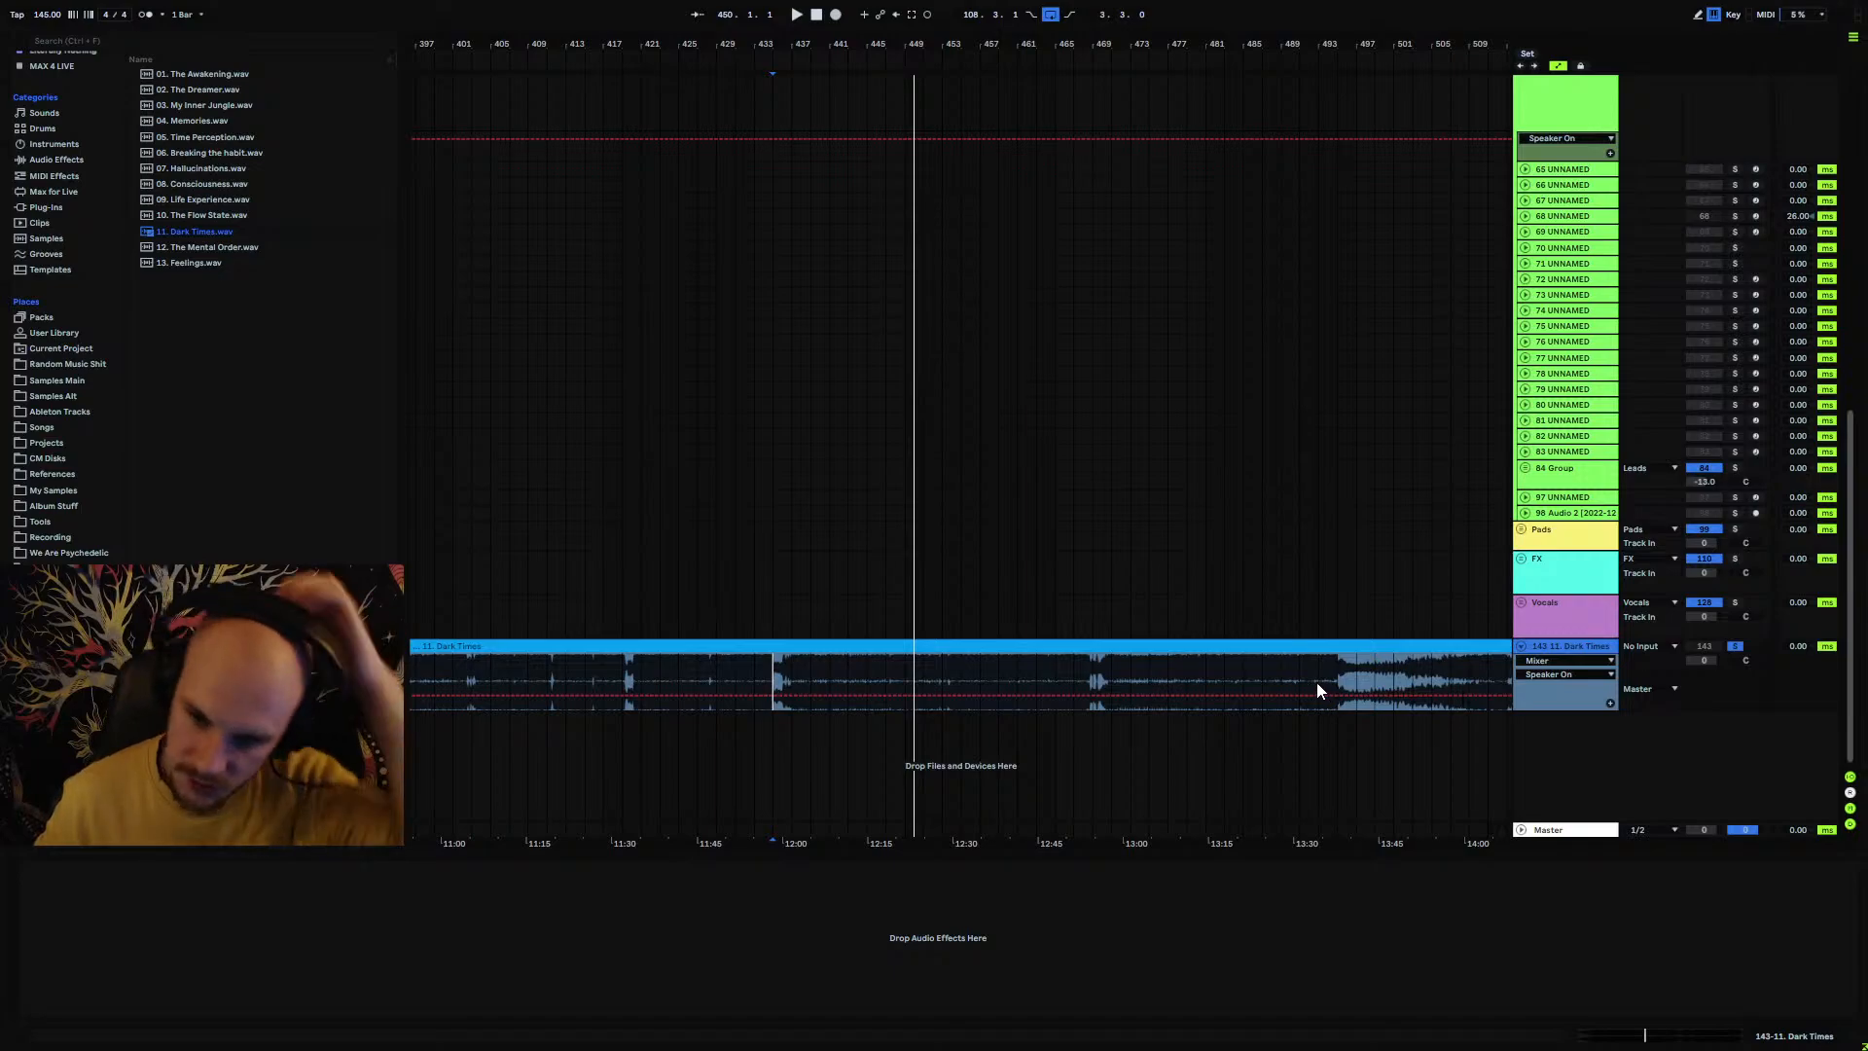
# Step: Delete the "11. Dark Times" reference track and set the loop to span the song from bar 1 to bar 289
pyautogui.press('Delete')
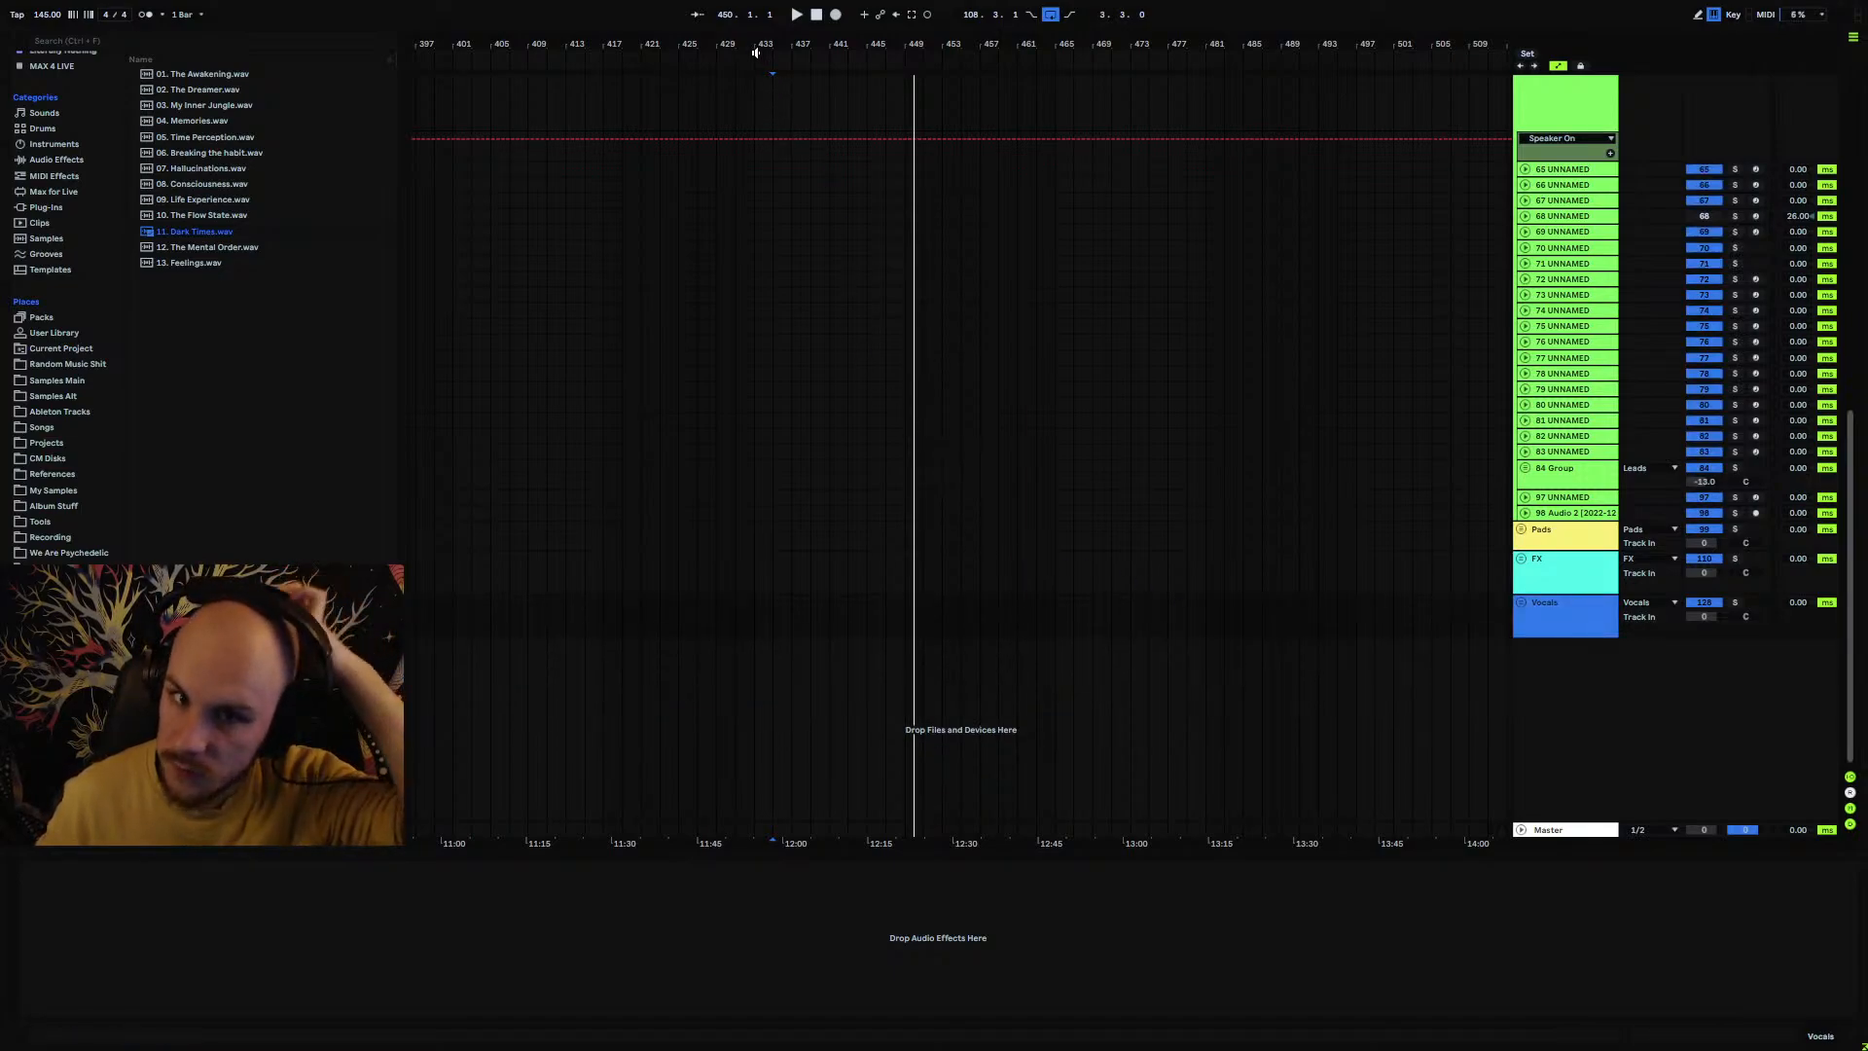
pyautogui.moveTo(754, 46); pyautogui.dragTo(1533, 2)
pyautogui.moveTo(476, 47); pyautogui.dragTo(608, 57)
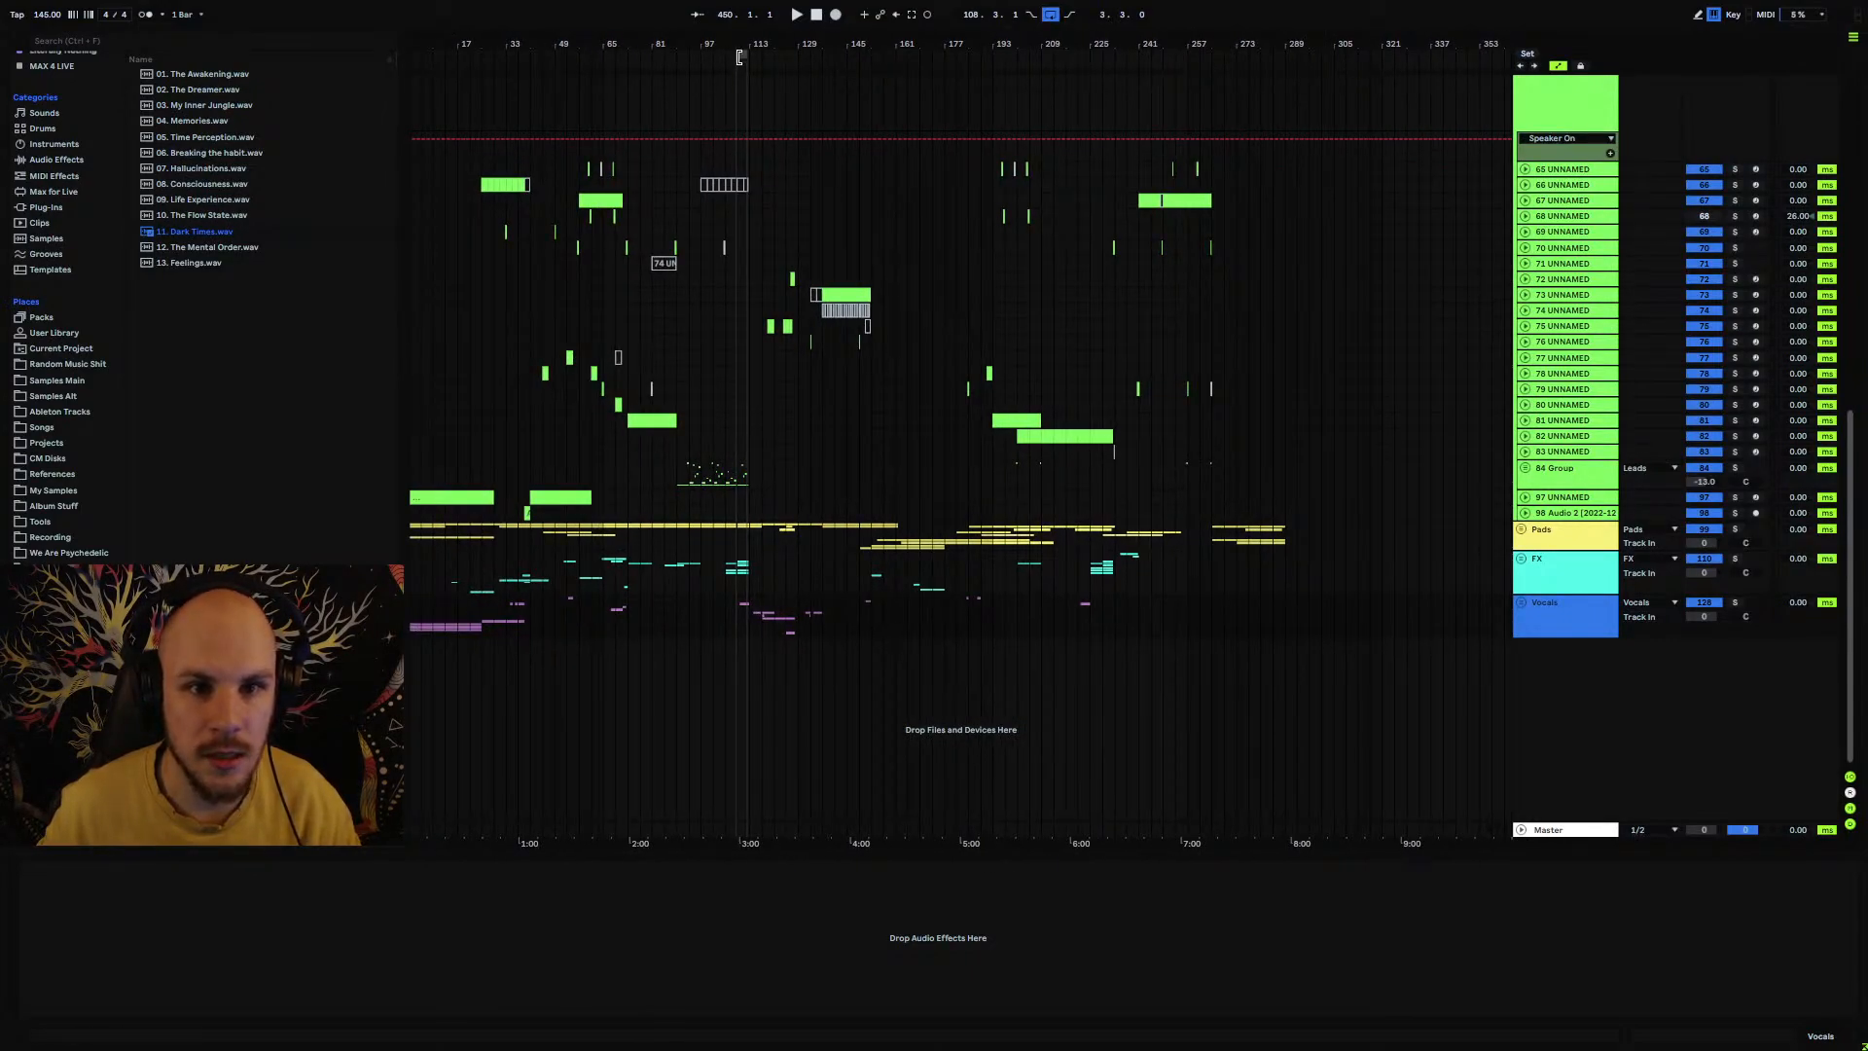
pyautogui.moveTo(738, 54); pyautogui.dragTo(202, 75)
pyautogui.moveTo(800, 42); pyautogui.dragTo(1111, 122)
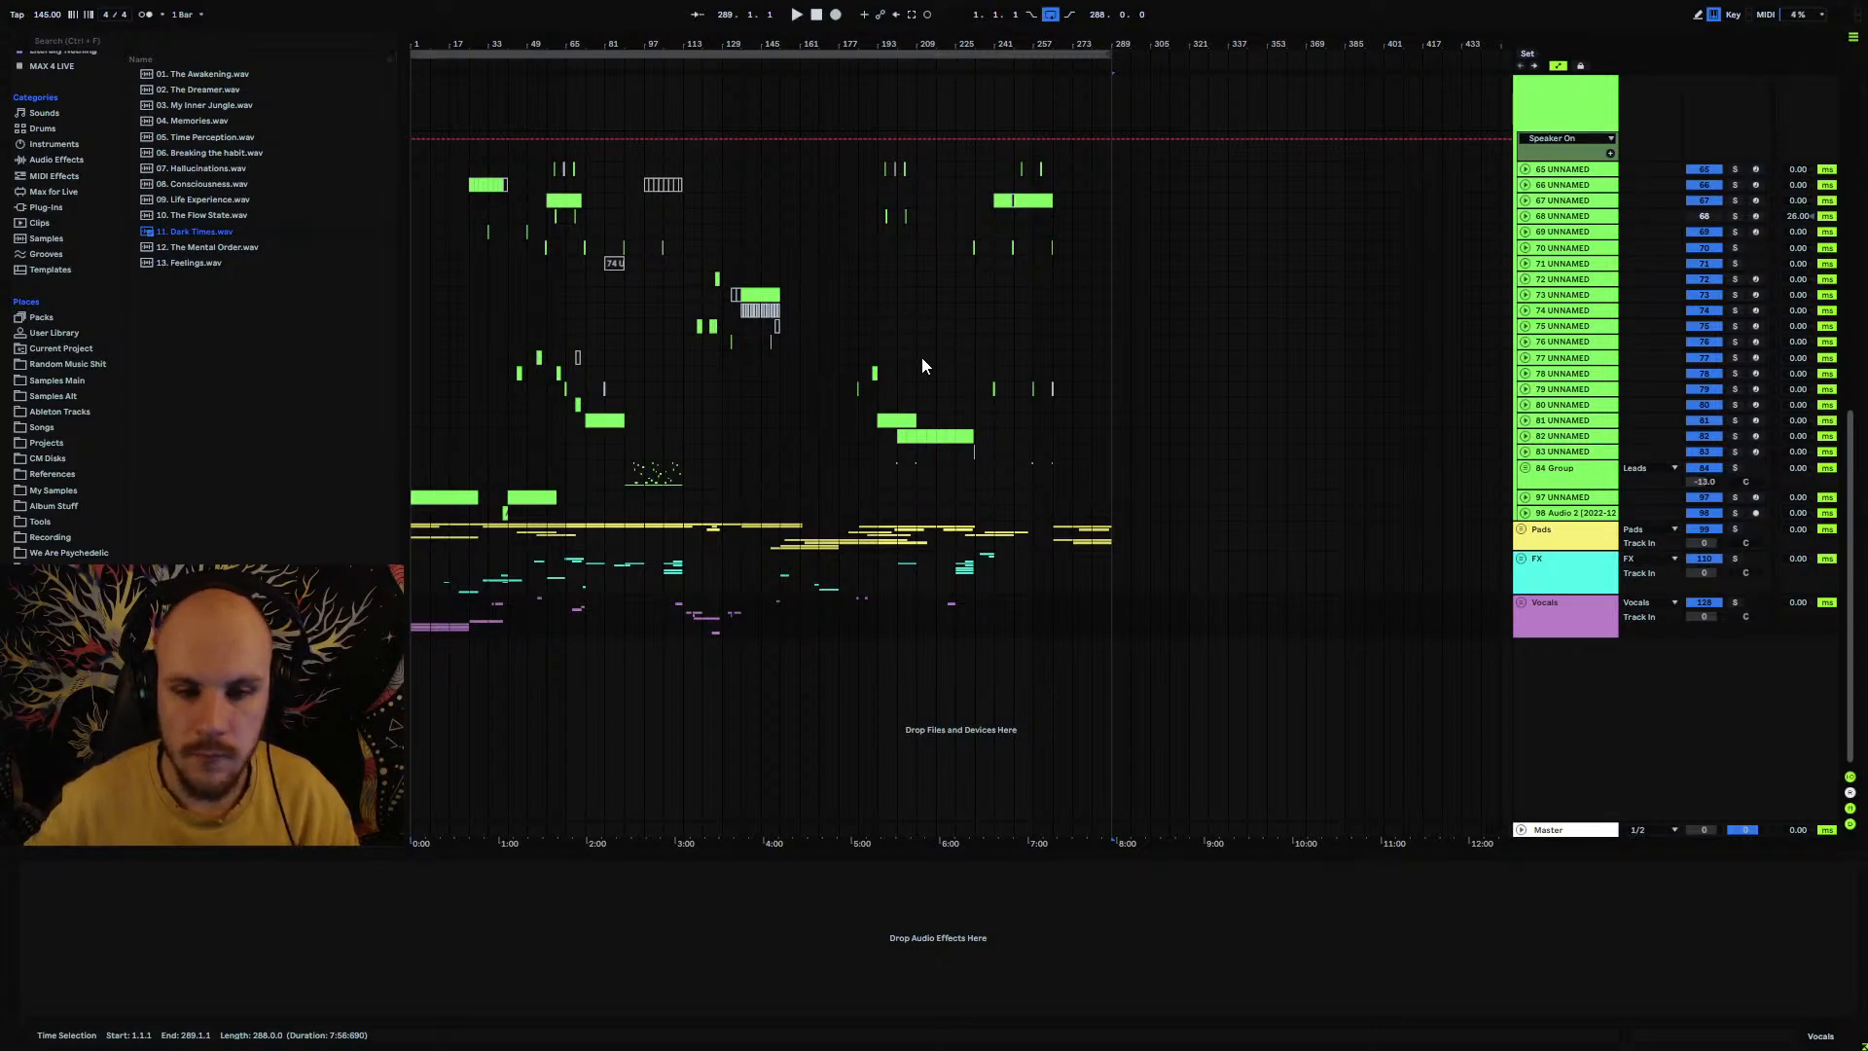
# Step: Fold the Leads group and look over the song's opening section in the arrangement
pyautogui.scroll(2, 1515, 195)
pyautogui.scroll(2, 1515, 194)
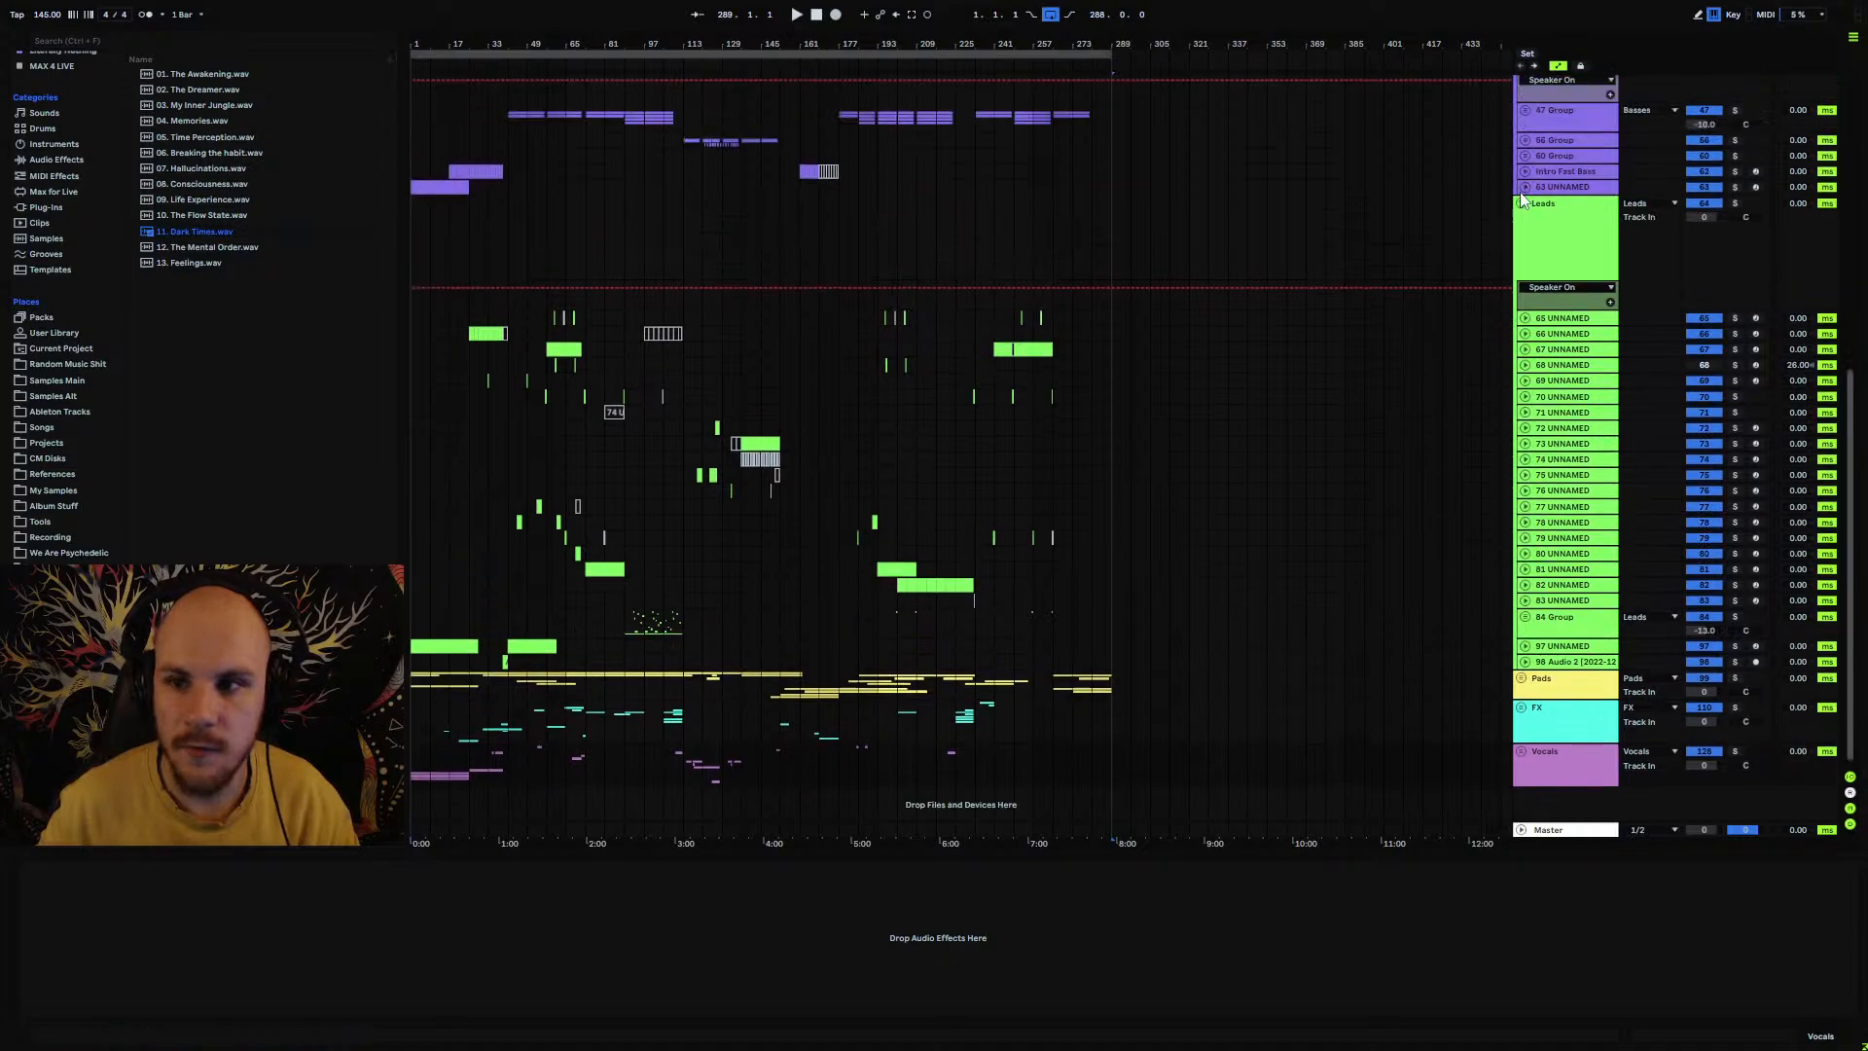
pyautogui.click(1521, 203)
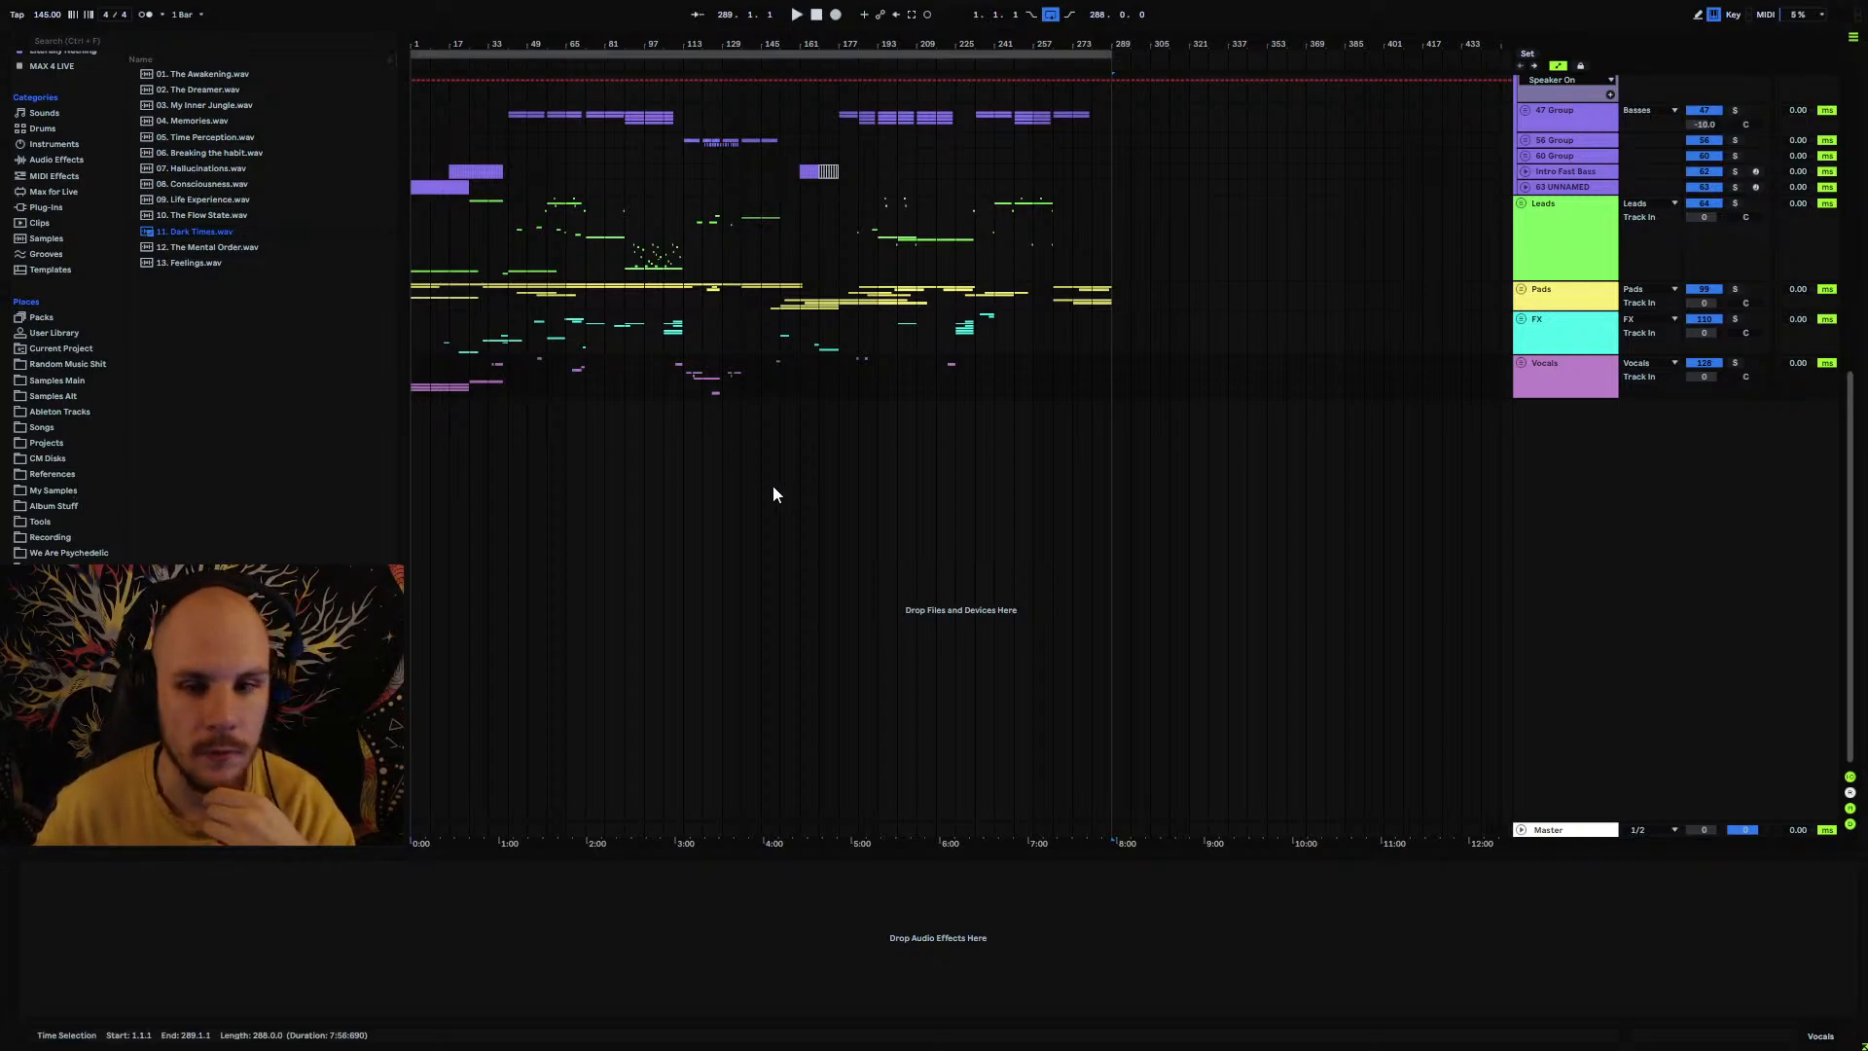
pyautogui.moveTo(442, 44); pyautogui.dragTo(445, 111)
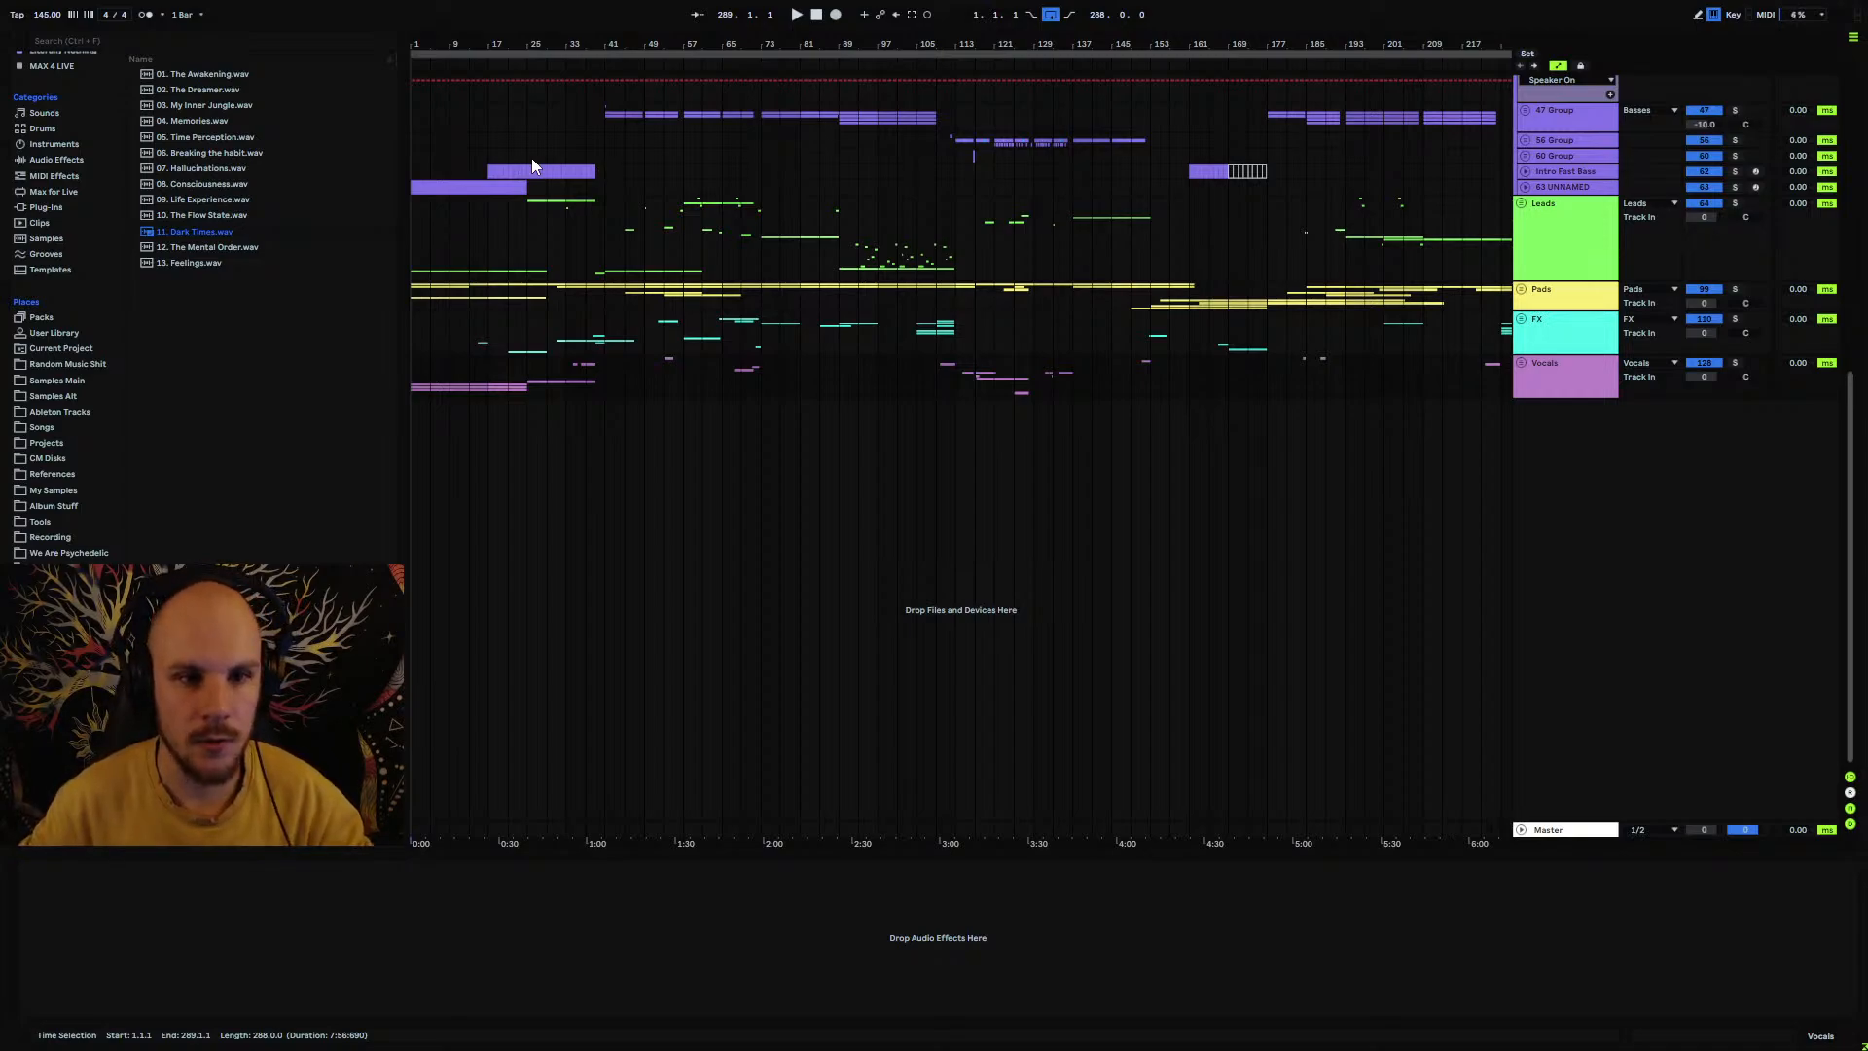
pyautogui.moveTo(526, 45); pyautogui.dragTo(662, 391)
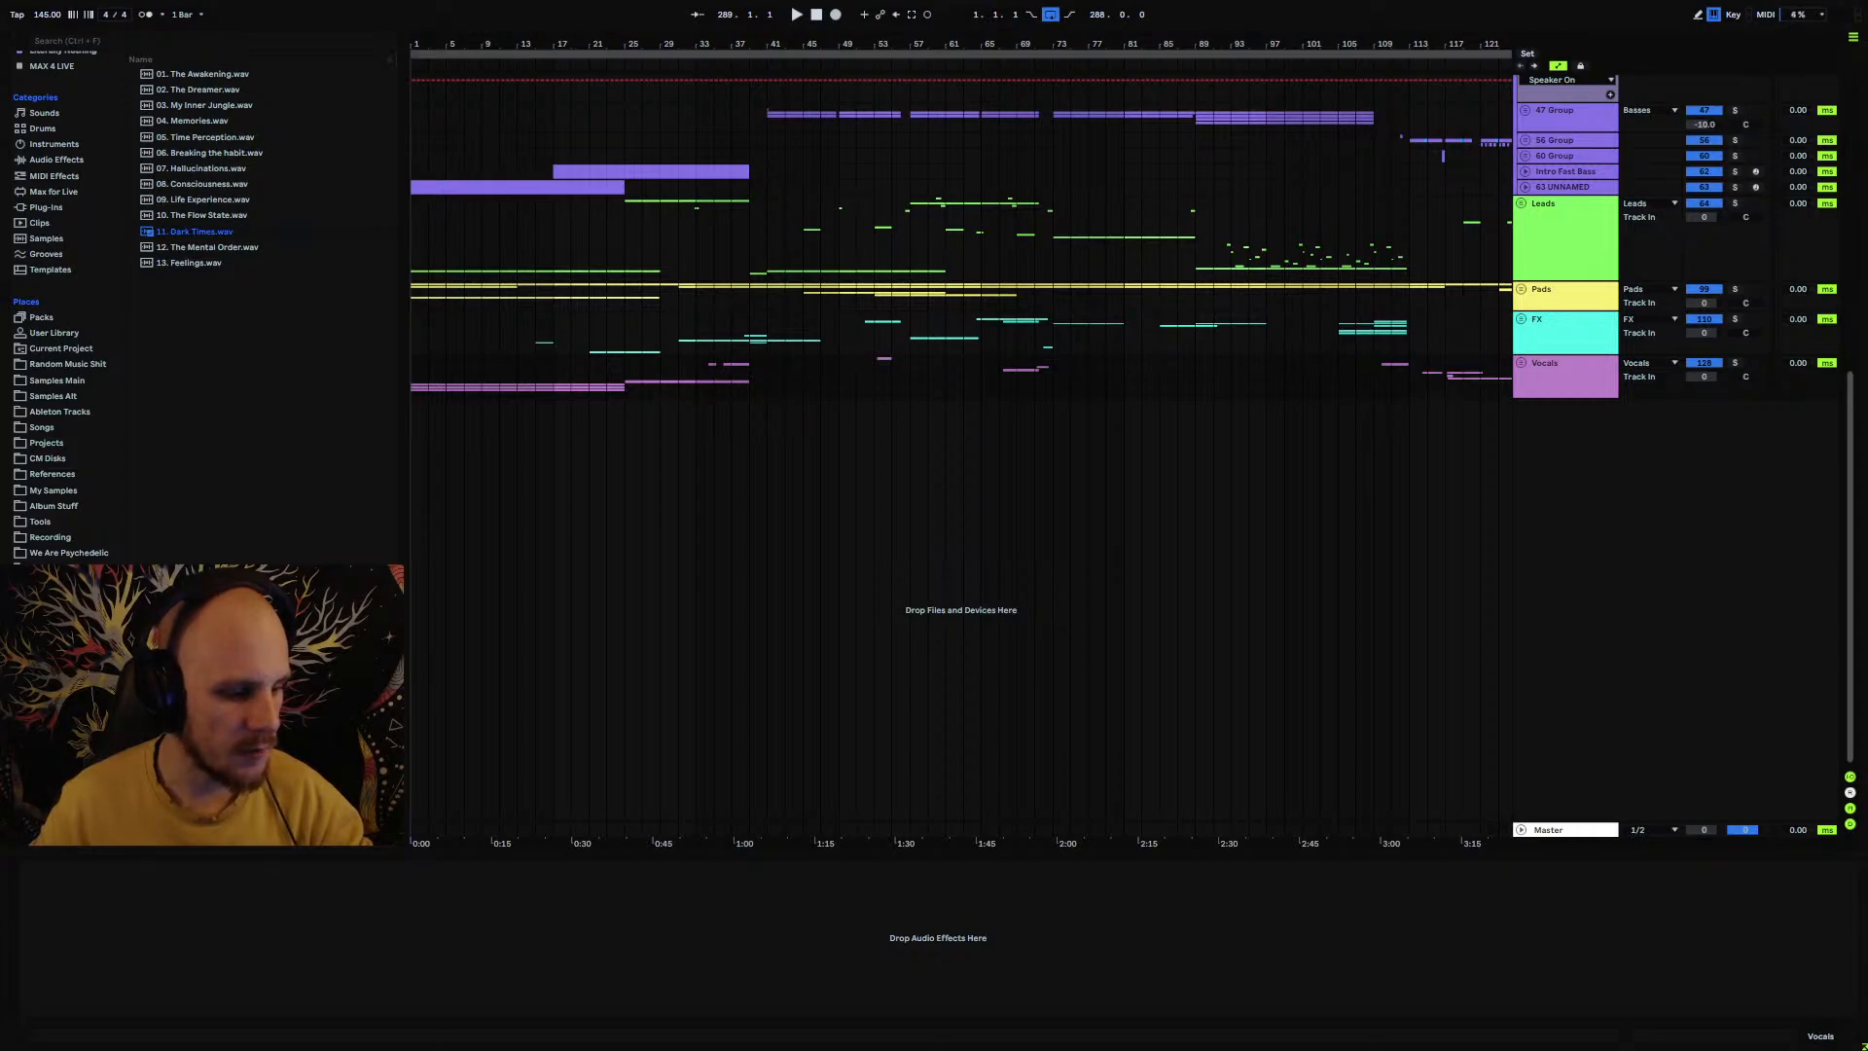
# Step: Fold the Basses and Drums groups in the arrangement
pyautogui.scroll(5, 630, 638)
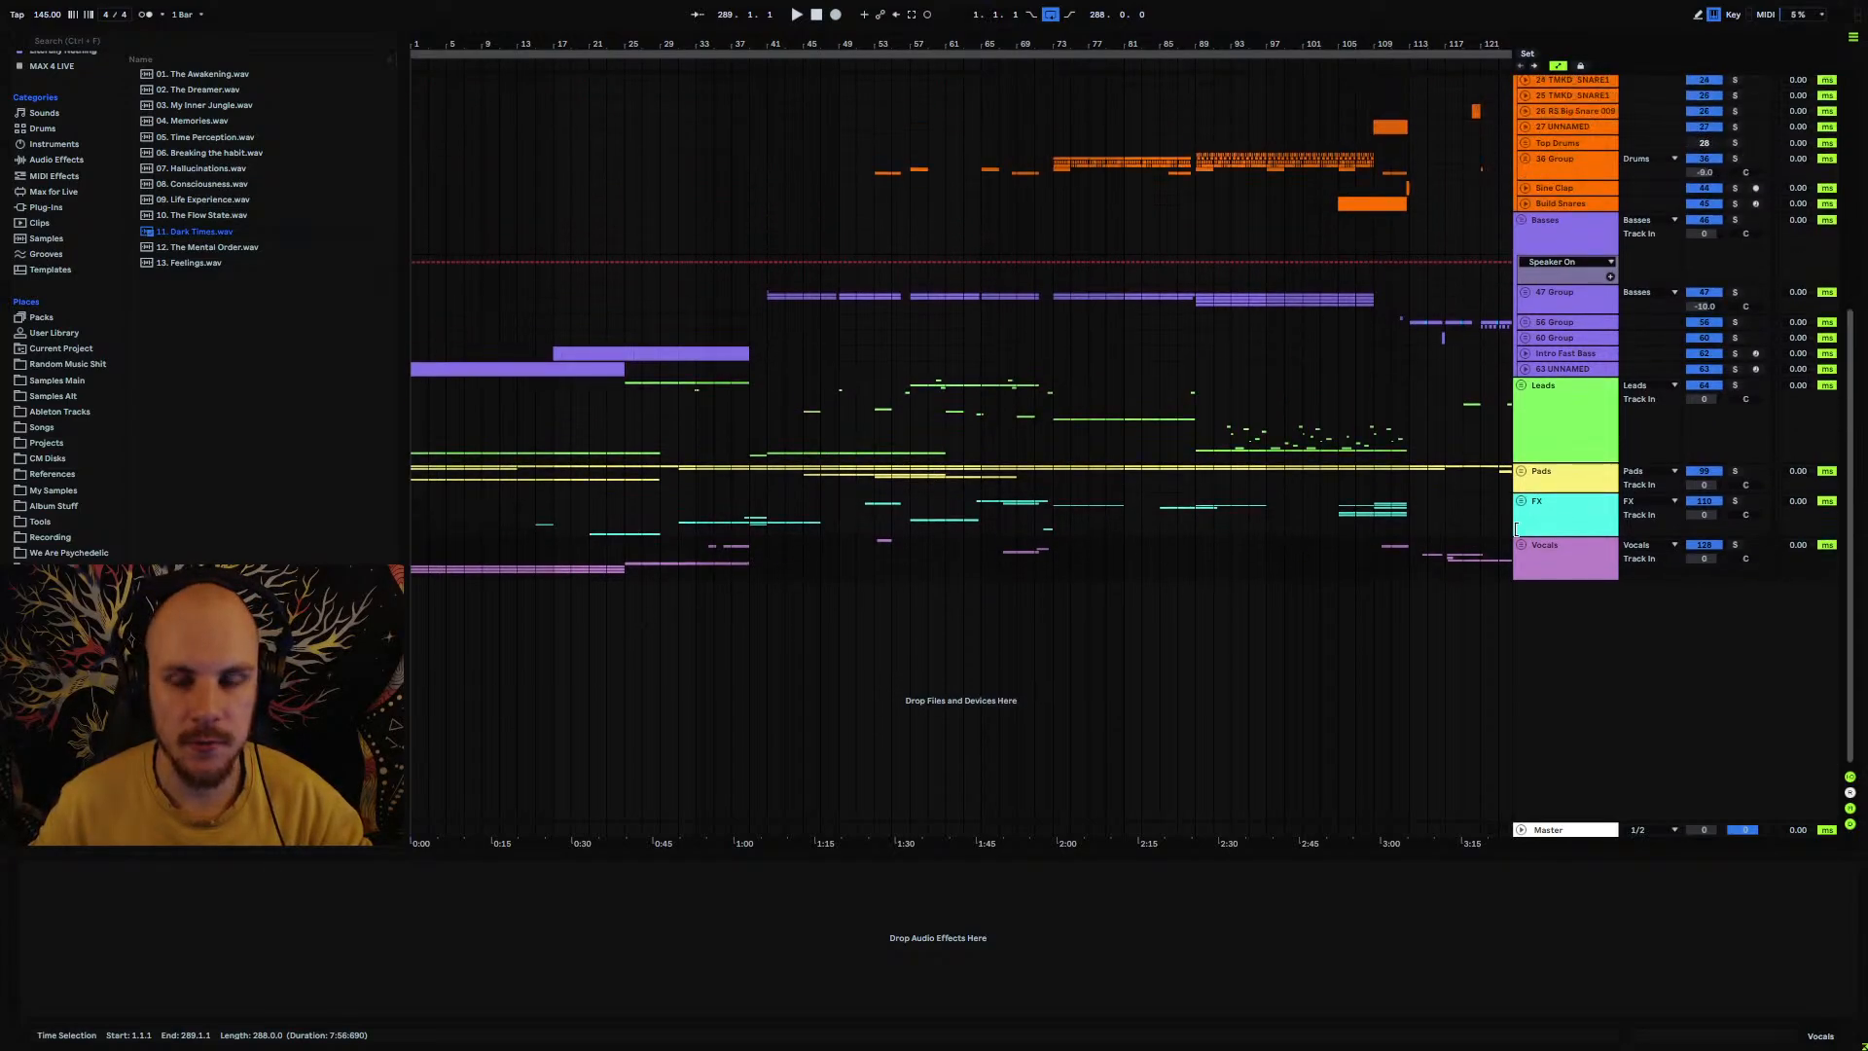
pyautogui.click(1521, 221)
pyautogui.scroll(4, 1518, 389)
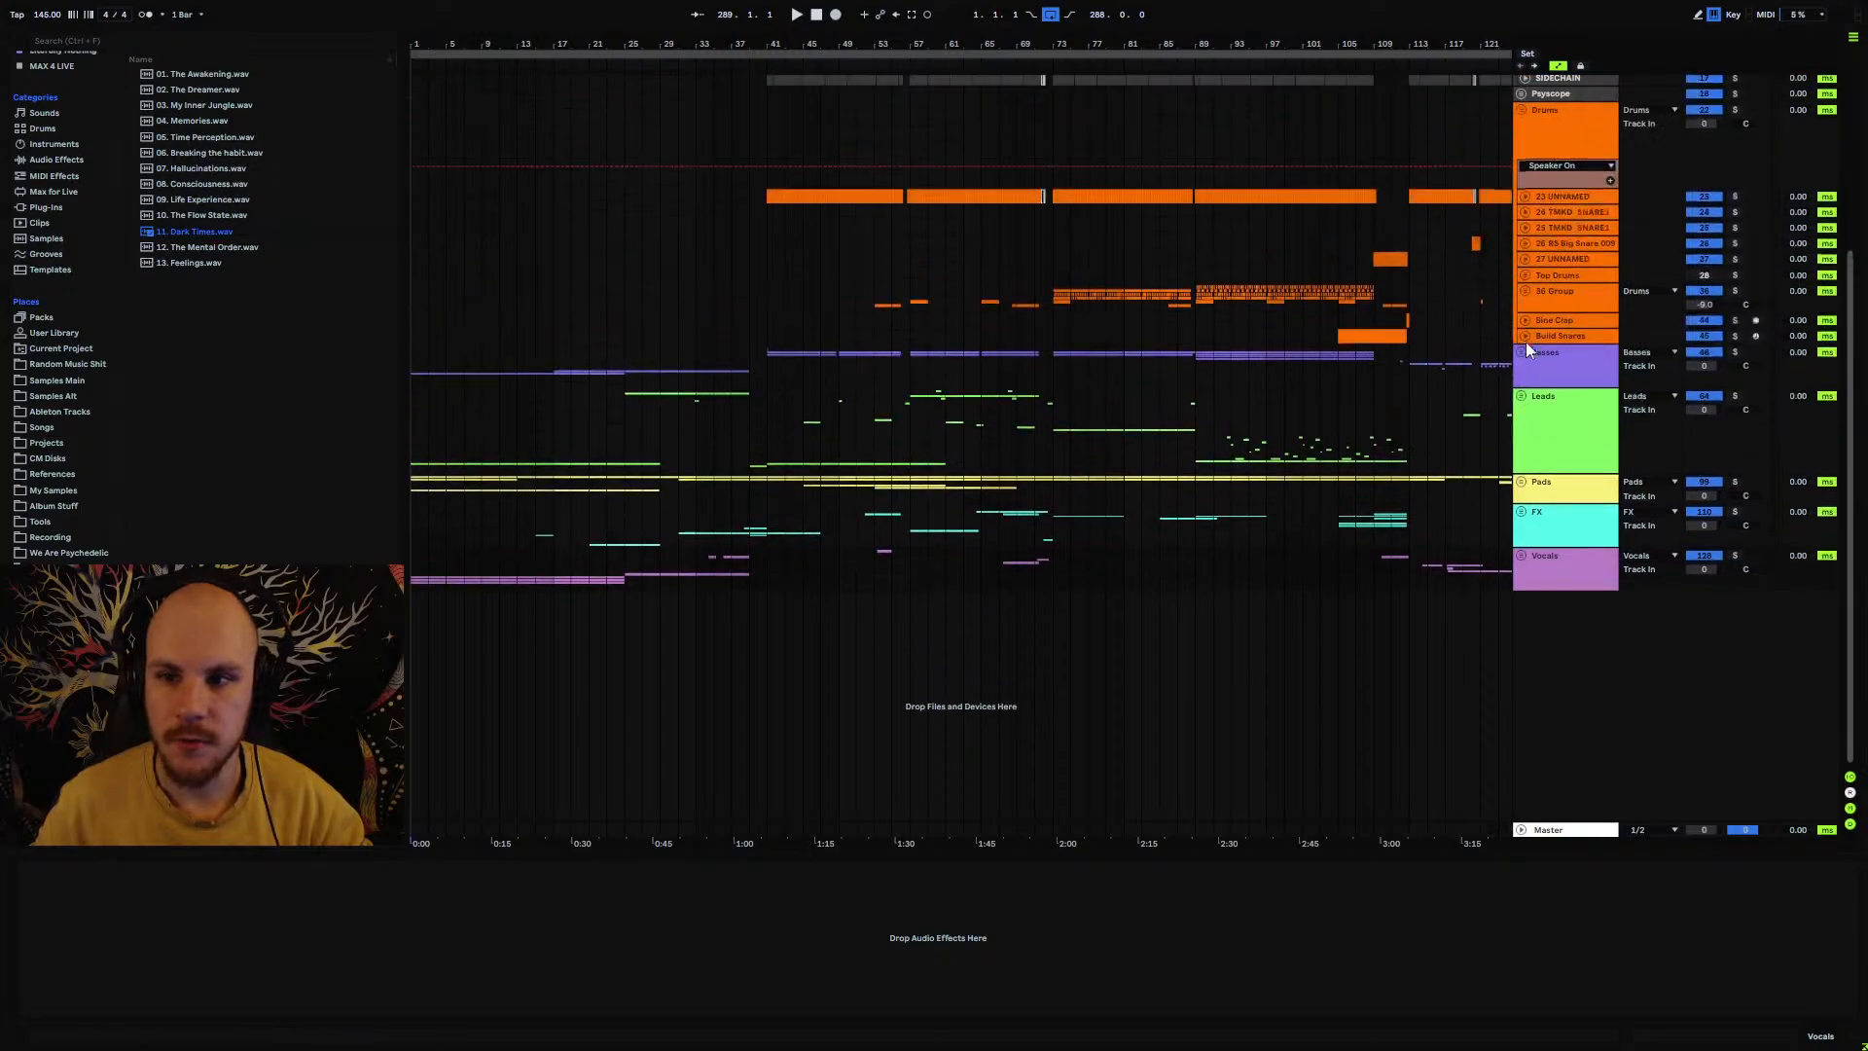
pyautogui.click(1520, 174)
pyautogui.scroll(4, 1522, 214)
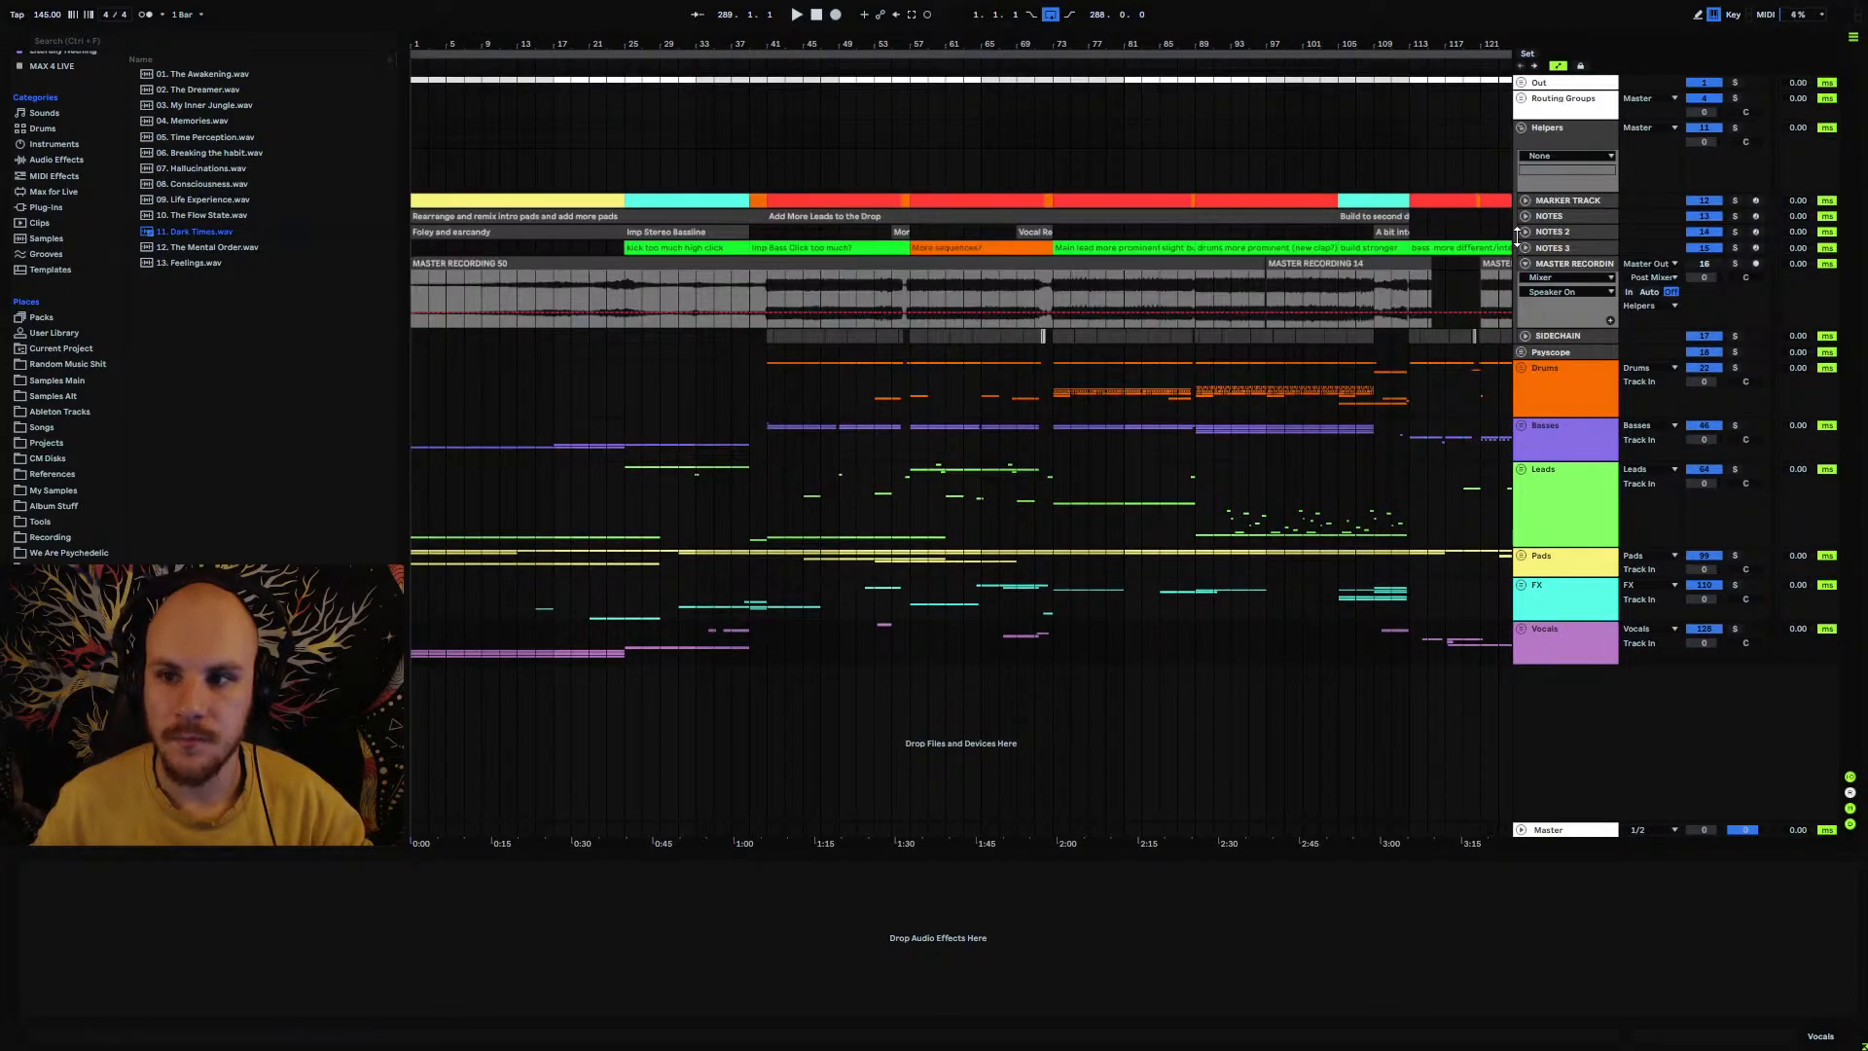
# Step: Fold the MASTER RECORDING track and the Helpers group, and select the Routing Groups track
pyautogui.click(1525, 265)
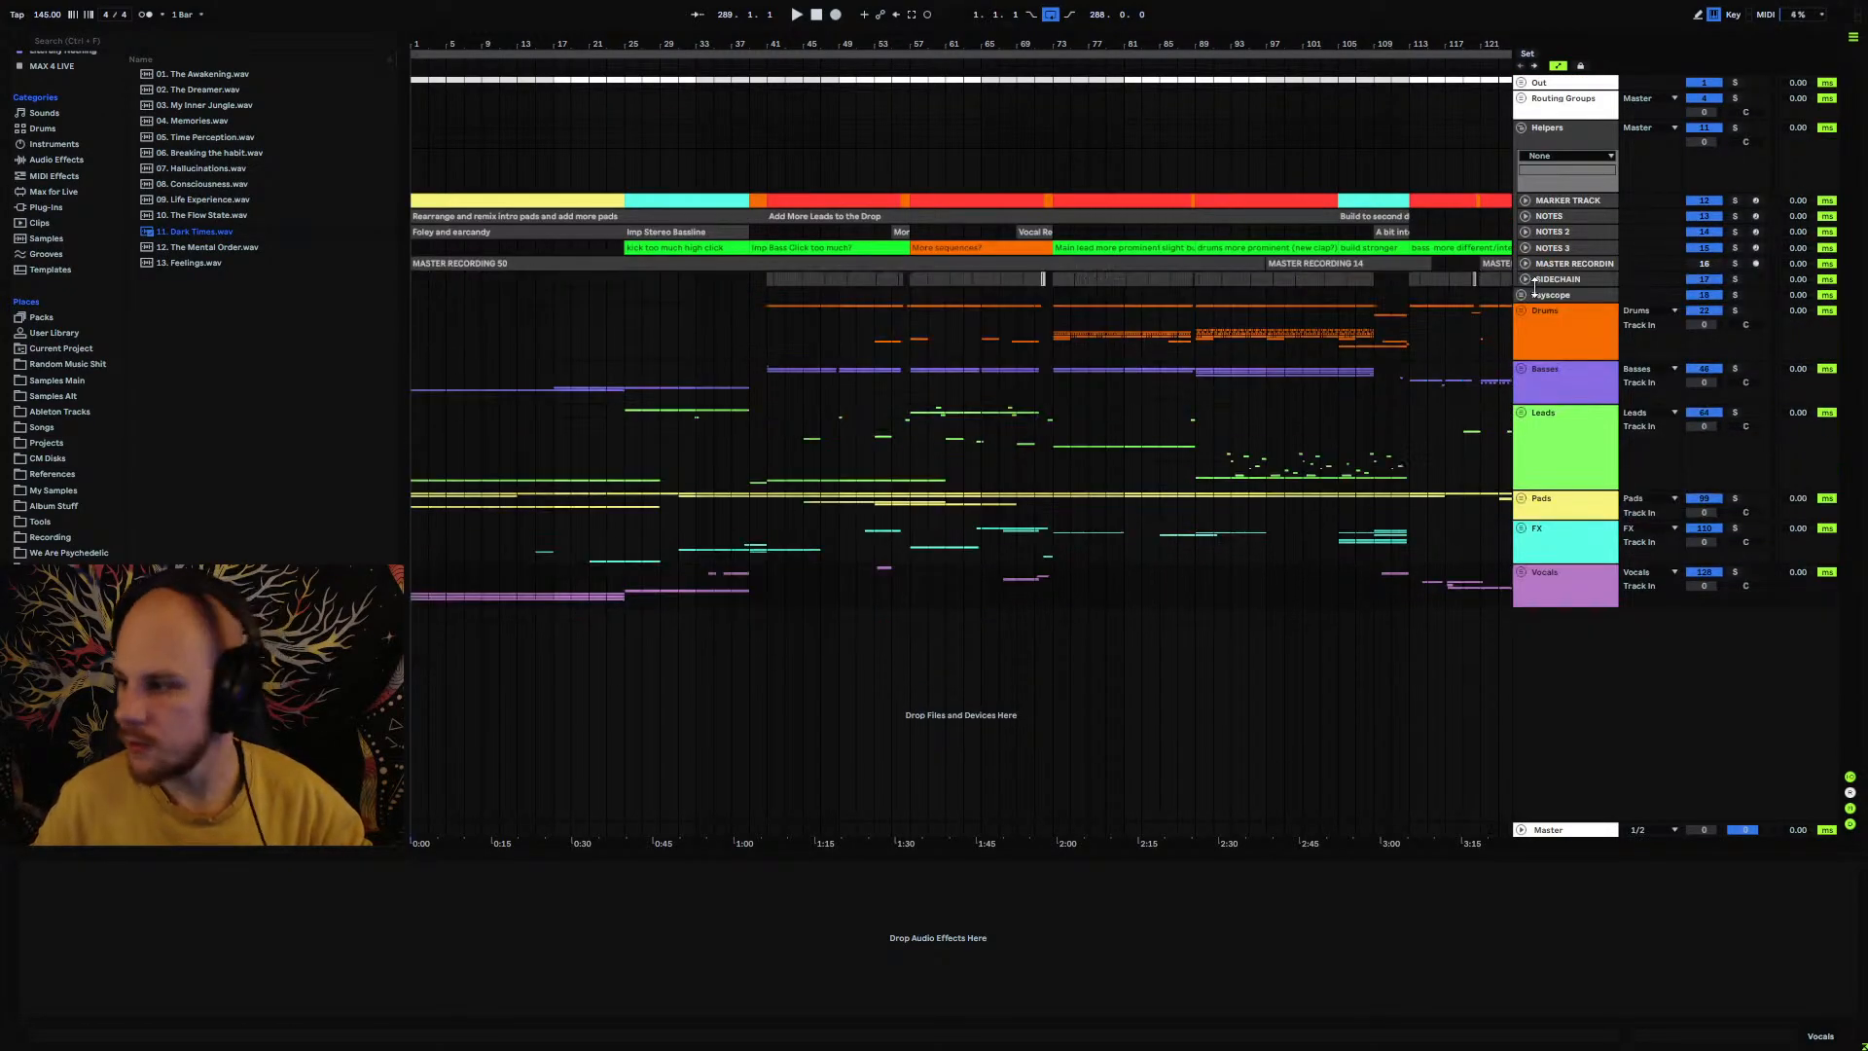
pyautogui.click(1521, 126)
pyautogui.click(1550, 103)
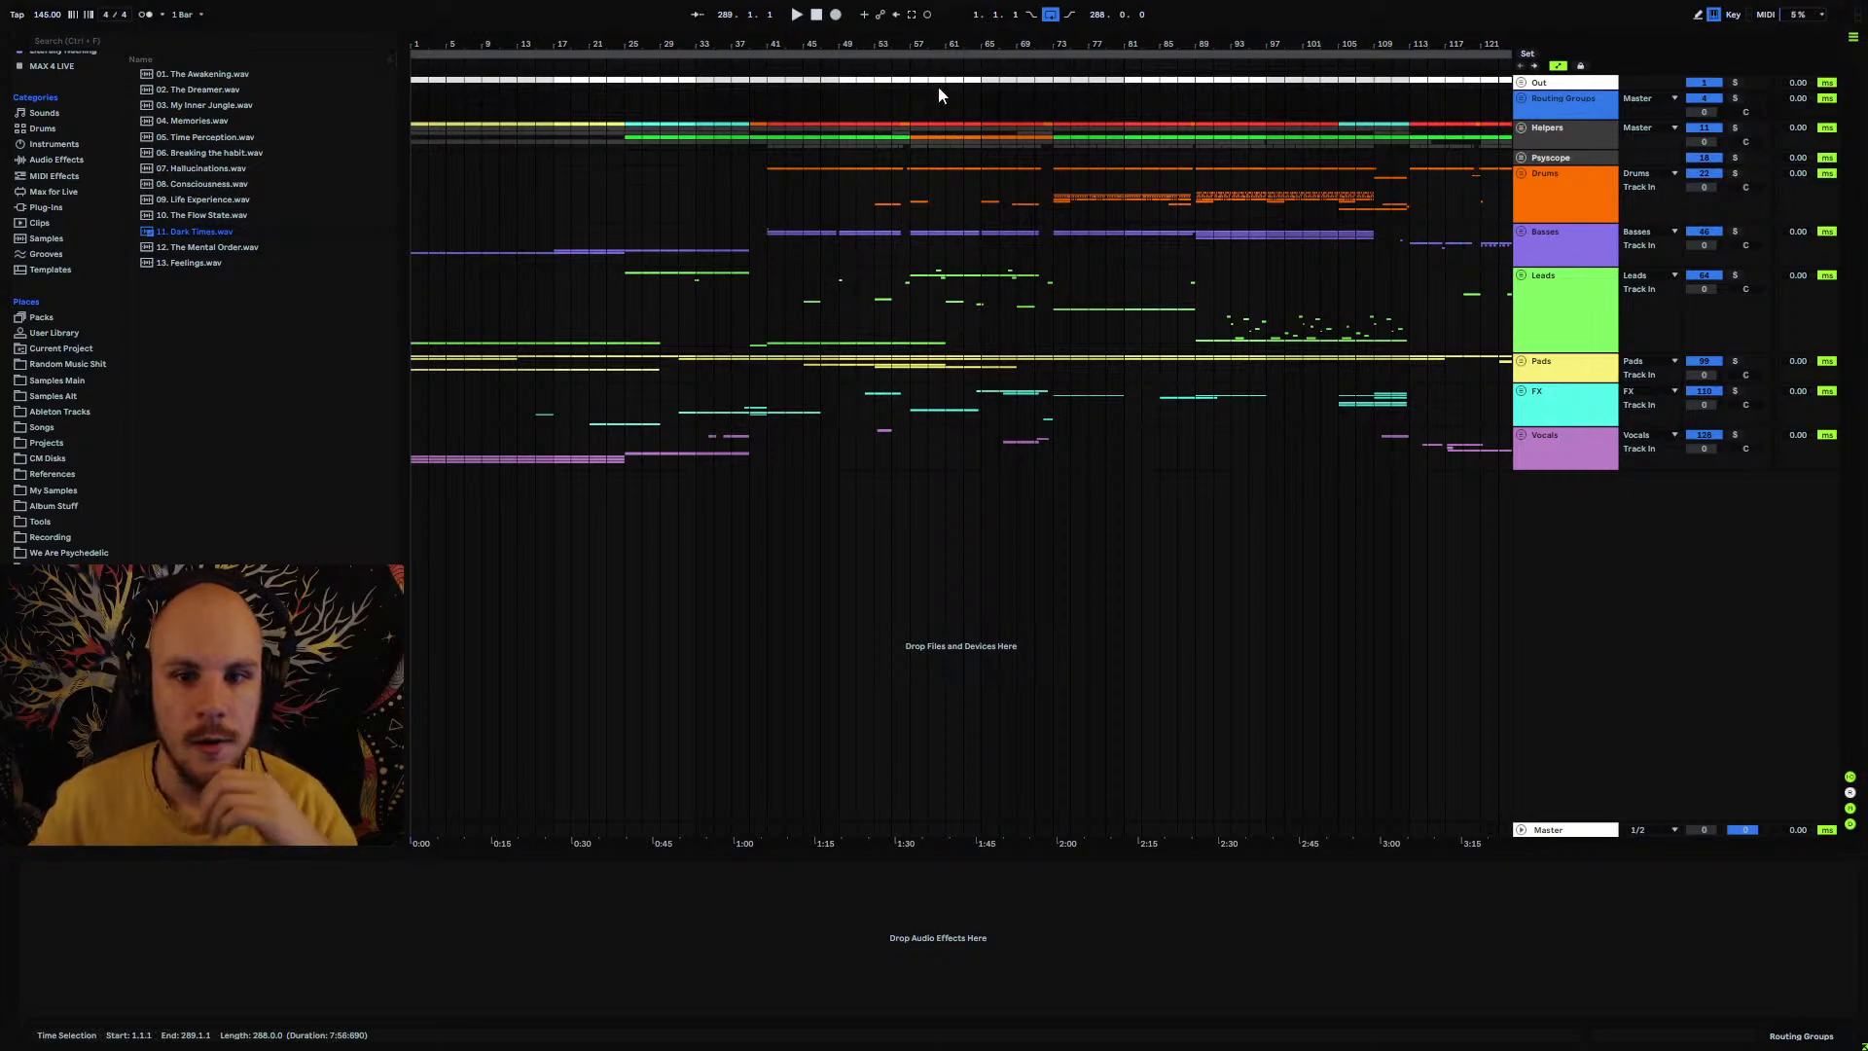
pyautogui.moveTo(937, 86); pyautogui.dragTo(854, 19)
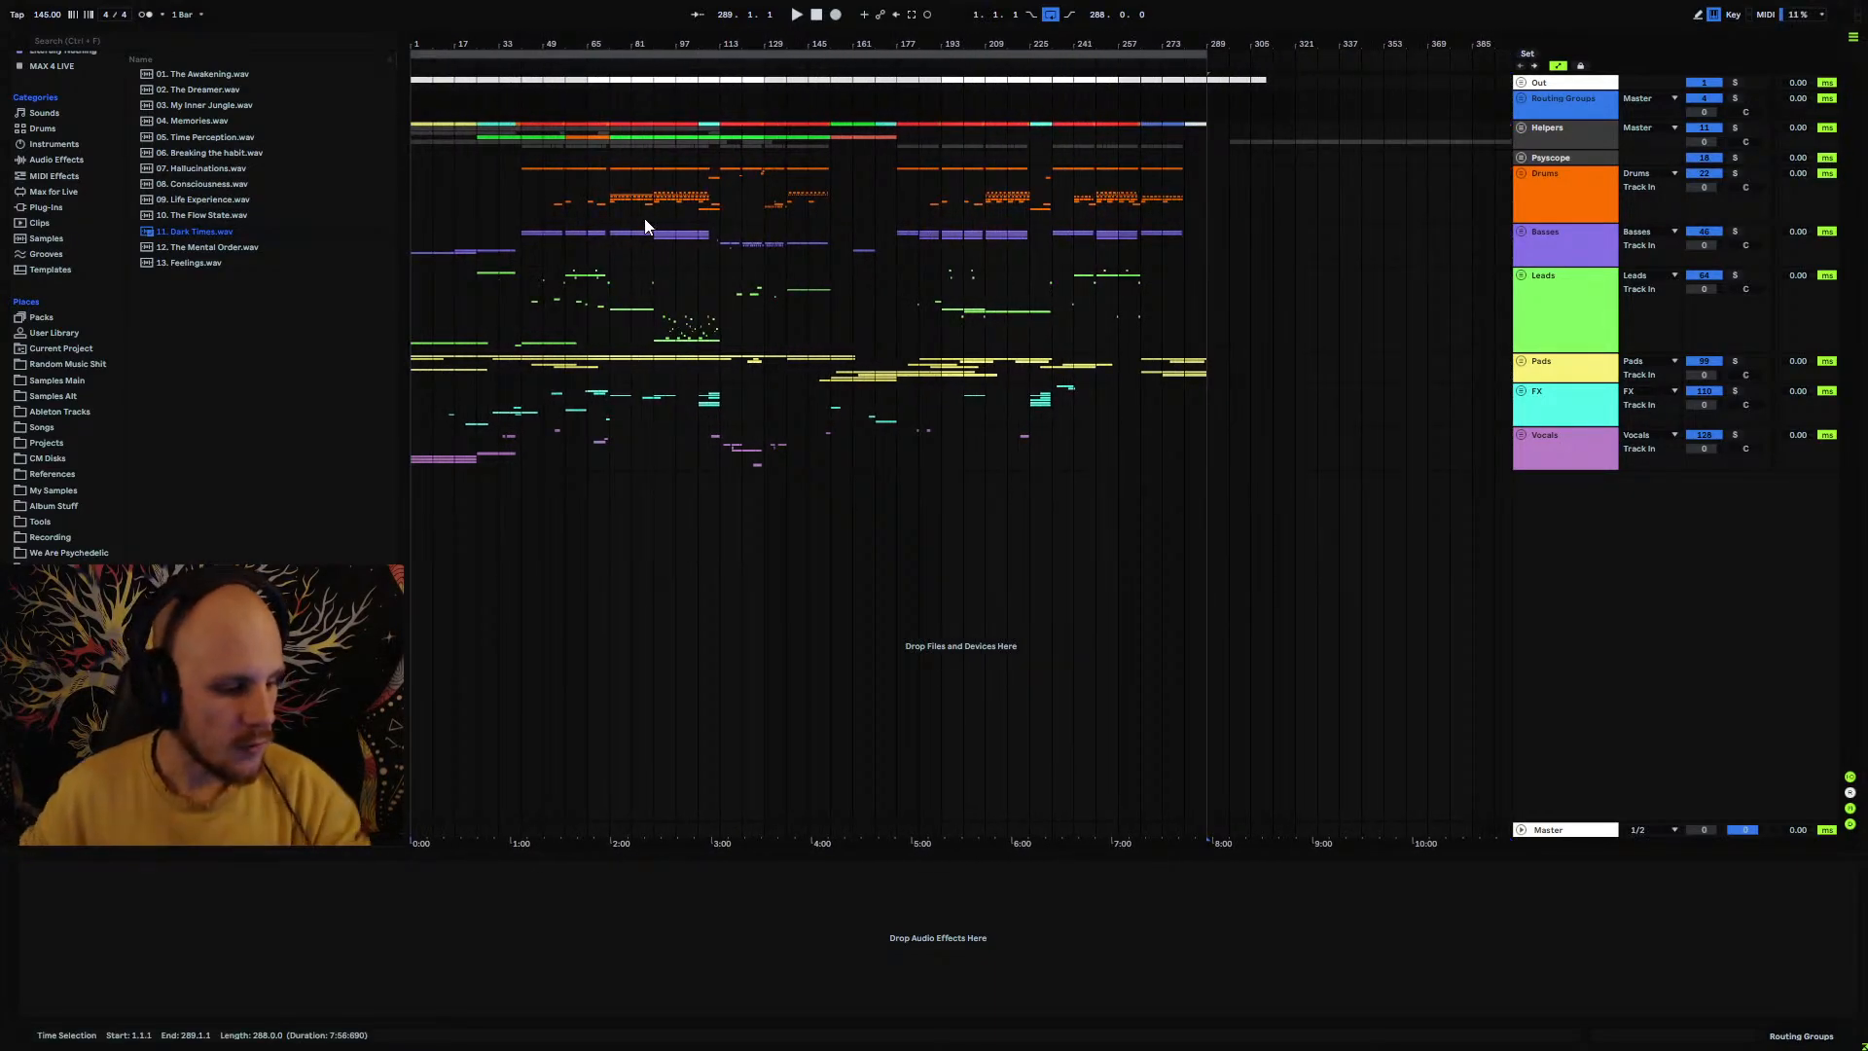